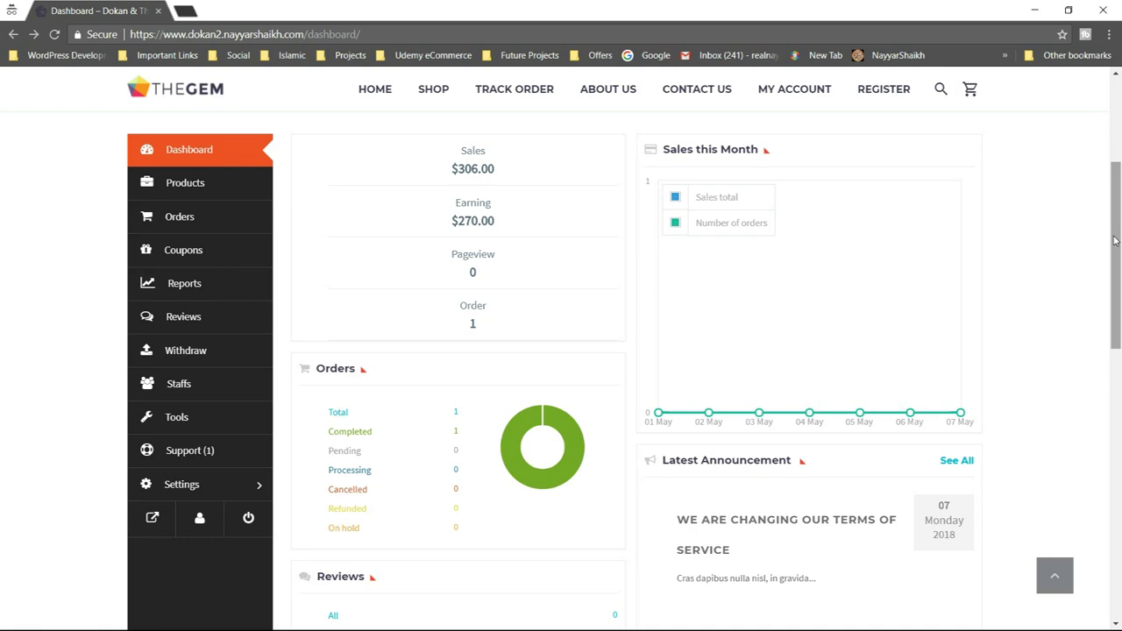
- Review the dashboard's sales and orders overview, then open the Staffs page with its one staff member
scroll(1111, 290, up, 5)
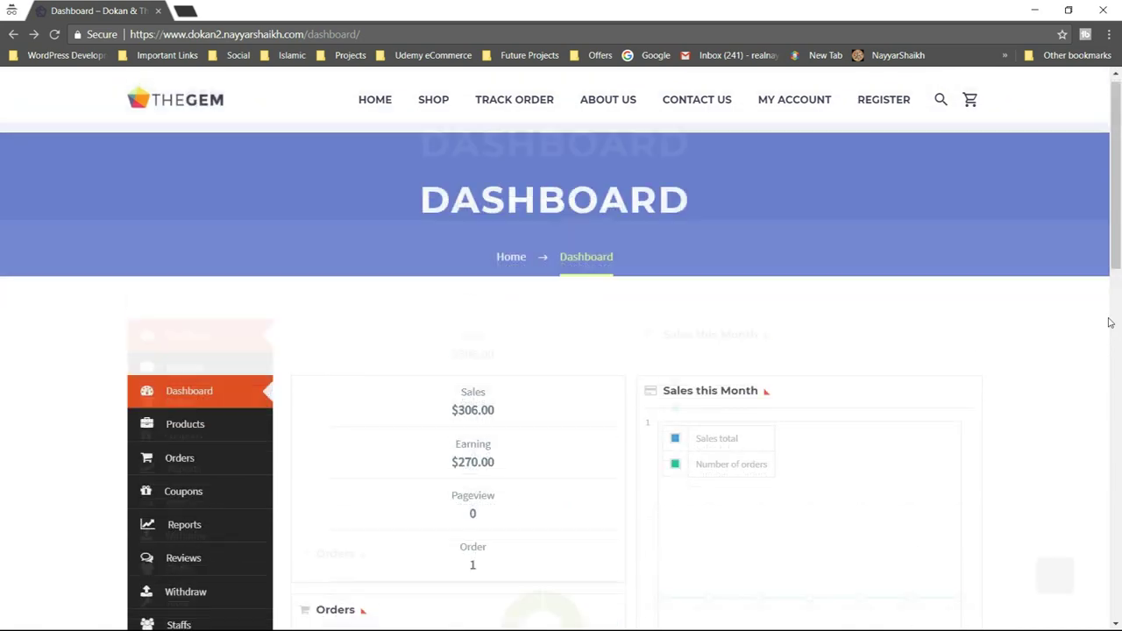
scroll(1109, 323, down, 3)
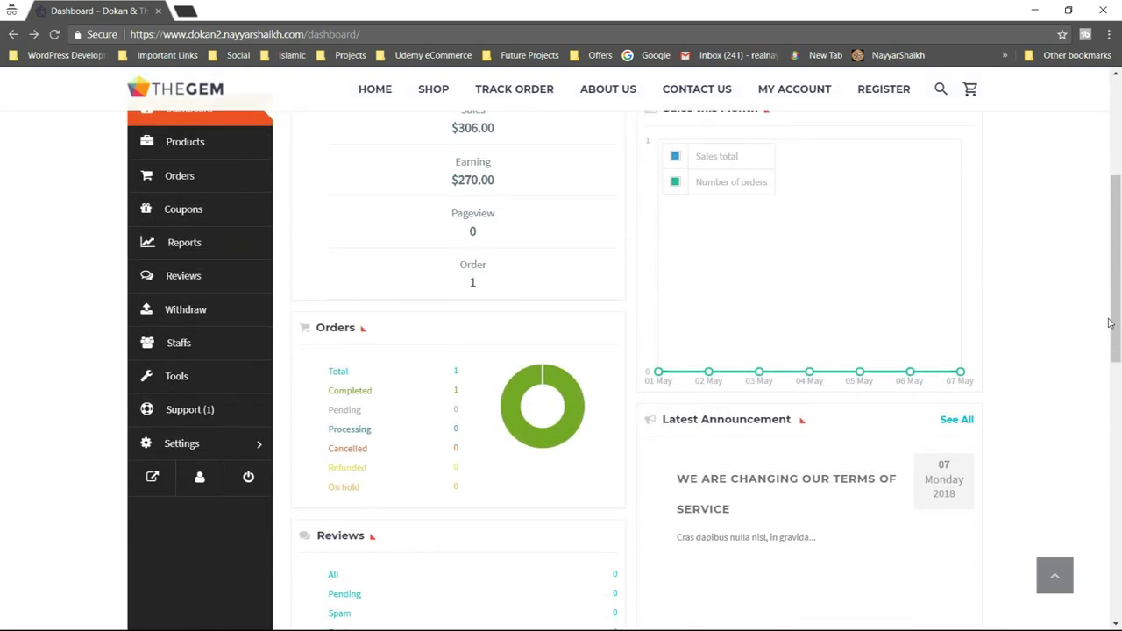
scroll(1107, 323, up, 1)
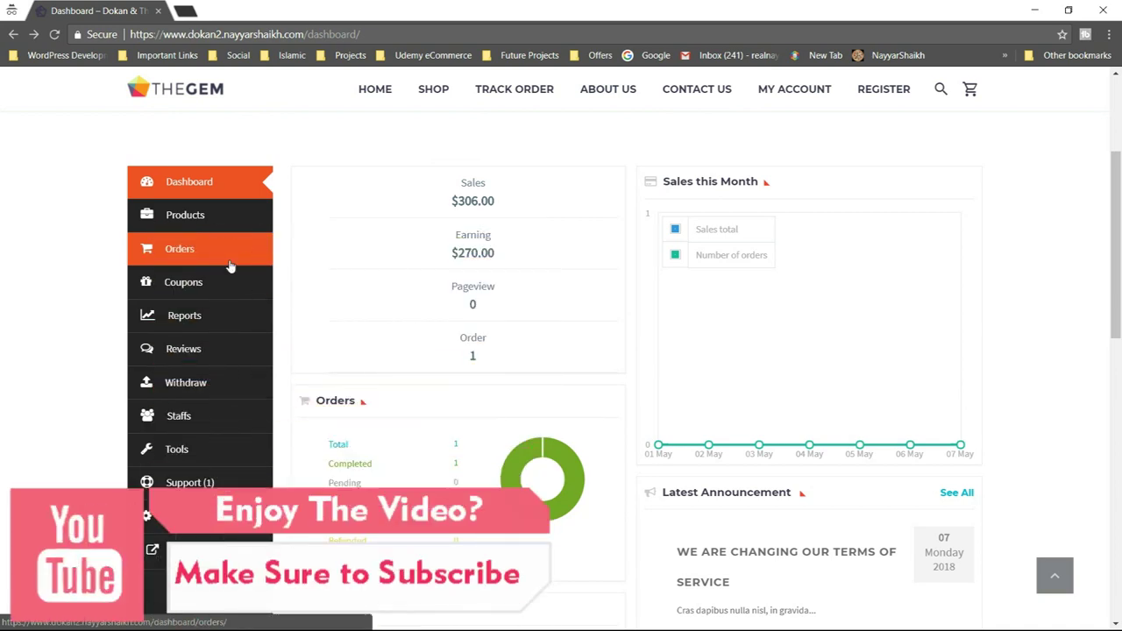
click(202, 421)
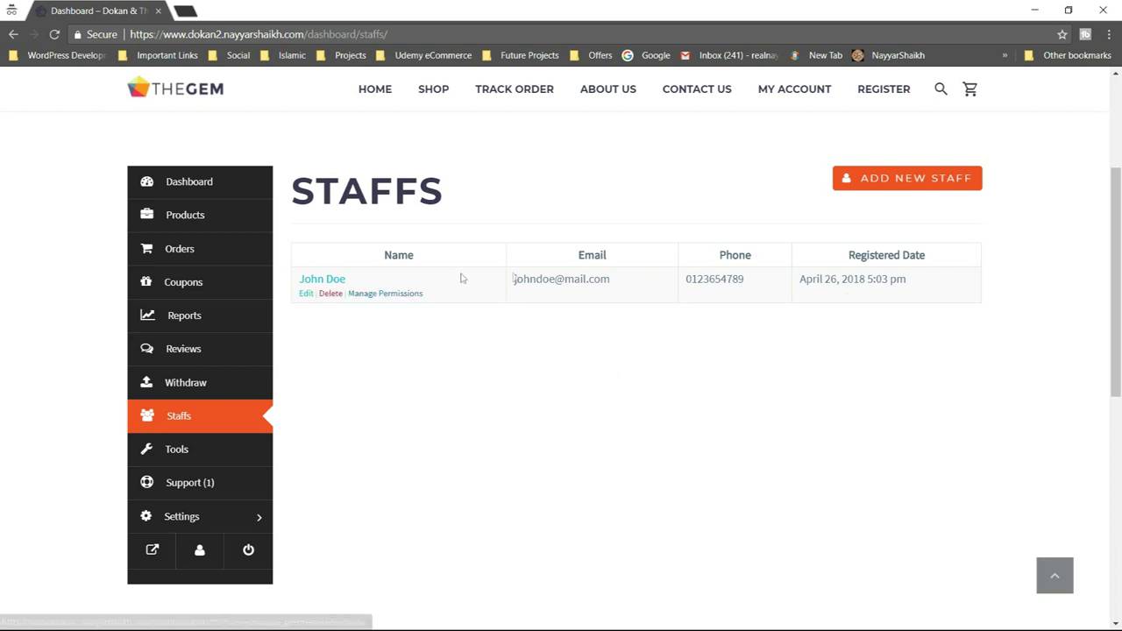
- Open Manage Permissions for the existing staff member
mouse_move(330, 297)
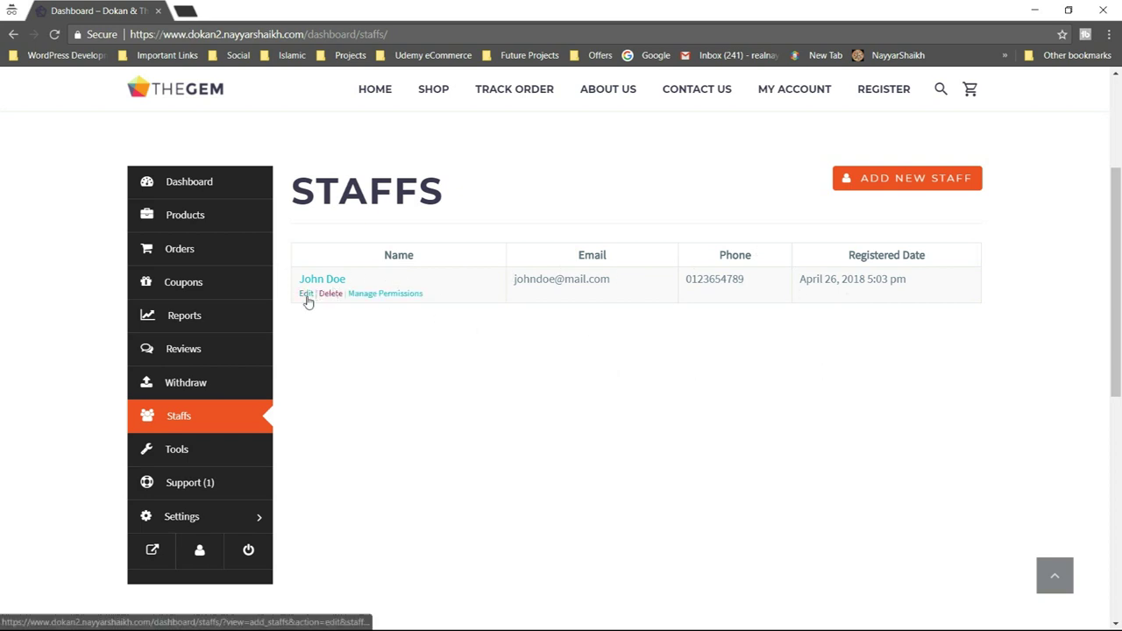
click(388, 296)
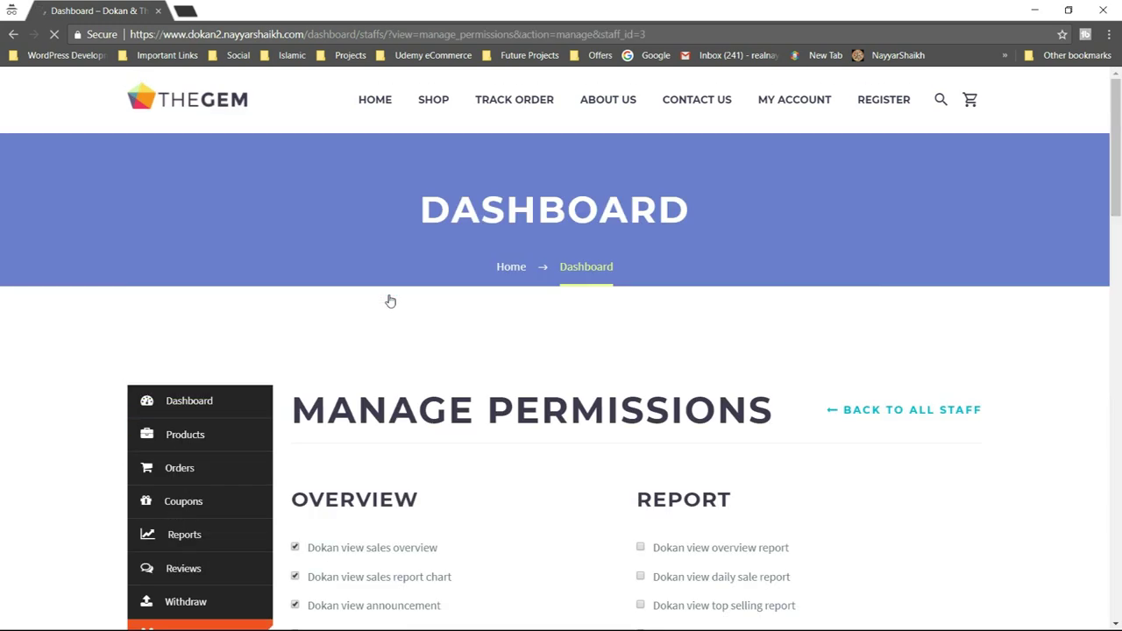
scroll(924, 394, down, 4)
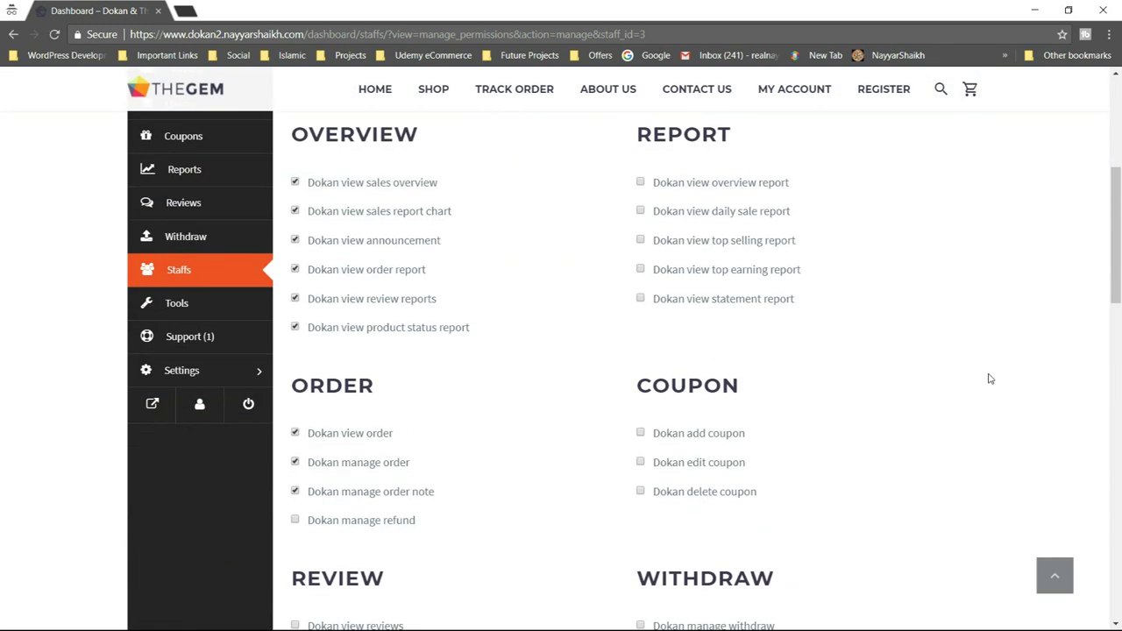
scroll(954, 355, down, 1)
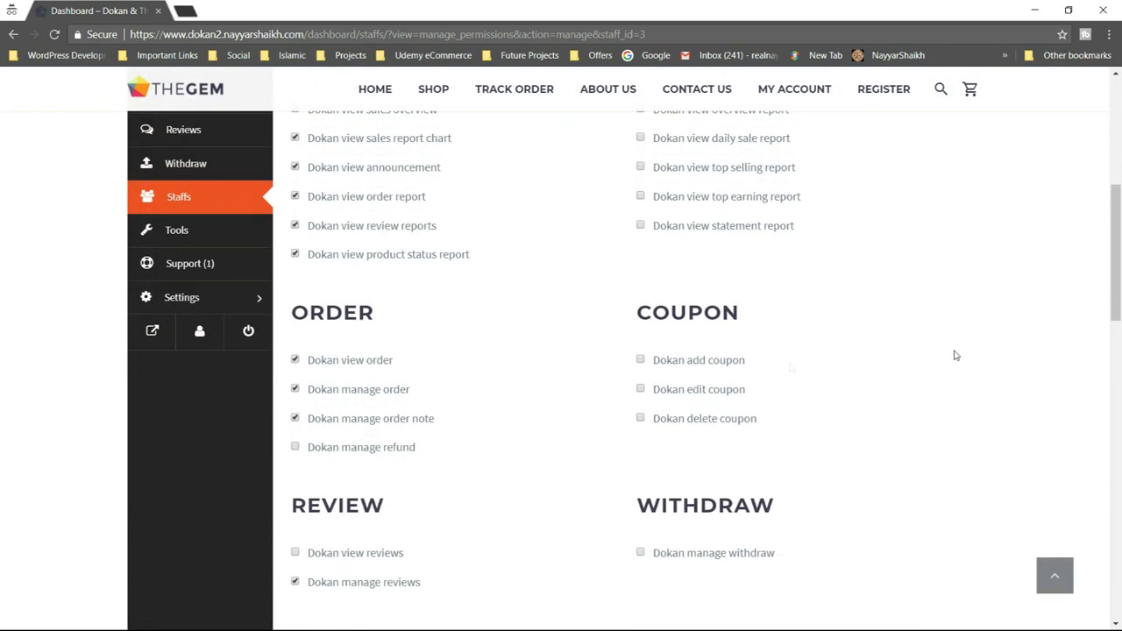
scroll(394, 399, down, 1)
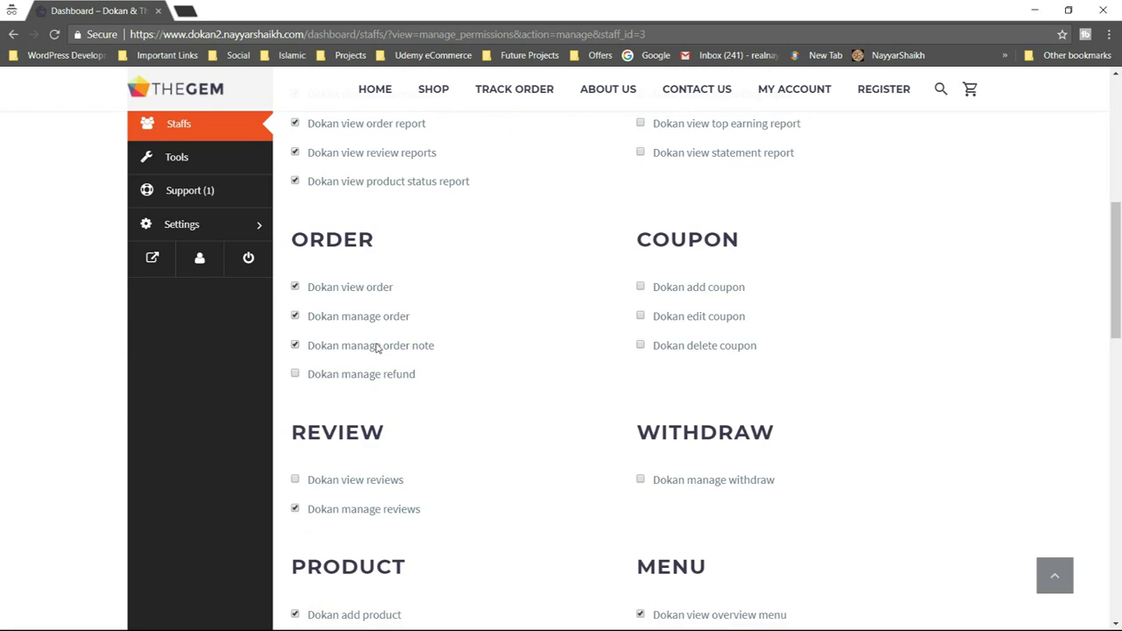
scroll(375, 348, up, 2)
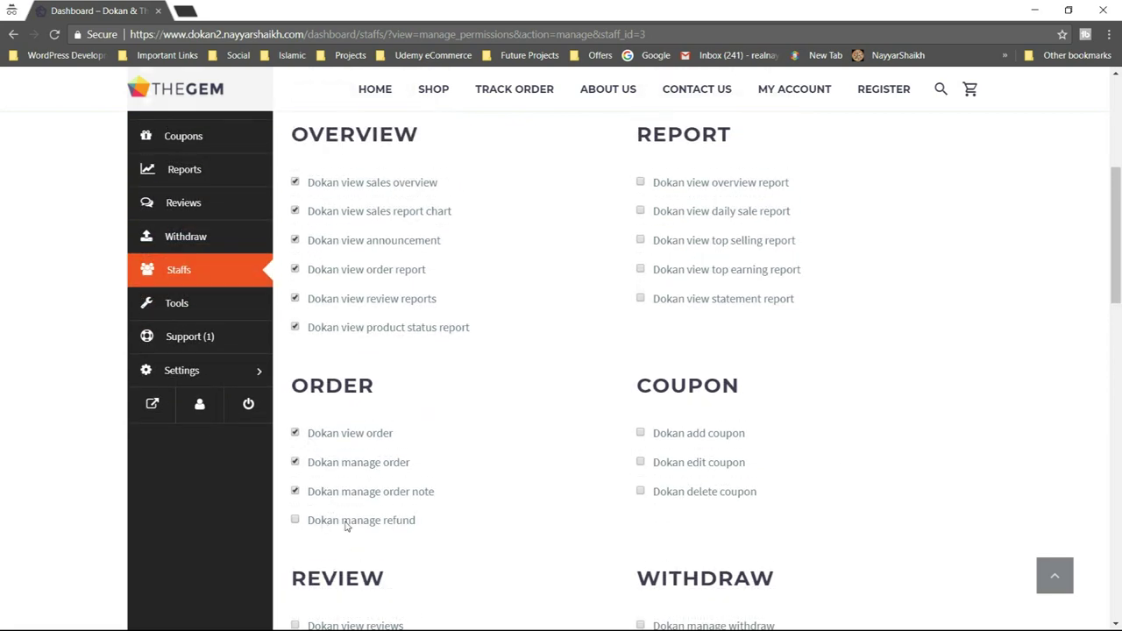
scroll(346, 524, up, 1)
scroll(1009, 398, down, 3)
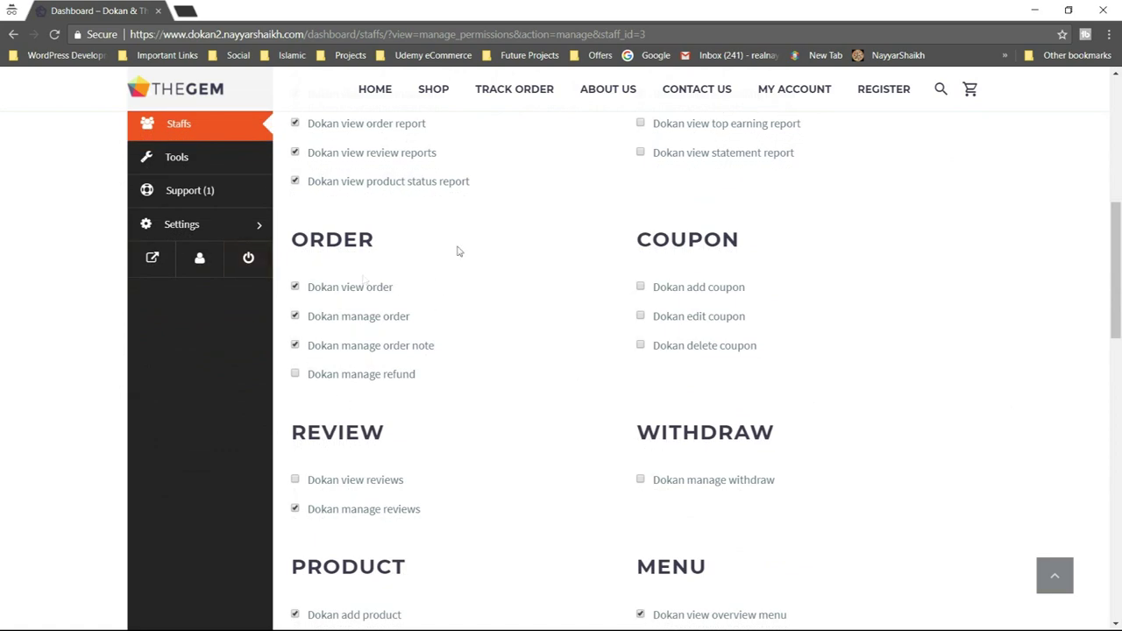
scroll(1038, 380, down, 3)
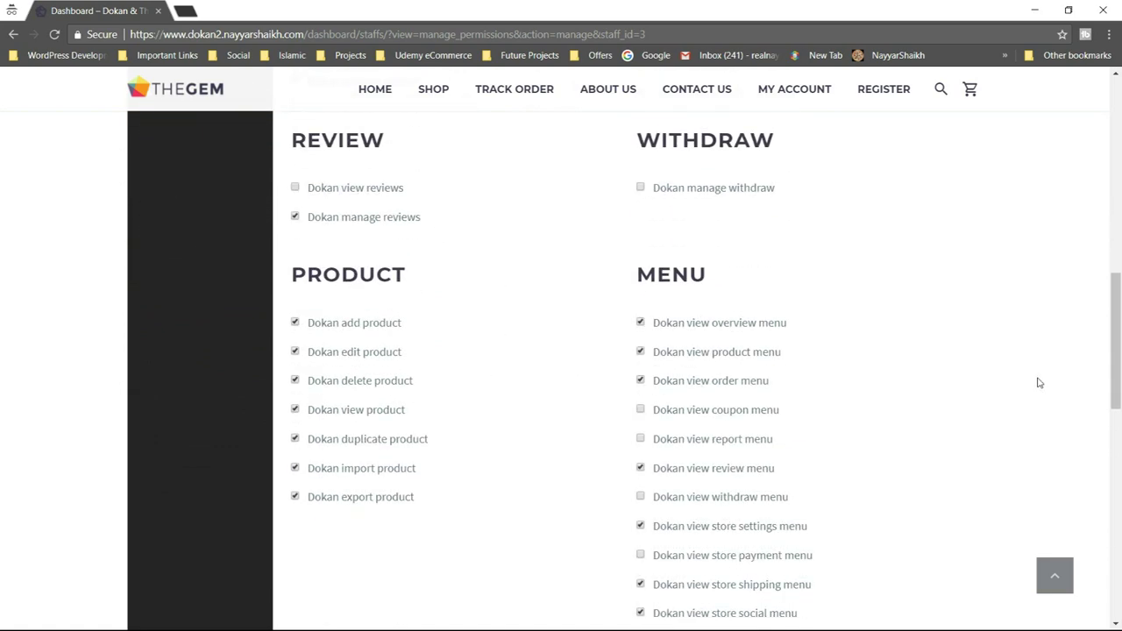
scroll(756, 394, down, 1)
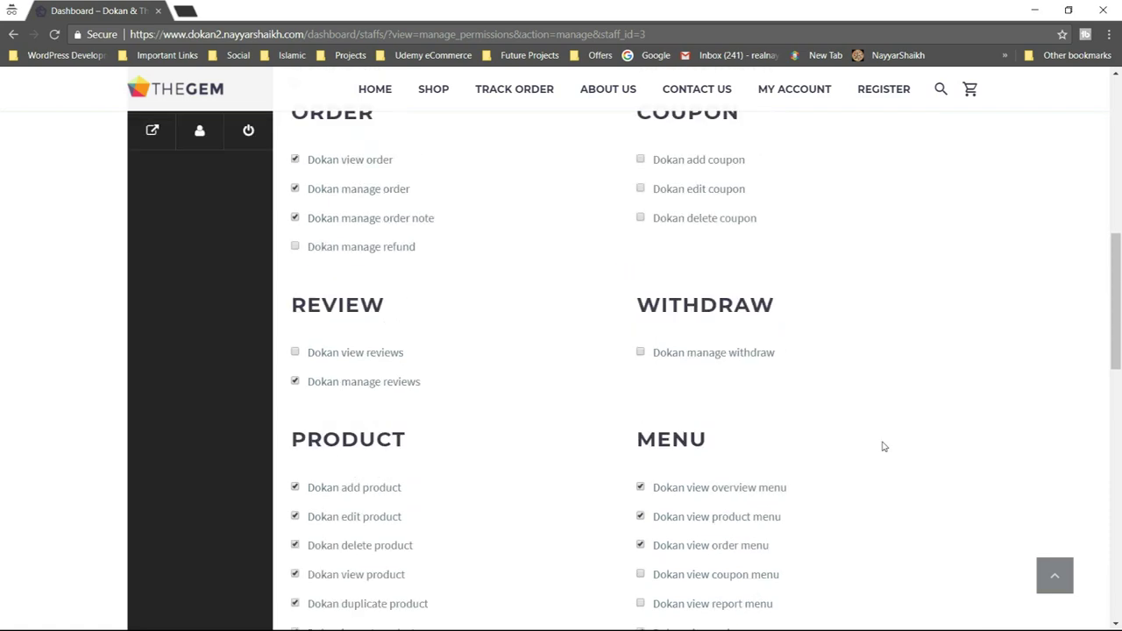
scroll(908, 417, up, 5)
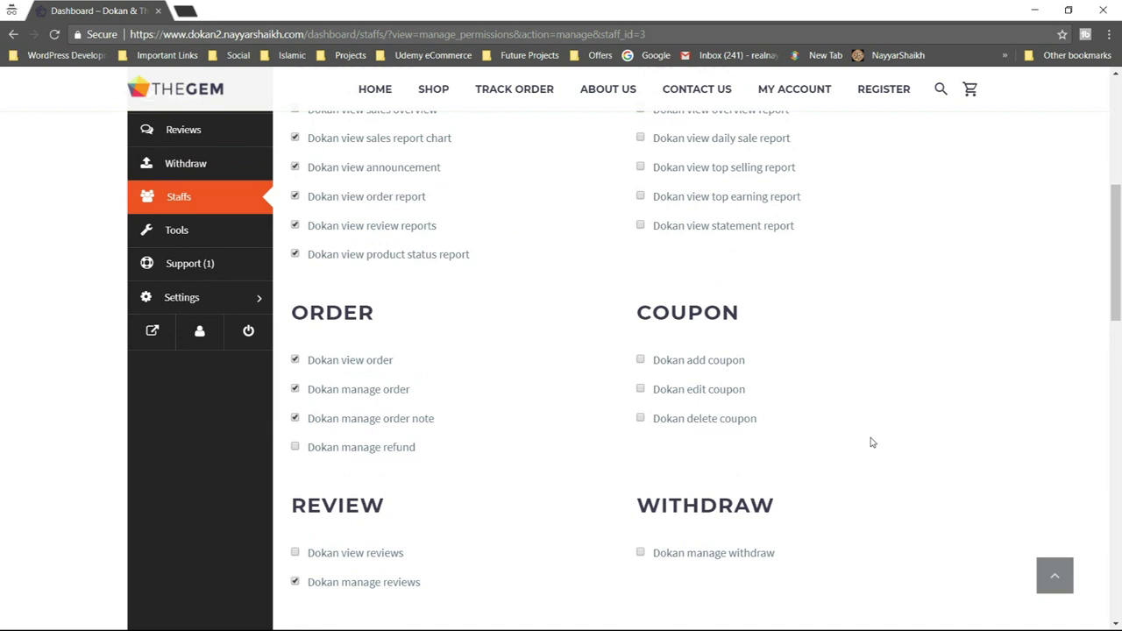
scroll(684, 388, down, 10)
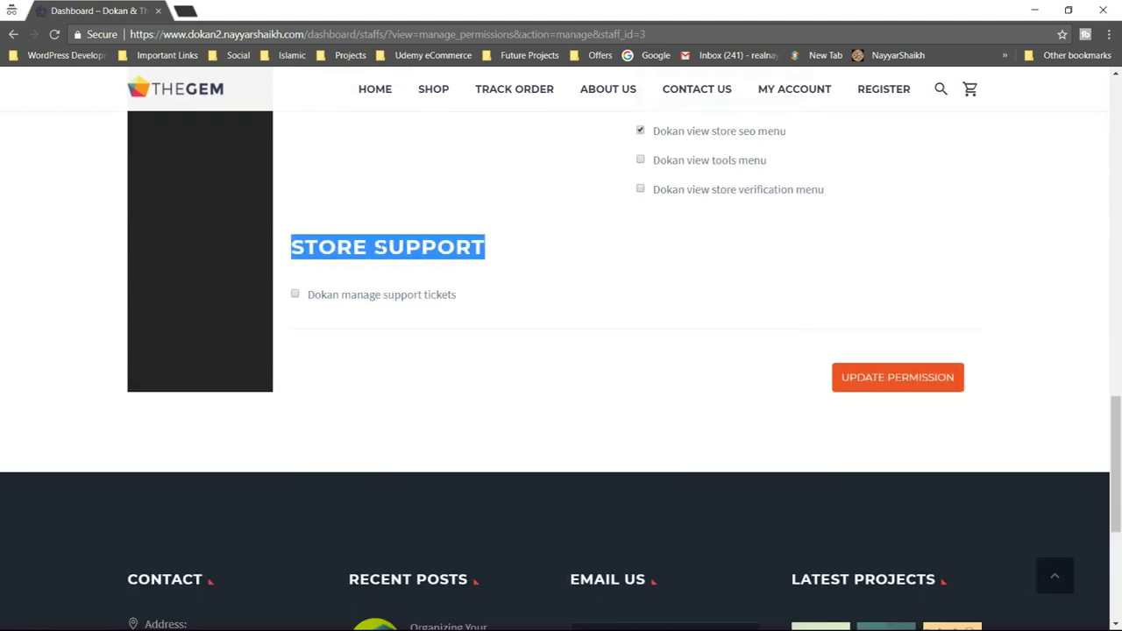
click(440, 272)
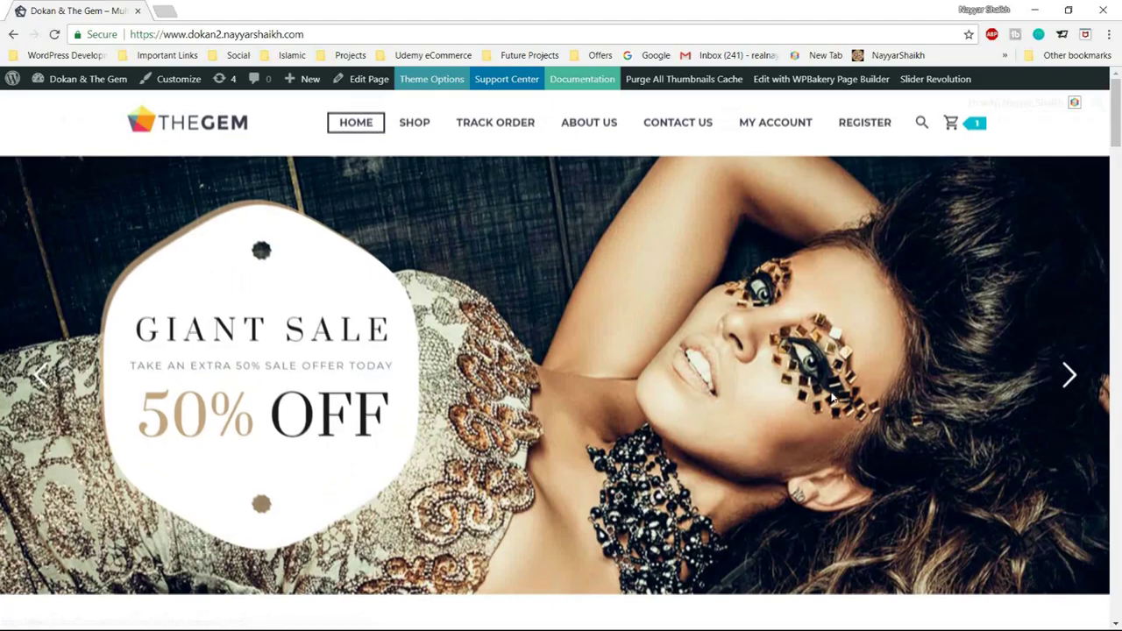
- Scroll the store home page to the Newcomers listings and open the Crocodile Dandy product
scroll(832, 392, down, 5)
scroll(832, 392, down, 5)
scroll(832, 391, up, 5)
scroll(832, 392, down, 10)
scroll(571, 338, down, 2)
scroll(291, 289, up, 1)
click(291, 289)
scroll(291, 290, up, 2)
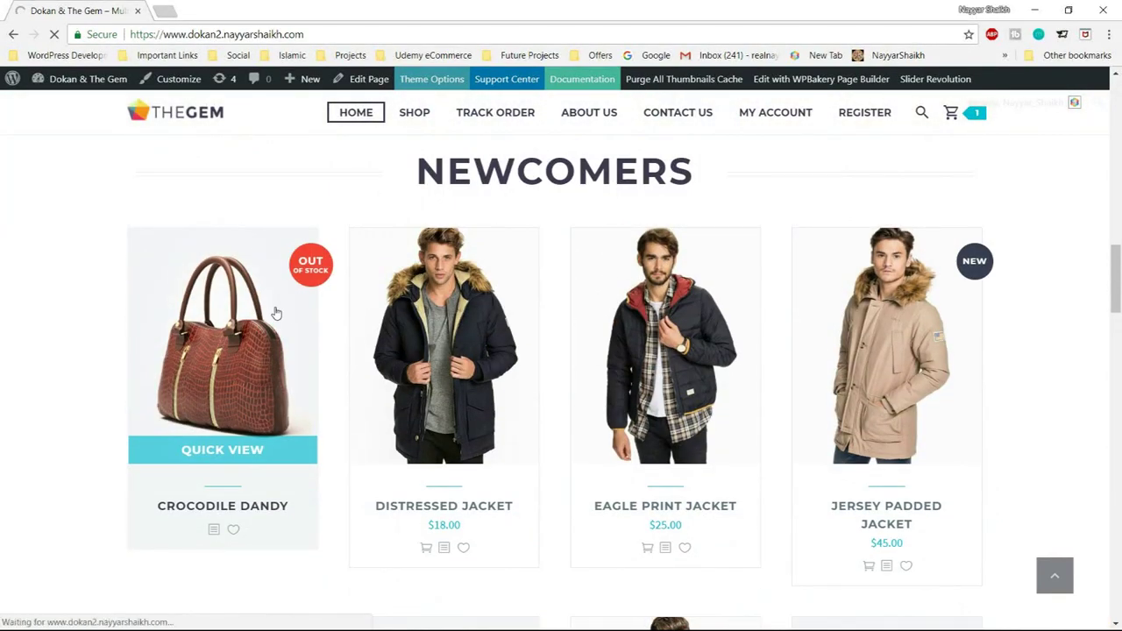
- Show the Crocodile Dandy Product Enquiry tab and enlarge its message box, then focus it
scroll(663, 353, down, 10)
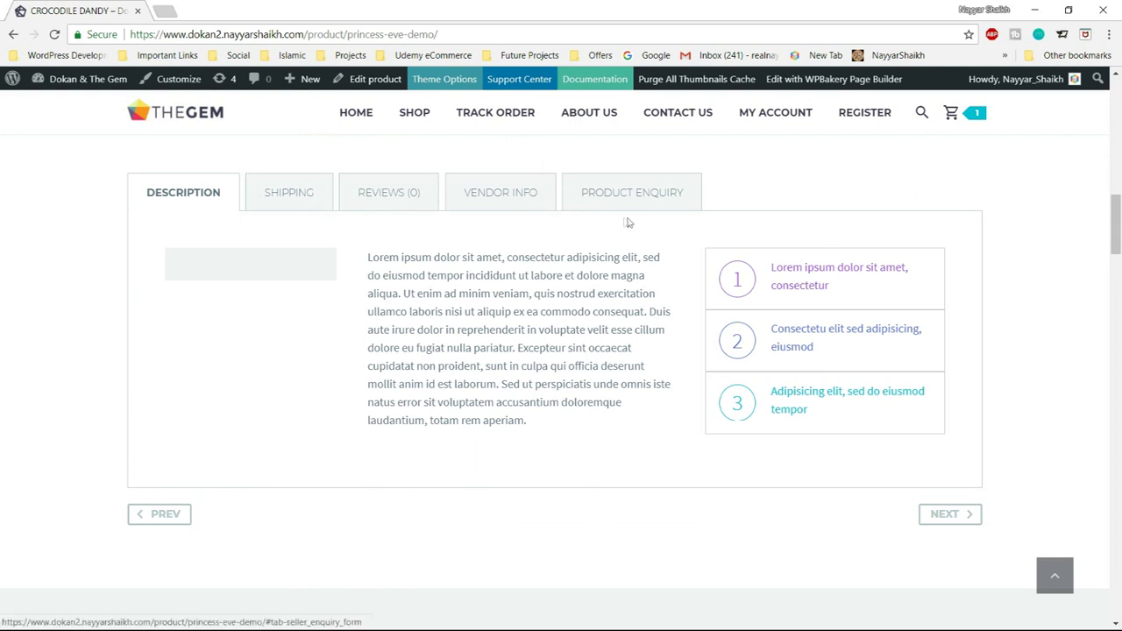
click(645, 200)
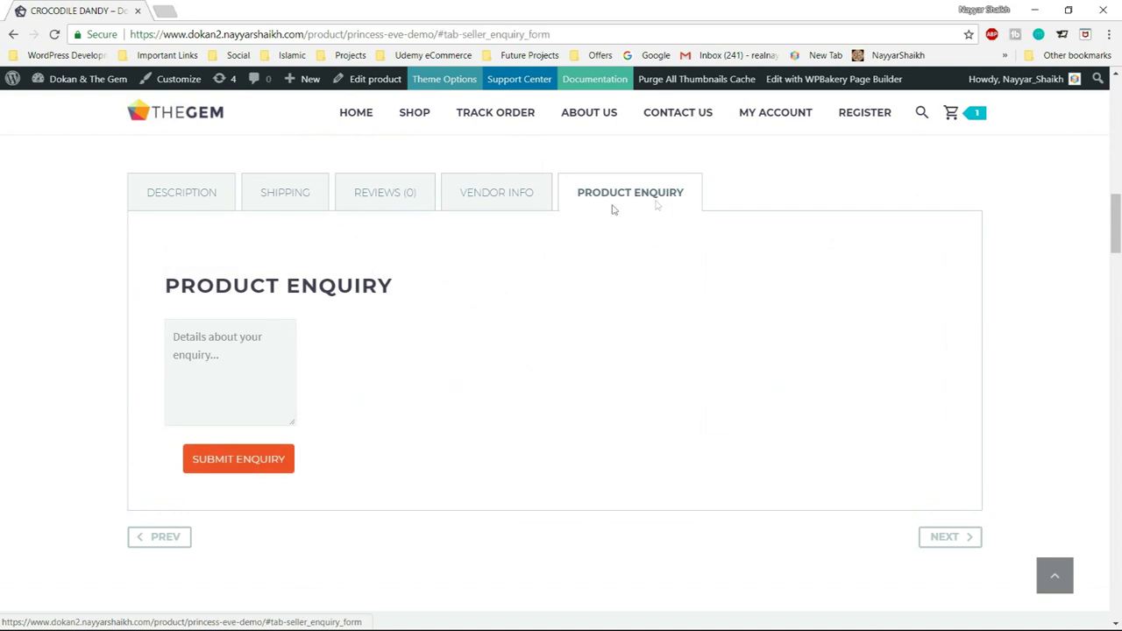
drag(292, 421, 1056, 445)
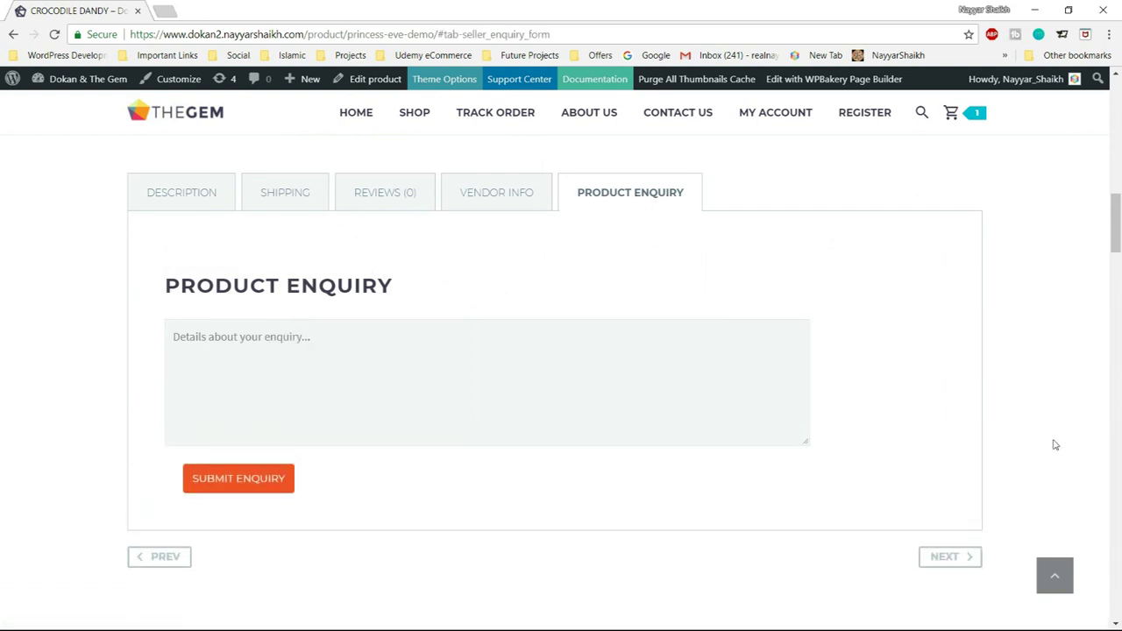
click(425, 409)
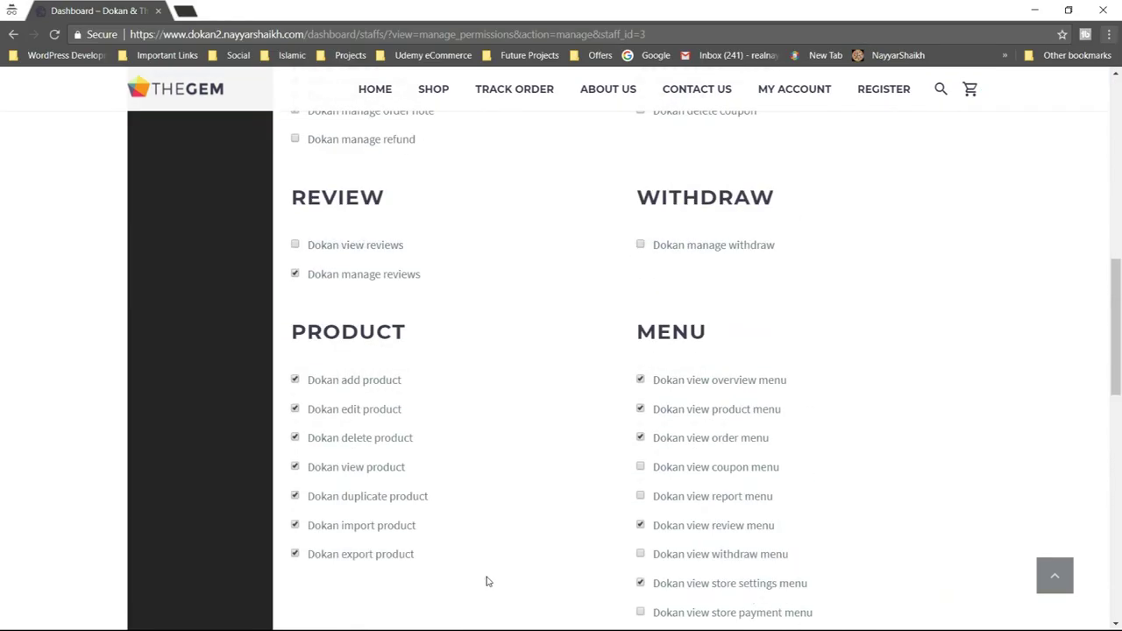
- Open Support (1) from the sidebar and go to the 'Is it real Nike?' ticket
scroll(488, 581, up, 7)
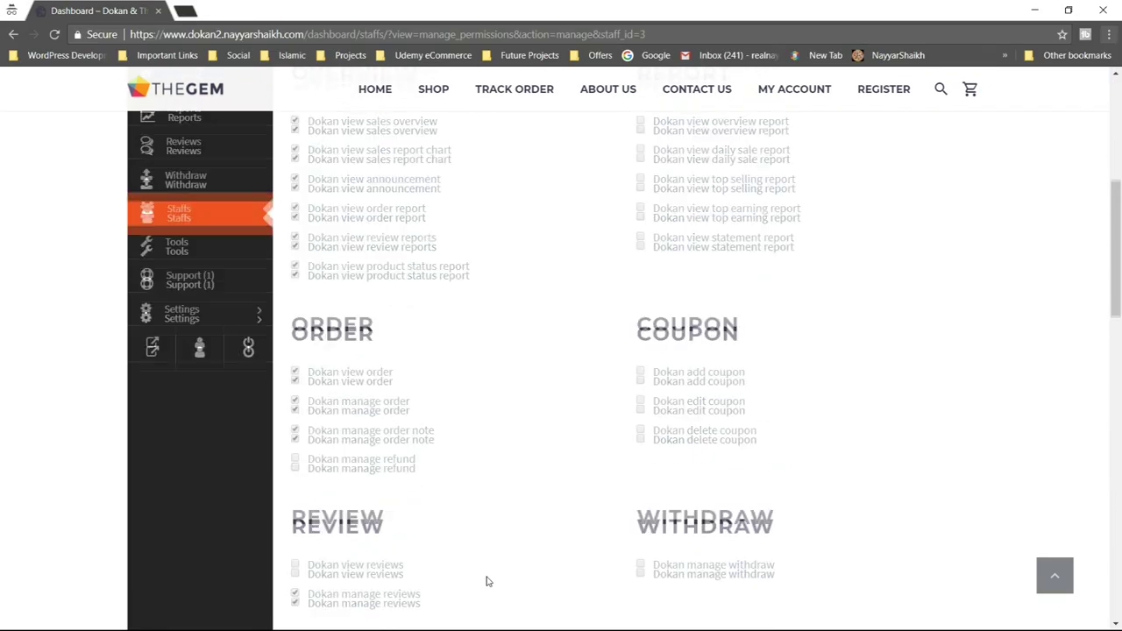
scroll(193, 492, down, 2)
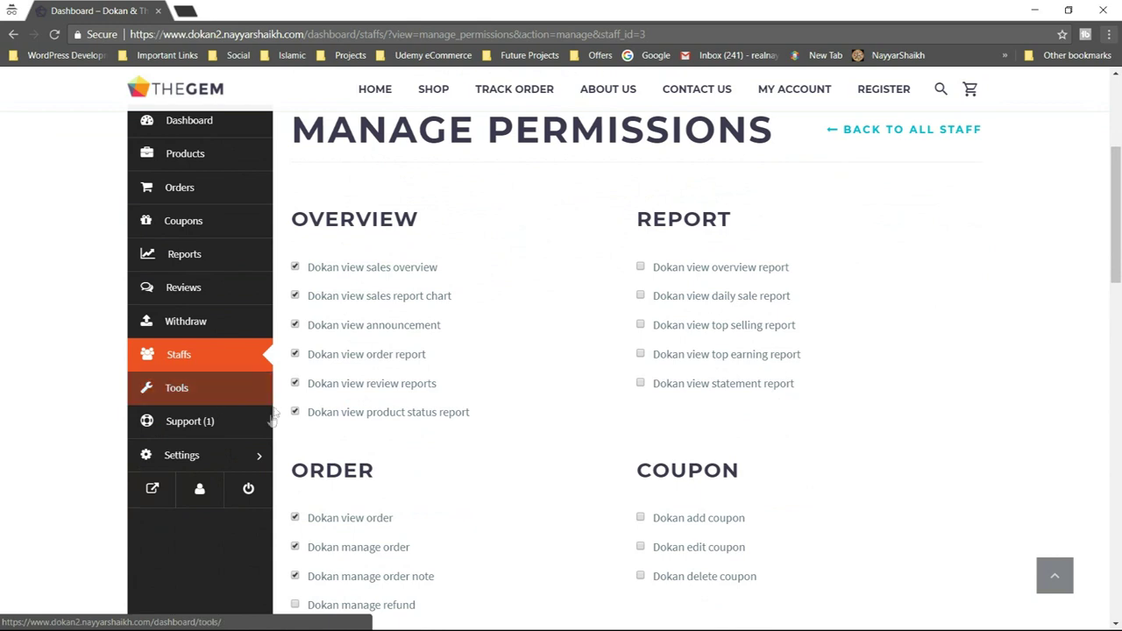
click(200, 433)
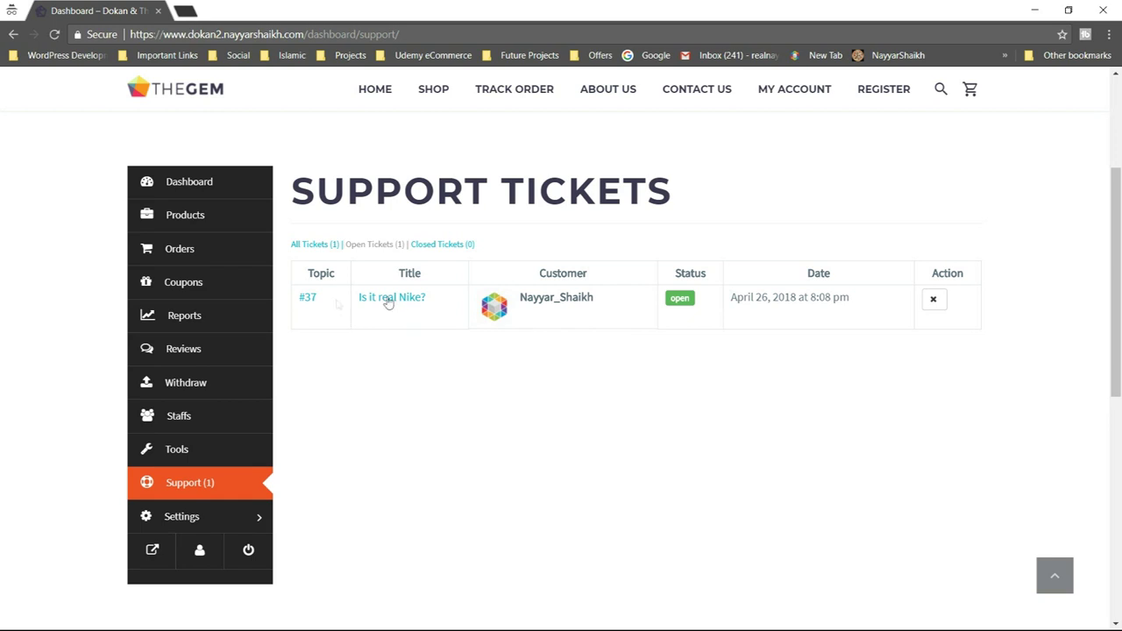
click(417, 300)
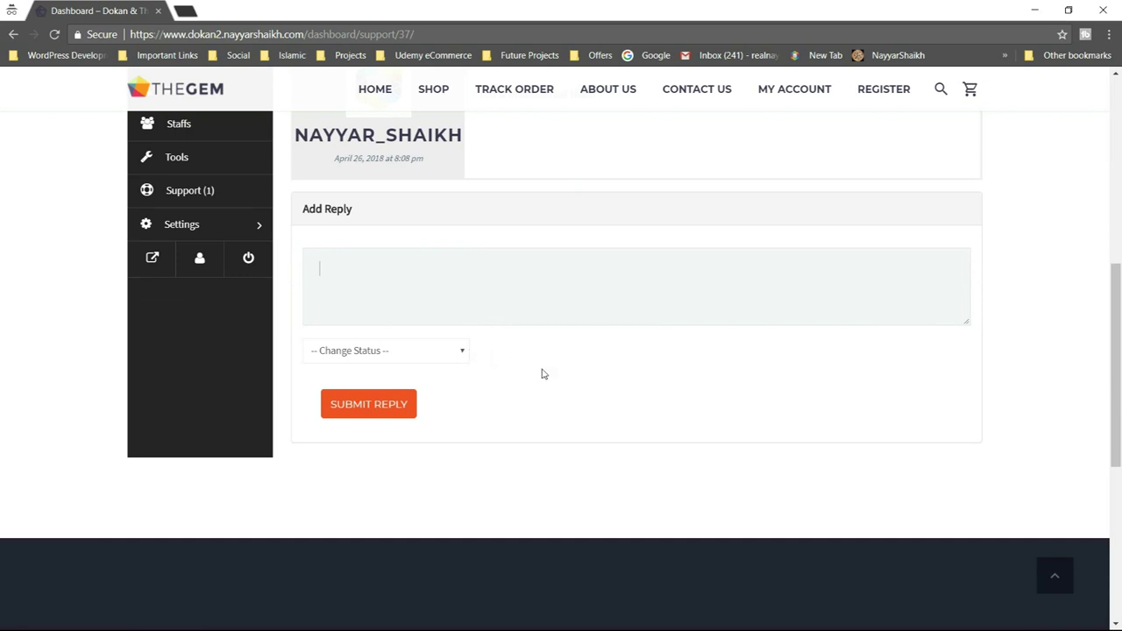
- Pick Close Ticket in the Add Reply status dropdown, then scroll back to the ticket title
click(402, 353)
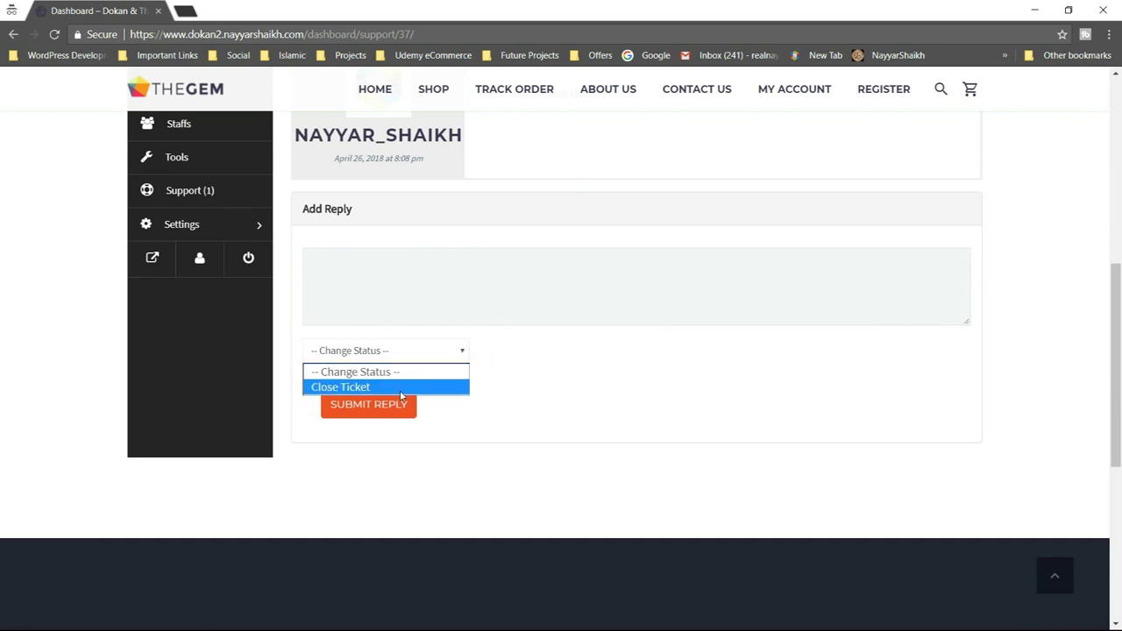
click(401, 387)
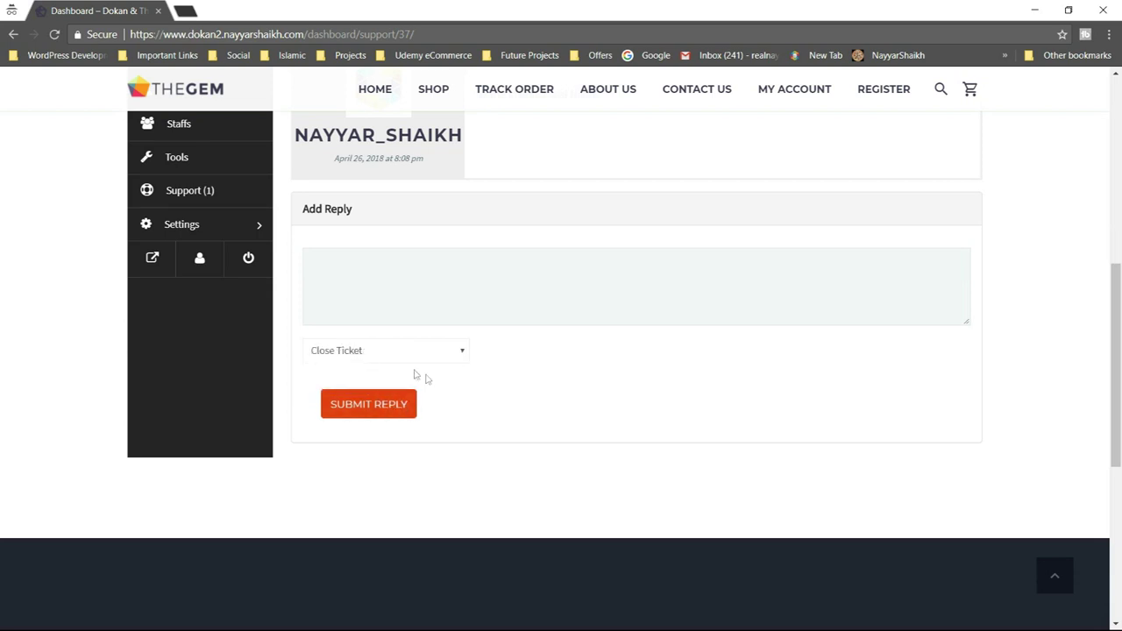
scroll(663, 402, up, 3)
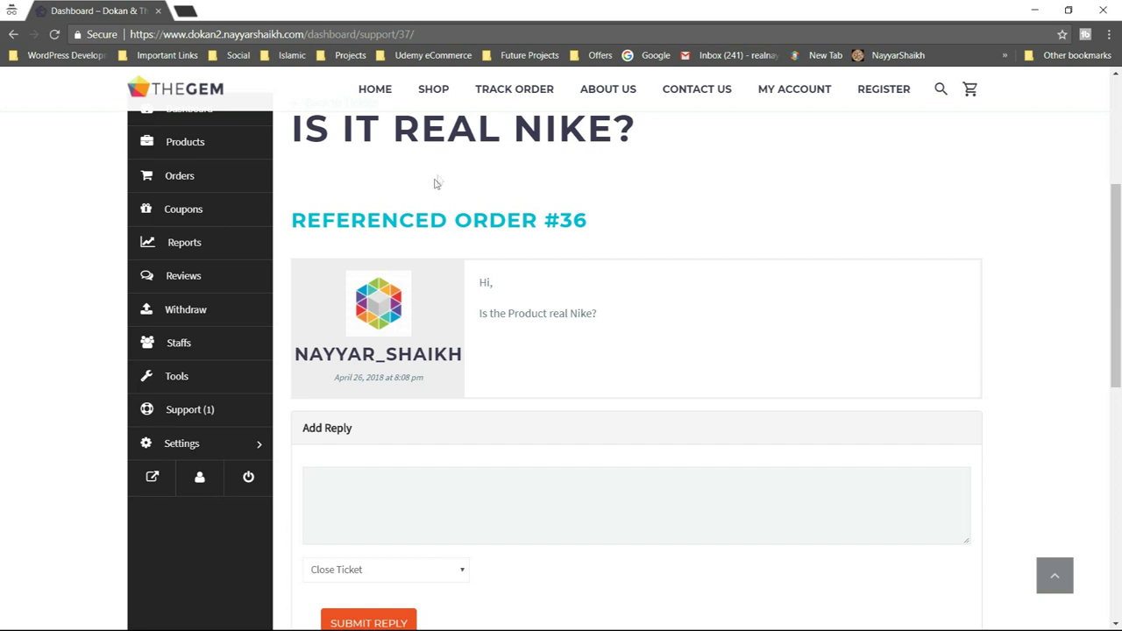
- Go to the store Settings' Verification page
click(188, 443)
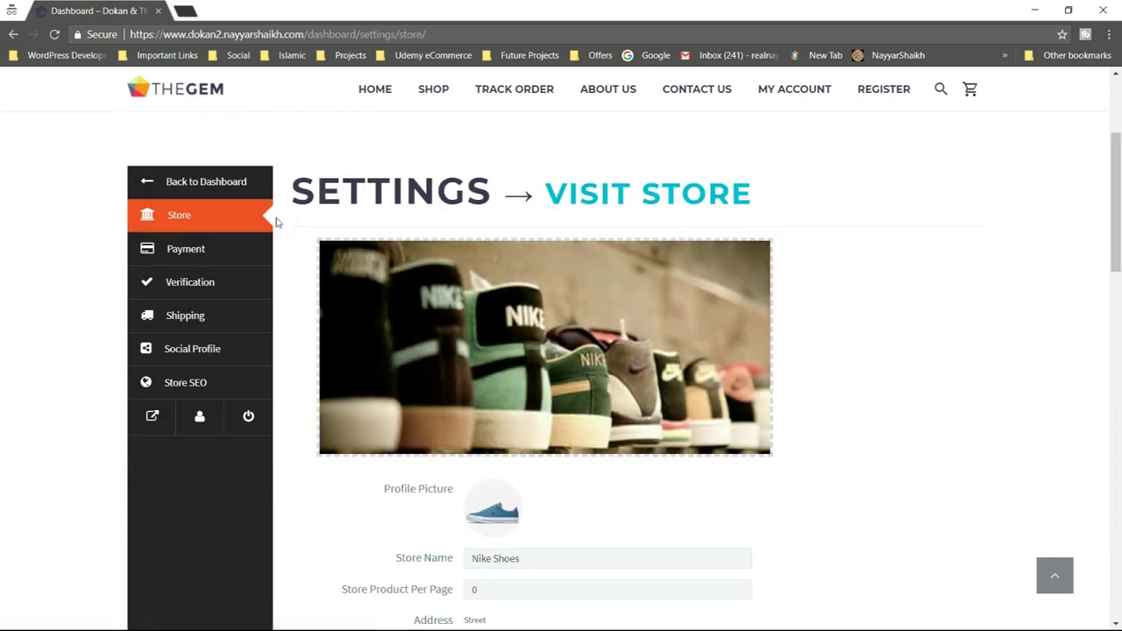
click(209, 287)
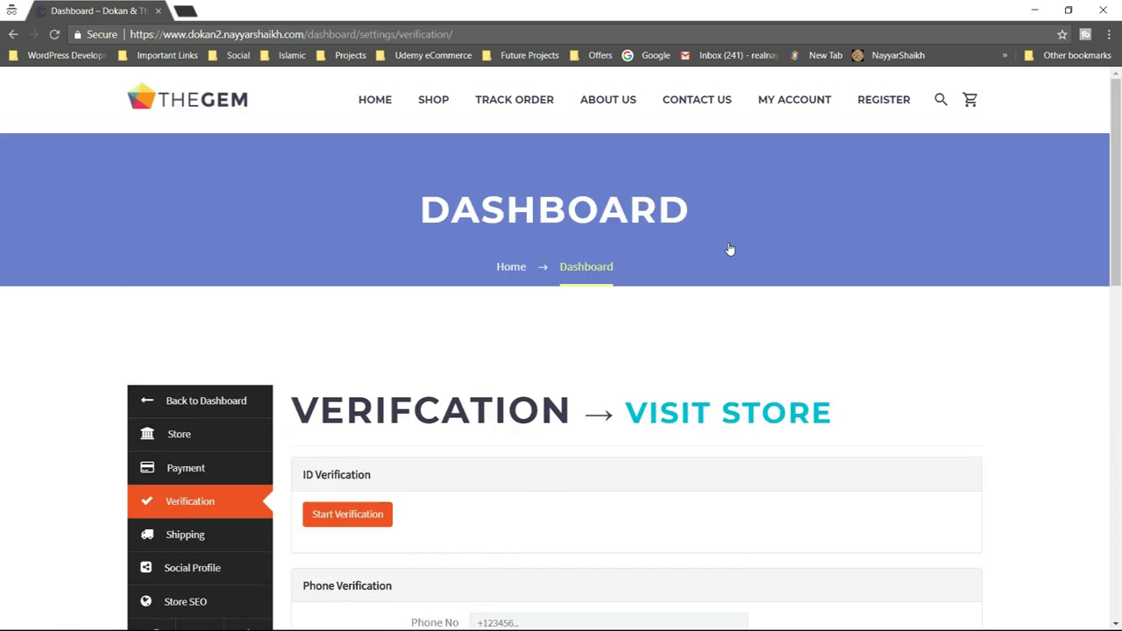
scroll(759, 303, down, 3)
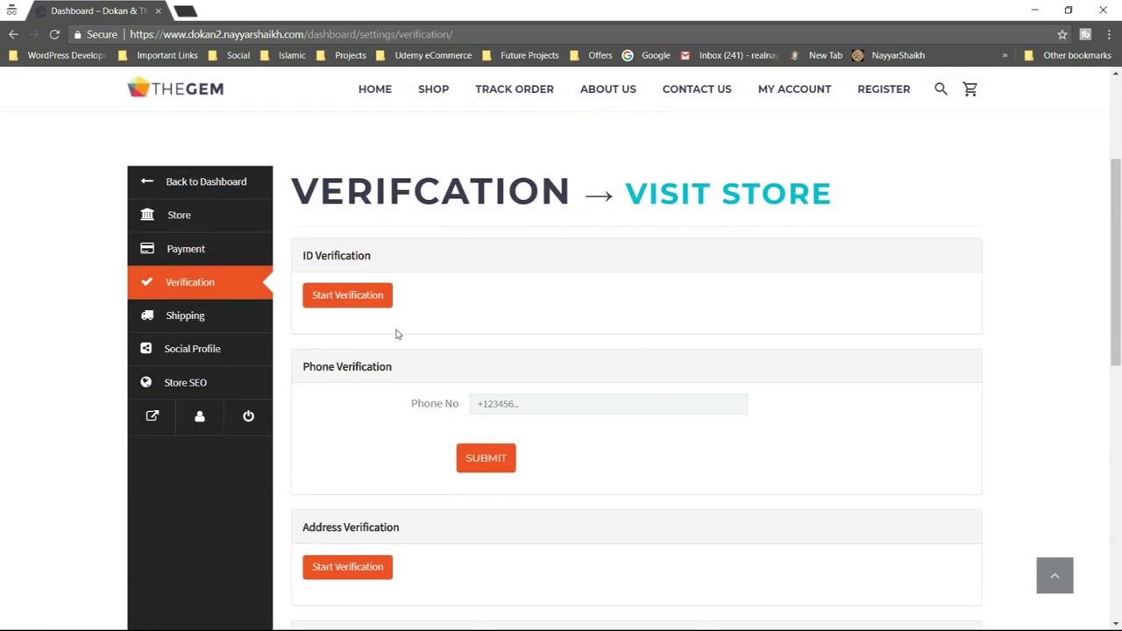
- Start ID Verification and select National ID Card as the ID type
click(349, 300)
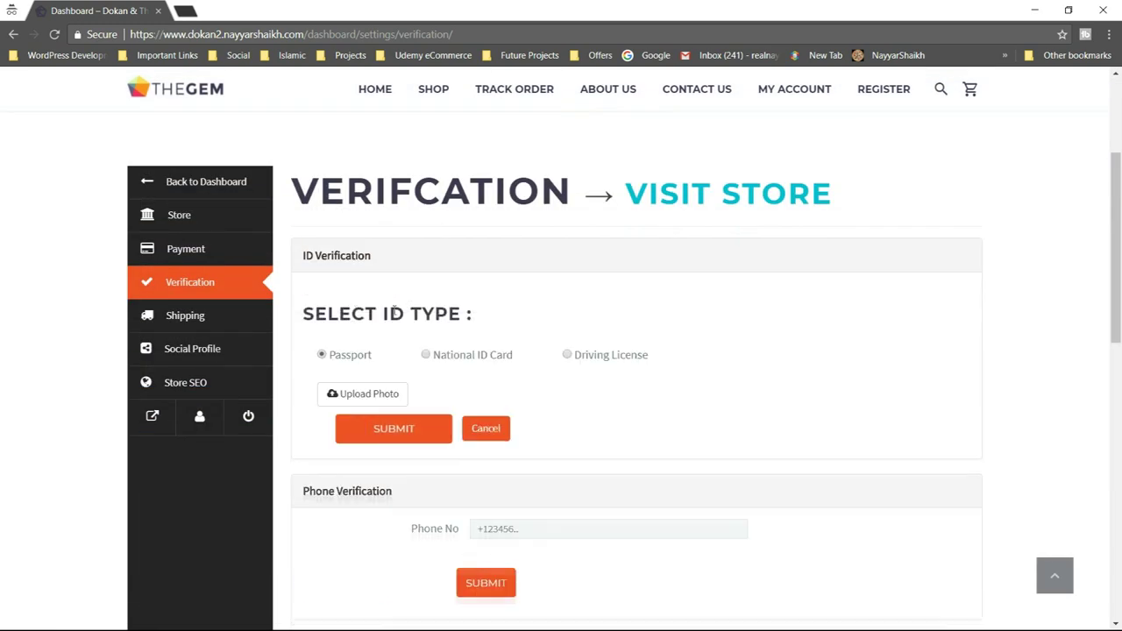
scroll(535, 377, down, 1)
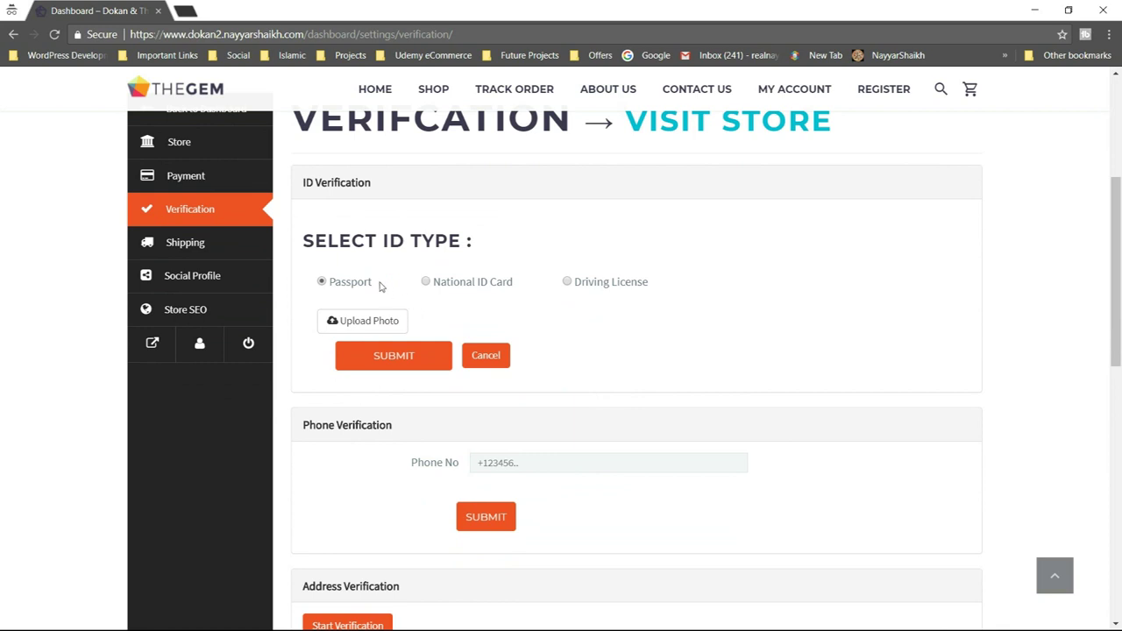
click(483, 289)
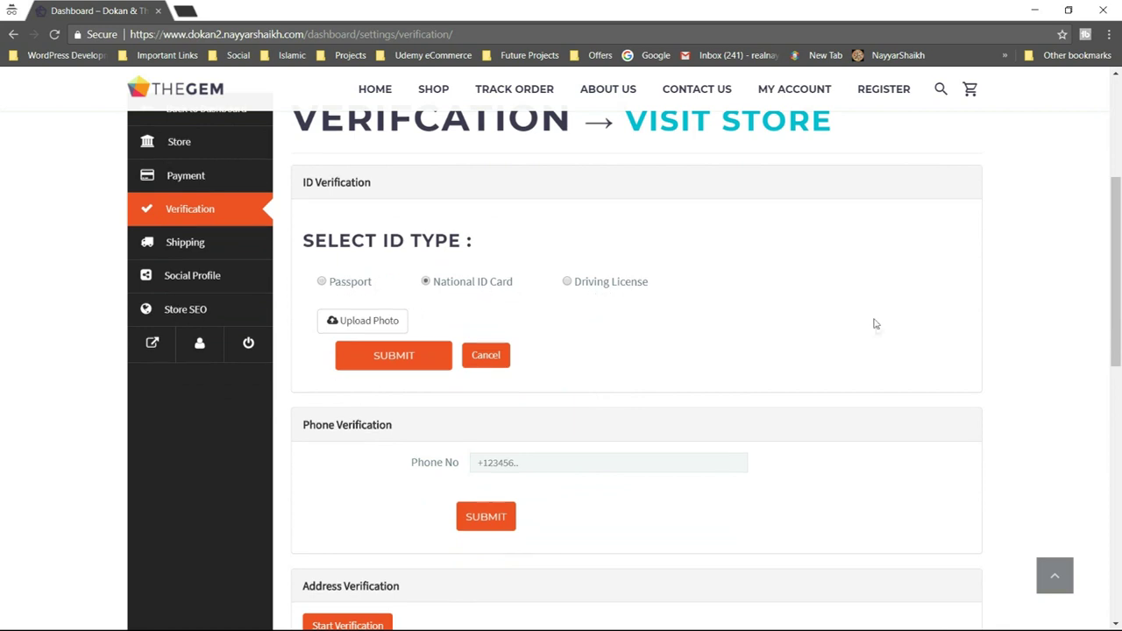
scroll(871, 320, down, 1)
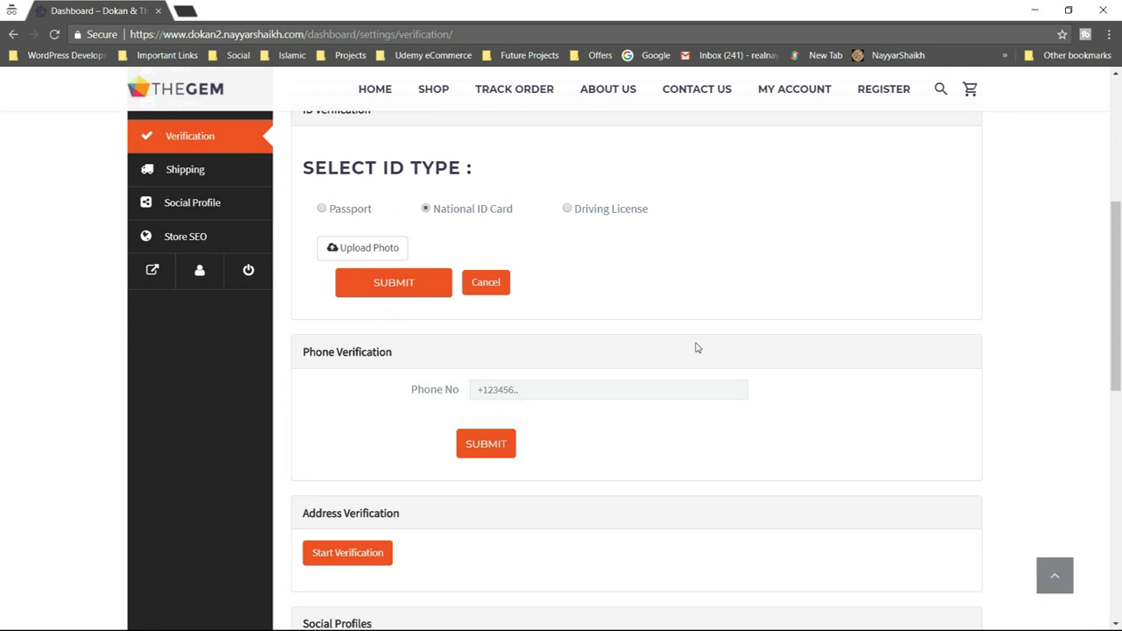
scroll(697, 348, down, 3)
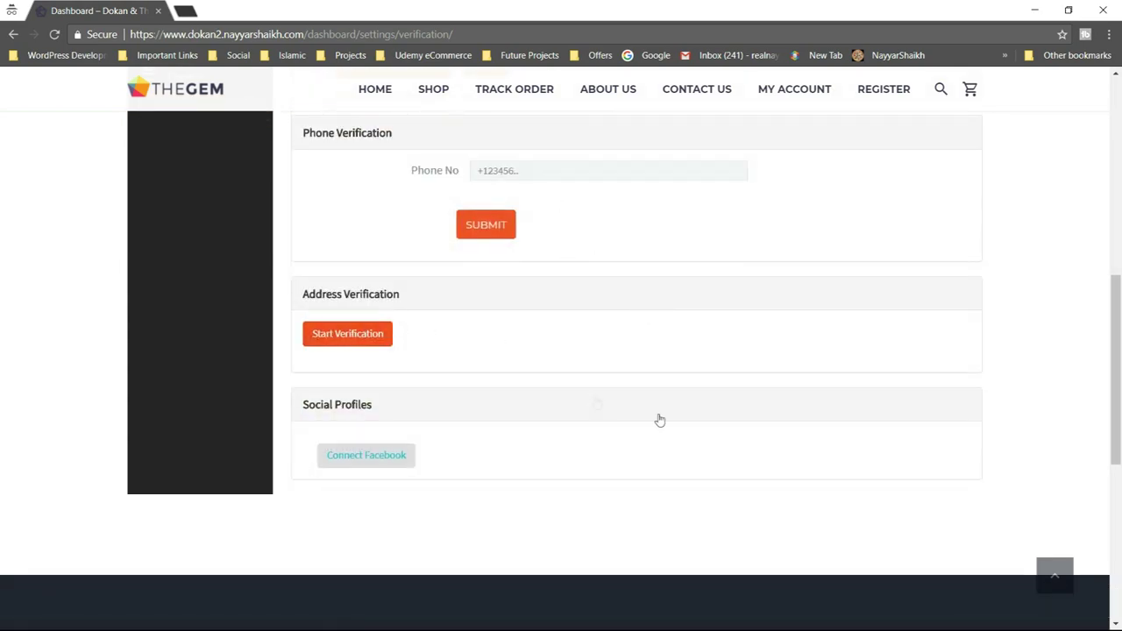
scroll(674, 461, up, 8)
scroll(672, 461, down, 3)
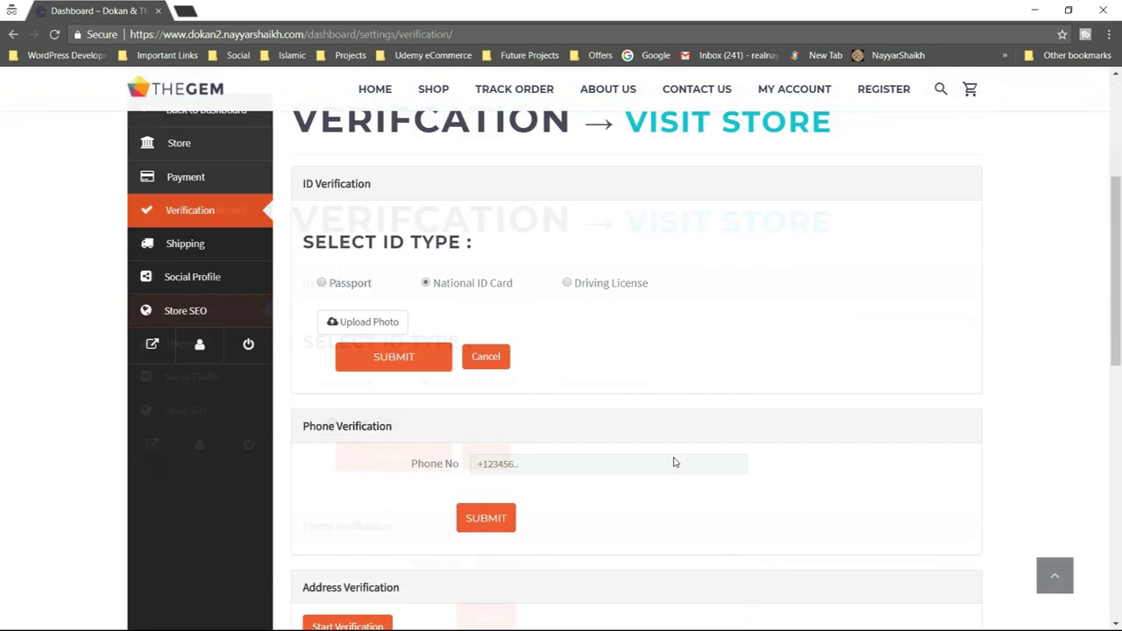
scroll(706, 438, up, 1)
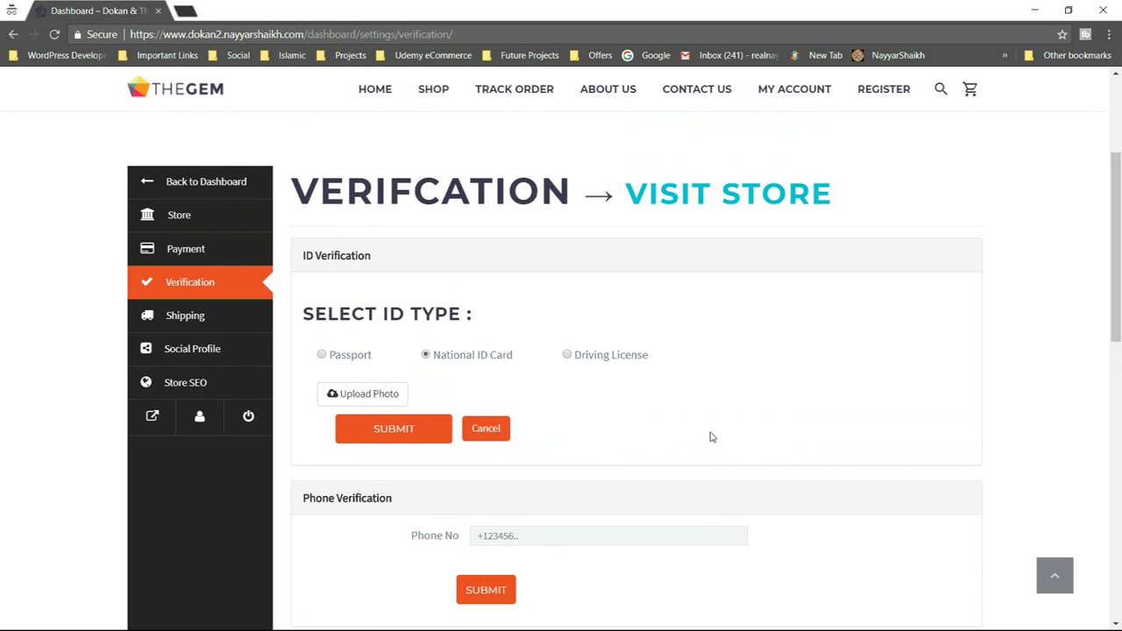
key(alt+Tab)
- Go Back to Dashboard and scroll to the Latest Announcement box
click(195, 174)
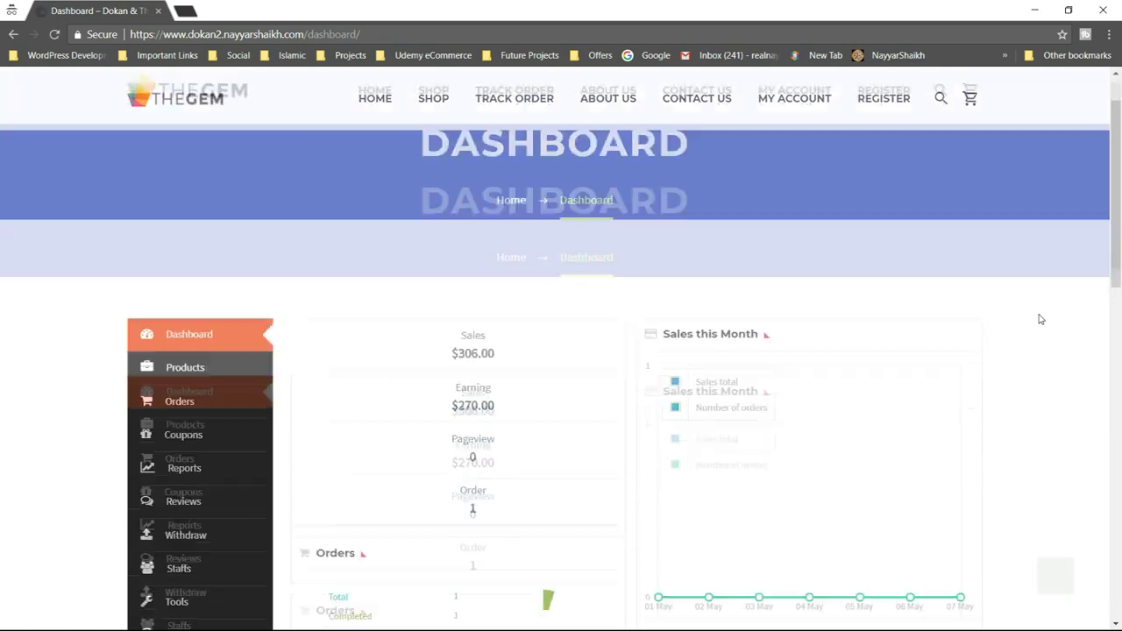
scroll(1039, 319, down, 5)
scroll(1007, 405, up, 5)
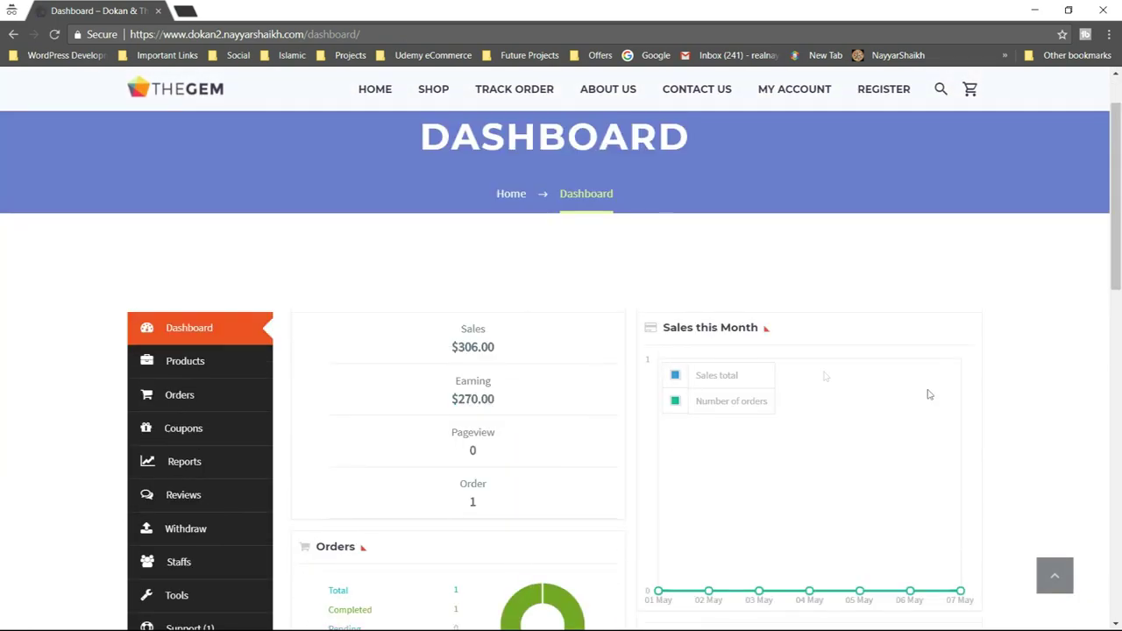
scroll(929, 394, down, 4)
scroll(947, 406, up, 3)
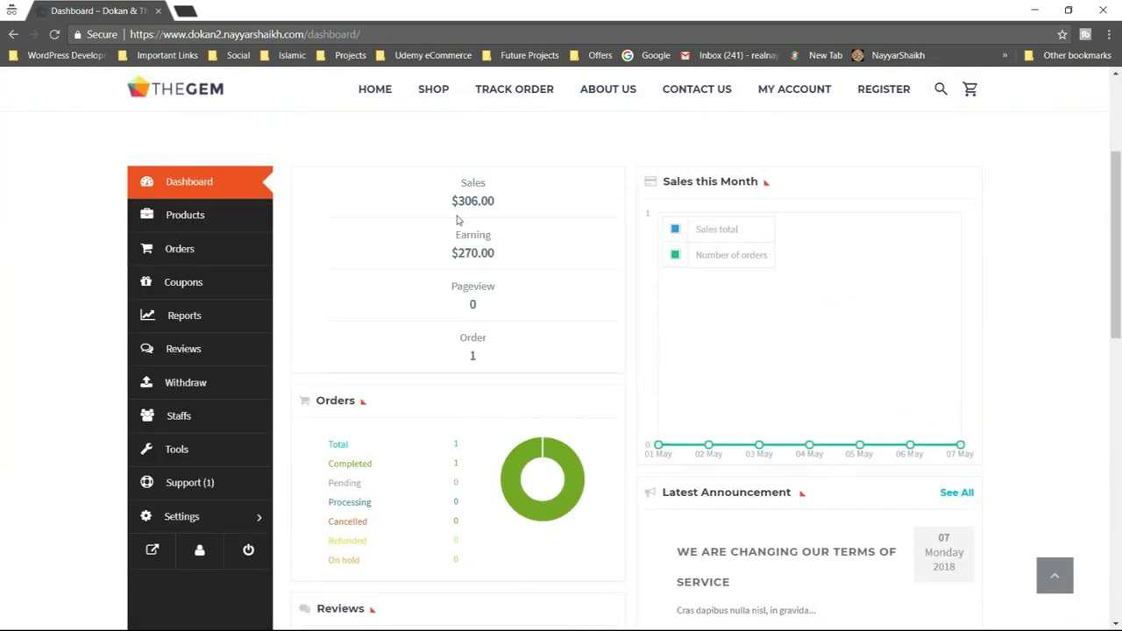
scroll(733, 310, down, 4)
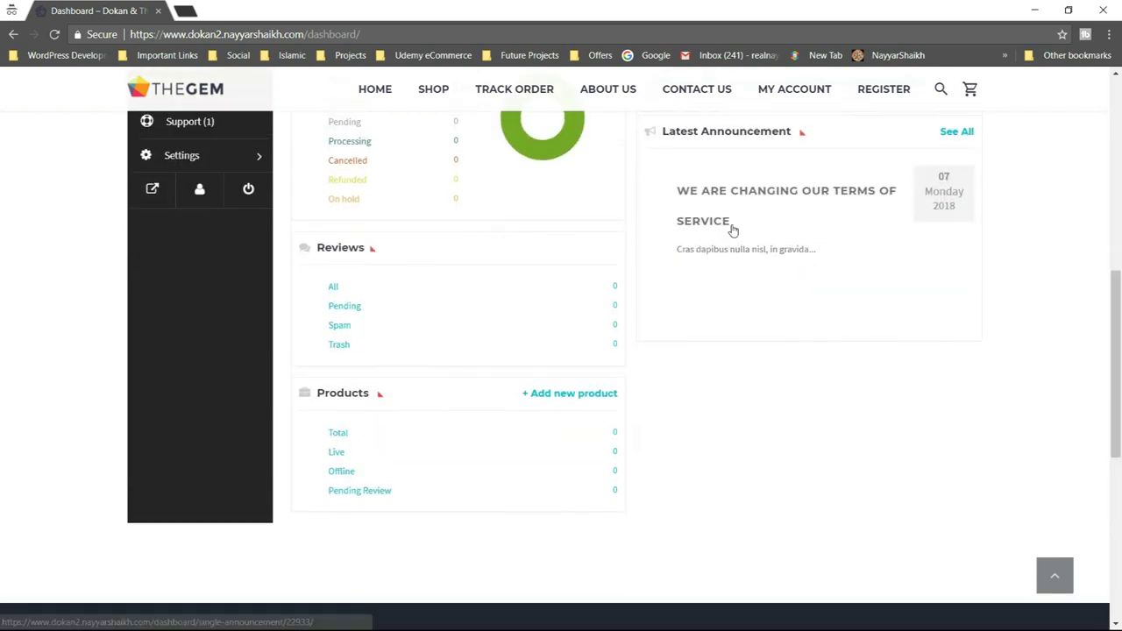
scroll(701, 224, up, 1)
drag(670, 200, 812, 208)
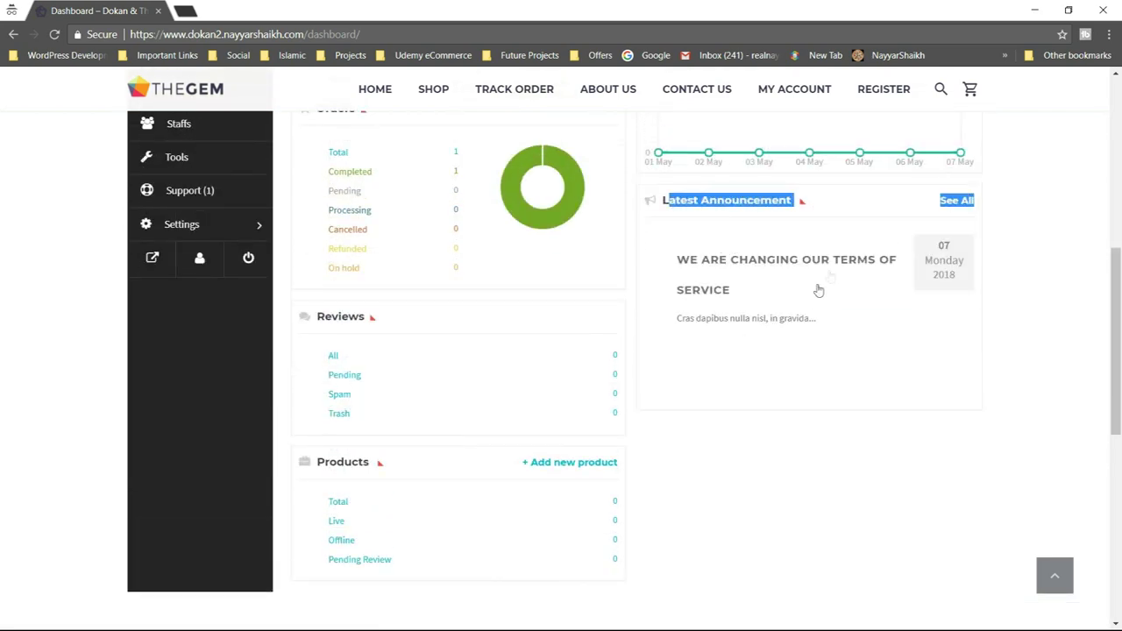
- Open the 'We Are Changing Our Terms of Service' announcement and scroll through the article
click(892, 283)
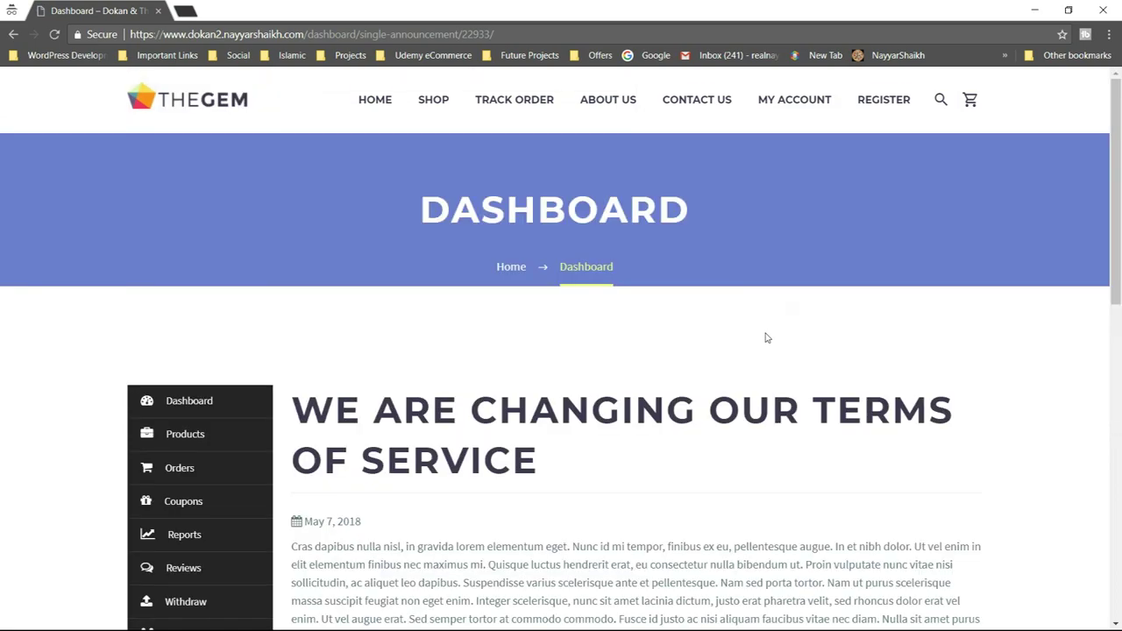
scroll(560, 333, down, 1)
scroll(972, 395, down, 3)
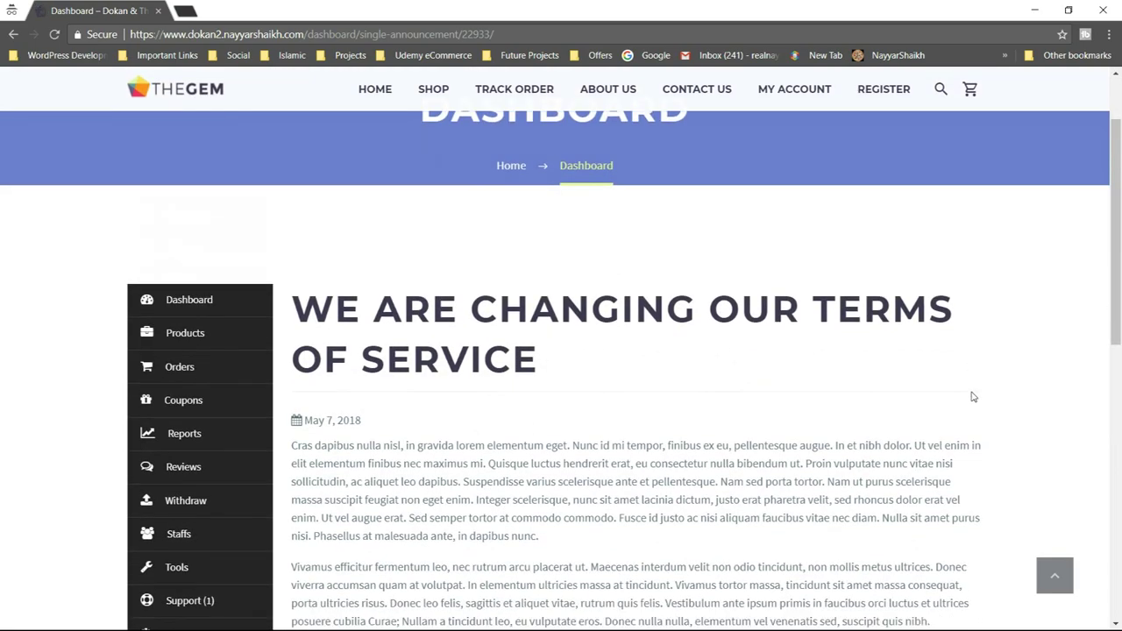
scroll(631, 483, up, 3)
scroll(632, 491, down, 4)
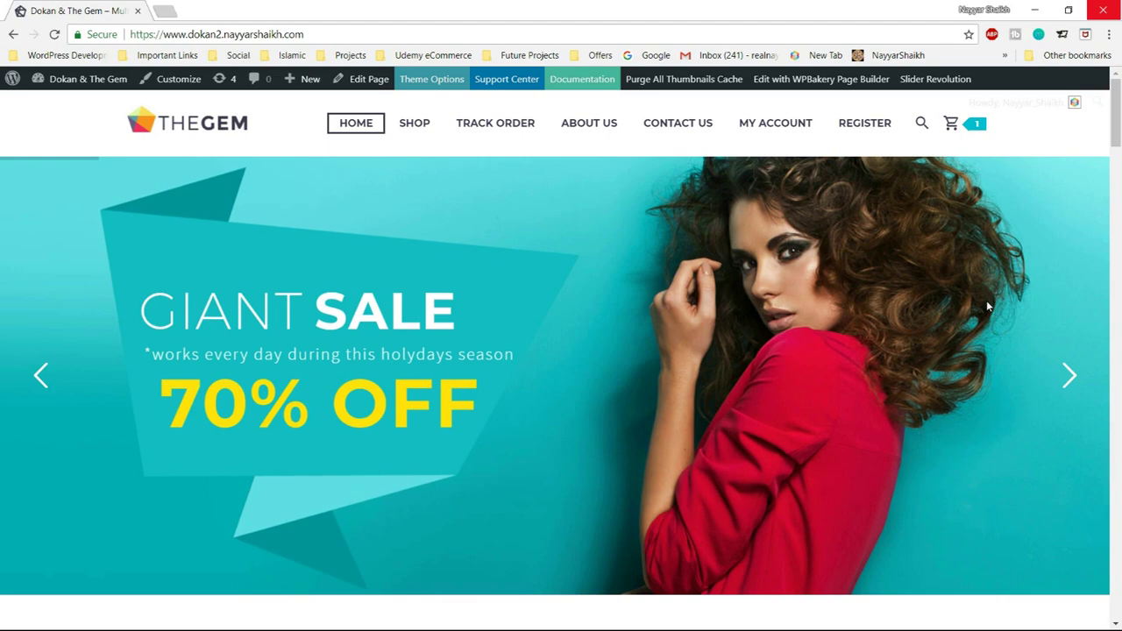
- Advance the home slider twice to New Arrivals 25% Sale, then scroll to New Design Trends
click(1069, 377)
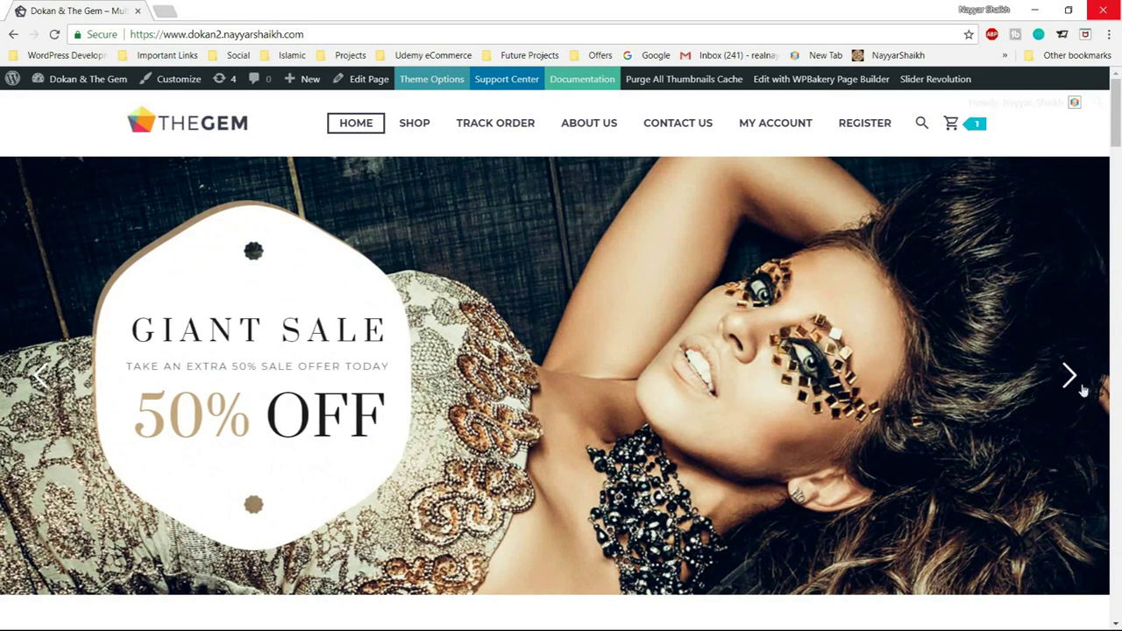
click(1074, 385)
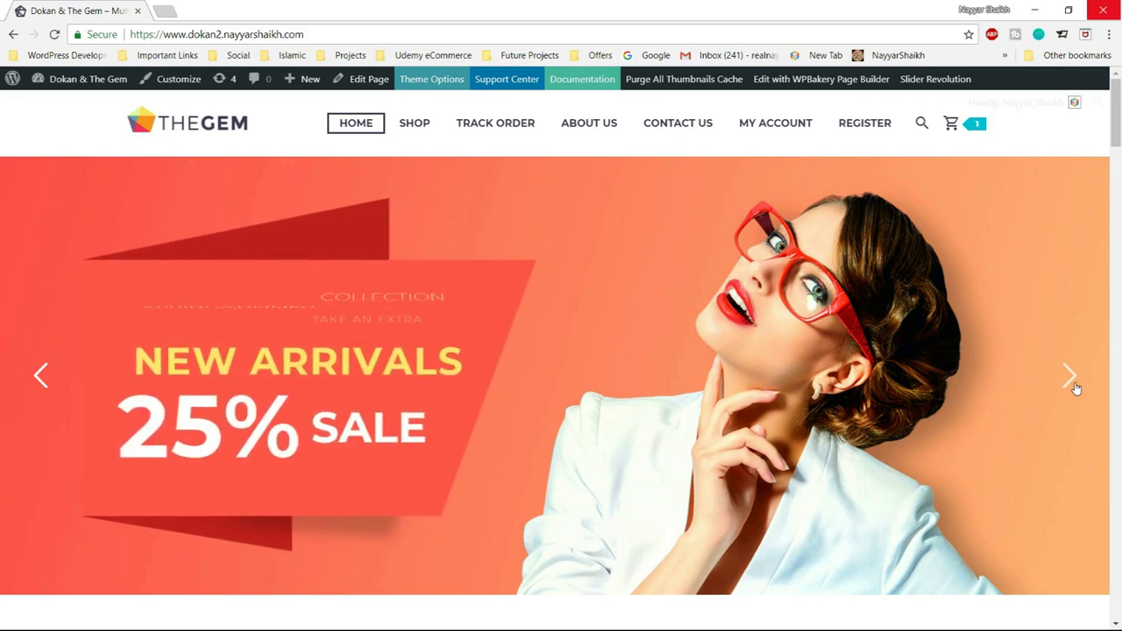
scroll(1075, 388, down, 5)
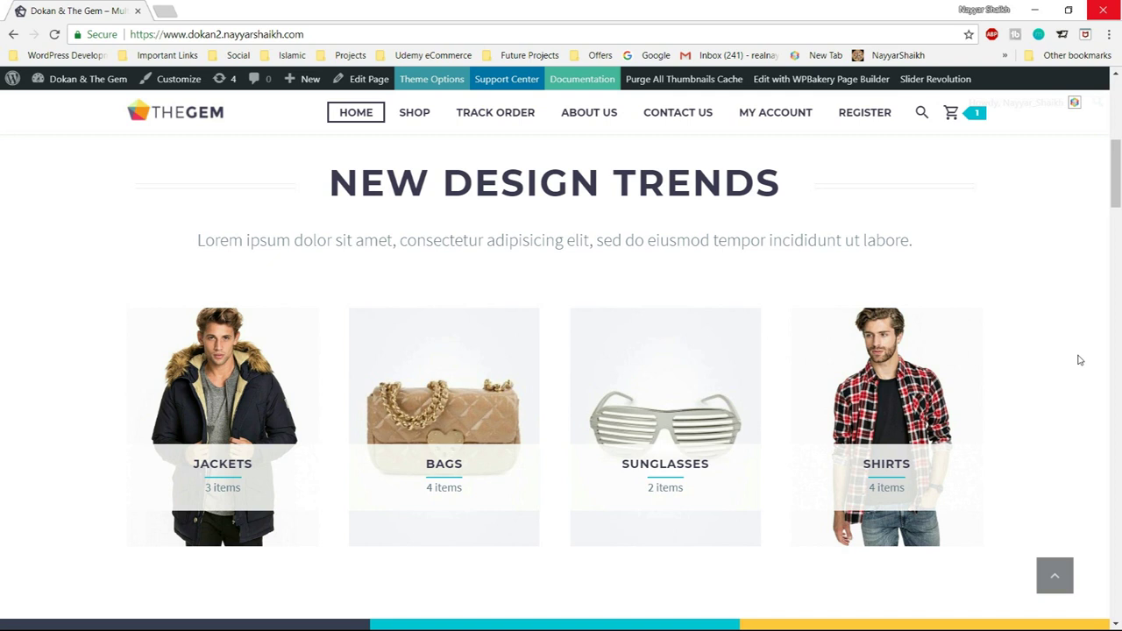
- Scroll past the three News From Blog posts and briefly highlight SALE in the 70% Sale banner
scroll(1081, 419, down, 3)
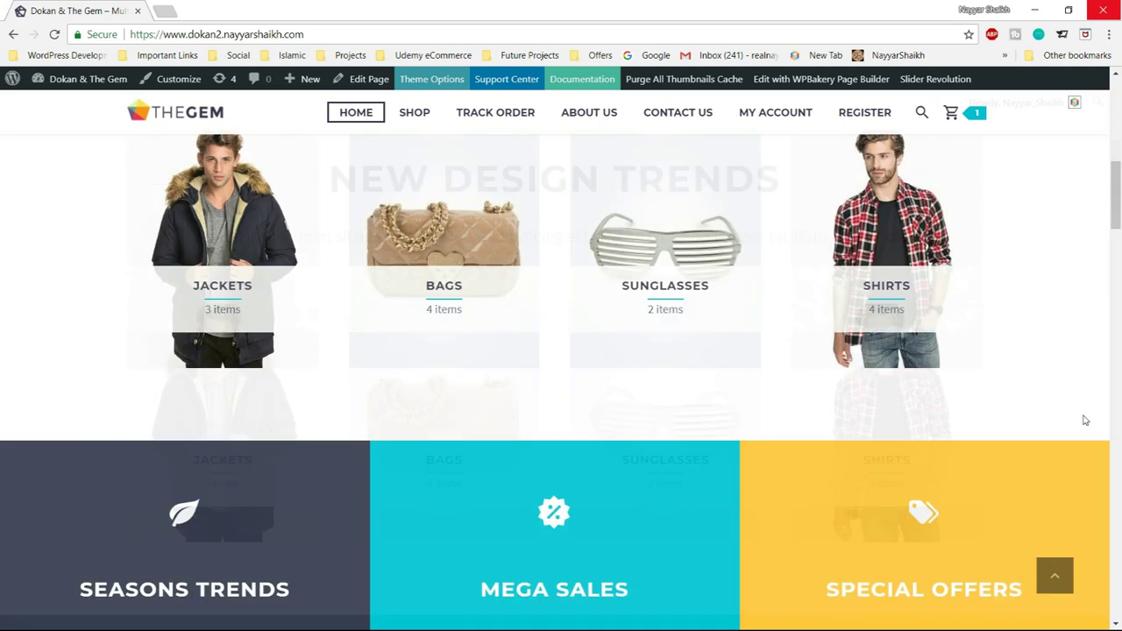
scroll(1084, 419, down, 2)
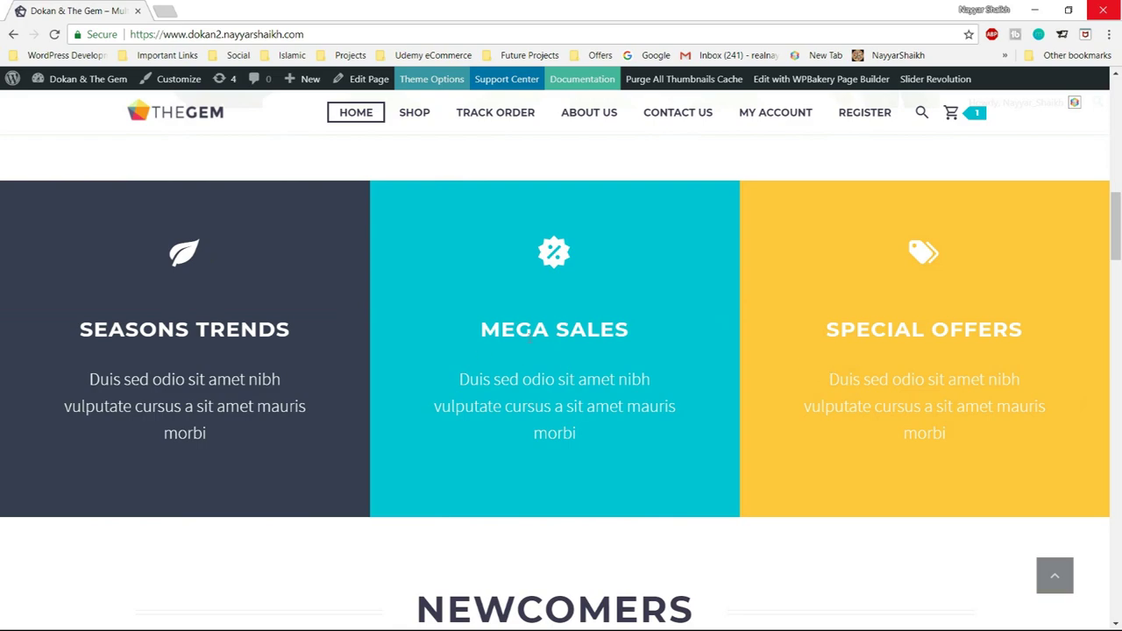
scroll(1095, 350, down, 4)
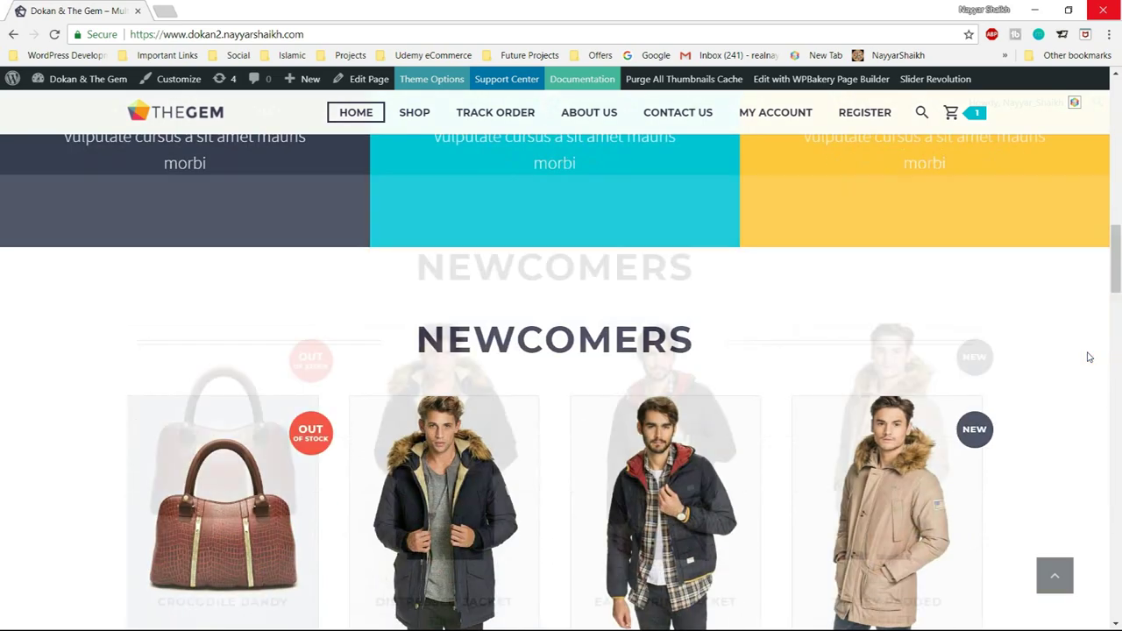
scroll(596, 395, down, 2)
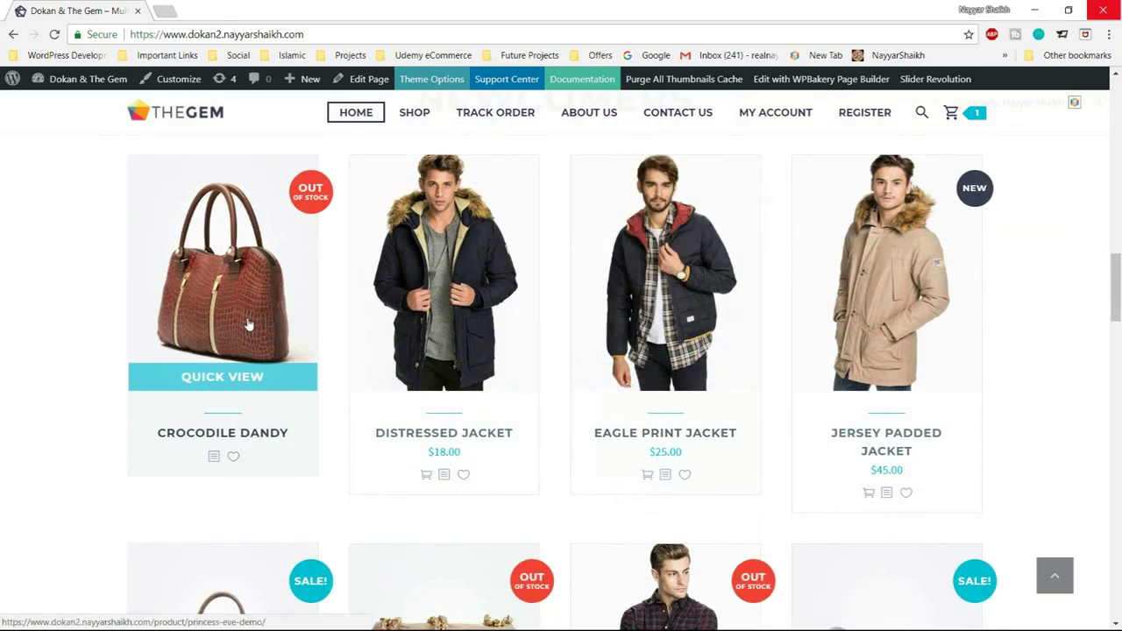
scroll(248, 324, up, 2)
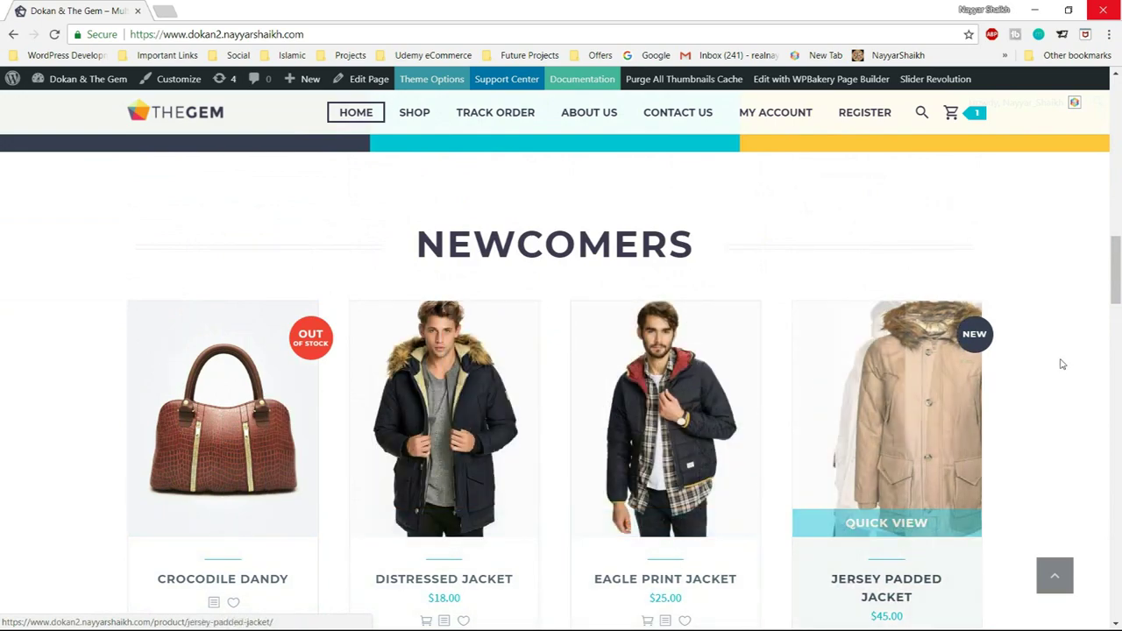
scroll(274, 337, down, 1)
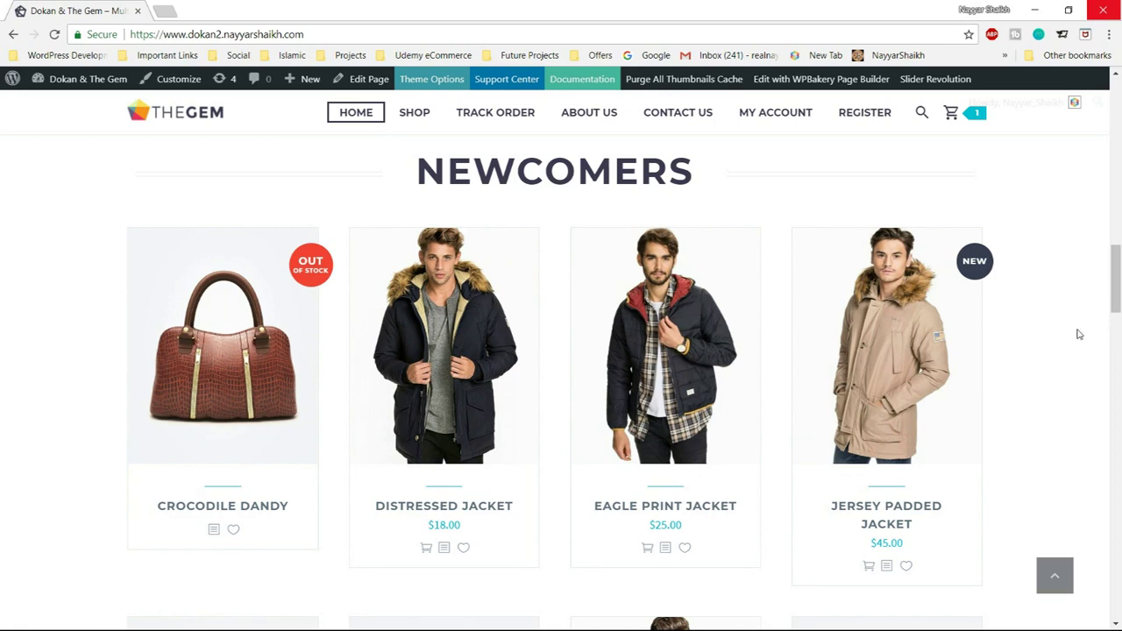
scroll(1079, 334, down, 5)
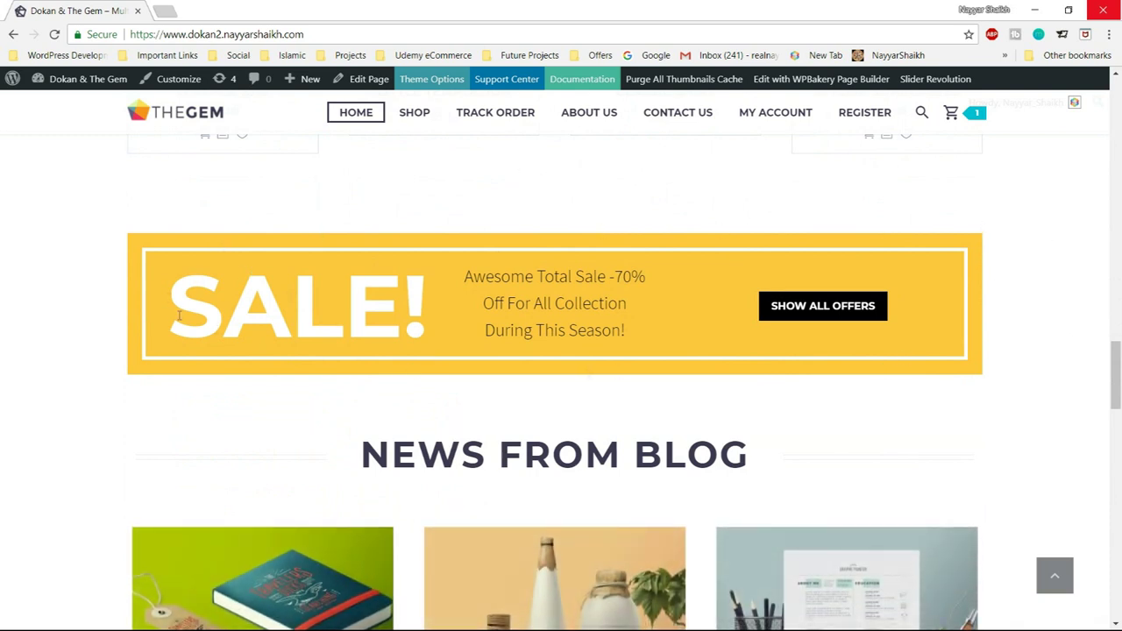
drag(164, 276, 404, 309)
click(257, 302)
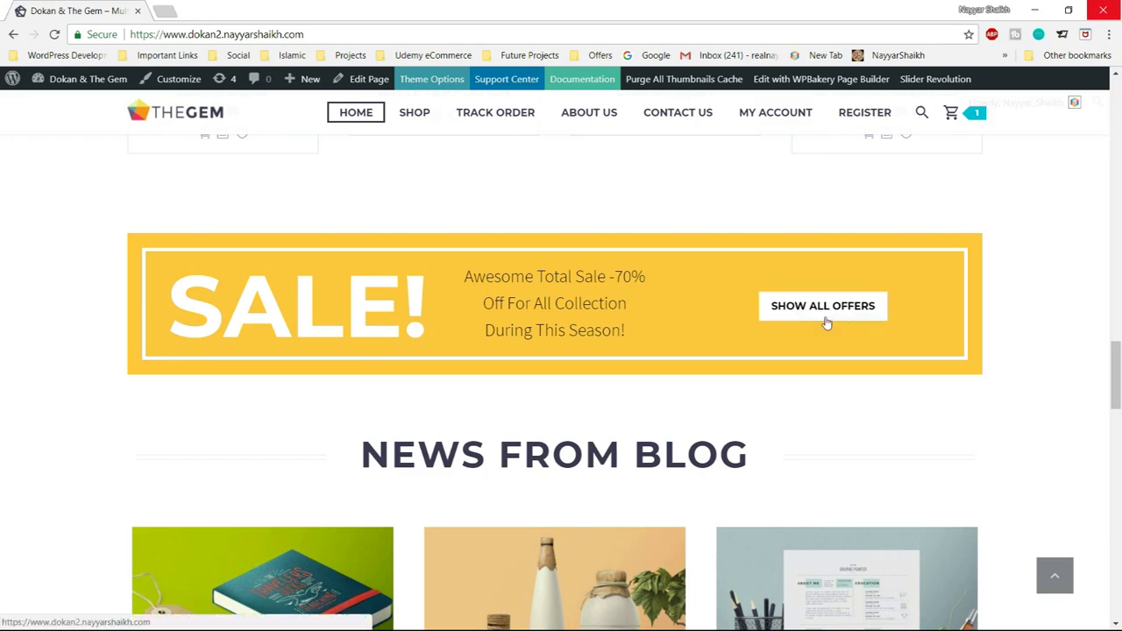
- Scroll down until the We Accept and Shipping Methods panels are fully visible
scroll(1017, 325, down, 3)
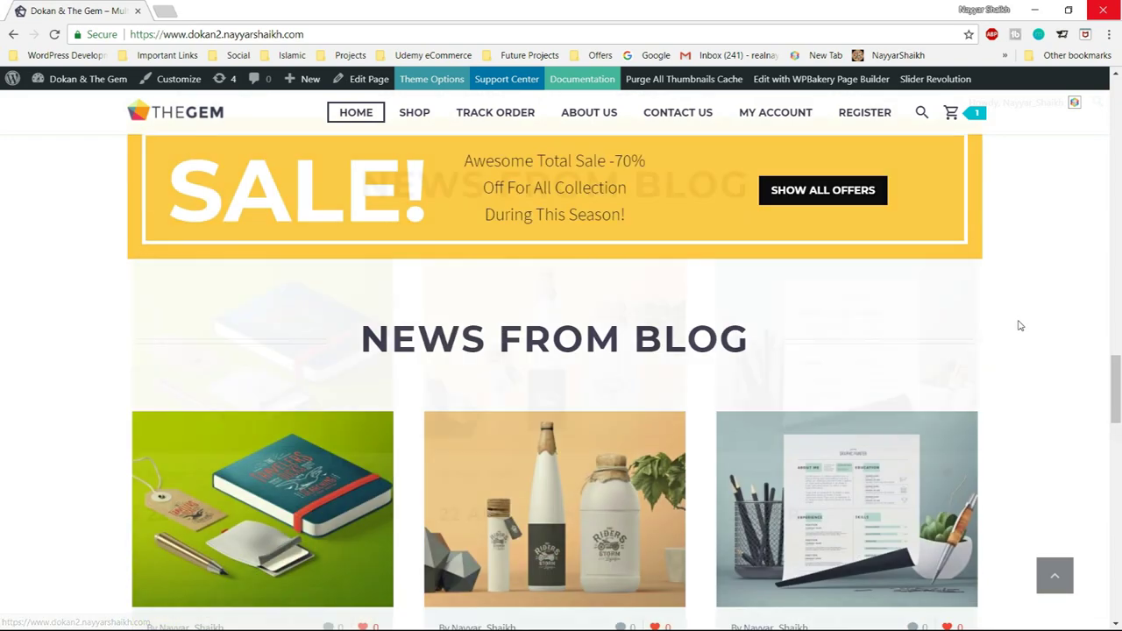
scroll(477, 372, down, 2)
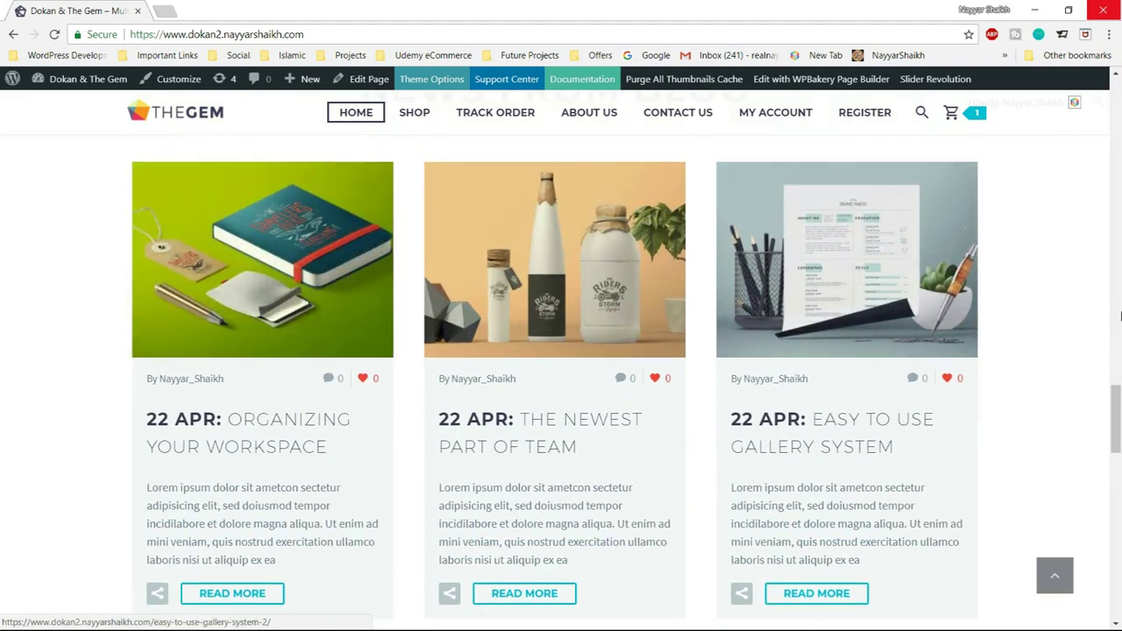
scroll(1080, 329, down, 2)
scroll(1081, 329, down, 4)
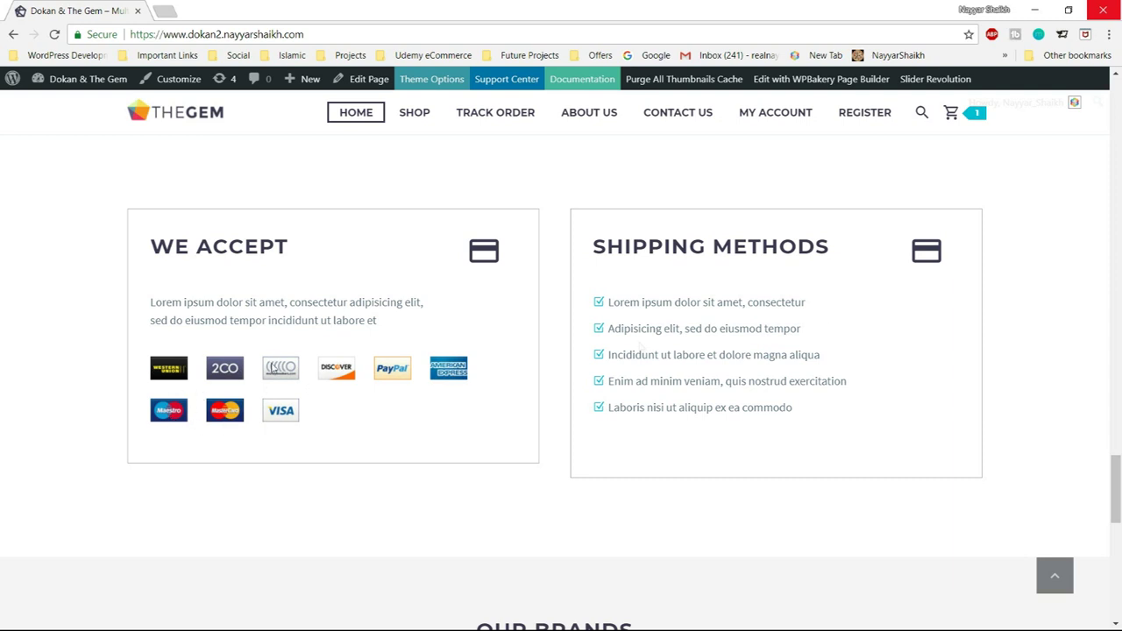
- Highlight the Shipping Methods text, then flip between both pages of the Our Brands logo carousel
drag(739, 403, 638, 296)
click(684, 334)
scroll(803, 375, down, 1)
scroll(815, 378, down, 4)
scroll(563, 380, up, 1)
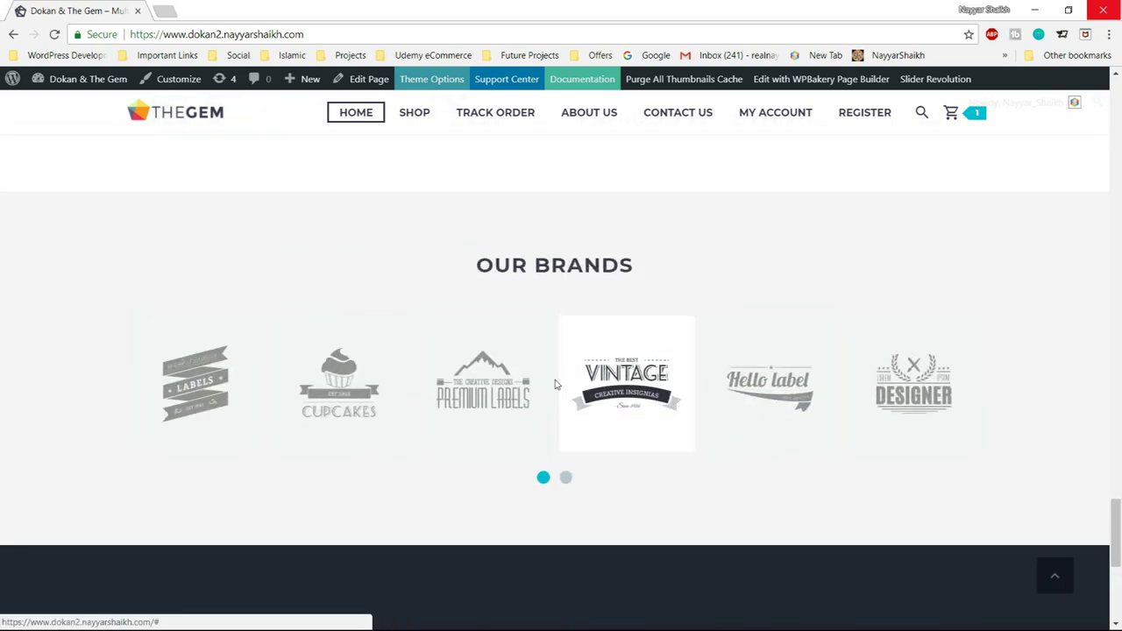
click(565, 477)
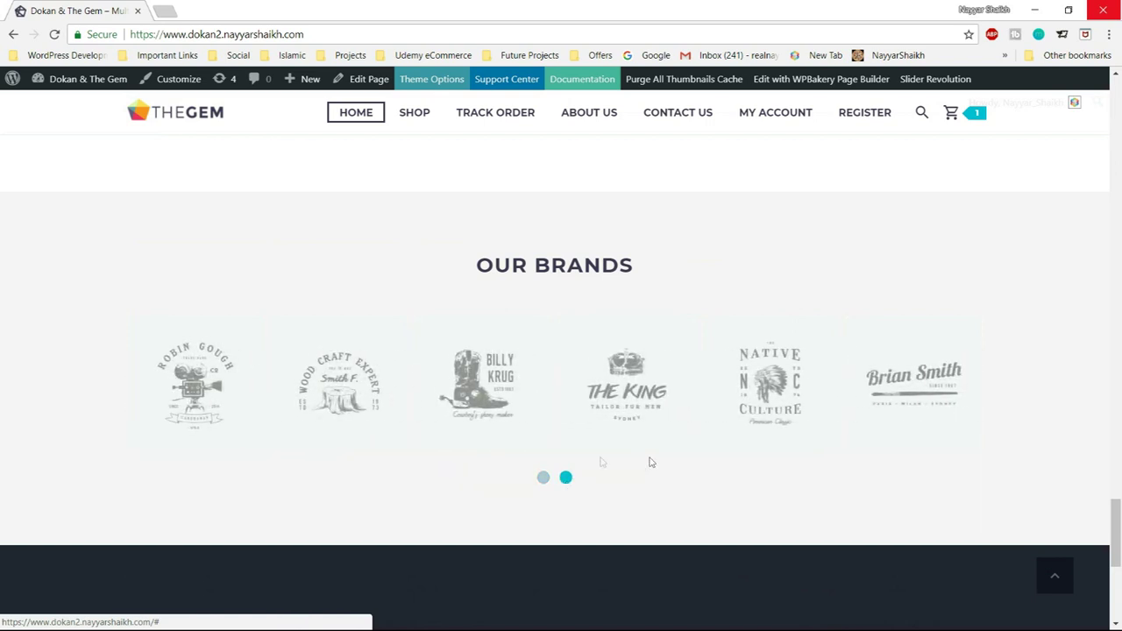
click(544, 477)
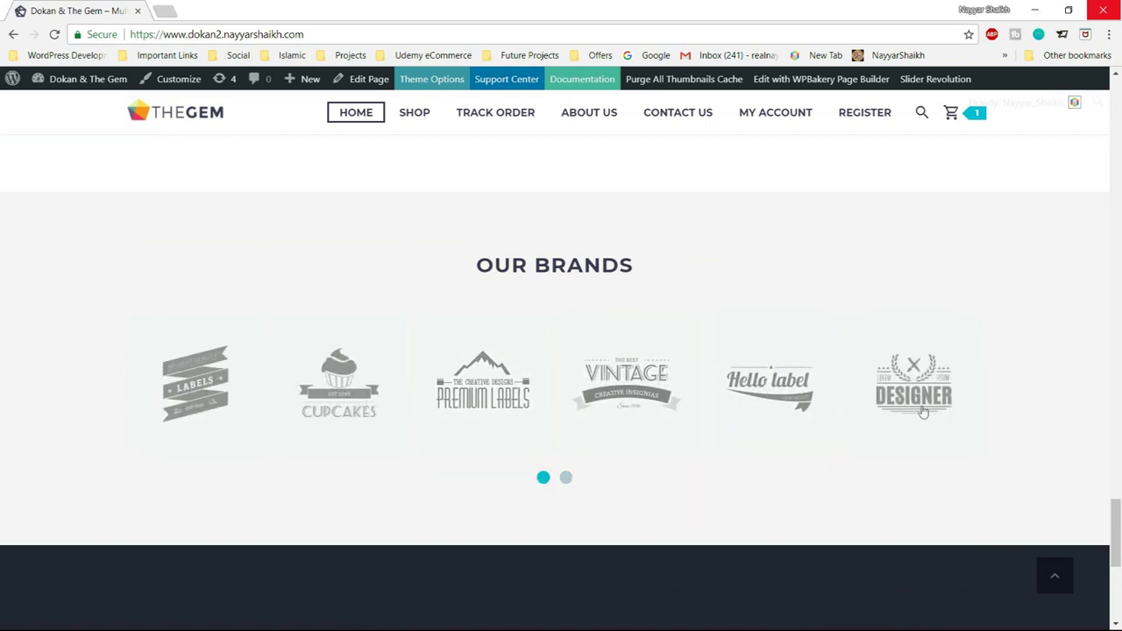
click(565, 478)
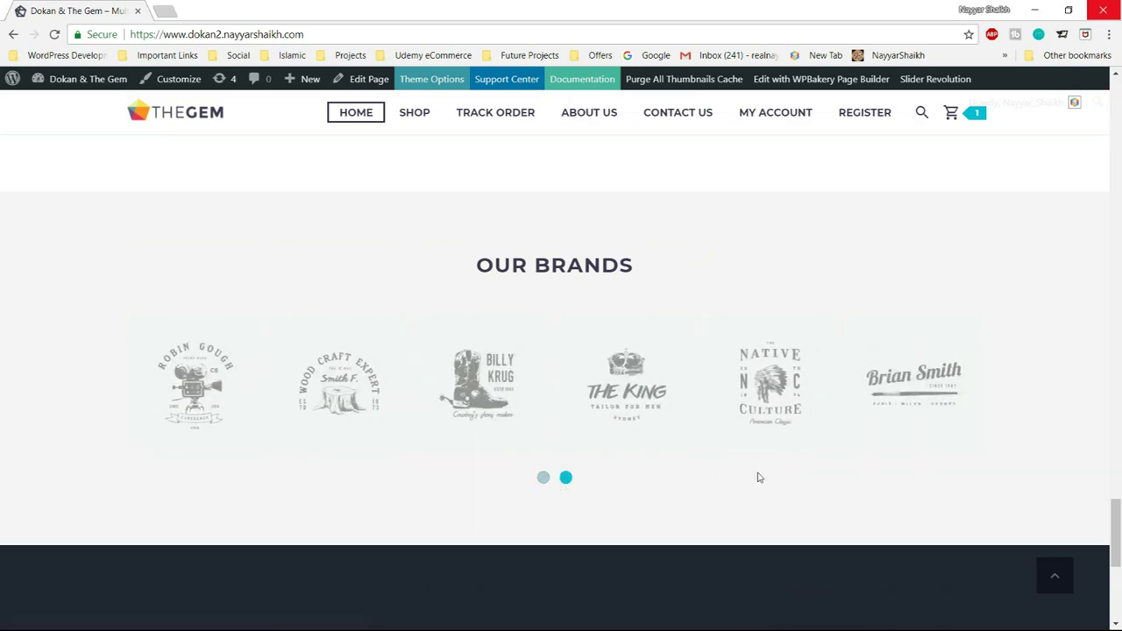
- Scroll down to the footer, then jump back to the top of the home page
scroll(758, 476, down, 3)
scroll(758, 471, down, 3)
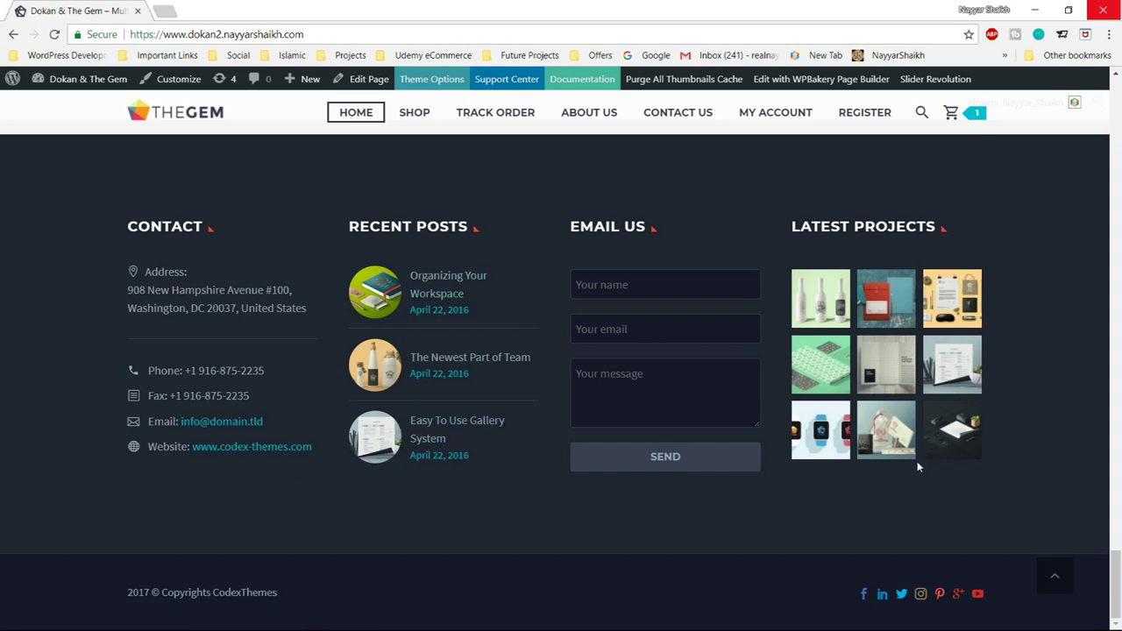
click(1068, 567)
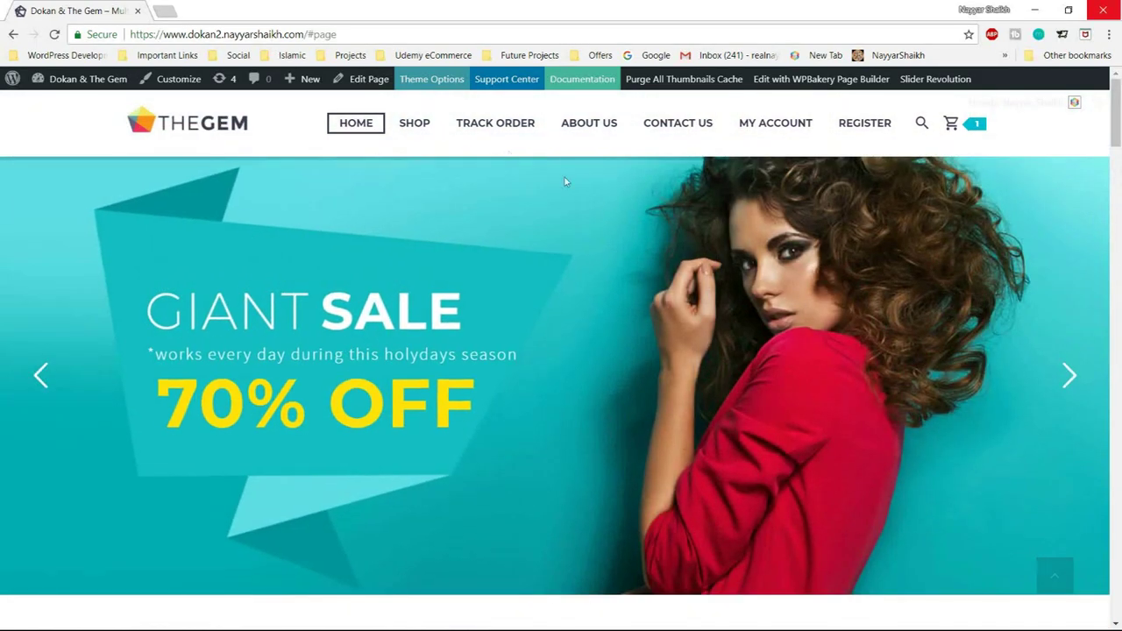
- Go to the Shop page and scroll through the first rows of its product grid
click(412, 129)
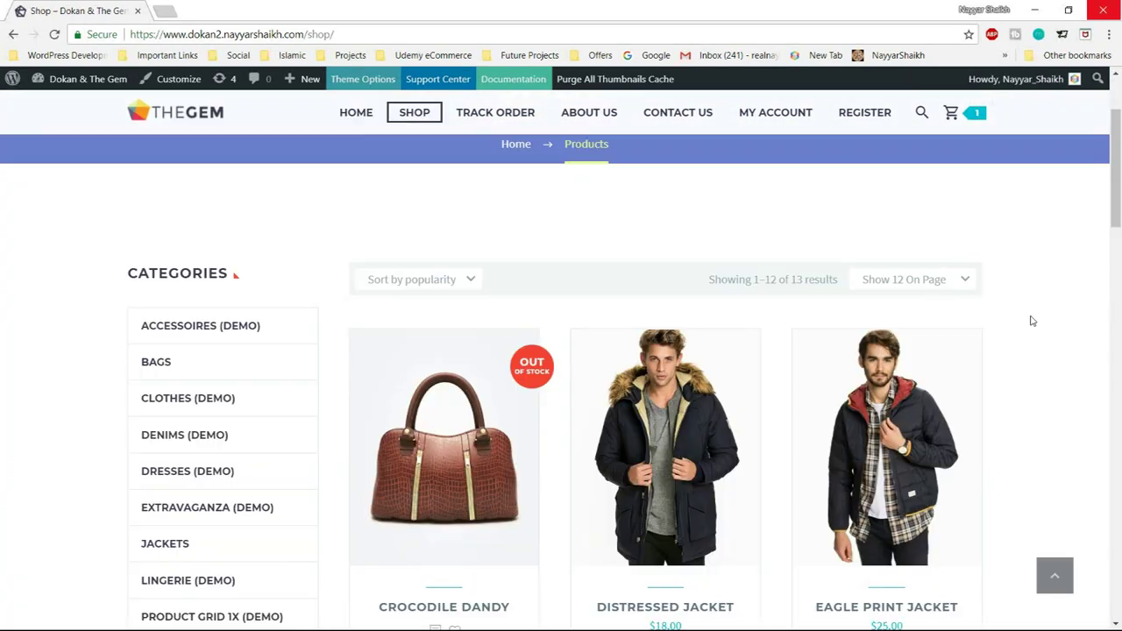
scroll(1031, 320, down, 2)
scroll(1032, 321, up, 3)
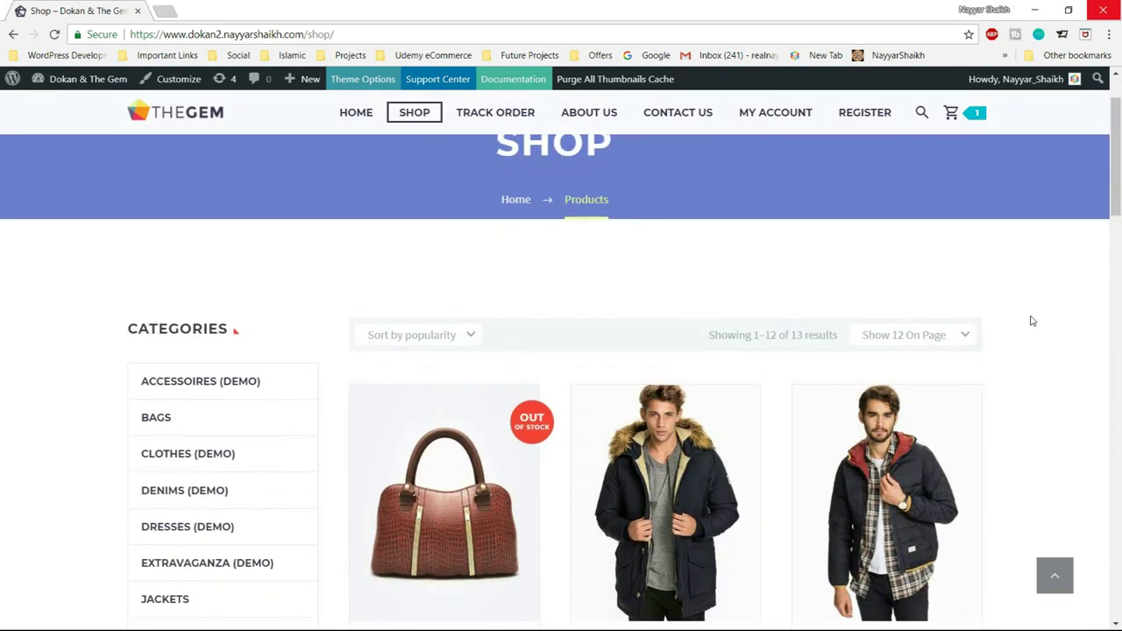
scroll(1032, 321, down, 3)
scroll(1031, 326, up, 2)
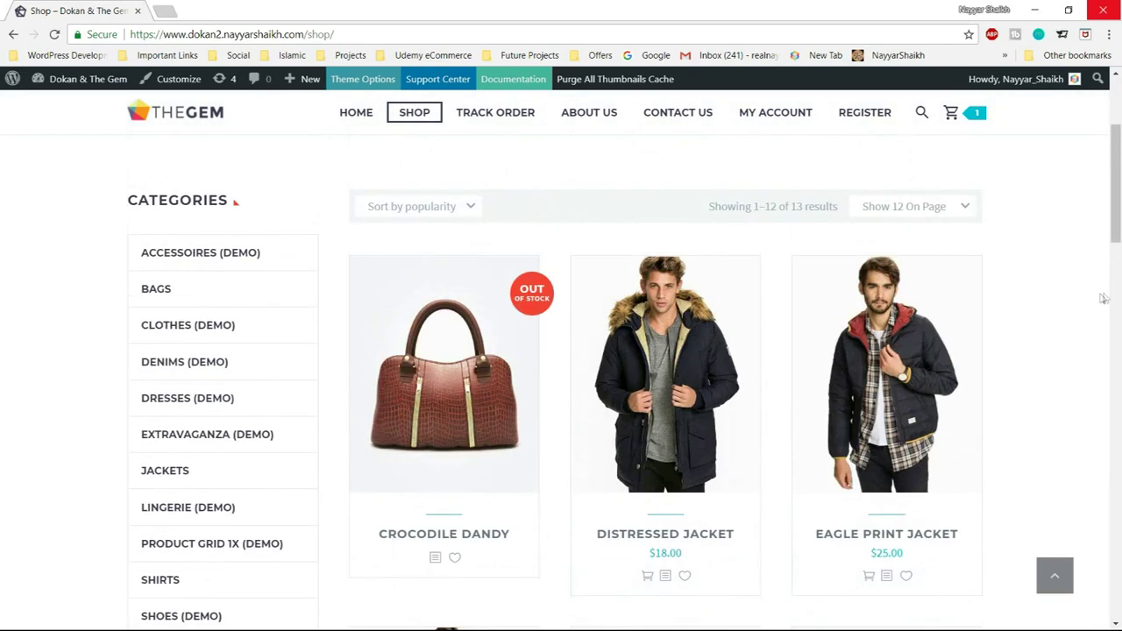
scroll(1015, 258, down, 1)
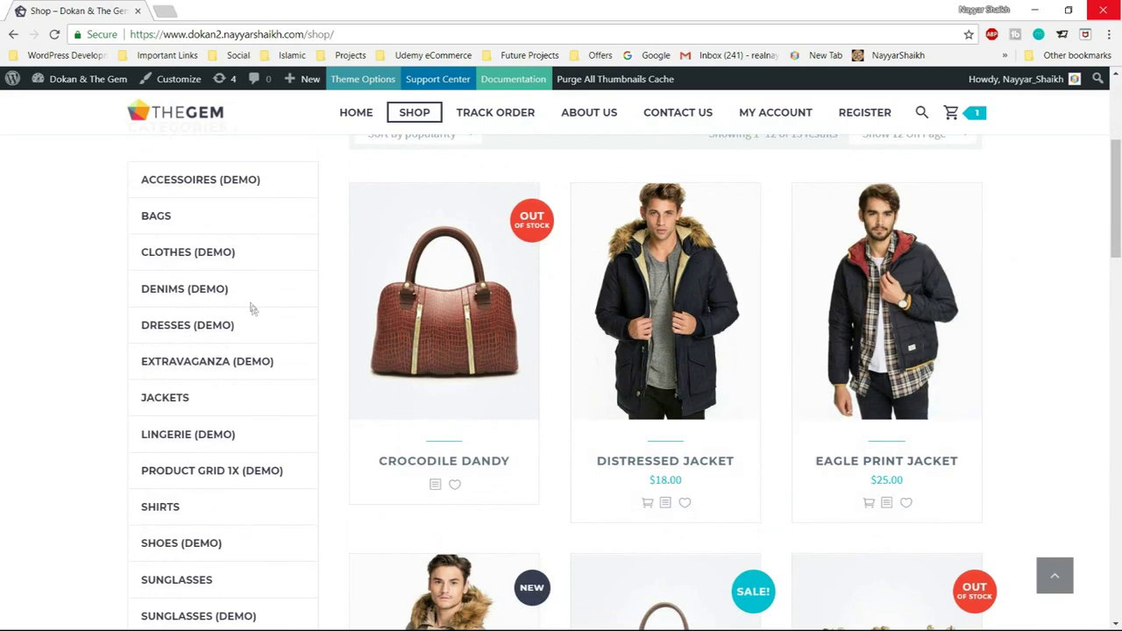
scroll(251, 308, down, 3)
scroll(219, 312, up, 5)
scroll(187, 317, down, 4)
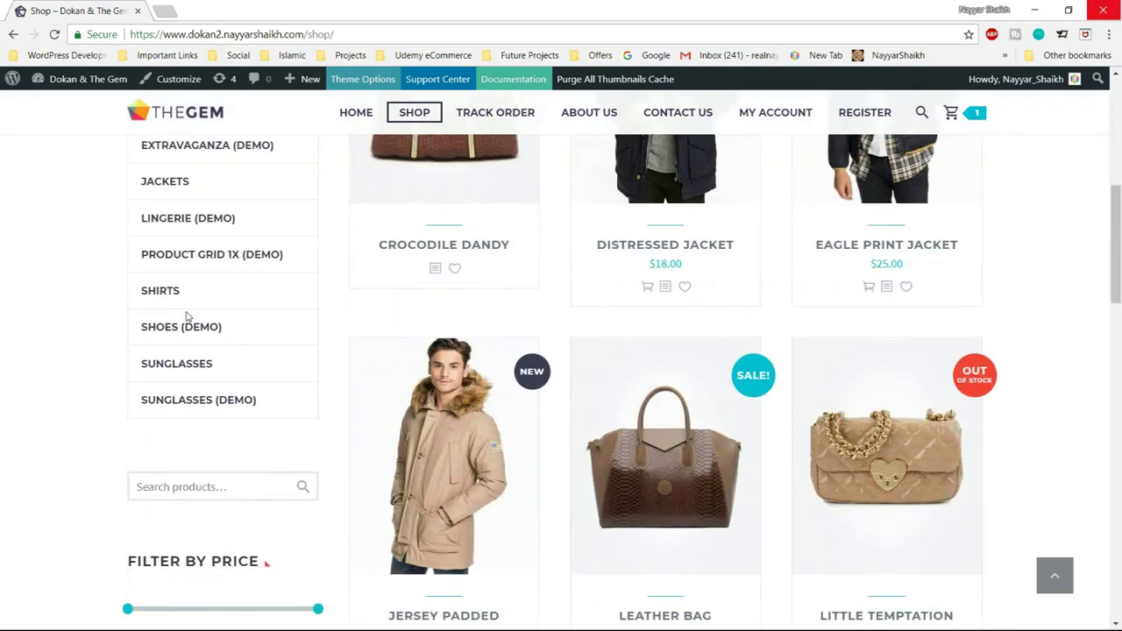
scroll(193, 298, down, 3)
- Review the remaining products, the category, price and color filters, and the two-page pagination
scroll(238, 320, down, 2)
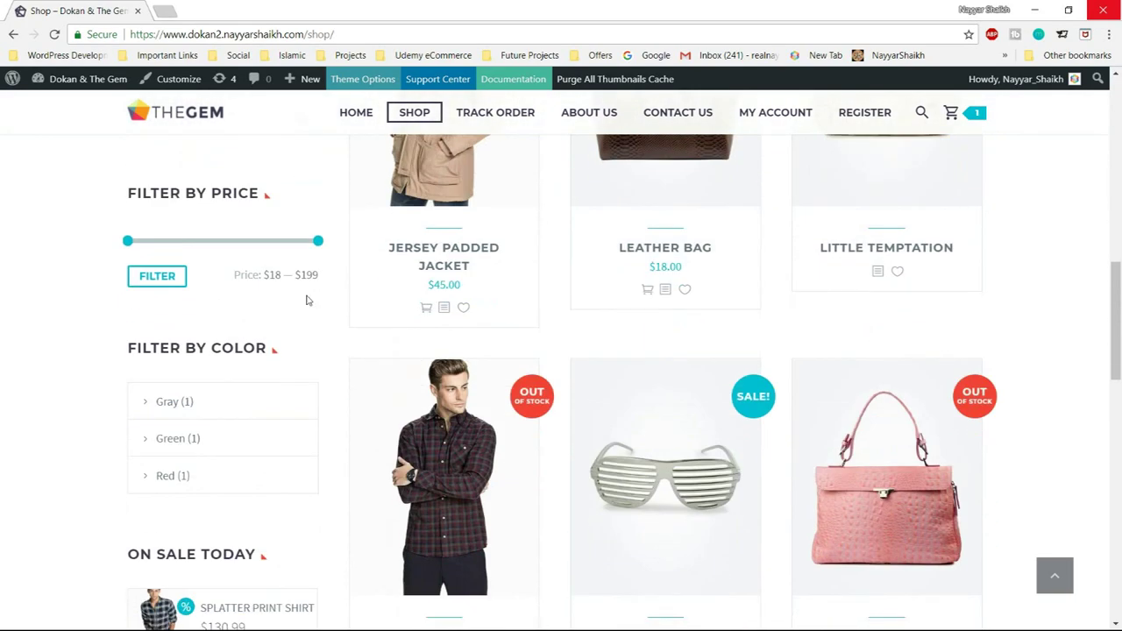
scroll(295, 266, down, 4)
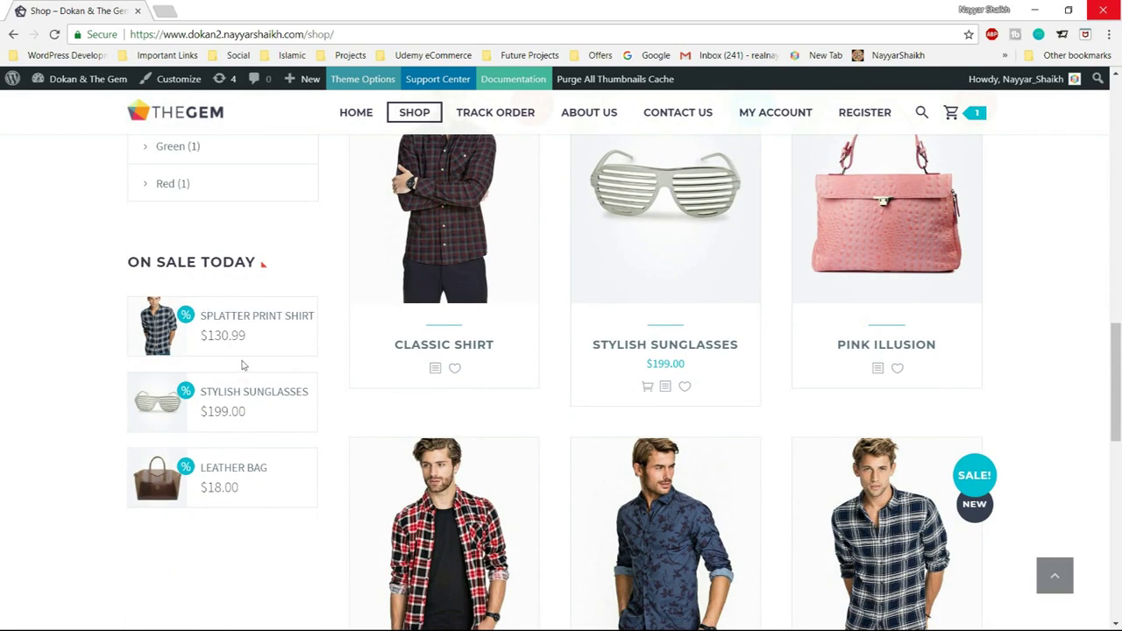
scroll(240, 438, down, 3)
scroll(238, 439, up, 15)
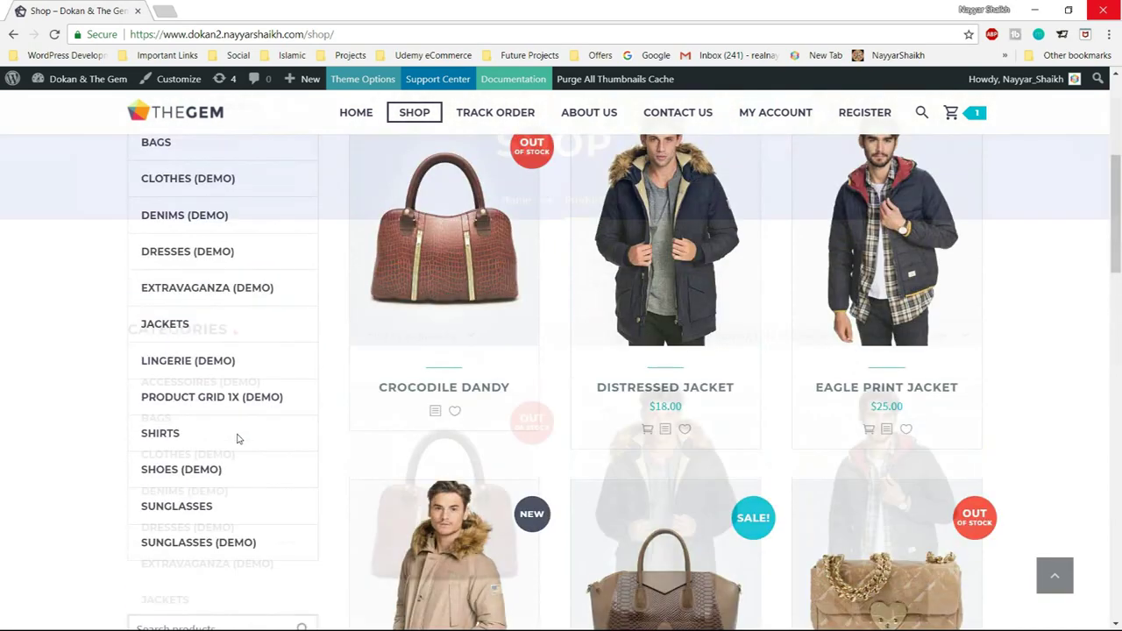
scroll(838, 324, down, 4)
scroll(997, 303, up, 2)
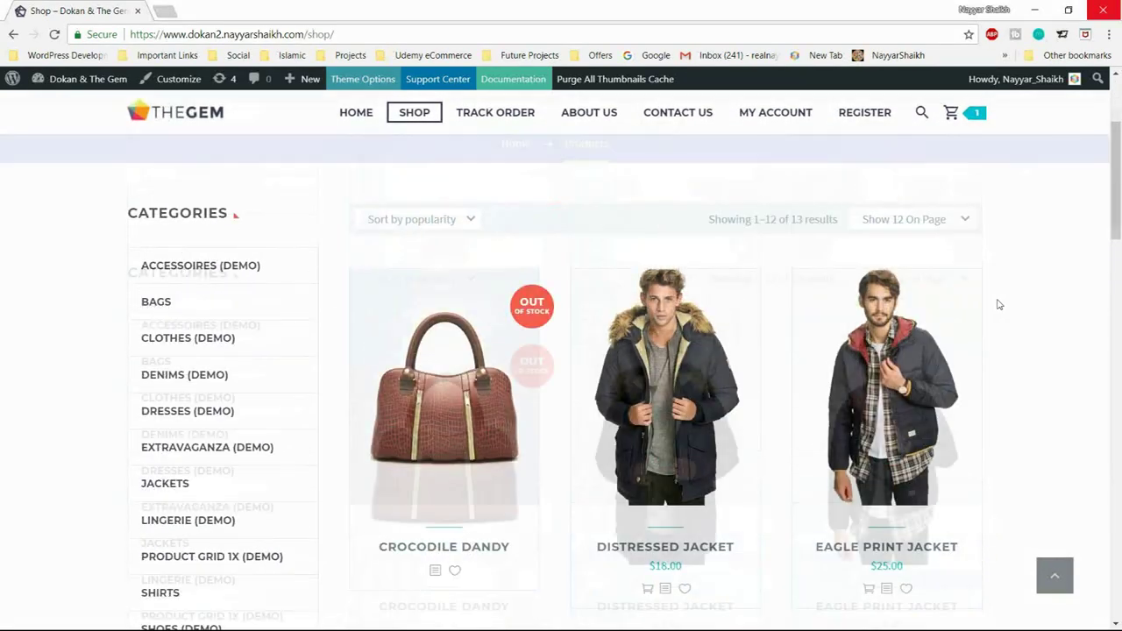
scroll(618, 413, down, 4)
scroll(1059, 329, down, 4)
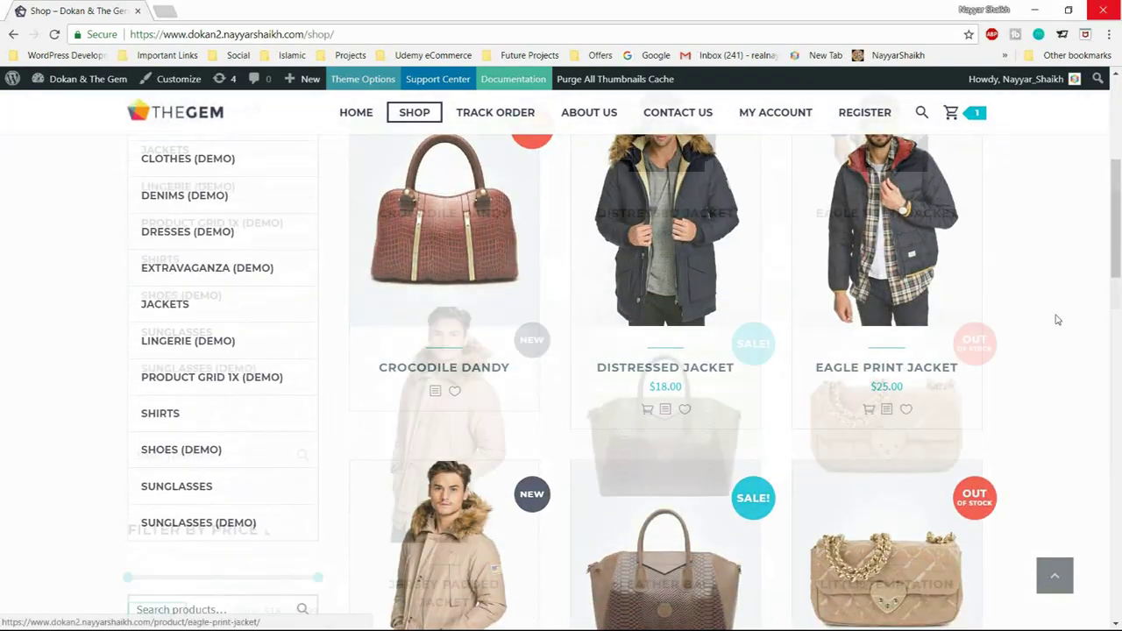
scroll(1060, 330, down, 13)
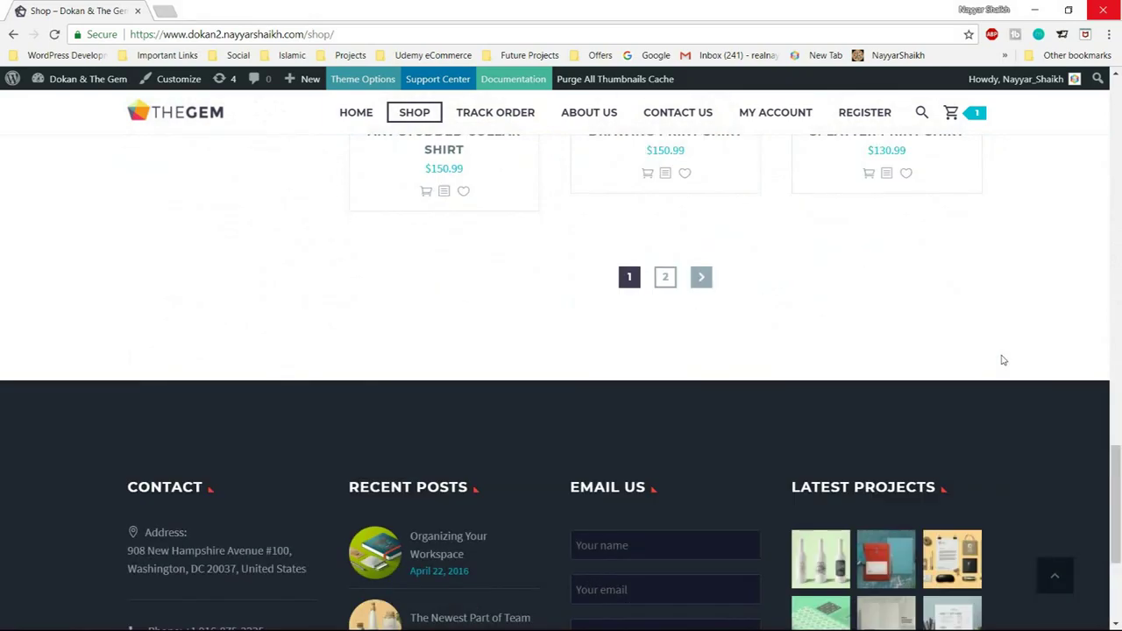
scroll(999, 360, up, 20)
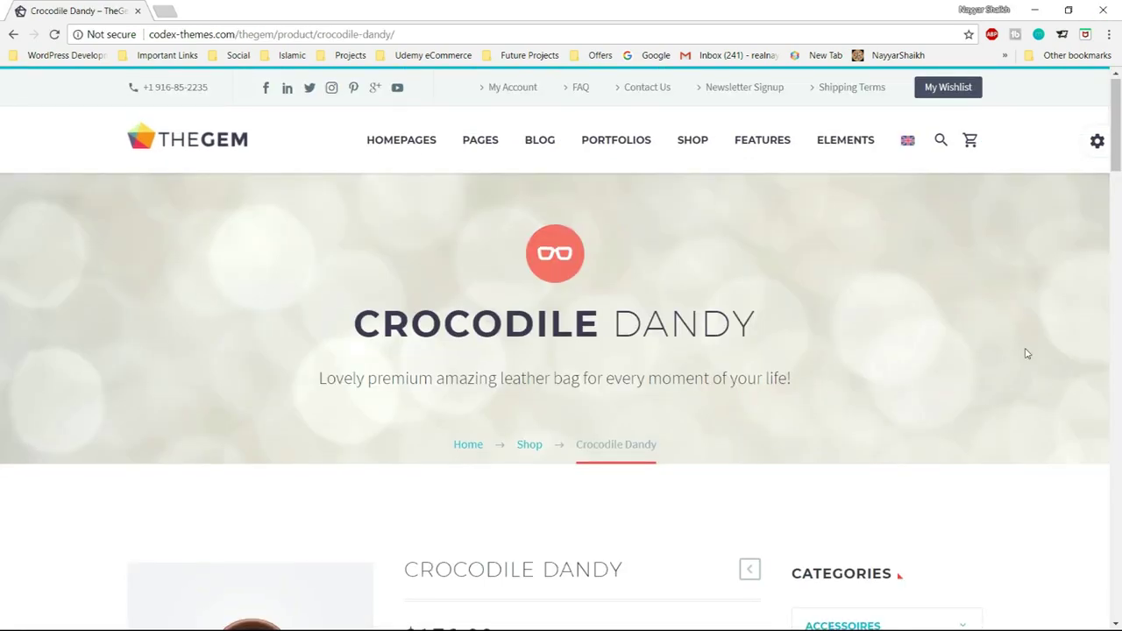
- Review the Crocodile Dandy demo page with its $176.99 price and out-of-stock status
scroll(1027, 354, down, 3)
scroll(1027, 353, down, 3)
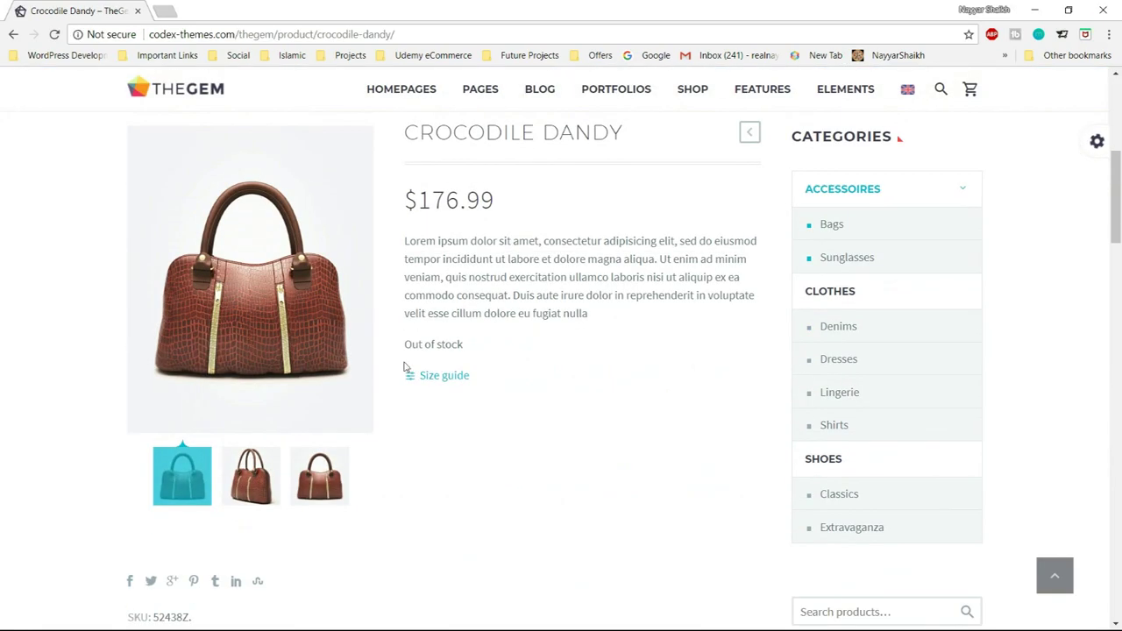
scroll(651, 379, up, 1)
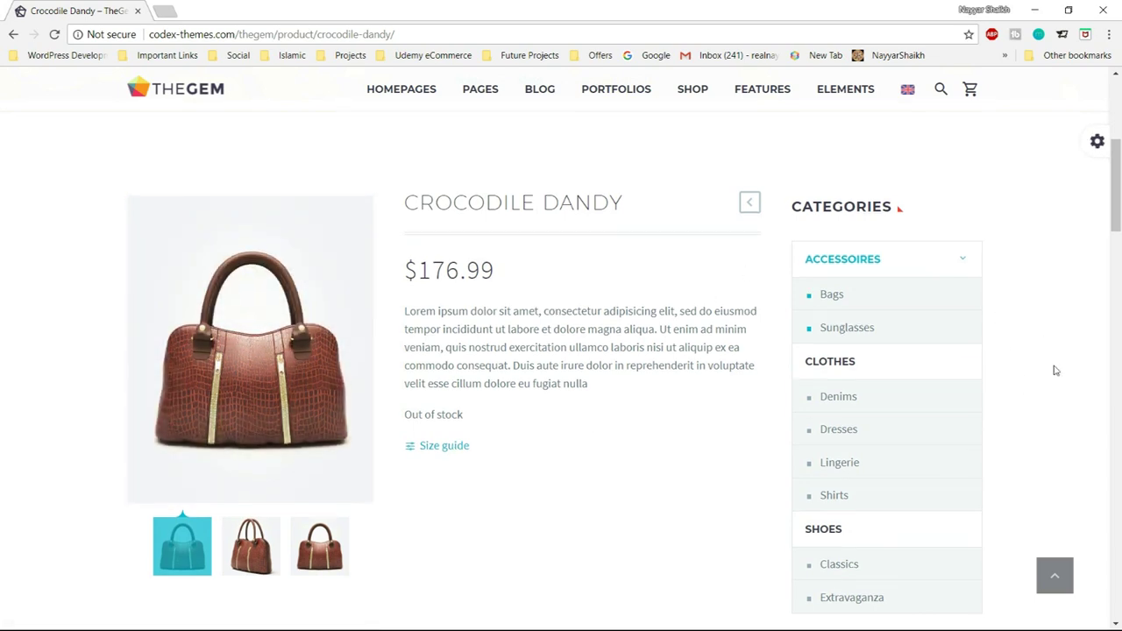
scroll(1055, 369, down, 5)
scroll(1055, 370, up, 5)
scroll(1055, 370, up, 2)
scroll(914, 382, down, 2)
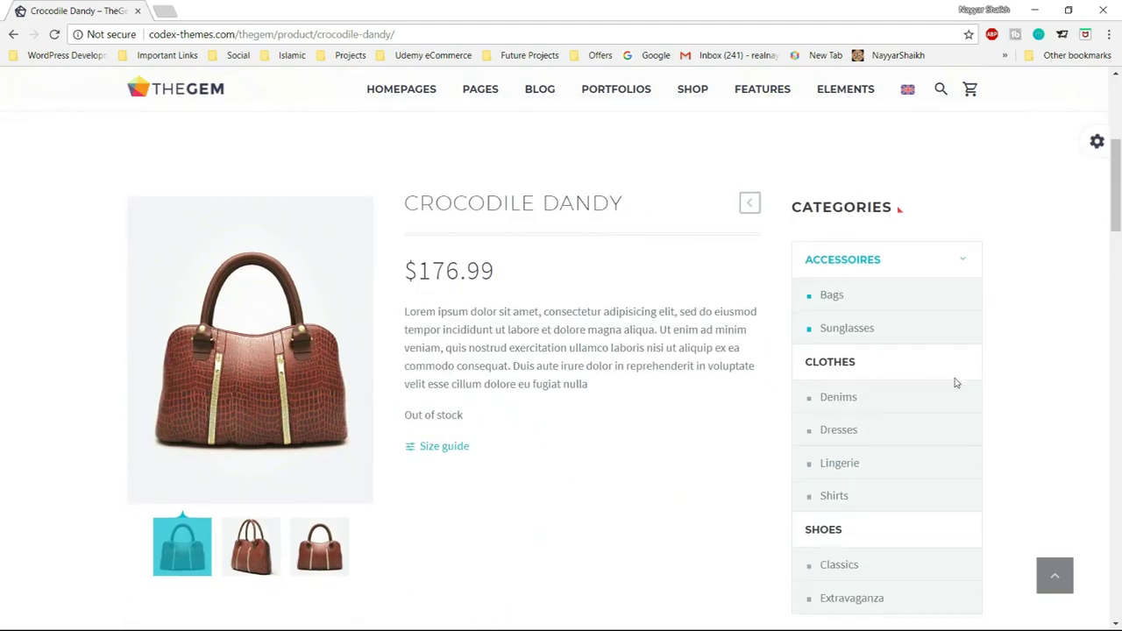
scroll(954, 383, down, 6)
scroll(936, 386, down, 2)
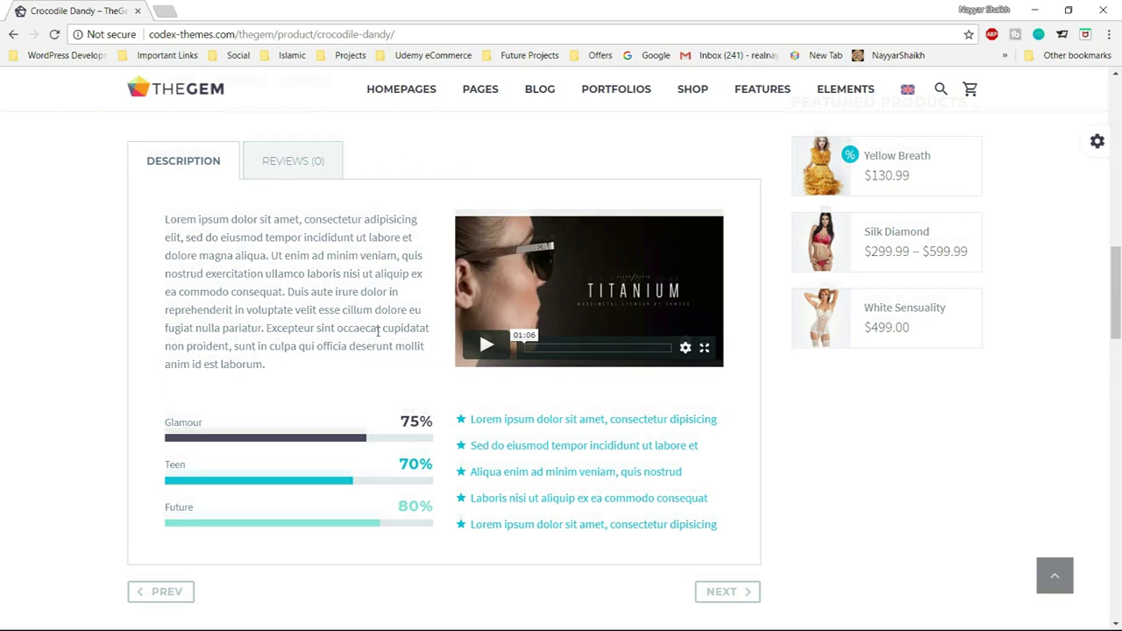
- Scroll to You May Be Interested In and open the Yellow Breath product
scroll(378, 333, down, 7)
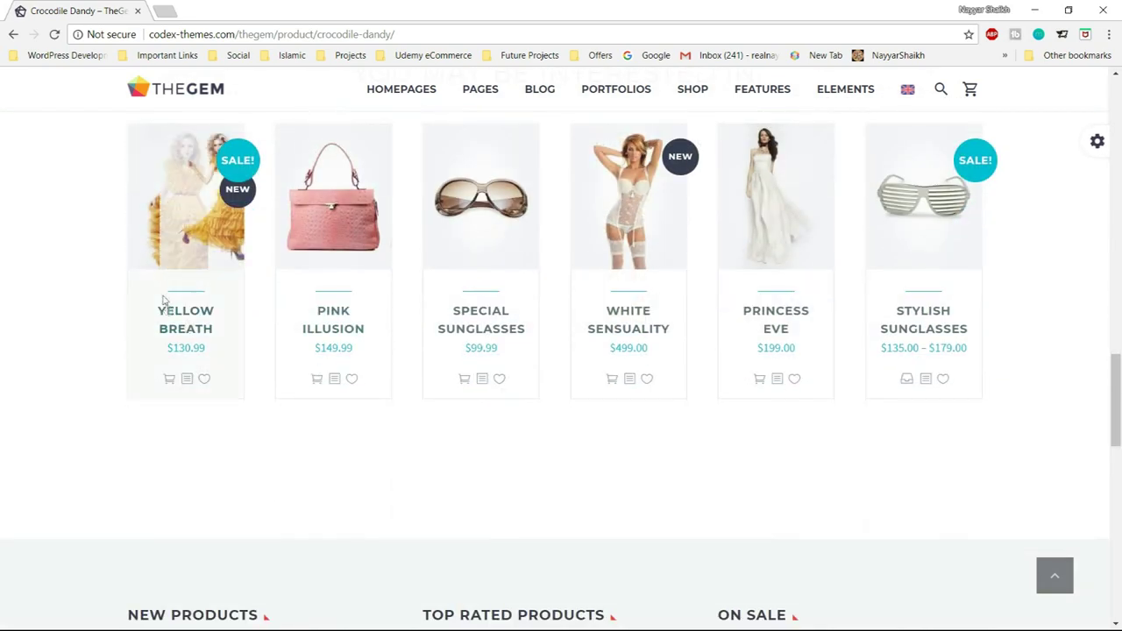
scroll(1078, 303, down, 4)
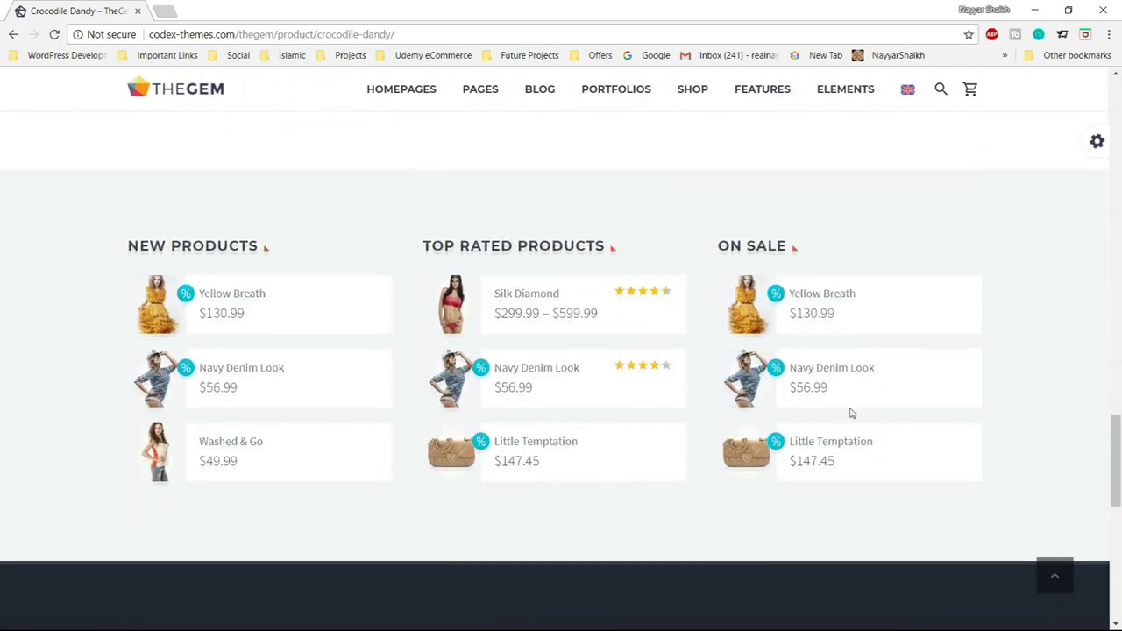
scroll(851, 412, down, 3)
scroll(846, 424, up, 5)
scroll(846, 424, up, 15)
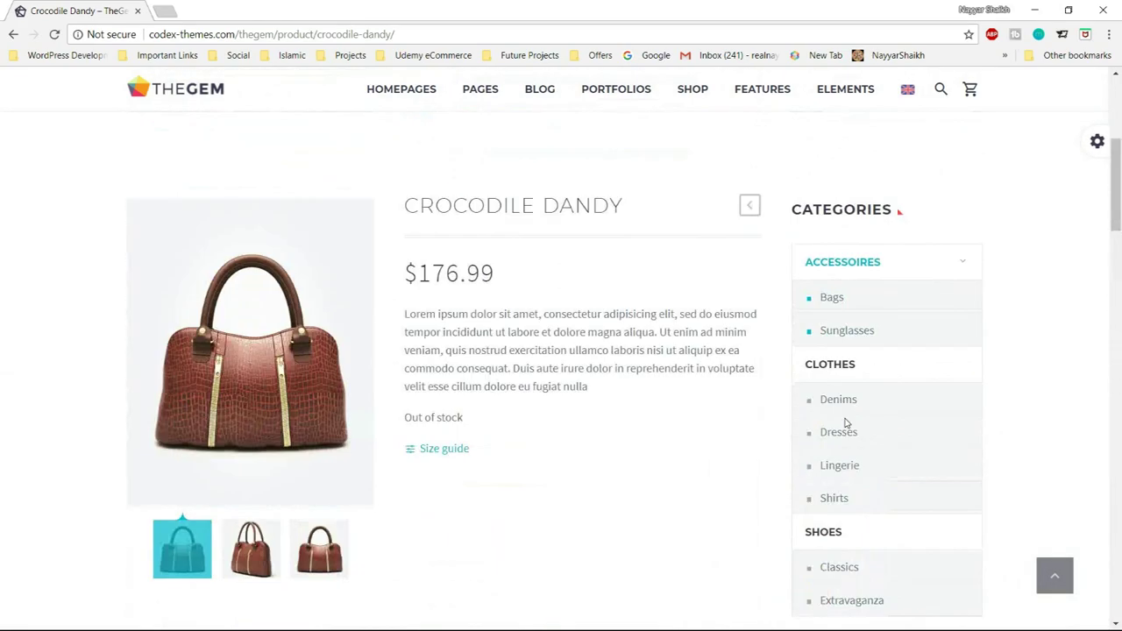
scroll(846, 422, down, 3)
scroll(846, 423, down, 10)
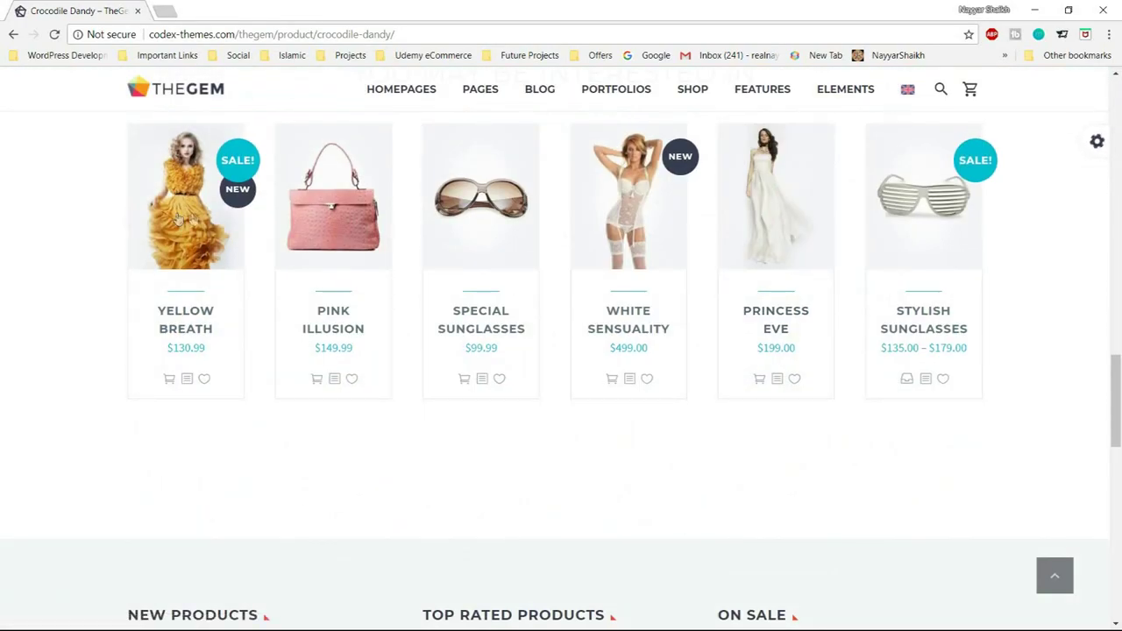
click(180, 219)
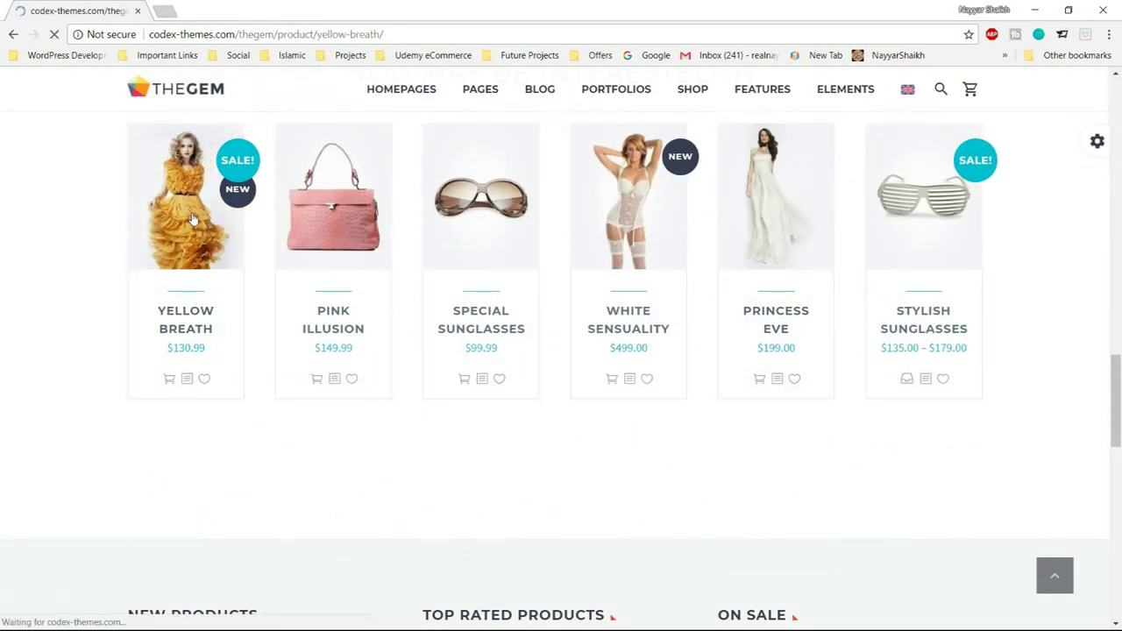
scroll(707, 360, down, 2)
scroll(714, 364, down, 3)
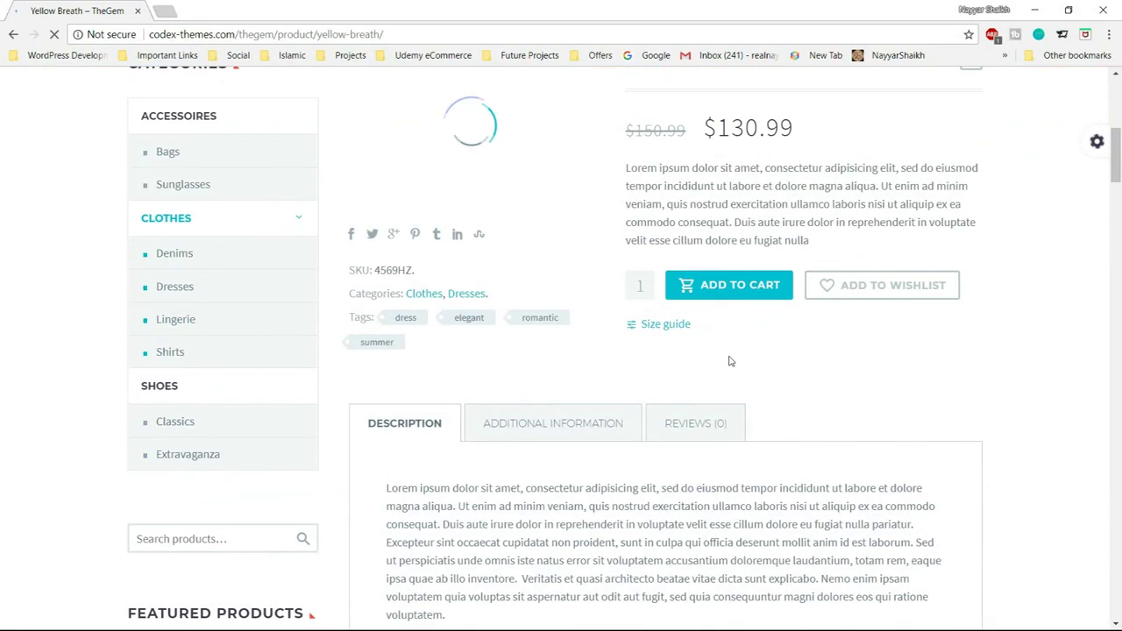
scroll(570, 398, down, 5)
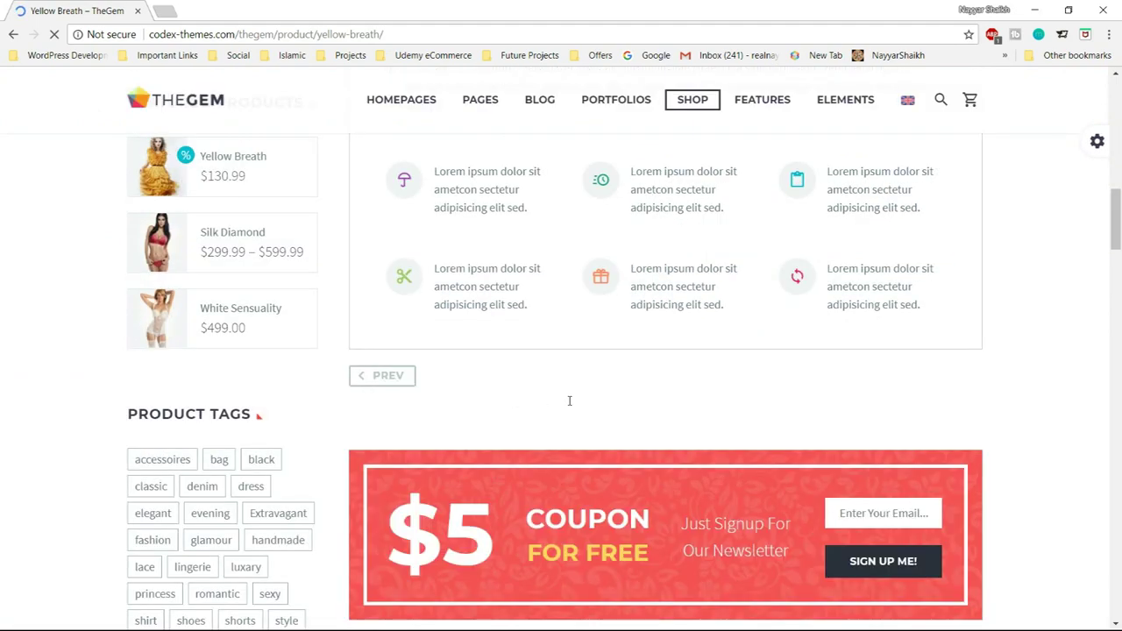
scroll(570, 403, up, 4)
scroll(567, 378, down, 2)
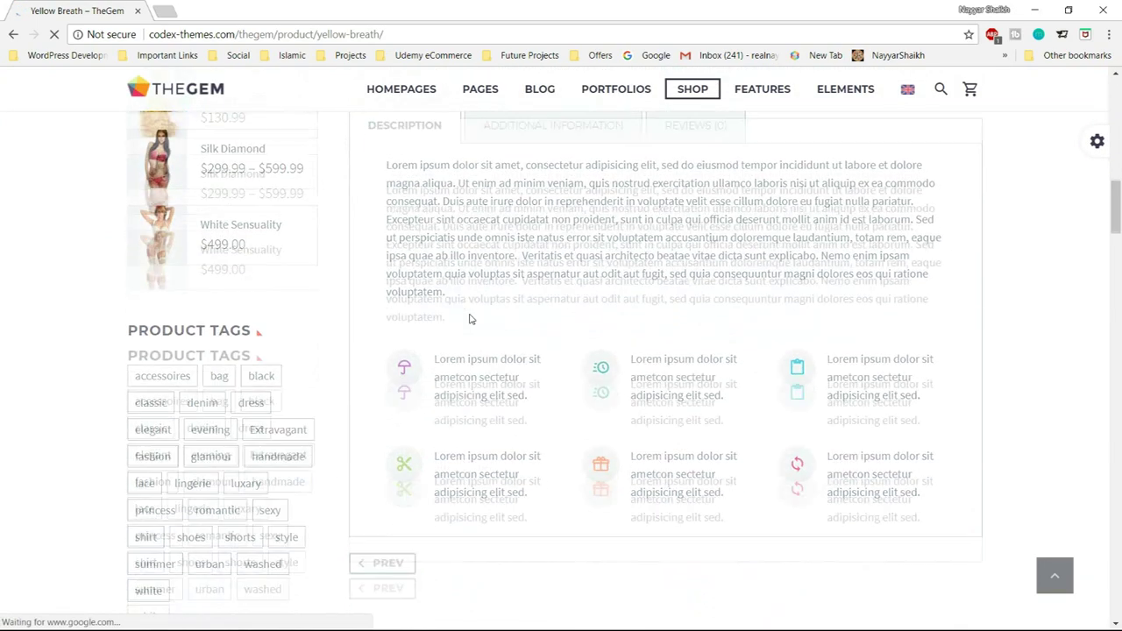
scroll(623, 414, up, 1)
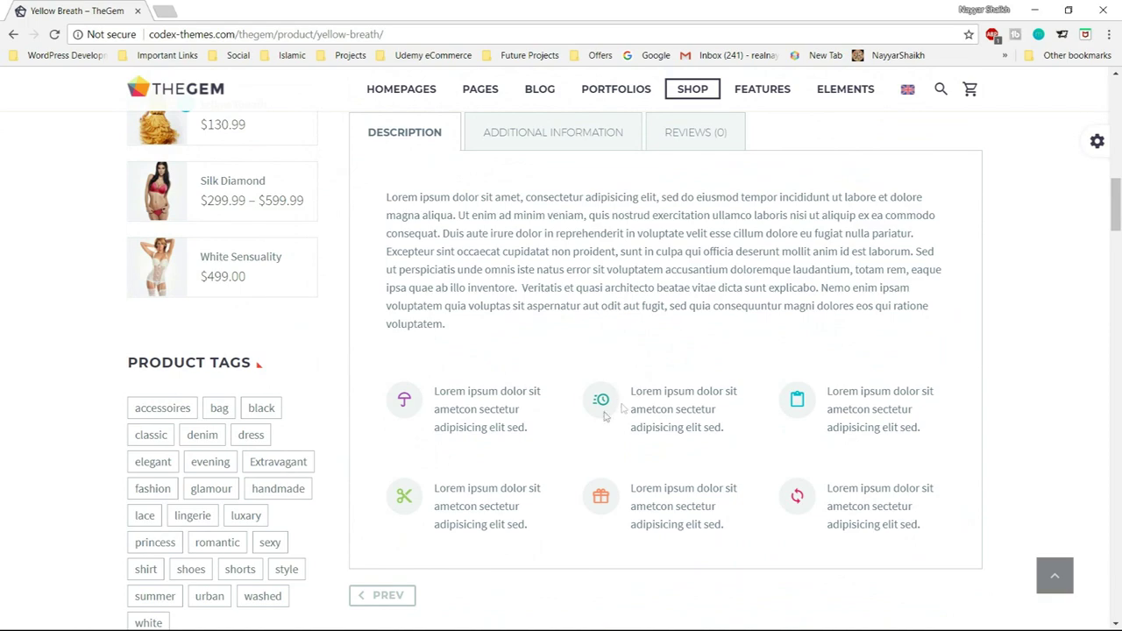
scroll(724, 405, up, 2)
scroll(496, 259, down, 7)
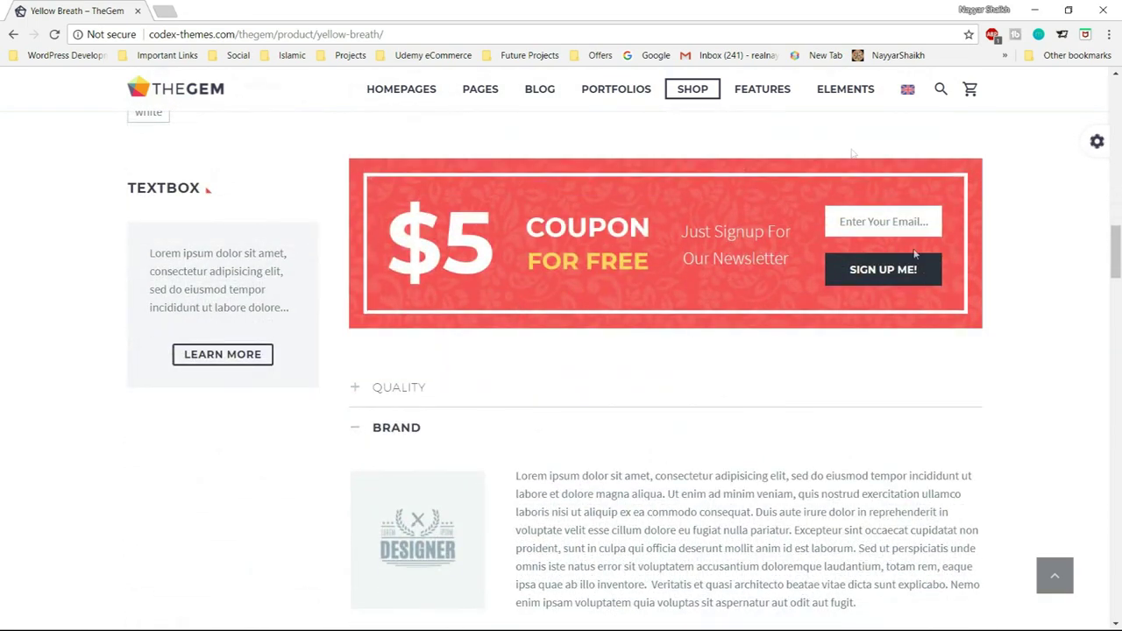
scroll(706, 359, down, 15)
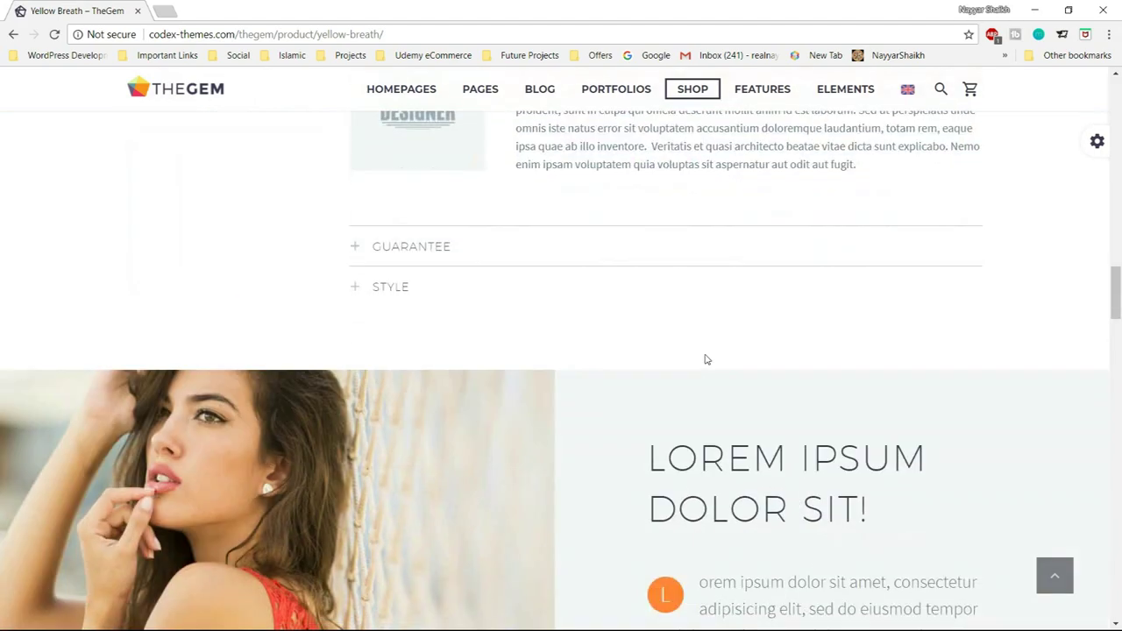
scroll(630, 419, down, 20)
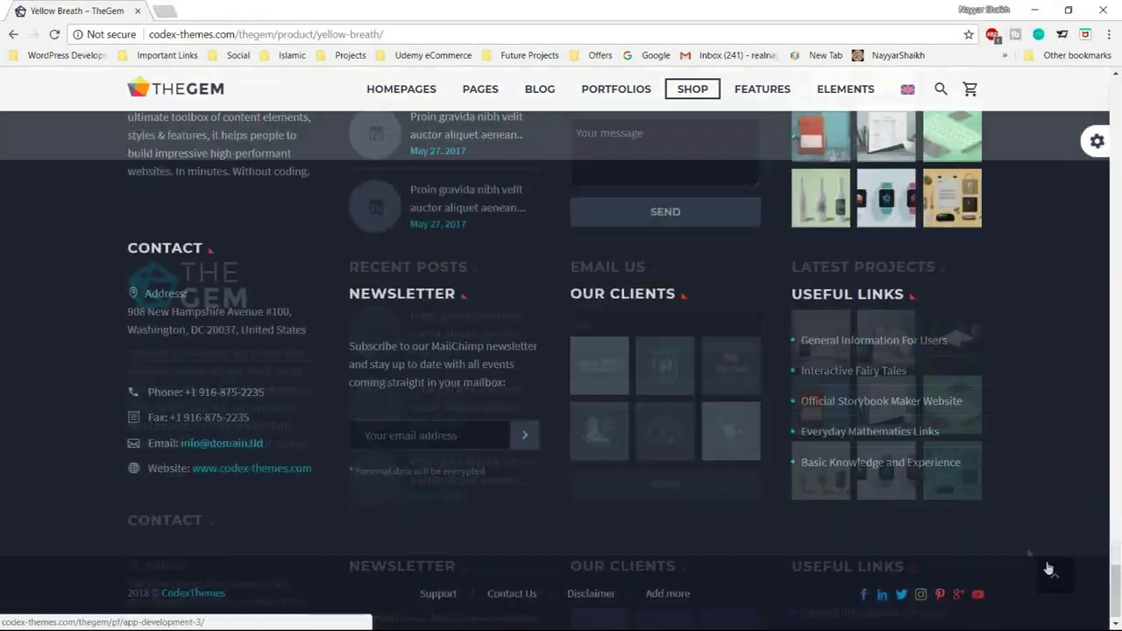
click(1052, 574)
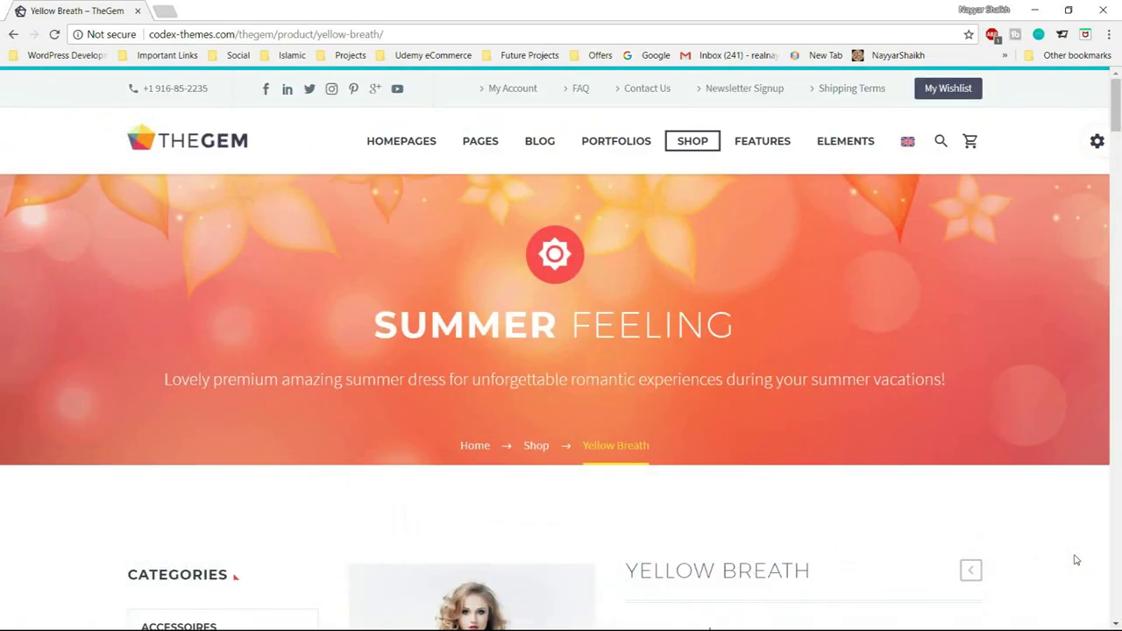
scroll(1076, 559, down, 4)
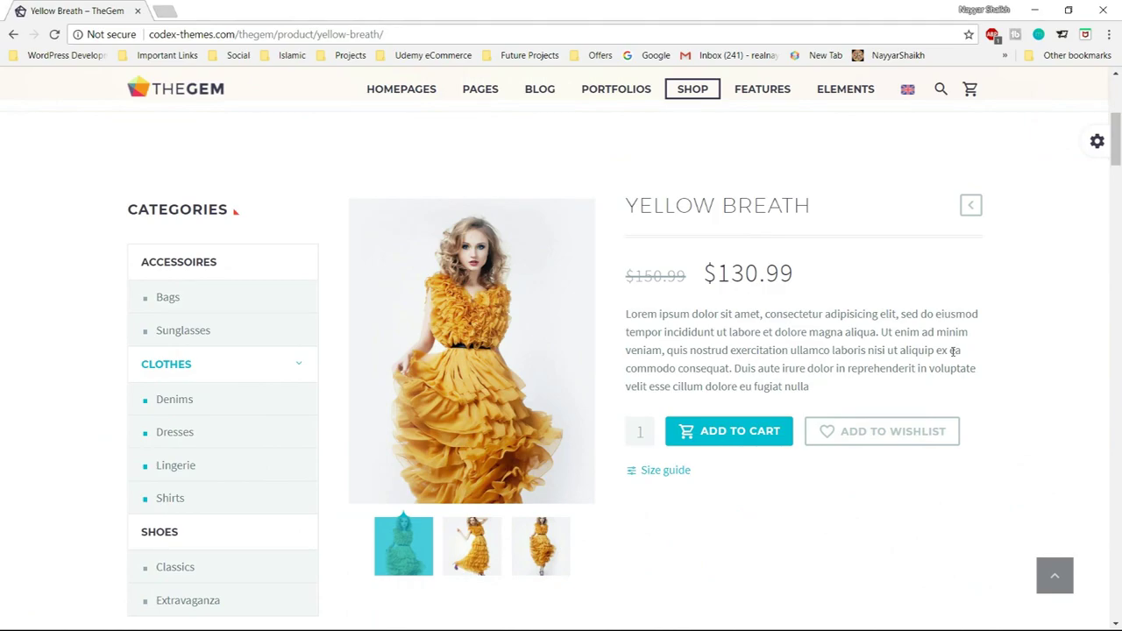
scroll(953, 350, down, 8)
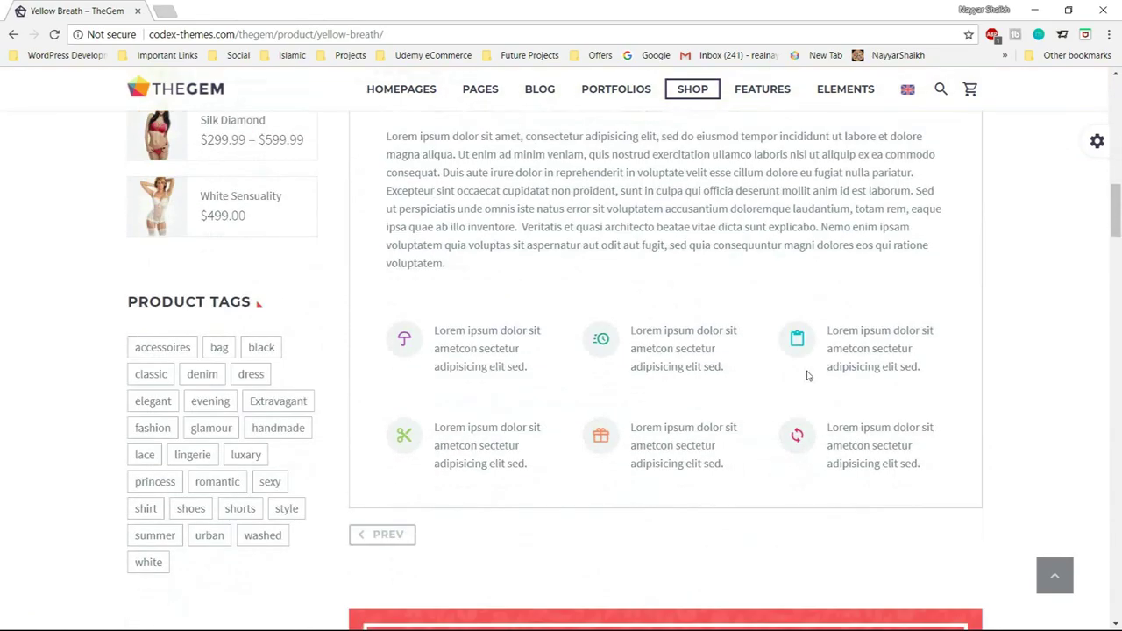
scroll(747, 402, down, 10)
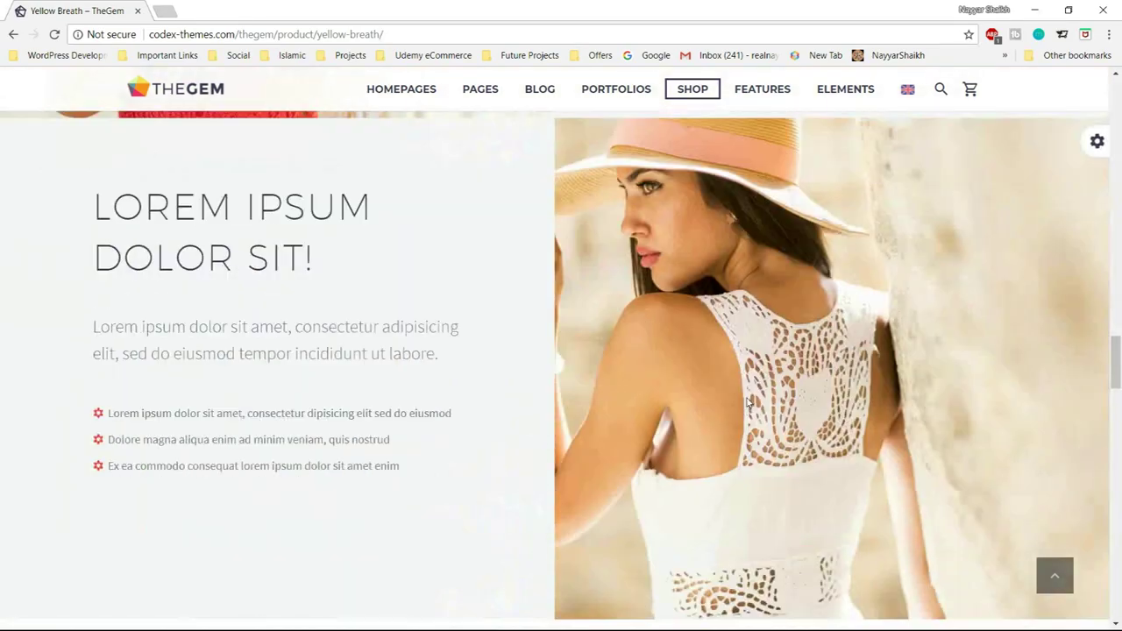
scroll(746, 403, down, 10)
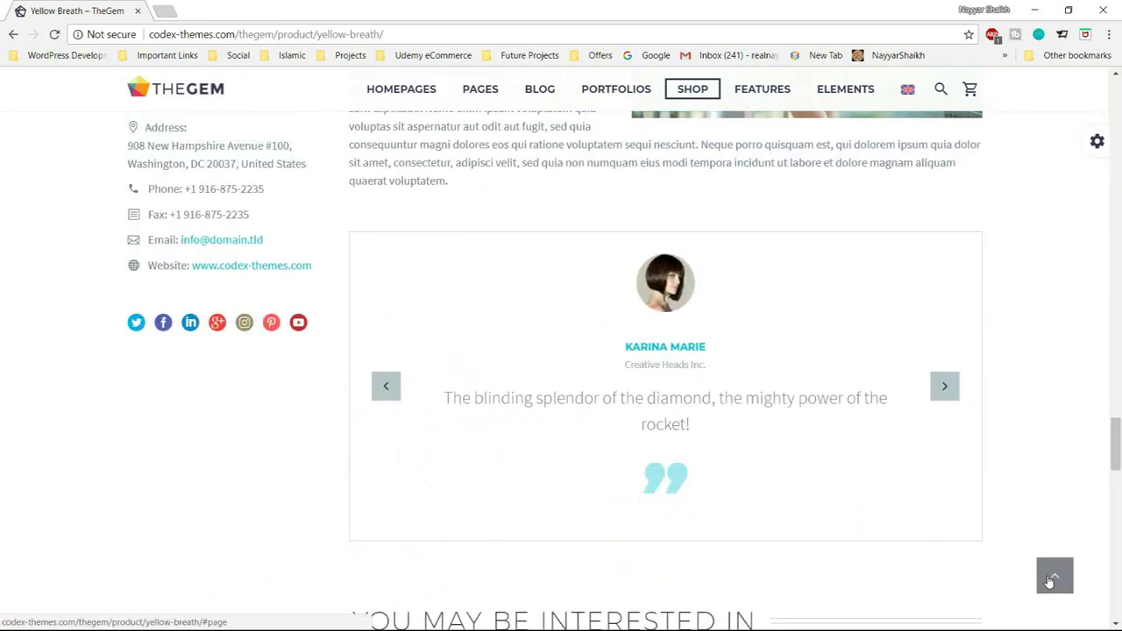
click(1052, 579)
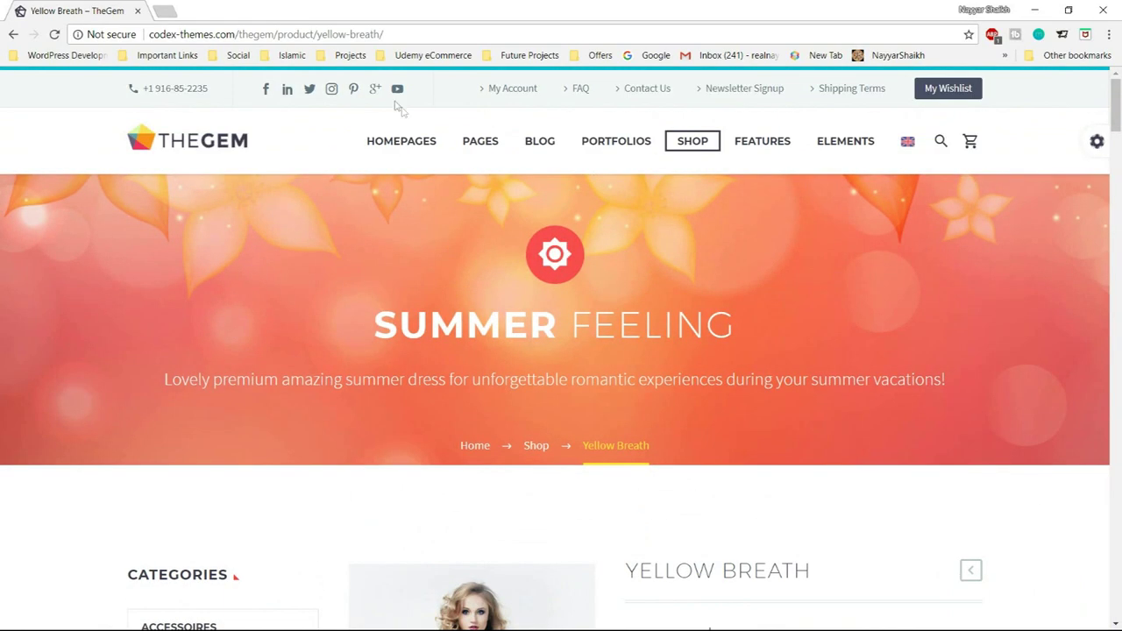
click(383, 33)
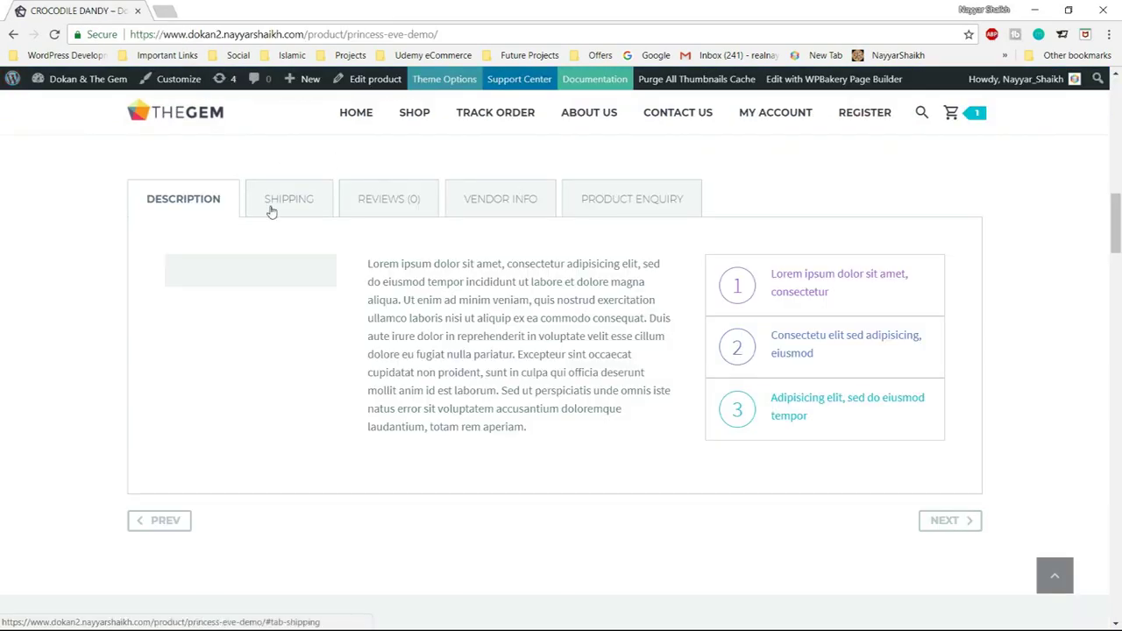
- Calculate Crocodile Dandy's shipping to United States (US), giving a $10.00 cost
click(303, 206)
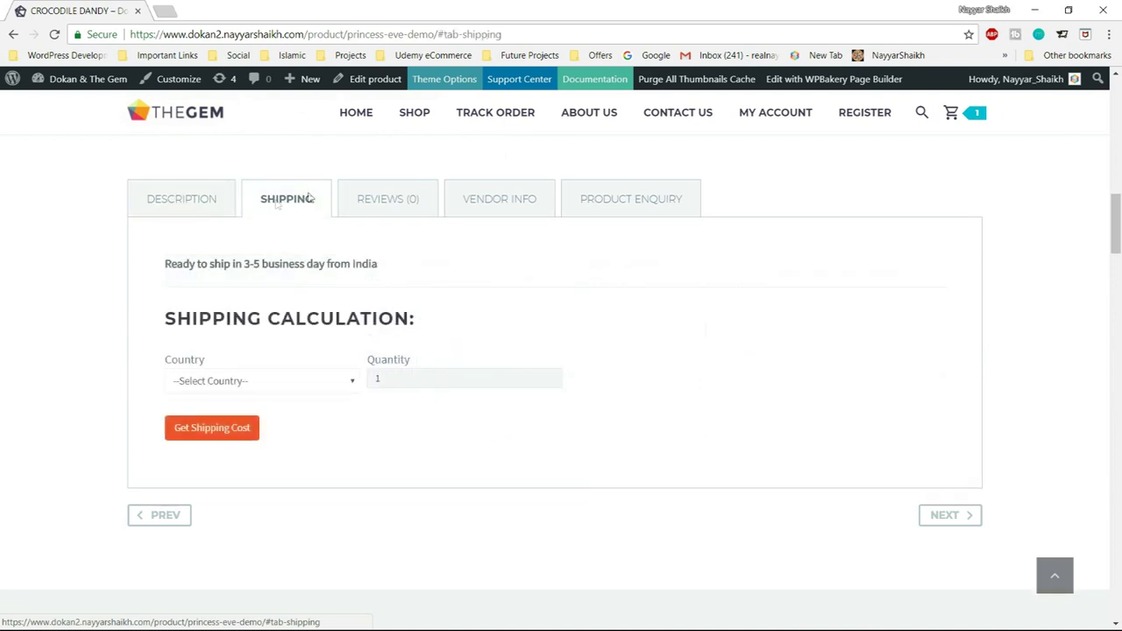
click(279, 386)
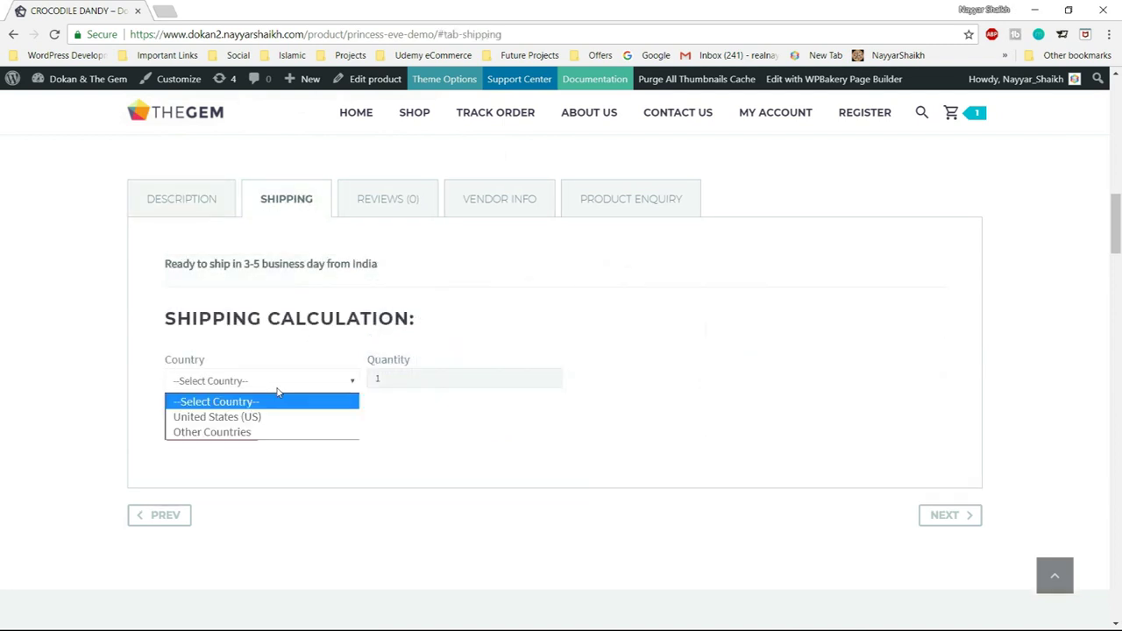
click(268, 419)
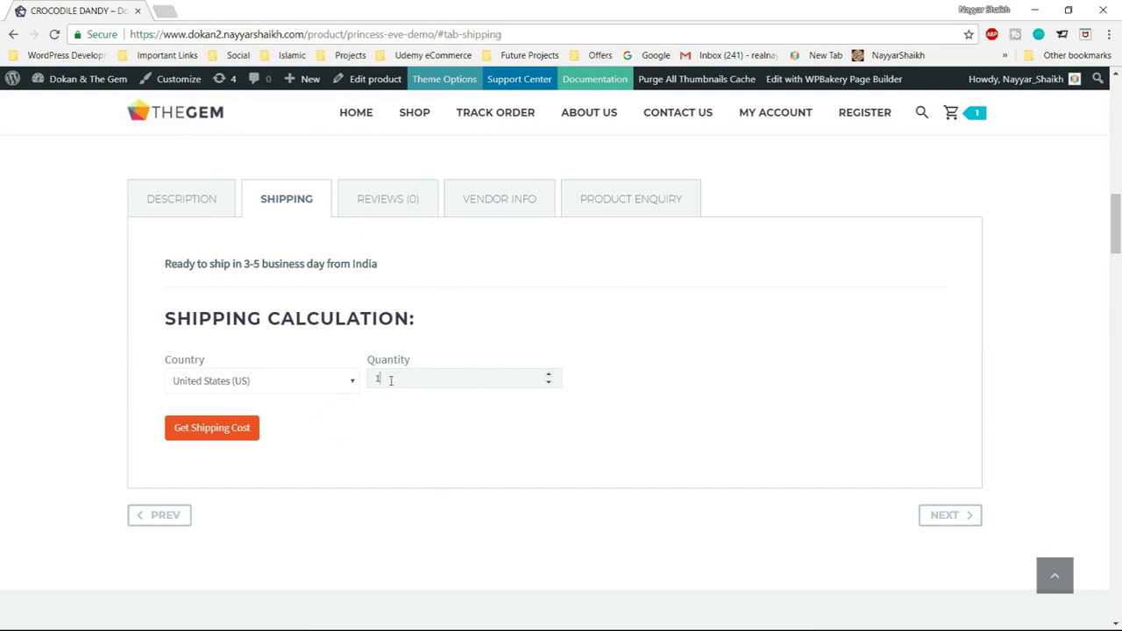
click(546, 382)
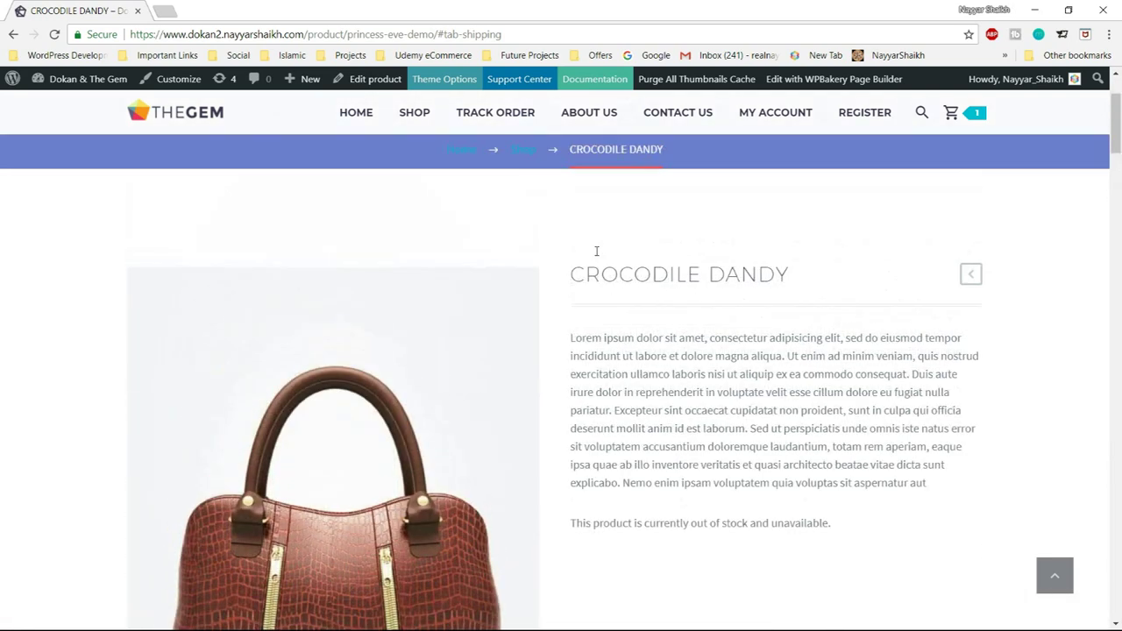
scroll(595, 255, down, 2)
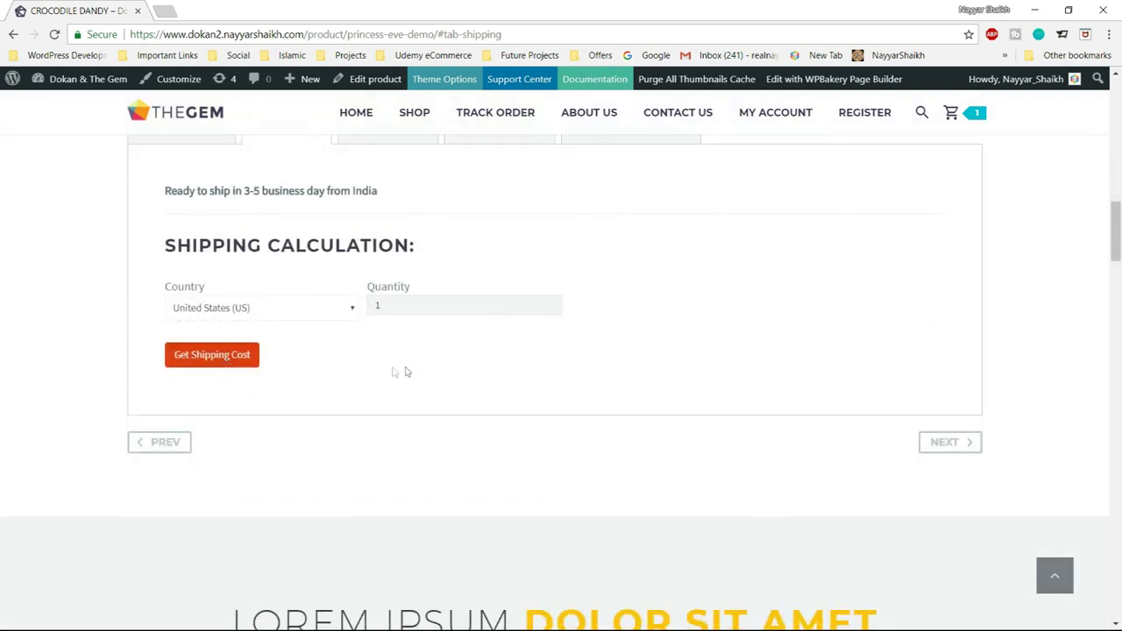
drag(167, 384, 190, 383)
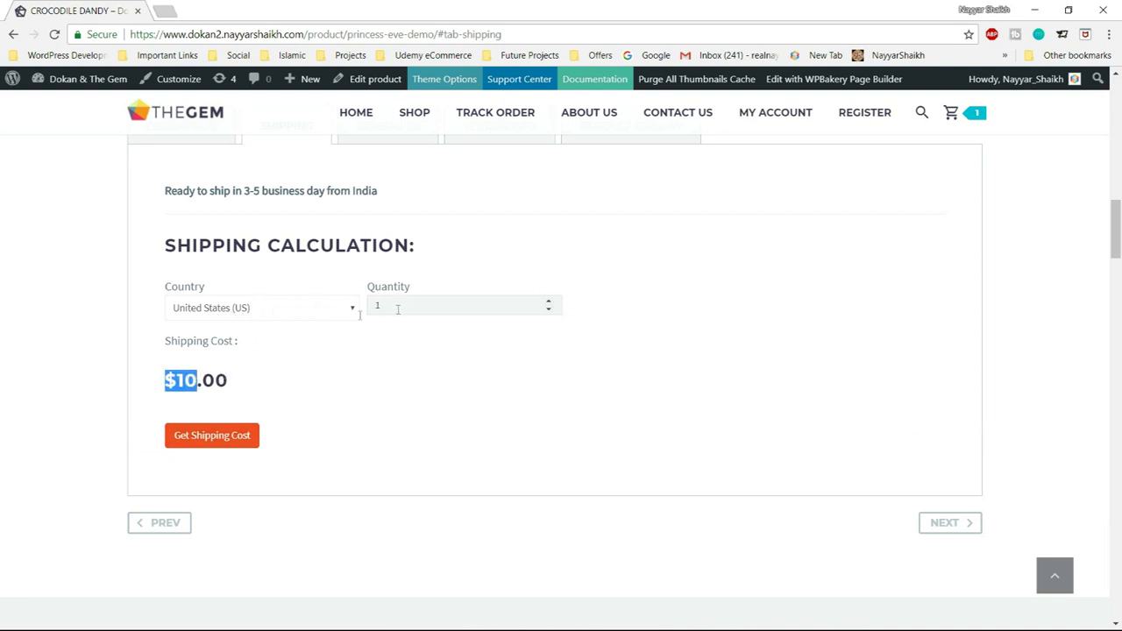
drag(166, 379, 165, 341)
click(261, 389)
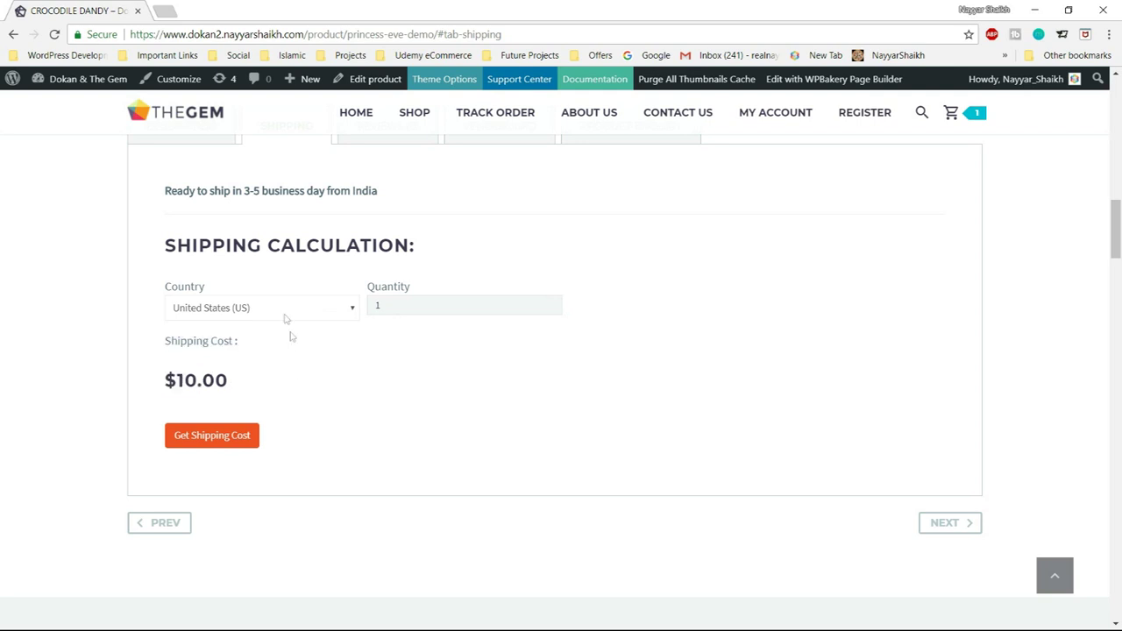
- Check the empty Reviews tab and the Vendor Info tab
scroll(390, 351, up, 2)
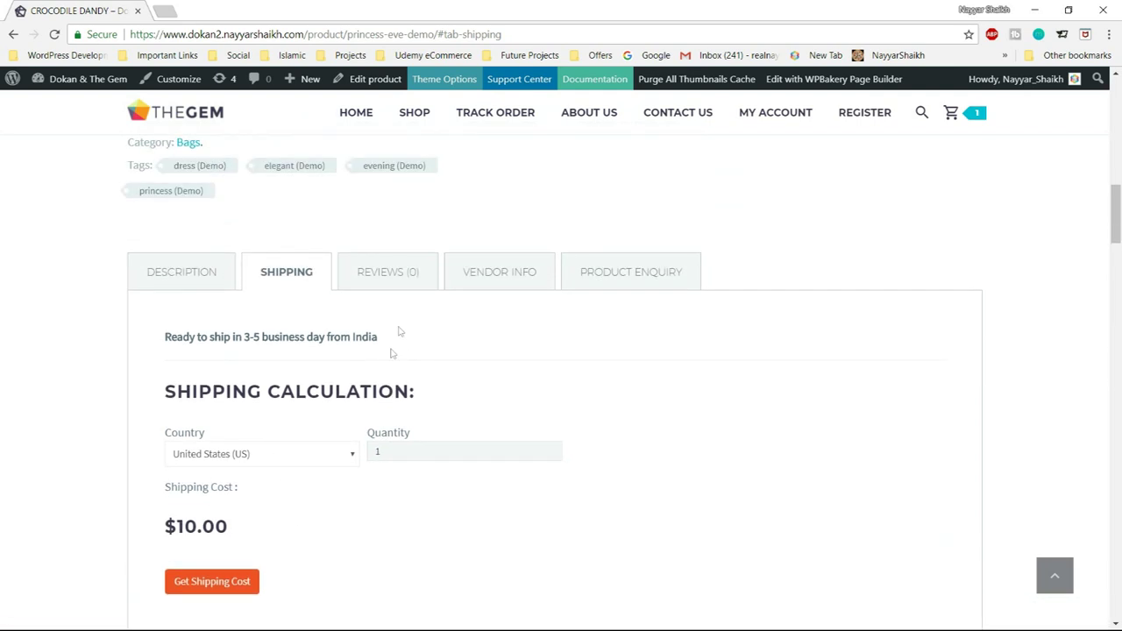
click(392, 281)
scroll(432, 325, down, 3)
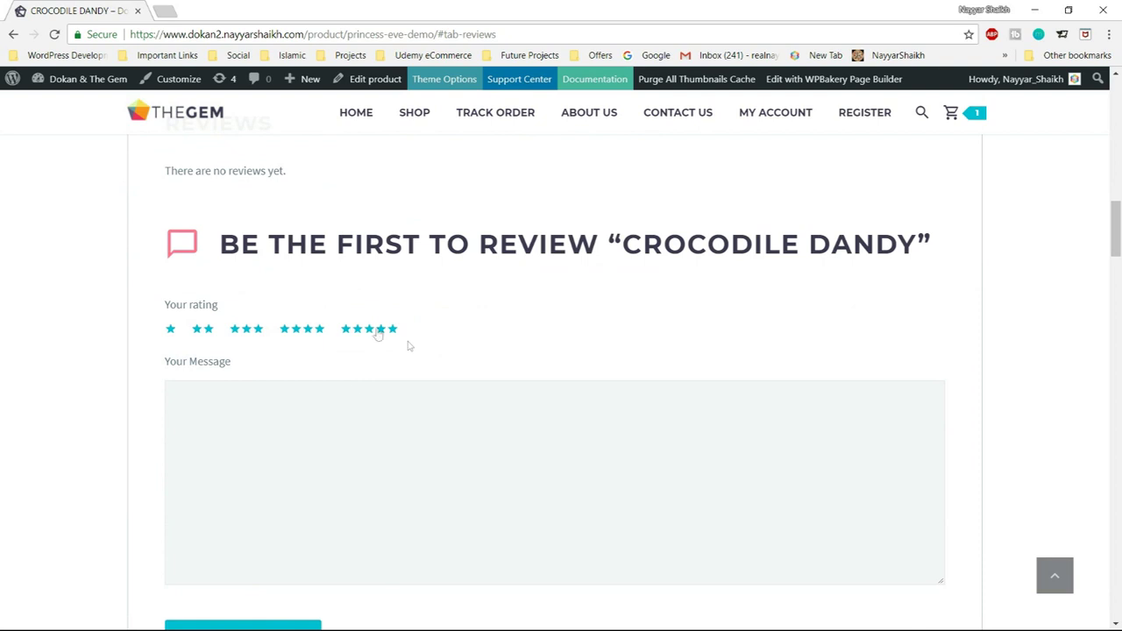
scroll(450, 388, up, 3)
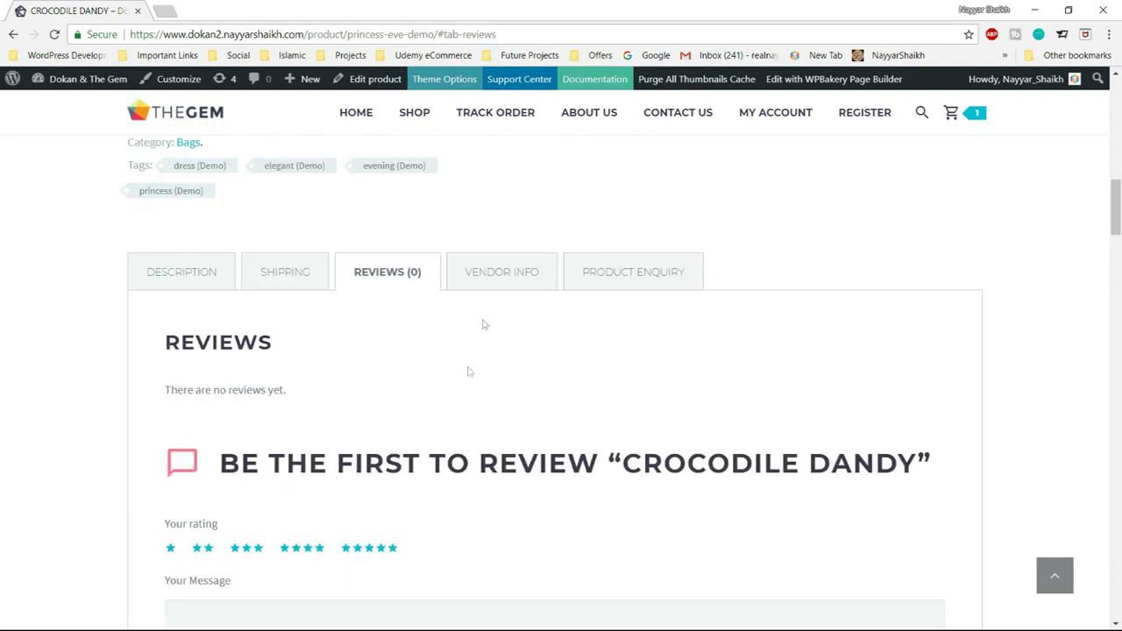
click(497, 274)
scroll(277, 433, down, 1)
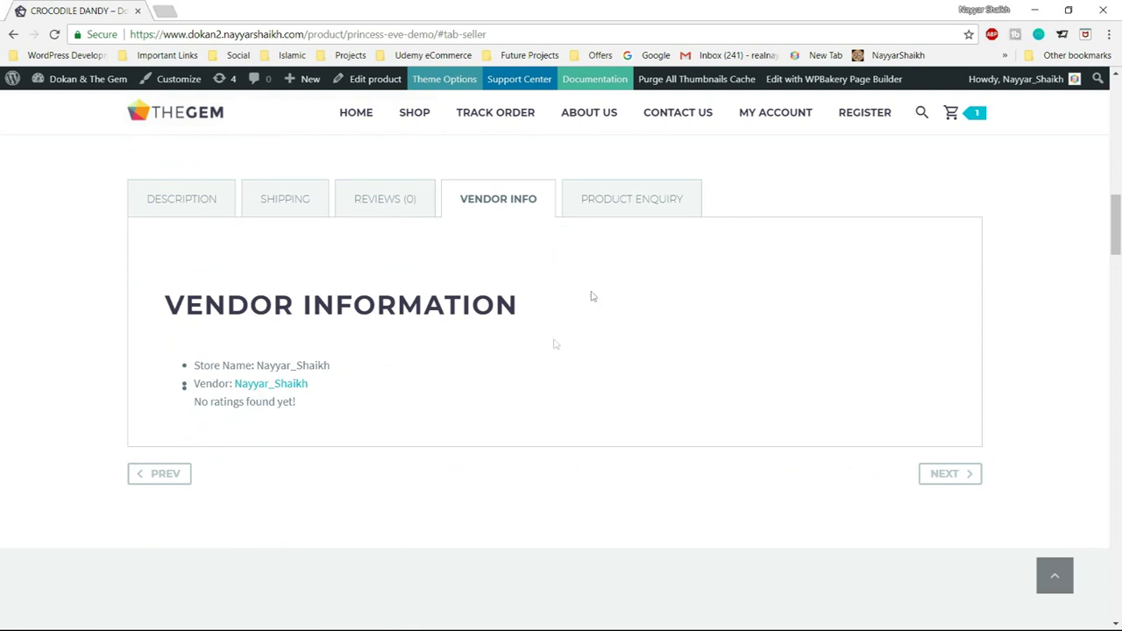
- Show the Product Enquiry form and look over its message box
click(638, 188)
drag(291, 431, 913, 433)
scroll(911, 447, down, 2)
scroll(906, 453, up, 5)
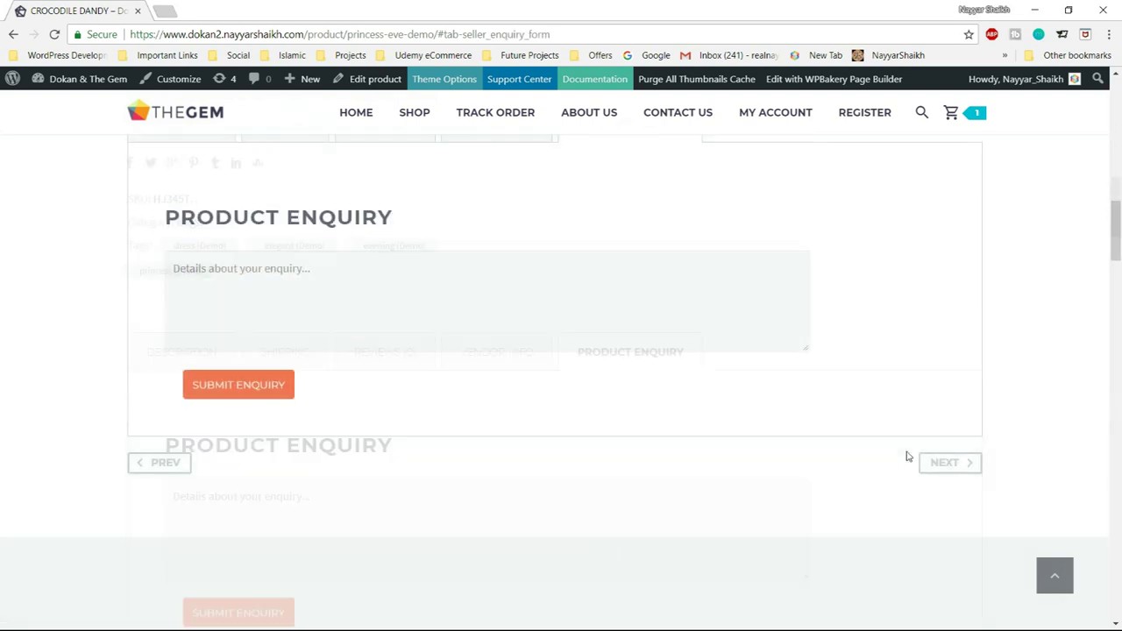
scroll(908, 457, up, 8)
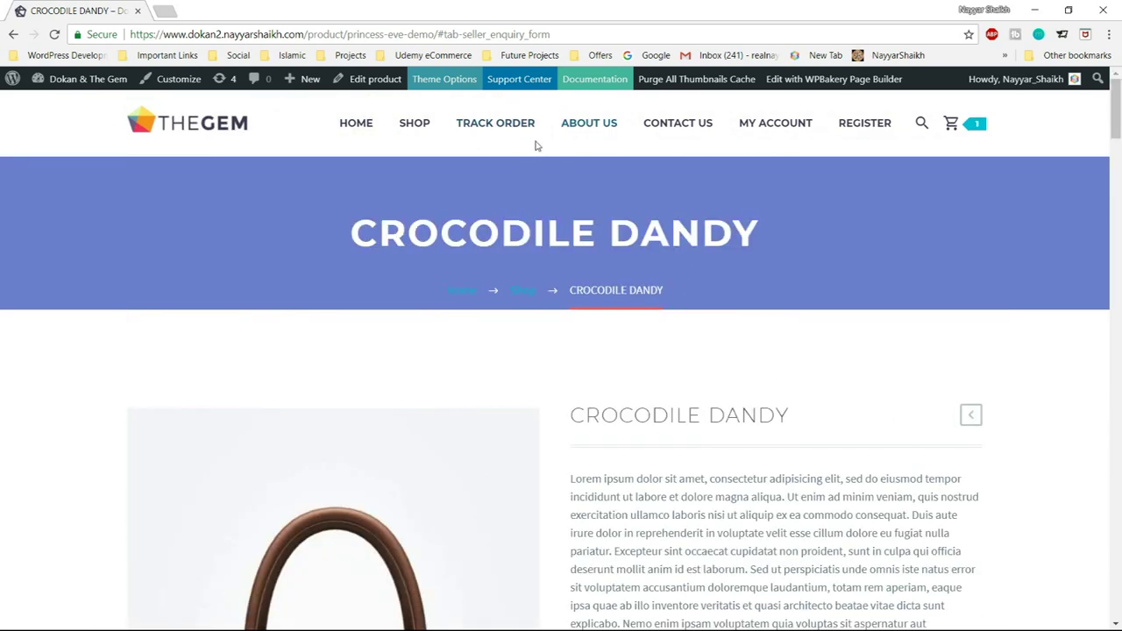
- Go to the Track Your Order page and view its empty Order ID and Billing email form
click(505, 126)
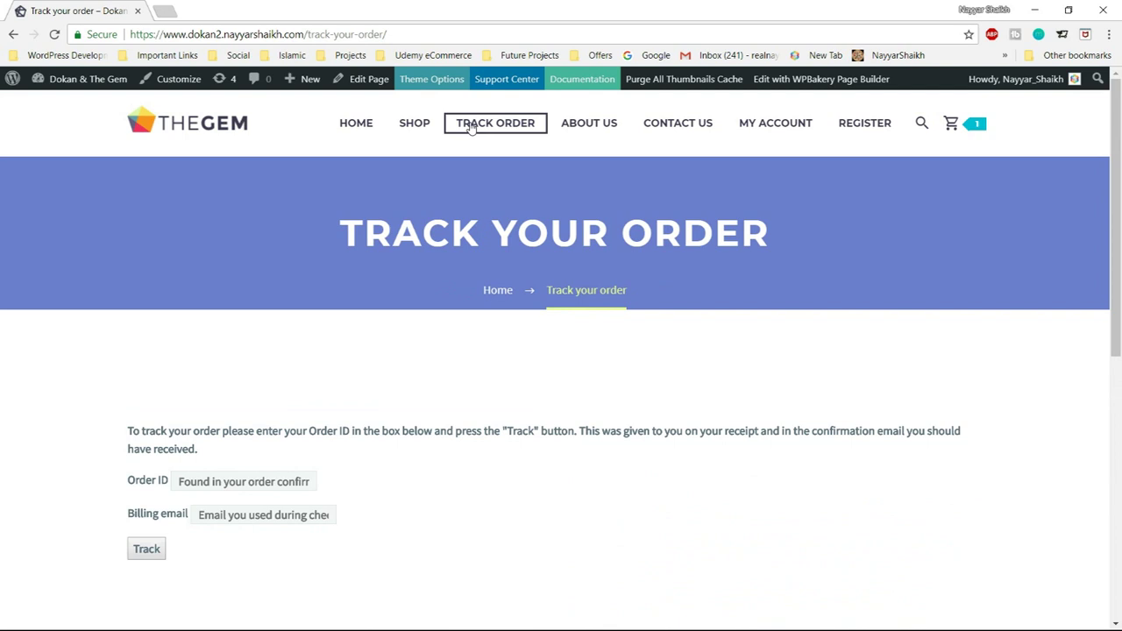
scroll(229, 386, down, 2)
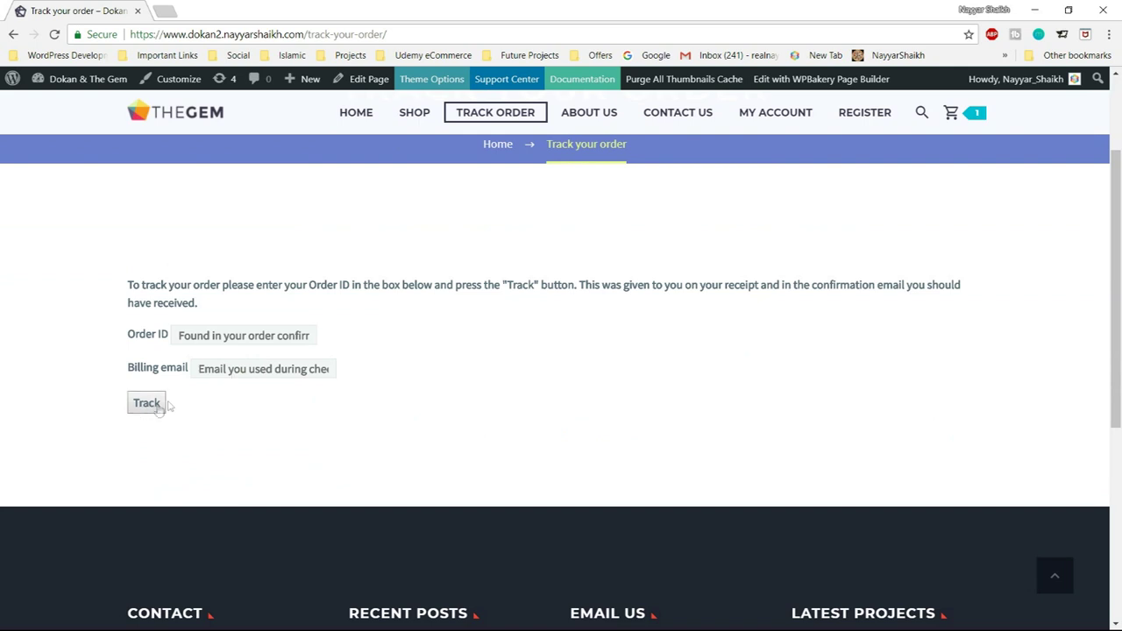
scroll(643, 458, up, 2)
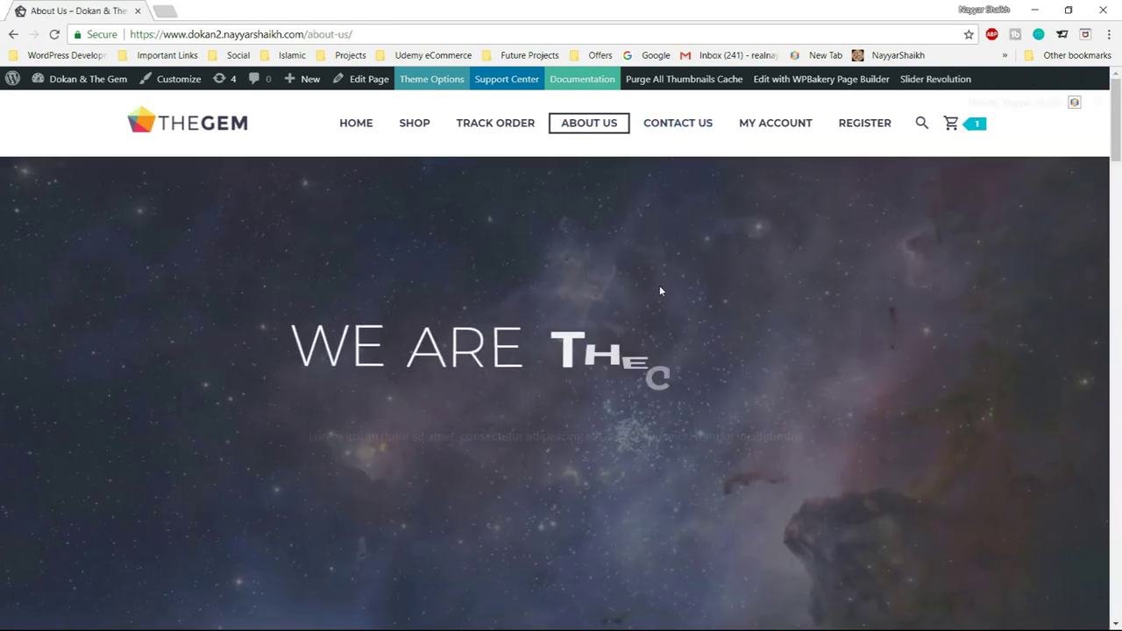
- Scroll through the About Us page and highlight the OUR MISSION heading
scroll(885, 337, down, 1)
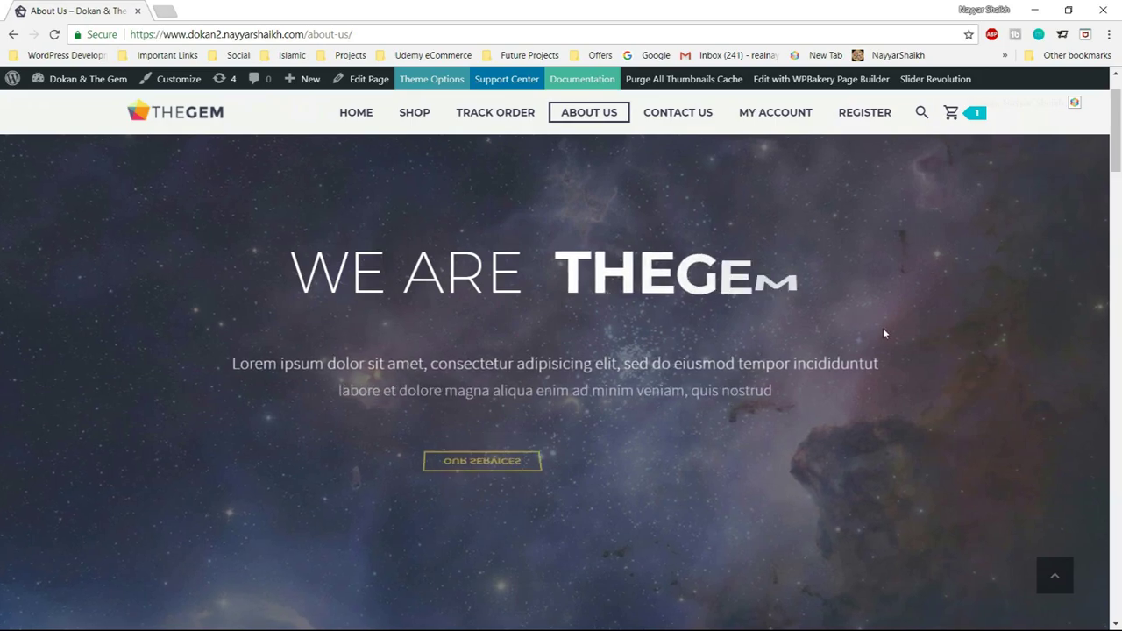
scroll(883, 328, down, 10)
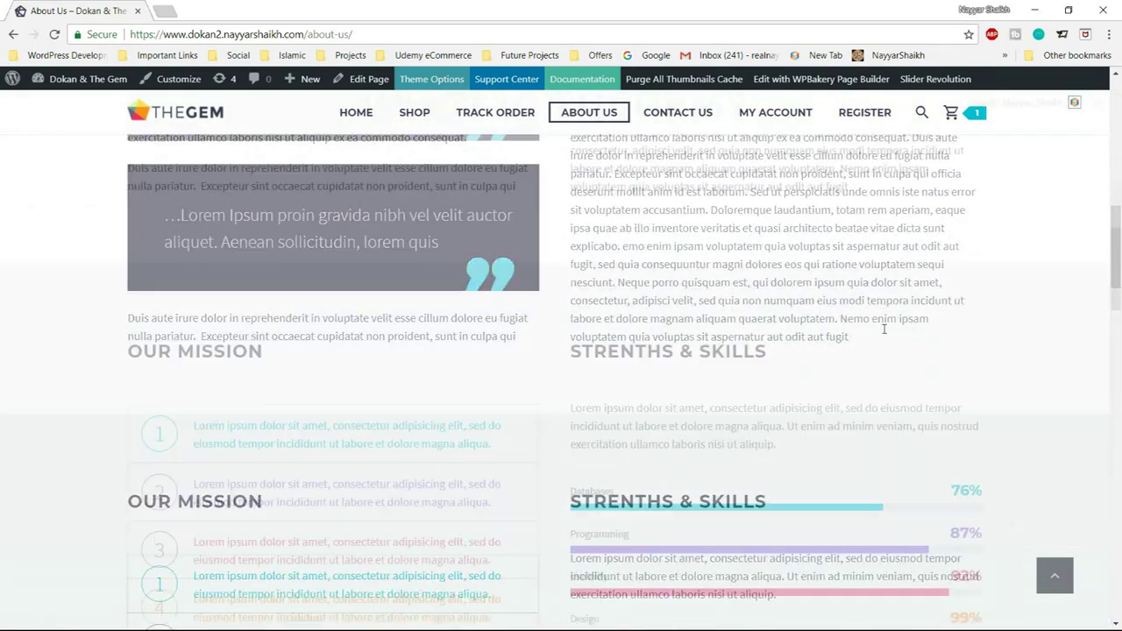
scroll(883, 328, down, 10)
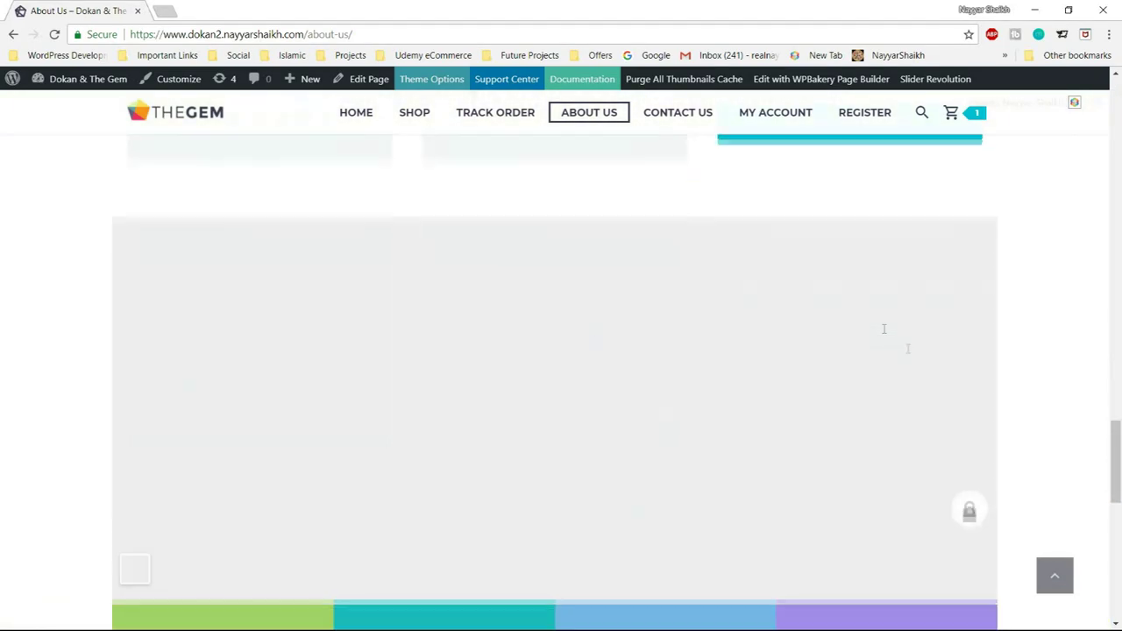
scroll(932, 380, down, 6)
scroll(934, 388, up, 4)
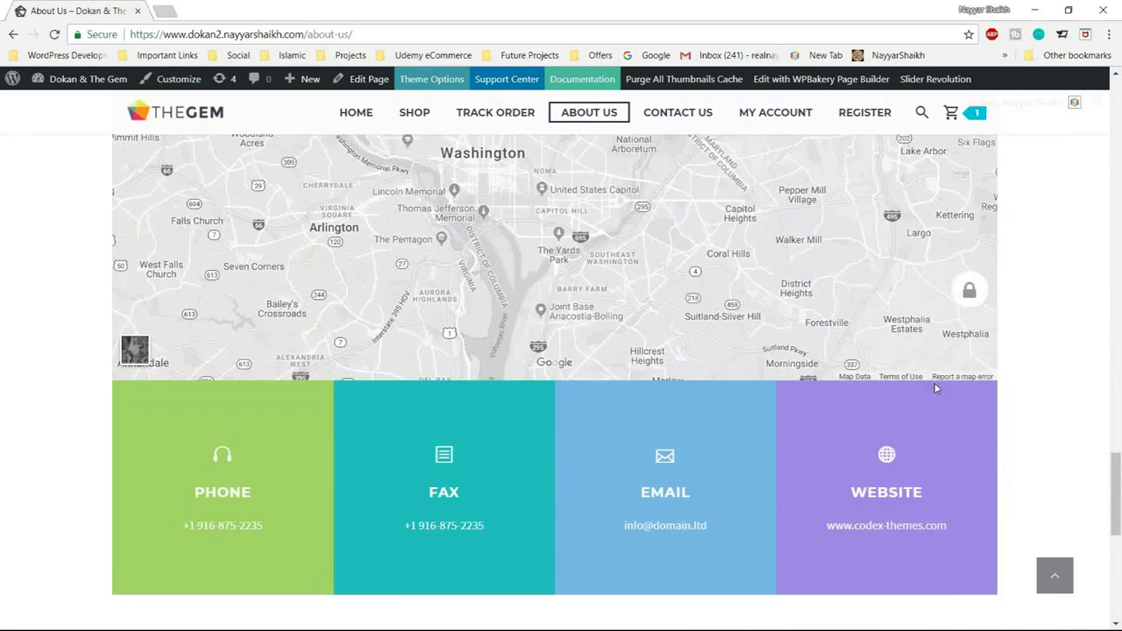
scroll(935, 389, up, 8)
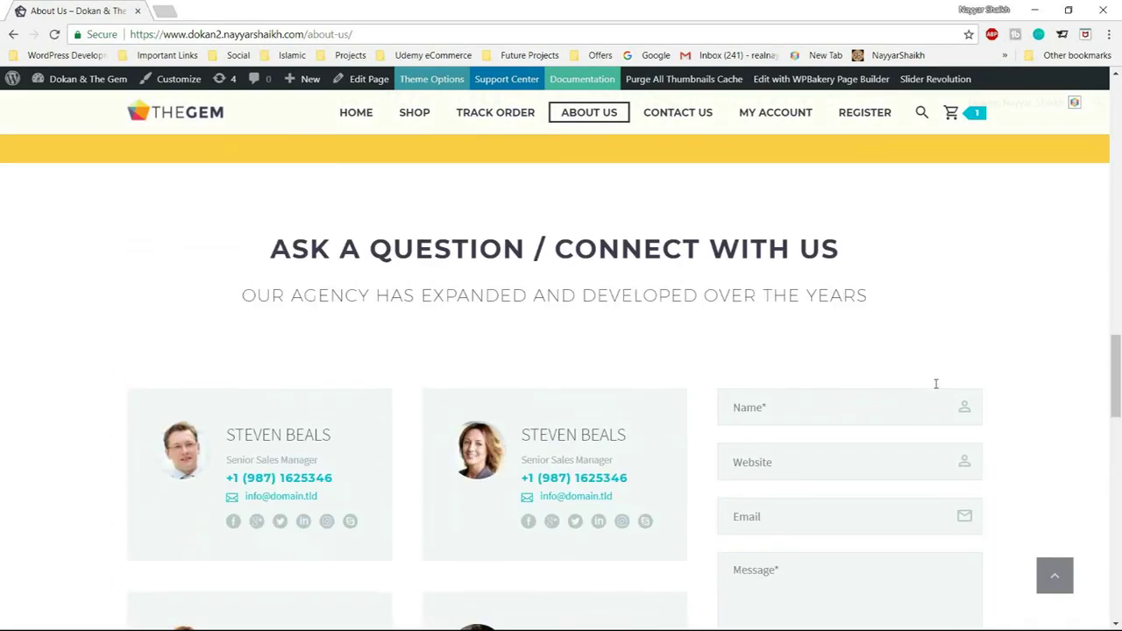
scroll(935, 383, up, 12)
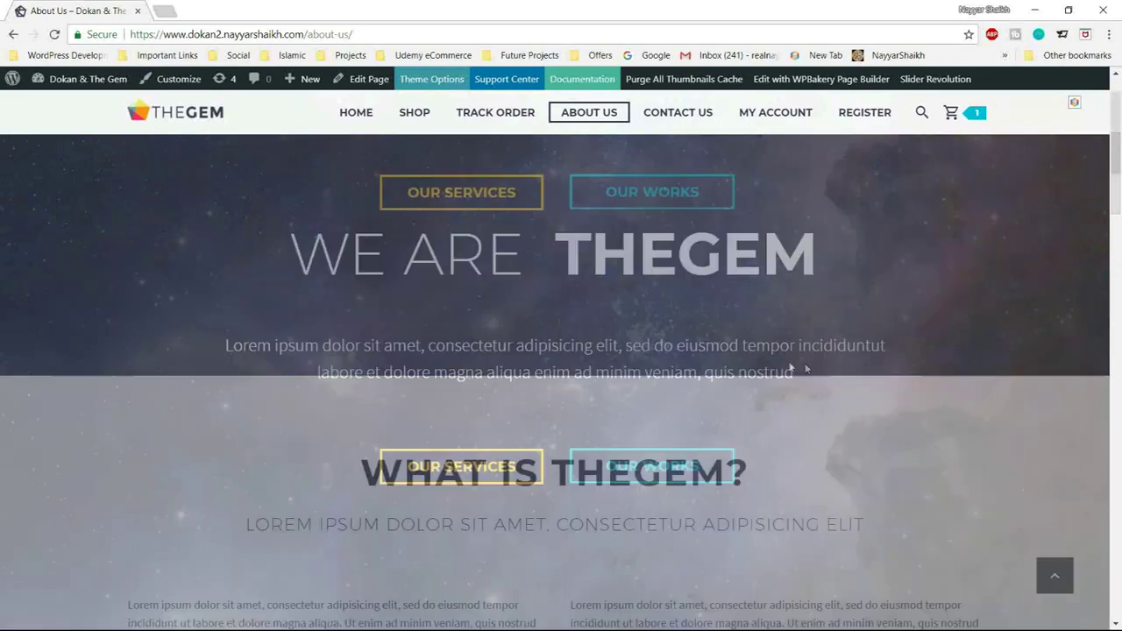
scroll(668, 366, up, 3)
scroll(696, 372, down, 10)
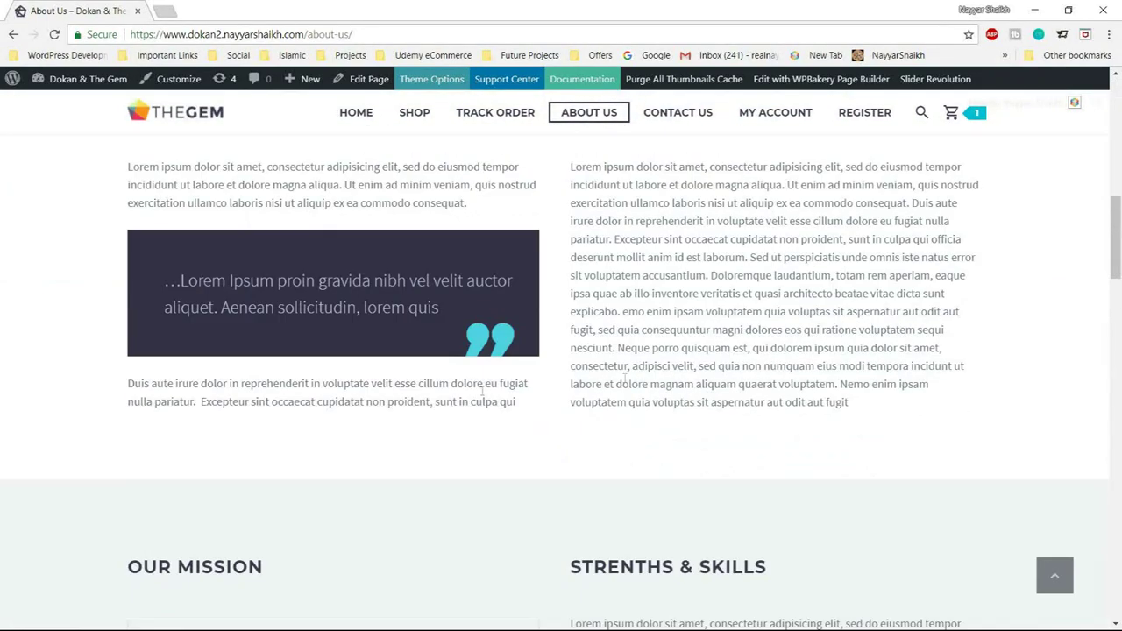
scroll(700, 398, up, 3)
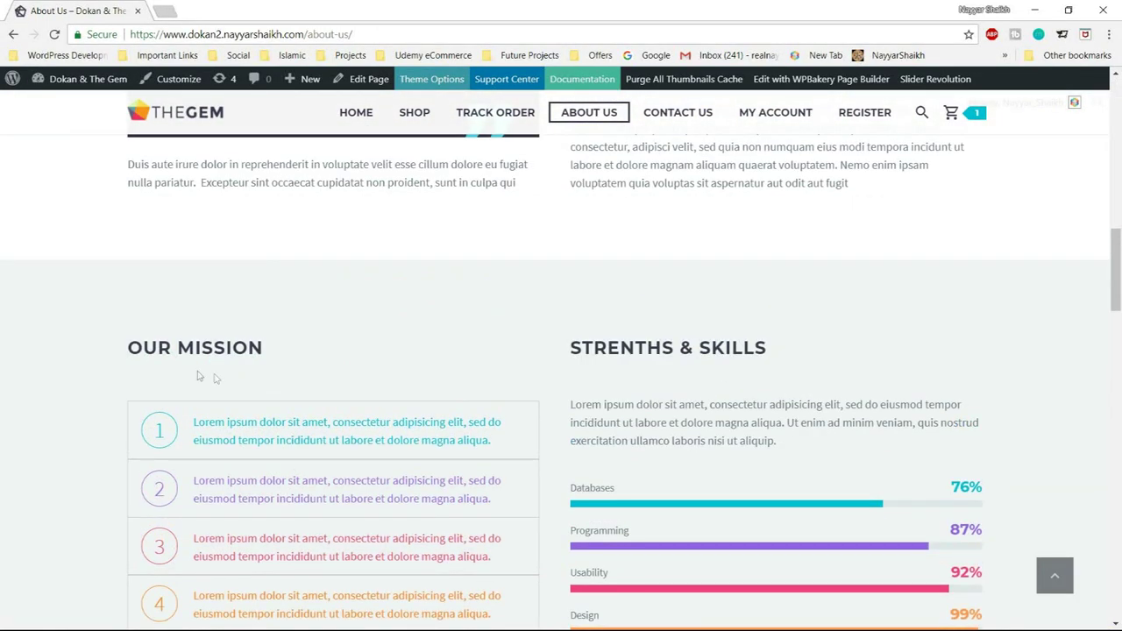
drag(128, 349, 271, 352)
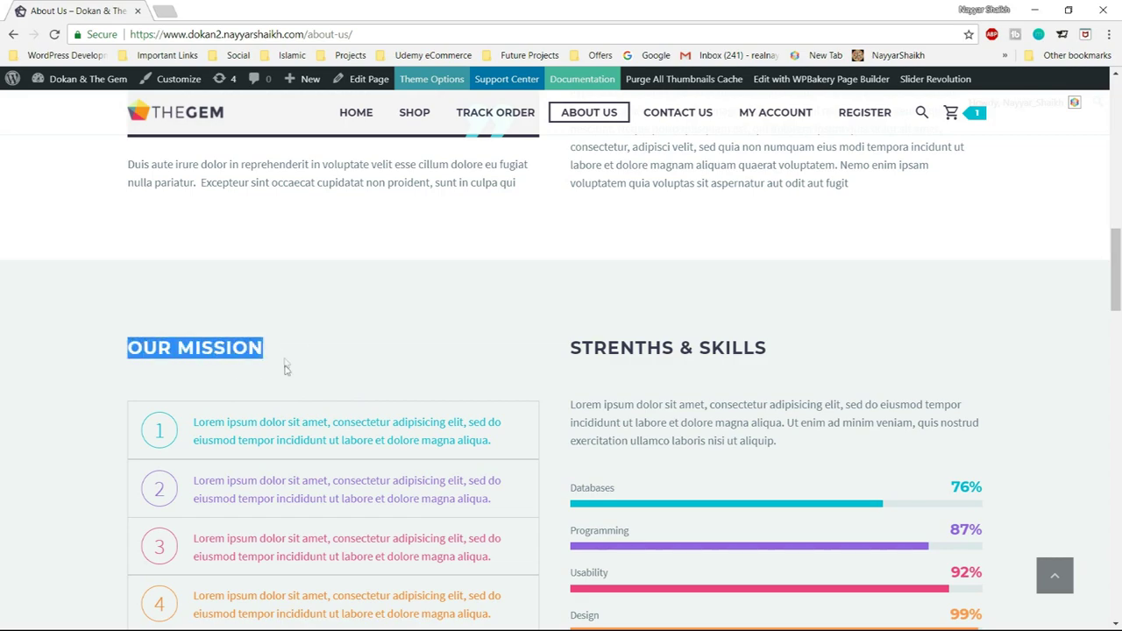
- Scroll down to the contact section, briefly highlight the phone number, then go to Contact Us
scroll(284, 363, down, 16)
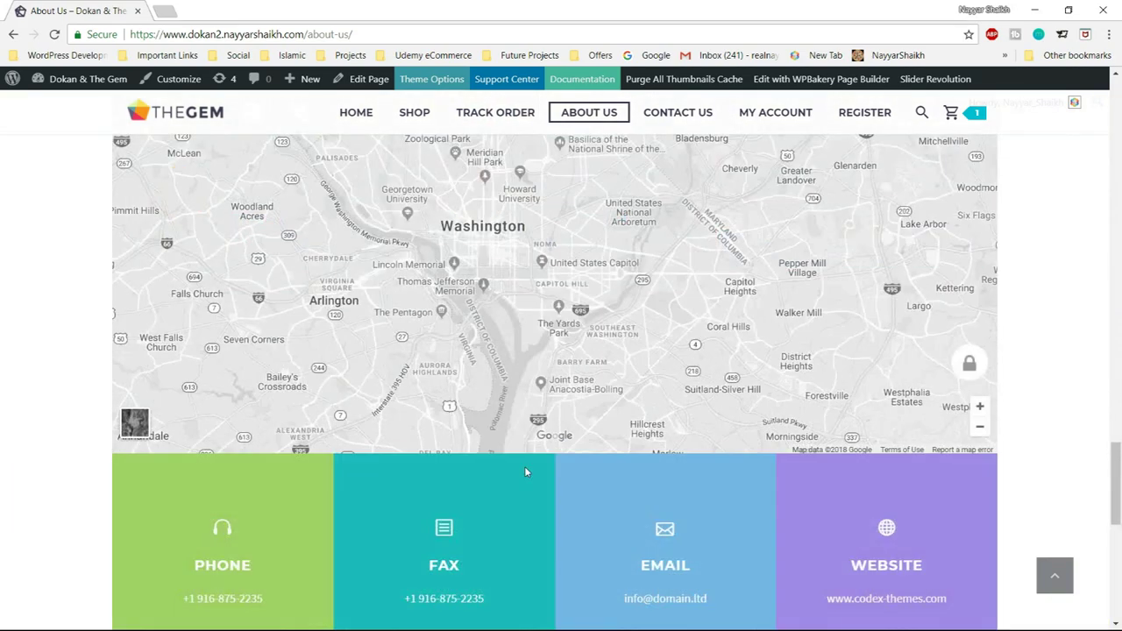
scroll(524, 466, up, 13)
scroll(526, 470, down, 10)
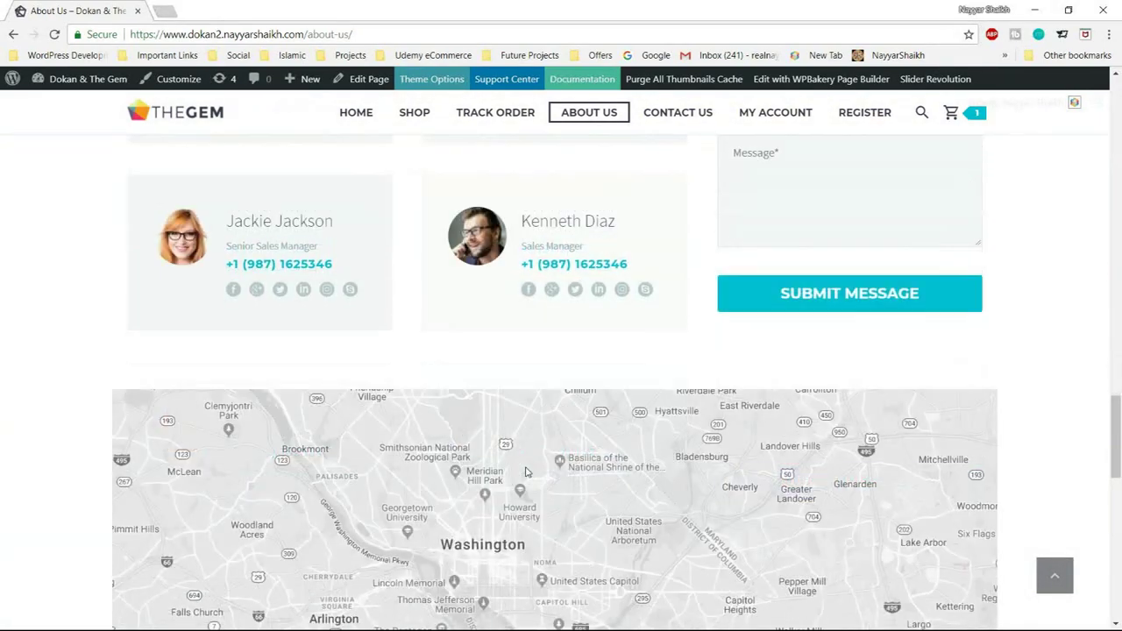
scroll(526, 472, down, 4)
scroll(626, 285, down, 3)
drag(185, 380, 263, 381)
click(431, 394)
scroll(693, 428, up, 15)
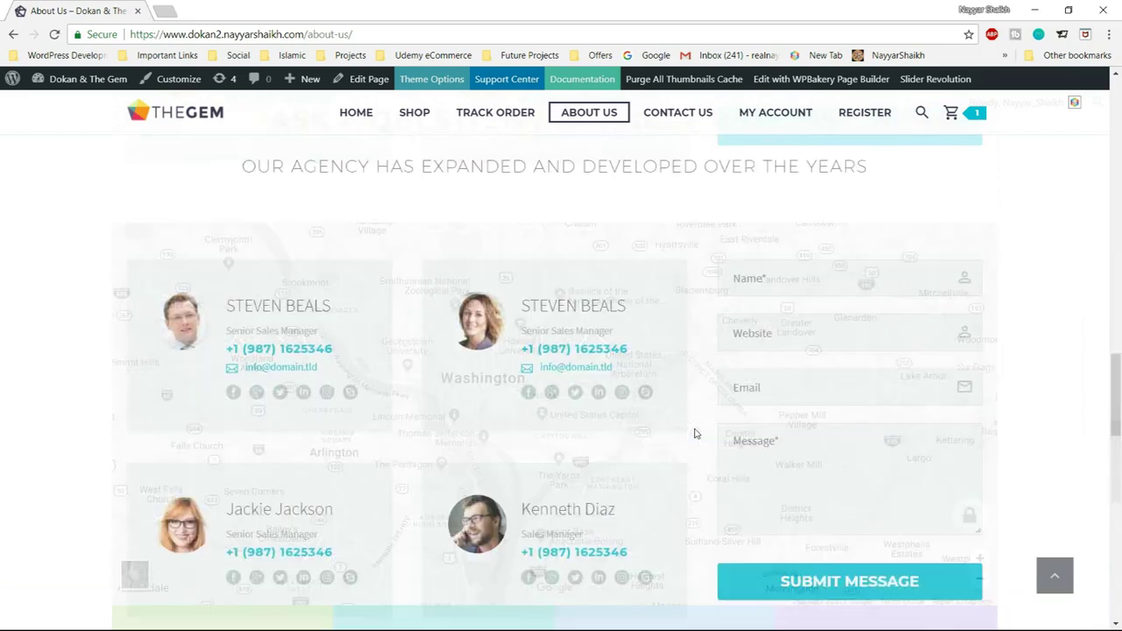
scroll(697, 432, up, 10)
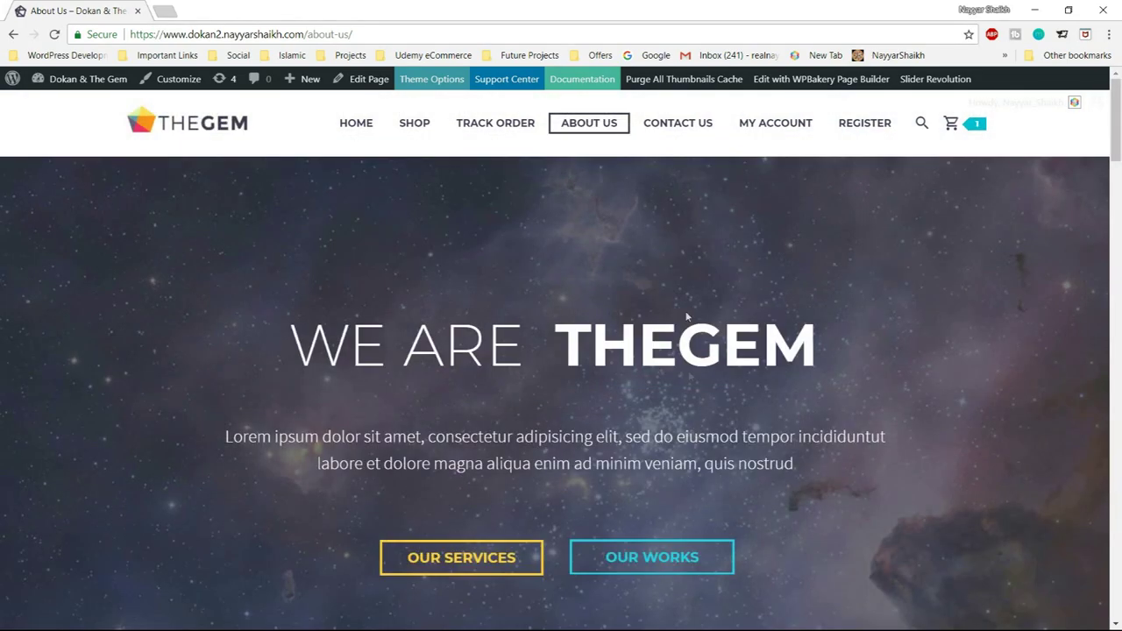
click(693, 130)
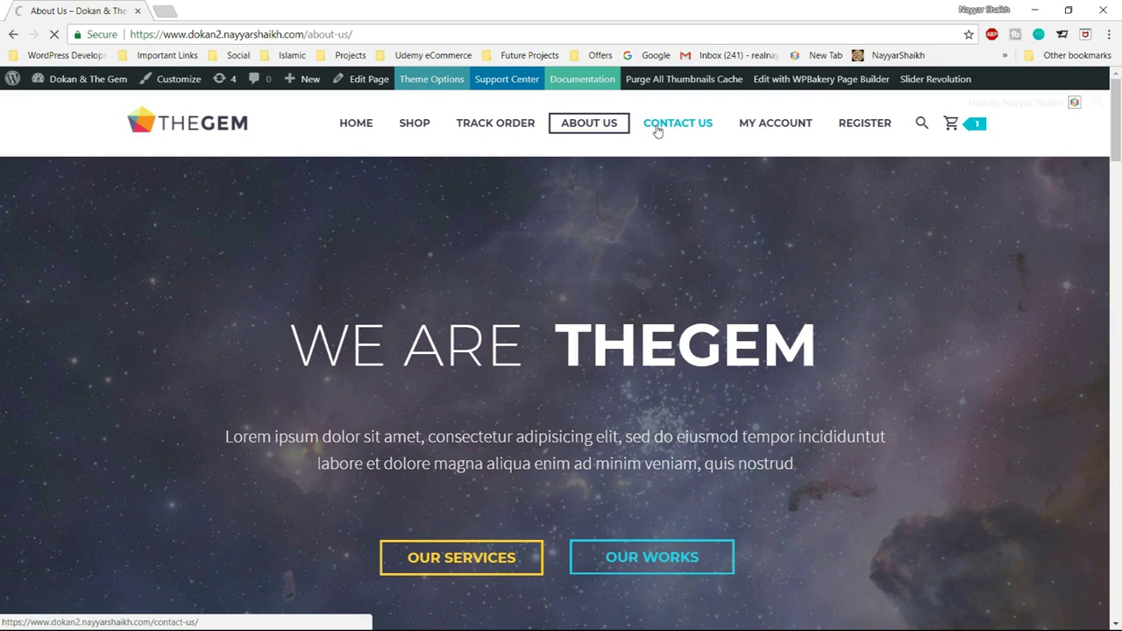
- Scroll through the Contact Us page's cards, form and Get Connected section, then back to the map
scroll(657, 308, down, 5)
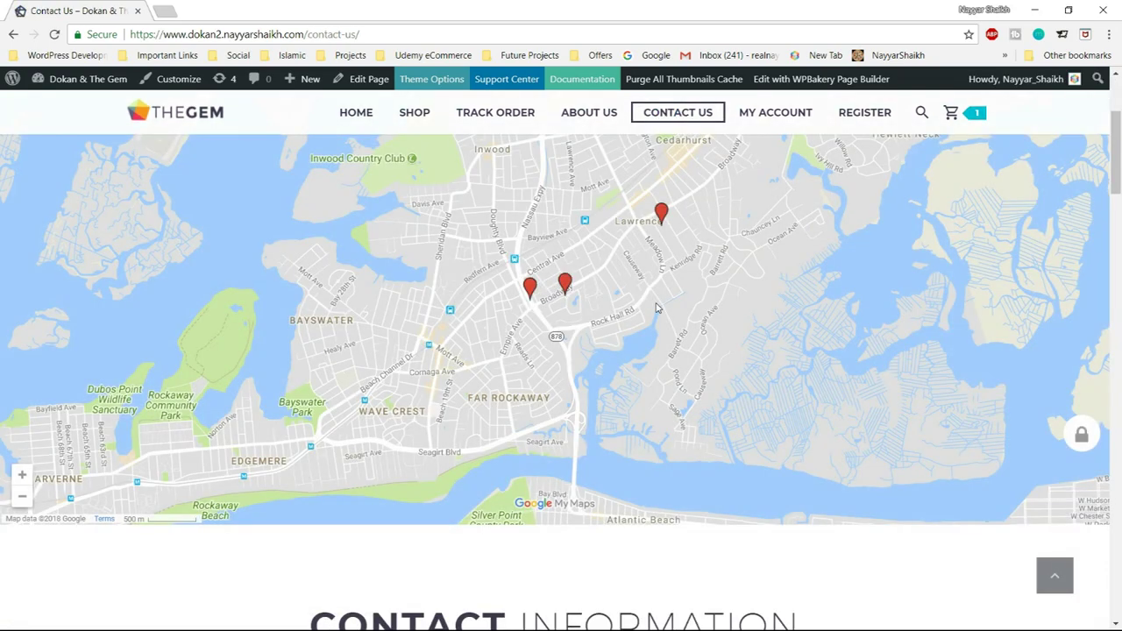
scroll(657, 313, down, 1)
scroll(657, 313, up, 5)
scroll(710, 299, down, 10)
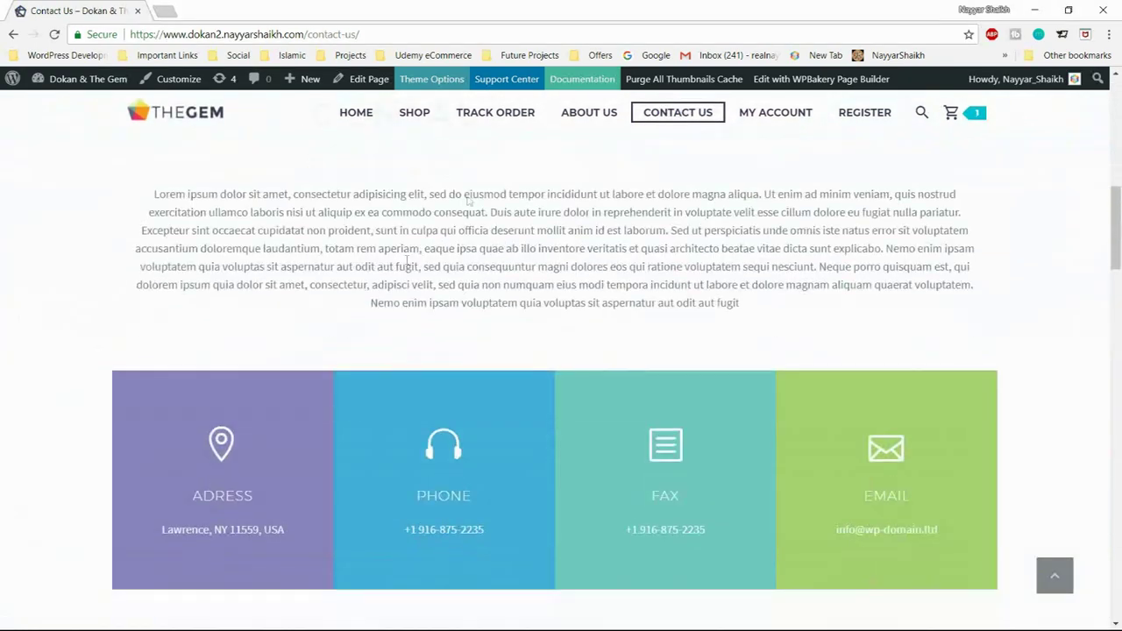
scroll(711, 299, down, 2)
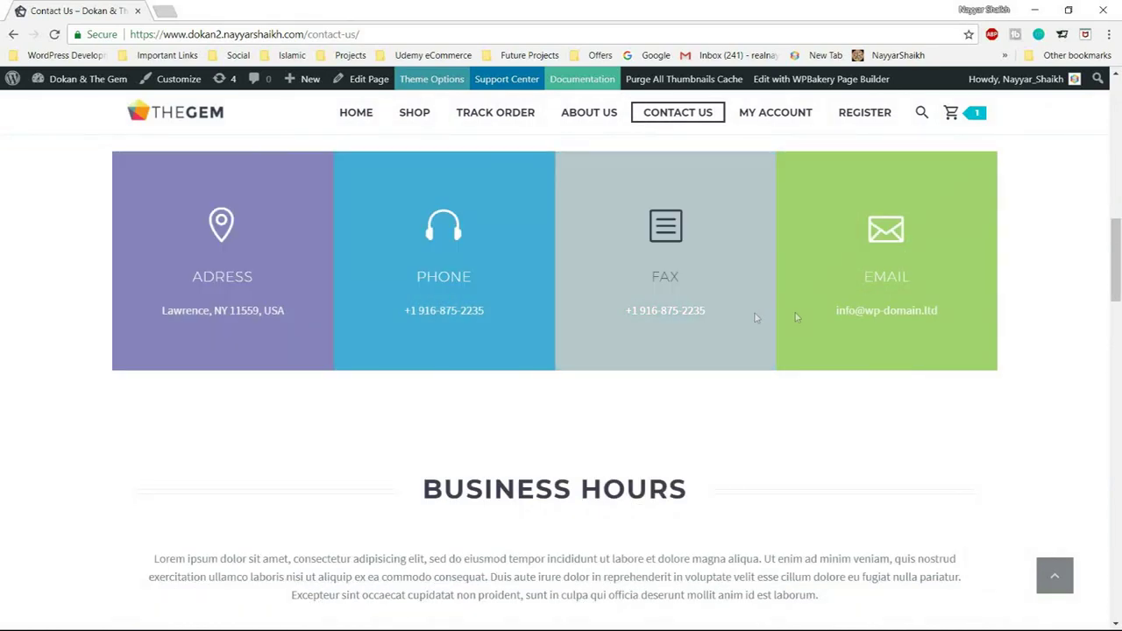
scroll(1000, 313, down, 3)
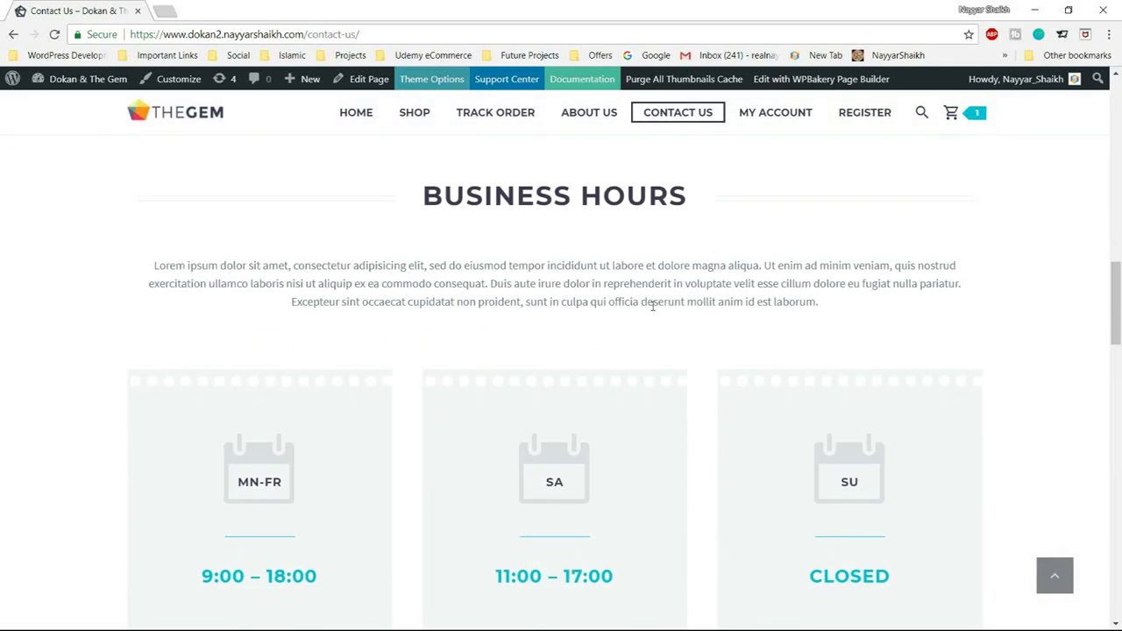
scroll(657, 303, down, 2)
scroll(871, 320, down, 7)
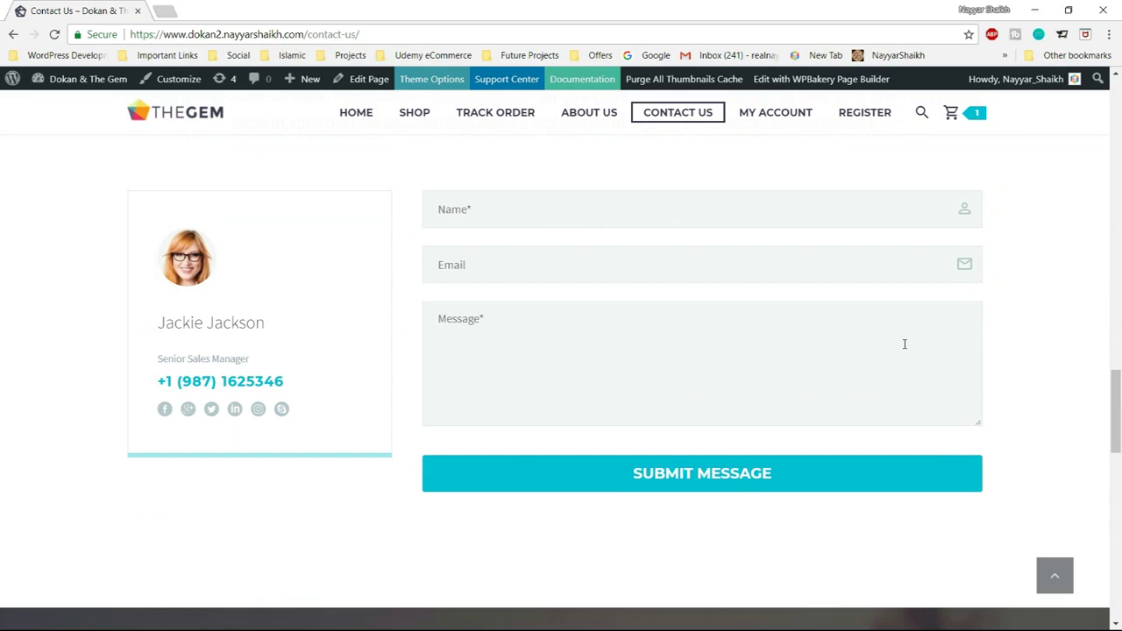
scroll(904, 344, down, 10)
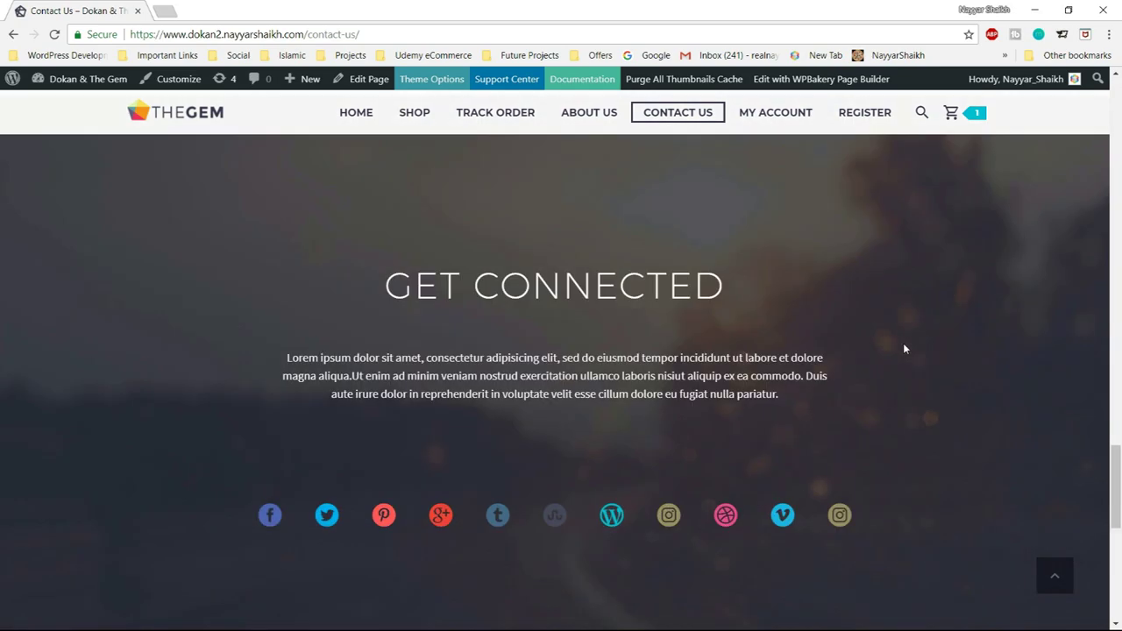
scroll(905, 351, up, 15)
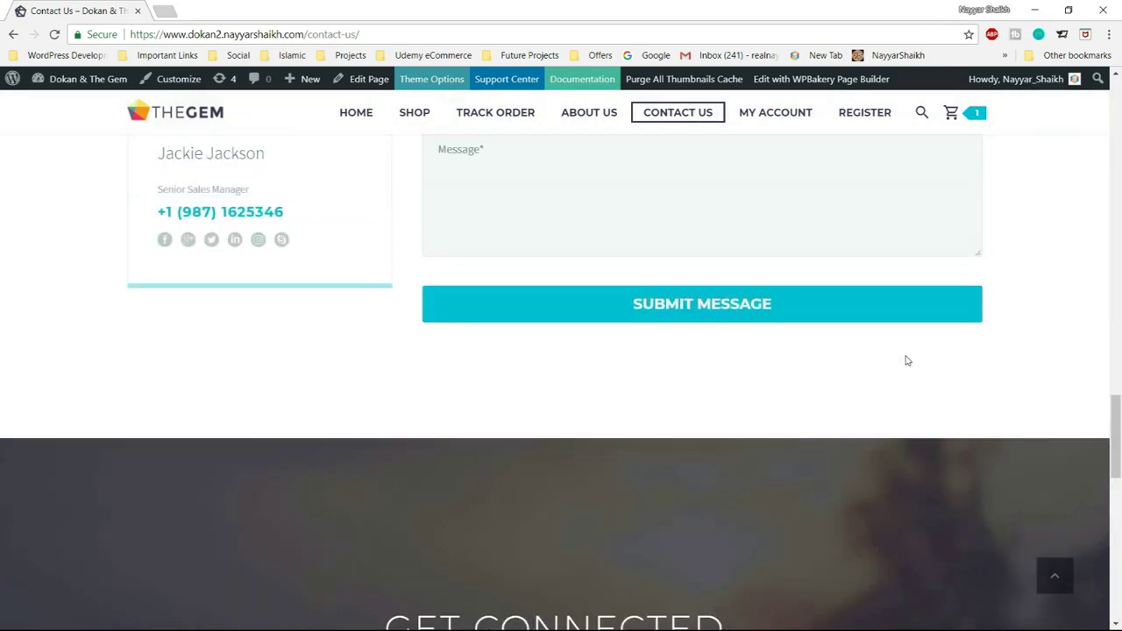
scroll(907, 361, up, 10)
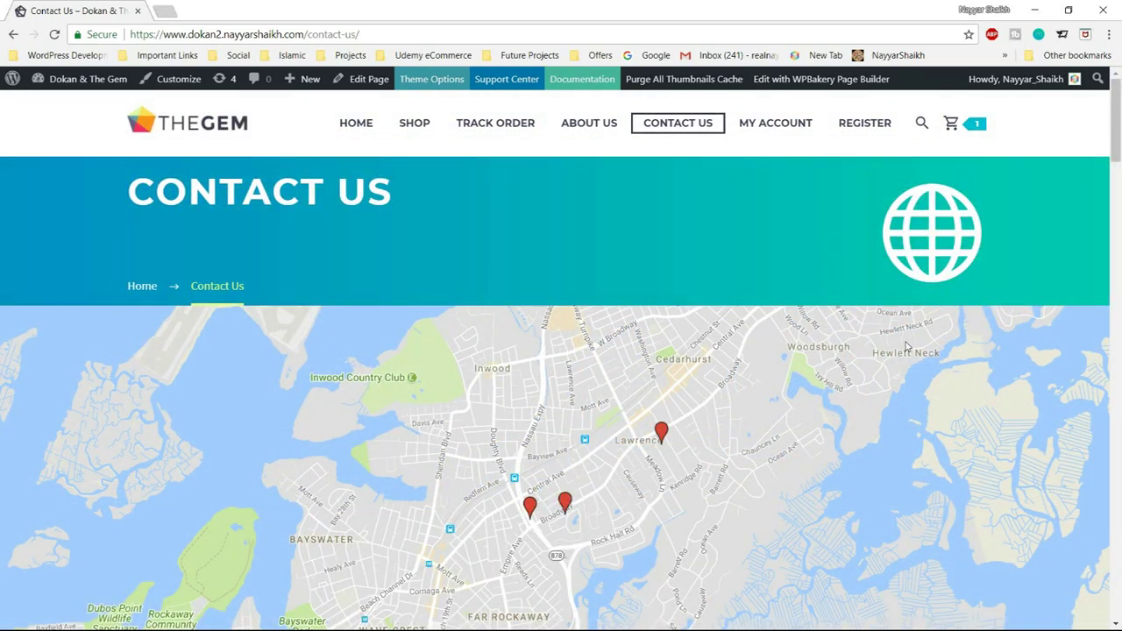
scroll(558, 483, down, 4)
scroll(561, 485, up, 3)
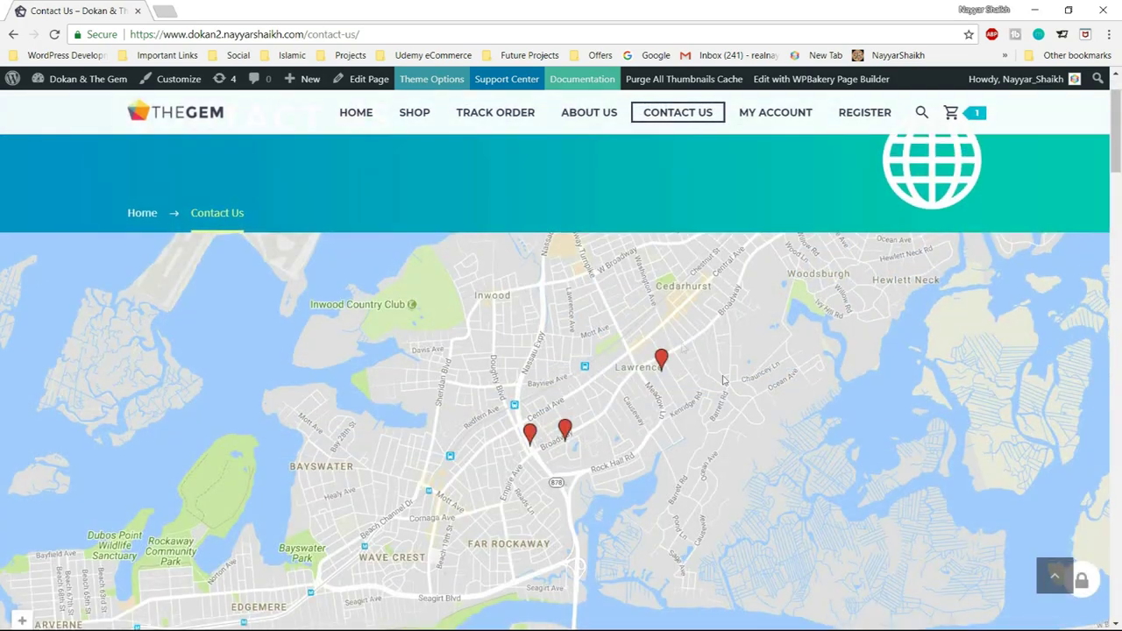
scroll(714, 400, up, 1)
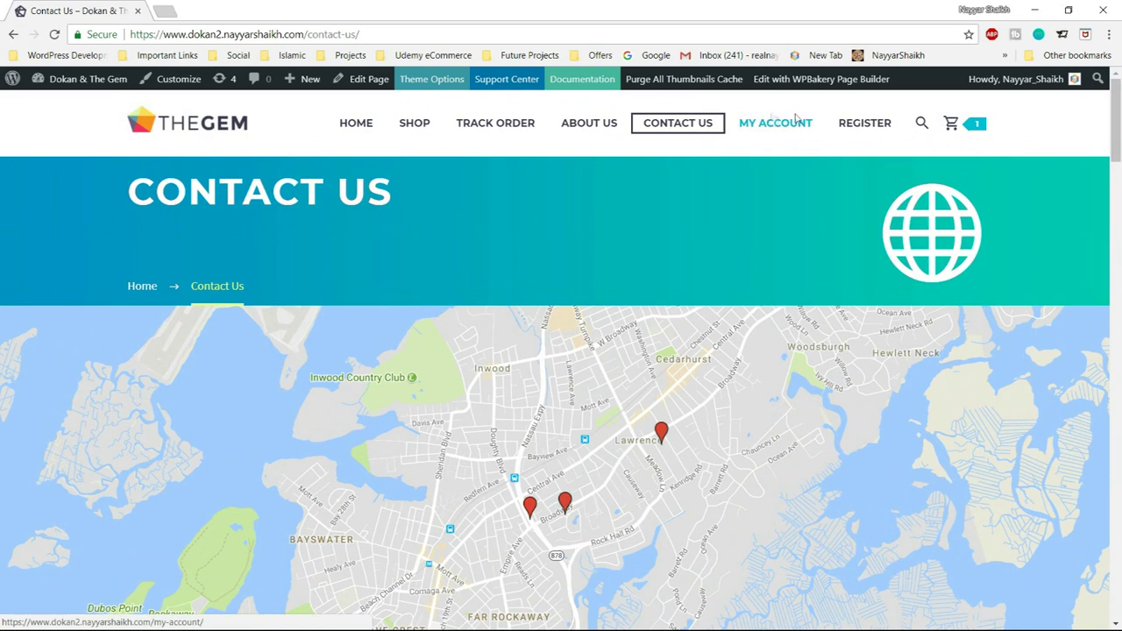
- Open My Account and highlight part of the dashboard description
click(771, 130)
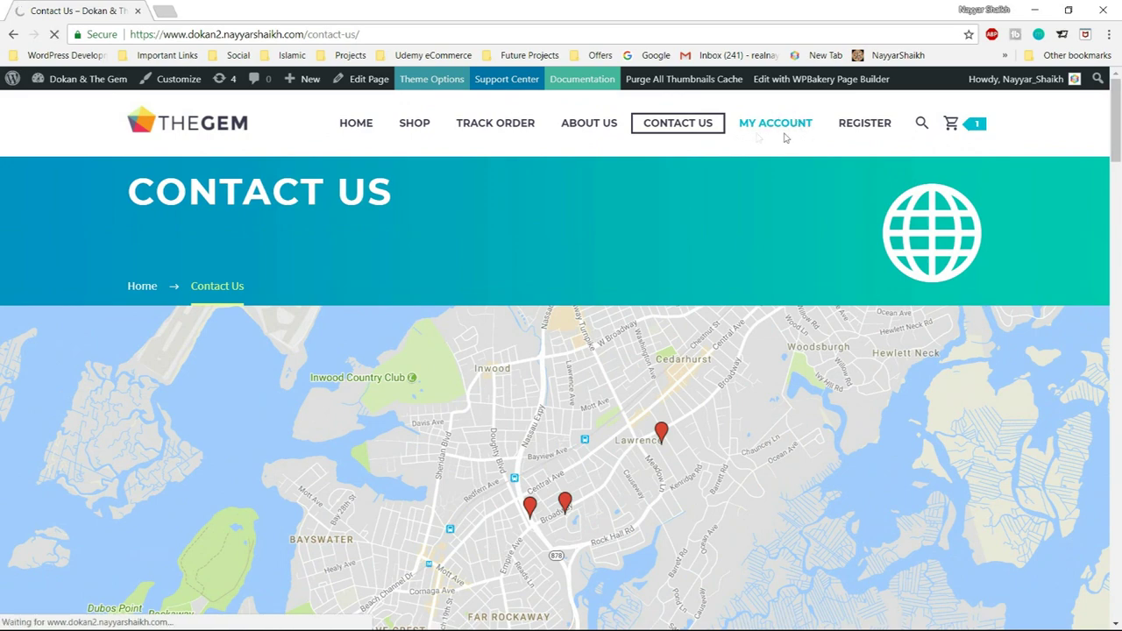
scroll(1059, 333, down, 2)
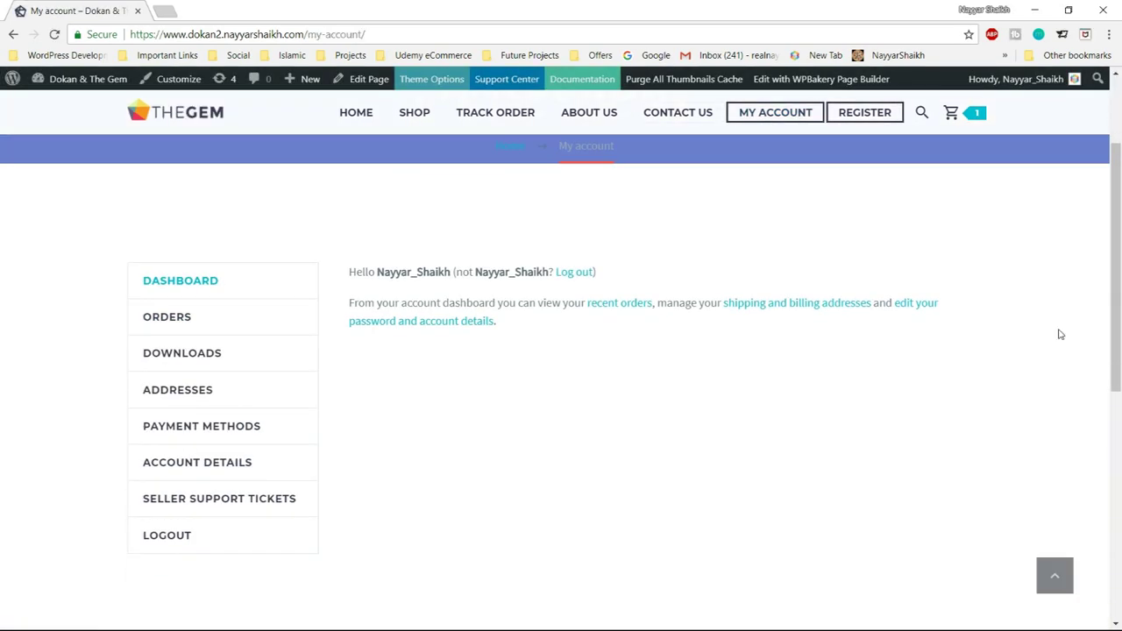
scroll(633, 370, down, 1)
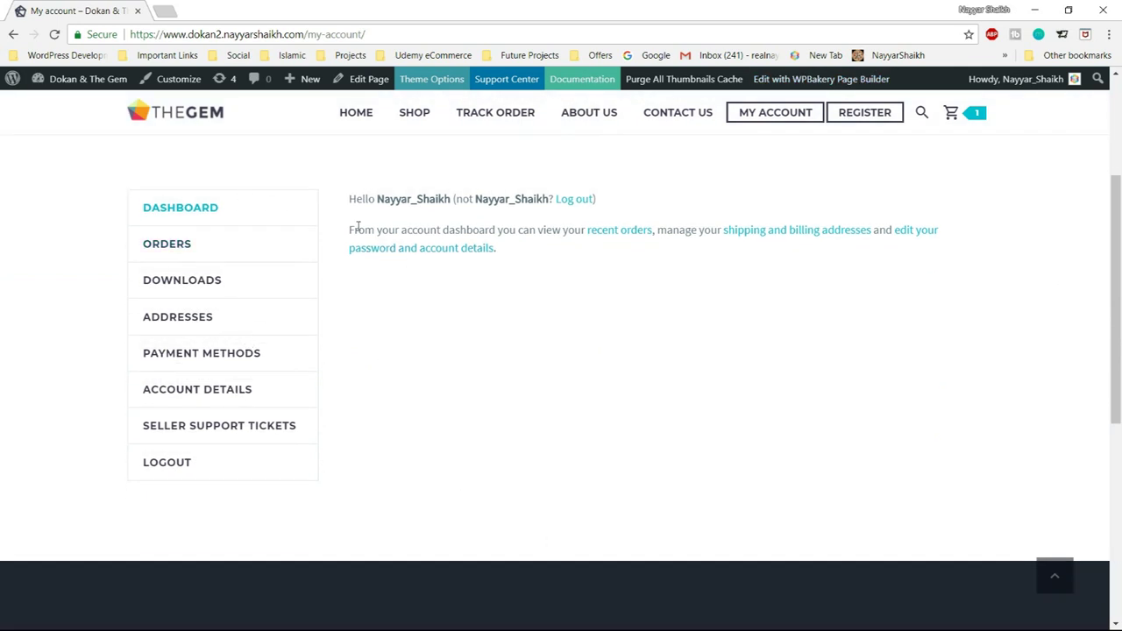
drag(357, 230, 519, 232)
click(631, 298)
- Review completed order #36 in Orders, then return to the dashboard and preview the cart
click(169, 246)
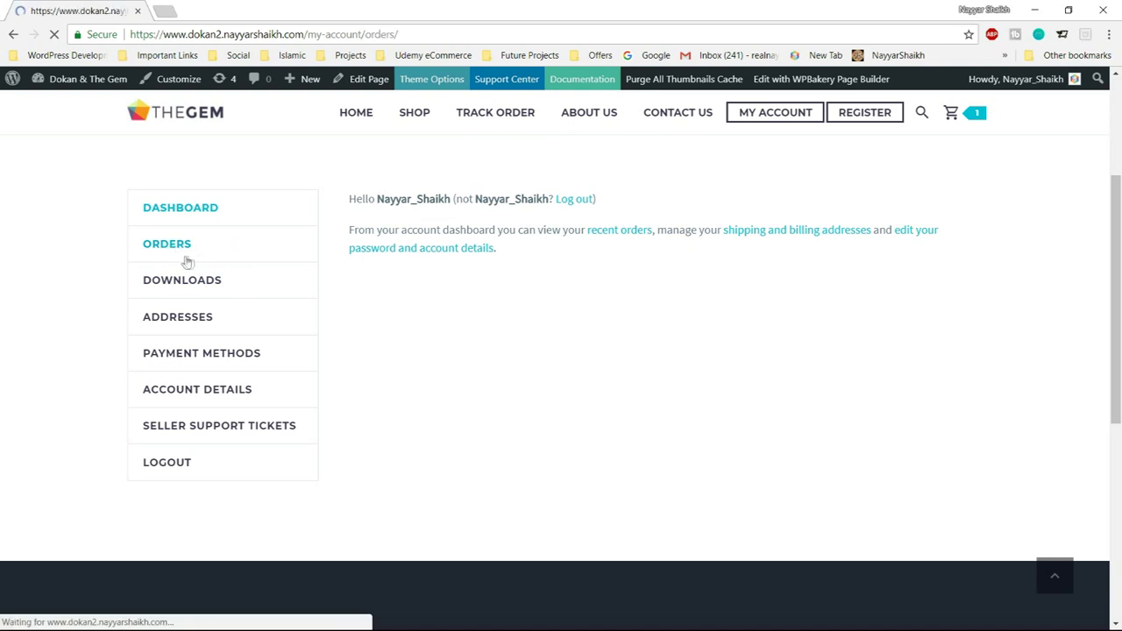
scroll(351, 289, down, 2)
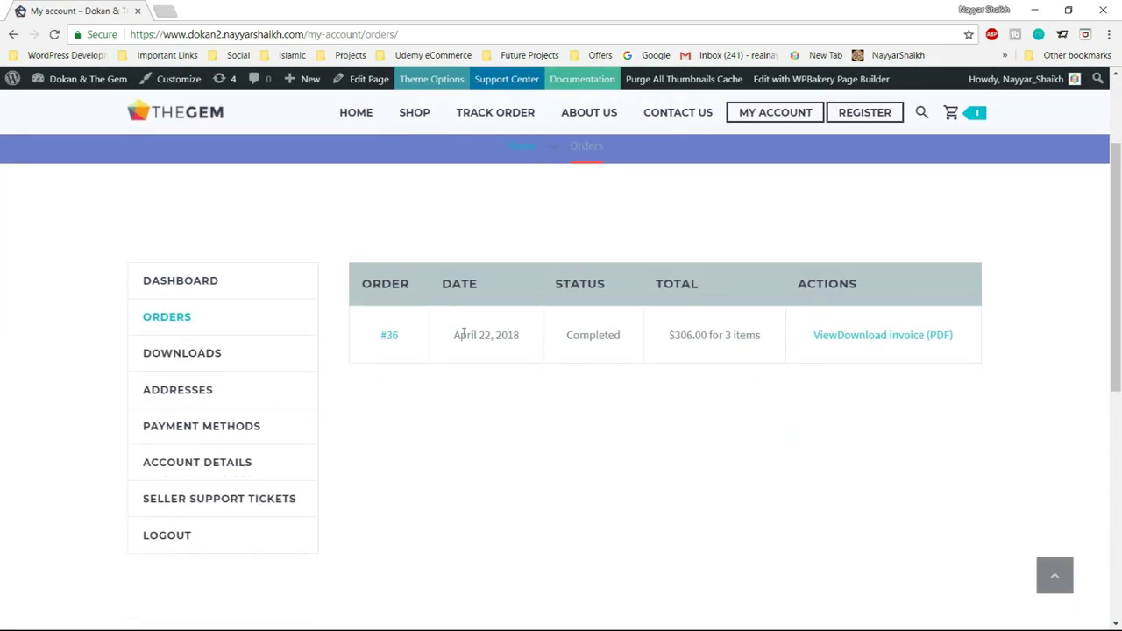
drag(566, 335, 647, 345)
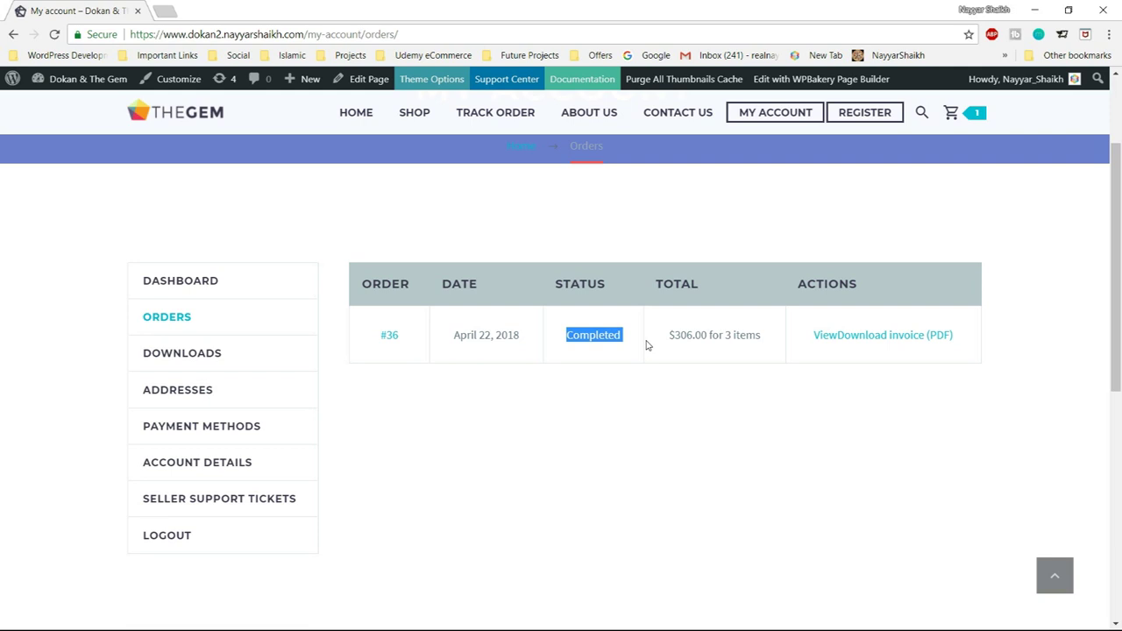
click(647, 345)
drag(767, 342, 664, 345)
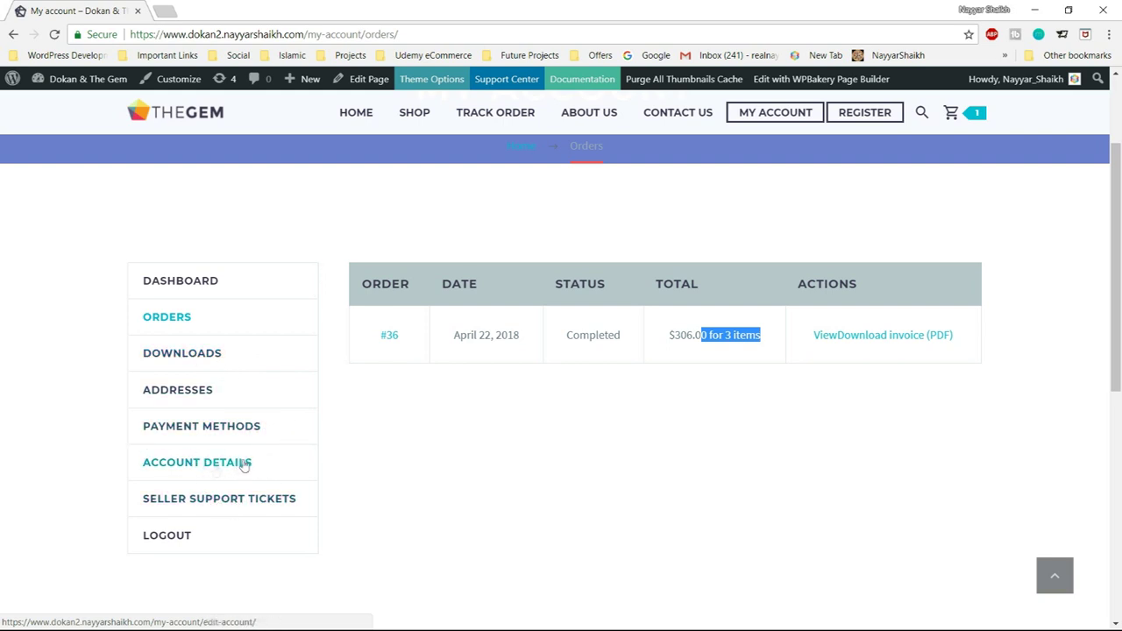
click(449, 498)
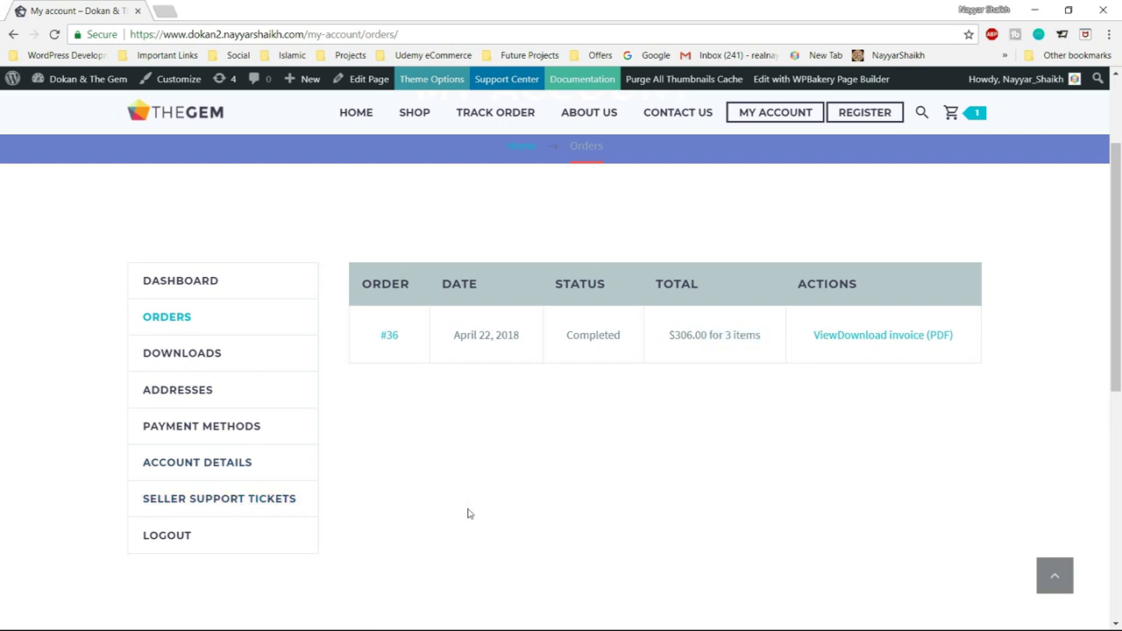
scroll(468, 514, down, 1)
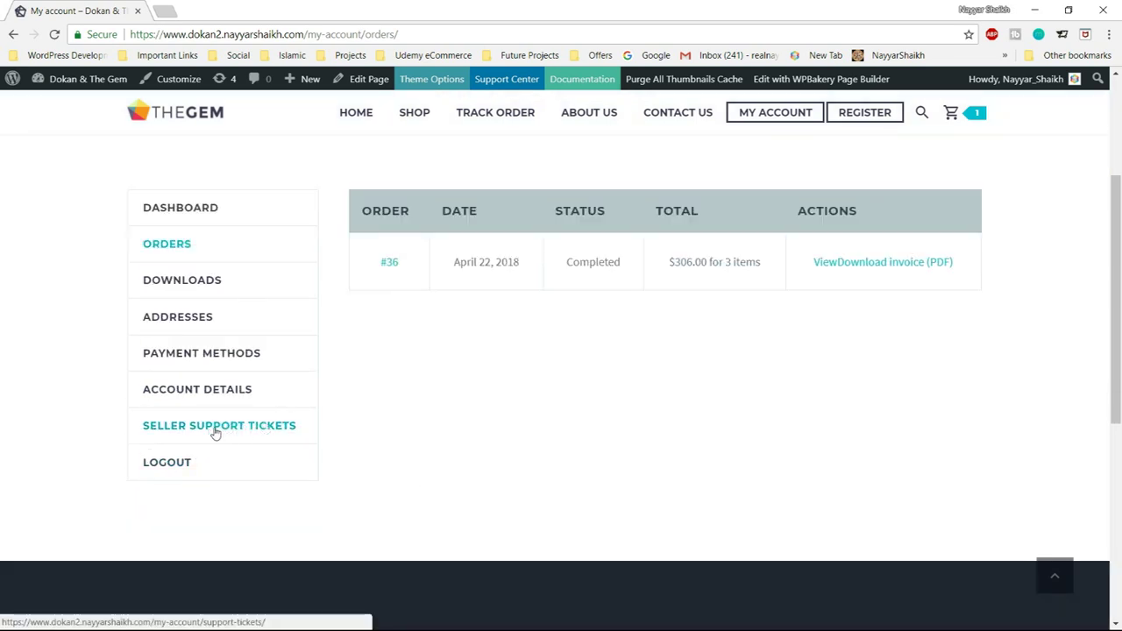
scroll(321, 488, up, 3)
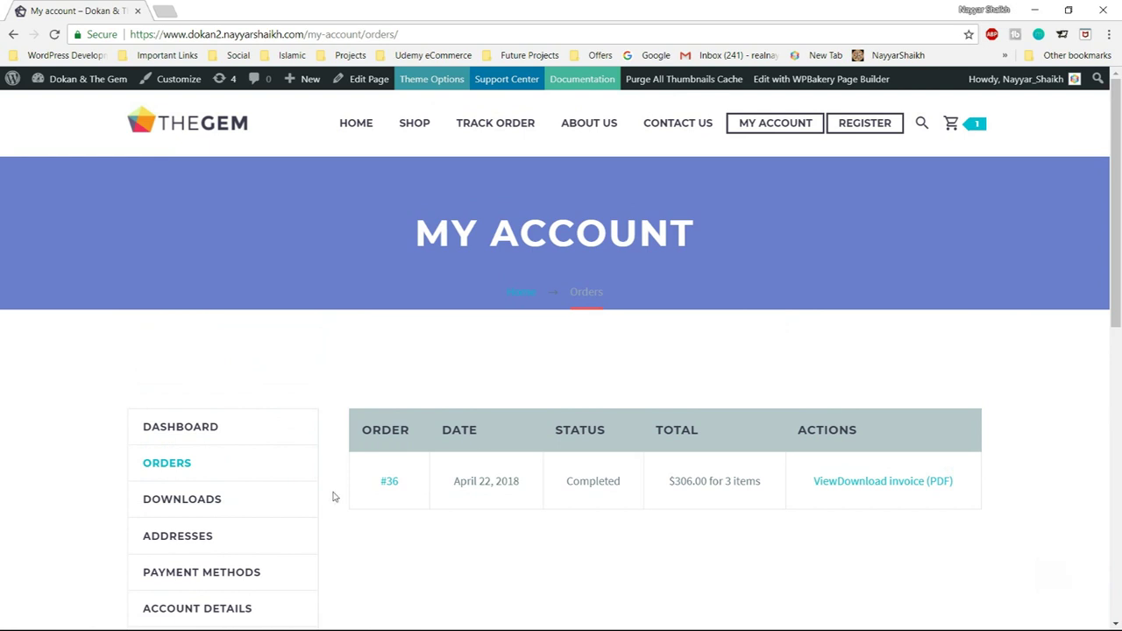
click(876, 127)
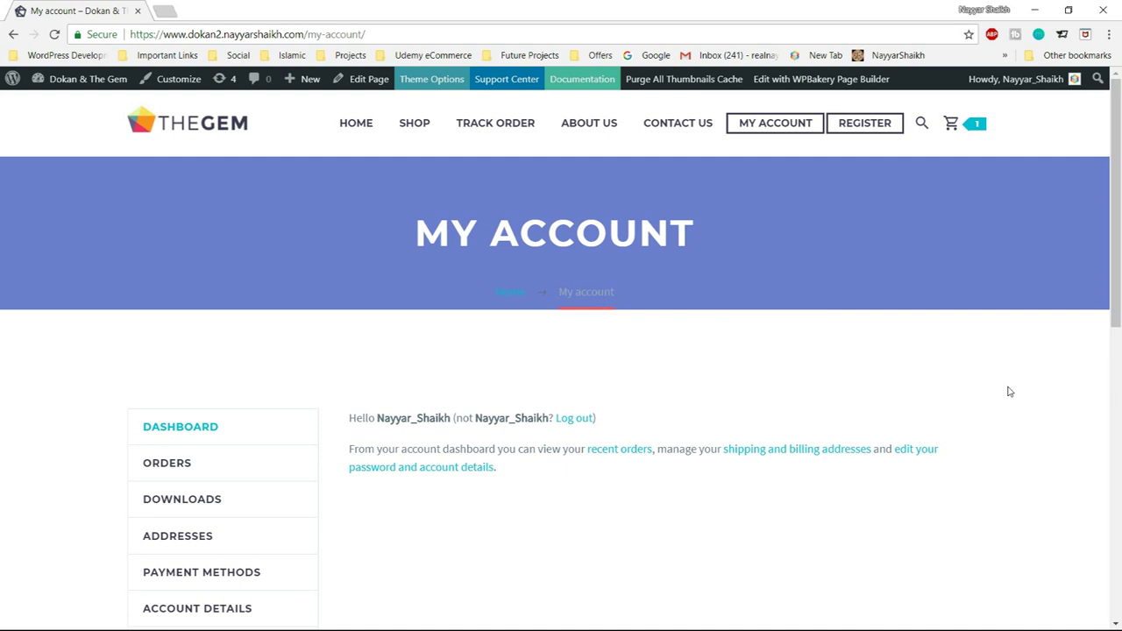
mouse_move(955, 128)
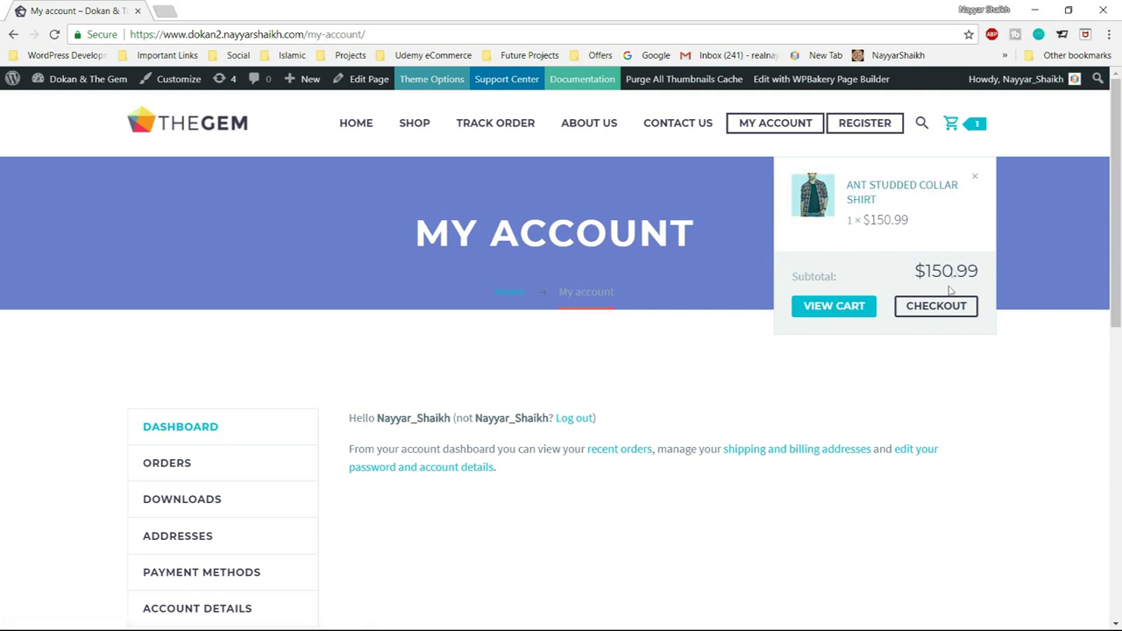
- Open the full cart with the Ant Studded Collar Shirt and highlight its vendor name
click(840, 318)
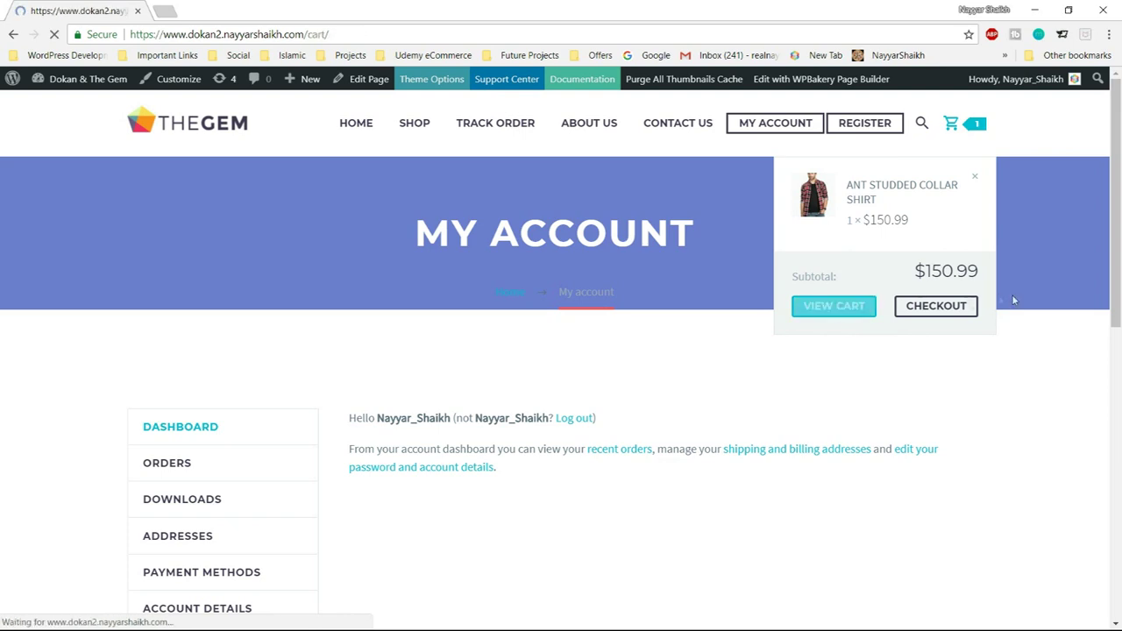
scroll(1033, 308, down, 6)
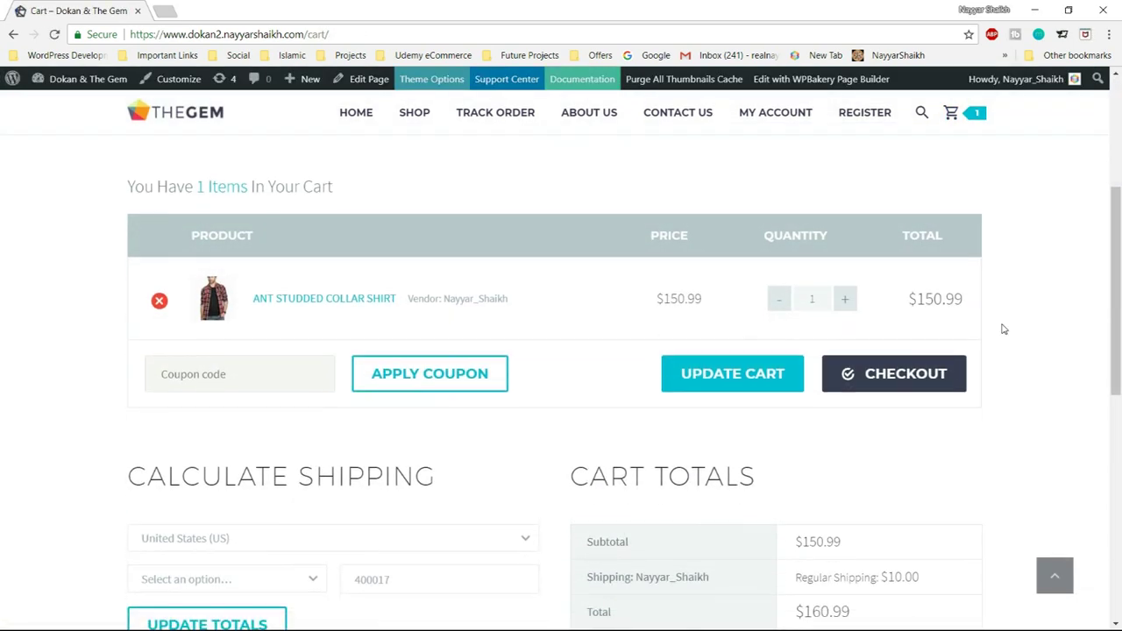
scroll(1005, 329, up, 3)
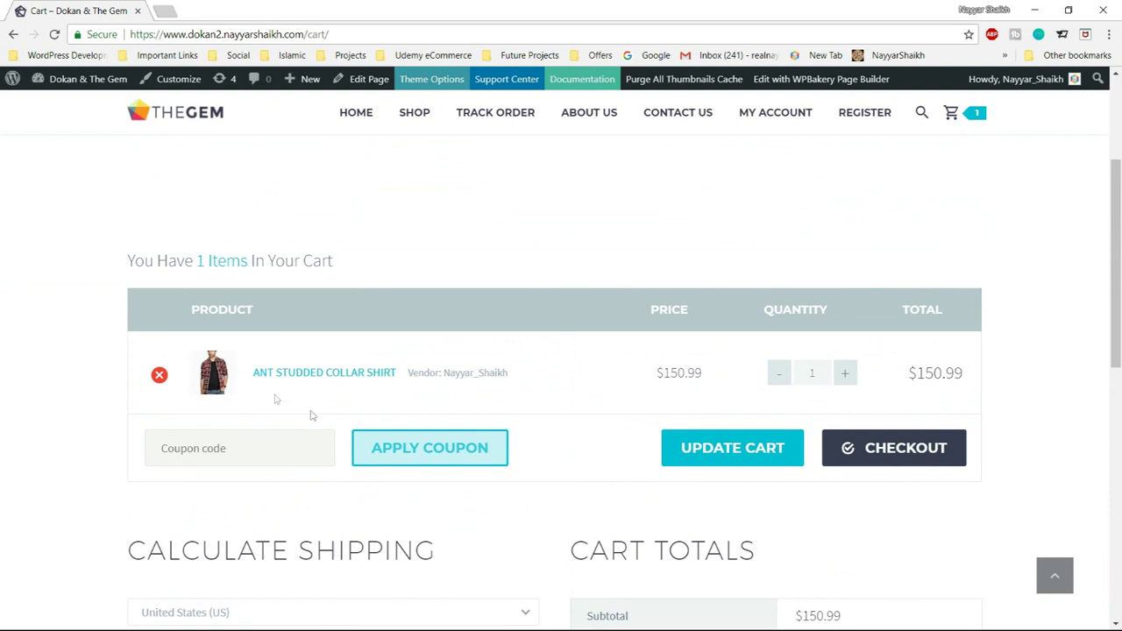
drag(444, 374, 527, 374)
click(449, 378)
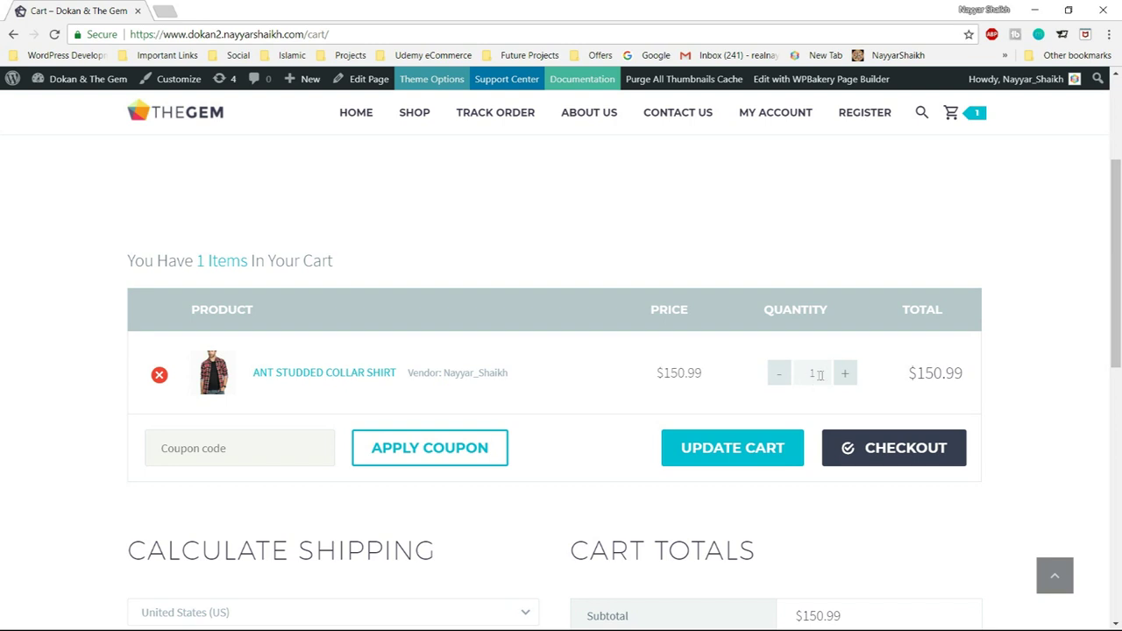
- Check Cart Totals' $10.00 shipping and keep United States (US) as the shipping country
scroll(379, 325, down, 3)
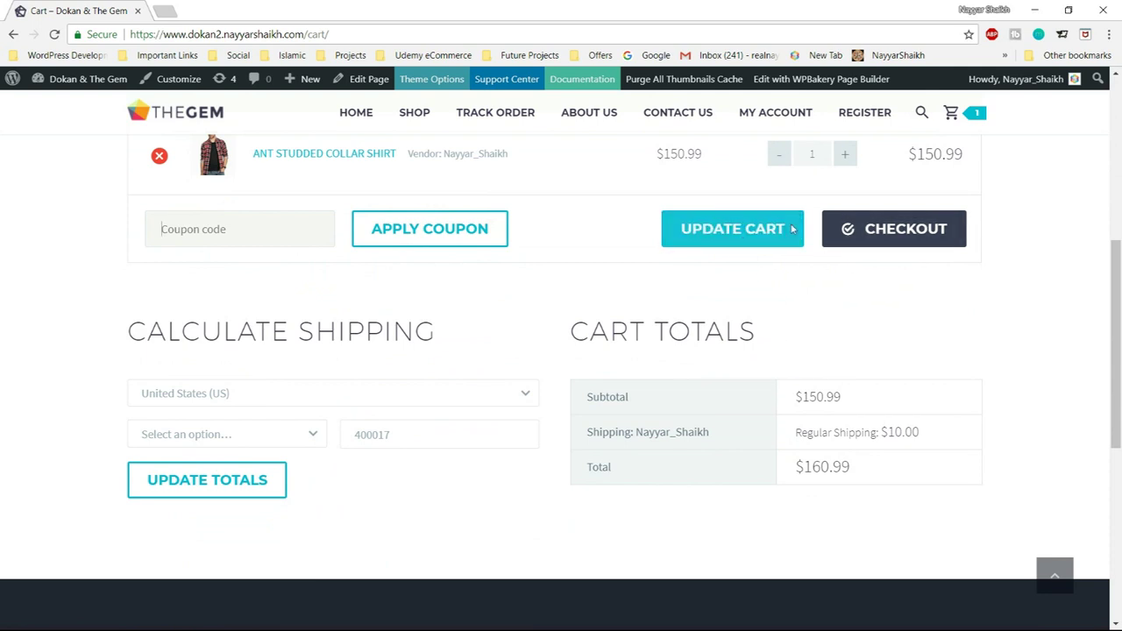
scroll(703, 430, down, 1)
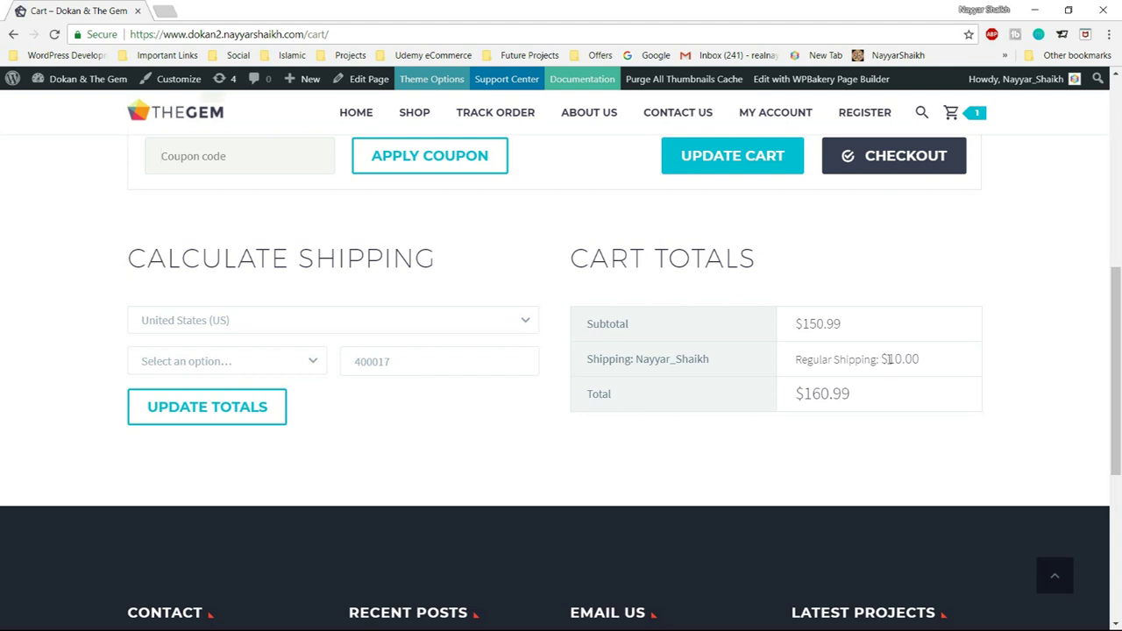
drag(887, 360, 921, 360)
click(930, 361)
click(368, 327)
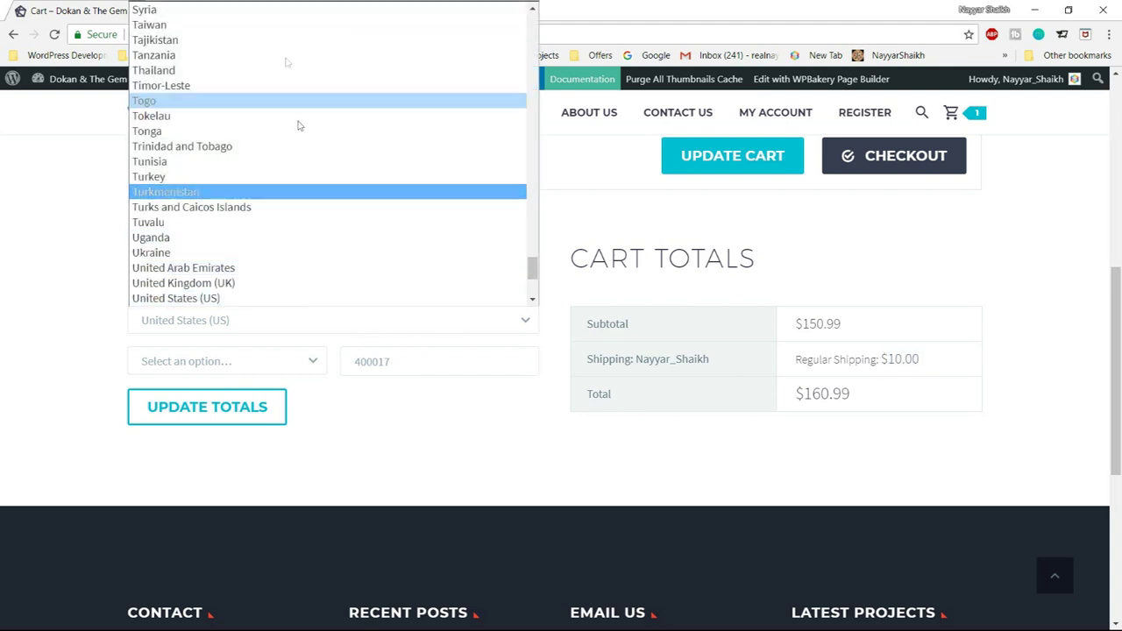
click(404, 465)
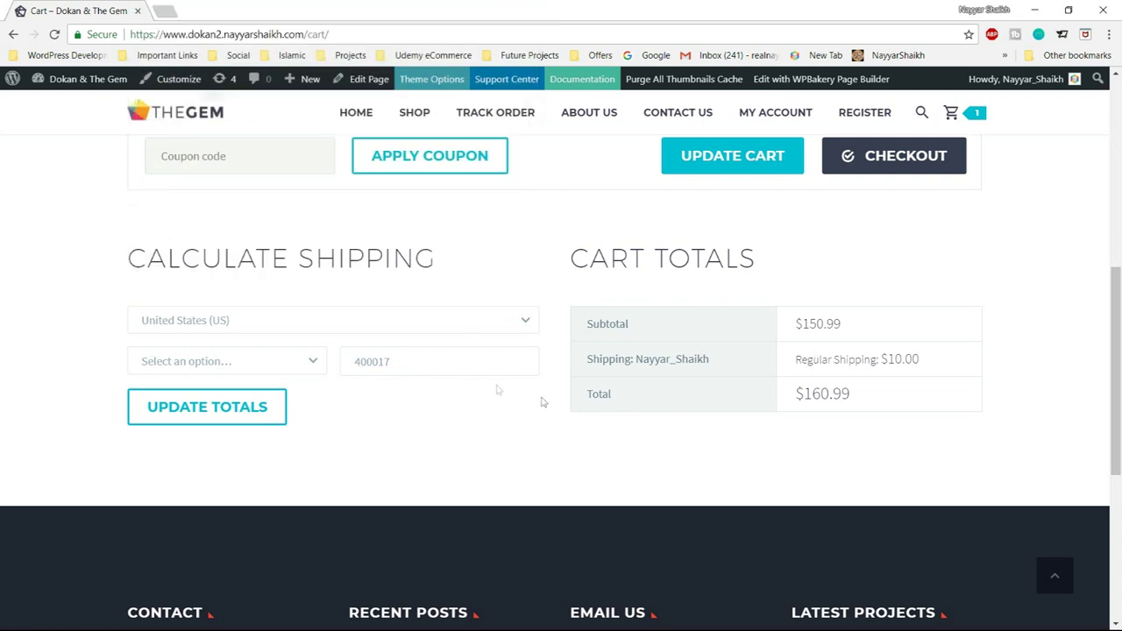
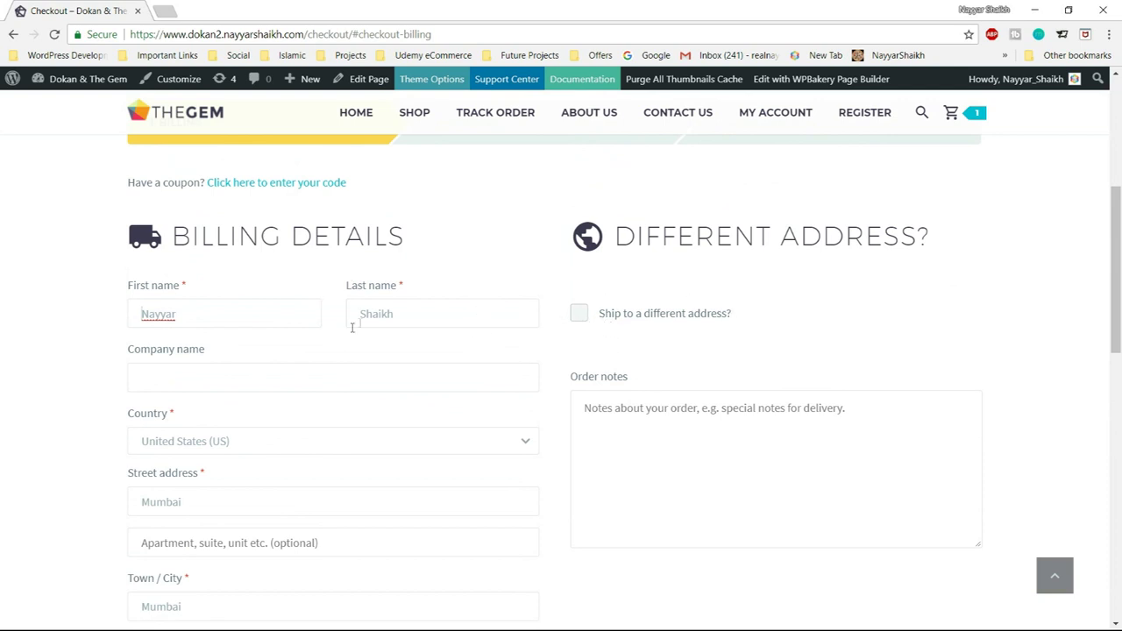
- Advance the checkout to the payment step and choose Credit Card as the payment method
scroll(479, 350, down, 5)
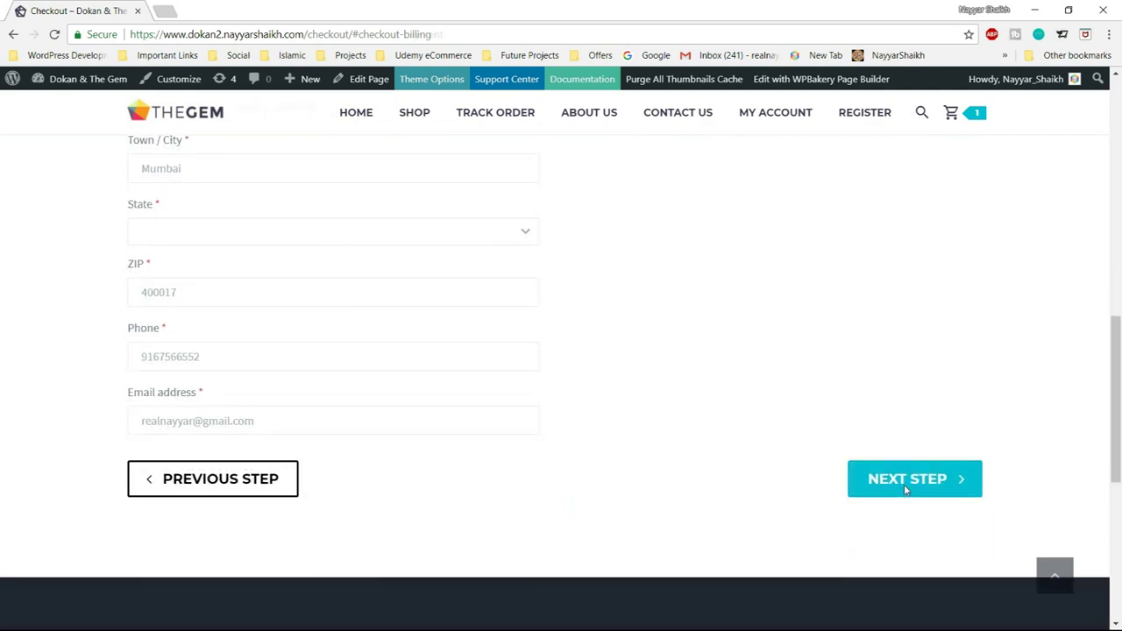
click(906, 489)
scroll(358, 359, up, 5)
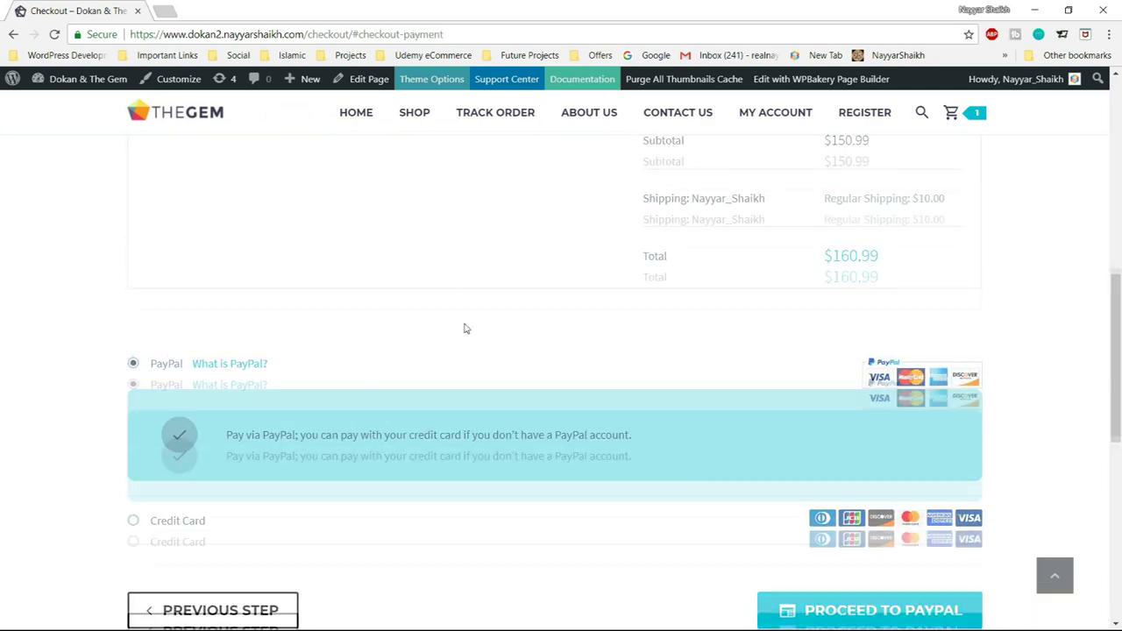
scroll(465, 329, down, 4)
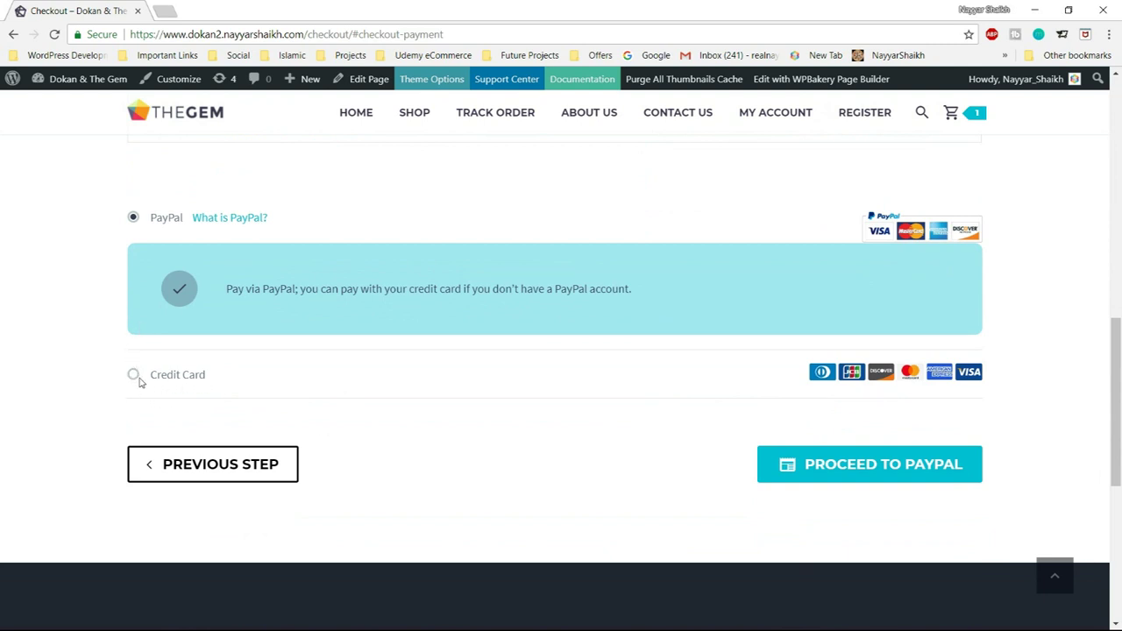
click(132, 374)
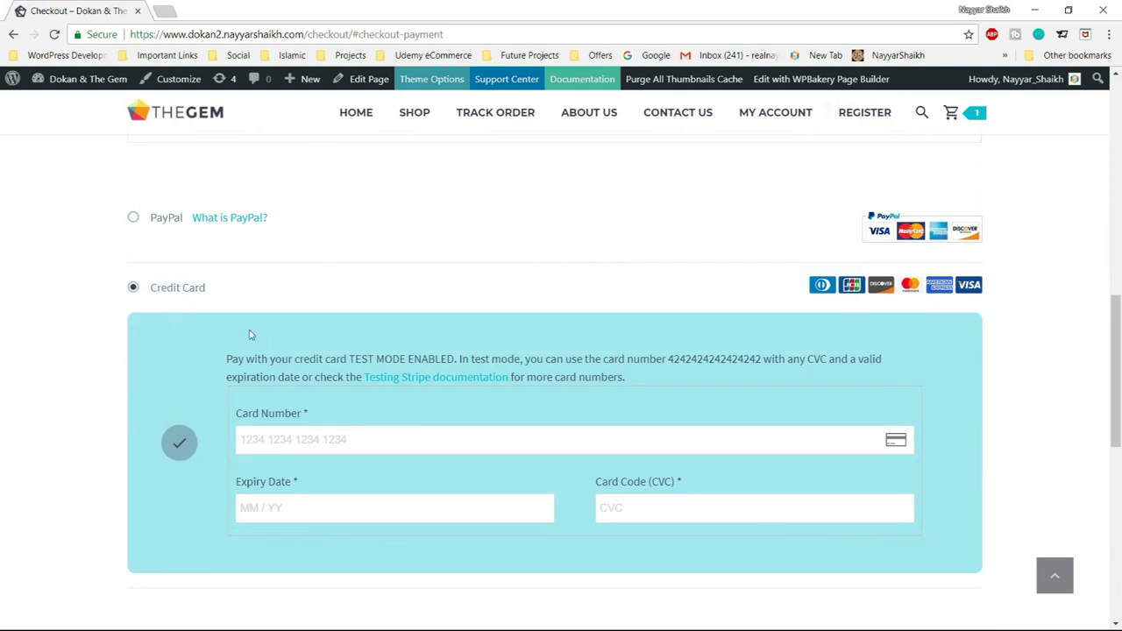
- Enter the test card number, expiry and CVC, then place the order
scroll(512, 377, down, 2)
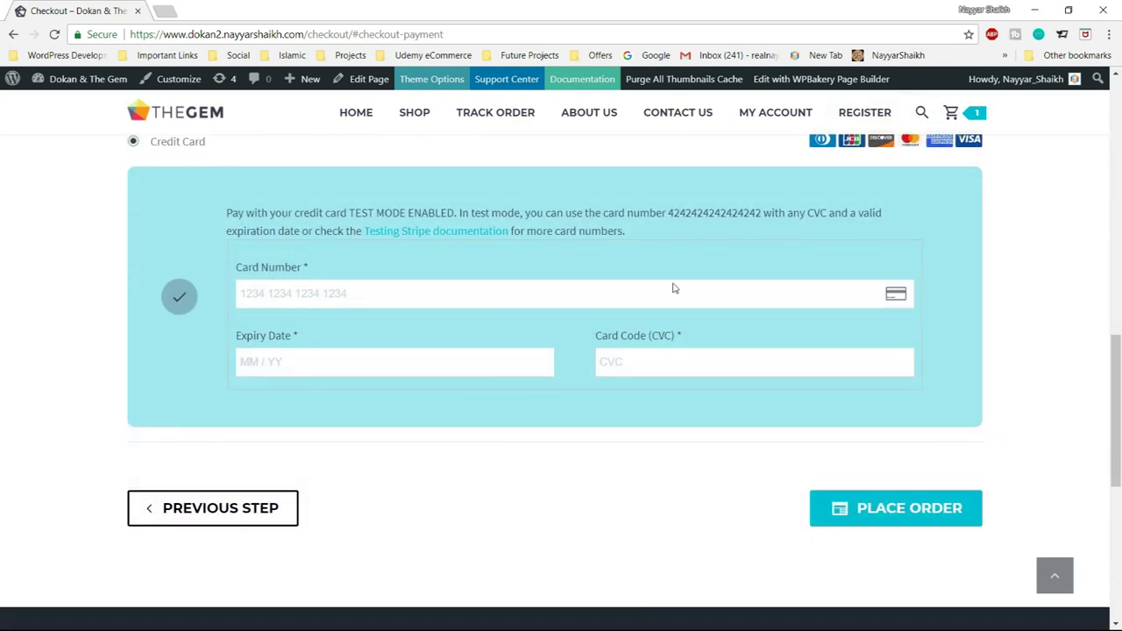
scroll(696, 290, up, 1)
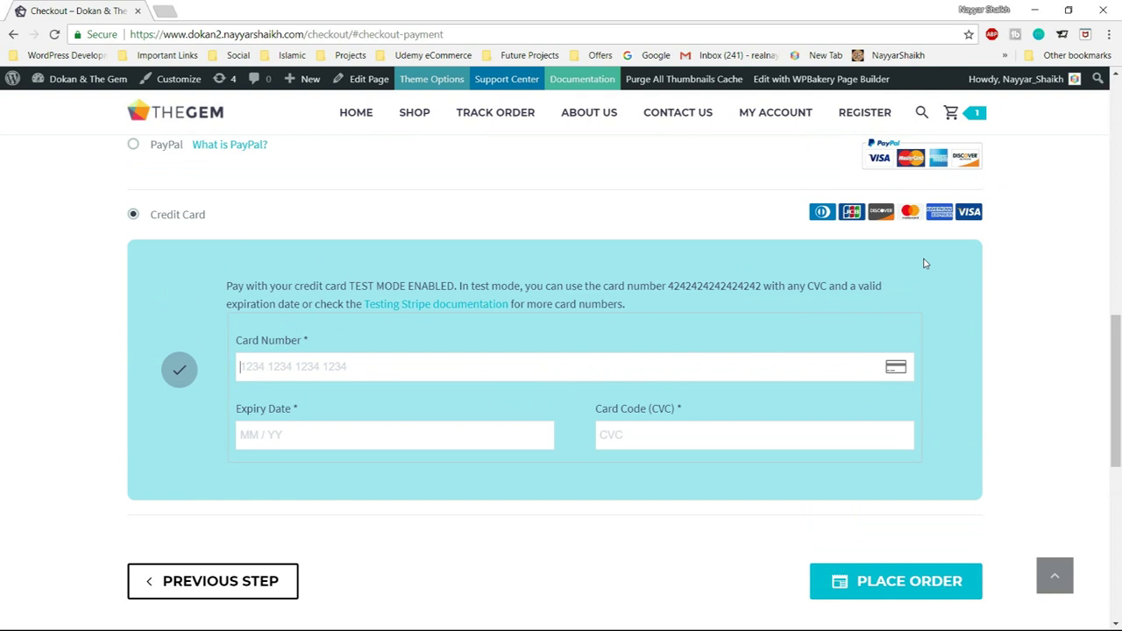
text(4242 4242 4242 4242)
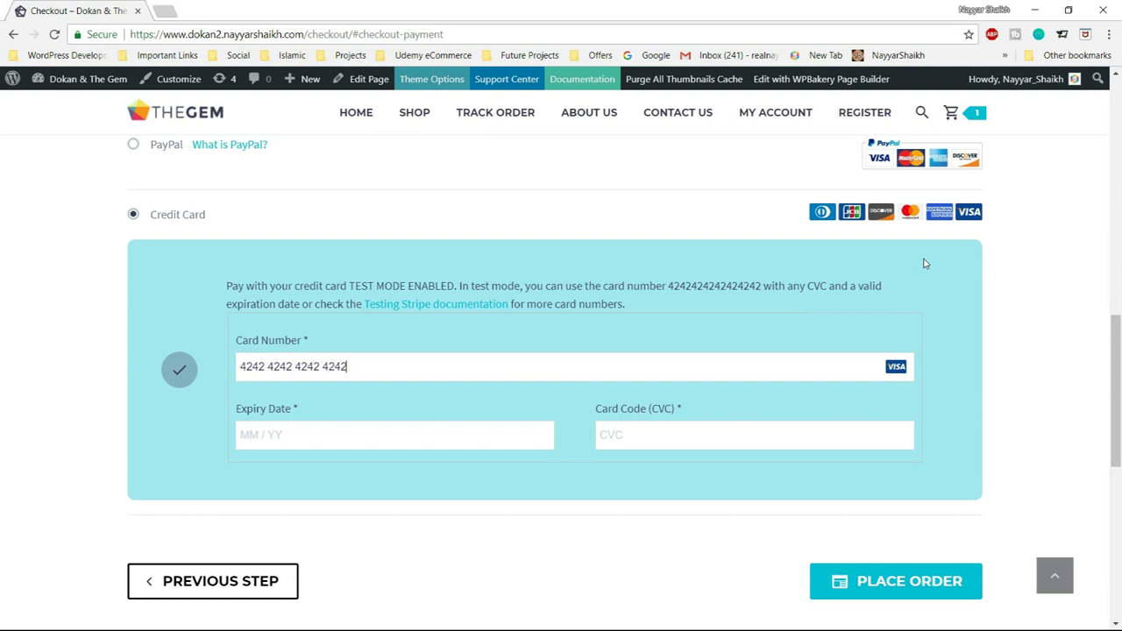
text(01 / 24)
click(881, 580)
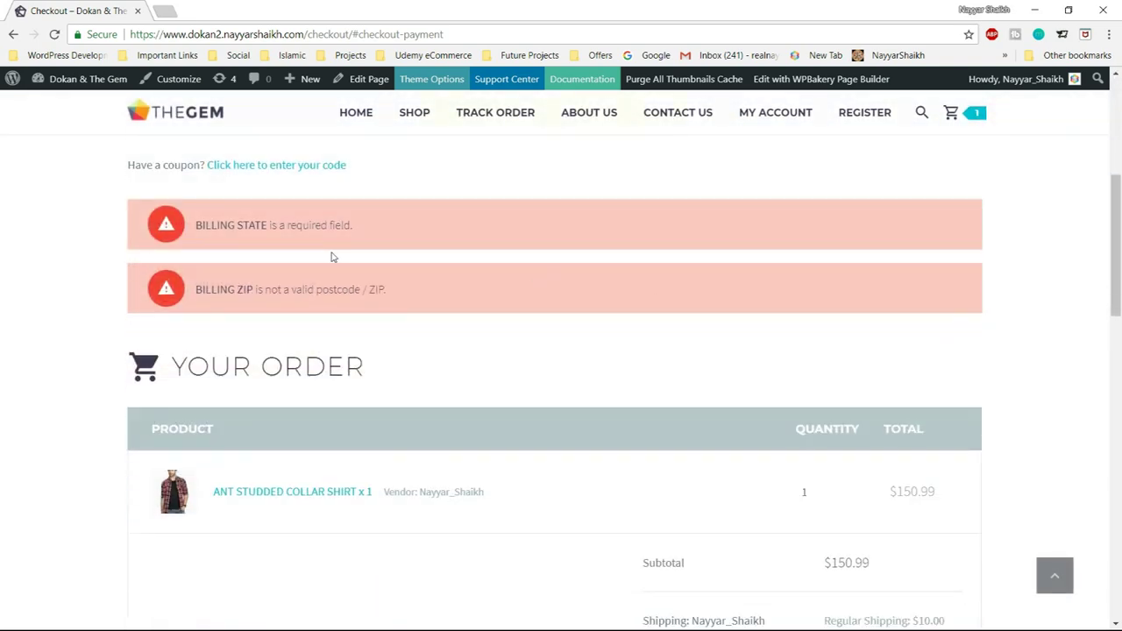
- Check the billing state error and return to the billing details step
drag(196, 226, 324, 227)
click(319, 270)
scroll(551, 307, down, 10)
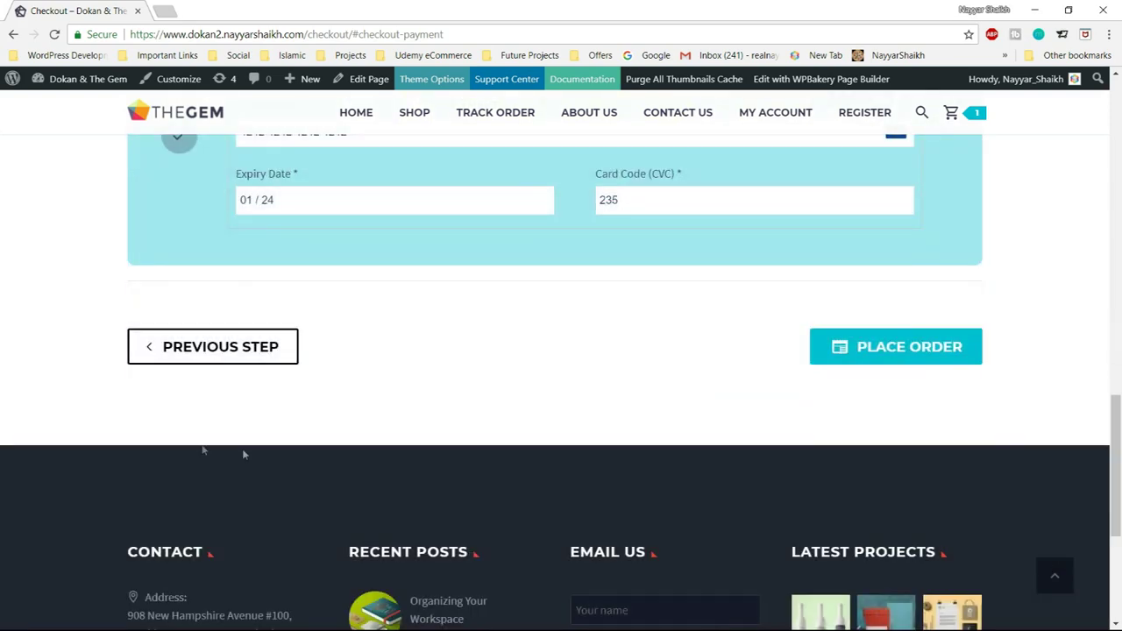
click(210, 343)
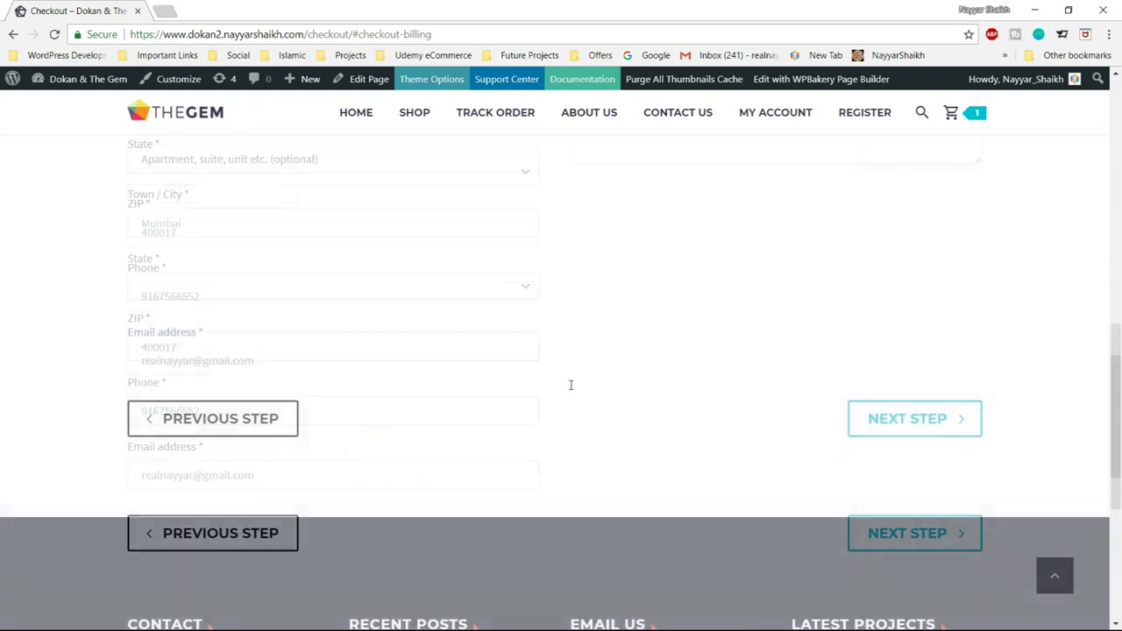
scroll(570, 389, down, 2)
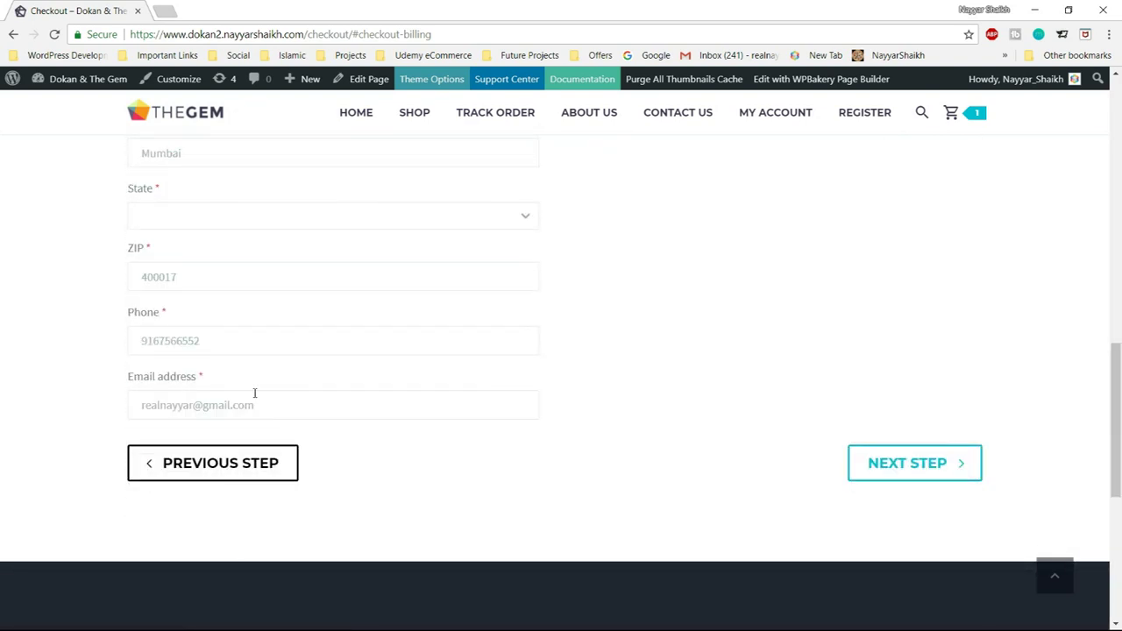
scroll(254, 392, up, 7)
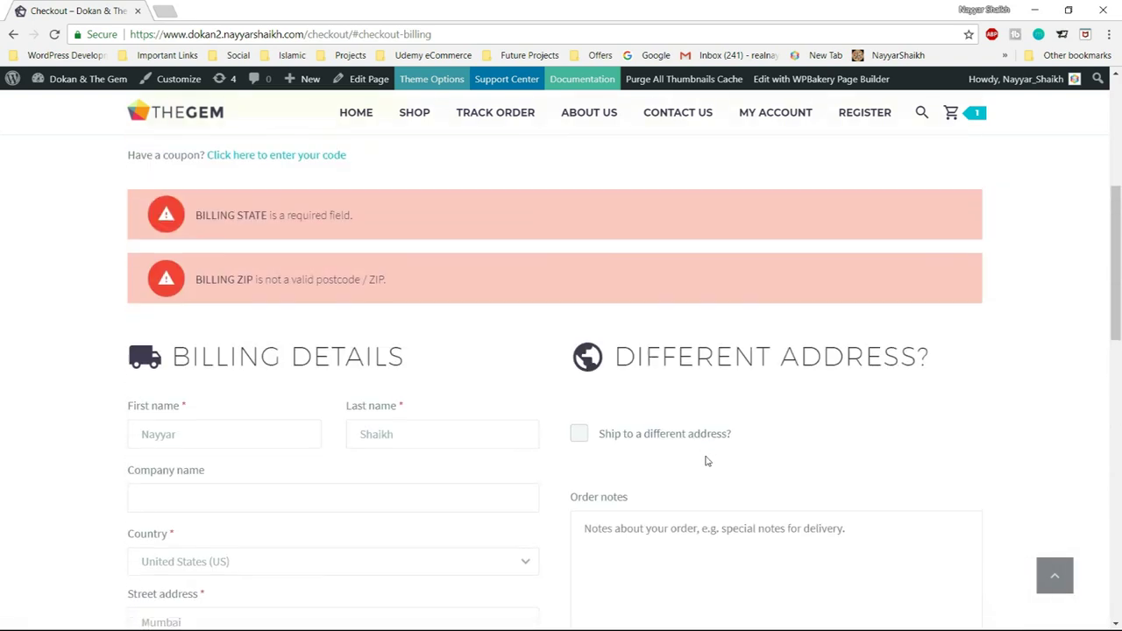
scroll(347, 438, down, 3)
scroll(391, 325, down, 2)
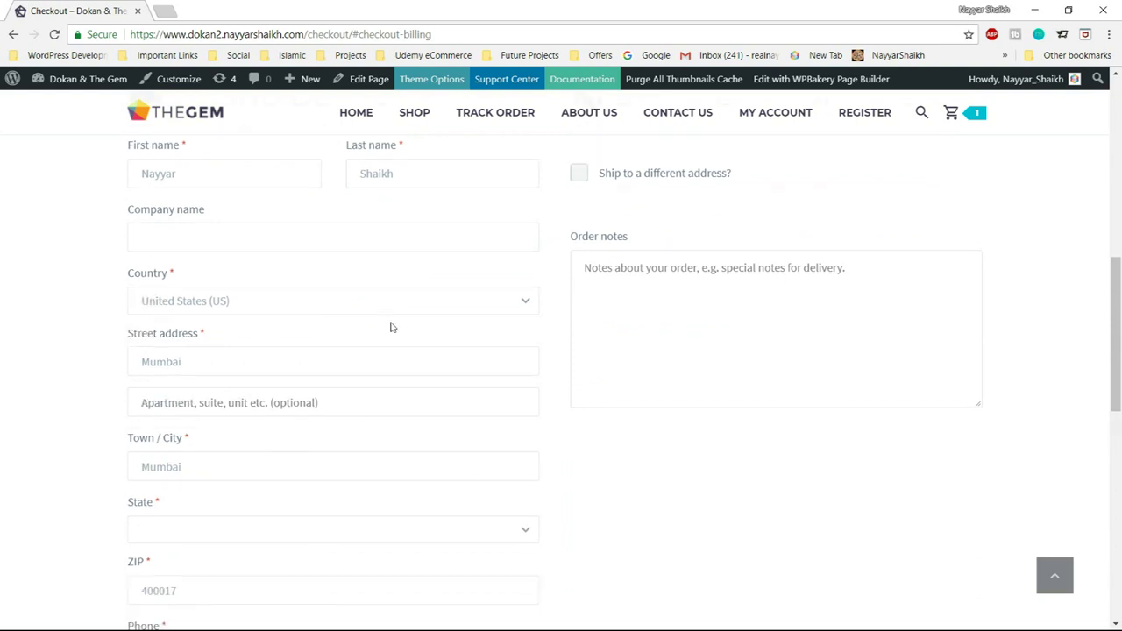
- Set the billing country to India and the State / County to Maharashtra
click(245, 210)
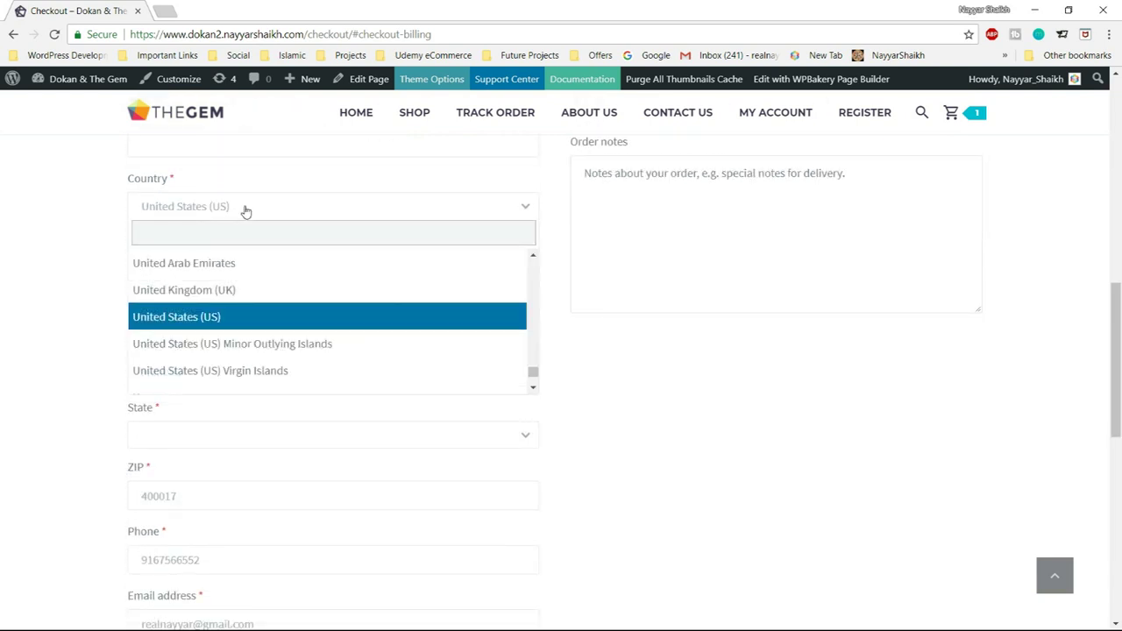
text(ind)
key(Down)
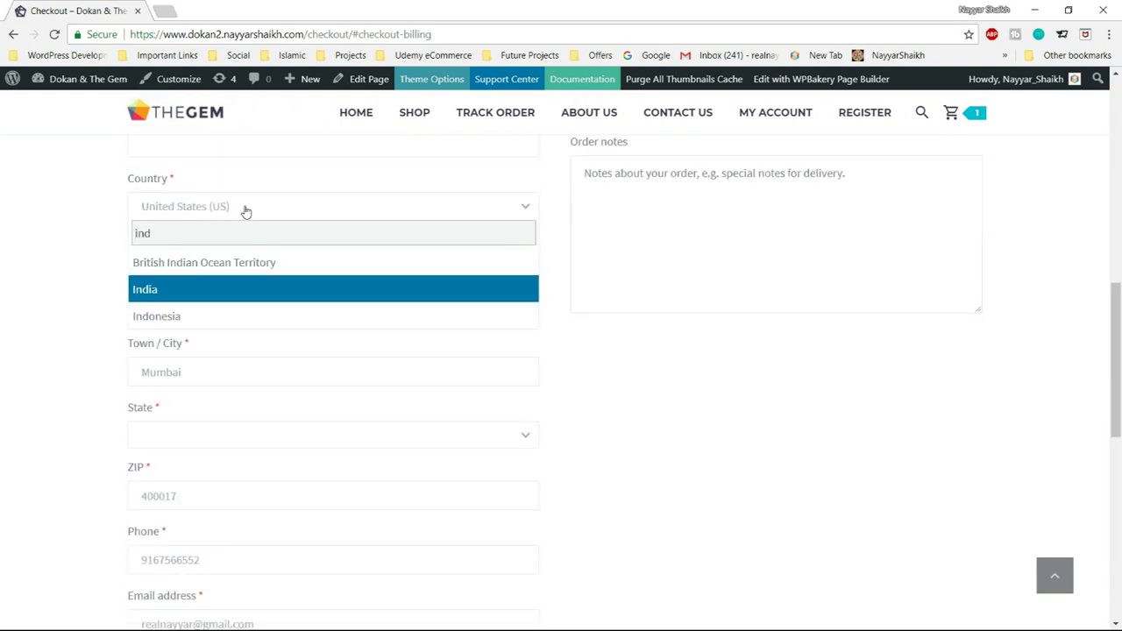
key(Return)
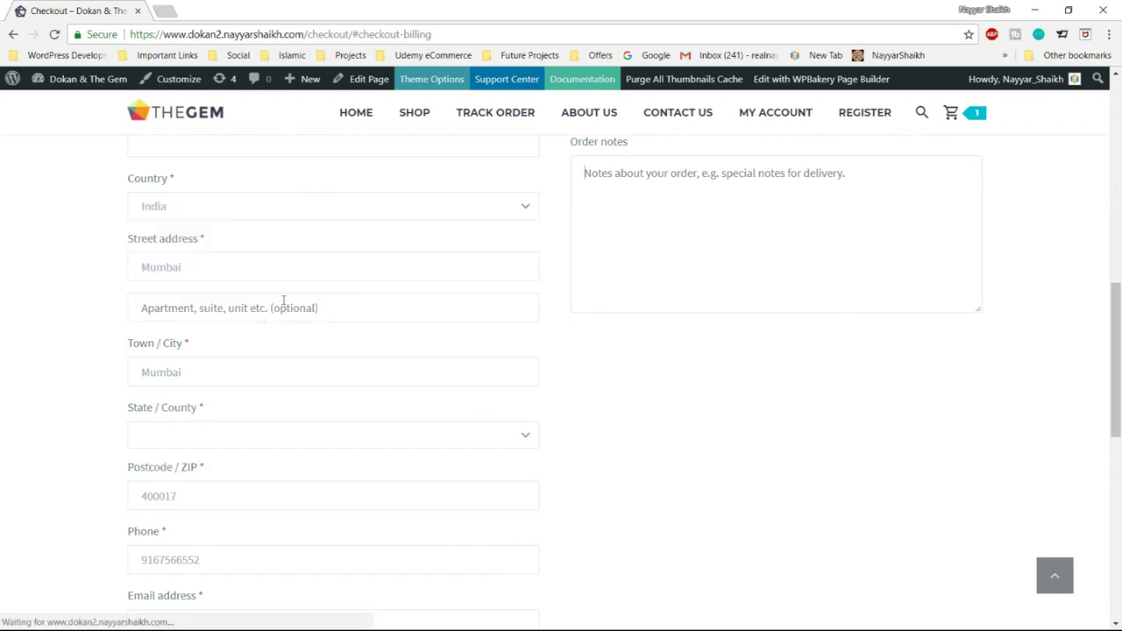
click(222, 429)
text(maha)
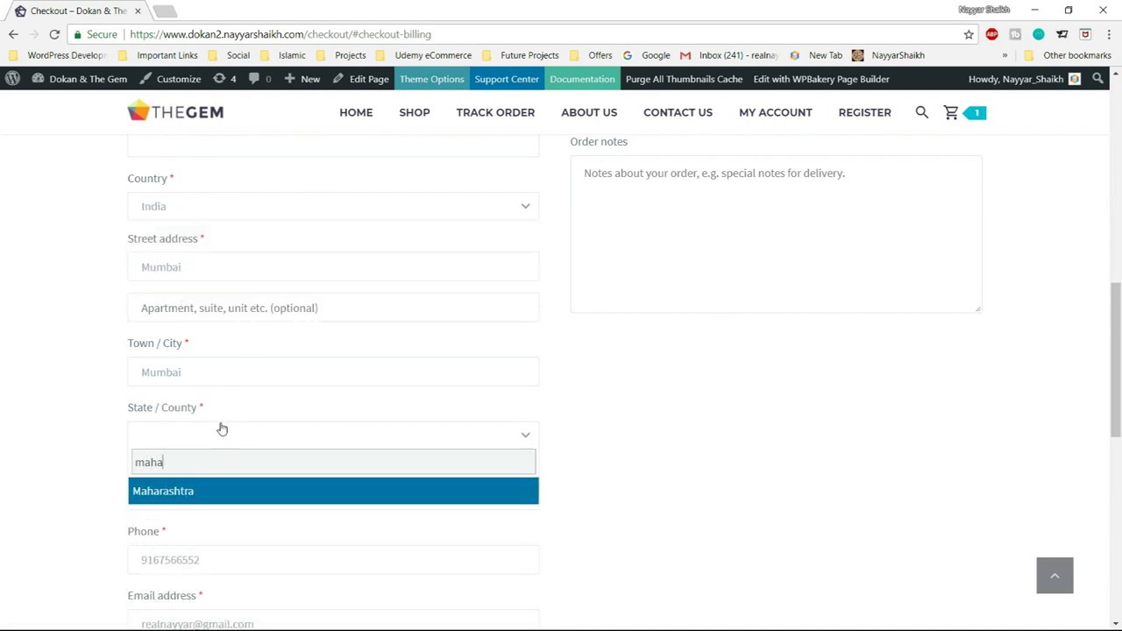
key(Return)
scroll(795, 400, down, 2)
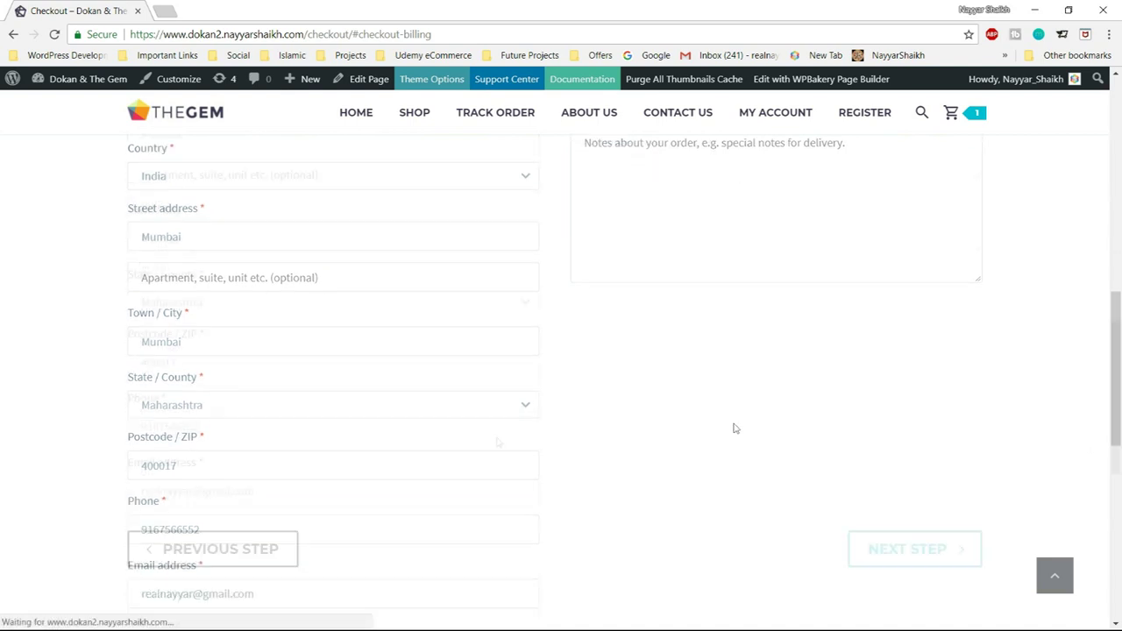
- Re-enter the test card number, expiry 02/24 and CVC, then place the corrected order
click(896, 538)
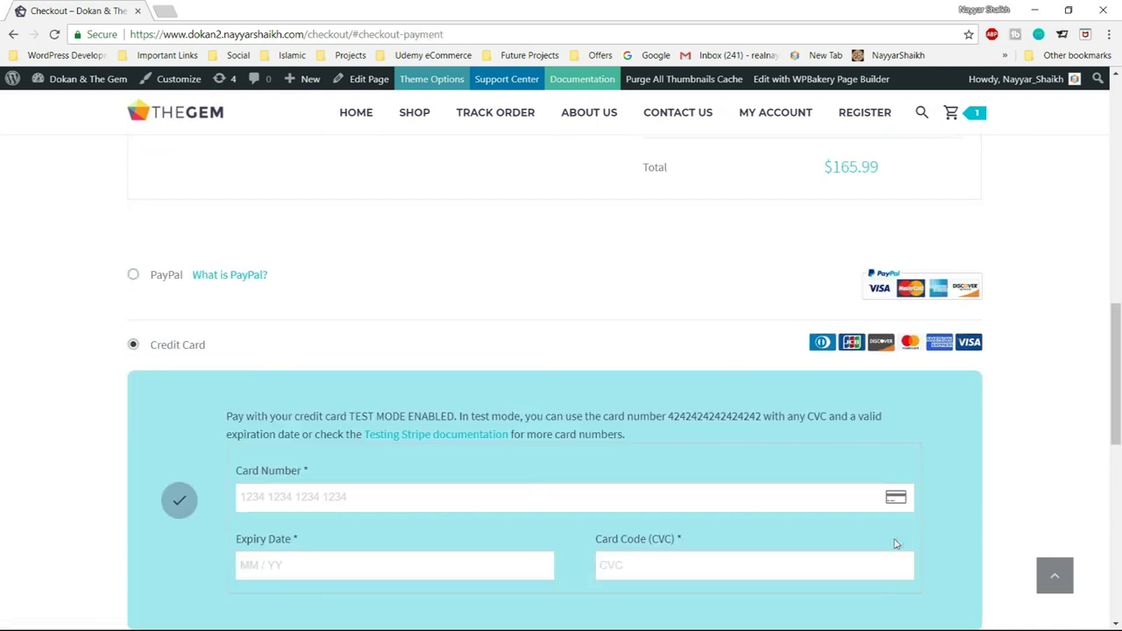
scroll(499, 507, down, 2)
text(4242 4242 4242 4242)
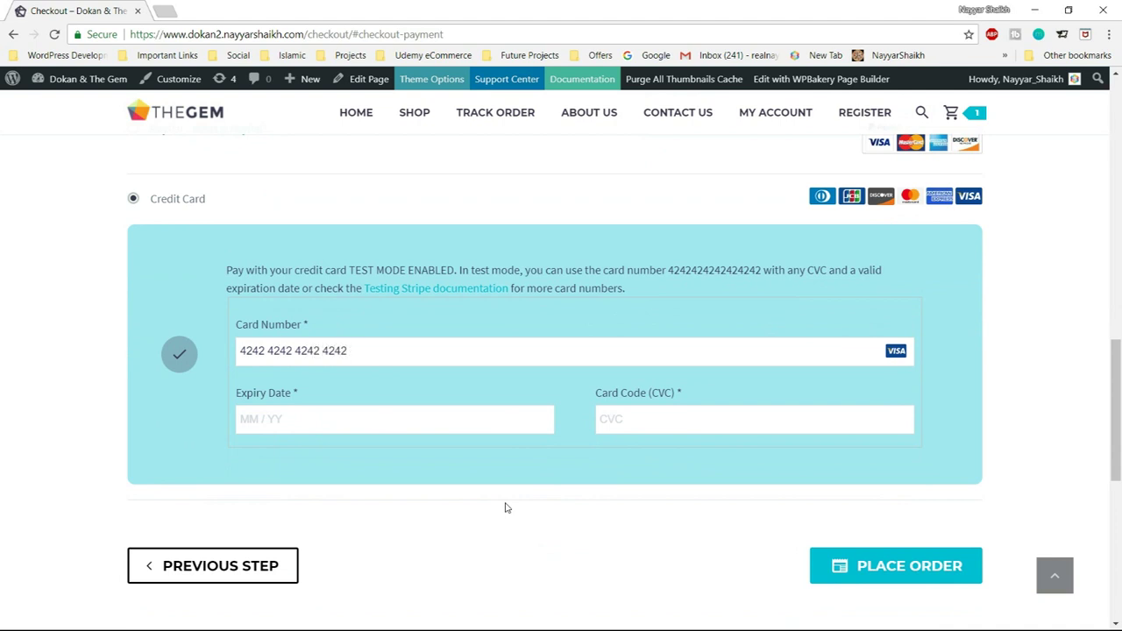
text(02 / 24)
click(927, 584)
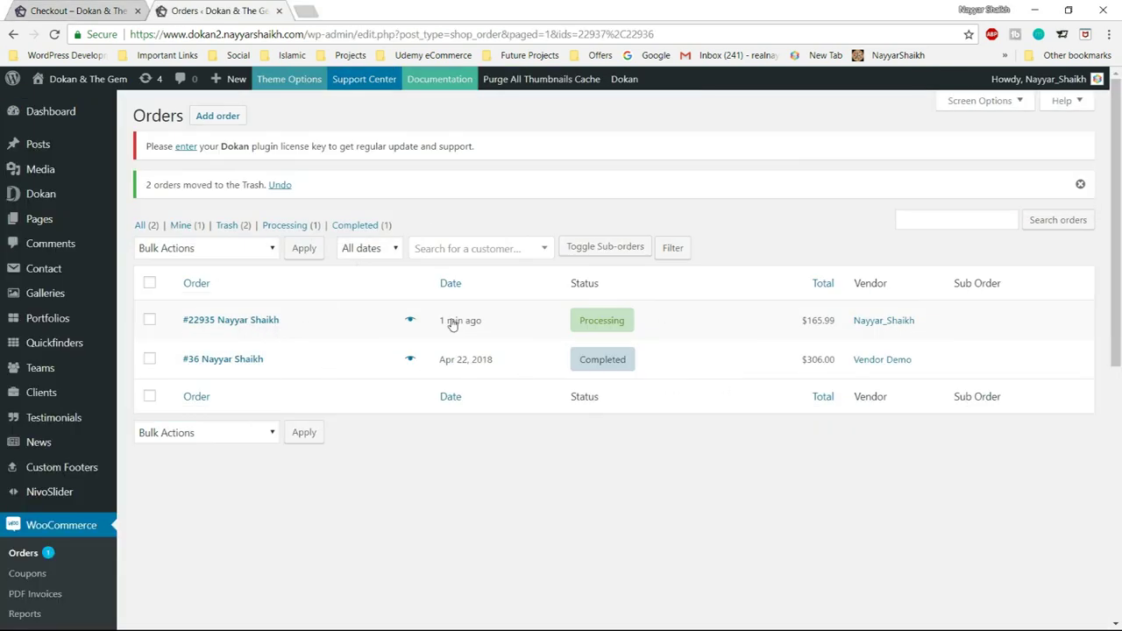
- Open the new $165.99 order, review its billing, items and Stripe fee, and inspect Order actions
drag(443, 333, 506, 333)
click(583, 331)
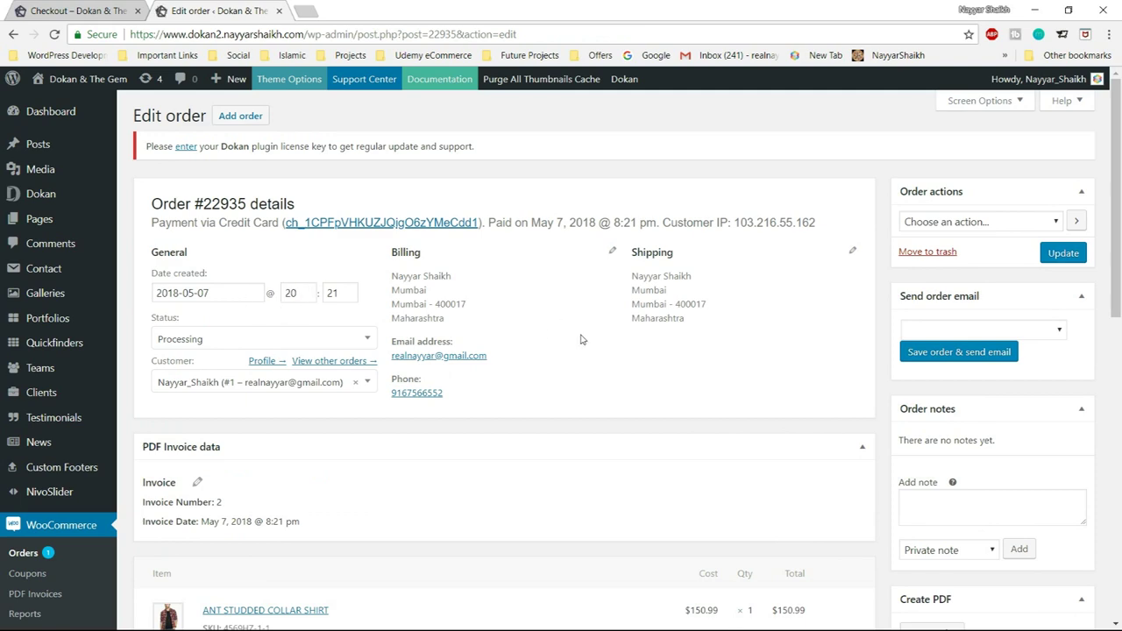
scroll(580, 339, down, 5)
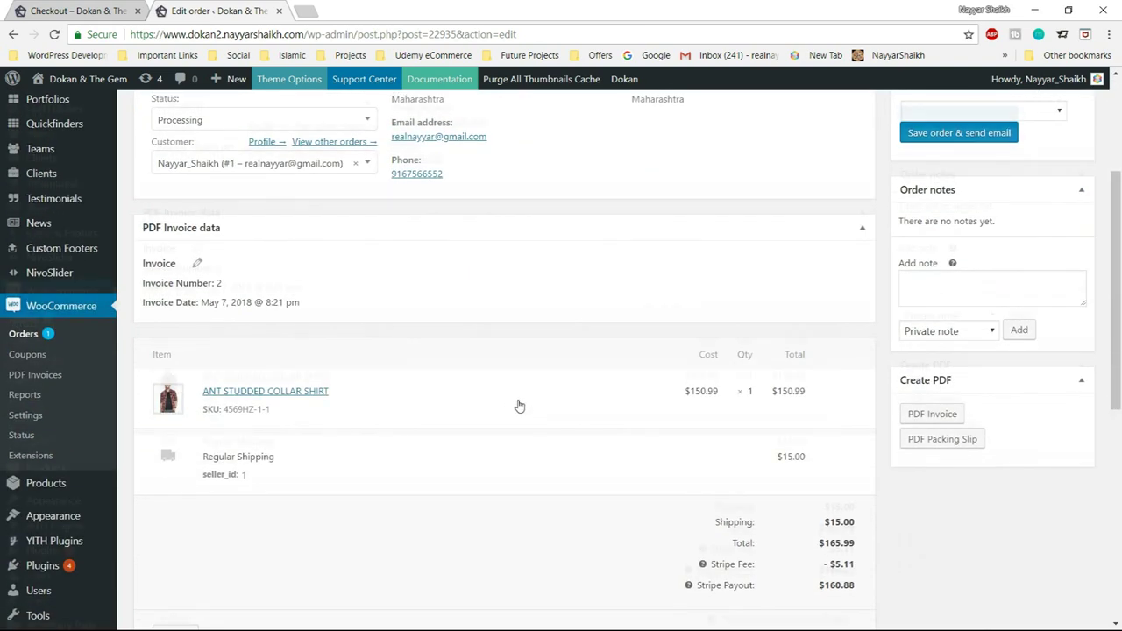
scroll(519, 406, down, 5)
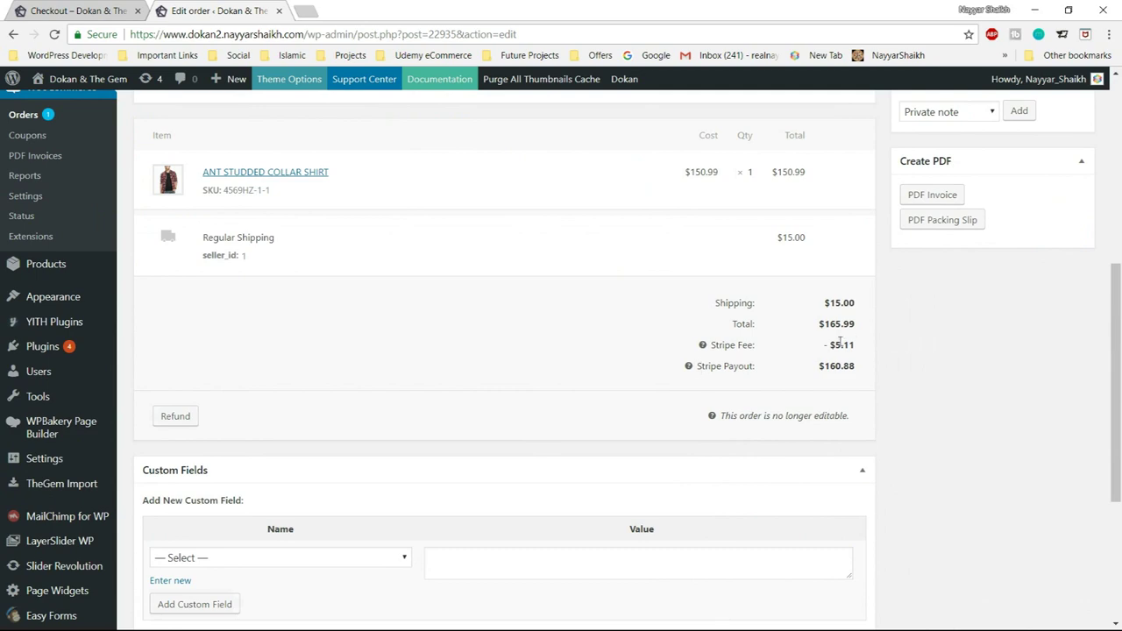
drag(859, 350, 821, 368)
click(636, 380)
scroll(458, 397, down, 6)
scroll(464, 415, up, 15)
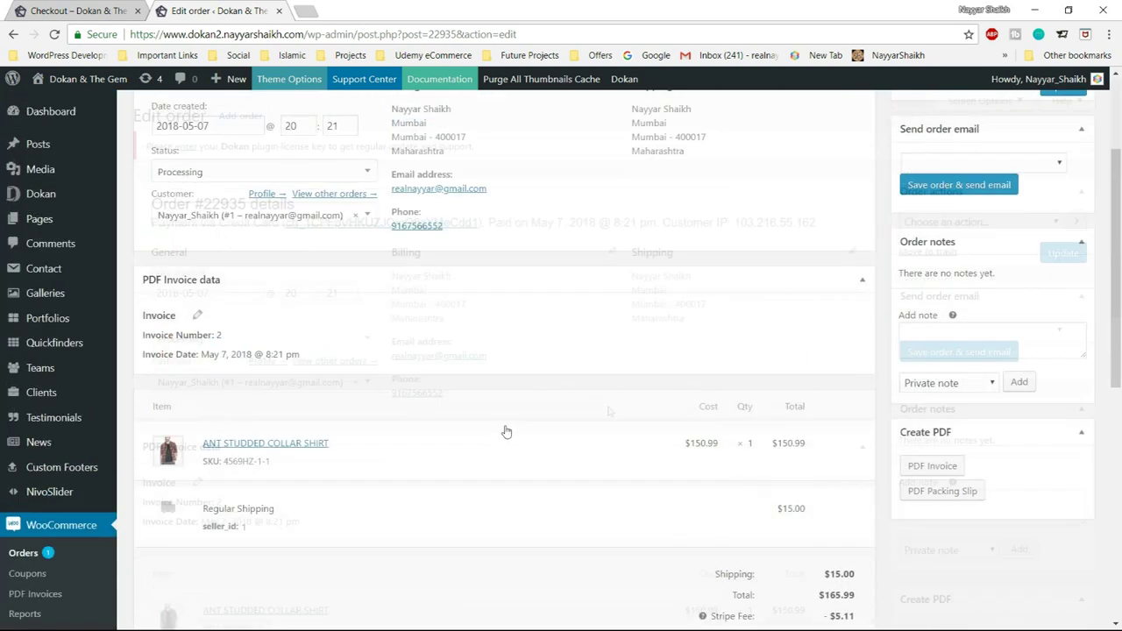
click(979, 224)
click(873, 322)
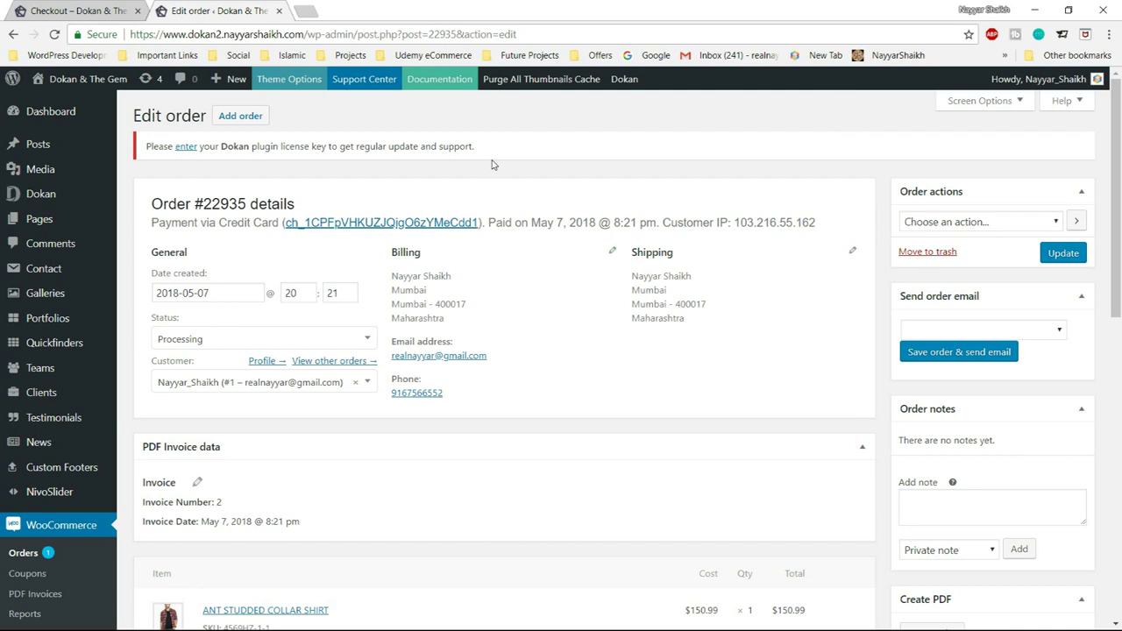
- Load the Dokan store site in a new private browsing window
click(1110, 35)
click(1083, 89)
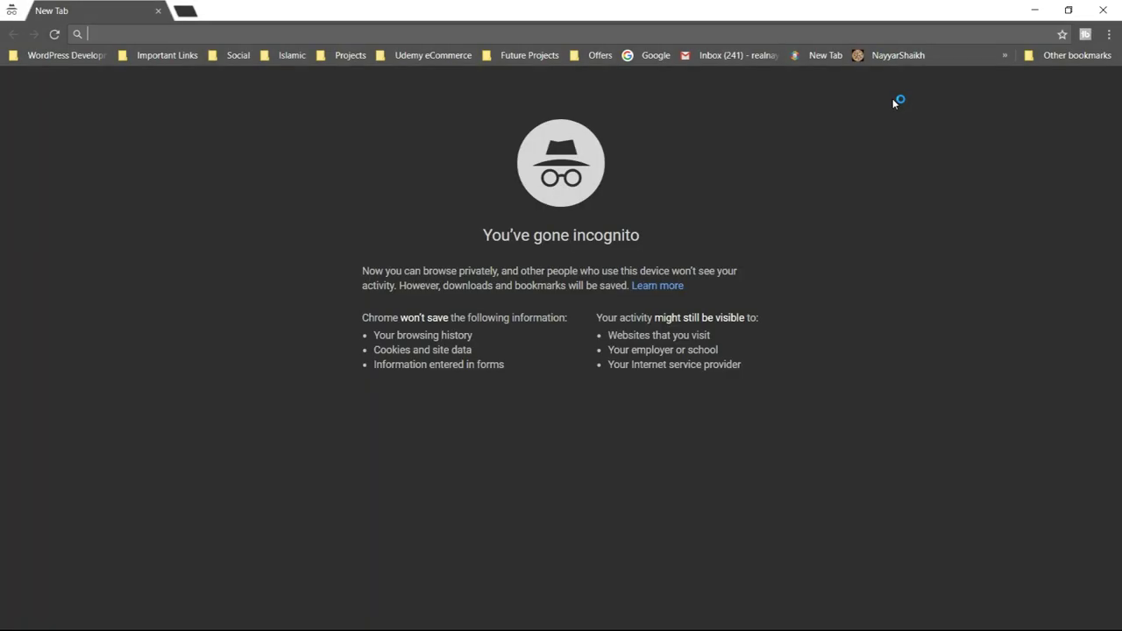
text(dokan)
key(Return)
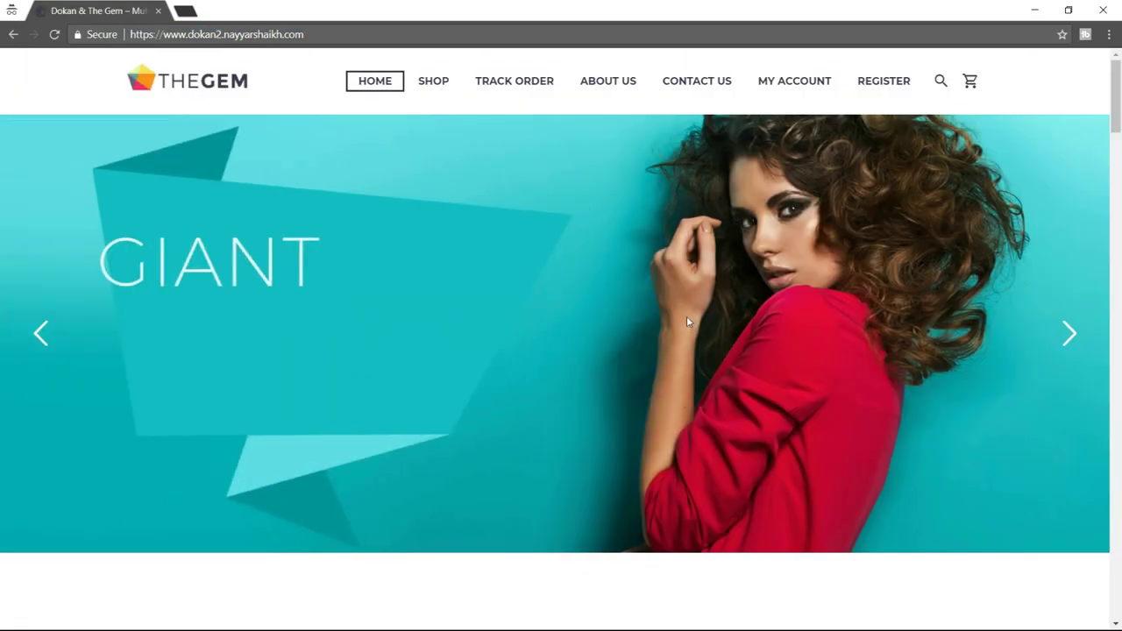
scroll(724, 342, down, 8)
scroll(739, 356, up, 8)
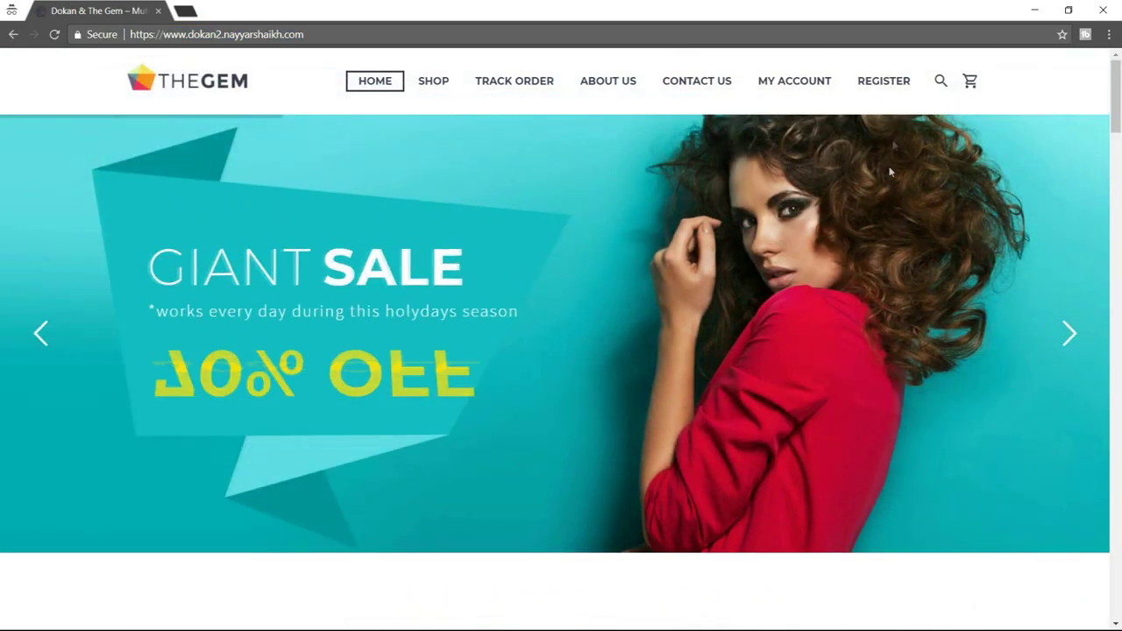
- On the registration page, select 'I am a vendor' and review the shop fields
click(884, 85)
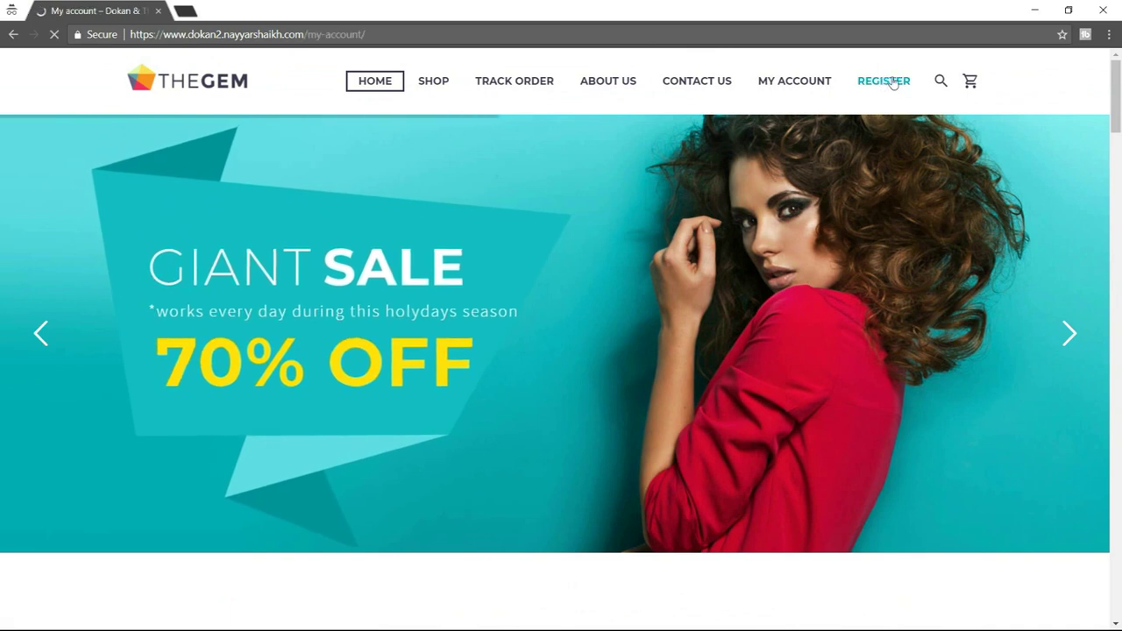
scroll(130, 235, down, 3)
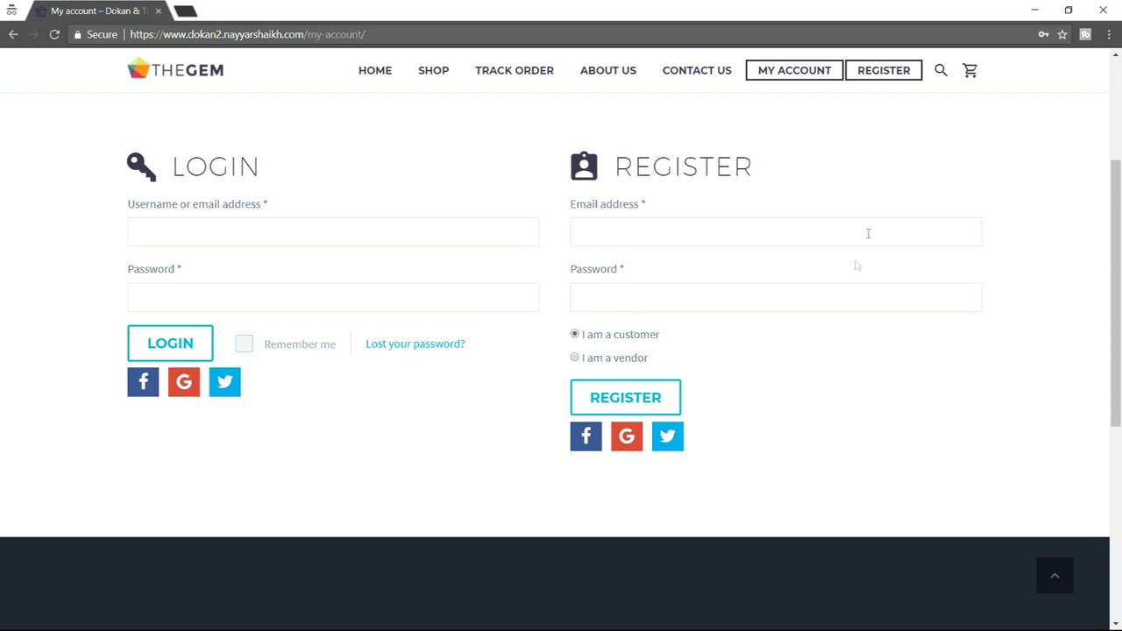
click(574, 357)
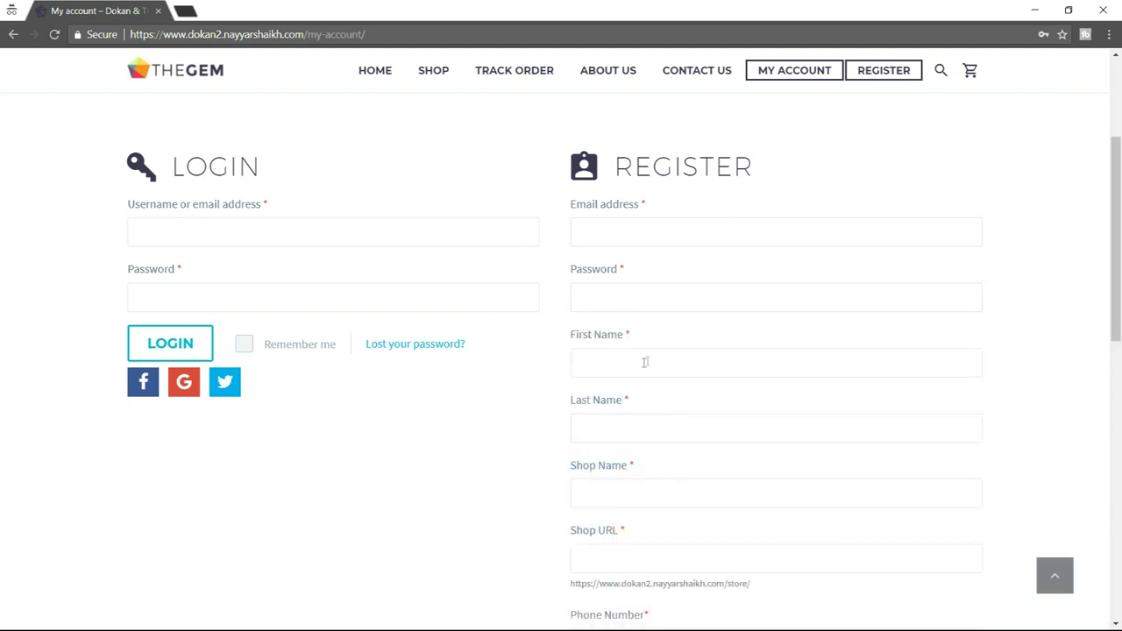
scroll(745, 365, down, 4)
scroll(724, 356, up, 5)
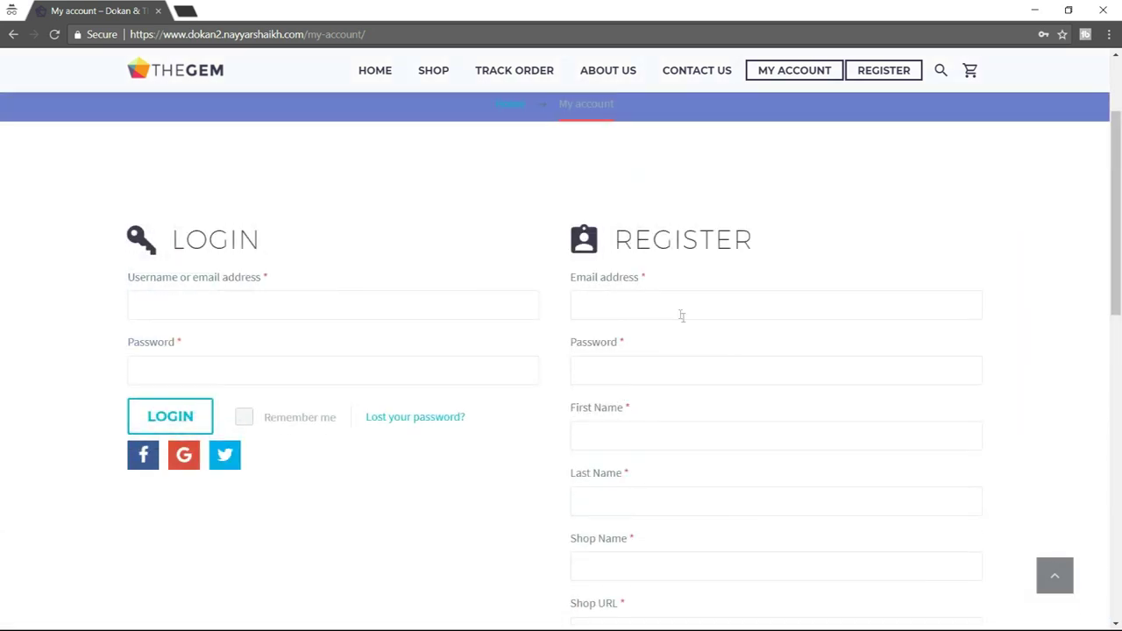
scroll(772, 309, down, 4)
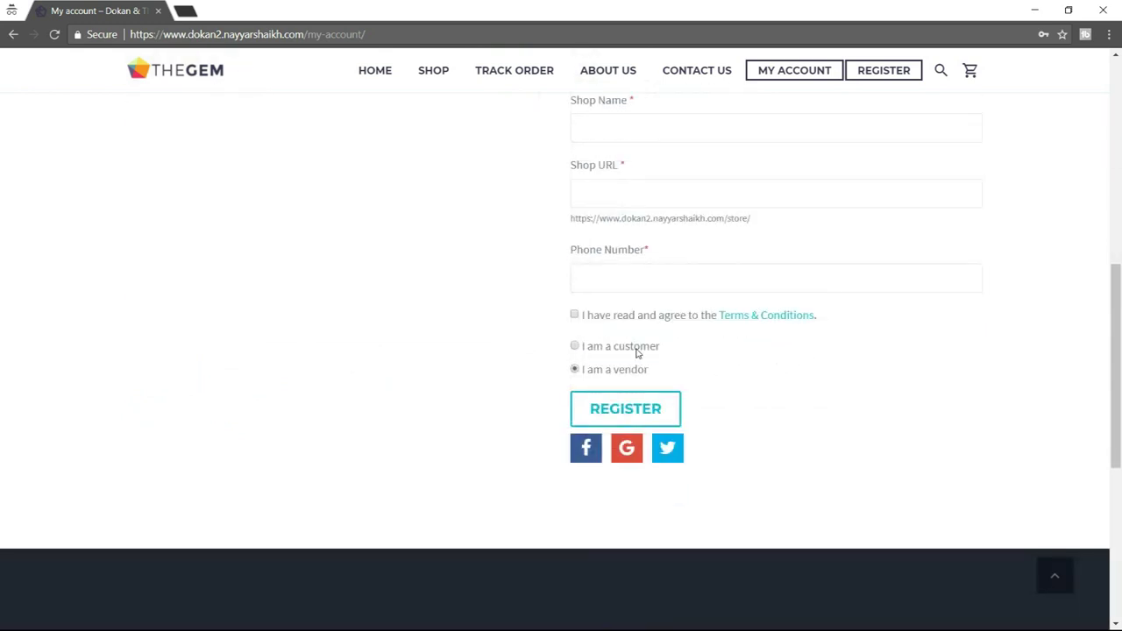
scroll(723, 336, up, 4)
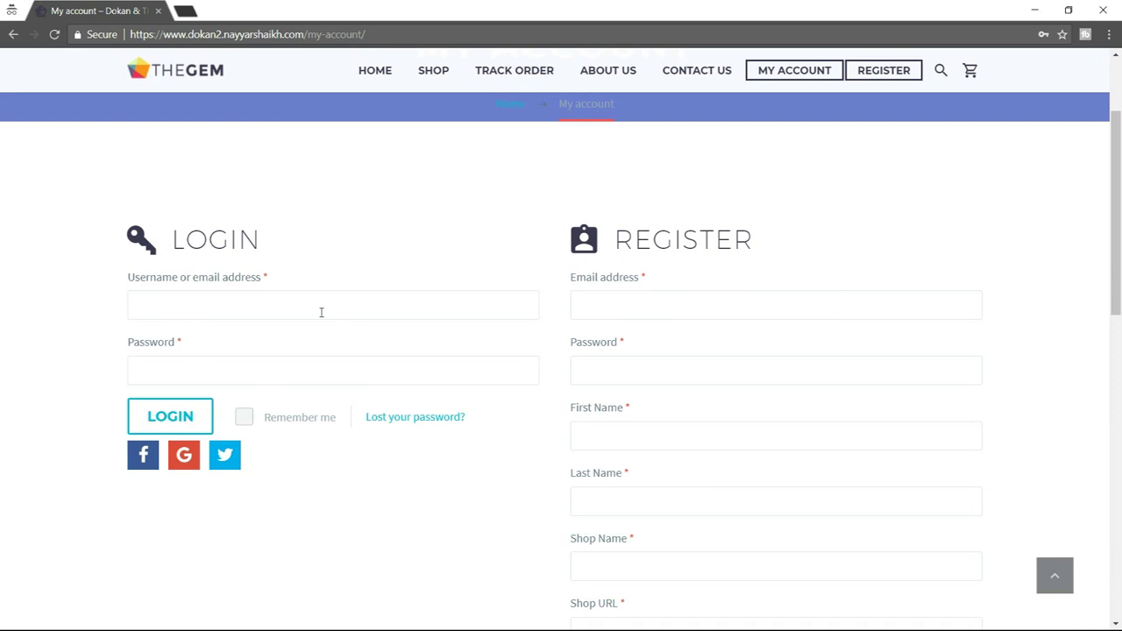
- Log in to the vendor account using the saved login details
click(302, 305)
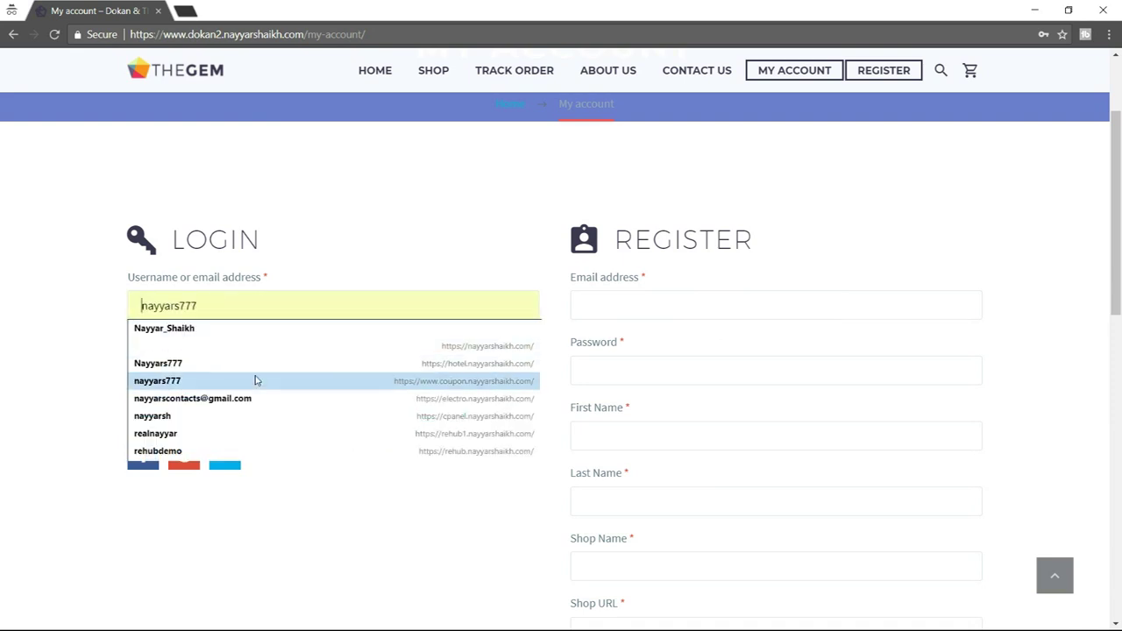
click(258, 381)
click(202, 424)
scroll(919, 366, down, 1)
scroll(1005, 313, down, 1)
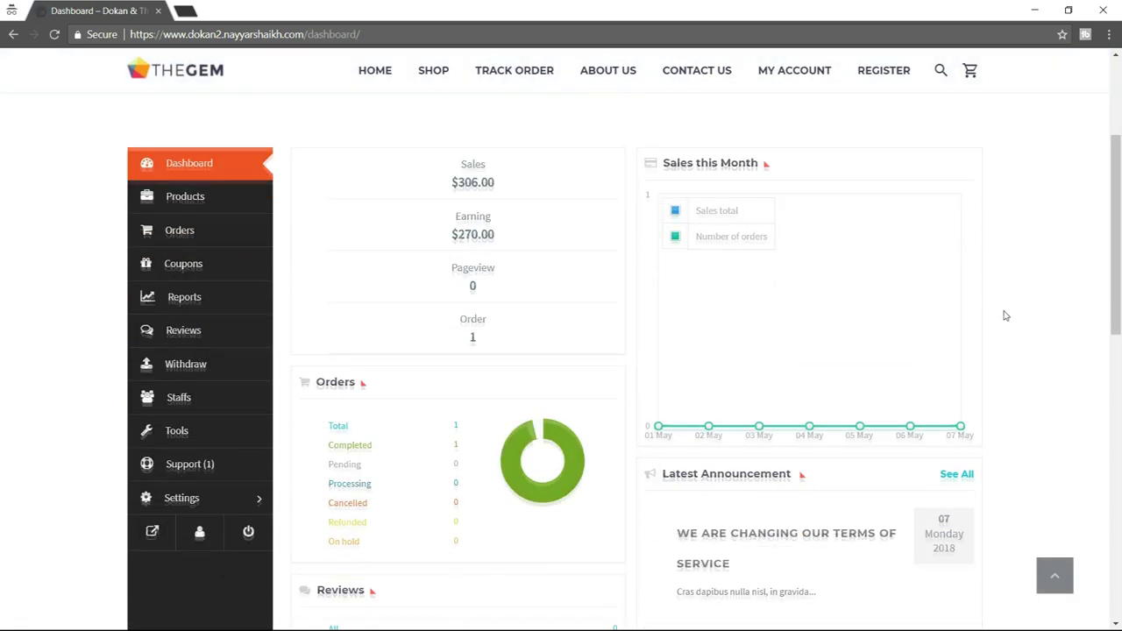
scroll(530, 246, up, 1)
- Highlight the $306.00 sales and $270.00 earning figures on the dashboard
drag(450, 255, 479, 255)
click(461, 255)
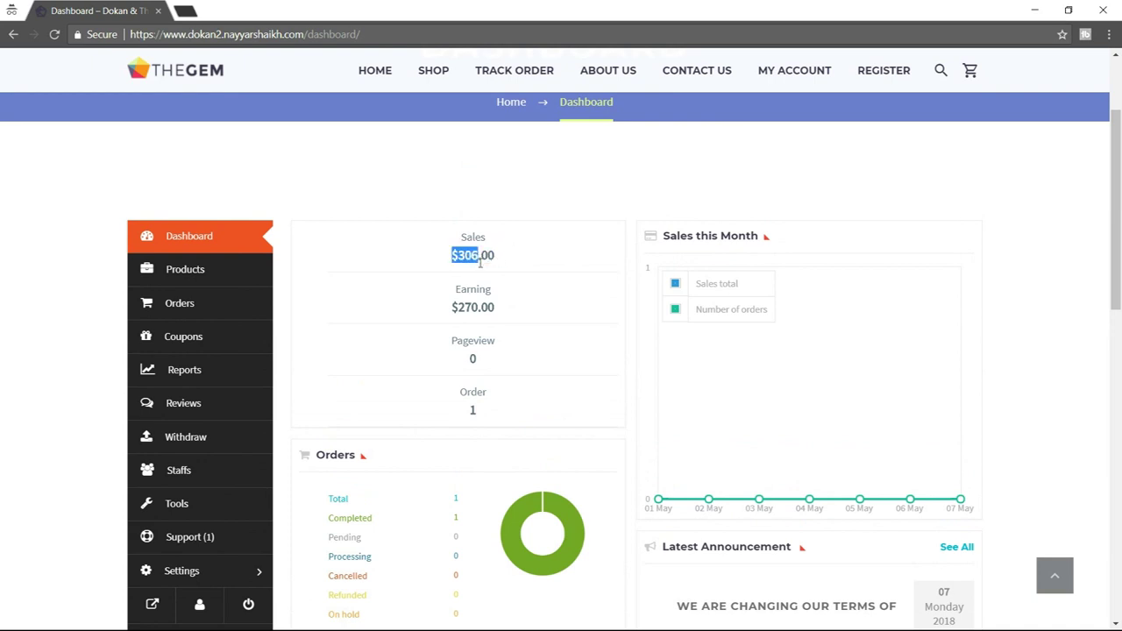
drag(453, 307, 480, 307)
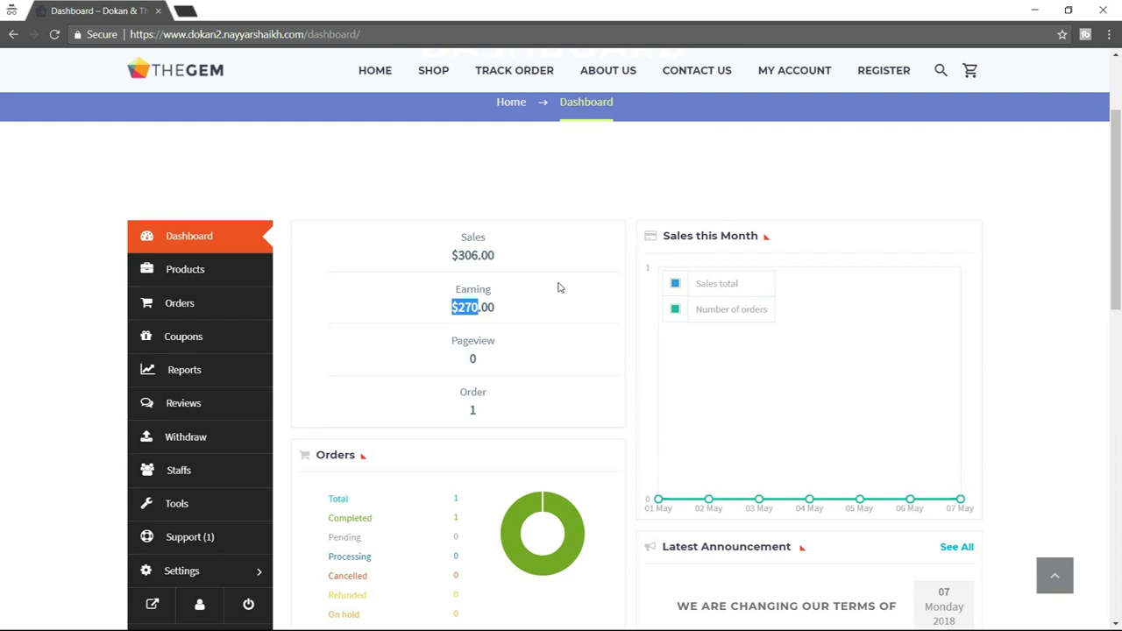
drag(458, 255, 478, 255)
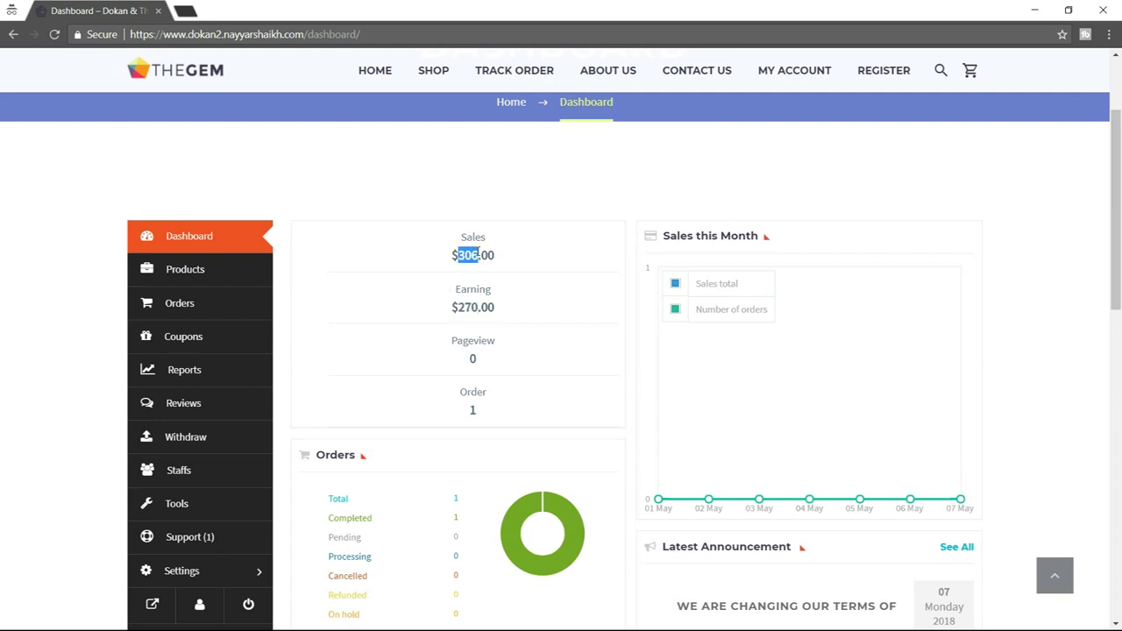
drag(459, 308, 478, 308)
- Scroll through the rest of the vendor dashboard, including the one completed order
scroll(570, 350, down, 1)
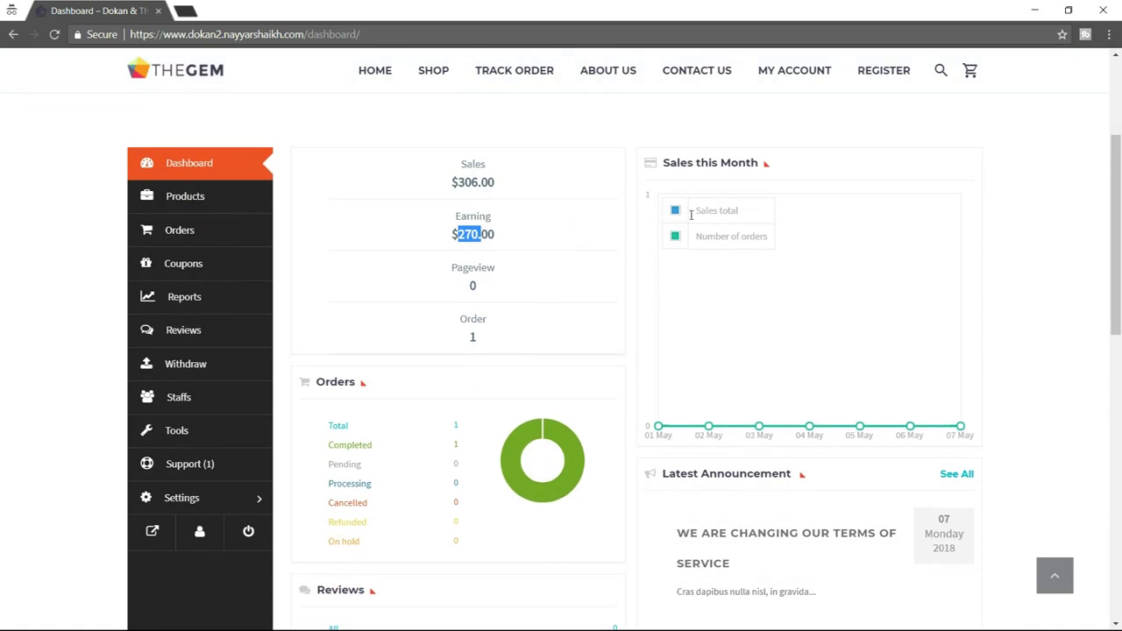
scroll(483, 343, down, 2)
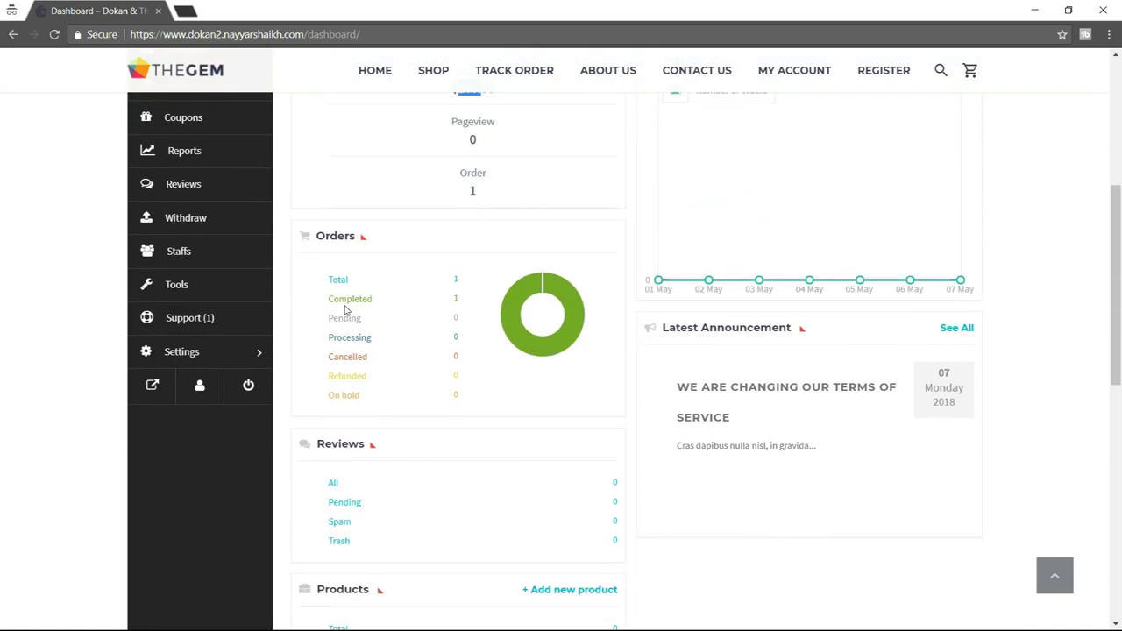
scroll(565, 323, up, 3)
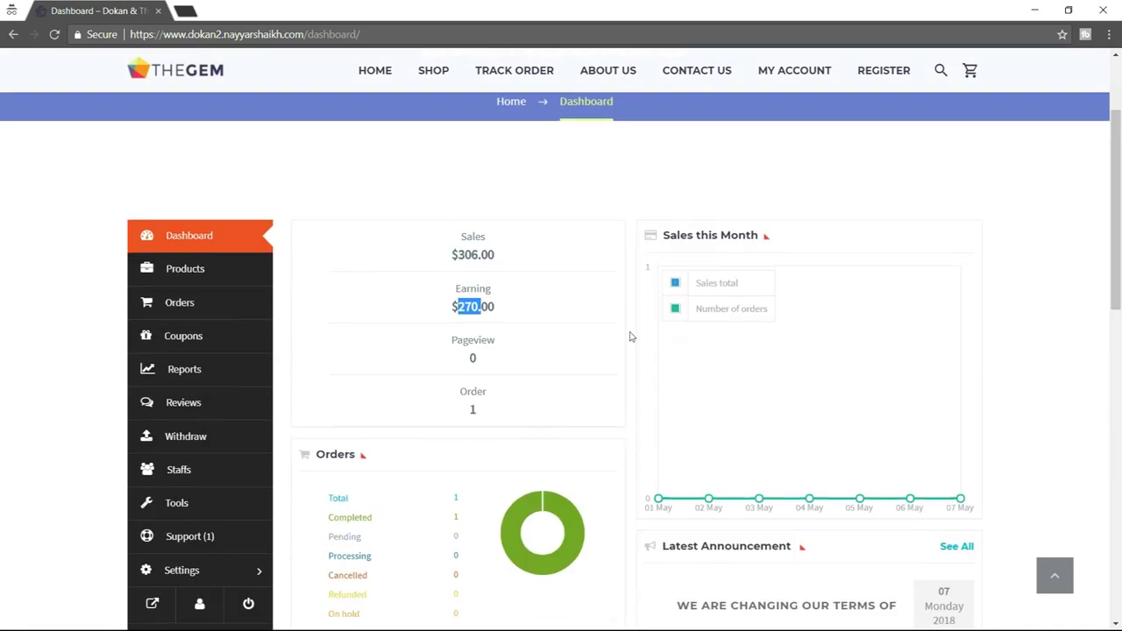
scroll(724, 254, down, 4)
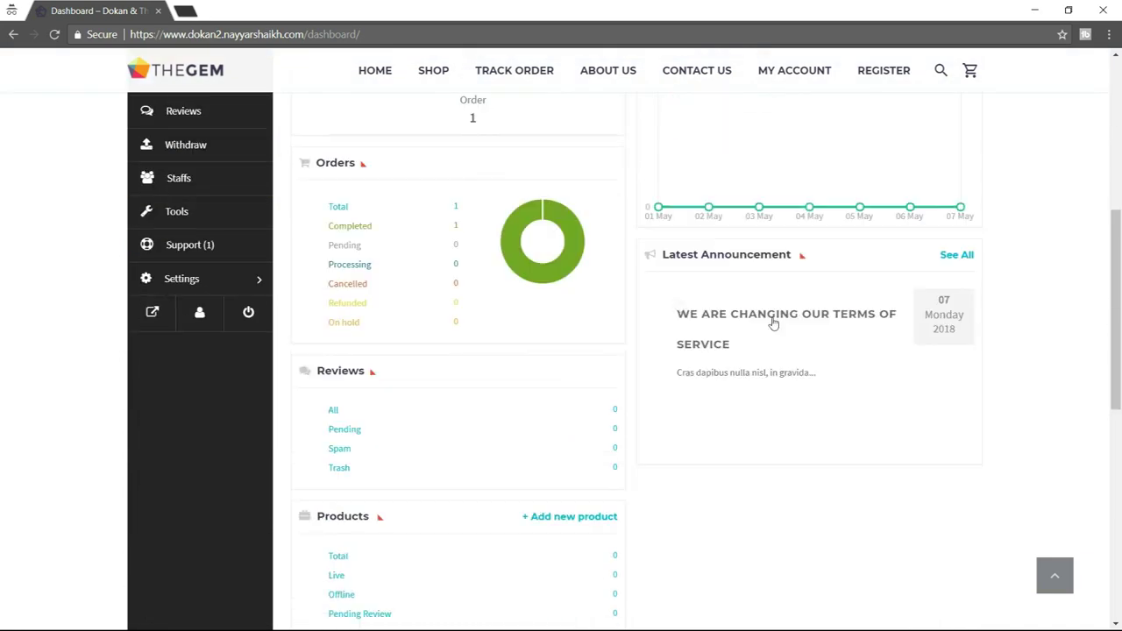
scroll(1102, 202, down, 2)
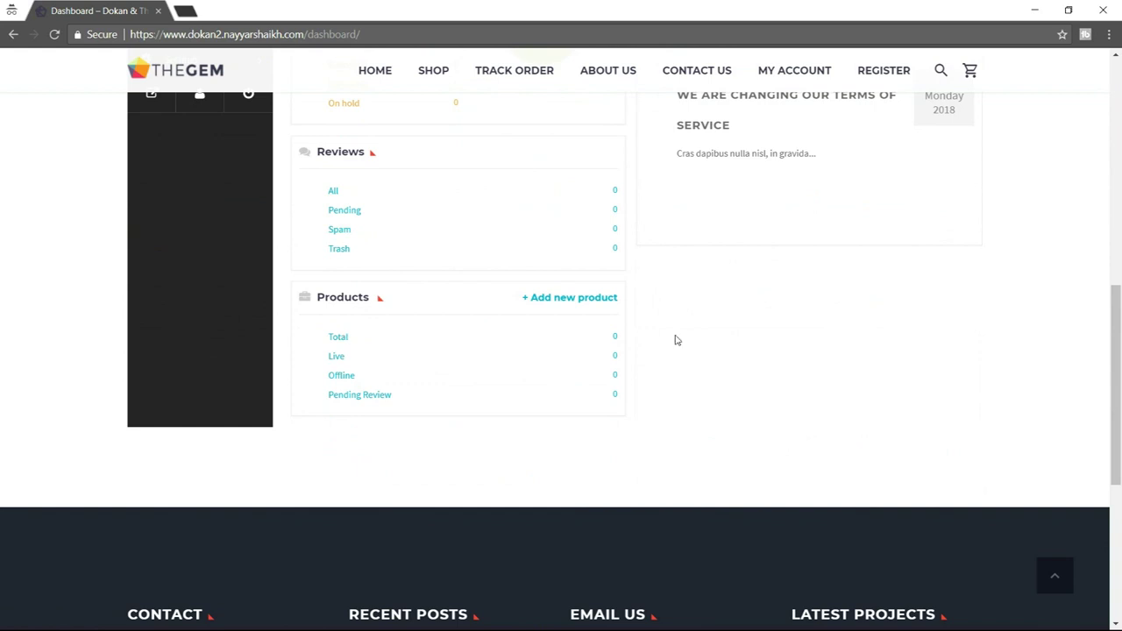
scroll(565, 382, up, 1)
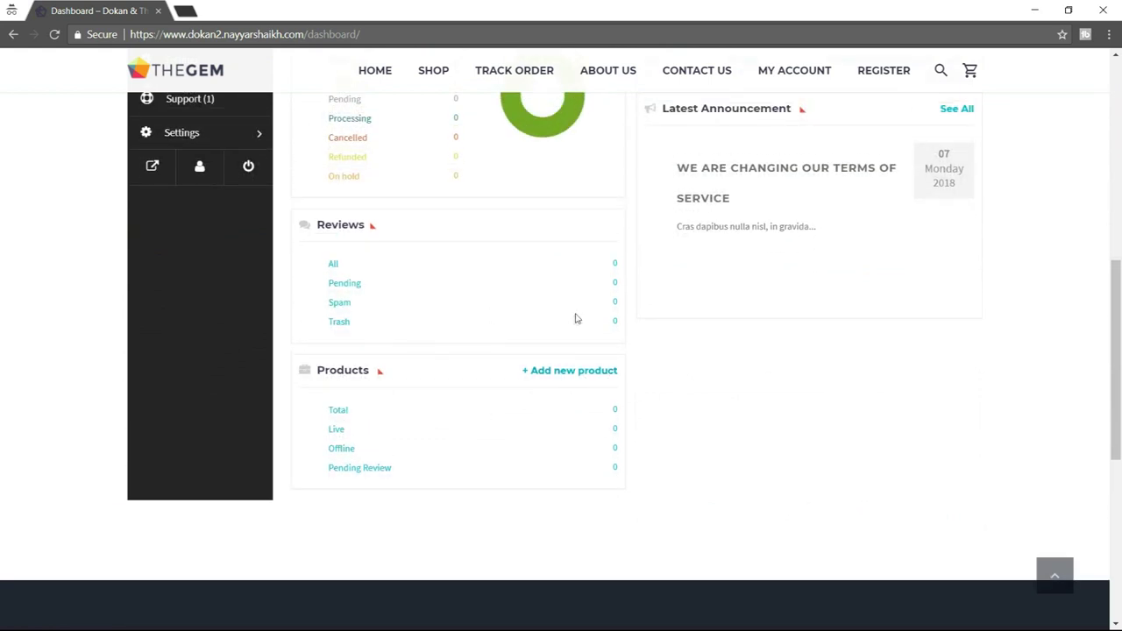
scroll(426, 333, up, 1)
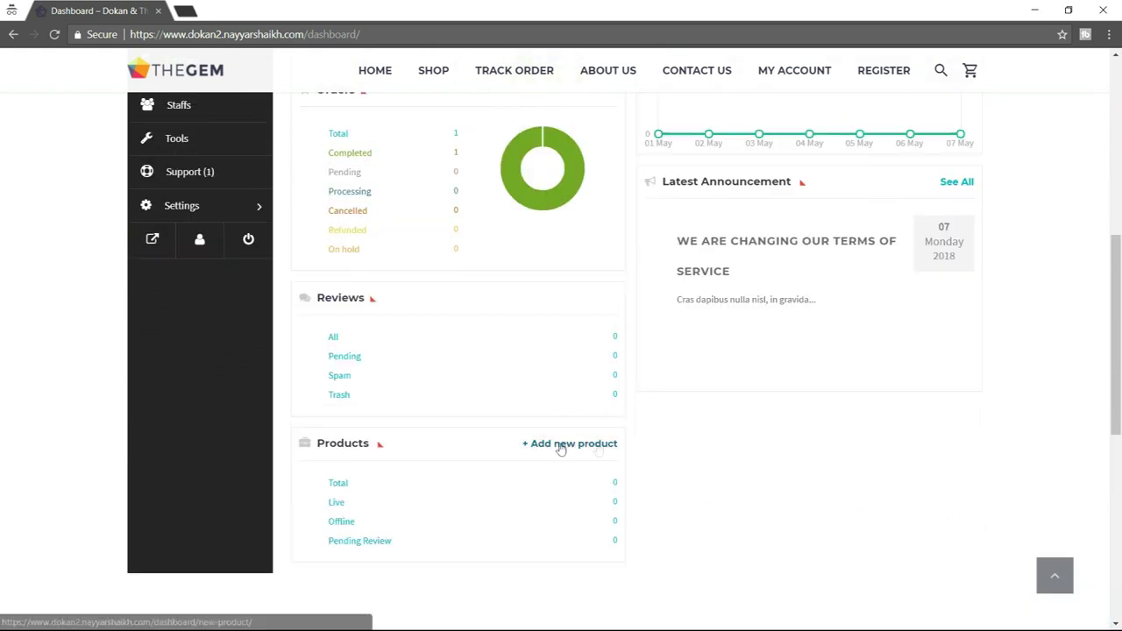
scroll(713, 342, up, 2)
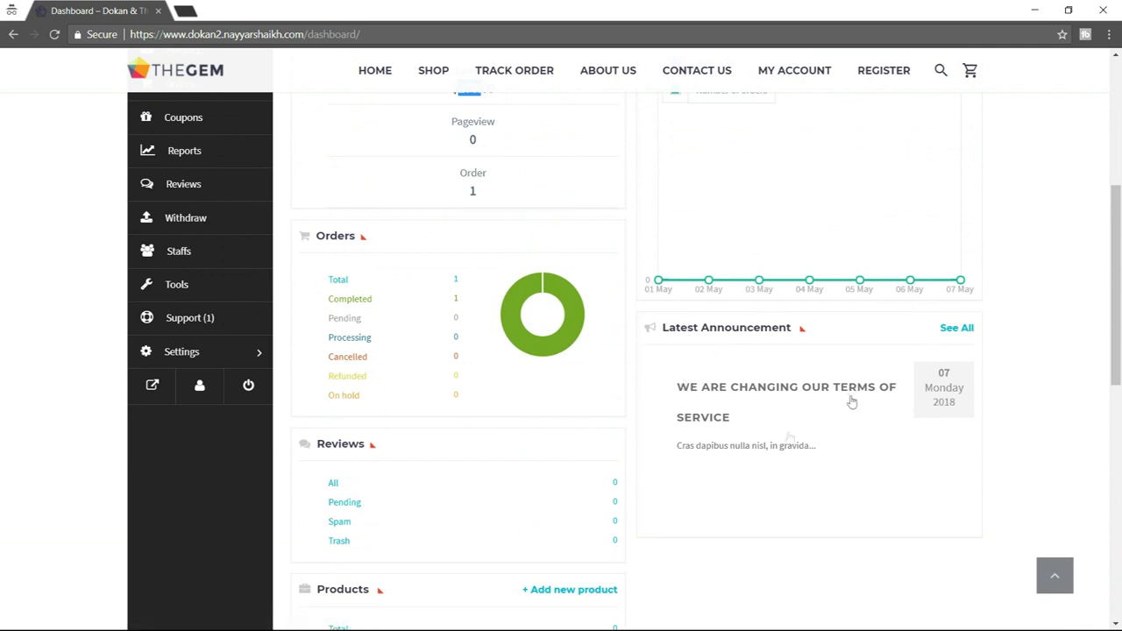
scroll(940, 405, up, 1)
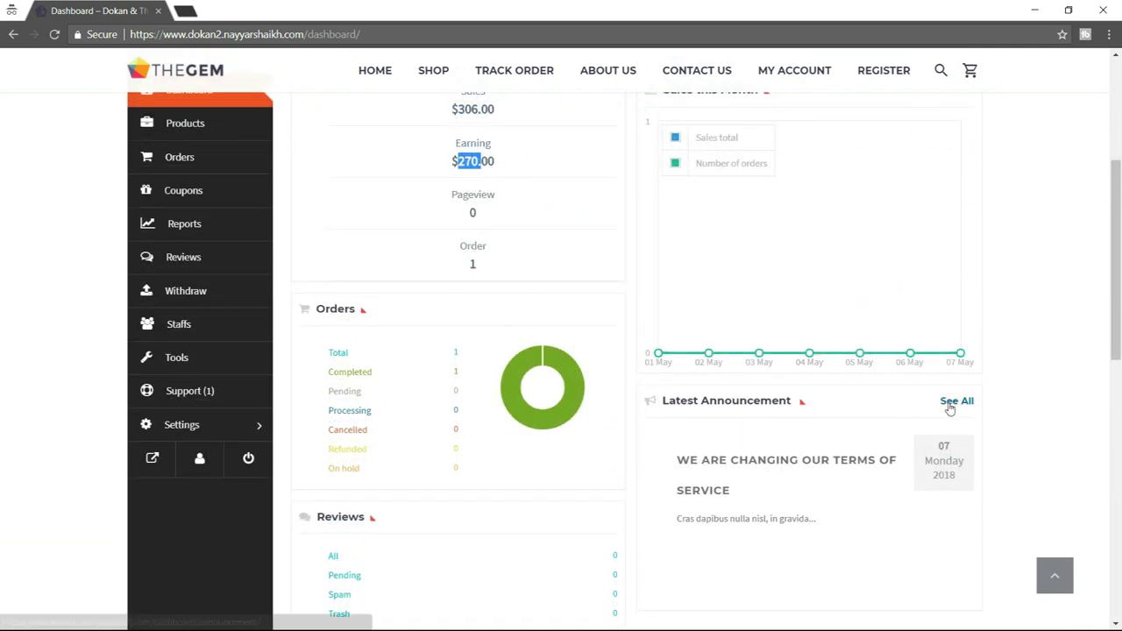
scroll(569, 350, up, 1)
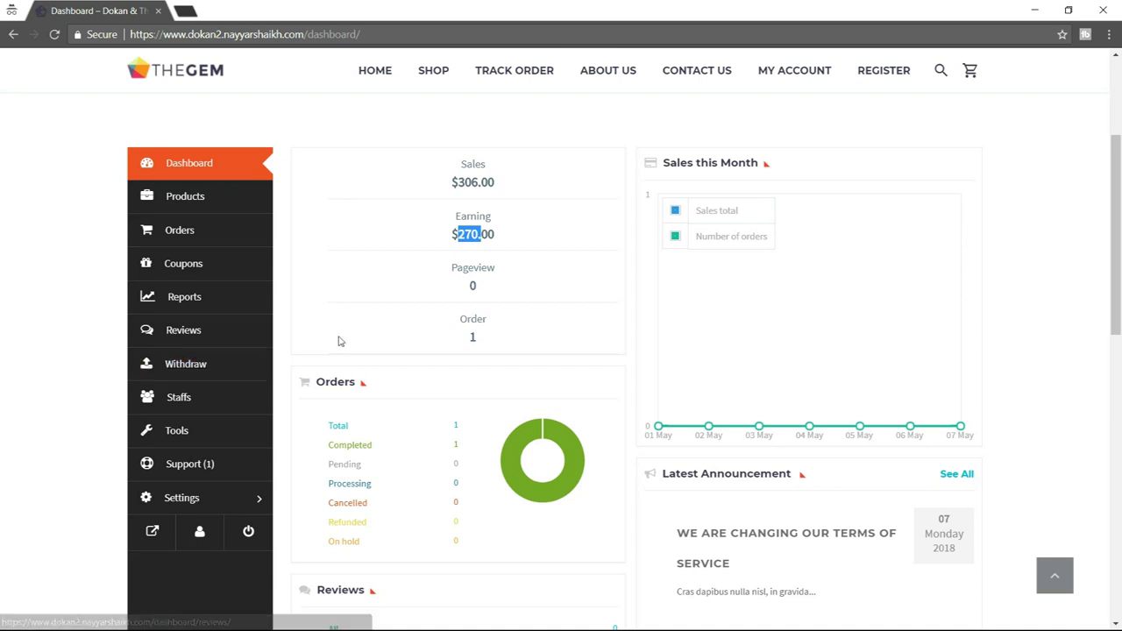
scroll(238, 404, down, 2)
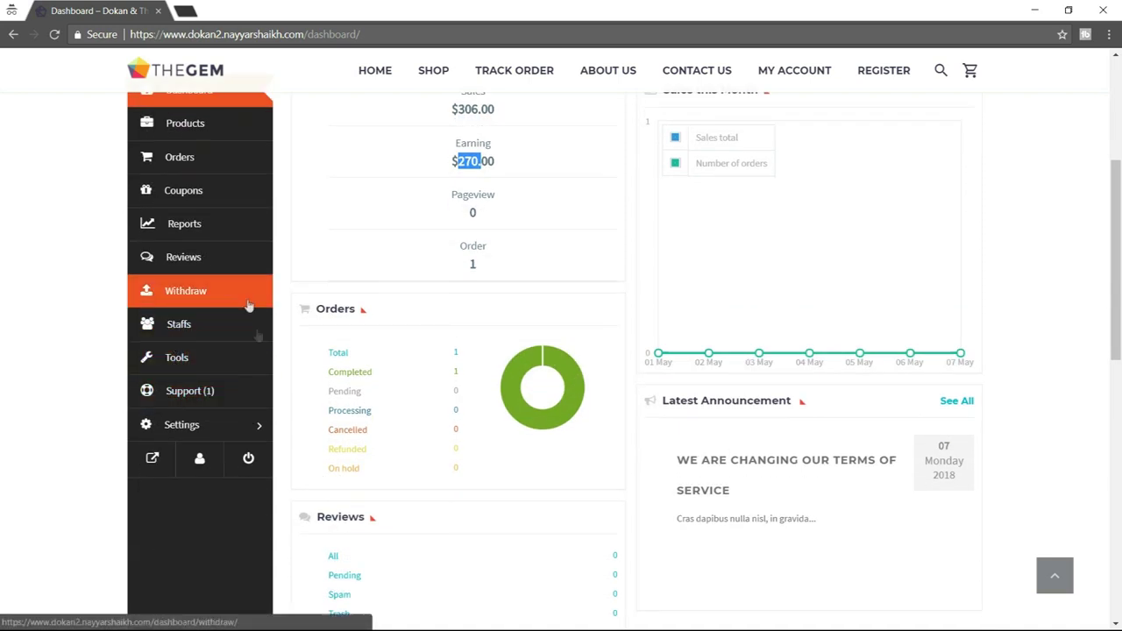
- Open Store settings and review the Nike Shoes store's Mumbai address and map
click(242, 429)
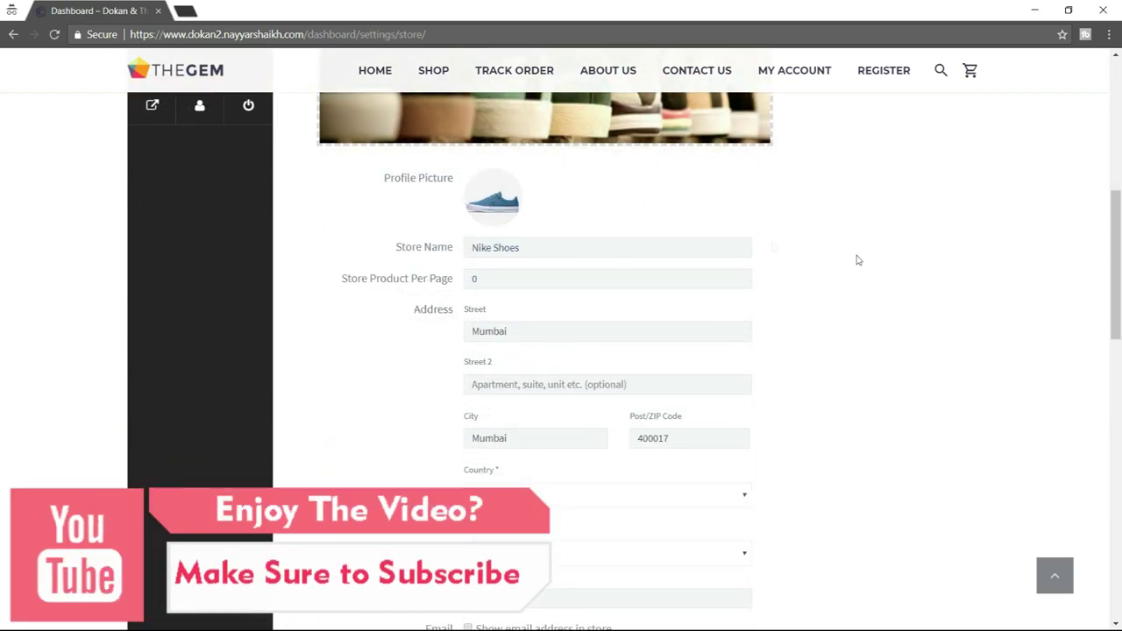
scroll(858, 260, down, 7)
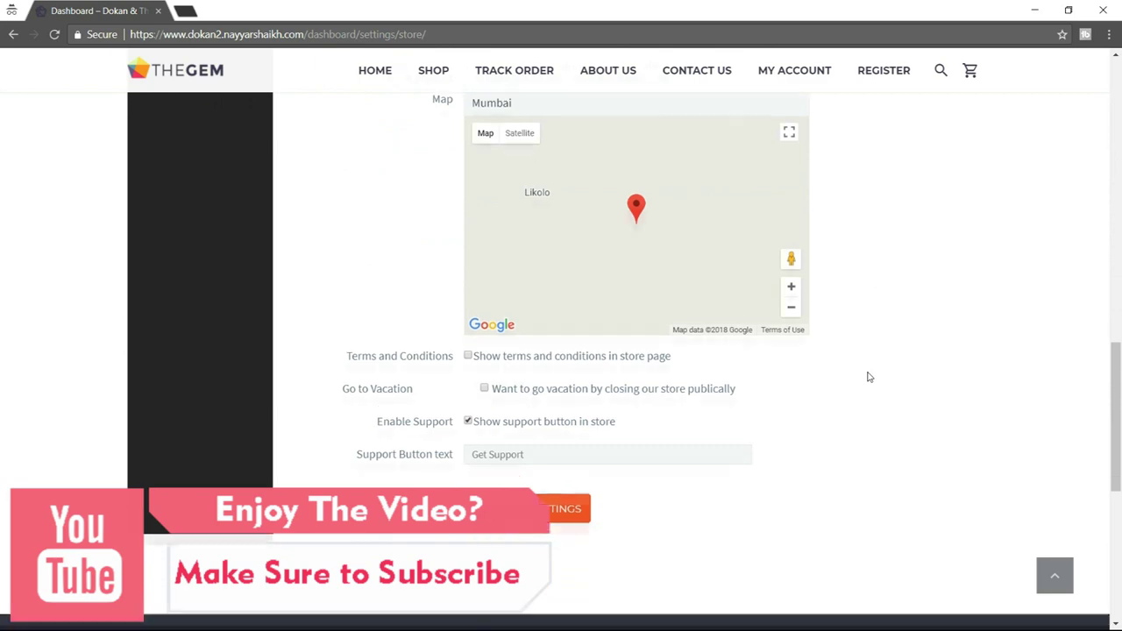
scroll(871, 376, up, 10)
scroll(215, 390, down, 2)
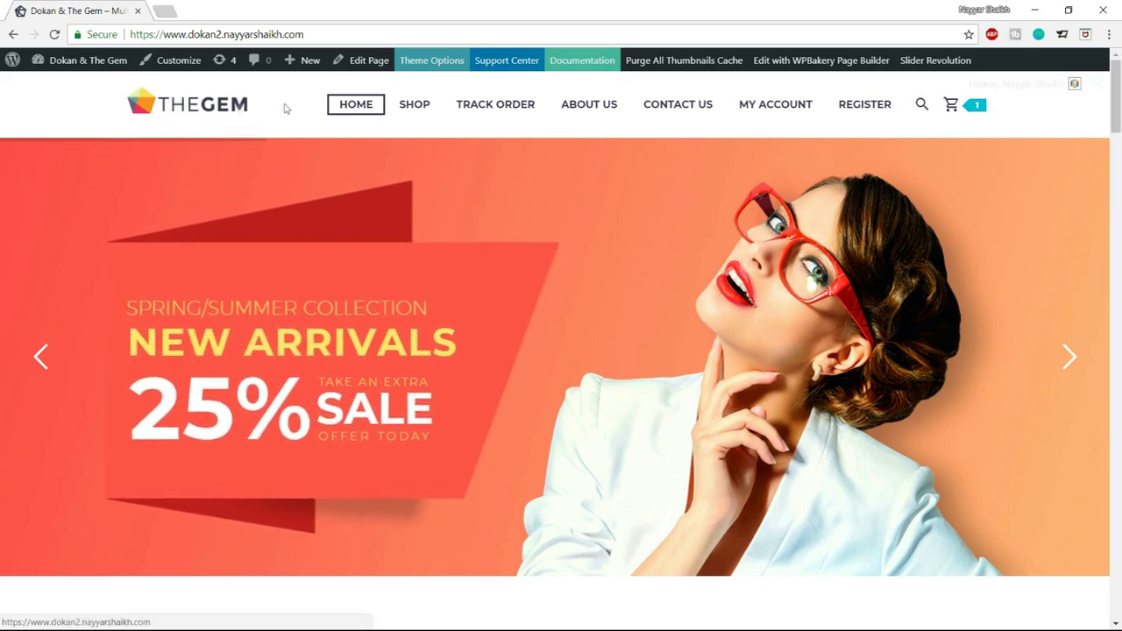
scroll(867, 430, down, 5)
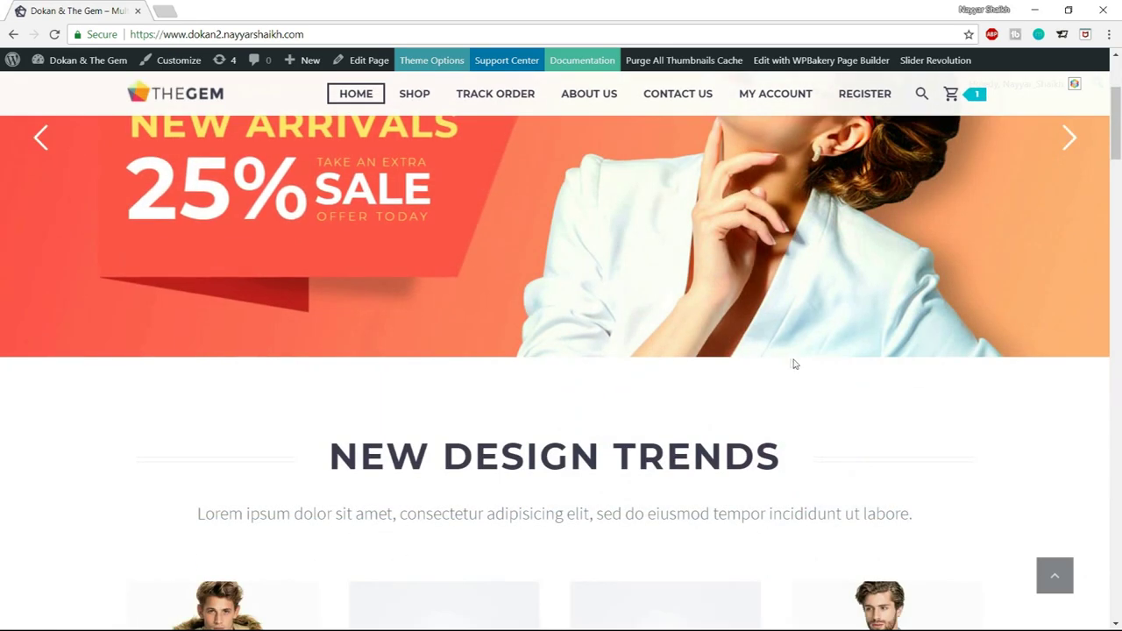
scroll(802, 425, up, 5)
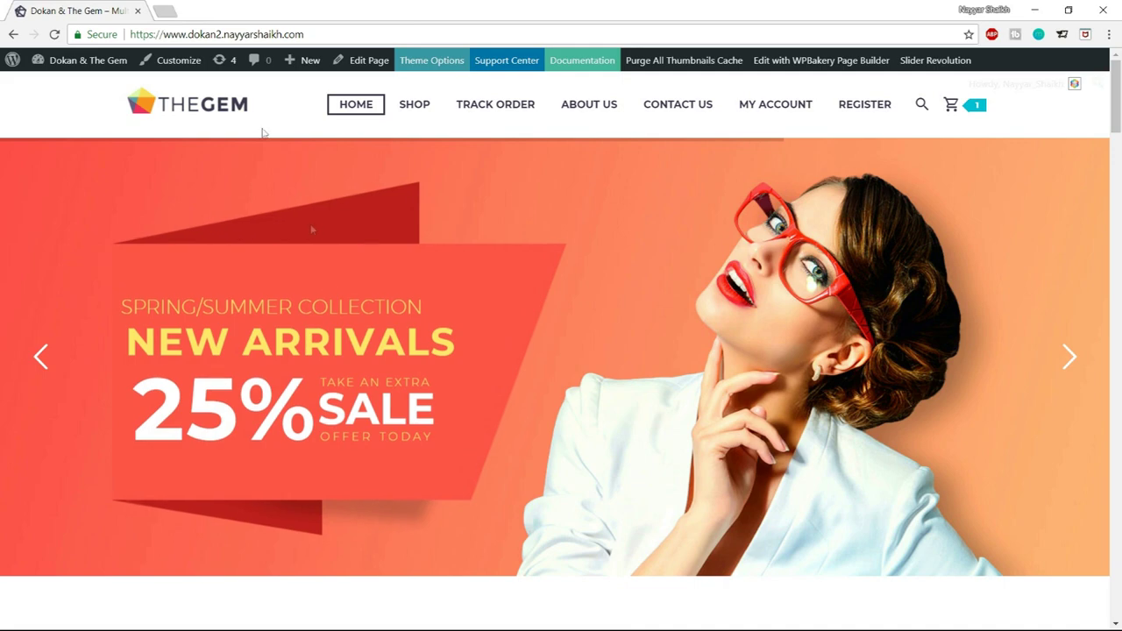
- Load bloggdude.com/tmd in a new Chrome tab
click(163, 10)
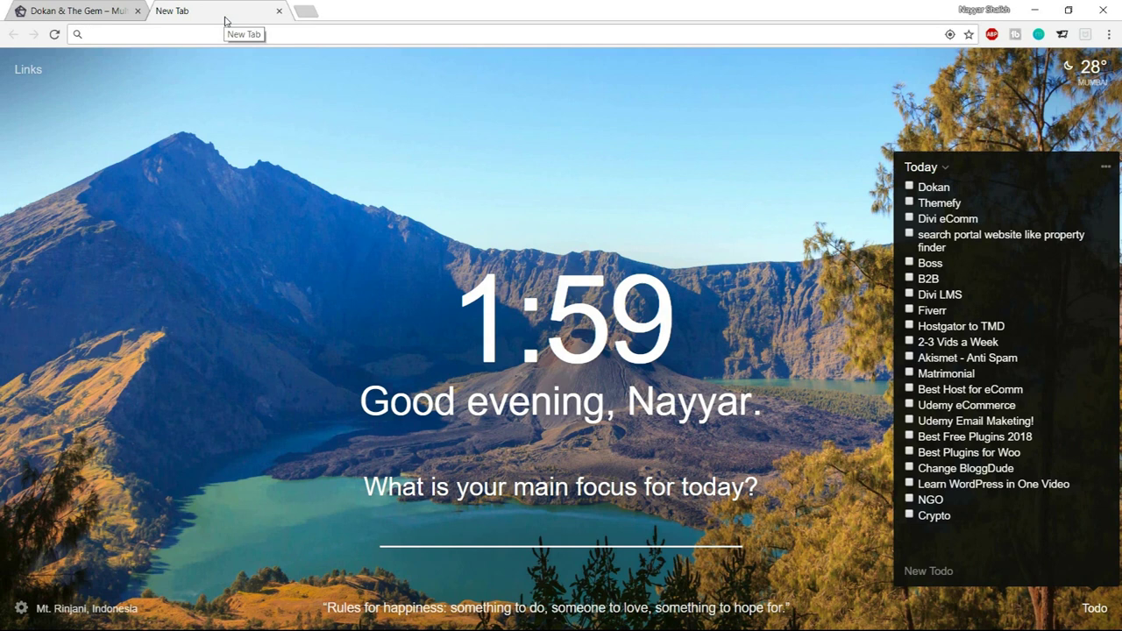
text(bloggdude.com)
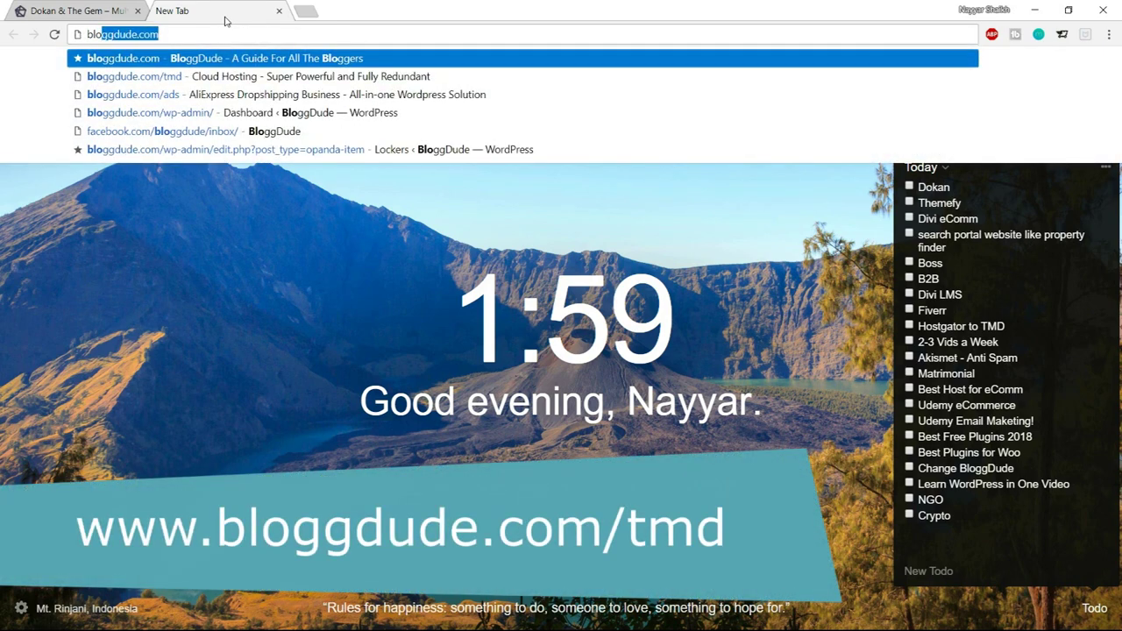
text(/tmd)
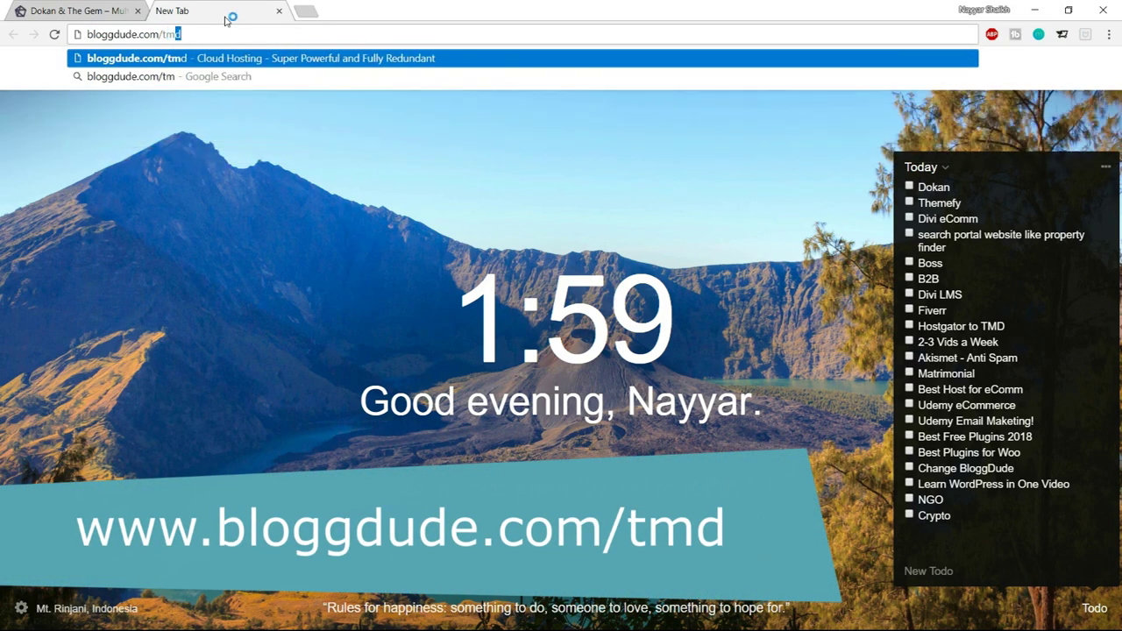
key(Return)
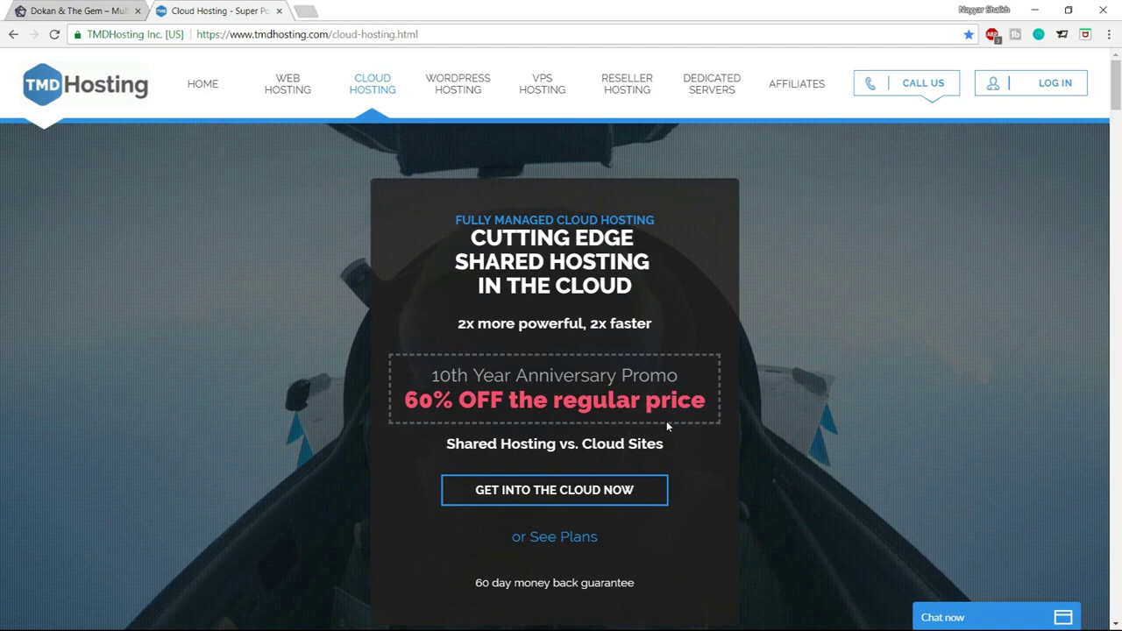
- Scroll the Cloud Hosting page to compare the three plans' full feature lists
scroll(770, 429, down, 2)
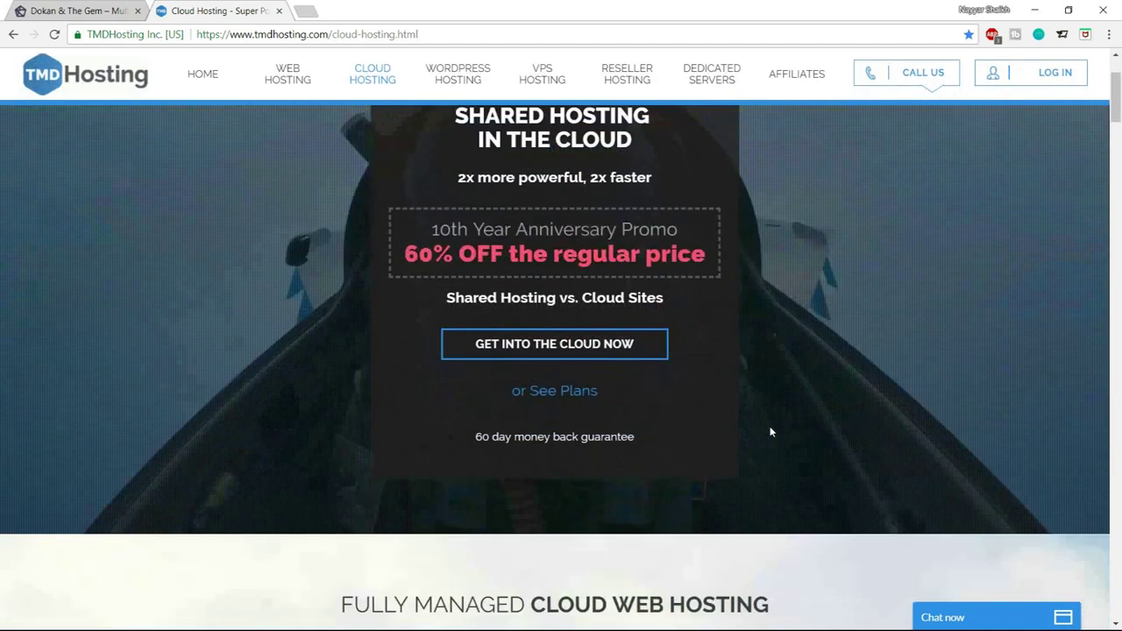
scroll(769, 429, down, 6)
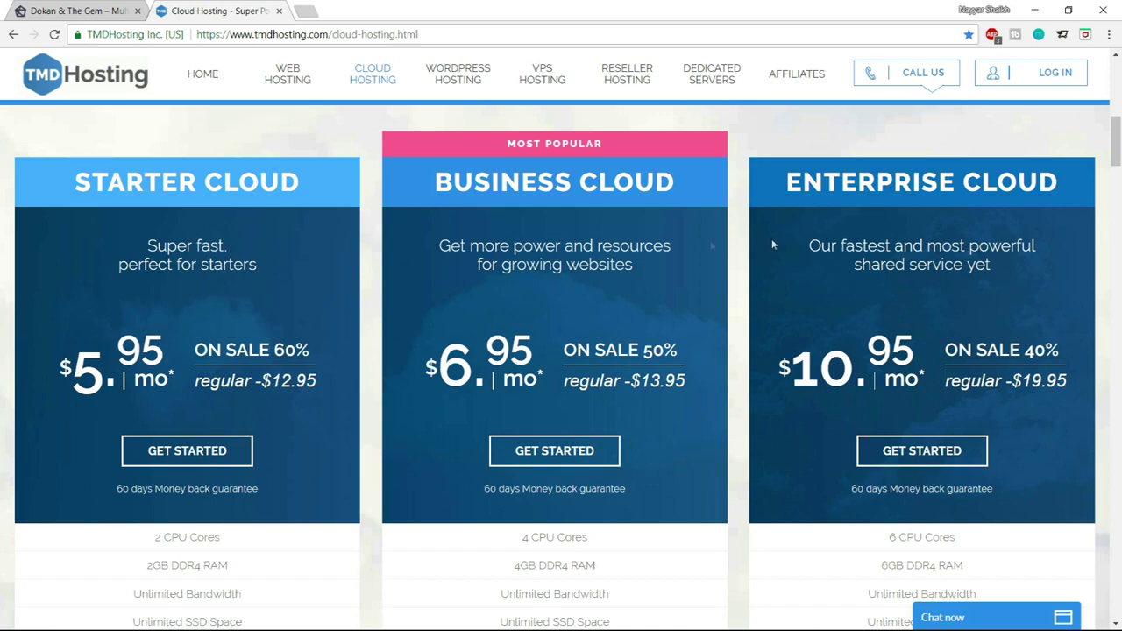
scroll(786, 343, down, 5)
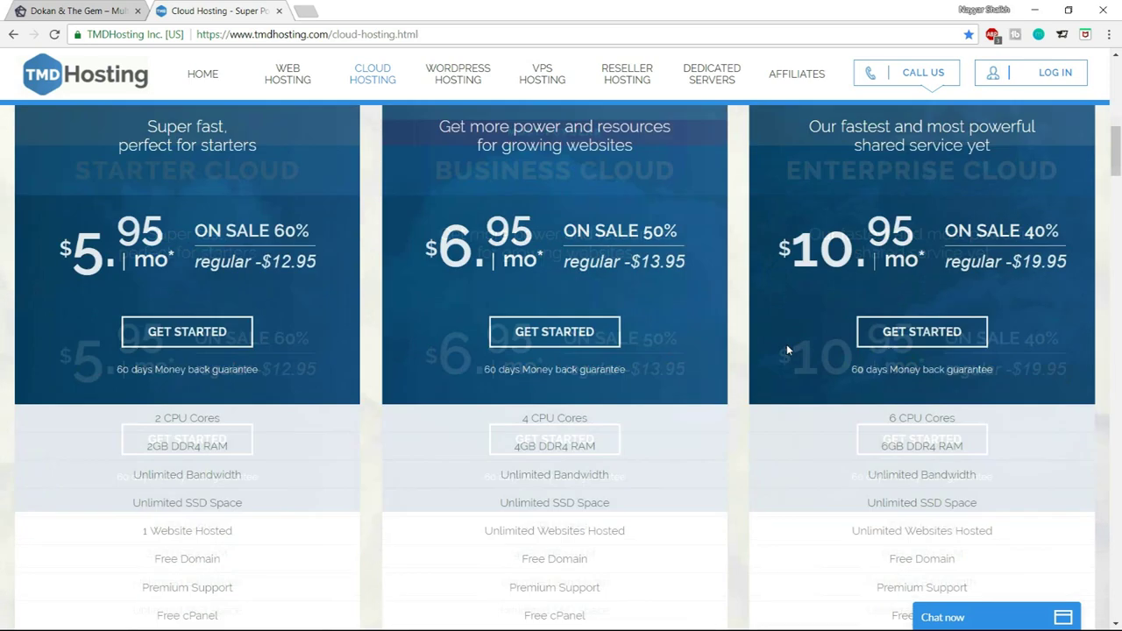
scroll(786, 349, up, 2)
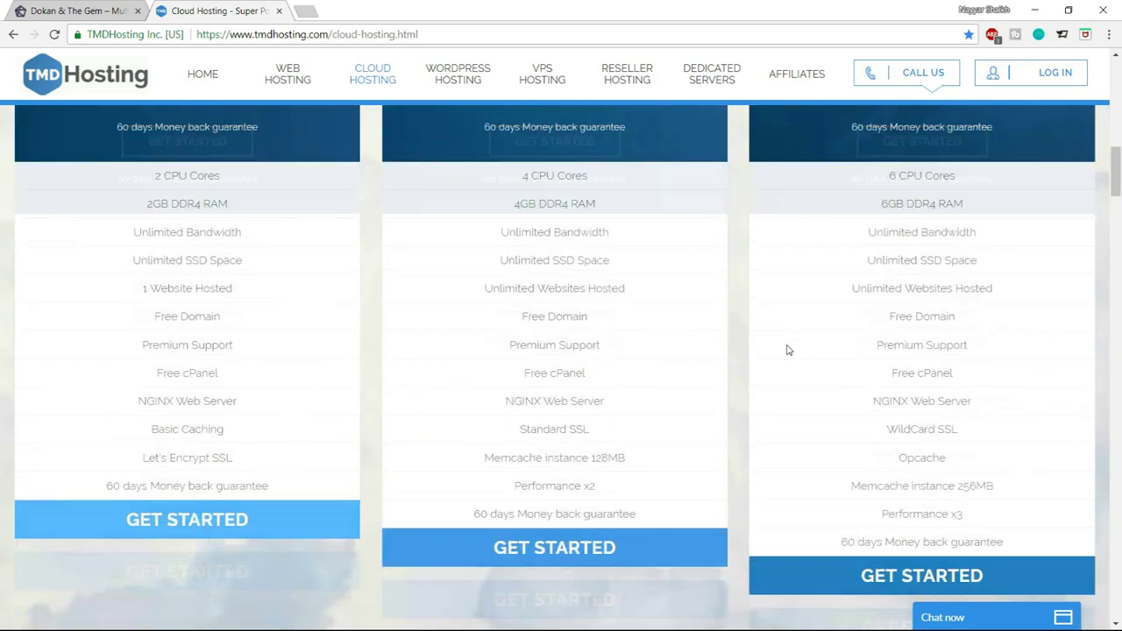
scroll(787, 386, up, 4)
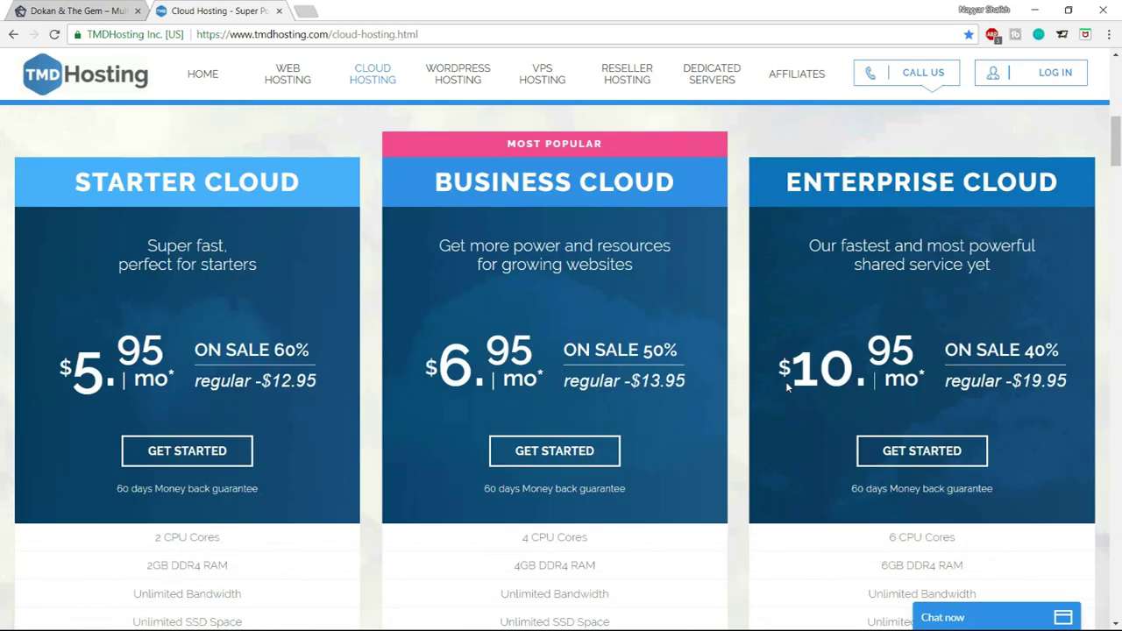
scroll(787, 387, down, 4)
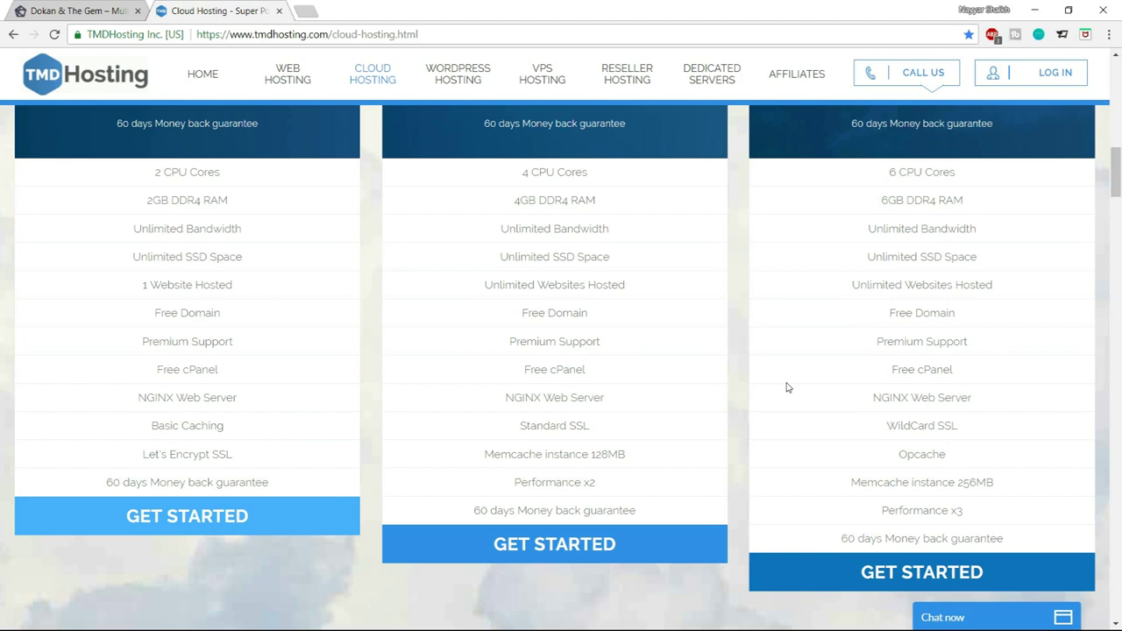
scroll(890, 464, up, 1)
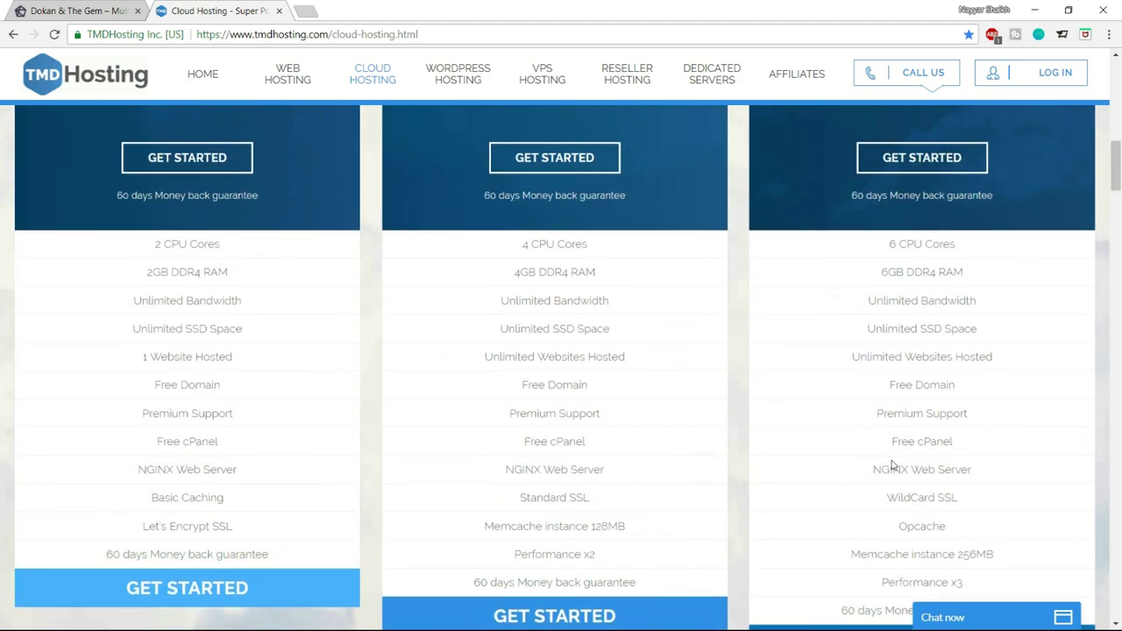
scroll(891, 465, down, 1)
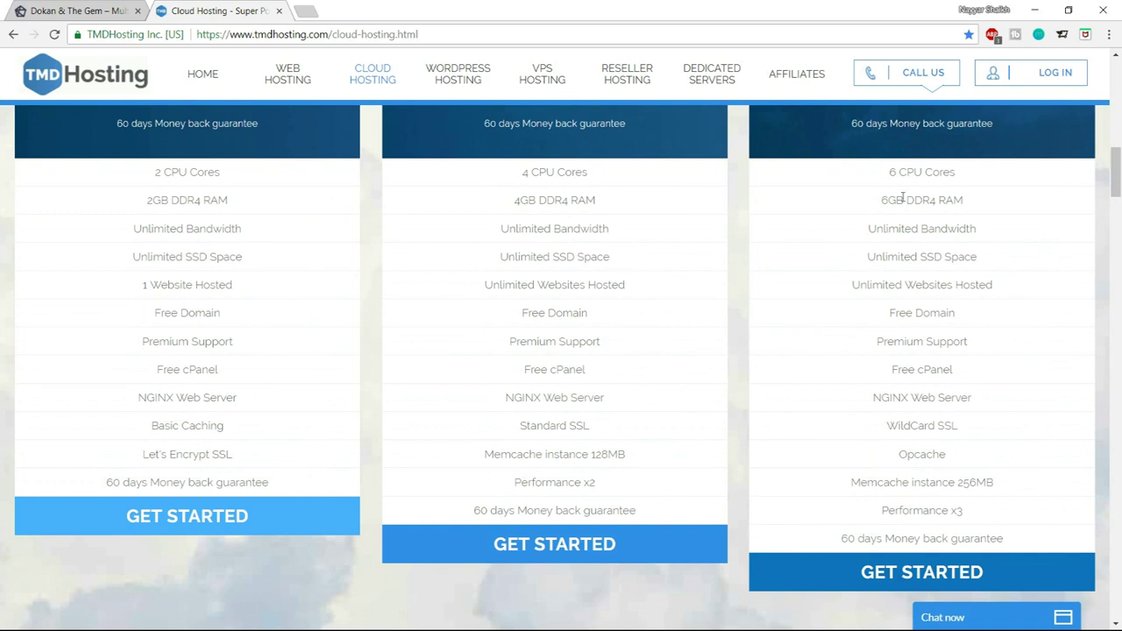
- Highlight Enterprise Cloud's 6 CPU Cores, collapse the chat popup, and scroll the pricing cards
drag(888, 173, 1010, 209)
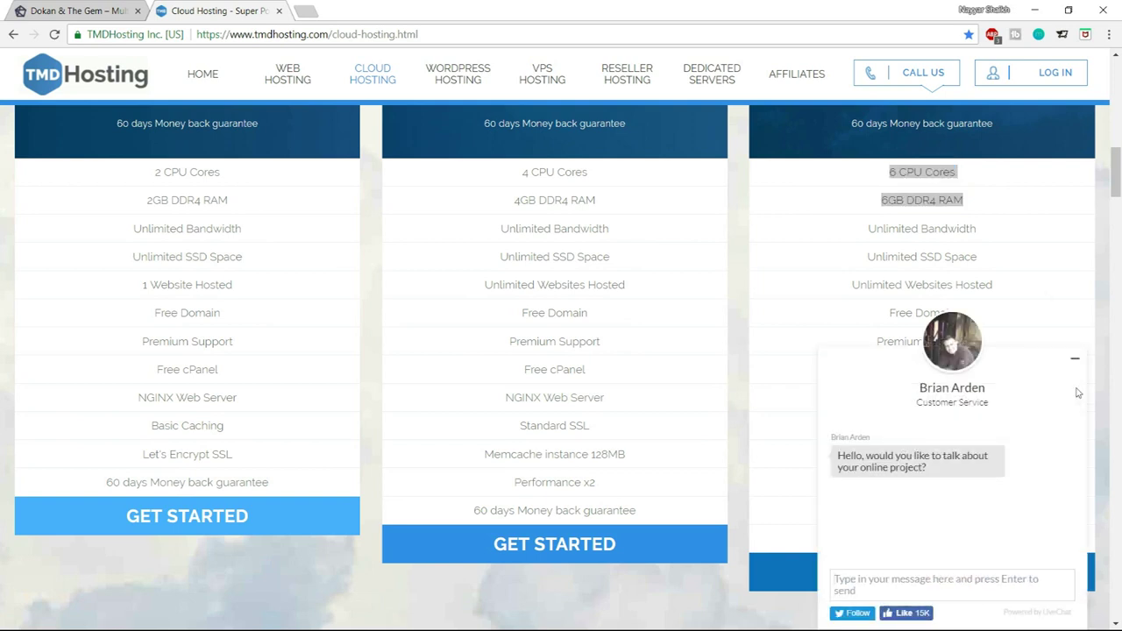
click(1076, 364)
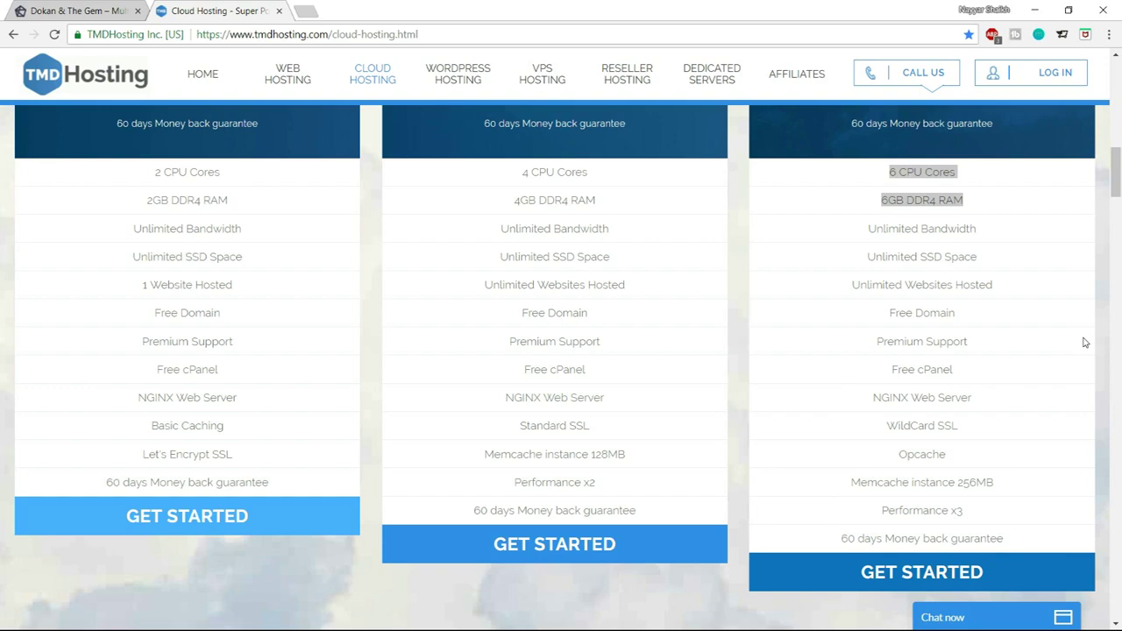
scroll(1083, 342, up, 5)
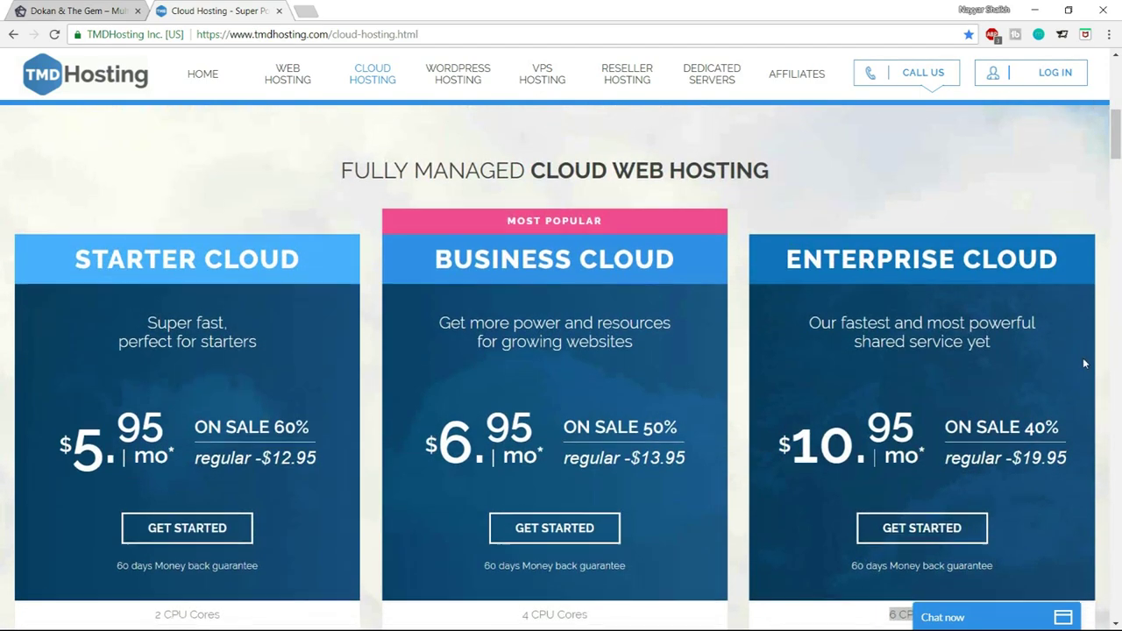
scroll(1073, 385, up, 4)
scroll(1074, 385, down, 3)
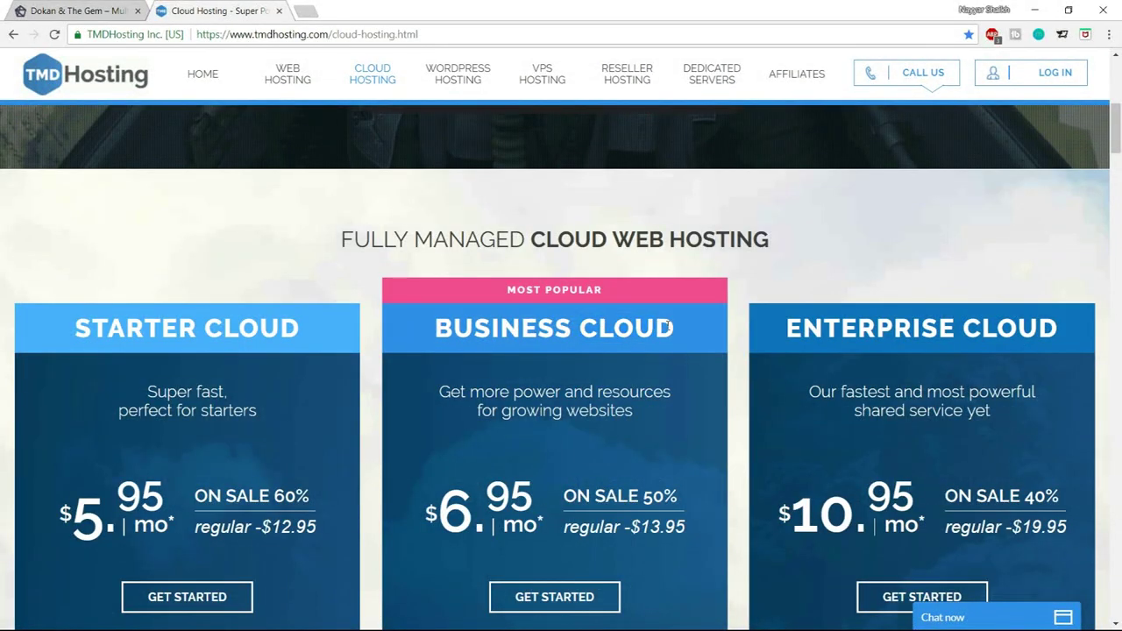
scroll(746, 371, down, 7)
scroll(791, 378, up, 2)
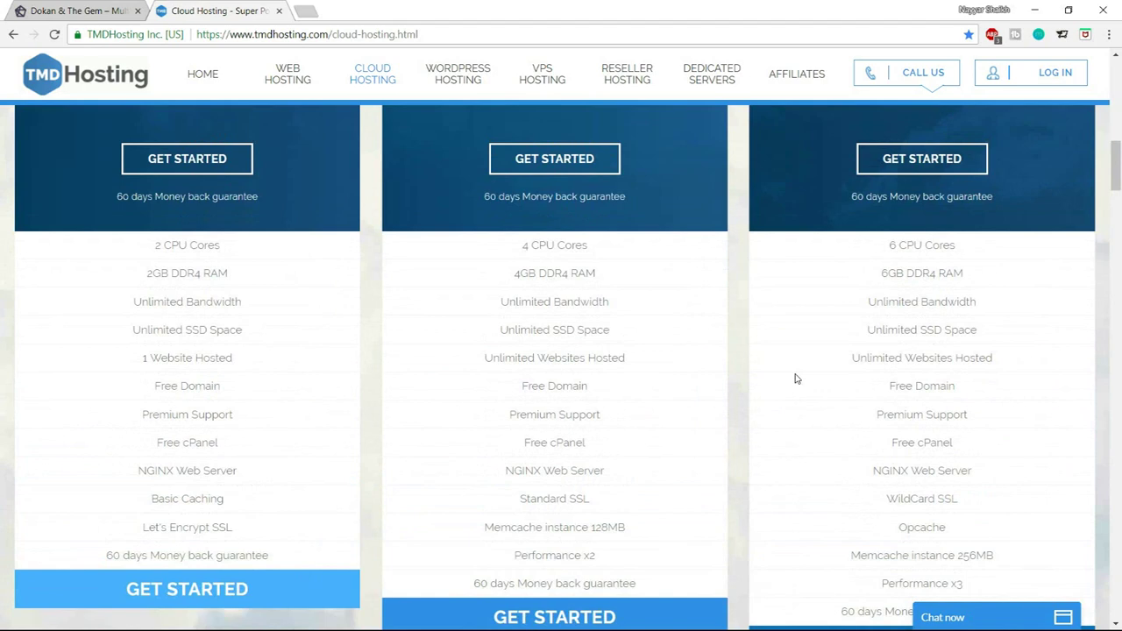
scroll(796, 378, down, 1)
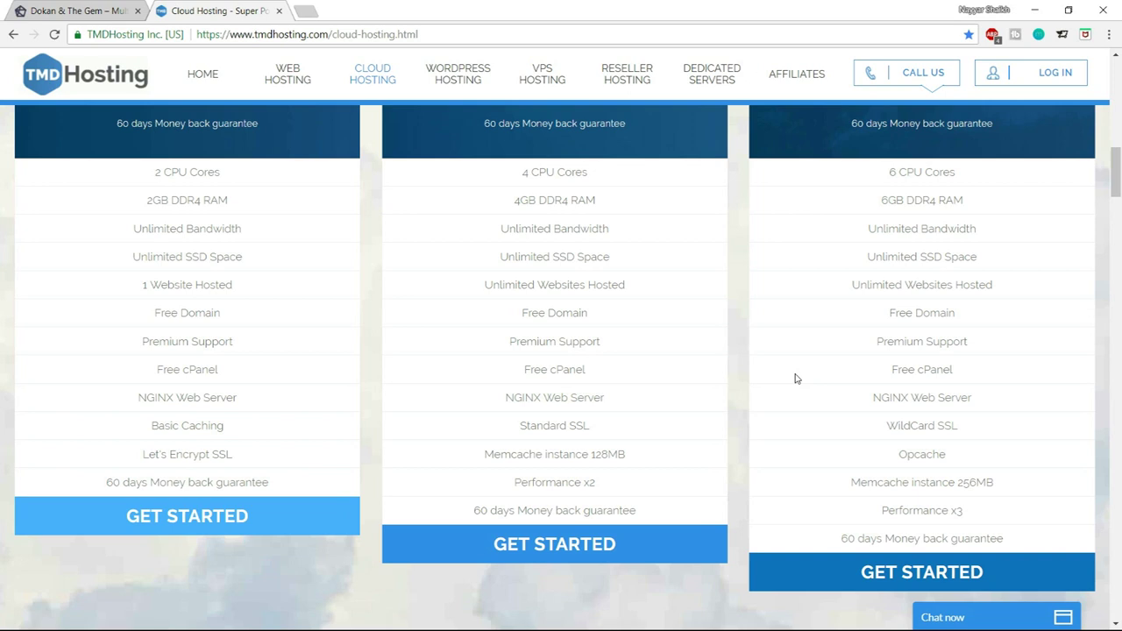
- Highlight the Enterprise plan's CPU and RAM, Unlimited Bandwidth, and SSD Space rows
drag(887, 173, 971, 199)
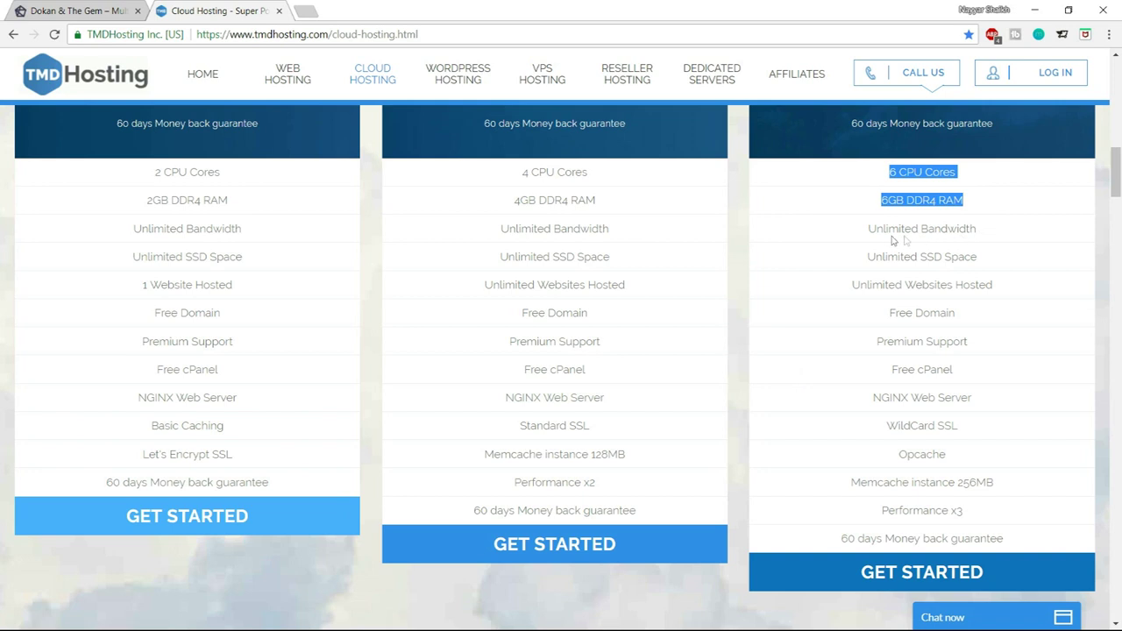
drag(868, 230, 1001, 231)
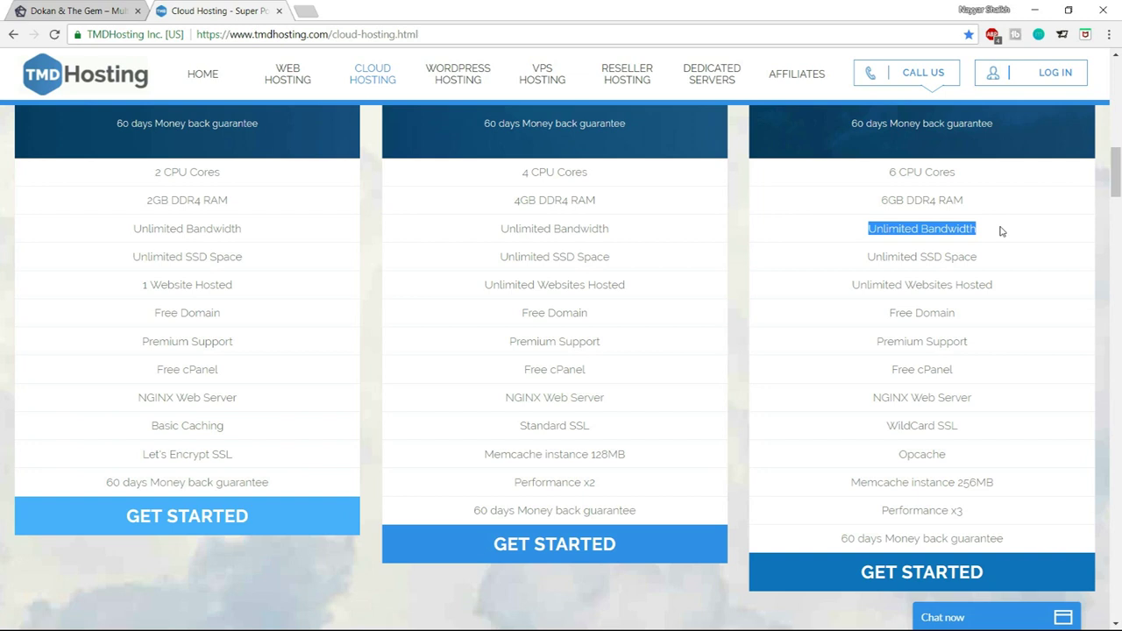
drag(918, 259, 985, 262)
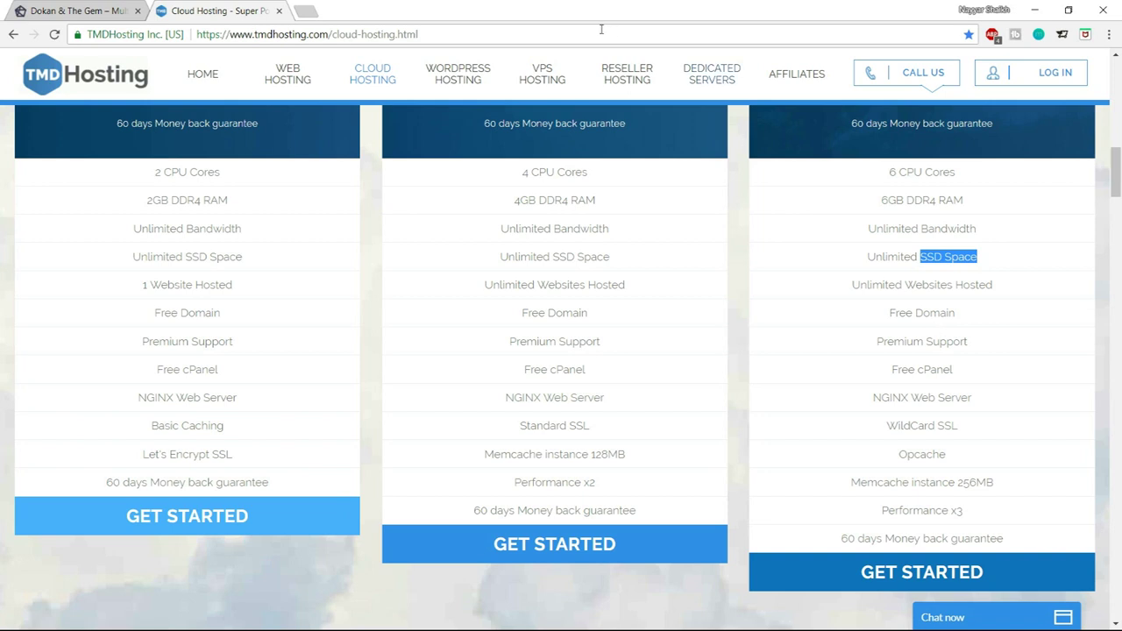
- Search Google for 'ssd vs hdd web hosting' in a new tab
click(305, 11)
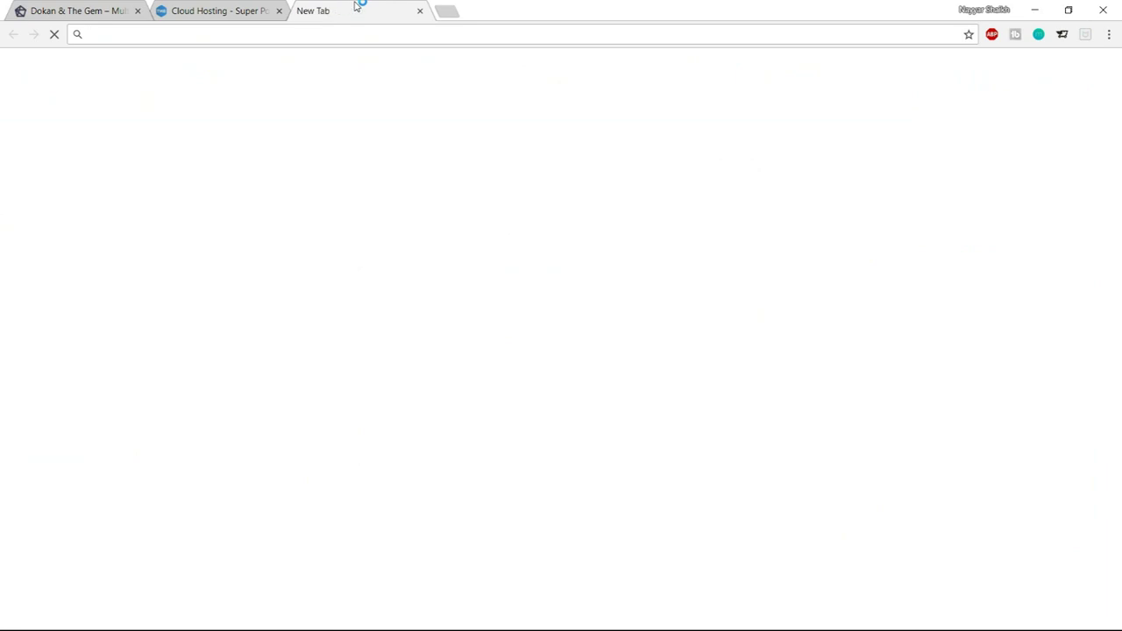
text(ssd)
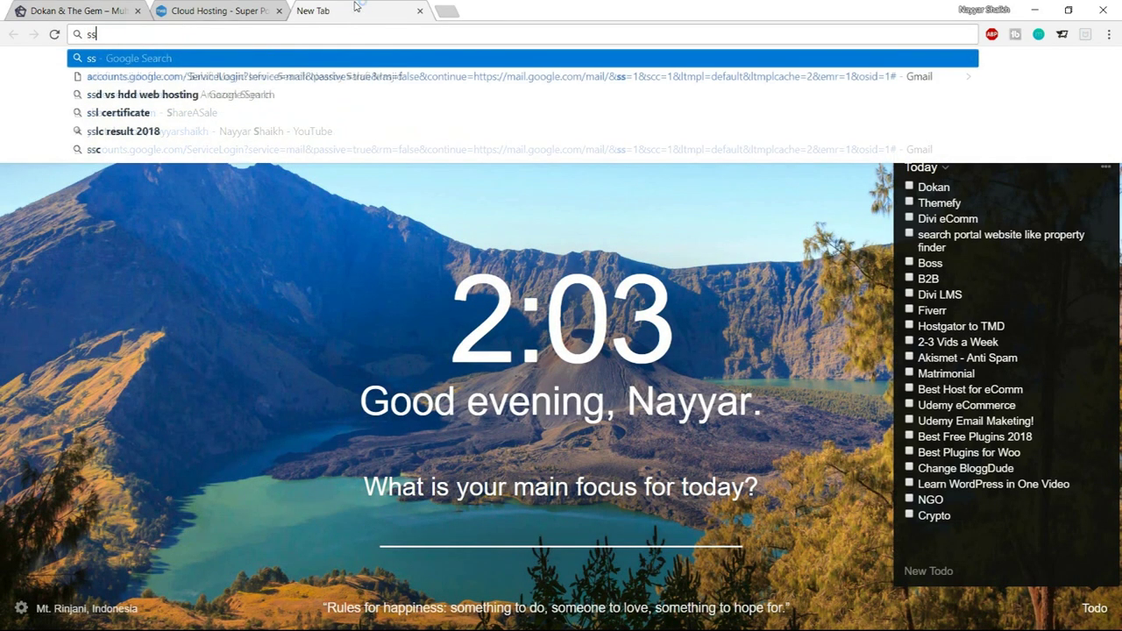
key(Down)
key(Down)
key(Down)
key(Return)
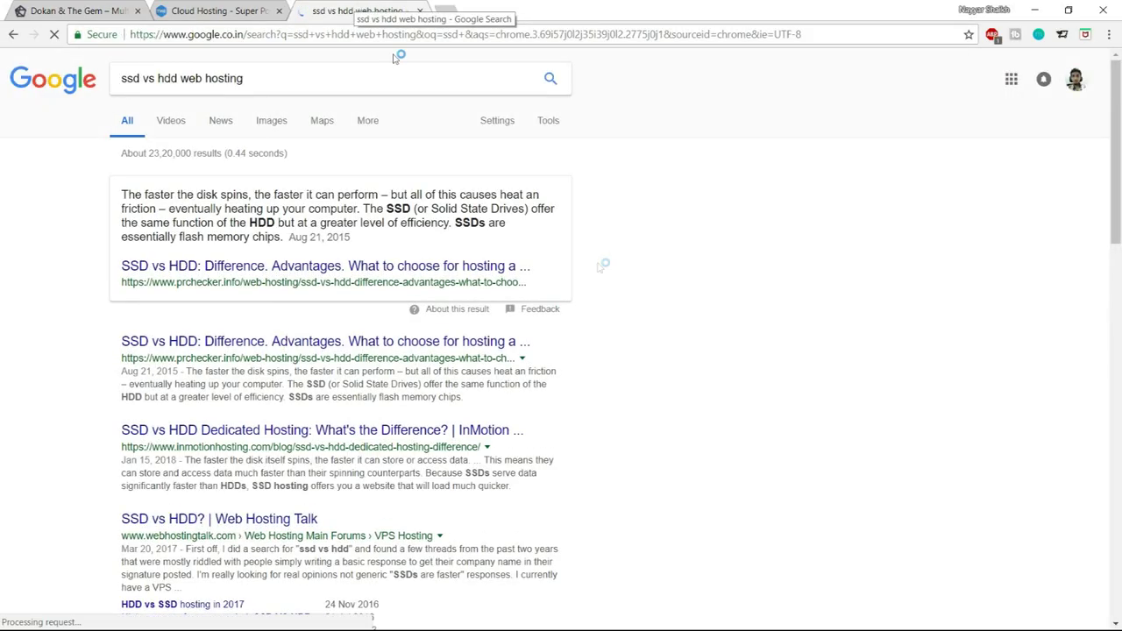
scroll(671, 335, down, 10)
scroll(688, 368, up, 10)
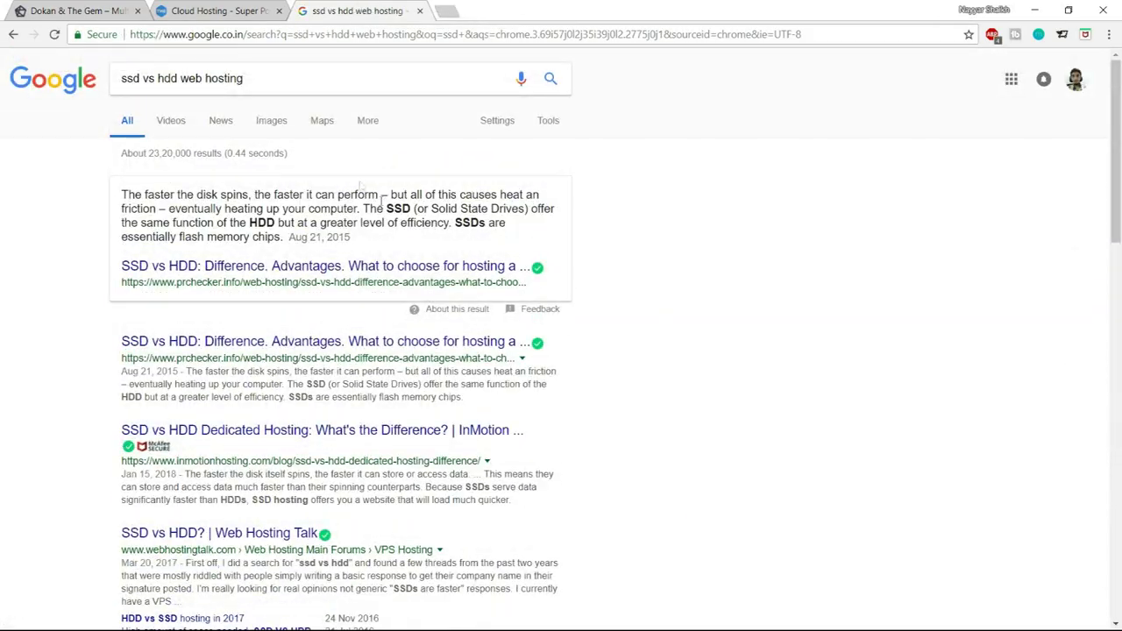
- View the first SSD vs HDD image chart, then return to the Cloud Hosting tab
click(272, 122)
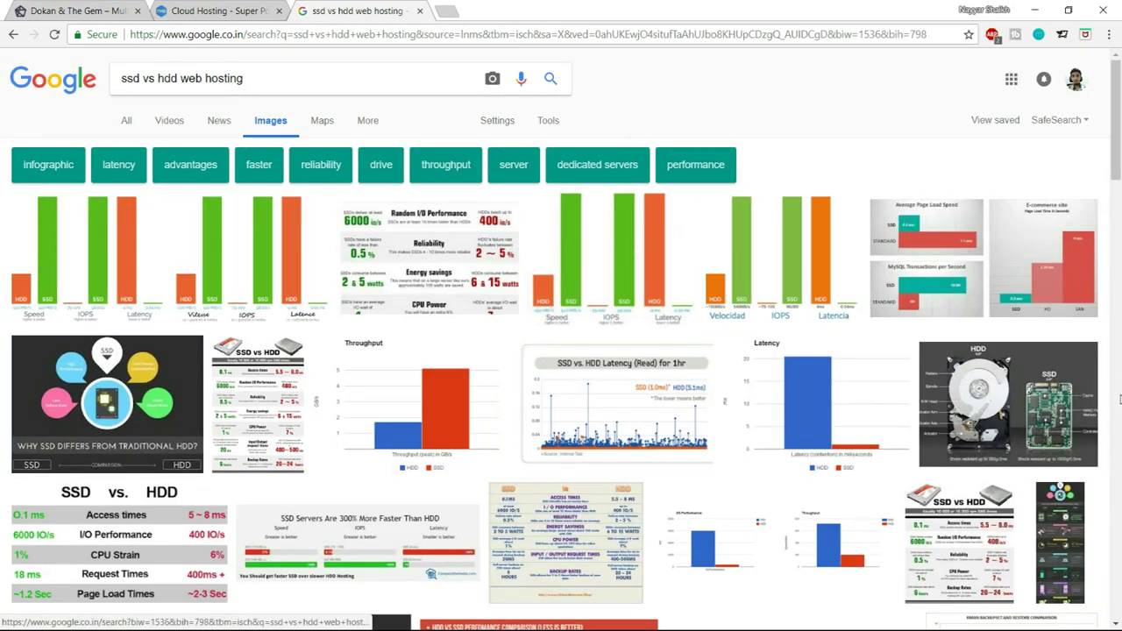
scroll(462, 488, down, 12)
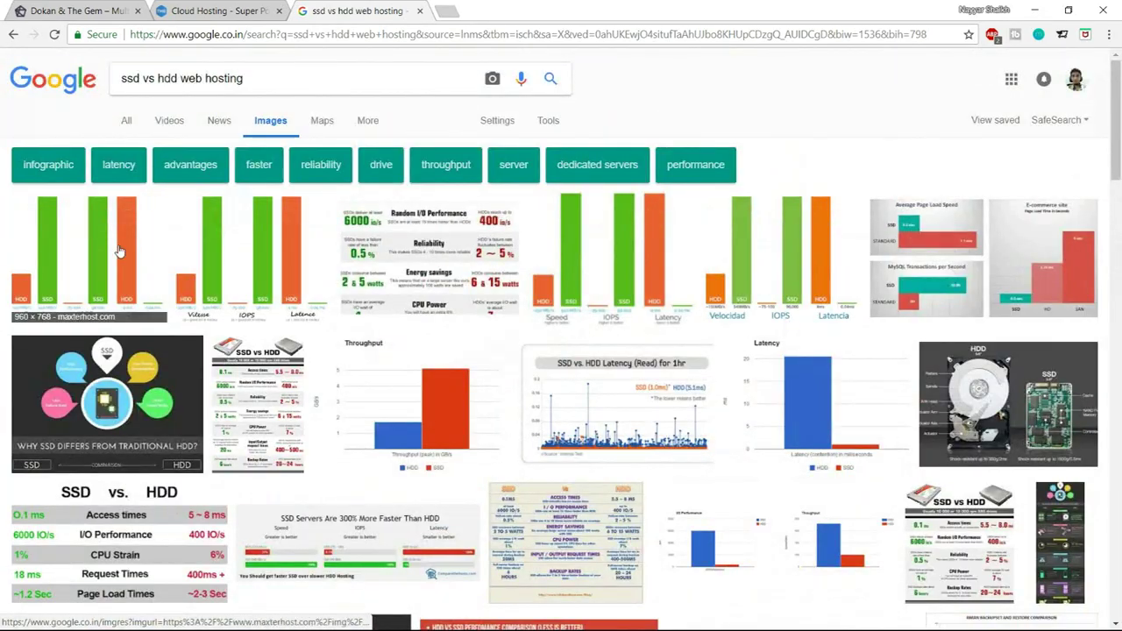
click(120, 251)
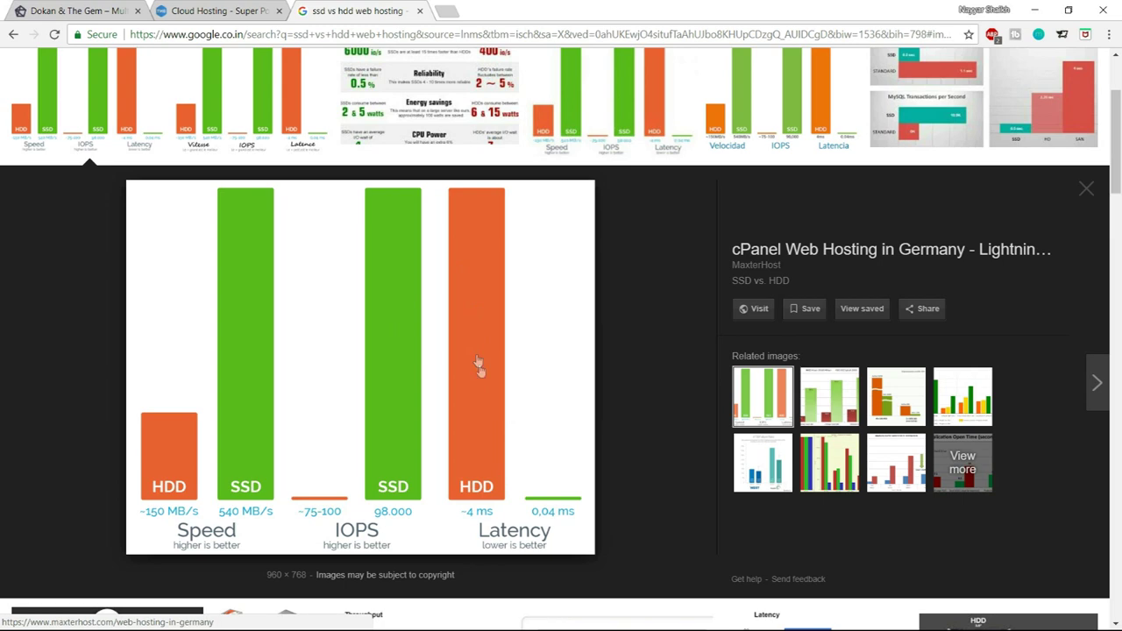
key(ctrl+shift+Tab)
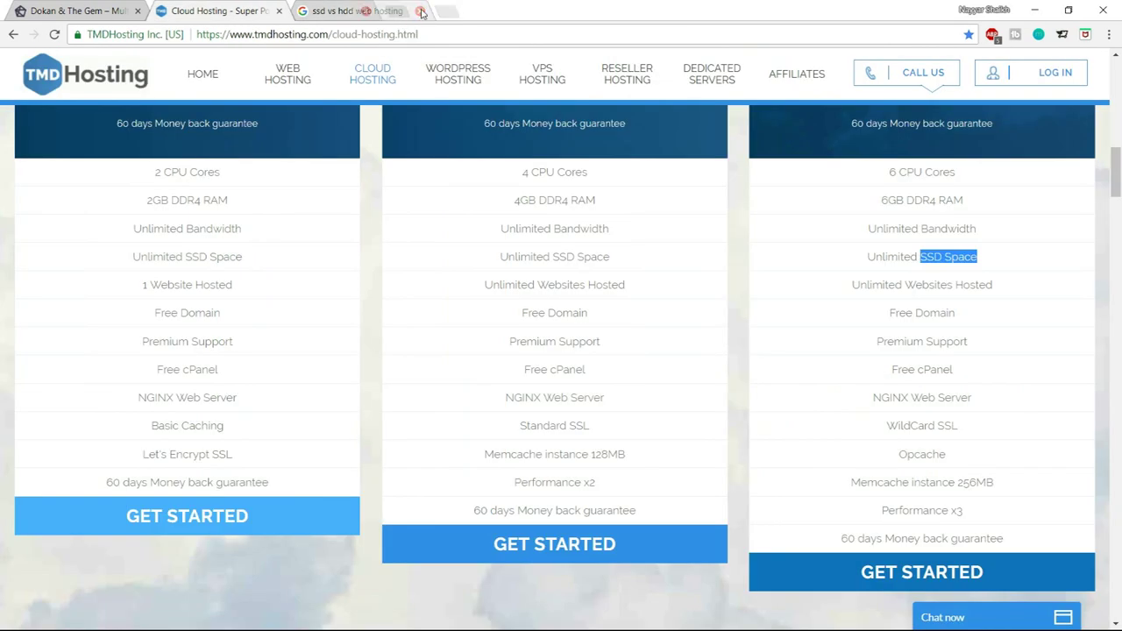
- Close the search tab and highlight Enterprise's Unlimited SSD Space, Unlimited Websites and Free Domain
click(419, 11)
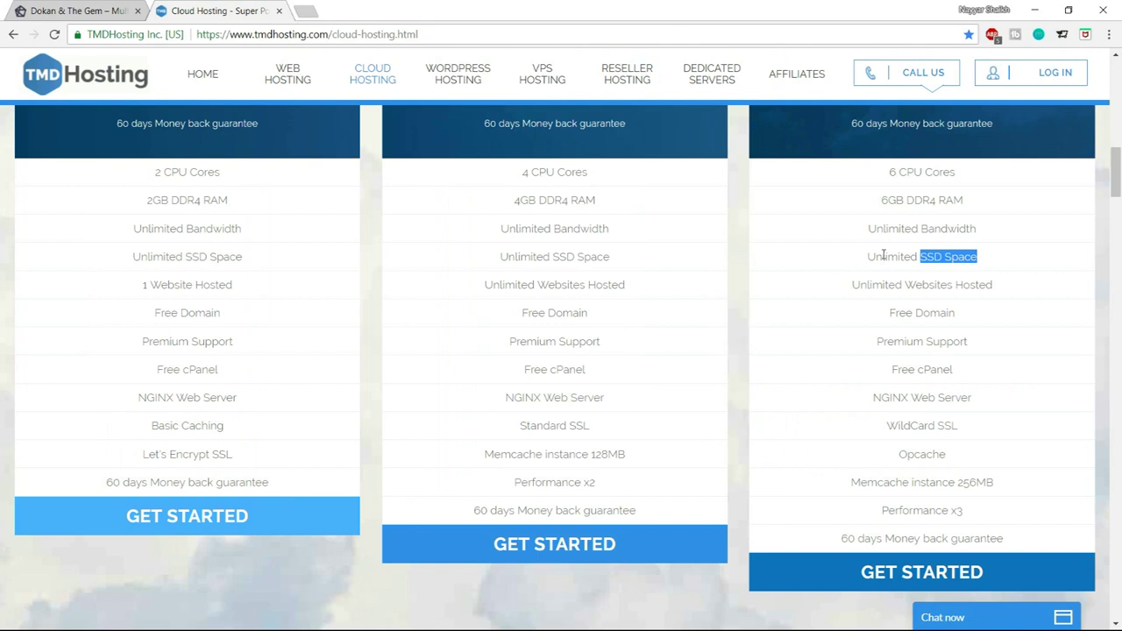
drag(867, 255, 991, 267)
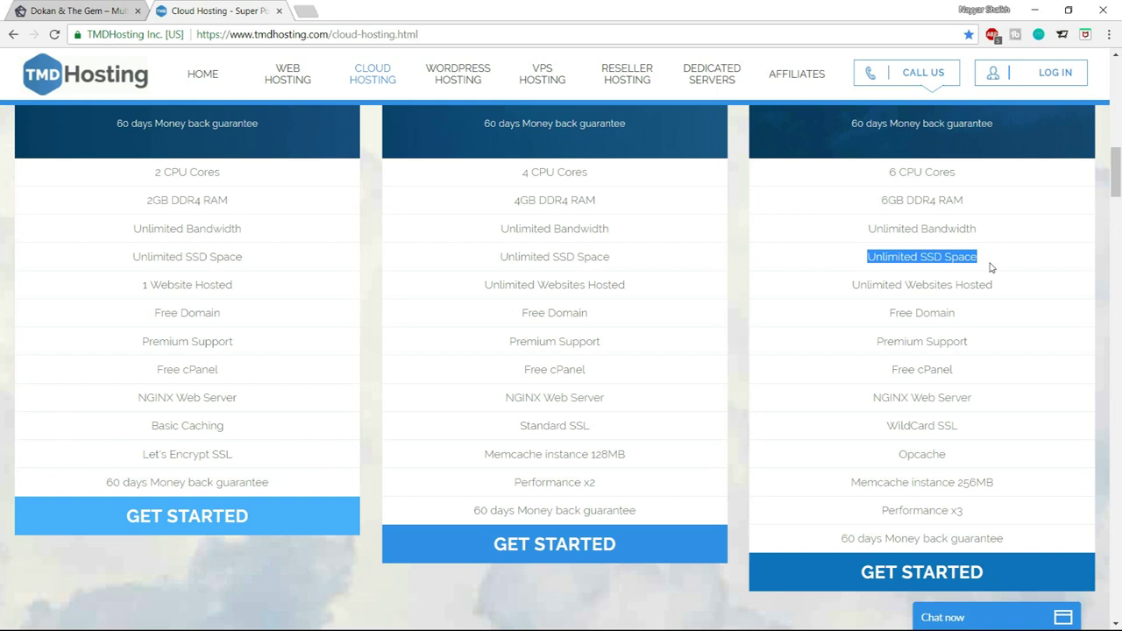
drag(852, 287, 1034, 291)
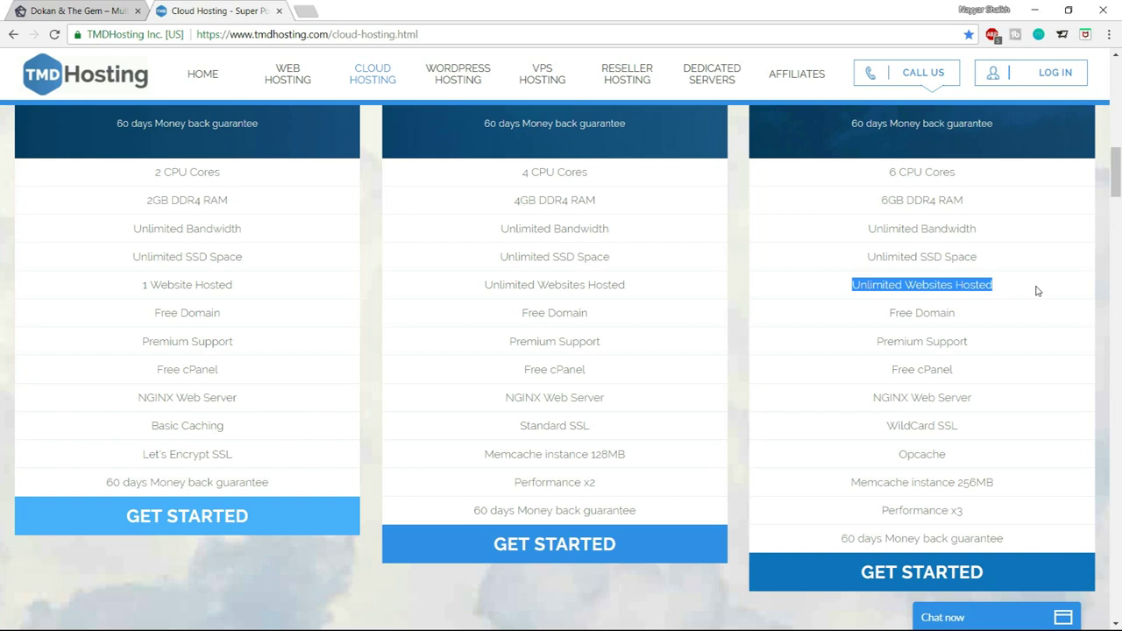
drag(888, 313, 976, 322)
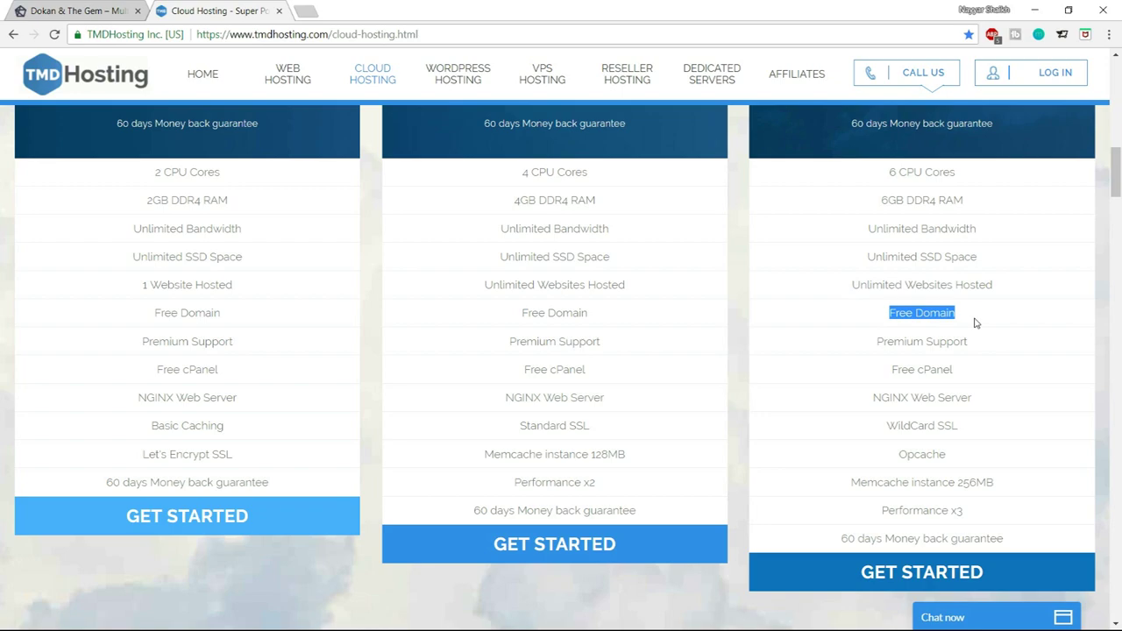
- Highlight Enterprise's Premium Support, Free cPanel and WildCard SSL, then check the site's connection security
scroll(976, 323, up, 4)
scroll(982, 394, down, 5)
drag(878, 268, 982, 271)
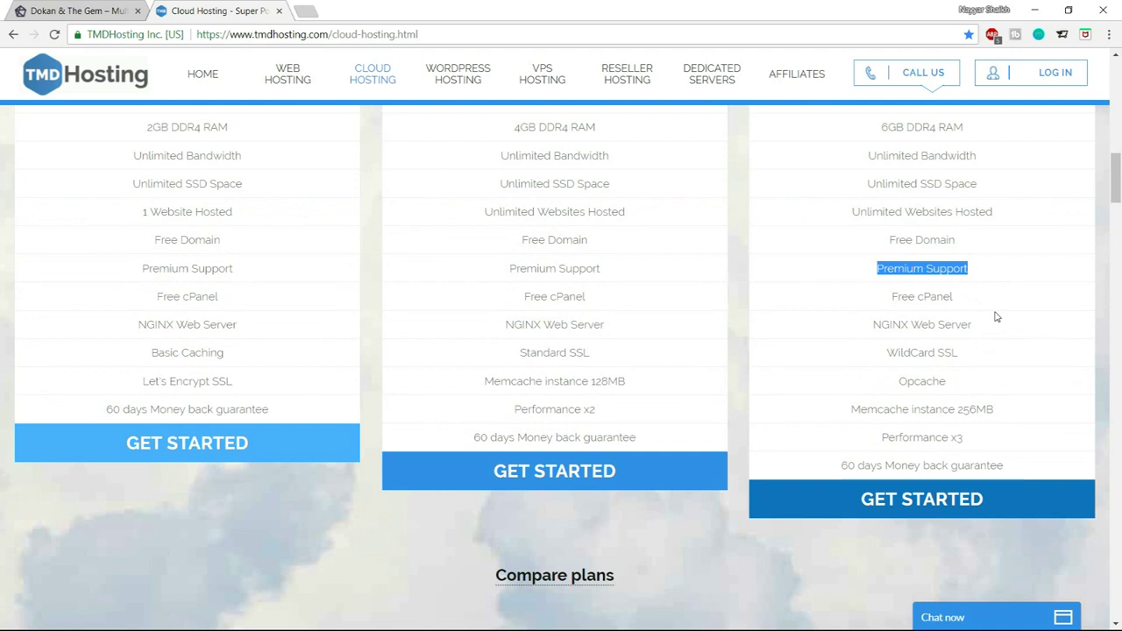
drag(891, 296, 929, 332)
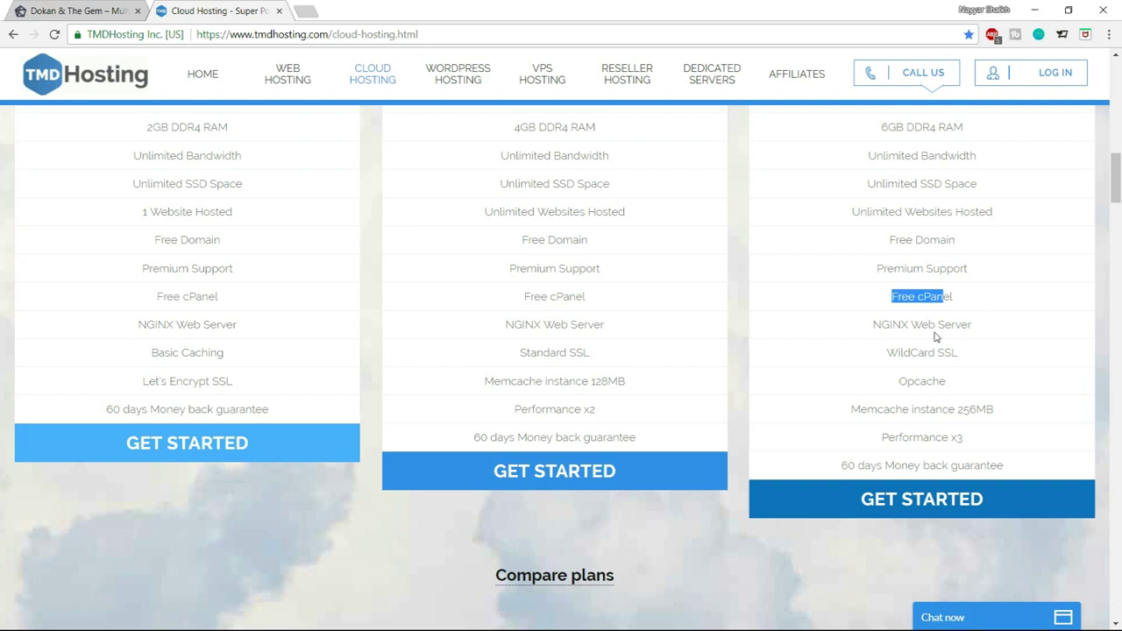
drag(964, 356, 938, 349)
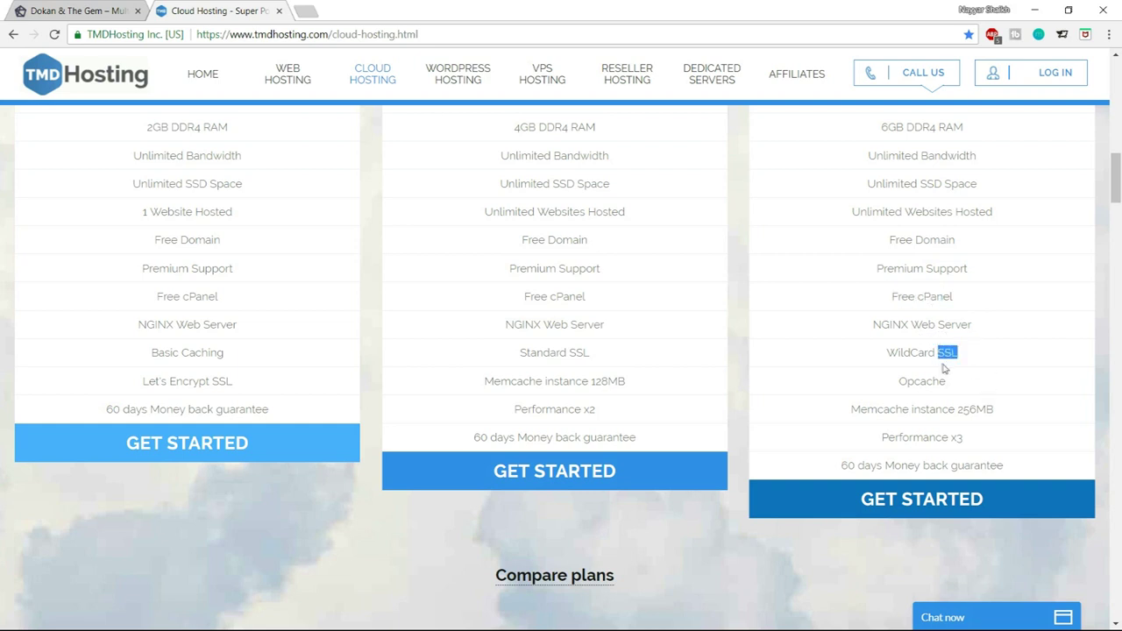
click(111, 40)
- Check the secure connection details of the dokan2 Dokan & The Gem site
click(111, 41)
click(79, 10)
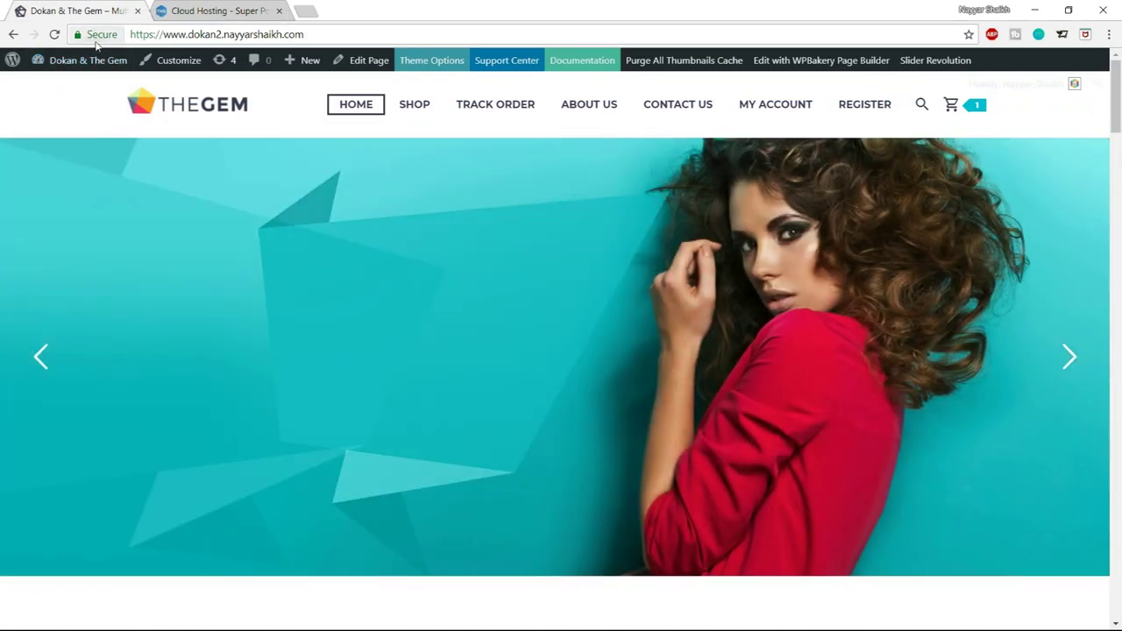
click(99, 39)
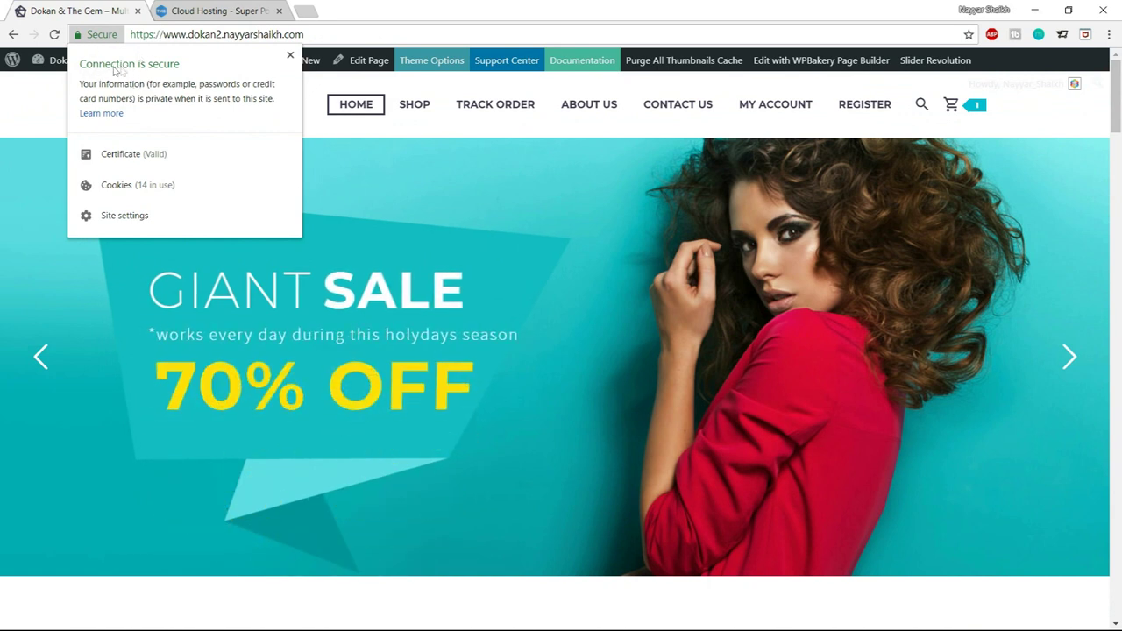
click(289, 56)
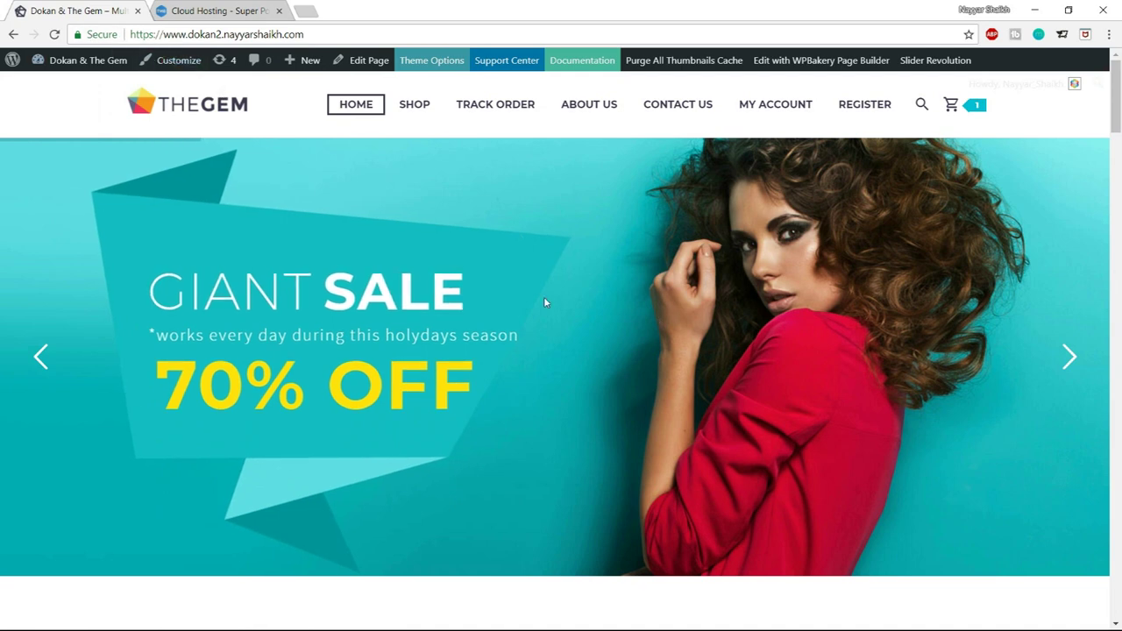
click(215, 11)
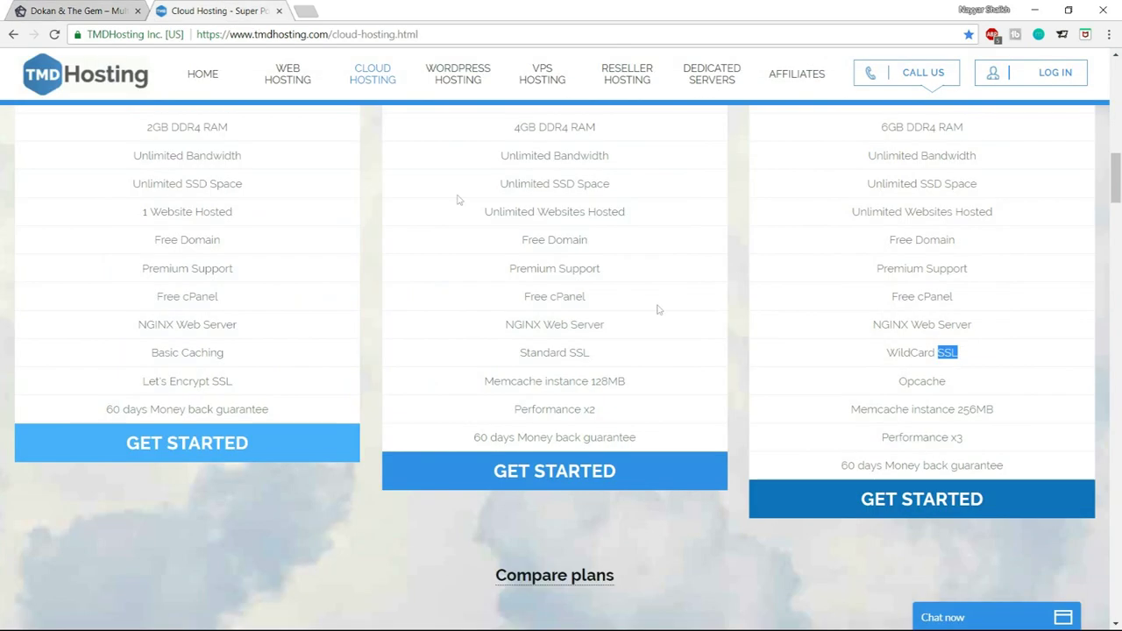
click(22, 10)
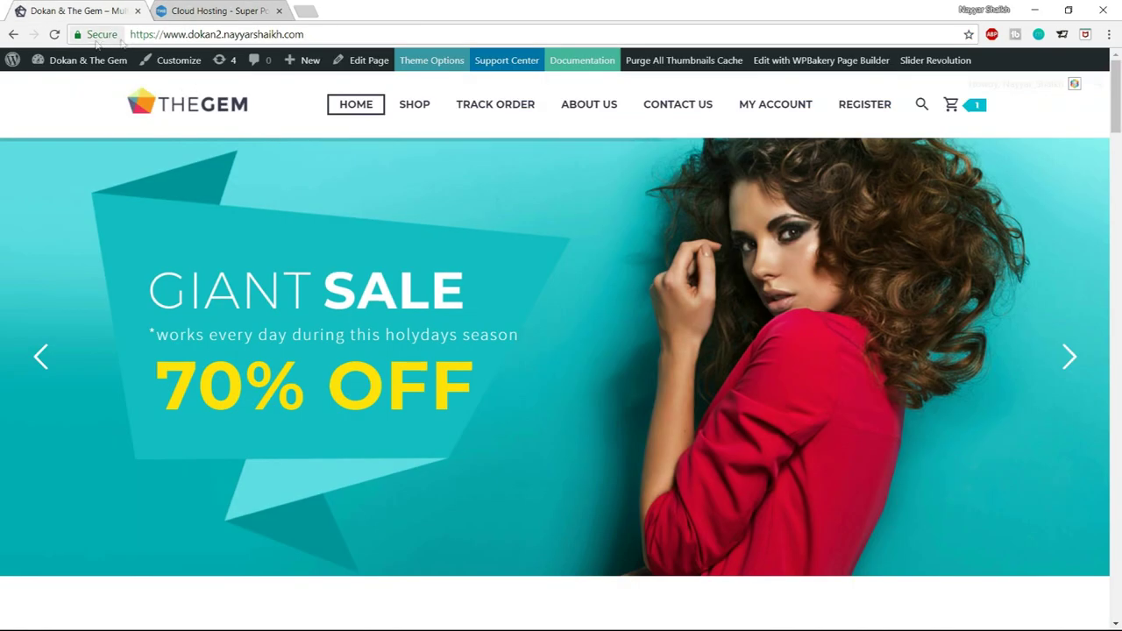
click(113, 35)
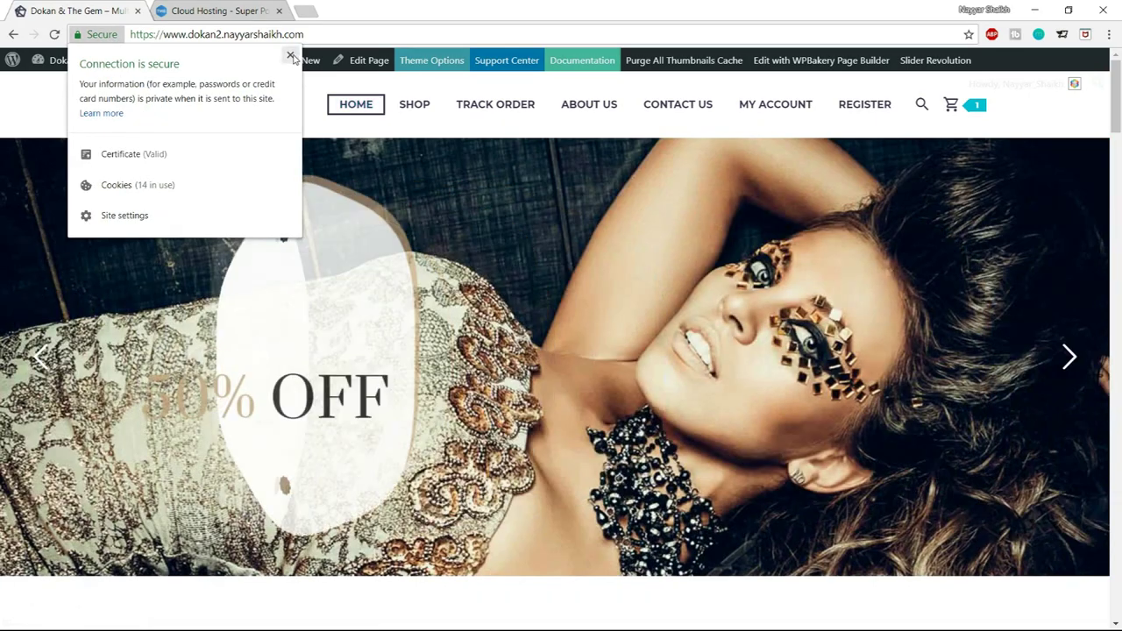
click(294, 150)
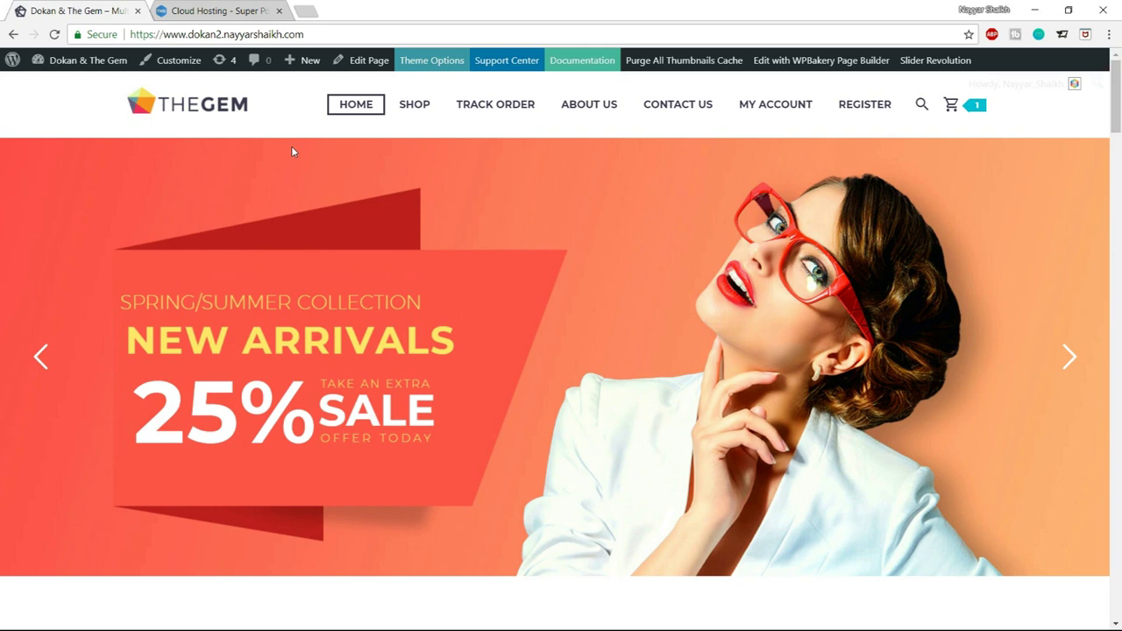
- Highlight Enterprise's WildCard SSL, then point out the dokan2 subdomain in the site address
key(ctrl+Tab)
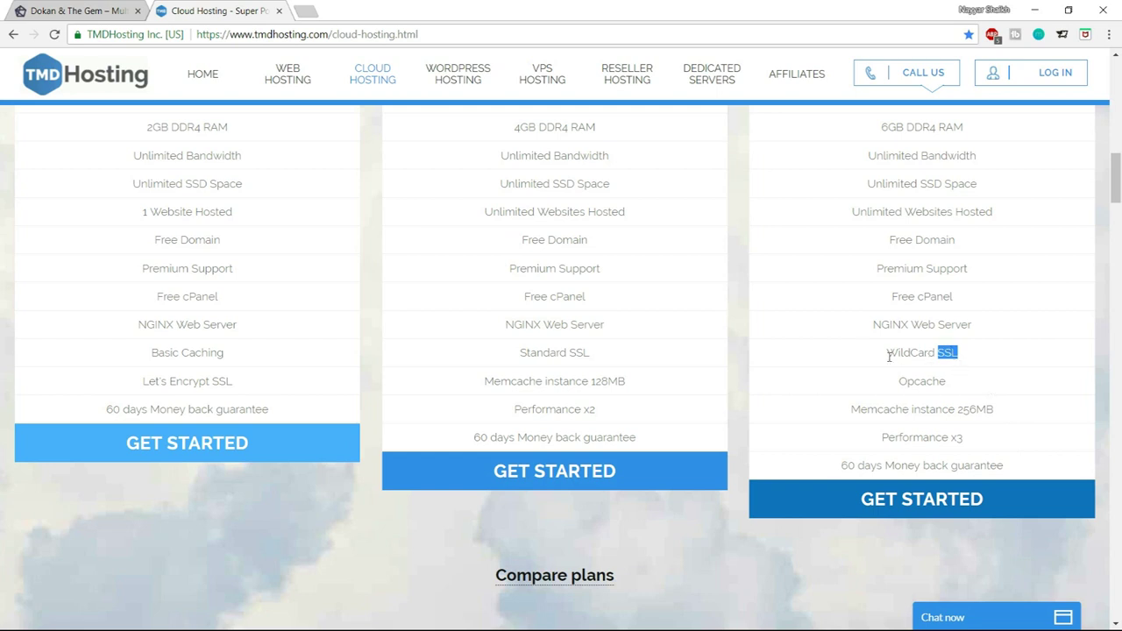
drag(886, 352, 973, 359)
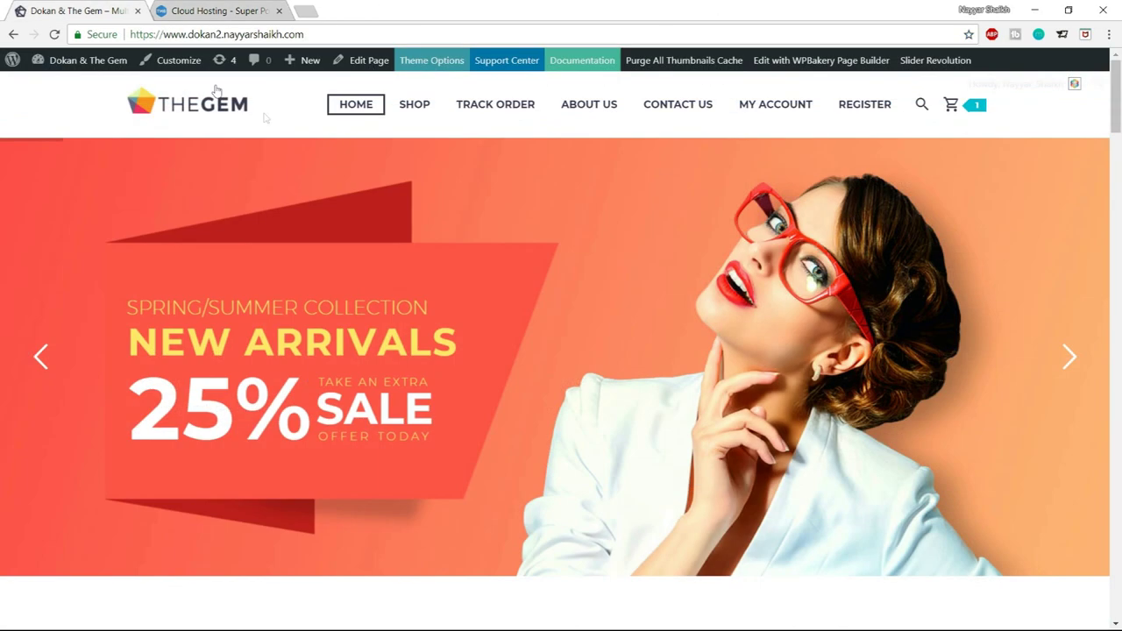
click(82, 11)
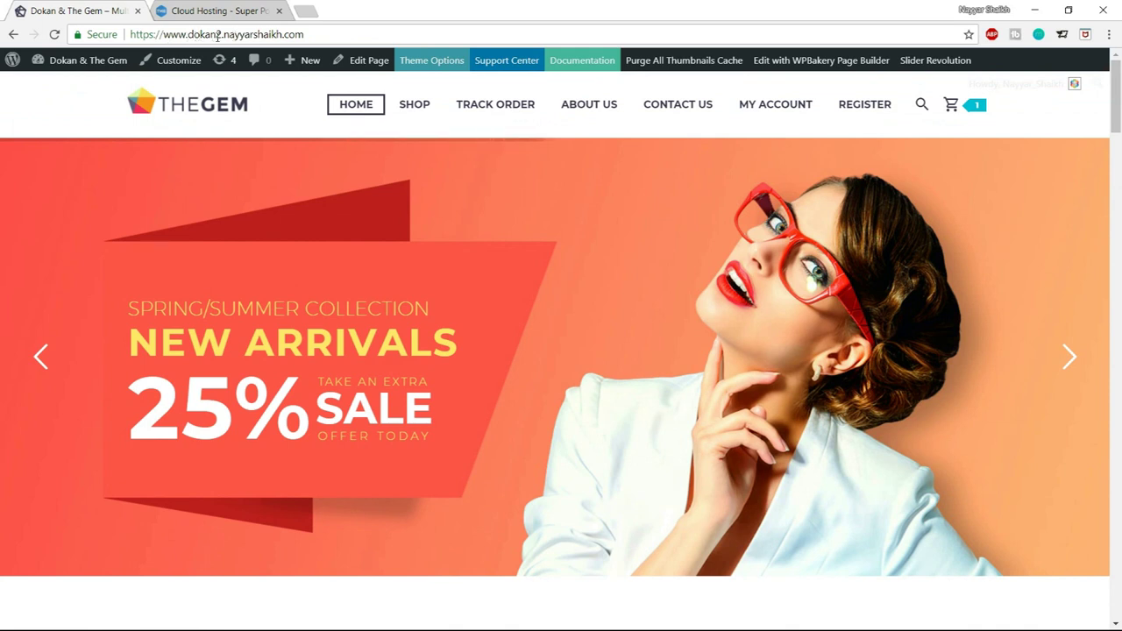
drag(223, 35, 303, 35)
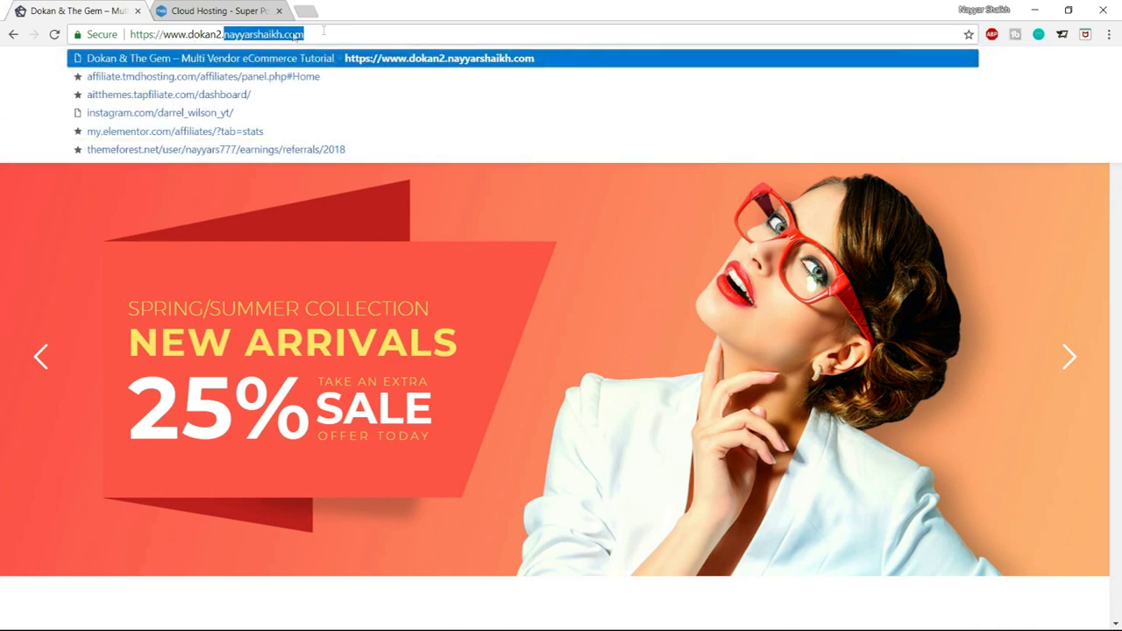
drag(196, 34, 237, 35)
click(252, 215)
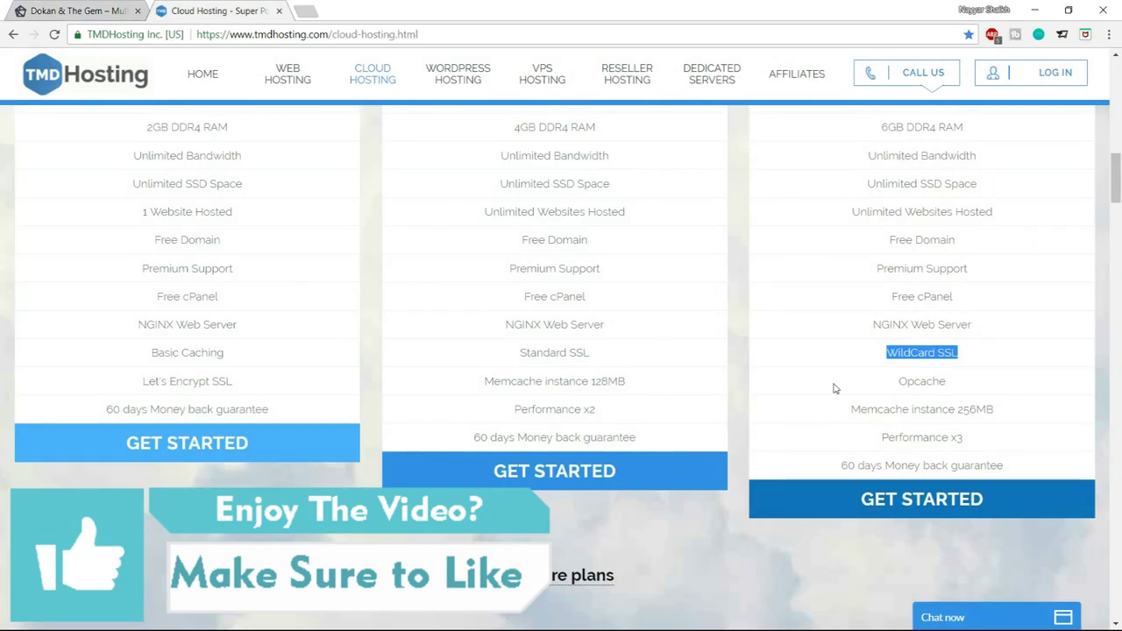
scroll(983, 449, up, 3)
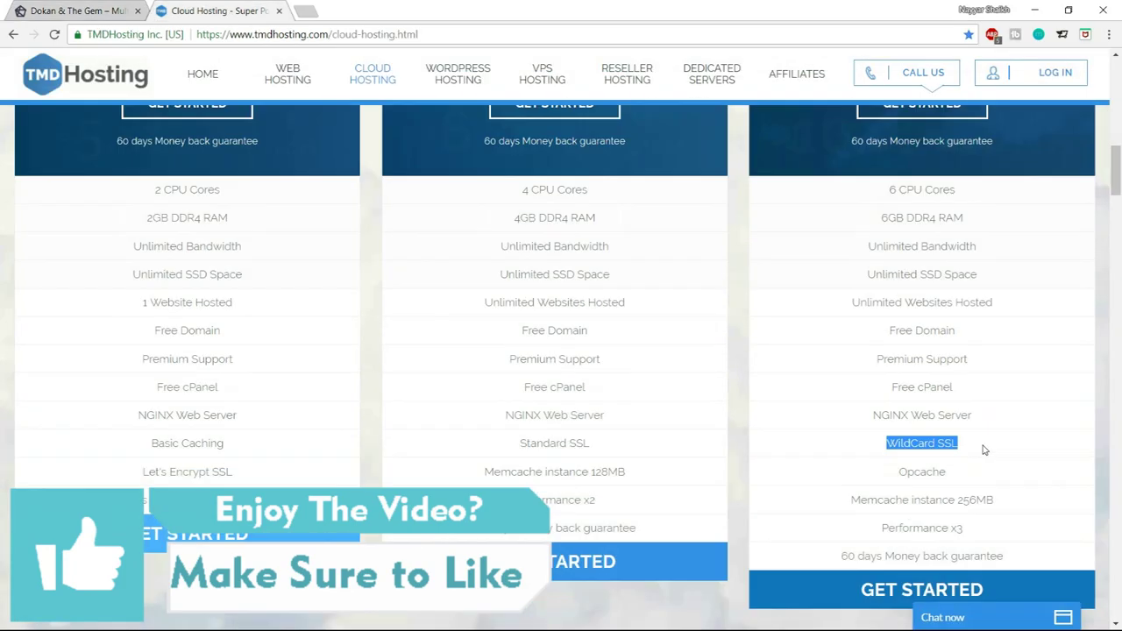
scroll(984, 448, up, 2)
scroll(982, 438, down, 5)
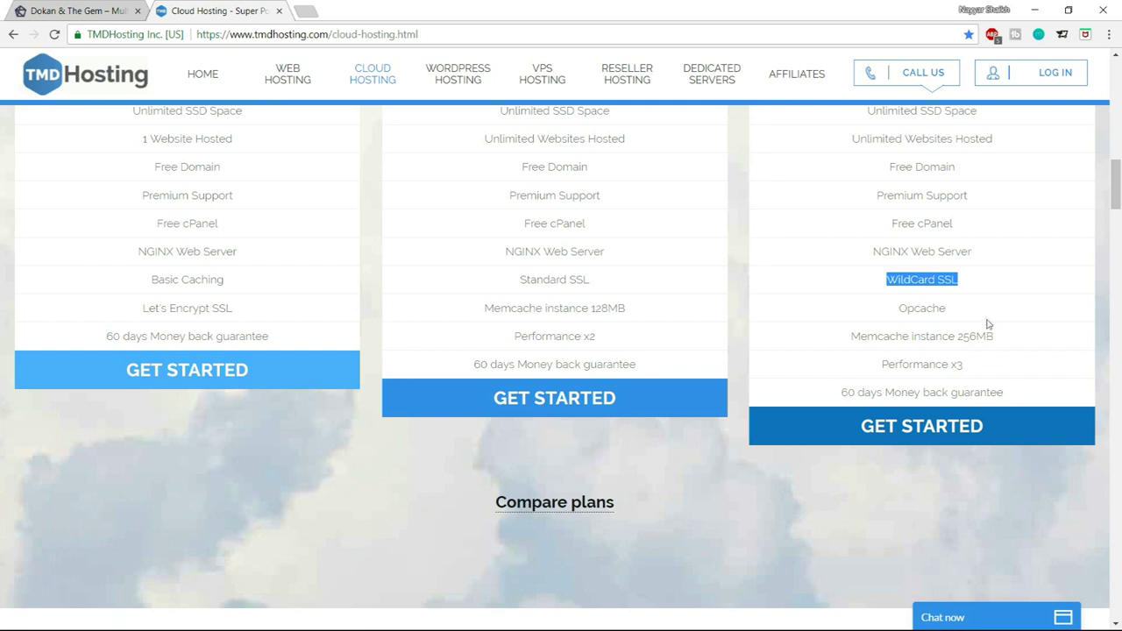
click(902, 309)
drag(902, 309, 978, 315)
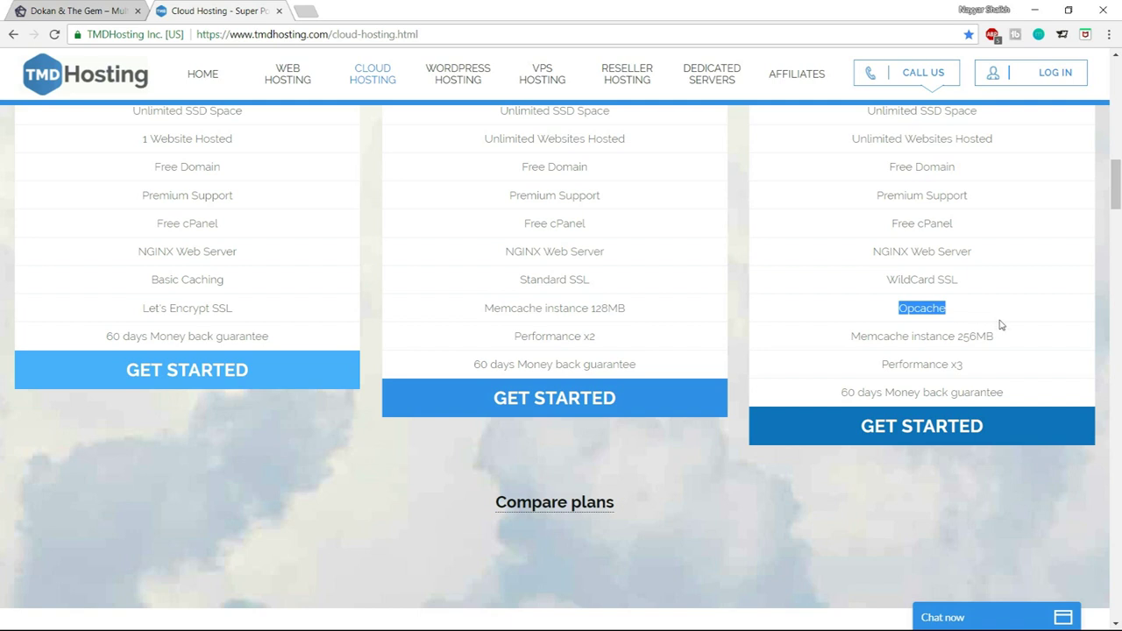
drag(995, 337, 957, 338)
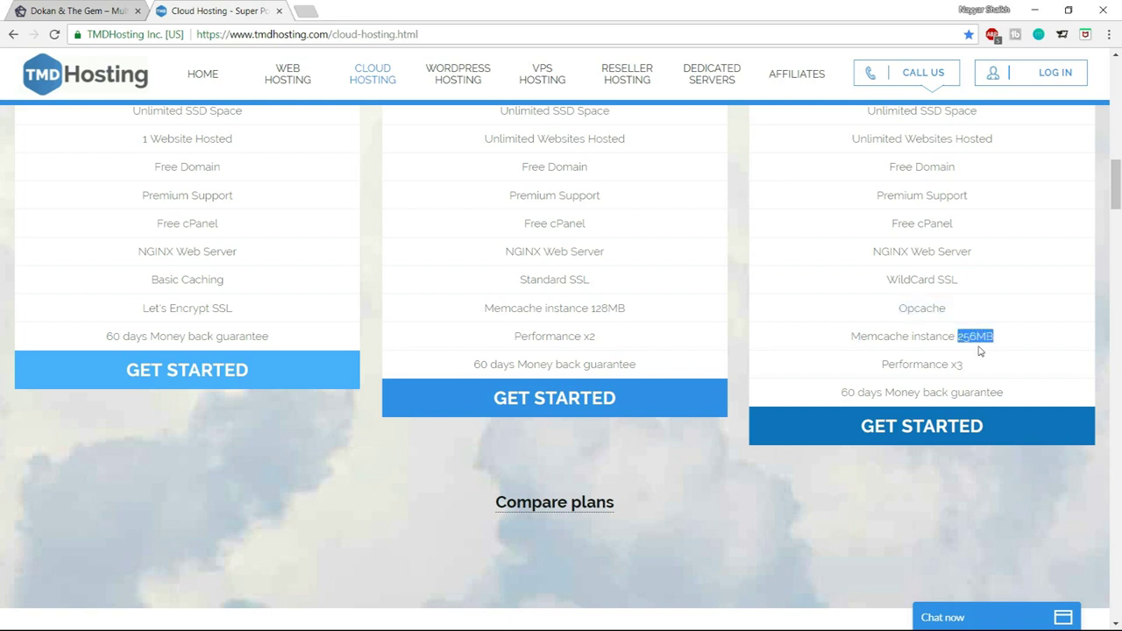
drag(948, 366, 998, 368)
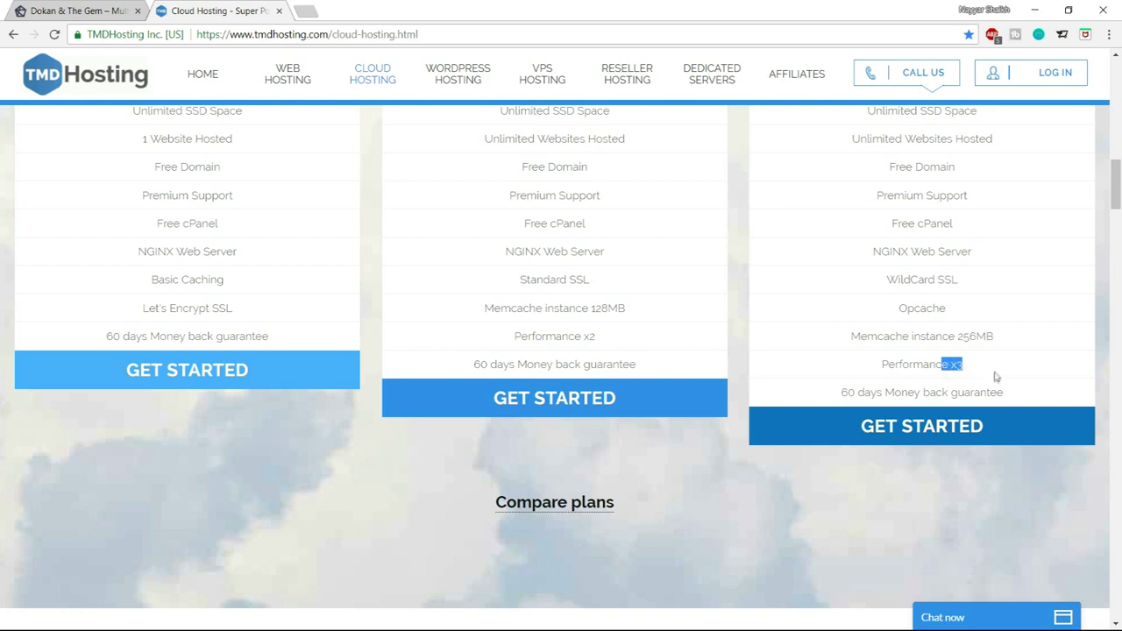
scroll(995, 373, up, 5)
scroll(993, 379, up, 2)
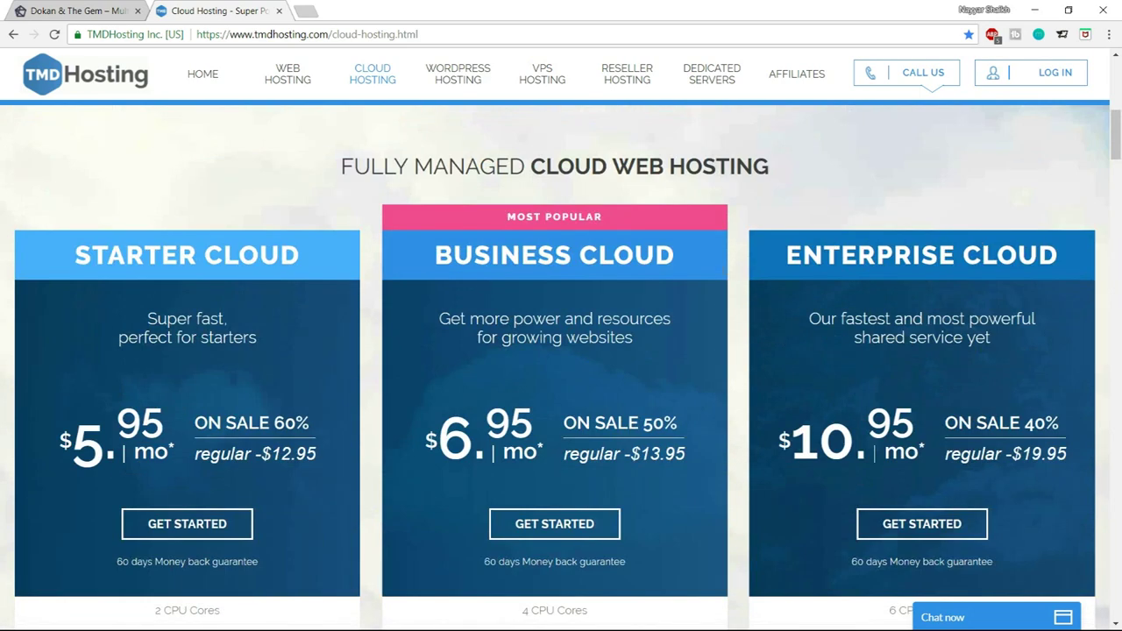
drag(81, 253, 259, 256)
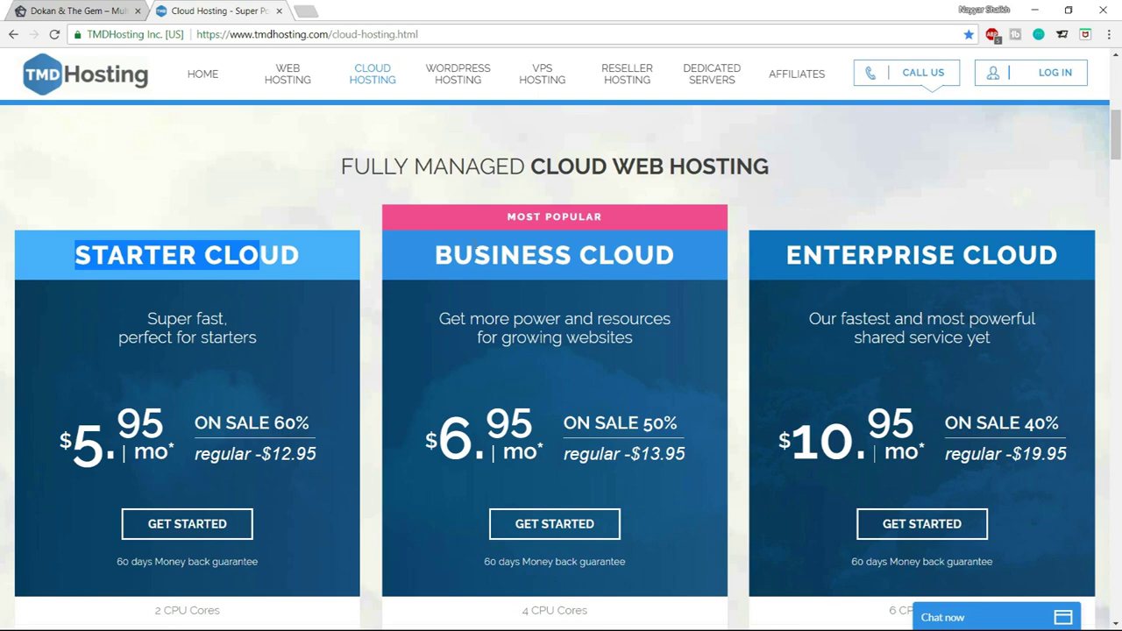
scroll(739, 388, down, 9)
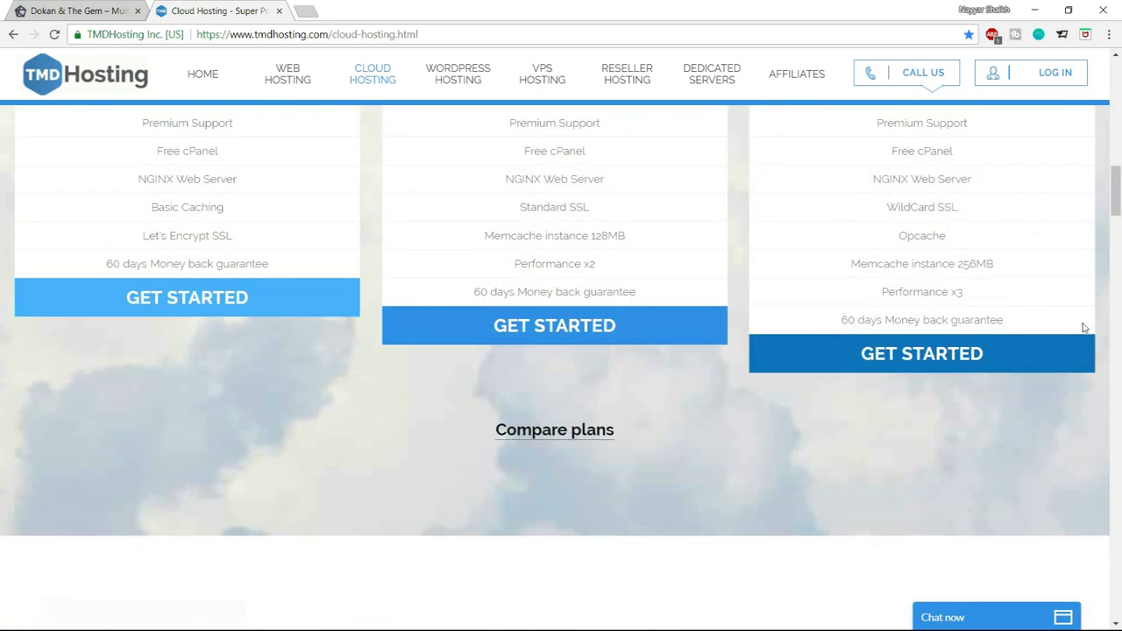
scroll(1111, 371, up, 6)
scroll(1111, 372, down, 1)
scroll(397, 353, up, 3)
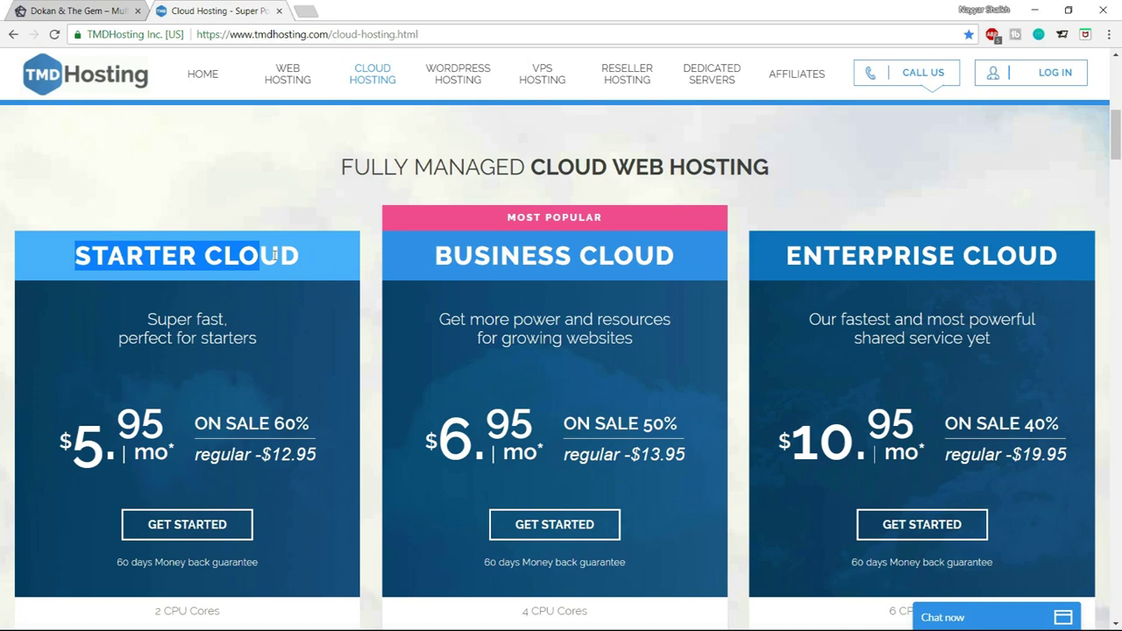
scroll(223, 296, down, 5)
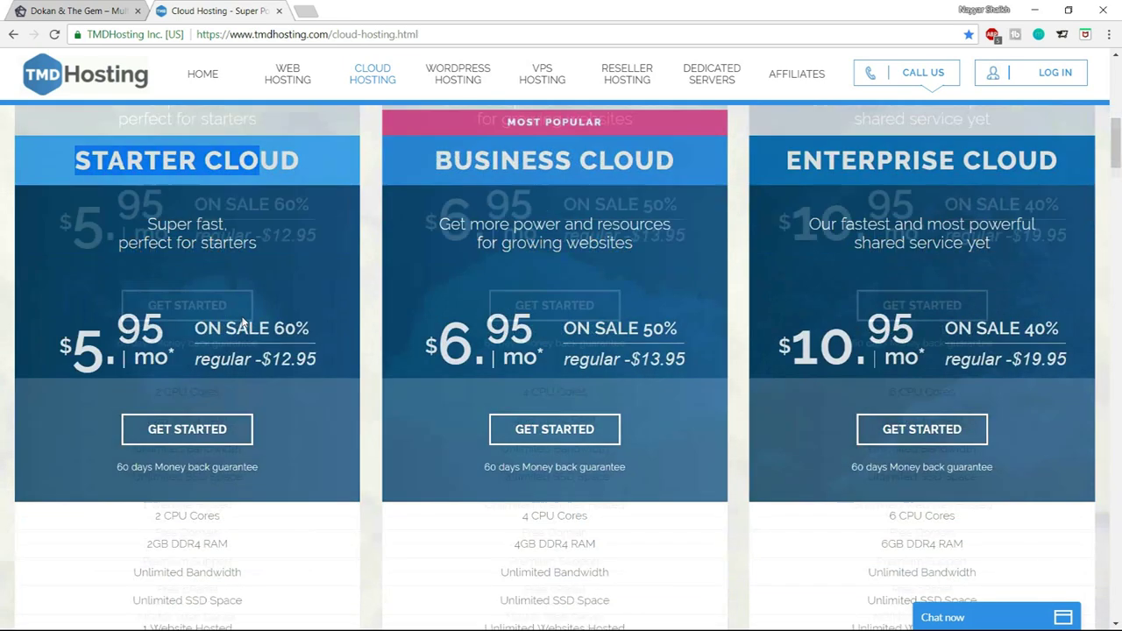
drag(143, 289, 248, 288)
click(294, 322)
scroll(328, 382, up, 5)
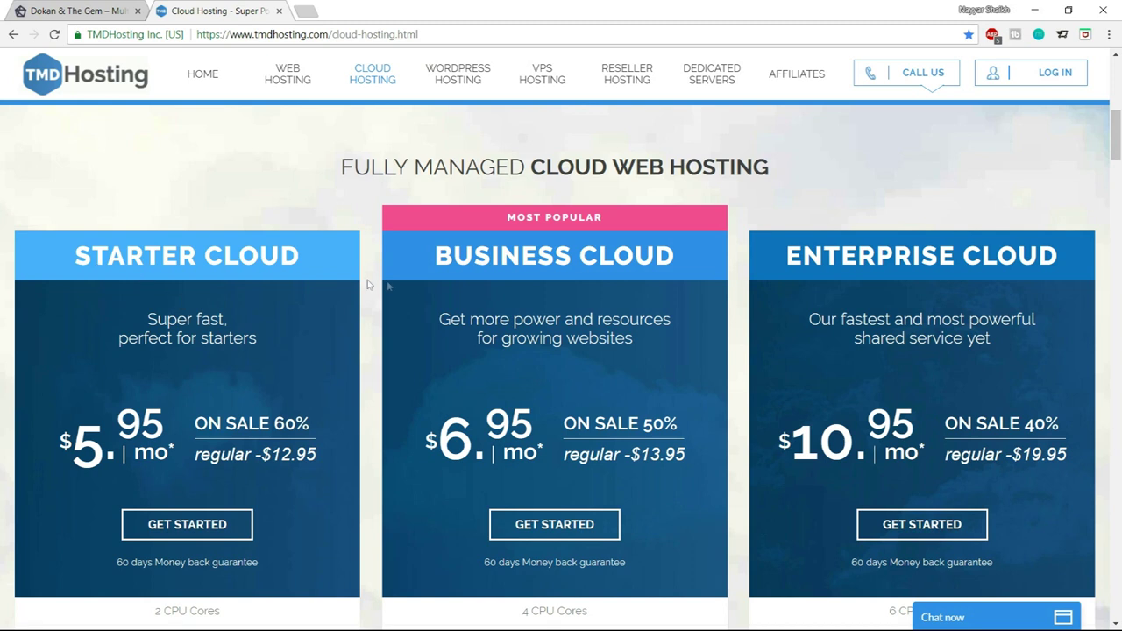
drag(433, 259, 699, 258)
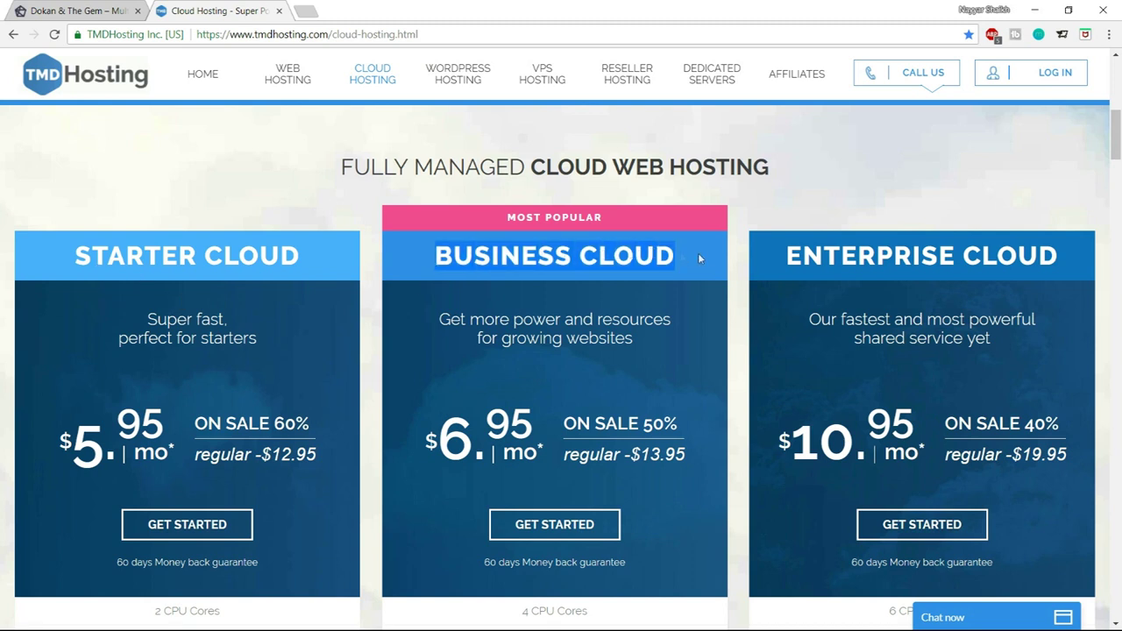
click(759, 263)
drag(1076, 245, 1073, 258)
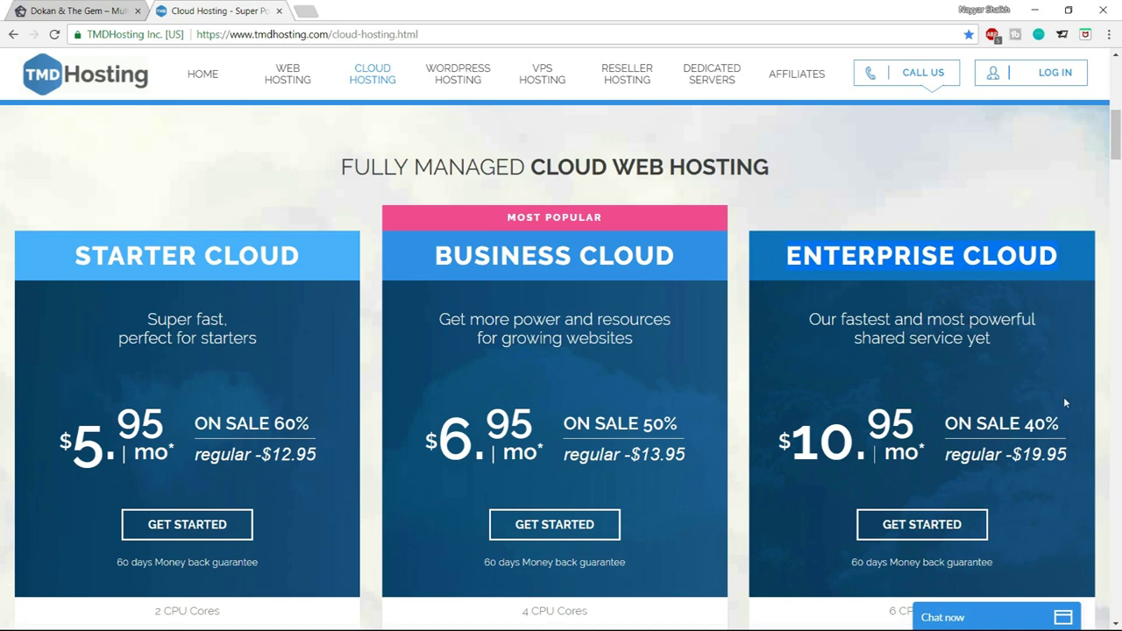
scroll(1080, 306, down, 1)
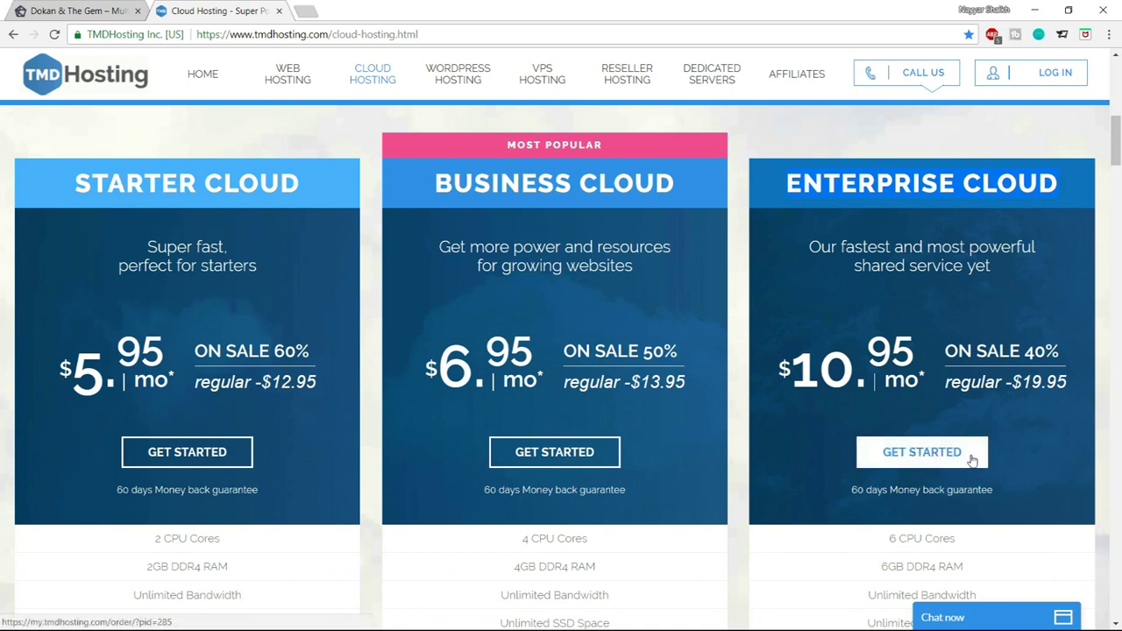
- Start the Enterprise Cloud order and enter the chosen free domain name
click(953, 458)
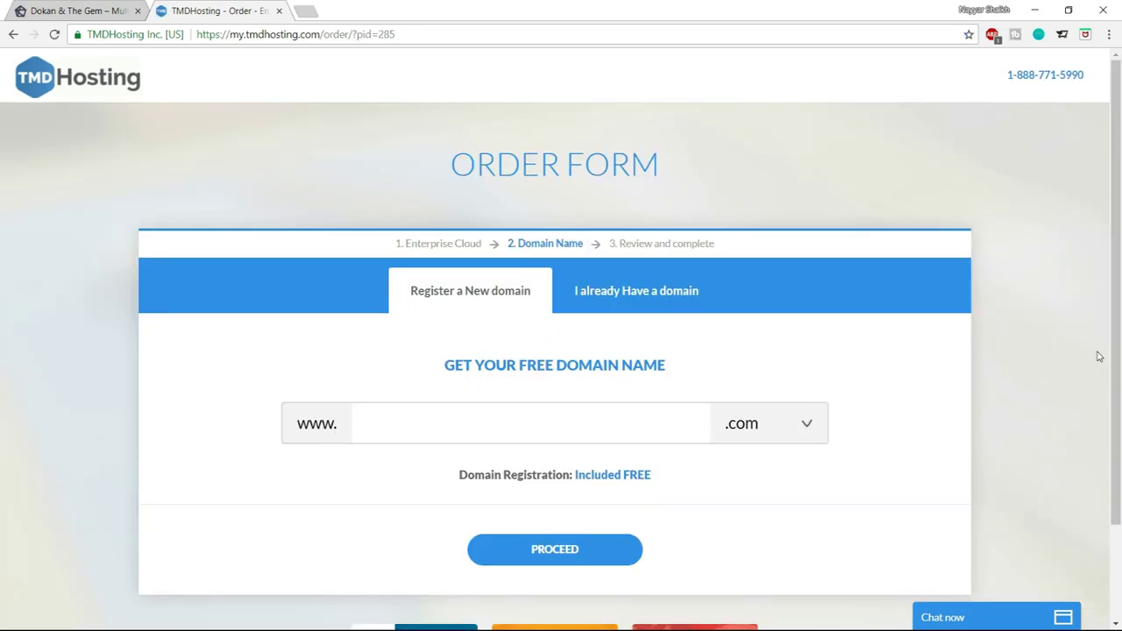
scroll(1008, 427, down, 1)
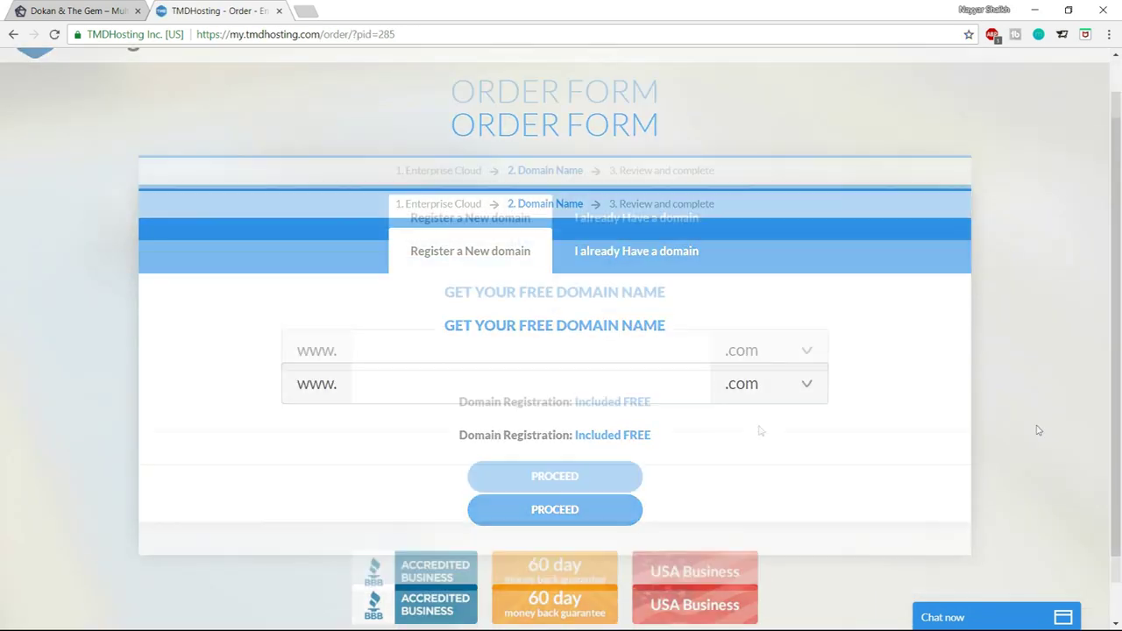
click(503, 346)
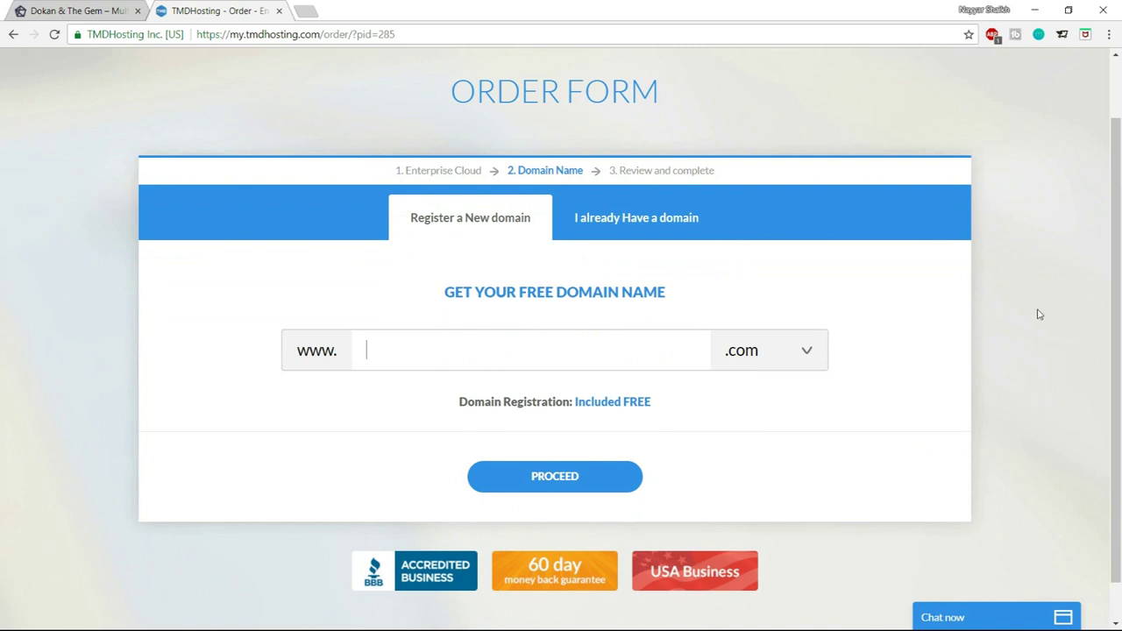
text(nayyarshaikh1)
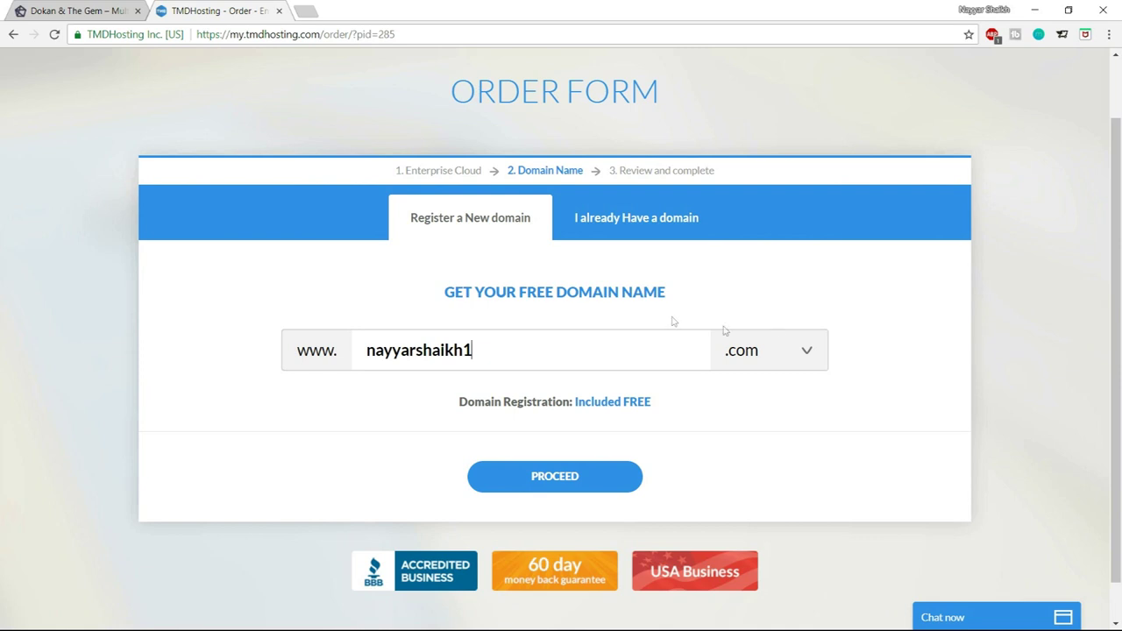
- Keep .com as the domain extension and proceed to the next order step
click(801, 348)
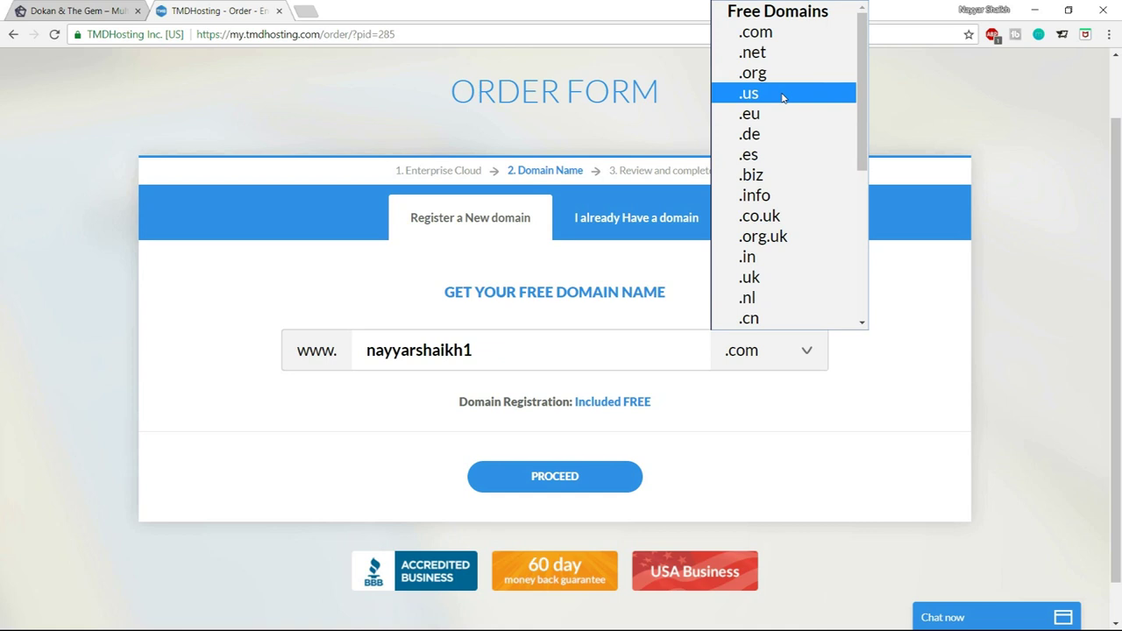
scroll(783, 98, down, 4)
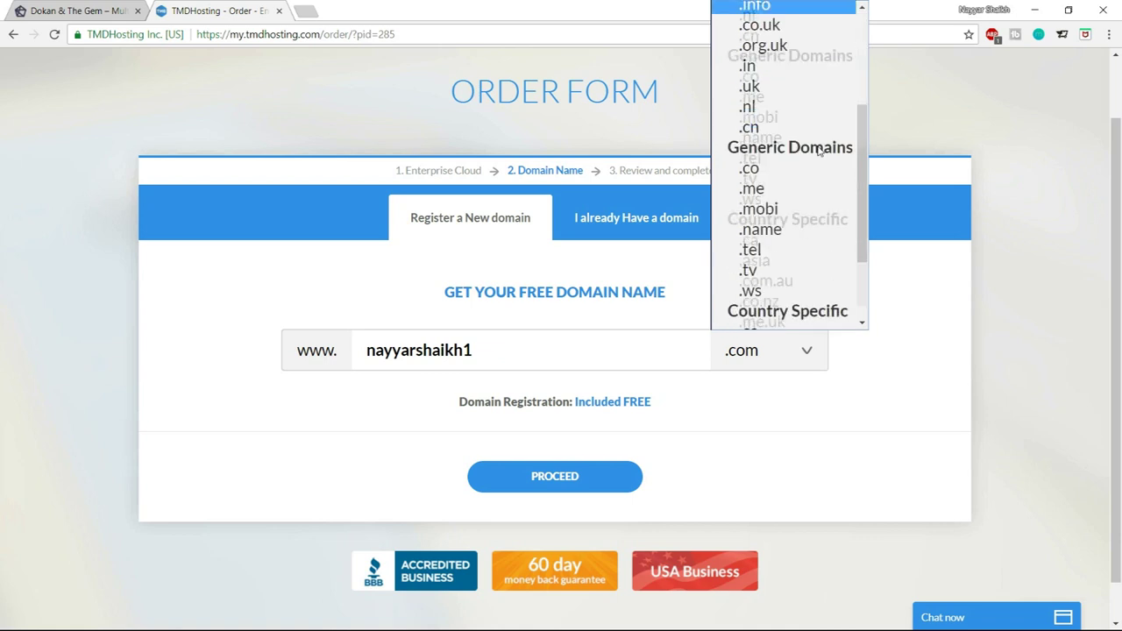
scroll(801, 170, up, 4)
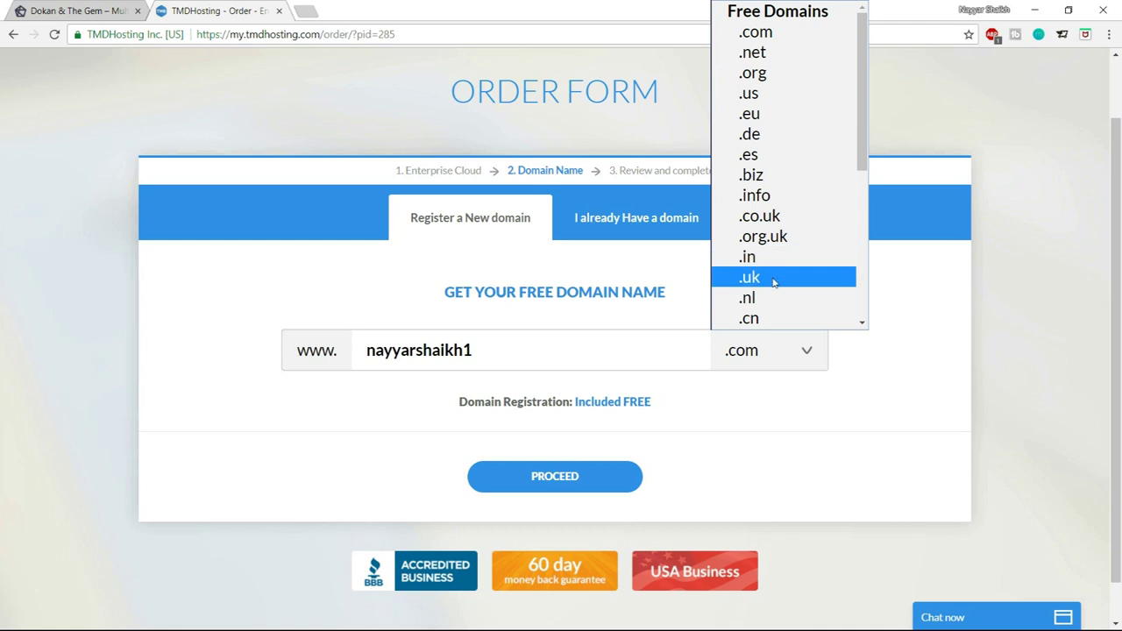
click(935, 296)
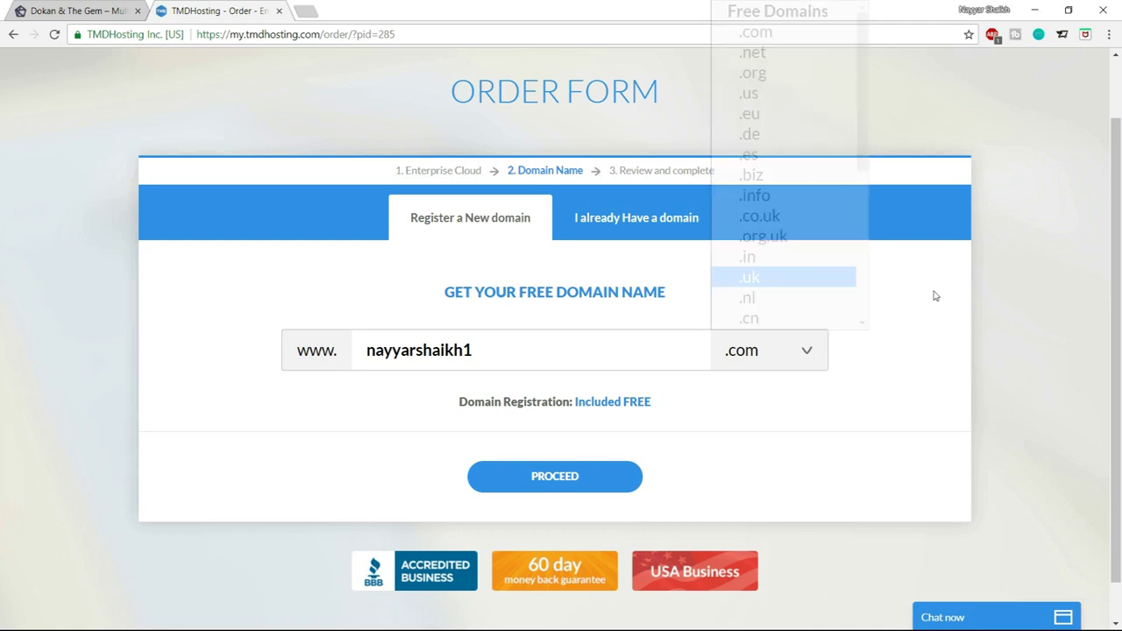
click(780, 353)
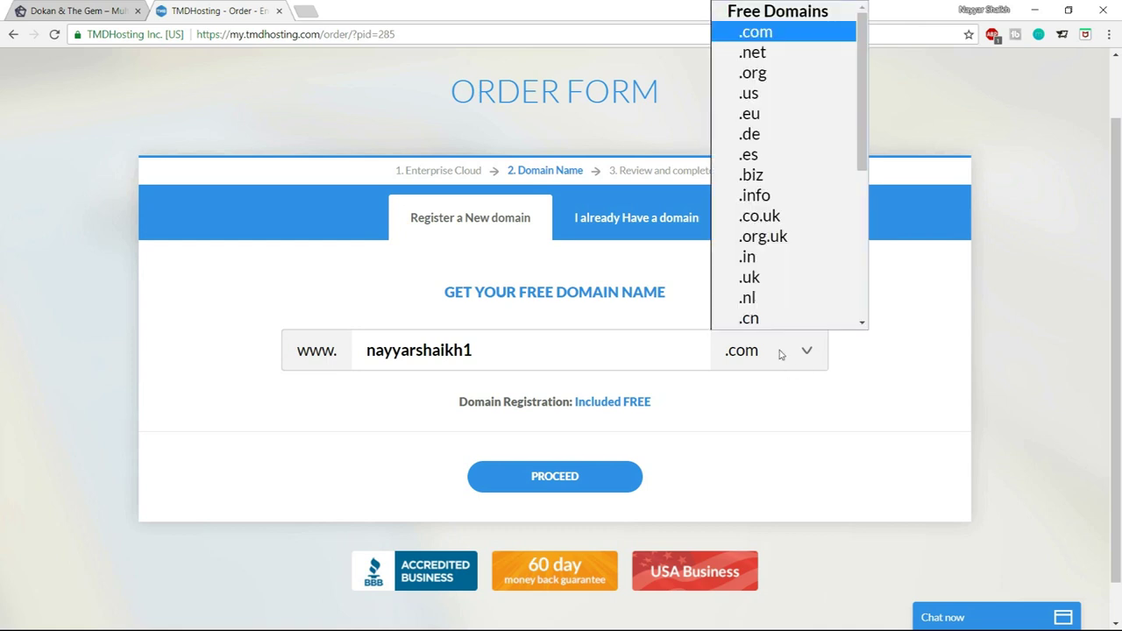
click(1012, 200)
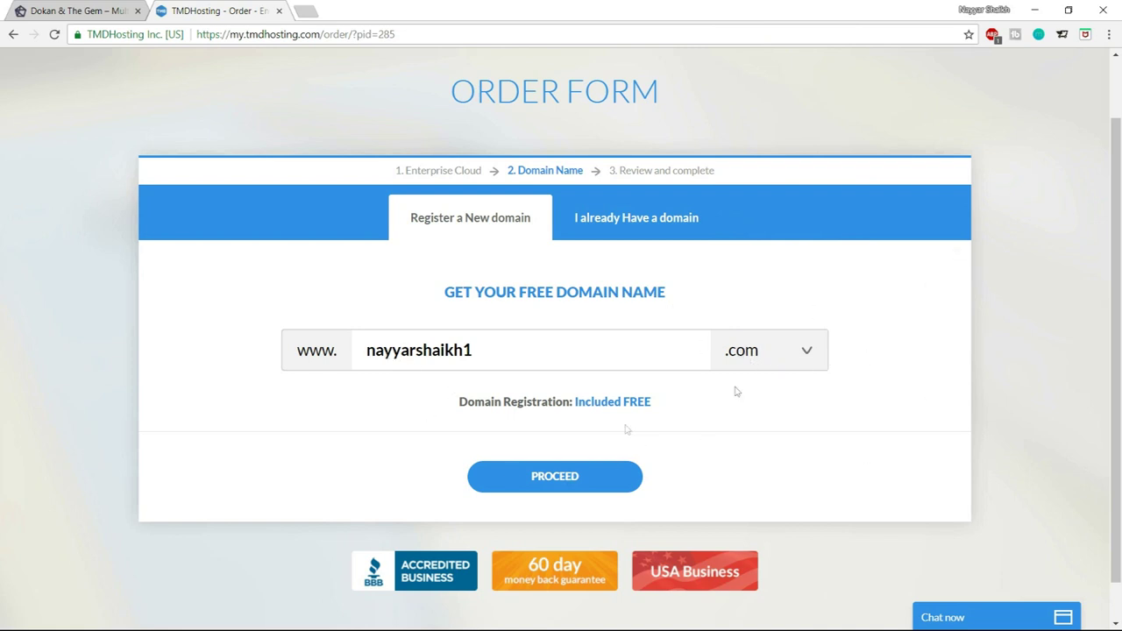
click(545, 489)
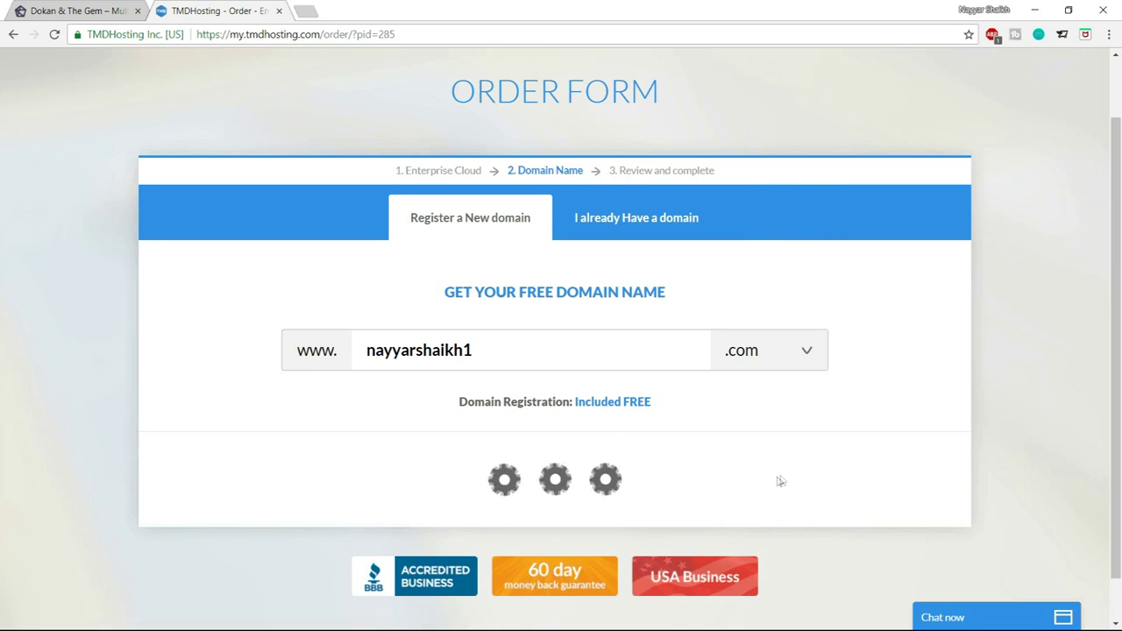
- Set the Payment Information card type to MasterCard
scroll(480, 348, down, 1)
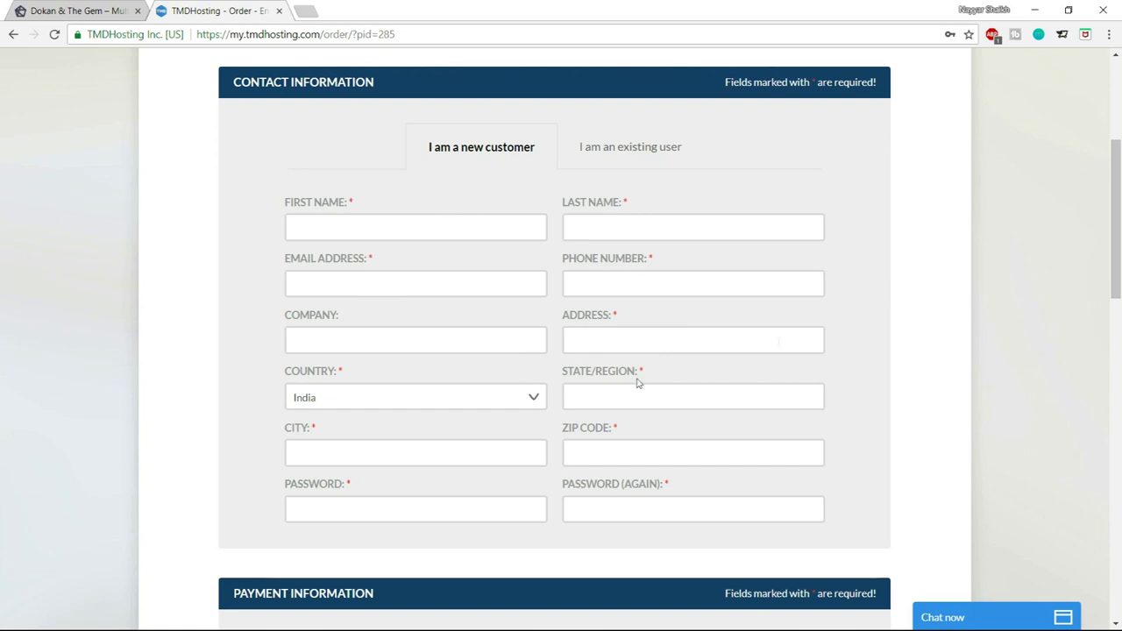
scroll(637, 383, down, 5)
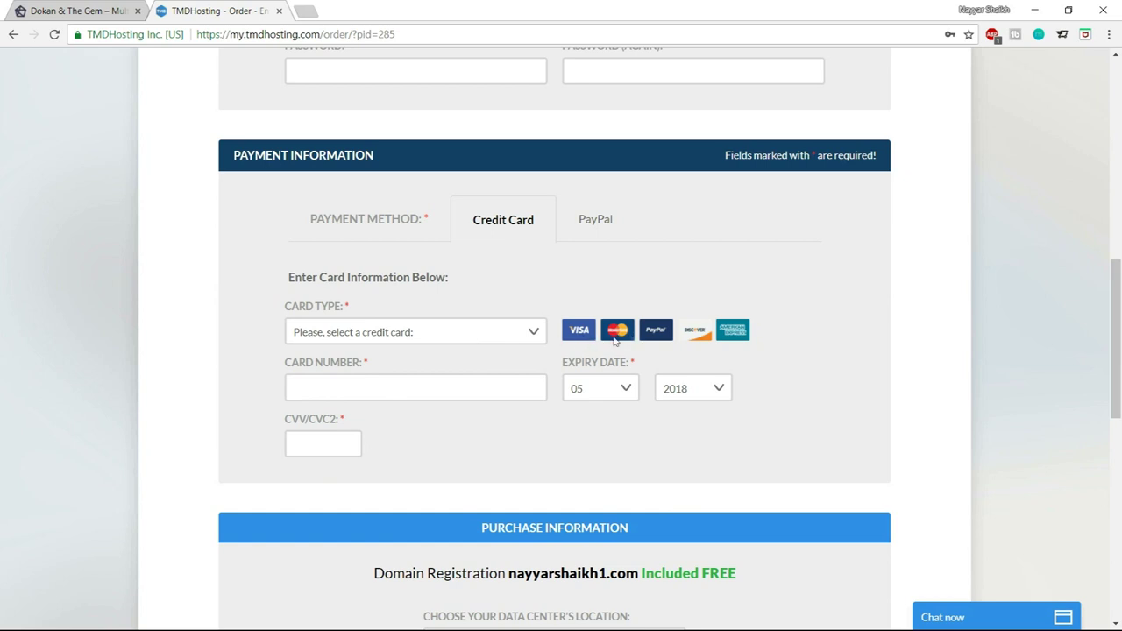
click(480, 333)
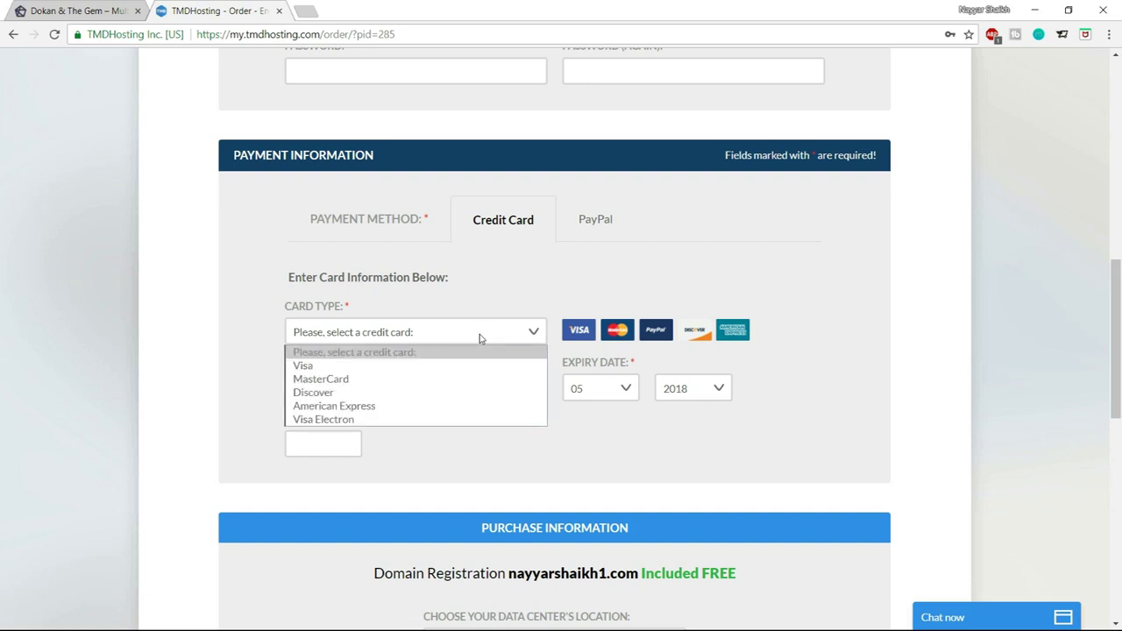
click(377, 379)
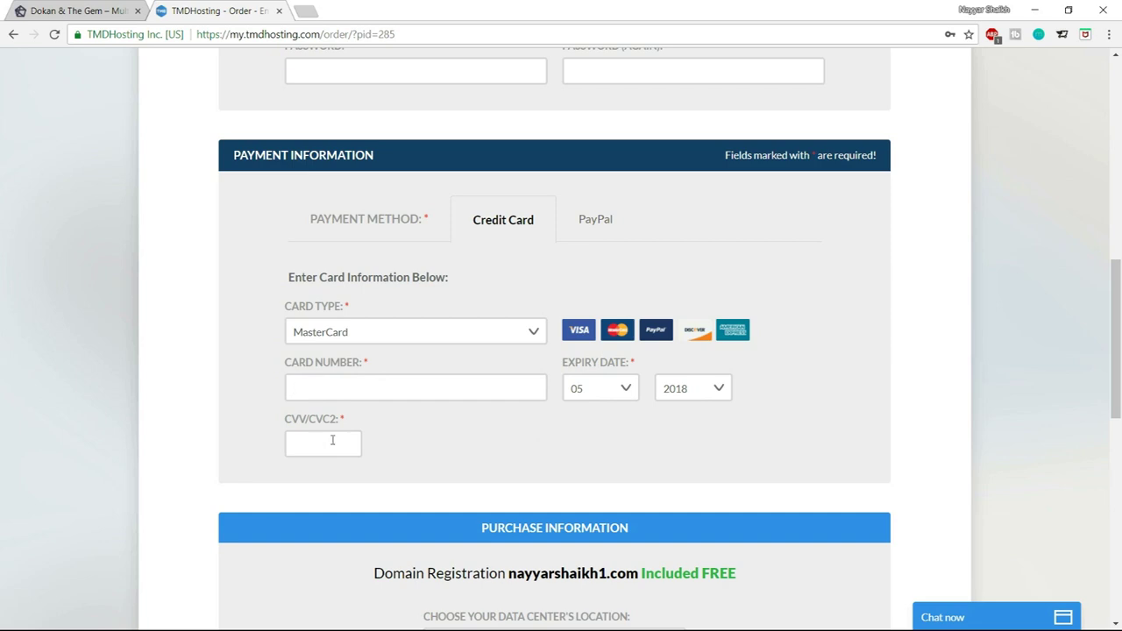
scroll(614, 441, down, 4)
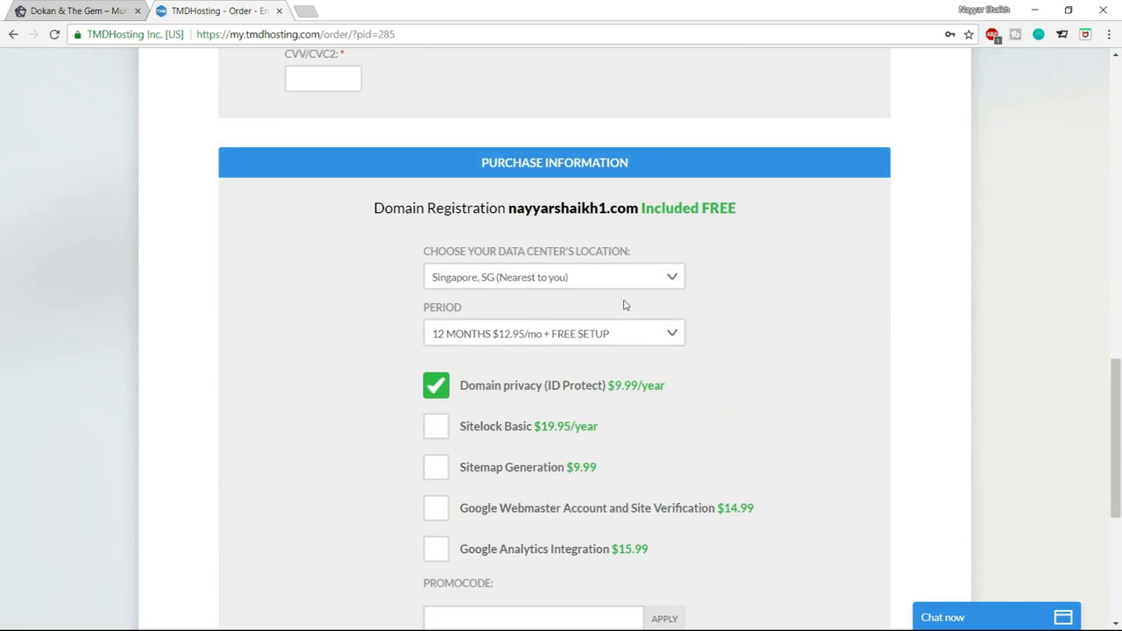
scroll(846, 306, down, 1)
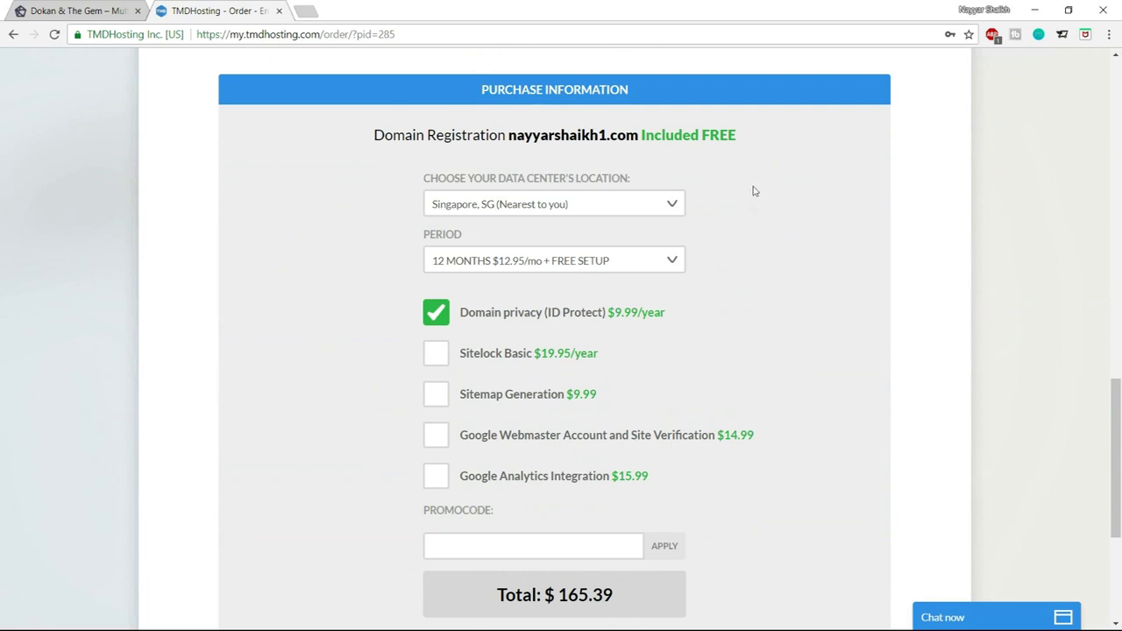
click(535, 212)
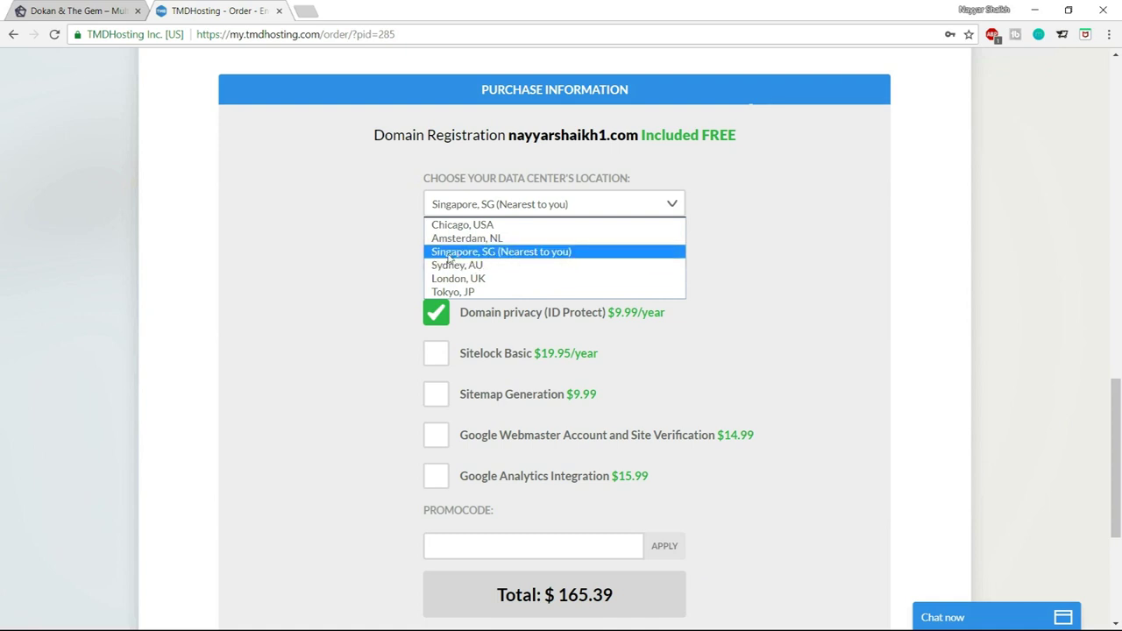
click(517, 253)
click(576, 204)
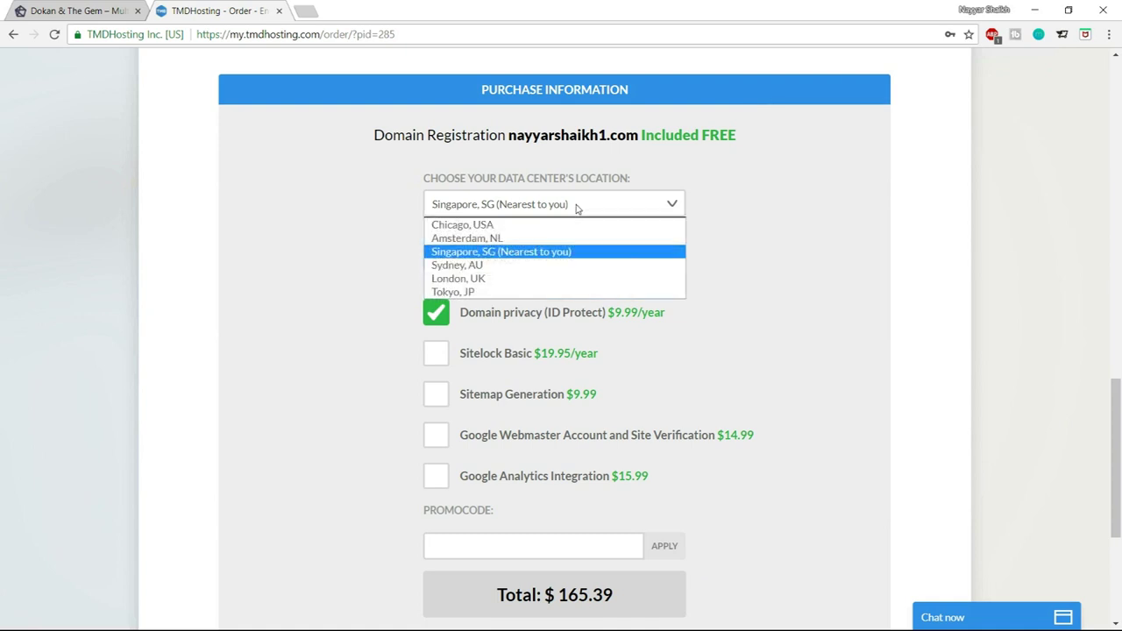
click(560, 253)
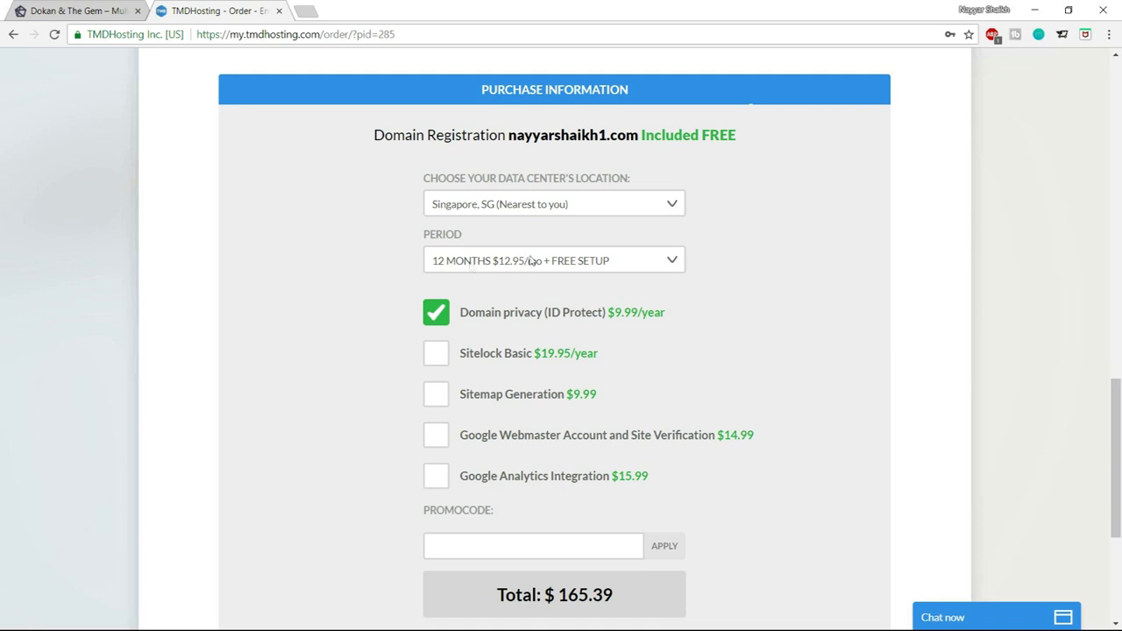
click(505, 263)
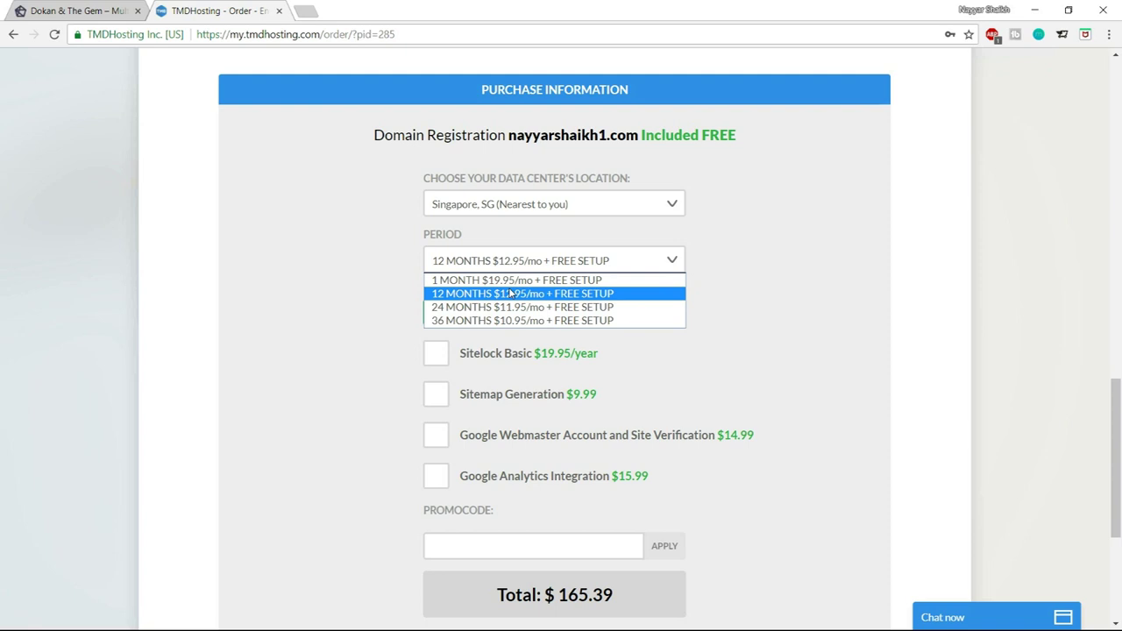
click(523, 294)
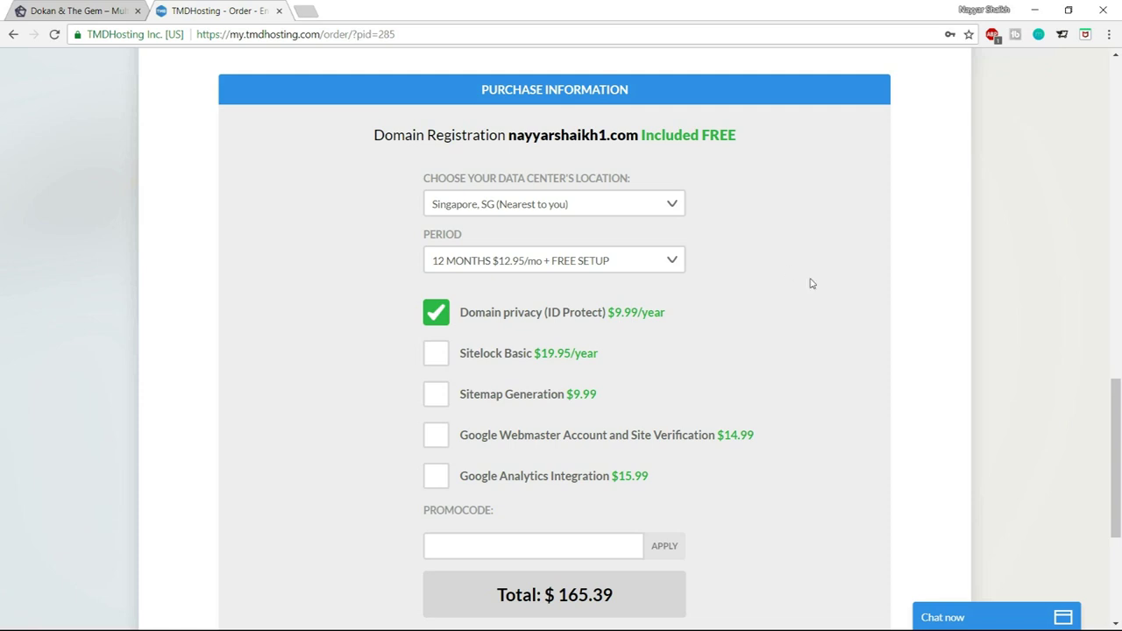
scroll(809, 280, down, 3)
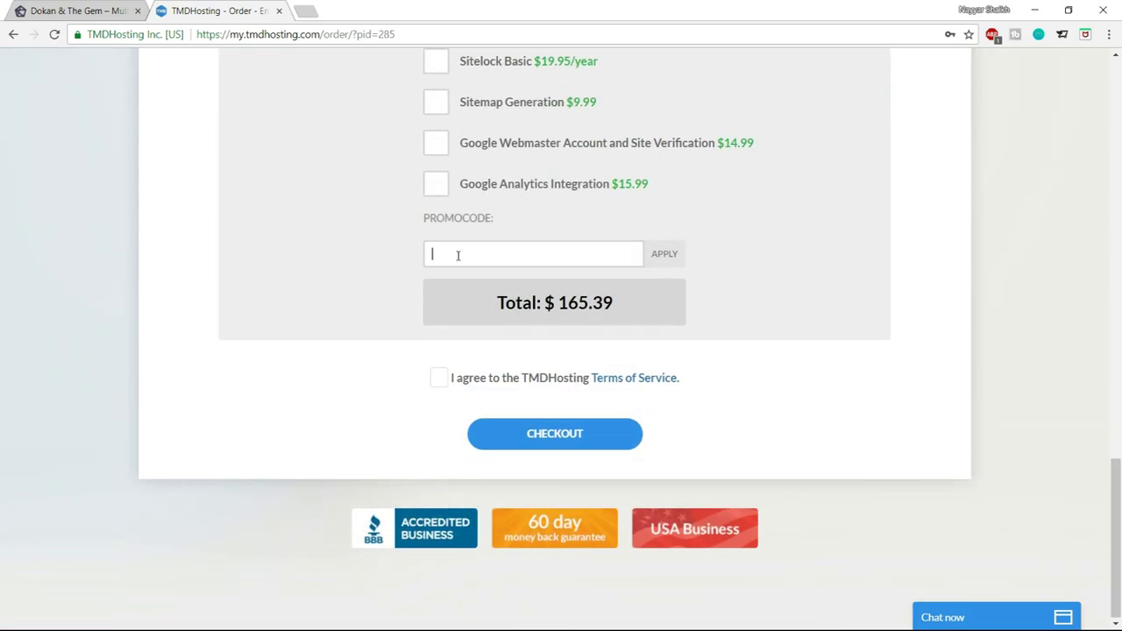
- Apply the 7% promo code for a $154.51 total and accept the Terms of Service
text(NAYYAR7)
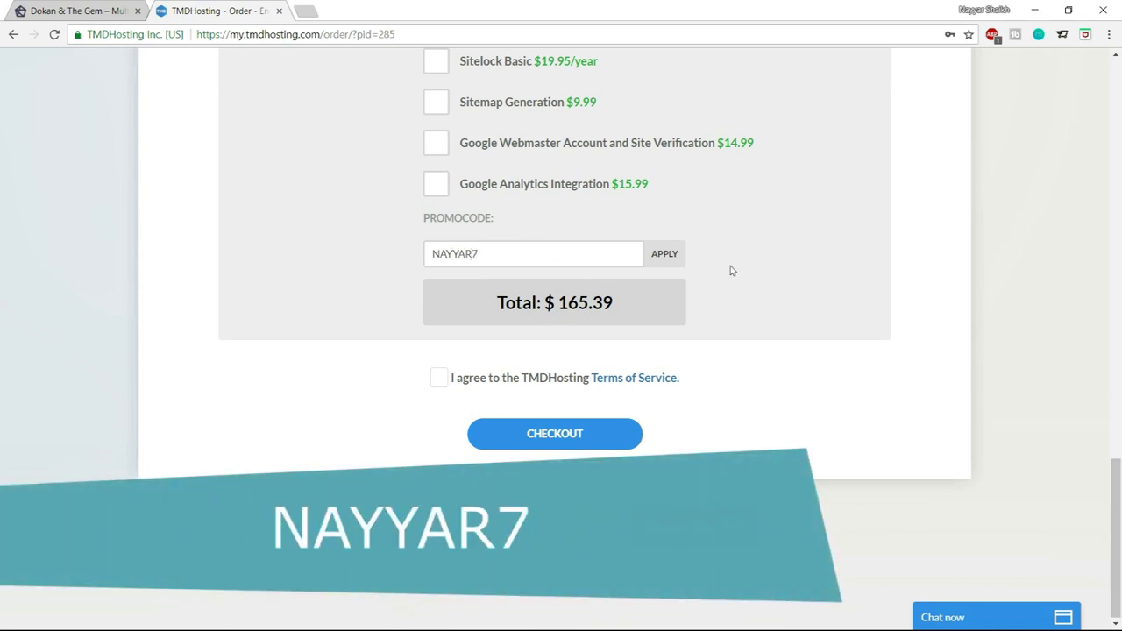
click(671, 253)
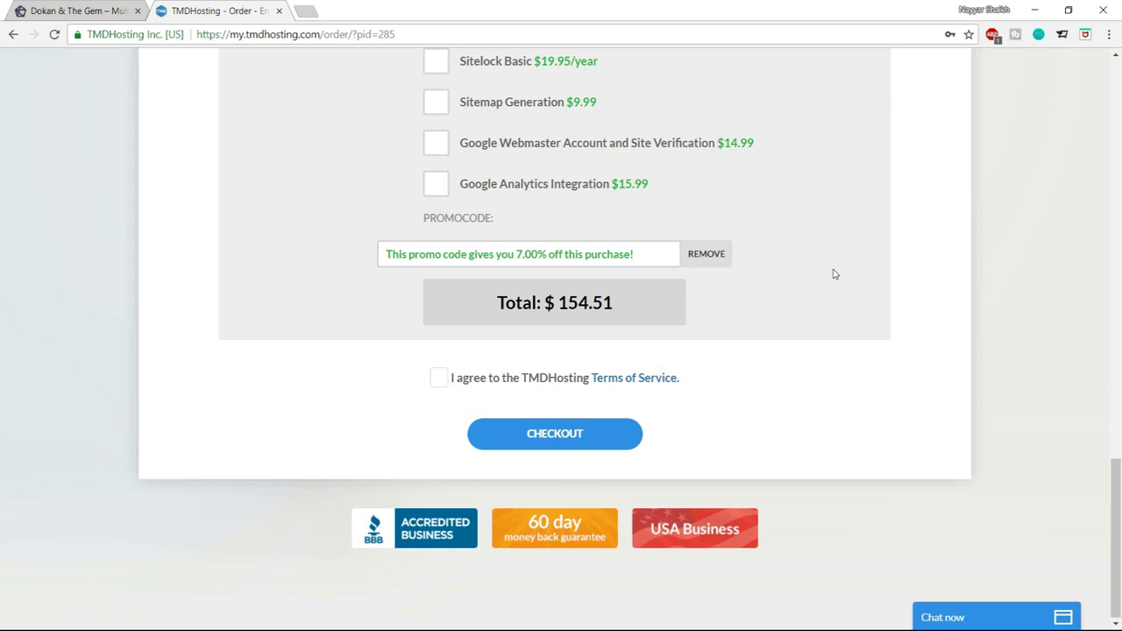
click(447, 378)
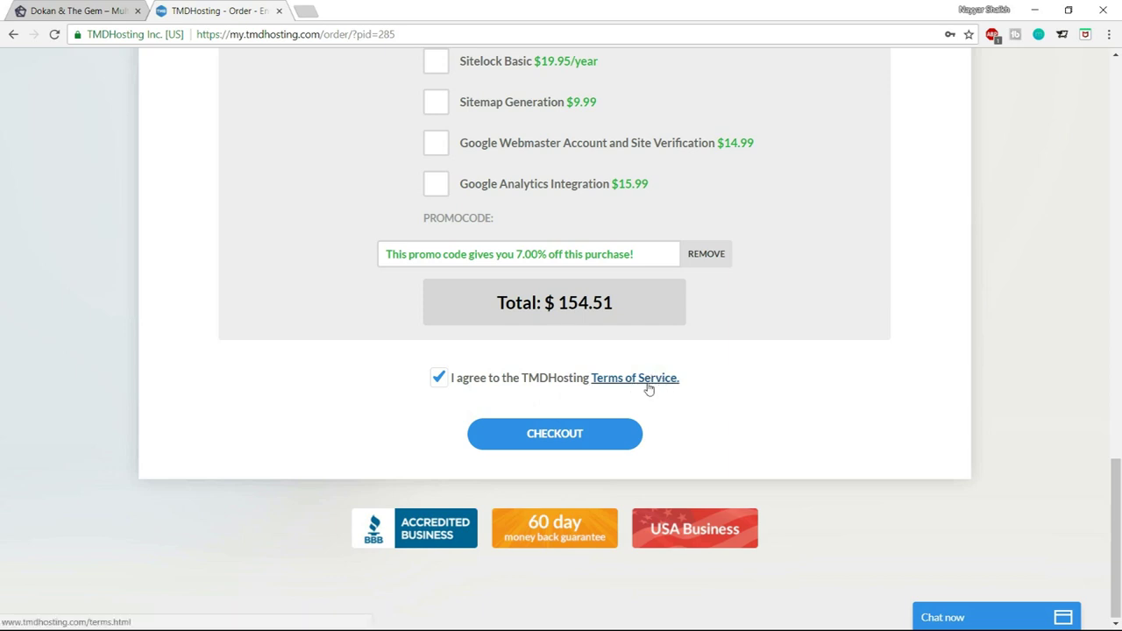
- Submit the order, then open the welcome email's cPanel link in a new tab
click(558, 445)
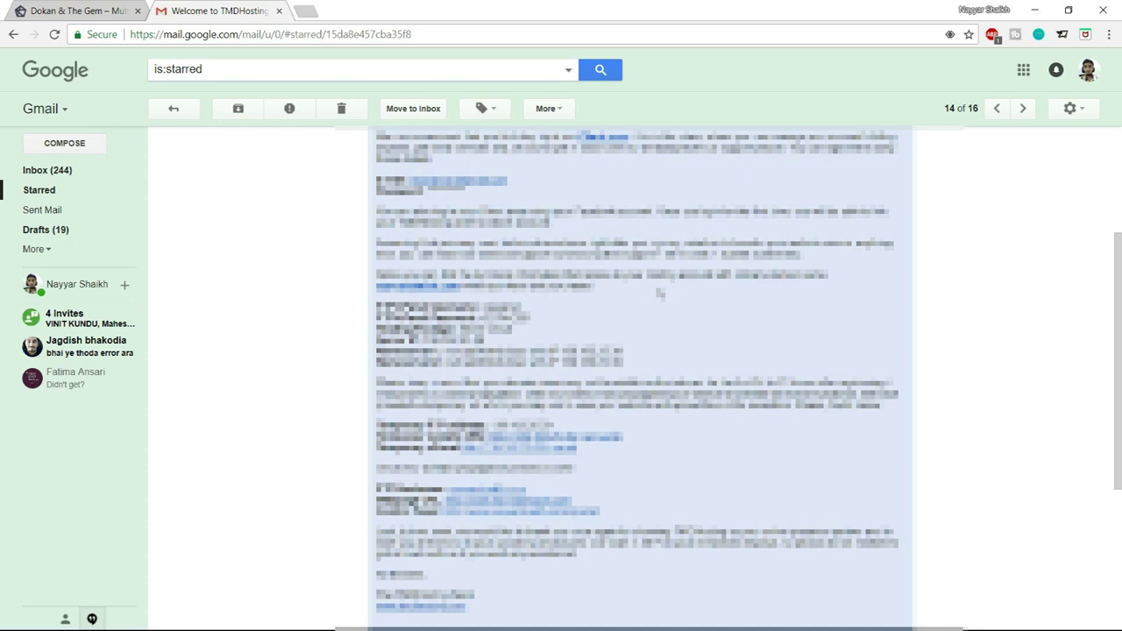
right_click(570, 513)
click(651, 394)
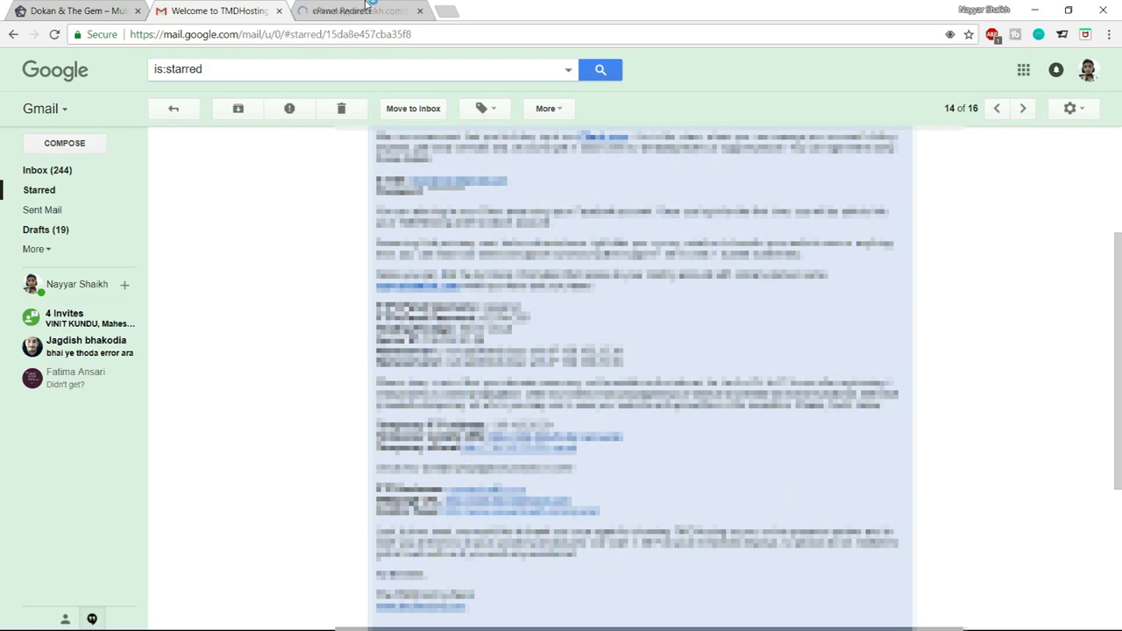
click(368, 7)
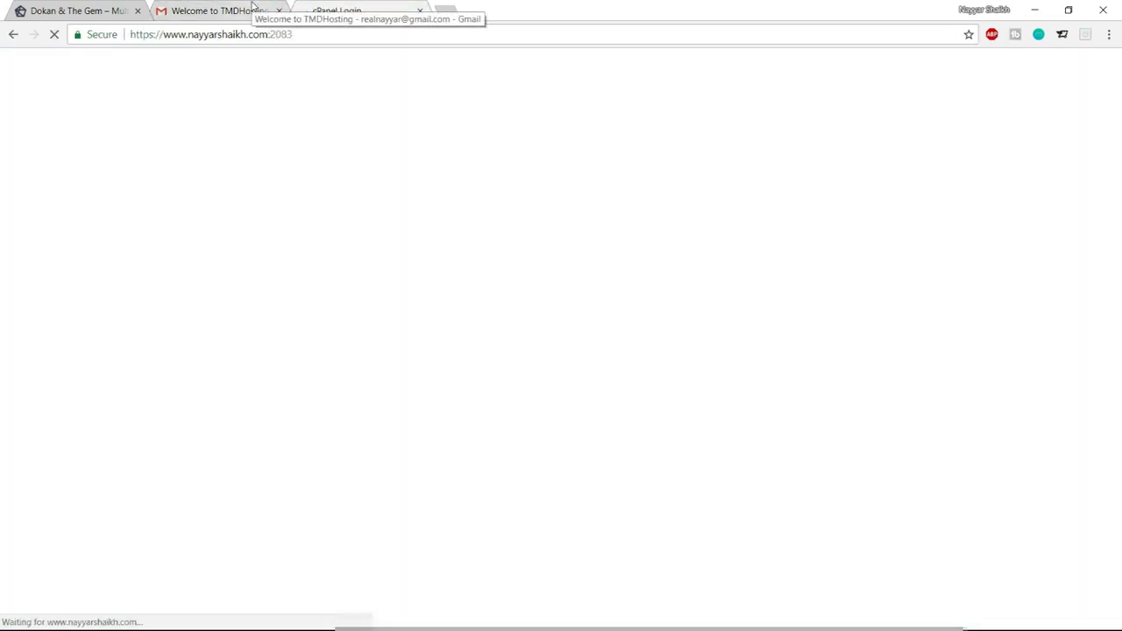
click(252, 8)
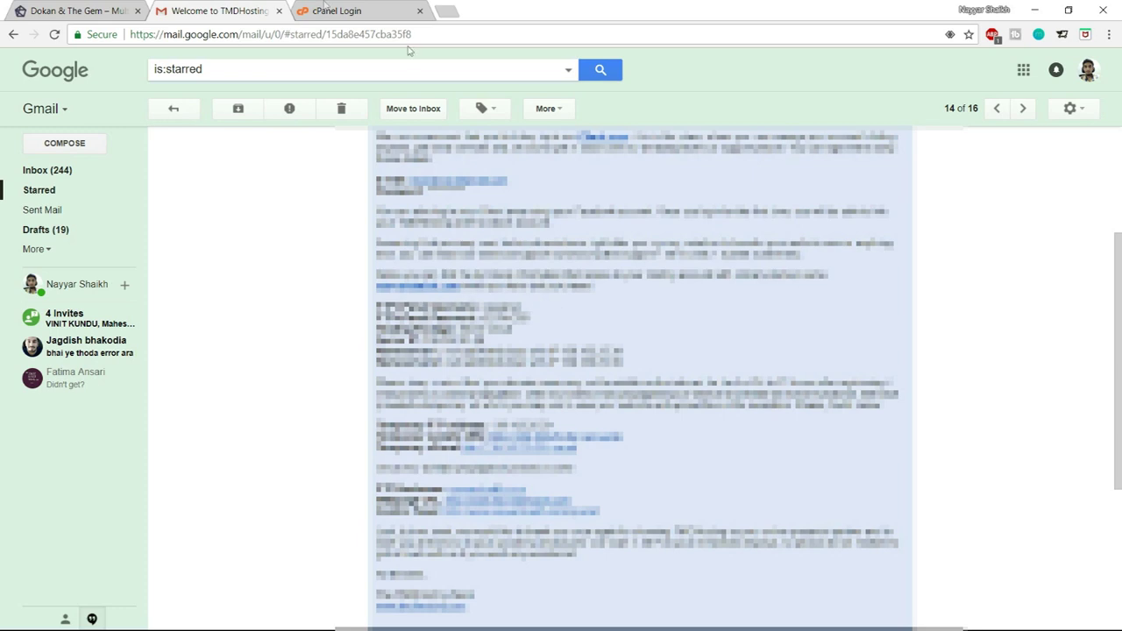
click(326, 10)
- Log in to cPanel with the saved credentials and open Softaculous Apps Installer
double_click(580, 243)
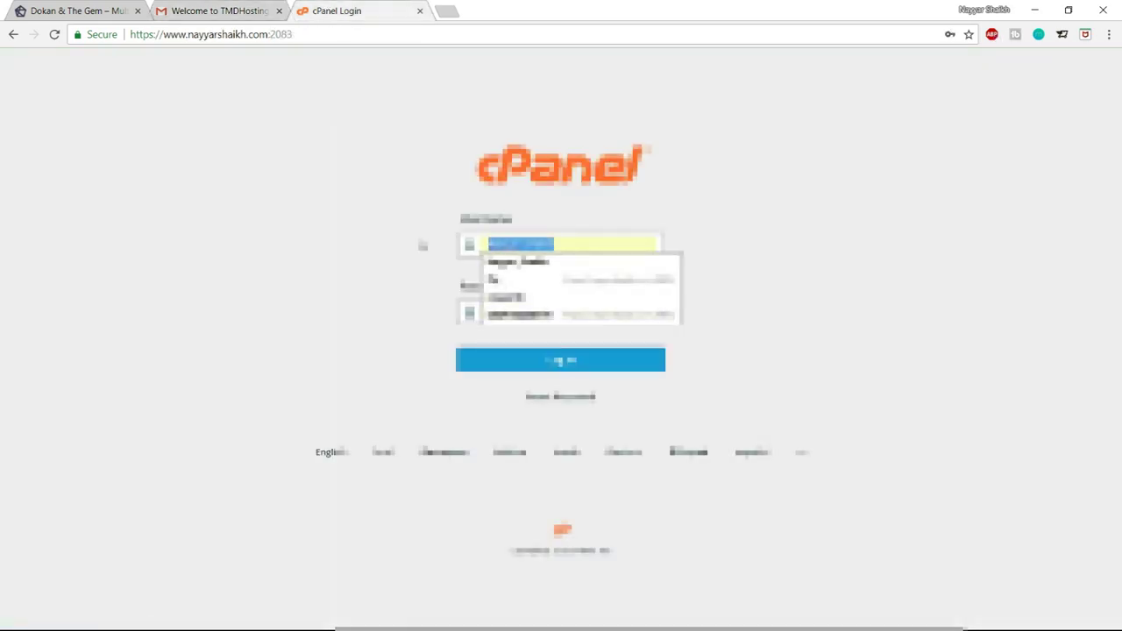
key(Down)
key(Return)
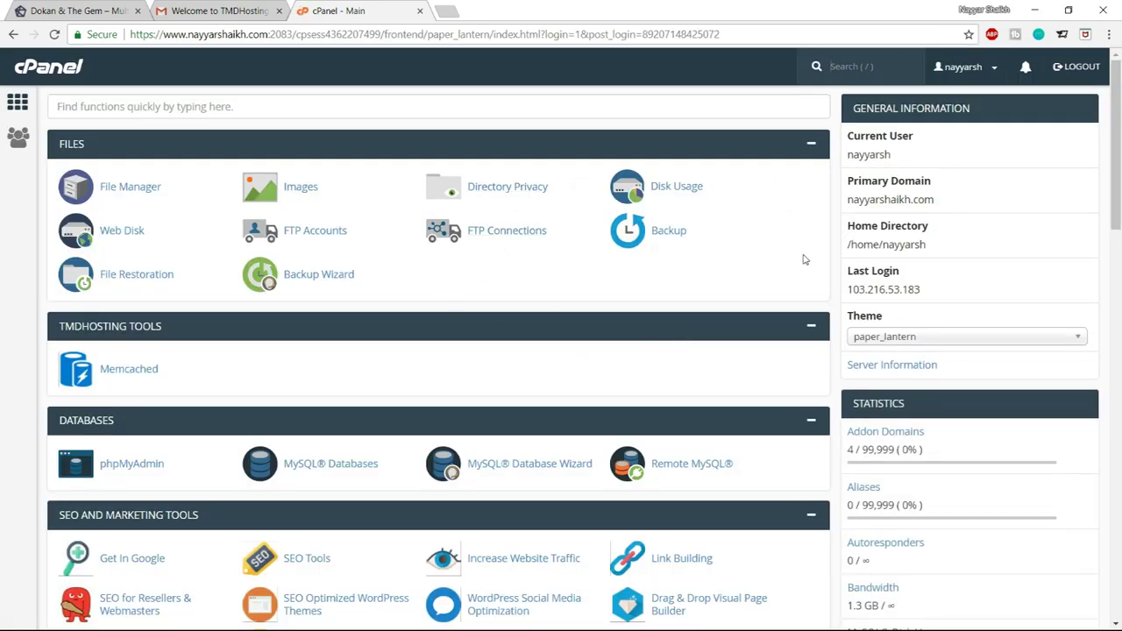
scroll(799, 311, down, 9)
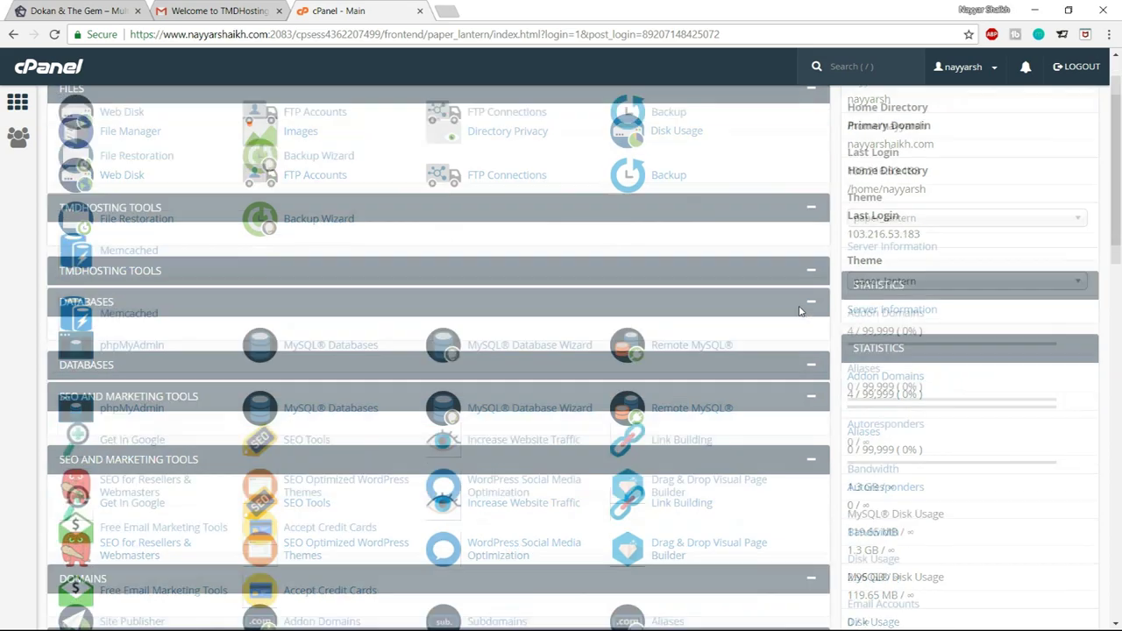
scroll(799, 311, down, 7)
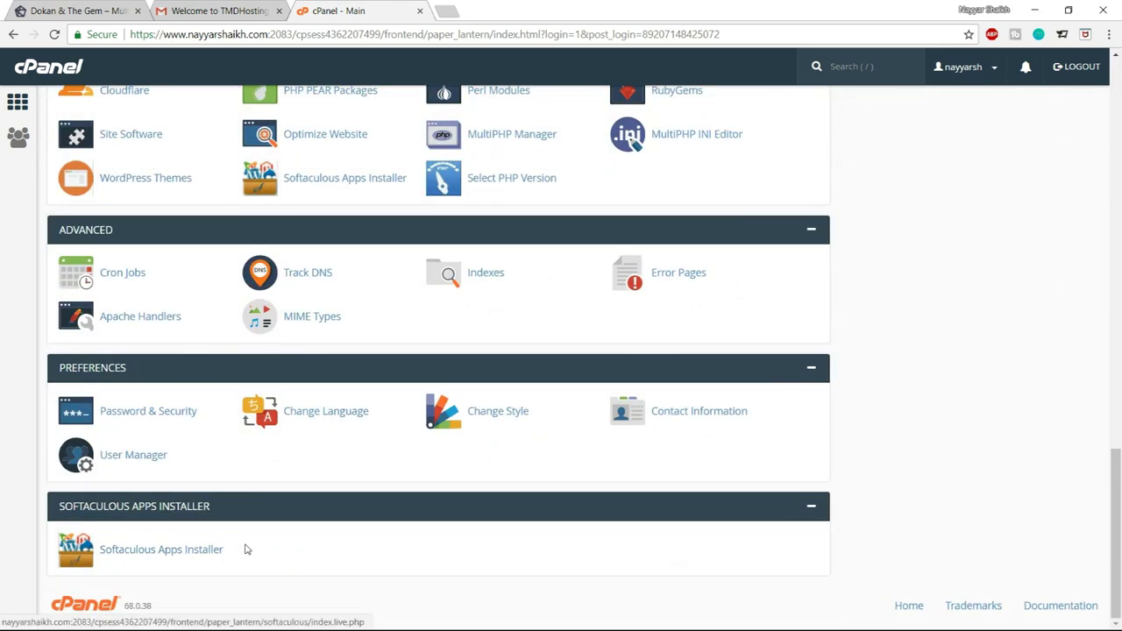
click(184, 552)
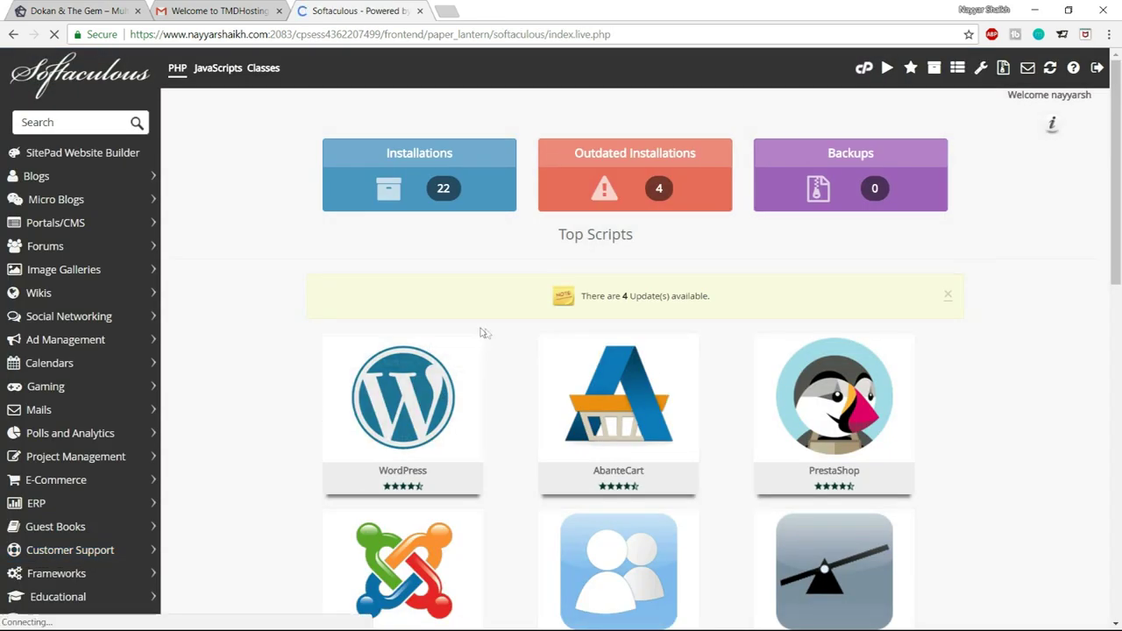
mouse_move(400, 396)
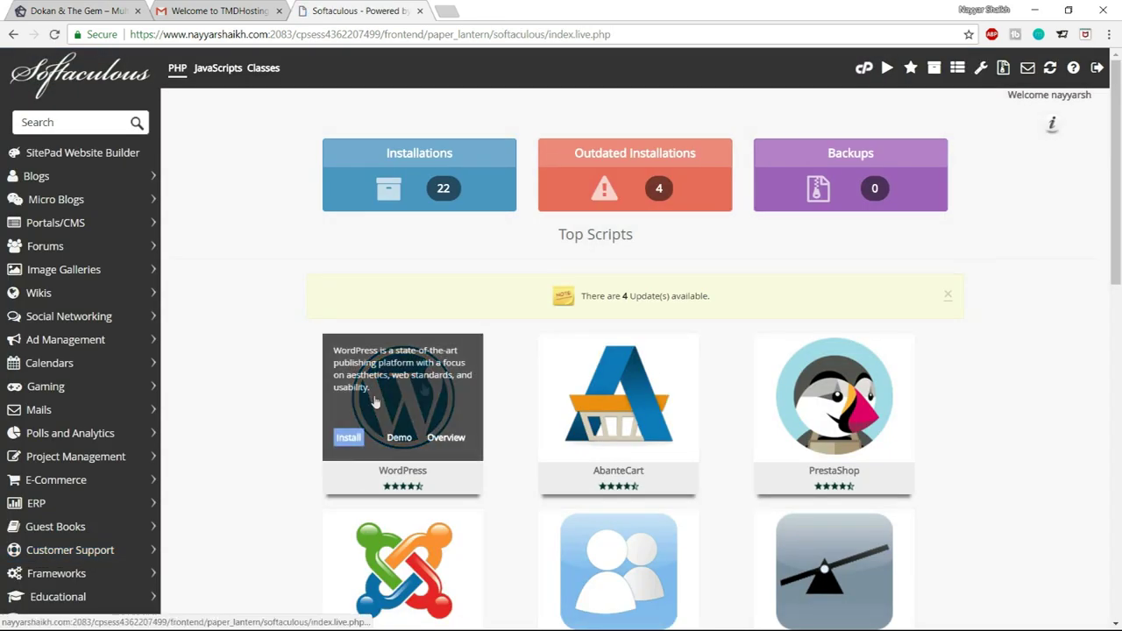
click(427, 383)
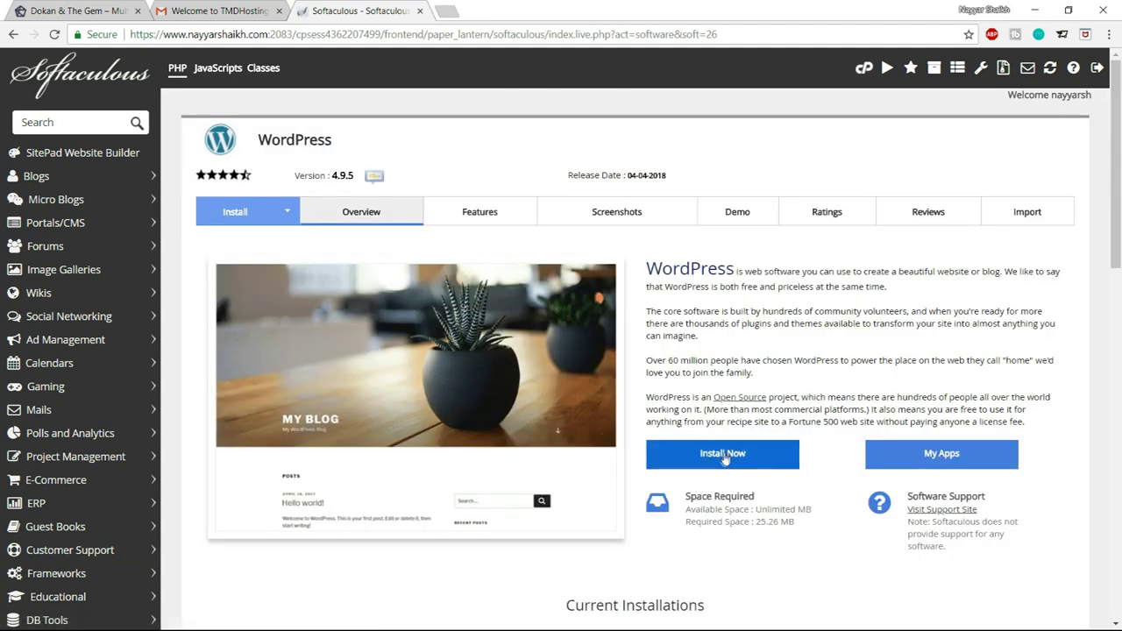
click(730, 458)
click(648, 329)
click(657, 393)
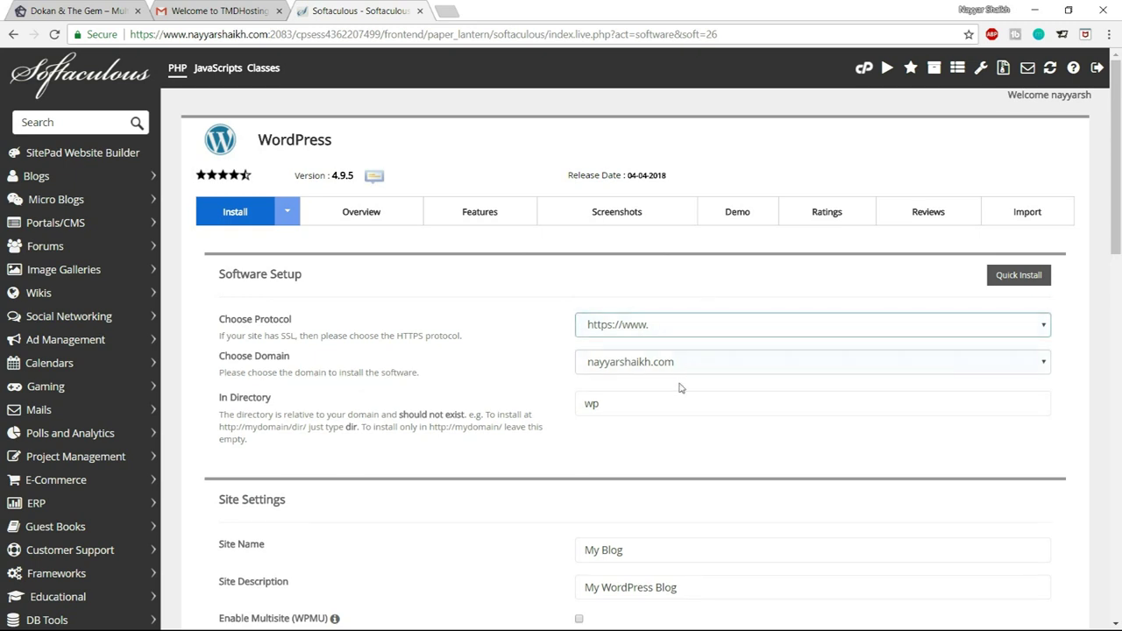
- Install on the dokan3 subdomain at the root, clearing the wp directory
click(651, 362)
text(dokan3.)
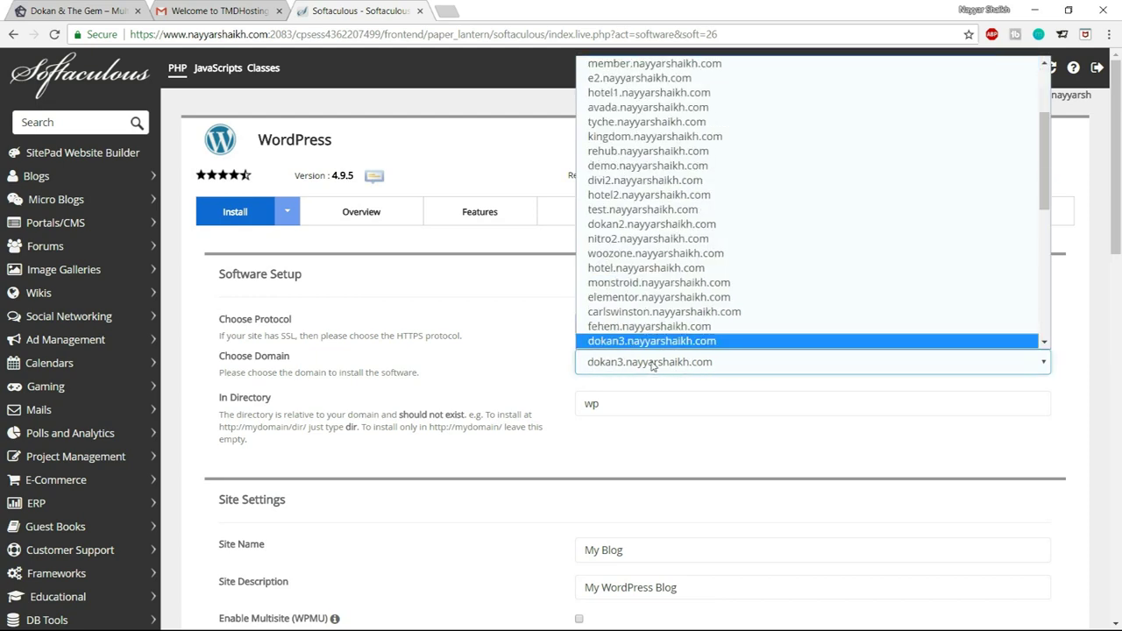
key(Return)
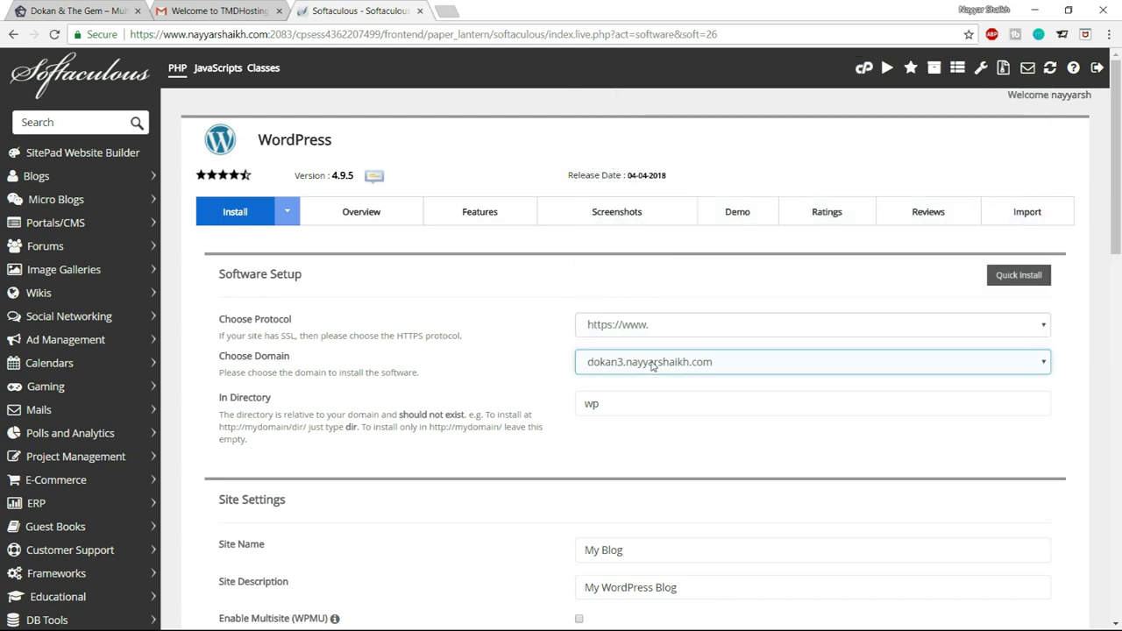
click(651, 402)
scroll(686, 426, down, 2)
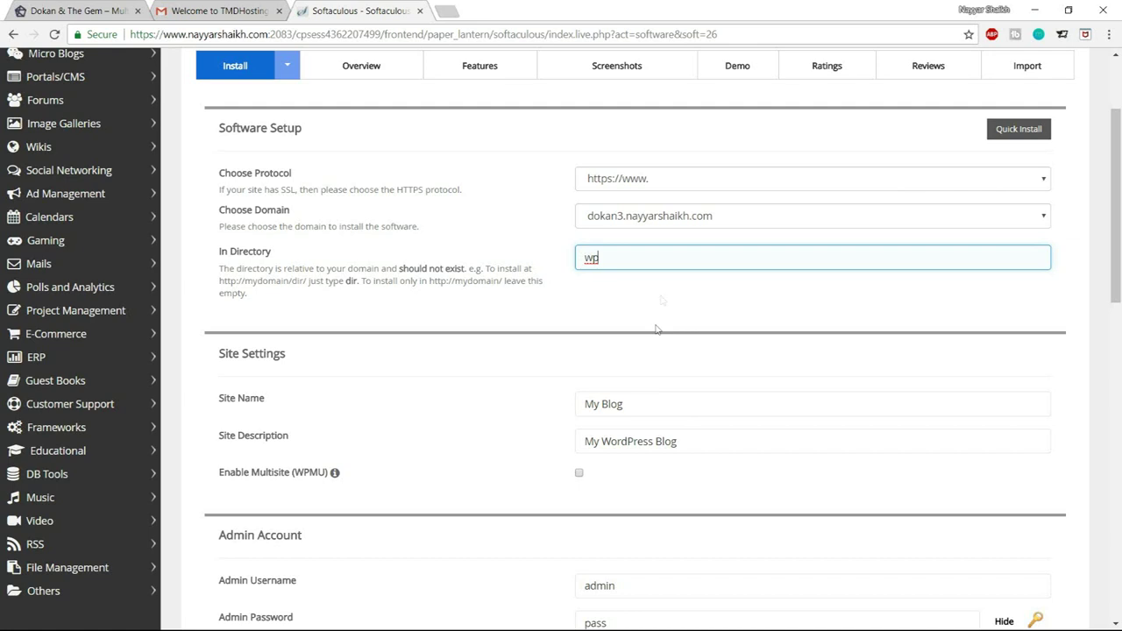
drag(601, 259, 557, 261)
key(BackSpace)
click(679, 321)
click(655, 258)
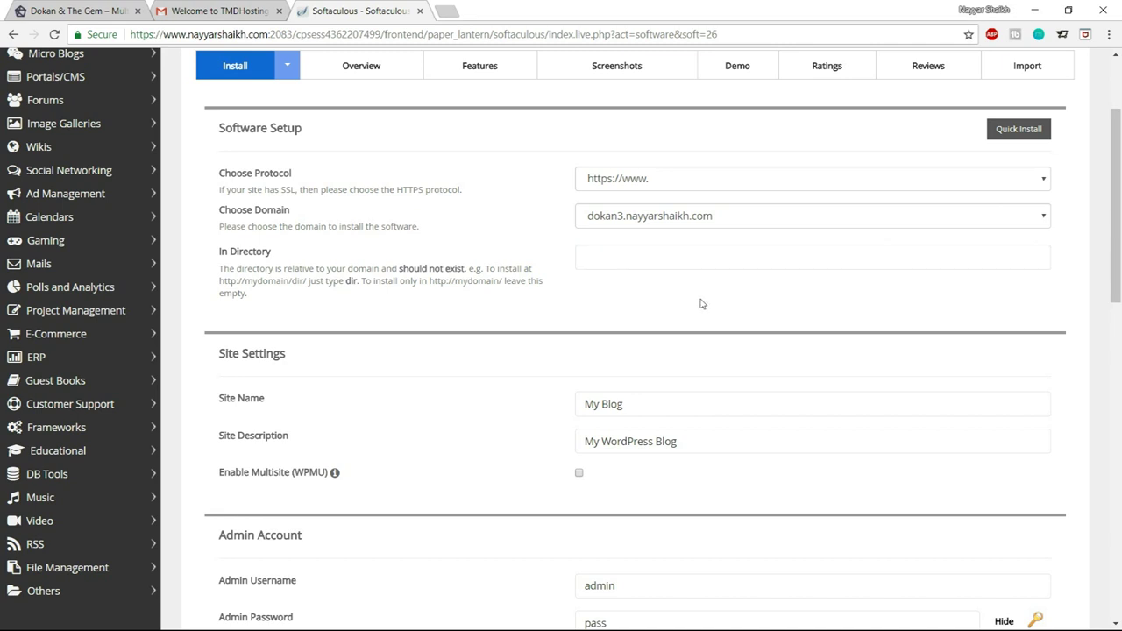
scroll(693, 327, down, 1)
- Set site name 'Dokan & The Gem' and description 'Multi Vendor eCommerce Tutorial'
drag(626, 330, 584, 321)
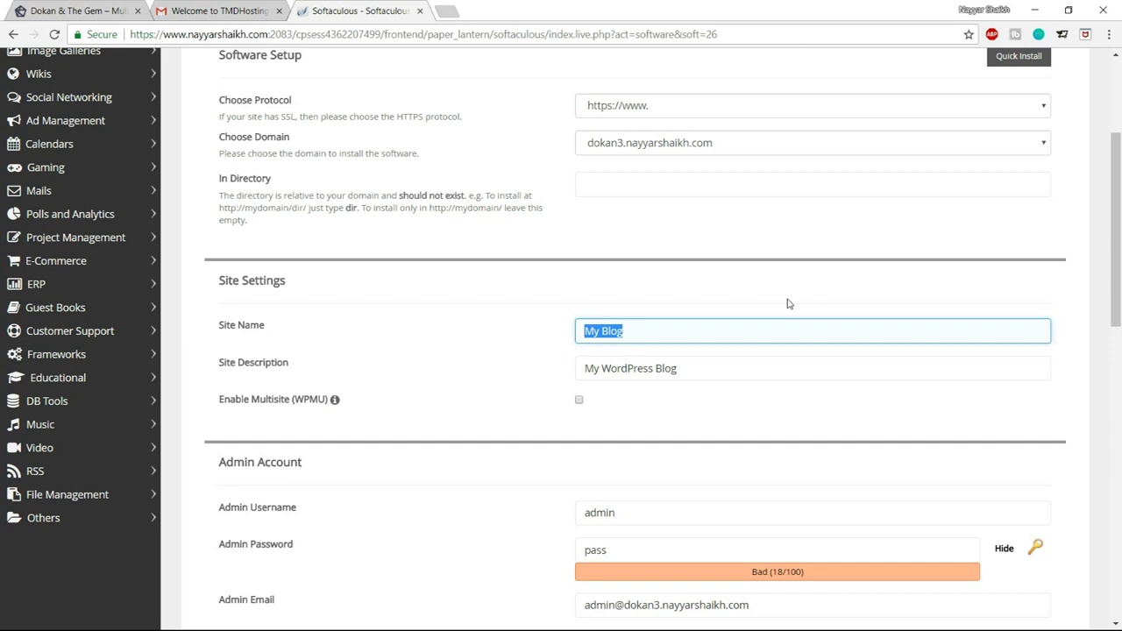
text(Dokan)
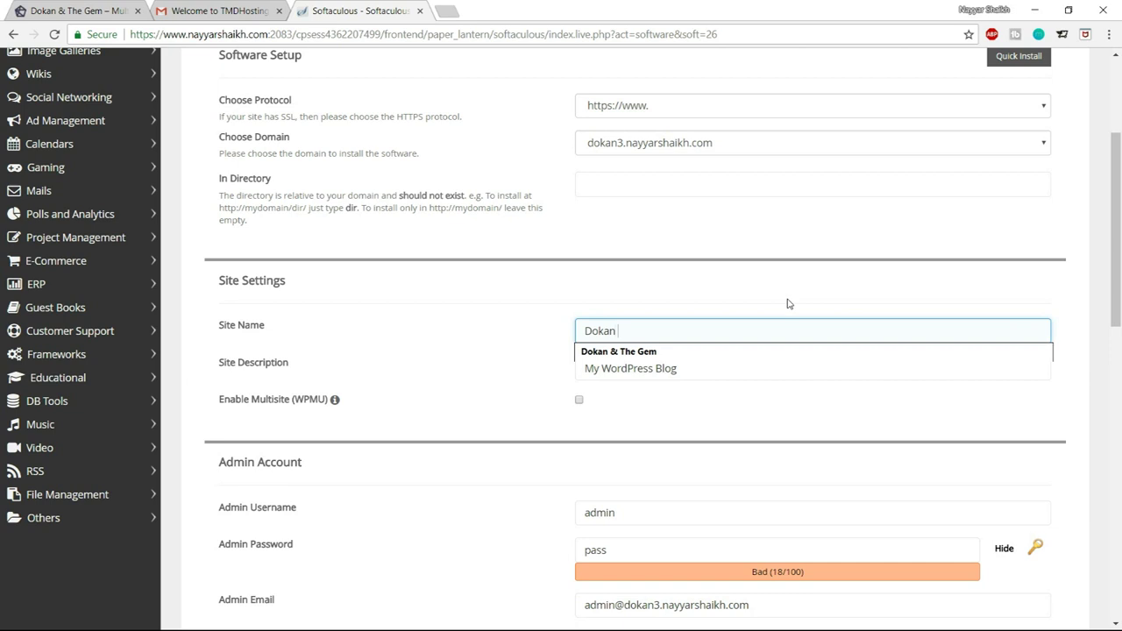
click(728, 351)
drag(687, 370, 546, 375)
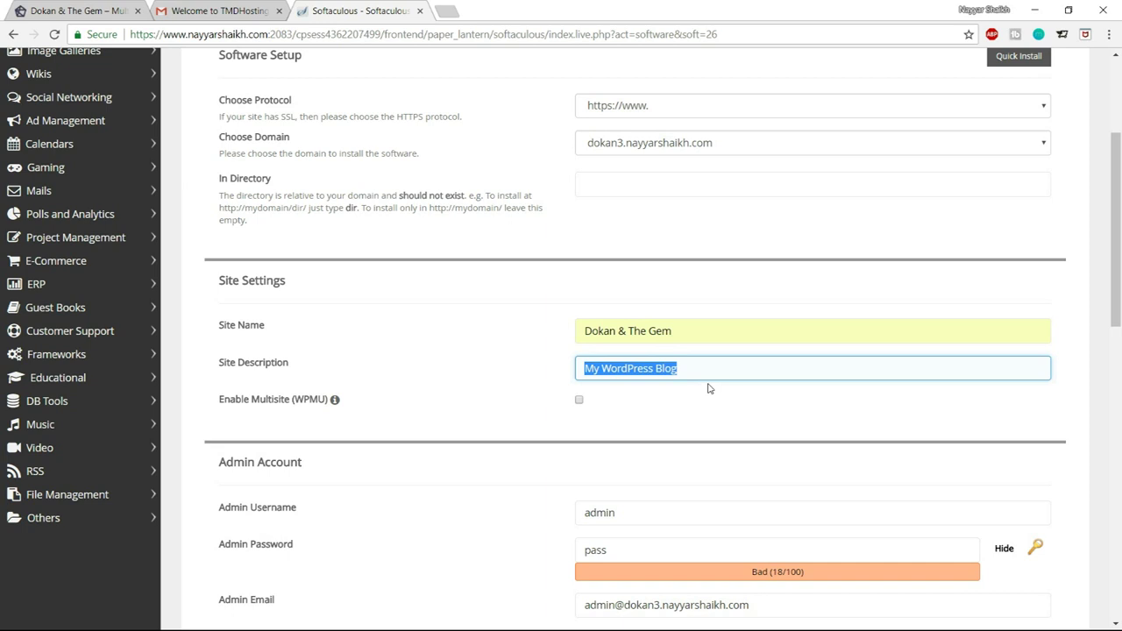
text(Multi Vendor eCommerce Tutorial)
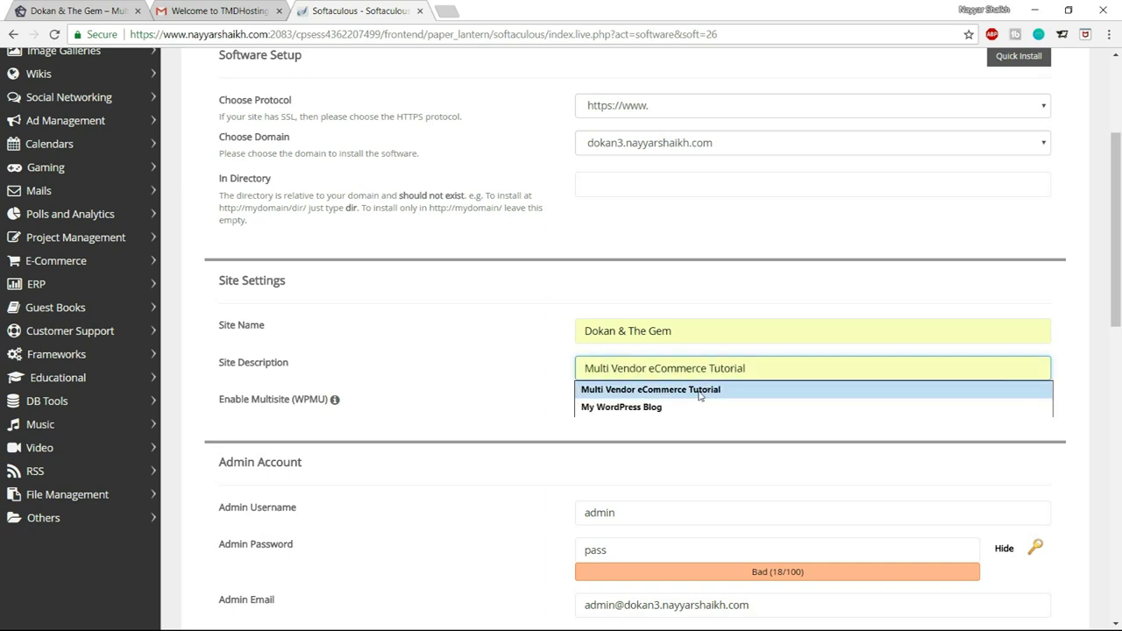
click(709, 389)
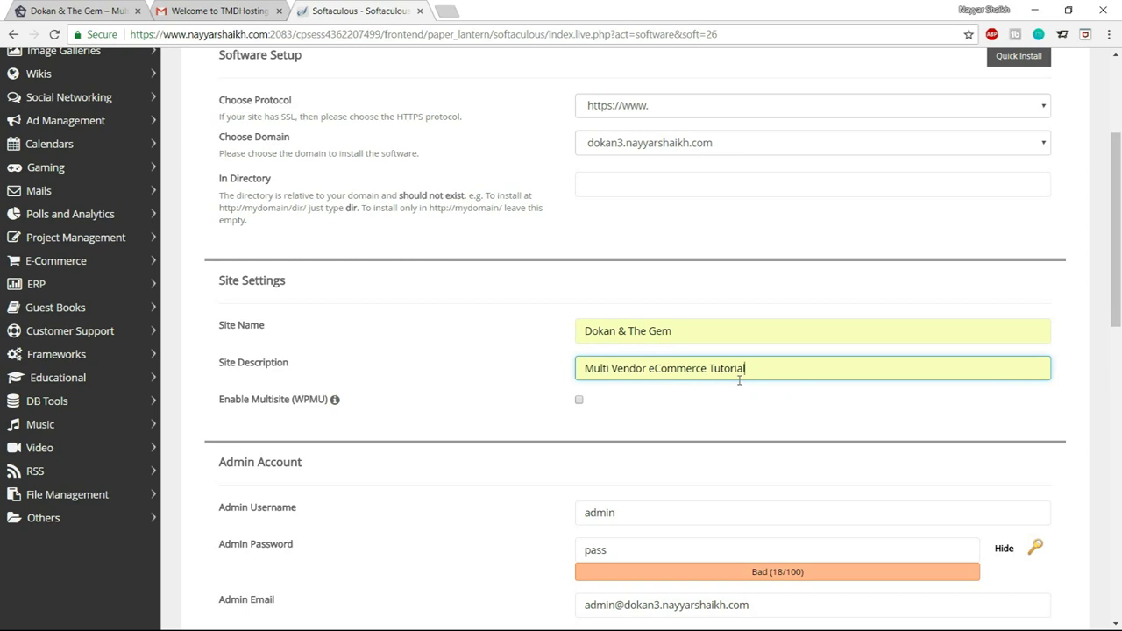
scroll(738, 390, down, 3)
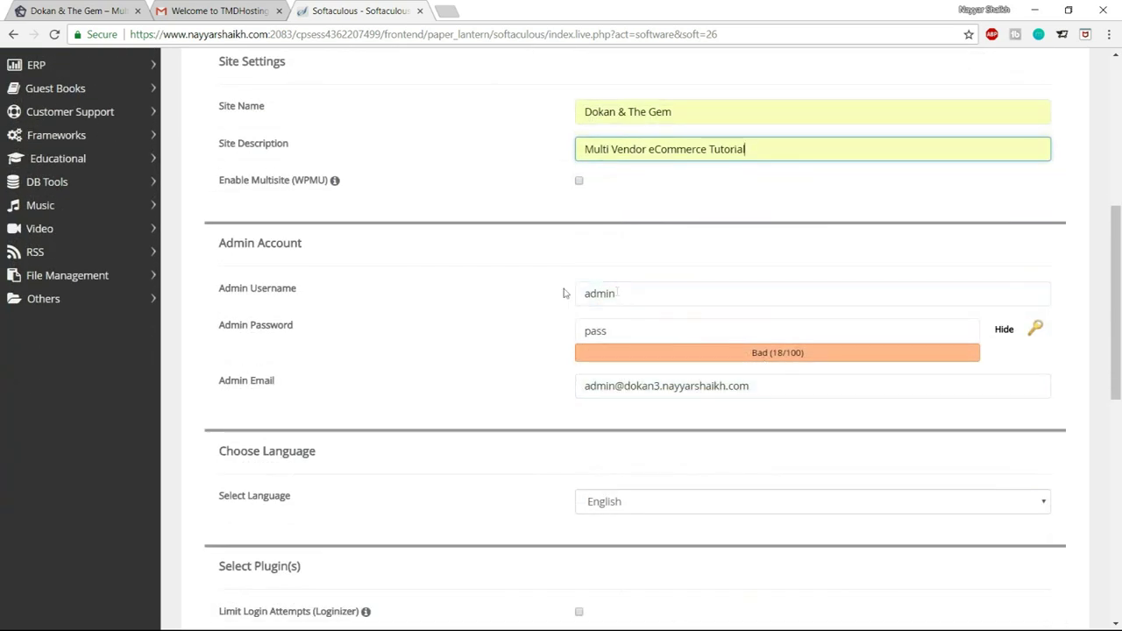
- Fill in the admin username, a new admin password and the admin e-mail
key(Tab)
key(Tab)
scroll(564, 293, down, 1)
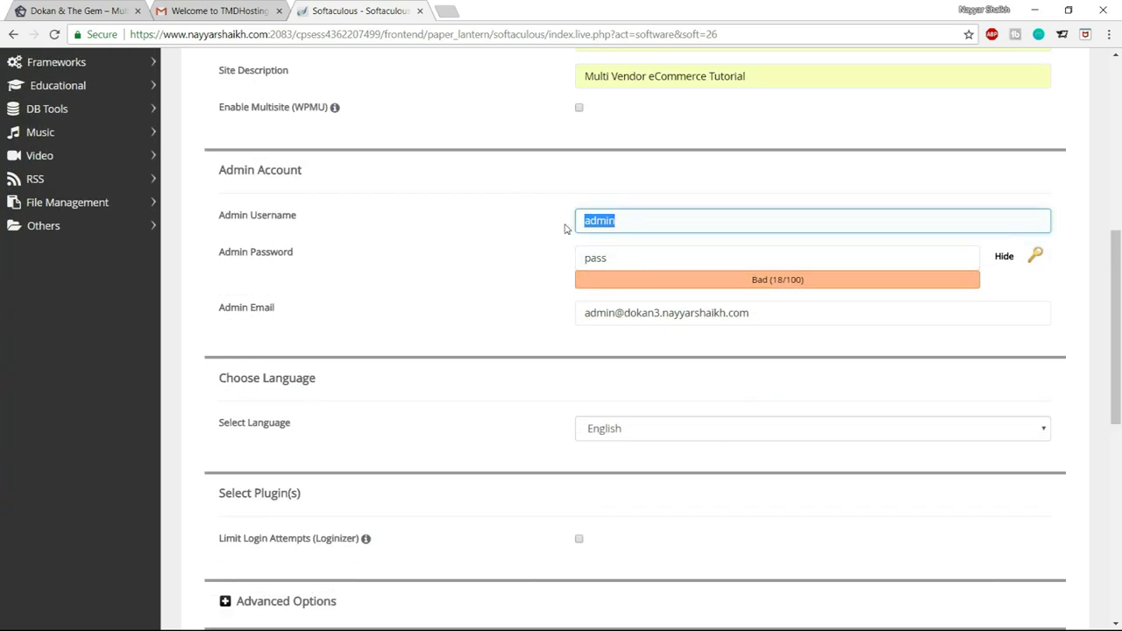
text(Nayyar_Shaikh)
click(610, 241)
click(638, 257)
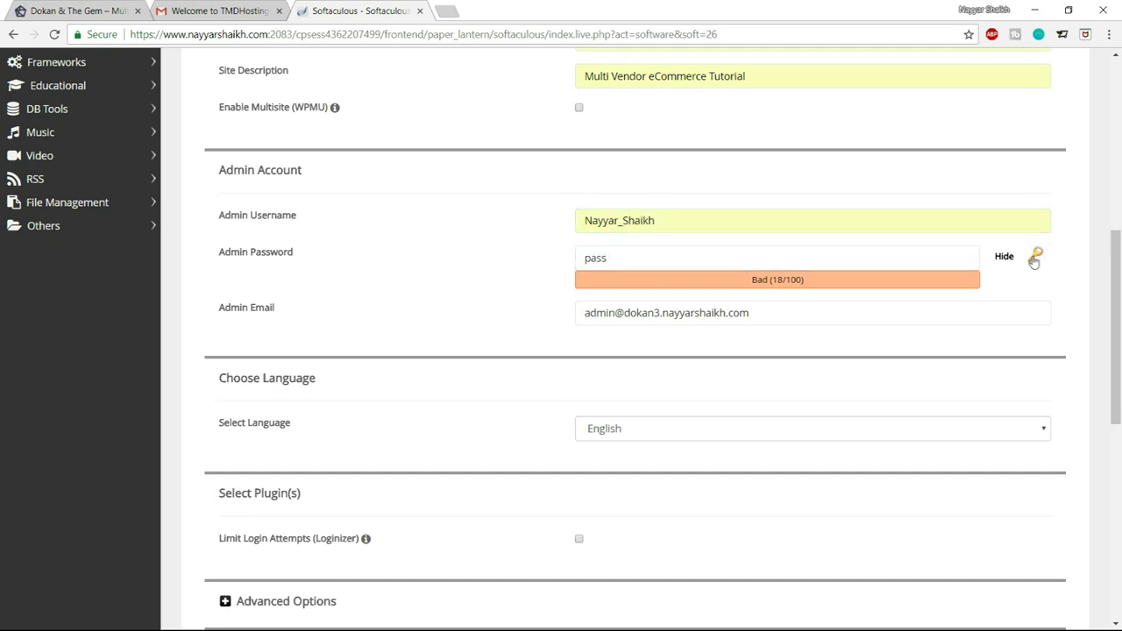
click(1006, 257)
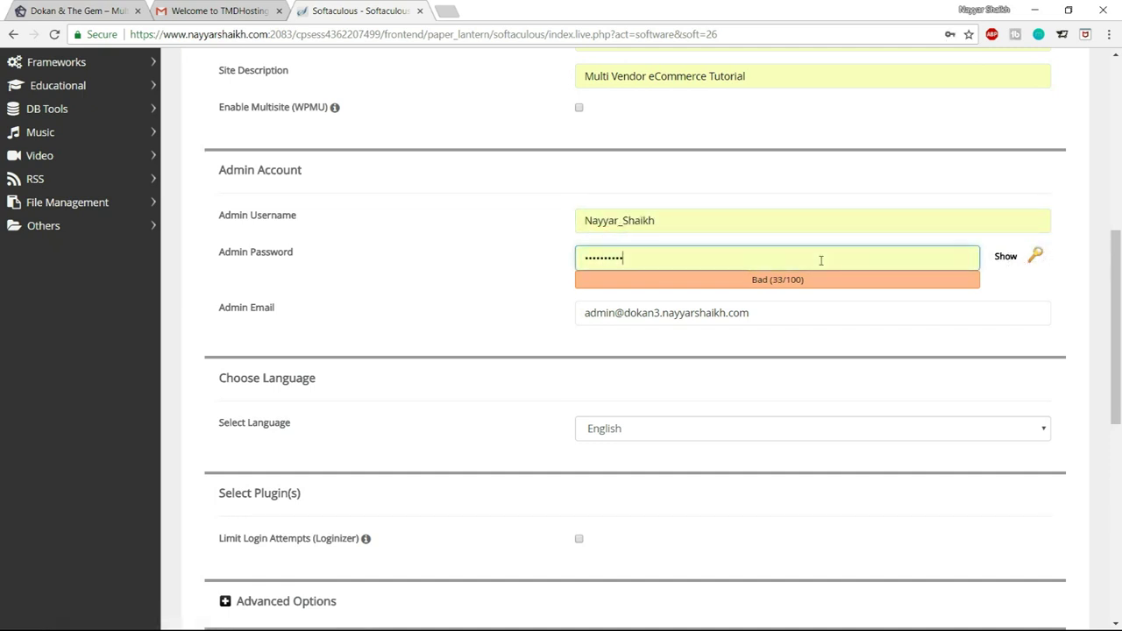
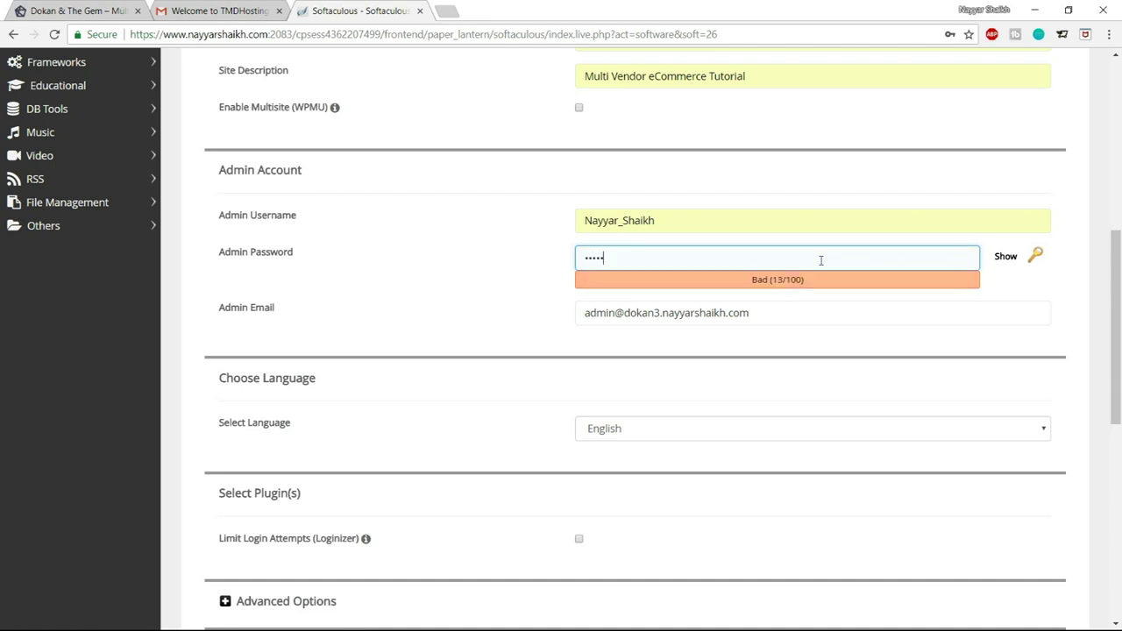
drag(781, 310, 561, 325)
key(BackSpace)
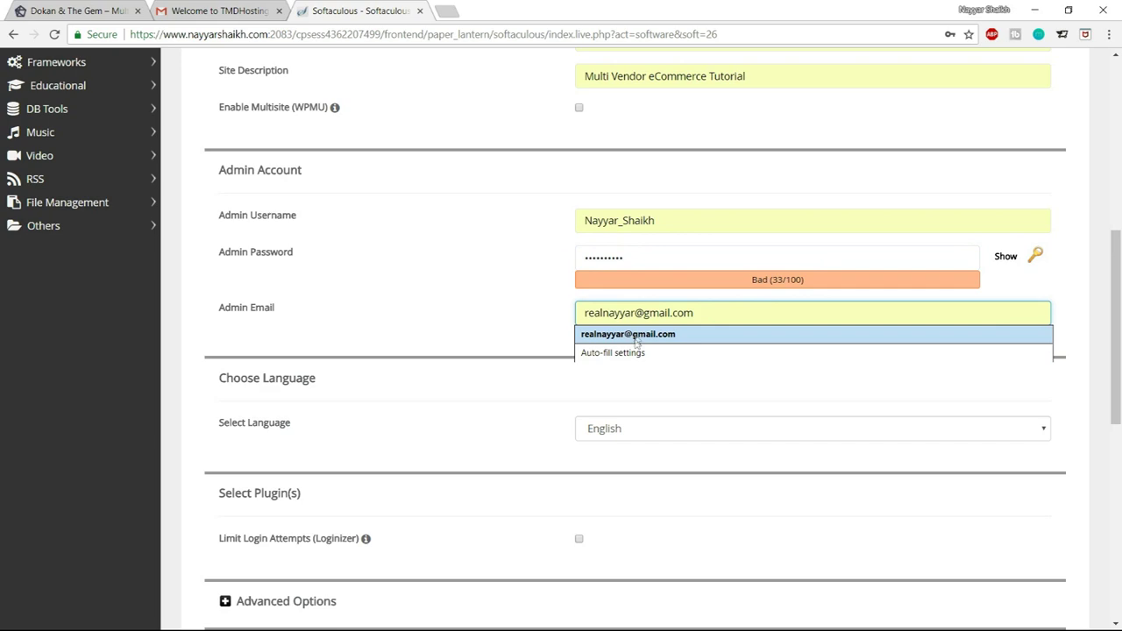
click(649, 338)
scroll(736, 431, down, 7)
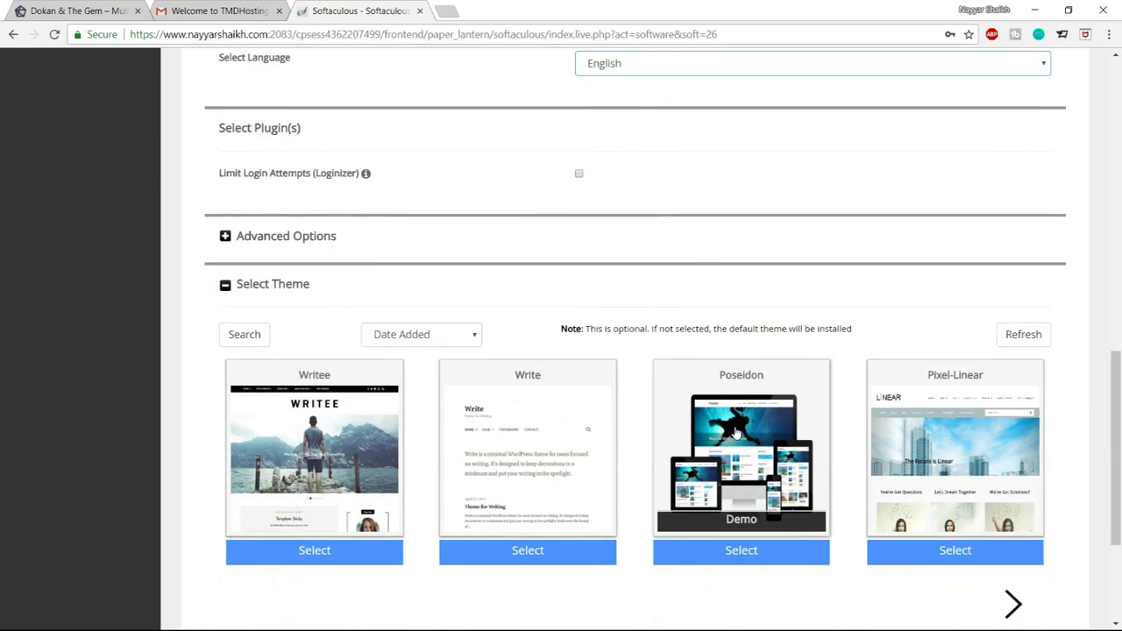
- Install WordPress on dokan3.nayyarshaikh.com and go to its admin Dashboard through the Administrative URL
click(634, 448)
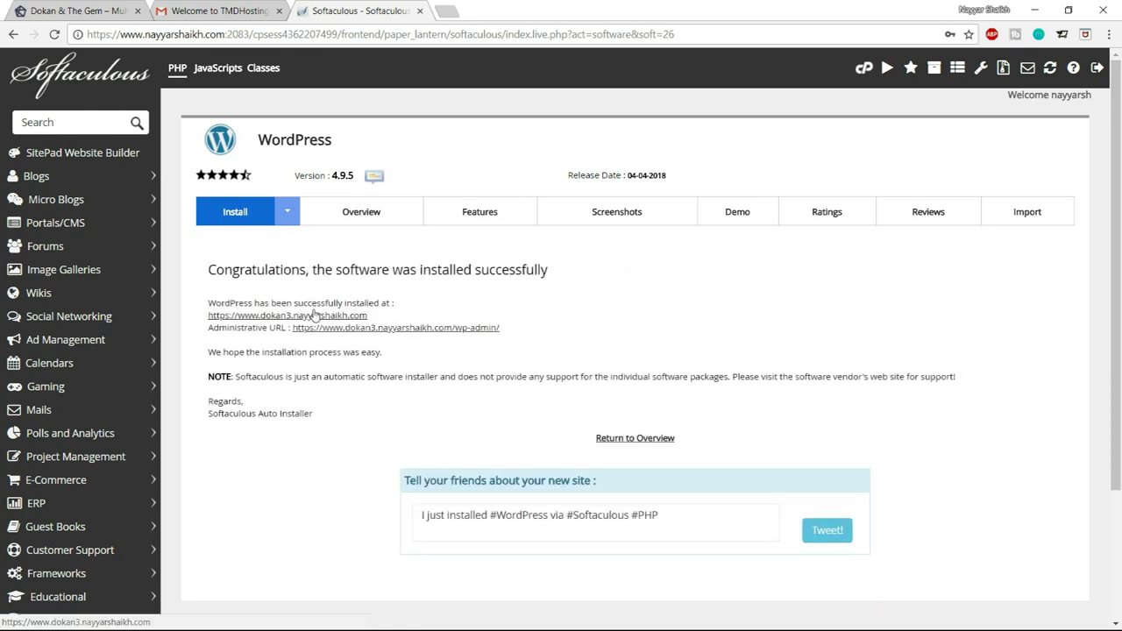
click(407, 329)
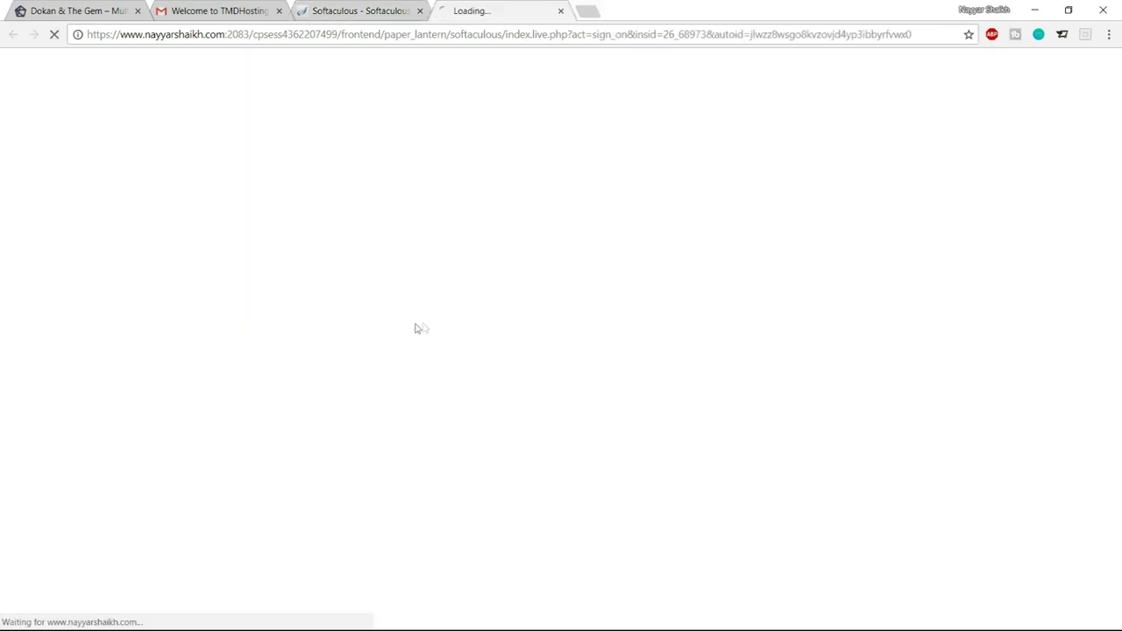
scroll(964, 323, down, 2)
scroll(963, 326, up, 2)
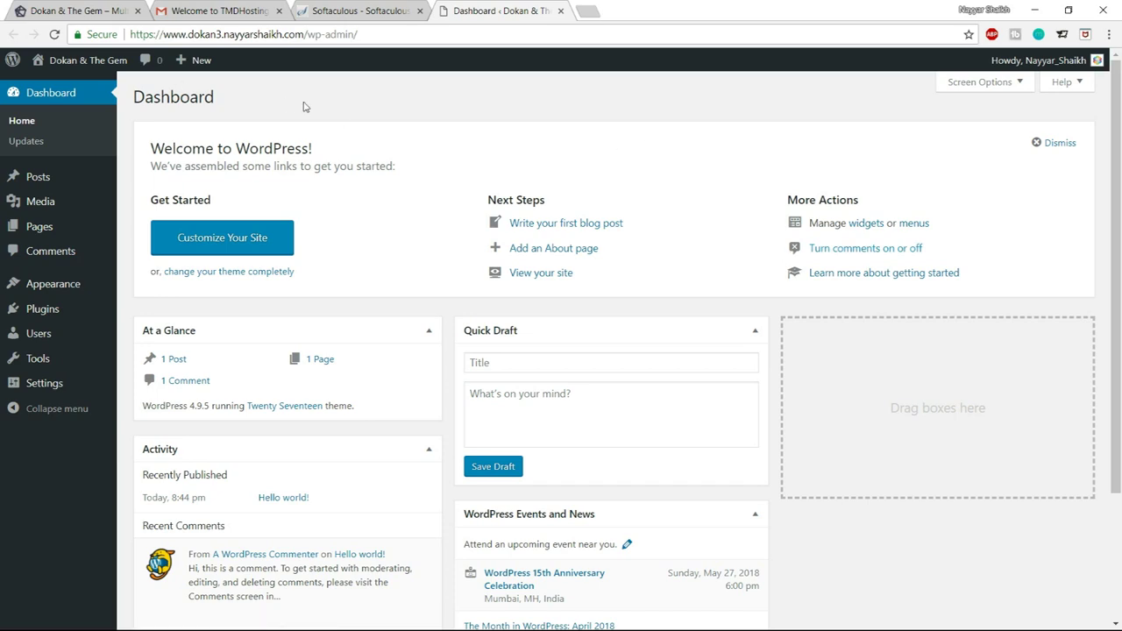
- Close the Gmail and Softaculous browser tabs
click(232, 12)
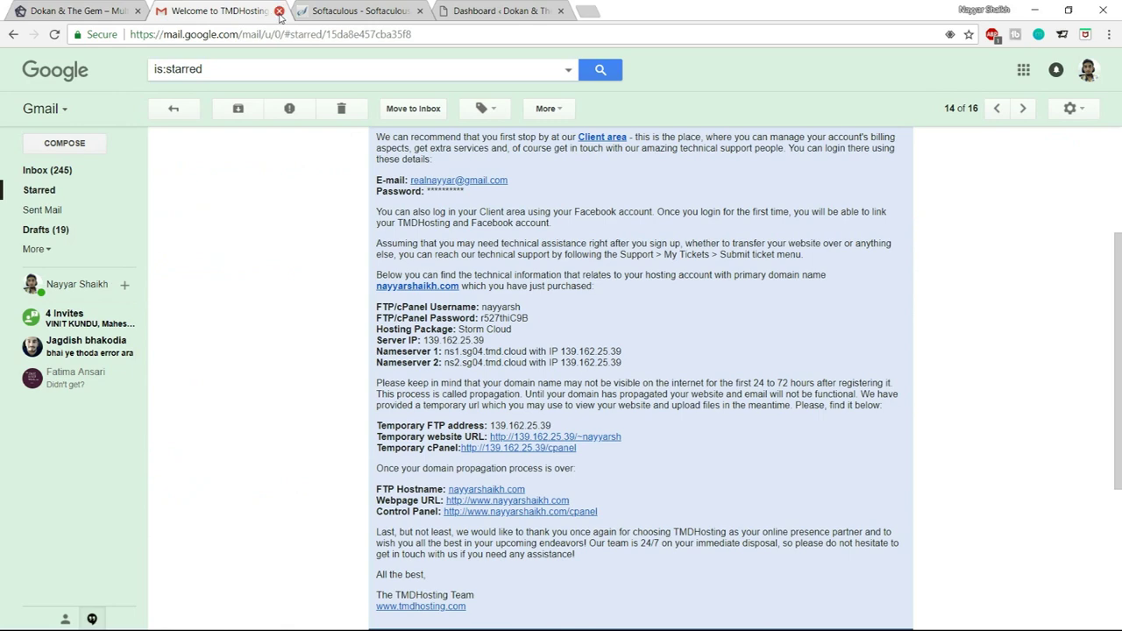
click(279, 11)
click(279, 11)
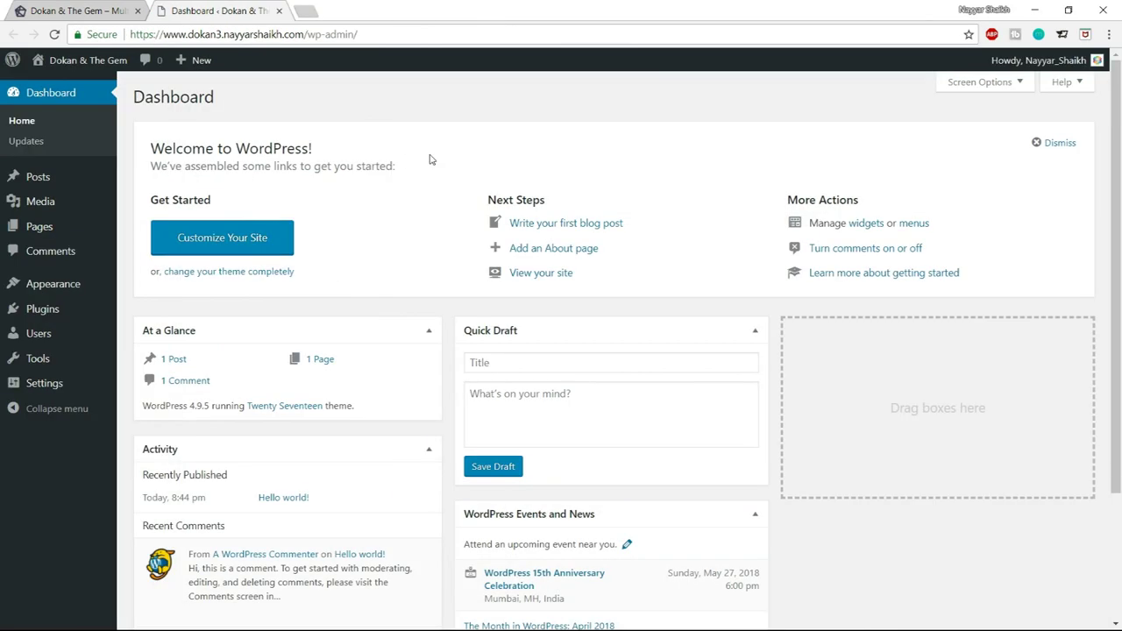
- Open the site's front page from Visit Site in a new tab and switch to it
mouse_move(79, 61)
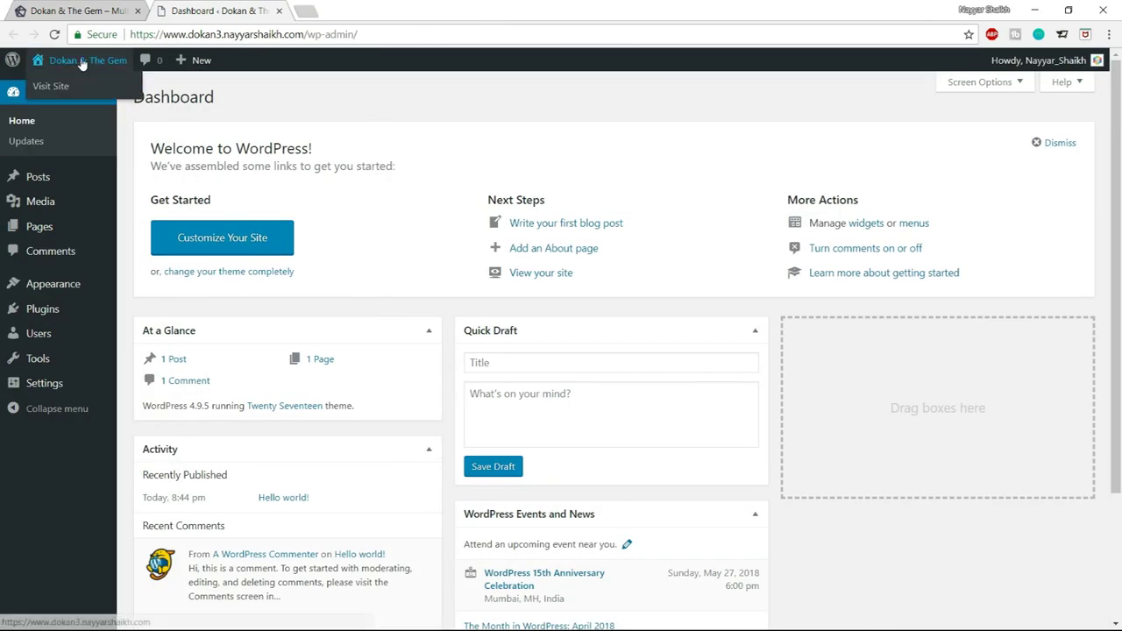
right_click(70, 89)
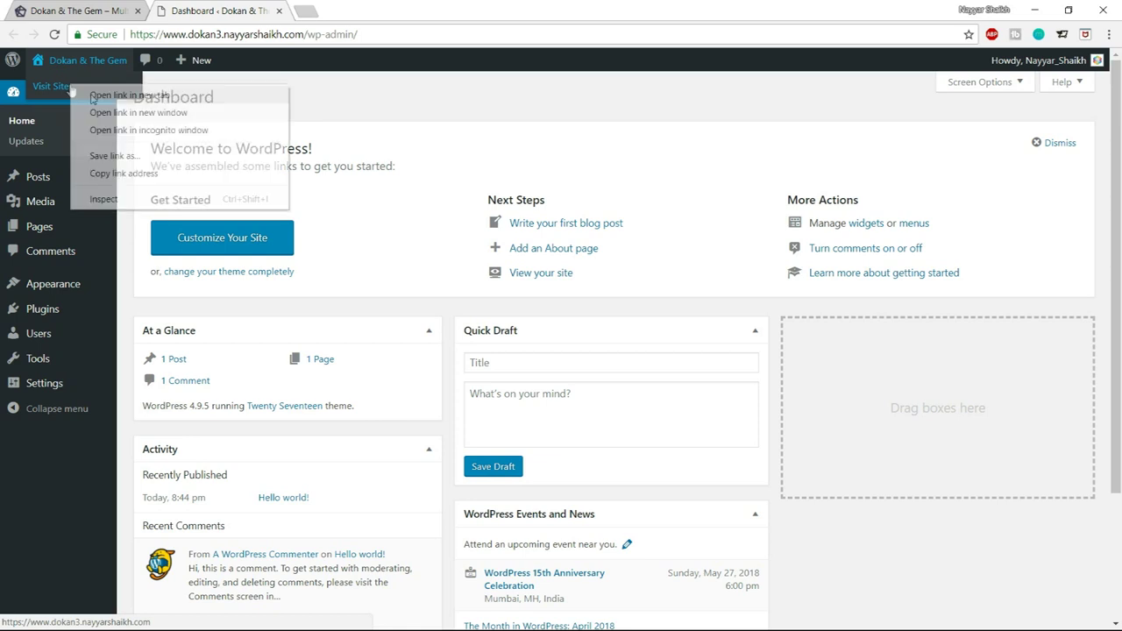
click(430, 151)
mouse_move(81, 61)
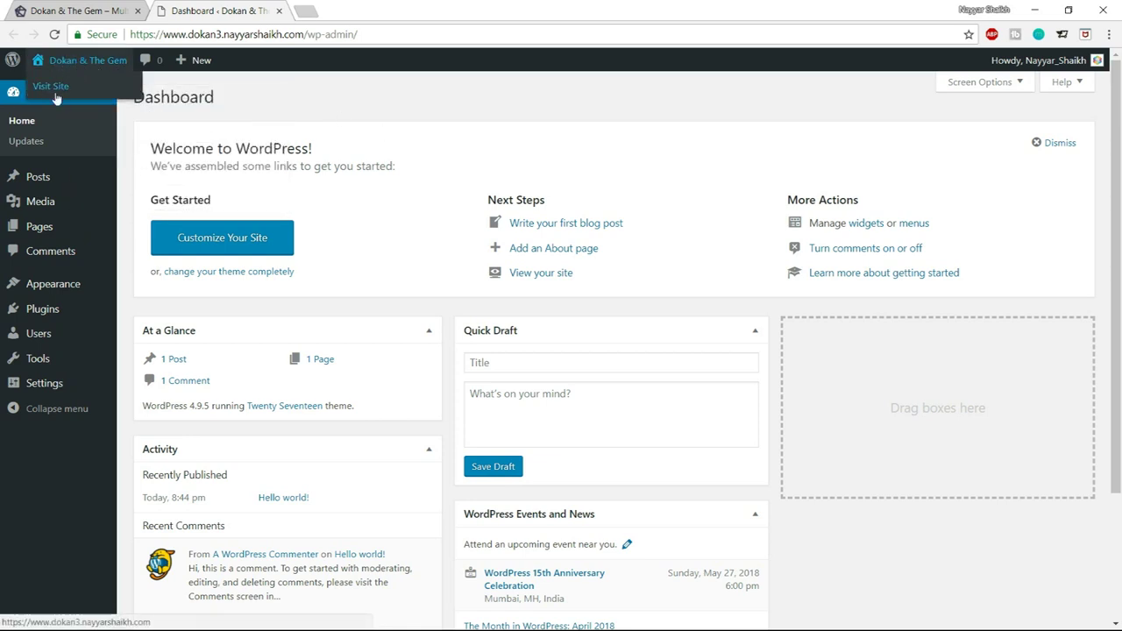
right_click(62, 89)
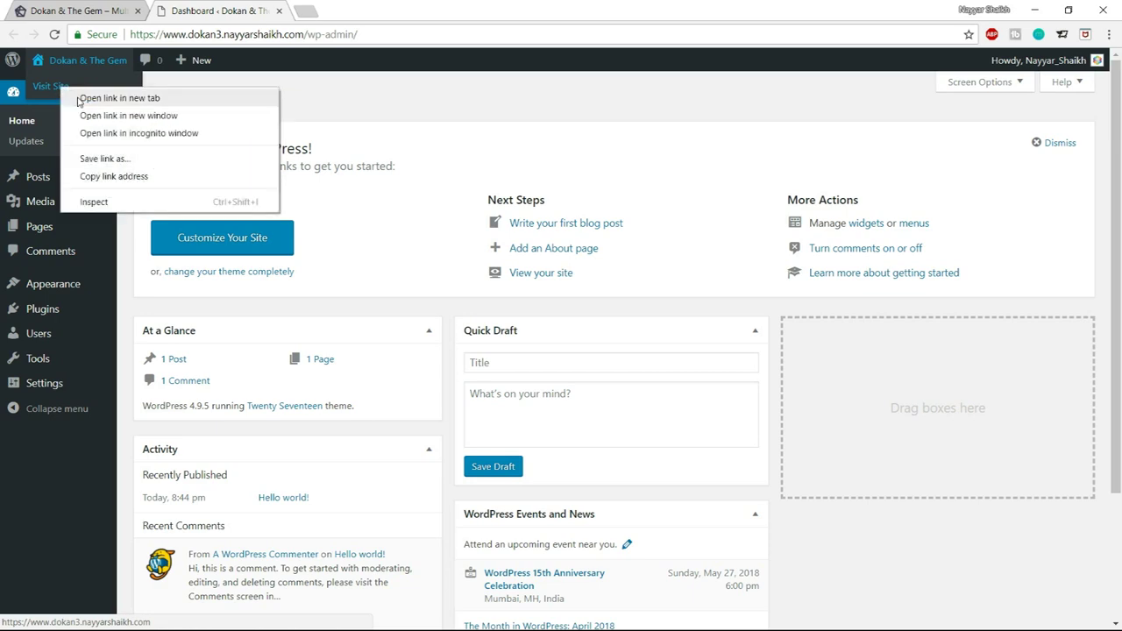
click(79, 98)
click(321, 10)
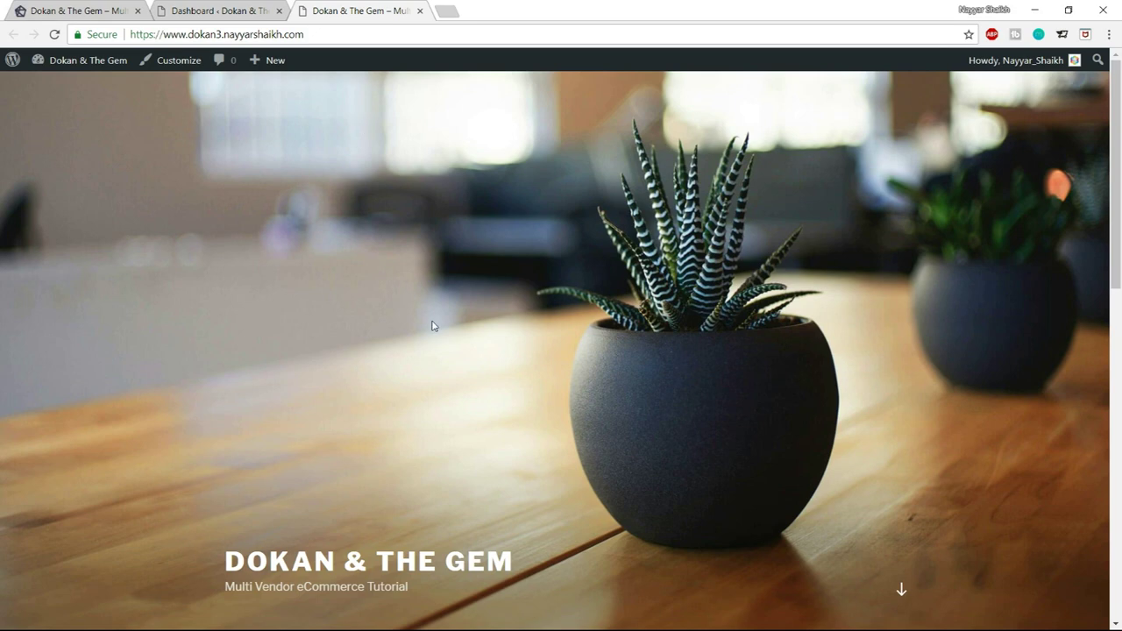
- Look over the new dokan3 front page and check its connection security details
scroll(432, 329, down, 5)
scroll(442, 368, down, 5)
scroll(453, 403, up, 10)
click(95, 35)
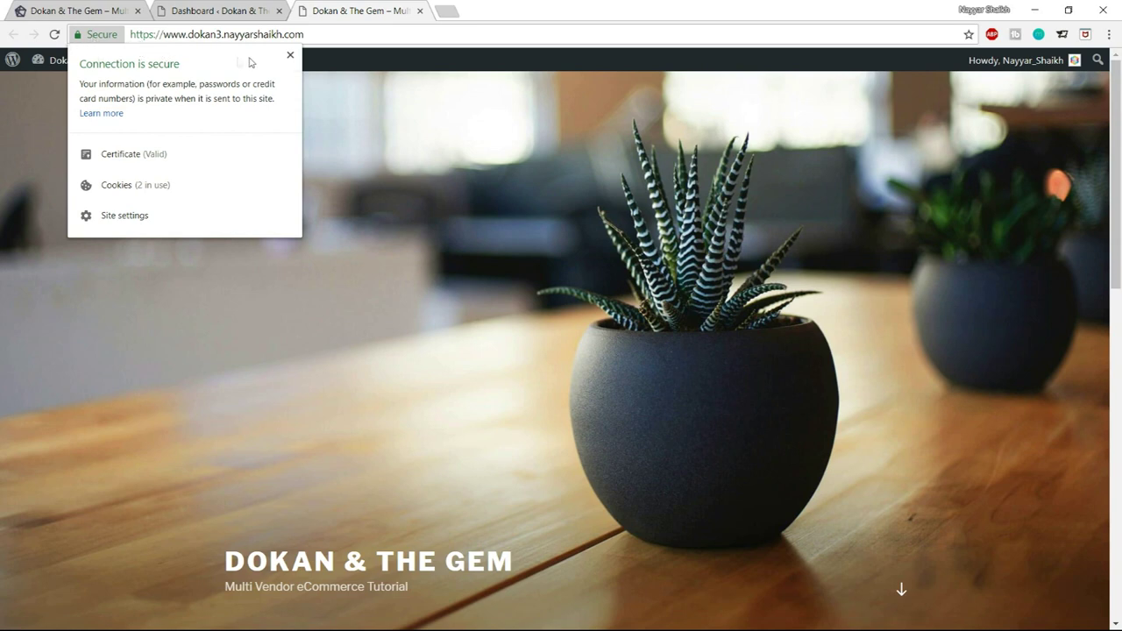
click(290, 55)
scroll(380, 302, down, 5)
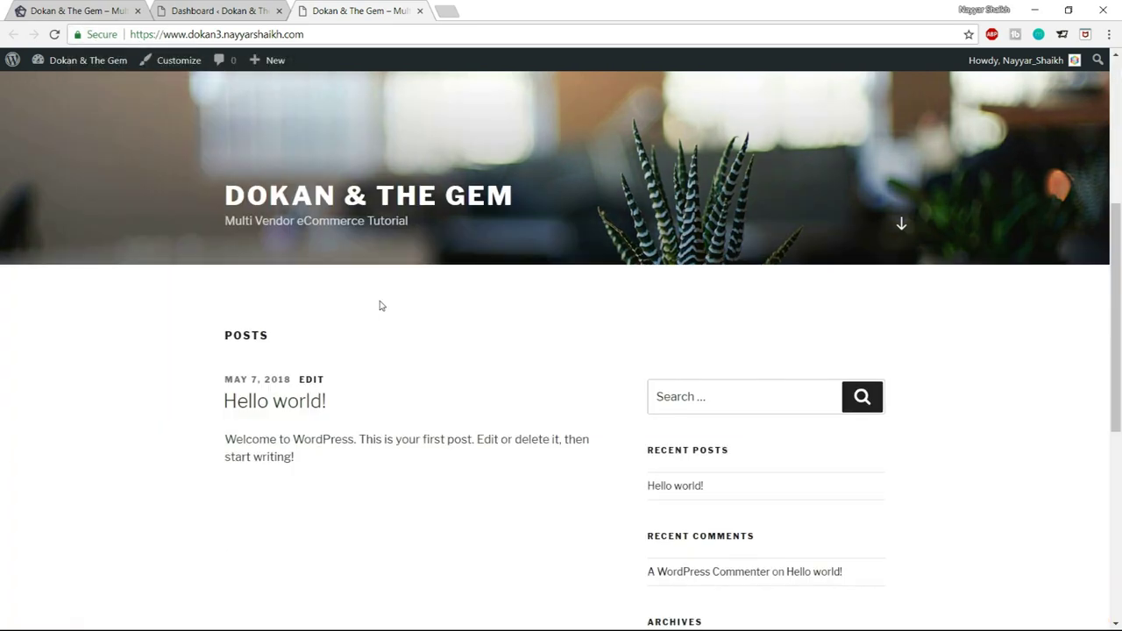
scroll(458, 341, up, 5)
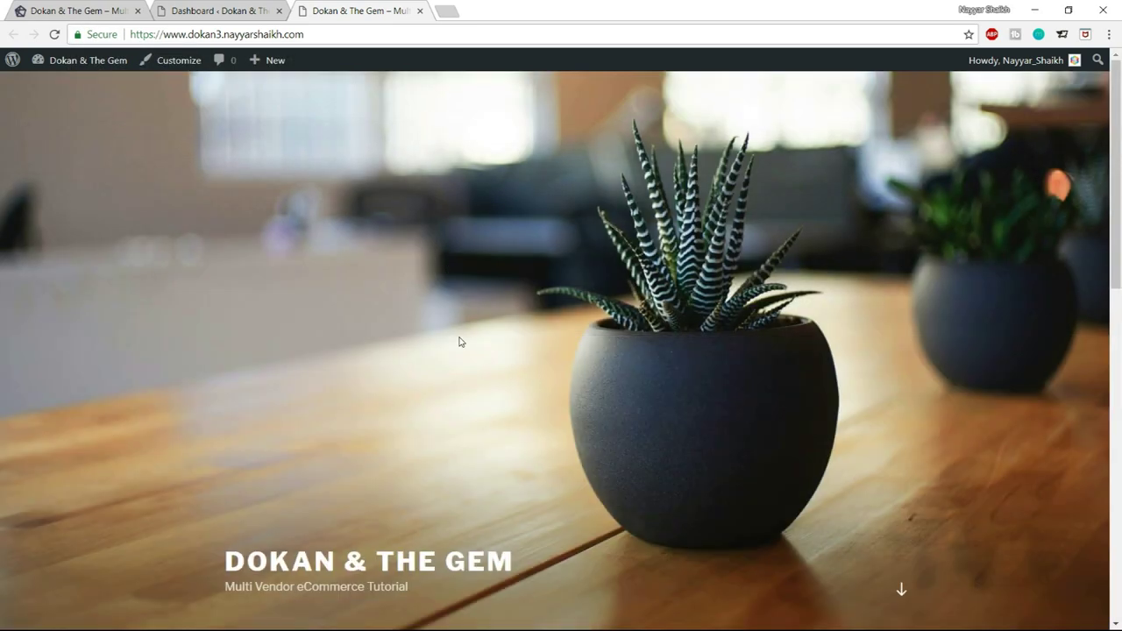
- Scroll through the dokan2 store tab, then return to the dokan3 site tab
key(ctrl+1)
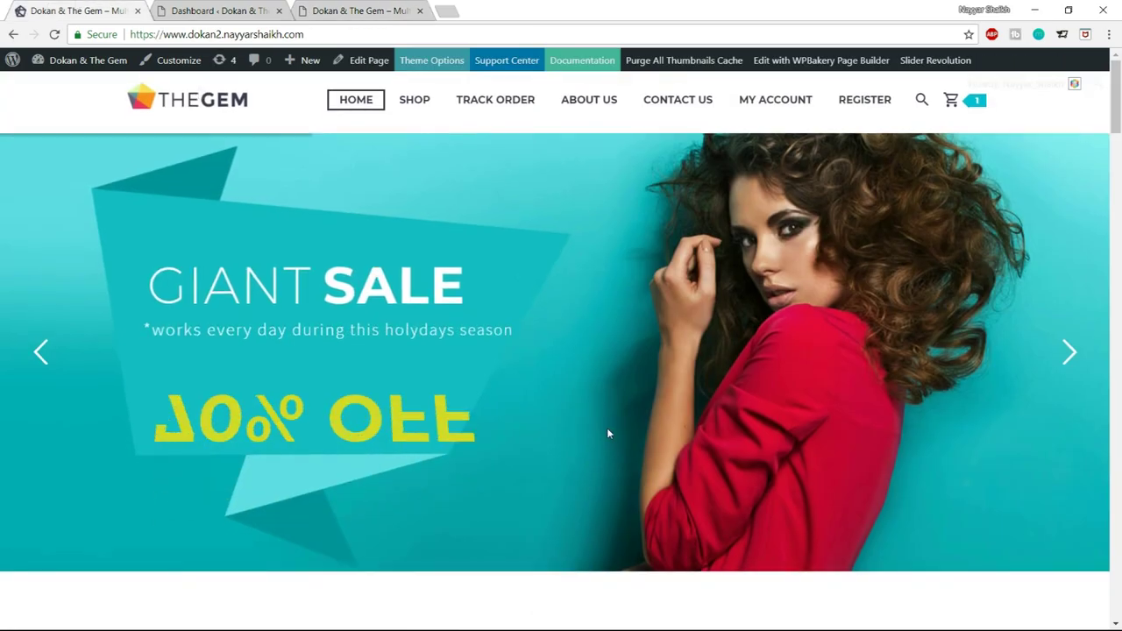
scroll(609, 431, down, 5)
scroll(608, 430, down, 10)
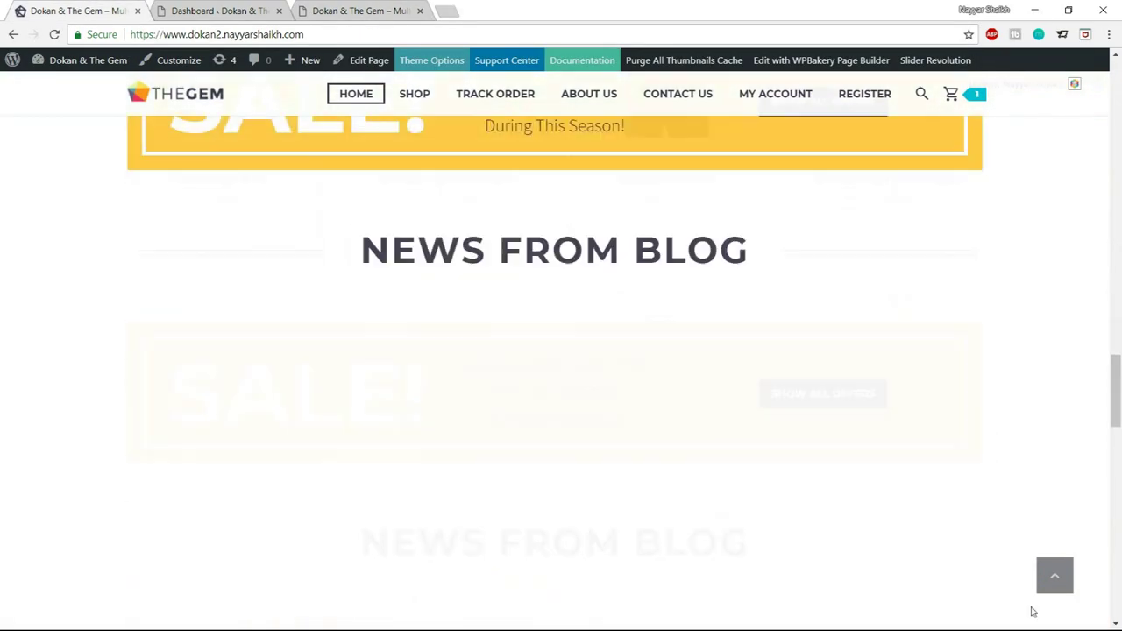
key(ctrl+3)
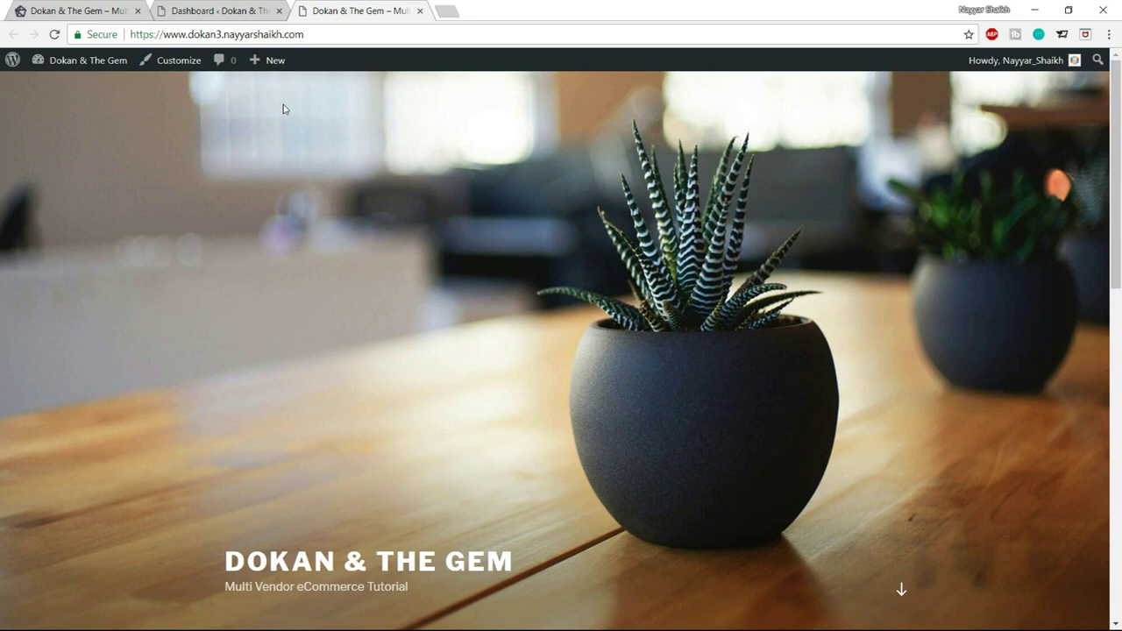
- Switch to the first tab and scroll down the dokan2 TheGem store homepage
click(74, 11)
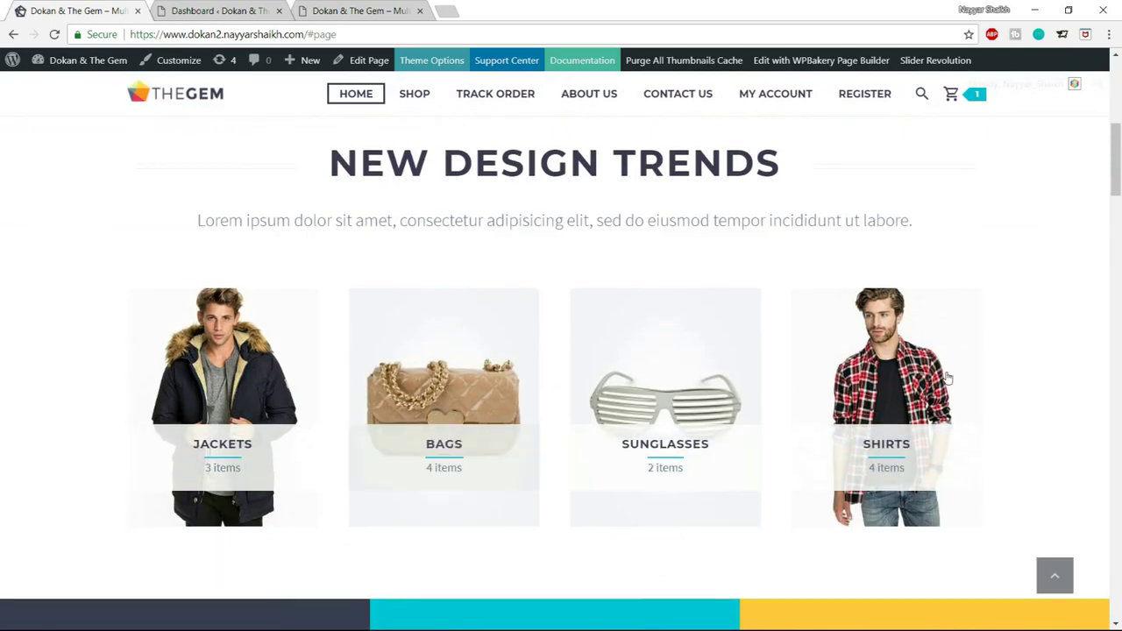
scroll(581, 446, down, 18)
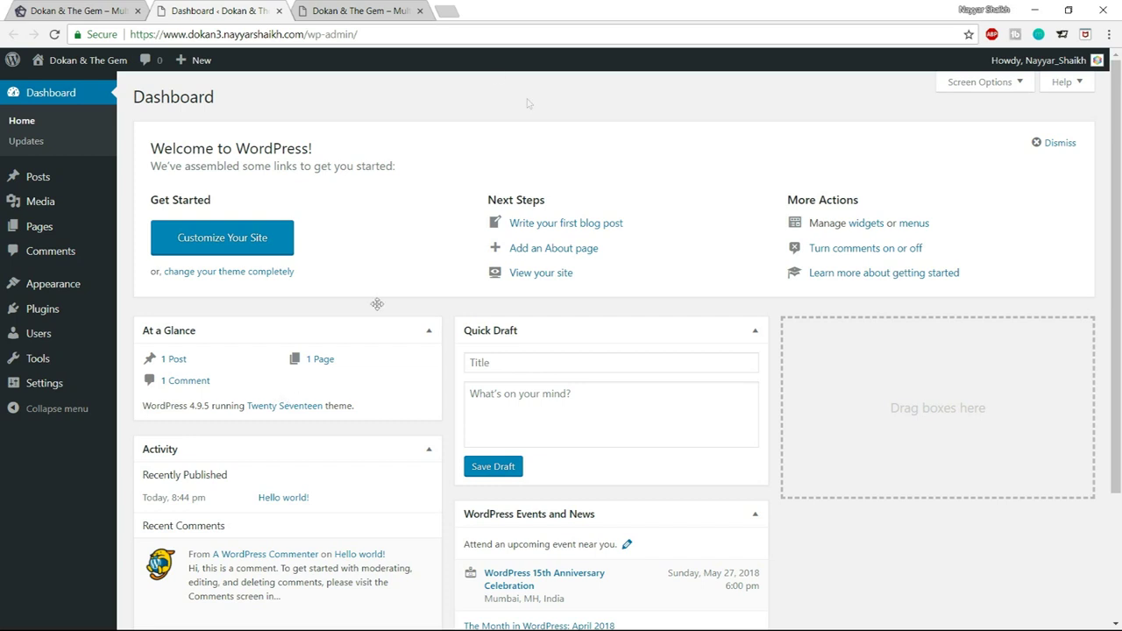
- Load bloggdude.com/dokan in a fresh browser tab
click(447, 11)
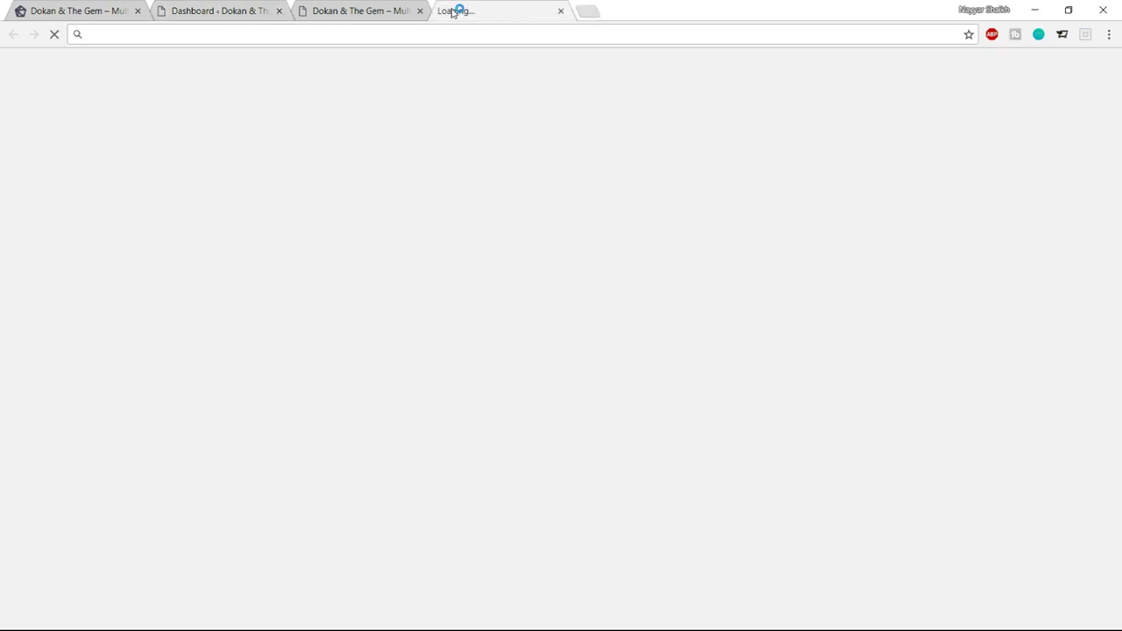
text(bloggdude.com/dokan)
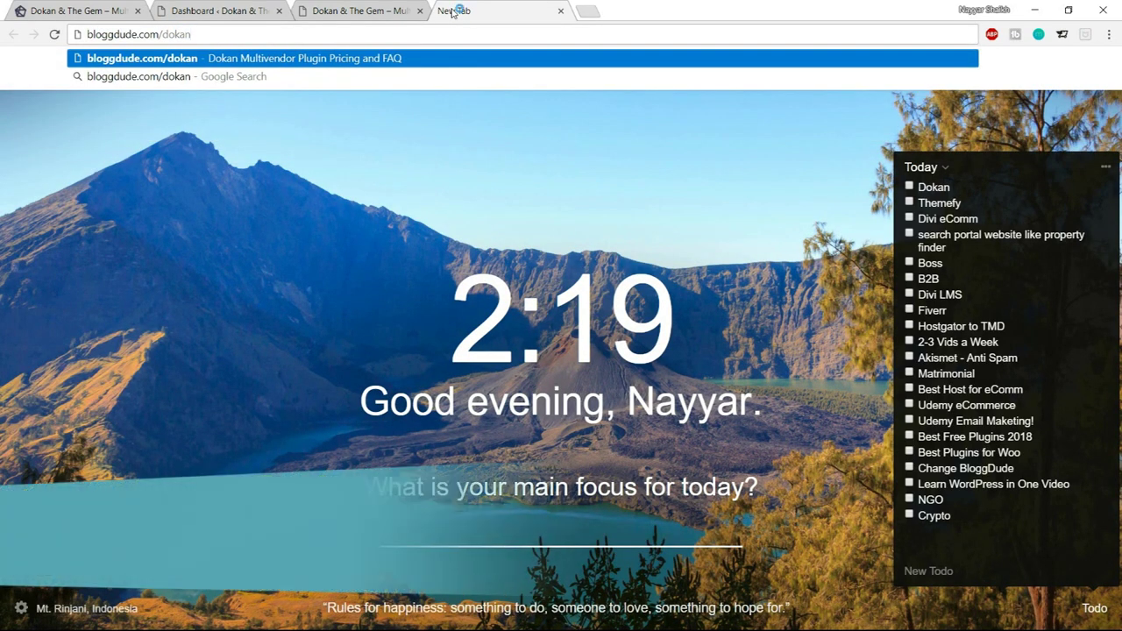
key(Return)
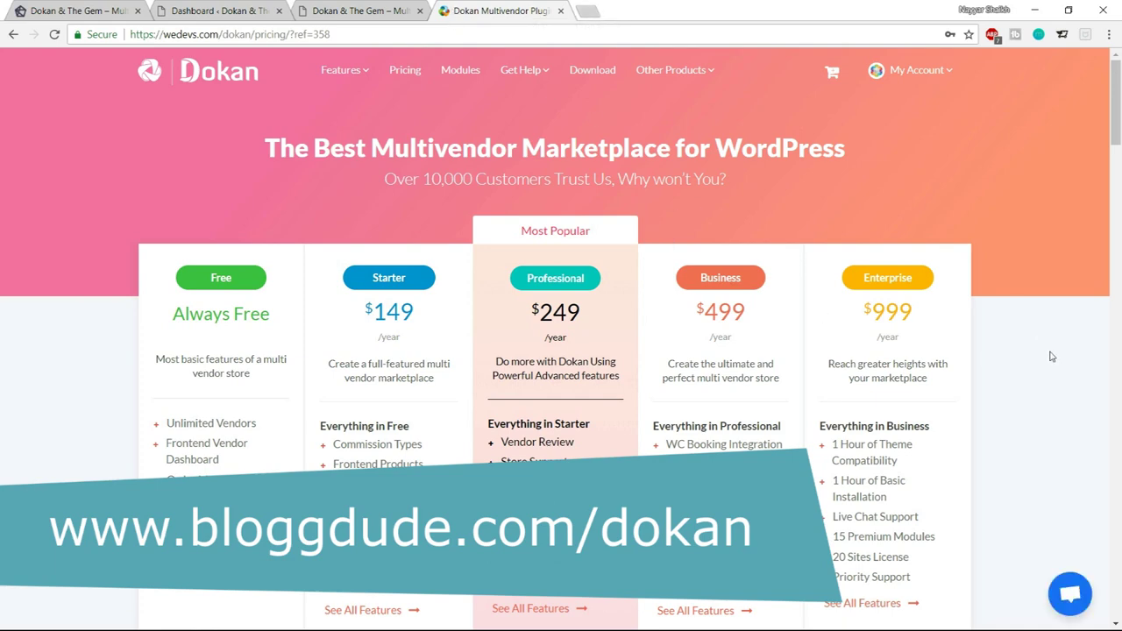
- Scroll down to the pricing plan cards and highlight the Starter price of 149
scroll(1051, 357, down, 2)
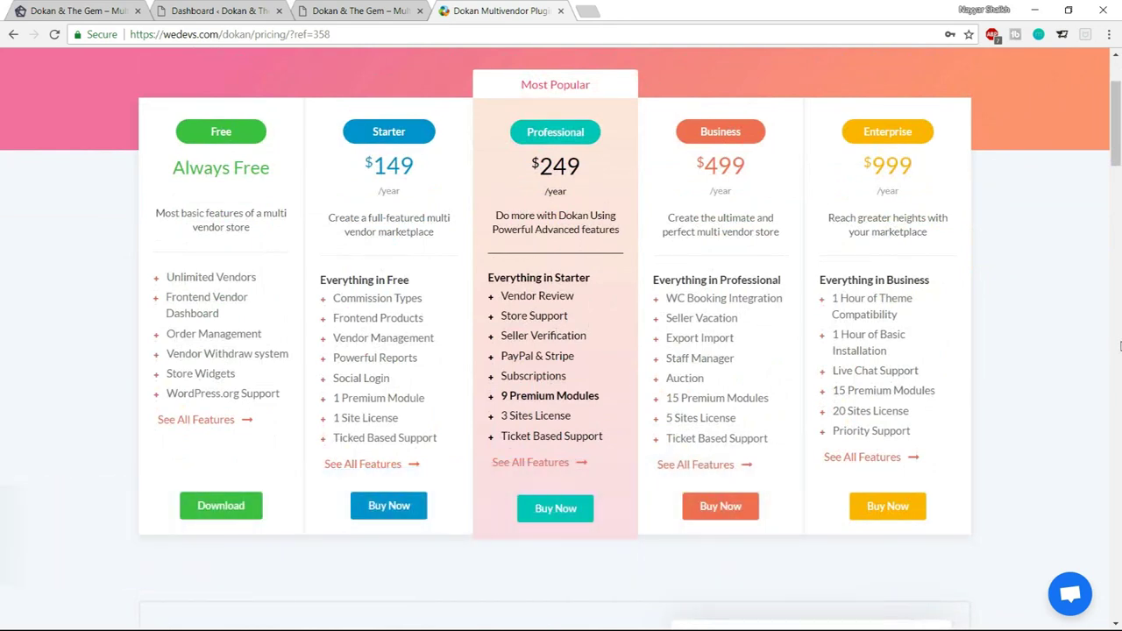
scroll(1119, 346, up, 1)
scroll(1111, 363, down, 1)
drag(374, 165, 415, 167)
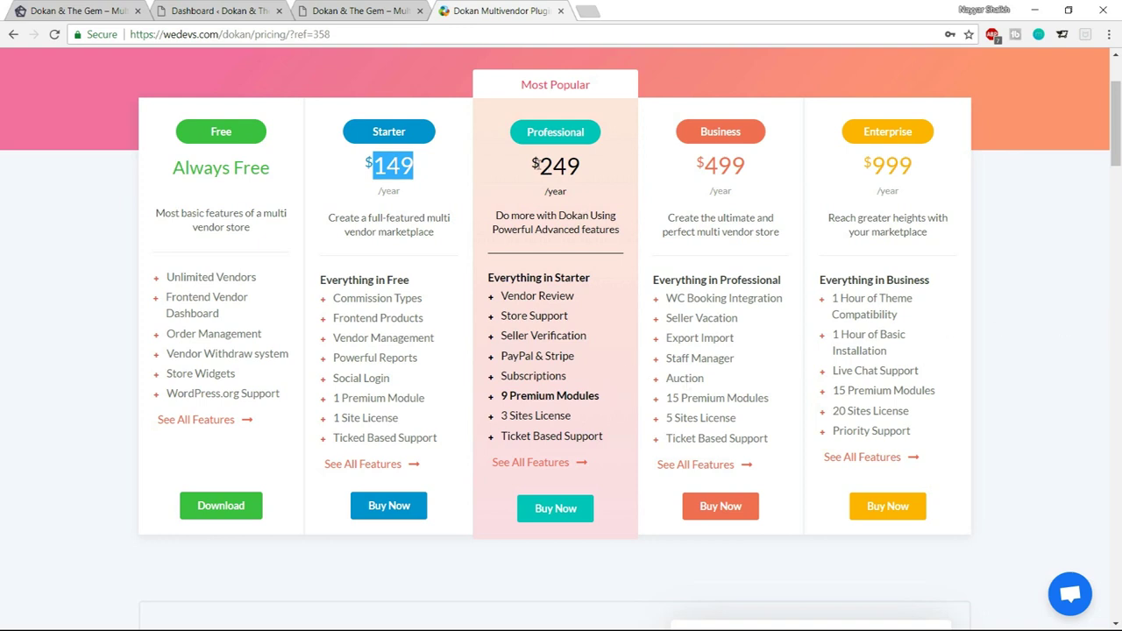
mouse_move(538, 163)
mouse_down()
mouse_move(592, 167)
mouse_move(539, 166)
mouse_up()
click(589, 173)
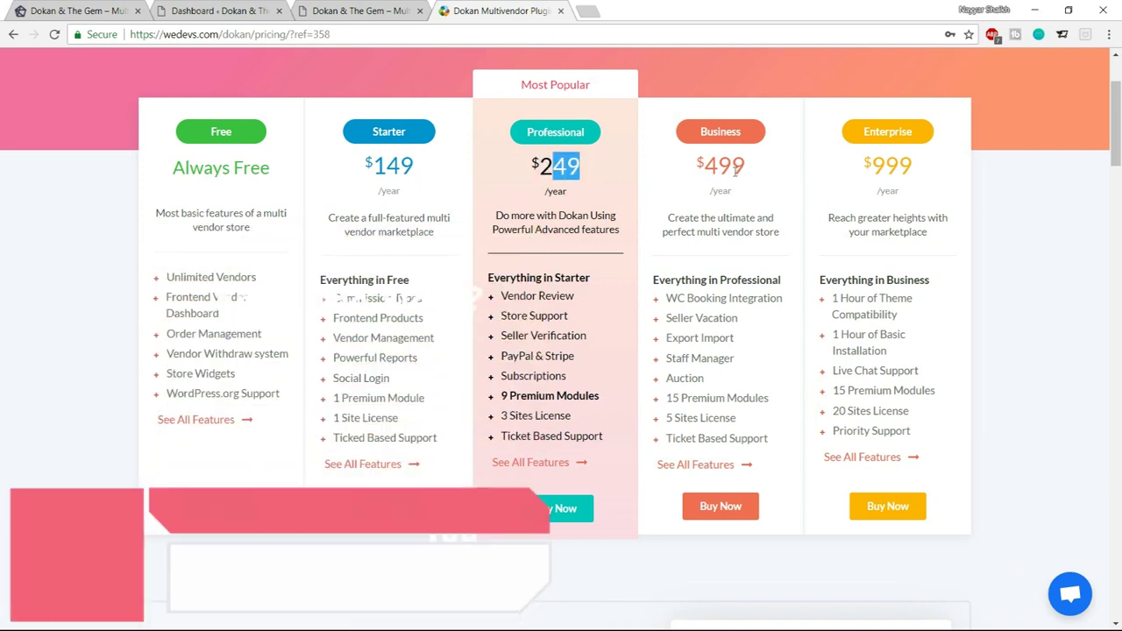
drag(745, 169, 699, 167)
click(698, 166)
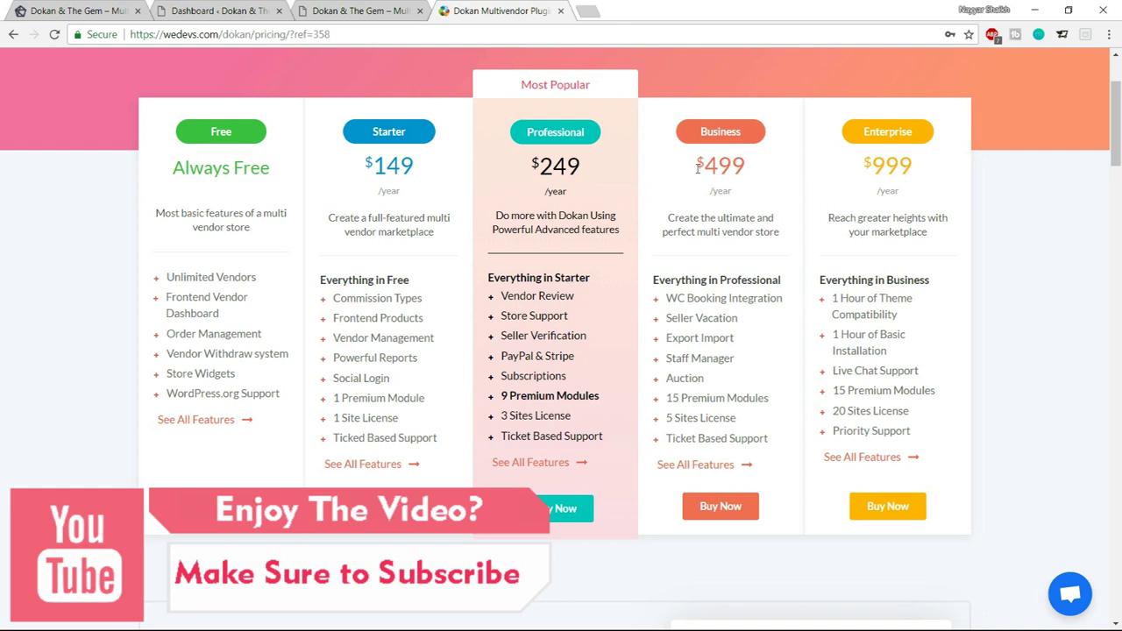
double_click(725, 164)
click(748, 174)
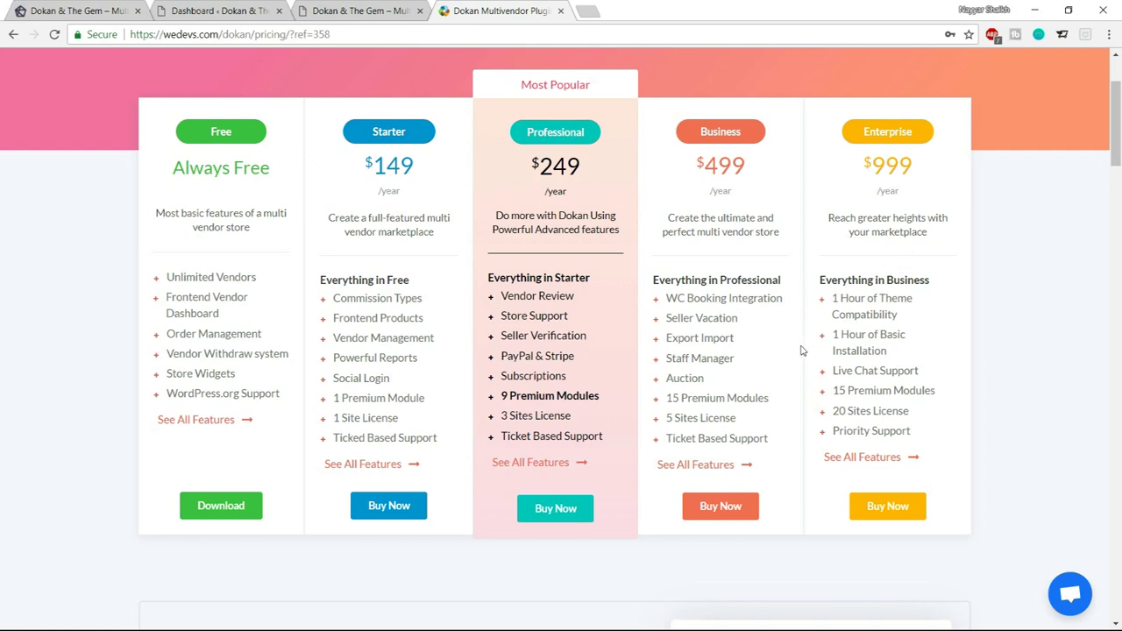
scroll(800, 350, down, 8)
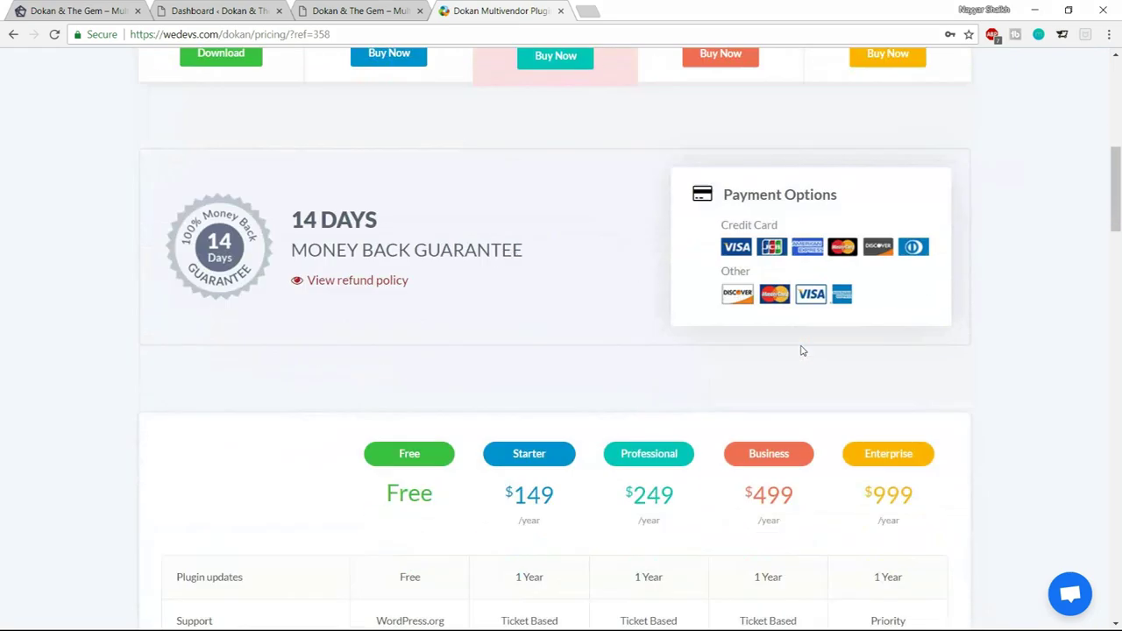
scroll(741, 328, down, 3)
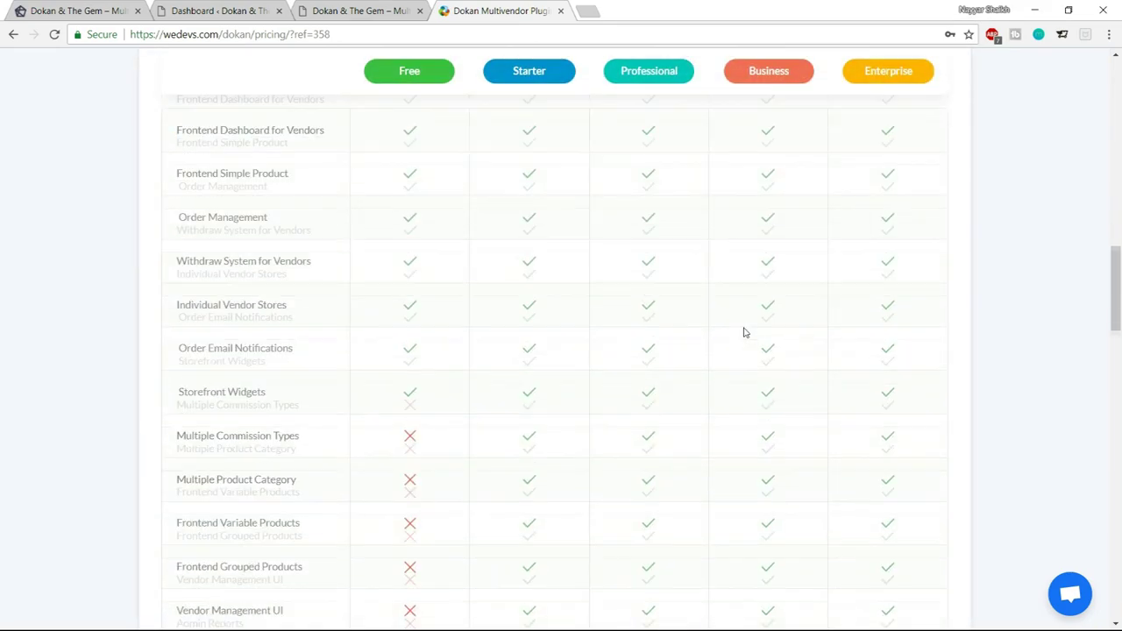
scroll(727, 275, down, 5)
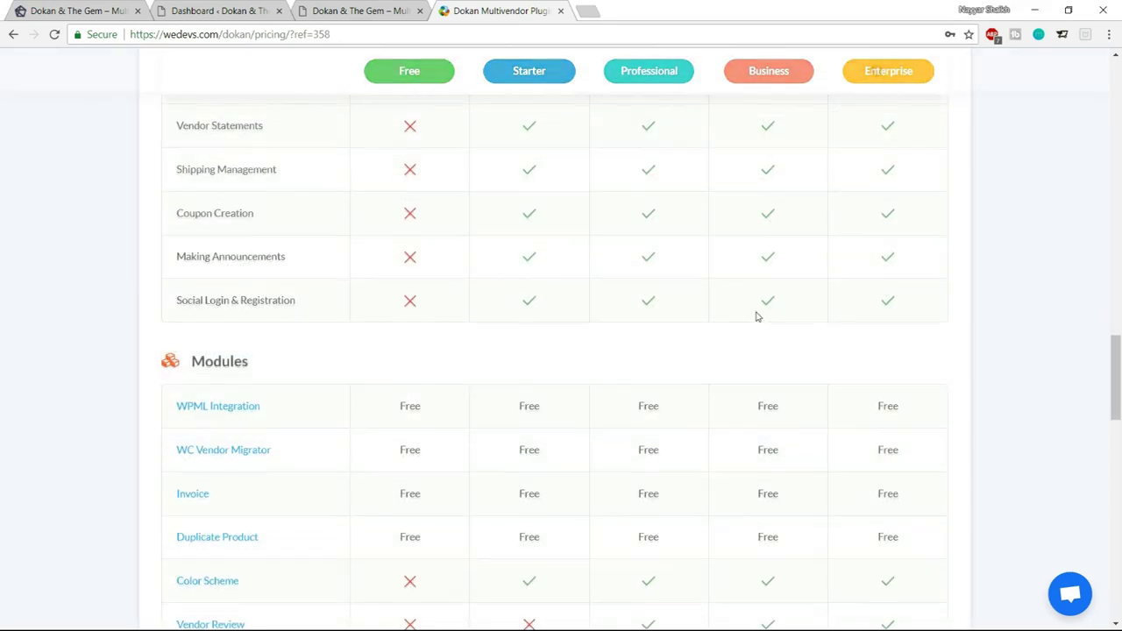
scroll(757, 313, up, 4)
scroll(753, 313, up, 4)
scroll(754, 311, down, 6)
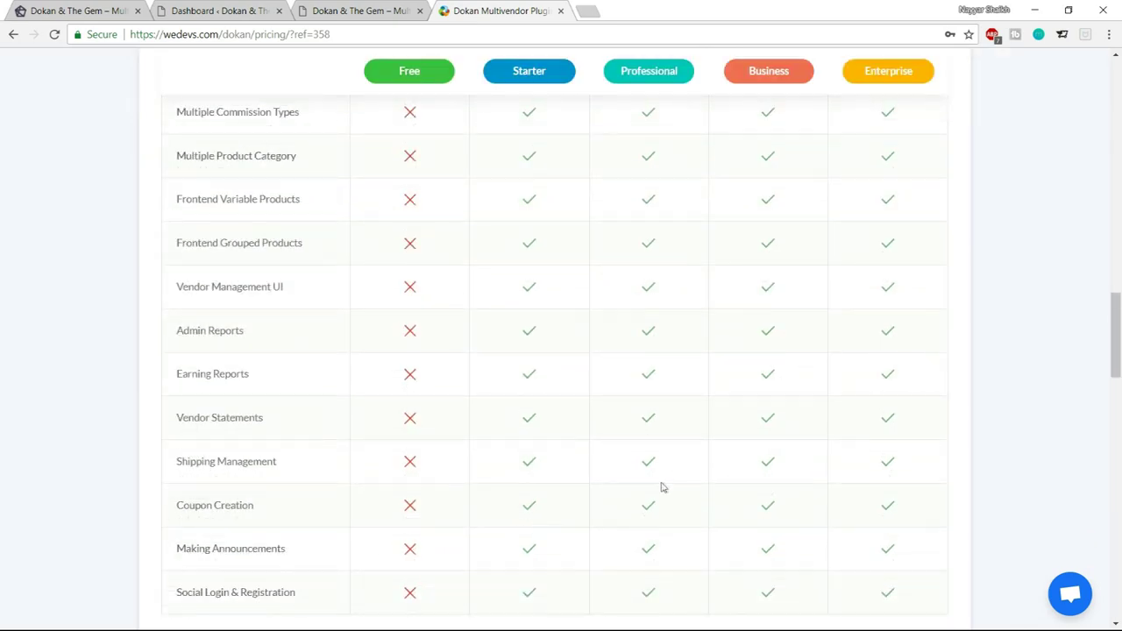
scroll(587, 429, up, 3)
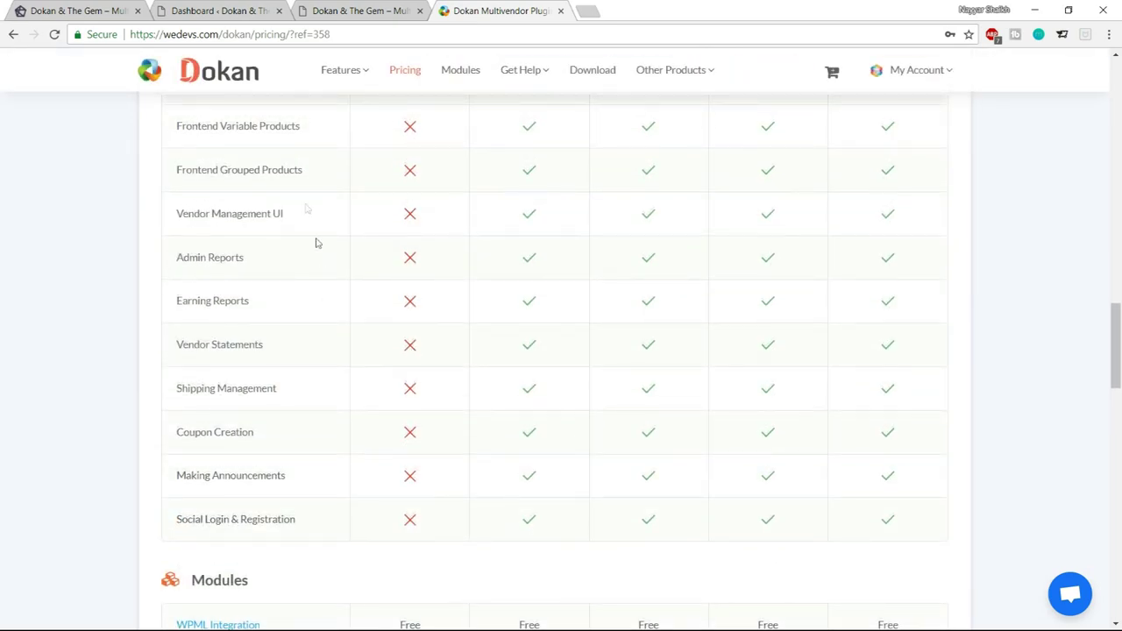
scroll(248, 460, up, 5)
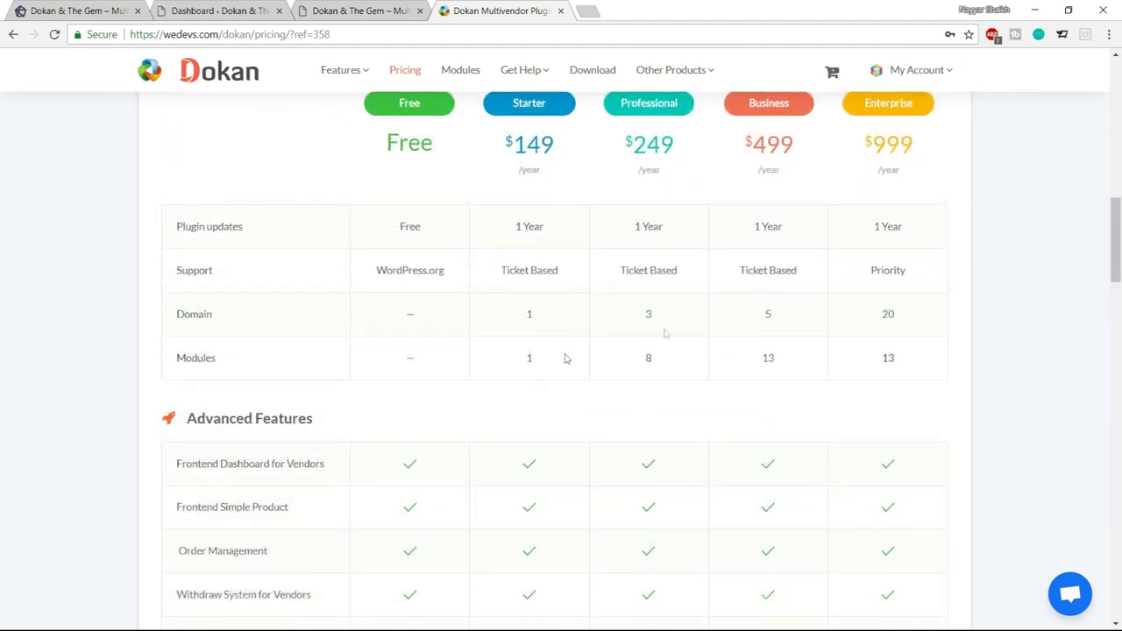
scroll(748, 315, up, 2)
scroll(776, 347, down, 7)
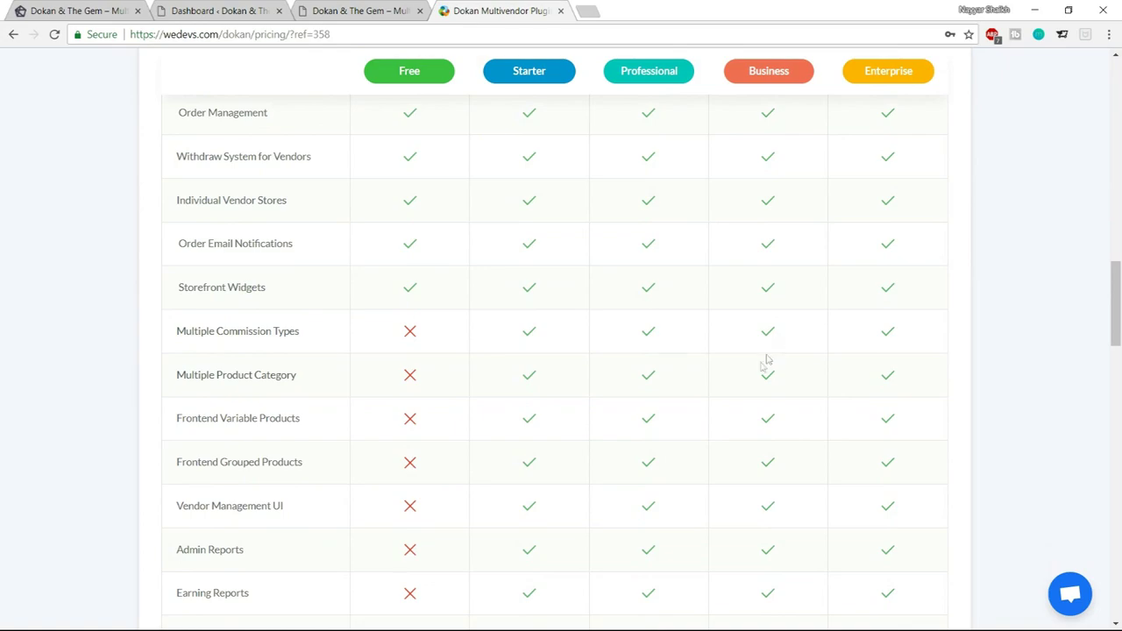
scroll(766, 360, up, 10)
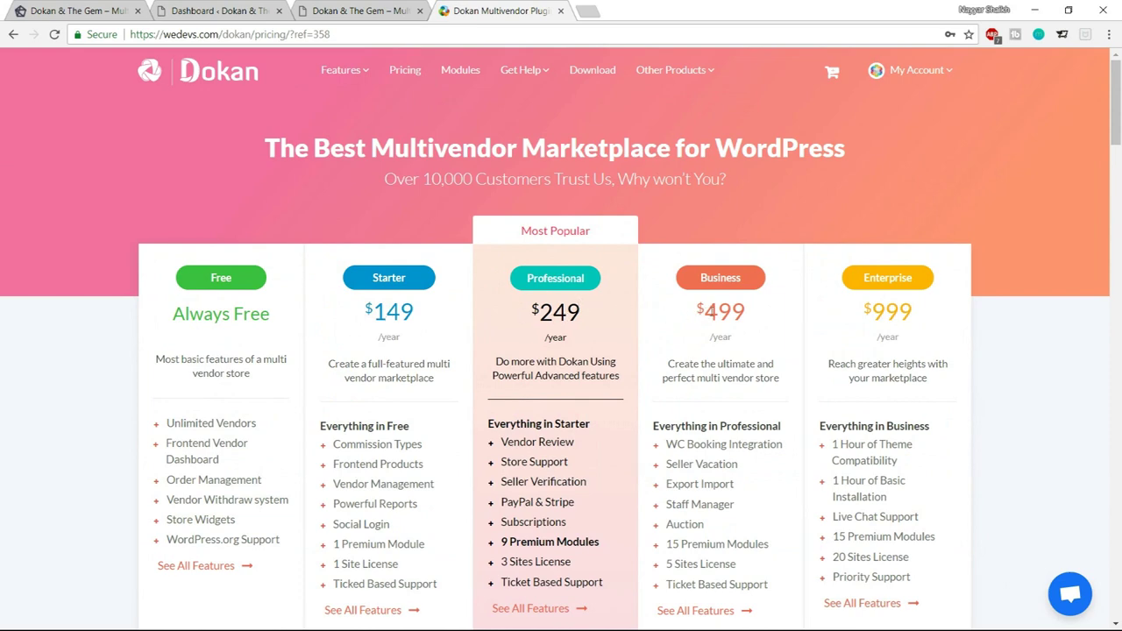
scroll(827, 349, down, 15)
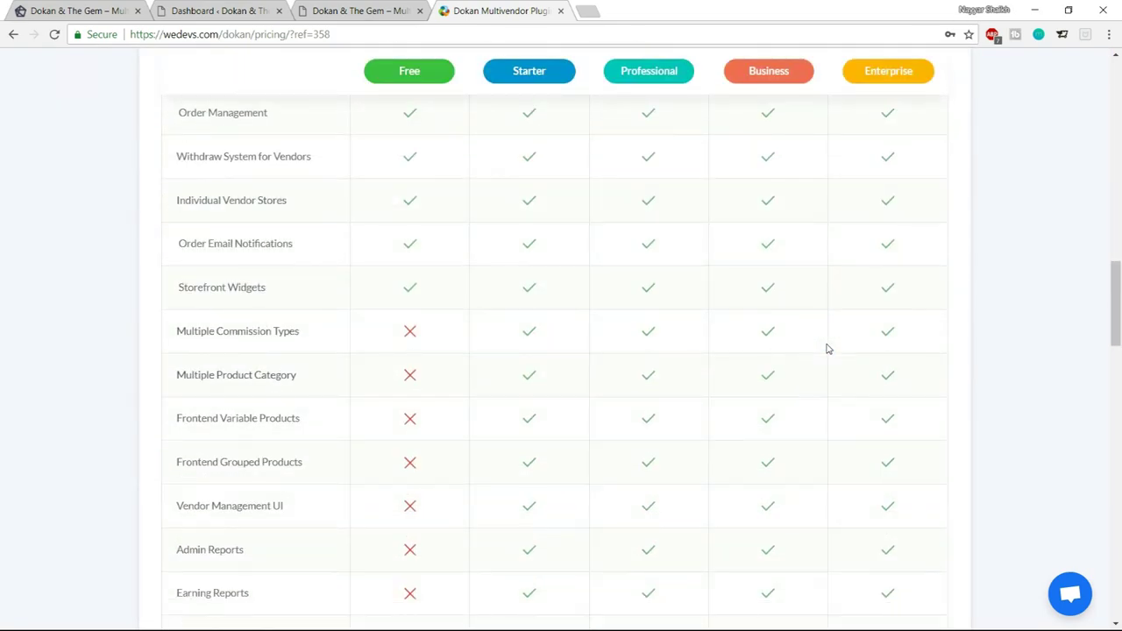
scroll(827, 349, down, 8)
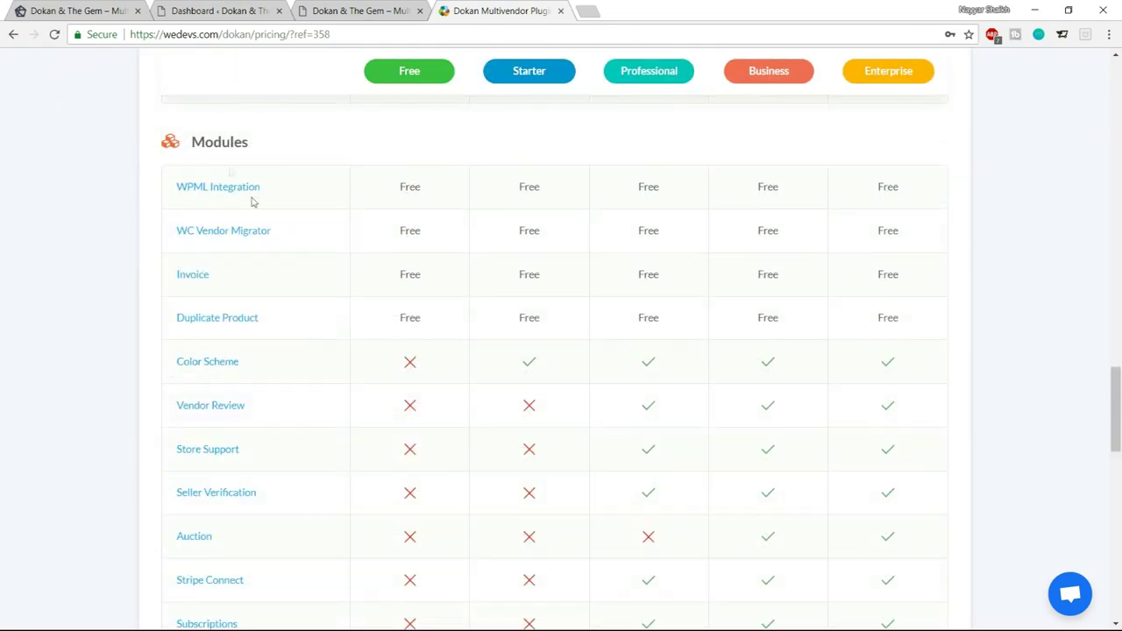
drag(189, 145, 253, 143)
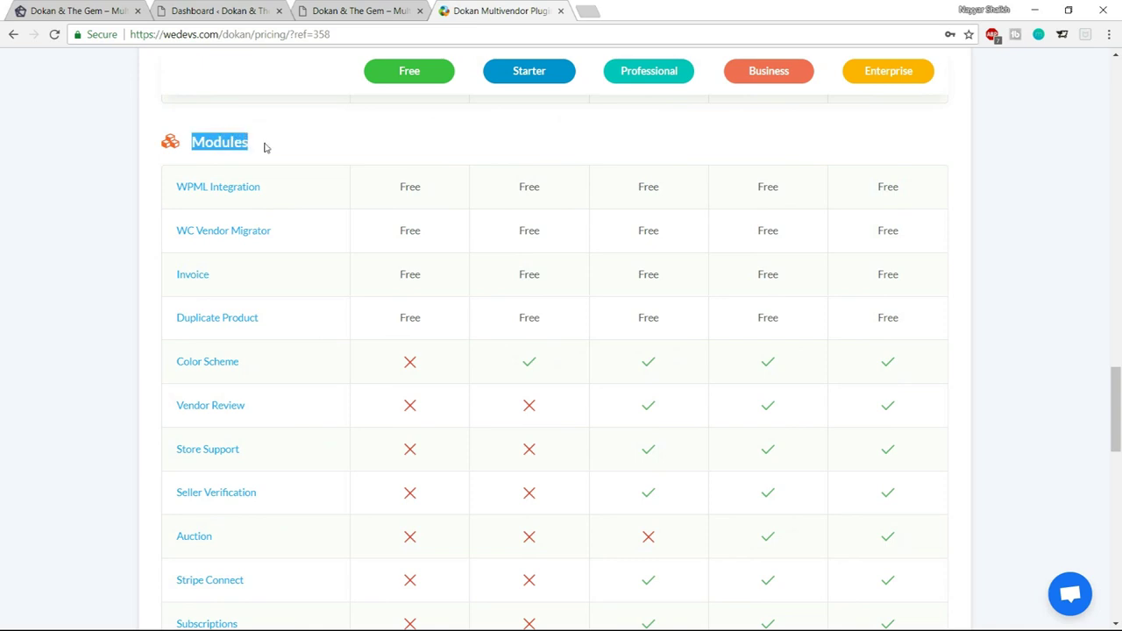
click(267, 149)
drag(185, 143, 252, 143)
scroll(538, 345, up, 15)
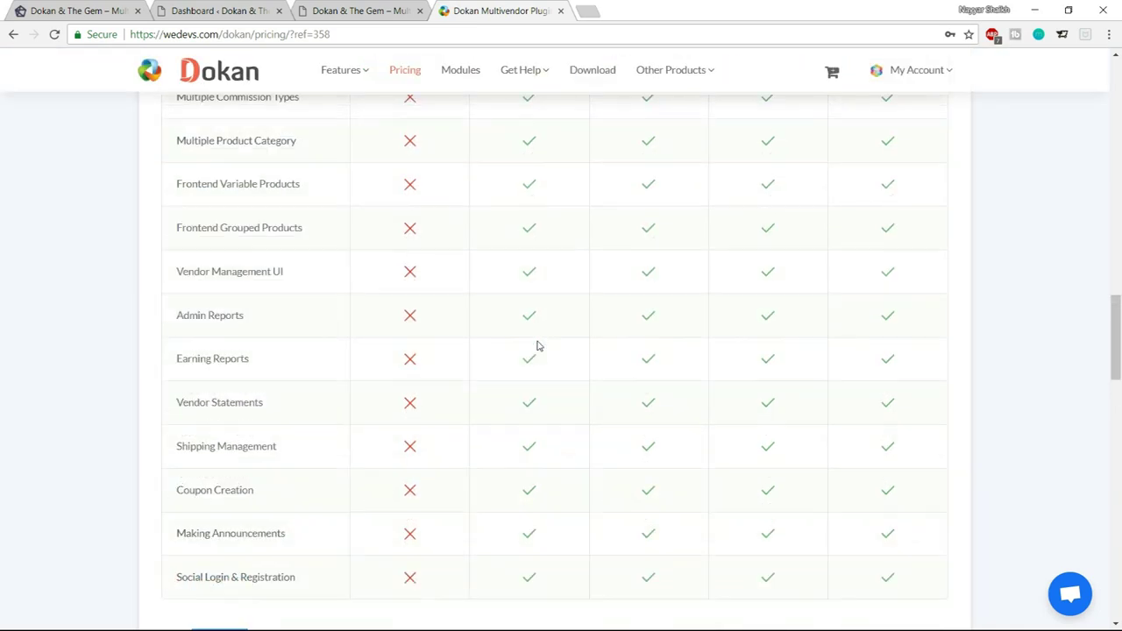
scroll(537, 344, down, 3)
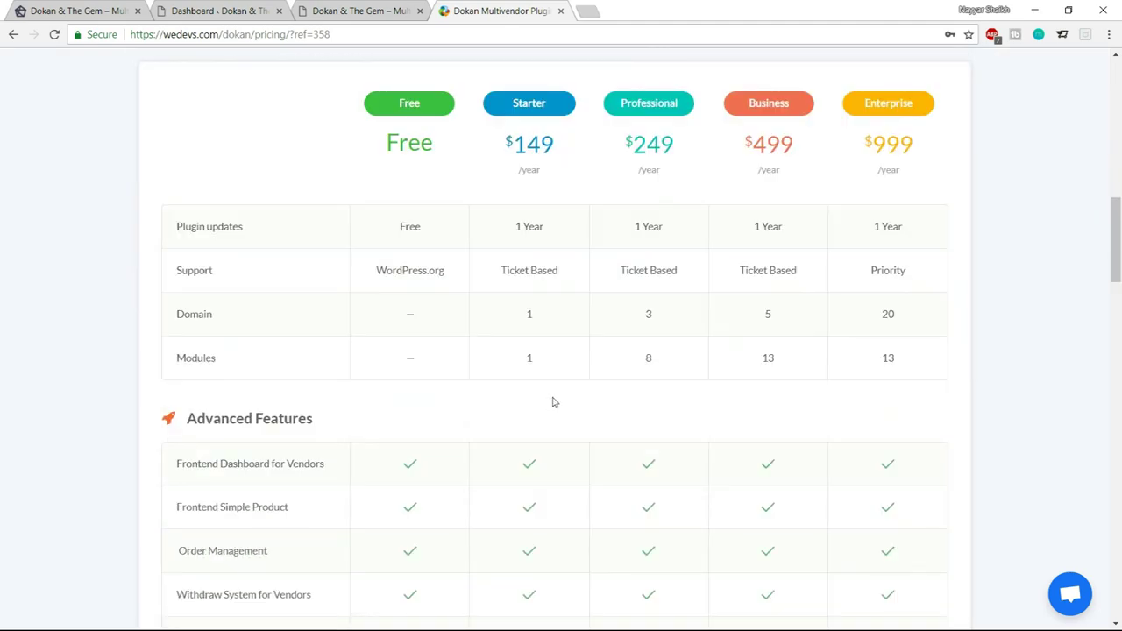
scroll(552, 401, down, 12)
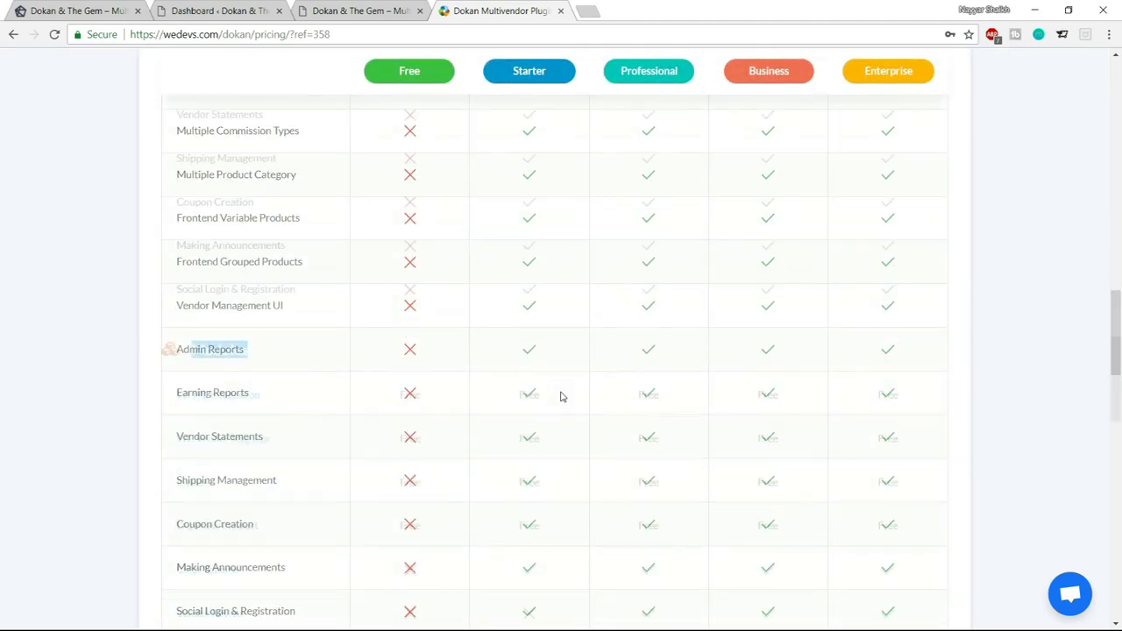
scroll(561, 397, up, 2)
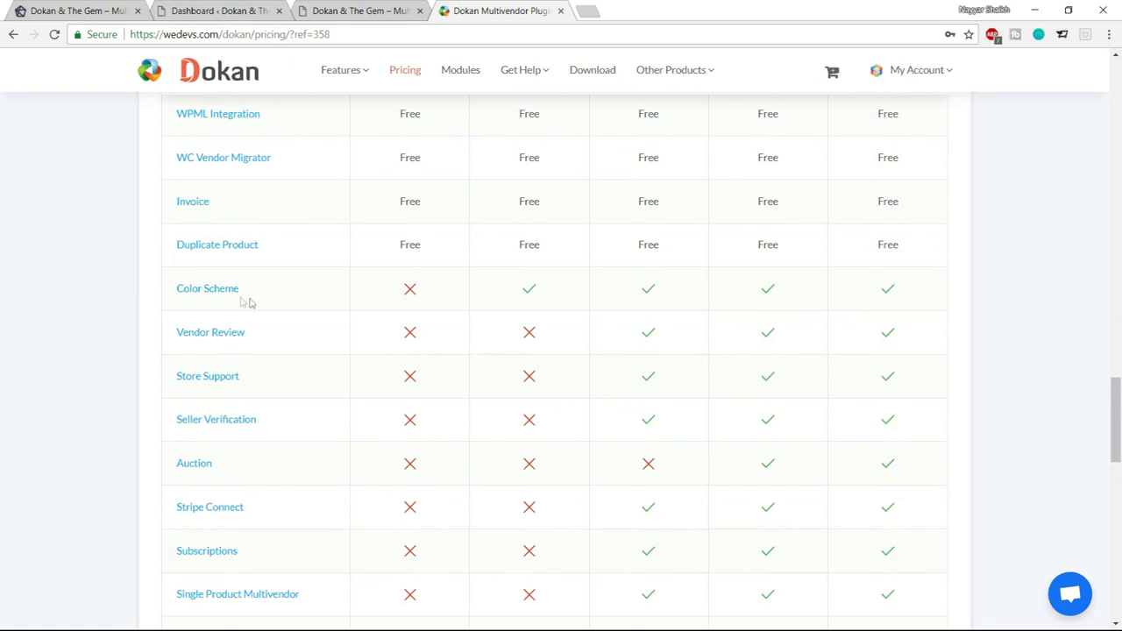
scroll(565, 320, up, 1)
scroll(605, 366, down, 1)
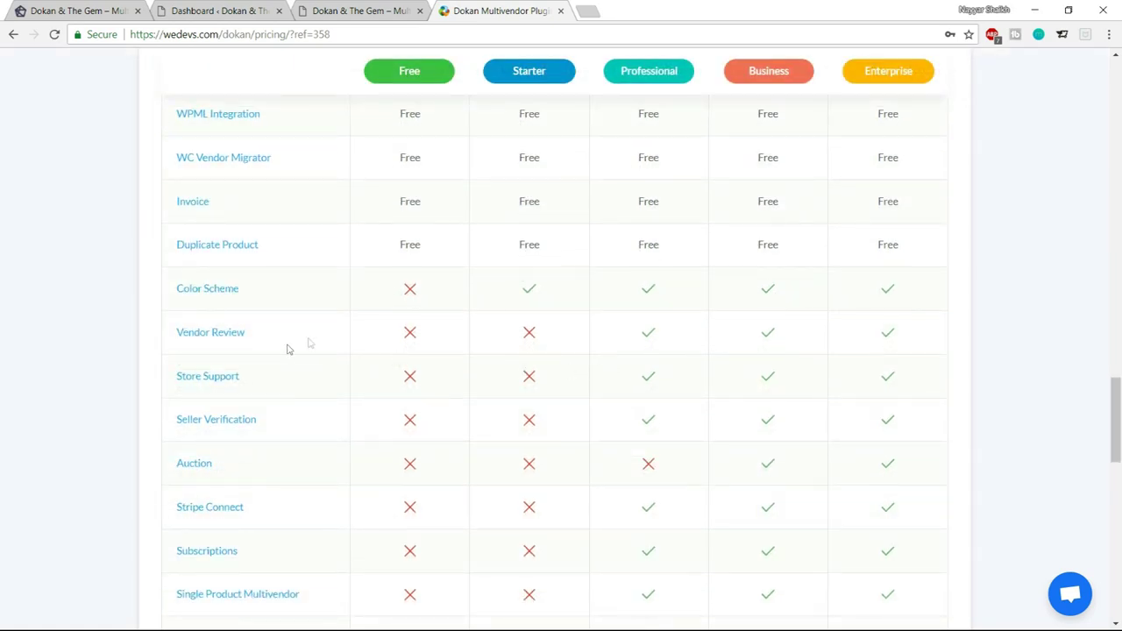
scroll(546, 373, down, 2)
scroll(529, 321, down, 1)
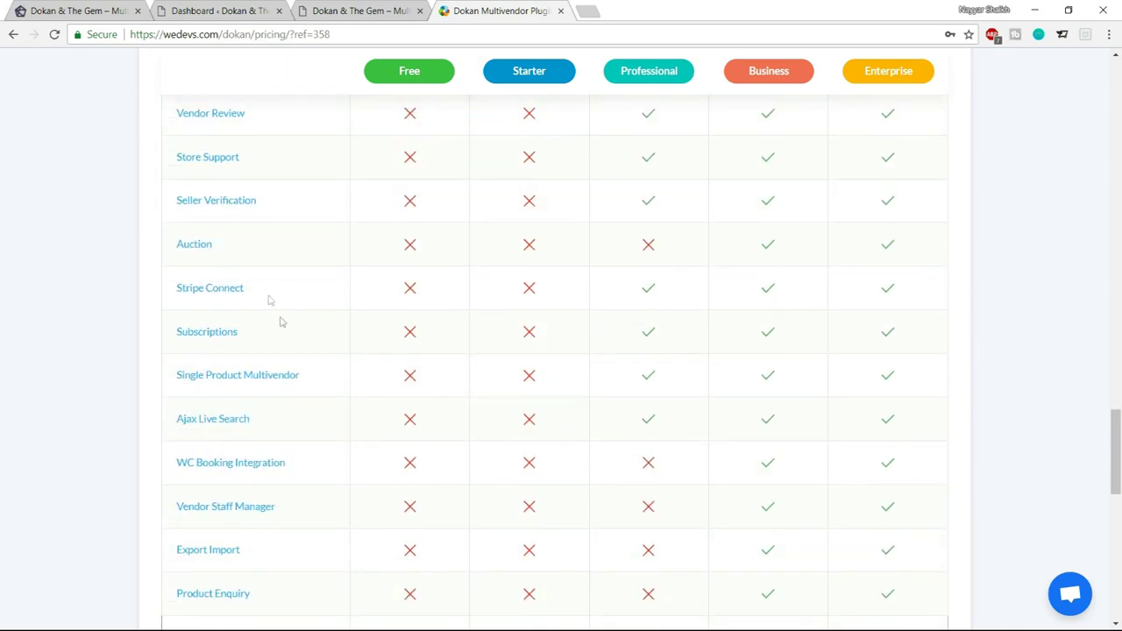
scroll(567, 295, down, 1)
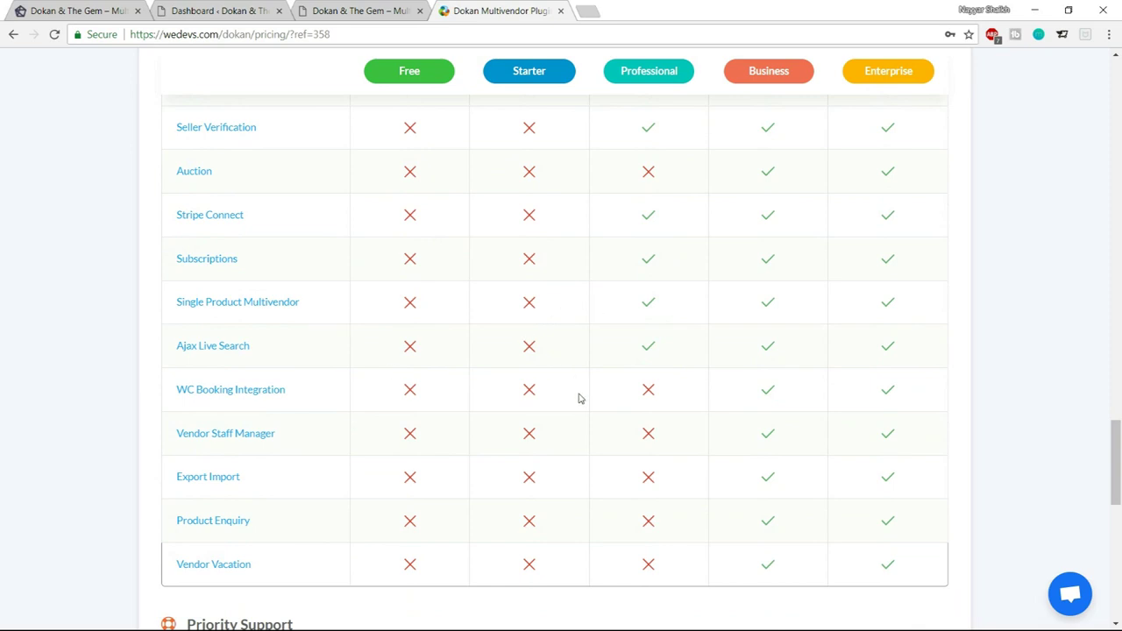
scroll(579, 395, down, 1)
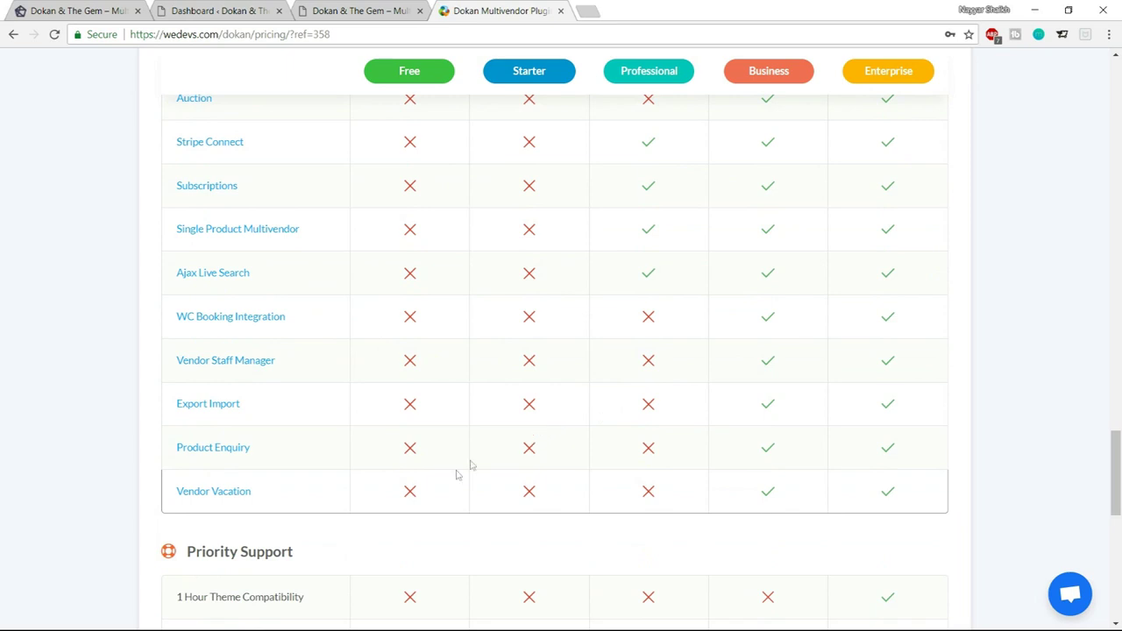
scroll(717, 453, up, 1)
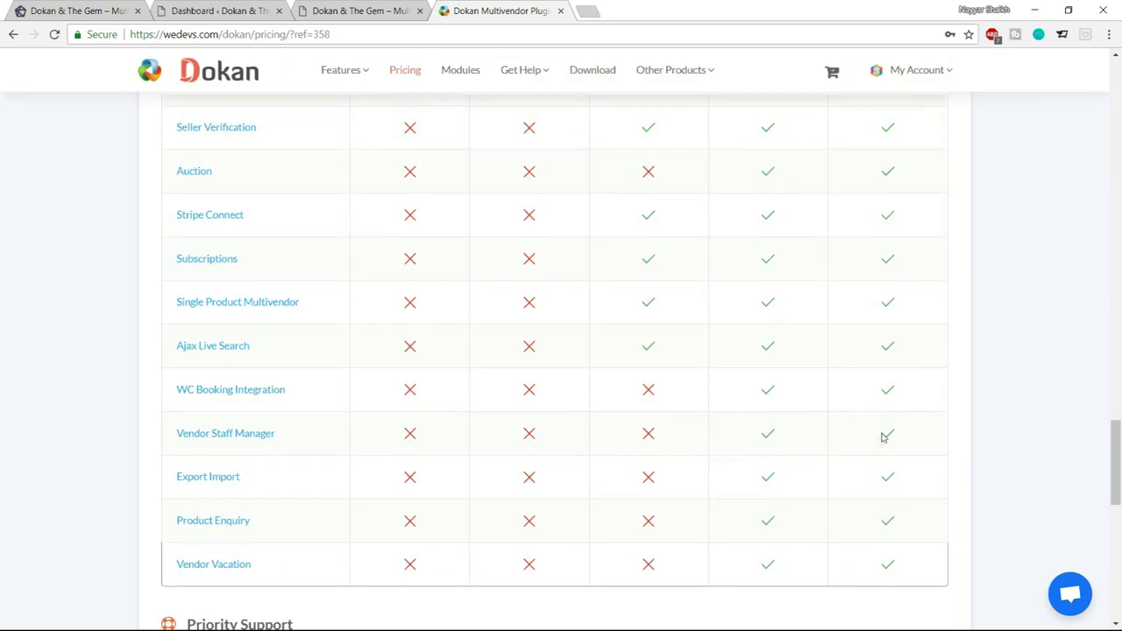
scroll(789, 445, up, 10)
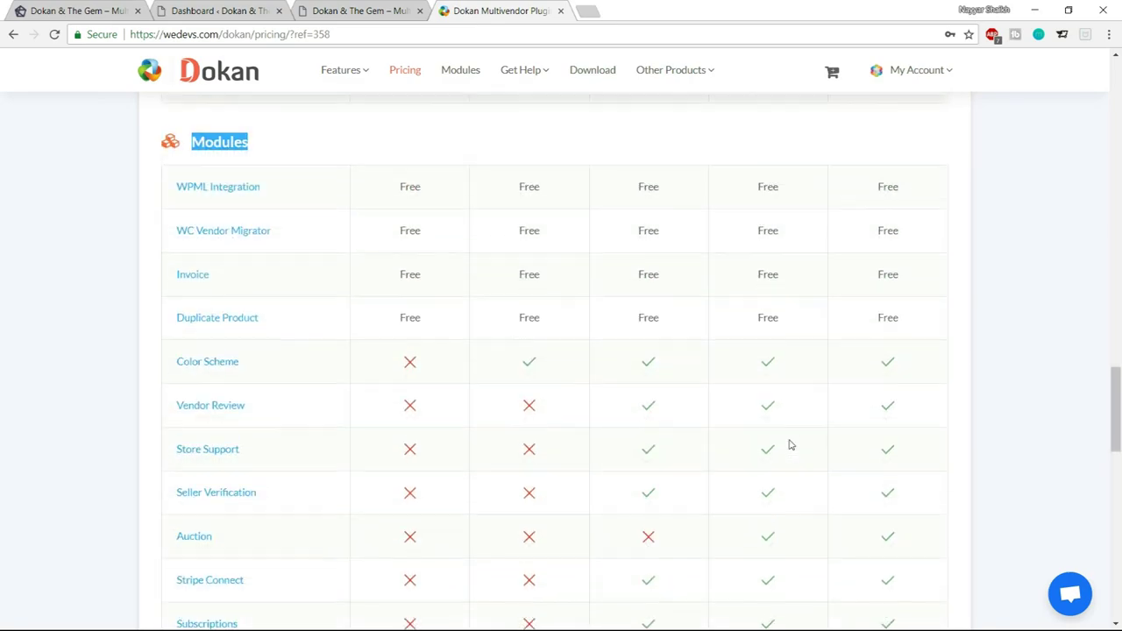
scroll(789, 445, up, 10)
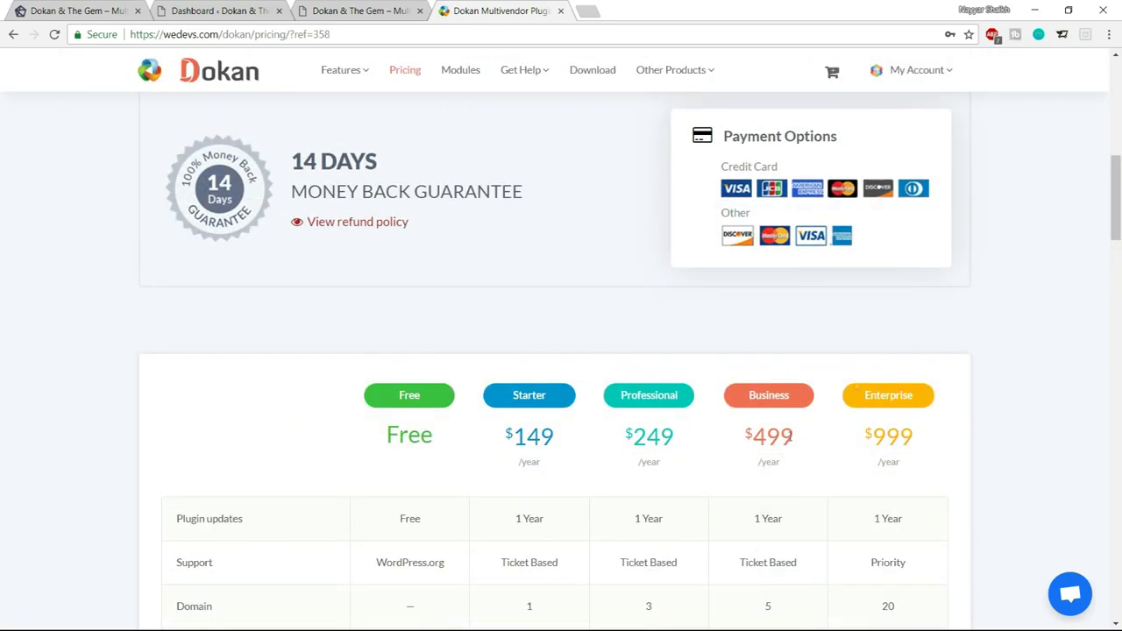
scroll(910, 366, down, 3)
scroll(818, 381, up, 3)
scroll(819, 380, down, 3)
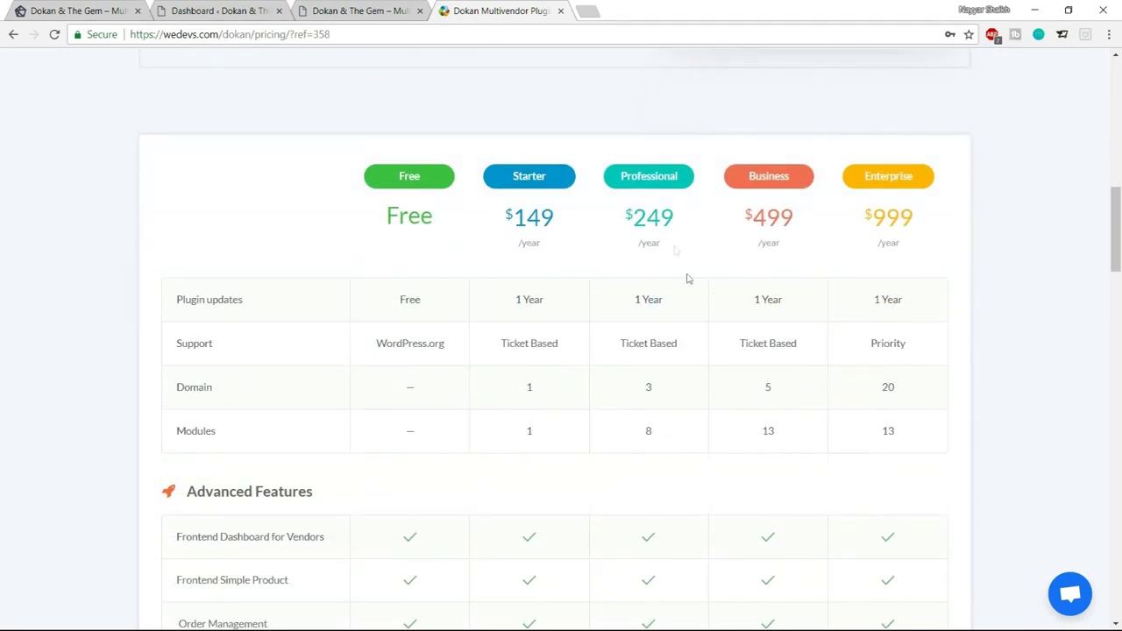
drag(629, 221, 676, 223)
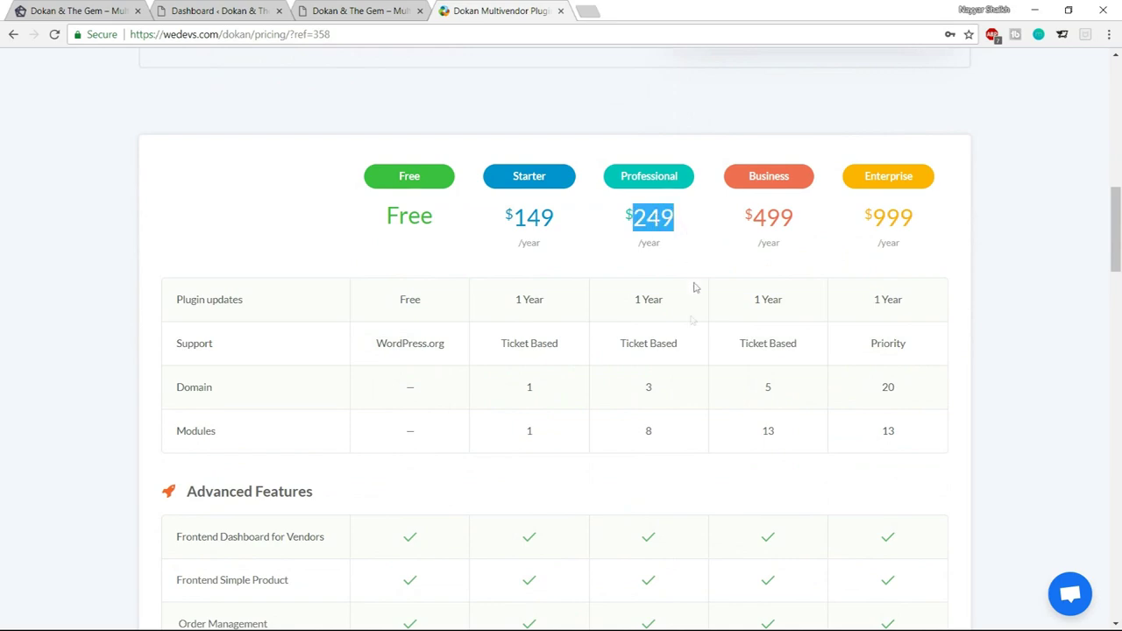
scroll(688, 337, down, 2)
scroll(688, 337, down, 15)
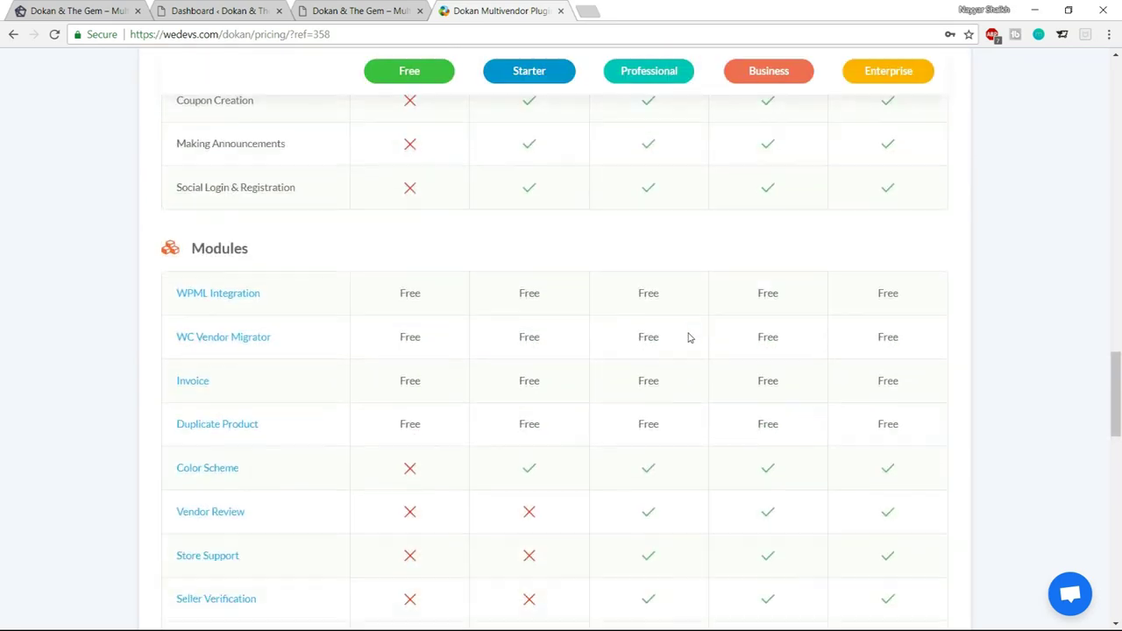
scroll(688, 337, down, 3)
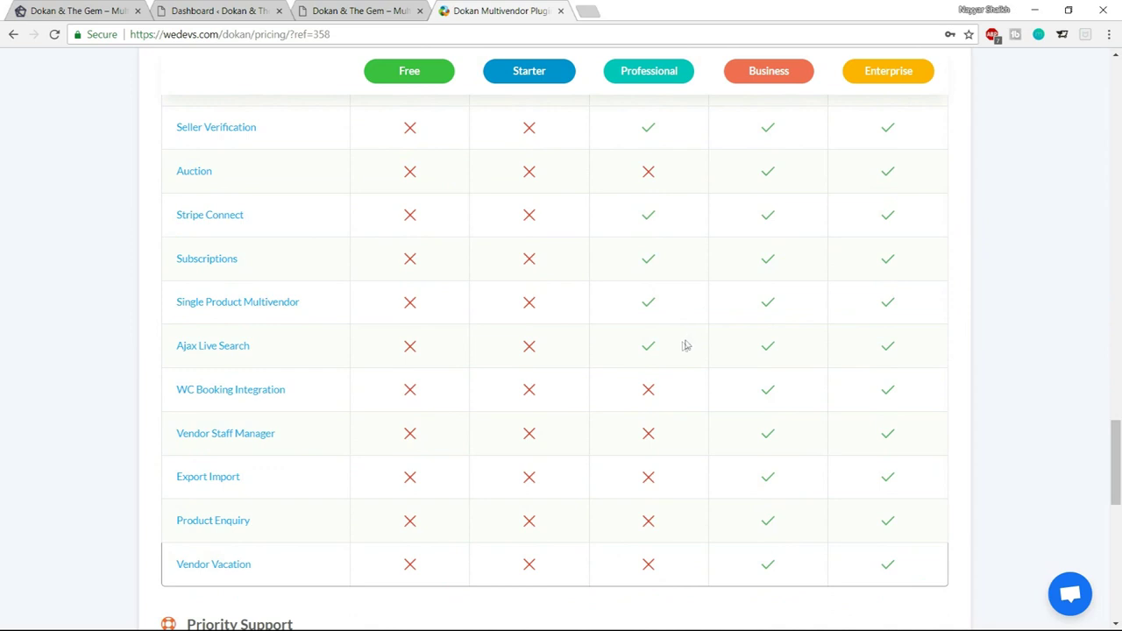
scroll(673, 367, up, 3)
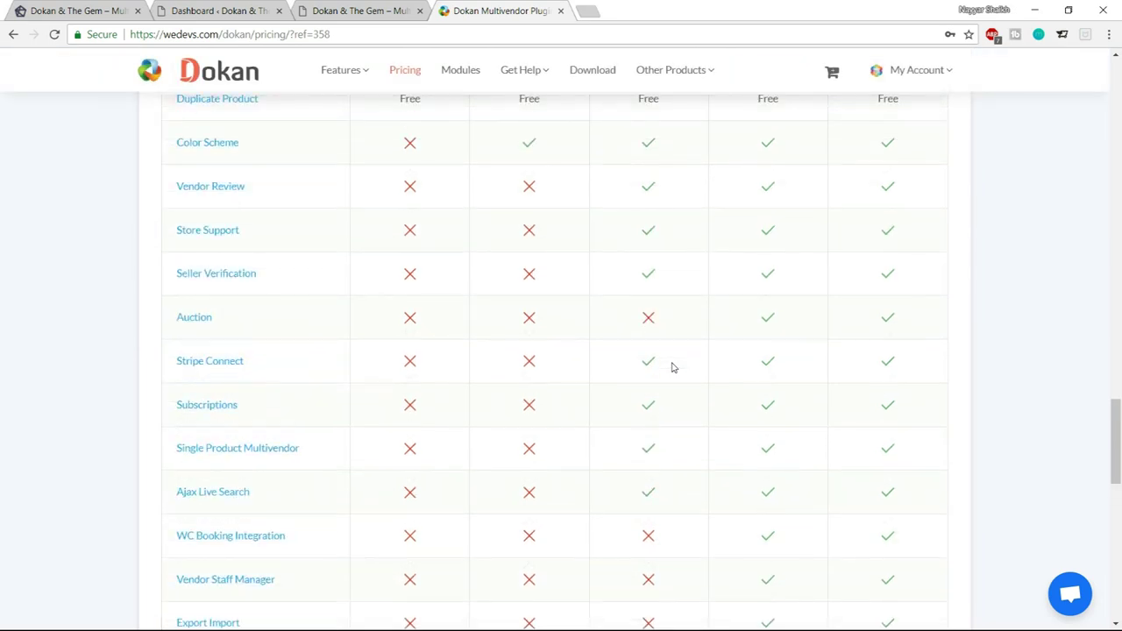
scroll(673, 367, down, 3)
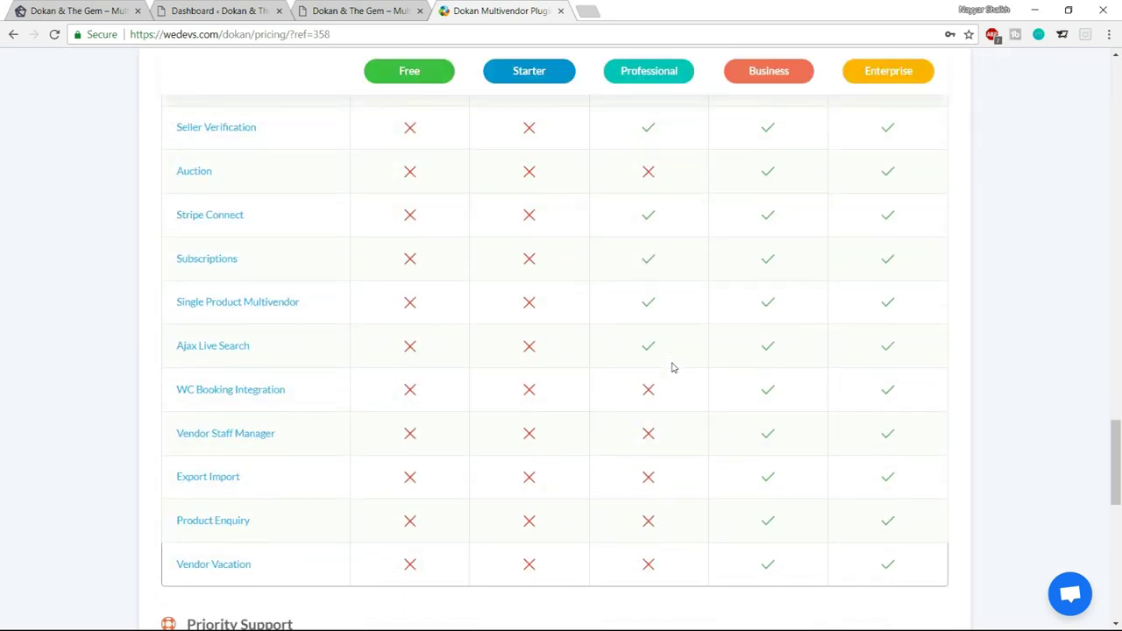
scroll(673, 367, up, 5)
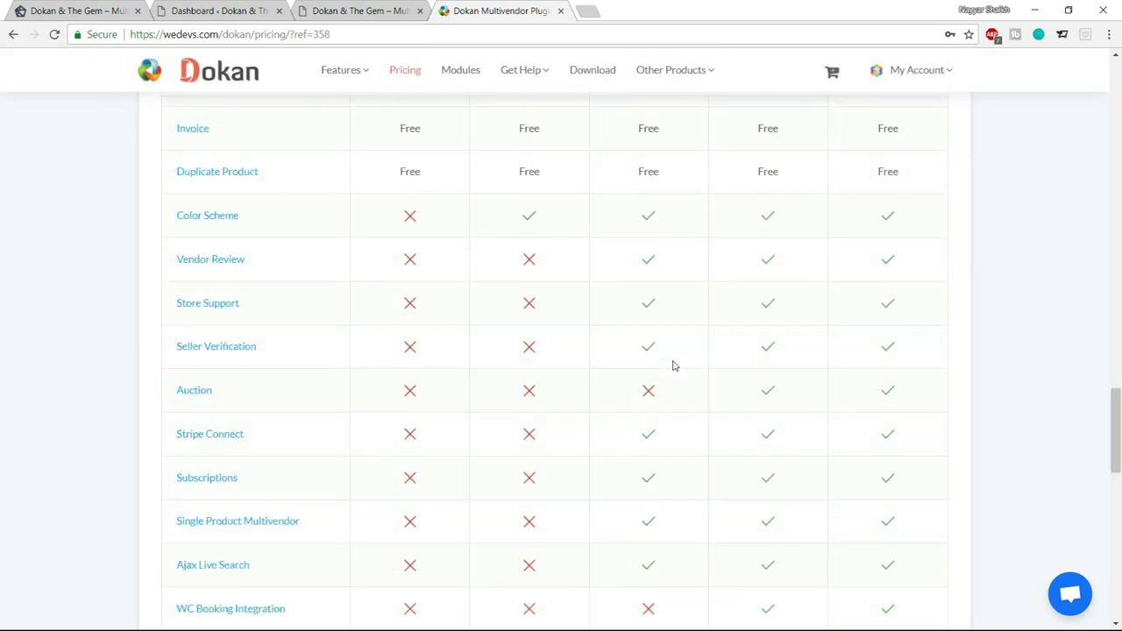
scroll(696, 349, down, 3)
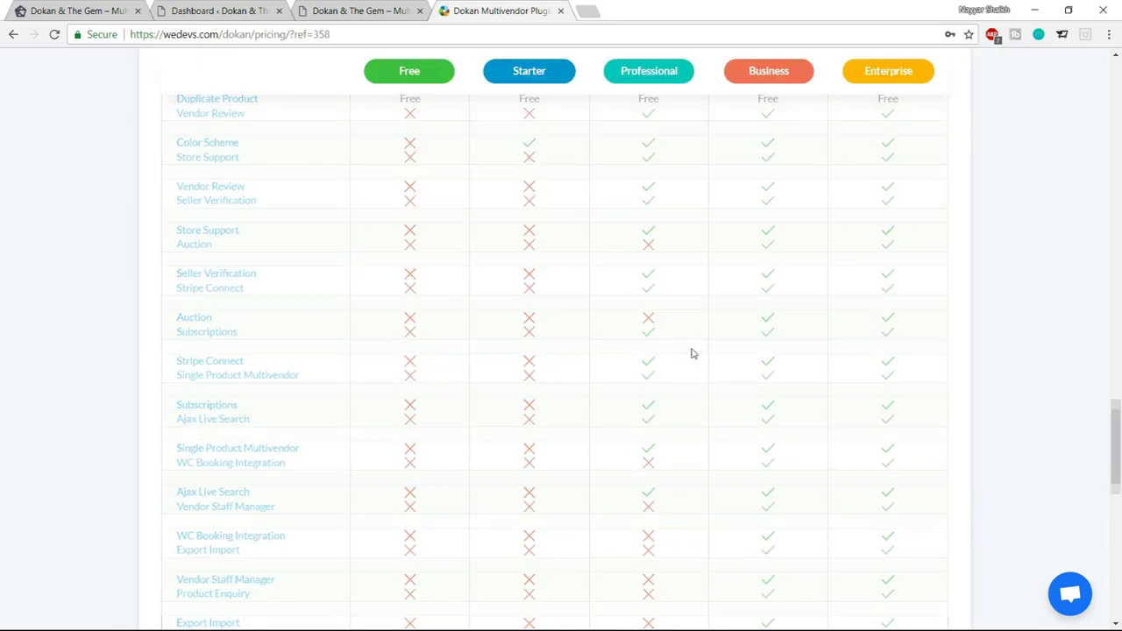
scroll(710, 359, down, 3)
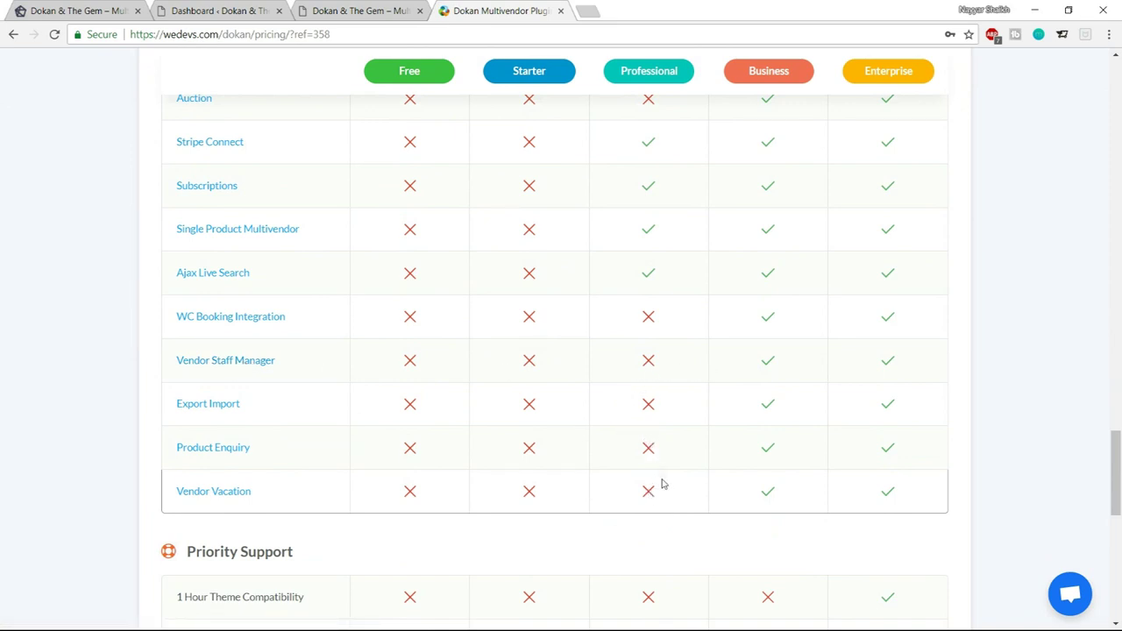
scroll(670, 454, up, 2)
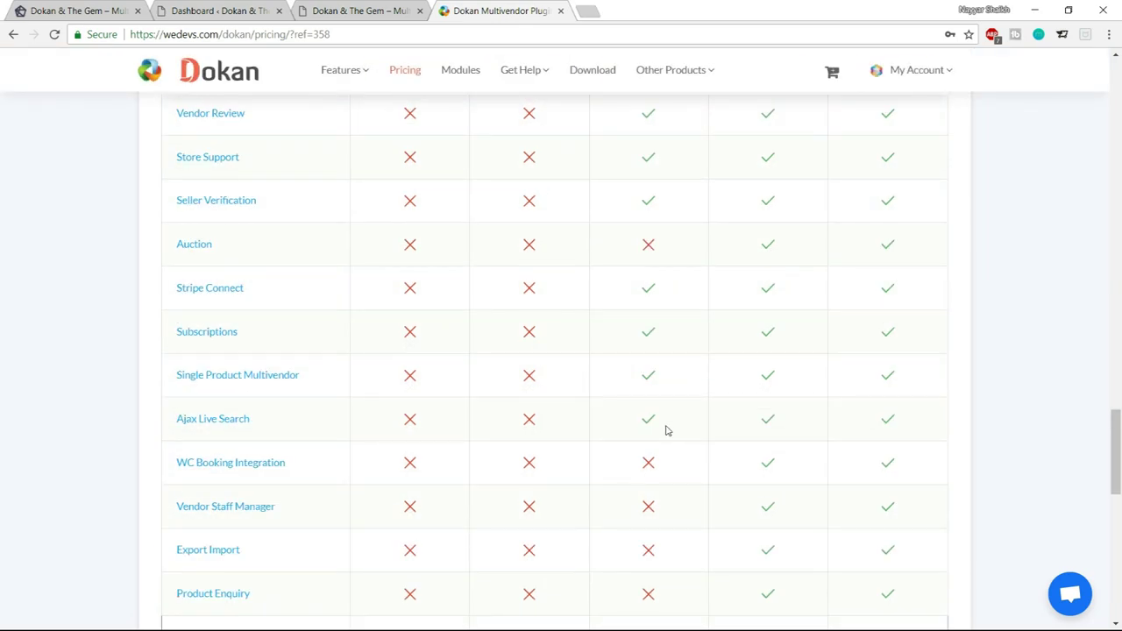
scroll(666, 430, up, 15)
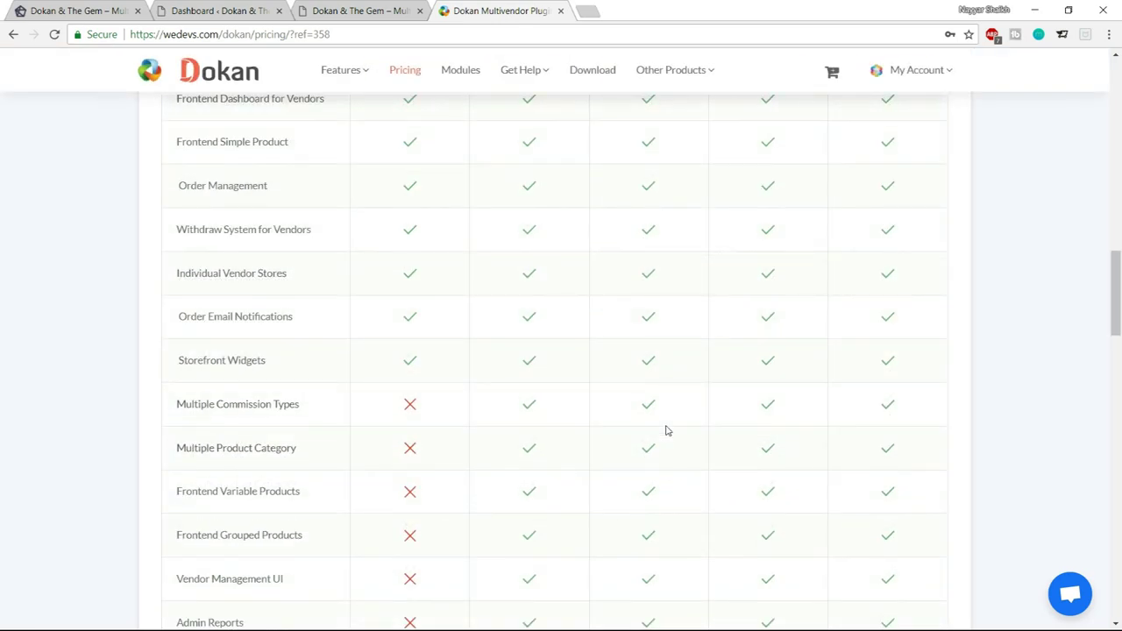
scroll(666, 431, up, 6)
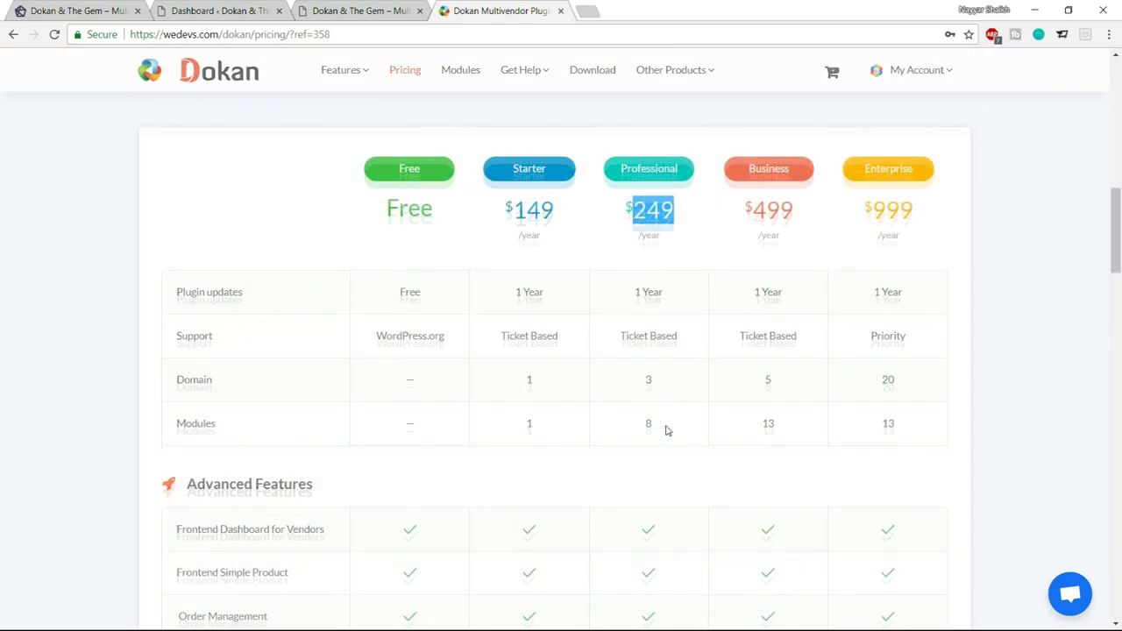
- Highlight the Professional plan's $249 price
drag(794, 366, 752, 362)
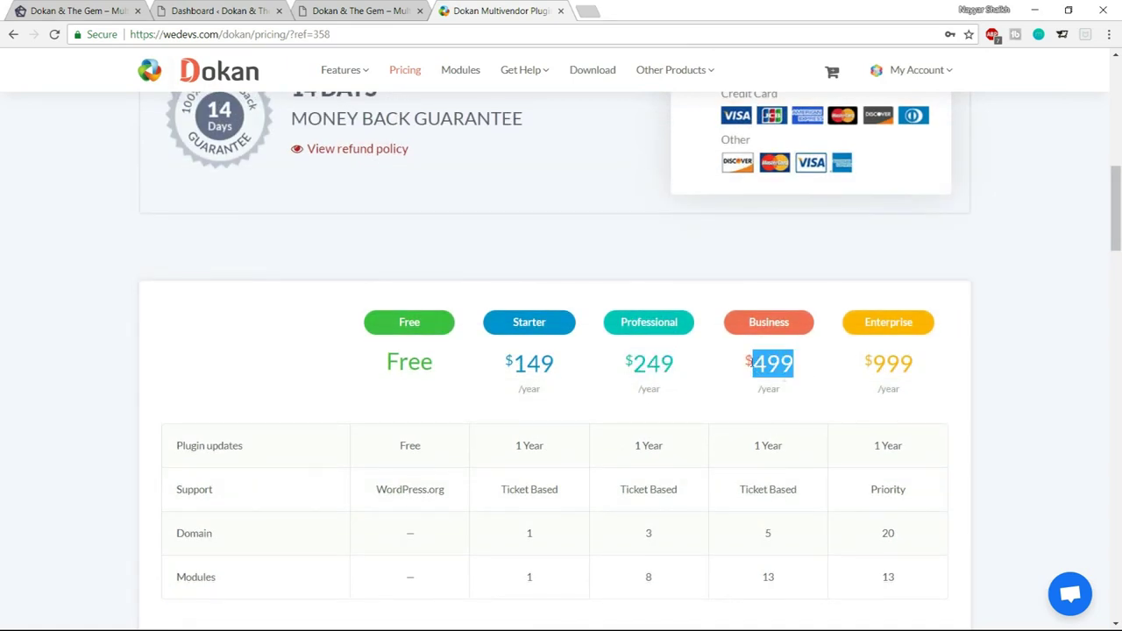
click(815, 383)
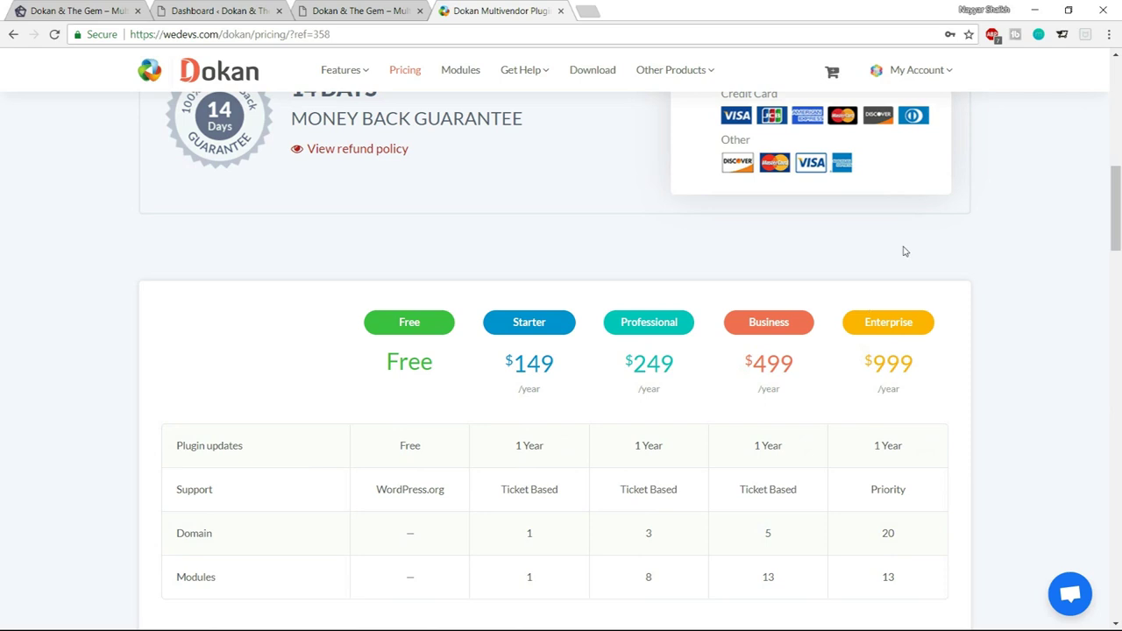
drag(629, 361, 681, 365)
click(680, 371)
drag(679, 377, 626, 365)
click(655, 387)
drag(676, 371, 627, 364)
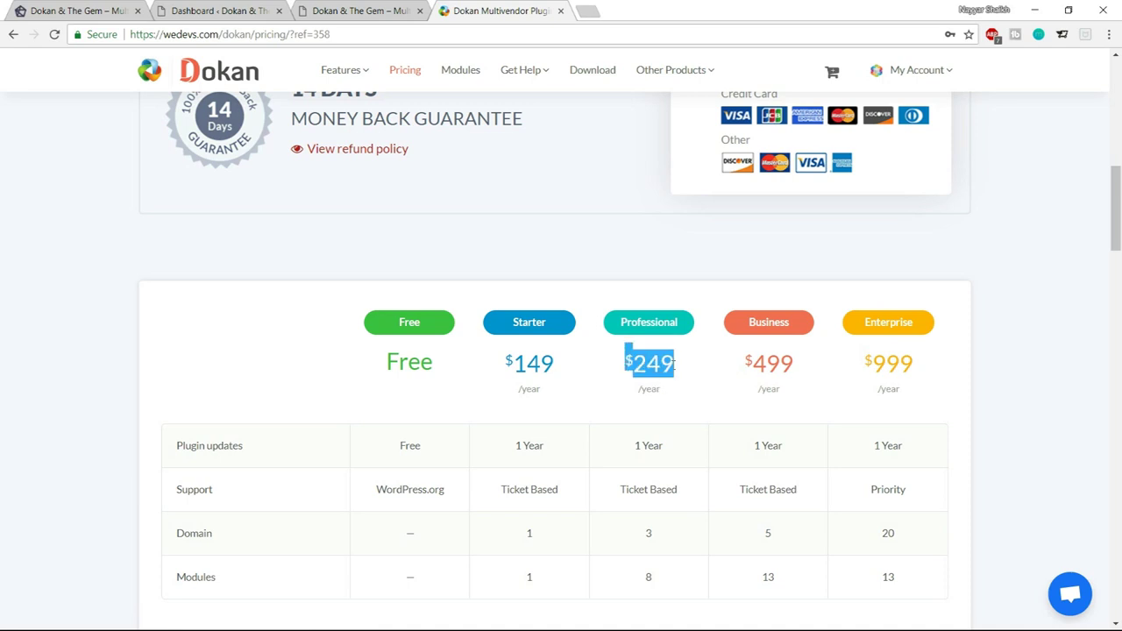
- Highlight the Business plan's $499 price, then re-highlight the Professional $249 price
drag(795, 370, 744, 361)
scroll(823, 404, down, 9)
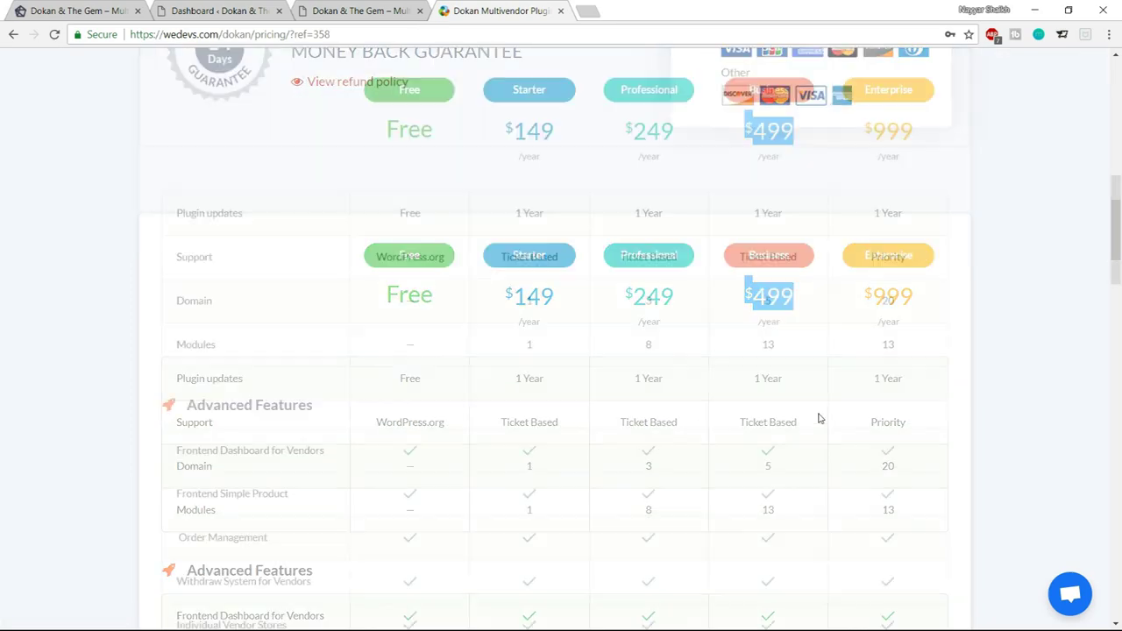
scroll(819, 418, up, 5)
scroll(818, 418, up, 3)
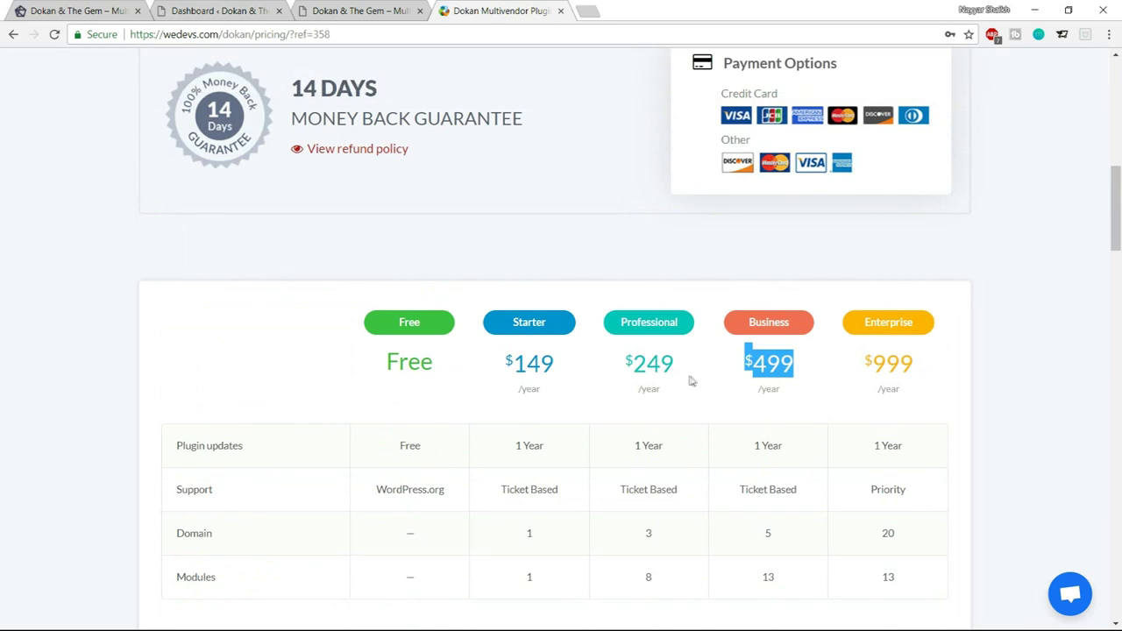
drag(624, 364, 675, 366)
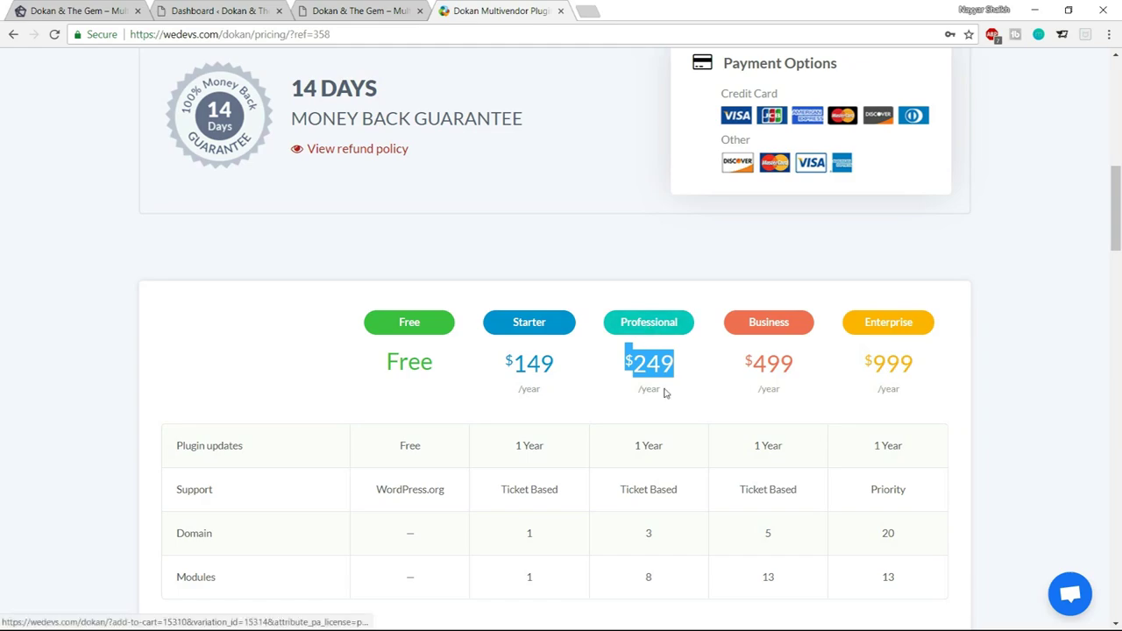
scroll(680, 442, down, 3)
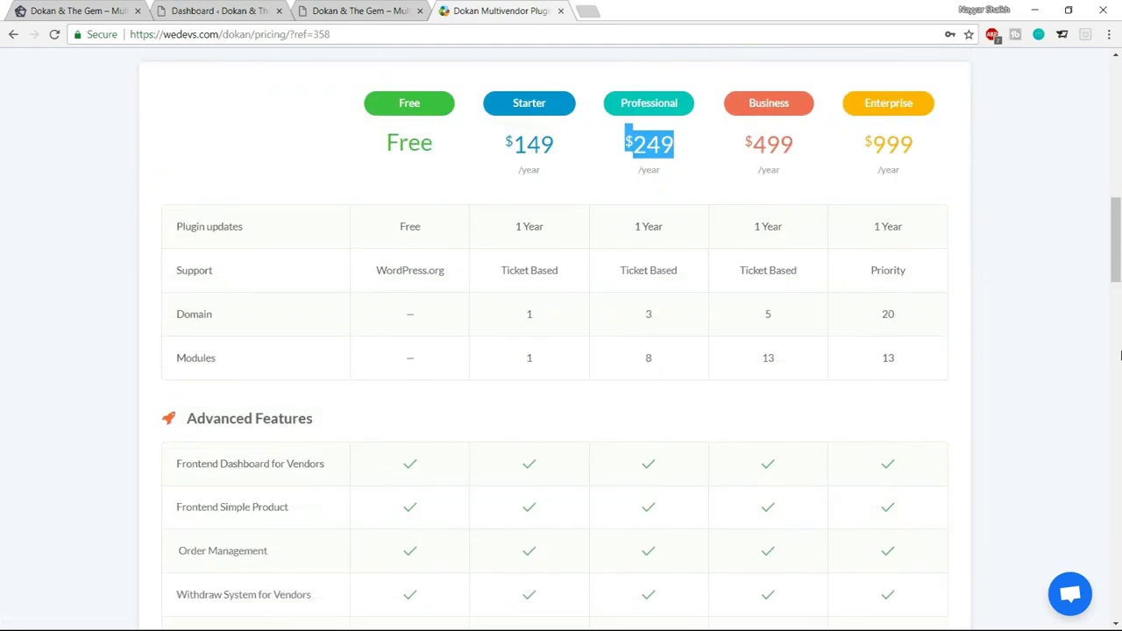
scroll(680, 443, up, 2)
- Close the Dokan pricing tab and go back to the dokan3 WordPress Dashboard tab
drag(1114, 226, 1119, 134)
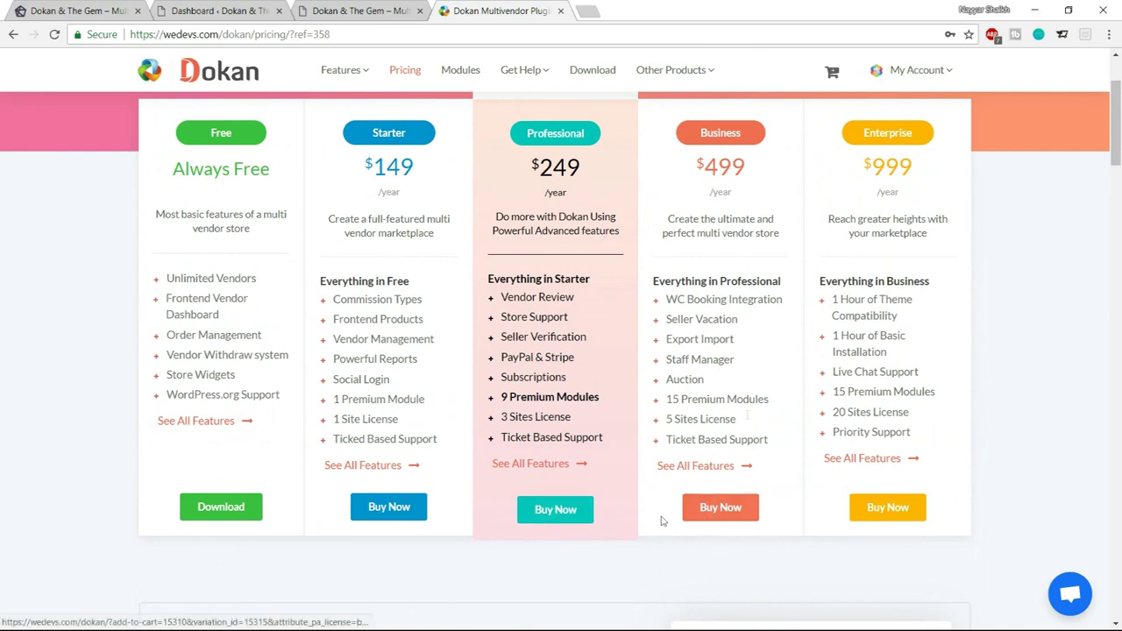
scroll(815, 493, up, 2)
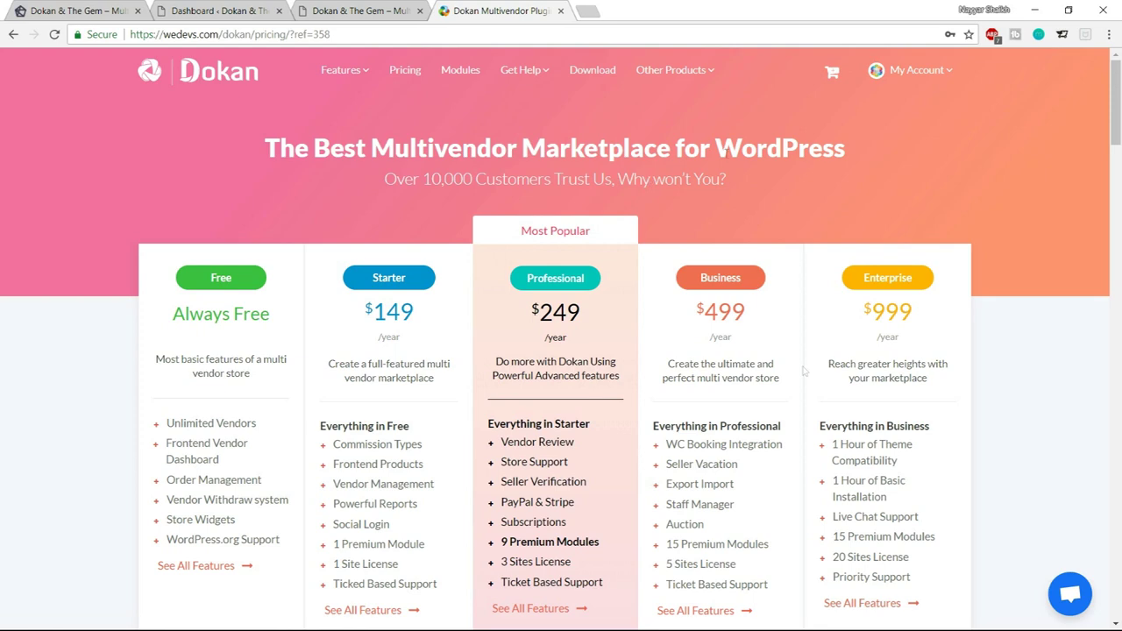
click(561, 11)
click(233, 7)
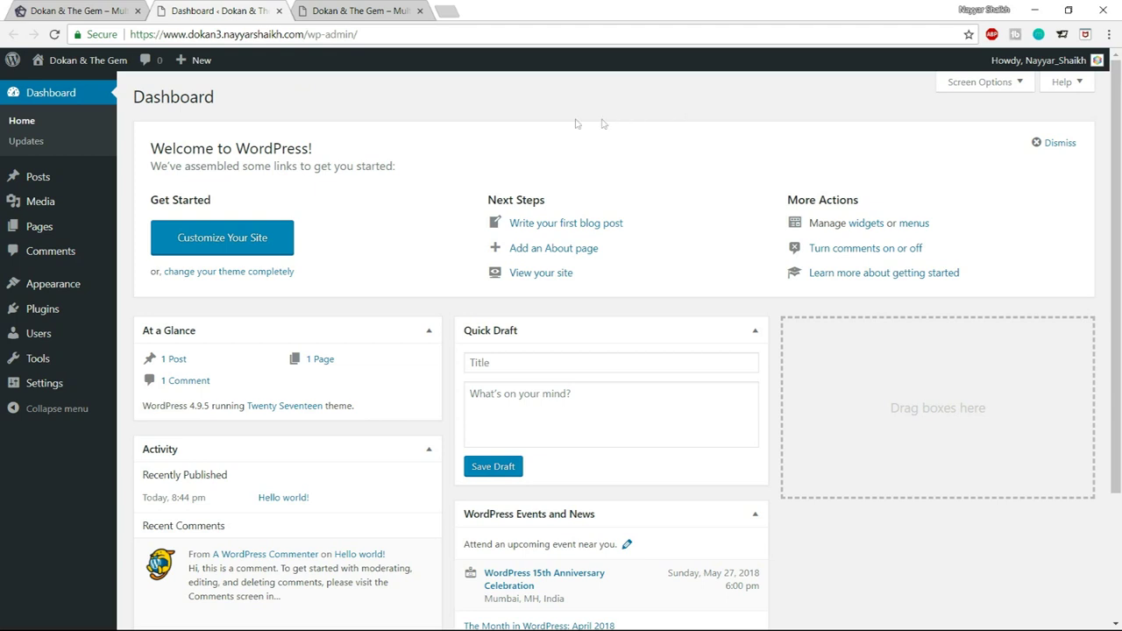
- Search the plugin directory for 'dokan', install Dokan Multivendor Marketplace, and attempt to activate it
mouse_move(35, 317)
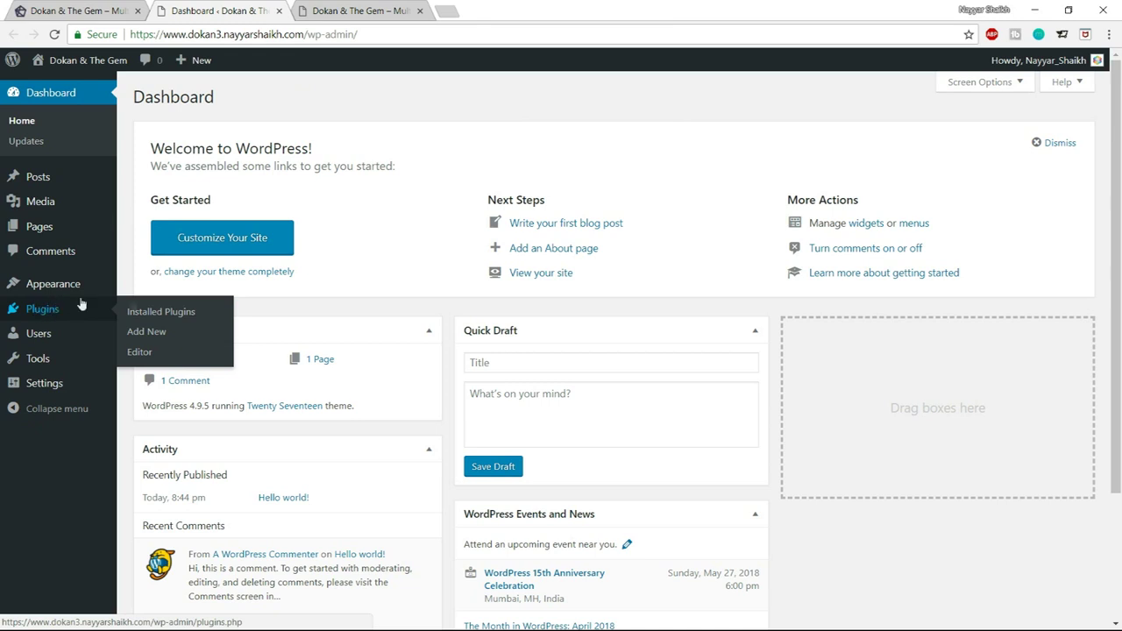
click(145, 335)
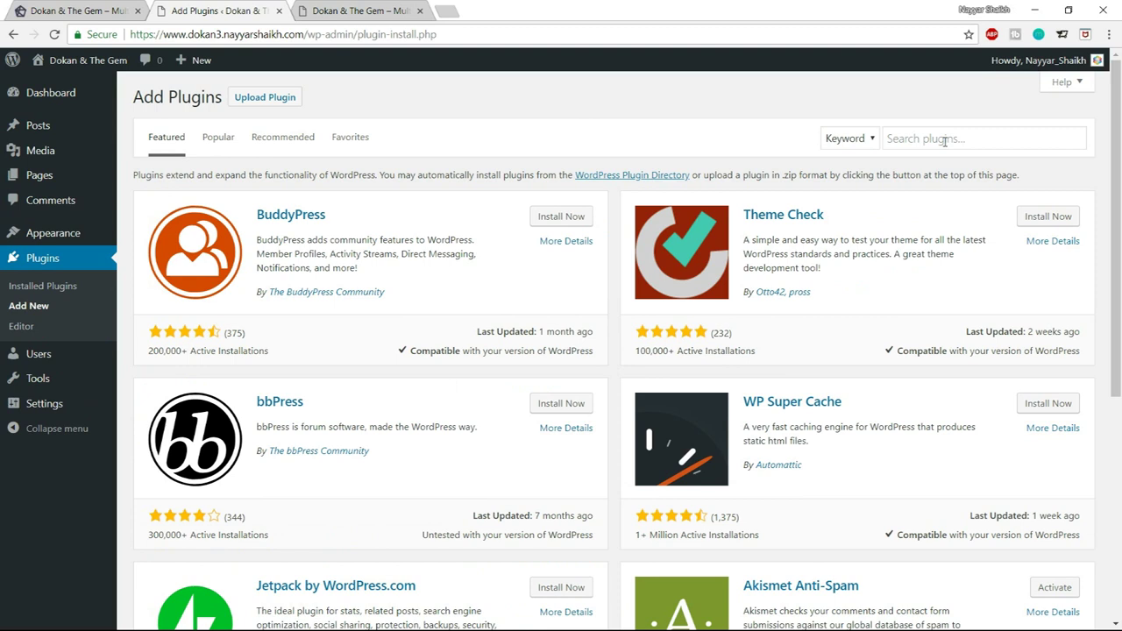
click(946, 144)
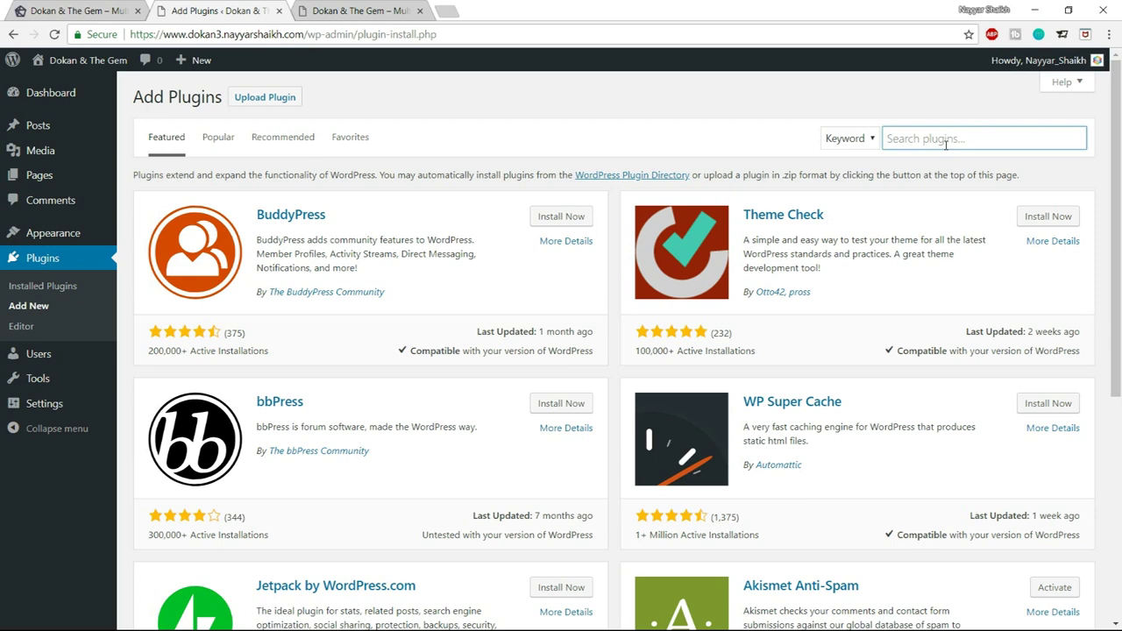
text(dokan)
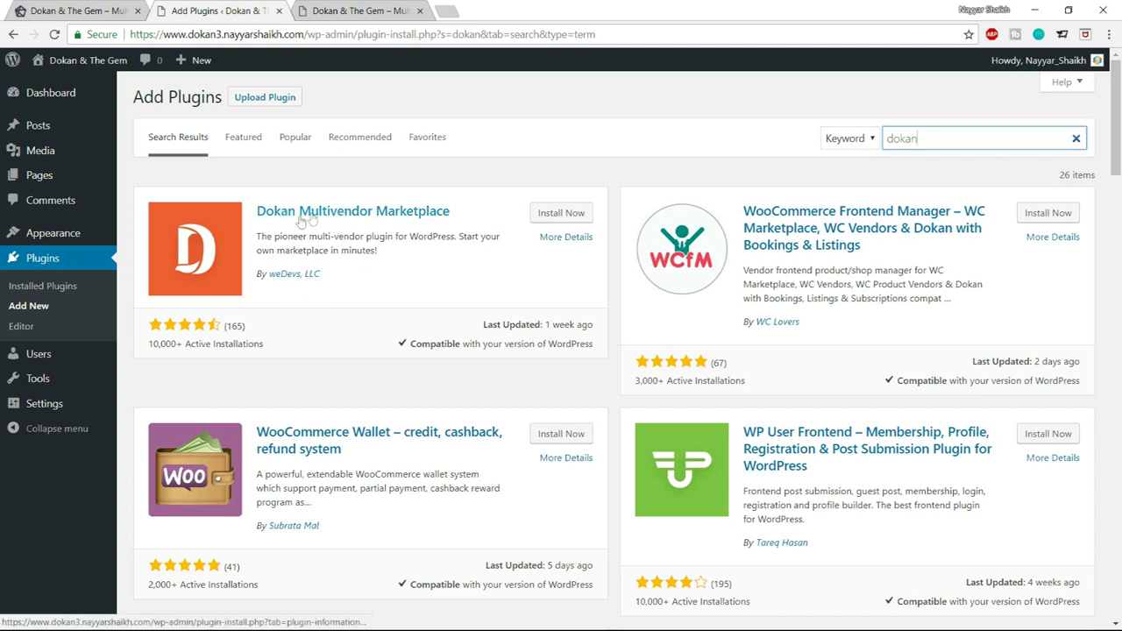
click(555, 220)
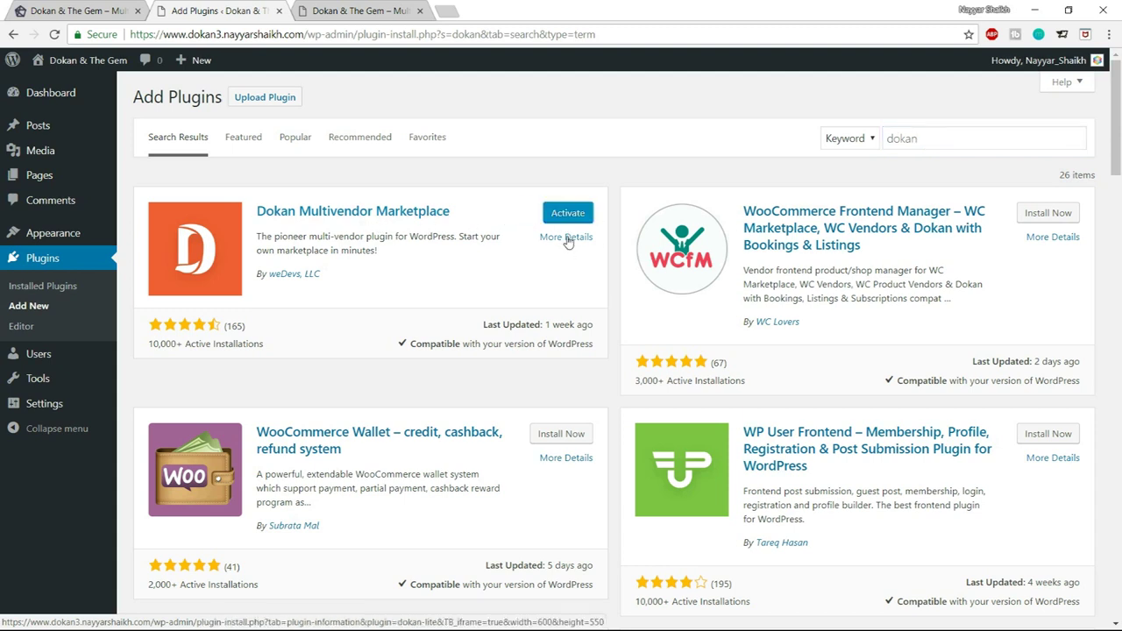
click(567, 213)
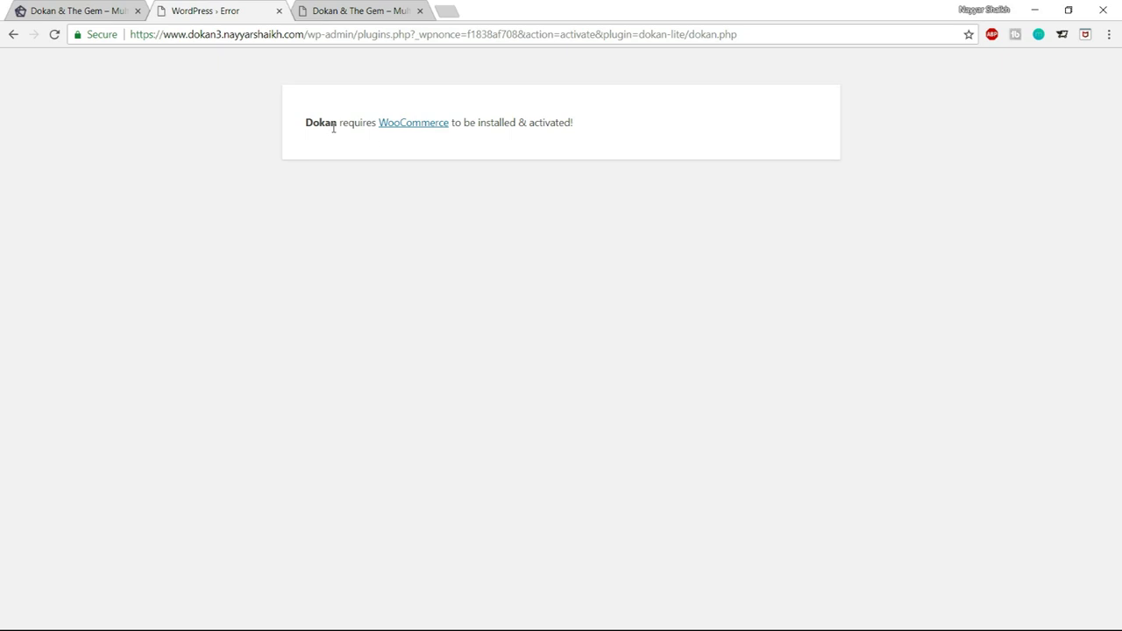
- Open the WooCommerce link from the Dokan requirement notice, then close it and go back
drag(323, 126, 388, 155)
click(389, 160)
click(412, 124)
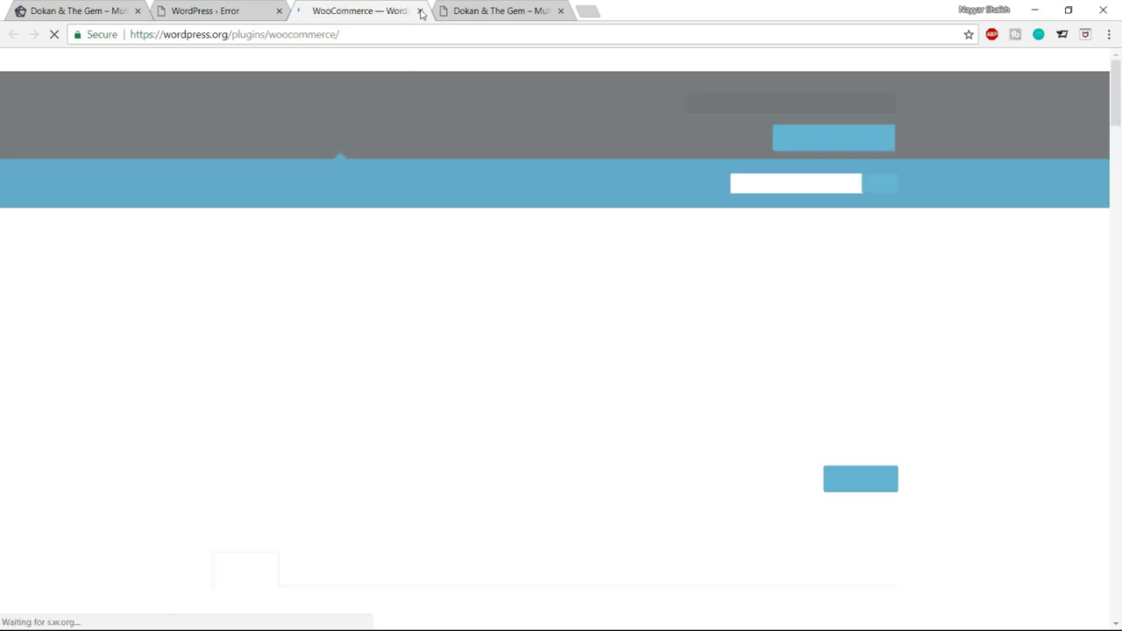
key(ctrl+w)
click(13, 34)
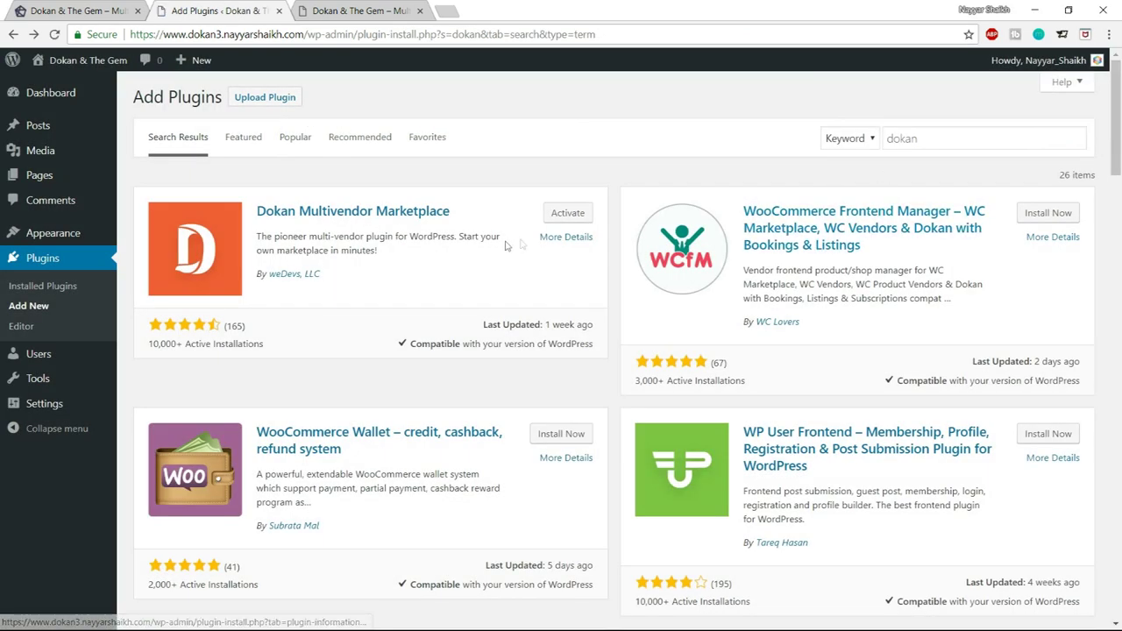
- Search for 'woocommerce', then install and activate the WooCommerce plugin
double_click(900, 139)
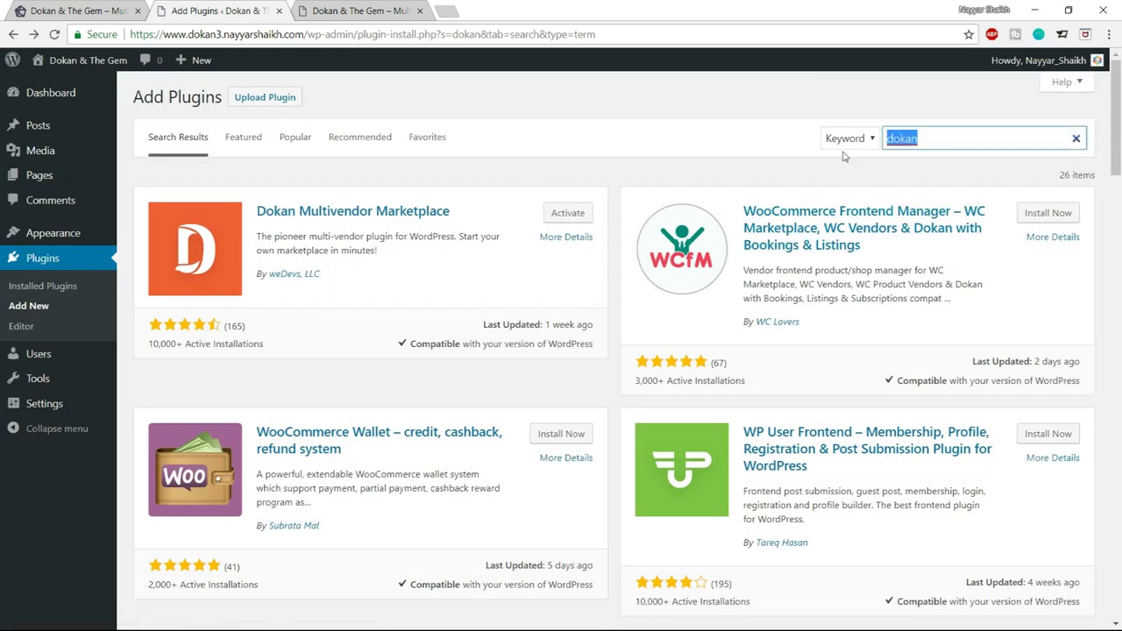
text(woocomme)
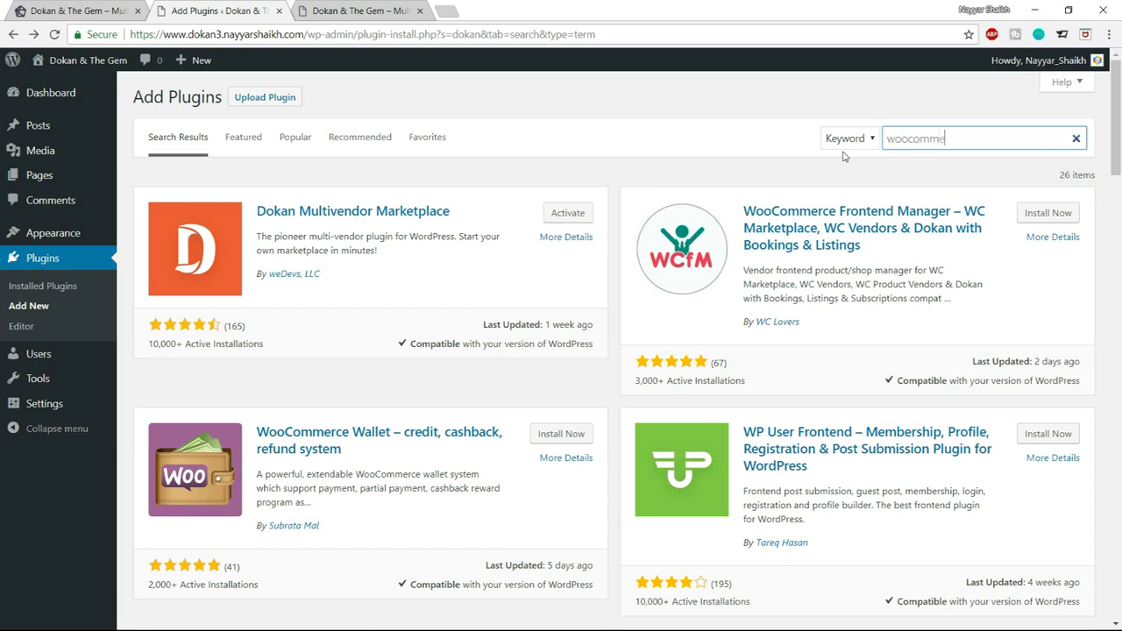
text(rce)
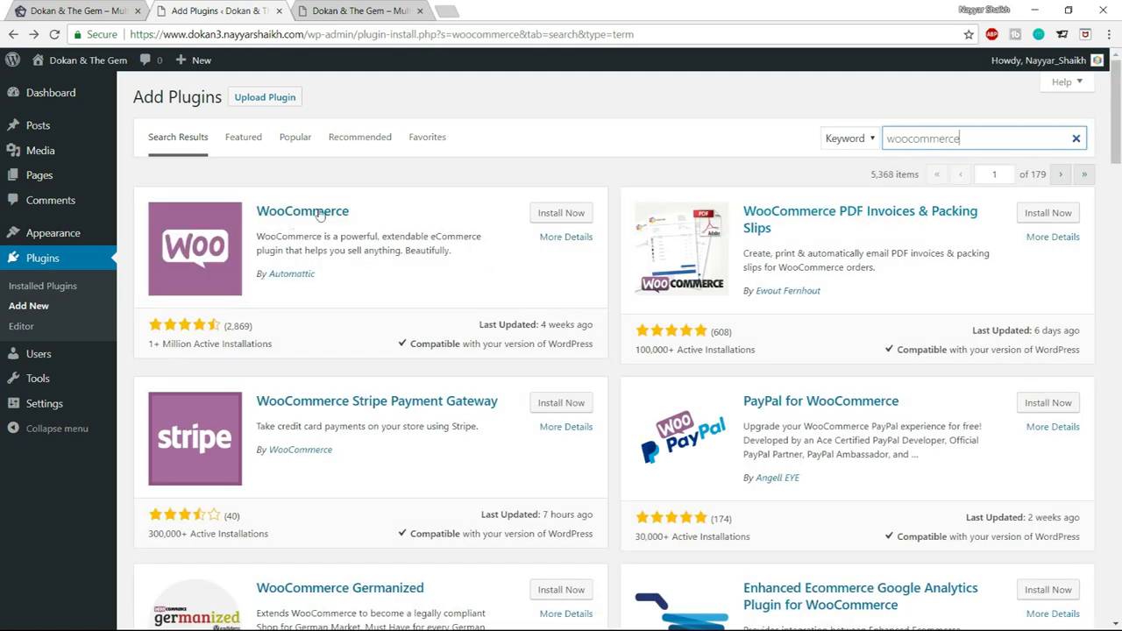
click(566, 215)
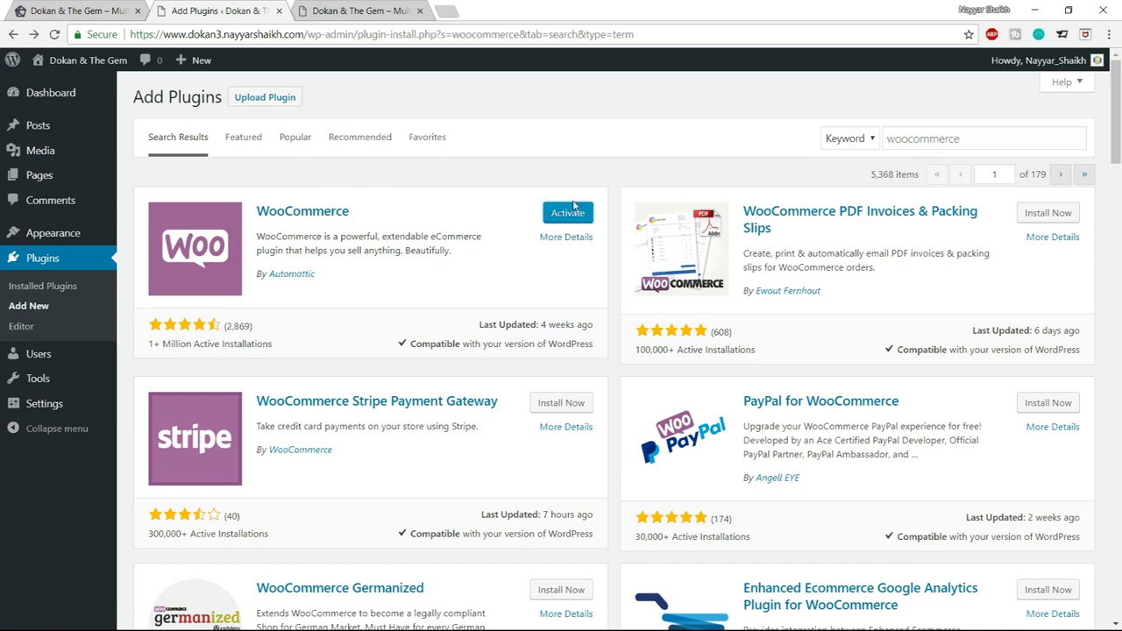
click(569, 216)
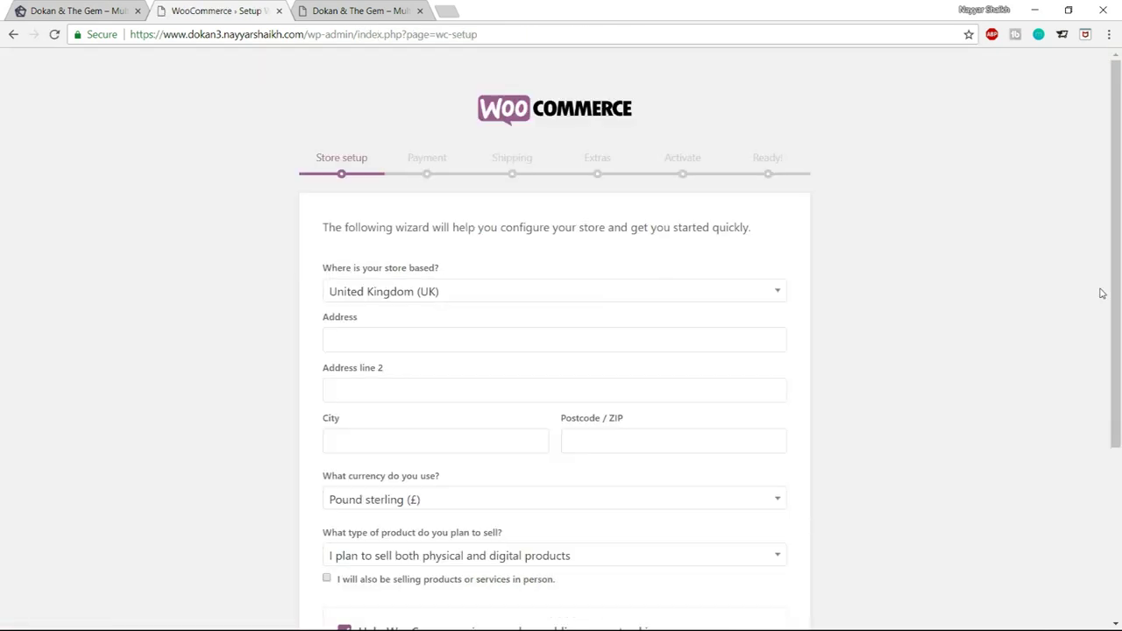
- Set the store country/region to India — Maharashtra
scroll(1101, 294, down, 3)
scroll(1101, 293, up, 3)
scroll(1034, 327, down, 2)
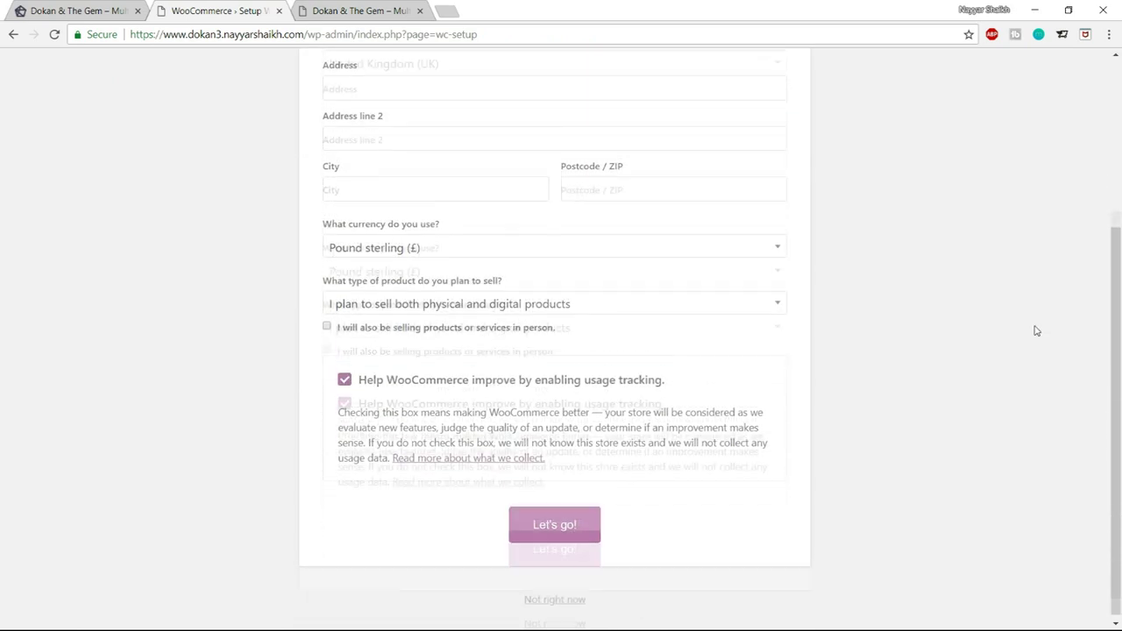
scroll(896, 376, up, 2)
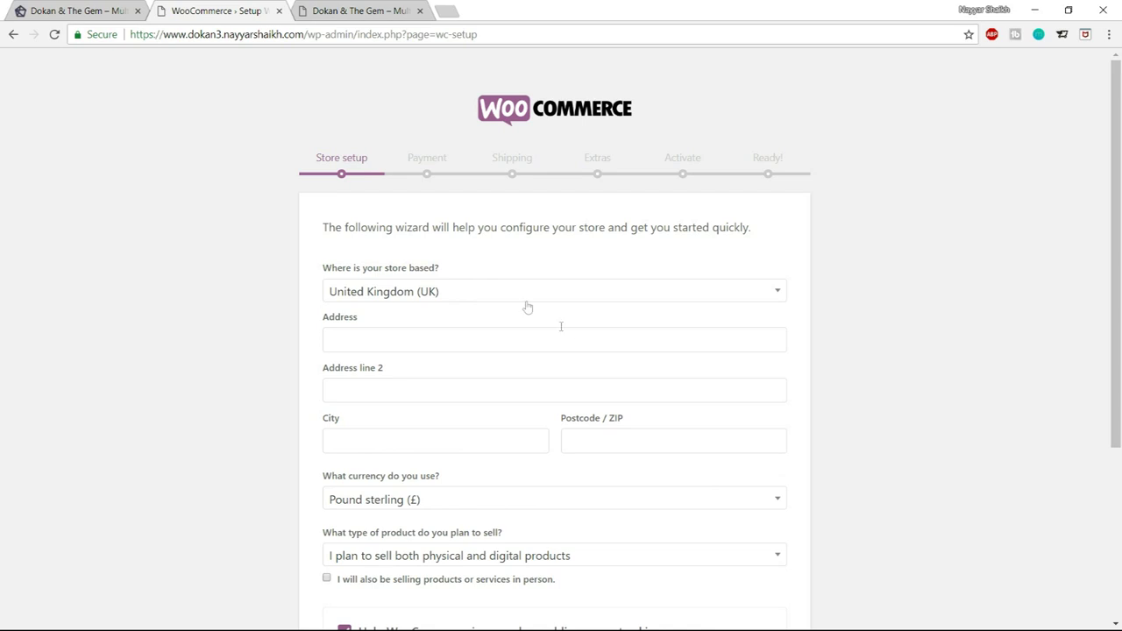
click(595, 296)
scroll(964, 307, down, 1)
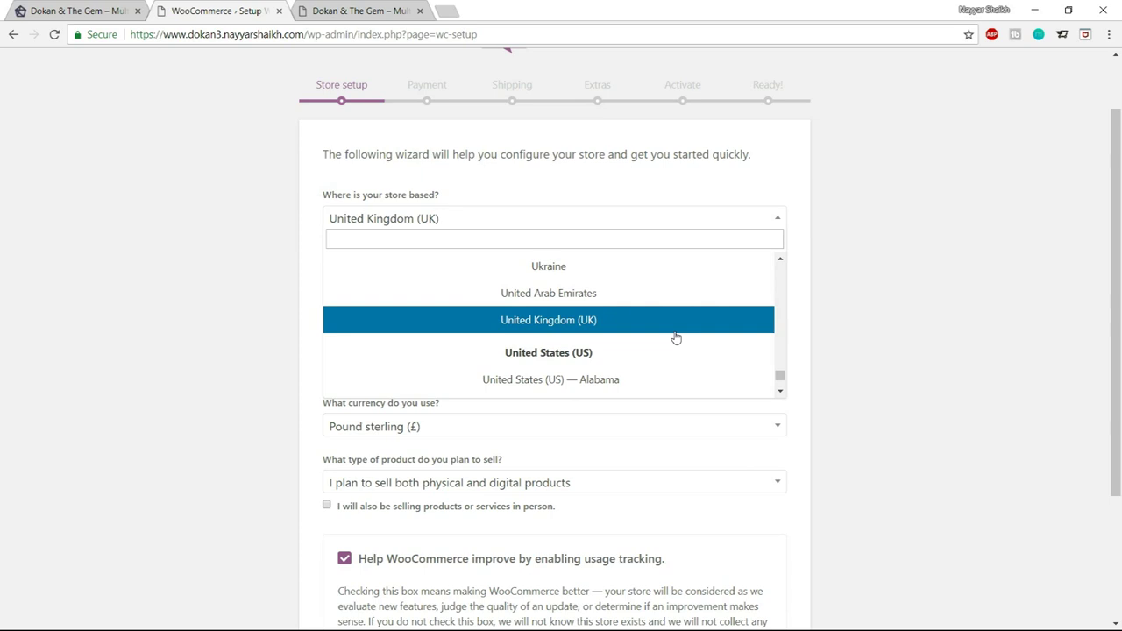
text(maha)
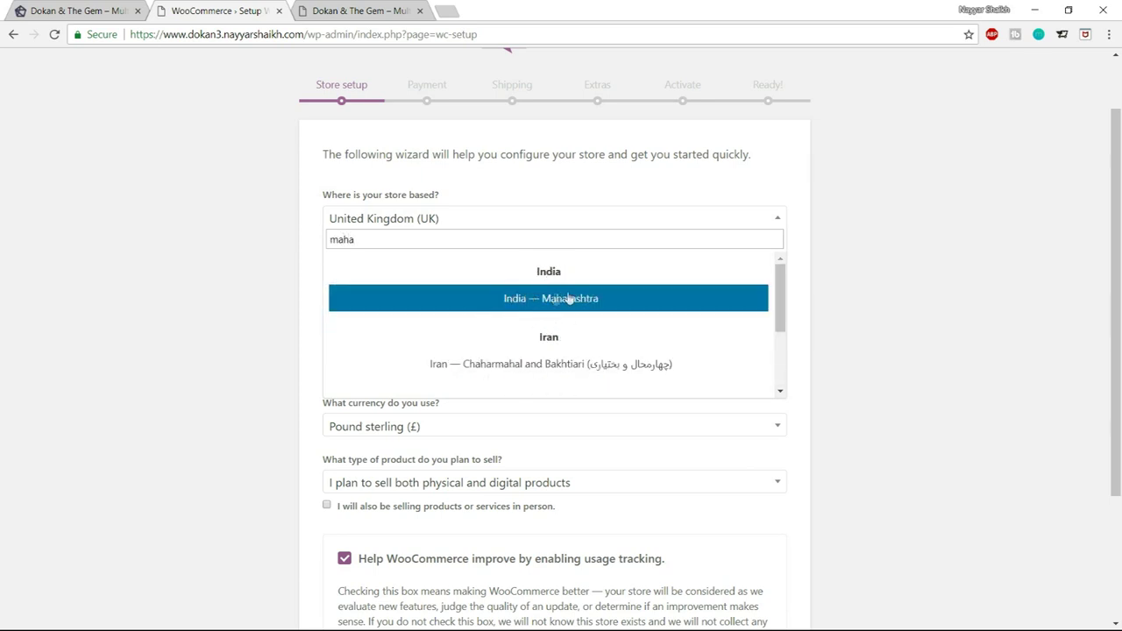
click(566, 300)
- Autofill the store address, choose United States dollar as currency, and submit the store details
scroll(859, 258, down, 2)
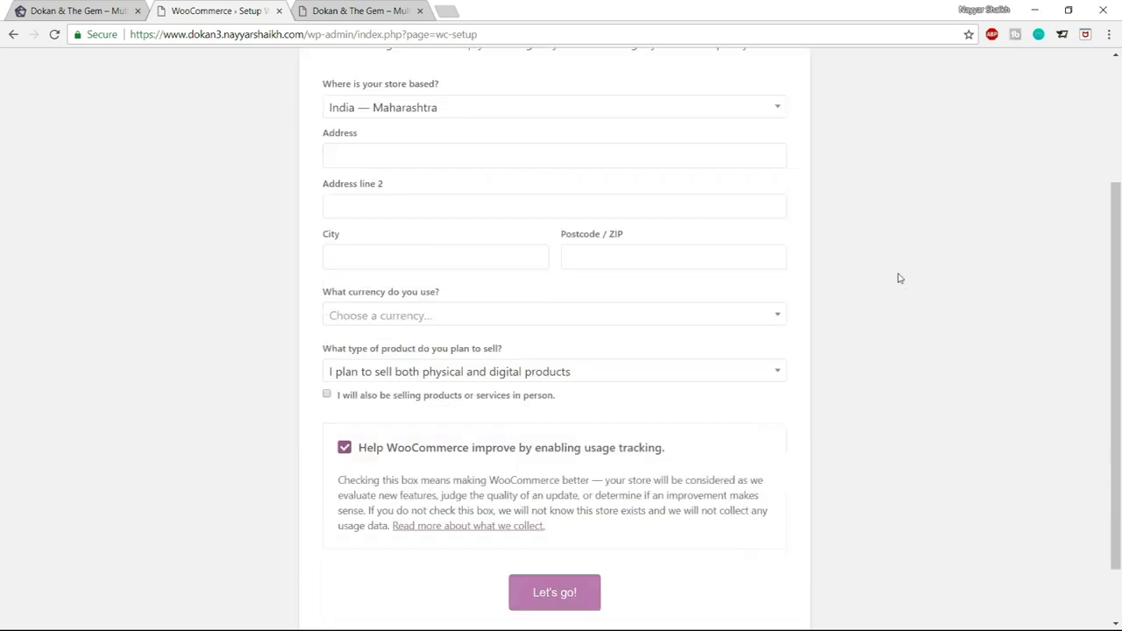
click(356, 119)
click(360, 144)
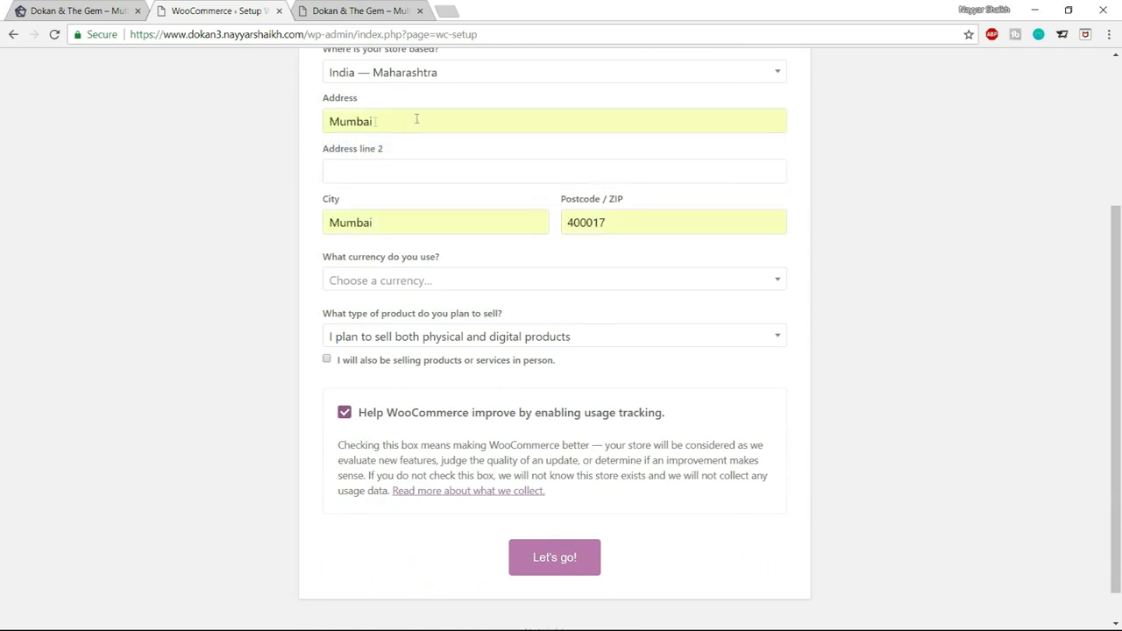
scroll(549, 267, down, 1)
click(510, 244)
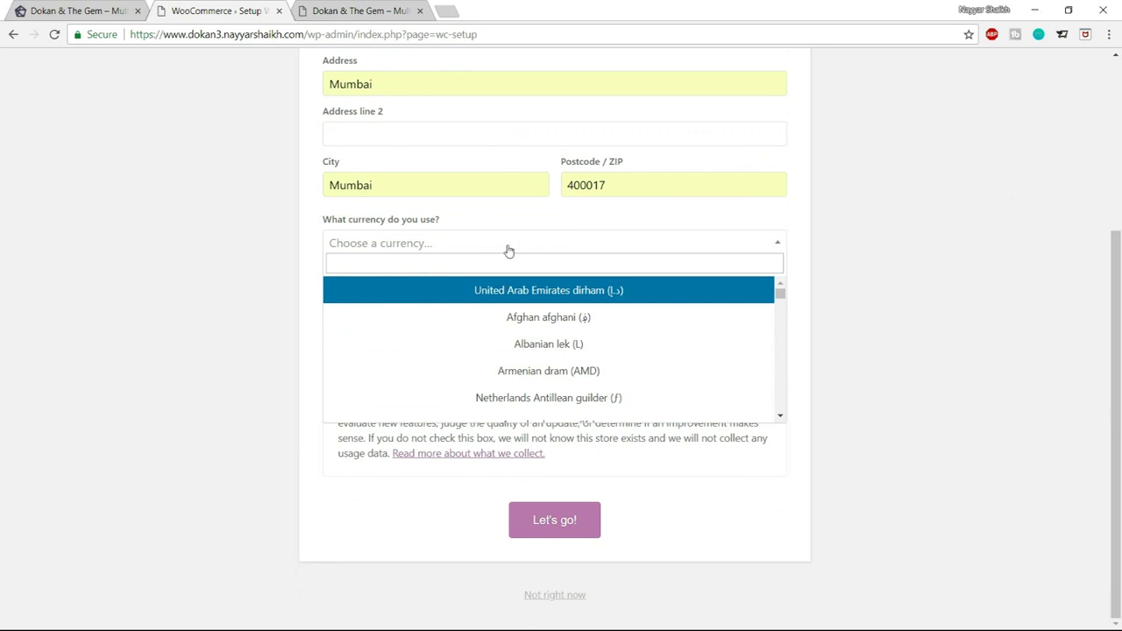
text(united)
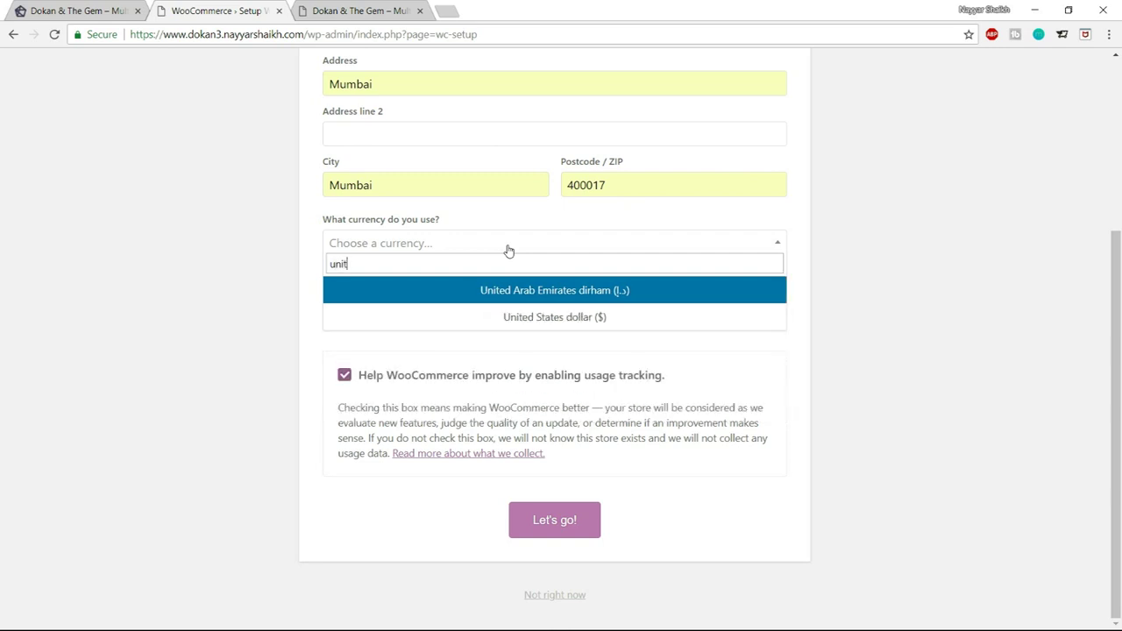
click(578, 321)
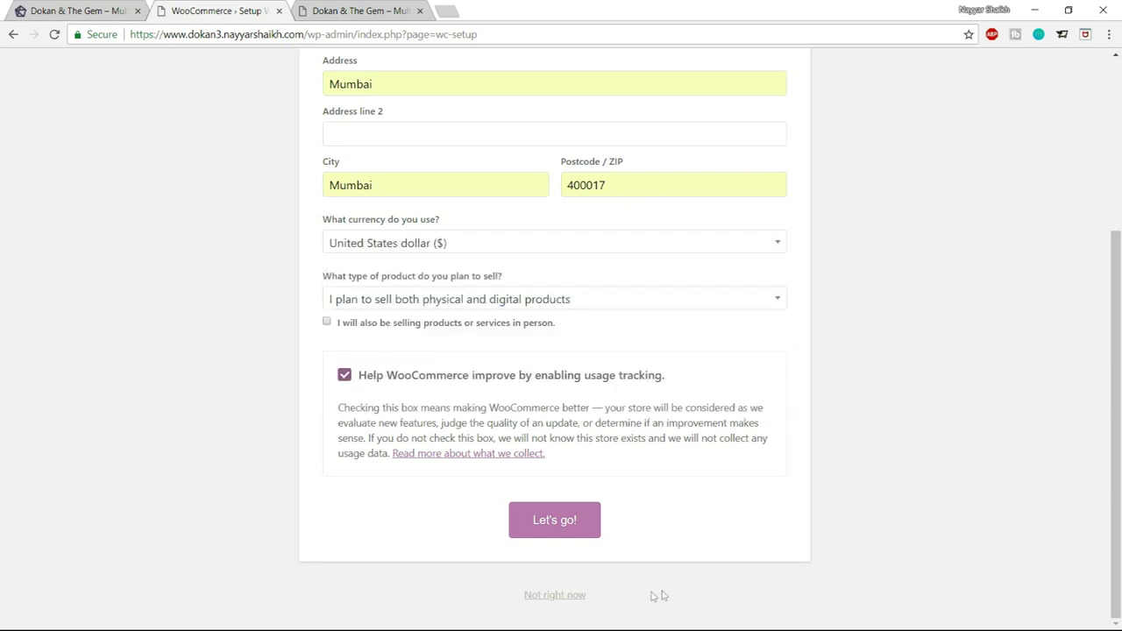
click(559, 522)
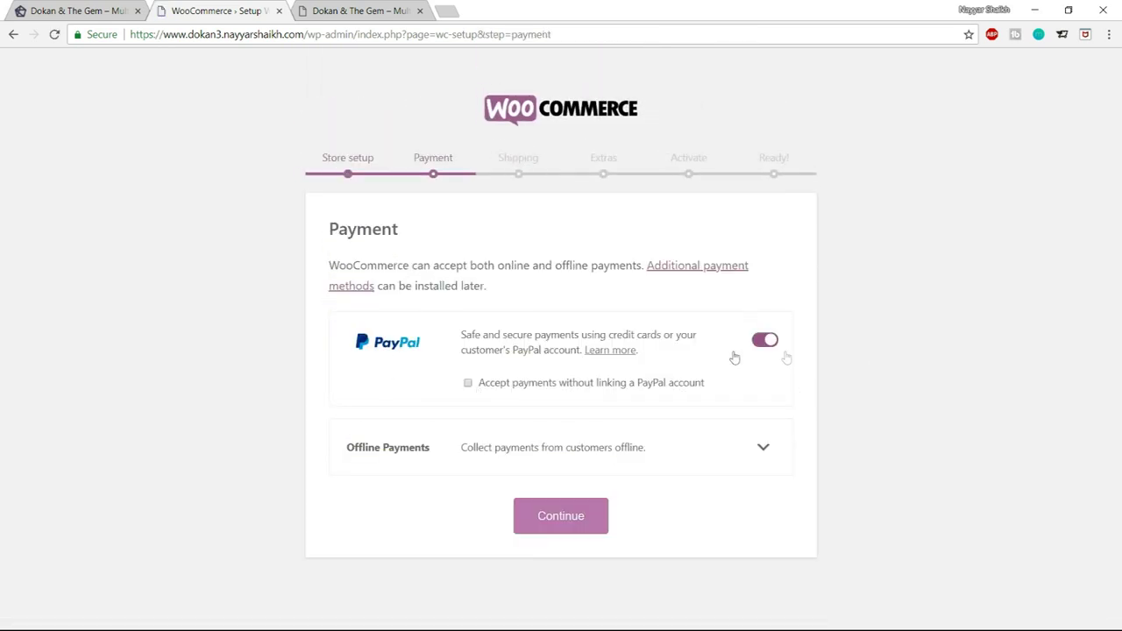
- Turn off PayPal payments, then disable flat rate shipping for India and other locations
click(775, 343)
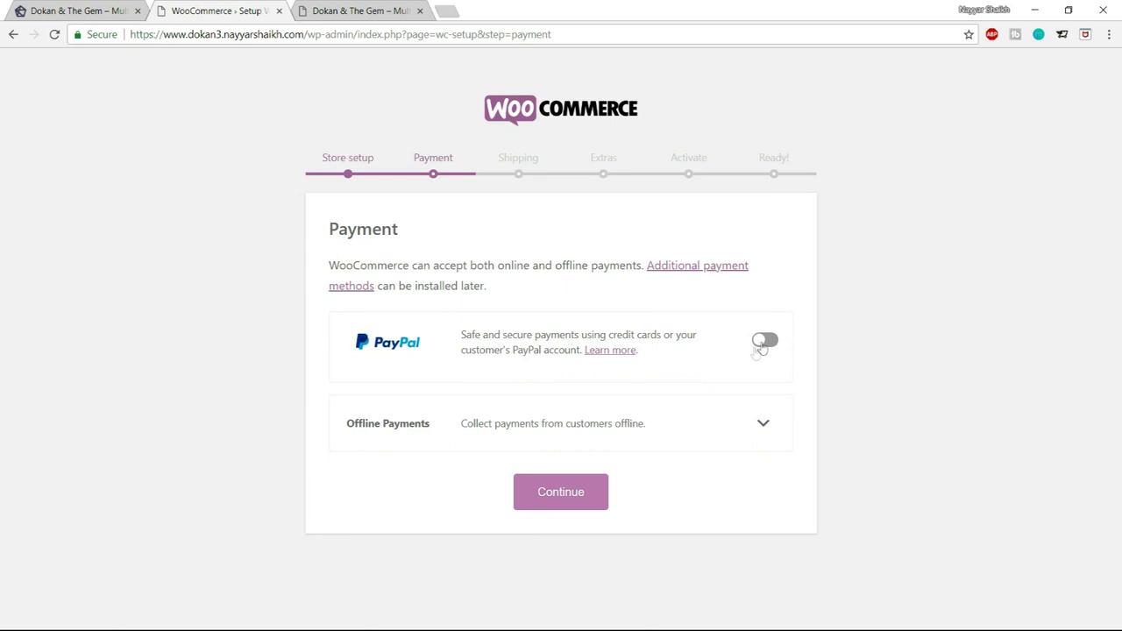
click(559, 494)
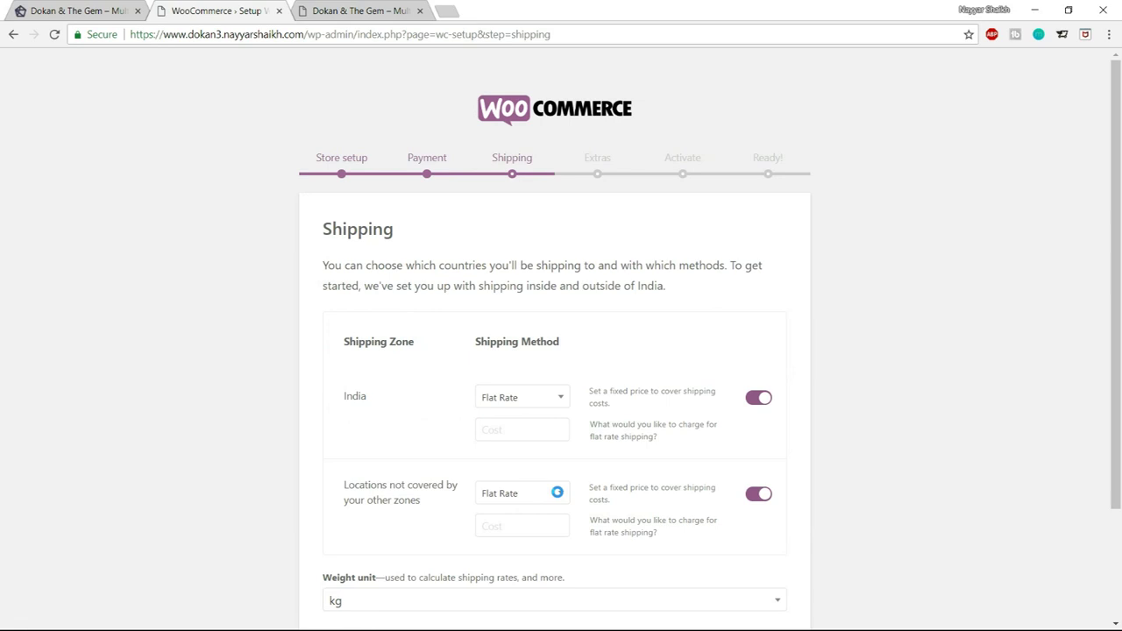
scroll(692, 439, down, 1)
click(768, 329)
click(761, 423)
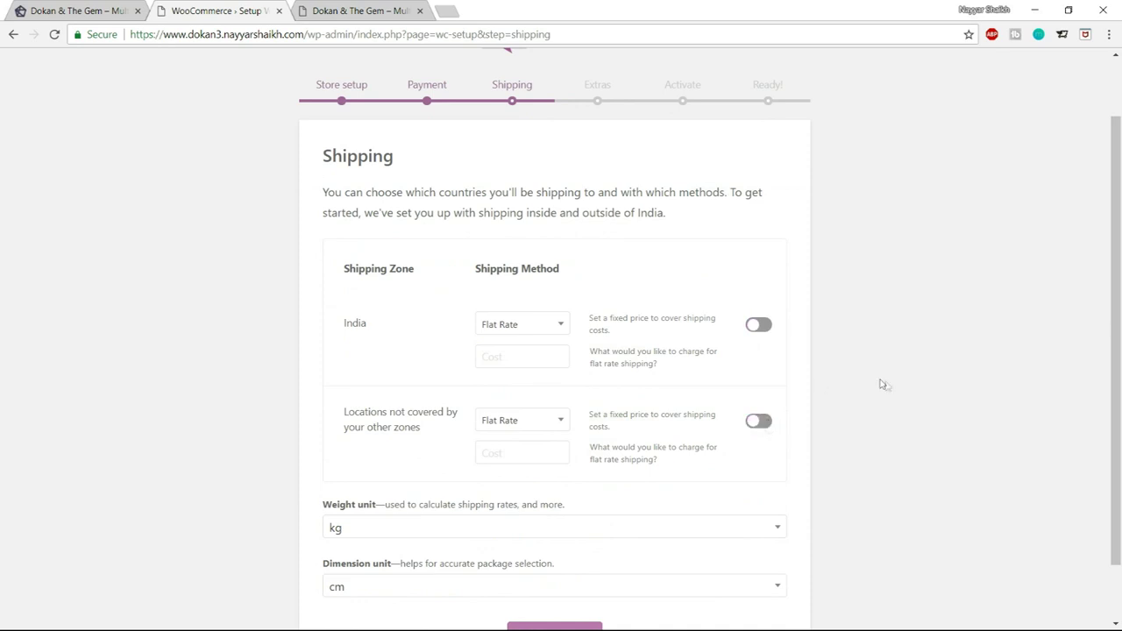
scroll(876, 376, down, 1)
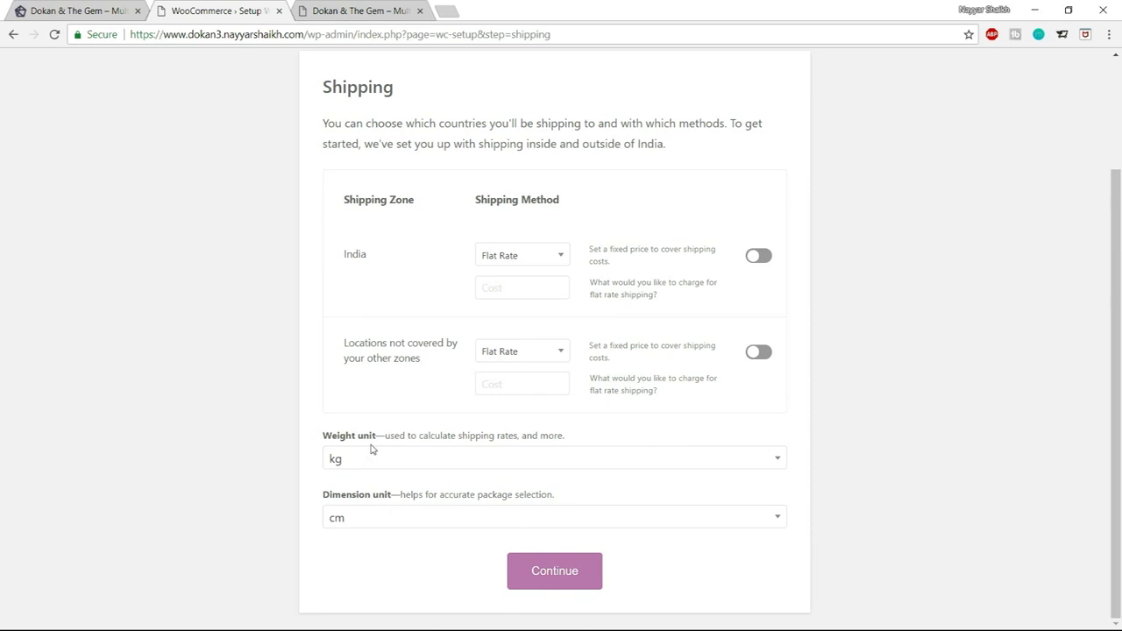
- Set the weight unit to g and save the shipping settings
click(443, 465)
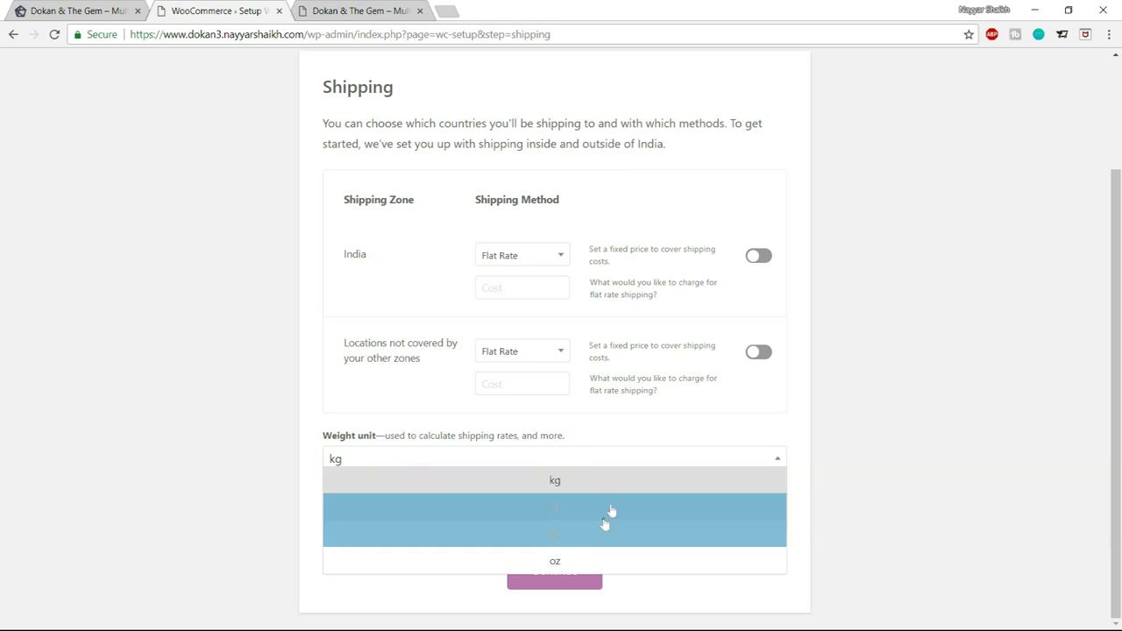
click(605, 443)
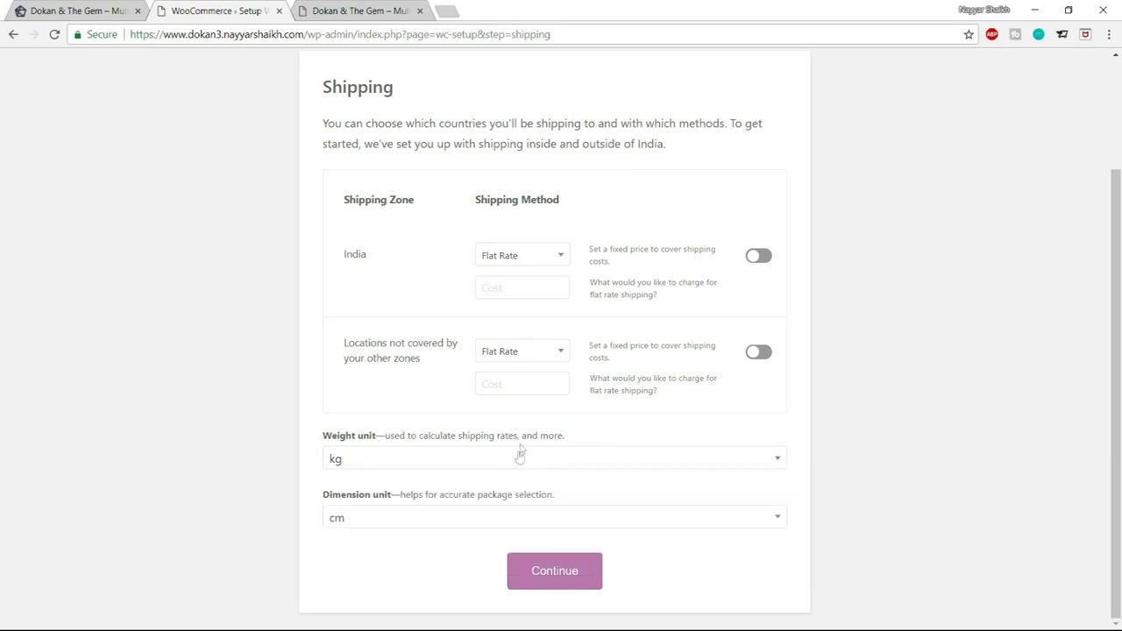
click(496, 466)
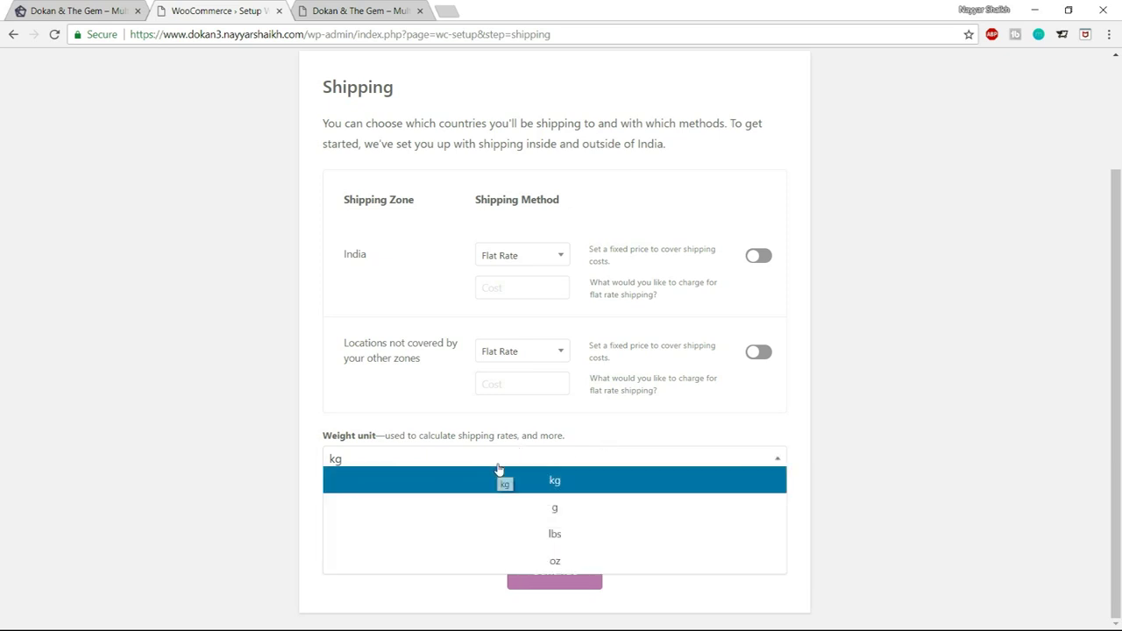
click(604, 508)
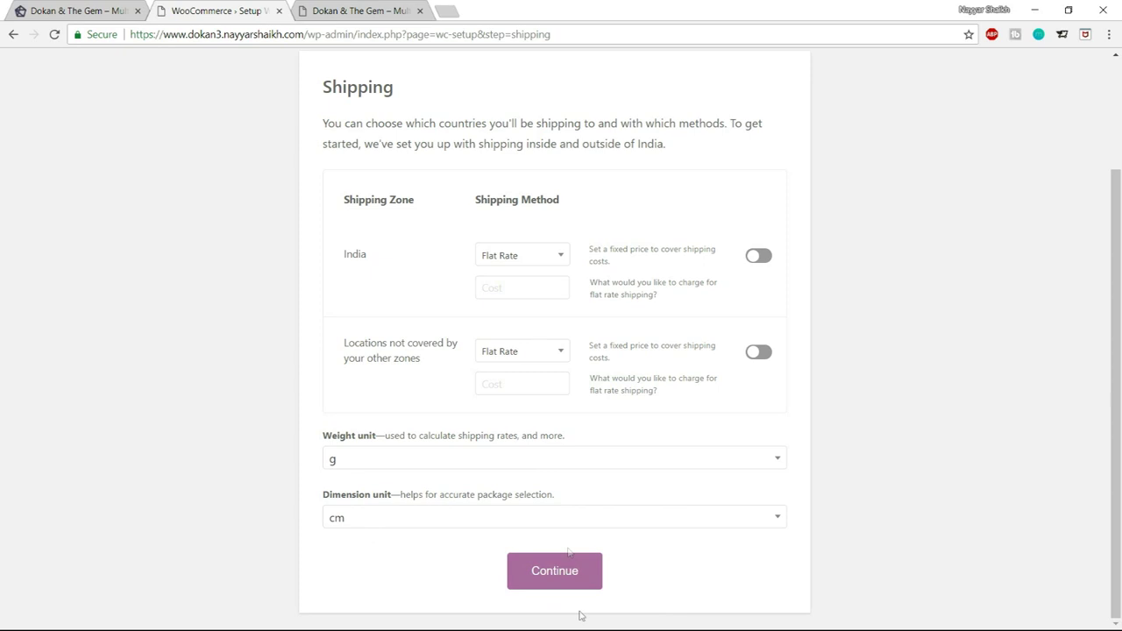
click(589, 574)
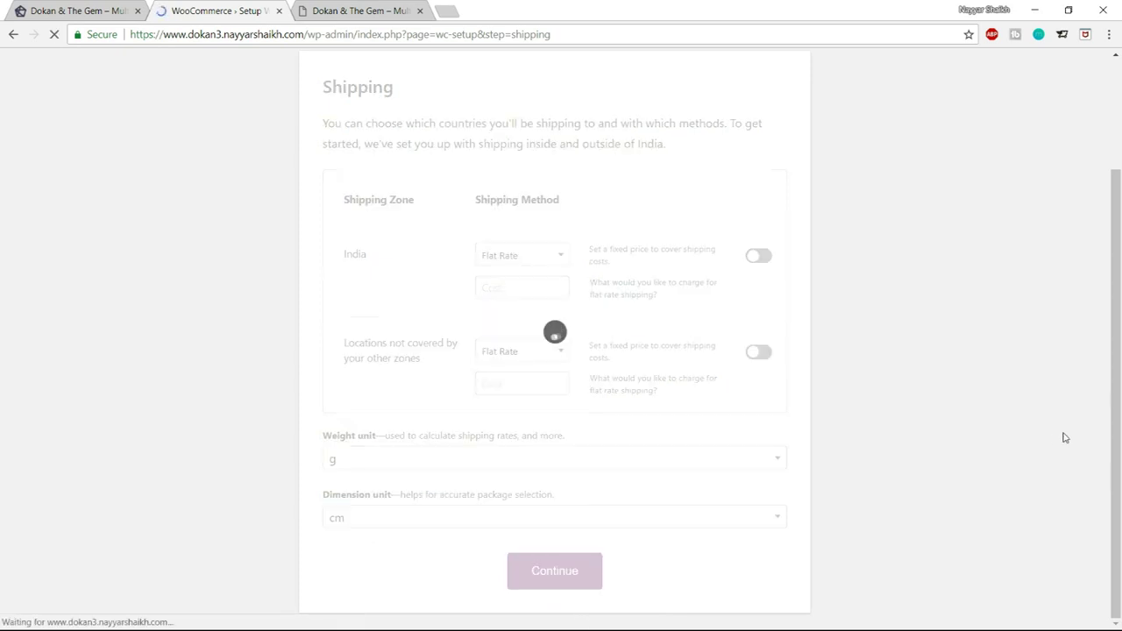
drag(339, 285, 463, 286)
click(457, 285)
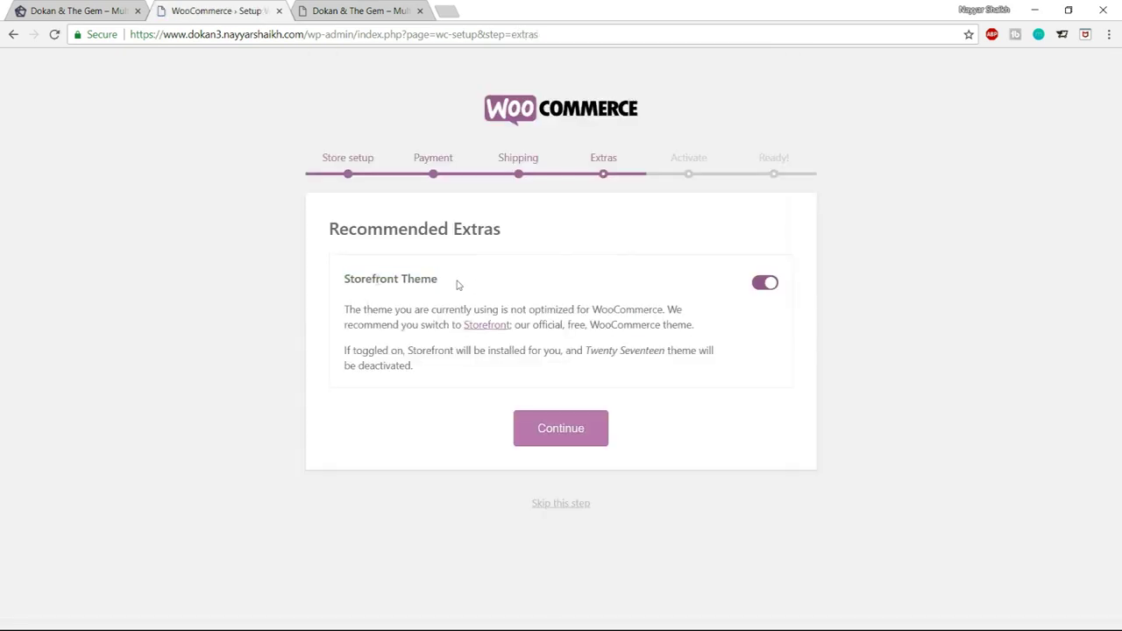
- Decline the Storefront theme install and continue past Recommended Extras
drag(342, 280, 465, 283)
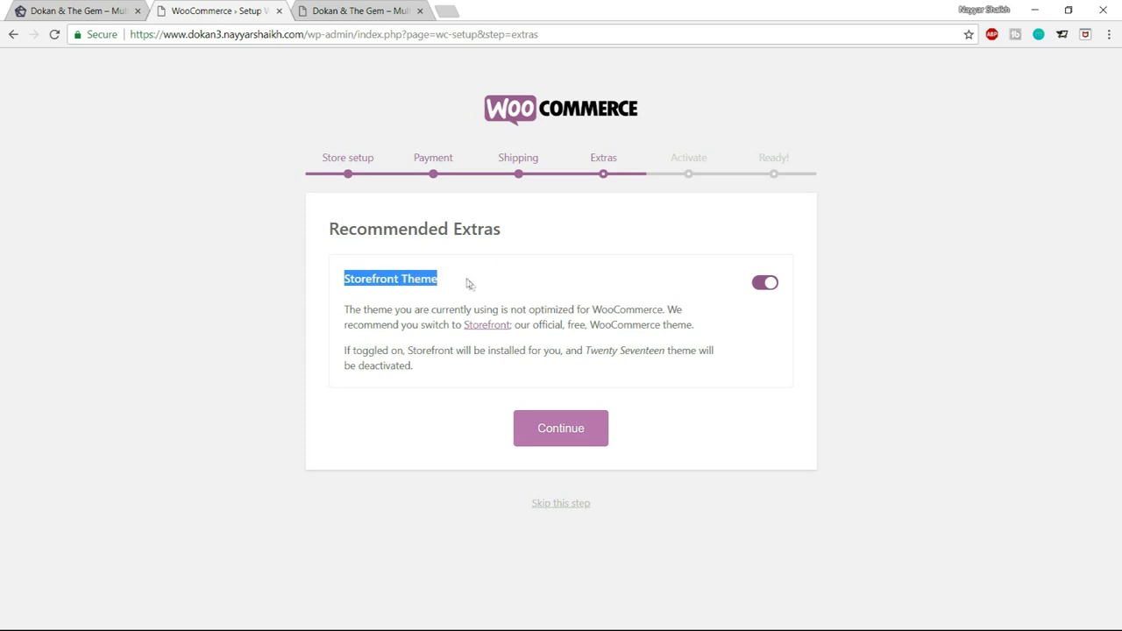
click(465, 283)
click(766, 284)
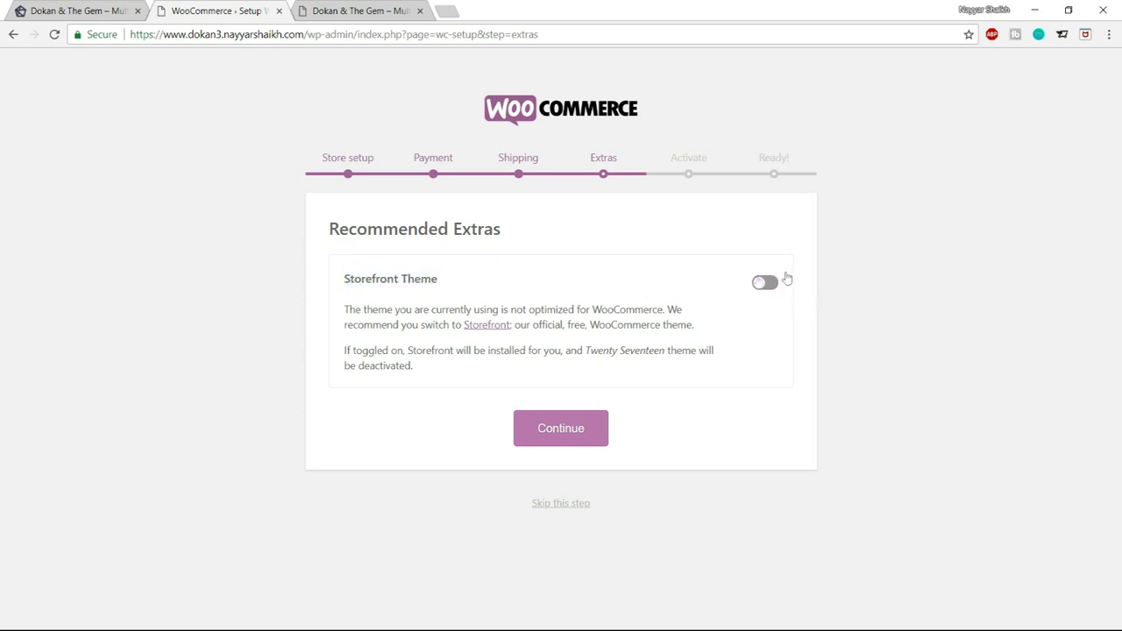
click(554, 434)
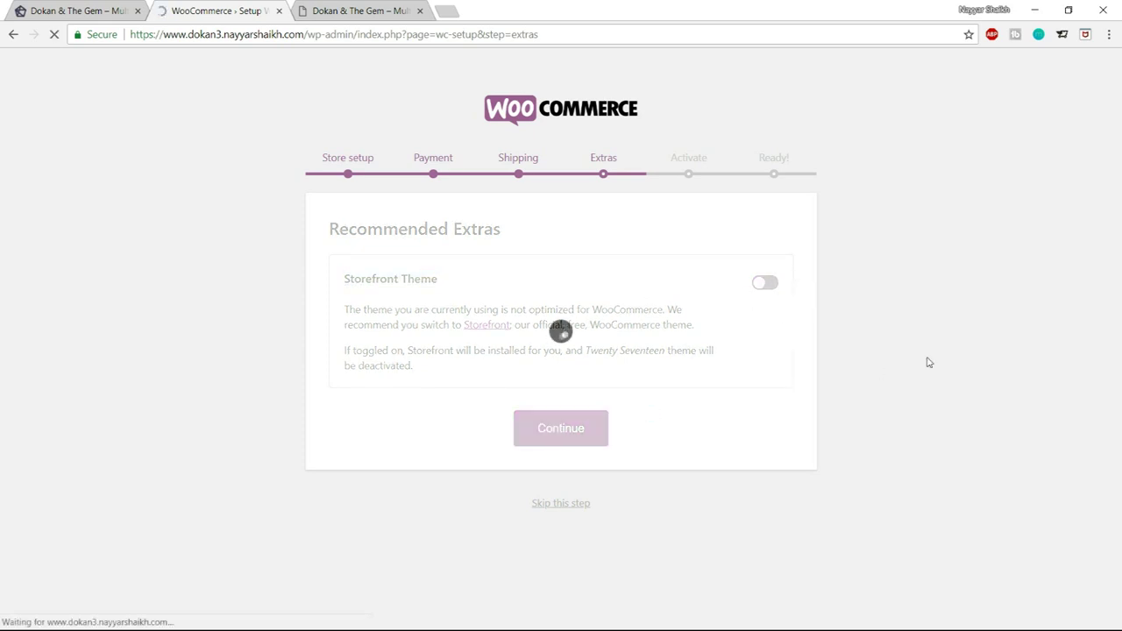
- Skip the Jetpack connection and return to the WordPress dashboard
scroll(945, 335, down, 3)
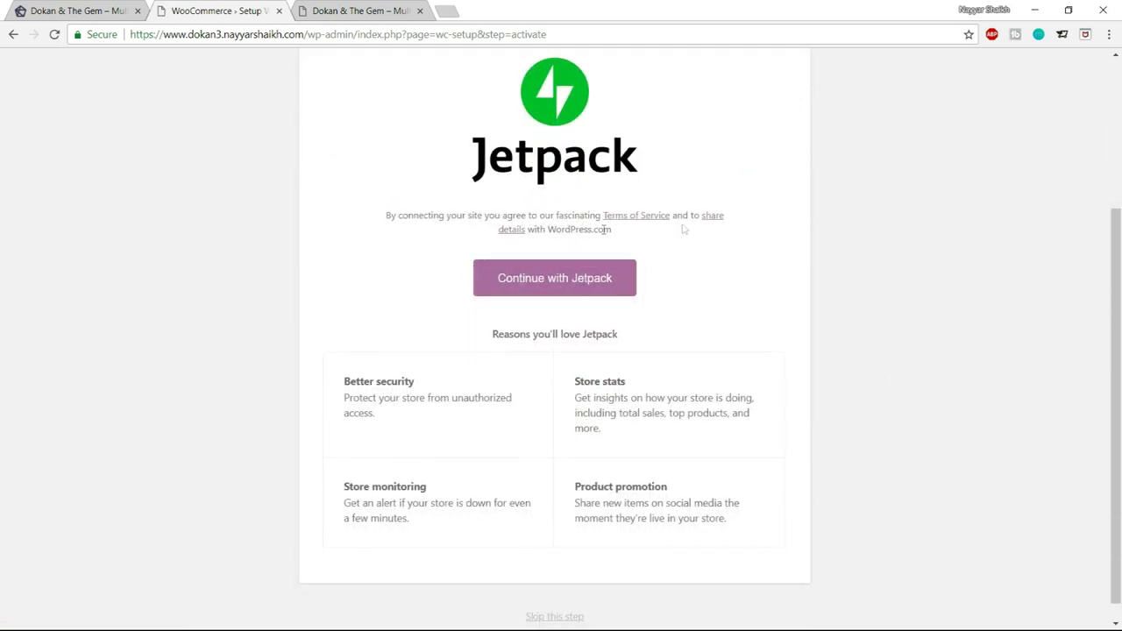
click(554, 596)
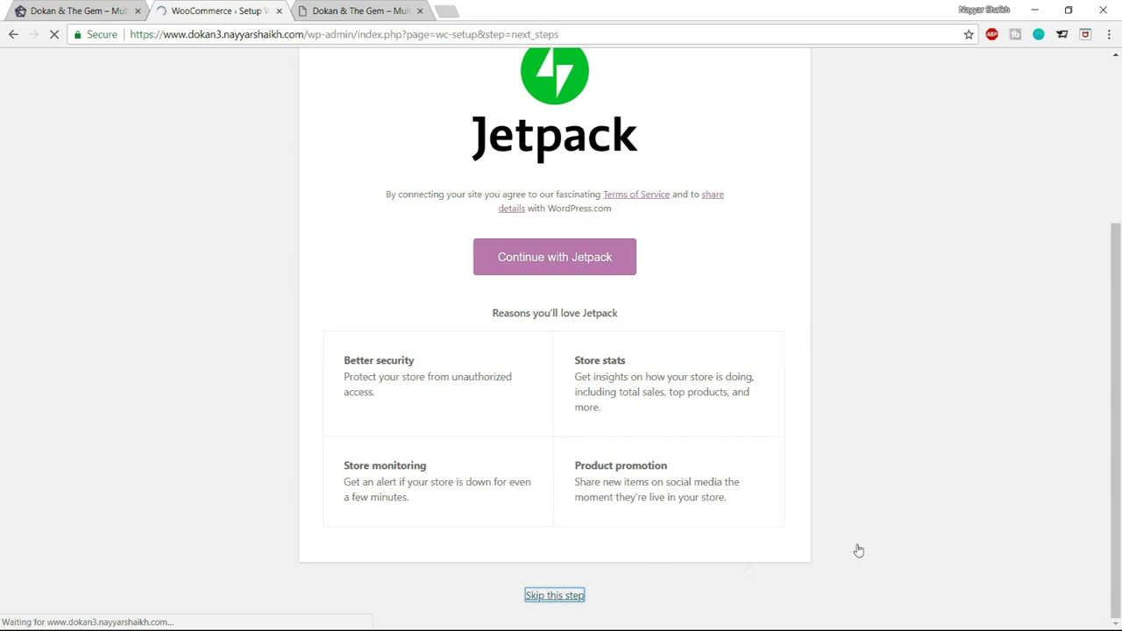
scroll(951, 523, down, 2)
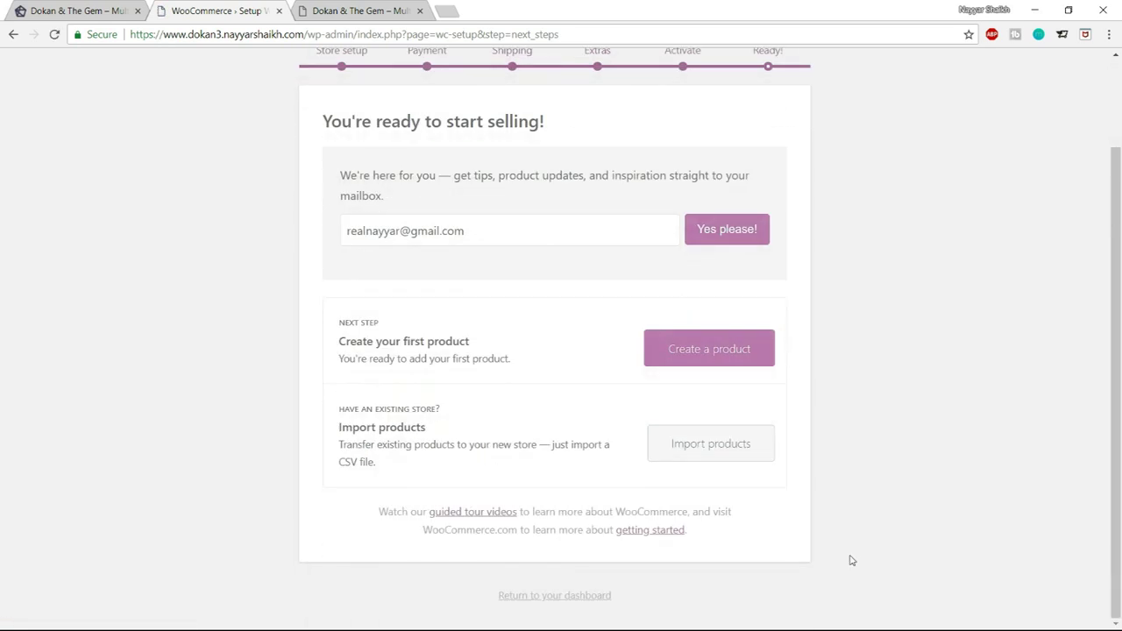
click(567, 601)
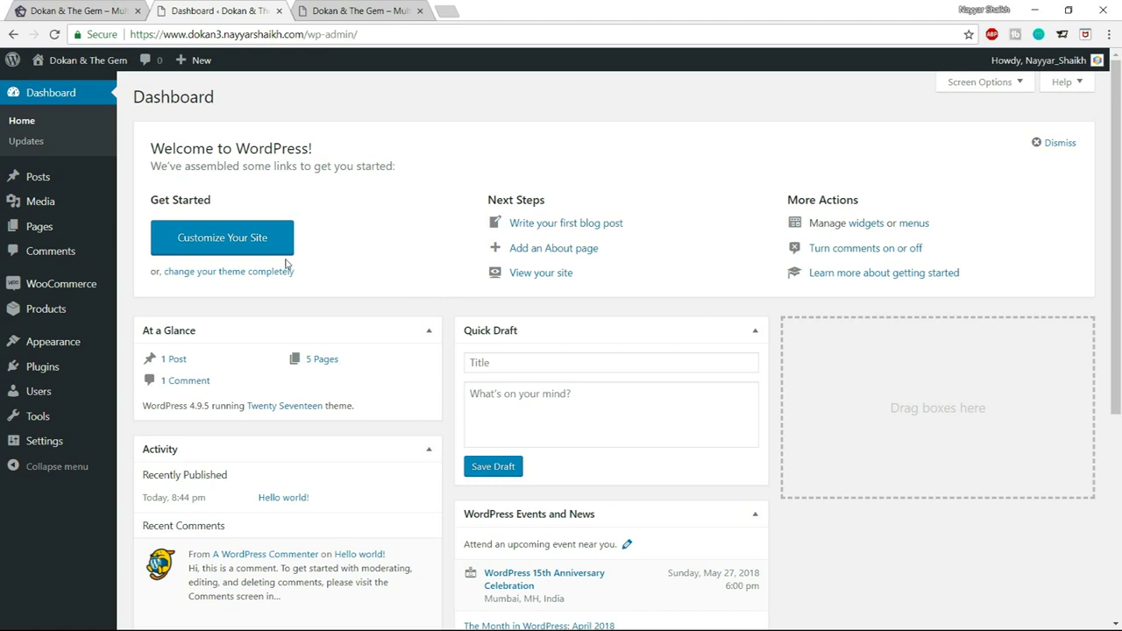
- Activate Dokan from the installed Plugins list
click(41, 370)
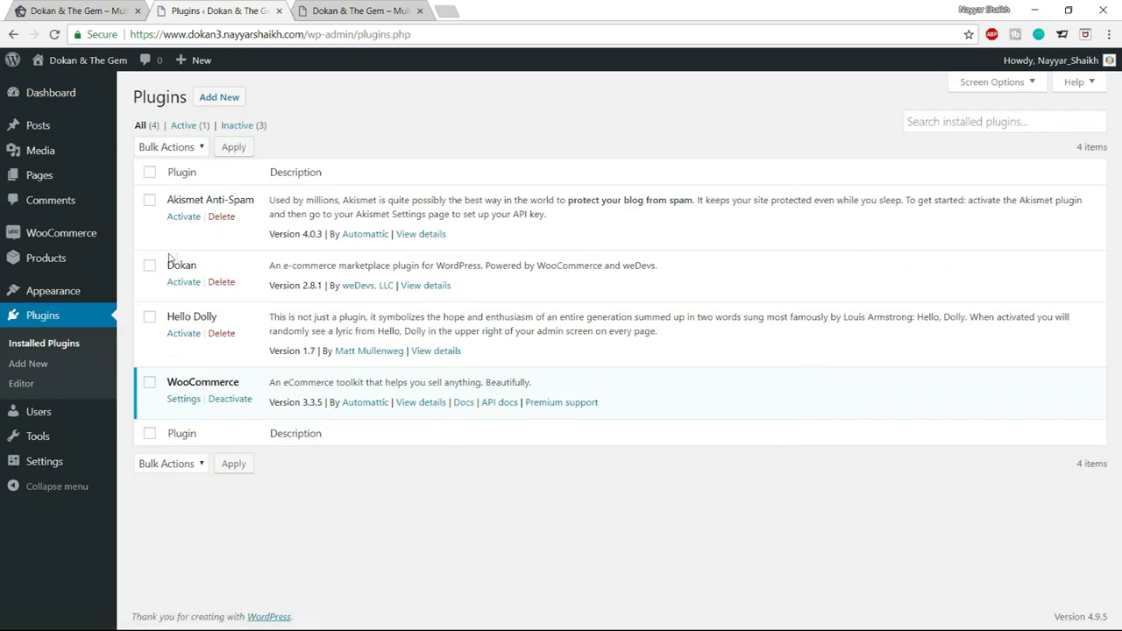
click(184, 282)
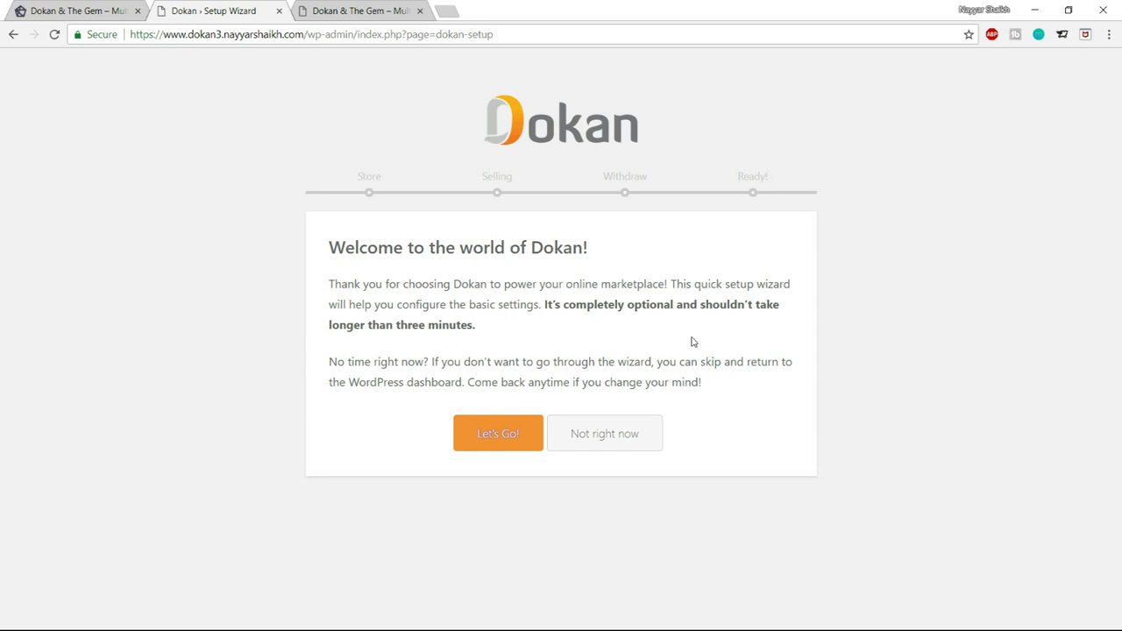
- Start the Dokan setup wizard and review the Vendor Store URL value 'store'
click(510, 449)
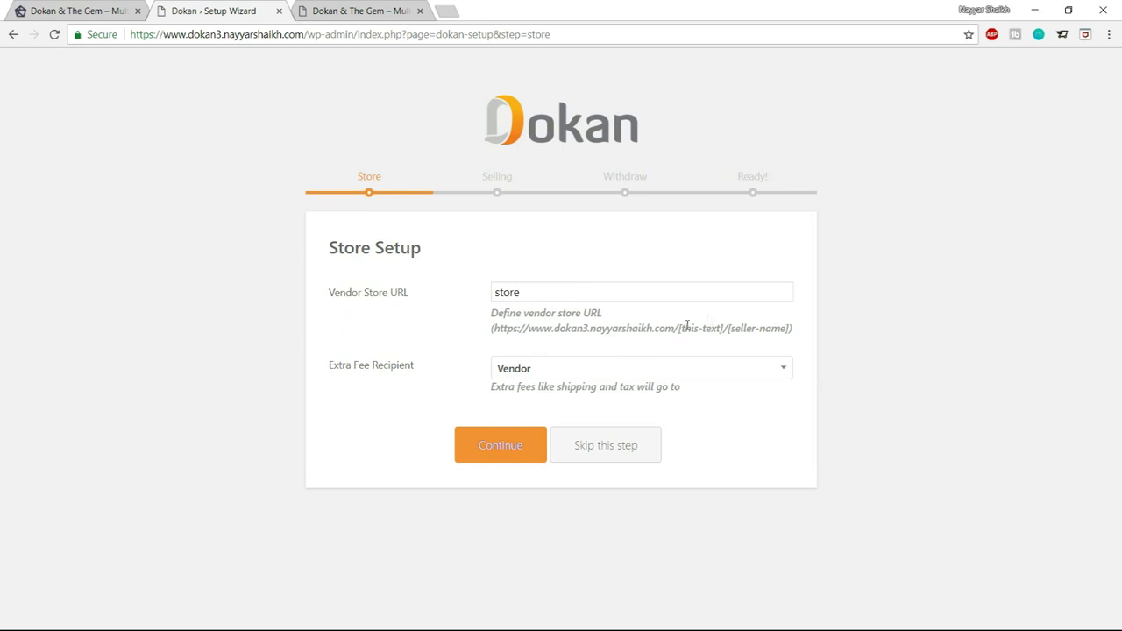
drag(576, 287, 413, 300)
drag(731, 328, 806, 328)
click(908, 325)
drag(500, 292, 599, 292)
click(584, 340)
drag(519, 291, 475, 296)
- Keep Vendor as the Extra Fee Recipient and save the store setup
click(549, 372)
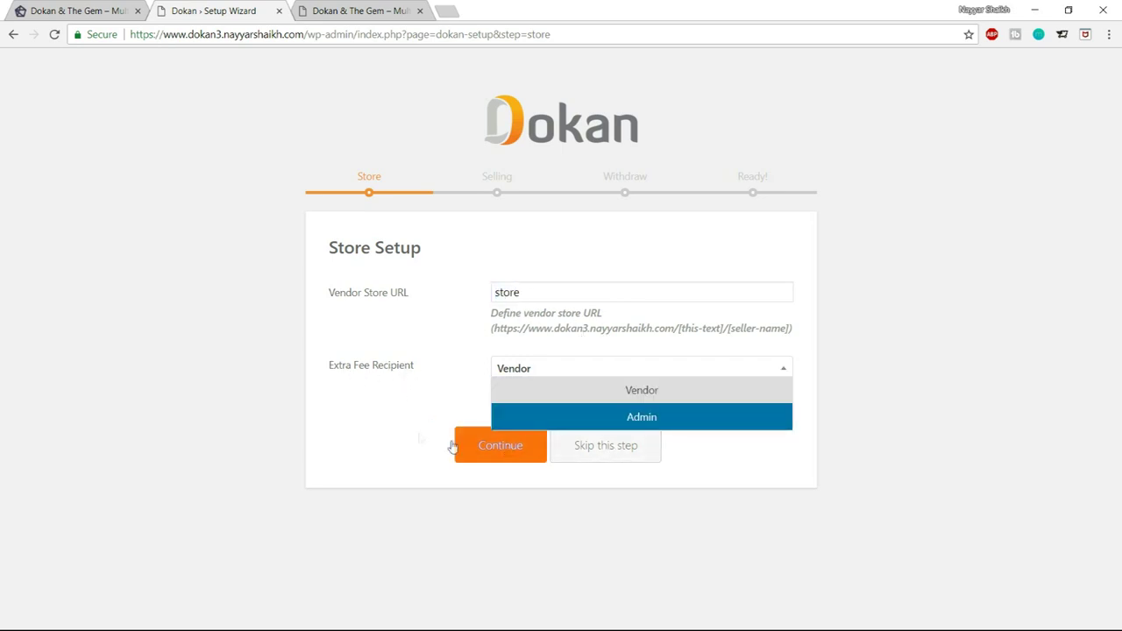
click(581, 393)
click(603, 377)
click(608, 393)
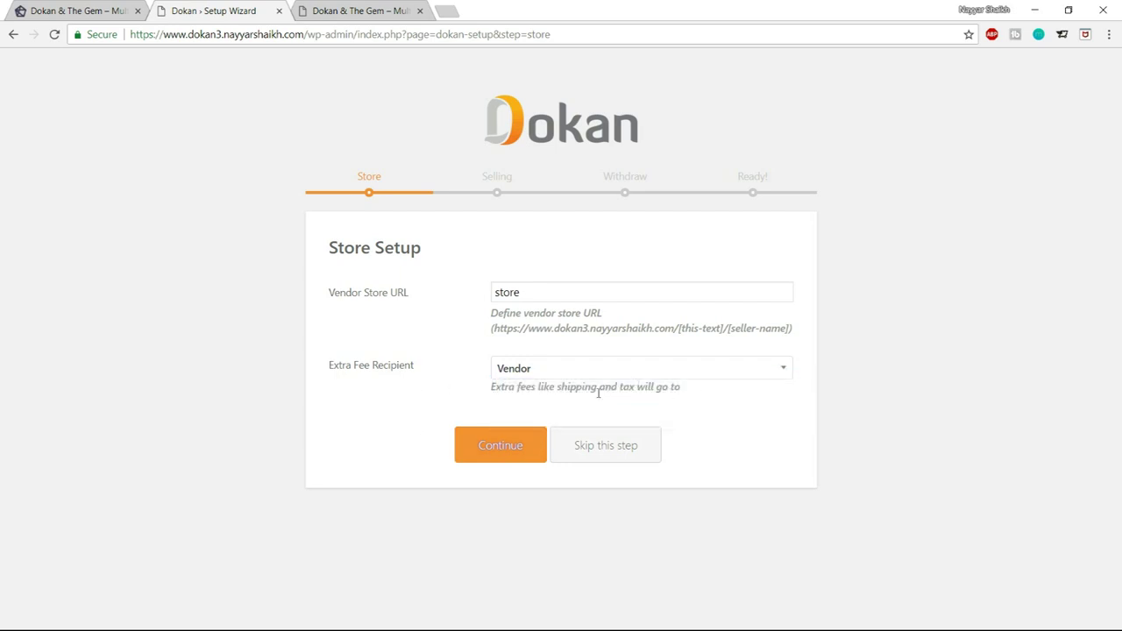
click(513, 452)
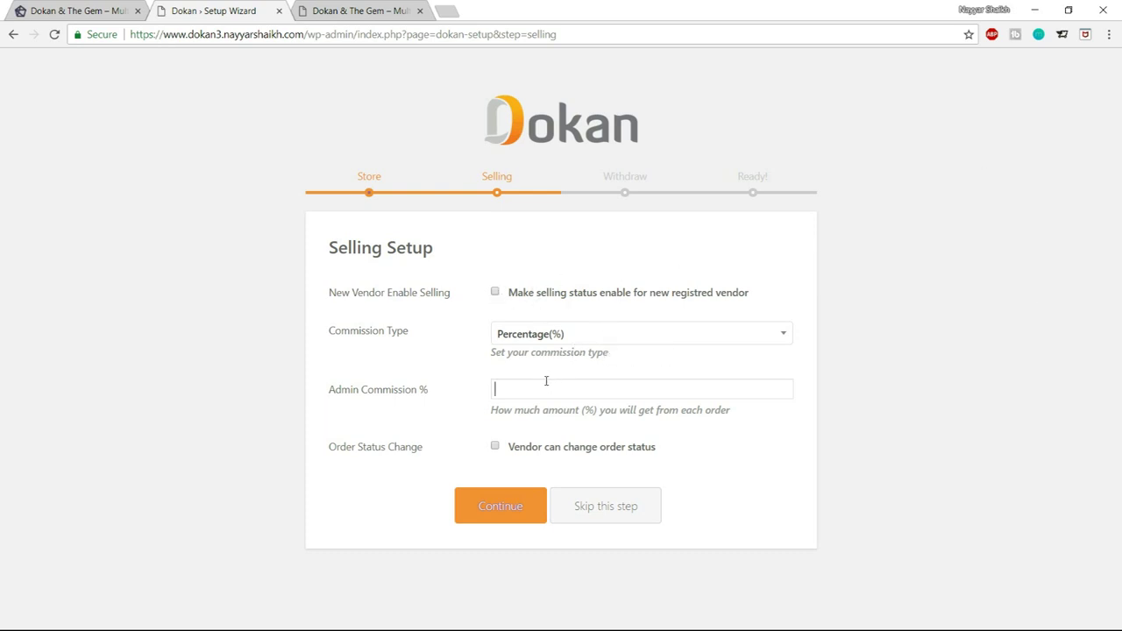
- Keep Percentage(%) commission type, enter 10 admin commission, enable vendor order-status changes, and continue
click(550, 337)
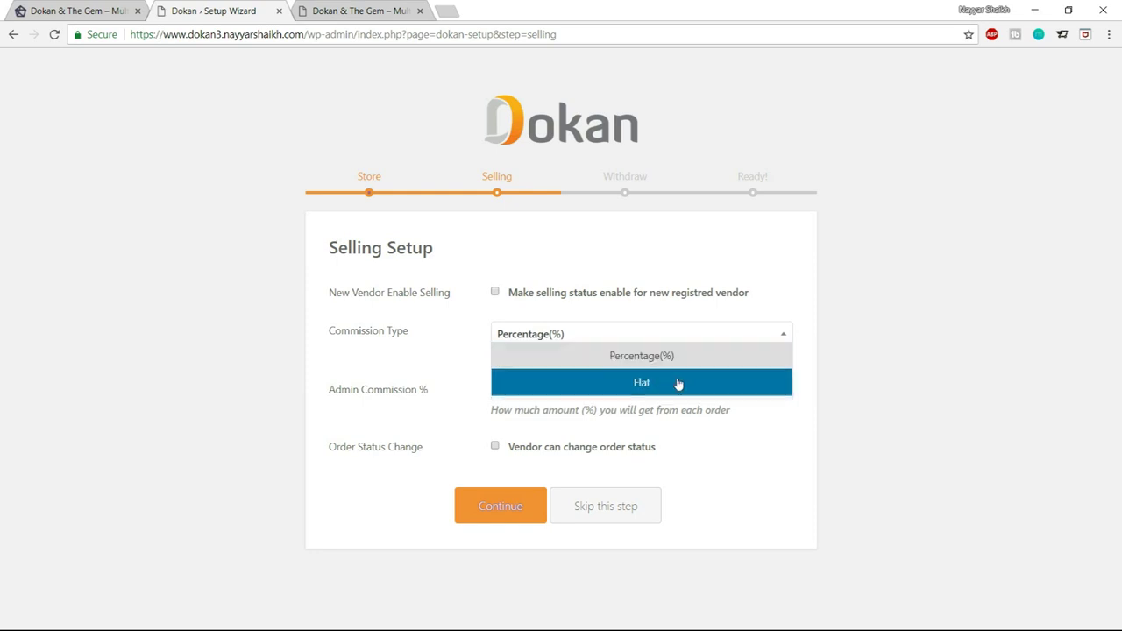
click(638, 361)
click(574, 387)
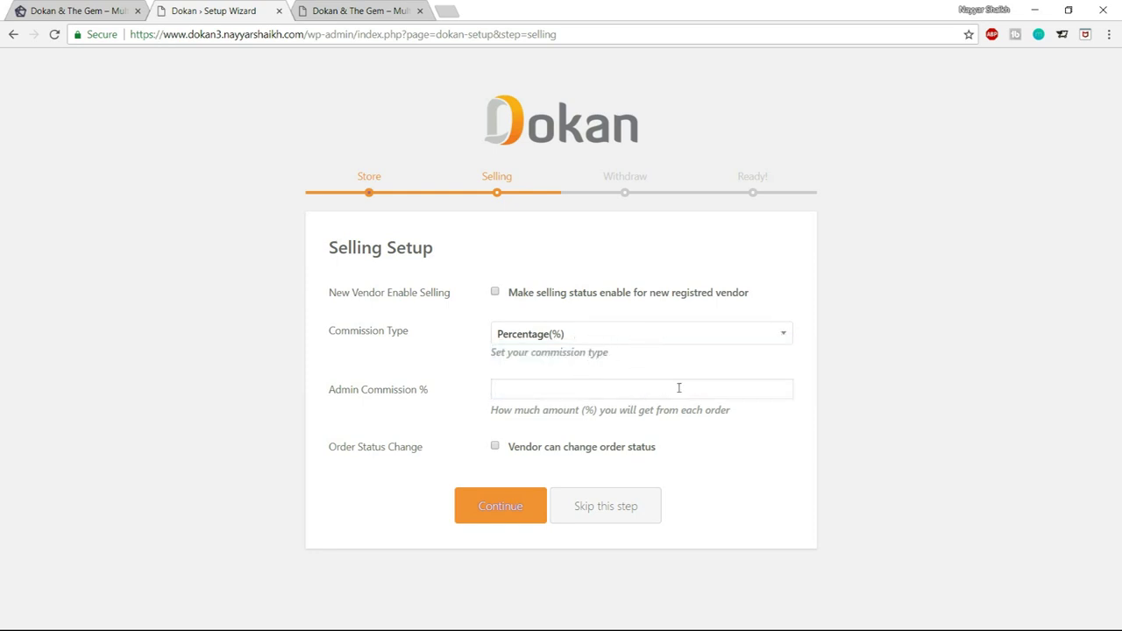
text(10)
drag(330, 396, 401, 394)
click(449, 403)
drag(511, 393, 501, 392)
click(523, 391)
click(495, 446)
click(515, 511)
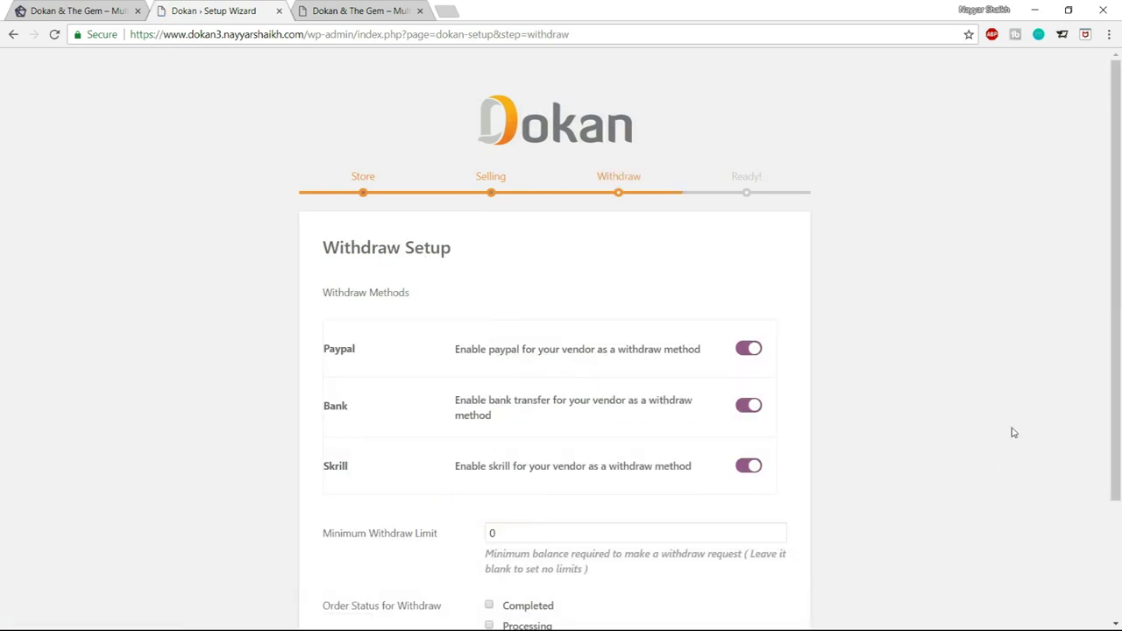
- Disable Skrill as a withdraw method, keeping PayPal and Bank
scroll(999, 412, down, 3)
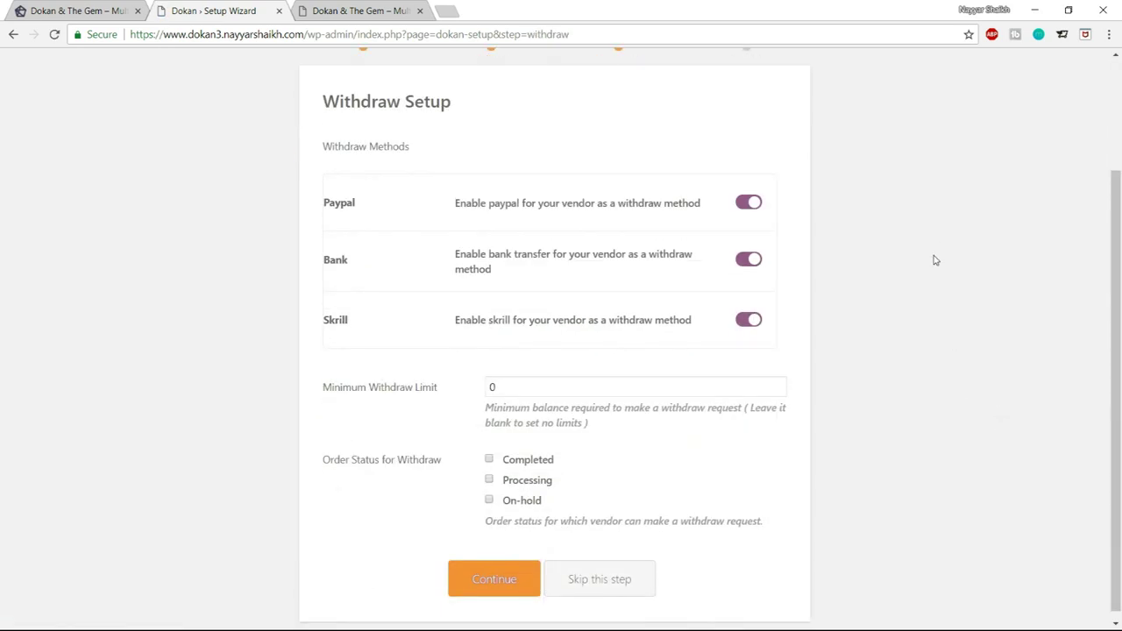
scroll(961, 368, up, 1)
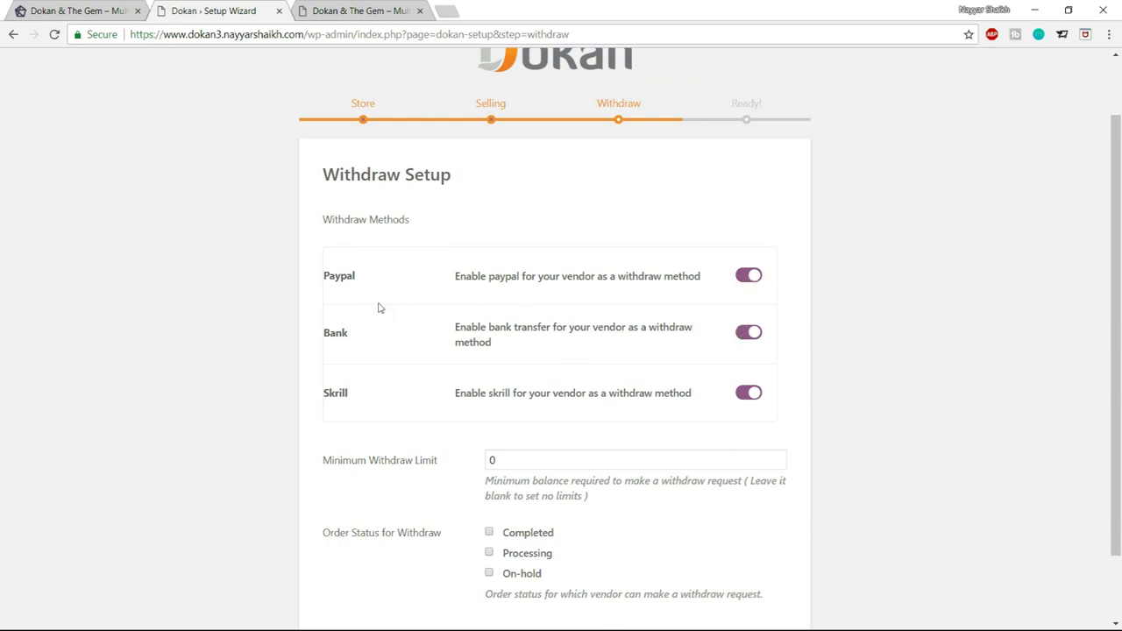
click(769, 402)
drag(449, 331, 514, 344)
click(514, 345)
drag(537, 276, 544, 277)
drag(361, 283, 337, 277)
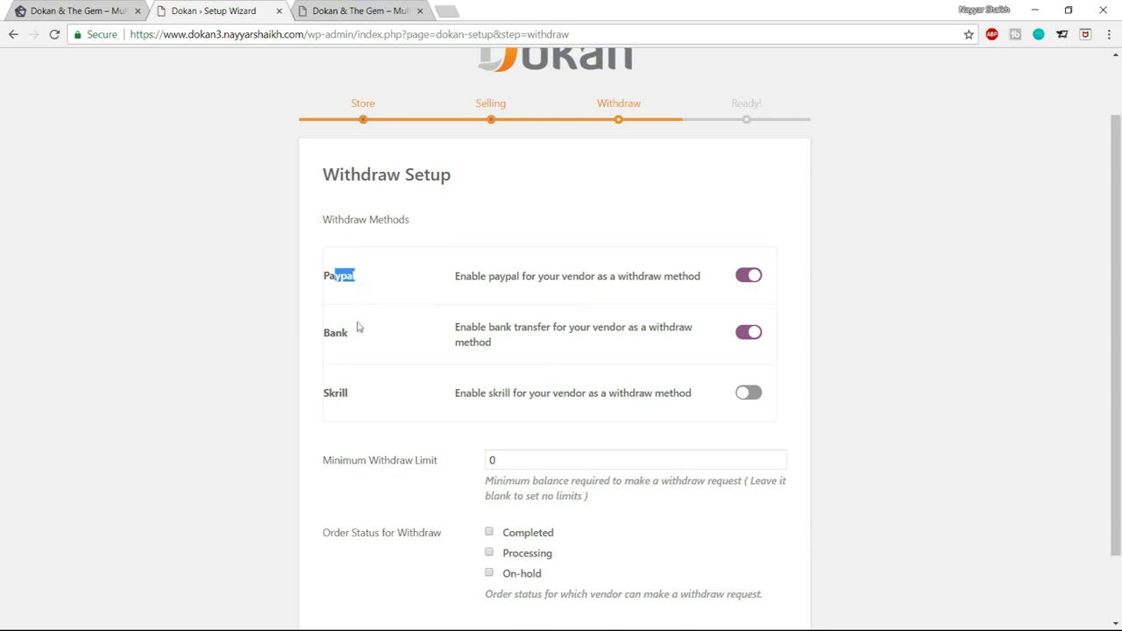
- Set the Minimum Withdraw Limit to 100 and save the withdraw settings
scroll(613, 389, down, 2)
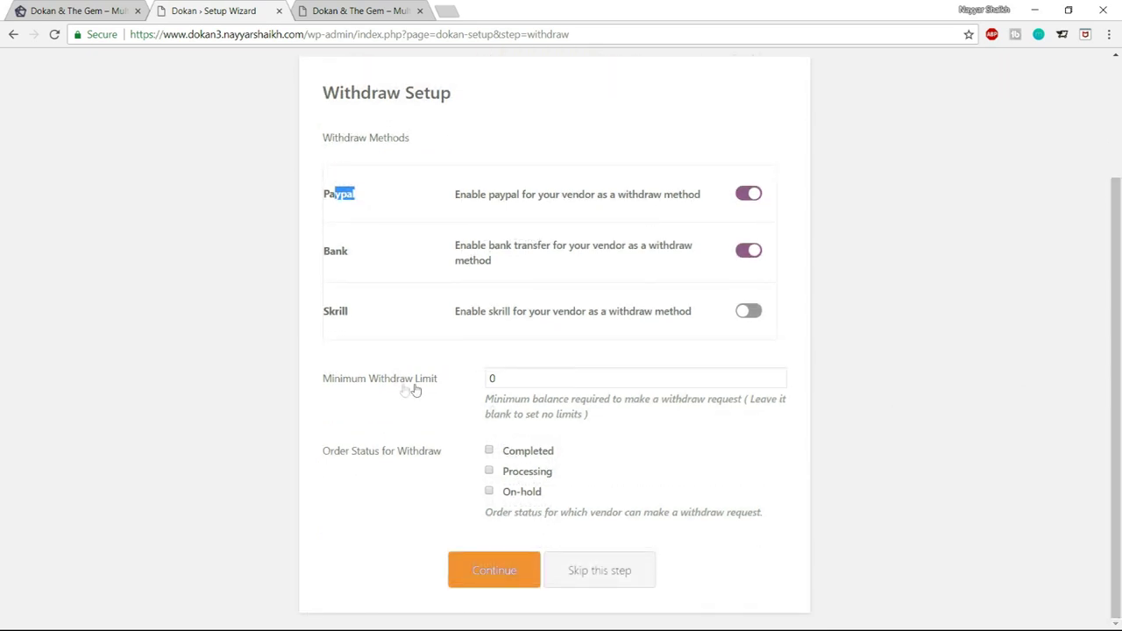
drag(581, 377, 474, 380)
text(1000)
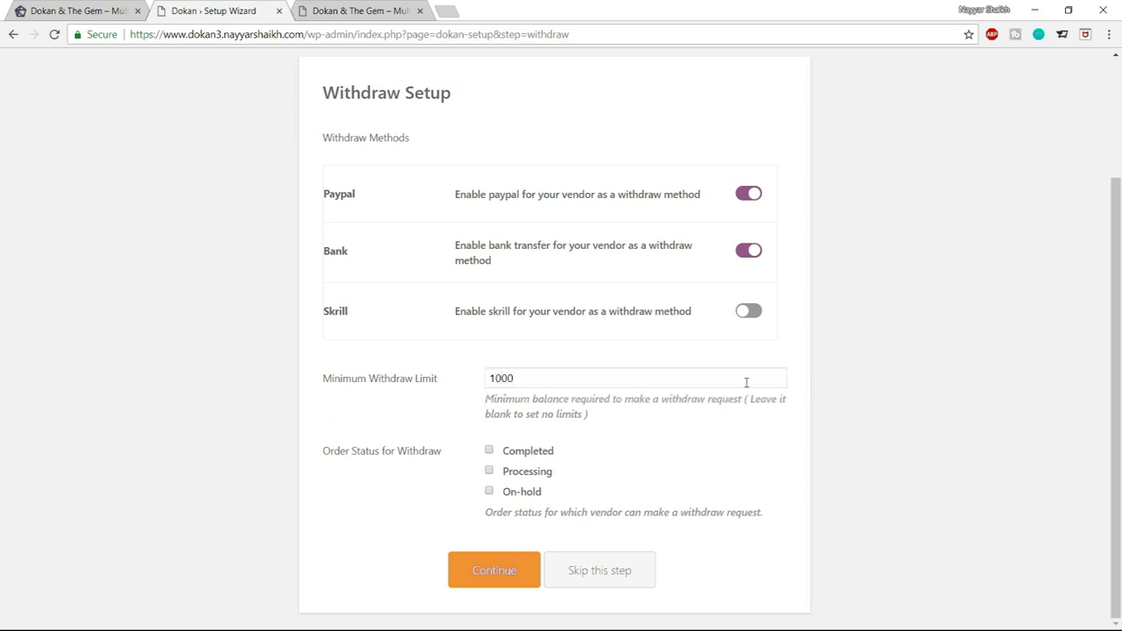
drag(740, 383, 429, 383)
text(100)
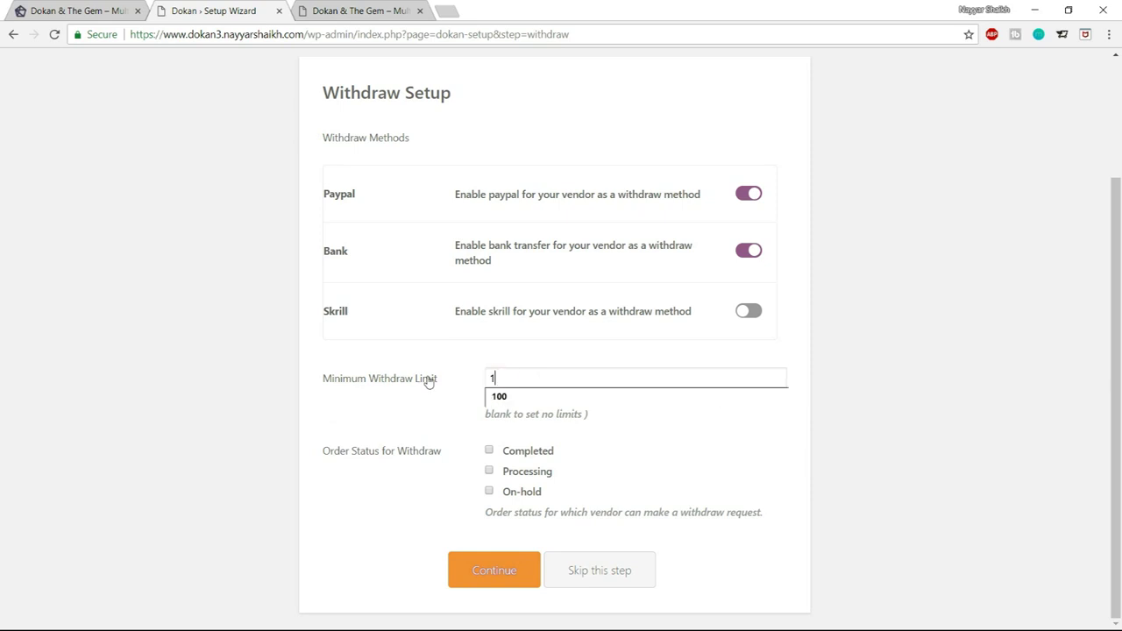
click(1048, 351)
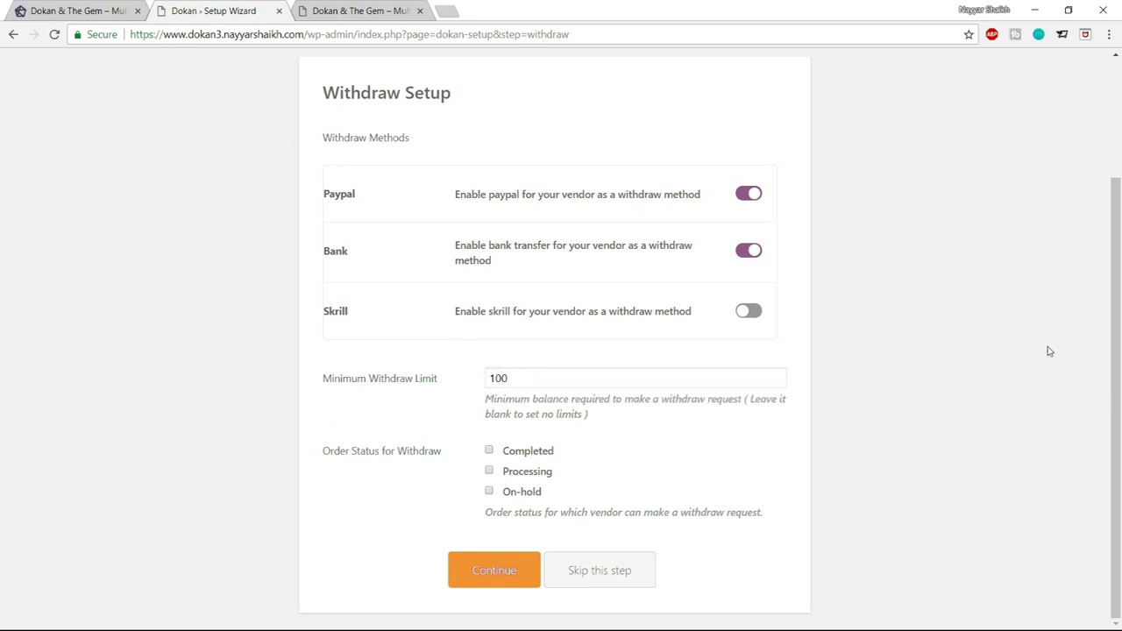
drag(310, 458, 408, 463)
click(410, 464)
click(508, 572)
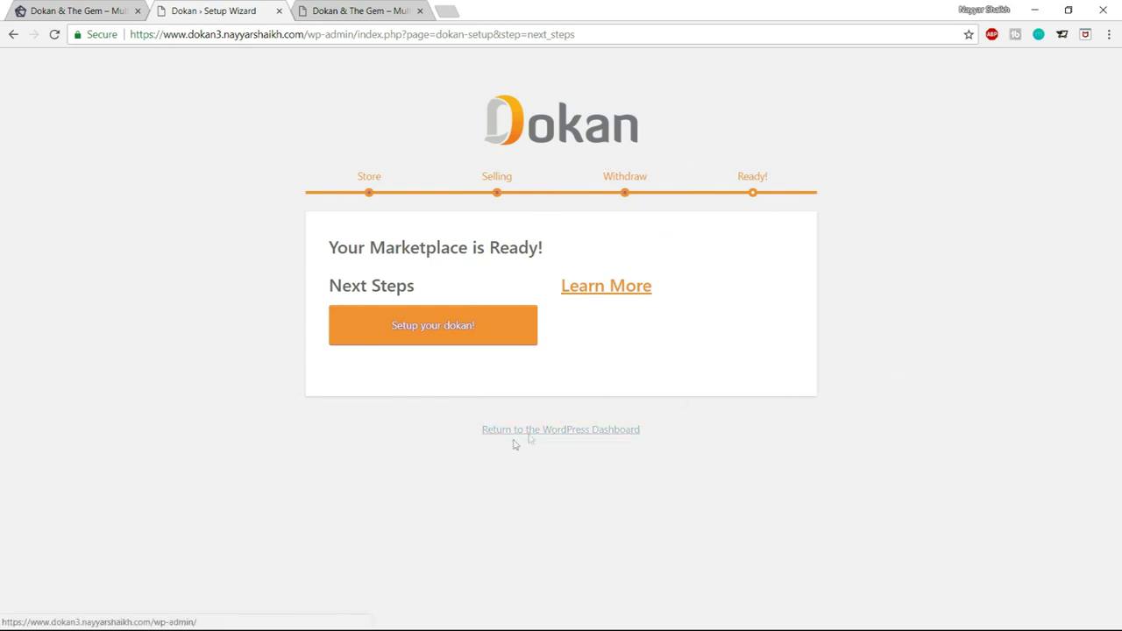
- Open General Settings and tick 'Anyone can register'
click(570, 431)
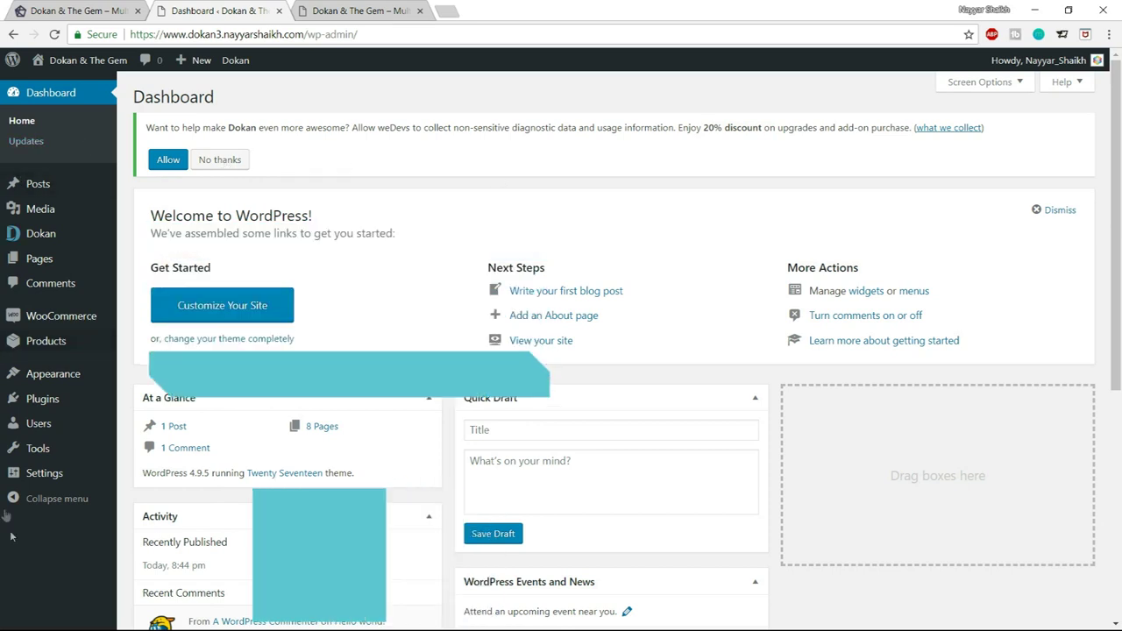
click(56, 474)
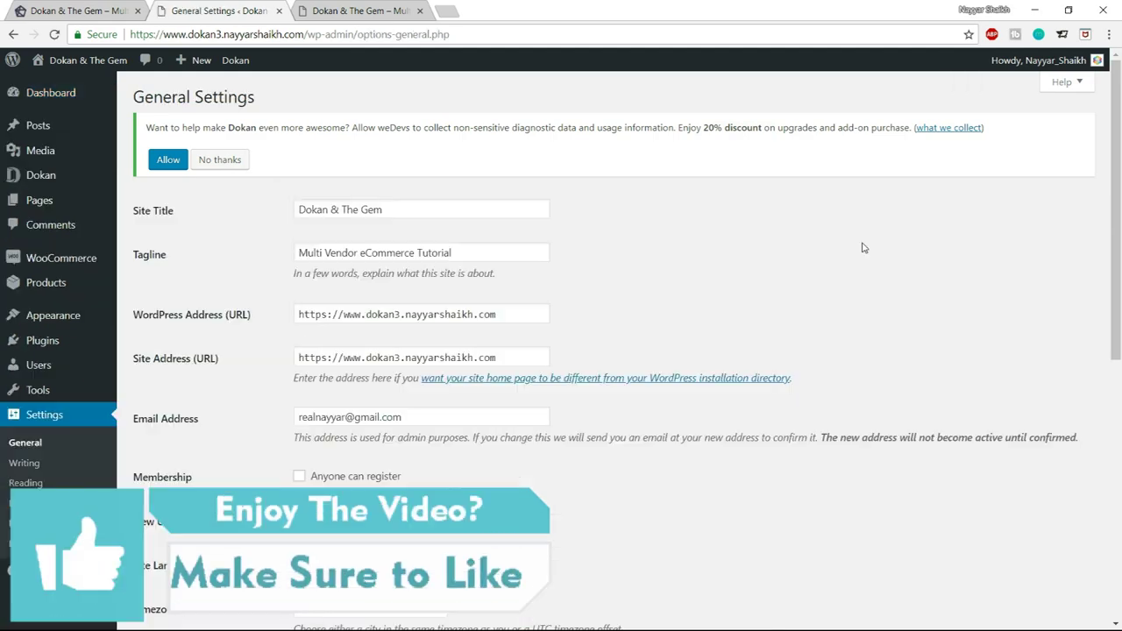
scroll(496, 229, down, 1)
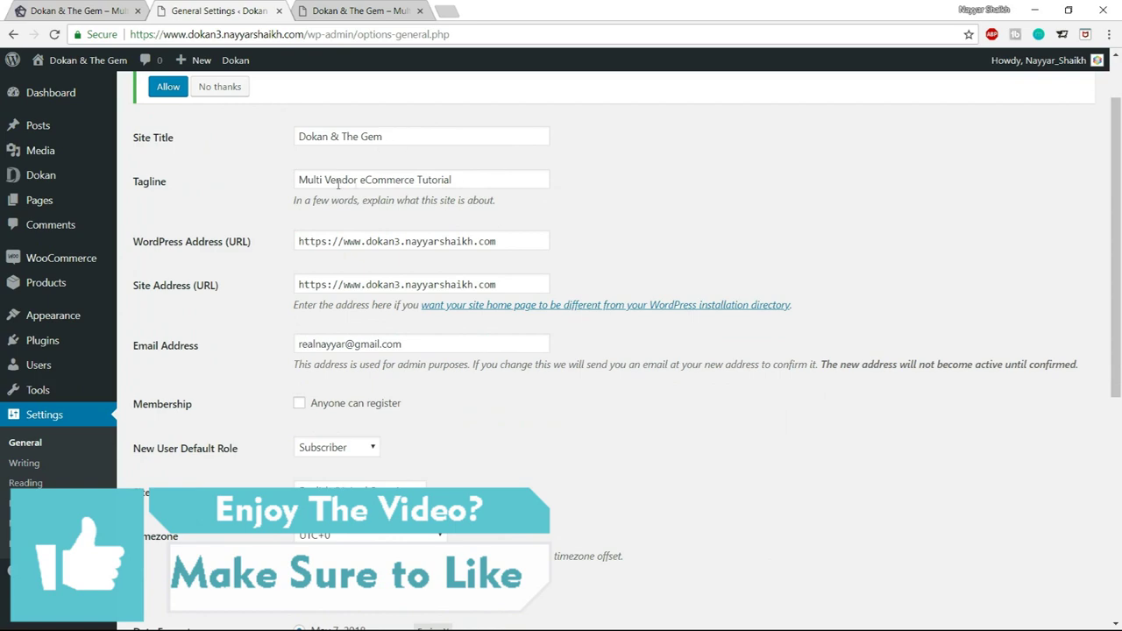
drag(410, 130, 262, 138)
scroll(819, 233, down, 2)
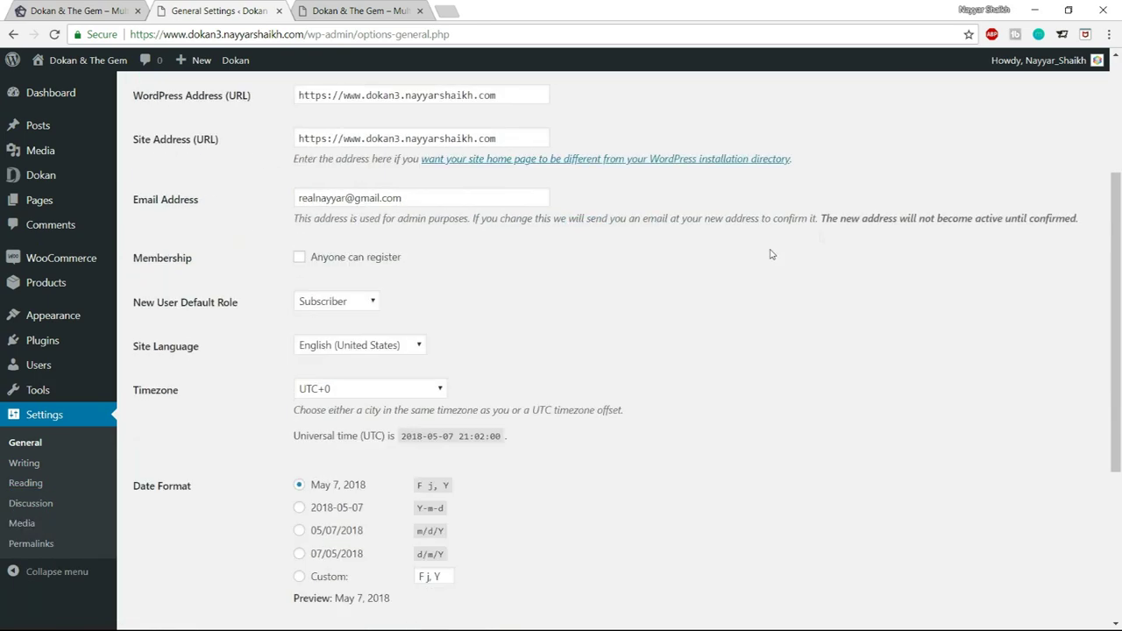
drag(405, 198, 271, 206)
click(178, 261)
click(298, 260)
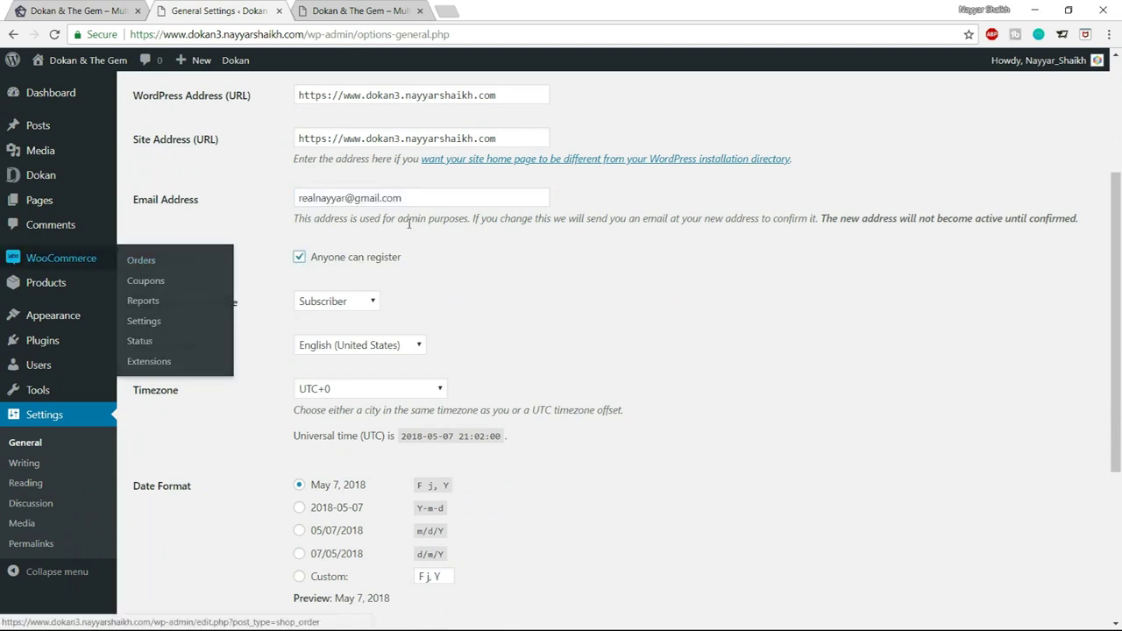
drag(401, 256, 311, 265)
click(314, 268)
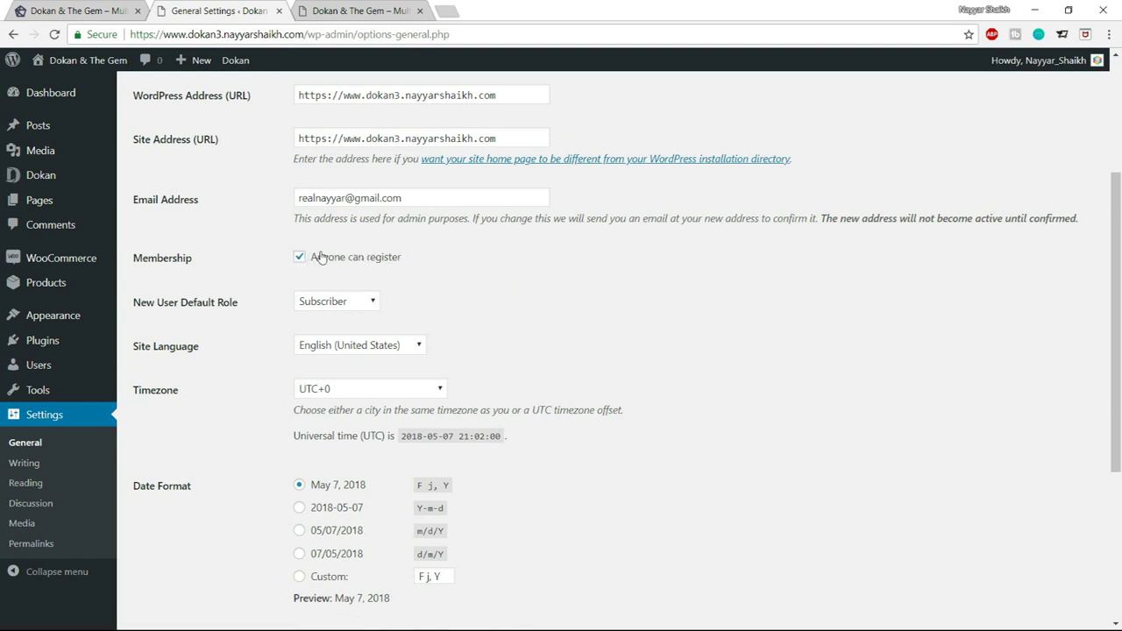
- Set New User Default Role to Customer and save the changes
drag(137, 313, 213, 300)
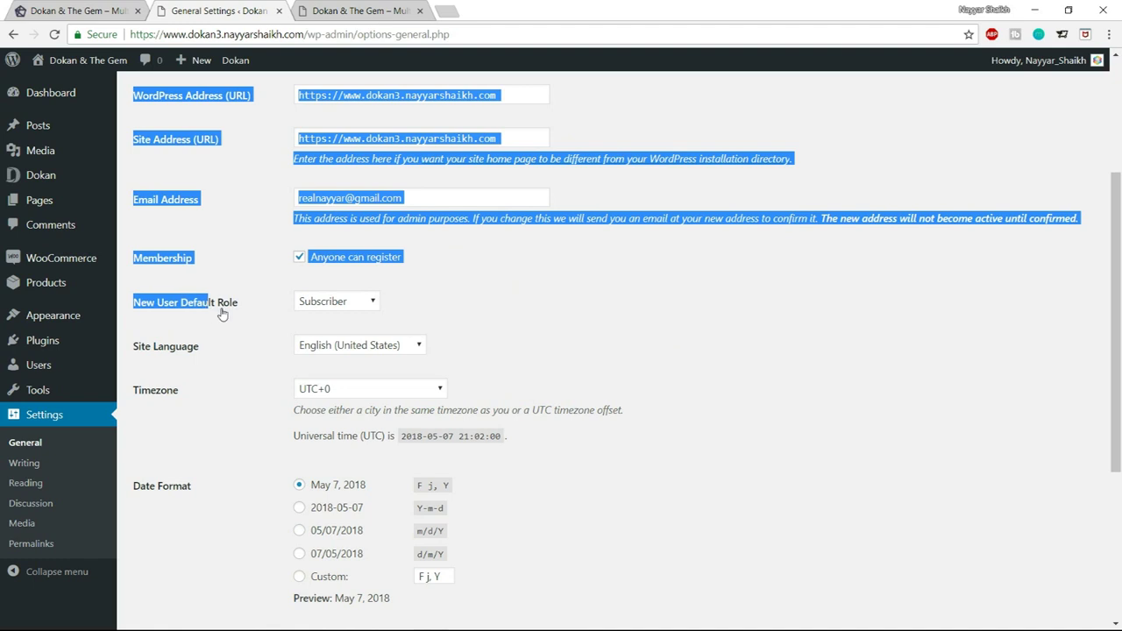
click(220, 313)
click(350, 303)
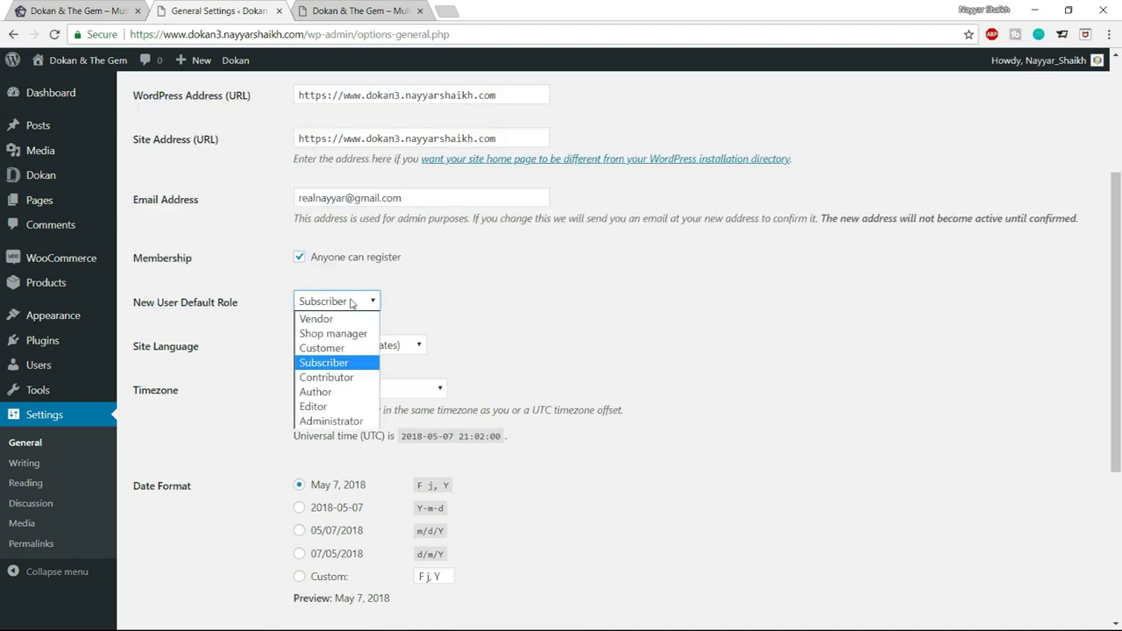
click(619, 295)
click(334, 299)
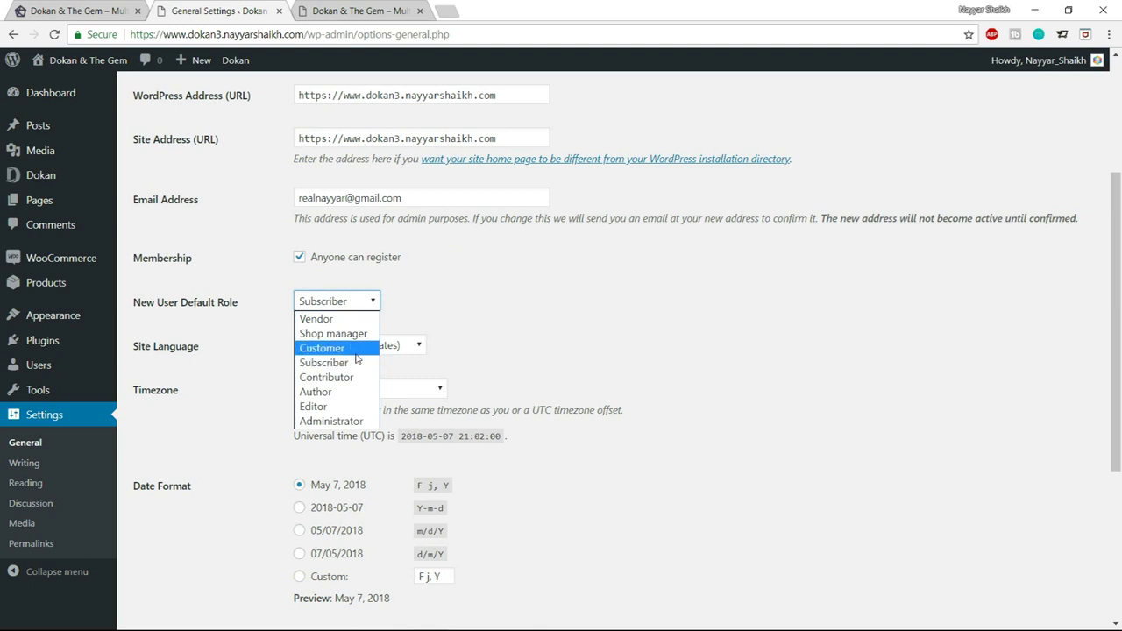
click(355, 355)
click(339, 306)
click(544, 294)
scroll(557, 316, down, 3)
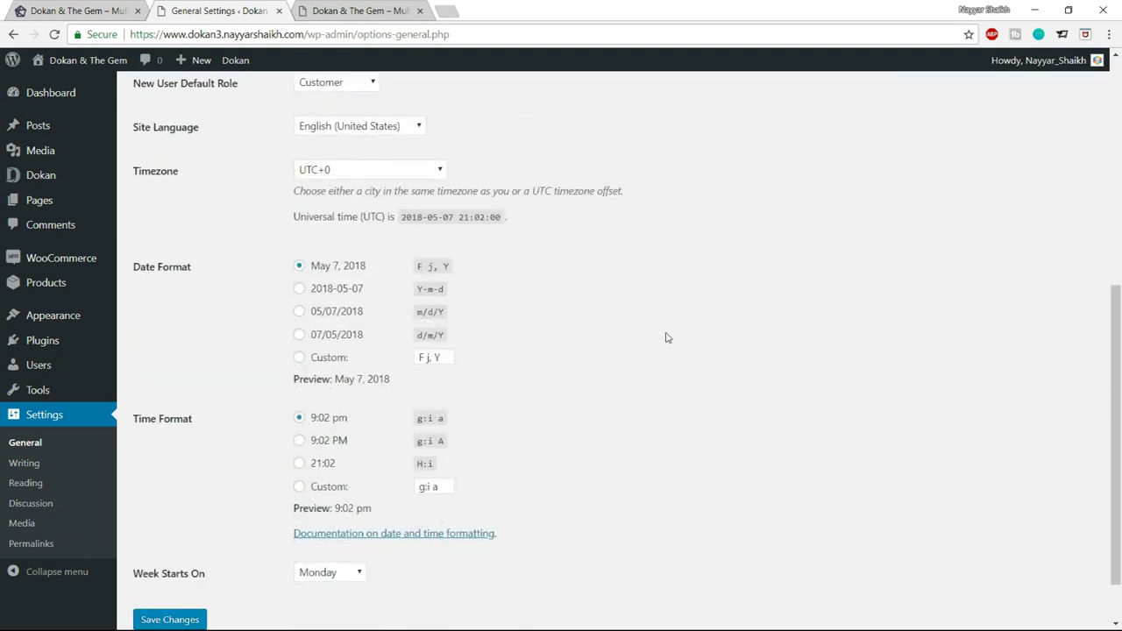
click(170, 561)
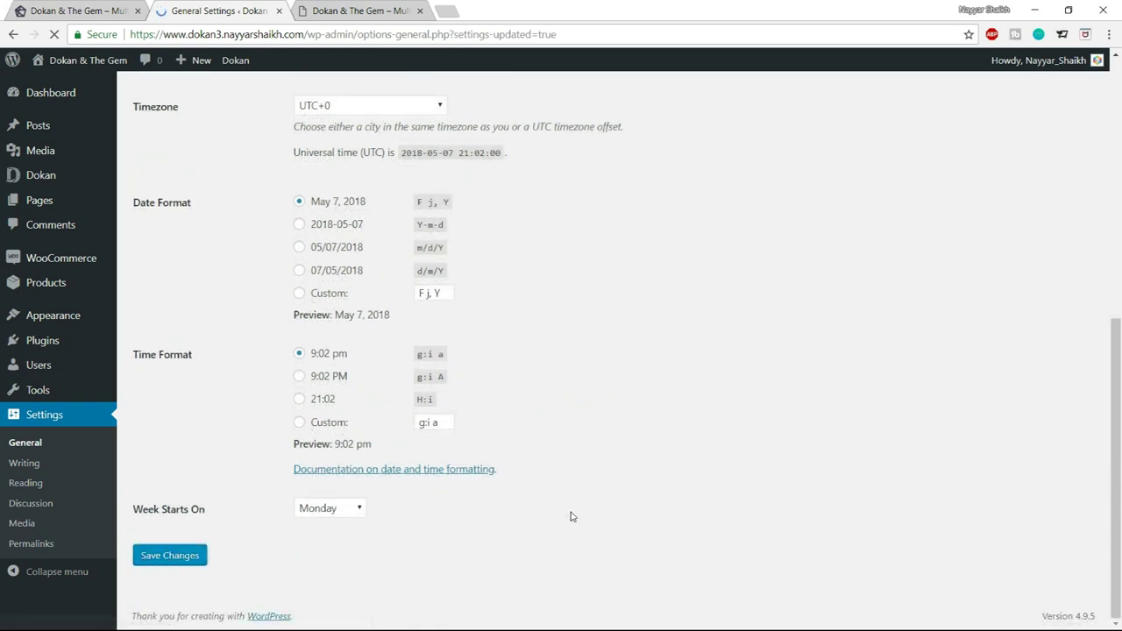
scroll(786, 467, down, 2)
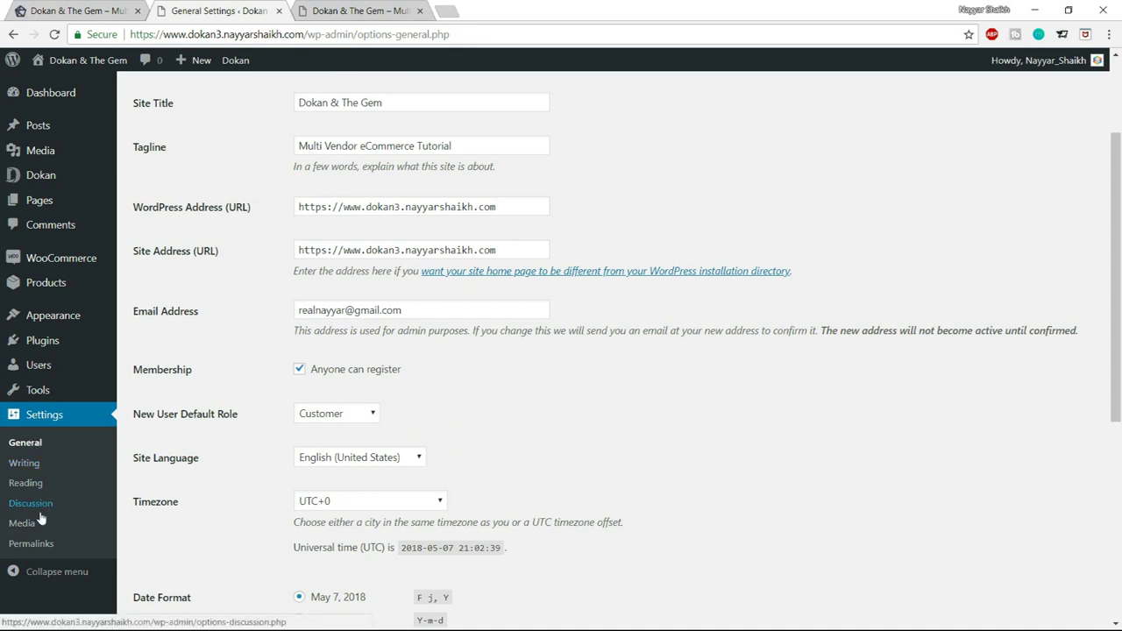
- Switch the permalink structure to 'Post name' and save the change
click(28, 483)
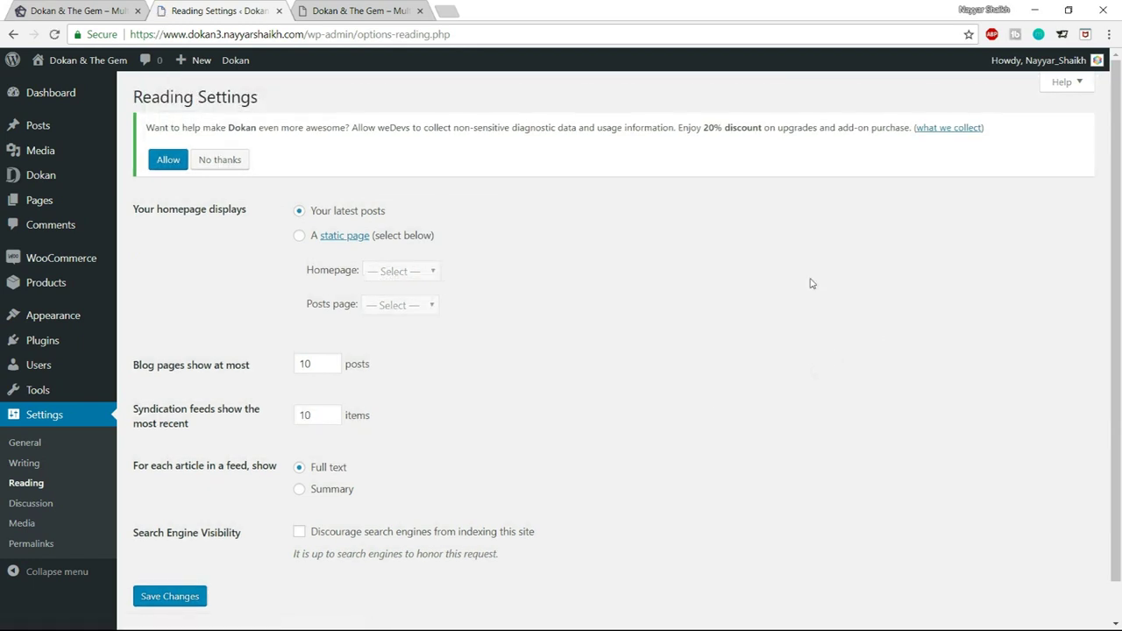
scroll(811, 283, down, 1)
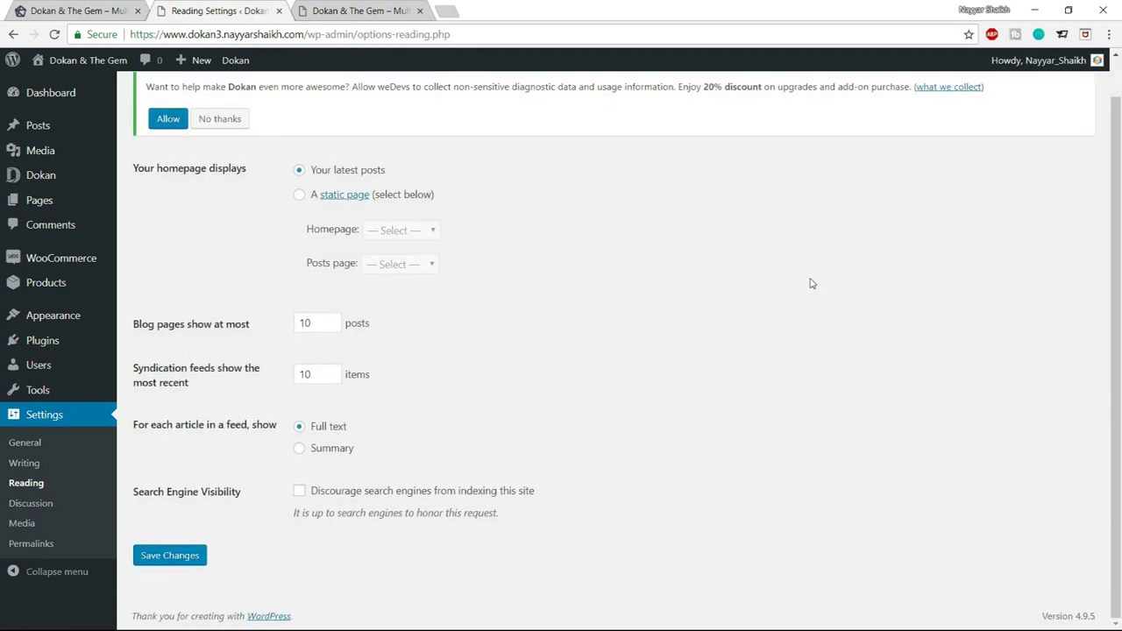
click(31, 544)
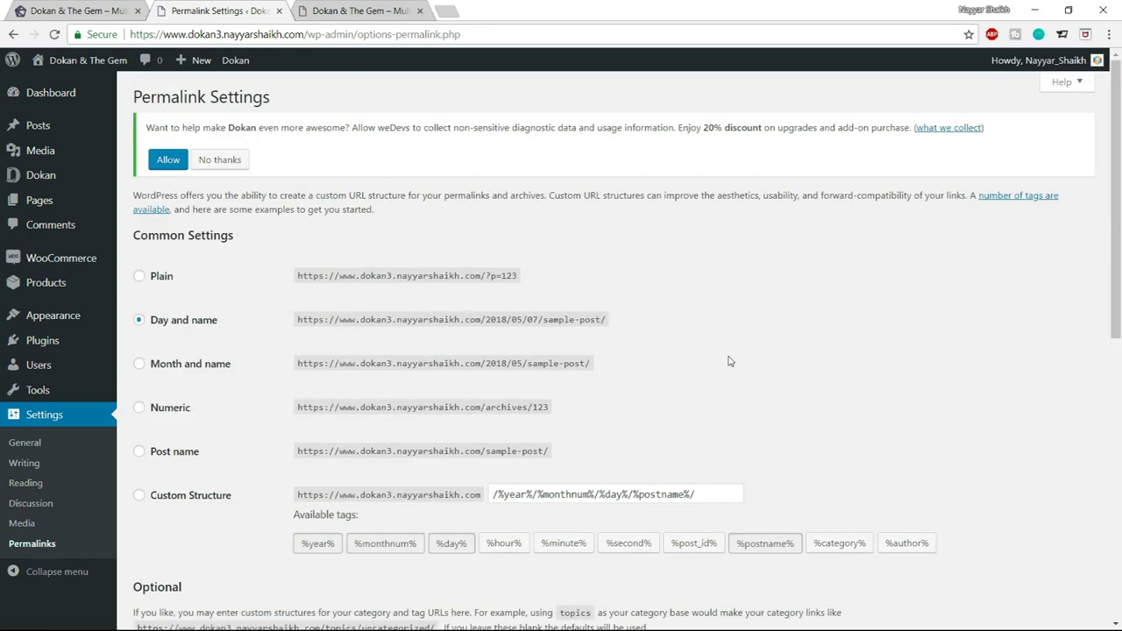
scroll(529, 246, down, 2)
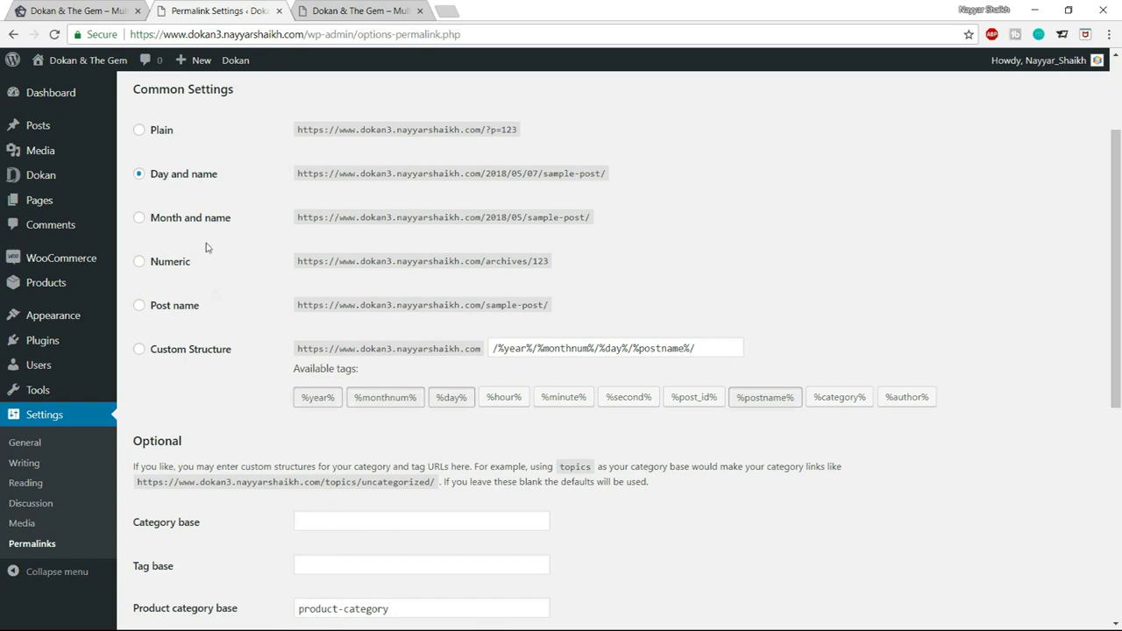
click(158, 306)
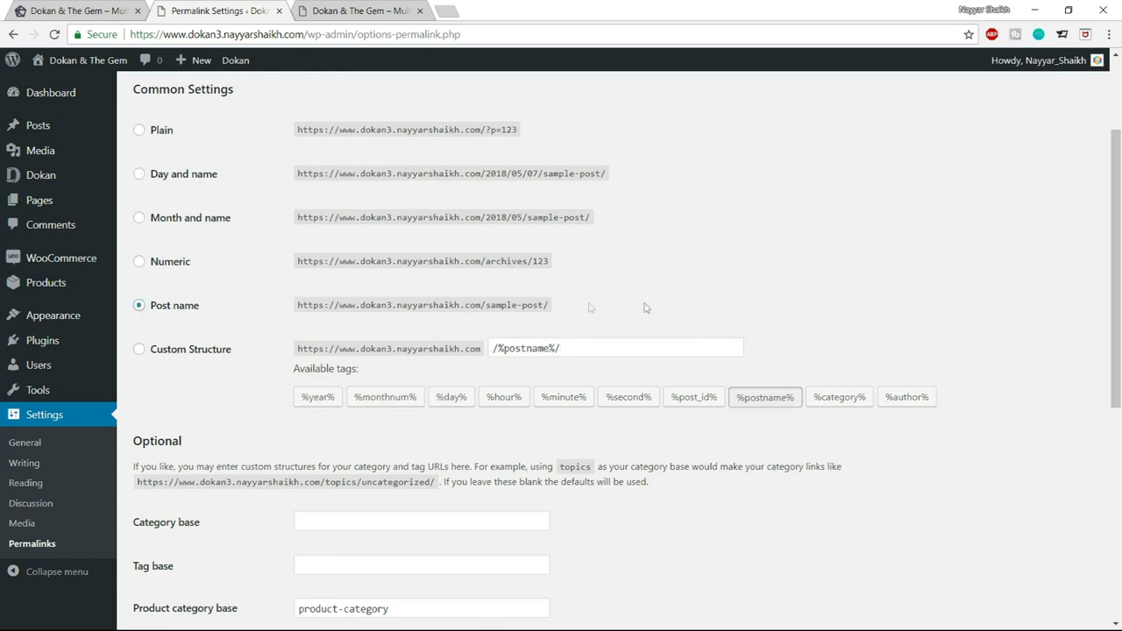
scroll(757, 317, down, 4)
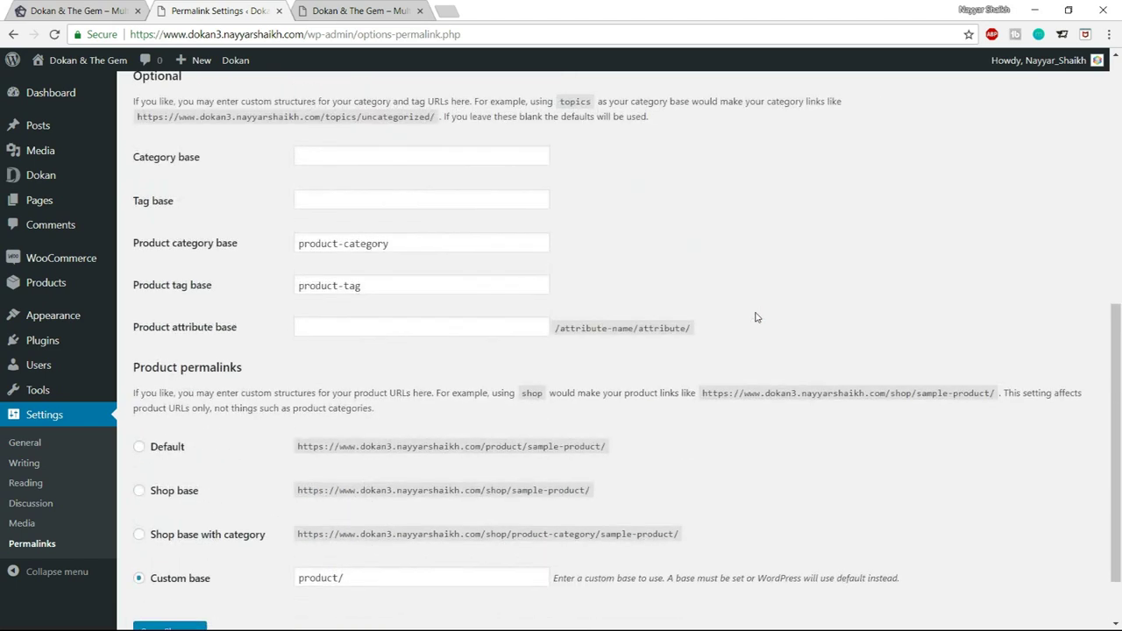
scroll(757, 317, down, 1)
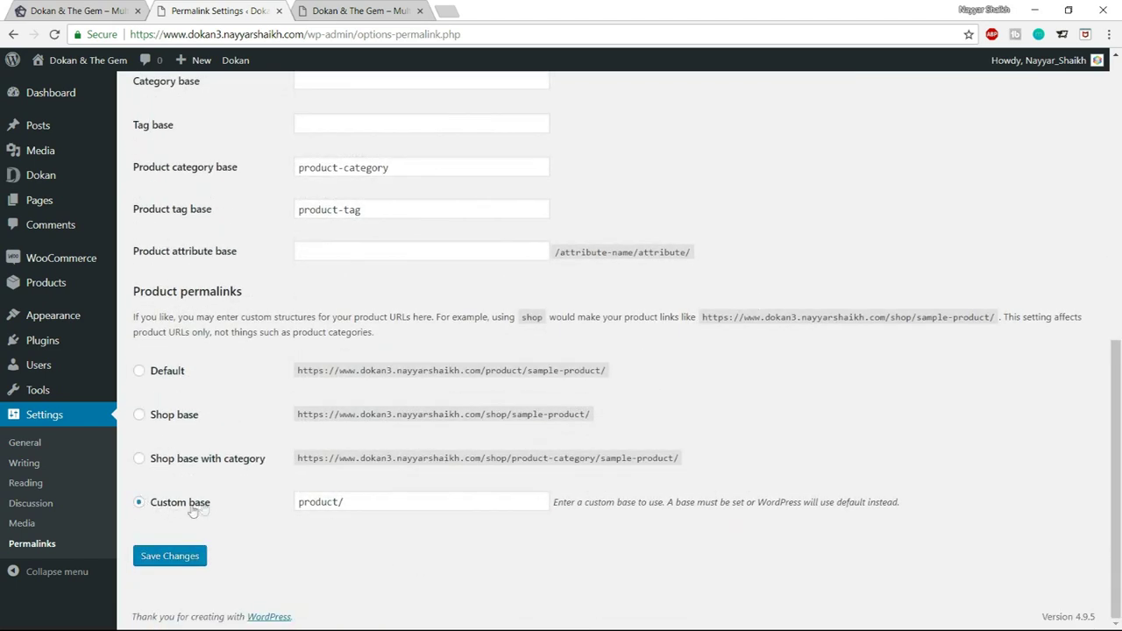
drag(300, 505, 377, 505)
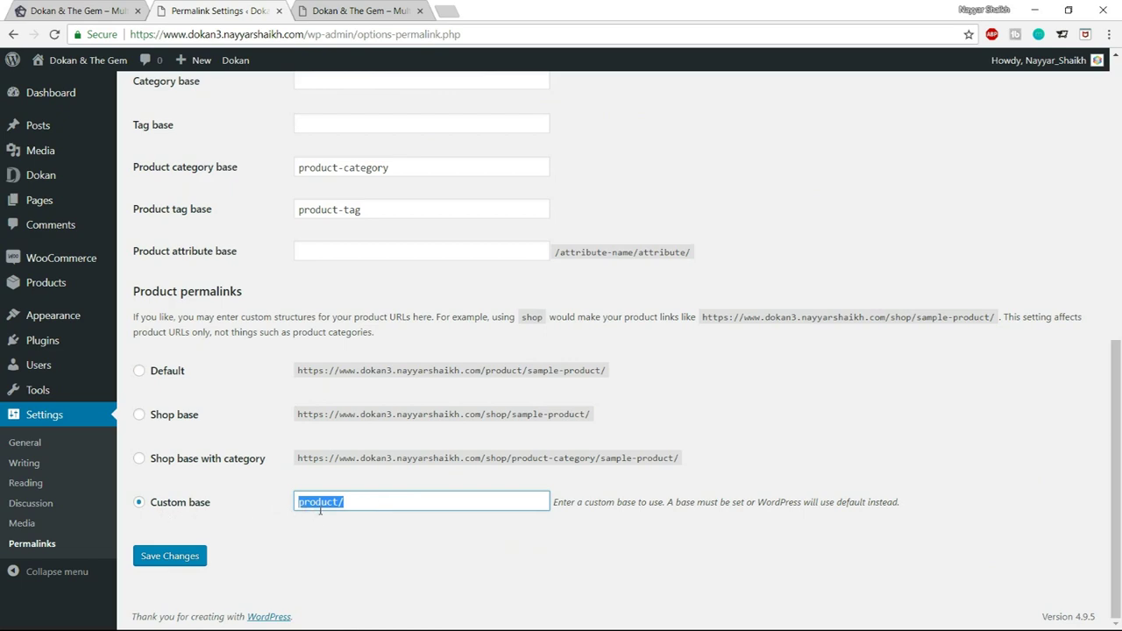
click(168, 559)
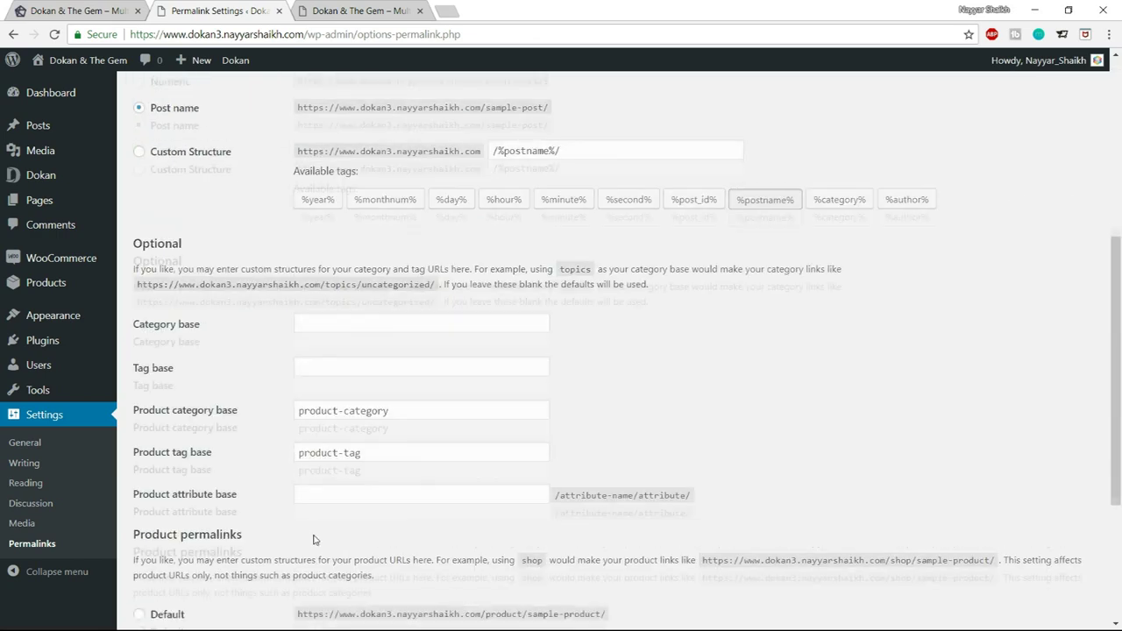
- Go back to the WordPress admin Dashboard
scroll(752, 458, up, 3)
scroll(752, 457, up, 4)
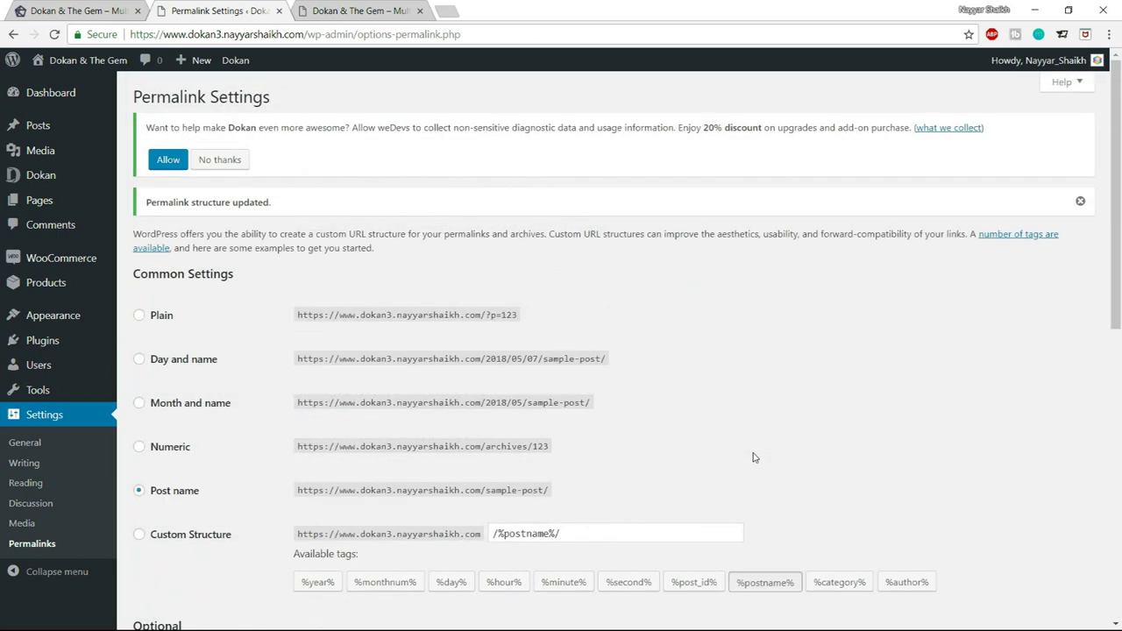
click(80, 92)
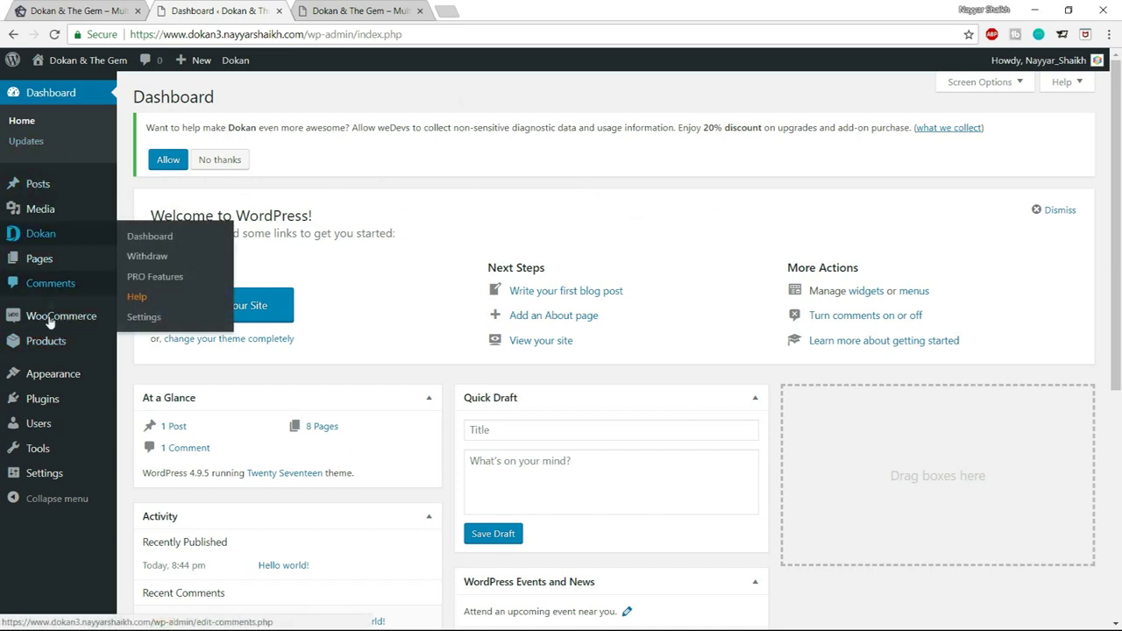
- In WooCommerce General settings, set Selling location(s) to 'Sell to specific countries'
mouse_move(50, 325)
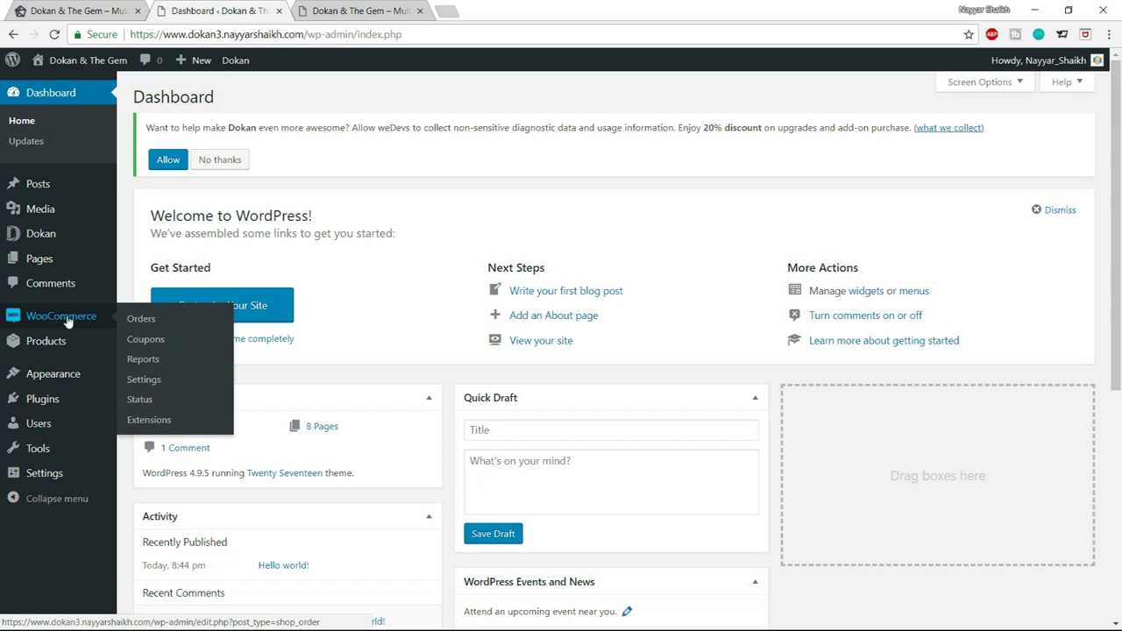
click(136, 380)
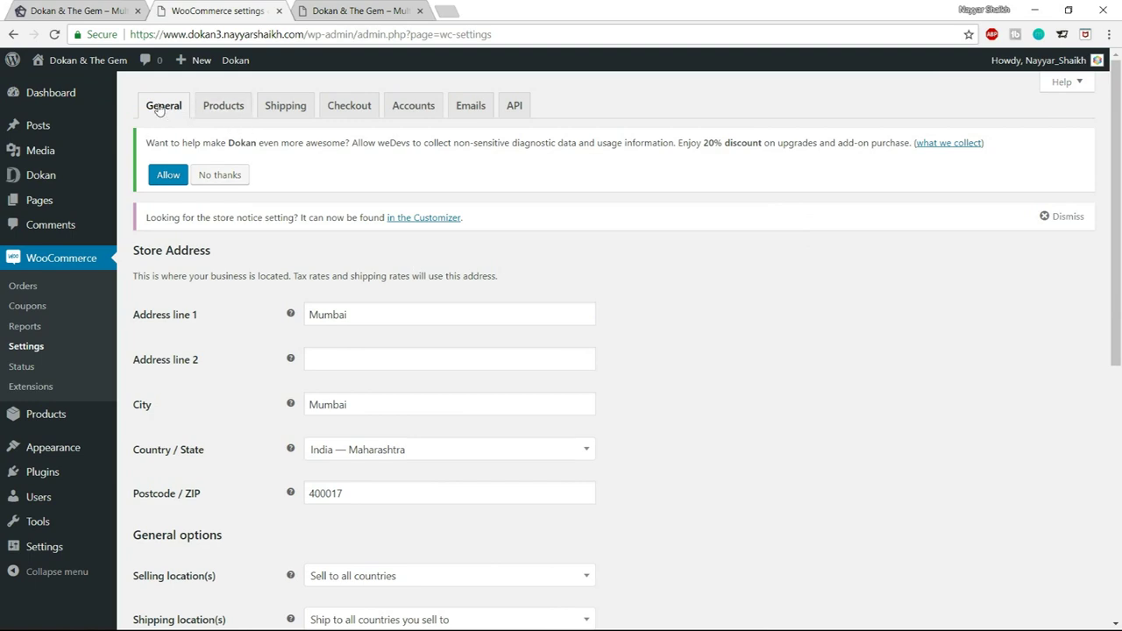
scroll(890, 334, down, 2)
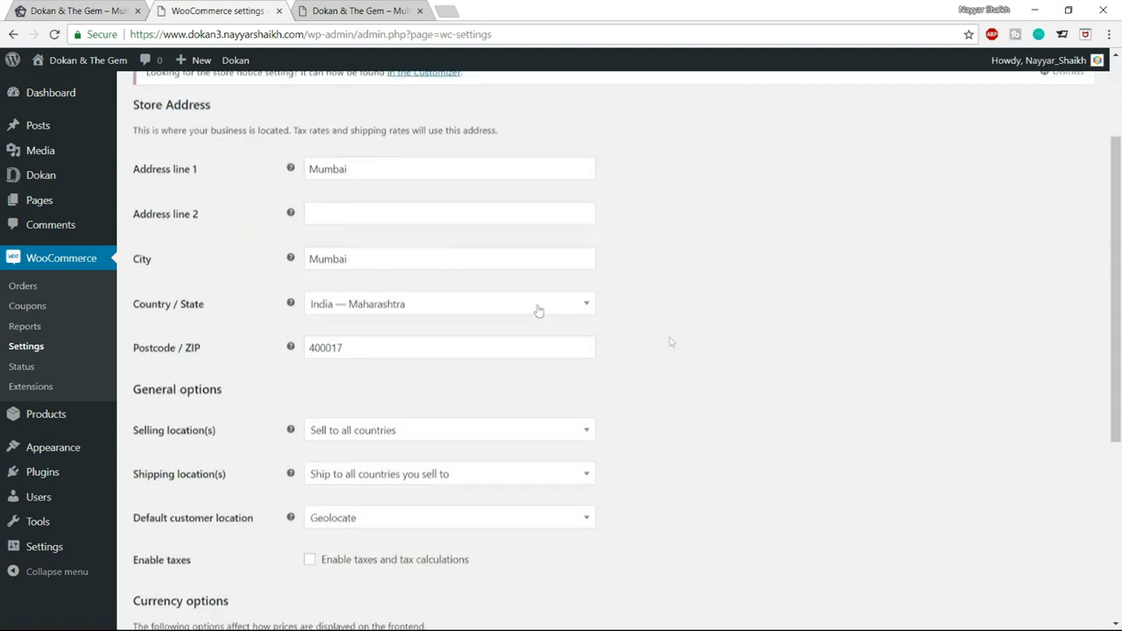
scroll(342, 233, down, 1)
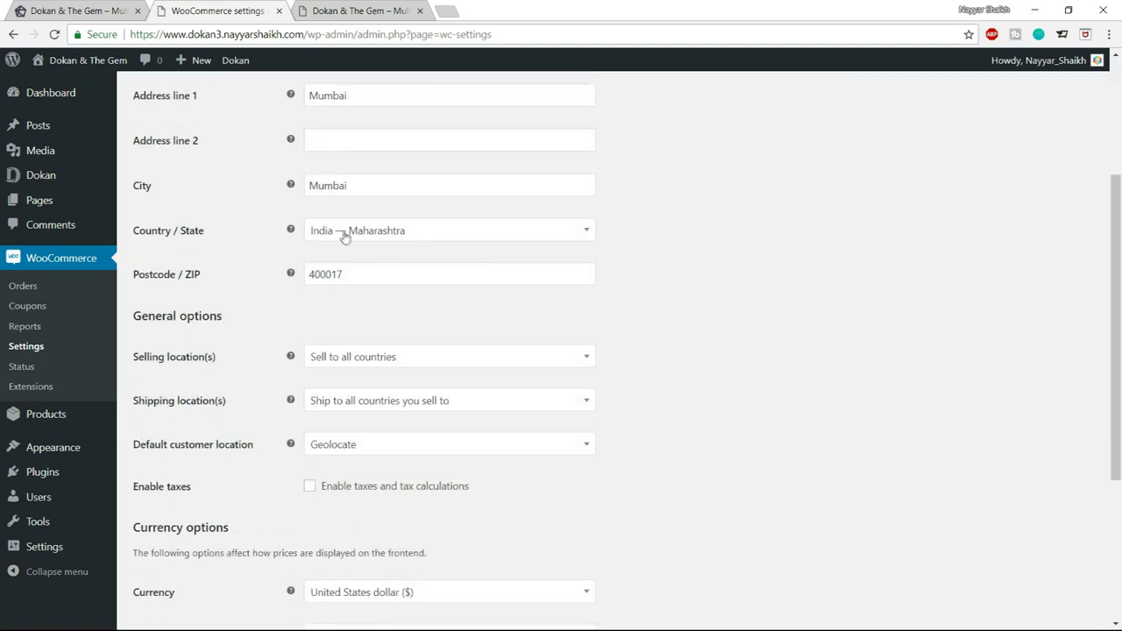
scroll(473, 241, down, 1)
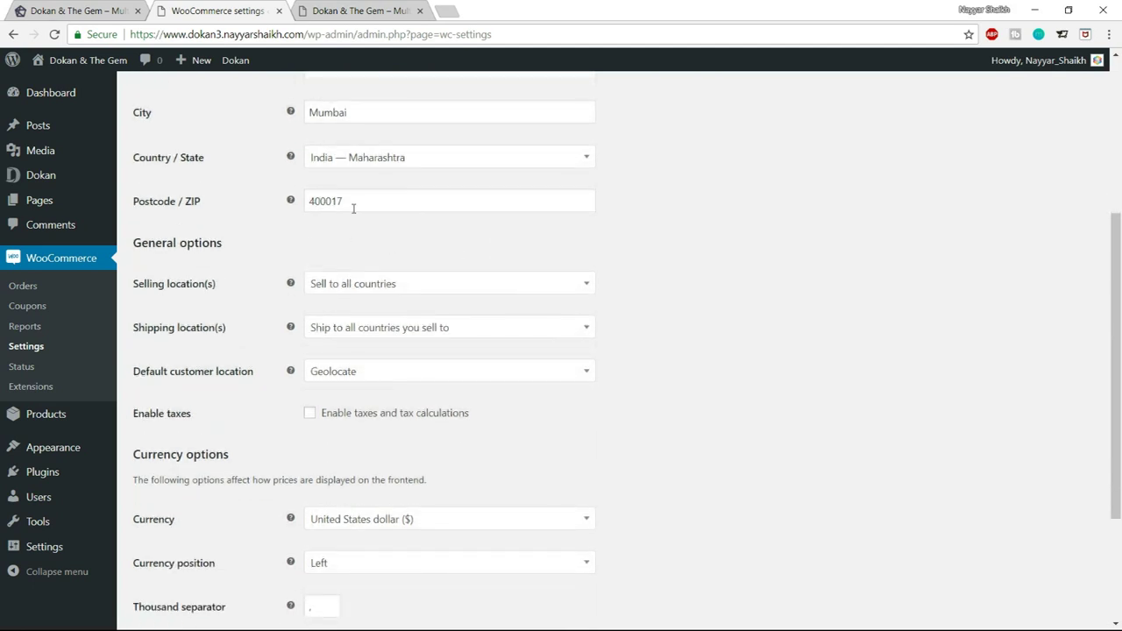
scroll(606, 269, down, 1)
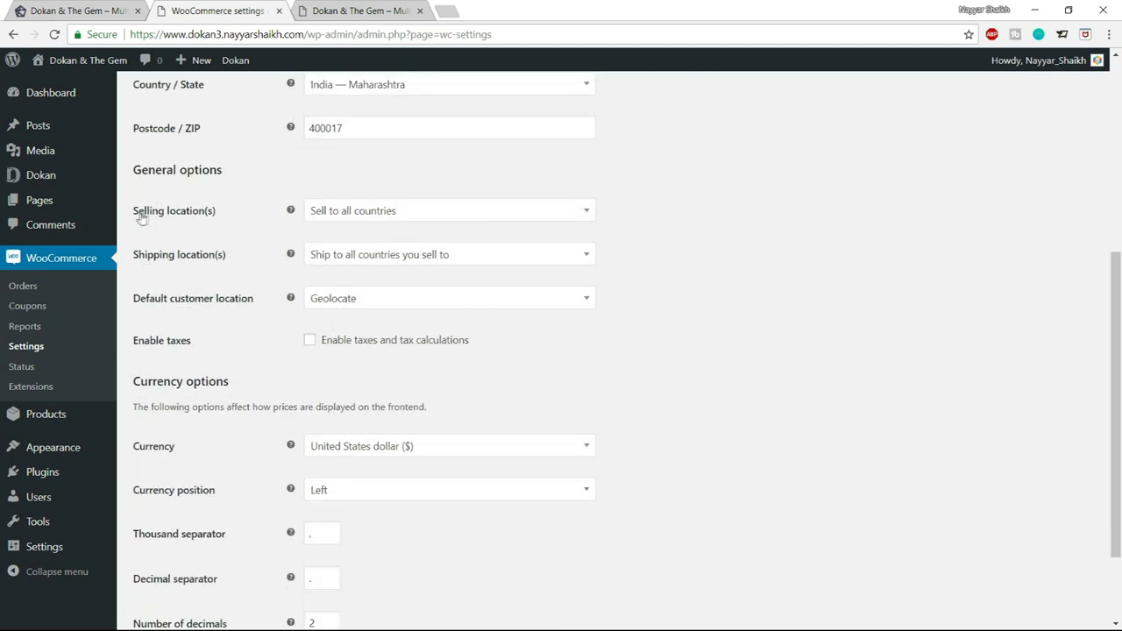
click(360, 213)
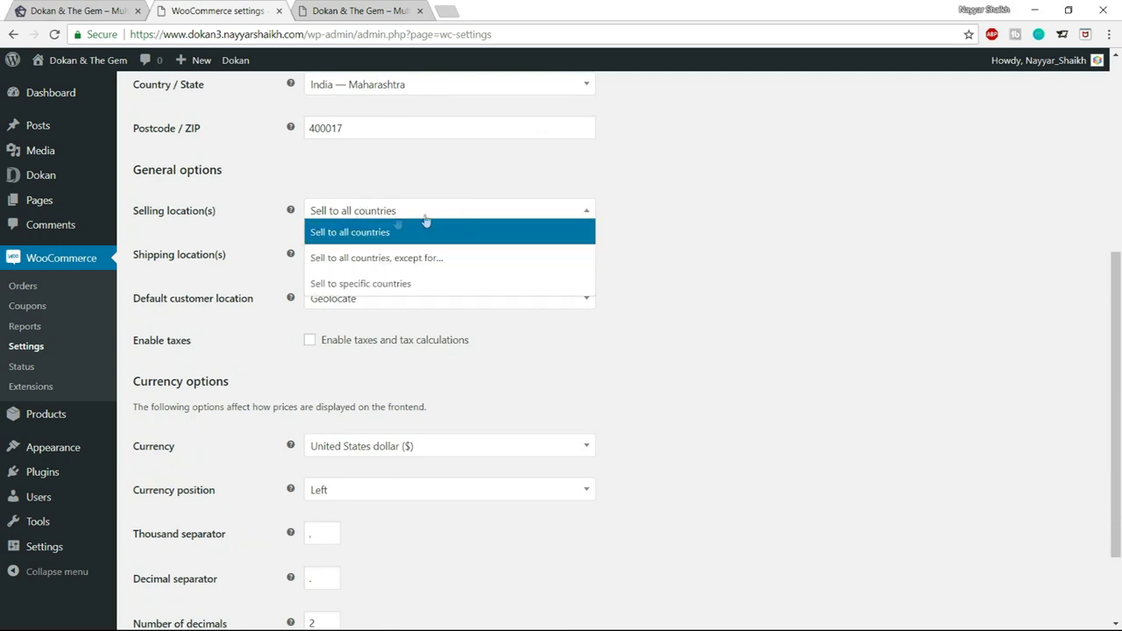
click(377, 235)
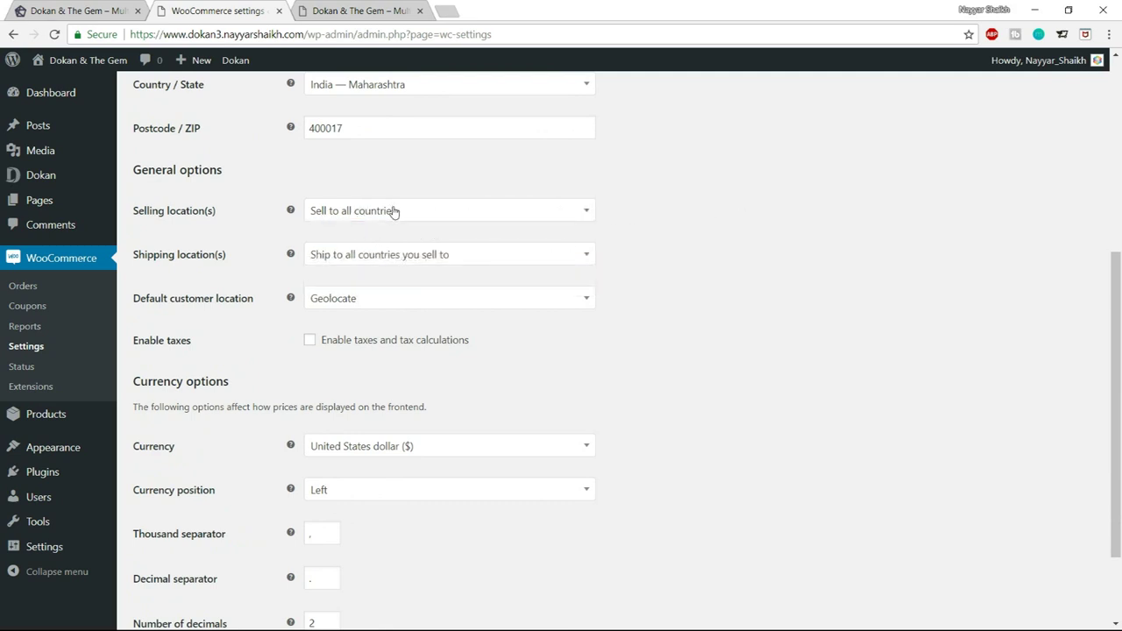
click(393, 212)
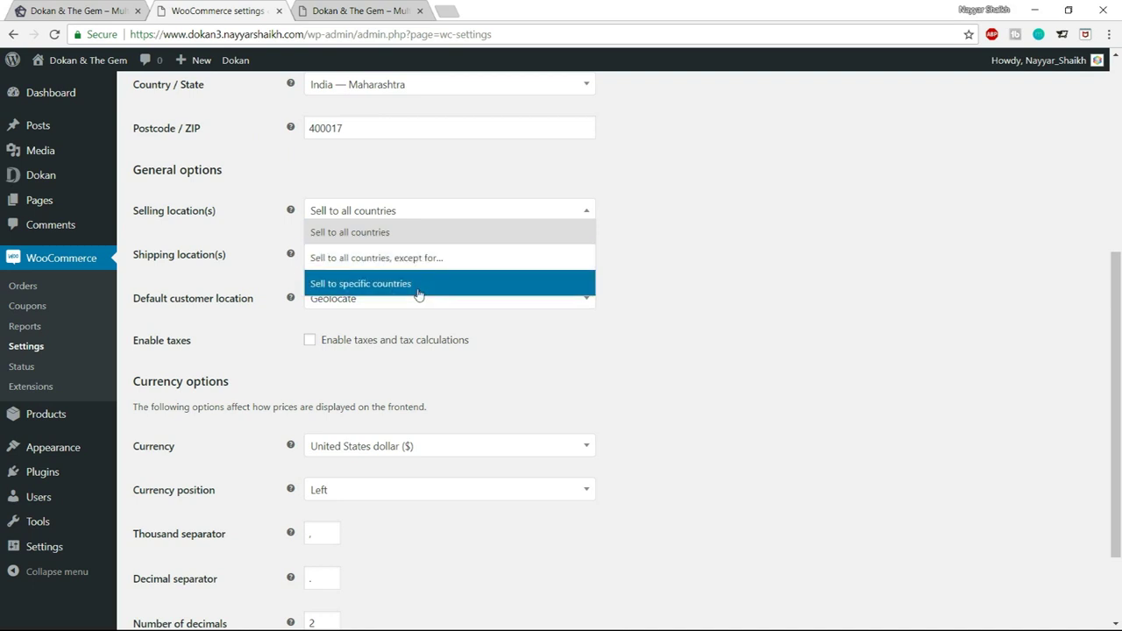
click(352, 284)
- Add India and United States (US) as the countries to sell to
click(436, 259)
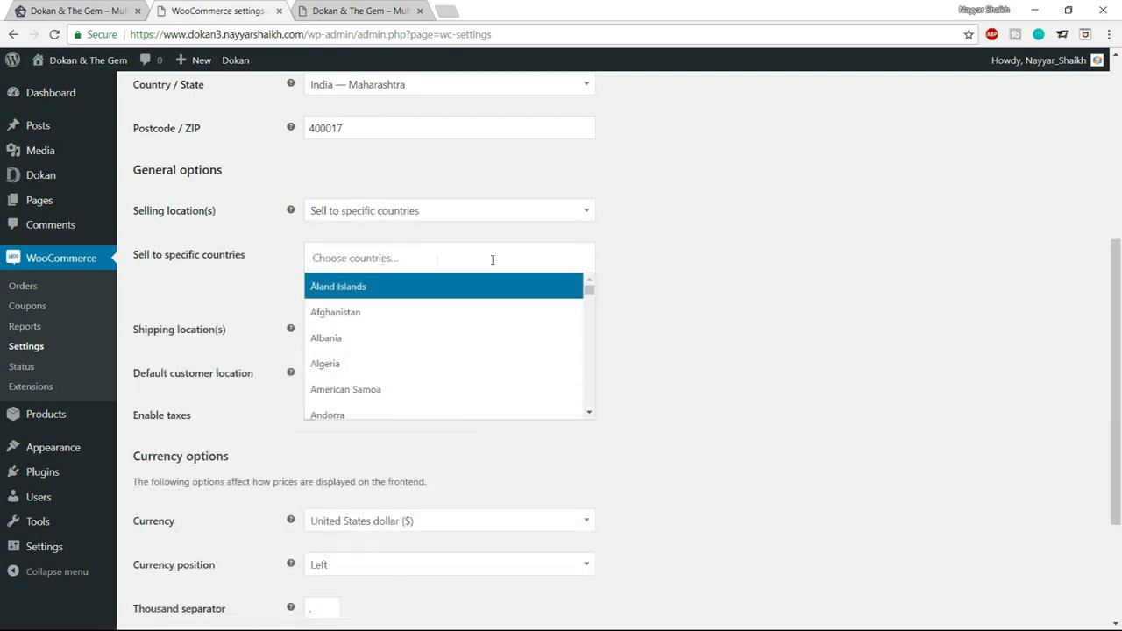
text(ind)
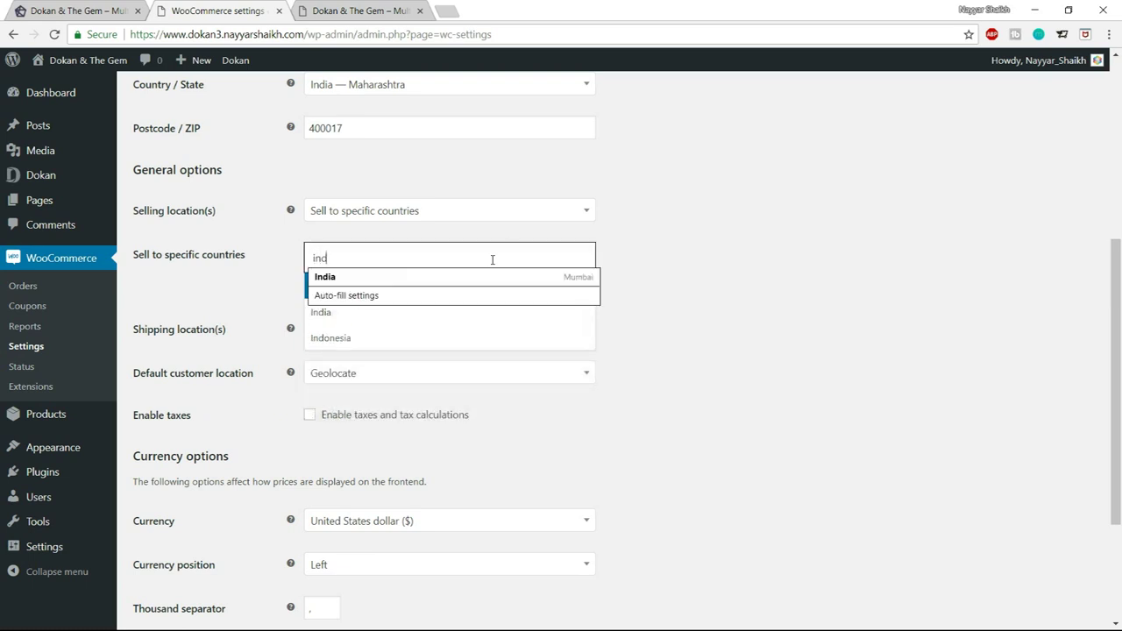
click(378, 313)
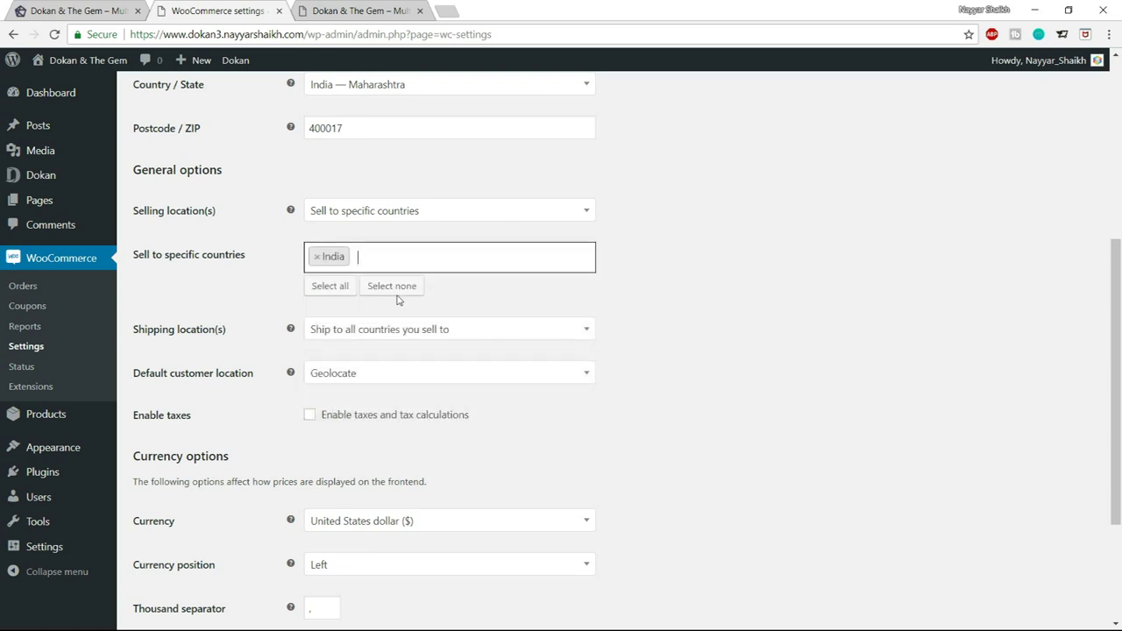
text(united)
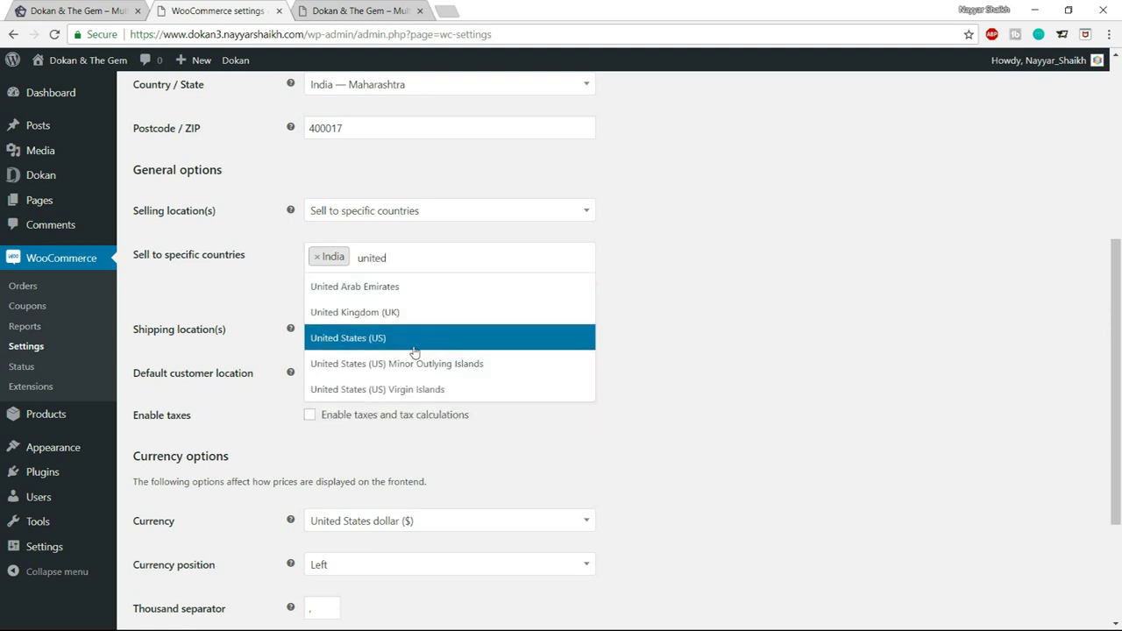
click(415, 341)
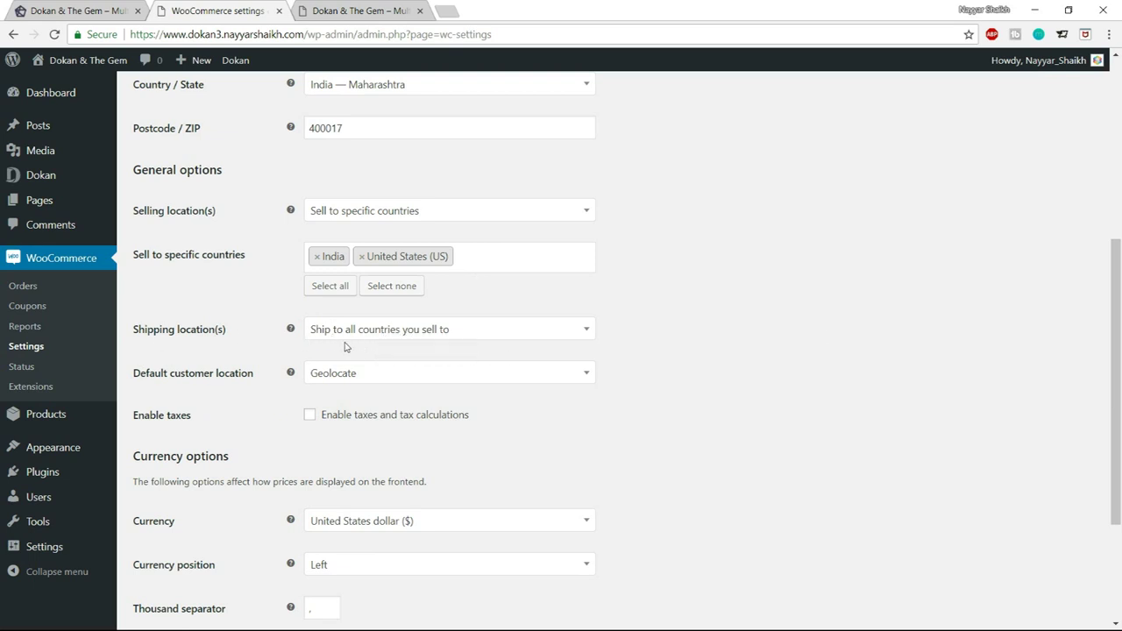
click(502, 332)
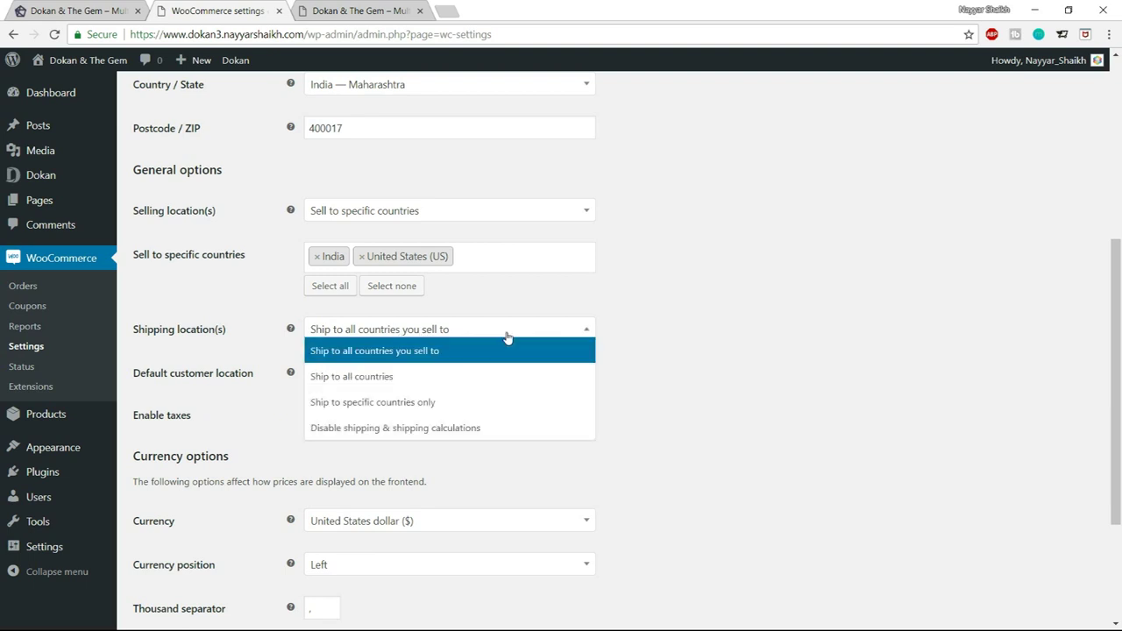
- Ship to all selling countries, keep United States dollar ($), enable taxes, and save
click(399, 362)
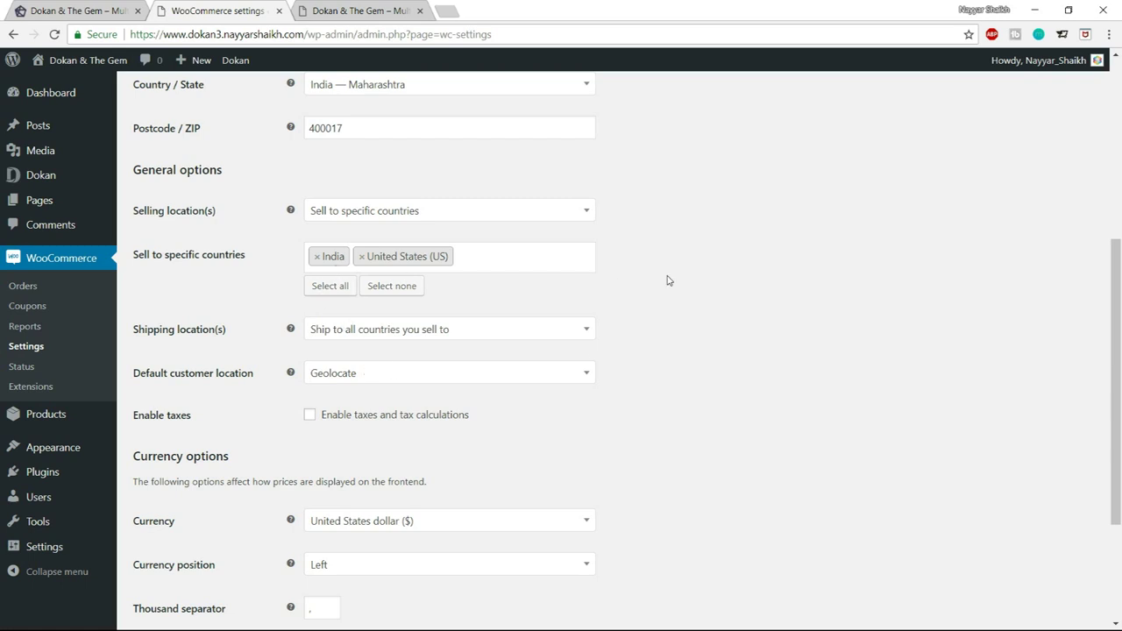
scroll(697, 340, down, 3)
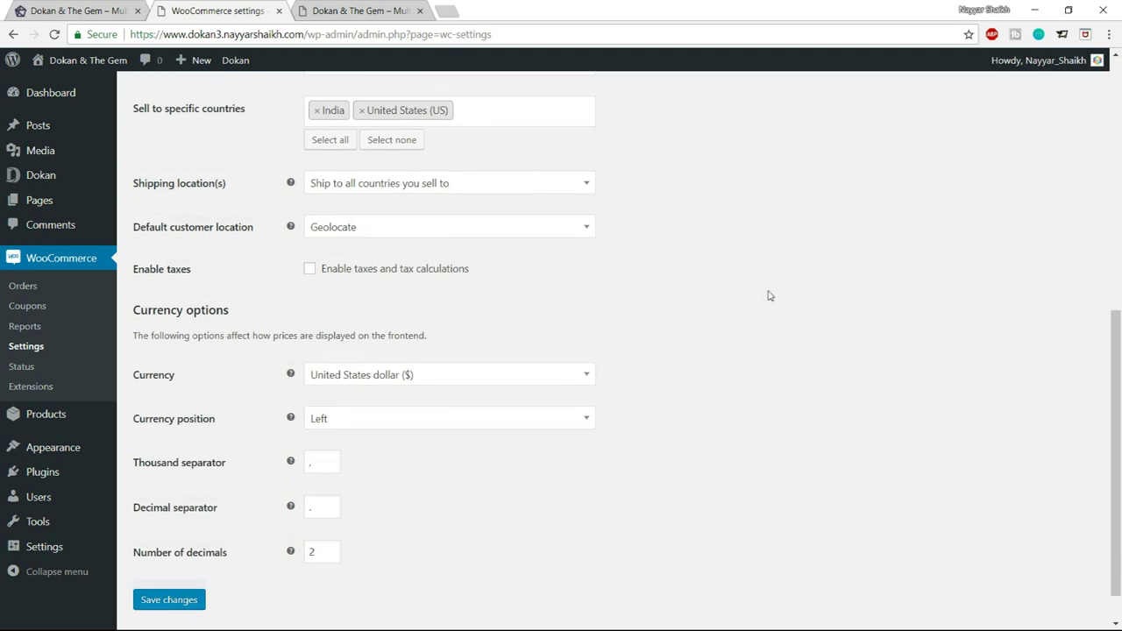
click(365, 328)
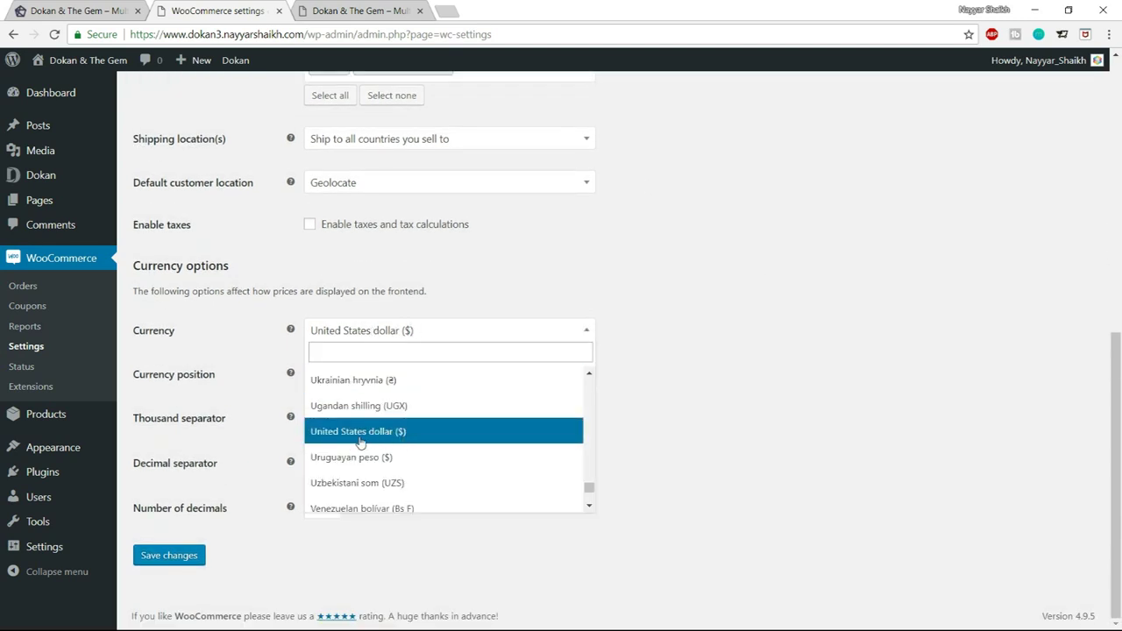
click(394, 438)
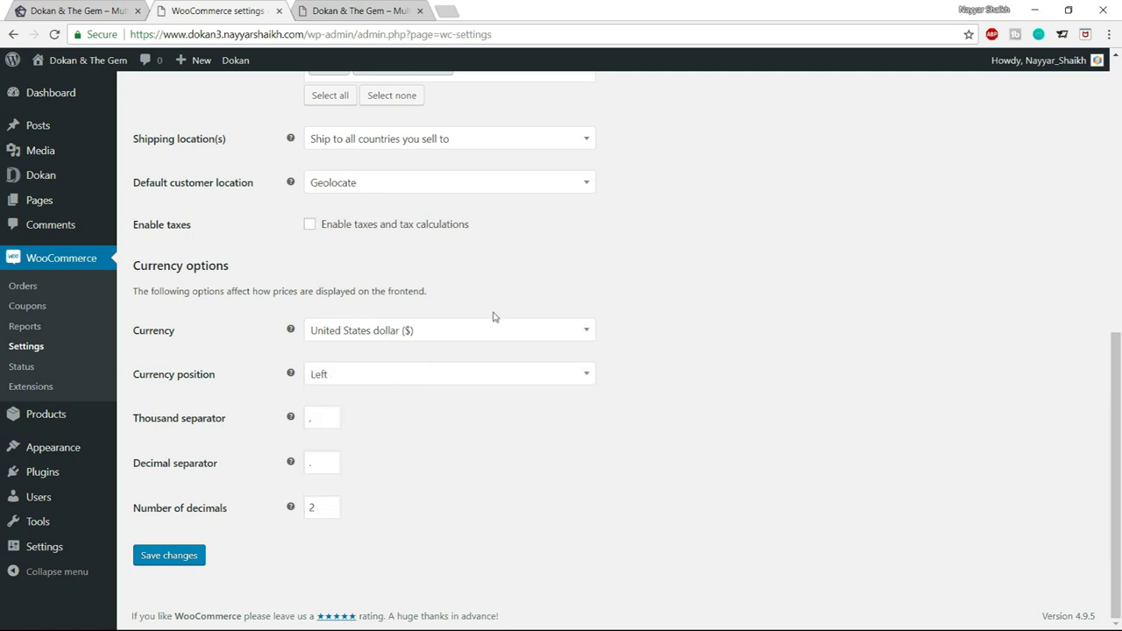
click(312, 229)
click(168, 555)
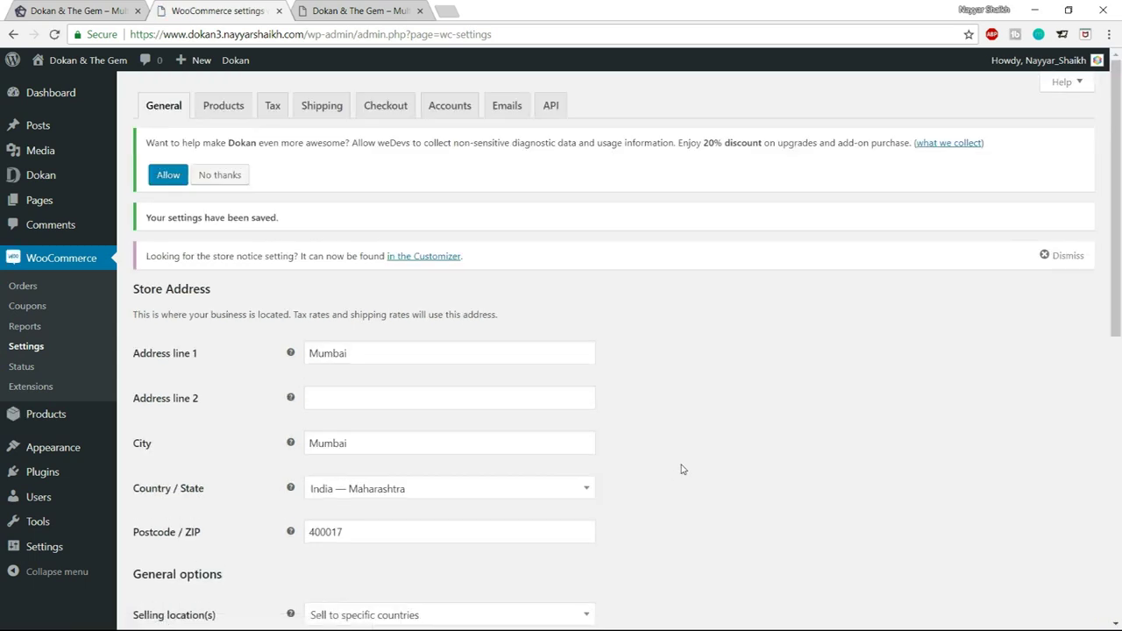
- Keep Shop as the shop page under Products, then go to the Inventory settings
click(223, 106)
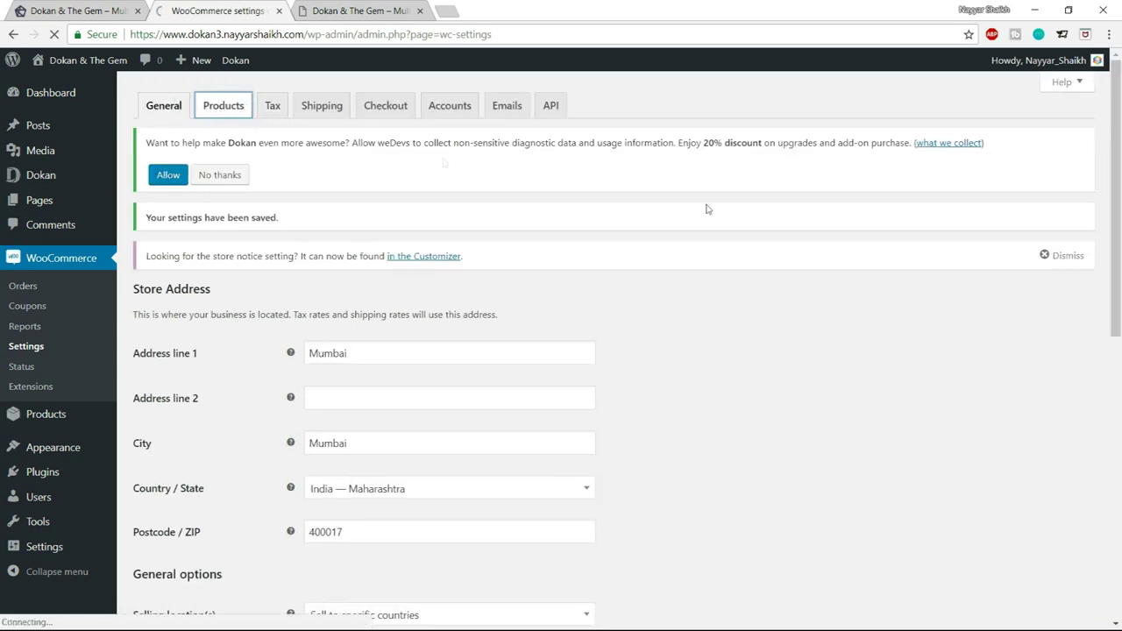
scroll(289, 321, down, 1)
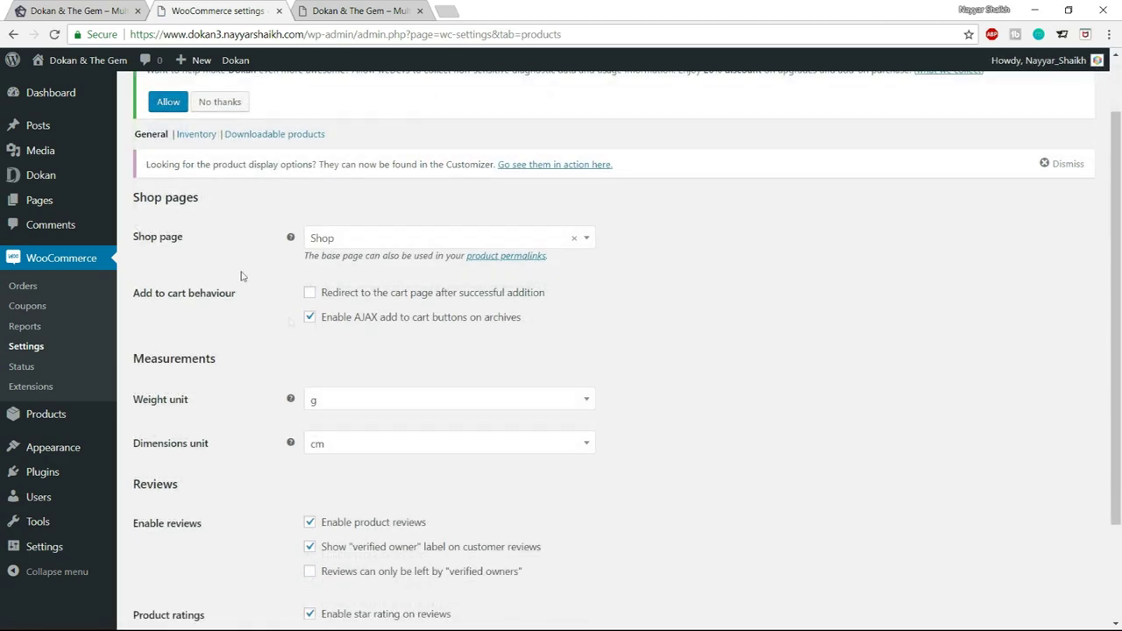
click(370, 240)
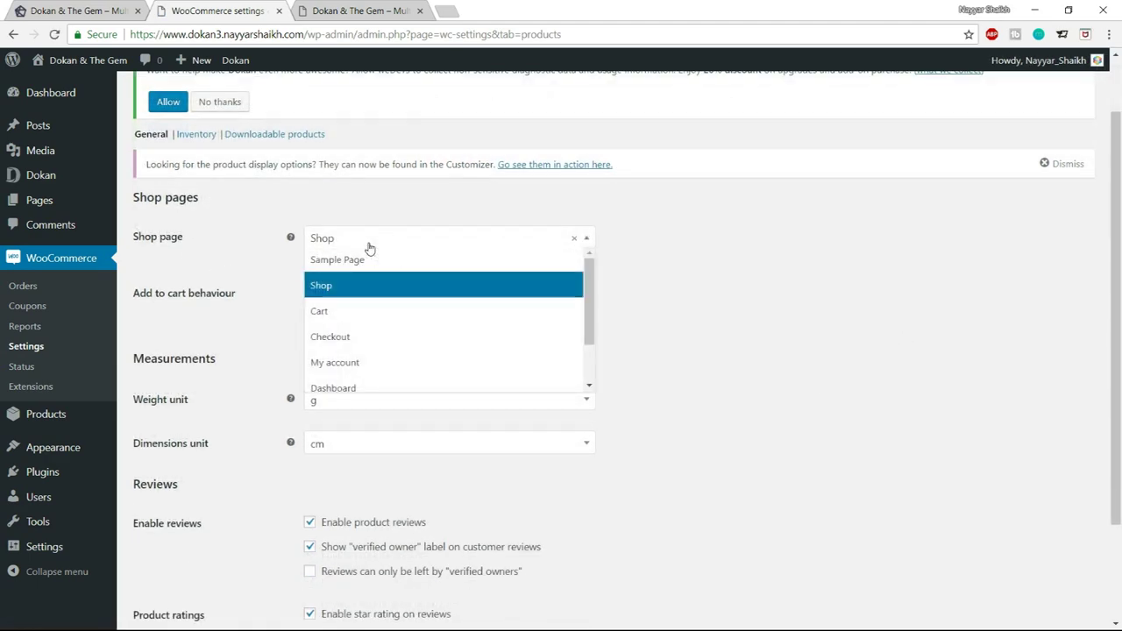
click(370, 249)
scroll(683, 280, down, 1)
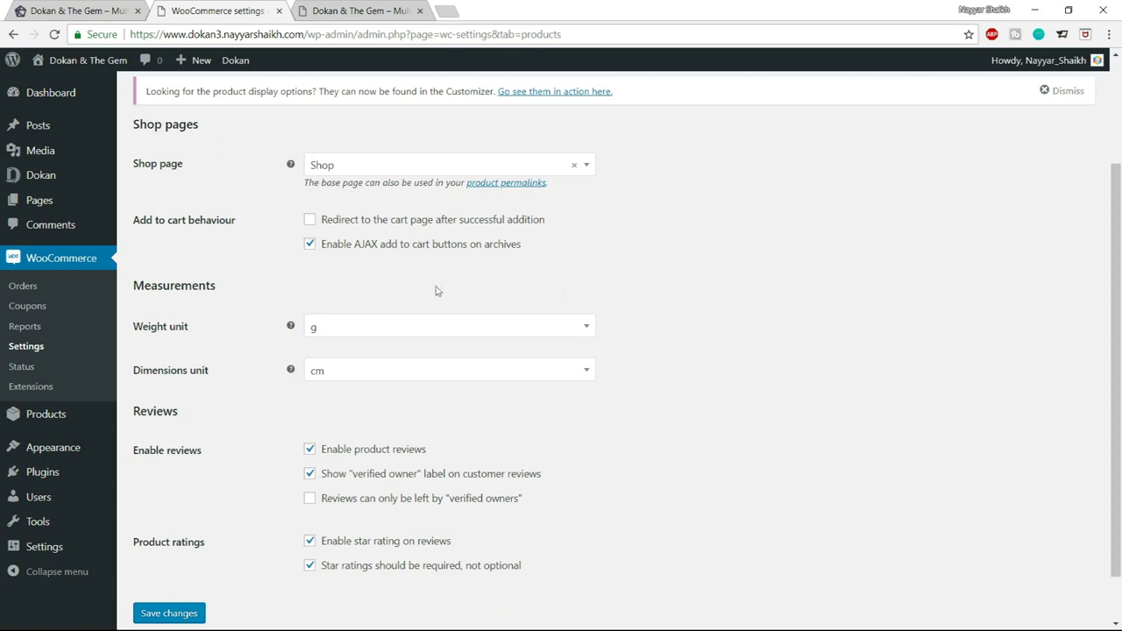
scroll(626, 268, down, 1)
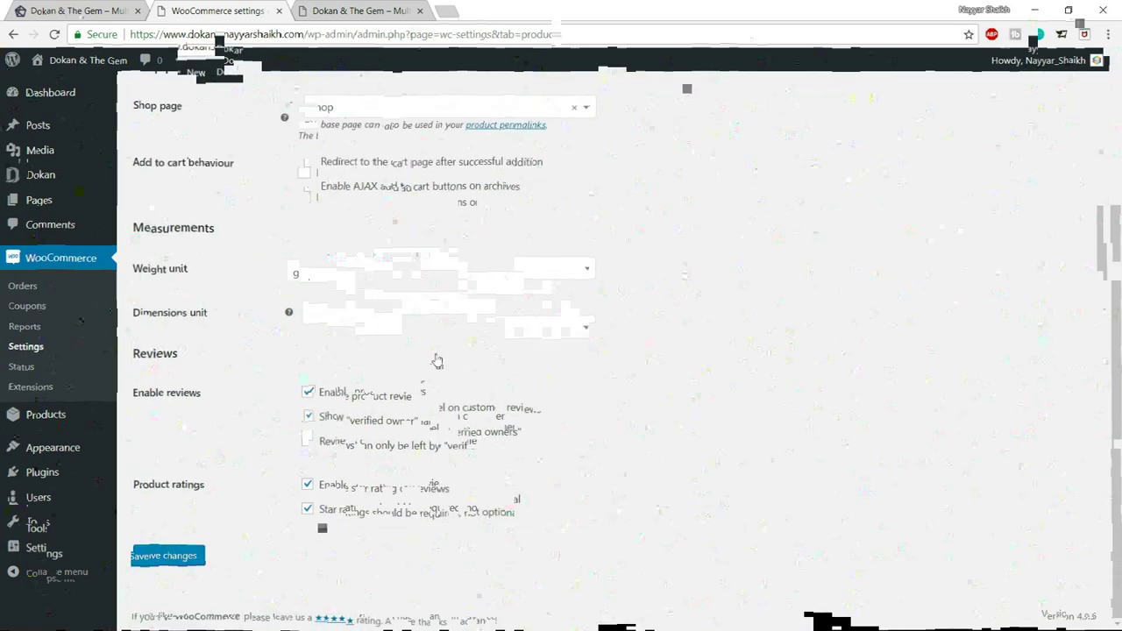
click(203, 208)
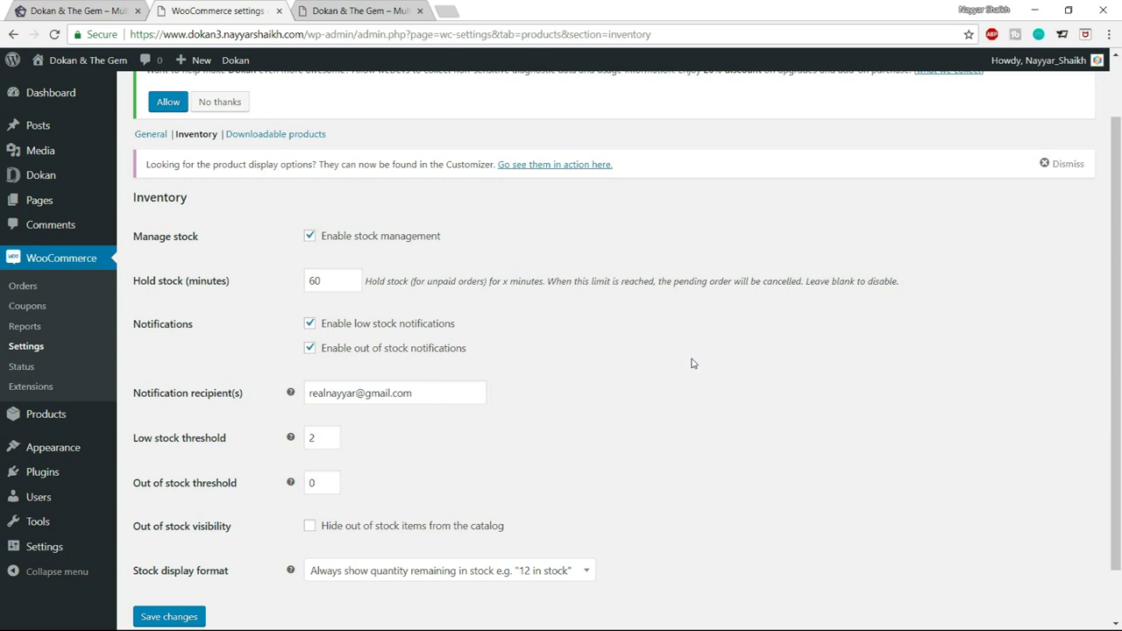
- Leave 'Hide out of stock items' unchecked and save the inventory settings
scroll(691, 386, down, 1)
drag(456, 332, 251, 333)
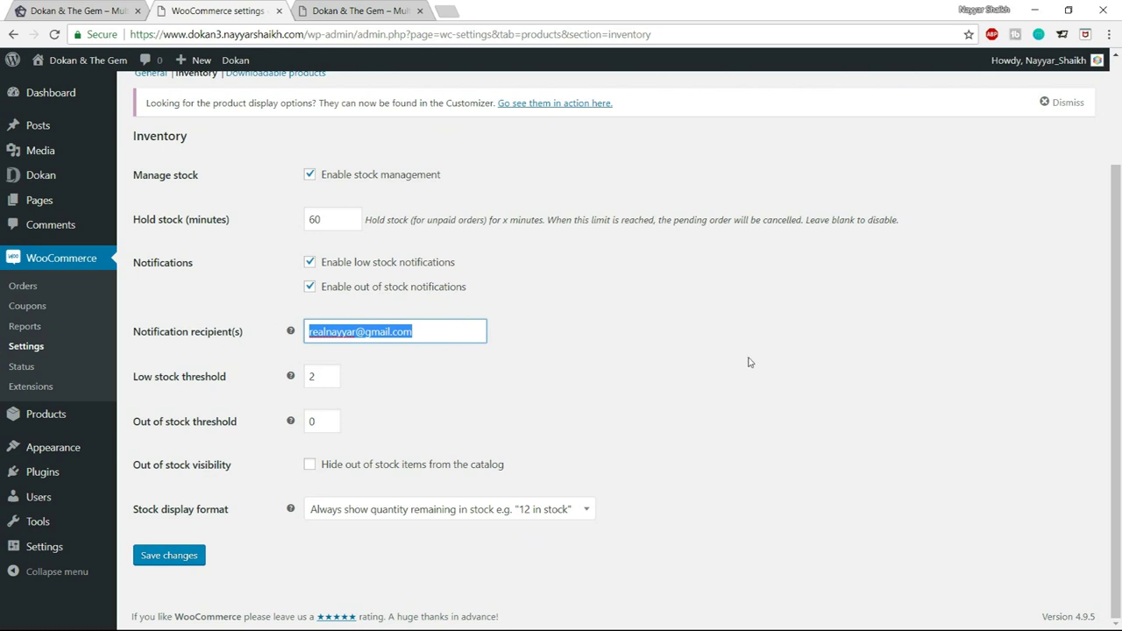
click(338, 468)
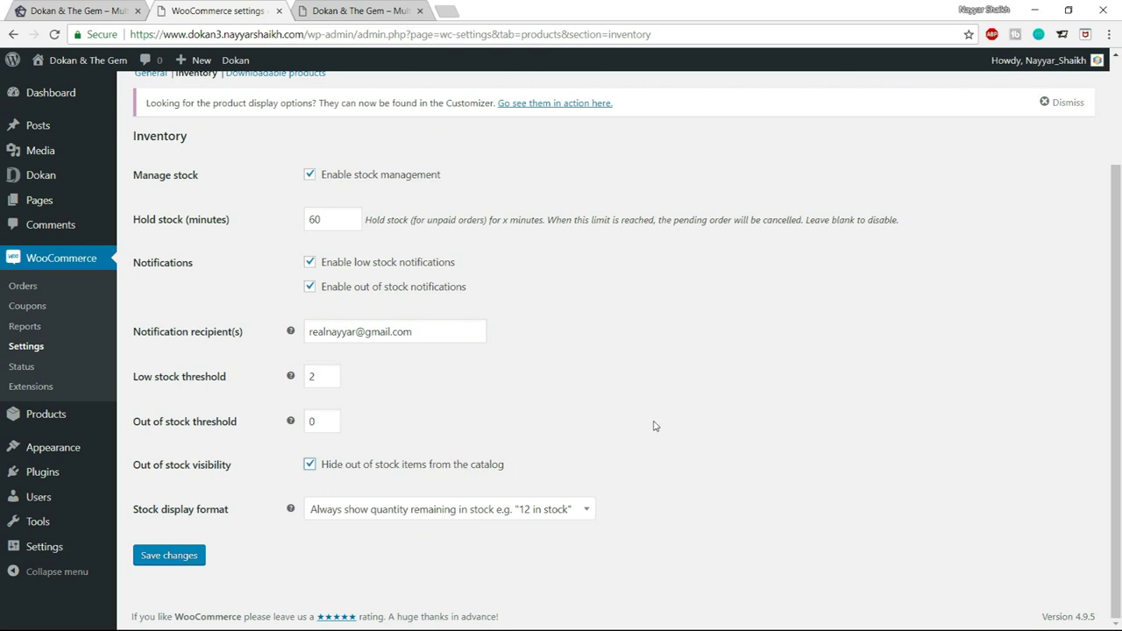
click(376, 469)
click(183, 561)
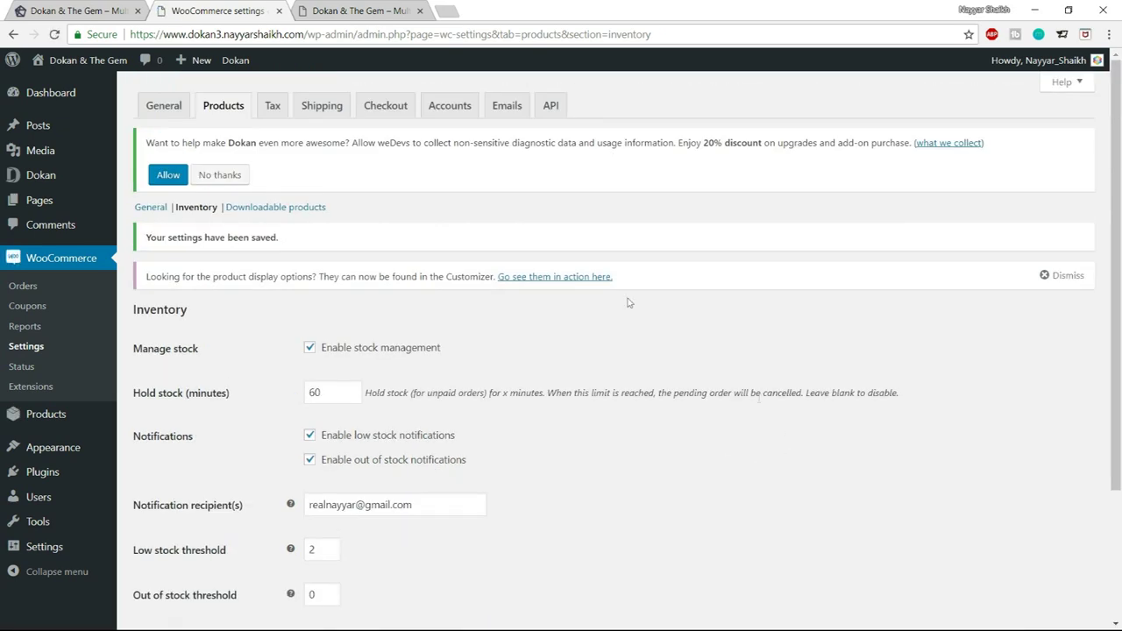
- On the Tax tab, base tax calculation on the customer billing address
click(271, 109)
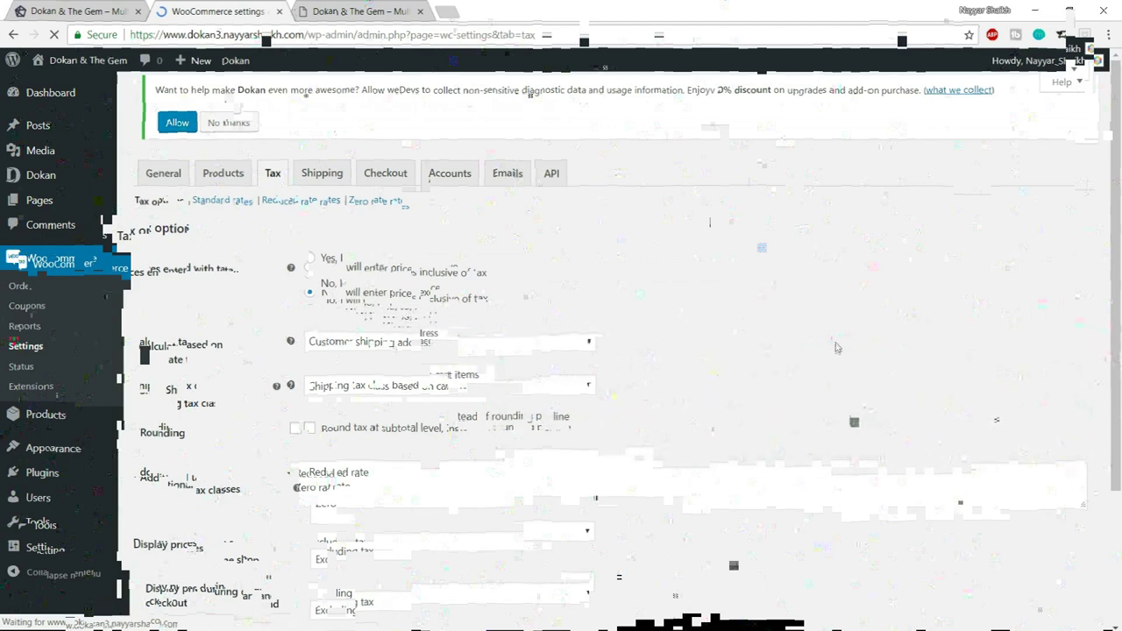
scroll(835, 347, down, 2)
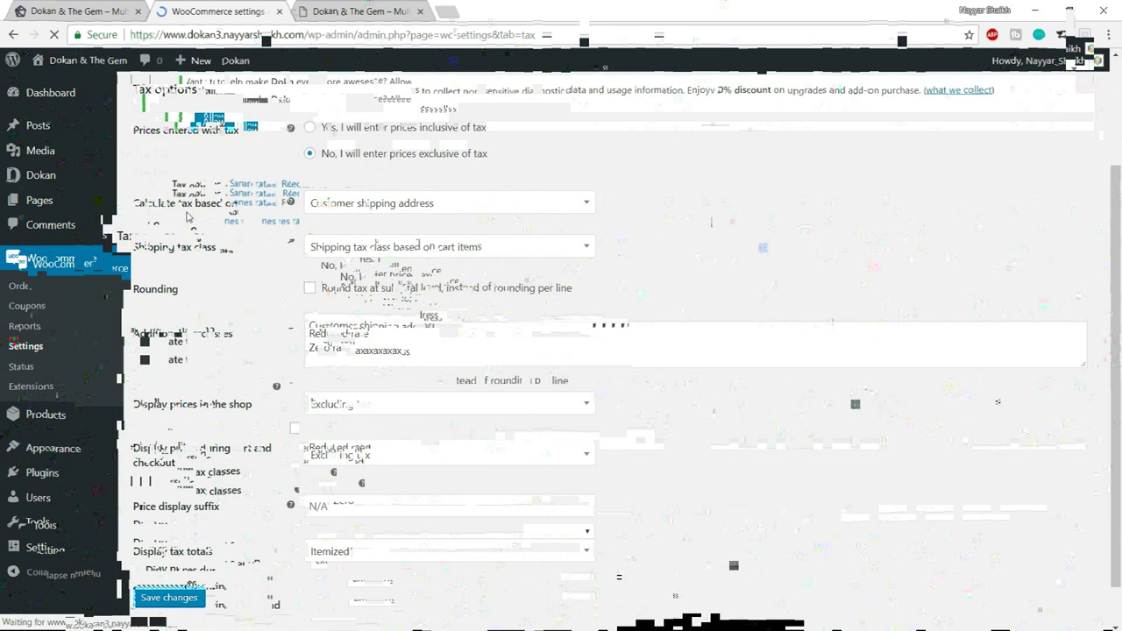
click(406, 209)
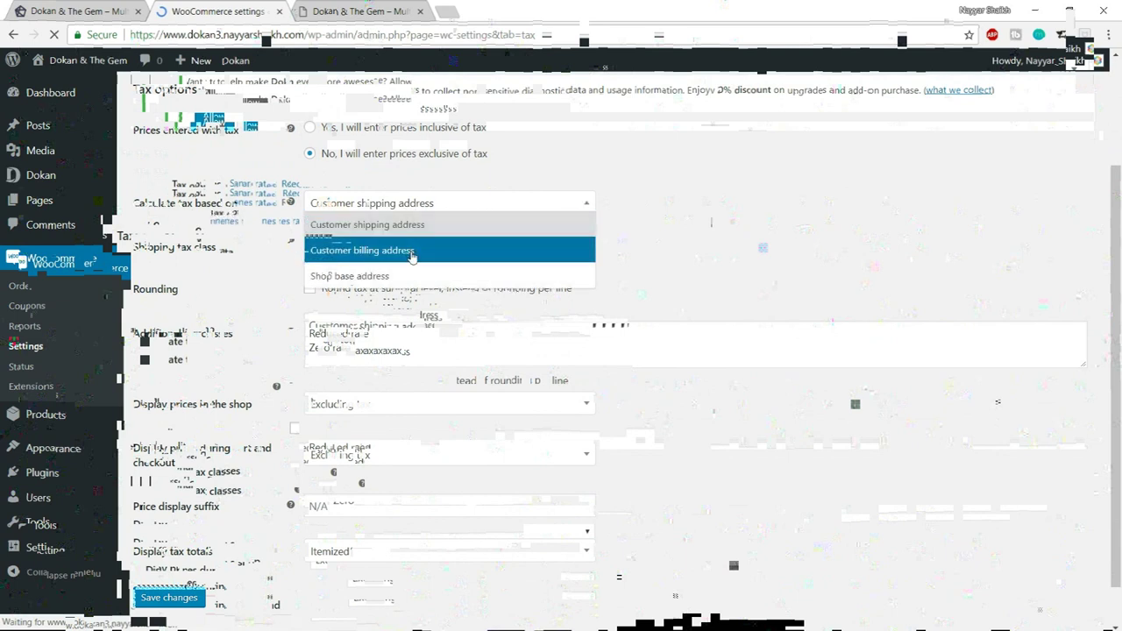
click(411, 251)
click(439, 202)
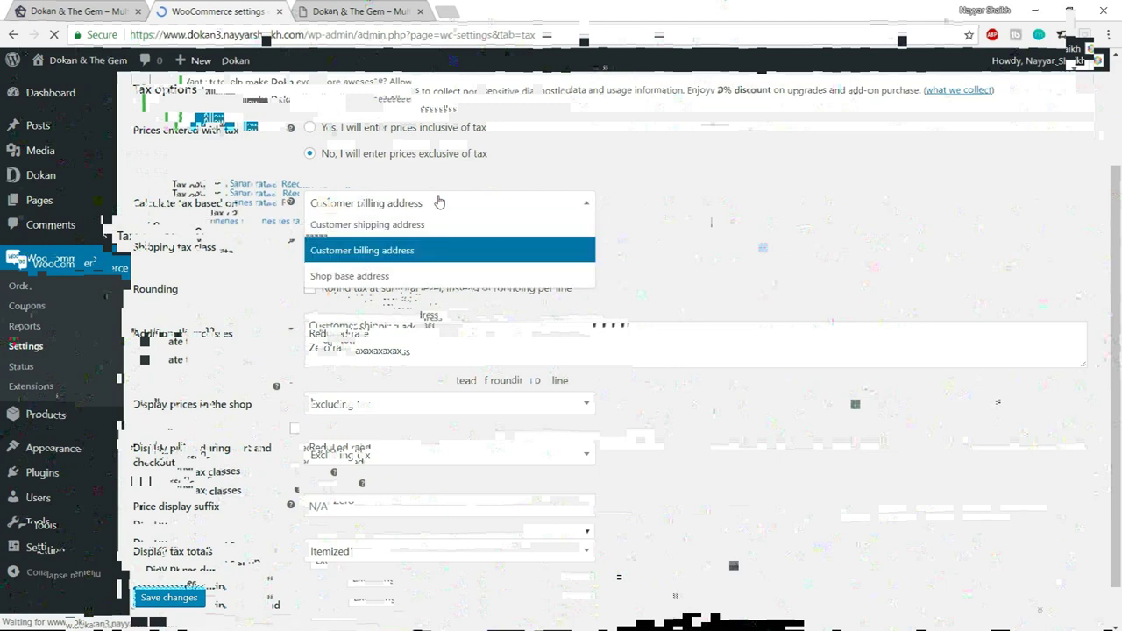
click(400, 253)
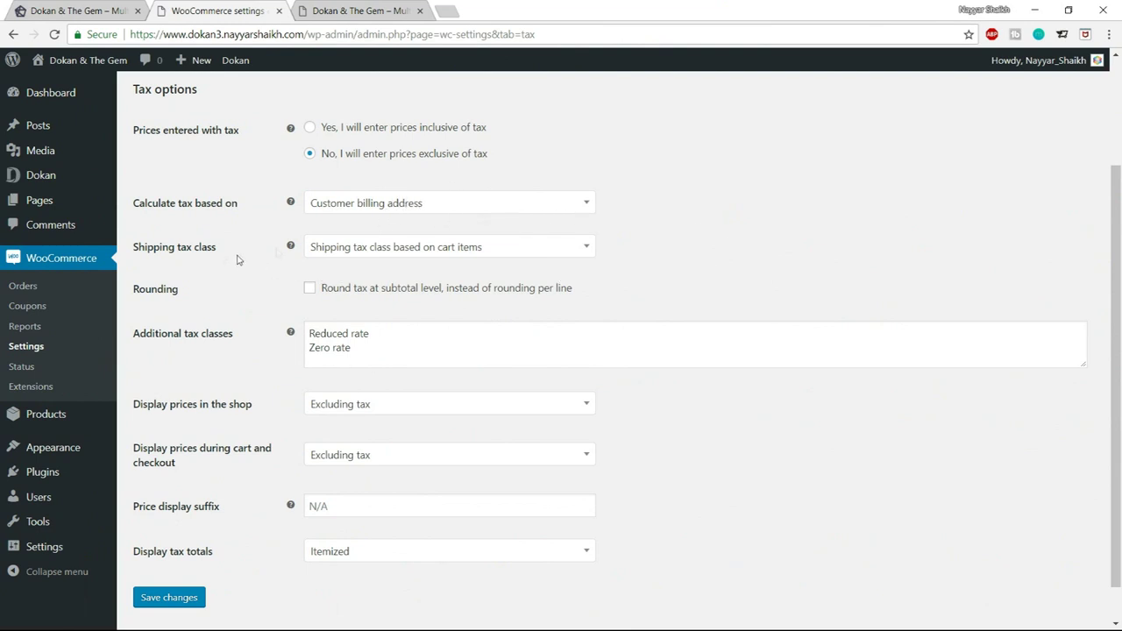
- Save the tax options with shipping tax class unchanged, then enlarge the Additional tax classes box
click(357, 249)
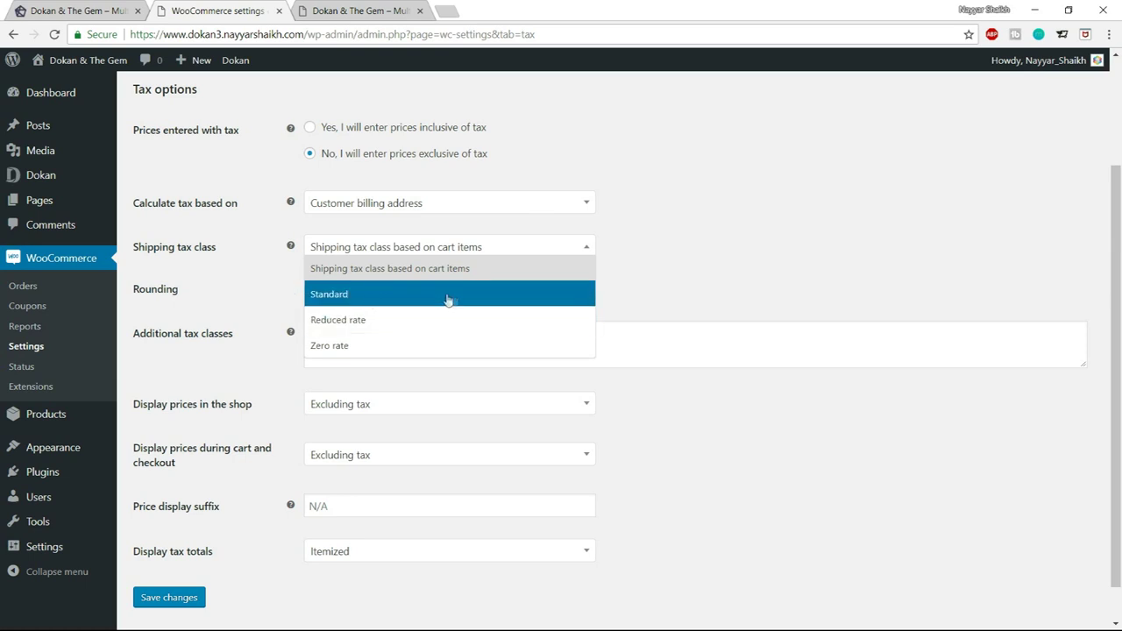
click(783, 229)
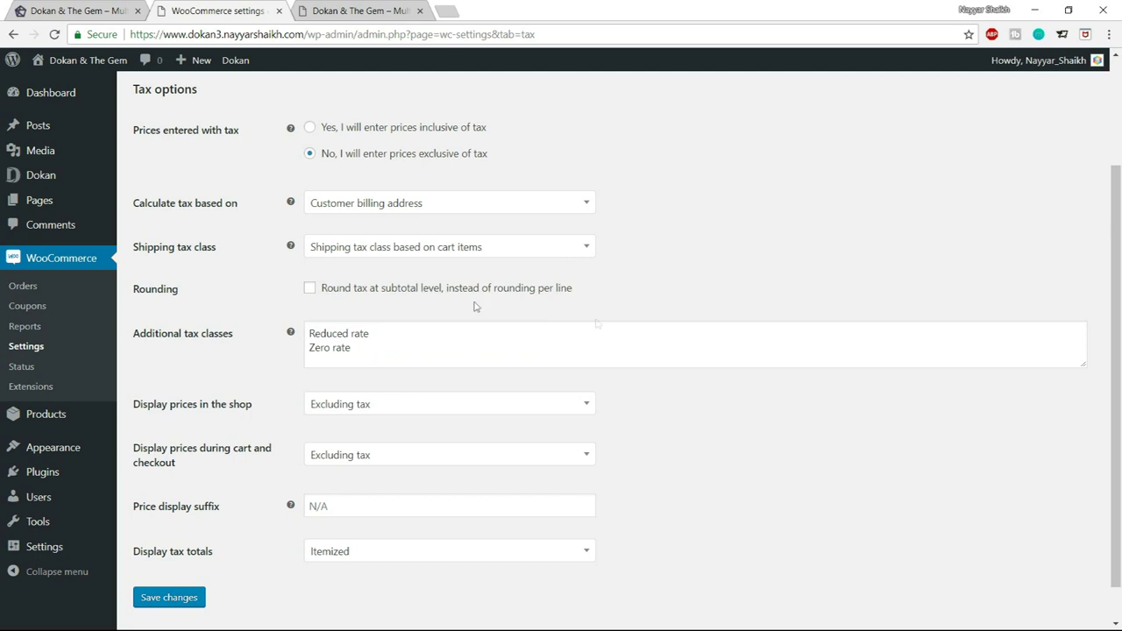
scroll(480, 307, down, 1)
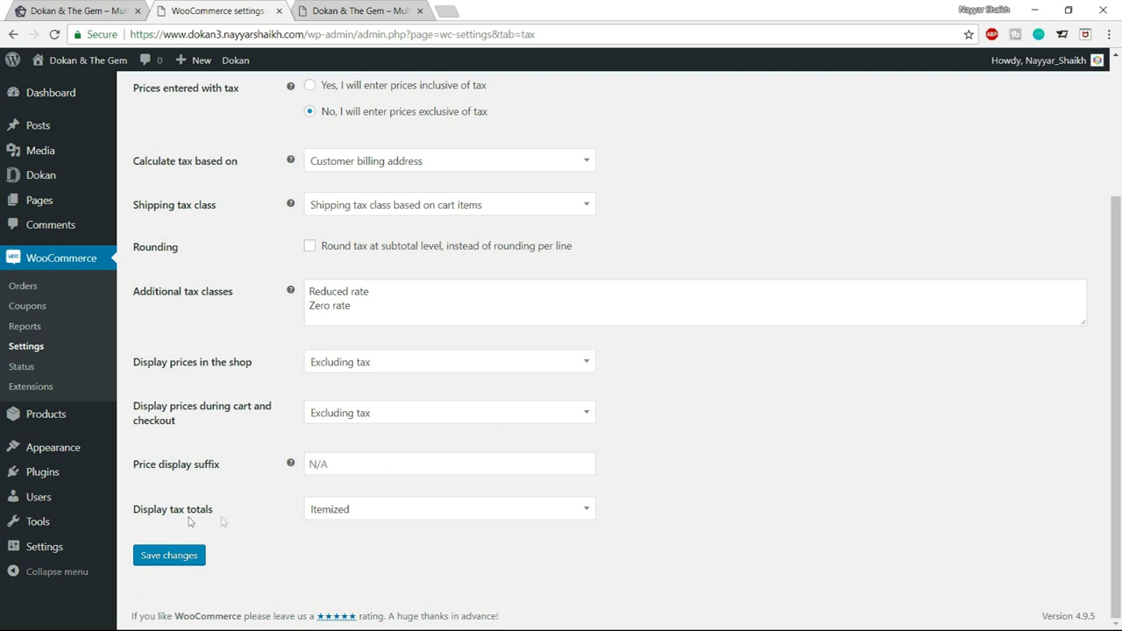
click(171, 556)
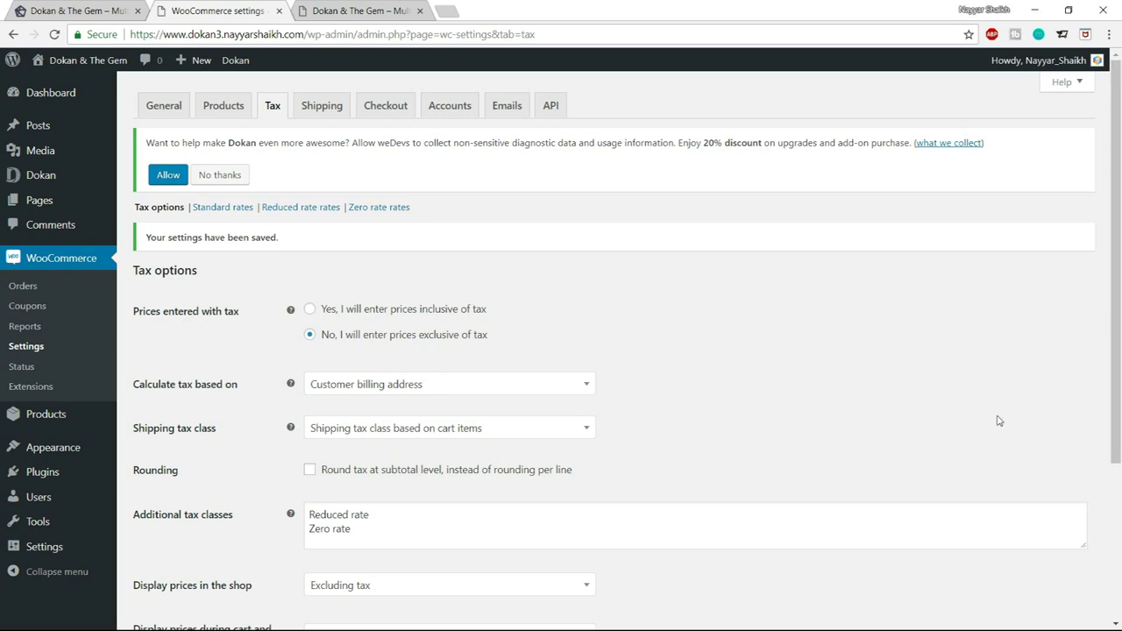
scroll(997, 420, down, 3)
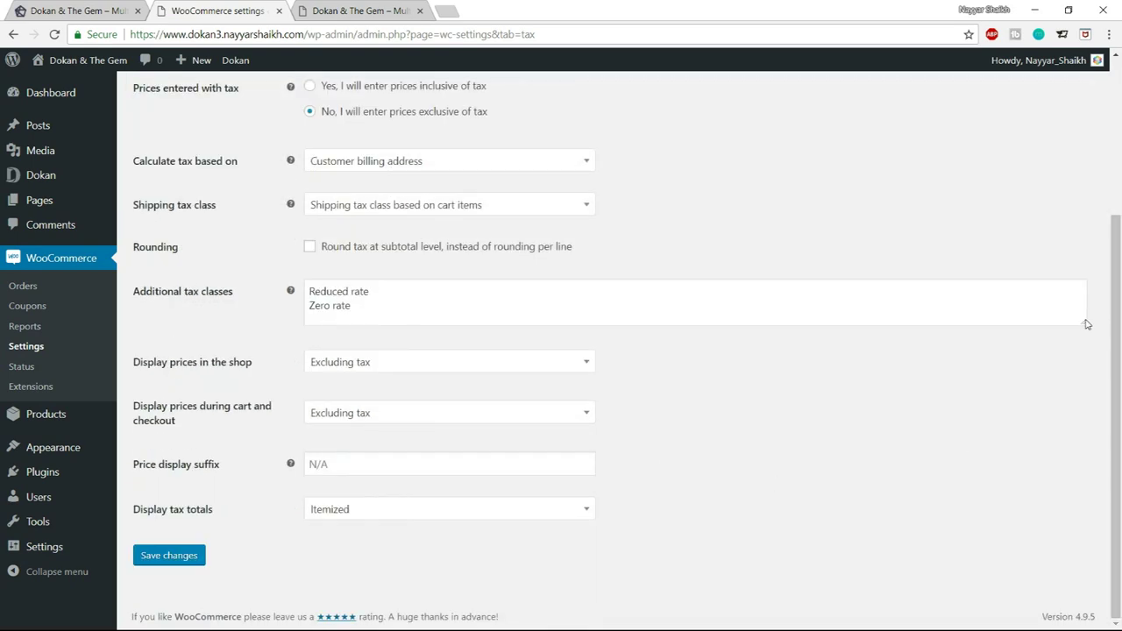
drag(1084, 321, 1084, 398)
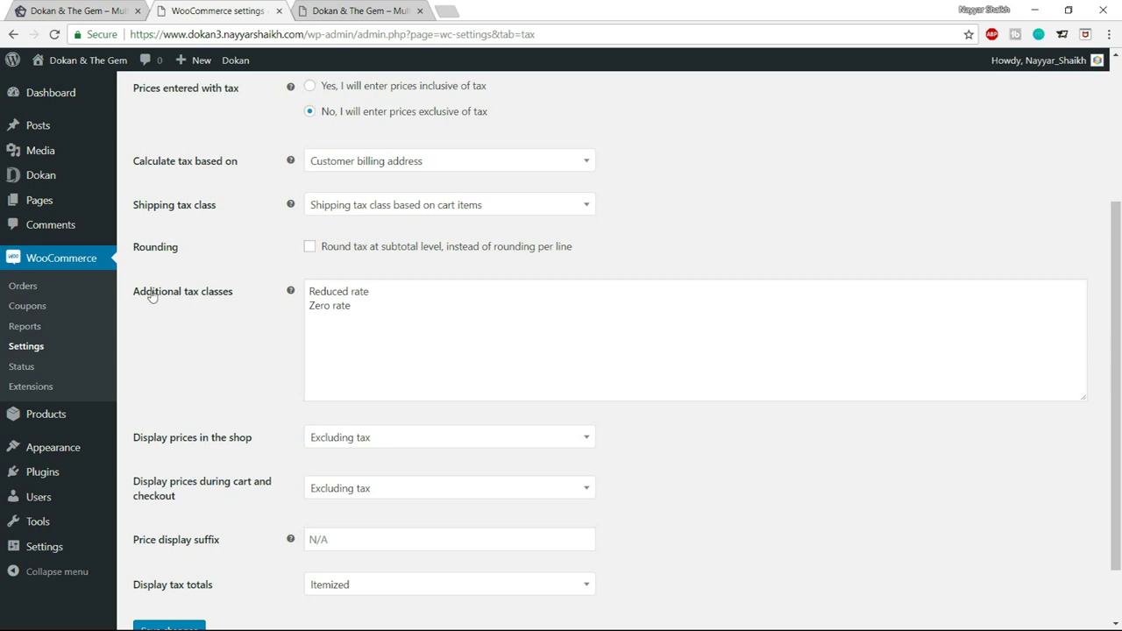
- Add 'GST' on a new line under Zero rate in Additional tax classes and save
click(337, 330)
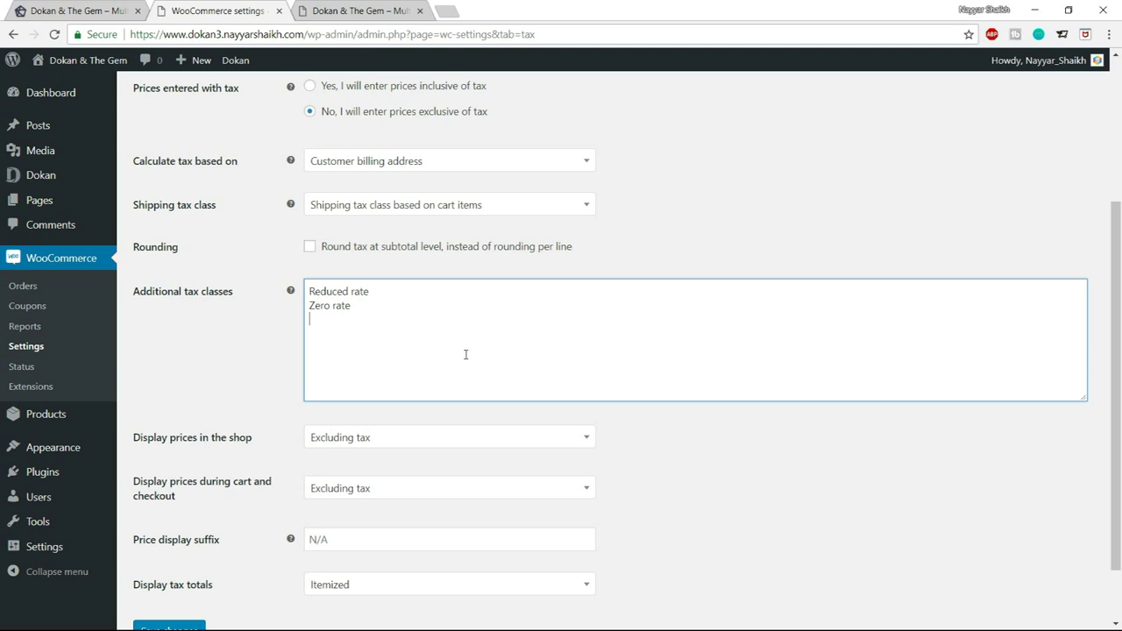
key(Return)
text(GST)
text(12%)
key(Return)
text(GST 12)
key(BackSpace)
key(BackSpace)
key(BackSpace)
key(BackSpace)
key(BackSpace)
key(BackSpace)
key(BackSpace)
key(BackSpace)
key(BackSpace)
key(BackSpace)
scroll(545, 367, down, 2)
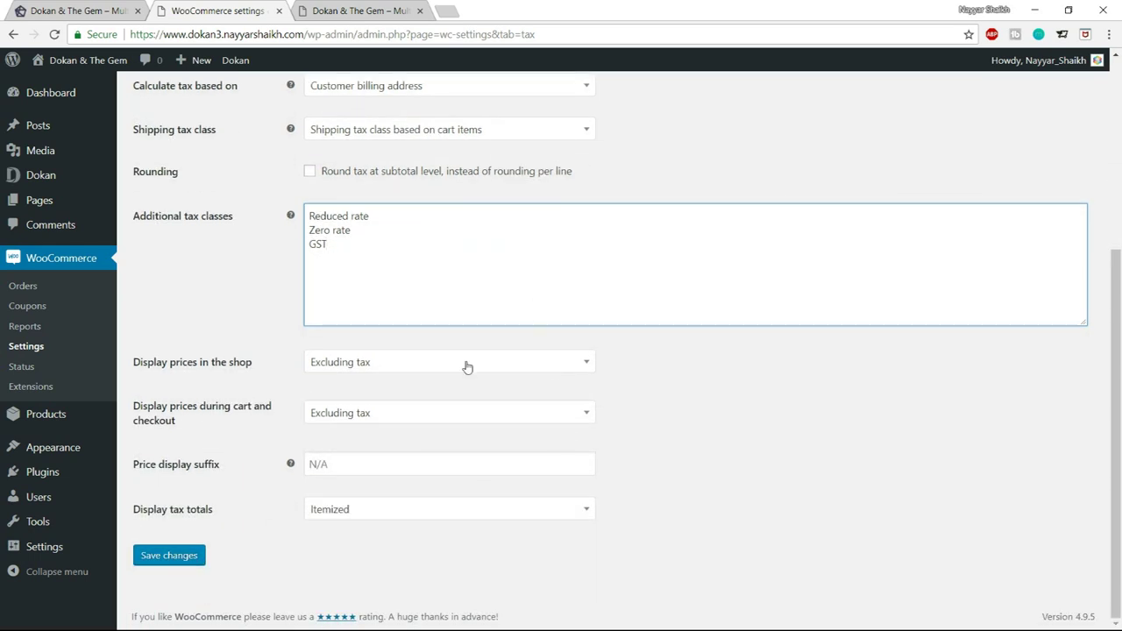
click(170, 558)
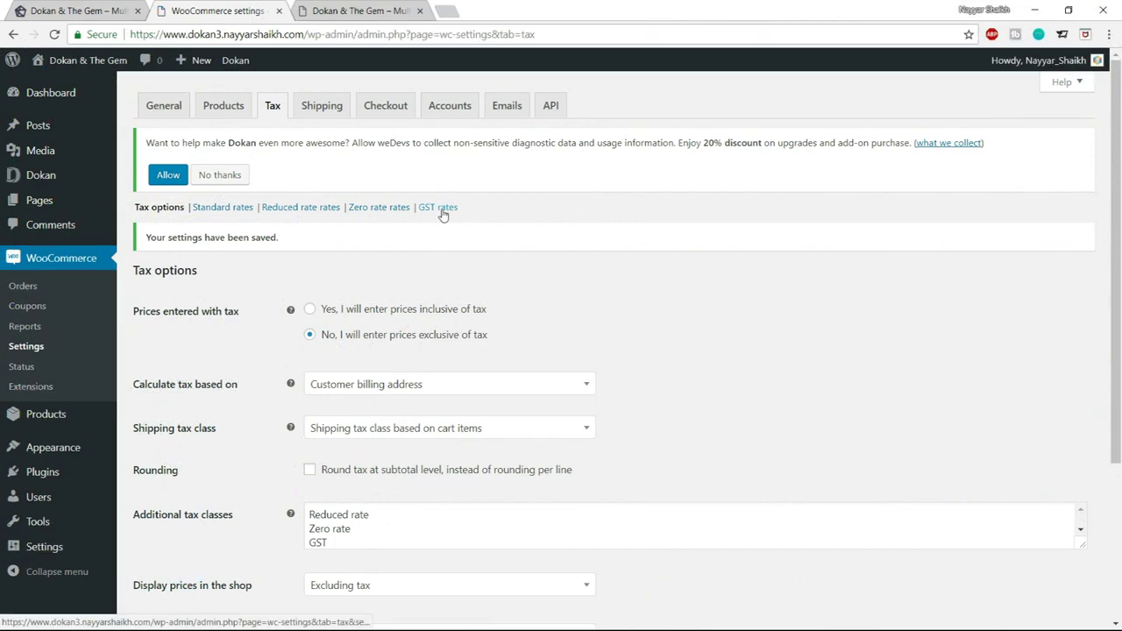
- Open the GST rates table and add a row with country IN and state MH
click(449, 212)
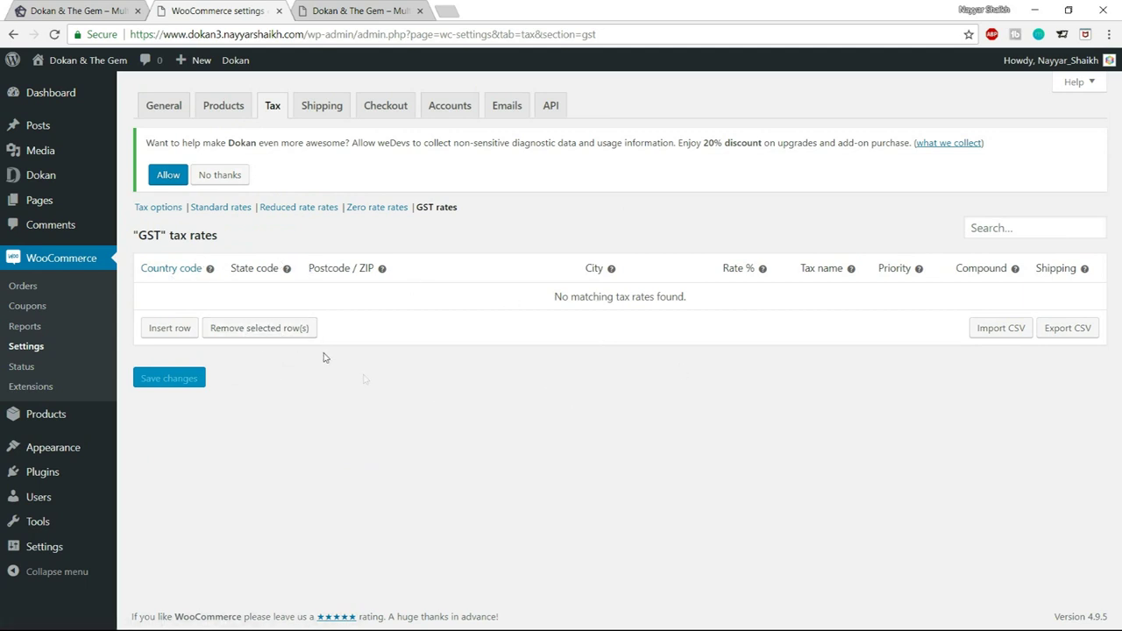
click(179, 331)
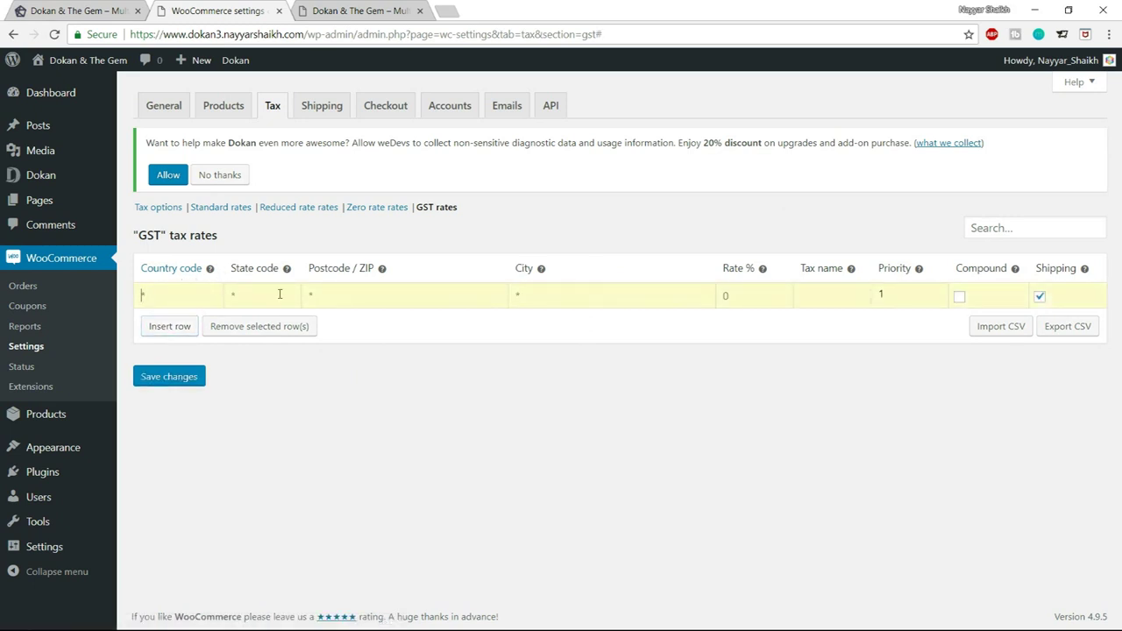
click(173, 297)
text(IN)
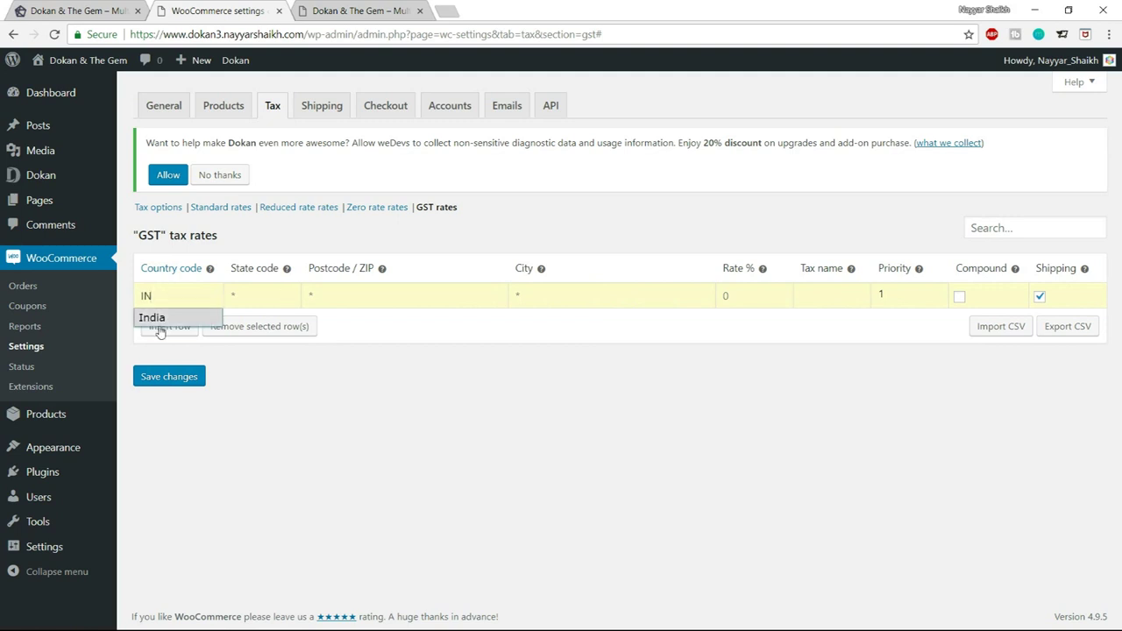
click(162, 319)
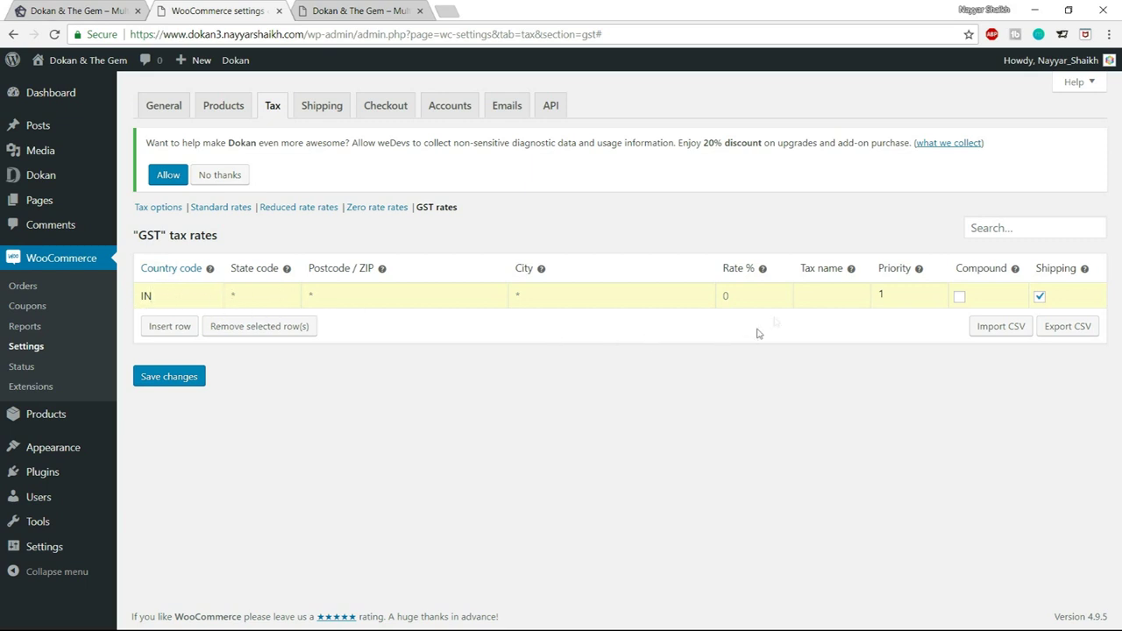
click(269, 298)
text(MH)
click(250, 296)
key(Escape)
- Give that row a 6 rate named SGST and insert a second rate row
click(766, 296)
text(6)
text(SG)
text(ST)
click(175, 328)
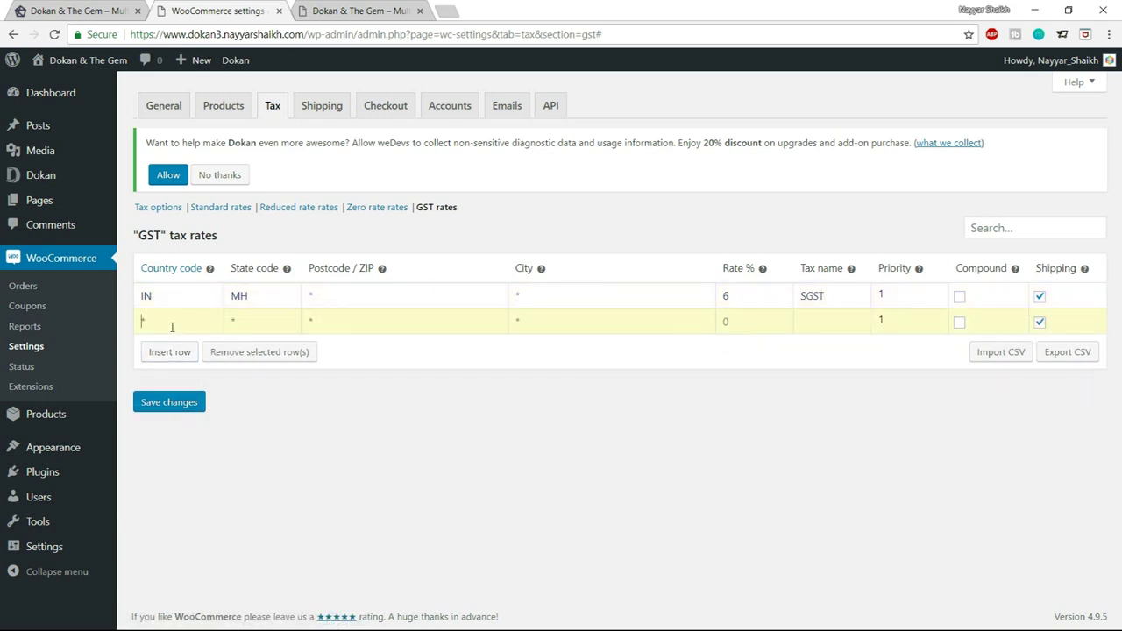
- Fill the second row with country IN, rate 6, tax name CGST, and save
text(IN)
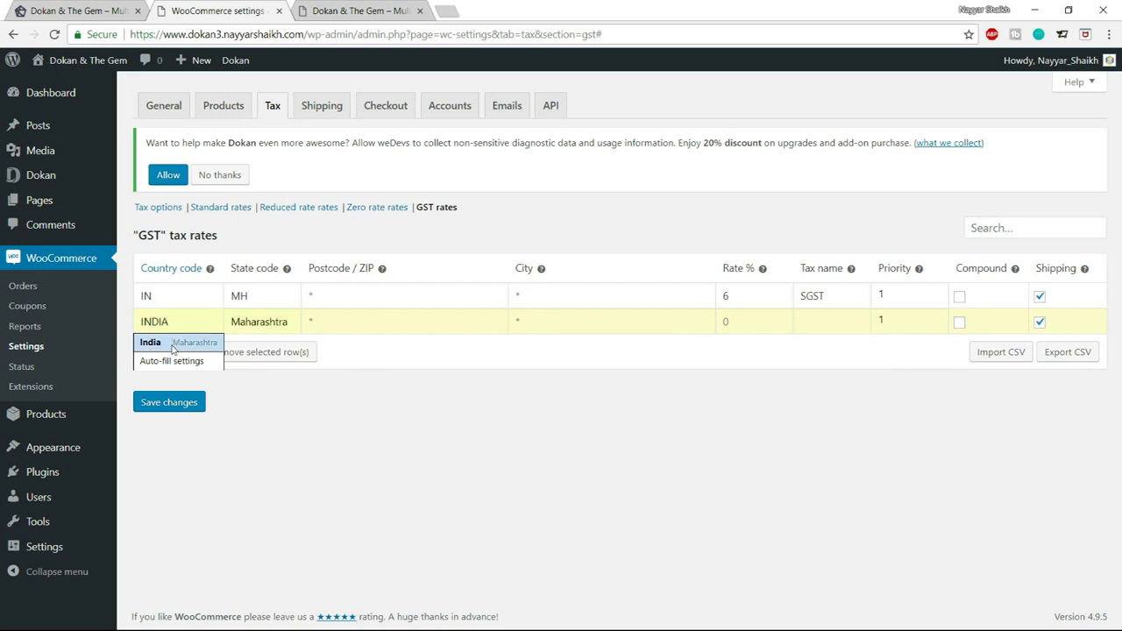
click(250, 324)
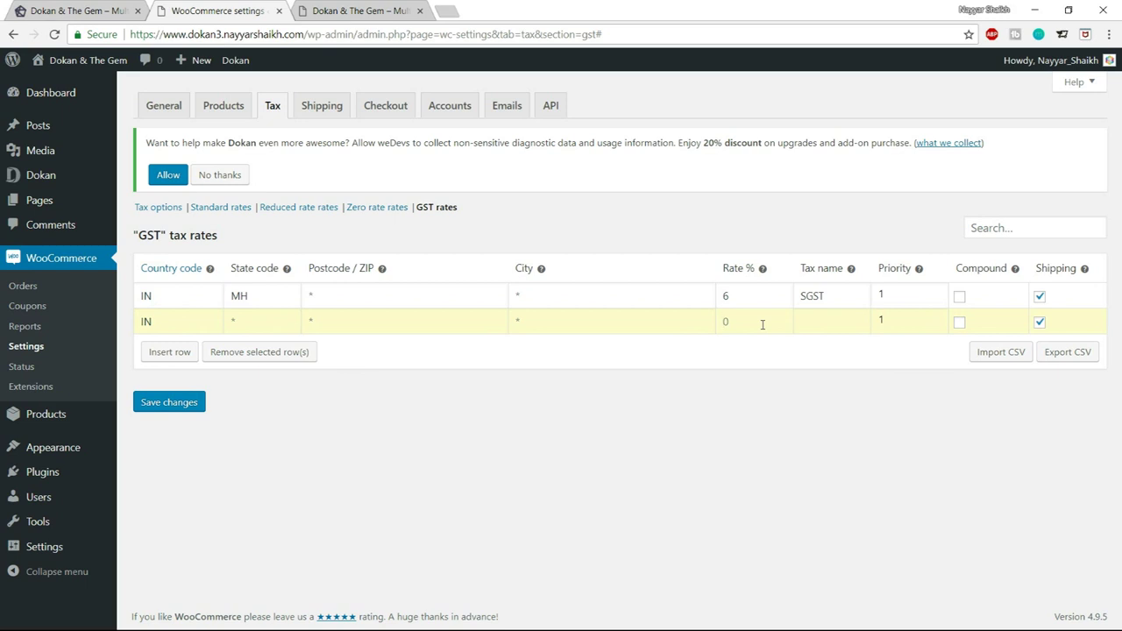
text(6)
click(808, 322)
text(CGST)
click(168, 404)
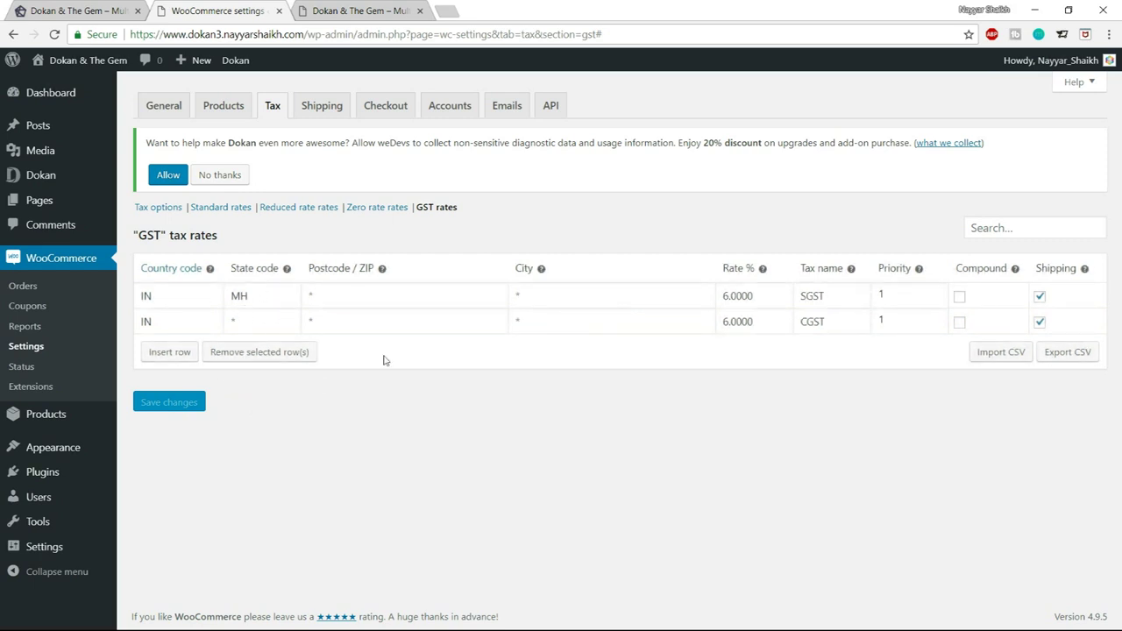
- Check the first row's MH state code, leaving it unchanged
double_click(257, 296)
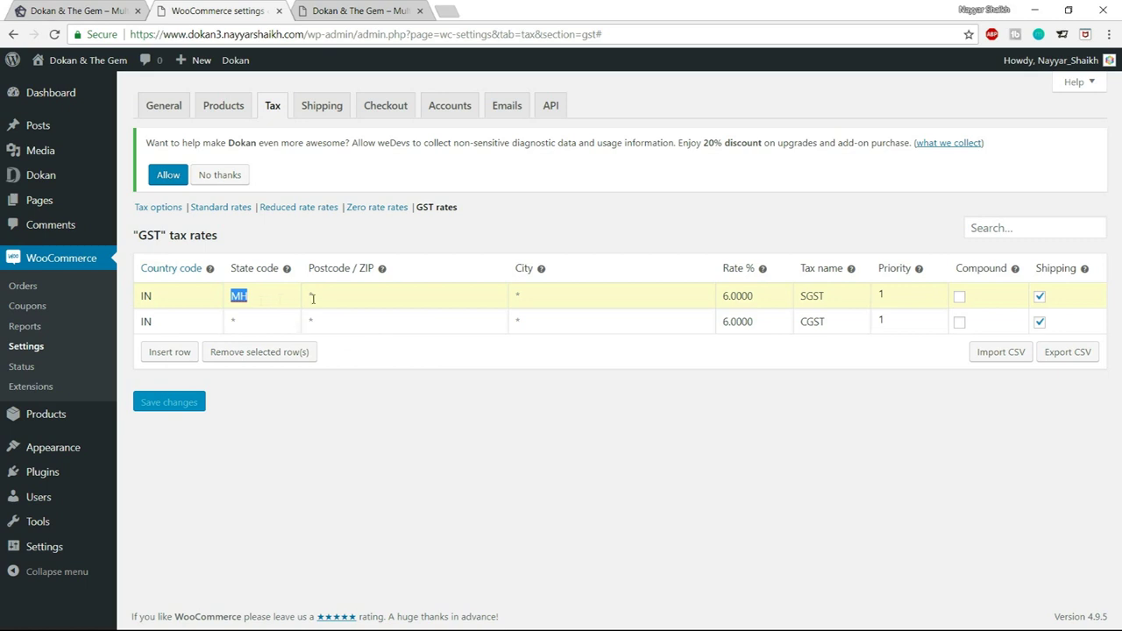
click(184, 298)
key(Tab)
click(296, 419)
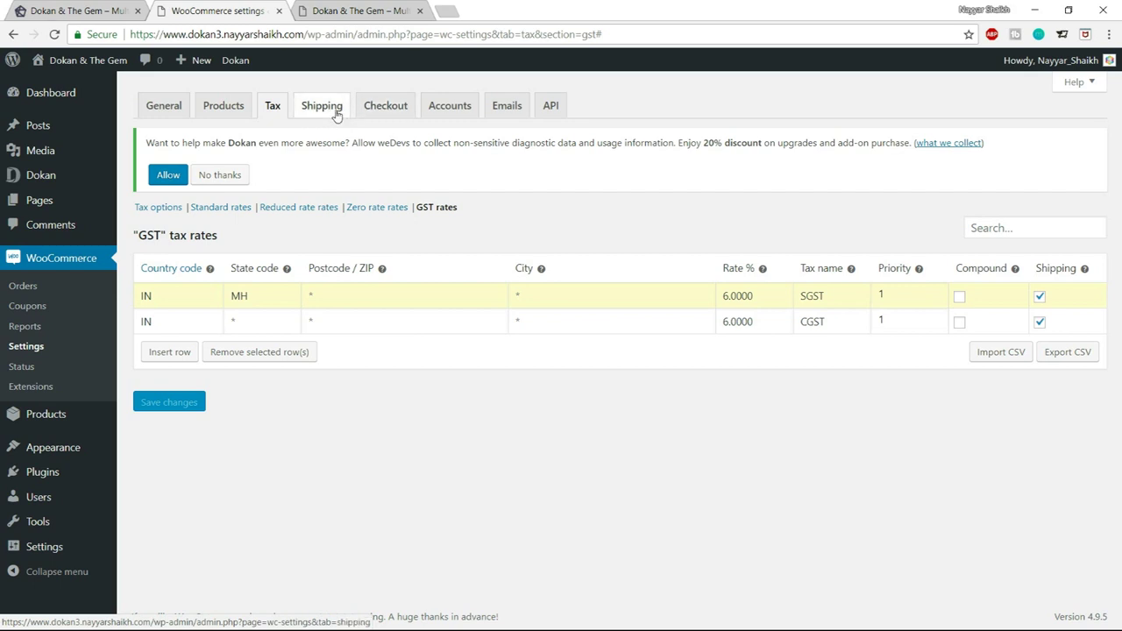
- Review the Checkout tab's process, pages and endpoints sections, including the SSL note
click(373, 115)
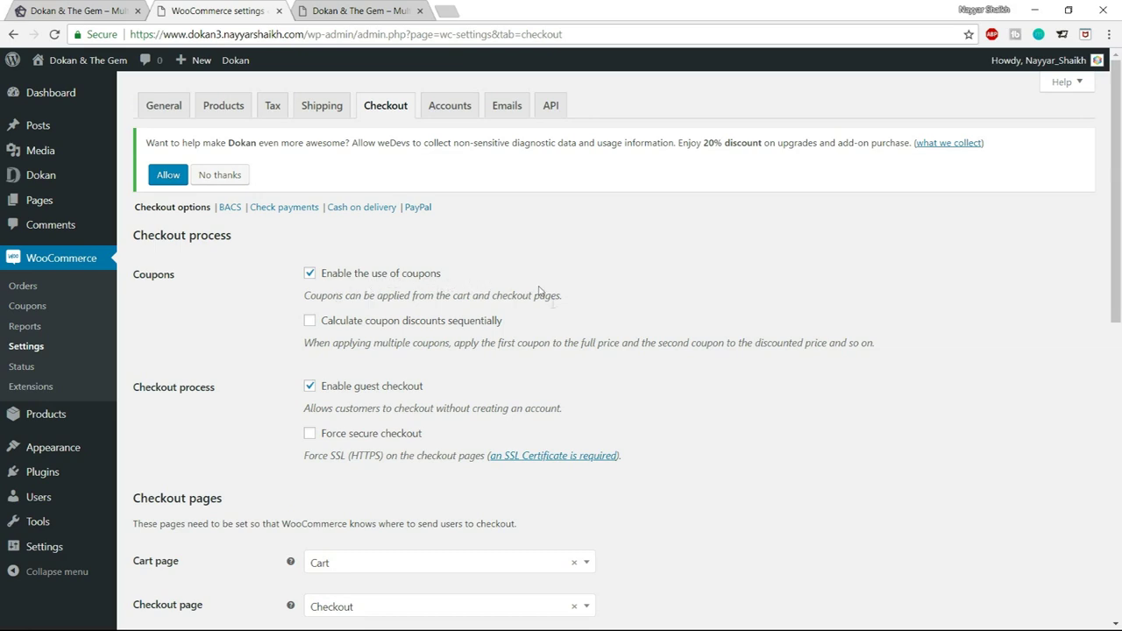
scroll(728, 312, down, 3)
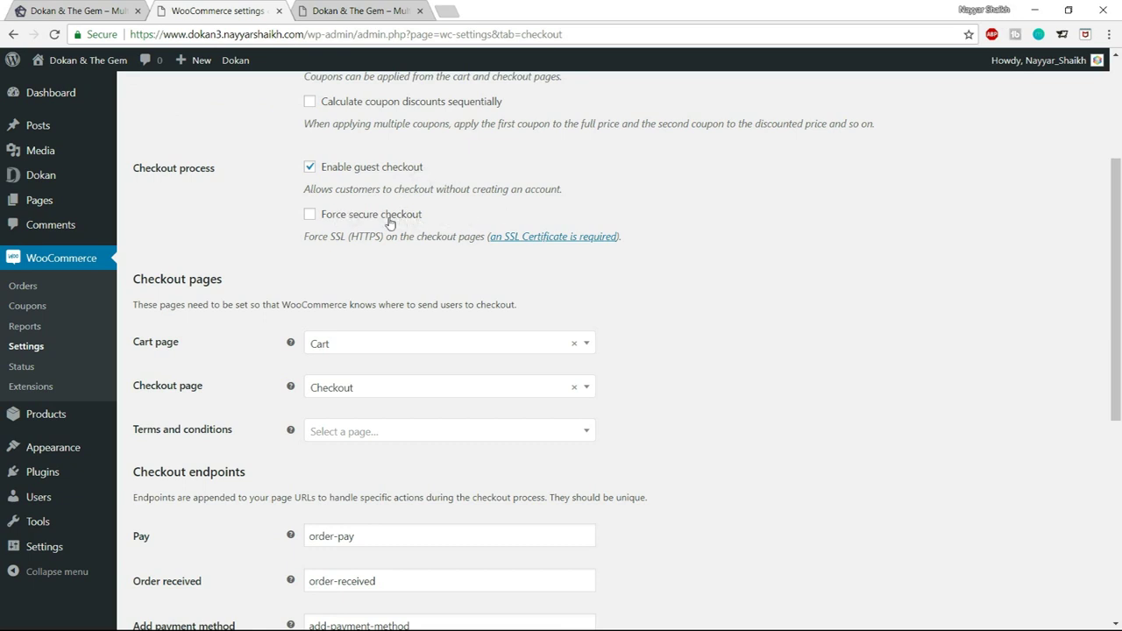
drag(333, 237, 438, 238)
click(460, 254)
scroll(846, 265, down, 2)
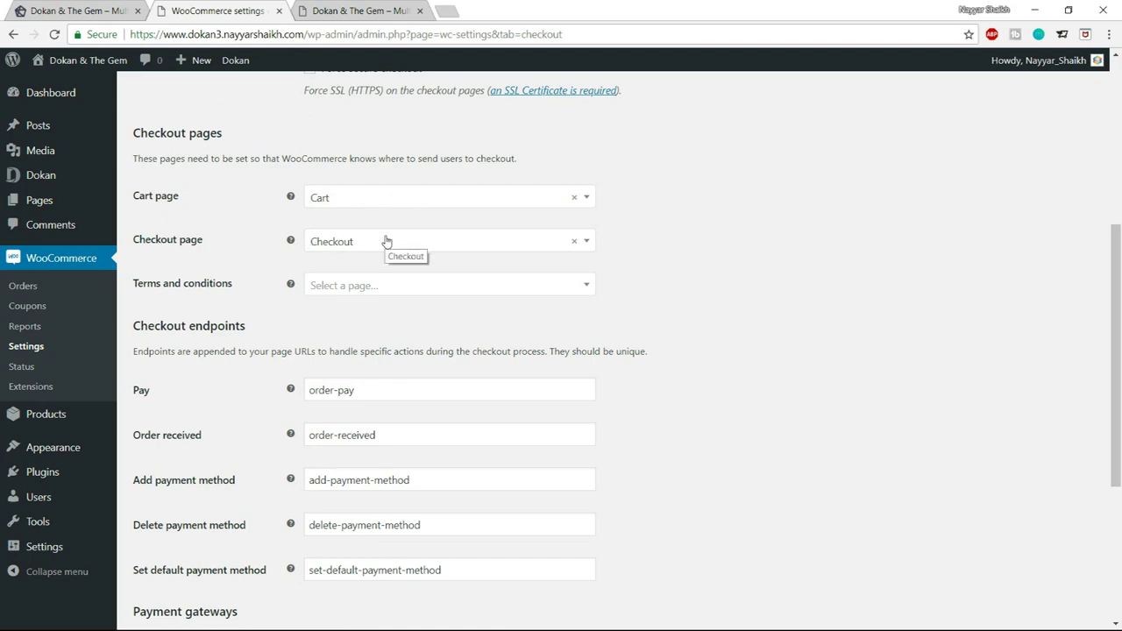
scroll(999, 280, down, 4)
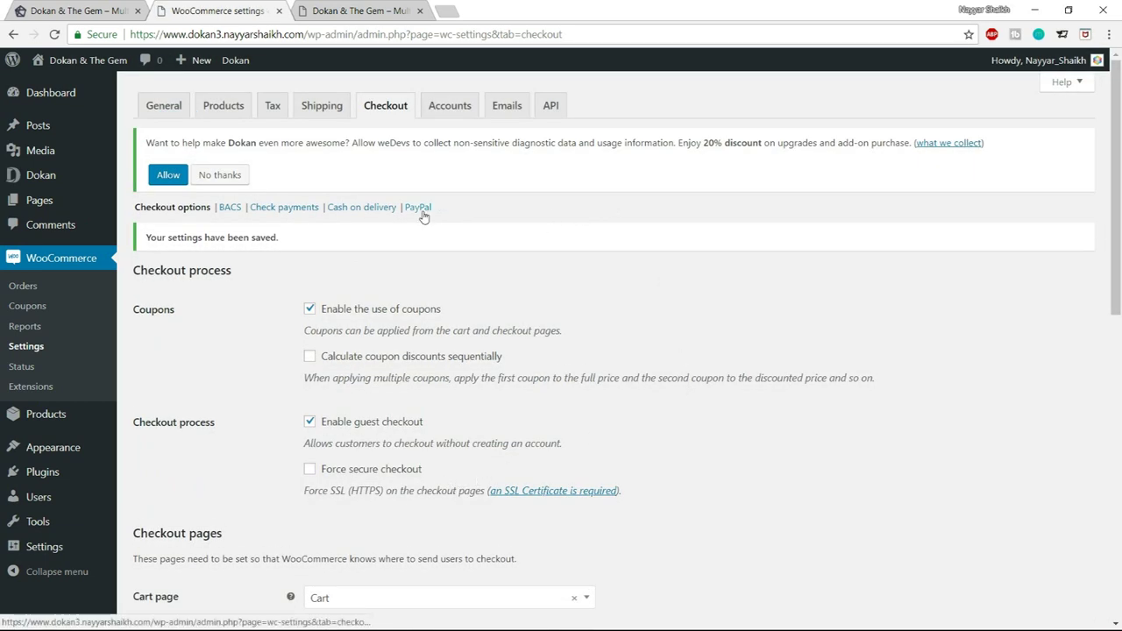
- Open the PayPal checkout settings and enable PayPal Standard
click(421, 210)
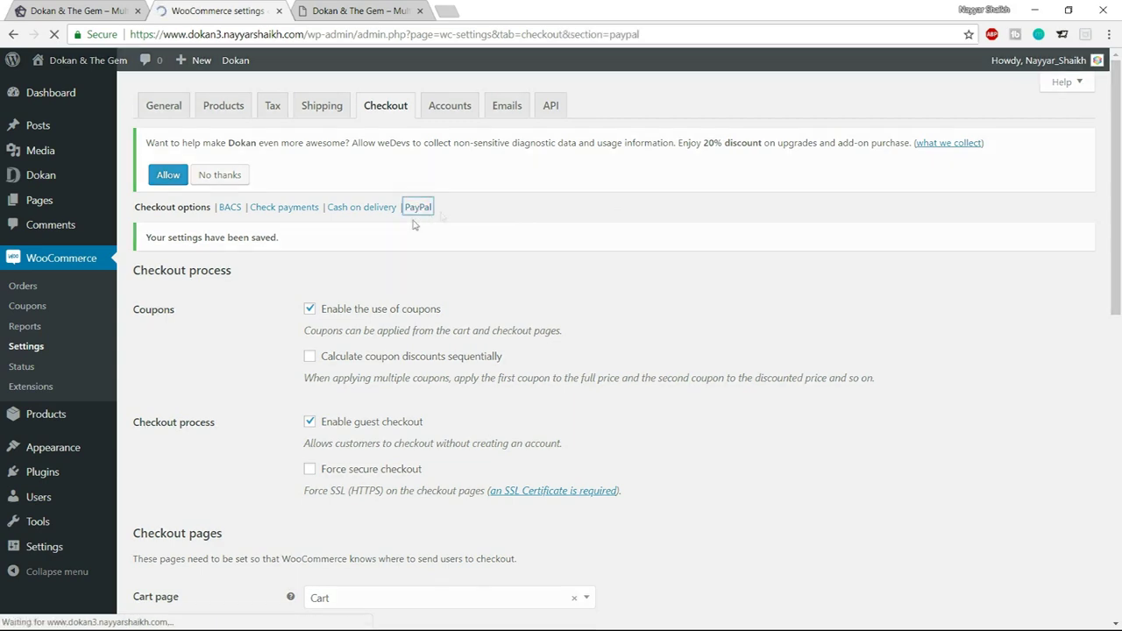
click(346, 301)
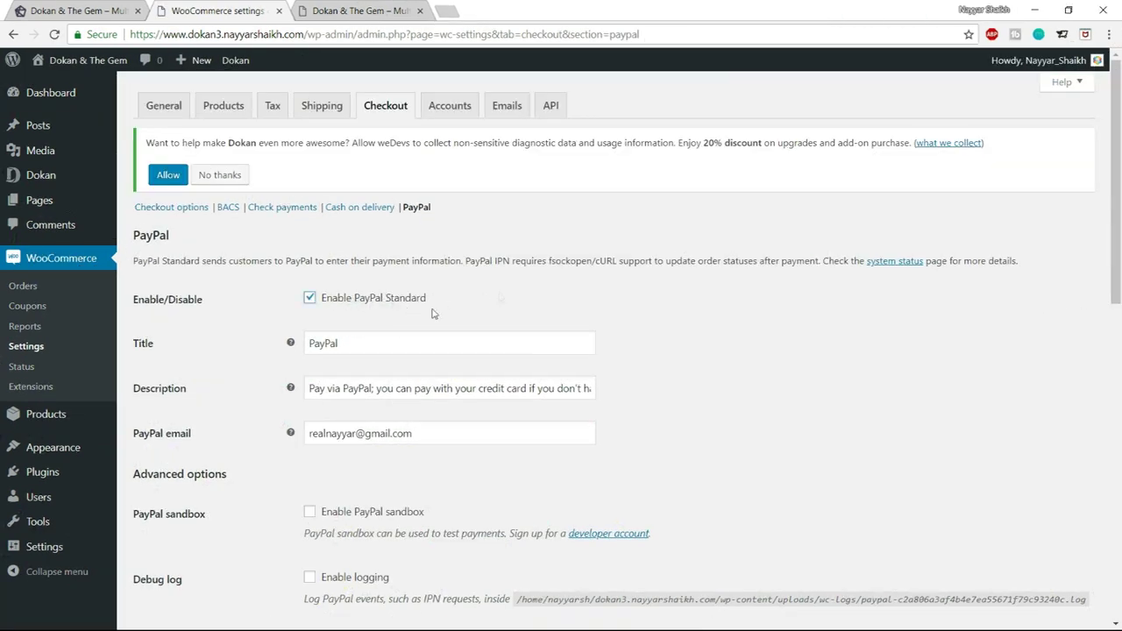
scroll(872, 374, down, 3)
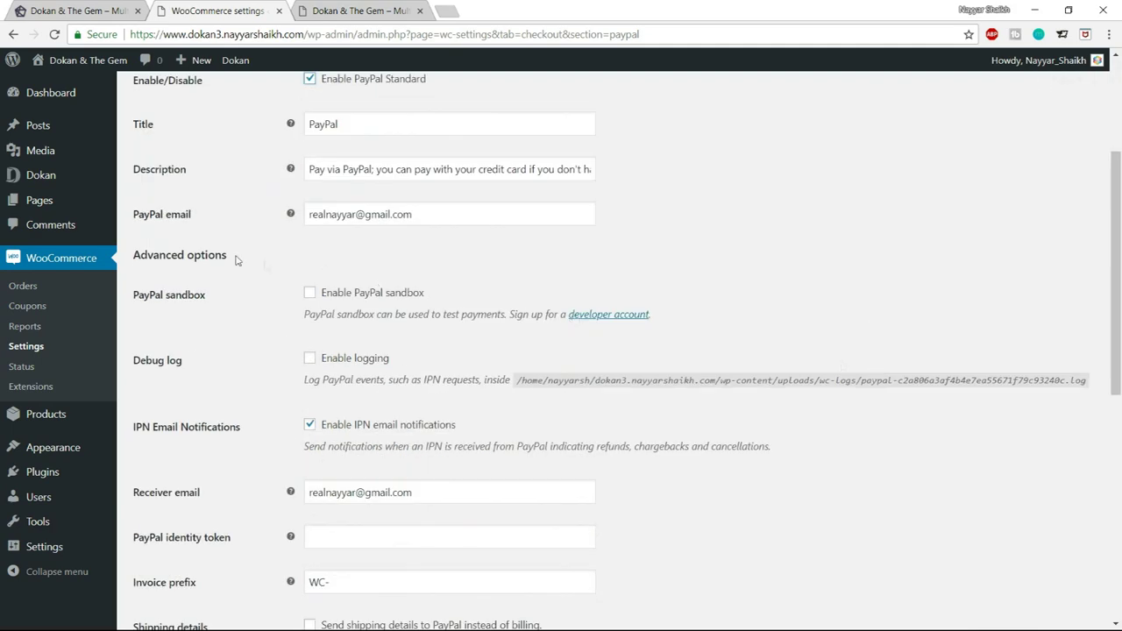
drag(471, 217, 307, 215)
click(763, 250)
- Review the PayPal title field and scroll down to the API credentials section
scroll(626, 295, up, 2)
drag(414, 277, 302, 273)
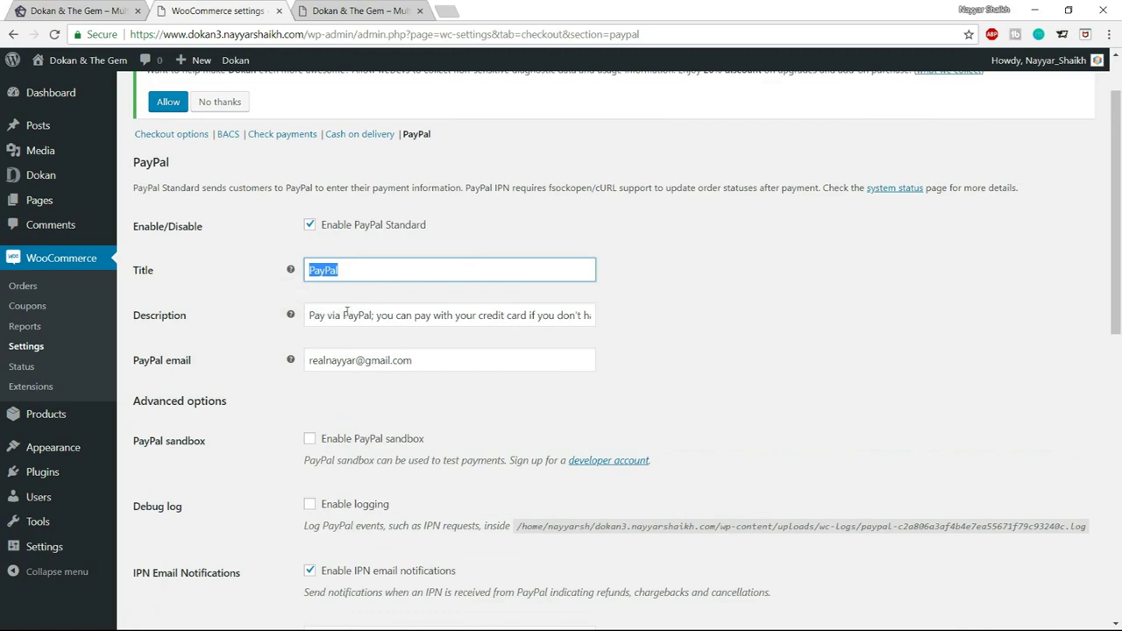
click(756, 323)
scroll(818, 335, down, 3)
scroll(489, 349, down, 1)
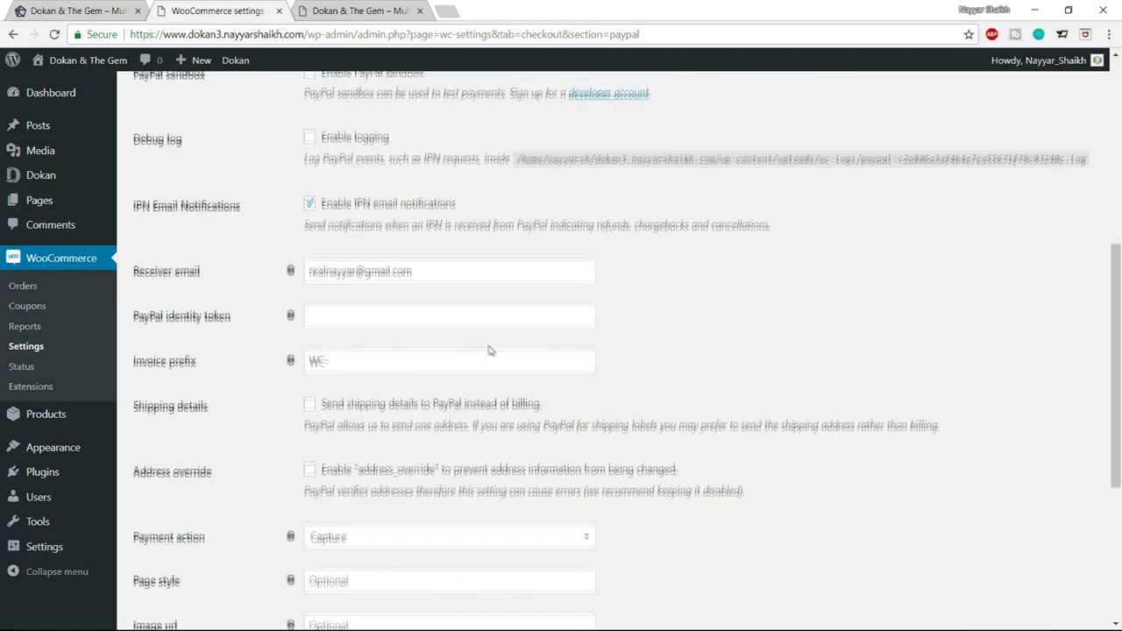
scroll(489, 350, down, 2)
scroll(491, 347, down, 2)
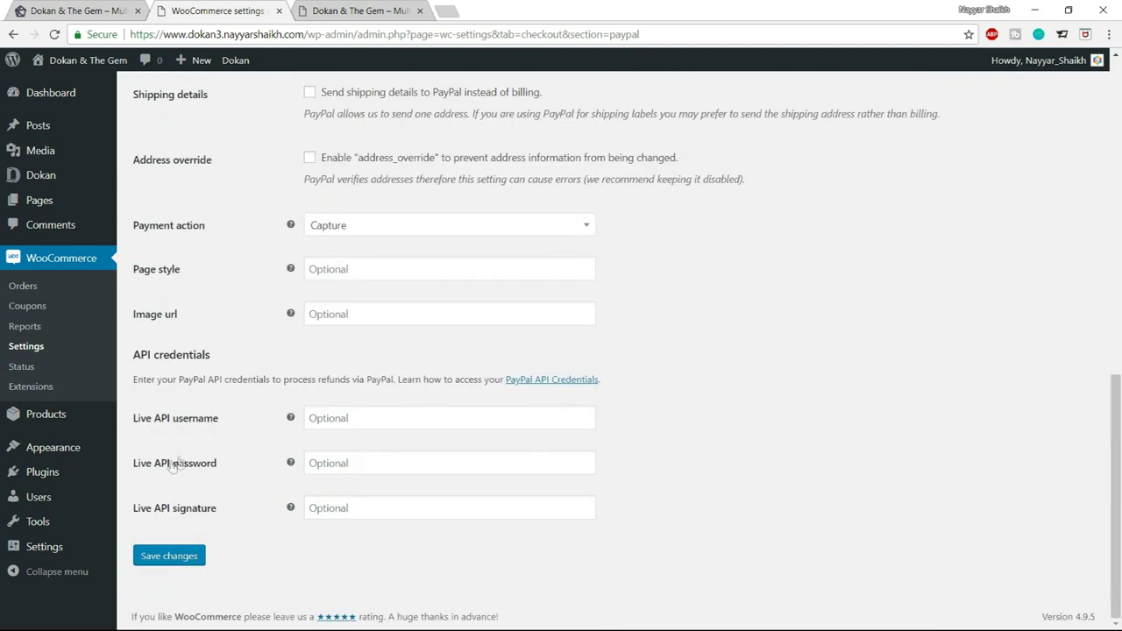
click(449, 11)
- Load paypal.com and open the seller profile's API access settings
text(p)
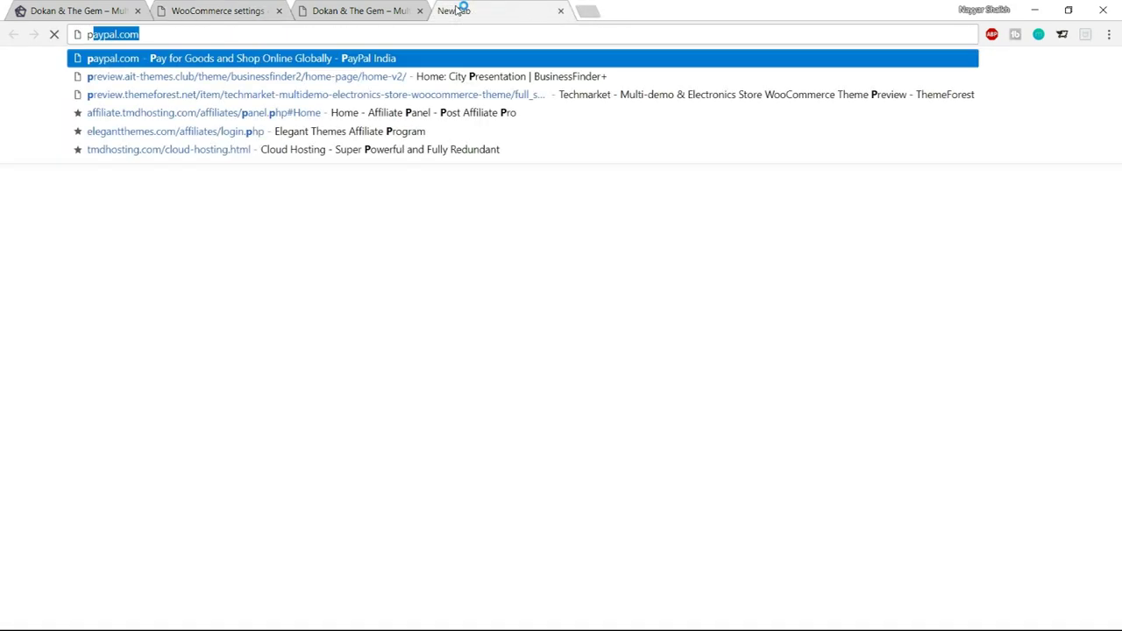
text(ay)
key(Return)
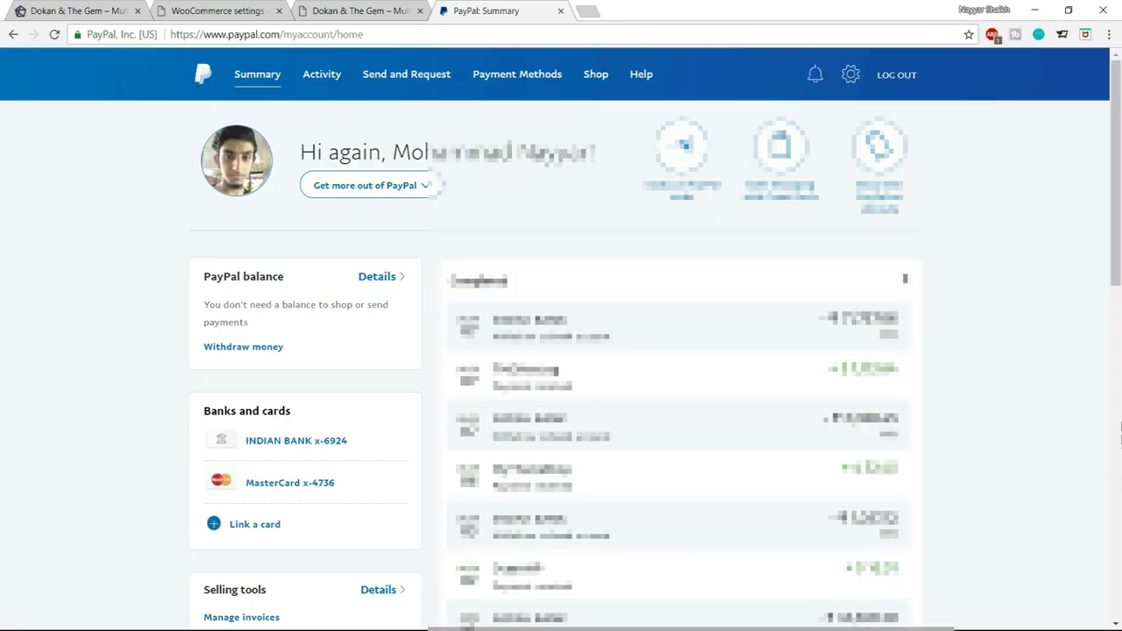
scroll(1082, 393, down, 2)
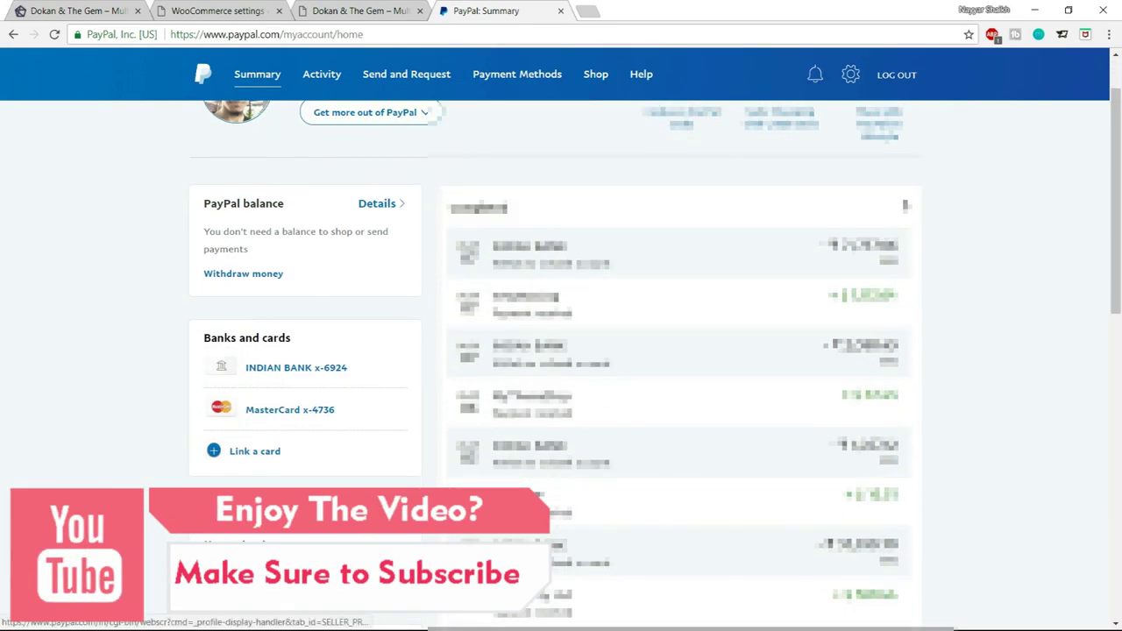
click(263, 561)
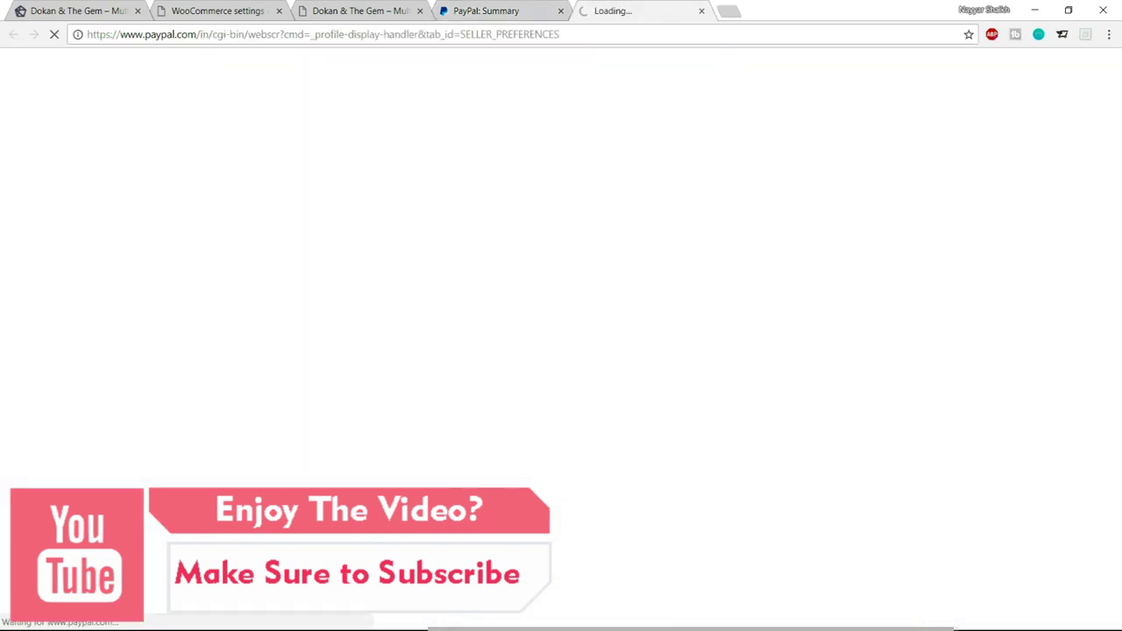
click(560, 10)
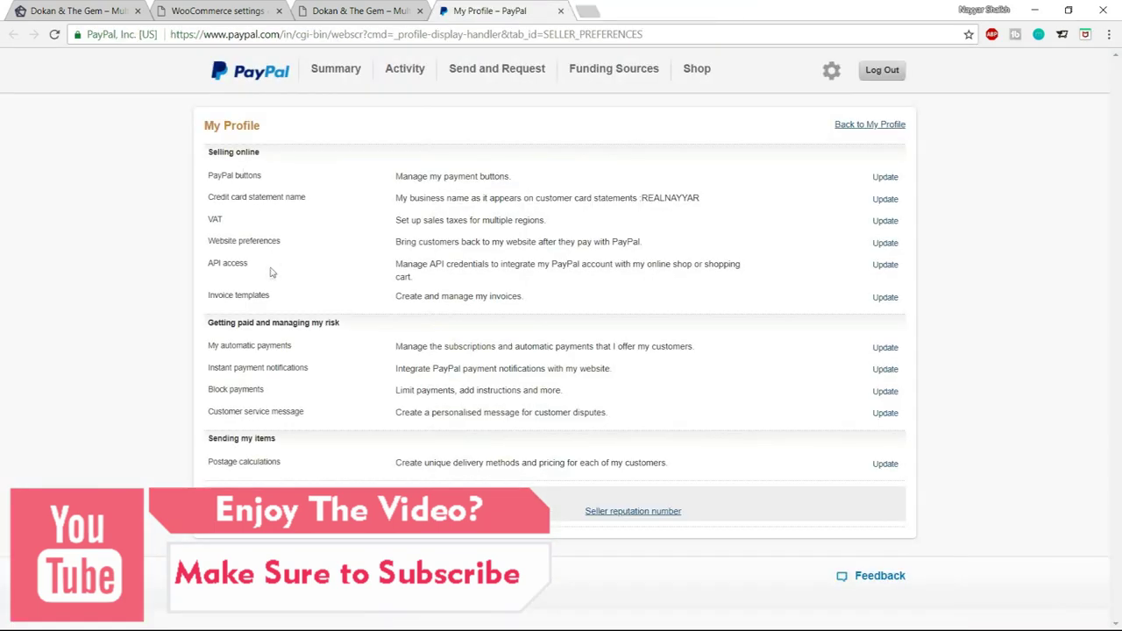
drag(226, 263, 263, 260)
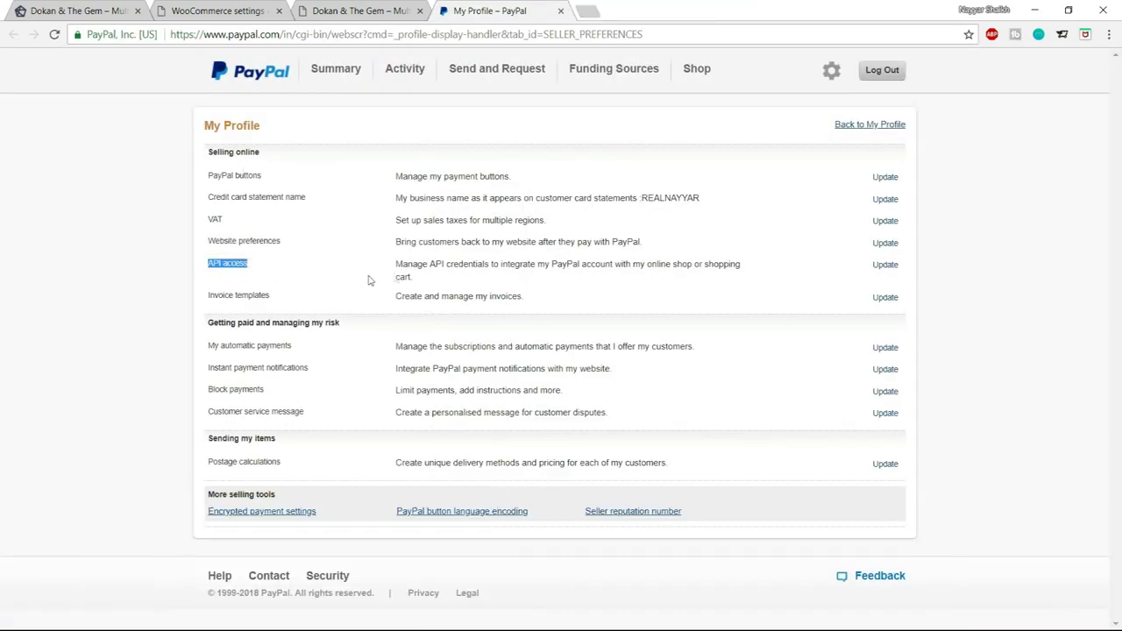
click(883, 265)
- Reveal and select the username in the classic NVP/SOAP API credentials
scroll(378, 378, down, 7)
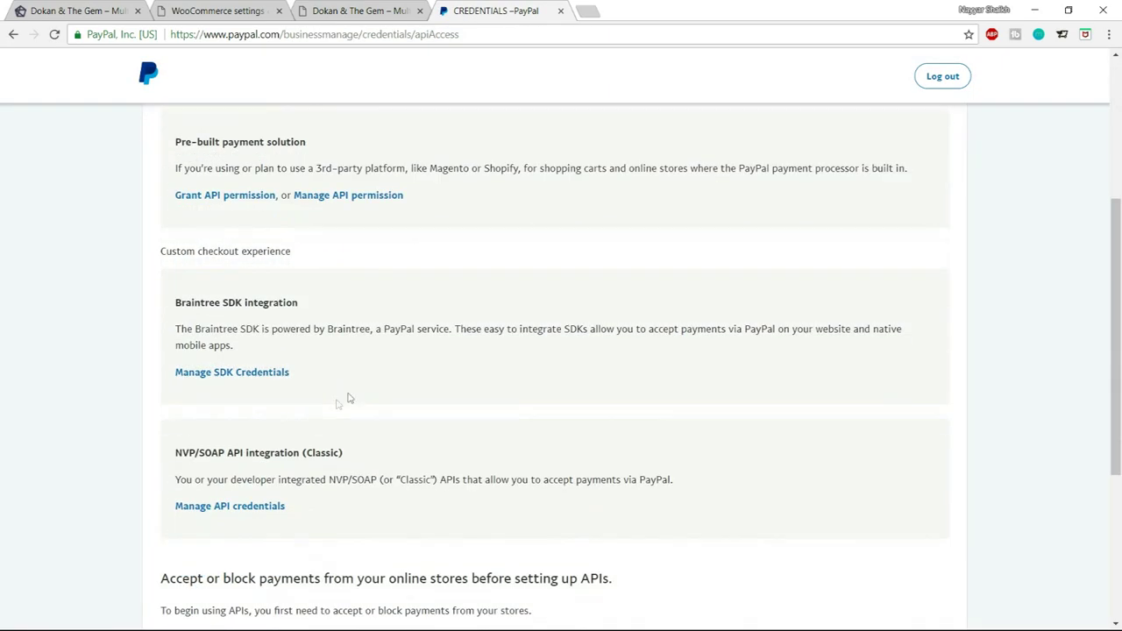
scroll(648, 447, up, 3)
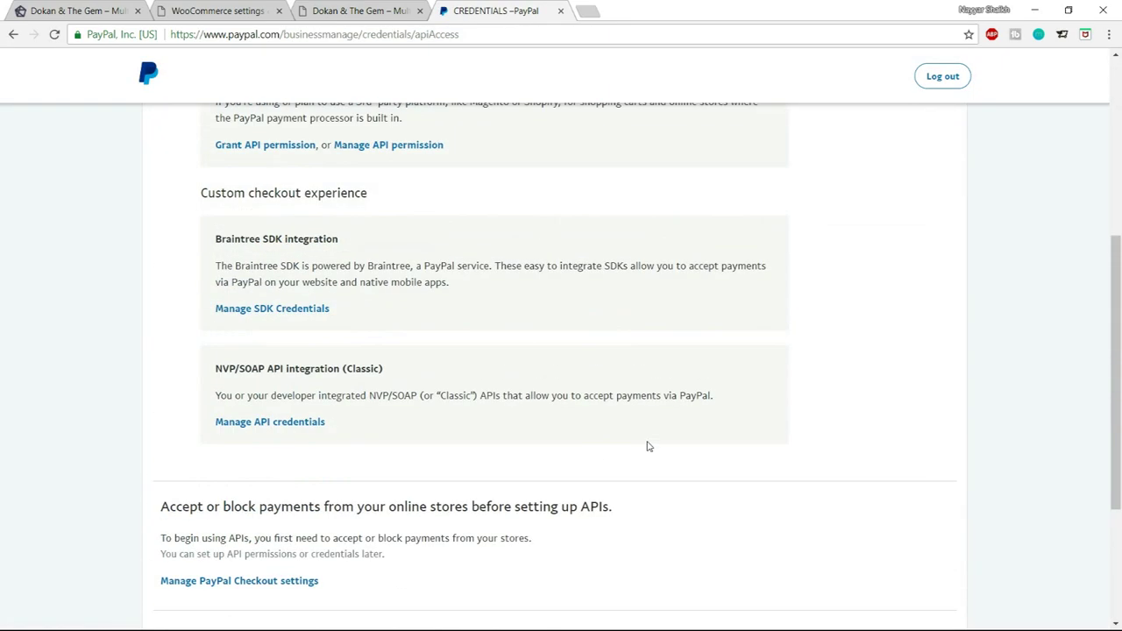
scroll(220, 465, down, 2)
drag(215, 295, 342, 297)
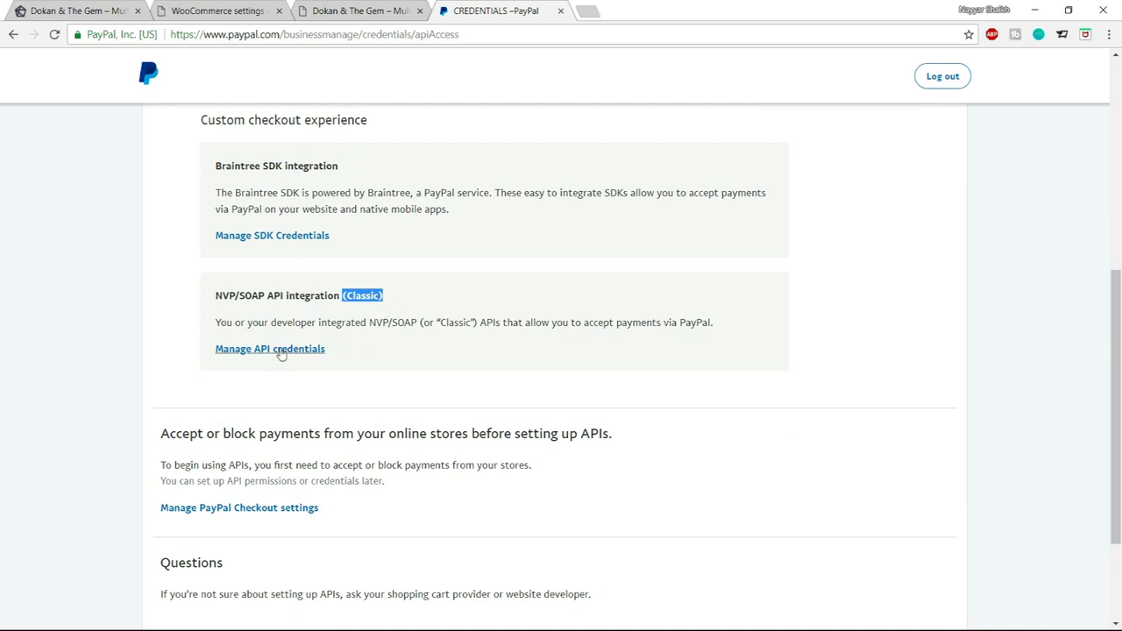
click(307, 351)
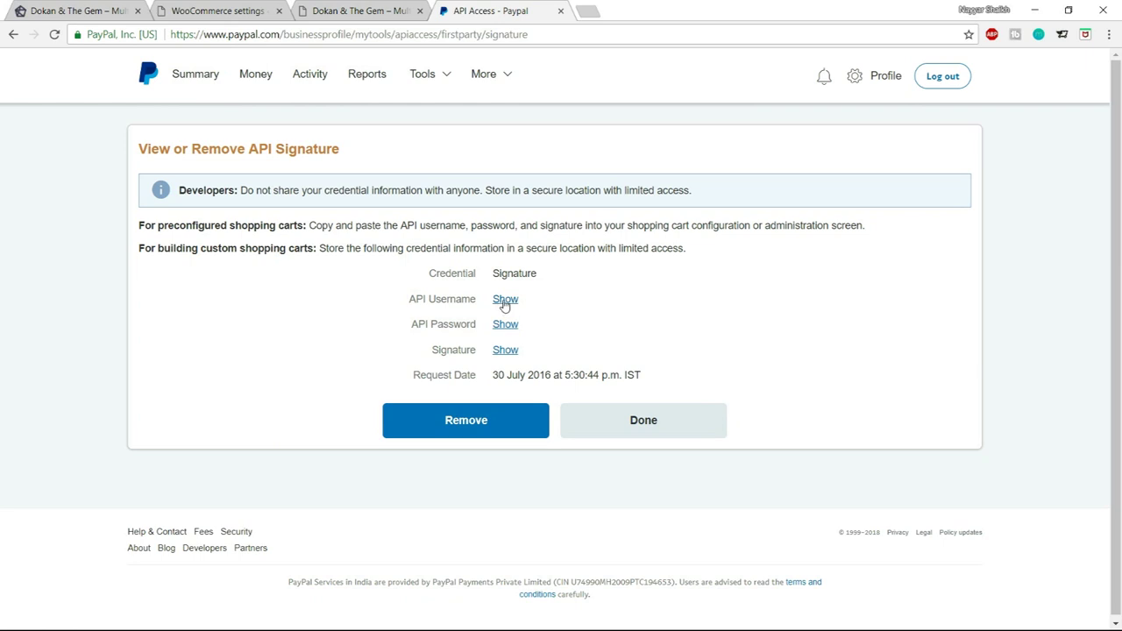
click(506, 300)
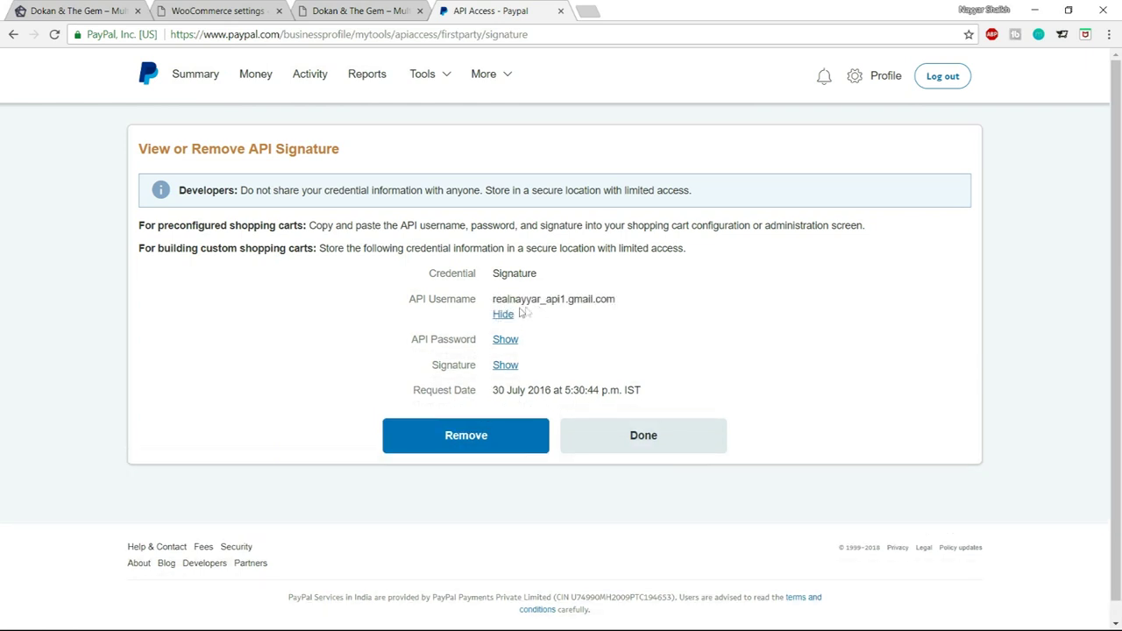
drag(493, 303, 651, 300)
key(ctrl+c)
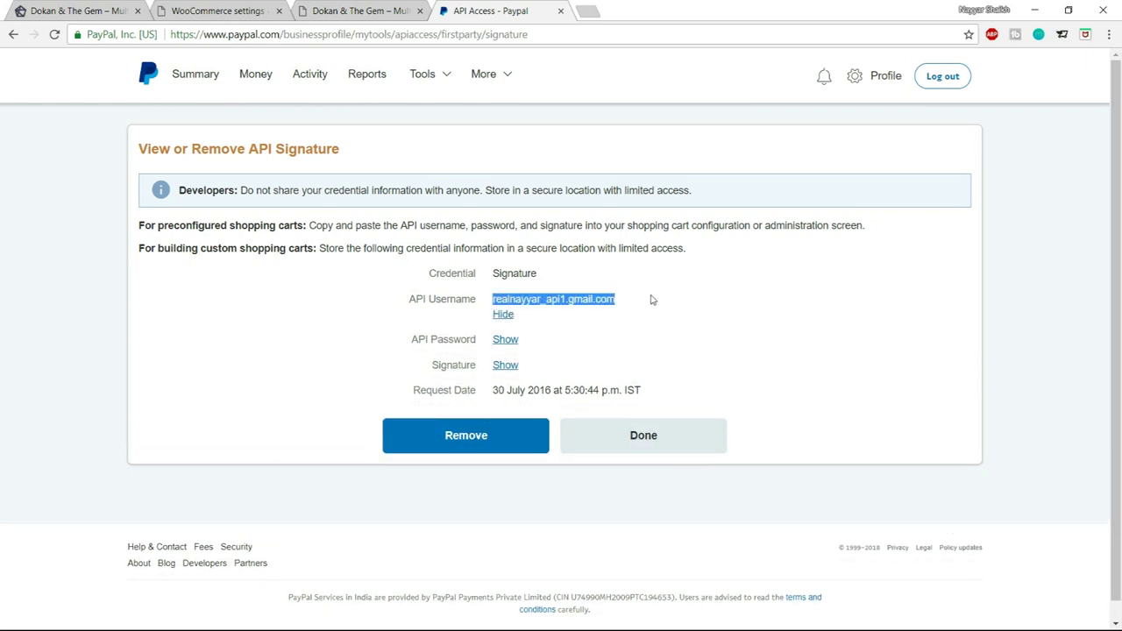
- Paste the PayPal API username into WooCommerce's Live API username field
click(405, 9)
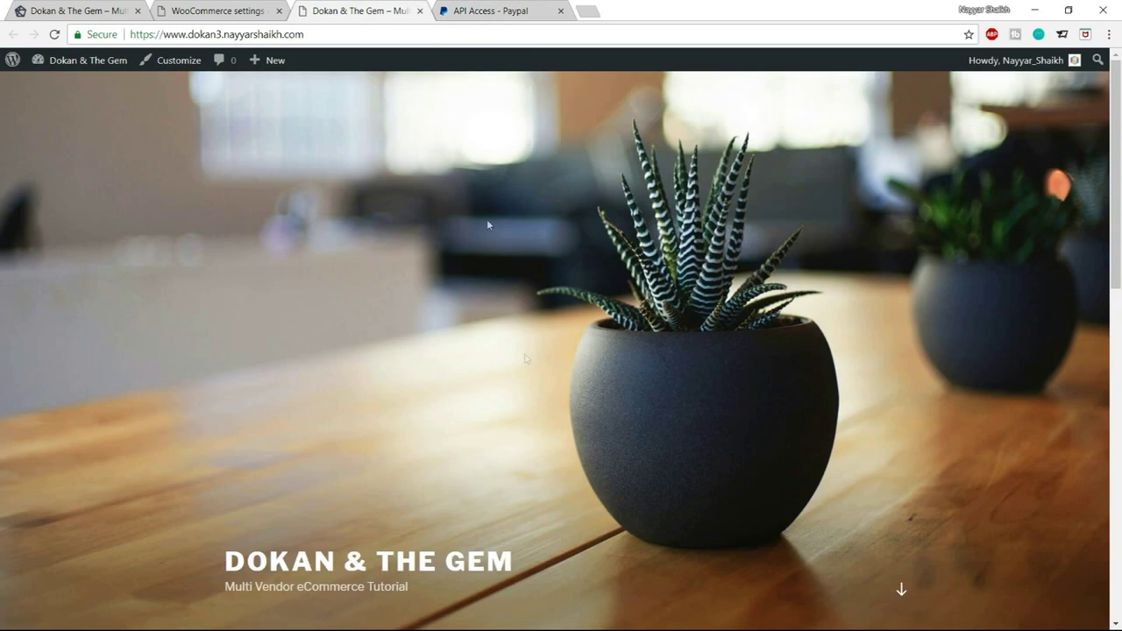
click(263, 5)
click(388, 418)
key(ctrl+v)
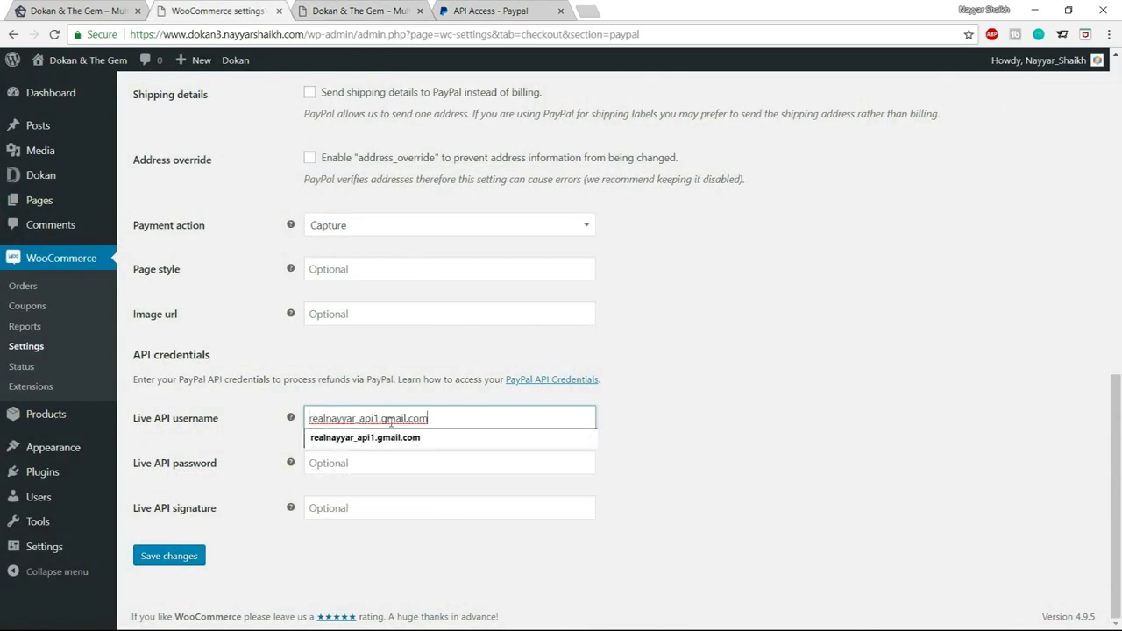
click(517, 14)
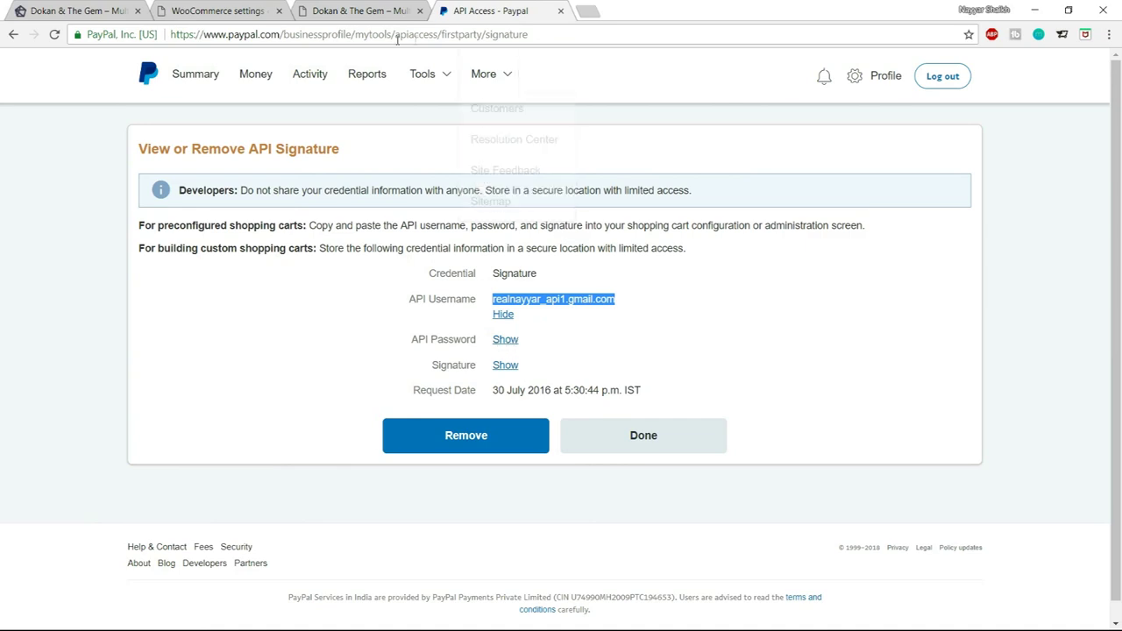
click(263, 10)
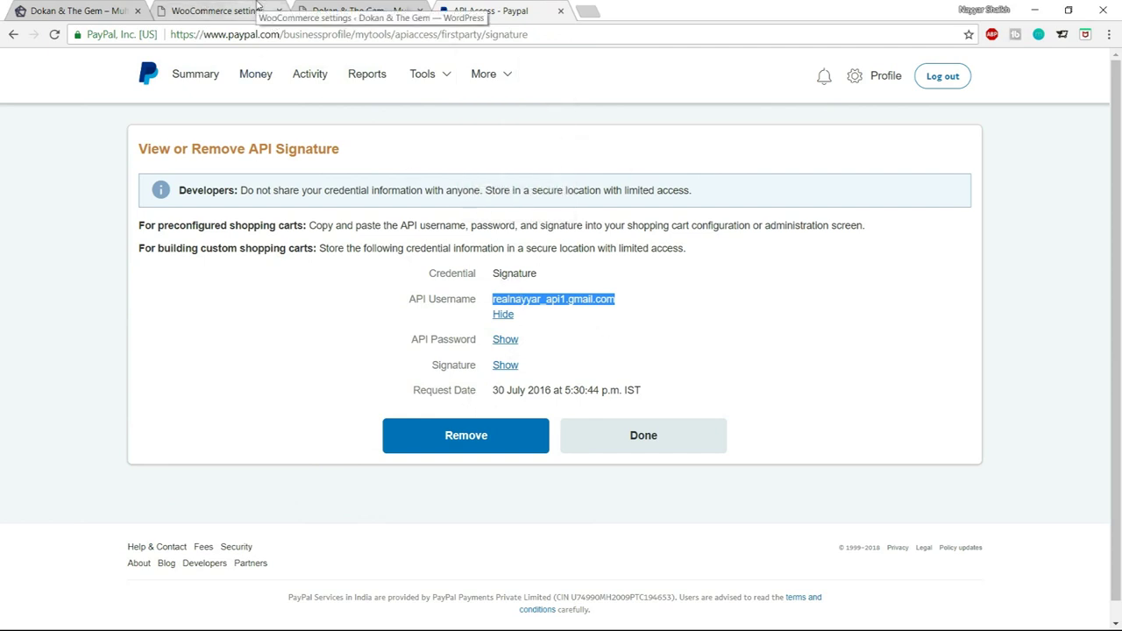
click(517, 341)
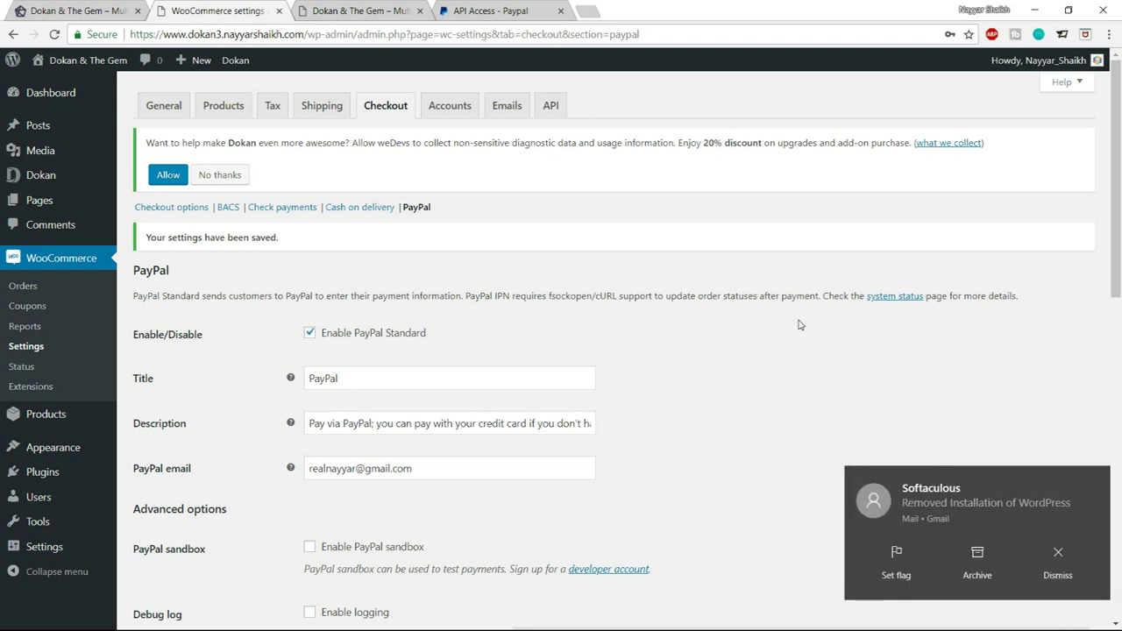
click(1060, 556)
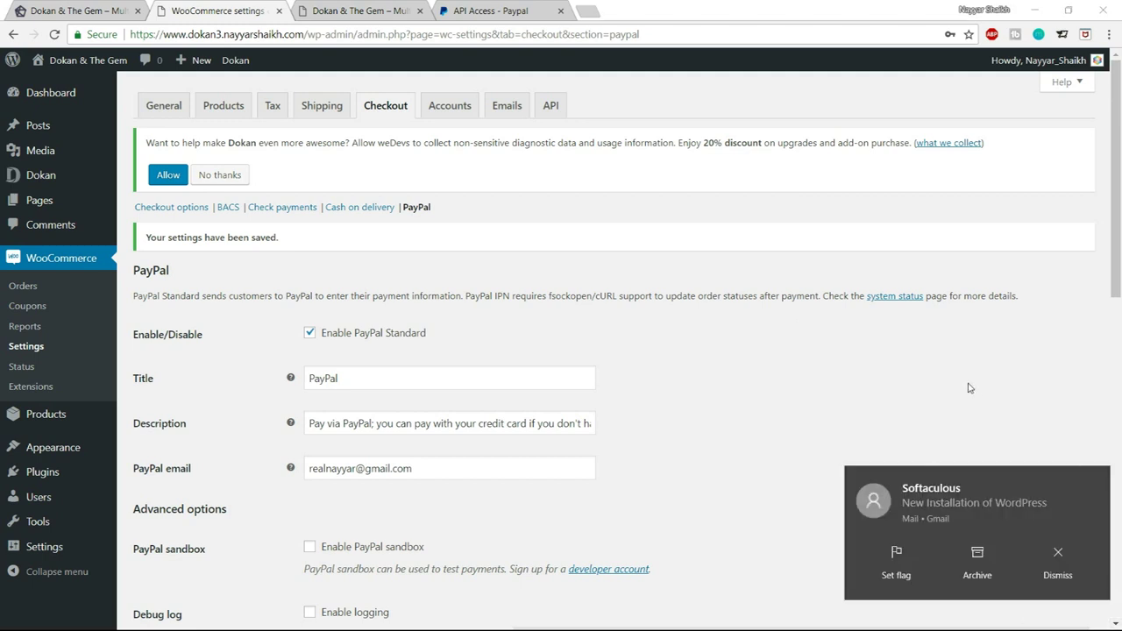
click(1062, 557)
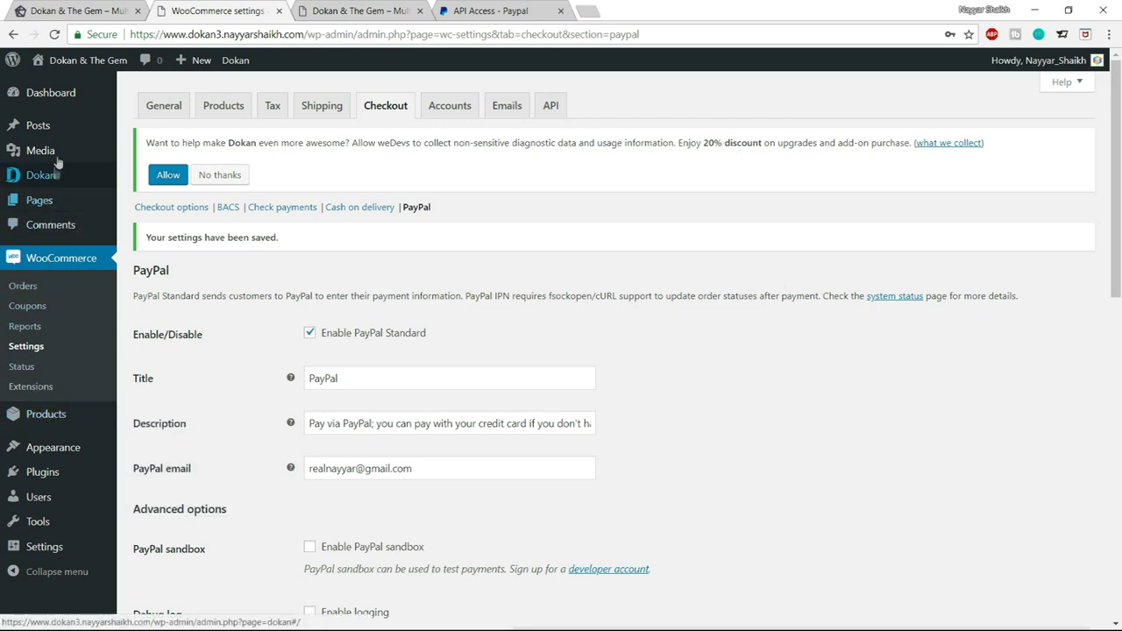
- Search plugins for 'stripe', then install and activate WooCommerce Stripe Payment Gateway
mouse_move(62, 477)
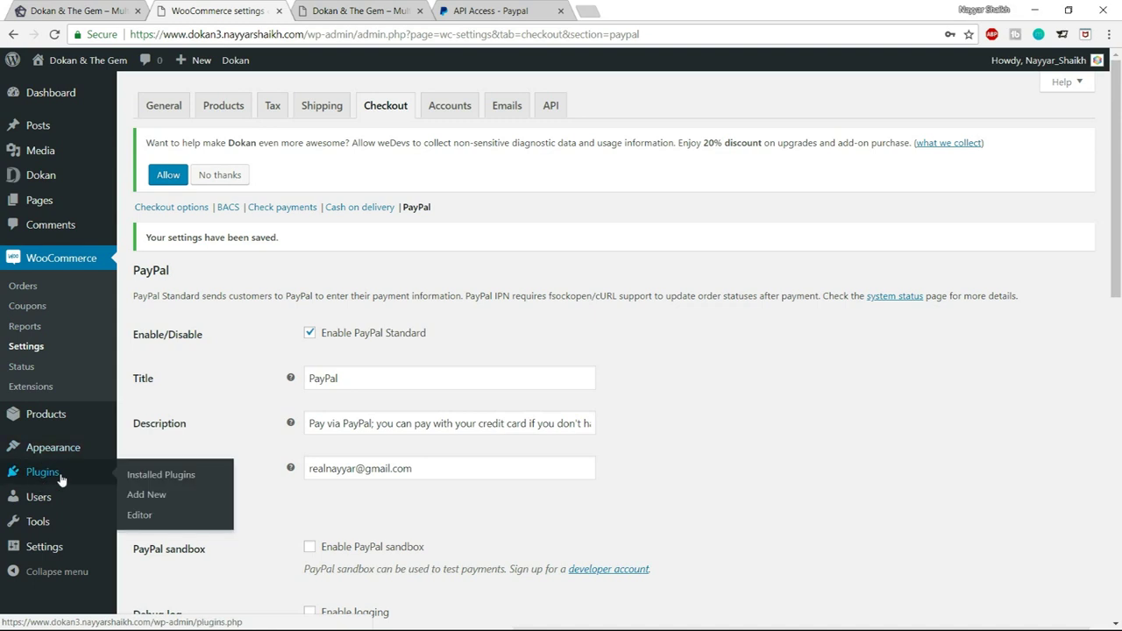
click(158, 497)
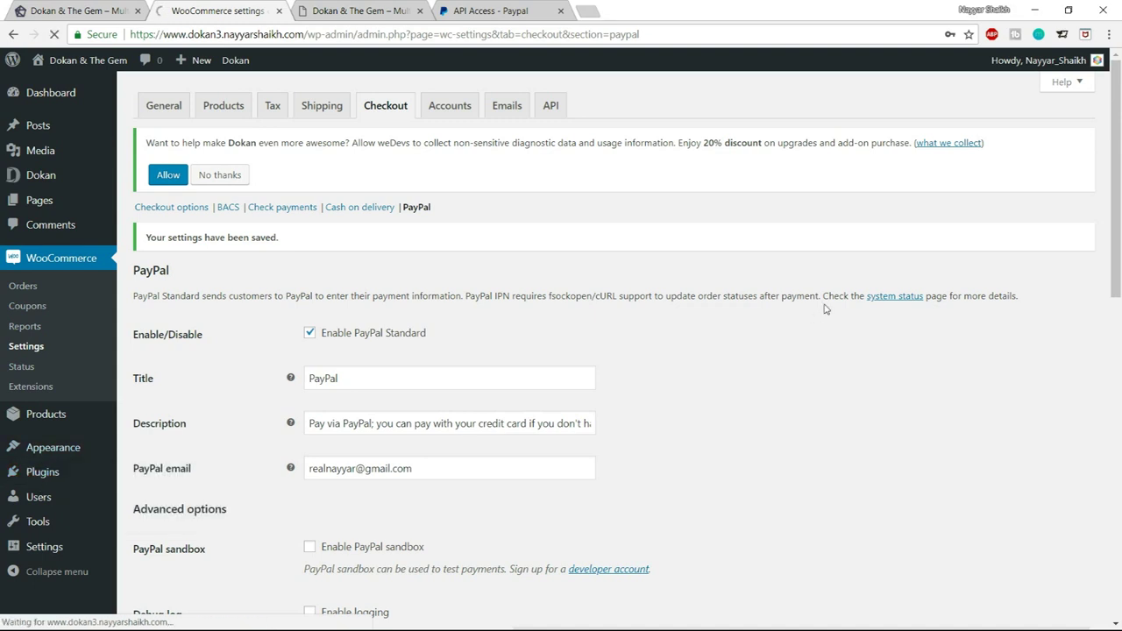
text(stripe)
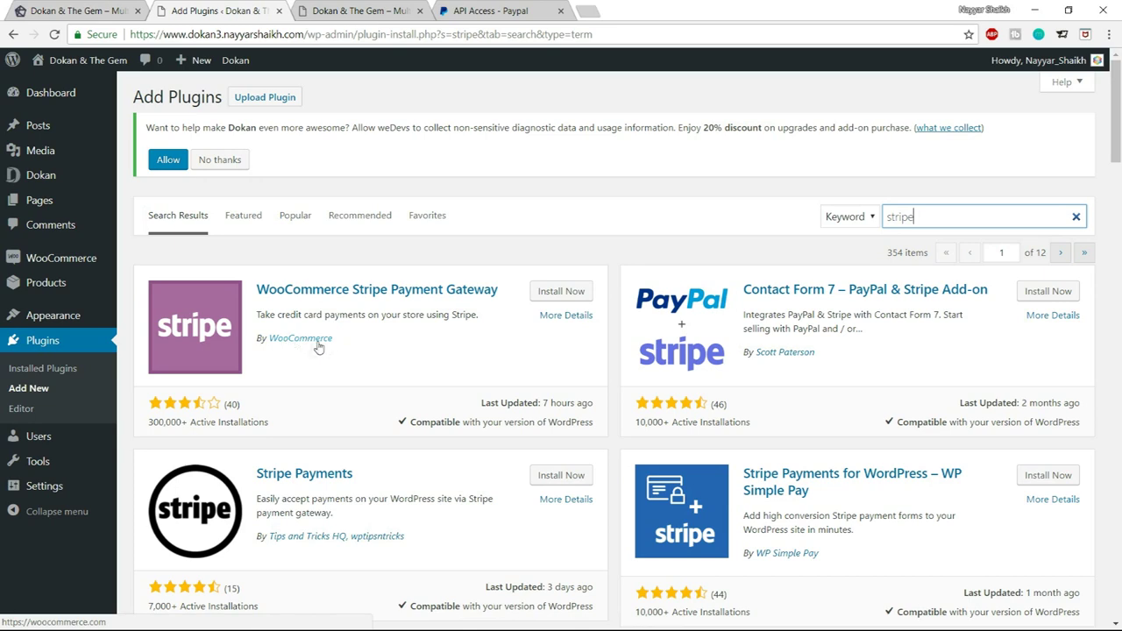
click(557, 297)
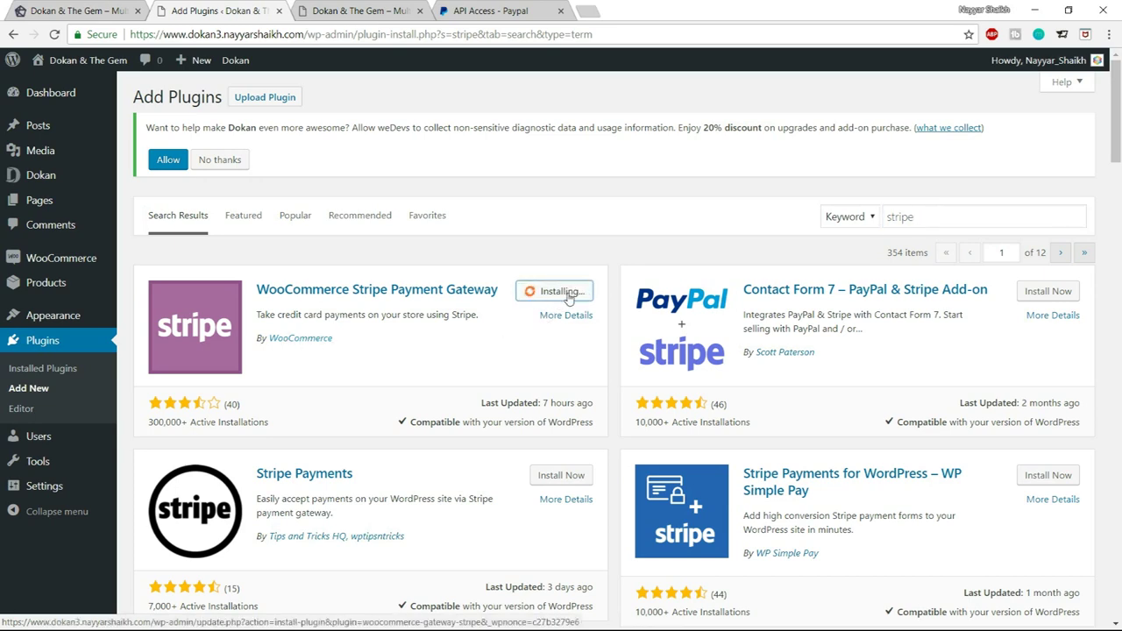
click(565, 297)
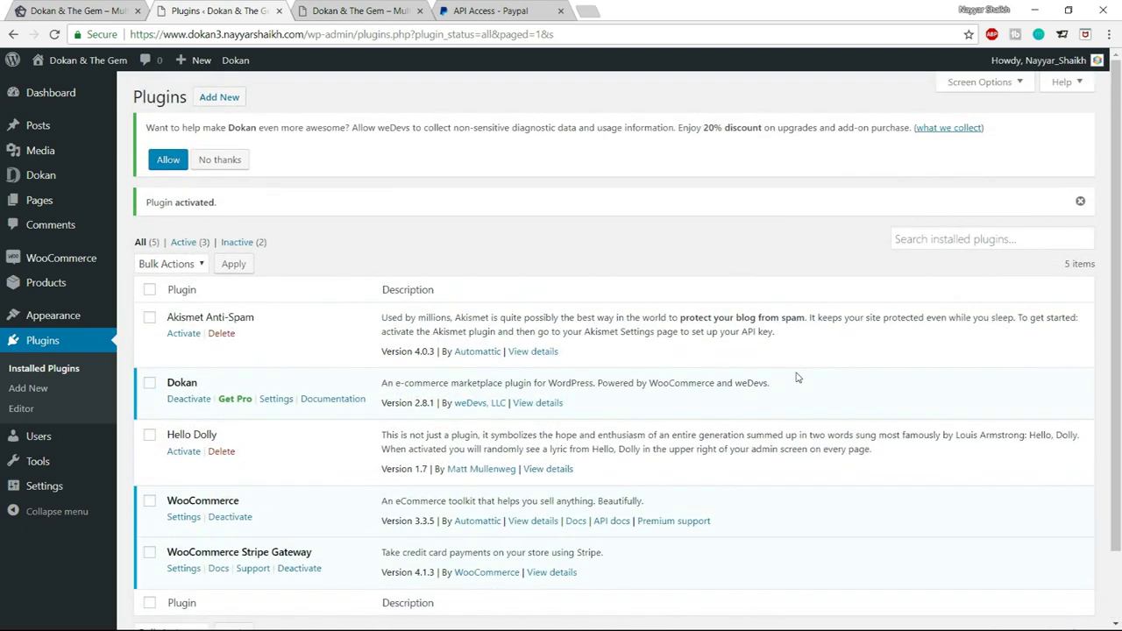
- Go to WooCommerce Settings > Checkout, now listing the Stripe gateways
mouse_move(60, 261)
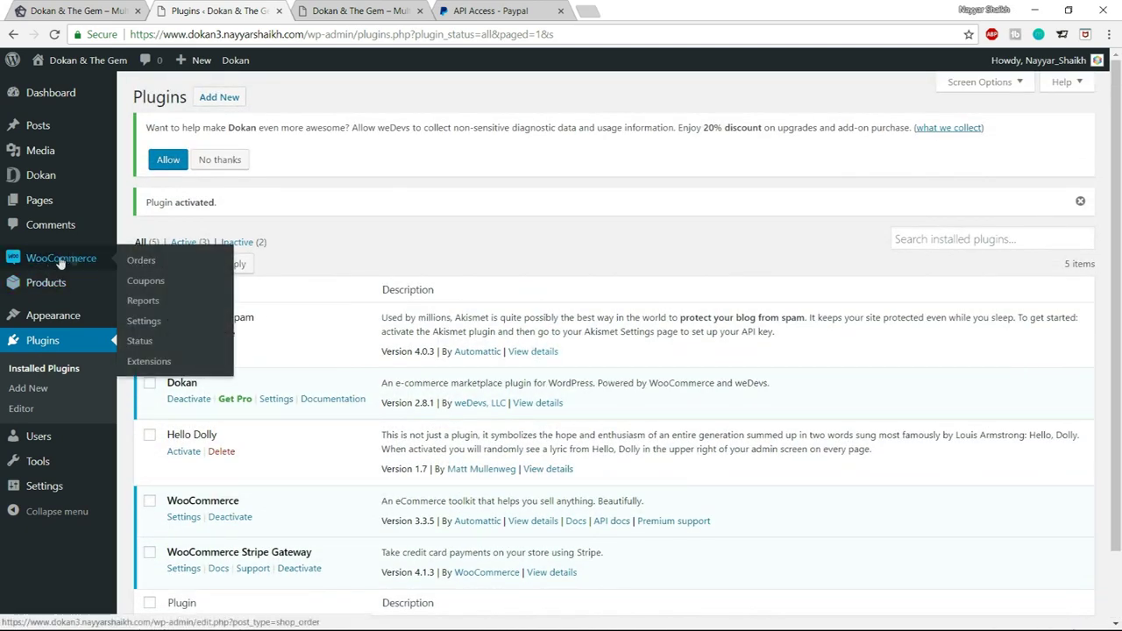
click(148, 321)
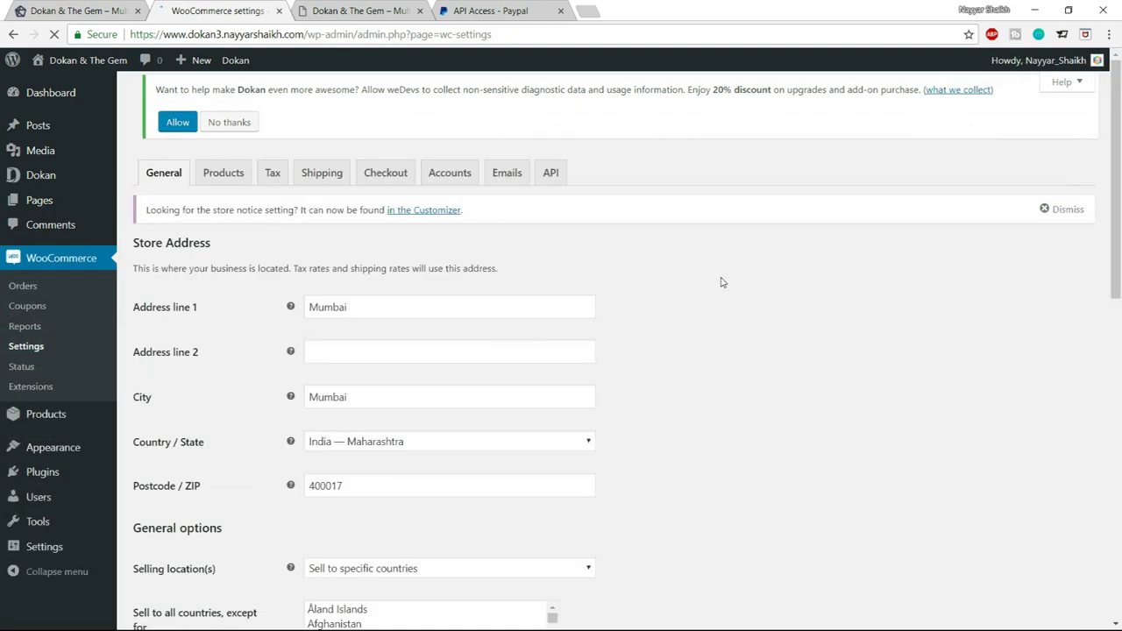
click(395, 107)
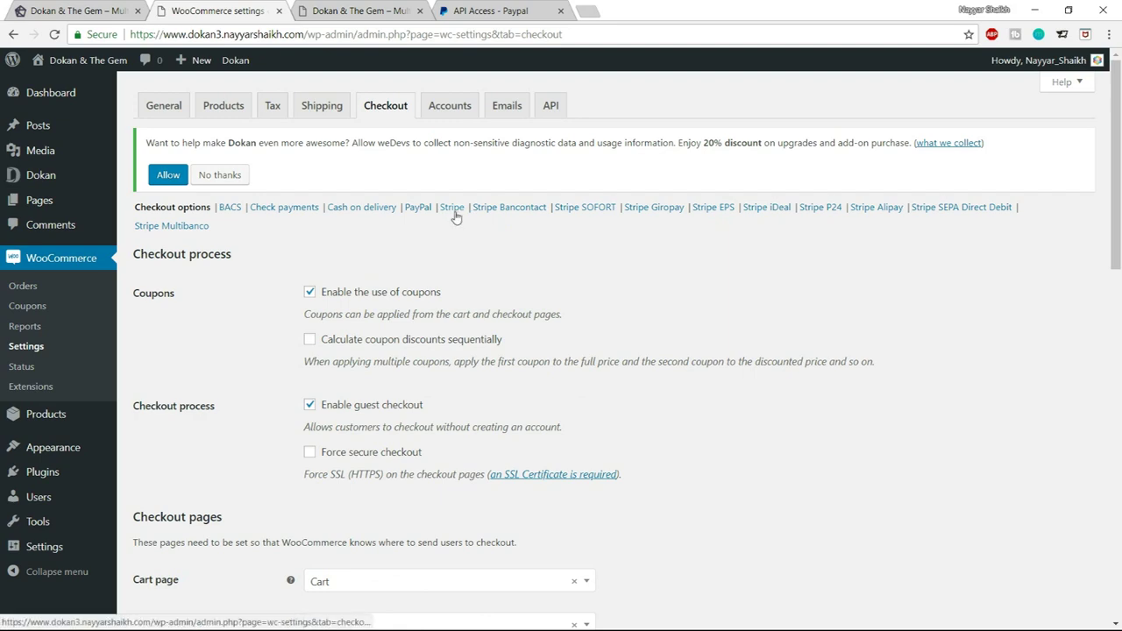
- Enable the Stripe gateway and cut '(Stripe)' from its title, leaving 'Credit Card'
click(453, 210)
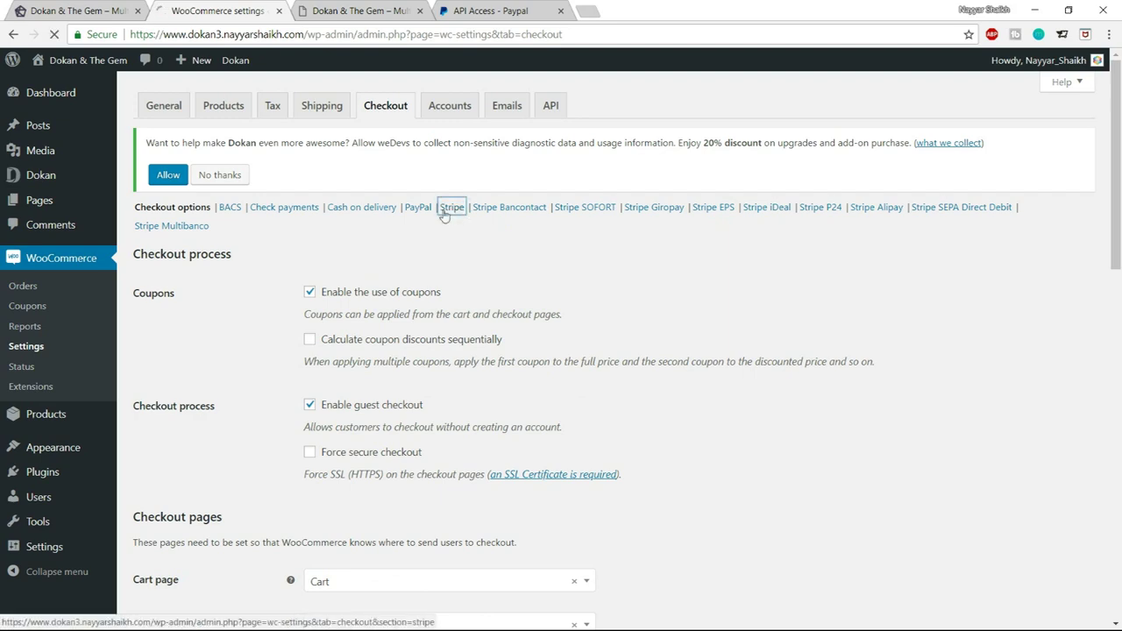
click(344, 317)
scroll(759, 337, down, 1)
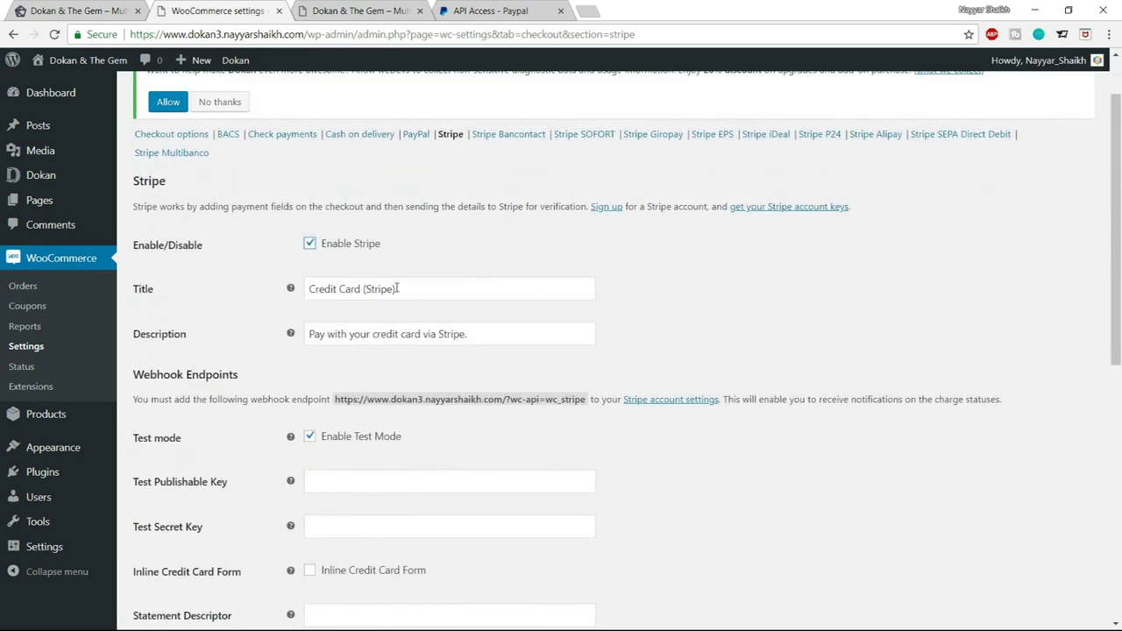
drag(419, 296, 360, 294)
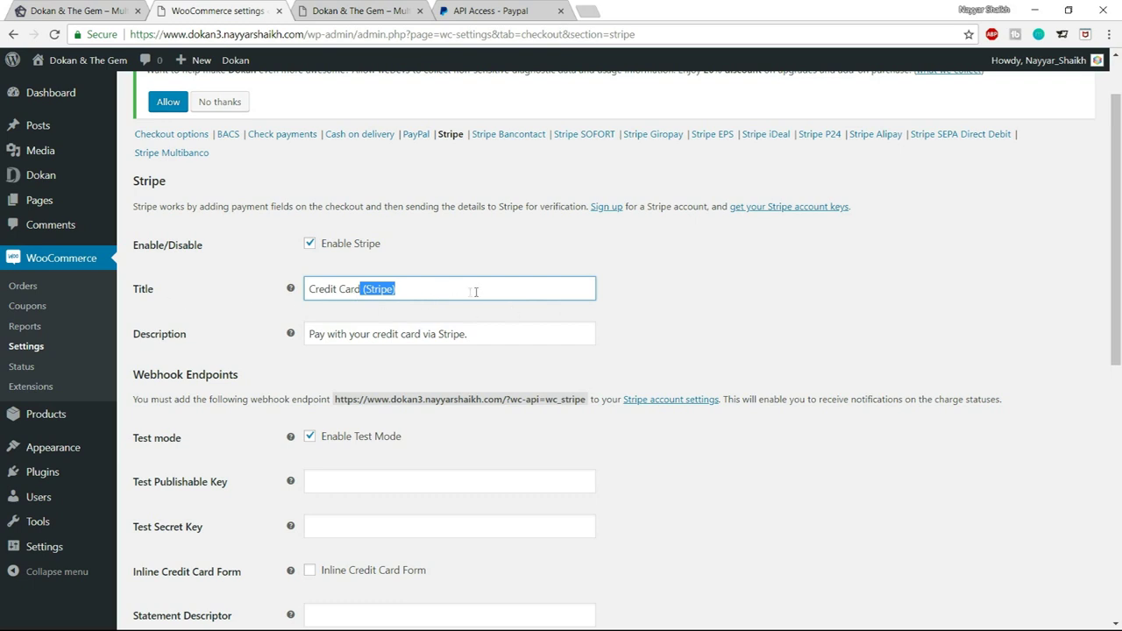
key(BackSpace)
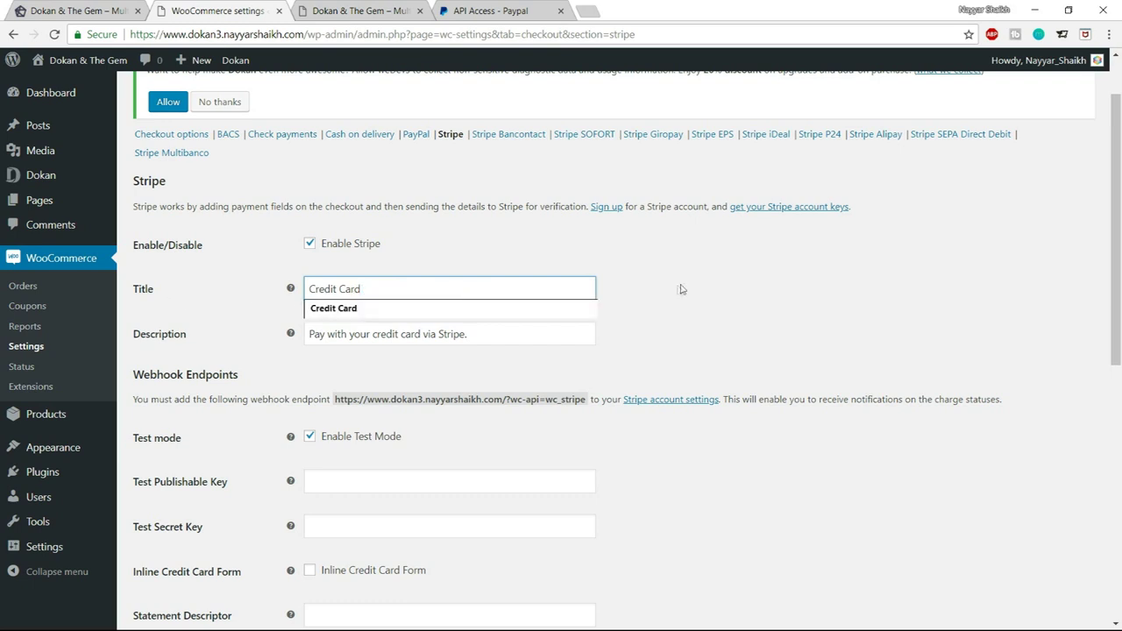
click(682, 289)
click(367, 290)
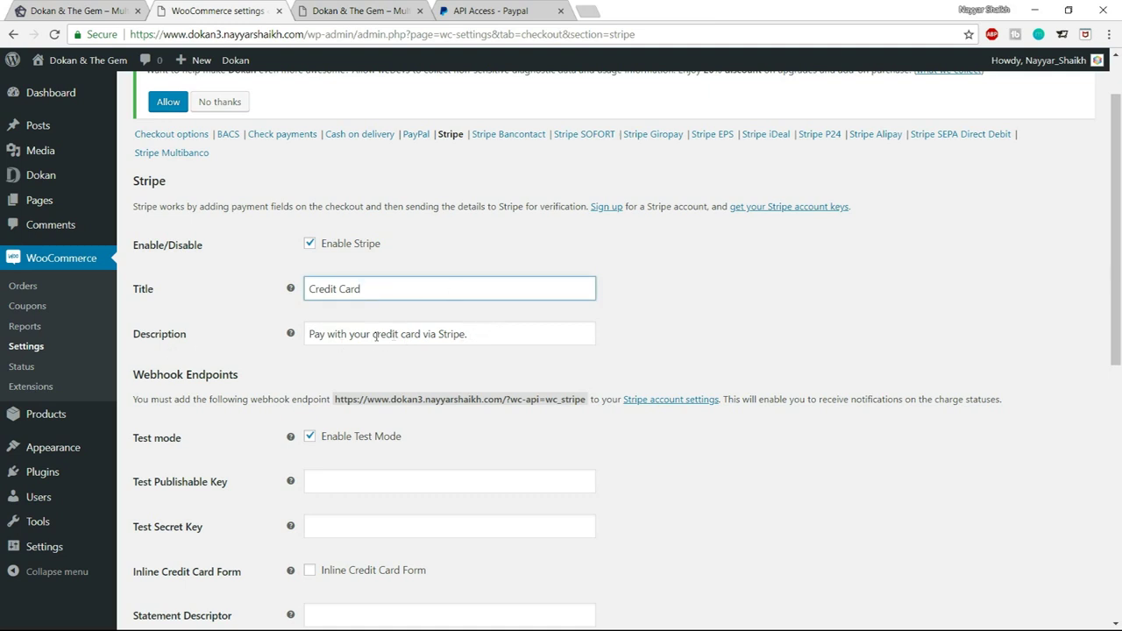
- Delete 'via Stripe.' from the Stripe payment description
drag(425, 334, 604, 338)
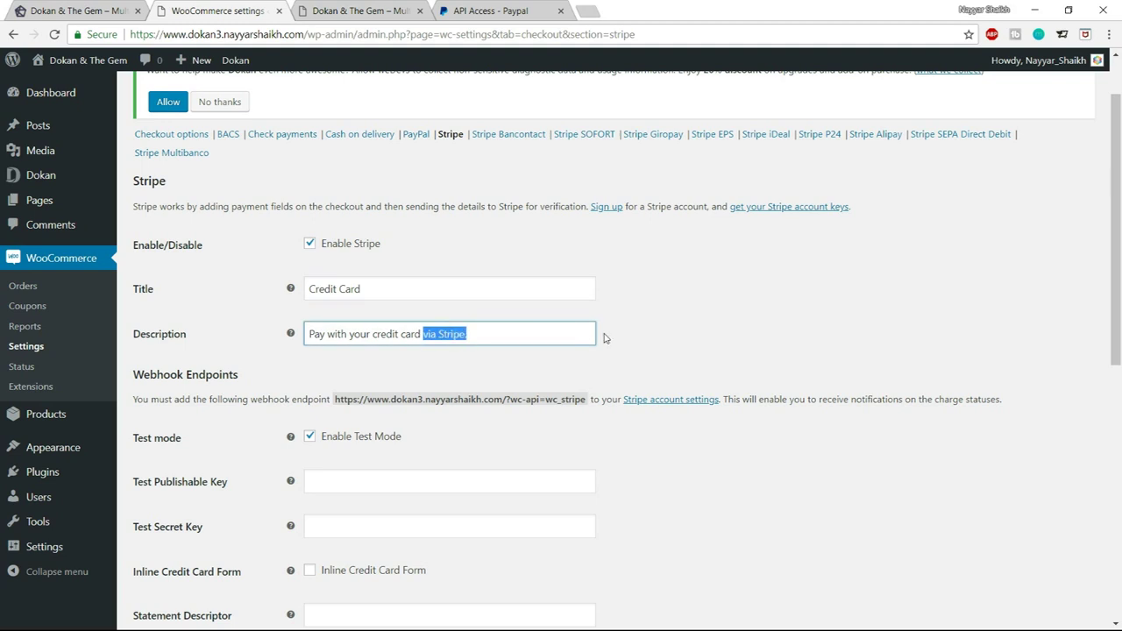
key(BackSpace)
text(&)
key(BackSpace)
click(813, 313)
scroll(826, 313, down, 3)
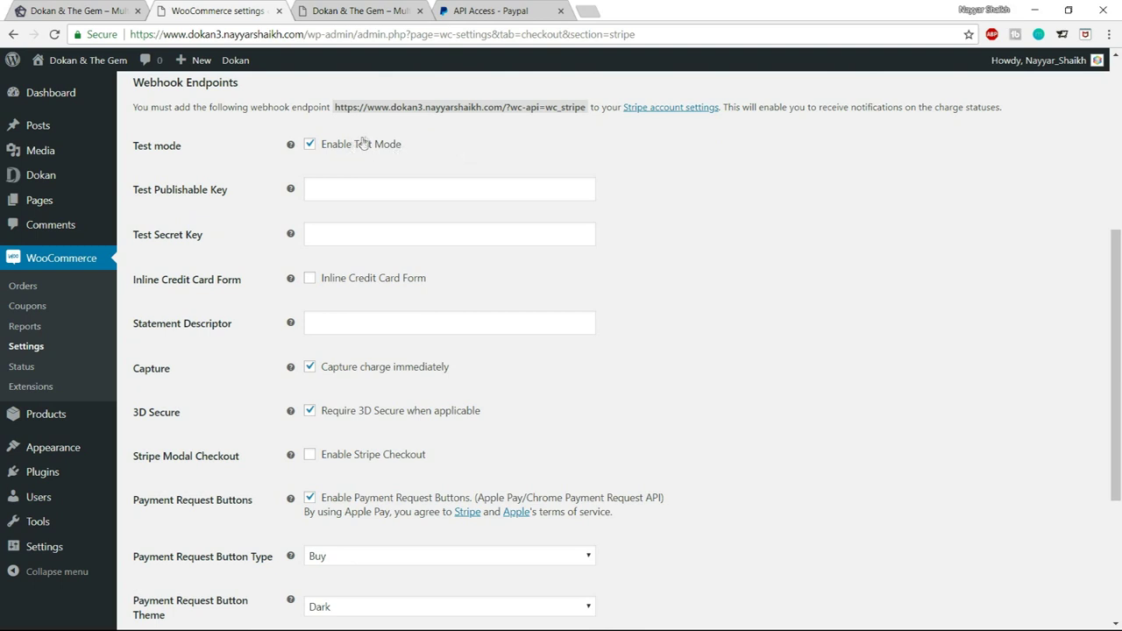
- In a new tab, go to the Stripe dashboard API keys page and sign in
click(589, 8)
text(da)
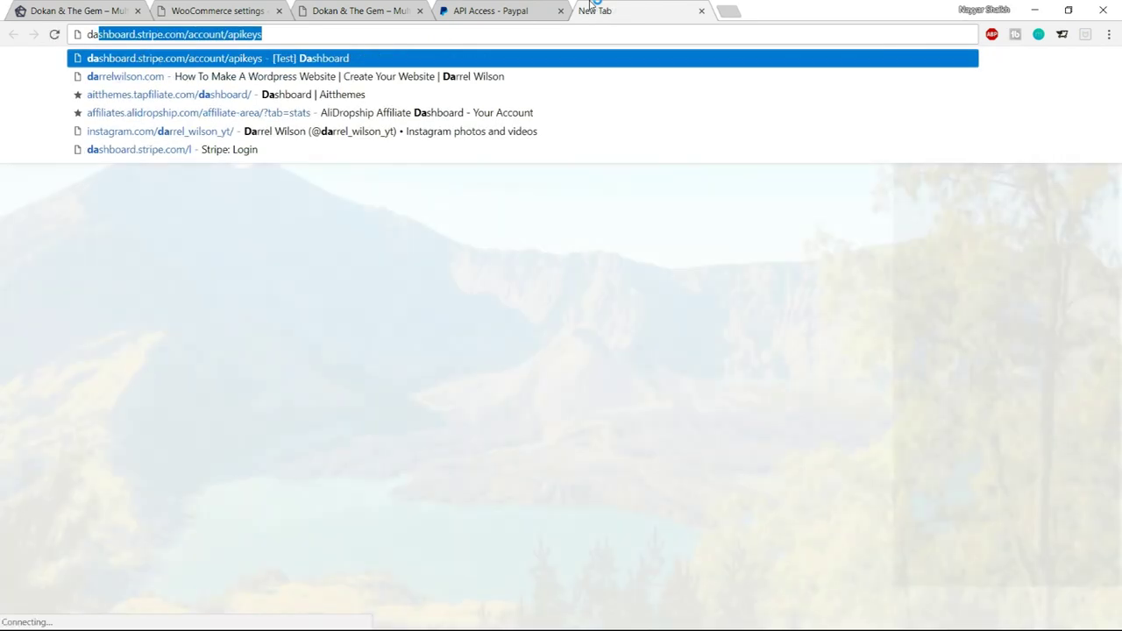
key(Return)
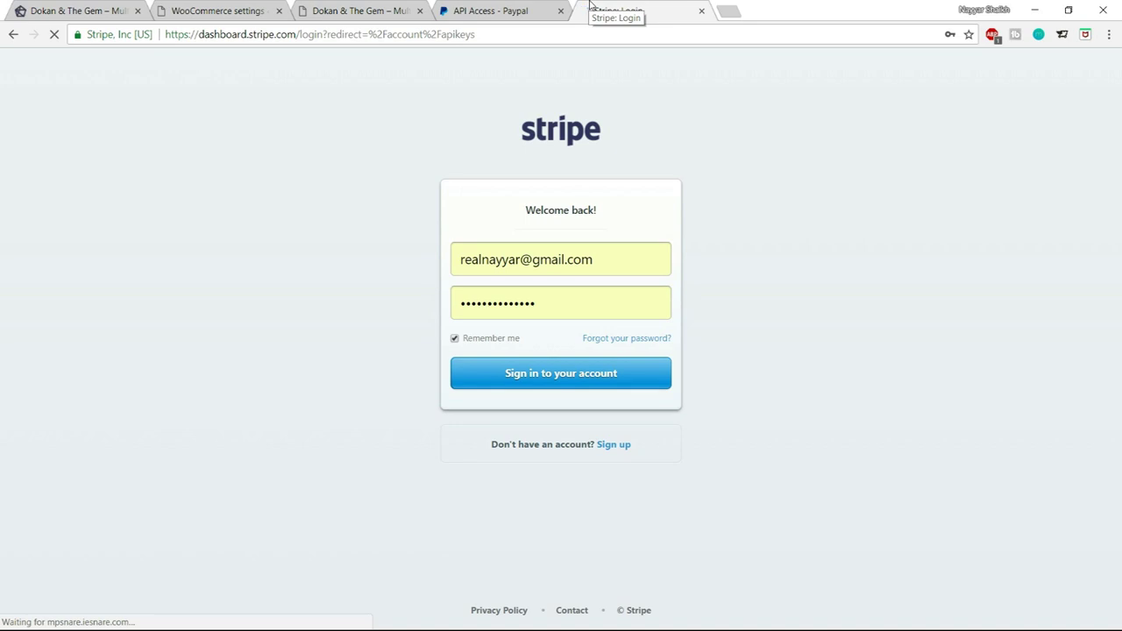
click(566, 391)
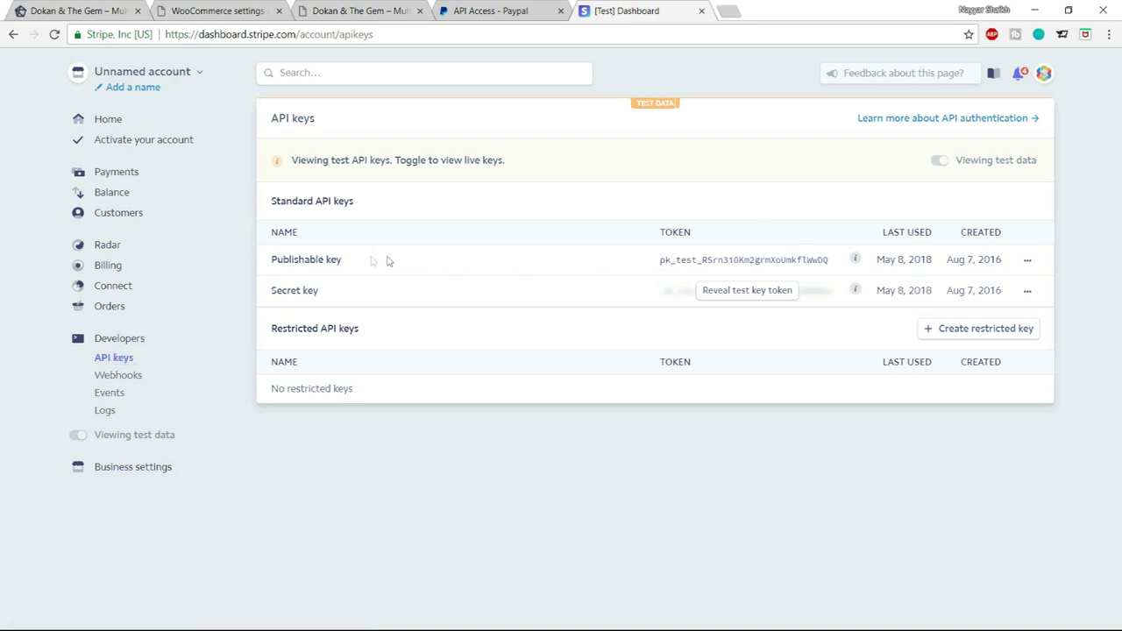
- Copy Stripe's test publishable key into WooCommerce's Test Publishable Key field
drag(660, 260, 855, 263)
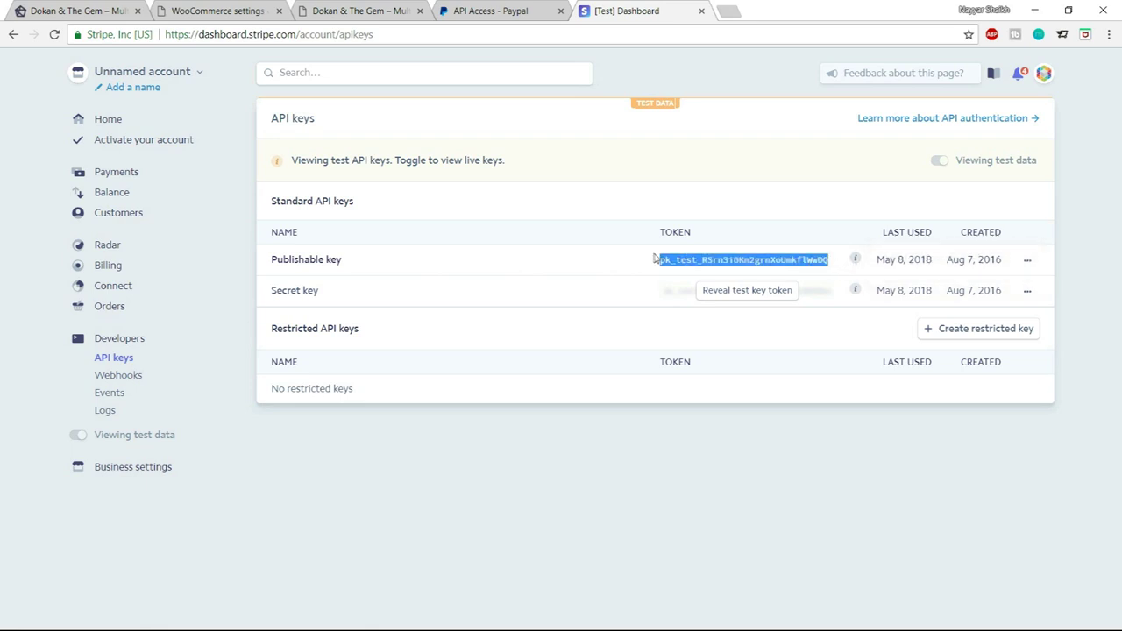
click(259, 9)
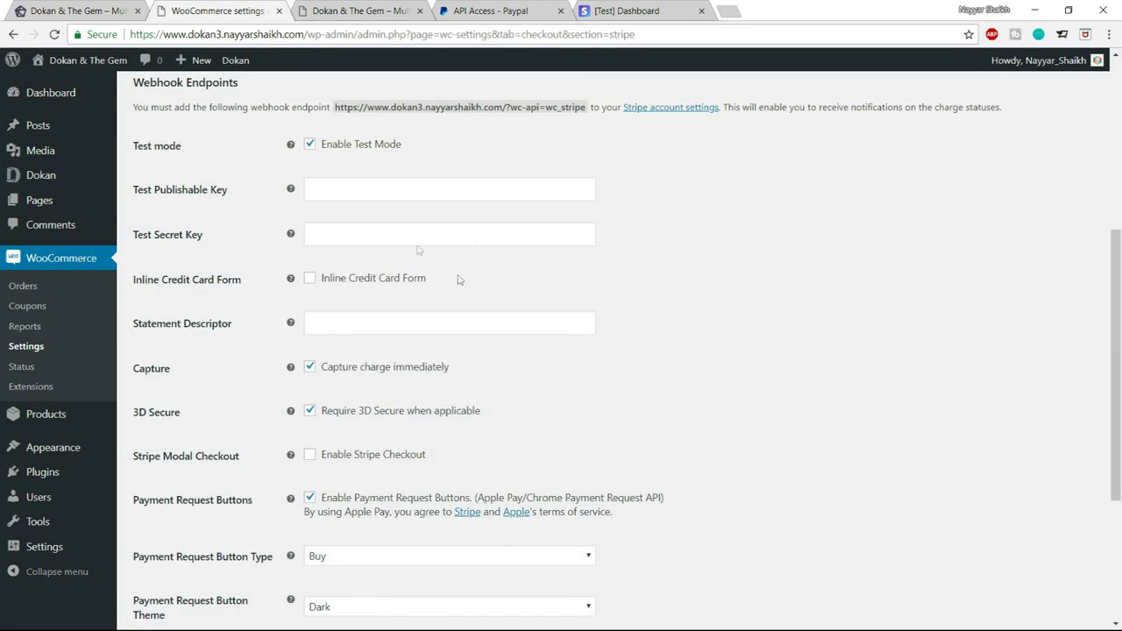
click(389, 194)
key(ctrl+v)
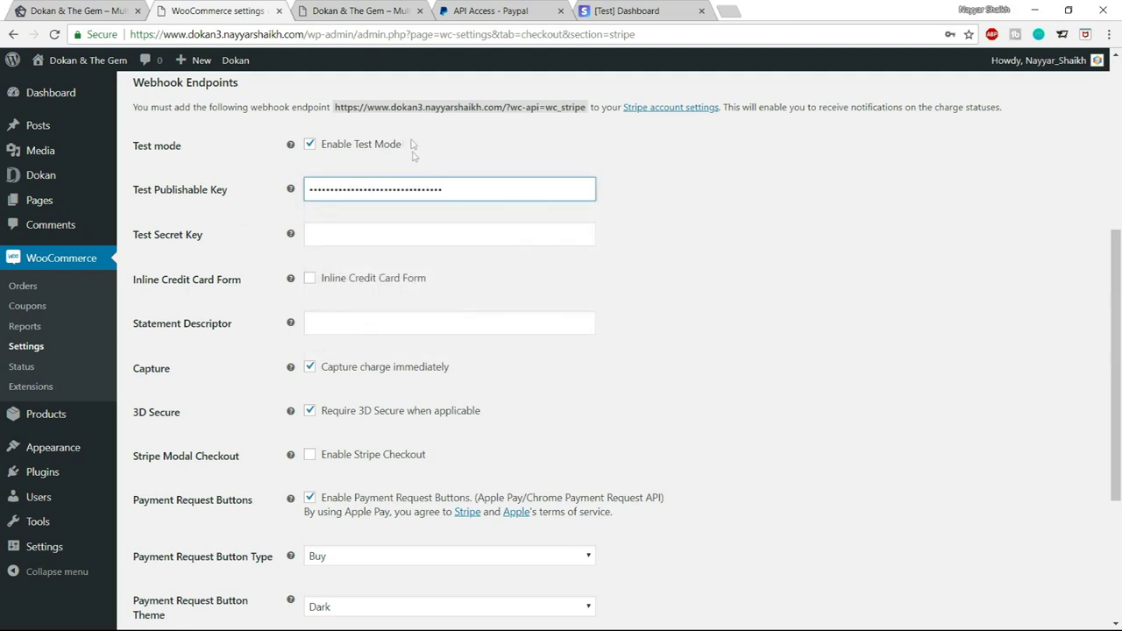
- Copy the revealed test secret key into Test Secret Key and save the Stripe settings
click(679, 10)
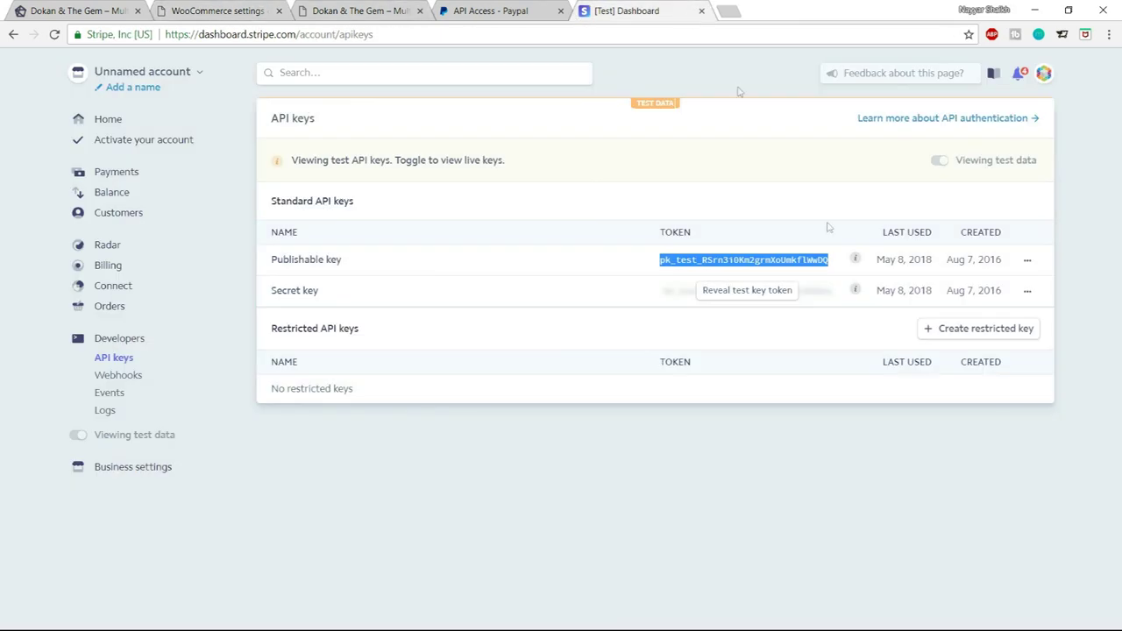
click(750, 292)
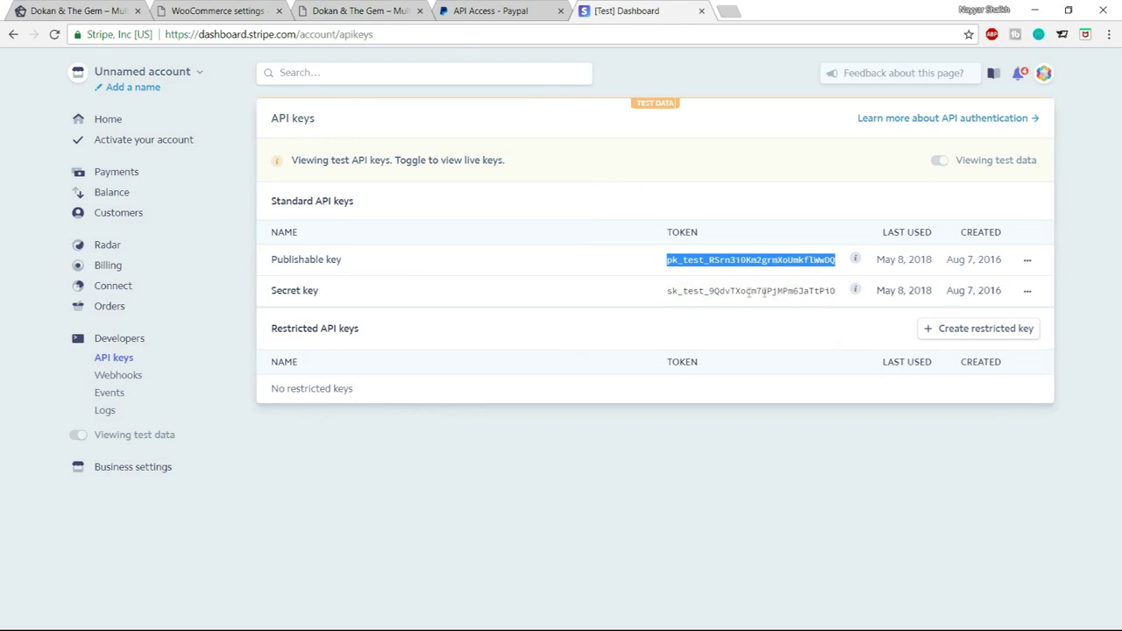
click(764, 292)
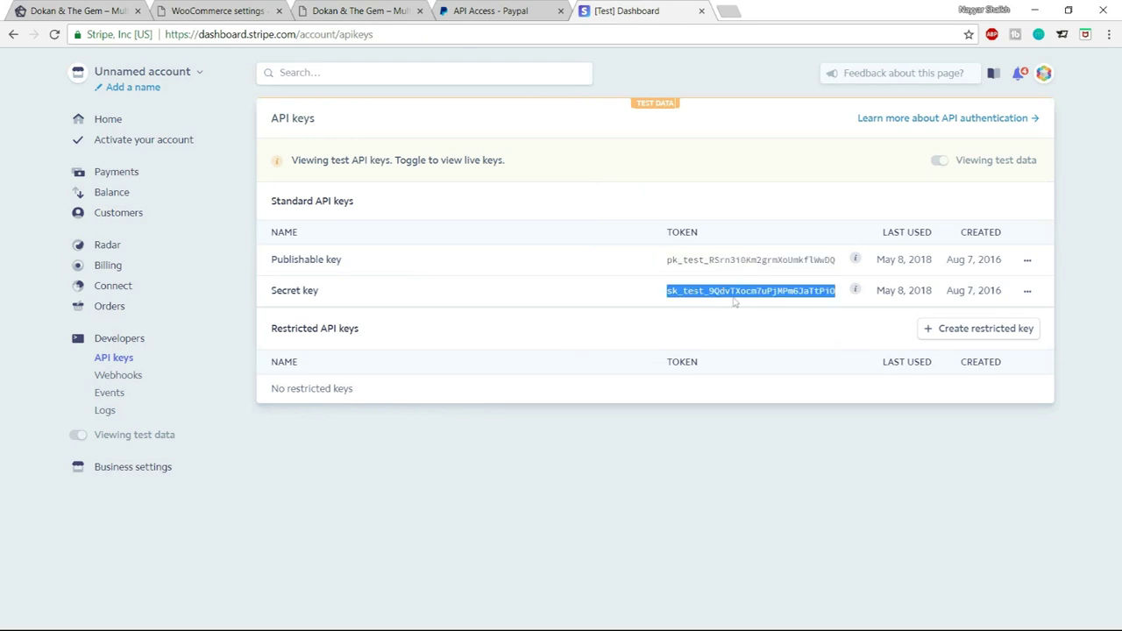
click(267, 10)
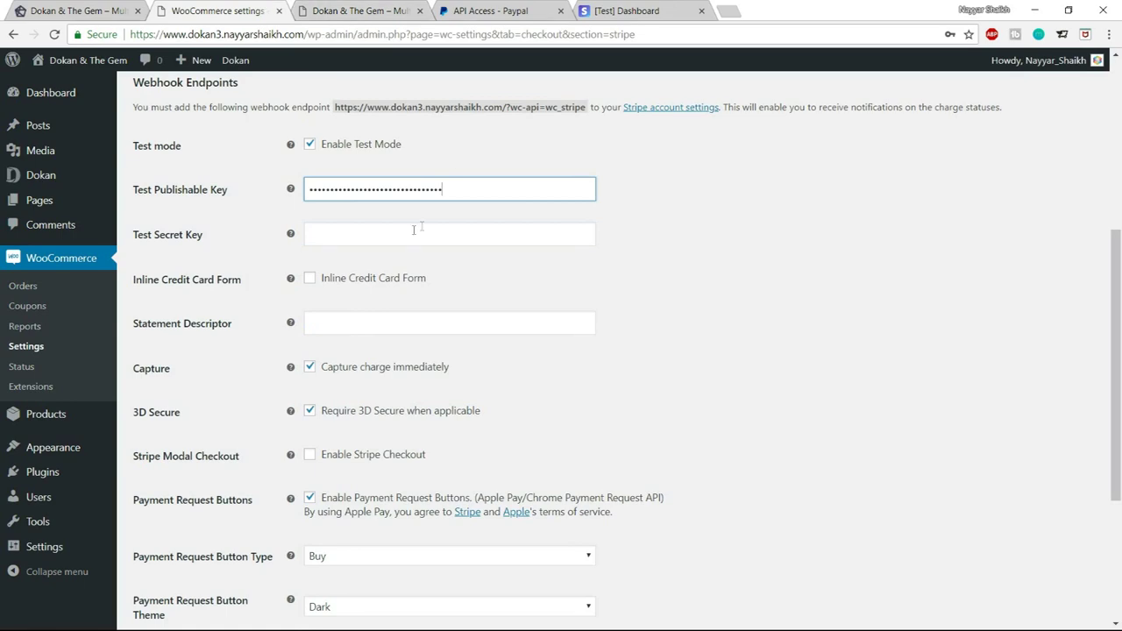
click(395, 231)
key(ctrl+v)
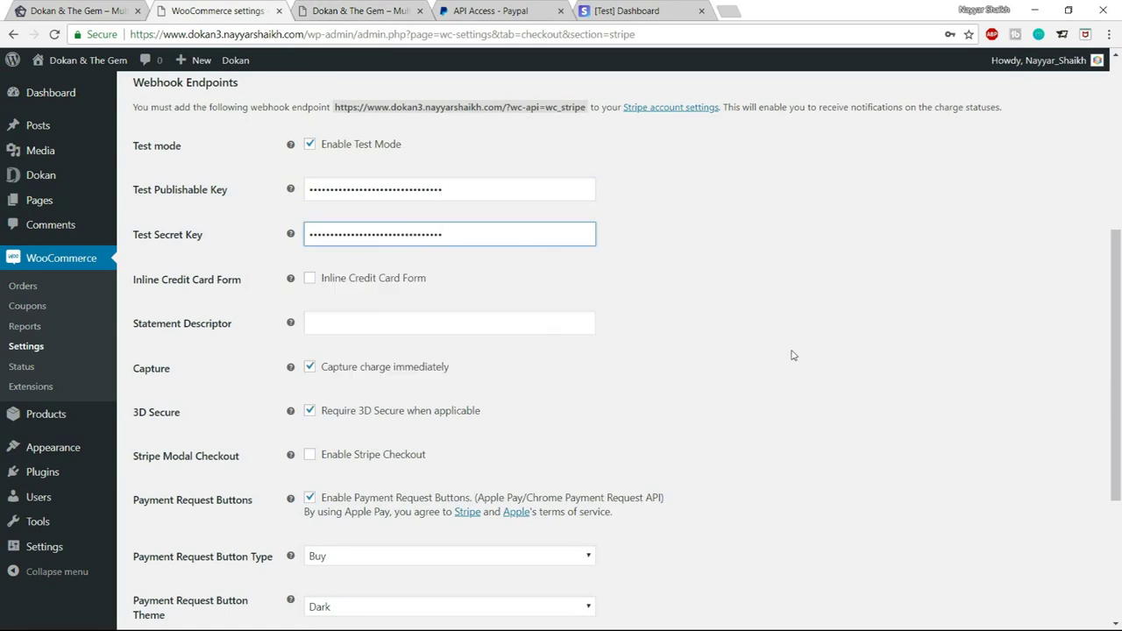
scroll(791, 353, down, 3)
click(175, 556)
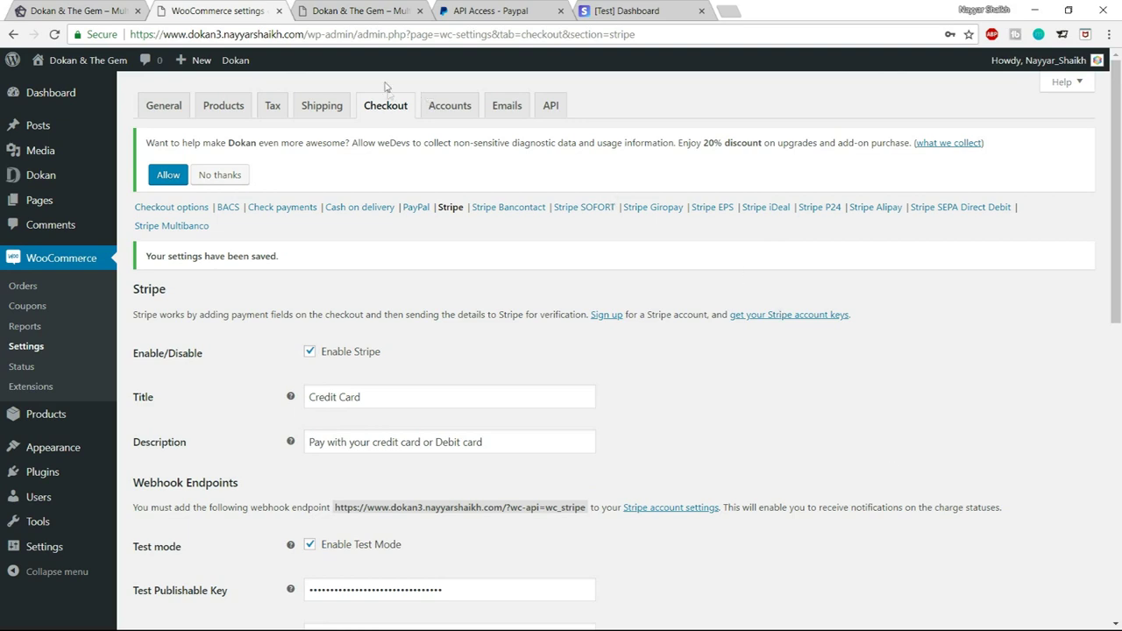
- Review the WooCommerce Accounts settings
click(470, 113)
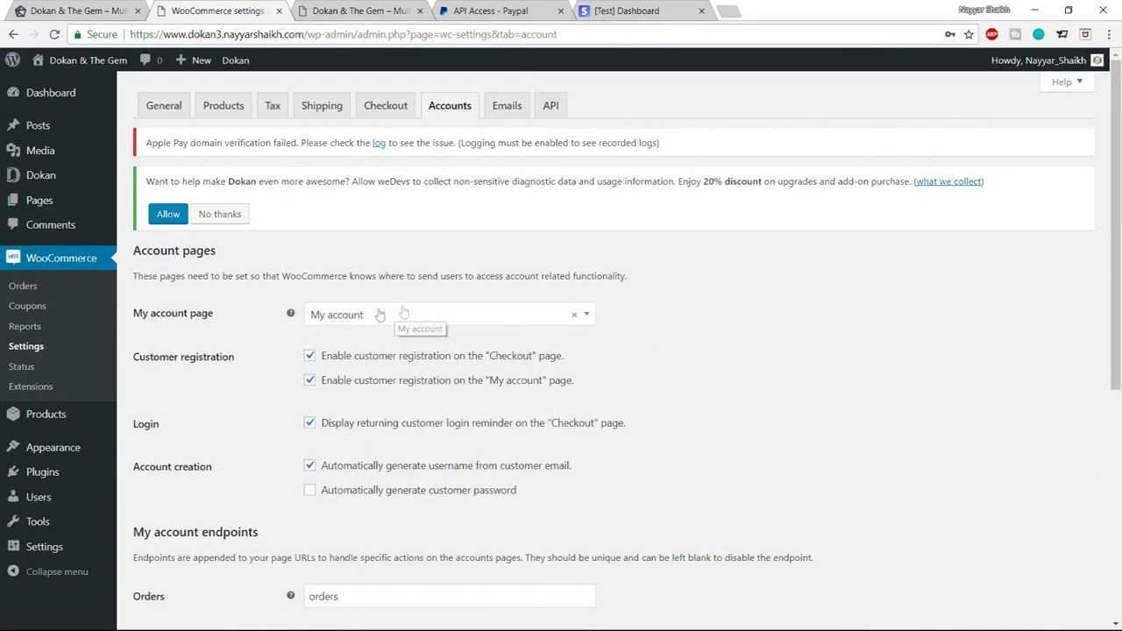
scroll(817, 306, down, 5)
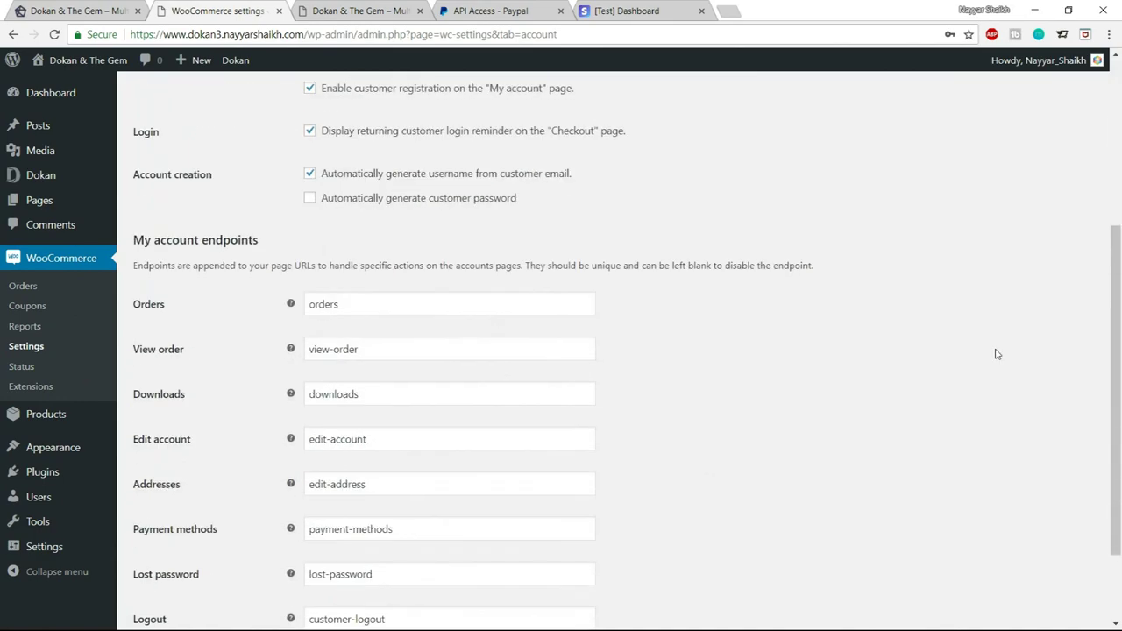
scroll(873, 358, up, 5)
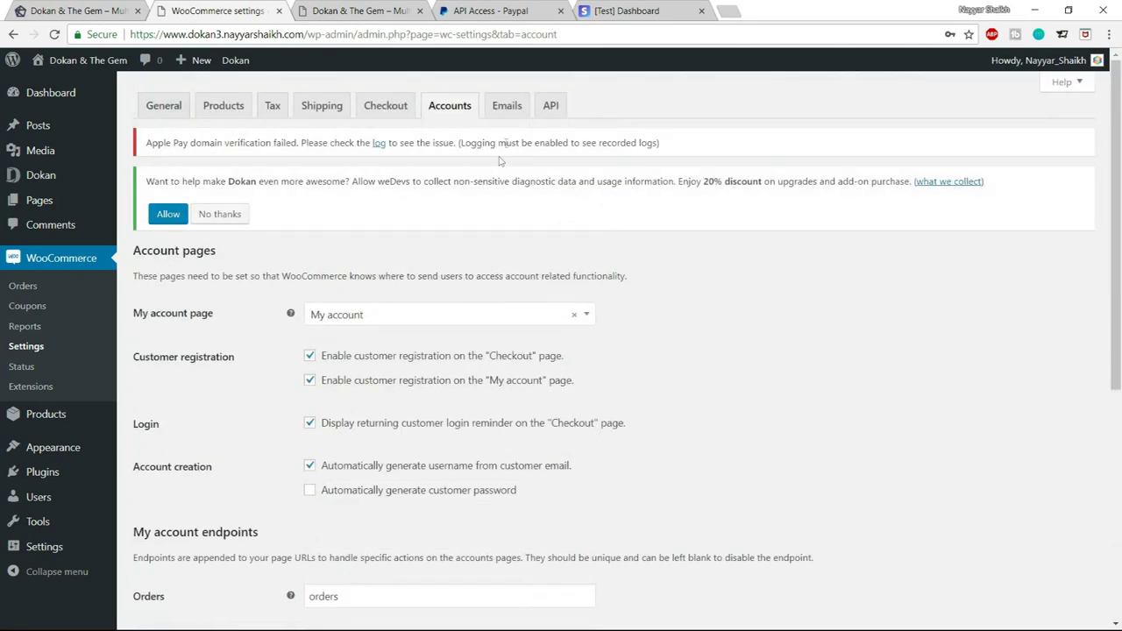
- Review the email notification recipients, save the email settings, and open the empty Coupons list
click(506, 106)
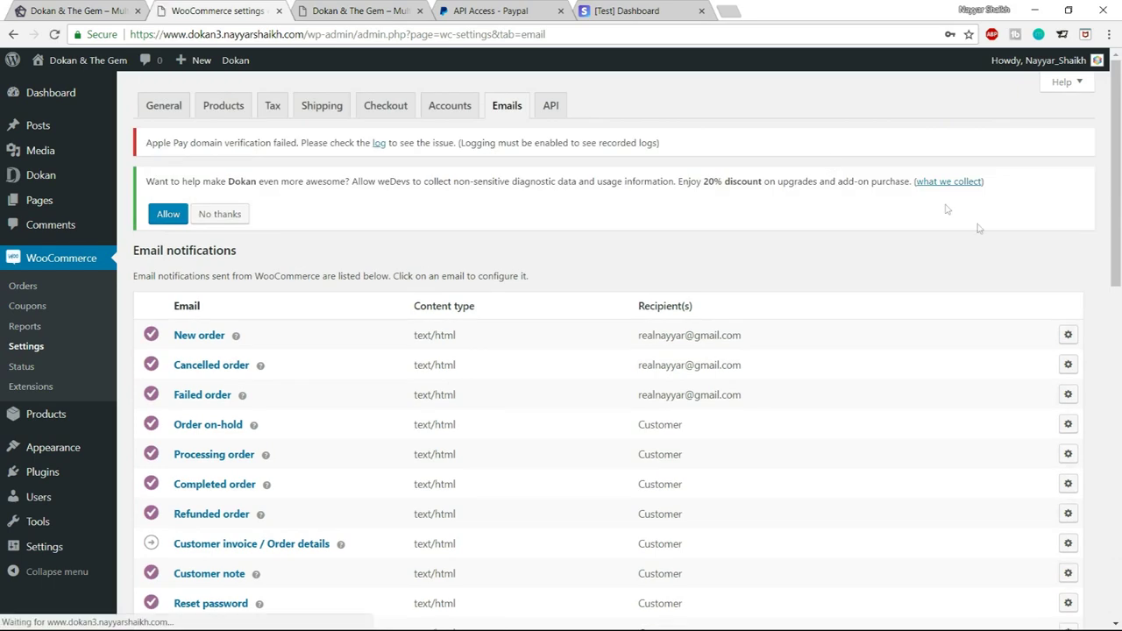
scroll(1039, 290, down, 2)
drag(744, 253, 604, 192)
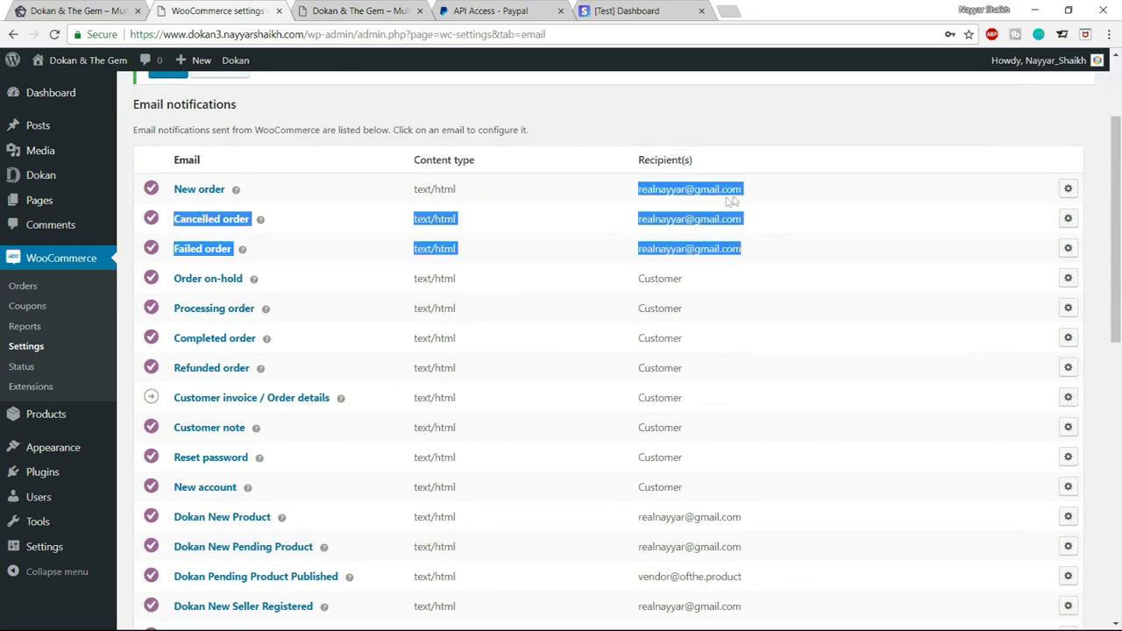
click(661, 193)
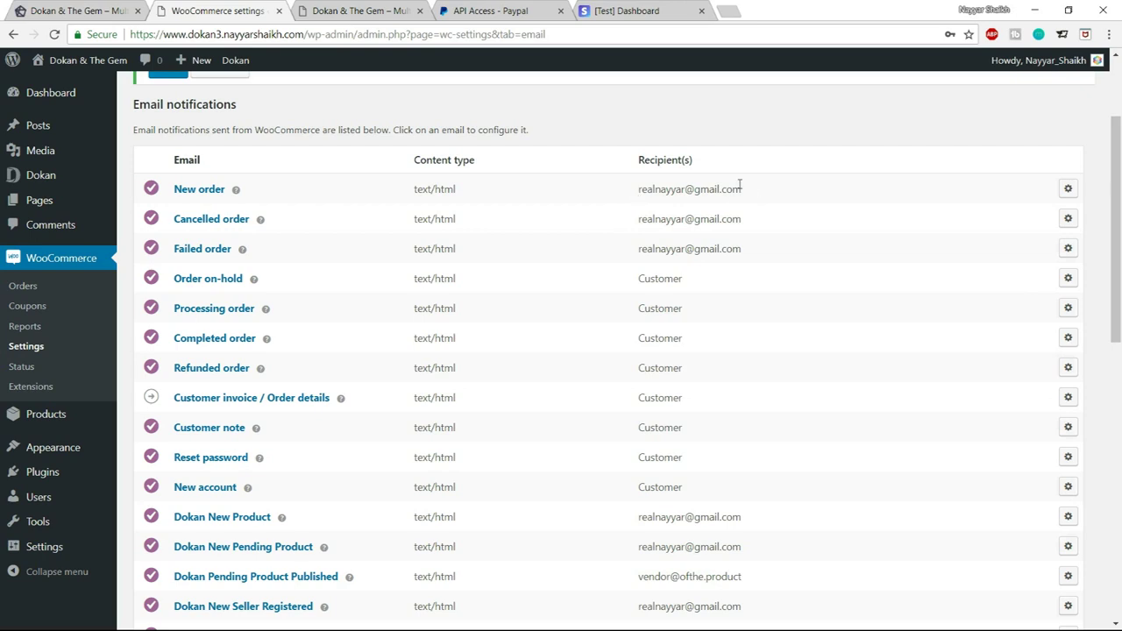
drag(769, 252, 634, 181)
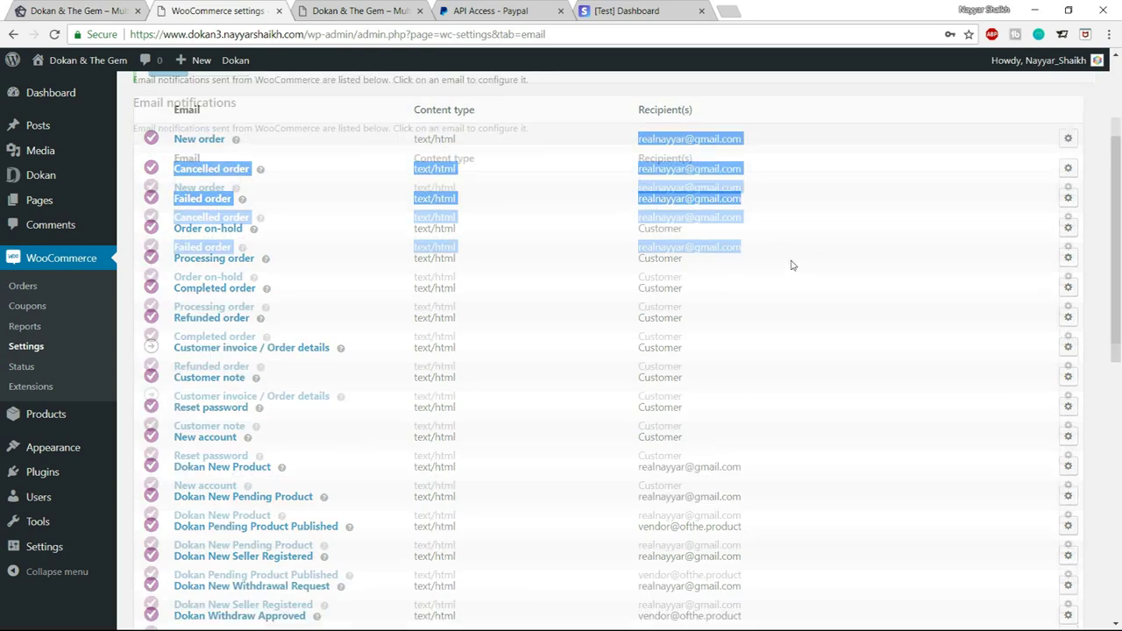
scroll(791, 263, down, 3)
drag(776, 345, 620, 303)
scroll(763, 443, down, 1)
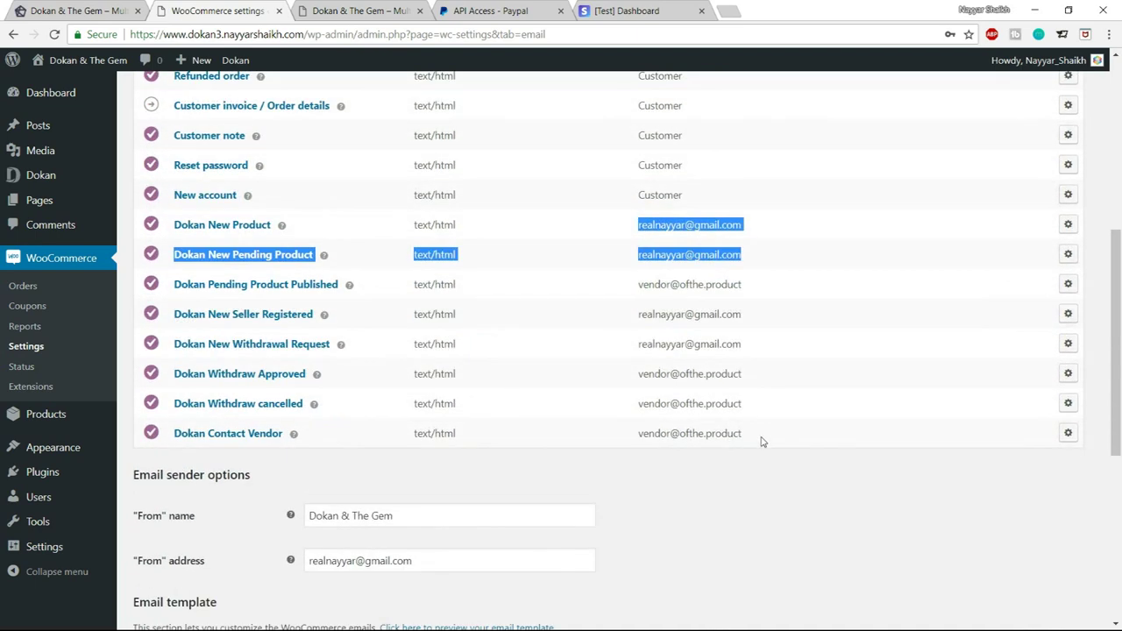
scroll(865, 397, down, 5)
click(170, 554)
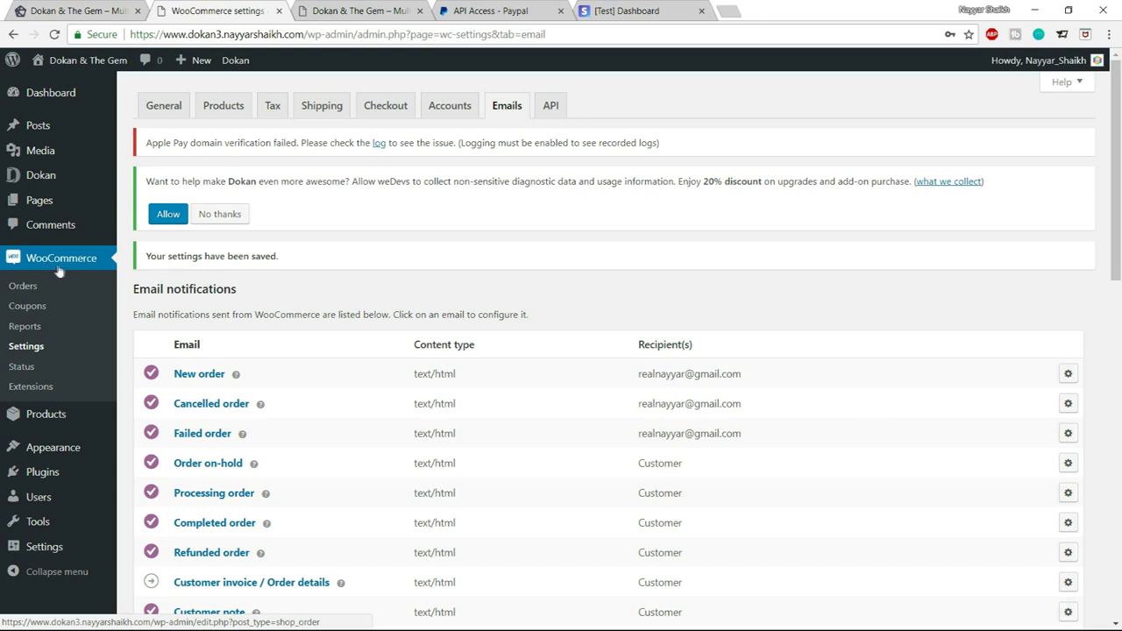
click(34, 308)
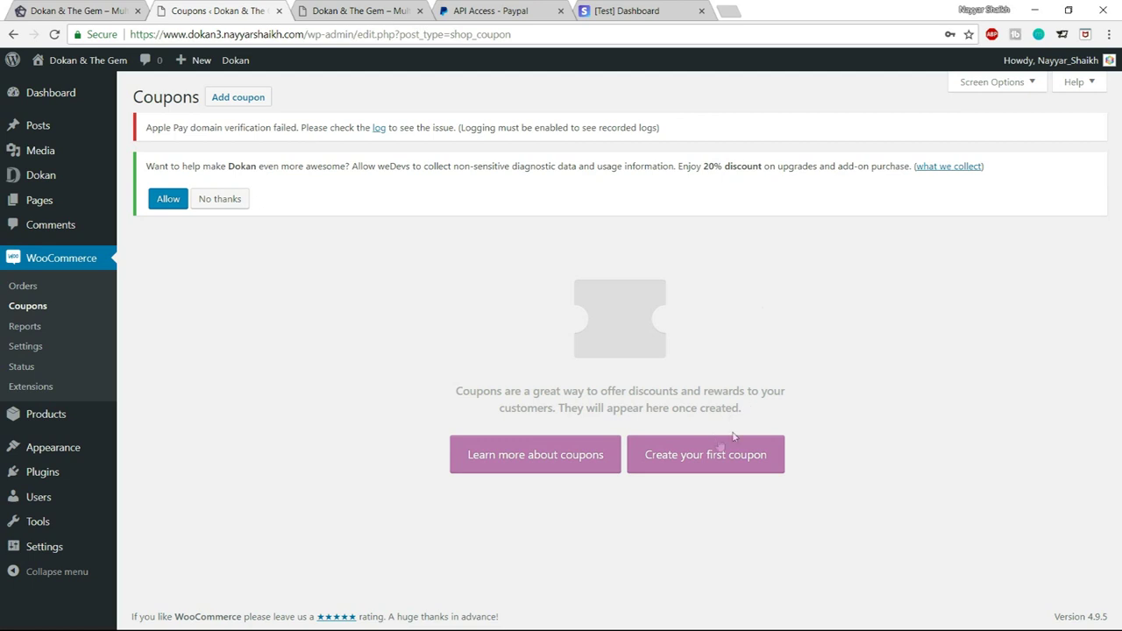
- Create a coupon with code NAYYAR7 and description 'The coupon code gives you 7% Discount'
click(740, 468)
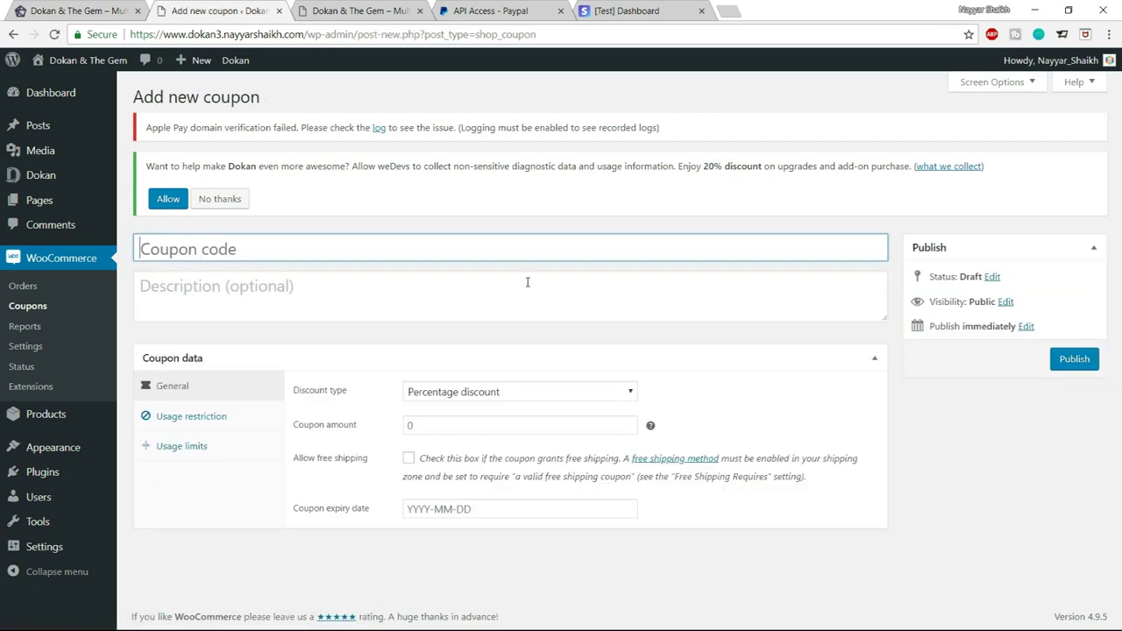
text(NAYYAR7)
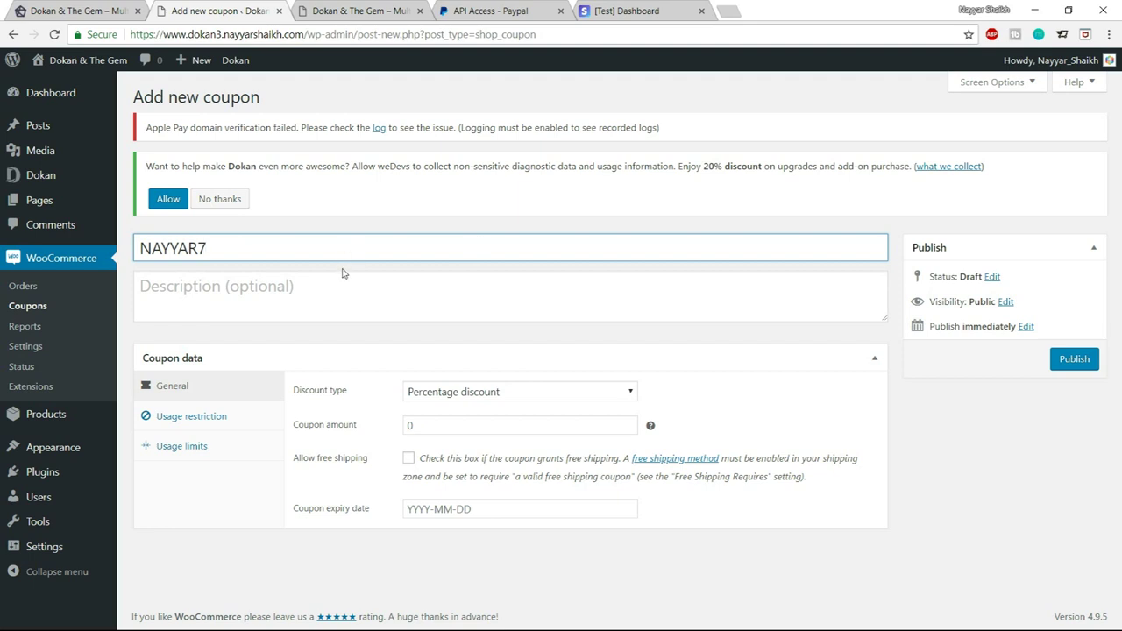
click(445, 278)
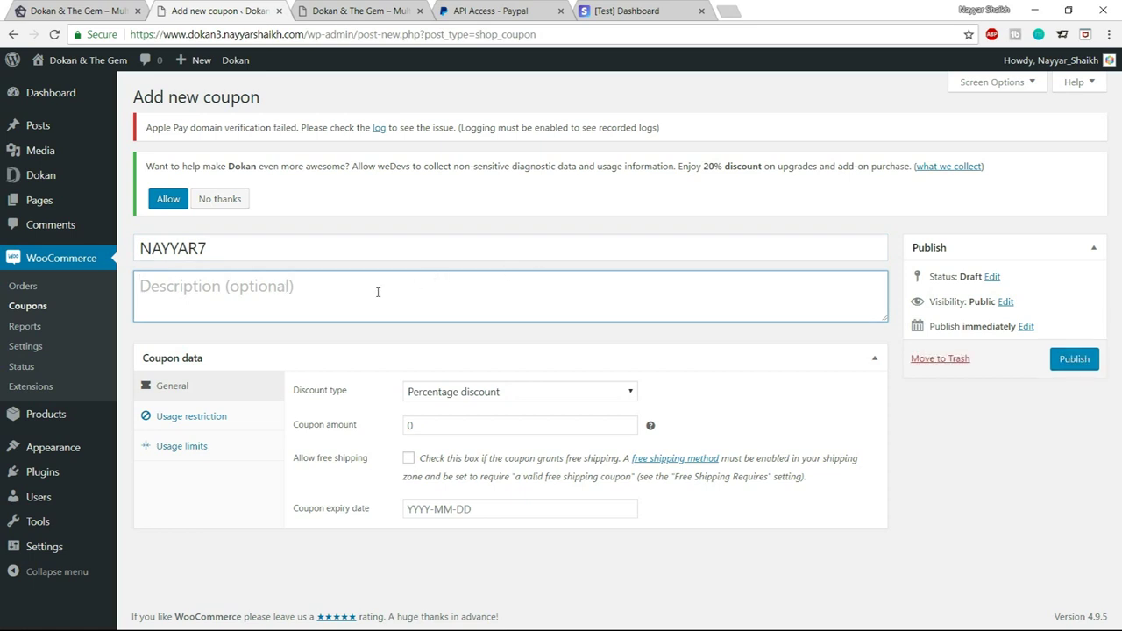
text(The coupon code gives yo)
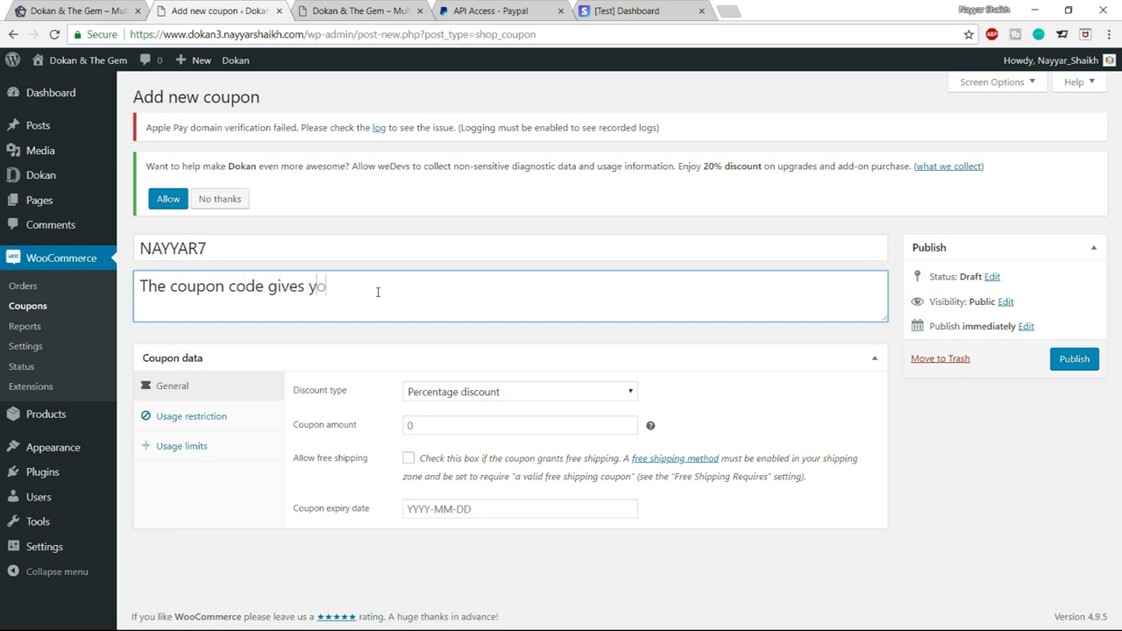
text(u 7% Discount)
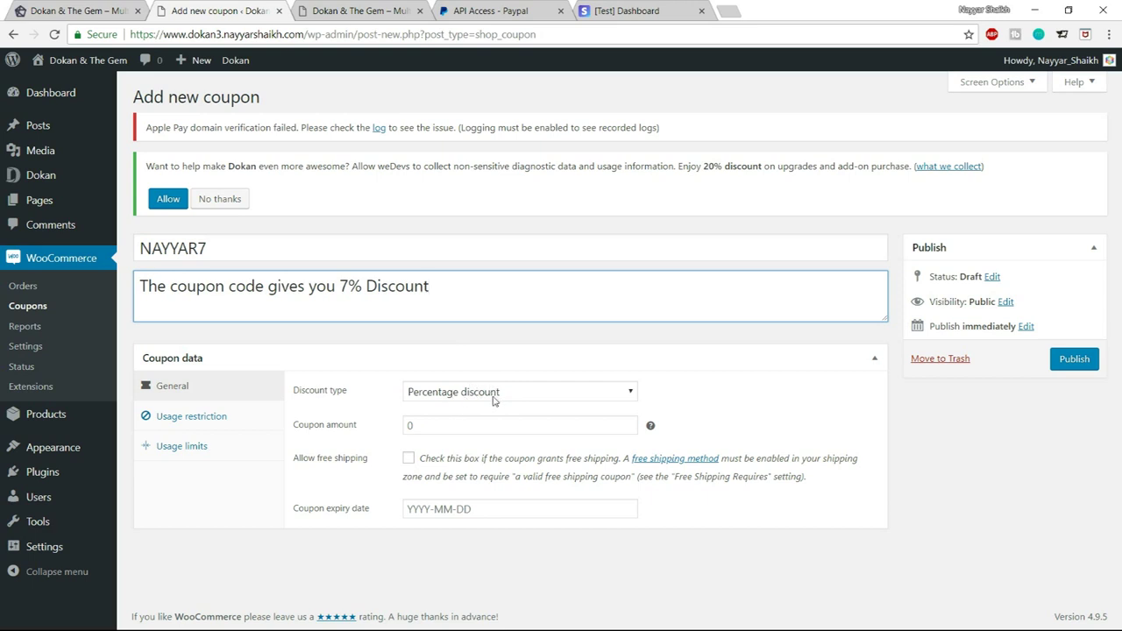
- Keep the Percentage discount type and set the coupon amount to 10
click(493, 393)
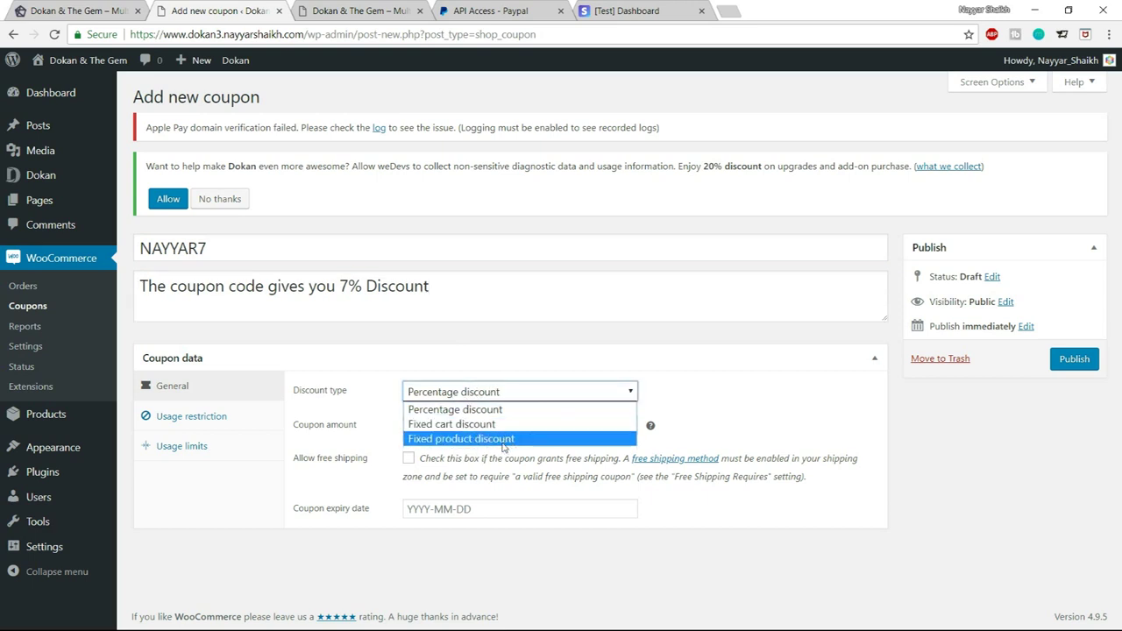
click(487, 410)
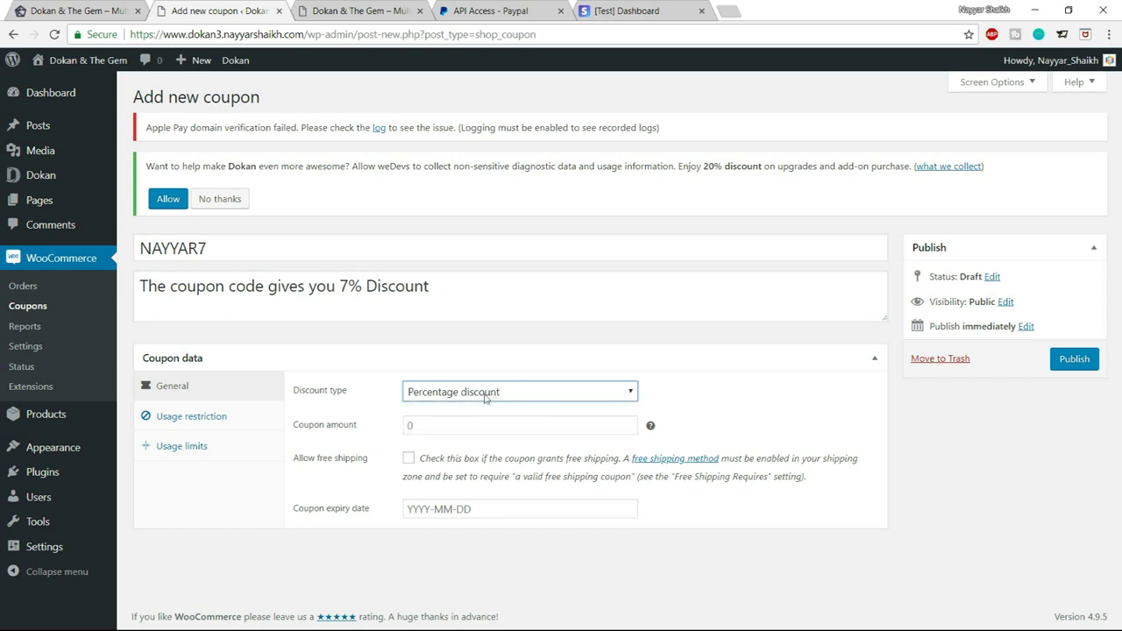
click(449, 423)
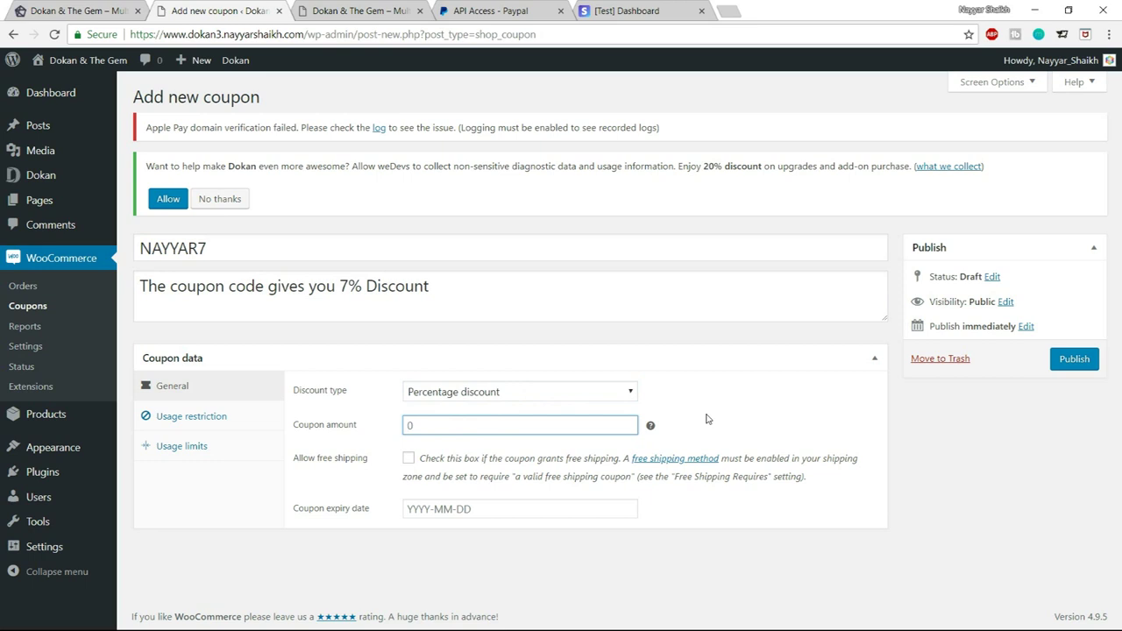
text(10)
click(789, 431)
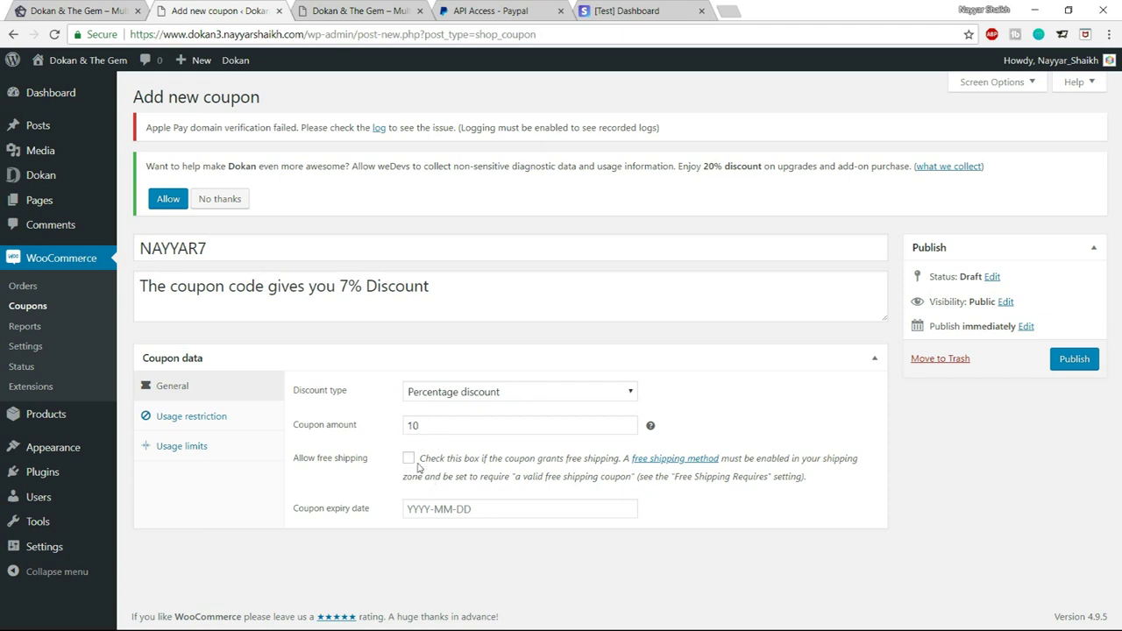
- Set the coupon expiry date to 2018-11-30 and publish the coupon
click(415, 510)
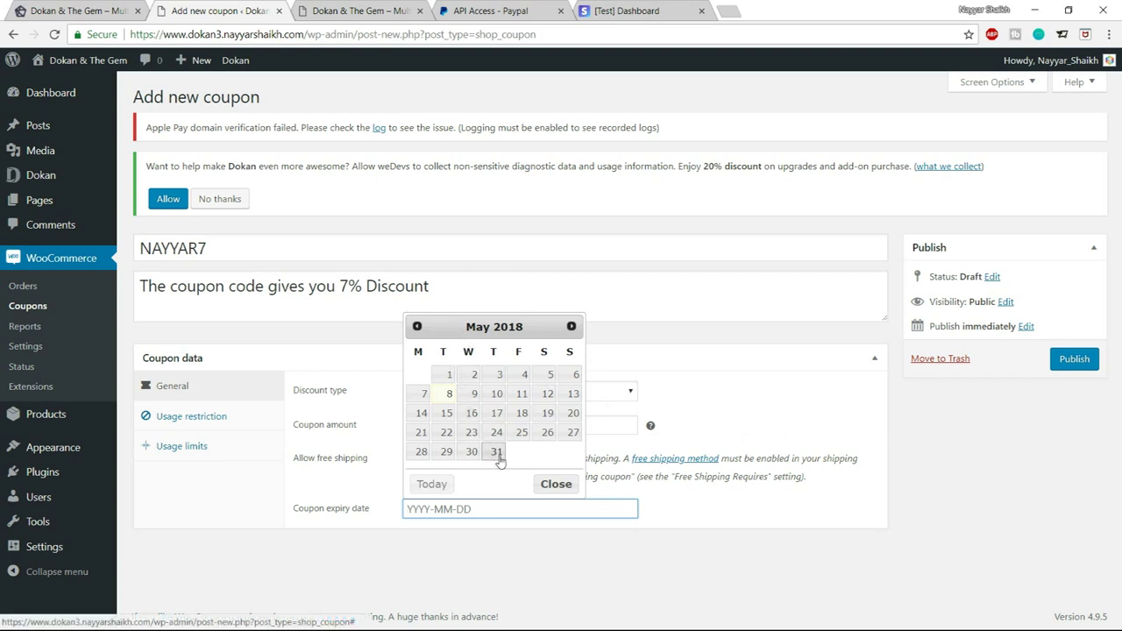
click(570, 326)
click(570, 326)
click(570, 326)
click(570, 326)
click(571, 326)
click(570, 326)
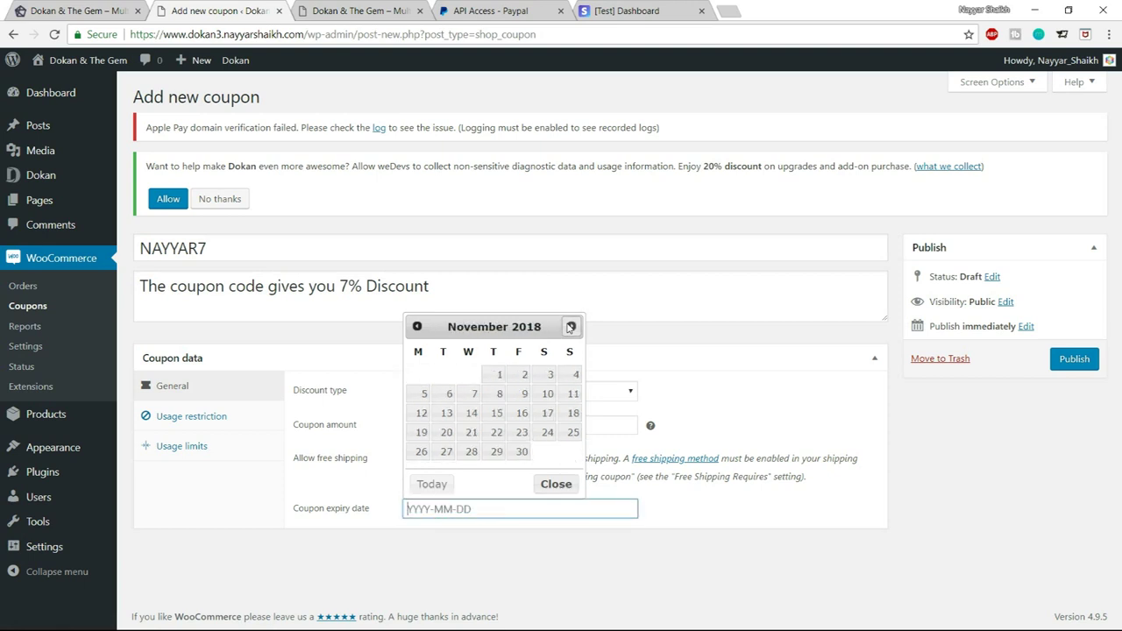
click(522, 452)
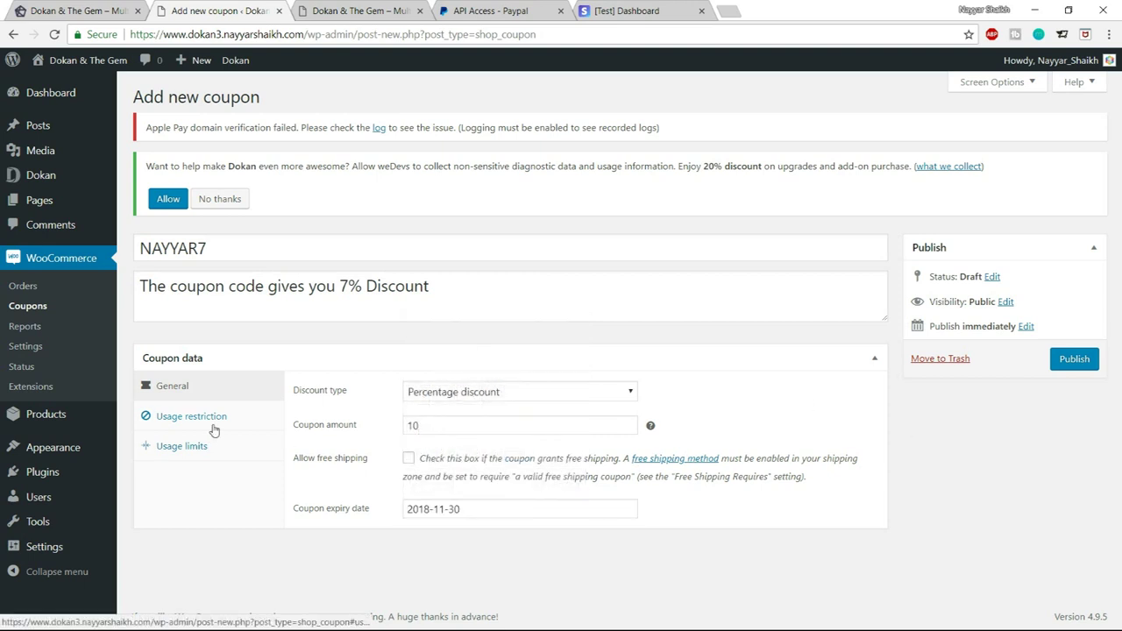
click(1072, 360)
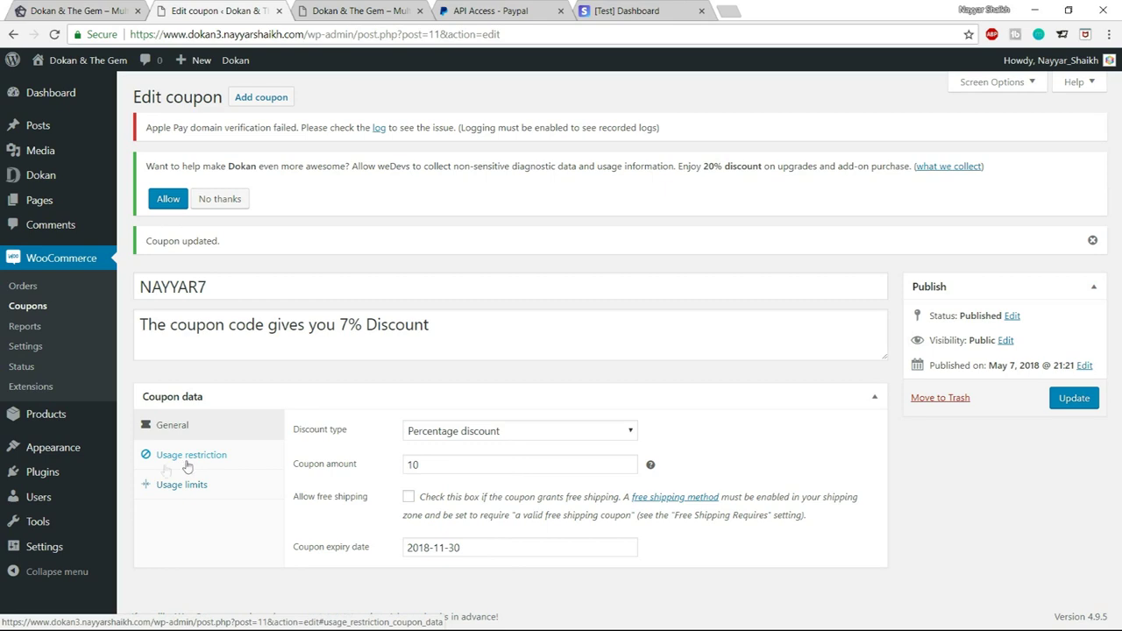
- Set the coupon's minimum spend to 100 under Usage restriction
click(192, 467)
scroll(192, 464, down, 3)
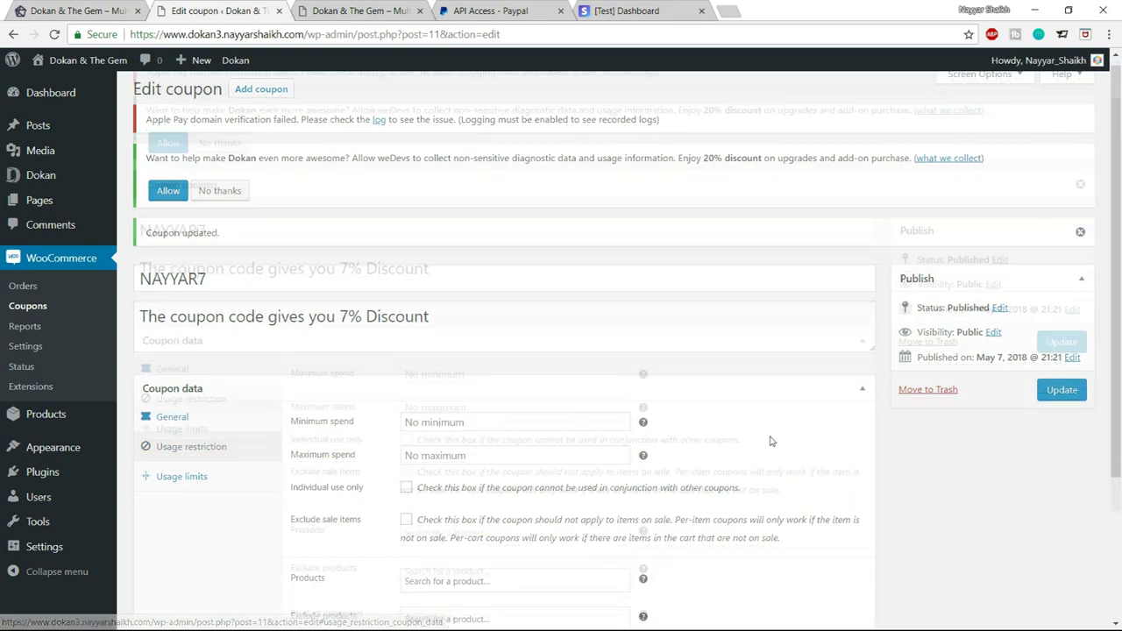
click(464, 223)
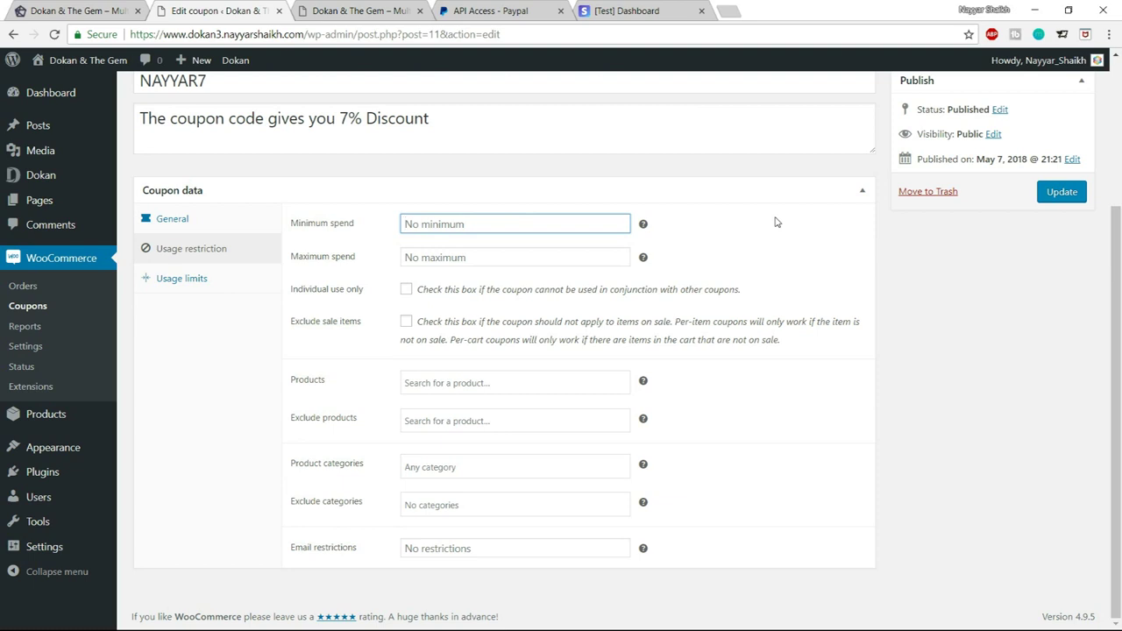
text(100)
key(Return)
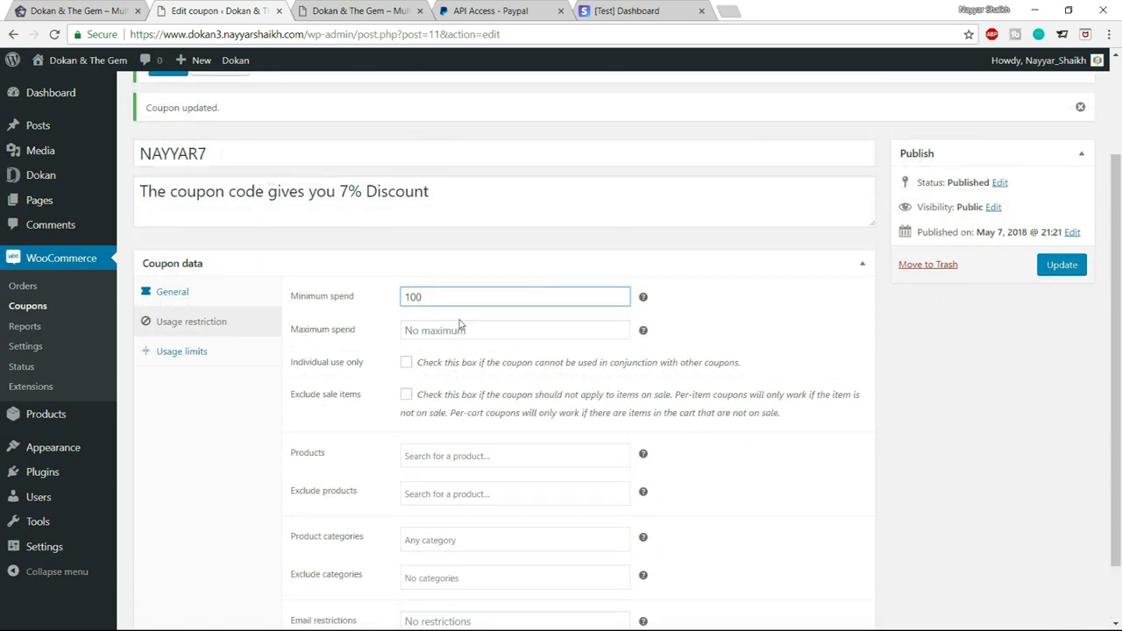
- Set maximum spend to 1000 and tick Individual use only and Exclude sale items
click(459, 324)
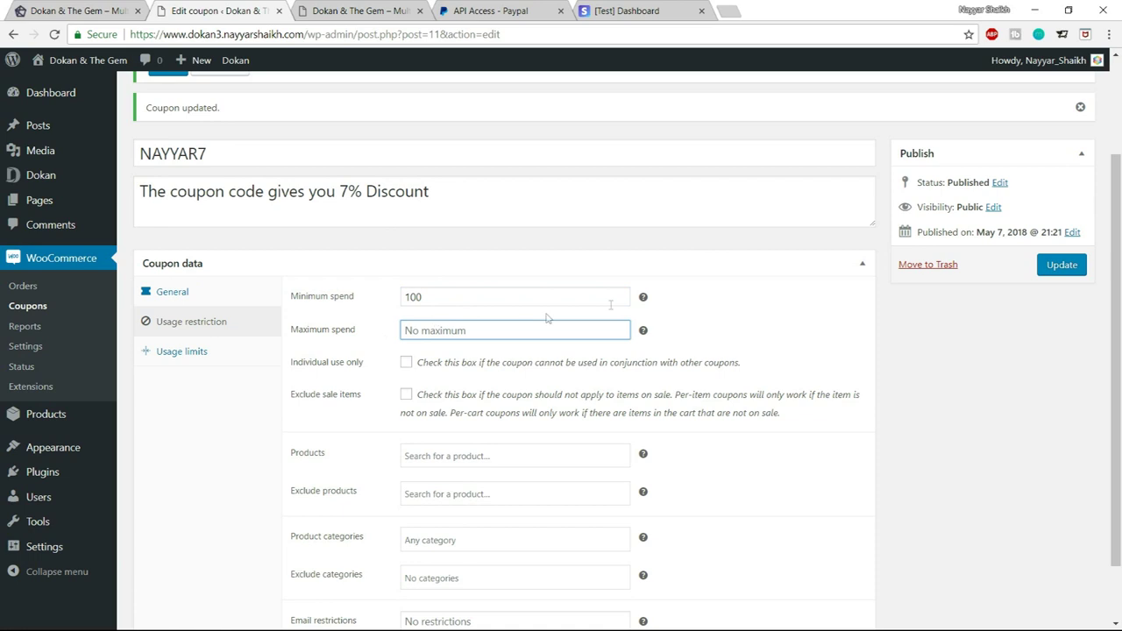
text(1000)
click(799, 296)
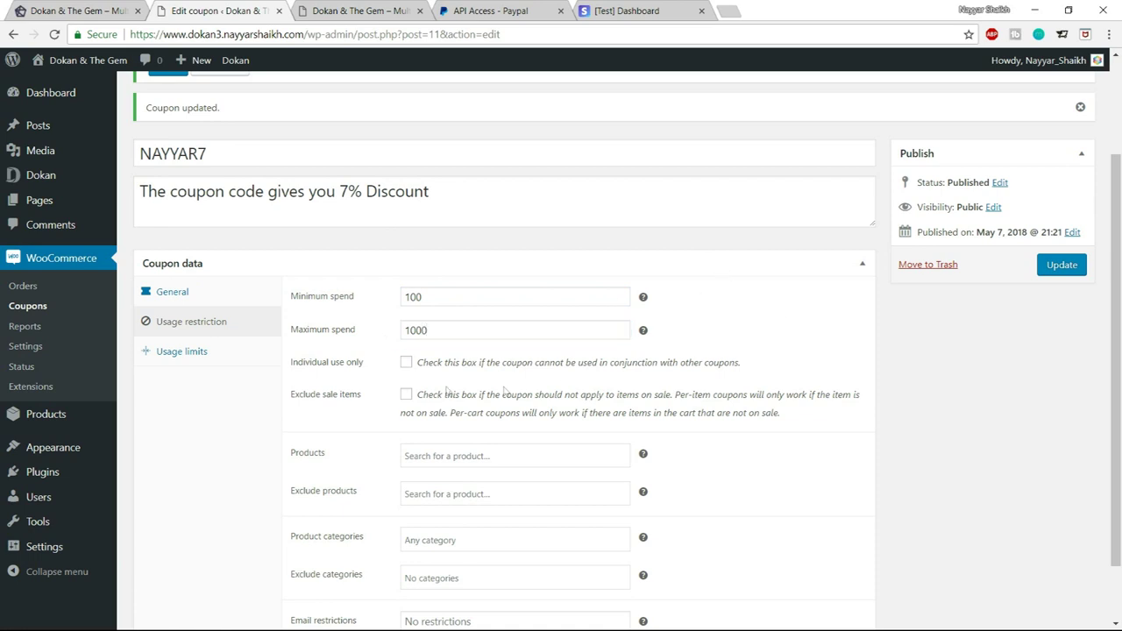
click(407, 364)
click(405, 394)
- Leave the Products and Exclude products fields empty and update the coupon
scroll(970, 451, down, 2)
click(494, 376)
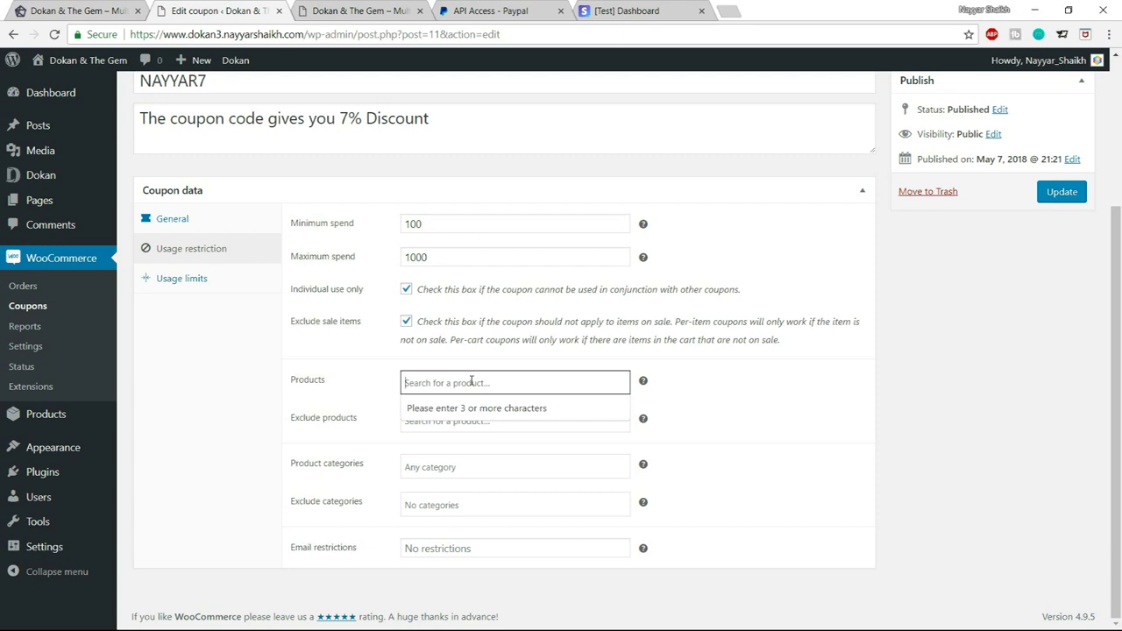
click(807, 397)
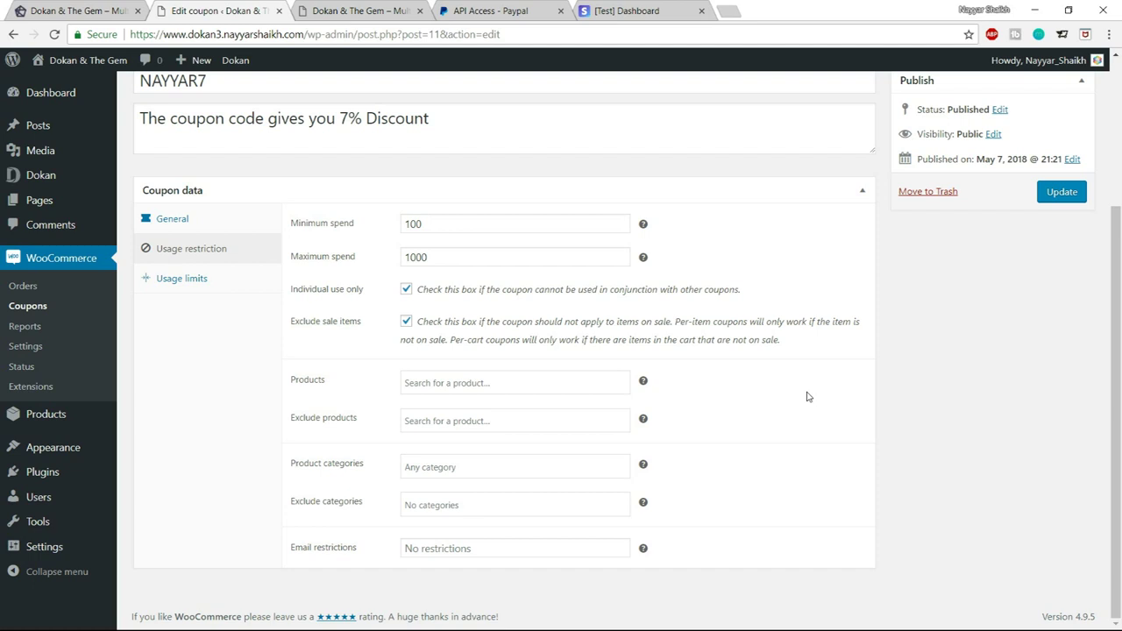
click(454, 419)
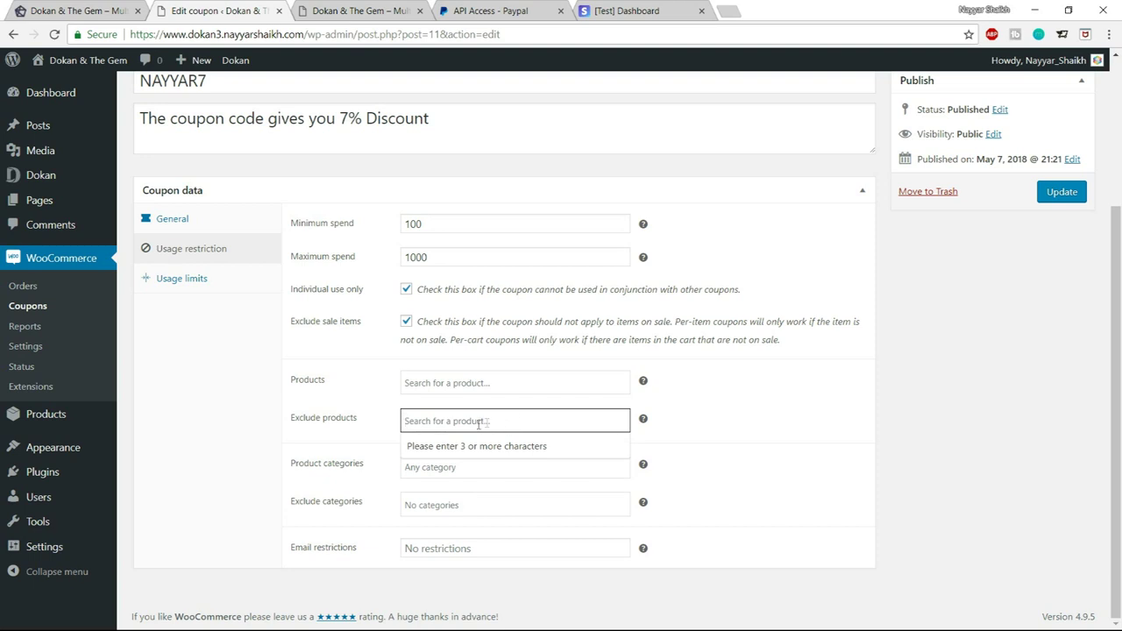
click(850, 422)
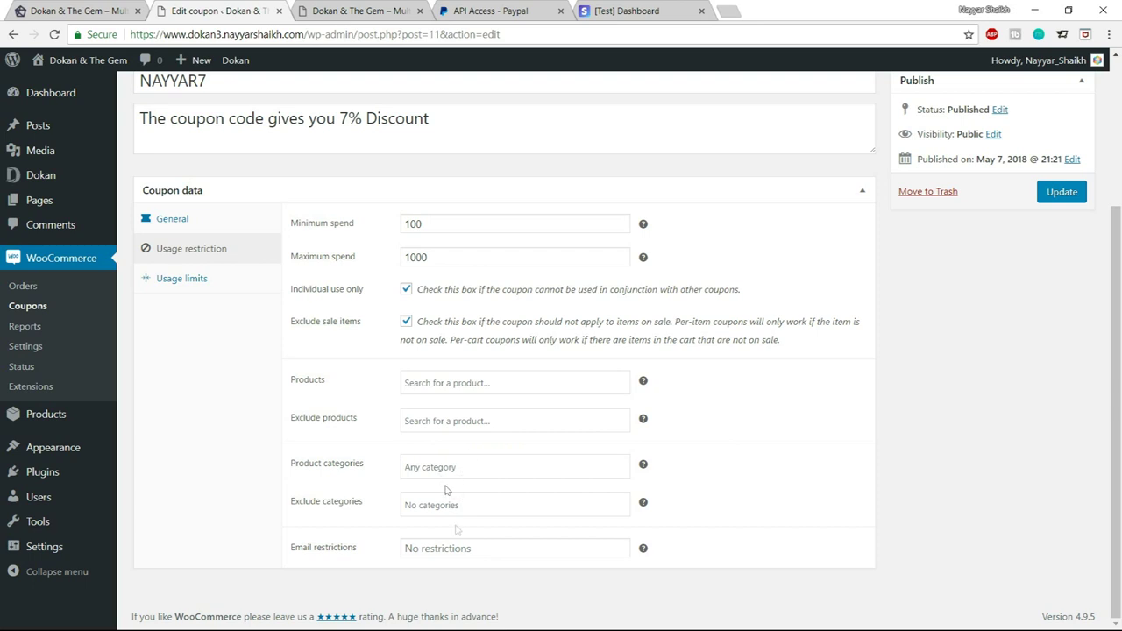
click(1058, 200)
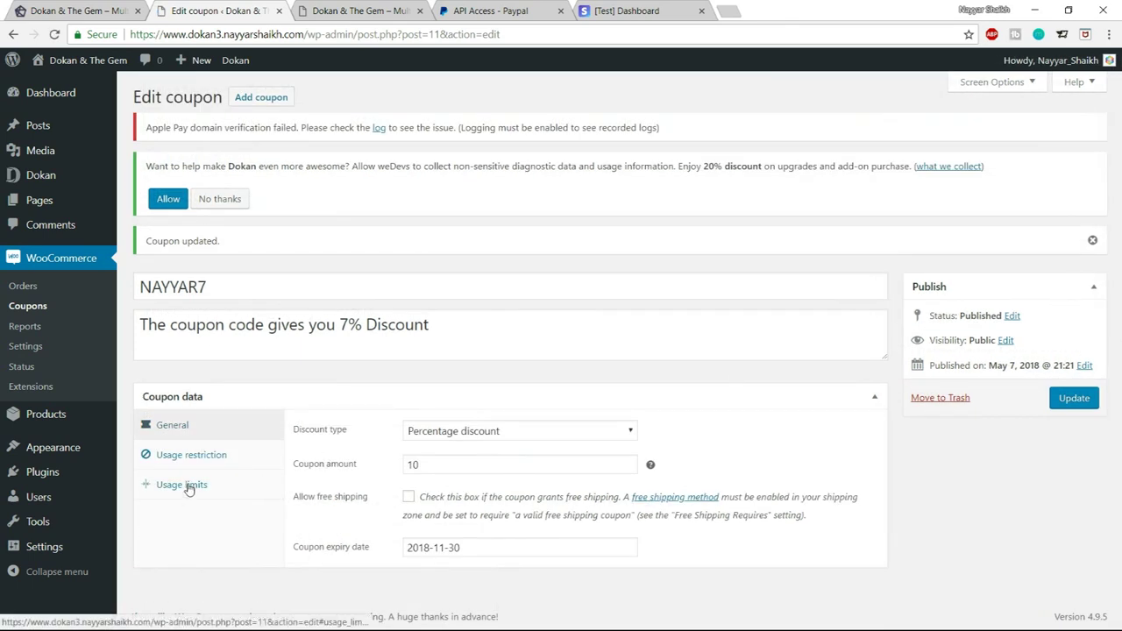
- Set the usage limit per coupon to 10 and the item usage limit to 1
click(189, 488)
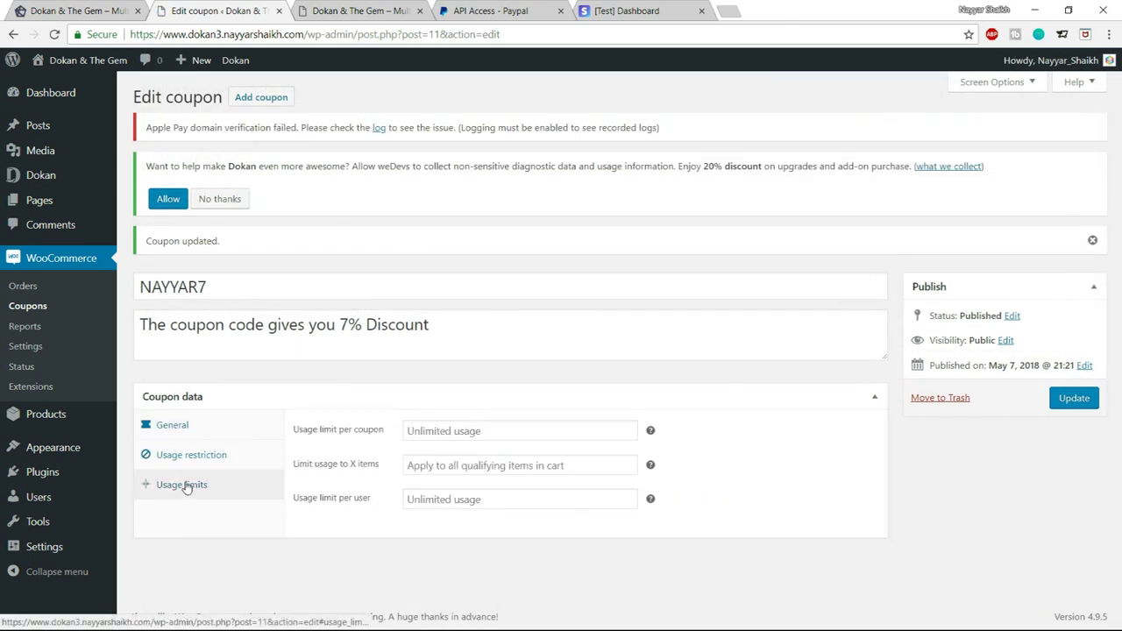
click(456, 431)
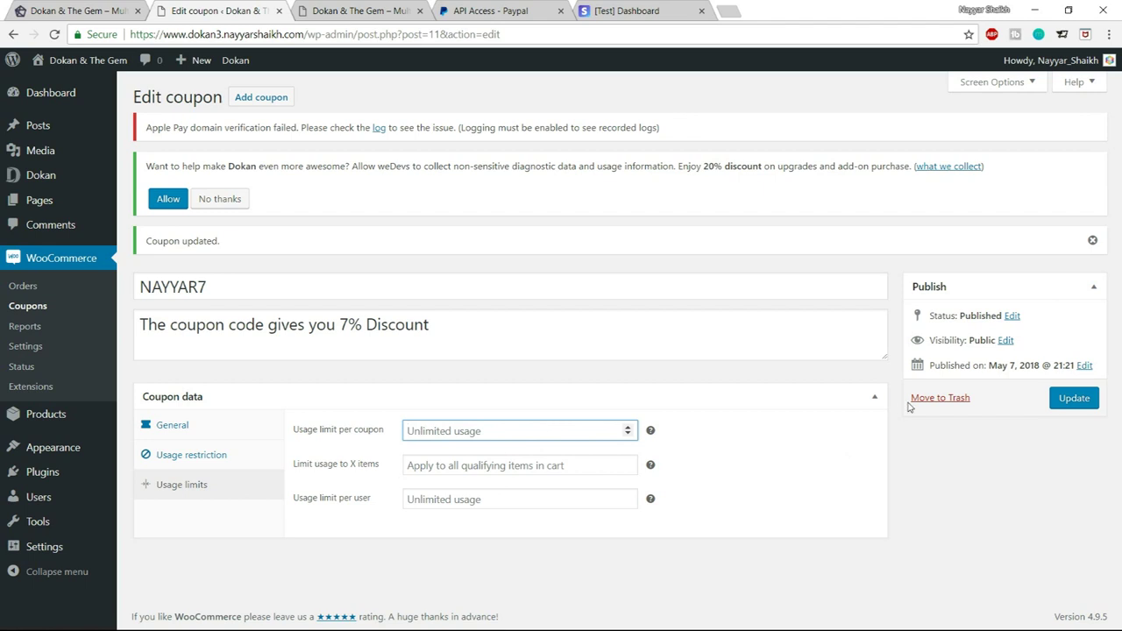
text(10)
click(539, 472)
text(1)
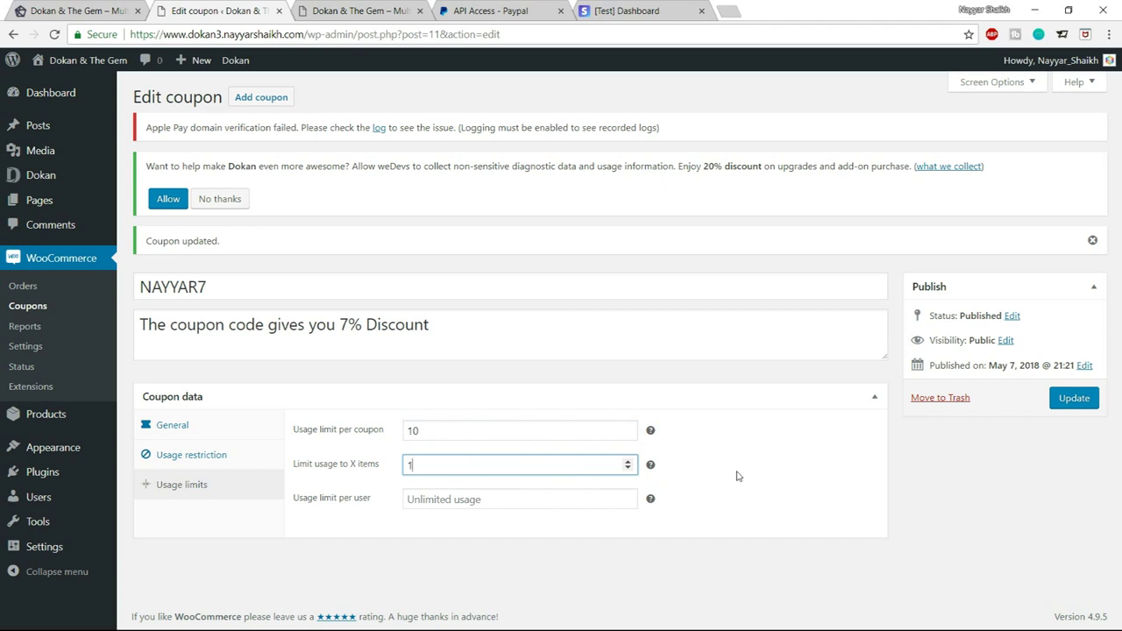
click(785, 452)
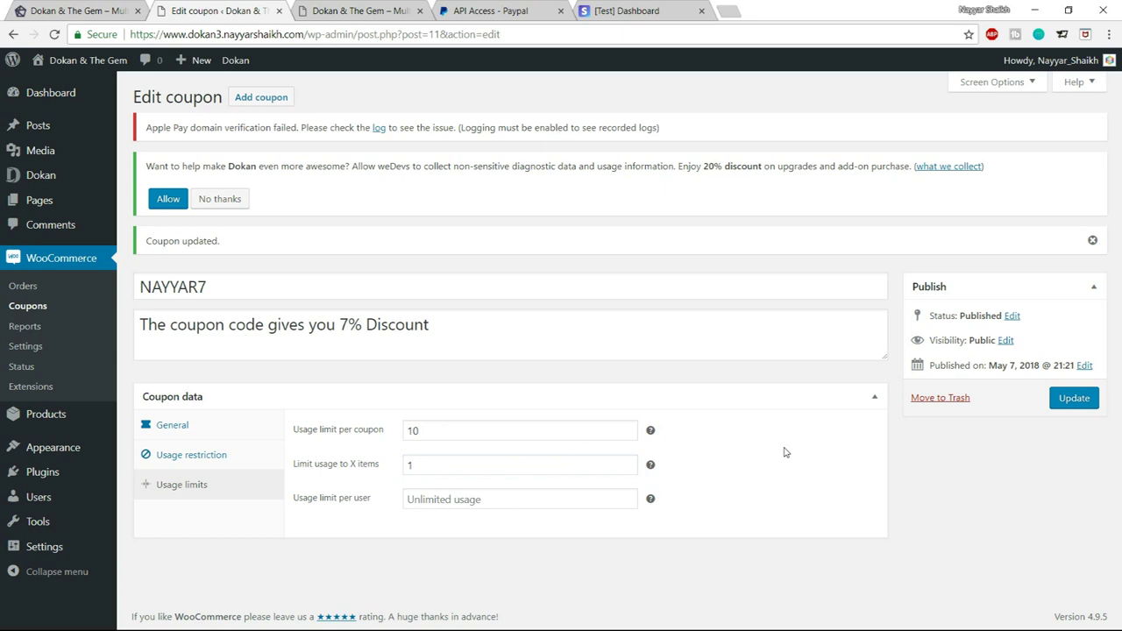
drag(495, 463, 373, 474)
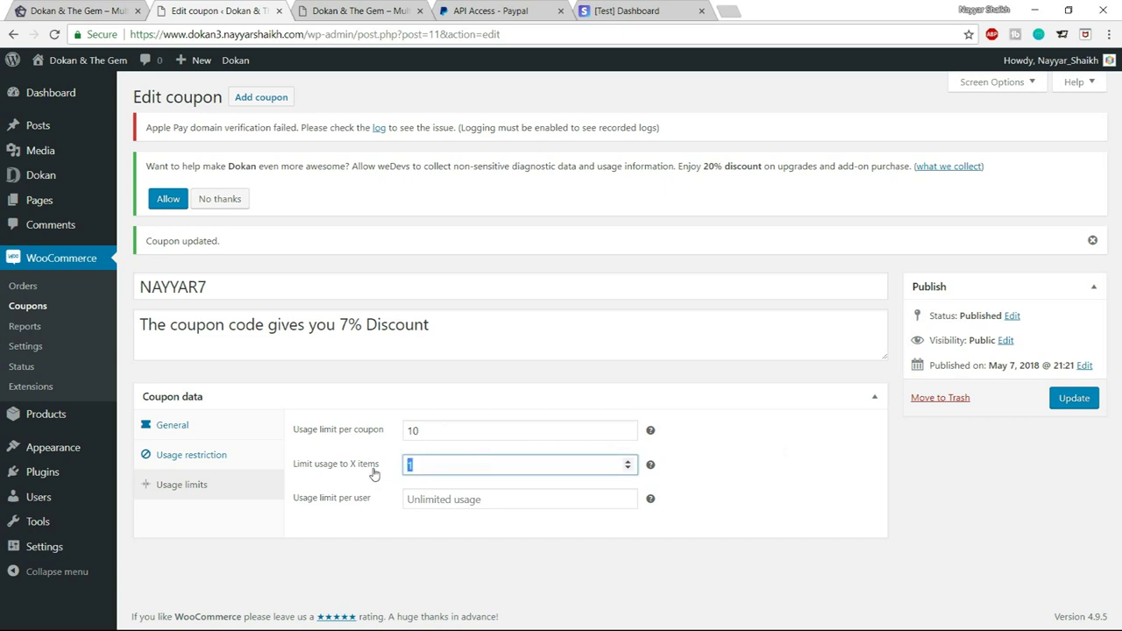
key(BackSpace)
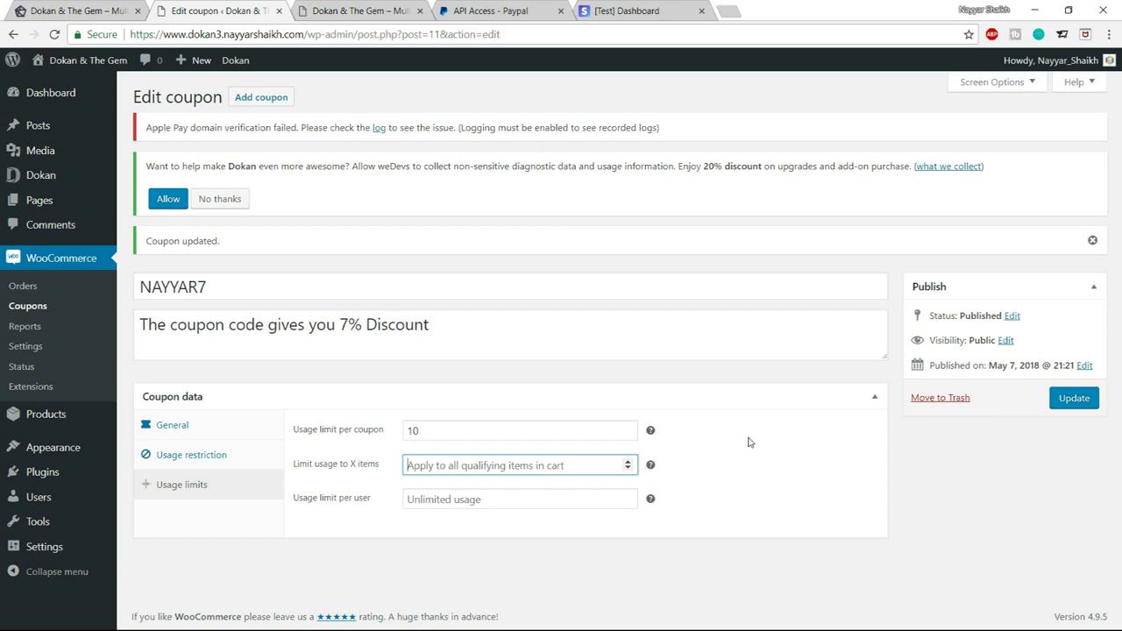
text(1)
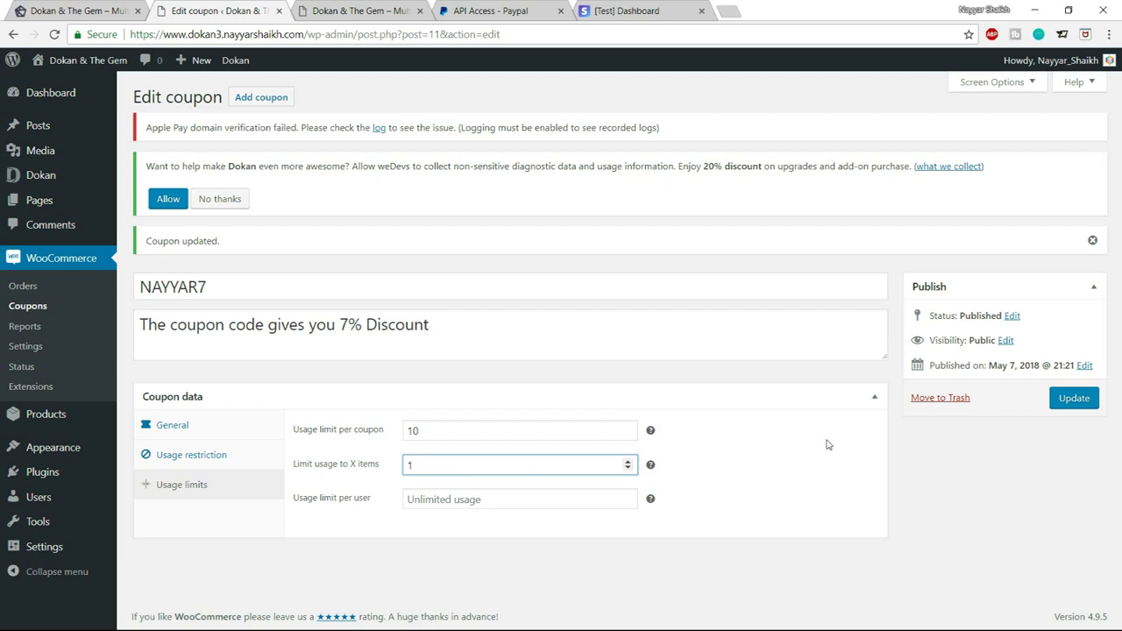
drag(426, 464, 390, 470)
- Set the usage limit per user to 1 and update the coupon
click(451, 498)
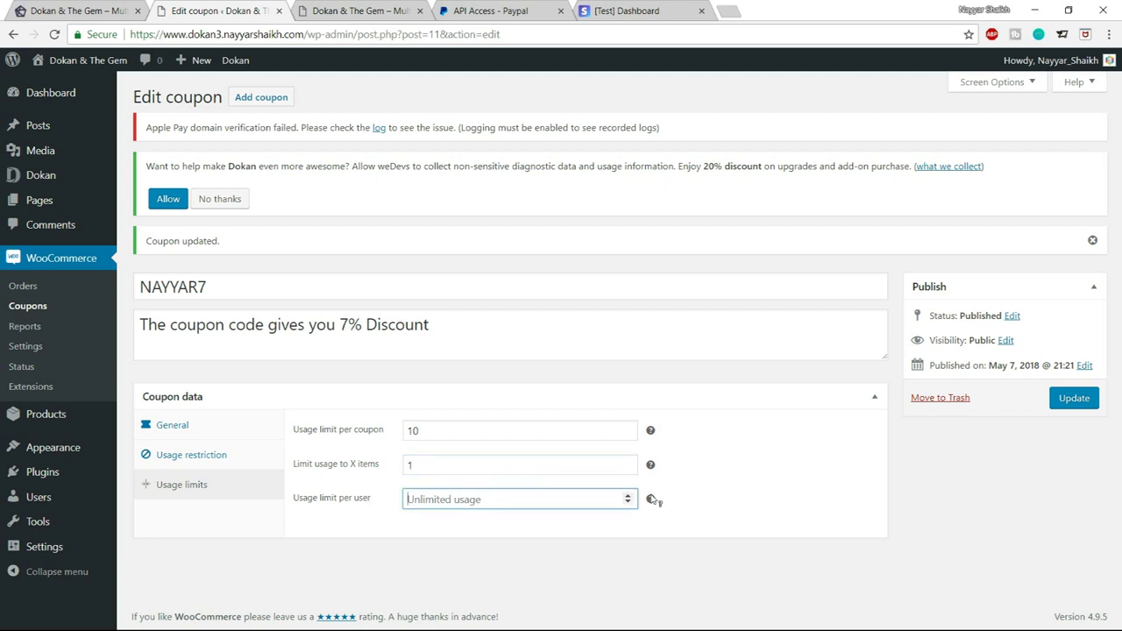
mouse_move(652, 499)
text(1)
click(1079, 400)
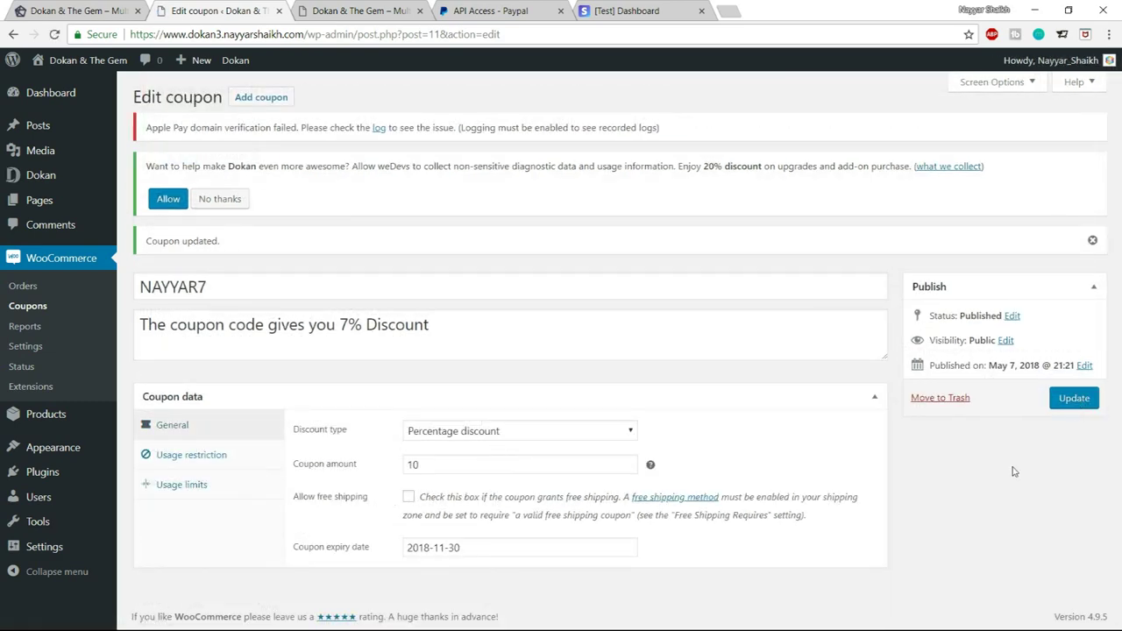
key(alt+Tab)
key(alt+Tab)
mouse_move(42, 180)
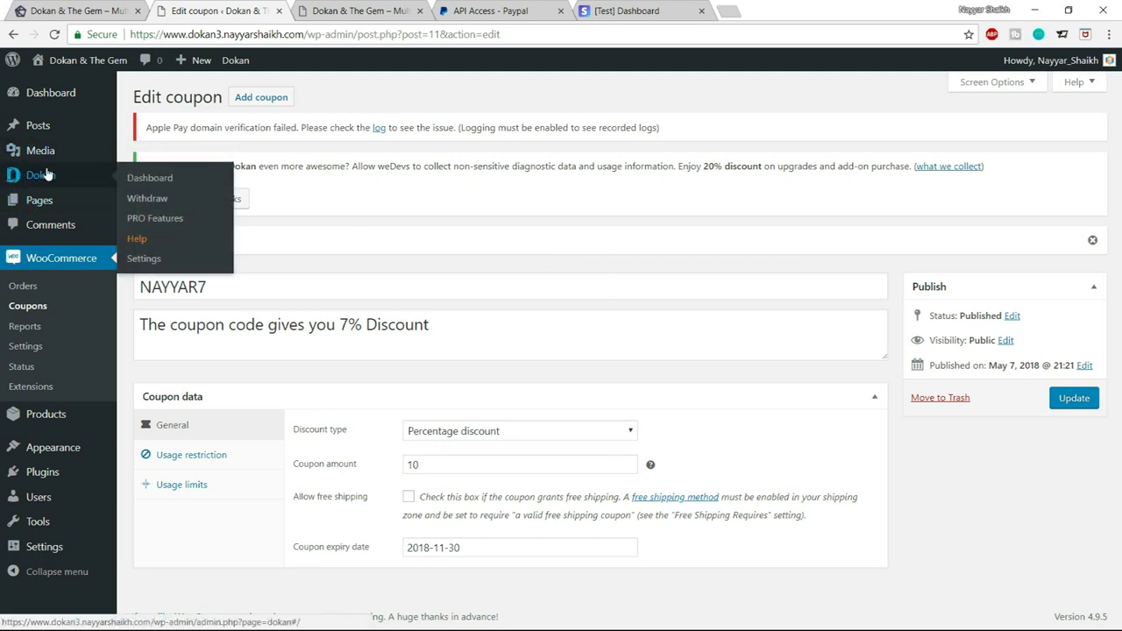
- Open the Dokan settings page and look over it
click(168, 265)
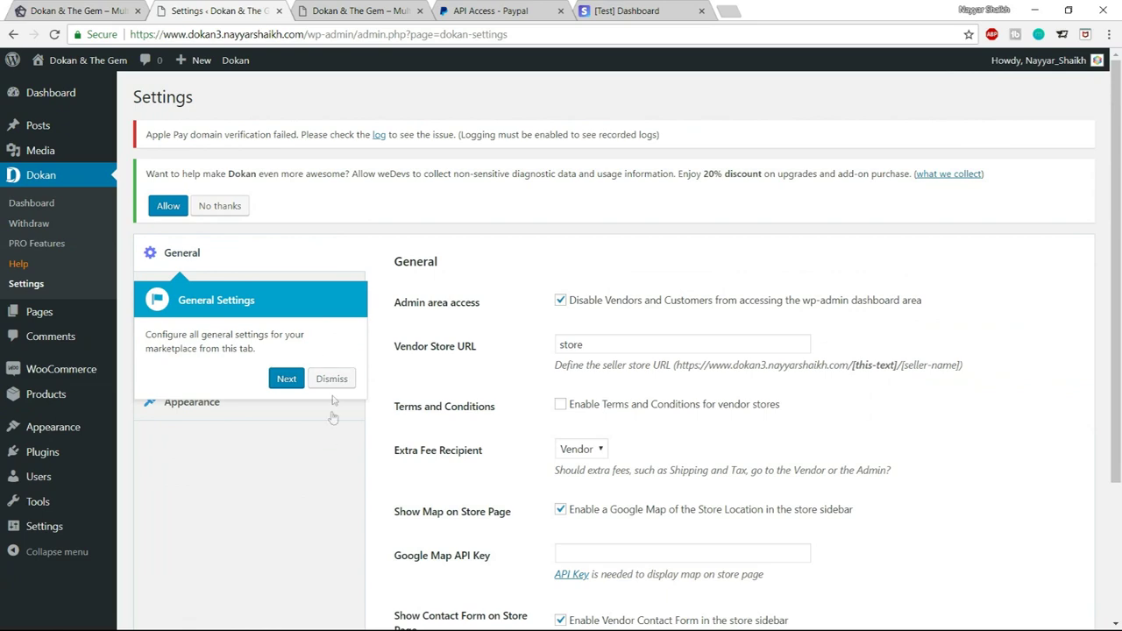
scroll(345, 351, down, 3)
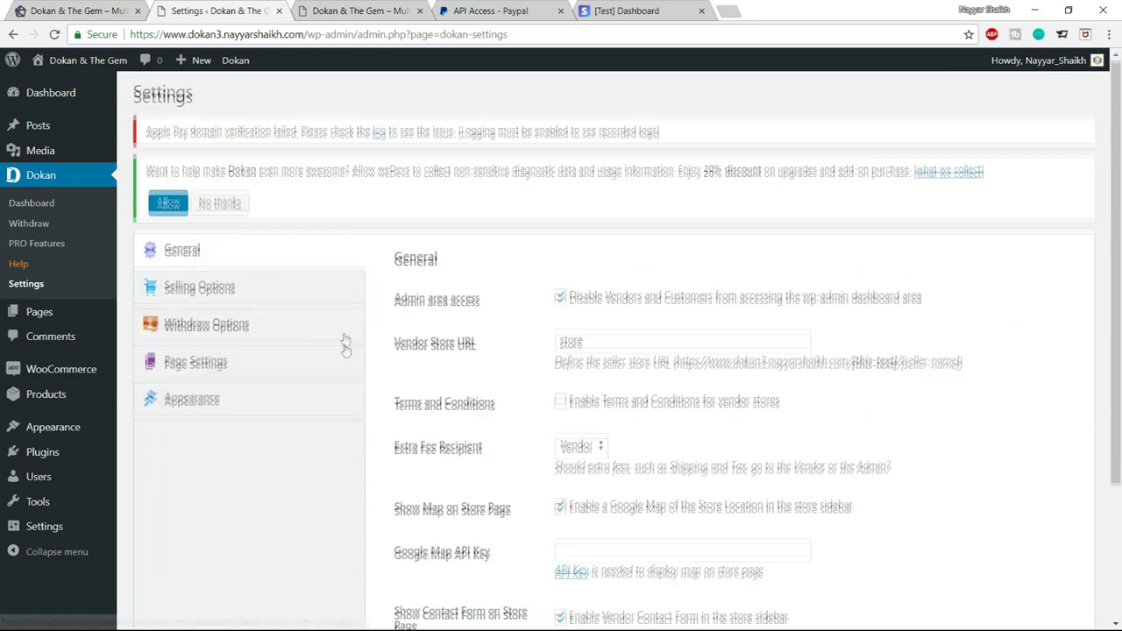
scroll(355, 412, up, 3)
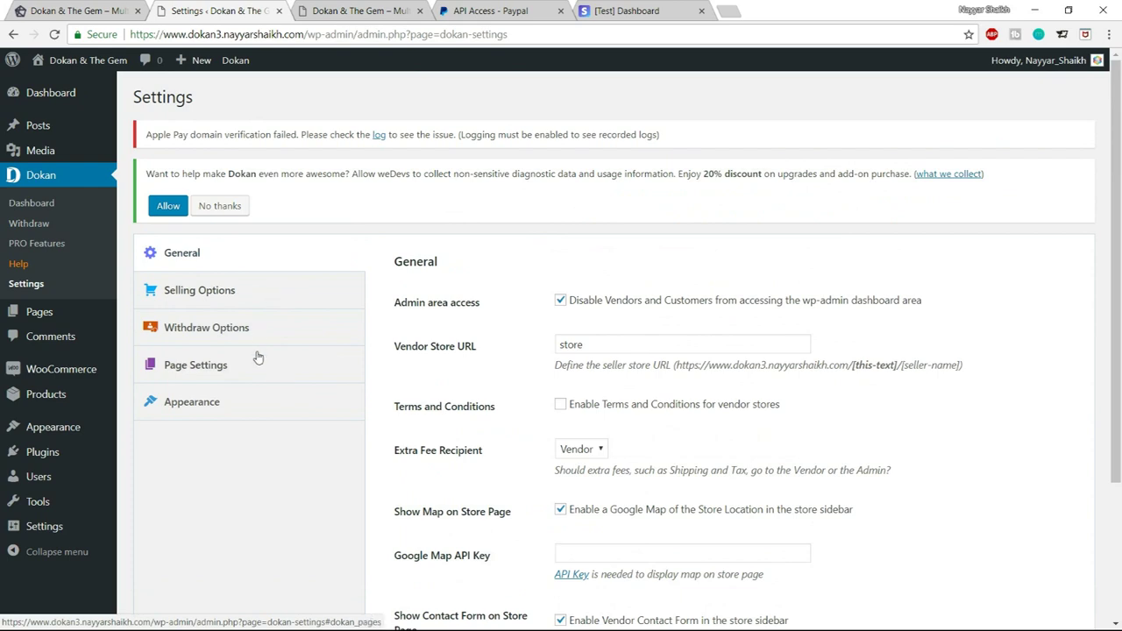
scroll(613, 395, down, 3)
scroll(613, 395, up, 3)
- Back out of the plugin editor and go to Plugins > Add New
mouse_move(48, 456)
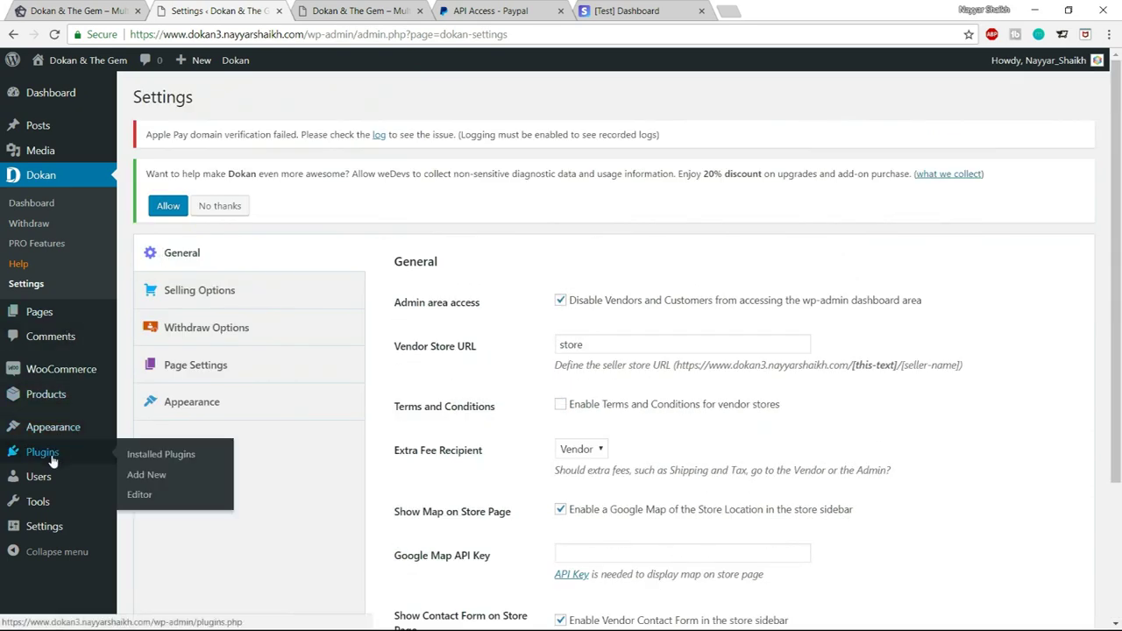
click(149, 493)
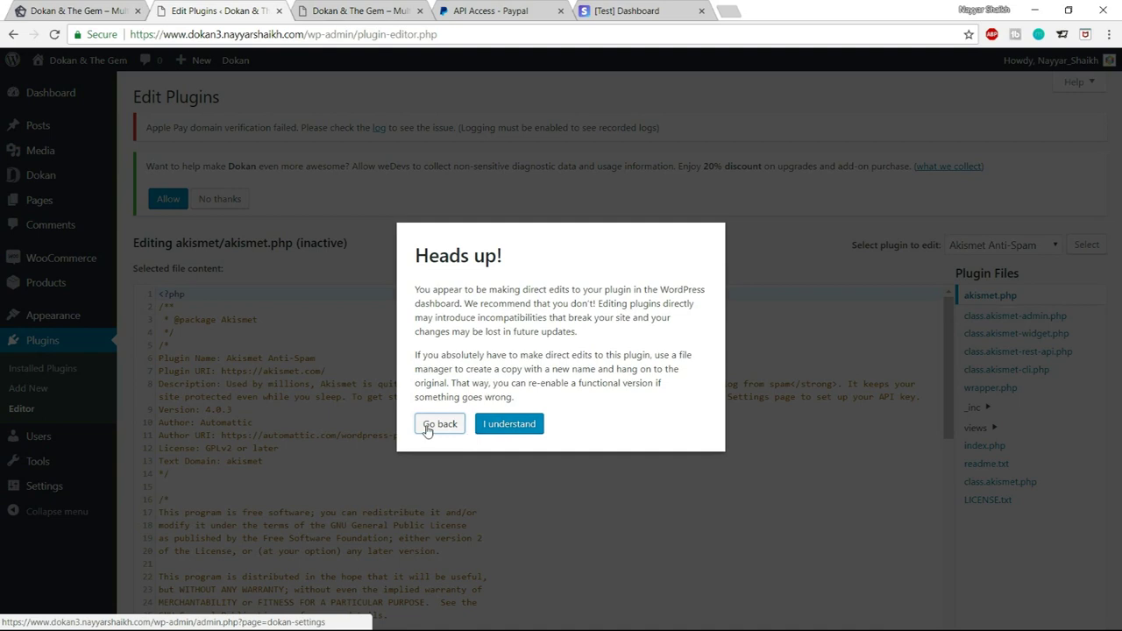
click(440, 424)
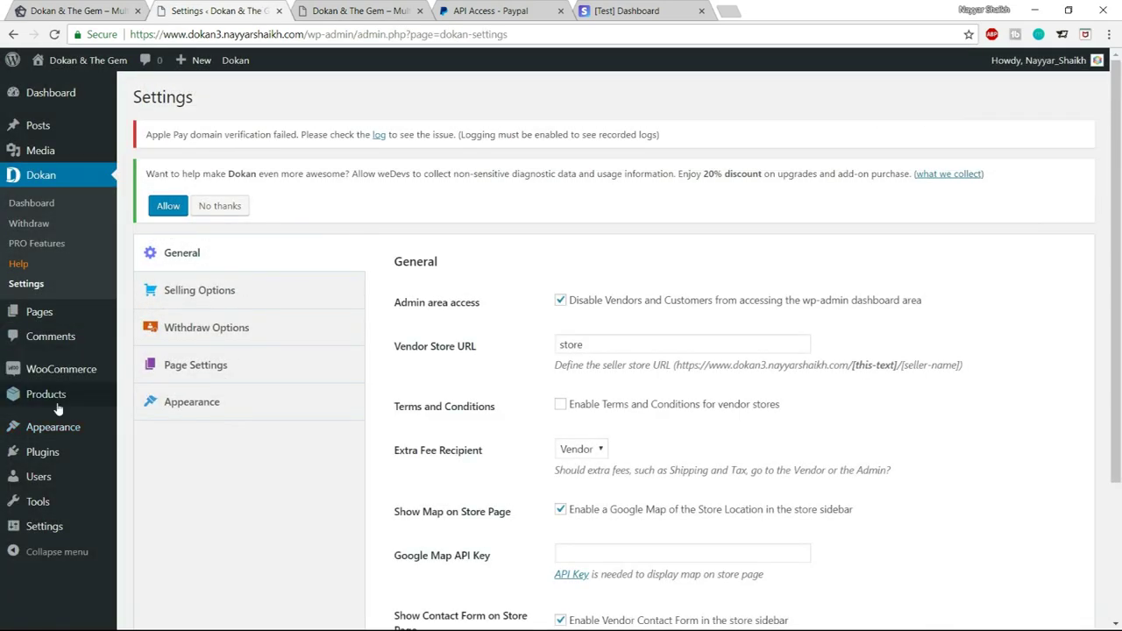
click(146, 474)
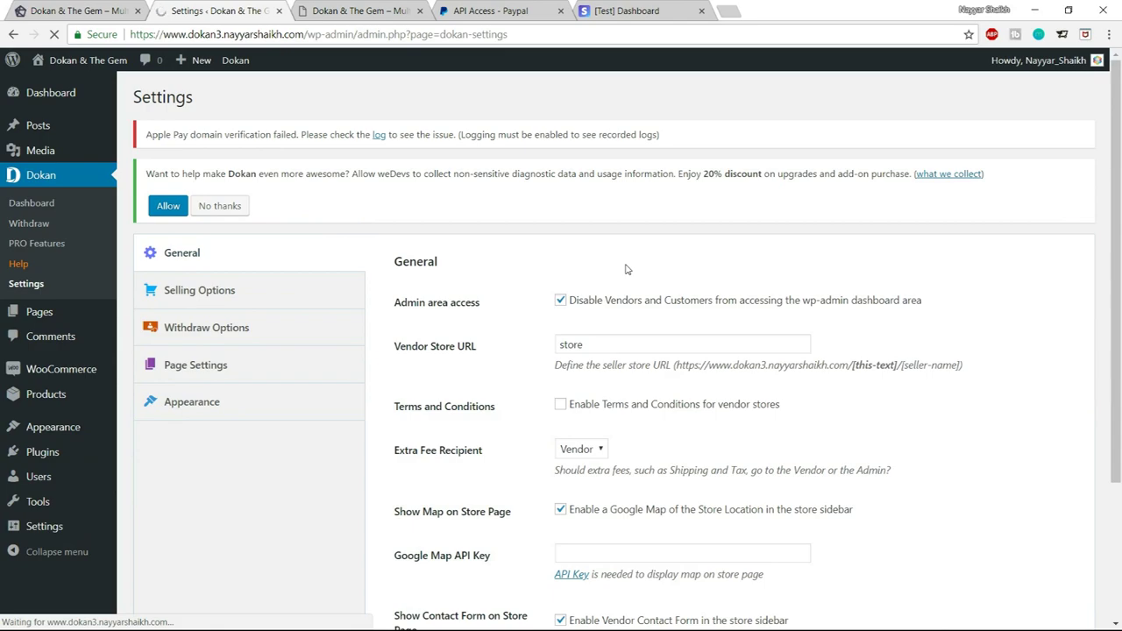
scroll(645, 351, down, 5)
scroll(645, 357, up, 4)
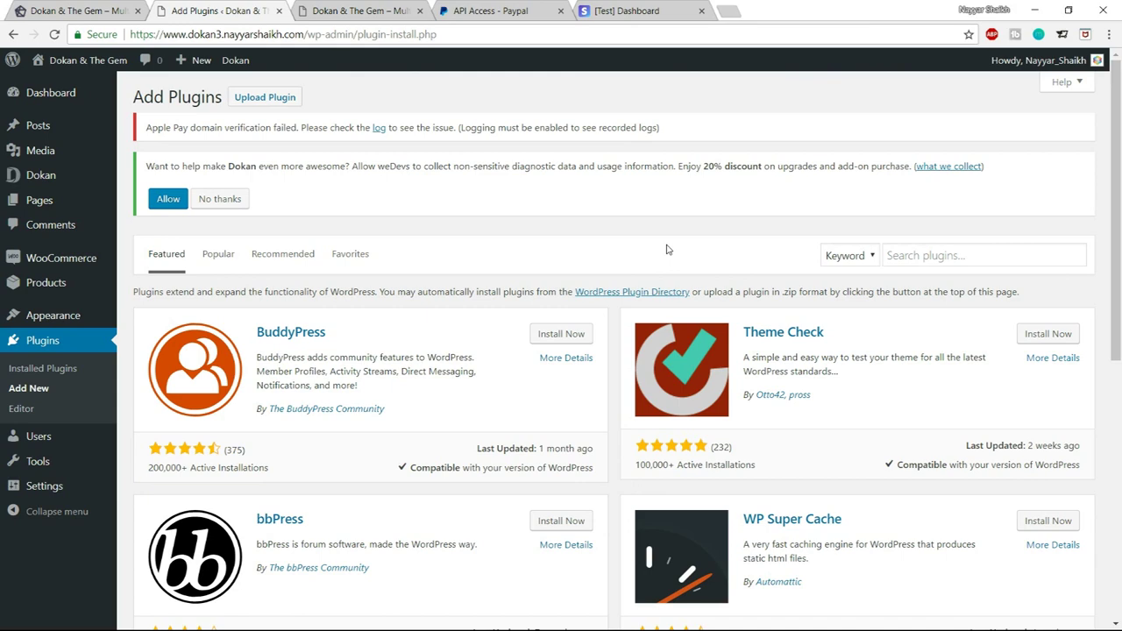
- Upload dokan-business-2.7.5.zip from the Dokan 2018 folder and try installing it
click(299, 97)
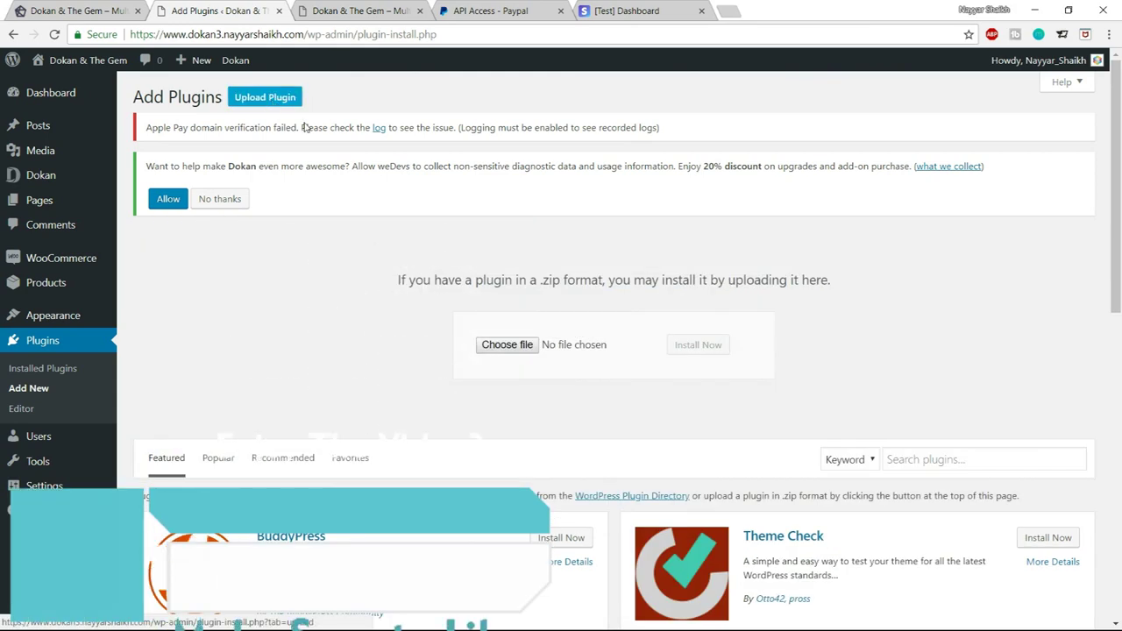
click(507, 344)
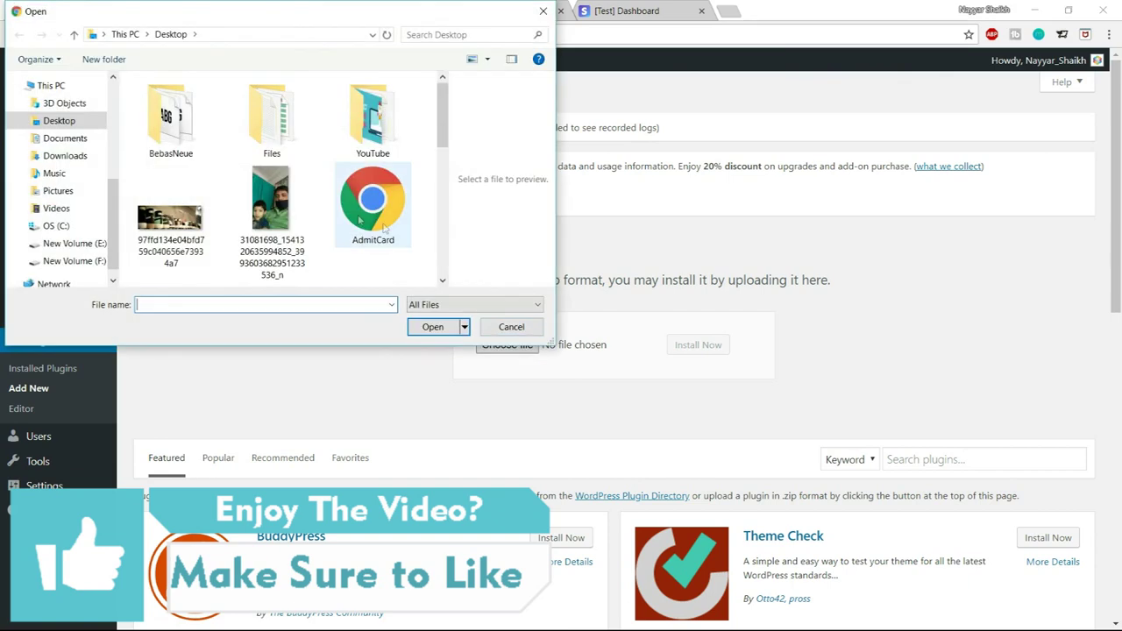
click(66, 214)
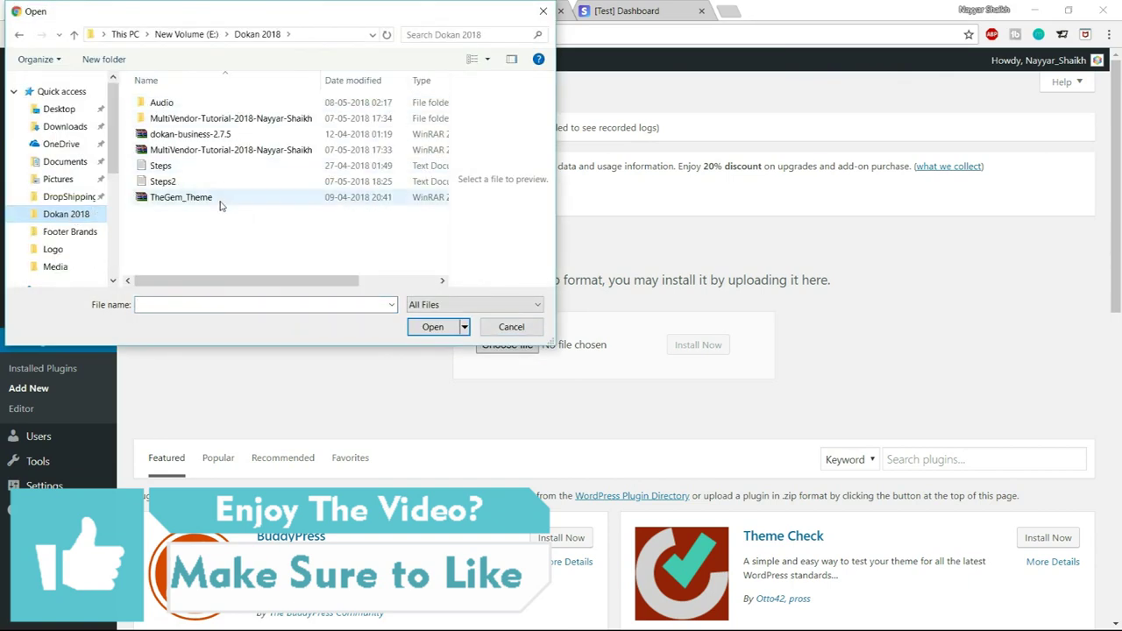
click(208, 136)
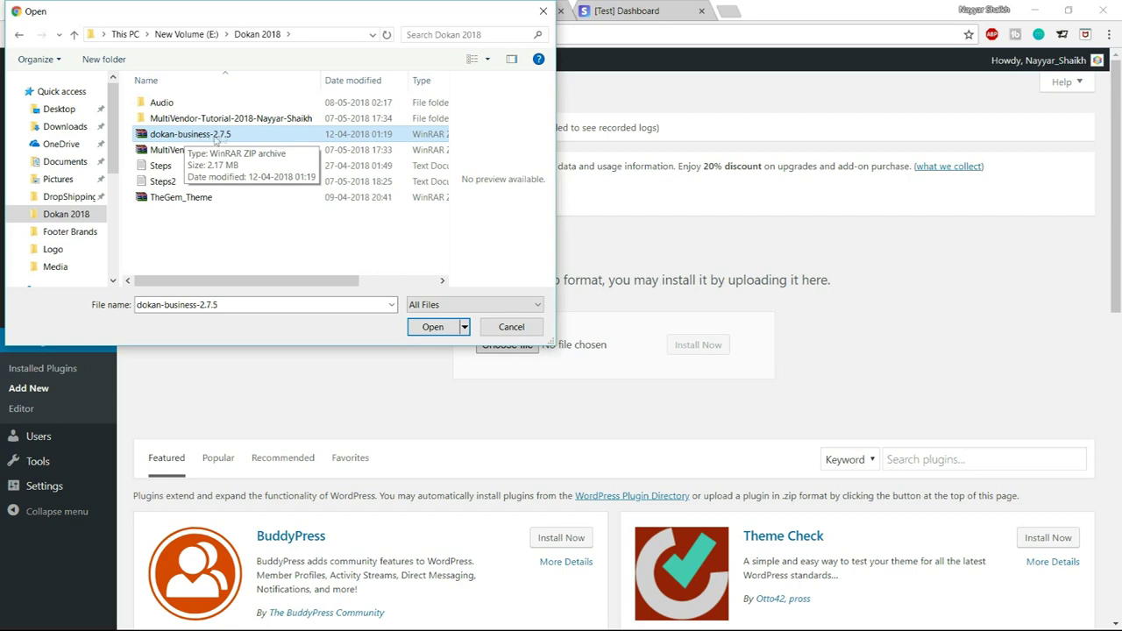
click(432, 327)
click(714, 347)
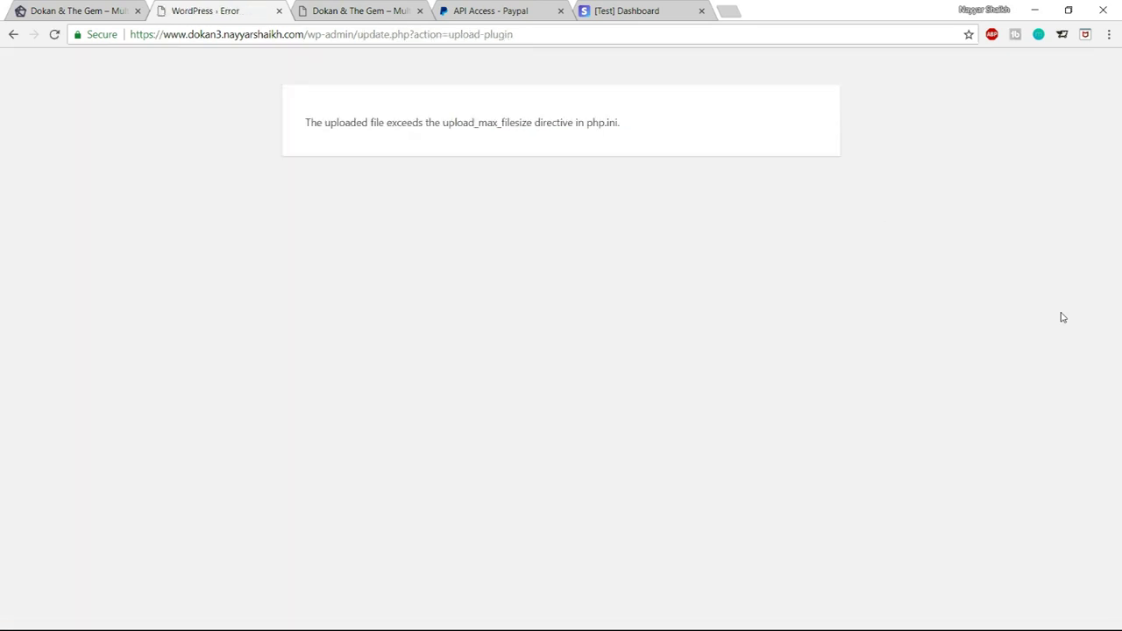
- Highlight the upload_max_filesize error message, then return to the Add Plugins page
drag(305, 122, 676, 131)
click(553, 136)
drag(441, 123, 287, 132)
click(600, 138)
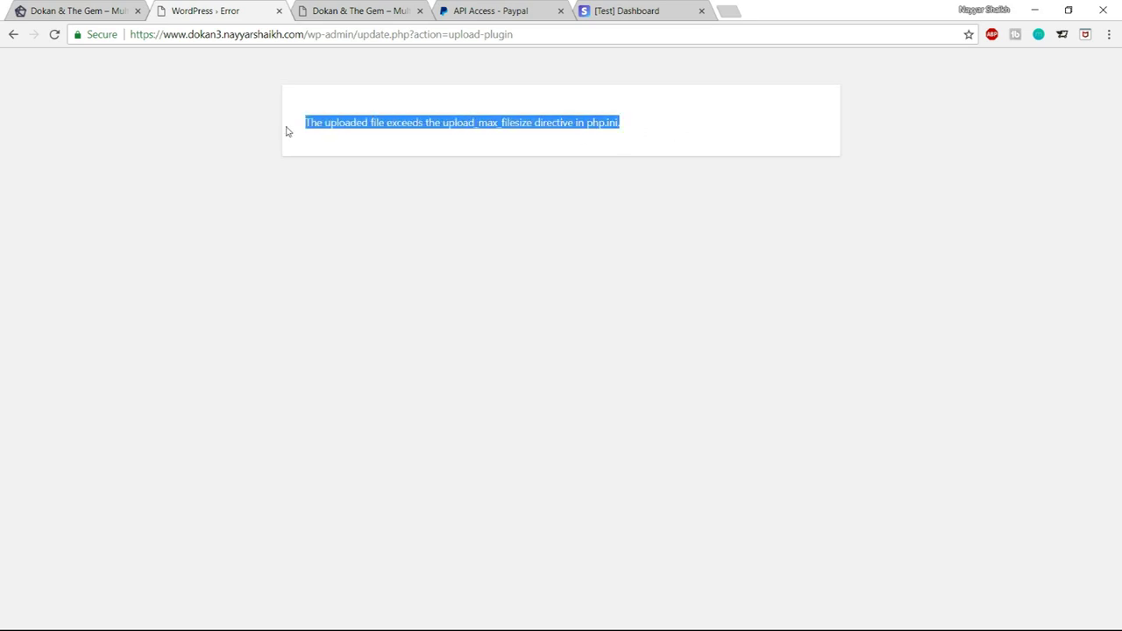
click(13, 34)
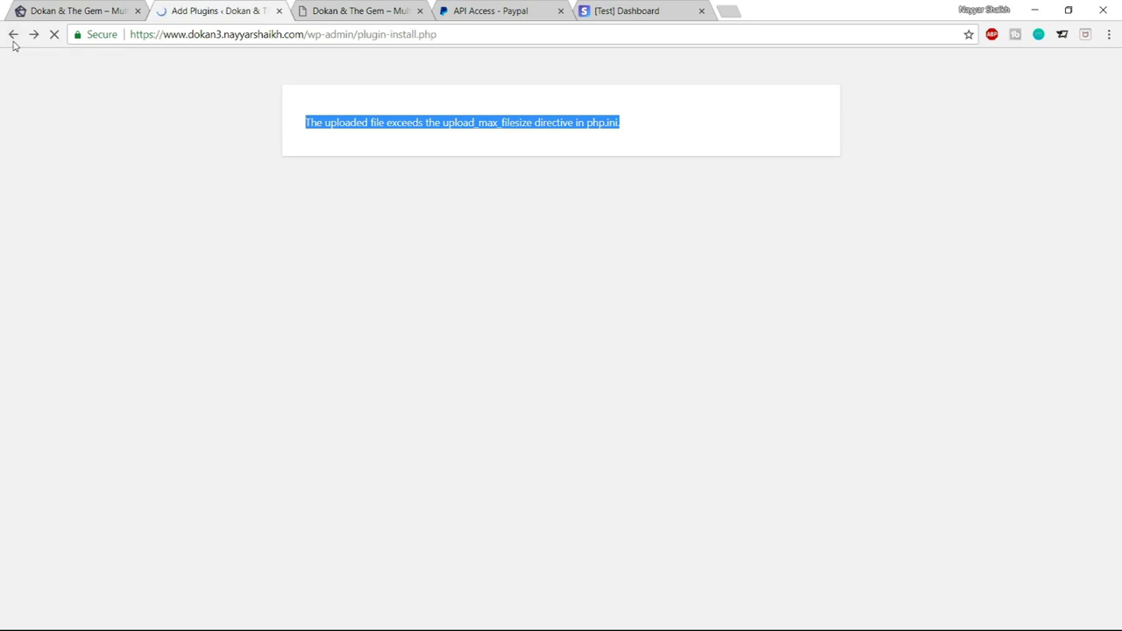
- Open Media > Add New and highlight the 2 MB maximum upload size
mouse_move(35, 151)
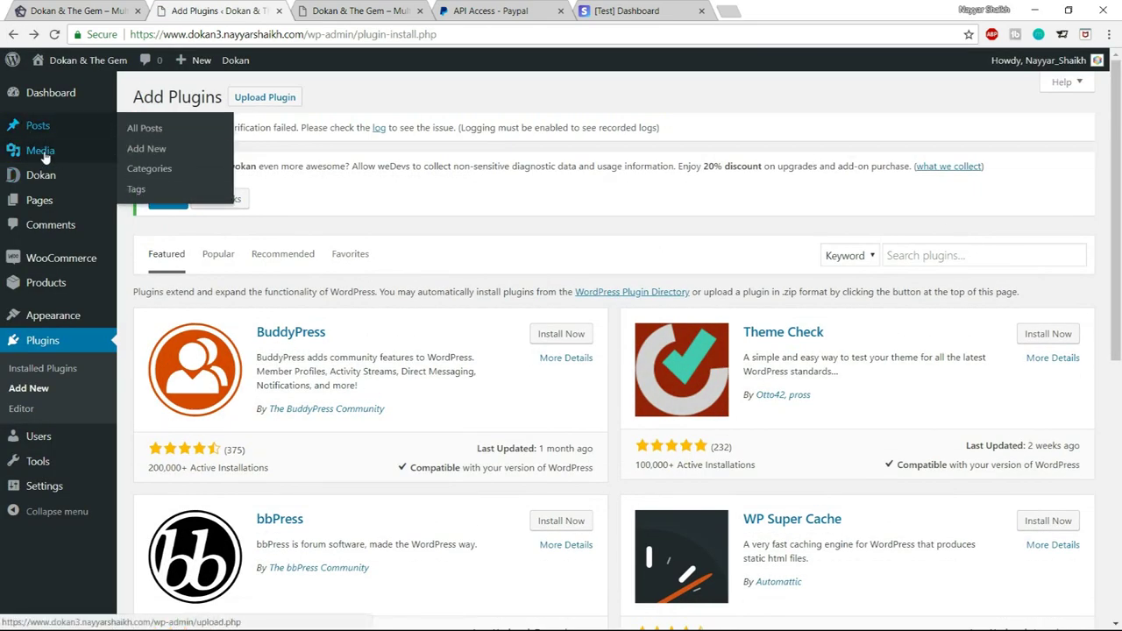
click(168, 172)
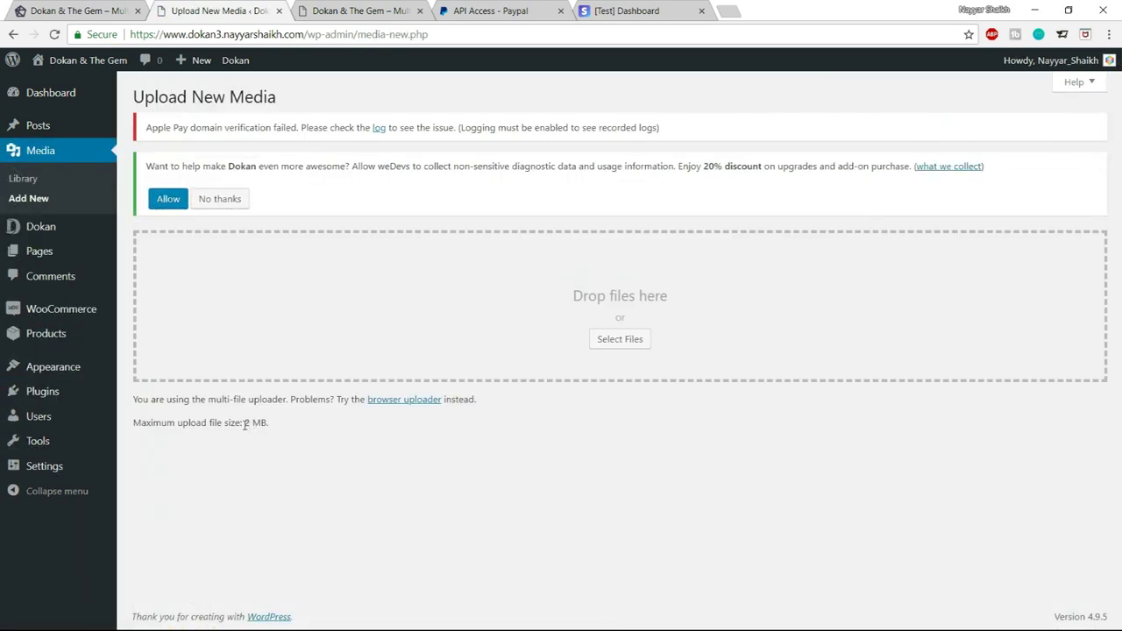
drag(244, 425, 267, 424)
click(265, 427)
drag(134, 424, 313, 440)
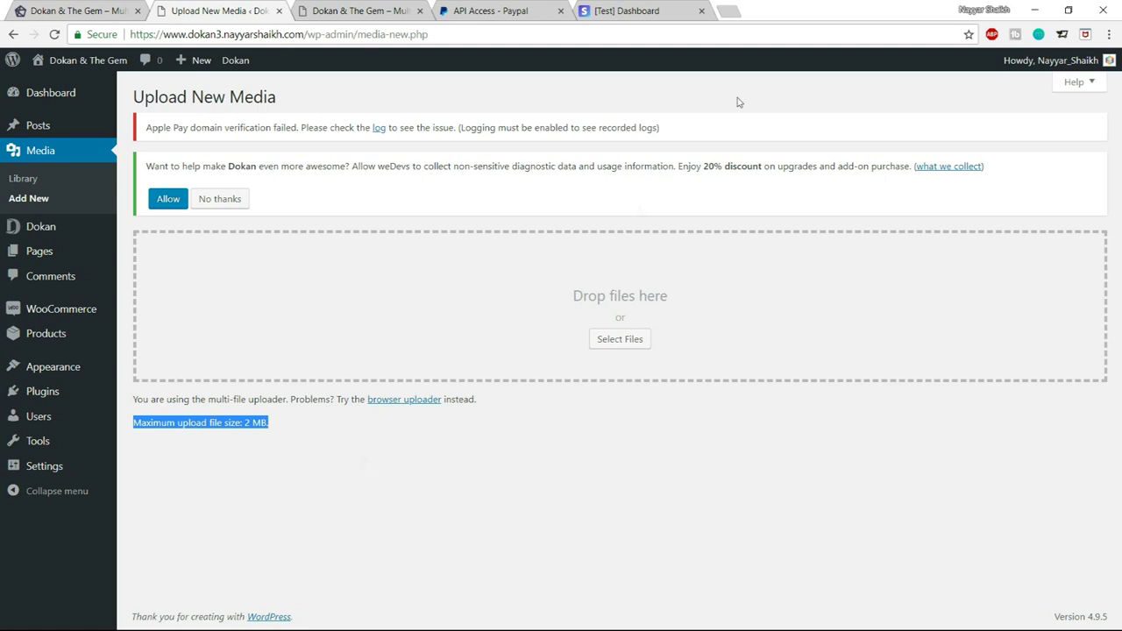
- Close the PayPal API and test dashboard tabs and load bloggdude.com in a new tab
click(559, 9)
click(559, 10)
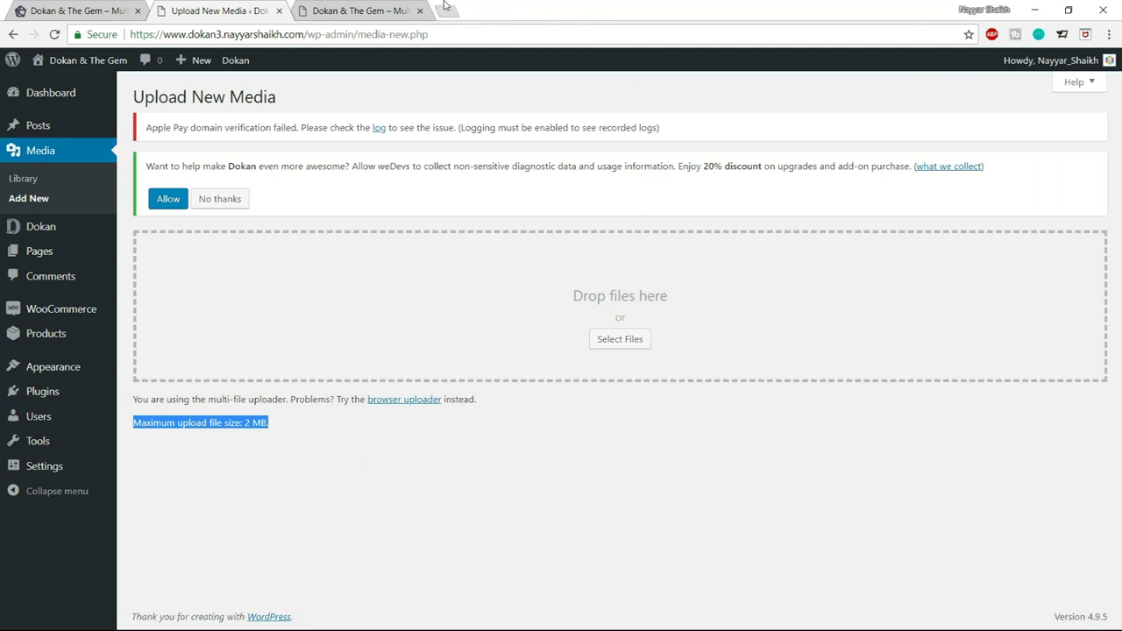
click(447, 10)
text(b)
key(Return)
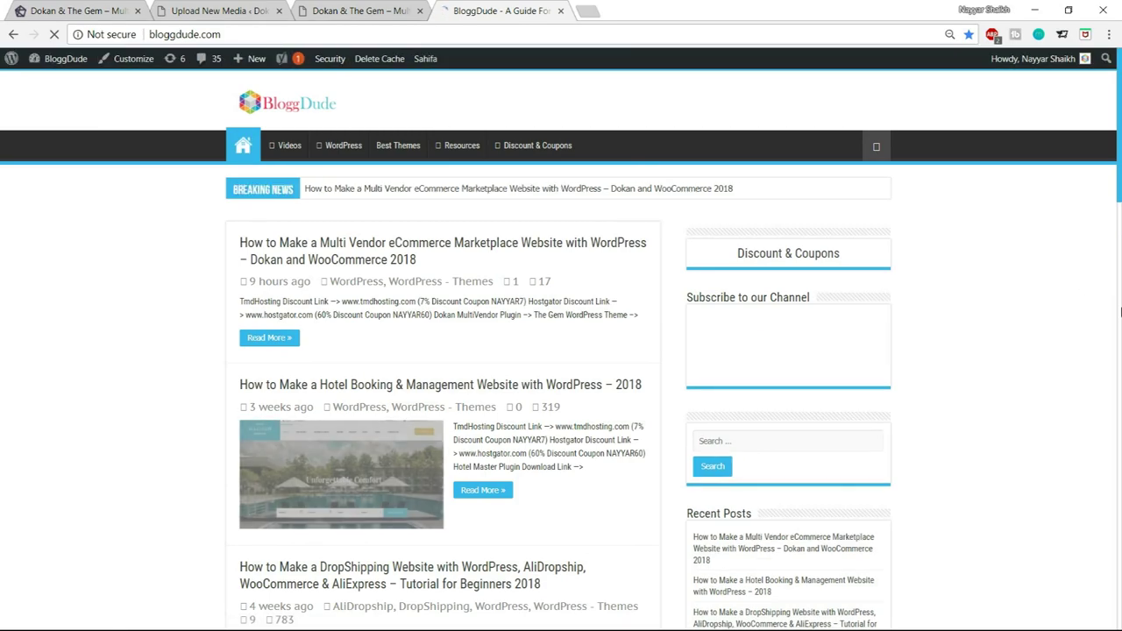
- Open the 'Solved: upload_max_filesize' post from page 2 and select its php_value lines
scroll(1118, 317, down, 5)
scroll(1119, 317, down, 10)
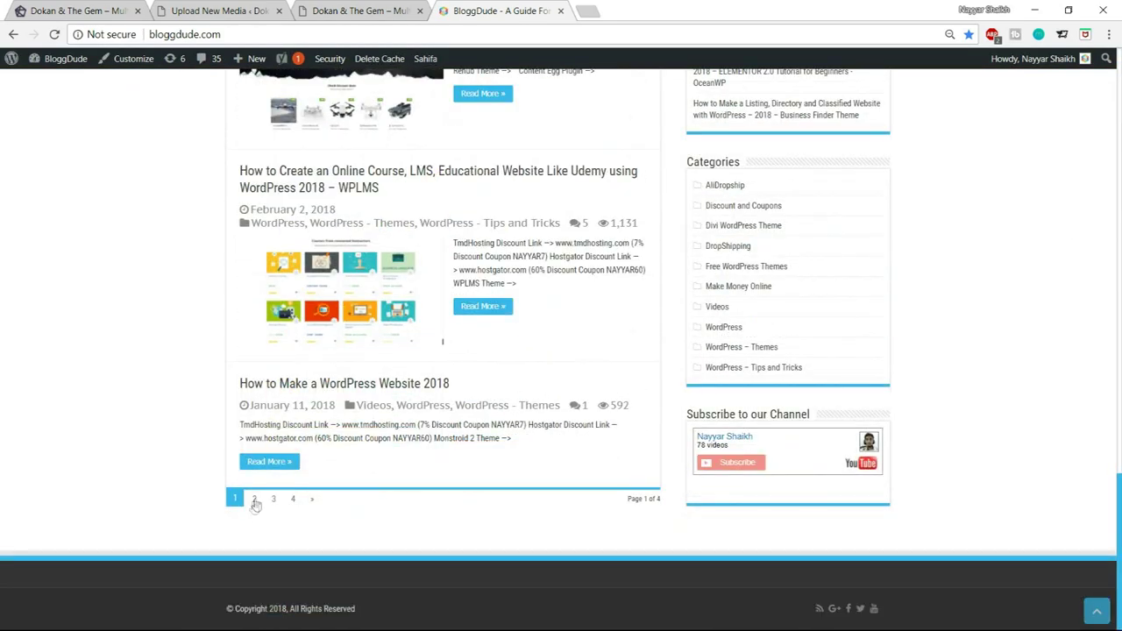
click(254, 499)
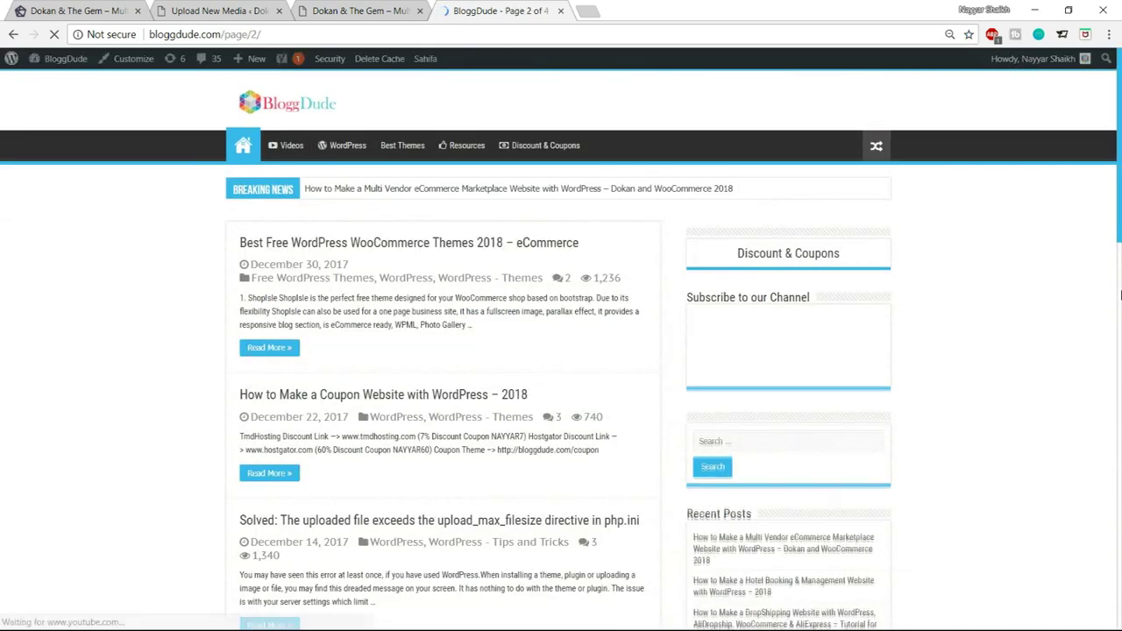
scroll(1119, 302, down, 6)
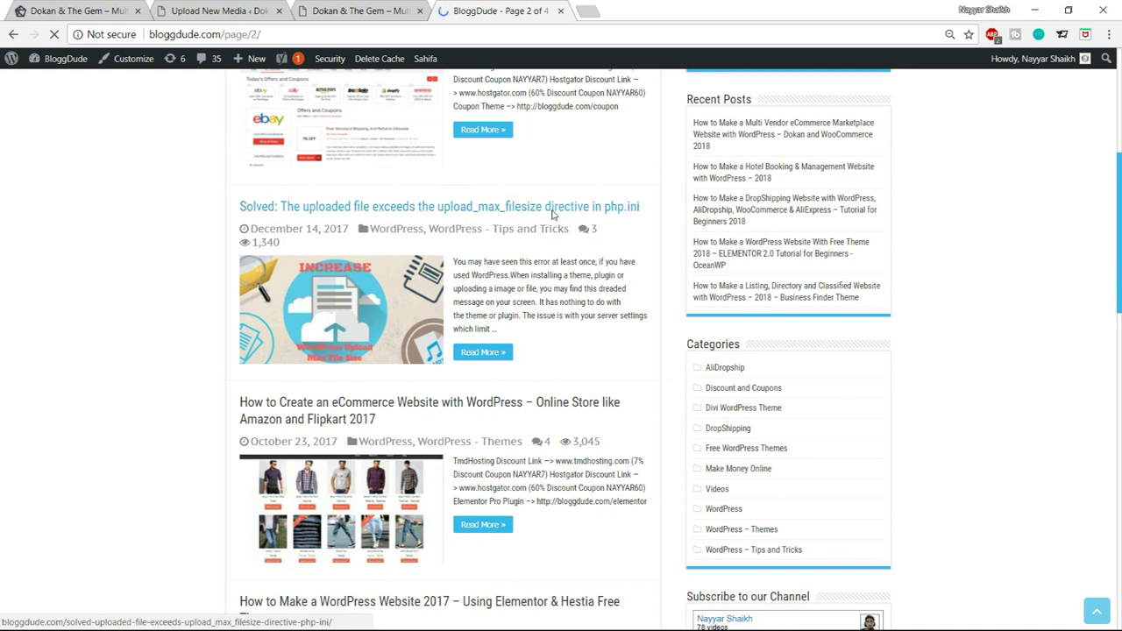
click(551, 211)
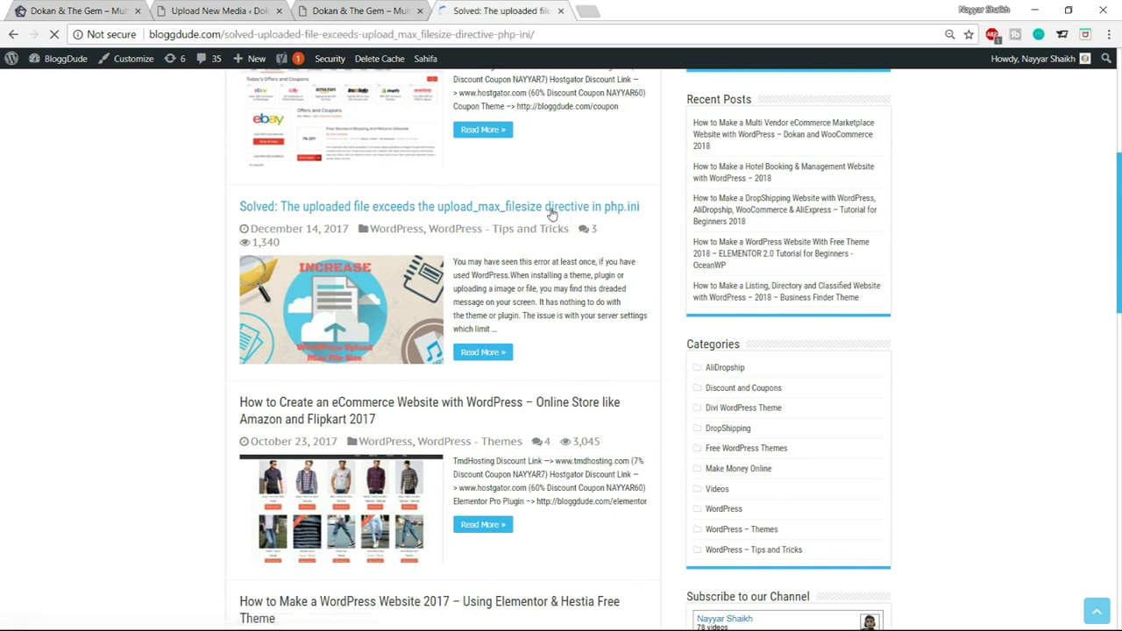
scroll(954, 300, down, 10)
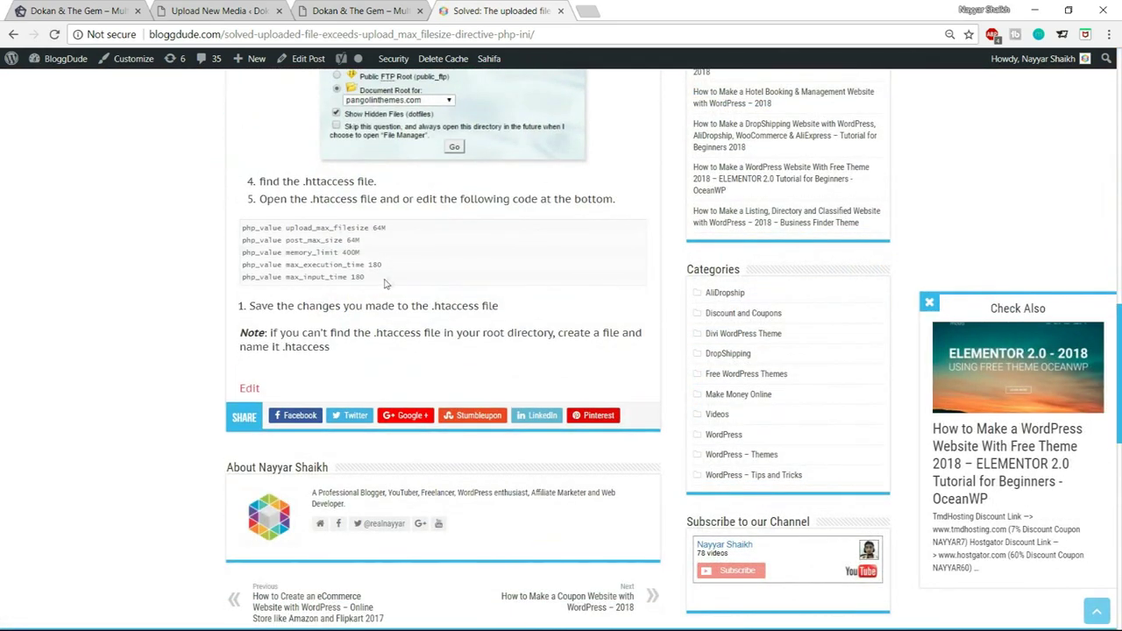
drag(357, 276, 226, 229)
key(ctrl+c)
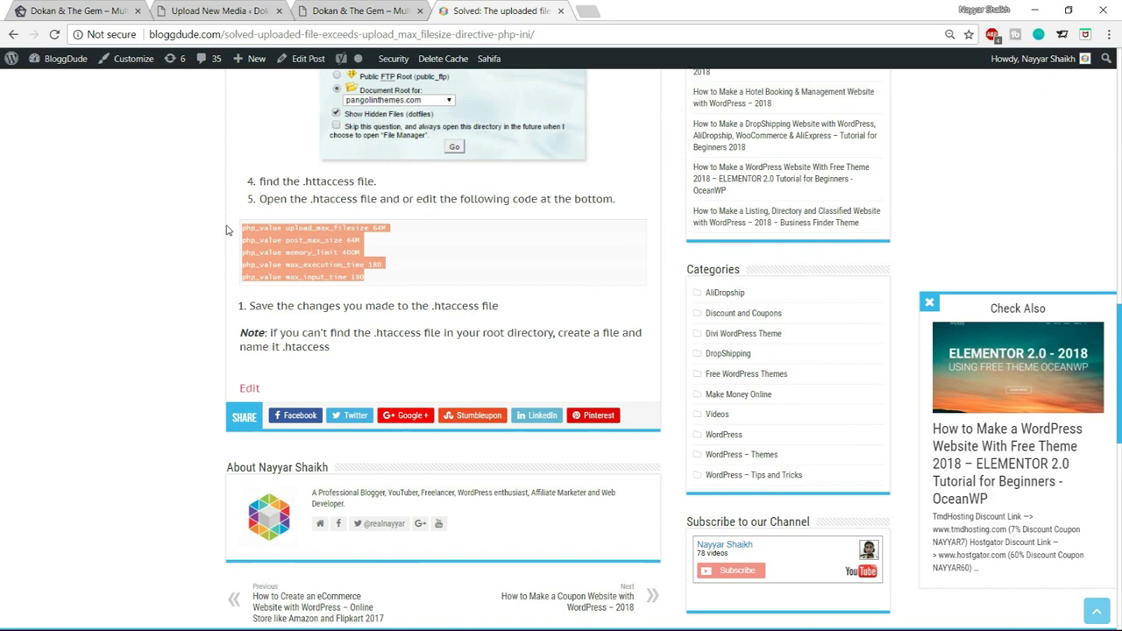
click(241, 8)
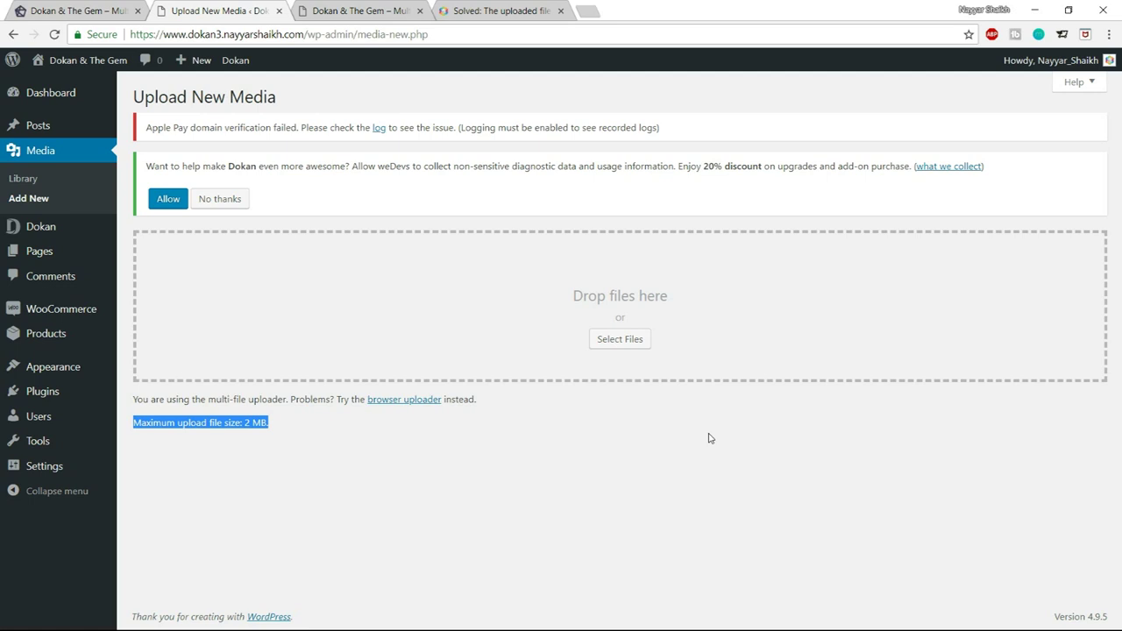
- Download .htaccess from the server's dokan3.nayyarshaikh.com folder to the local Desktop
key(alt+Tab)
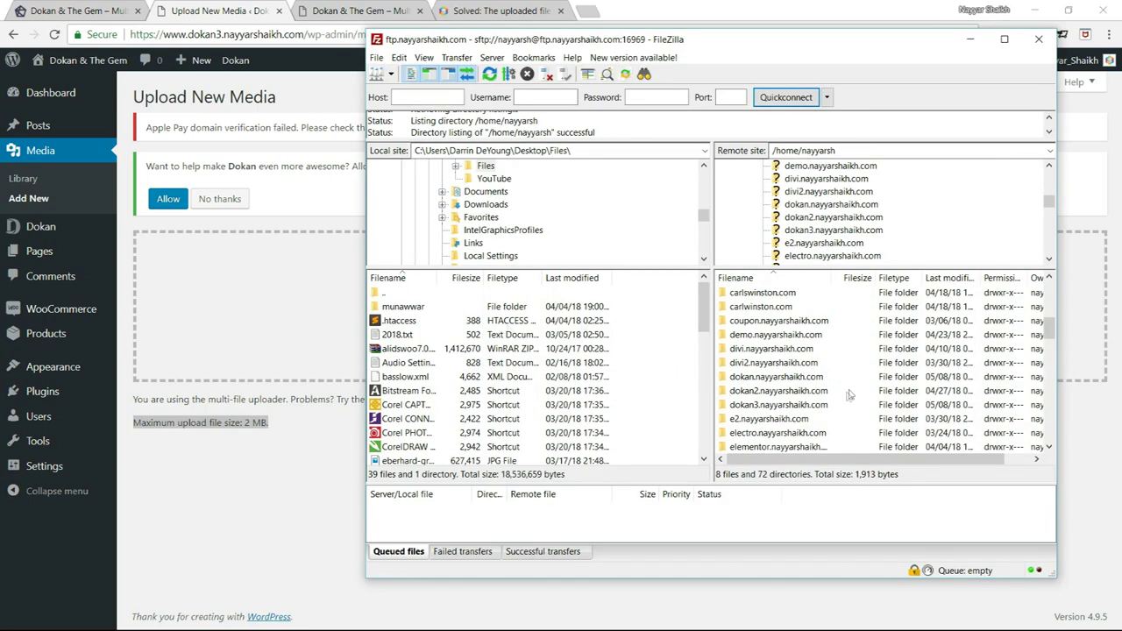
scroll(846, 399, down, 1)
click(773, 363)
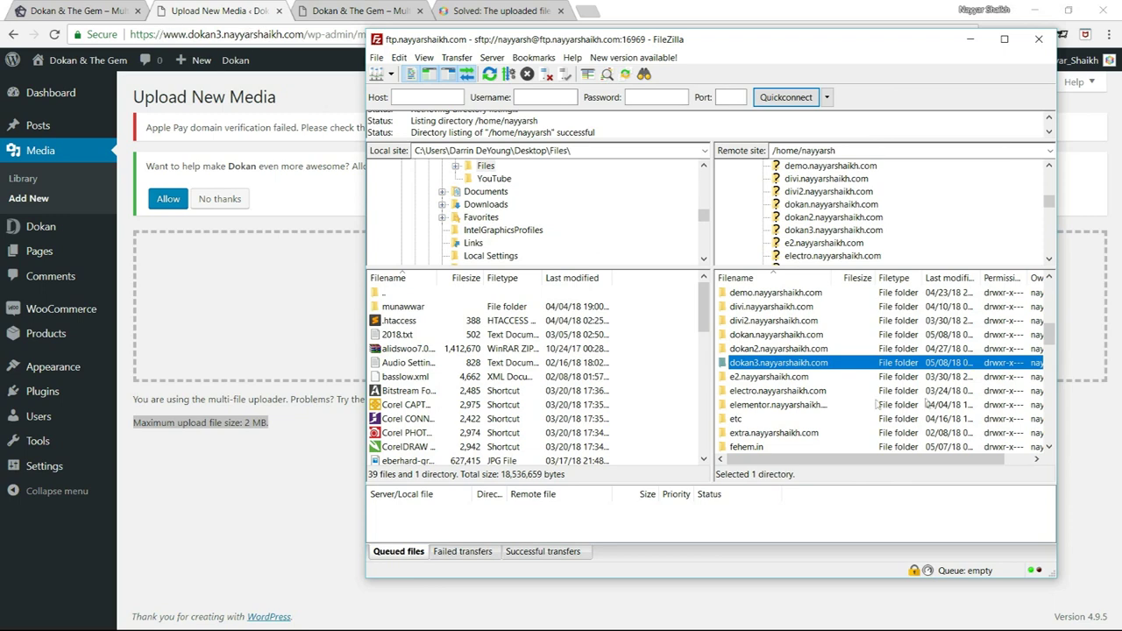
double_click(768, 366)
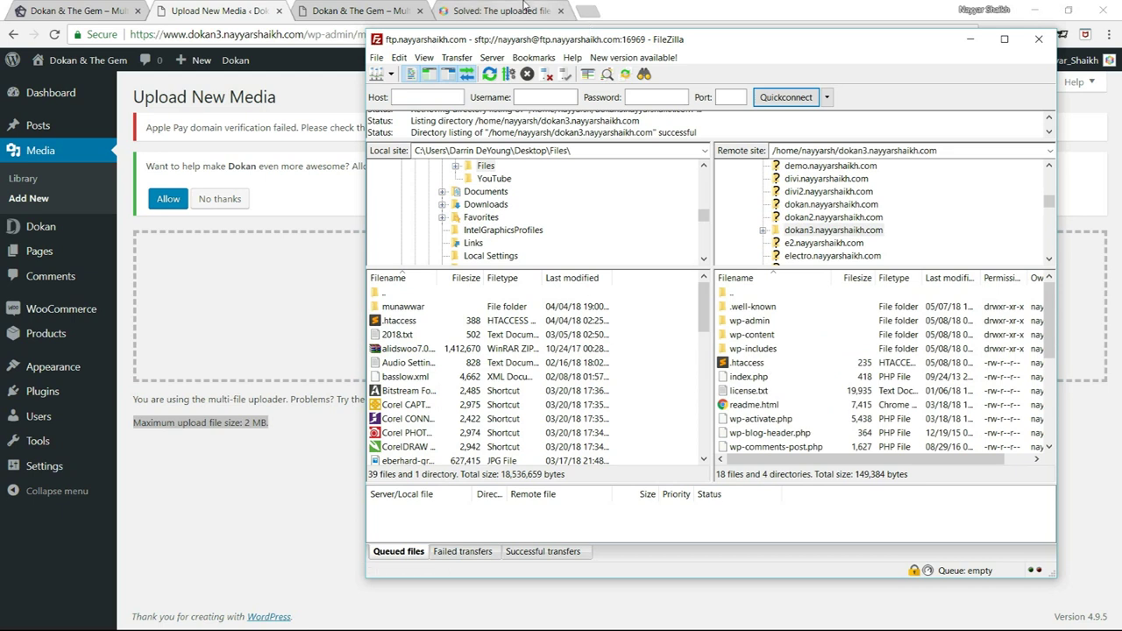
click(743, 361)
scroll(525, 219, up, 10)
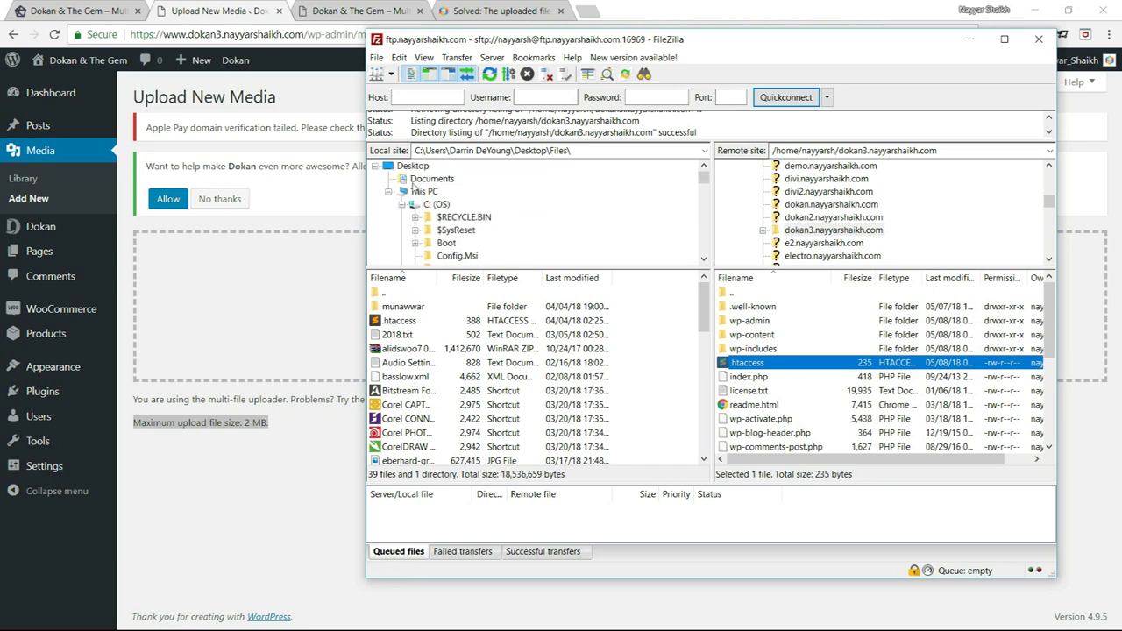
click(411, 166)
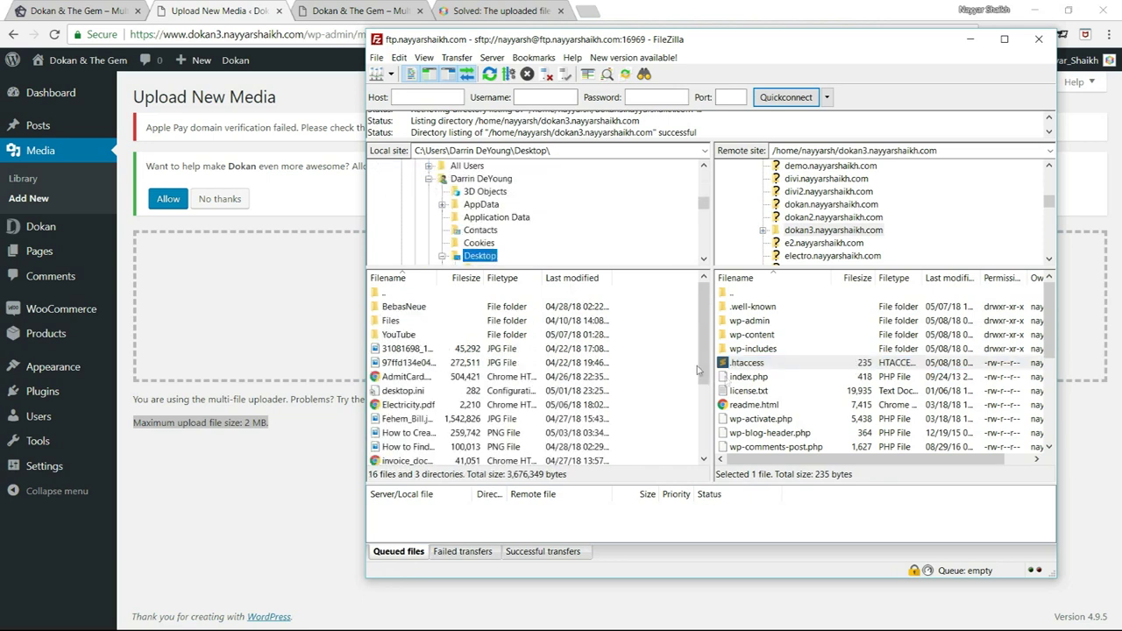
click(750, 367)
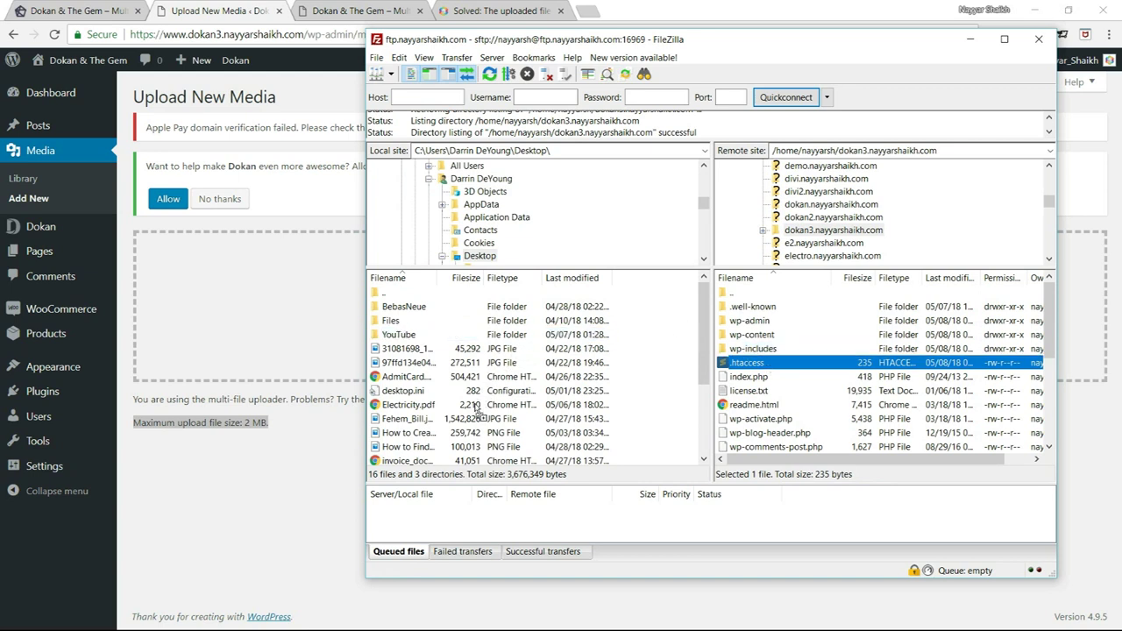
drag(473, 408, 473, 405)
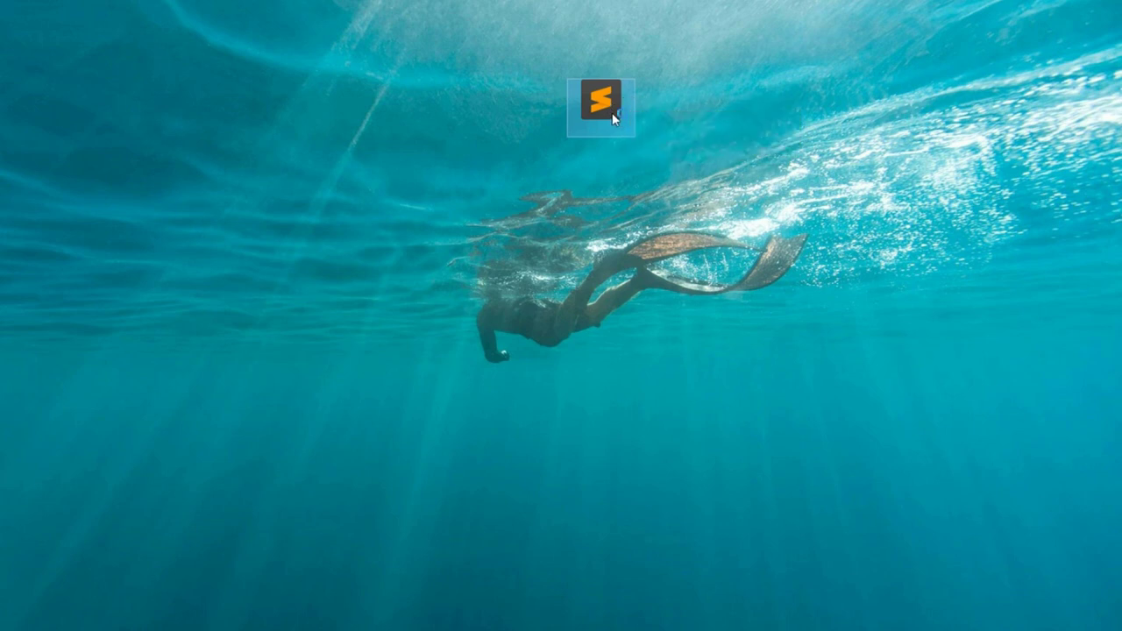
- Paste the five php_value lines into .htaccess before END WordPress, save, and close Sublime Text
double_click(601, 103)
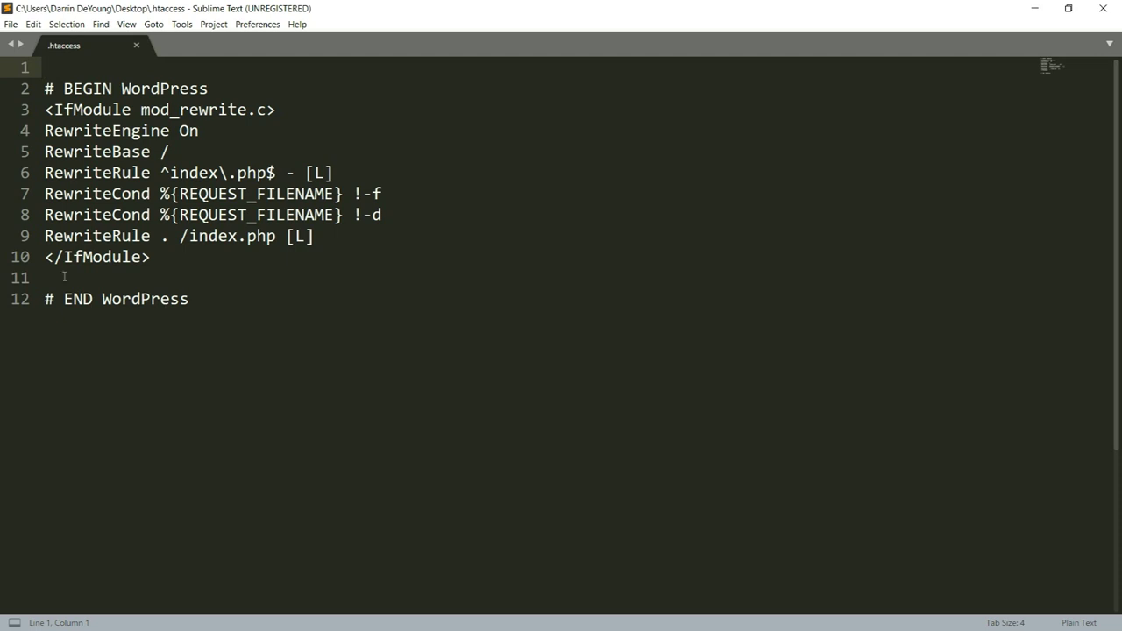
click(191, 279)
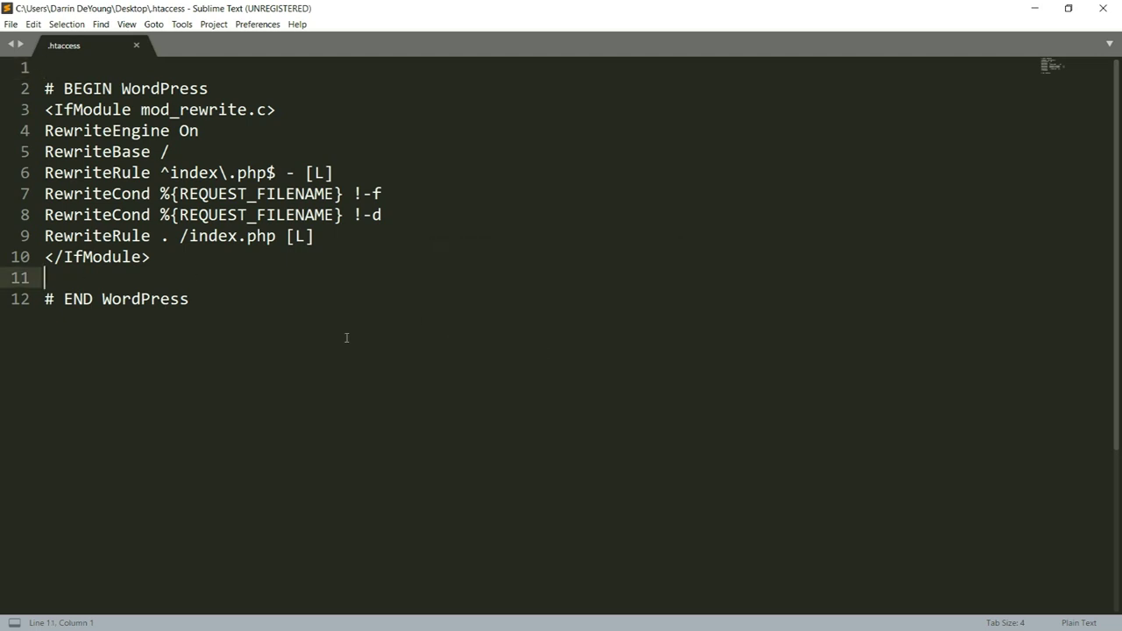
key(ctrl+v)
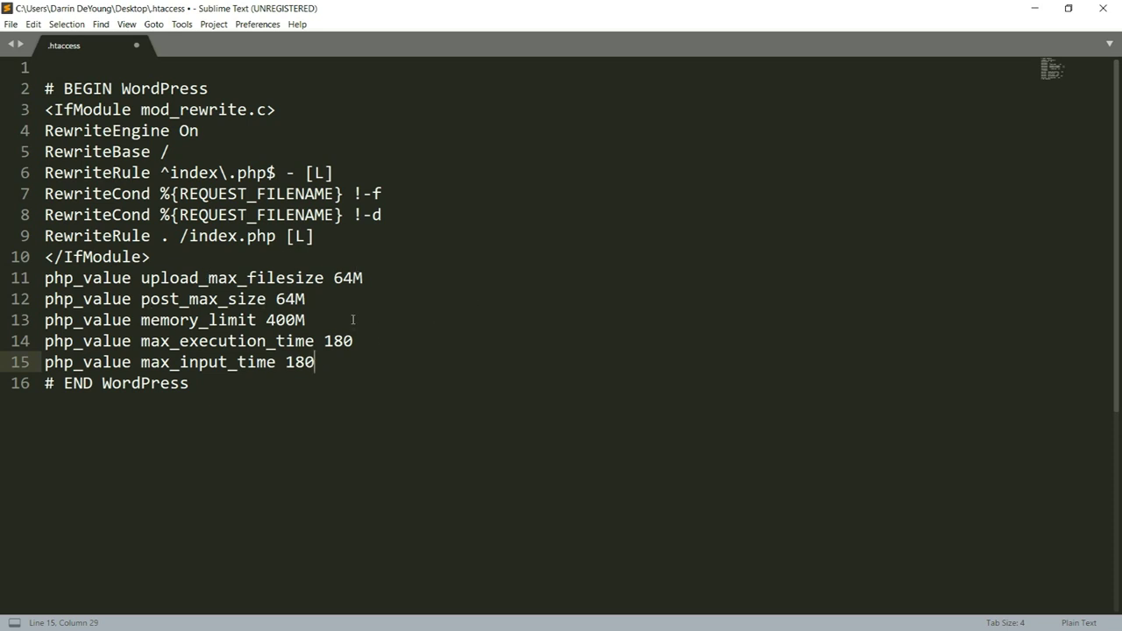
key(ctrl+s)
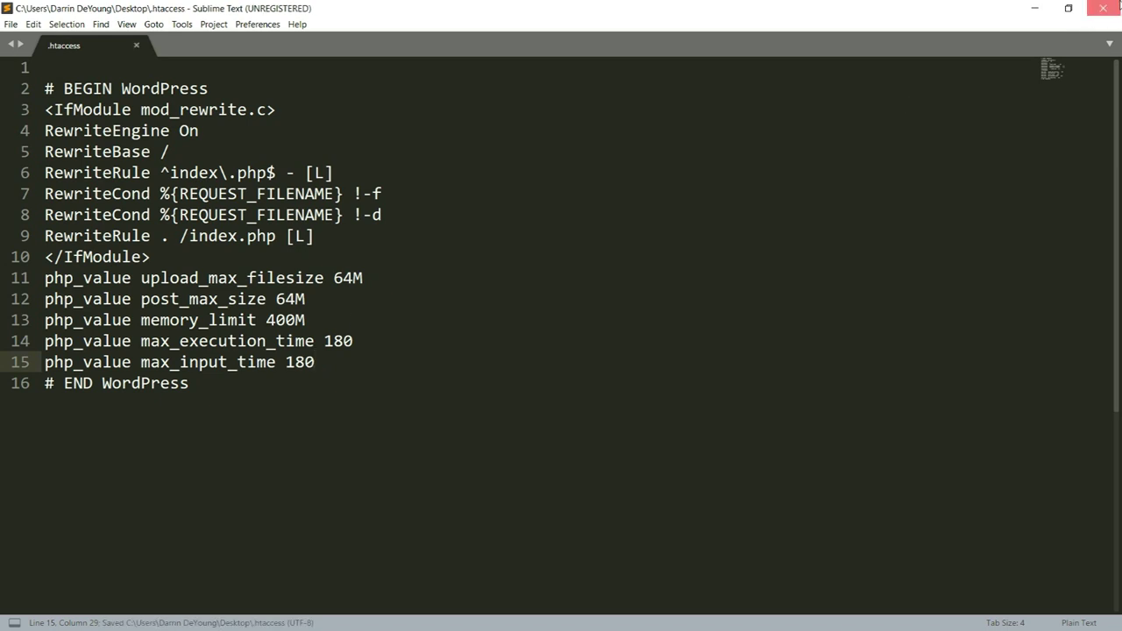
click(1103, 9)
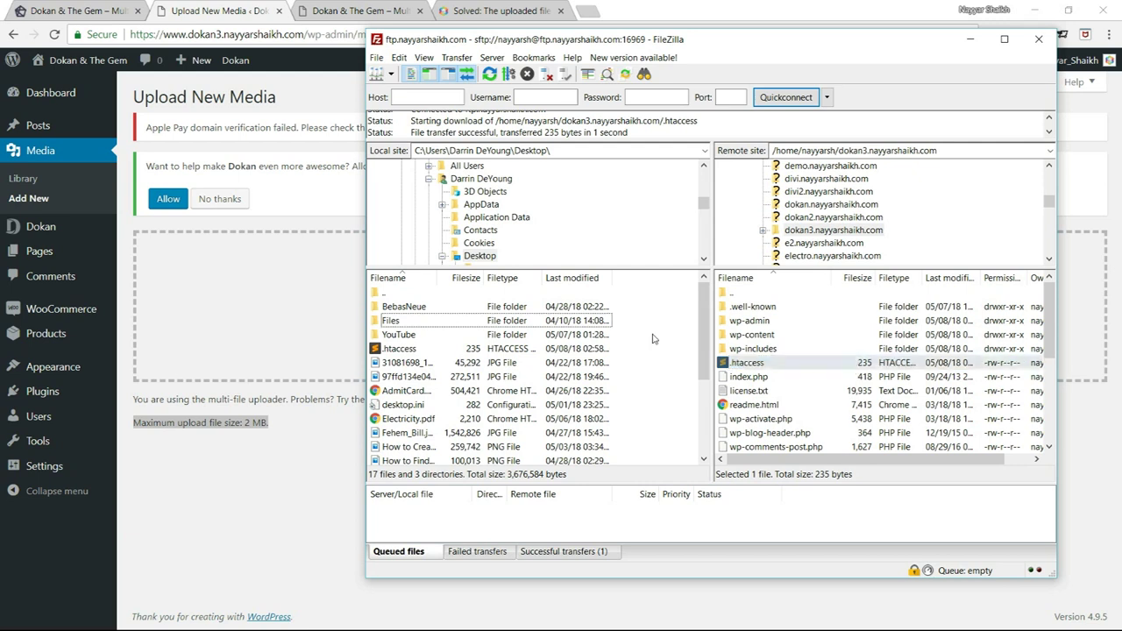
- Refresh the local listing and upload the 386-byte .htaccess to dokan3, overwriting the server copy
right_click(655, 336)
click(688, 433)
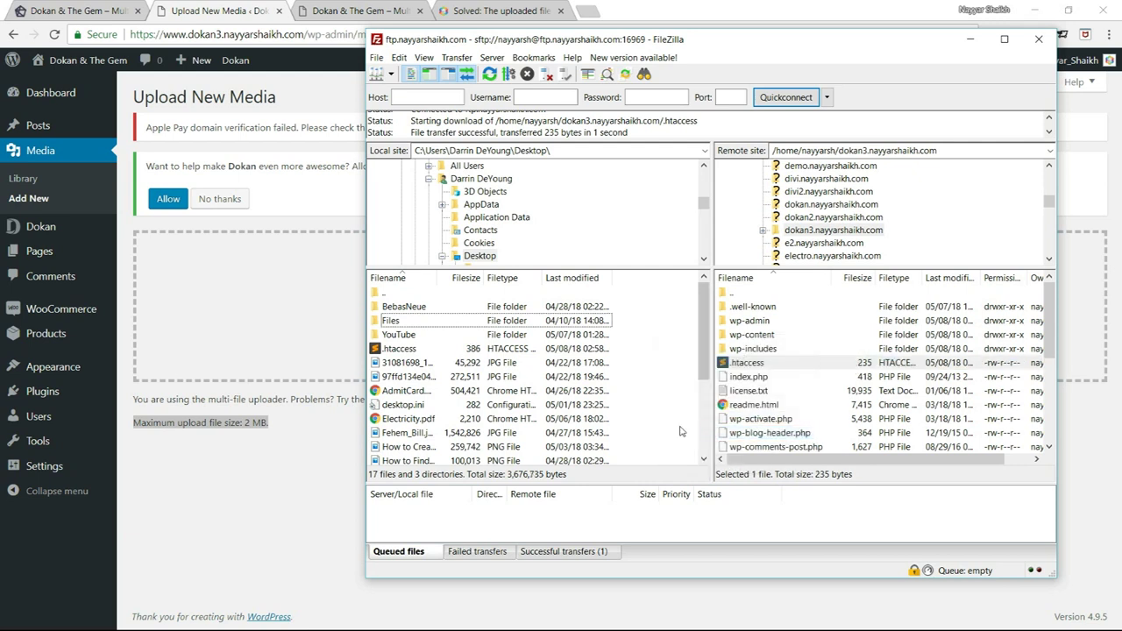
click(400, 349)
drag(383, 352, 807, 407)
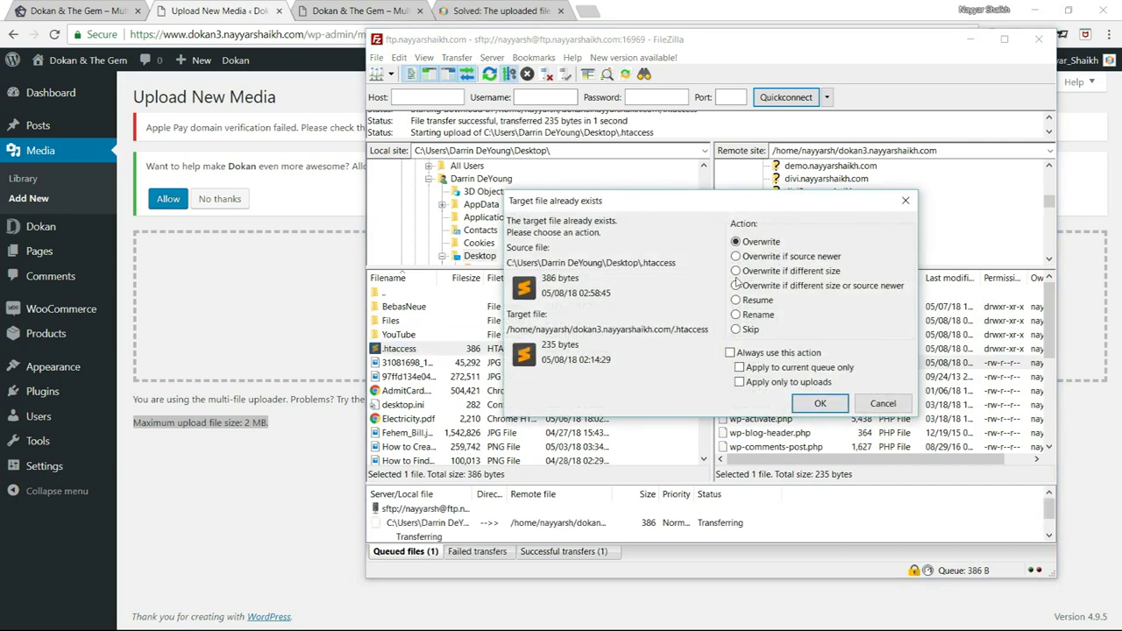
click(817, 405)
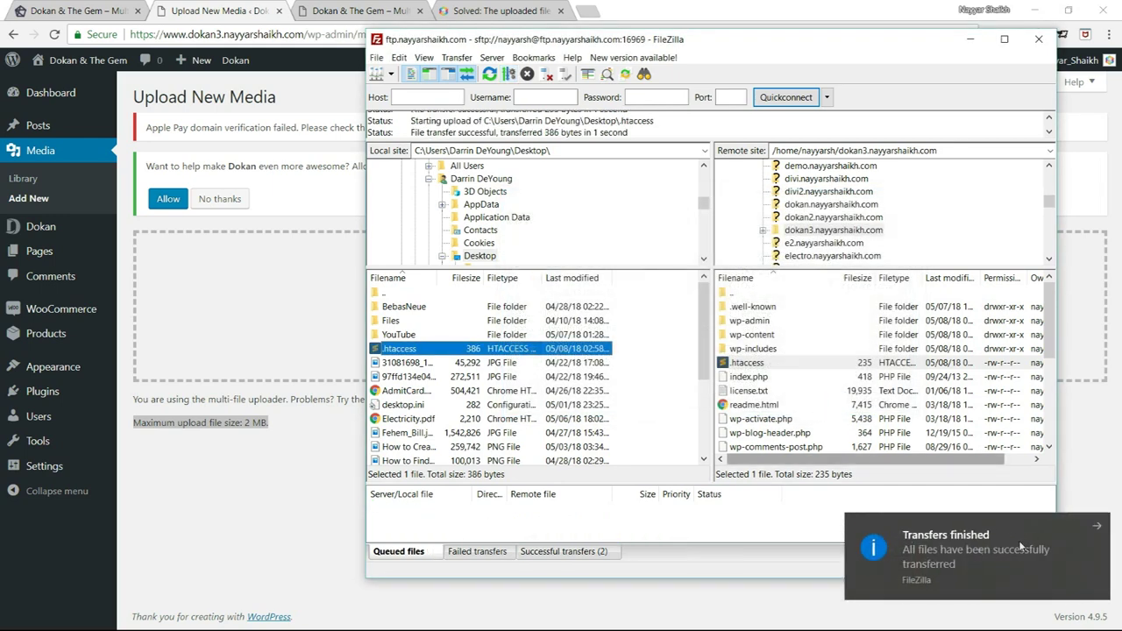
click(272, 449)
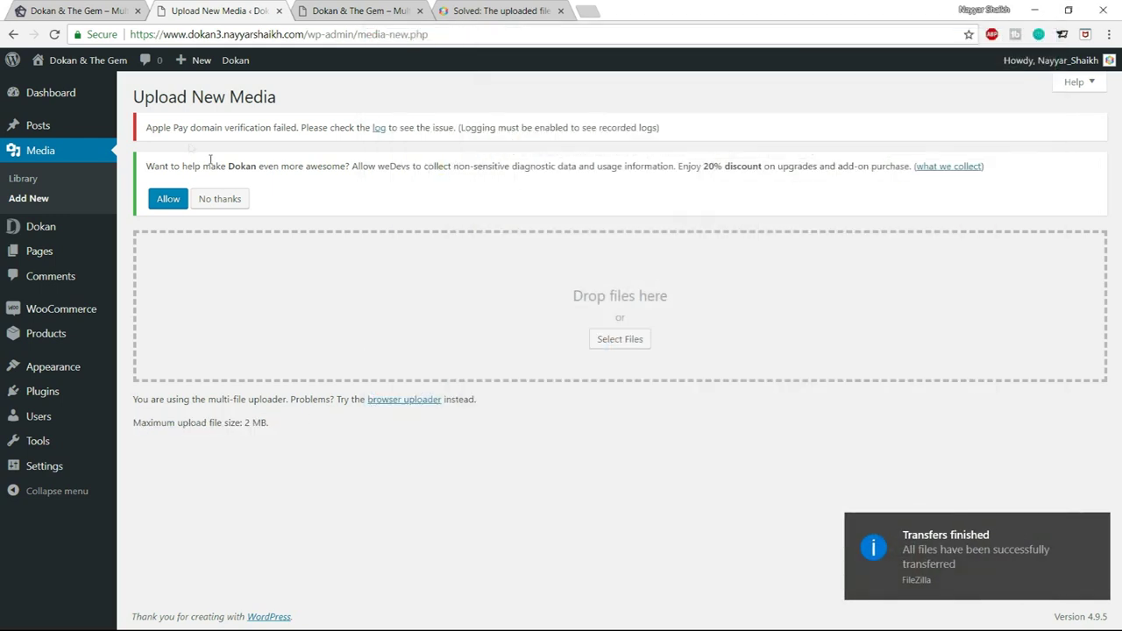
- Reload Upload New Media to confirm the maximum upload size now reads 64 MB
drag(272, 423, 270, 422)
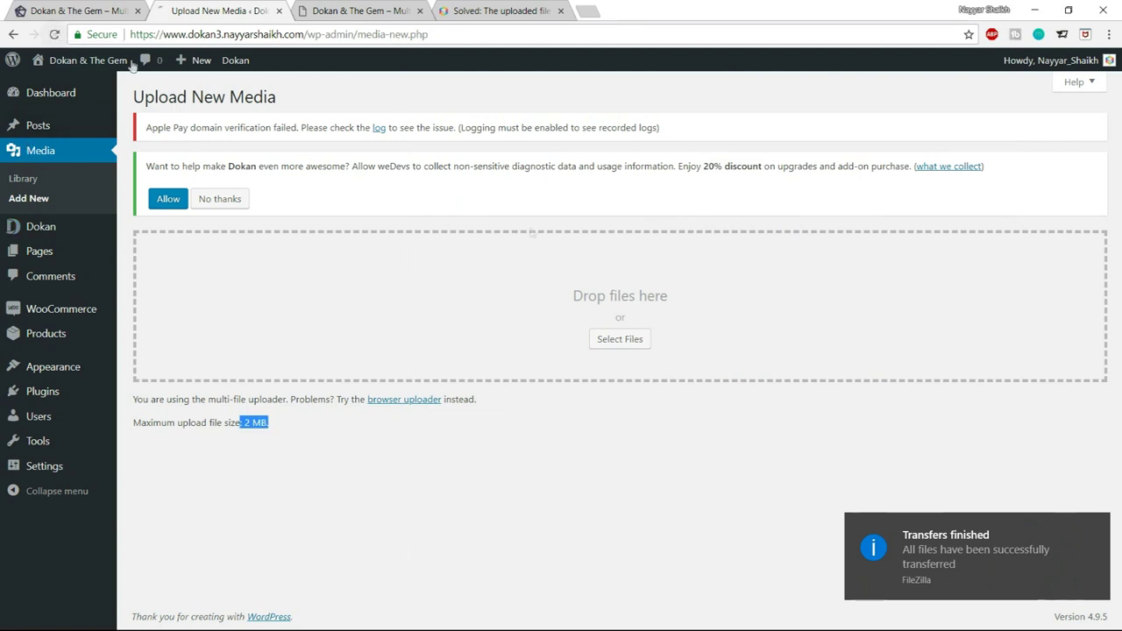
click(52, 34)
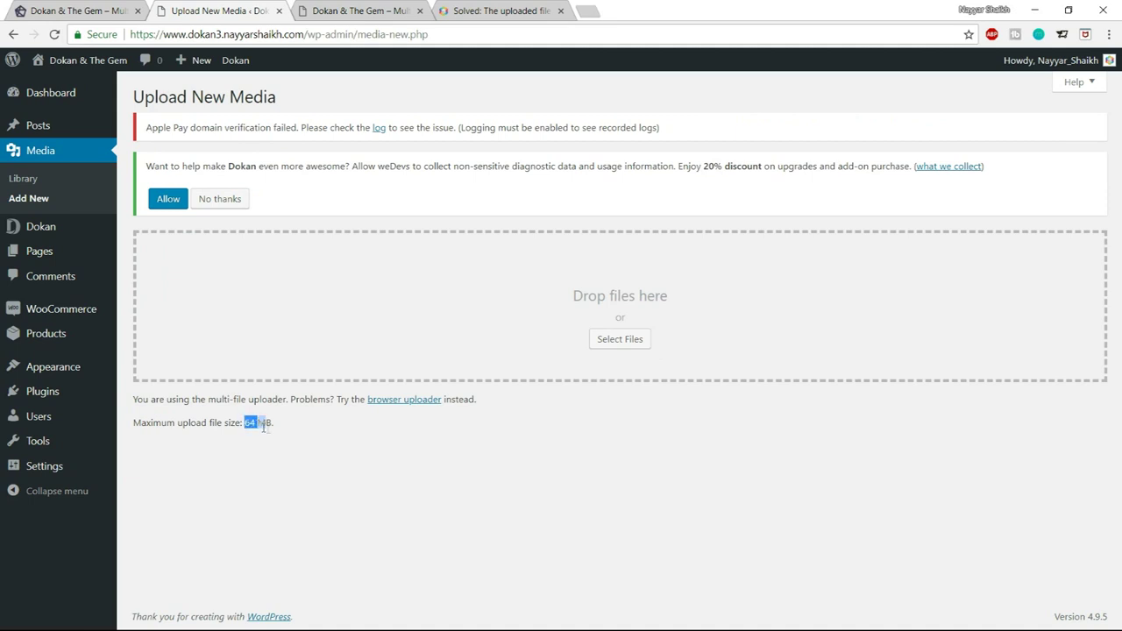
click(356, 442)
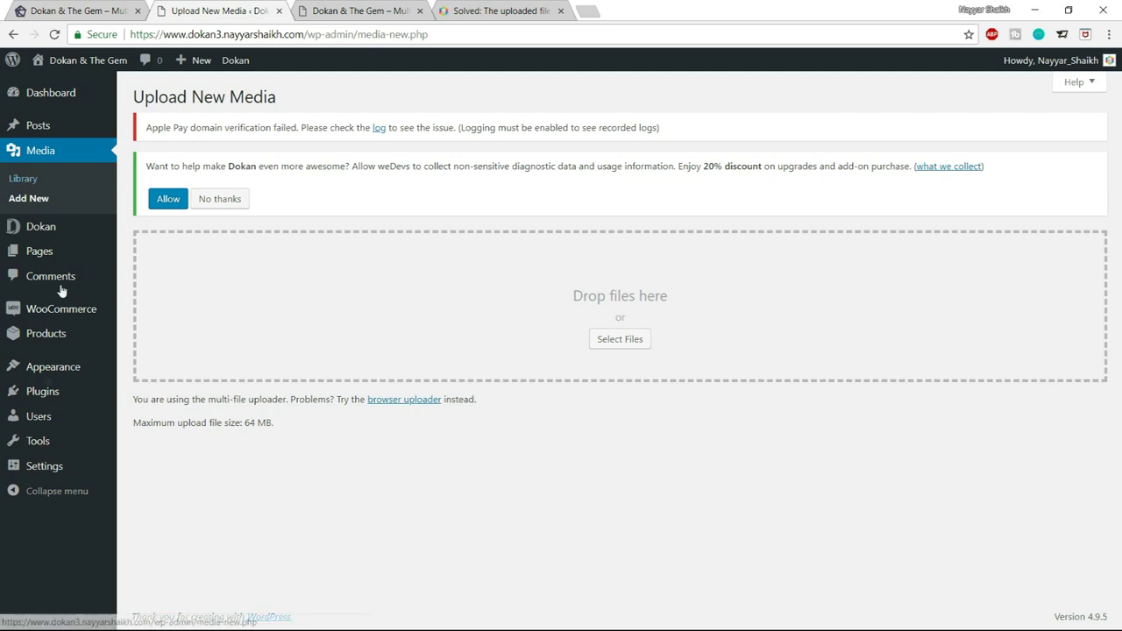
- Choose dokan-business-2.7.5.zip under Upload Plugin and start installing it
mouse_move(48, 400)
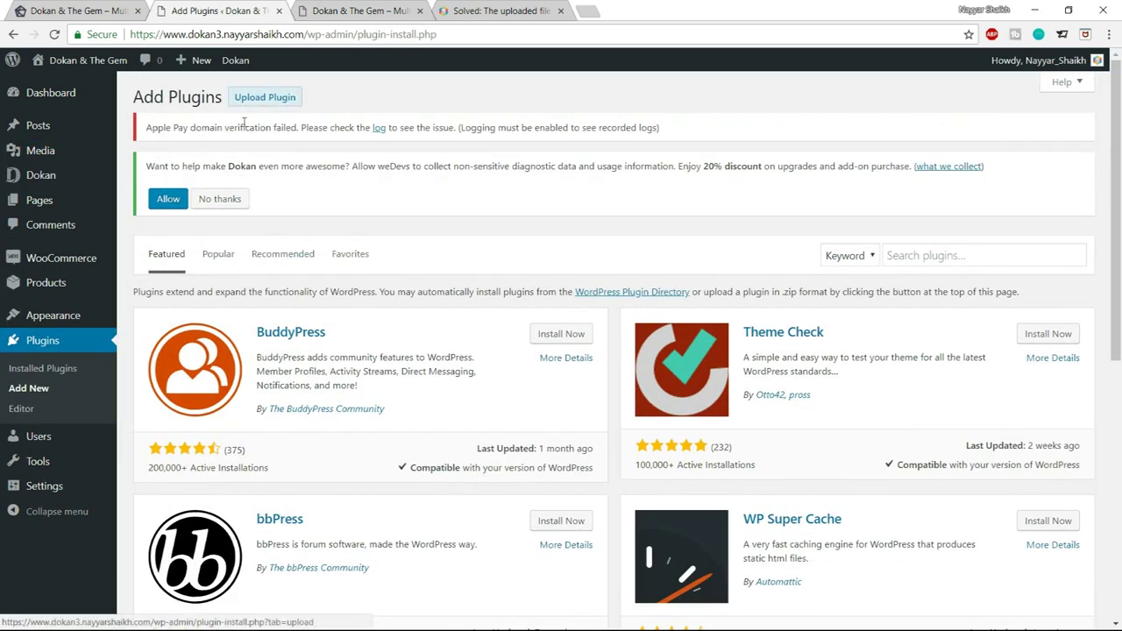
click(265, 97)
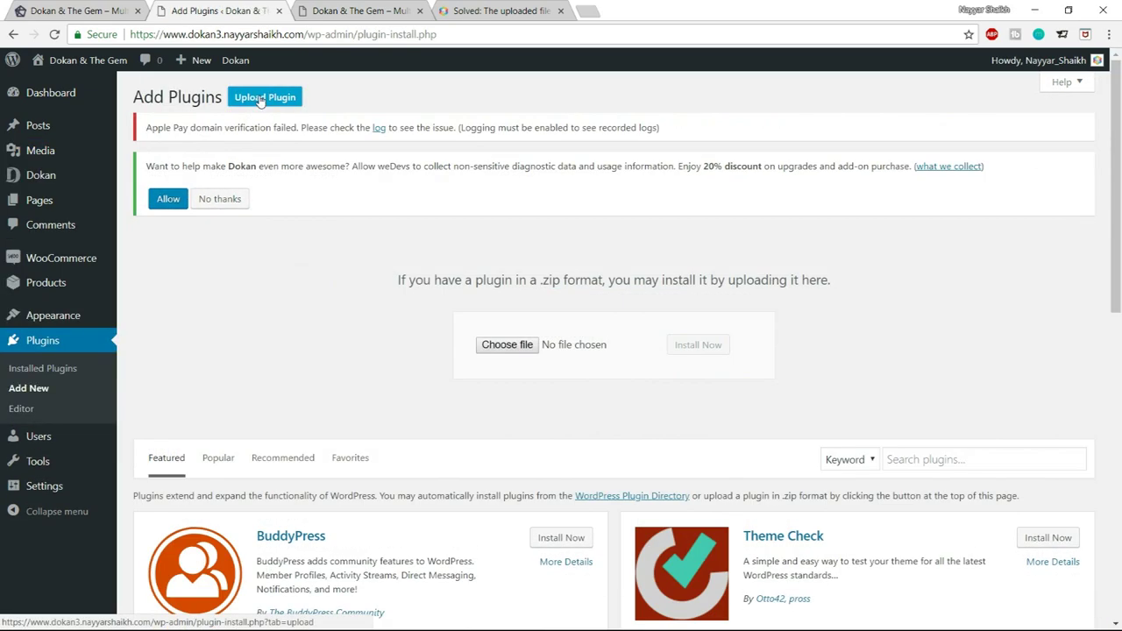
click(507, 345)
click(190, 134)
click(432, 326)
click(724, 347)
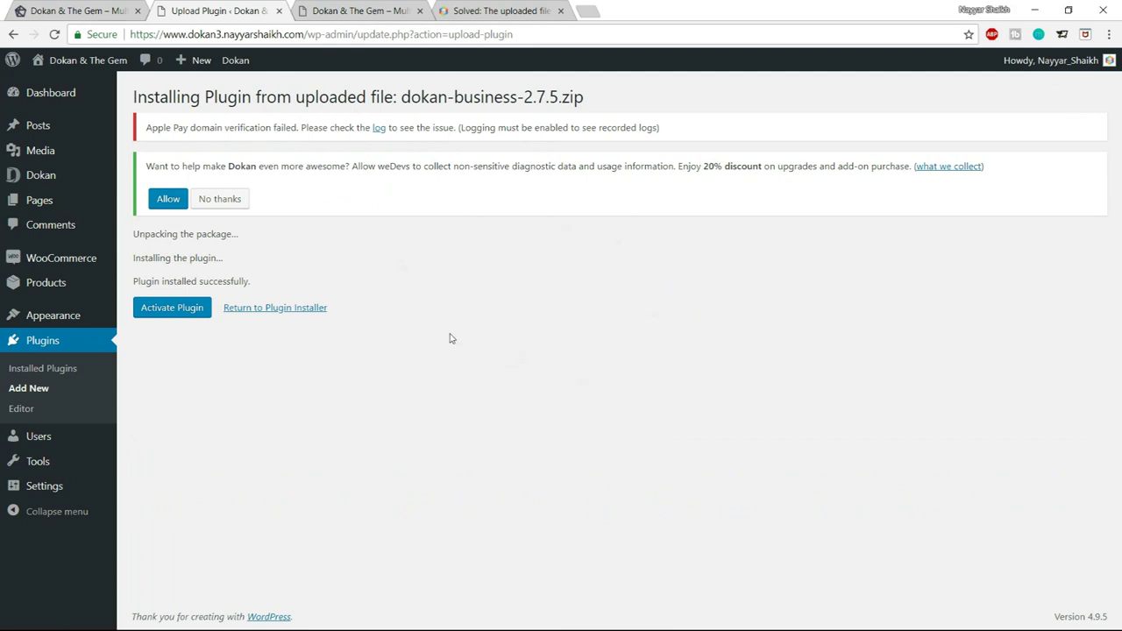
- Activate the newly installed Dokan Pro business 2.7.5 plugin
click(178, 316)
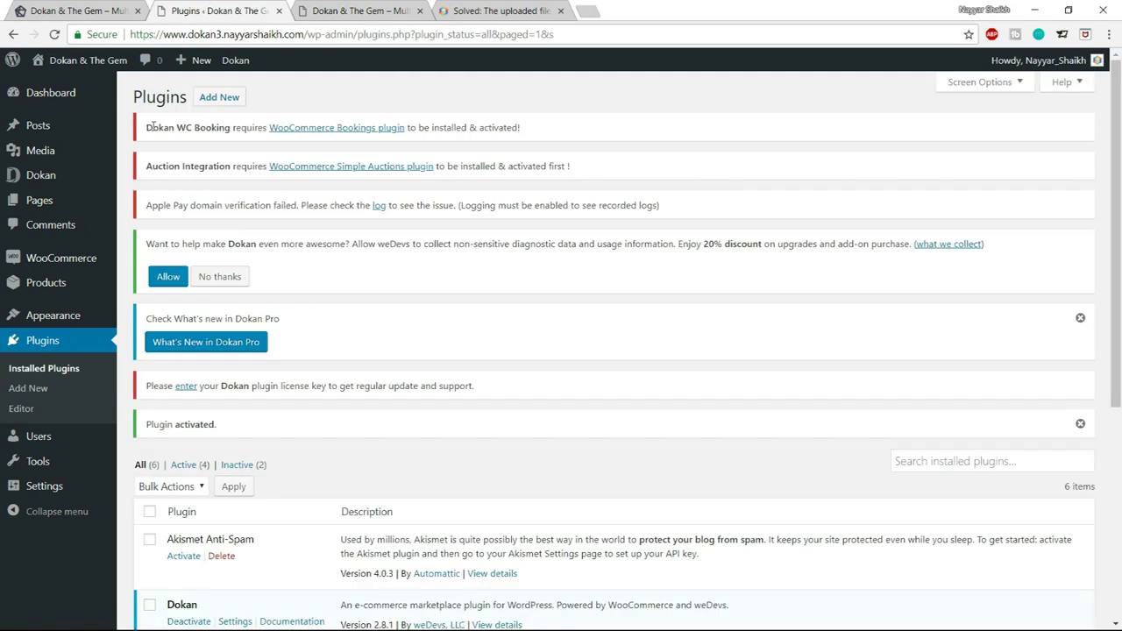
drag(147, 128, 217, 128)
click(213, 125)
- Decline Dokan diagnostic data sharing and dismiss the Dokan Pro what's-new notice
click(230, 277)
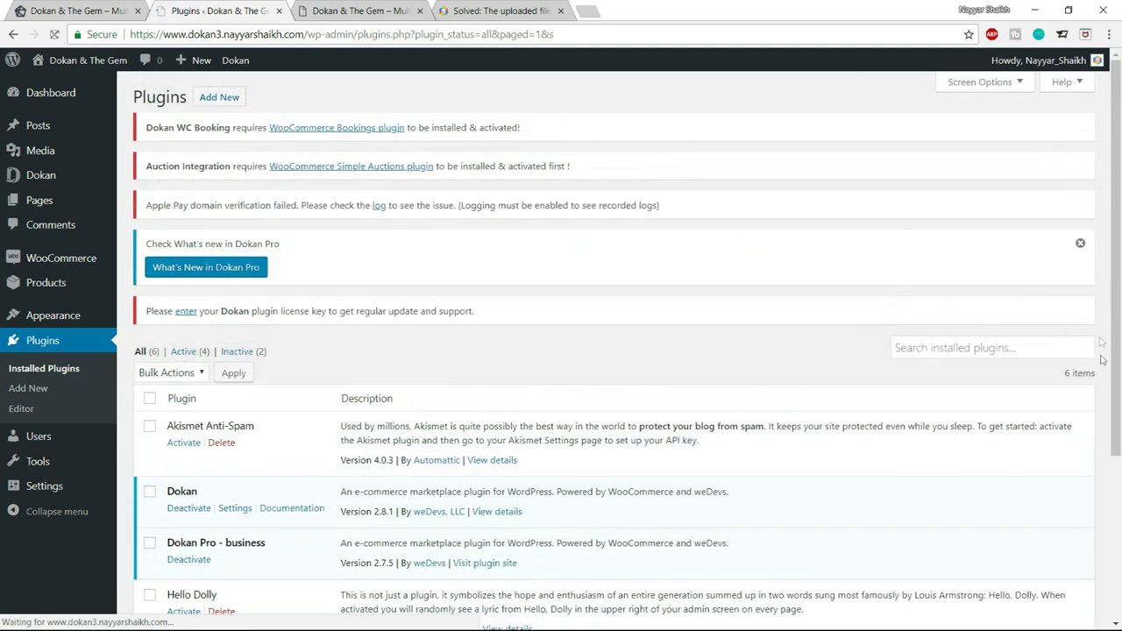
click(1079, 242)
scroll(543, 350, down, 3)
scroll(570, 396, up, 3)
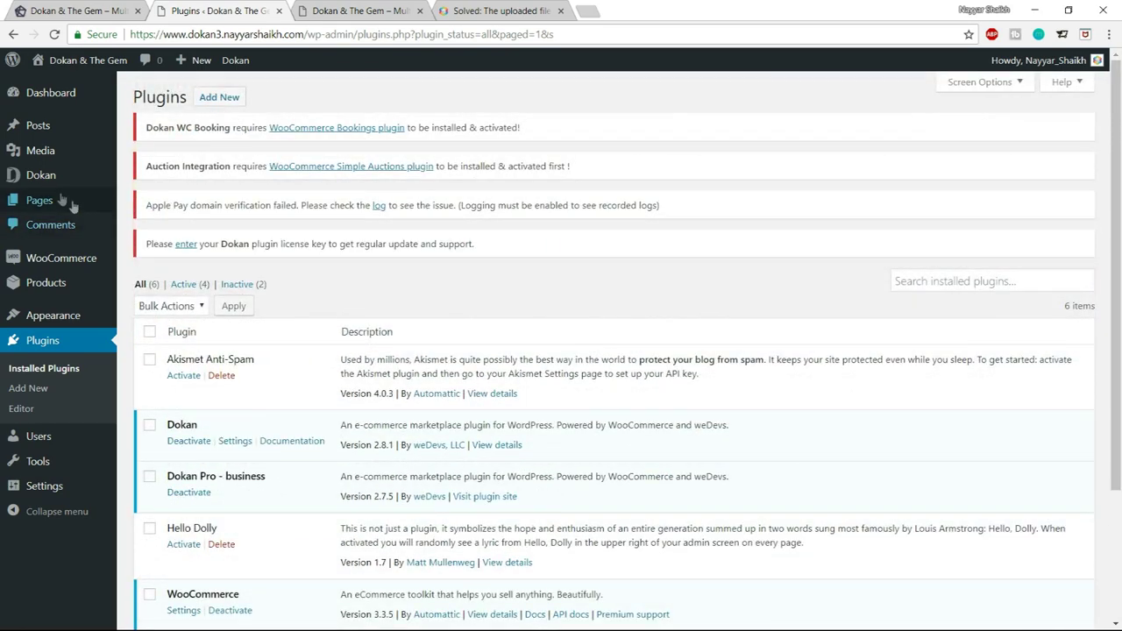
mouse_move(40, 180)
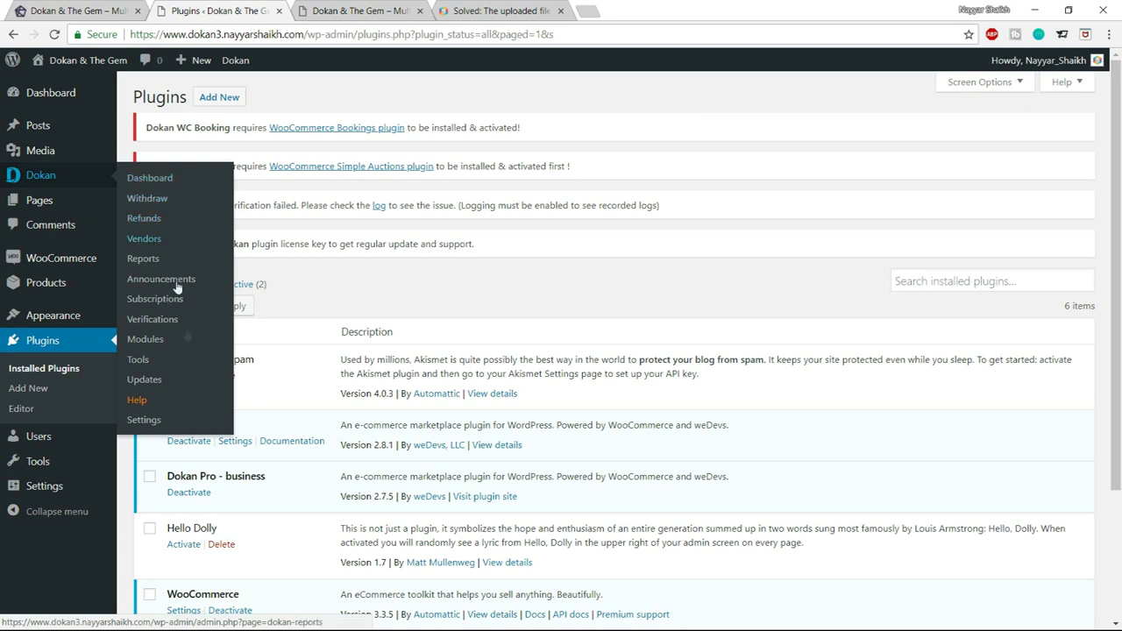
- Go to the Dokan Modules list in the admin sidebar
click(143, 421)
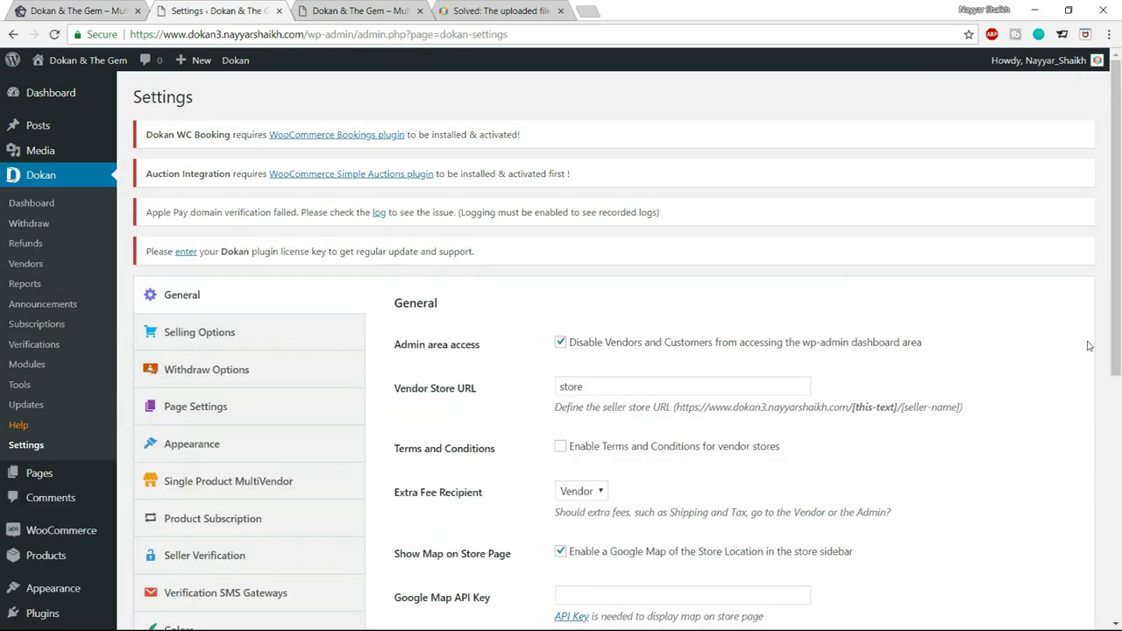
scroll(1101, 348, down, 1)
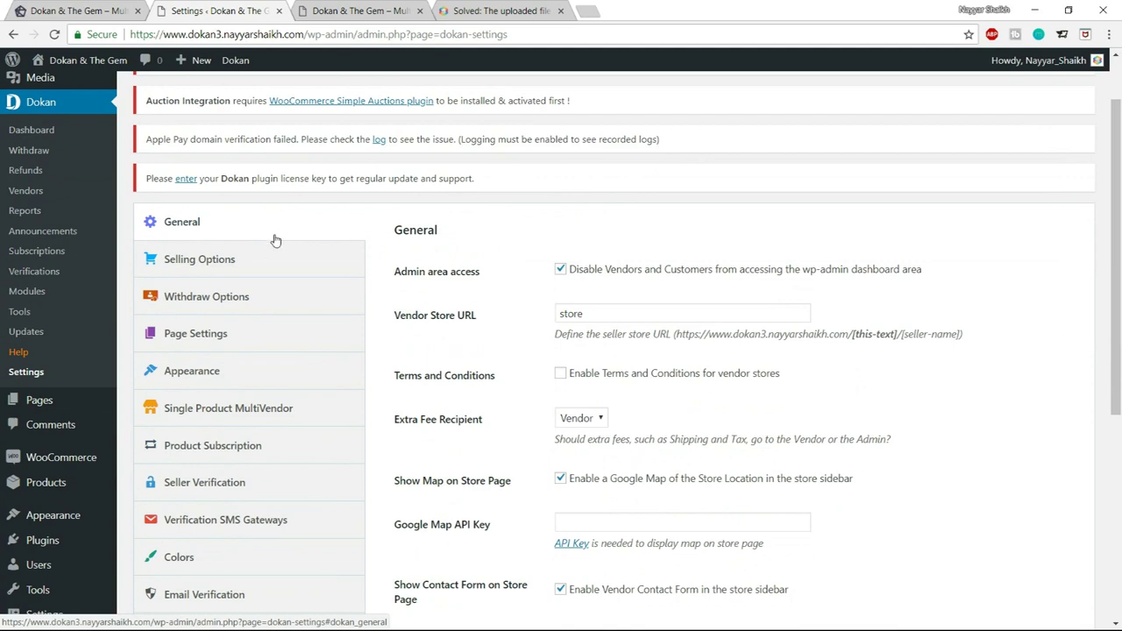
scroll(302, 383, down, 2)
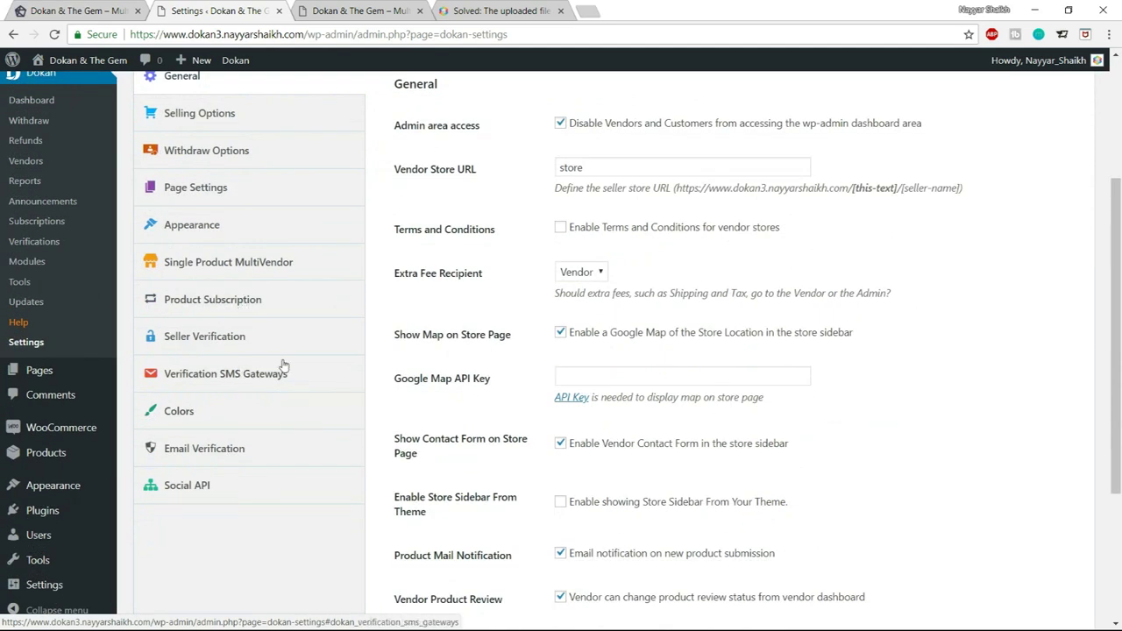
scroll(283, 365, up, 2)
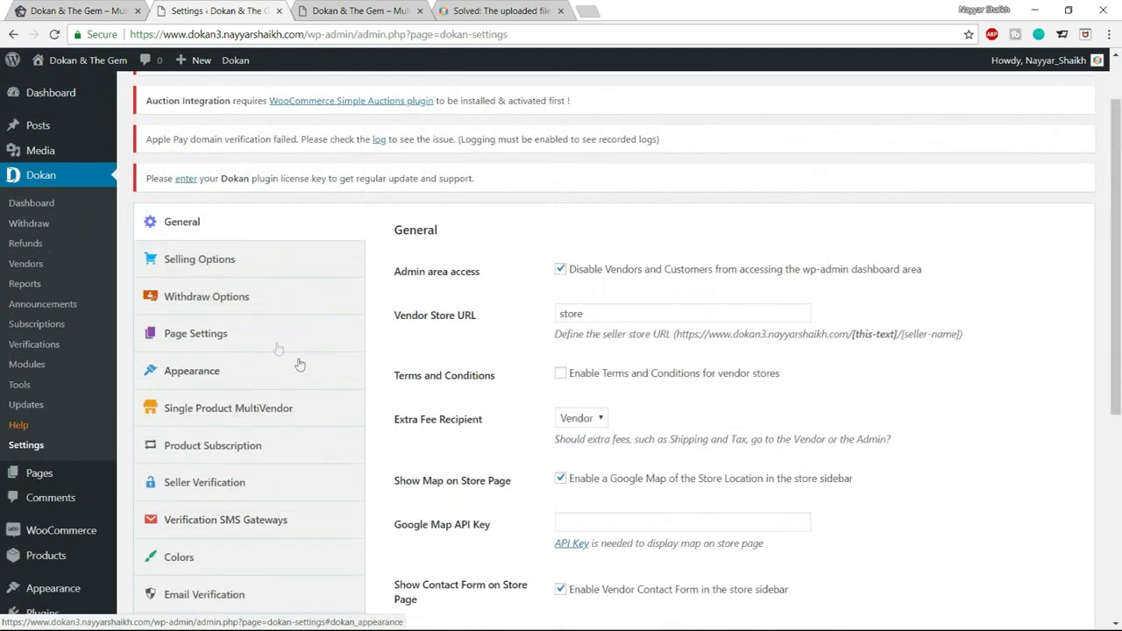
click(26, 368)
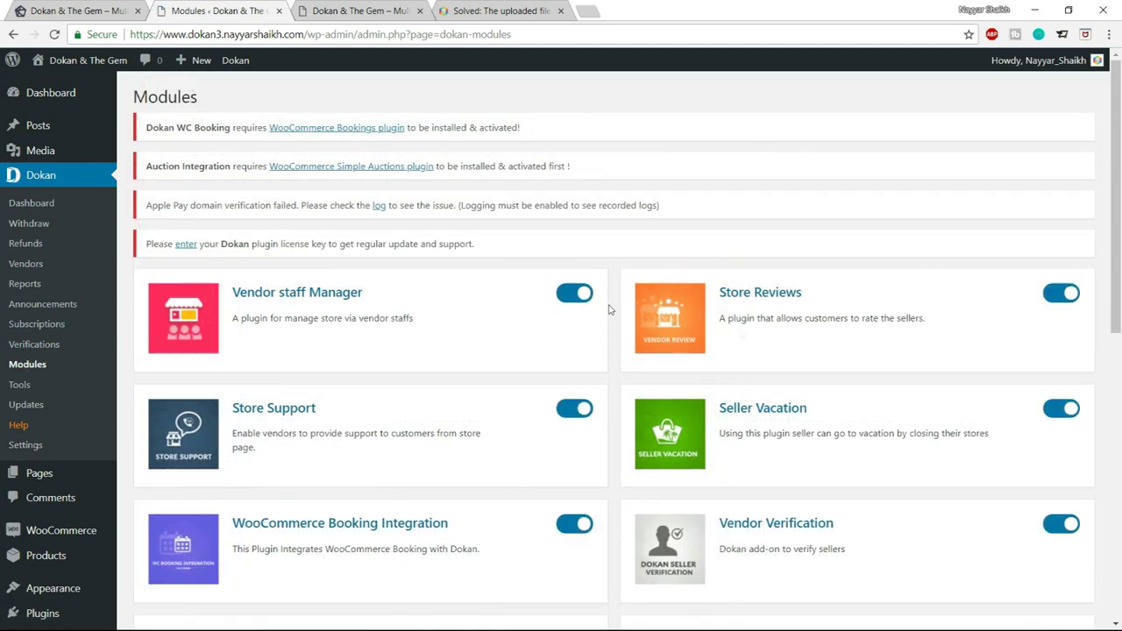
- Switch off modules from Vendor Staff Manager through Color Scheme Customizer
click(567, 294)
click(1069, 295)
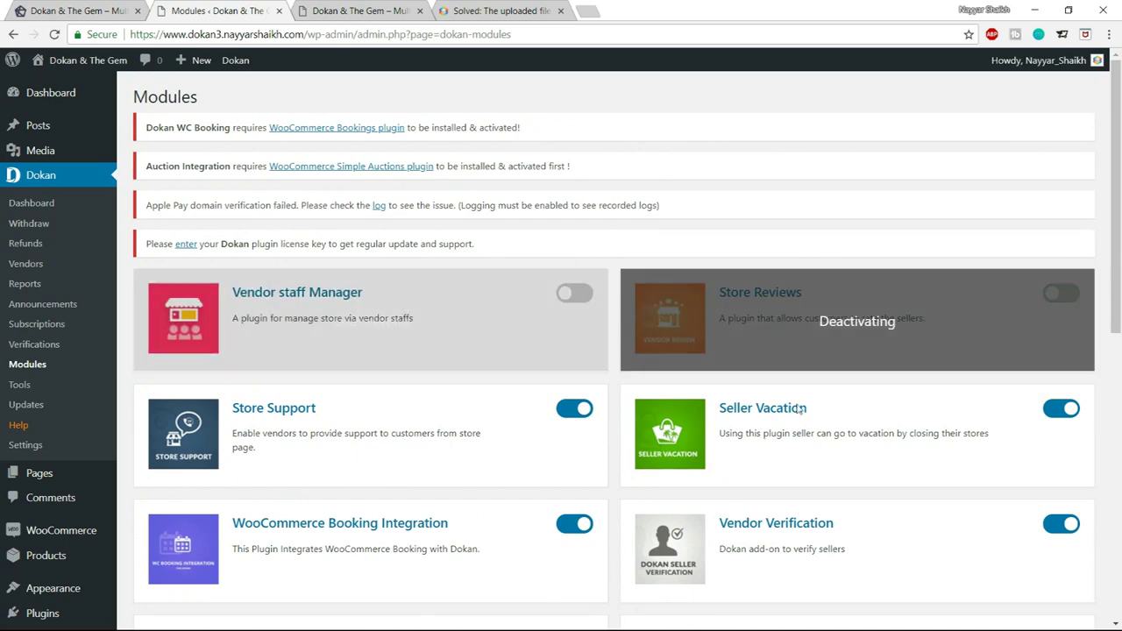
click(572, 411)
click(1061, 408)
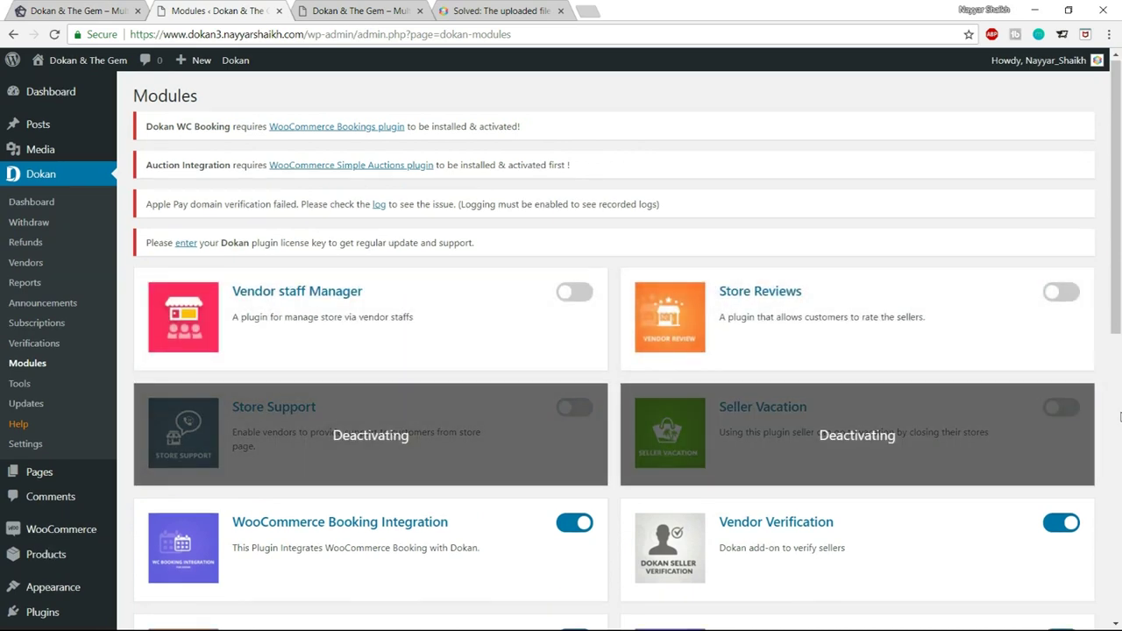
scroll(1061, 409, down, 3)
click(591, 311)
click(1075, 303)
scroll(1079, 335, down, 2)
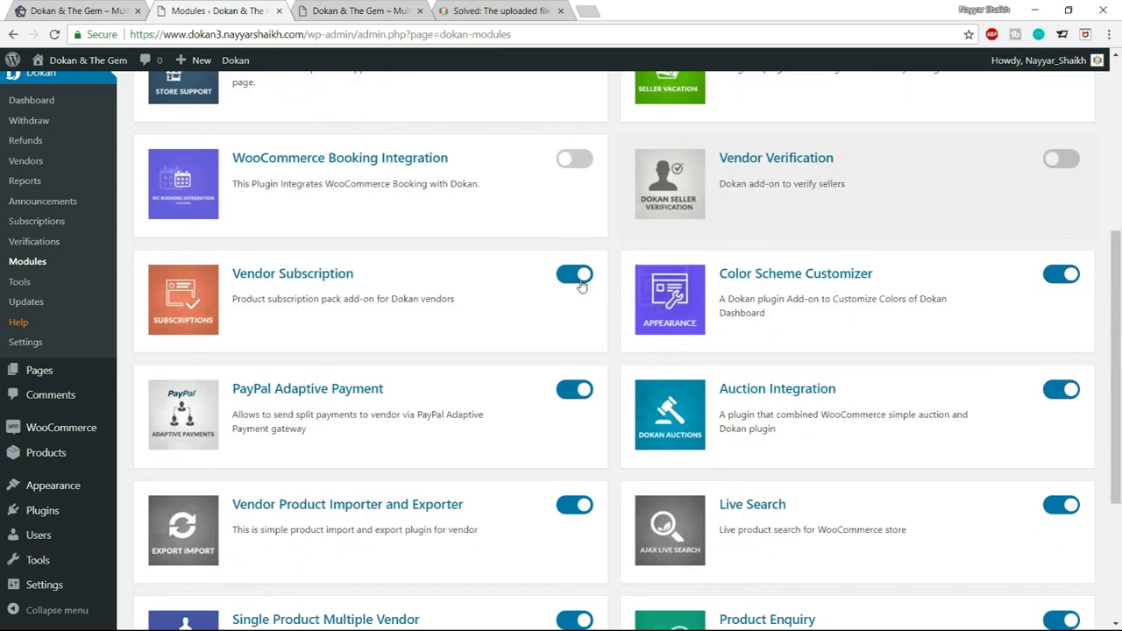
click(576, 276)
click(1064, 274)
- Switch off PayPal Adaptive Payment through Product Enquiry, including Stripe Connect and Live Search, then reload
scroll(1066, 274, down, 2)
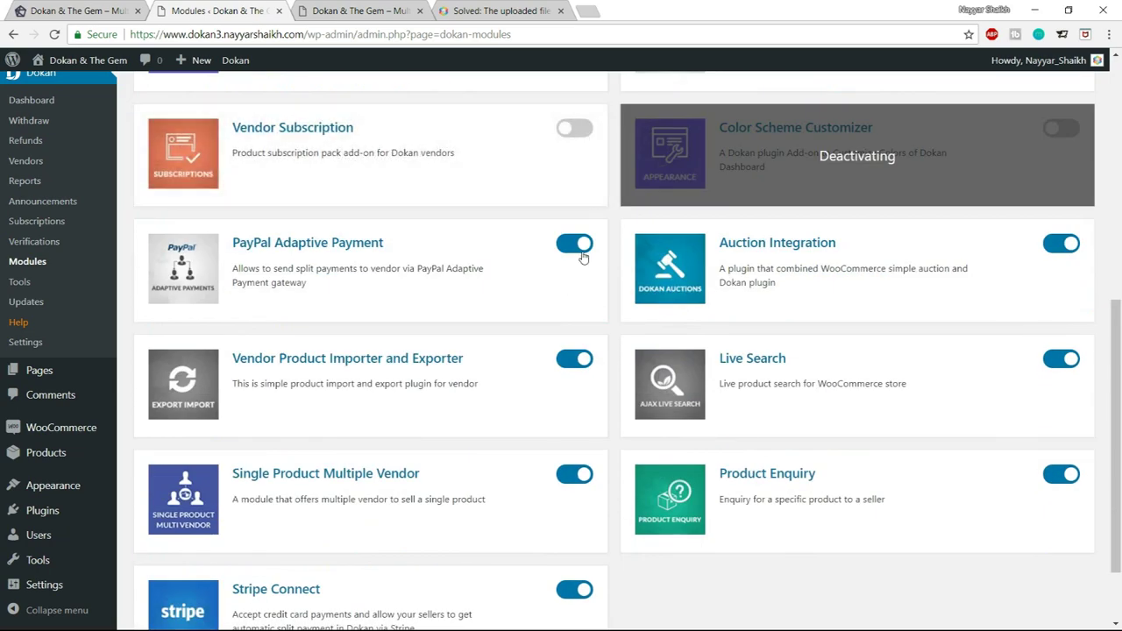
click(576, 244)
click(1071, 243)
scroll(584, 275, down, 1)
click(574, 261)
click(1064, 263)
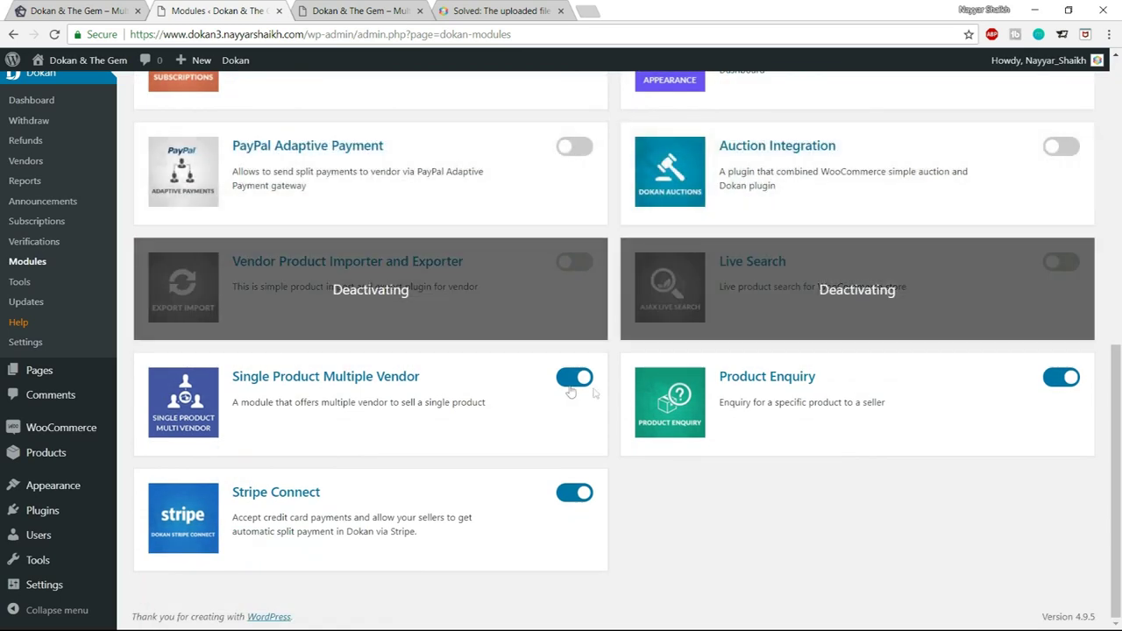
click(571, 378)
click(570, 496)
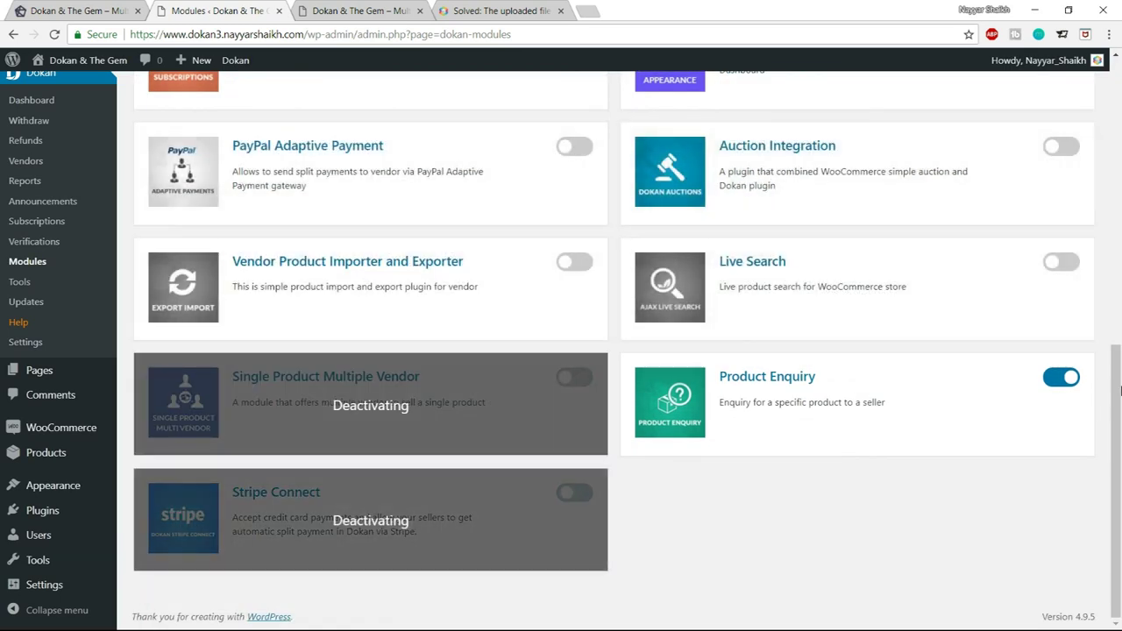
click(1064, 377)
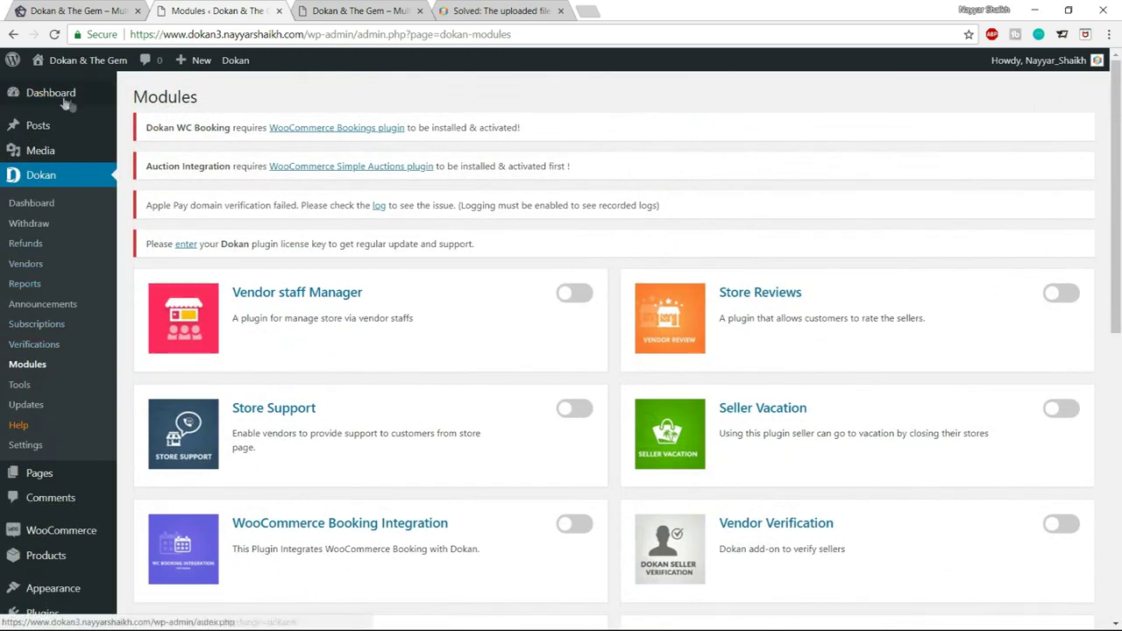
click(54, 35)
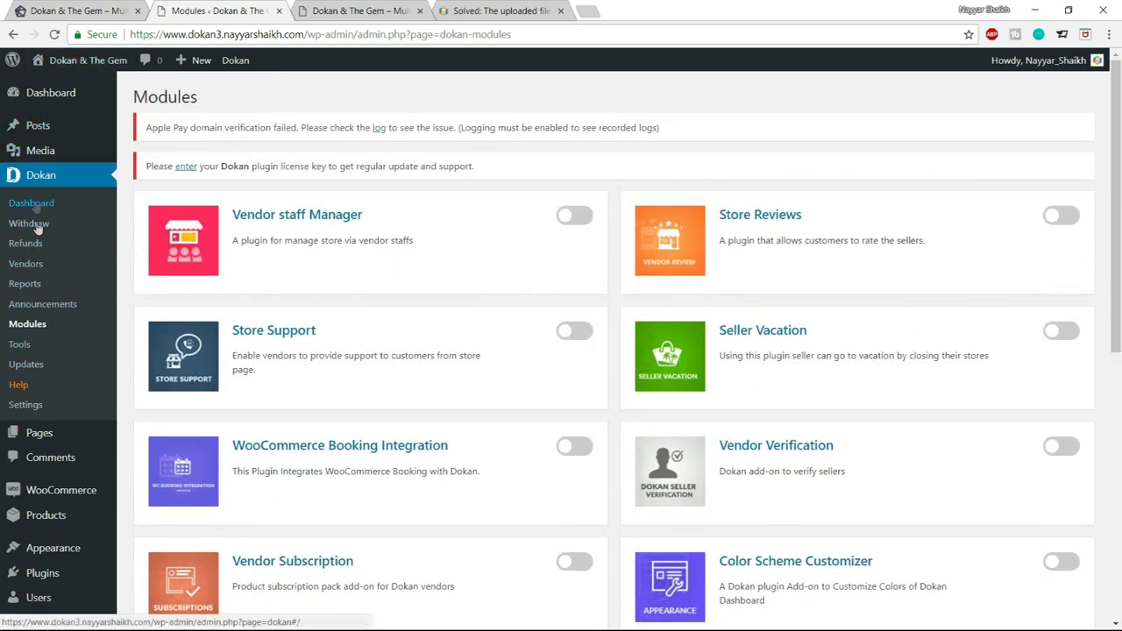
- Open Dokan > Settings on the General tab and look over its options
click(27, 409)
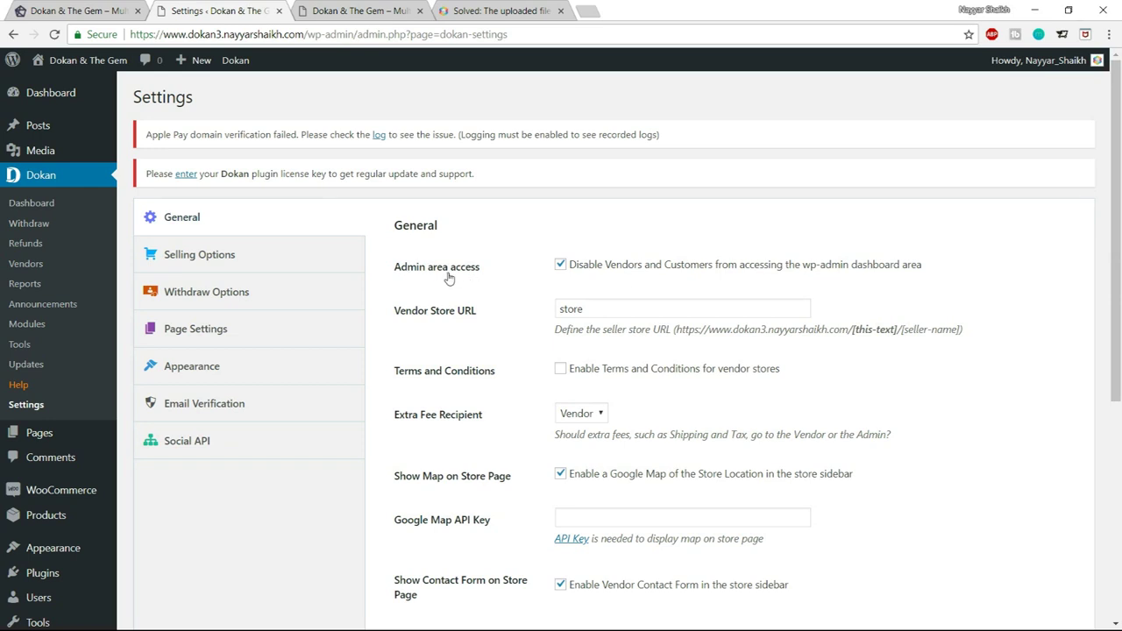
drag(582, 274, 751, 282)
click(817, 278)
scroll(44, 389, down, 2)
scroll(53, 439, down, 2)
scroll(75, 473, up, 5)
- Load the storefront's /dashboard page, which warns the account isn't enabled for selling
click(72, 10)
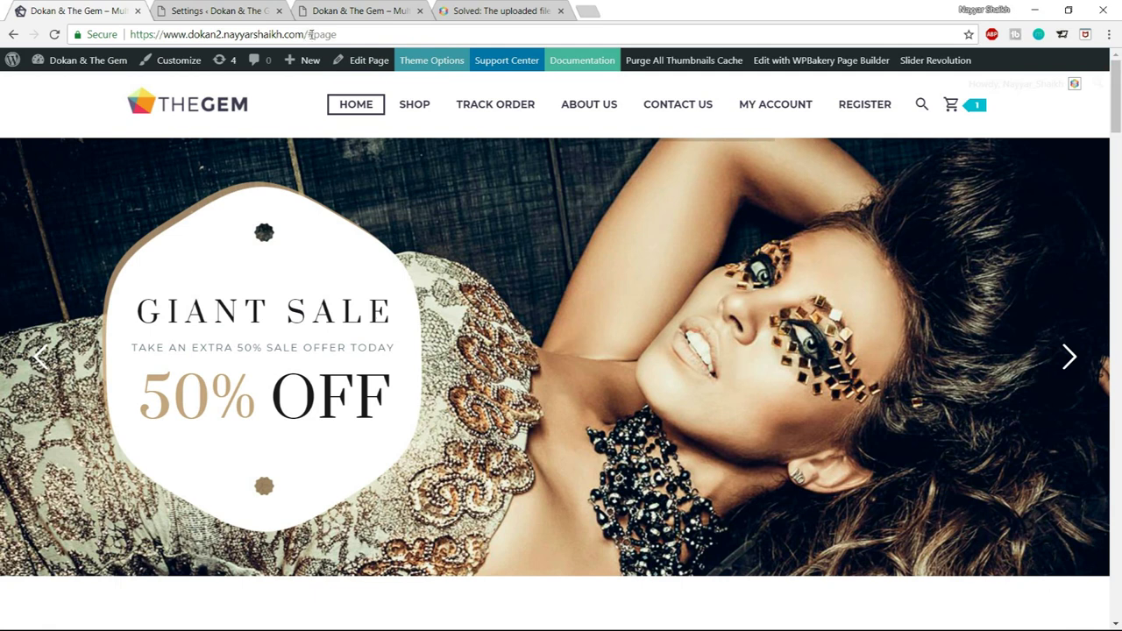
drag(311, 34, 528, 33)
key(BackSpace)
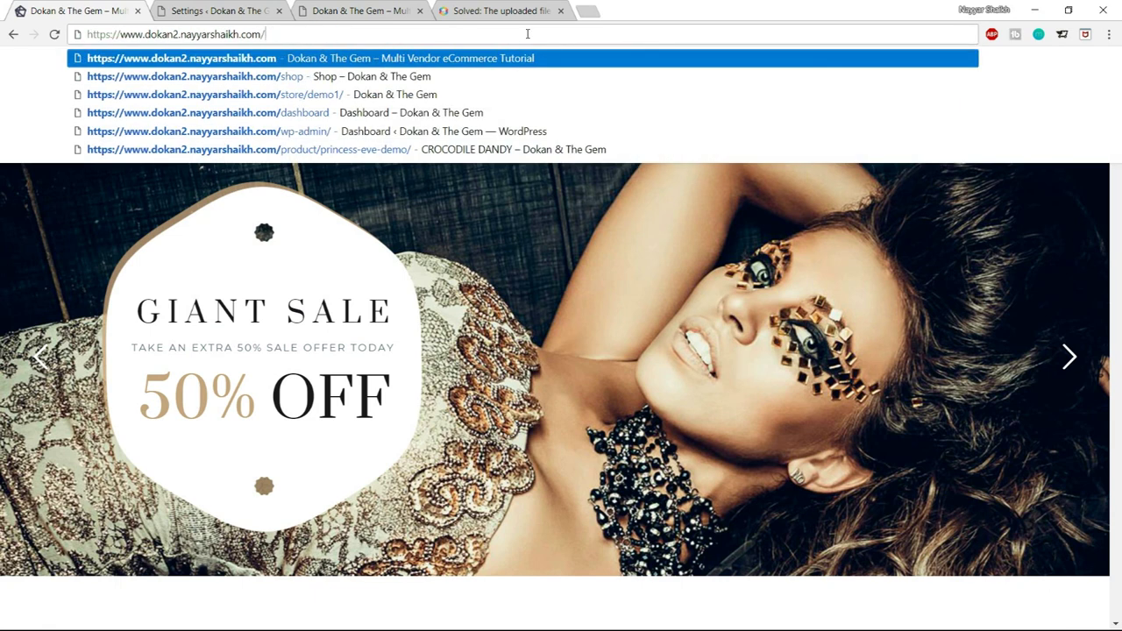
text(da)
key(Return)
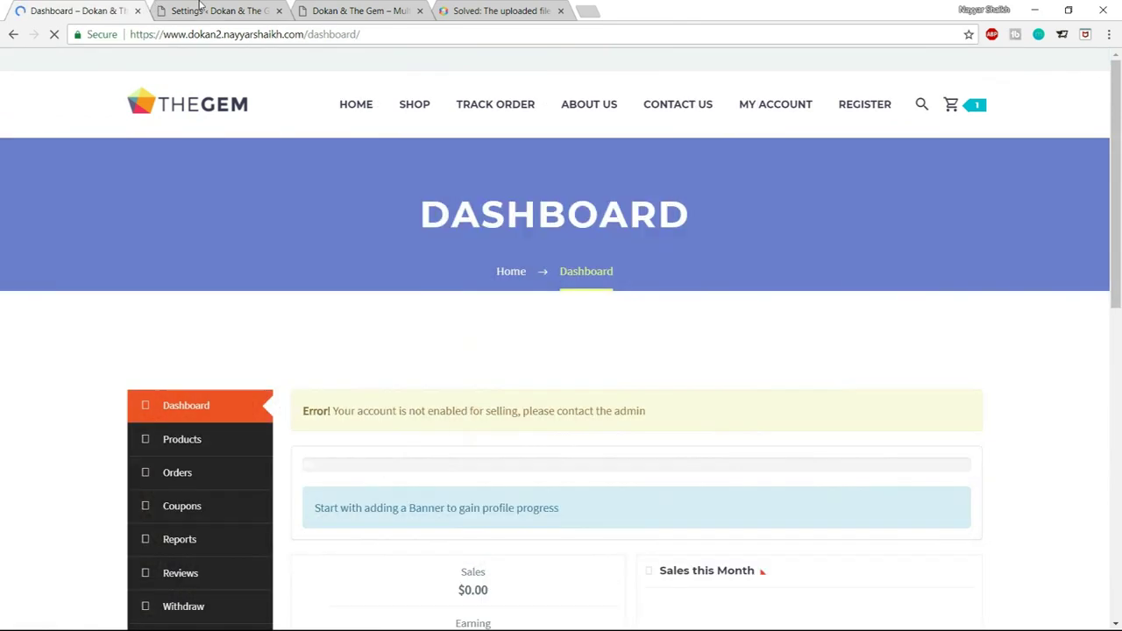
- Review the vendor dashboard warning, then go back to the Dokan settings tab
key(ctrl+Tab)
click(122, 7)
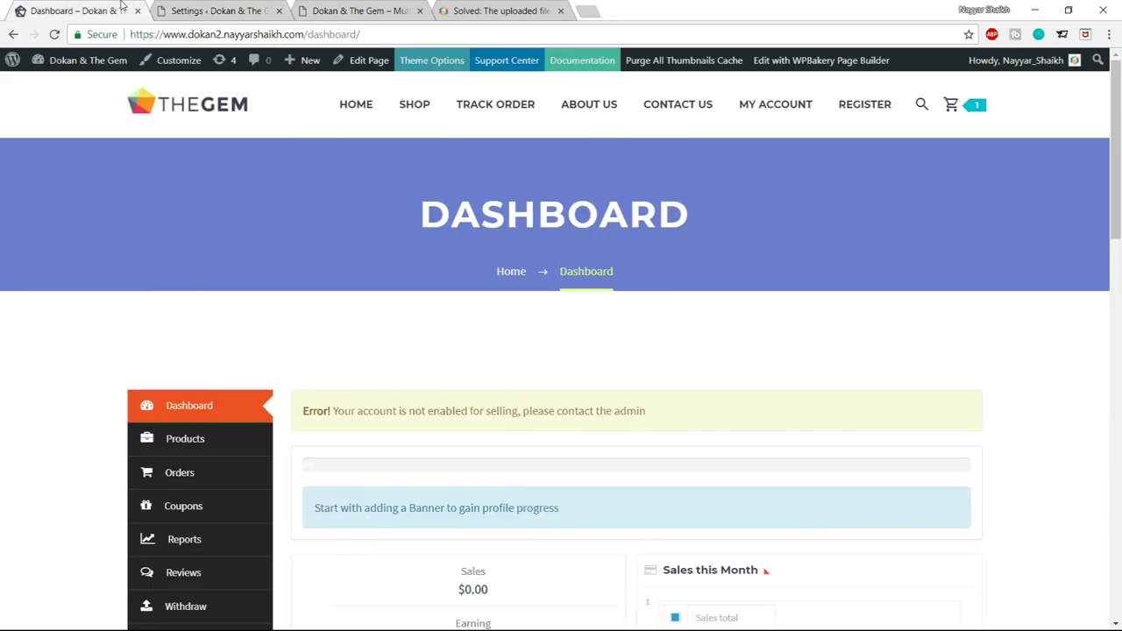
scroll(538, 410, down, 7)
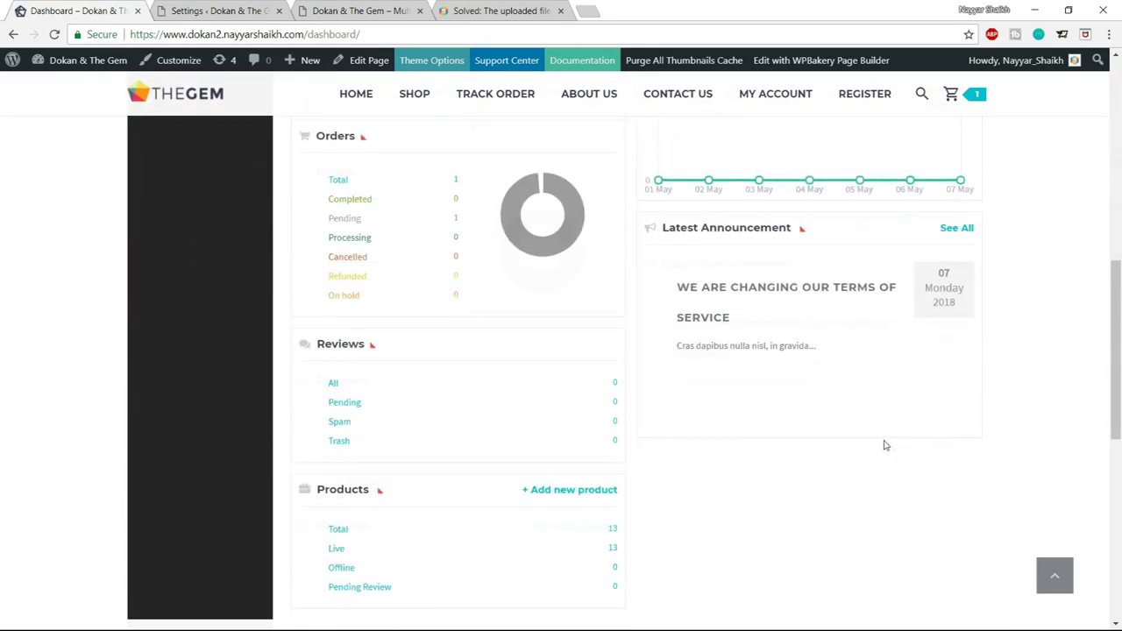
scroll(295, 450, up, 5)
scroll(240, 293, up, 3)
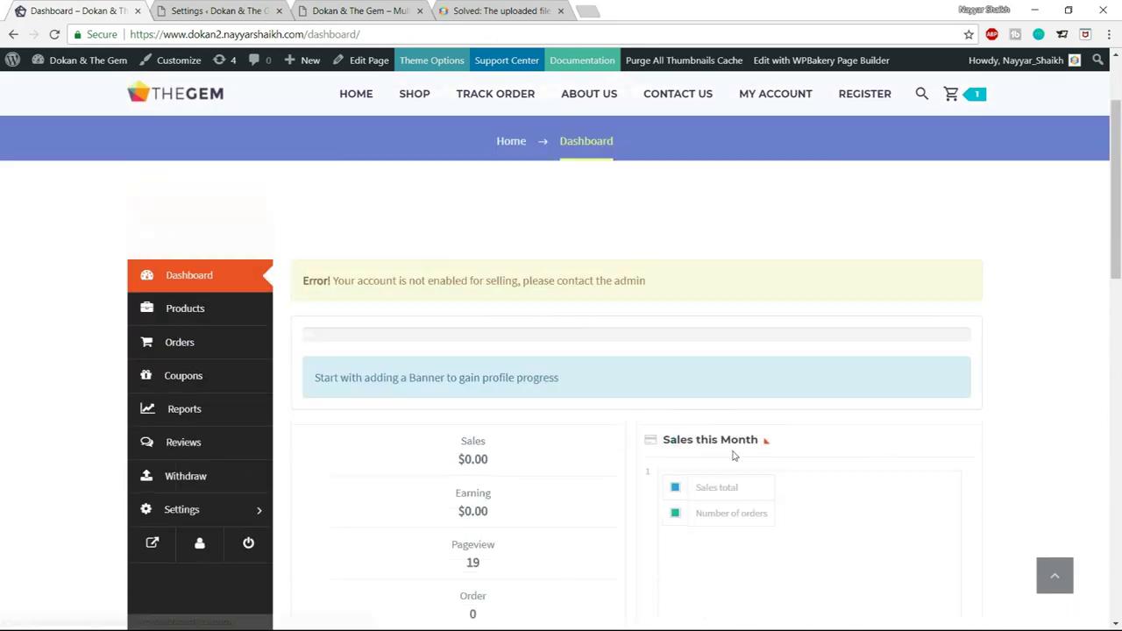
click(237, 11)
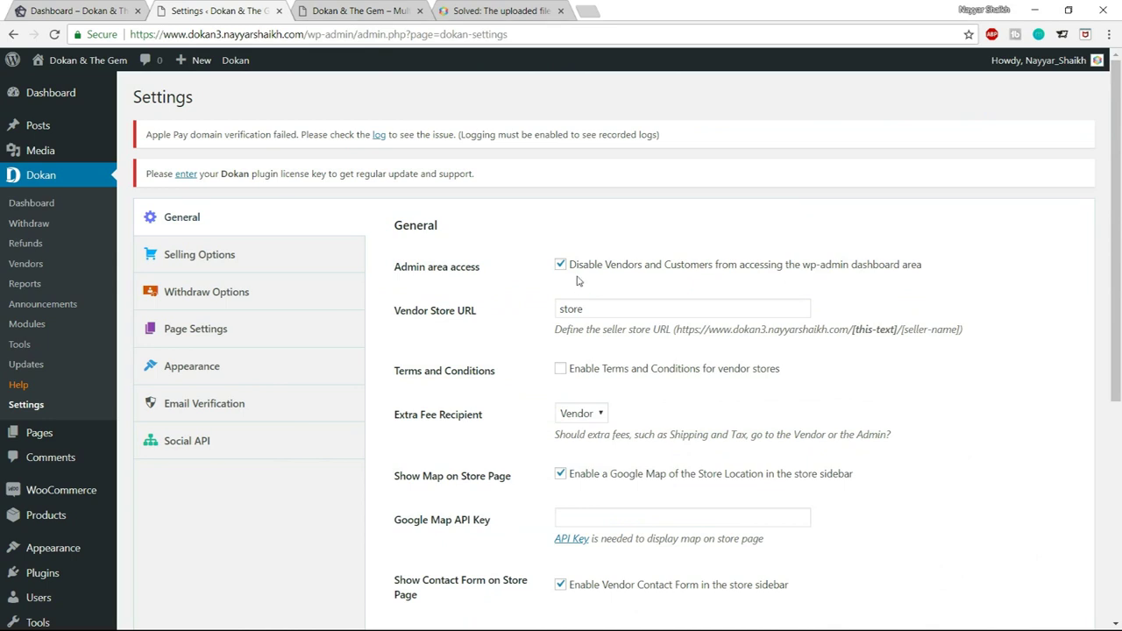
- Check the 'store' URL slug, toggle vendor terms off again, and keep Vendor as extra fee recipient
drag(399, 317, 484, 319)
click(420, 333)
key(Tab)
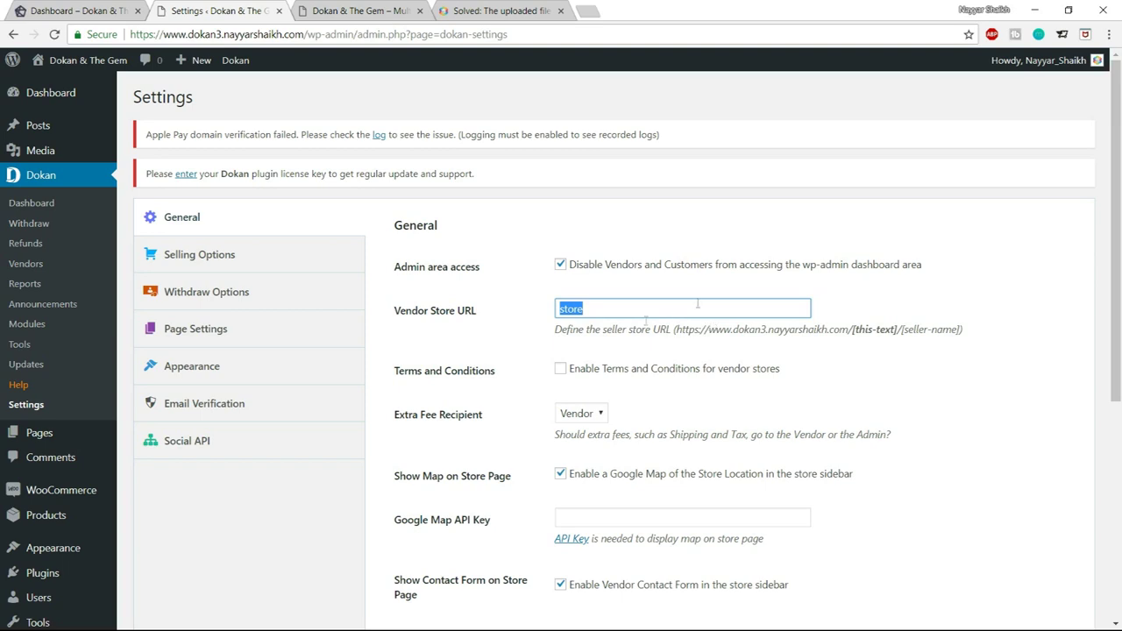
scroll(920, 363, down, 2)
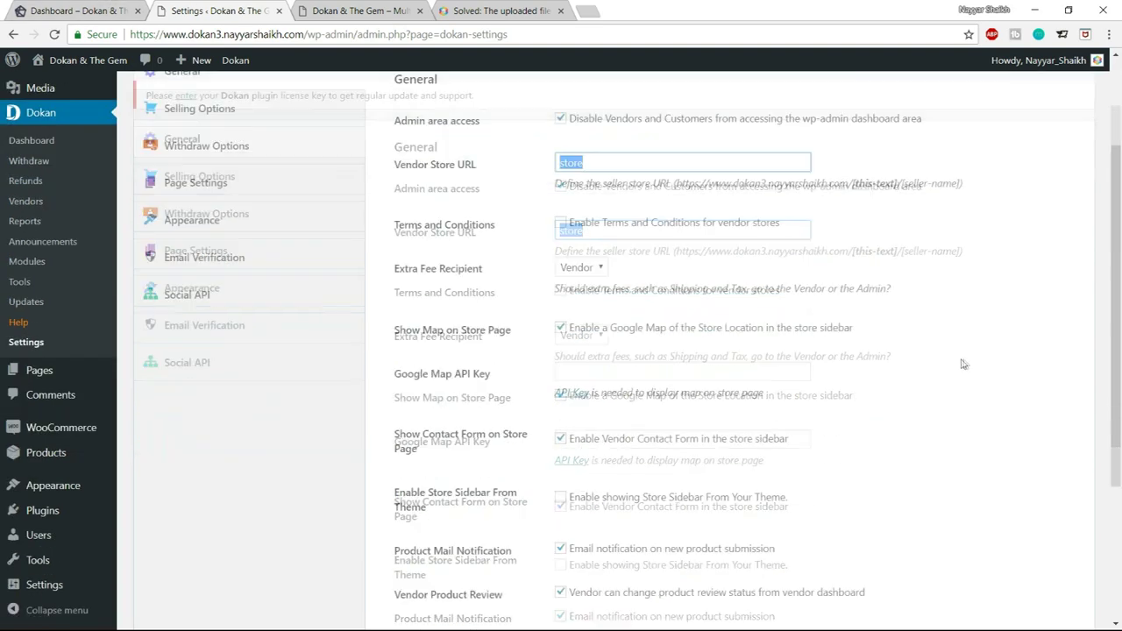
click(631, 228)
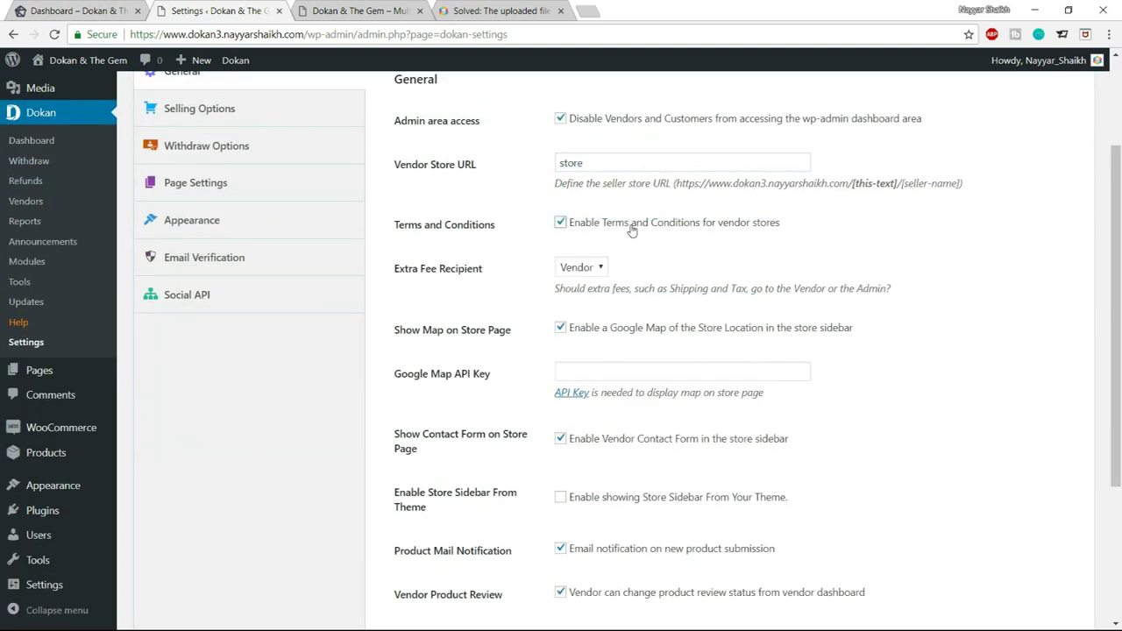
click(611, 228)
click(596, 270)
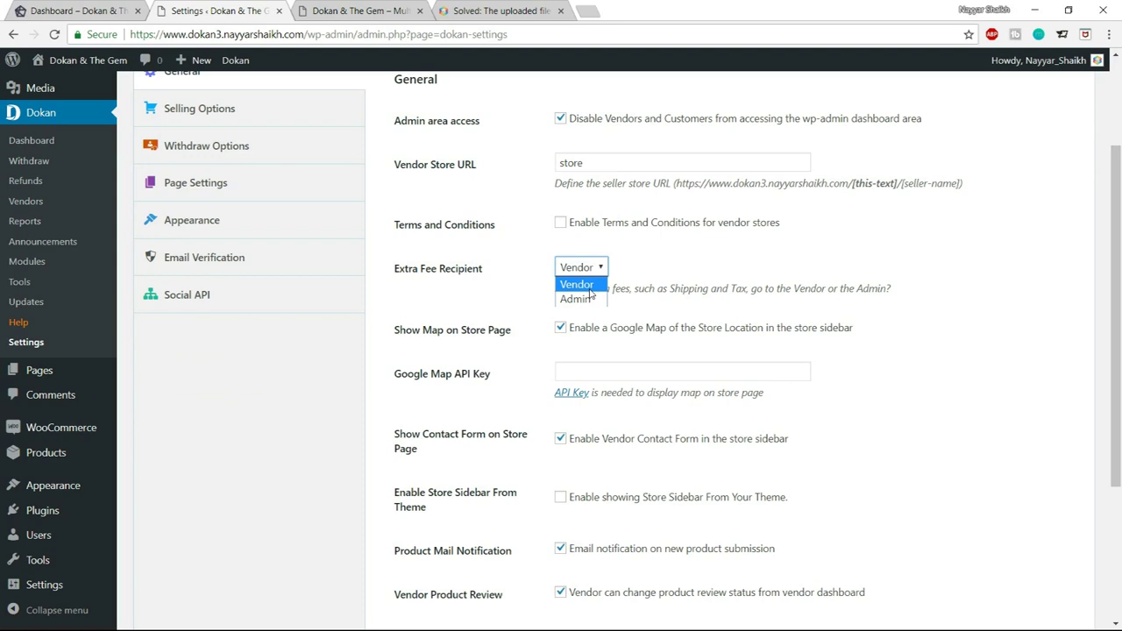
click(589, 290)
- Untick the Google Map of the store location in the store sidebar
scroll(1087, 301, down, 1)
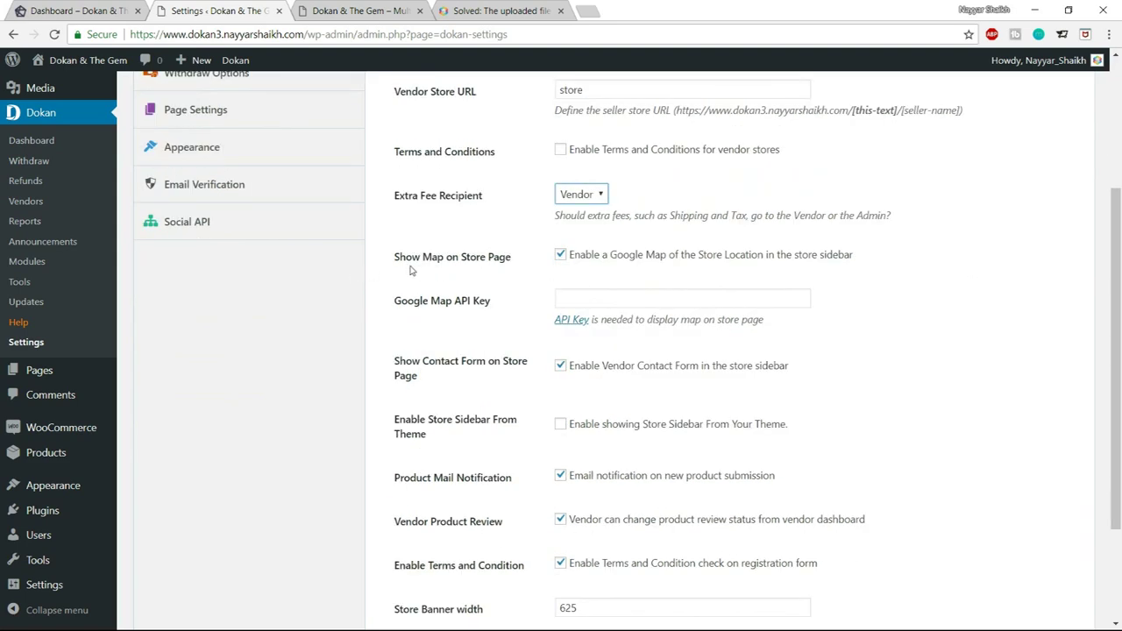
drag(412, 270, 486, 271)
click(508, 273)
click(596, 256)
scroll(973, 289, down, 3)
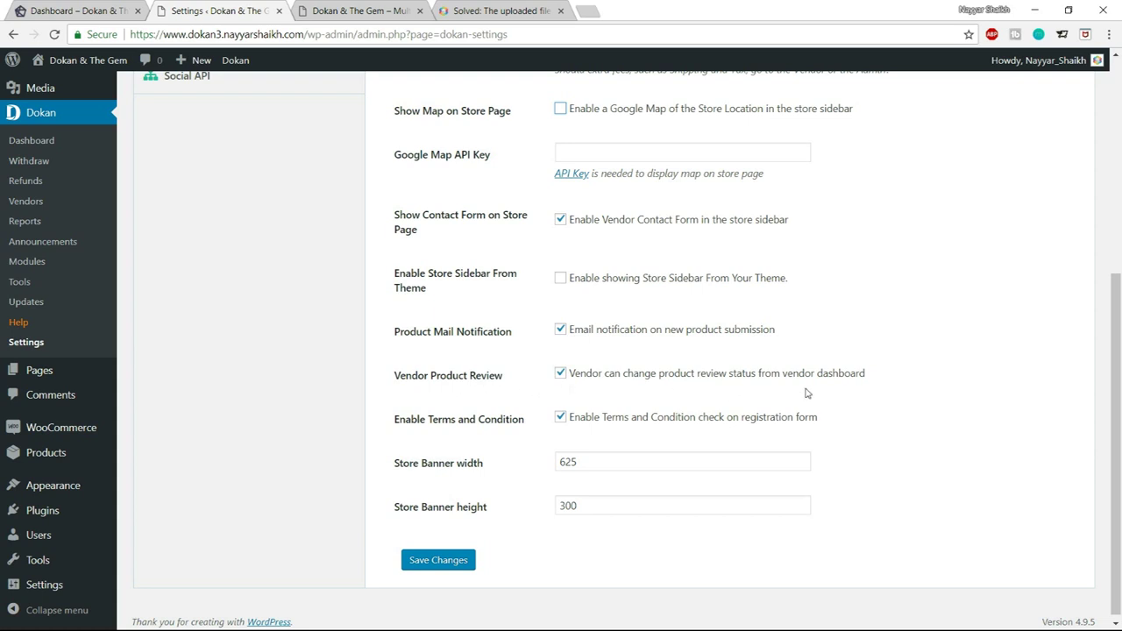
- Keep vendor product review status changes enabled and save the Dokan General settings
click(564, 375)
click(560, 373)
click(441, 559)
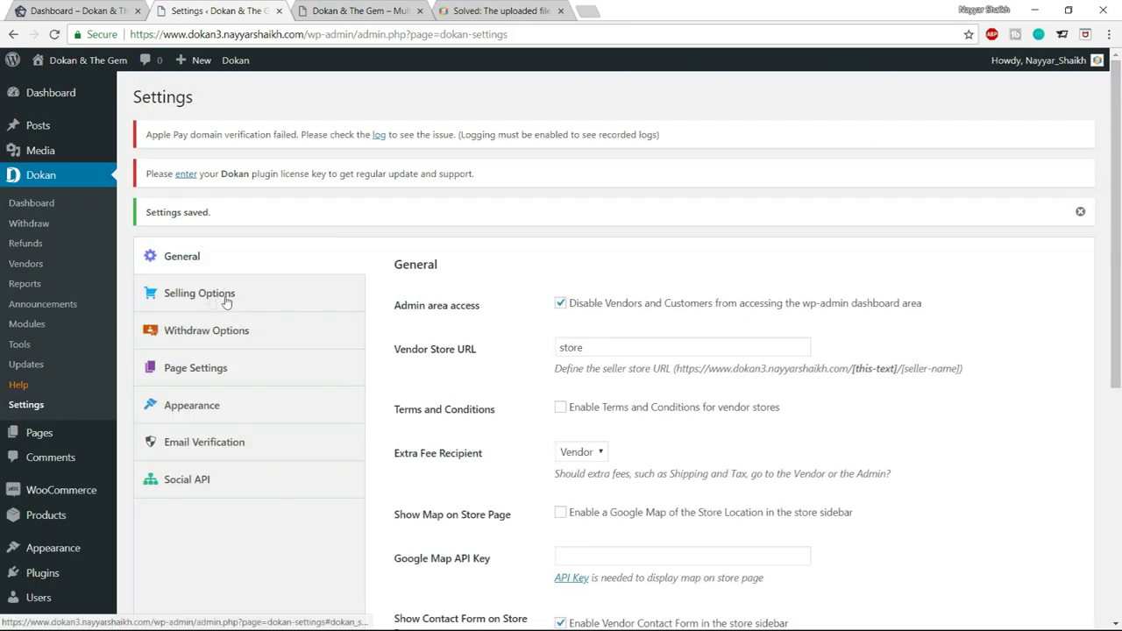
- Open the Selling Options tab, showing a 10 Percentage admin commission
click(223, 302)
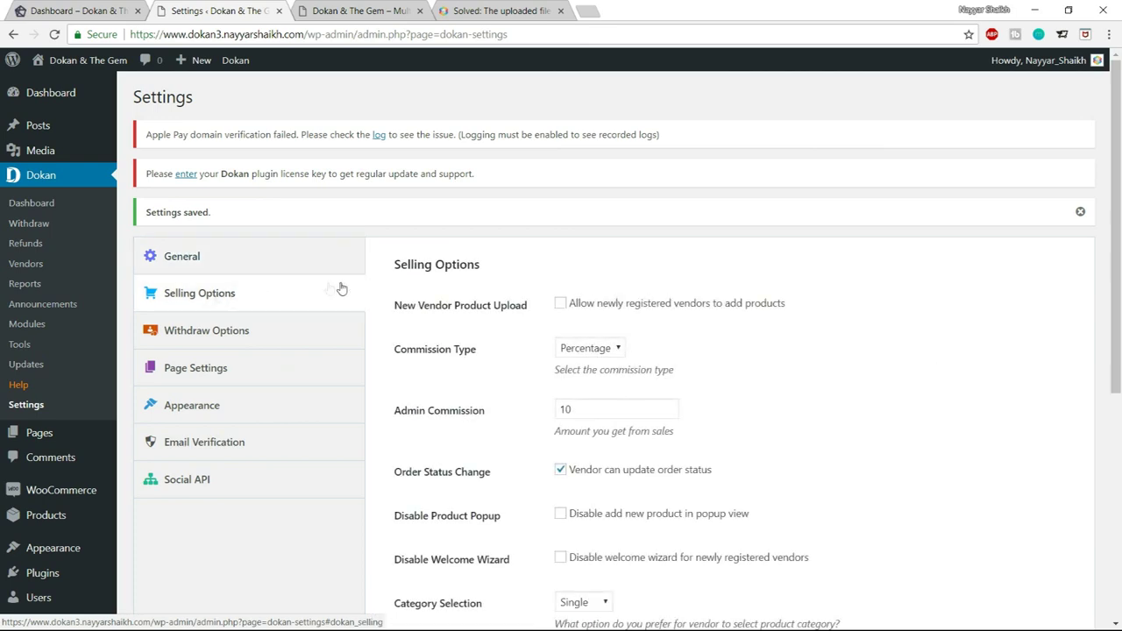
scroll(485, 183, down, 2)
drag(401, 160, 515, 174)
click(516, 174)
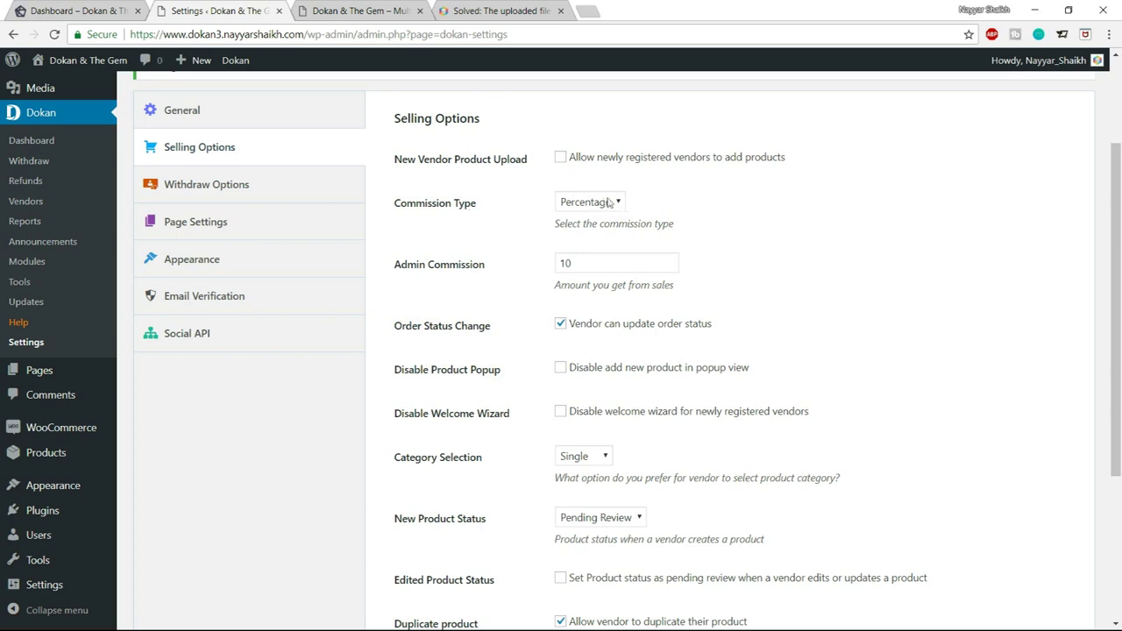
- Tick 'Disable add new product in popup view', leaving the admin commission at 10
double_click(565, 263)
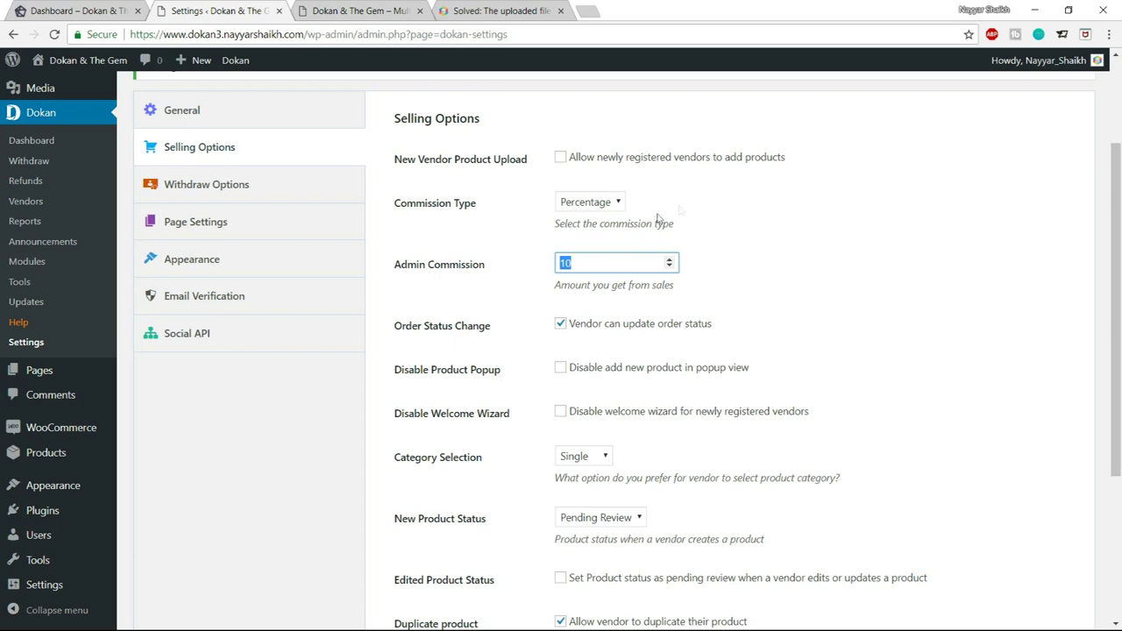
scroll(1007, 271, down, 2)
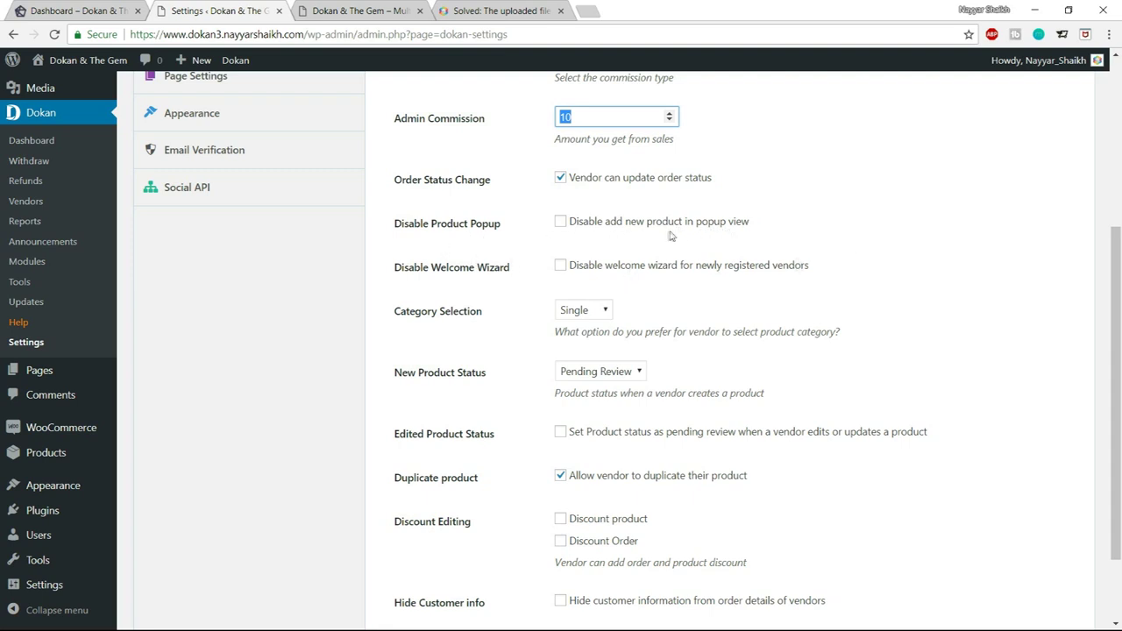
click(643, 222)
scroll(974, 226, down, 2)
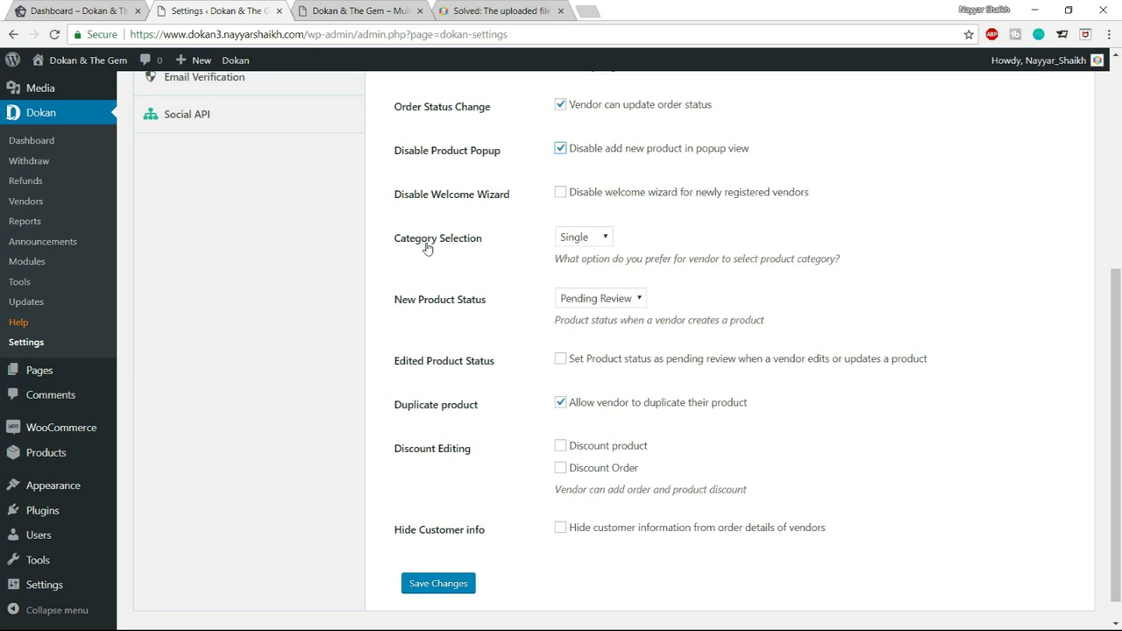
- Keep Single category selection and Pending Review for new products, and send edited products back to pending review
click(594, 238)
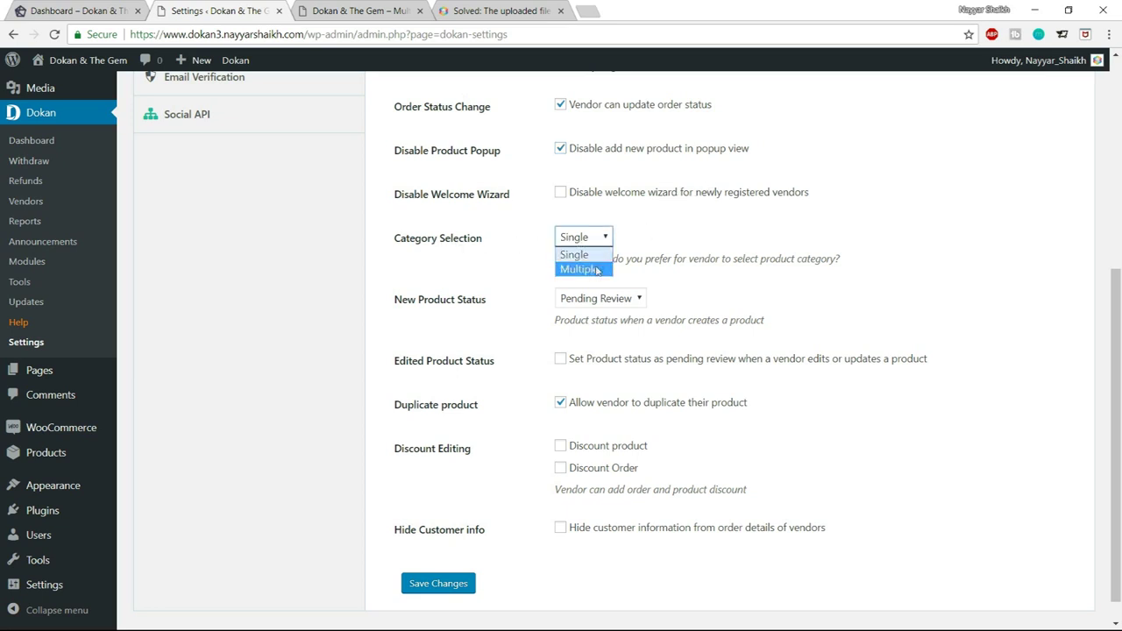
click(581, 269)
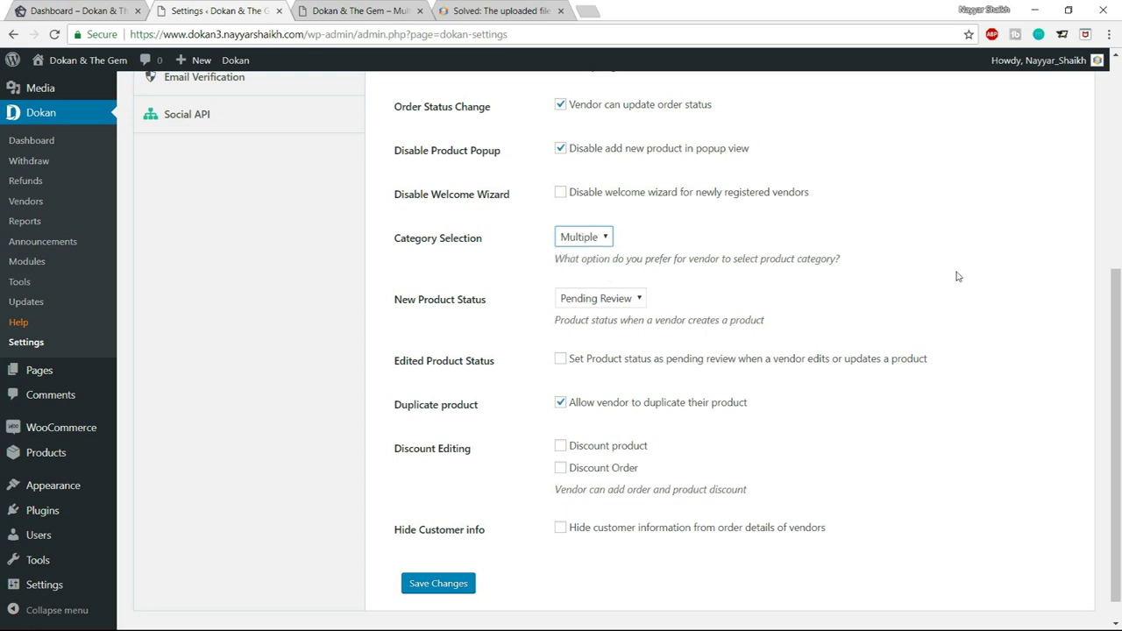
click(604, 238)
click(574, 251)
click(604, 236)
click(603, 237)
click(602, 299)
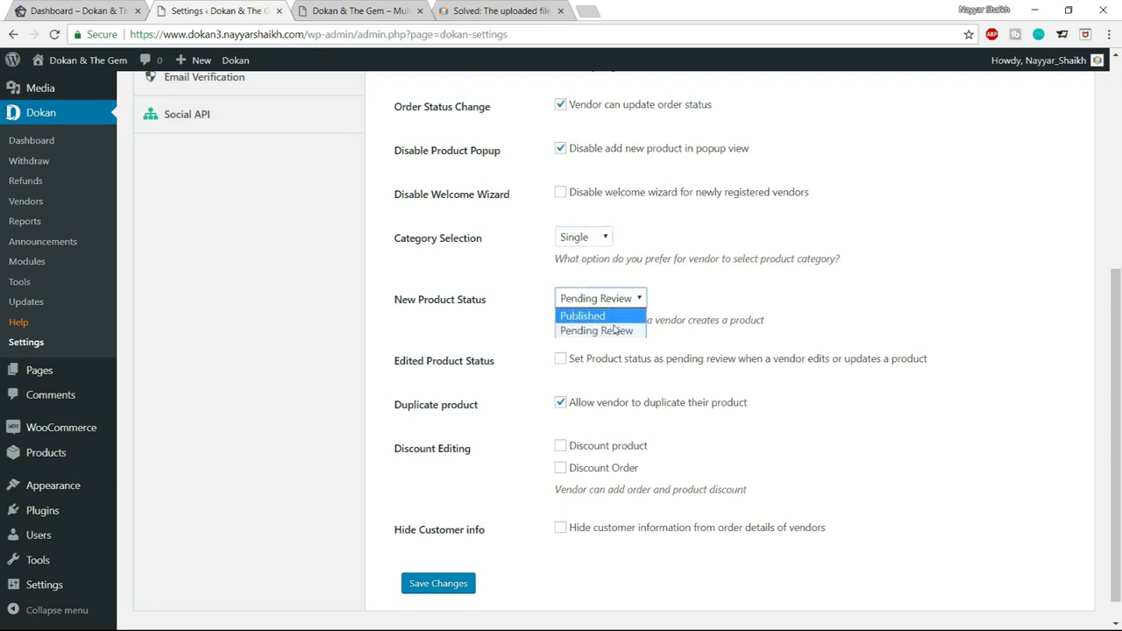
click(589, 329)
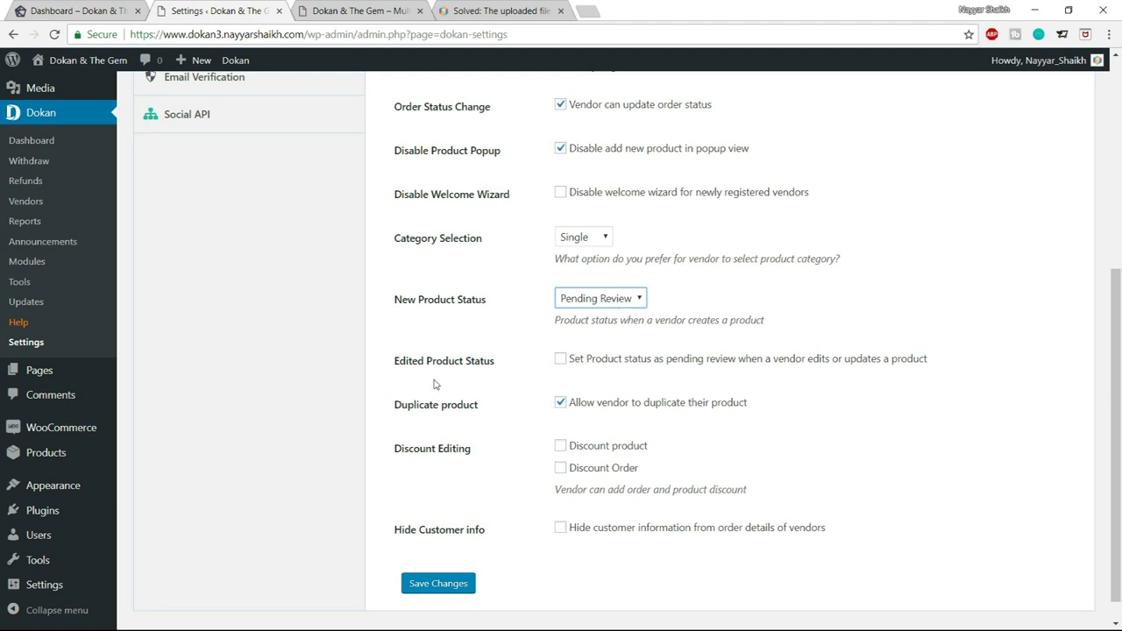
click(560, 359)
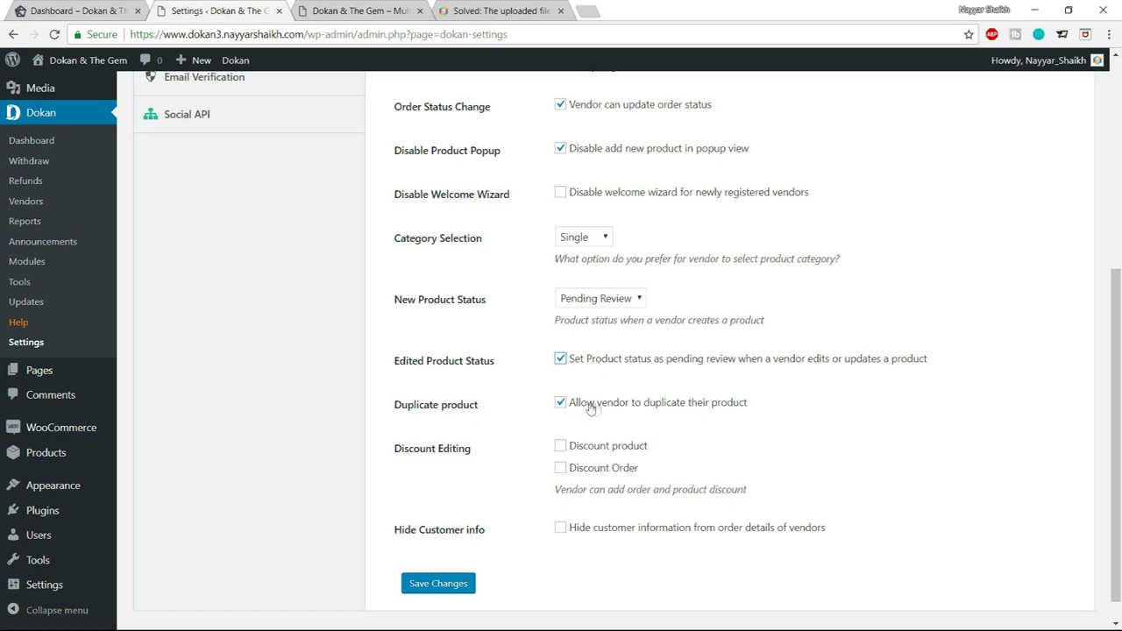
- Enable Discount product, Discount Order and Hide customer info, then save the selling options
scroll(789, 451, down, 1)
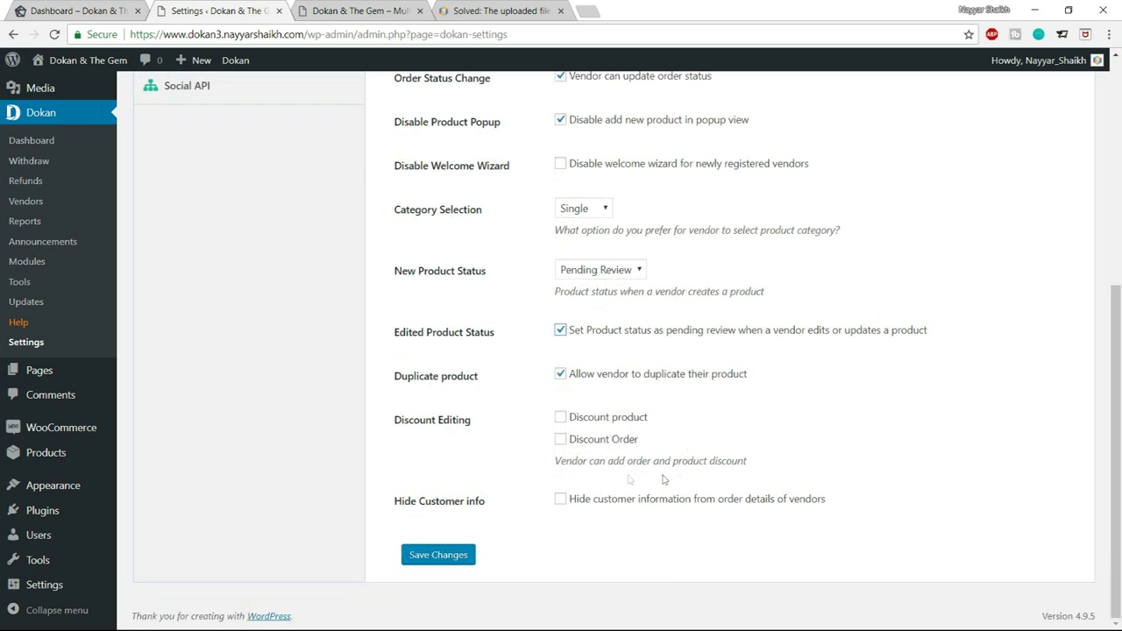
drag(571, 461, 675, 463)
click(714, 471)
click(712, 462)
click(605, 420)
click(620, 445)
click(601, 501)
click(443, 560)
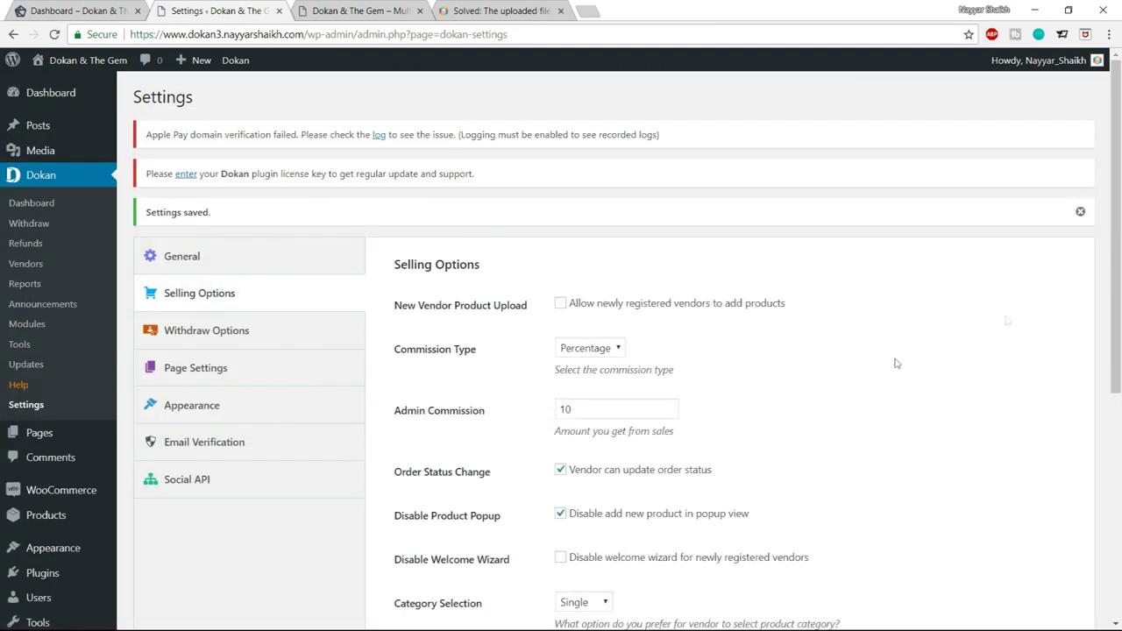
- In Withdraw Options, keep the 100 minimum limit, set a 7-day threshold, tick Hide Withdraw Option, and save
click(241, 329)
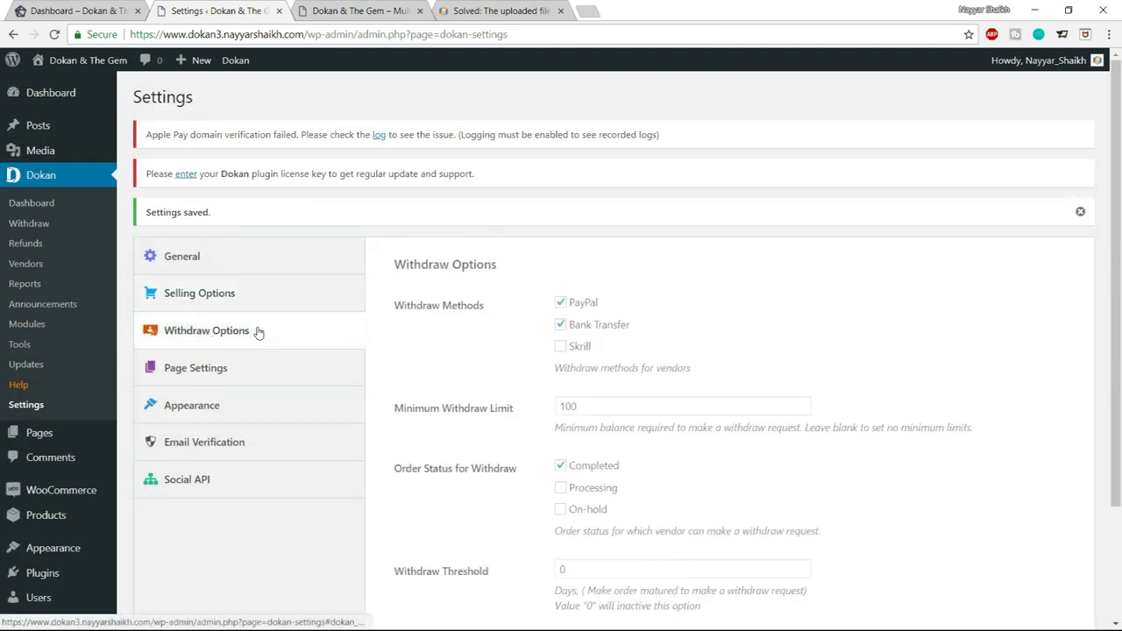
scroll(1040, 303, down, 2)
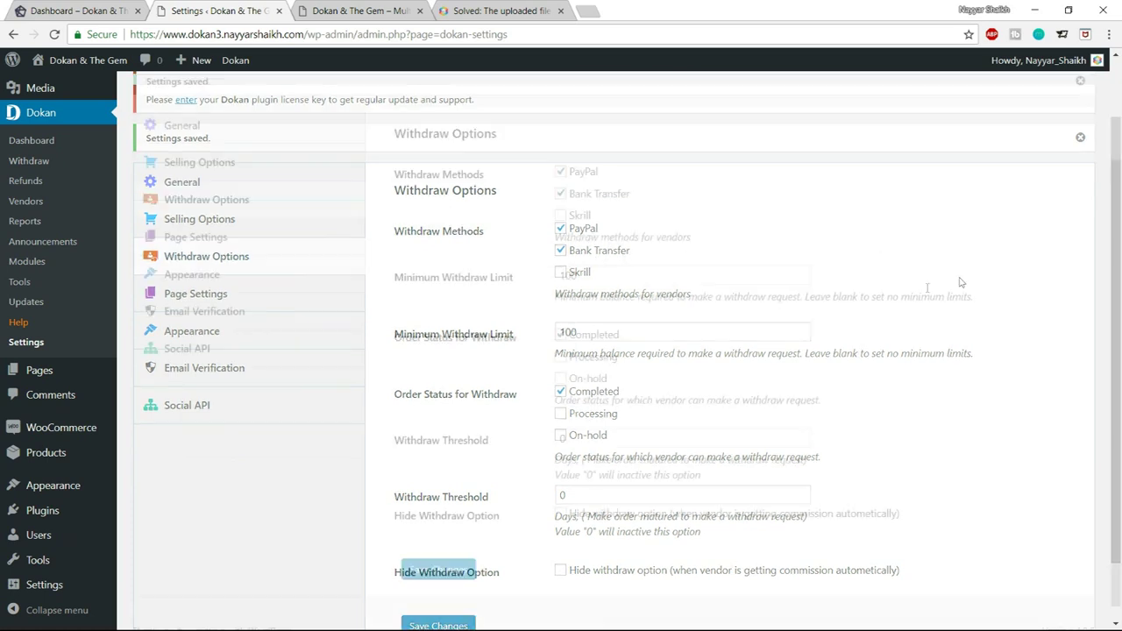
scroll(959, 280, down, 2)
double_click(599, 264)
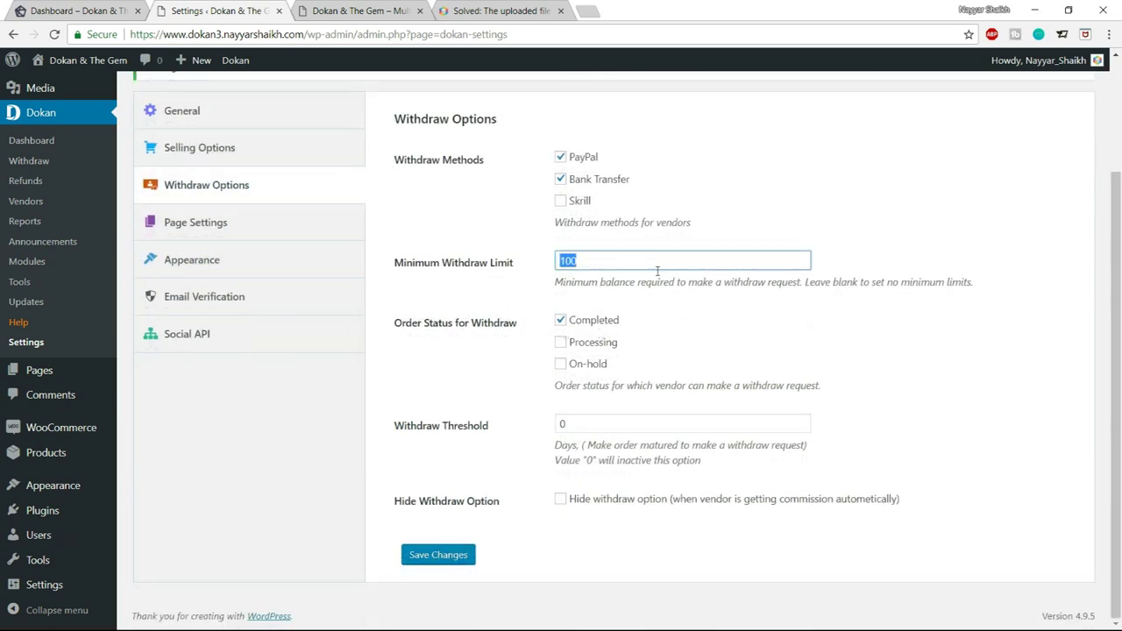
drag(429, 323, 516, 325)
click(517, 326)
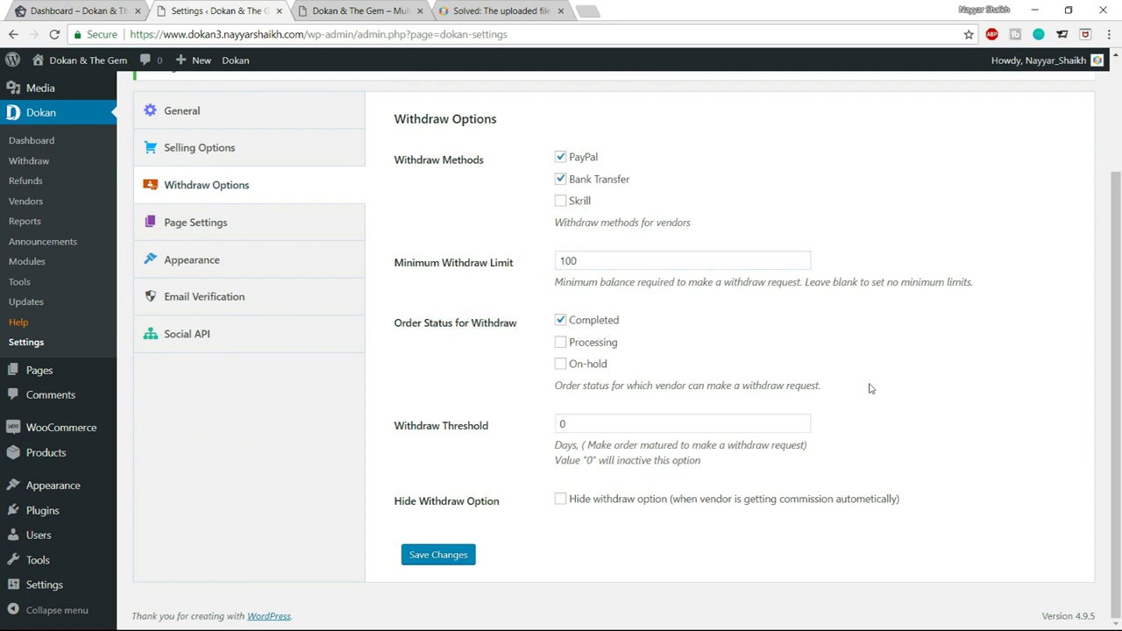
double_click(562, 423)
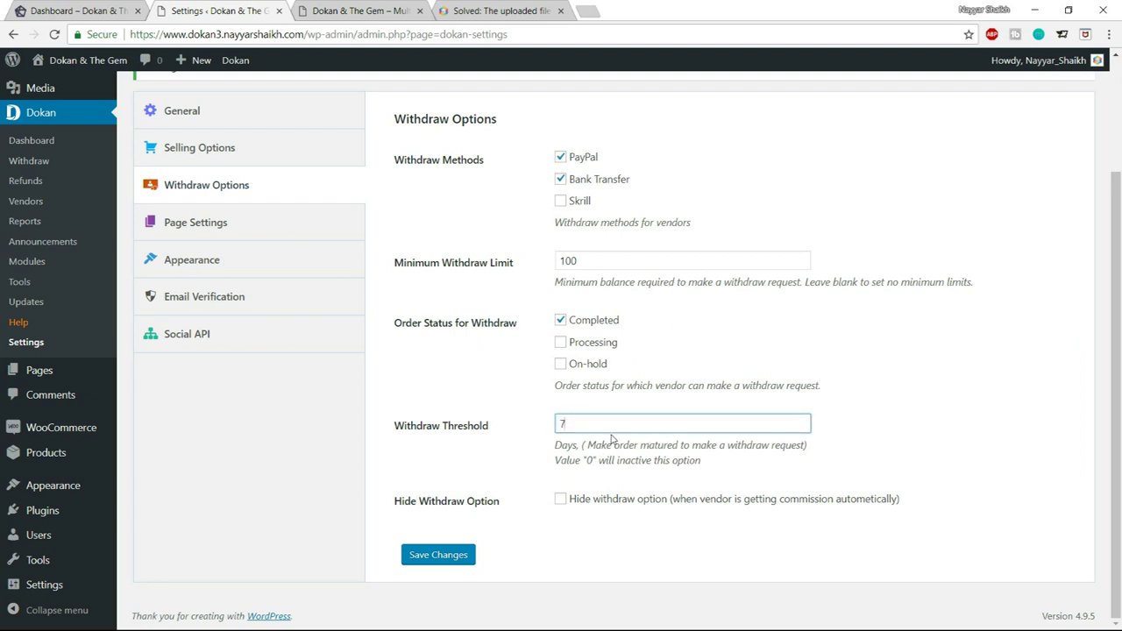
click(918, 398)
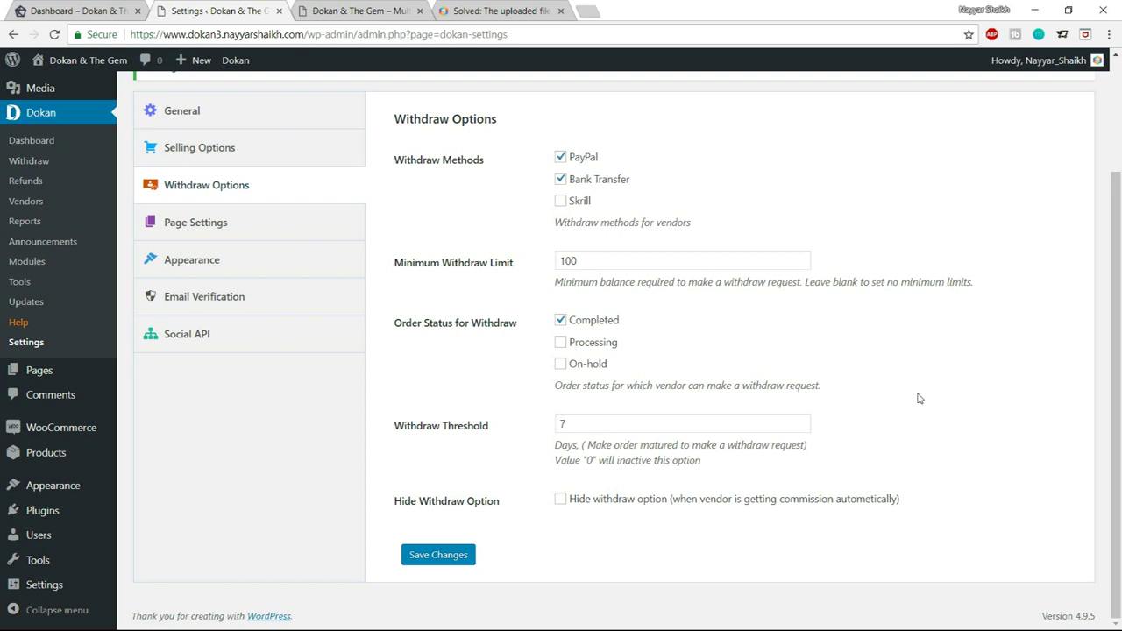
double_click(565, 425)
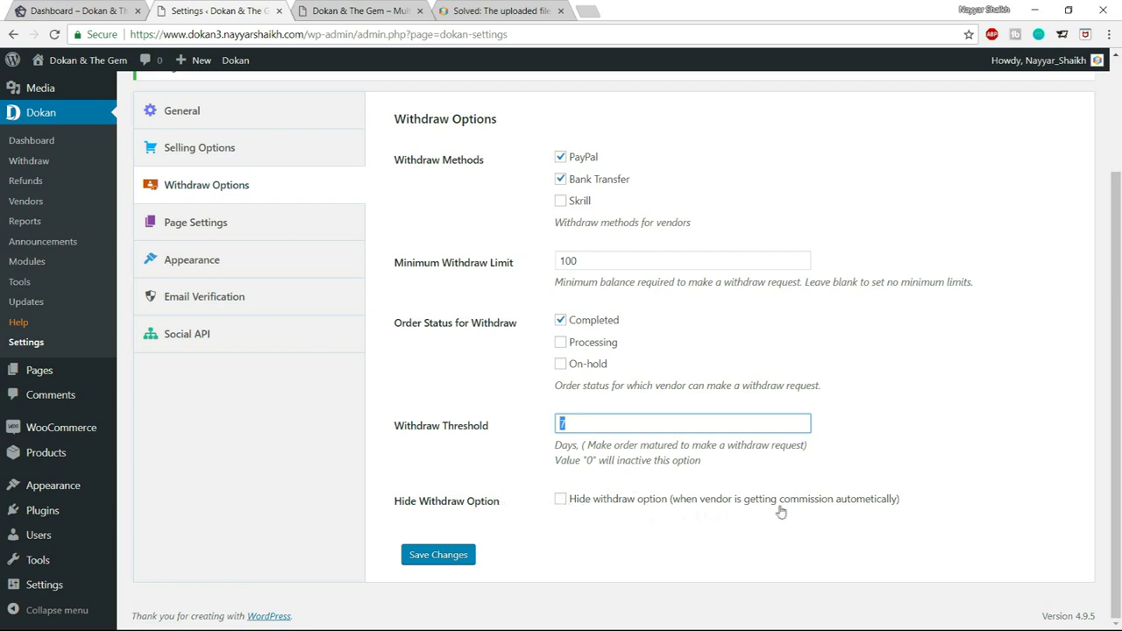
click(604, 501)
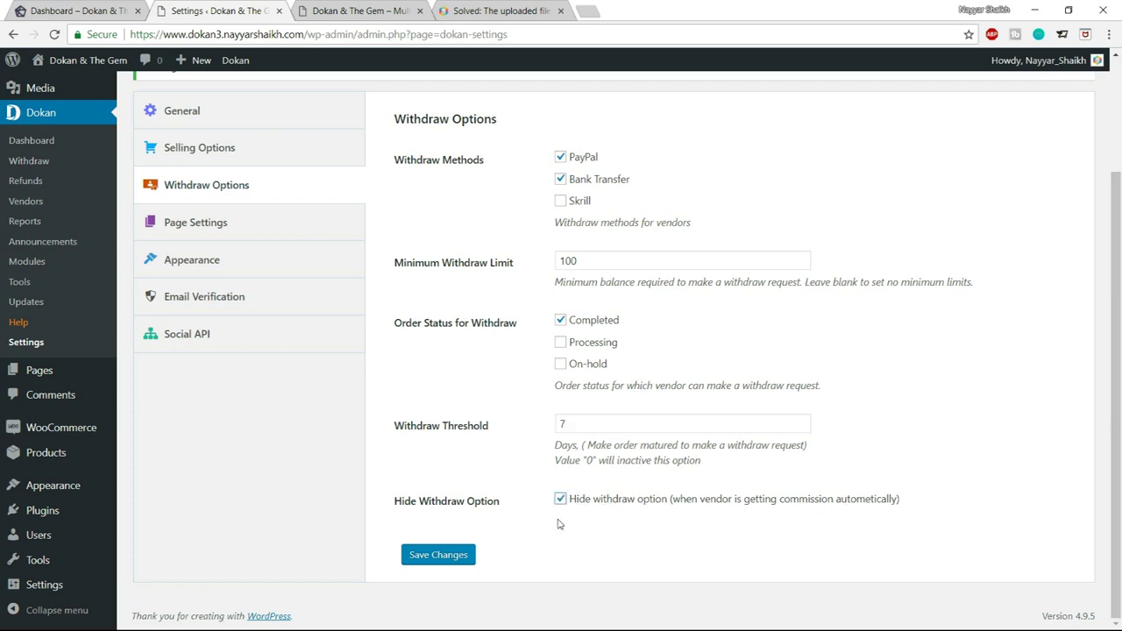
click(457, 556)
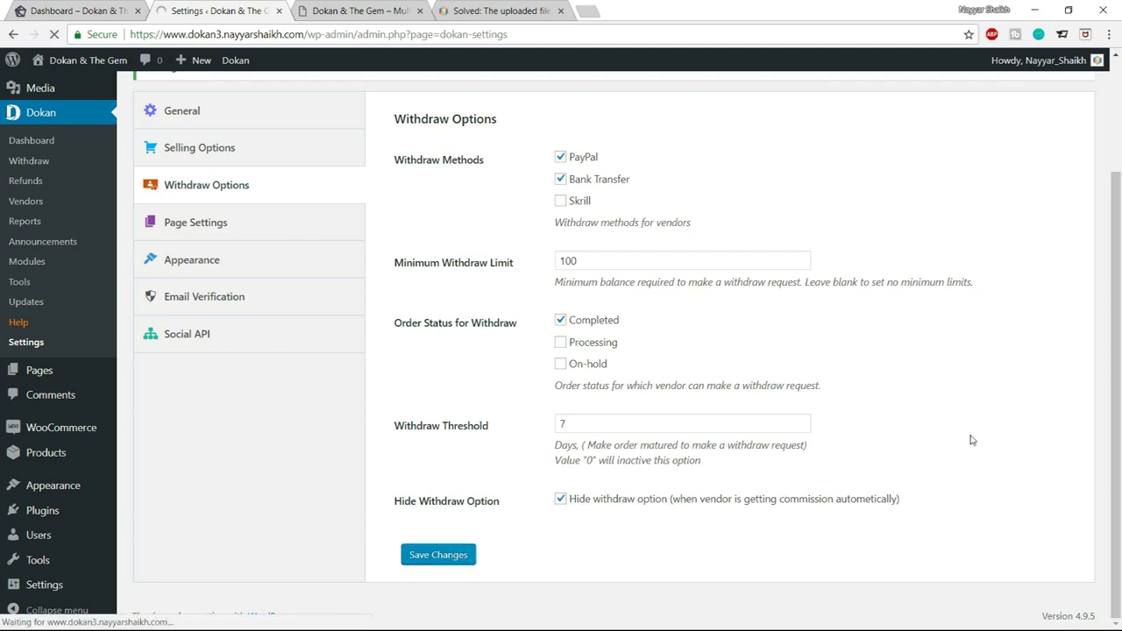
- Save Dokan's Page Settings, then review the Appearance tab's Store Header Templates
click(257, 367)
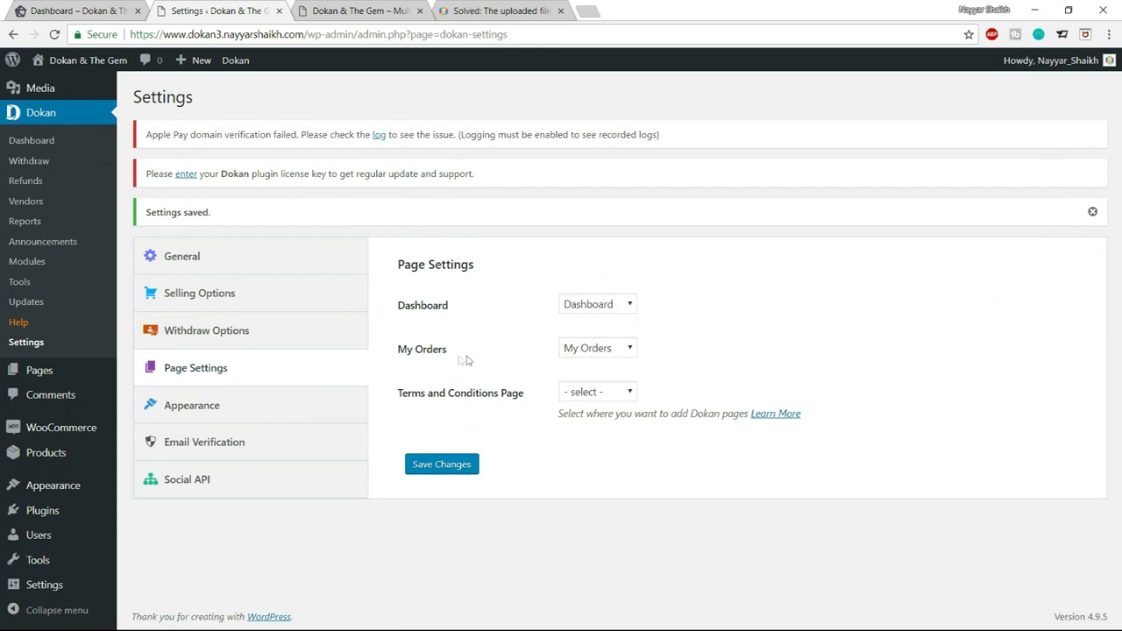
click(444, 466)
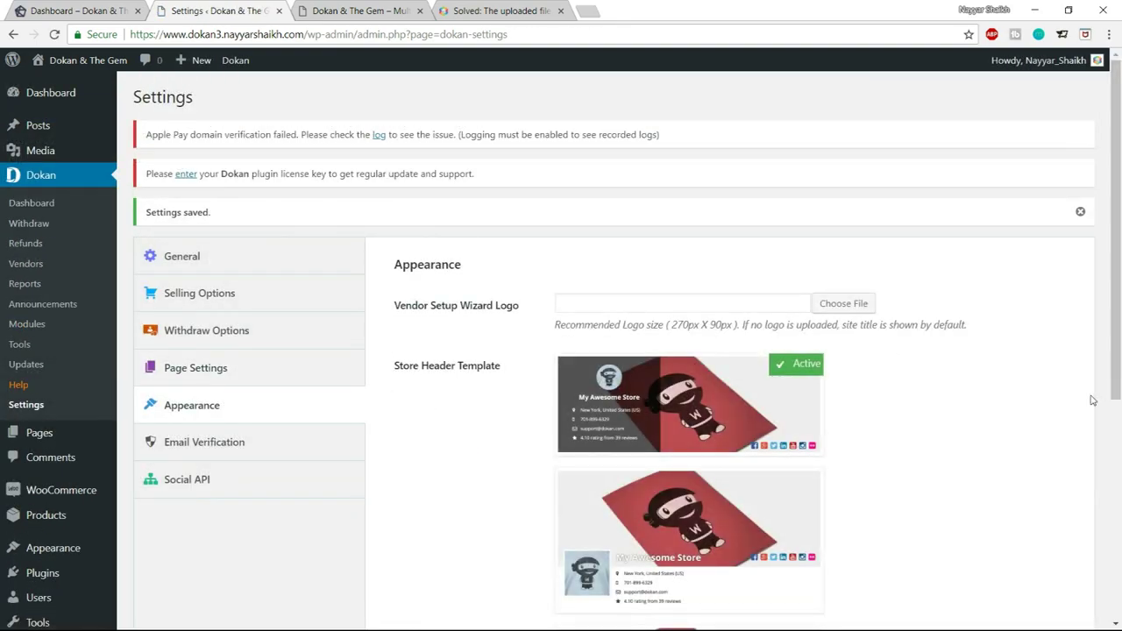
scroll(833, 348, down, 3)
scroll(832, 349, up, 2)
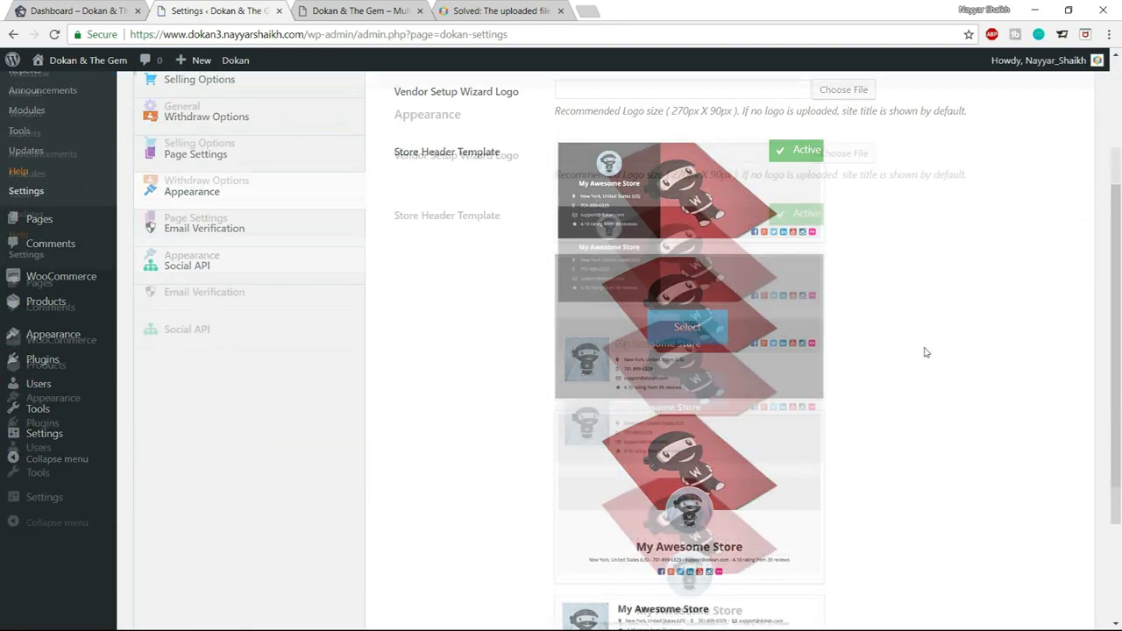
scroll(628, 377, down, 4)
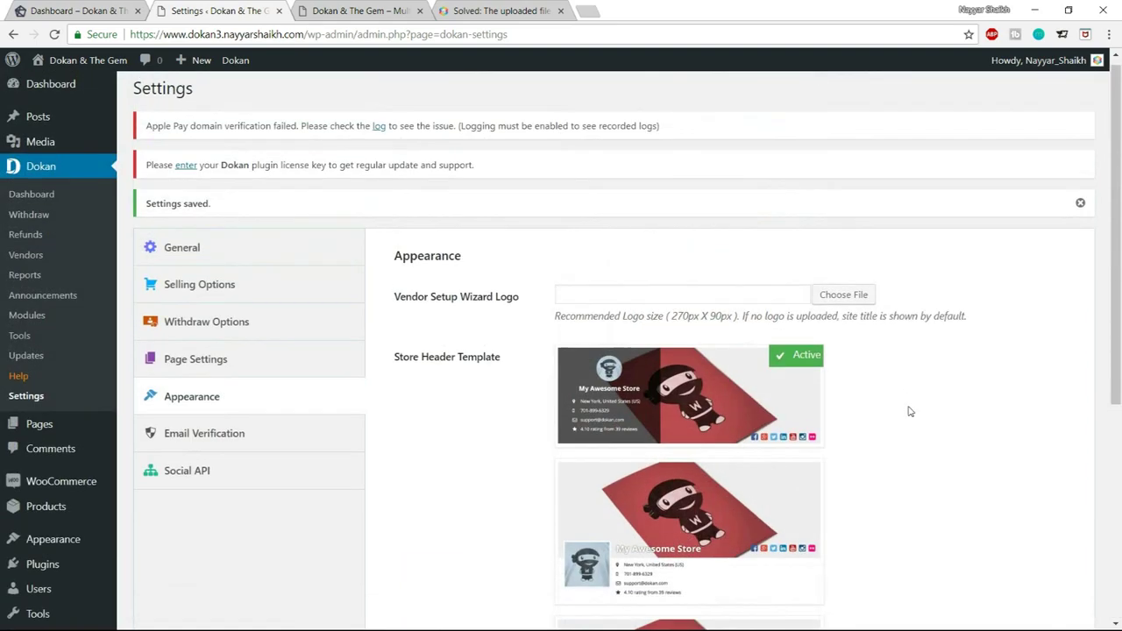
scroll(902, 408, down, 3)
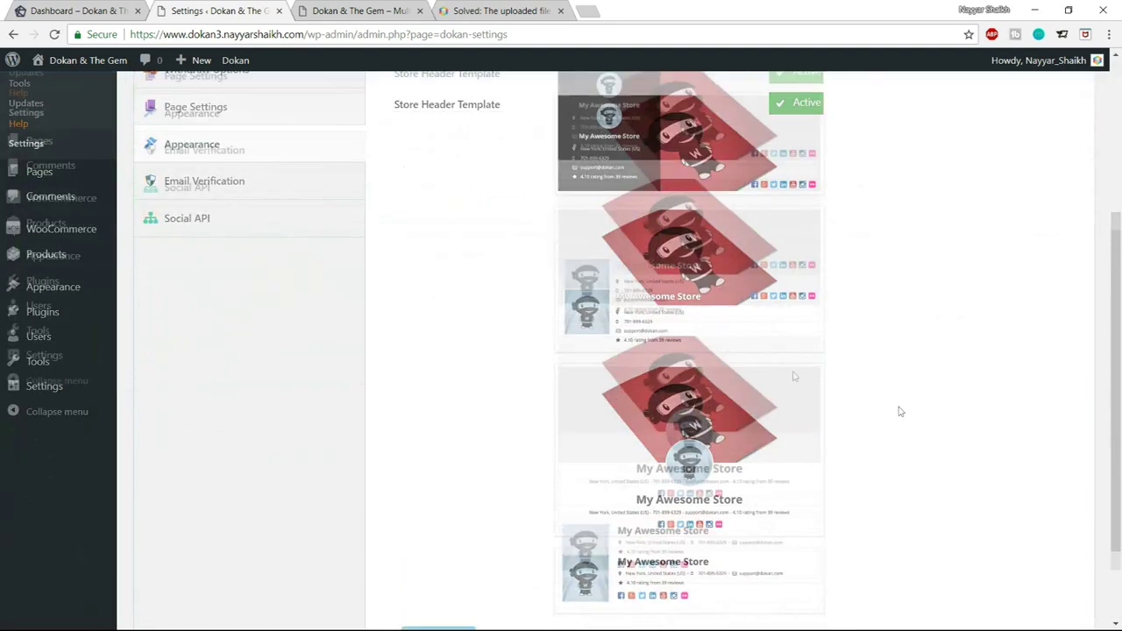
scroll(824, 368, down, 2)
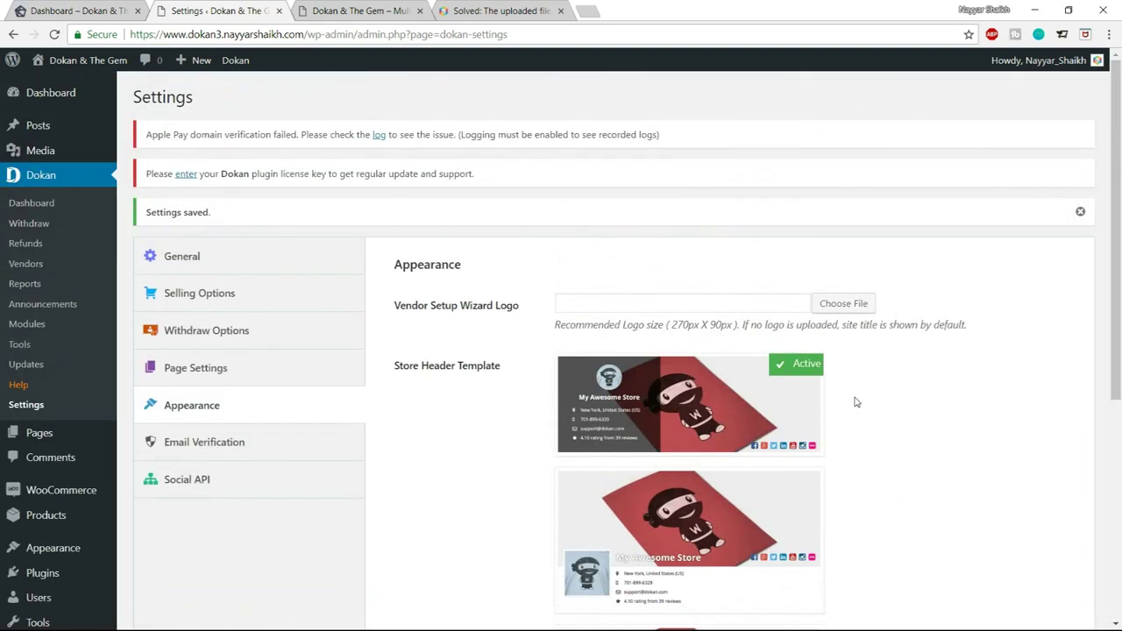
scroll(856, 402, down, 9)
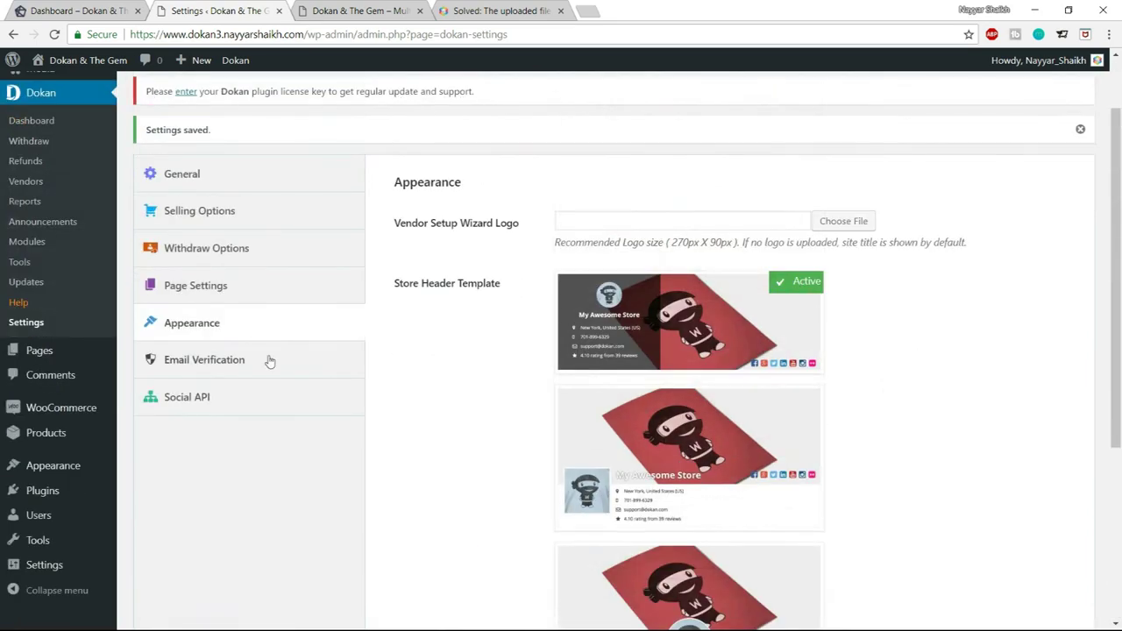
- Tick Enable Email Verification in Dokan's Email Verification settings and save
click(204, 360)
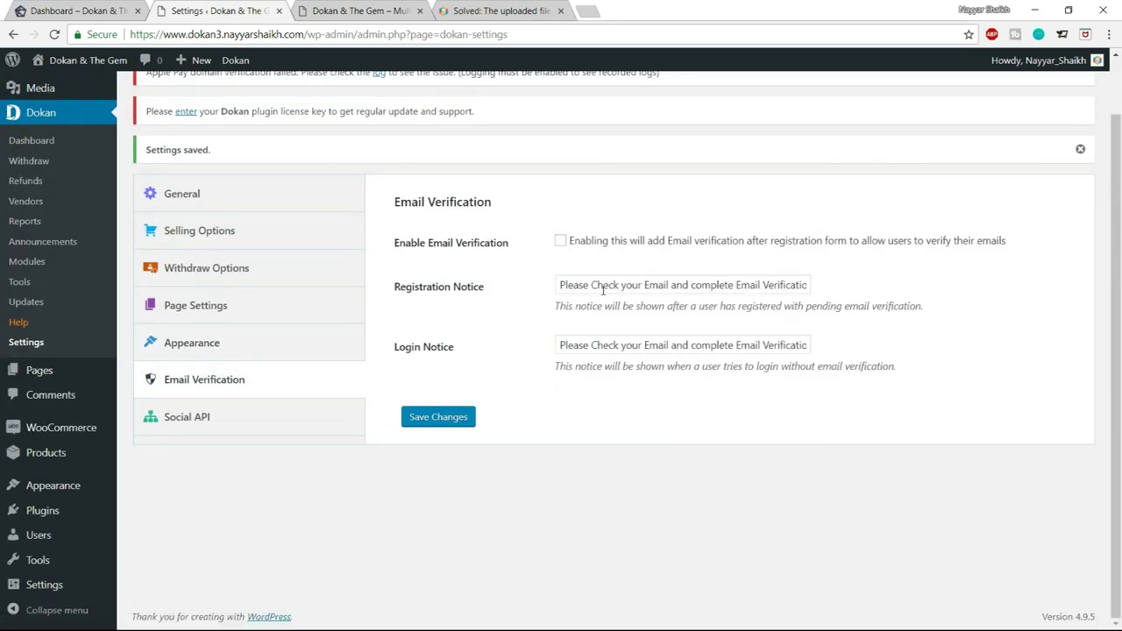
click(560, 240)
click(446, 419)
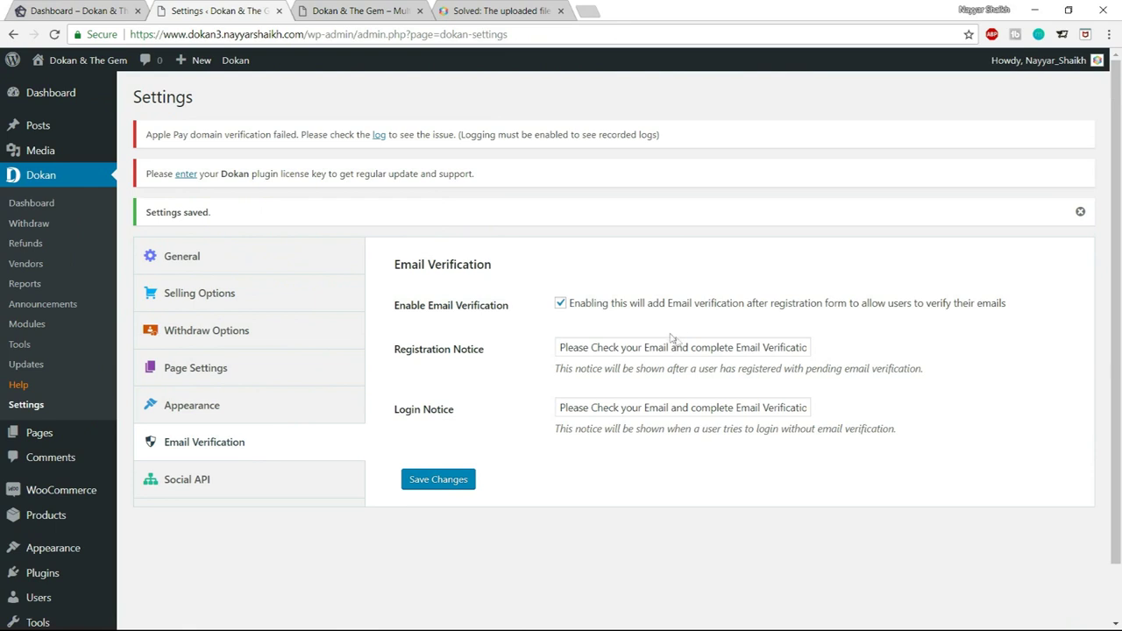
- Review the Social API Facebook, Twitter, Google and LinkedIn app fields and save with Social Login off
click(246, 478)
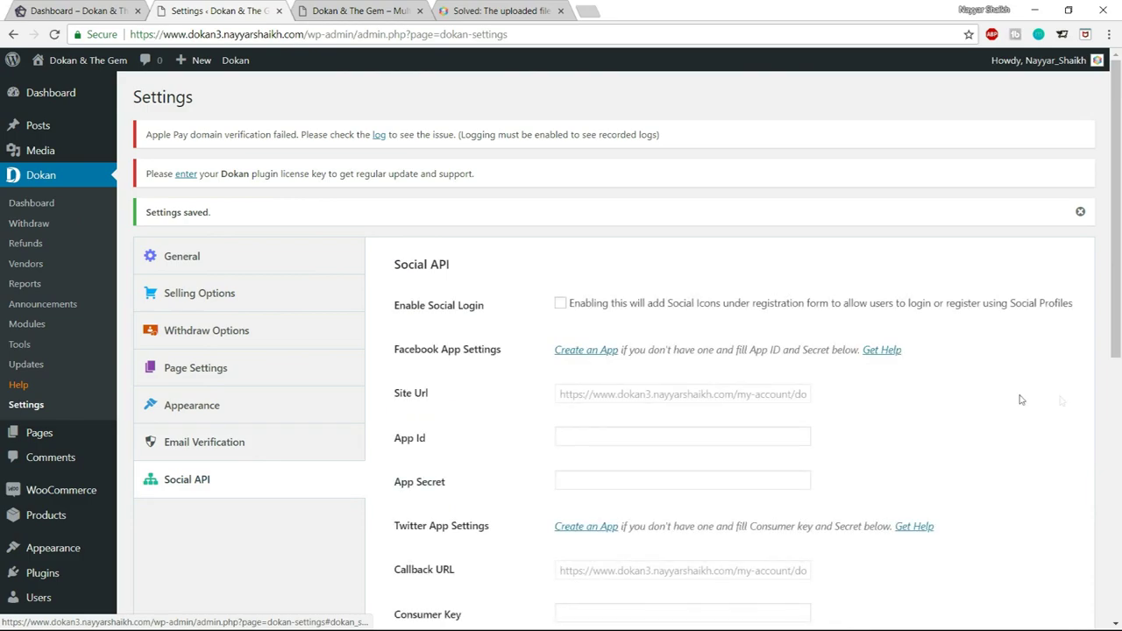
scroll(1075, 407, down, 3)
scroll(1074, 407, down, 5)
scroll(1084, 436, up, 10)
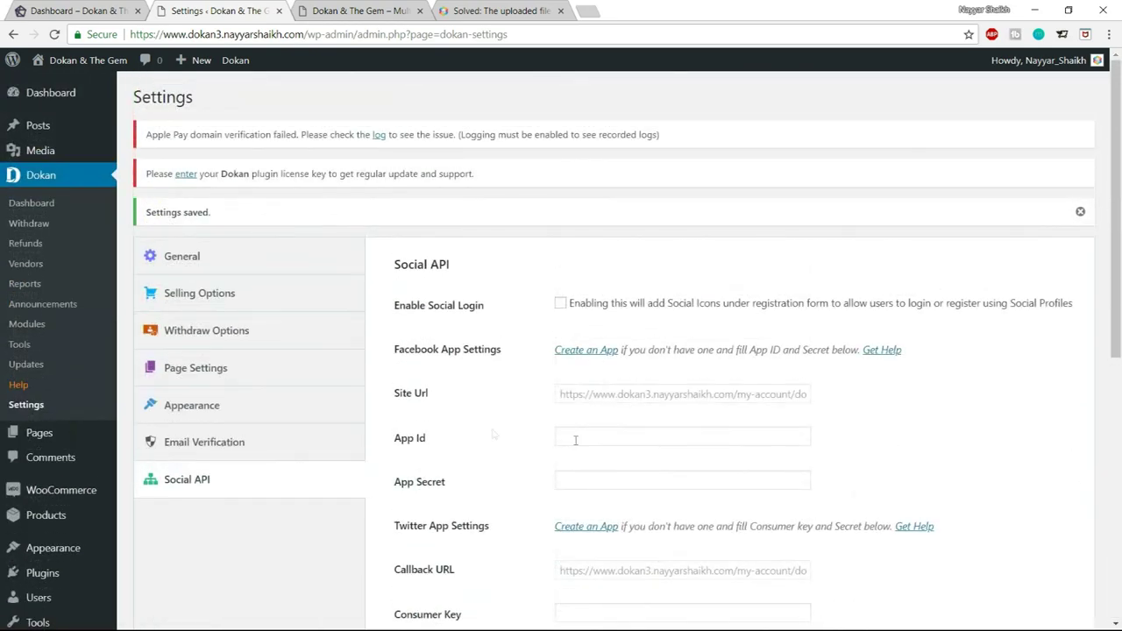
scroll(839, 397, down, 6)
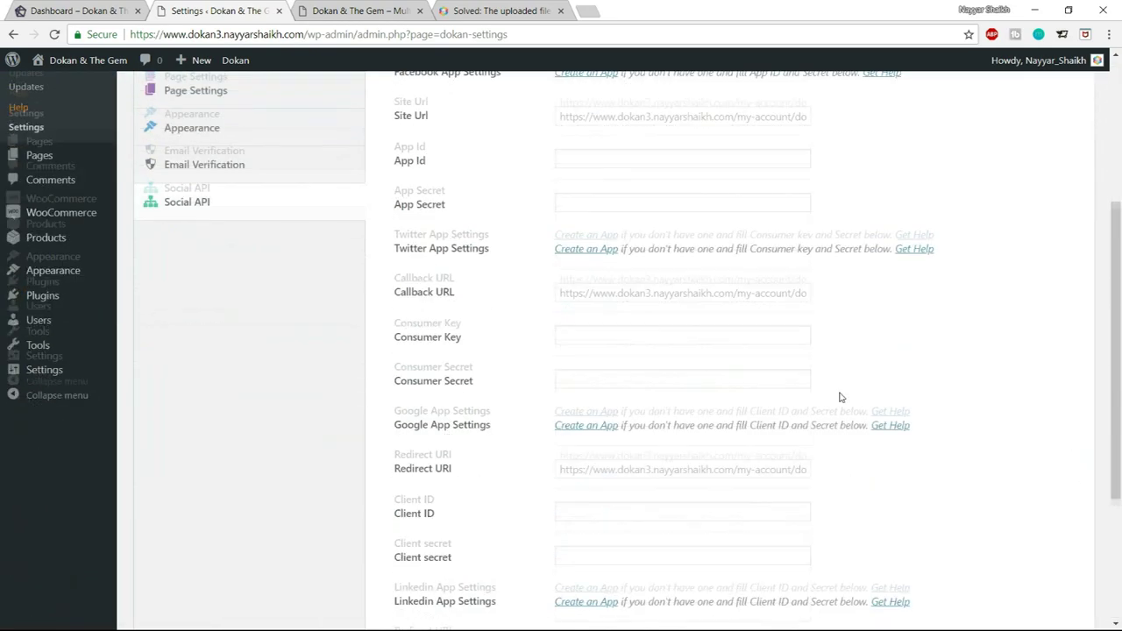
scroll(840, 397, up, 6)
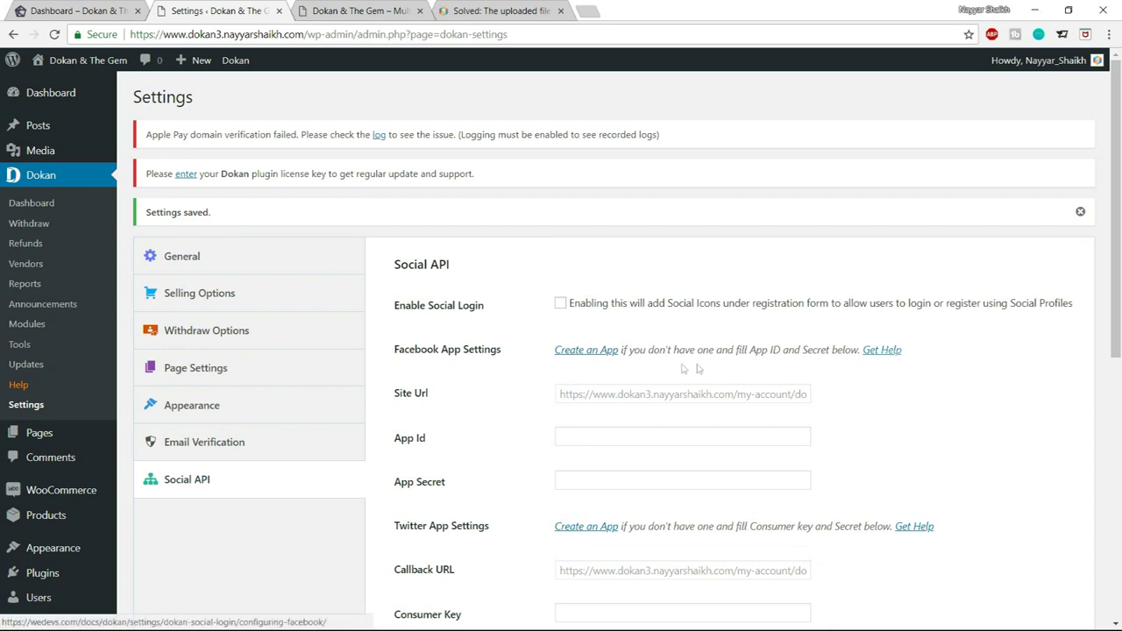
scroll(761, 364, down, 3)
scroll(760, 365, up, 5)
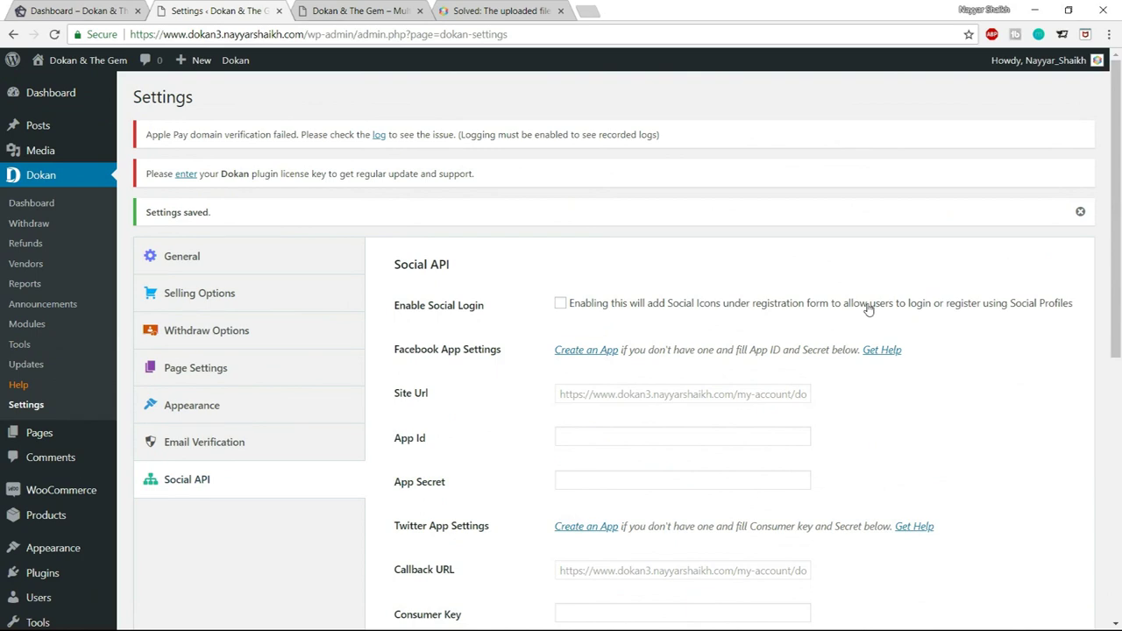
scroll(971, 463, down, 5)
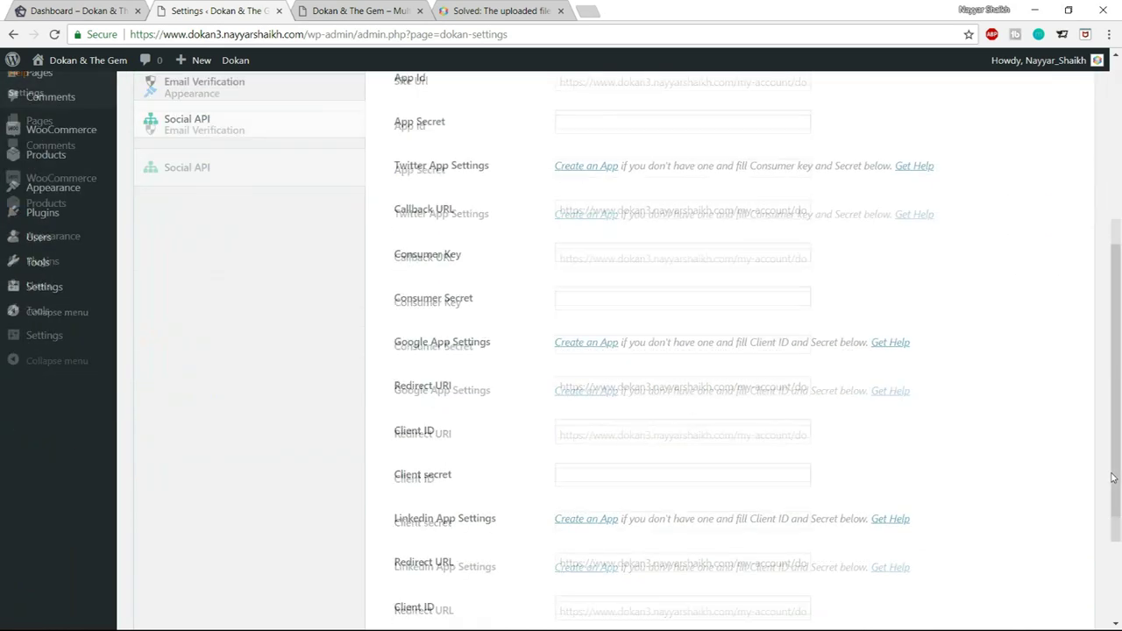
scroll(613, 490, up, 5)
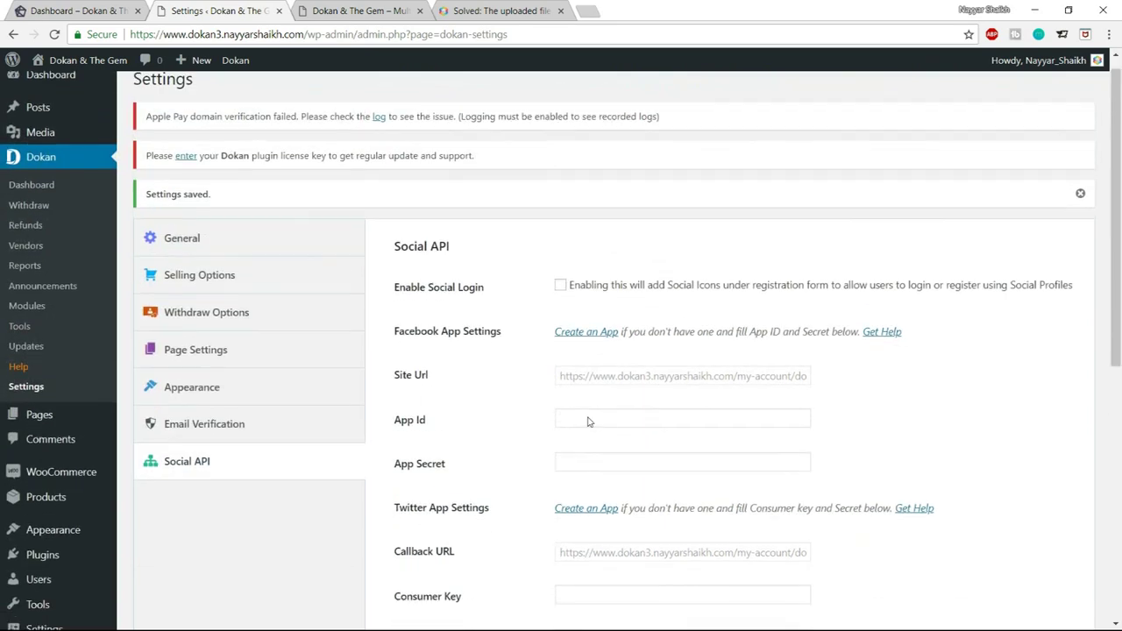
scroll(582, 447, down, 5)
click(434, 554)
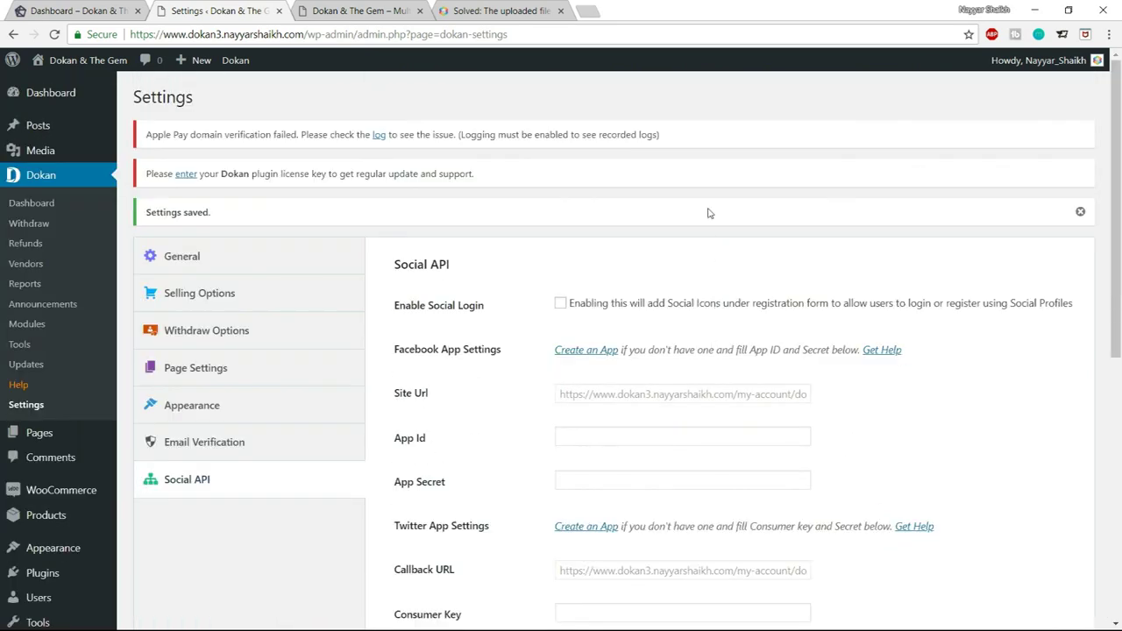
- Switch on the PayPal Adaptive Payment module in Dokan Modules
click(33, 325)
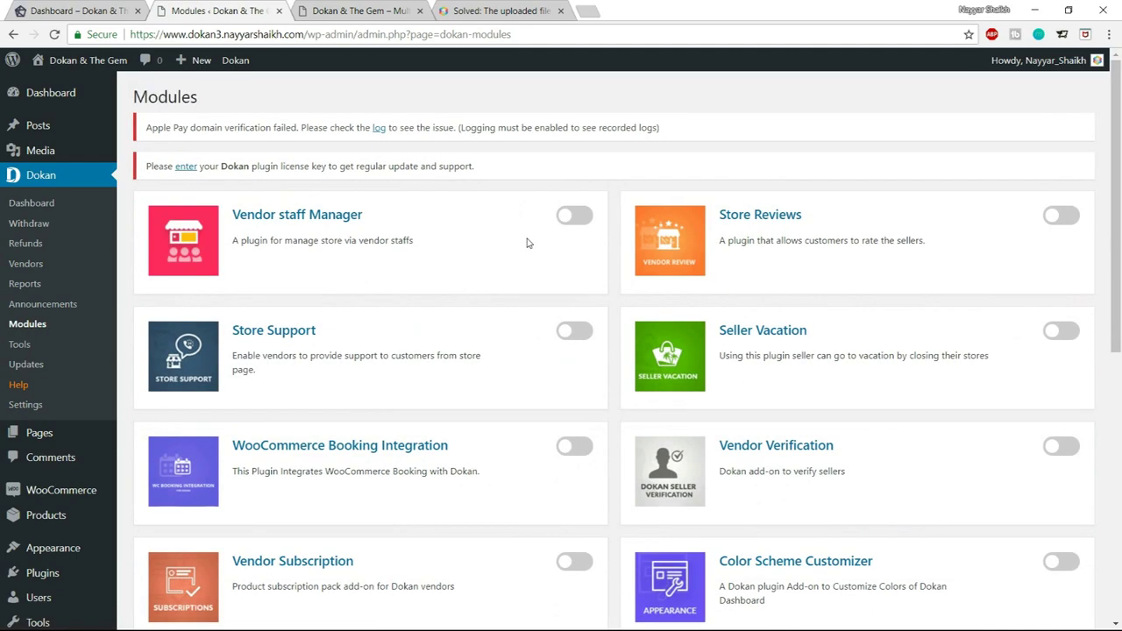
scroll(582, 465, down, 3)
scroll(582, 464, down, 3)
scroll(561, 541, up, 5)
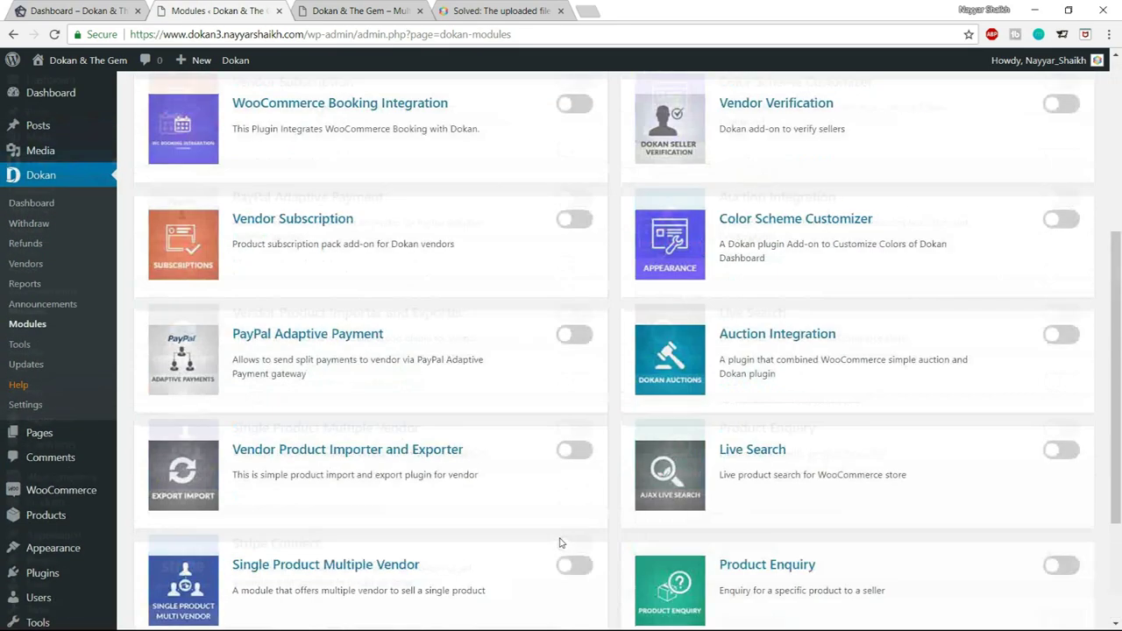
scroll(561, 542, down, 4)
scroll(561, 542, down, 2)
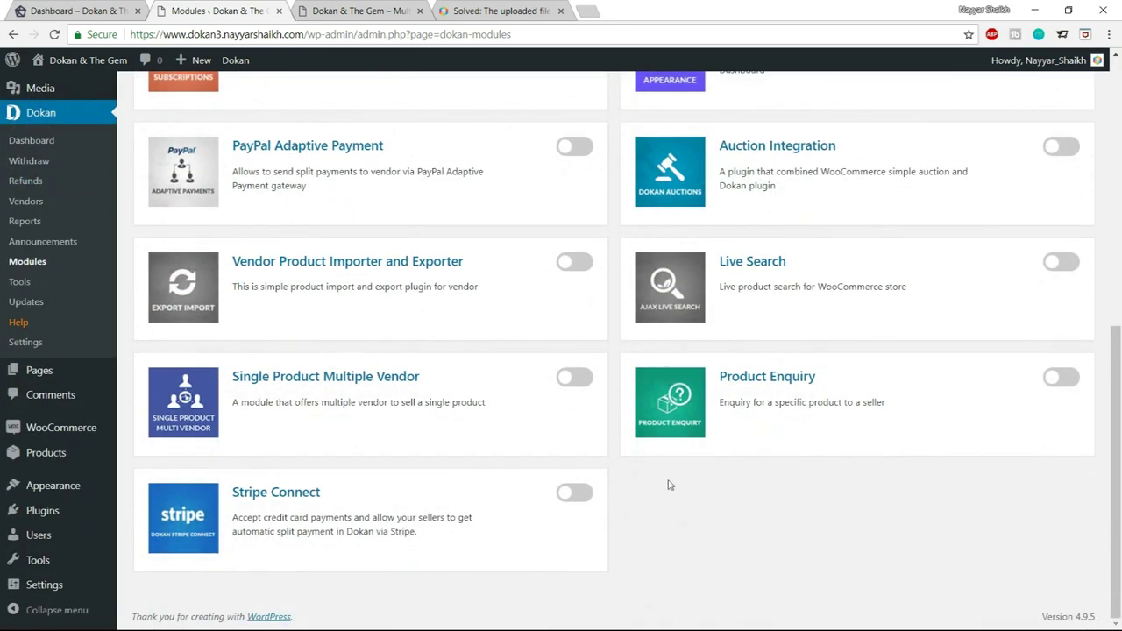
drag(232, 149, 409, 149)
click(575, 147)
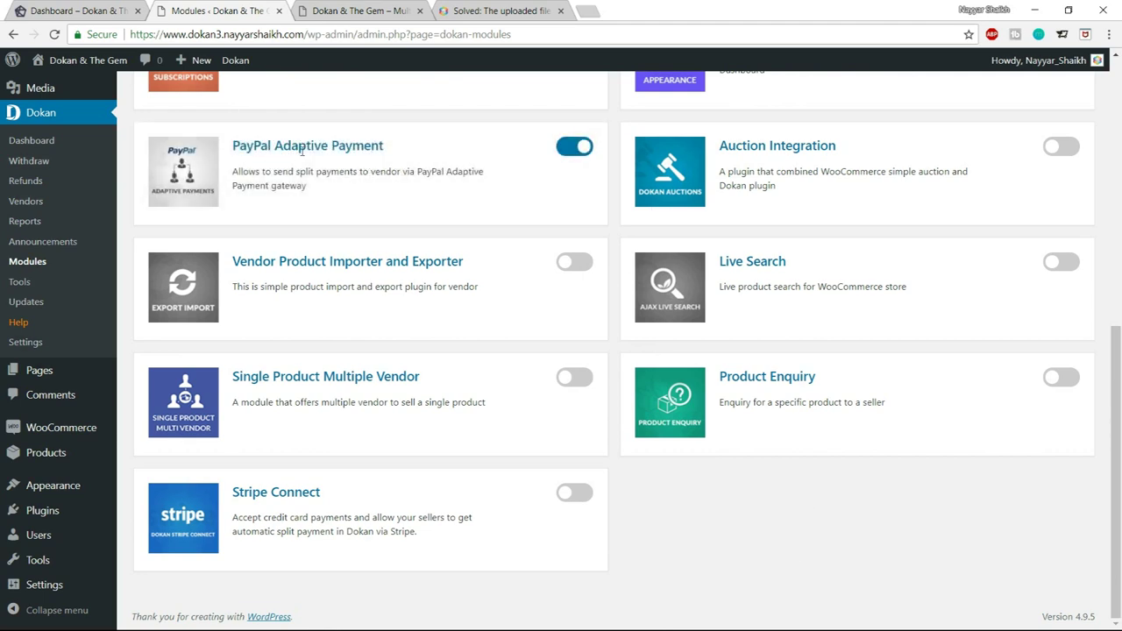
drag(235, 150, 392, 154)
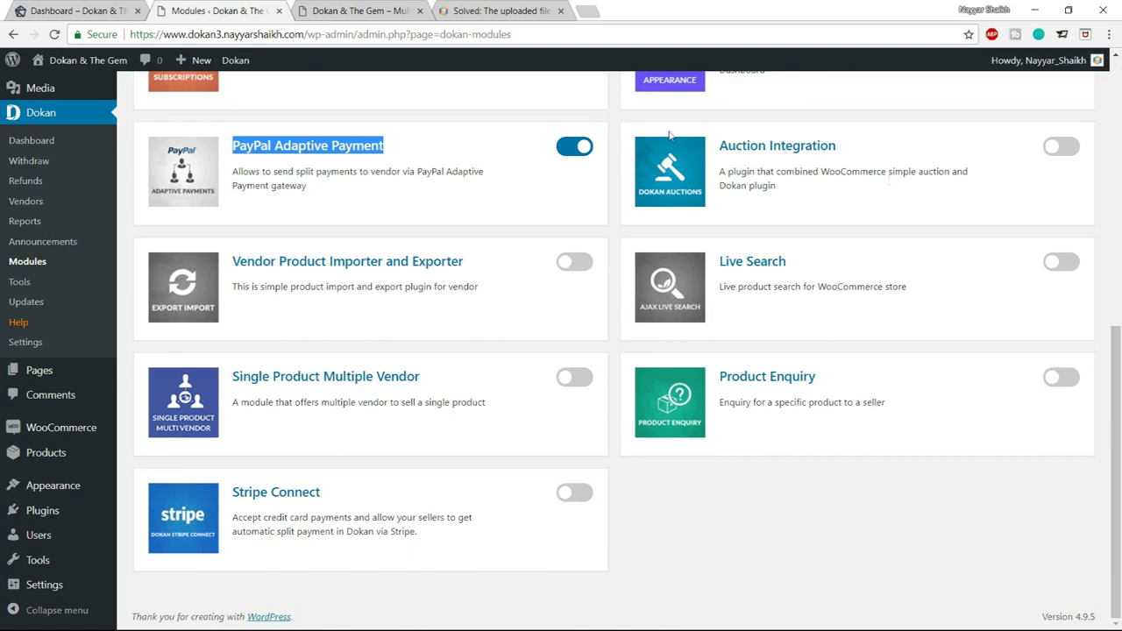
click(974, 518)
- Open WooCommerce Settings on the Checkout tab
scroll(957, 555, up, 5)
scroll(951, 543, up, 2)
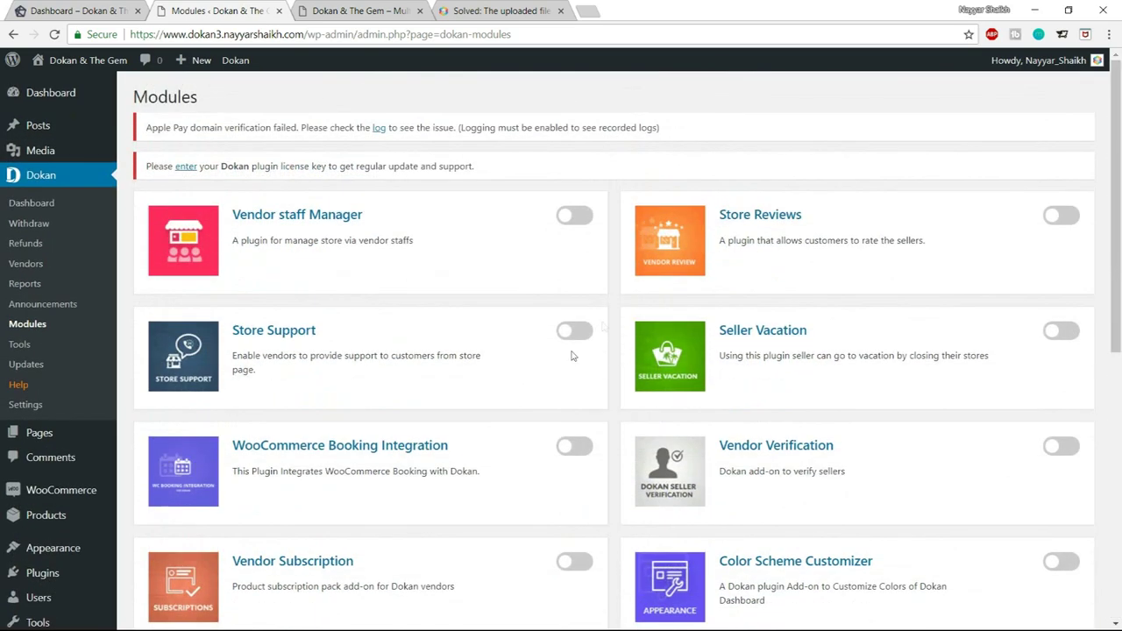
scroll(574, 359, down, 3)
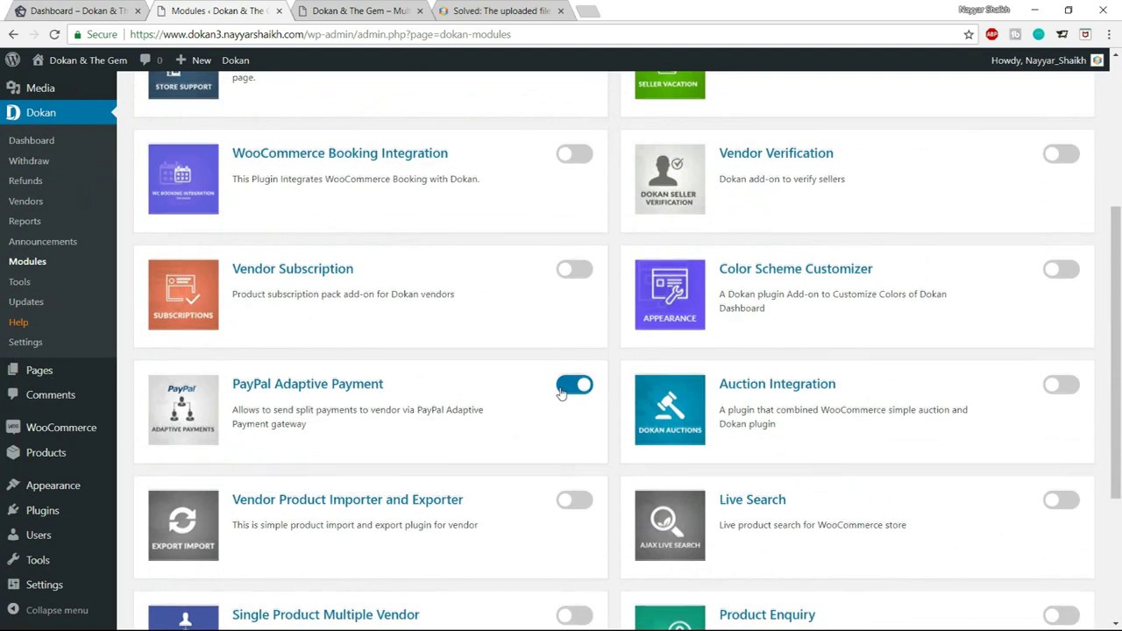
scroll(562, 395, down, 2)
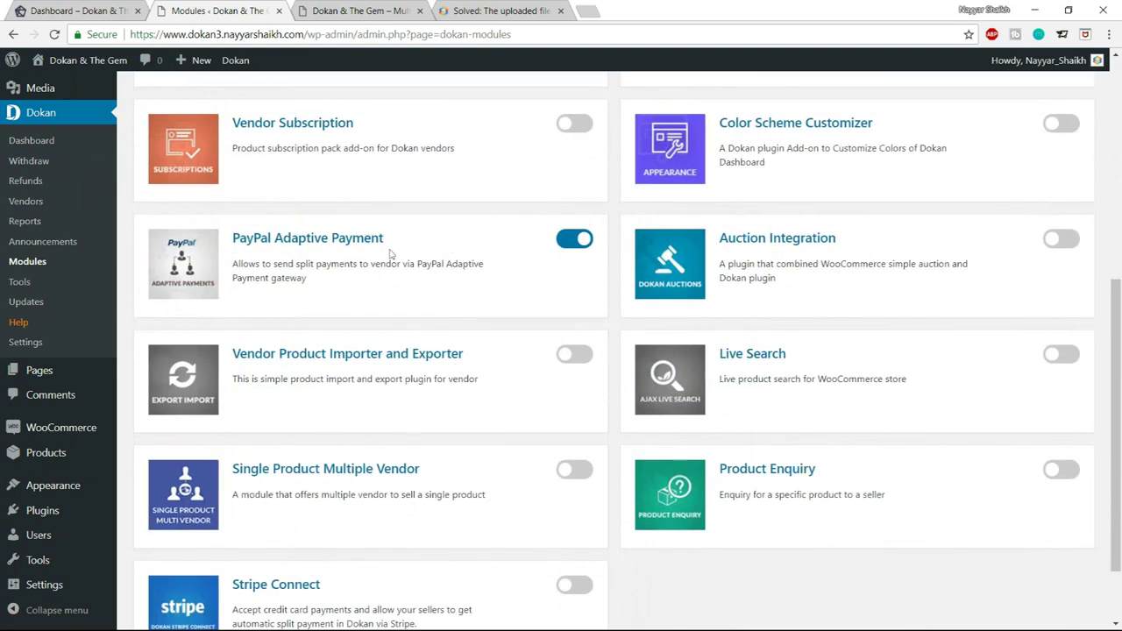
drag(232, 237, 440, 235)
click(440, 236)
triple_click(273, 238)
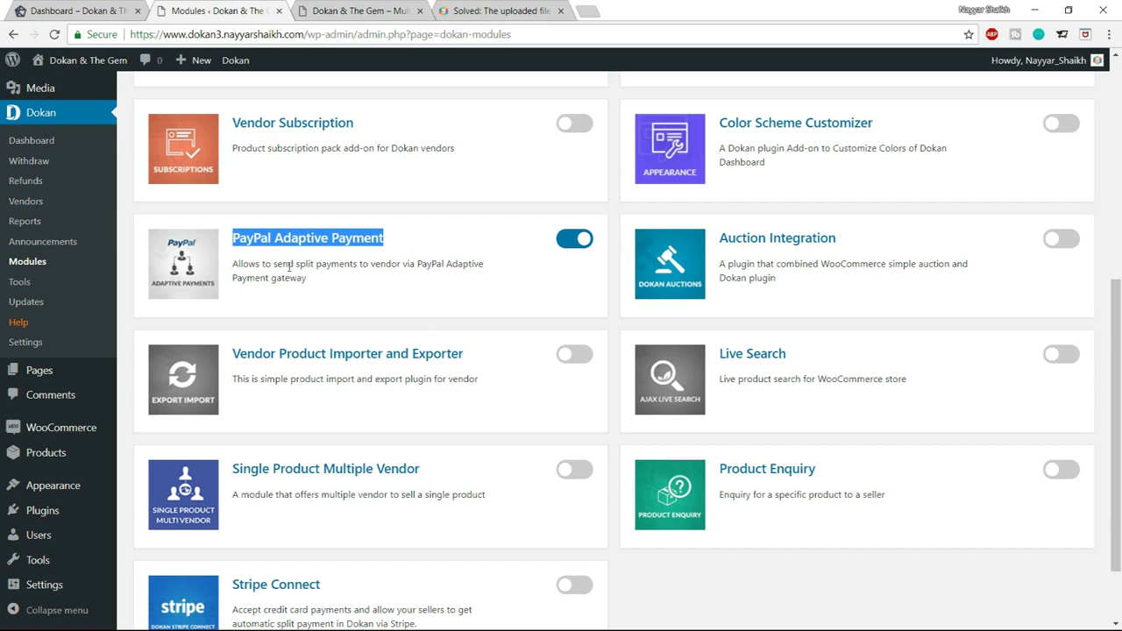
click(510, 257)
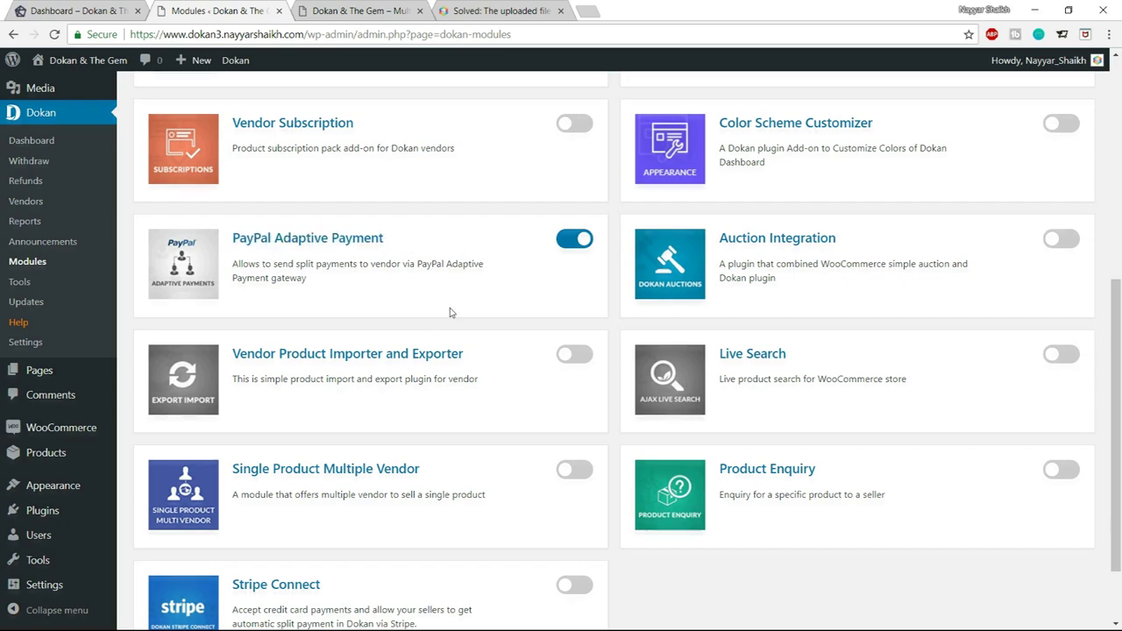
scroll(450, 312, up, 4)
scroll(445, 321, down, 3)
mouse_move(67, 436)
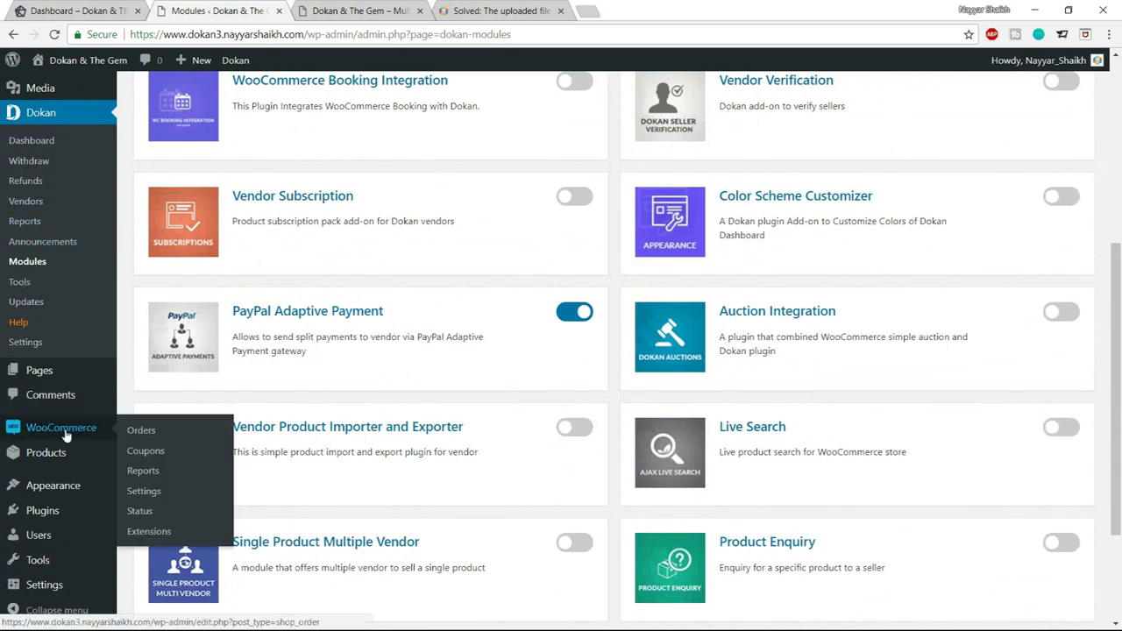
click(157, 494)
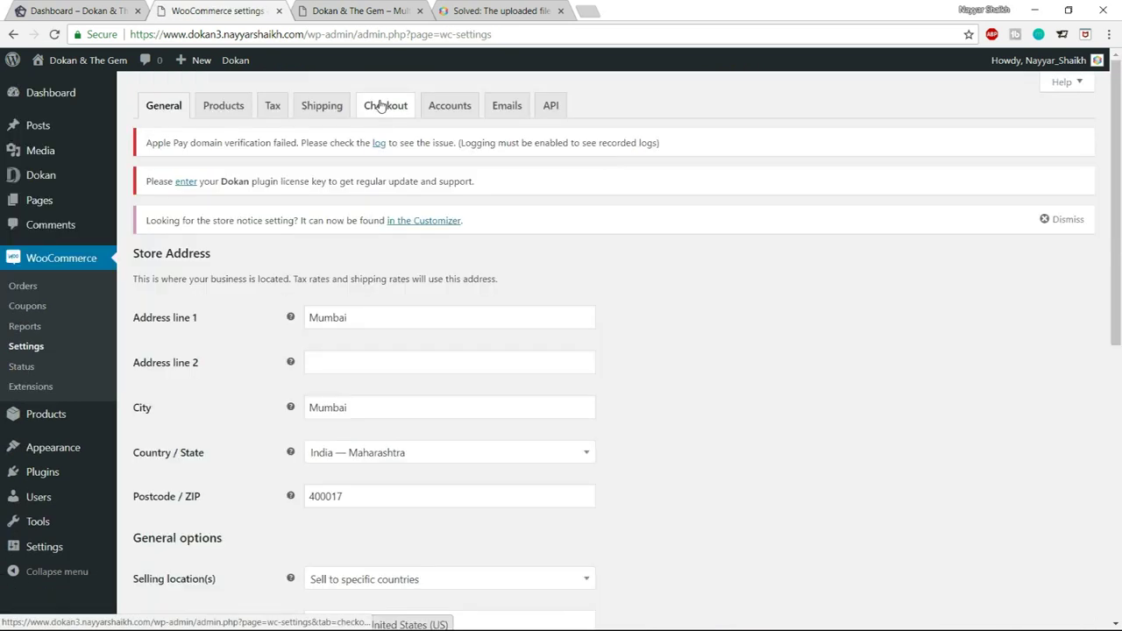
click(388, 107)
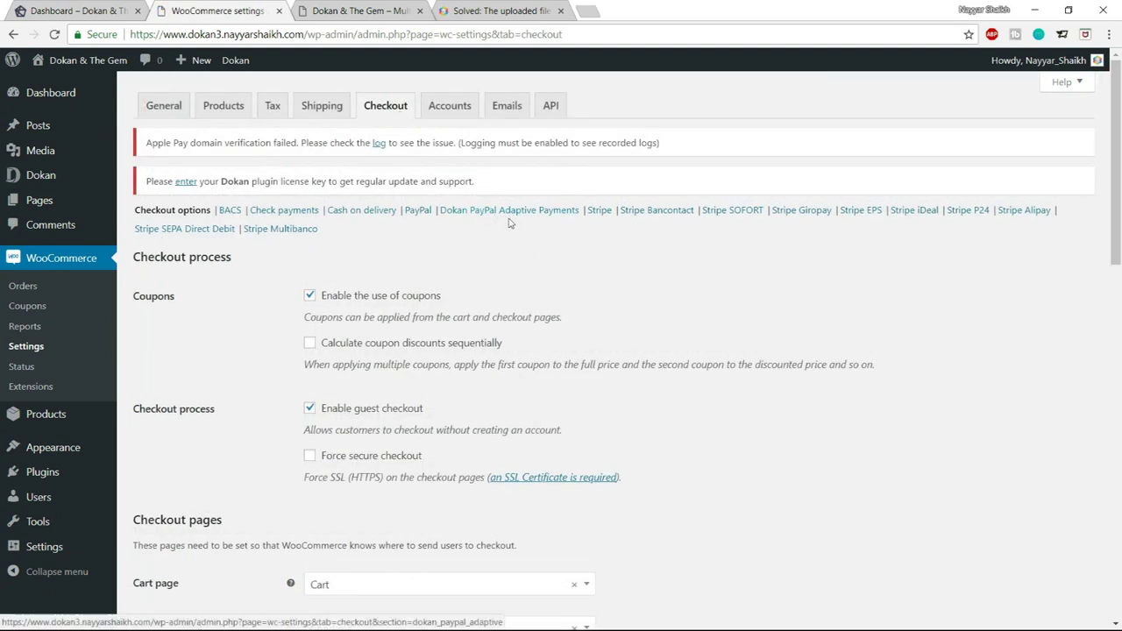
- Enable Dokan PayPal Adaptive Payments and fill in the PayPal account email from saved suggestions
click(504, 217)
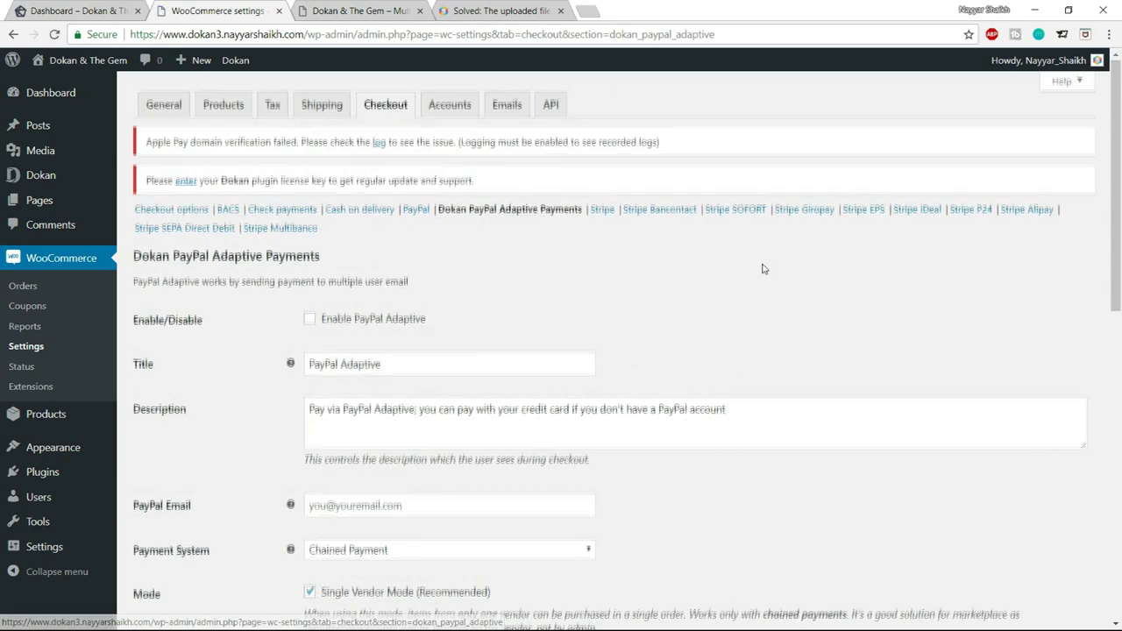
scroll(377, 250, down, 1)
click(375, 249)
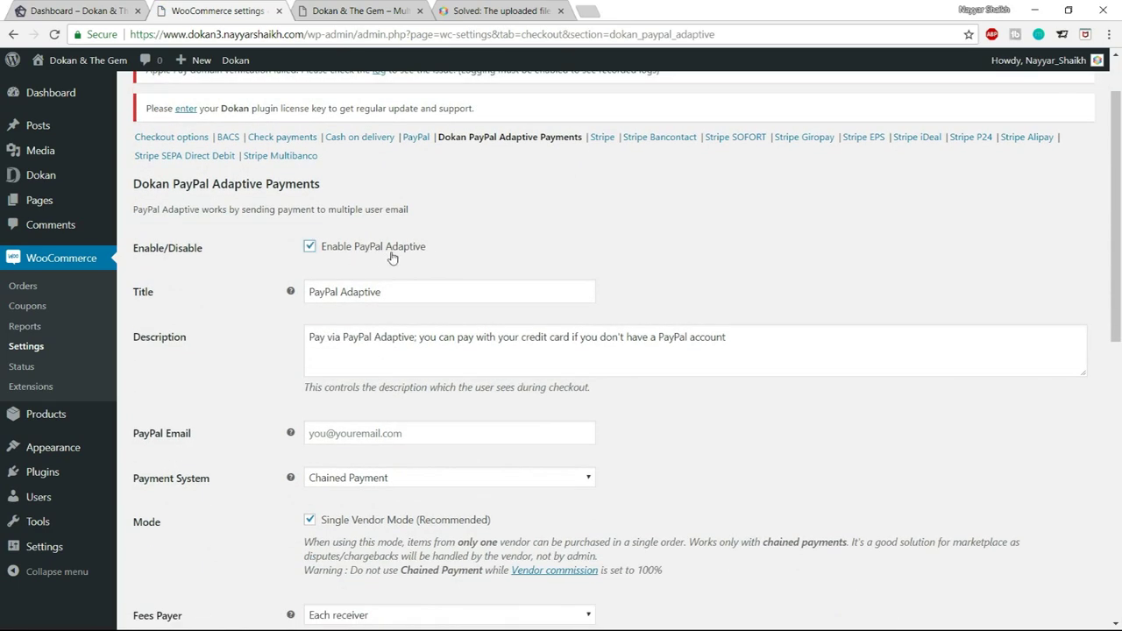
scroll(491, 290, down, 2)
click(403, 288)
click(403, 288)
click(401, 307)
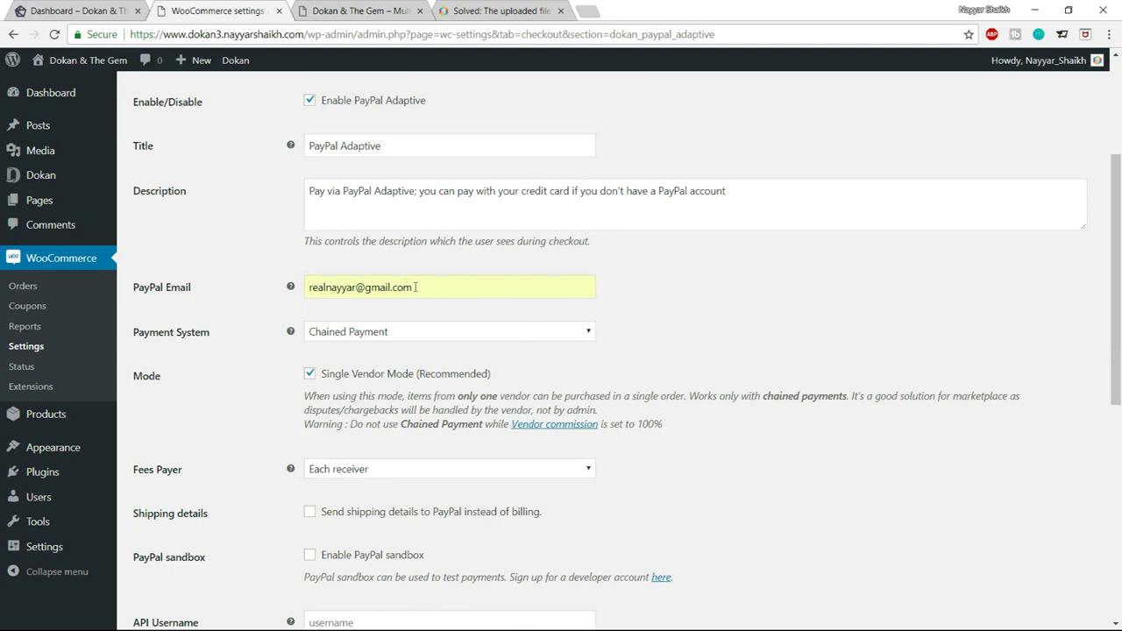
triple_click(445, 287)
click(682, 287)
triple_click(435, 284)
click(666, 287)
drag(507, 277, 335, 281)
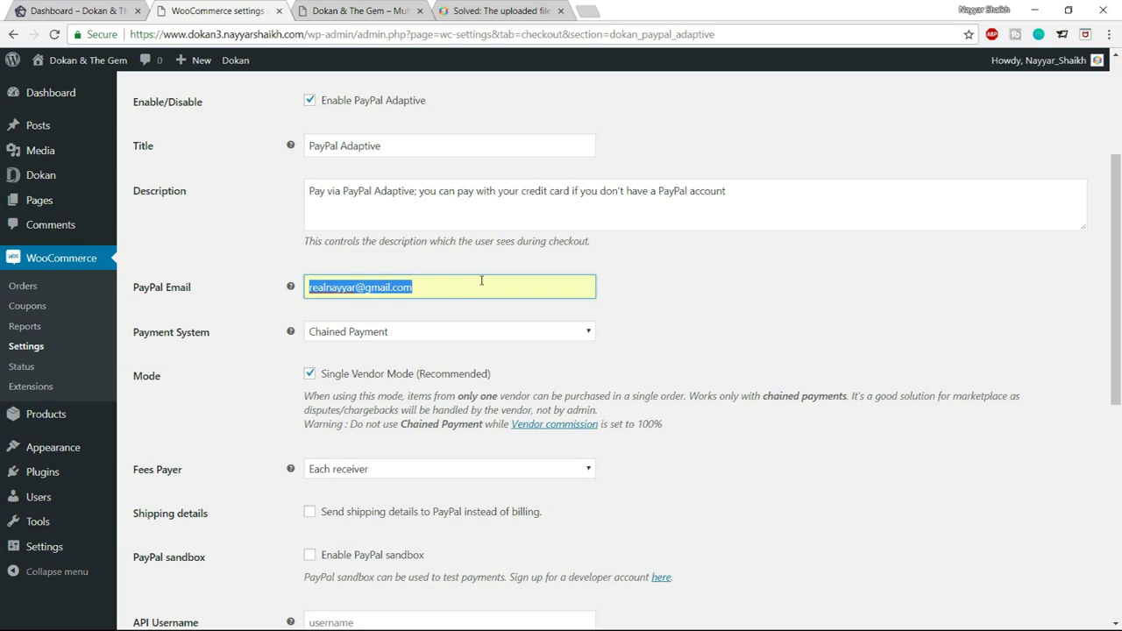
scroll(896, 289, down, 2)
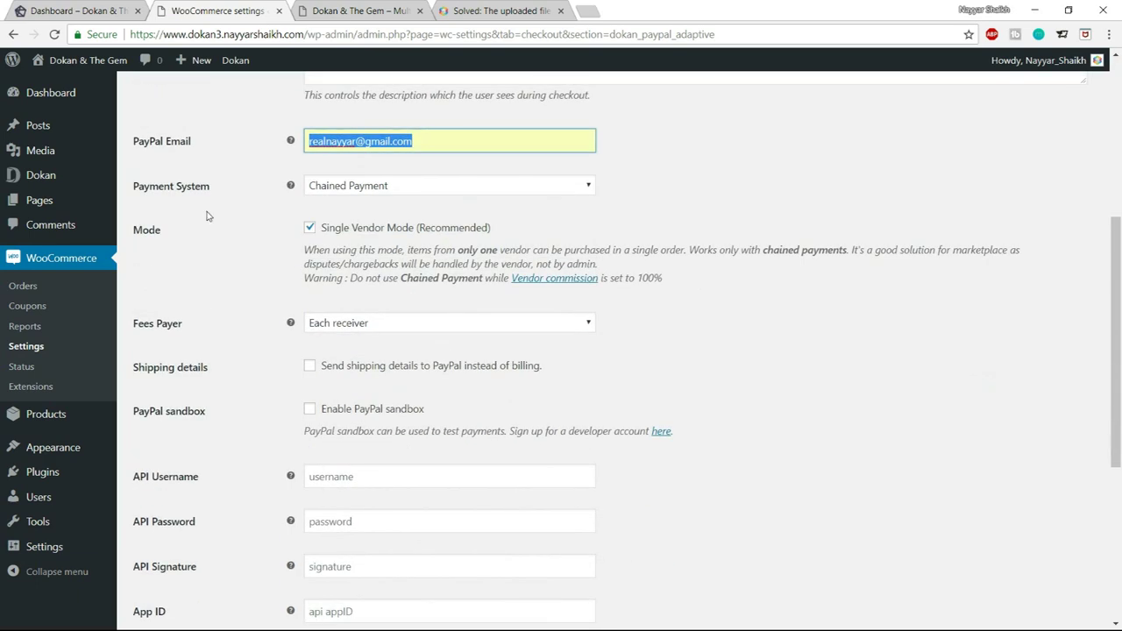
- Change the Payment System from Chained Payment to Parallel Payment
click(391, 198)
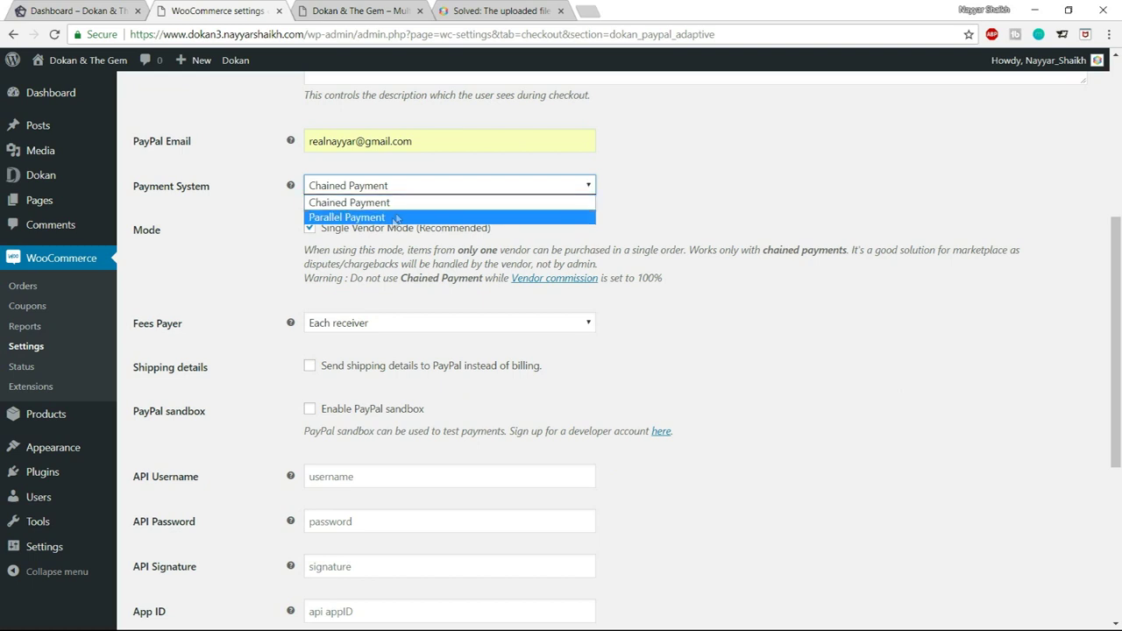
click(712, 193)
click(456, 193)
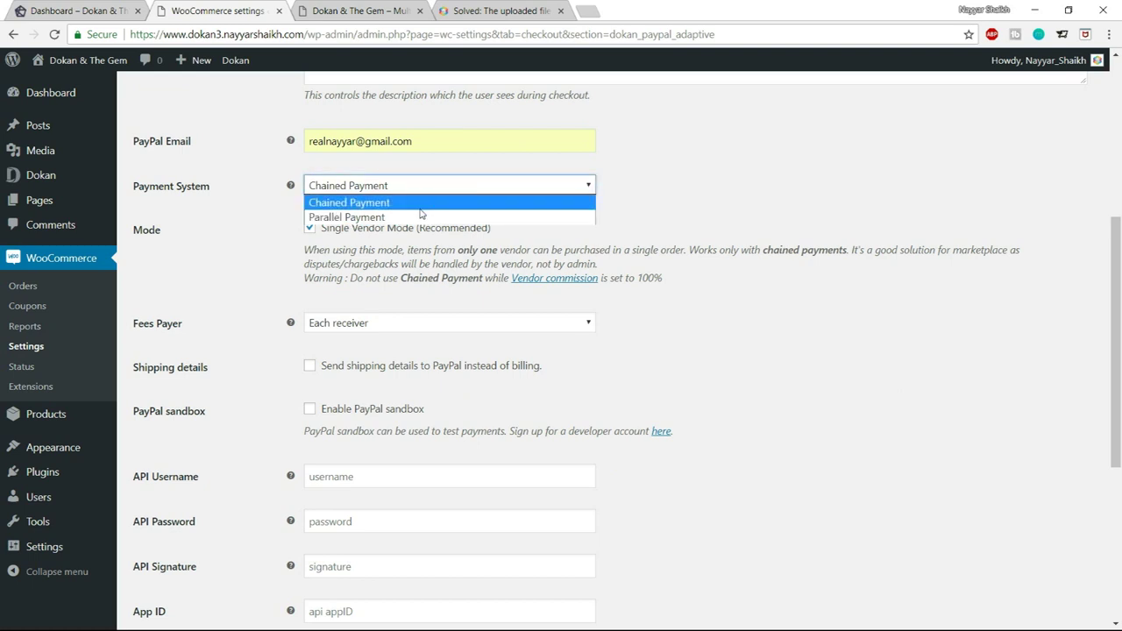
click(671, 173)
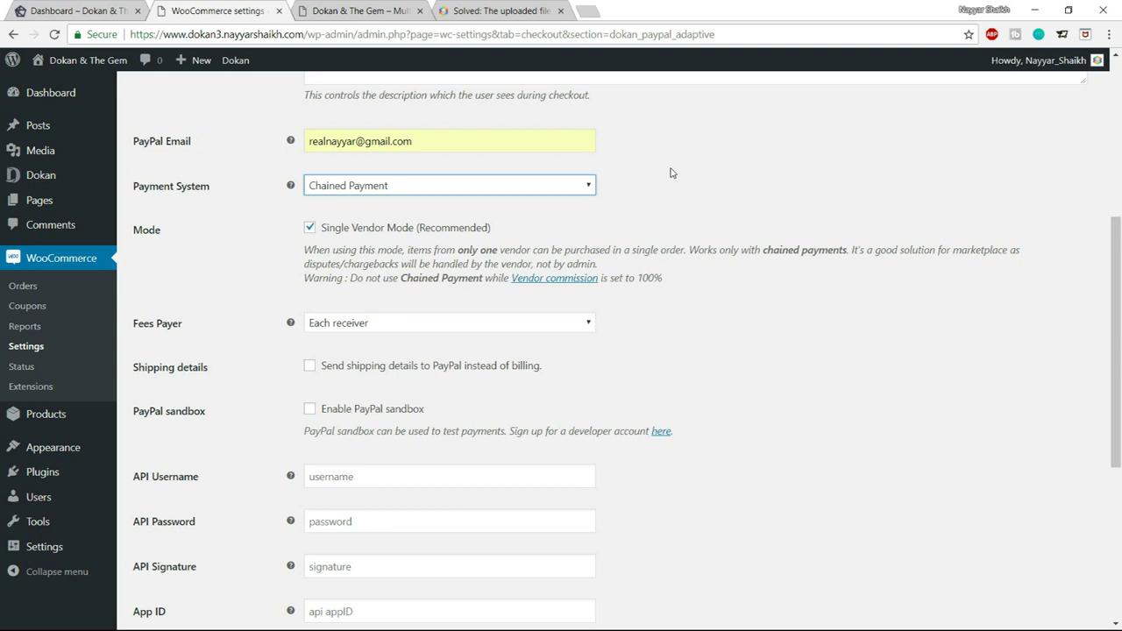
click(484, 191)
click(454, 219)
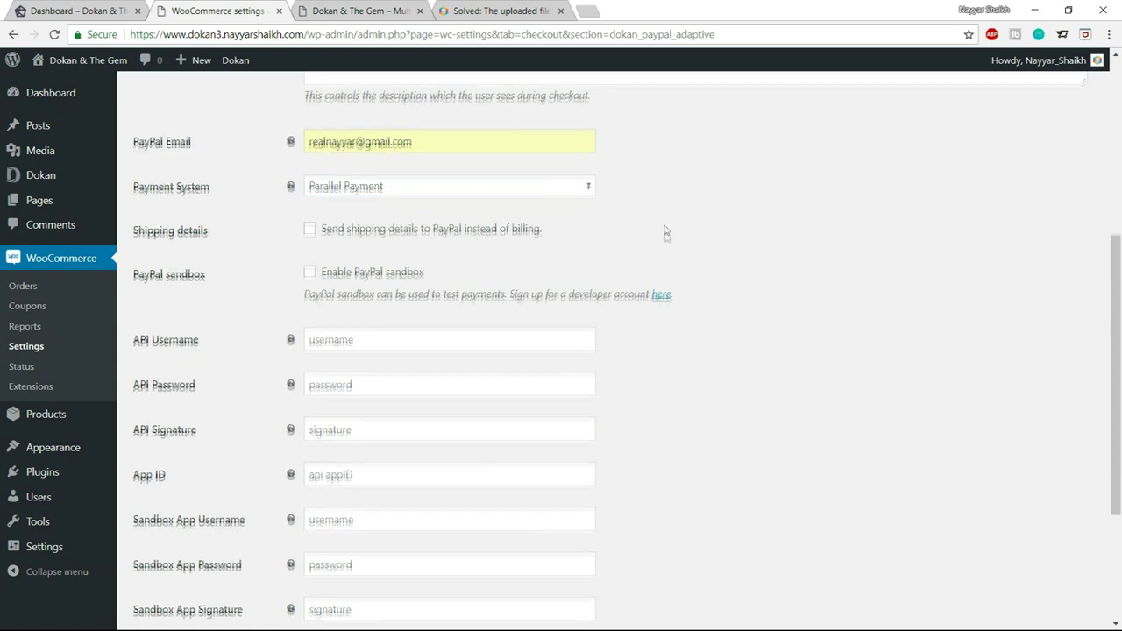
- Review the API Username, API Password, App ID and sandbox credential fields
scroll(701, 261, up, 2)
scroll(789, 292, down, 2)
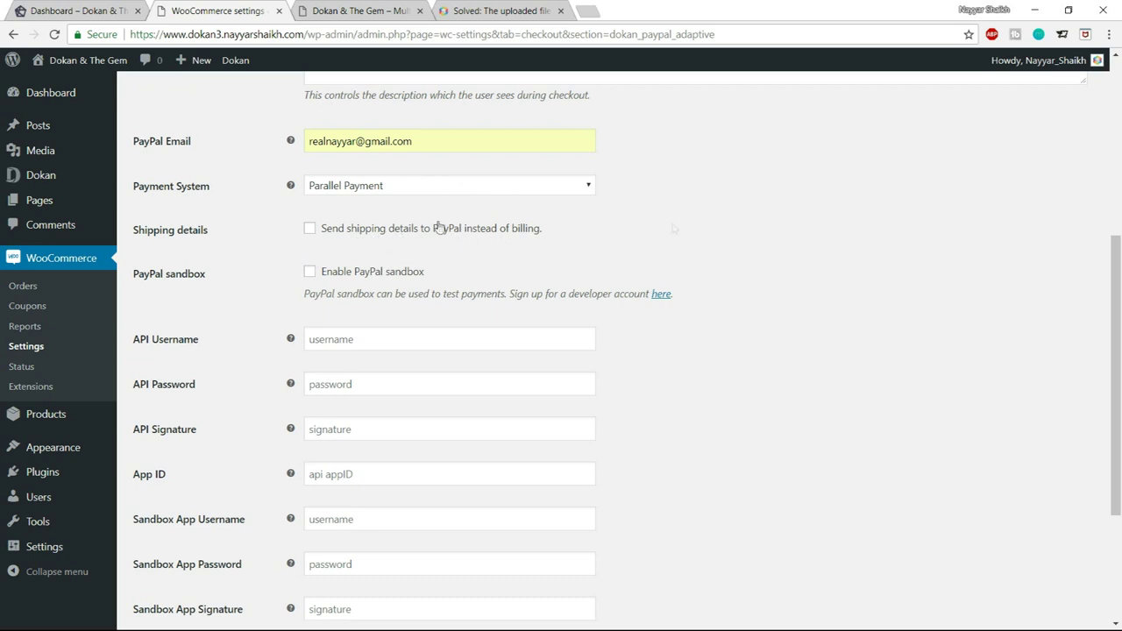
scroll(964, 259, down, 3)
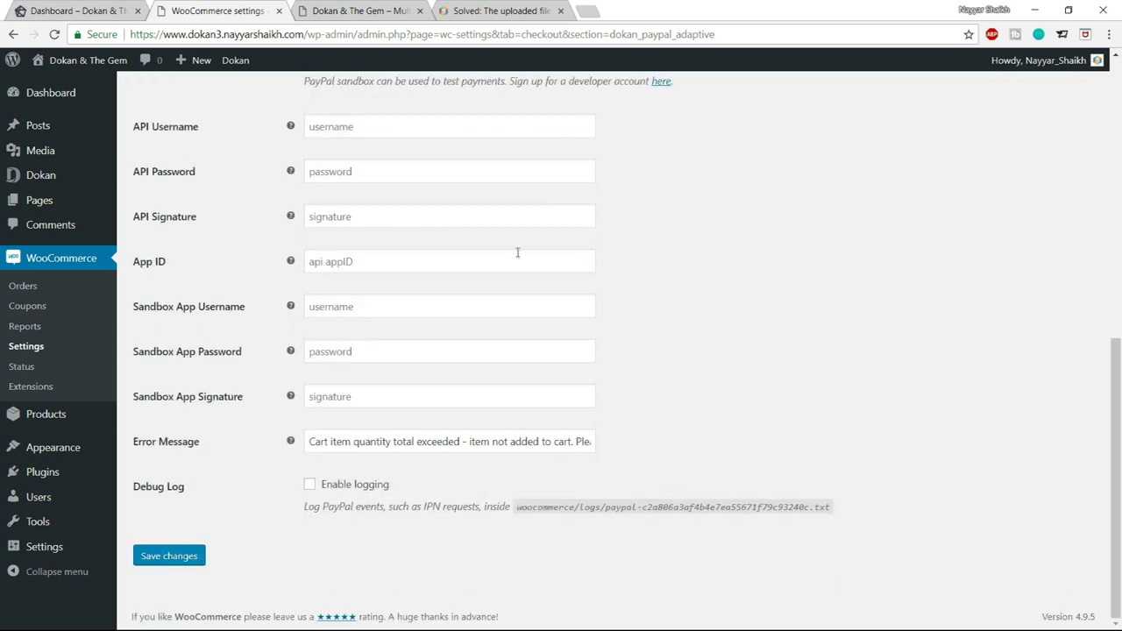
click(359, 132)
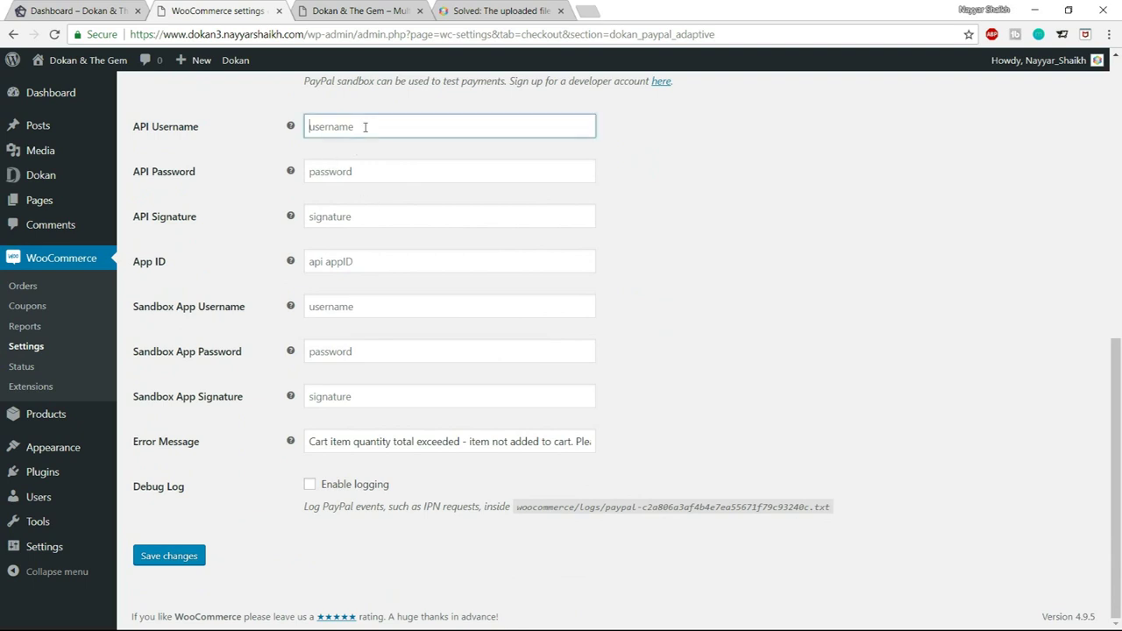
click(366, 172)
click(362, 198)
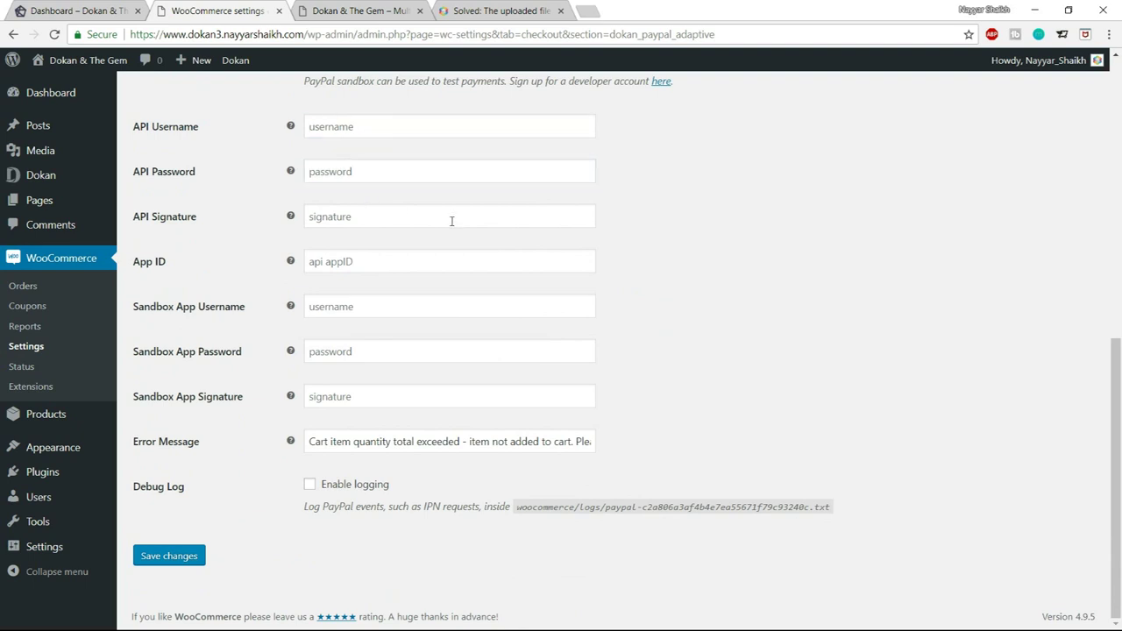
click(338, 261)
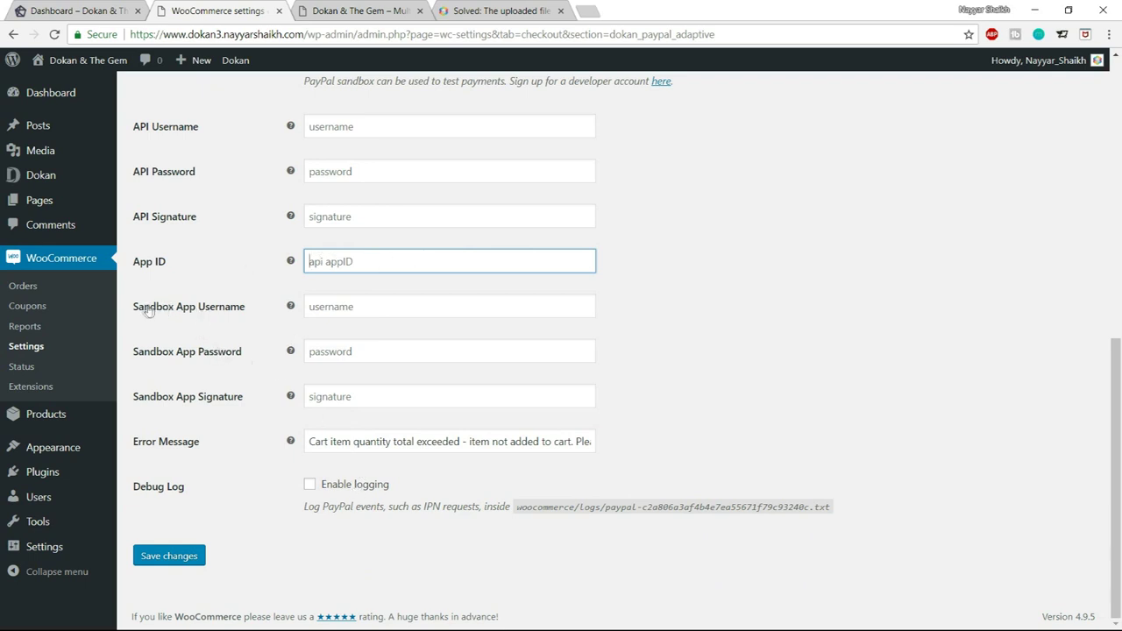
drag(136, 309, 240, 360)
click(237, 355)
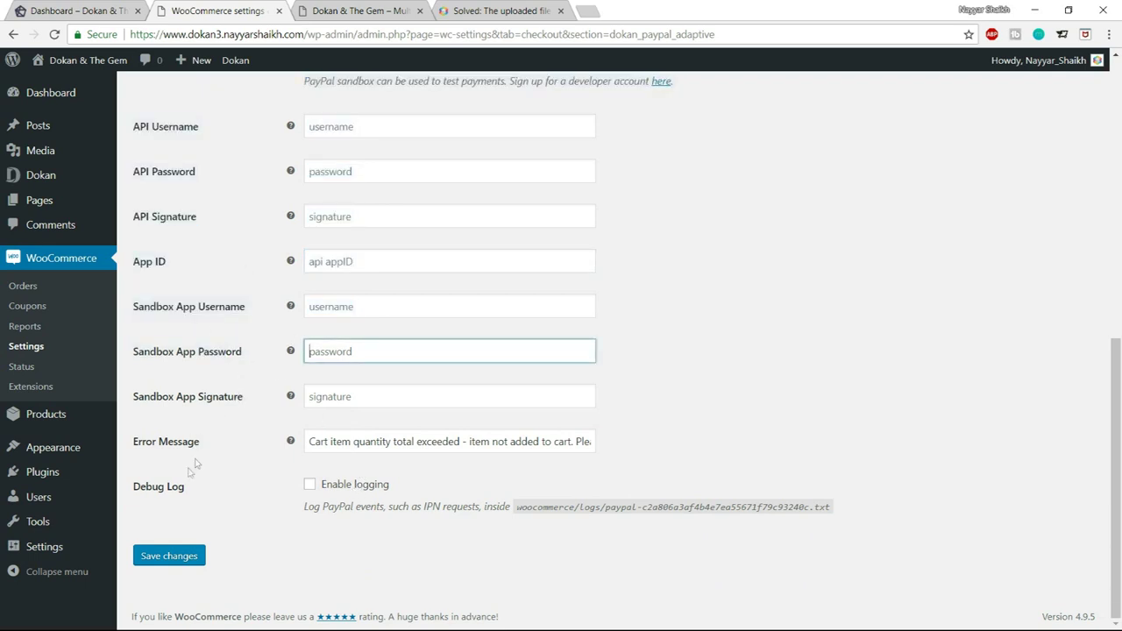
drag(143, 318, 233, 312)
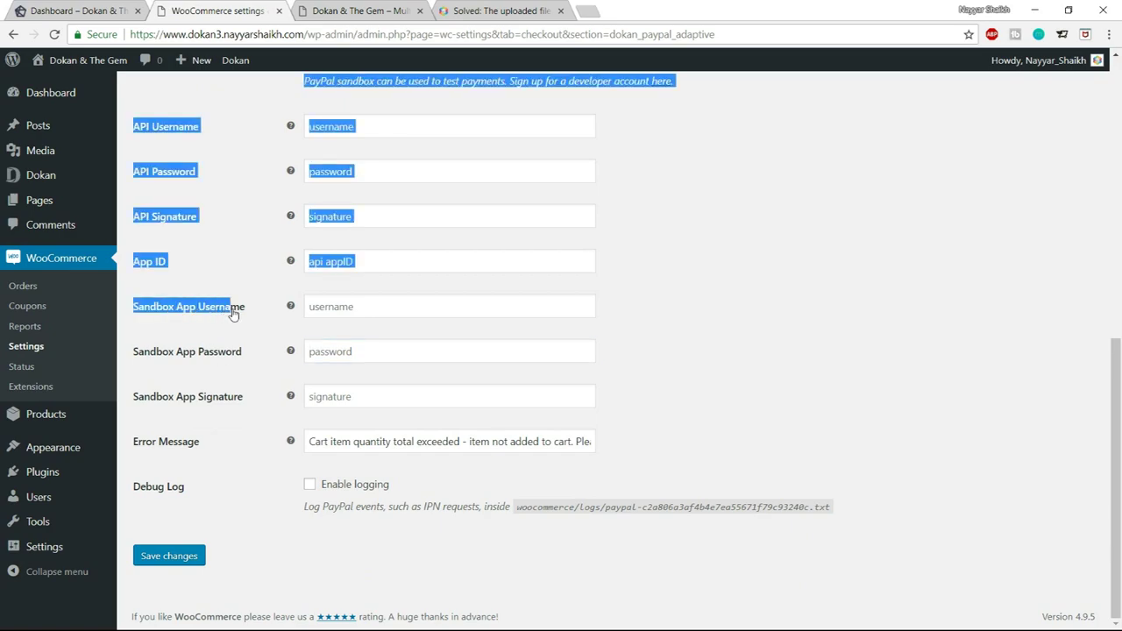
click(233, 313)
scroll(250, 345, up, 3)
scroll(731, 323, down, 4)
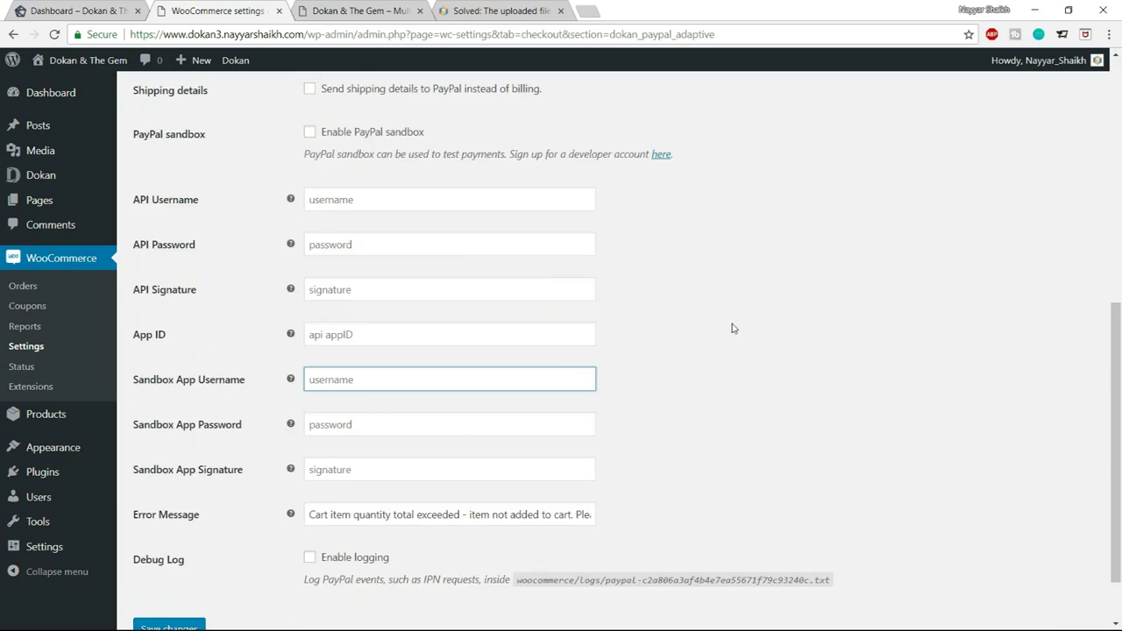
scroll(732, 327, up, 2)
click(351, 406)
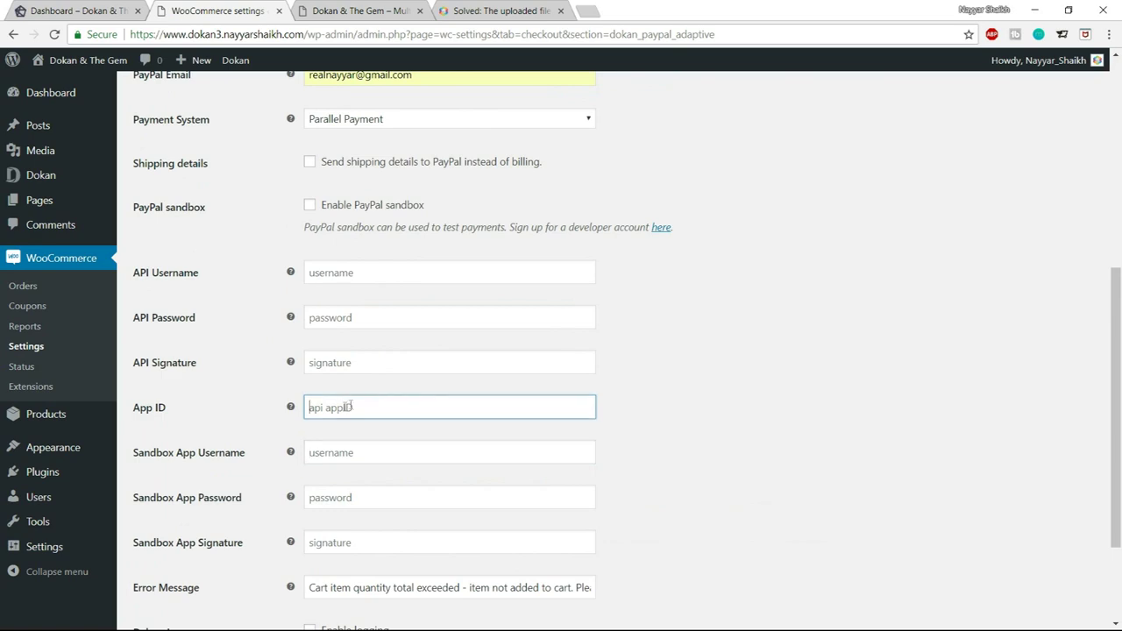
scroll(221, 427, down, 2)
- Save the Dokan PayPal Adaptive Payments checkout settings
click(163, 561)
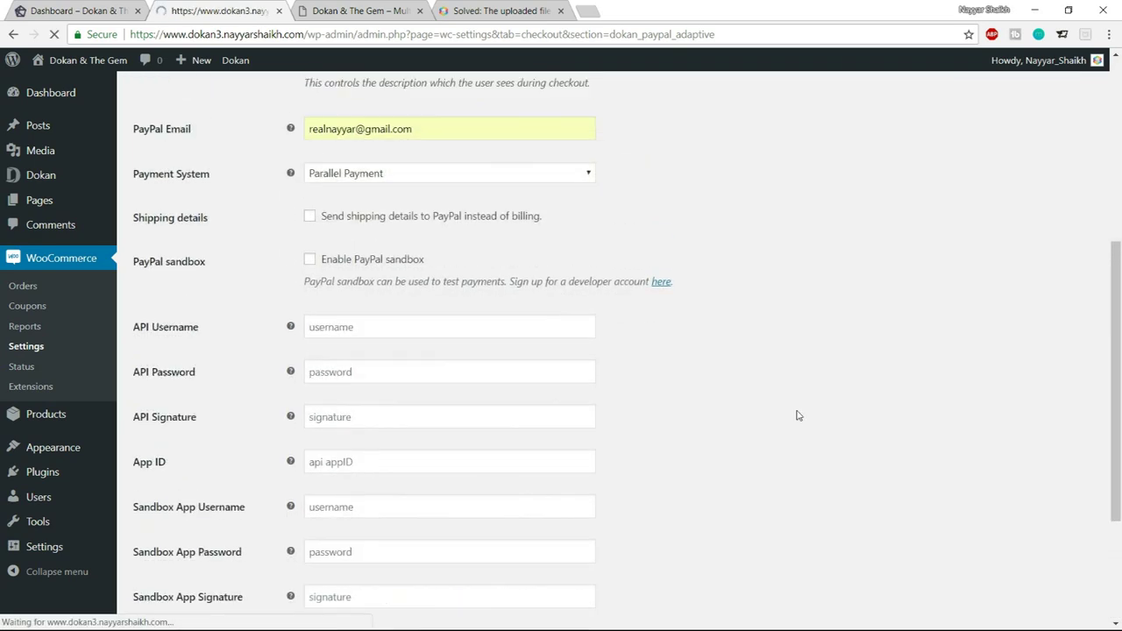
scroll(796, 416, down, 4)
scroll(713, 328, up, 2)
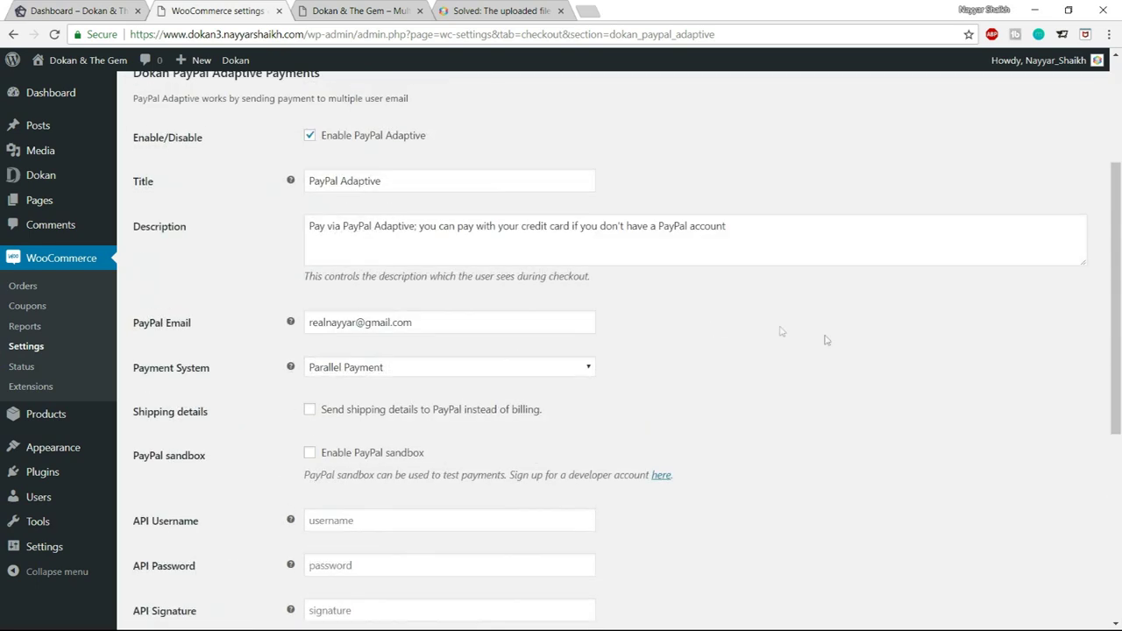
scroll(824, 340, up, 3)
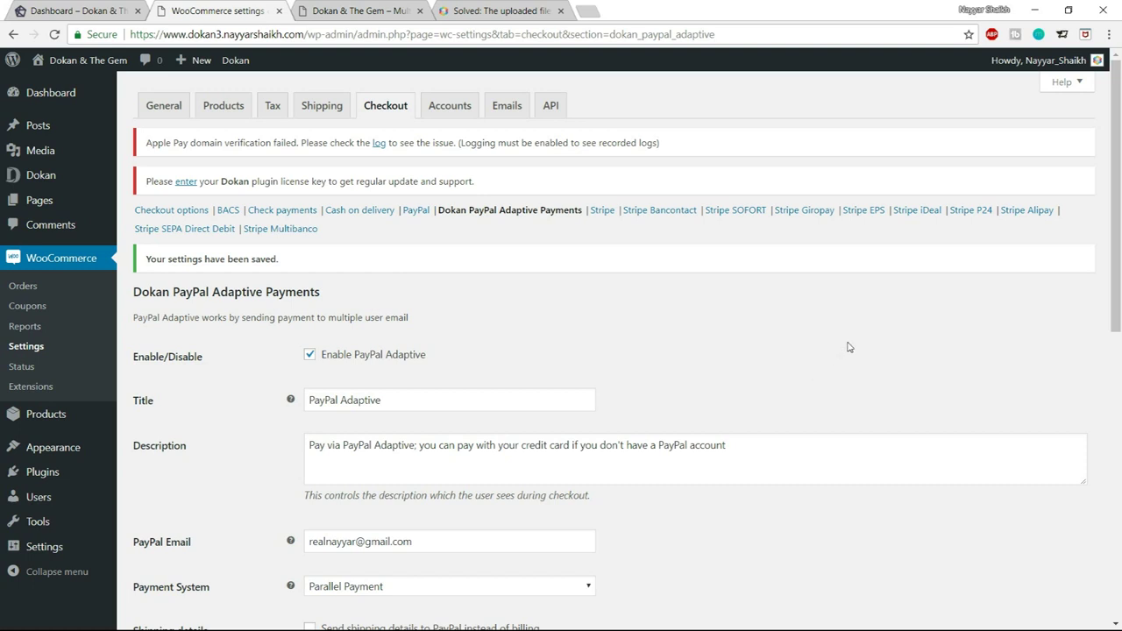
- Check on Dokan's Modules page that PayPal Adaptive Payment is the only module switched on
mouse_move(35, 180)
click(176, 303)
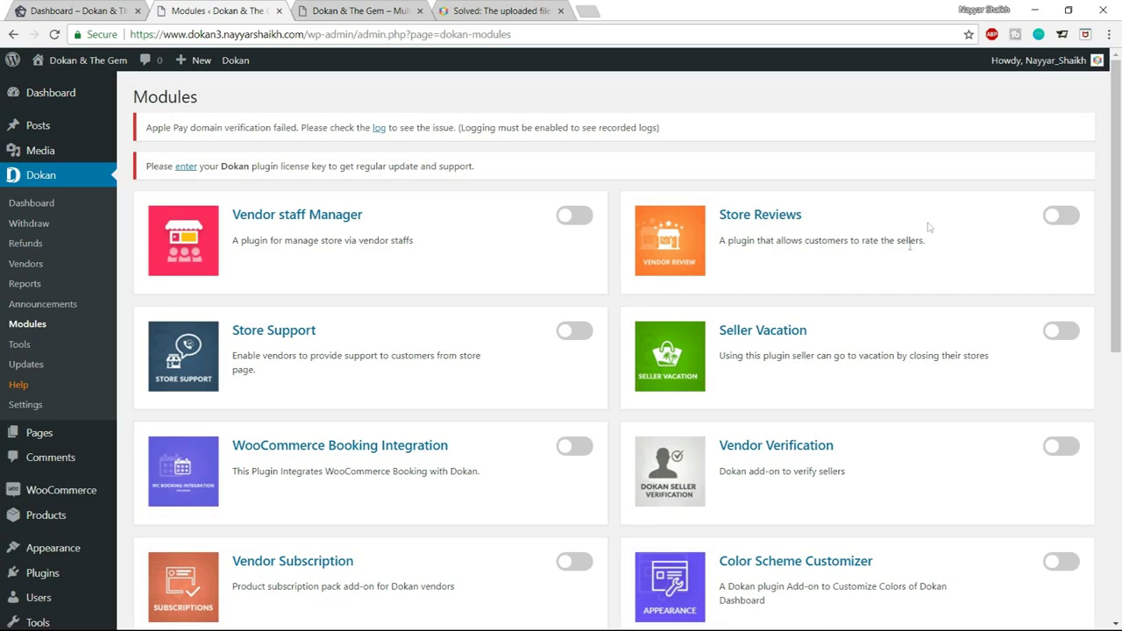
scroll(447, 296, down, 2)
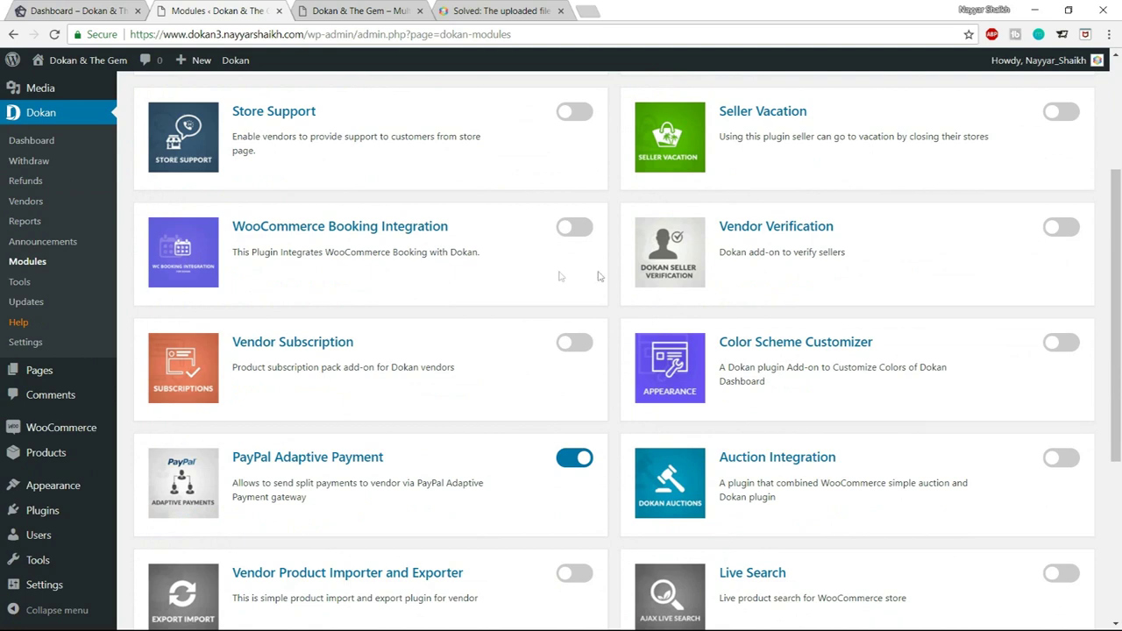
scroll(1016, 258, down, 2)
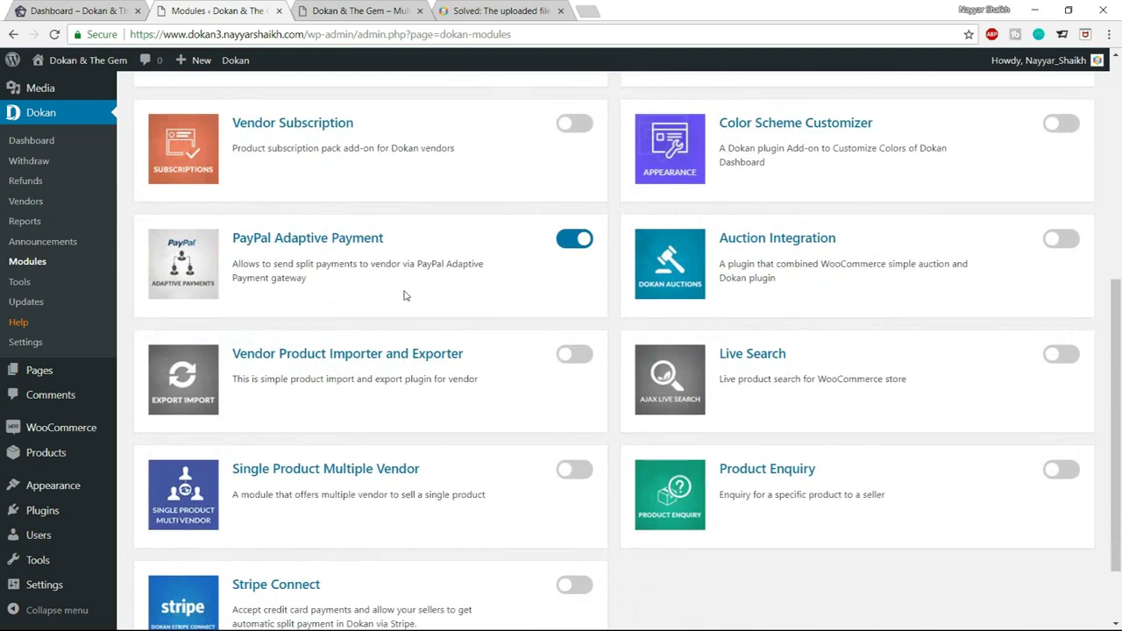
scroll(981, 250, down, 1)
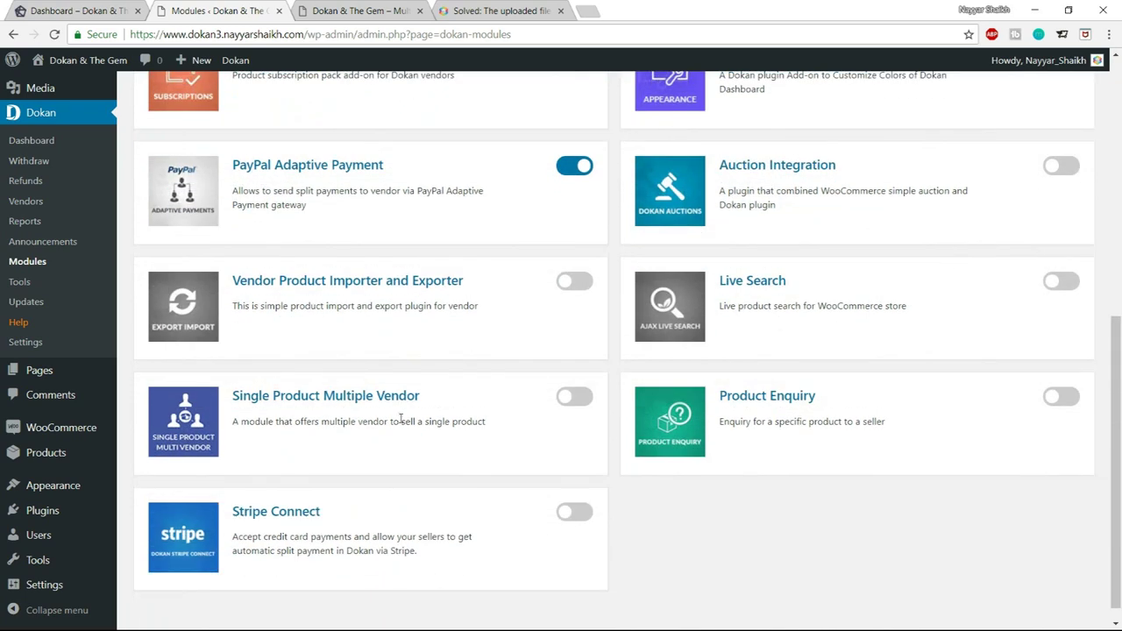
scroll(609, 425, down, 1)
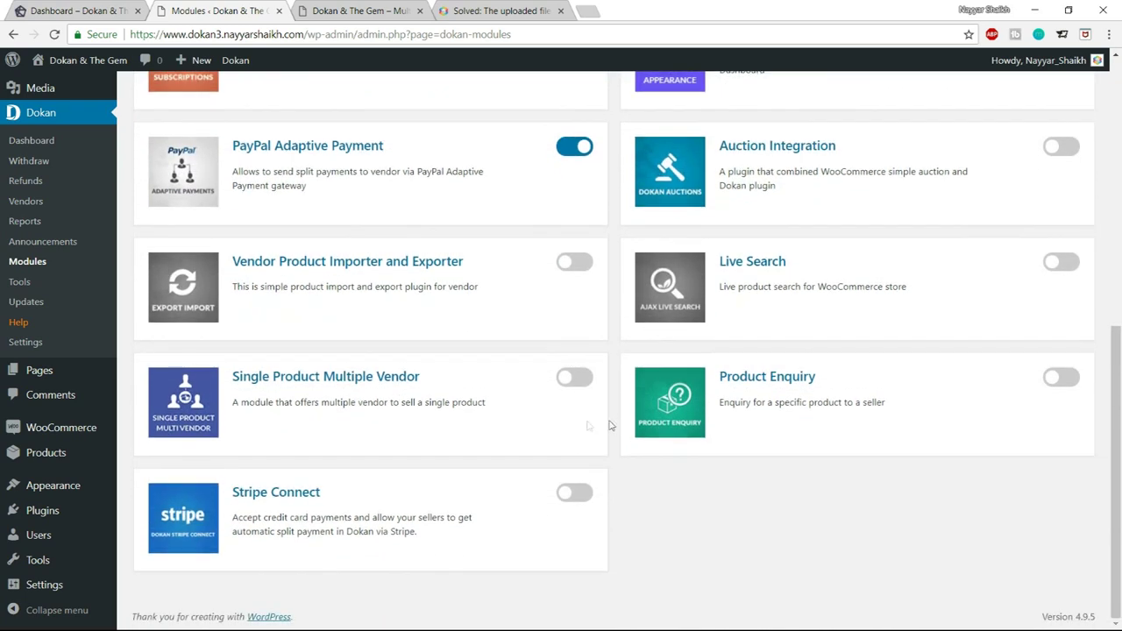
scroll(482, 412, up, 2)
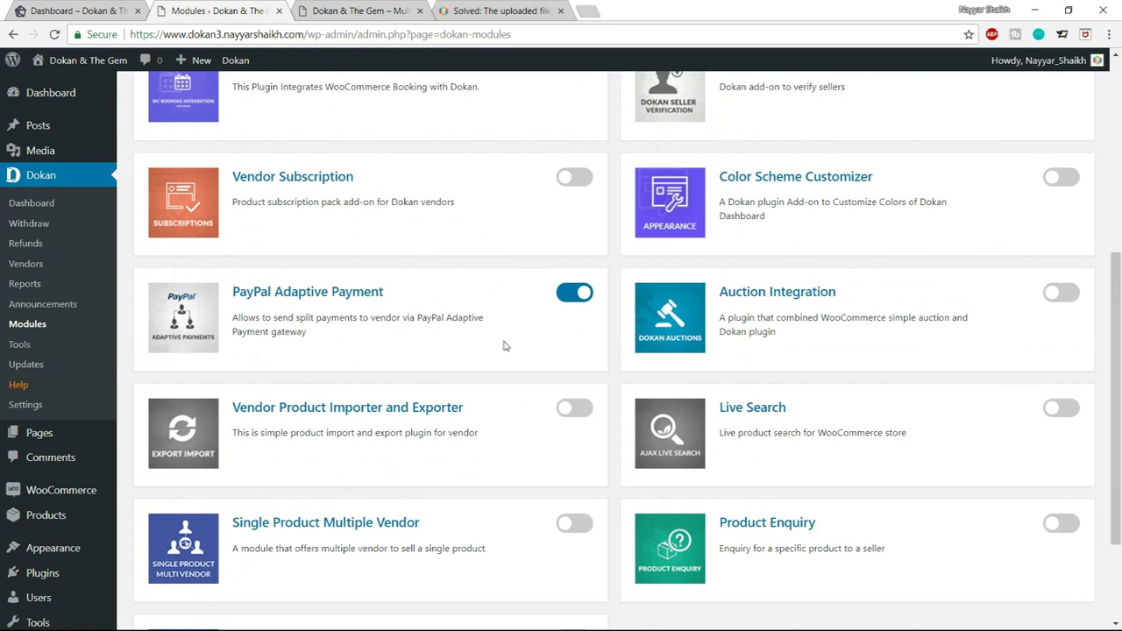
scroll(501, 349, up, 4)
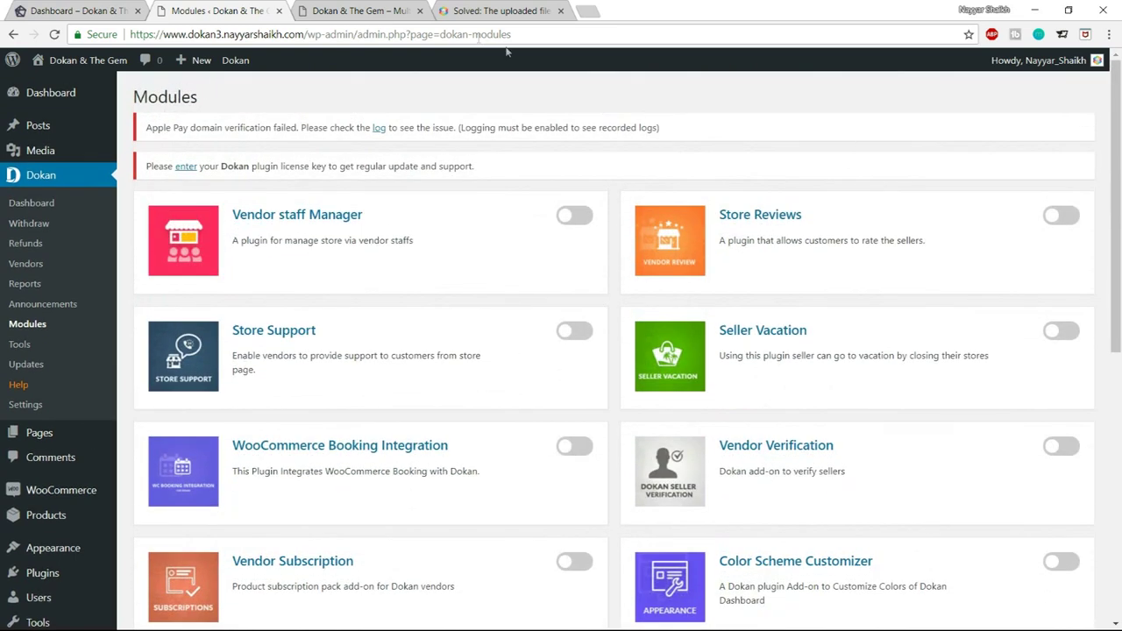
click(362, 9)
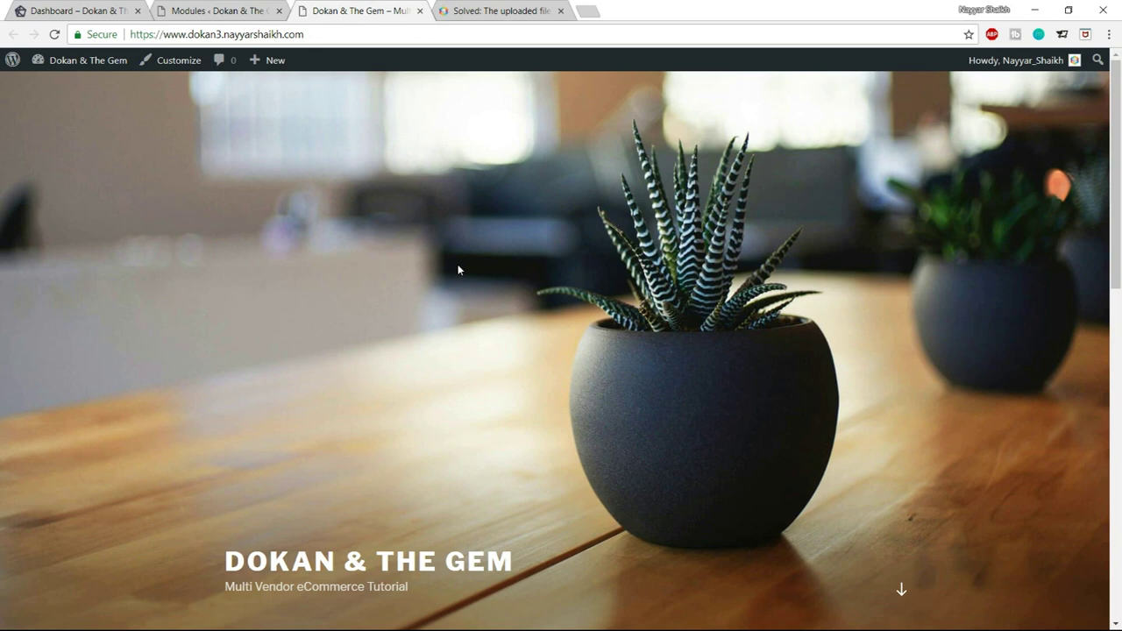
click(219, 11)
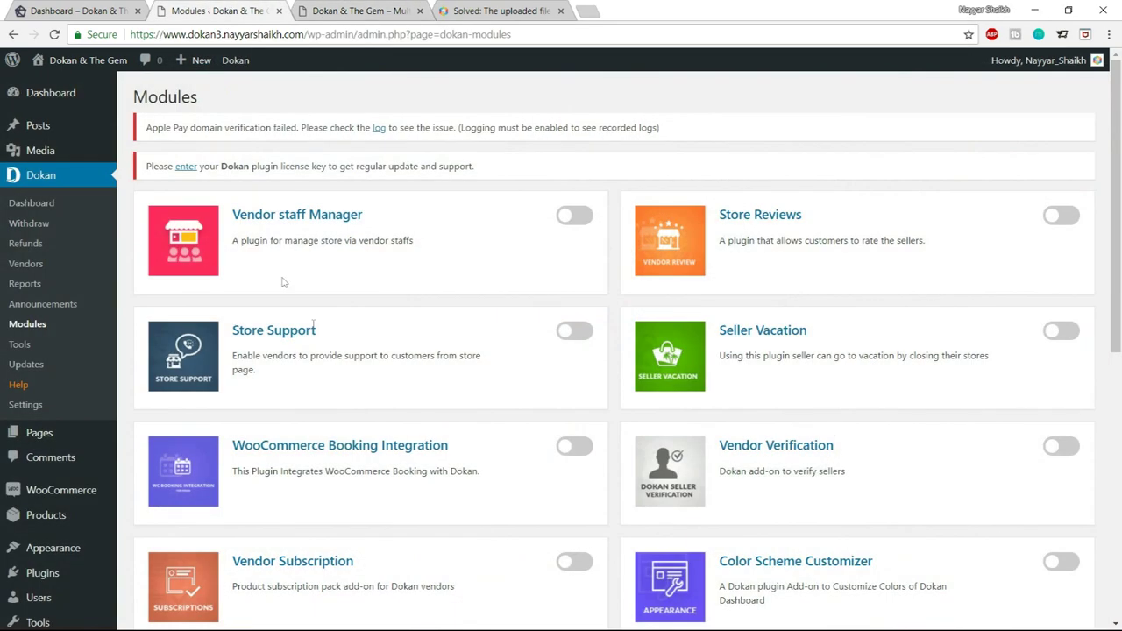
scroll(79, 201, down, 2)
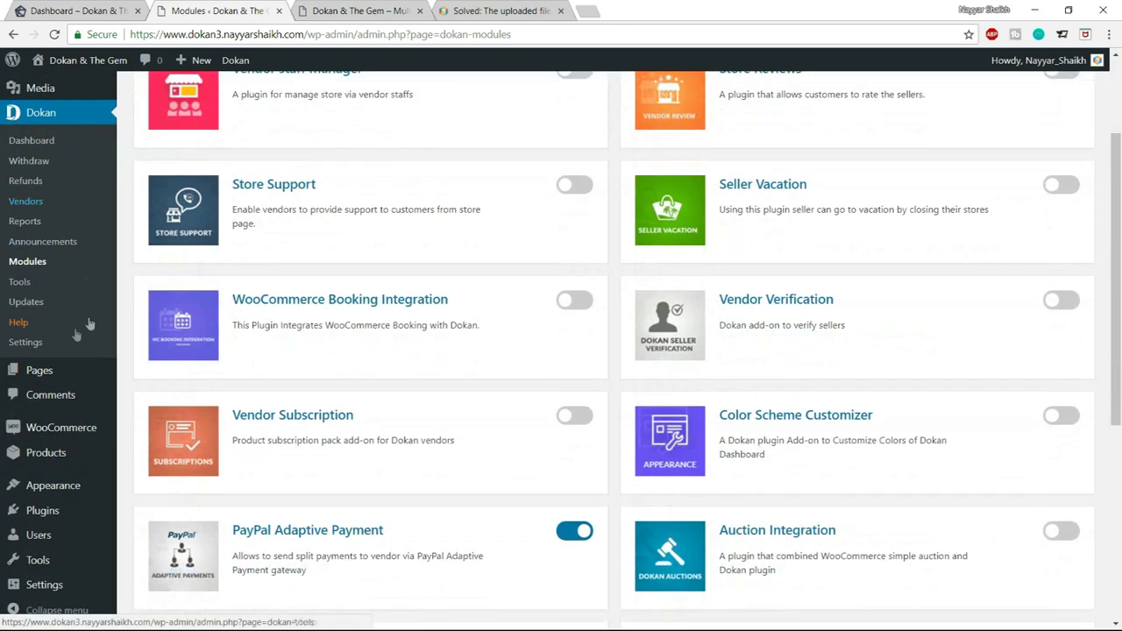
- Open the My account page from the Pages list in a new tab
click(40, 372)
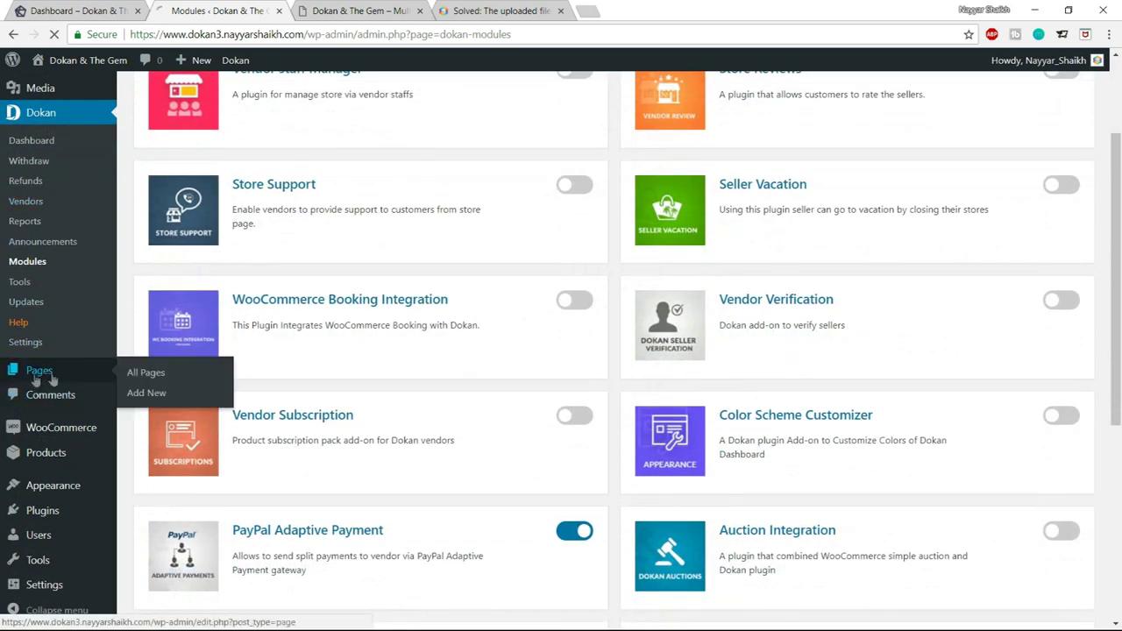
scroll(534, 294, down, 2)
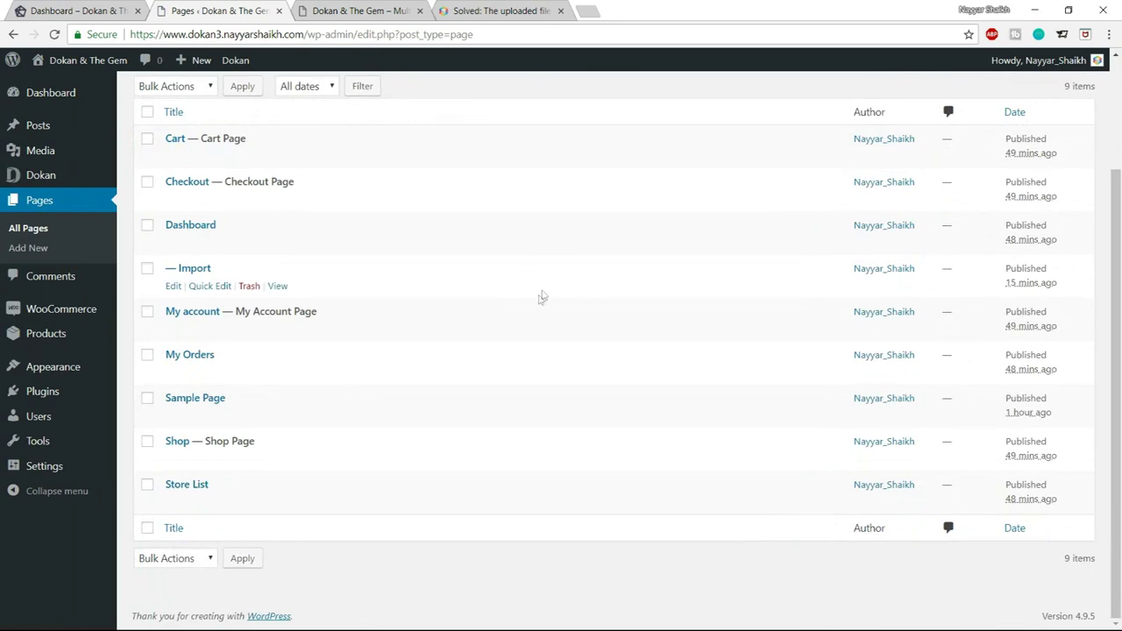
scroll(474, 410, up, 2)
scroll(473, 410, down, 2)
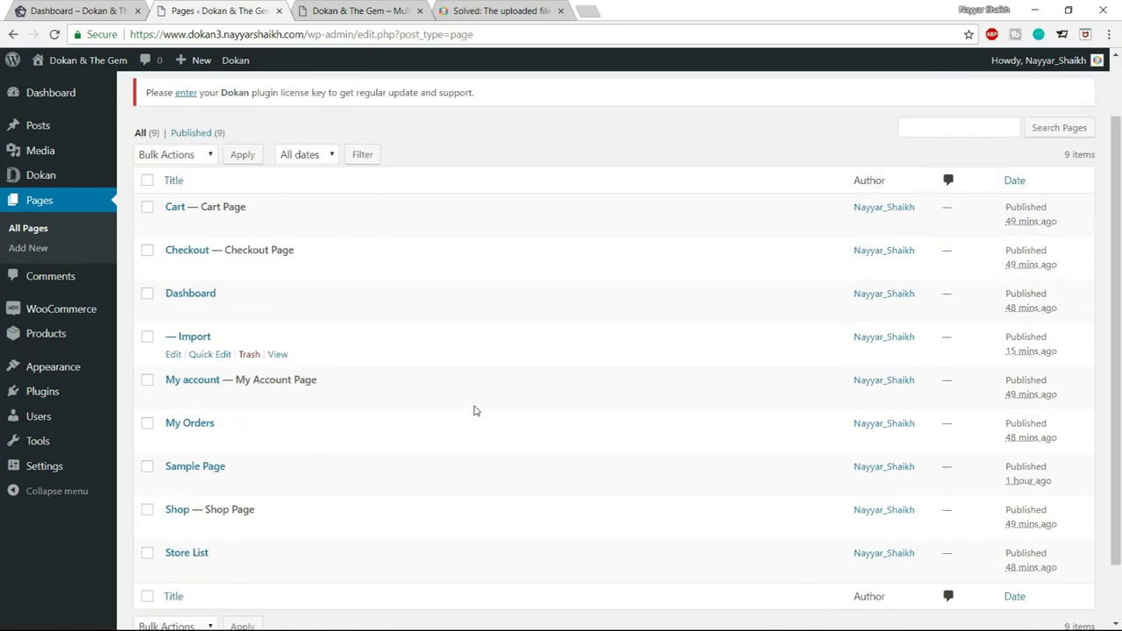
right_click(276, 329)
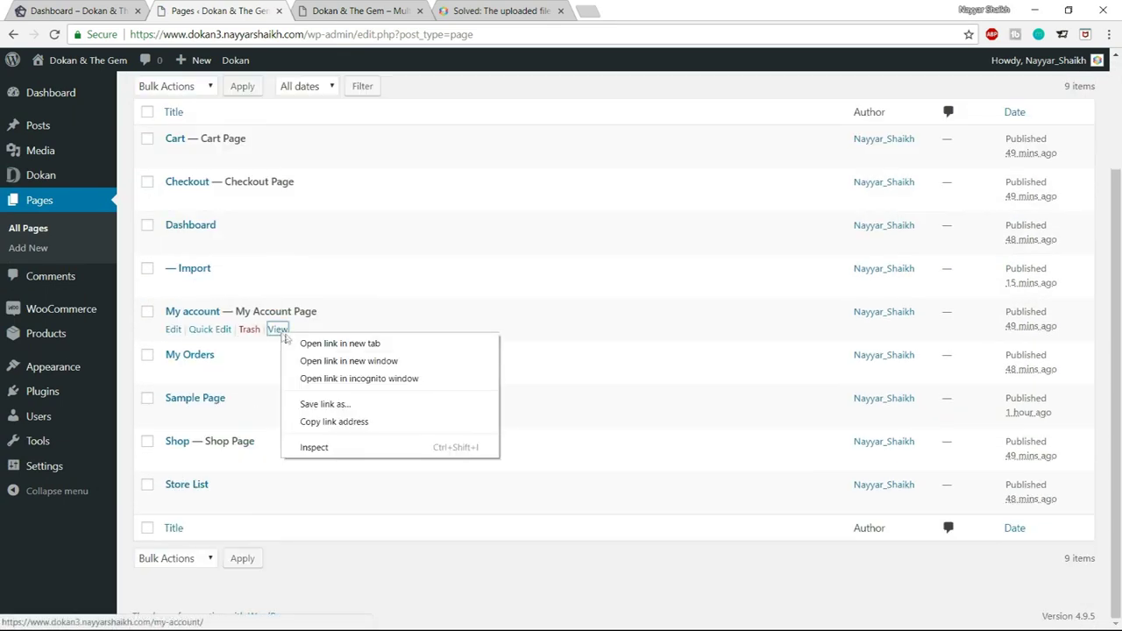
click(319, 345)
click(359, 12)
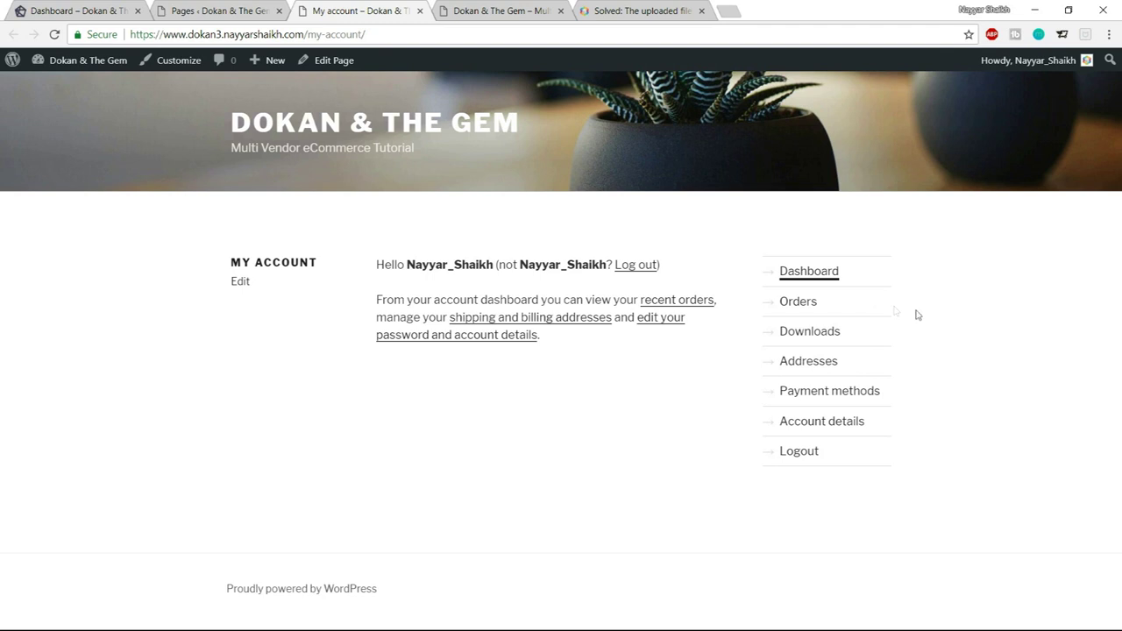
click(226, 5)
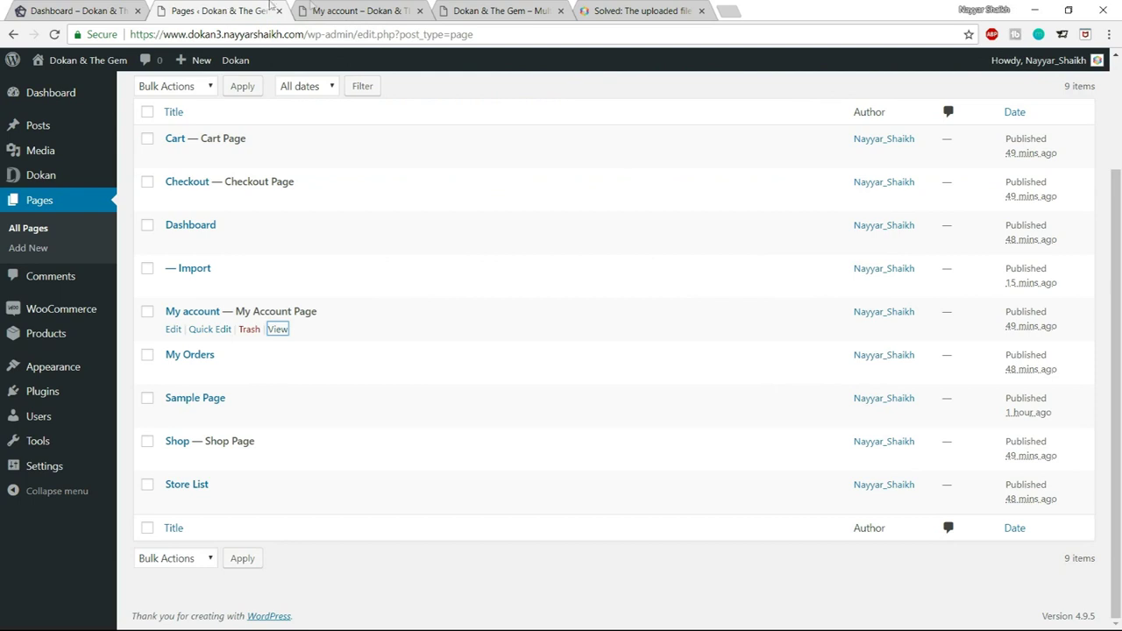
click(344, 6)
- Load the copied My account address in a new incognito window to show Login and Register
click(327, 35)
key(ctrl+c)
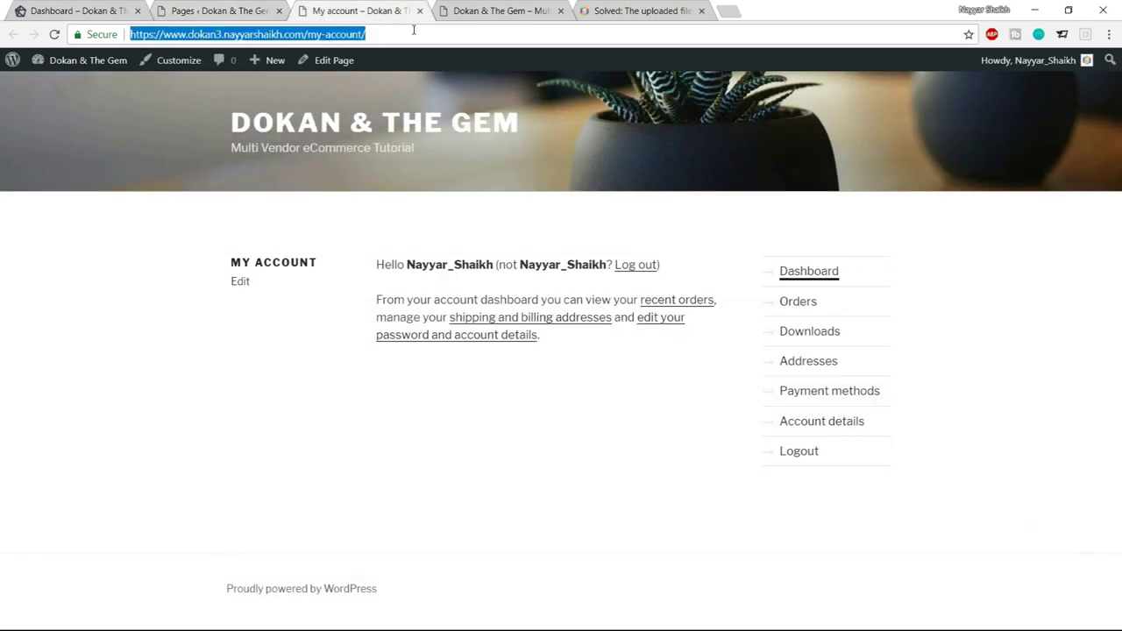
click(1109, 34)
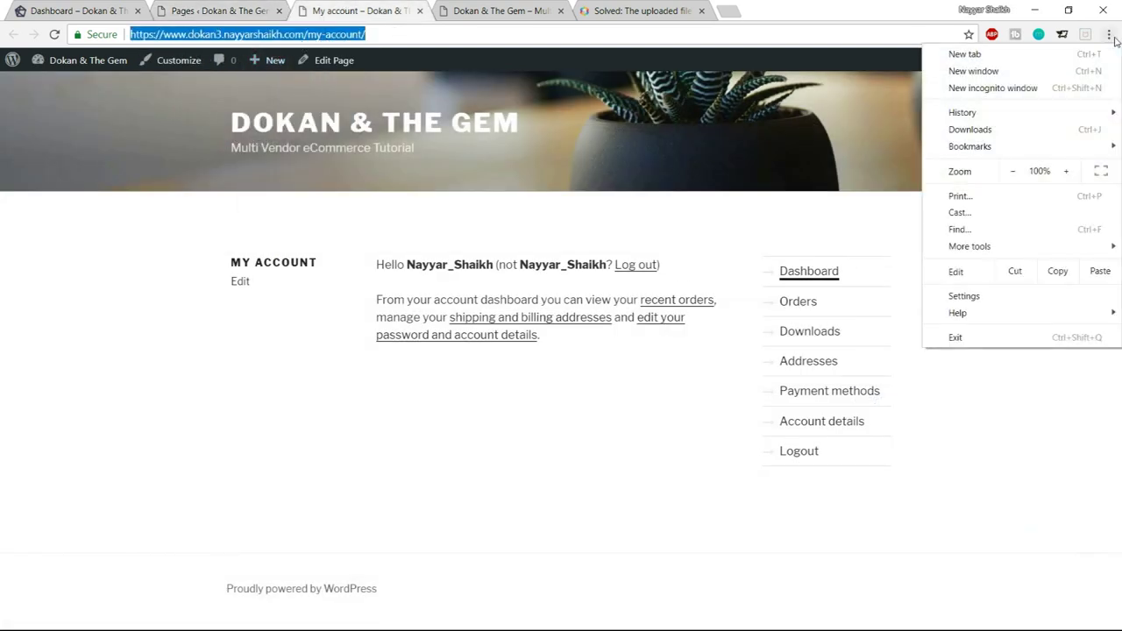
click(1051, 90)
key(ctrl+v)
key(Return)
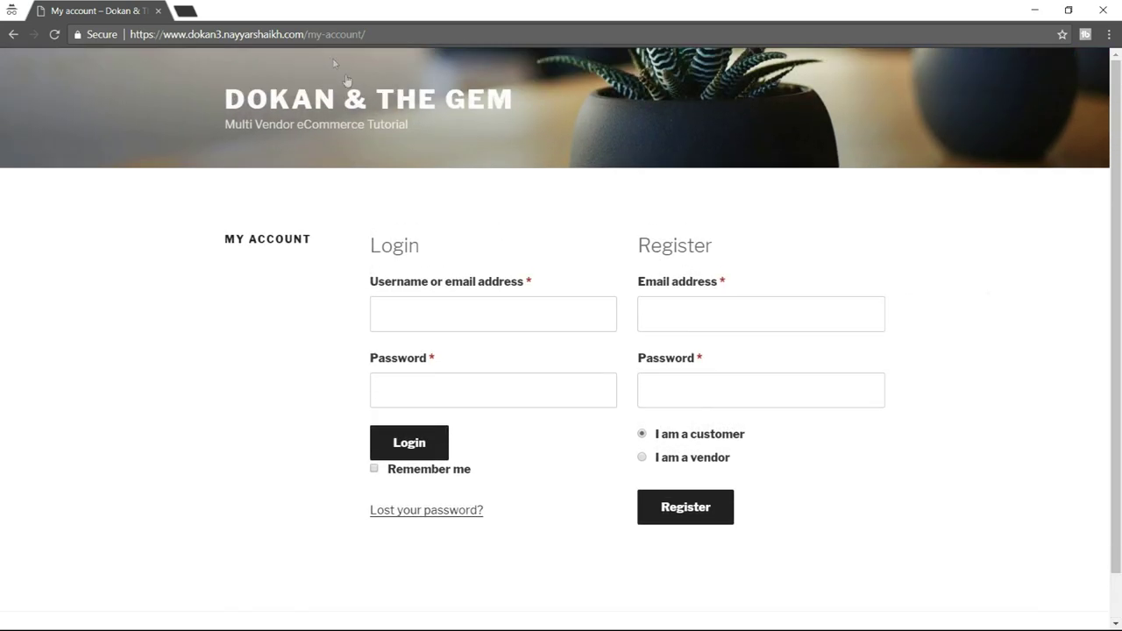
click(436, 103)
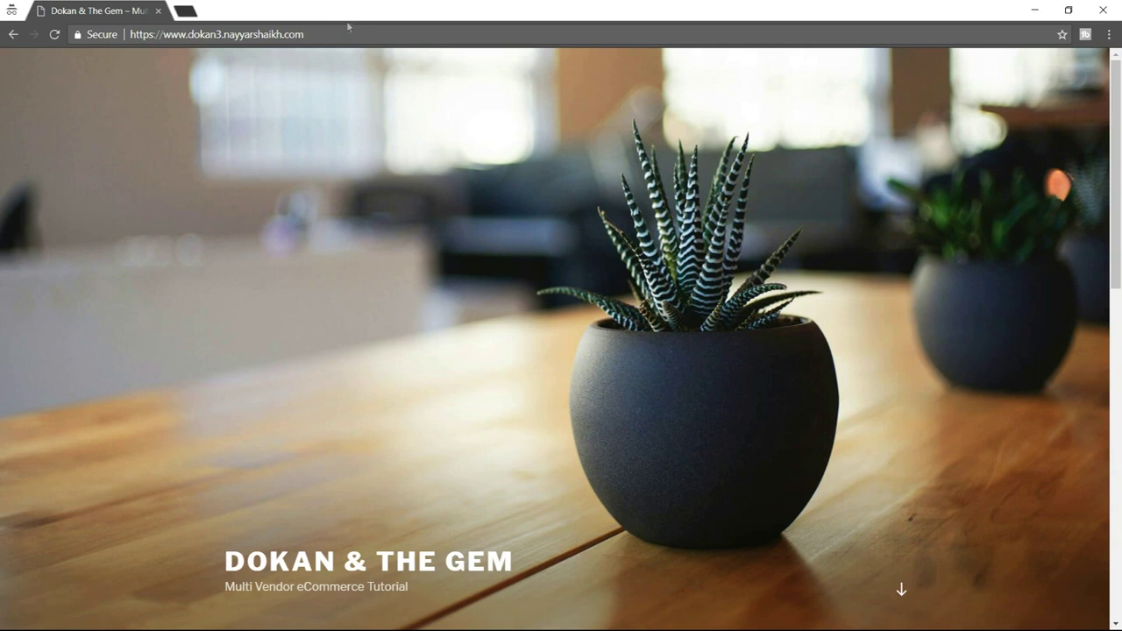
text(d)
key(Return)
scroll(965, 330, down, 1)
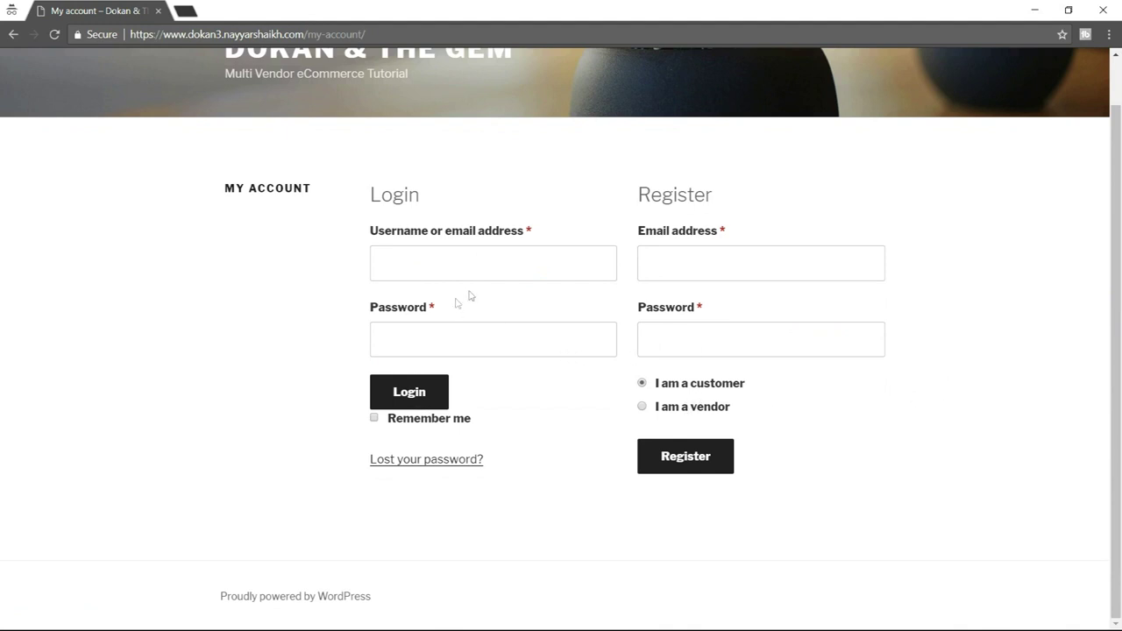
- Choose to register as a vendor and enter the e-mail address and password
click(642, 407)
scroll(695, 458, down, 5)
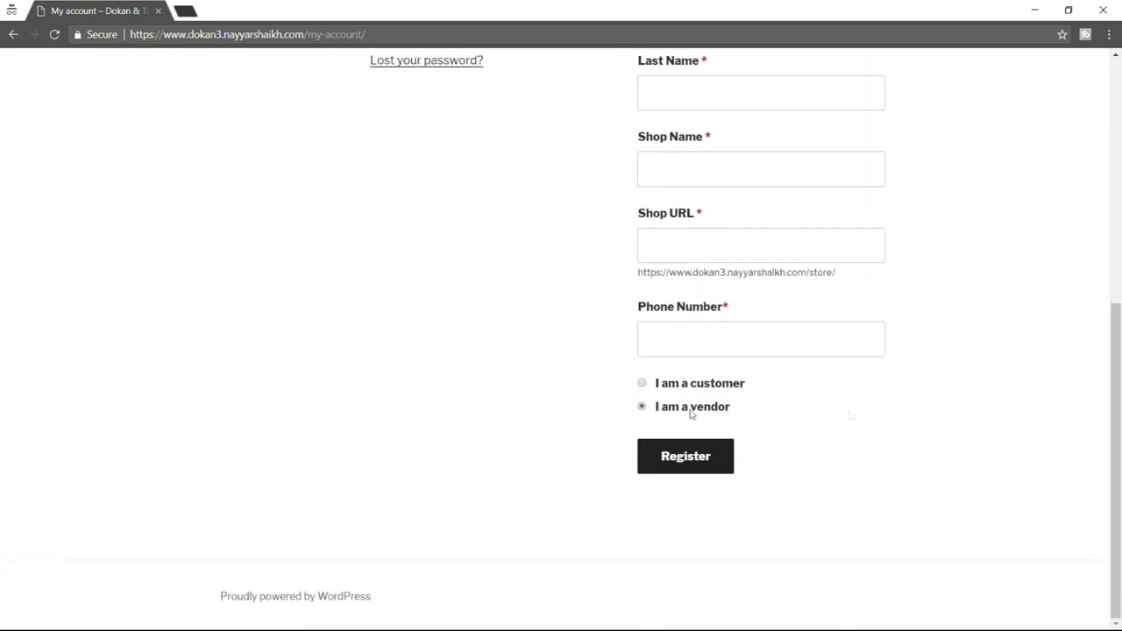
scroll(879, 405, up, 5)
click(737, 238)
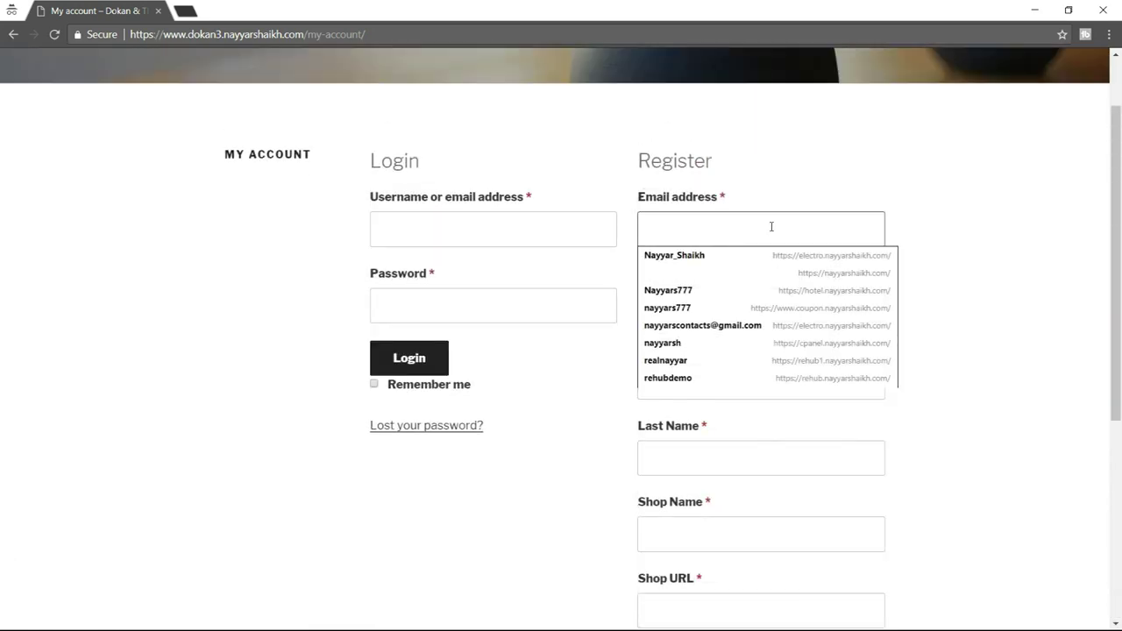
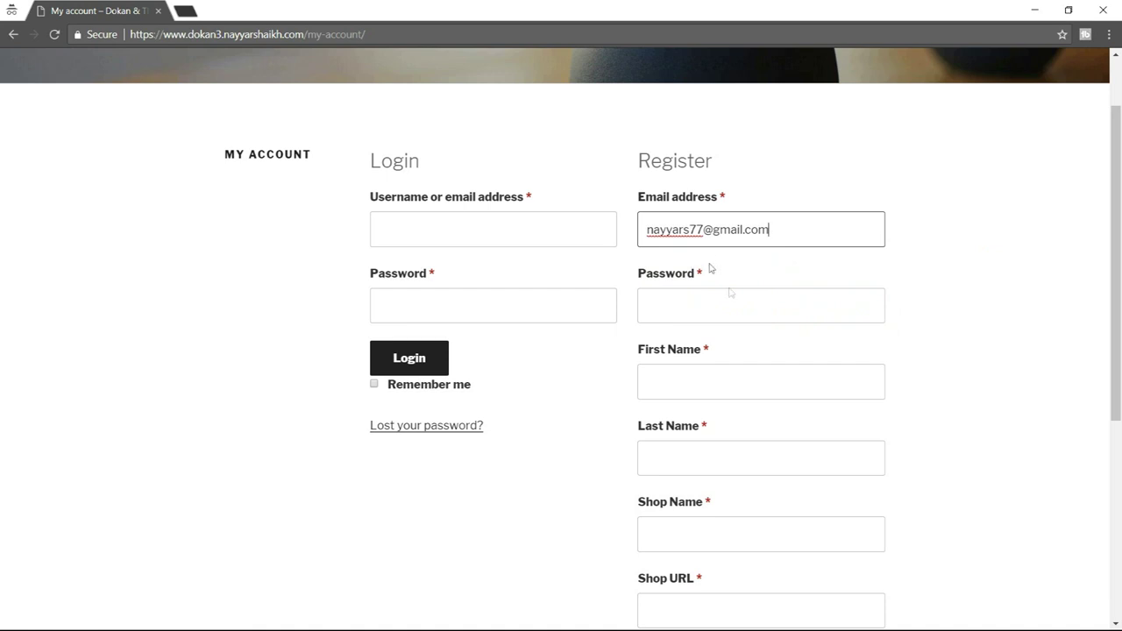
click(749, 303)
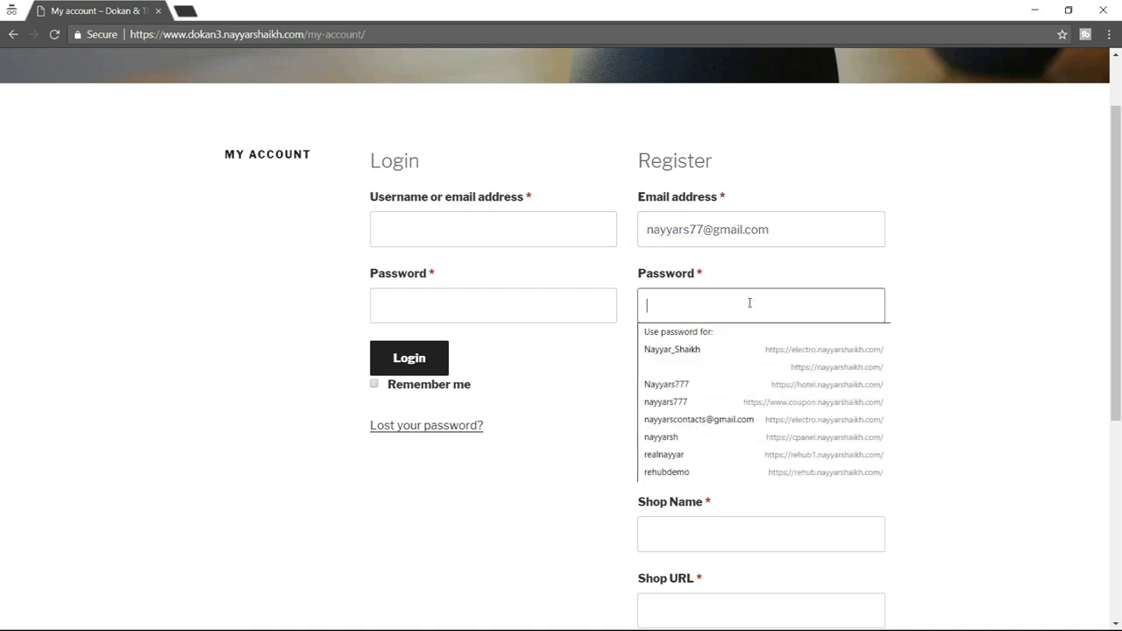
text(••••••••••)
key(Tab)
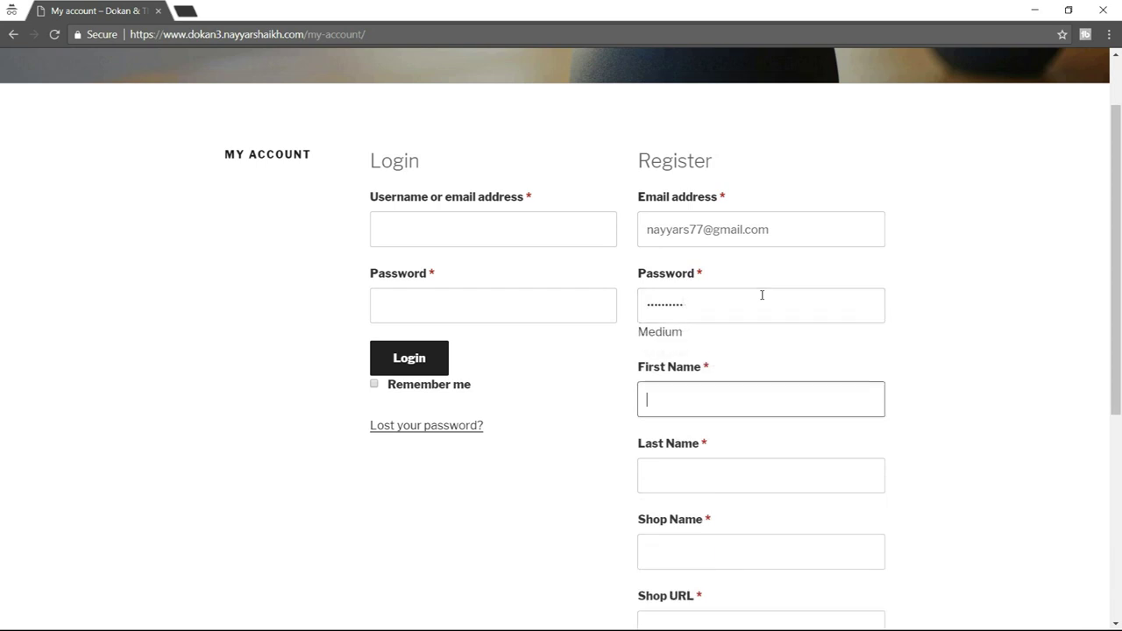
- Enter the vendor's first name and shop name techcity, confirming the shop URL is available
text(John)
key(Tab)
scroll(1019, 245, down, 3)
click(762, 256)
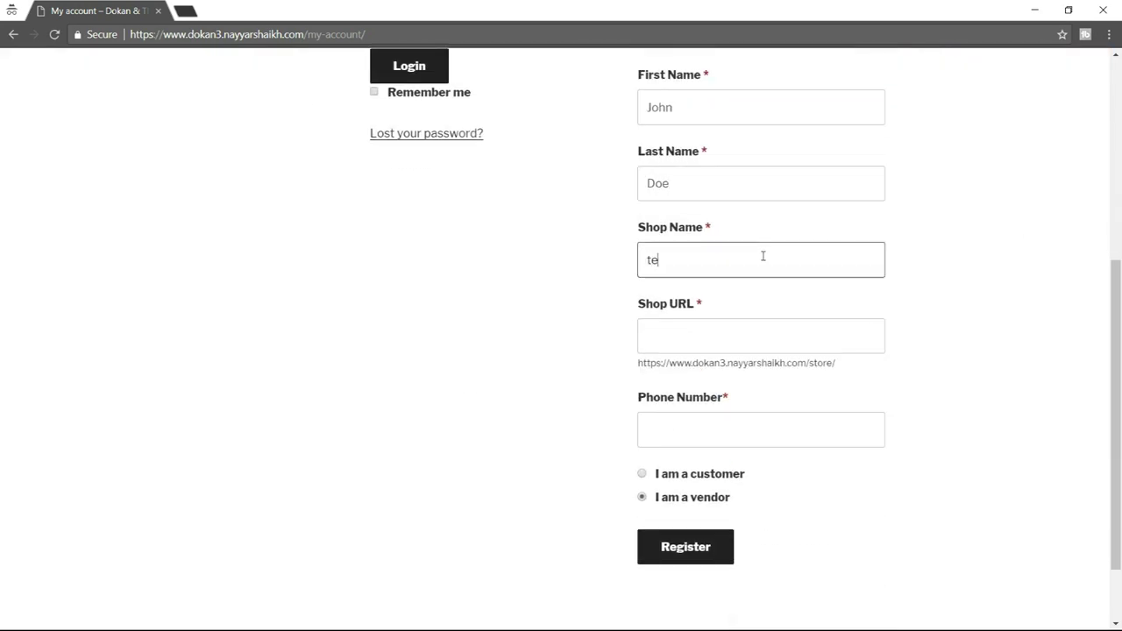
text(techcity)
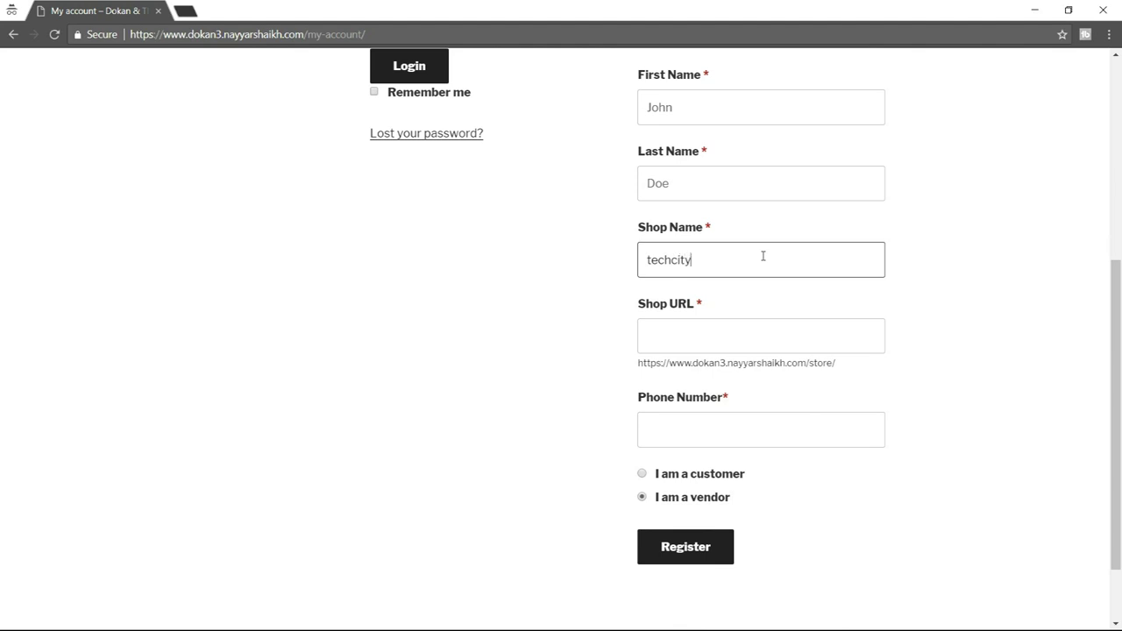
key(Tab)
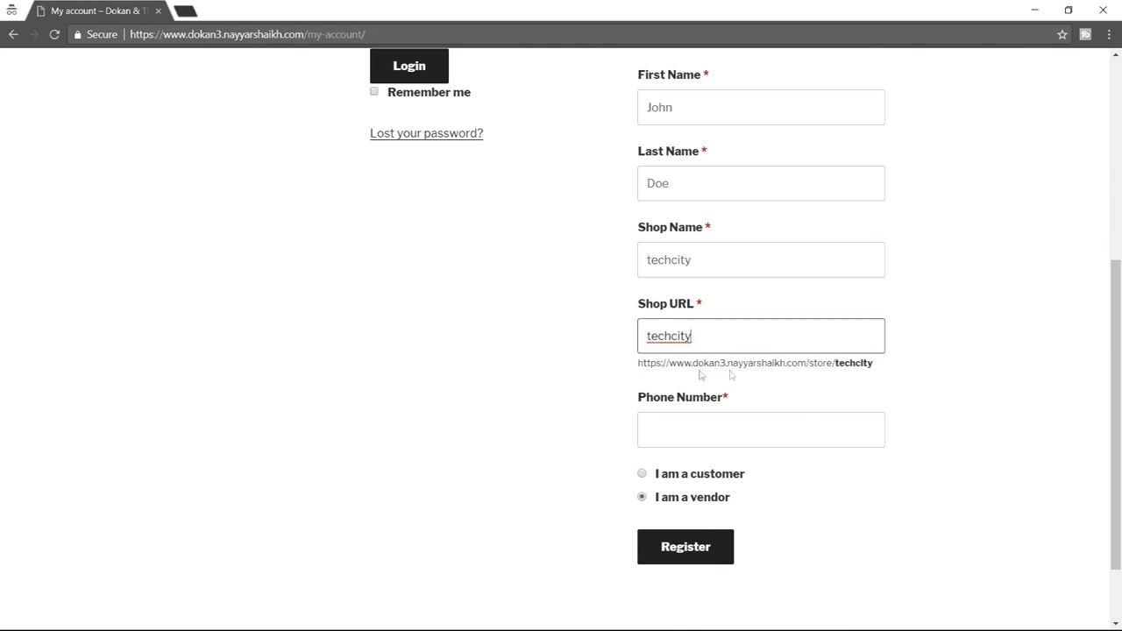
drag(771, 363, 779, 376)
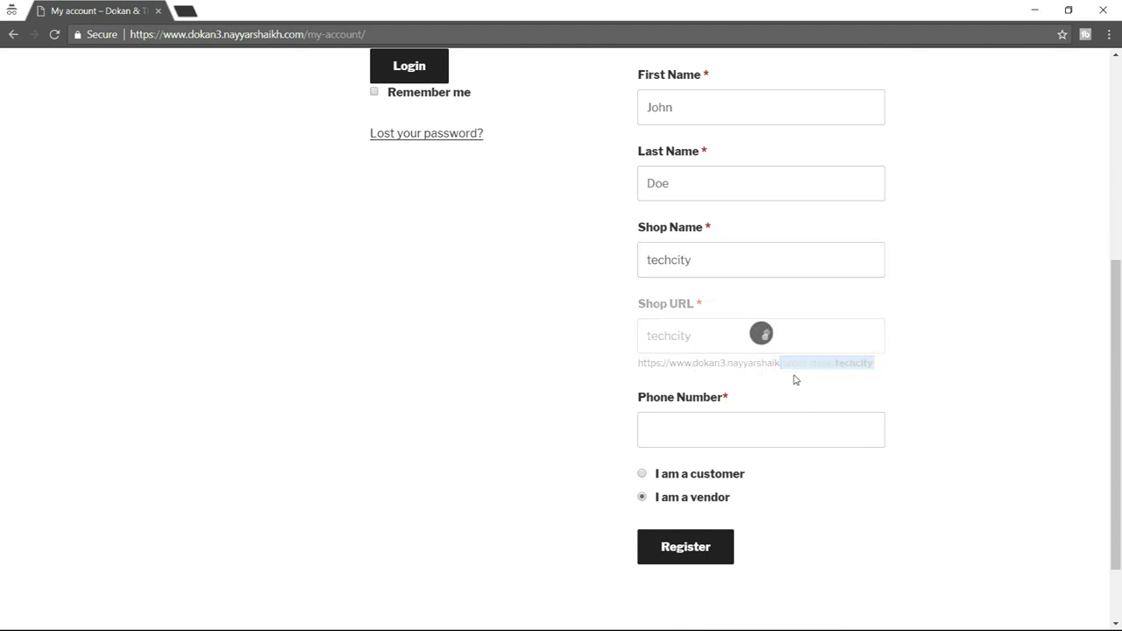
drag(811, 366, 831, 366)
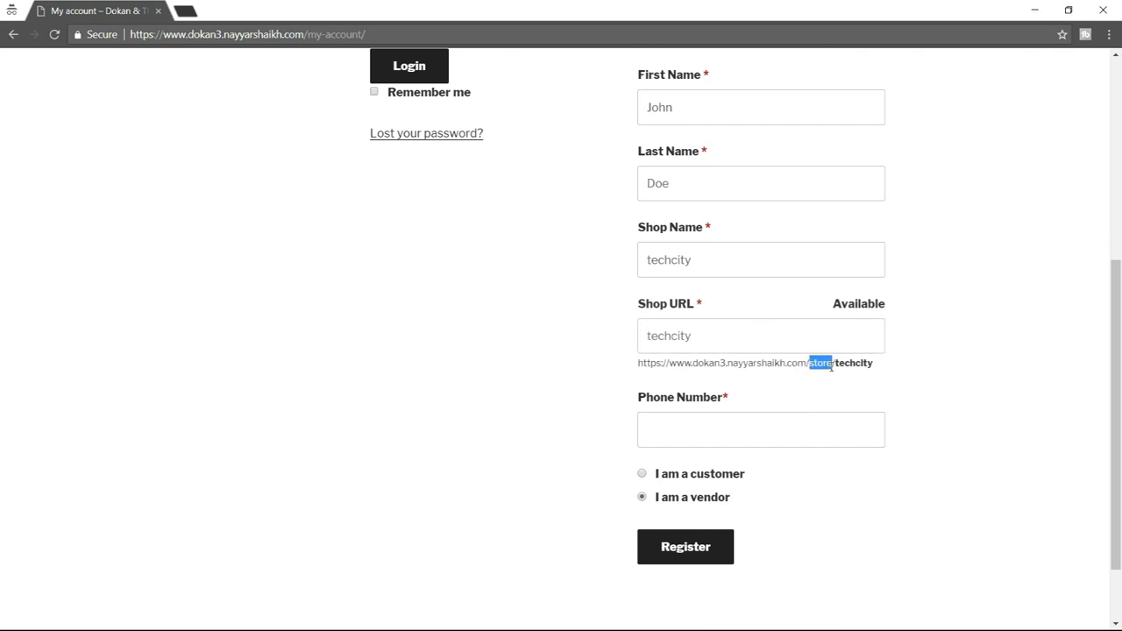
- Enter the vendor's phone number and submit the registration
scroll(952, 368, down, 1)
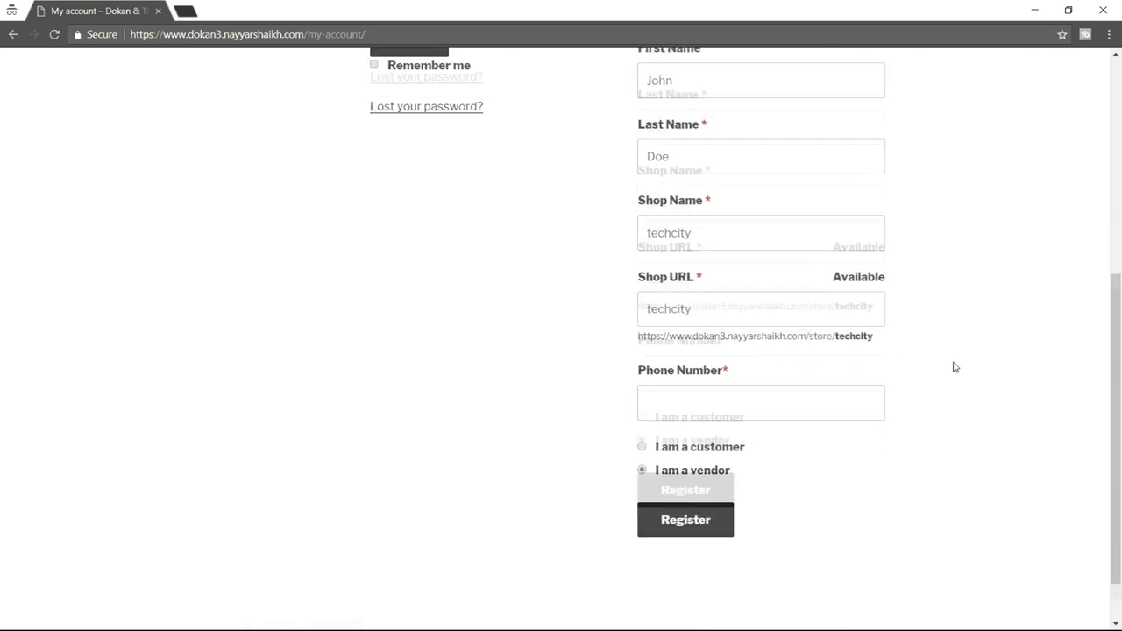
click(671, 348)
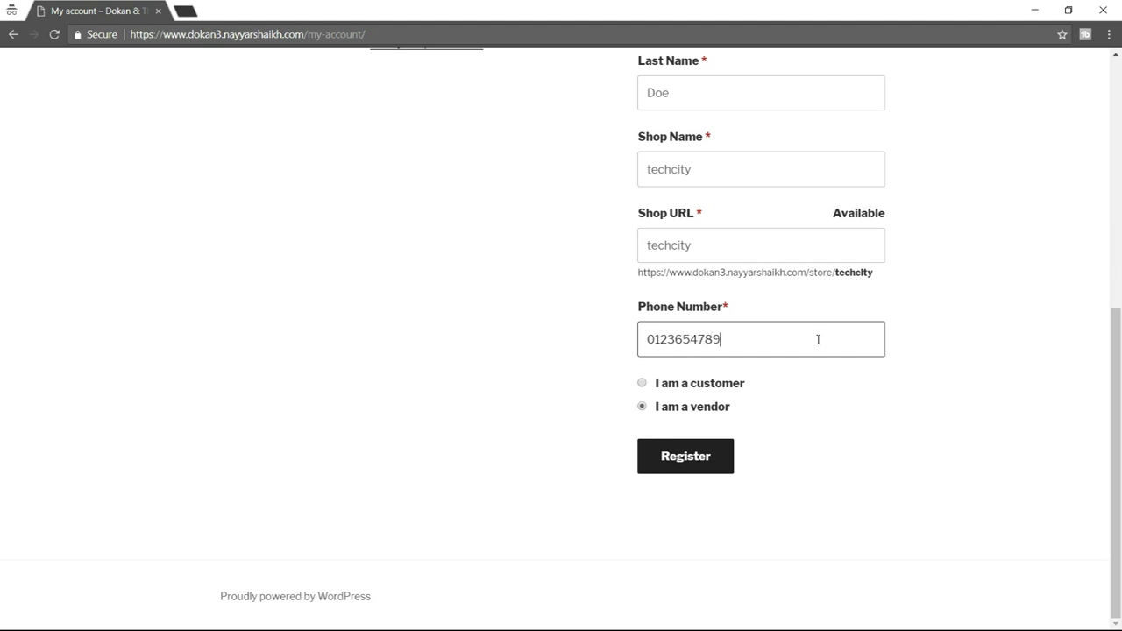
click(673, 456)
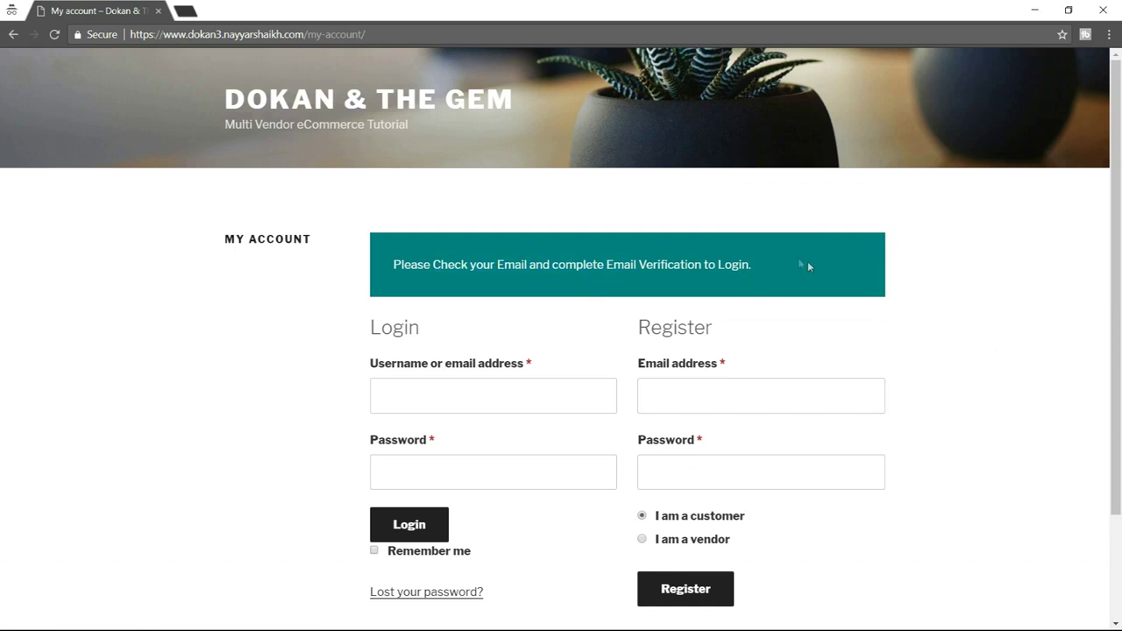
- In Gmail, open the 'Your account on Dokan & The Gem' email and follow its verification link
click(184, 11)
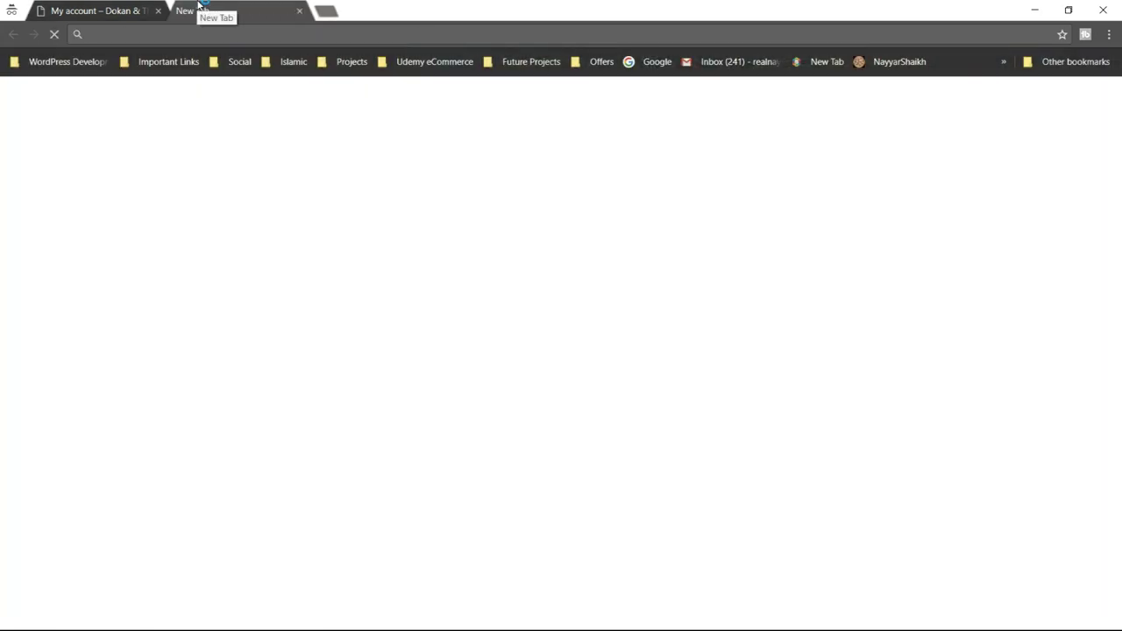
text(g)
key(Return)
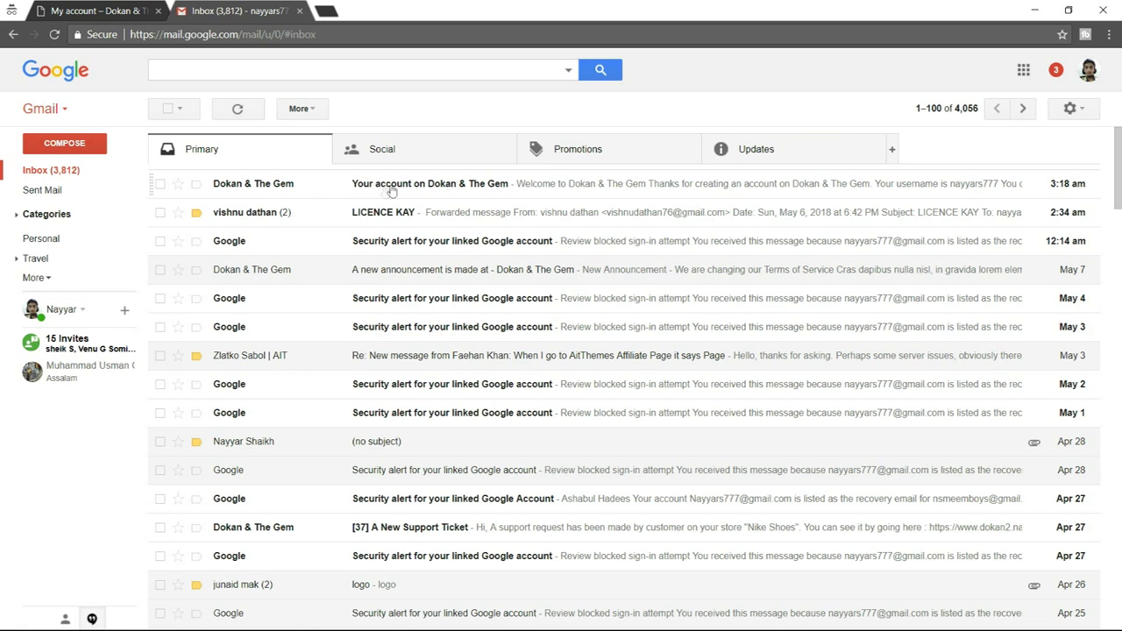
click(428, 189)
scroll(959, 358, down, 3)
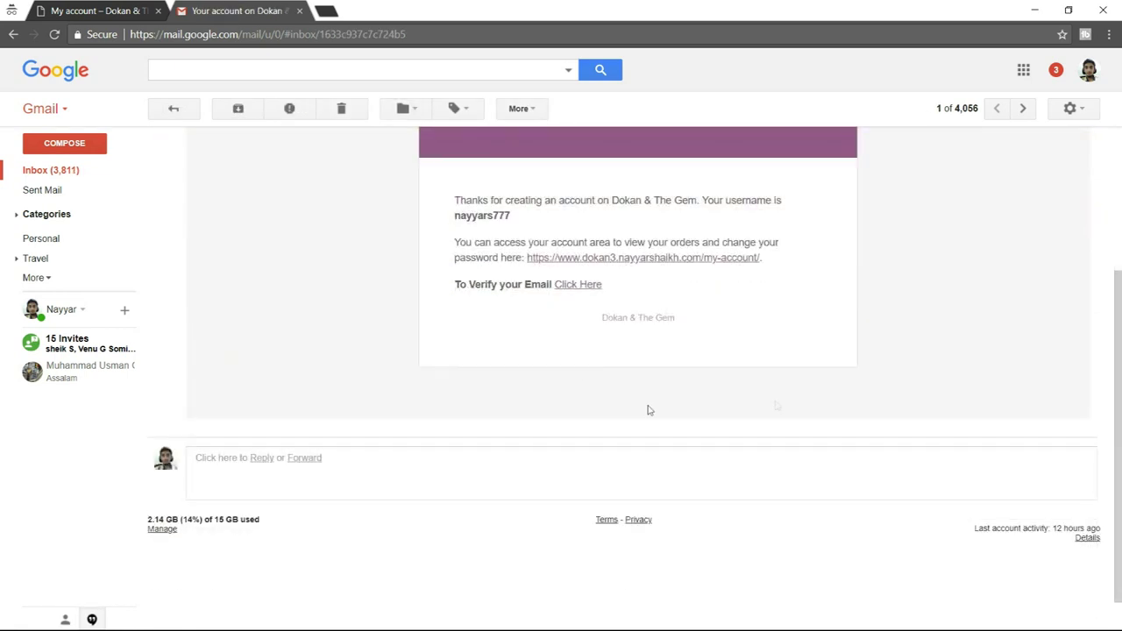
click(588, 286)
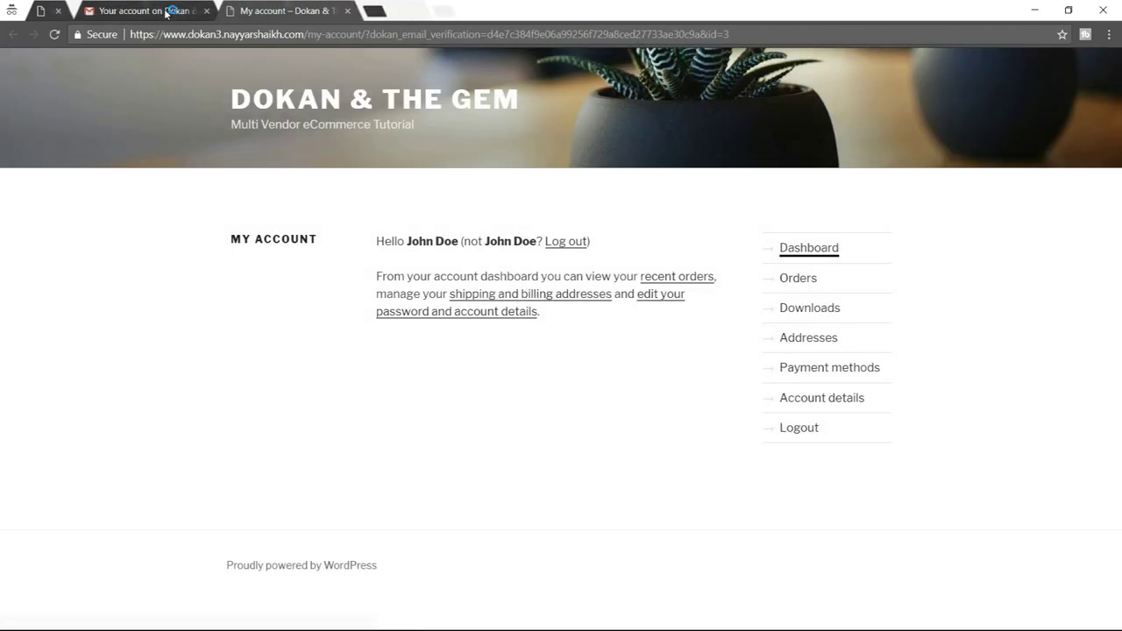
- Load the site's /dashboard page showing the not-enabled-for-selling warning, then return to admin Pages
middle_click(158, 11)
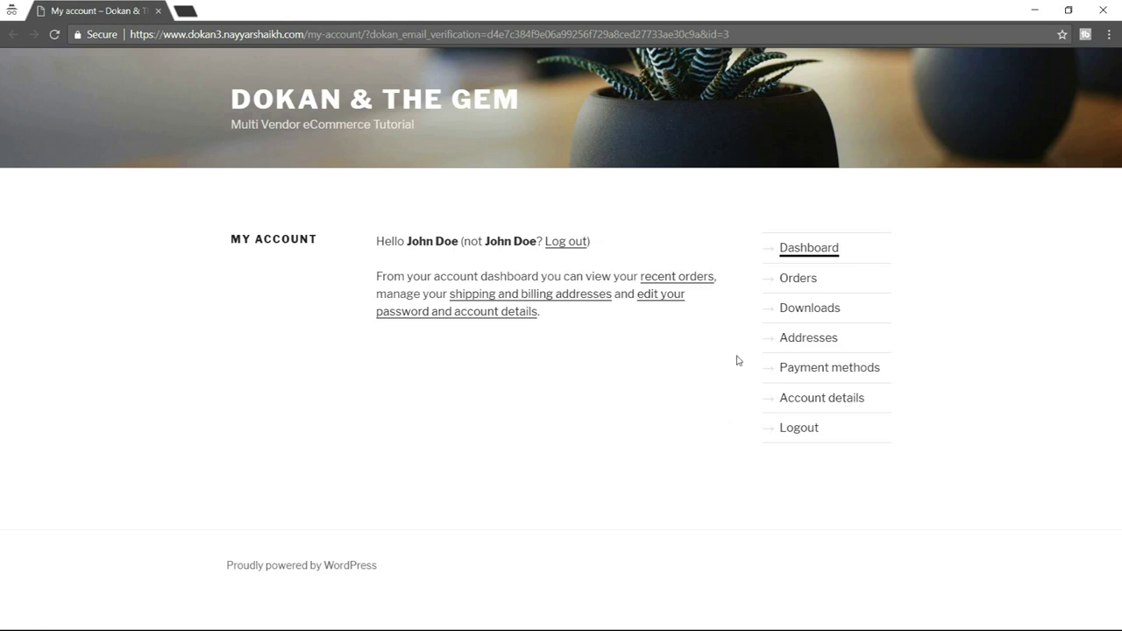
drag(307, 34, 788, 18)
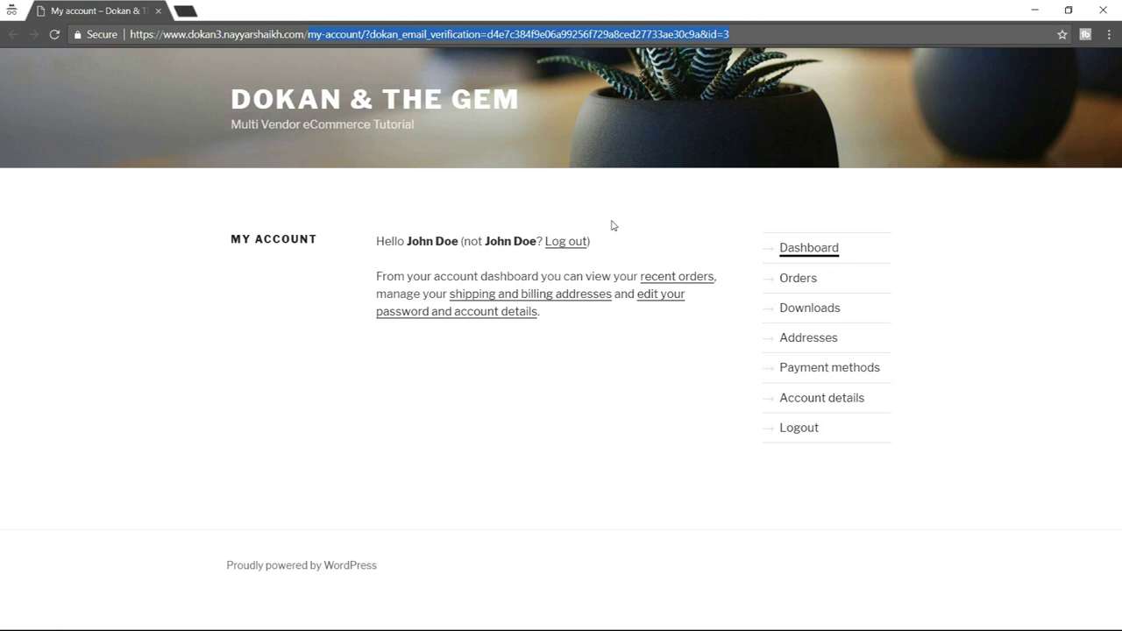
text(dashboard)
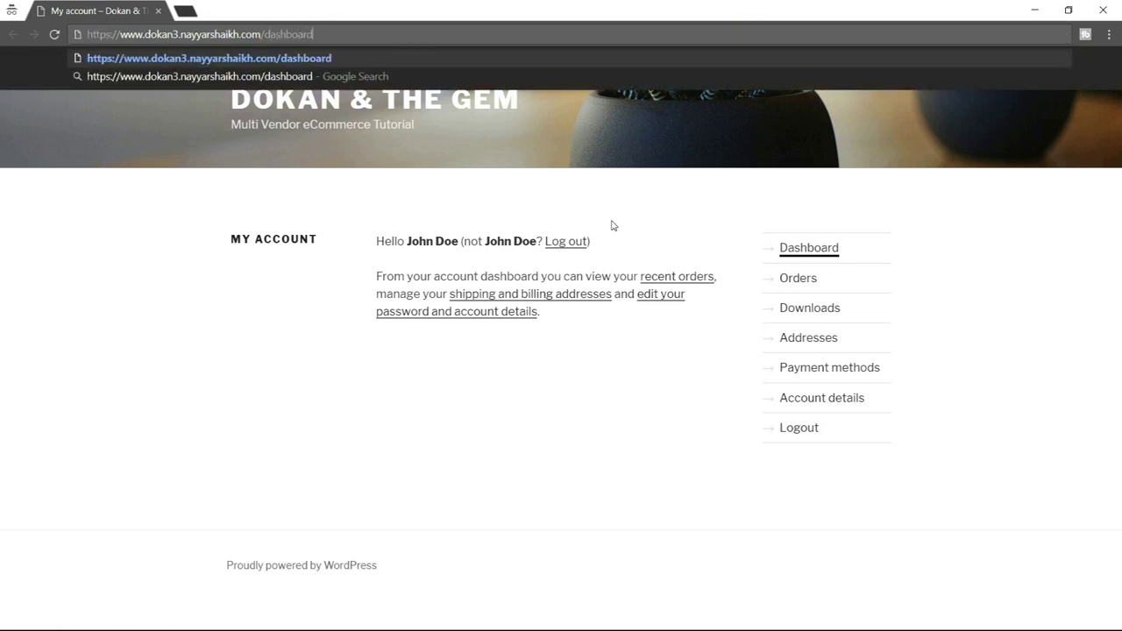
key(Return)
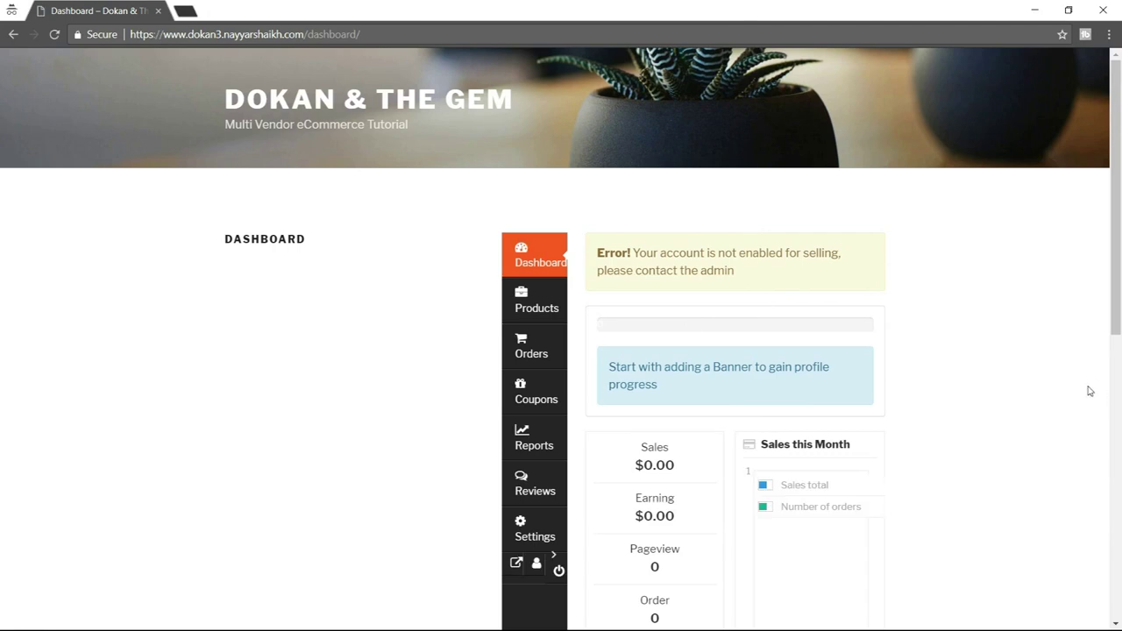
scroll(1086, 392, down, 7)
scroll(1084, 394, up, 4)
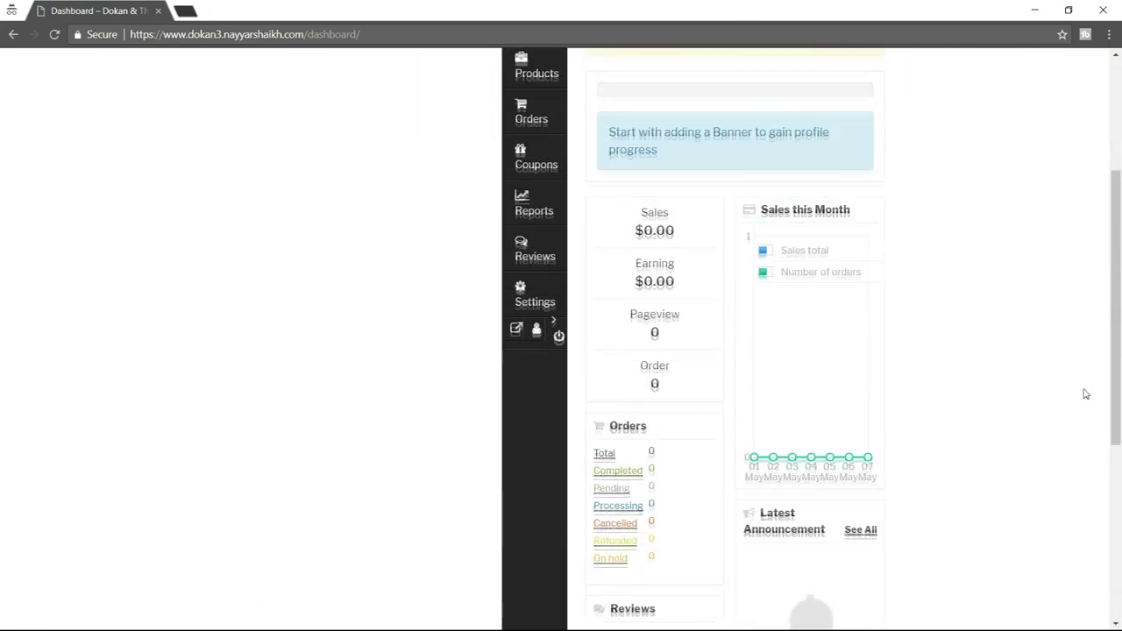
scroll(1084, 394, up, 3)
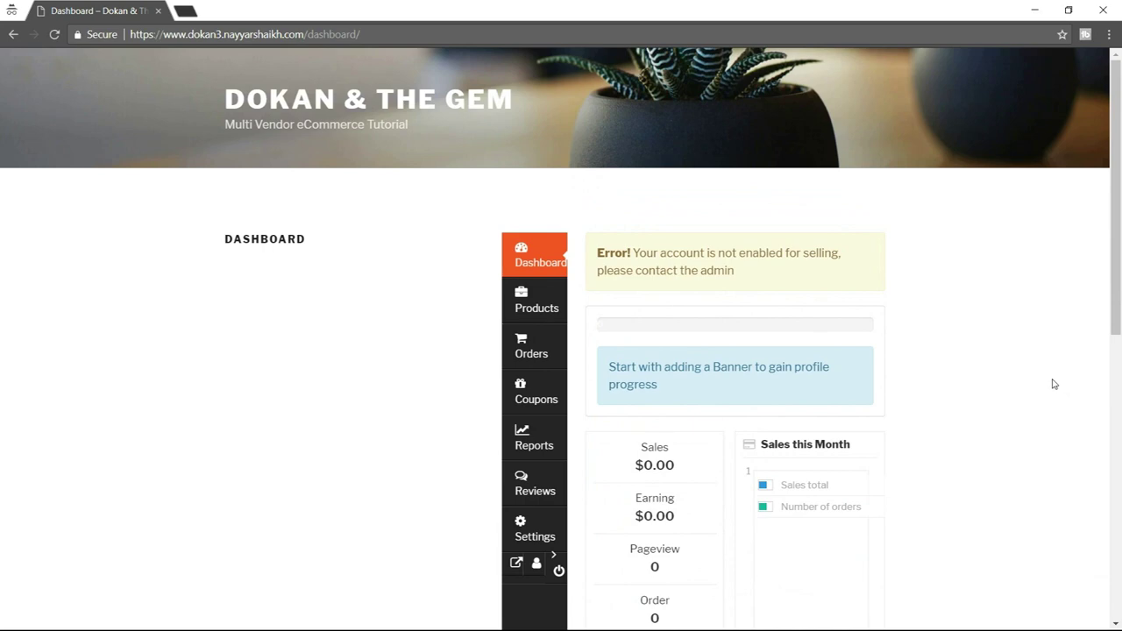
key(alt+Tab)
click(219, 10)
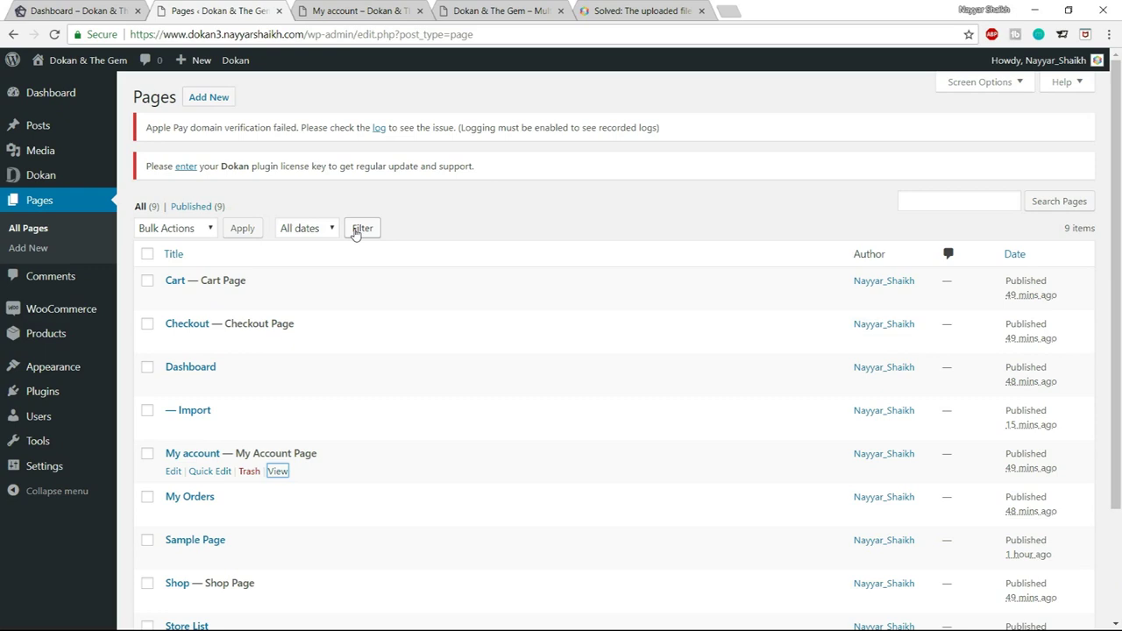
- Go to bloggdude.com/gem to load TheGem's ThemeForest item page
click(728, 10)
text(bloggdude.com)
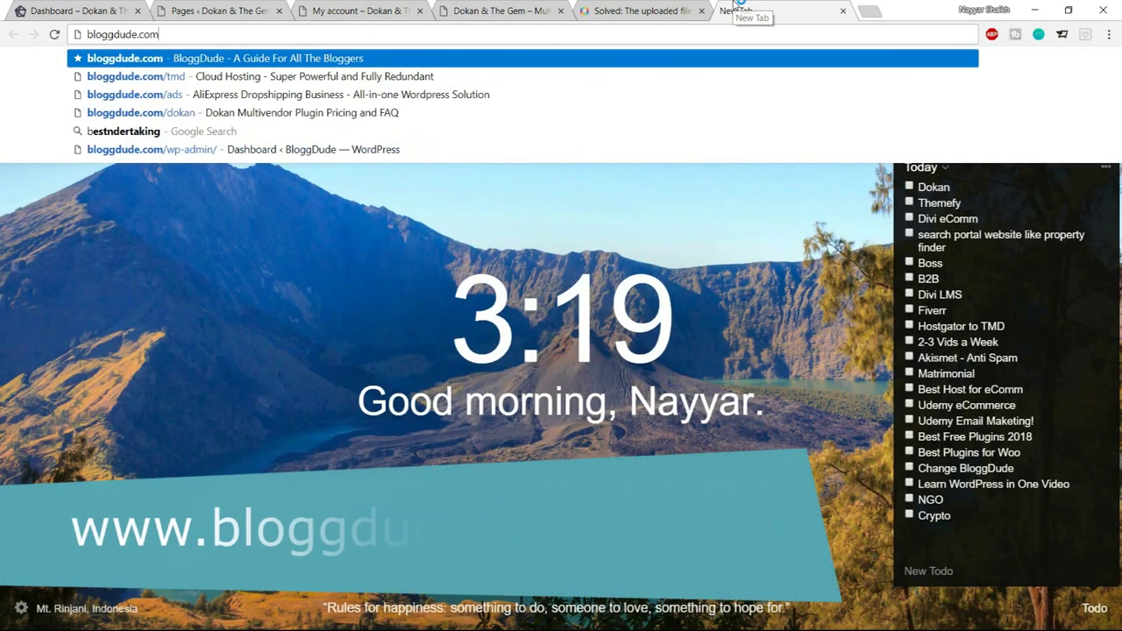
text(/gem)
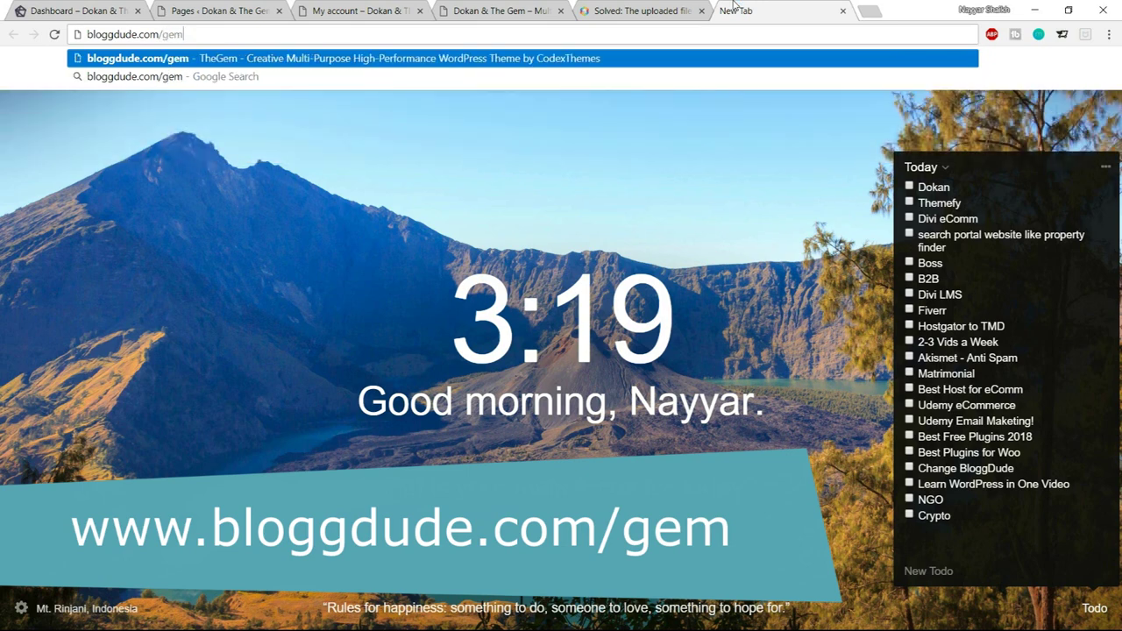
key(Return)
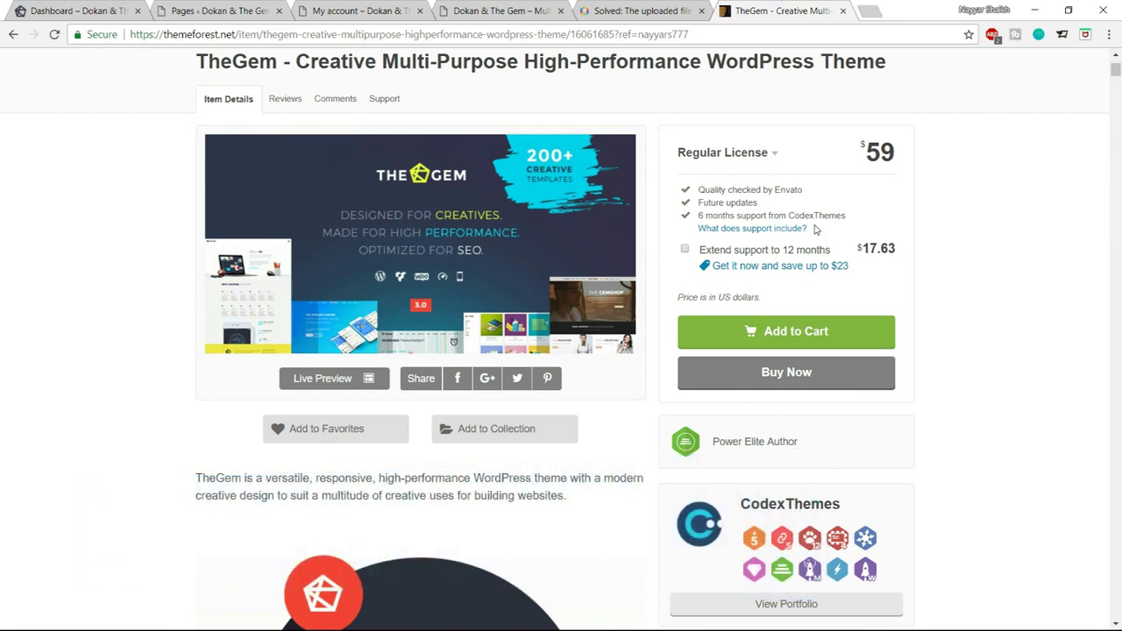
scroll(815, 230, down, 4)
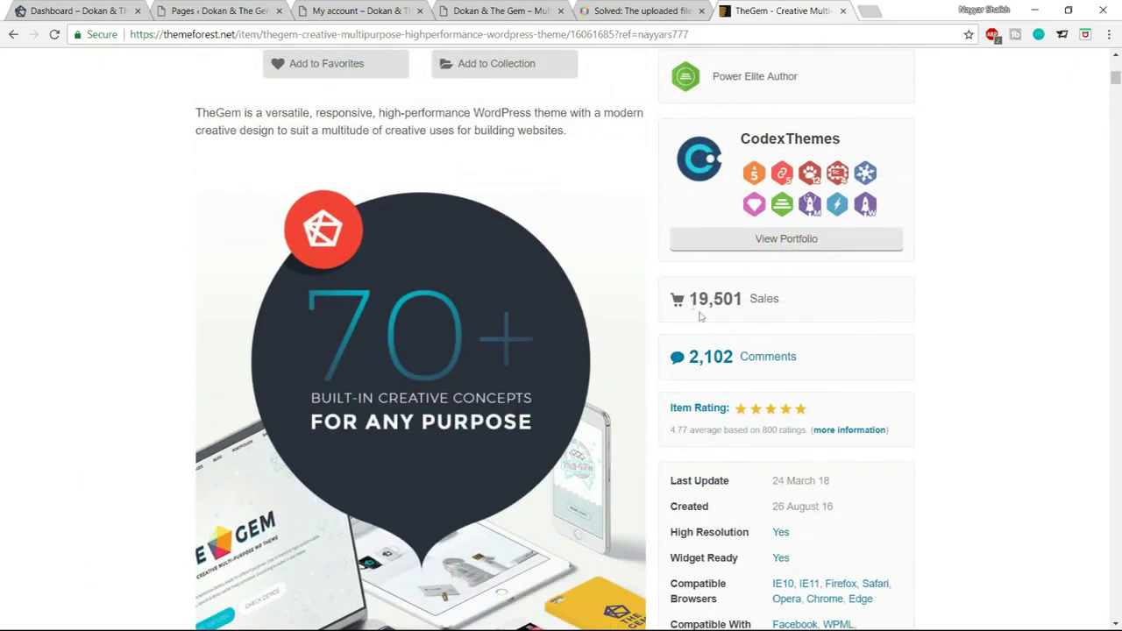
drag(688, 303, 759, 305)
scroll(740, 442, down, 1)
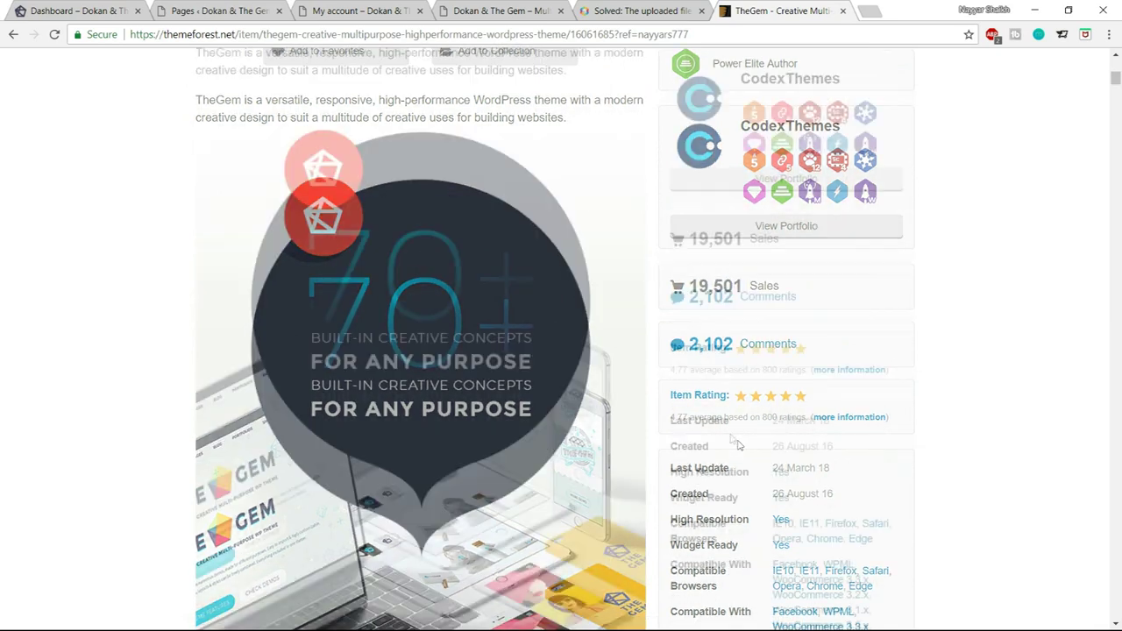
- Highlight the 4.77 rating, 800 ratings count and $59 Regular License price
drag(671, 358, 691, 369)
click(692, 369)
drag(781, 357, 767, 356)
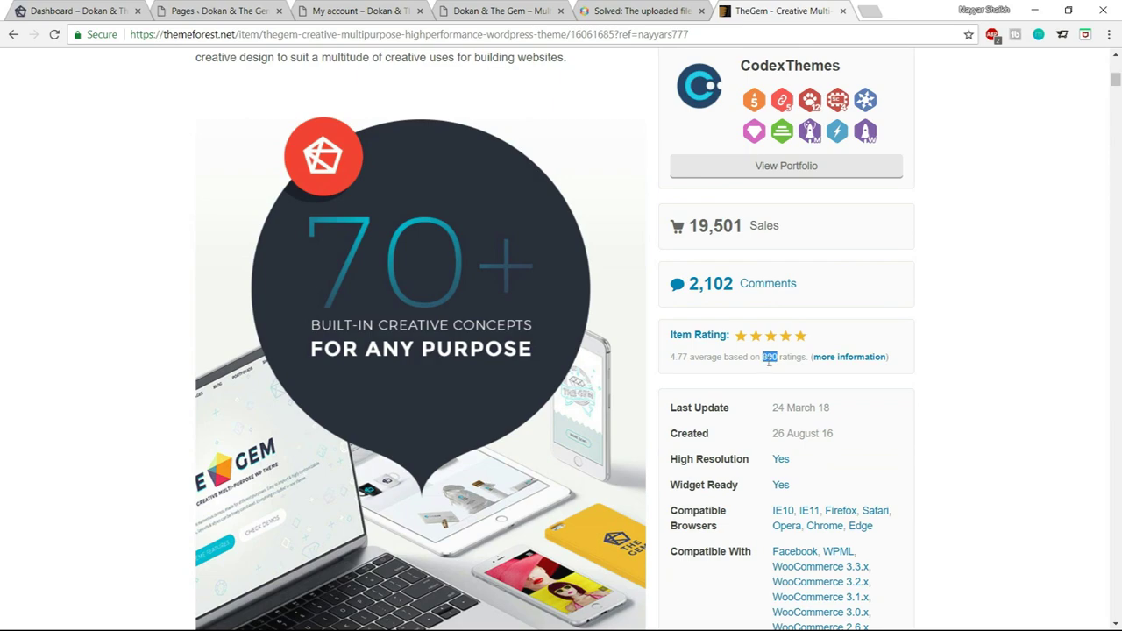
click(983, 340)
scroll(987, 338, up, 5)
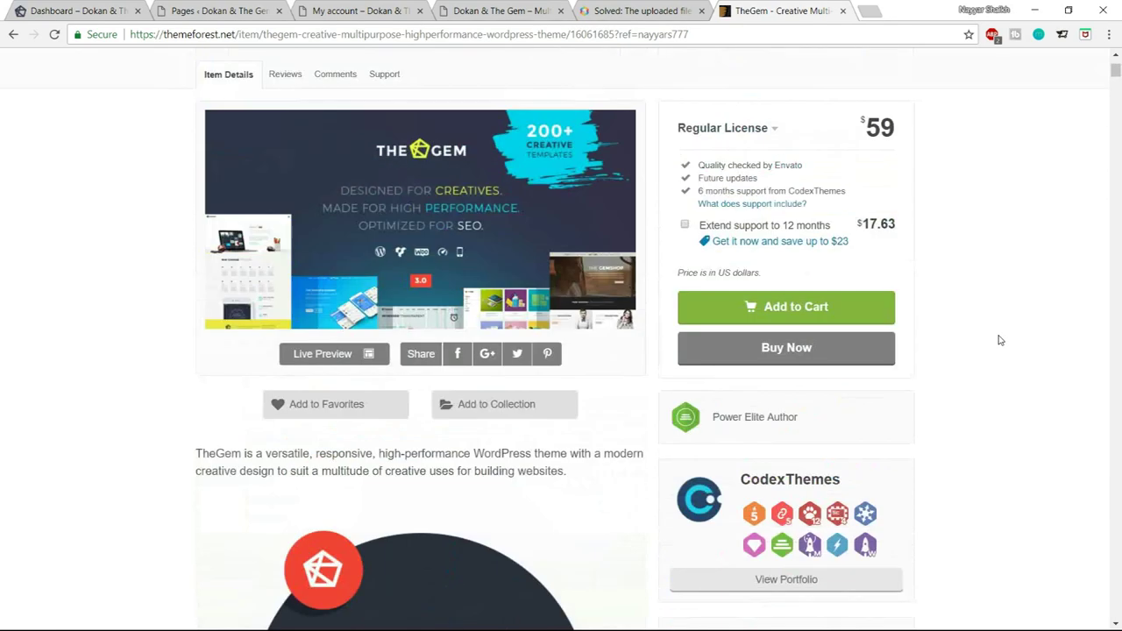
drag(871, 156, 915, 143)
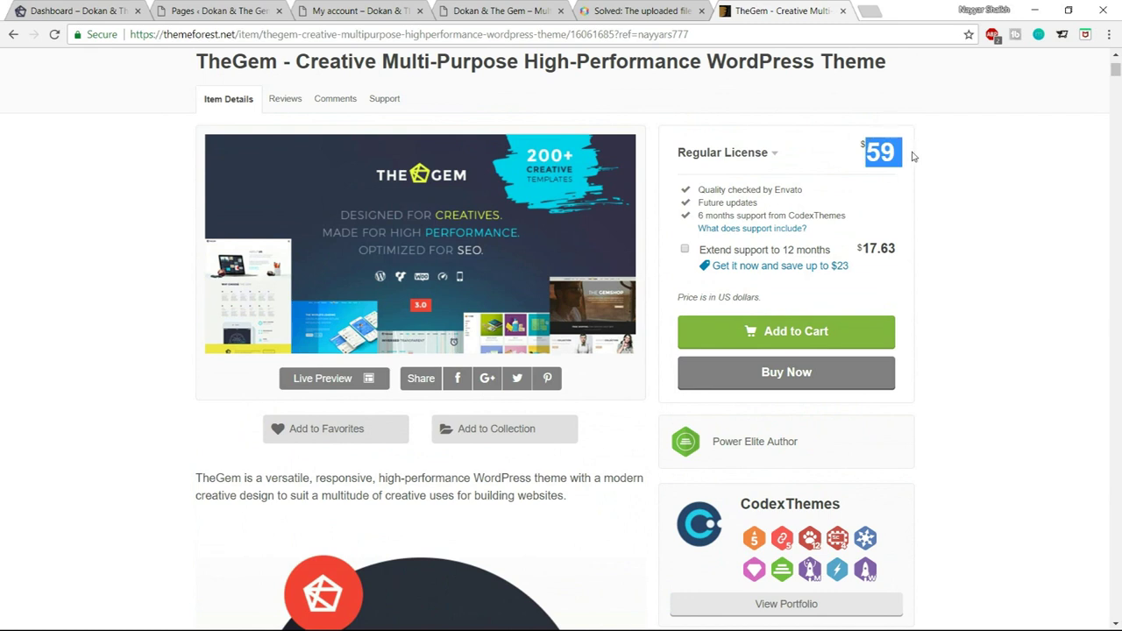
click(912, 156)
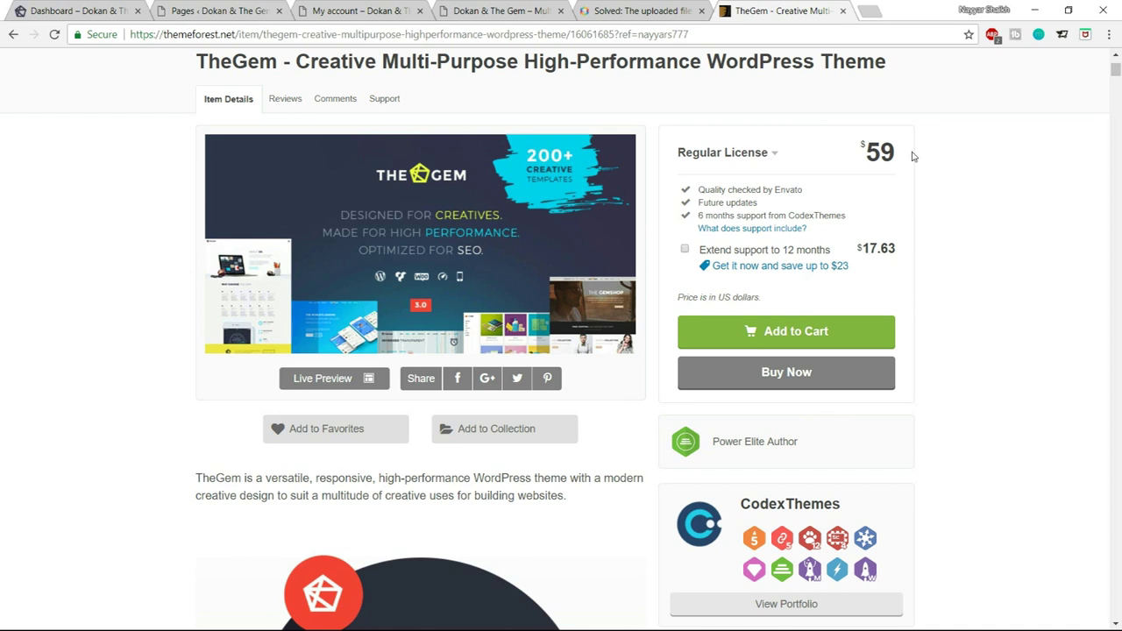
double_click(893, 154)
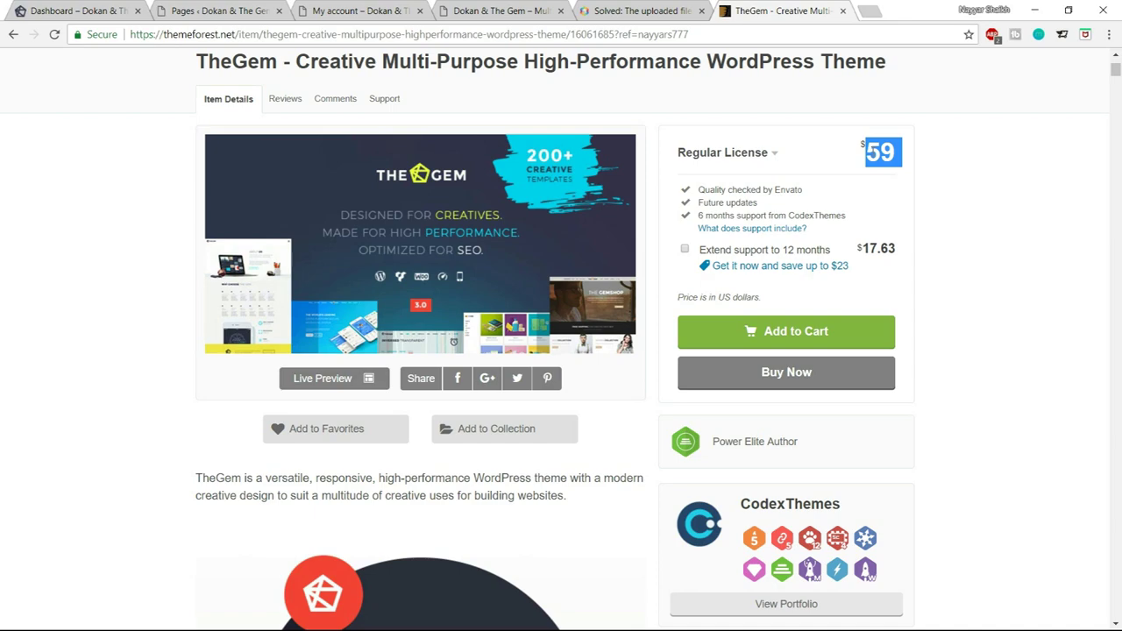
- Glance at the Dokan dashboard tab, then return to TheGem's ThemeForest listing
click(986, 189)
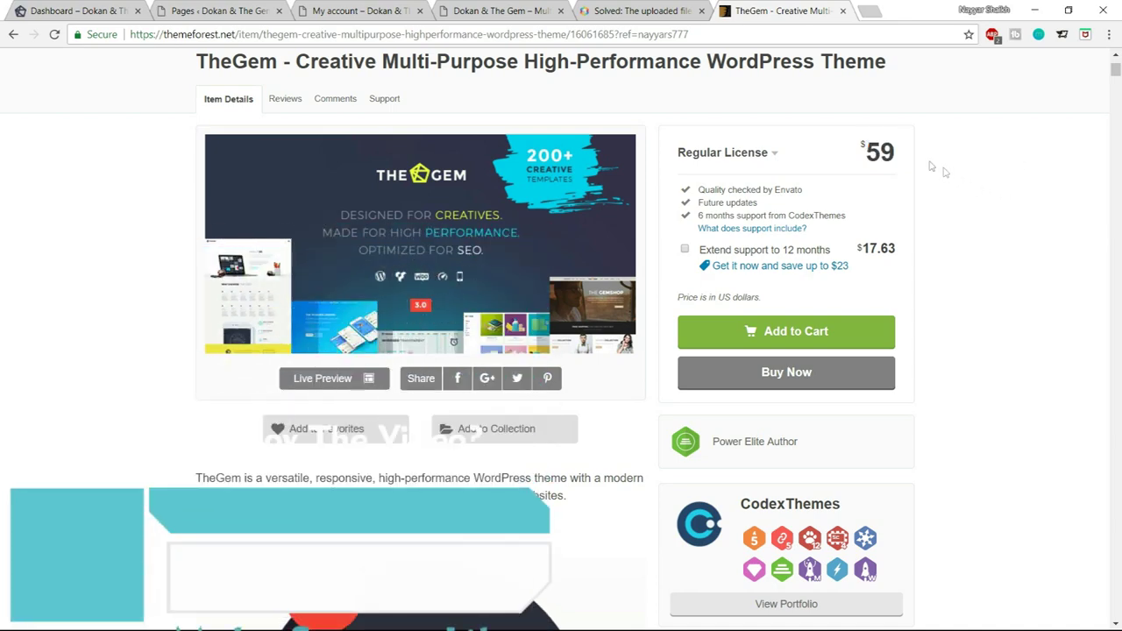
scroll(1001, 237, down, 15)
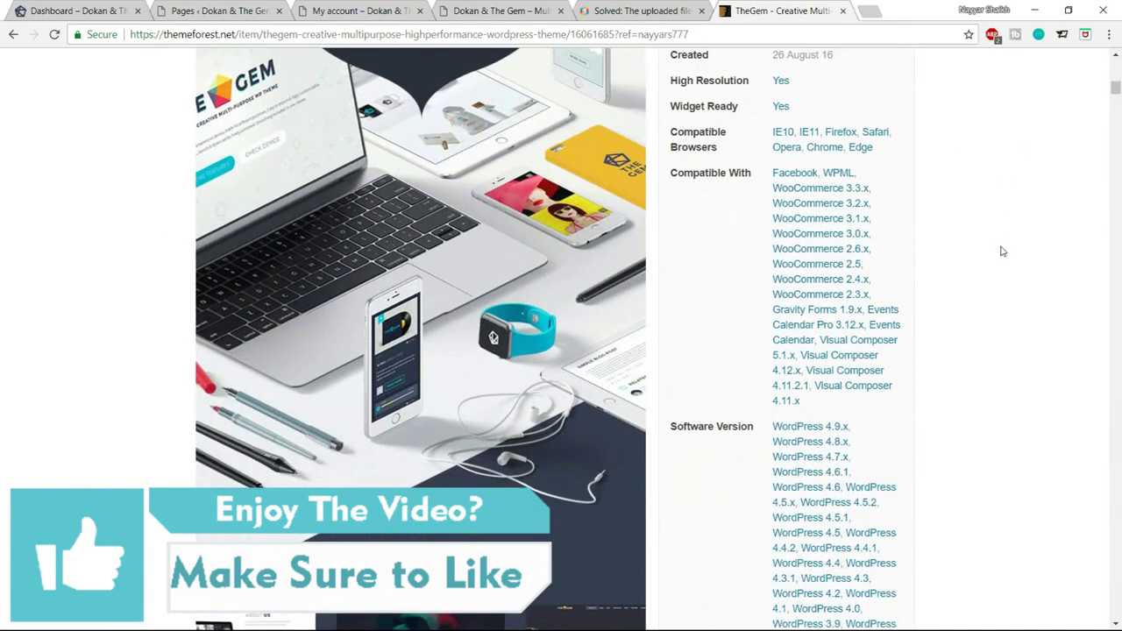
key(ctrl+1)
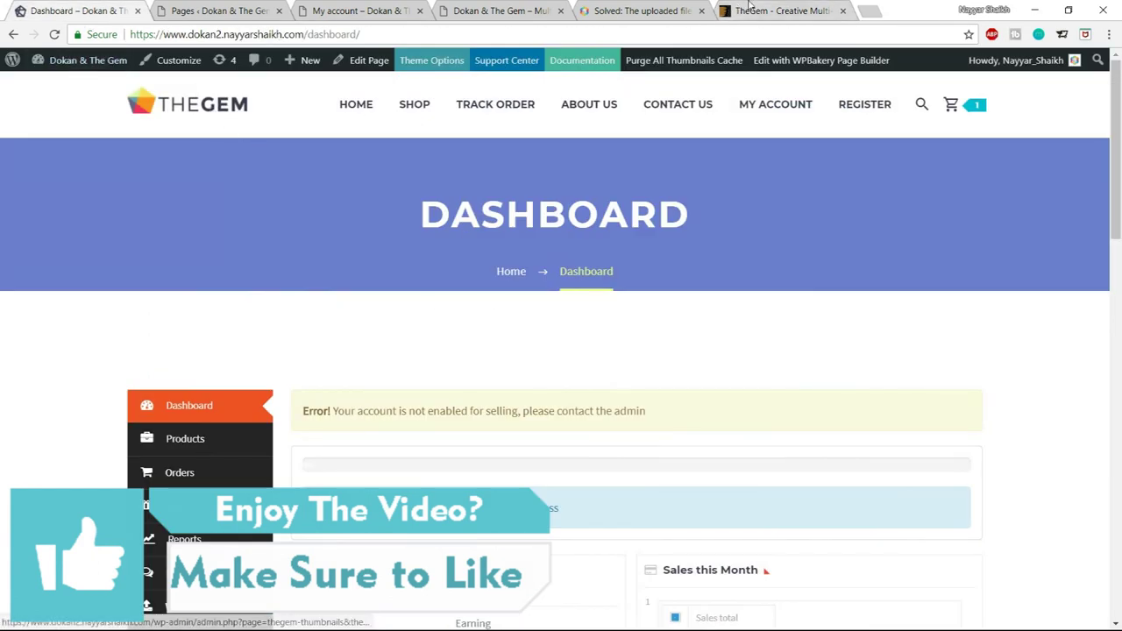
click(749, 7)
- Scroll through TheGem's ThemeForest listing and close its tab
scroll(973, 288, down, 3)
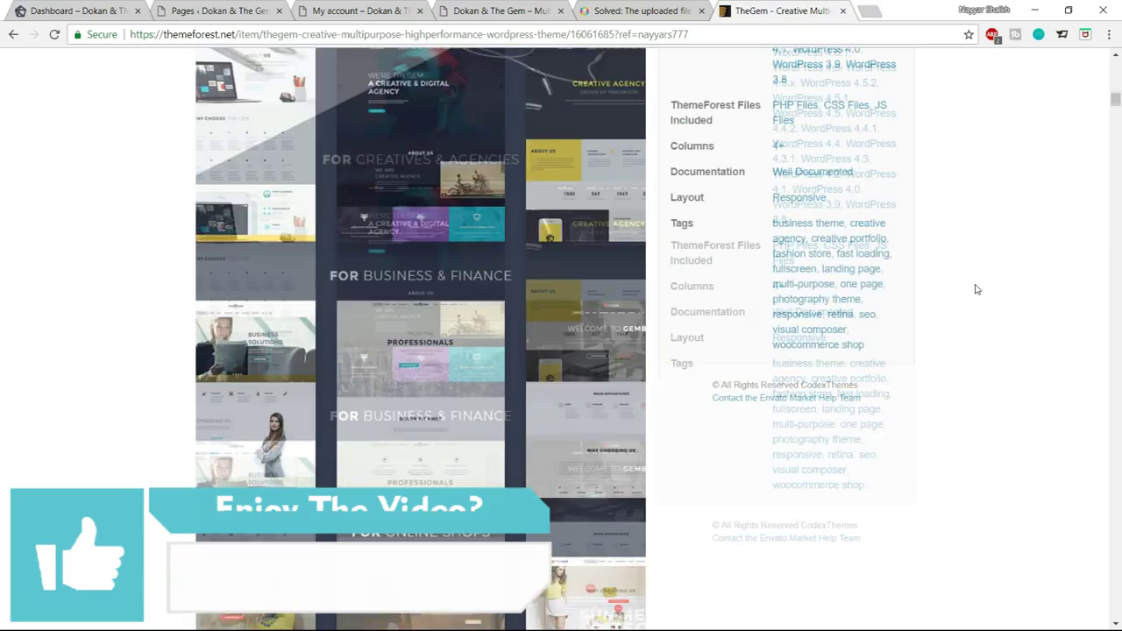
scroll(984, 312, up, 20)
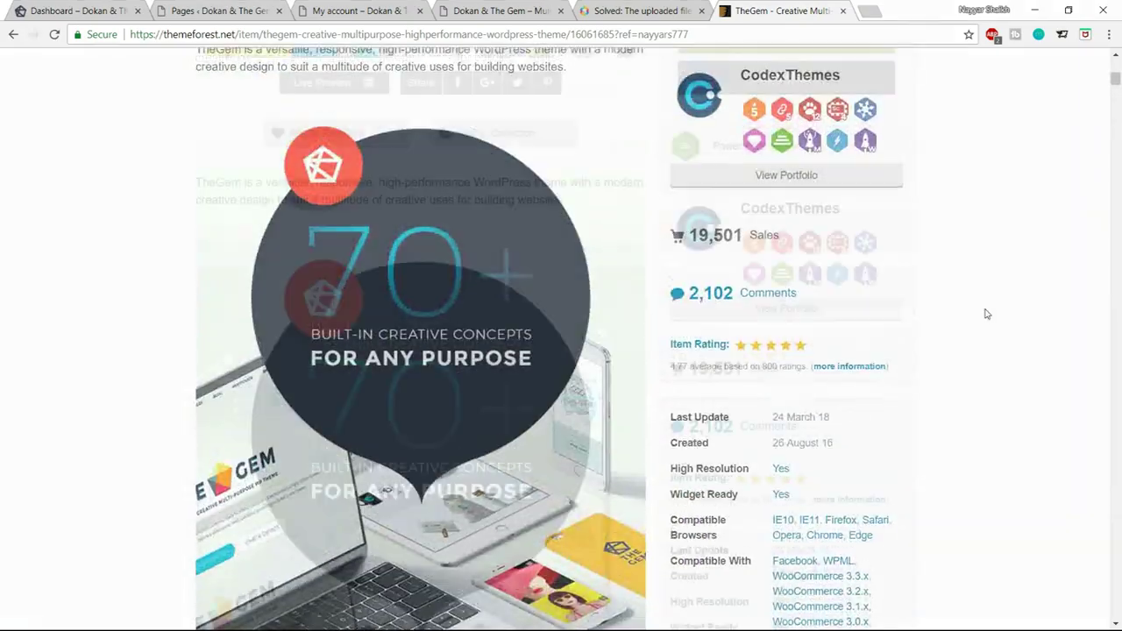
scroll(580, 328, down, 2)
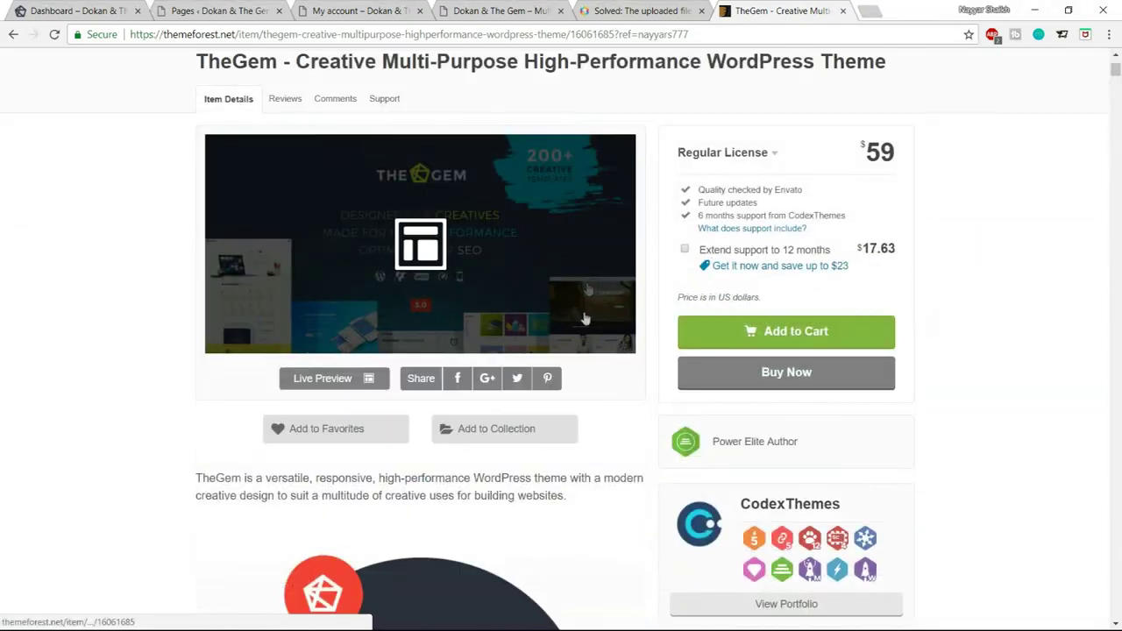
scroll(1096, 390, down, 15)
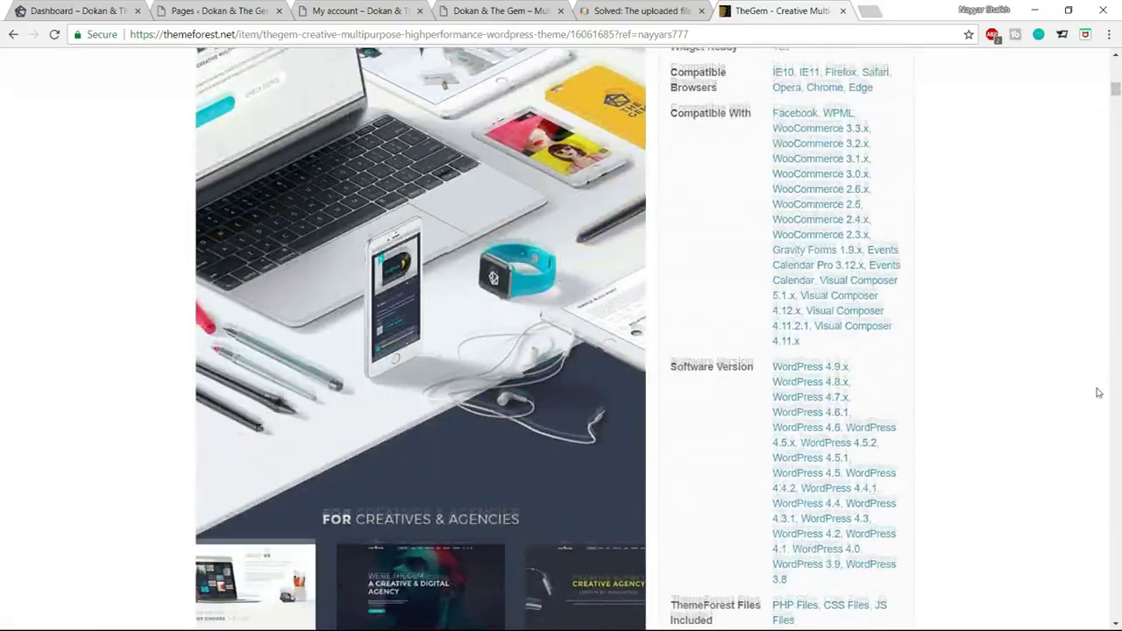
scroll(1096, 391, down, 20)
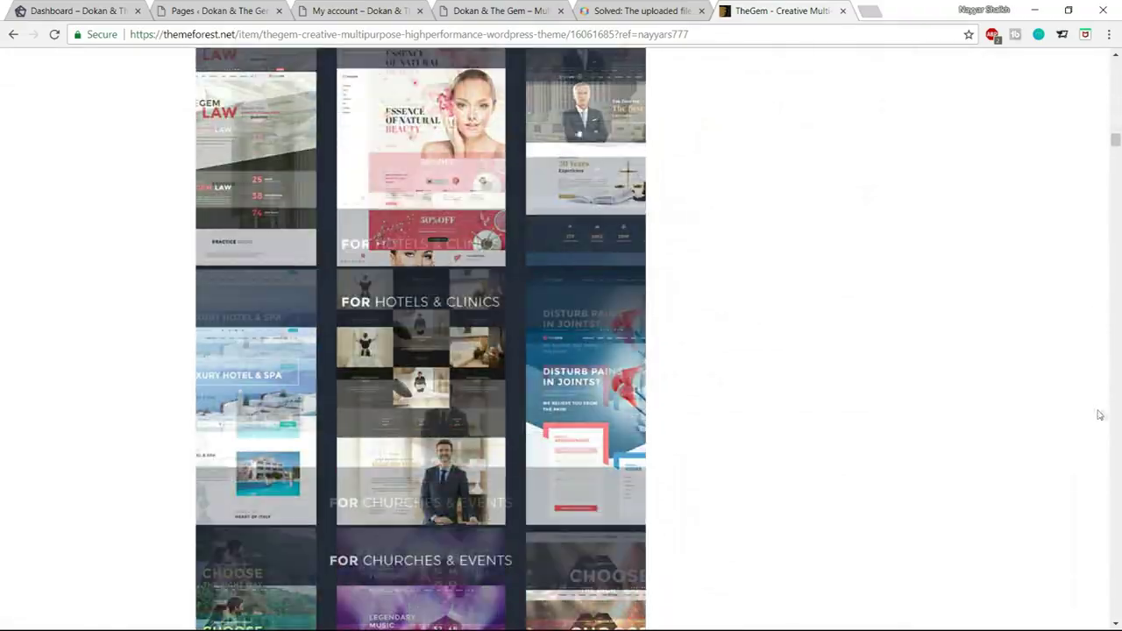
scroll(984, 365, down, 13)
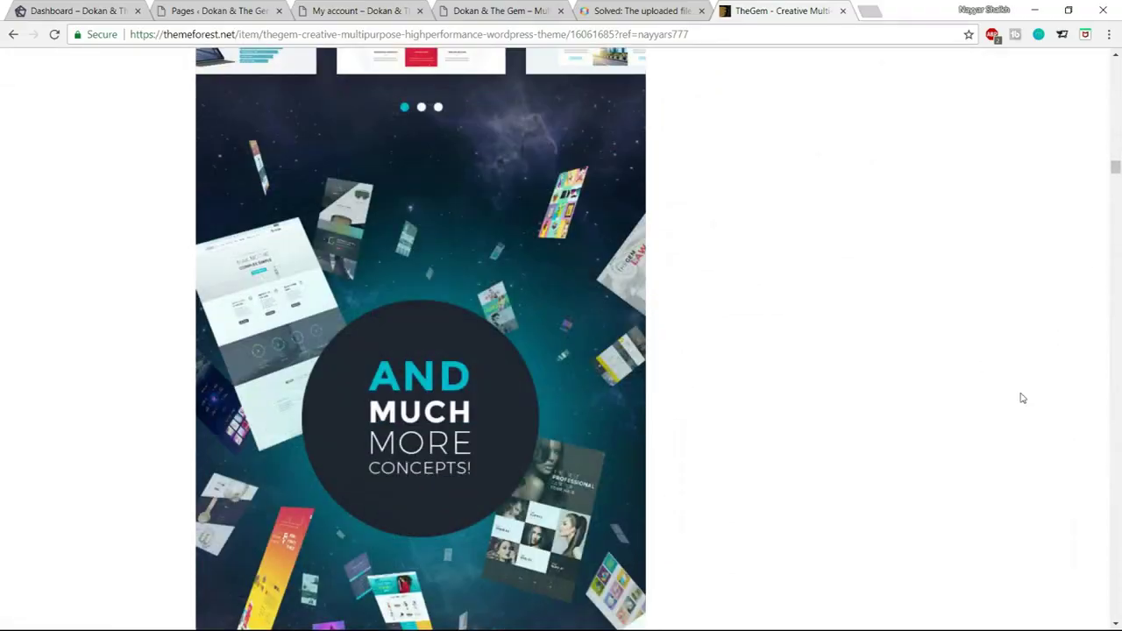
scroll(1022, 398, up, 6)
scroll(1022, 398, up, 20)
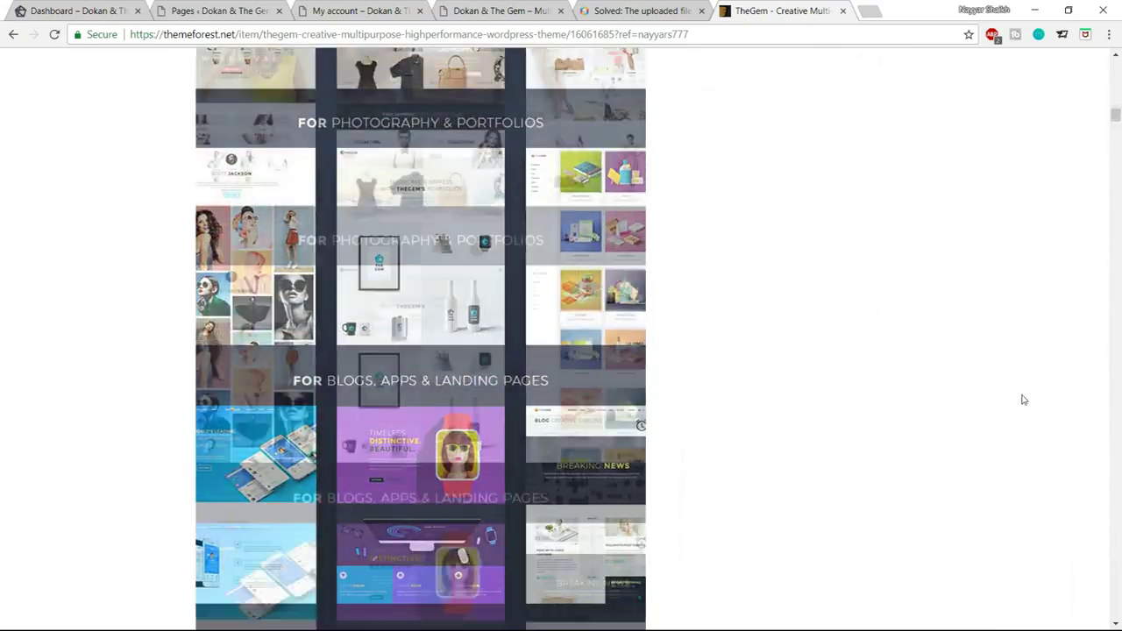
scroll(1021, 399, up, 20)
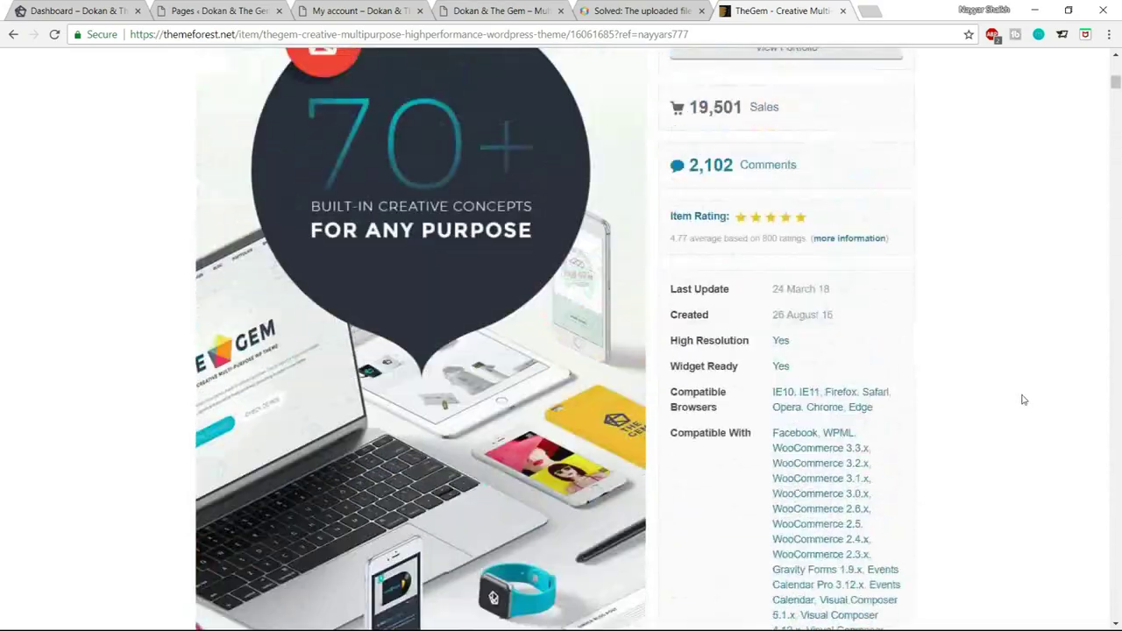
click(843, 11)
- Delete the Twenty Fifteen and Twenty Sixteen themes from Appearance > Themes
click(214, 11)
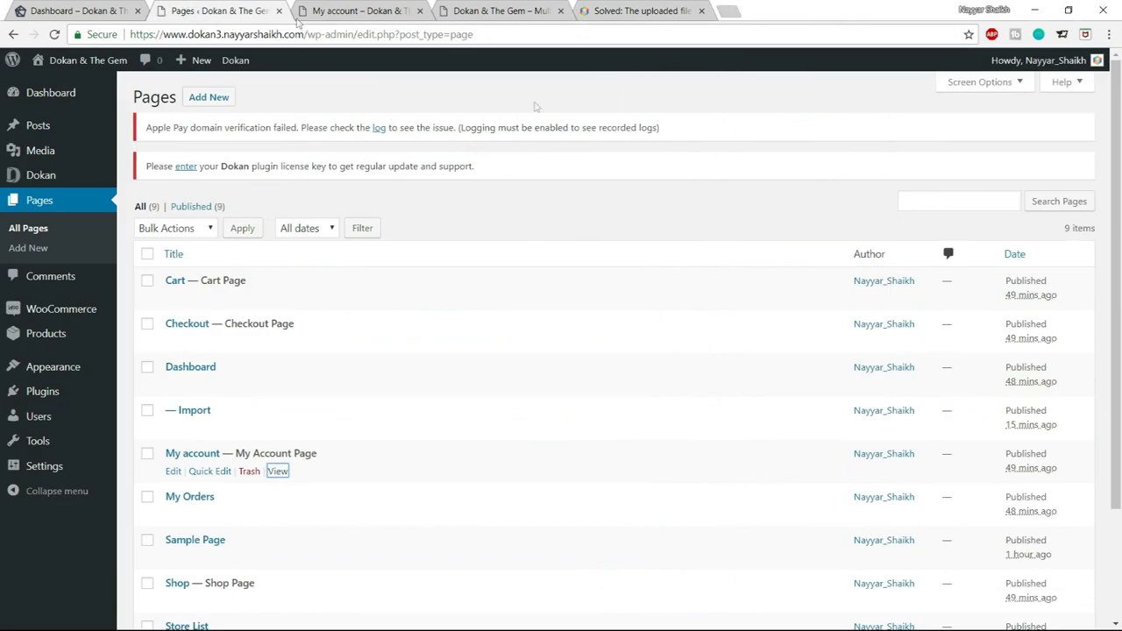
mouse_move(50, 375)
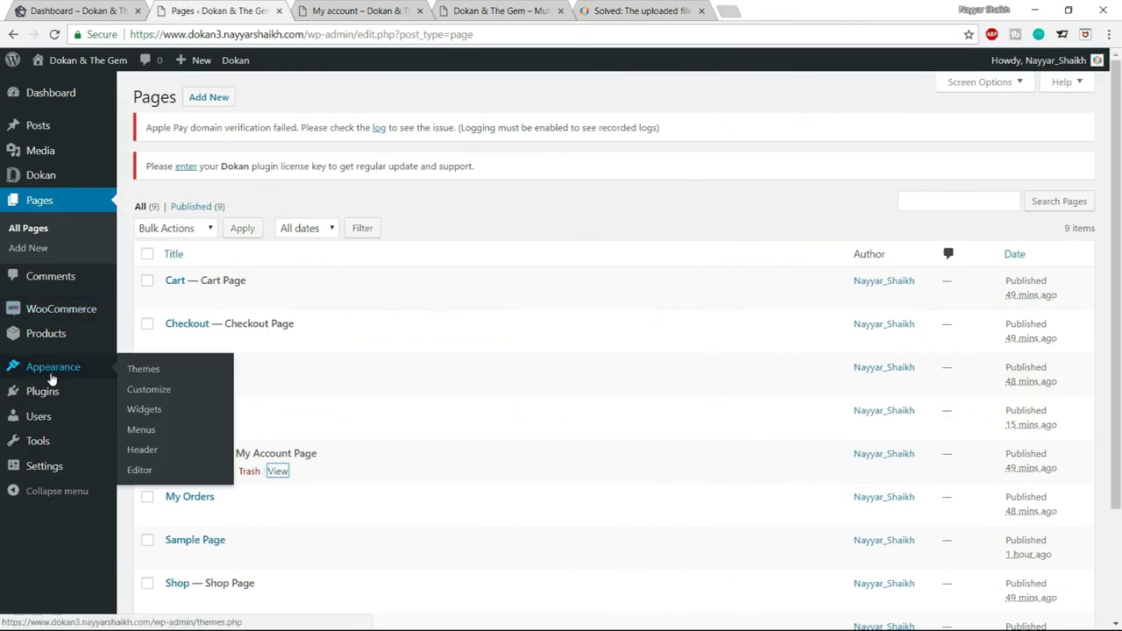
click(160, 375)
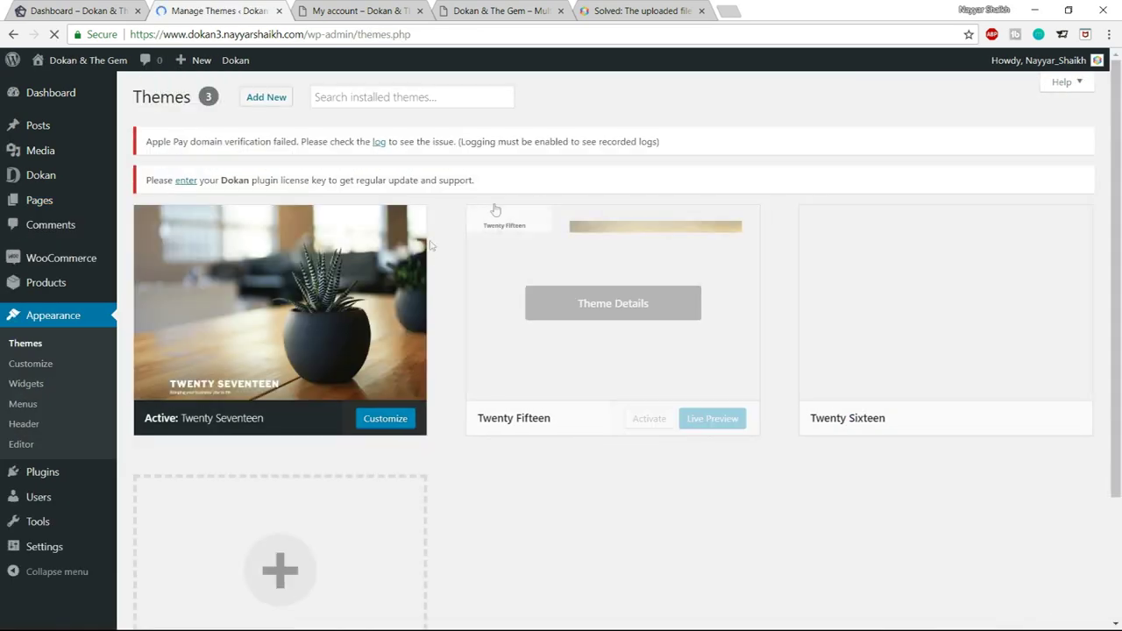
click(633, 304)
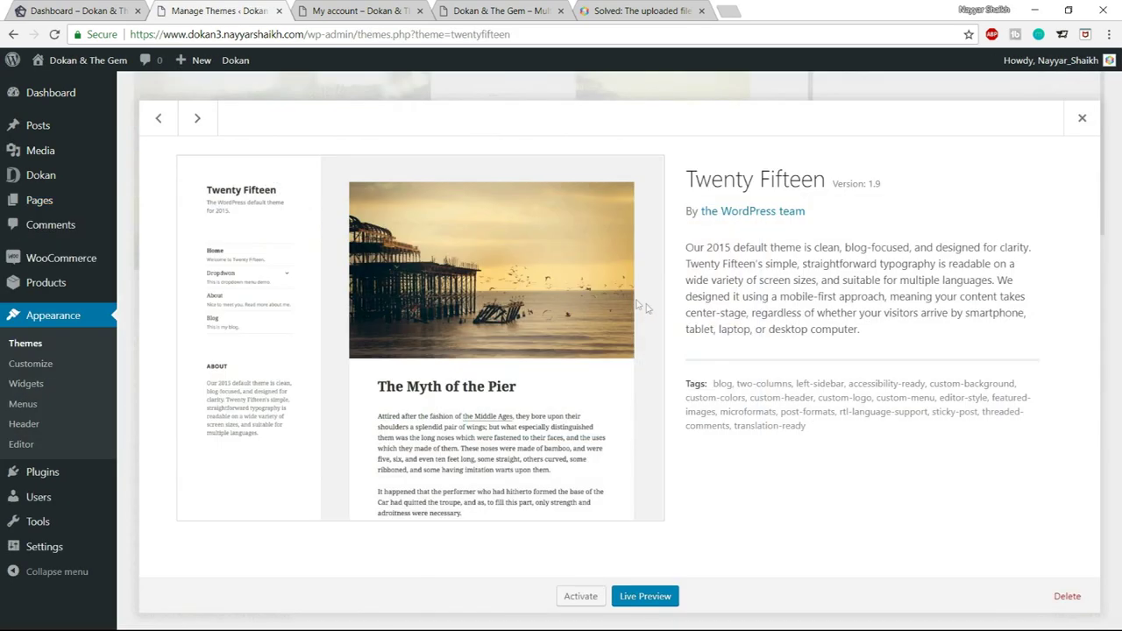
click(1067, 596)
click(646, 143)
click(660, 254)
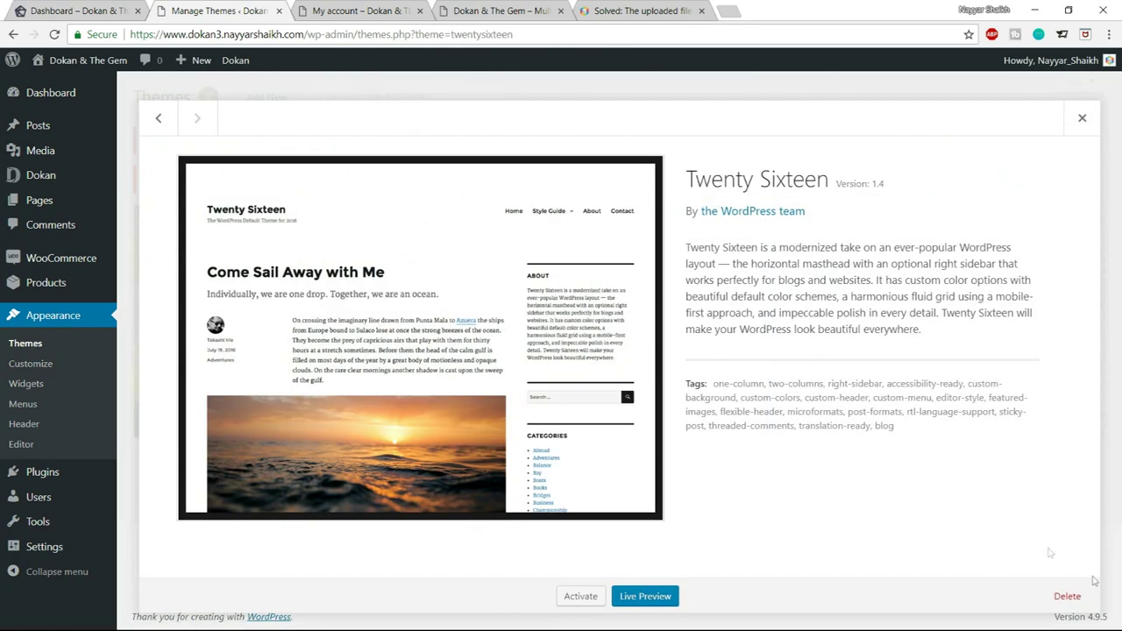
click(1067, 596)
click(636, 143)
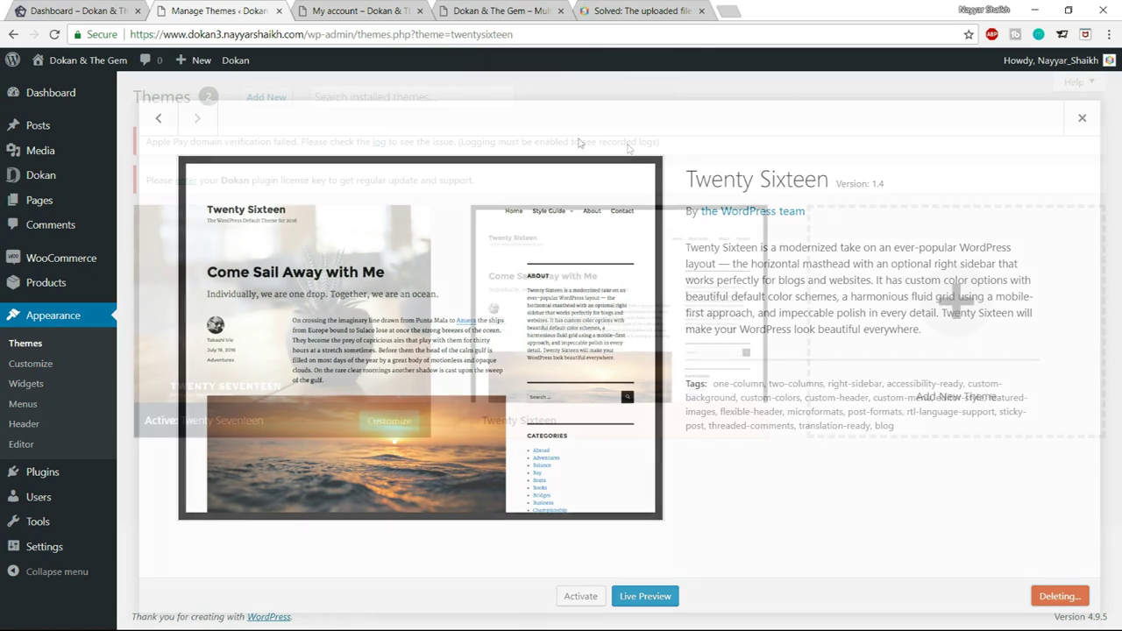
- Bring up the Add New > Upload Theme form
scroll(274, 99, up, 1)
click(264, 97)
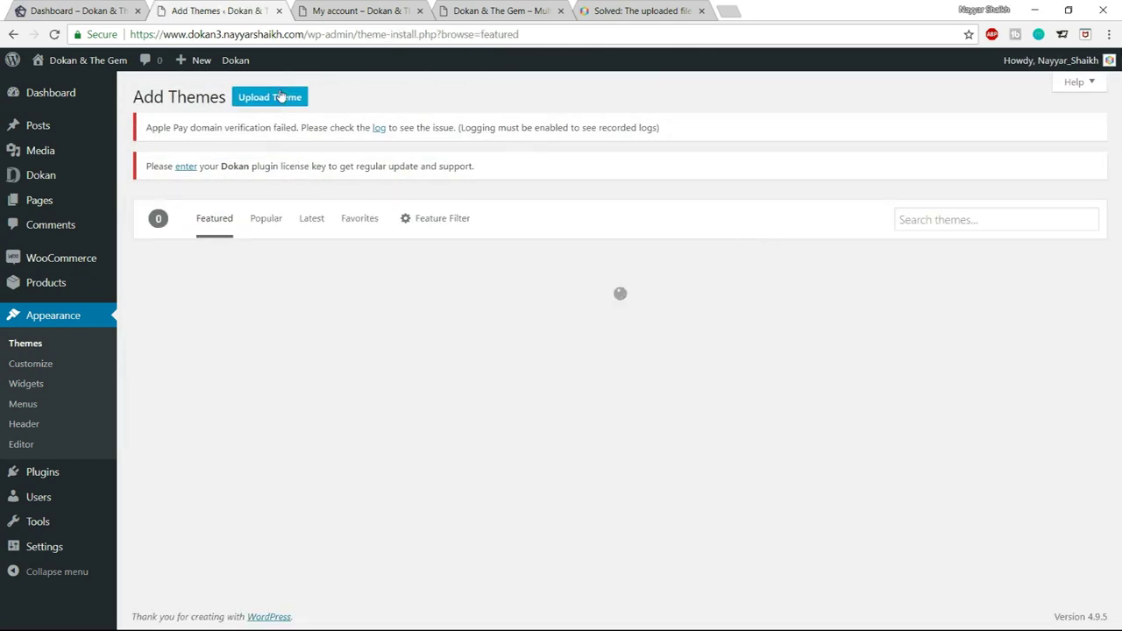
click(270, 96)
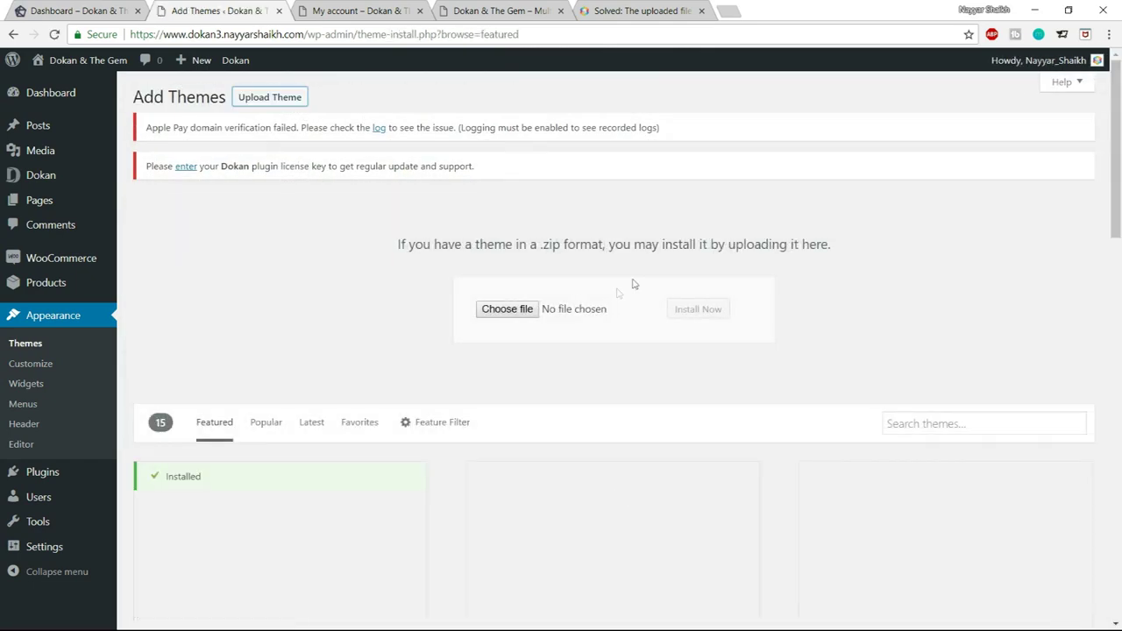
- Choose the TheGem_Theme zip from the computer and install it
click(508, 310)
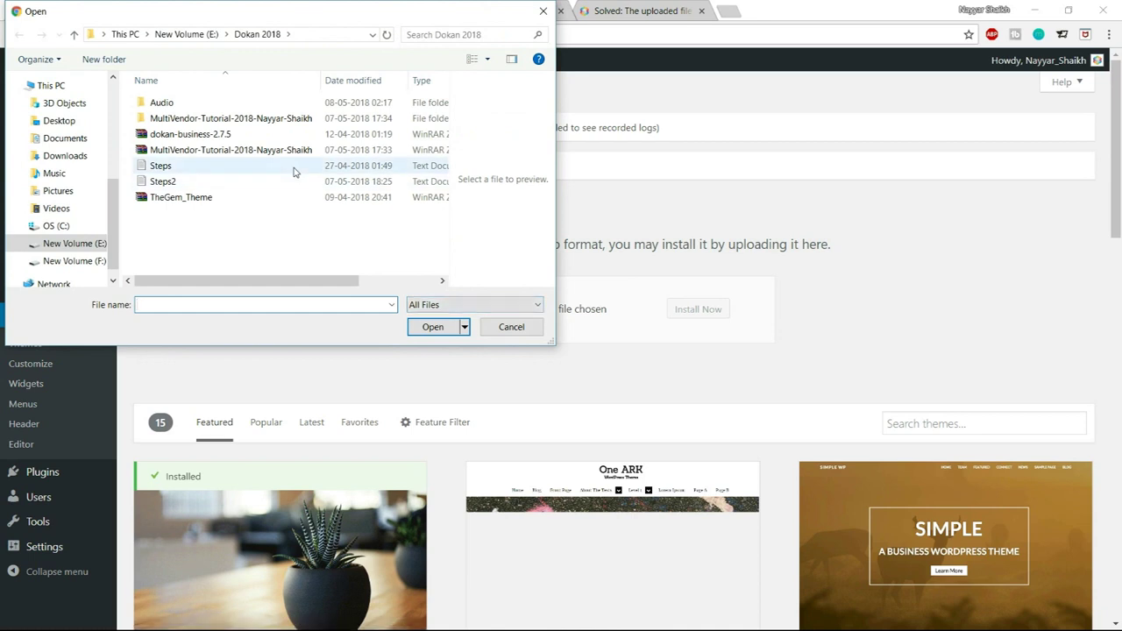
click(254, 198)
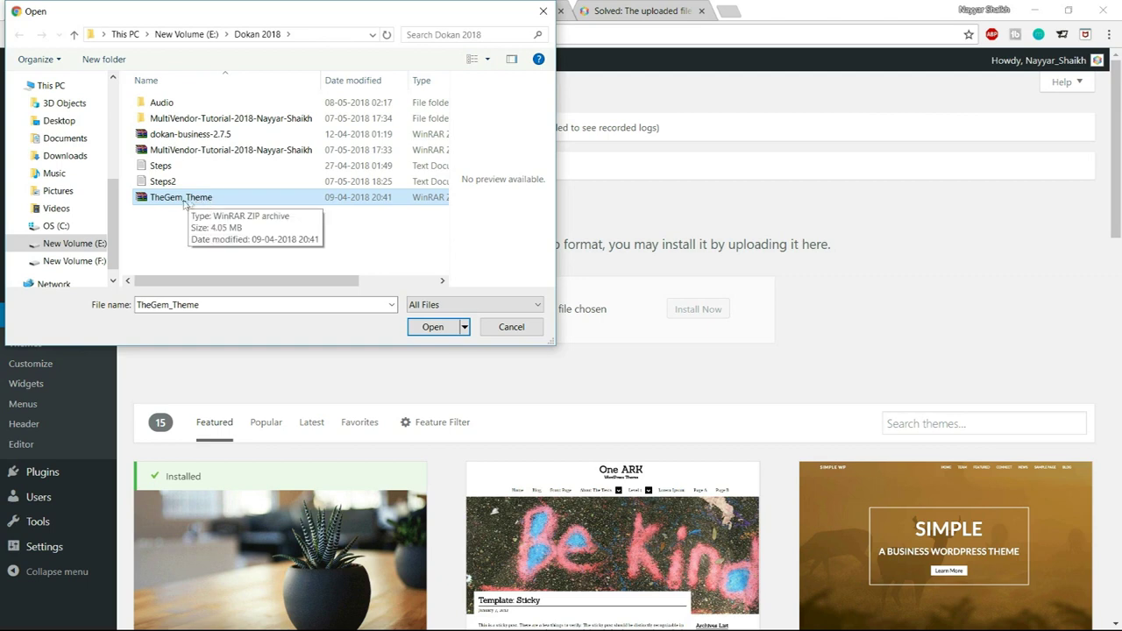
click(431, 329)
click(691, 309)
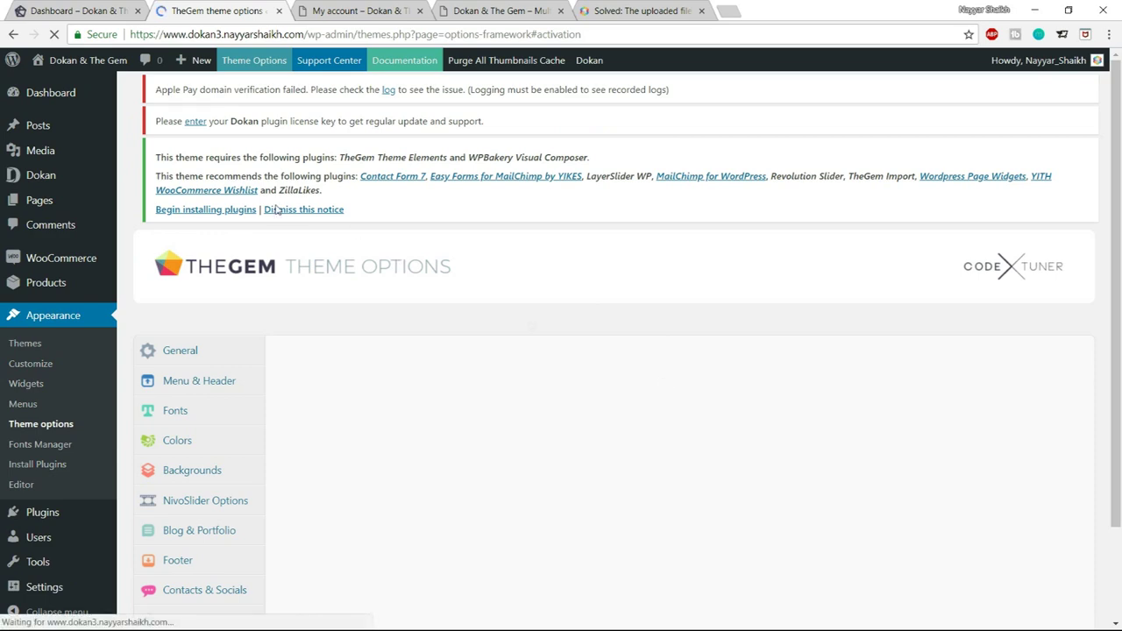
- Paste the purchase code into TheGem's Theme activation field and activate the theme
scroll(727, 330, up, 3)
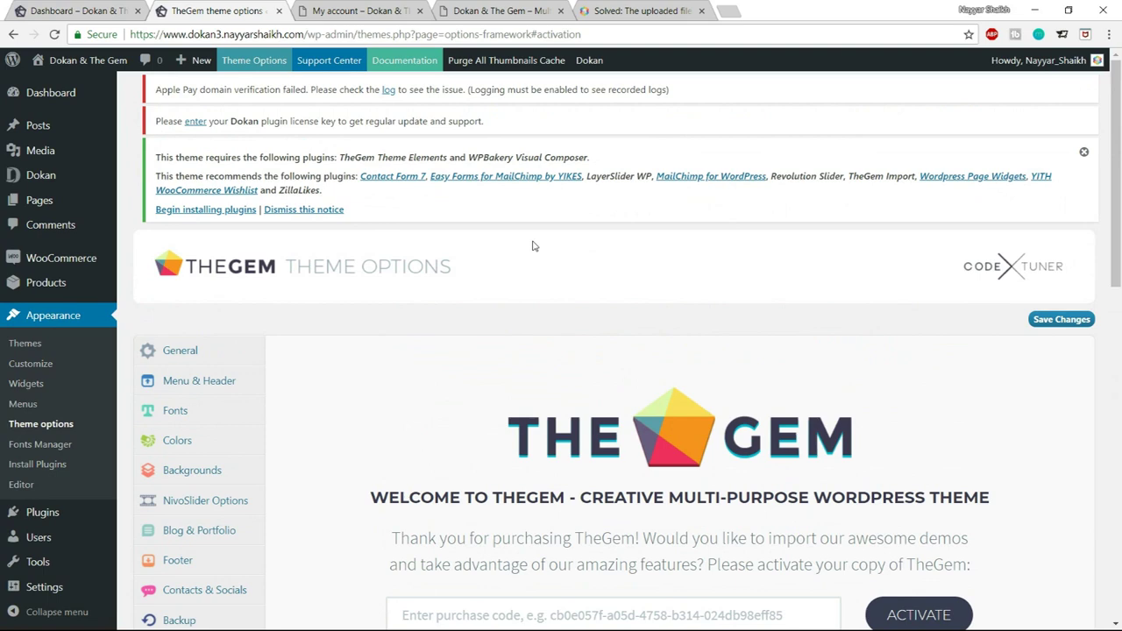
scroll(701, 258, down, 2)
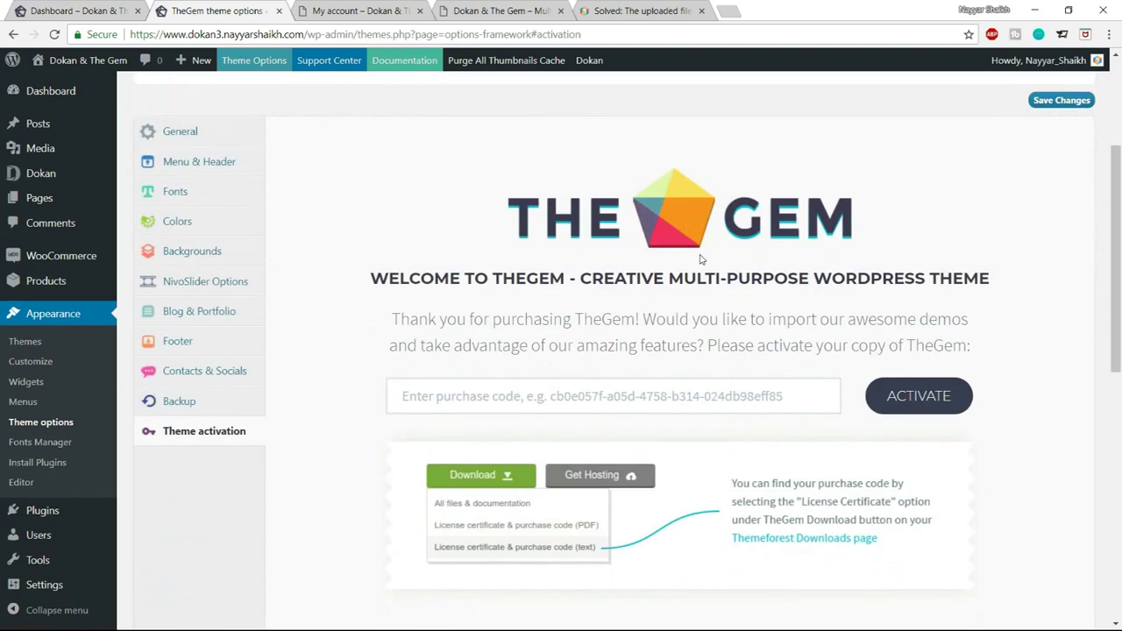
scroll(701, 259, down, 1)
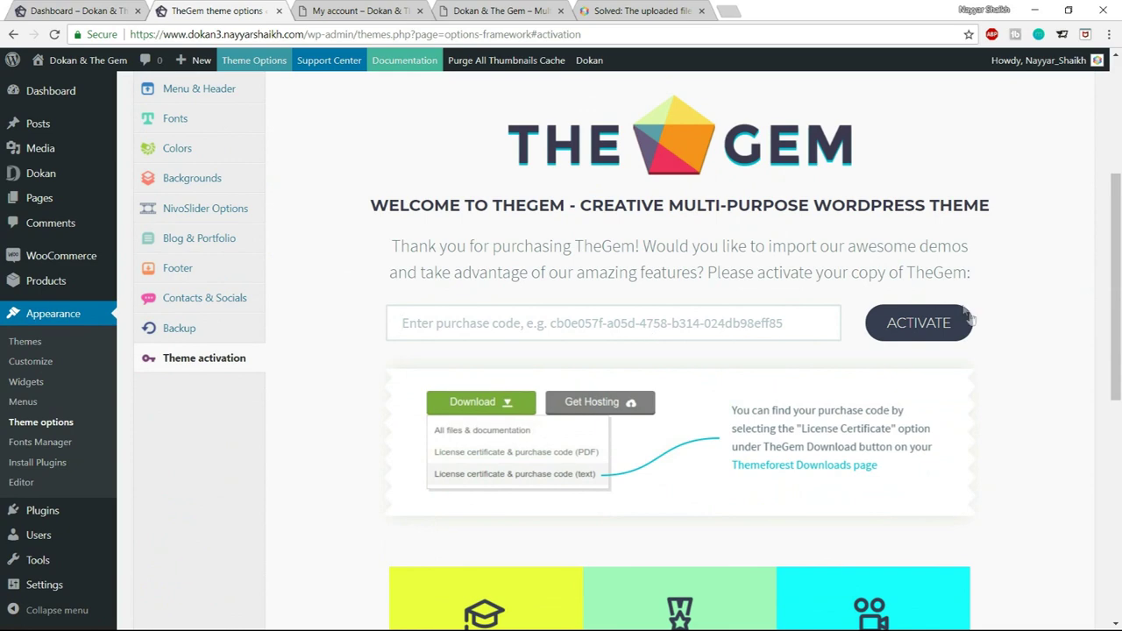
scroll(943, 374, up, 4)
scroll(304, 251, down, 2)
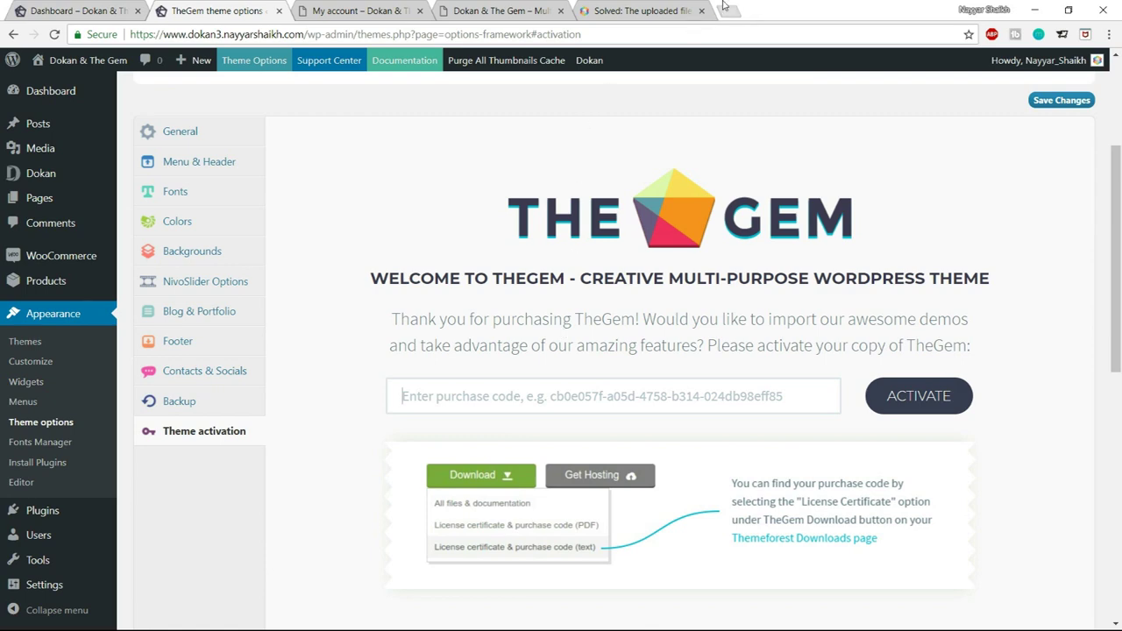
key(ctrl+v)
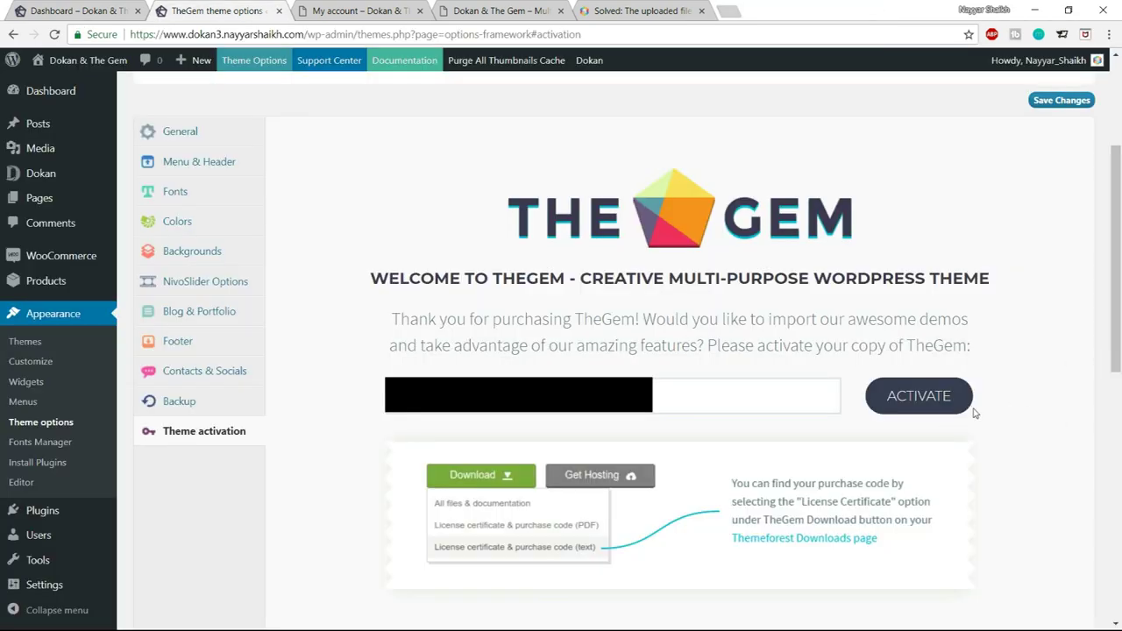
click(960, 411)
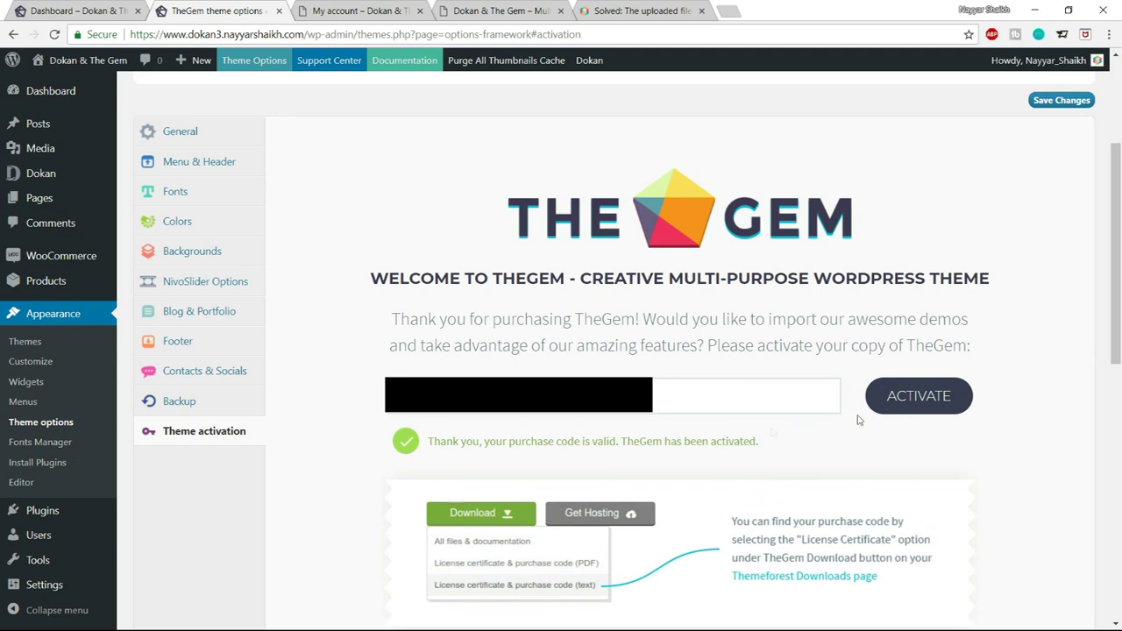
- Review the activation success message, then move to the vendor dashboard window
drag(431, 443, 646, 467)
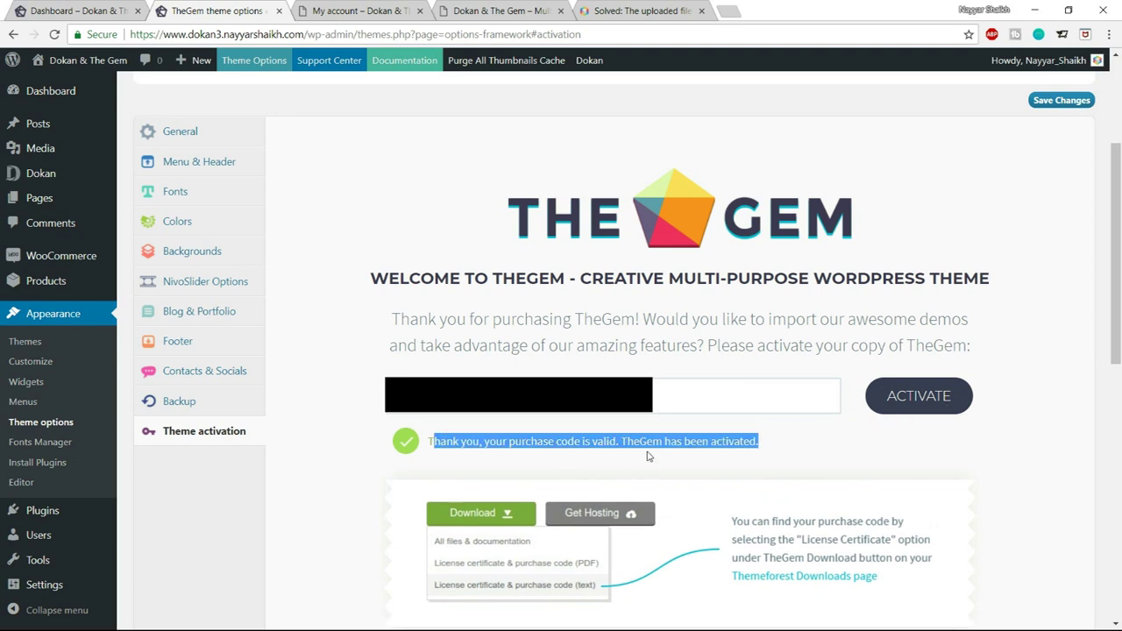
click(649, 459)
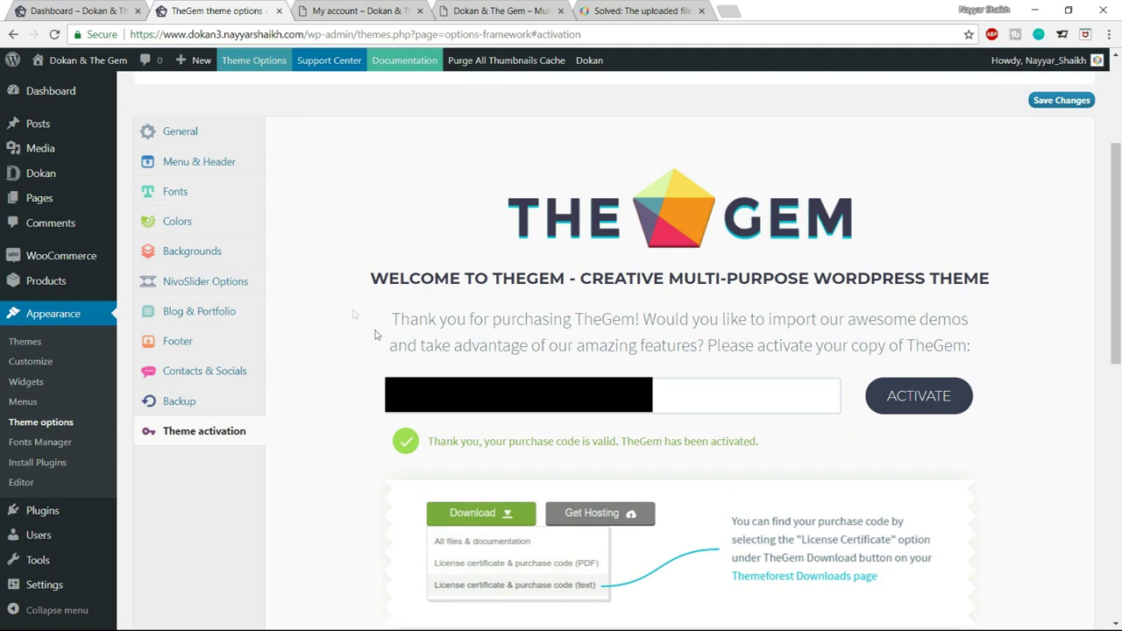
key(alt+Tab)
- Reload the vendor dashboard and check the account-not-enabled-for-selling error notice
click(54, 34)
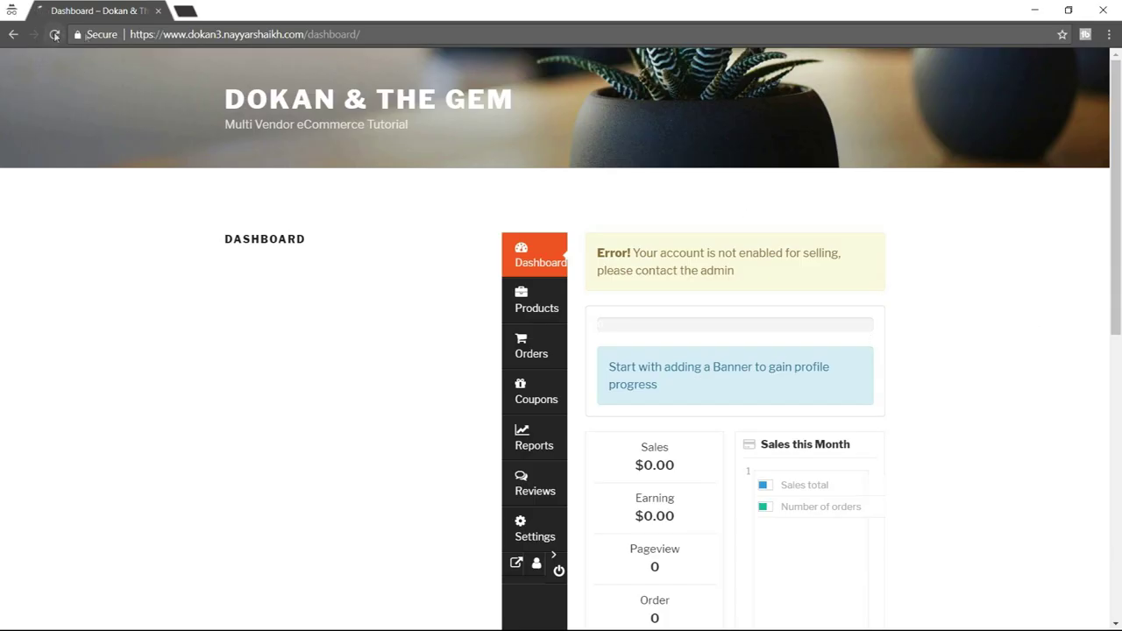
scroll(914, 365, down, 6)
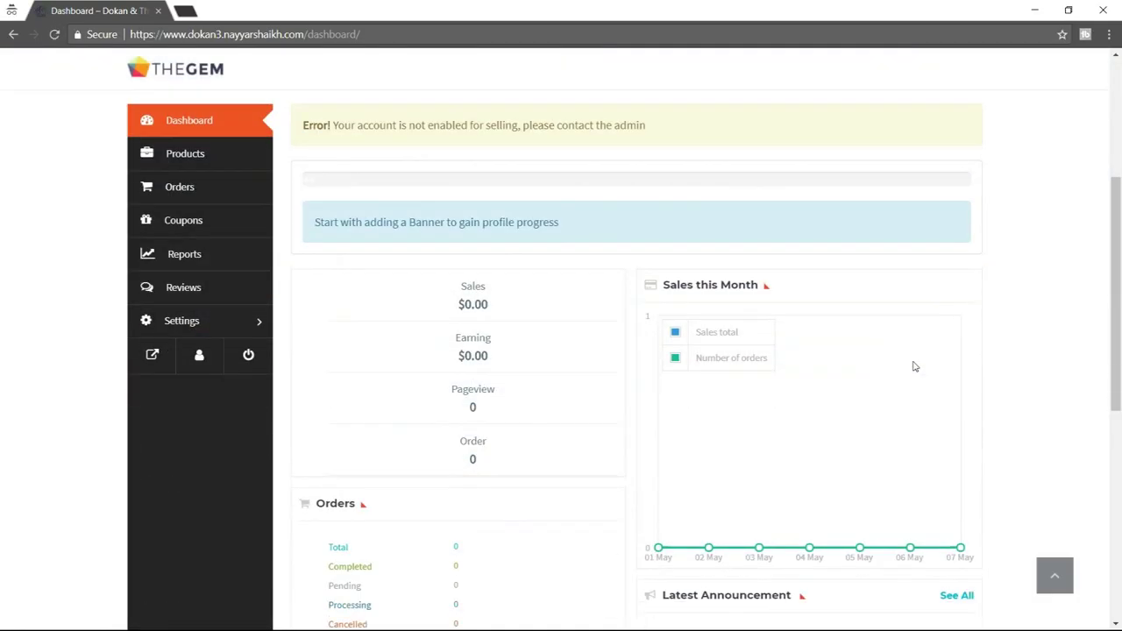
scroll(921, 392, up, 6)
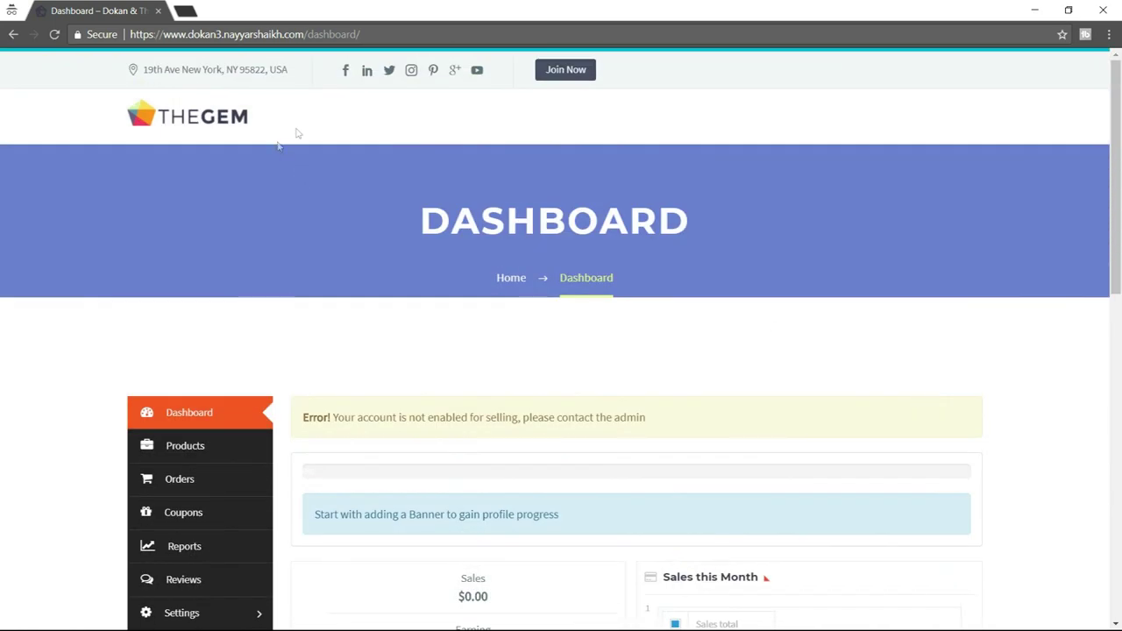
scroll(824, 335, down, 3)
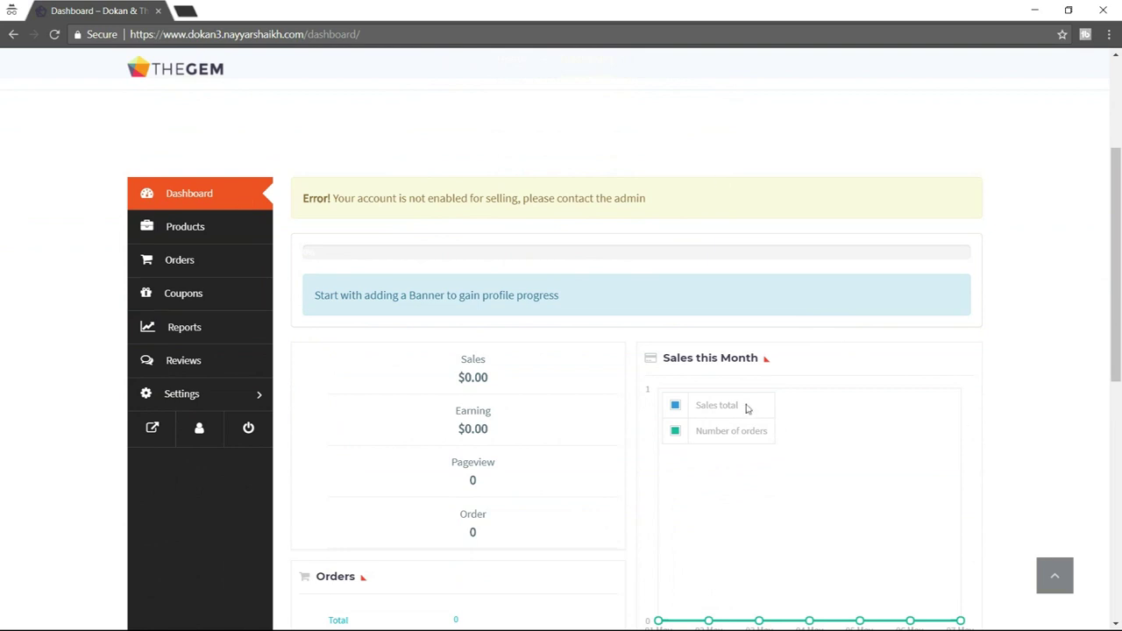
drag(303, 200, 711, 205)
click(711, 205)
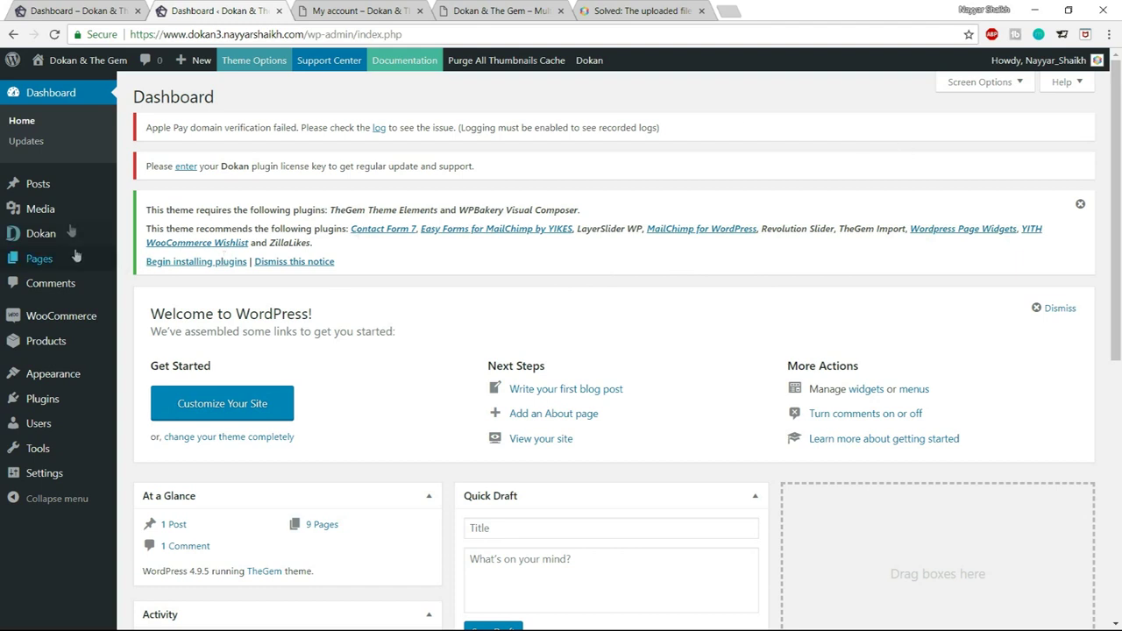
- In Dokan > Vendors, dismiss the tour and switch the second vendor's status to active
mouse_move(49, 245)
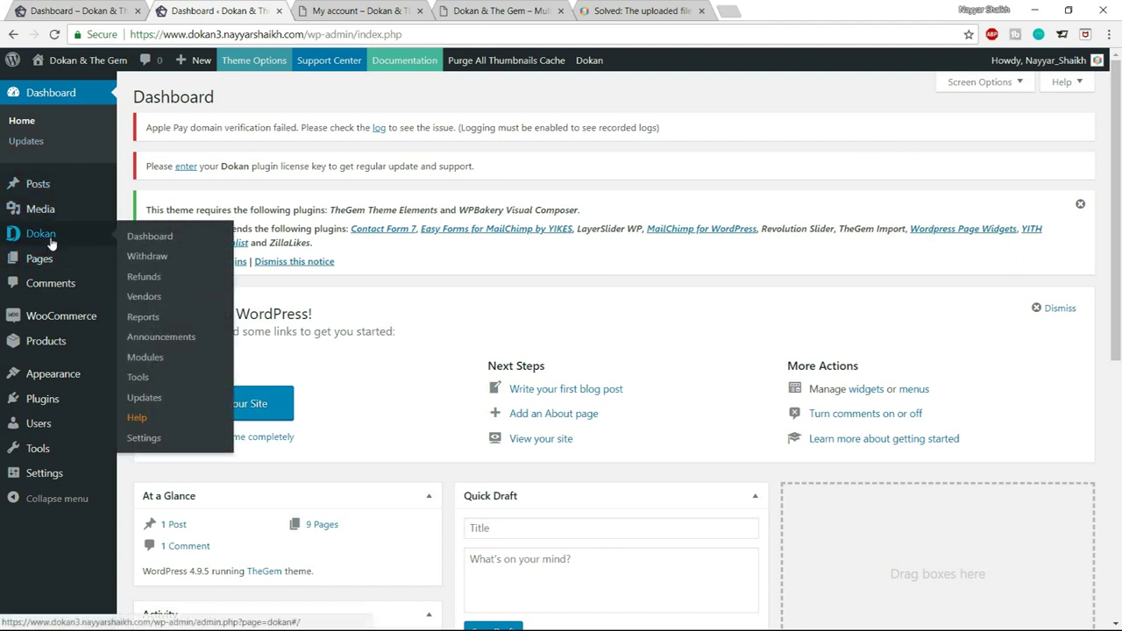
click(159, 300)
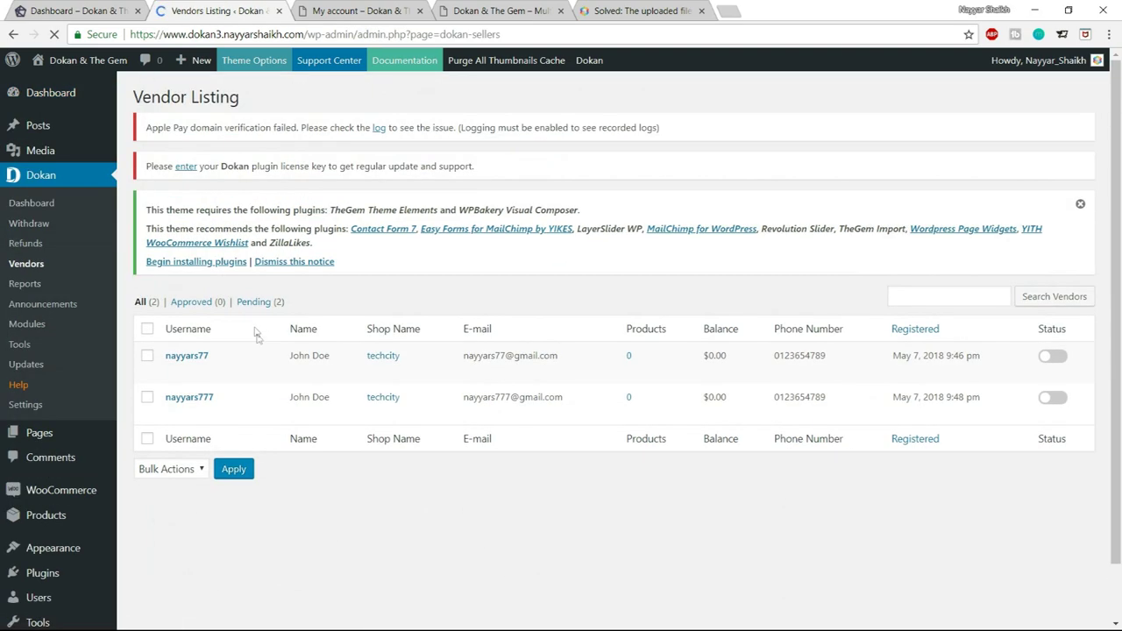
click(370, 342)
click(1054, 403)
key(alt+Tab)
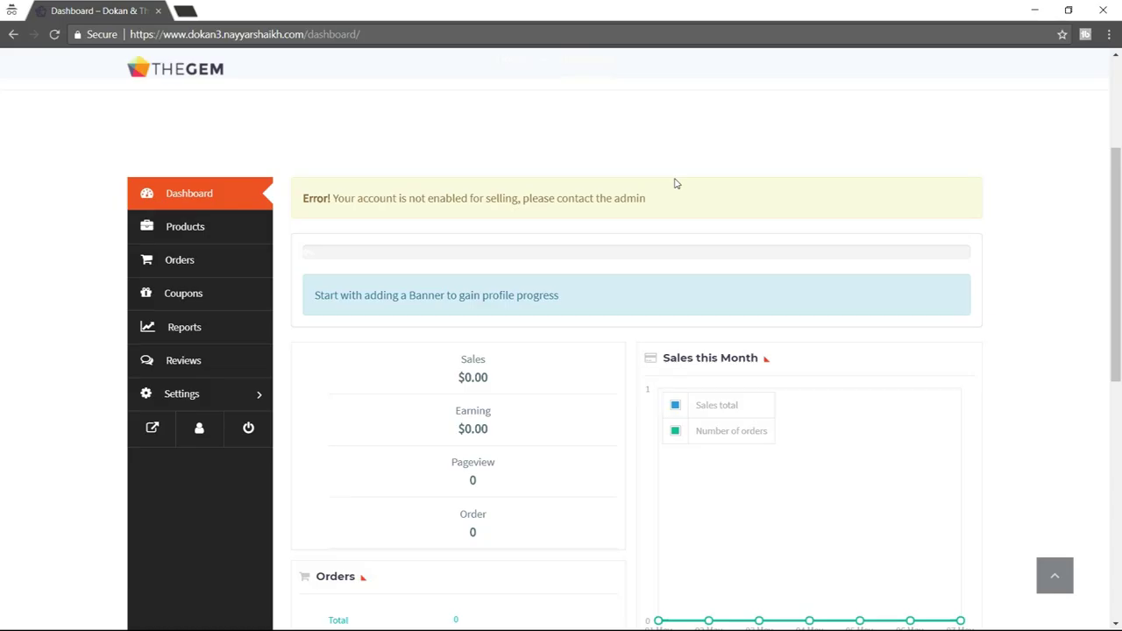
- Reload the vendor dashboard and open the store Settings page
click(54, 35)
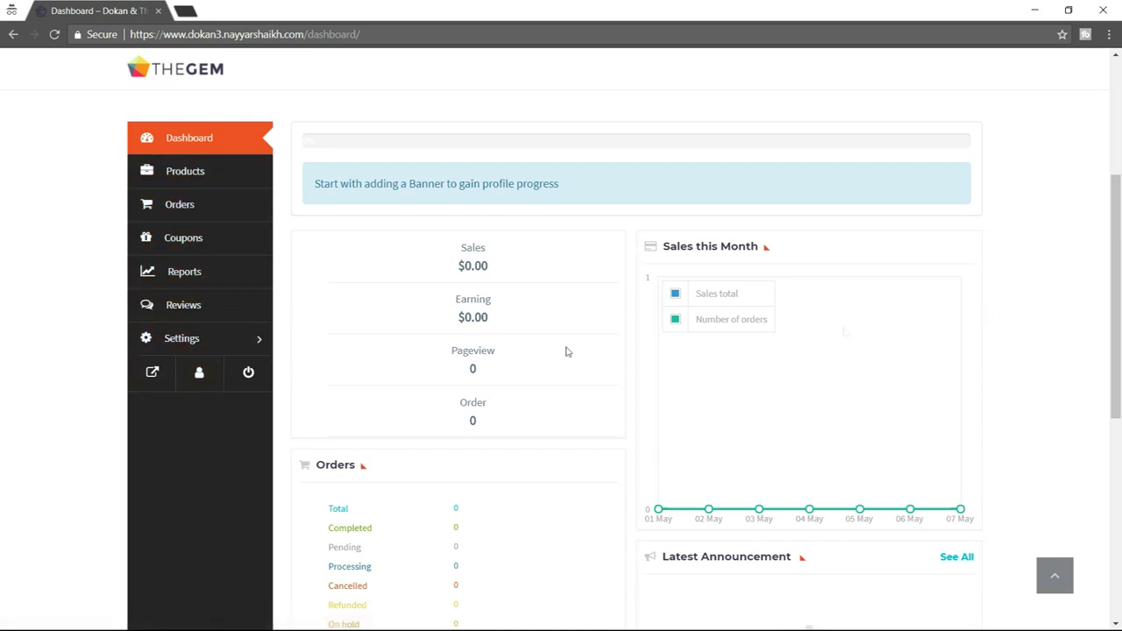
click(225, 346)
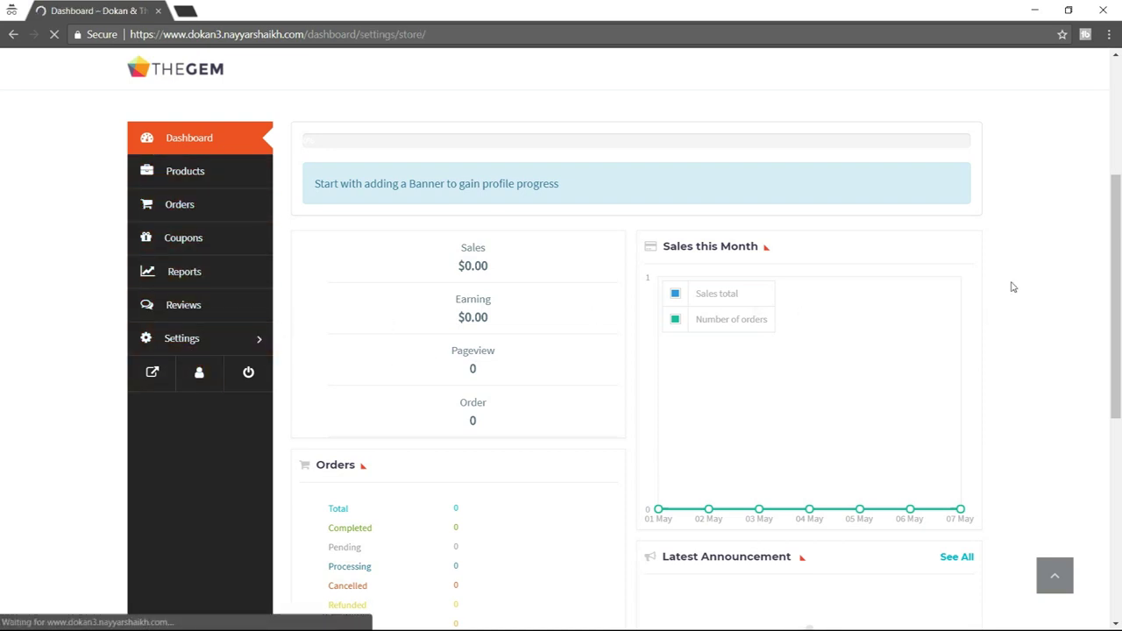
scroll(976, 333, down, 6)
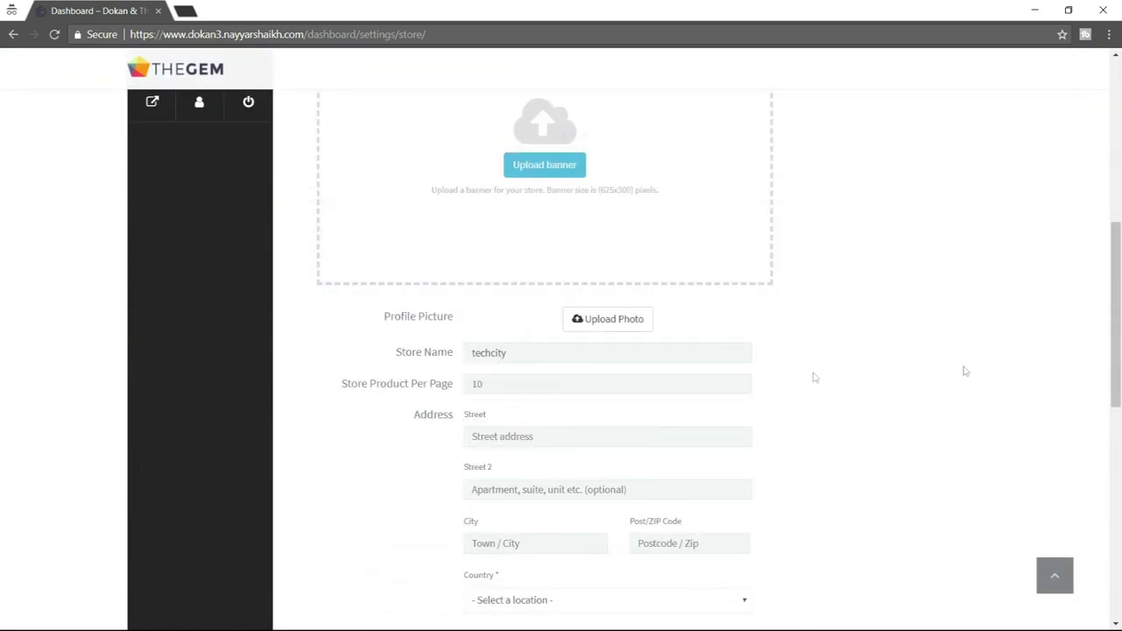
scroll(713, 306, up, 2)
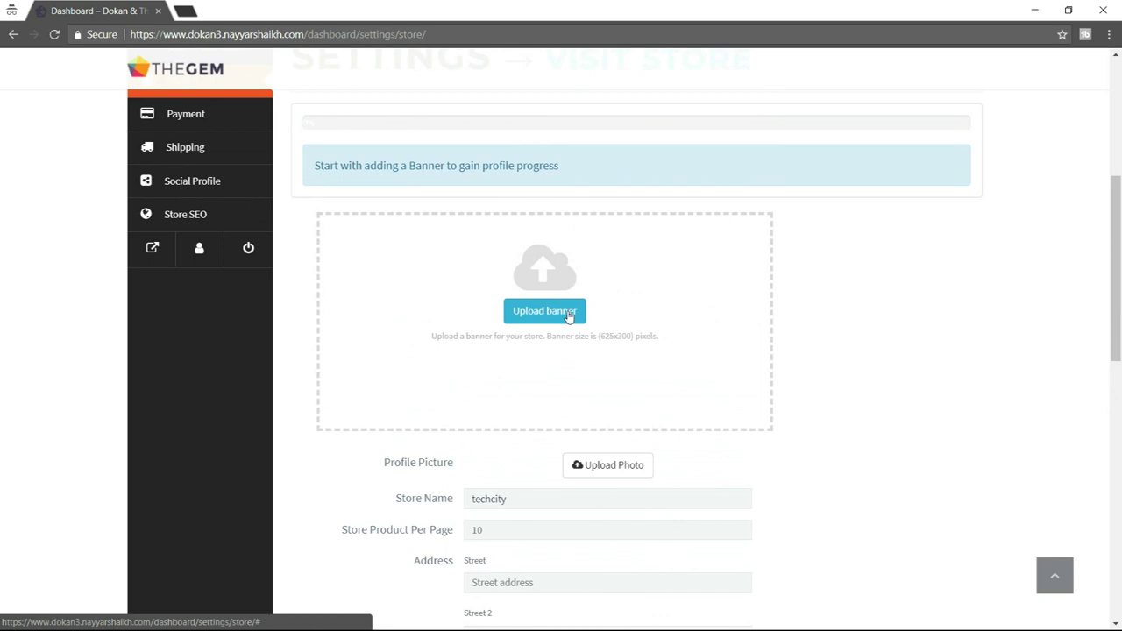
- Open the store banner image chooser and its file browser, then cancel without choosing a file
click(568, 318)
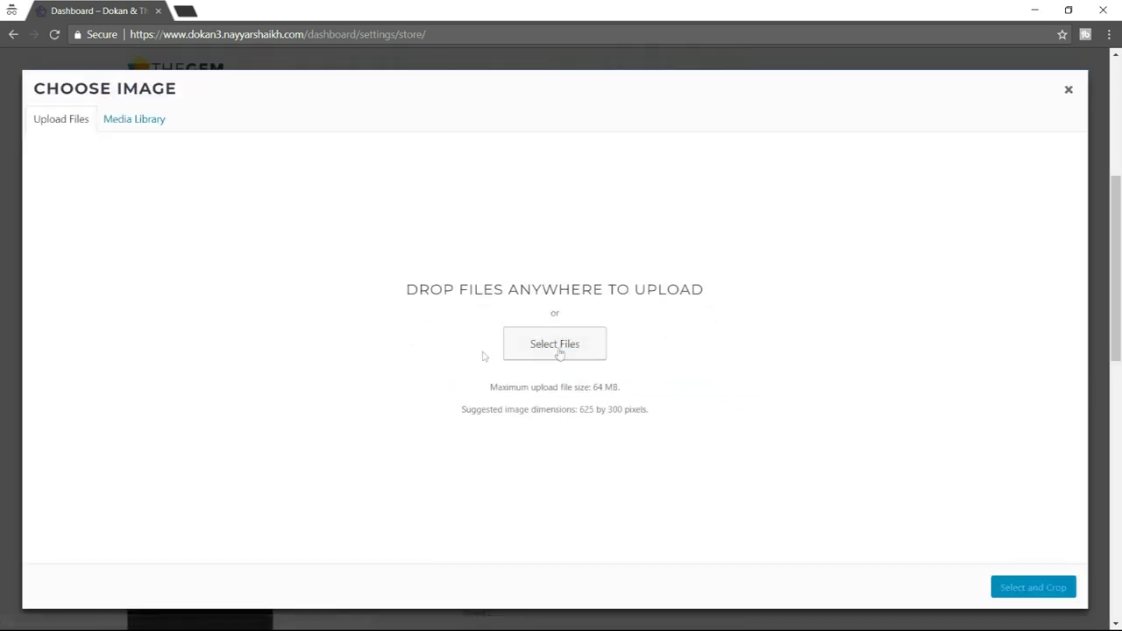
click(568, 349)
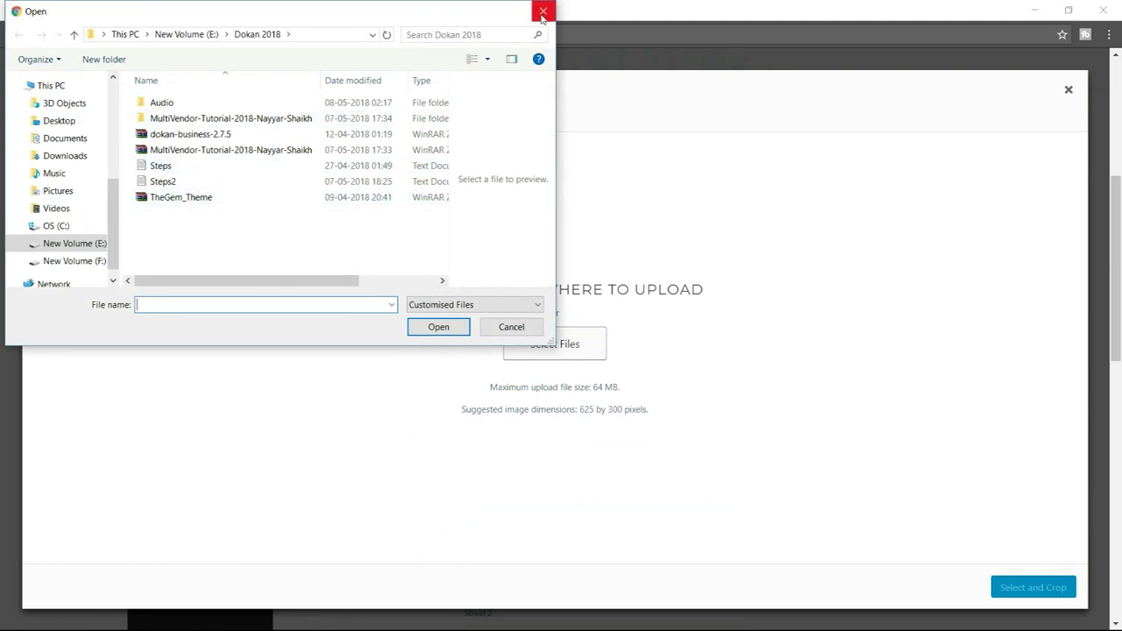
click(542, 12)
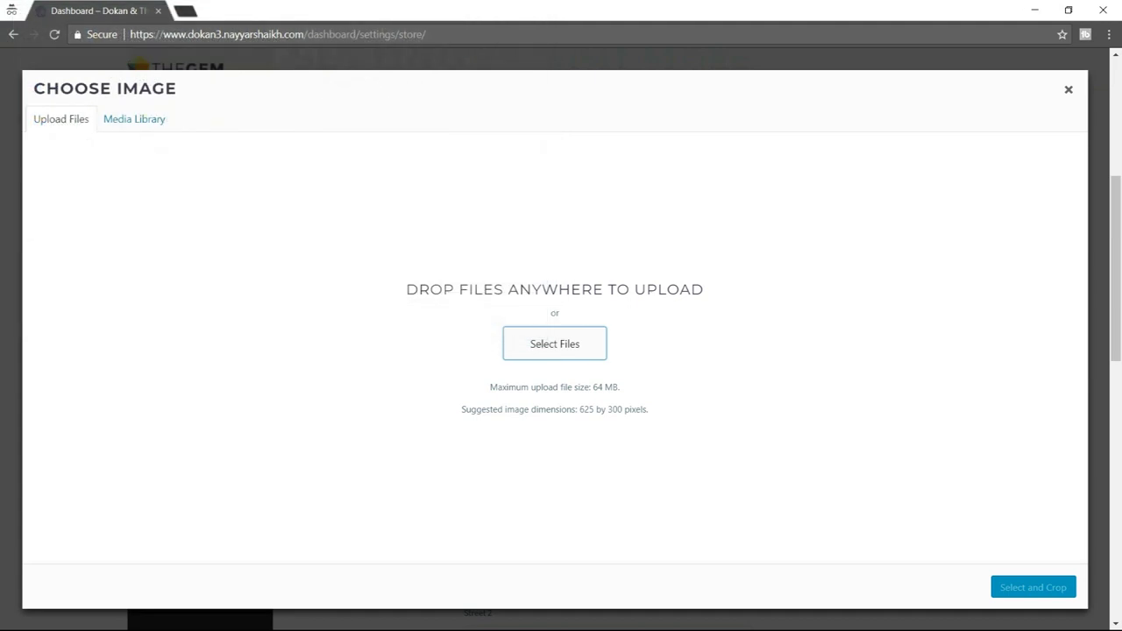
click(186, 13)
click(298, 12)
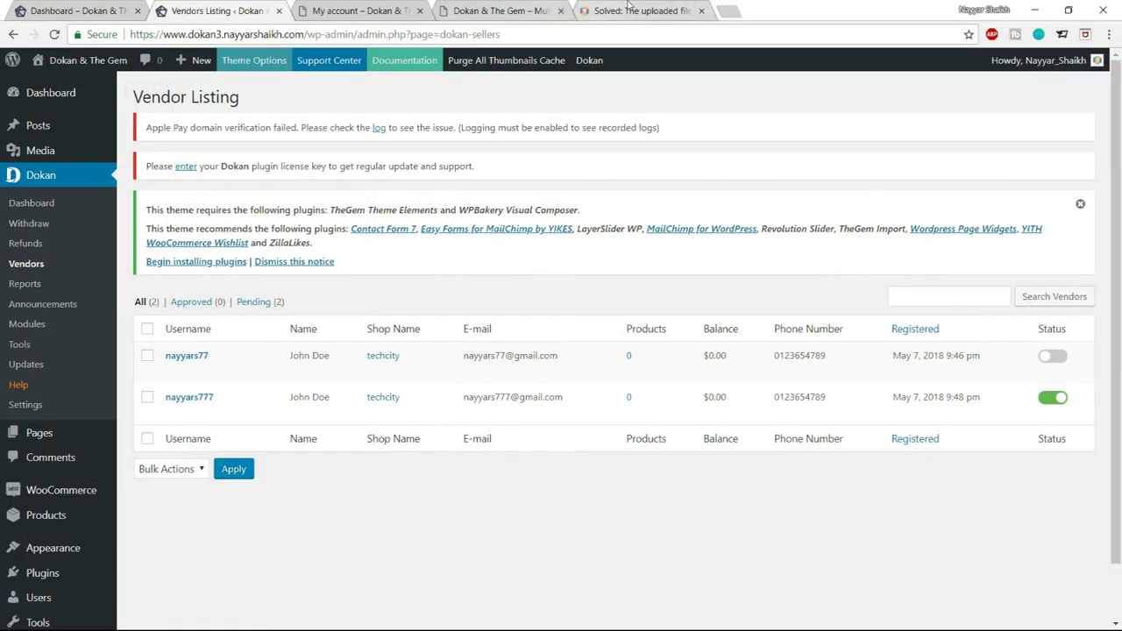
- From the BloggDude home page, open the multi-vendor marketplace tutorial post
click(631, 11)
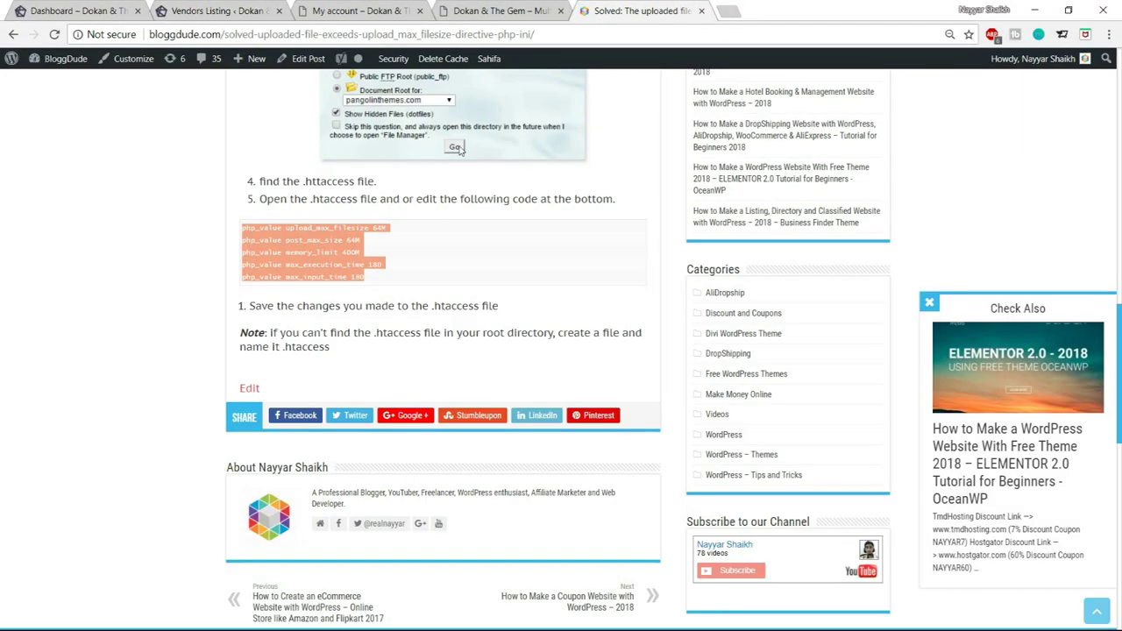
scroll(500, 112, up, 5)
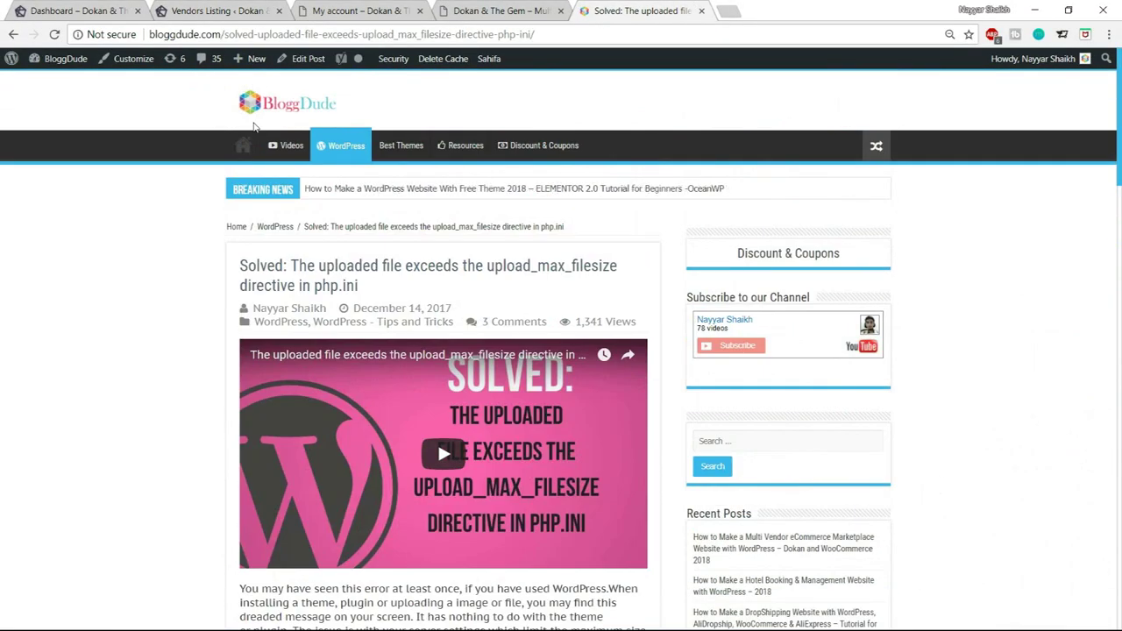
click(265, 114)
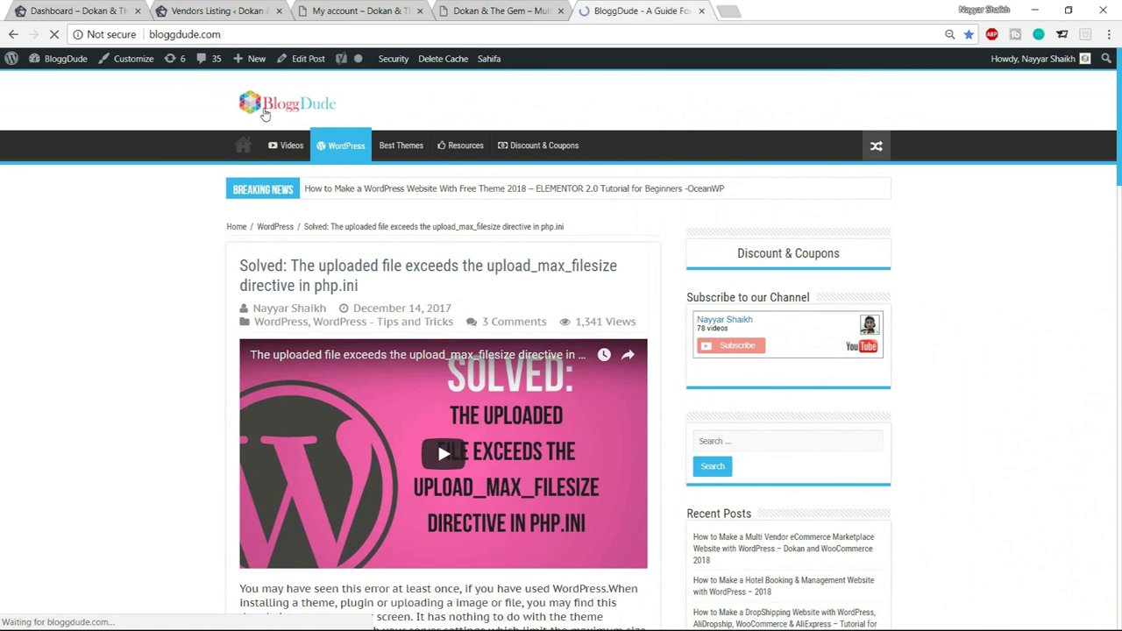
click(414, 245)
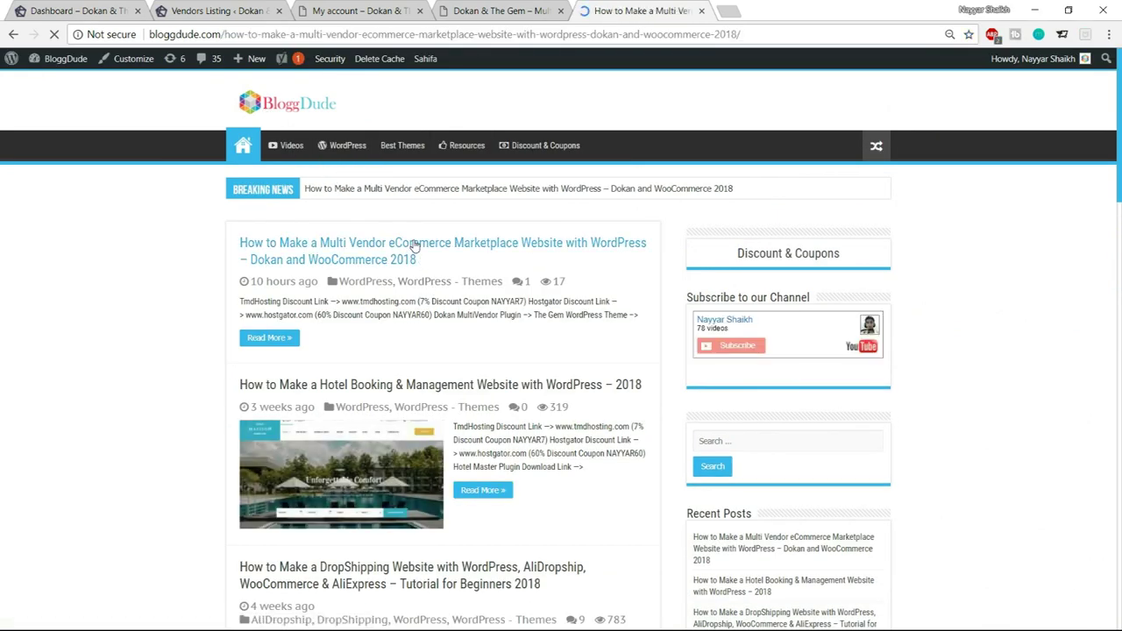
scroll(563, 406, down, 5)
scroll(562, 405, up, 5)
scroll(387, 355, down, 1)
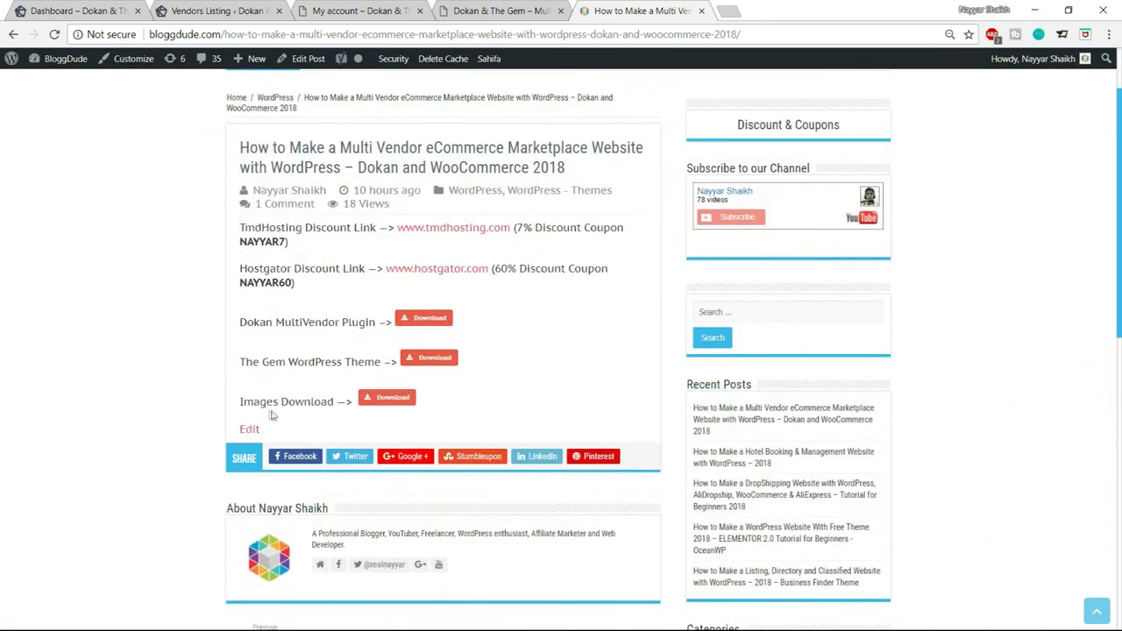
- Start the tutorial's Images Download zip, then cancel it
drag(237, 410, 333, 404)
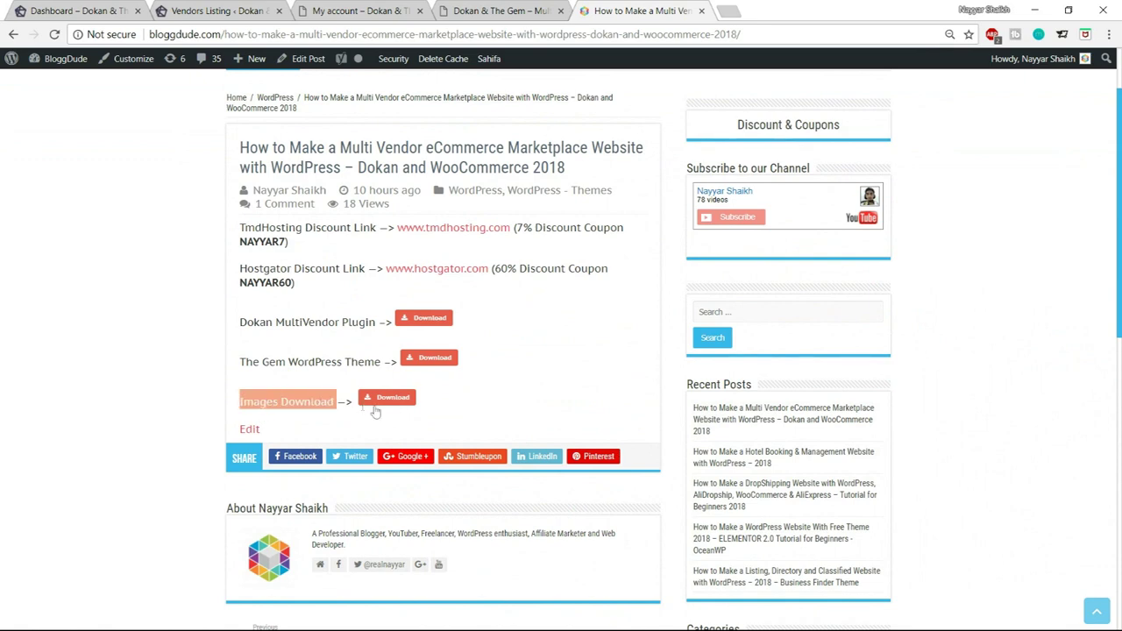
click(377, 401)
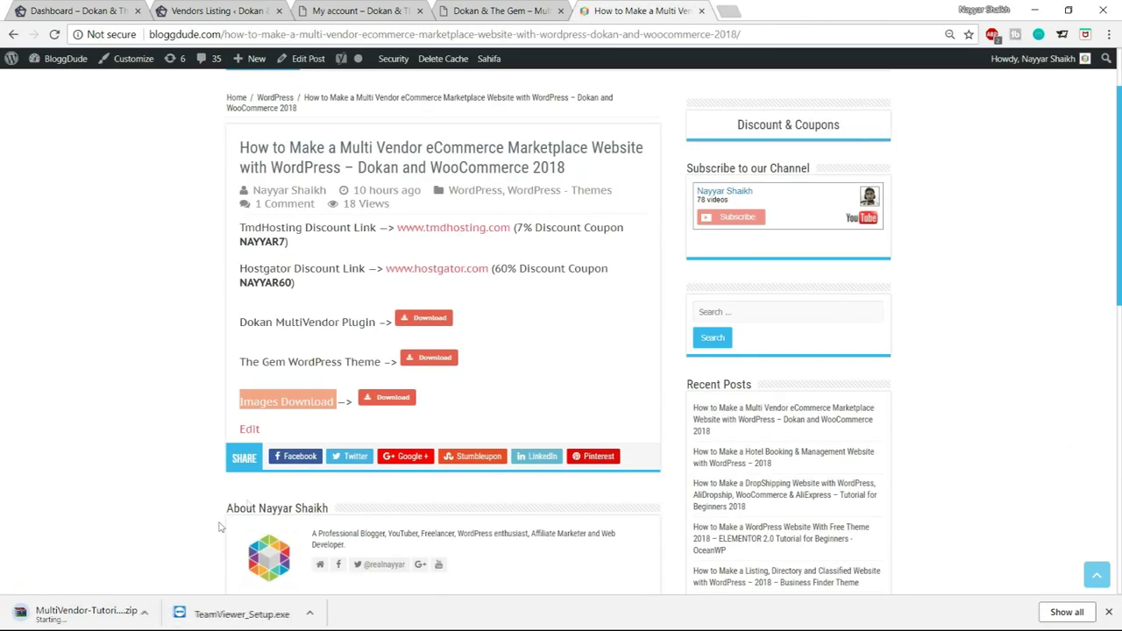
click(151, 613)
click(174, 592)
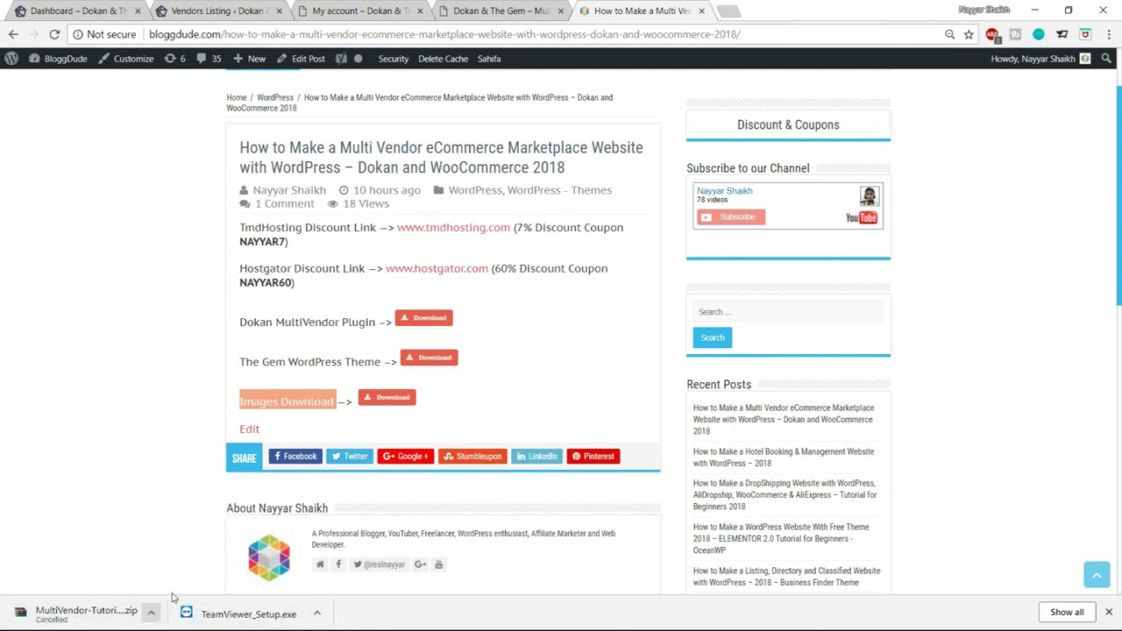
click(1108, 611)
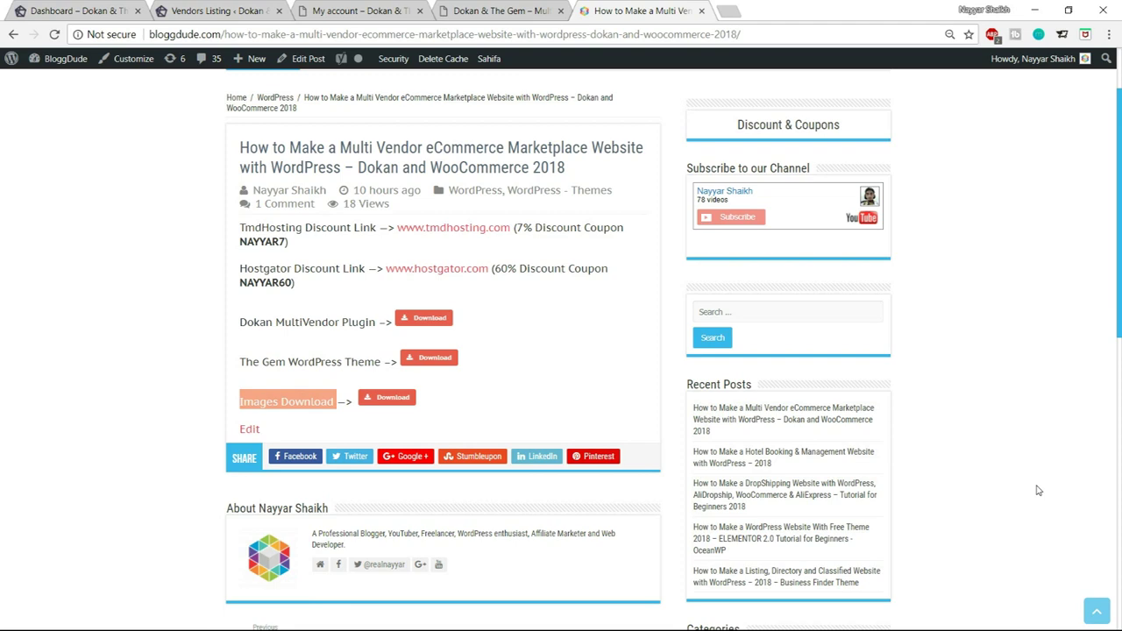
click(1010, 453)
scroll(1010, 453, up, 2)
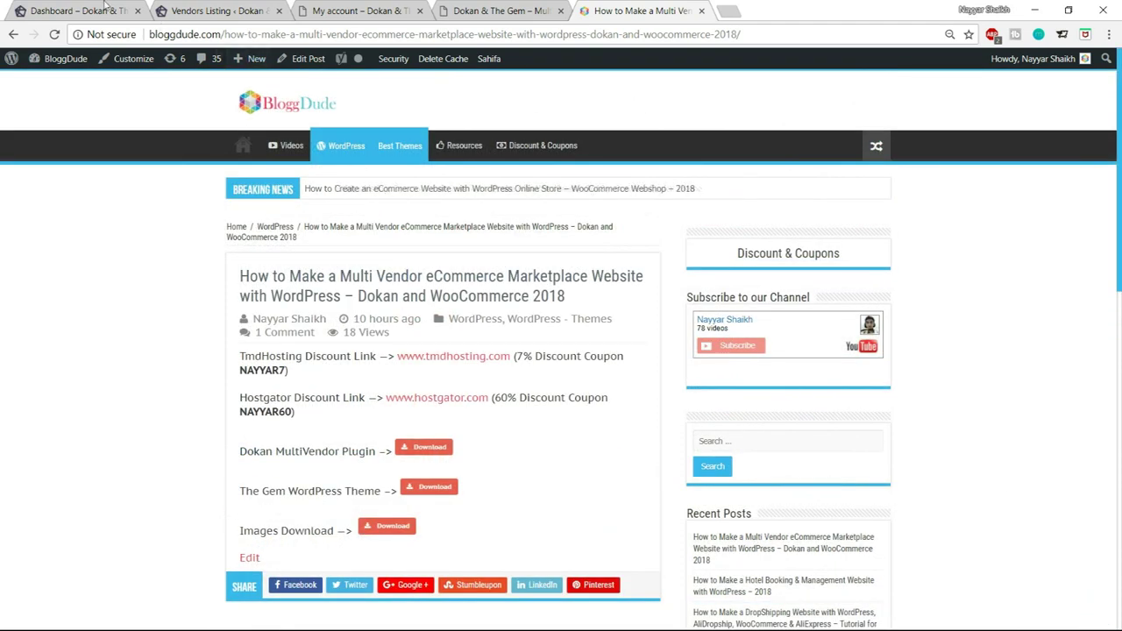
click(88, 11)
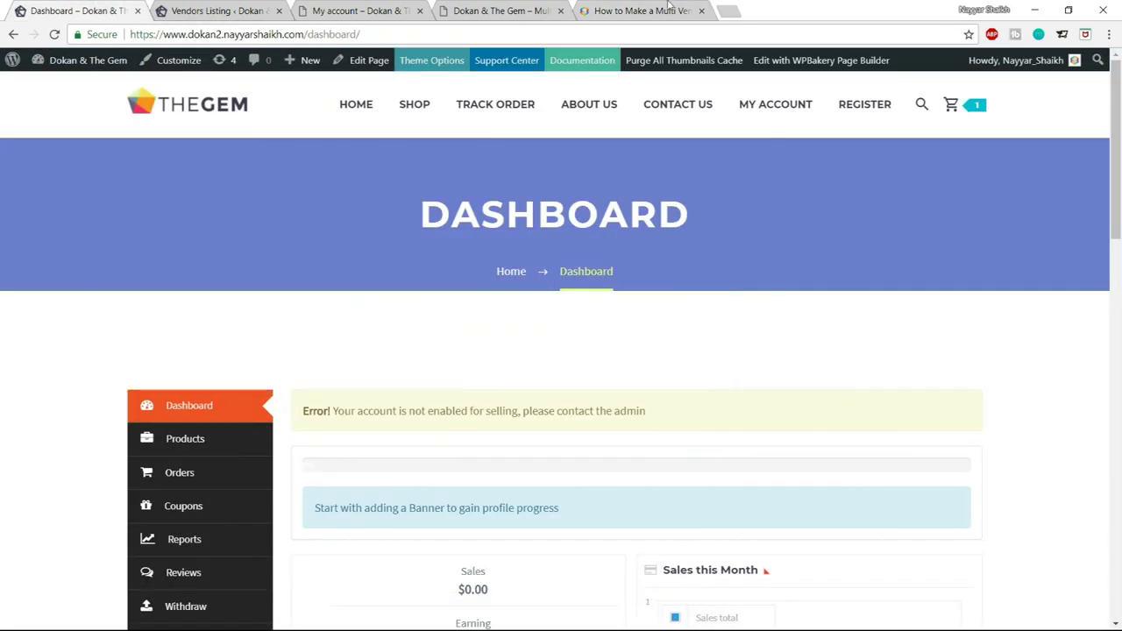
- Browse for the banner image and navigate into the MultiVendor-Tutorial > Media folder
click(666, 10)
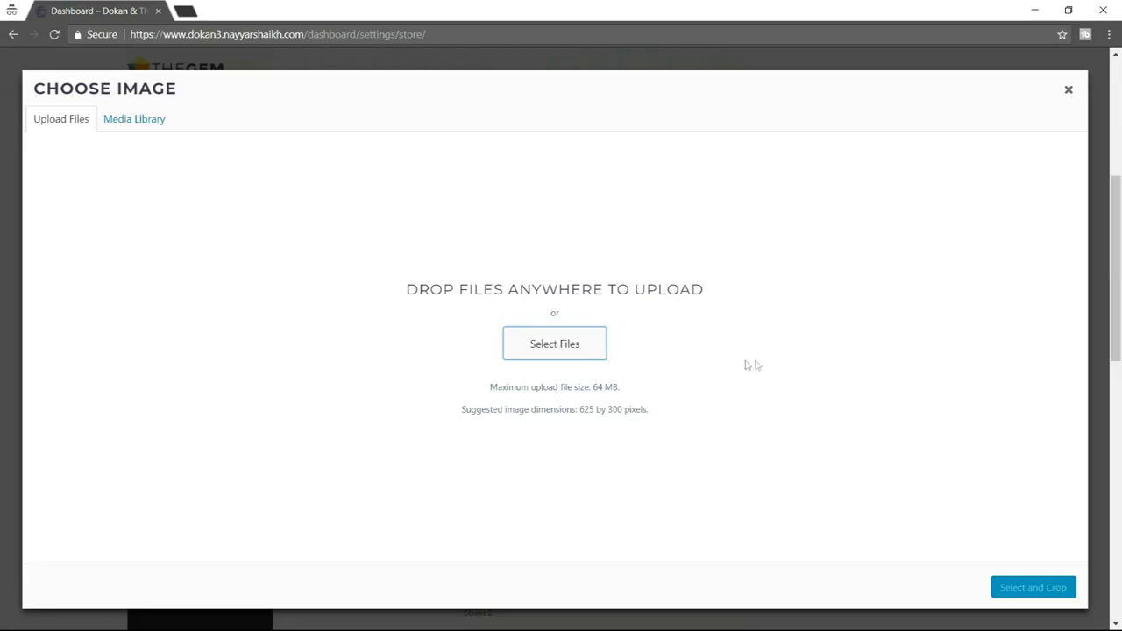
click(558, 354)
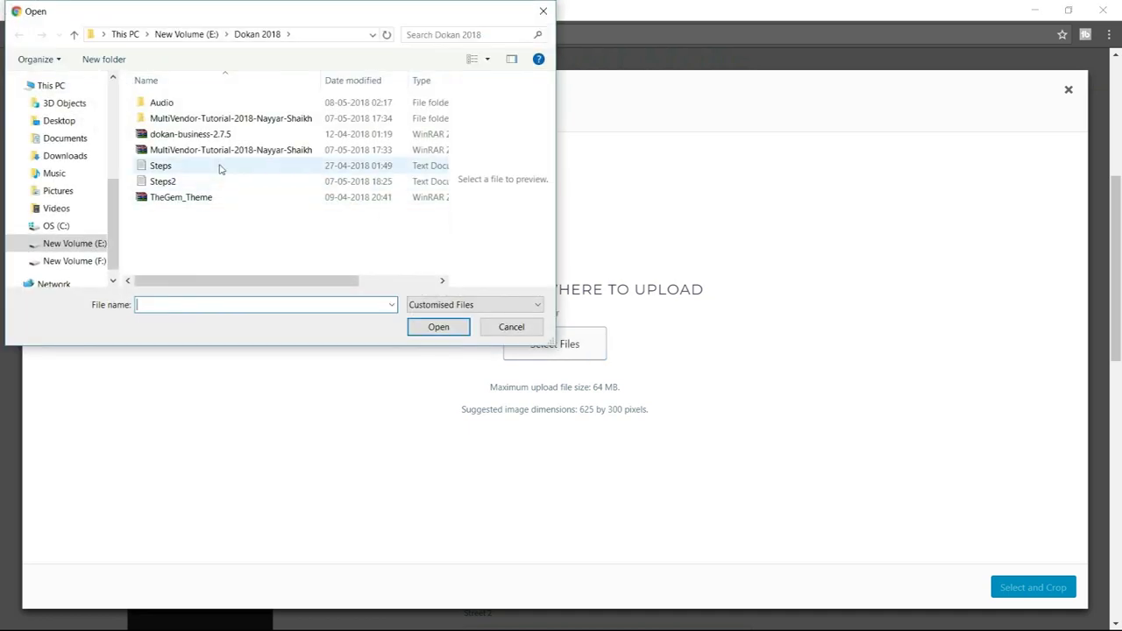
click(200, 151)
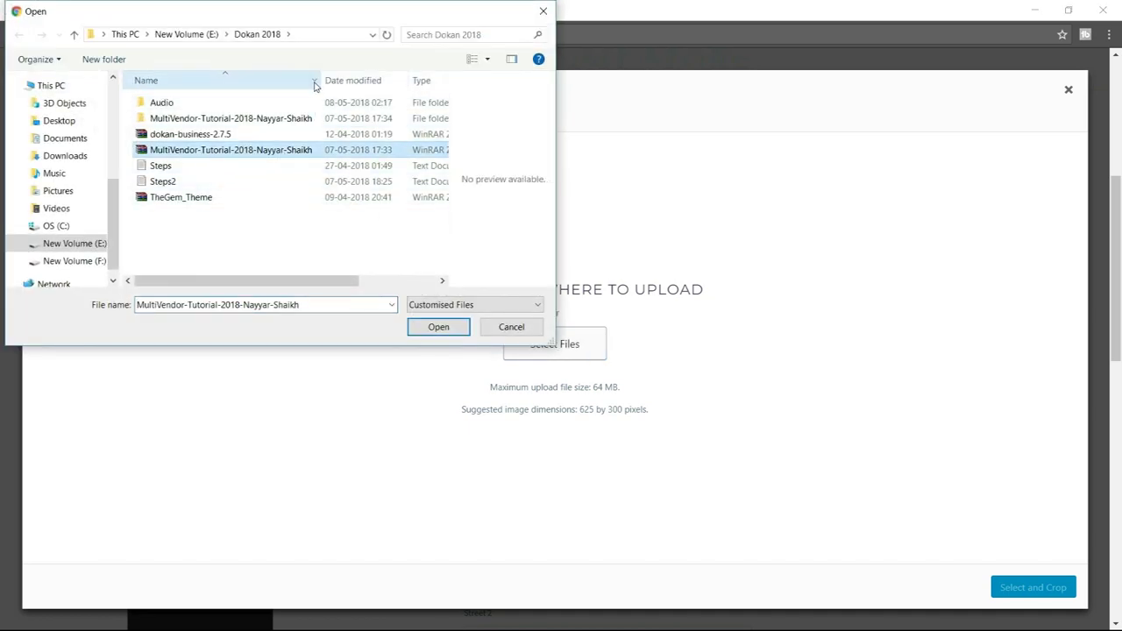
drag(321, 81, 387, 81)
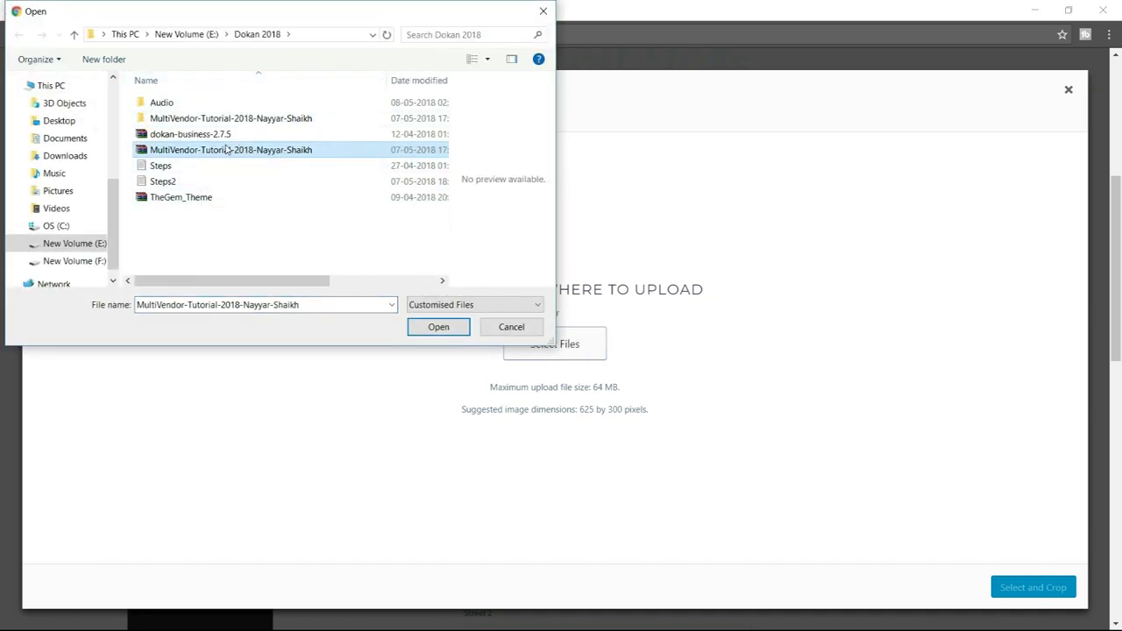
click(181, 126)
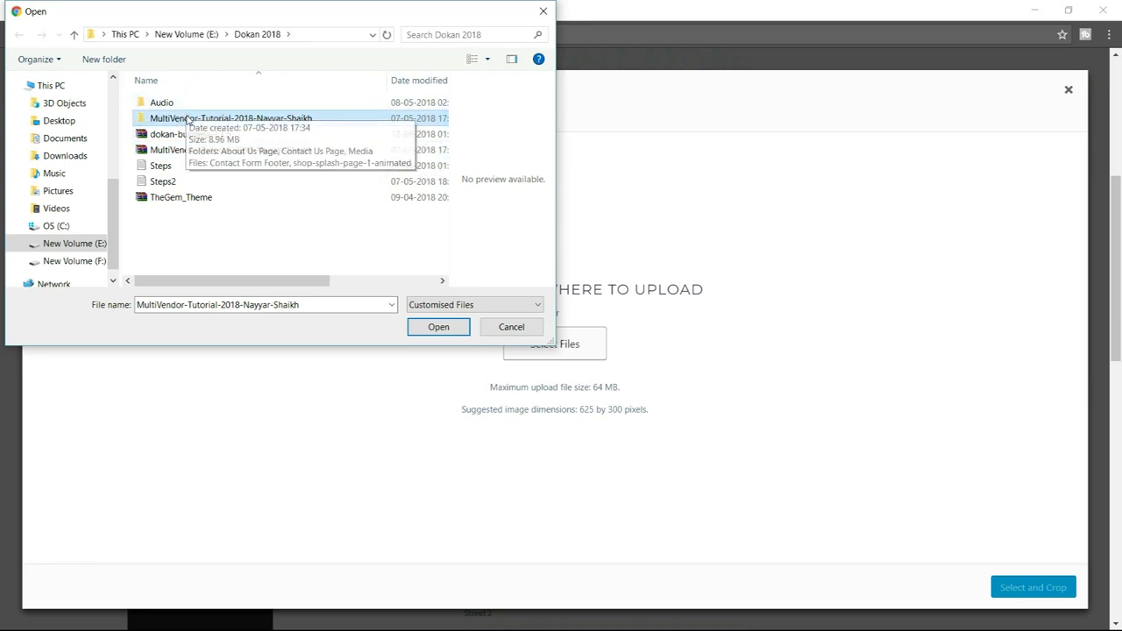
double_click(187, 119)
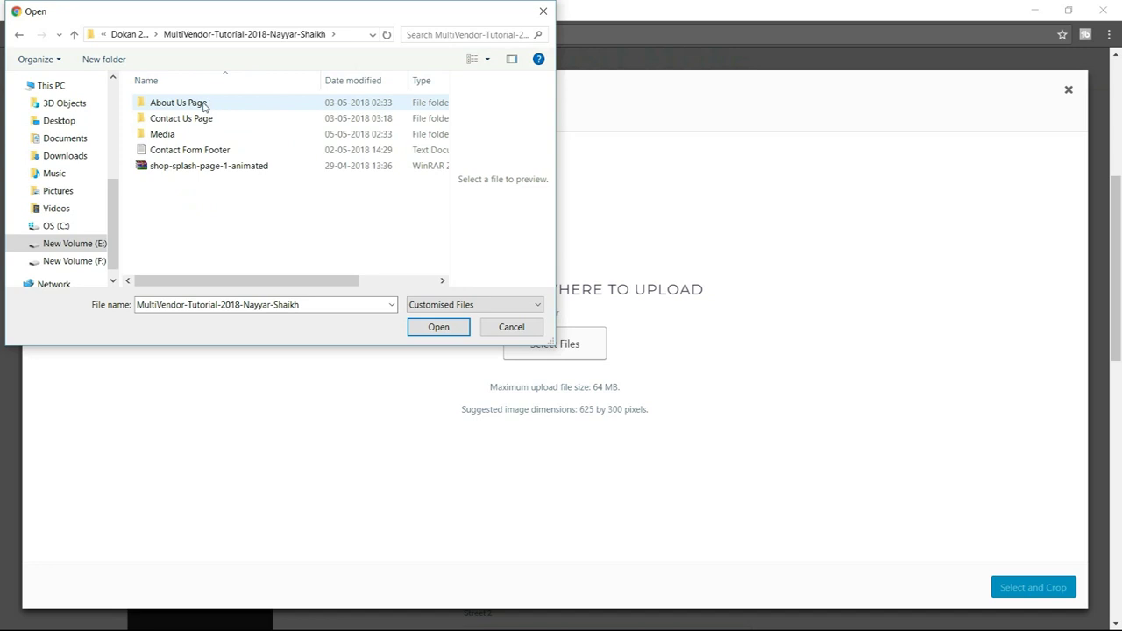
double_click(192, 136)
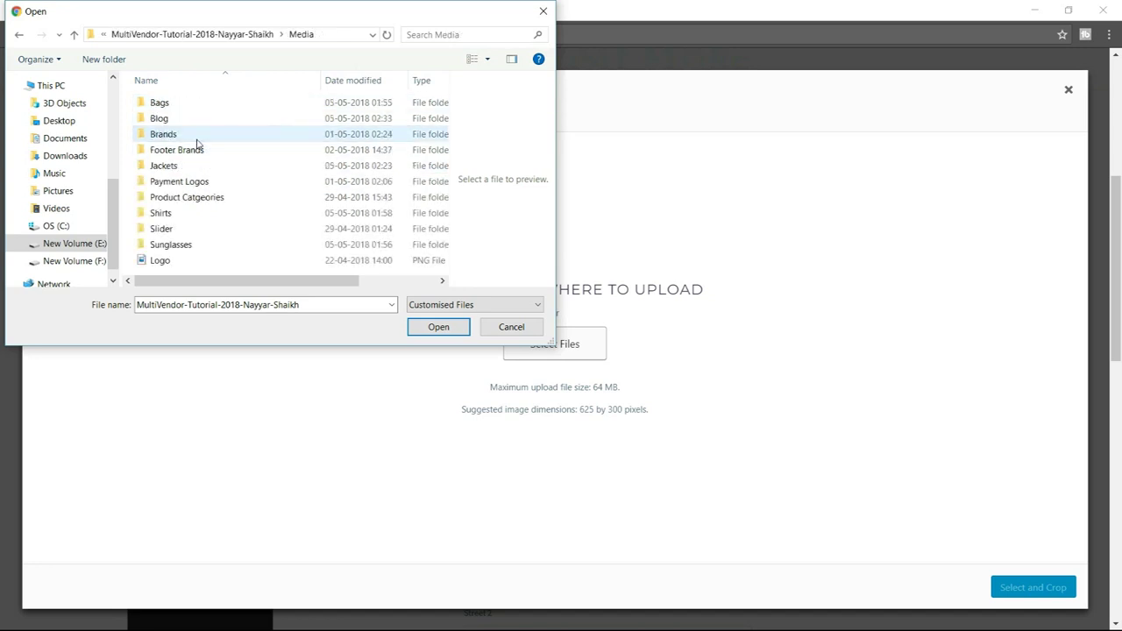
- Switch the file list to thumbnails and upload the Banner image
scroll(294, 212, down, 1)
scroll(298, 230, up, 1)
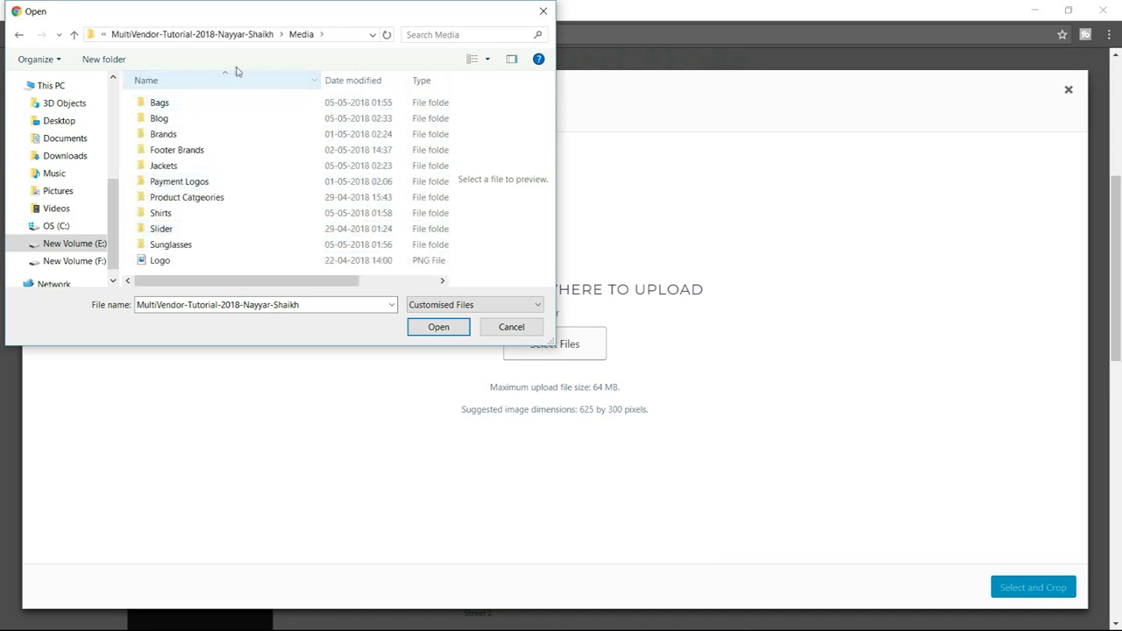
click(512, 62)
click(512, 63)
click(474, 59)
click(474, 58)
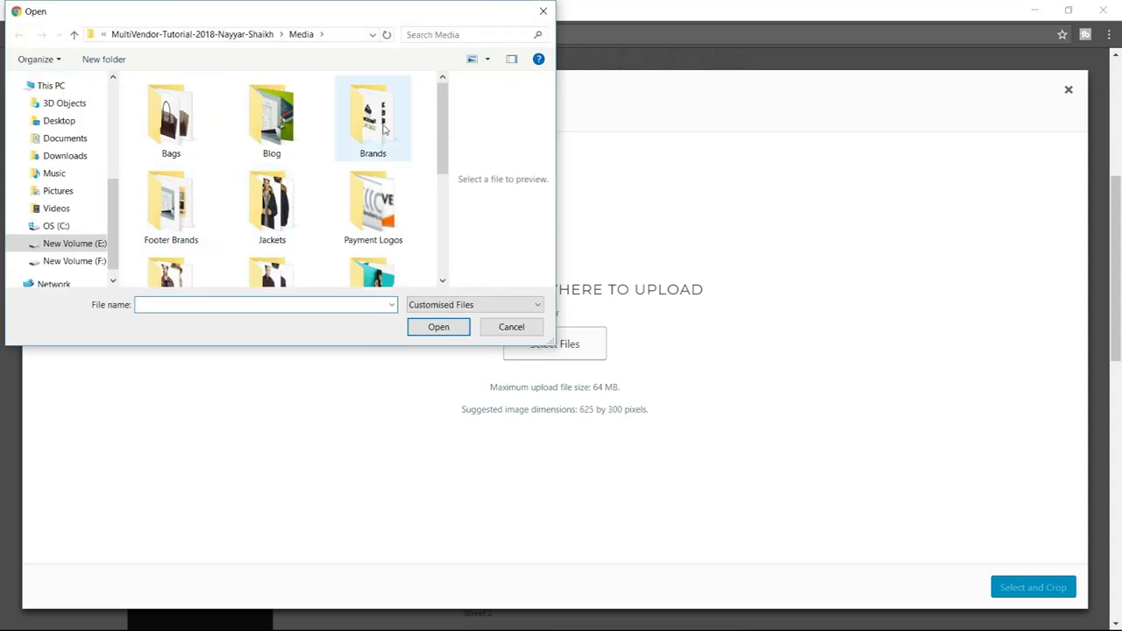
scroll(373, 131, down, 3)
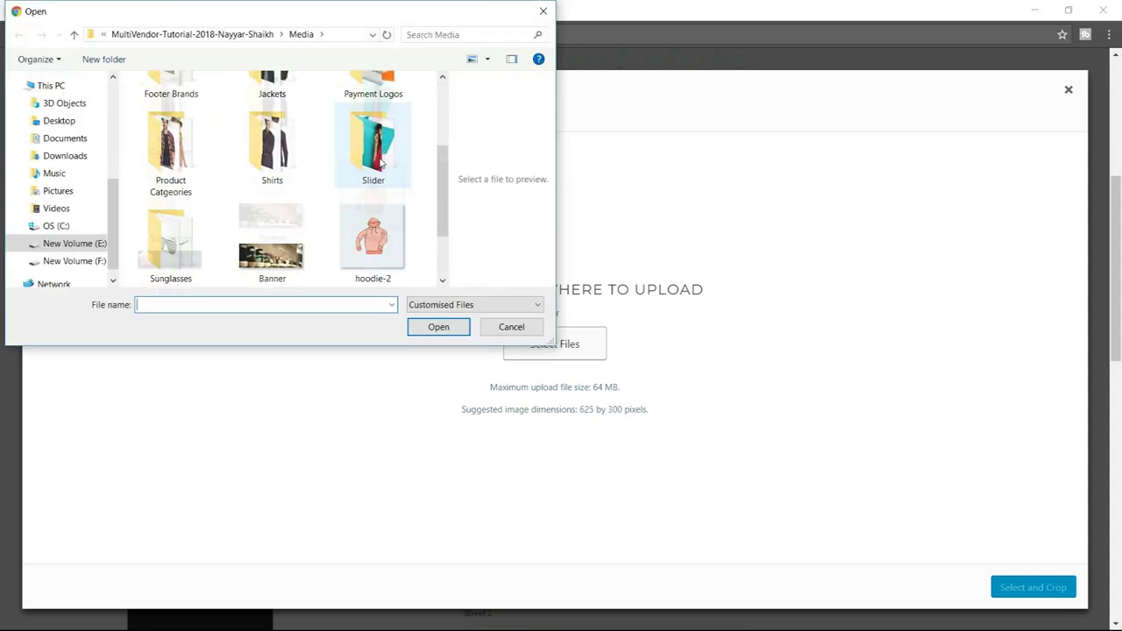
click(272, 215)
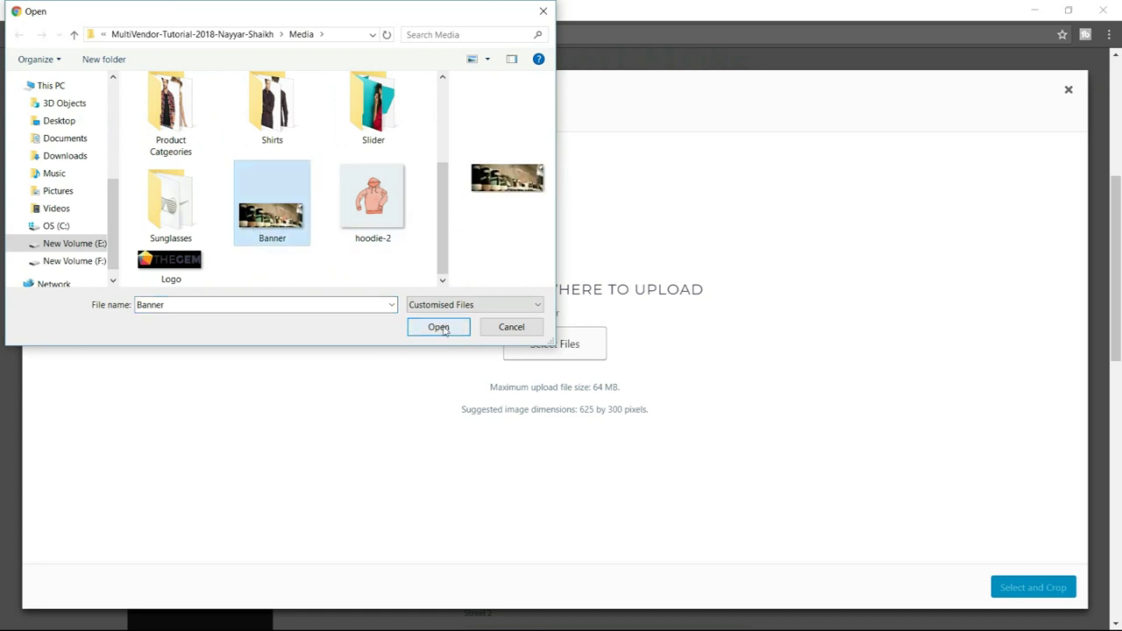
click(439, 326)
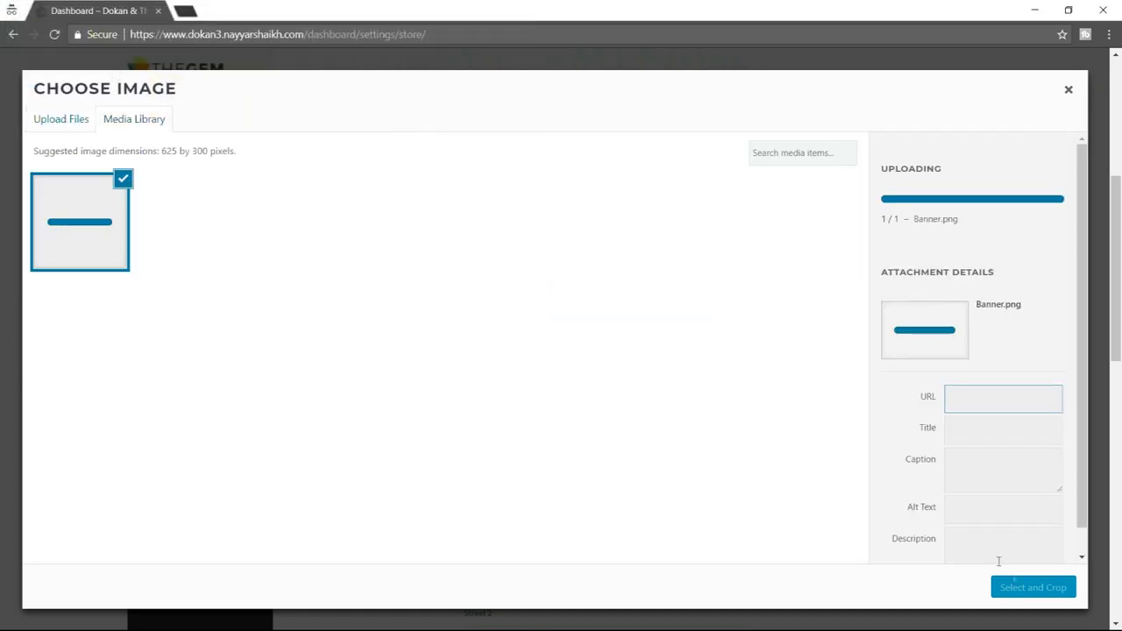
- Crop the banner with the crop area shifted right and apply it
click(1033, 589)
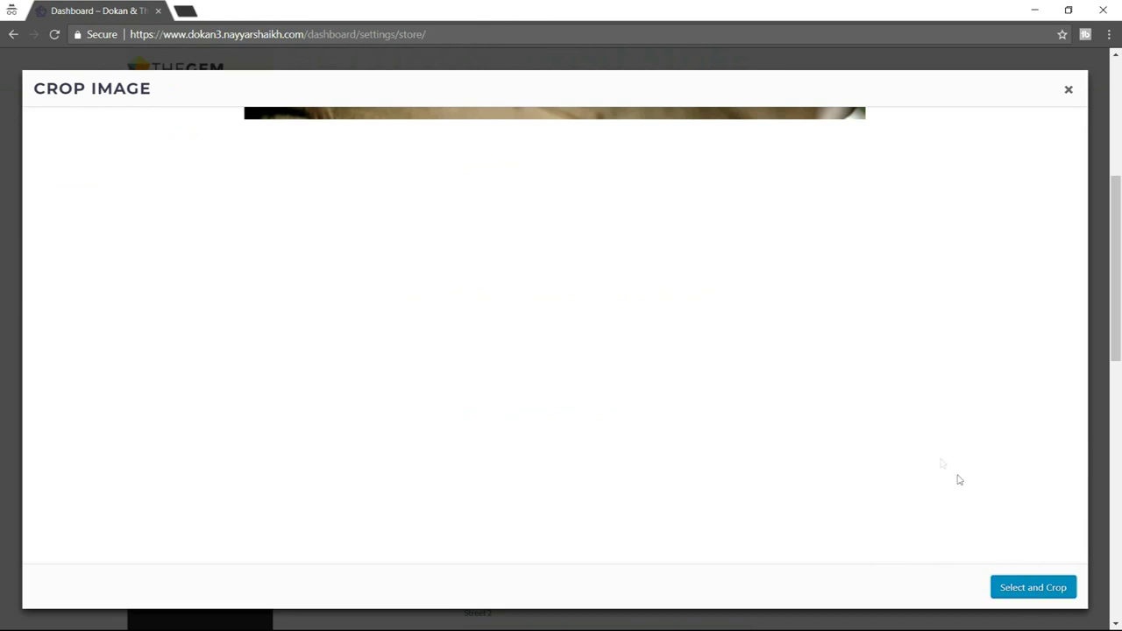
drag(532, 233, 600, 245)
click(1027, 595)
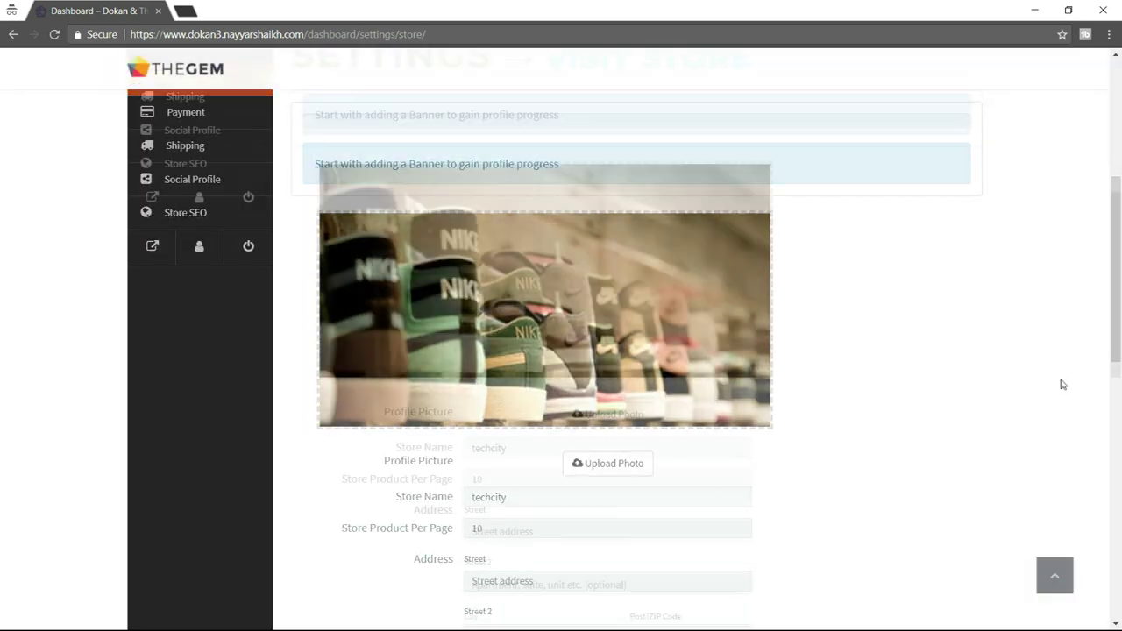
scroll(1062, 384, down, 3)
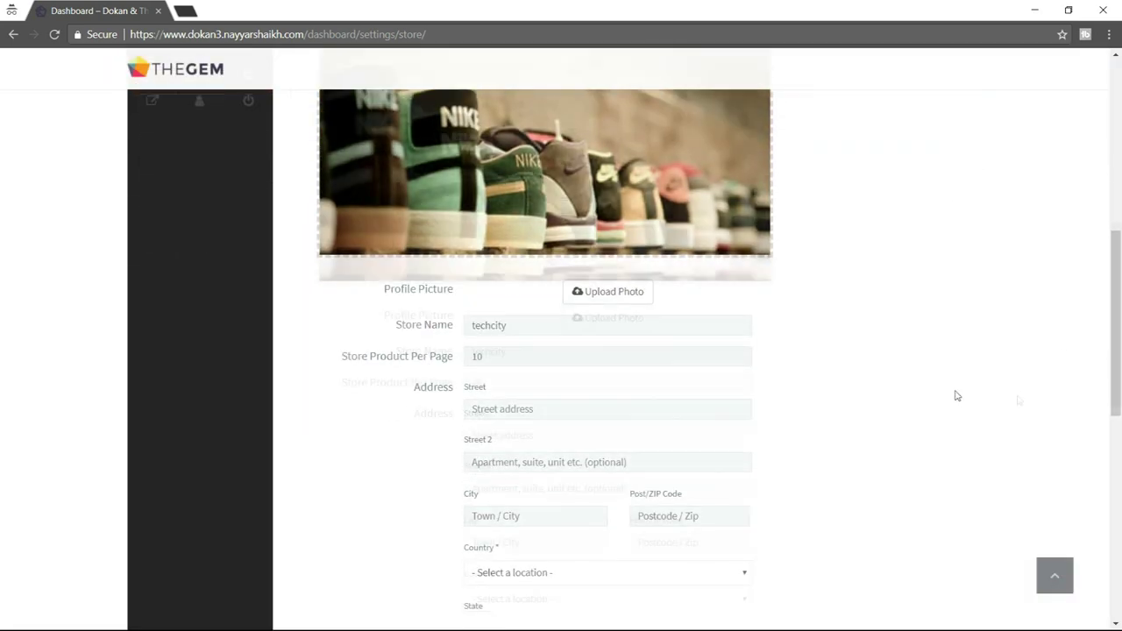
- Upload hoodie-2 as the store profile picture and apply the crop
click(636, 171)
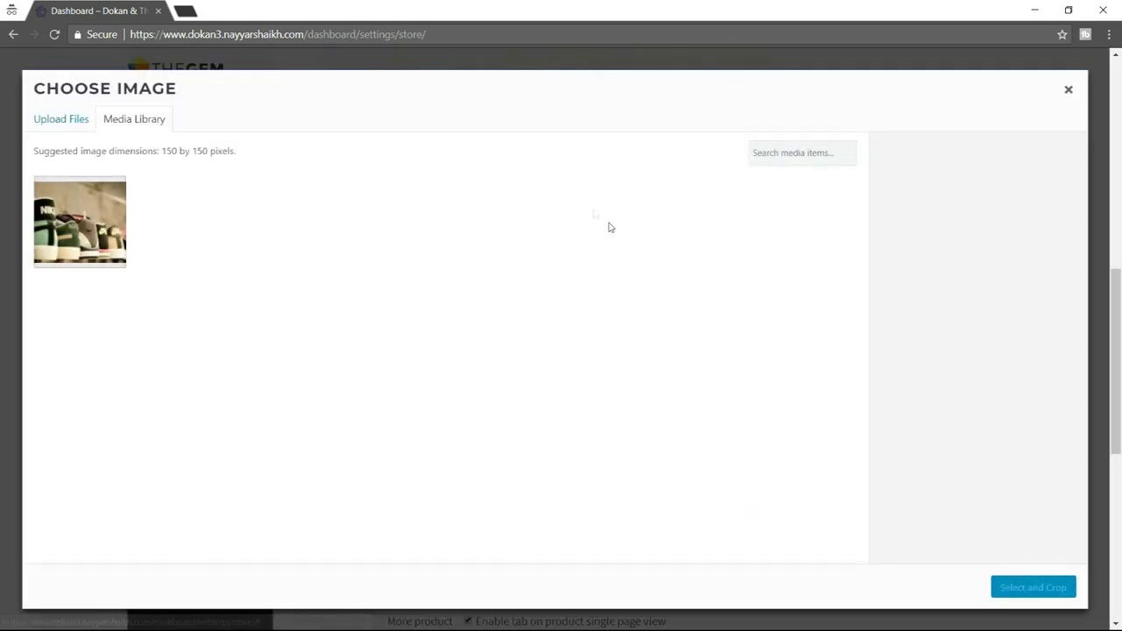
click(59, 122)
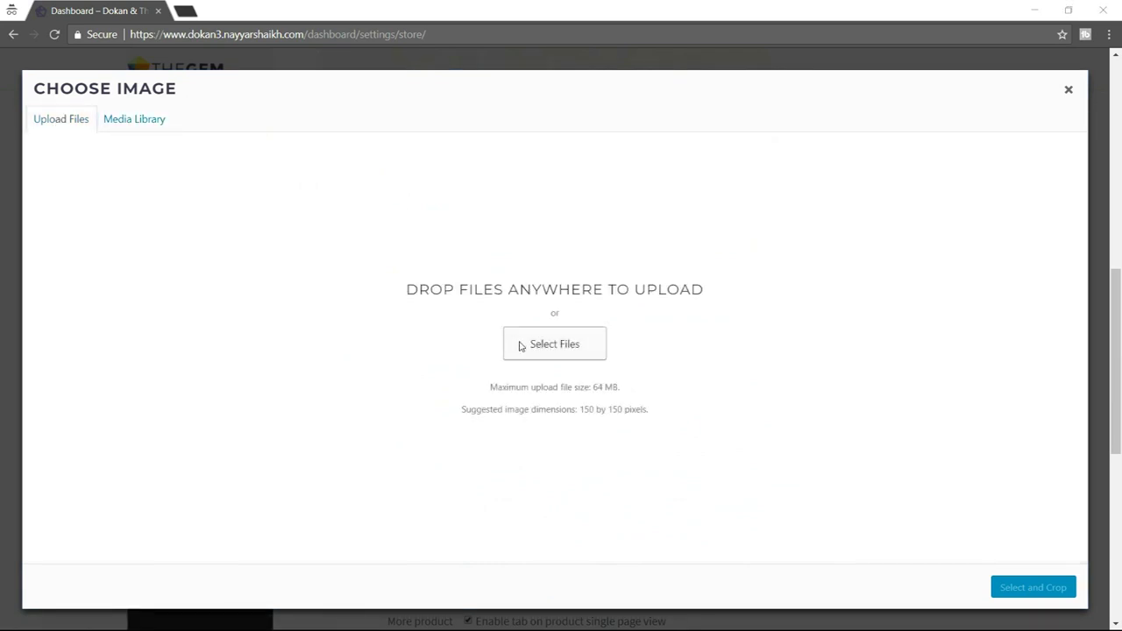
click(518, 344)
scroll(377, 241, down, 2)
scroll(369, 237, down, 1)
click(375, 210)
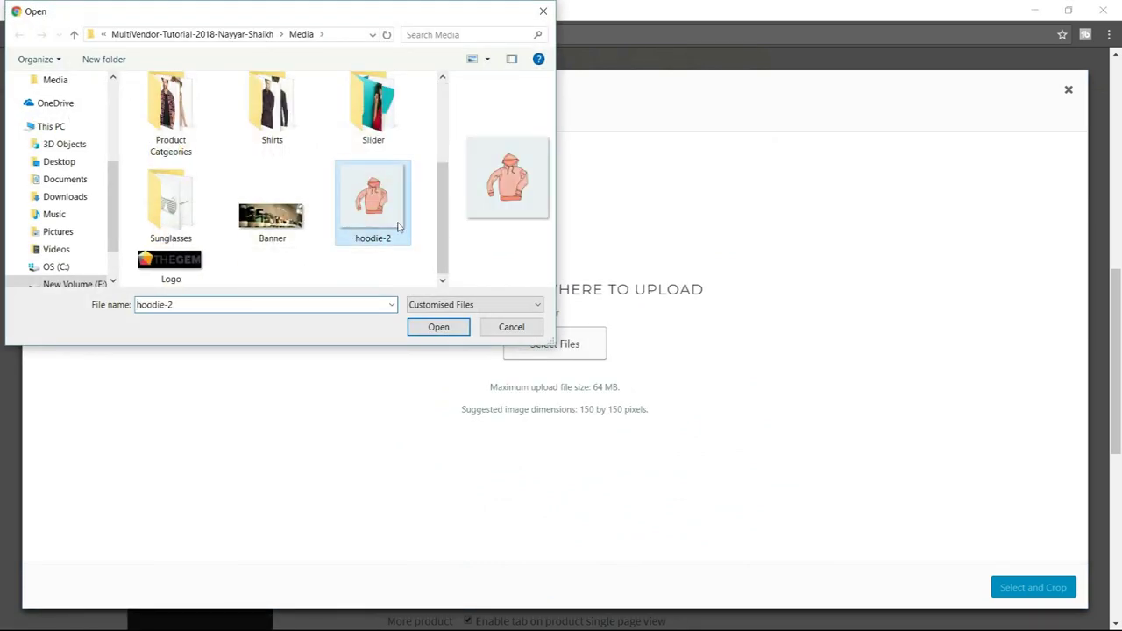
click(432, 327)
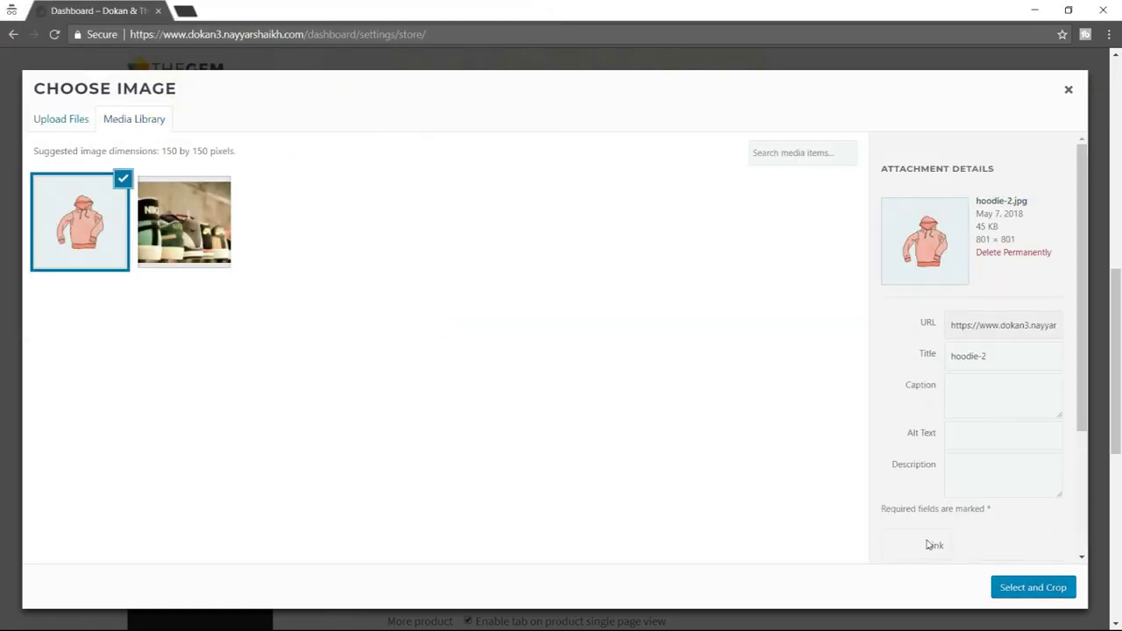
click(1037, 588)
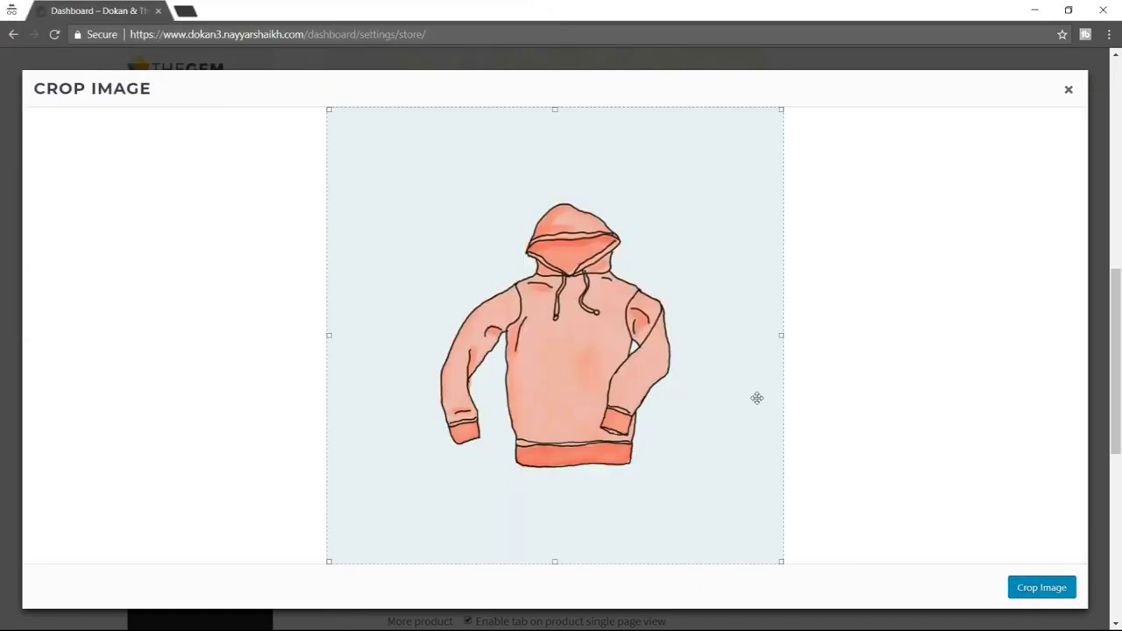
click(1043, 595)
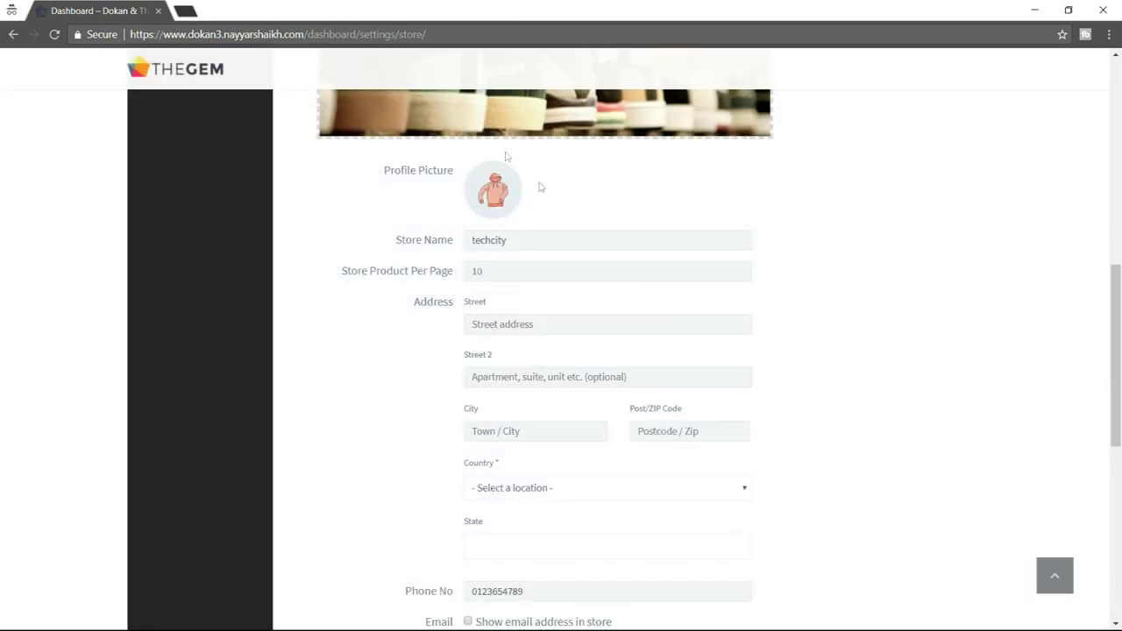
mouse_move(545, 208)
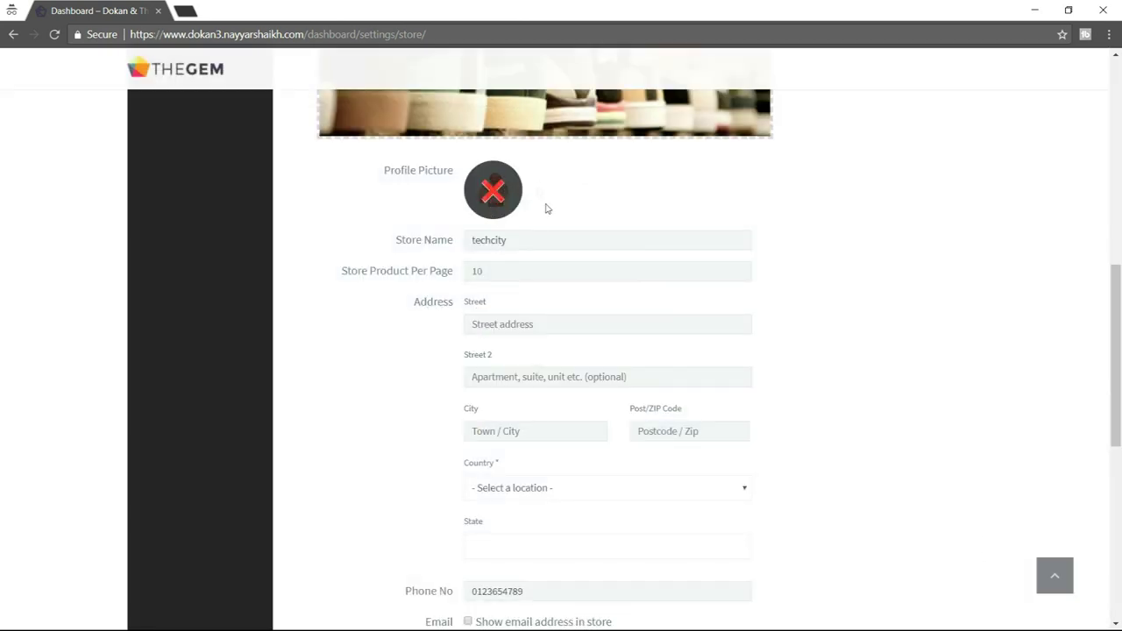
- Fill the store's address details, including India, from a saved address suggestion
double_click(612, 239)
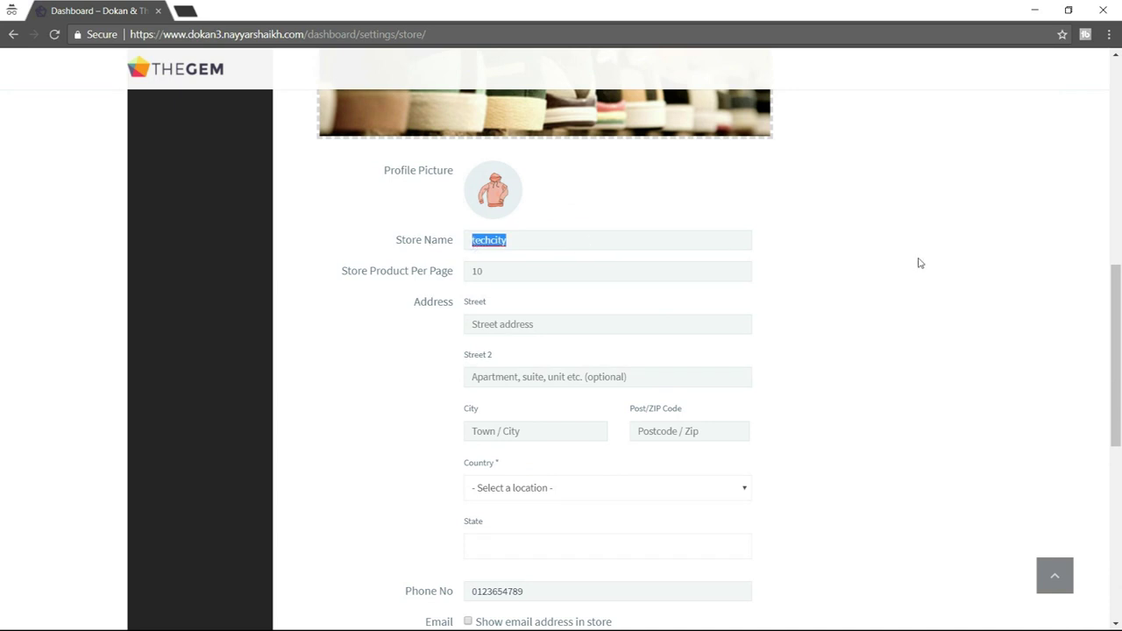
click(519, 276)
scroll(894, 304, down, 1)
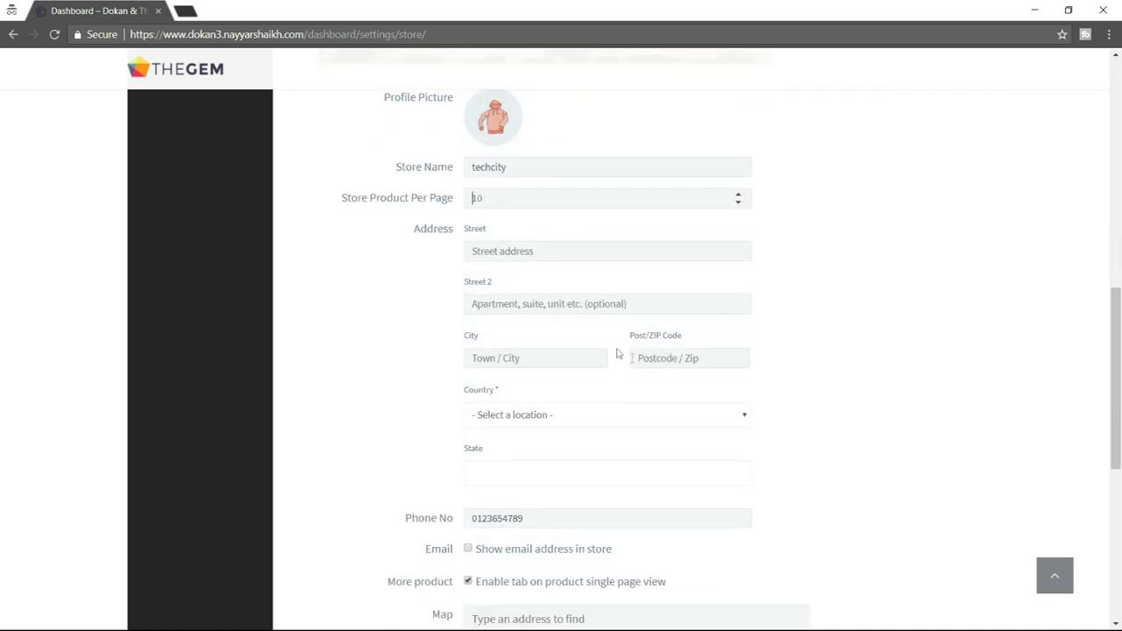
scroll(616, 352, down, 1)
click(543, 343)
click(543, 343)
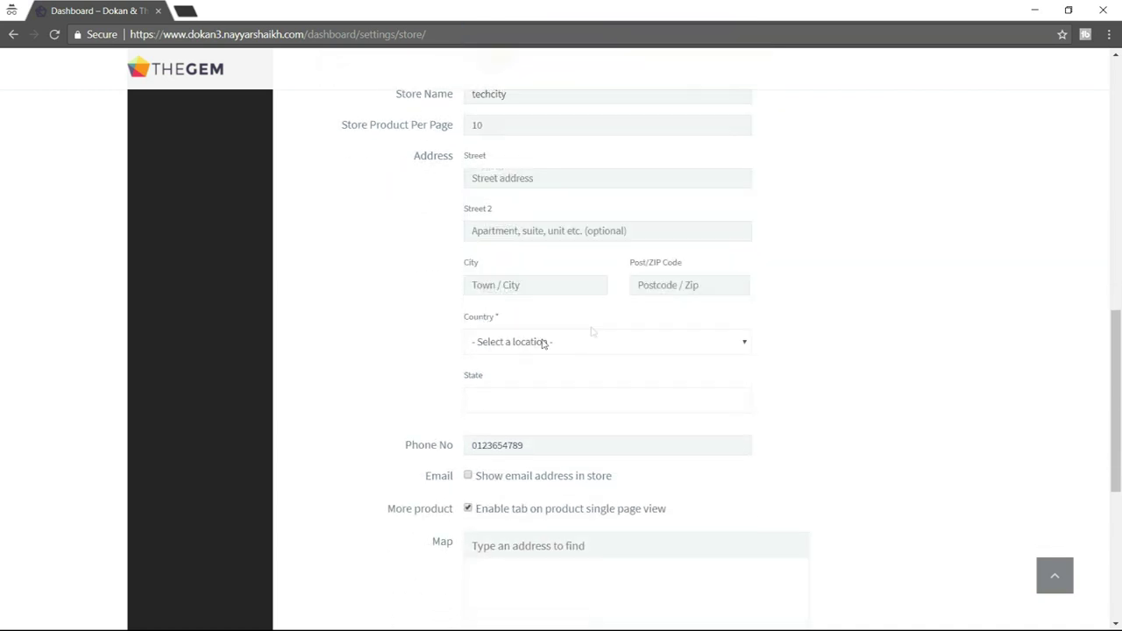
click(543, 177)
click(529, 195)
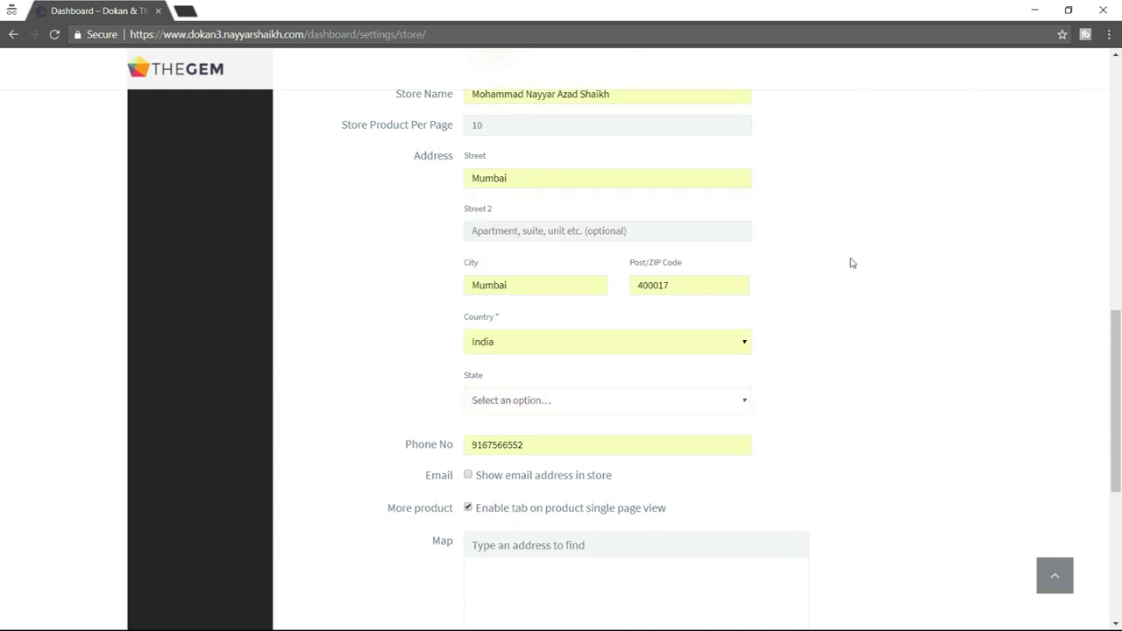
scroll(850, 262, up, 1)
- Rename the store to Tech City and re-enter the store phone number
drag(678, 170, 400, 182)
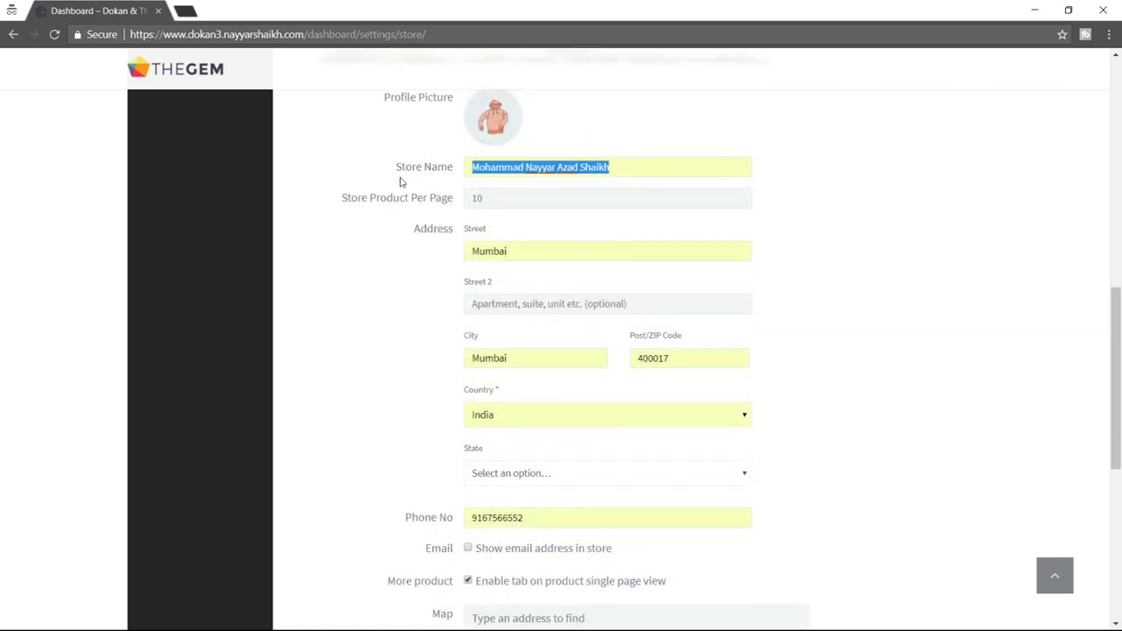
text(Tech City)
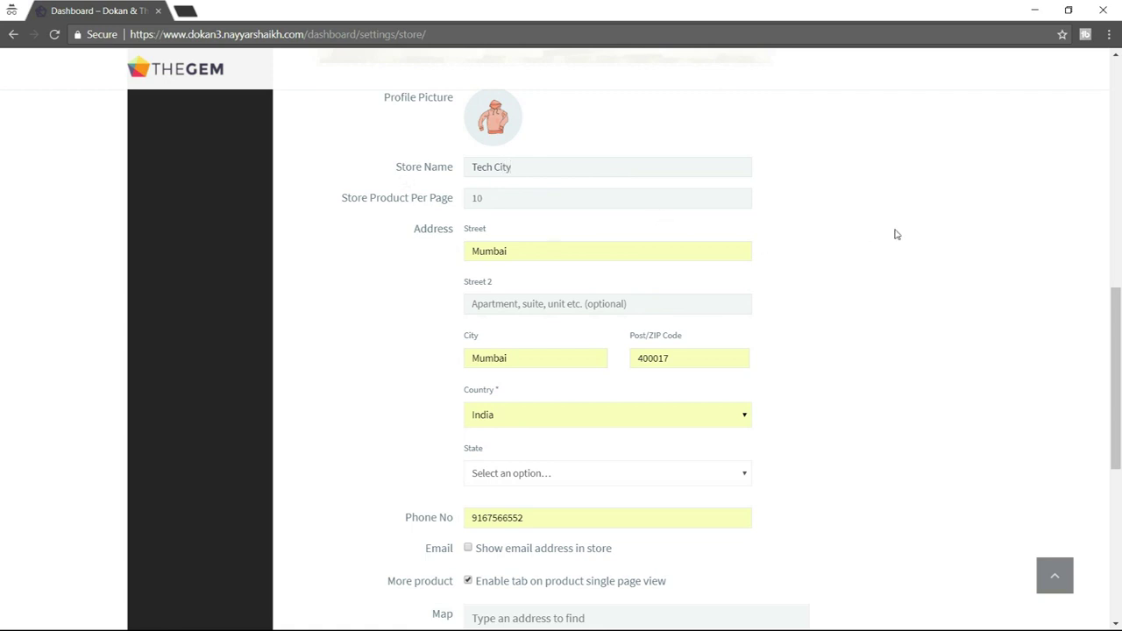
scroll(899, 310, down, 4)
drag(589, 220, 351, 235)
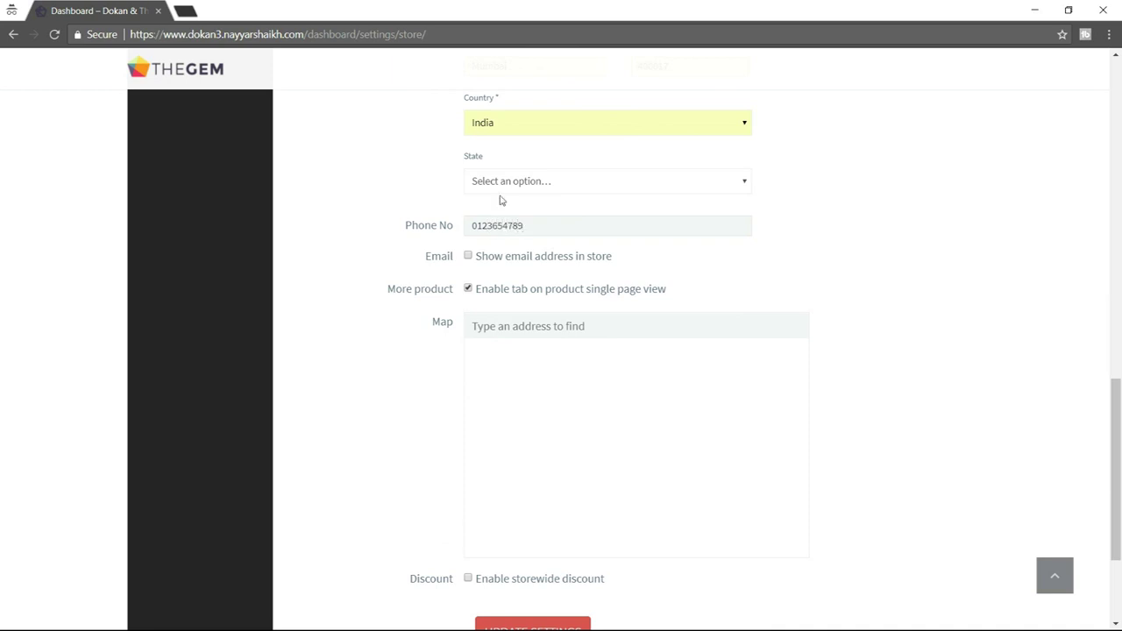
- Choose Maharashtra as the state and save the store settings
click(514, 184)
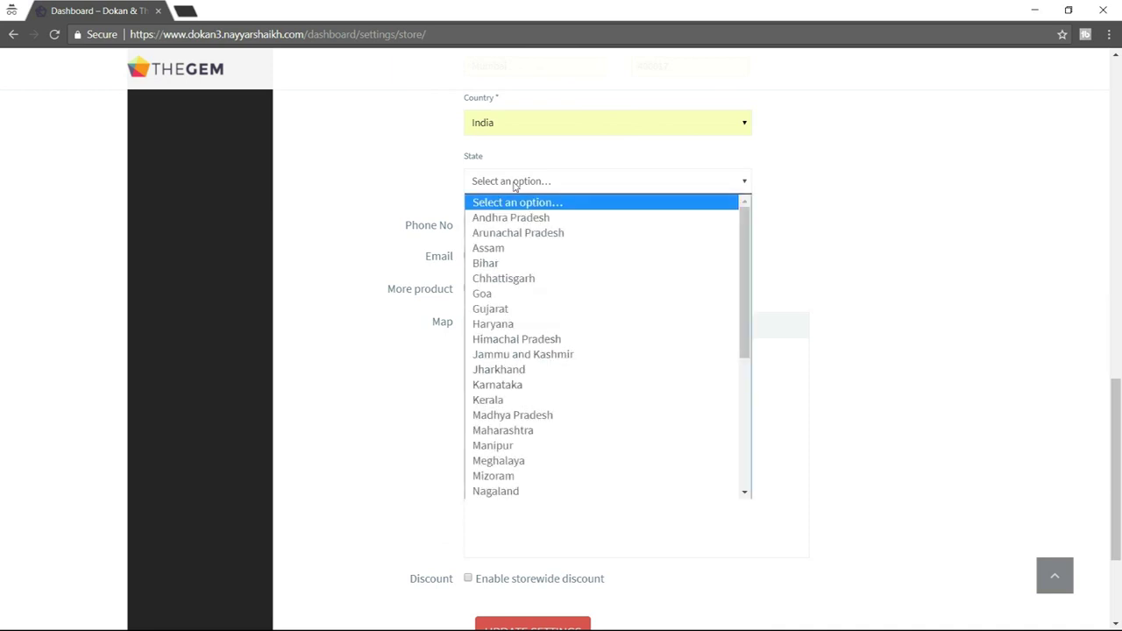
text(mah)
key(Return)
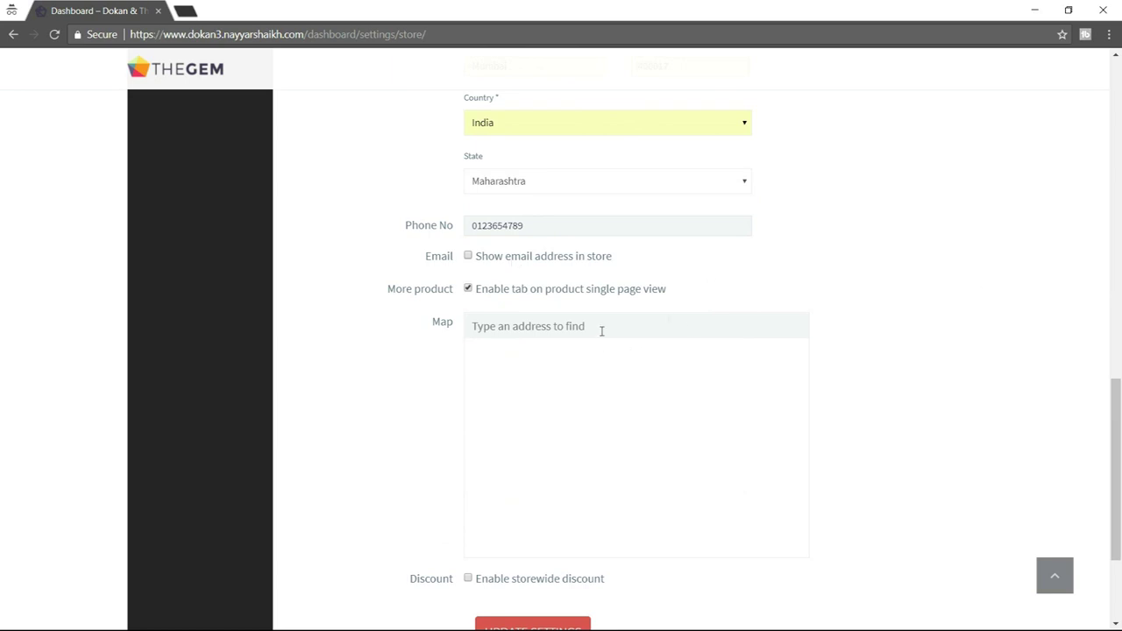
scroll(699, 320, down, 2)
click(540, 483)
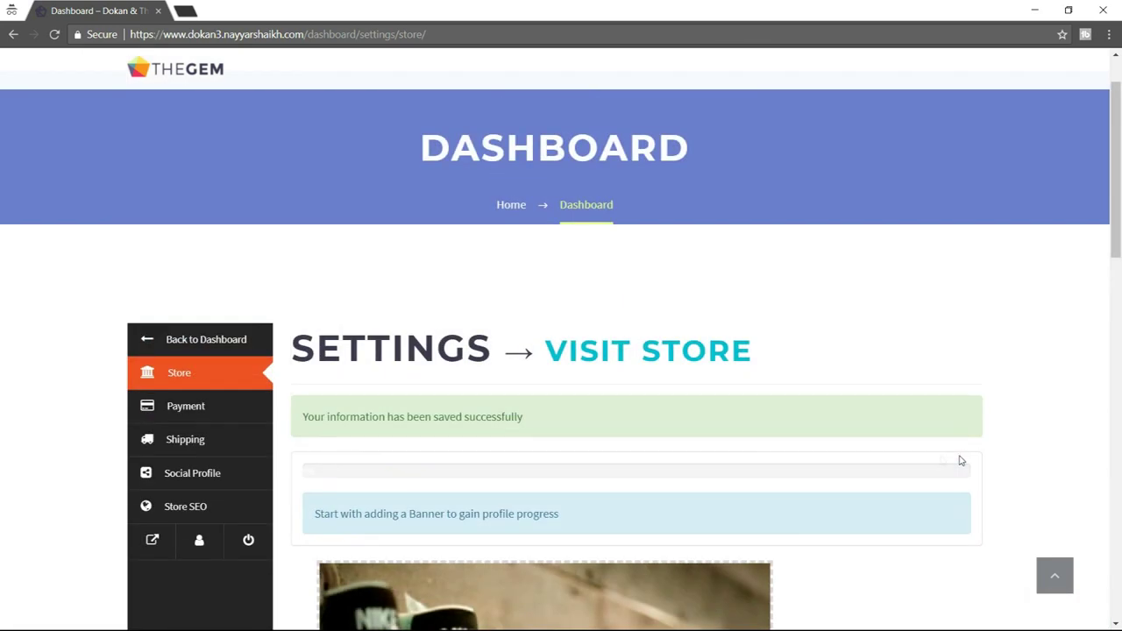
- Save the payment settings with the PayPal withdrawal e-mail, then return to the vendor dashboard
click(203, 424)
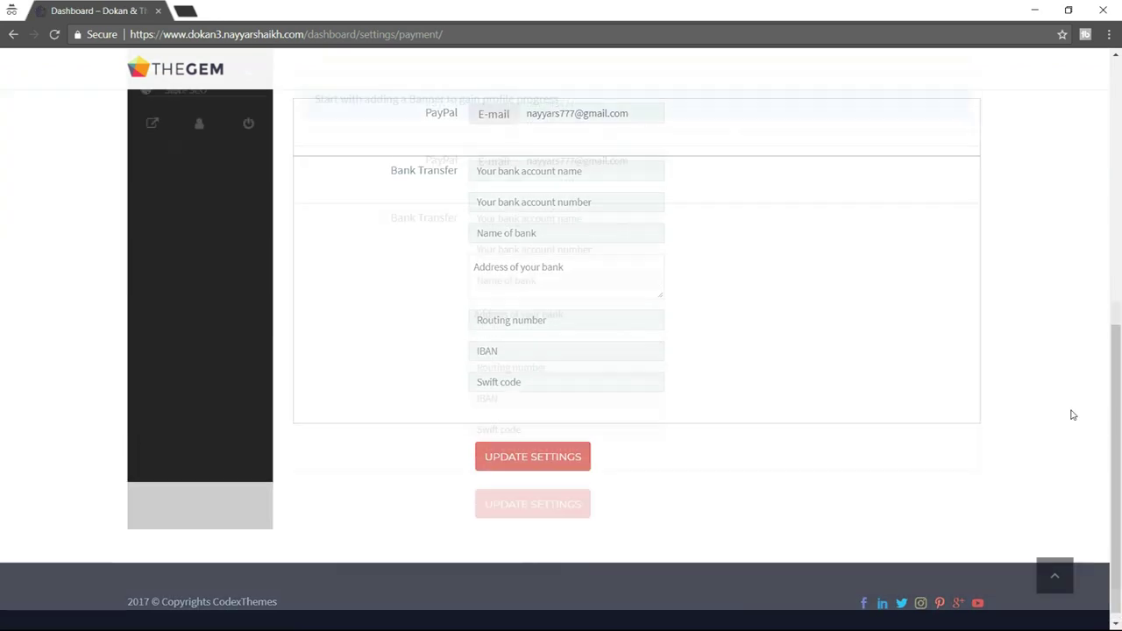
scroll(876, 377, up, 3)
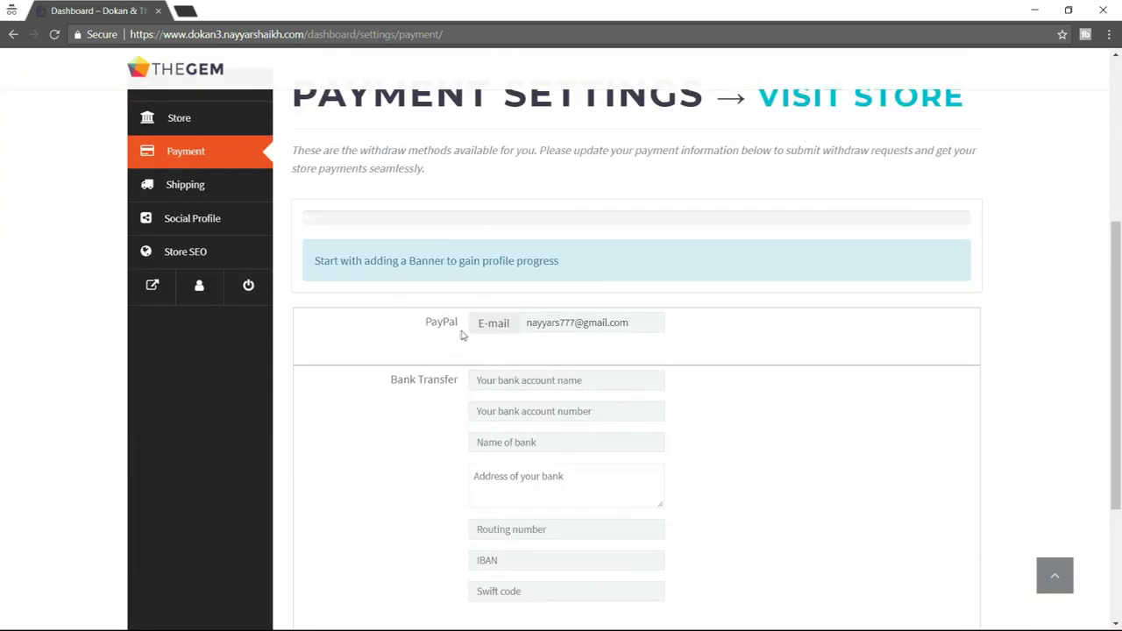
drag(430, 329, 467, 327)
triple_click(565, 328)
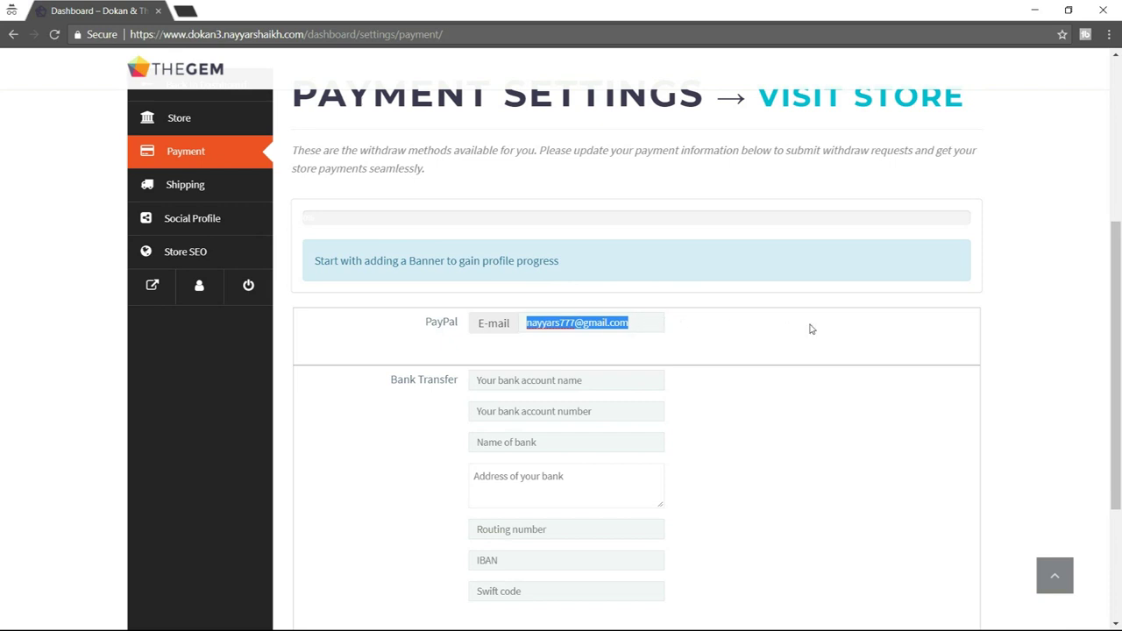
scroll(811, 329, down, 2)
click(542, 259)
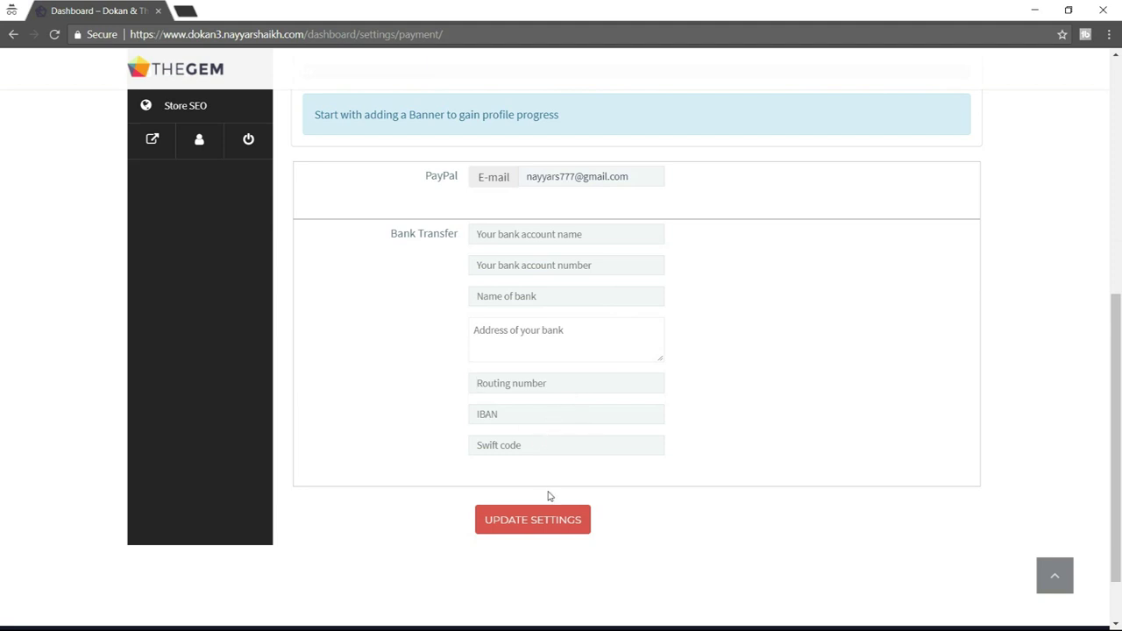
click(552, 522)
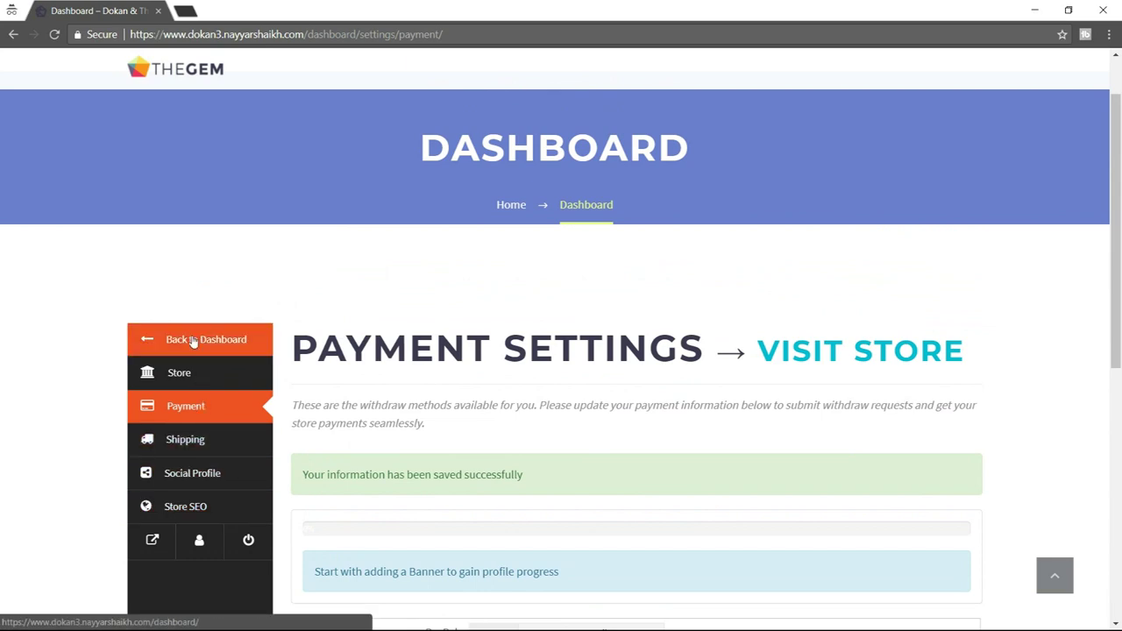
click(194, 341)
- Switch to the Chrome window showing the WordPress admin Dashboard with Alt+Tab
scroll(1043, 394, down, 2)
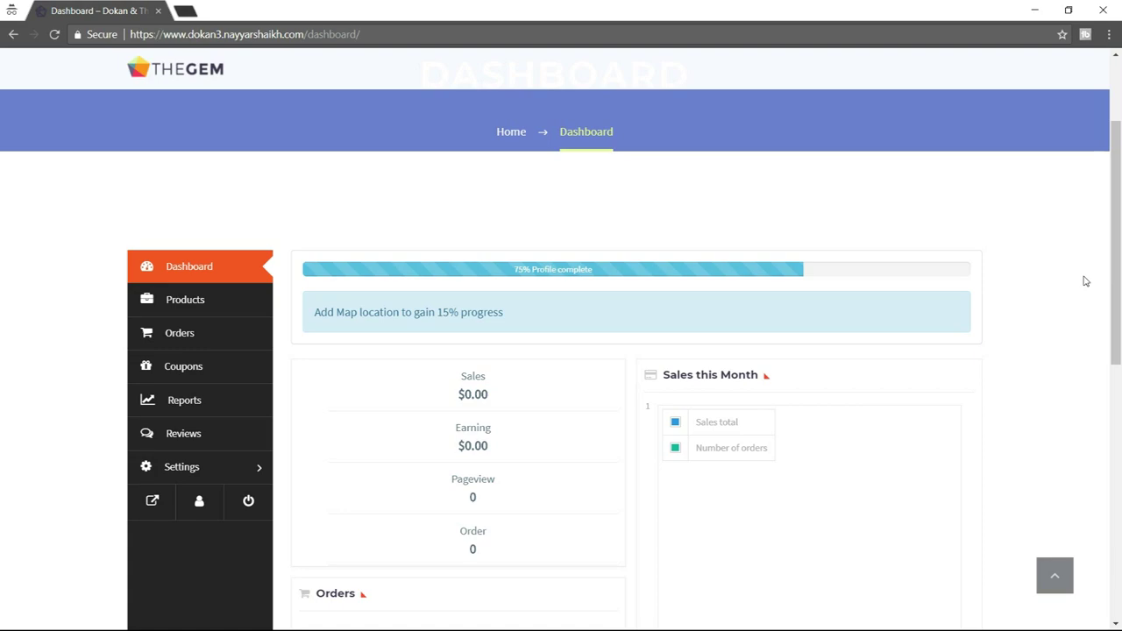
key(alt+Tab)
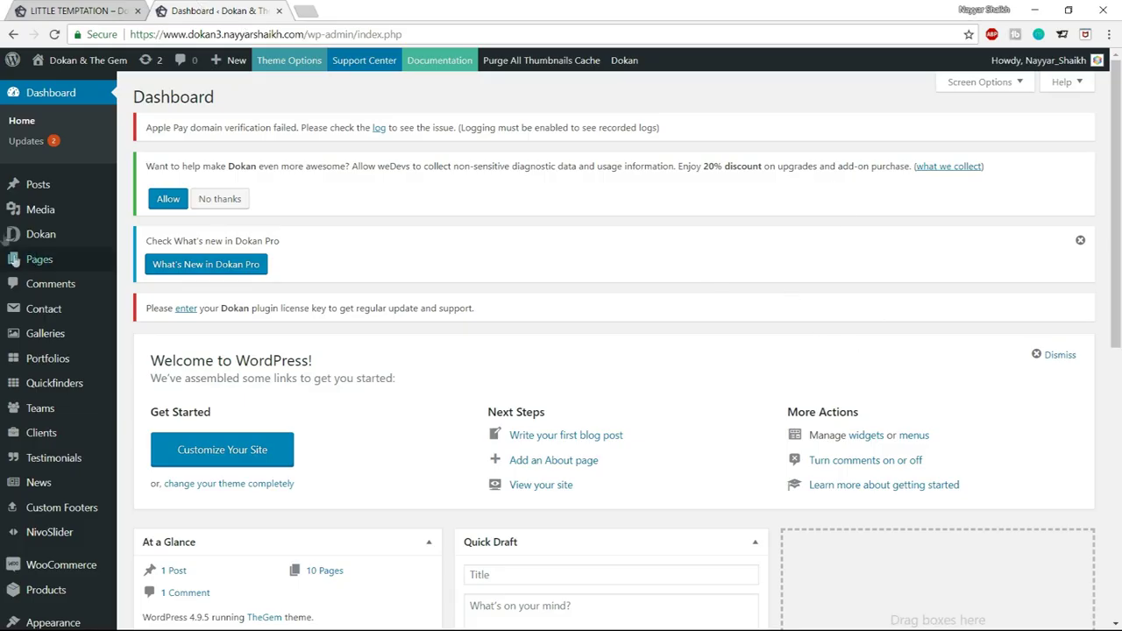
- Start a new product through Products > Add New in the admin sidebar
scroll(53, 438, down, 3)
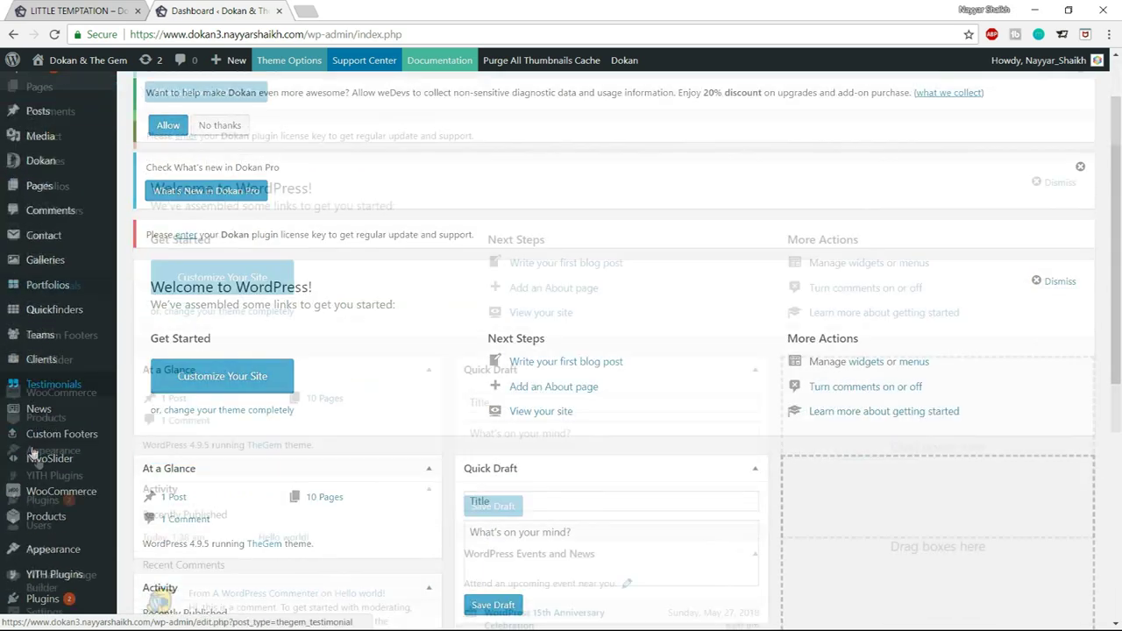
mouse_move(83, 471)
mouse_move(66, 372)
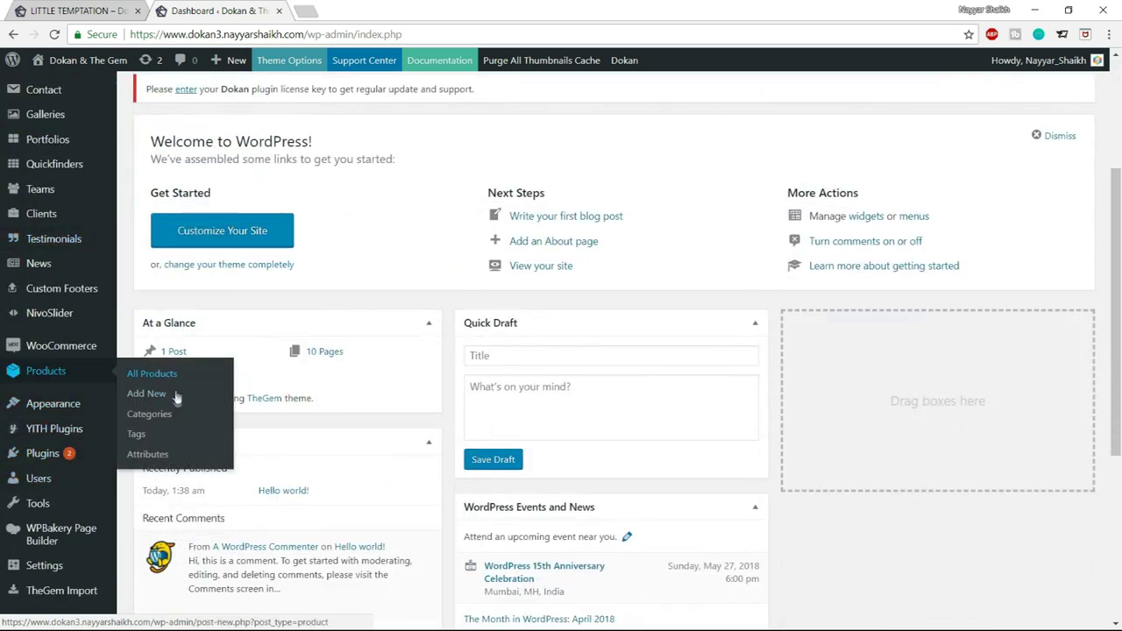
click(170, 403)
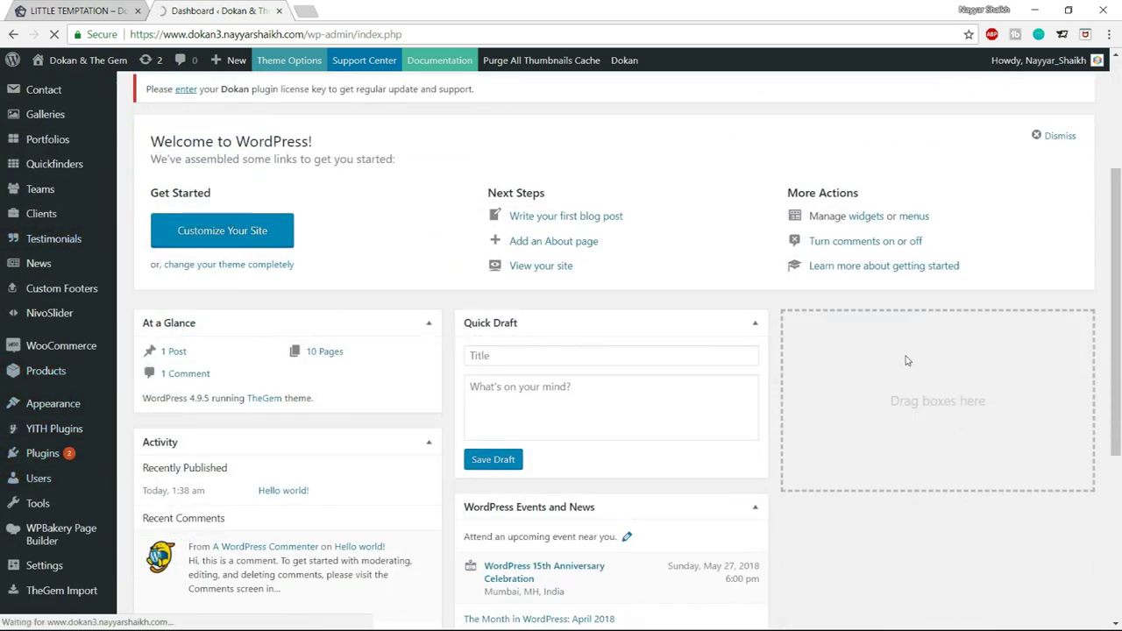
scroll(881, 423, down, 1)
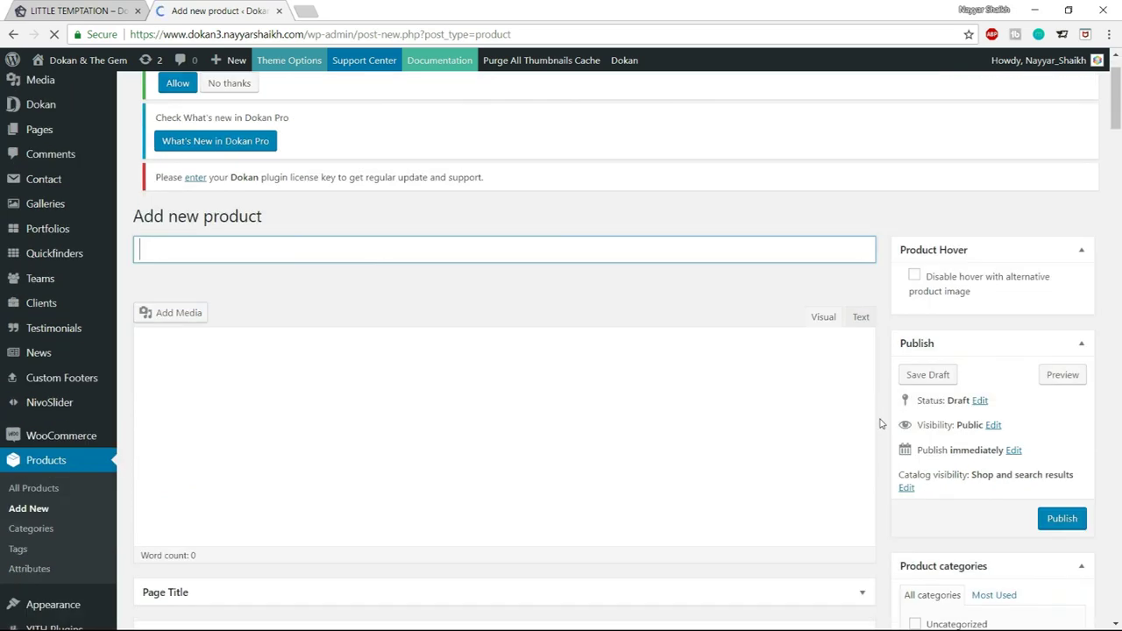
scroll(880, 423, down, 8)
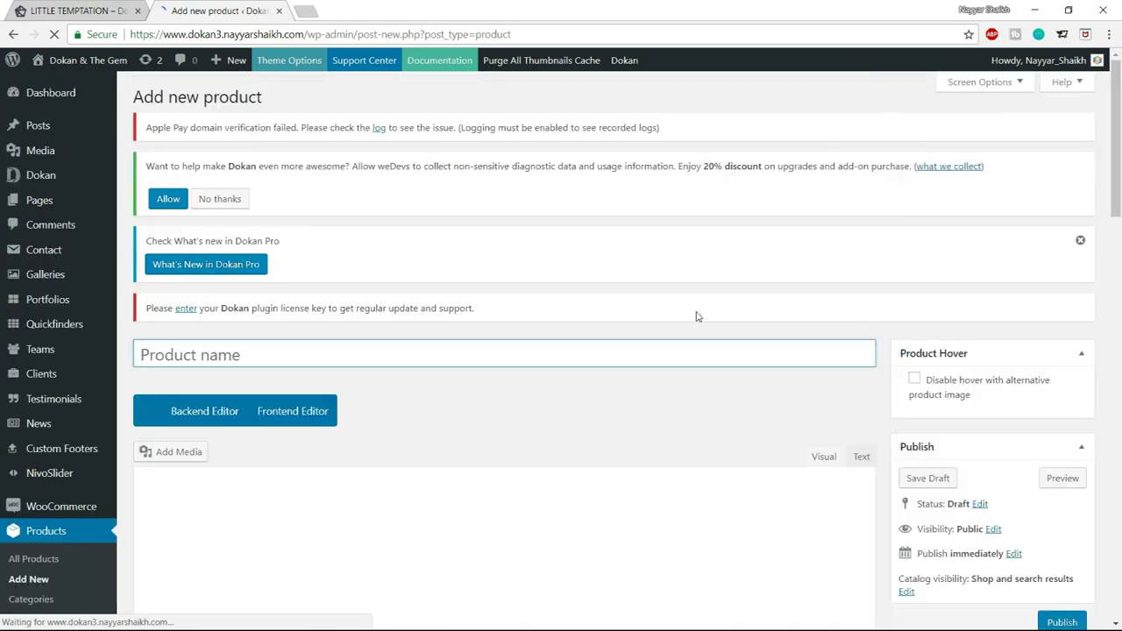
- Look over the Little Temptation product page, then return to the Add new product tab
right_click(8, 12)
click(121, 5)
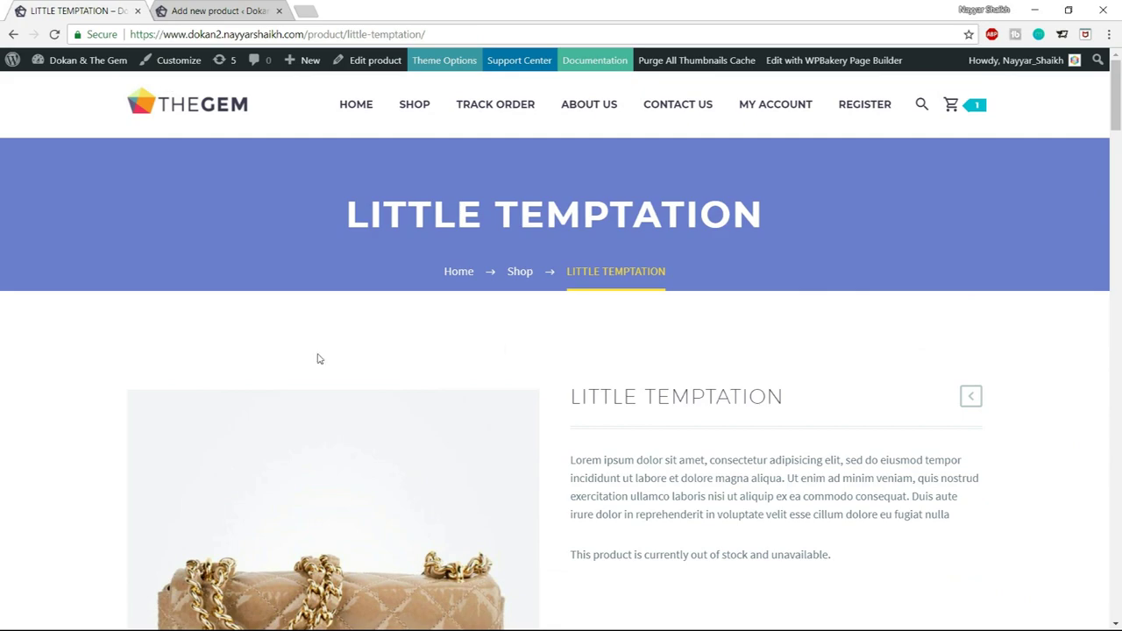
scroll(893, 421, down, 7)
scroll(893, 421, up, 7)
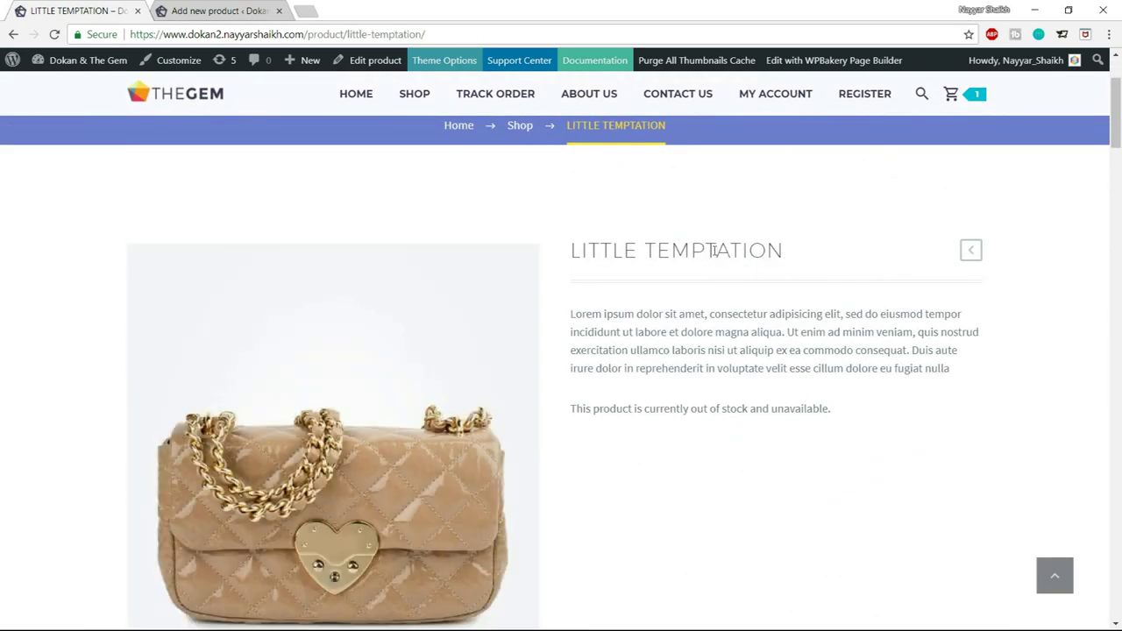
click(226, 9)
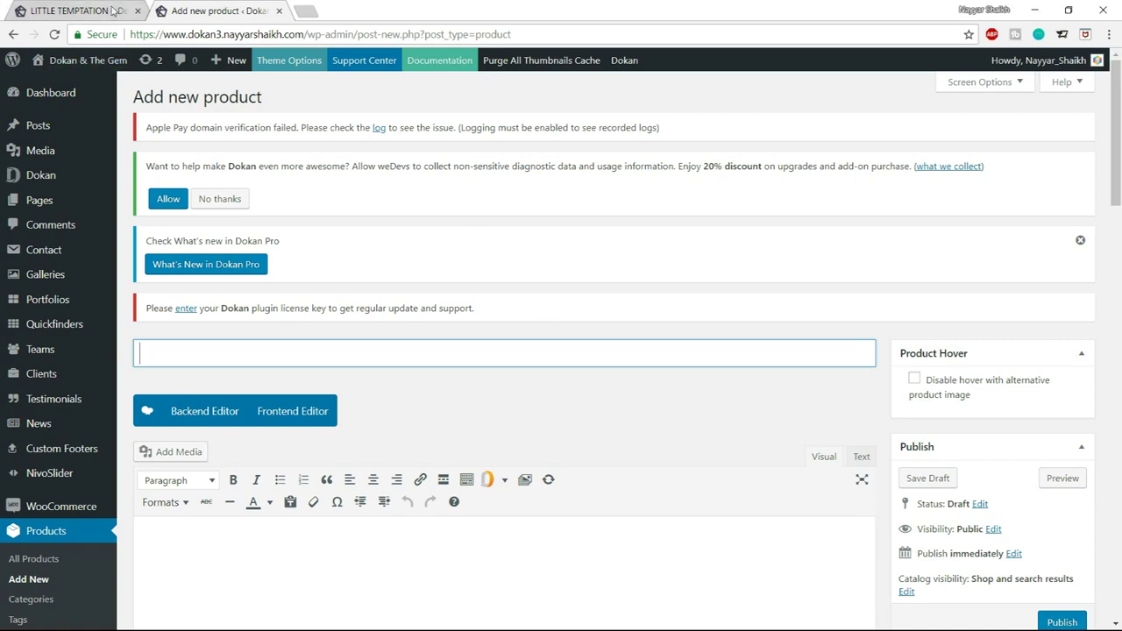
- Copy the LITTLE TEMPTATION title from the product page into the new product's name field
click(114, 11)
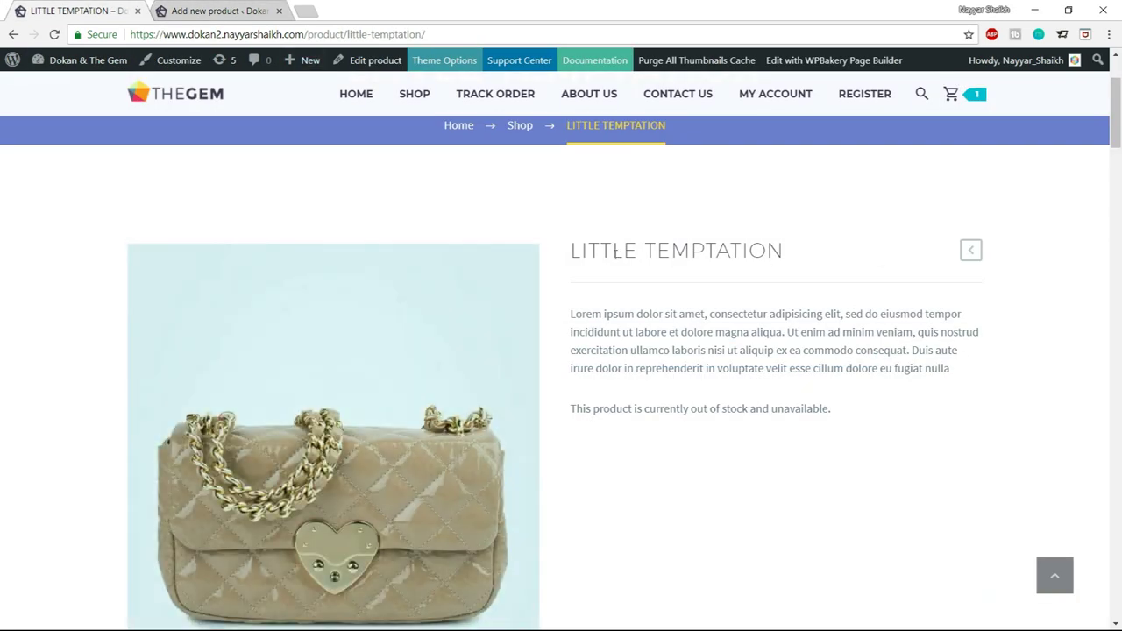
drag(573, 248, 824, 242)
key(ctrl+c)
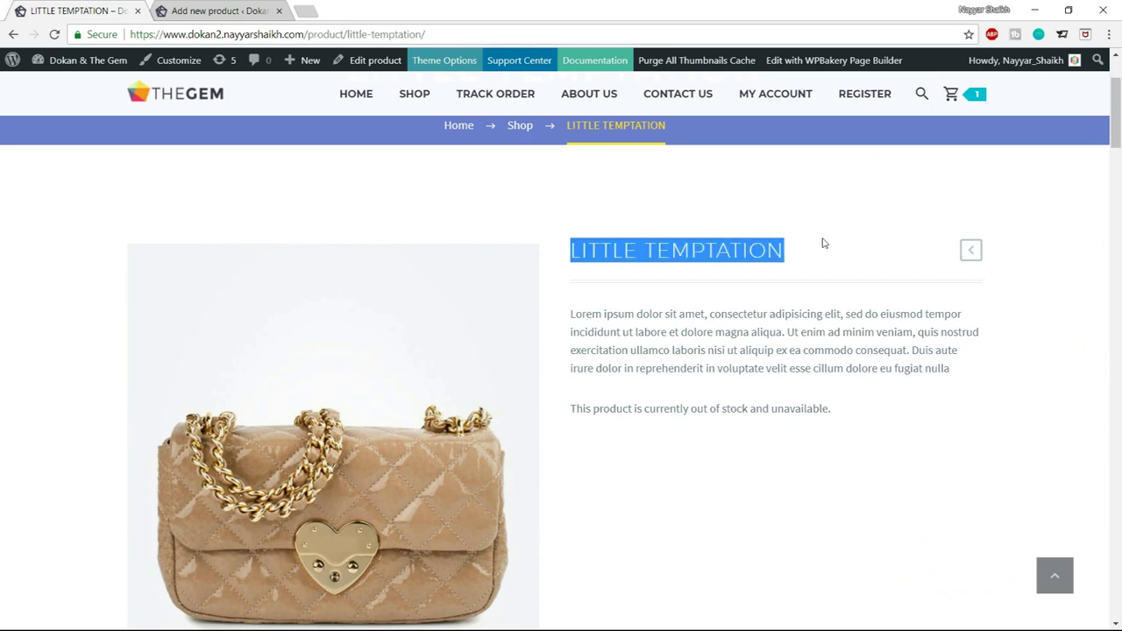
click(242, 9)
key(ctrl+v)
- Scroll through the new product form, then go back to the Little Temptation product page
scroll(499, 351, down, 1)
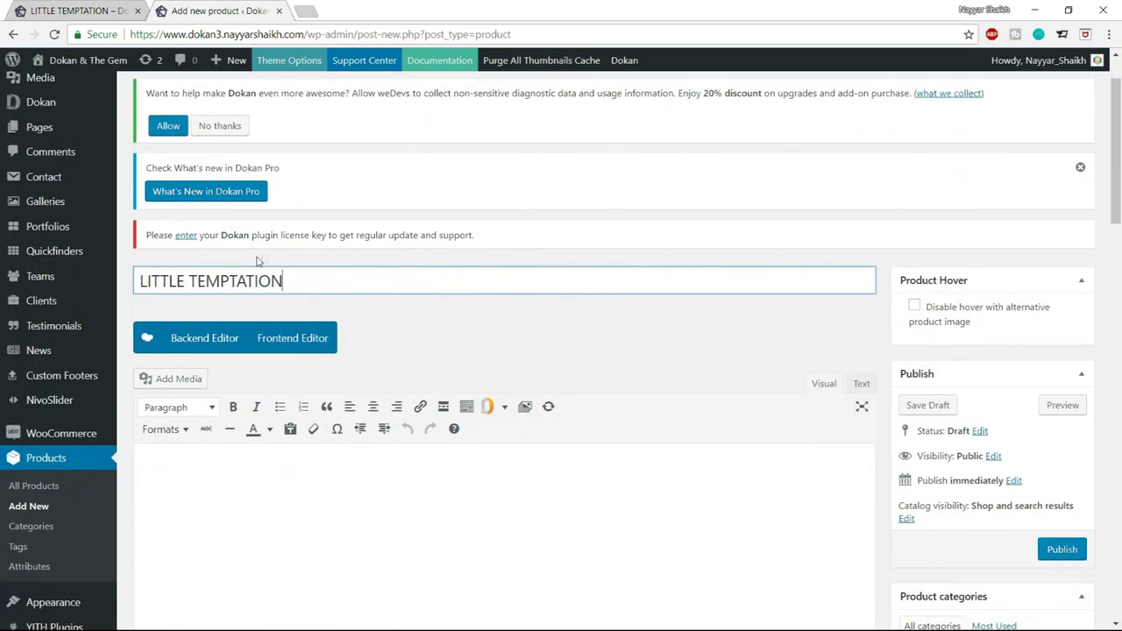
scroll(604, 324, down, 3)
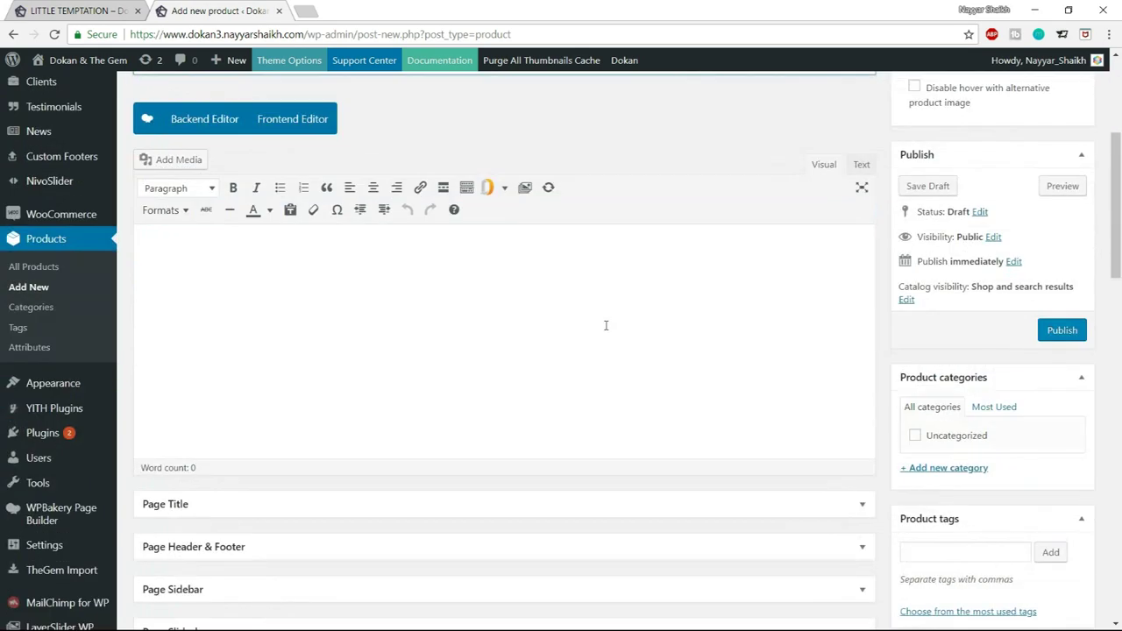
scroll(637, 325, up, 1)
scroll(608, 359, down, 9)
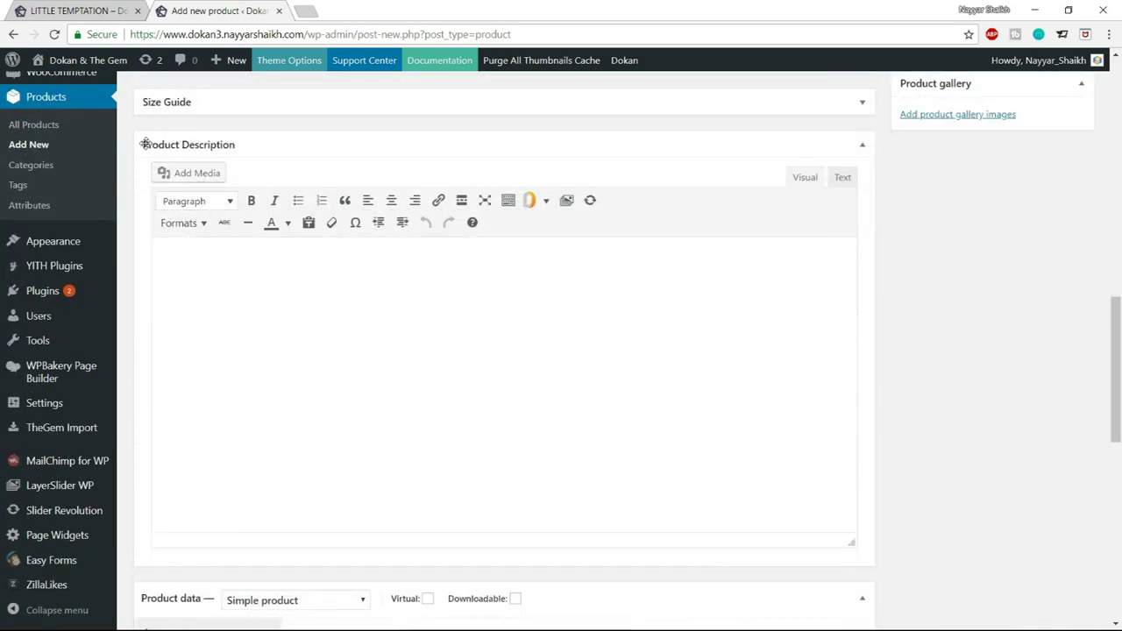
scroll(585, 405, down, 5)
scroll(585, 405, down, 1)
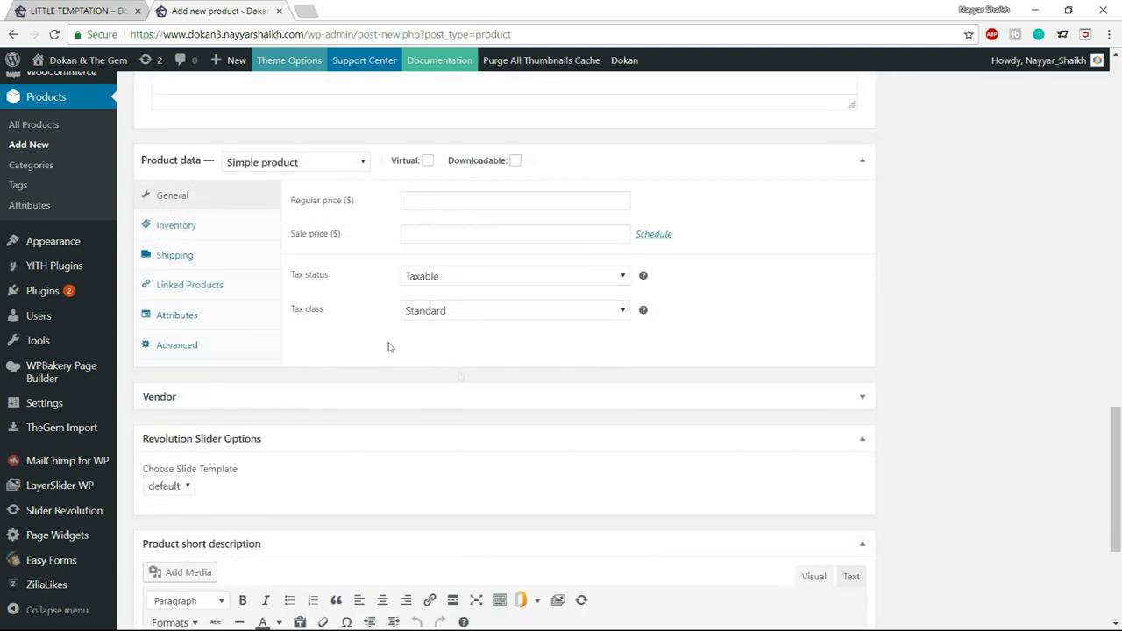
scroll(701, 412, down, 1)
scroll(695, 421, down, 2)
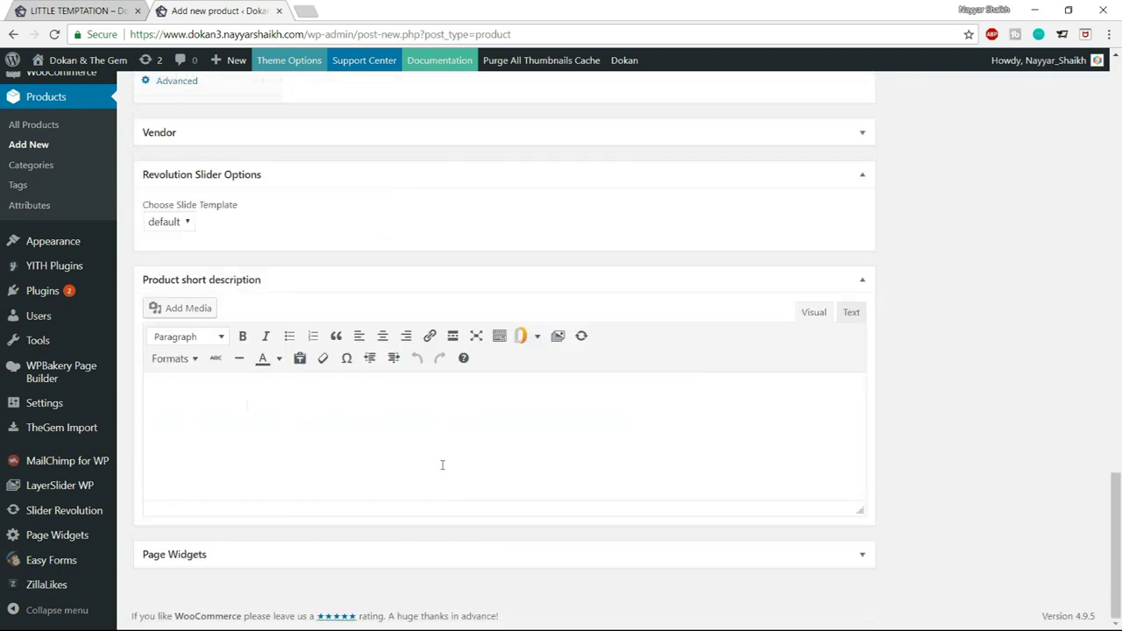
click(87, 11)
- Paste the product page's lorem ipsum short description into the Product short description editor
drag(573, 312, 1029, 368)
key(ctrl+c)
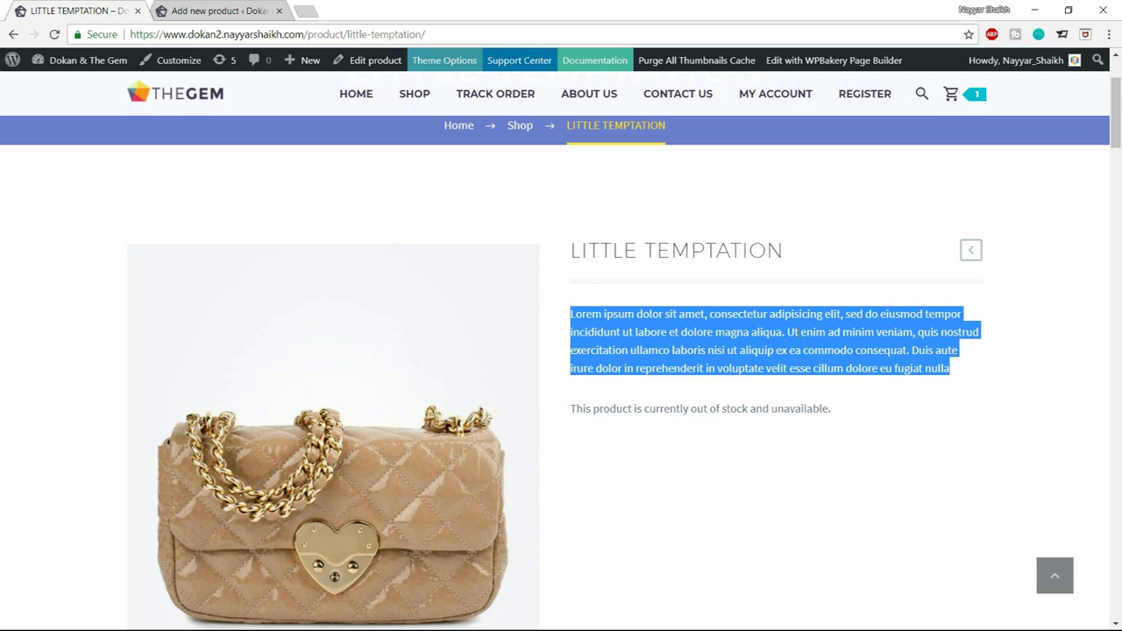
click(227, 11)
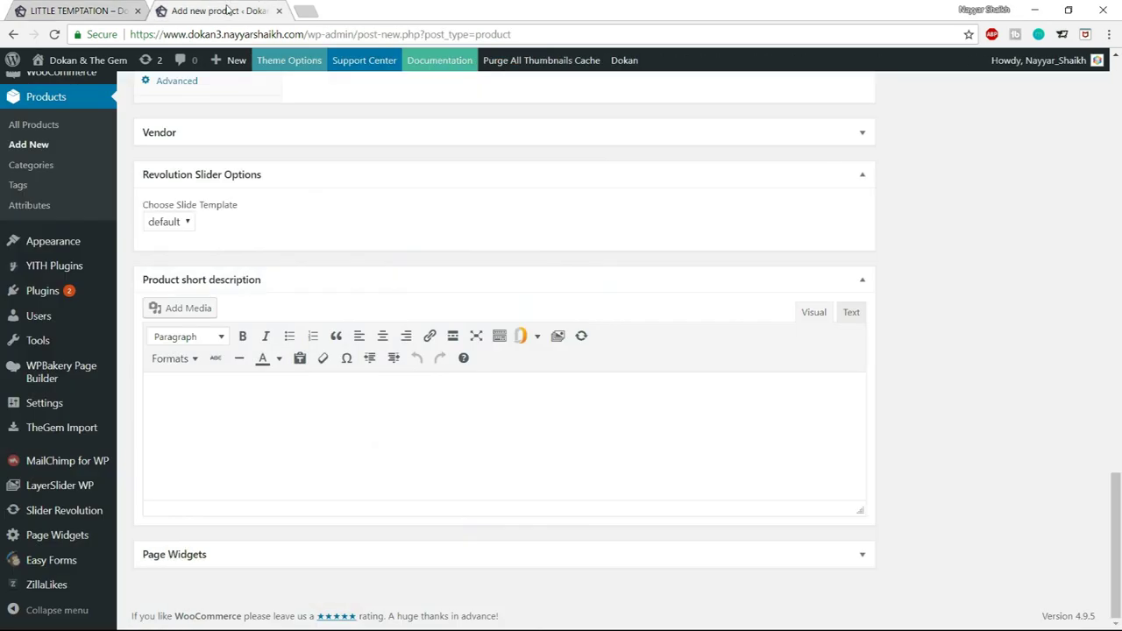
click(362, 469)
key(ctrl+v)
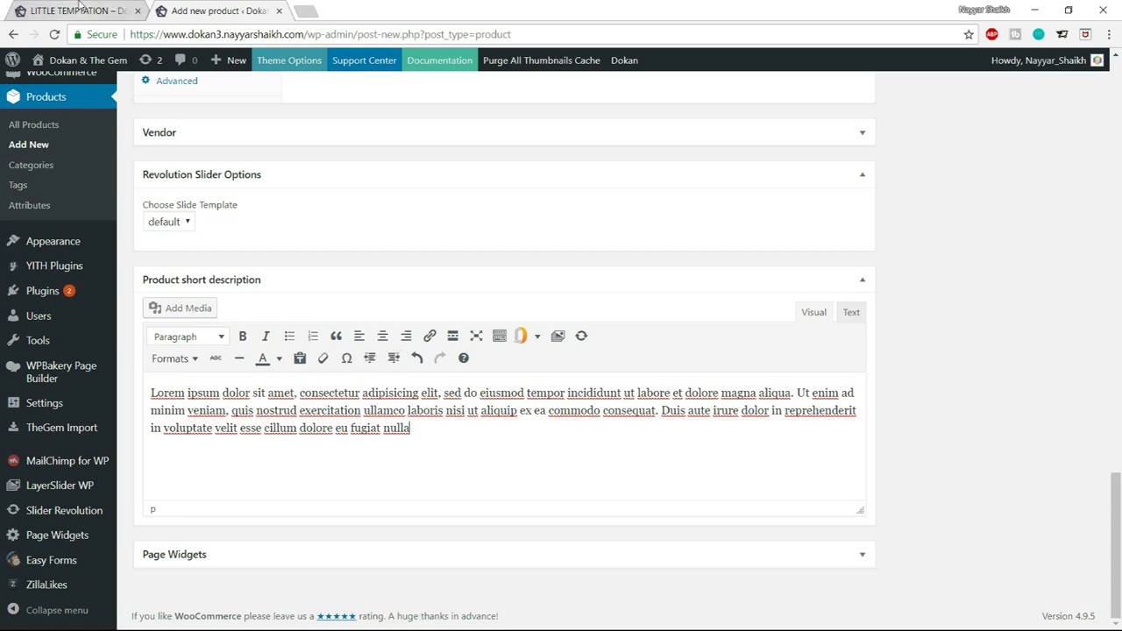
- Paste the product page's lorem ipsum Description text into the Product Description editor
click(84, 10)
click(935, 380)
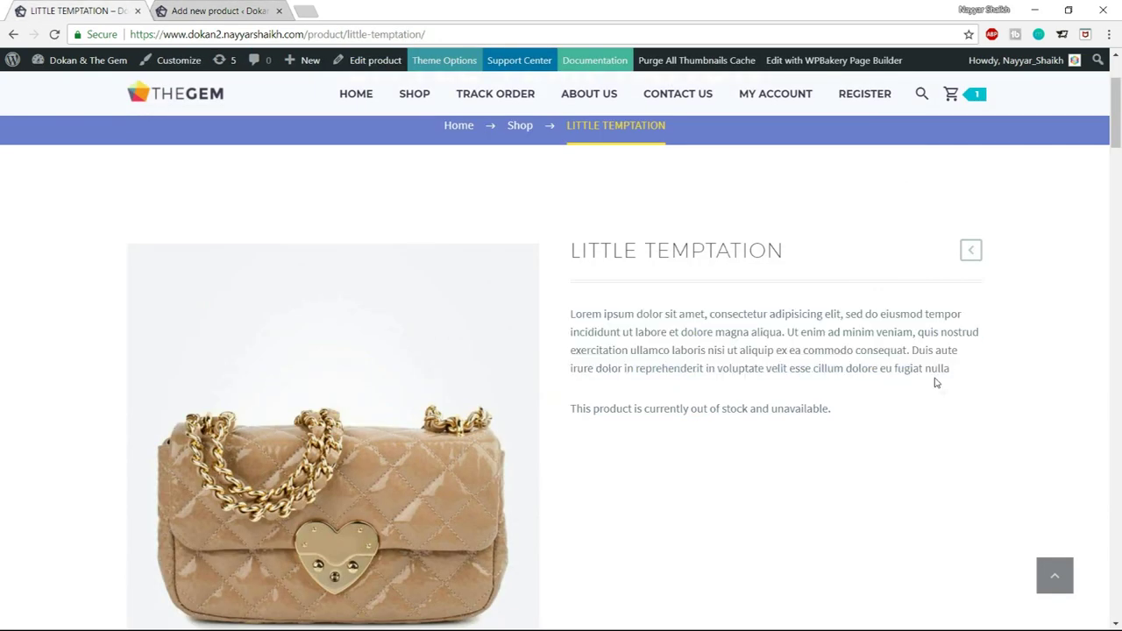
scroll(950, 408, down, 9)
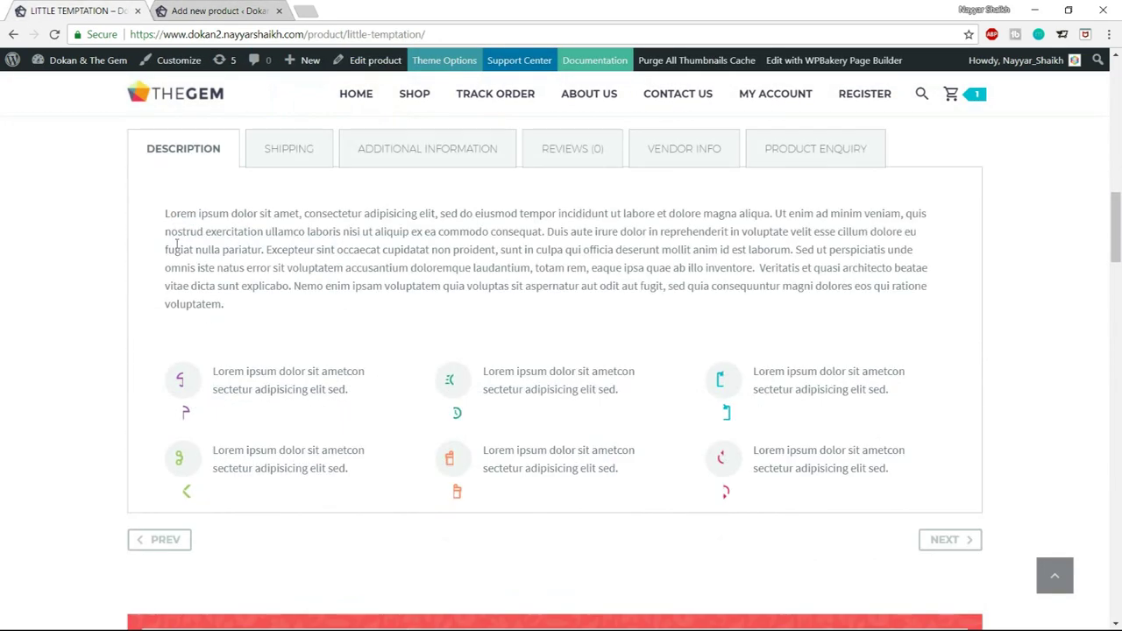
drag(166, 215, 276, 305)
key(ctrl+c)
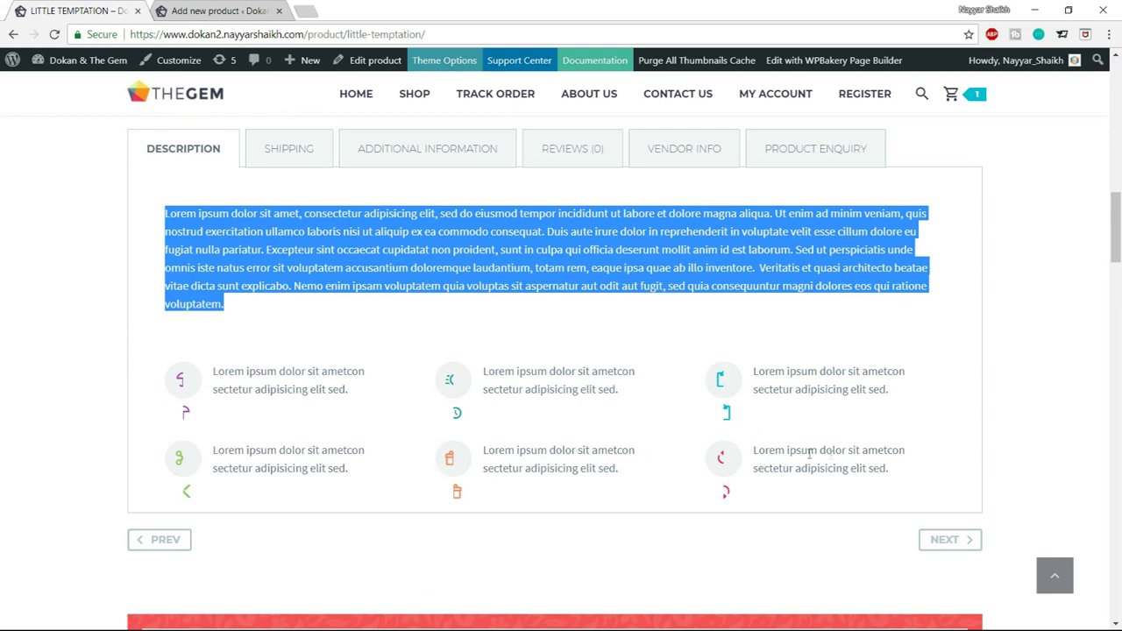
click(219, 10)
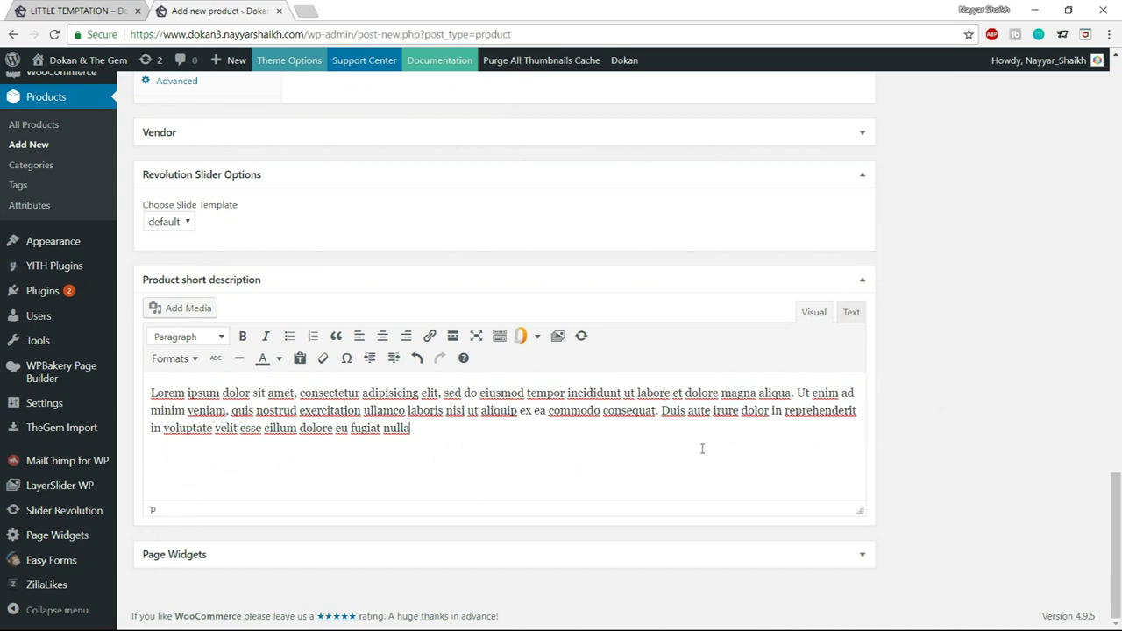
scroll(1046, 426, up, 5)
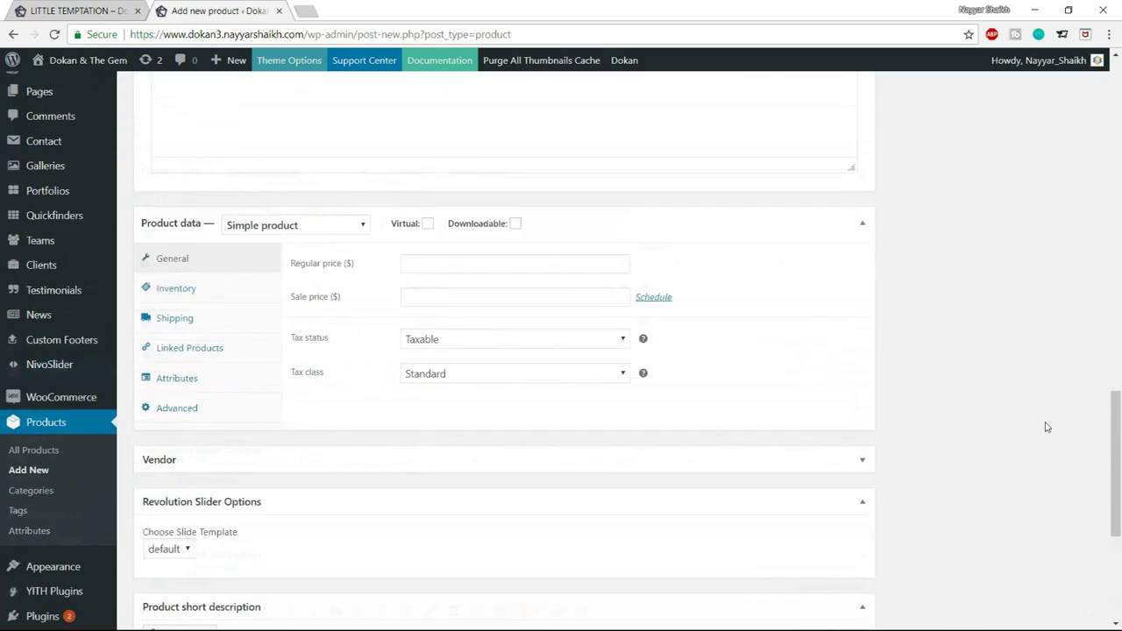
scroll(1047, 428, up, 2)
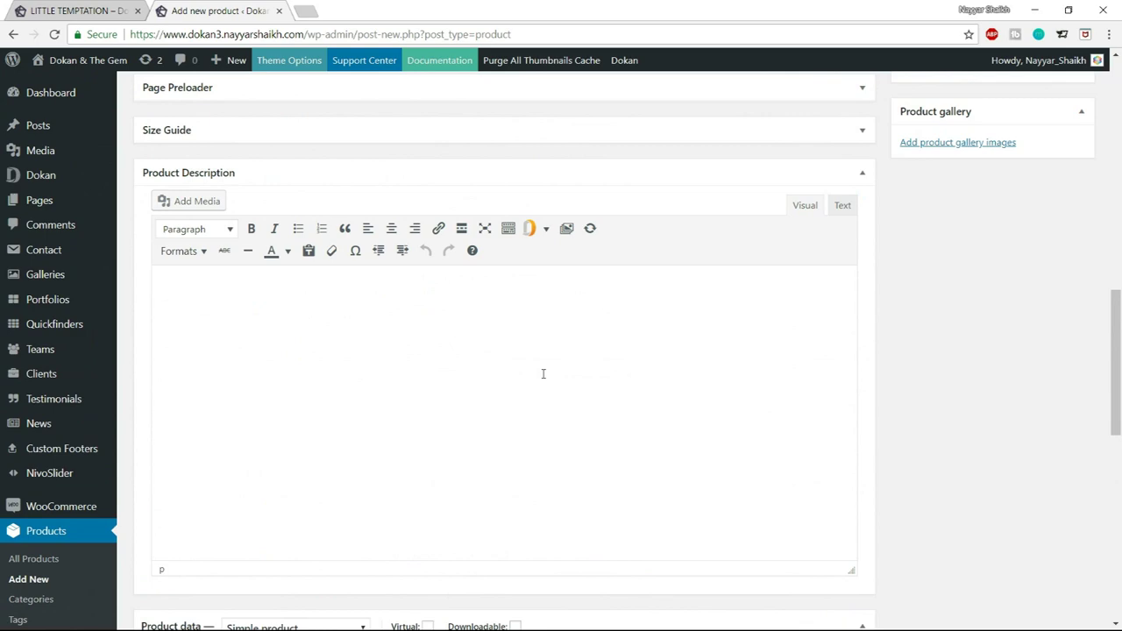
click(543, 373)
key(ctrl+v)
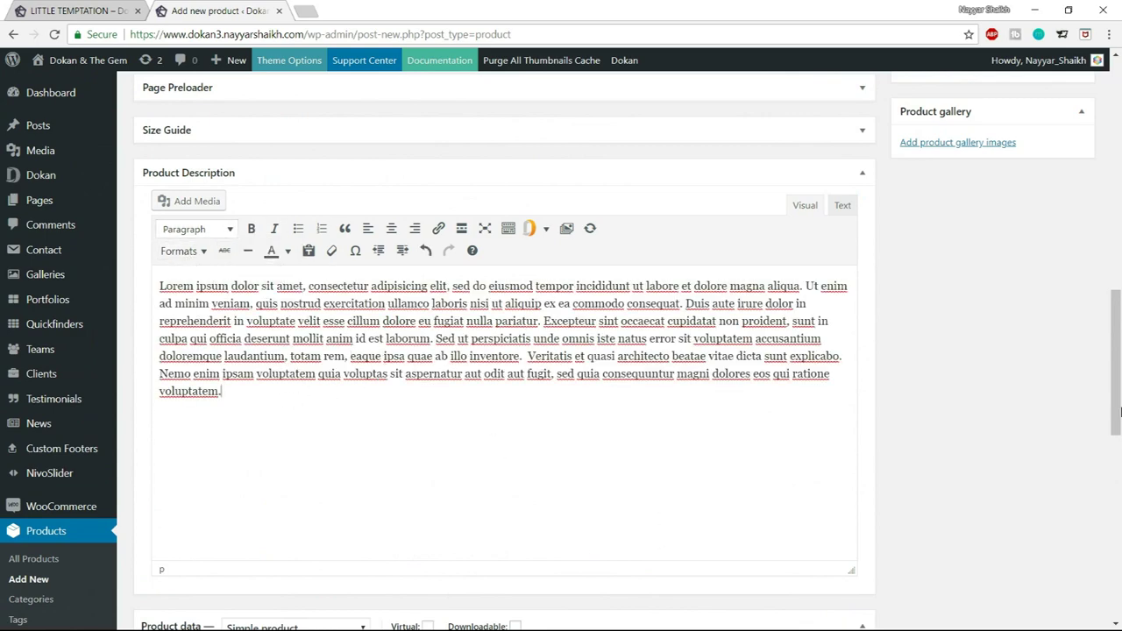
scroll(827, 468, down, 6)
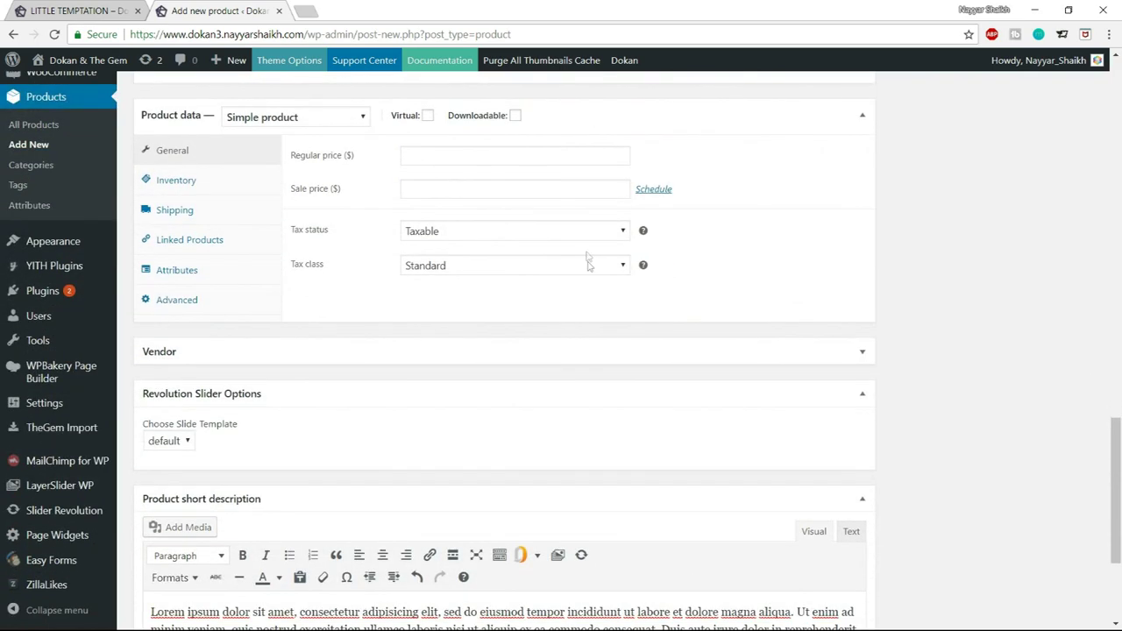
- Check the product type list and the live page's out of stock message
scroll(588, 255, up, 1)
click(294, 195)
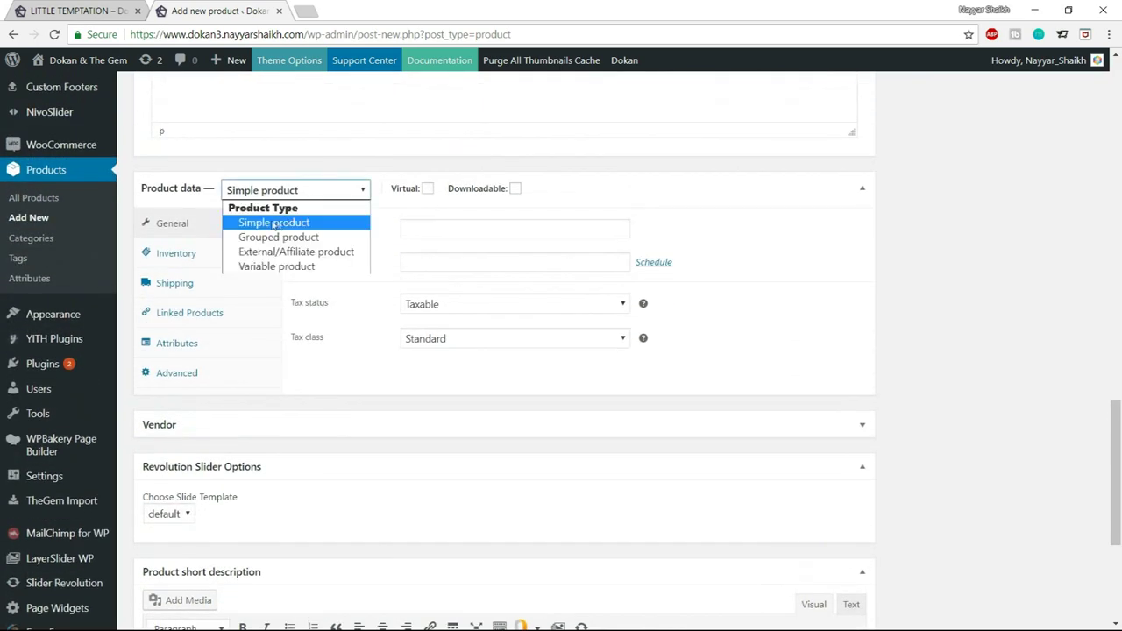
click(307, 226)
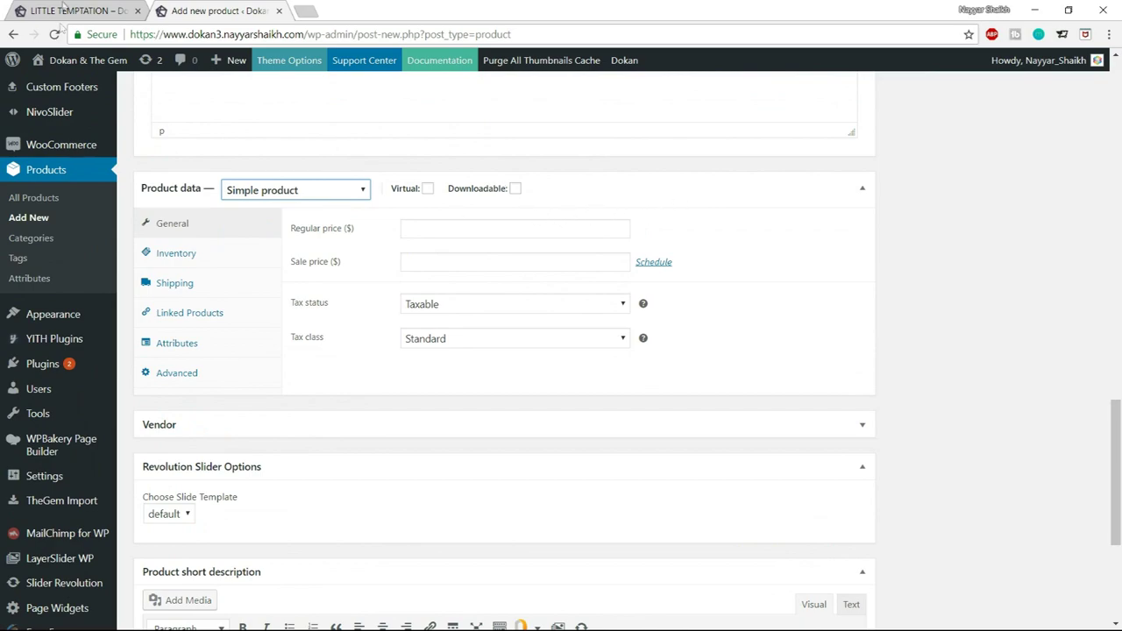
click(61, 14)
scroll(920, 414, up, 3)
scroll(920, 414, up, 5)
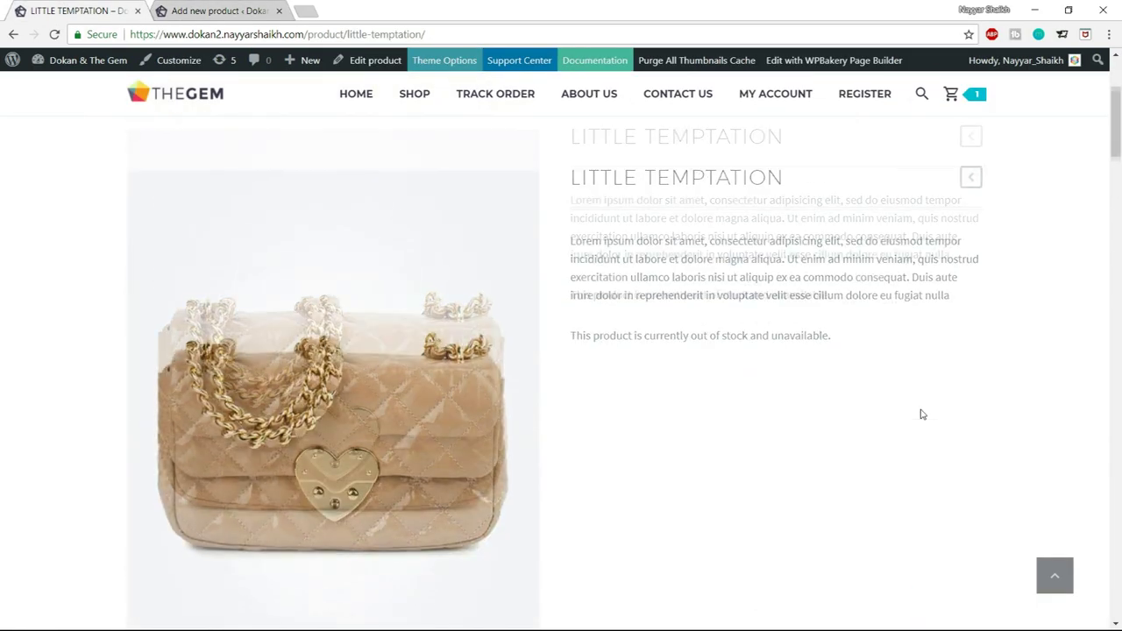
drag(575, 481, 954, 484)
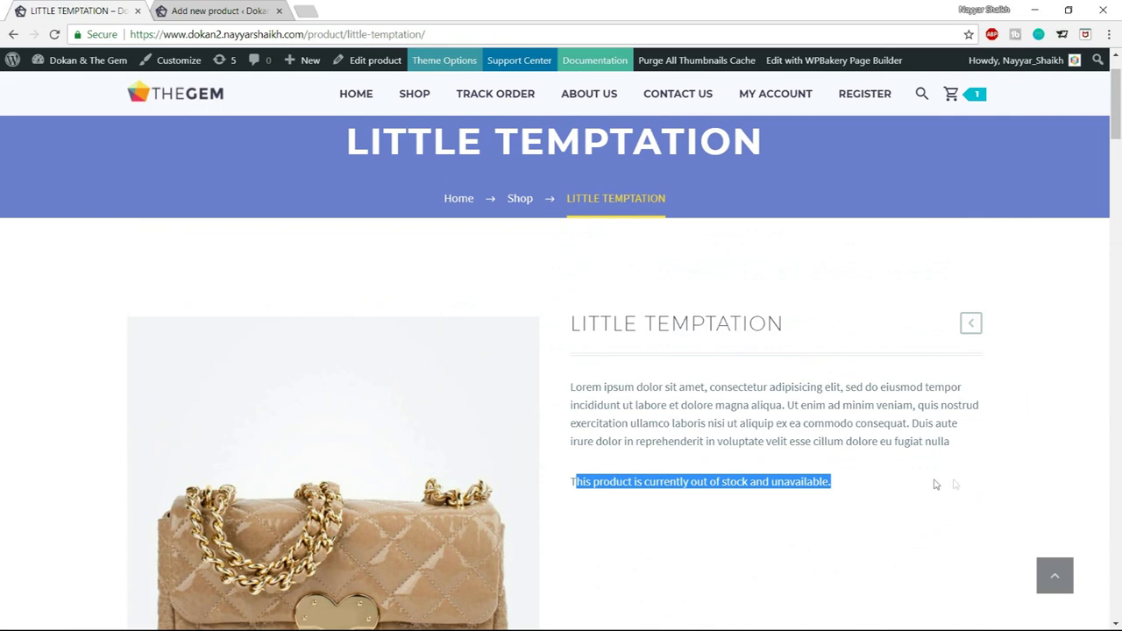
click(268, 10)
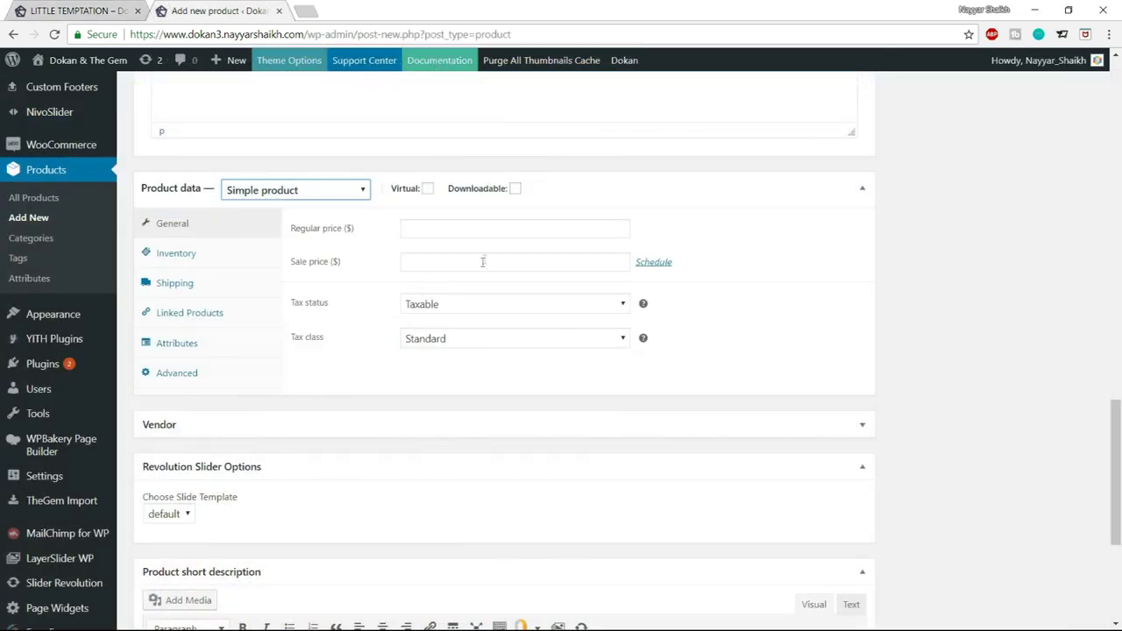
- Enter a regular price of 50 and a sale price of 45
click(496, 228)
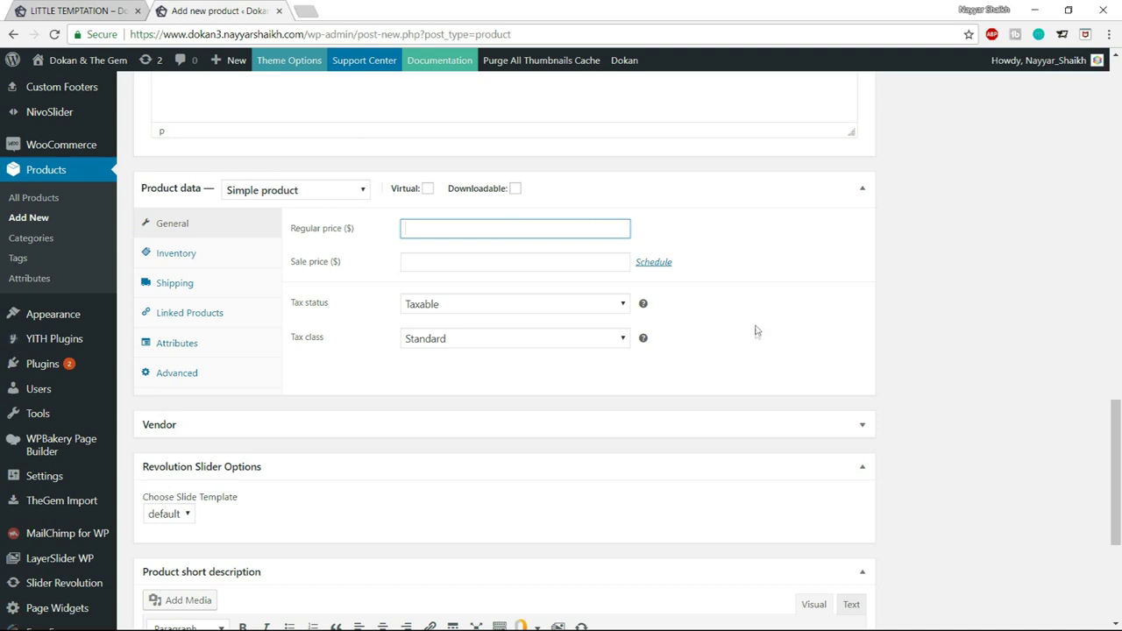
text(50)
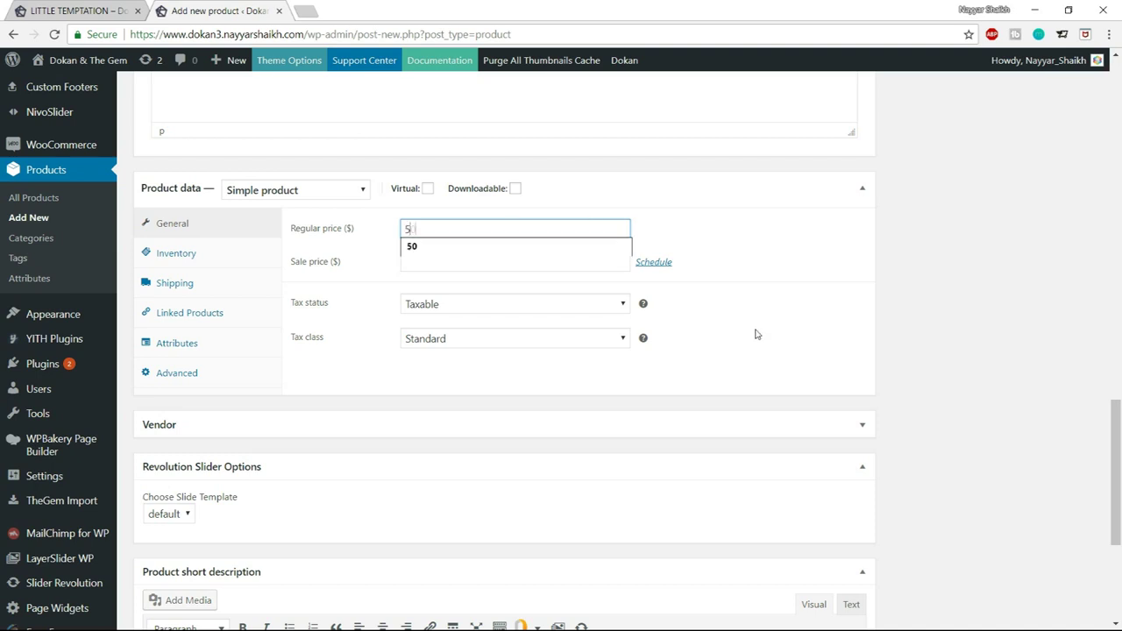
click(872, 309)
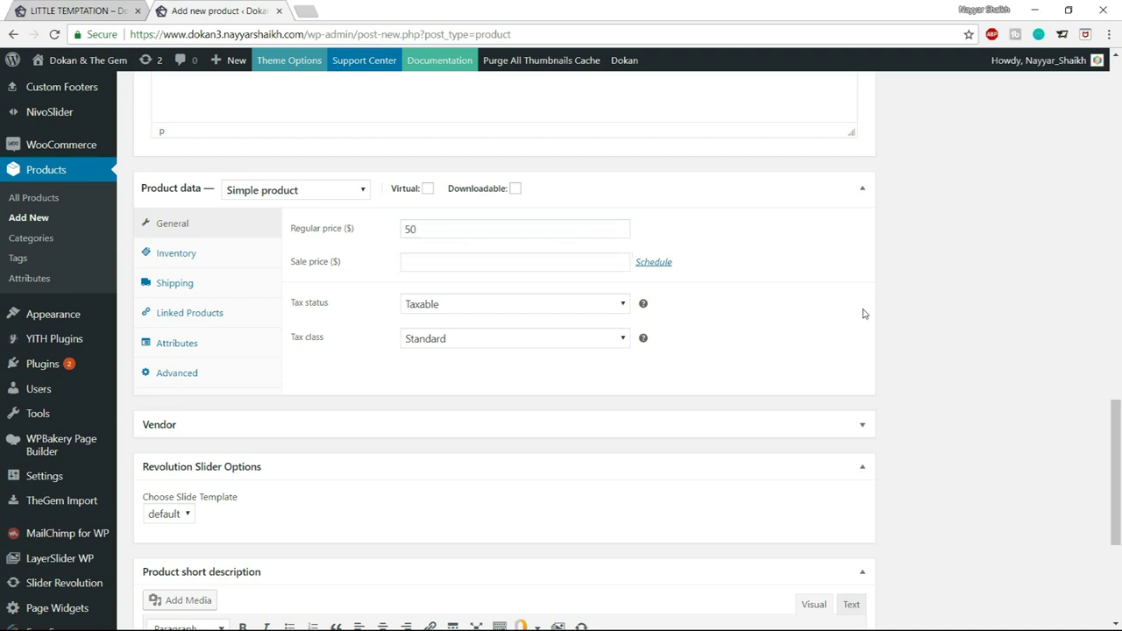
click(460, 260)
text(45)
click(774, 256)
- Keep tax status Taxable and set the tax class to GST
click(464, 309)
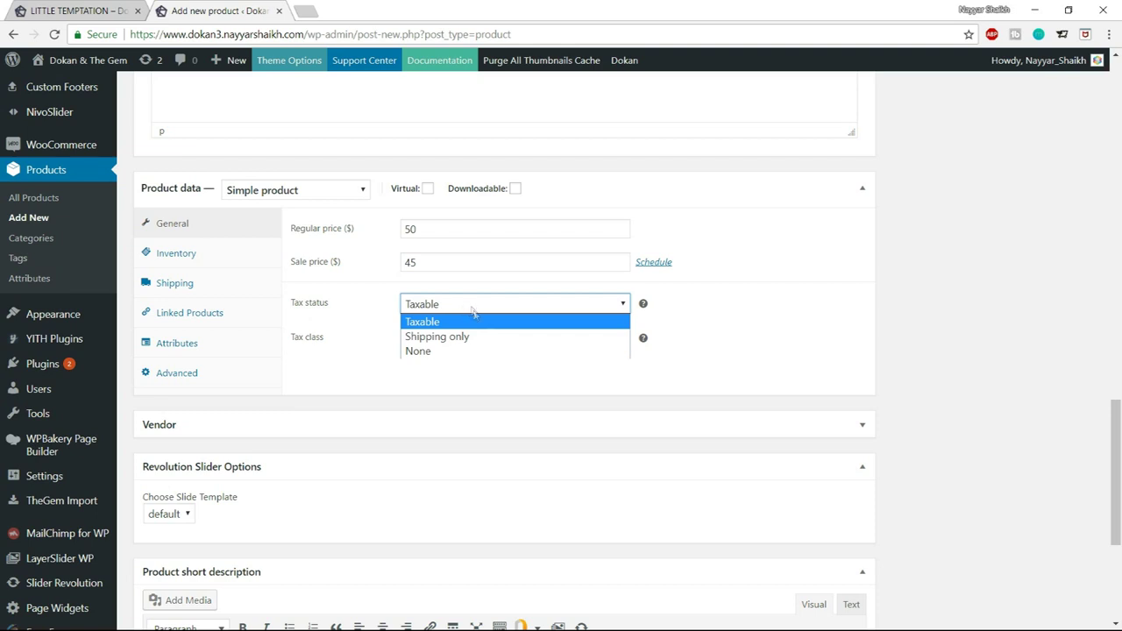
click(471, 324)
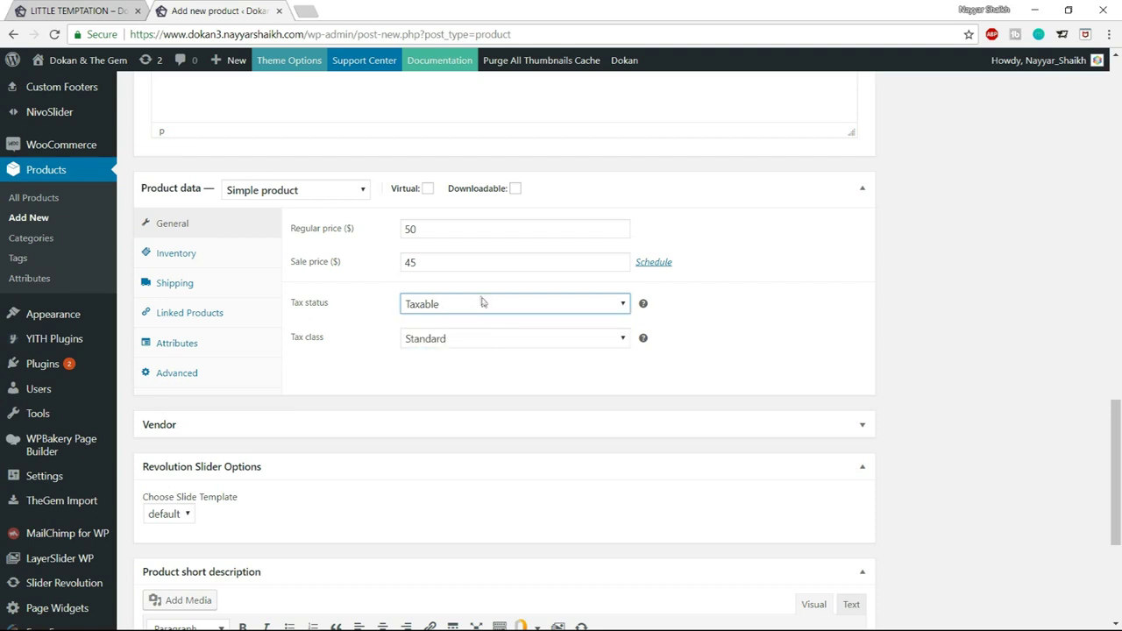
click(455, 338)
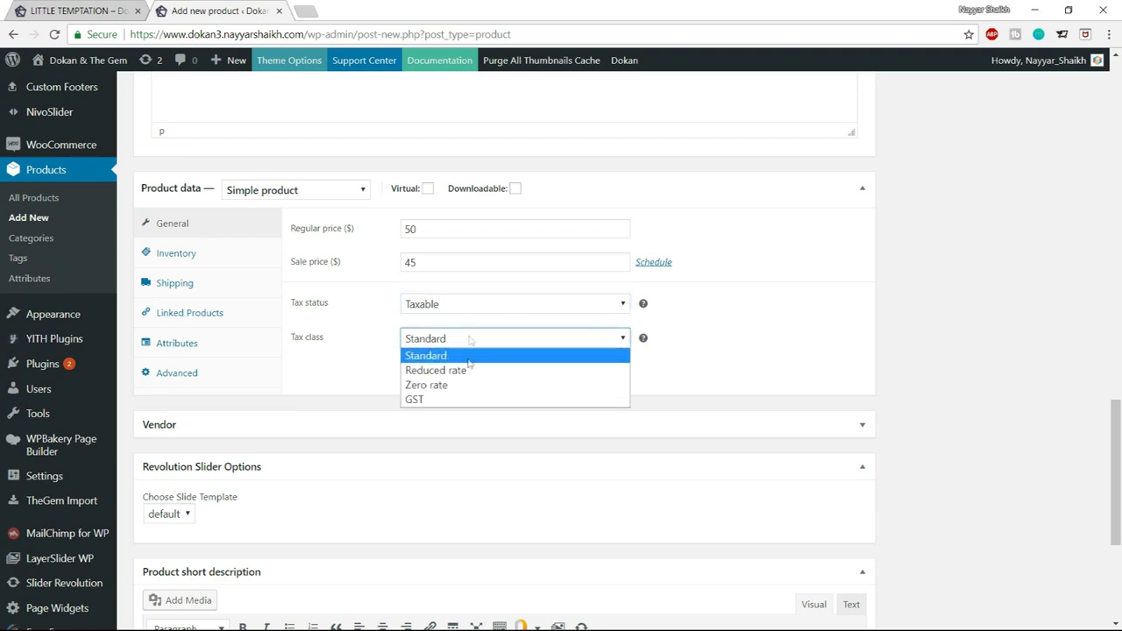
click(446, 403)
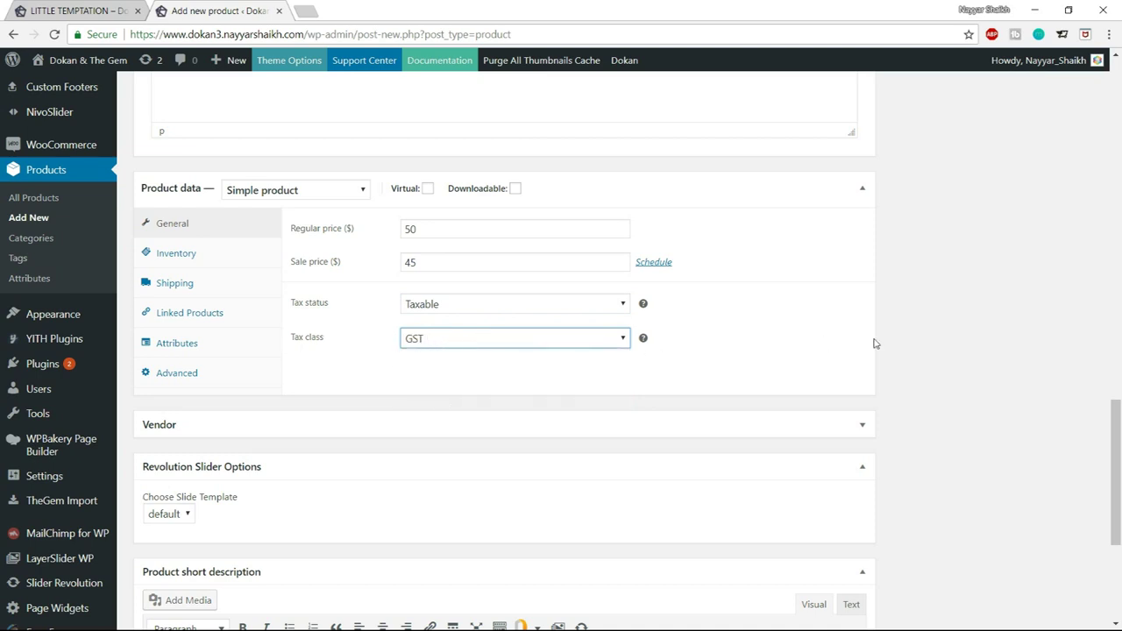
- Set SKU Bag-1, manage stock with quantity 20, and allow backorders with customer notification
click(213, 264)
click(488, 231)
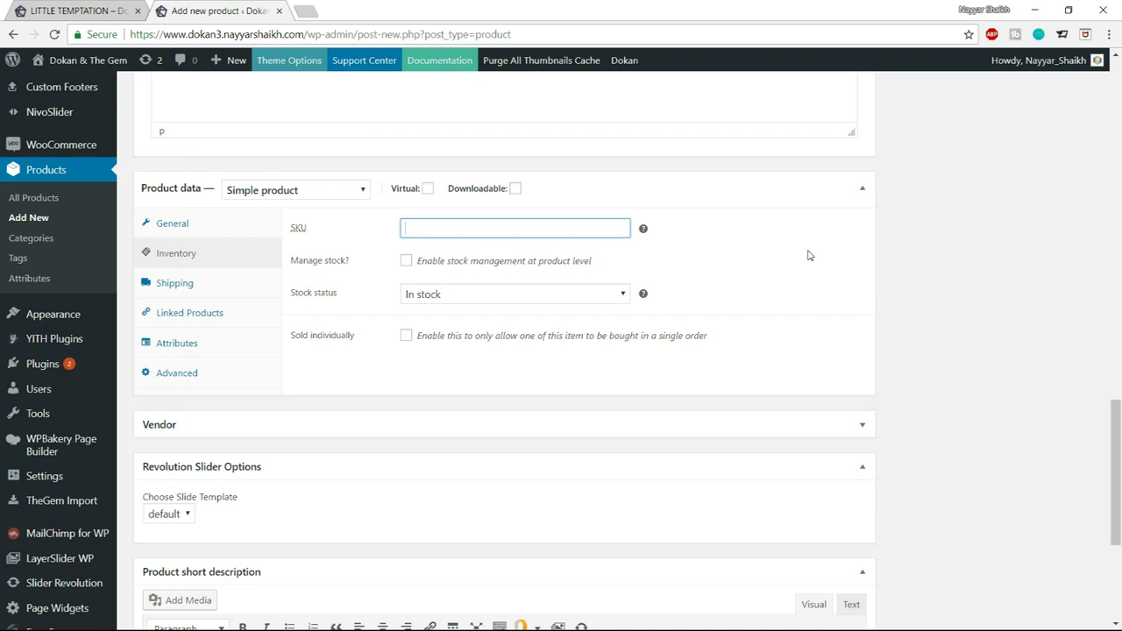
text(ag-1)
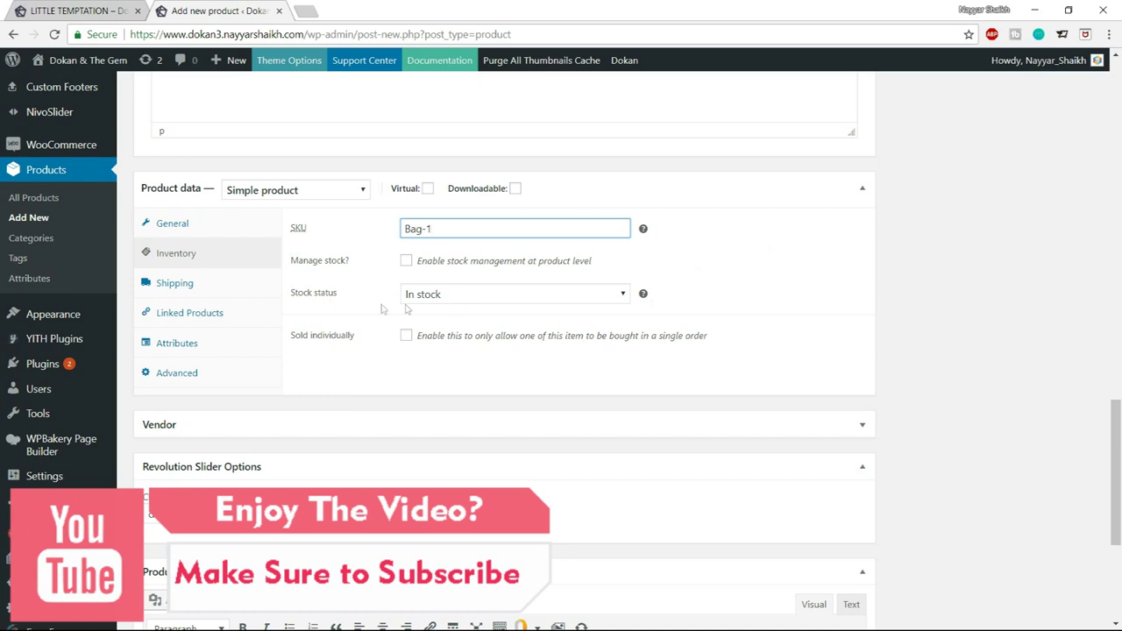
click(406, 261)
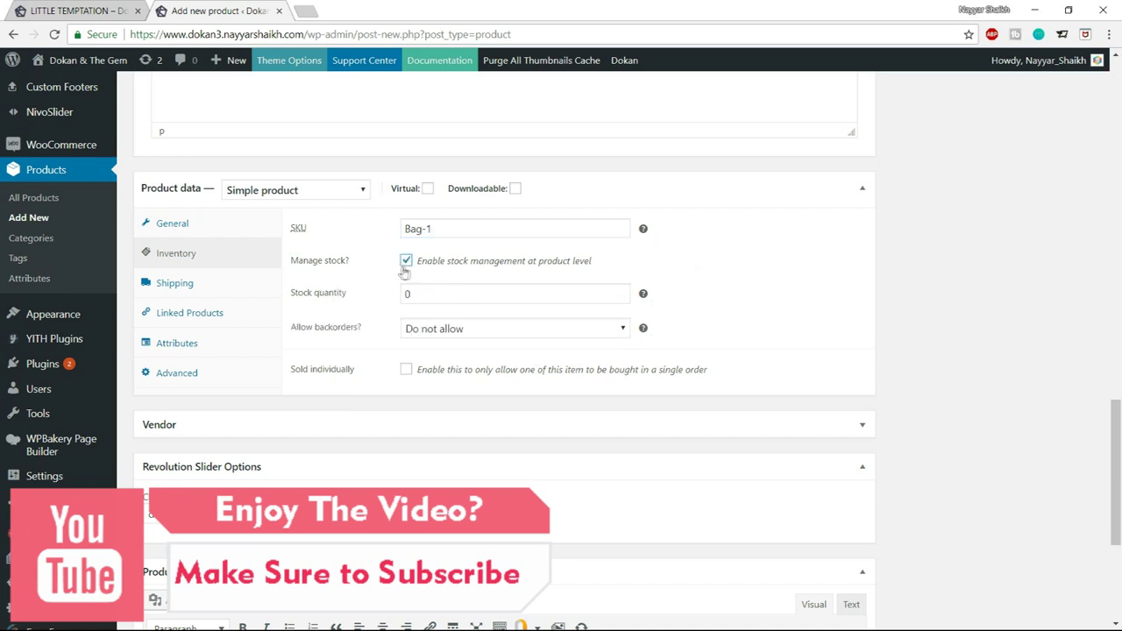
drag(445, 293, 373, 295)
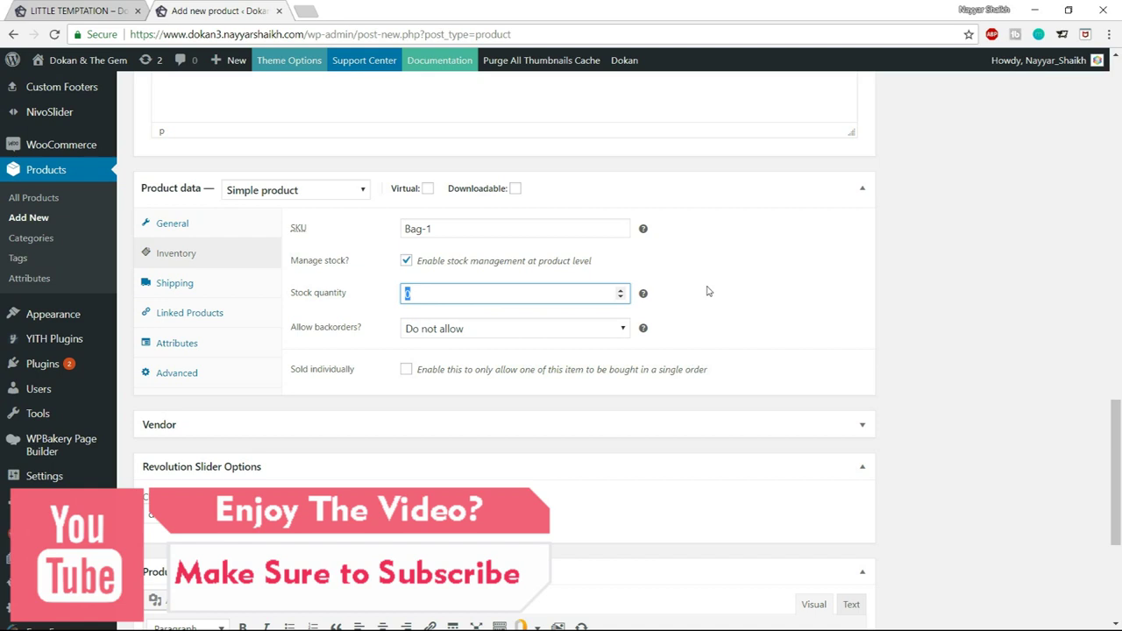
text(20)
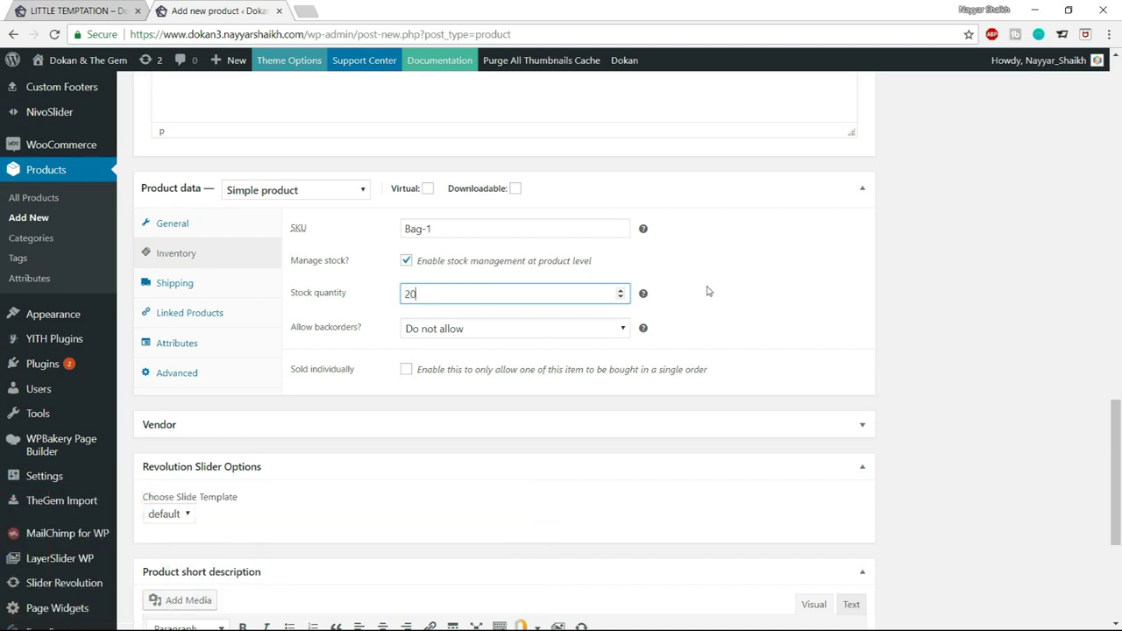
click(476, 331)
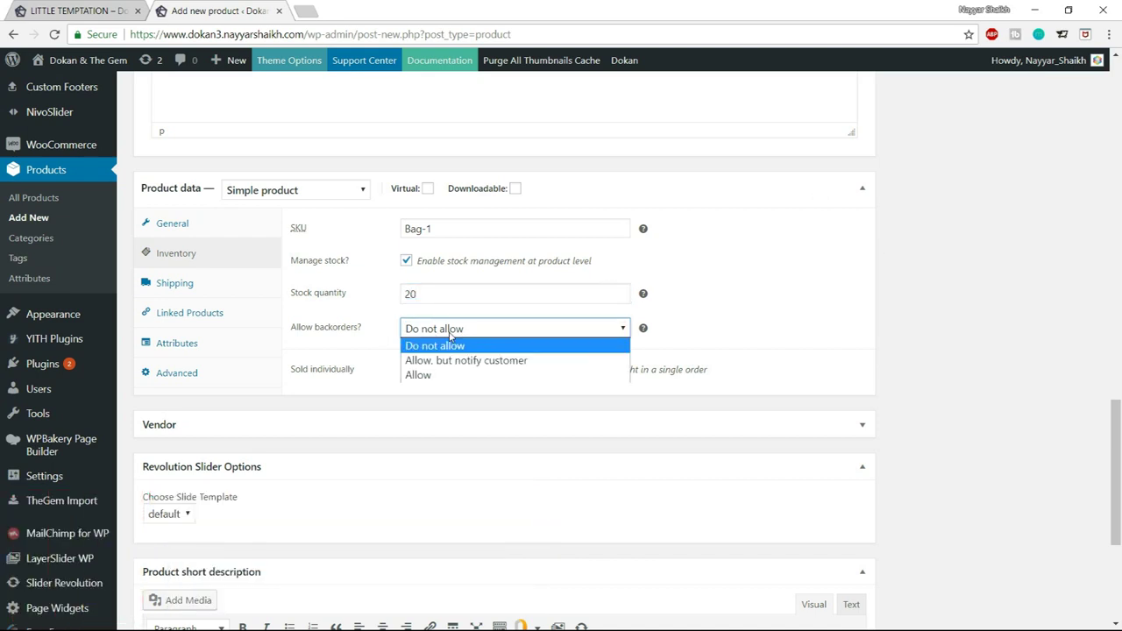
click(701, 334)
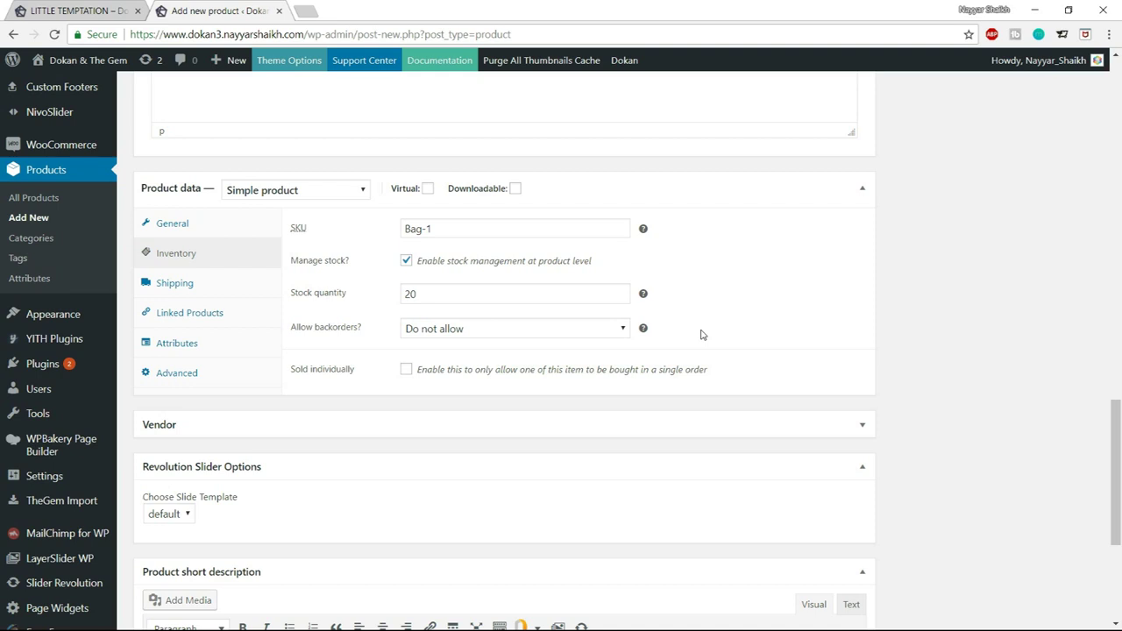
click(428, 331)
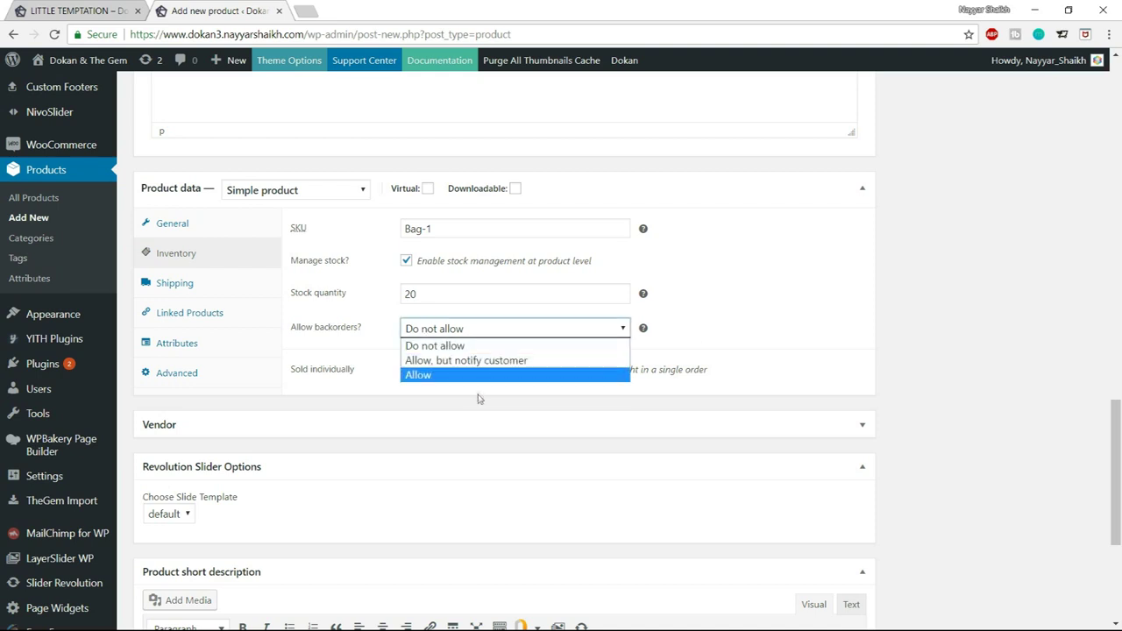
click(460, 367)
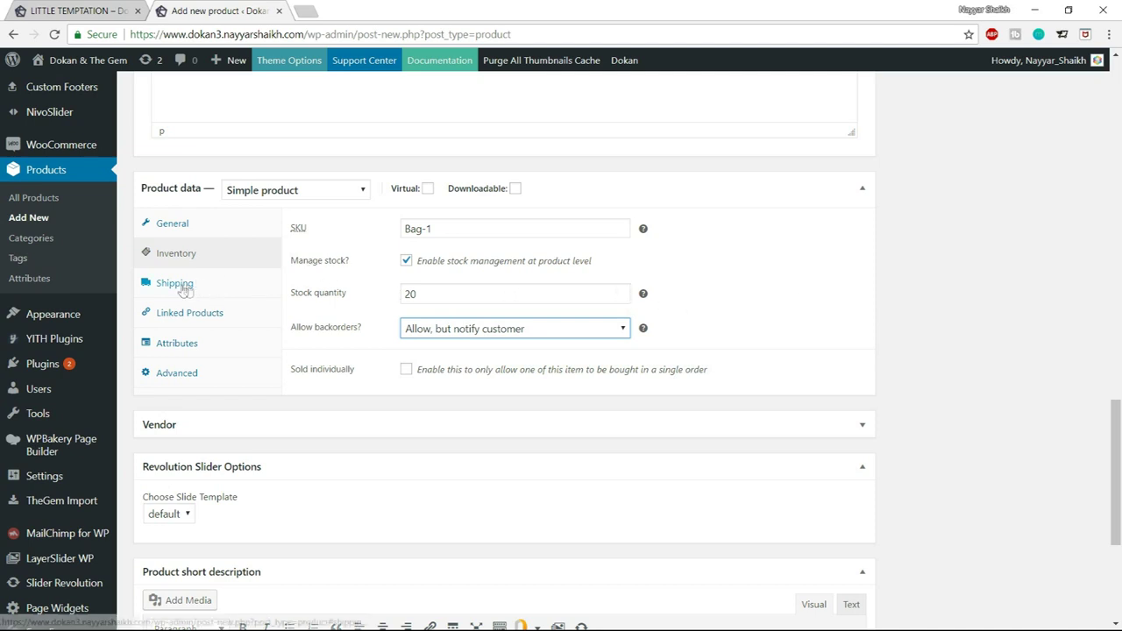
- Enter a product weight of 0.300 kg in the Shipping settings
click(179, 283)
click(463, 227)
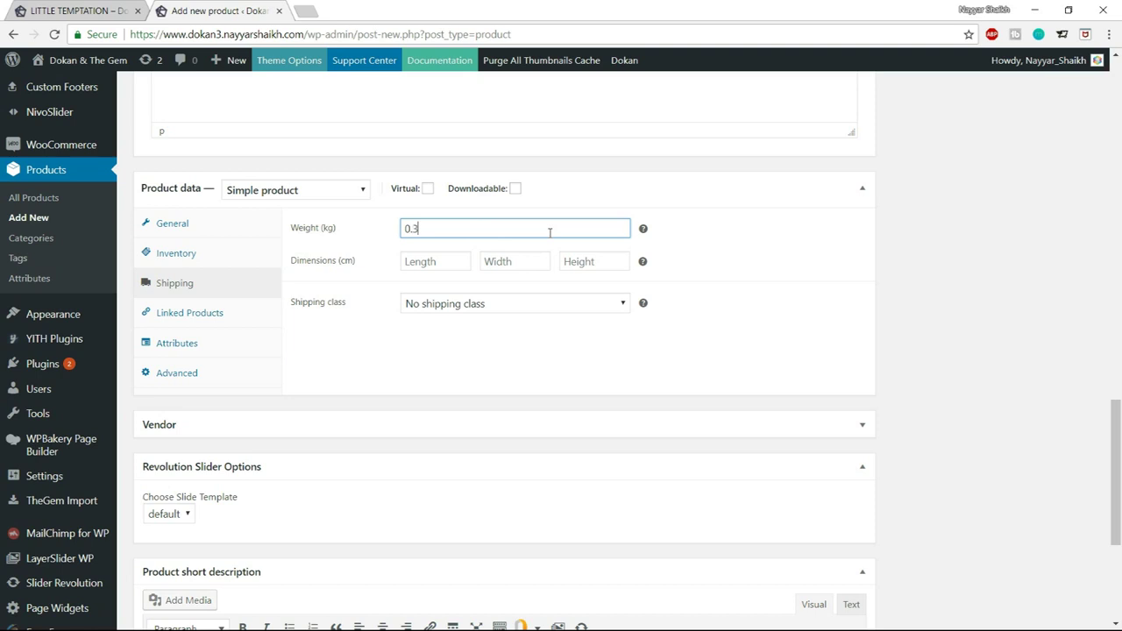
text(00)
click(425, 258)
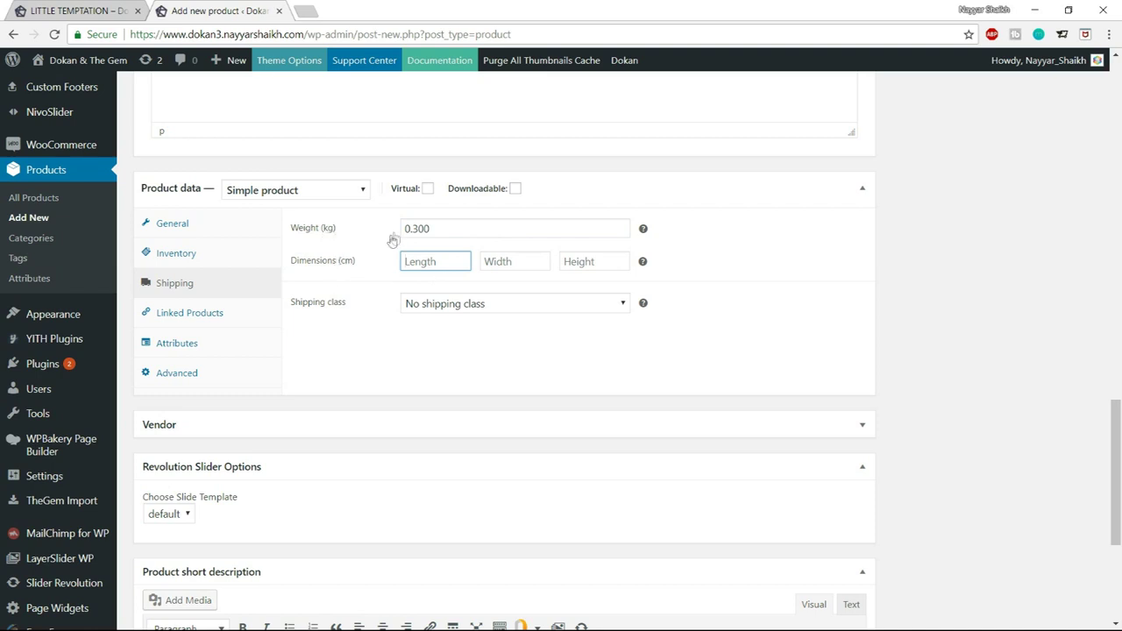
double_click(471, 228)
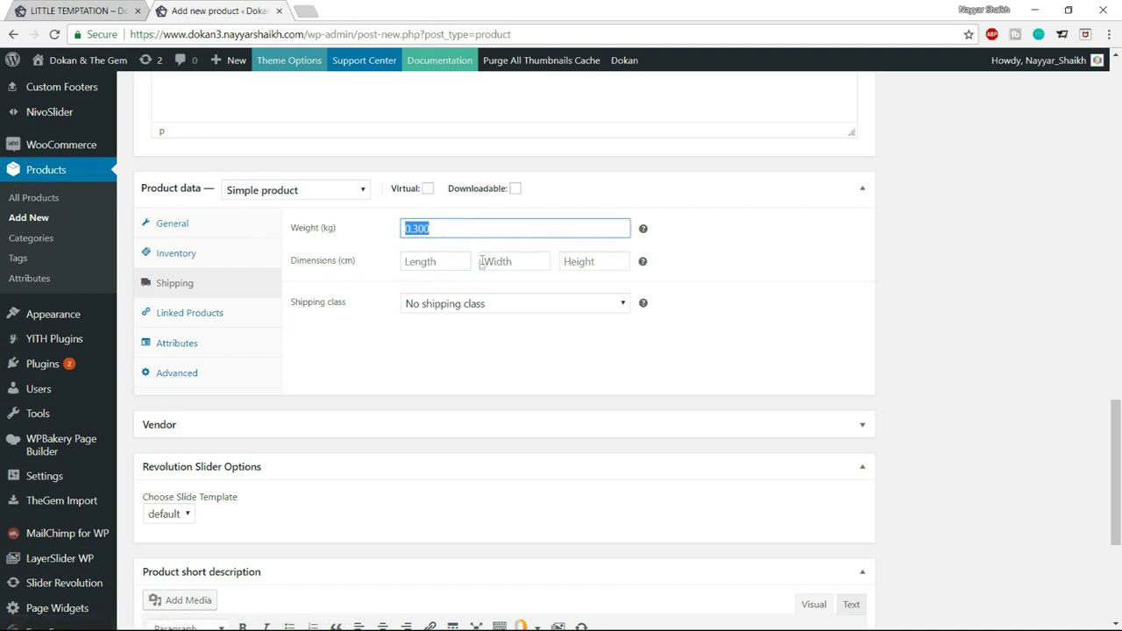
- Set dimensions to 10 × 5 × 10 cm and keep No shipping class
key(Tab)
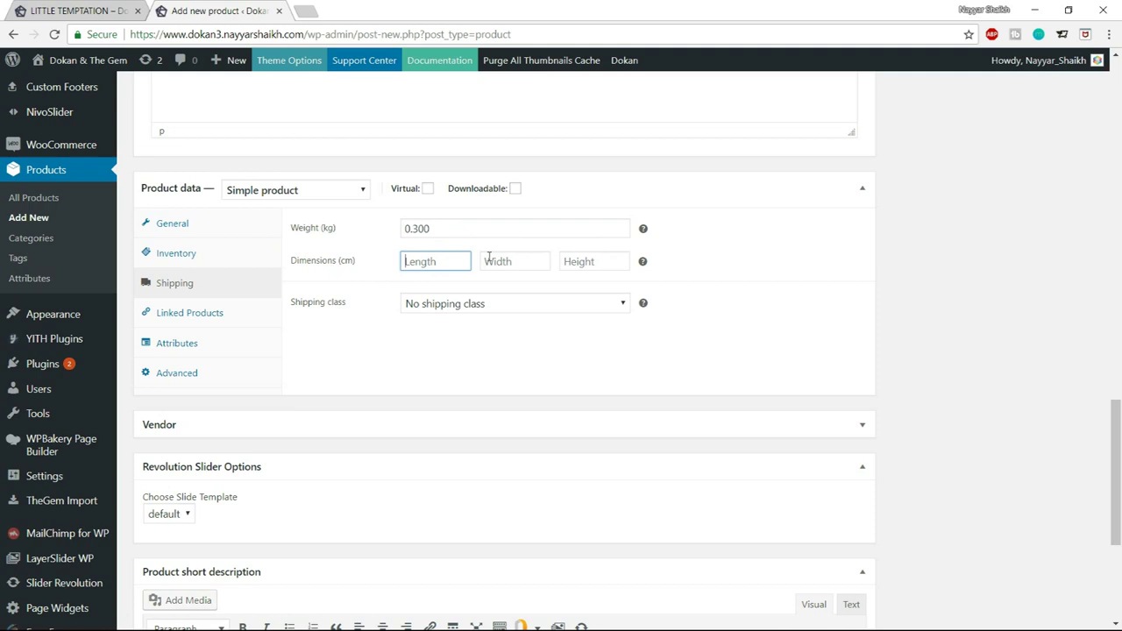
text(10)
key(Tab)
text(5)
key(Tab)
text(1)
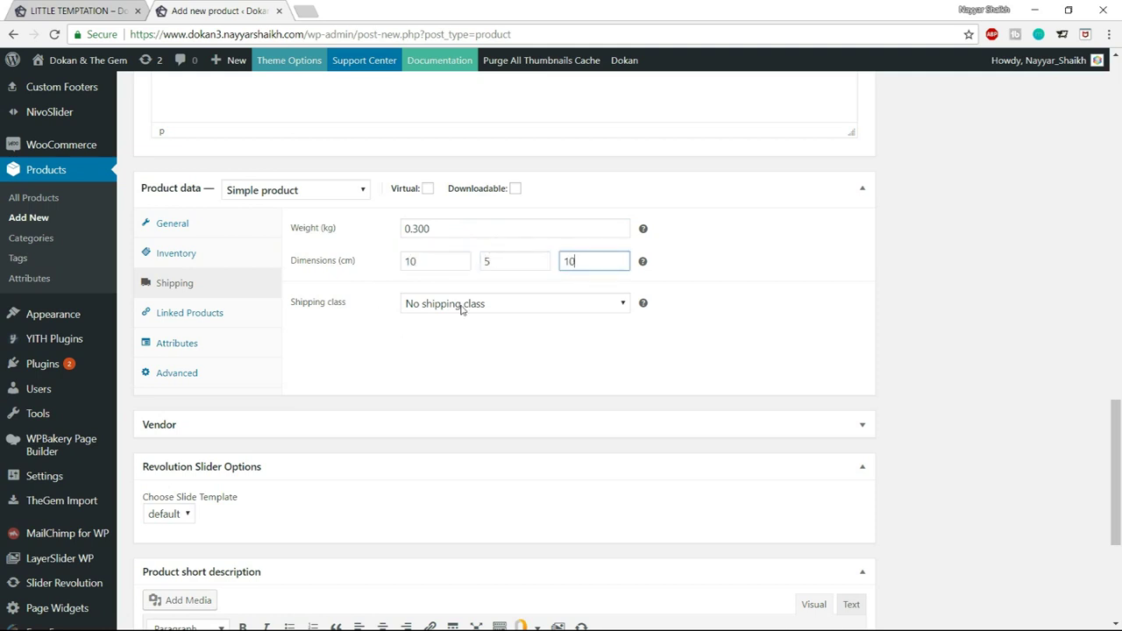
click(463, 309)
click(465, 323)
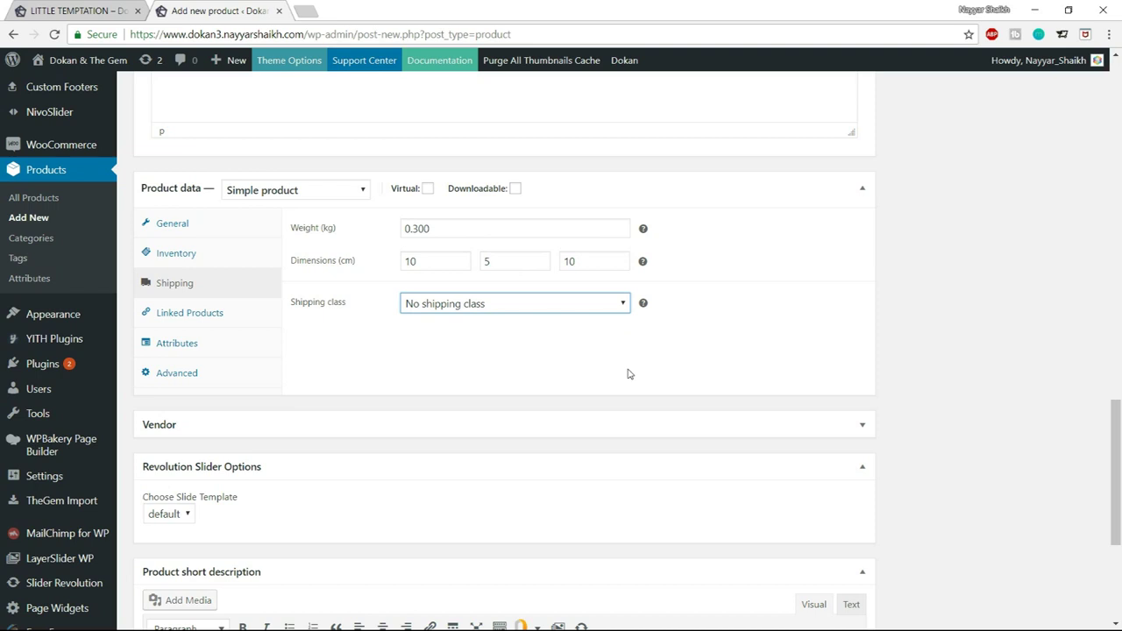
click(236, 312)
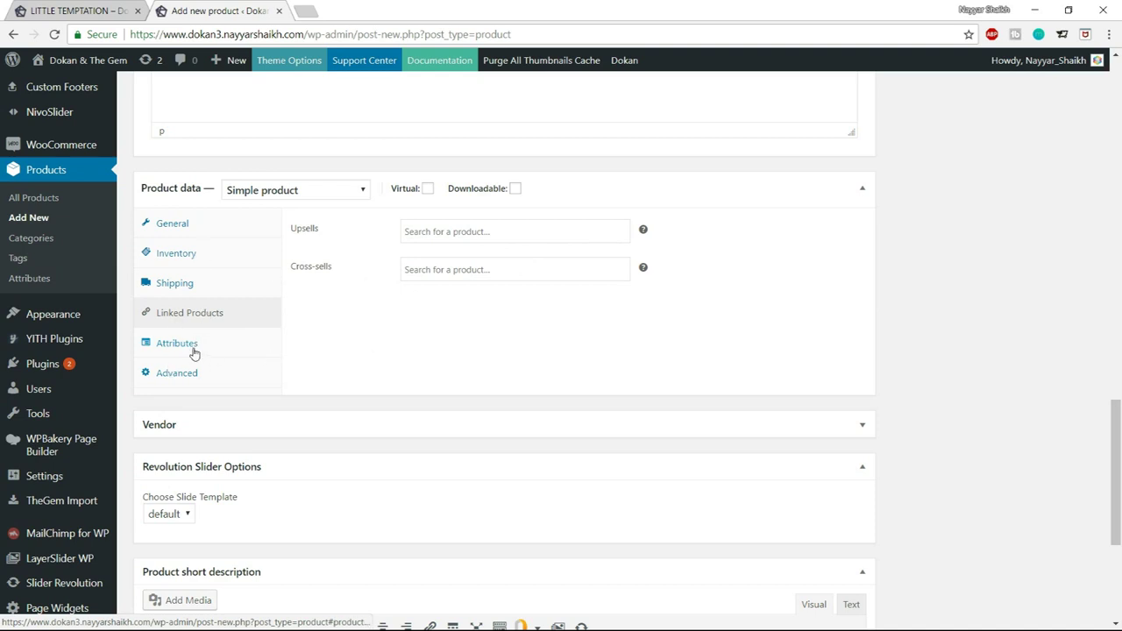
- View the product attribute settings and scroll the editor to the categories box
click(191, 346)
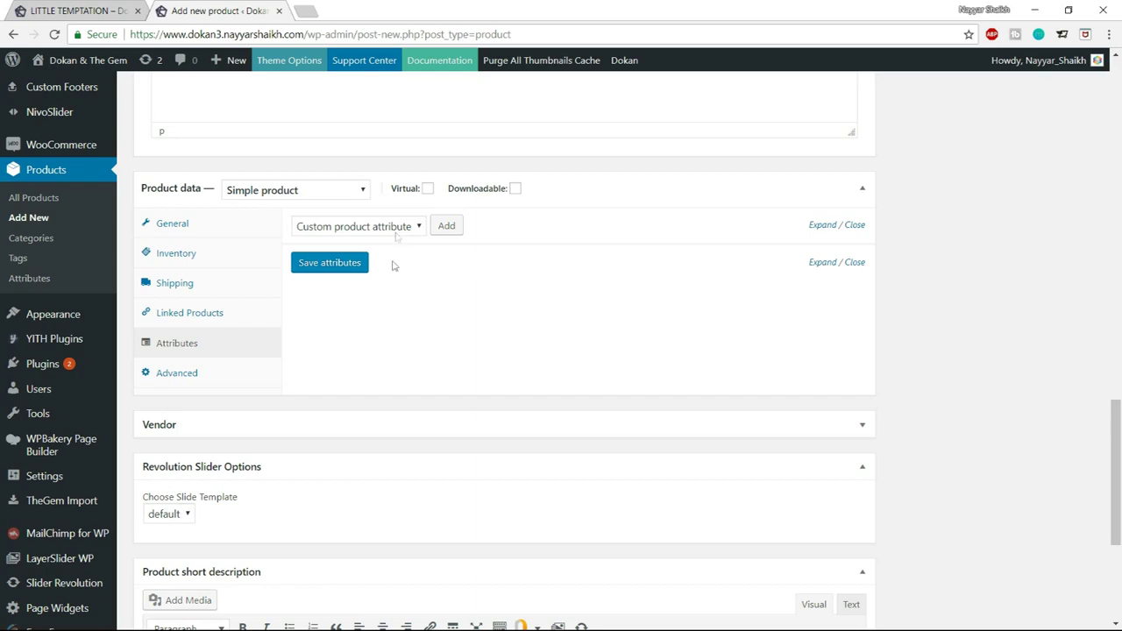
scroll(1065, 508, up, 4)
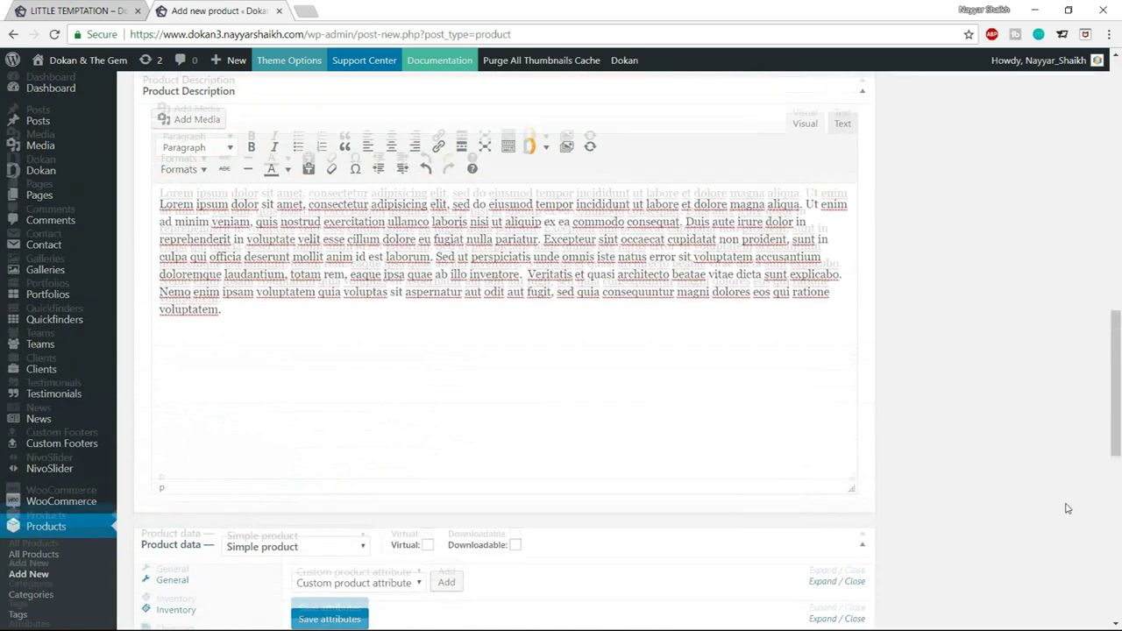
scroll(1067, 473, up, 4)
scroll(1069, 438, down, 3)
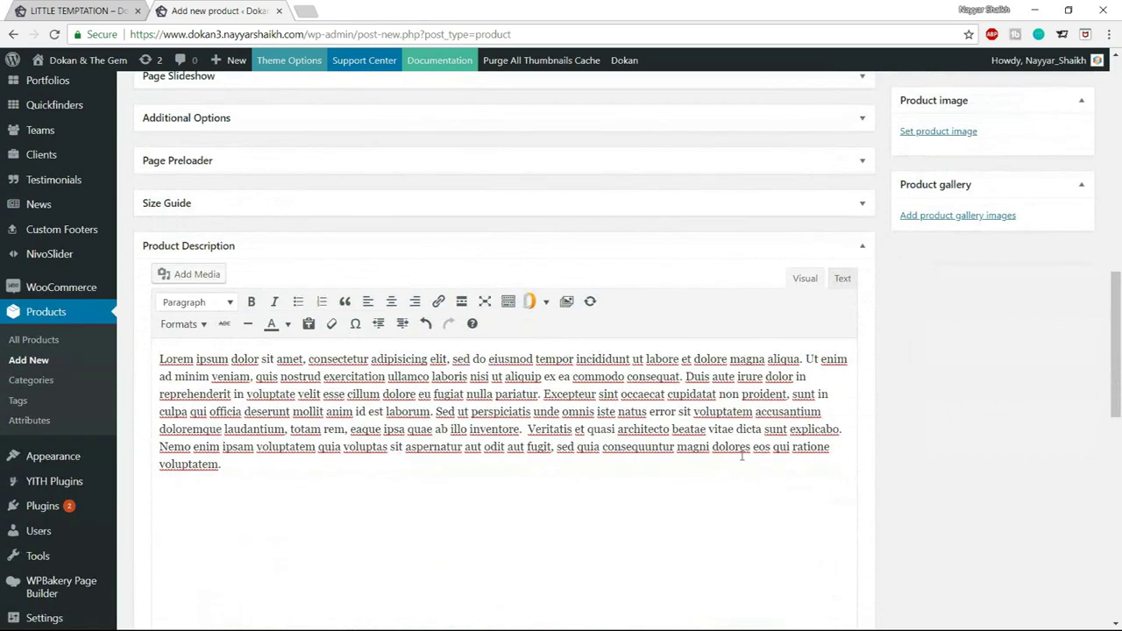
scroll(745, 465, down, 3)
scroll(754, 485, up, 8)
scroll(755, 486, down, 3)
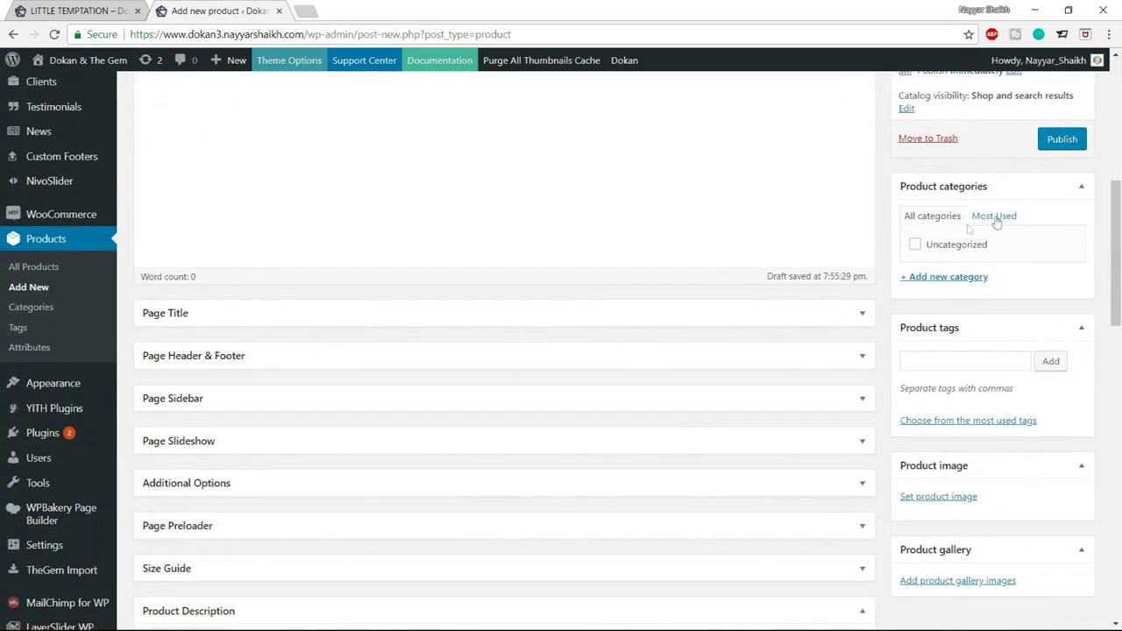
- Add a new product category named Fehem Bags for the product
click(947, 277)
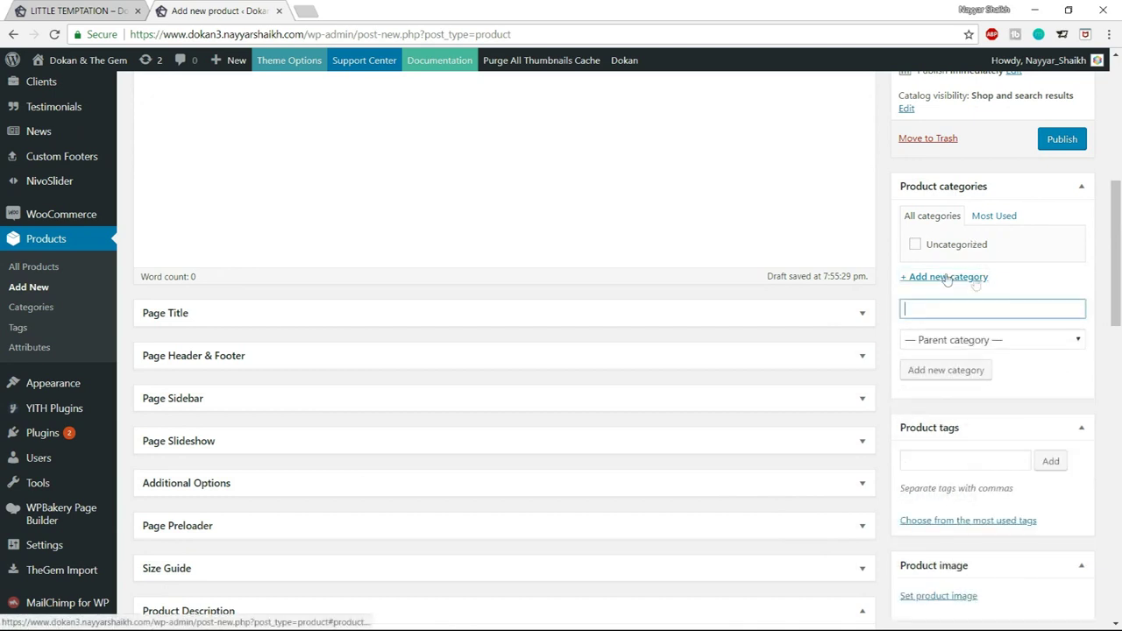
text(Bags)
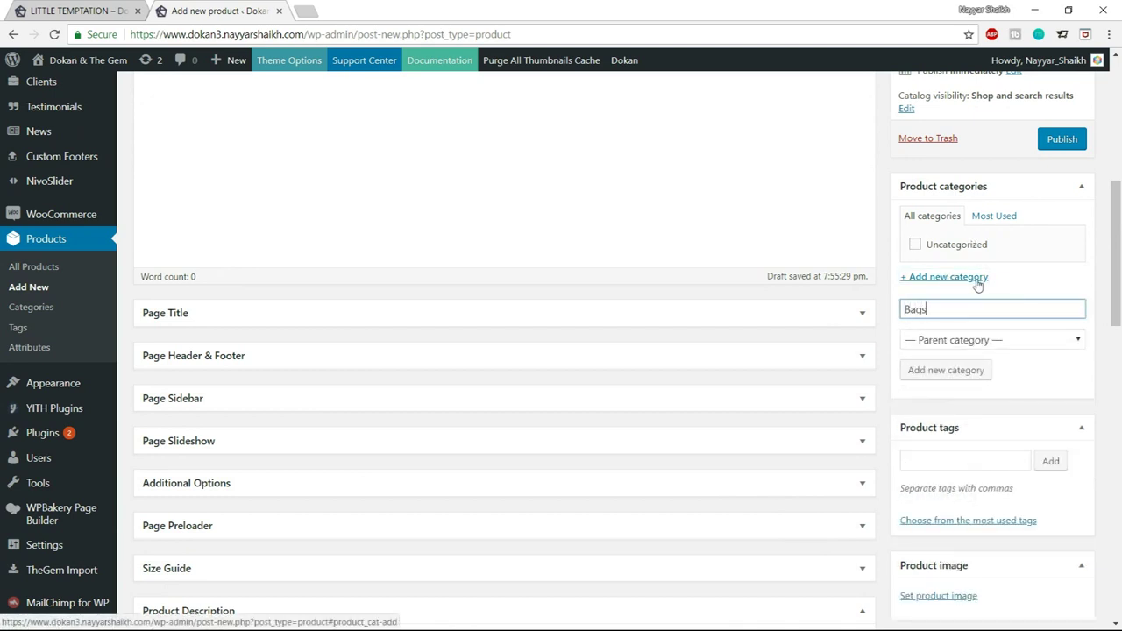
key(ctrl+a)
key(BackSpace)
text(Fehem Ba)
click(951, 371)
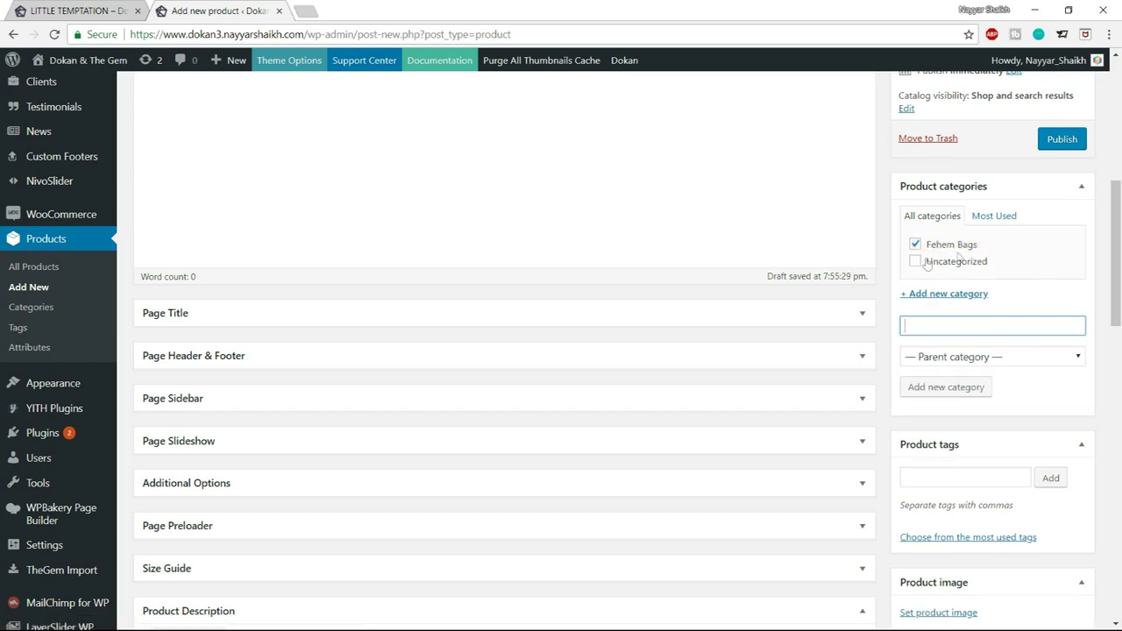
scroll(1036, 373, down, 2)
- Tag the product with Bags and Leather
click(958, 333)
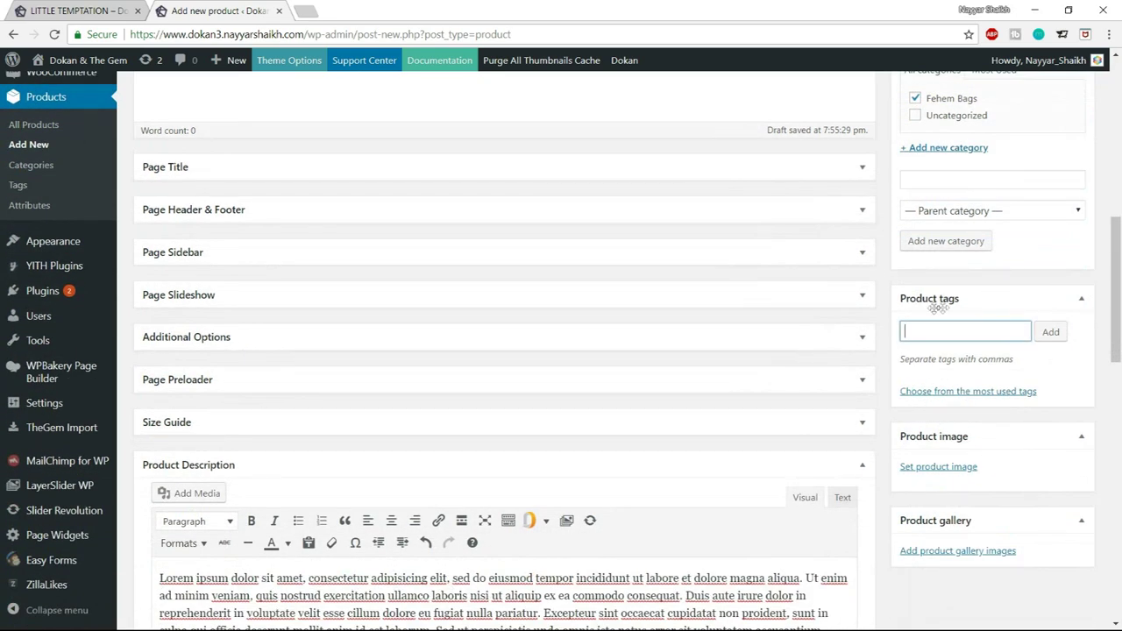
text(Bags)
key(Return)
text(Leather)
key(Return)
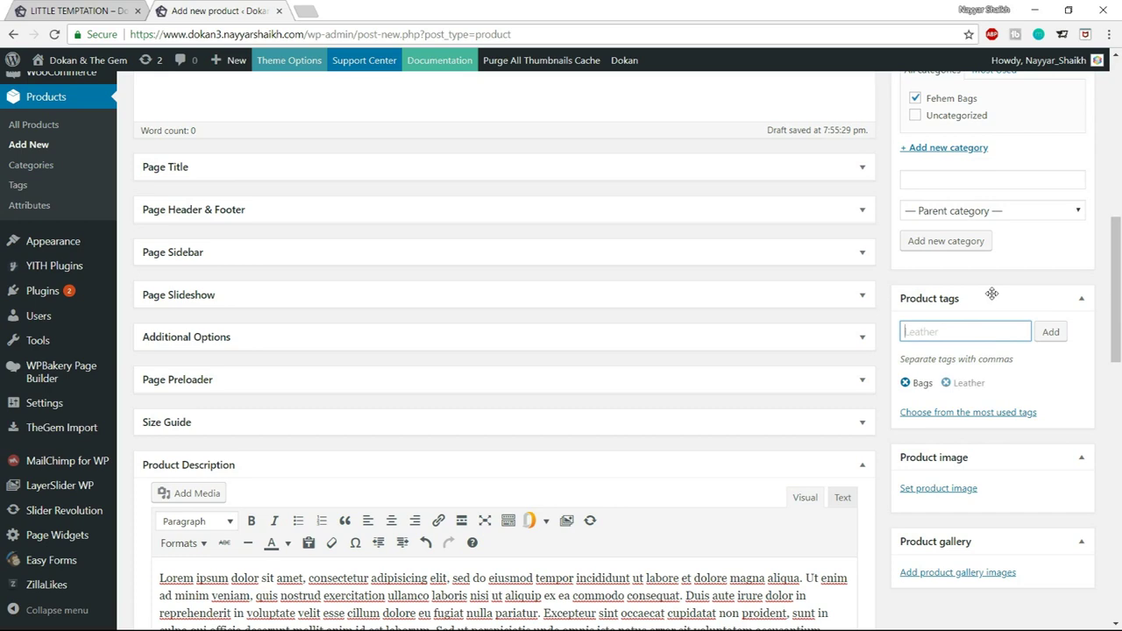
- Upload the Bags8 and Bags9 images and set Bags8 as the product image
scroll(1012, 414, down, 1)
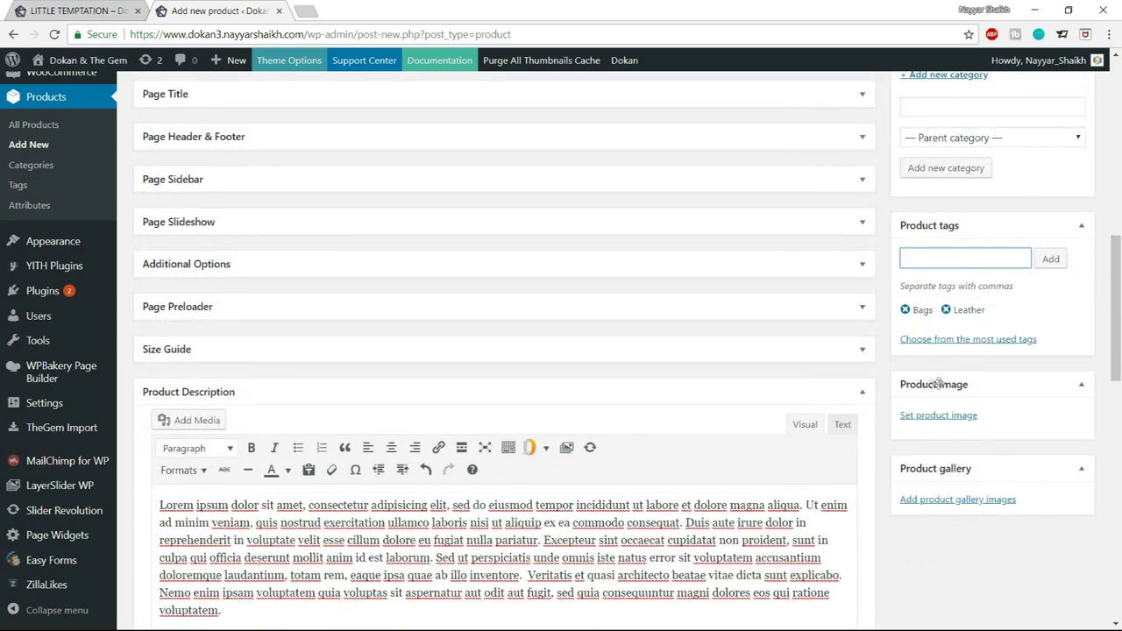
click(936, 416)
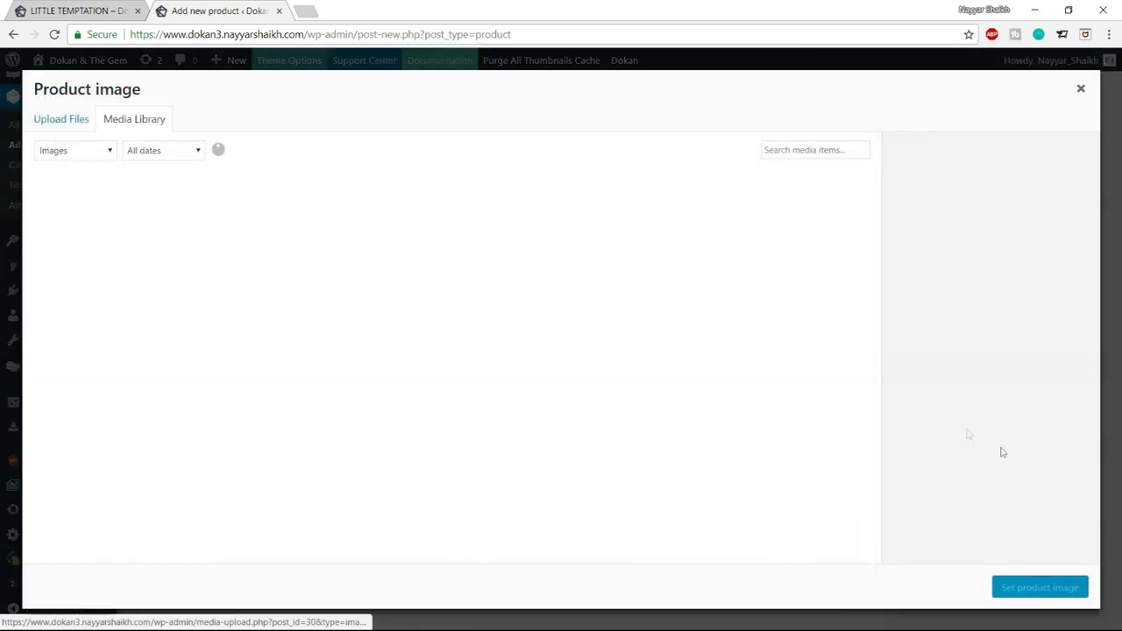
click(69, 129)
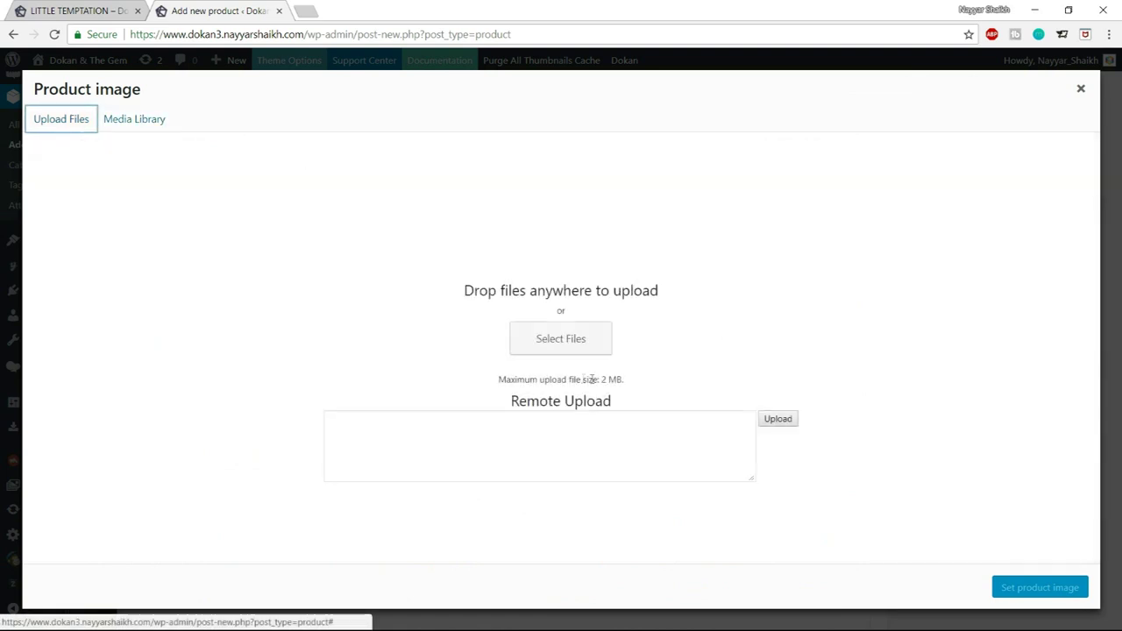
click(554, 353)
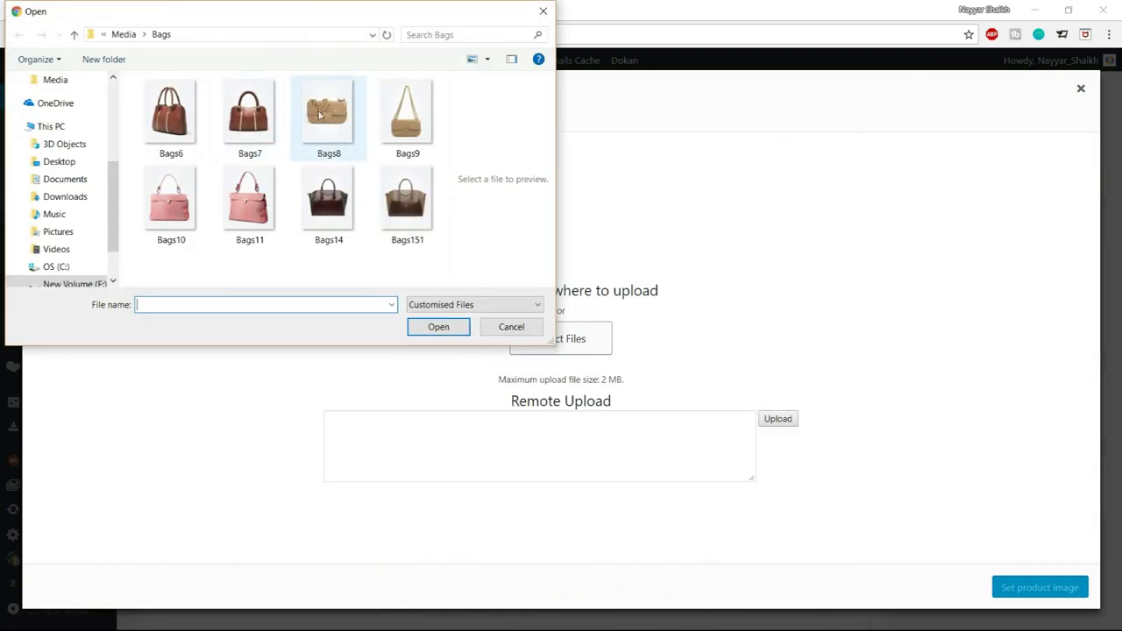
click(361, 114)
ctrl+click(408, 114)
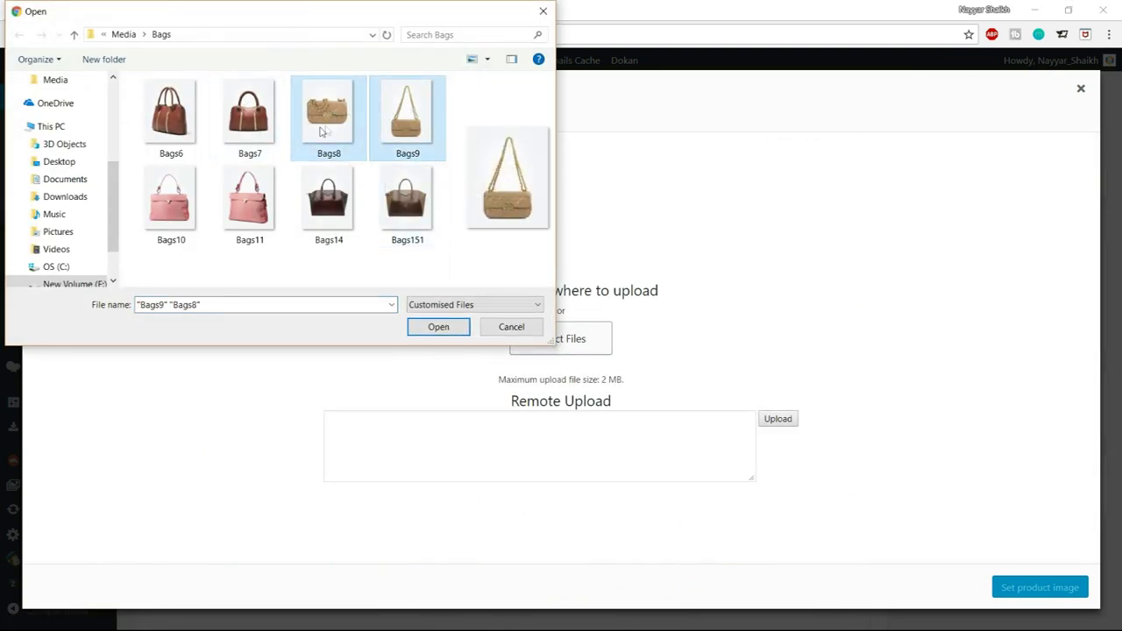
click(433, 327)
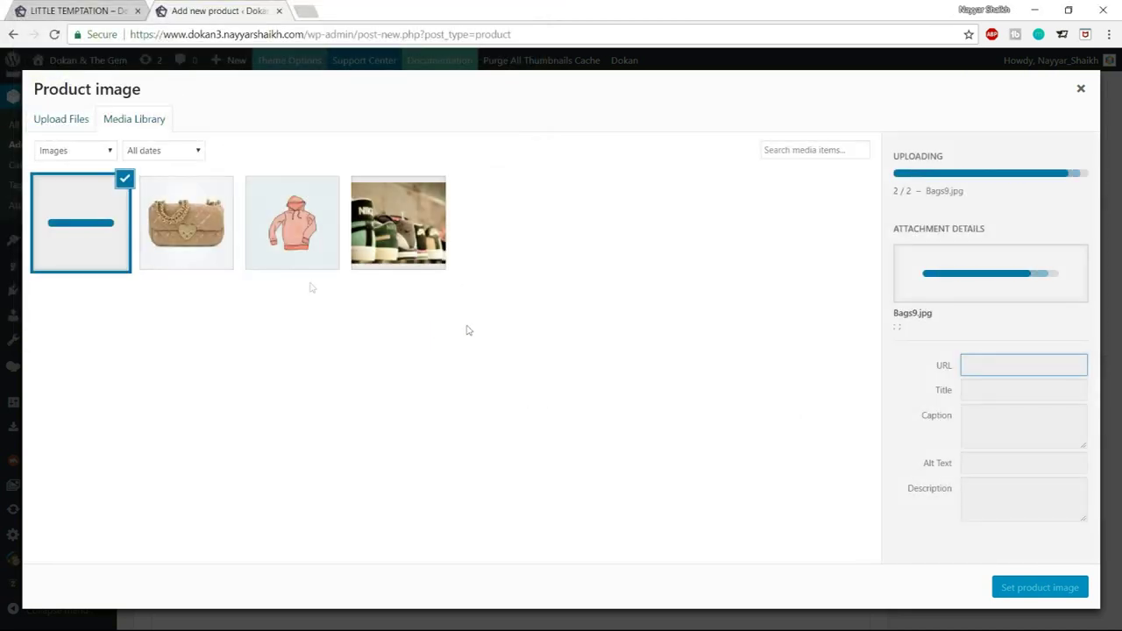
click(200, 248)
click(1040, 586)
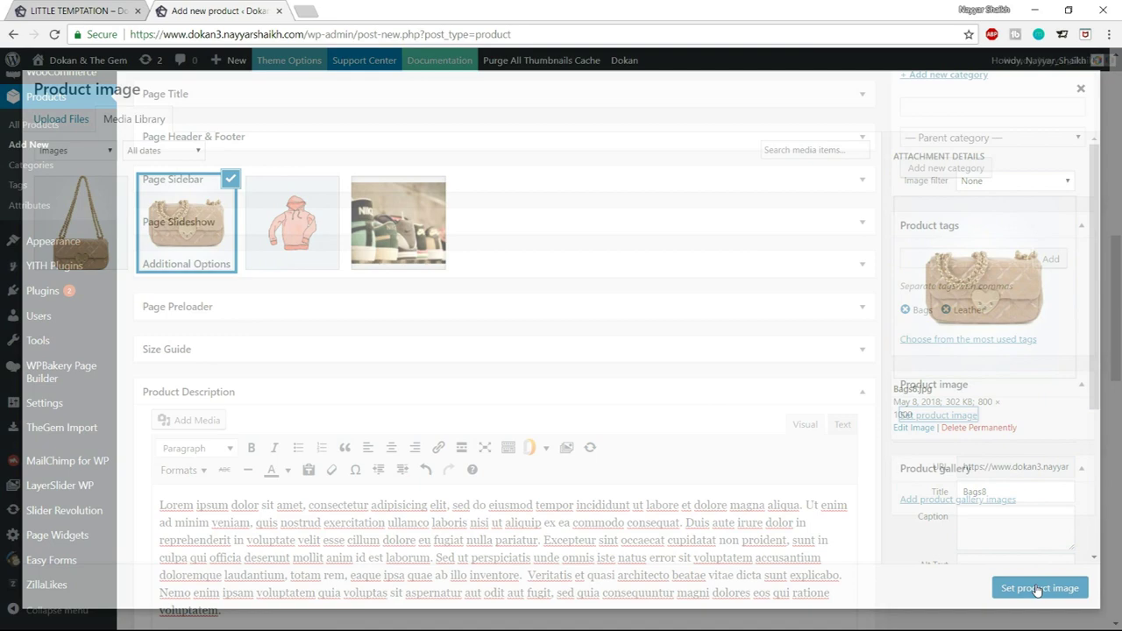
- Add the Bags9 chain-strap bag image to the product gallery
scroll(981, 517, down, 3)
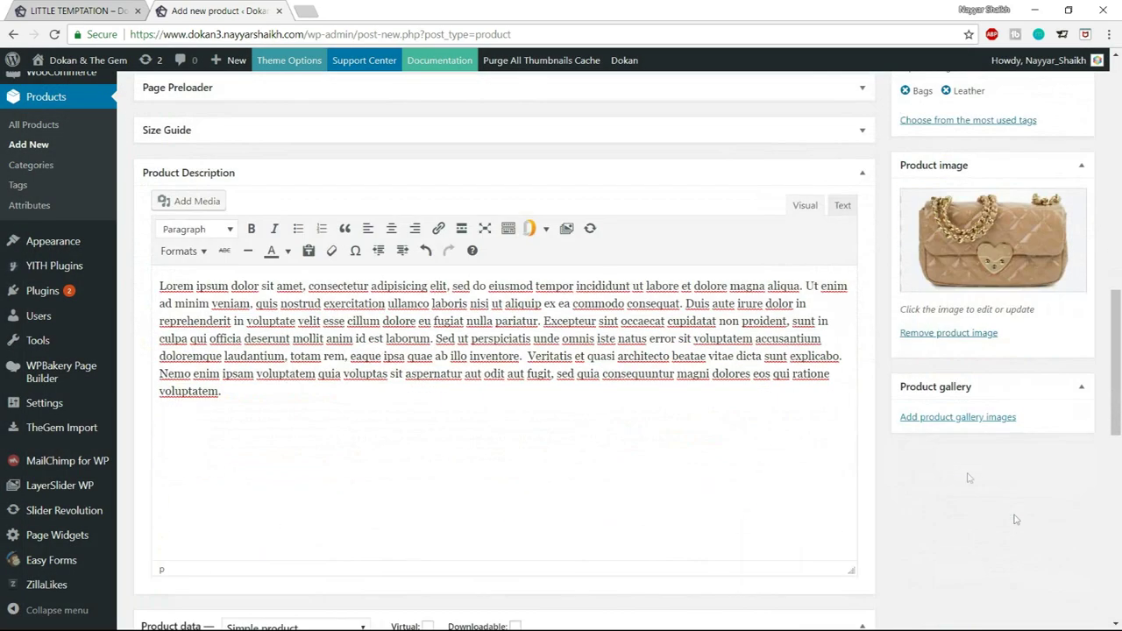
click(955, 346)
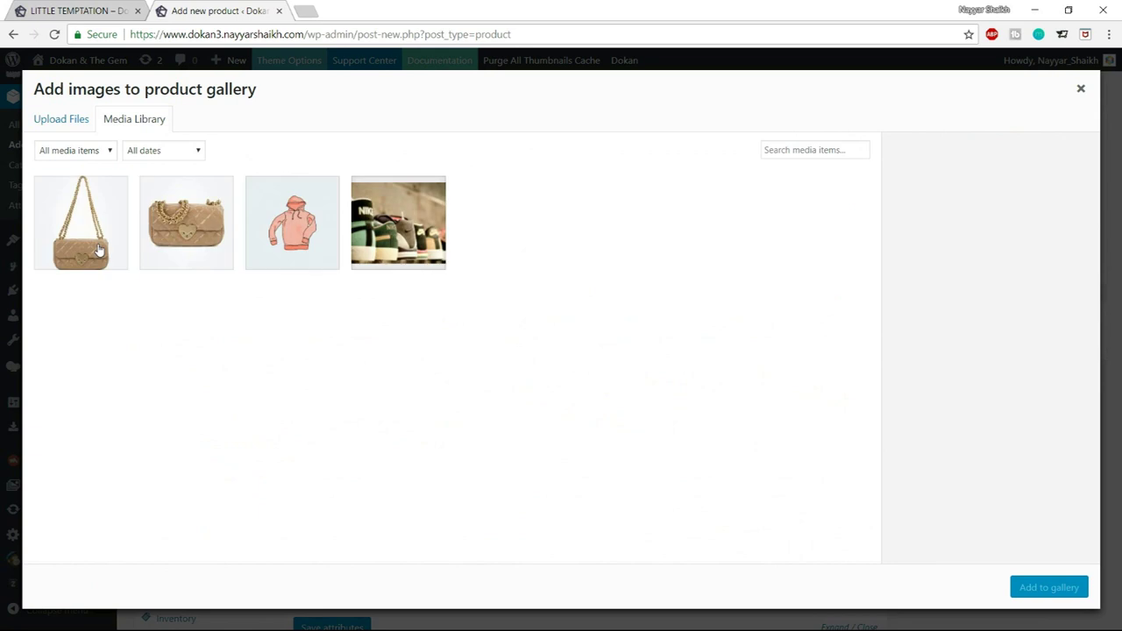
click(98, 251)
click(1056, 586)
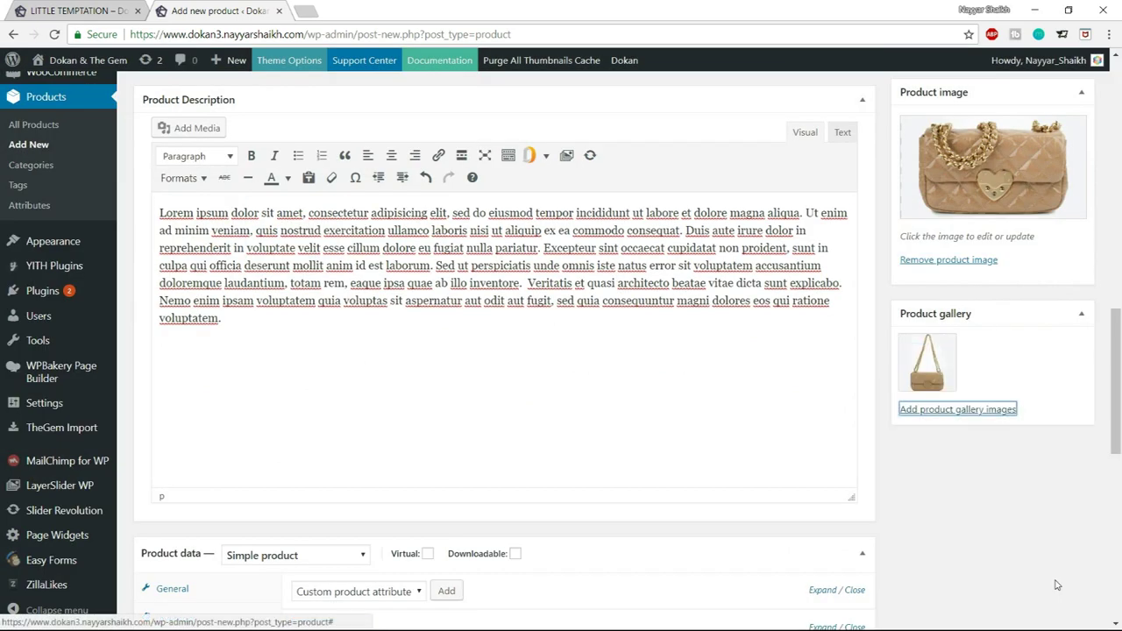
scroll(1056, 585, up, 15)
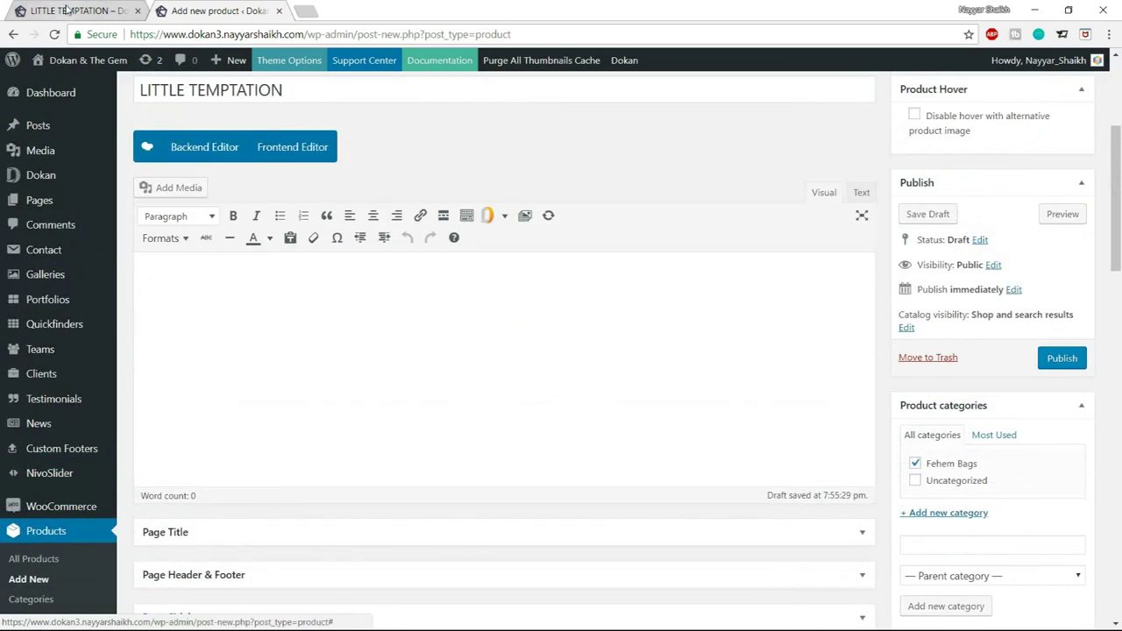
- Return to the Add new product editor, publish LITTLE TEMPTATION, and bring up the View Product link's menu
click(68, 10)
scroll(491, 348, down, 15)
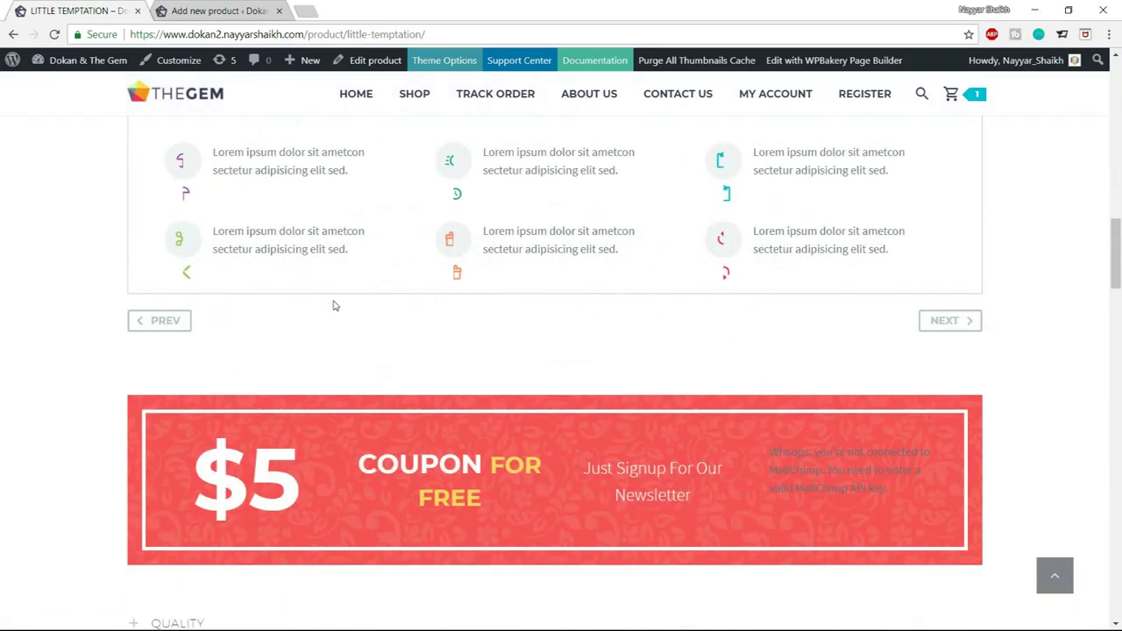
scroll(333, 304, up, 2)
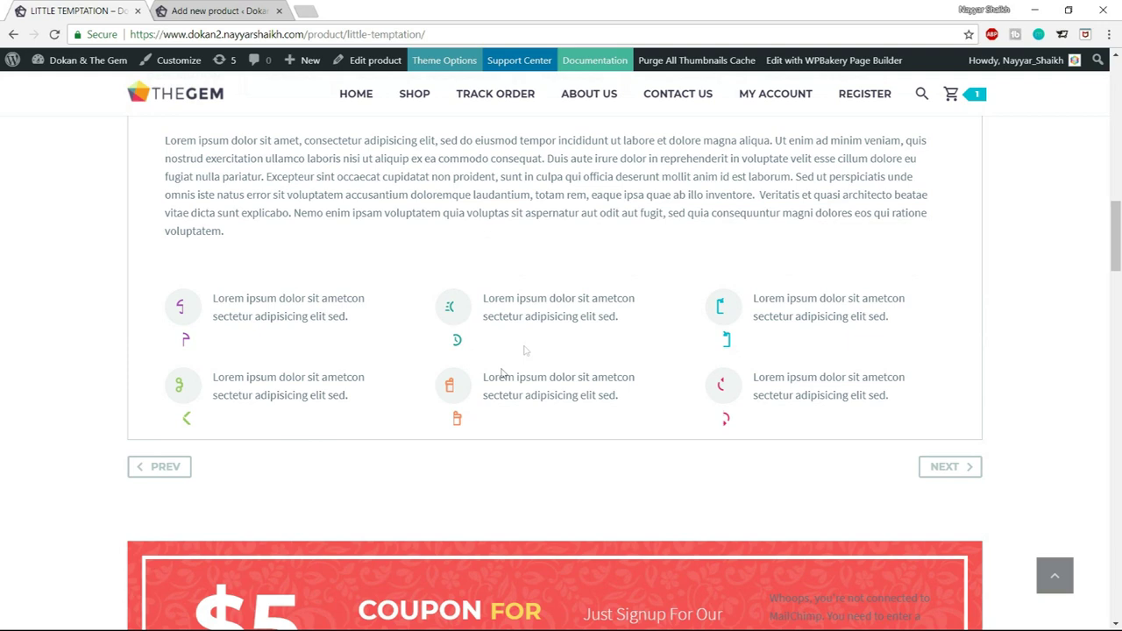
click(215, 10)
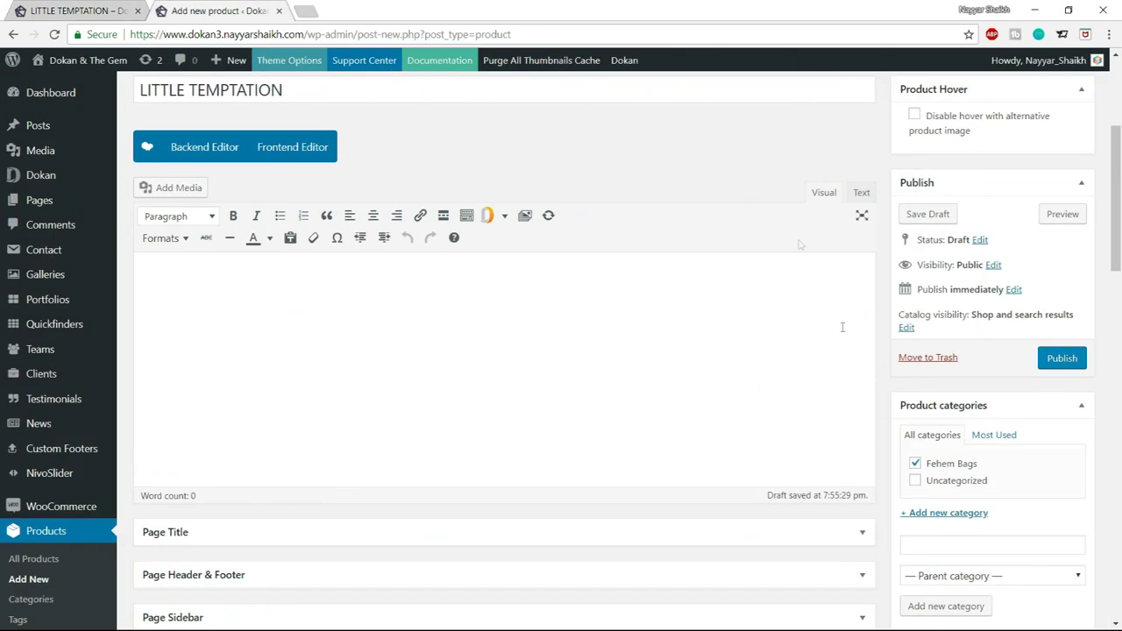
click(1065, 361)
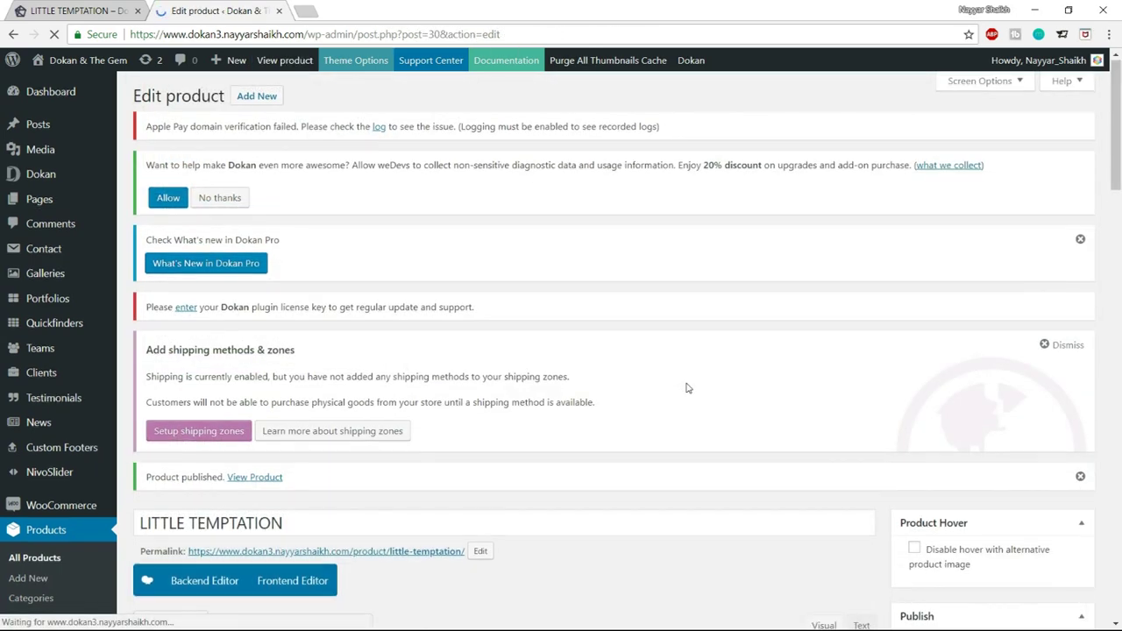
scroll(686, 390, down, 4)
right_click(235, 113)
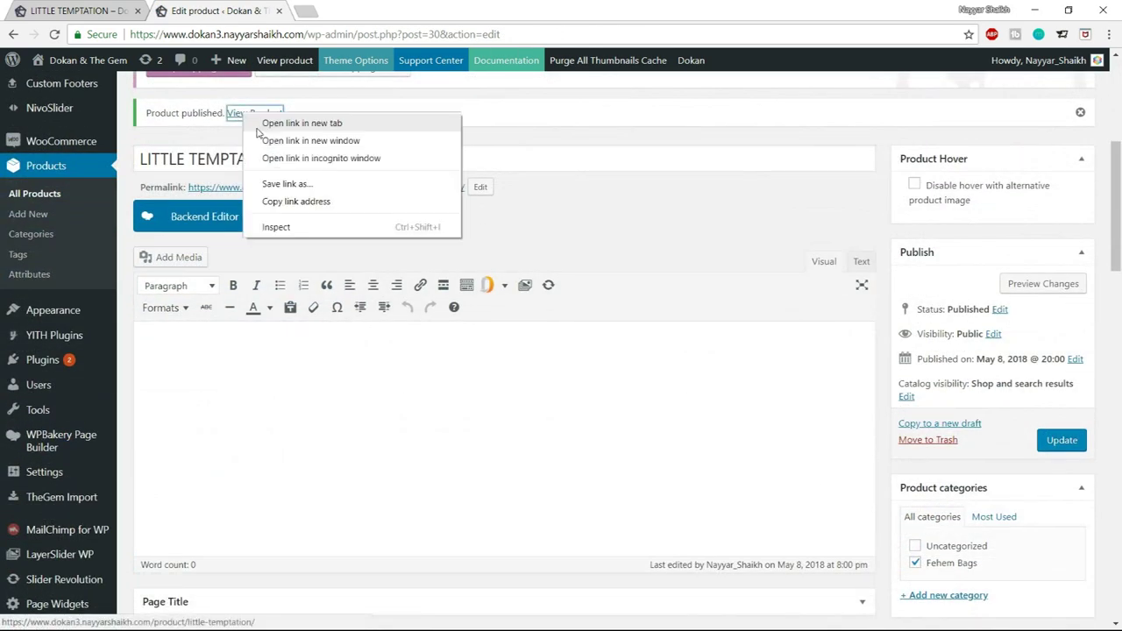
- Open the live product page in a new tab and check the $50.00 and $45.00 sale prices
click(264, 119)
click(338, 9)
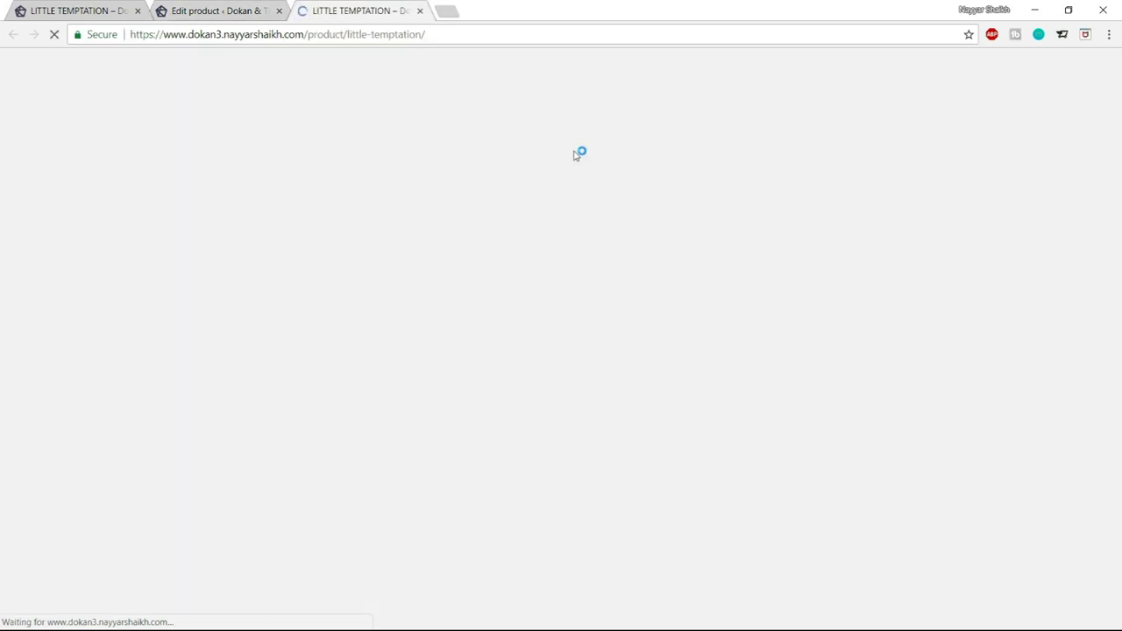
scroll(856, 367, down, 4)
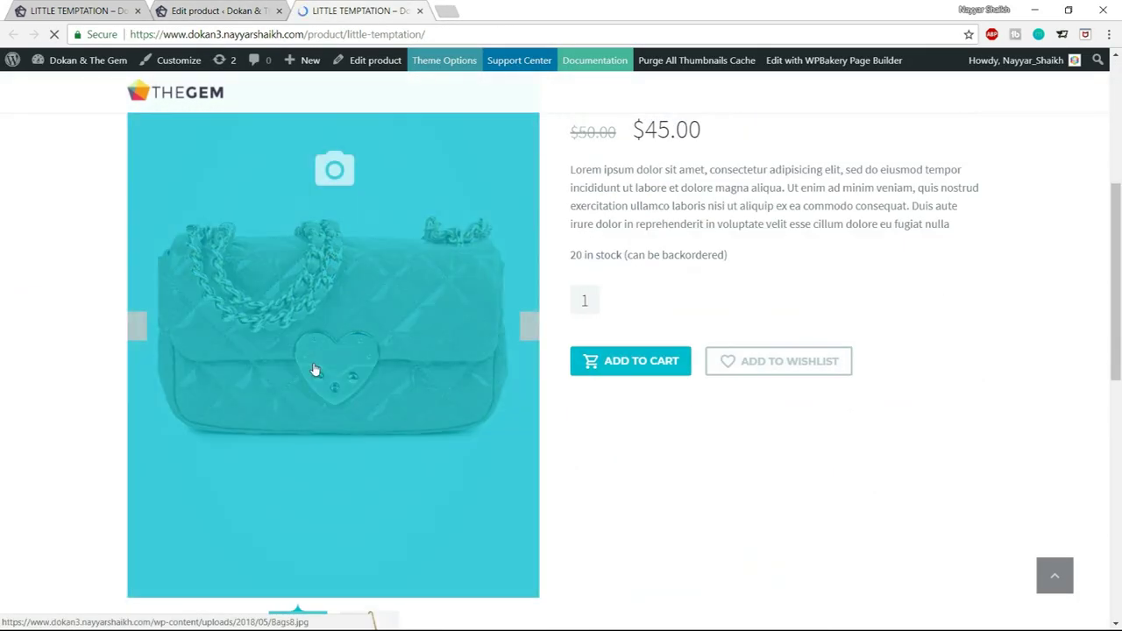
scroll(1118, 368, up, 2)
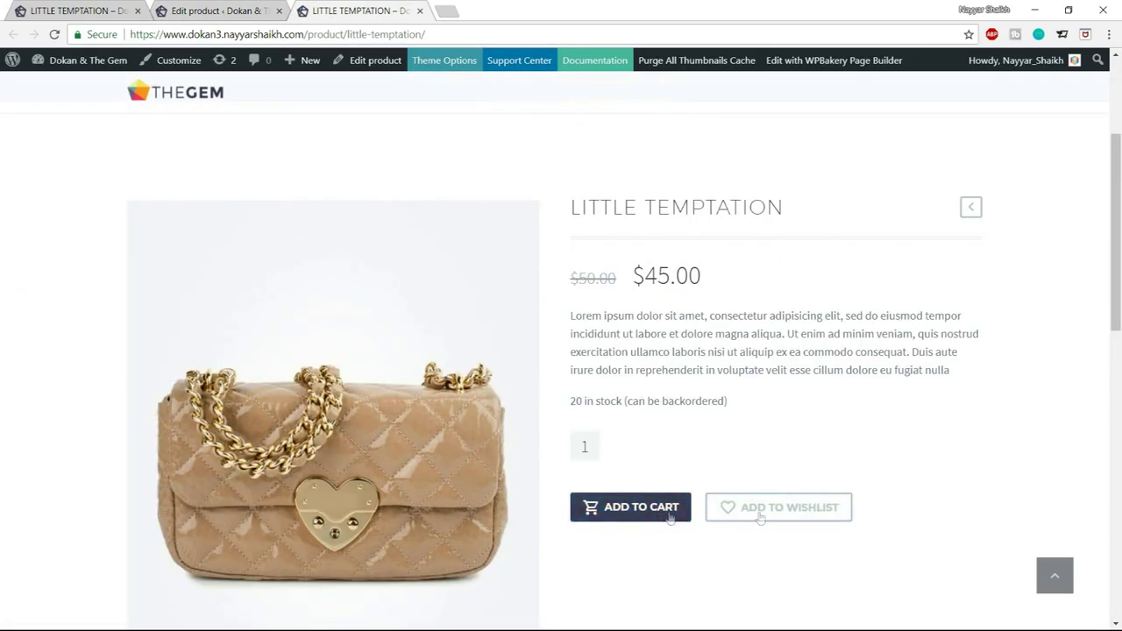
drag(777, 370, 619, 316)
click(646, 335)
drag(575, 278, 620, 288)
click(621, 288)
drag(663, 276, 628, 276)
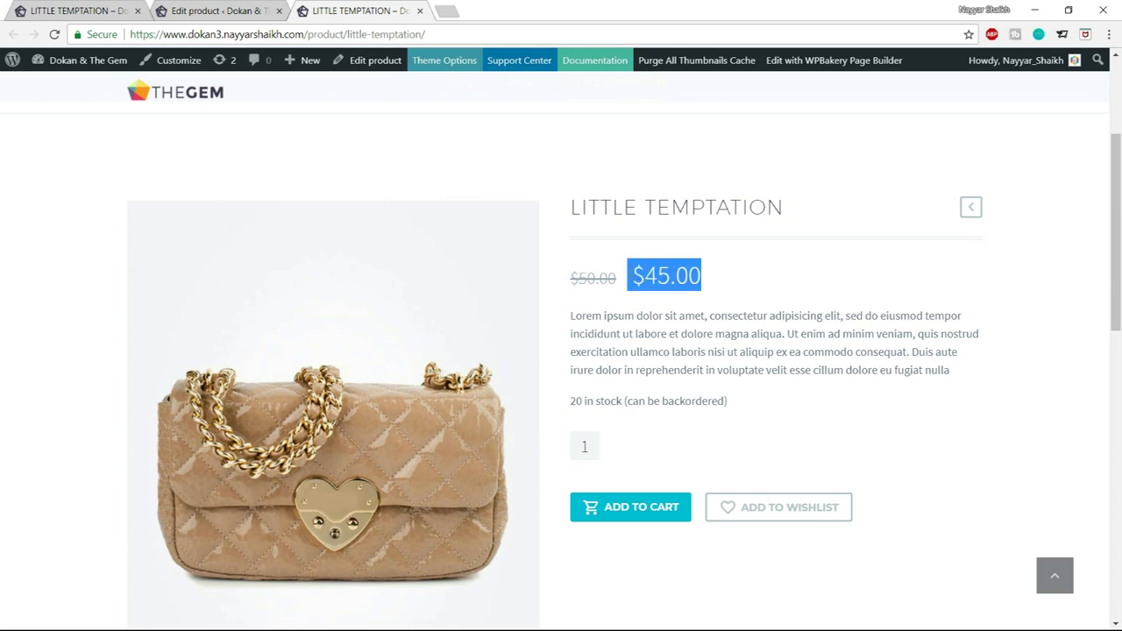
- View the chain-strap bag image, the 0.300 kg weight, and the Reviews and Vendor tabs
scroll(816, 340, down, 7)
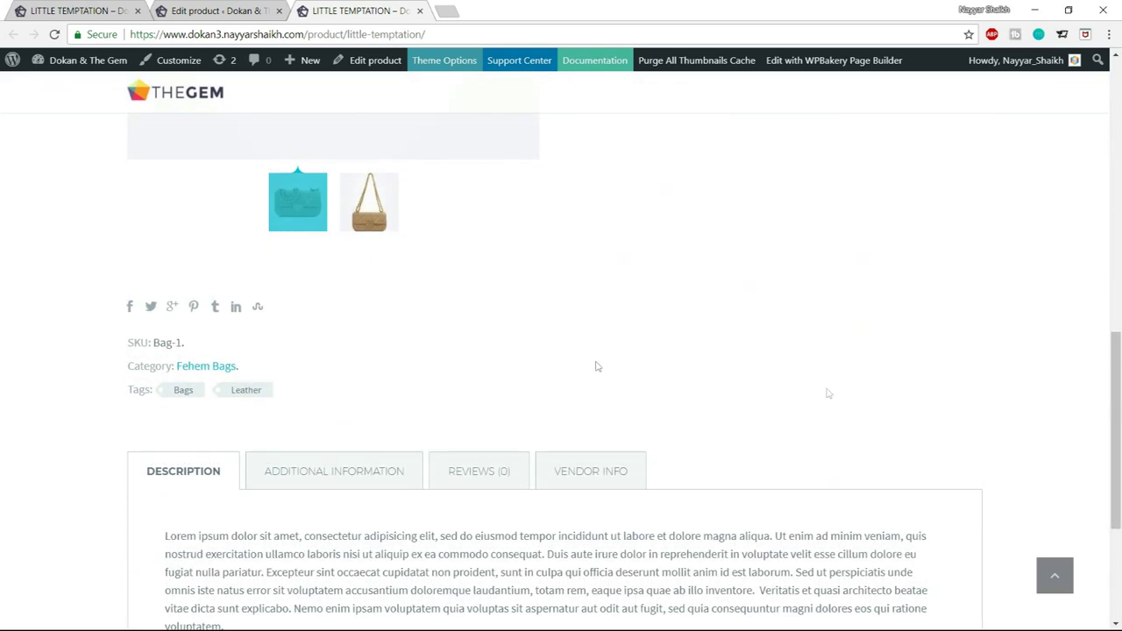
click(368, 202)
scroll(447, 295, up, 4)
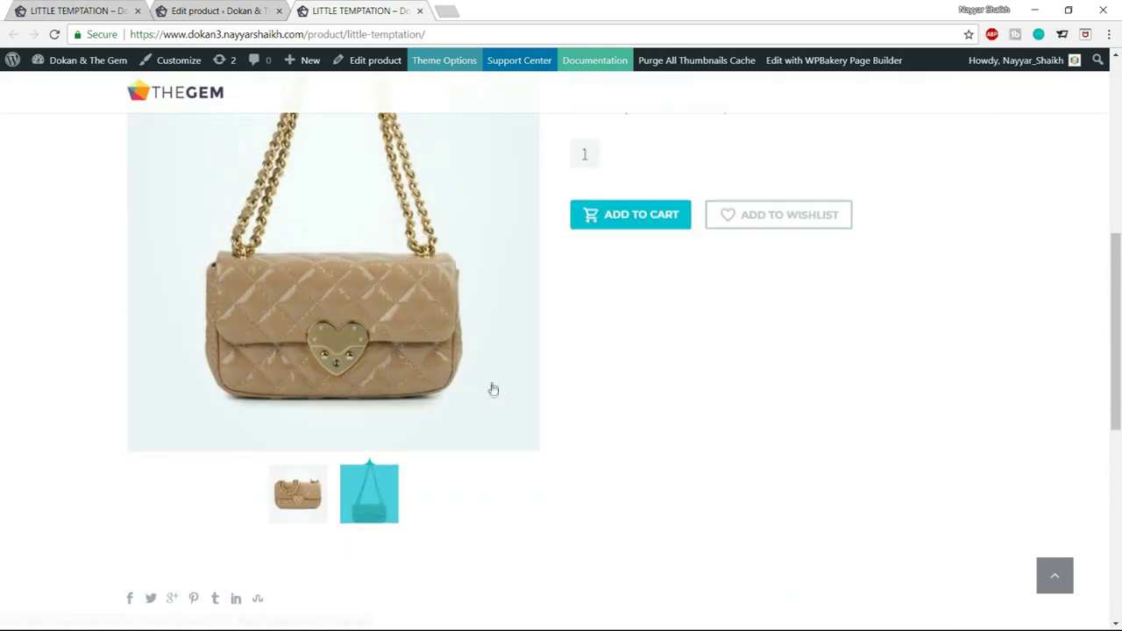
scroll(783, 371, down, 6)
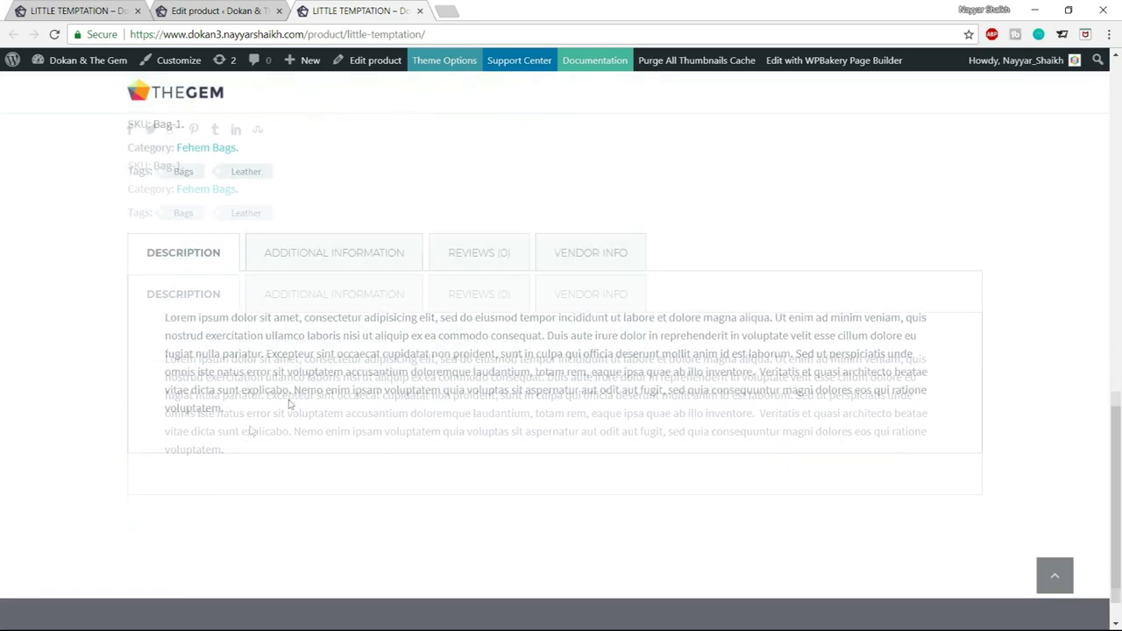
click(338, 251)
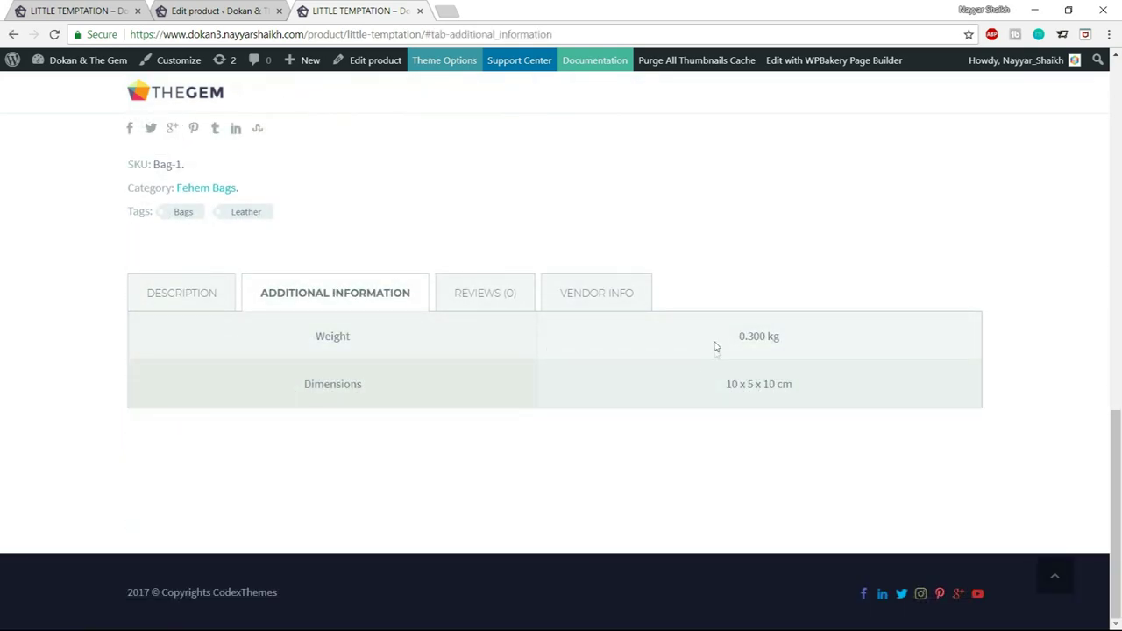
drag(713, 350, 829, 342)
click(493, 302)
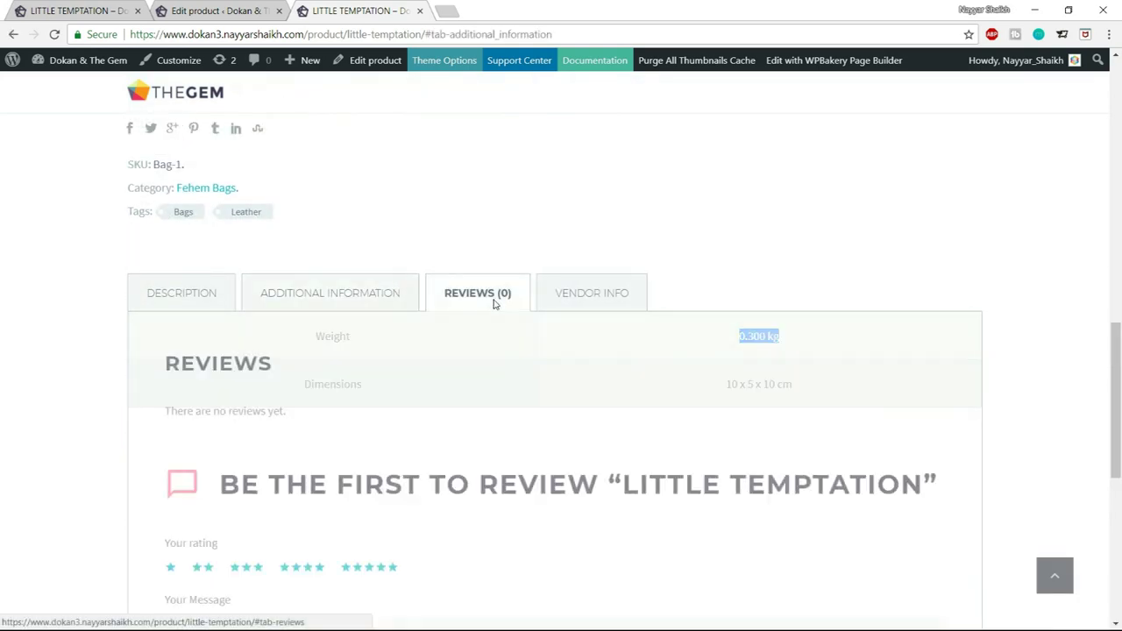
scroll(200, 427, down, 3)
scroll(634, 316, up, 3)
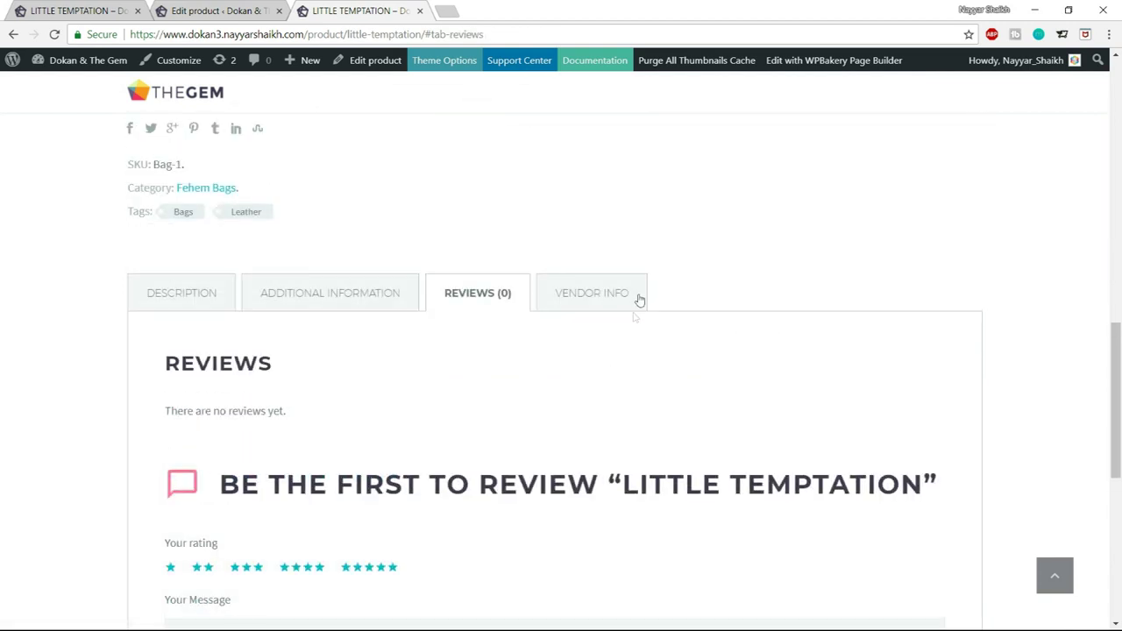
click(636, 295)
scroll(429, 445, down, 2)
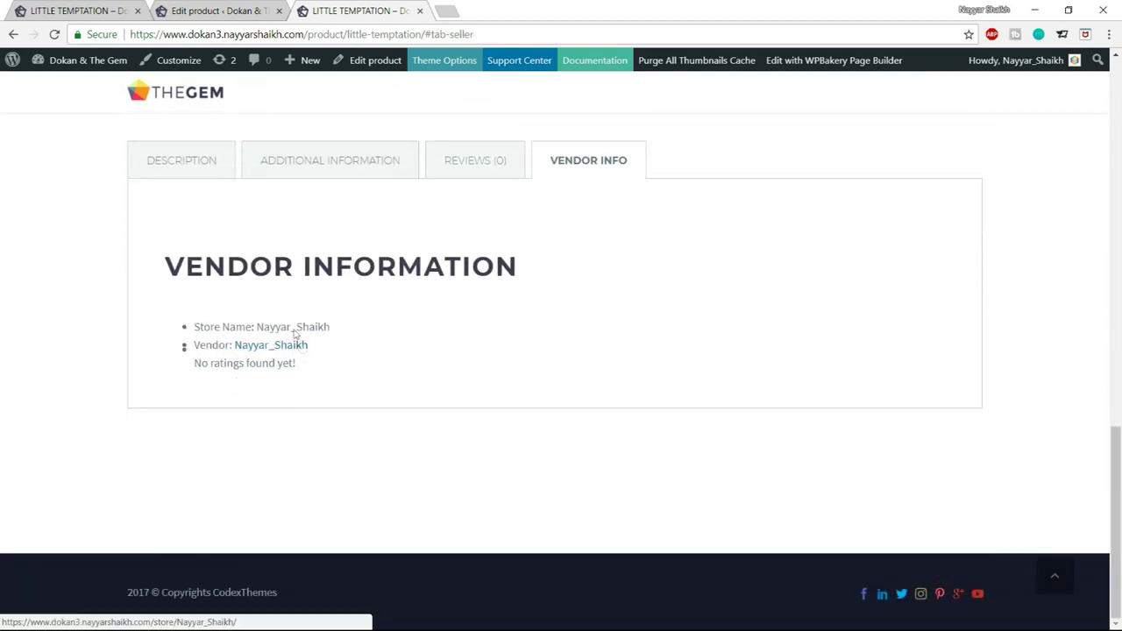
- Show the Description tab's text, scroll back to the page top, and return to the editor tab
click(211, 169)
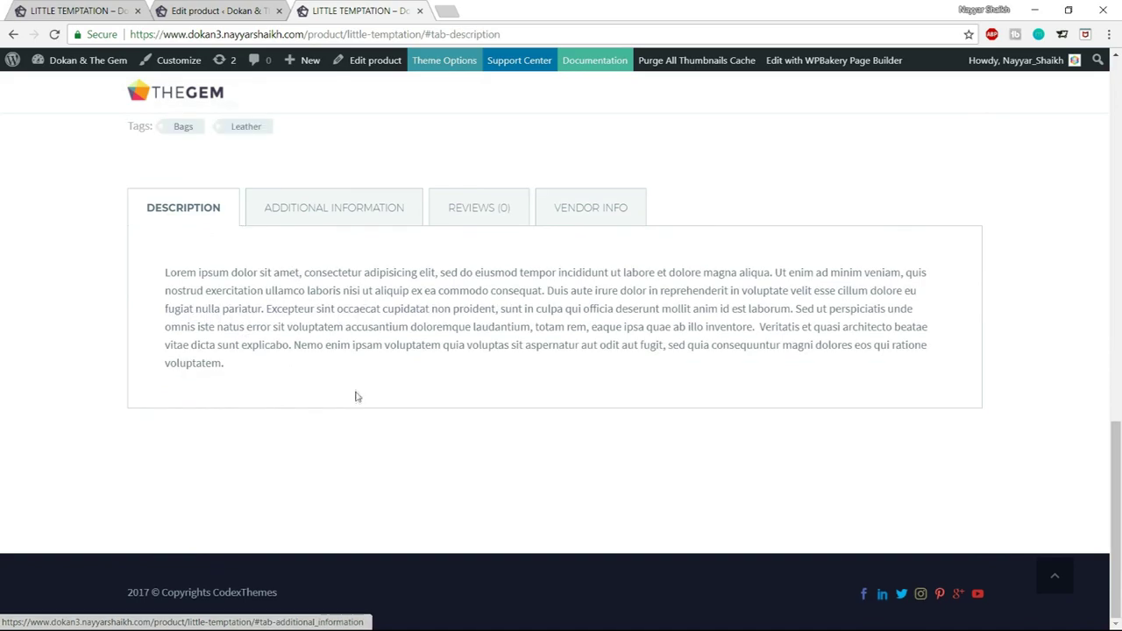
scroll(741, 487, up, 4)
scroll(741, 487, up, 3)
scroll(741, 487, down, 6)
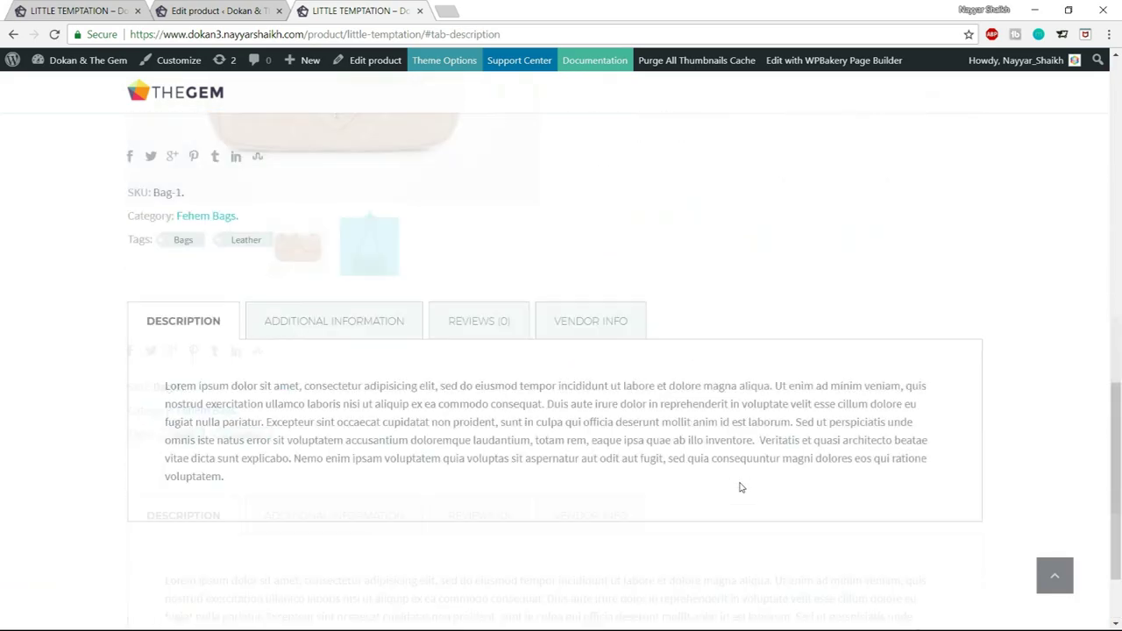
scroll(740, 488, up, 8)
scroll(740, 489, up, 3)
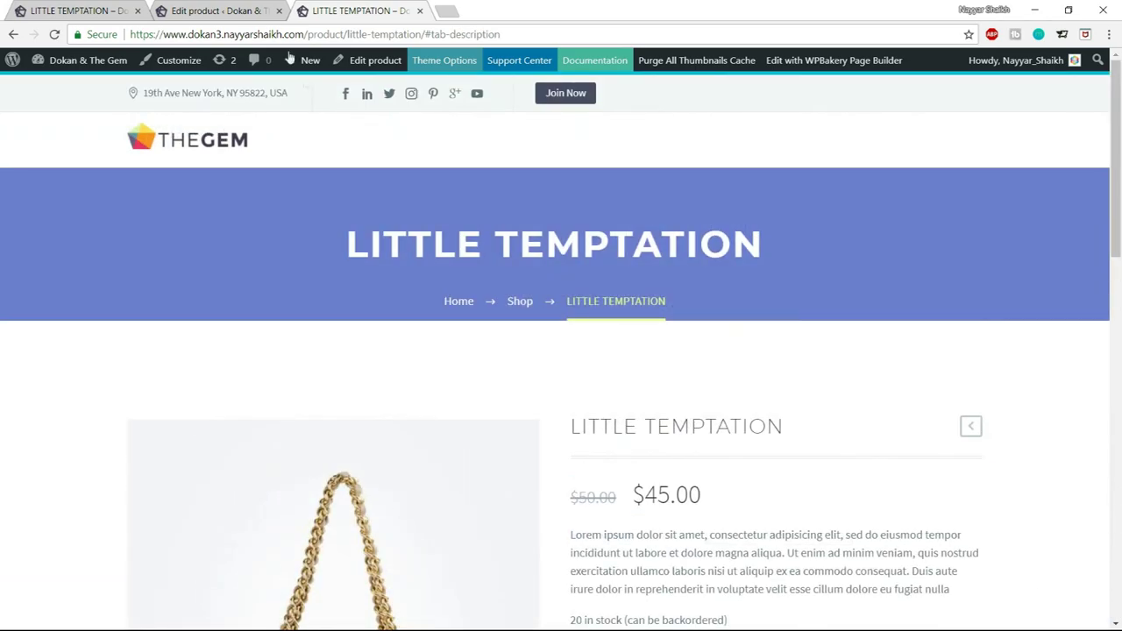
click(230, 9)
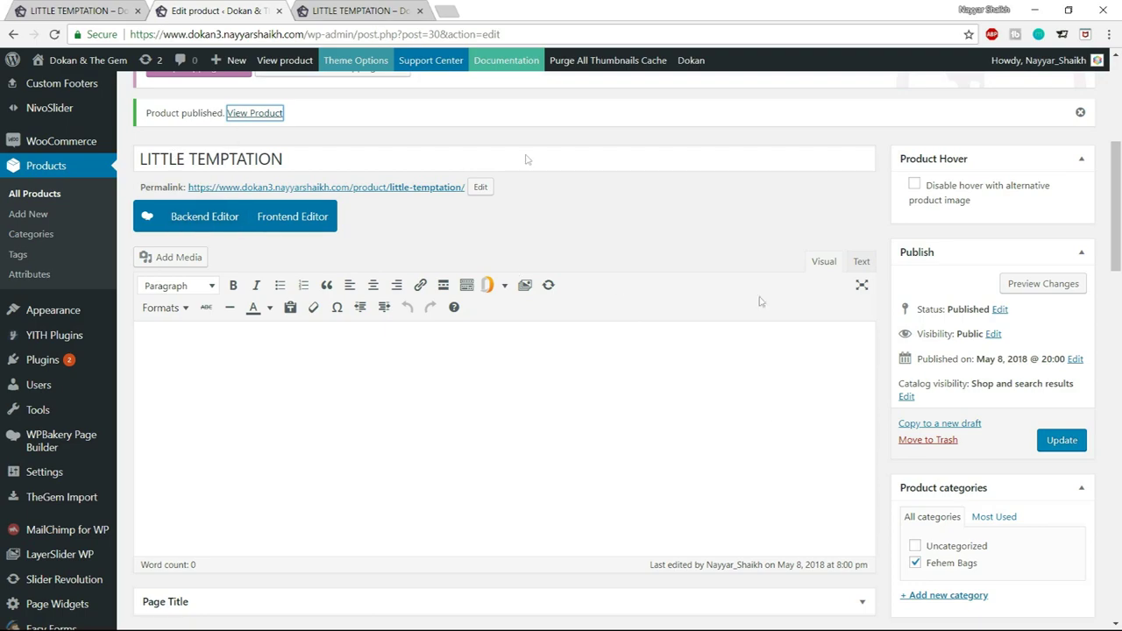
- Set Product data type to Variable product and move through Inventory, Shipping and Linked Products to Attributes
scroll(557, 465, down, 4)
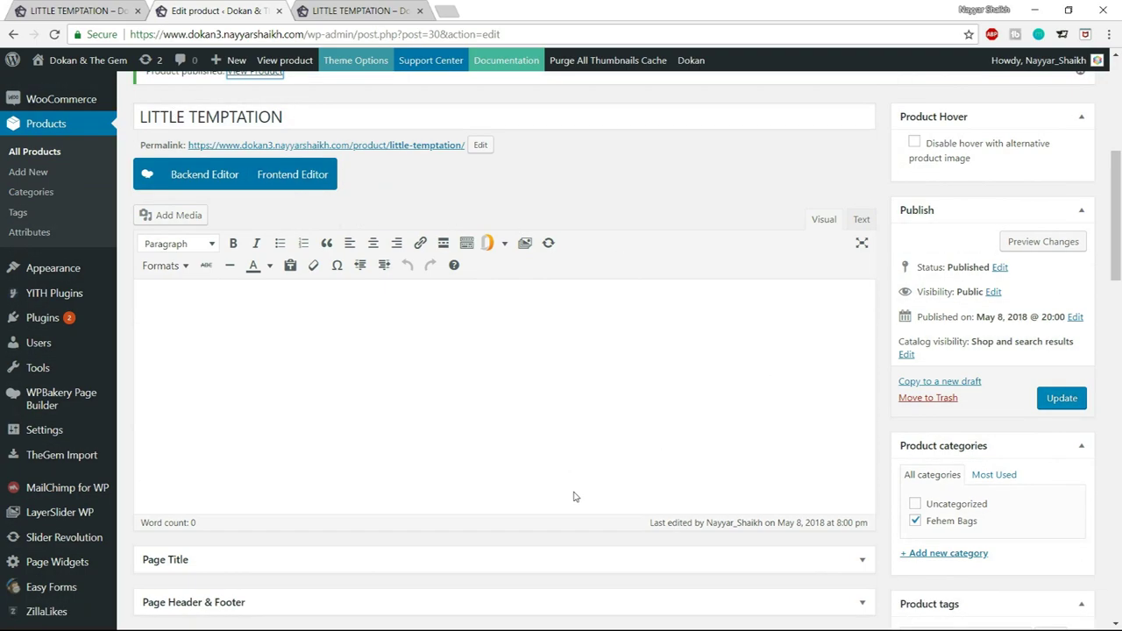
scroll(573, 491, down, 10)
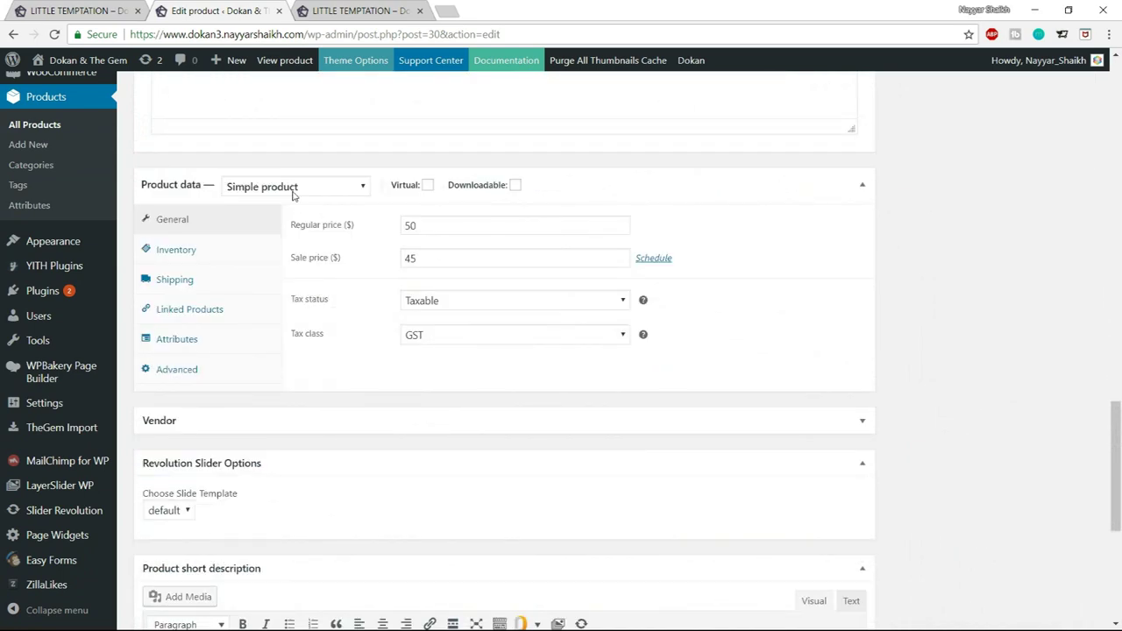
click(297, 190)
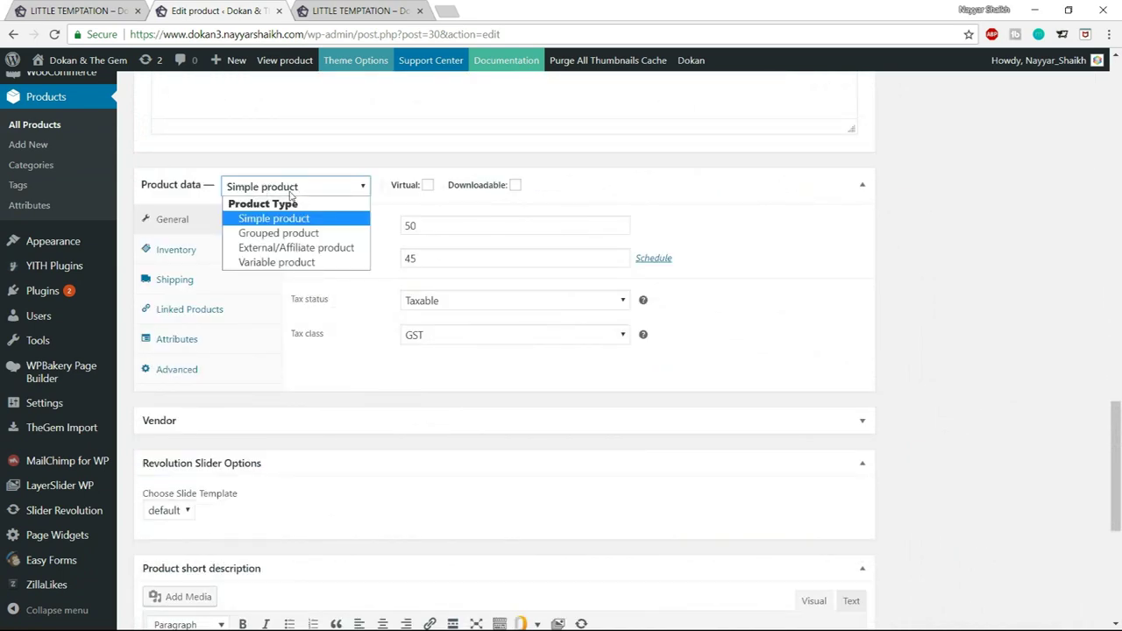
click(306, 263)
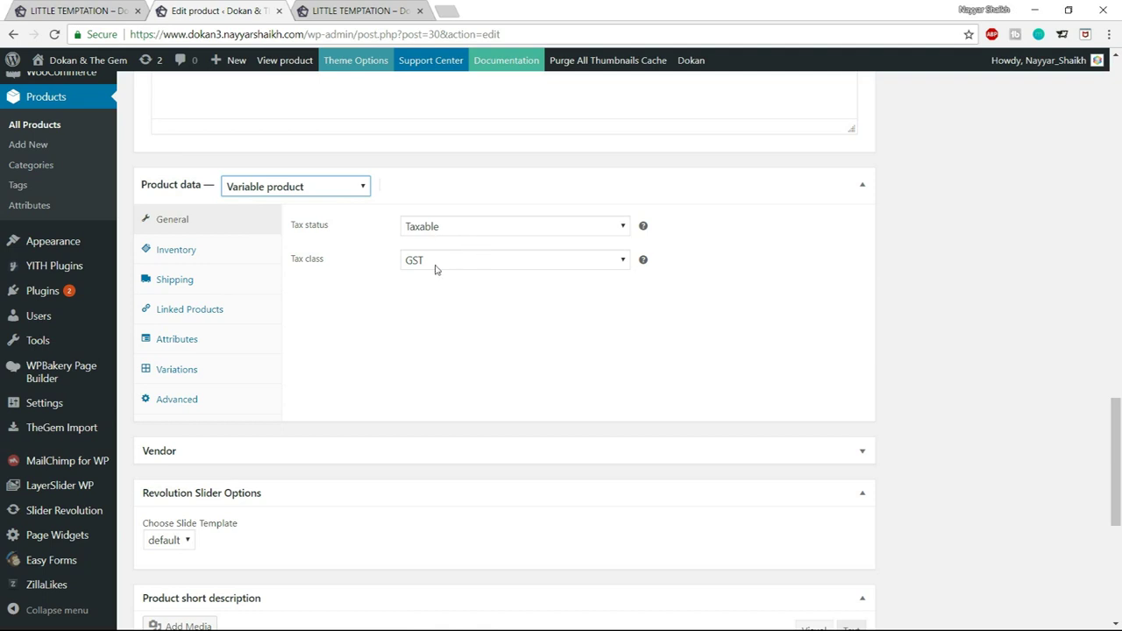
click(233, 256)
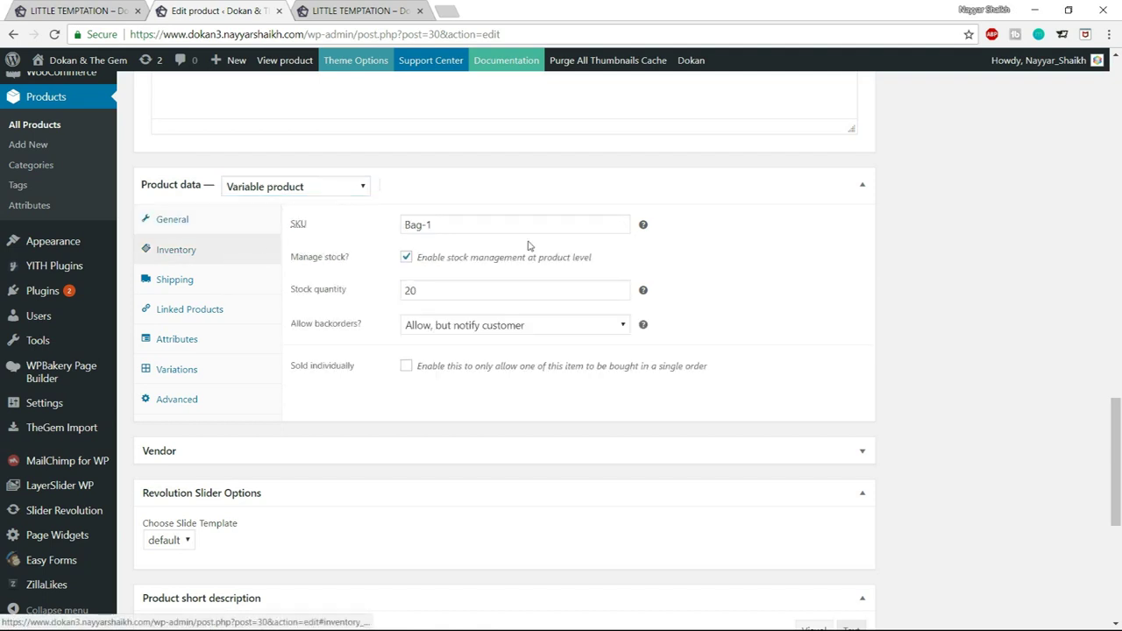
click(221, 284)
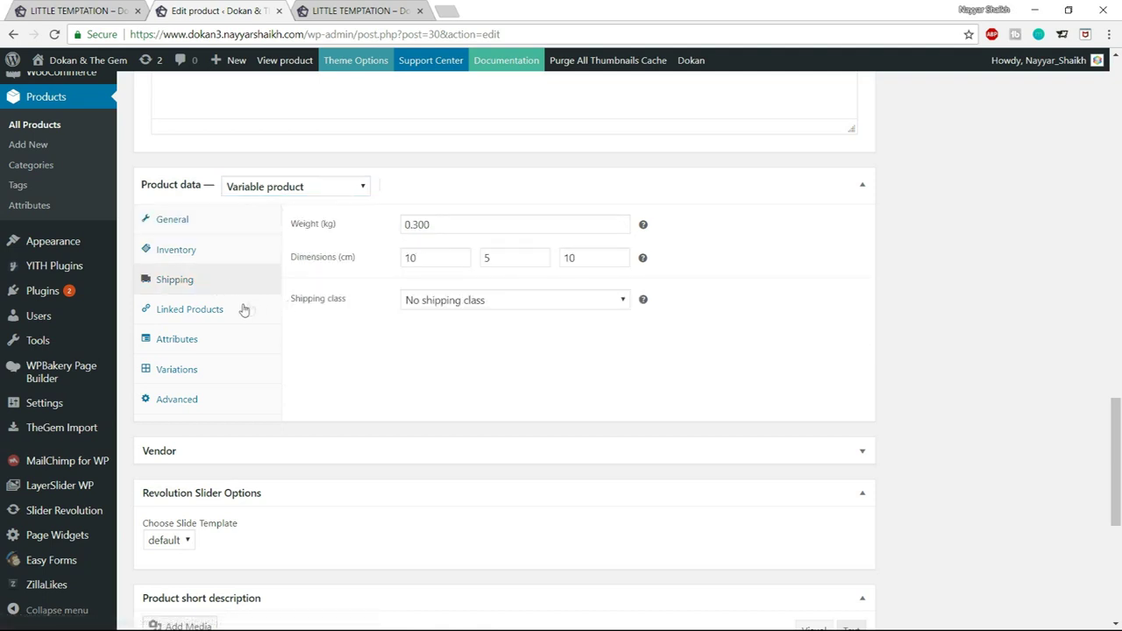
click(221, 317)
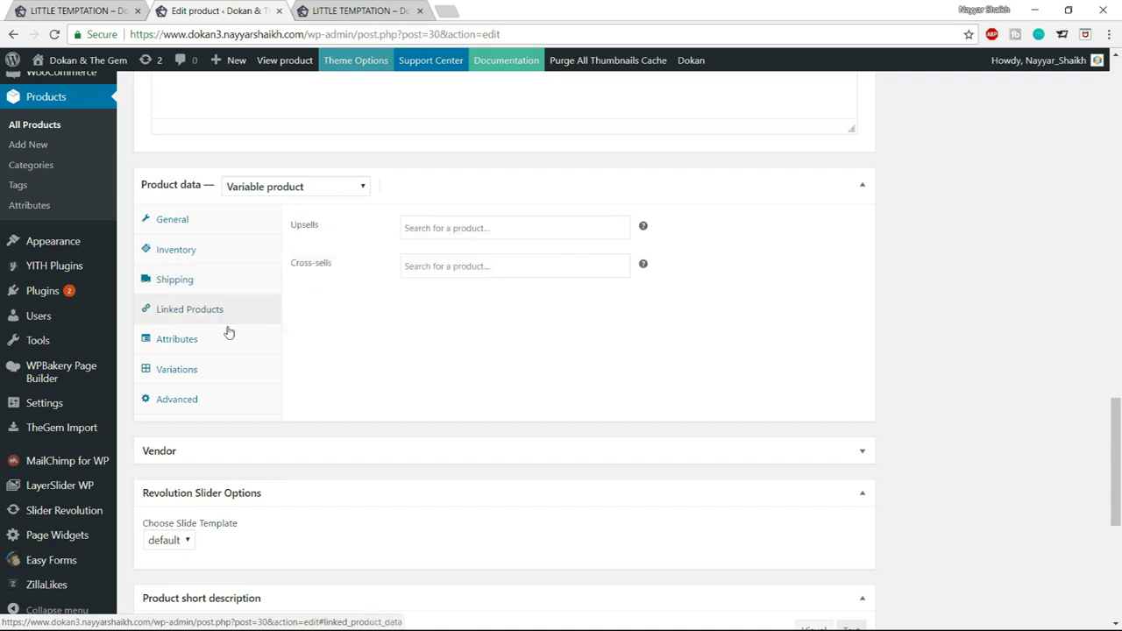
click(215, 342)
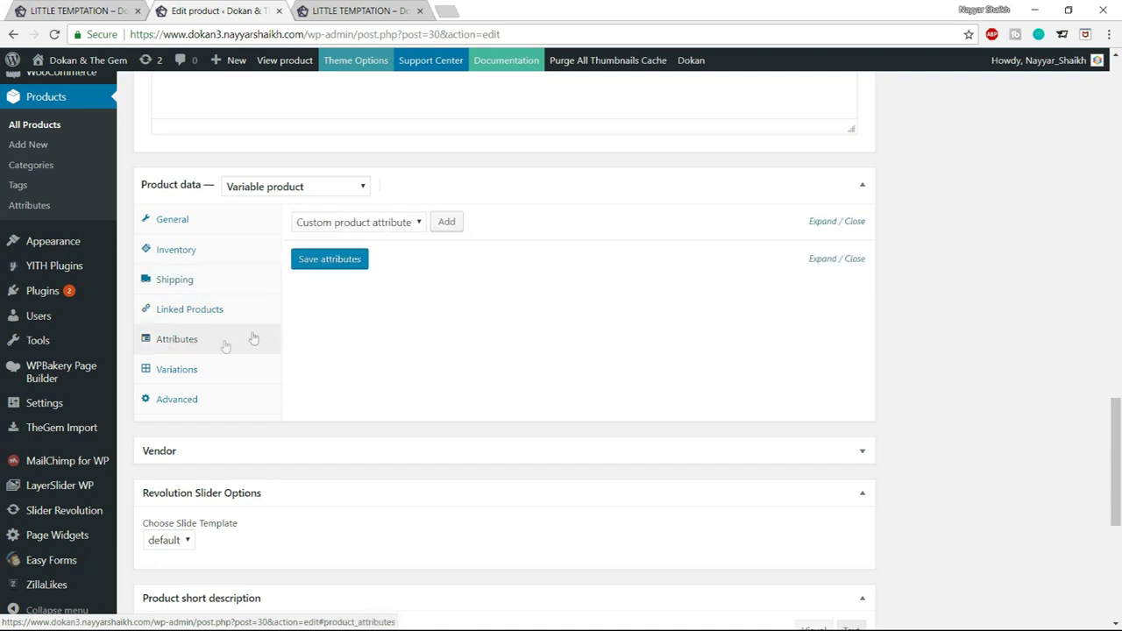
- Add custom attribute Color with values Gold | Red | Blue, used for variations, and save attributes
click(379, 228)
click(386, 227)
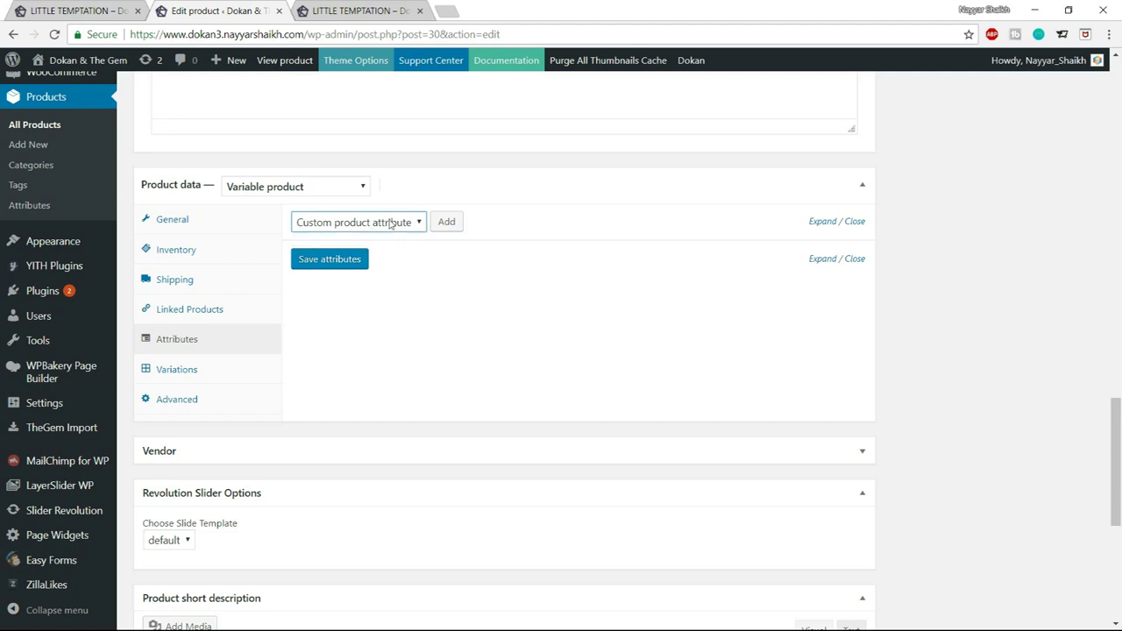
click(447, 222)
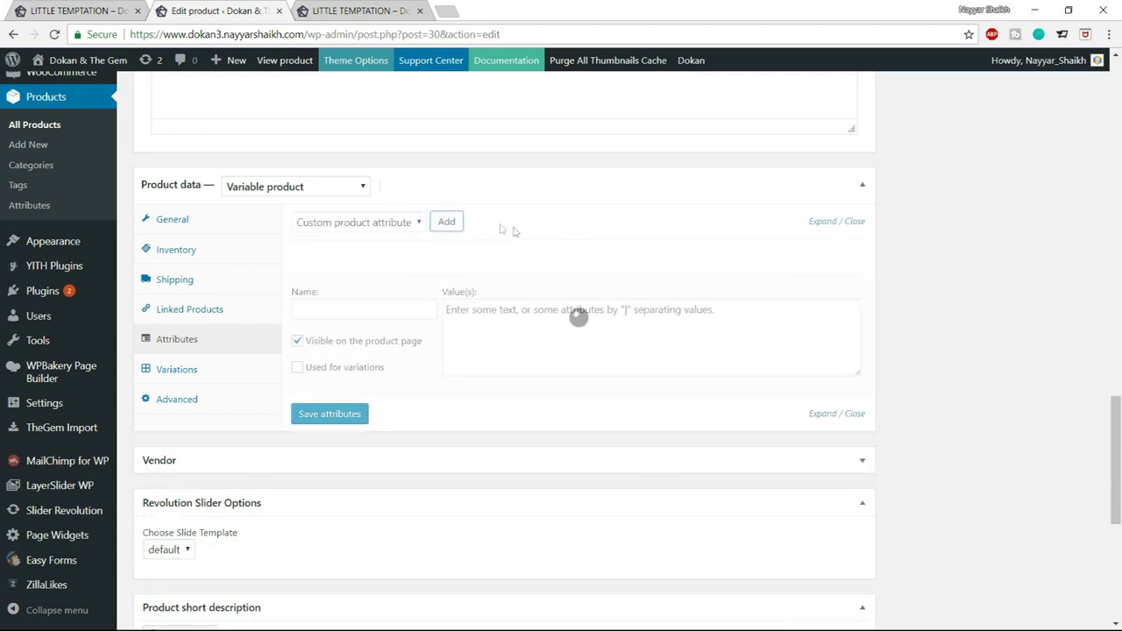
click(354, 308)
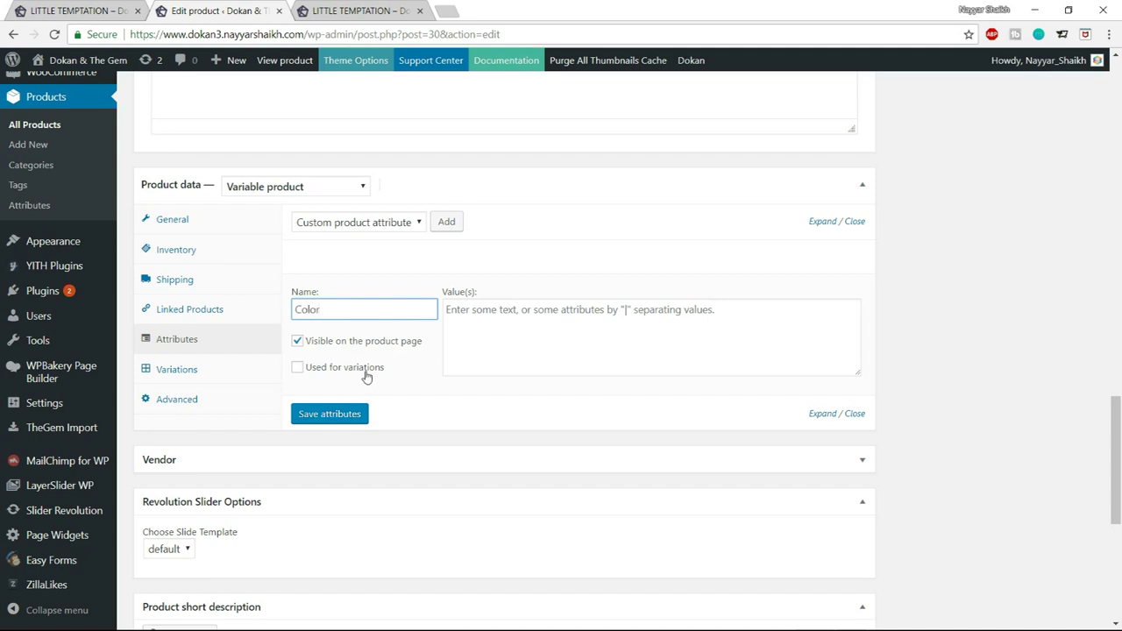
click(510, 350)
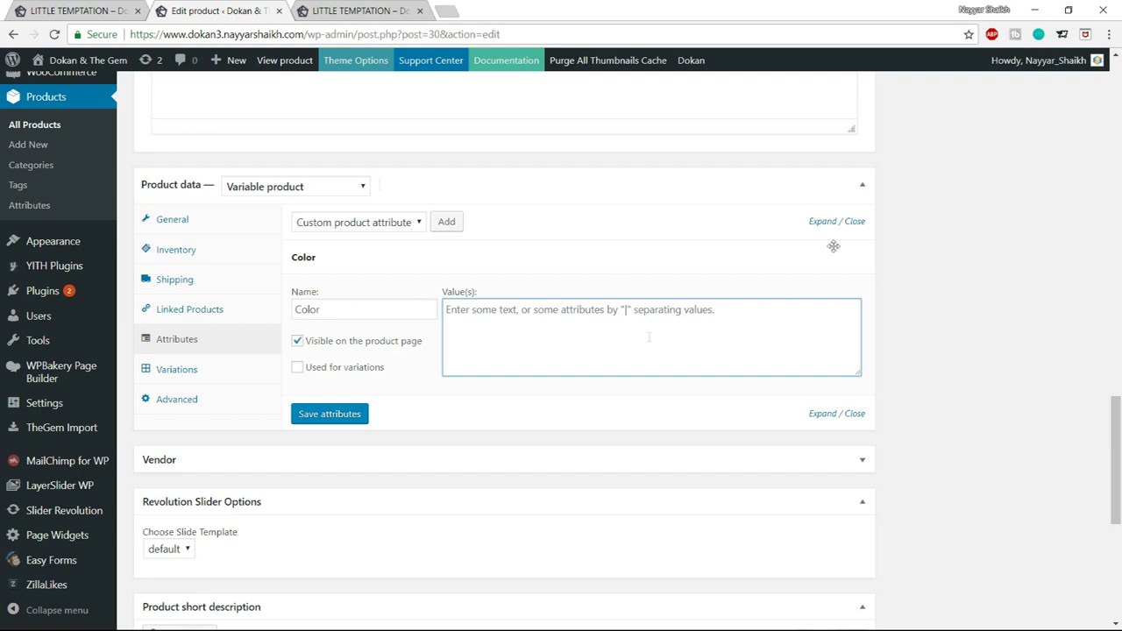
text(Gold |)
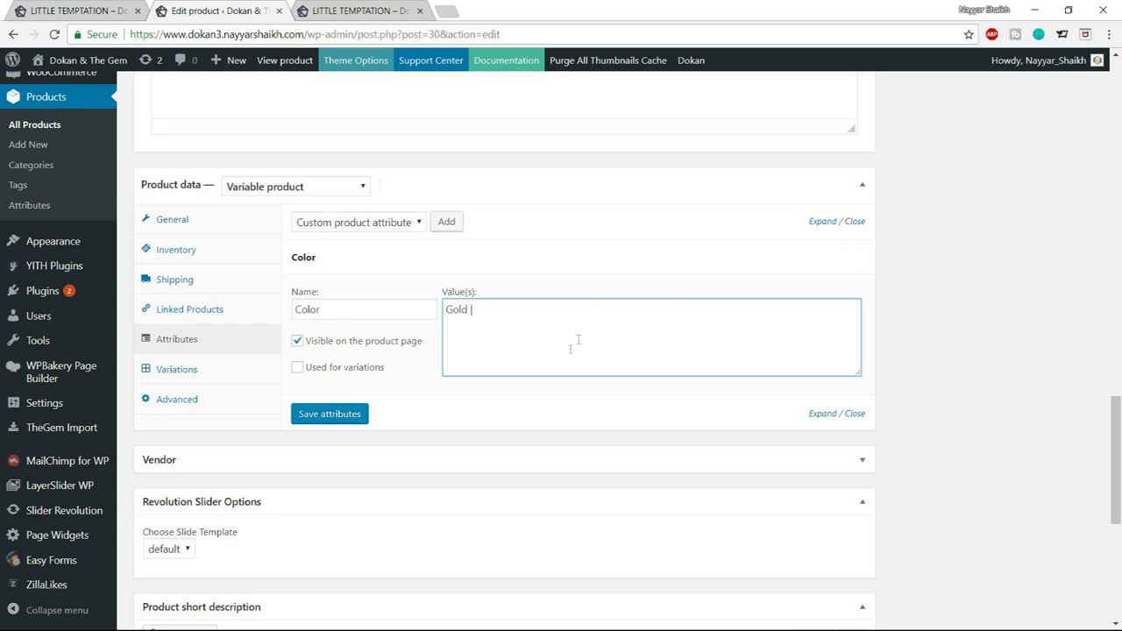
drag(489, 316, 467, 316)
click(480, 313)
click(333, 370)
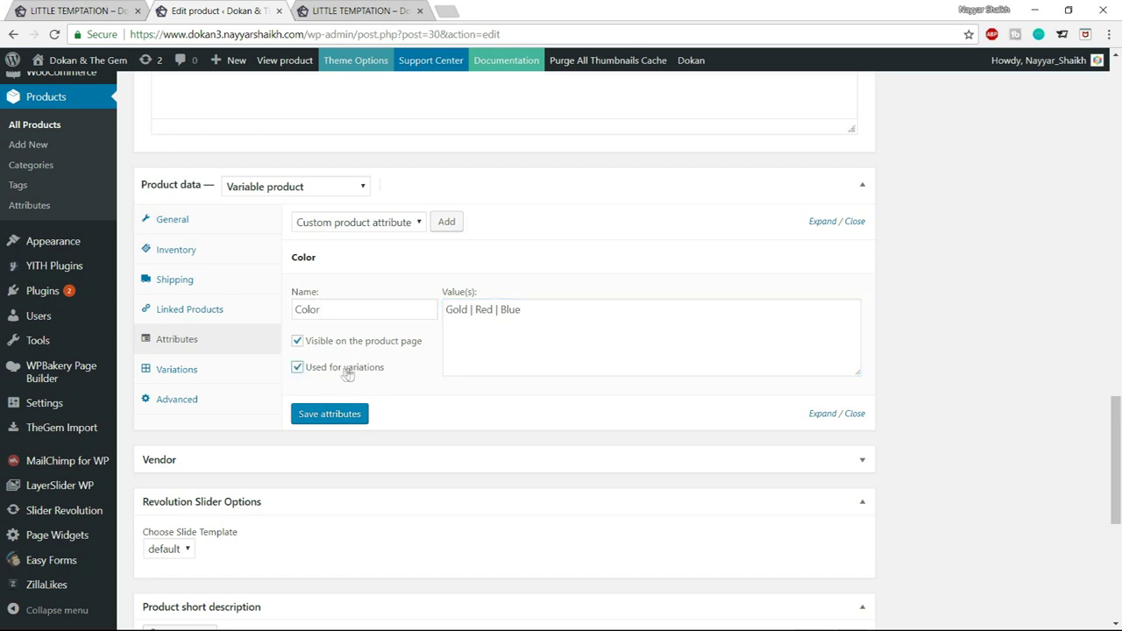
click(324, 417)
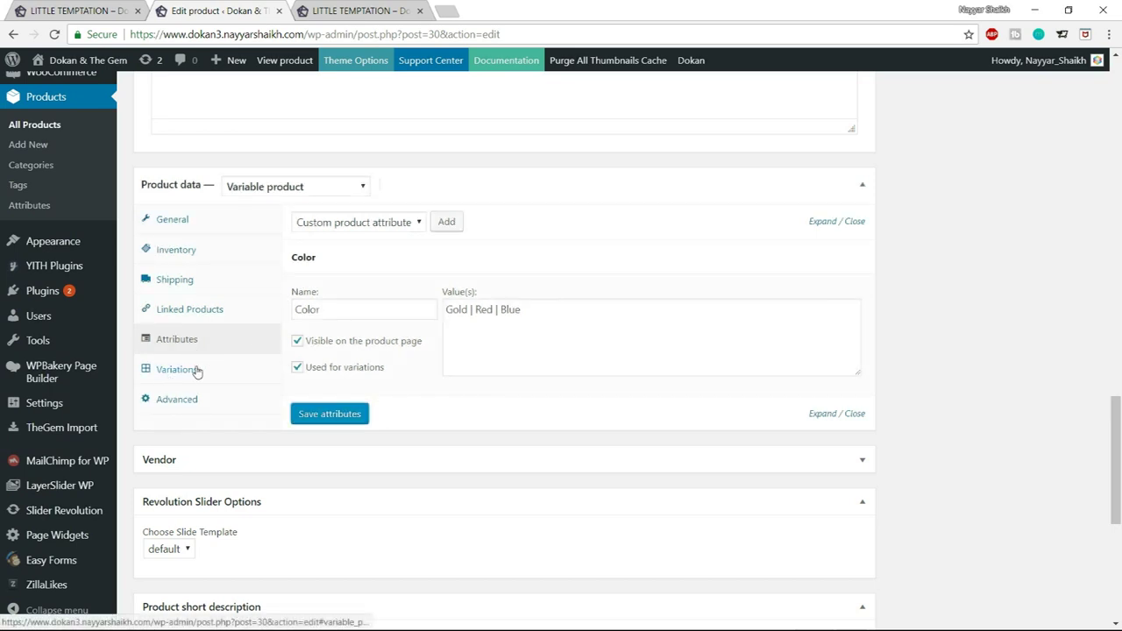
click(182, 369)
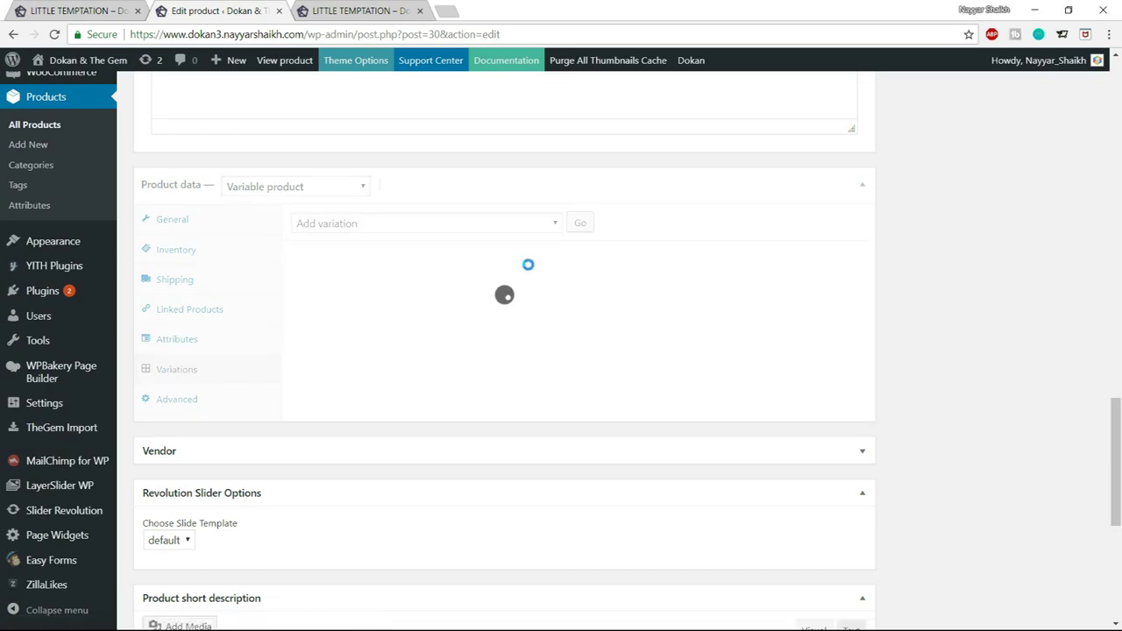
- Create variations from all attributes, producing #33 Gold, #34 Red and #35 Blue
click(439, 225)
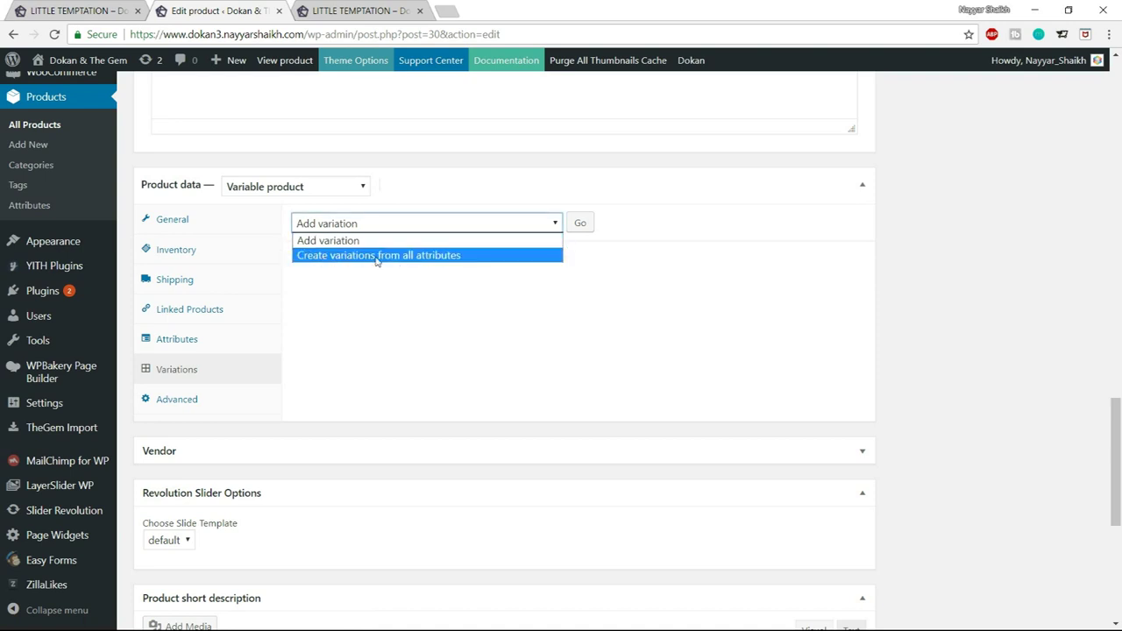
click(426, 255)
click(580, 223)
click(624, 147)
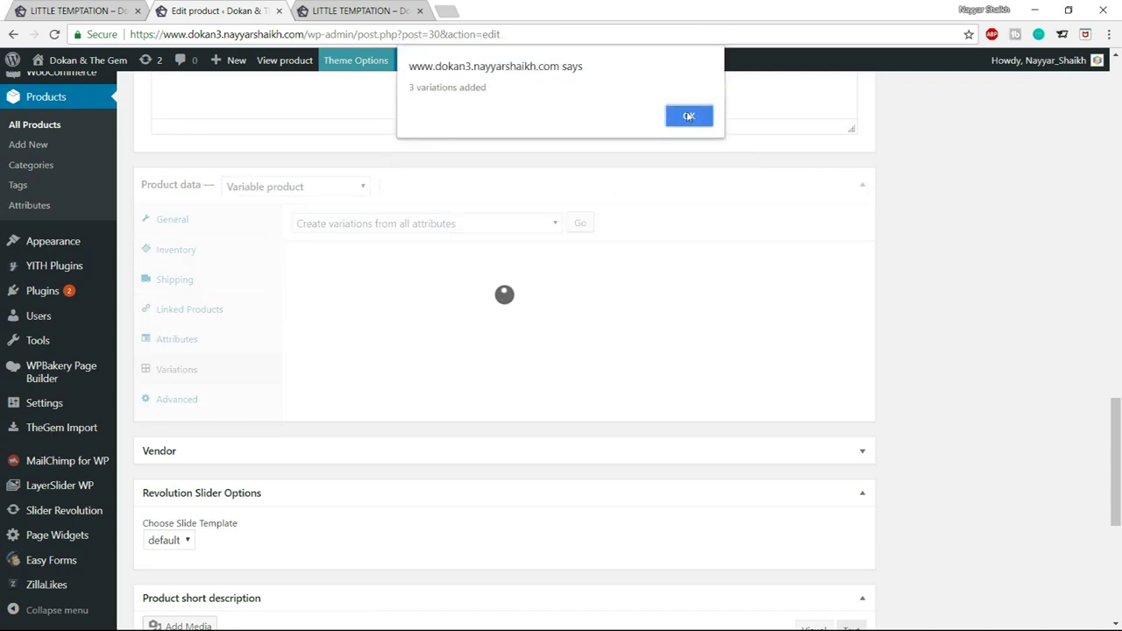
click(689, 116)
scroll(824, 328, down, 1)
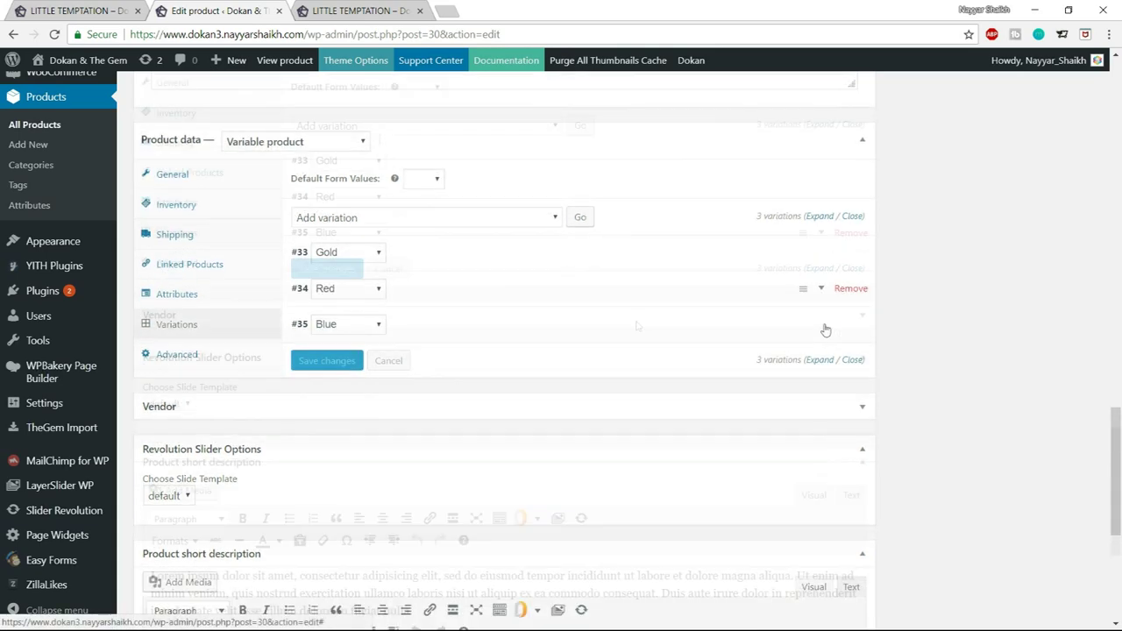
scroll(824, 329, down, 1)
scroll(513, 238, up, 1)
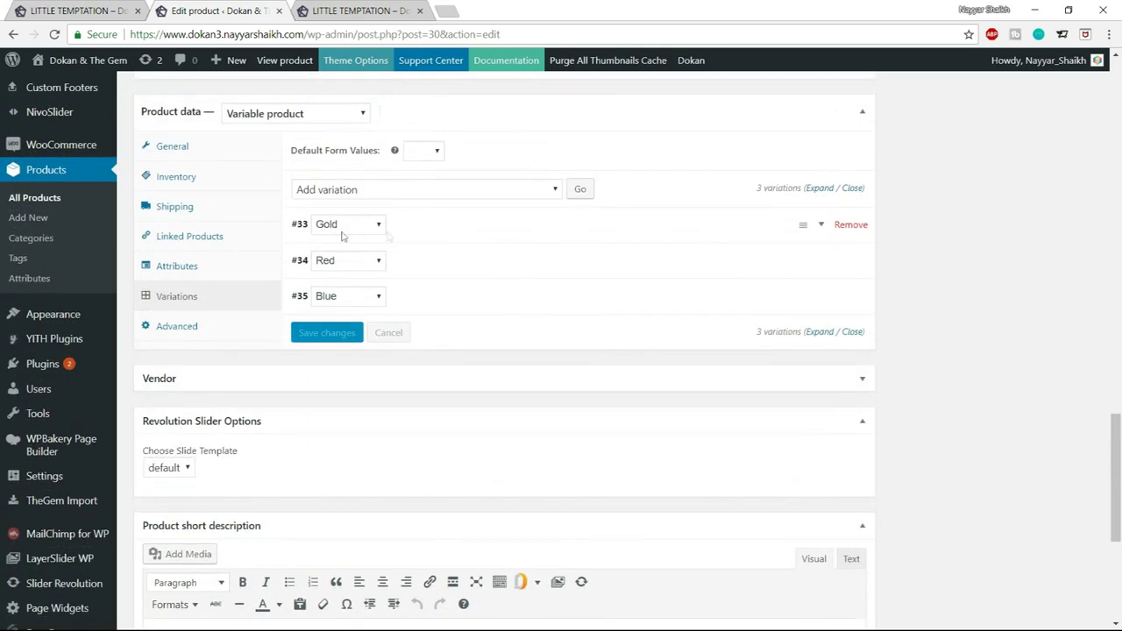
- Give the Gold variation the Bags8 image and a regular price of 50, then collapse it
click(424, 232)
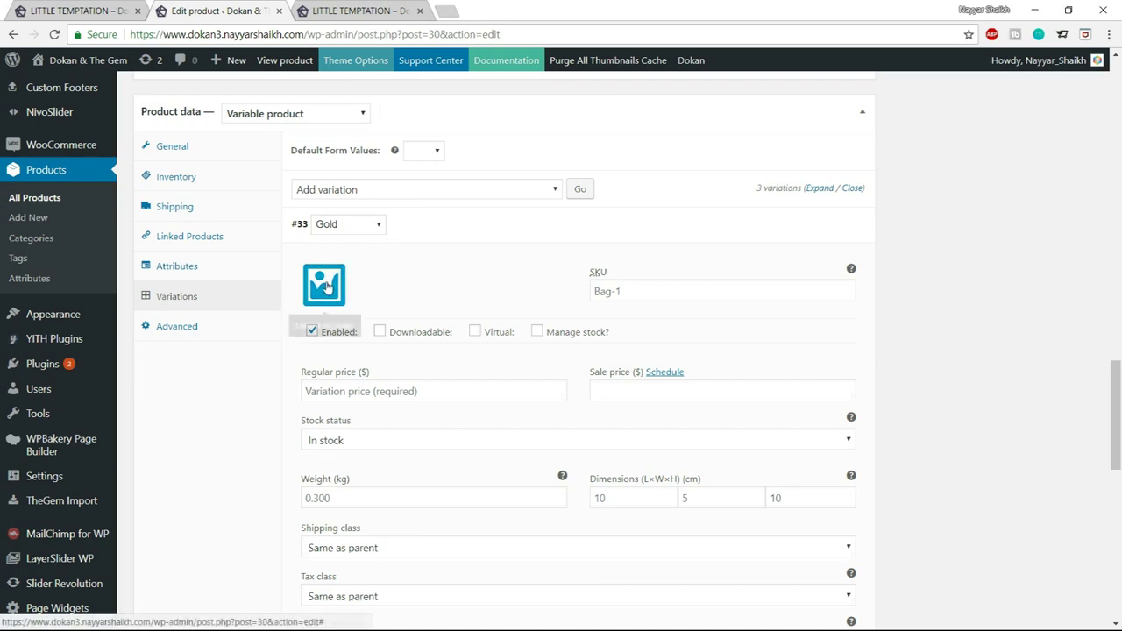
click(326, 286)
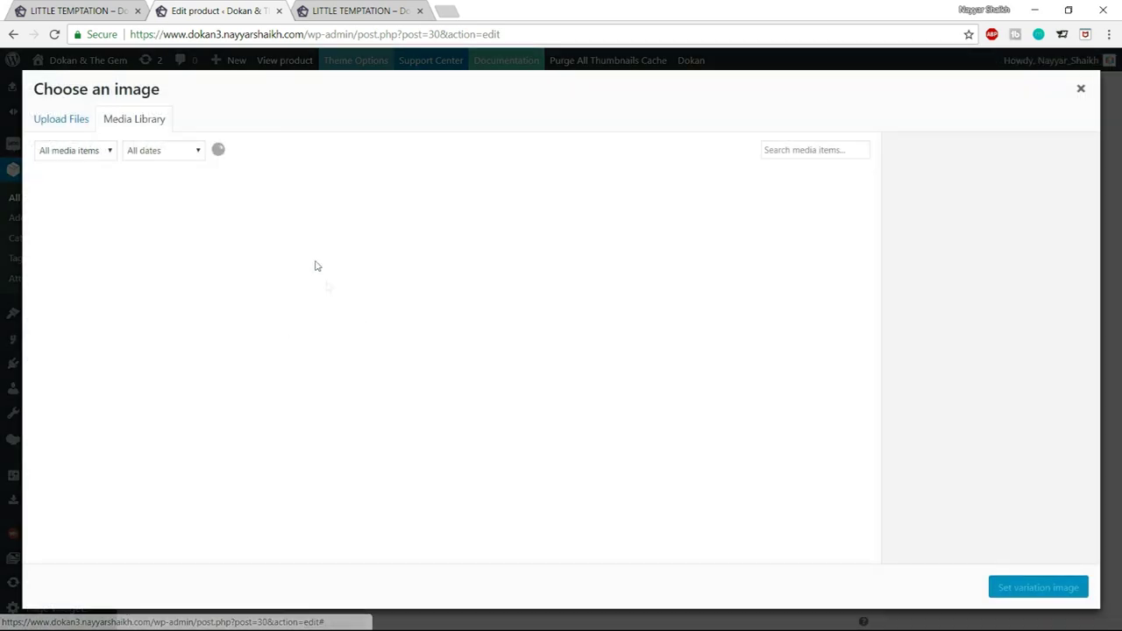
click(187, 229)
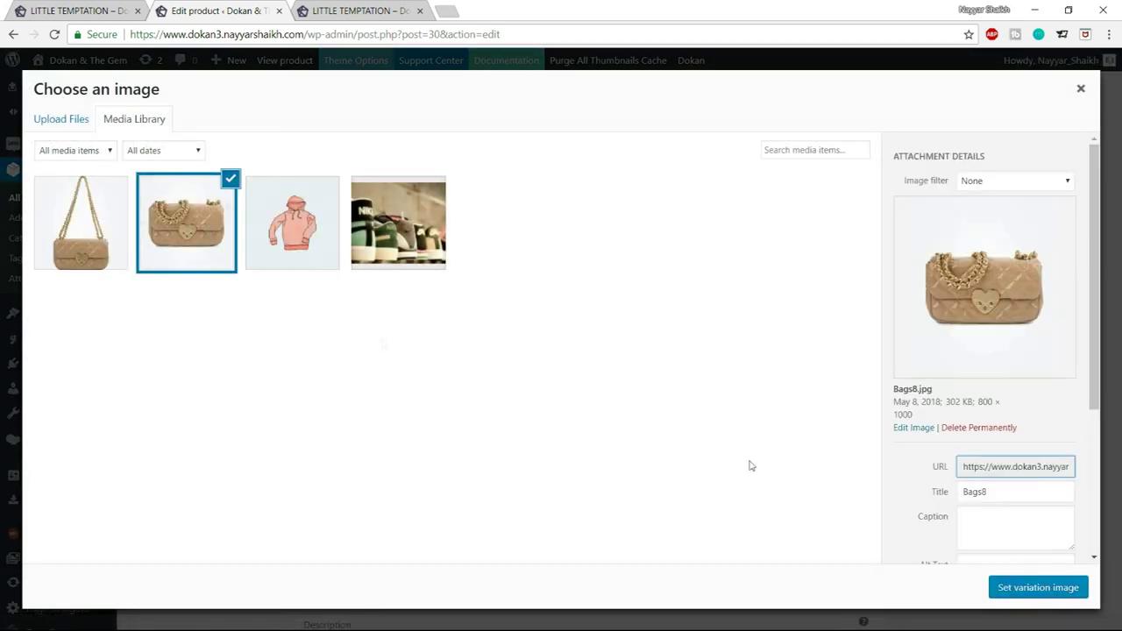
click(1034, 589)
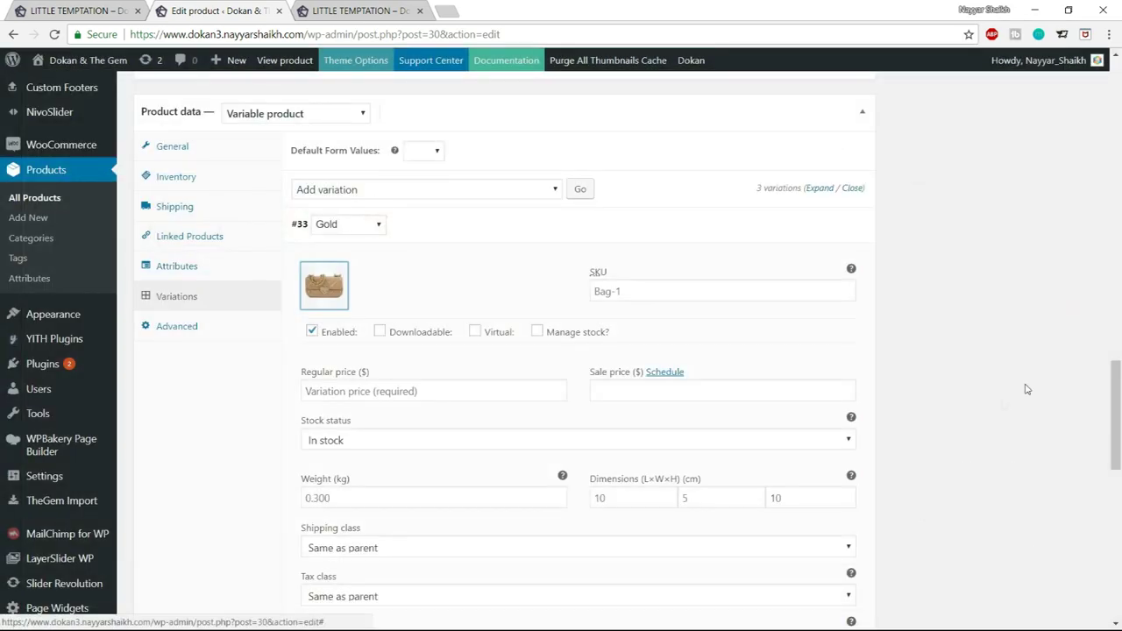
scroll(1061, 368, down, 1)
click(417, 319)
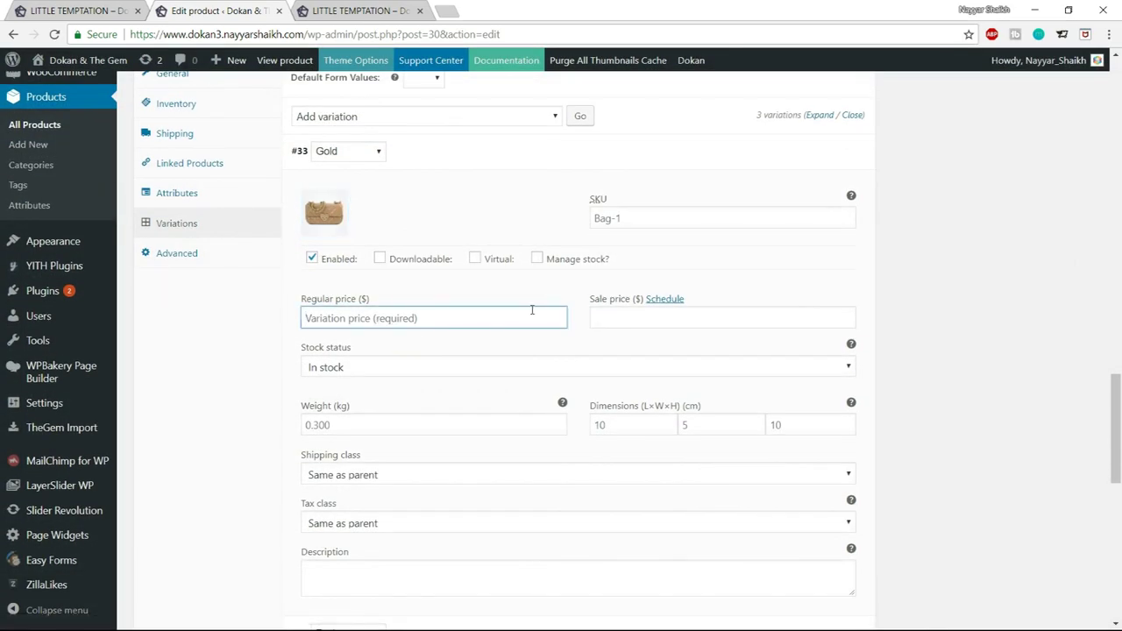
text(50)
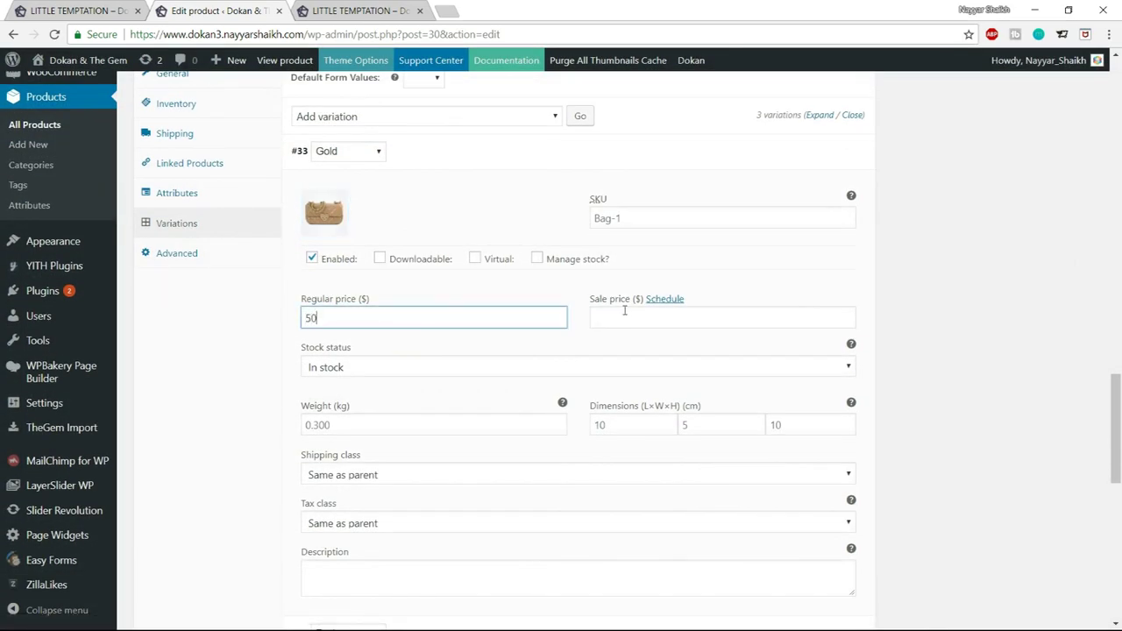
scroll(780, 394, up, 2)
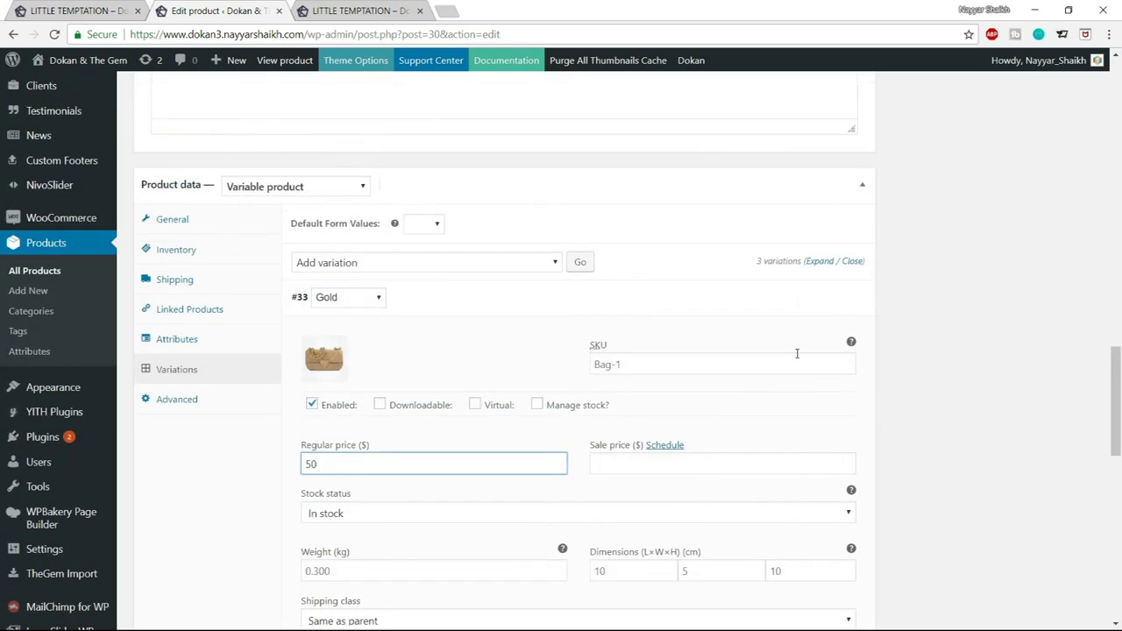
click(852, 261)
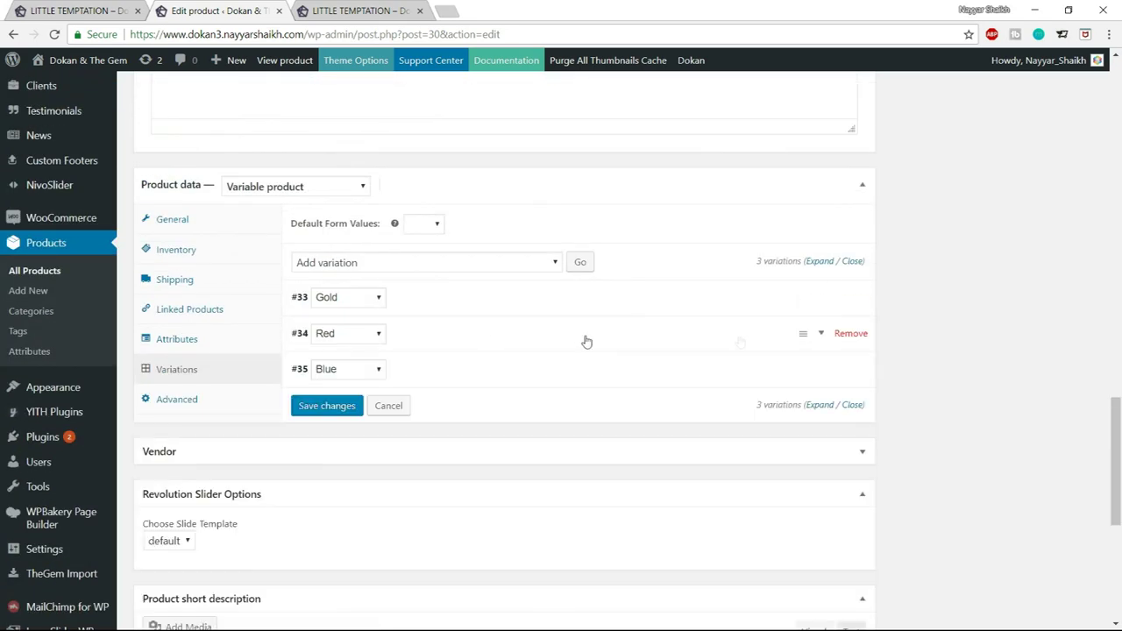
- Upload the Bags10, Bags11, Bags7 and Bags6 images from the Red variation's image picker
click(817, 340)
scroll(366, 253, down, 2)
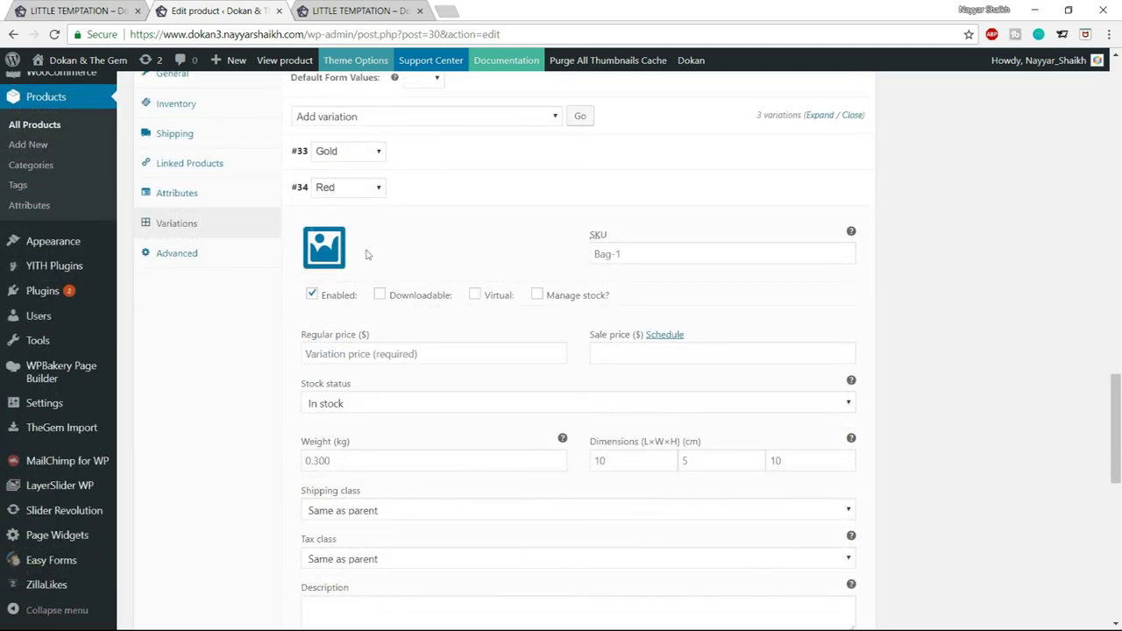
click(313, 254)
click(58, 119)
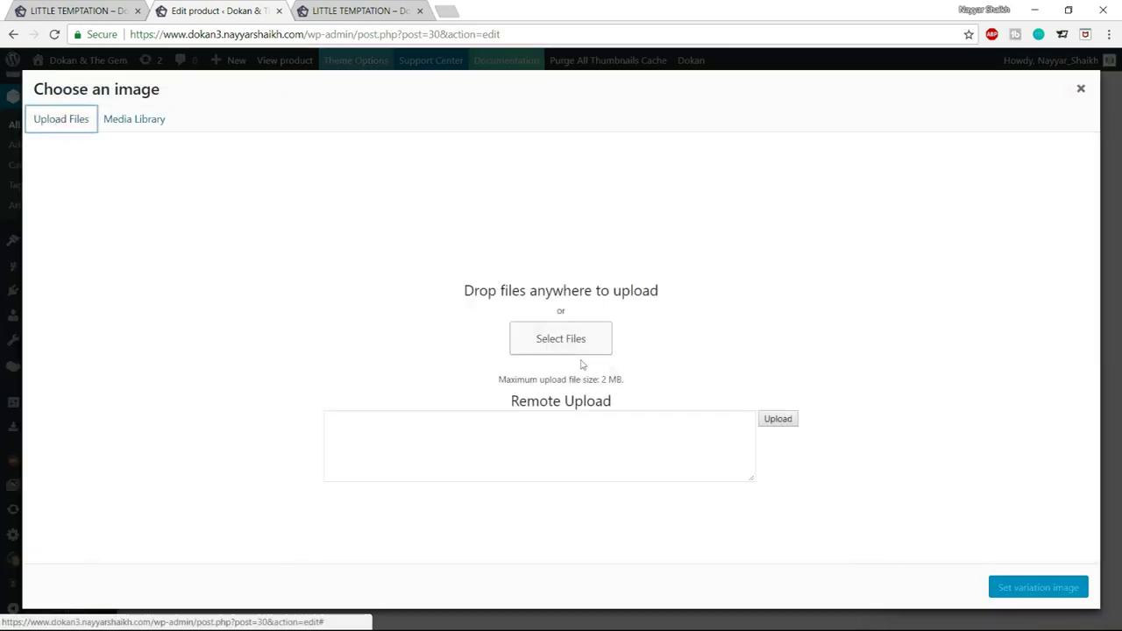
click(585, 348)
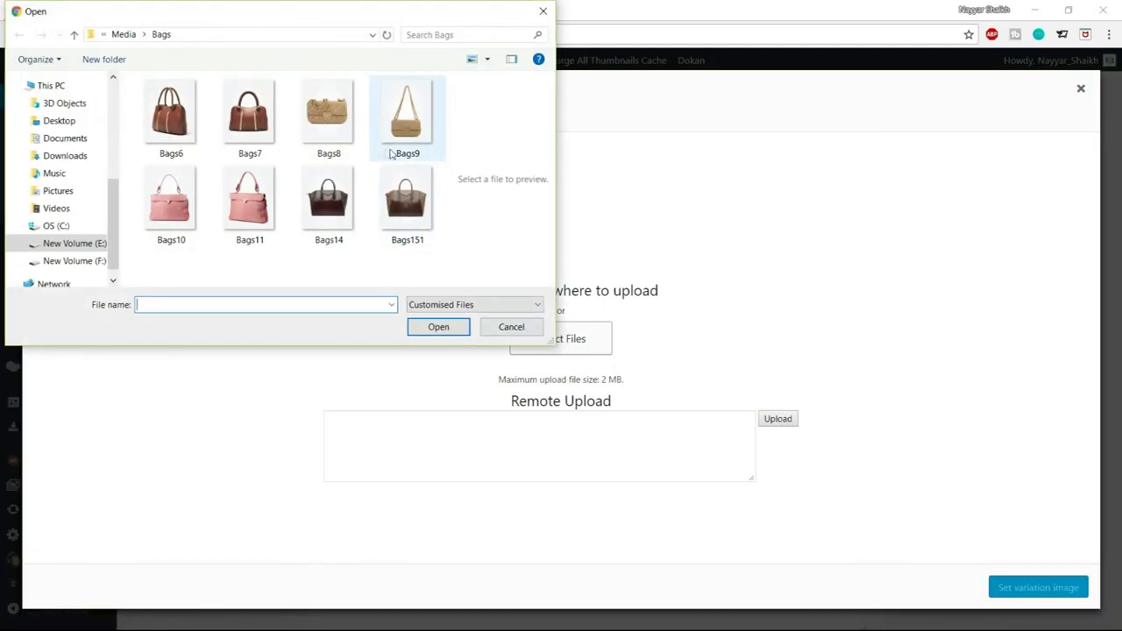
click(205, 217)
ctrl+click(249, 210)
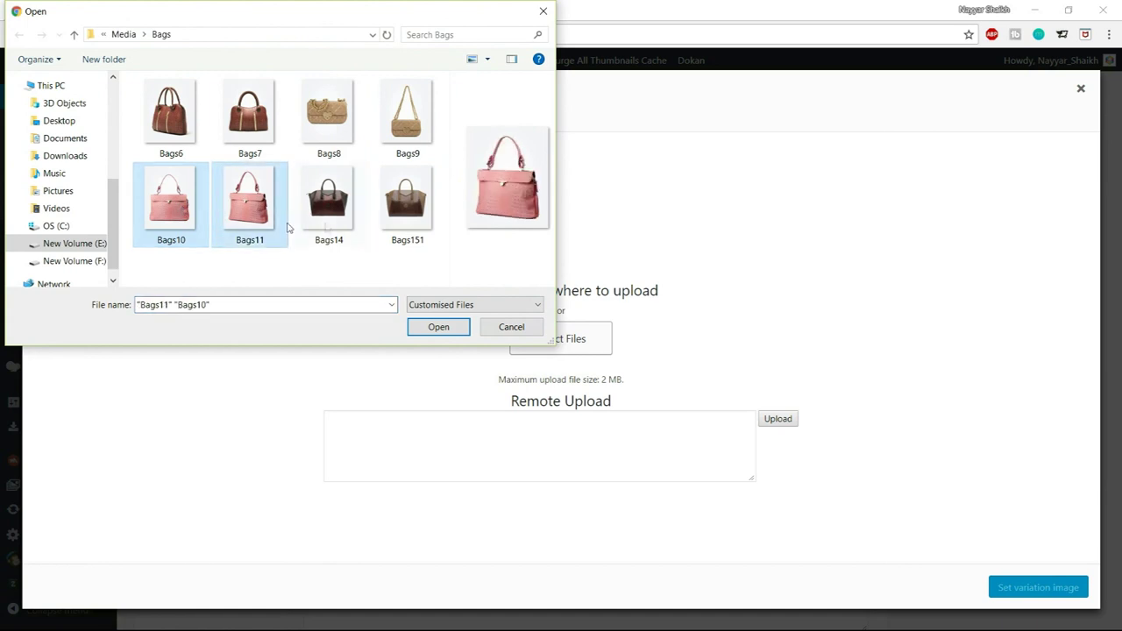
ctrl+click(250, 114)
ctrl+click(171, 114)
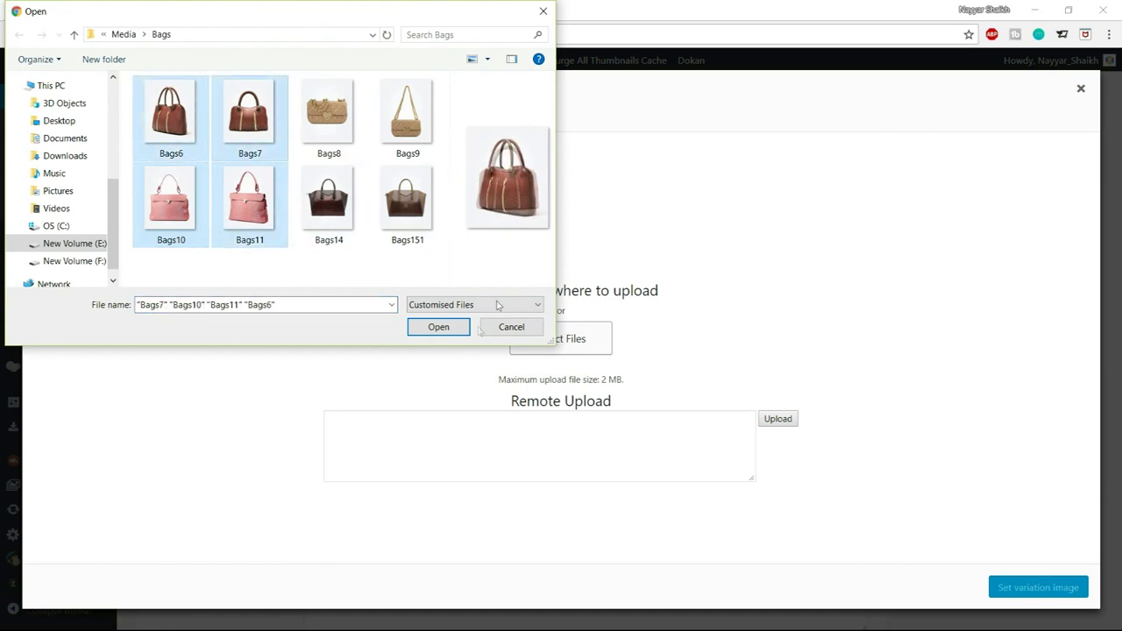
click(437, 327)
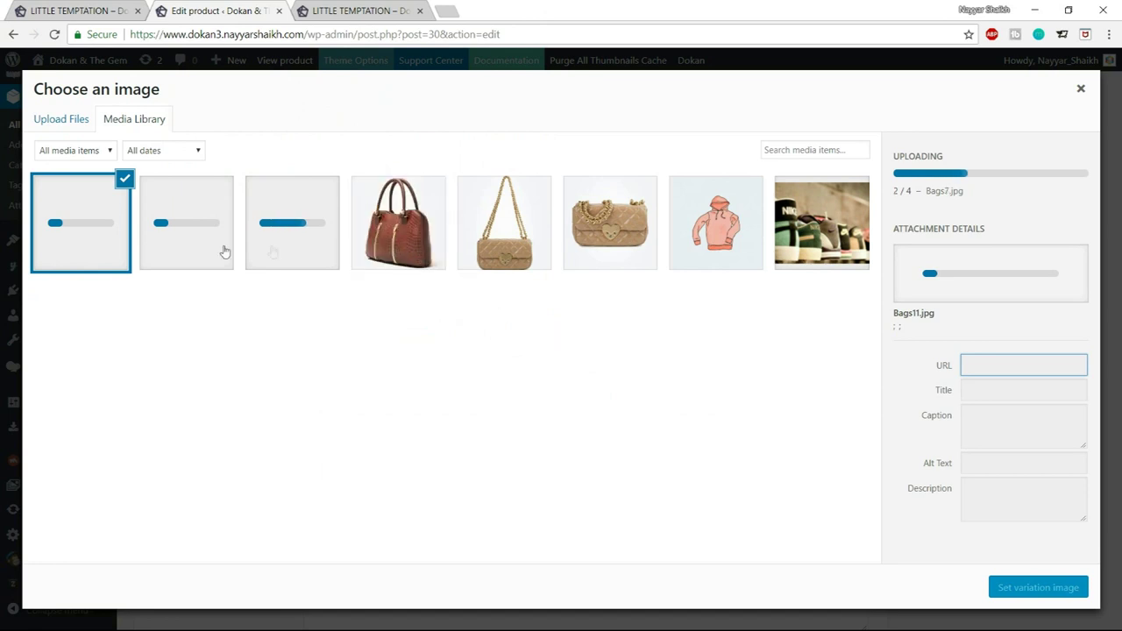
- Give the Red variation the pink Bags10 image and a regular price of 60
click(177, 253)
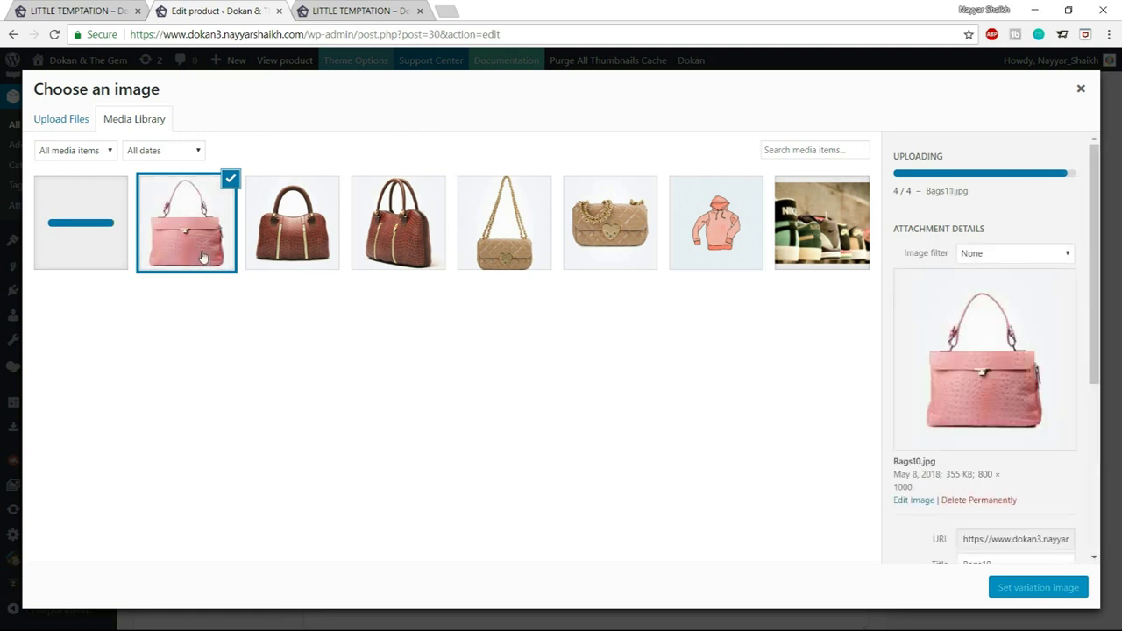
click(1042, 594)
click(393, 350)
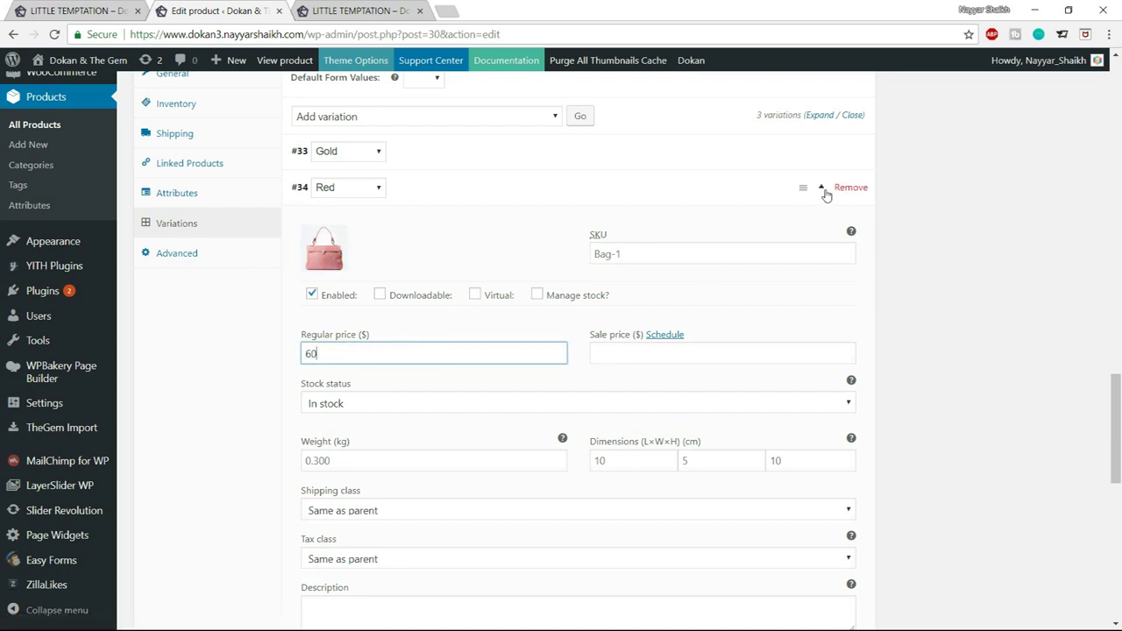
click(823, 191)
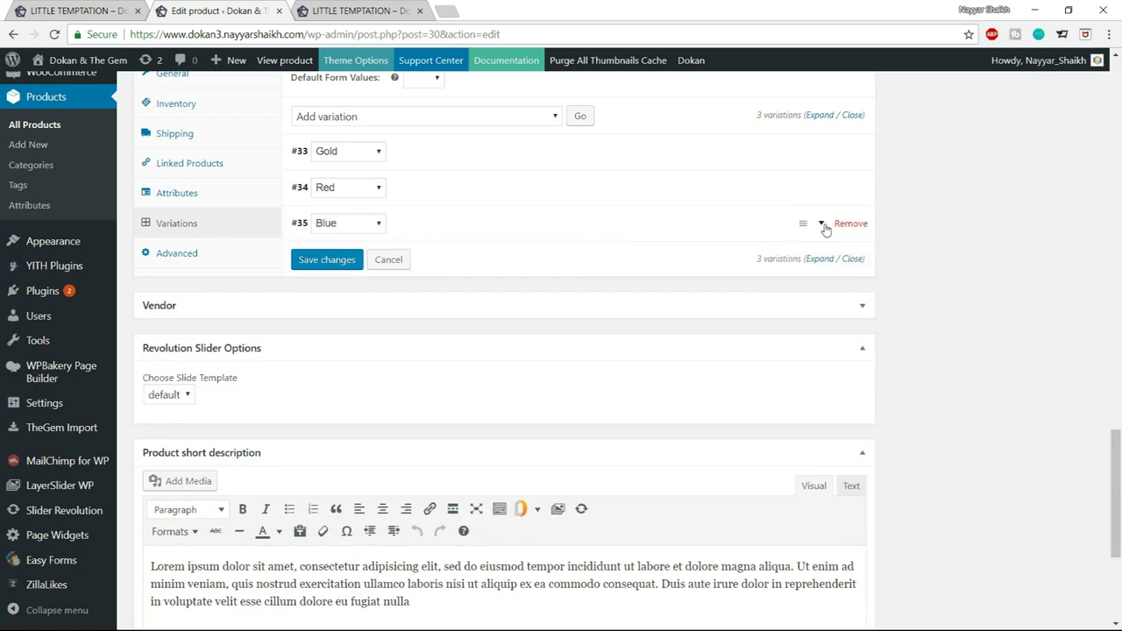
- Give the Blue variation the brown Bags7 image and a regular price of 100
click(823, 225)
click(325, 282)
click(280, 250)
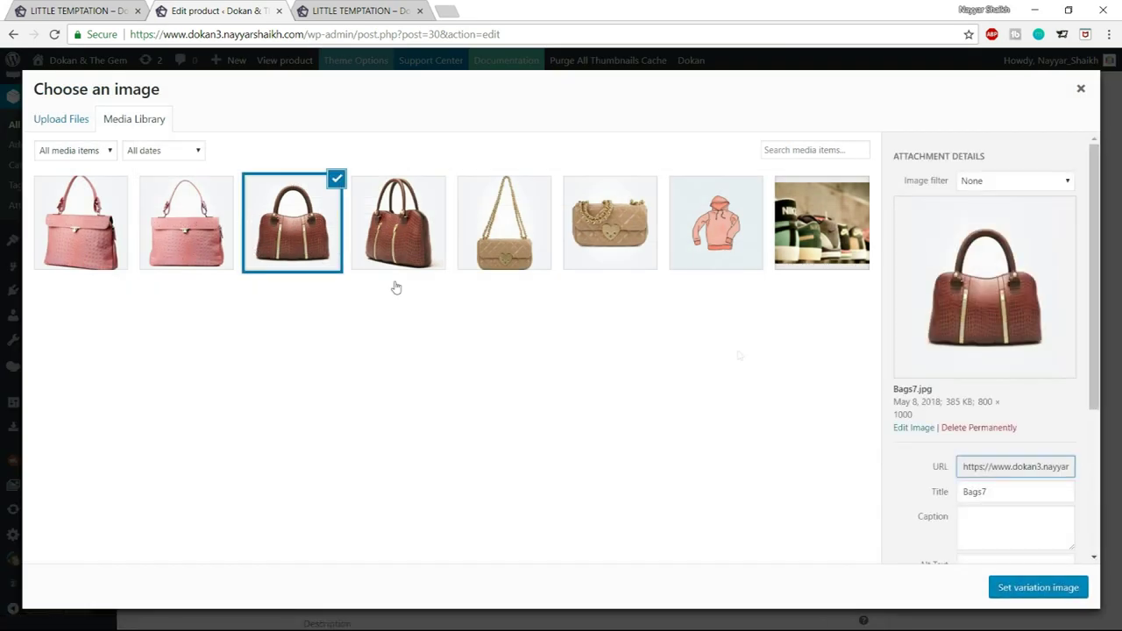
click(1051, 593)
click(435, 389)
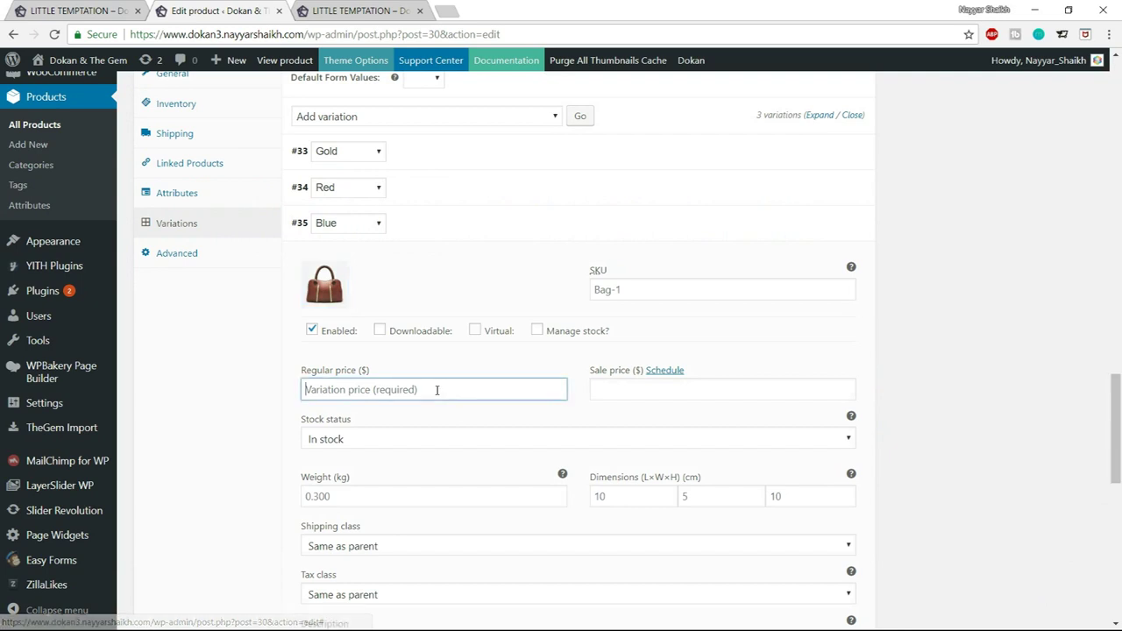
text(100)
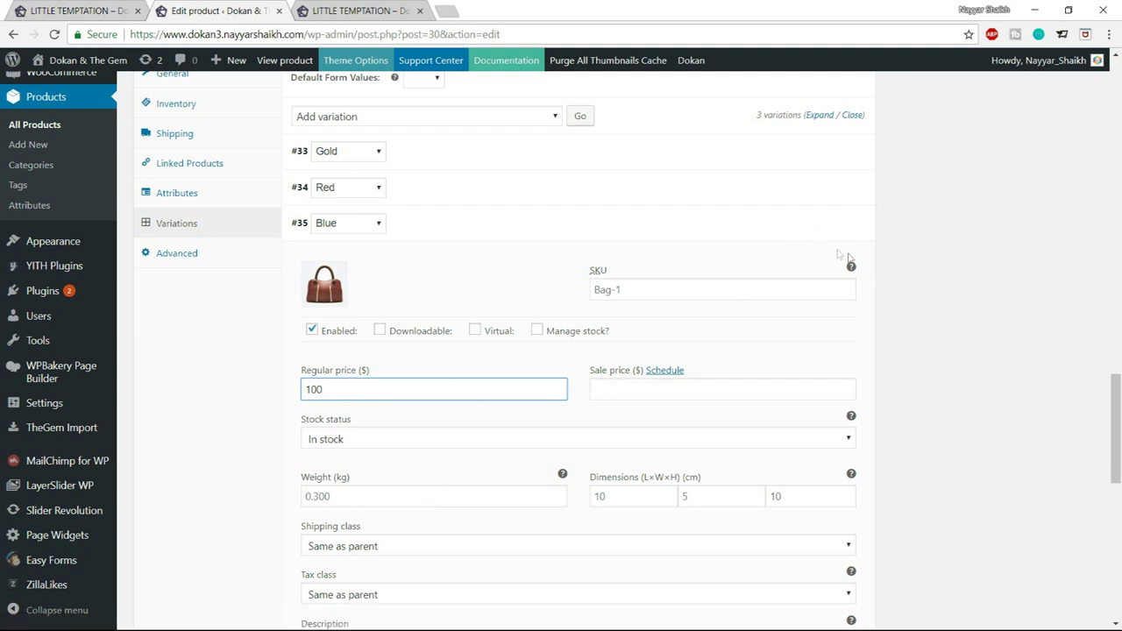
scroll(605, 287, down, 3)
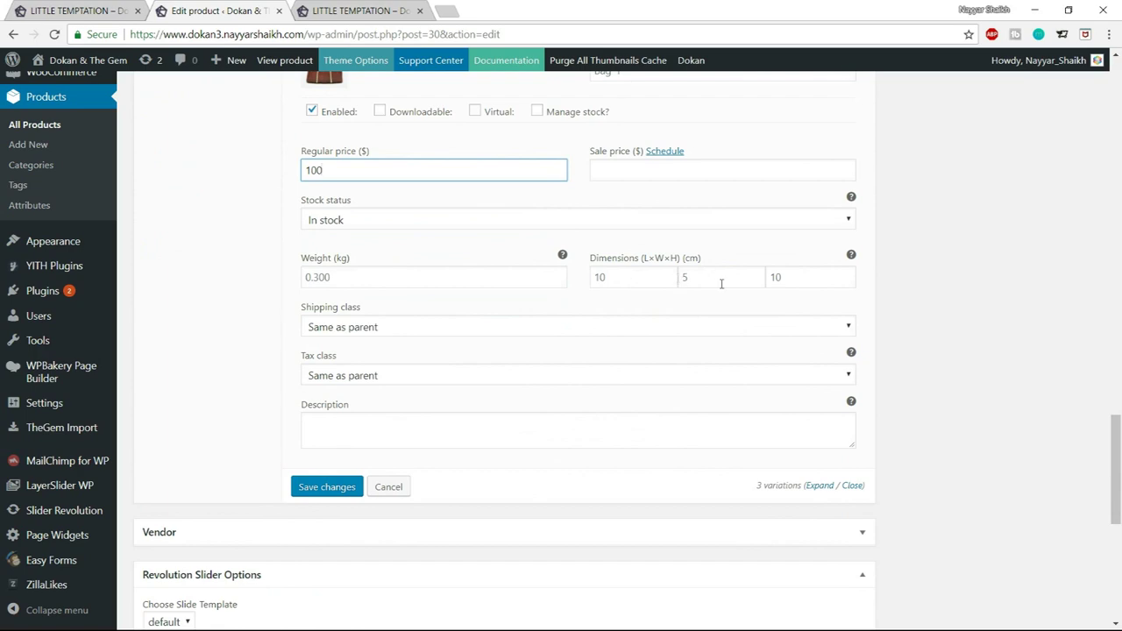
click(363, 443)
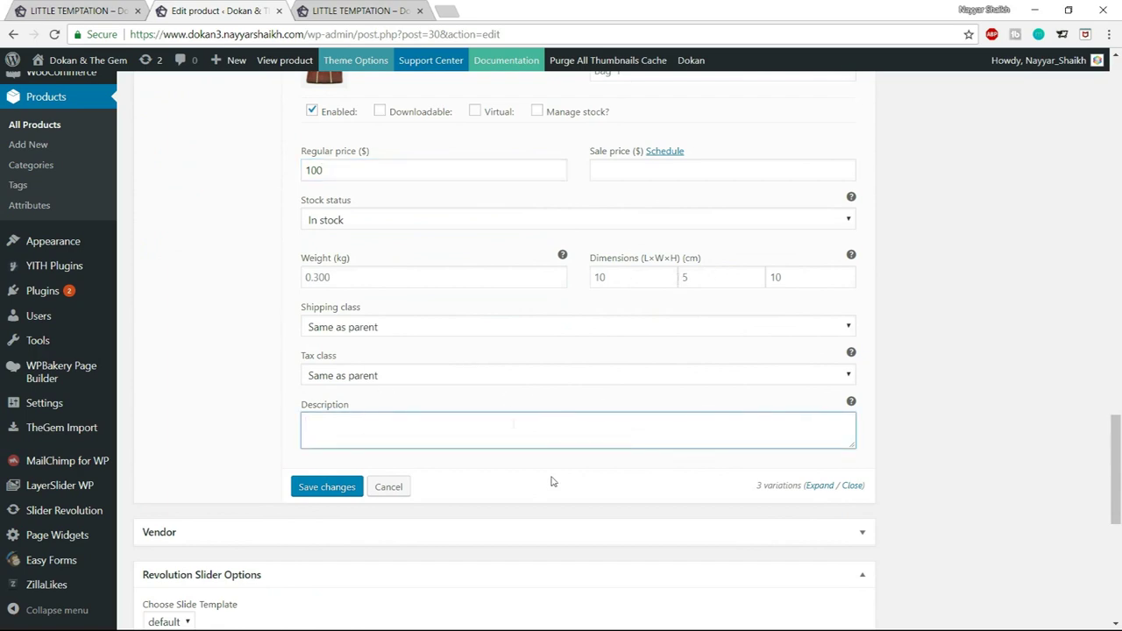
- Save the variation changes and update the product
click(327, 487)
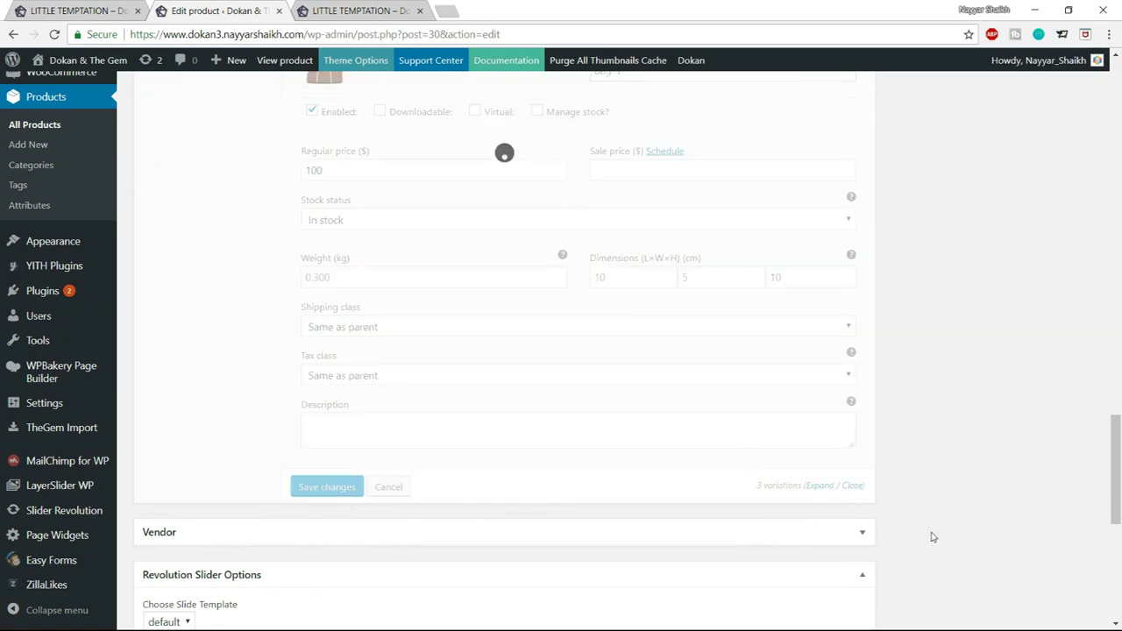
scroll(933, 538, up, 15)
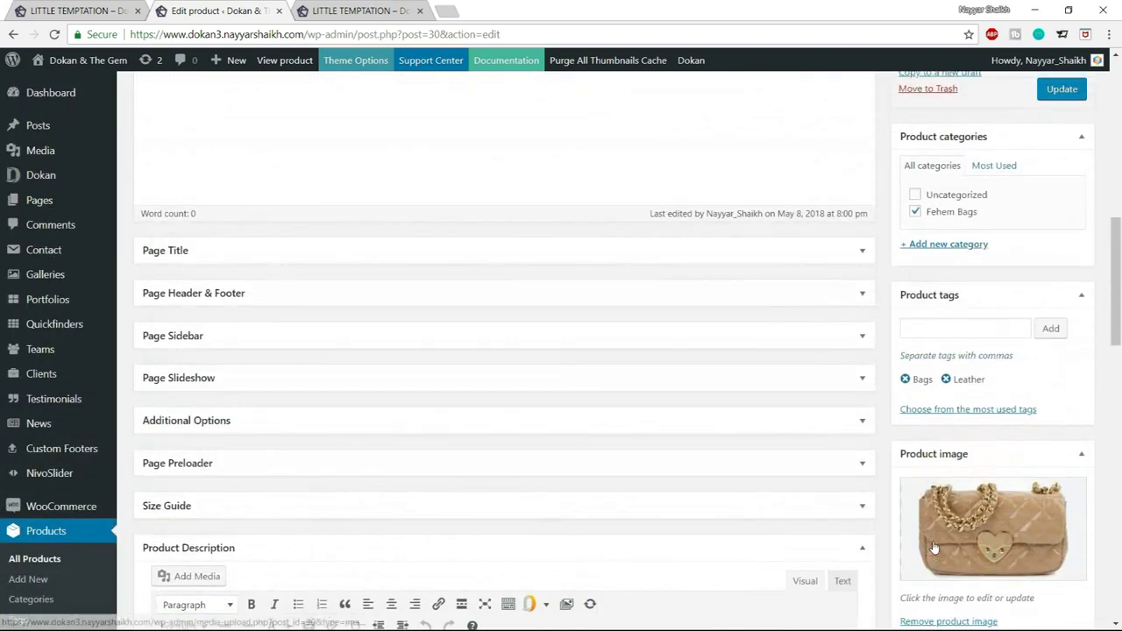
click(1058, 298)
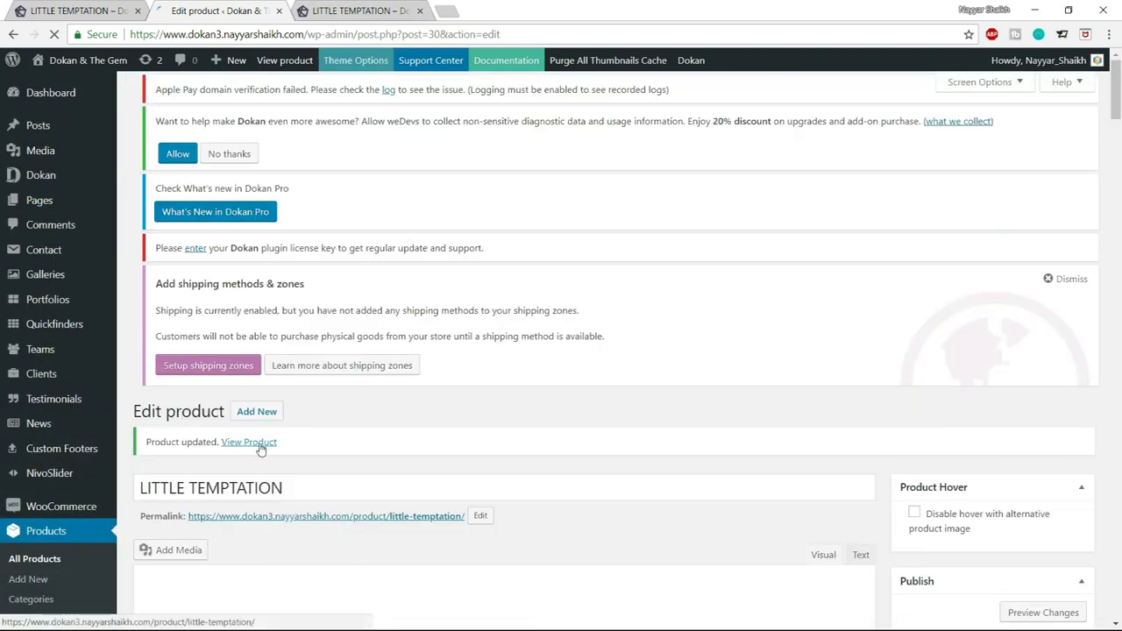
- Open the Little Temptation product page in a new tab and scroll to the colour options
right_click(263, 443)
click(269, 453)
key(ctrl+Tab)
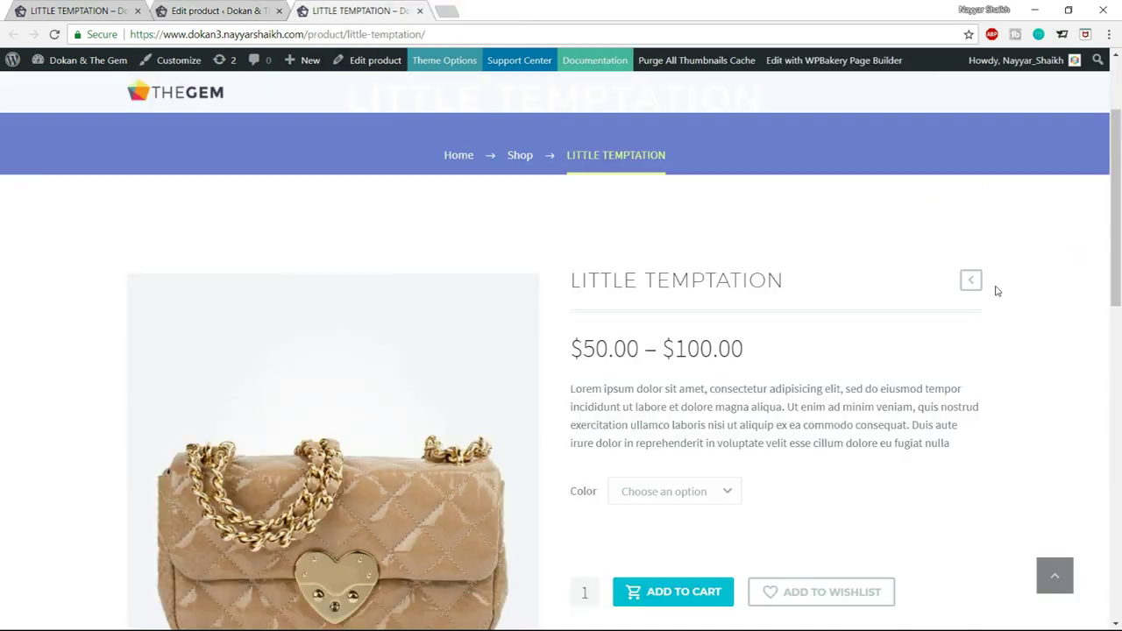
scroll(996, 291, down, 1)
scroll(995, 291, down, 1)
- Check the variation prices on the product page: Gold at $50.00 and Red at $60.00
double_click(583, 273)
click(658, 272)
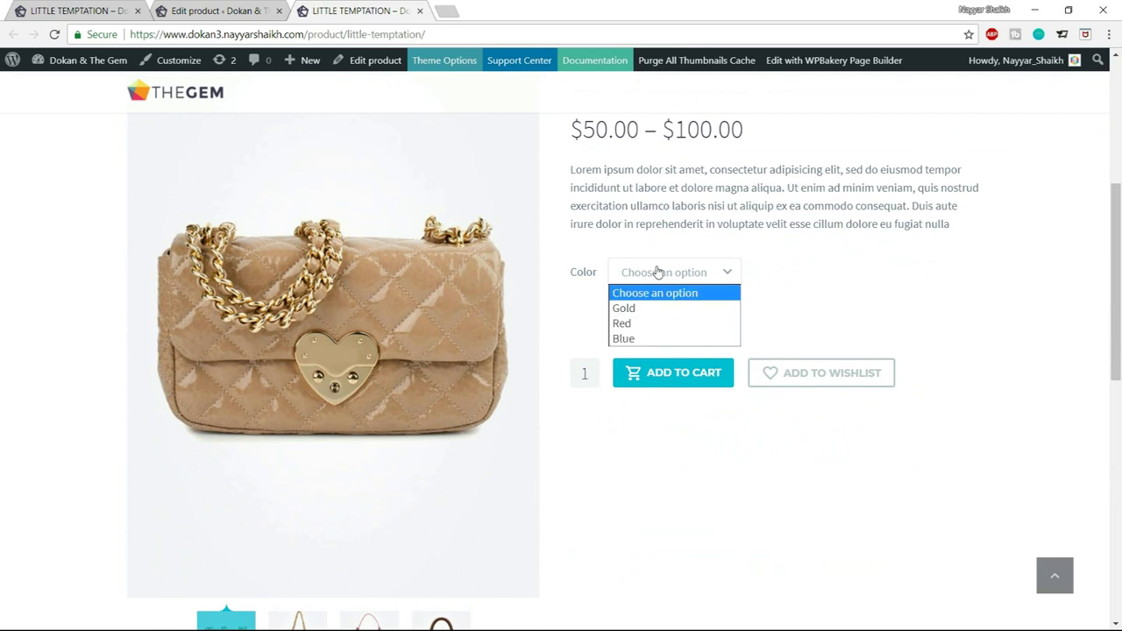
click(658, 307)
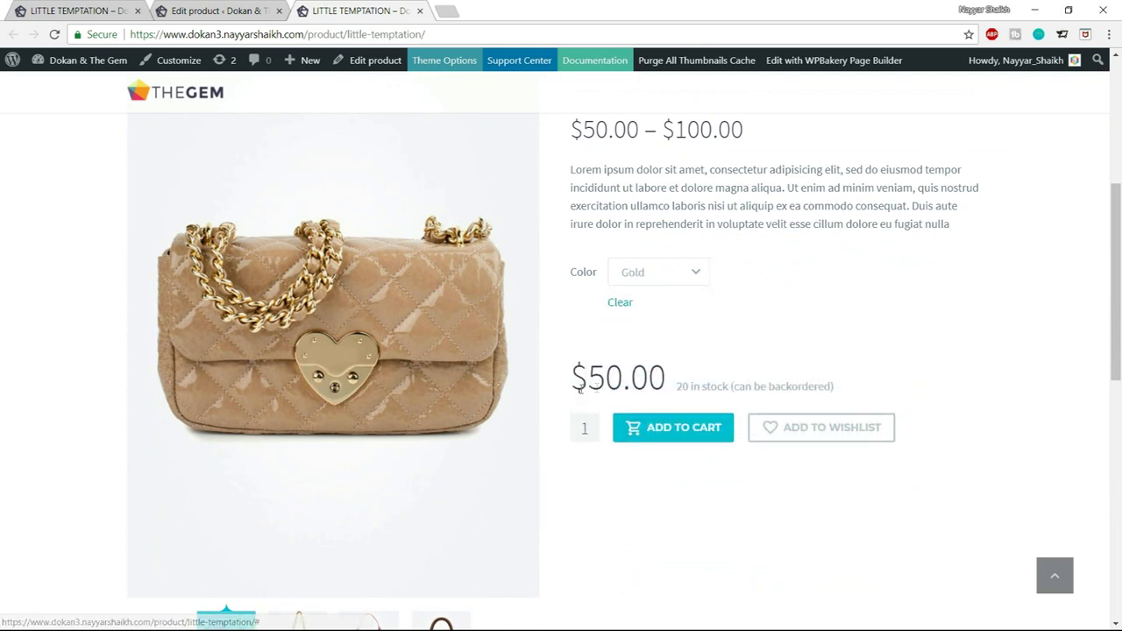
drag(571, 377, 668, 380)
click(660, 282)
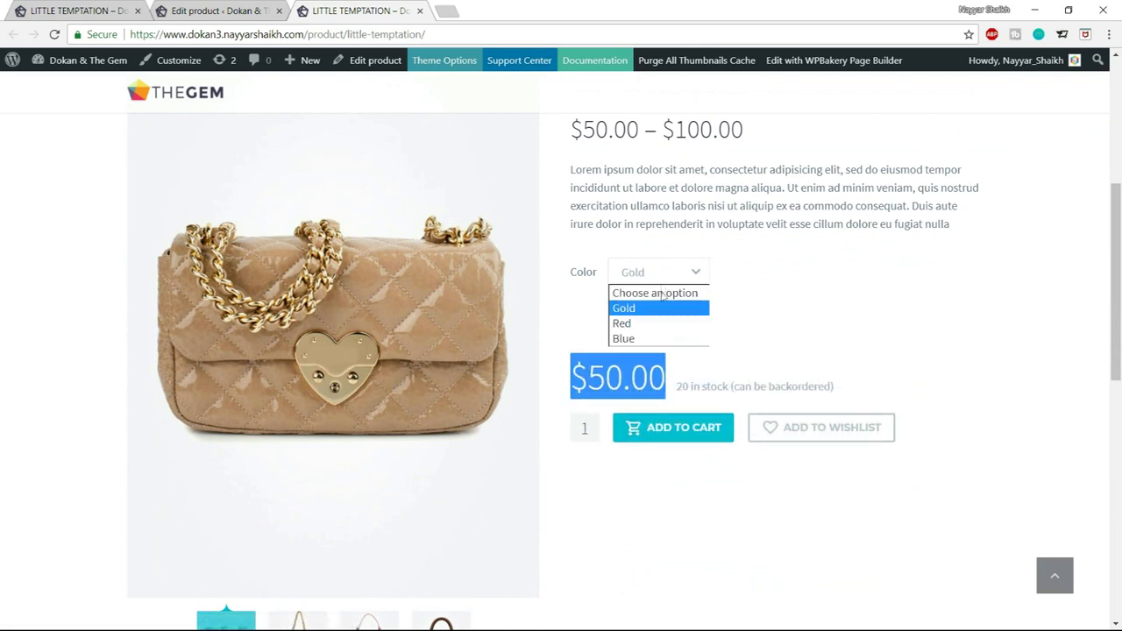
click(659, 321)
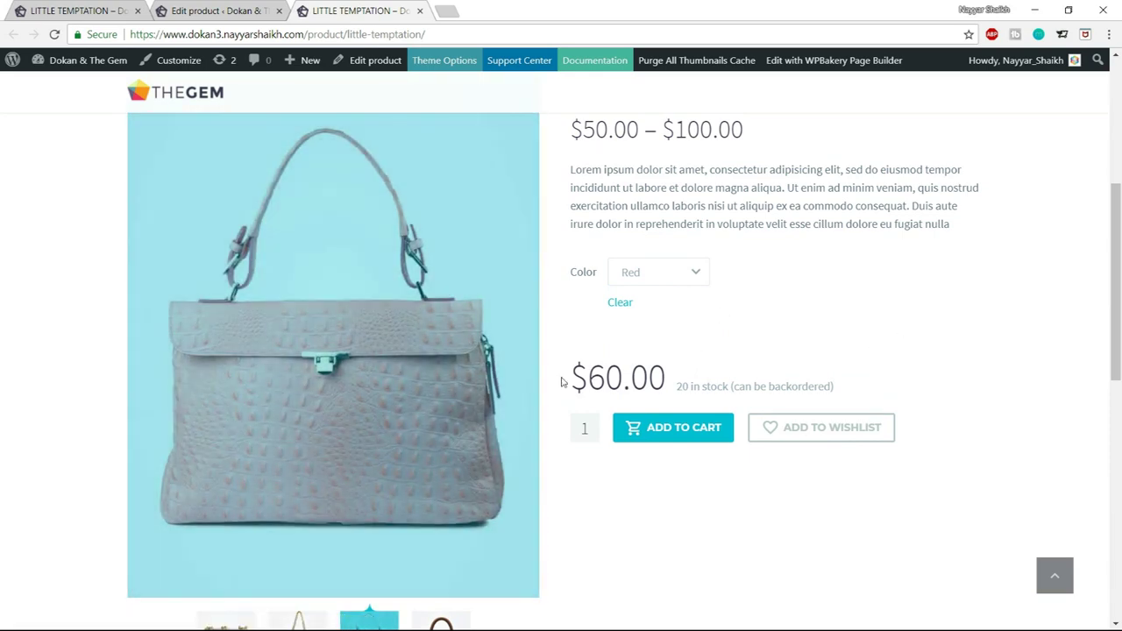
drag(572, 376, 666, 378)
click(808, 313)
- Select the Blue colour variation and confirm its $100 price
click(684, 274)
click(665, 340)
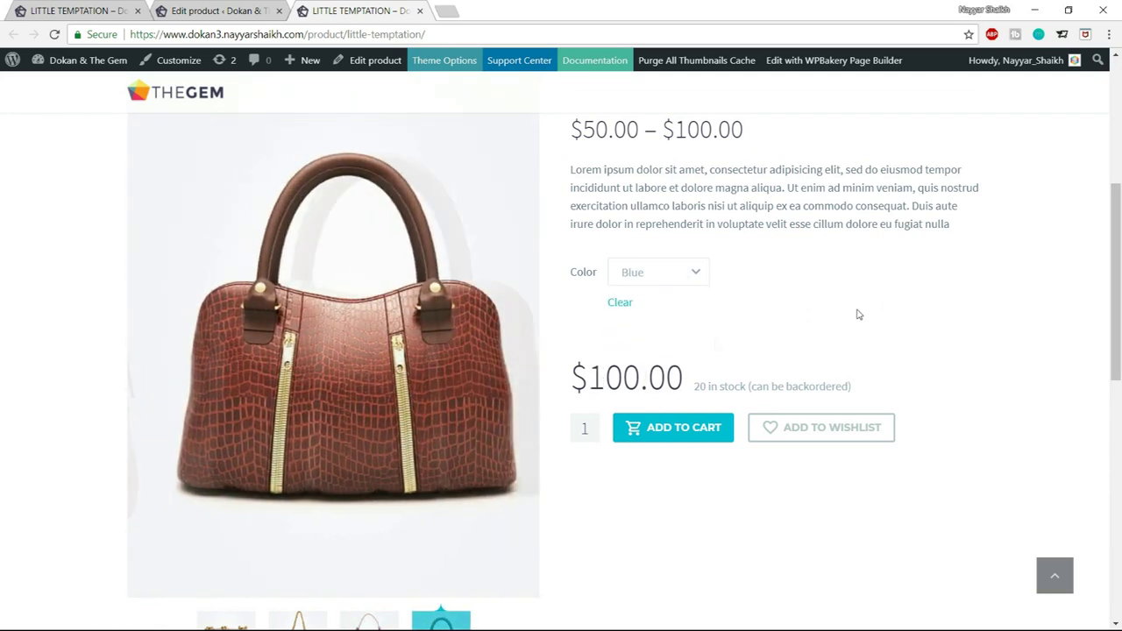
scroll(889, 306, down, 1)
drag(574, 302, 655, 309)
click(666, 307)
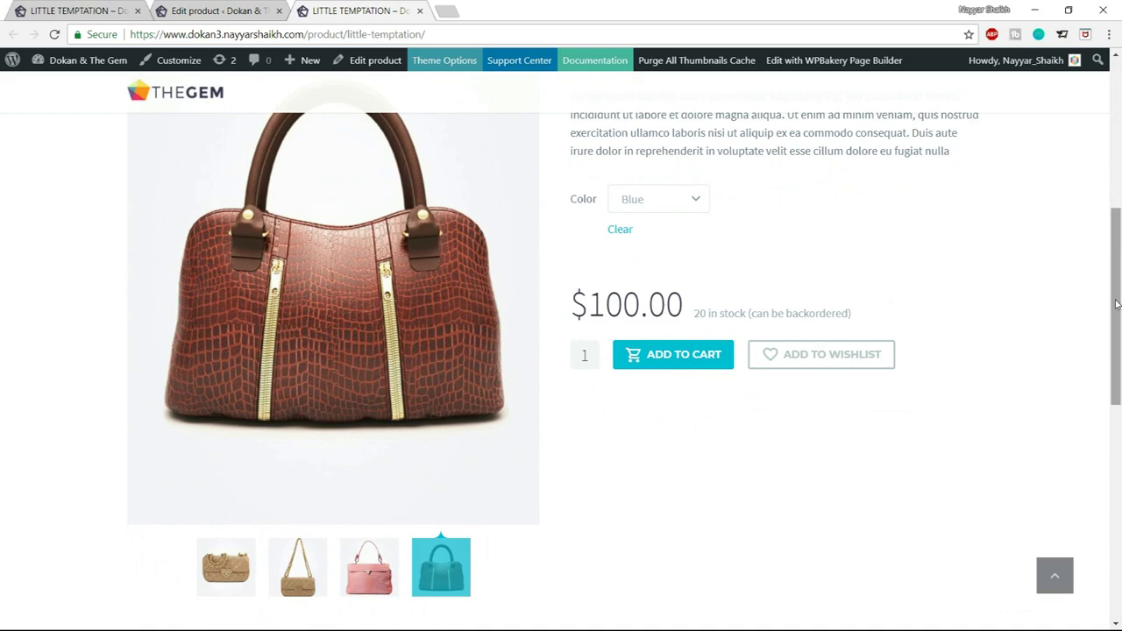
scroll(1116, 304, down, 6)
scroll(1110, 313, up, 7)
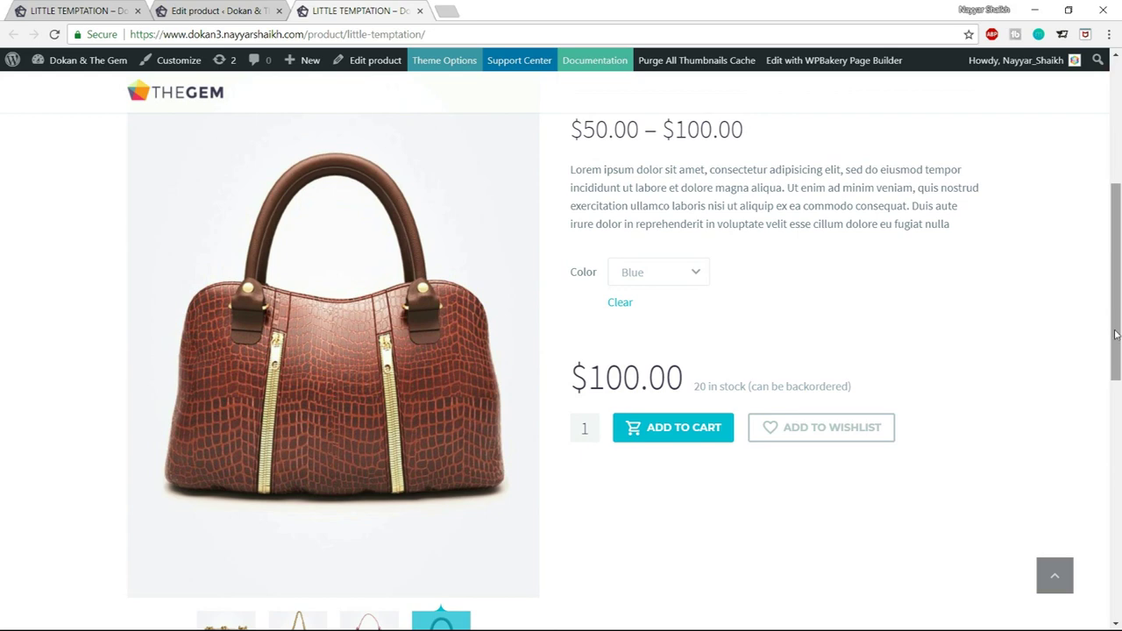
- Review the SKU Bag-1 and the Additional Information and Description tabs
drag(1116, 334, 1111, 507)
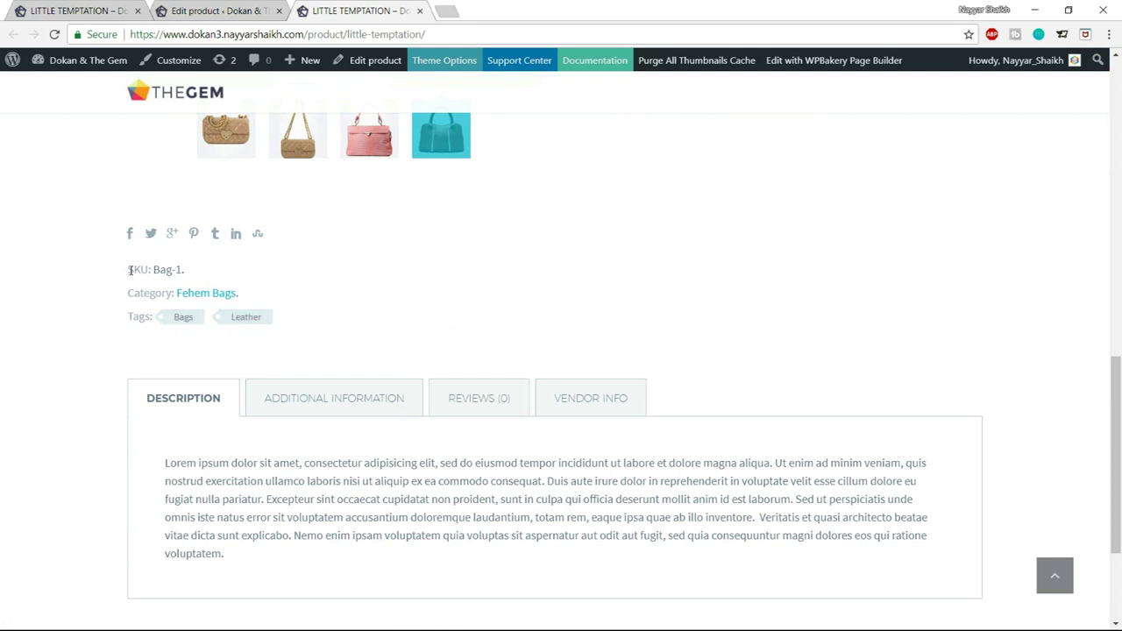
drag(129, 271, 212, 275)
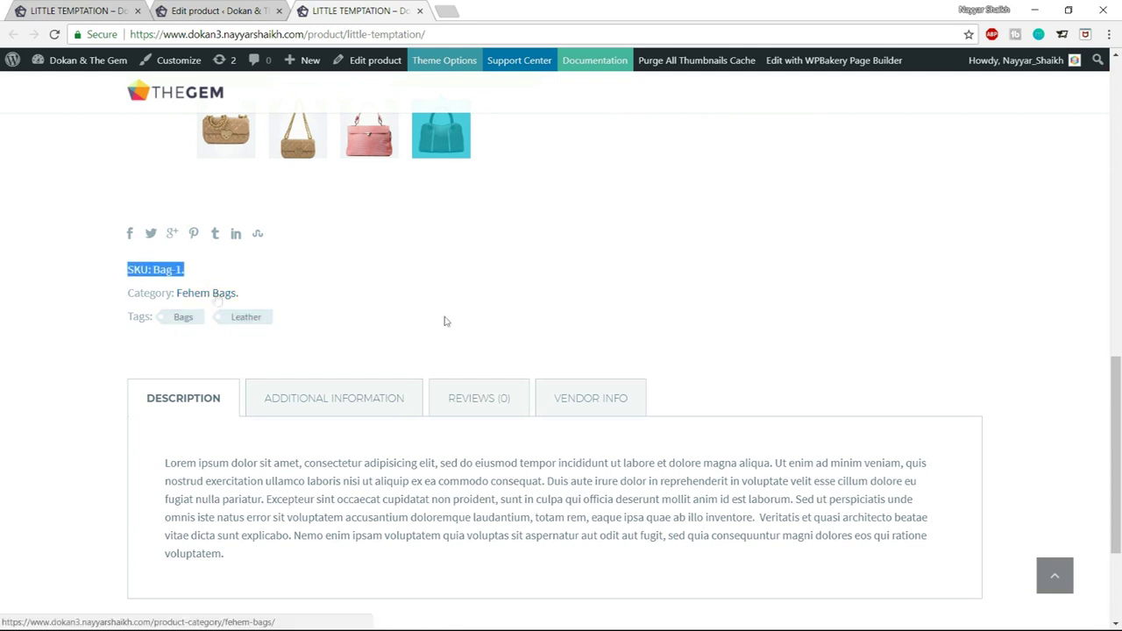
scroll(262, 289, down, 2)
click(317, 265)
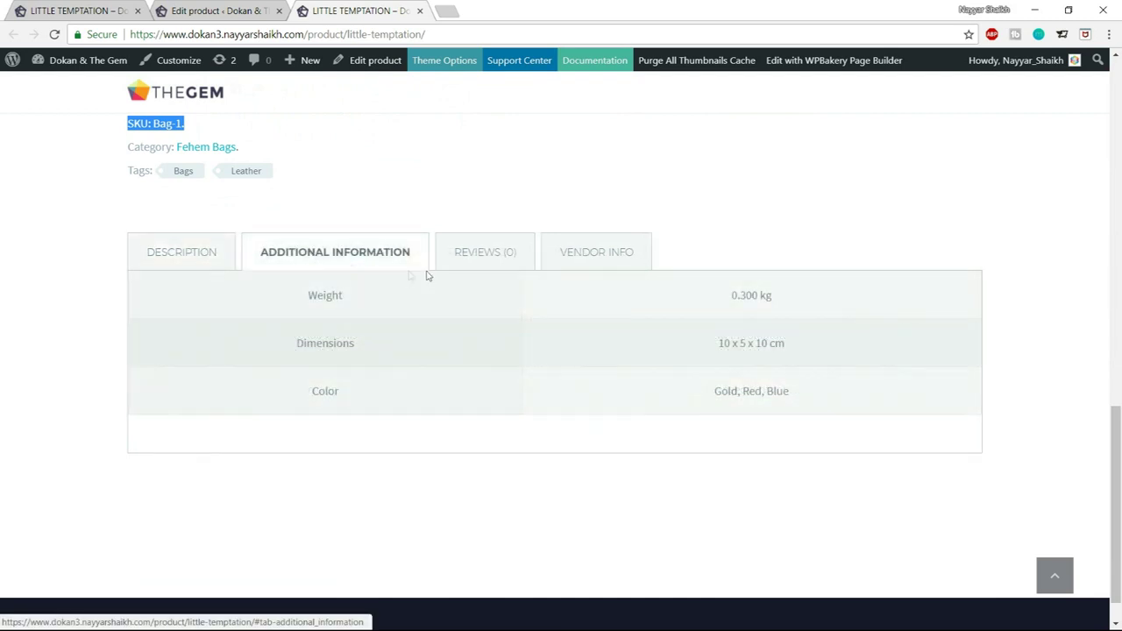
click(157, 254)
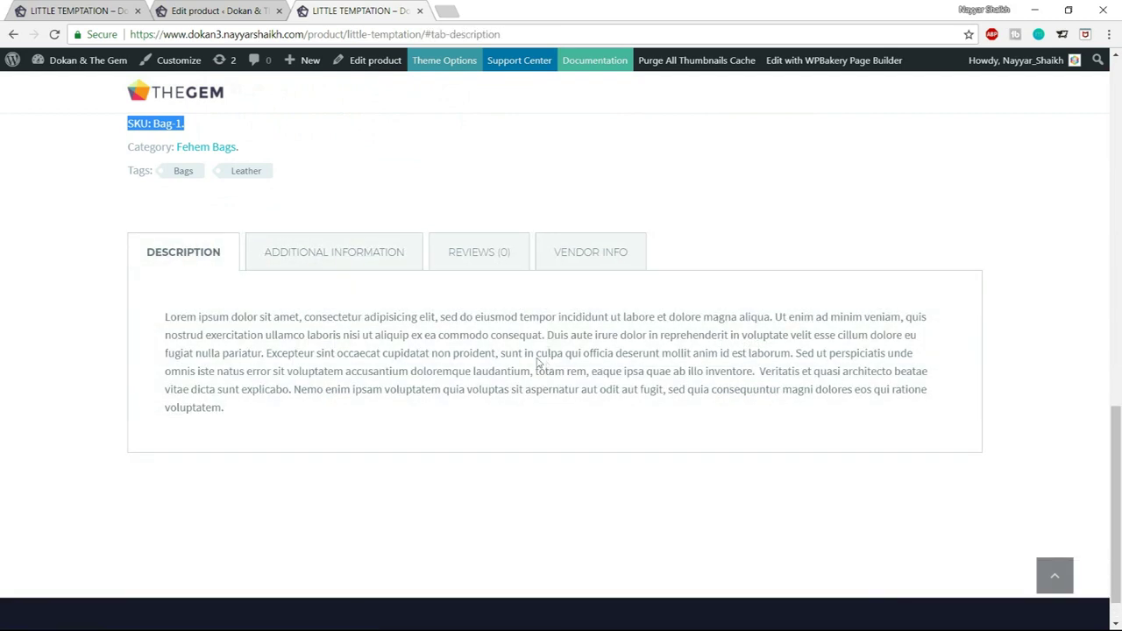
- Compare the dokan2 reference feature icons with the dokan3 product page, then return to editing
click(74, 11)
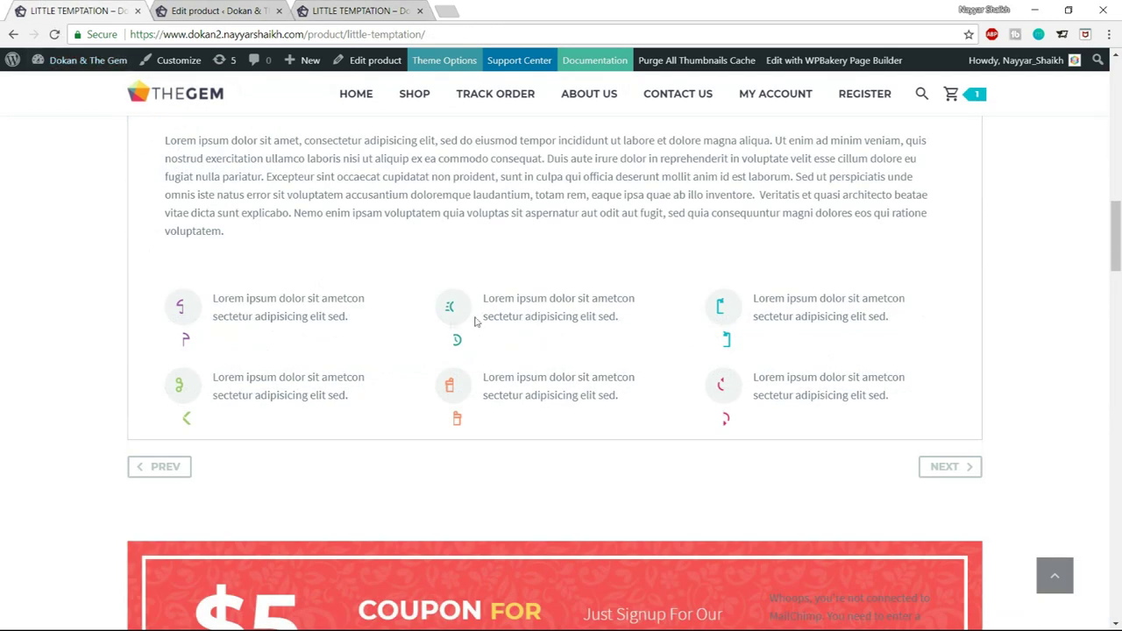
click(348, 11)
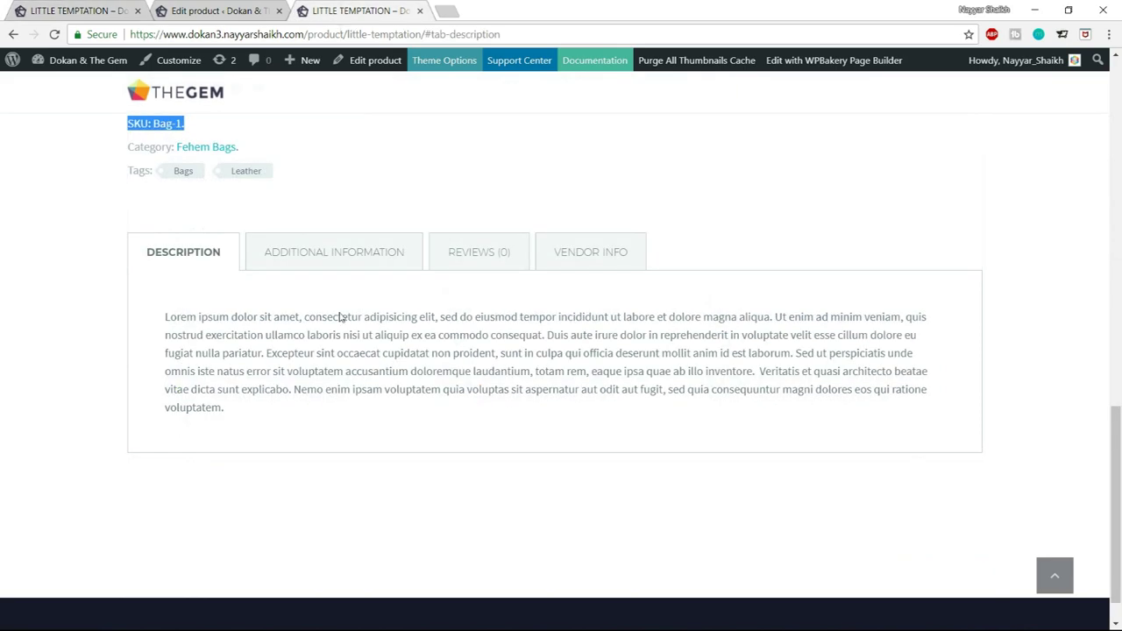
click(214, 9)
- Switch the Little Temptation product content to the WPBakery Backend Editor
middle_click(720, 382)
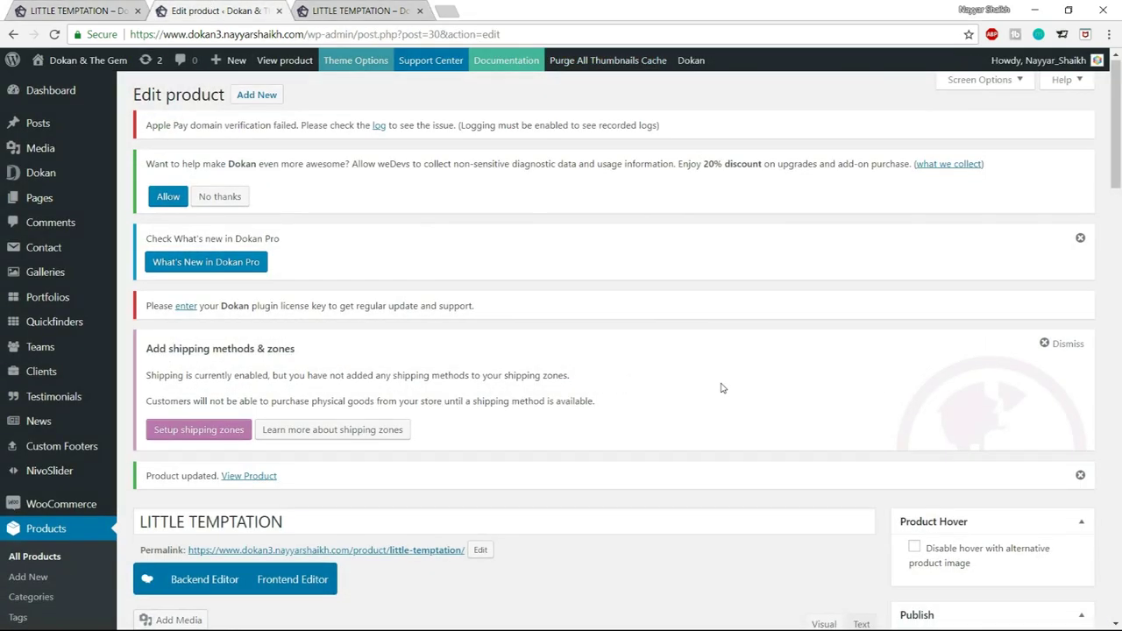
scroll(721, 383, up, 10)
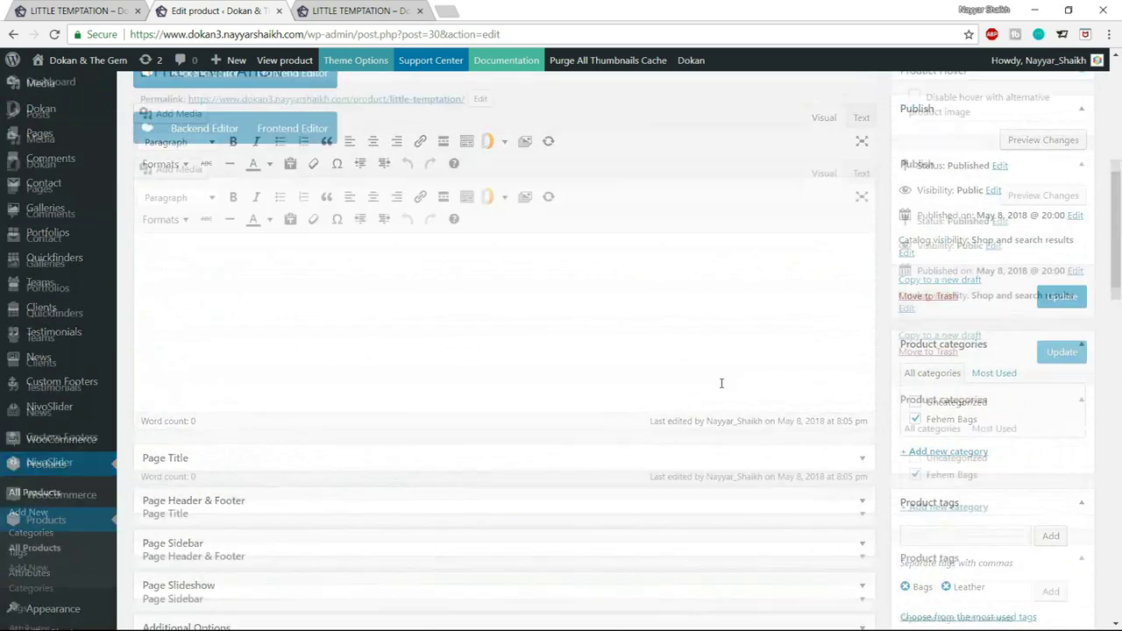
scroll(724, 383, down, 5)
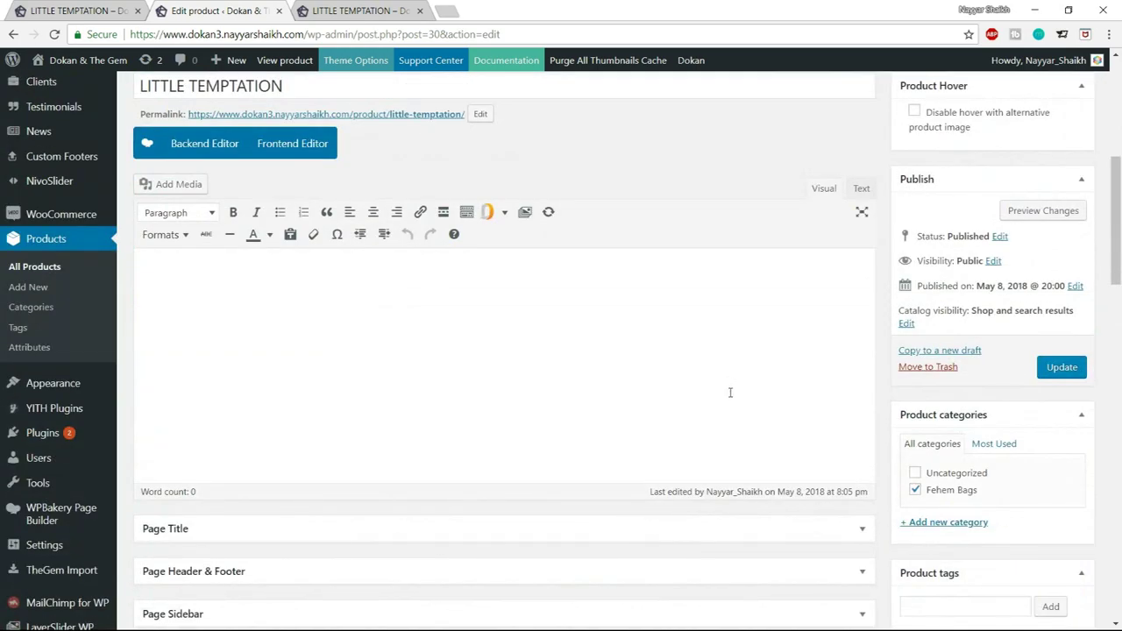
click(211, 154)
scroll(342, 353, down, 1)
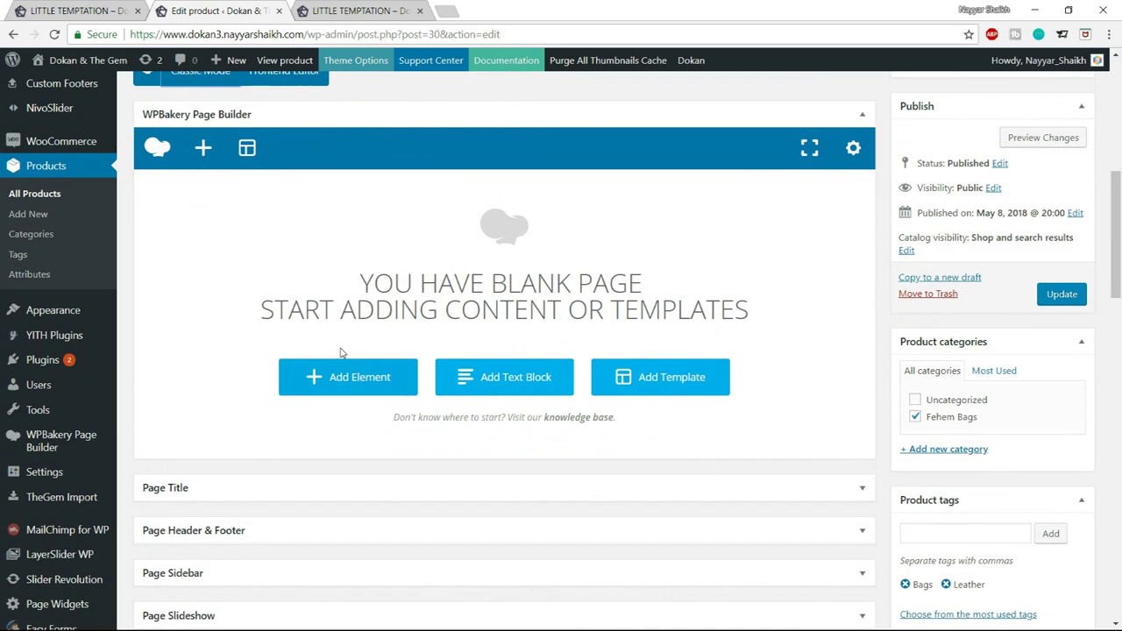
- Add an empty Row to the page-builder layout after rechecking the reference page
click(349, 378)
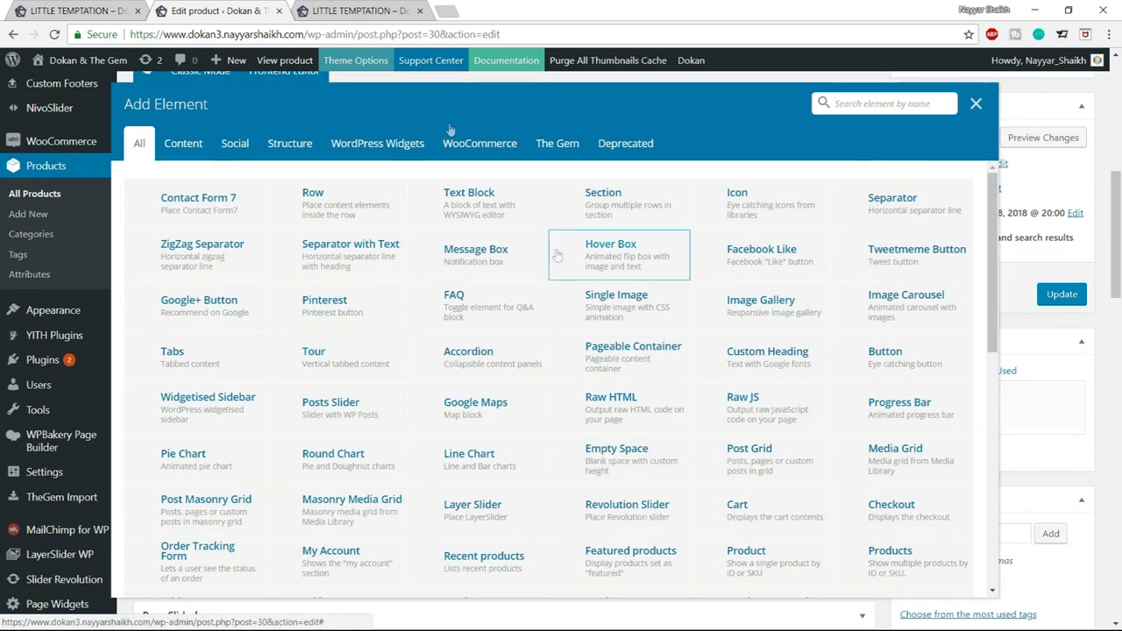
click(66, 7)
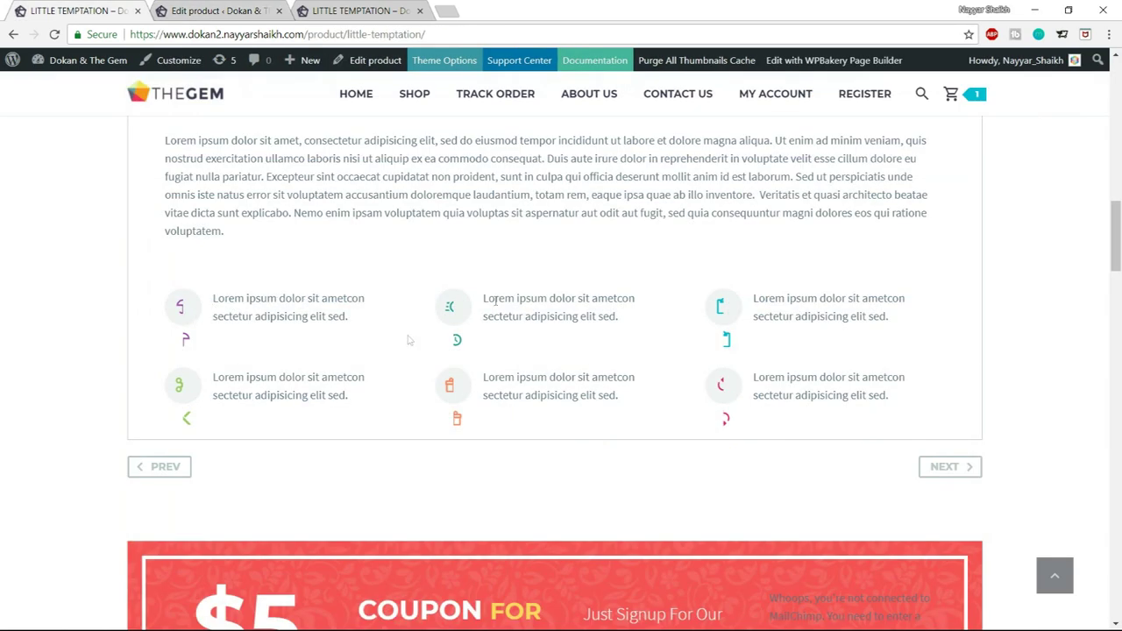
click(184, 9)
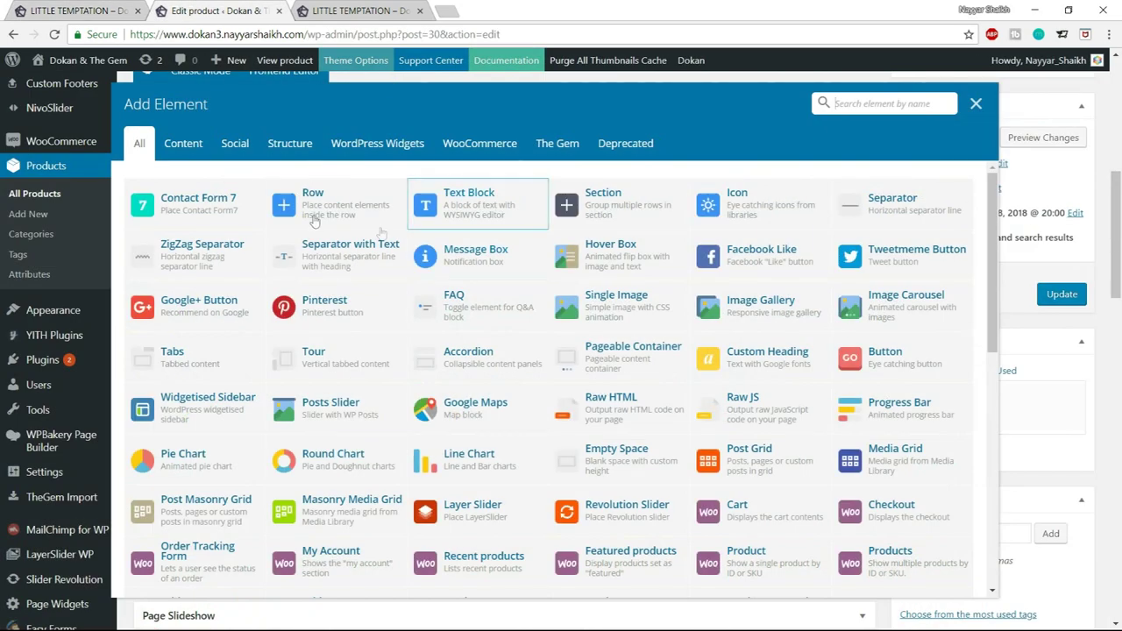
click(342, 212)
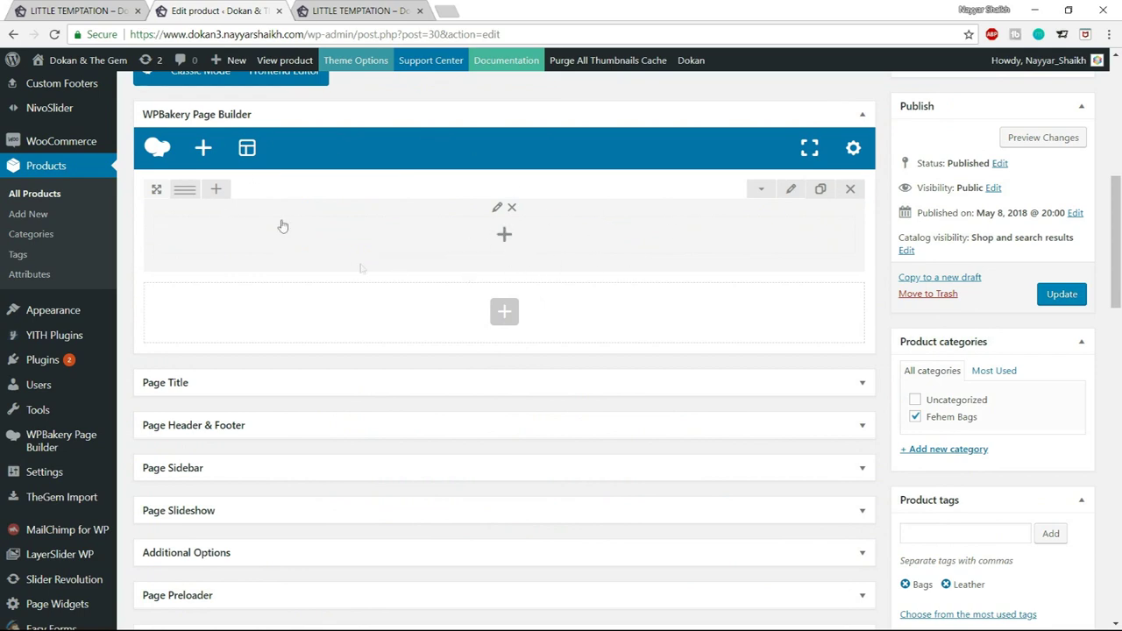
- Try adding a Fullwidth Container to the row's column, then dismiss its settings
click(504, 235)
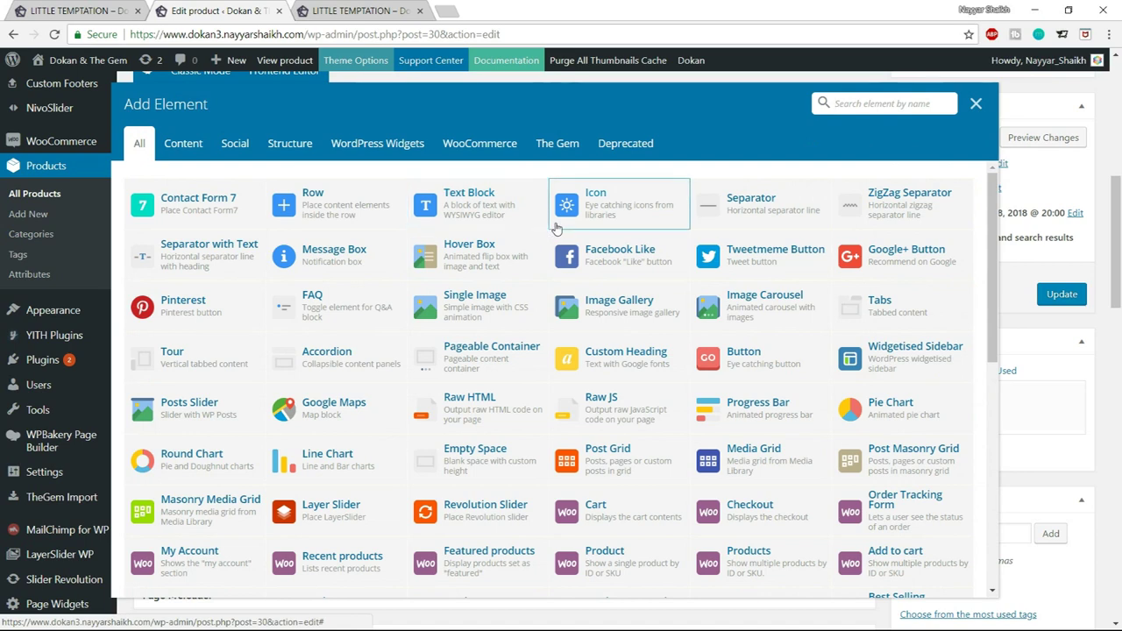
text(full)
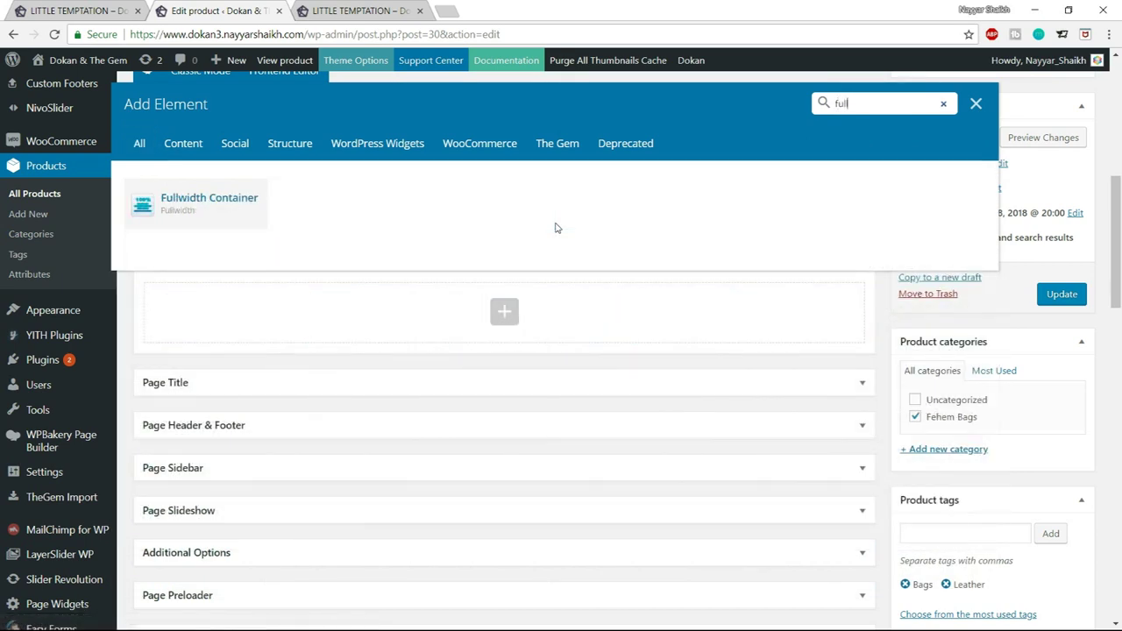
click(219, 213)
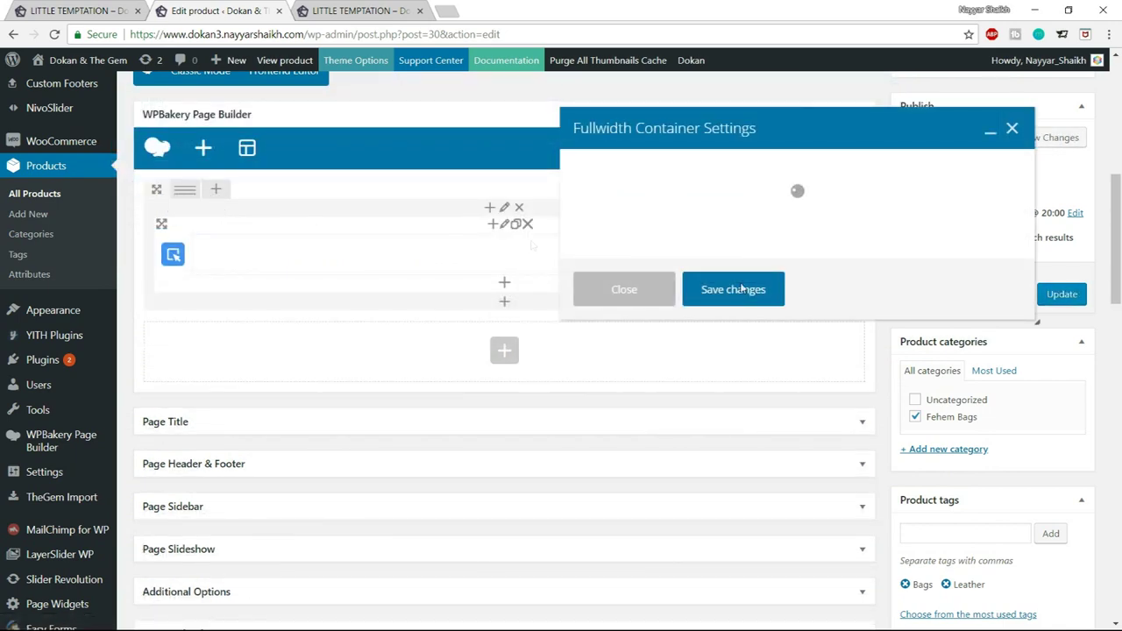
key(Escape)
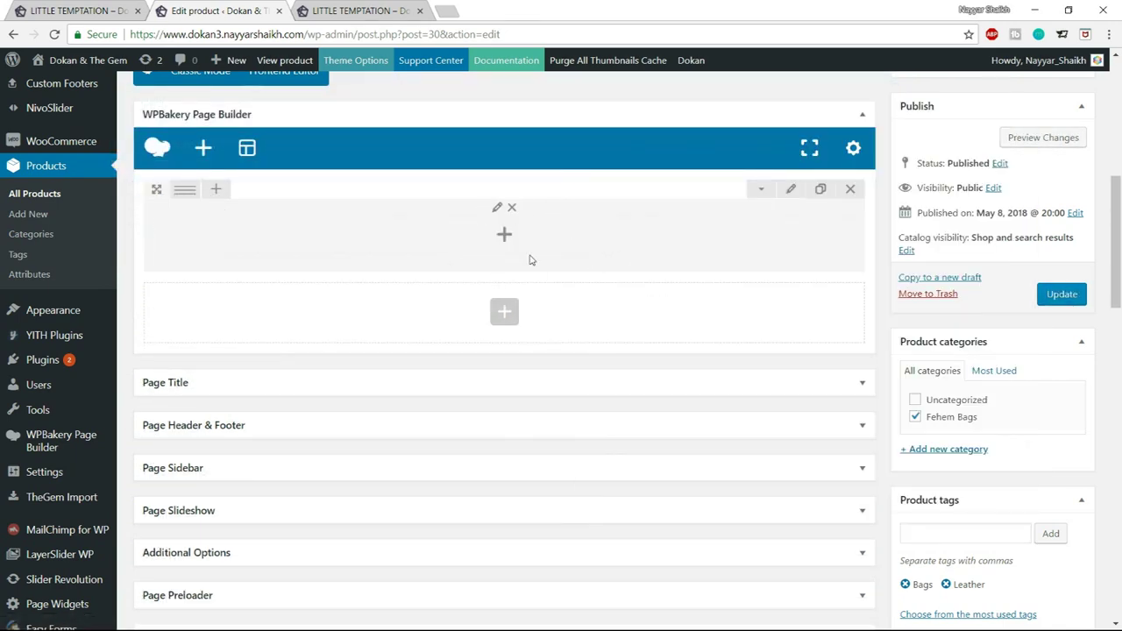
- Split the row into 1/3+1/3+1/3 columns and search 'icon' for the first column's element
click(79, 10)
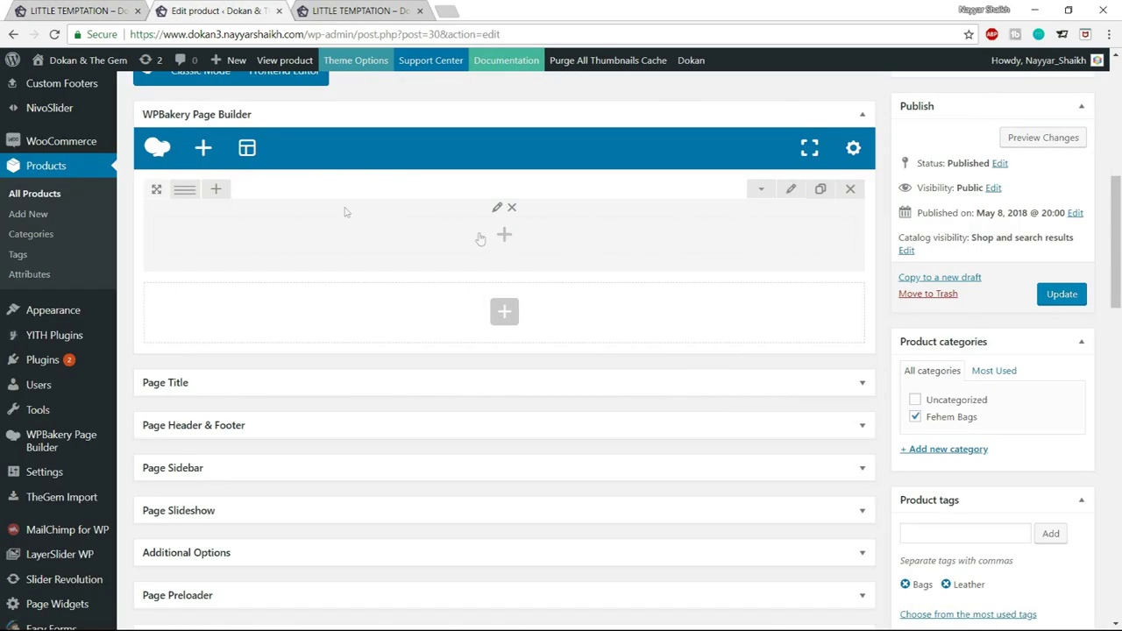
mouse_move(193, 197)
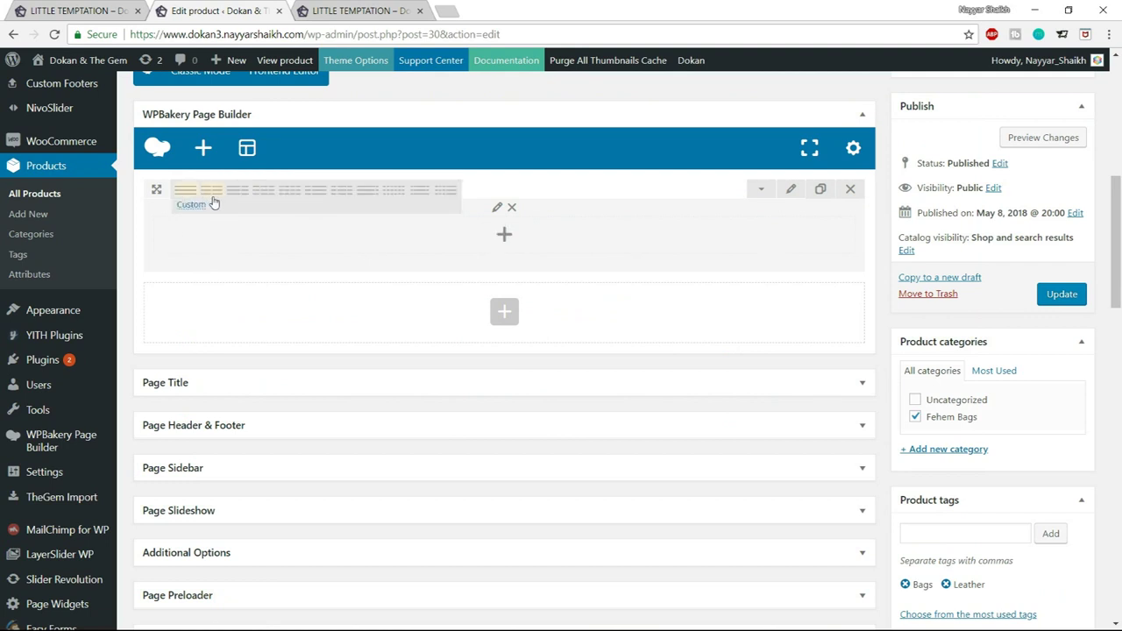
click(268, 196)
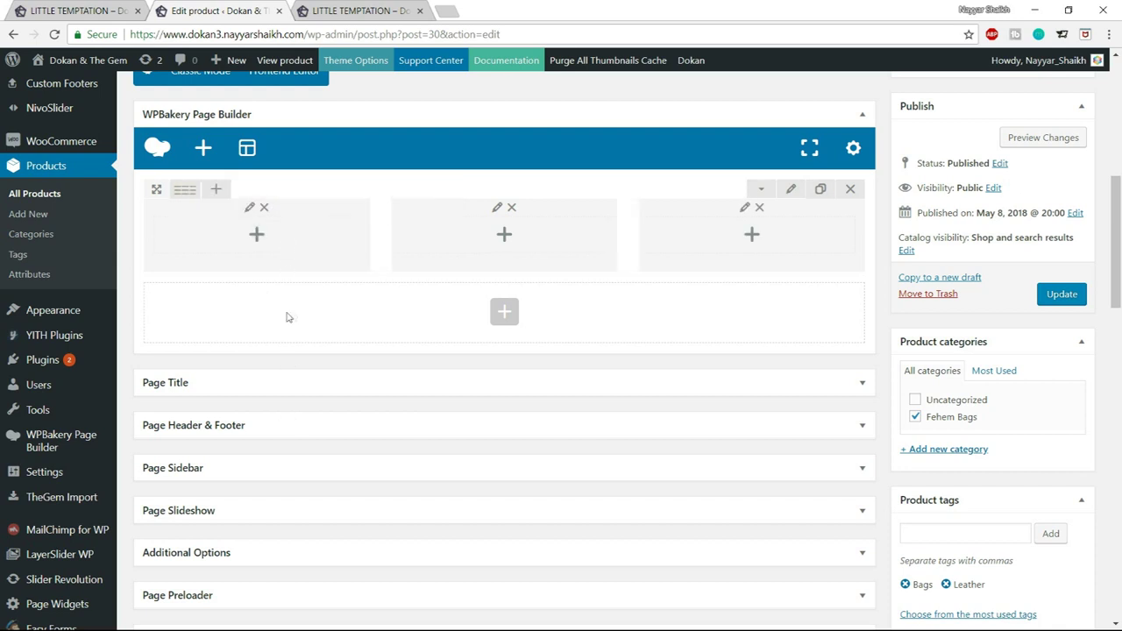
click(257, 235)
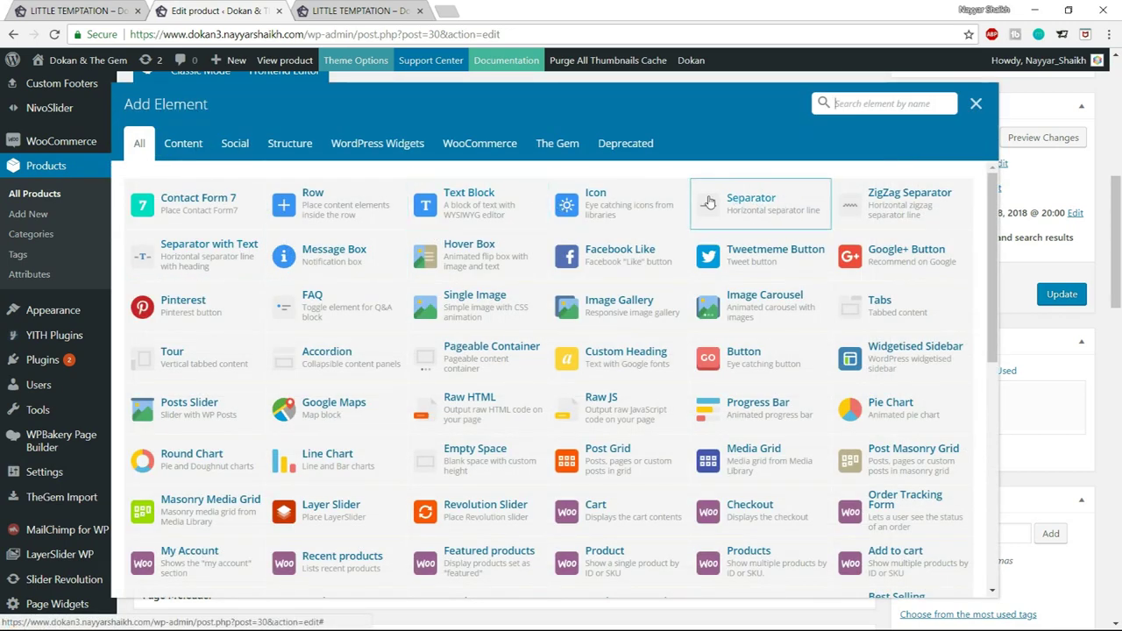
text(icon)
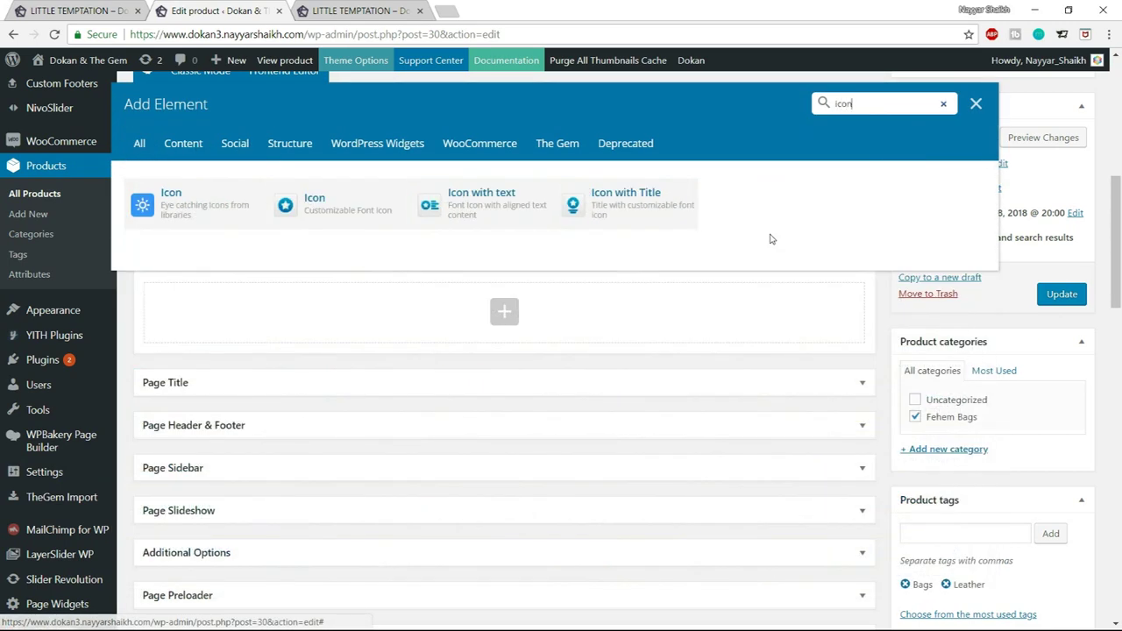
- Add an Icon with text element to the first column using the Material Design icon pack
click(474, 218)
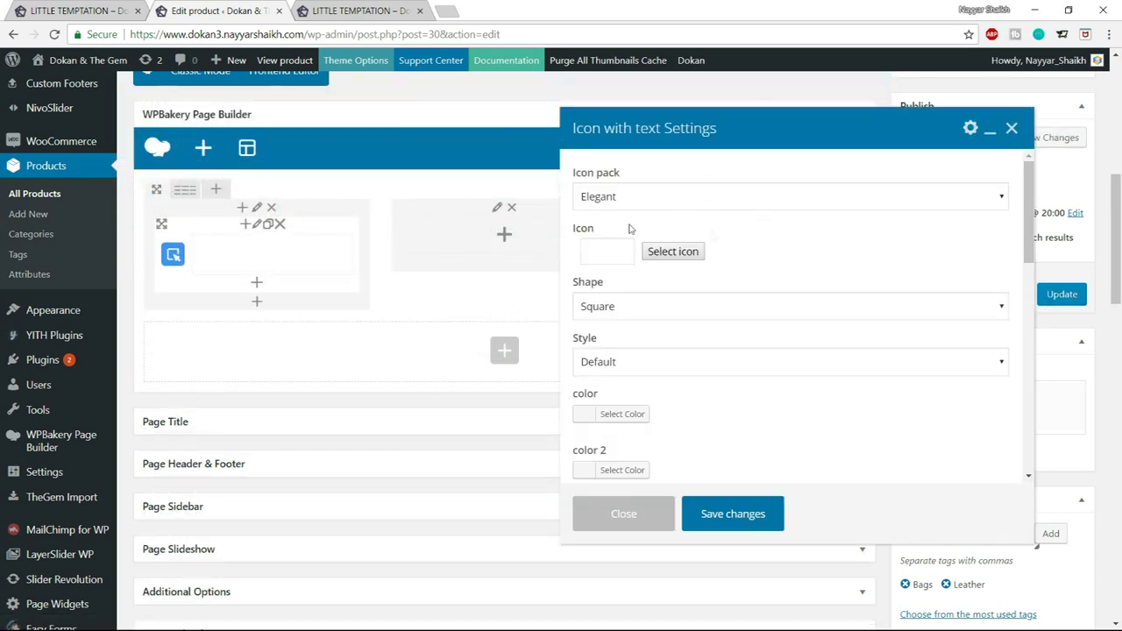
click(672, 198)
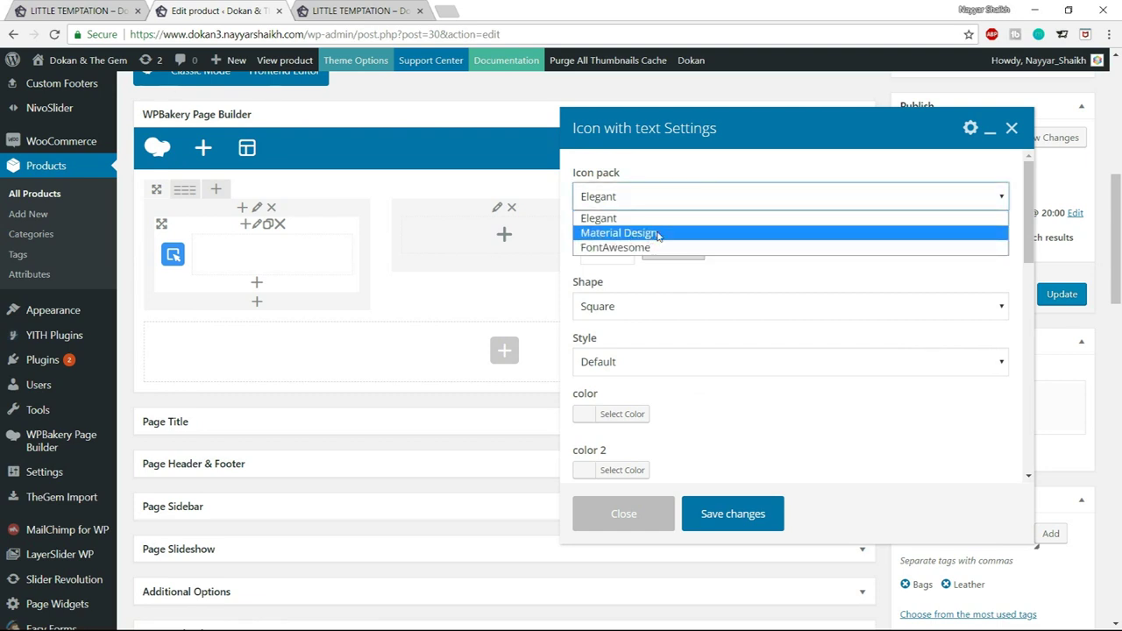
click(634, 233)
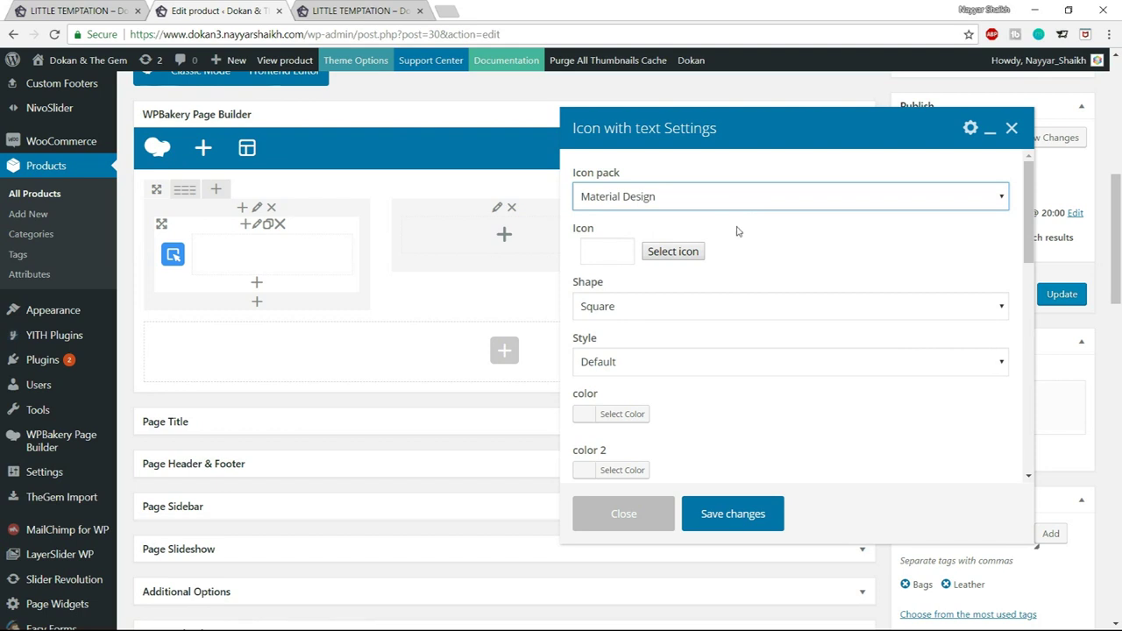
click(673, 252)
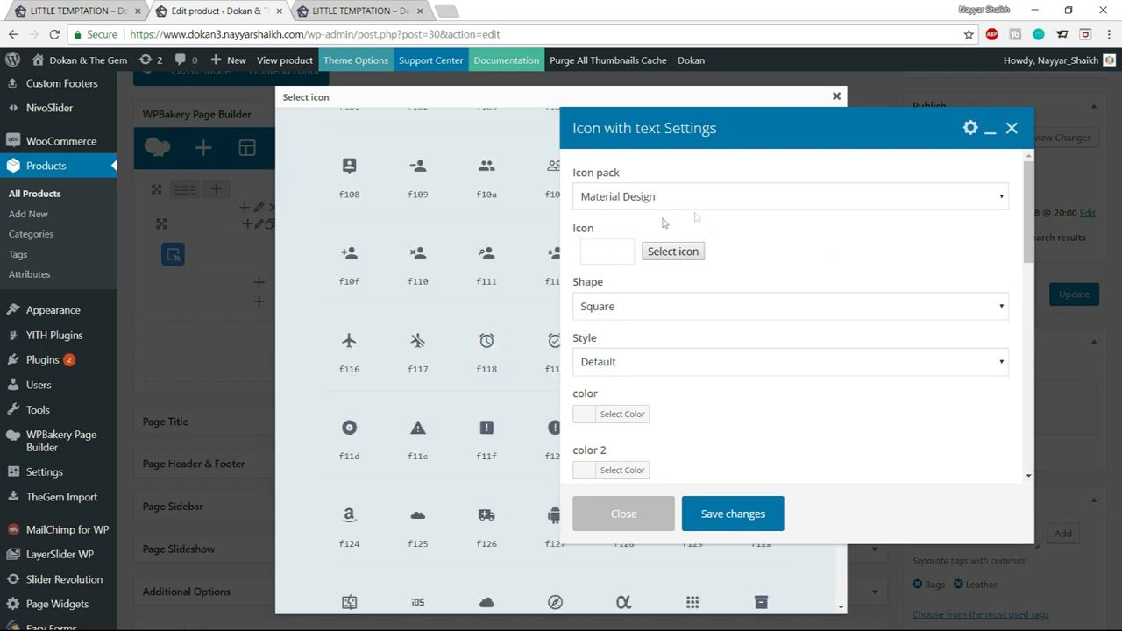
- Move the settings dialog aside and browse the Material Design icon grid
drag(708, 142, 1019, 151)
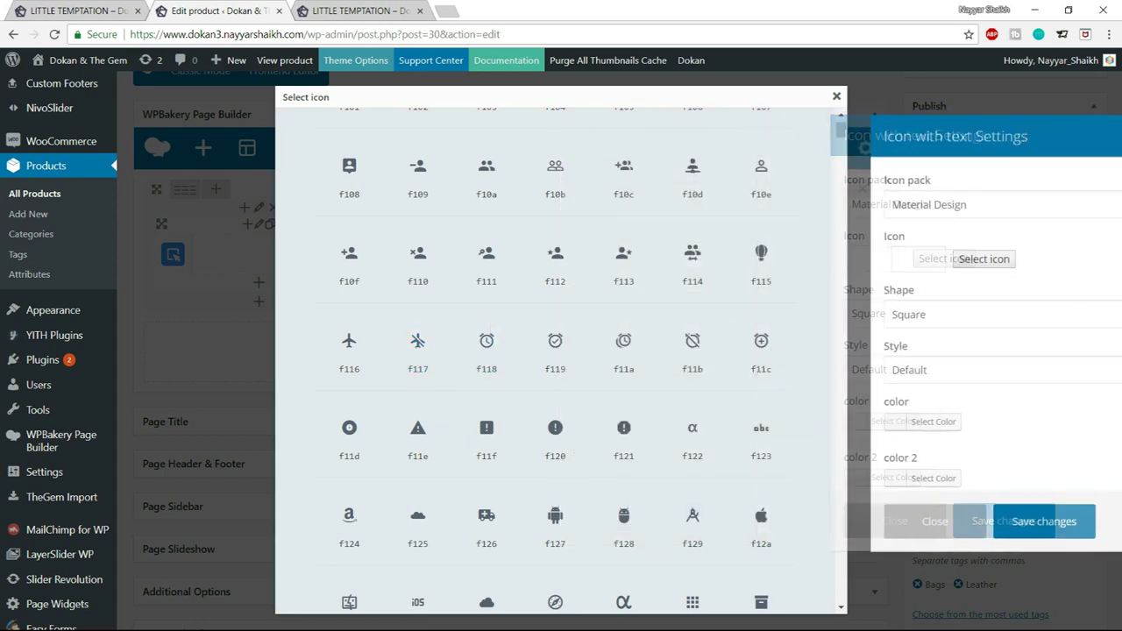
scroll(539, 350, down, 3)
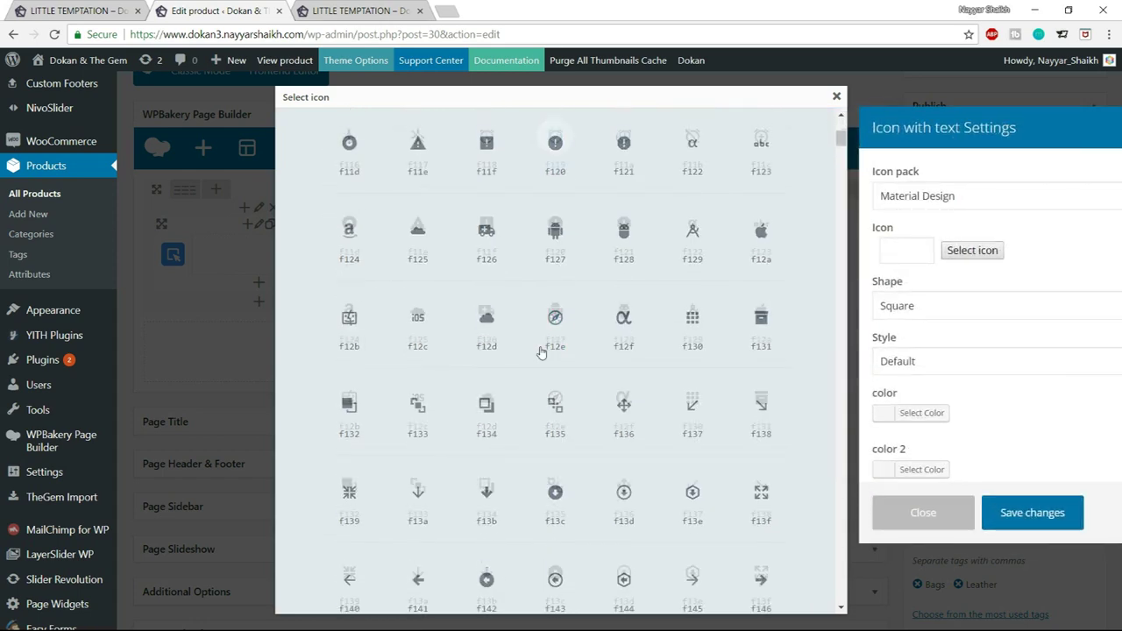
scroll(656, 254, down, 2)
scroll(653, 313, down, 5)
scroll(653, 313, down, 1)
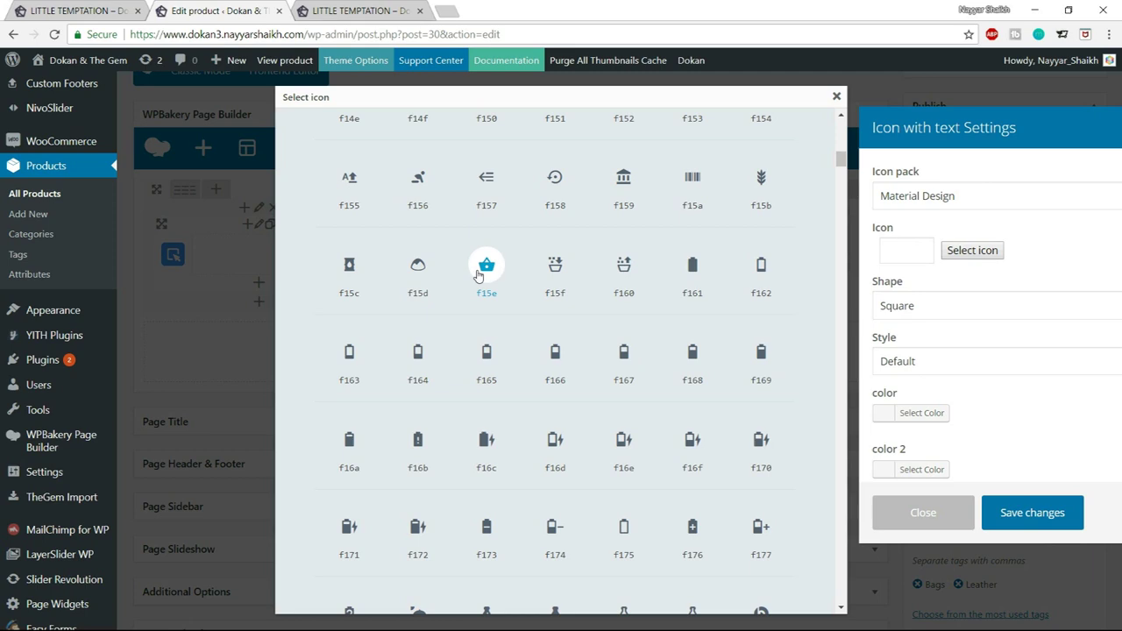
- Choose the f15e basket icon and set its shape to Circle
click(486, 267)
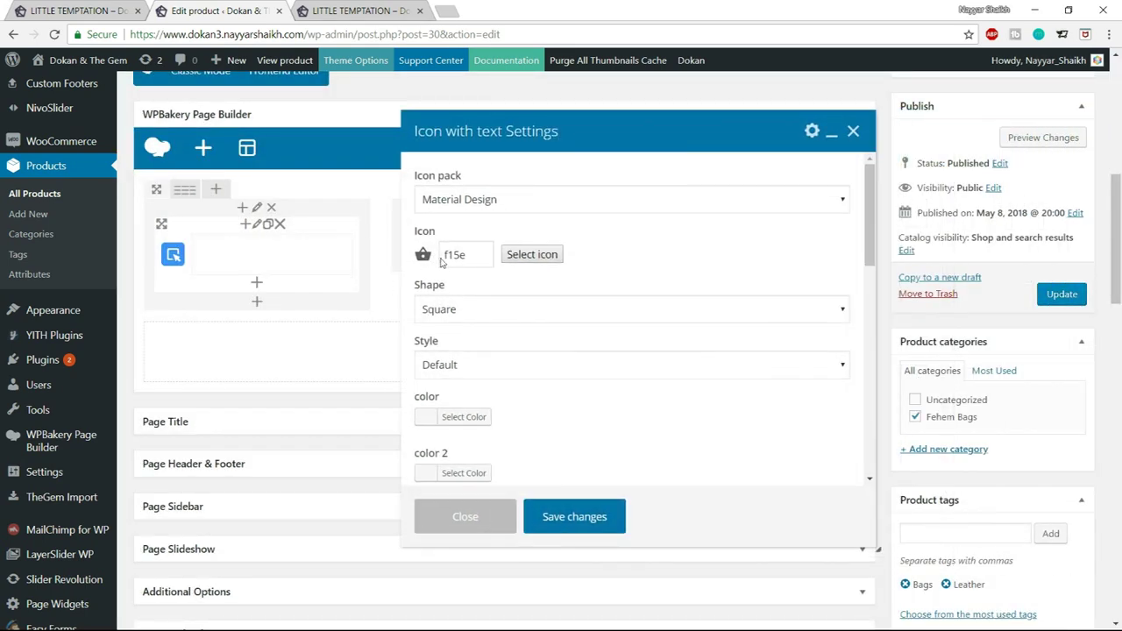
click(471, 309)
click(479, 346)
click(101, 8)
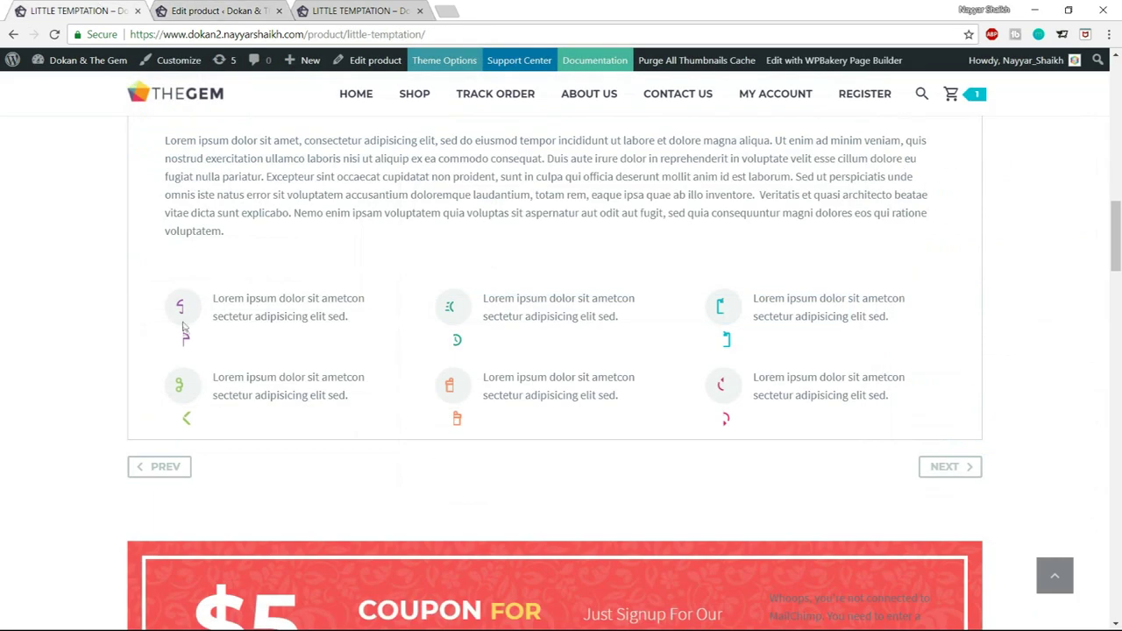
click(224, 8)
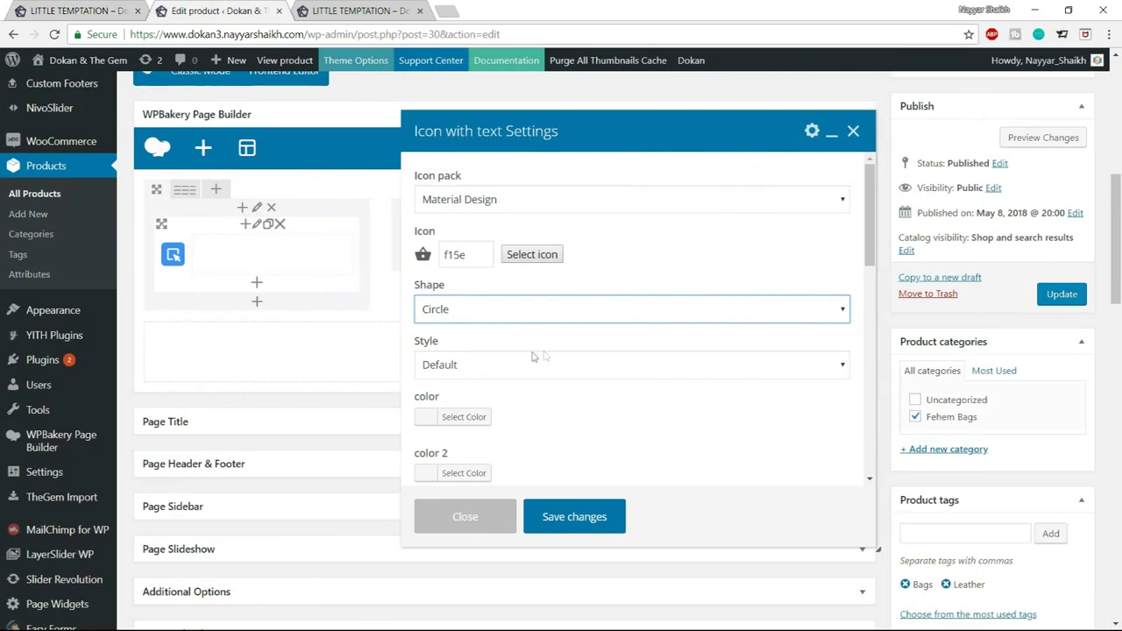
scroll(565, 377, down, 3)
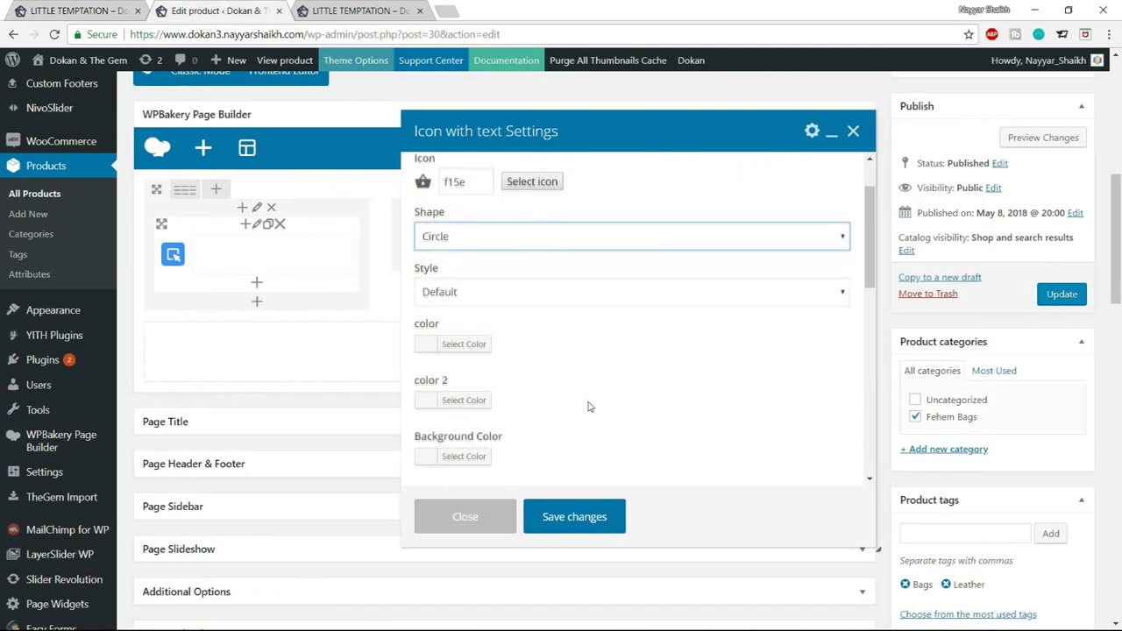
- Make the icon purple on a light grey (#d8d8d8) background and save the settings
click(471, 271)
scroll(674, 337, down, 1)
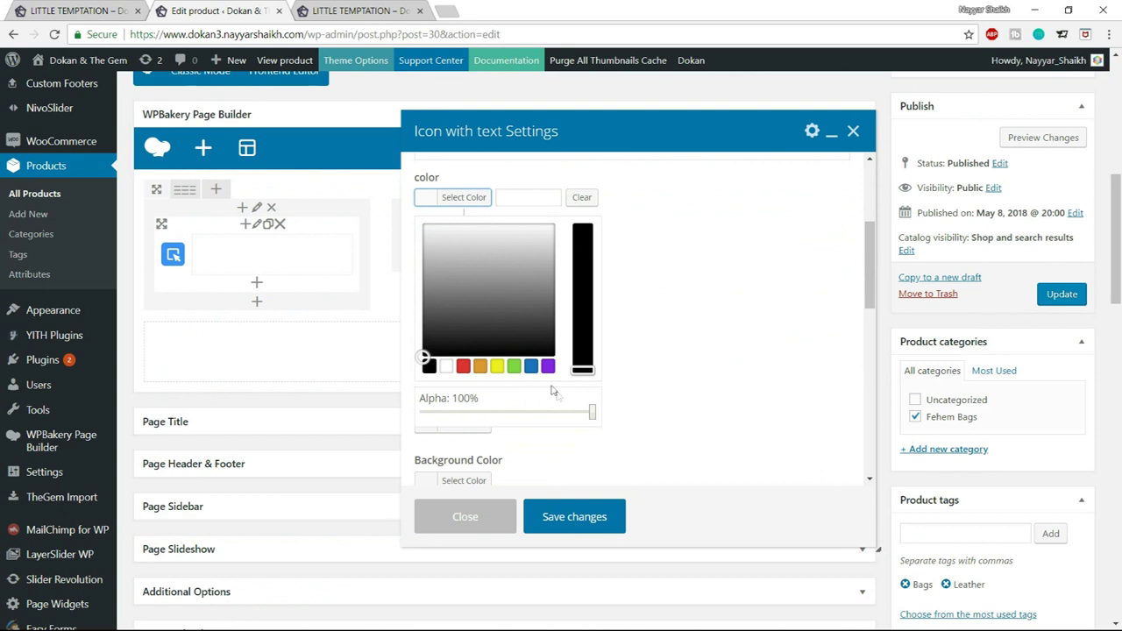
click(545, 368)
click(465, 196)
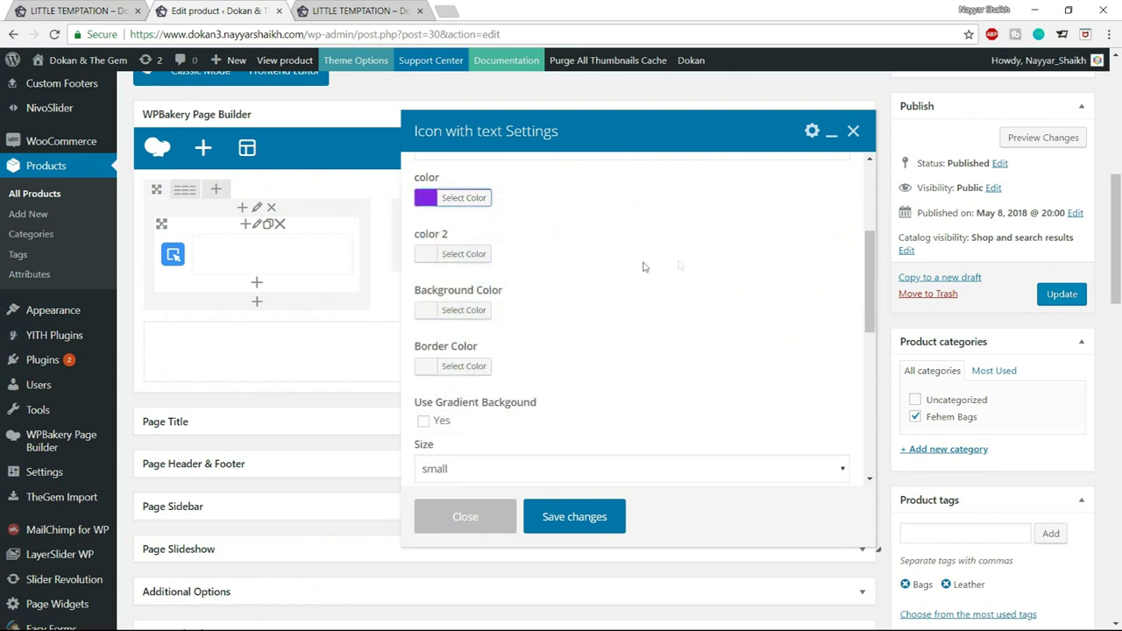
click(464, 310)
scroll(446, 328, down, 1)
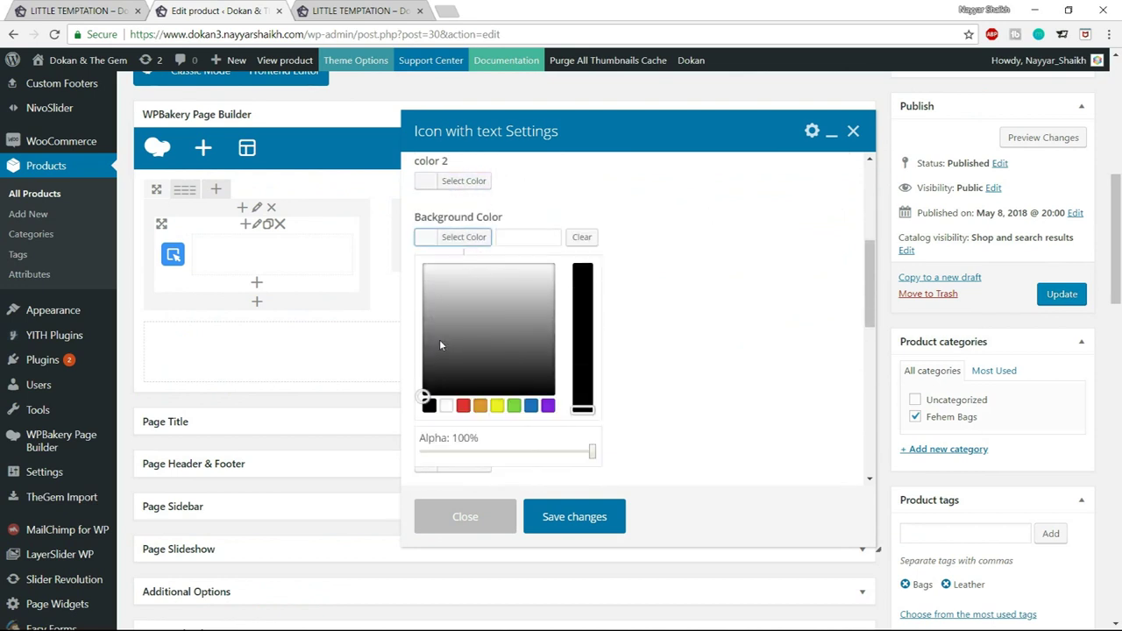
click(427, 334)
drag(425, 325, 411, 283)
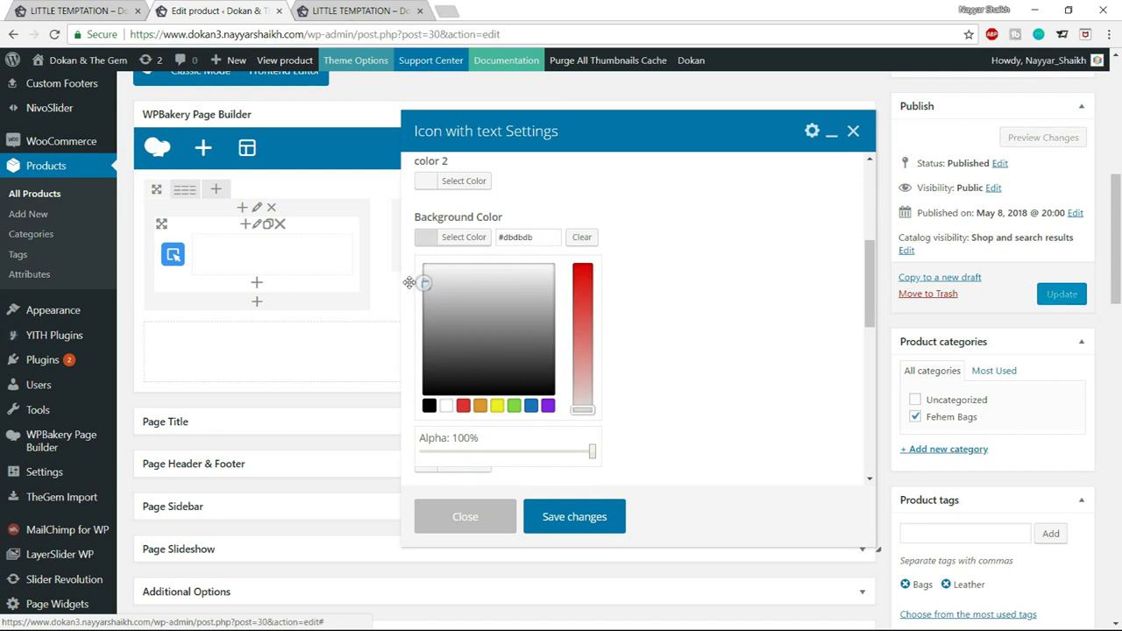
click(489, 237)
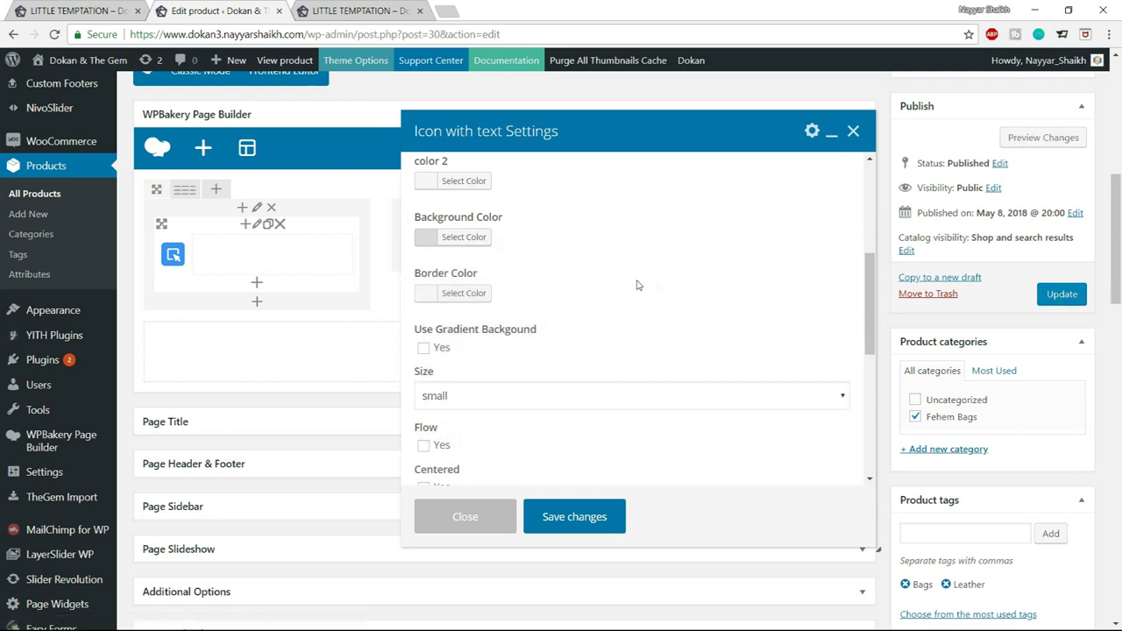
scroll(637, 287, down, 2)
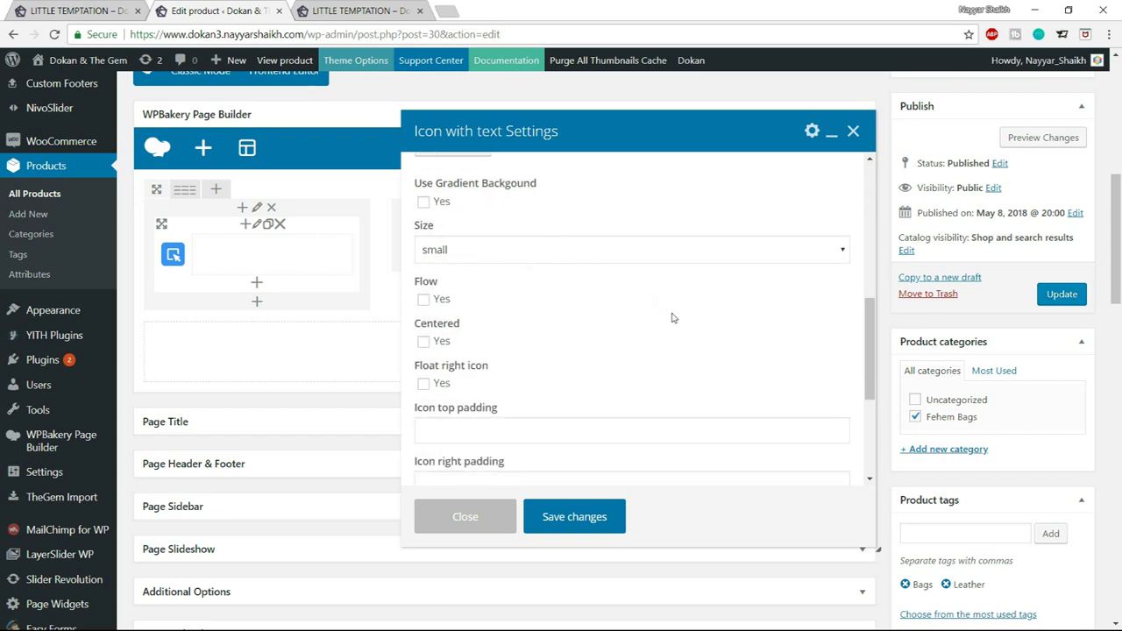
scroll(673, 317, down, 3)
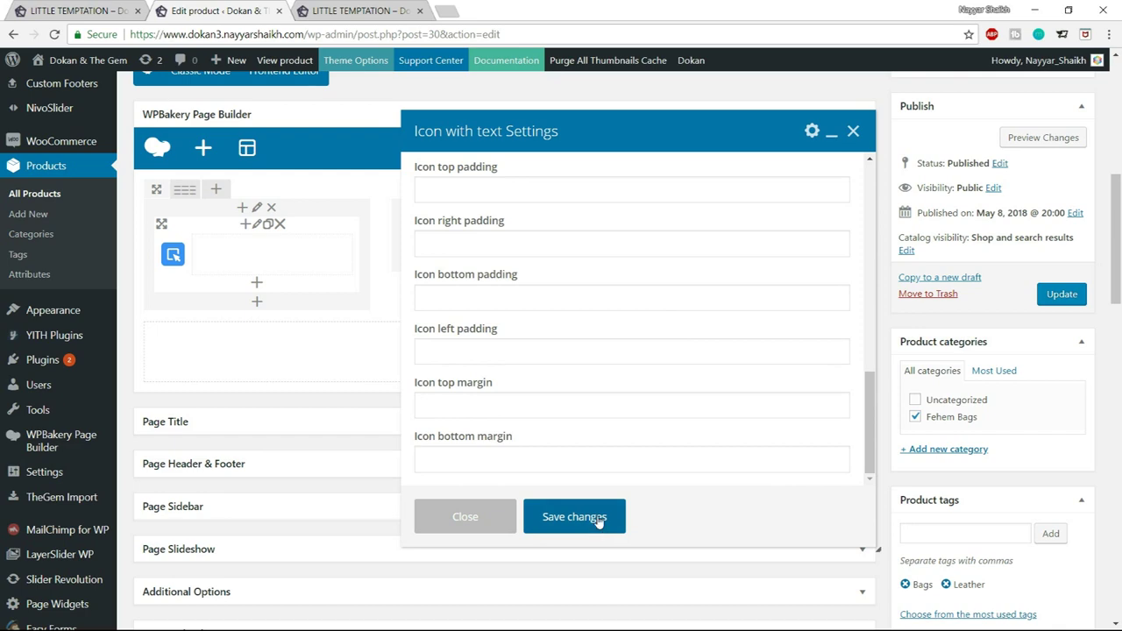
click(578, 518)
- Select the first feature's sample text on the reference product page for copying
click(77, 10)
drag(212, 300, 357, 326)
key(ctrl+c)
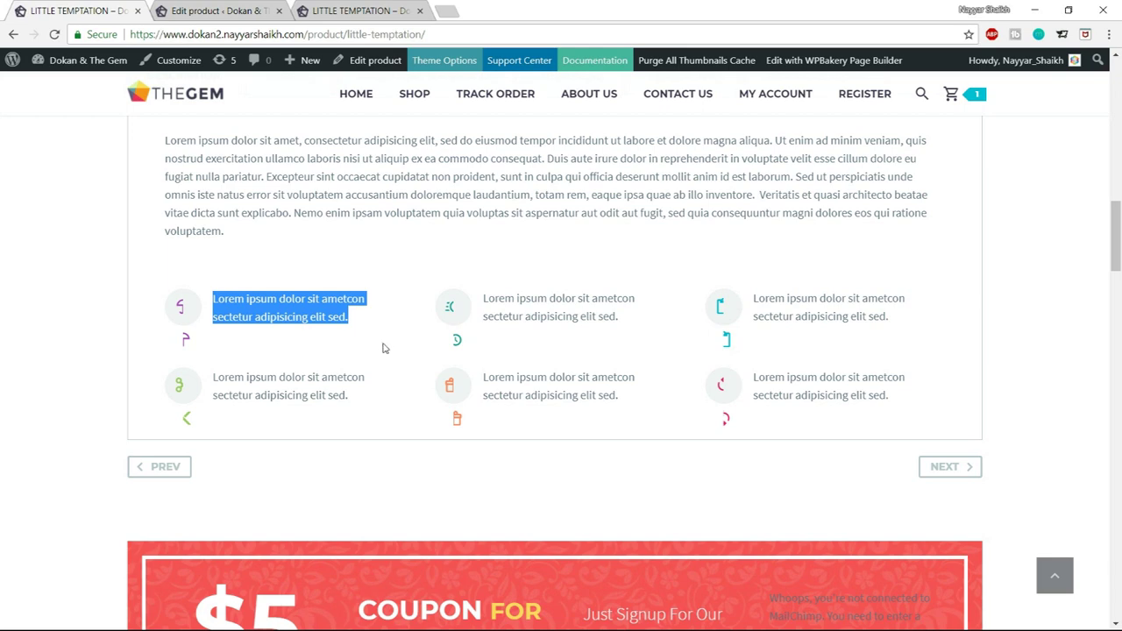
click(219, 10)
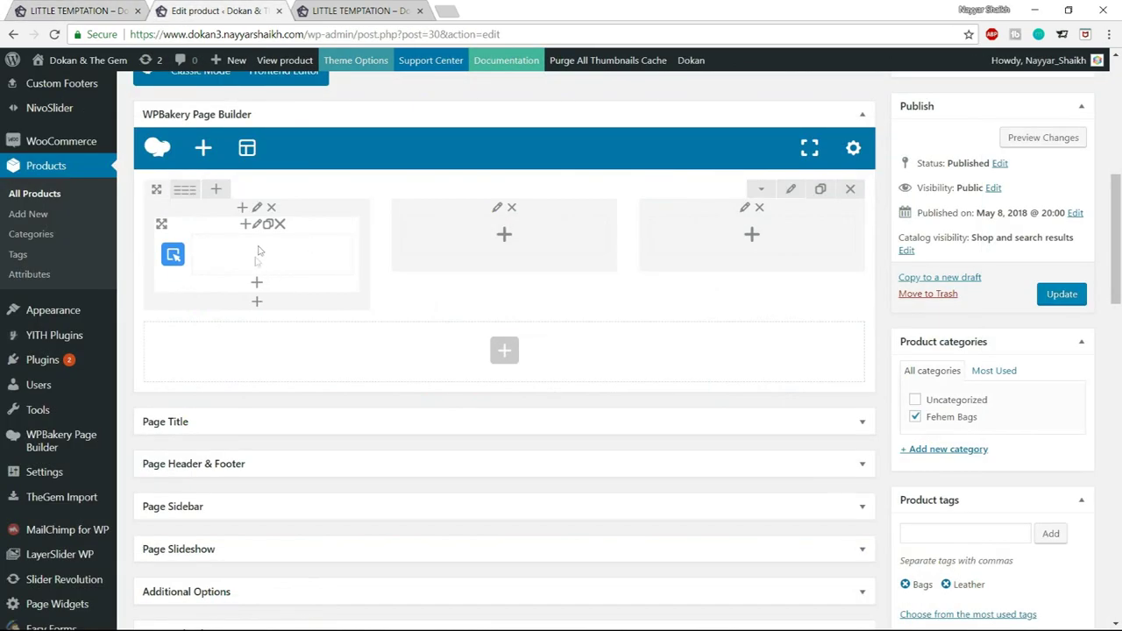
- Add a Text Block beside the icon with the copied feature sentence and save it
click(256, 297)
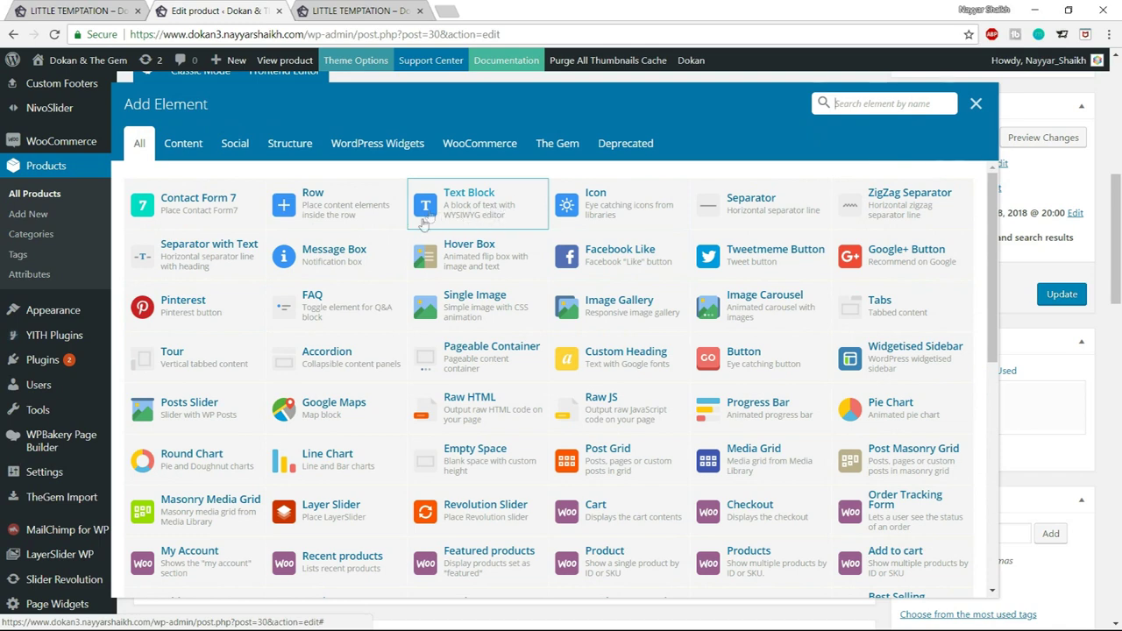
click(455, 219)
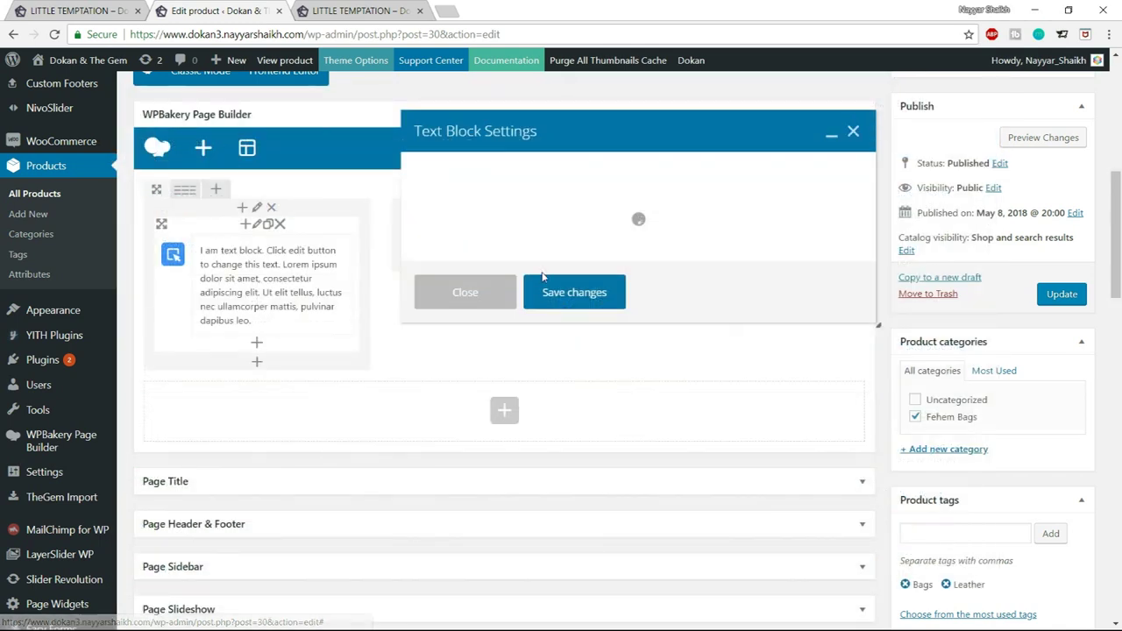
key(ctrl+a)
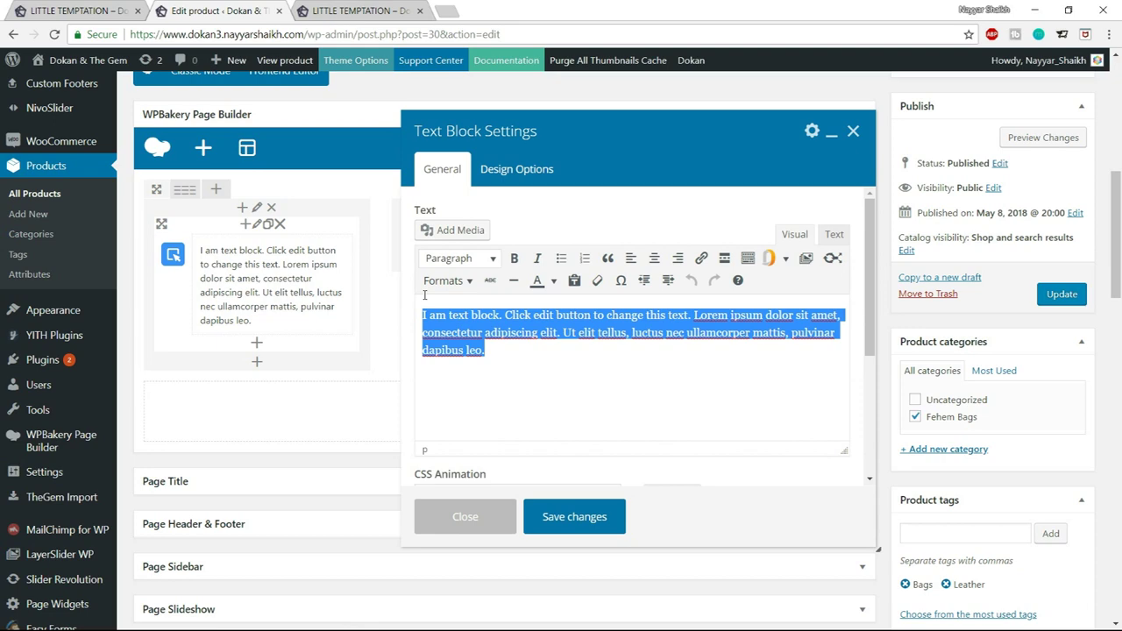
scroll(526, 346, down, 1)
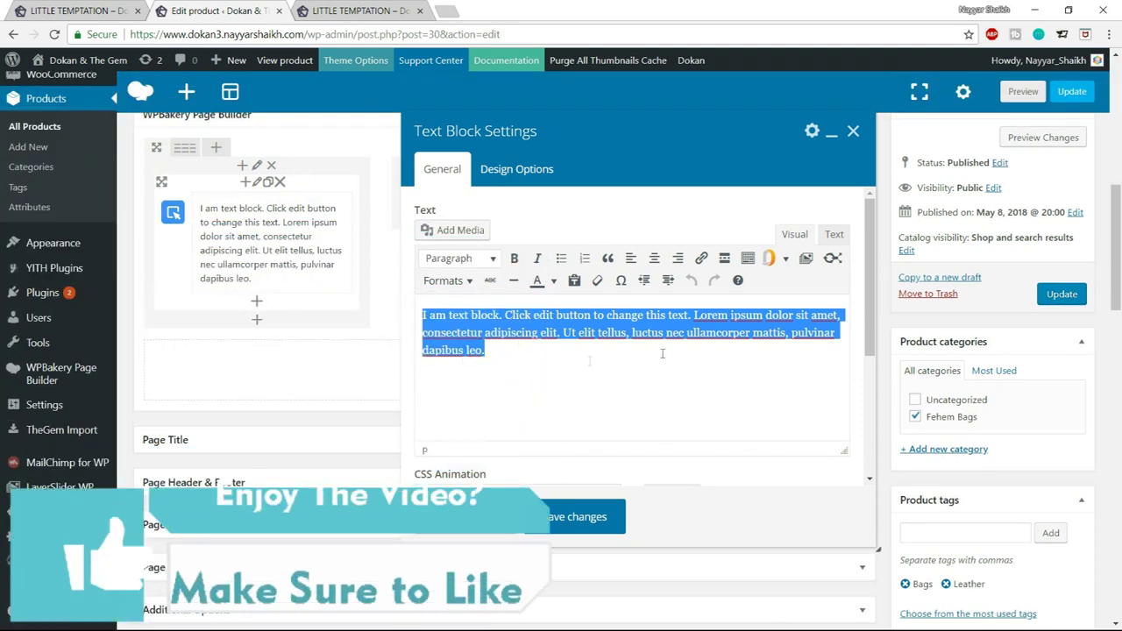
key(ctrl+v)
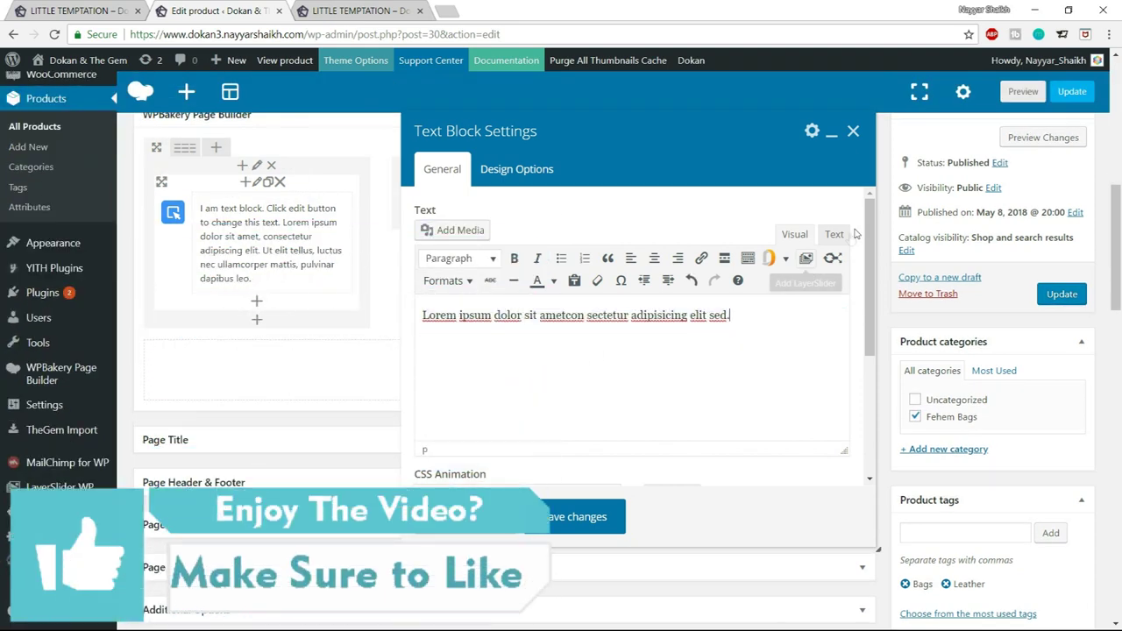
click(834, 234)
click(804, 234)
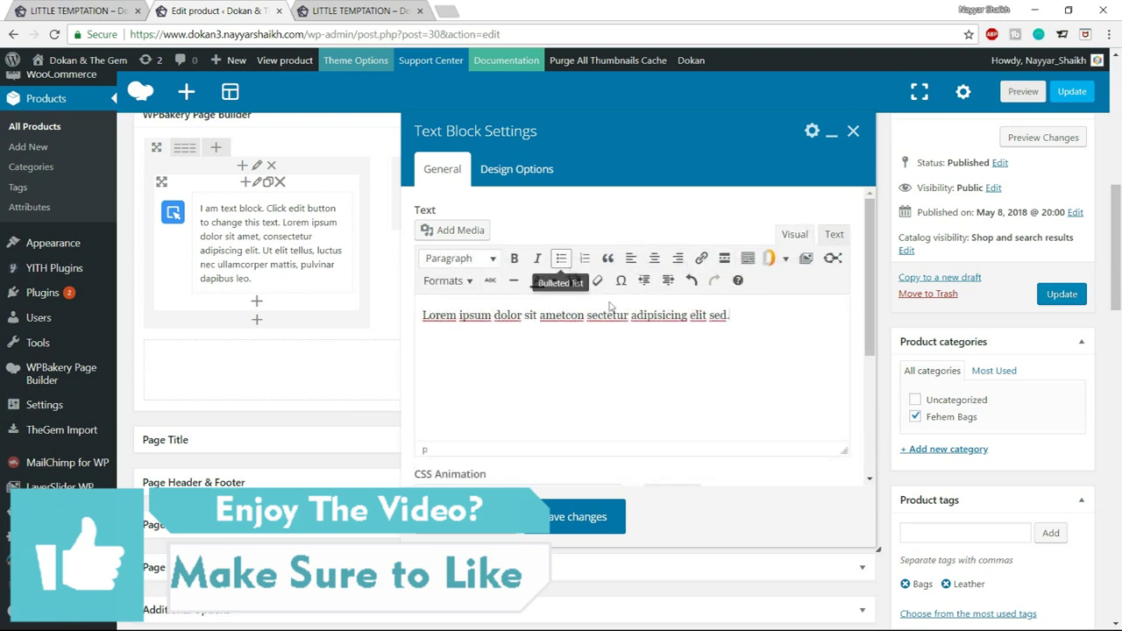
click(594, 516)
- Update the product and reload the live product page to see the icon box
scroll(316, 334, up, 3)
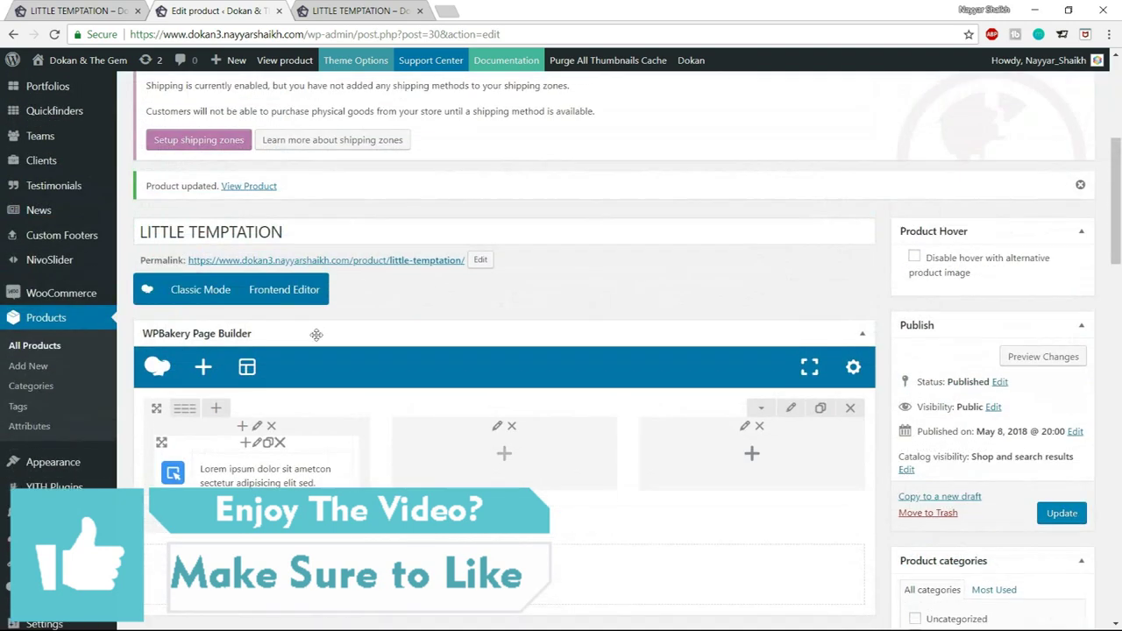
click(1061, 516)
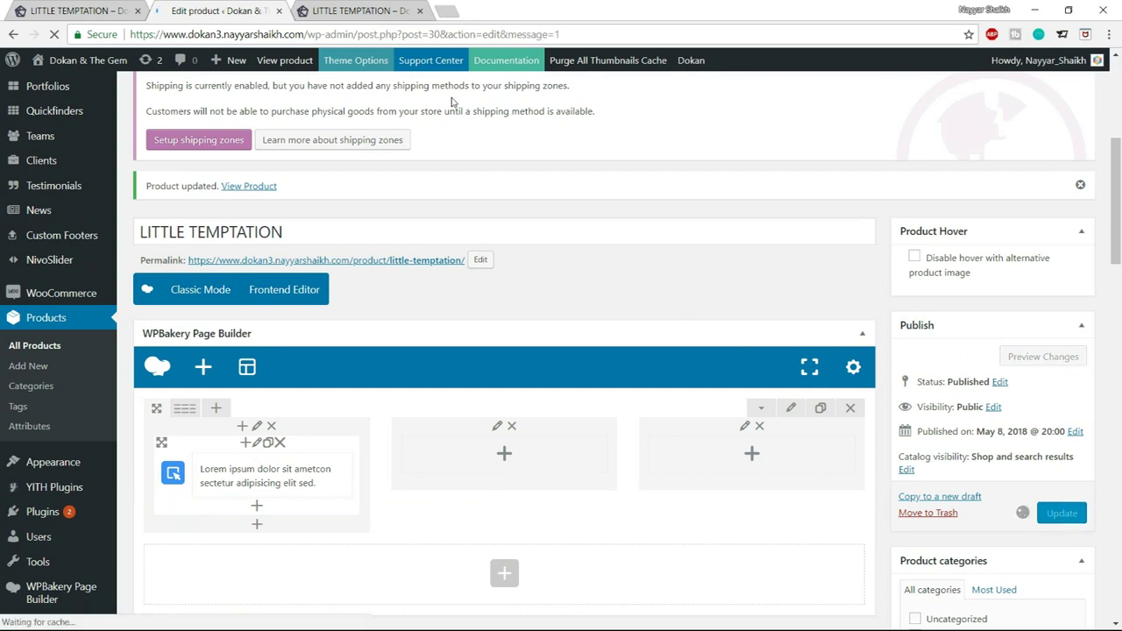
click(355, 10)
key(F5)
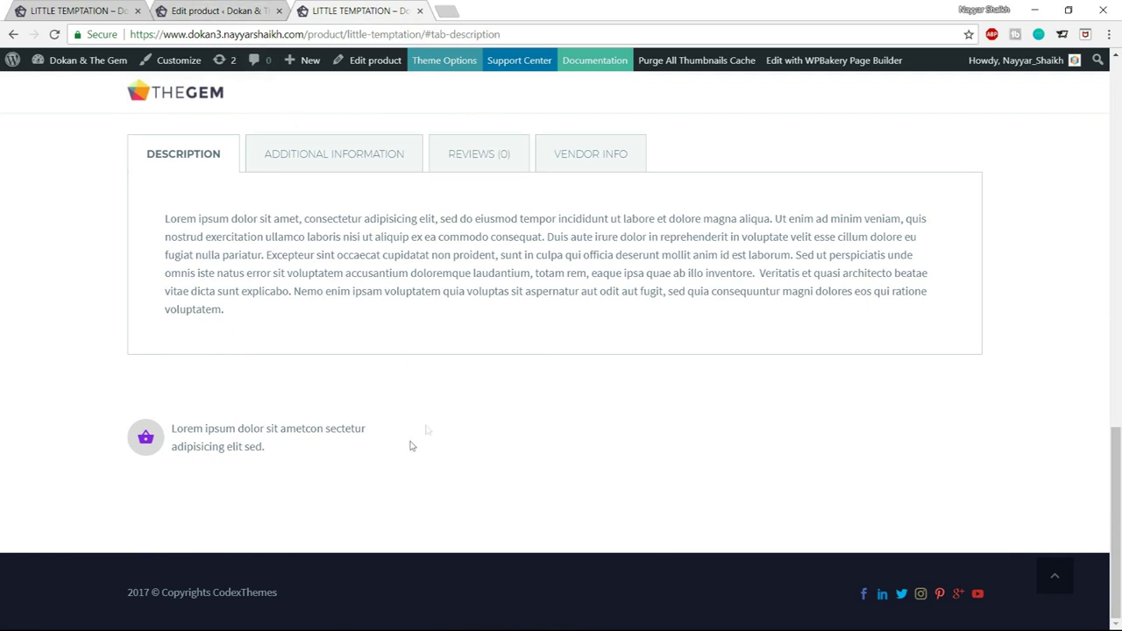
click(119, 7)
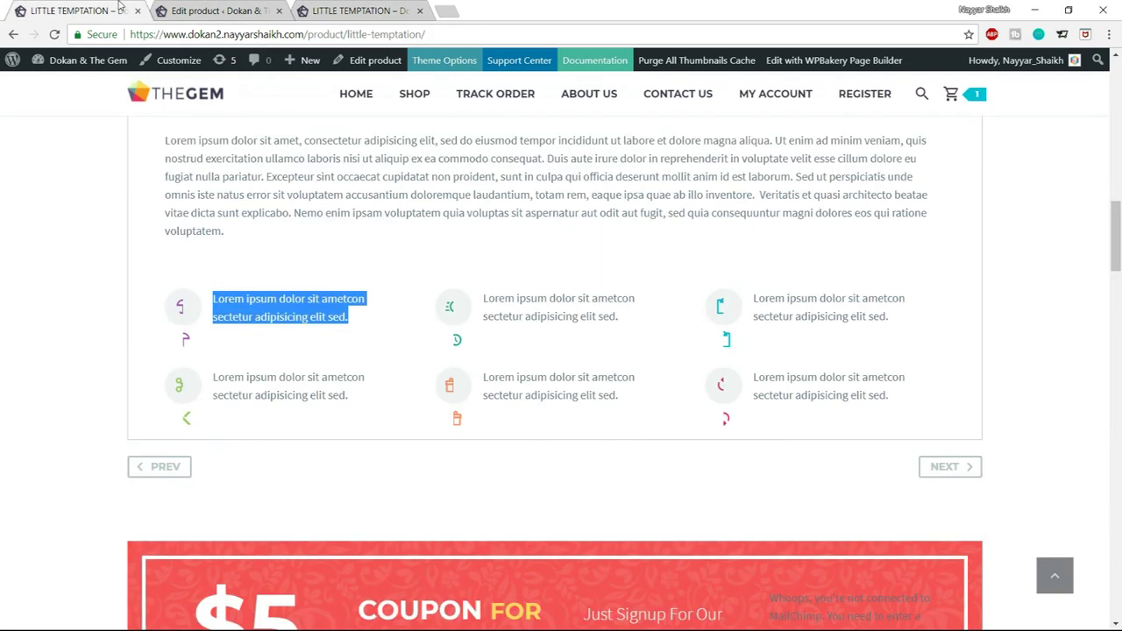
- Compare the reference page with the live product page before continuing the layout
click(500, 343)
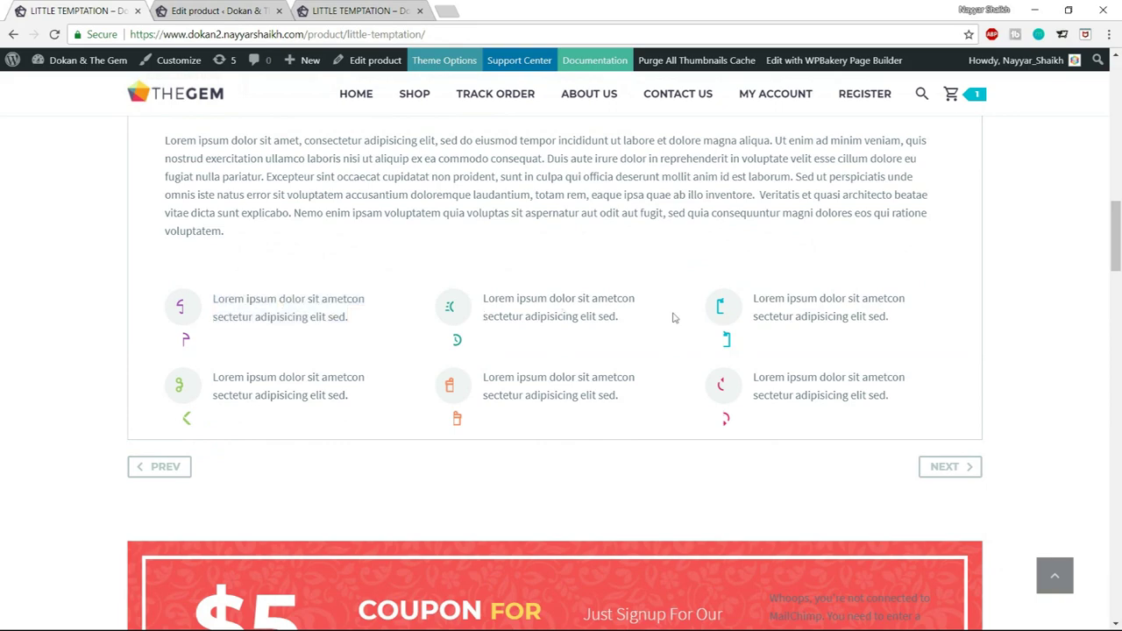
click(232, 7)
scroll(450, 333, down, 5)
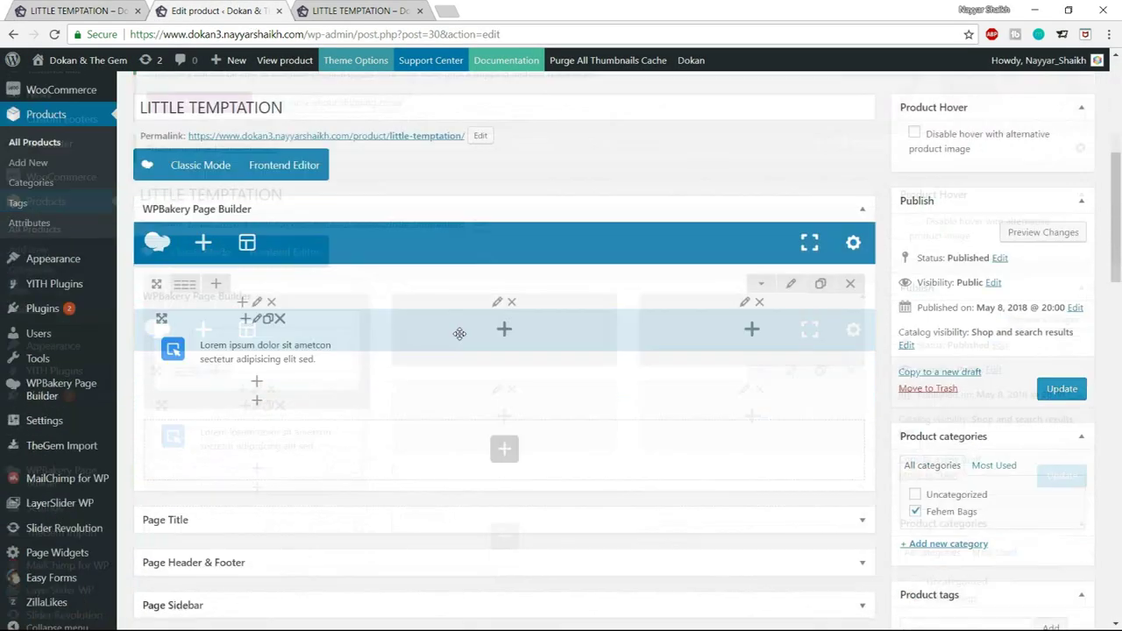
click(359, 11)
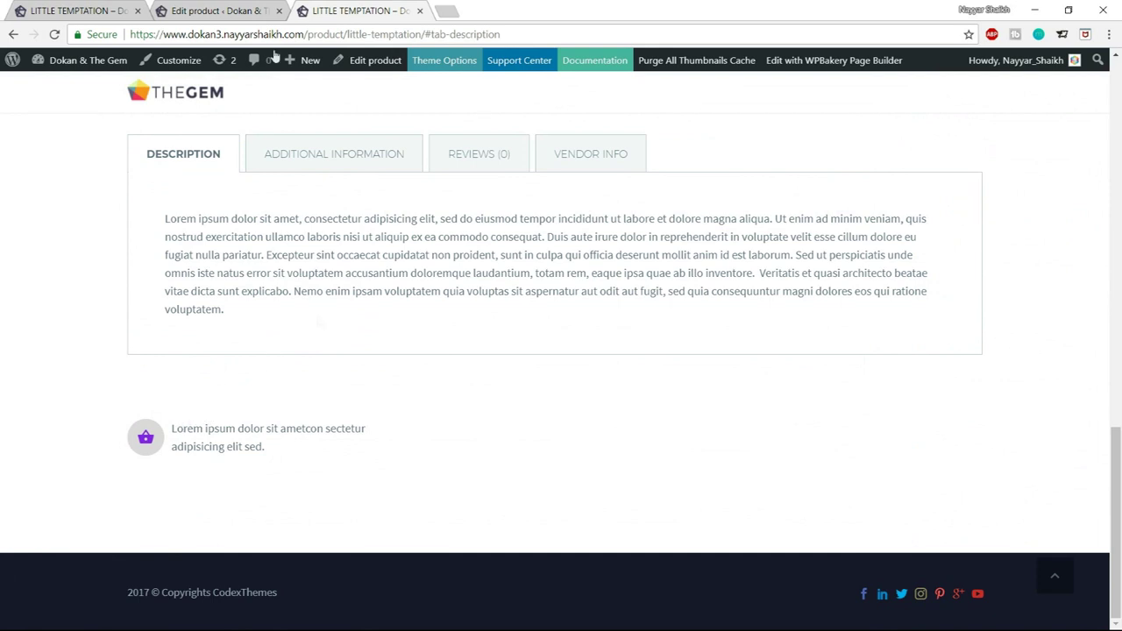
click(215, 10)
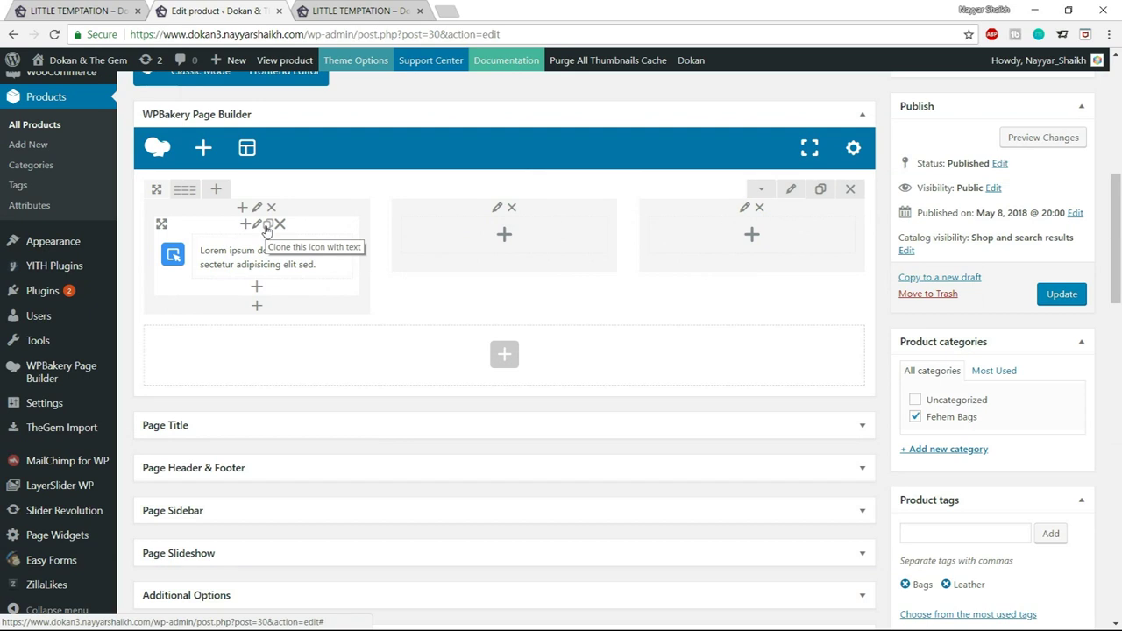
- Duplicate the icon-with-text element twice and place one block in each of the three columns
click(268, 226)
click(267, 226)
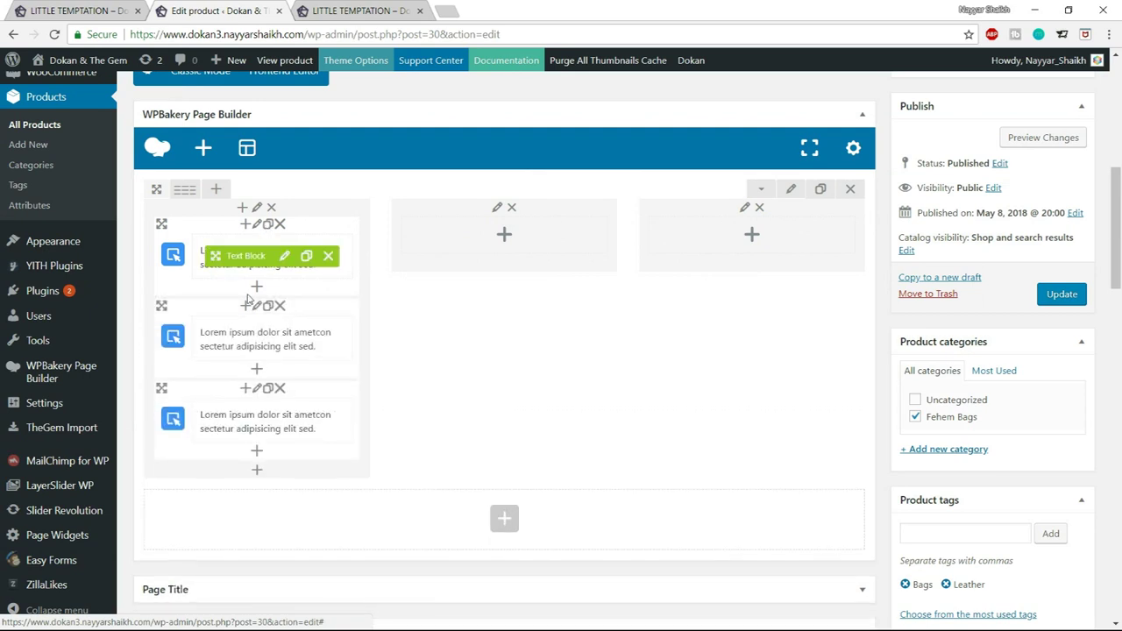
drag(223, 257, 521, 248)
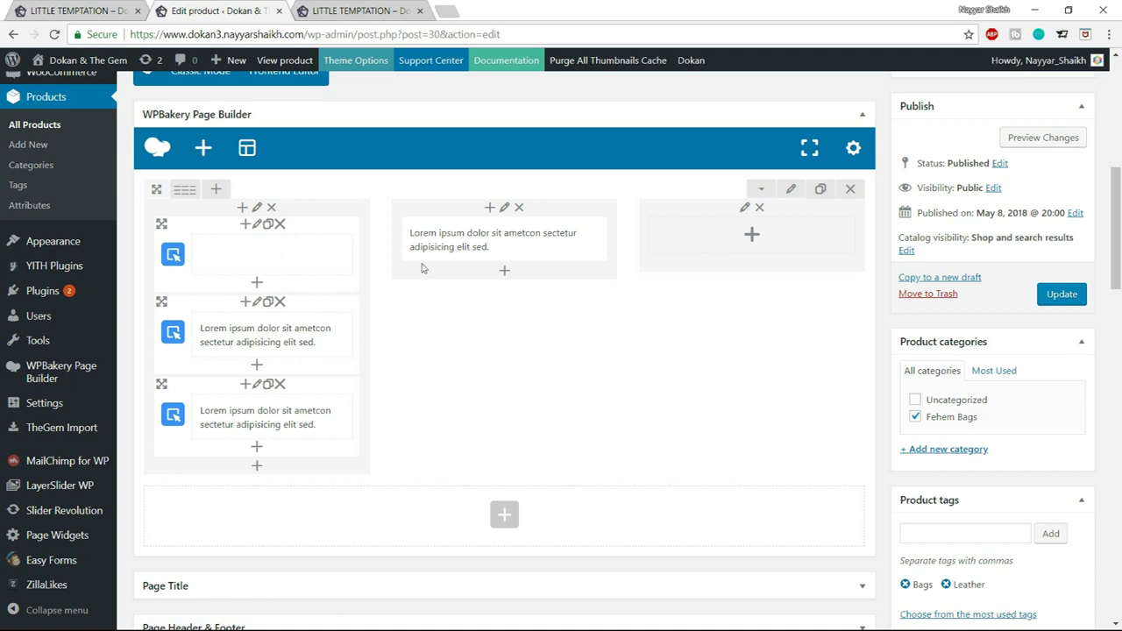
drag(429, 238, 262, 254)
drag(159, 224, 508, 238)
drag(163, 225, 752, 250)
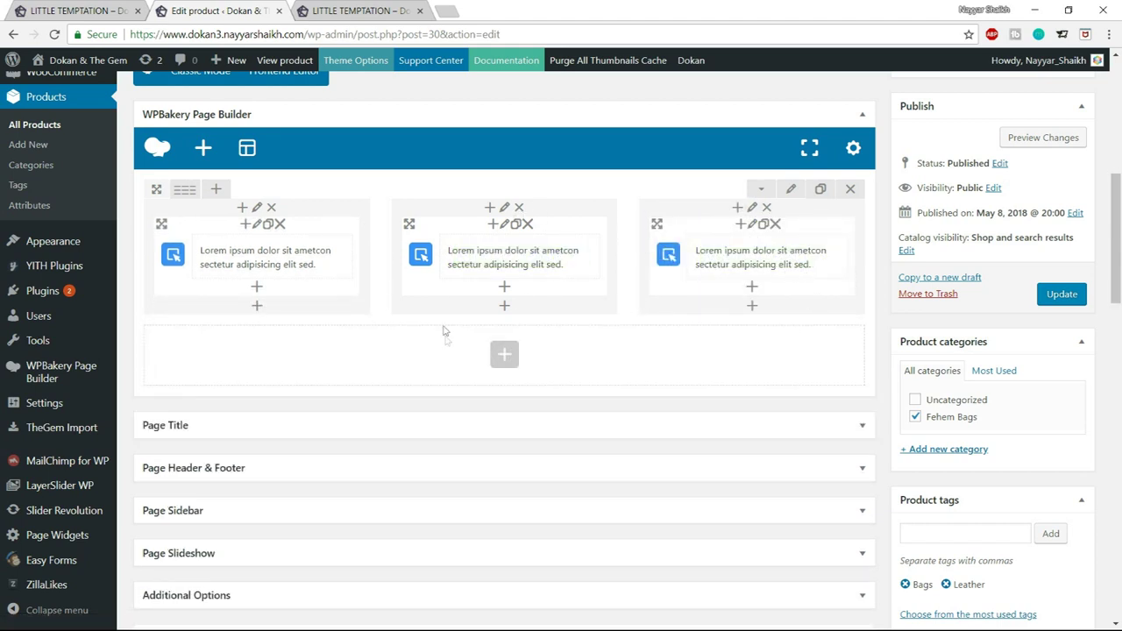
- Clone the row to make a second row of three icon boxes
click(822, 191)
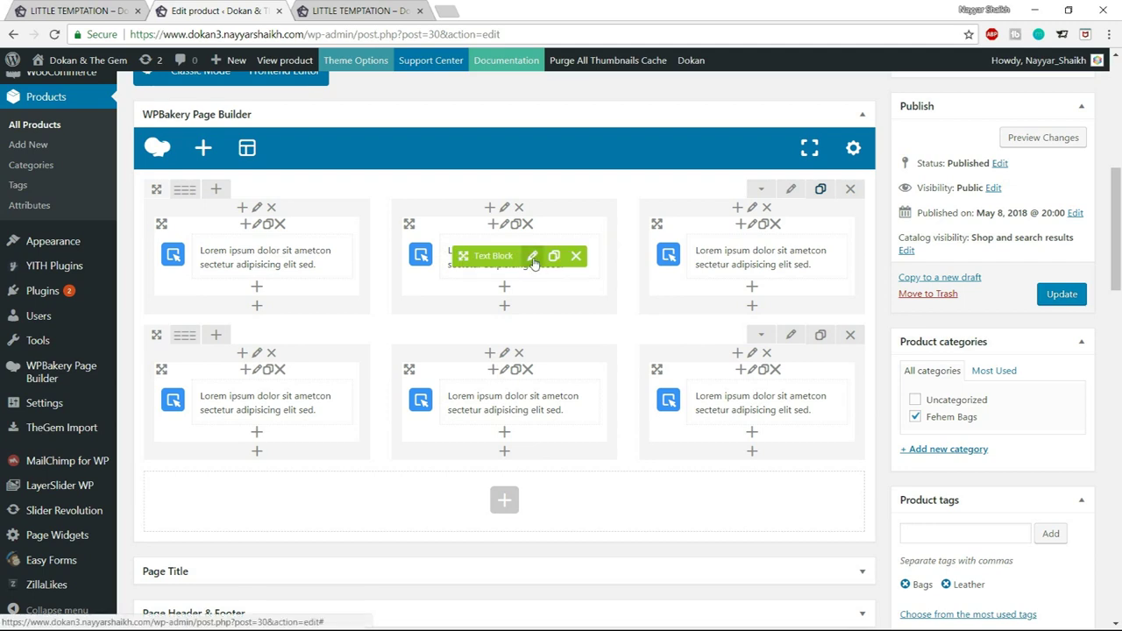
click(534, 260)
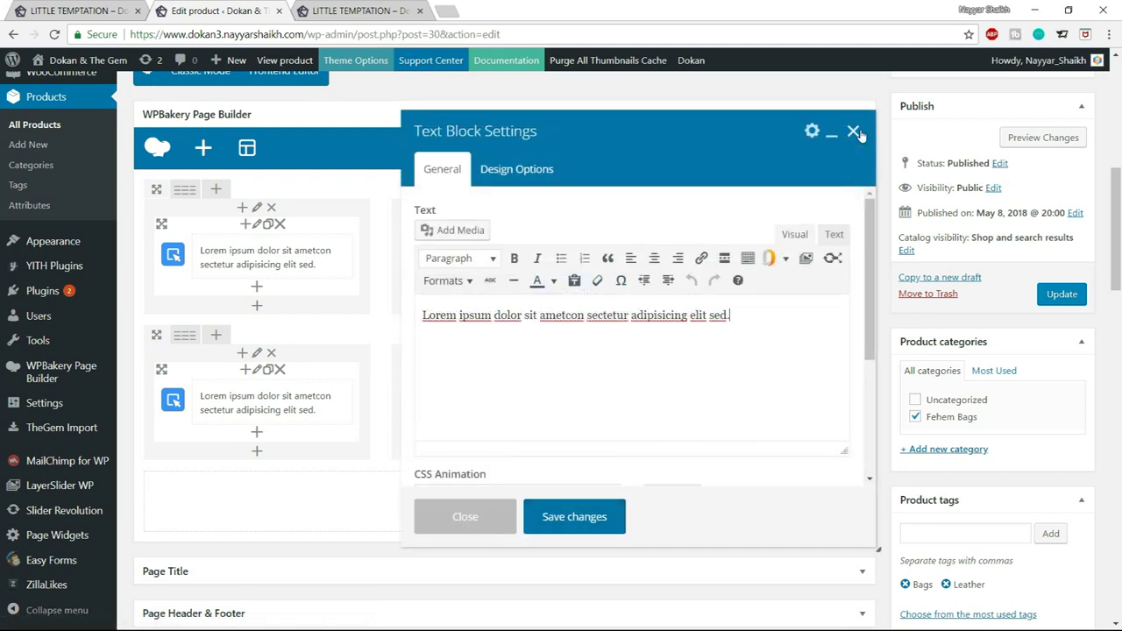
click(852, 129)
scroll(429, 267, down, 1)
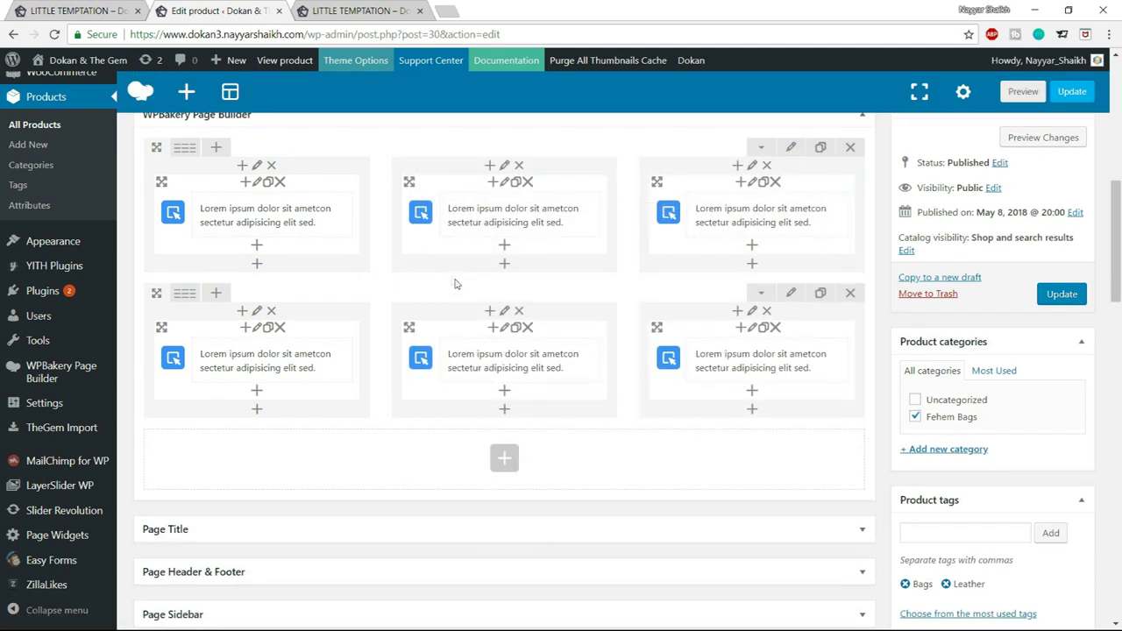
scroll(454, 280, up, 1)
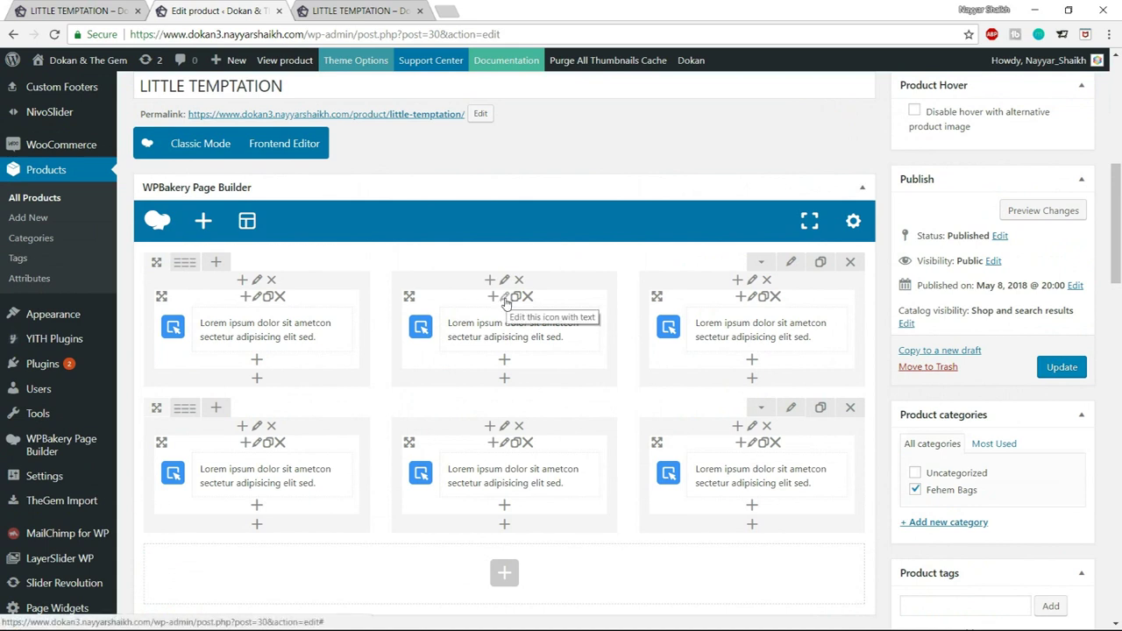
- Change the middle icon to f116 in yellow #eeee22 and save it
click(508, 301)
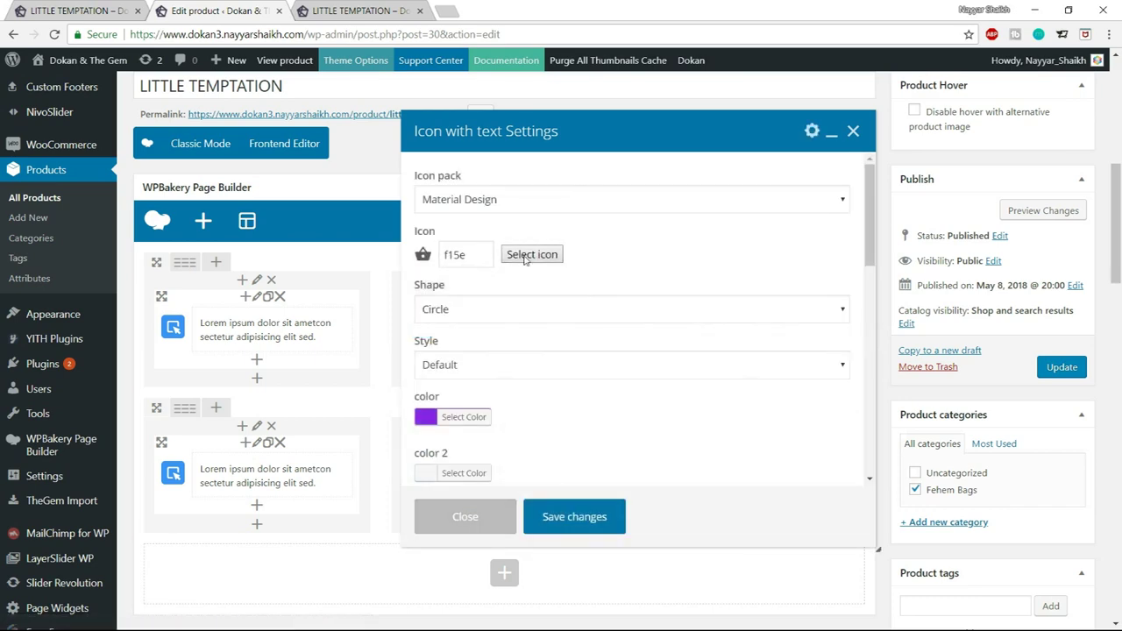
click(526, 255)
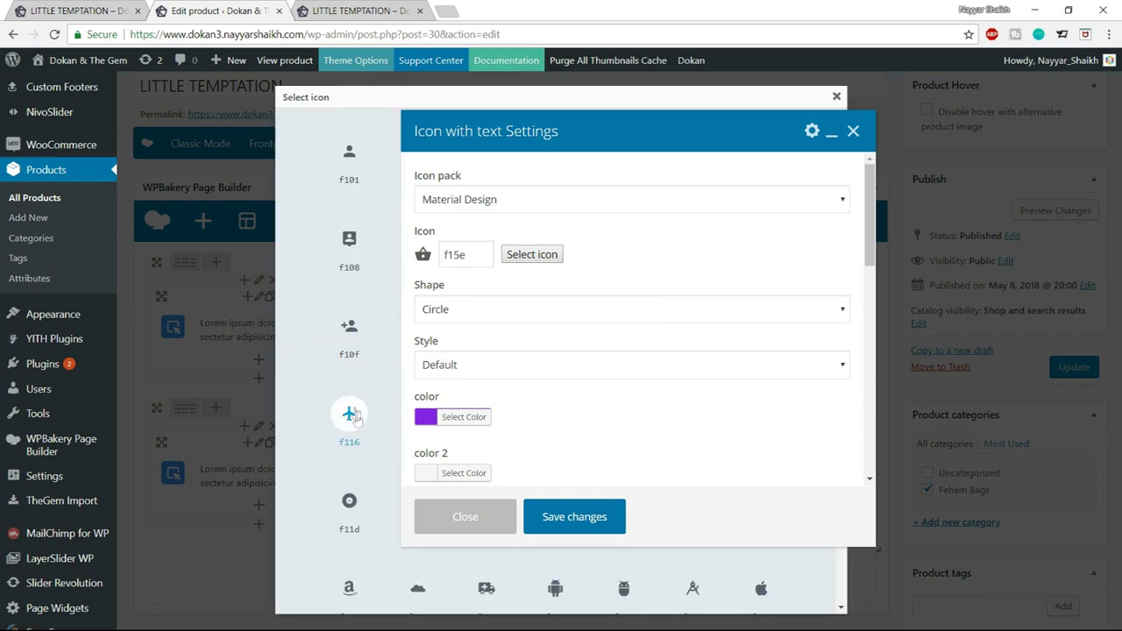
click(349, 416)
click(464, 417)
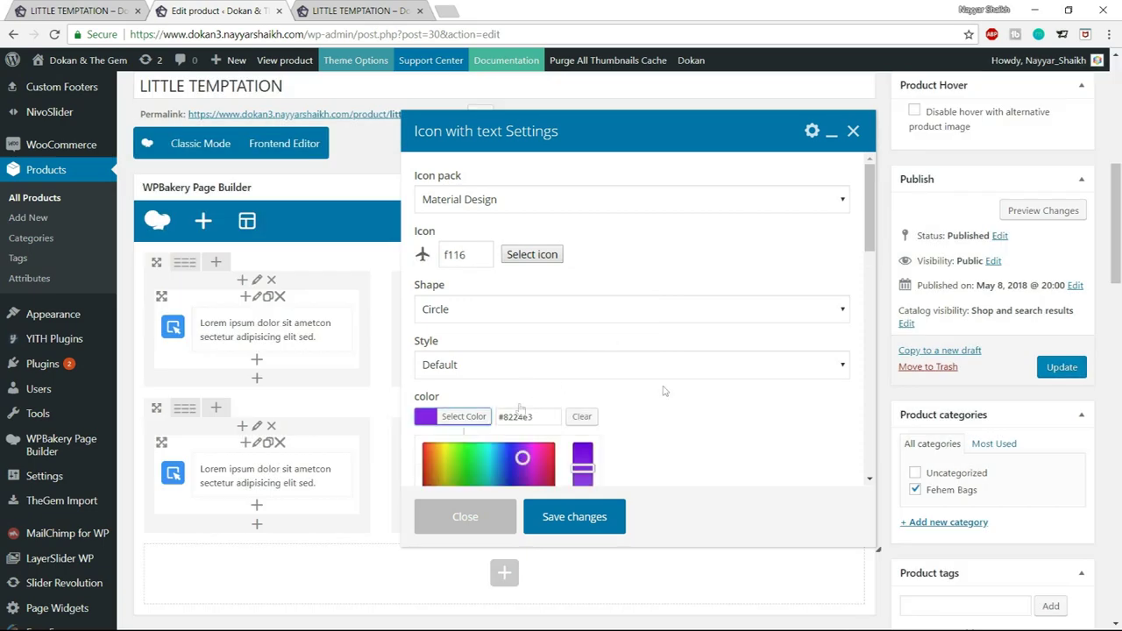
scroll(666, 391, down, 1)
scroll(666, 391, down, 2)
click(496, 366)
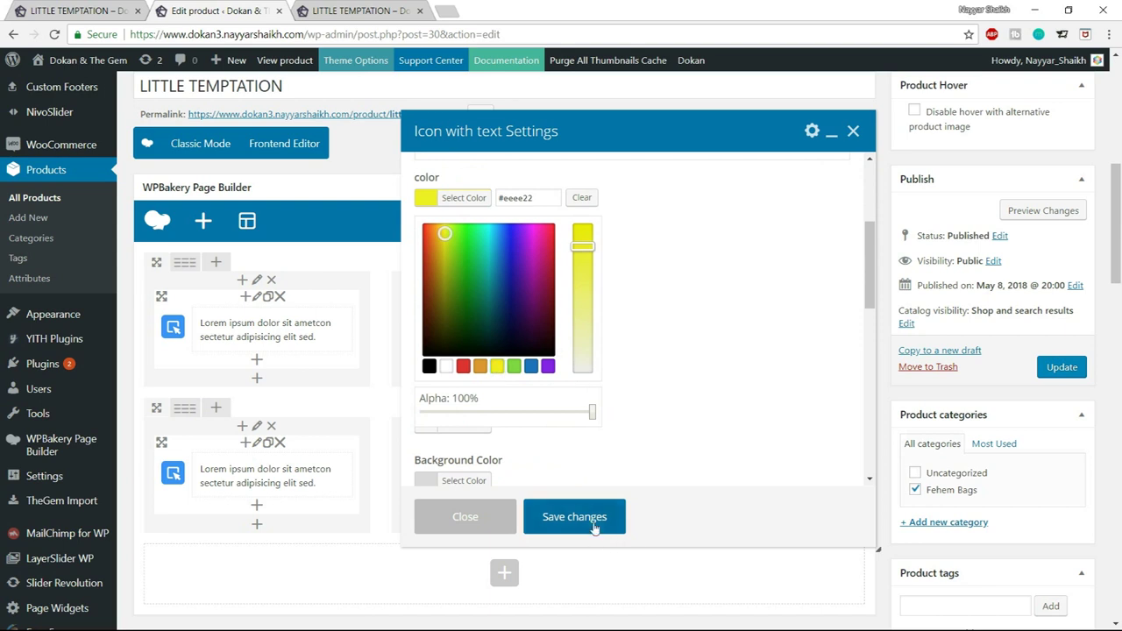
click(574, 517)
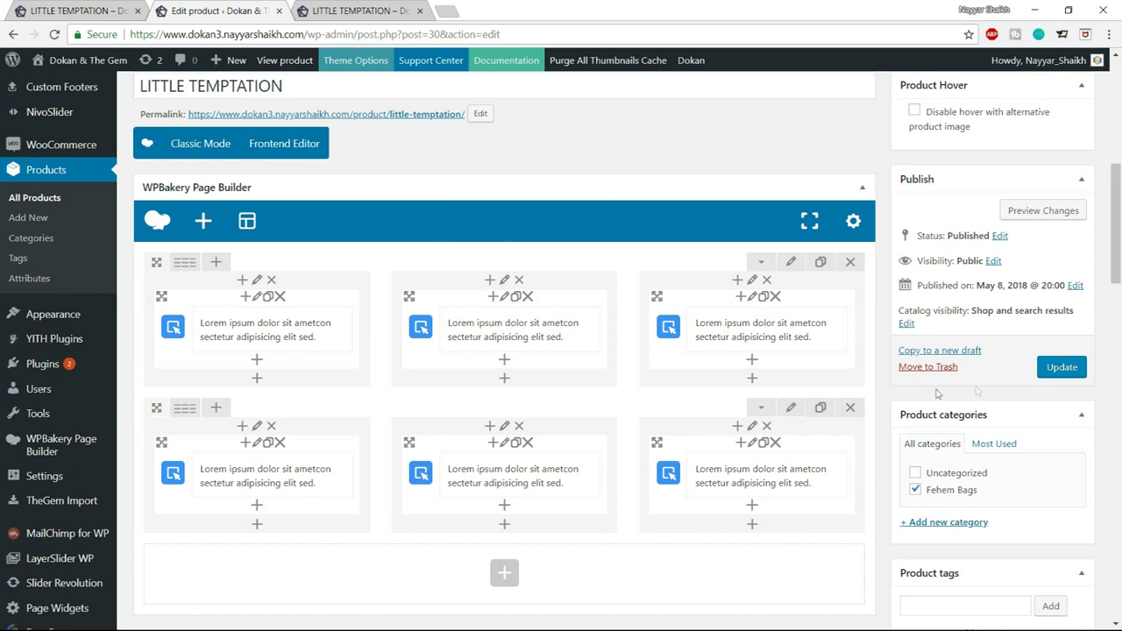
- Update the product and reload the live page to check the new icon
click(1056, 368)
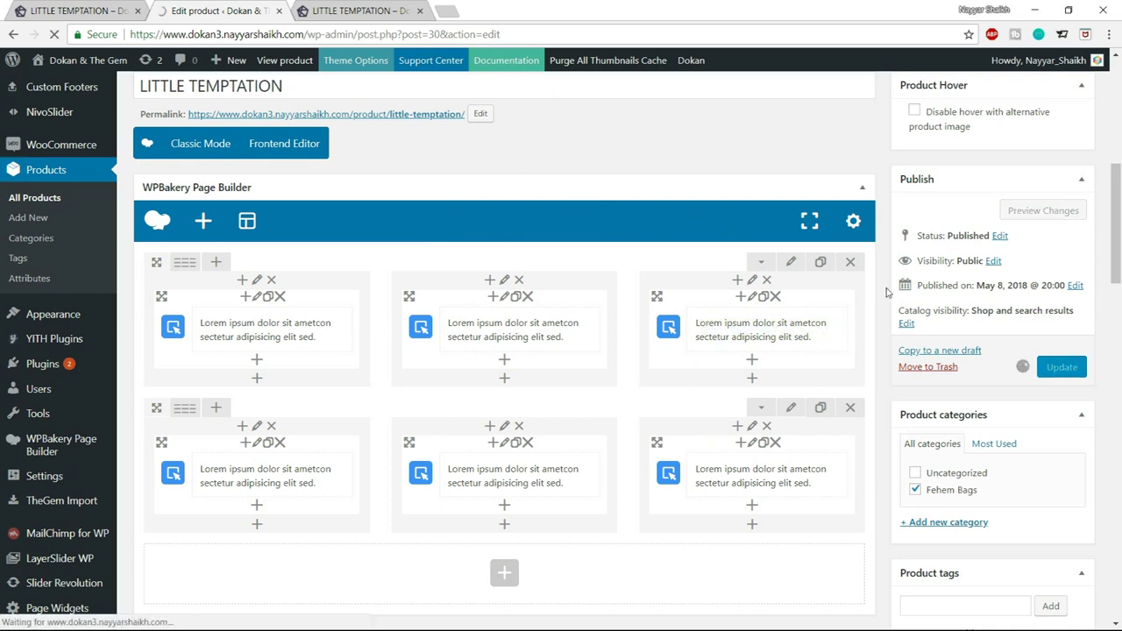
click(386, 11)
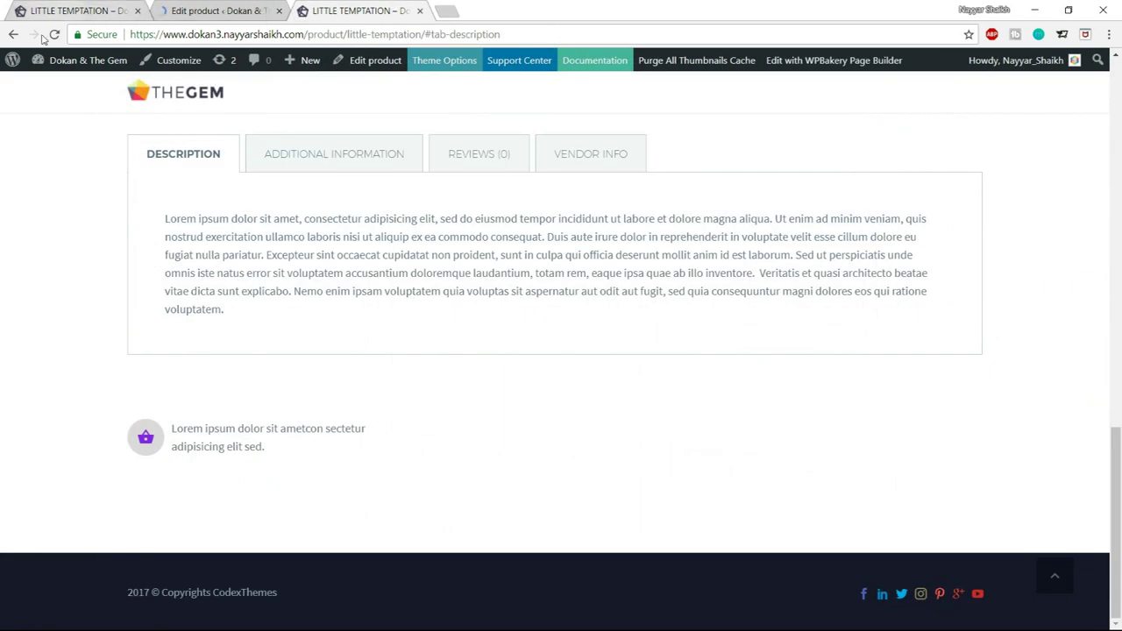
click(54, 34)
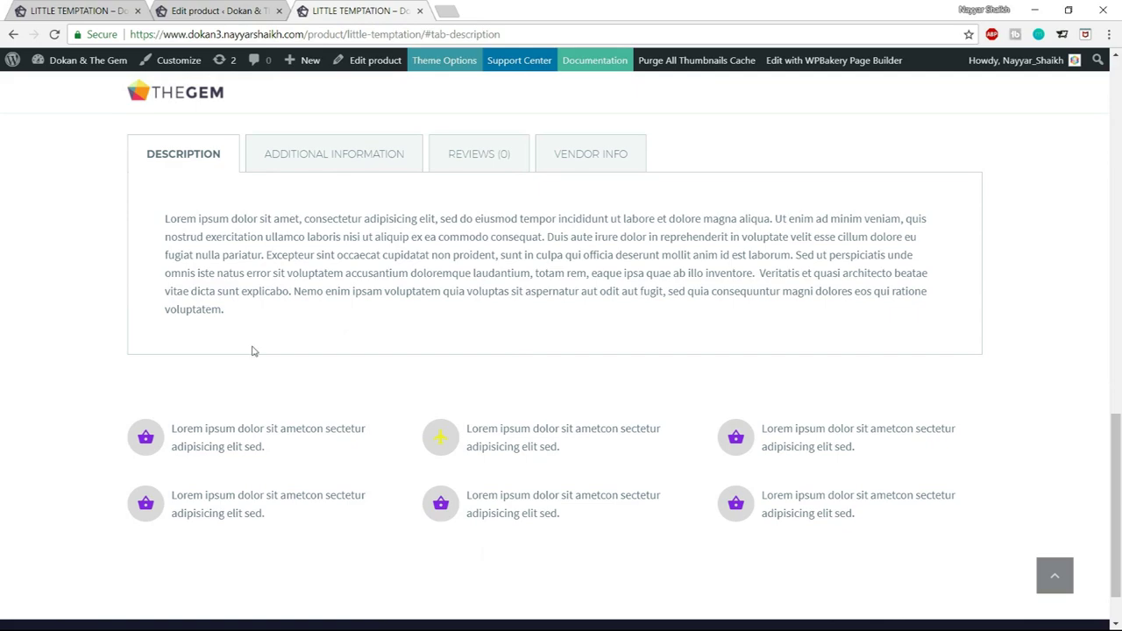
click(219, 10)
- Switch to Classic Mode to show the layout as raw shortcode and select it
scroll(727, 324, down, 5)
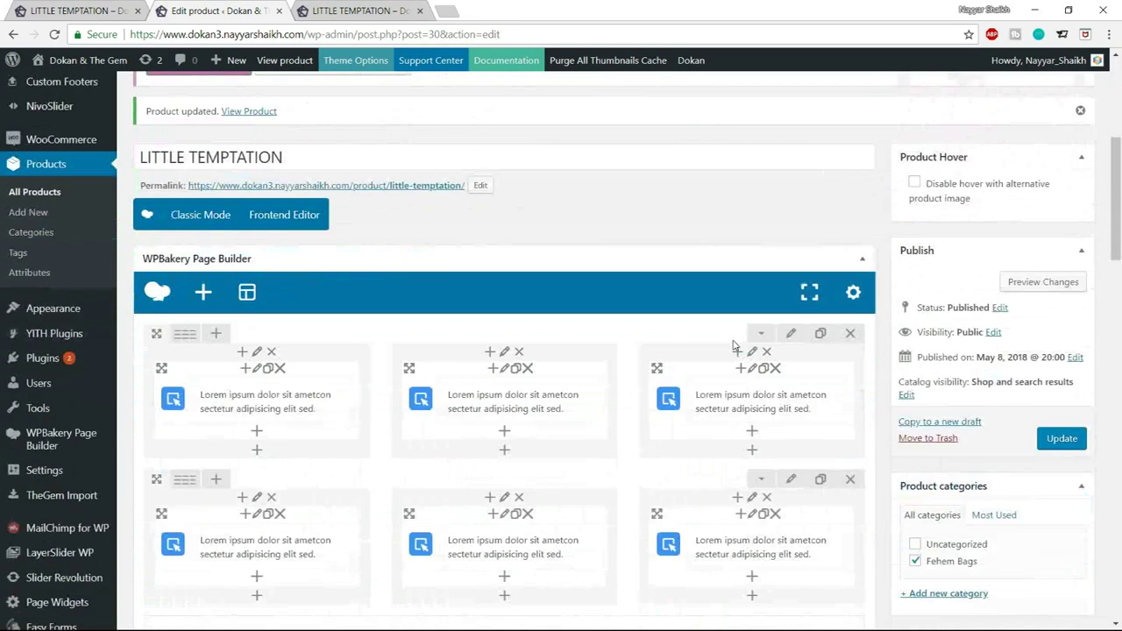
click(193, 224)
scroll(613, 394, down, 3)
drag(640, 449, 50, 116)
key(ctrl+c)
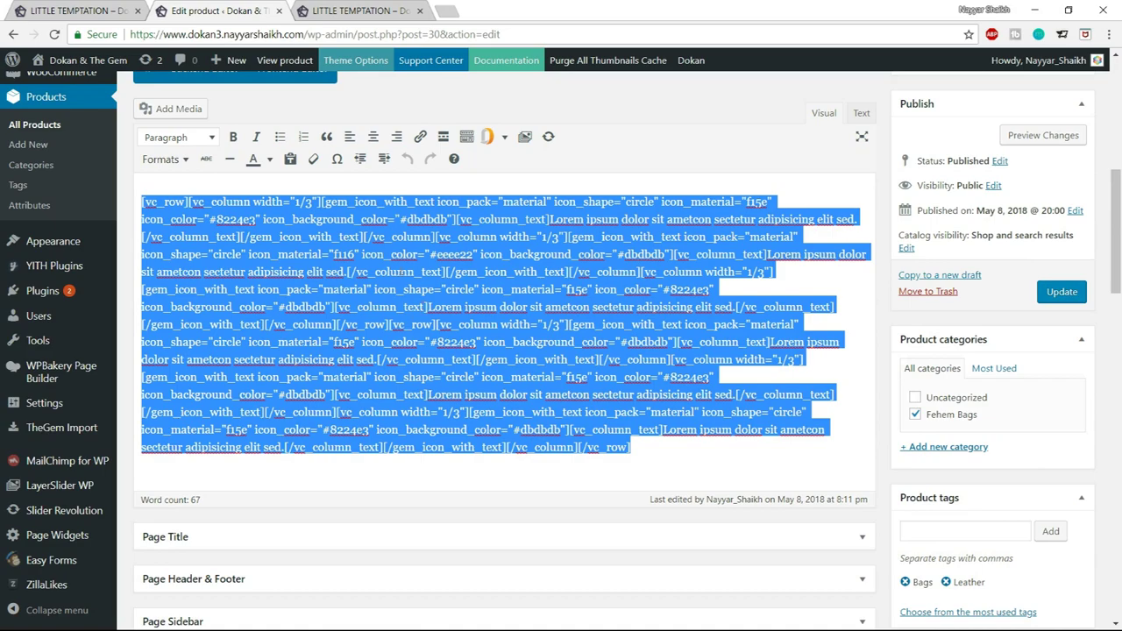
- Cut the shortcode text and paste it at the end of the Product Description
key(BackSpace)
scroll(473, 385, down, 10)
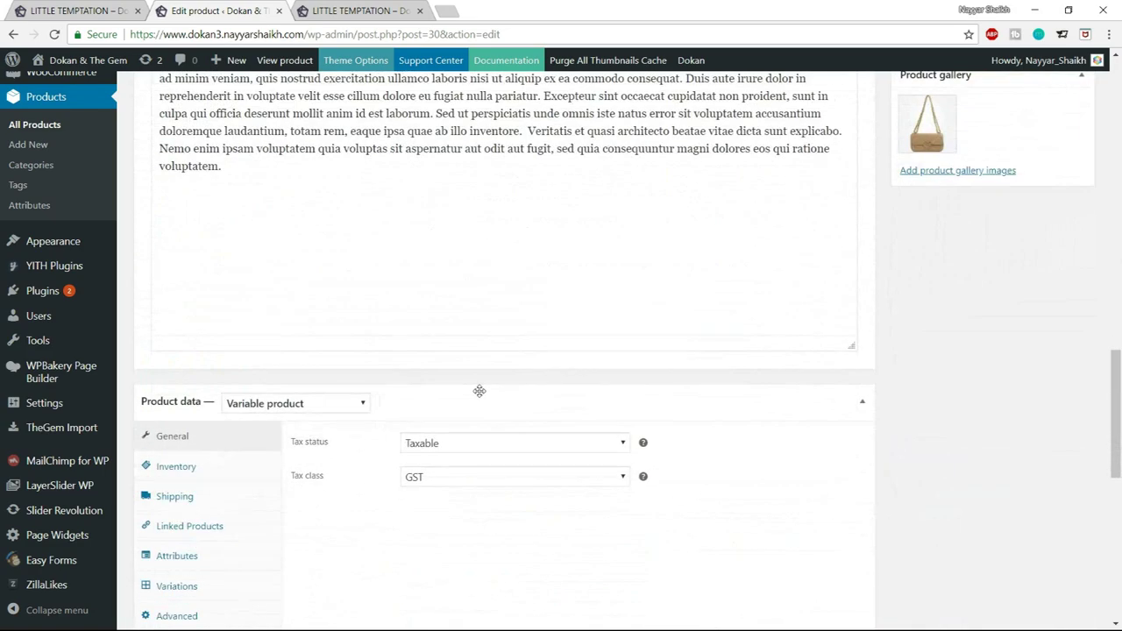
scroll(479, 390, up, 3)
click(302, 454)
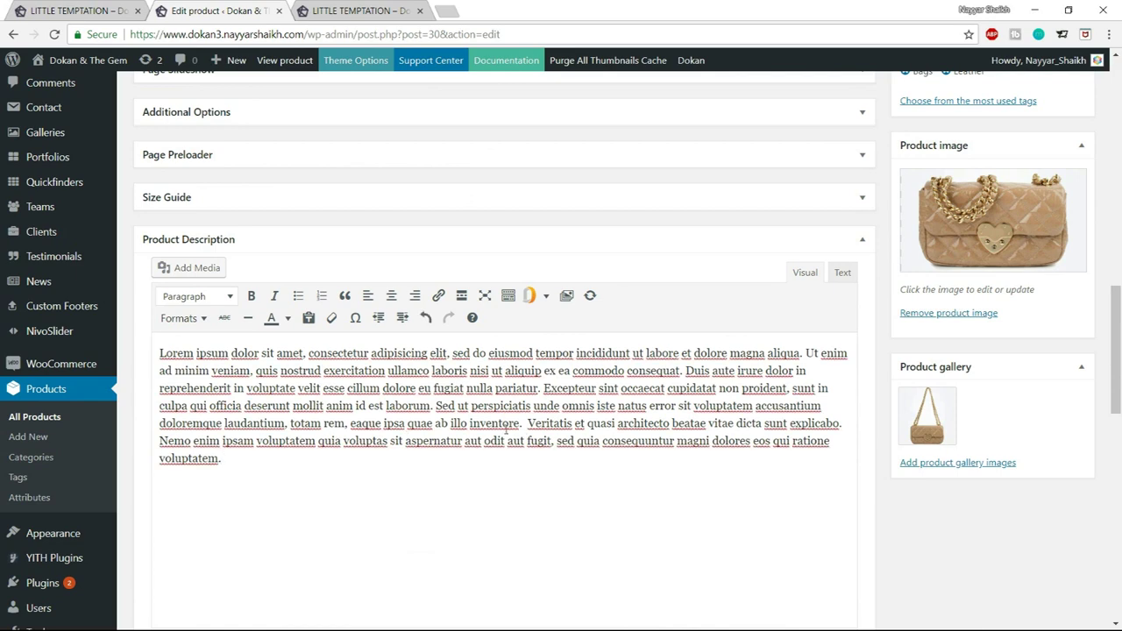
key(ctrl+v)
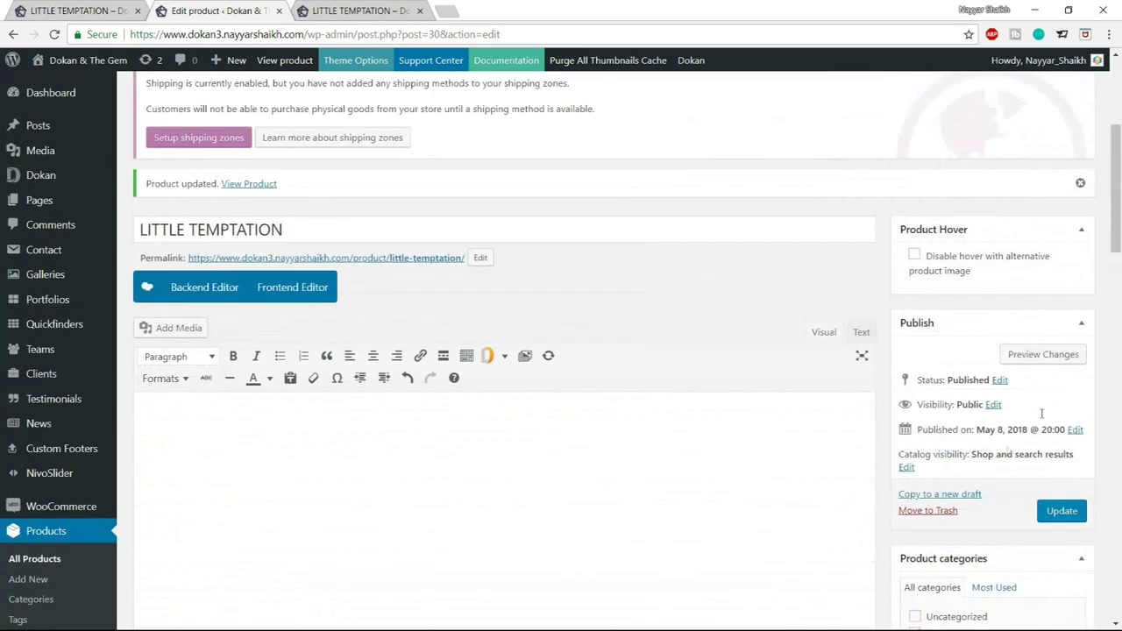
- Update the product and reload the live product page to check the description
click(1083, 519)
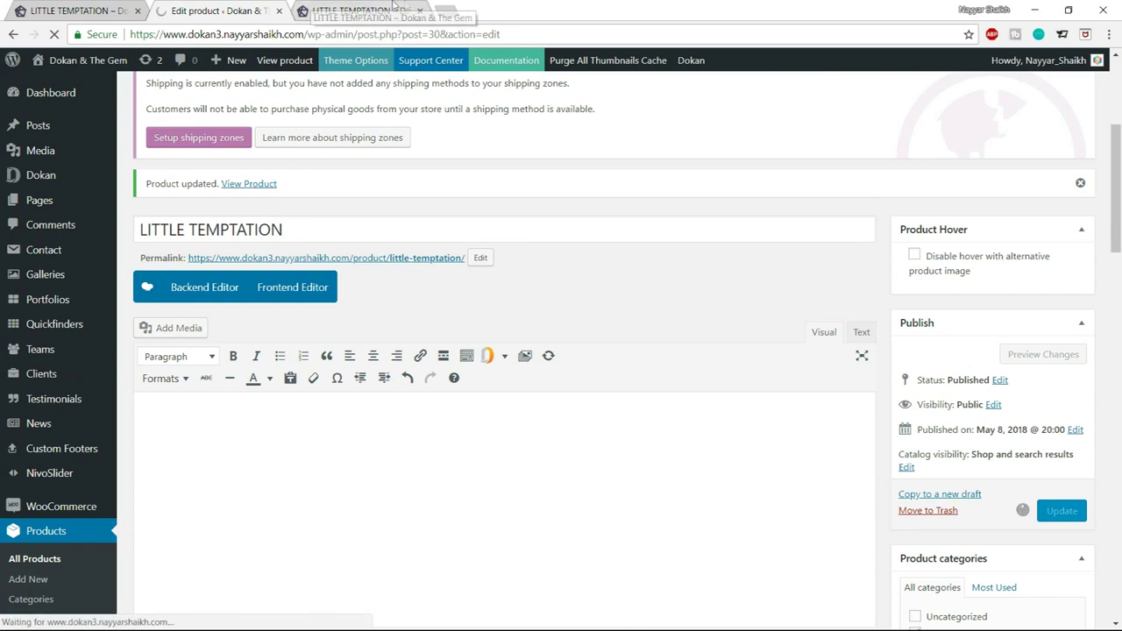
click(318, 9)
click(53, 34)
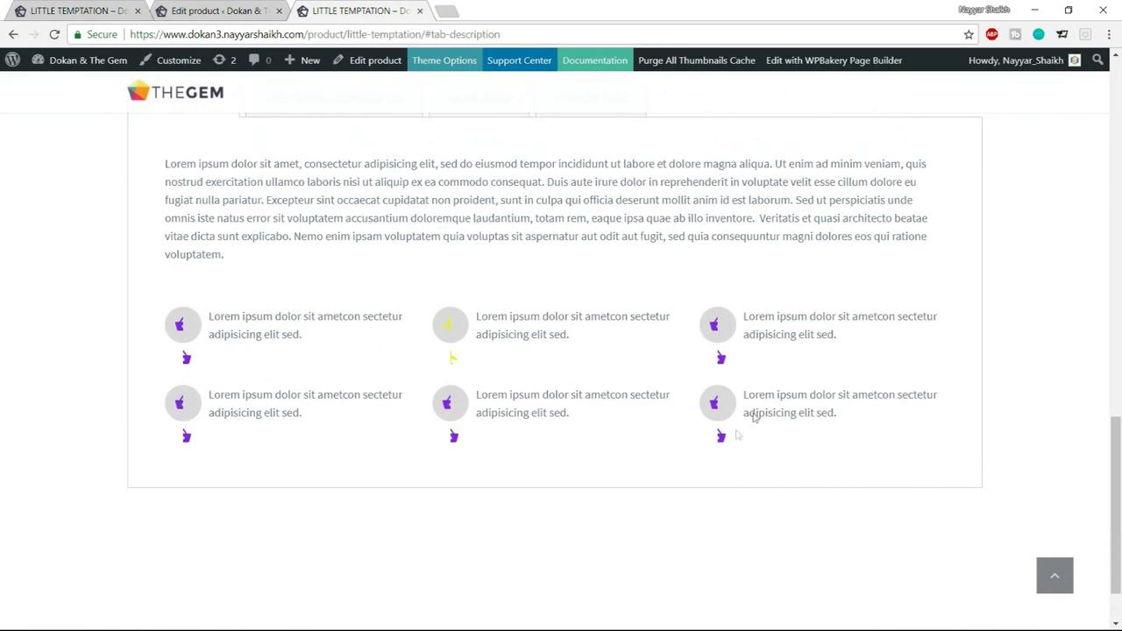
click(232, 8)
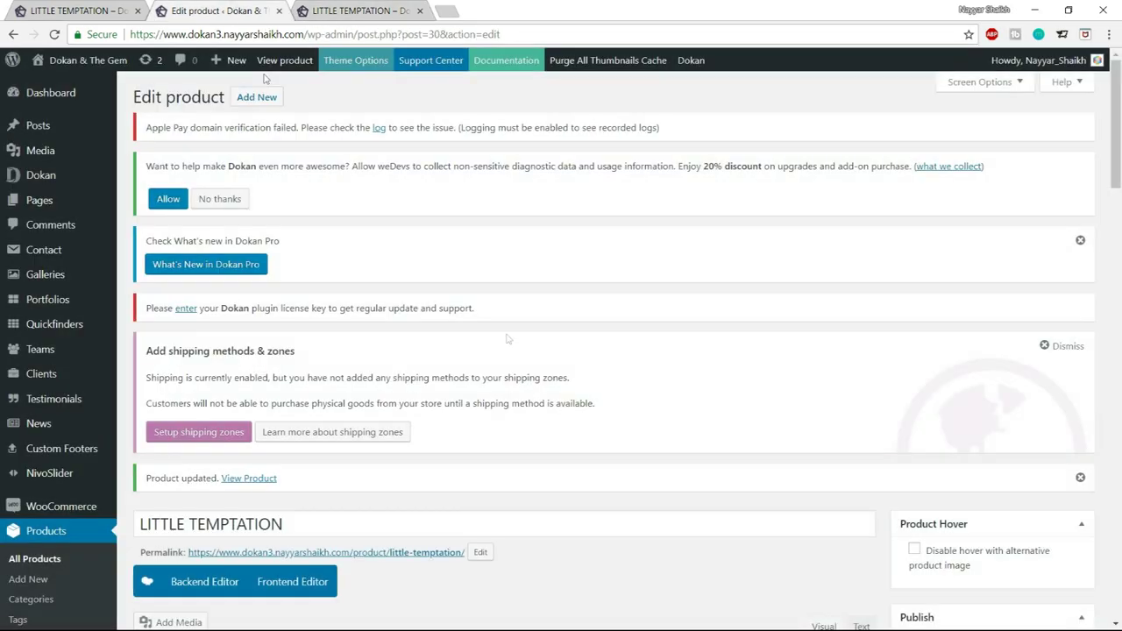
- Delete the shortcode block from the product description
scroll(523, 399, down, 15)
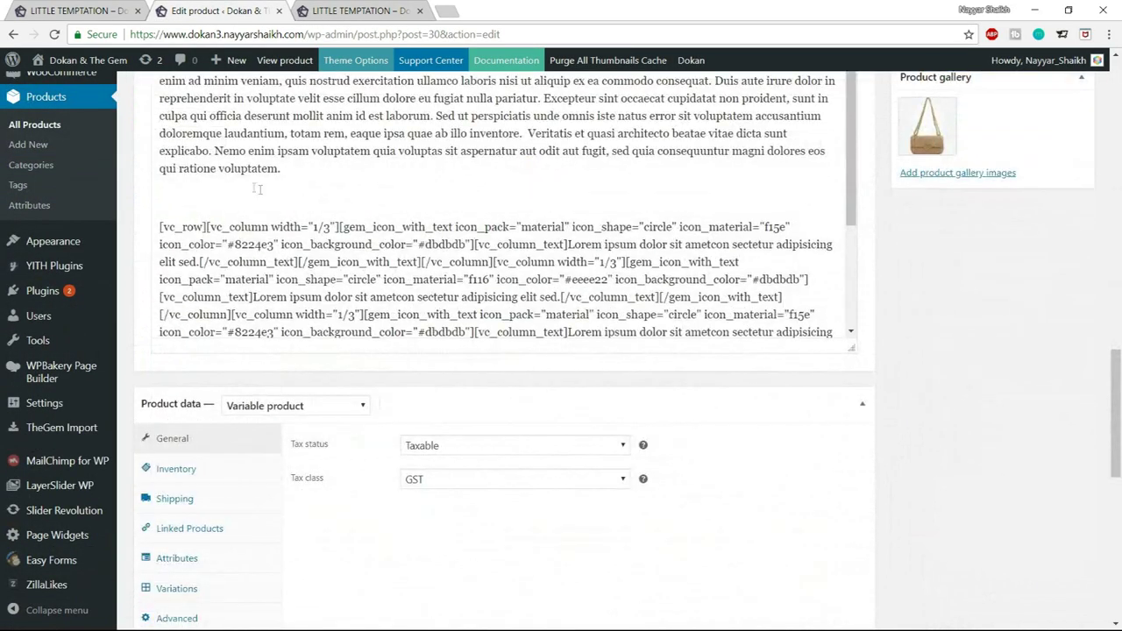
drag(161, 226, 729, 368)
key(Delete)
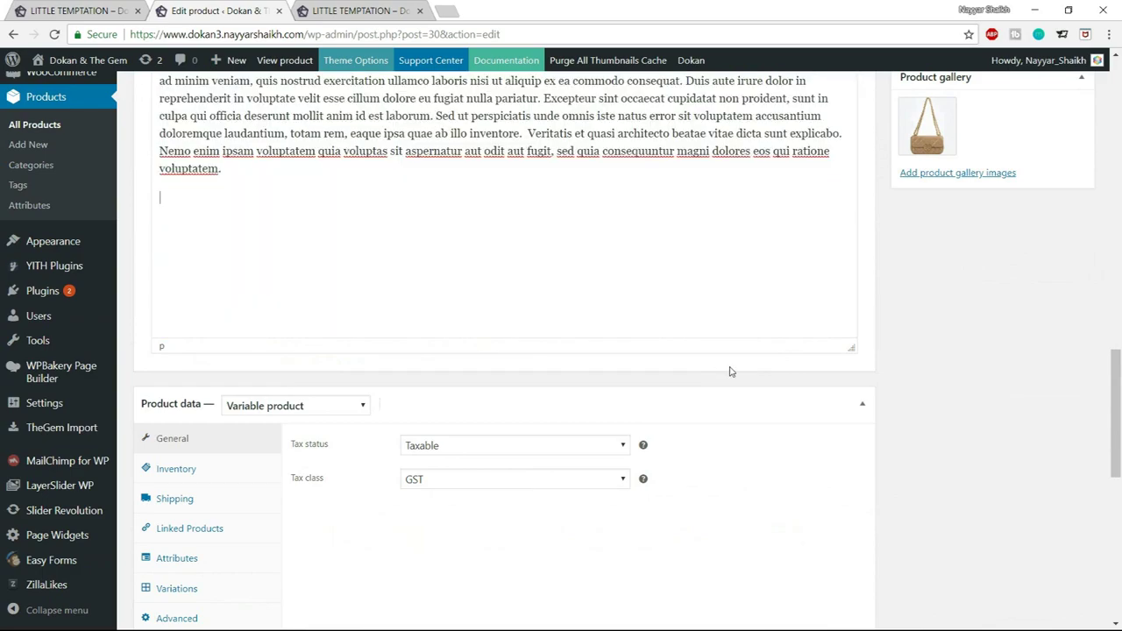
scroll(726, 368, up, 20)
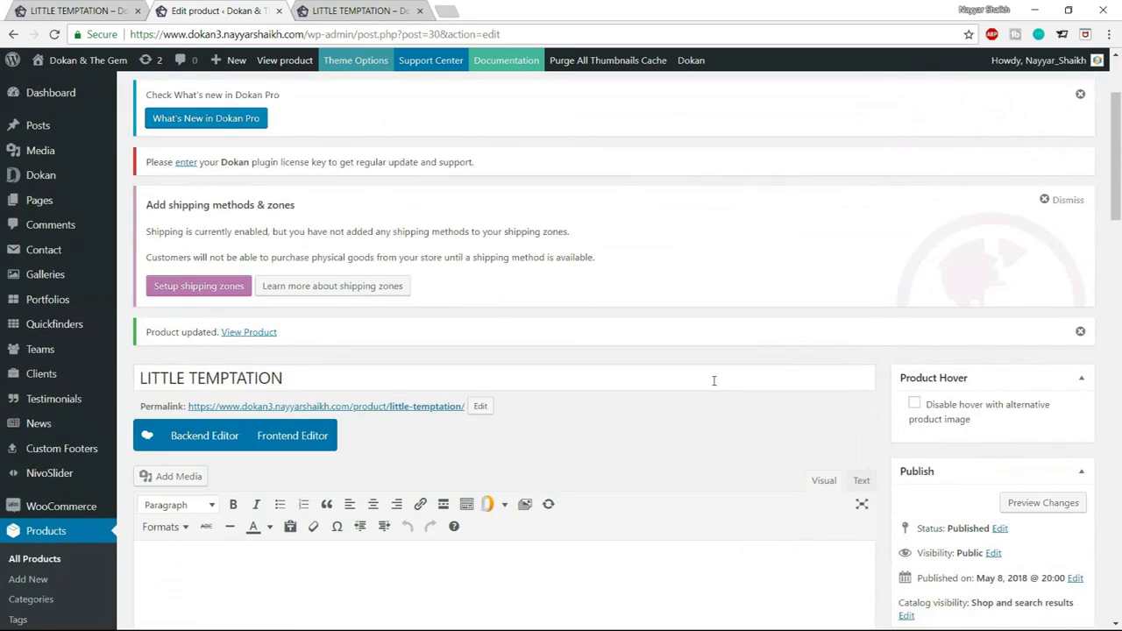
scroll(613, 363, down, 2)
- Return to the visual builder and add a Pie Chart from the All elements list
click(210, 217)
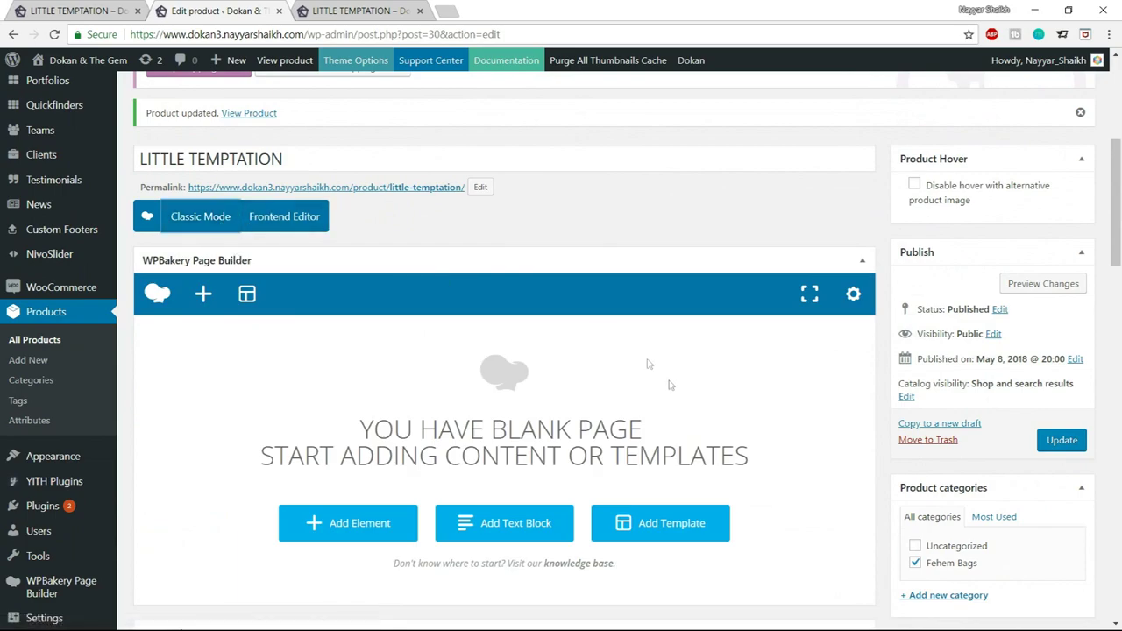
scroll(576, 427, down, 1)
click(343, 451)
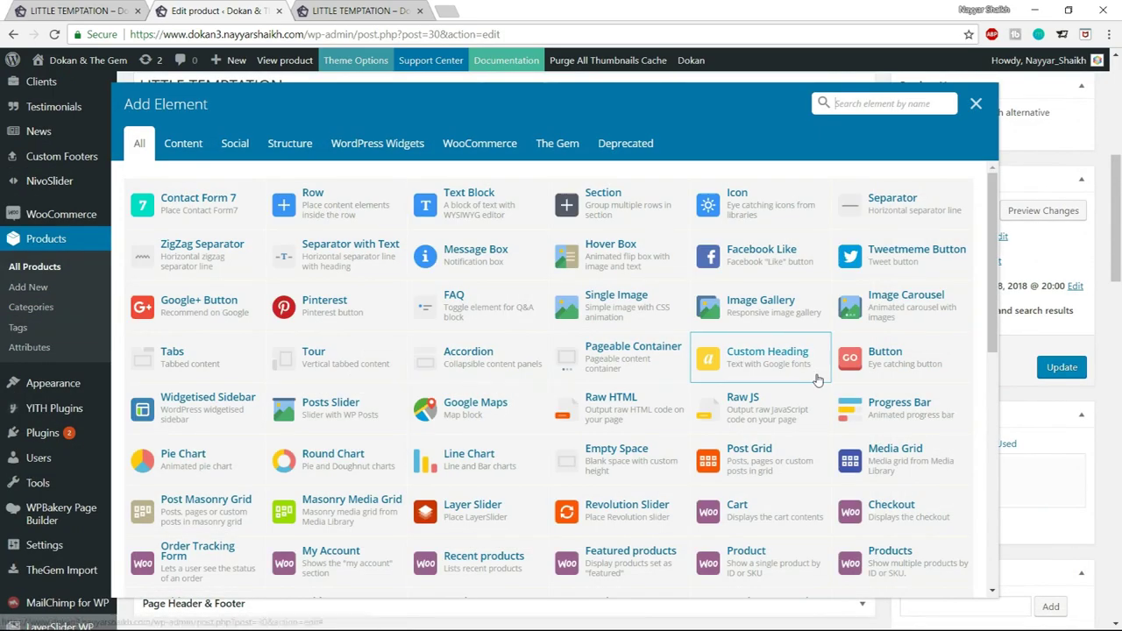
scroll(515, 473, down, 1)
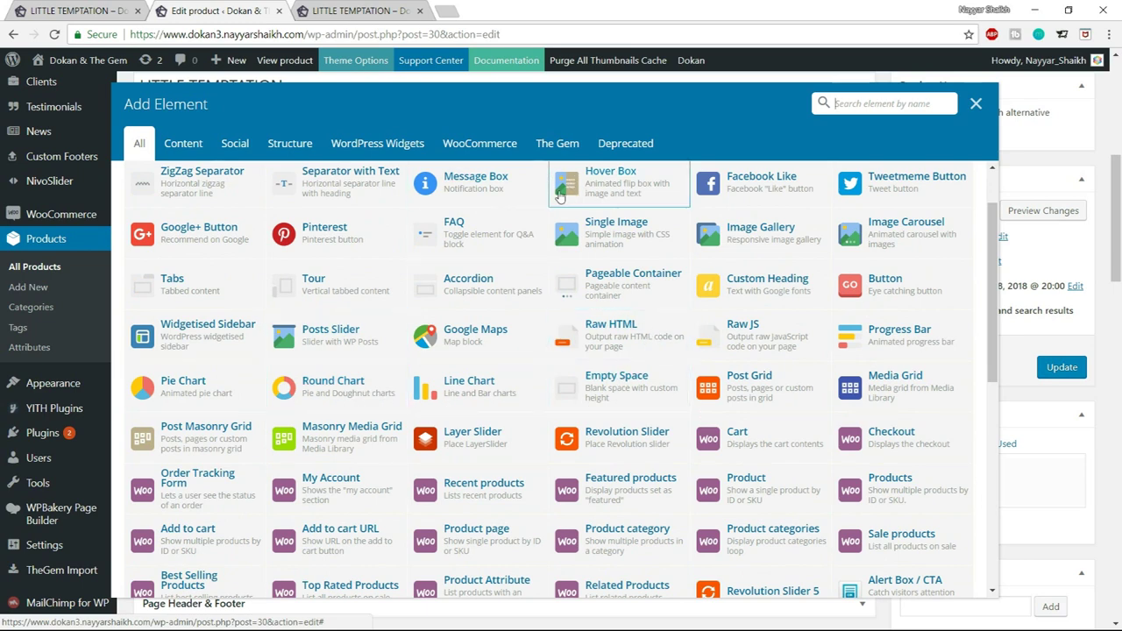
click(557, 145)
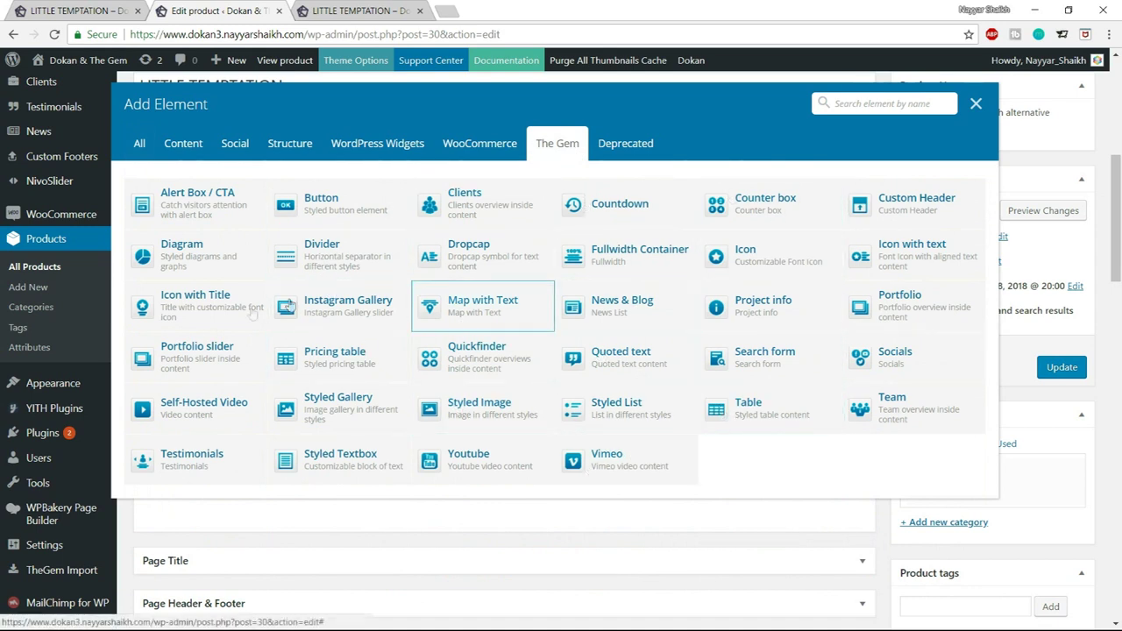
click(141, 149)
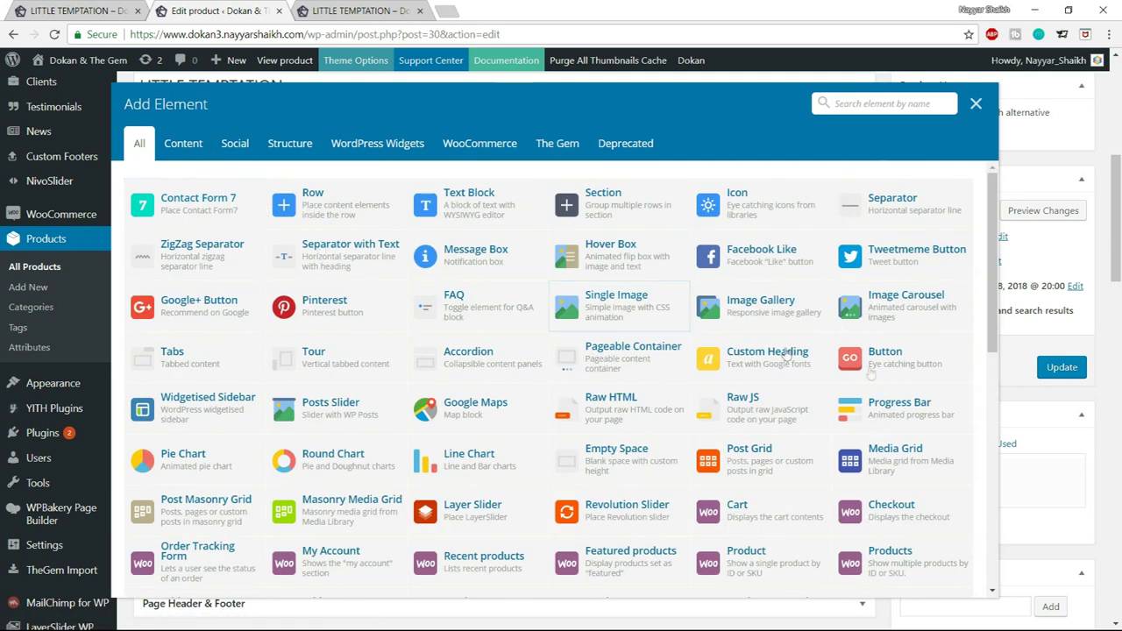
scroll(812, 430, down, 10)
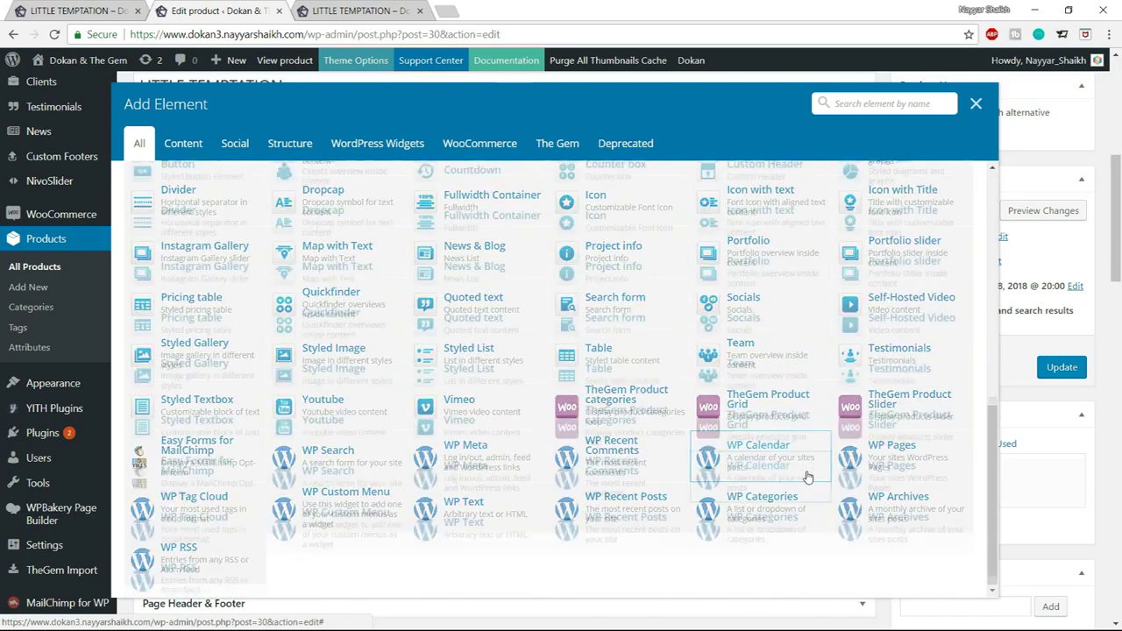
scroll(807, 461, up, 10)
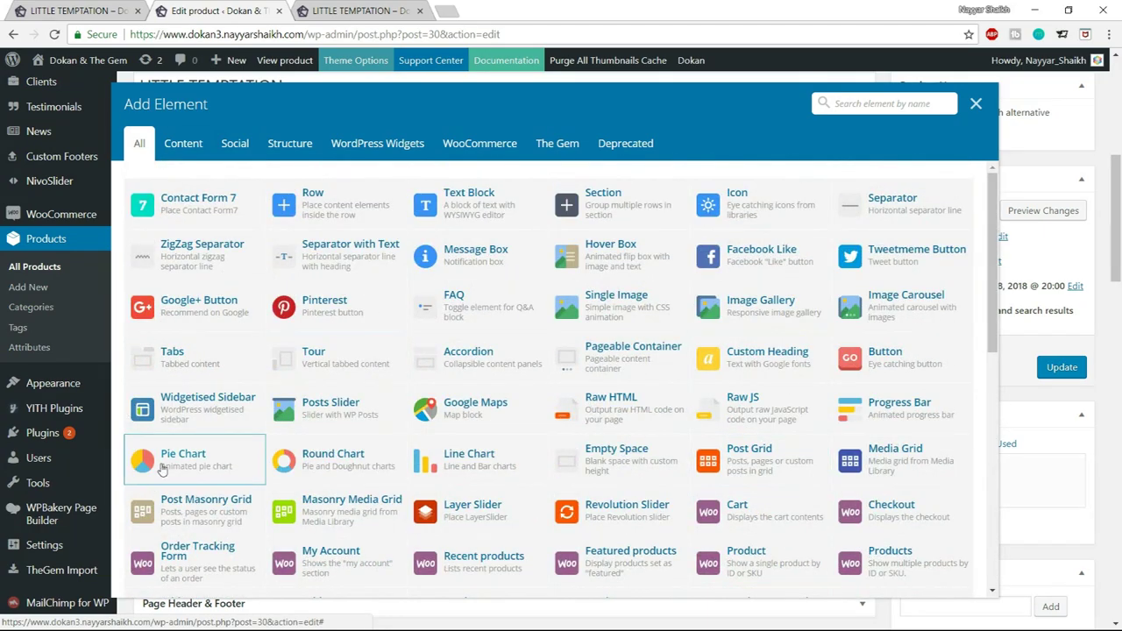
click(180, 456)
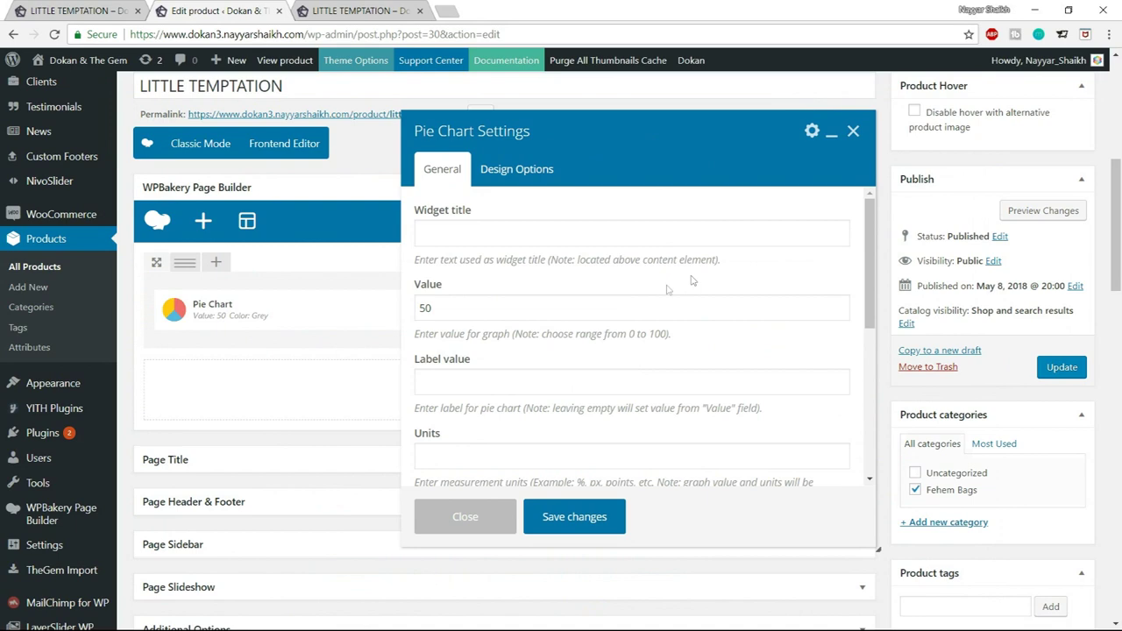
- Enter Design as the pie chart's label value and % as its units
click(484, 234)
scroll(491, 325, down, 1)
click(510, 309)
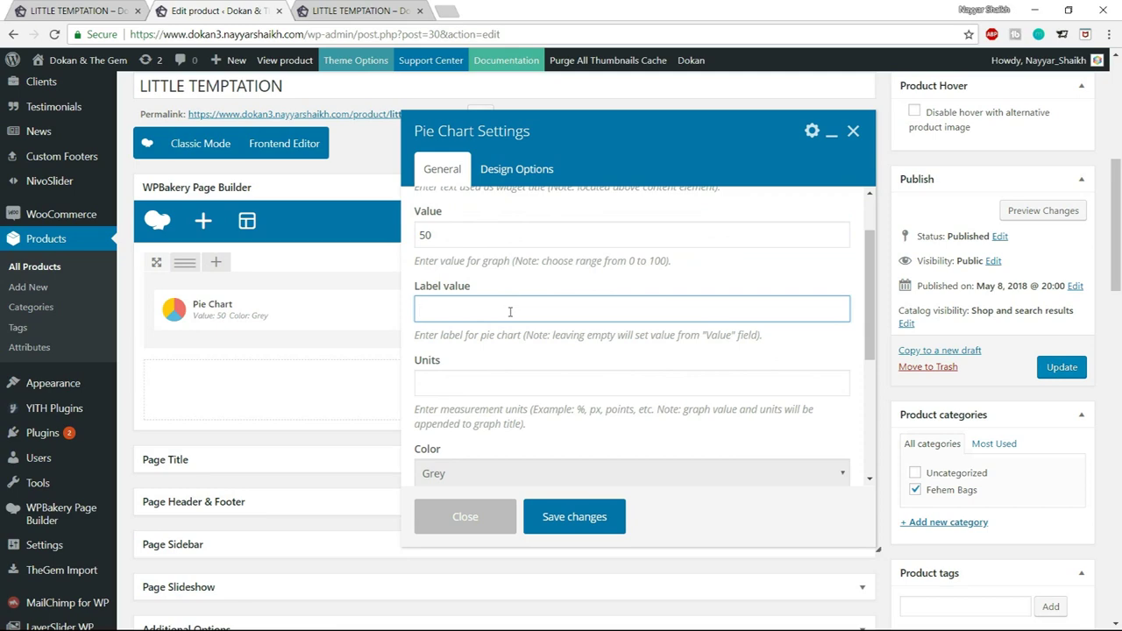
scroll(509, 311, down, 4)
scroll(555, 373, up, 5)
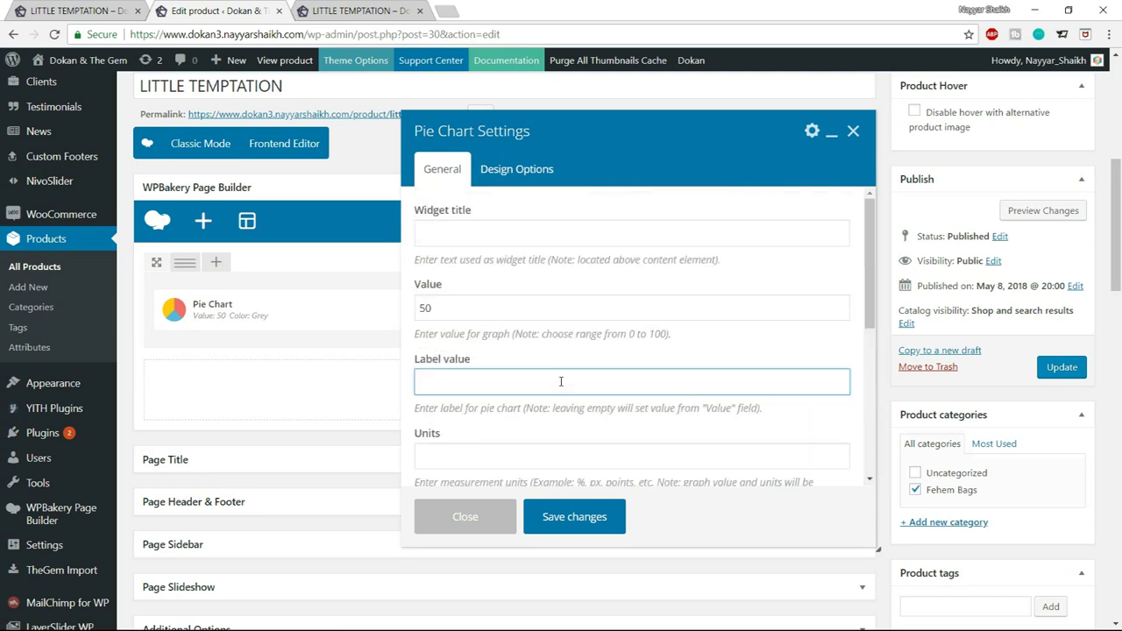
text(De)
click(476, 300)
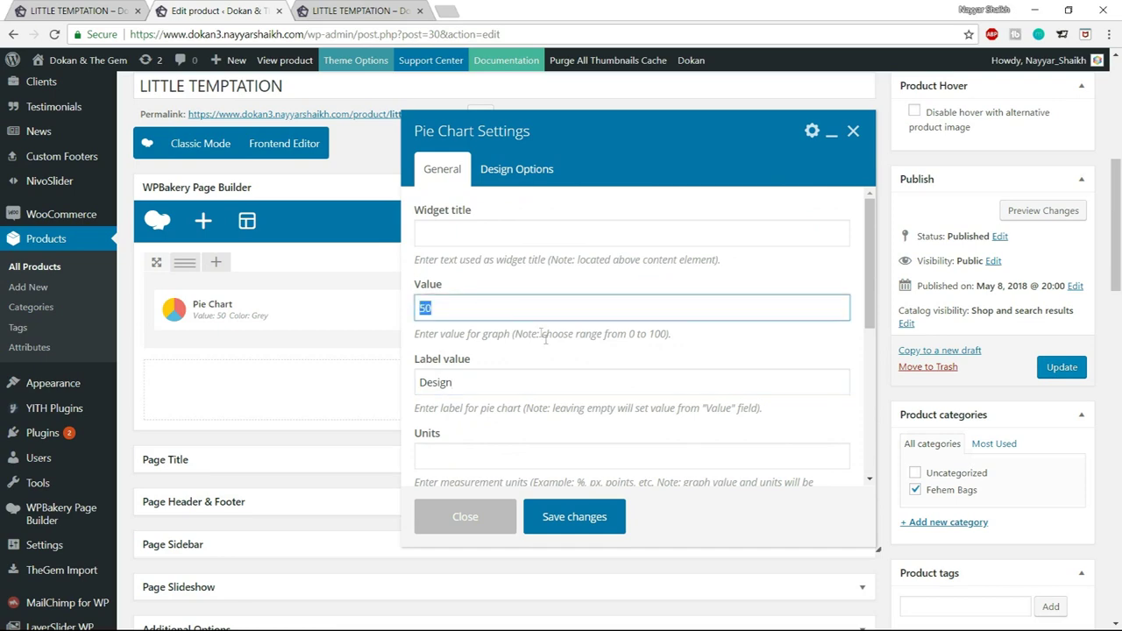
scroll(535, 365, down, 1)
click(511, 372)
scroll(580, 375, down, 1)
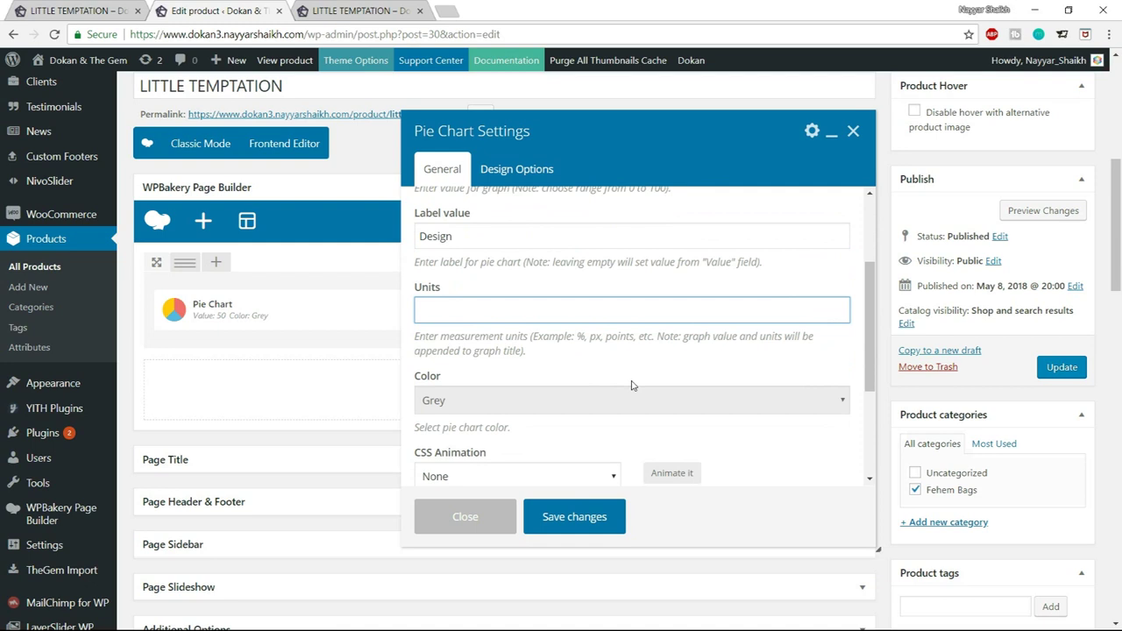
drag(481, 301, 403, 314)
- Set the pie chart colour to Pink and save its settings
triple_click(521, 426)
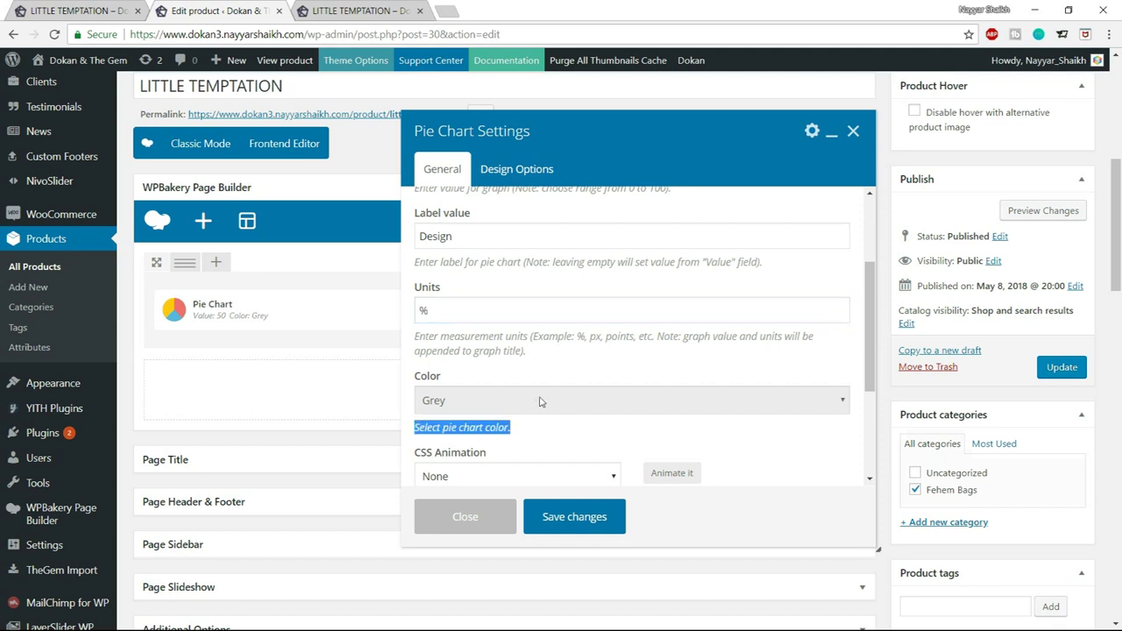
scroll(628, 391, down, 2)
click(552, 253)
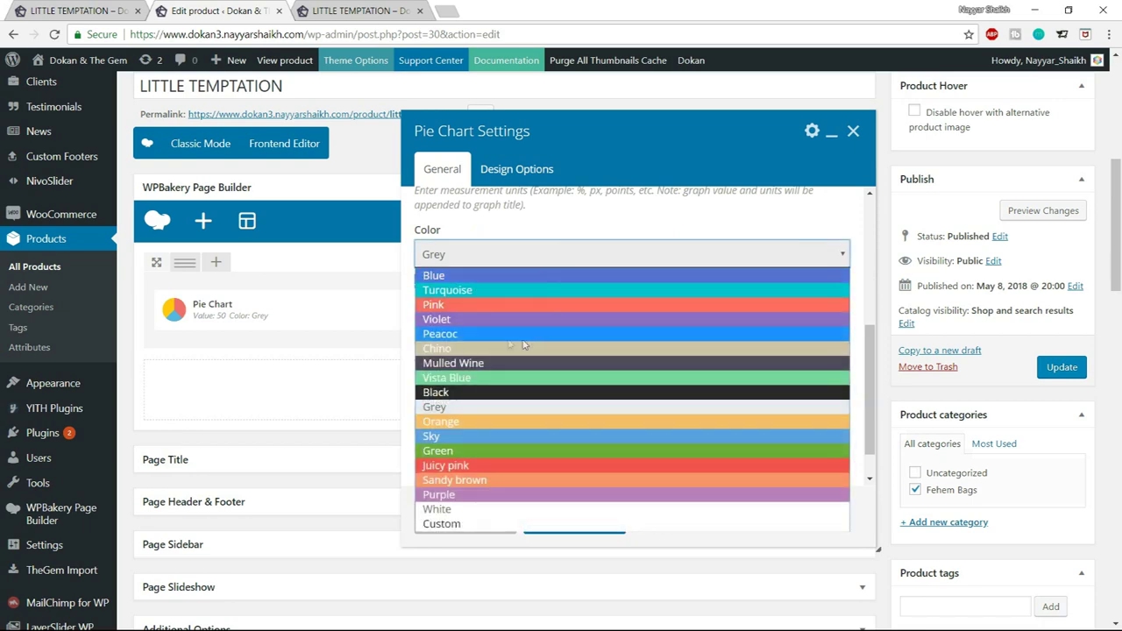
click(485, 305)
click(511, 262)
click(512, 262)
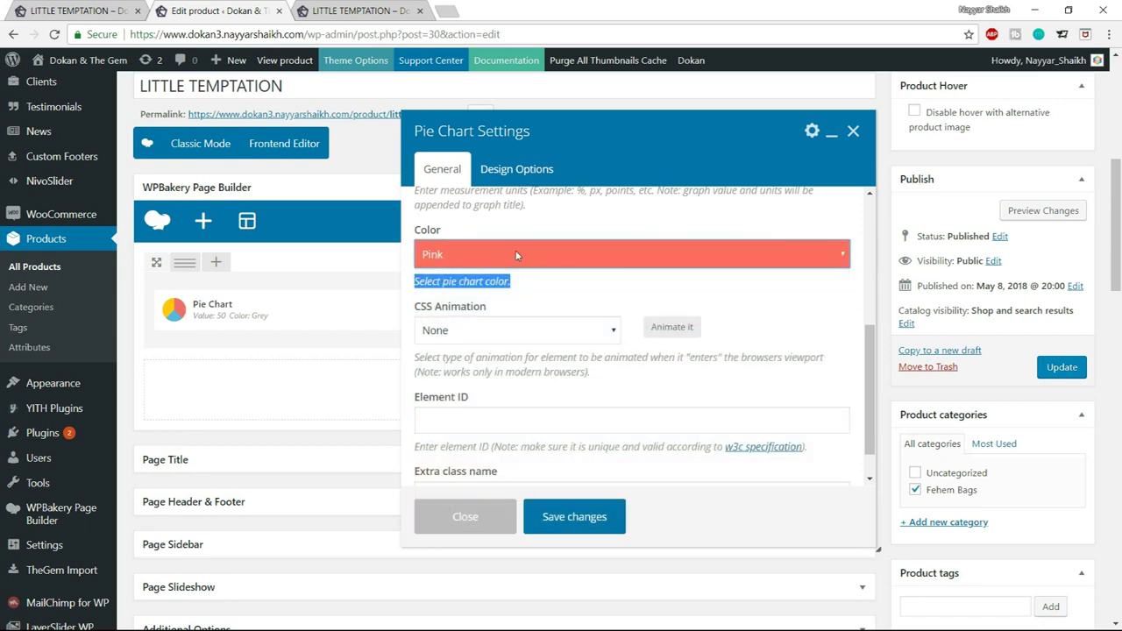
scroll(568, 381, down, 1)
click(574, 517)
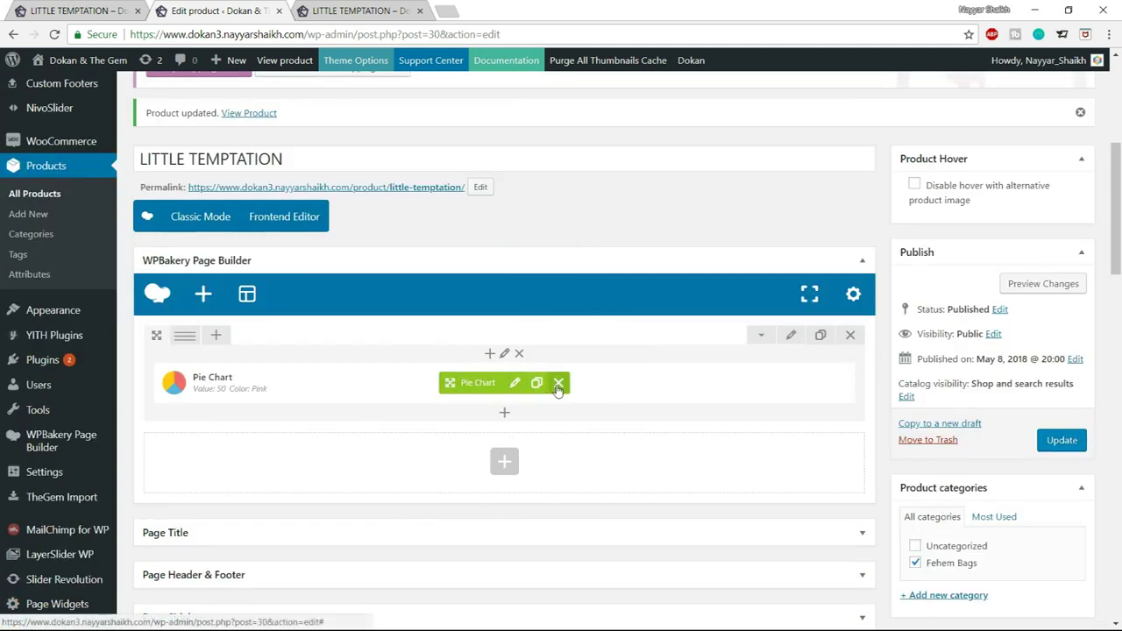
- Delete the Pie Chart and add a Styled List element from The Gem elements
click(558, 382)
click(622, 122)
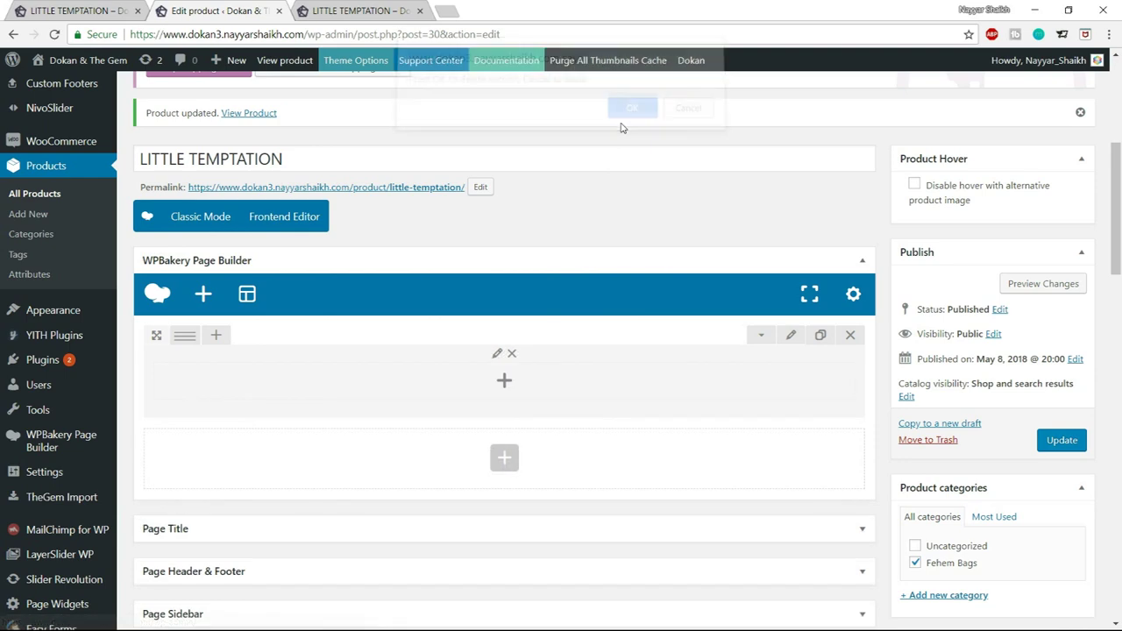
click(506, 382)
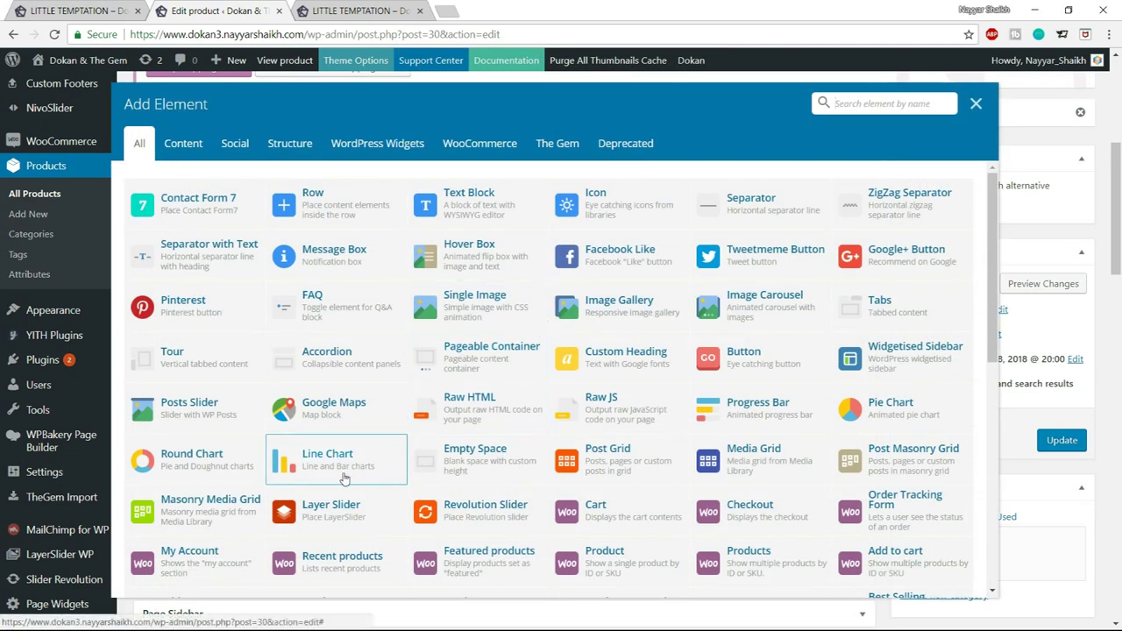
click(565, 147)
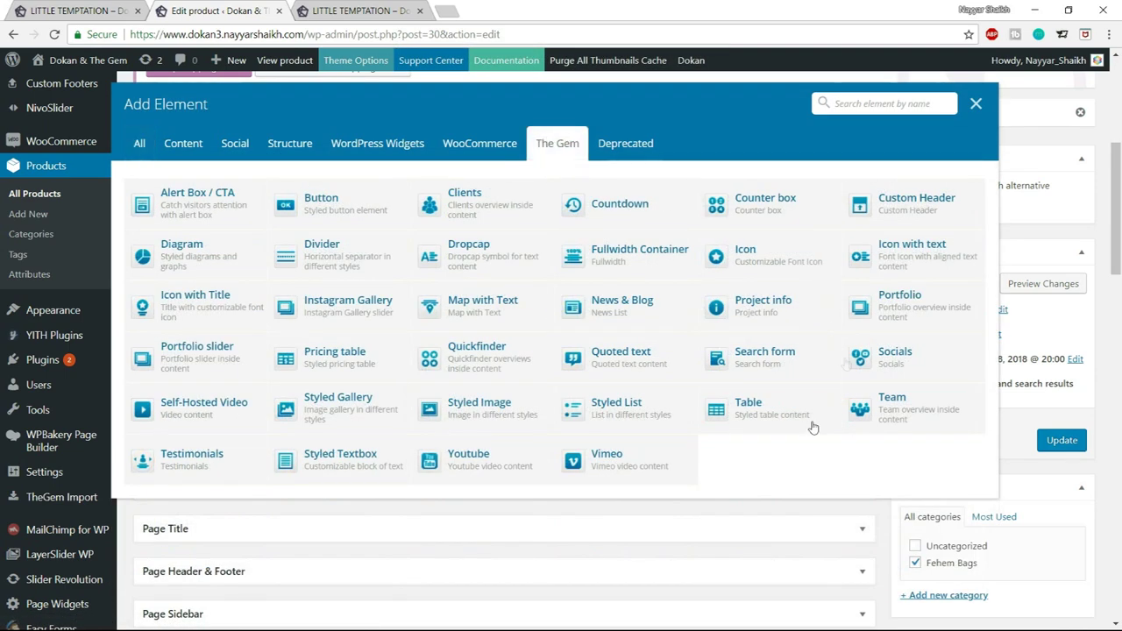
click(638, 420)
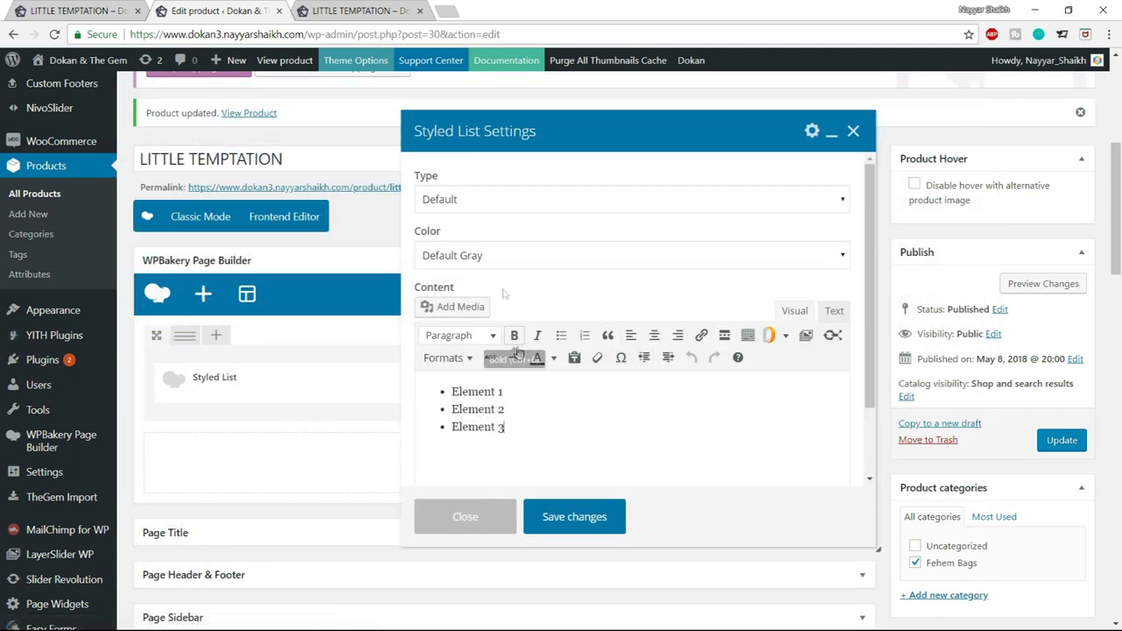
- Give the Styled List Star bullets in Purple and save it
click(498, 200)
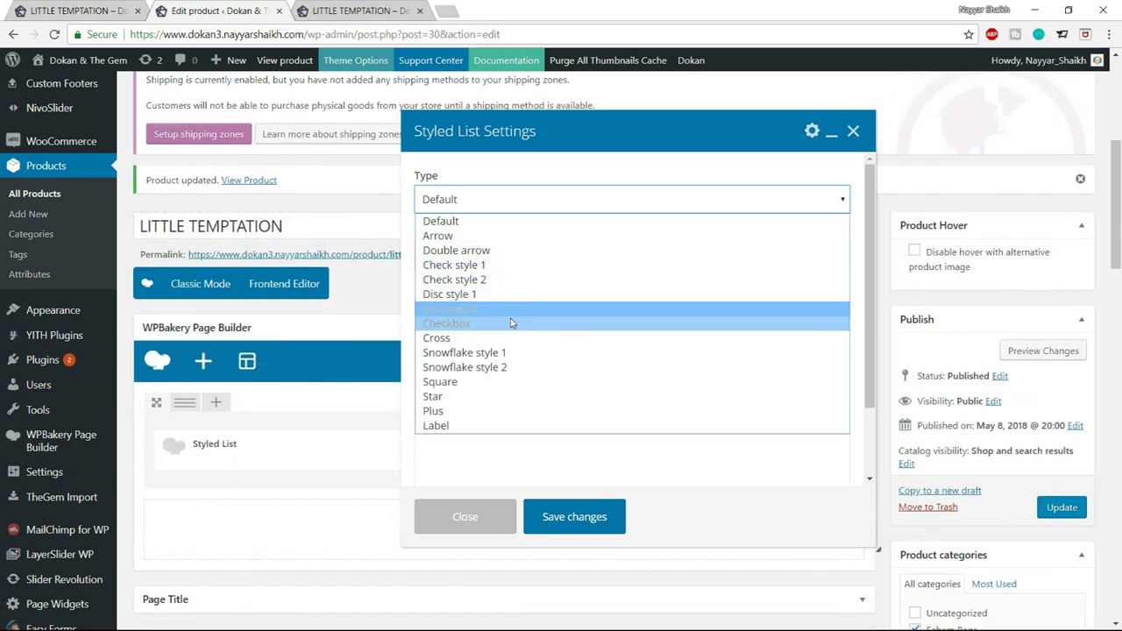
click(505, 396)
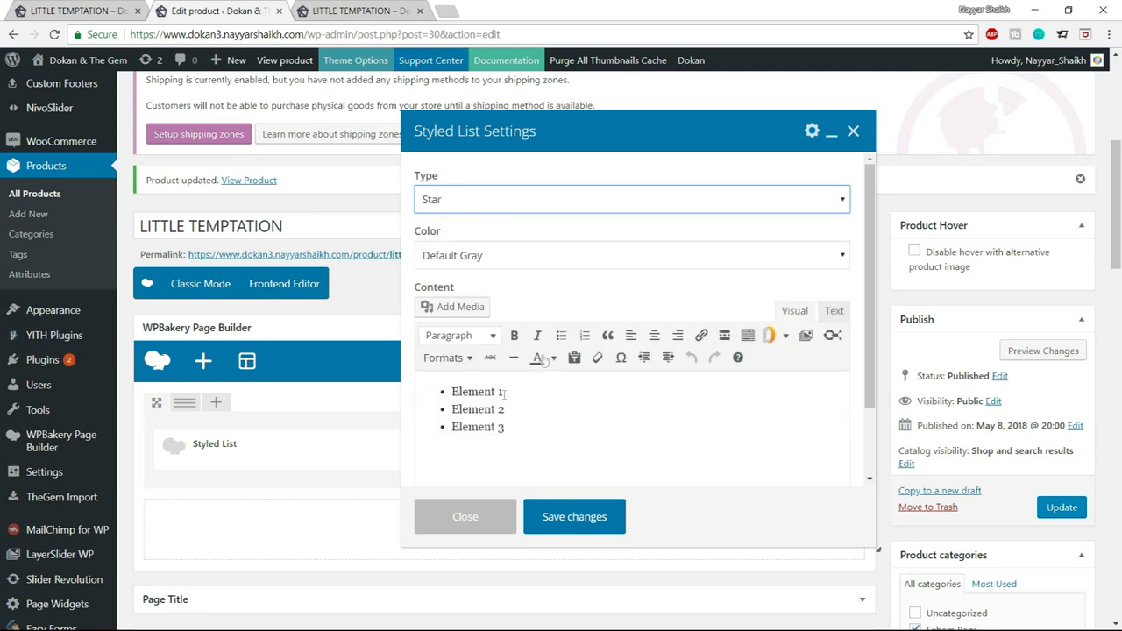
click(518, 250)
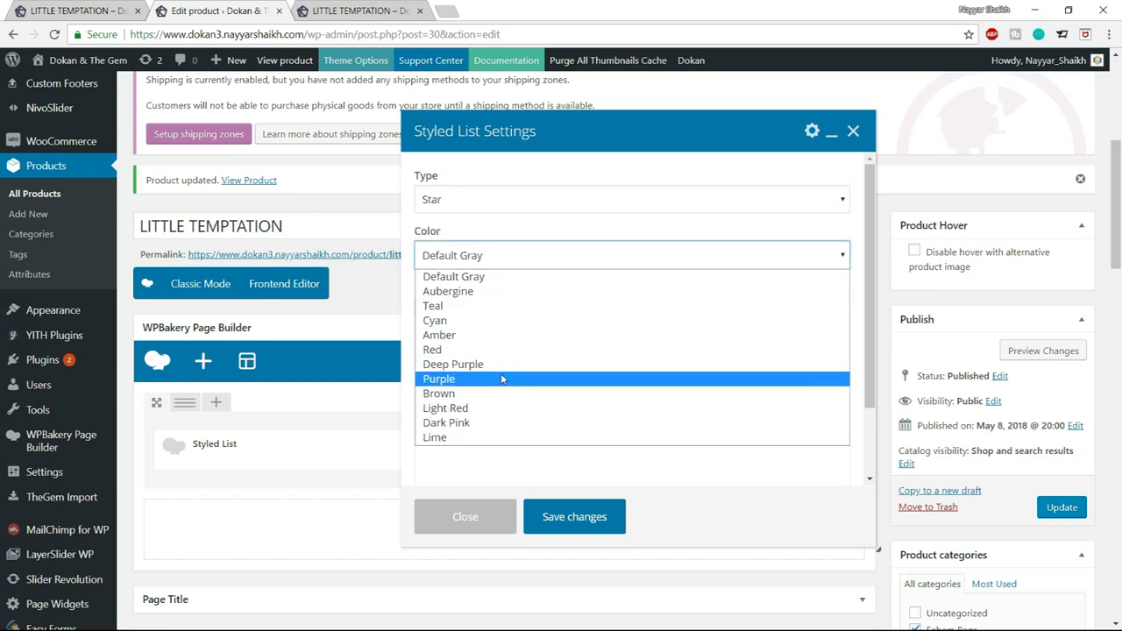
click(503, 379)
scroll(578, 356, down, 1)
drag(505, 319, 457, 319)
click(521, 357)
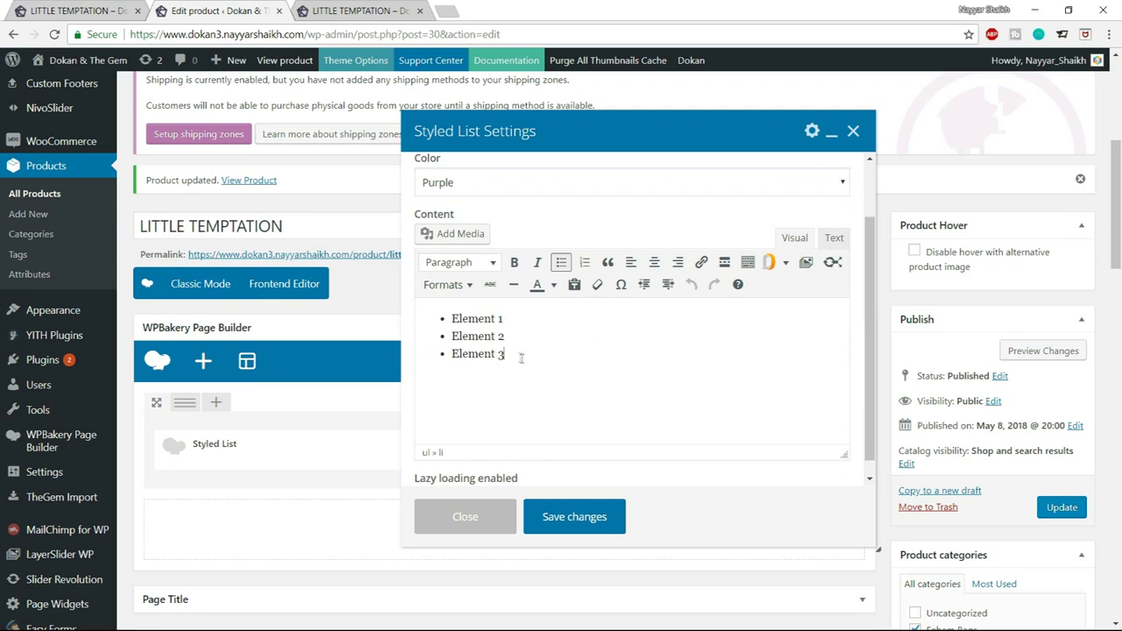
click(574, 517)
scroll(254, 248, down, 2)
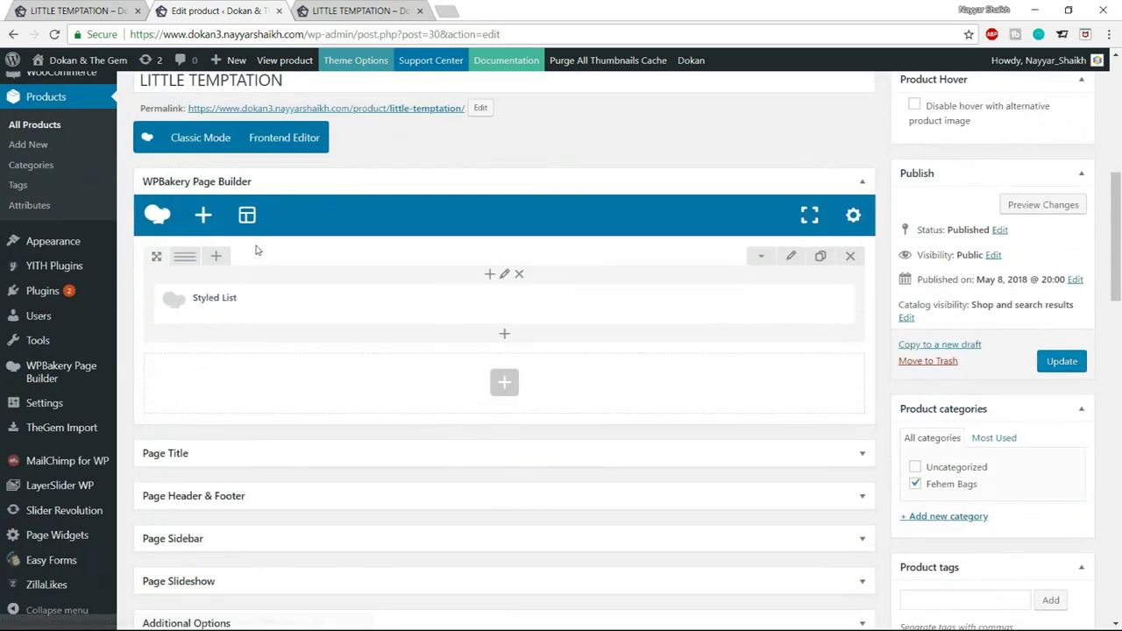
- Split the row into three equal columns and add an Icon with Title element to the middle one
mouse_move(186, 260)
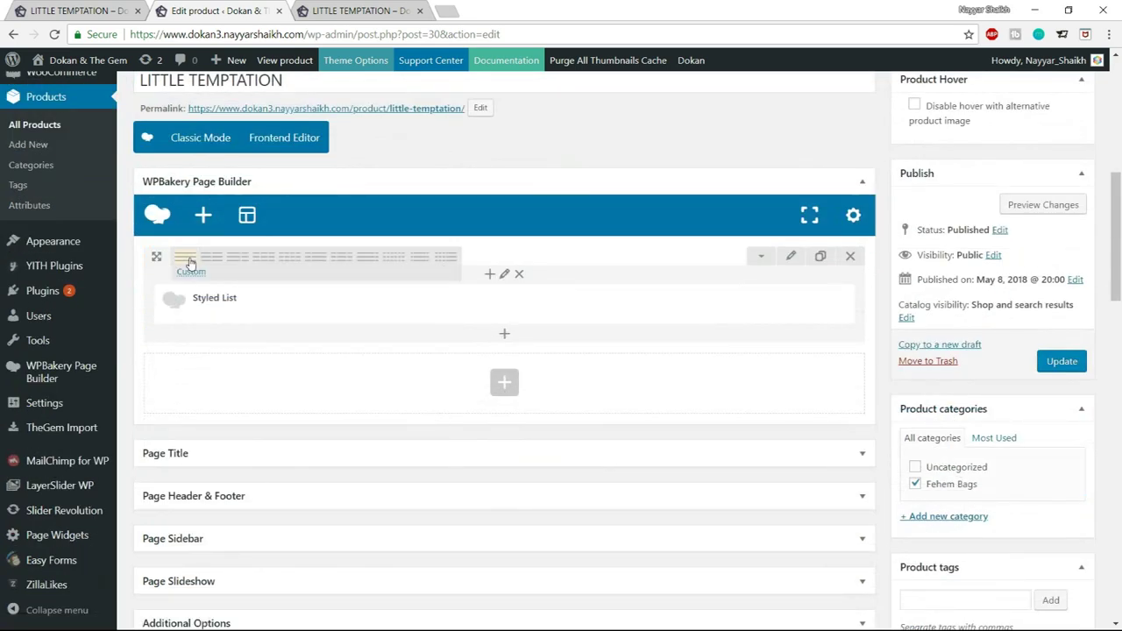
click(263, 258)
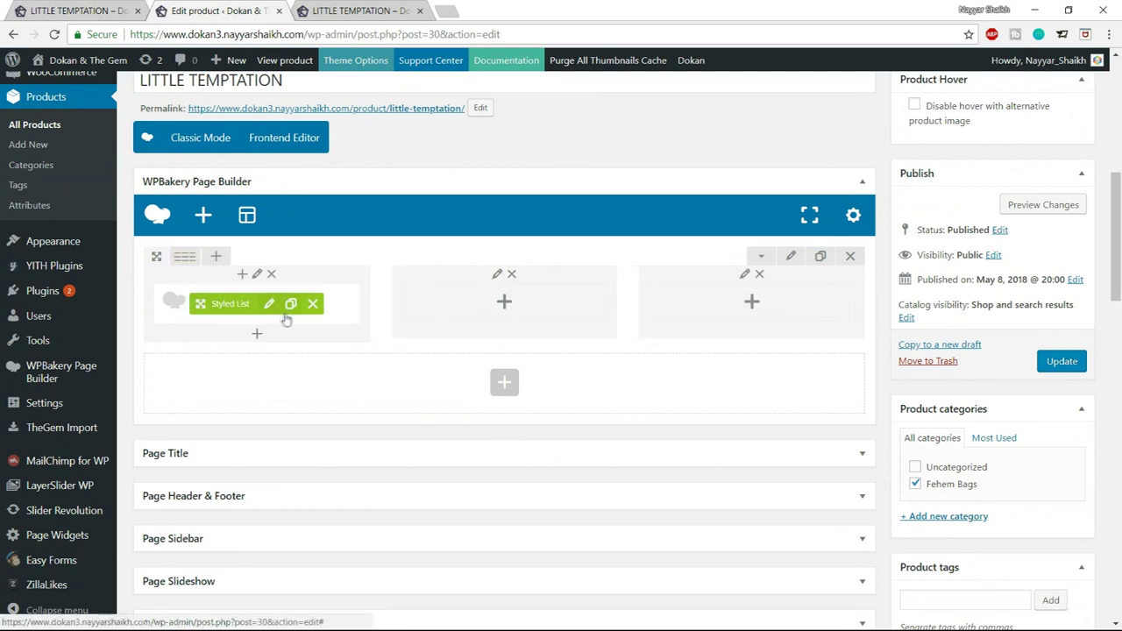
click(496, 305)
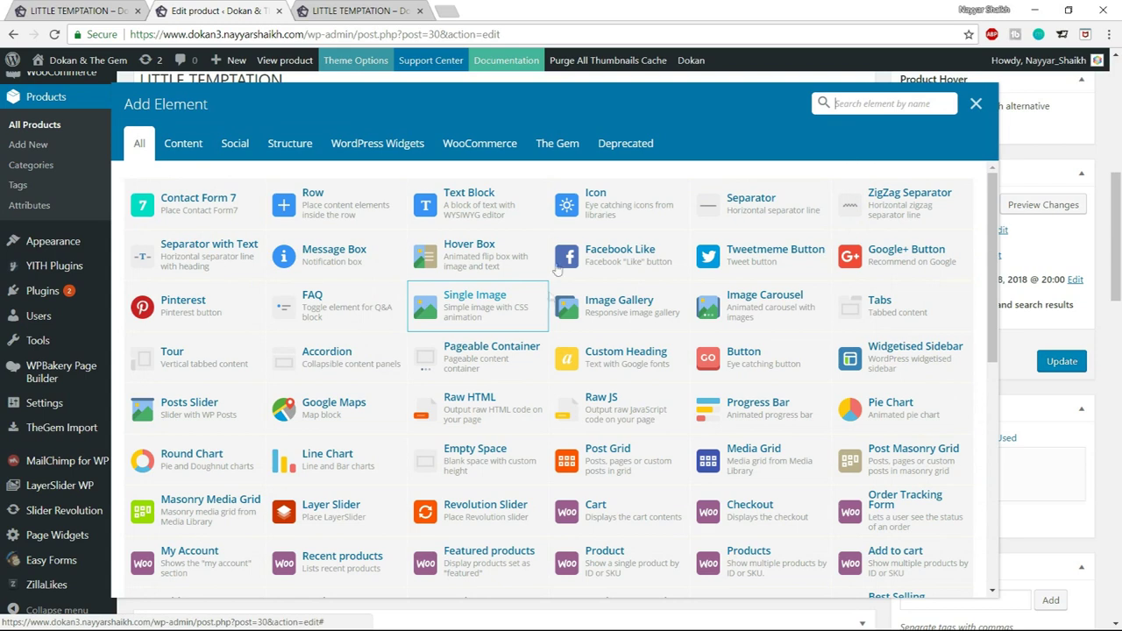
click(540, 156)
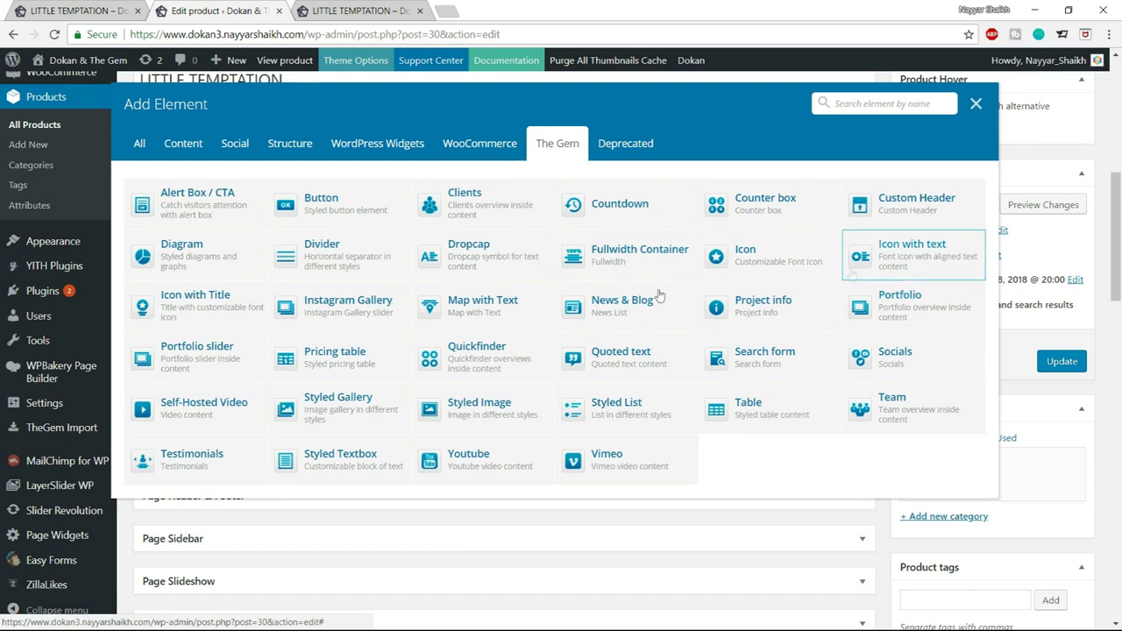
click(203, 303)
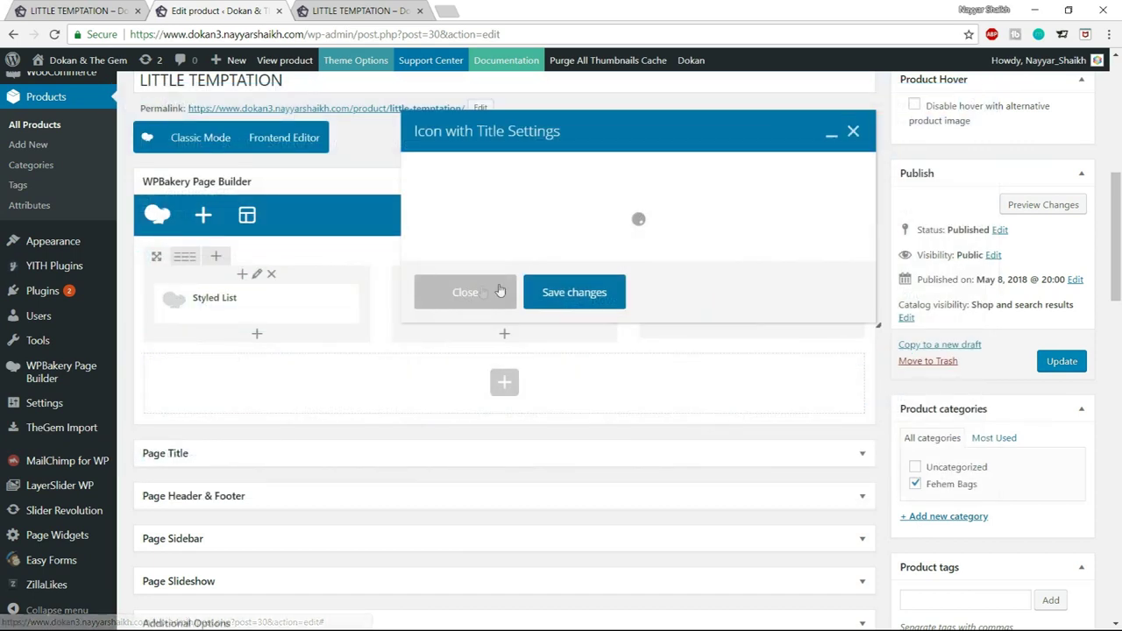
- Pick the e028 lifebuoy icon from the Elegant icon pack
click(518, 209)
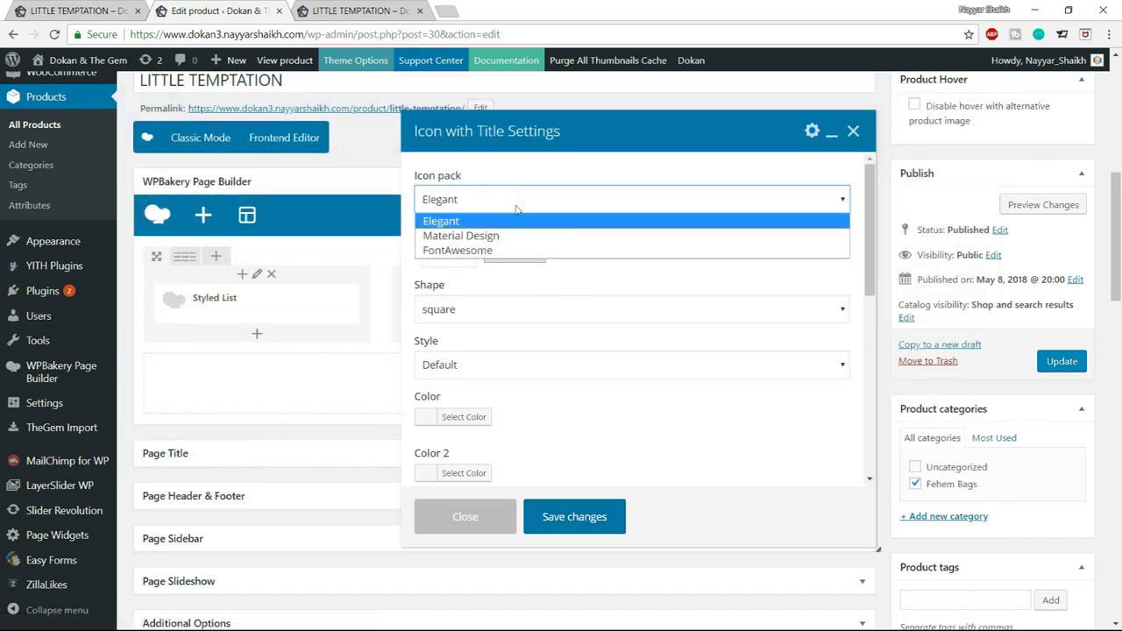
click(504, 225)
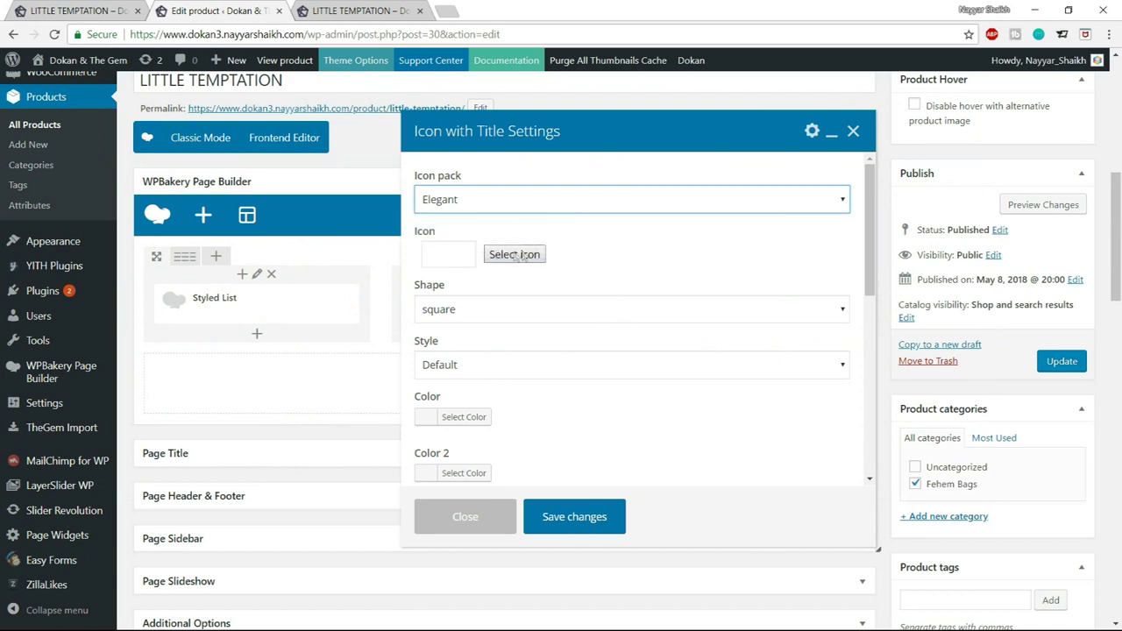
click(517, 255)
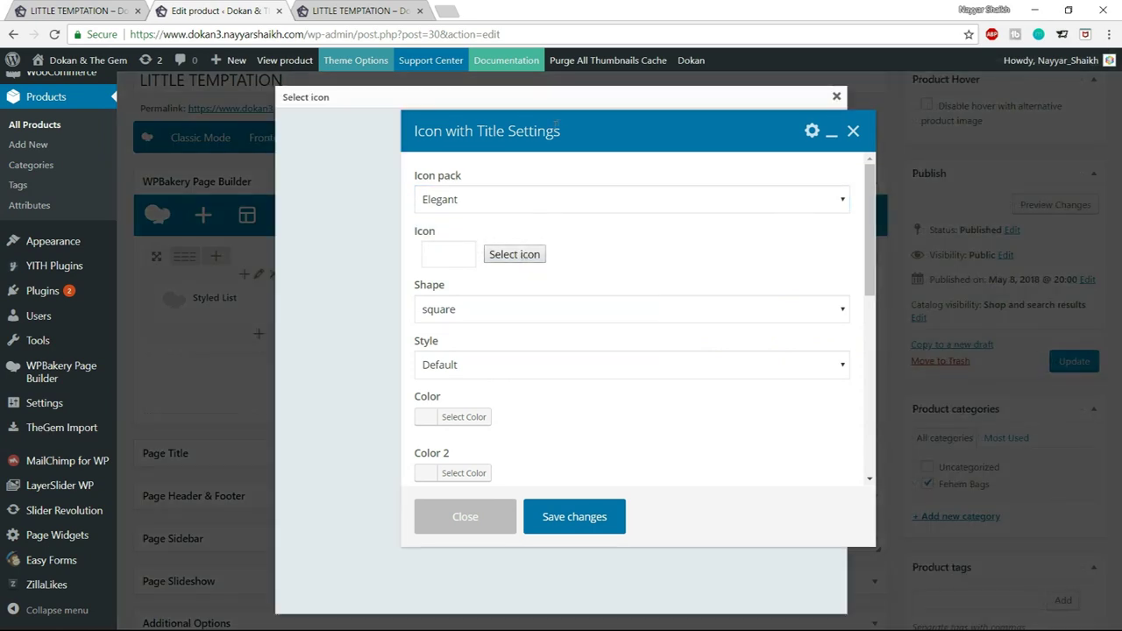
drag(799, 130, 1070, 118)
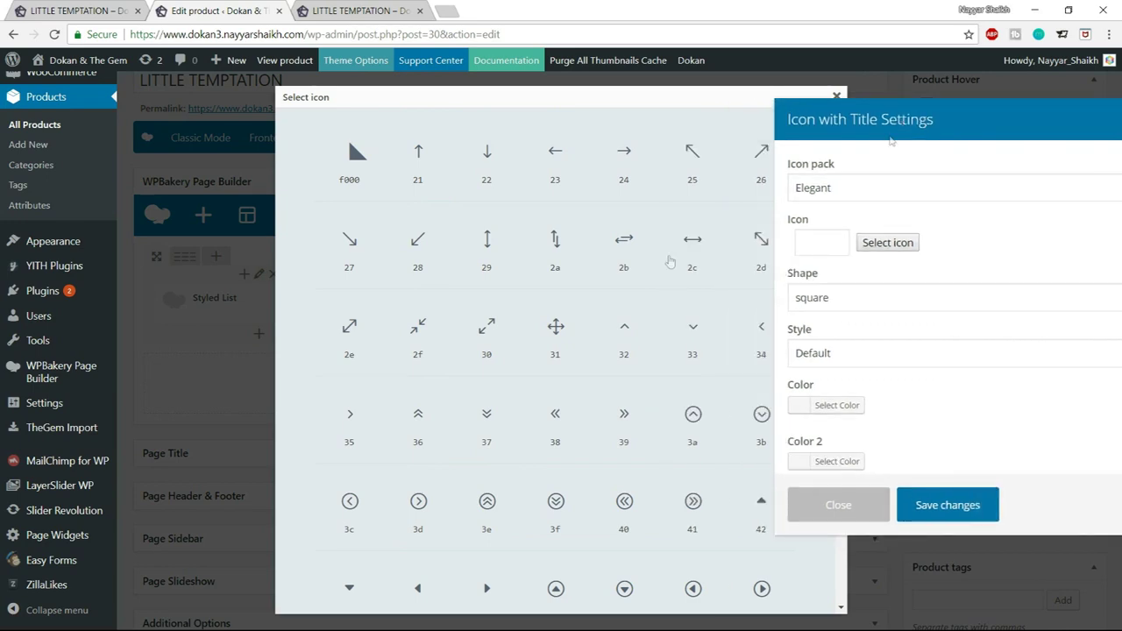
scroll(553, 263, down, 5)
scroll(552, 389, down, 15)
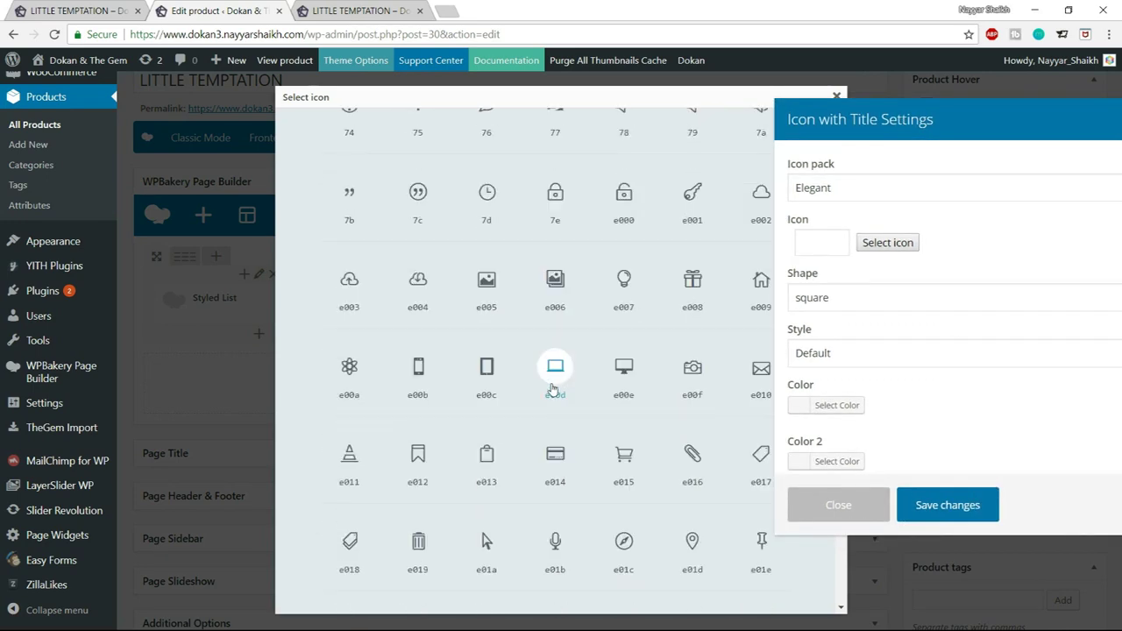
scroll(552, 389, up, 3)
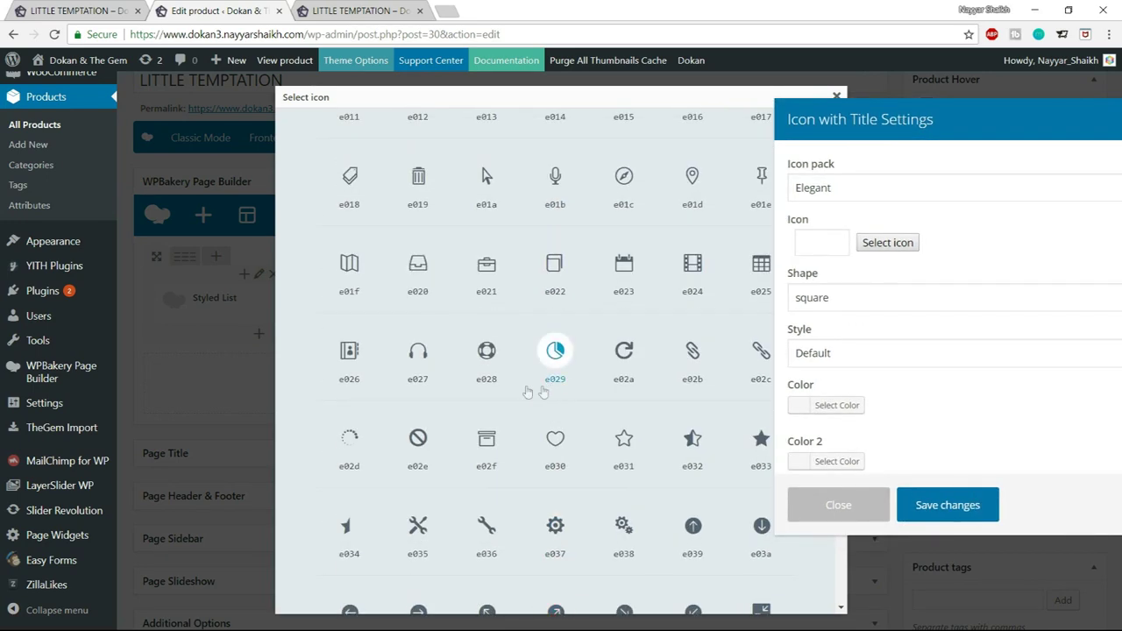
click(490, 364)
drag(1017, 123, 577, 119)
- Set the icon shape to circle
click(443, 295)
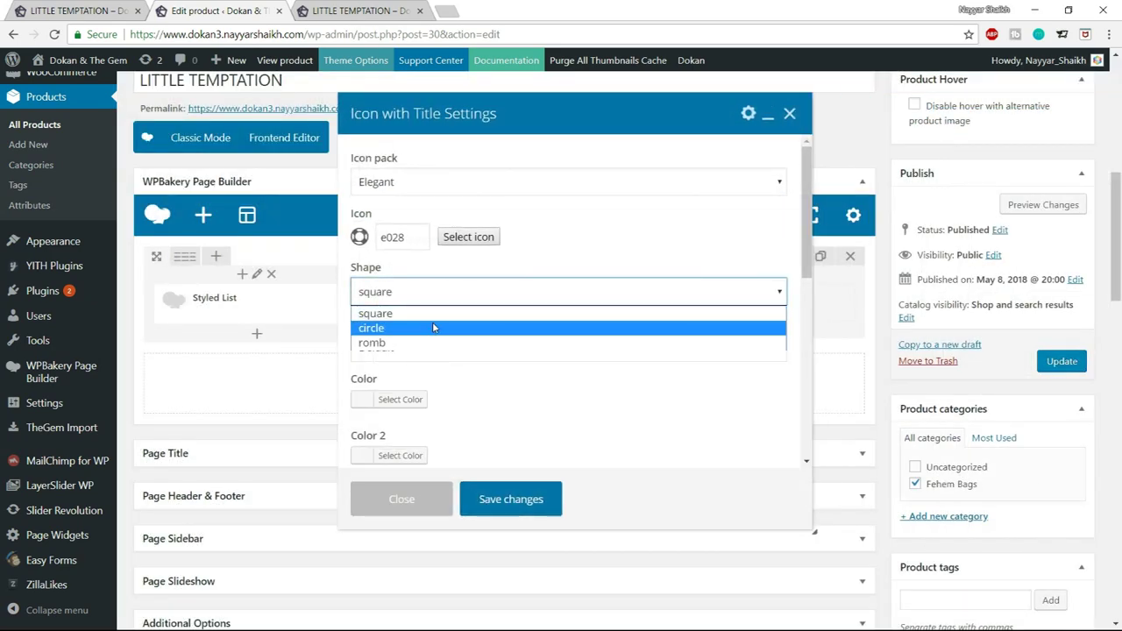
click(432, 328)
click(430, 292)
click(423, 342)
click(495, 295)
click(438, 327)
- Make the icon colour purple and the background light grey #efefef
scroll(565, 356, down, 1)
scroll(565, 356, down, 1)
click(400, 252)
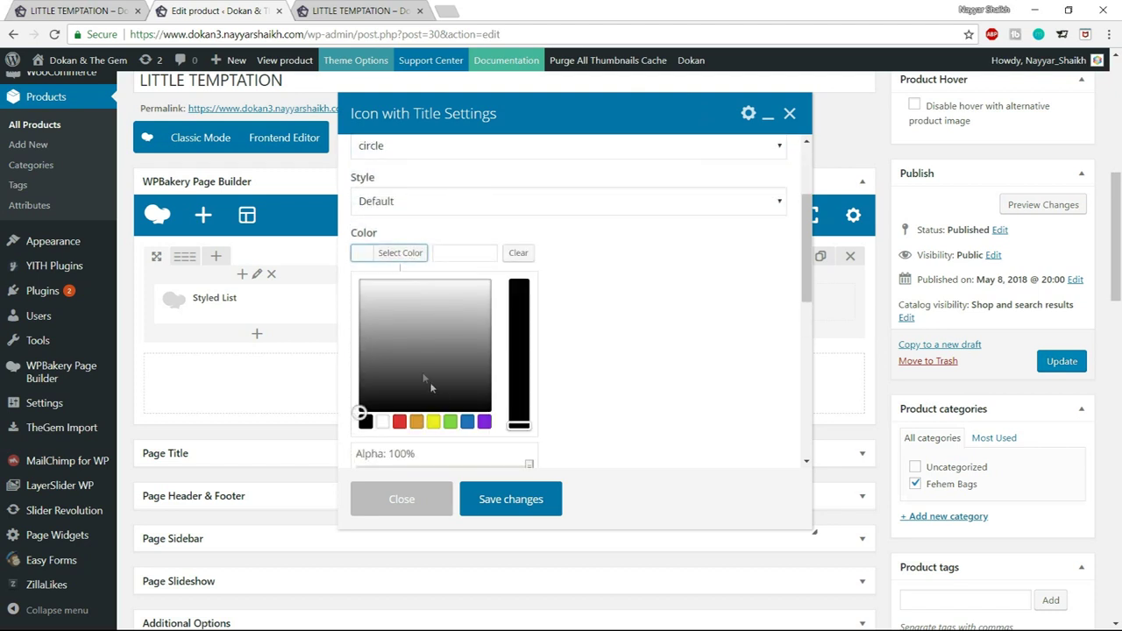
click(484, 424)
click(408, 253)
scroll(537, 315, down, 2)
click(399, 292)
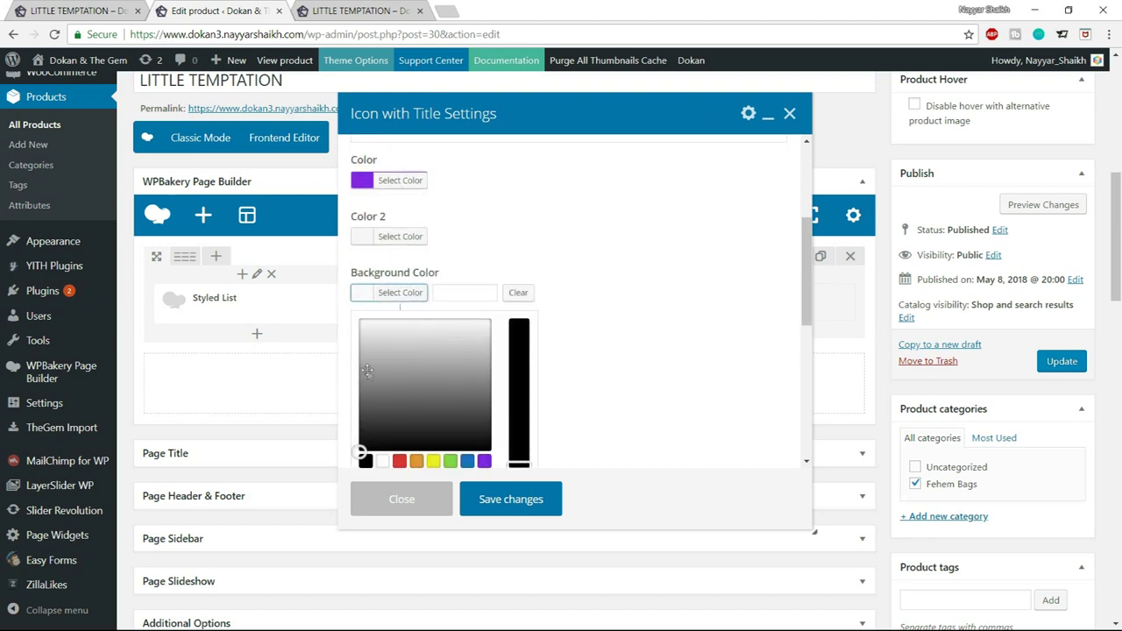
click(357, 327)
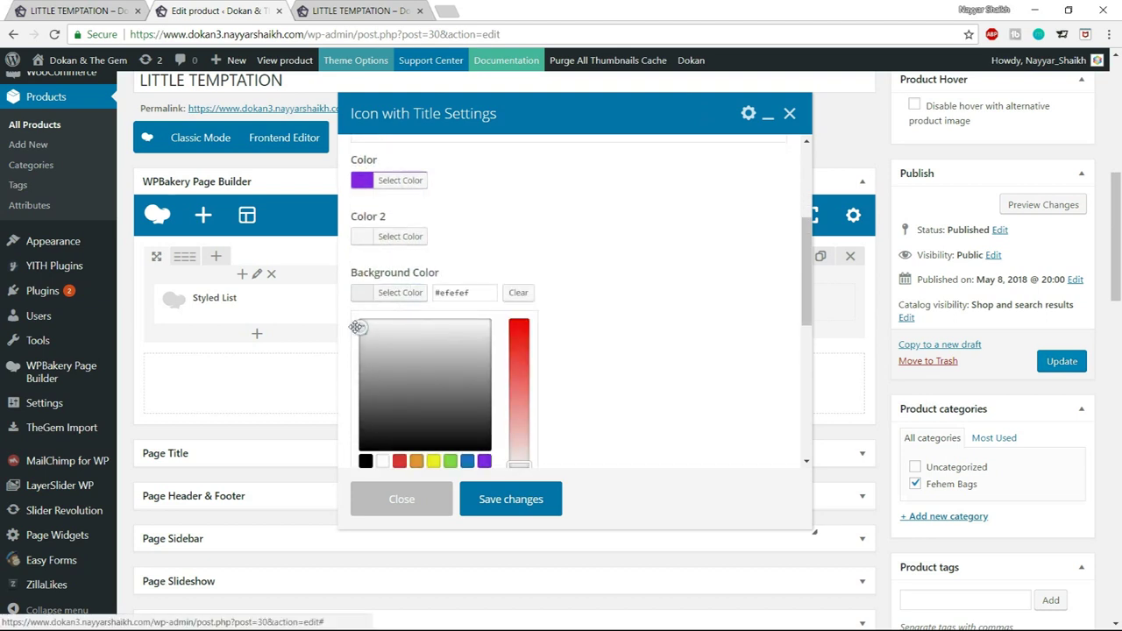
click(400, 292)
- Set the icon size to medium, title it 'Design', and save the element
scroll(653, 317, down, 3)
scroll(655, 316, down, 5)
click(451, 232)
click(450, 274)
scroll(556, 361, down, 3)
click(440, 277)
text(Design)
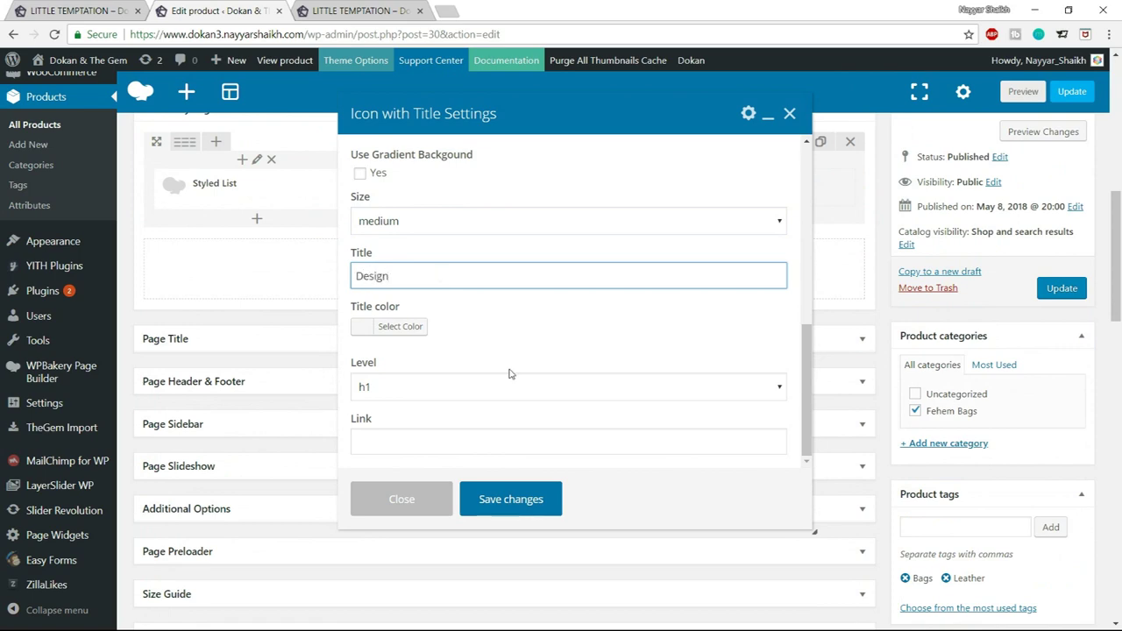
scroll(509, 374, up, 8)
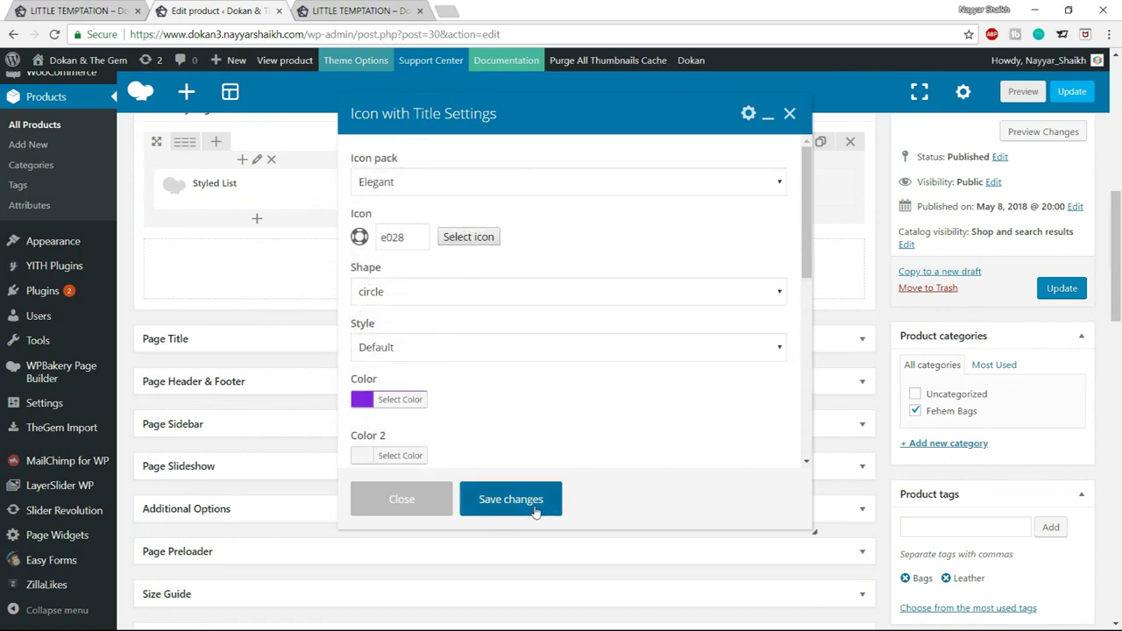
click(533, 508)
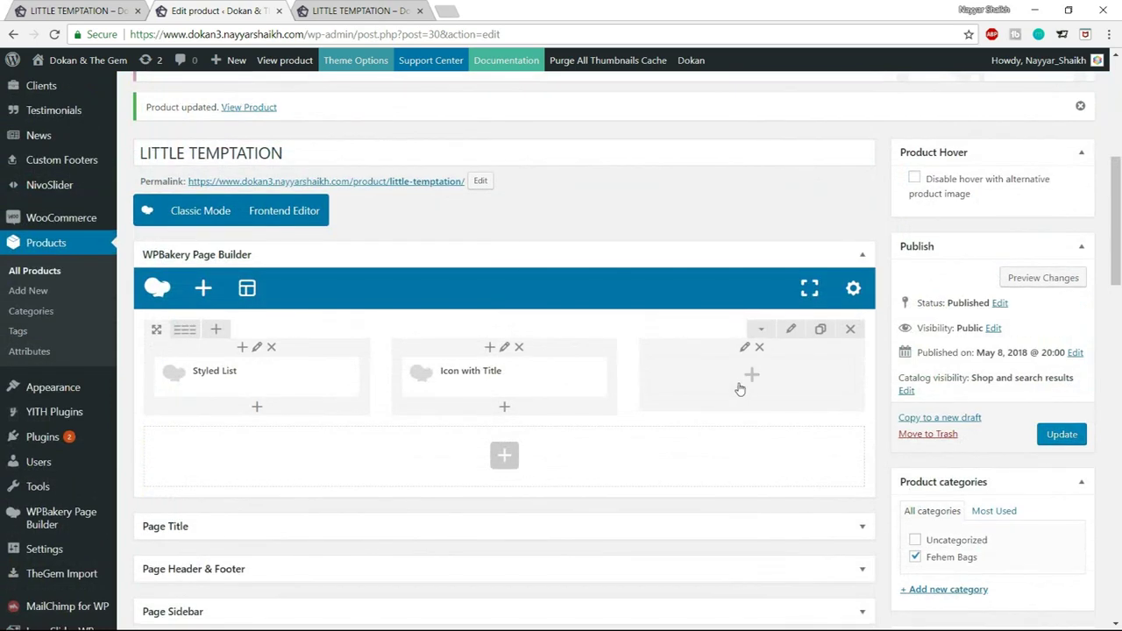
- Add a Diagram element from The Gem elements to the third column
click(751, 374)
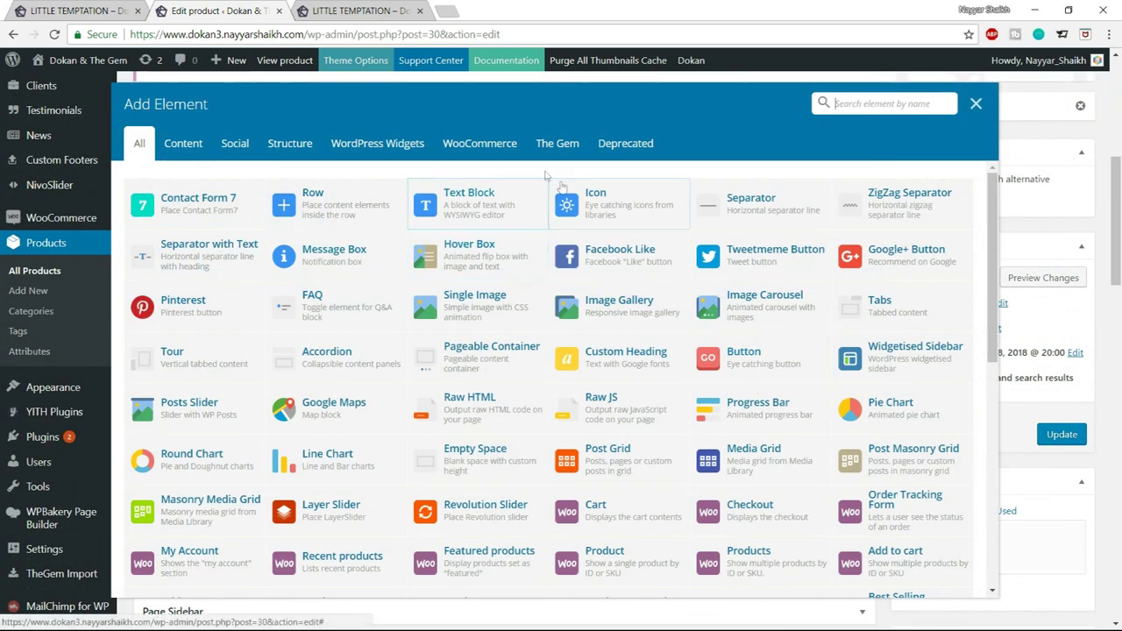
click(536, 140)
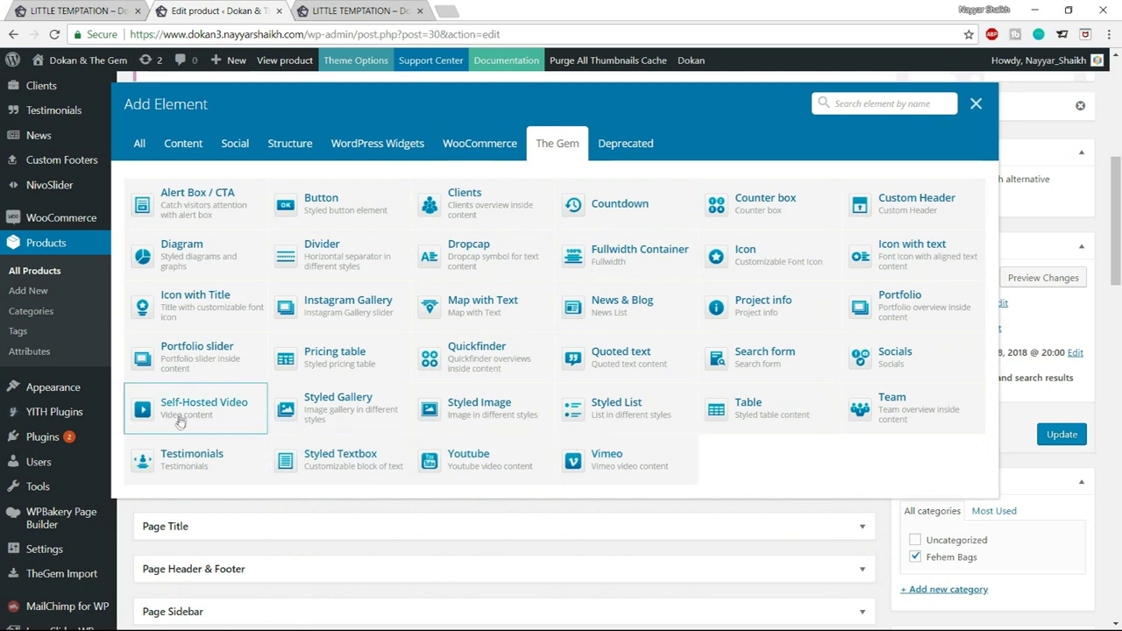
click(218, 268)
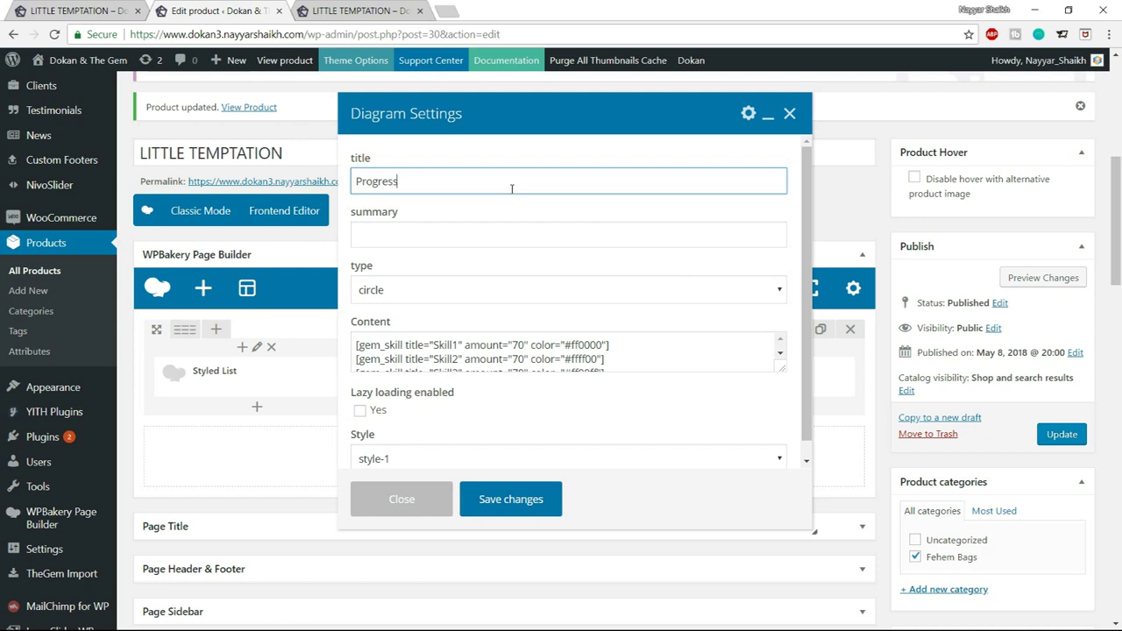
- Keep the chart type as circle and enlarge the Content box to show all four skill lines
click(490, 233)
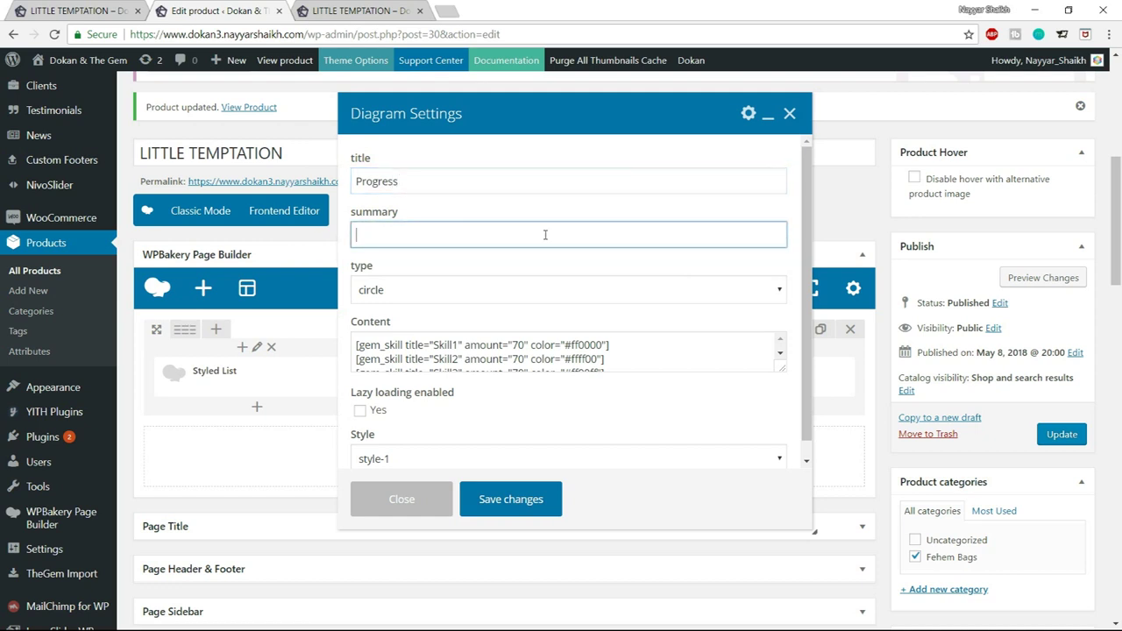
scroll(544, 237, down, 1)
click(411, 276)
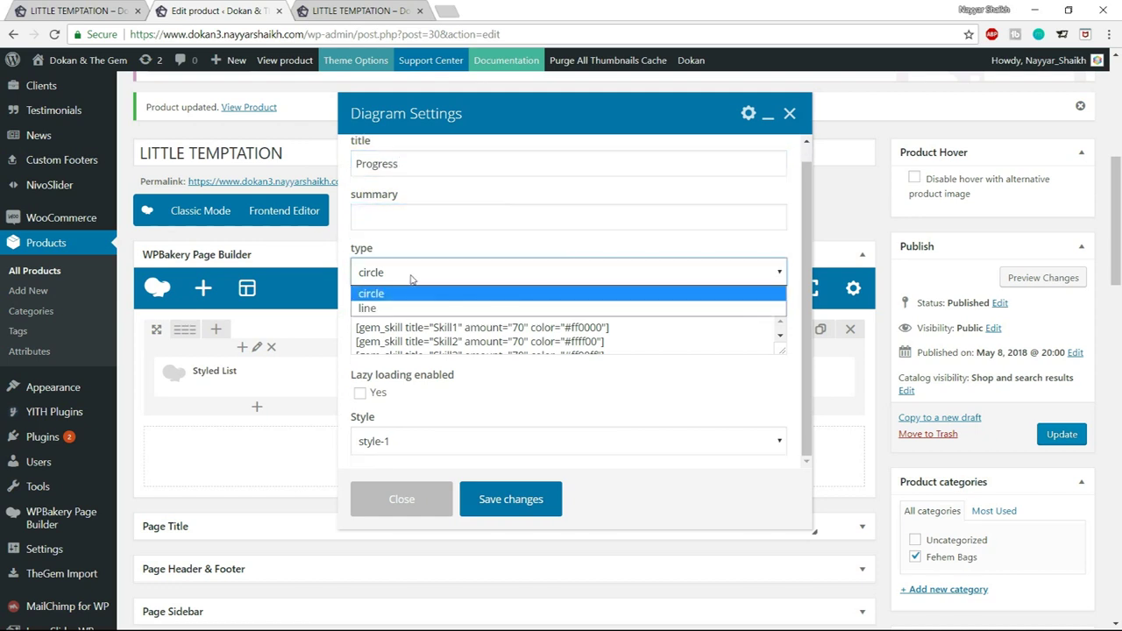
click(429, 271)
click(429, 271)
click(415, 299)
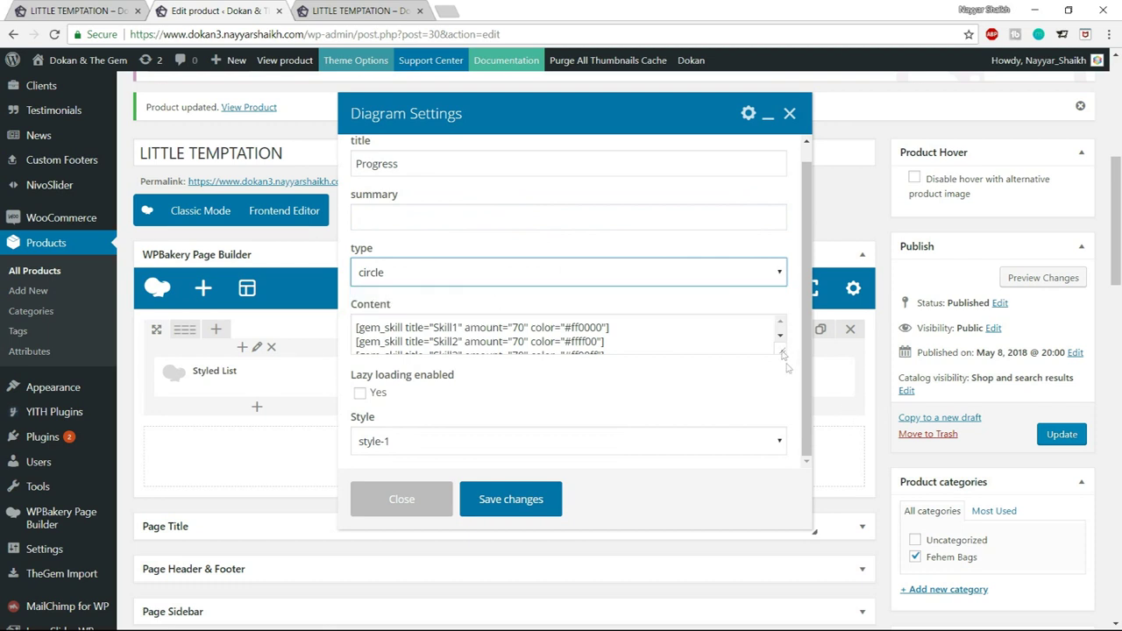
drag(783, 354, 789, 442)
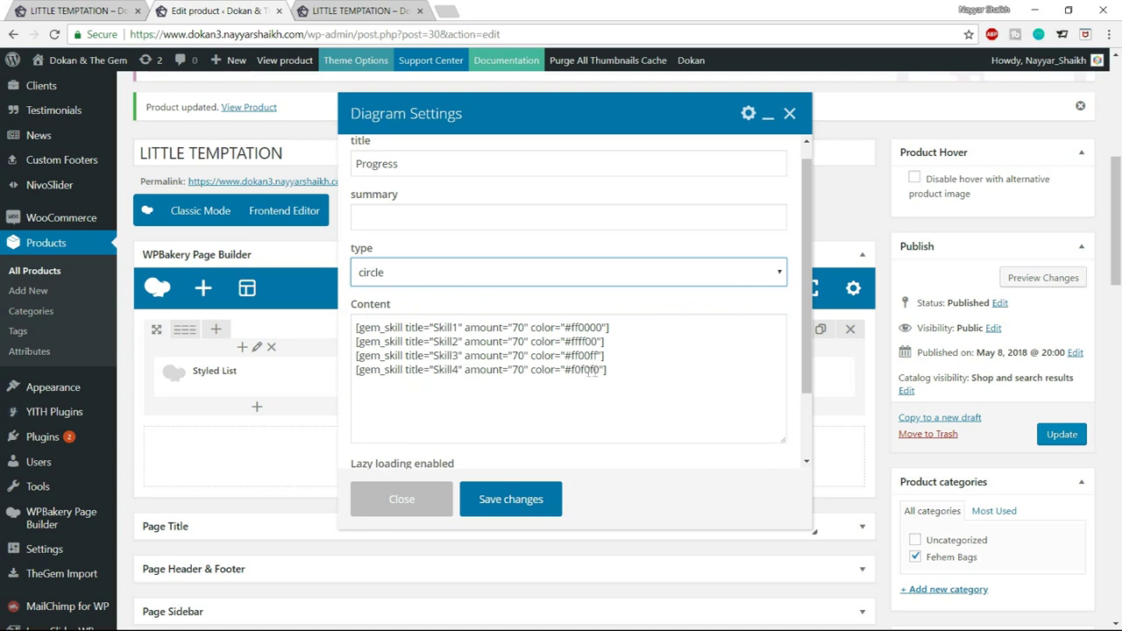
- Rename Skill1, Skill2 and Skill3 to Technology, Features and Design
drag(436, 328, 454, 329)
click(439, 334)
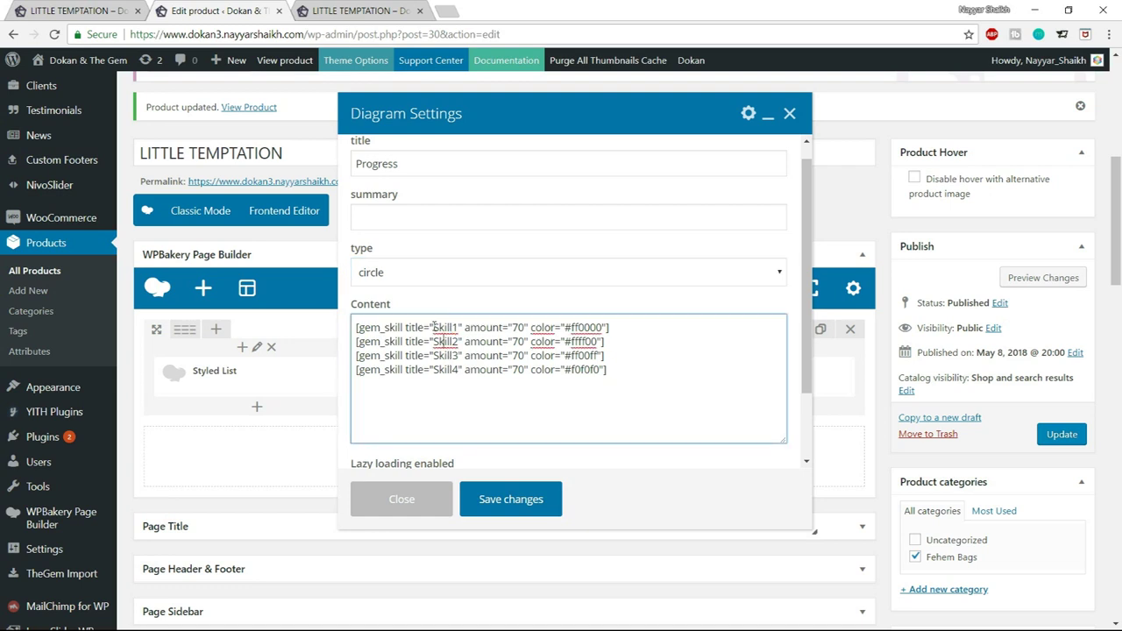
drag(432, 328, 452, 328)
text(Technology)
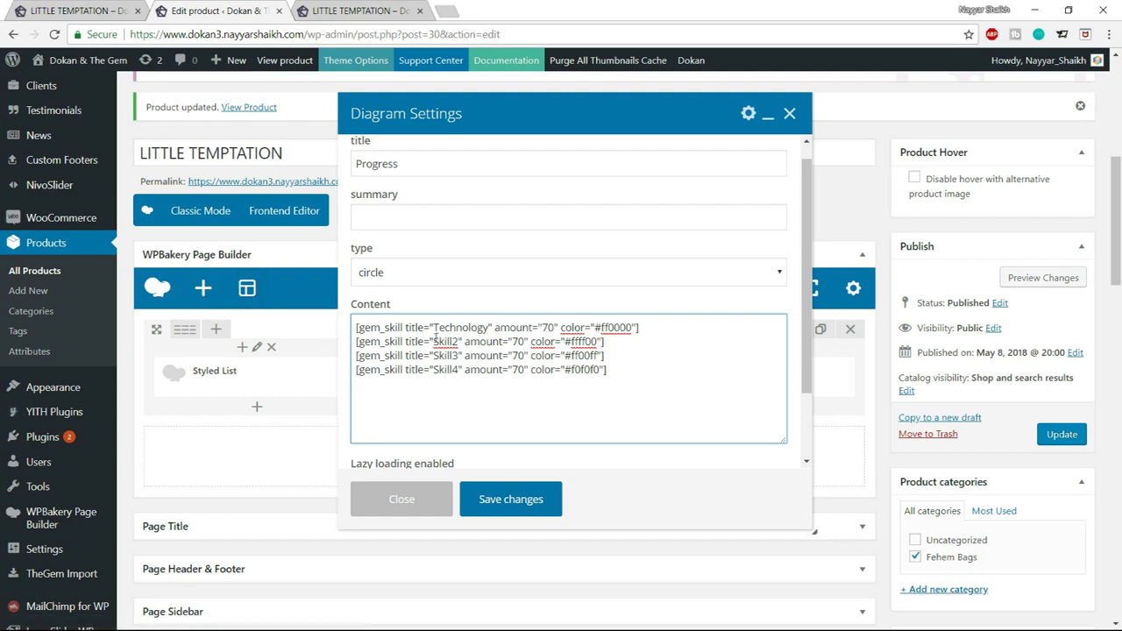
drag(432, 341, 460, 342)
text(Features)
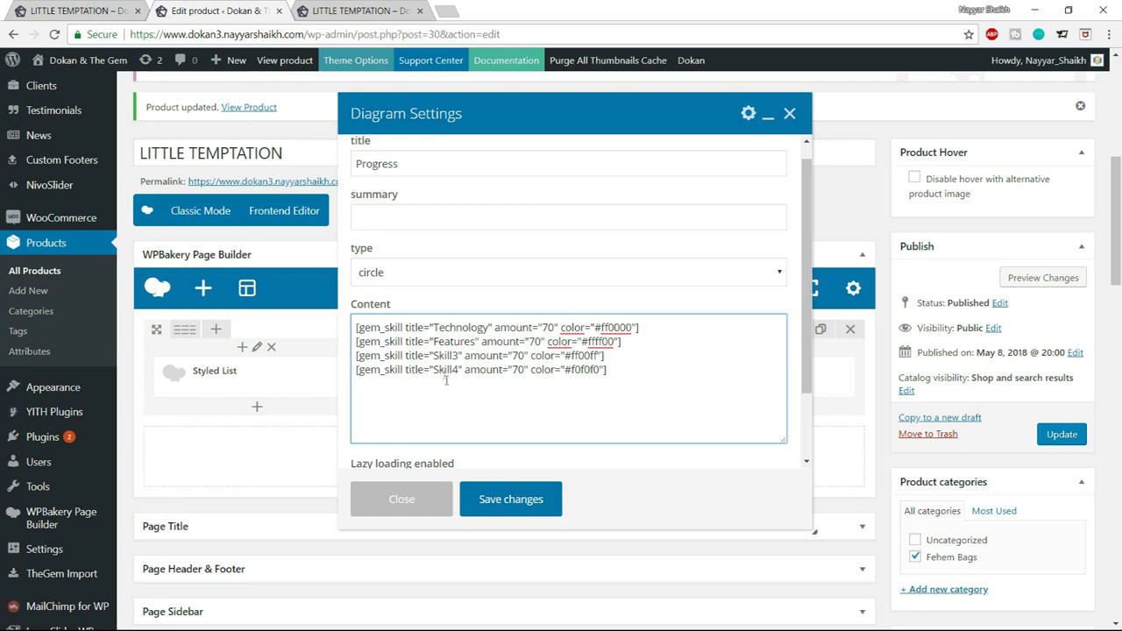
drag(433, 356, 459, 354)
text(Design)
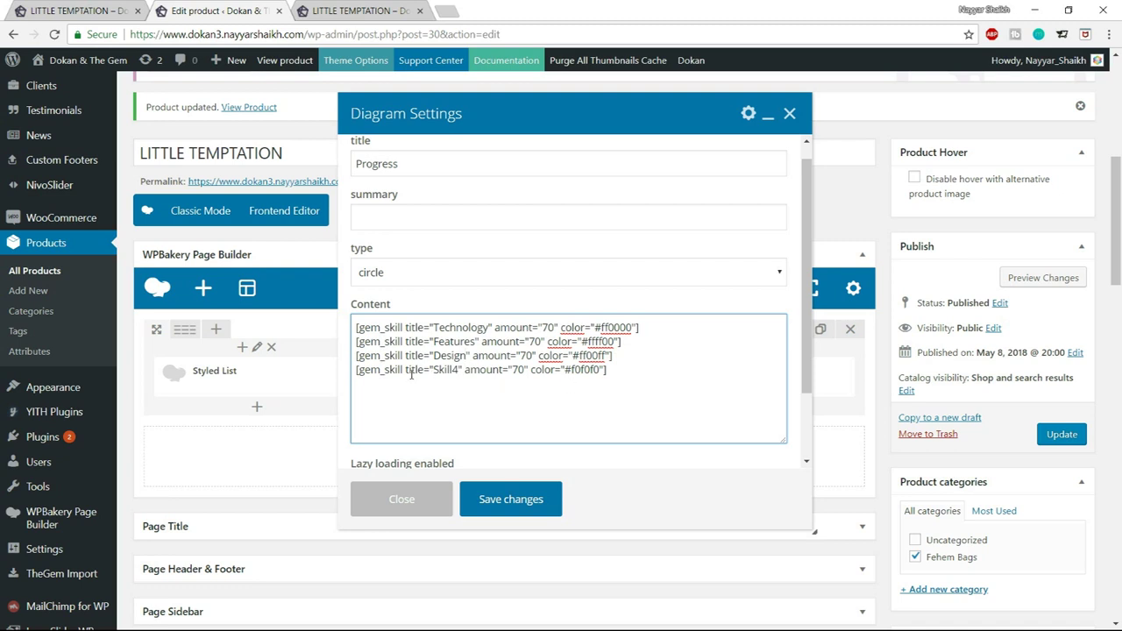
- Rename Skill4 to Price and set the skill amounts to 60, 70, 50 and 80
drag(435, 371, 458, 369)
text(Price)
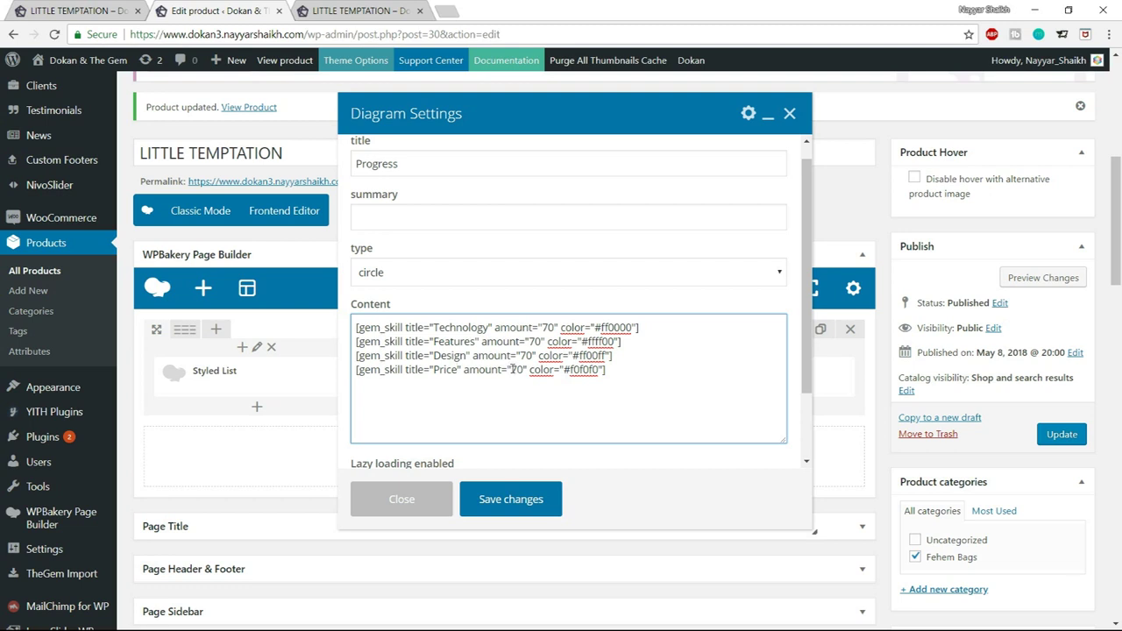
drag(512, 370, 524, 370)
text(80)
text(50)
text(60)
scroll(653, 386, down, 2)
click(419, 450)
- Keep diagram style-1, save the Diagram, and update the product
click(421, 453)
click(511, 499)
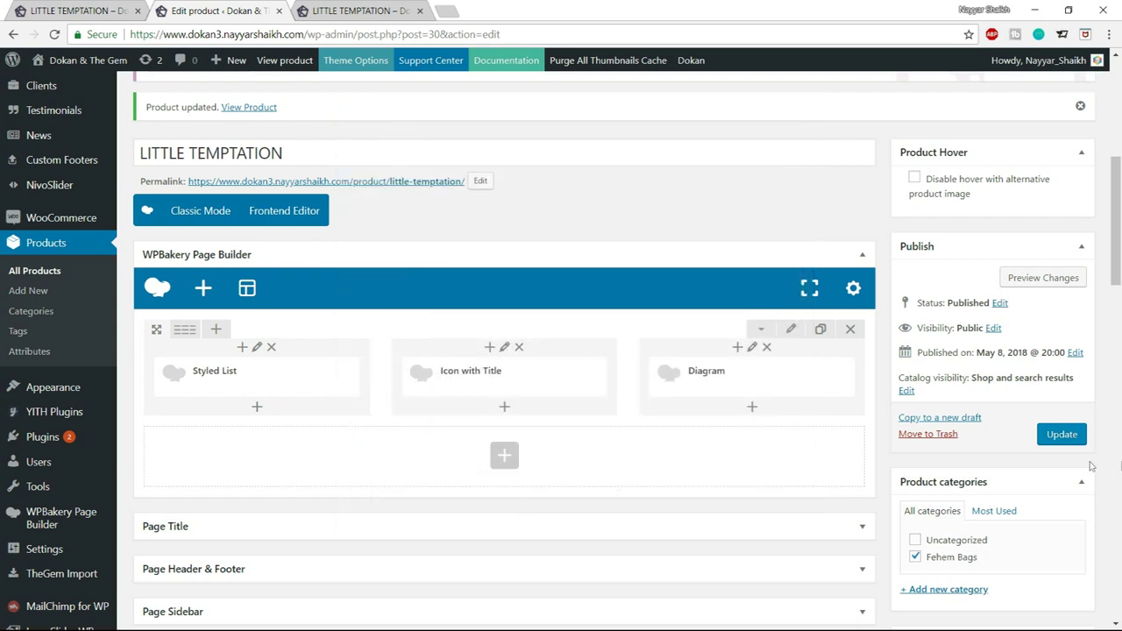
click(1063, 438)
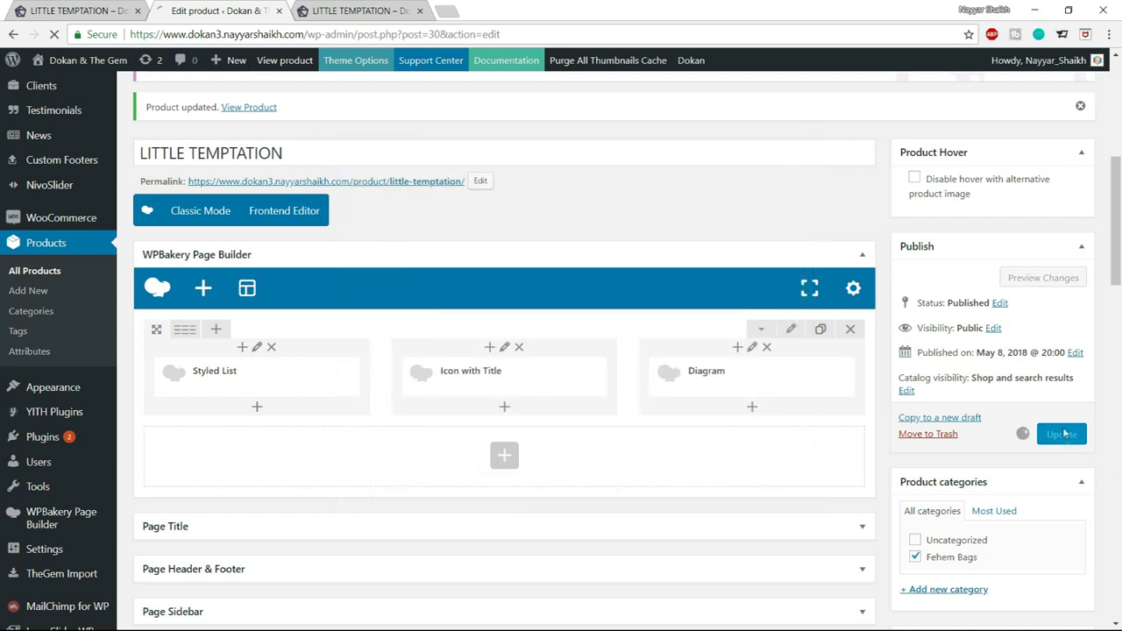
- Reload the storefront product page to check the Design heading and Progress diagram layout
click(349, 7)
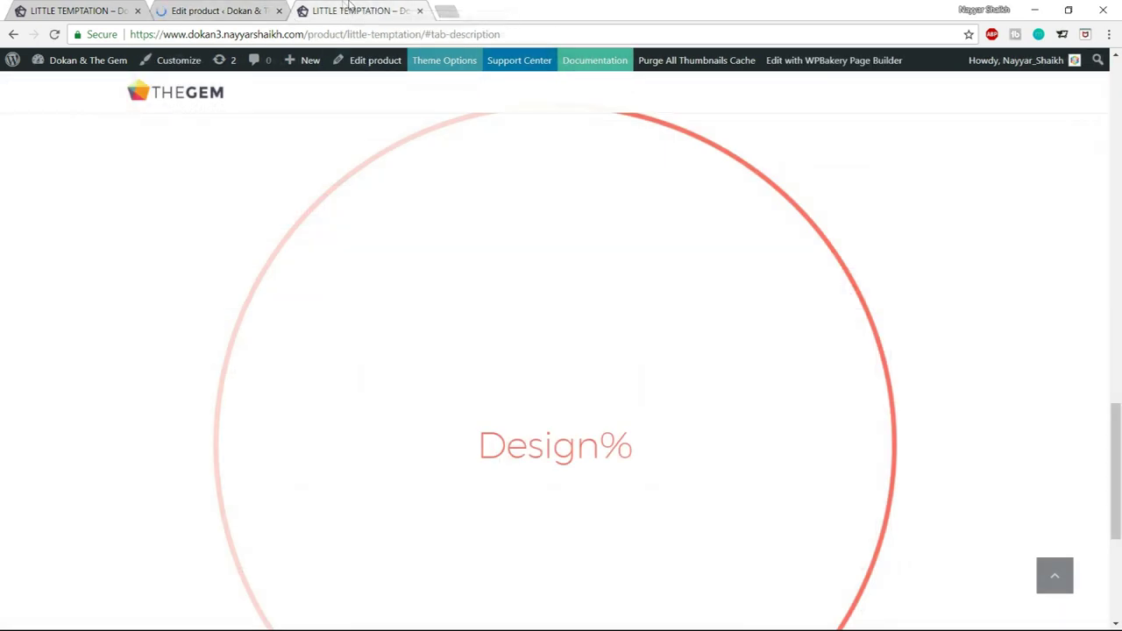
click(53, 35)
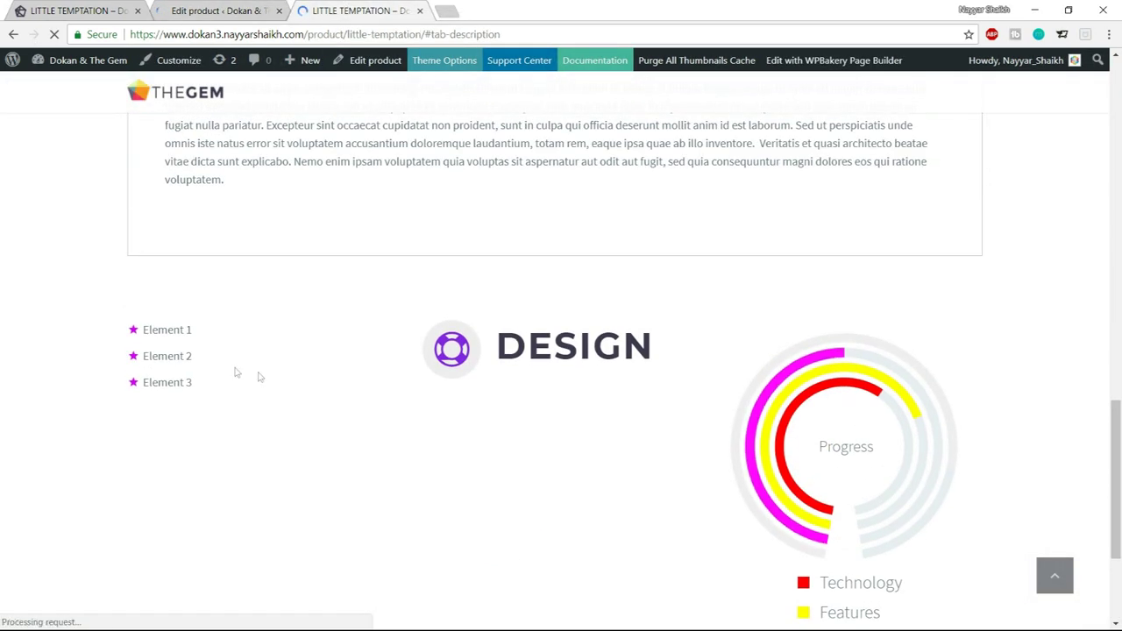
scroll(844, 412, down, 3)
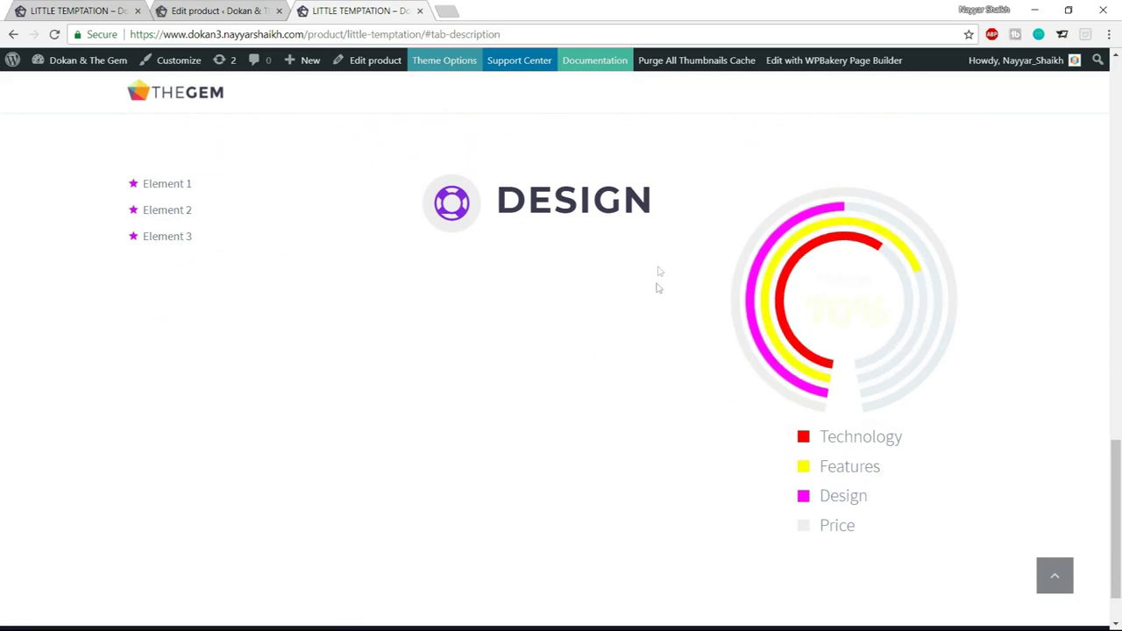
scroll(648, 298, up, 3)
scroll(225, 428, up, 2)
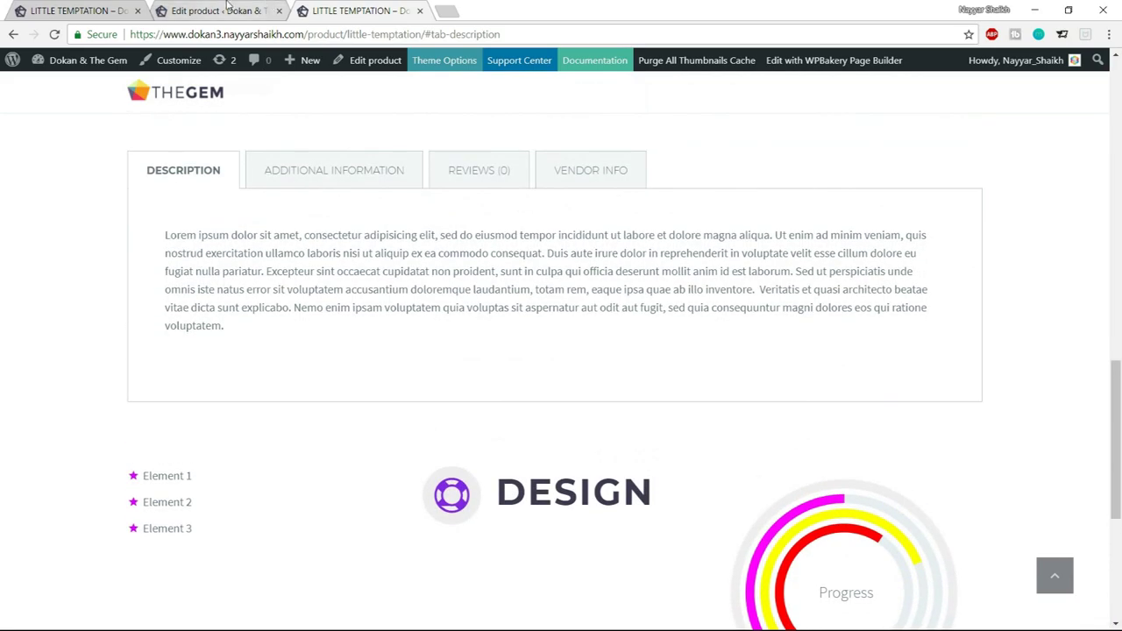
click(226, 7)
scroll(607, 221, down, 5)
scroll(606, 221, up, 1)
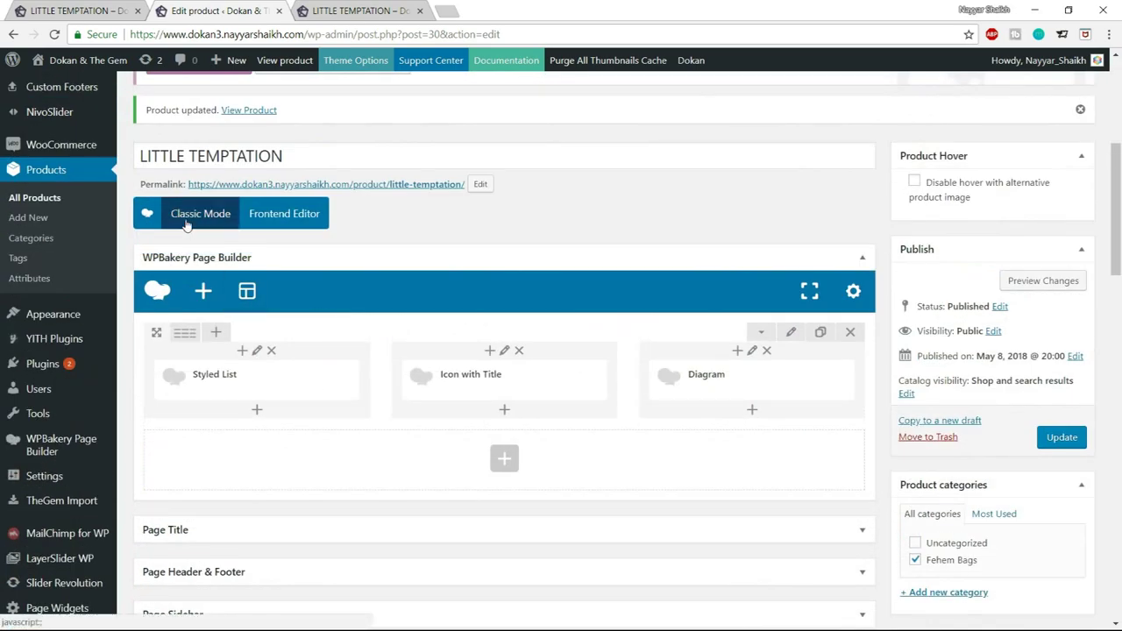
- Switch to Classic Mode and cut the list, icon and diagram shortcodes from the main content
click(194, 215)
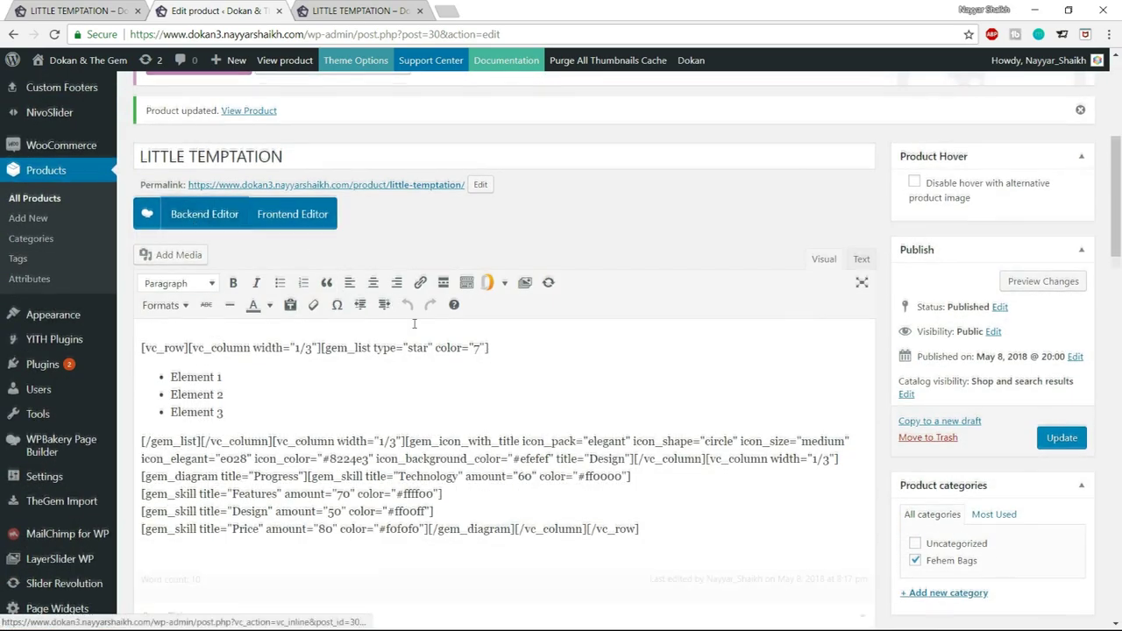
scroll(354, 350, down, 1)
drag(640, 455, 110, 232)
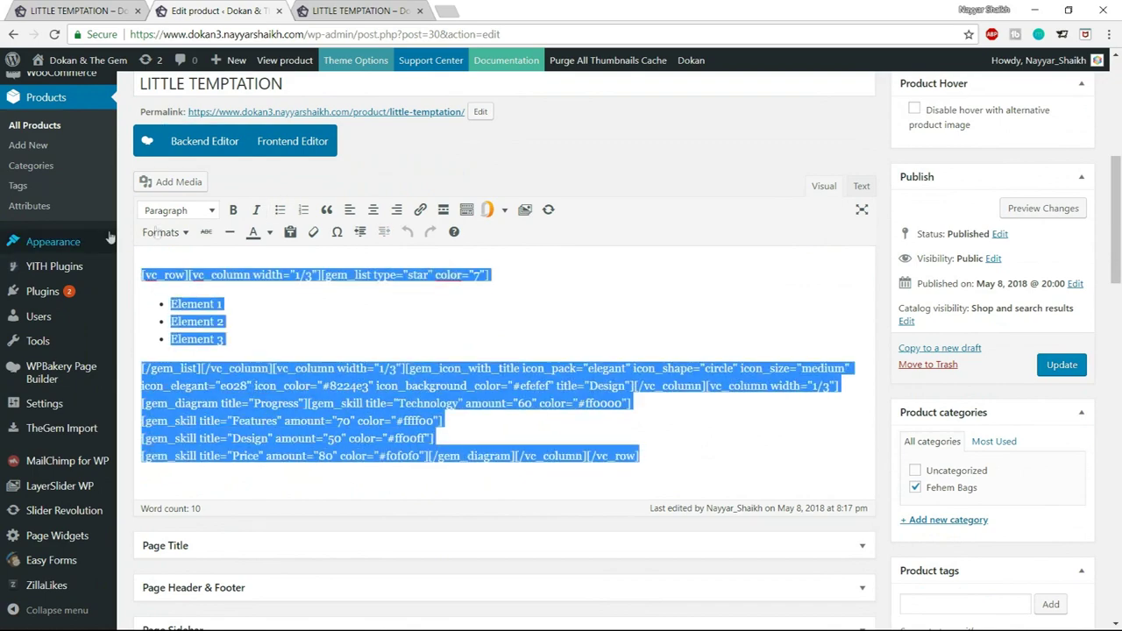
middle_click(427, 326)
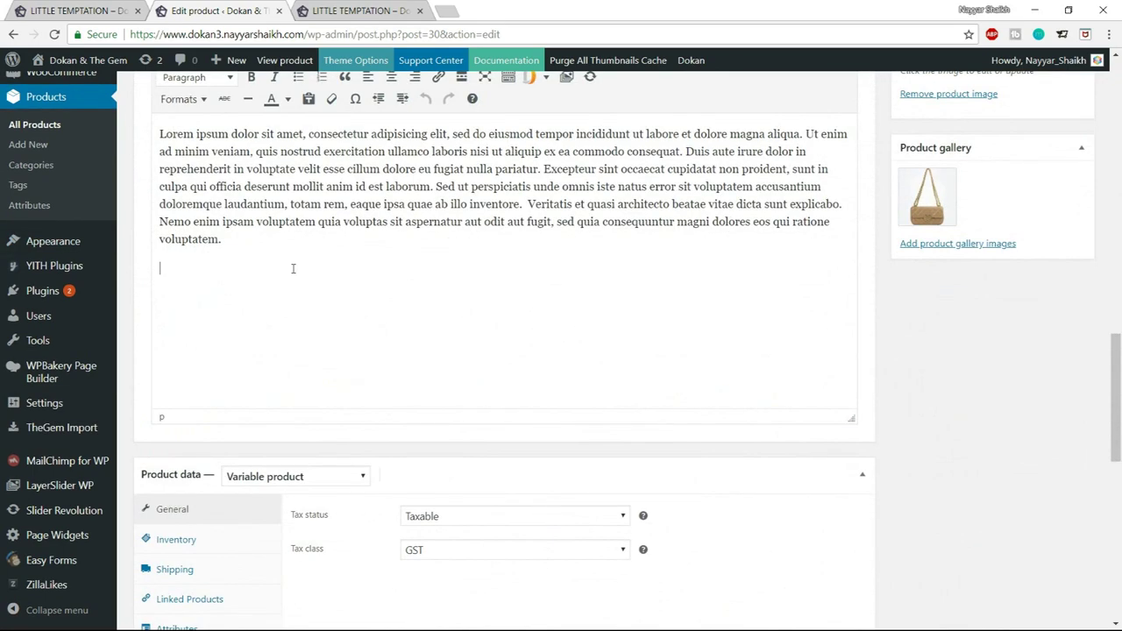
key(ctrl+v)
scroll(491, 373, up, 2)
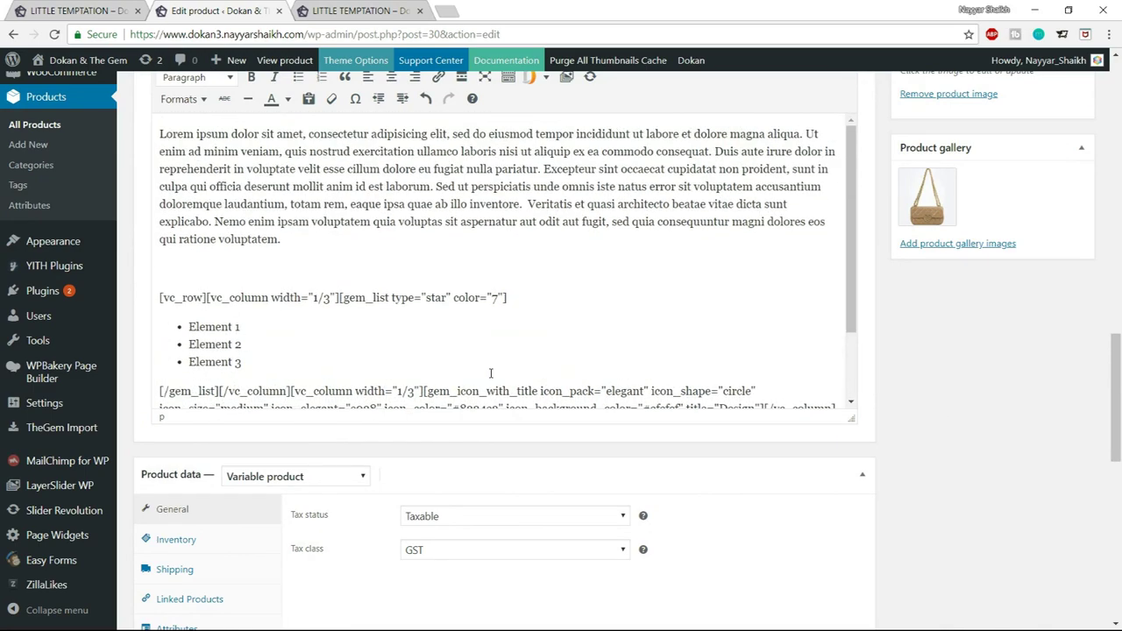
key(ctrl+z)
- Paste the shortcodes into the Product Description's Text view after the lorem text
scroll(496, 377, up, 3)
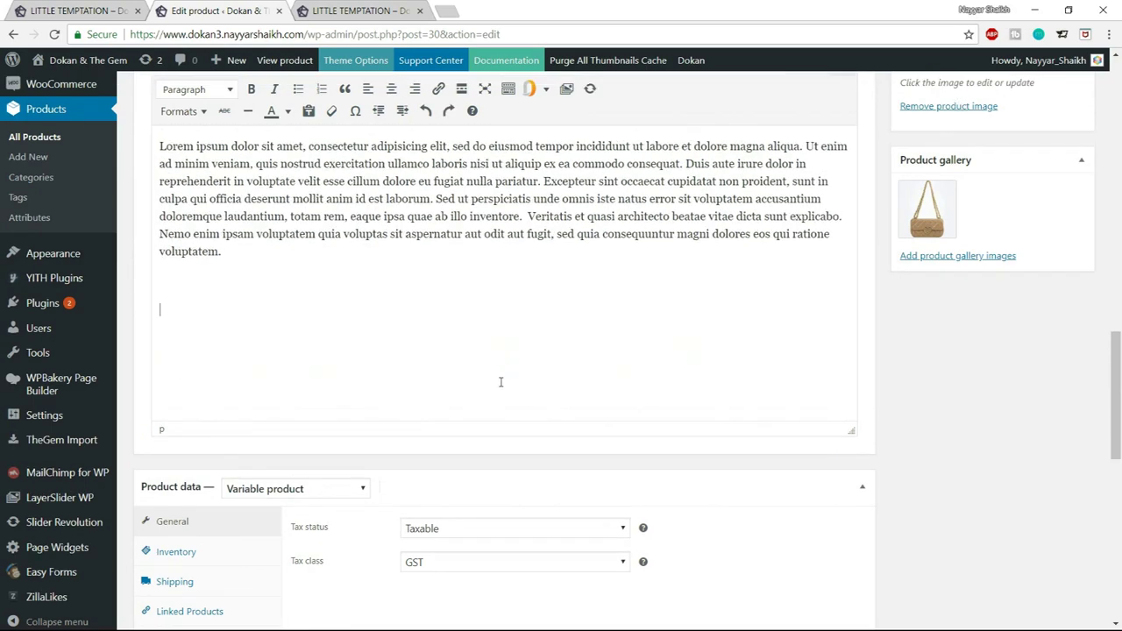
click(843, 272)
scroll(418, 406, down, 2)
click(283, 342)
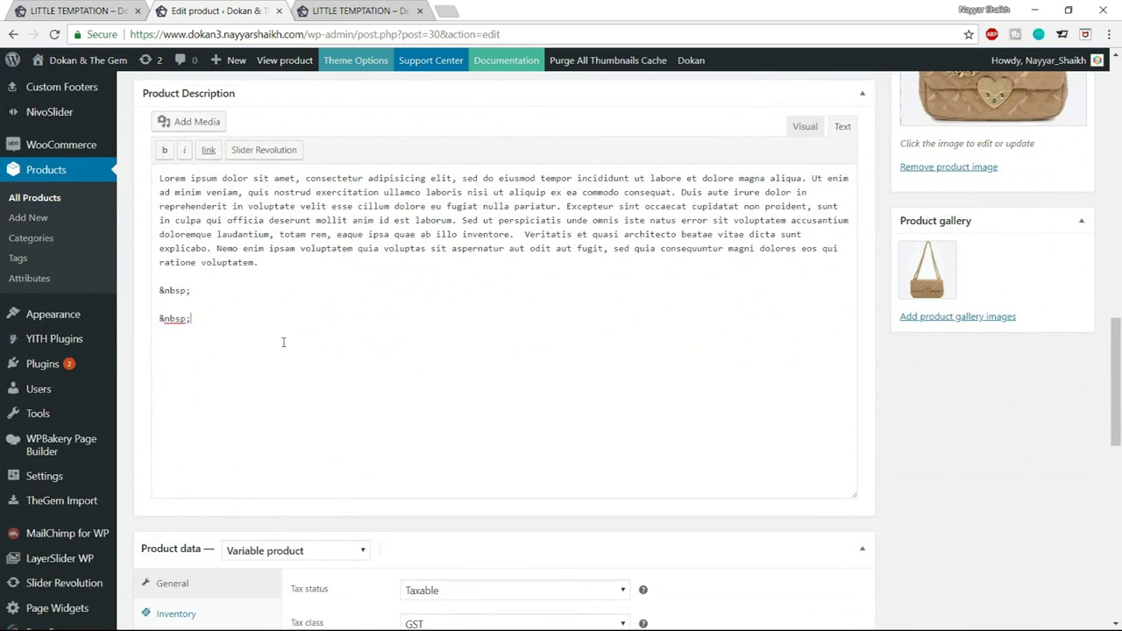
key(shift+Up)
text([vc_row][vc_column width="1/3"][gem_list type="star" color="7"]  Element 1 Element 2 Element 3 [/gem_list][/vc_column][vc_column width="1/3"][gem_icon_with_title icon_pack="elegant" icon_shape="circle" icon_size="medium" icon_elegant="e028" icon_color="#8224e3" icon_background_color="#efefef" title="Design"][/vc_column][vc_column width="1/3"] [gem_diagram title="Progress"][gem_skill title="Technology" amount="60" color="#ff0000"] [gem_skill title="Features" amount="70" color="#ffff00"] [gem_skill title="Design" amount="50" color="#ff00ff"] [gem_skill title="Price" amount="80" color="#f0f0f0"][/gem_diagram][/vc_column][/vc_row])
scroll(908, 189, up, 1)
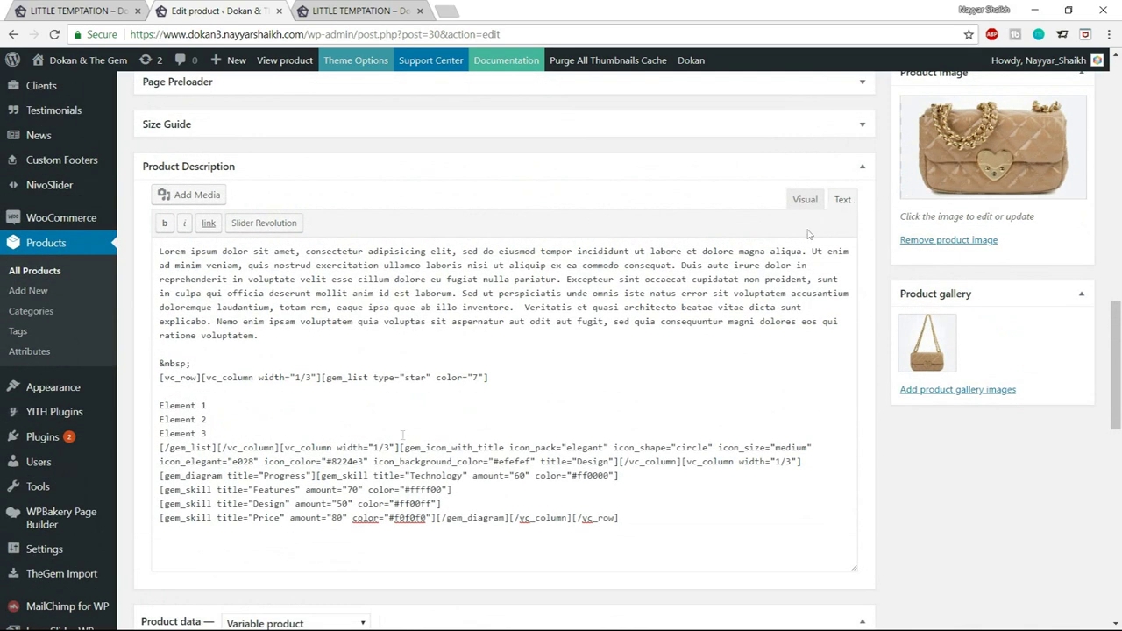
scroll(605, 454, up, 5)
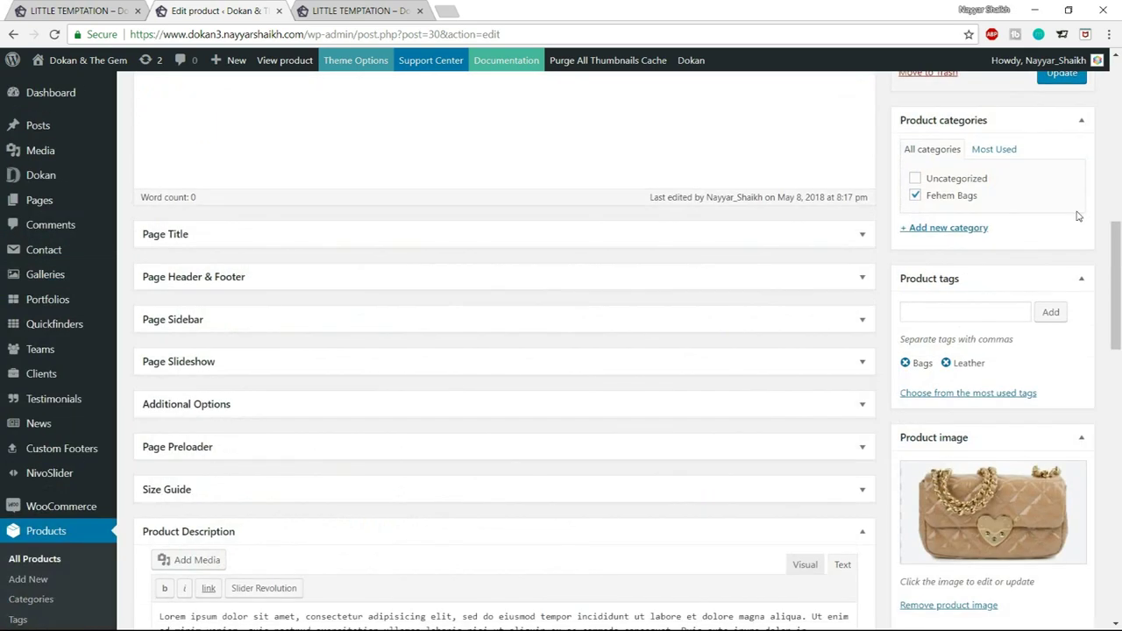
- Update the product and reload its storefront page to view the new list, Design and Progress sections
click(1060, 146)
click(378, 9)
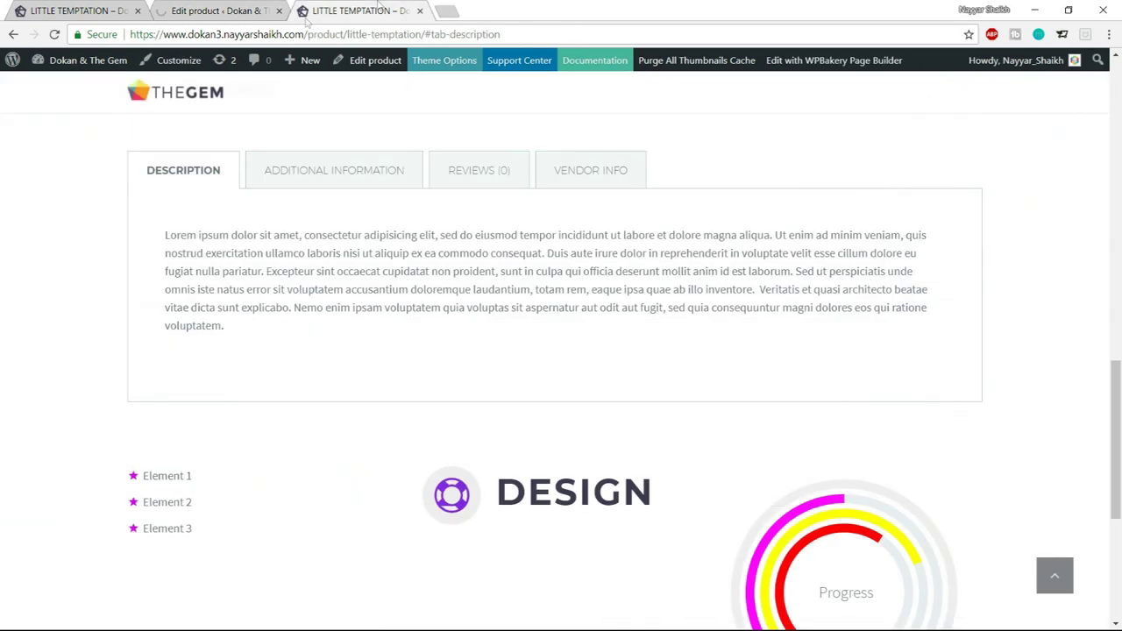
click(54, 34)
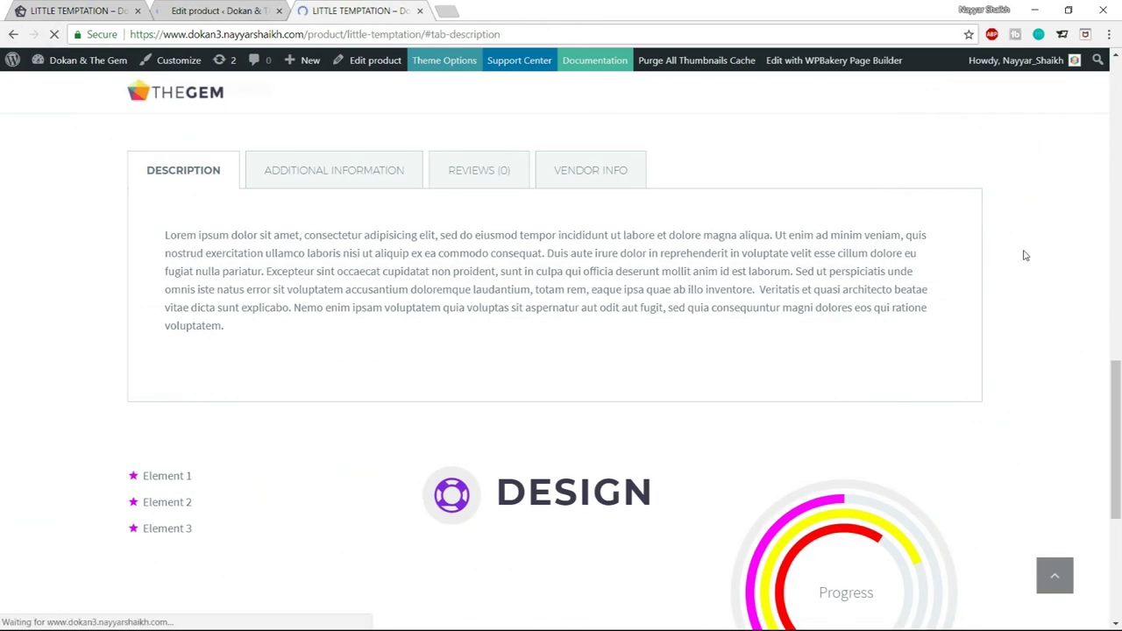
scroll(601, 325, down, 4)
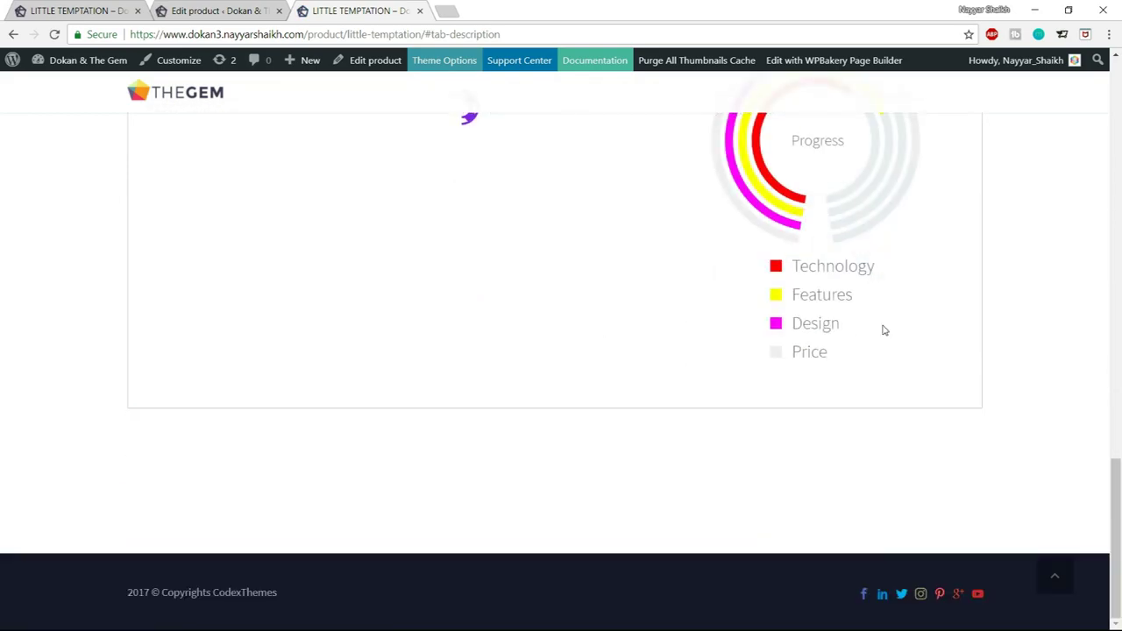
scroll(890, 354, up, 15)
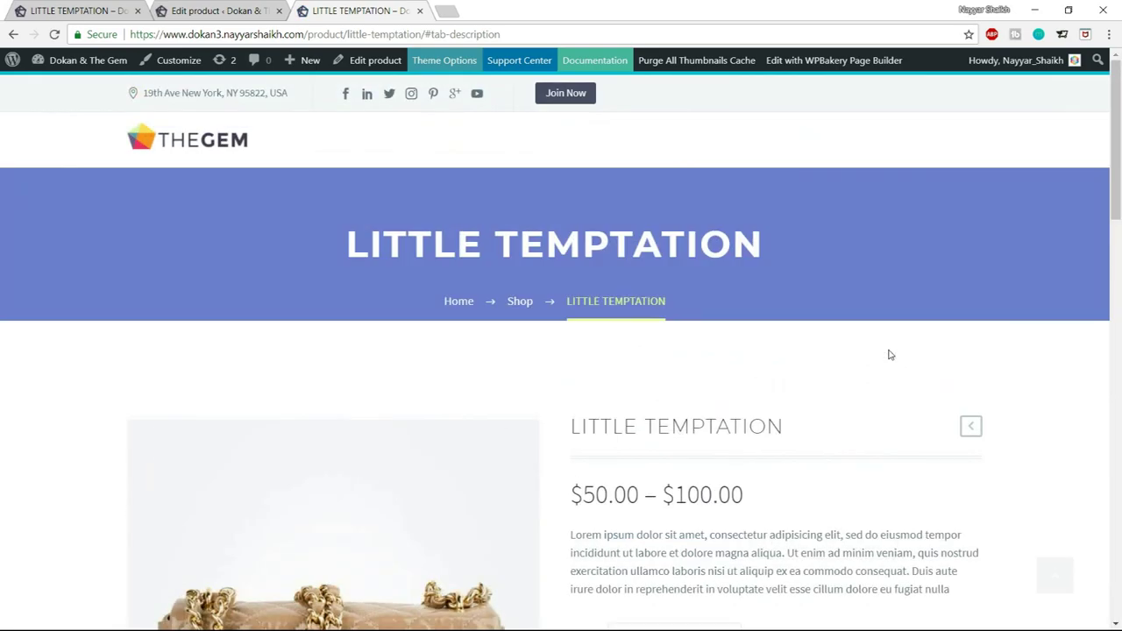
scroll(868, 342, down, 15)
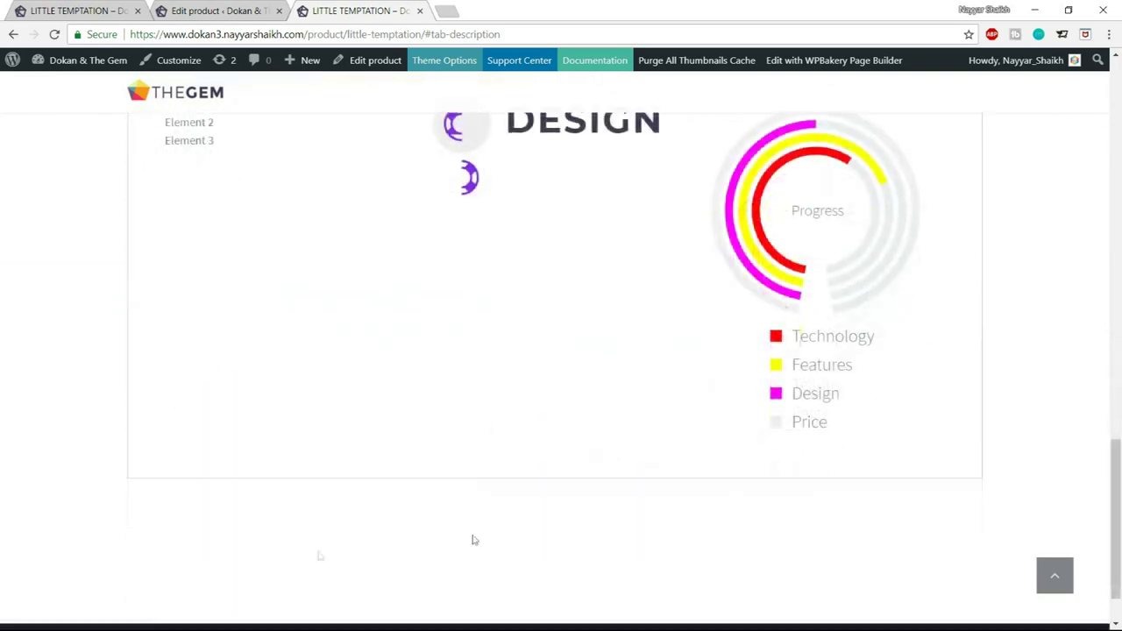
- Browse the other store's Little Temptation product page, including its six-icon feature grid
click(19, 7)
scroll(628, 348, down, 4)
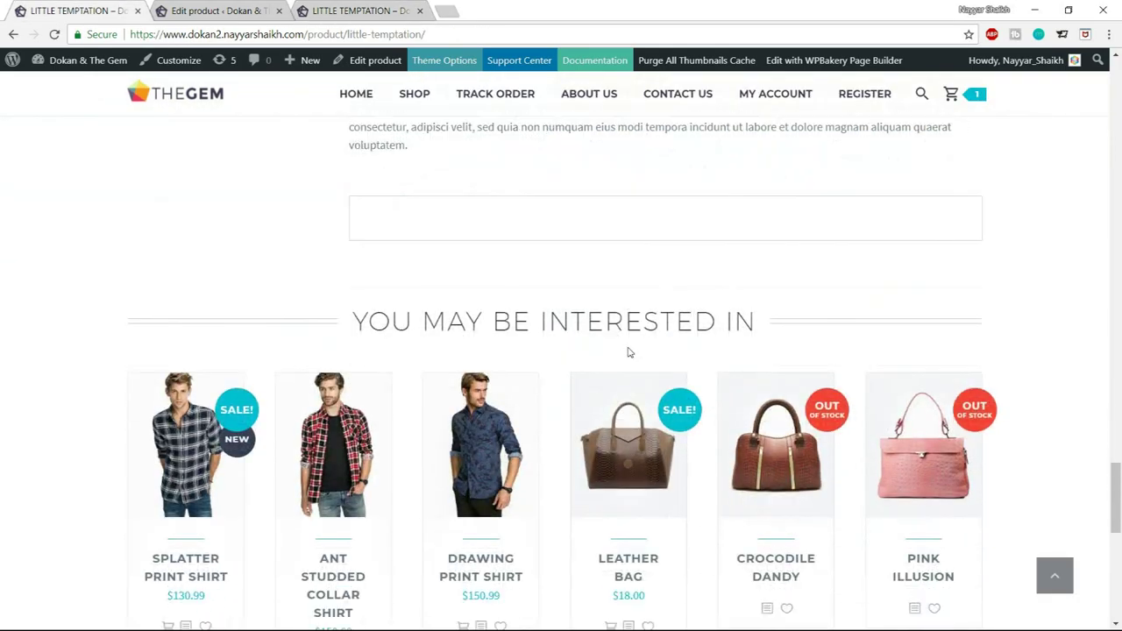
scroll(628, 349, up, 2)
scroll(629, 349, up, 10)
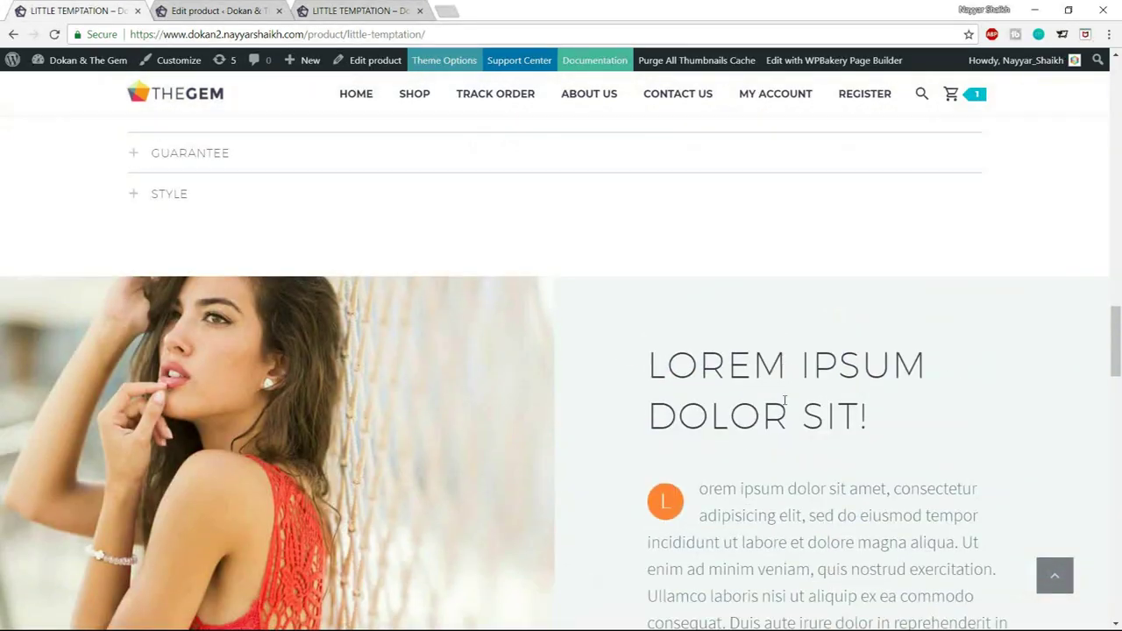
scroll(784, 400, down, 4)
scroll(563, 453, down, 3)
drag(400, 562, 321, 380)
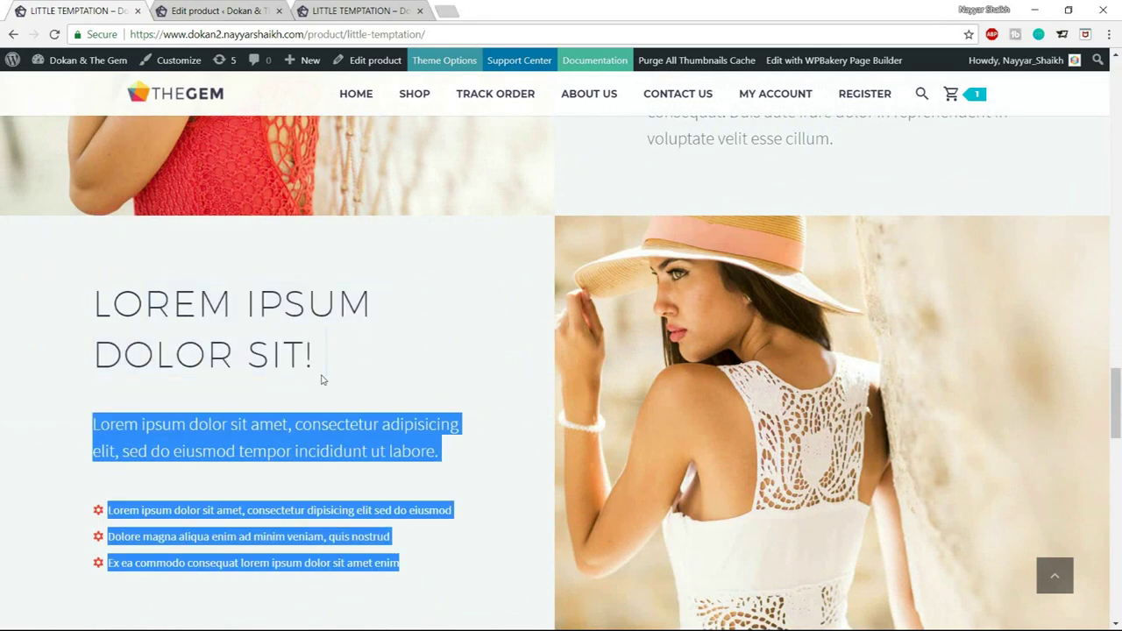
scroll(543, 379, down, 3)
scroll(816, 456, up, 10)
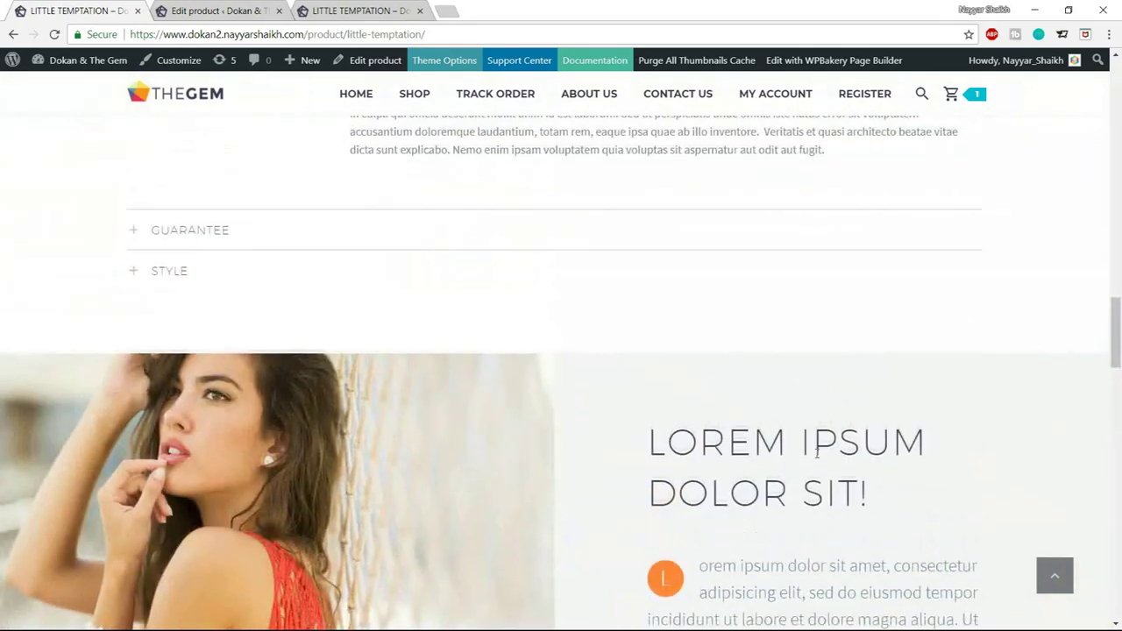
scroll(815, 457, up, 10)
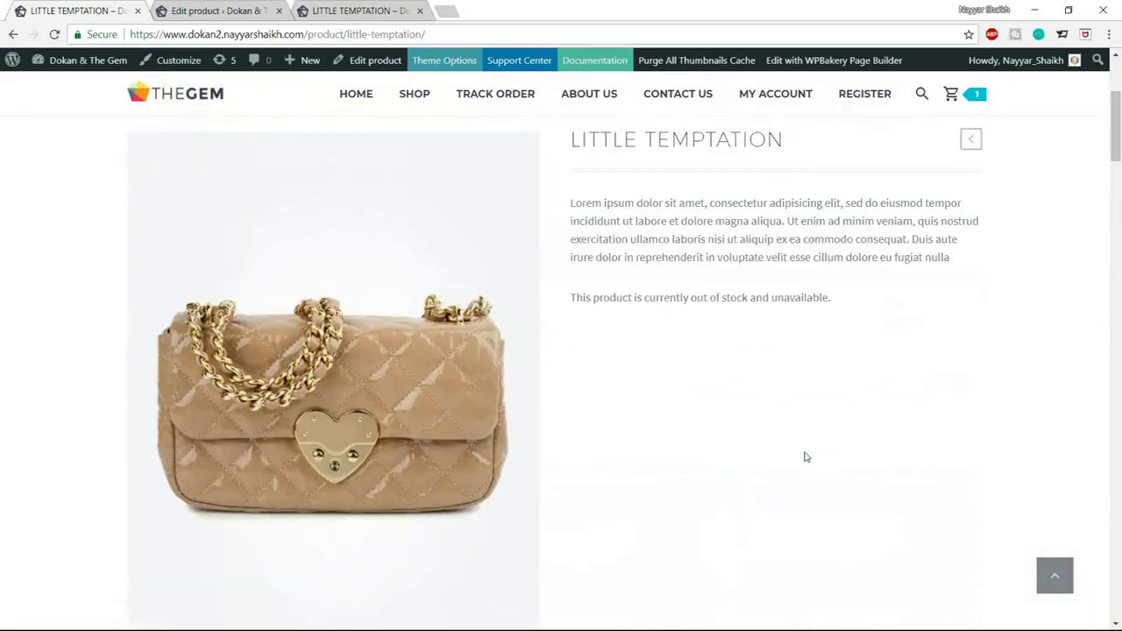
scroll(651, 397, down, 10)
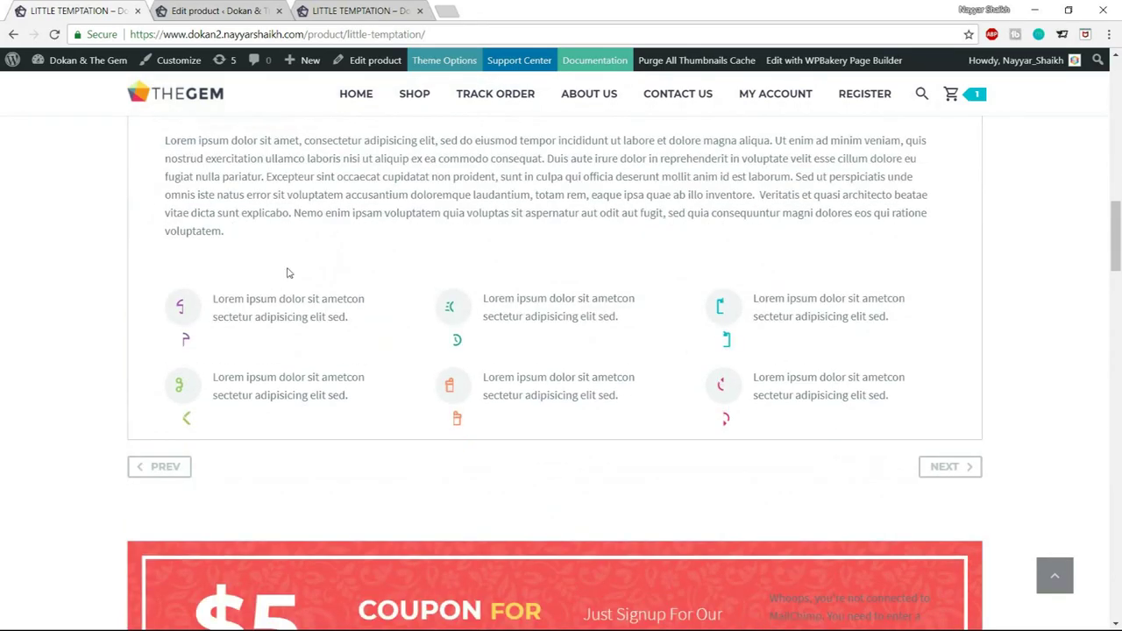
scroll(234, 302, up, 2)
scroll(263, 316, down, 7)
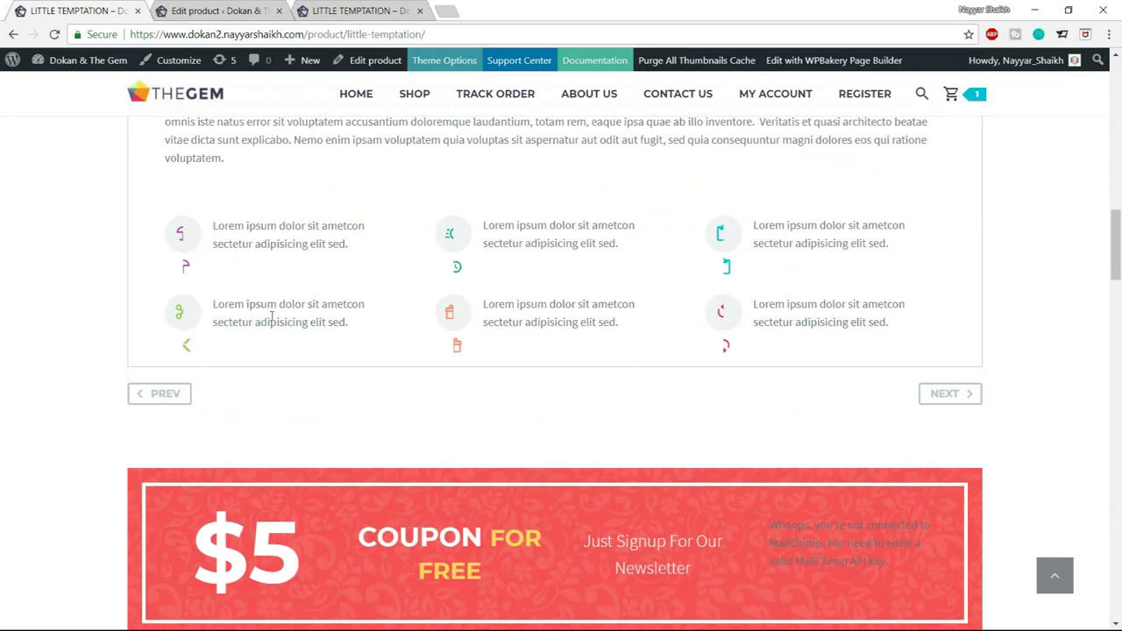
scroll(671, 395, down, 5)
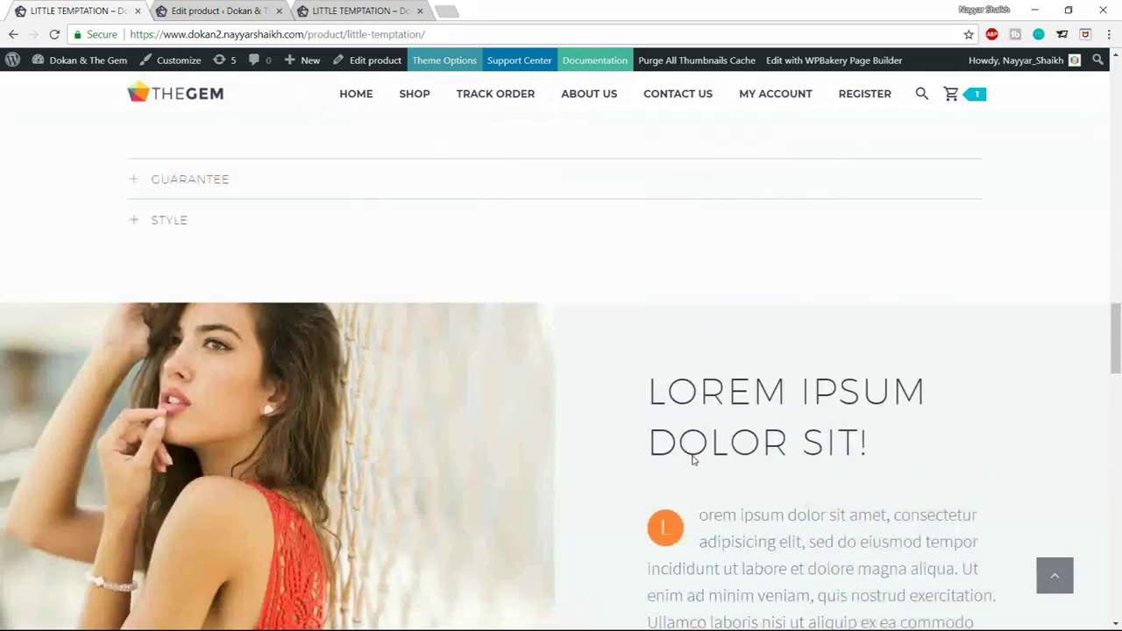
scroll(692, 459, up, 8)
scroll(692, 459, up, 10)
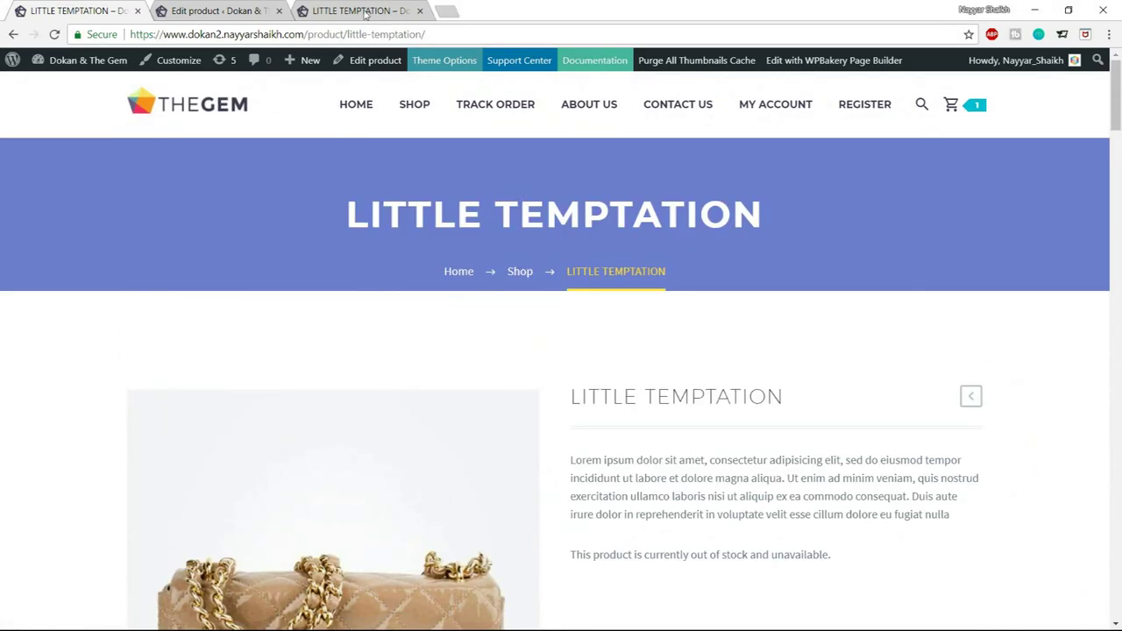
click(357, 10)
- Scroll through the saved Little Temptation product's description on its edit page
click(221, 11)
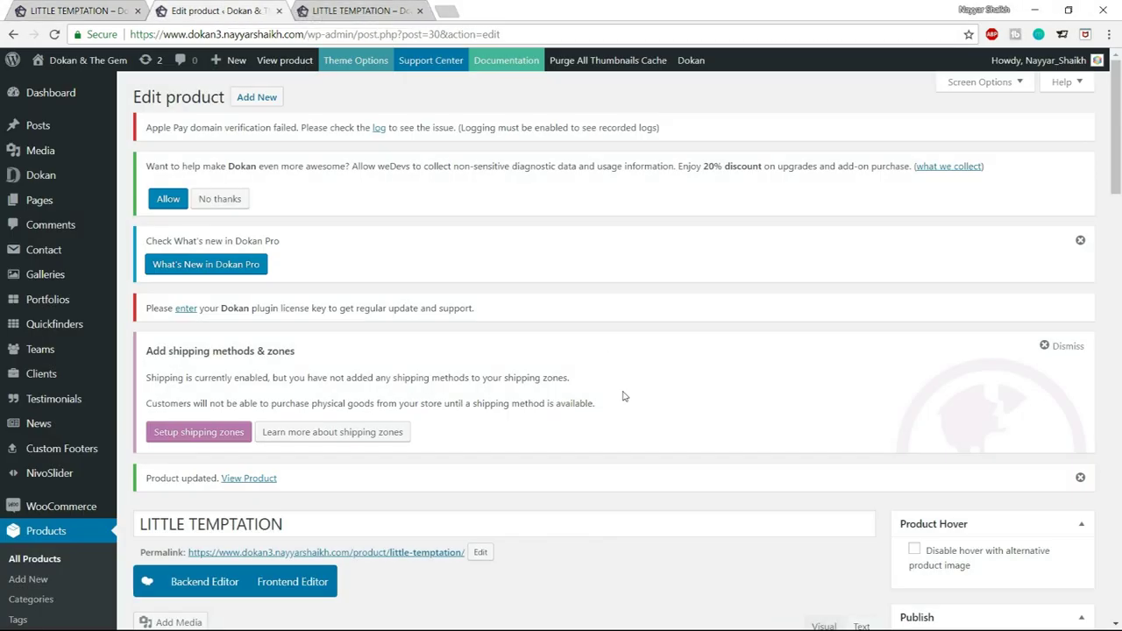
scroll(623, 396, down, 5)
scroll(623, 391, down, 5)
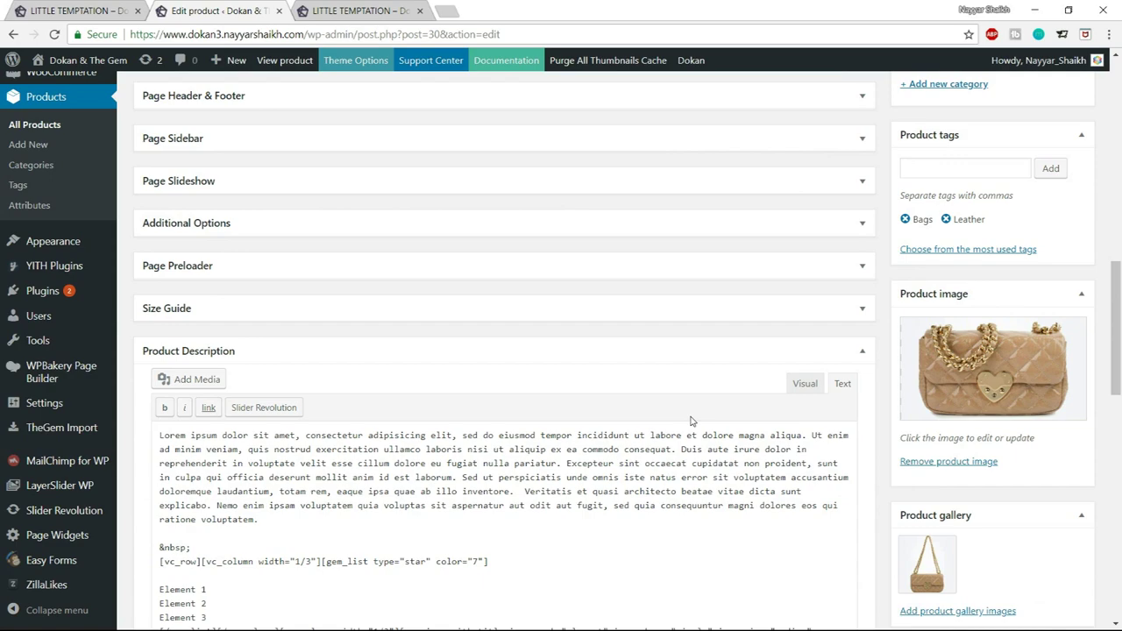
scroll(690, 422, up, 15)
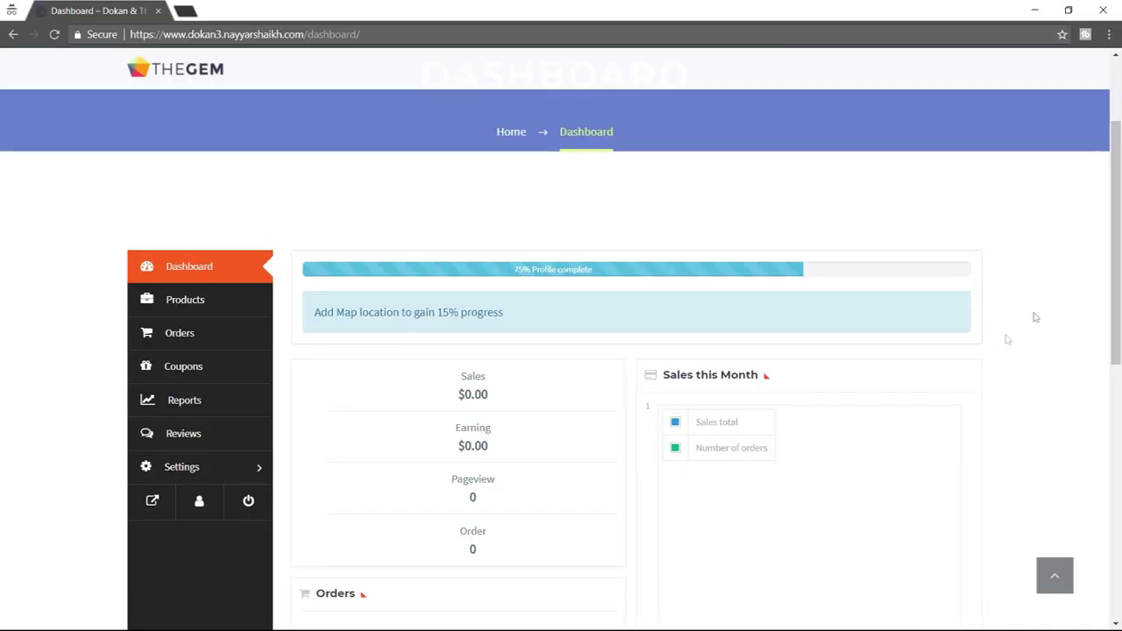
scroll(1044, 312, down, 2)
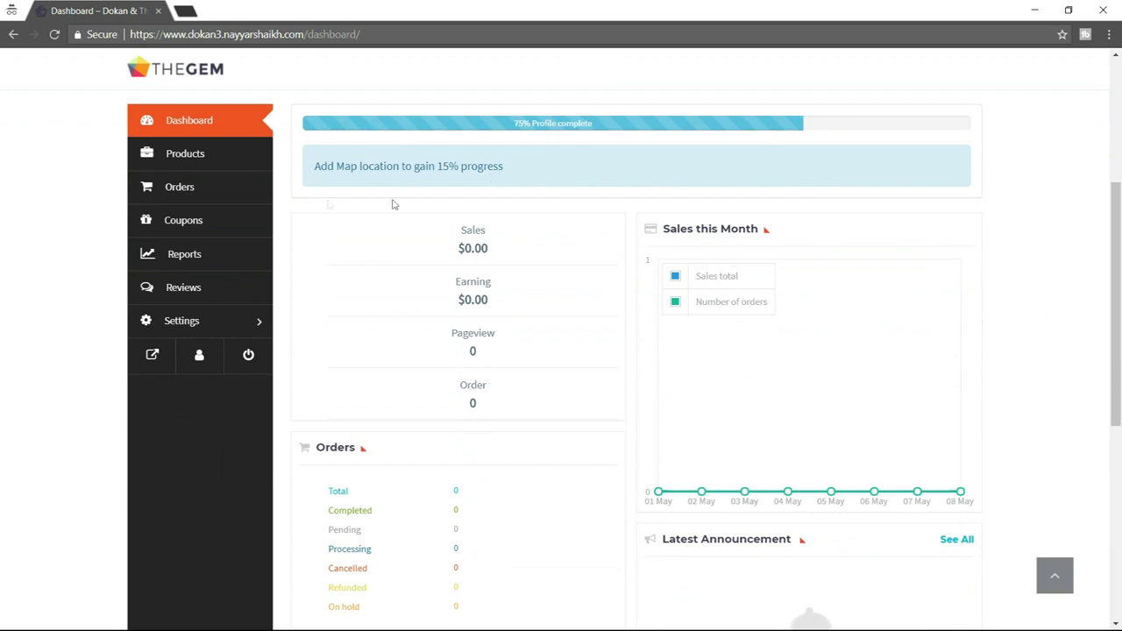
- Go to the vendor's products list and begin choosing a featured image for the new product
click(214, 164)
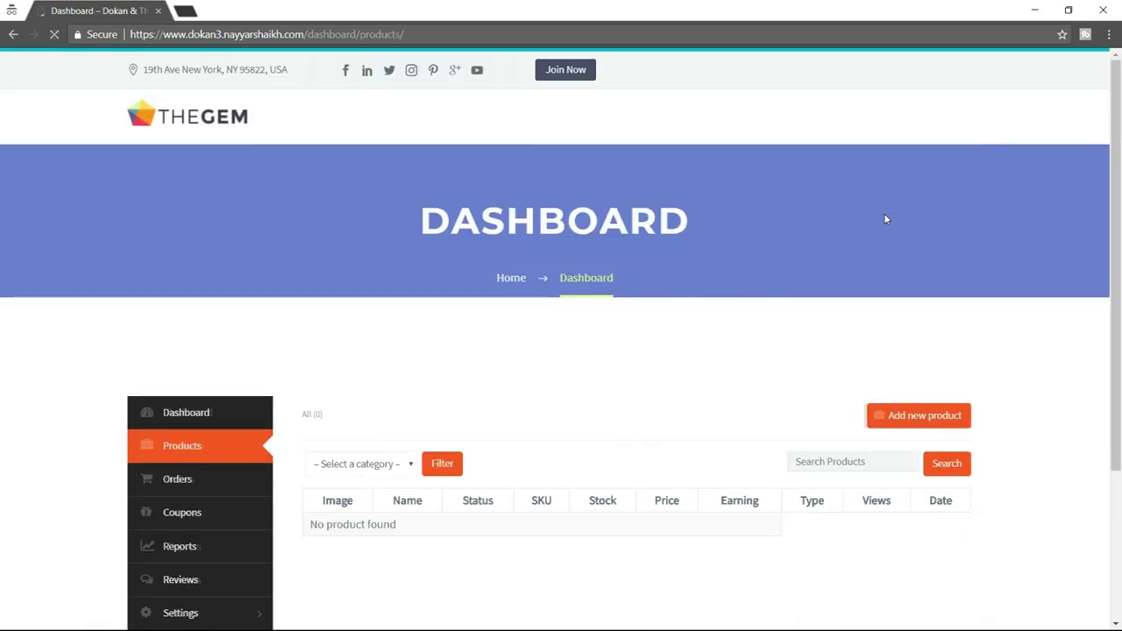
scroll(903, 246, down, 2)
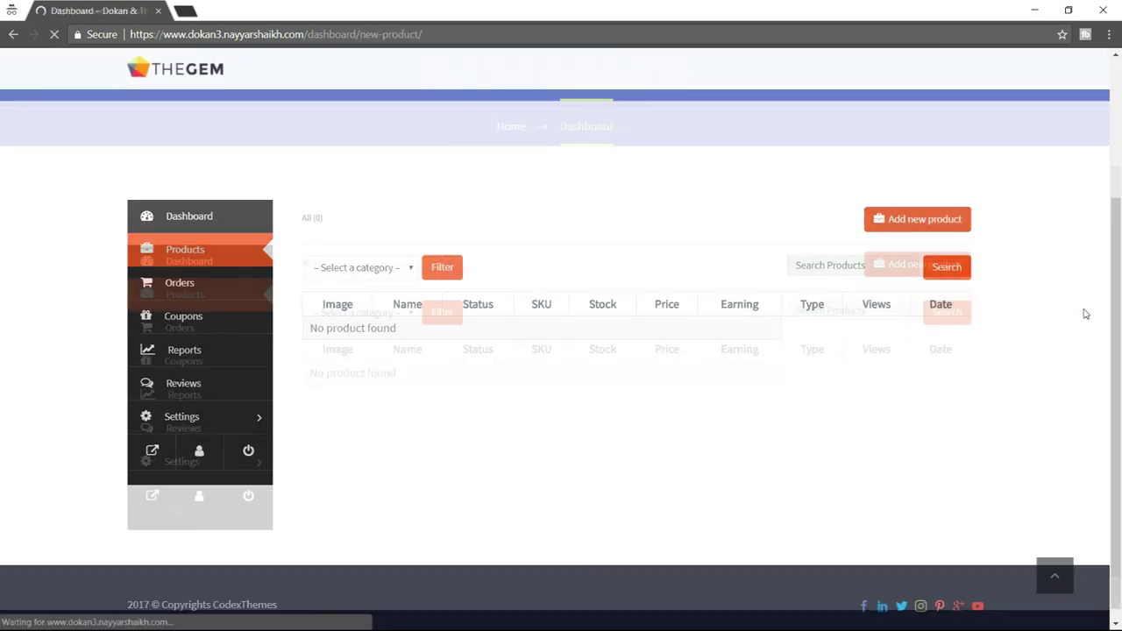
scroll(1085, 314, down, 2)
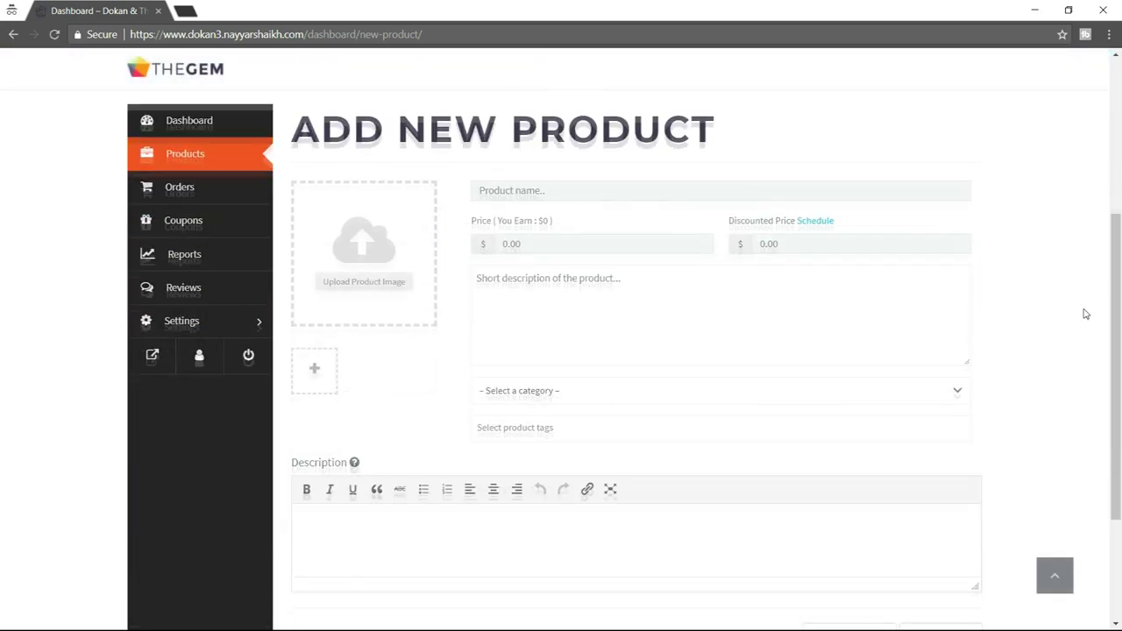
click(383, 289)
- Load the dokan3 storefront in another tab, open the Little Temptation product page and select its title
click(198, 11)
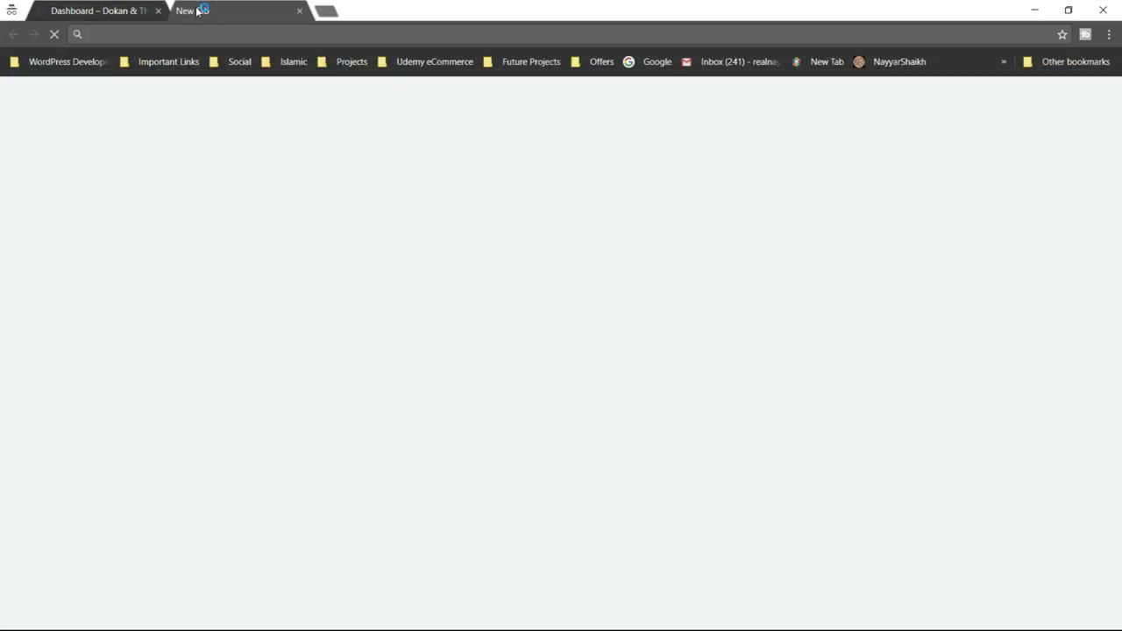
text(dokan)
text(3)
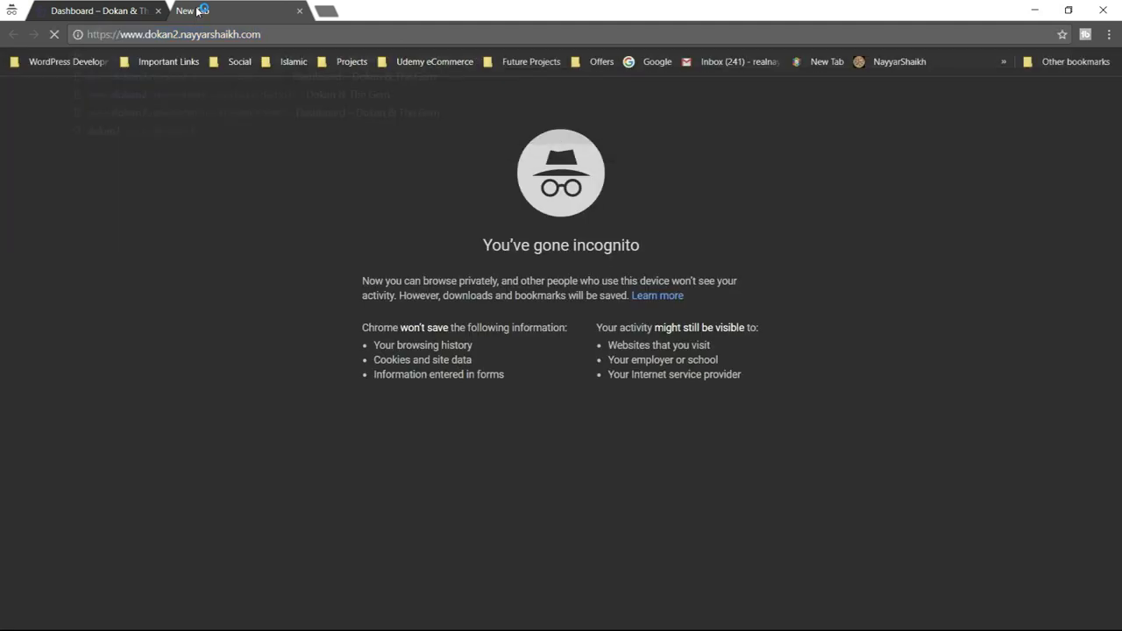
key(Return)
click(116, 10)
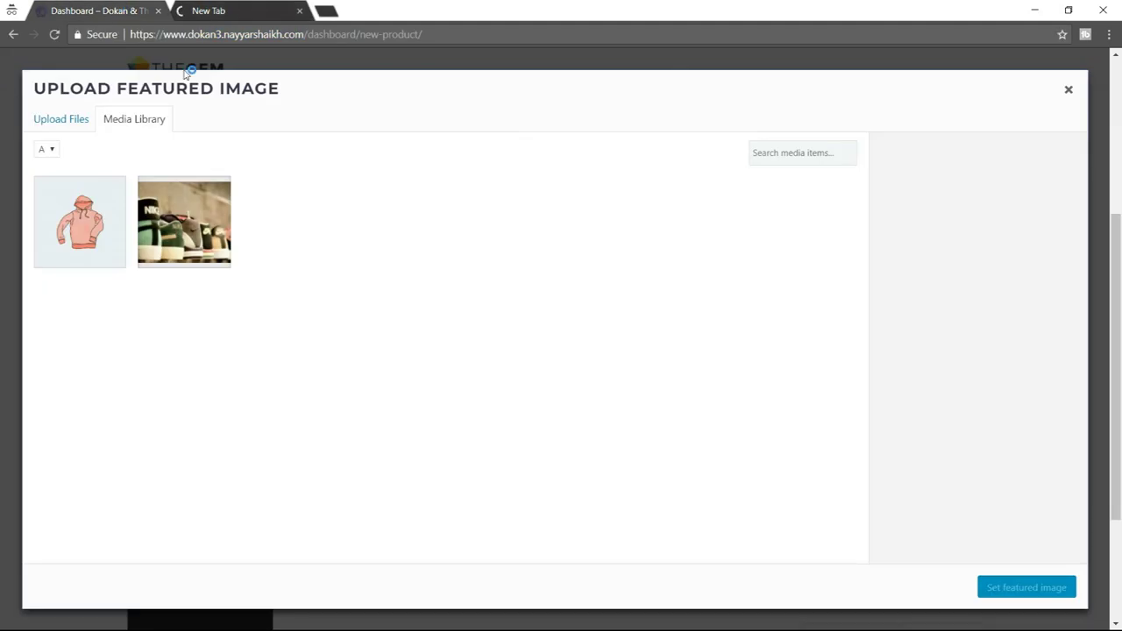
click(232, 10)
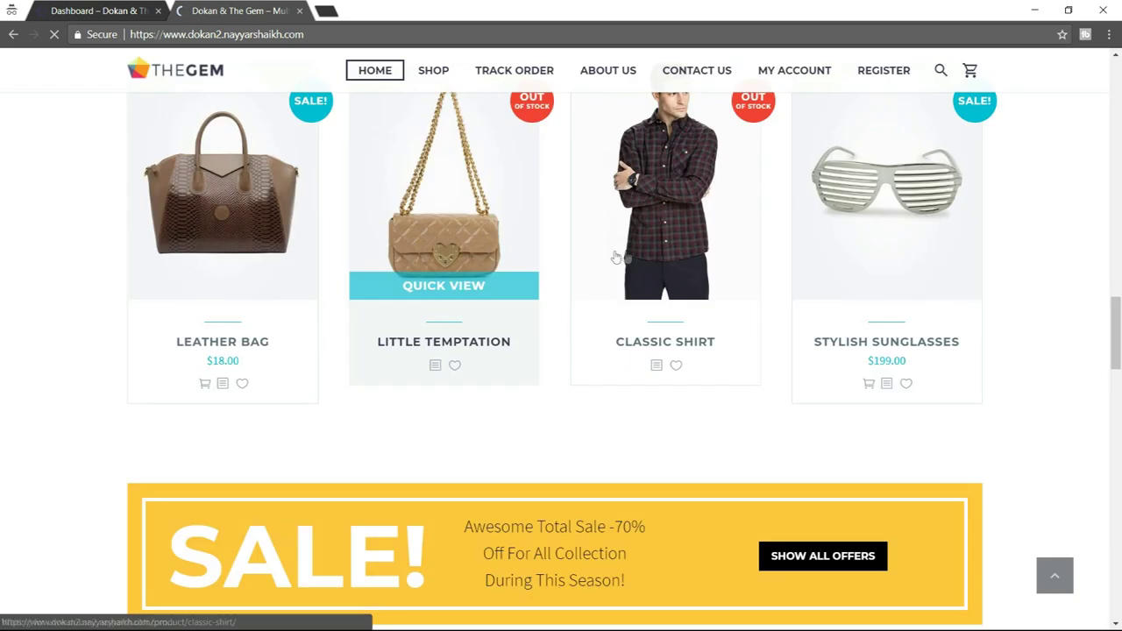
click(495, 343)
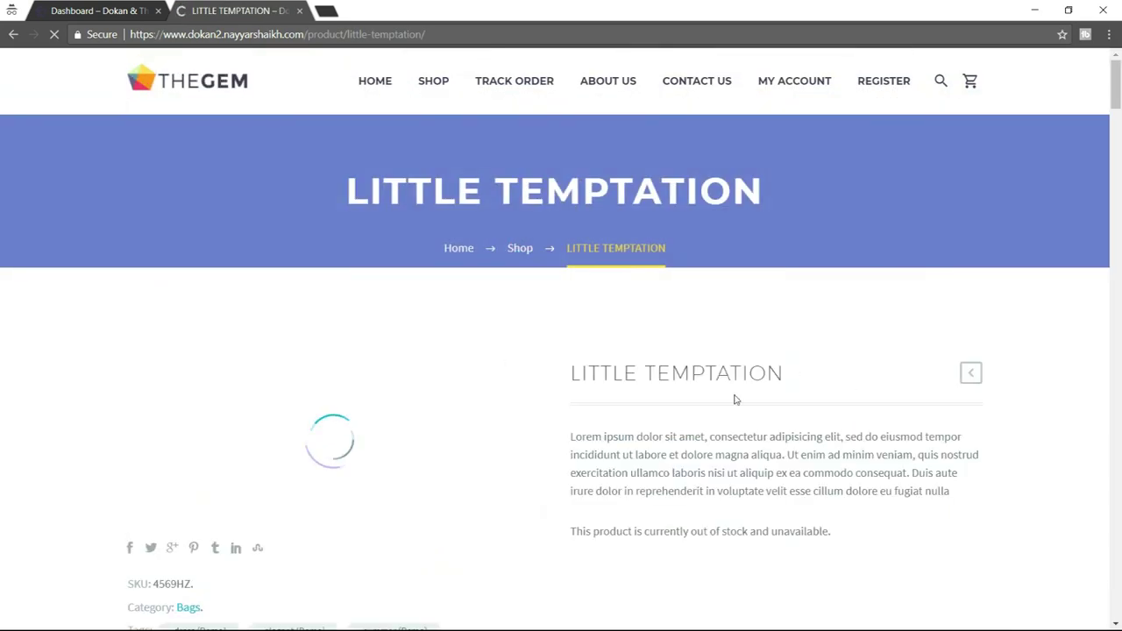
scroll(735, 399, down, 1)
triple_click(671, 382)
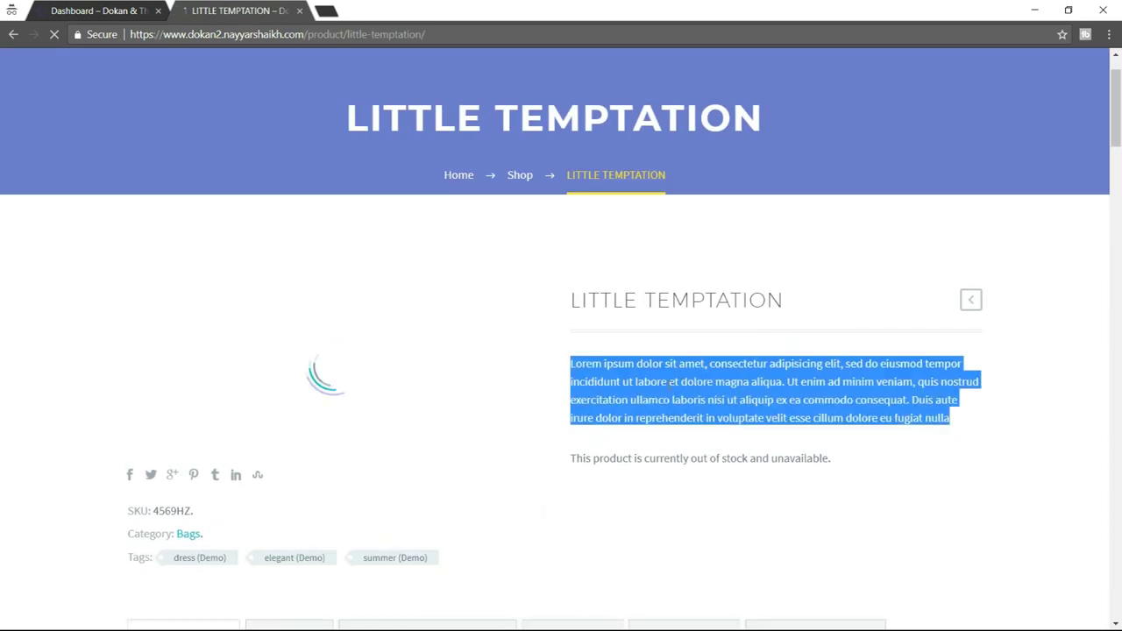
triple_click(638, 303)
key(ctrl+c)
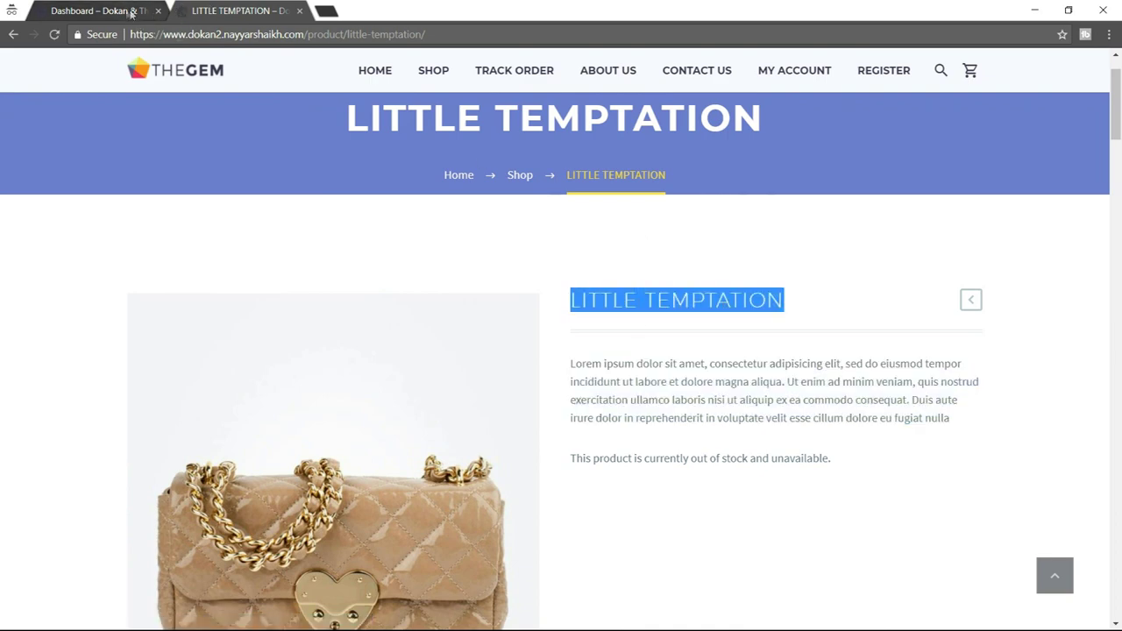
- Upload the Bags8 image and set it as the product's featured image
click(114, 11)
click(70, 119)
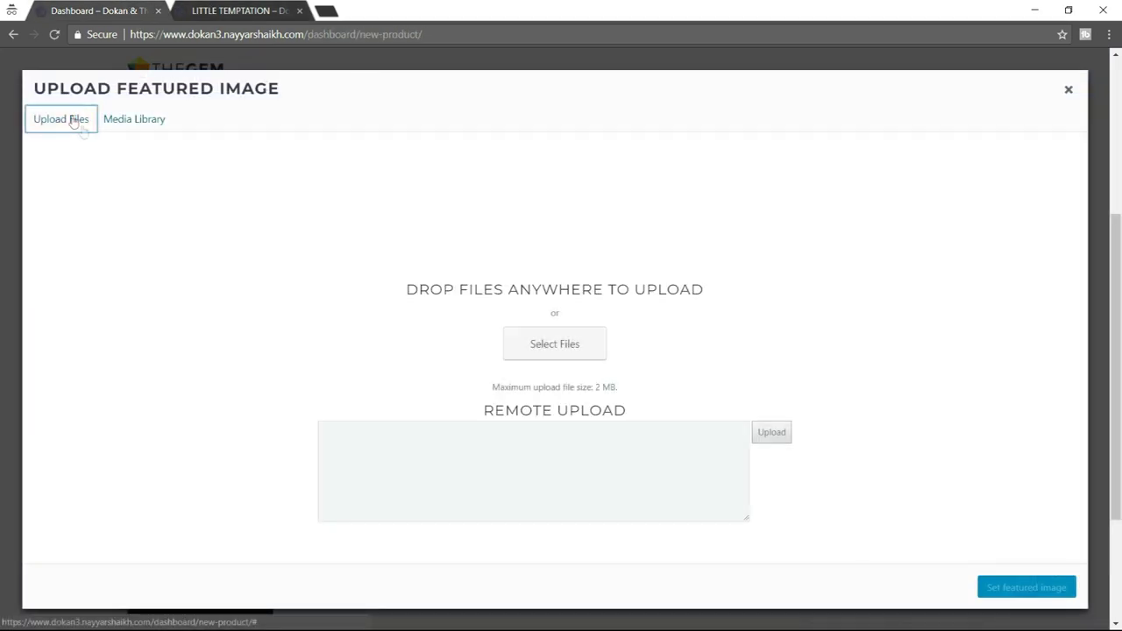
click(553, 344)
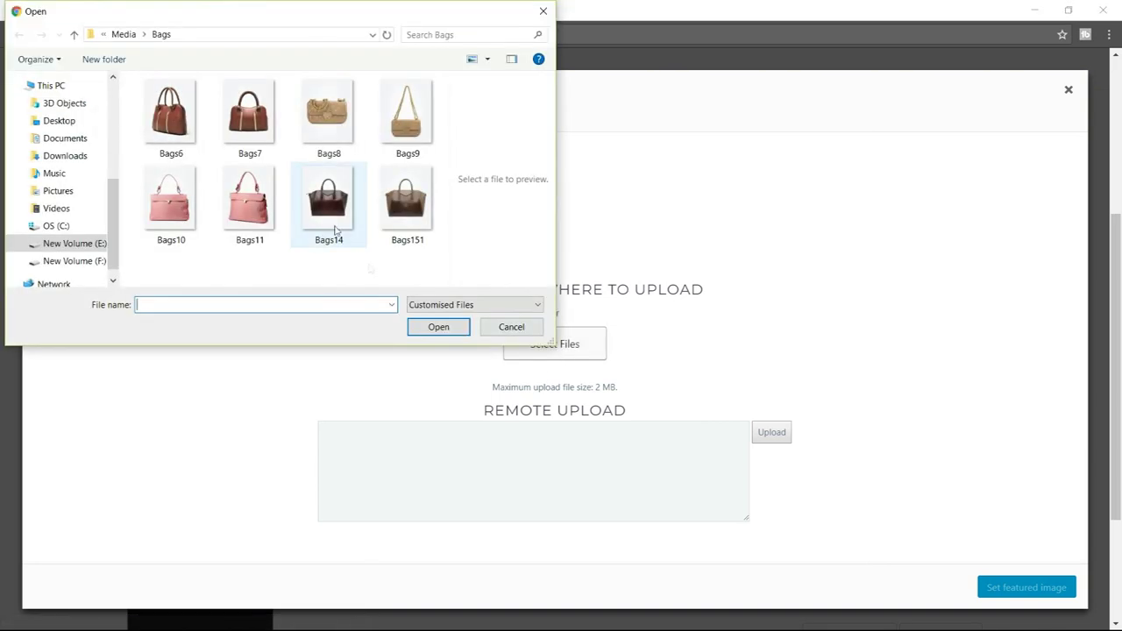
click(355, 148)
click(437, 327)
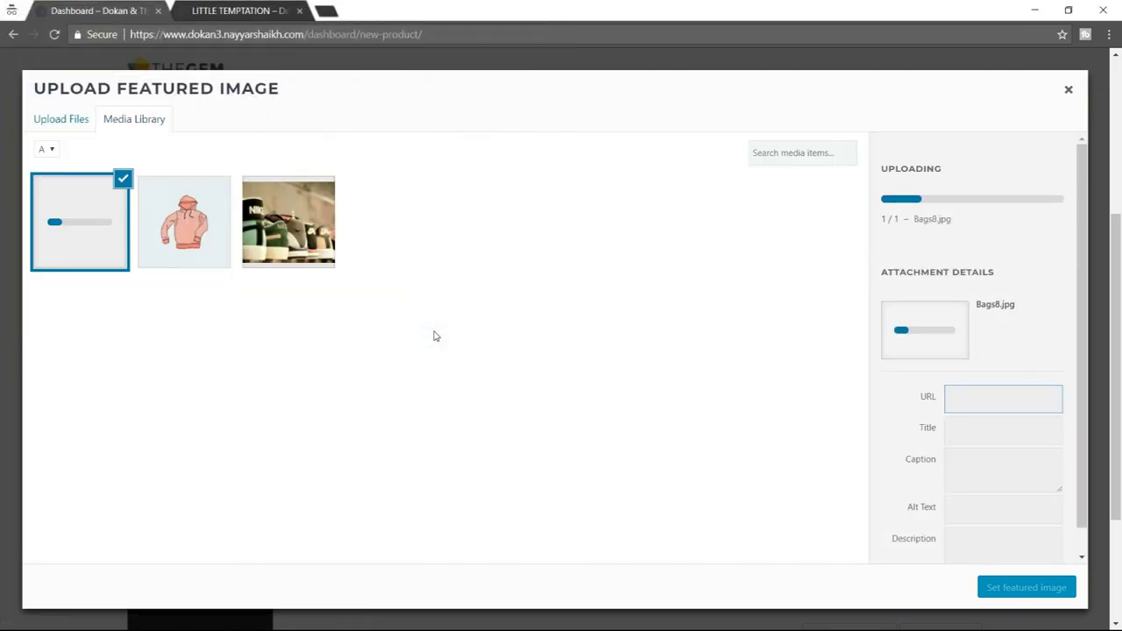
click(1026, 587)
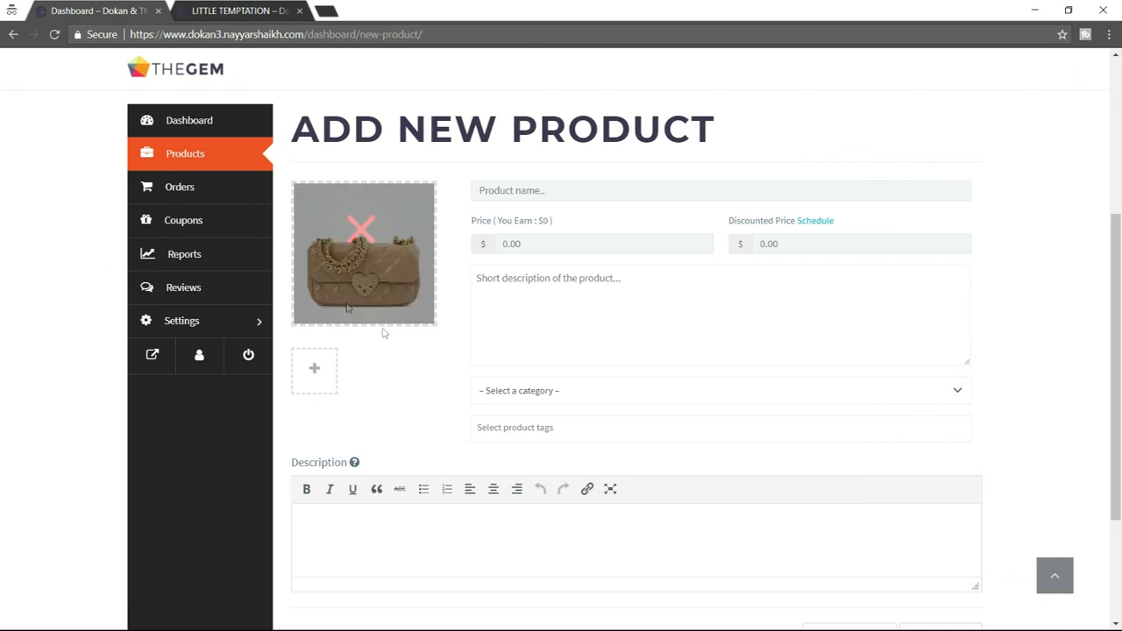
- Upload the Bags9 image into the product gallery
click(323, 377)
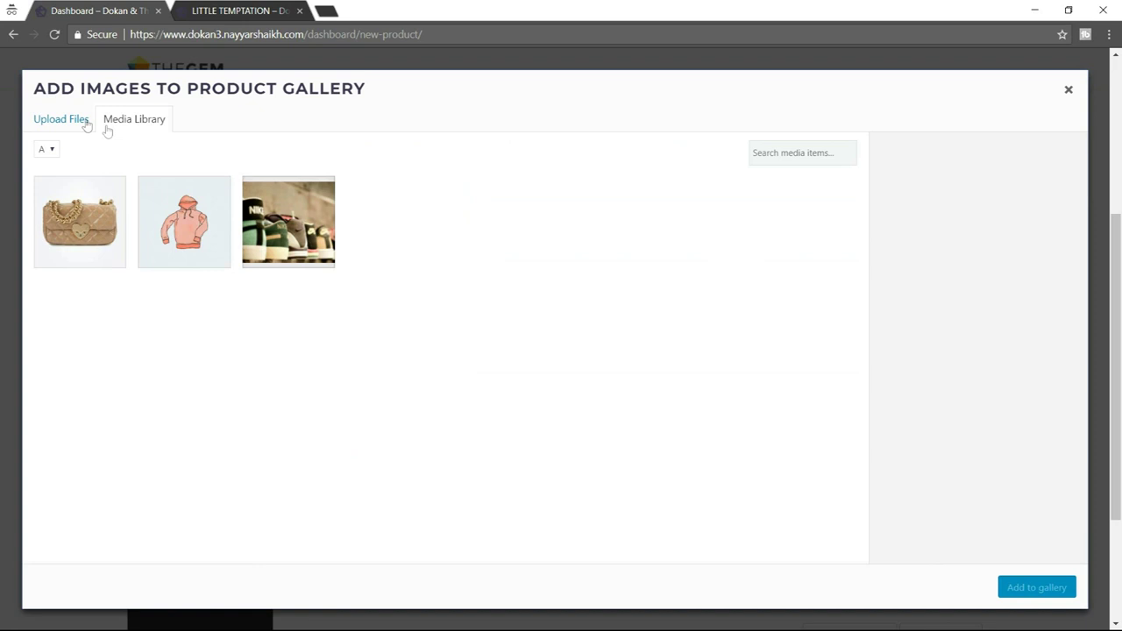
click(85, 120)
click(560, 357)
click(385, 122)
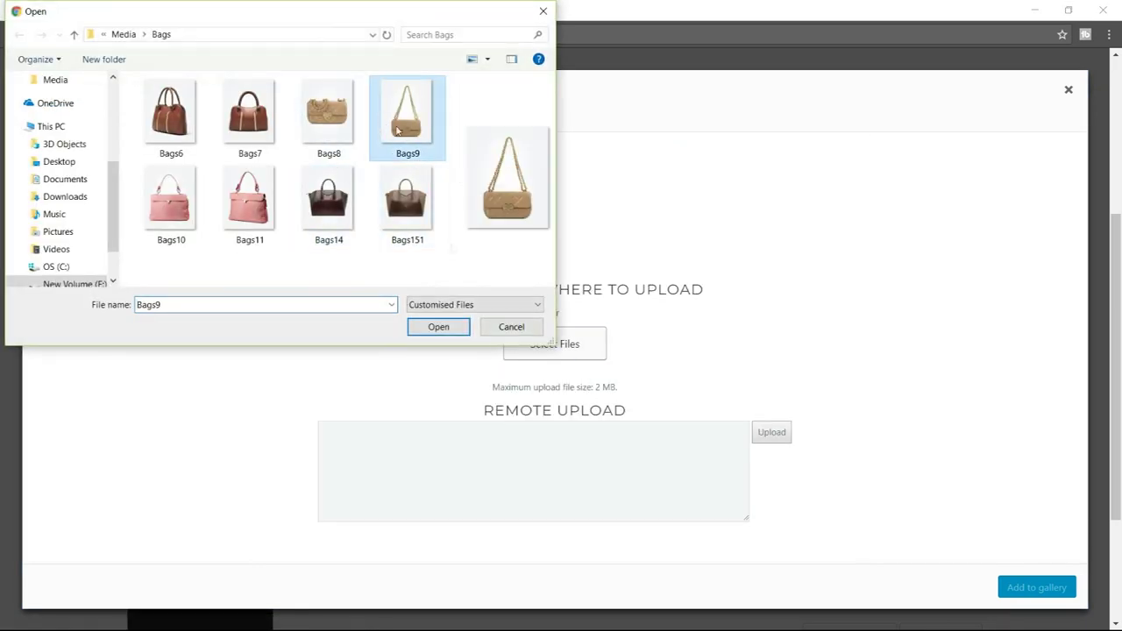
click(439, 326)
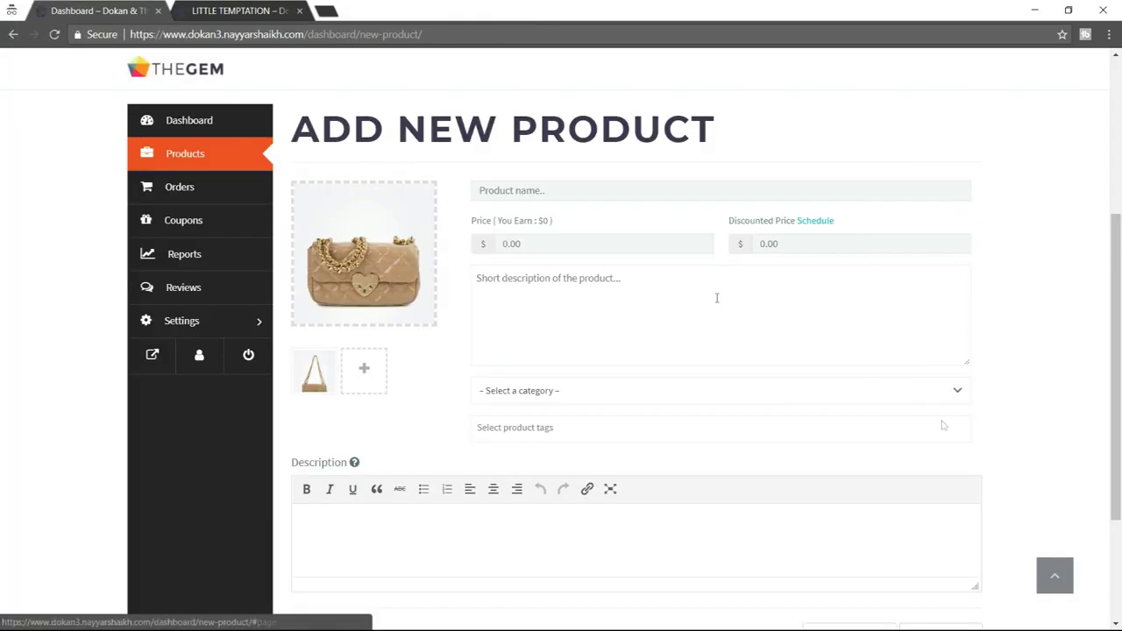
- Name the product LITTLE TEMPTATION, price 50 discounted to 40, and paste the storefront's short description
key(ctrl+v)
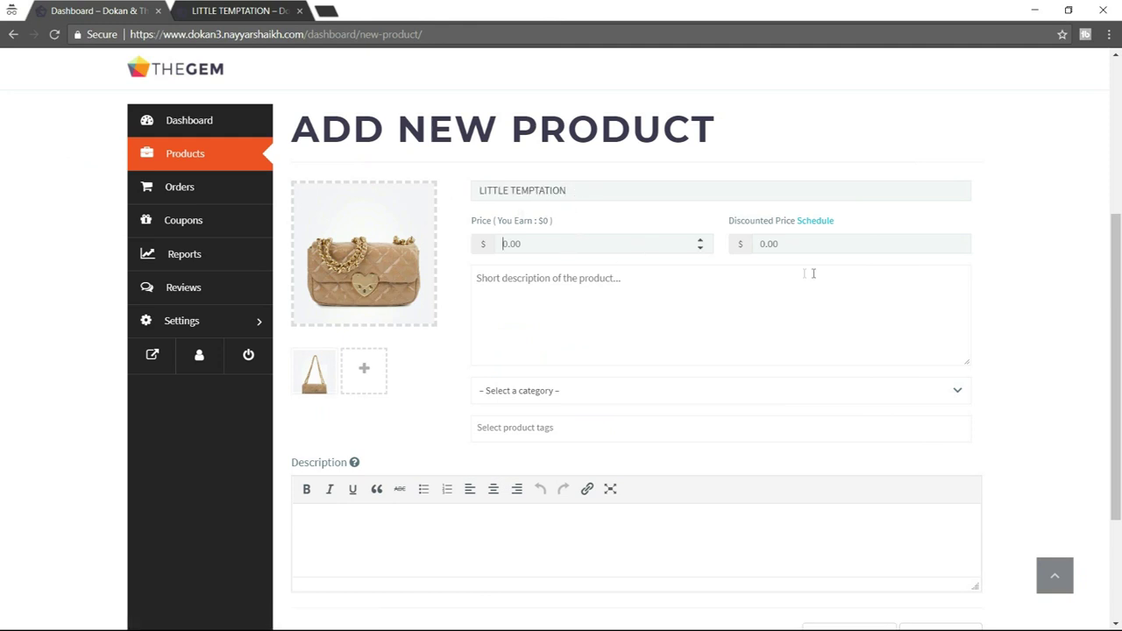
text(50)
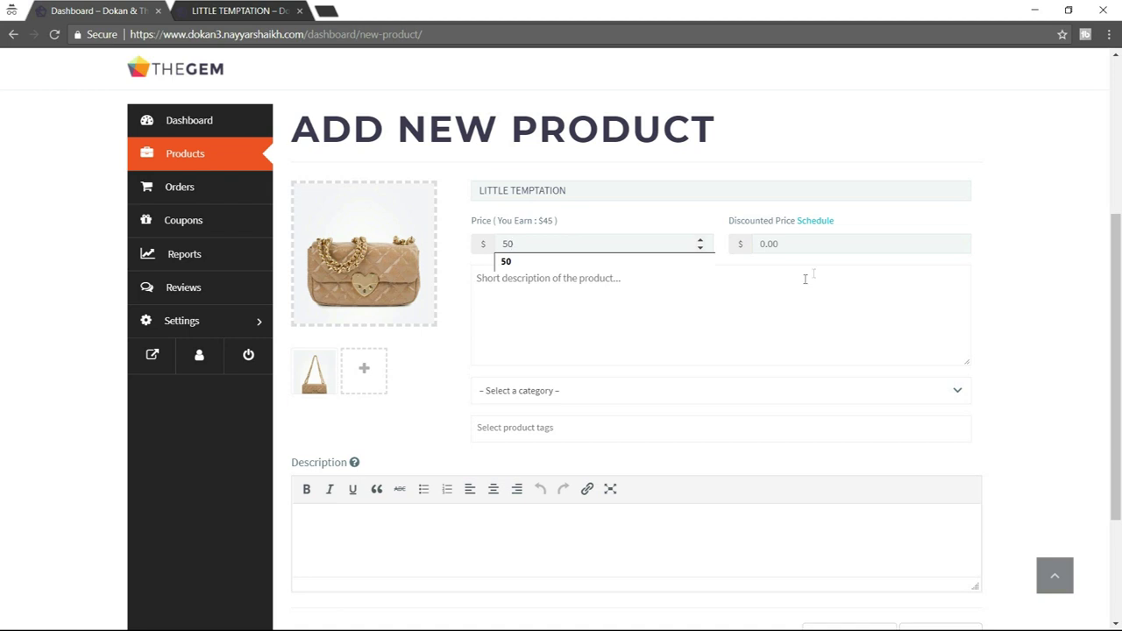
click(832, 246)
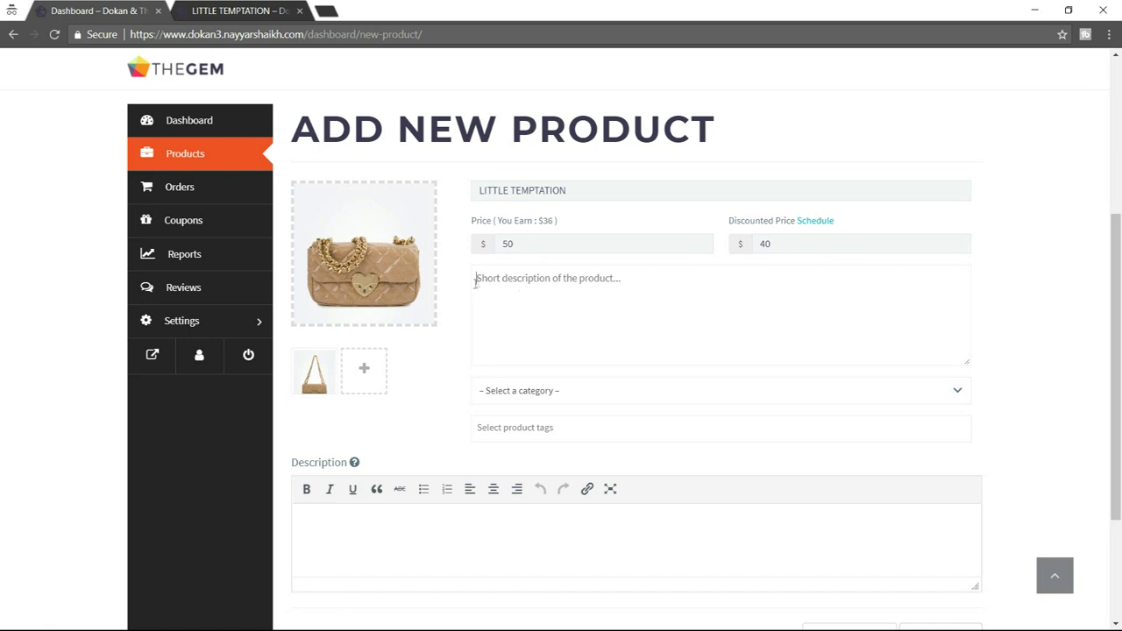
click(278, 8)
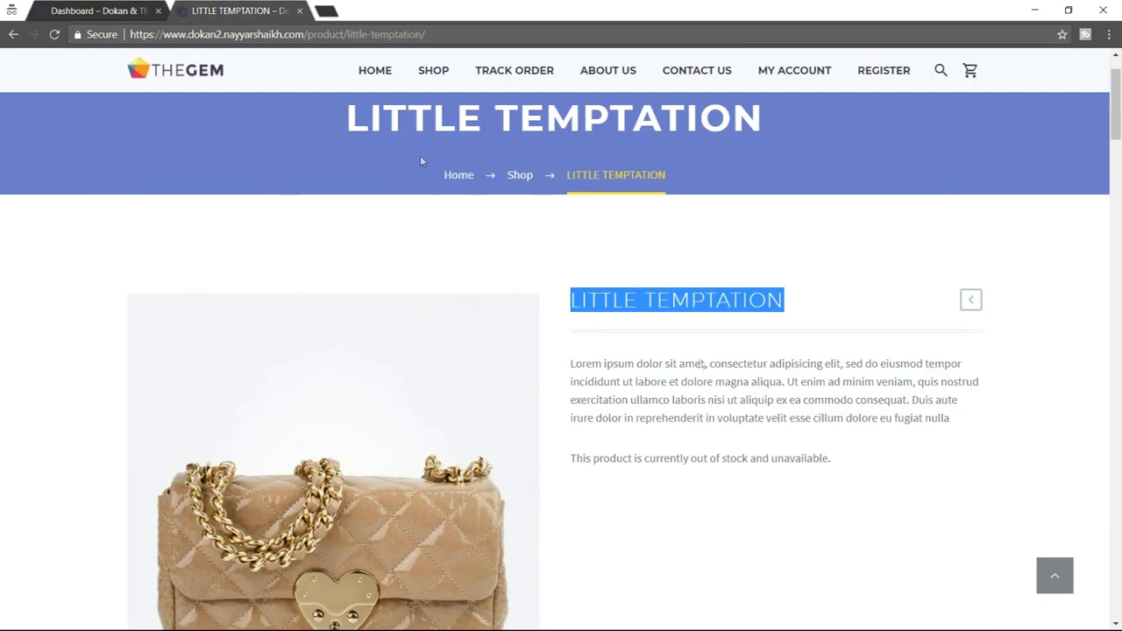
drag(962, 418, 563, 373)
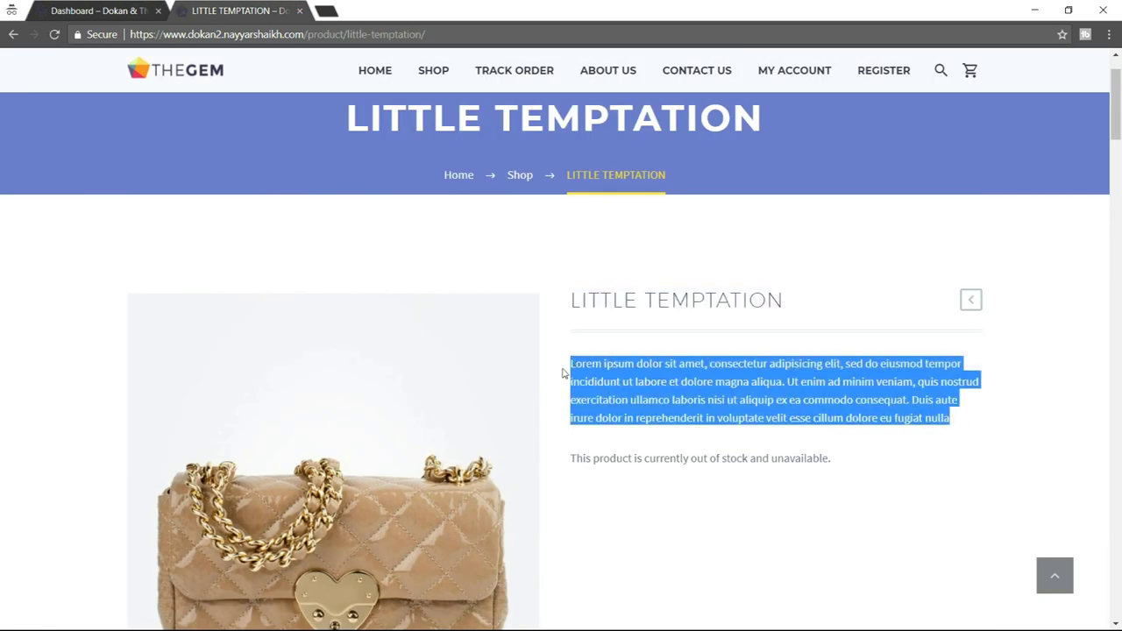
key(ctrl+c)
click(98, 10)
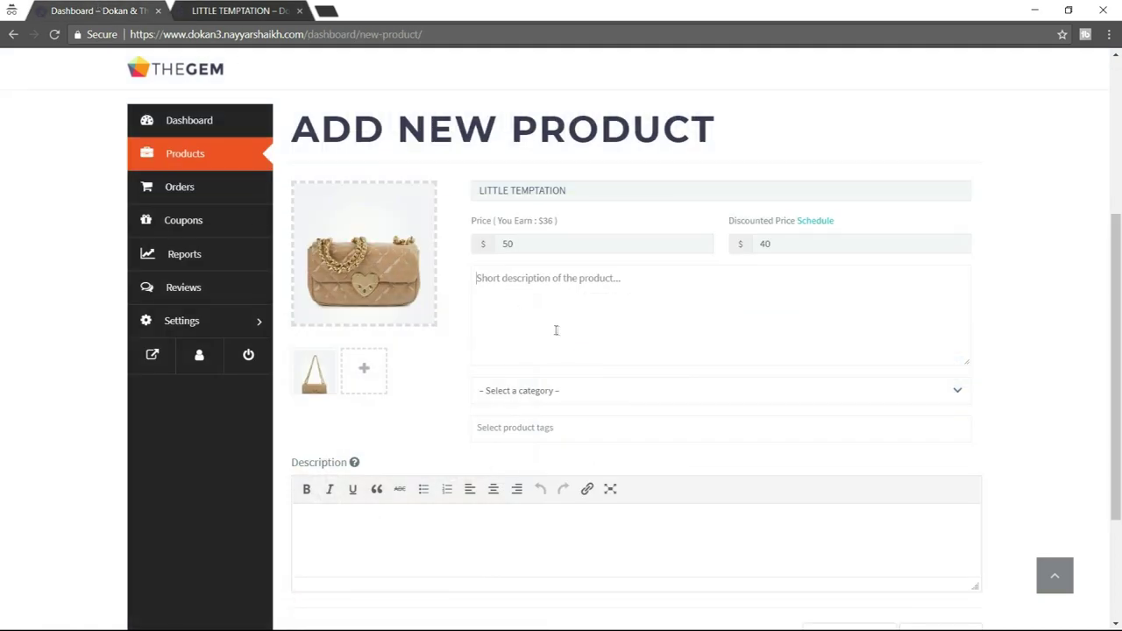
click(556, 328)
key(ctrl+v)
- Assign the Fehem Bags category and the Bags tag
click(634, 396)
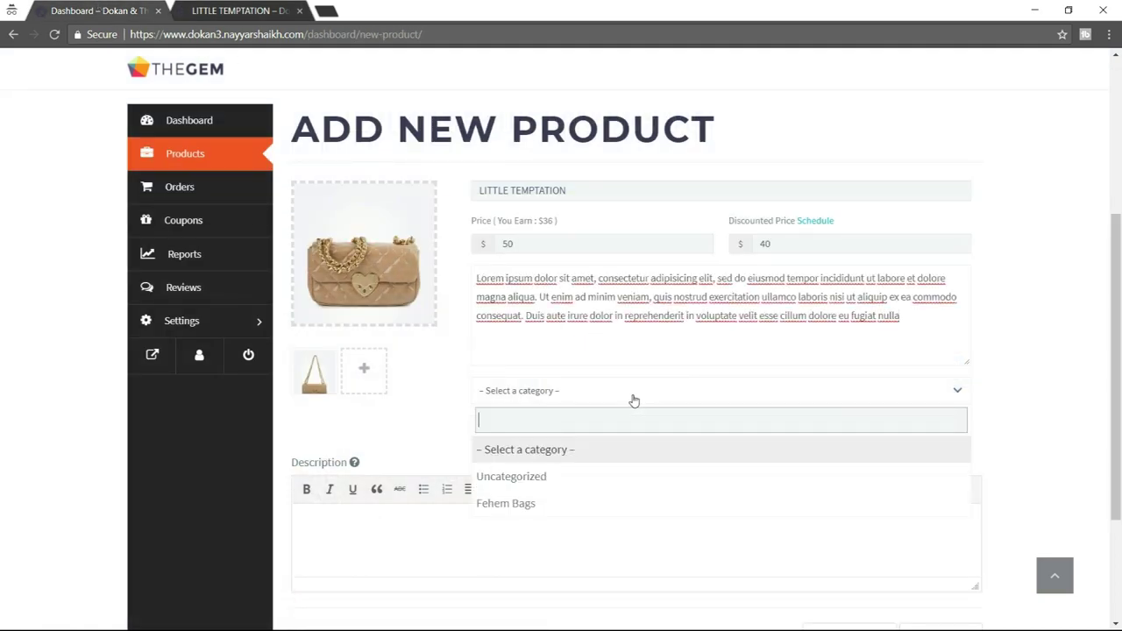
click(587, 504)
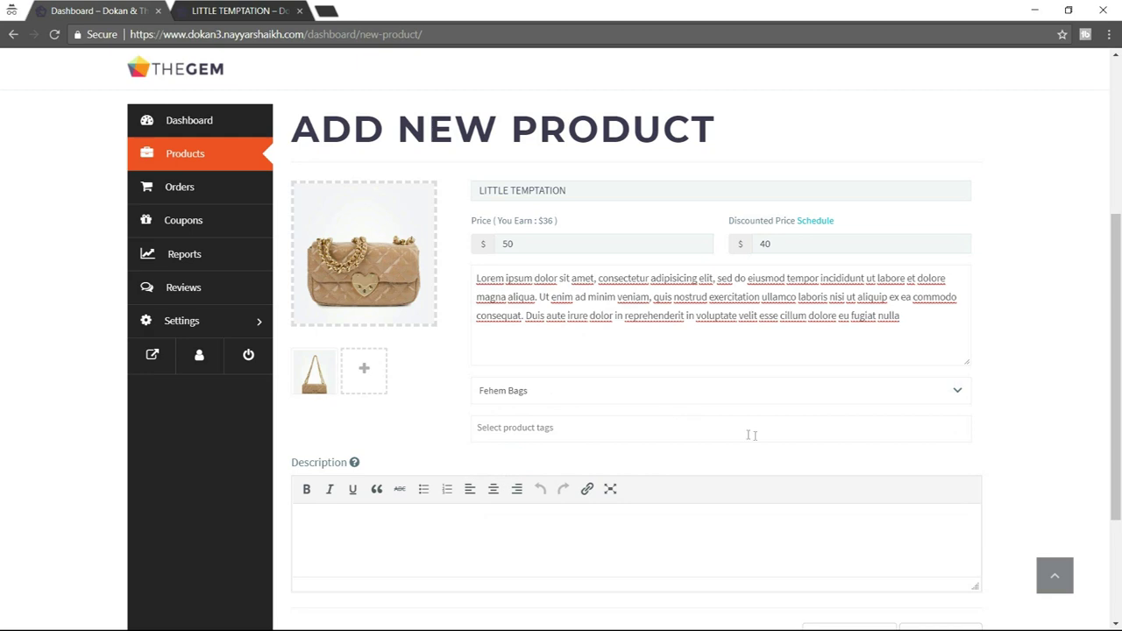
scroll(750, 435, down, 3)
click(622, 275)
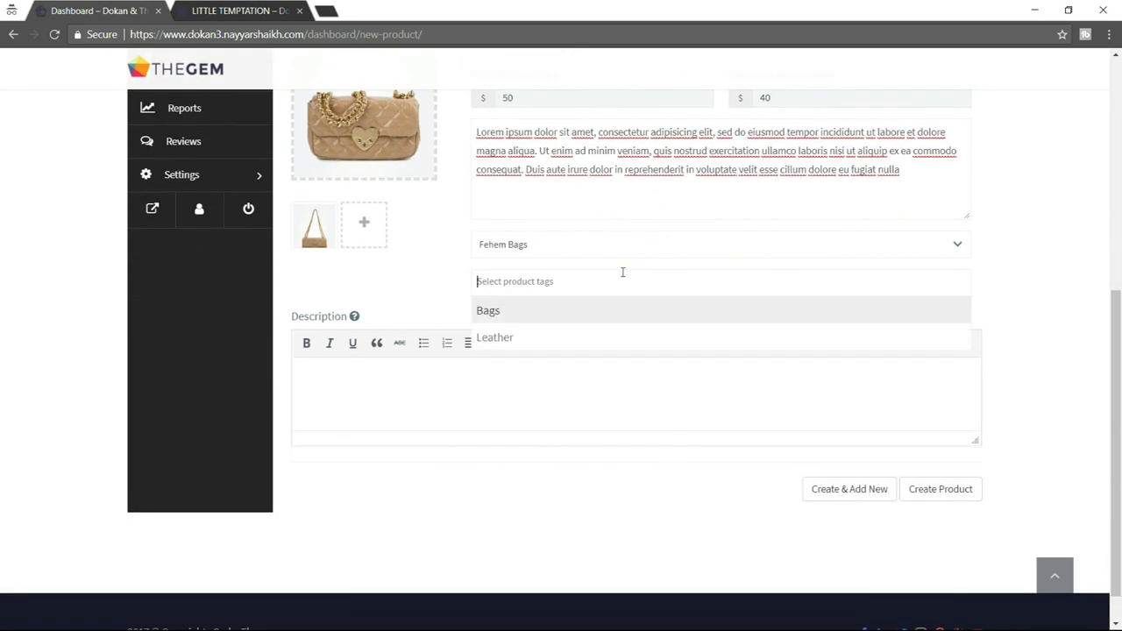
click(545, 312)
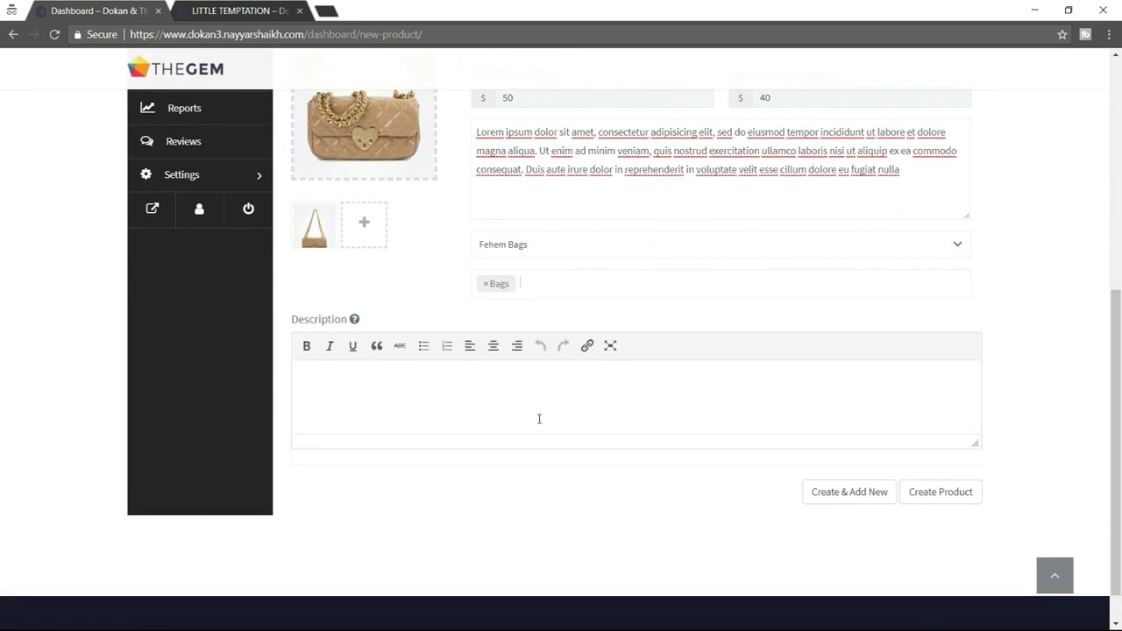
- Copy the storefront's long description into the product form and create the product
click(257, 15)
scroll(651, 405, down, 10)
scroll(653, 403, down, 2)
scroll(251, 380, up, 2)
drag(163, 407, 258, 508)
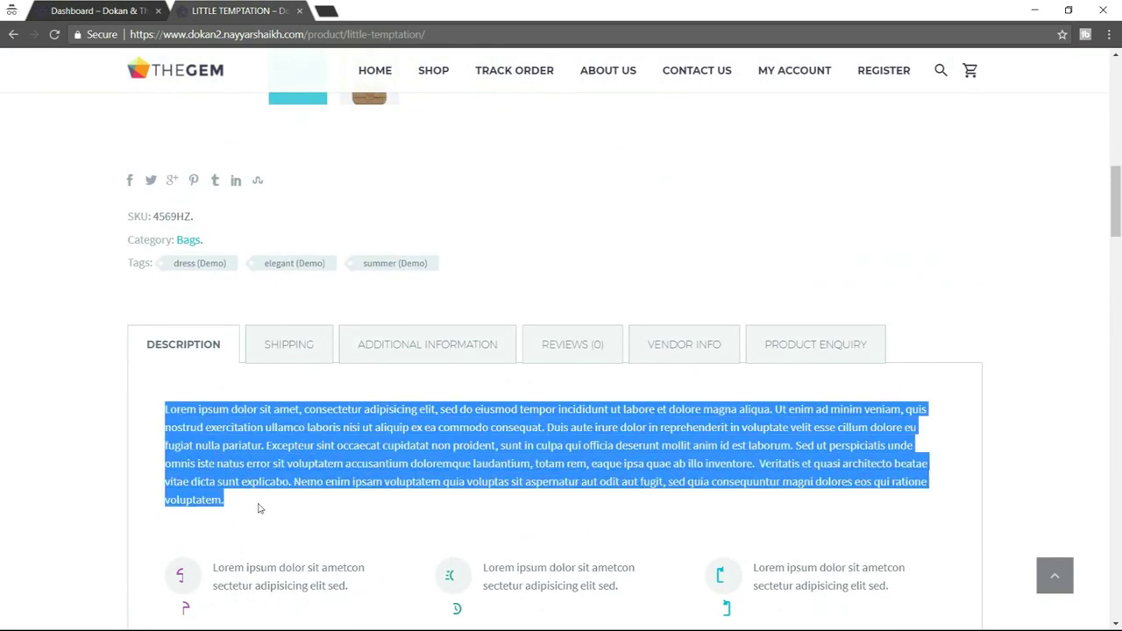
click(107, 9)
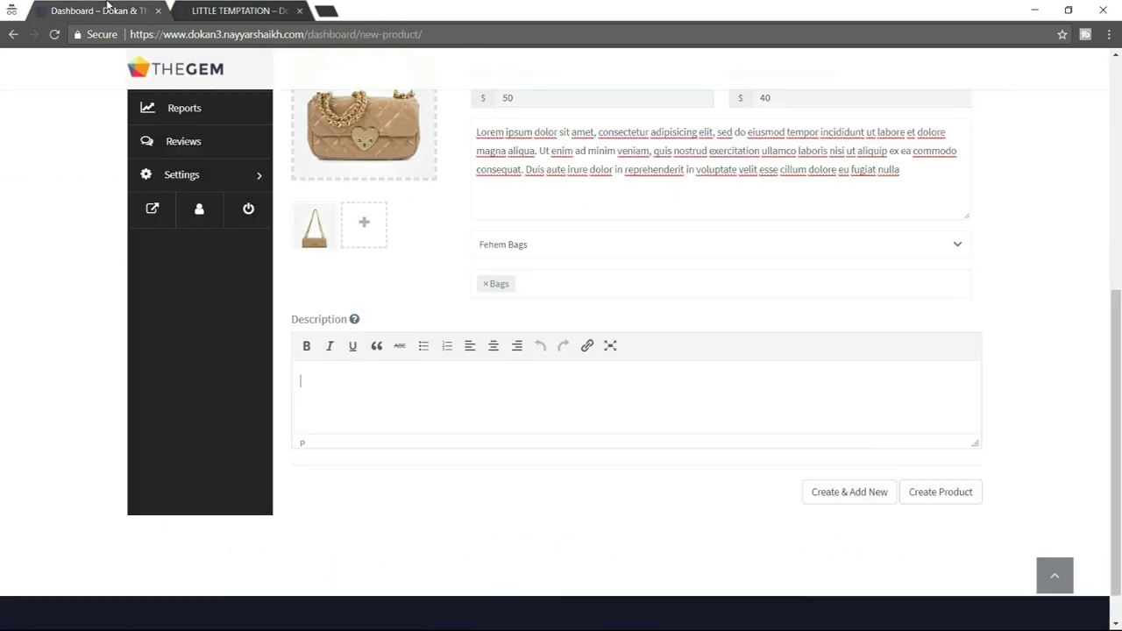
click(480, 429)
key(ctrl+v)
drag(972, 438, 972, 467)
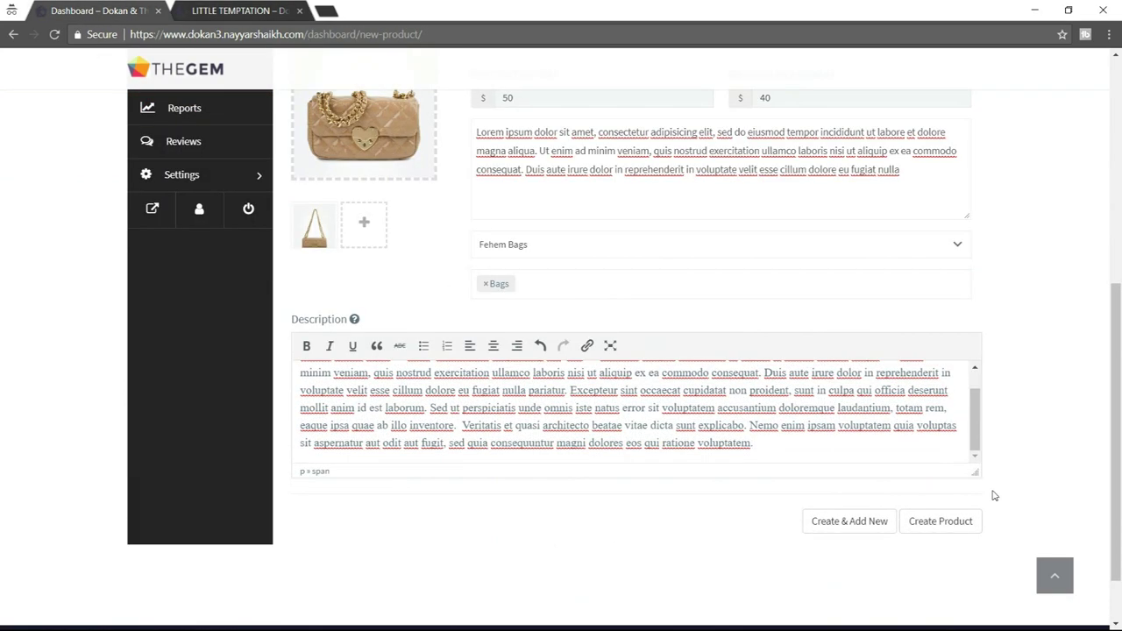
click(946, 530)
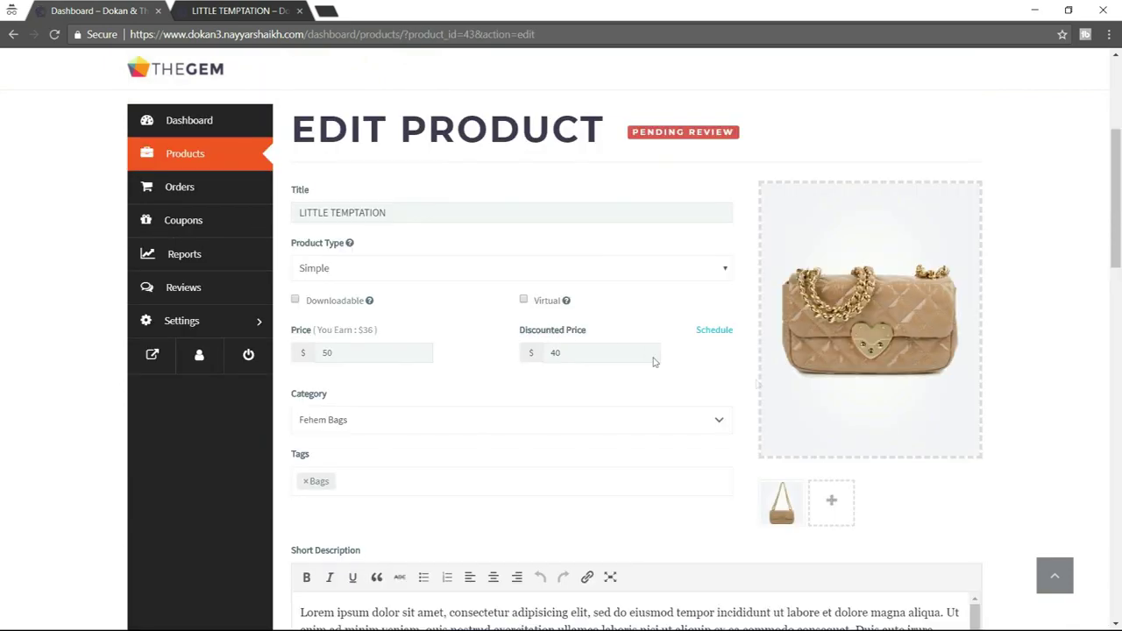
scroll(1069, 348, down, 2)
scroll(1068, 349, down, 4)
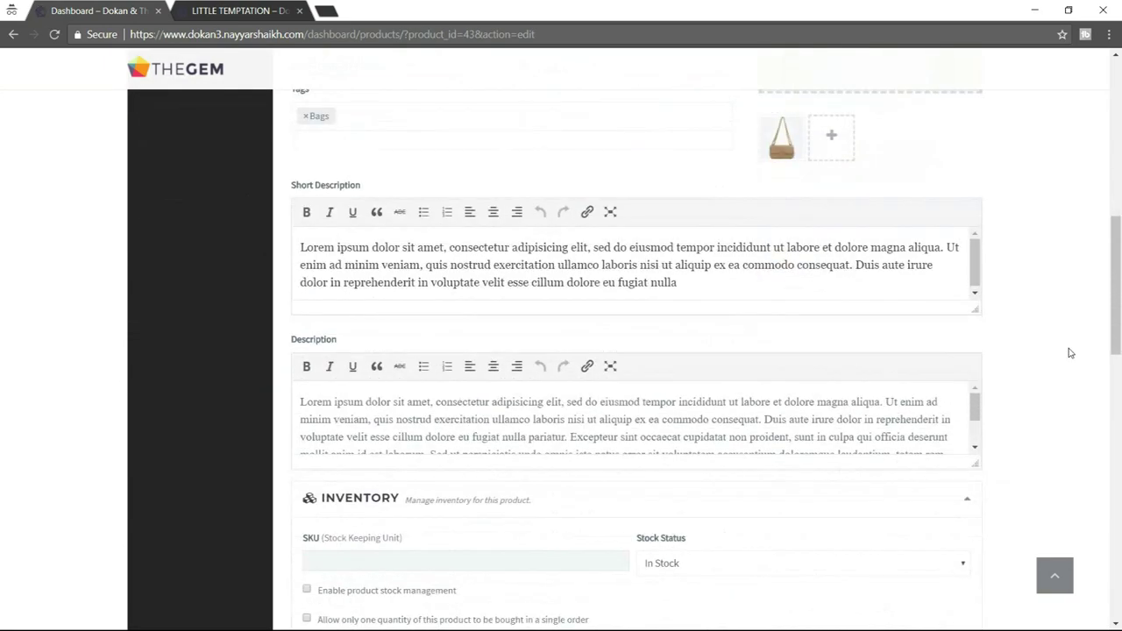
scroll(1066, 353, up, 4)
scroll(1067, 391, down, 4)
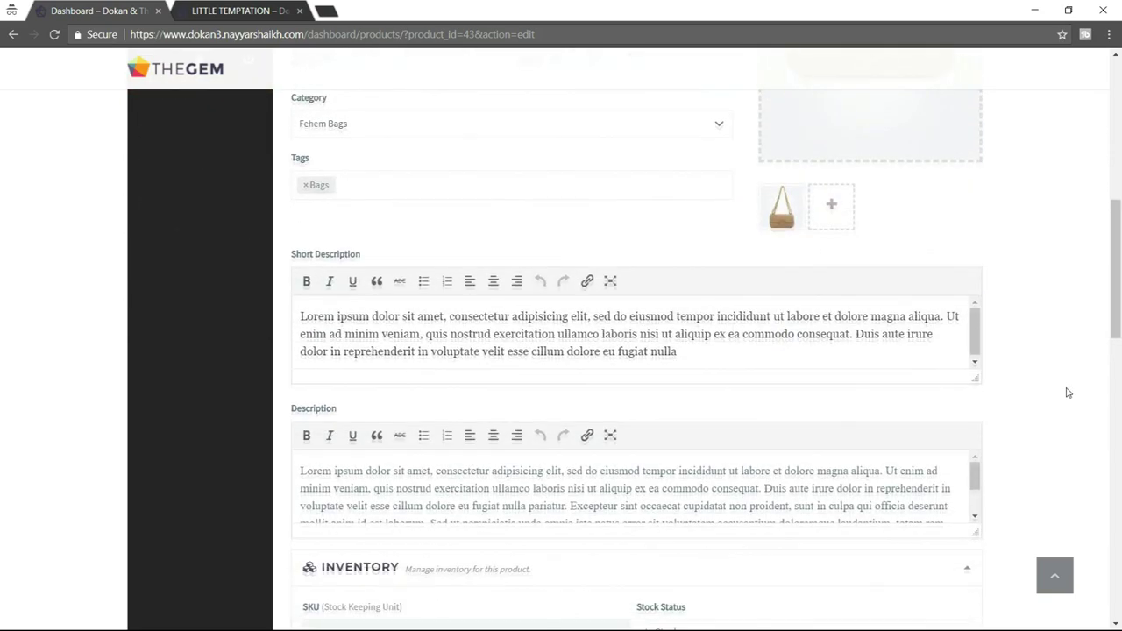
scroll(598, 311, up, 5)
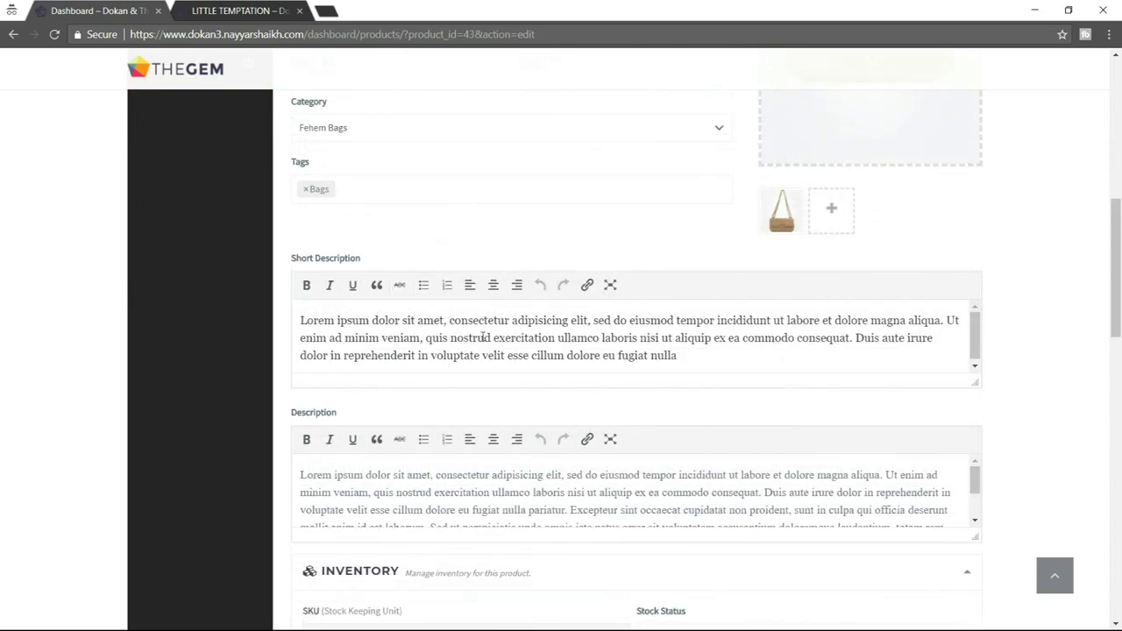
scroll(838, 462, down, 3)
scroll(374, 456, down, 7)
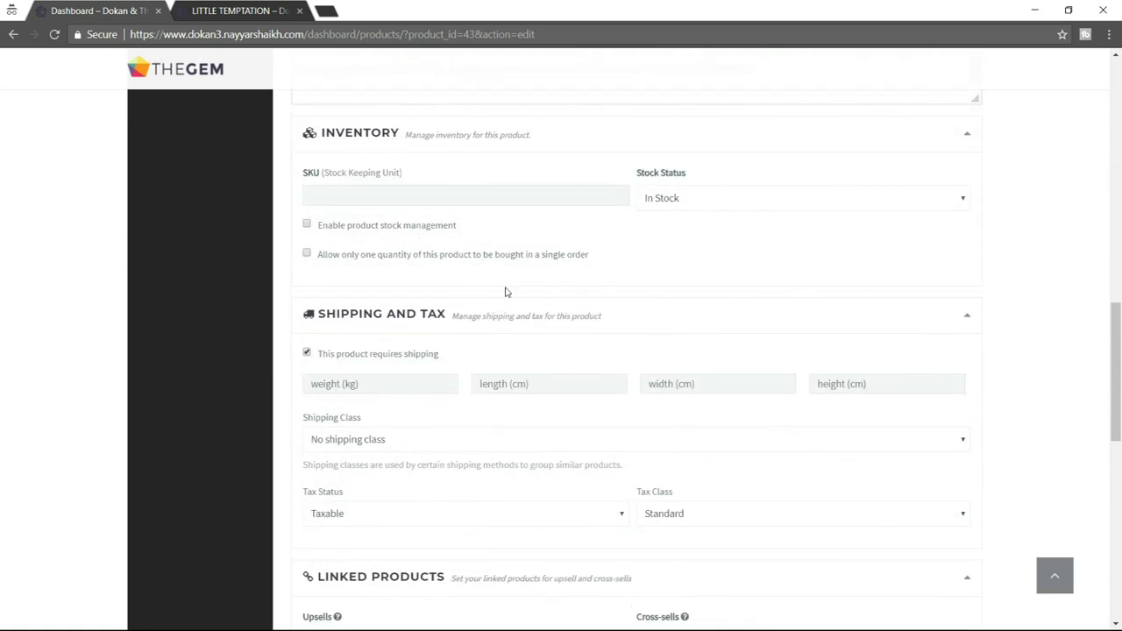
- Complete the SKU as Bag001, enable product stock management and set the quantity to 50
scroll(505, 292, up, 1)
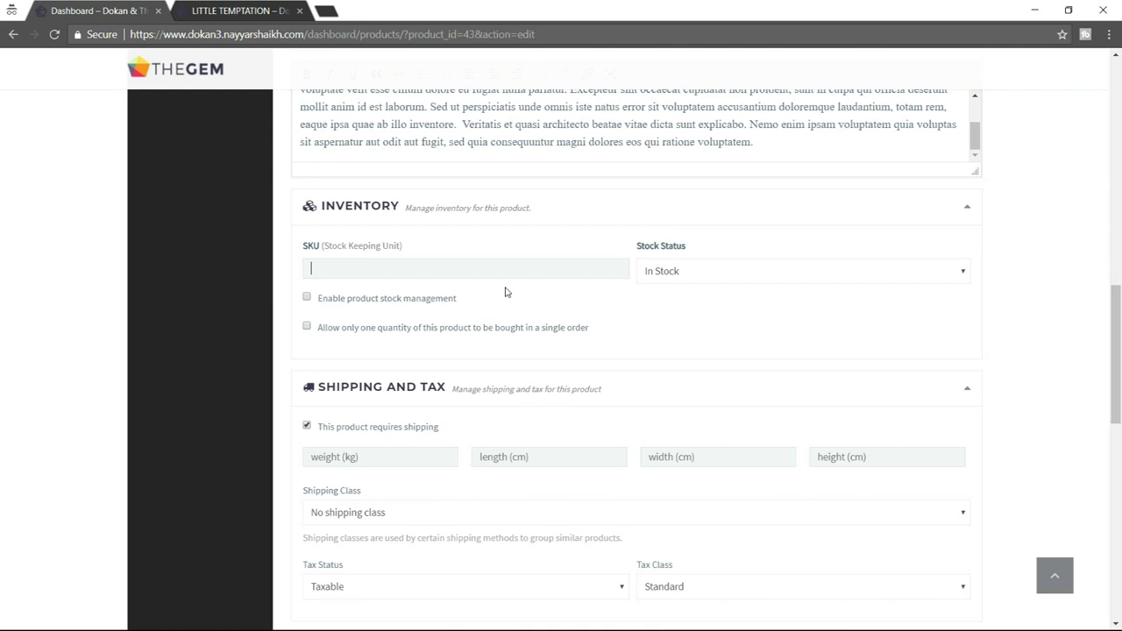
text(001)
scroll(561, 316, down, 1)
click(338, 227)
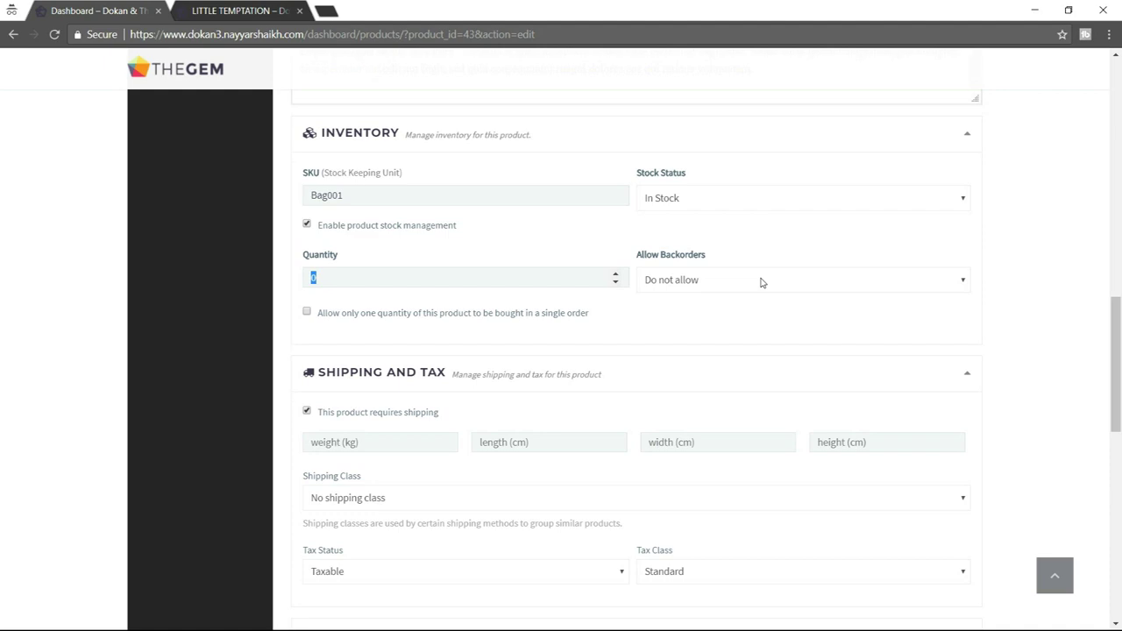
scroll(760, 283, up, 10)
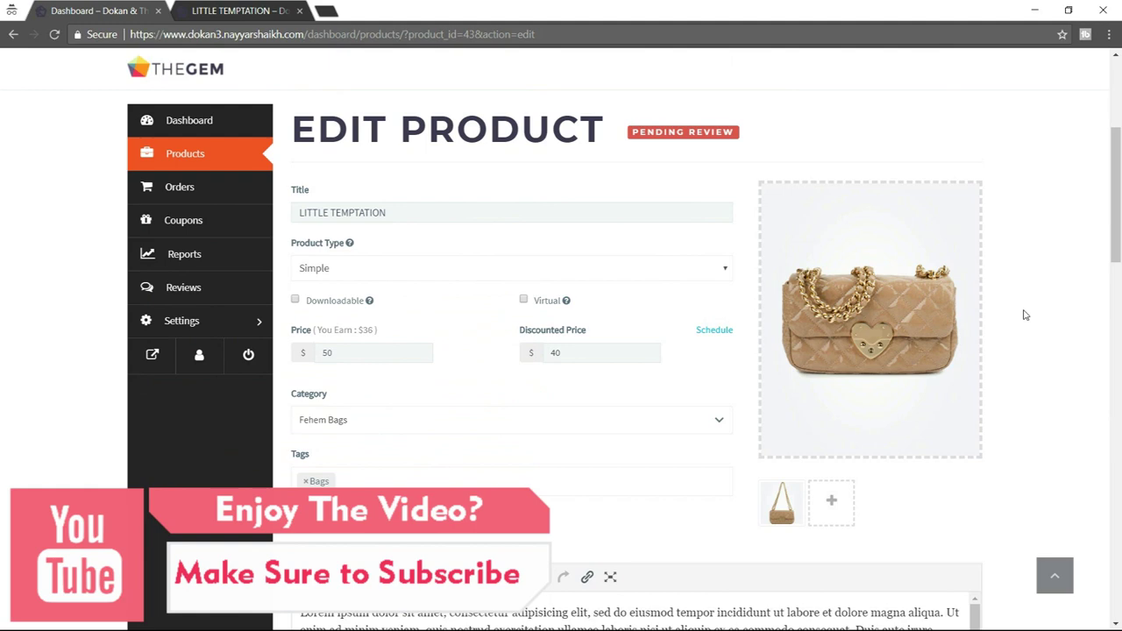
scroll(1025, 315, down, 8)
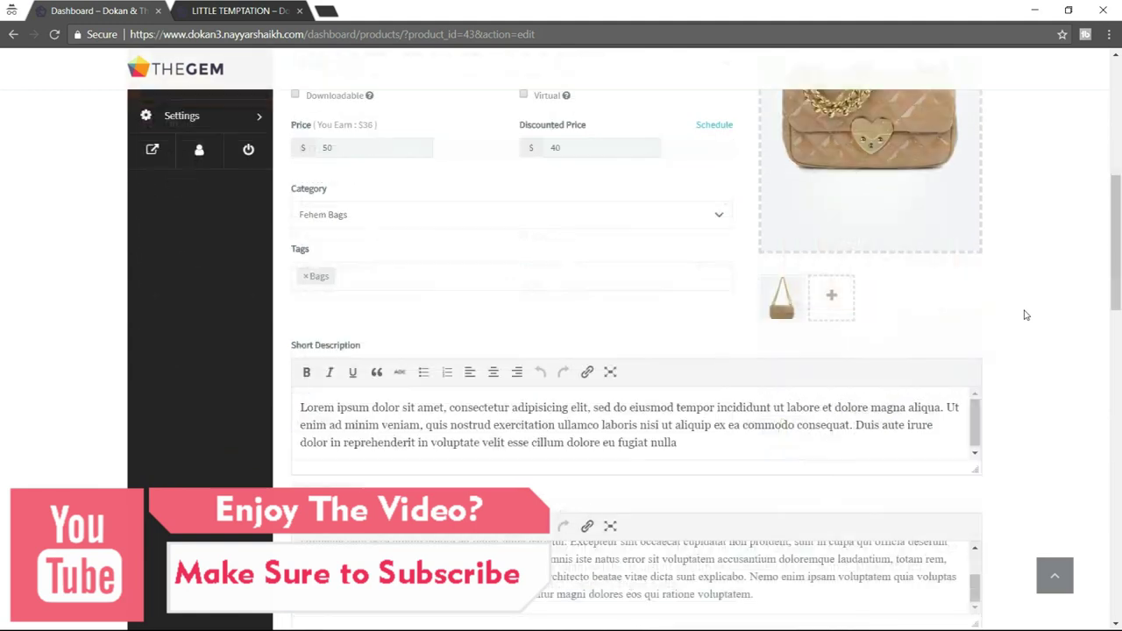
scroll(1029, 320, down, 3)
double_click(368, 275)
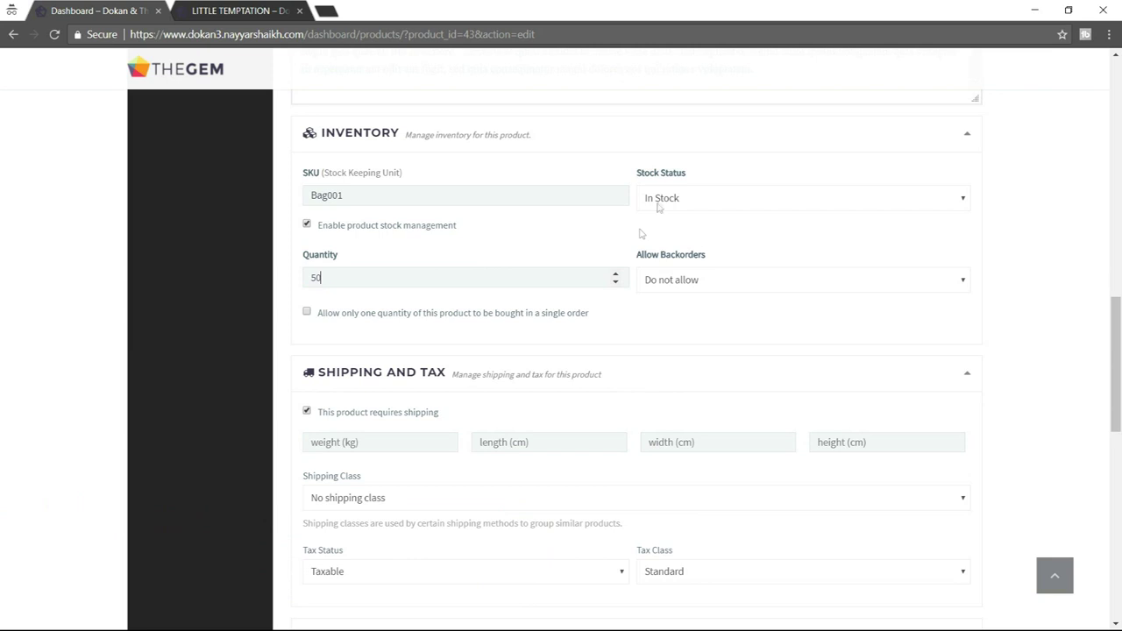
scroll(1008, 354, down, 2)
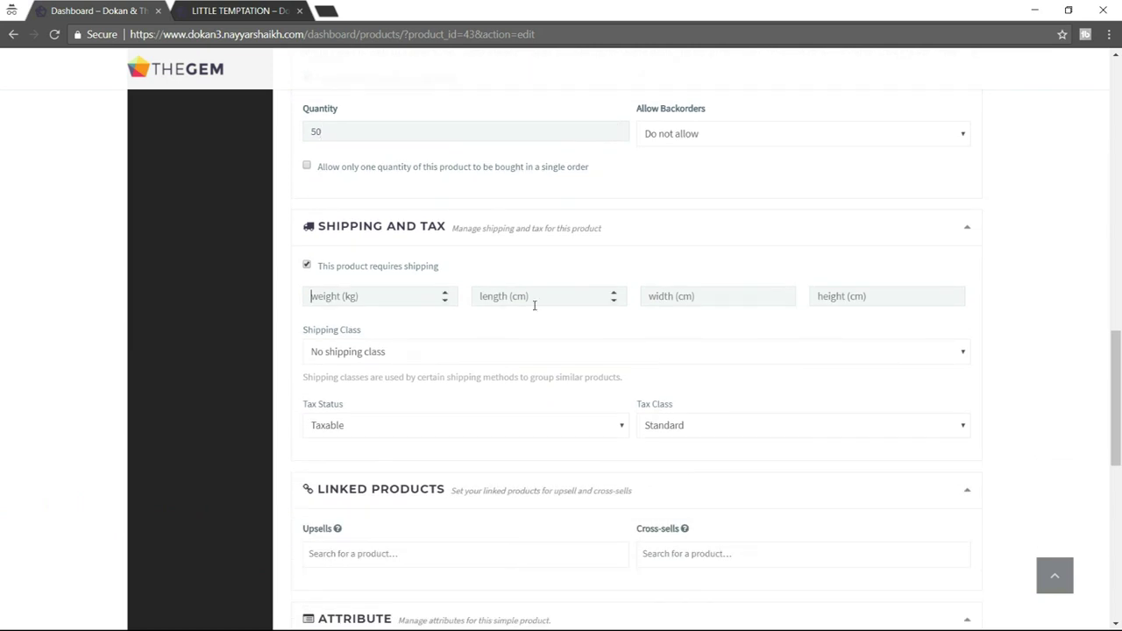
- Enter weight 0.250 and dimensions 10 × 5 × 10 (length, width, height)
text(0.)
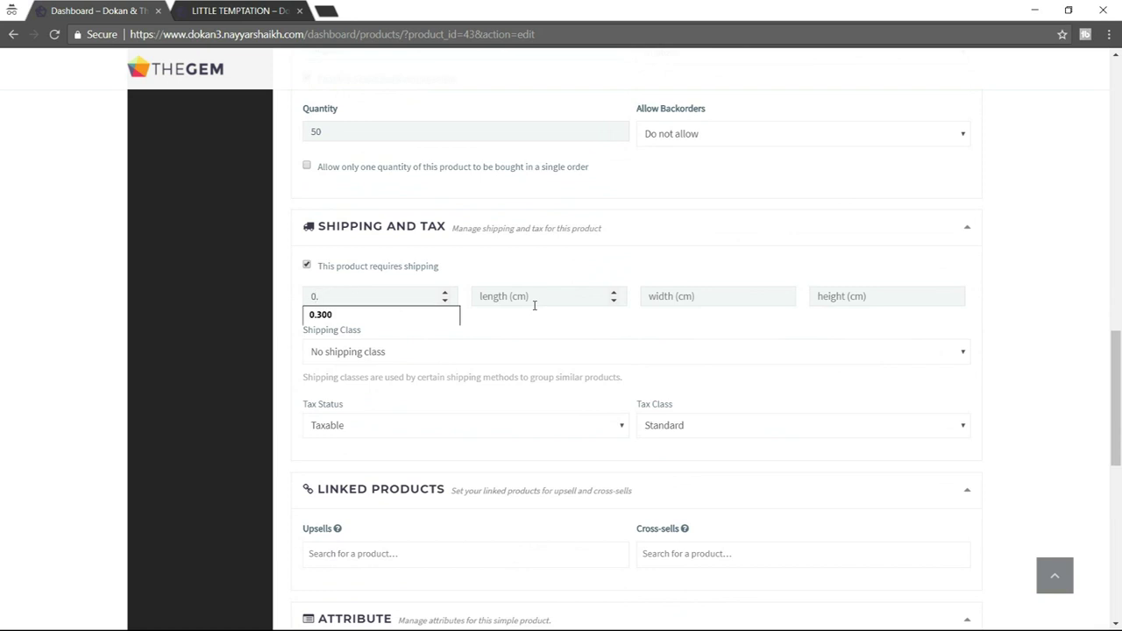
text(250)
key(Tab)
text(10)
key(Tab)
text(5)
key(Tab)
text(10)
- Keep No shipping class, set the tax class to GST, and save the product
click(445, 358)
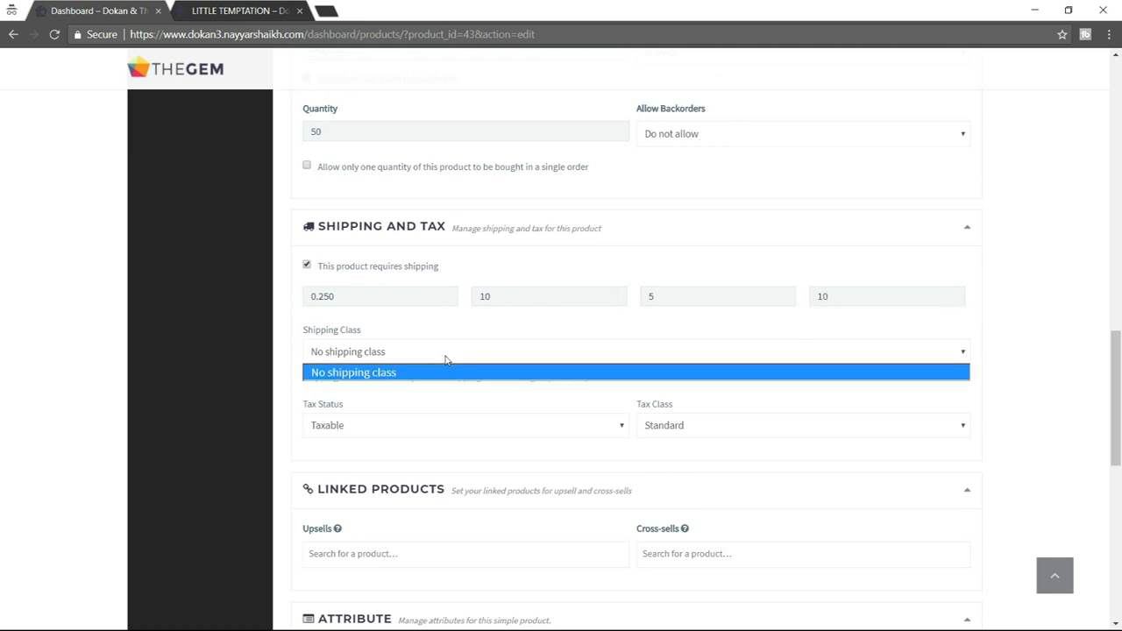
click(432, 373)
scroll(438, 377, down, 2)
click(673, 278)
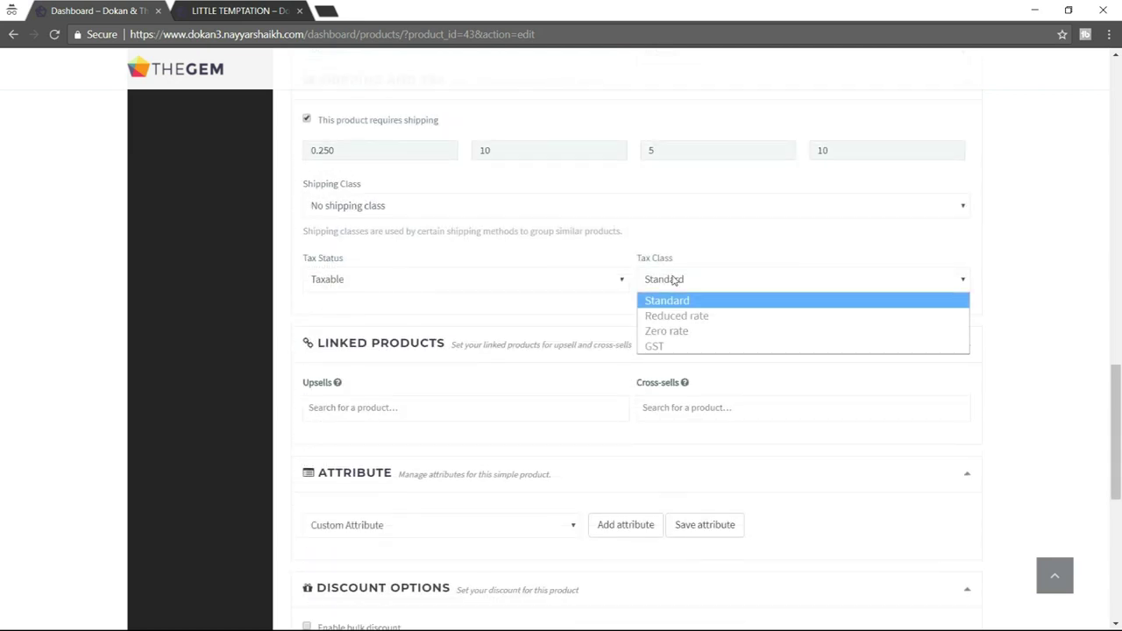
click(686, 347)
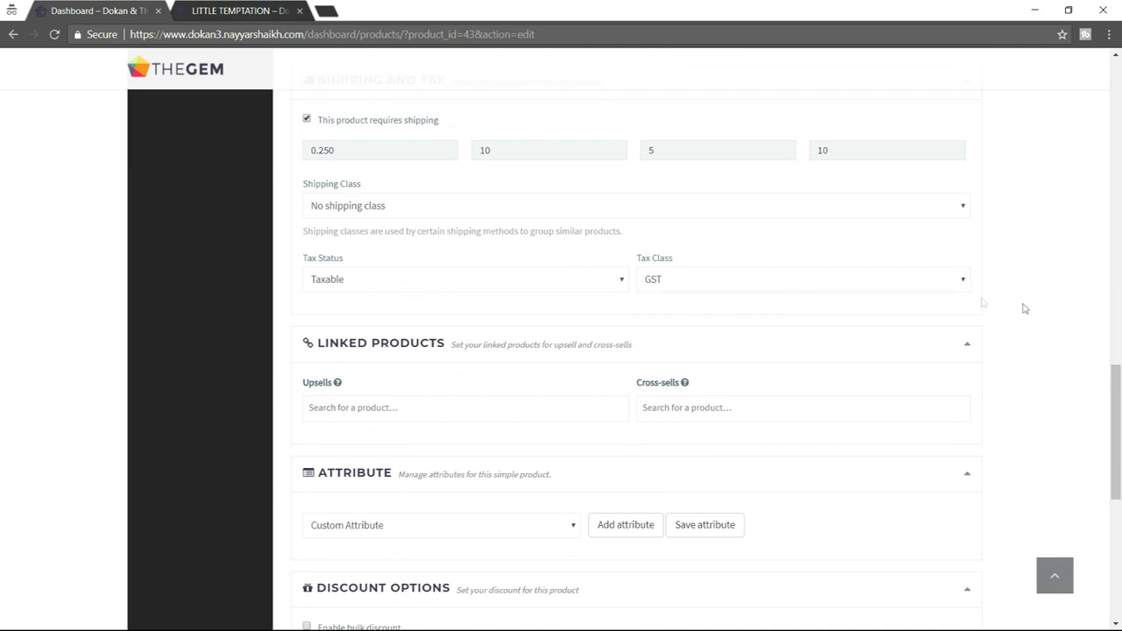
scroll(981, 303, down, 3)
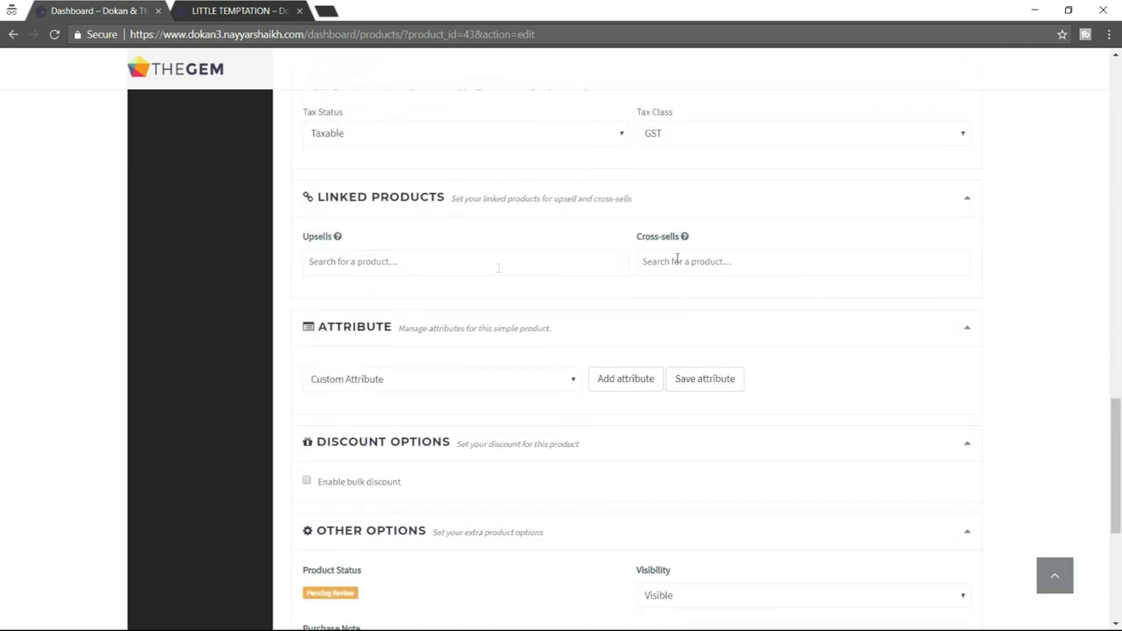
scroll(364, 251, down, 3)
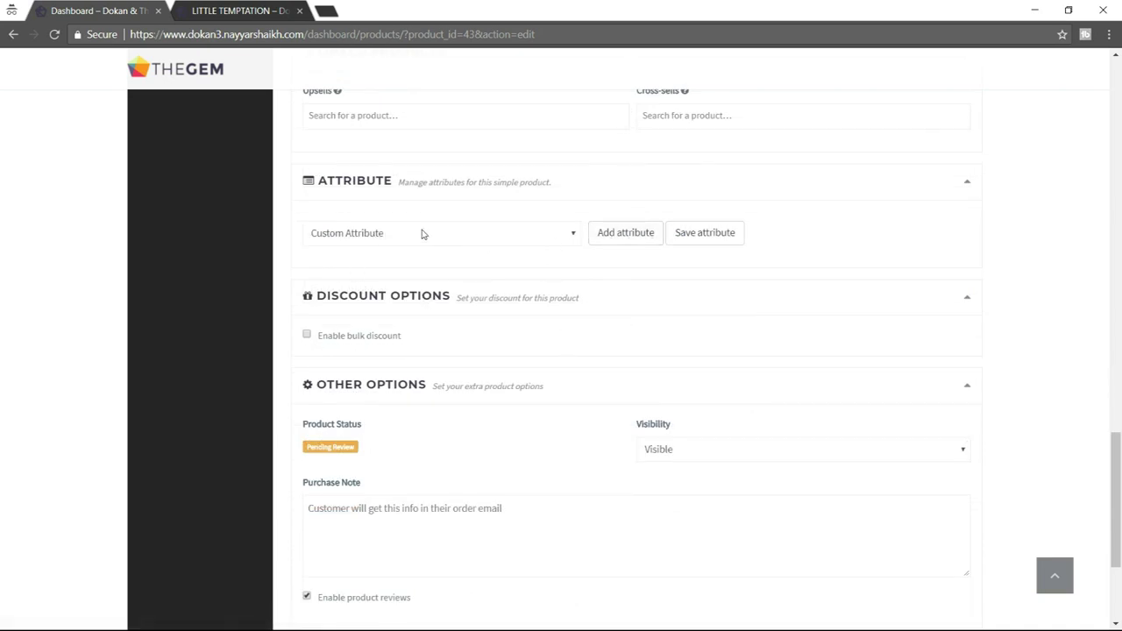
scroll(525, 266, down, 3)
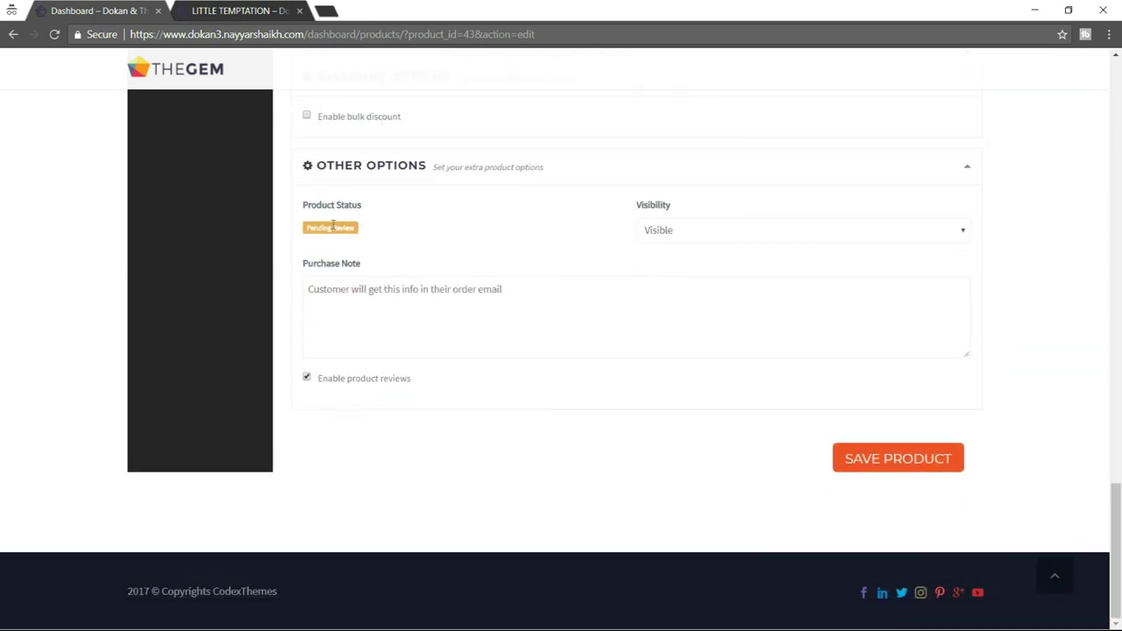
click(920, 470)
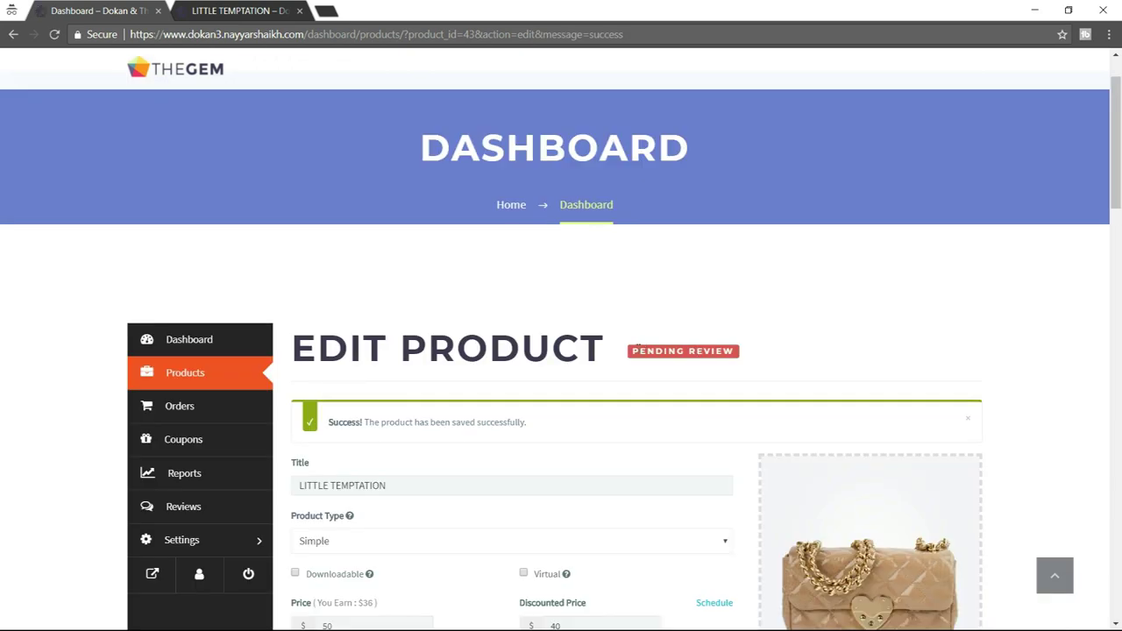
- Check the Success message and highlight the product's PENDING REVIEW badge
drag(638, 346, 759, 353)
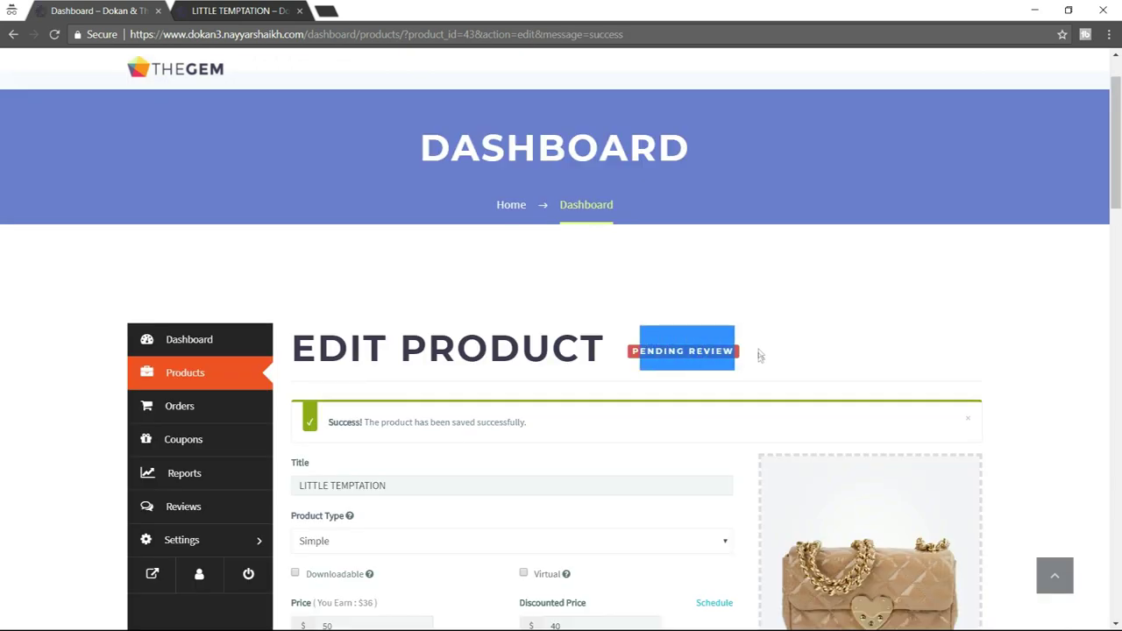
click(759, 354)
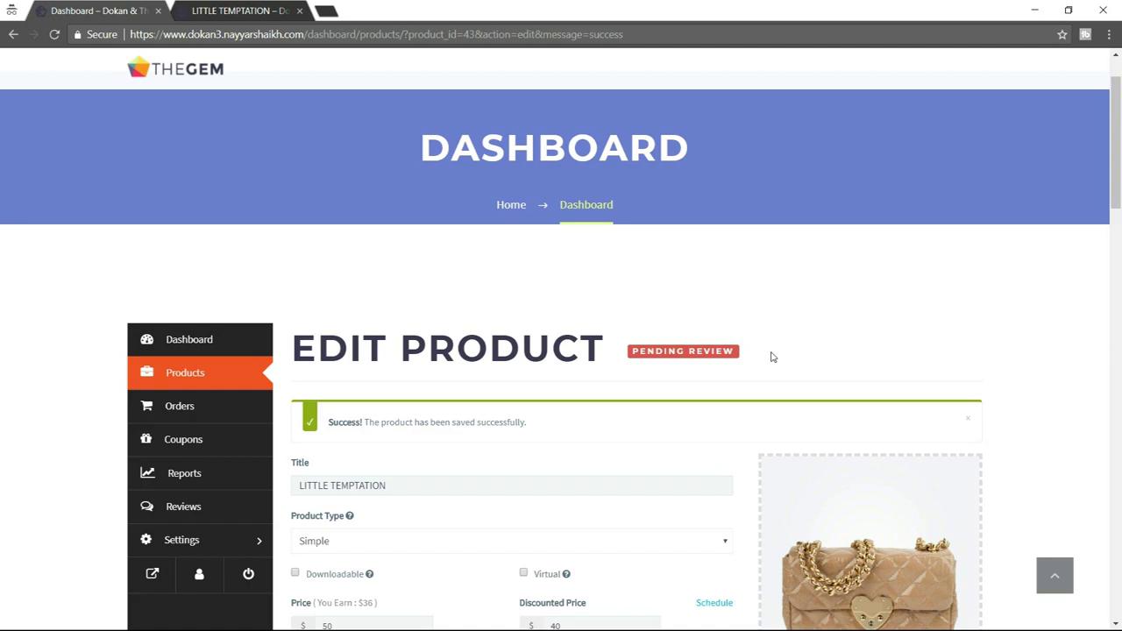
scroll(773, 360, down, 4)
scroll(1087, 385, up, 2)
scroll(1078, 403, up, 2)
scroll(1087, 406, down, 2)
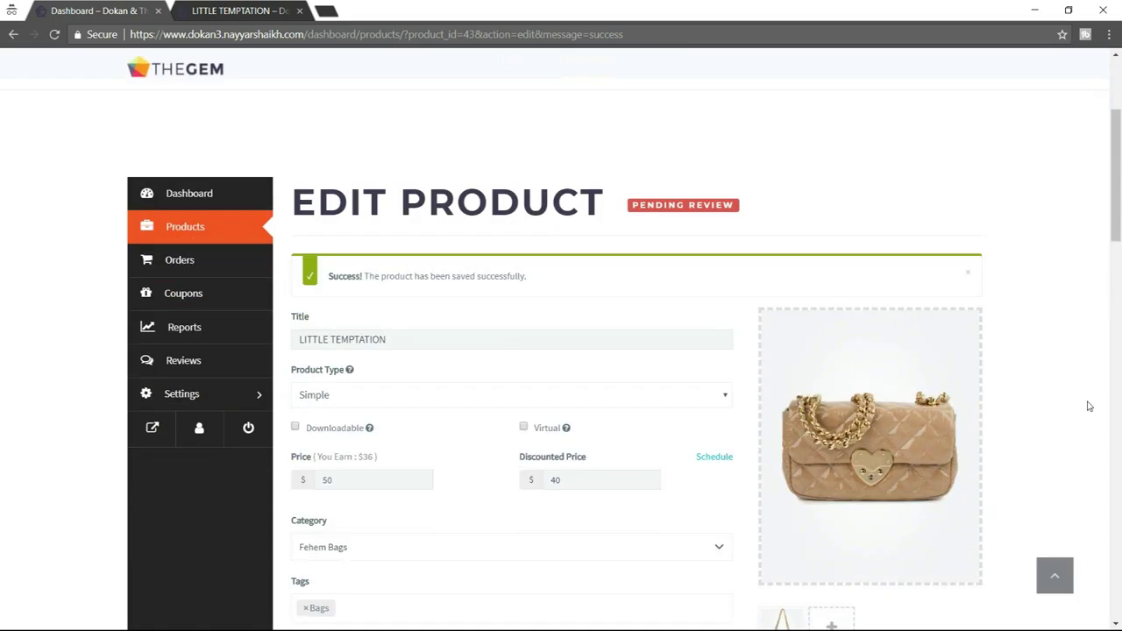
scroll(1086, 405, down, 2)
scroll(1086, 406, up, 2)
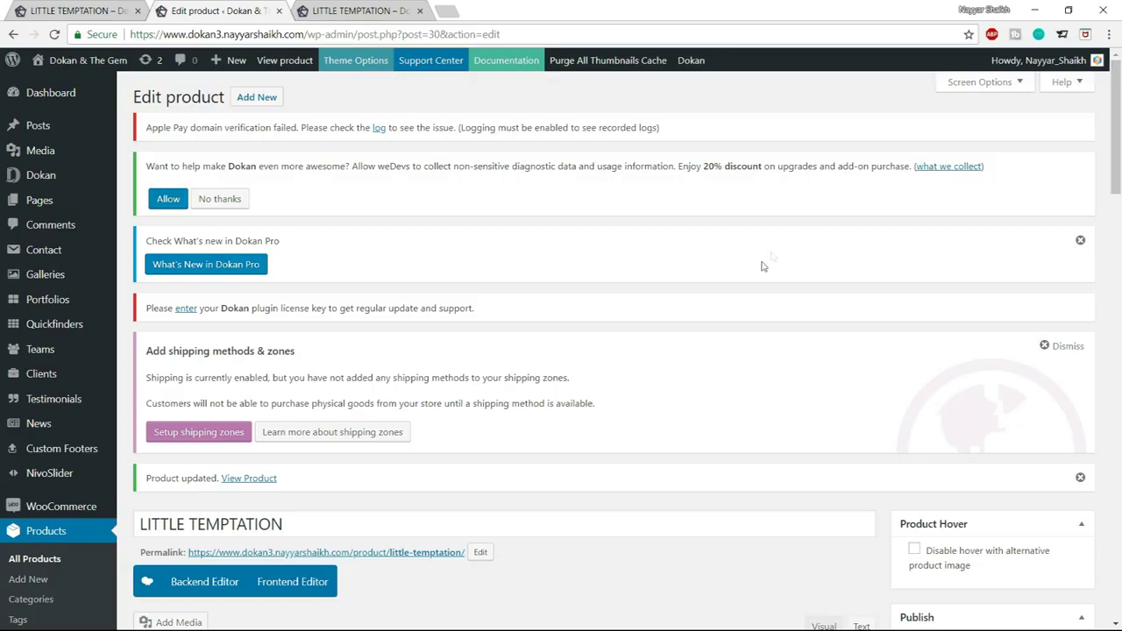
- Open WooCommerce All Products and inspect the vendor's Pending Little Temptation row and Author column
scroll(736, 298, down, 6)
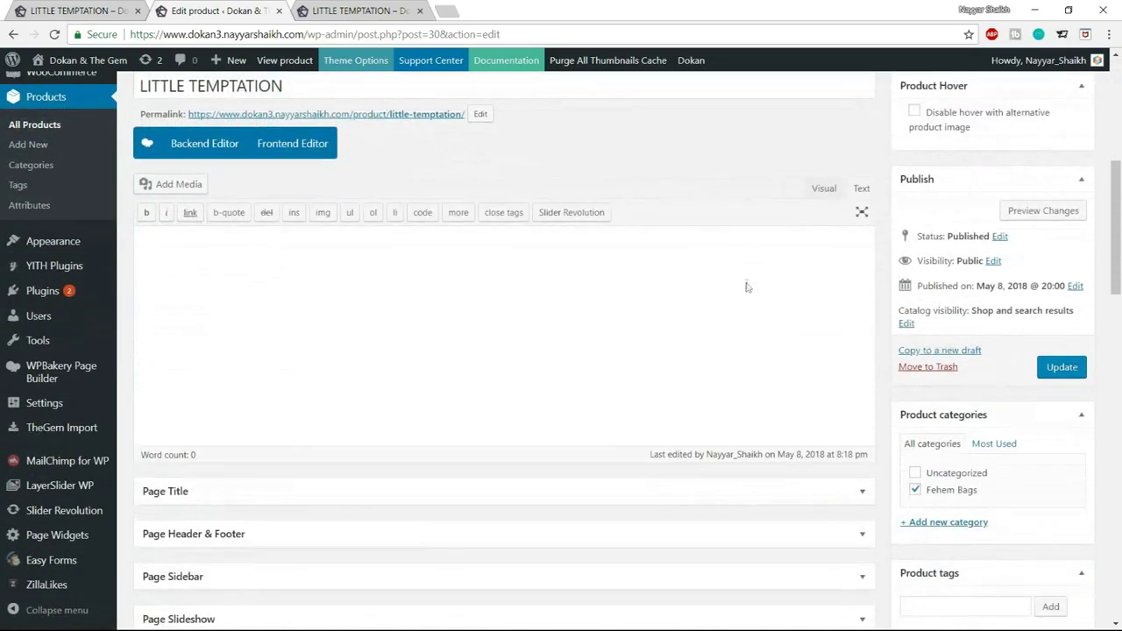
scroll(736, 298, up, 6)
scroll(737, 298, down, 3)
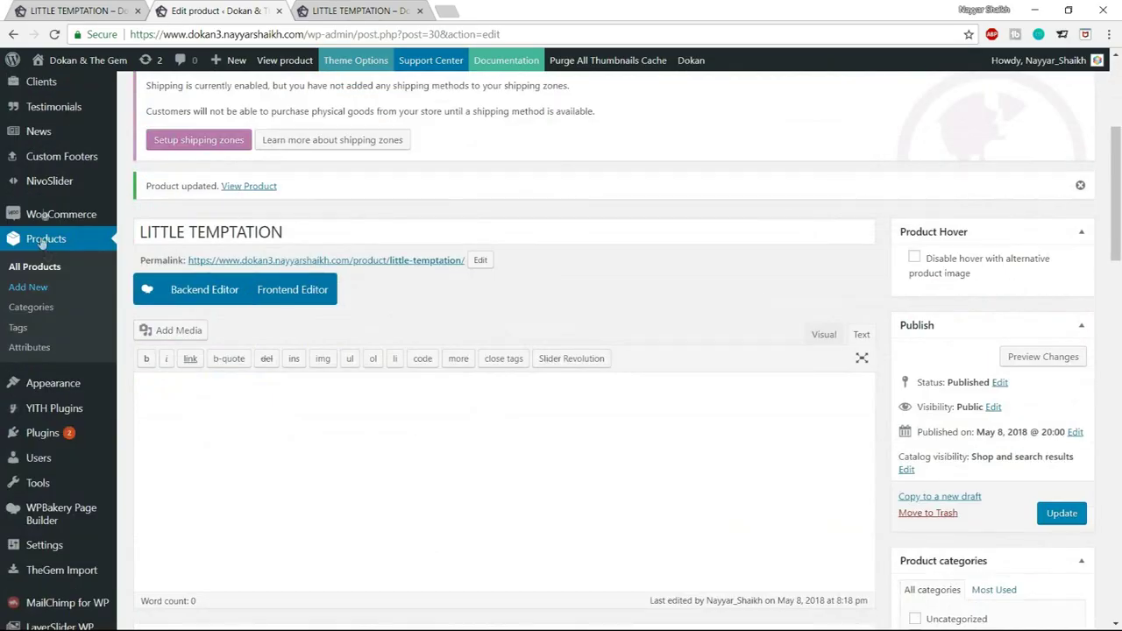
mouse_move(37, 219)
click(26, 274)
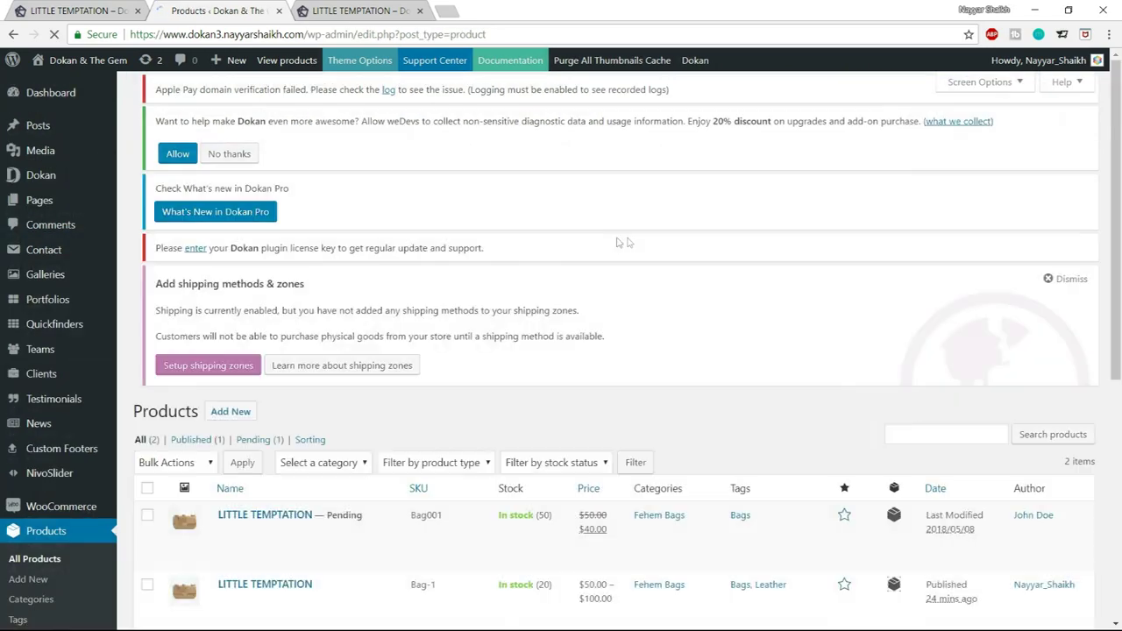
scroll(628, 241, down, 5)
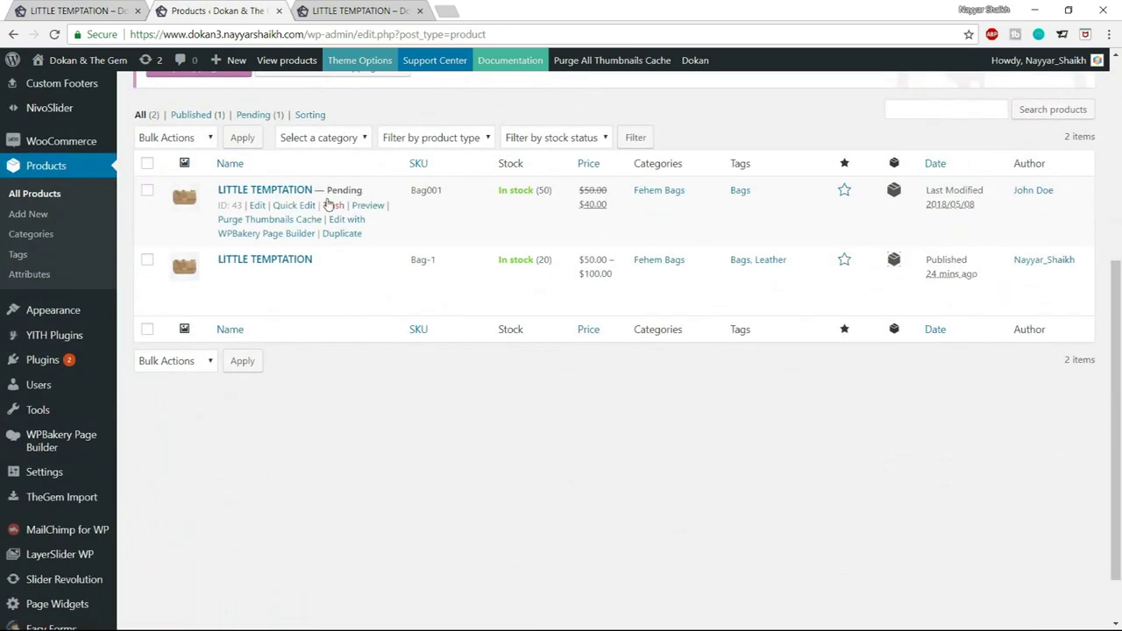
double_click(327, 193)
click(420, 186)
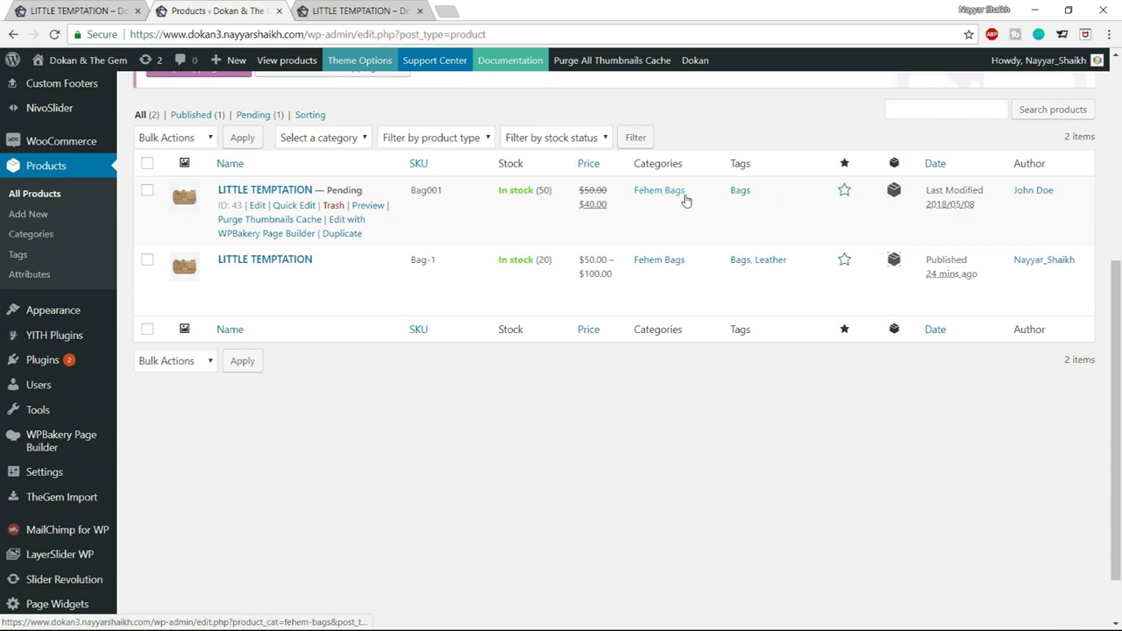
double_click(1016, 165)
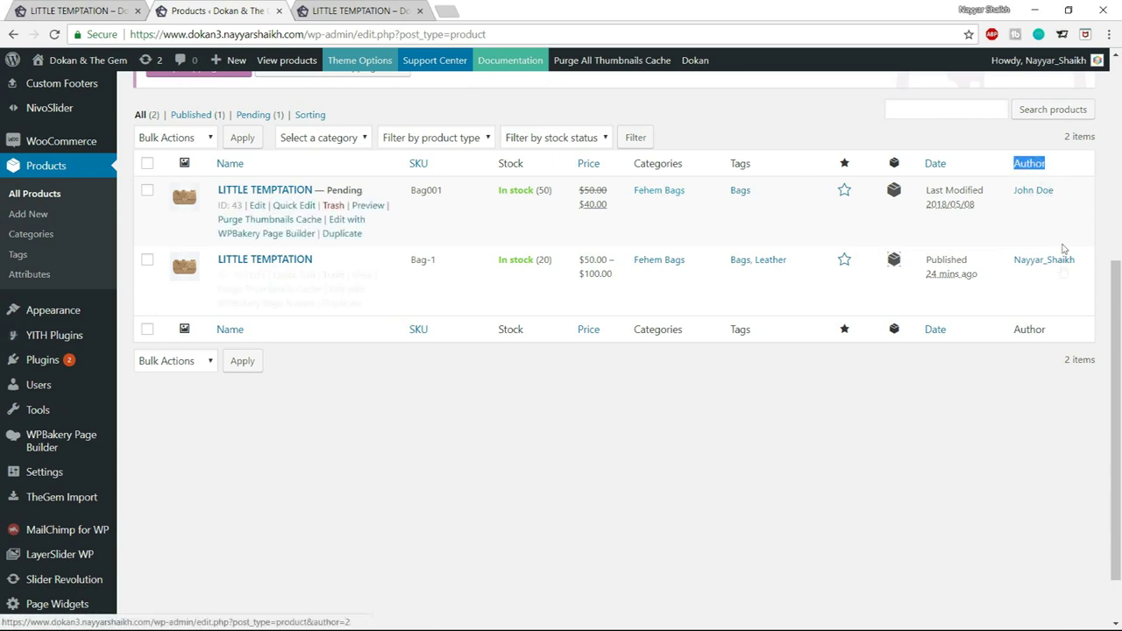
scroll(1061, 258, up, 1)
scroll(1061, 291, up, 1)
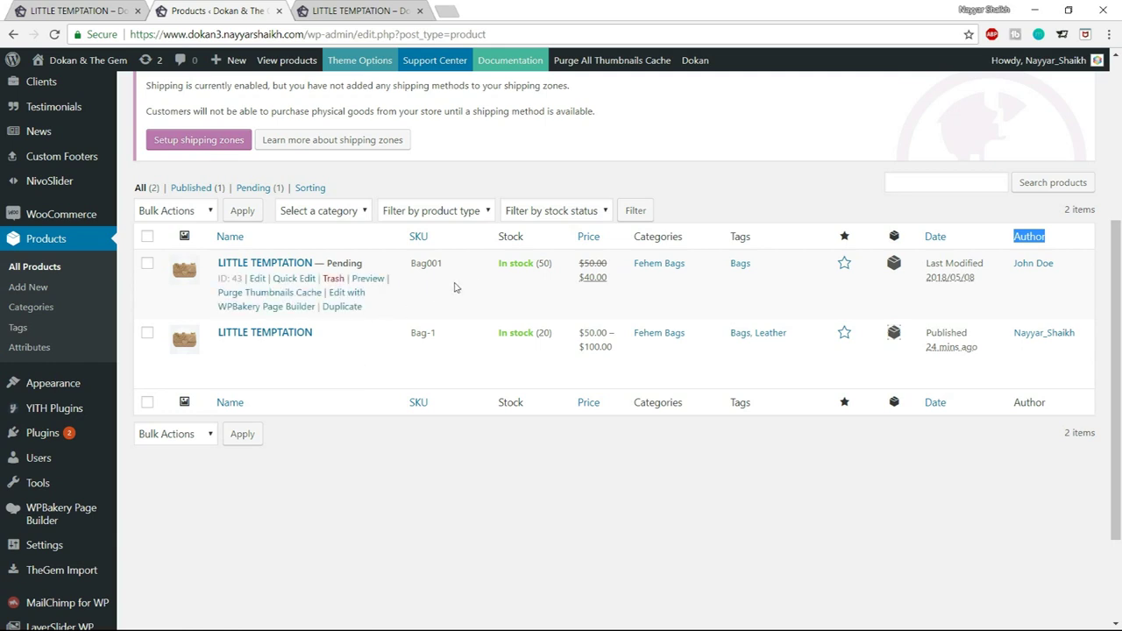
- Open the pending LITTLE TEMPTATION product for editing and publish it
click(258, 281)
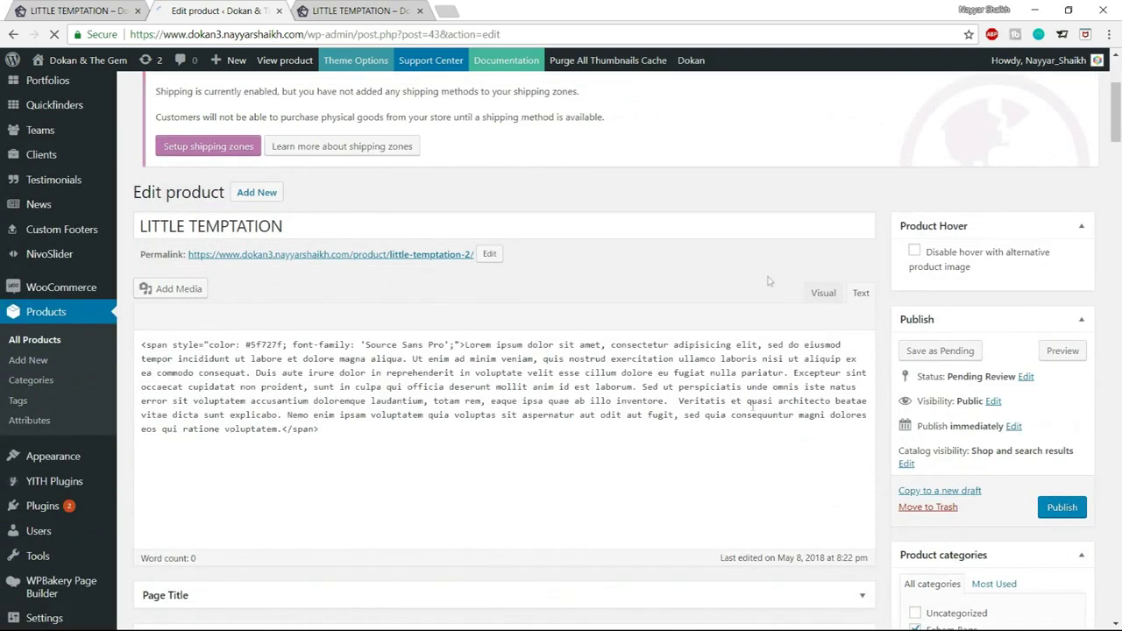
scroll(556, 322, down, 2)
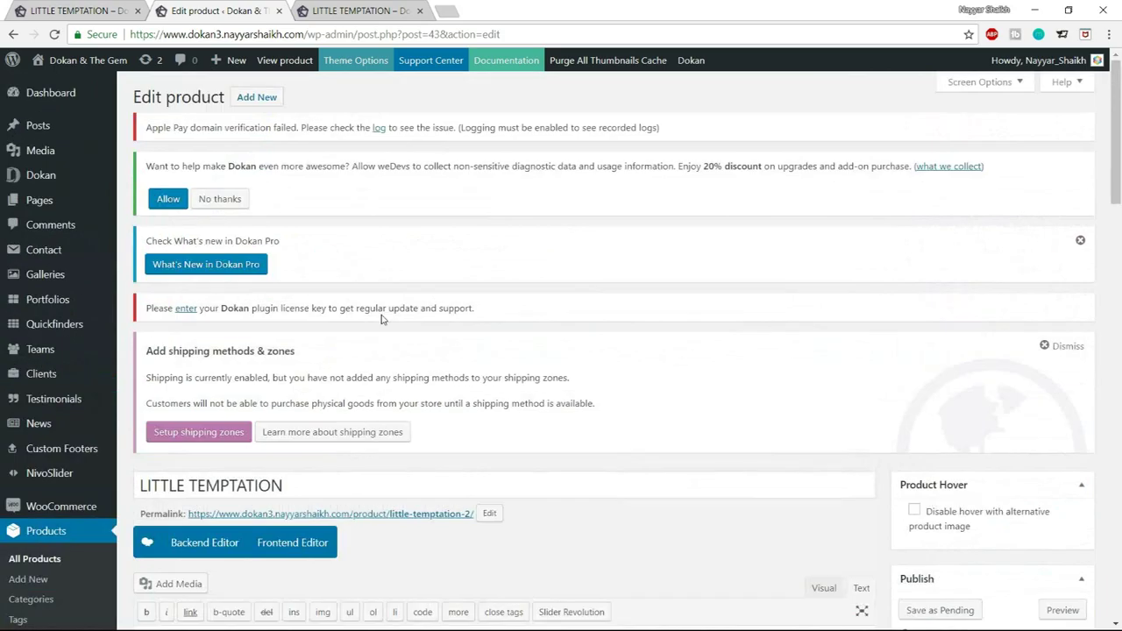
scroll(399, 368, down, 15)
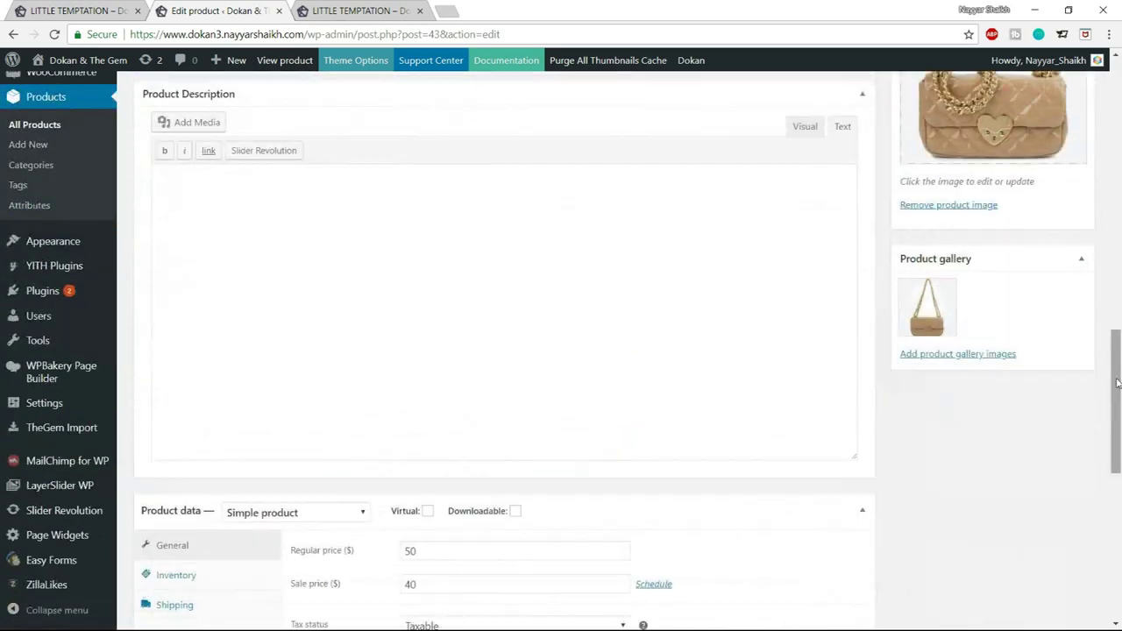
scroll(728, 357, down, 3)
click(1113, 386)
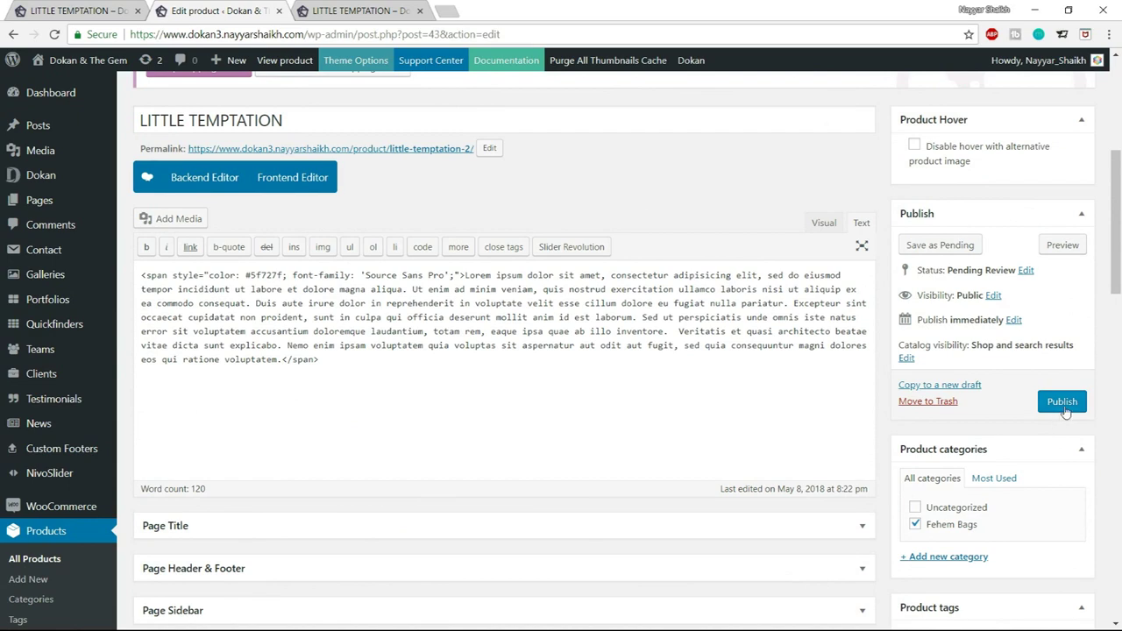
click(1059, 402)
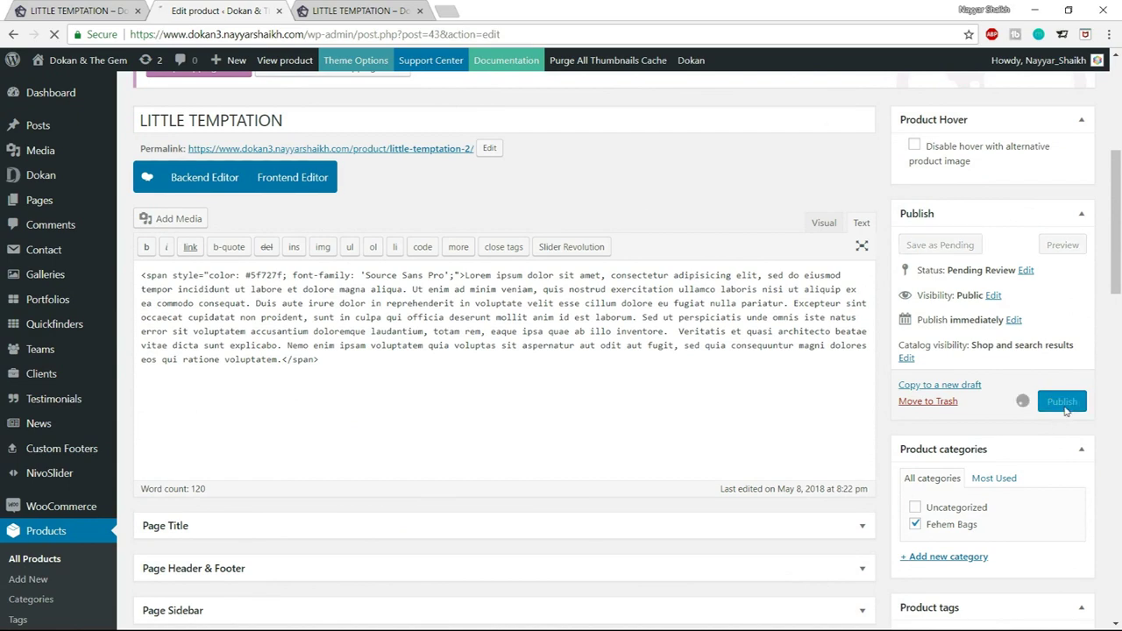
- Close the outdated product tab and open the product's permalink in a new tab
click(419, 11)
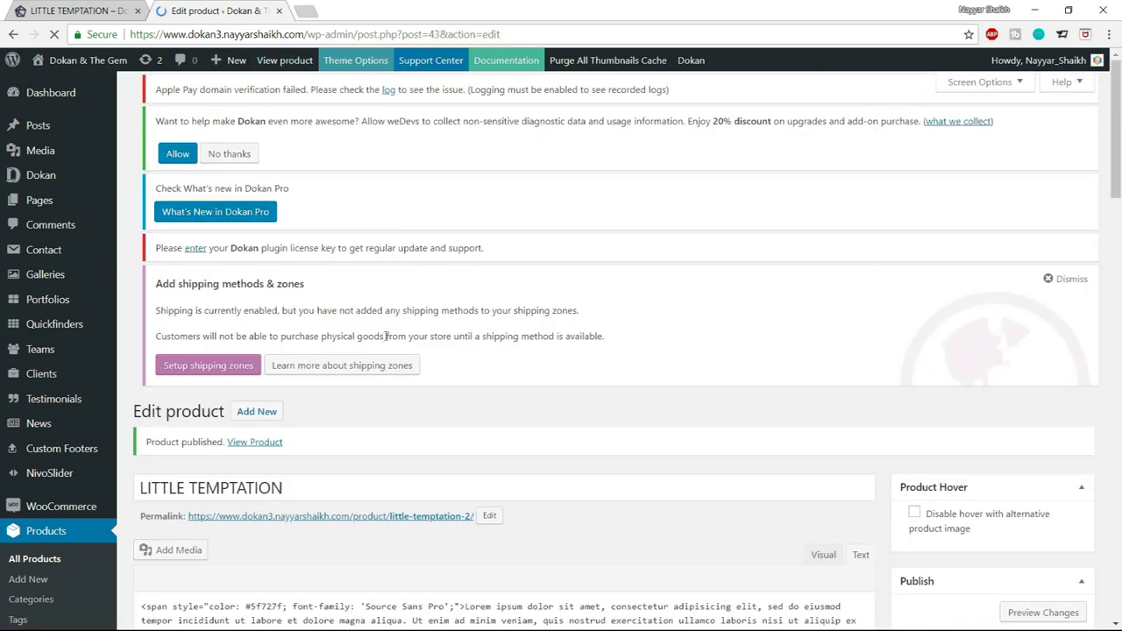
scroll(451, 390, down, 3)
right_click(372, 297)
click(420, 306)
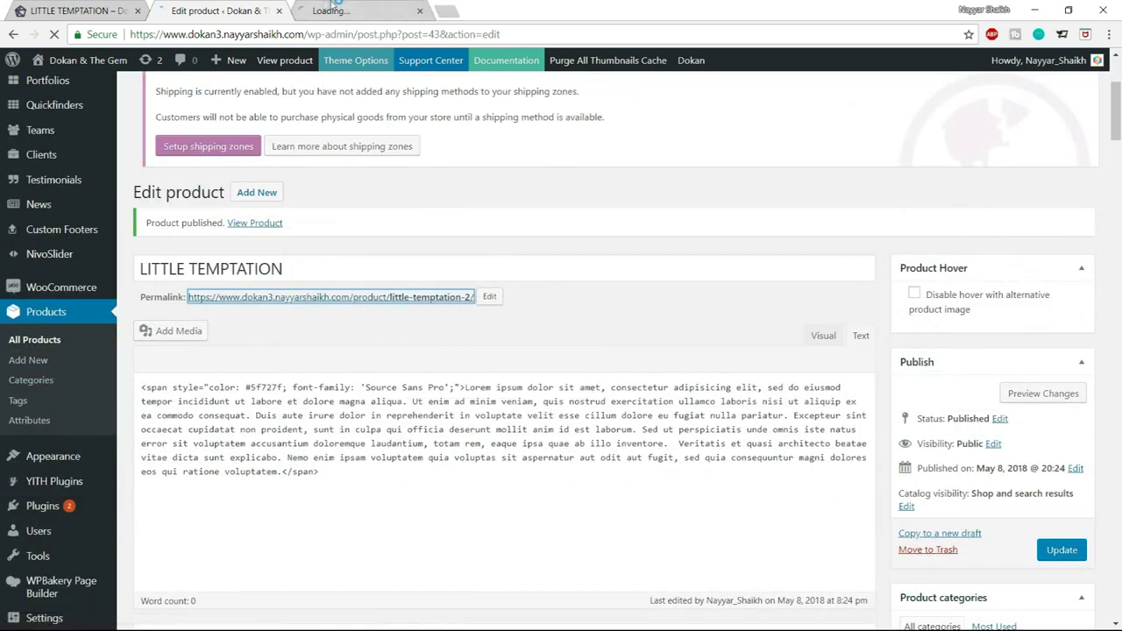
- Review the live LITTLE TEMPTATION page's price, info tabs and description, then return to the vendor window
click(329, 10)
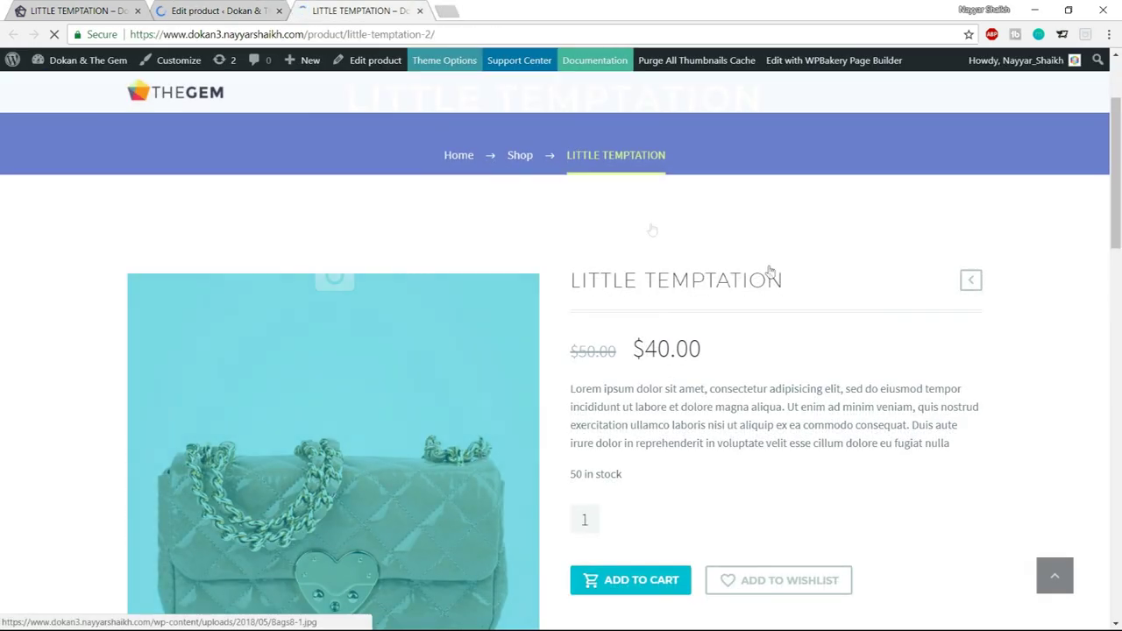
drag(571, 347, 631, 349)
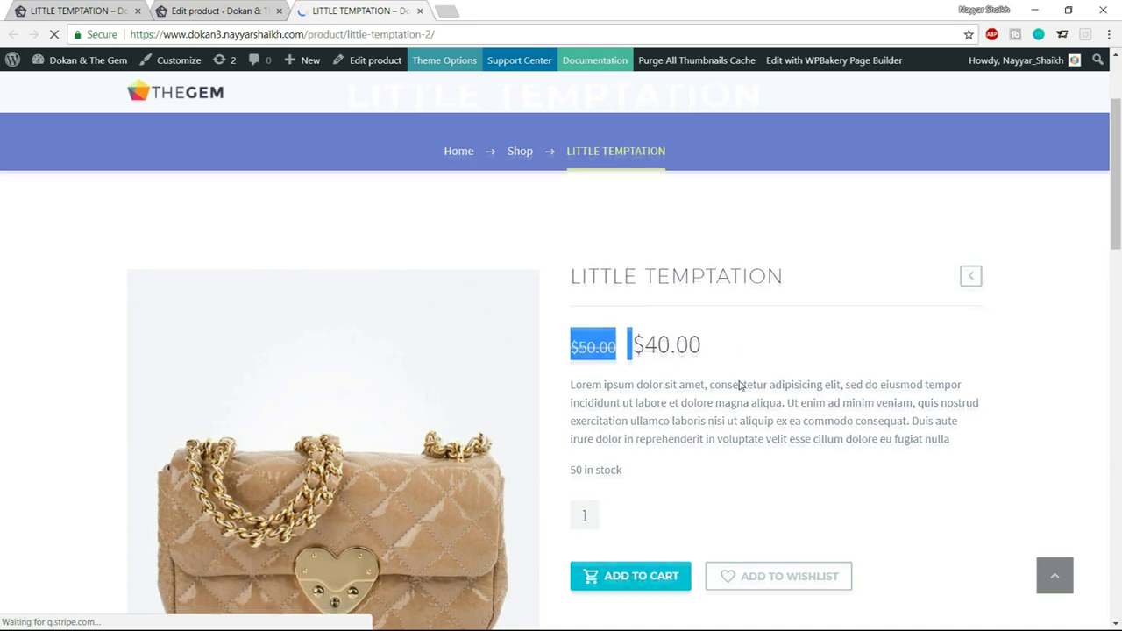
scroll(739, 389, down, 3)
scroll(739, 385, down, 6)
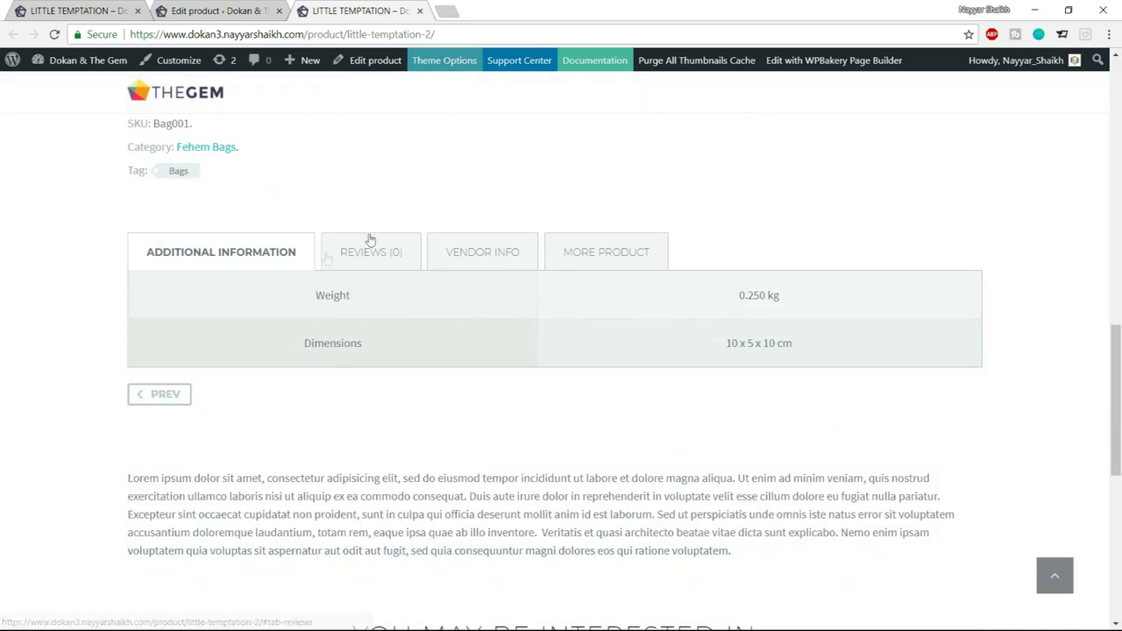
scroll(533, 376, down, 2)
drag(159, 295, 433, 378)
scroll(473, 444, up, 3)
click(472, 449)
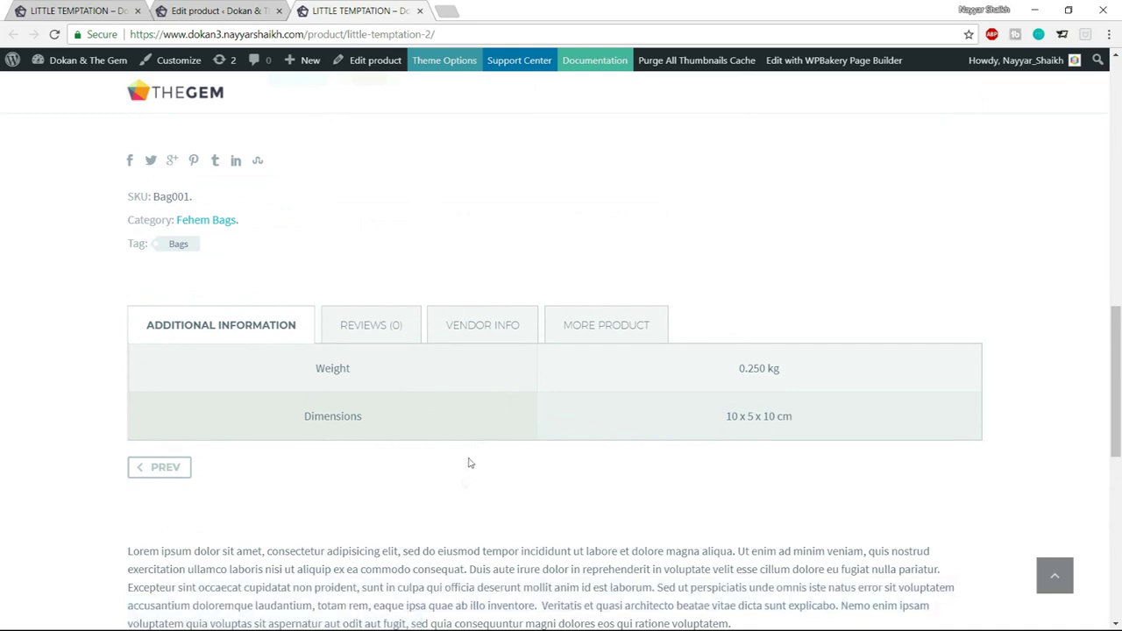
scroll(368, 488, down, 3)
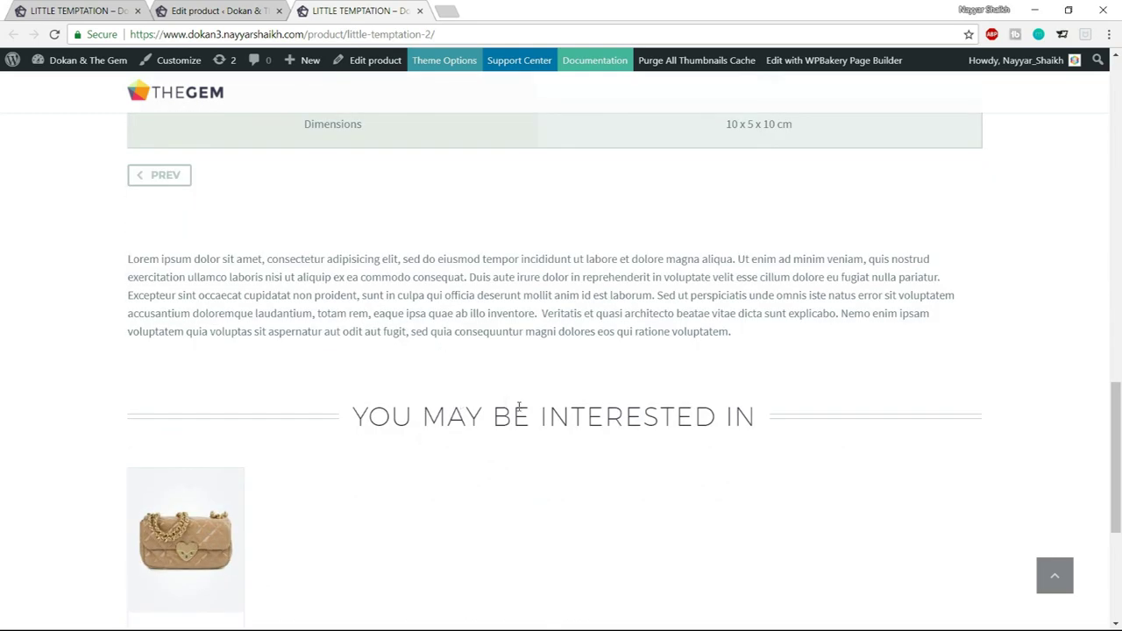
scroll(511, 404, up, 2)
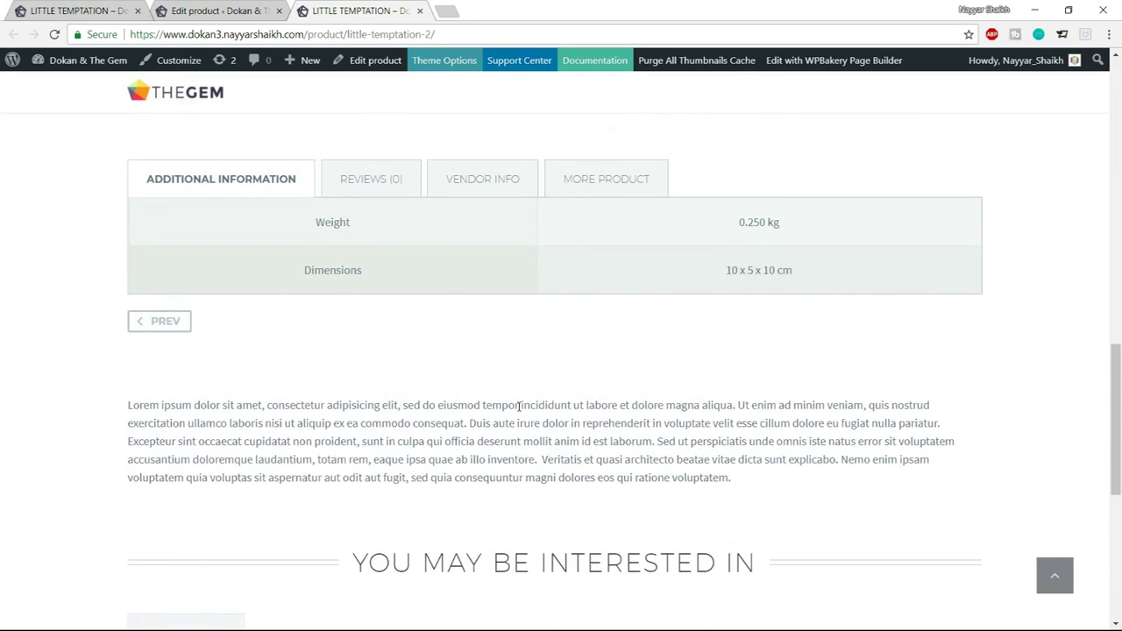
key(alt+Tab)
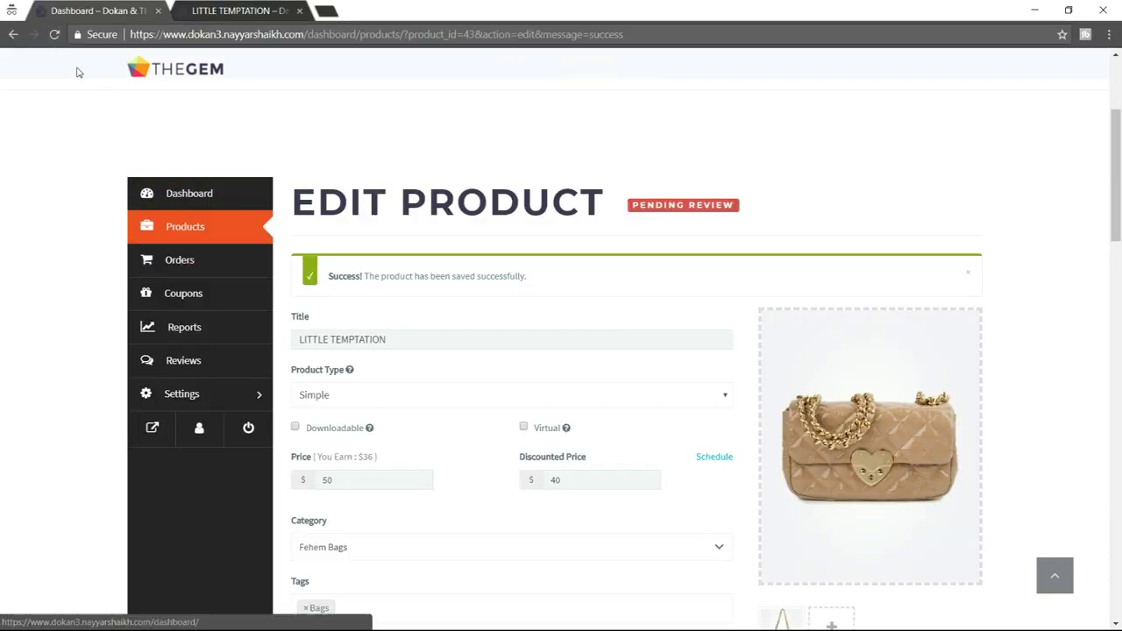
- Open the vendor's product list and highlight the product's view count
click(195, 230)
scroll(173, 235, down, 1)
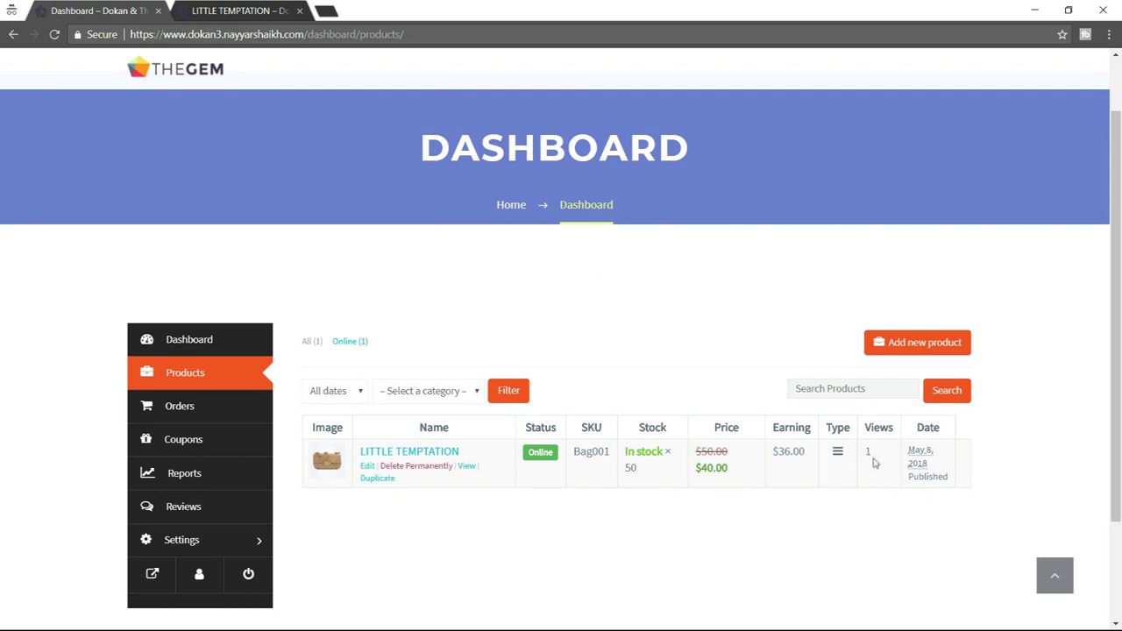
scroll(872, 462, down, 1)
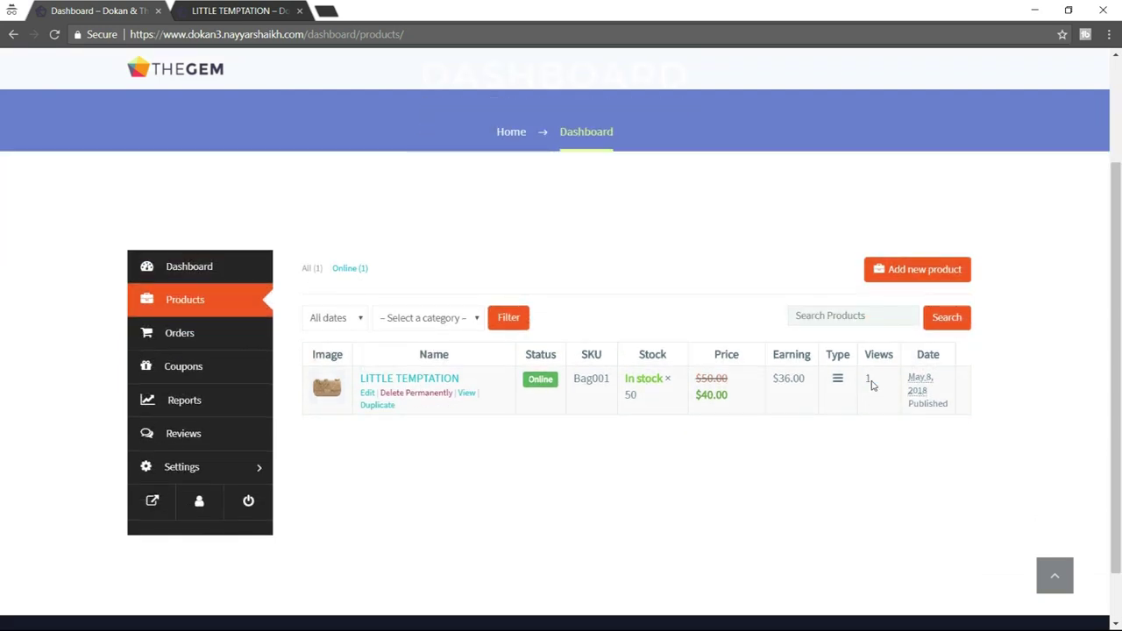
double_click(870, 381)
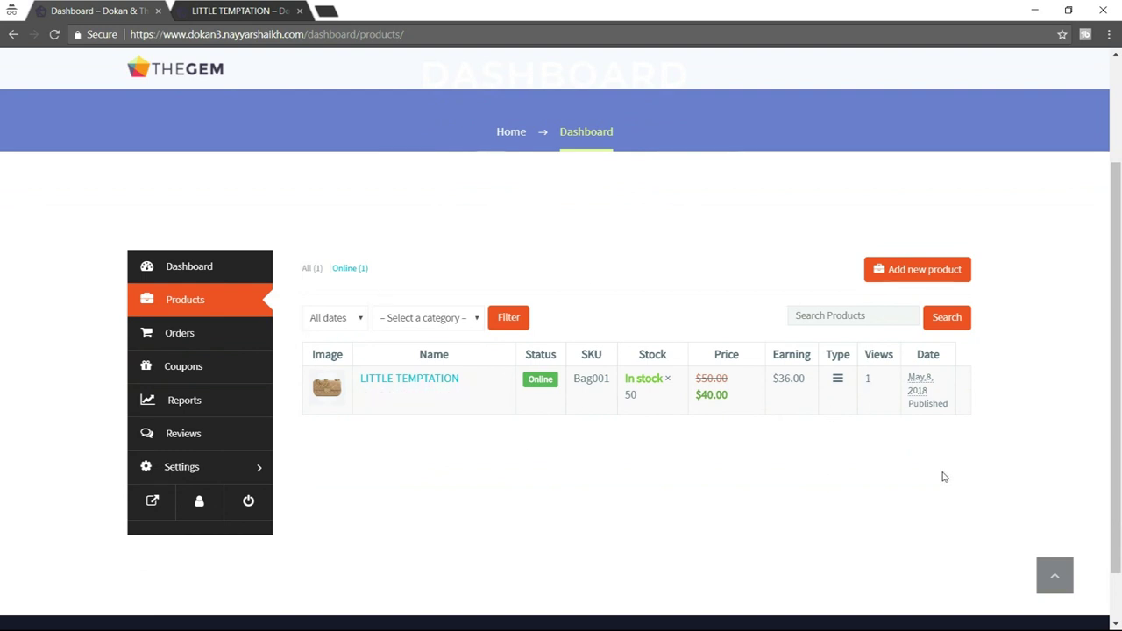
- Open the dashboard overview and highlight the $0.00 sales figure
click(194, 273)
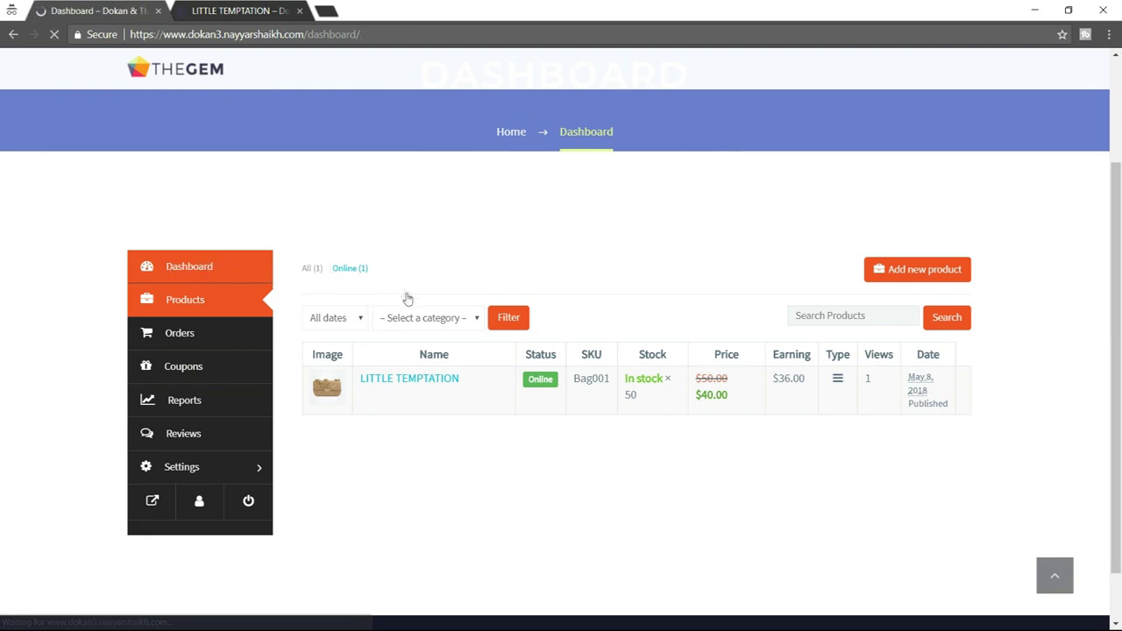
scroll(688, 473, down, 3)
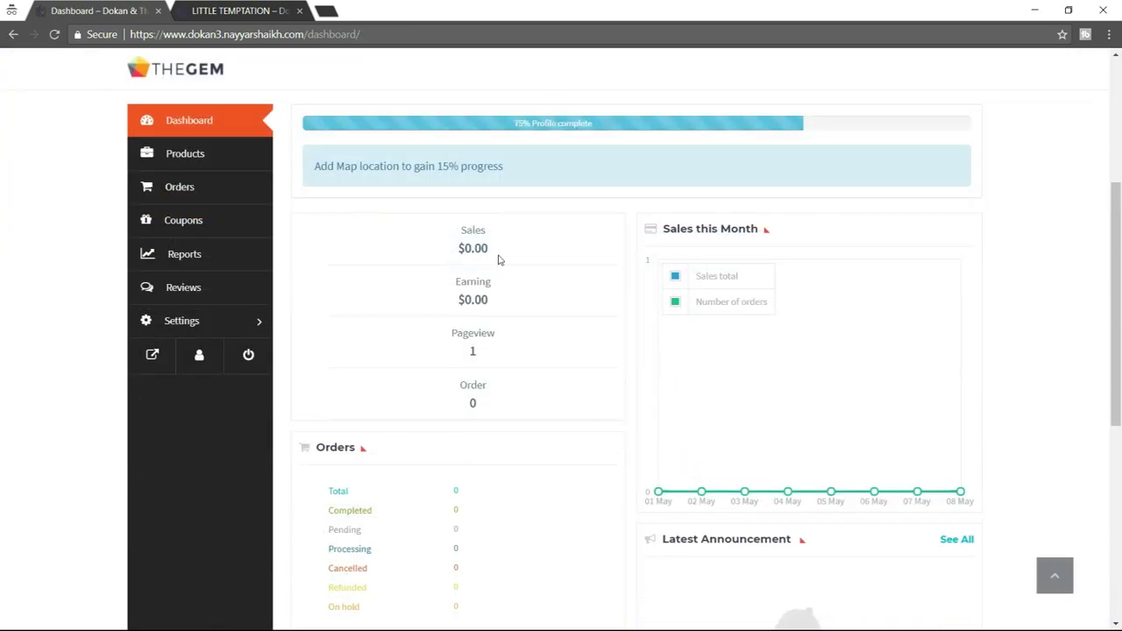
drag(459, 249, 485, 248)
click(485, 248)
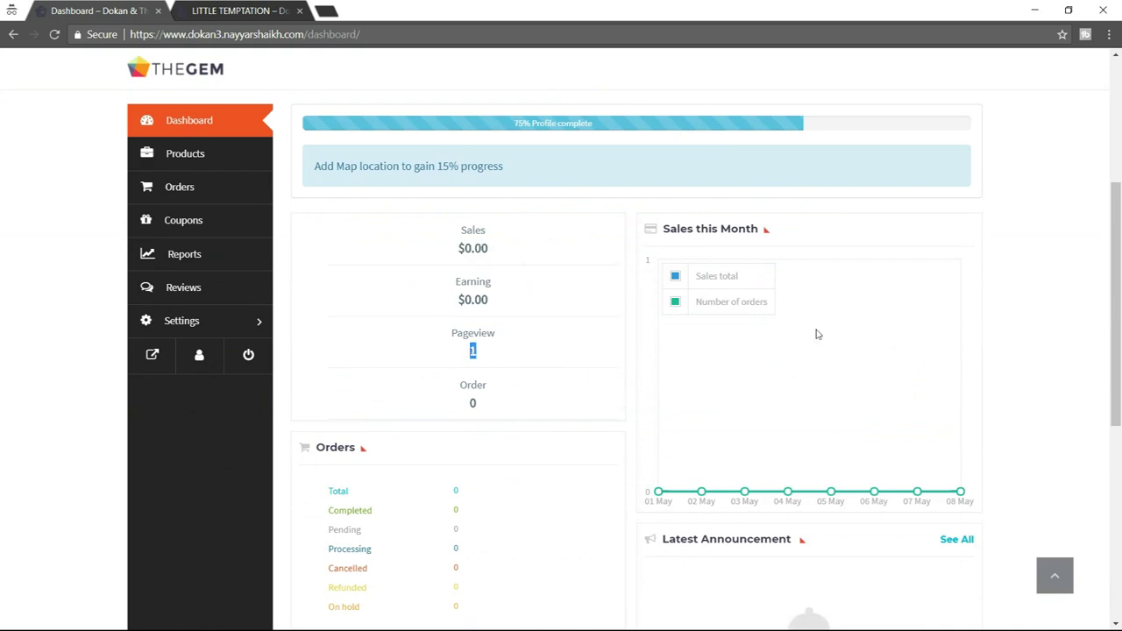
scroll(815, 334, down, 4)
scroll(844, 453, up, 6)
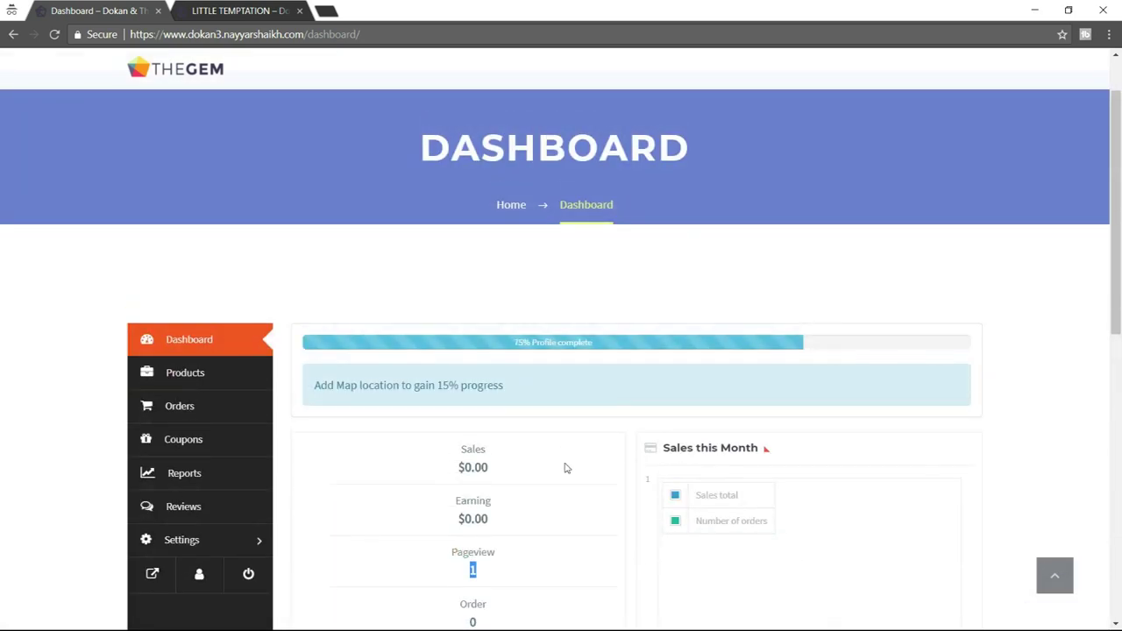
scroll(564, 453, down, 1)
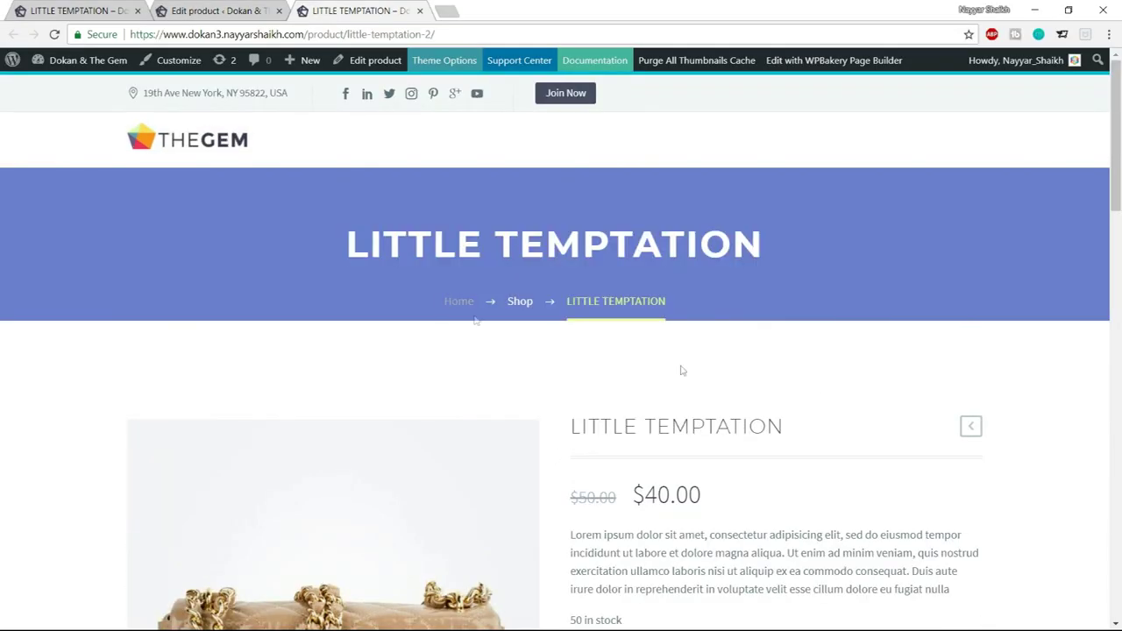
scroll(681, 371, down, 3)
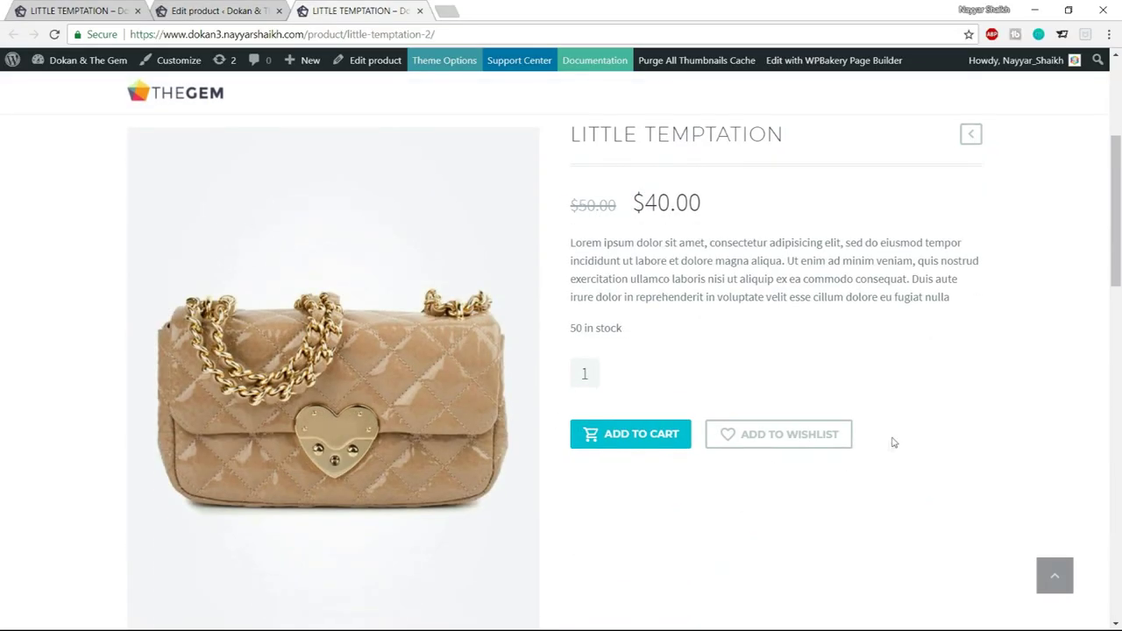
- Add LITTLE TEMPTATION to the cart and proceed from the cart to checkout
click(664, 439)
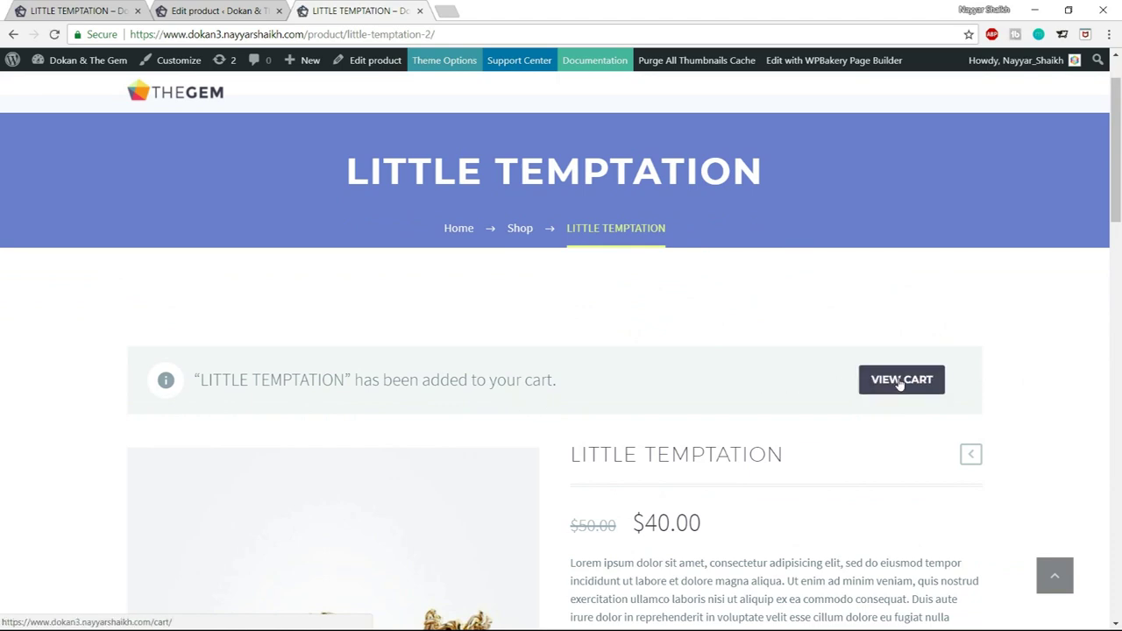
click(898, 384)
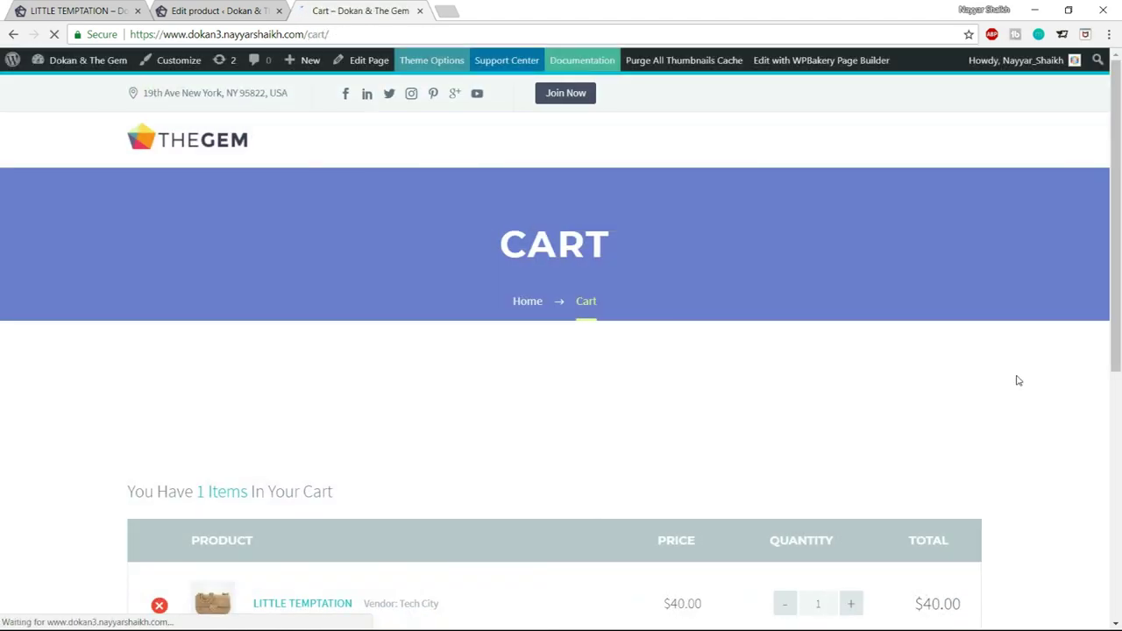
scroll(1018, 380, down, 3)
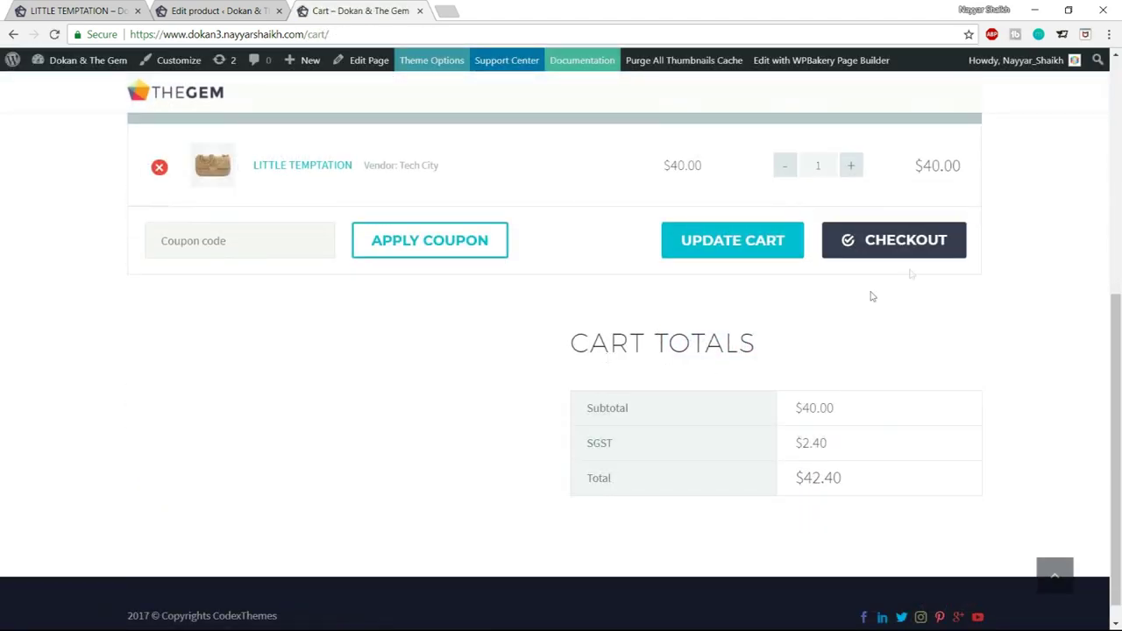
click(909, 256)
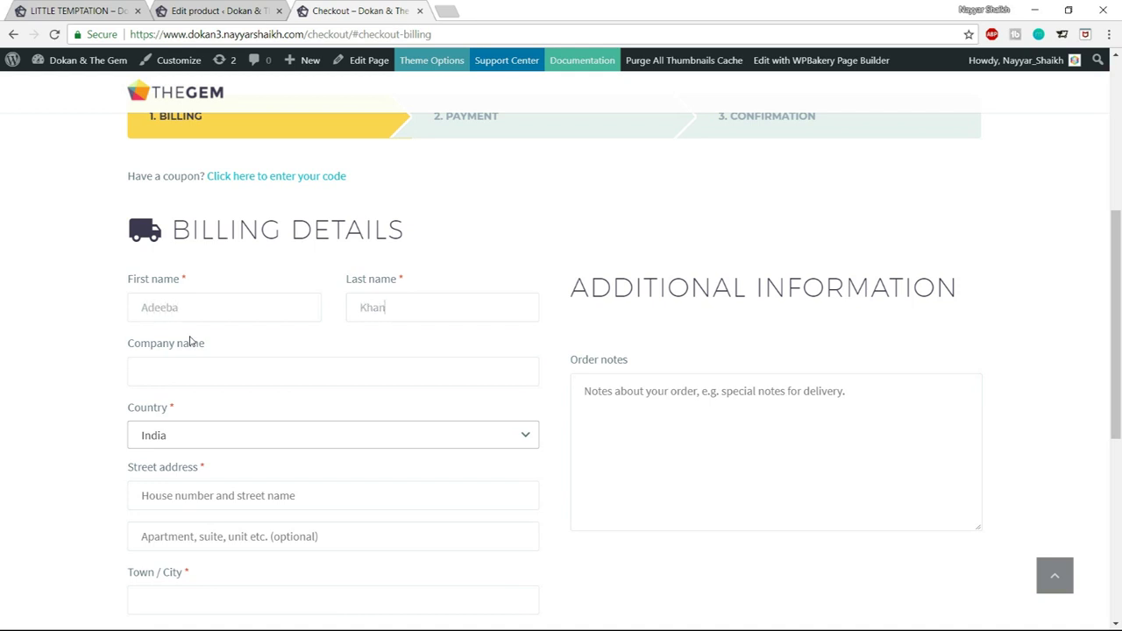
- Fill the billing address from the saved autofill entry and enter the buyer's phone number
scroll(342, 406, down, 3)
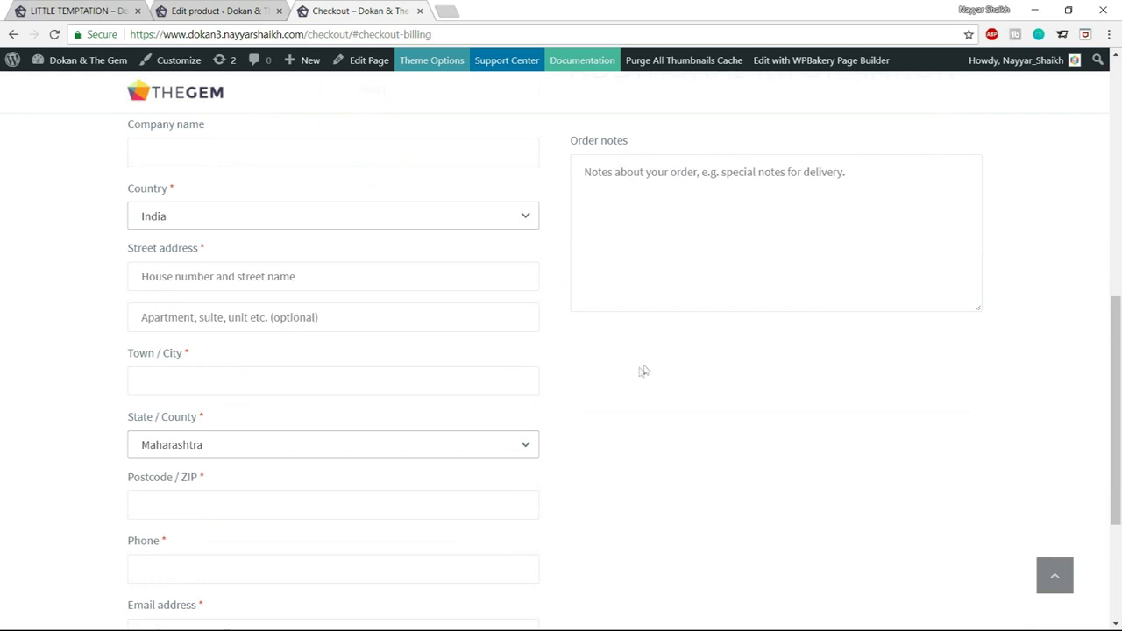
scroll(495, 360, up, 1)
click(496, 354)
click(352, 391)
scroll(666, 477, down, 4)
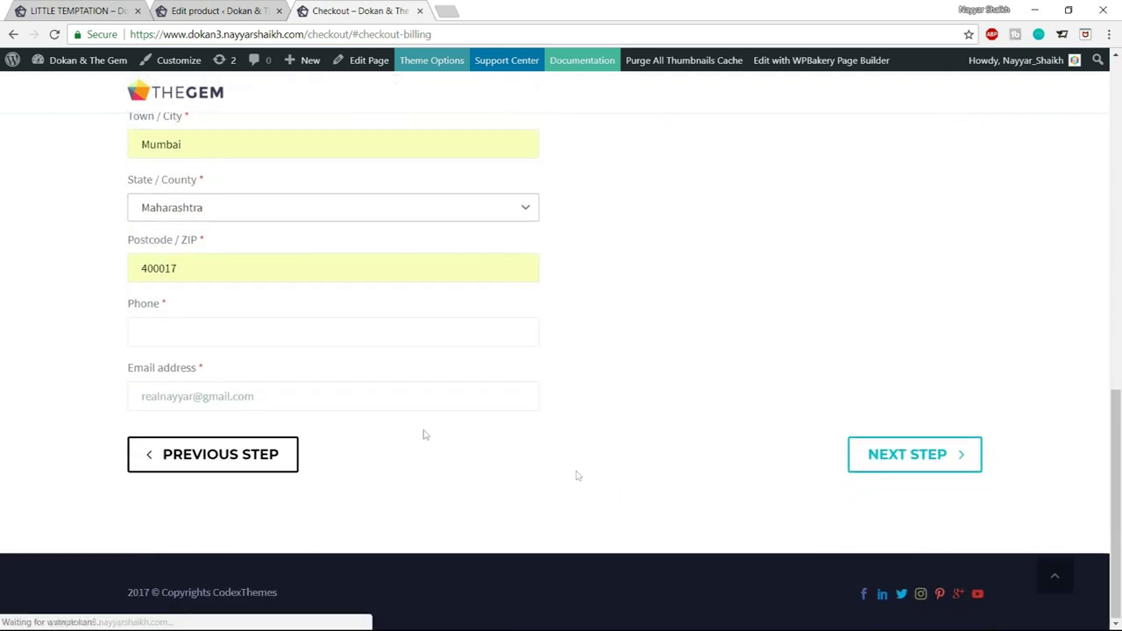
click(274, 324)
text(012364789)
click(258, 388)
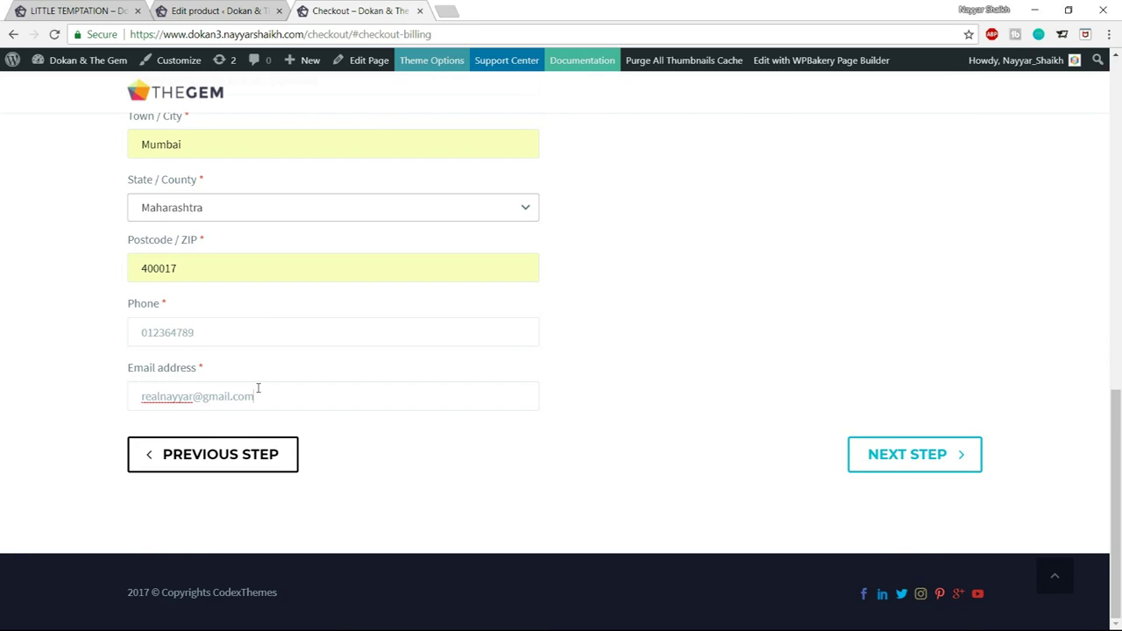
scroll(578, 455, up, 6)
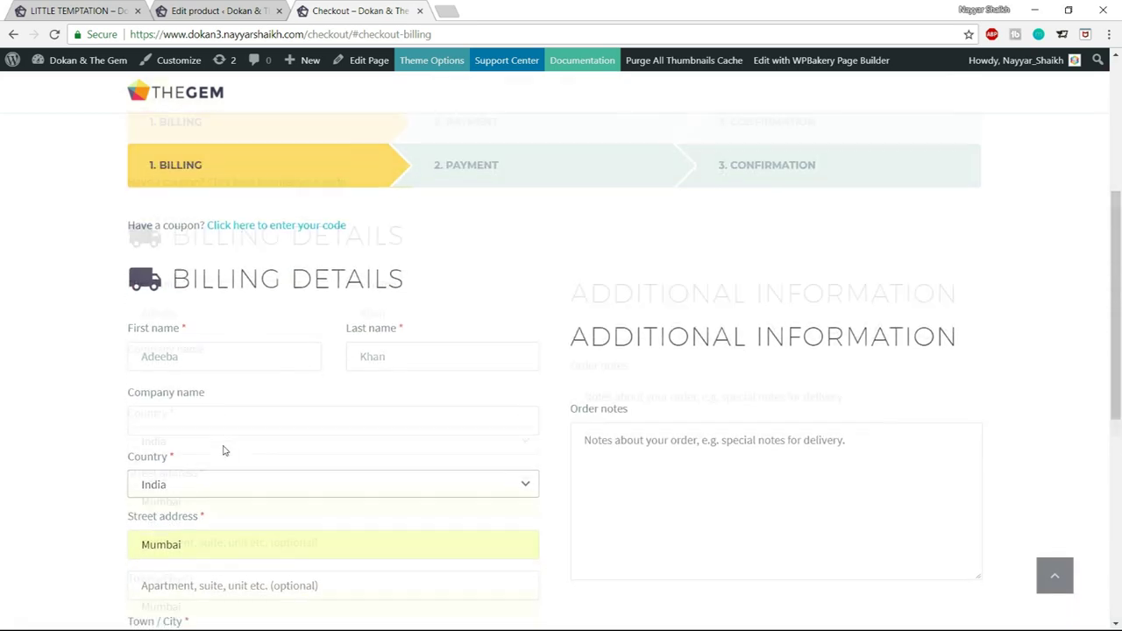
- Choose Credit Card payment and enter the test card number, expiry date and CVC
scroll(328, 383, down, 5)
click(903, 463)
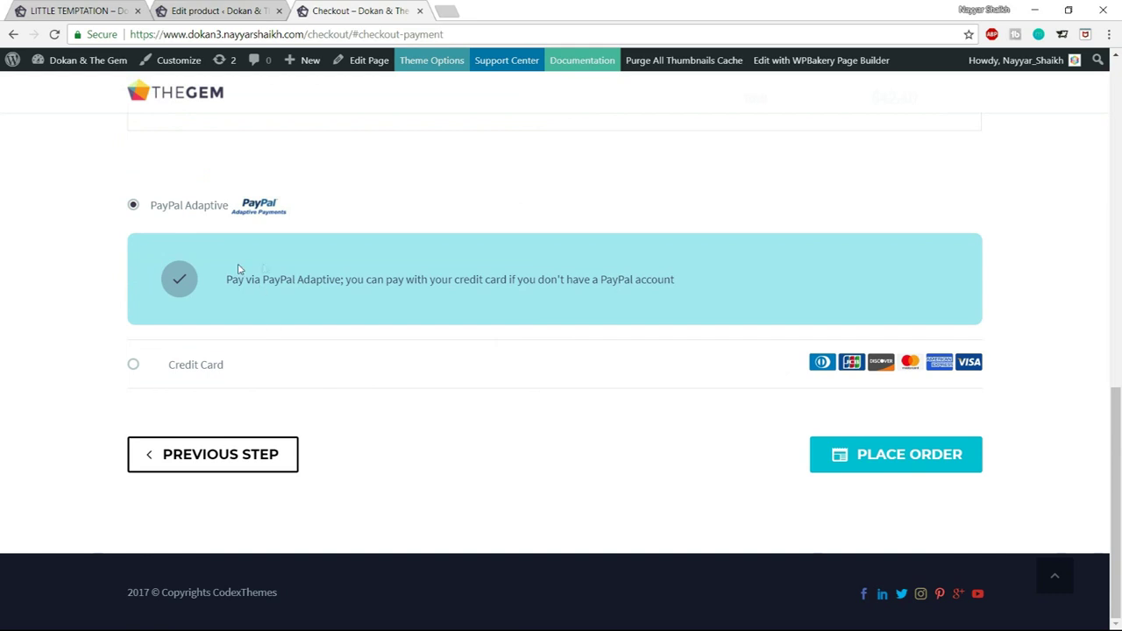
click(134, 365)
click(470, 408)
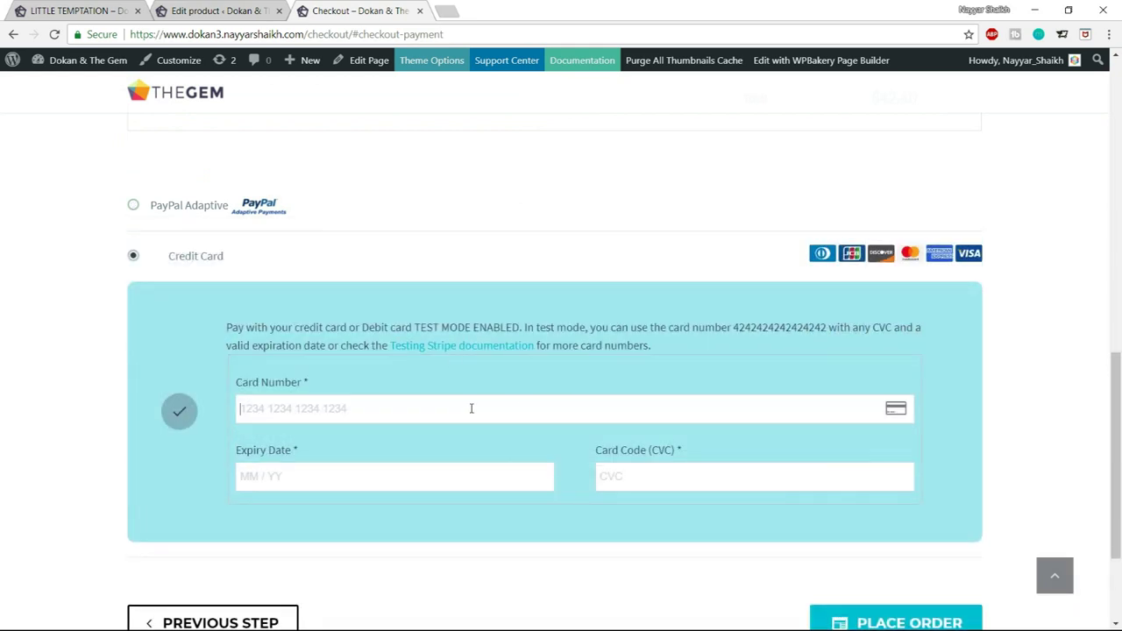
text(4242 4242 4242 4242)
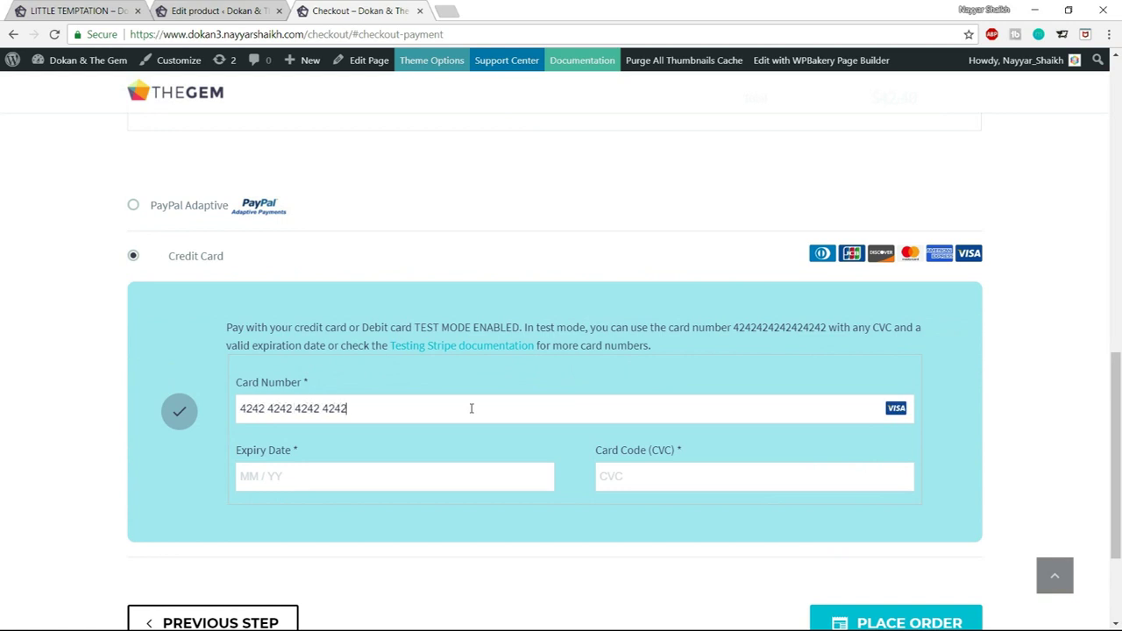
click(380, 483)
text(04 / 35)
click(663, 488)
text(256)
- Place the order and check the order-received confirmation for $42.40 LITTLE TEMPTATION
scroll(664, 489, down, 1)
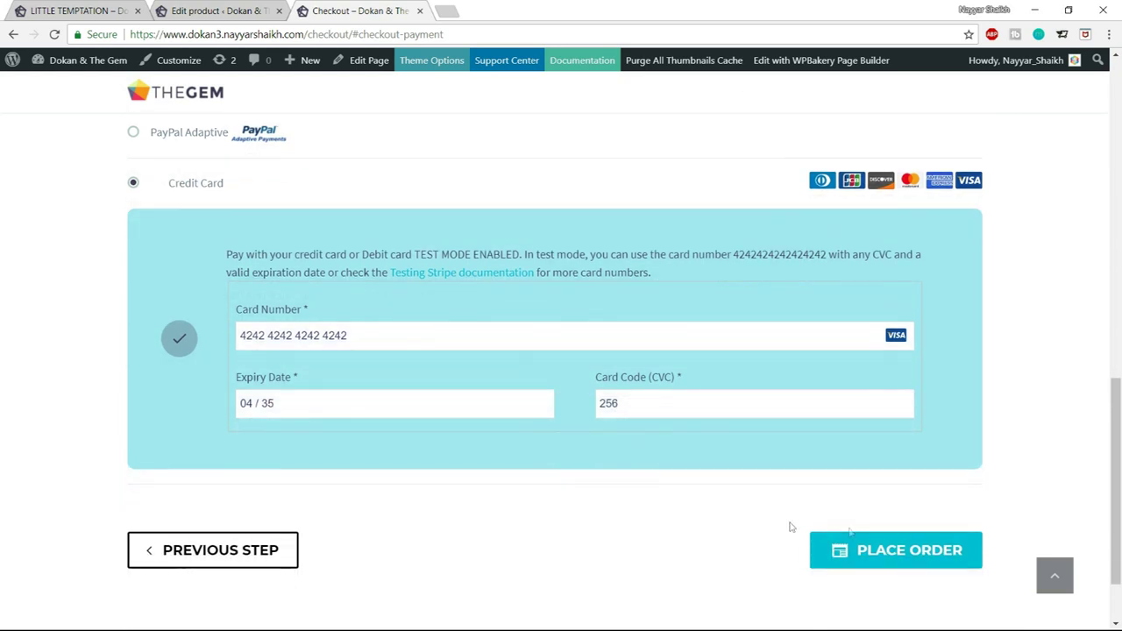
click(906, 550)
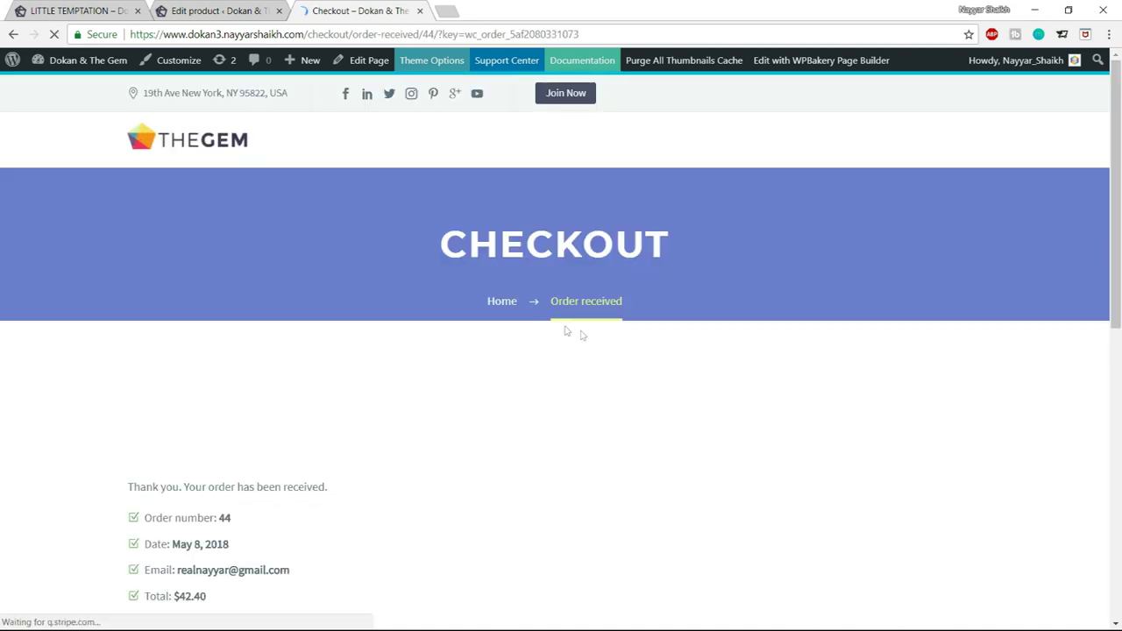
scroll(605, 415, down, 3)
scroll(984, 388, down, 3)
scroll(239, 309, up, 4)
drag(129, 269, 343, 271)
click(348, 273)
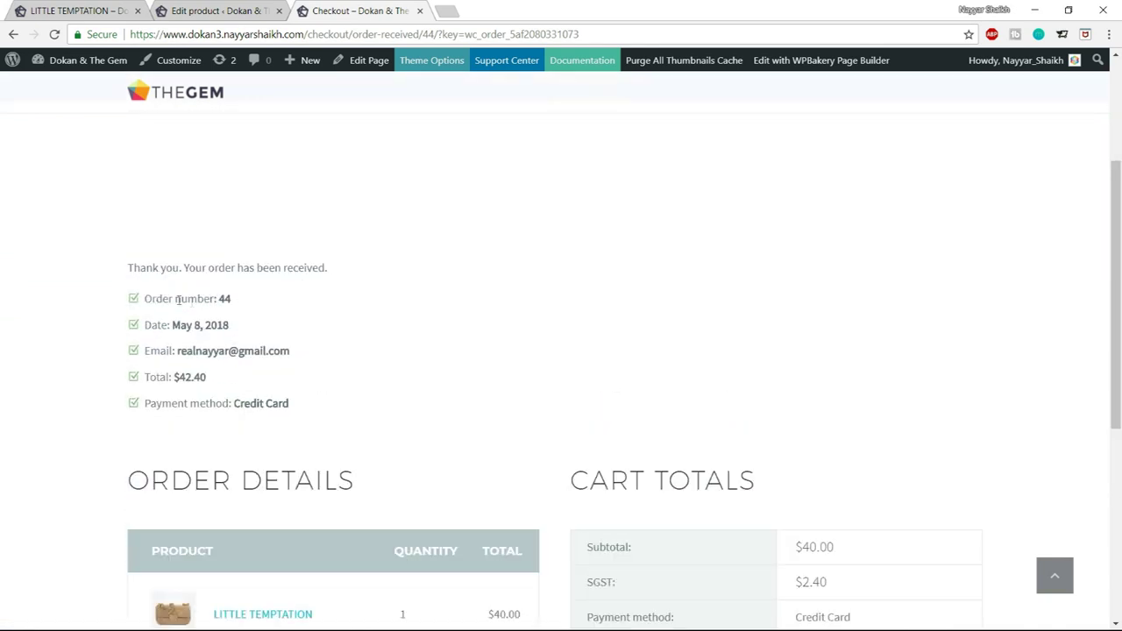
- Check order number 44 and its billing details, then return to the vendor Dashboard window
drag(216, 302, 240, 306)
click(244, 310)
scroll(272, 334, down, 1)
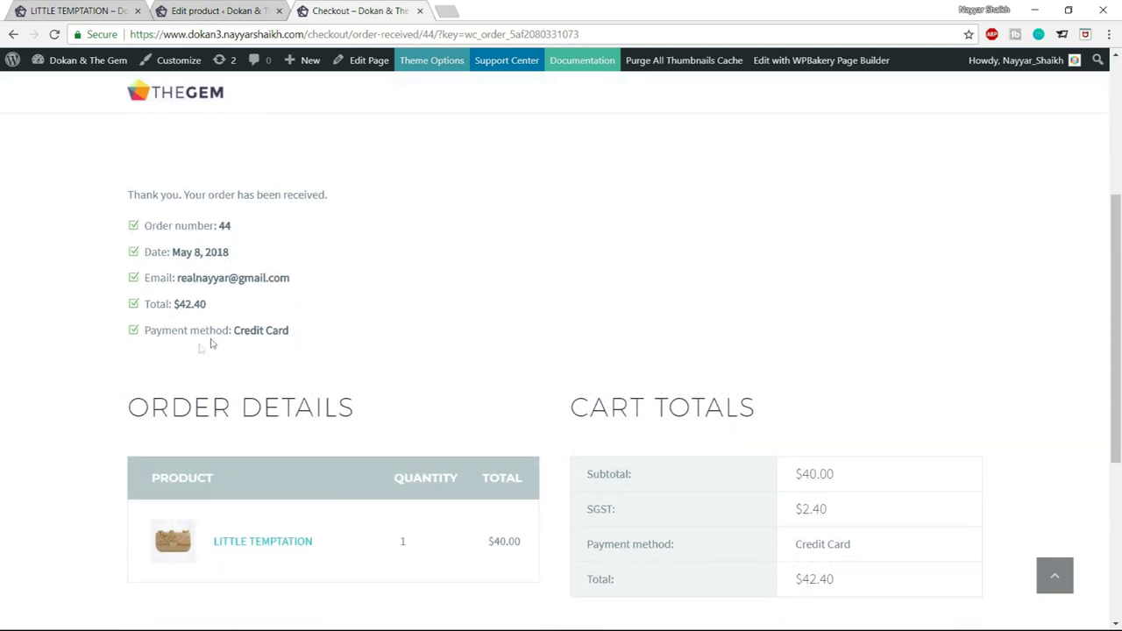
scroll(344, 348, down, 1)
scroll(394, 359, down, 3)
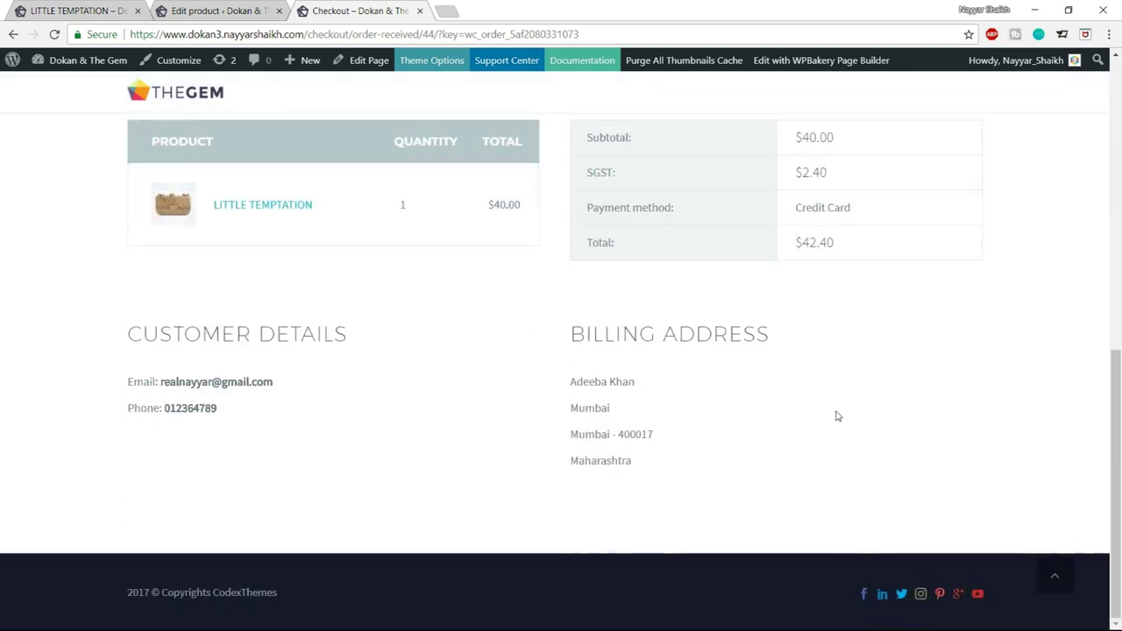
drag(571, 380, 657, 383)
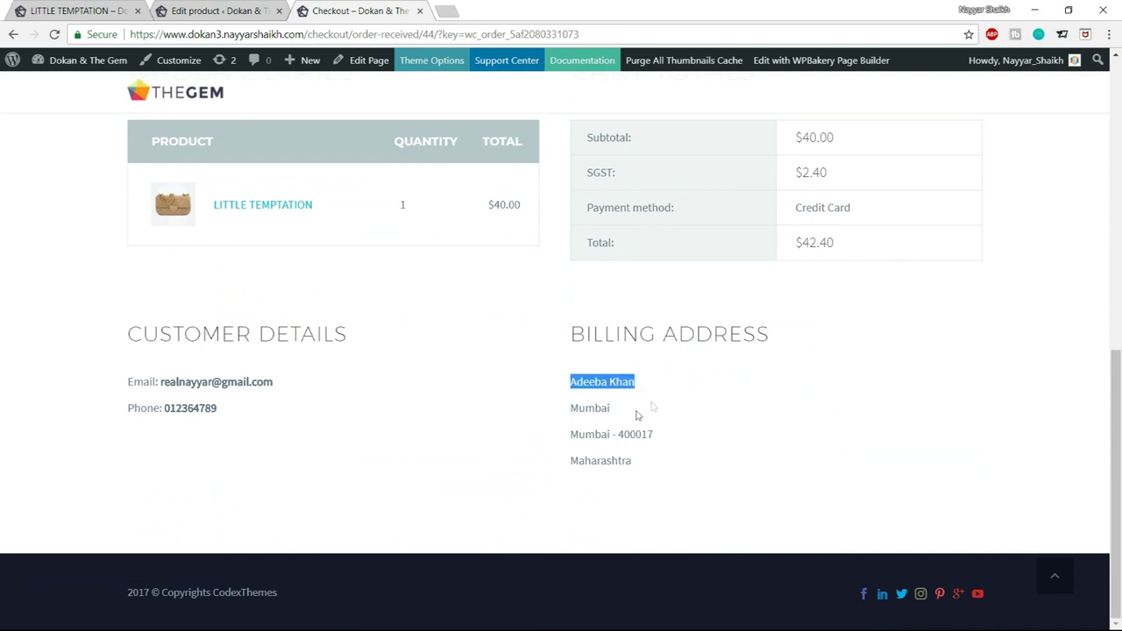
drag(128, 408, 233, 408)
click(234, 411)
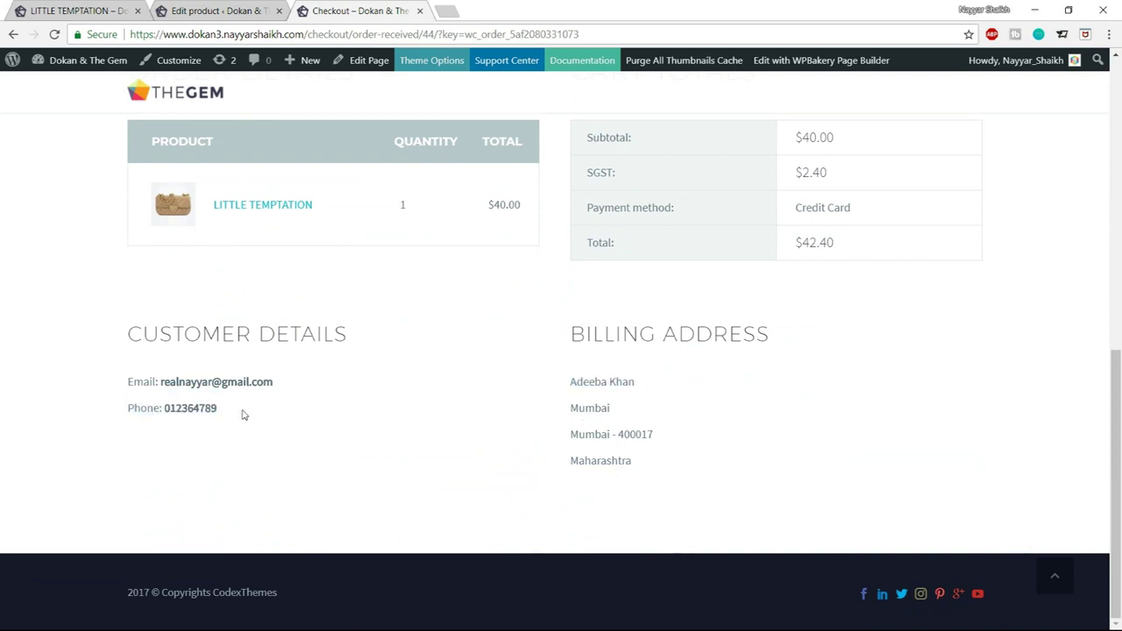
key(alt+Tab)
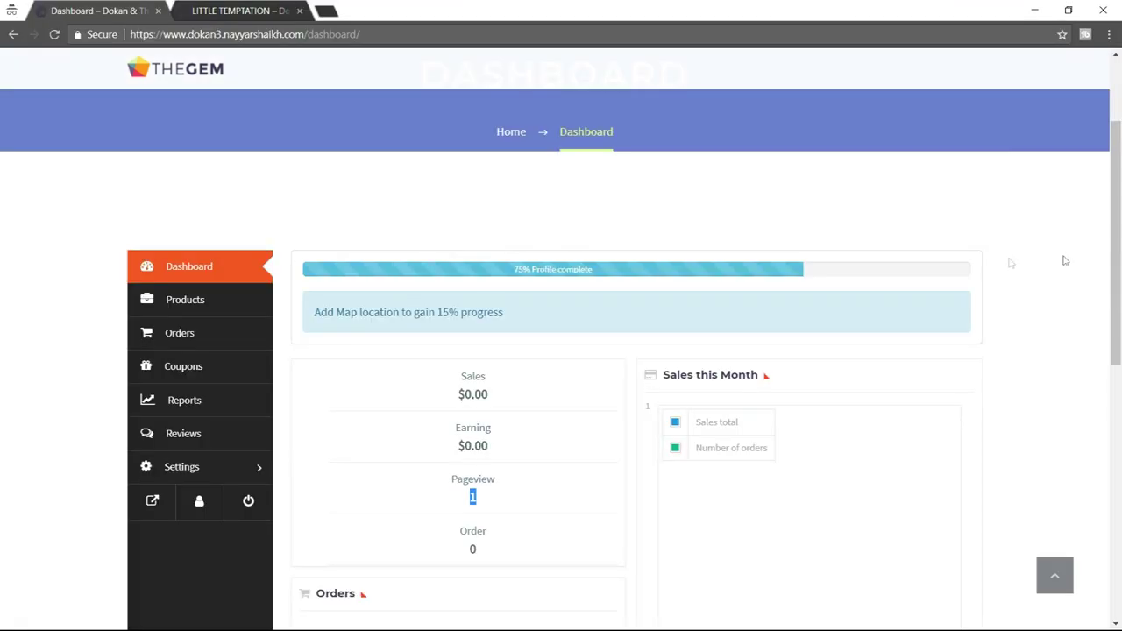
- Reload the vendor dashboard and confirm sales now read $42.40 while earning stays $0.00
click(53, 35)
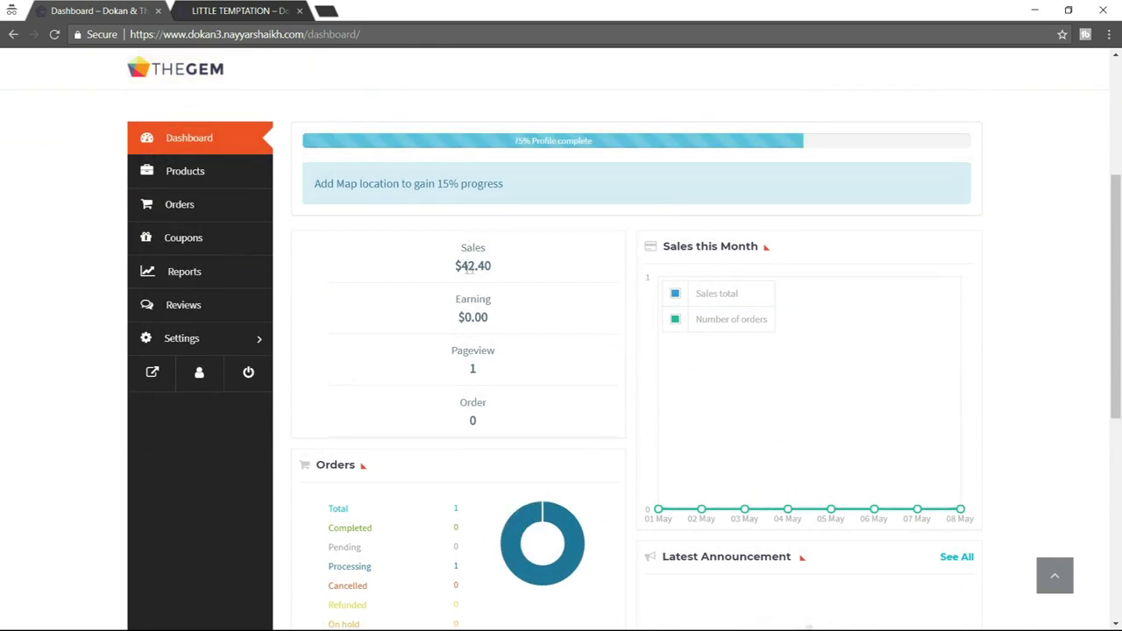
drag(468, 269, 500, 275)
click(520, 275)
triple_click(499, 322)
click(514, 321)
drag(457, 321, 502, 324)
scroll(521, 391, down, 5)
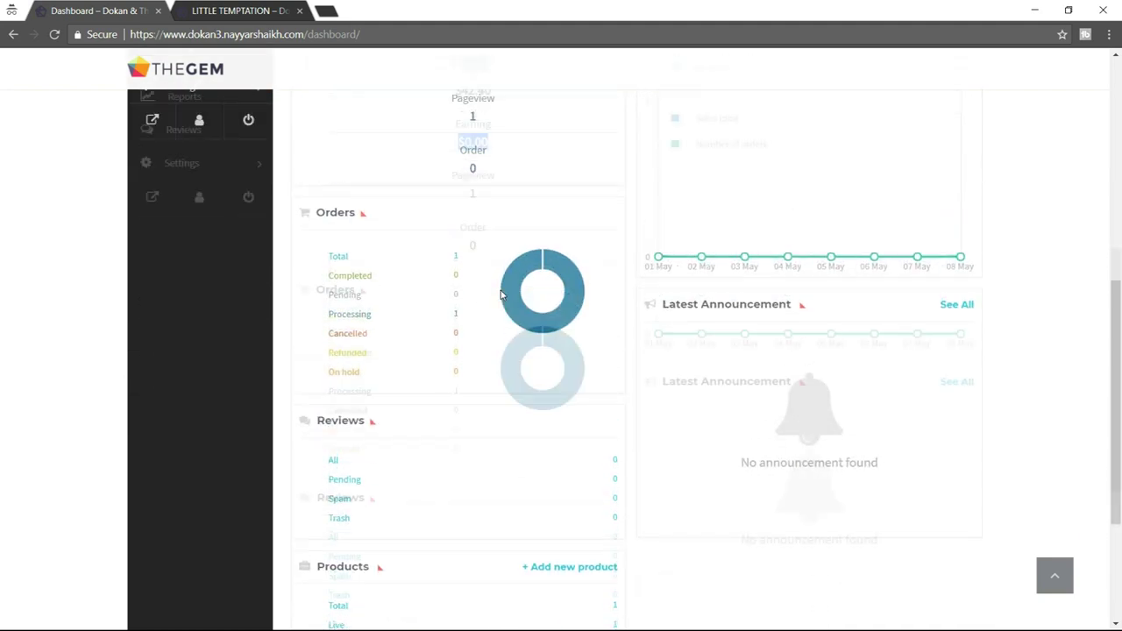
scroll(500, 290, up, 2)
click(462, 185)
- Review the Sales and Orders panels, then view the Products list with LITTLE TEMPTATION
drag(451, 195, 496, 201)
scroll(556, 246, down, 3)
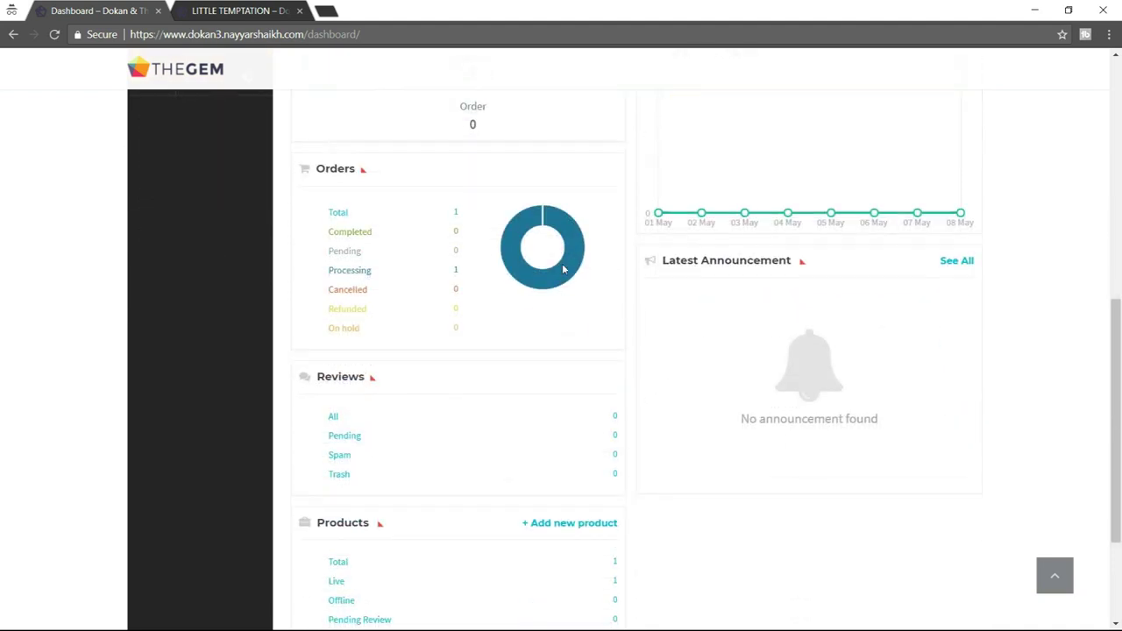
scroll(563, 269, down, 1)
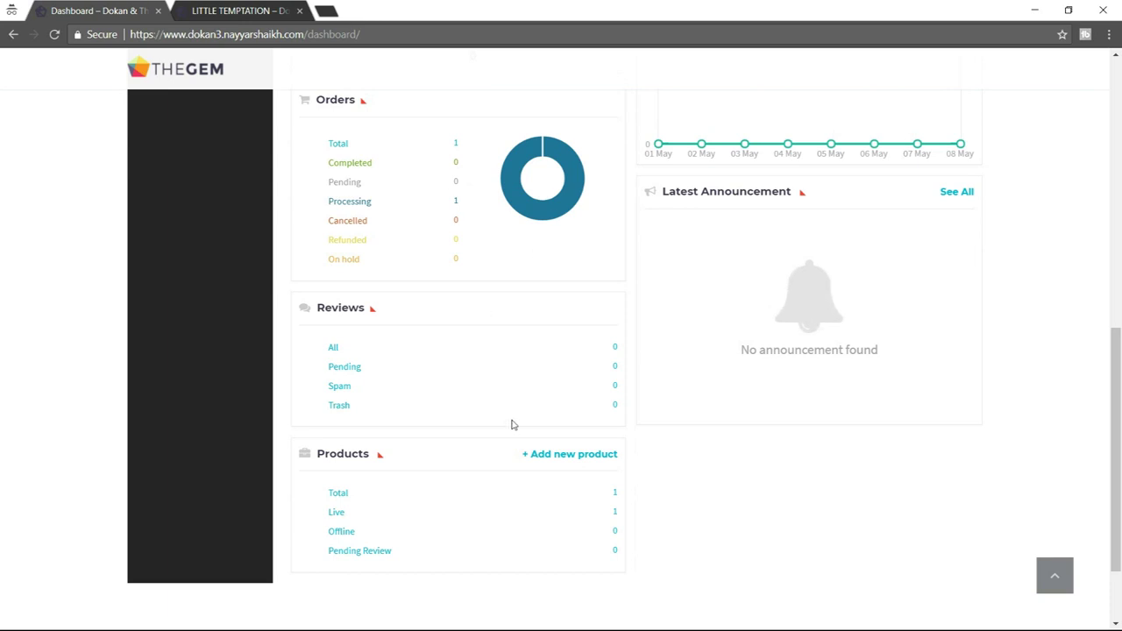
scroll(490, 425, down, 1)
scroll(581, 483, up, 5)
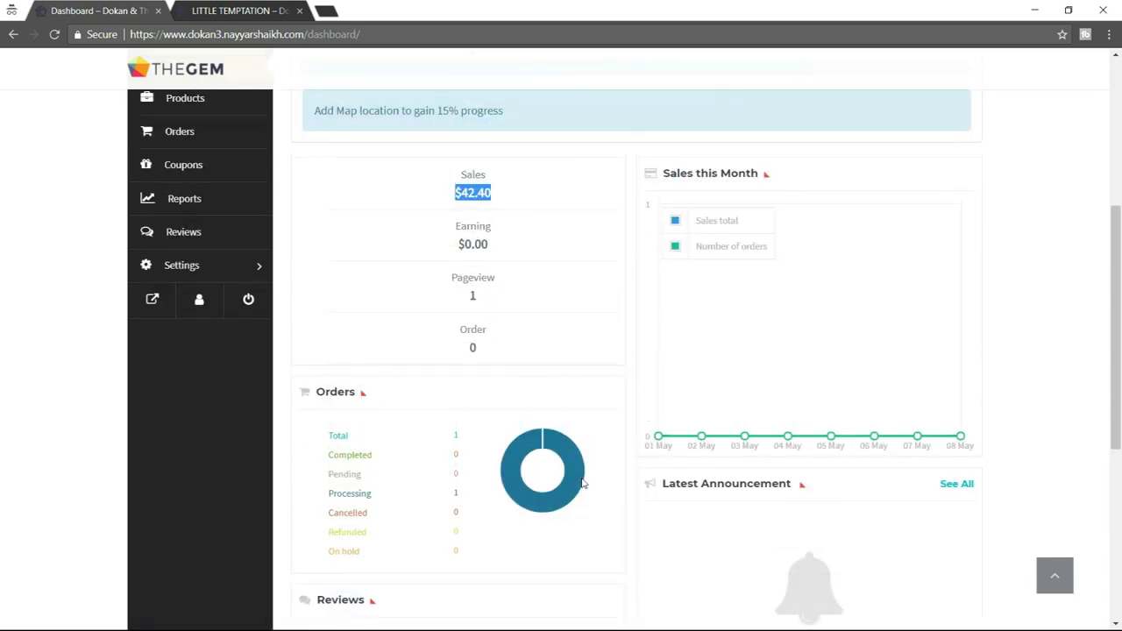
scroll(581, 483, up, 3)
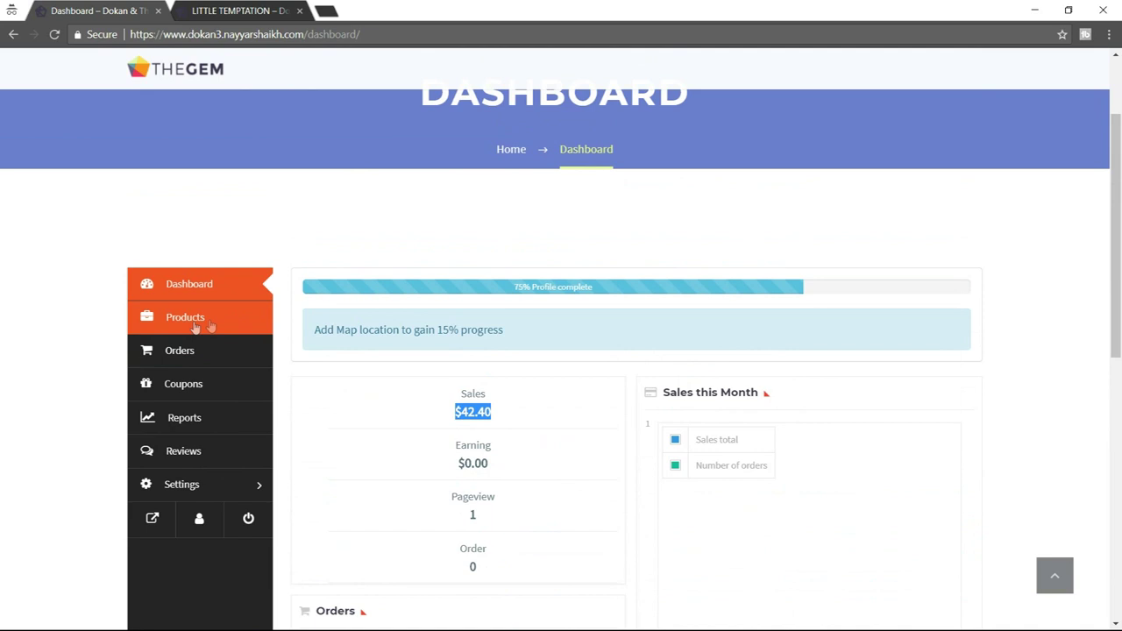
click(195, 324)
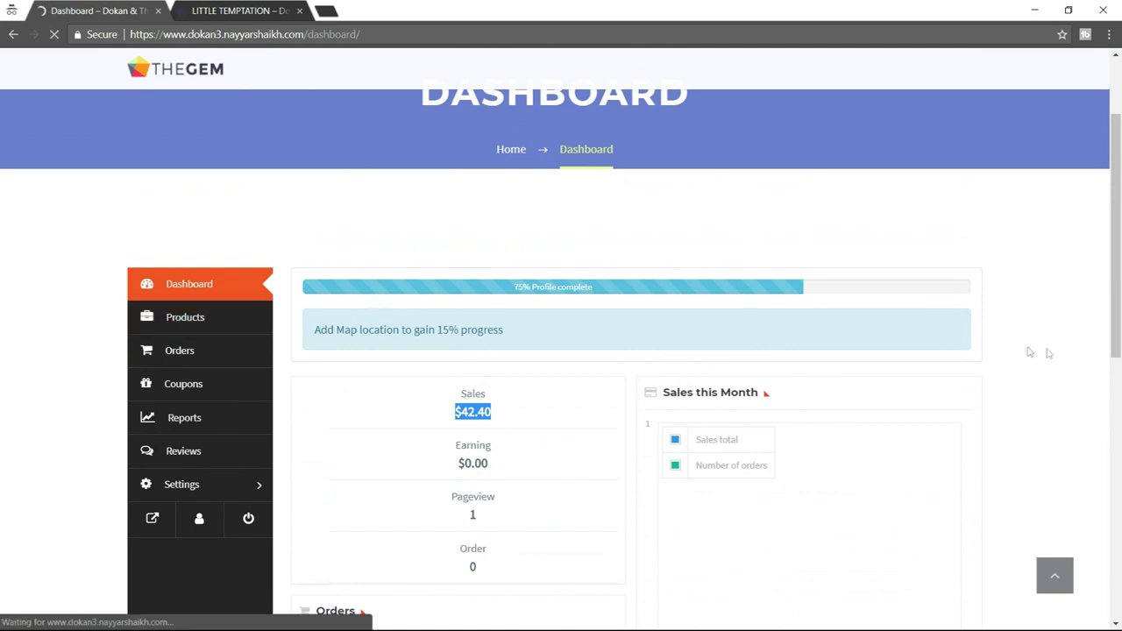
scroll(876, 350, down, 2)
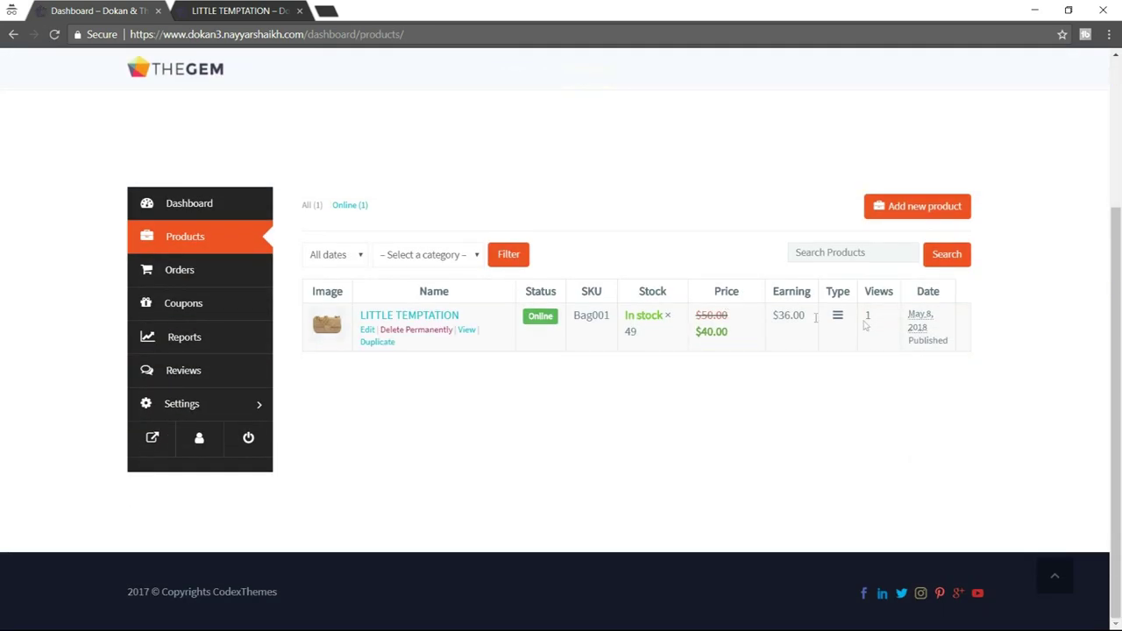
- Mark Order 44 ($42.40) as Completed in the vendor Orders list, leaving Processing at 0
click(198, 277)
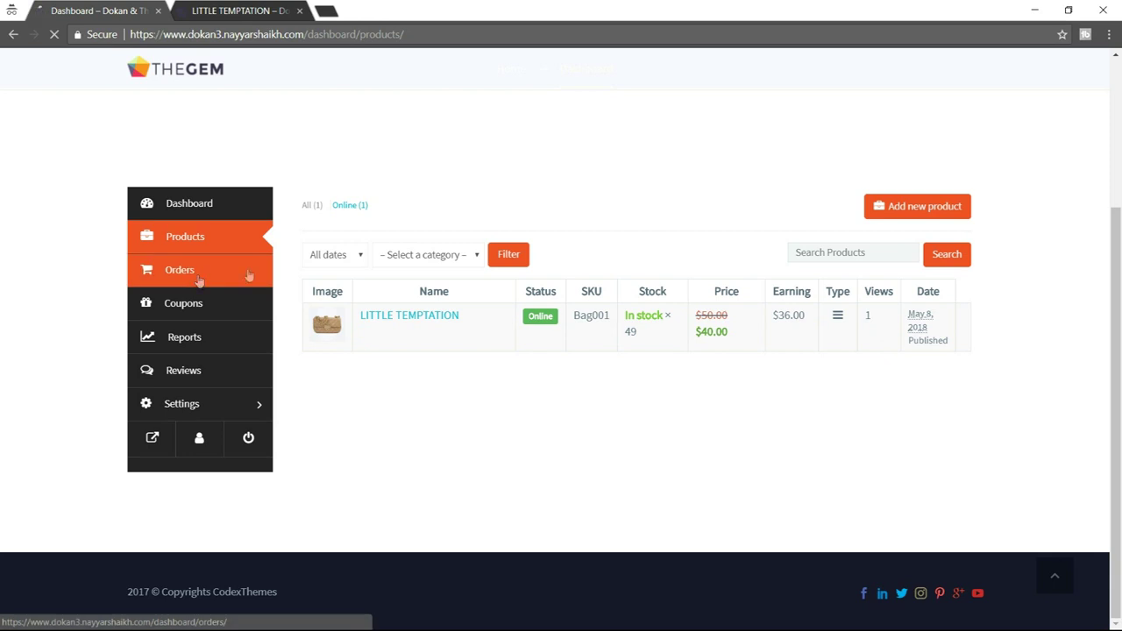
scroll(329, 375, down, 2)
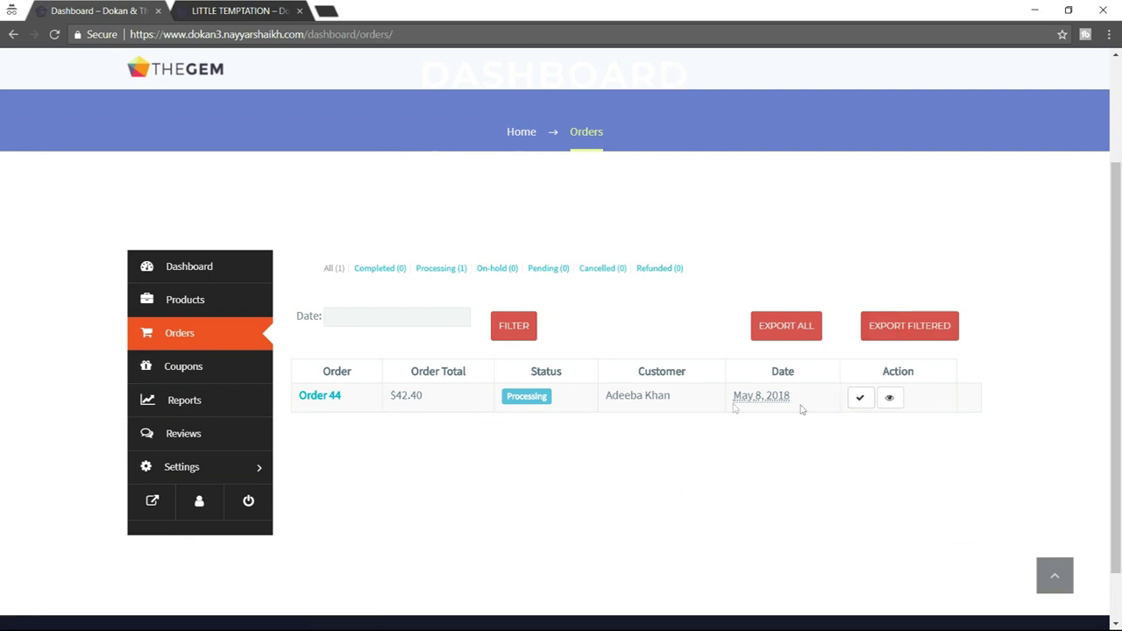
click(860, 401)
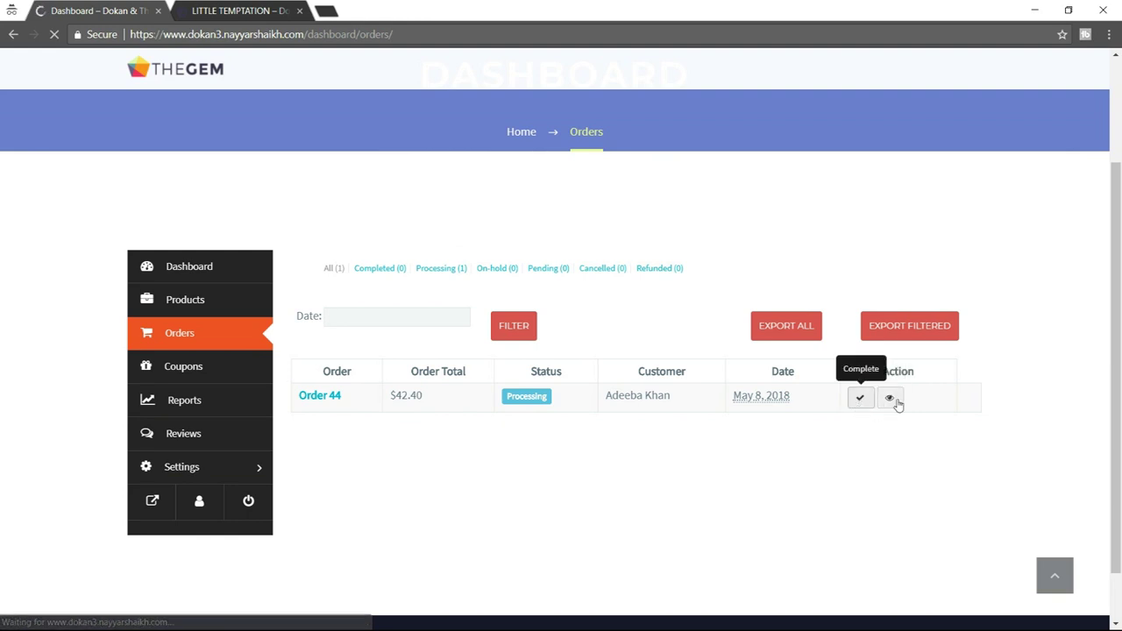
scroll(961, 399, down, 3)
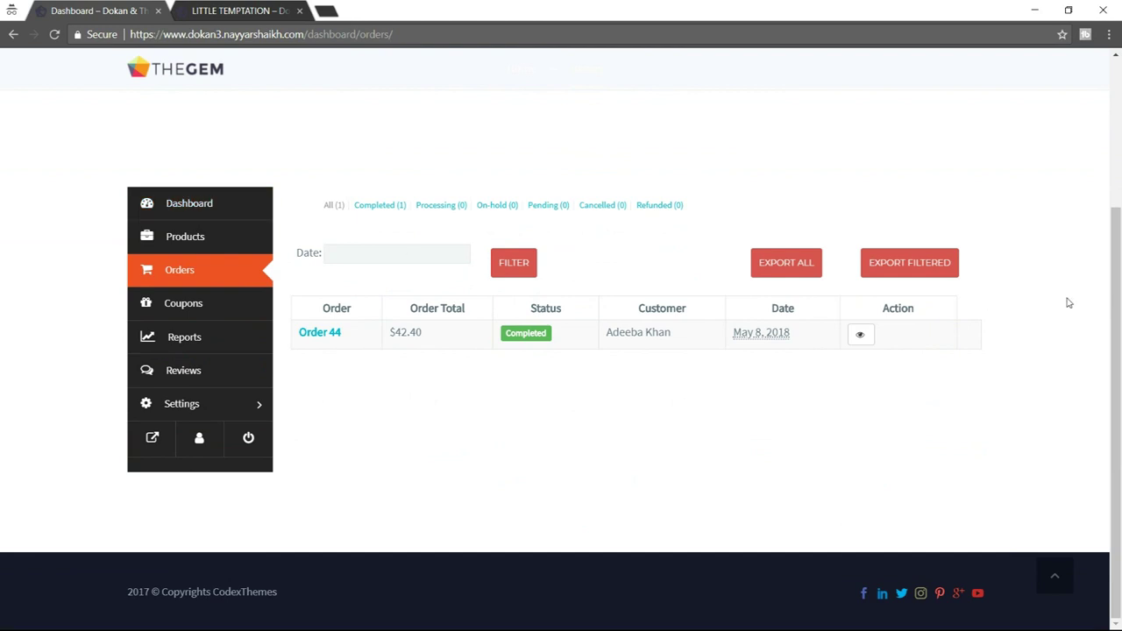
click(235, 209)
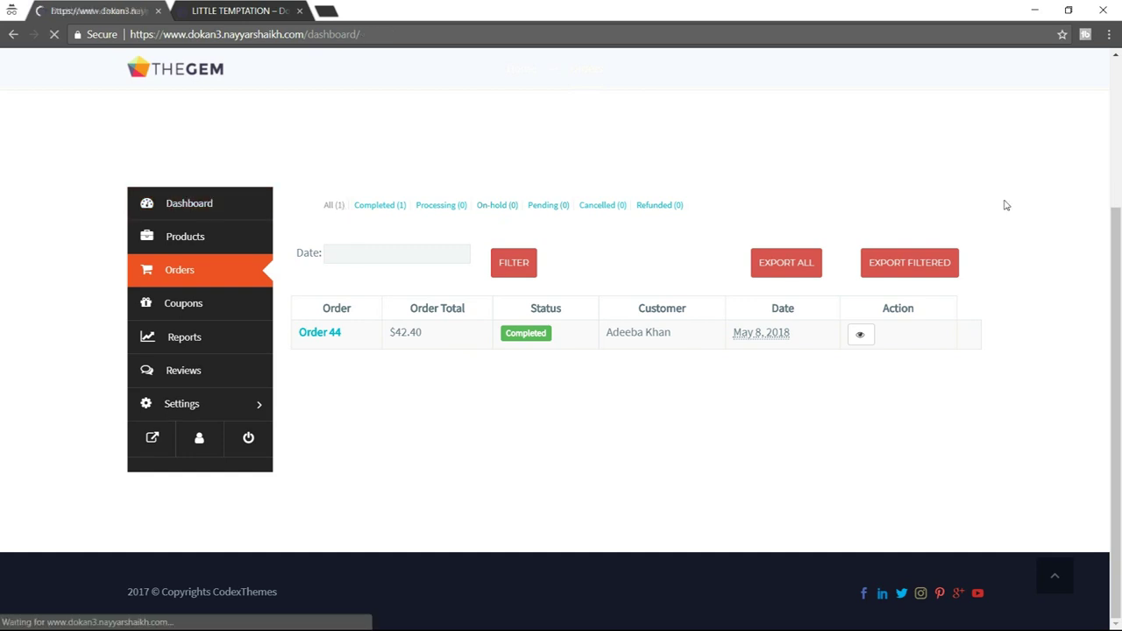
- Verify the dashboard shows $40.80 earning beside $42.40 sales and one completed order
scroll(538, 380, down, 3)
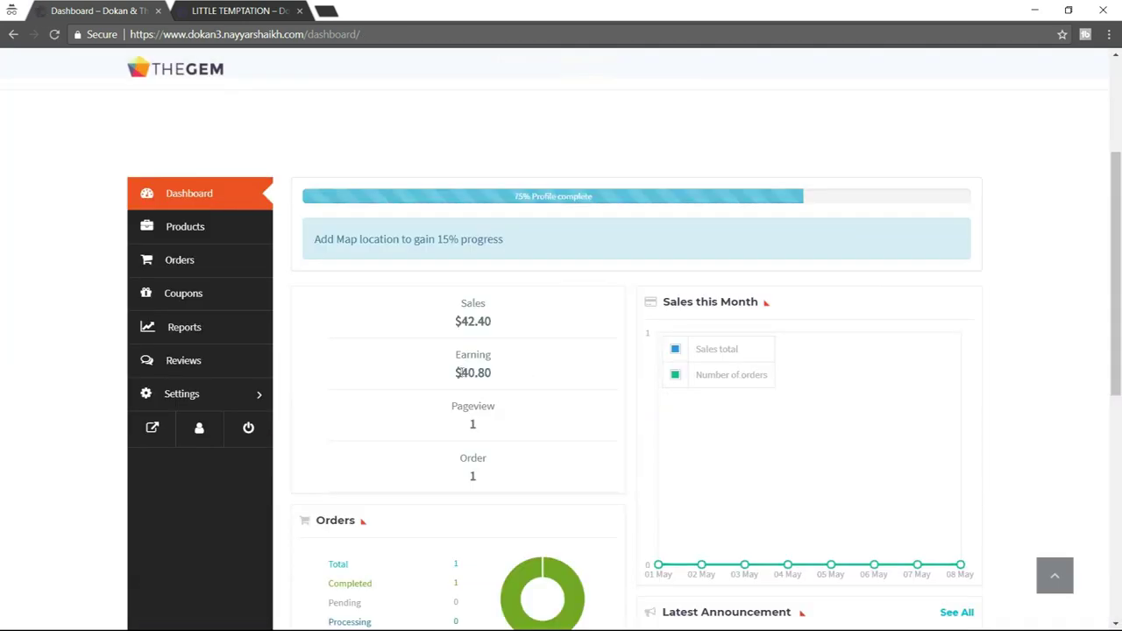
drag(443, 382, 506, 375)
click(508, 375)
drag(452, 377, 500, 375)
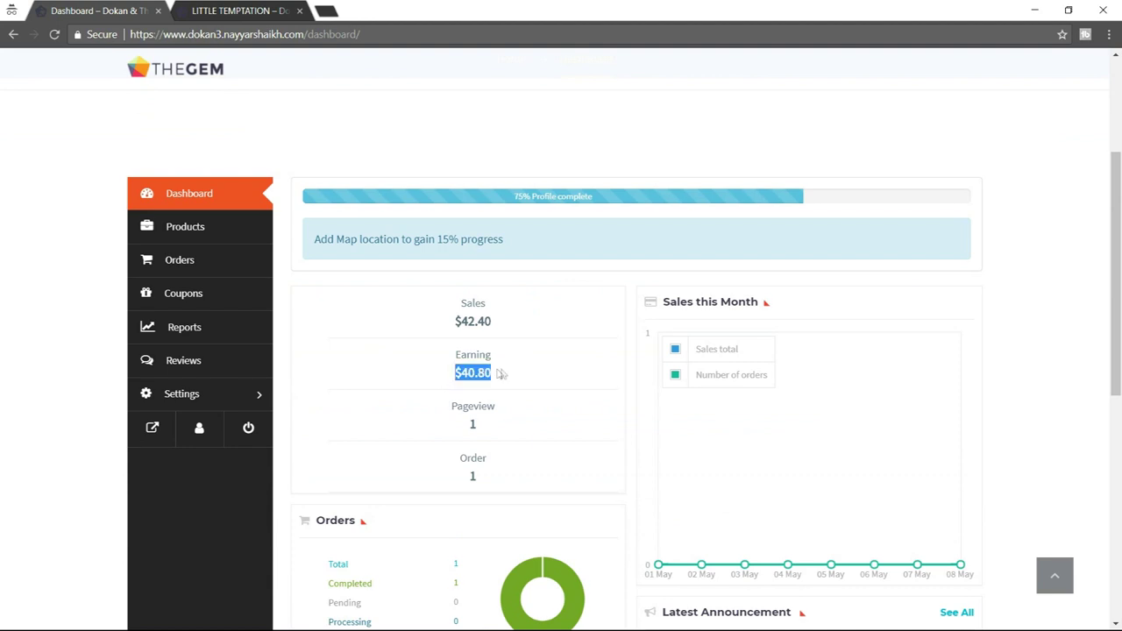
scroll(530, 375, down, 1)
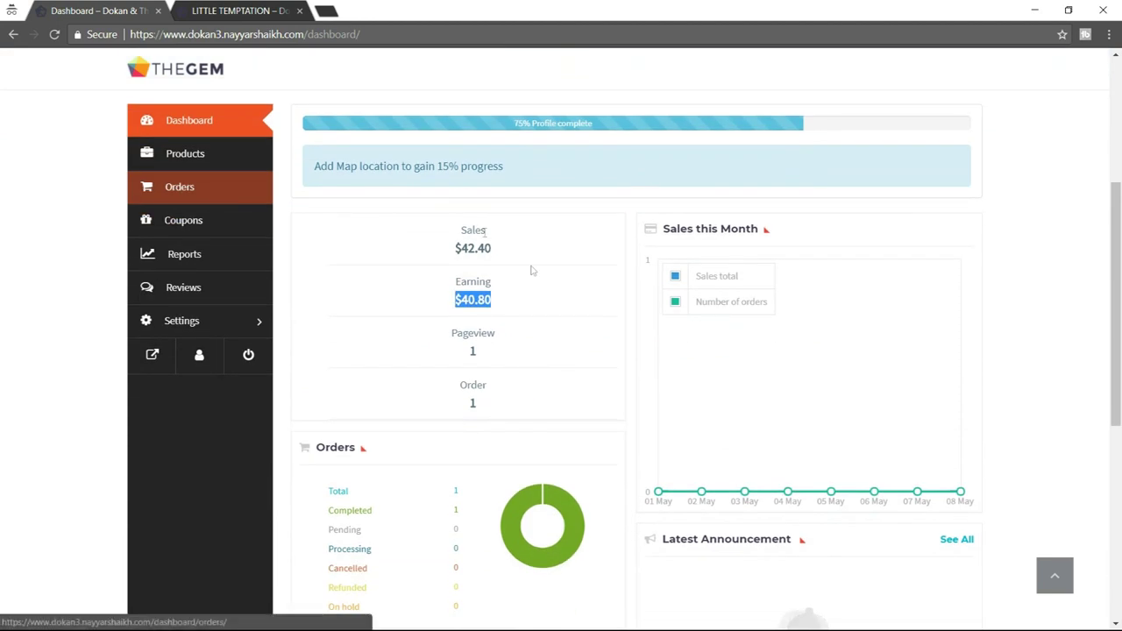
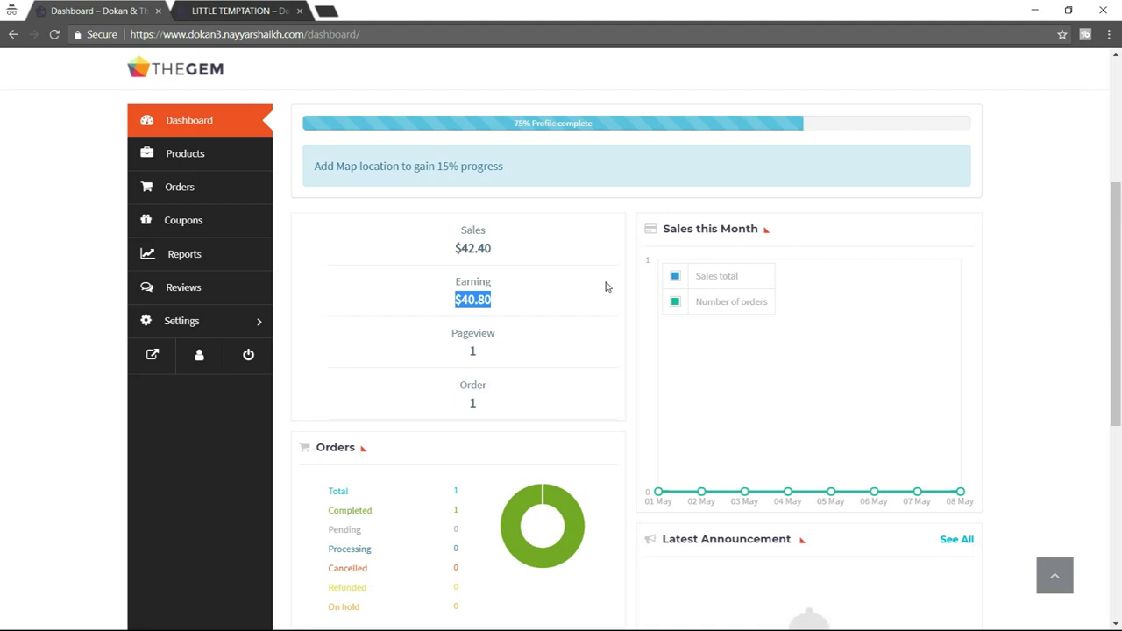
- Go from the dashboard overview to the store's Settings > Shipping page
click(605, 287)
scroll(605, 286, up, 1)
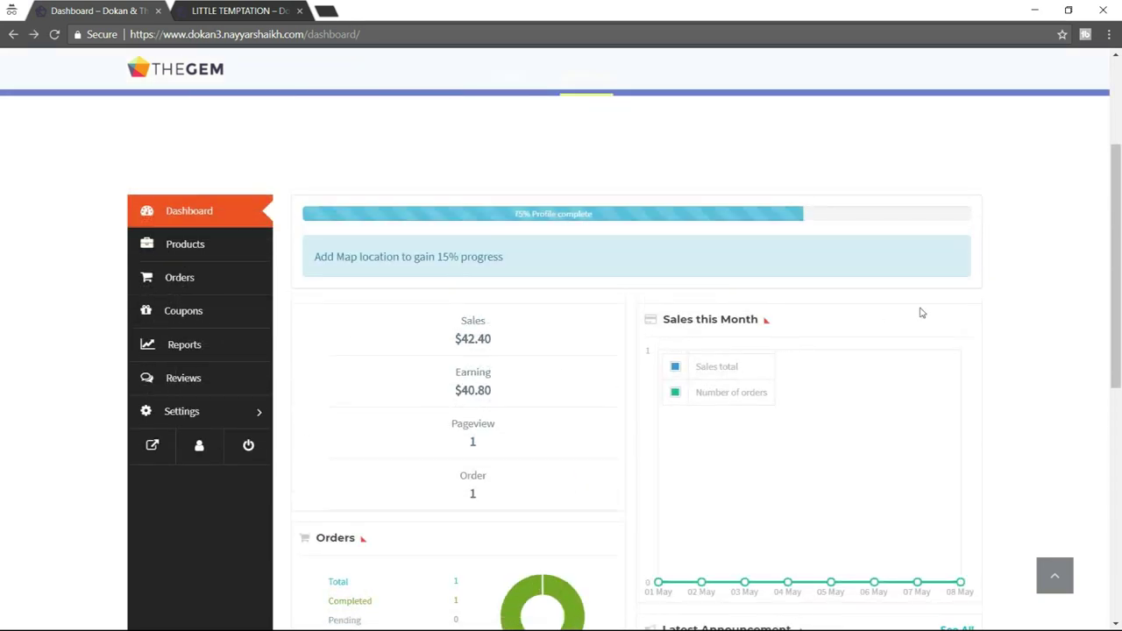
scroll(944, 299, down, 1)
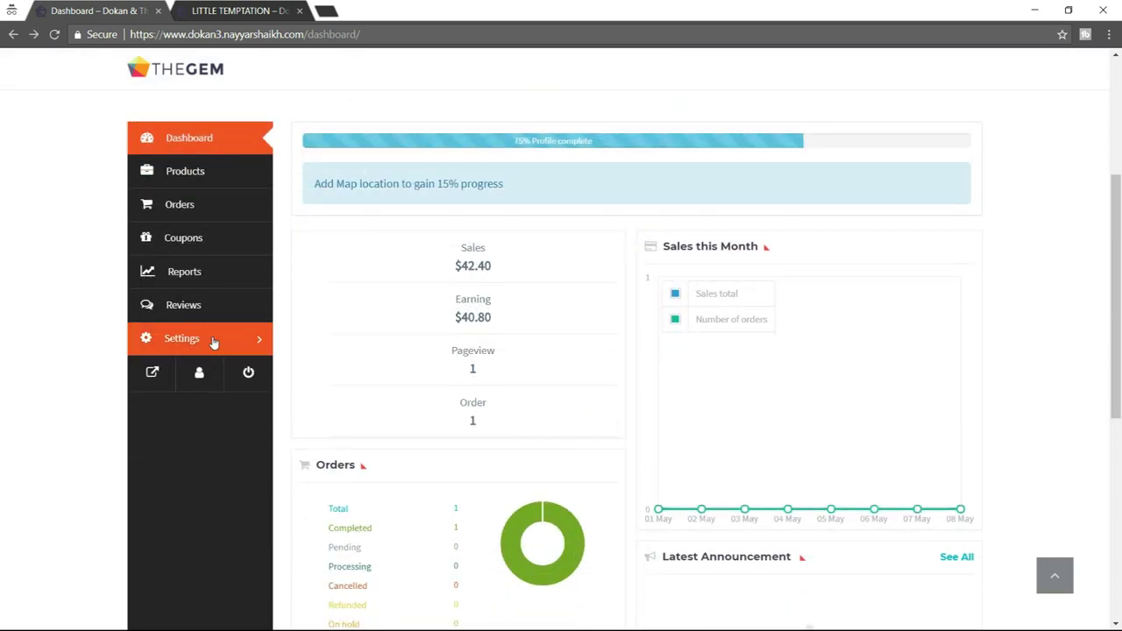
scroll(959, 308, up, 1)
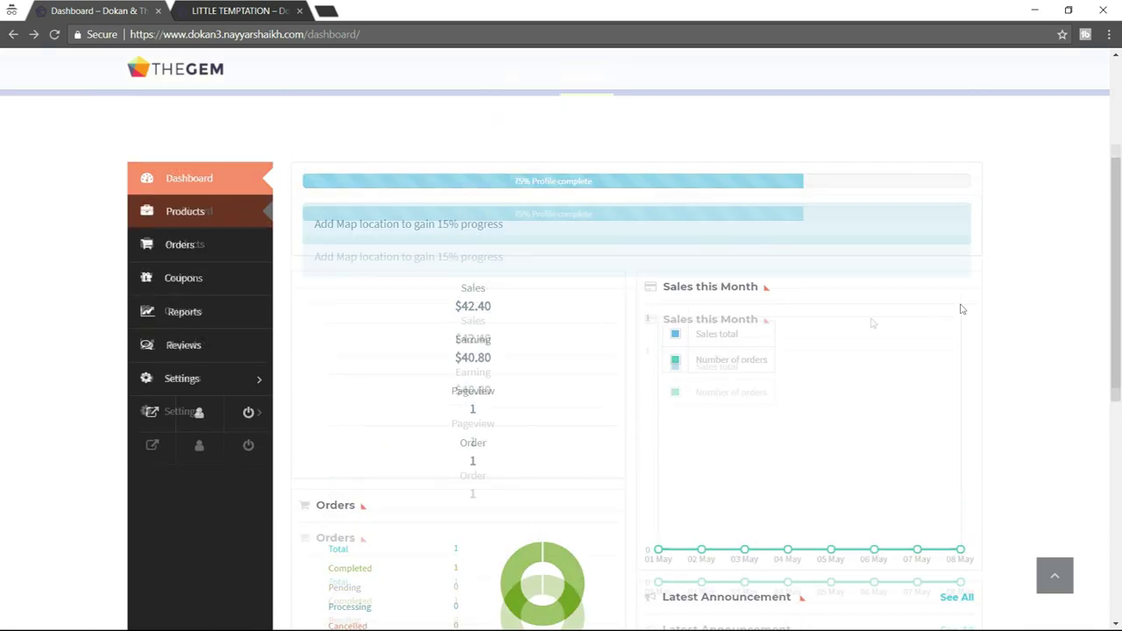
click(262, 405)
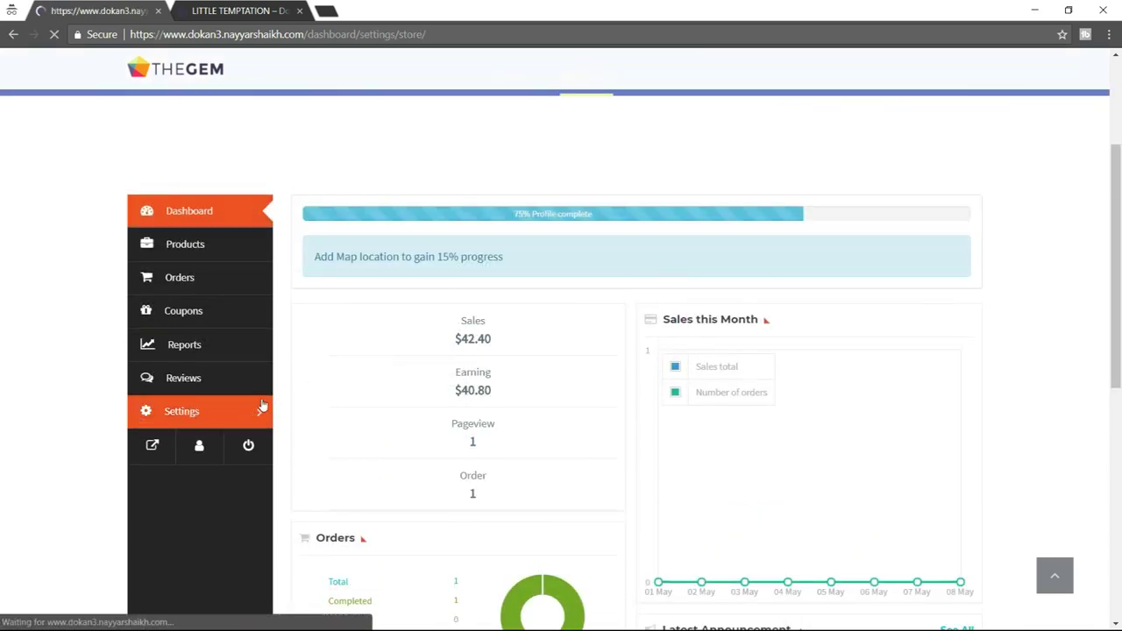
scroll(909, 400, down, 3)
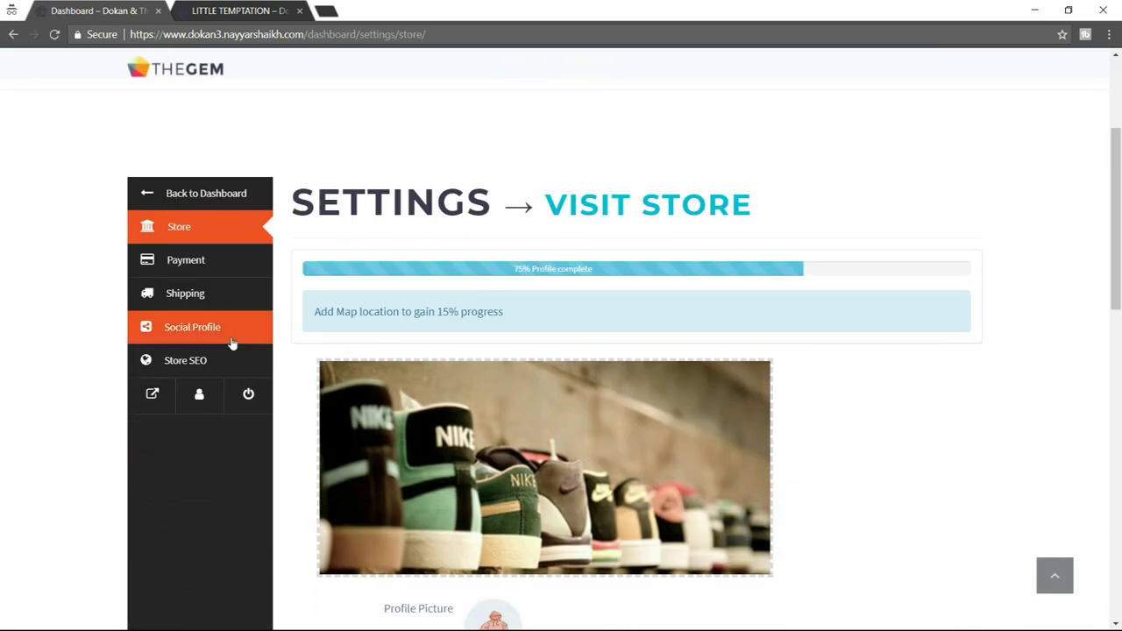
click(216, 307)
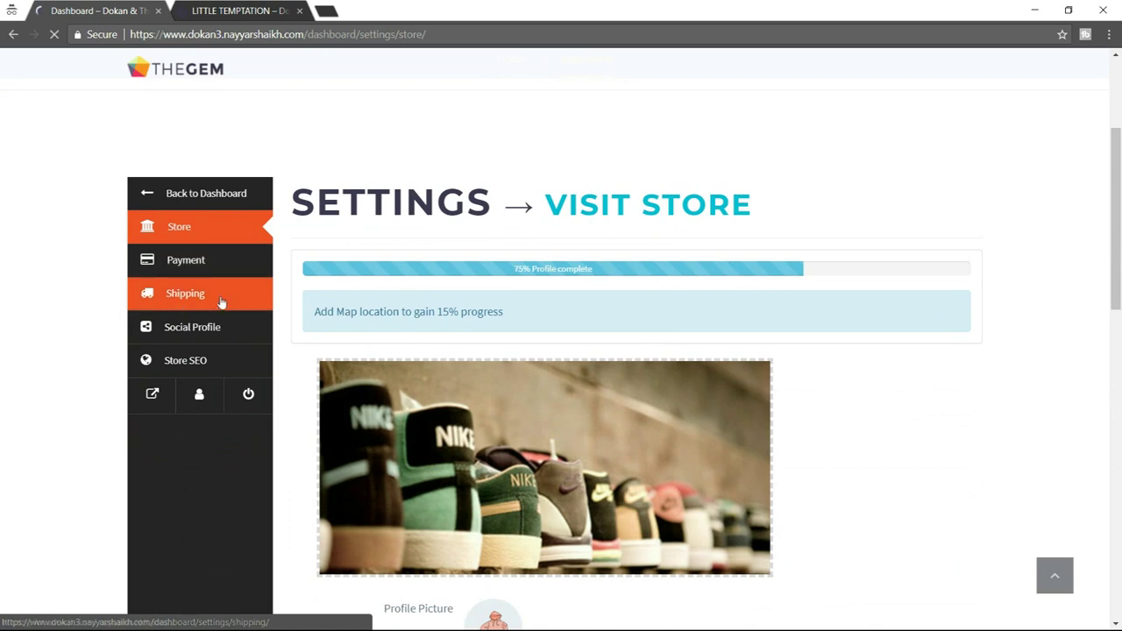
scroll(395, 320, down, 3)
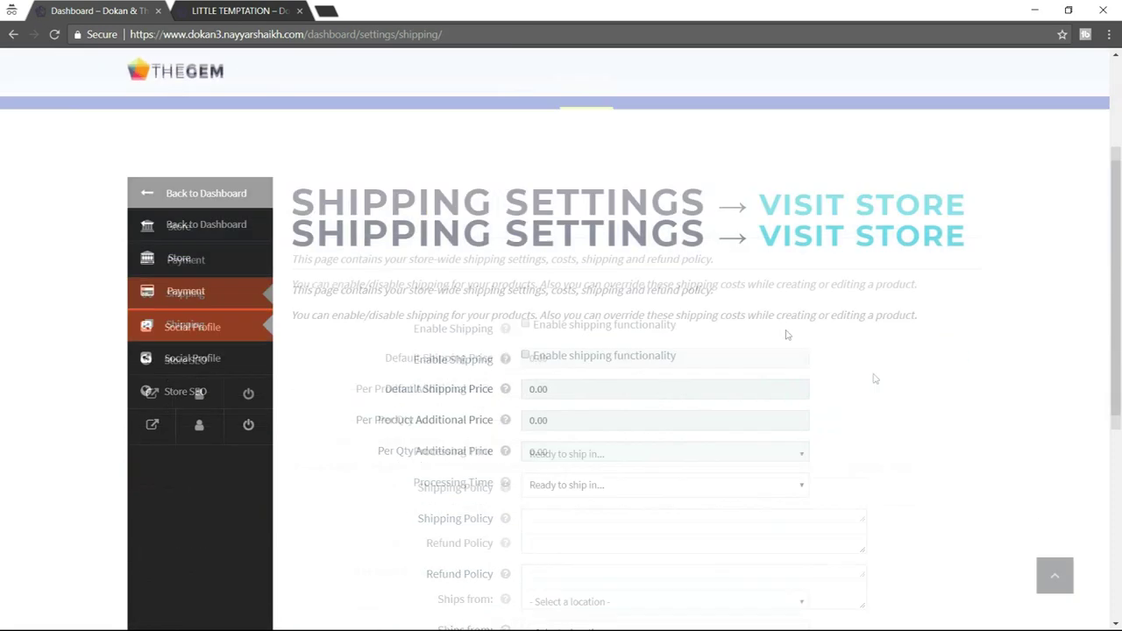
- Enable shipping functionality with a default shipping price of 5
scroll(976, 345, down, 2)
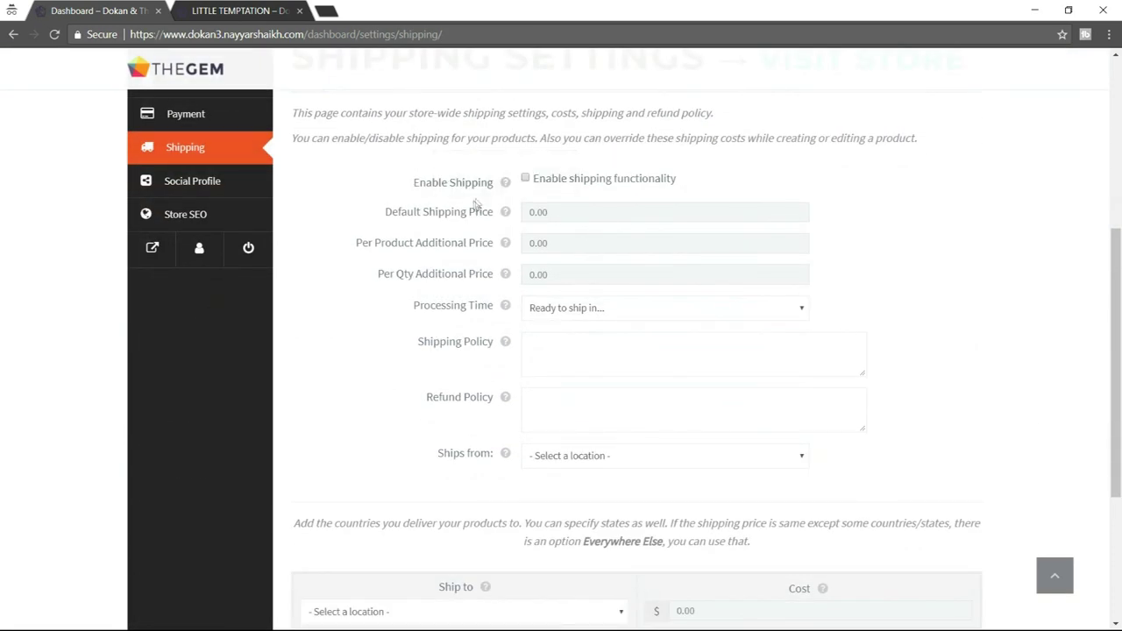
click(526, 179)
click(396, 217)
scroll(1120, 271, up, 1)
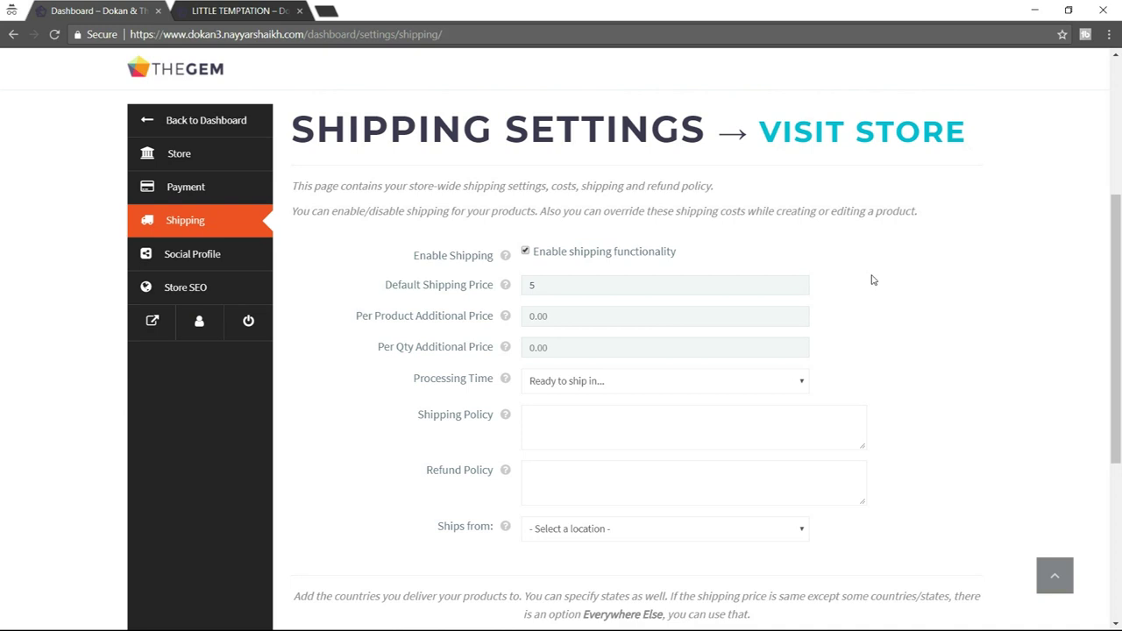
drag(543, 283, 522, 287)
drag(354, 319, 496, 320)
- Set the per-product additional price to 3 and the per-quantity additional price to 2
click(538, 318)
text(3)
click(538, 354)
text(2)
click(554, 350)
- Choose 3-5 business day as the processing time
click(601, 385)
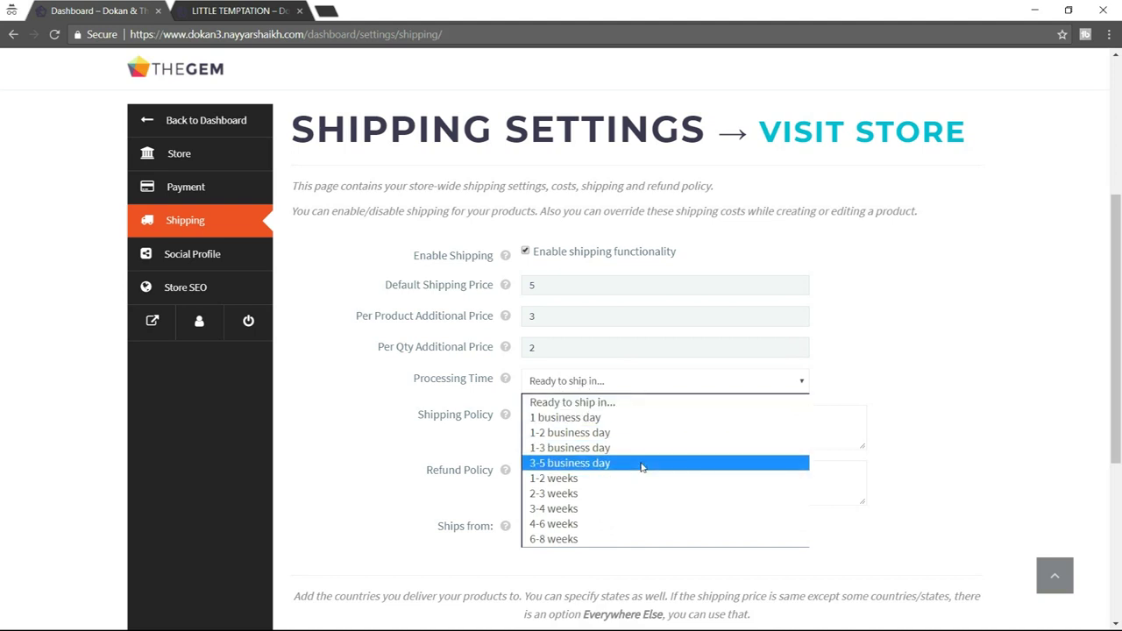
click(594, 464)
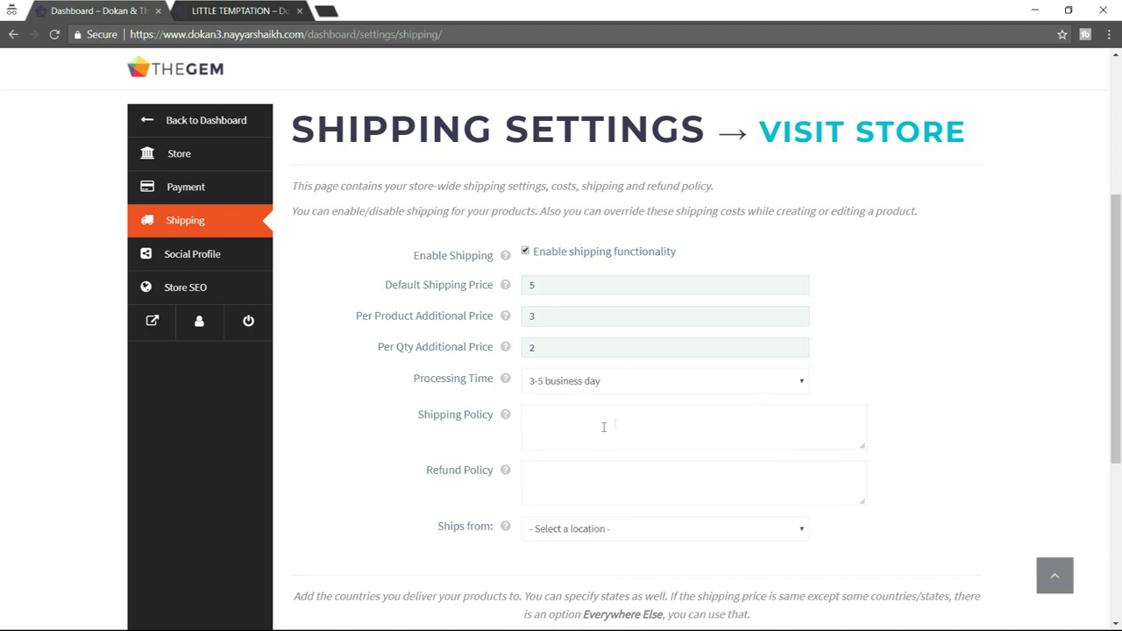
scroll(438, 438, down, 2)
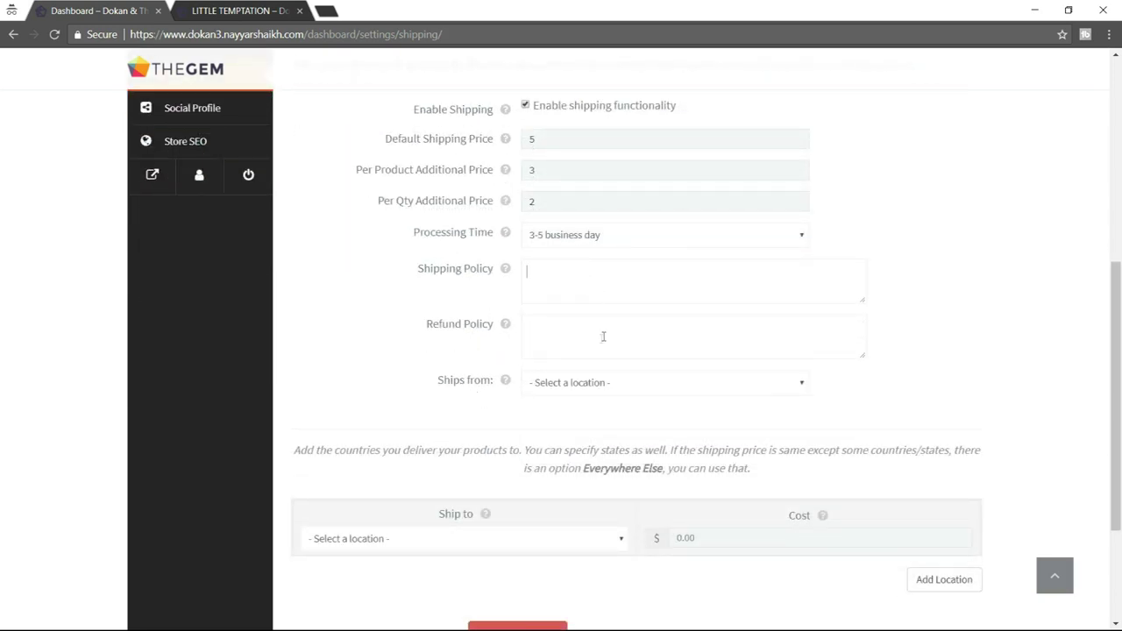
click(574, 285)
scroll(675, 346, down, 2)
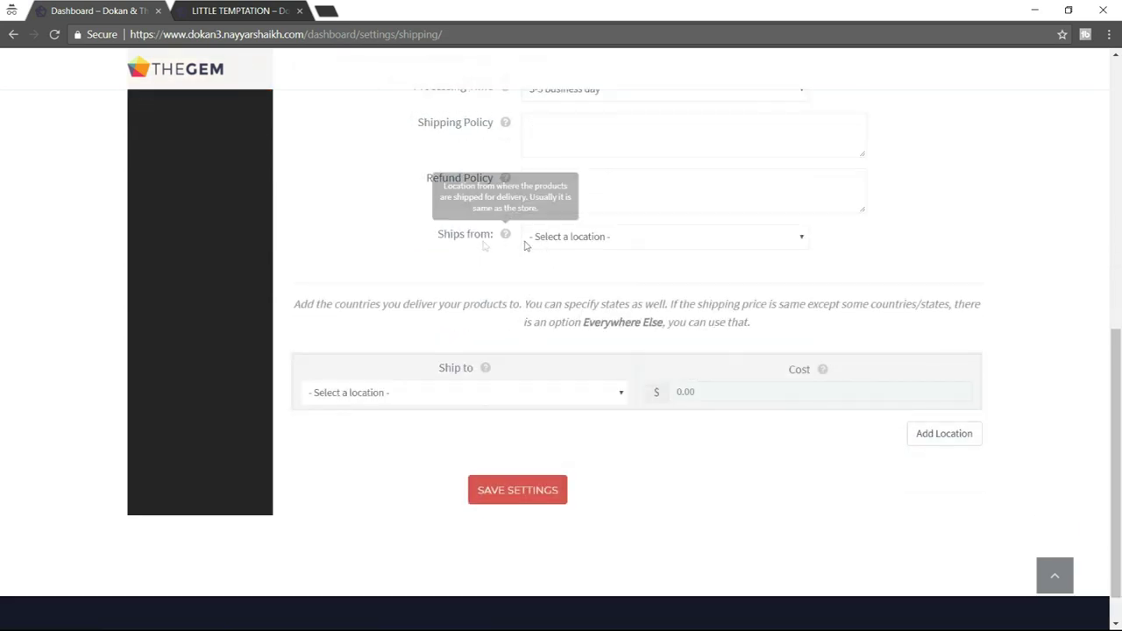
- Set ships-from to India and add India as a ship-to destination without a state
click(582, 241)
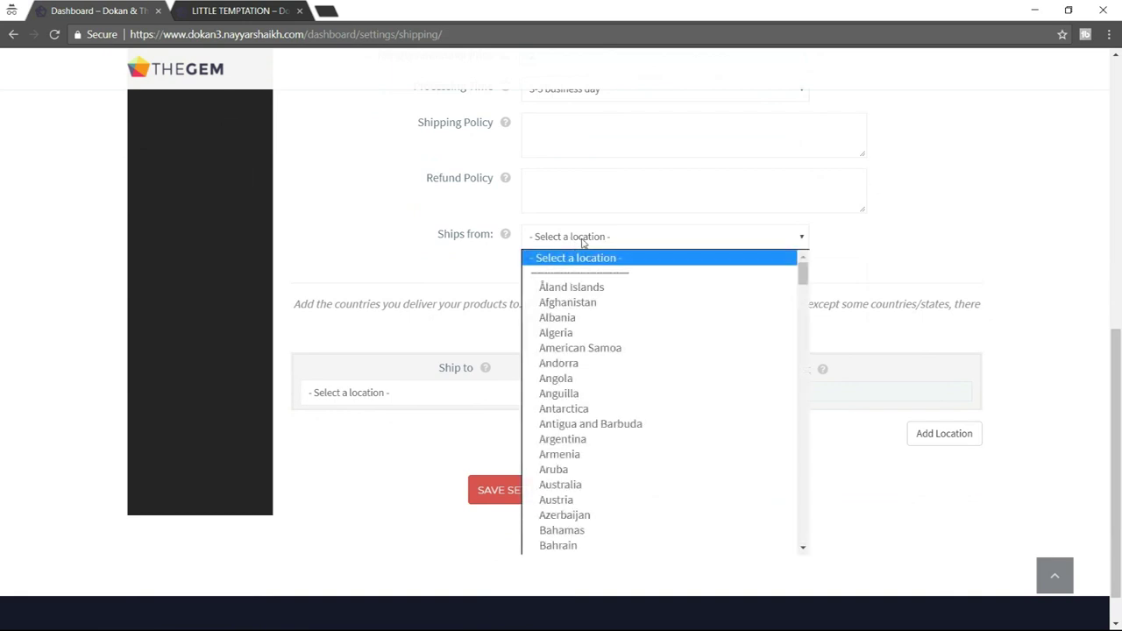
text(india)
key(Return)
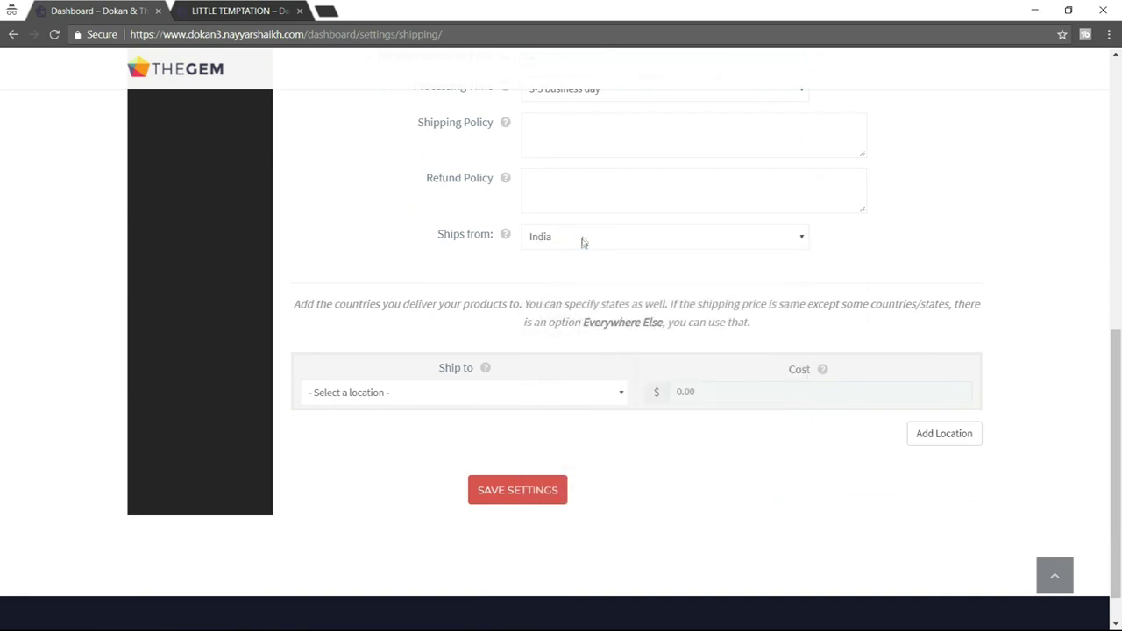
click(504, 401)
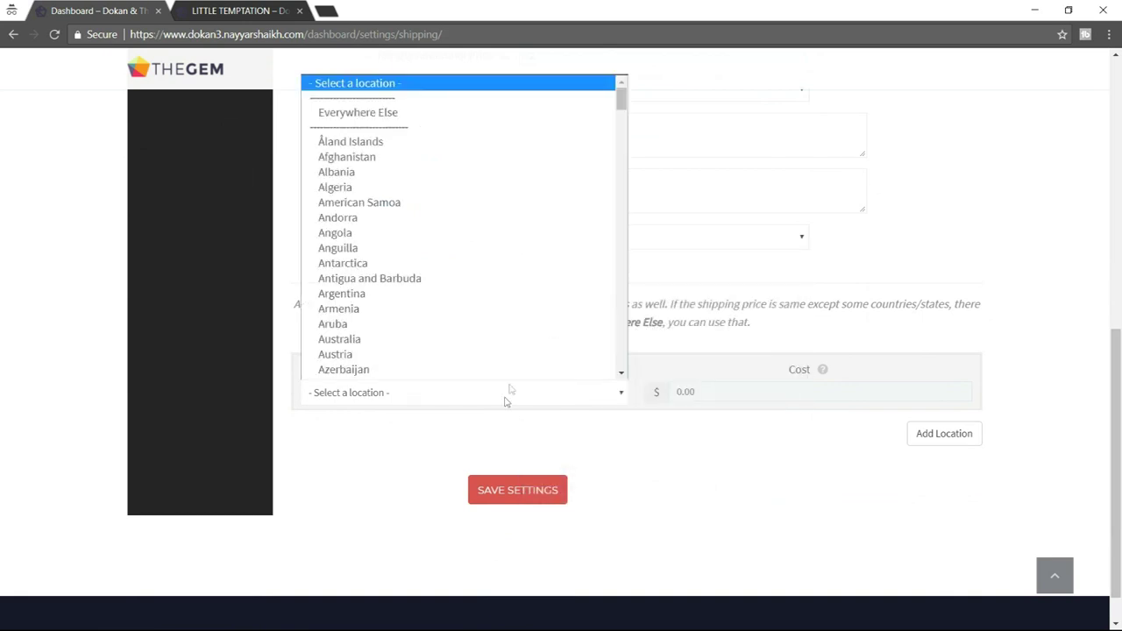
text(india)
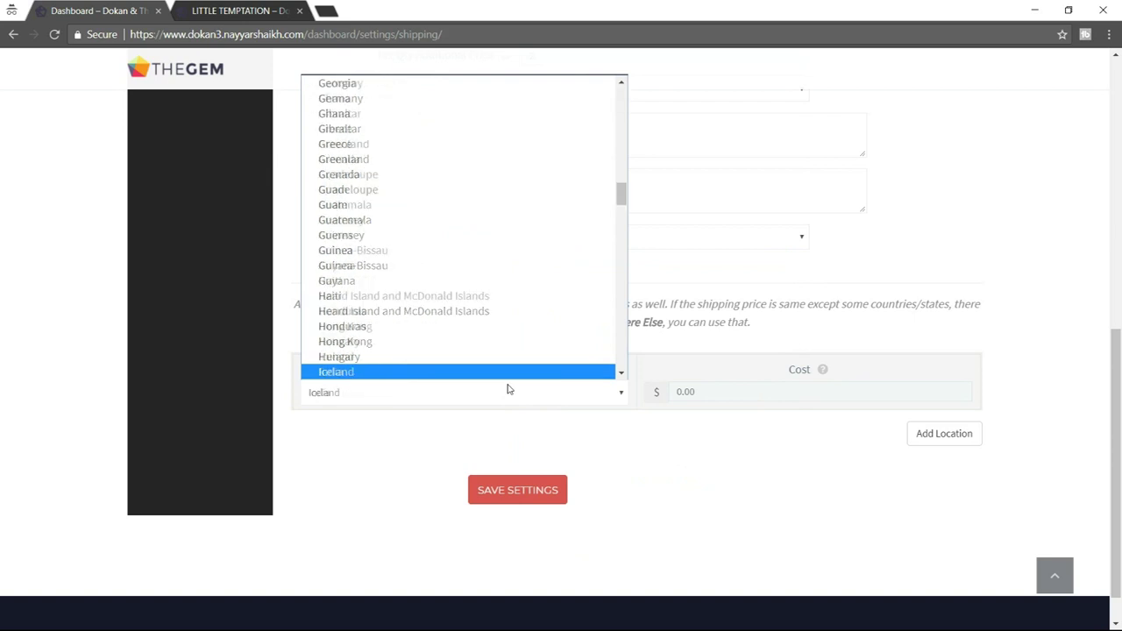
key(Return)
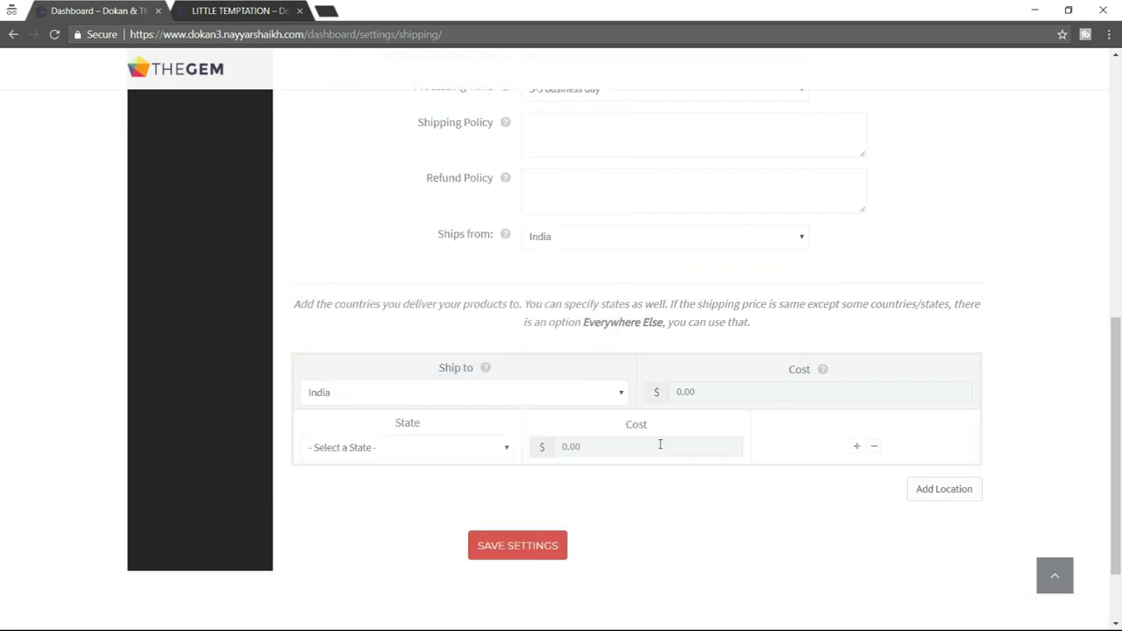
click(876, 448)
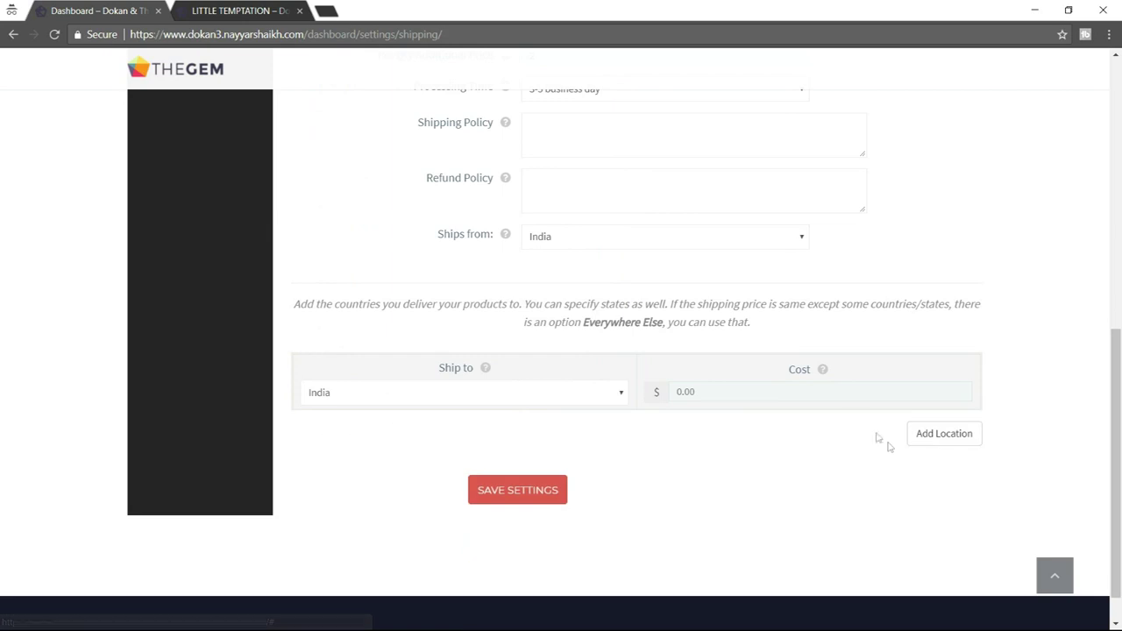
scroll(853, 412, up, 7)
scroll(853, 418, down, 6)
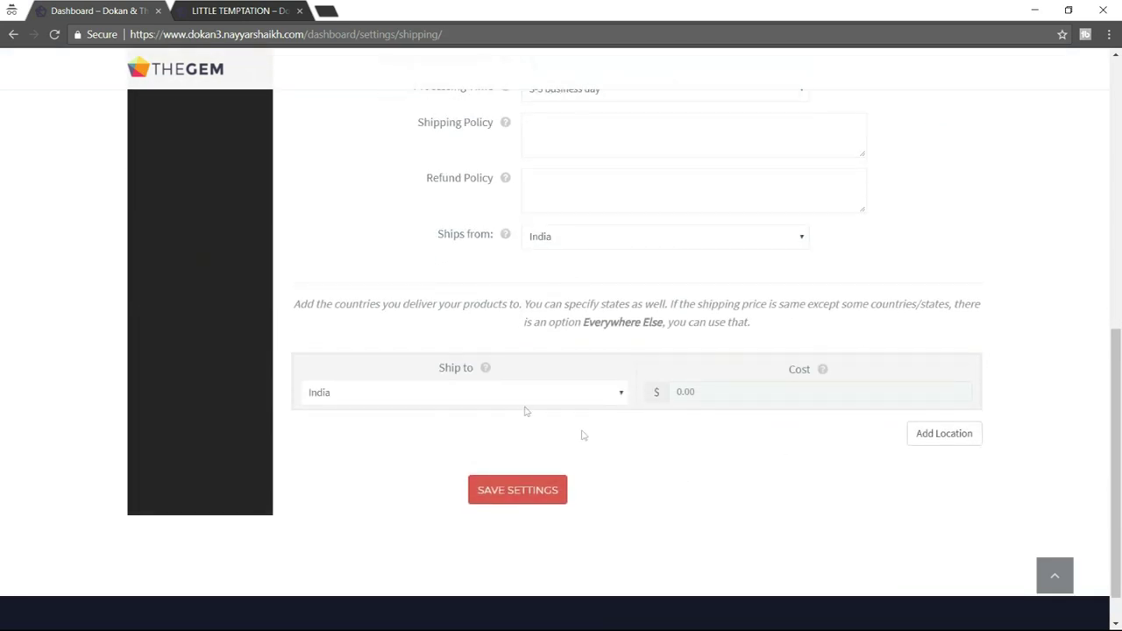
drag(439, 235, 524, 241)
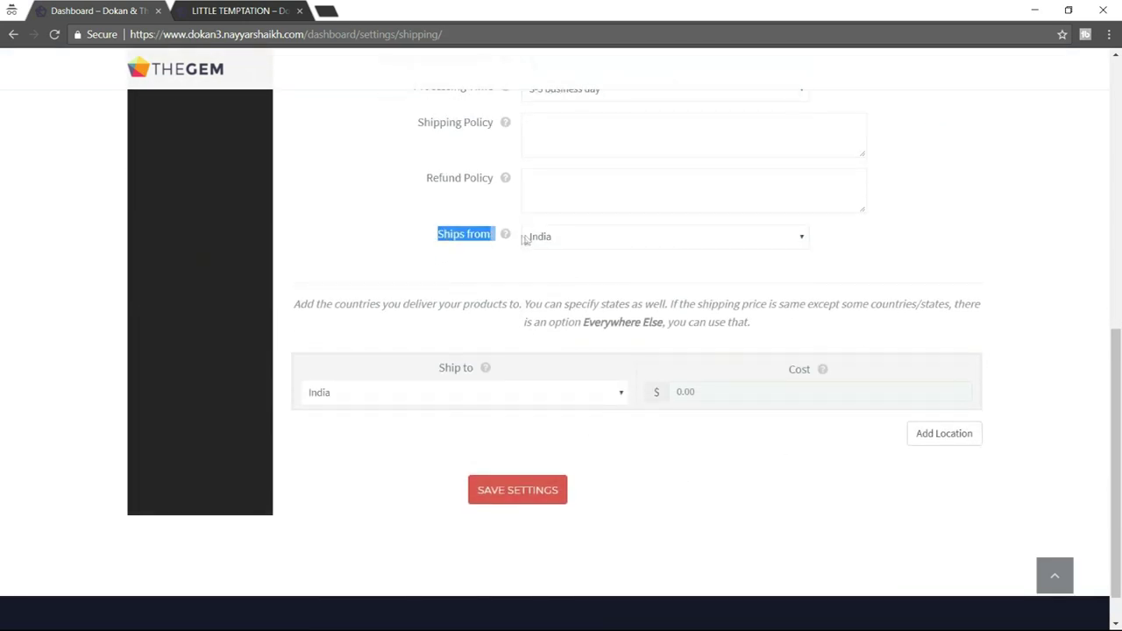
- Add United States (US) as a second ship-to destination without a state
click(948, 436)
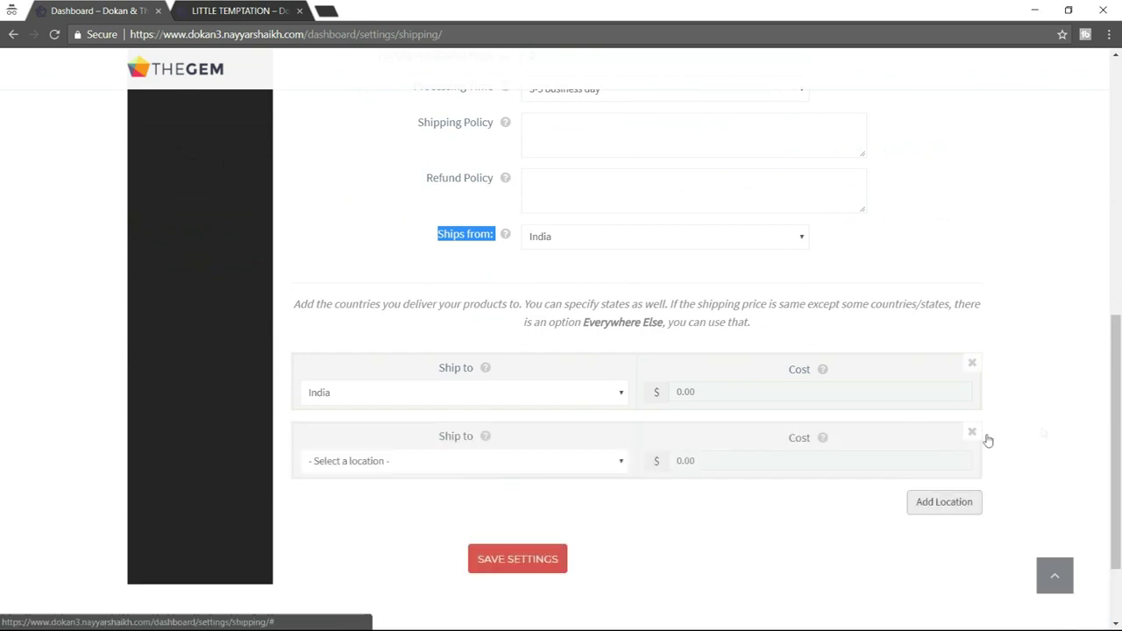
click(491, 462)
text(un)
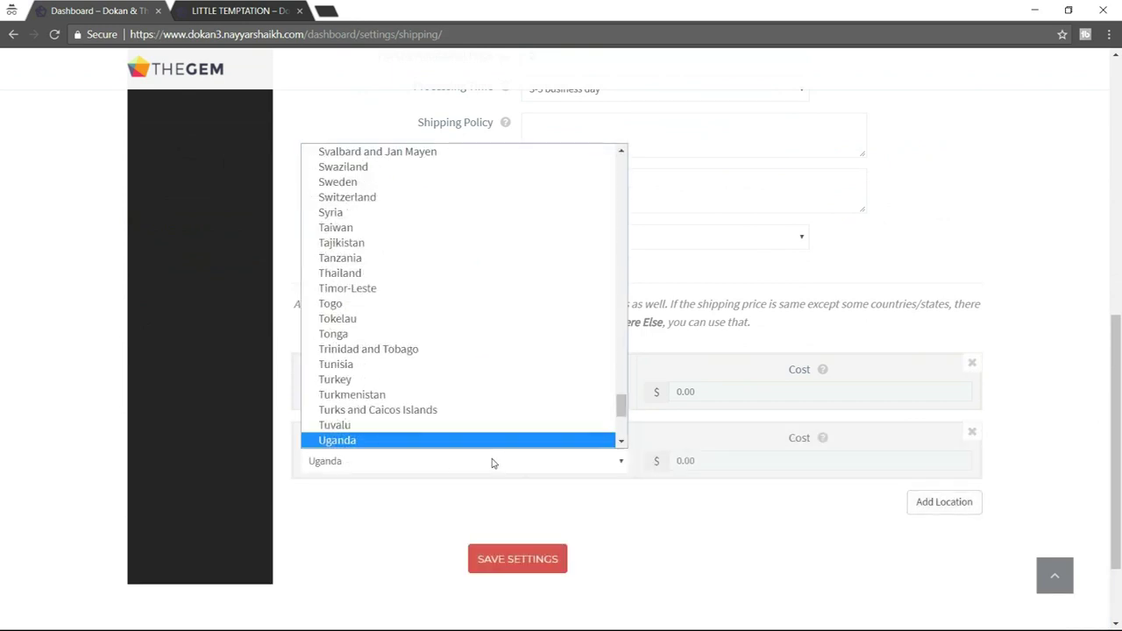
scroll(460, 419, down, 3)
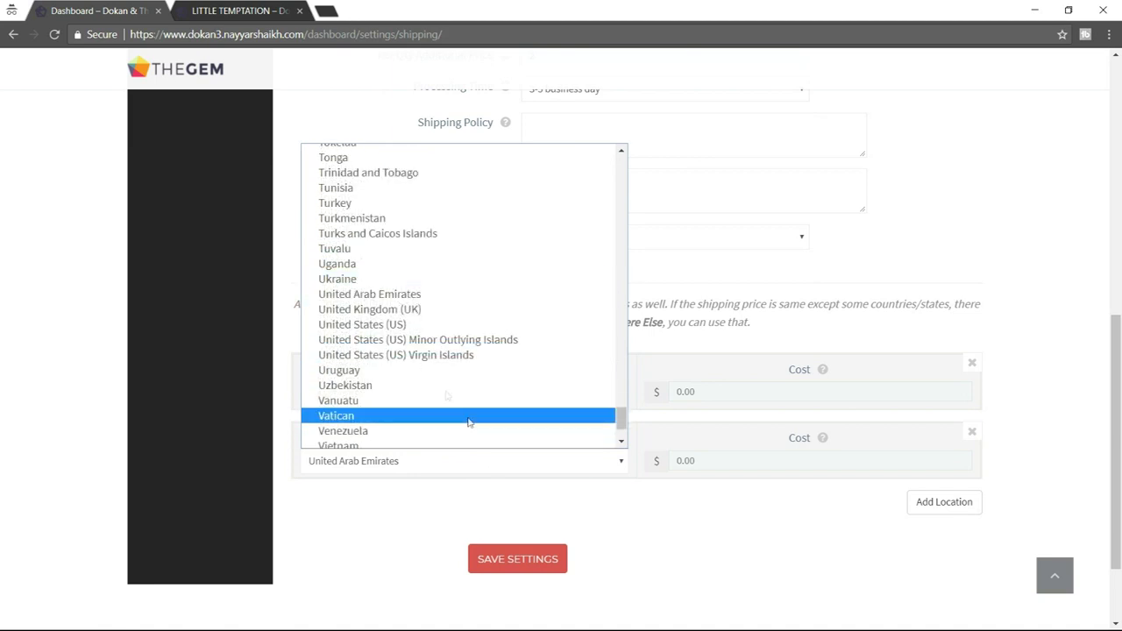
click(419, 325)
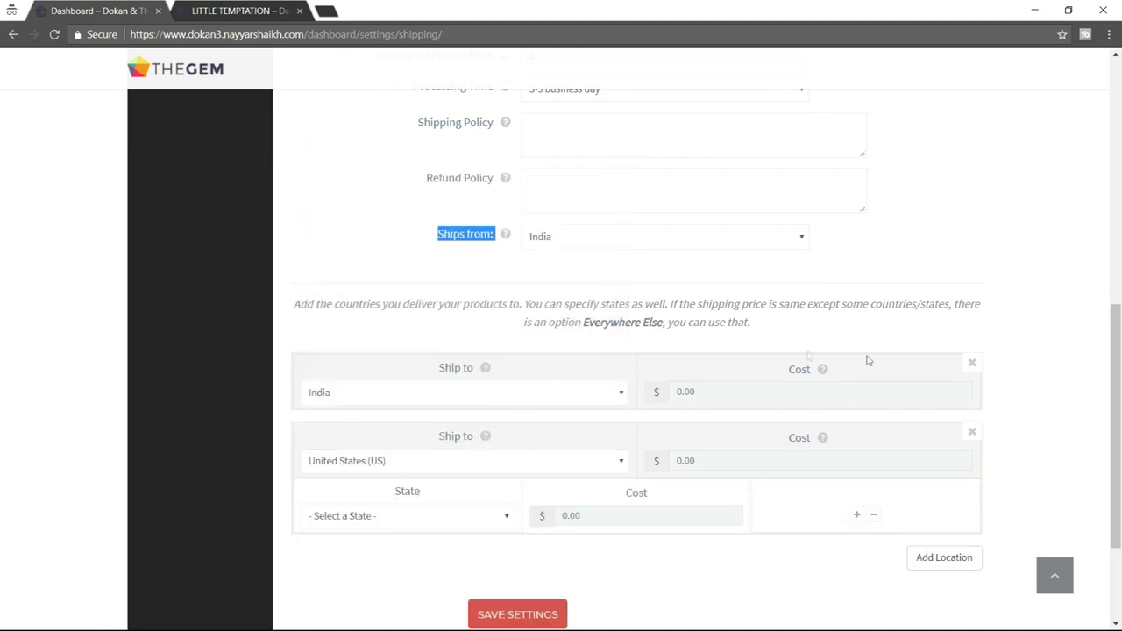
click(873, 515)
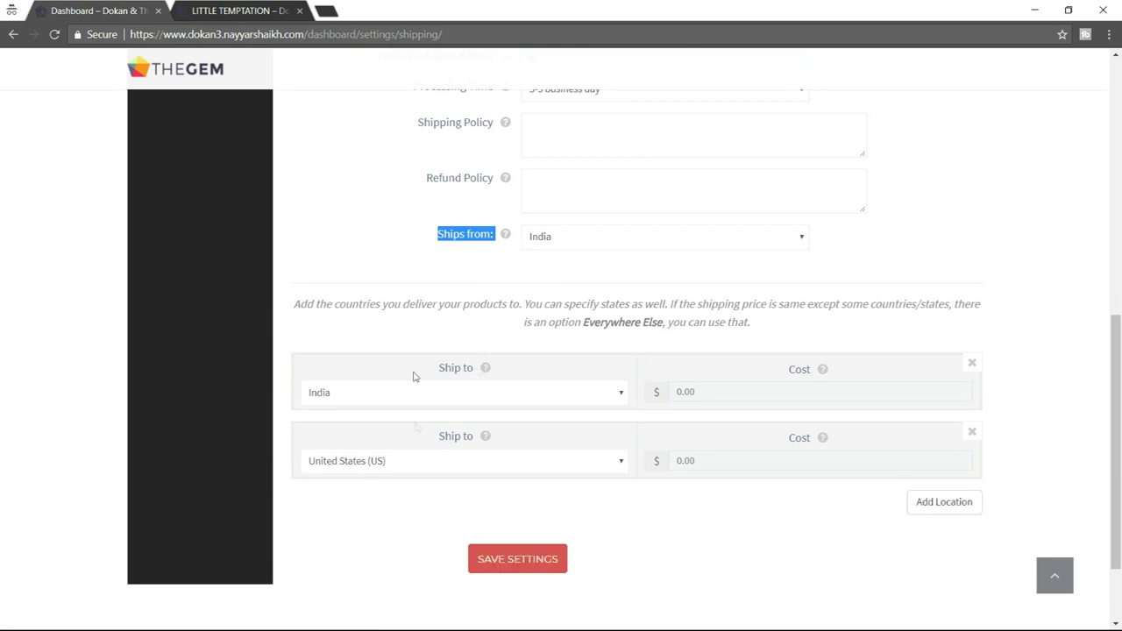
- Move into the United States shipping cost field
click(676, 394)
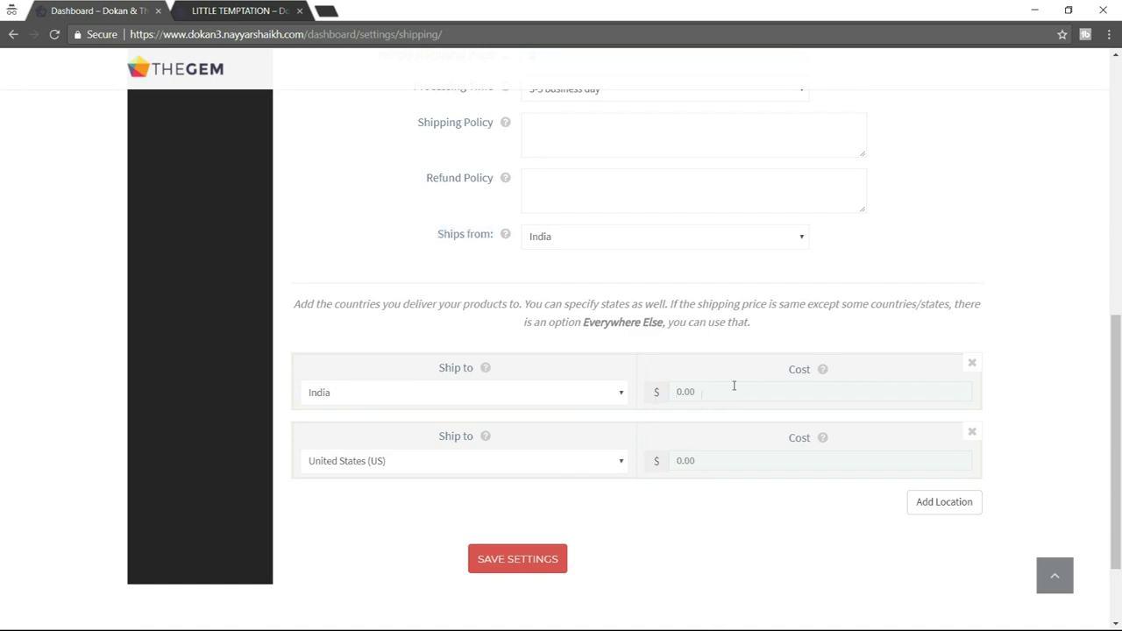
scroll(801, 398, up, 6)
scroll(533, 438, down, 2)
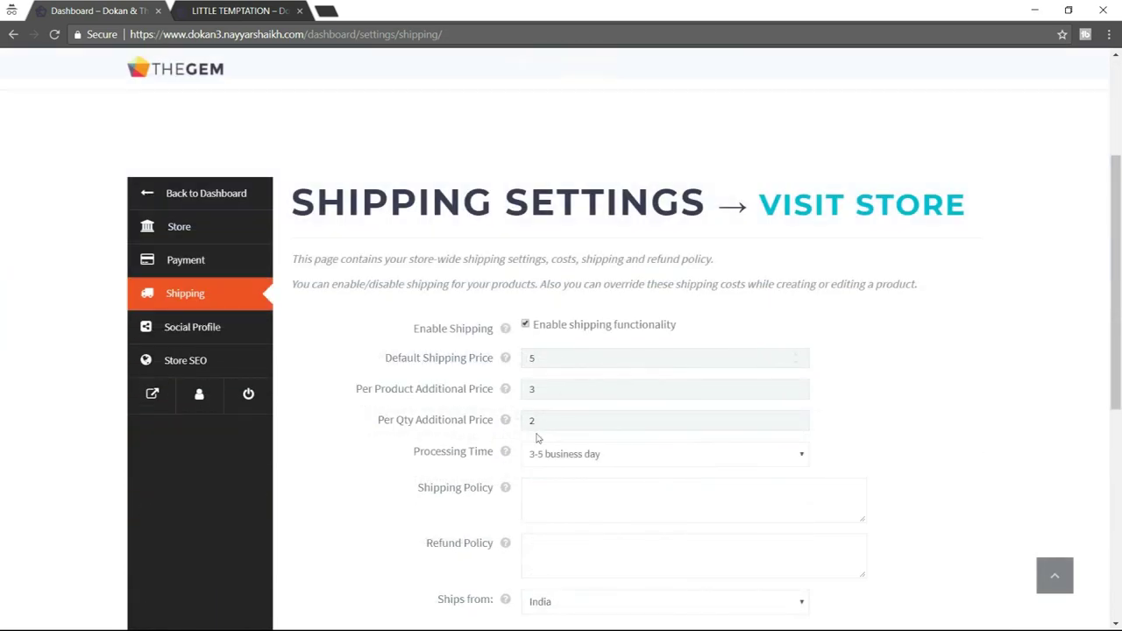
scroll(929, 394, down, 5)
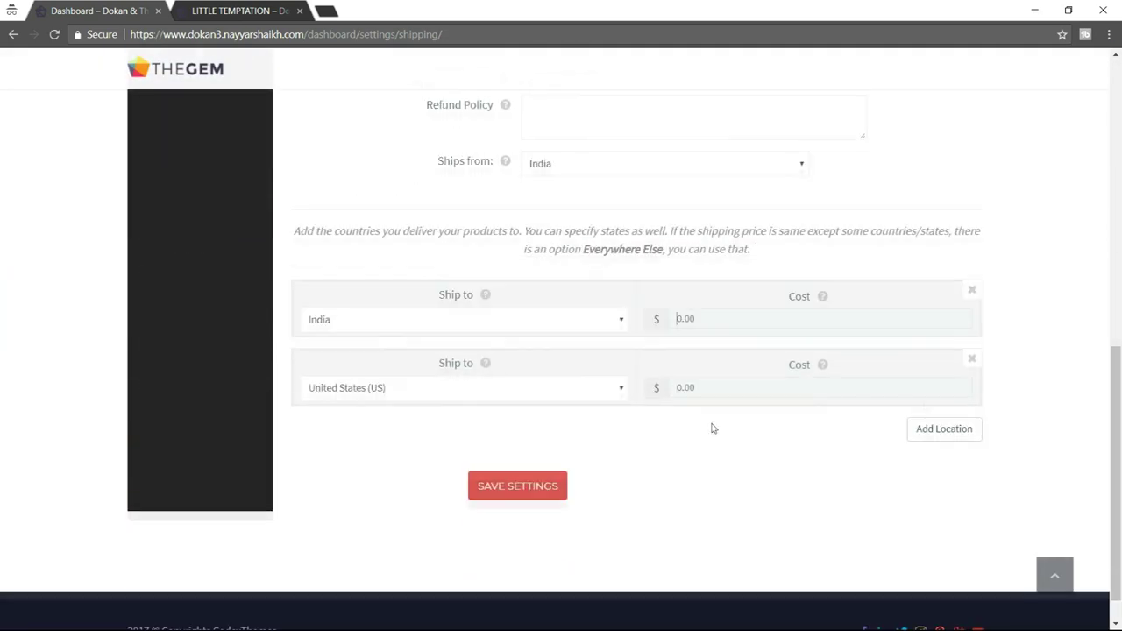
drag(440, 166, 496, 164)
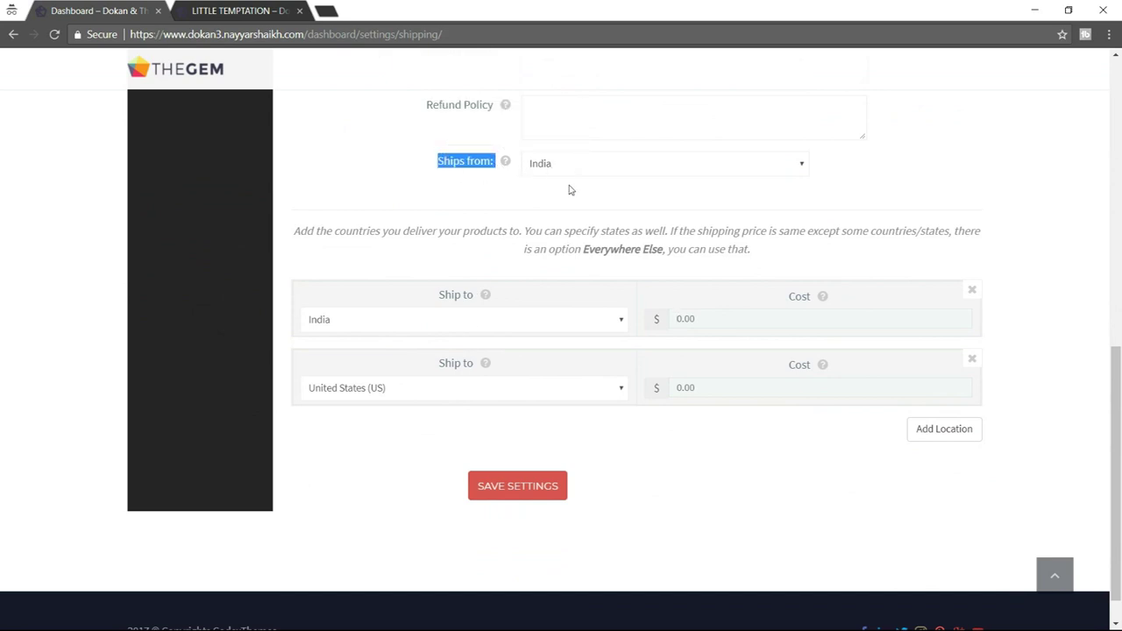
click(712, 389)
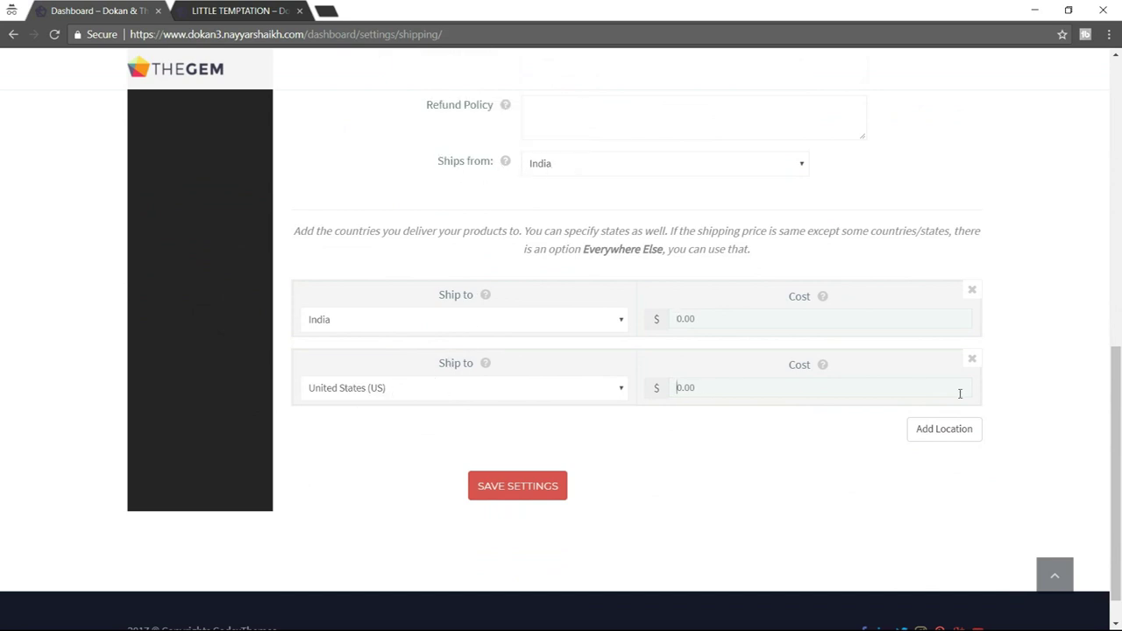
- Enter 5 as the United States shipping cost
text(5)
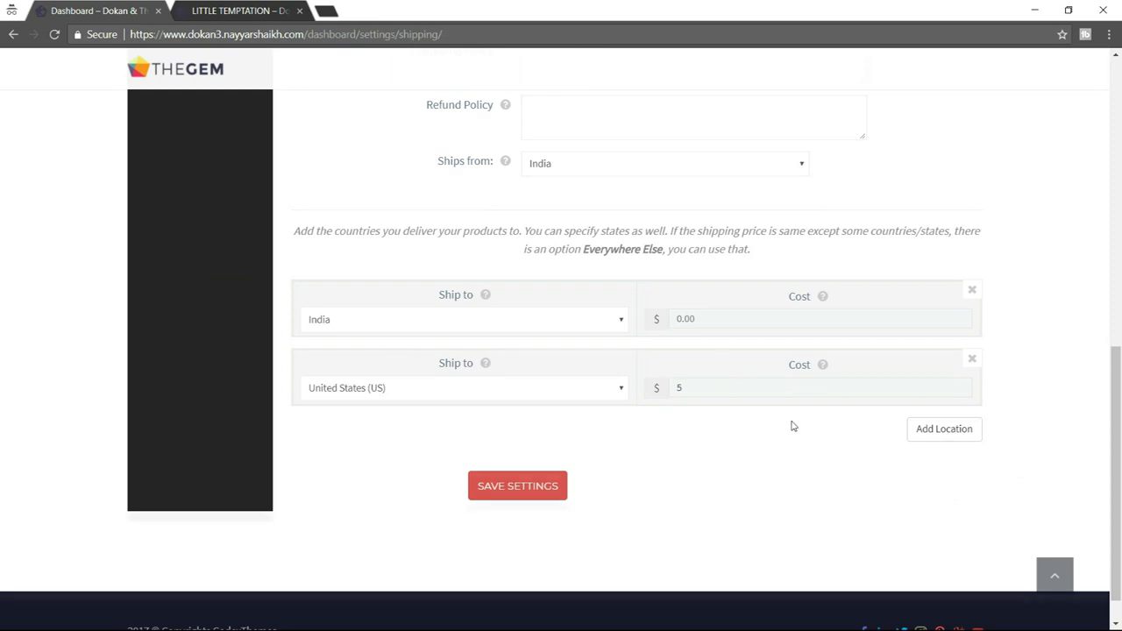
scroll(794, 422, up, 3)
drag(434, 381, 494, 383)
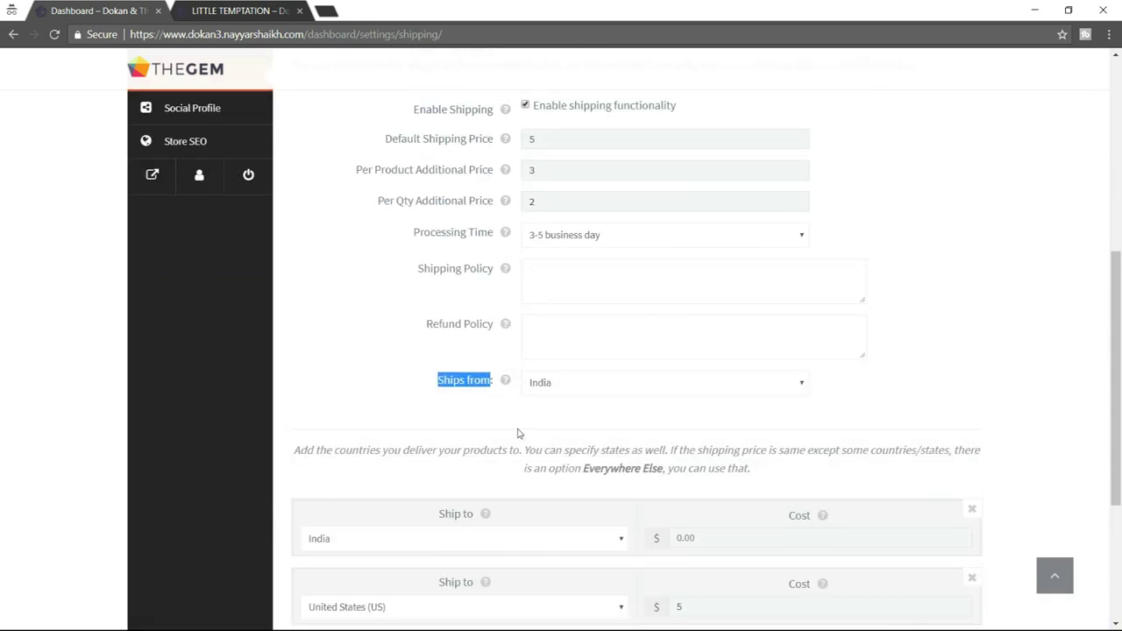
scroll(517, 430, down, 2)
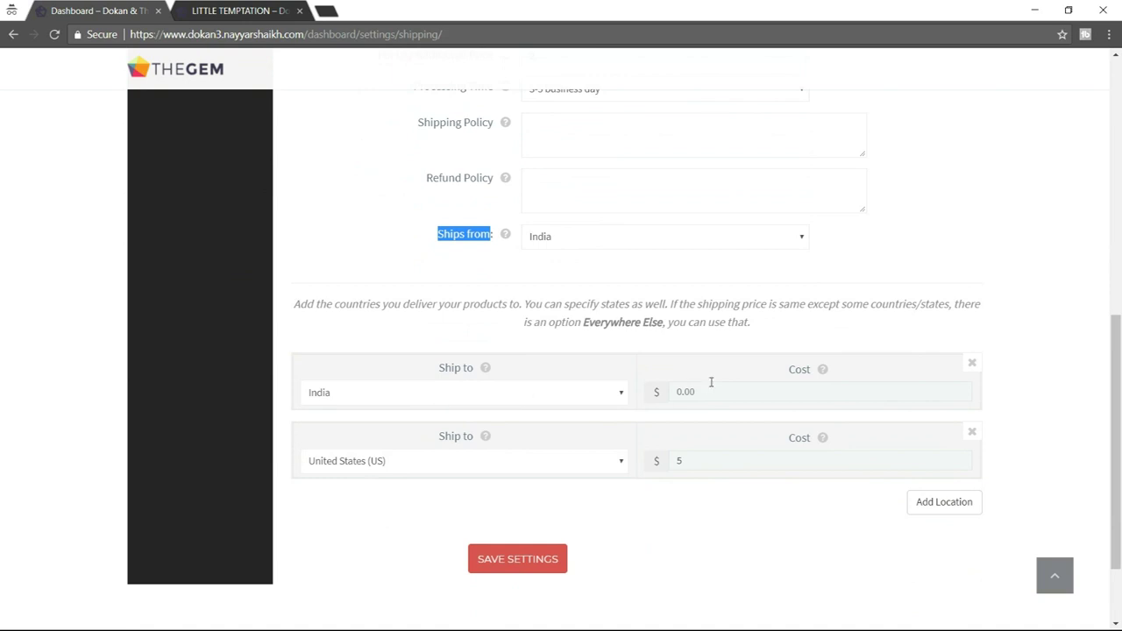
scroll(711, 386, up, 5)
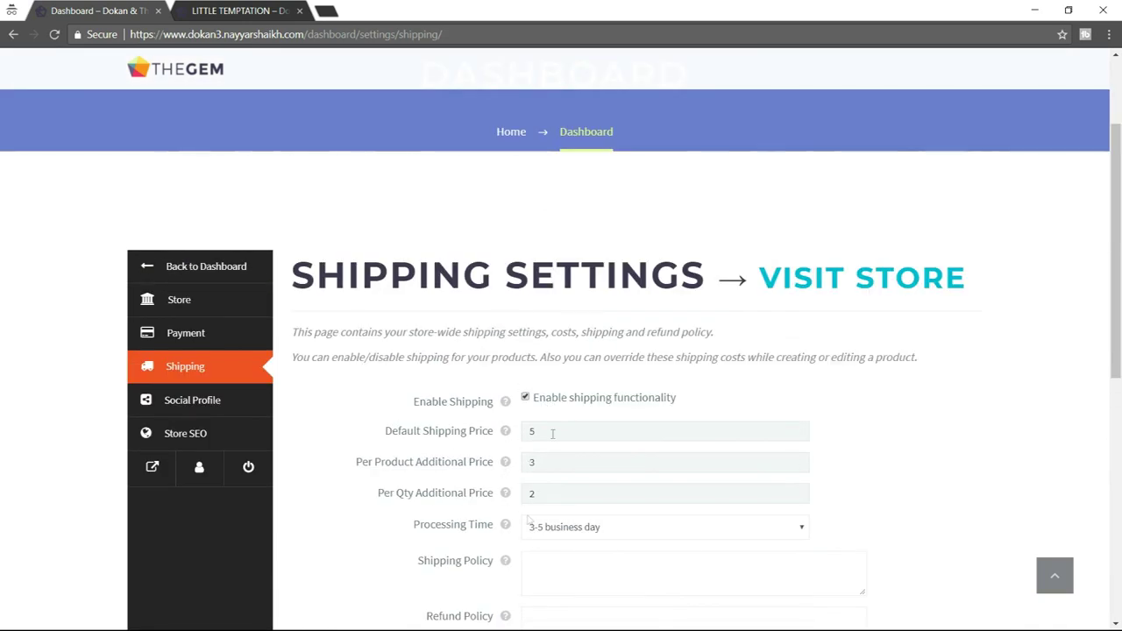
scroll(544, 458, down, 6)
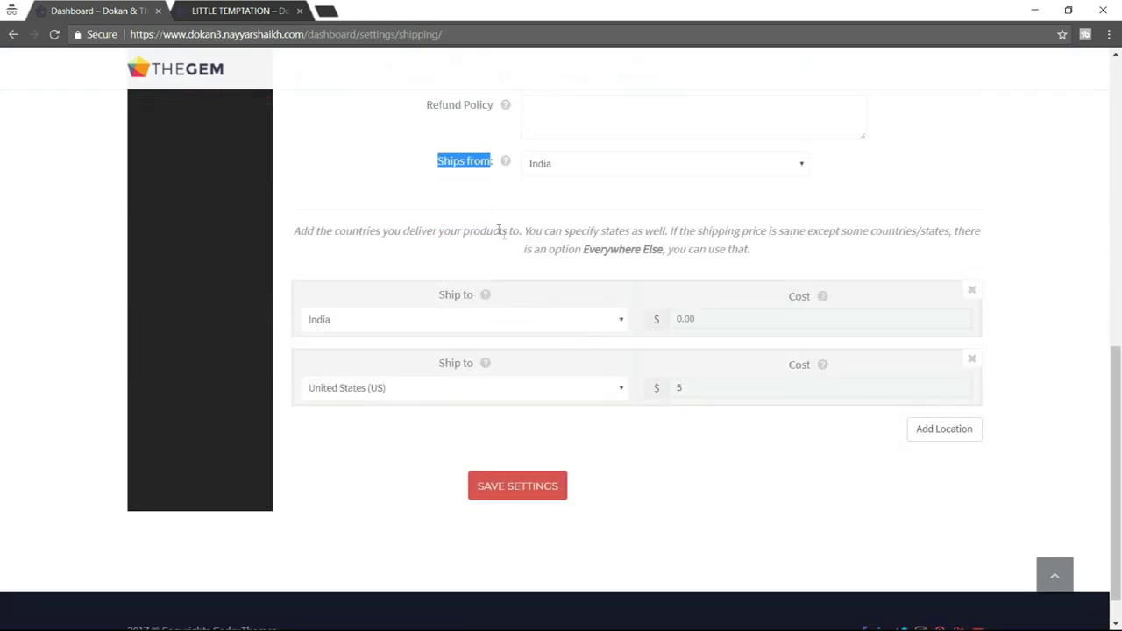
- Check the 5 values in the United States cost and default shipping price fields
double_click(678, 387)
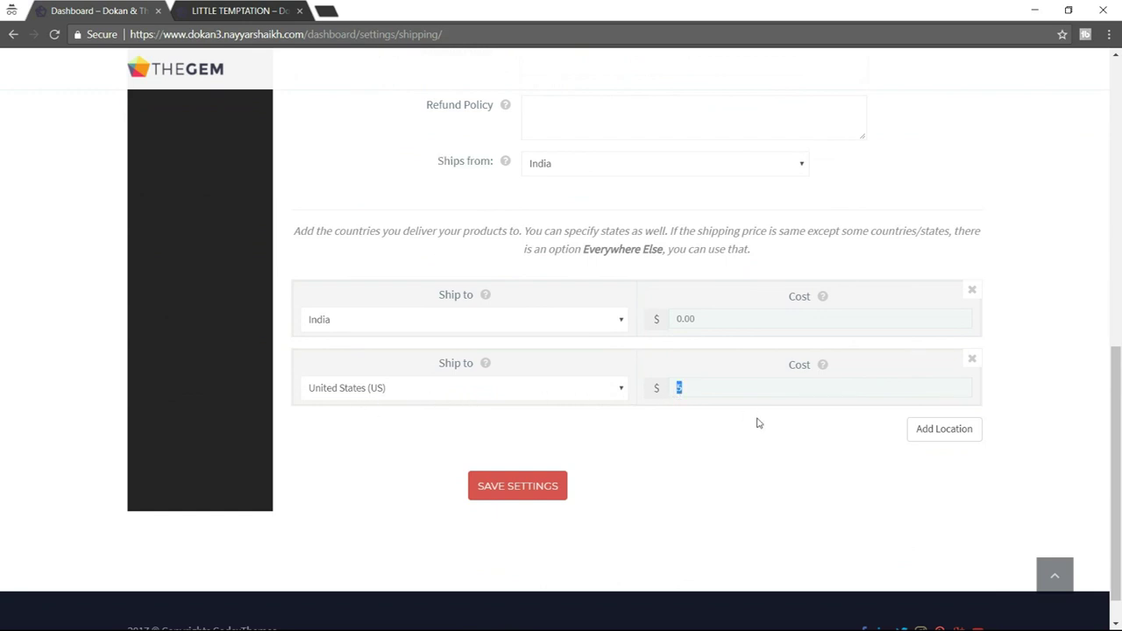
scroll(757, 425, up, 3)
scroll(757, 432, up, 3)
scroll(1002, 359, down, 4)
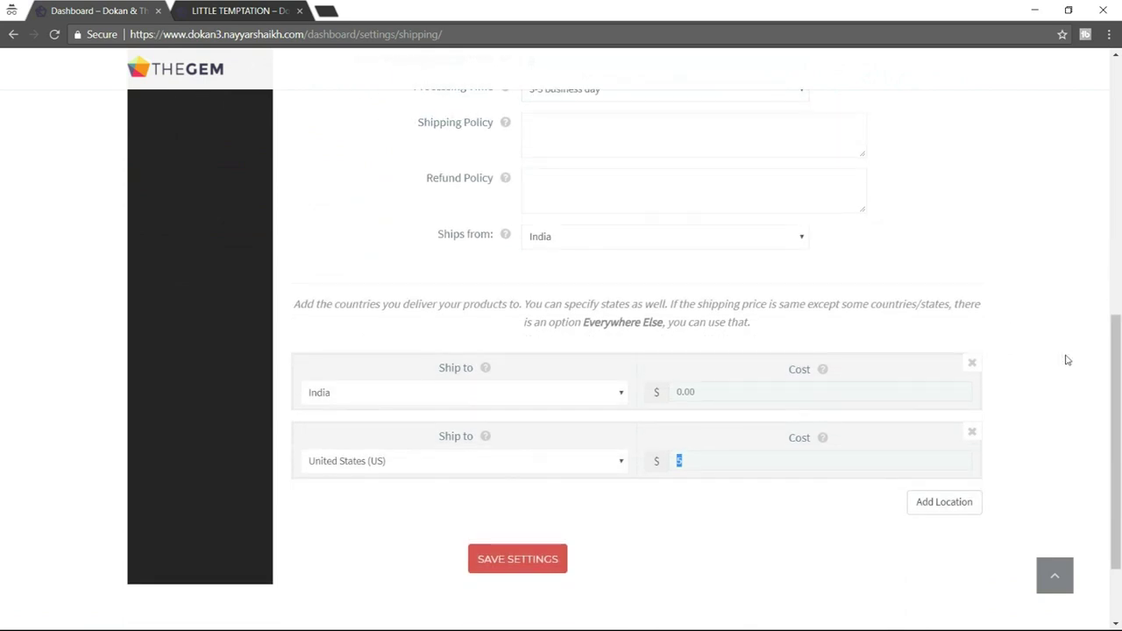
scroll(1066, 359, up, 4)
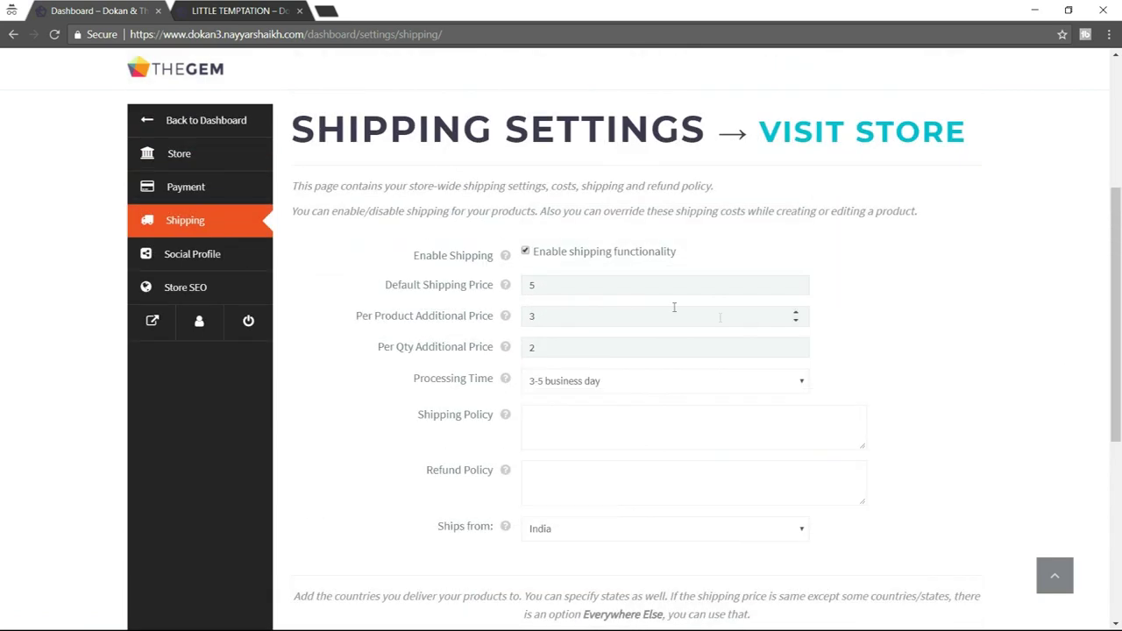
double_click(528, 284)
scroll(969, 321, down, 3)
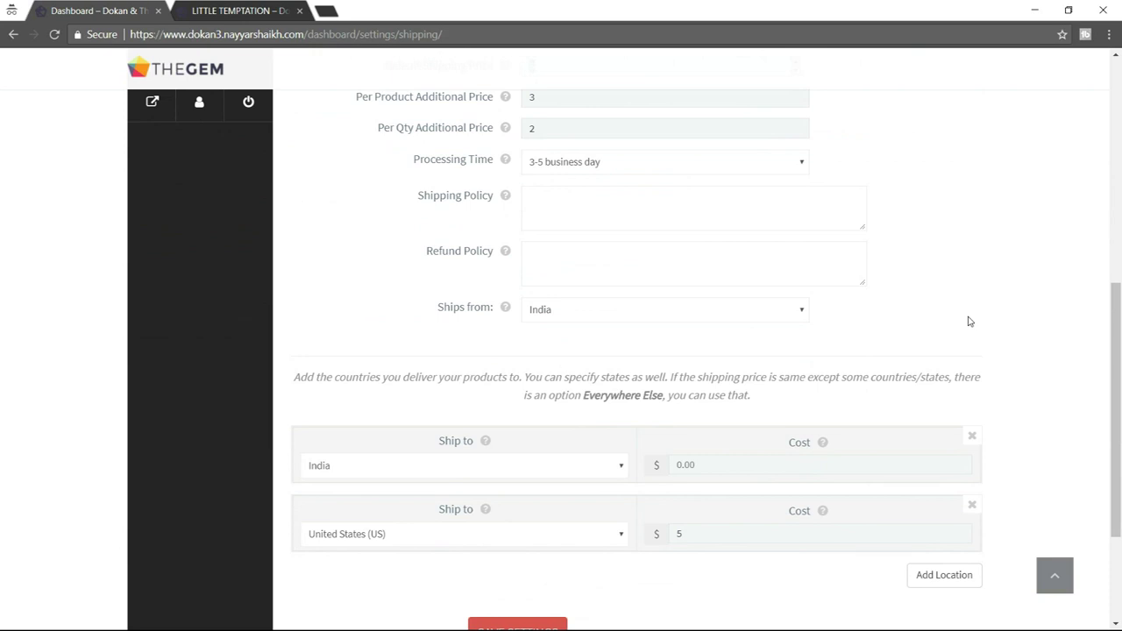
scroll(967, 325, down, 1)
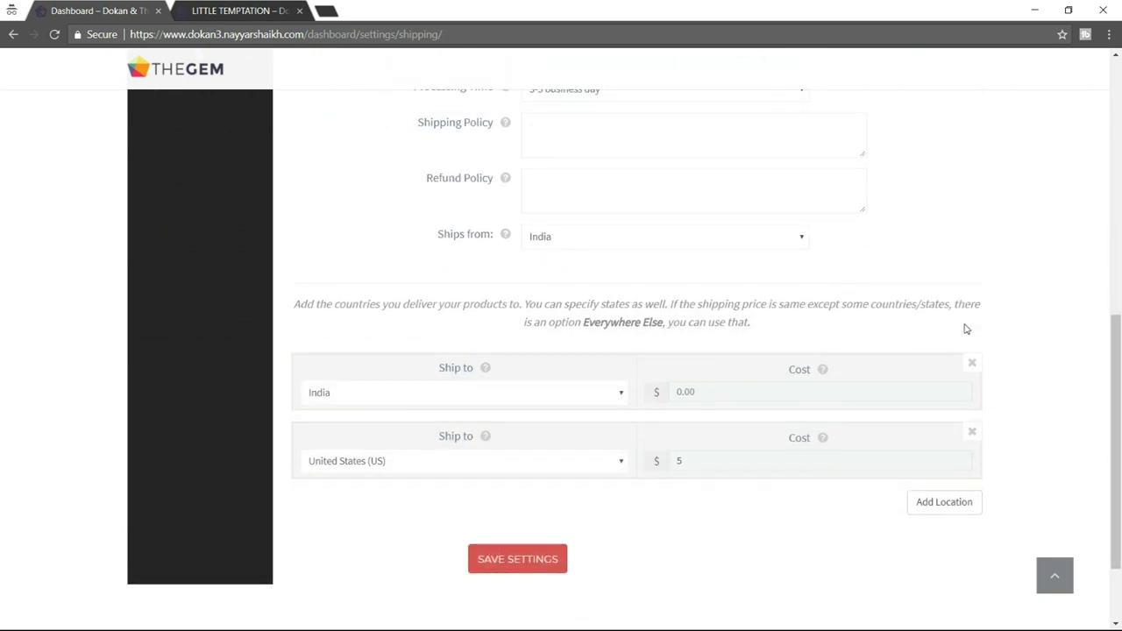
double_click(676, 460)
scroll(1078, 445, down, 1)
click(614, 511)
- Save the shipping settings and return to the main vendor dashboard
click(503, 500)
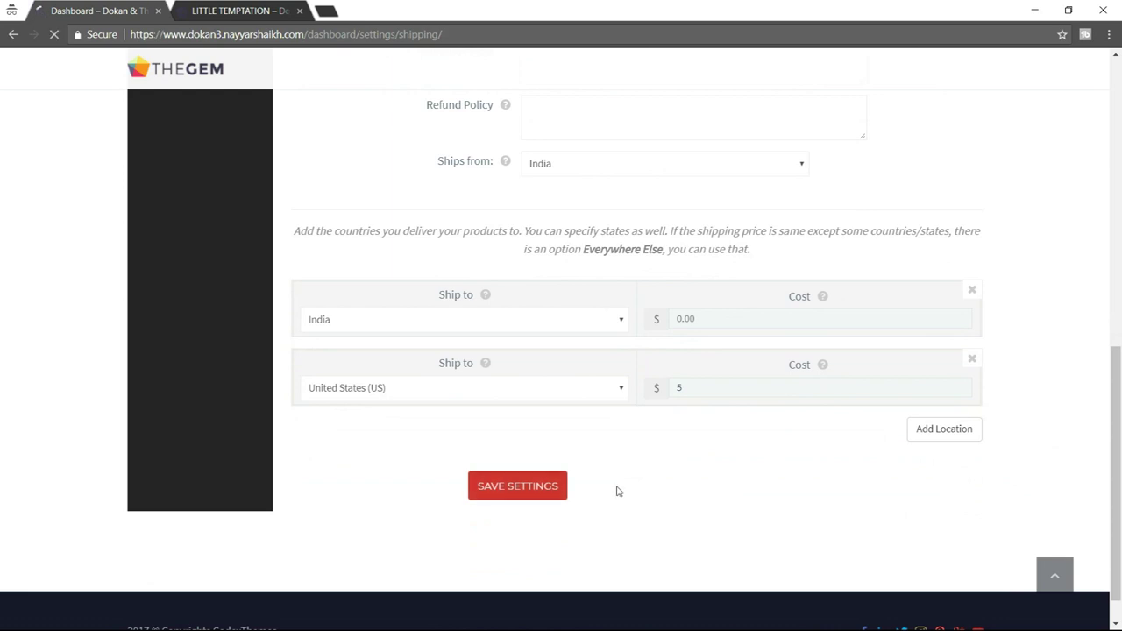
scroll(550, 496, down, 3)
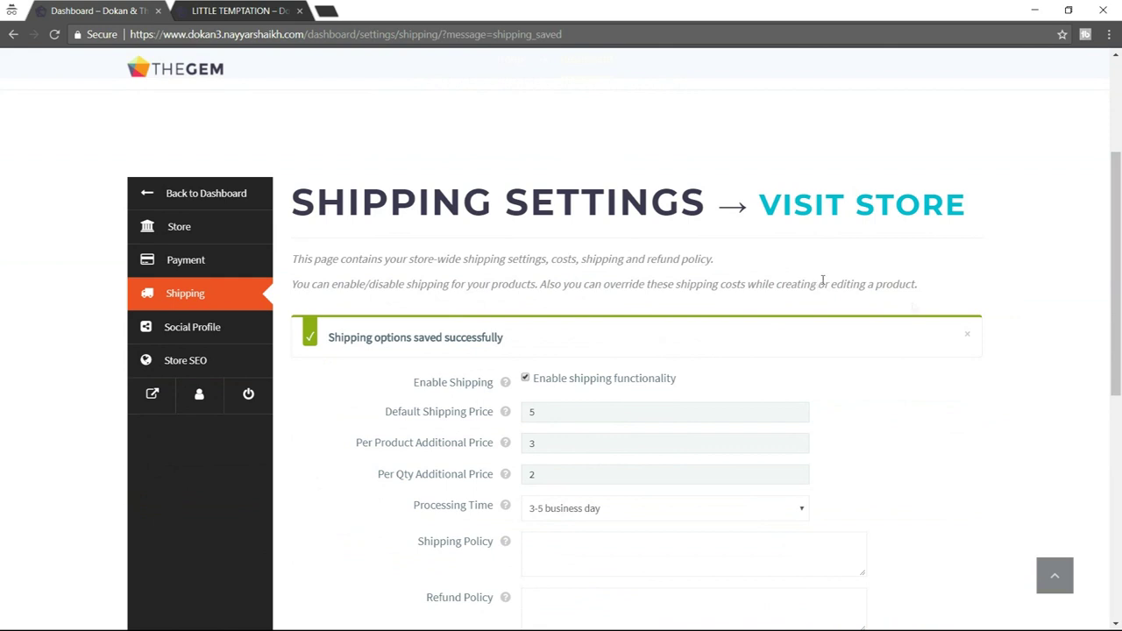
click(226, 199)
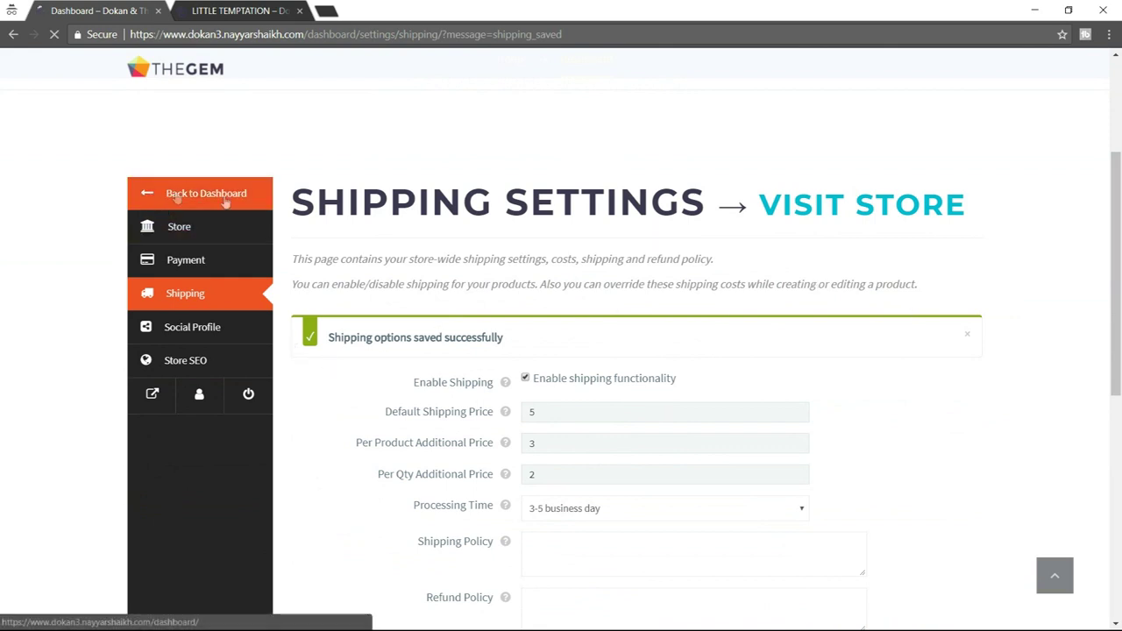
scroll(976, 248, down, 2)
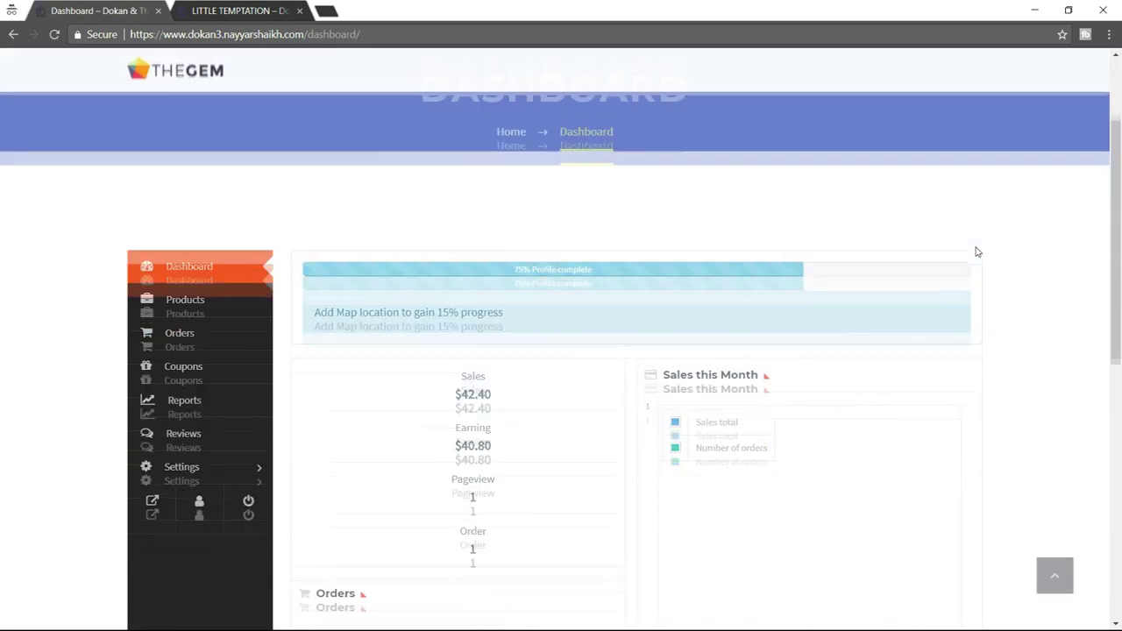
- Start a new coupon from Coupons and enter its title and a 10% discount description
scroll(999, 308, down, 1)
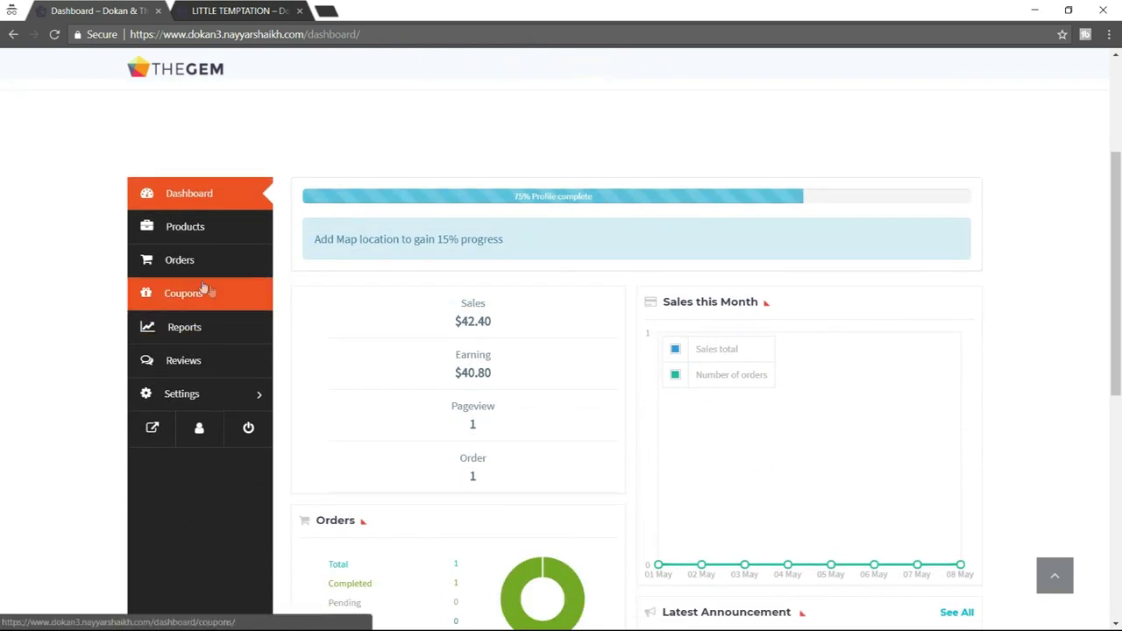
click(210, 296)
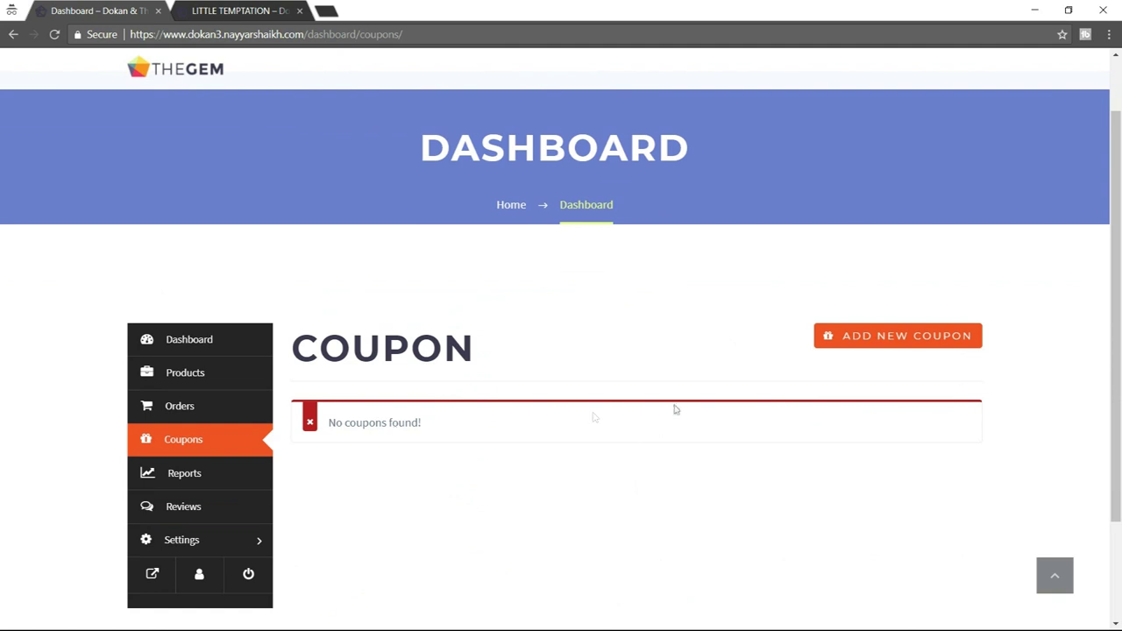
click(914, 337)
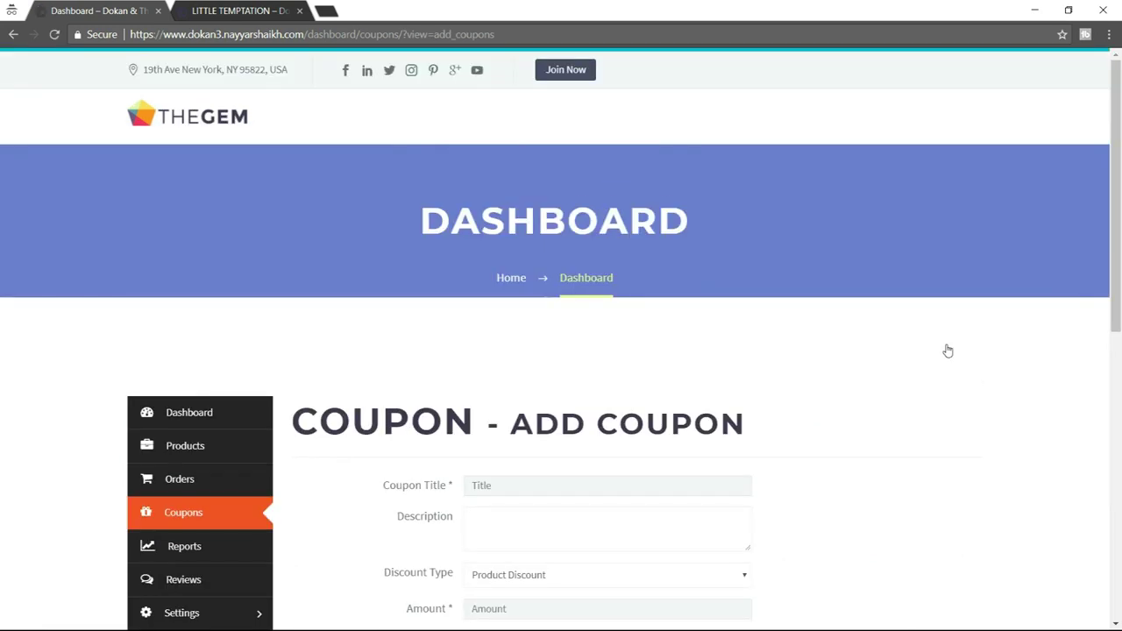
scroll(948, 351, down, 3)
click(581, 262)
text(NAYYA?)
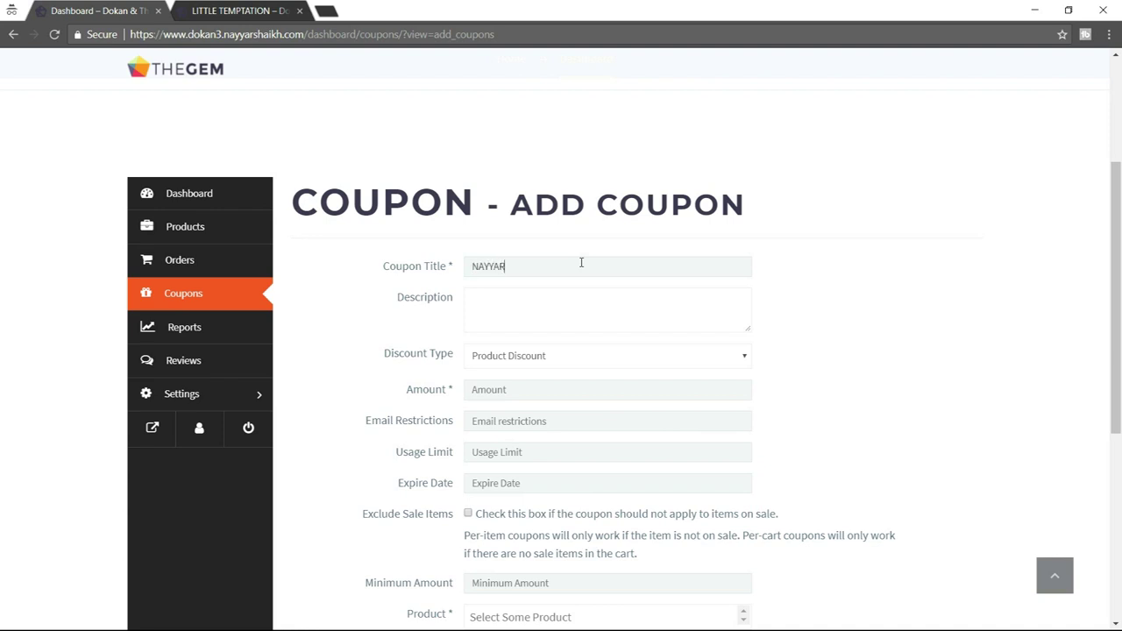
click(623, 310)
text(This coupon code gives you)
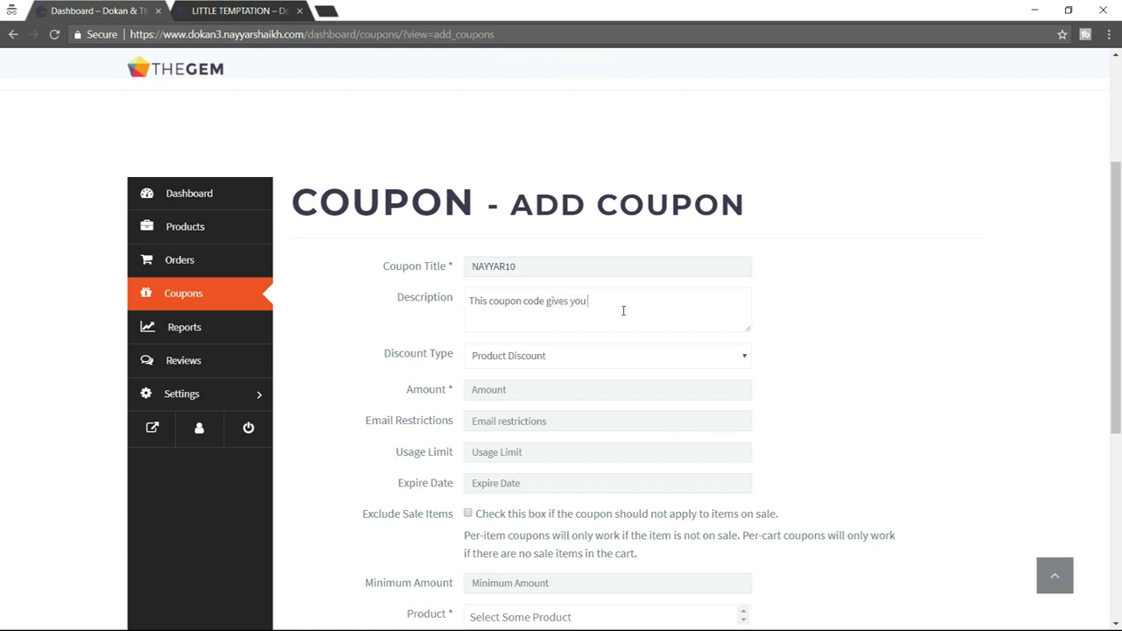
text(0% Discount)
- Make the coupon a Product % Discount with amount 10
scroll(623, 310, down, 2)
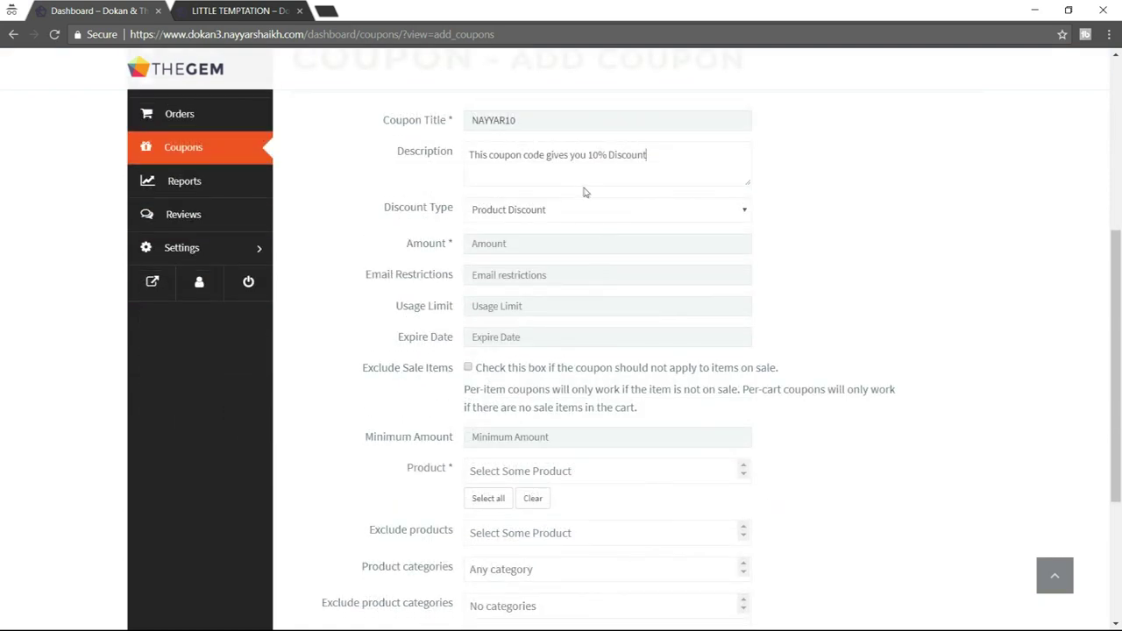
click(576, 213)
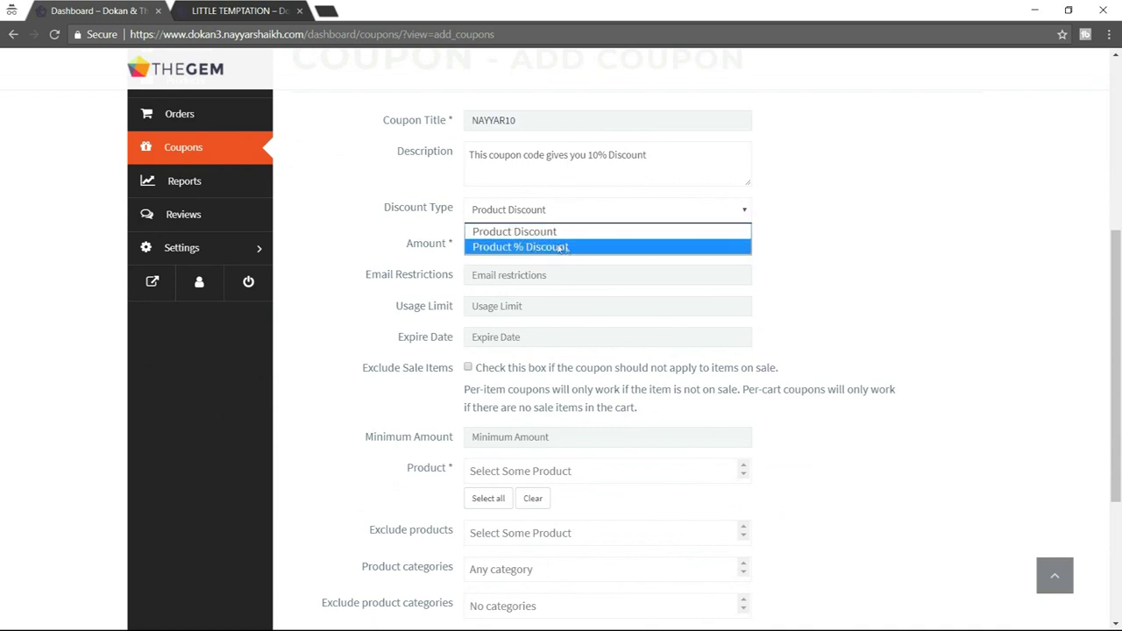
click(557, 247)
scroll(801, 303, down, 1)
scroll(795, 304, up, 1)
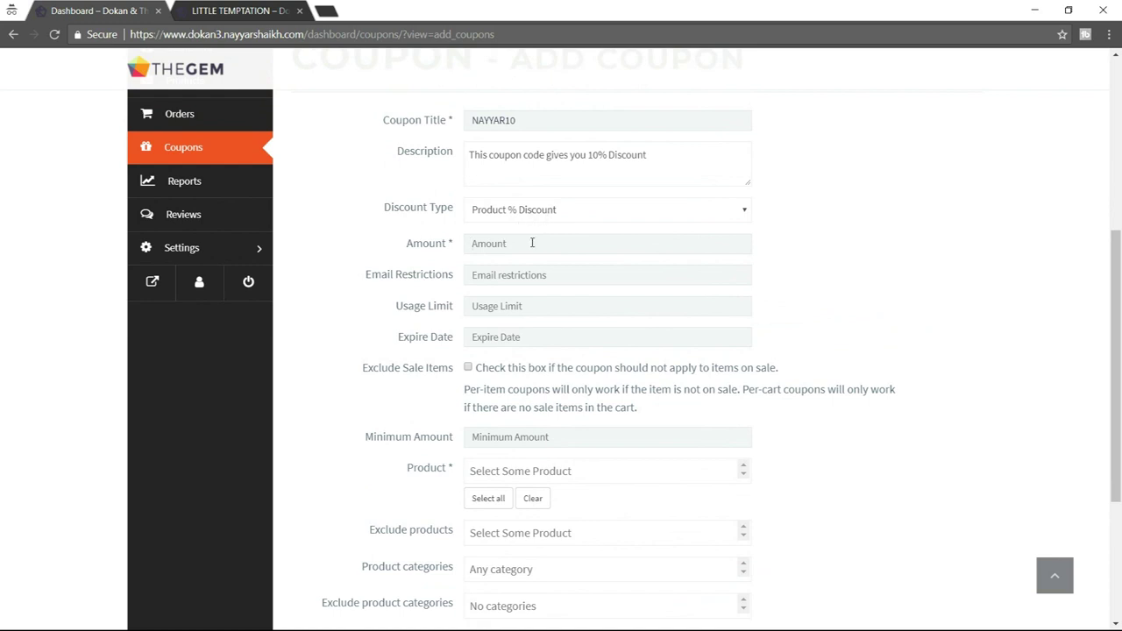
text(10)
scroll(771, 276, down, 1)
- Give the coupon a usage limit of 10 and expiry date 2018-07-31
click(492, 204)
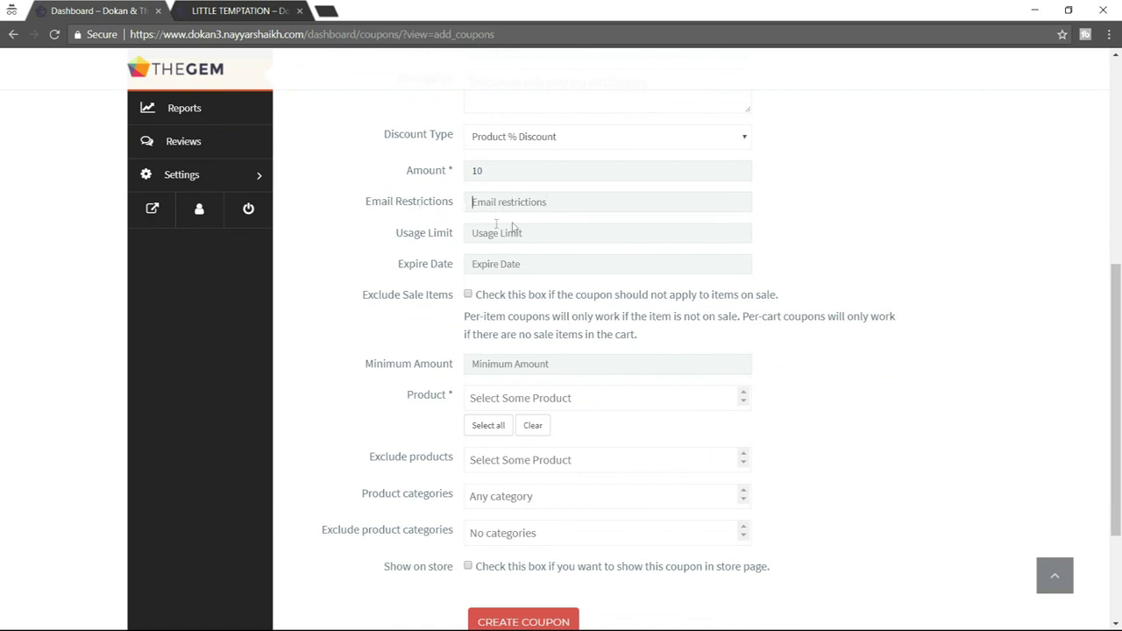
click(750, 236)
text(10)
click(515, 264)
click(612, 287)
click(613, 291)
click(516, 471)
- Exclude sale items and set the minimum amount to 100
scroll(952, 274, down, 1)
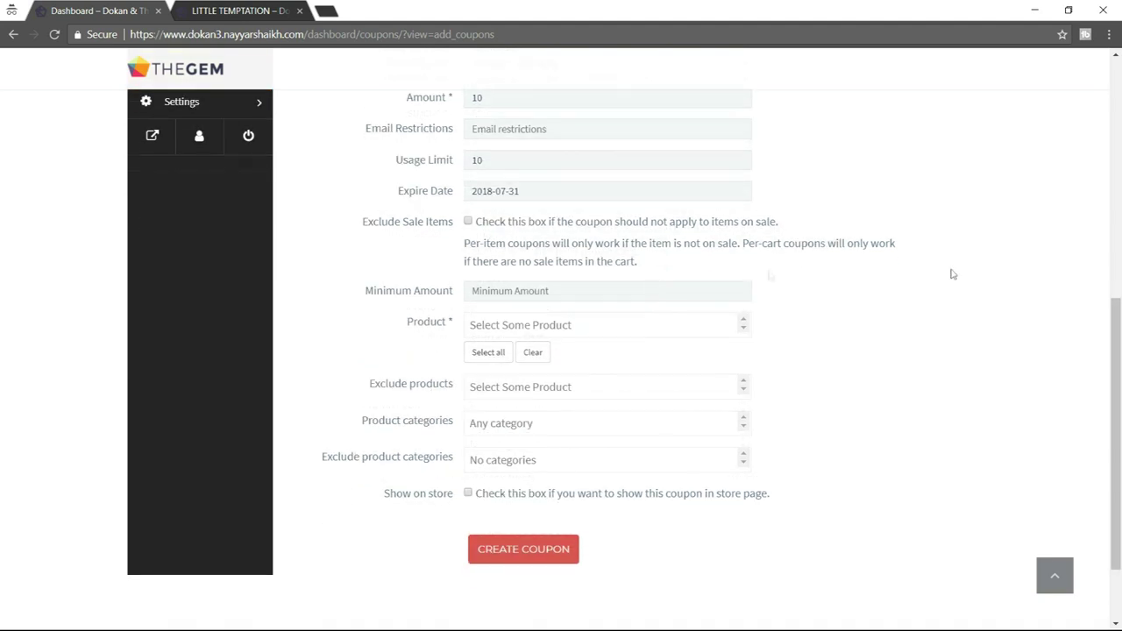
click(468, 221)
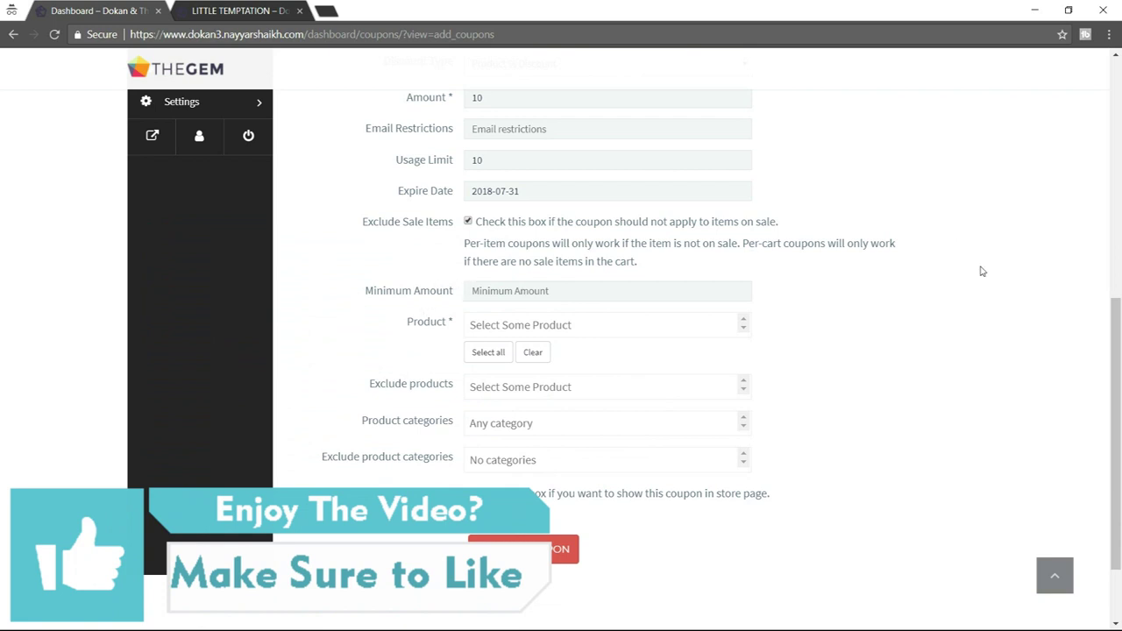
text(100)
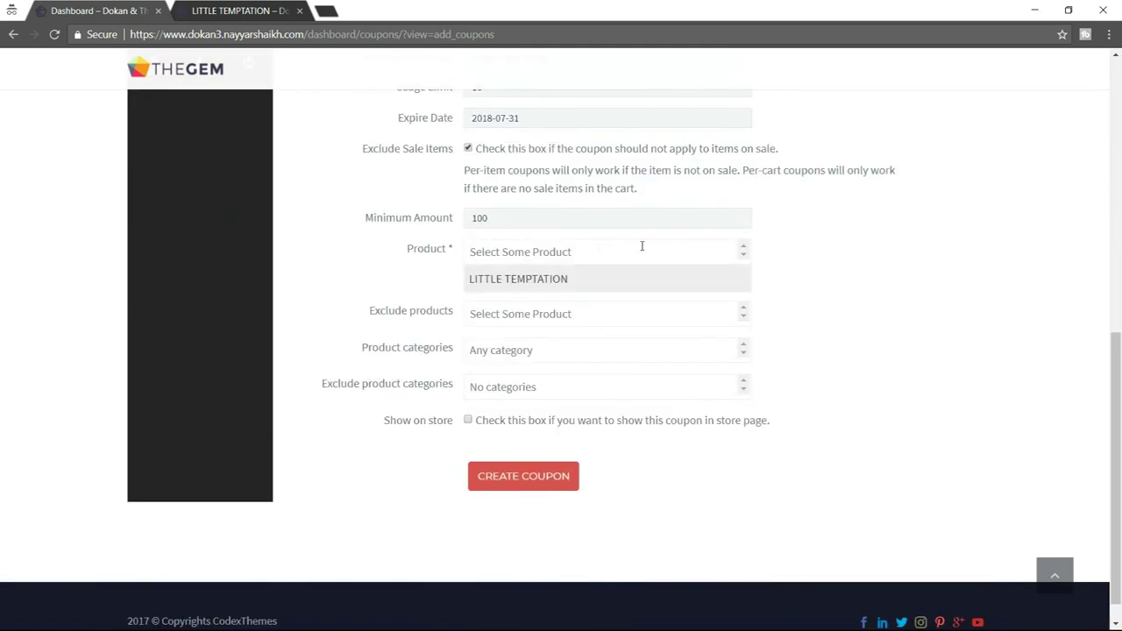
click(603, 264)
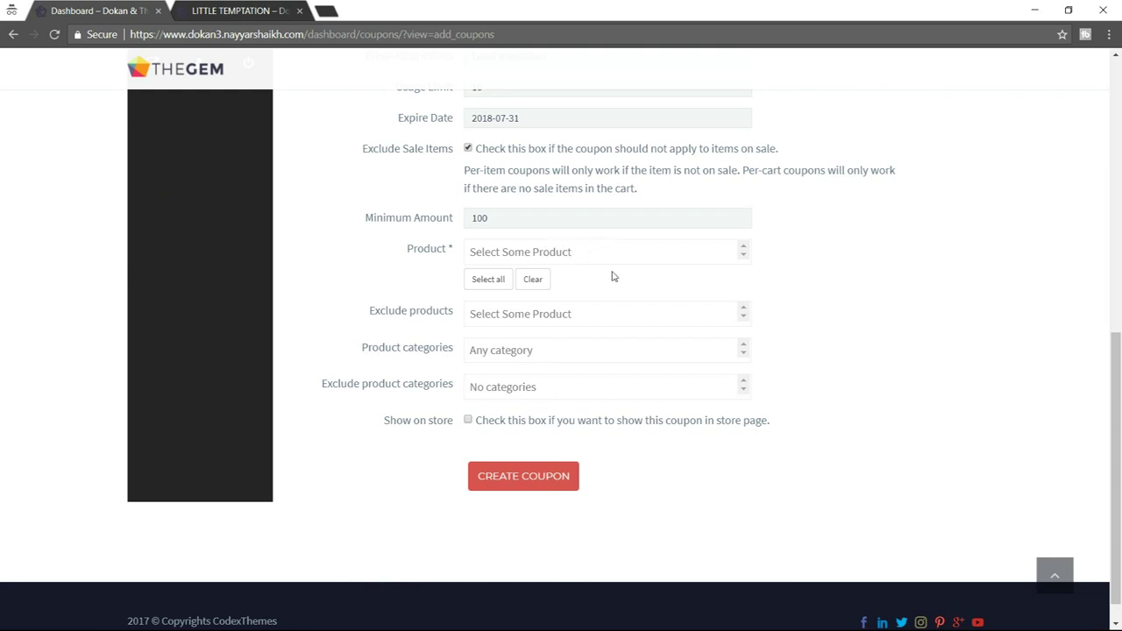
scroll(964, 301, down, 1)
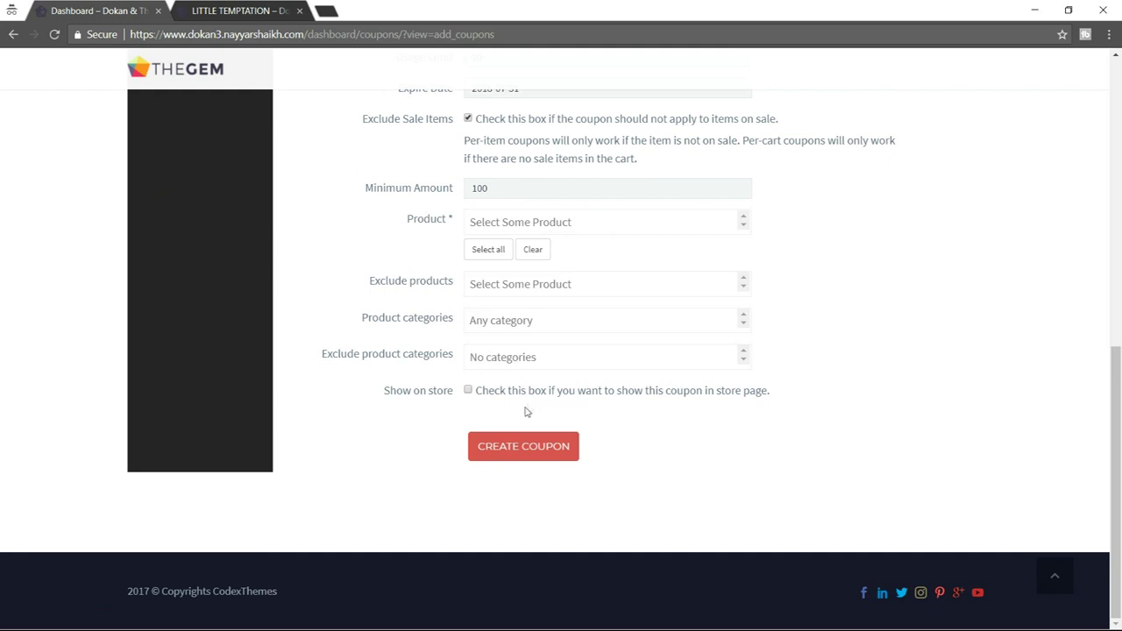
- After the missing-product error, select all products and create coupon NAYYAR10
click(533, 447)
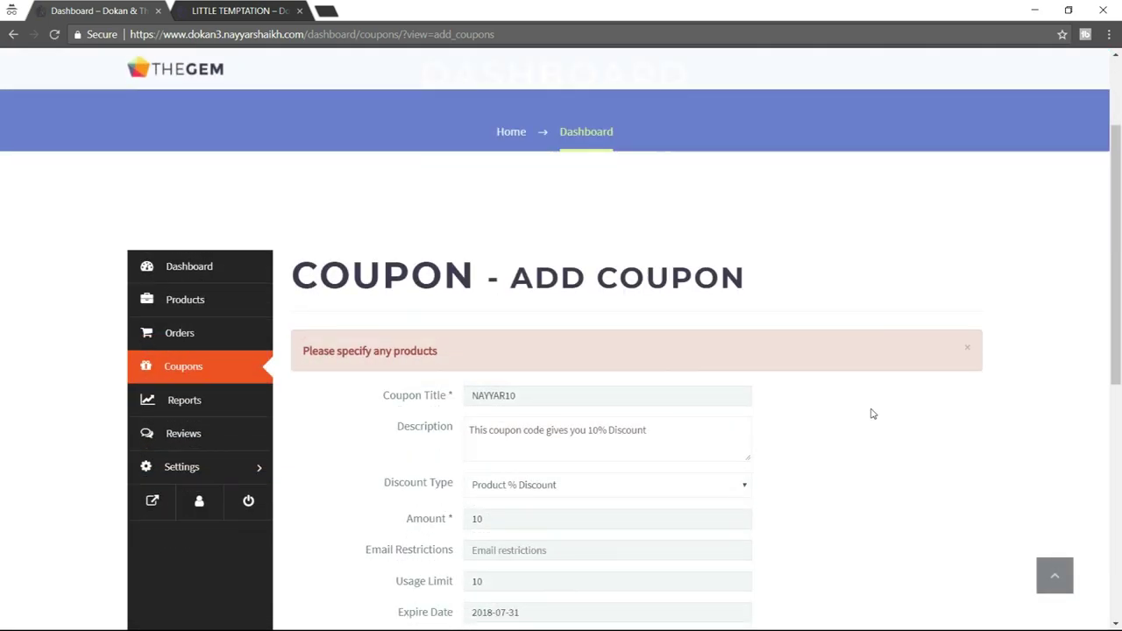
scroll(871, 412, down, 5)
scroll(478, 276, up, 5)
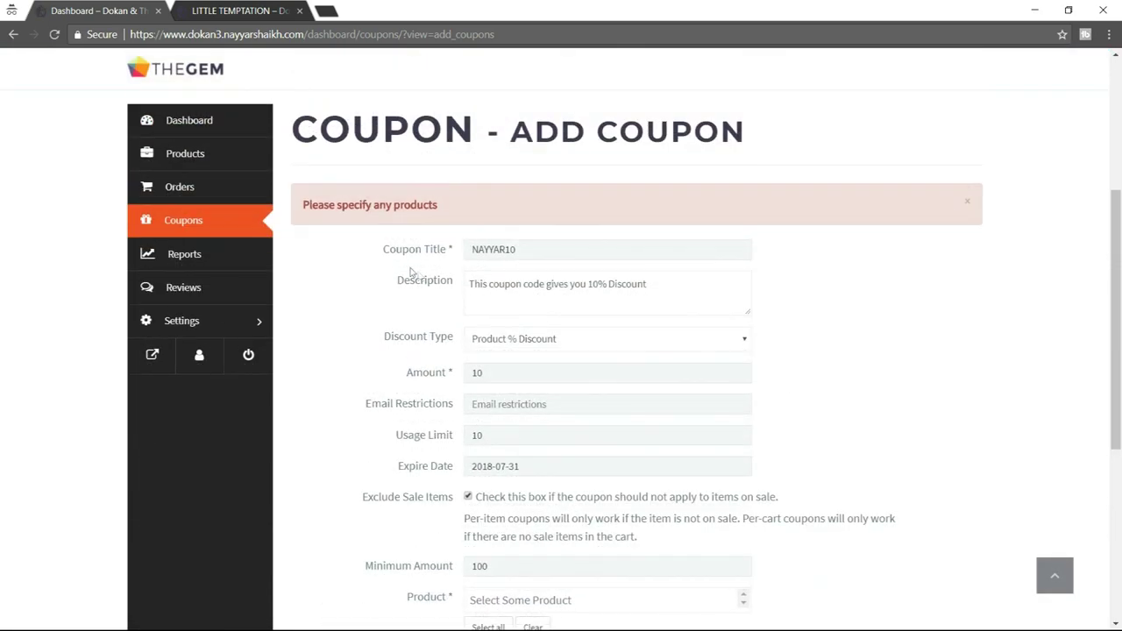
scroll(785, 284, down, 3)
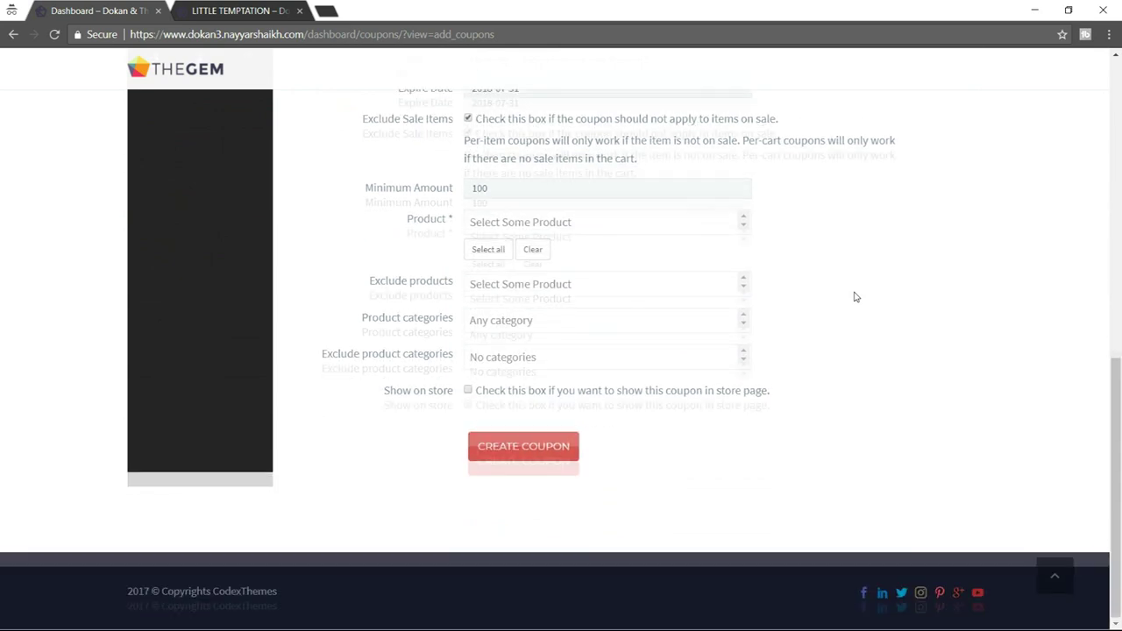
click(550, 220)
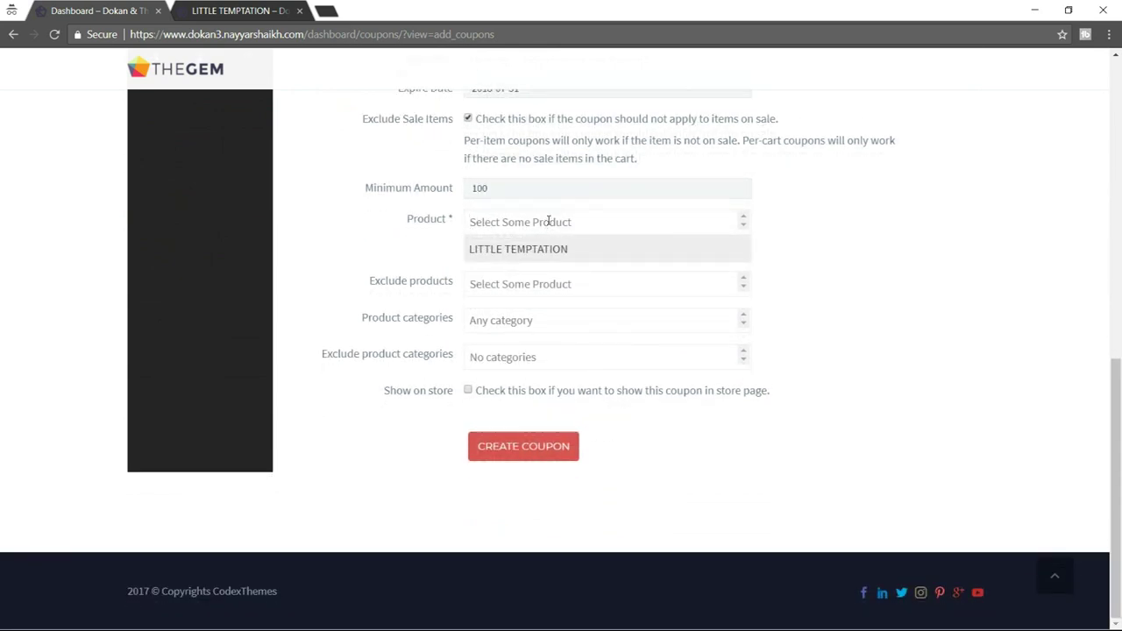
click(1023, 193)
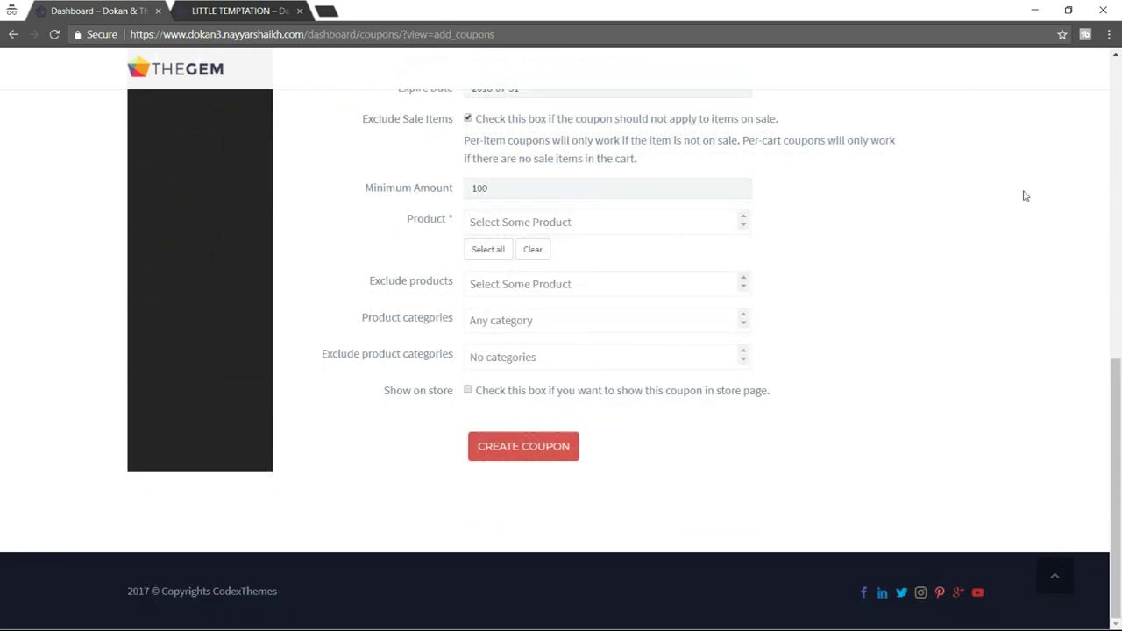
click(483, 256)
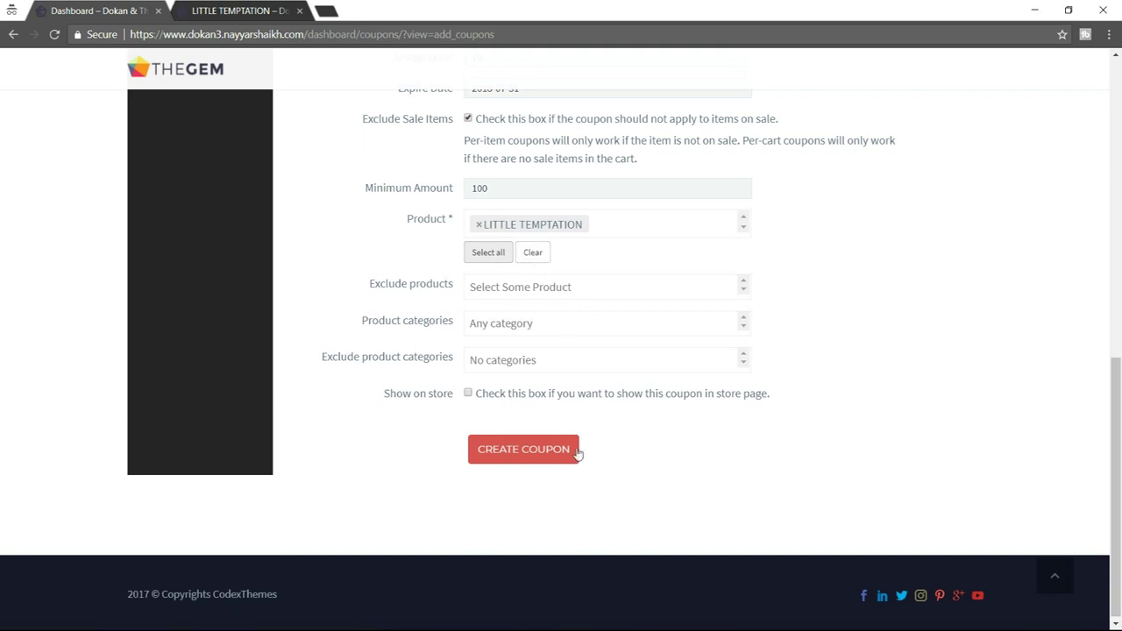
click(540, 458)
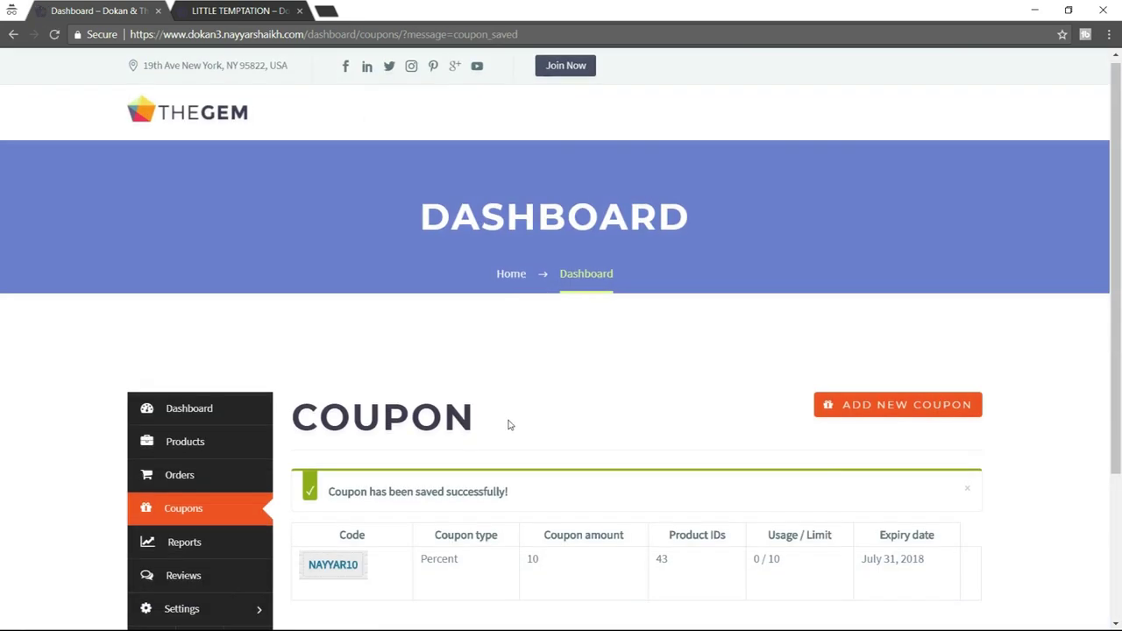
scroll(439, 385, down, 2)
drag(327, 286, 483, 289)
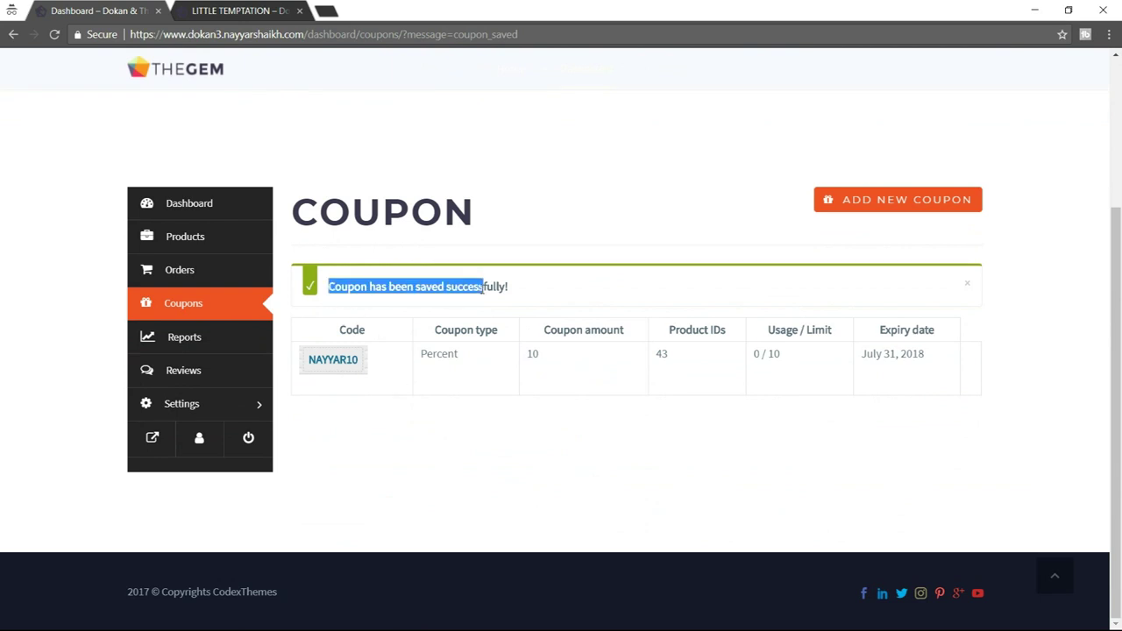
click(598, 362)
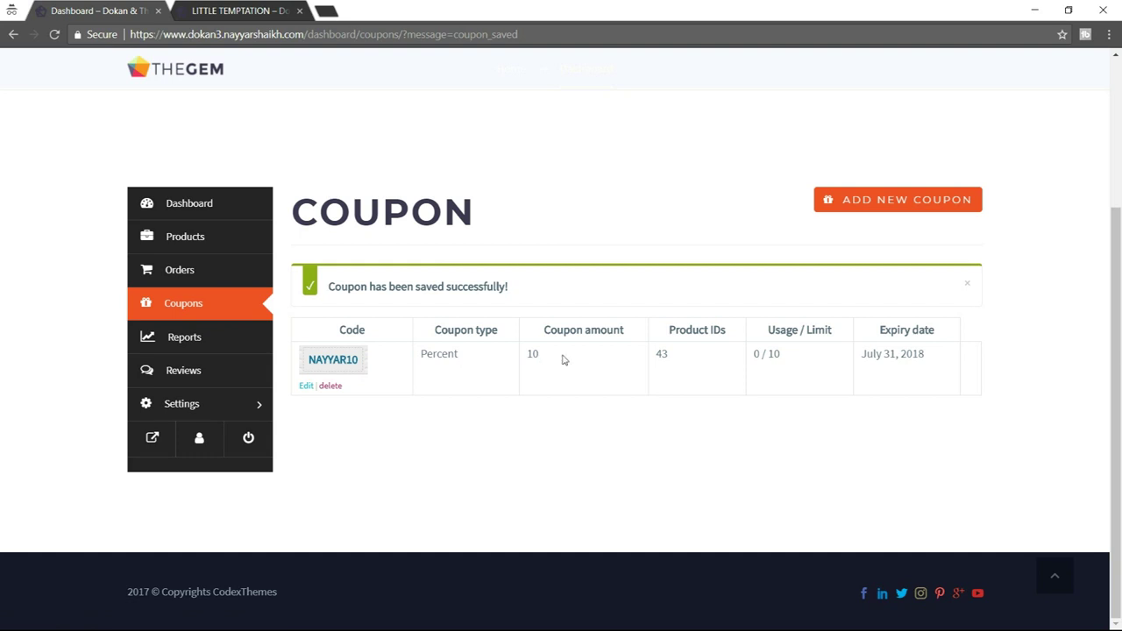
double_click(532, 354)
drag(792, 363, 751, 363)
click(759, 371)
click(754, 361)
- In WordPress admin, switch on Vendor staff Manager under Dokan > Modules, then return to the dashboard
key(alt+Tab)
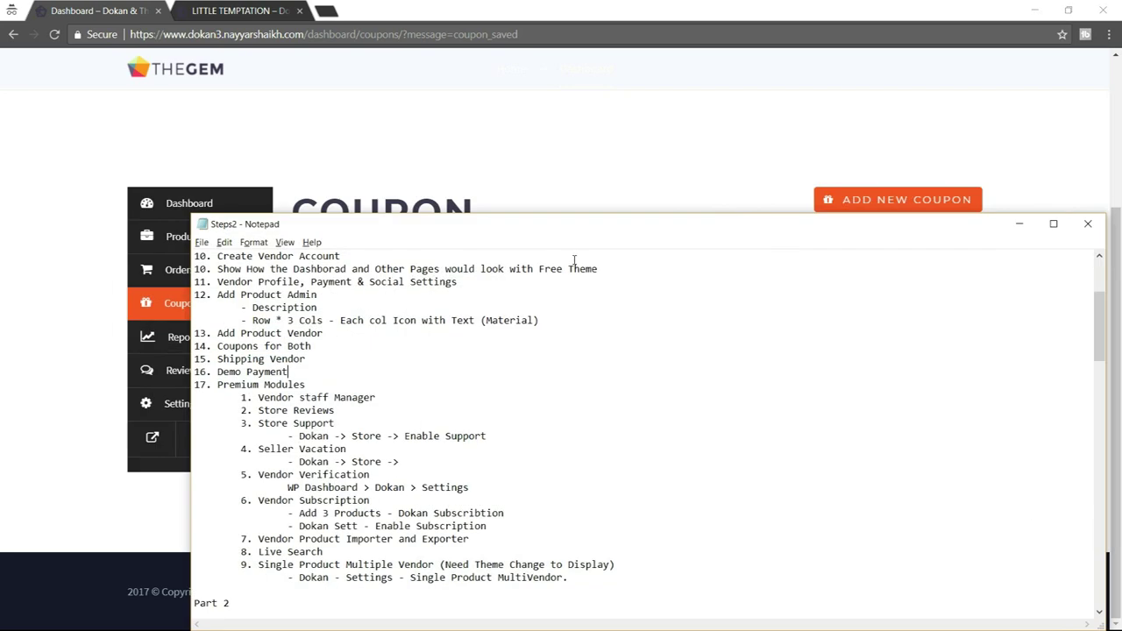
key(alt+Tab)
click(237, 10)
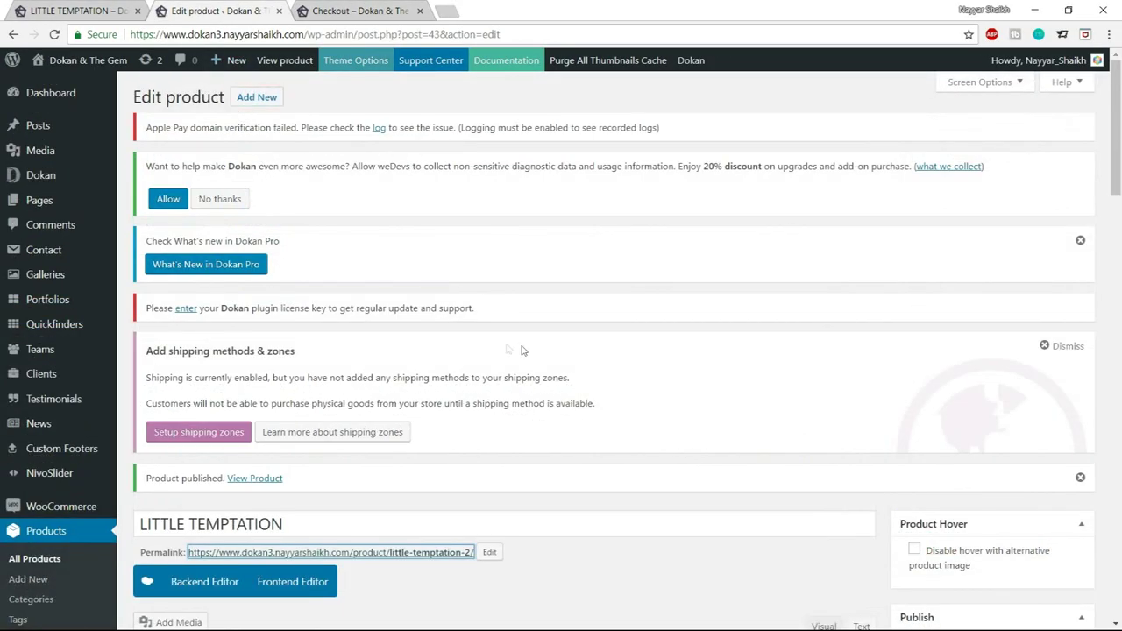
mouse_move(25, 179)
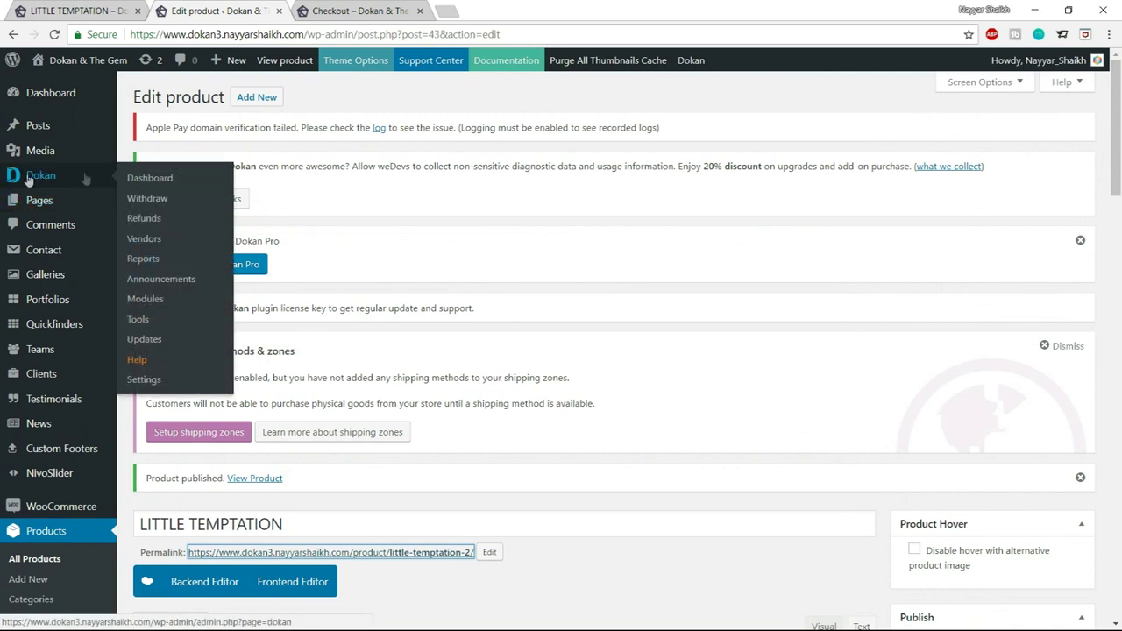
click(136, 302)
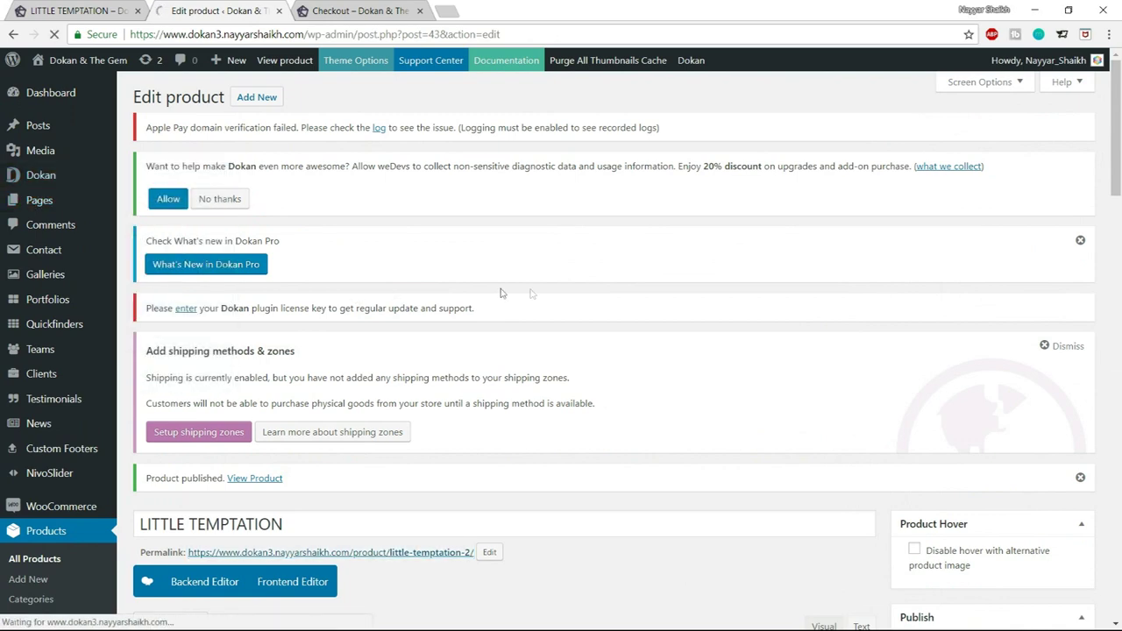
scroll(602, 266, down, 4)
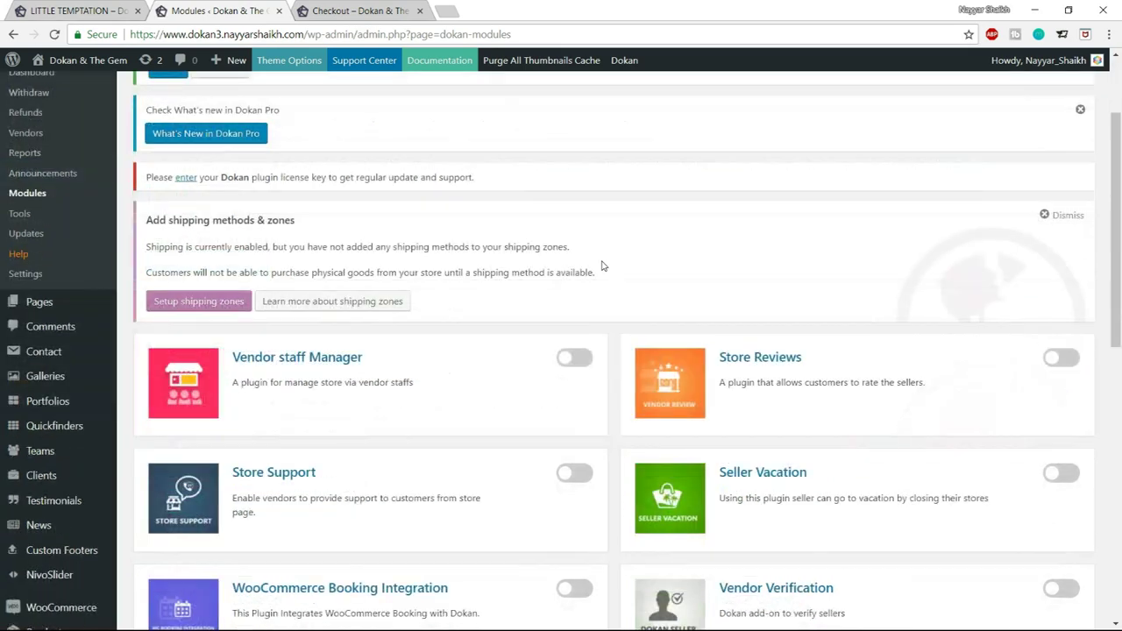
click(570, 204)
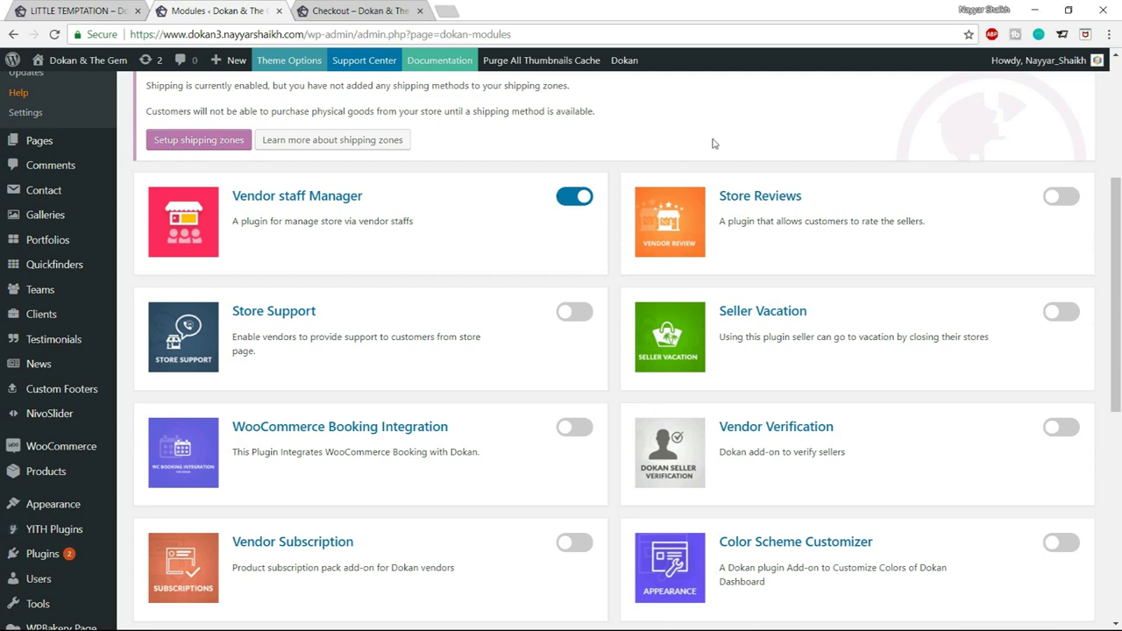
key(alt+Tab)
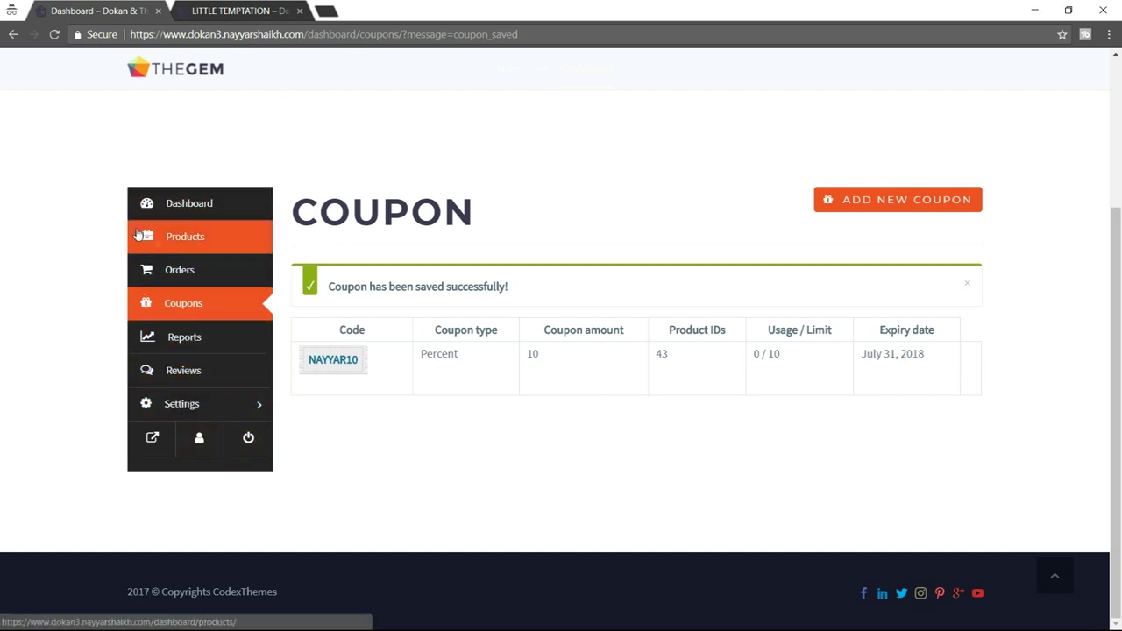
- Reload the dashboard and start a new staff member from Staffs
click(54, 34)
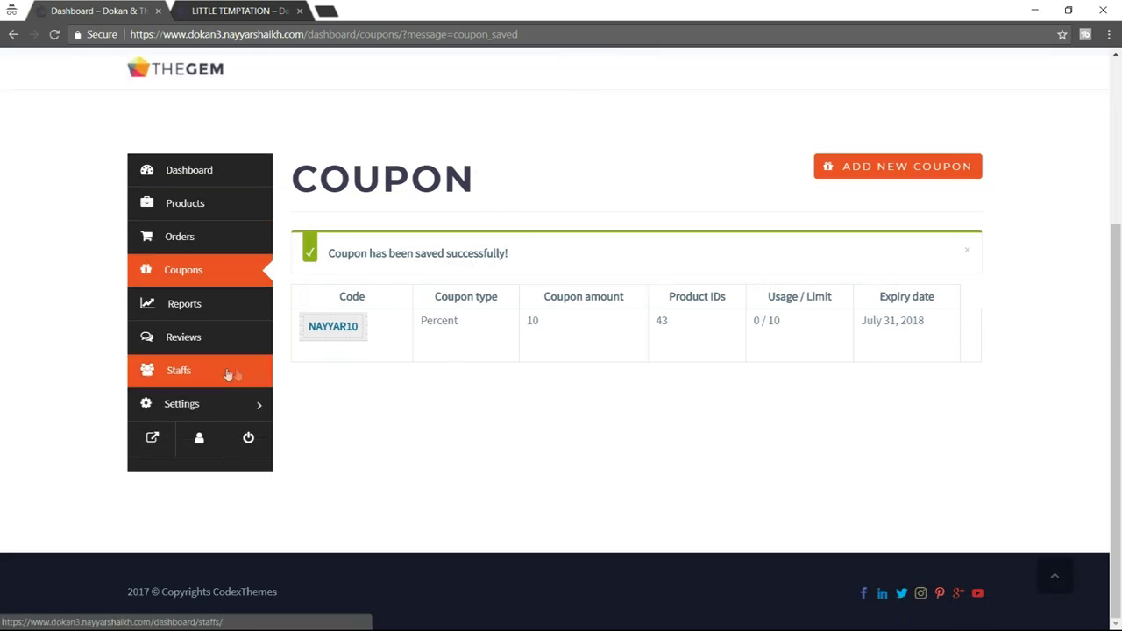
click(191, 382)
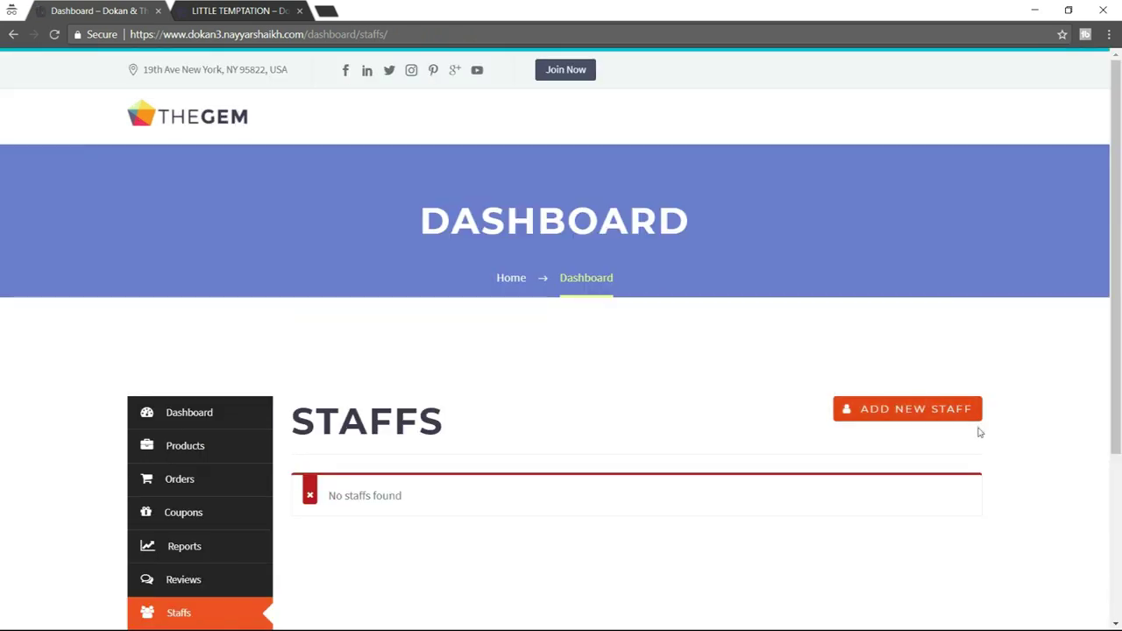
scroll(958, 438, down, 2)
click(927, 278)
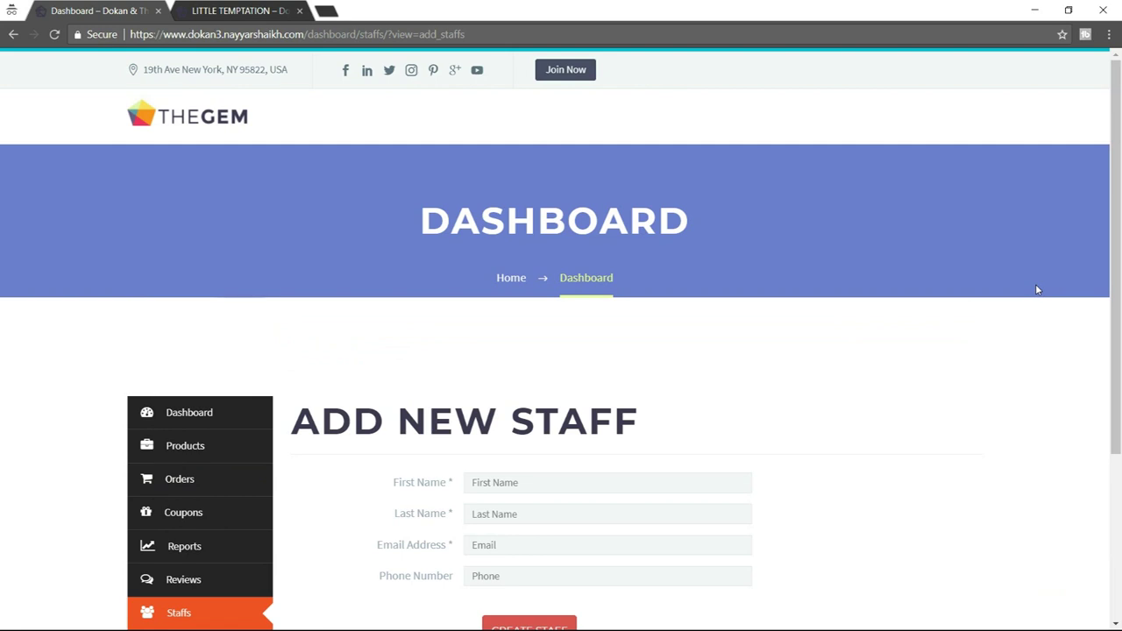
scroll(1036, 289, down, 2)
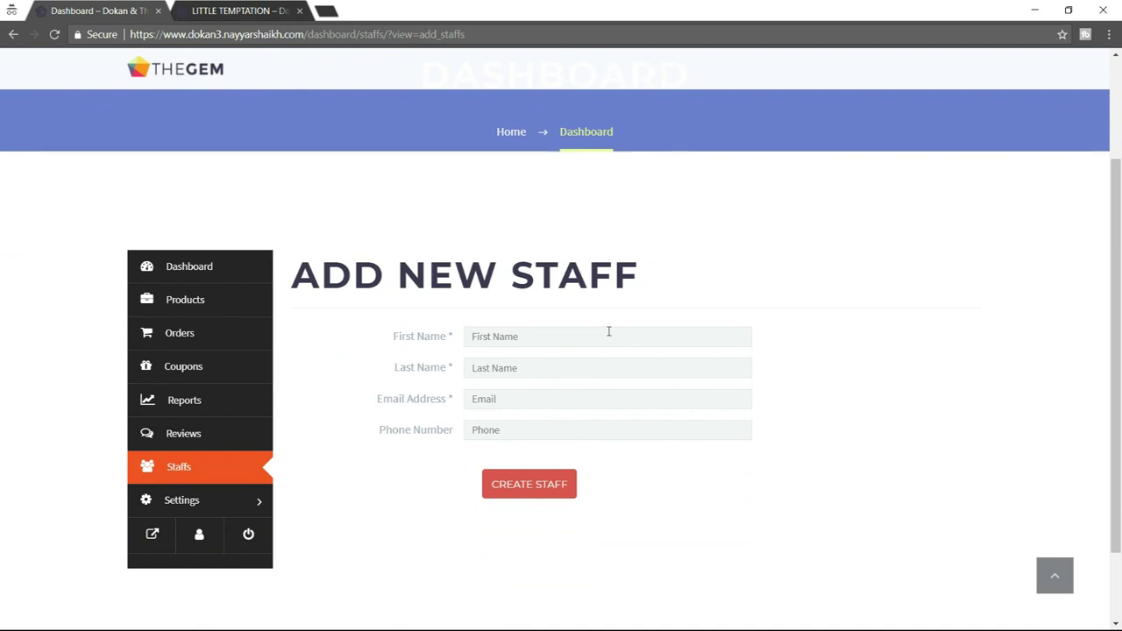
- Fill in the staff member's first and last name, autofilled e-mail, and a new phone number
key(Tab)
click(566, 402)
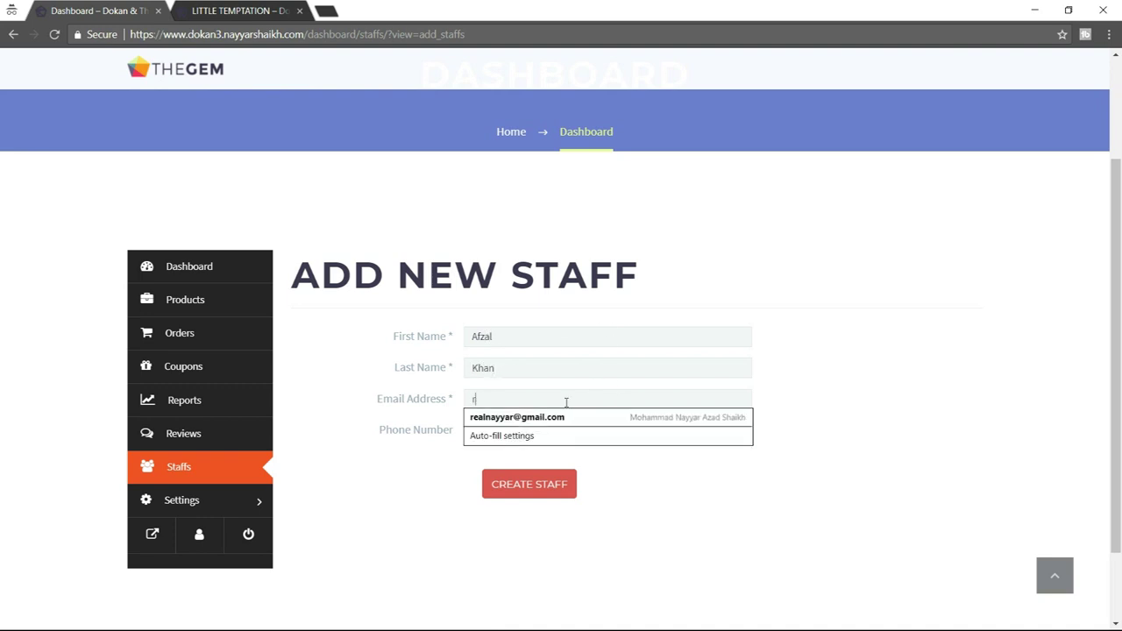
click(529, 418)
drag(557, 428, 416, 429)
text(012)
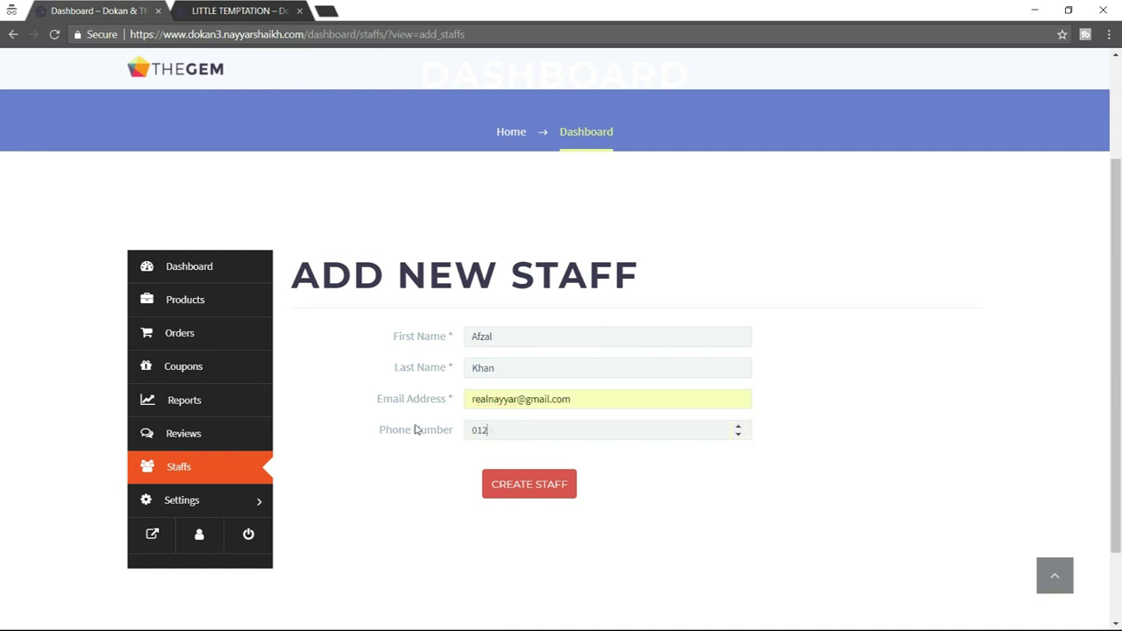
text(364789)
- After the e-mail-in-use error, enter a different e-mail and phone number and create the staff member
click(510, 502)
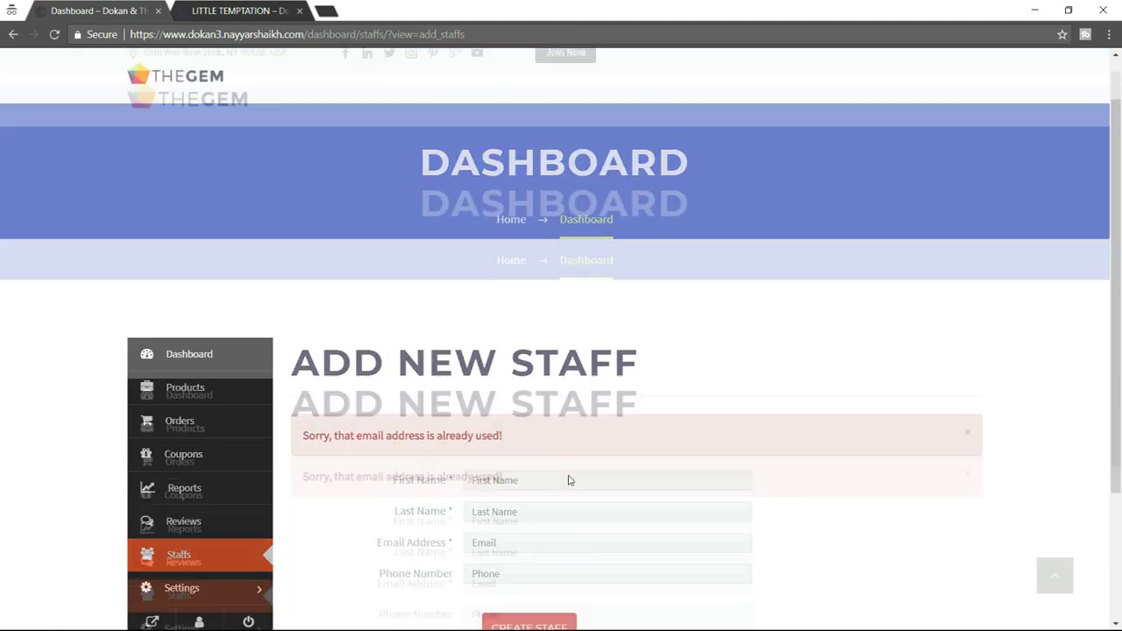
drag(405, 349, 576, 356)
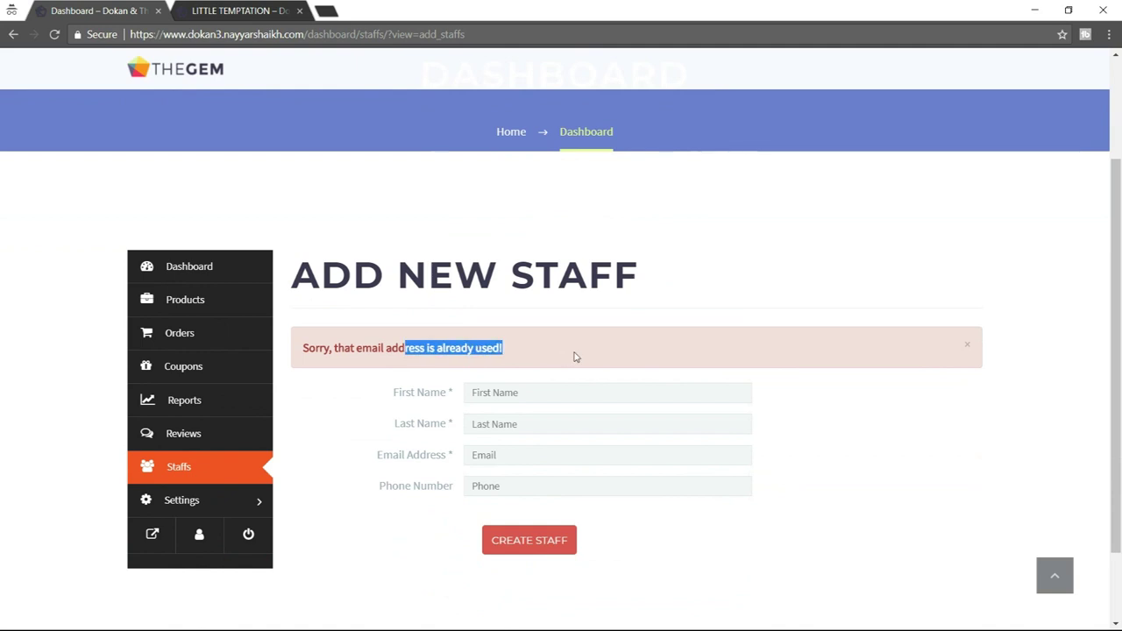
click(543, 384)
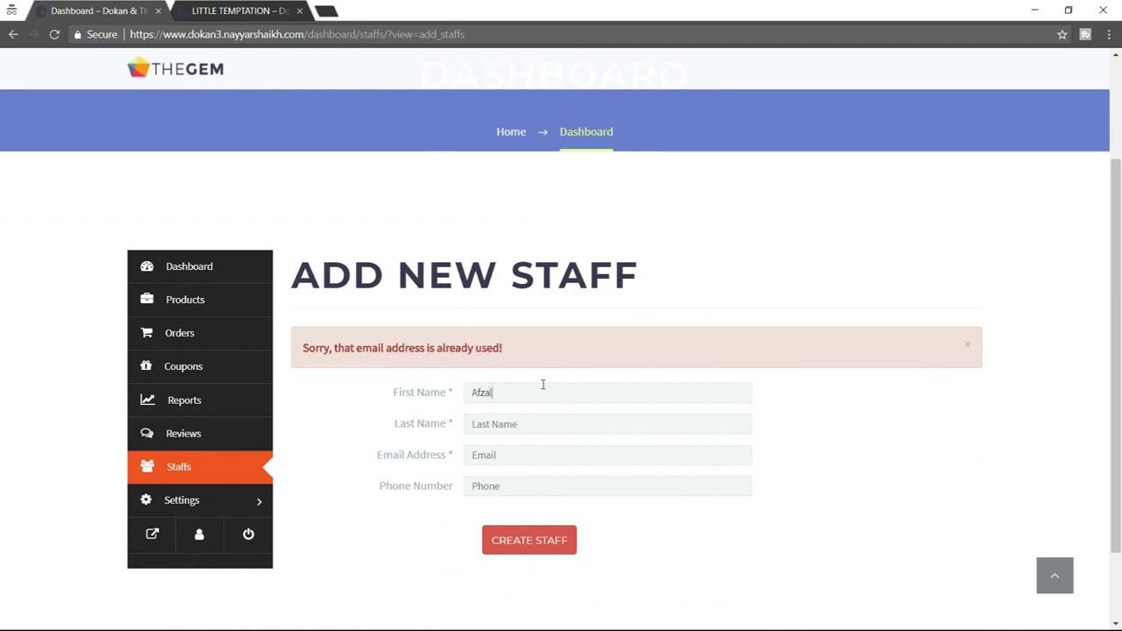
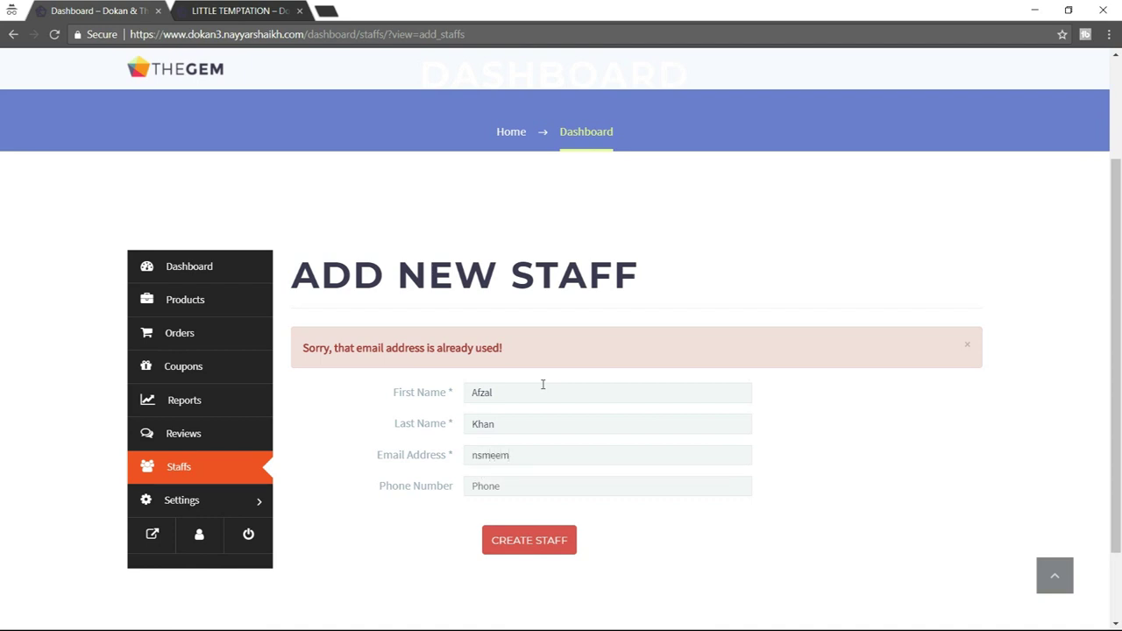
key(Tab)
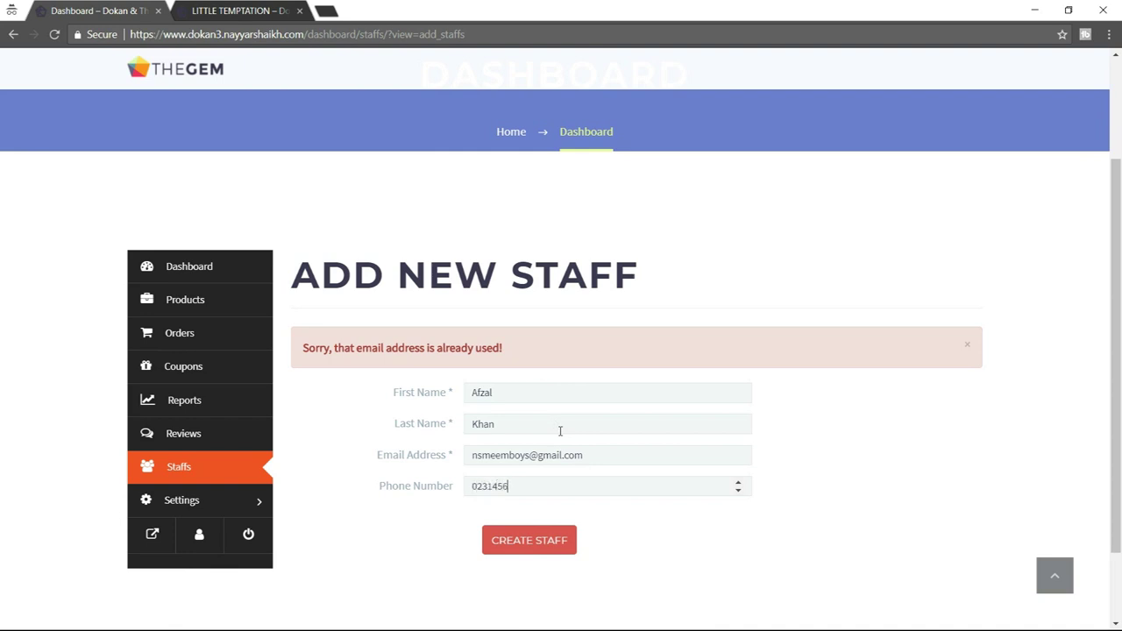
click(551, 550)
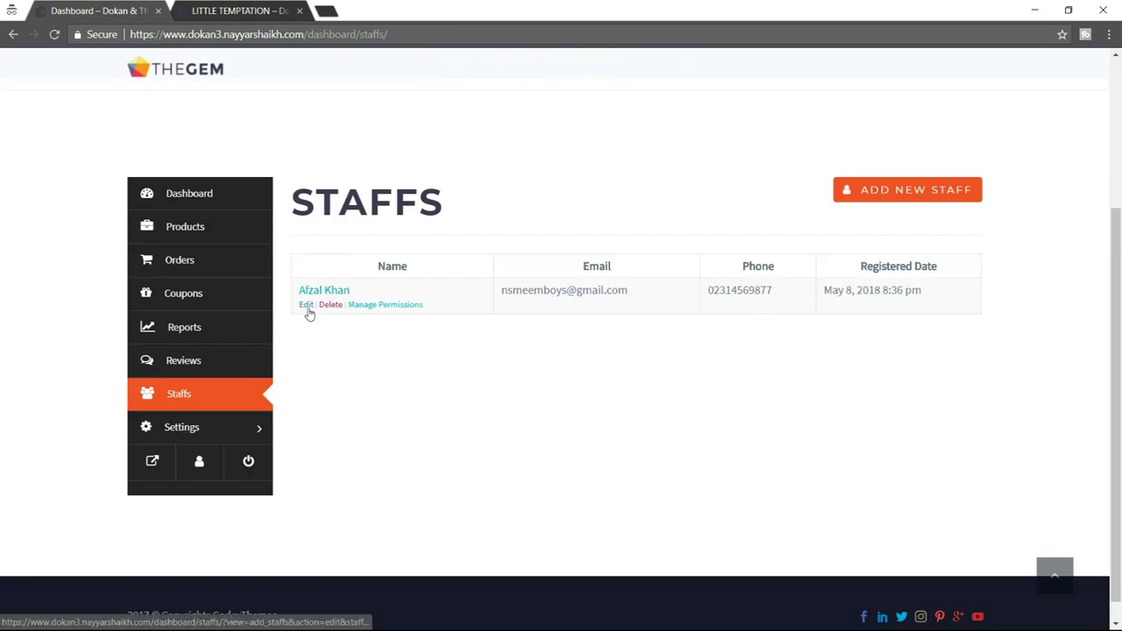
- Give the staff member a new medium-strength password, save it, and open their permissions
click(307, 305)
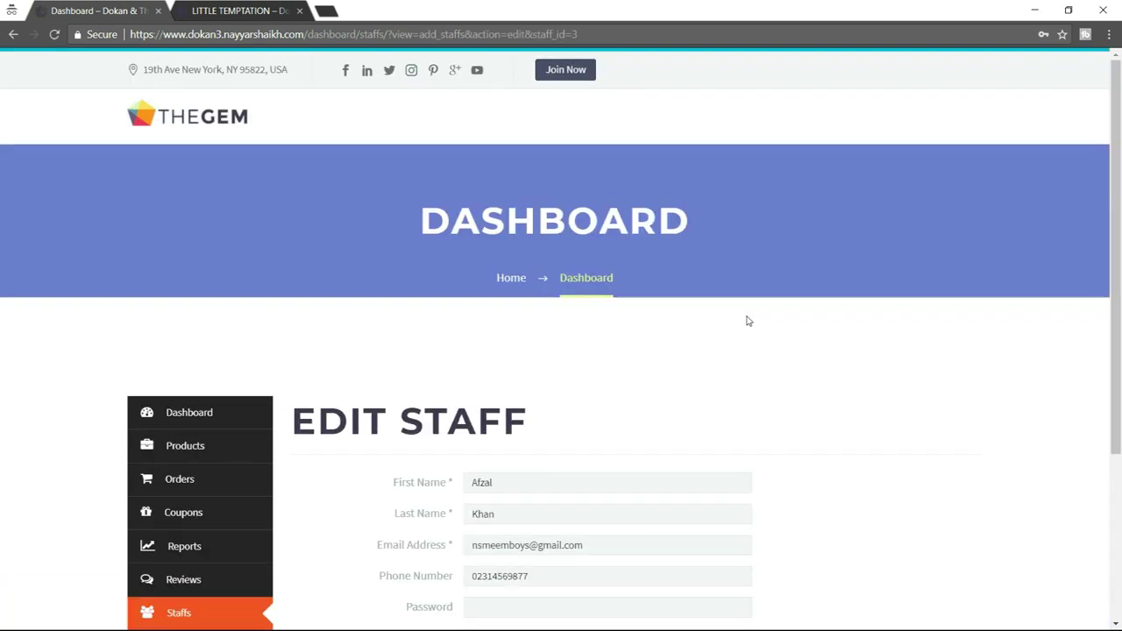
scroll(613, 368, down, 3)
click(500, 390)
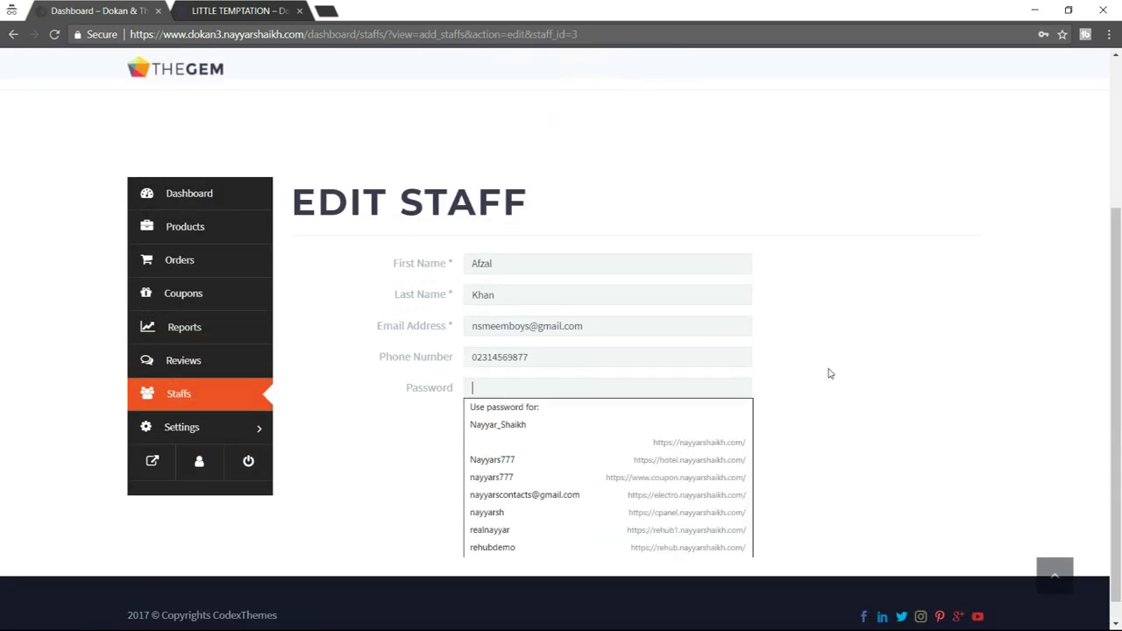
text(aa)
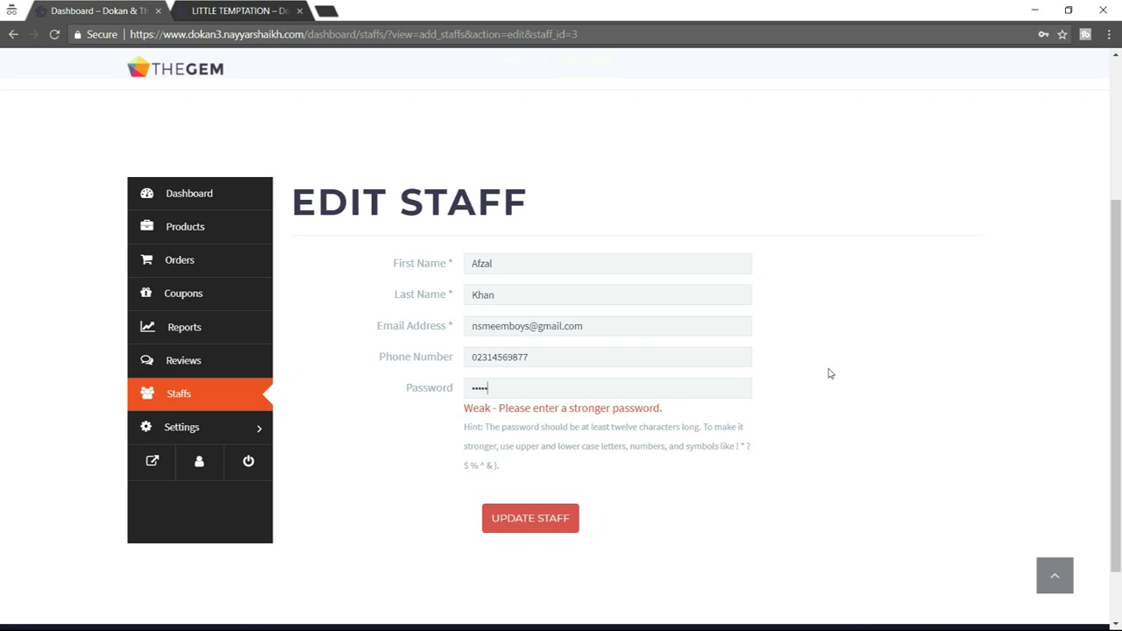
key(ctrl+a)
key(BackSpace)
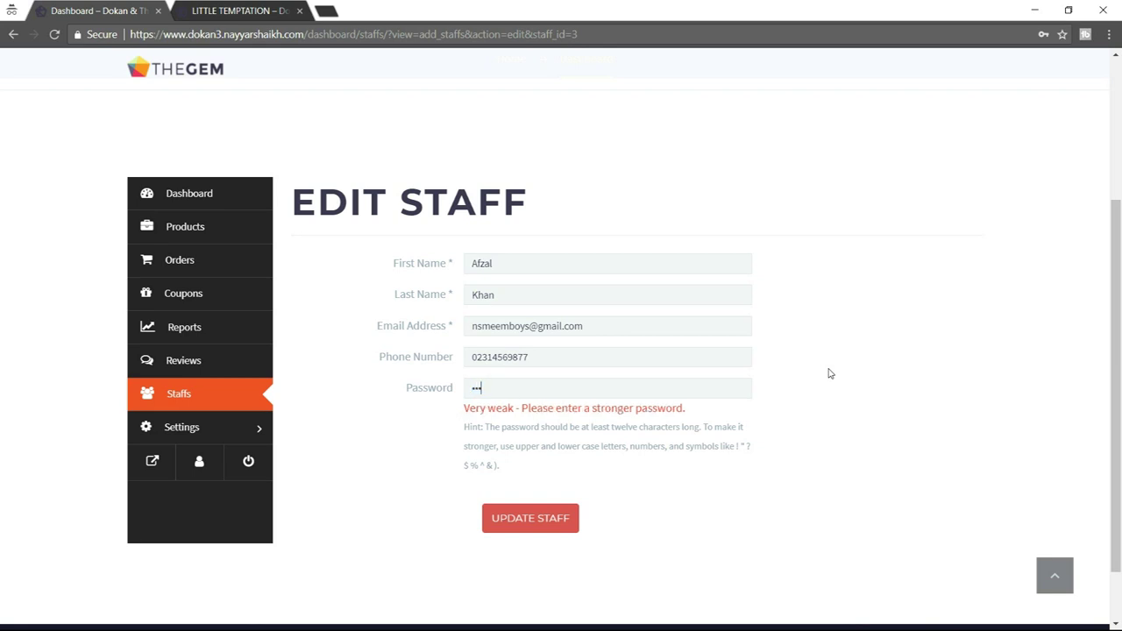
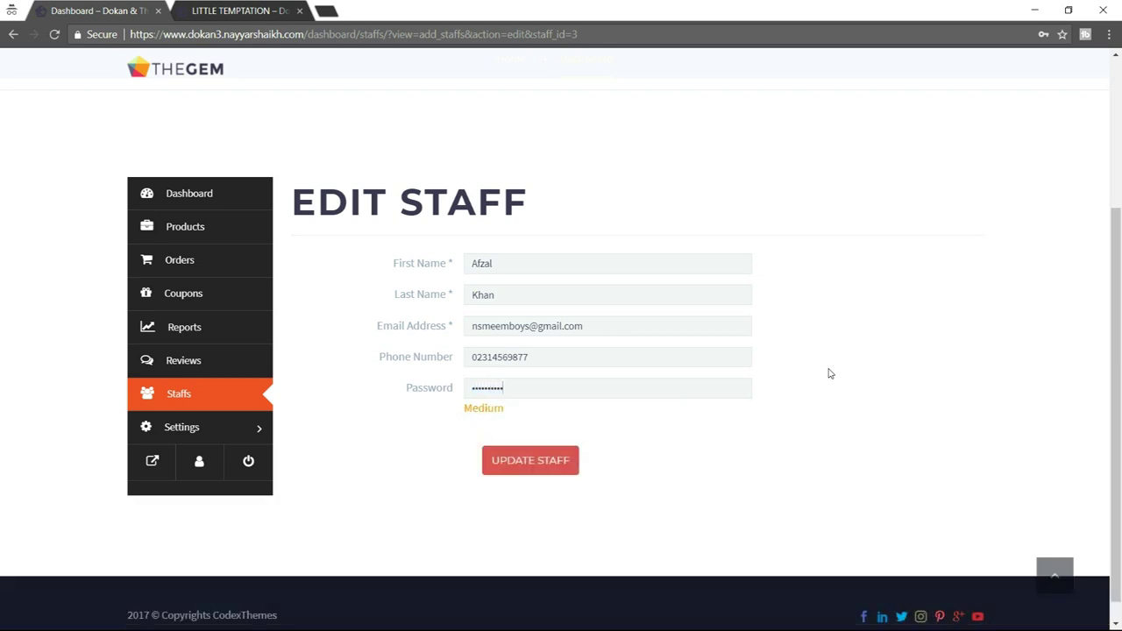
click(531, 476)
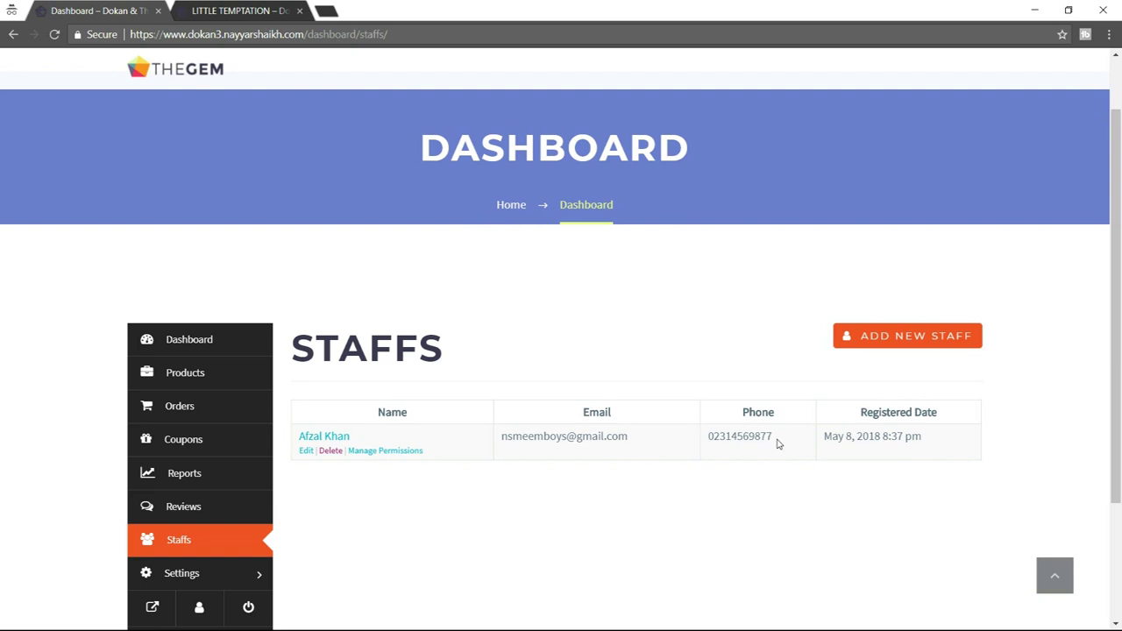
click(391, 452)
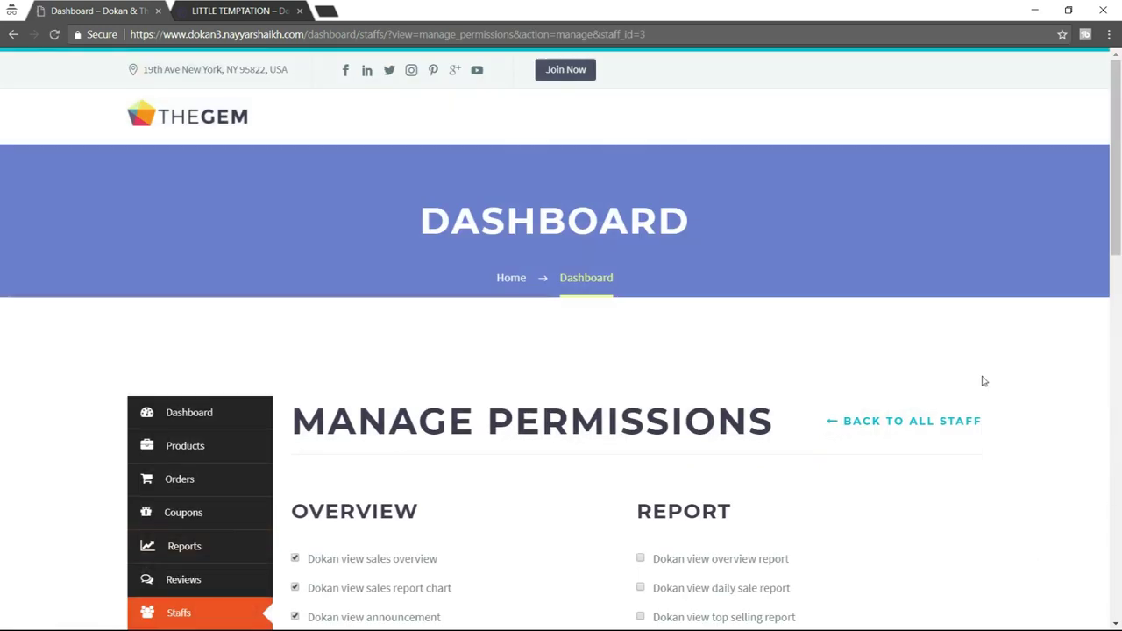
- Revoke the sales overview, sales report chart, announcements, order report and review report permissions
scroll(941, 438, down, 10)
scroll(567, 410, down, 3)
scroll(593, 451, up, 6)
scroll(1119, 422, down, 1)
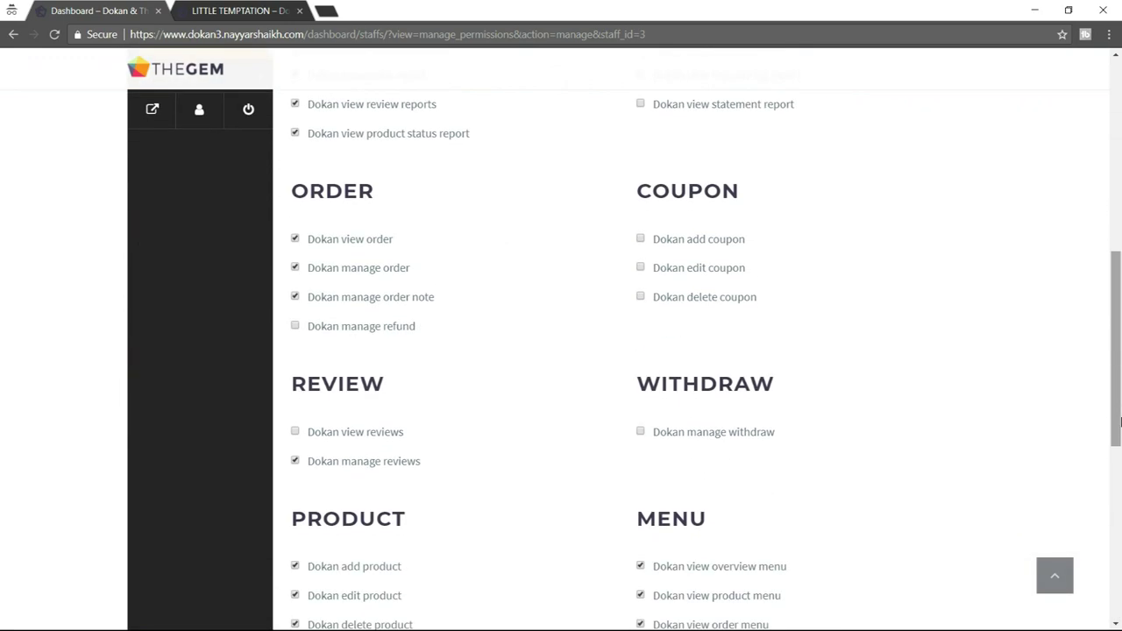
scroll(1119, 422, up, 3)
scroll(1119, 422, up, 2)
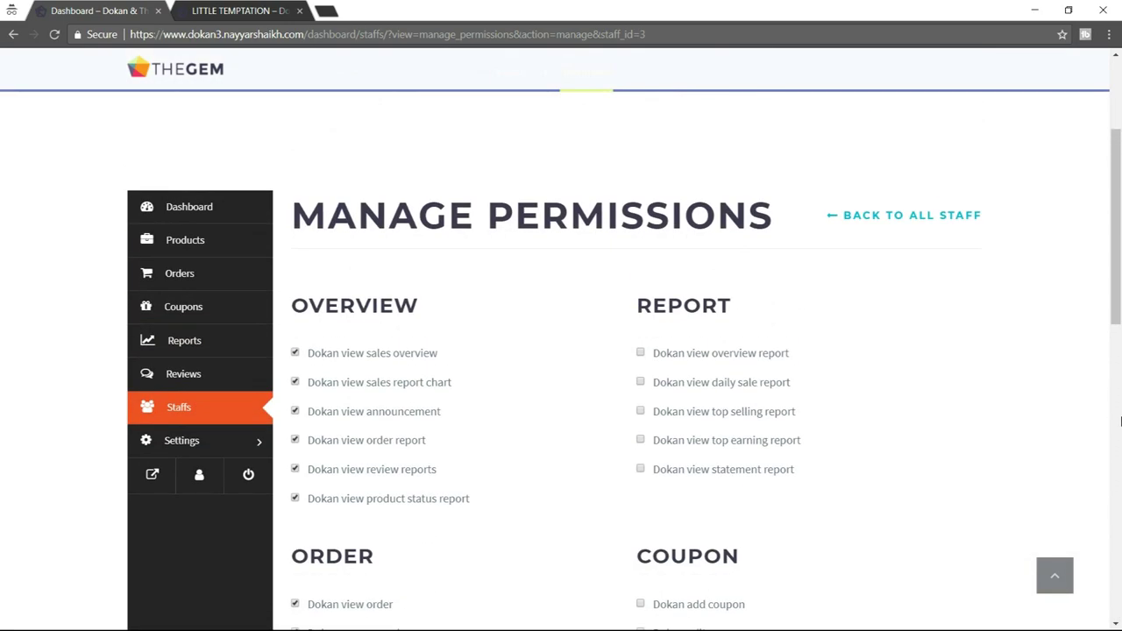
scroll(1119, 423, down, 10)
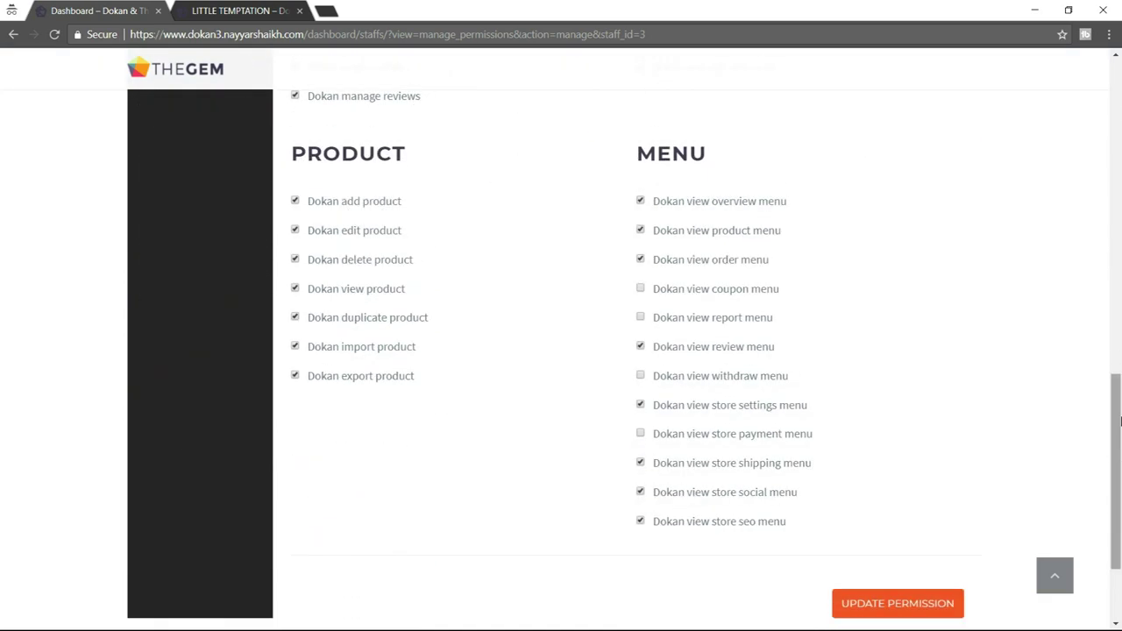
scroll(1119, 422, up, 1)
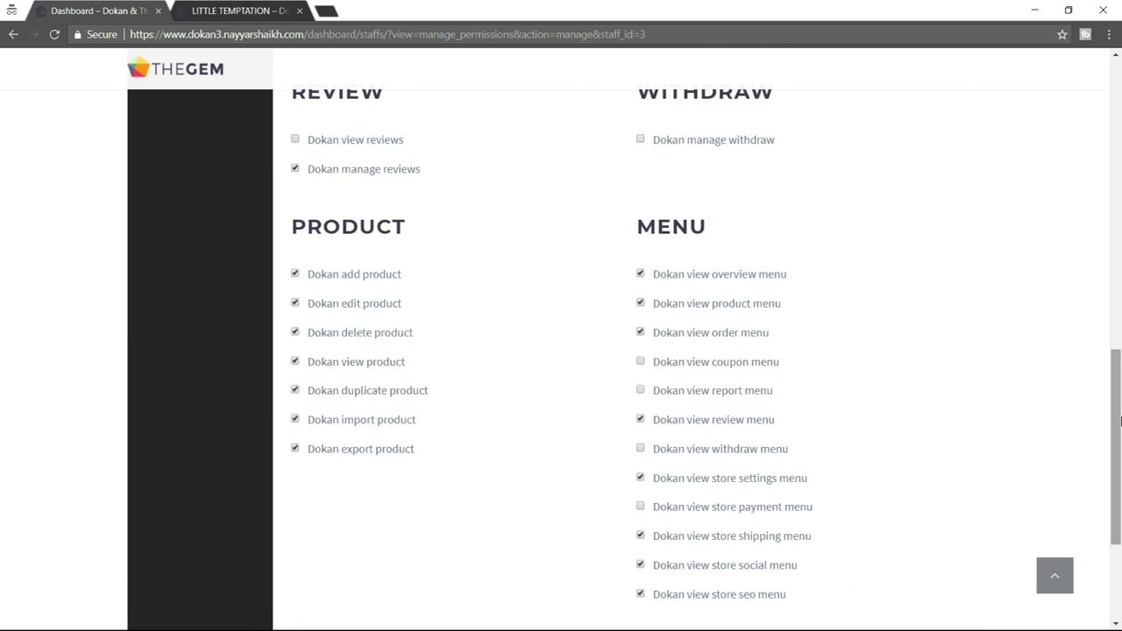
scroll(1119, 422, up, 9)
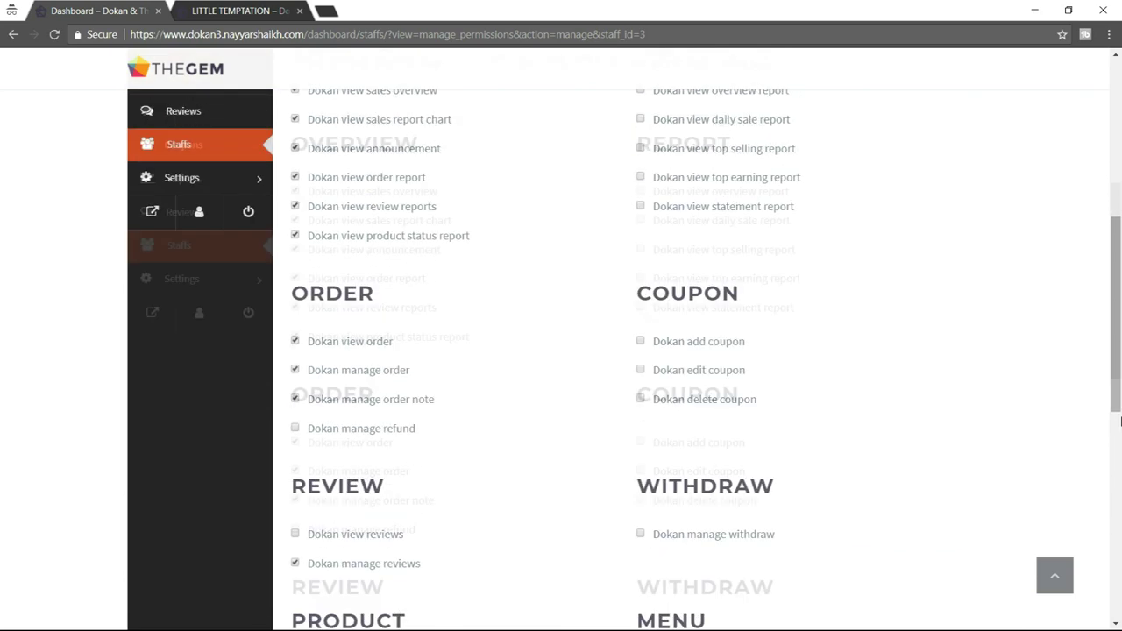
click(365, 359)
click(357, 383)
click(348, 416)
click(344, 439)
click(339, 470)
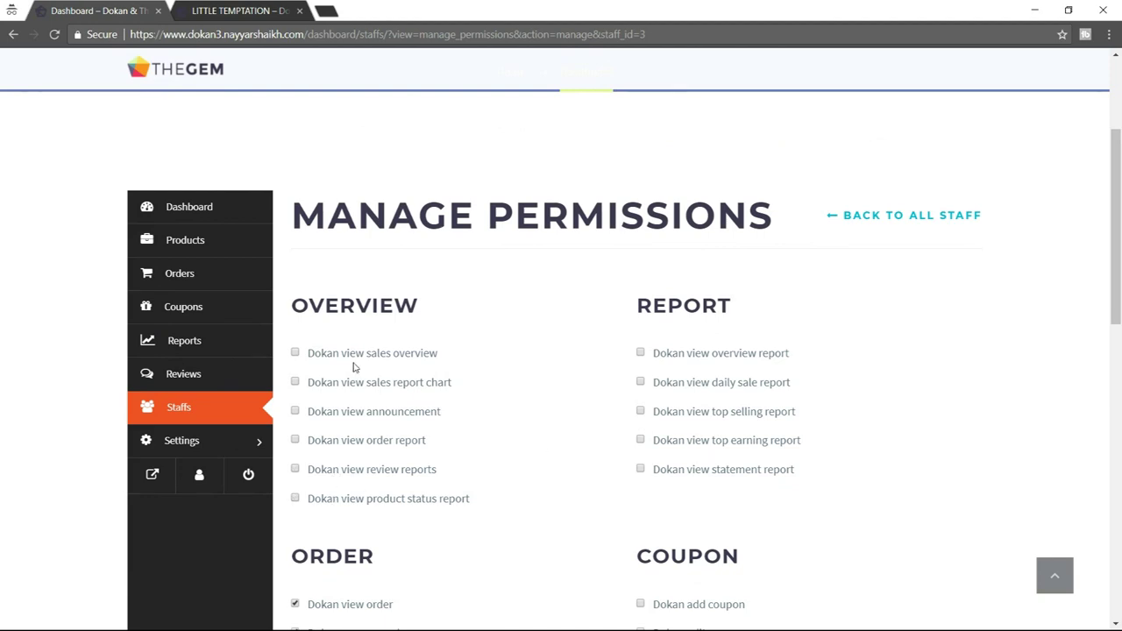
- Revoke the view orders, manage orders, manage order notes and manage reviews permissions
scroll(809, 341, down, 2)
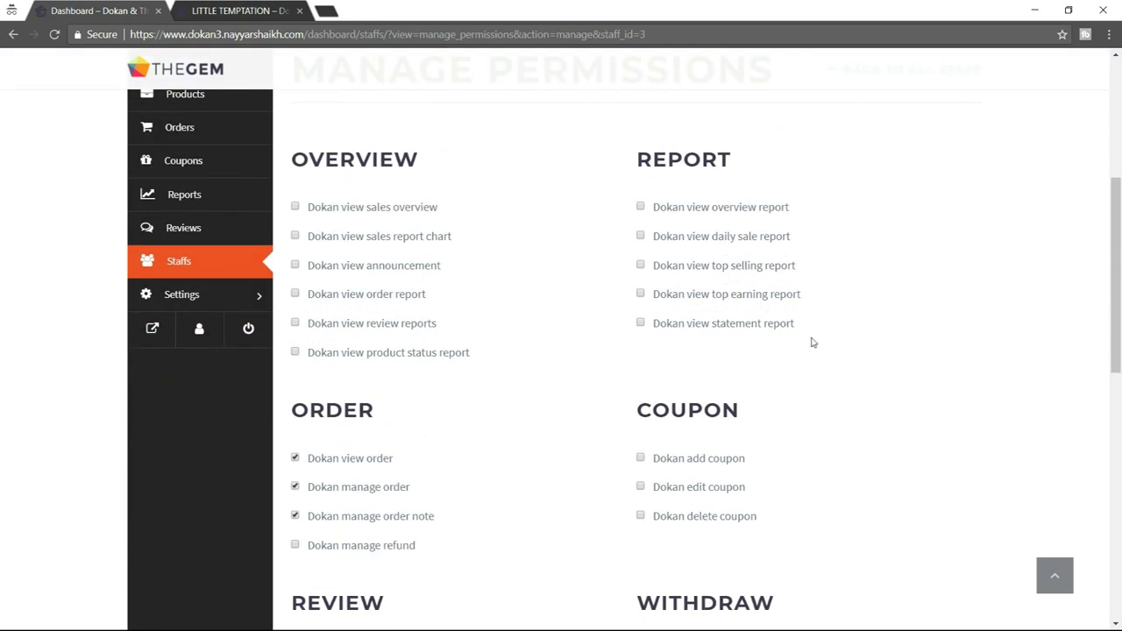
scroll(811, 342, down, 1)
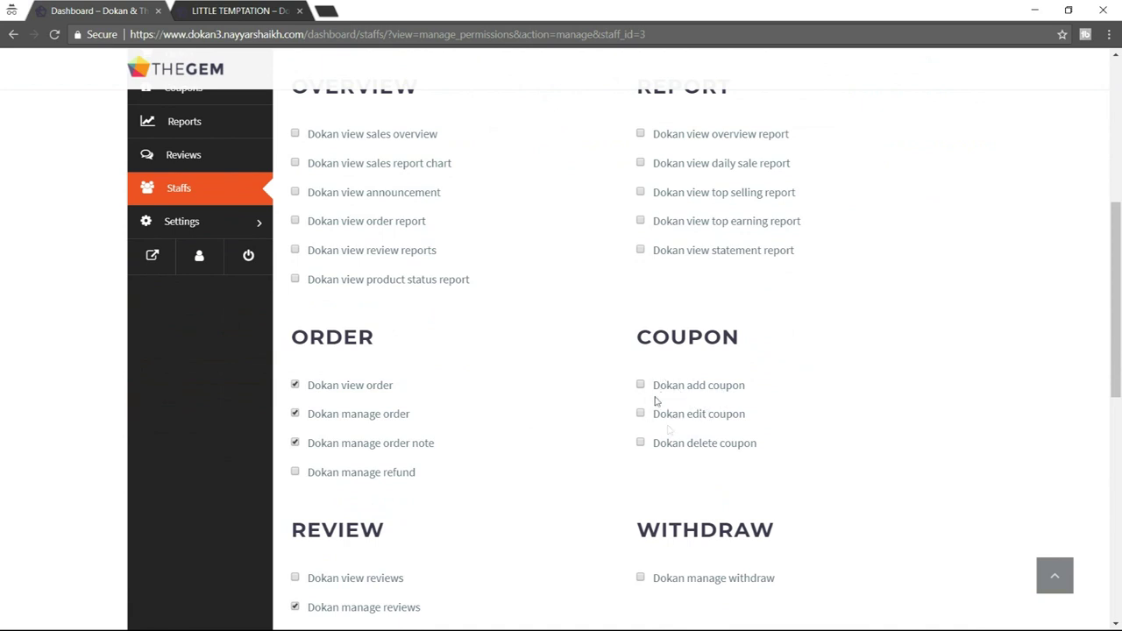
click(363, 386)
click(351, 419)
click(349, 445)
scroll(500, 459, down, 3)
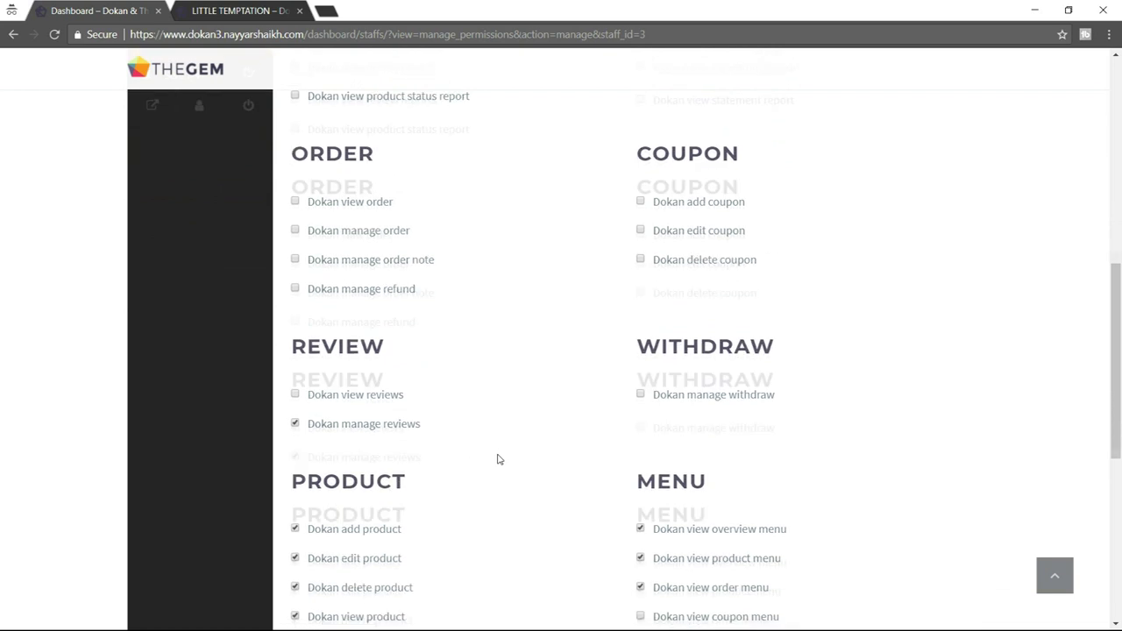
click(365, 390)
- Hide the Overview, Product, Order, Review, Store Settings, Shipping, Social and SEO menus from the staff member
scroll(670, 401, down, 2)
click(693, 350)
click(687, 379)
click(686, 406)
click(670, 492)
scroll(692, 512, down, 2)
click(665, 408)
click(674, 462)
click(675, 495)
click(669, 520)
- Keep the delete product permission granted and save the updated permissions
scroll(429, 394, up, 1)
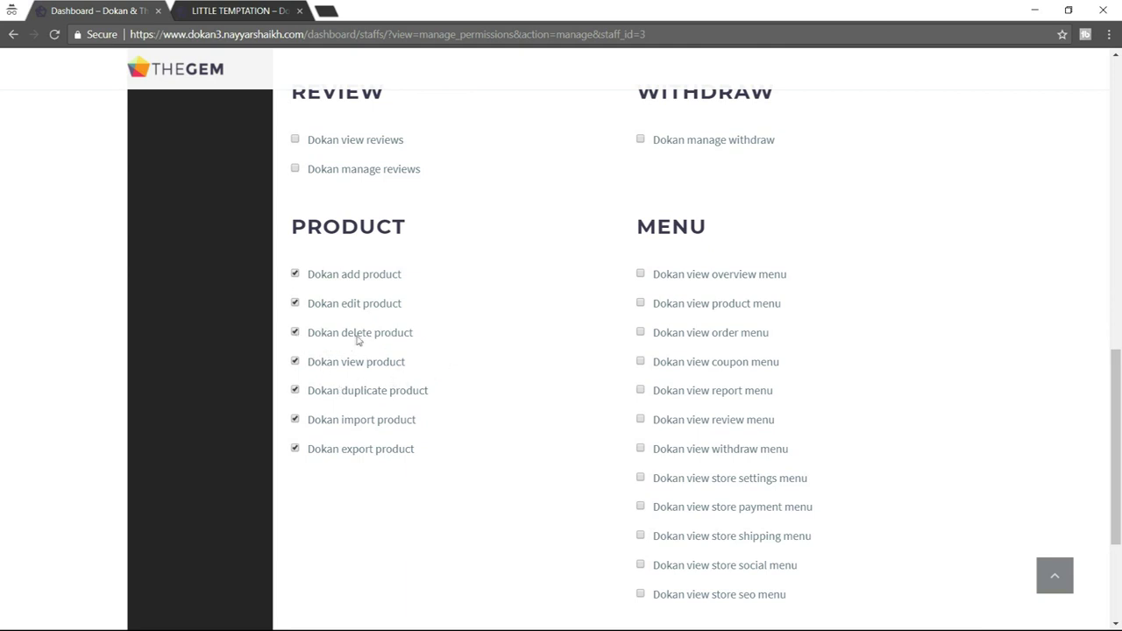
drag(323, 339, 390, 338)
click(304, 339)
click(295, 332)
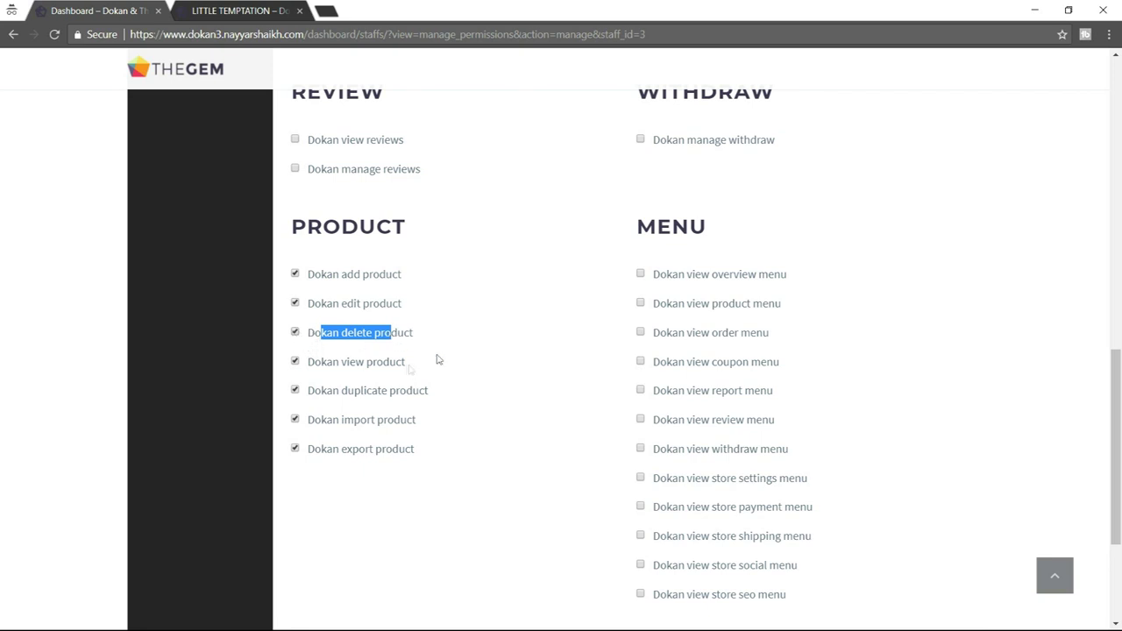
click(435, 360)
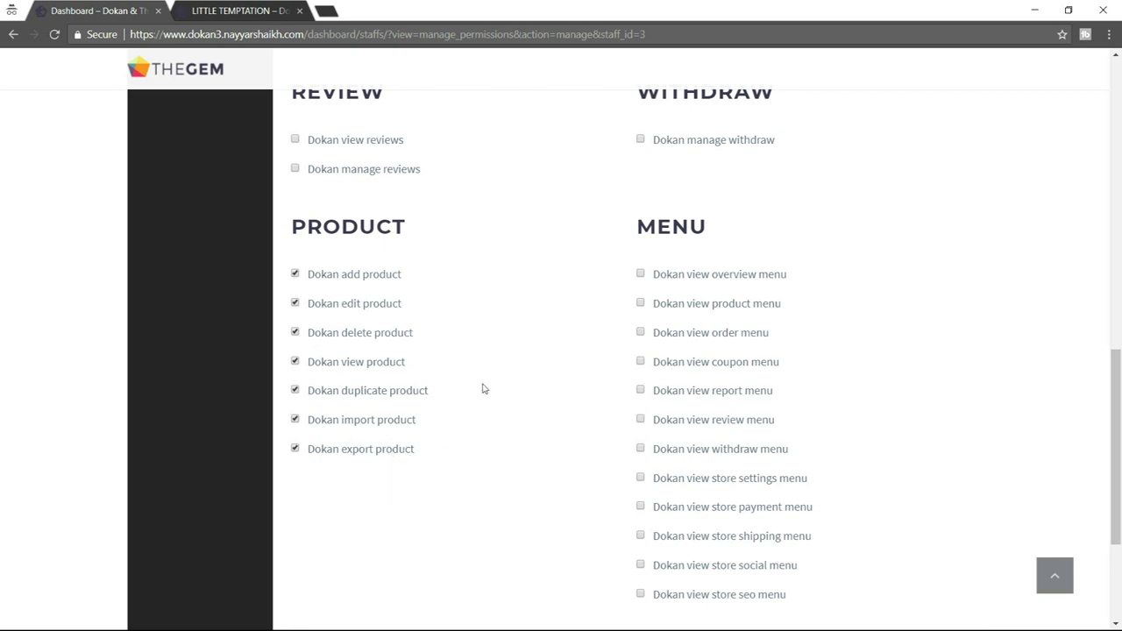
scroll(979, 573, down, 3)
click(912, 460)
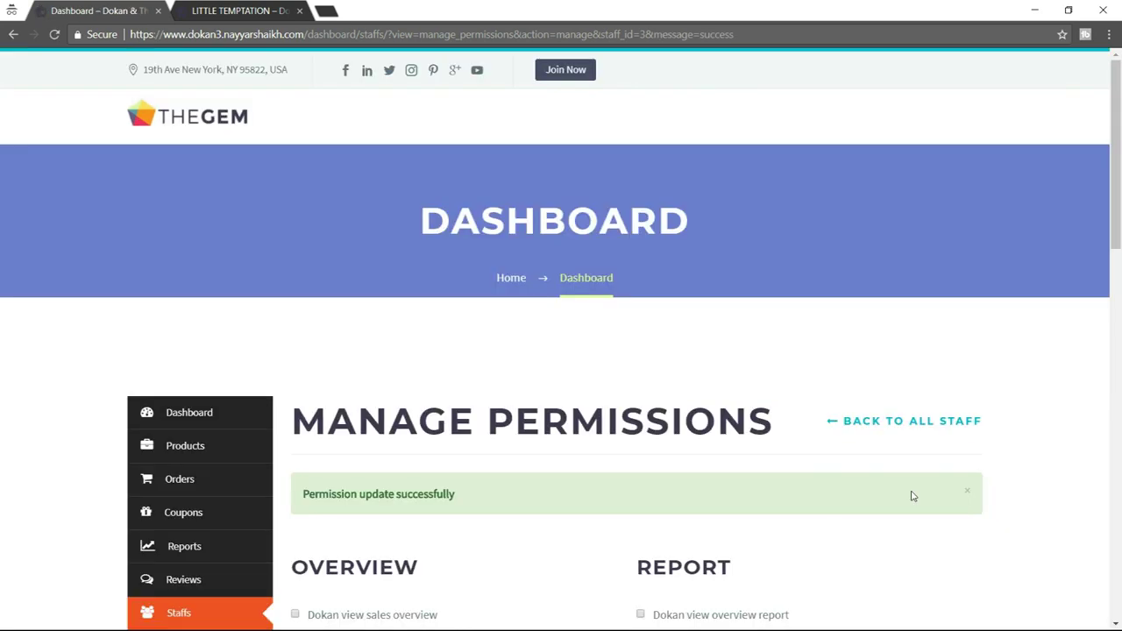
scroll(913, 496, down, 7)
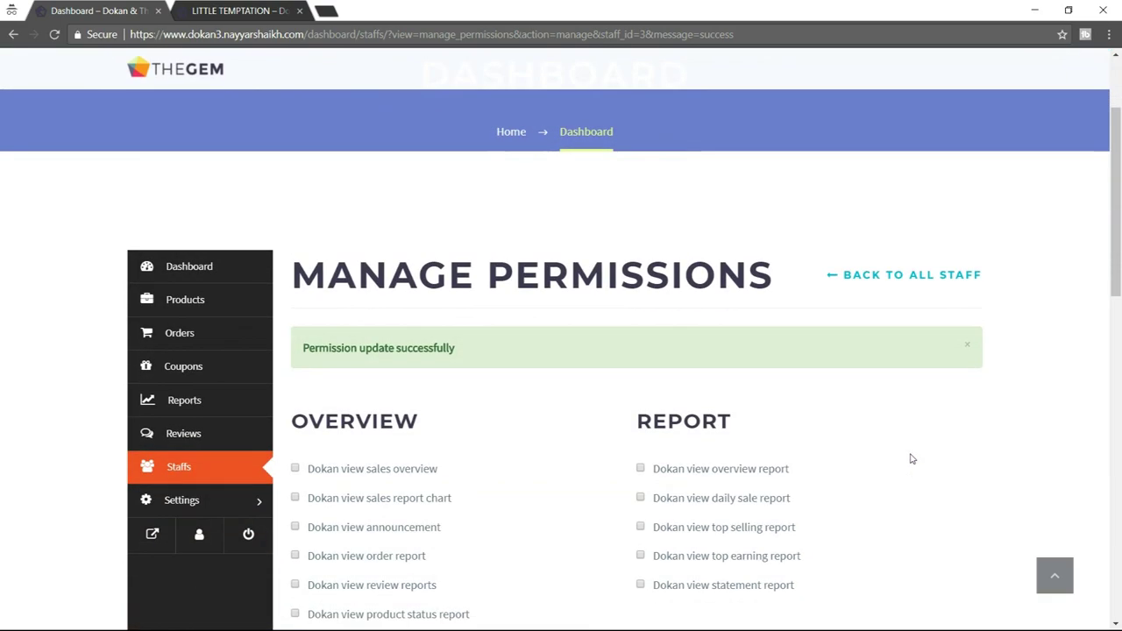
scroll(907, 461, down, 3)
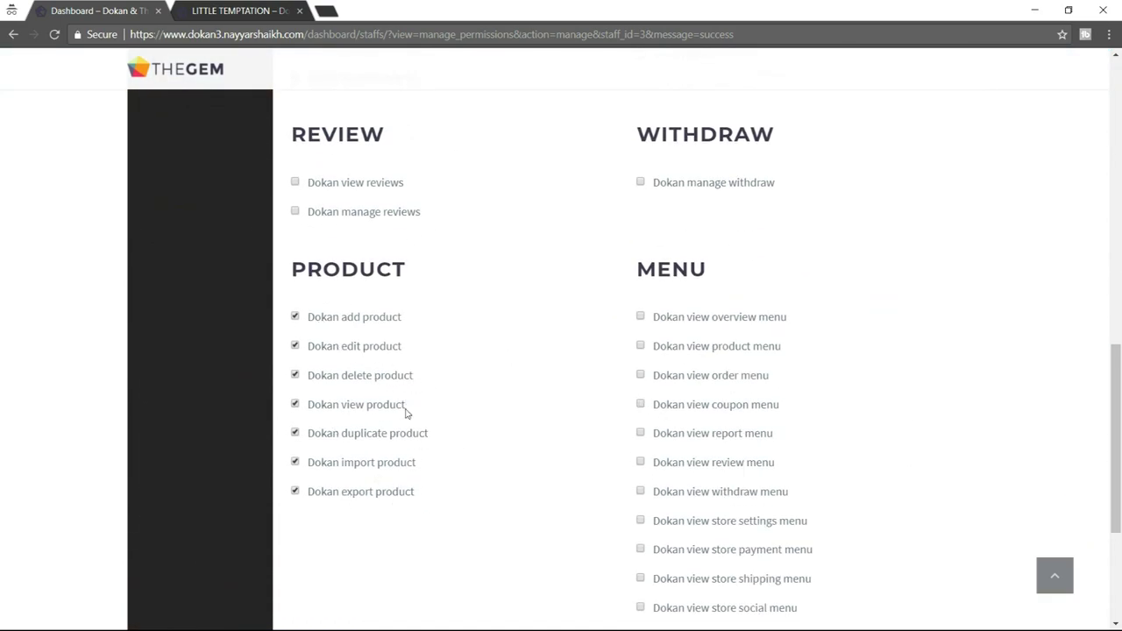
scroll(417, 489, up, 5)
scroll(417, 489, up, 4)
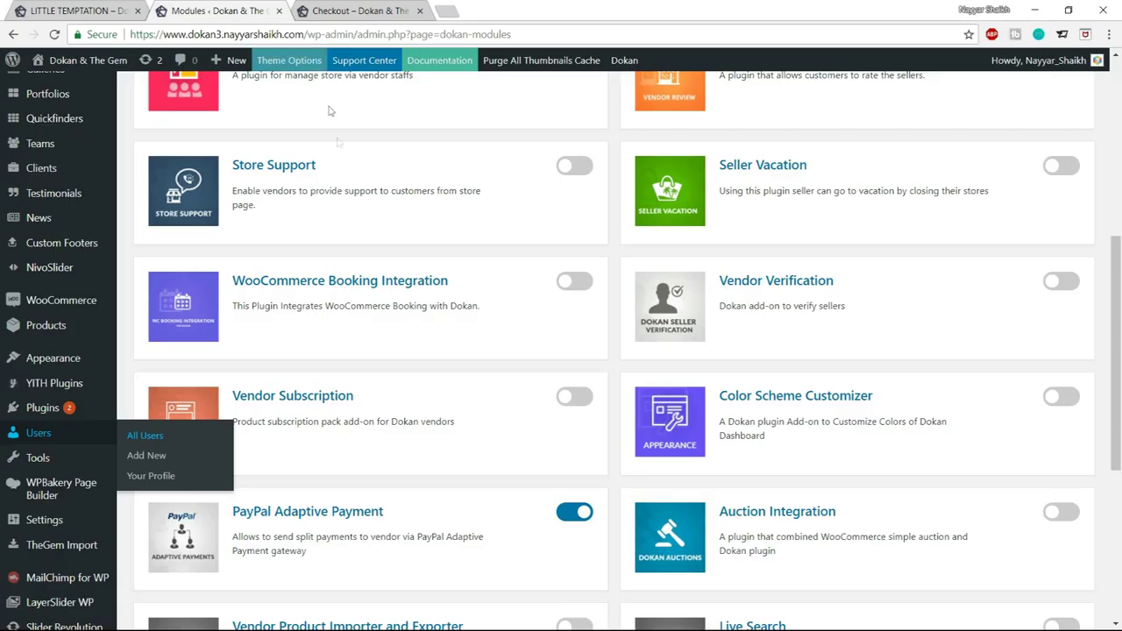
scroll(406, 278, up, 5)
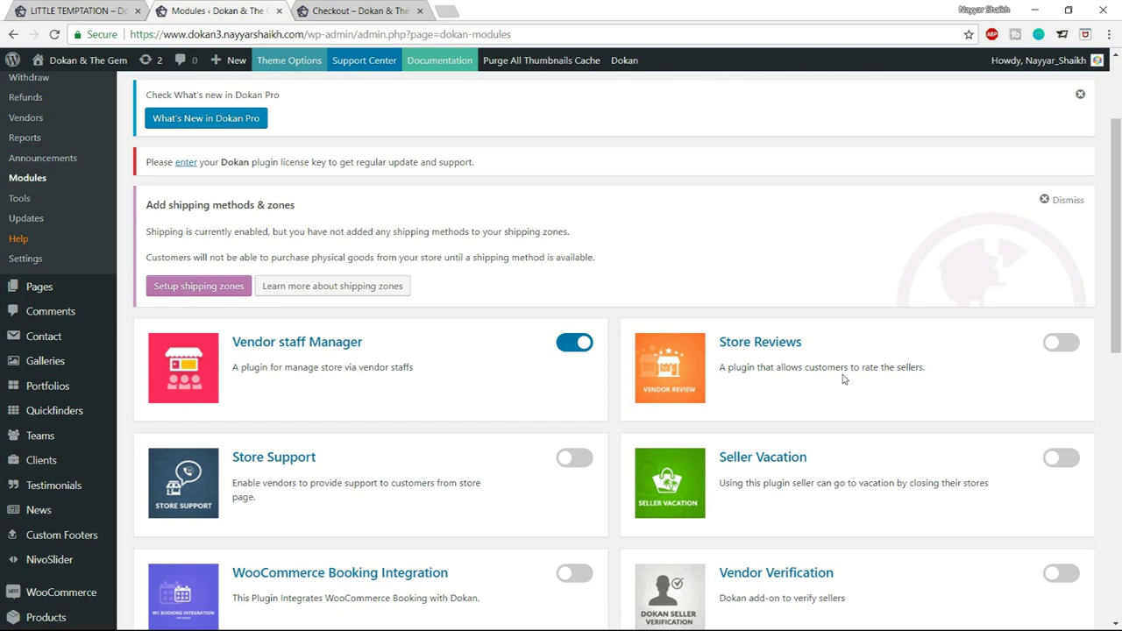
- Switch on the Store Reviews toggle on the Dokan Modules page
click(1060, 347)
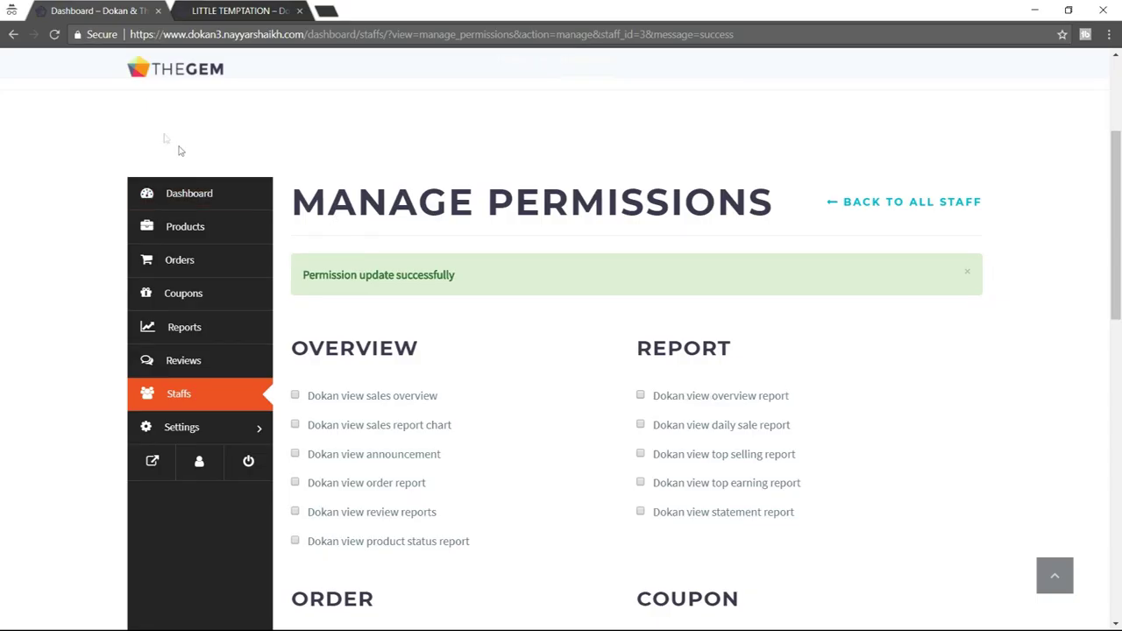
- Reload the dashboard and check the LITTLE TEMPTATION product page's vendor information
click(53, 35)
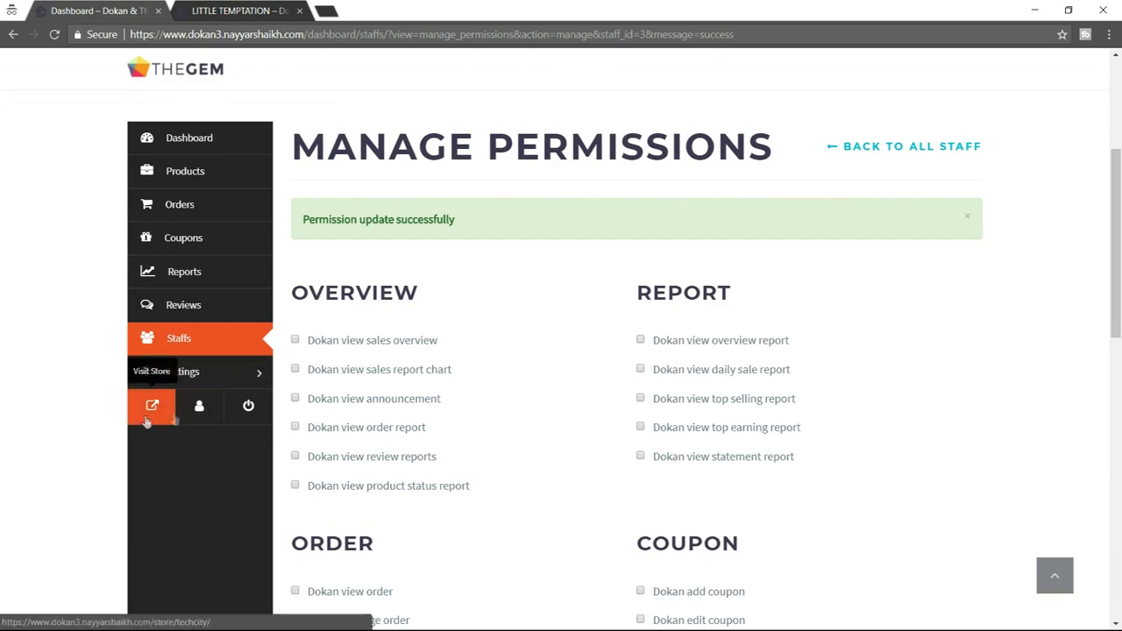
click(152, 408)
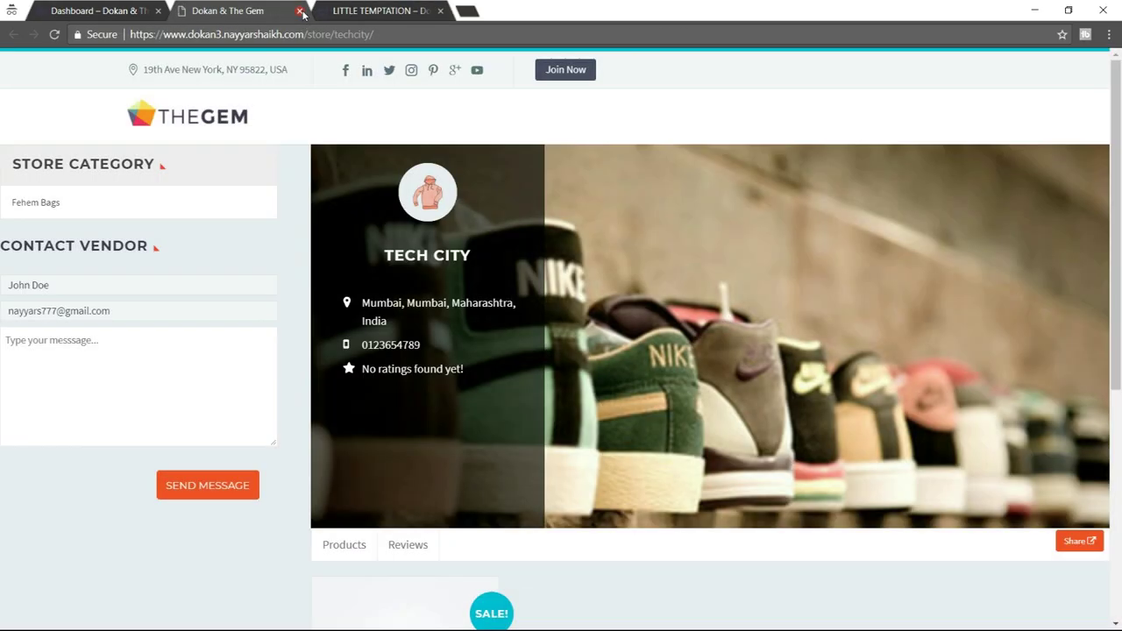
click(300, 12)
click(254, 10)
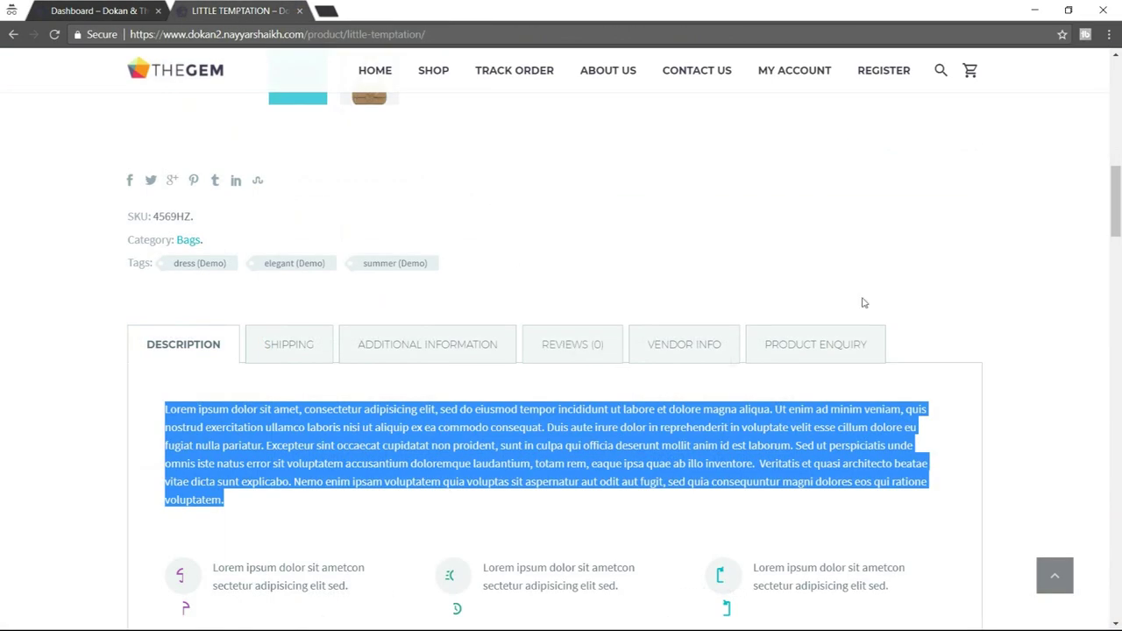
click(909, 287)
click(684, 343)
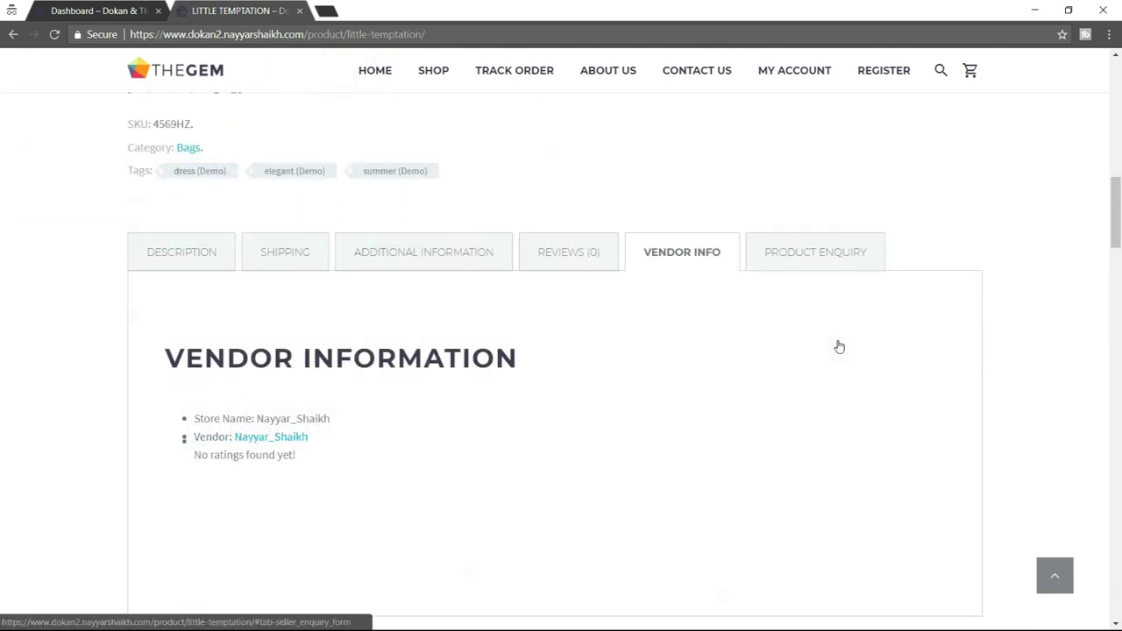
scroll(368, 384, up, 10)
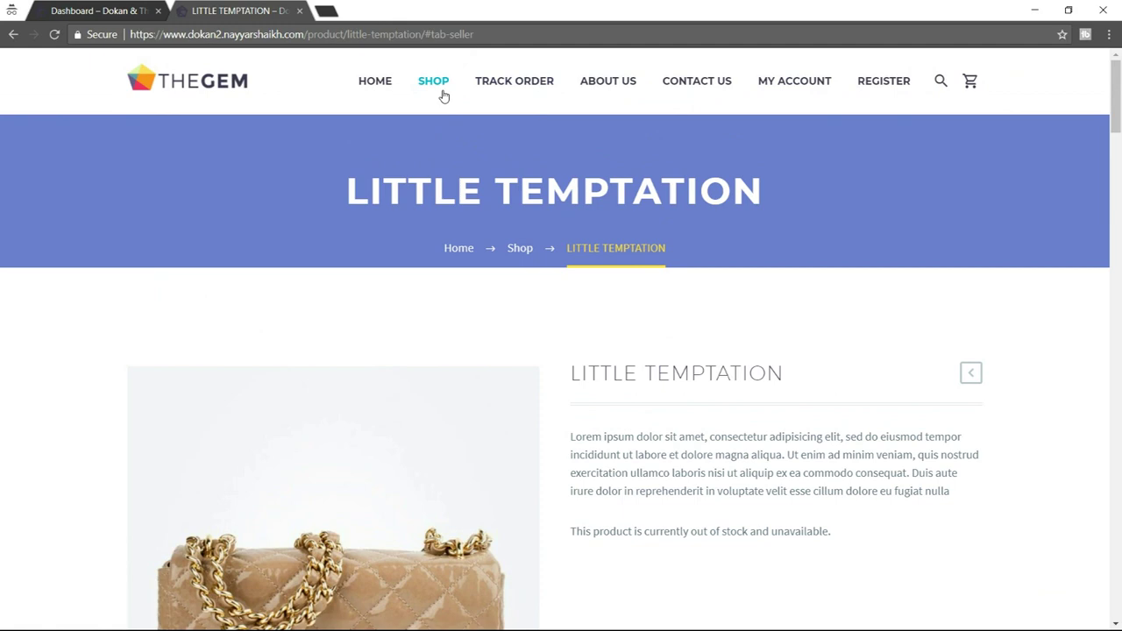
- From the vendor's product list, view the LITTLE TEMPTATION product in the store
key(ctrl+Tab)
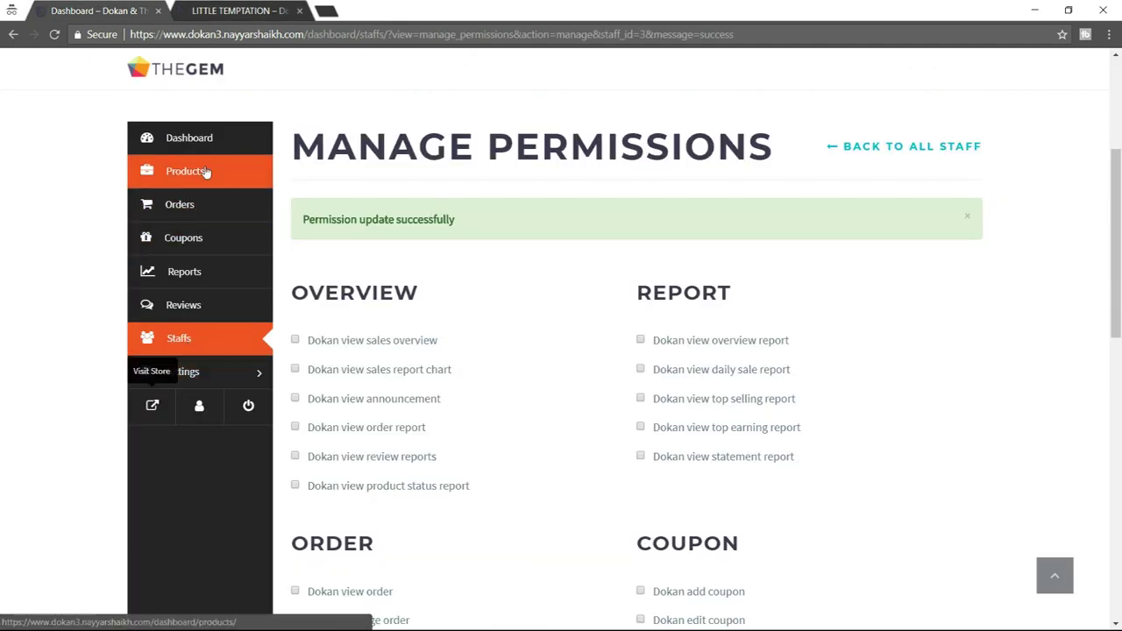
click(206, 173)
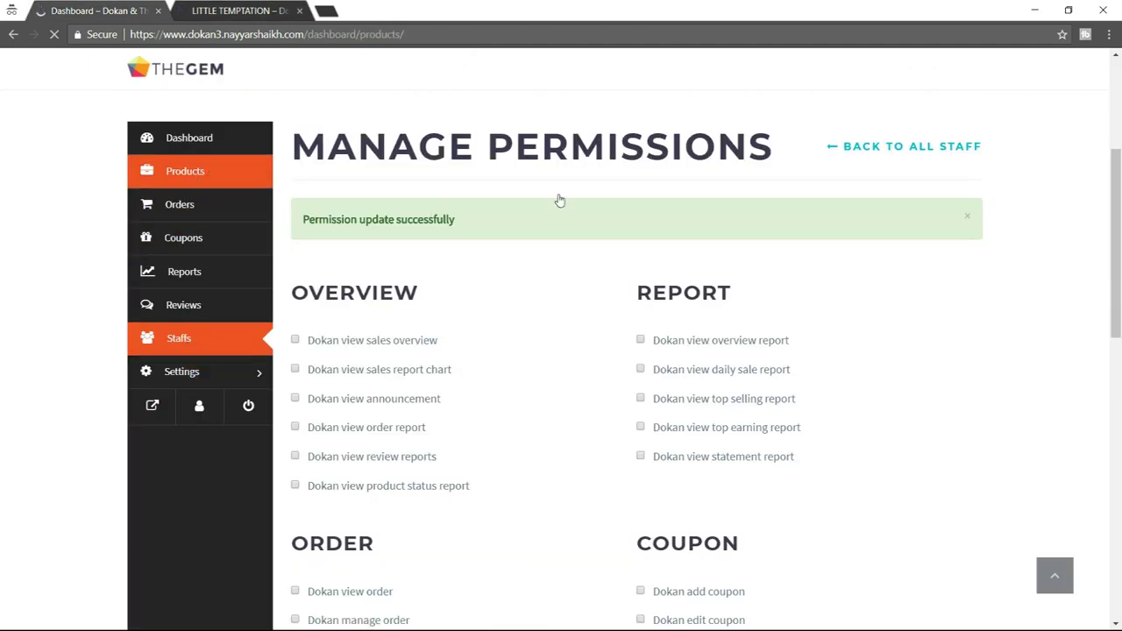
scroll(429, 456, down, 2)
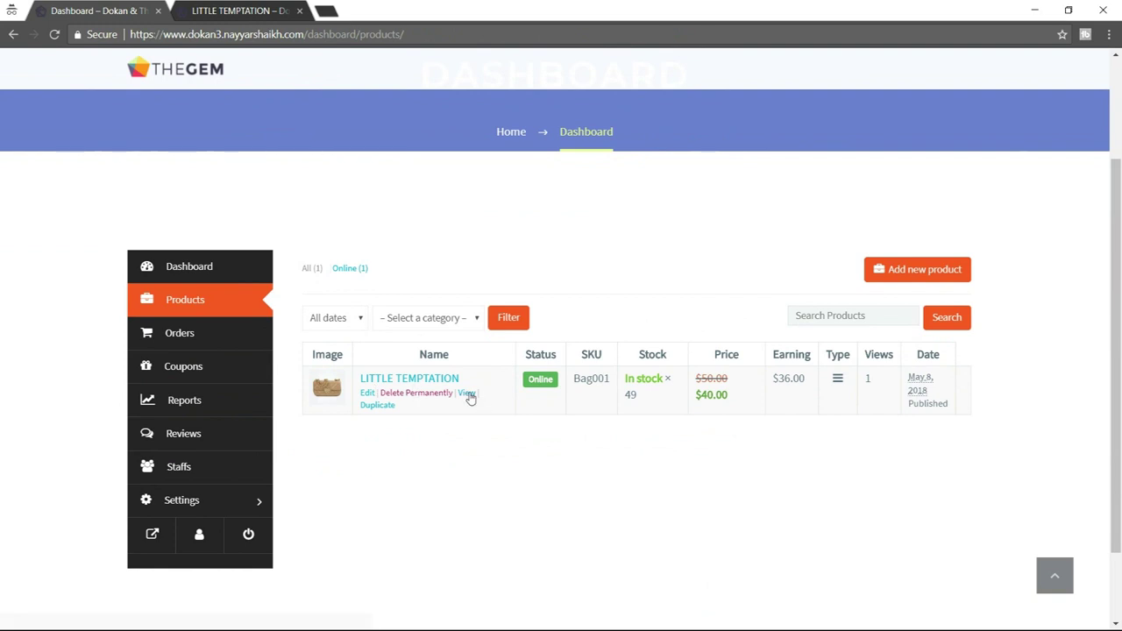
click(470, 398)
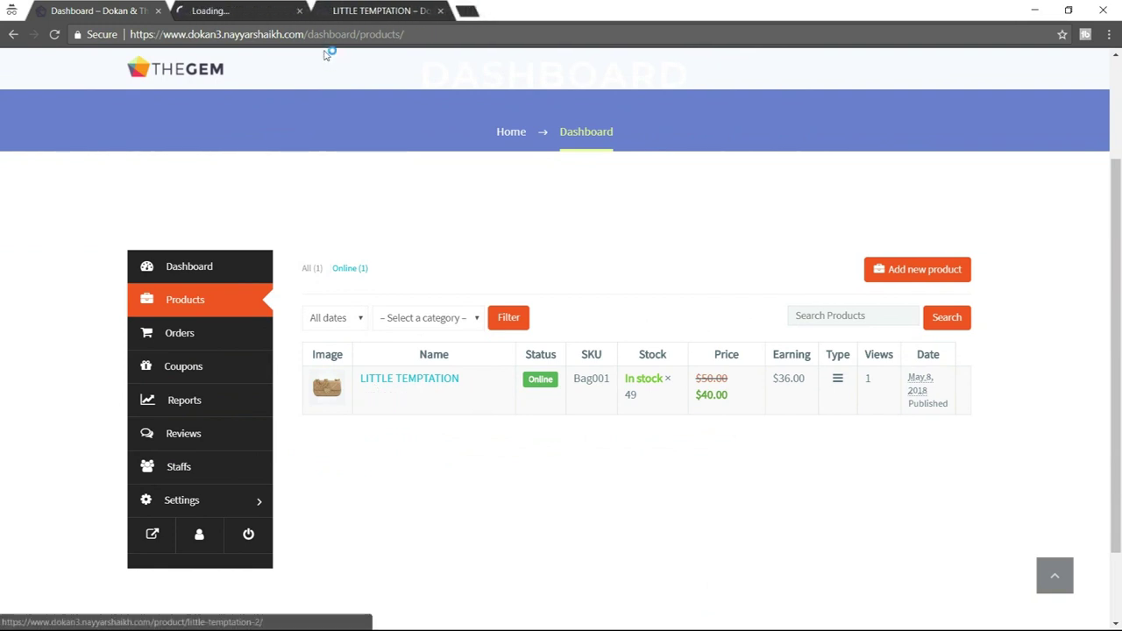
click(241, 11)
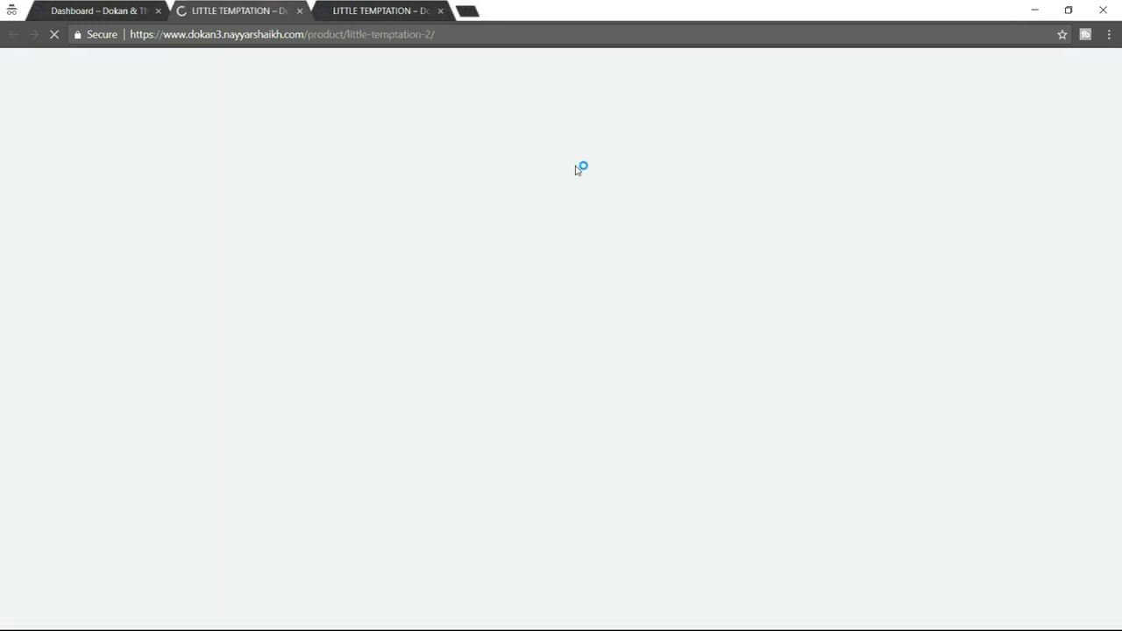
scroll(806, 362, down, 7)
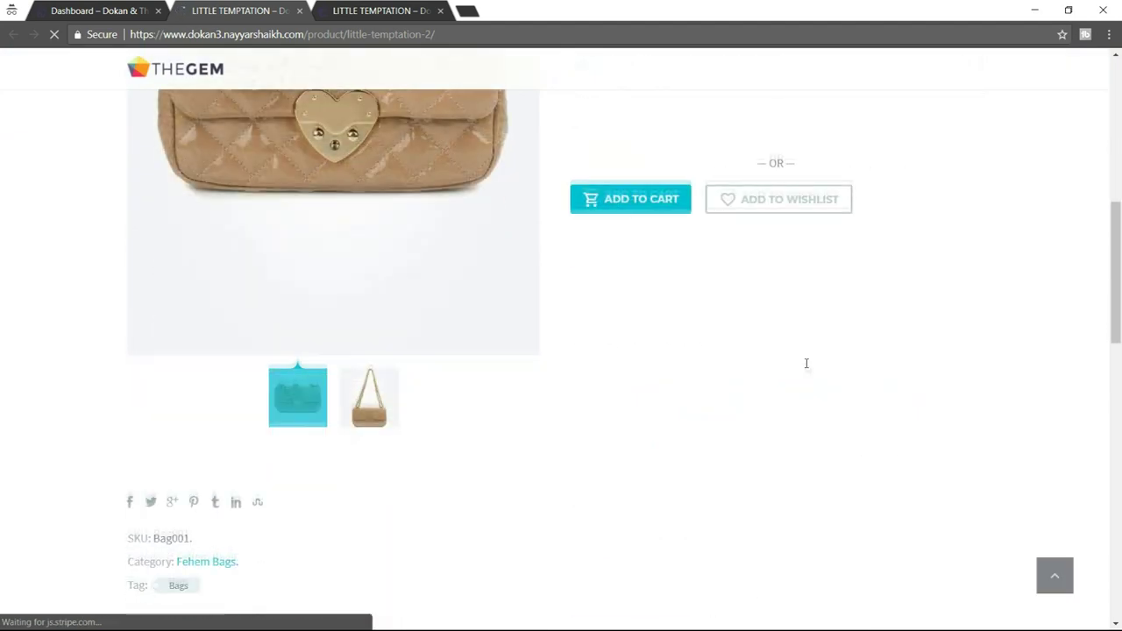
scroll(805, 367, down, 5)
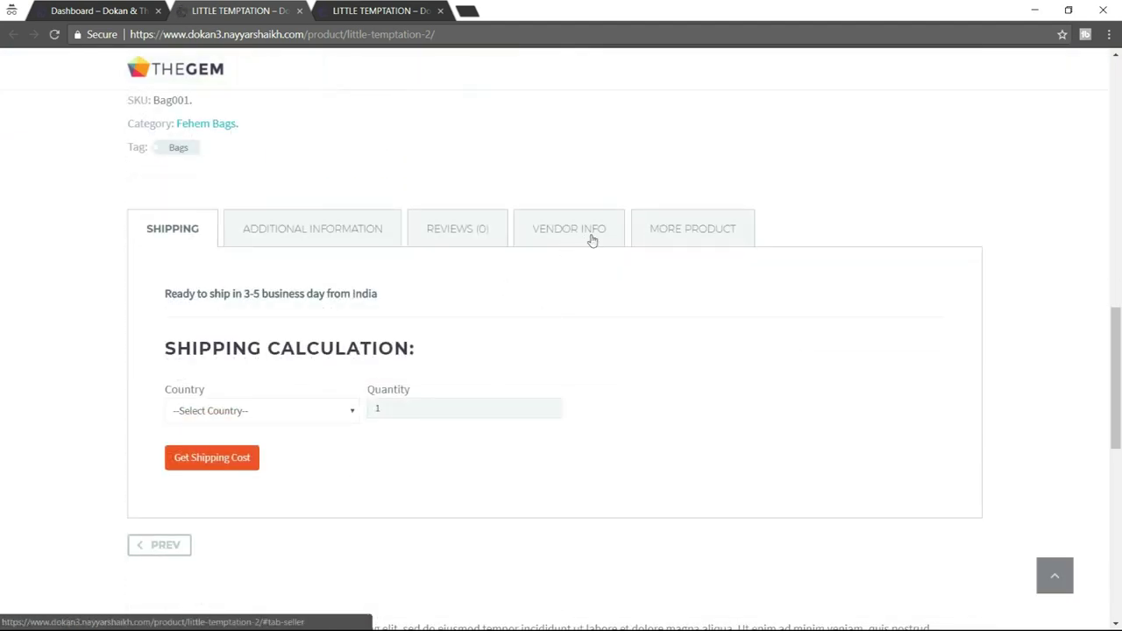
- Follow the Vendor Info link to the Tech City store and open its Reviews tab
click(593, 239)
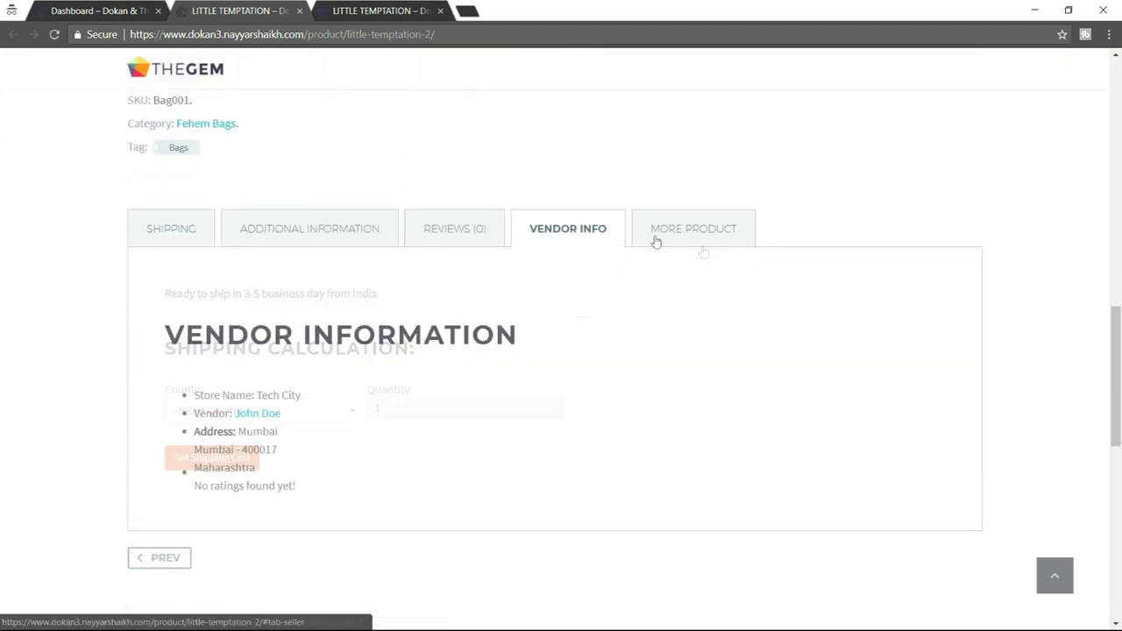
click(261, 414)
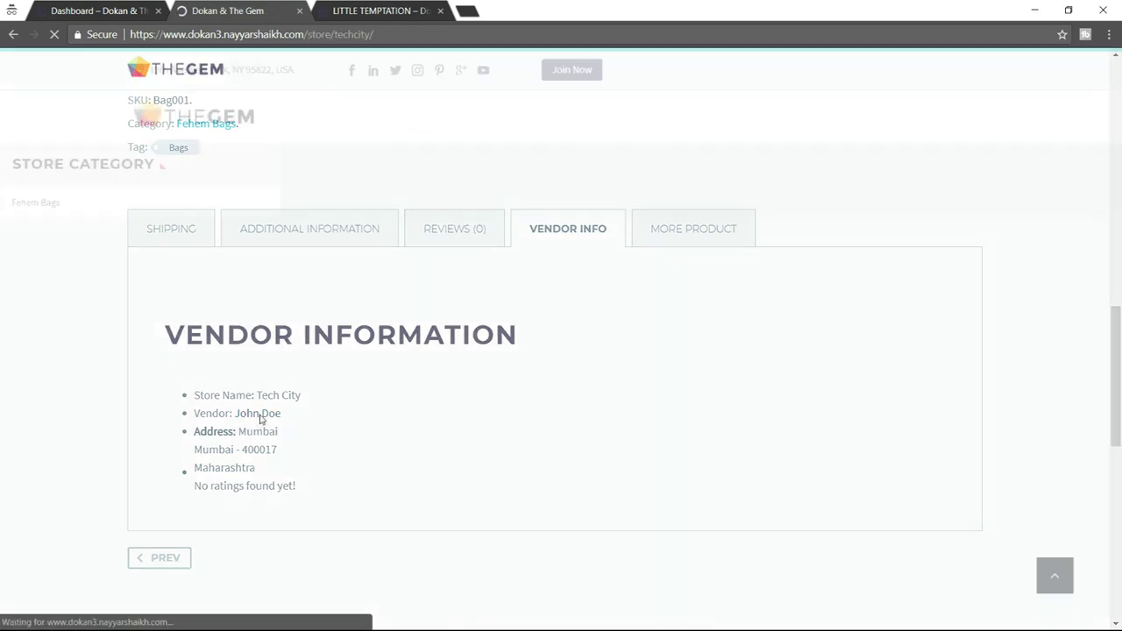
scroll(575, 400, down, 4)
scroll(578, 403, up, 4)
scroll(154, 399, down, 4)
scroll(969, 327, up, 4)
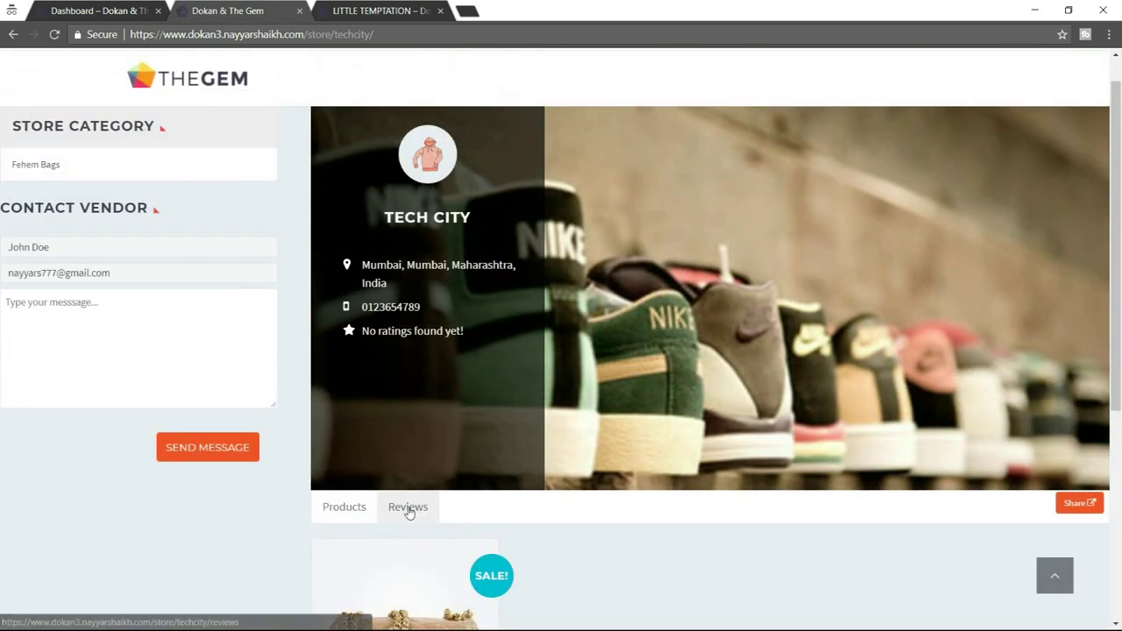
click(410, 510)
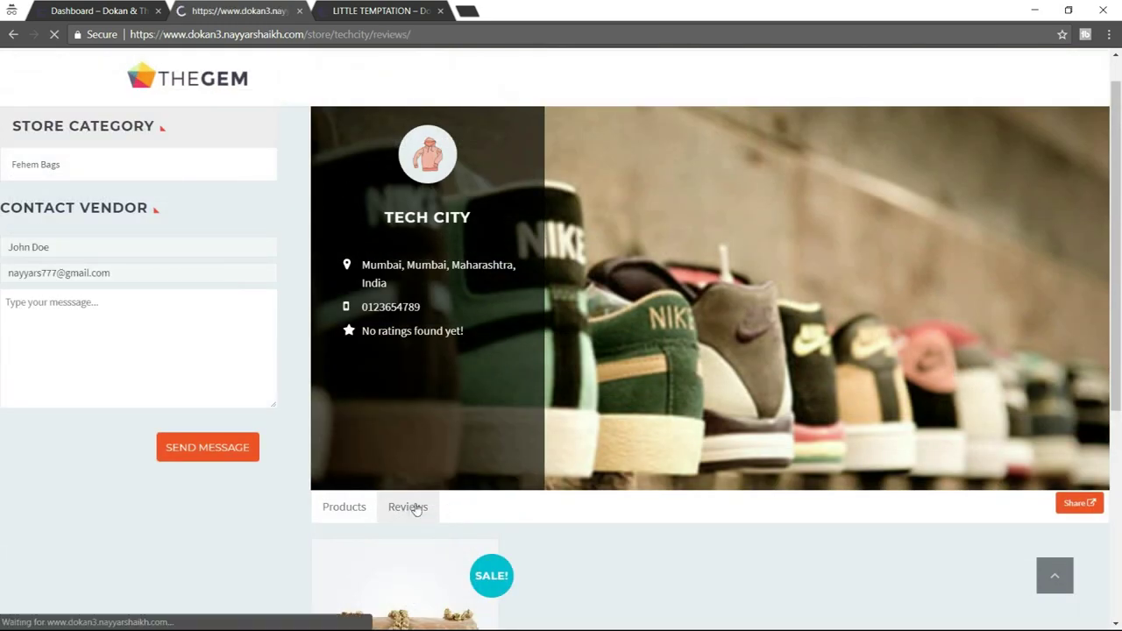
scroll(394, 504, down, 2)
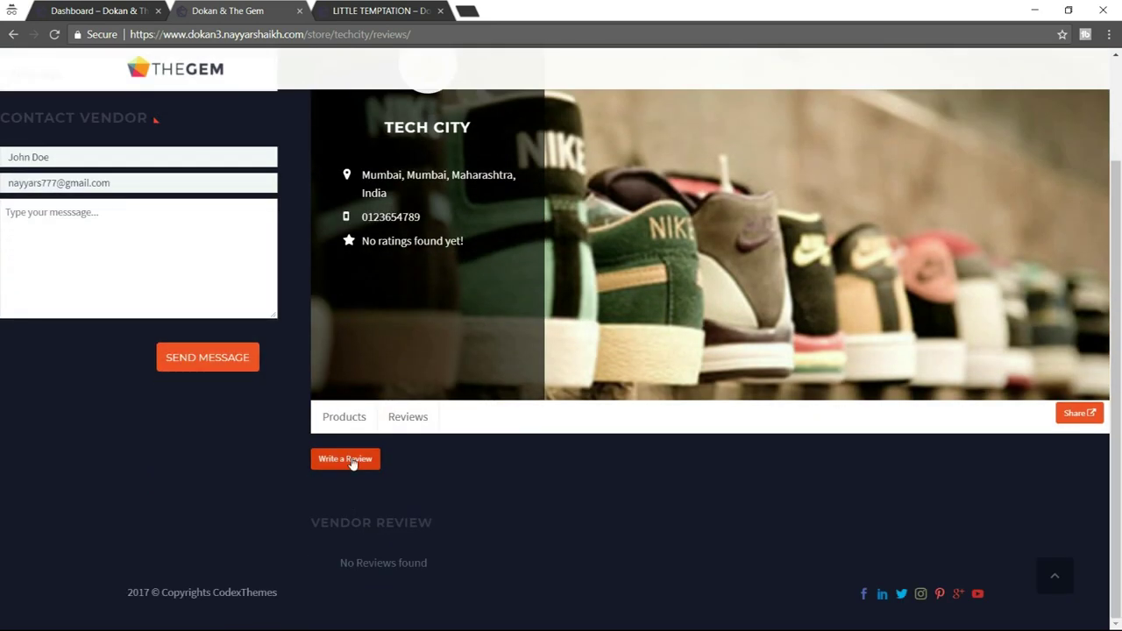
- Submit a five-star Tech City review titled 'Excellent' saying the service provided was excellent
click(353, 459)
click(397, 245)
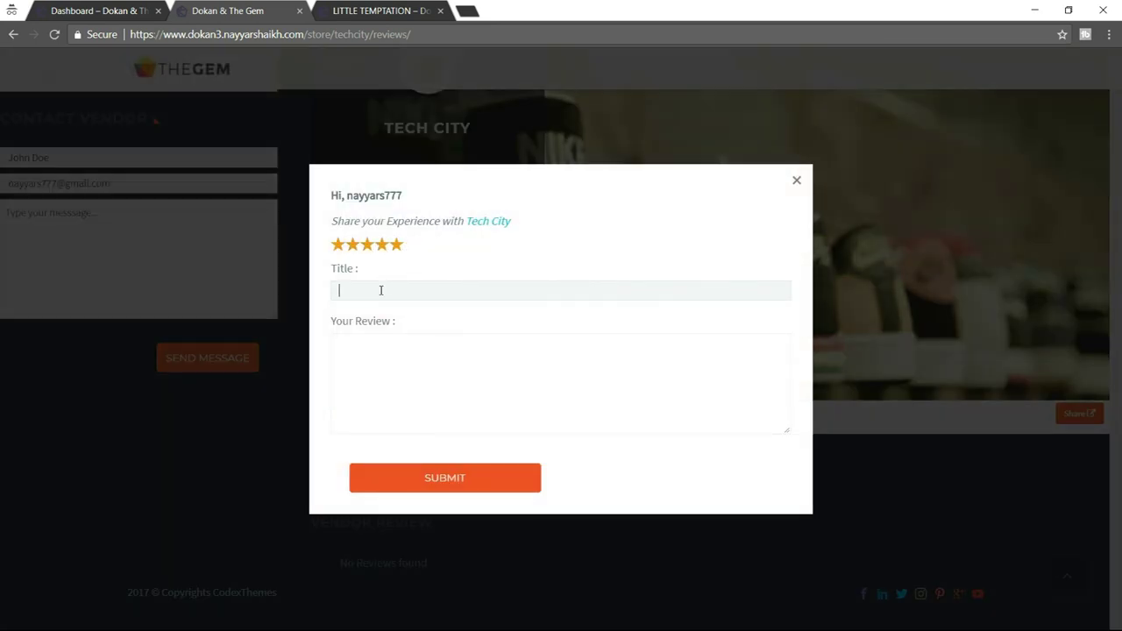
click(381, 290)
text(Excellen)
text(e)
text( Service provided was e)
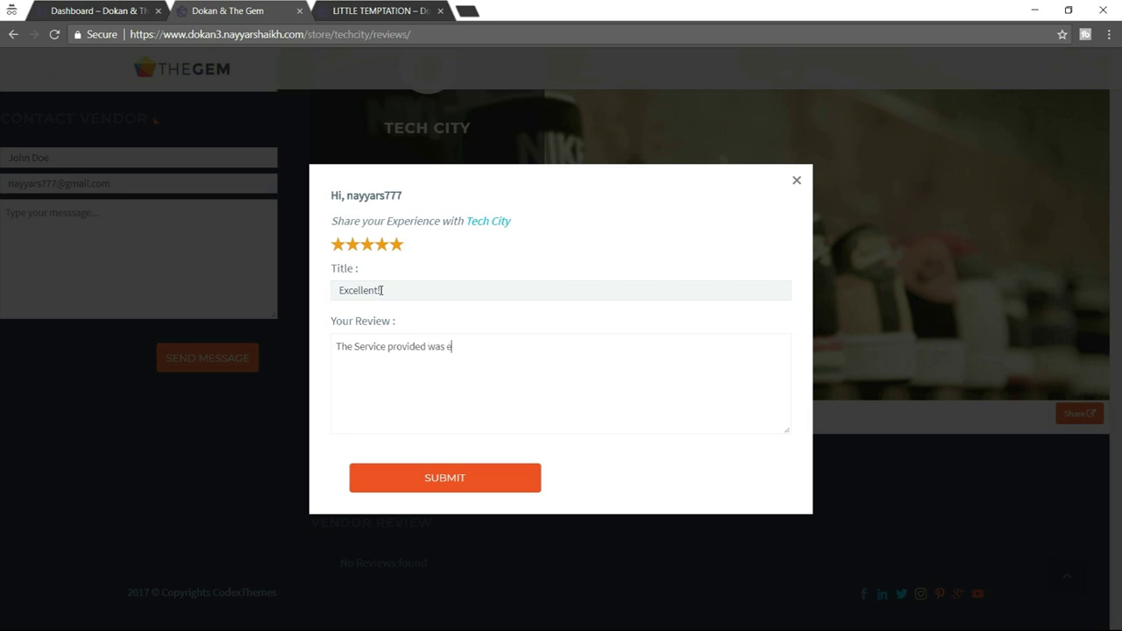
text(xcellent!)
click(429, 478)
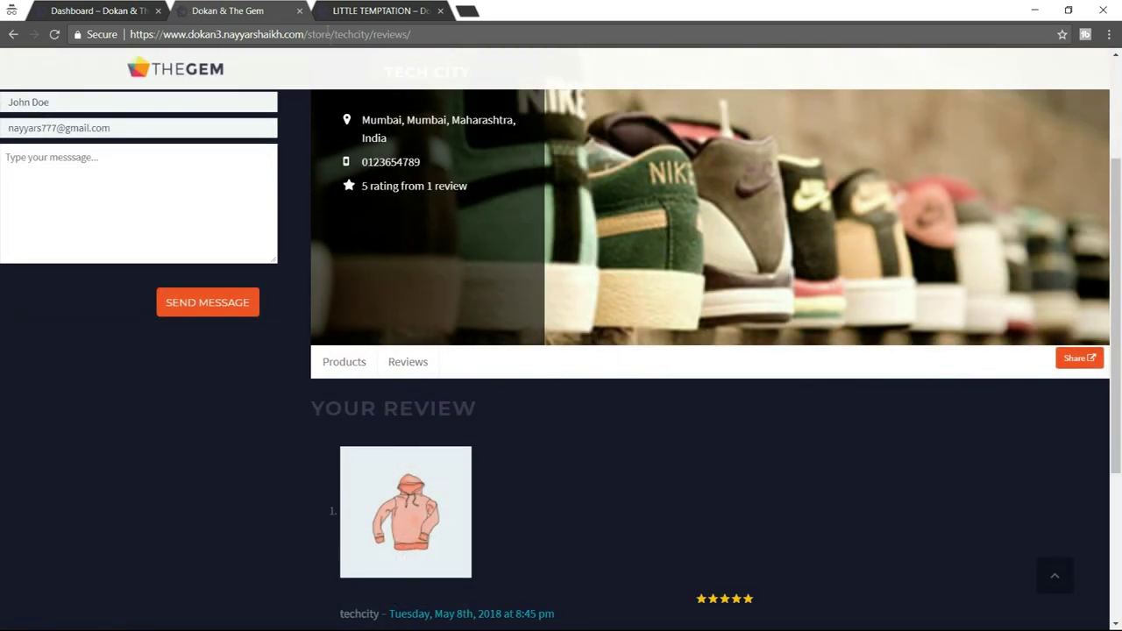
click(299, 10)
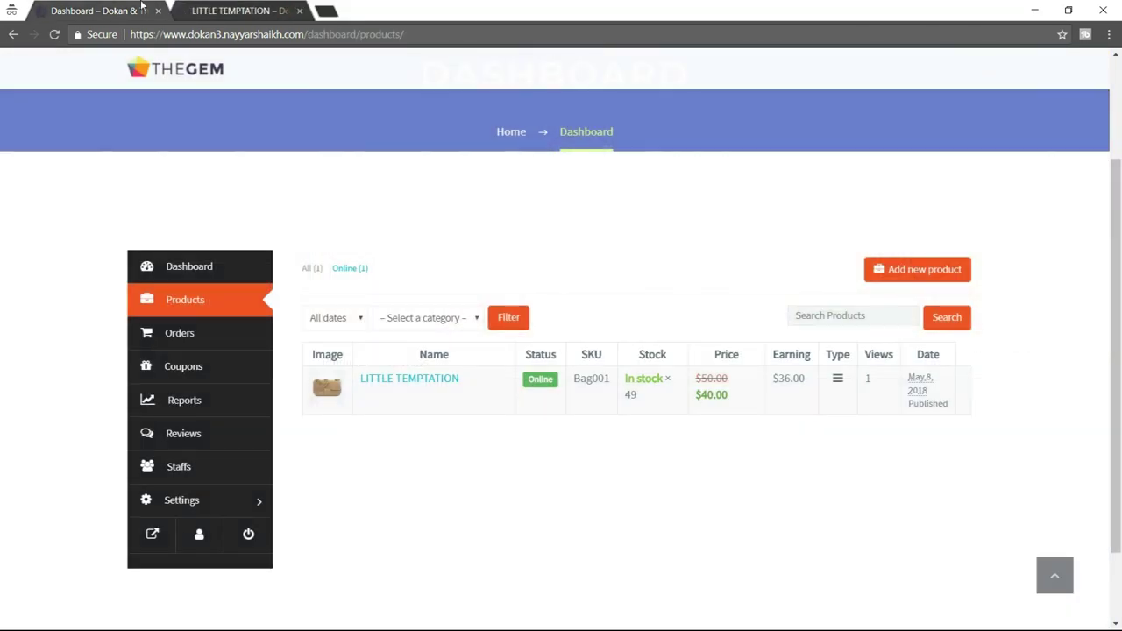
- Reload the Products page and view the dashboard overview of sales, earnings, pageviews and orders
click(54, 34)
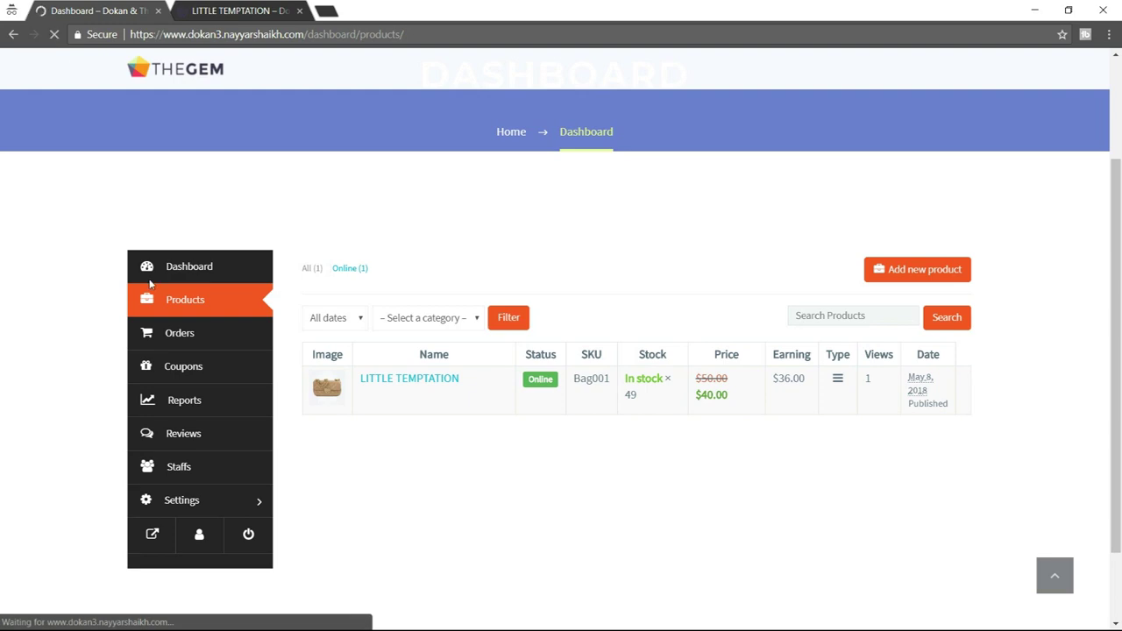
scroll(181, 277, down, 1)
click(201, 224)
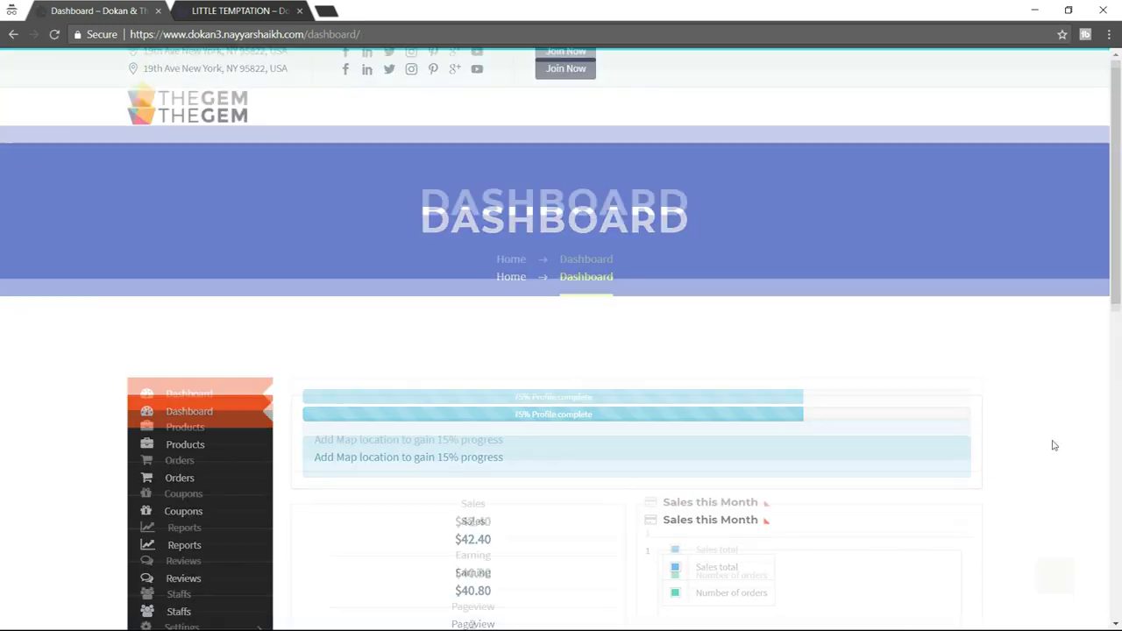
scroll(1054, 468, down, 10)
scroll(1055, 470, down, 2)
scroll(1049, 473, up, 6)
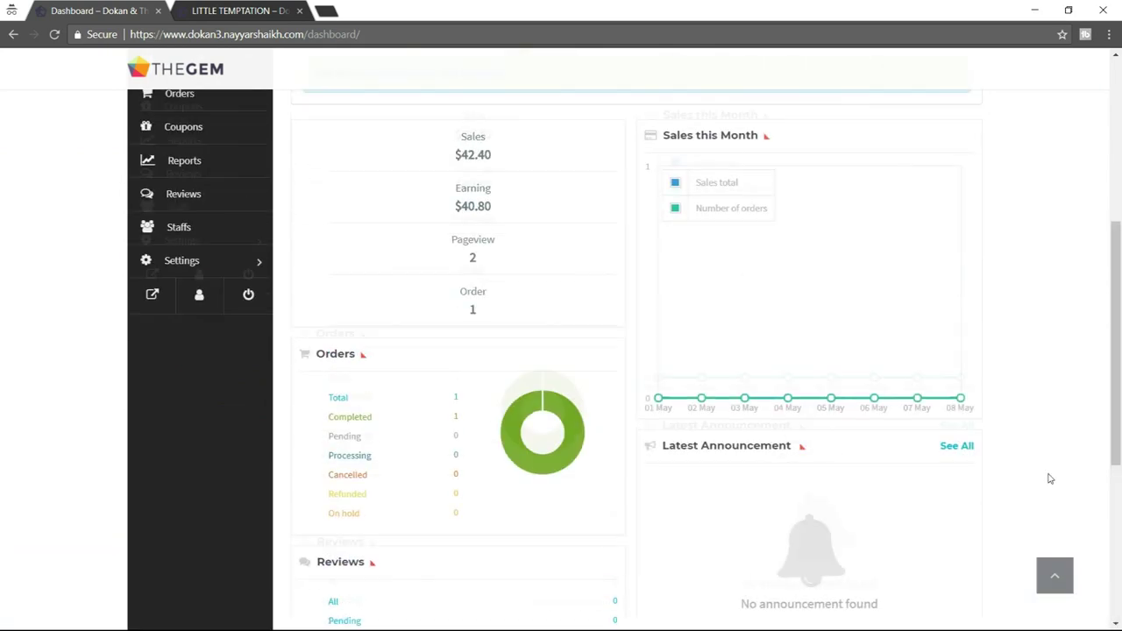
scroll(903, 444, up, 1)
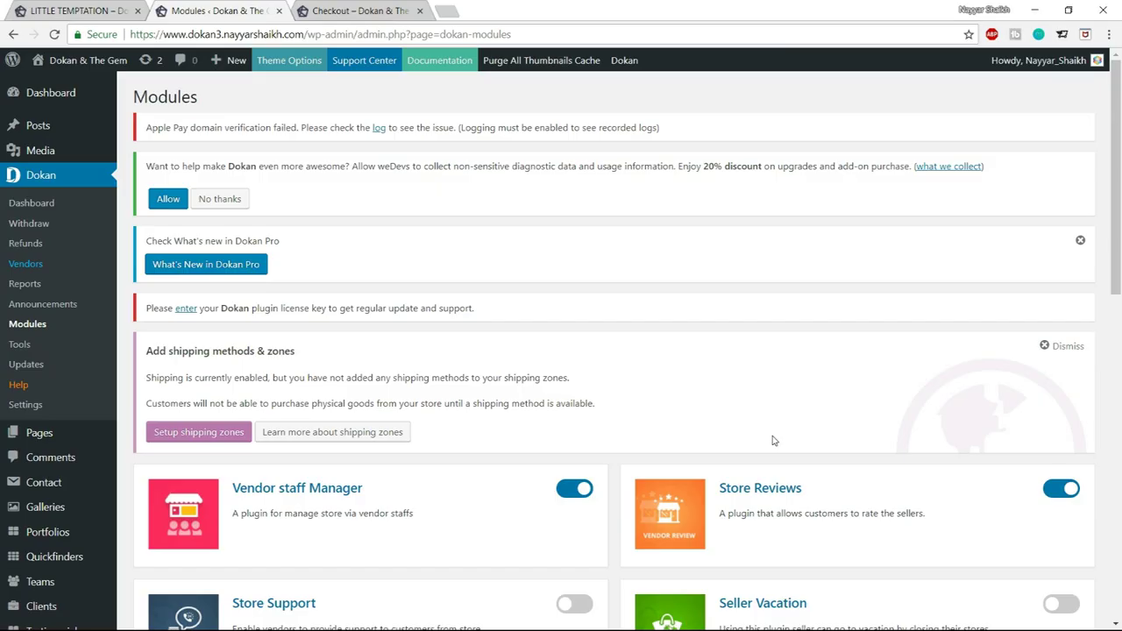
- Flip the Store Support module card's toggle on in Dokan Modules
scroll(601, 408, down, 3)
scroll(368, 395, down, 1)
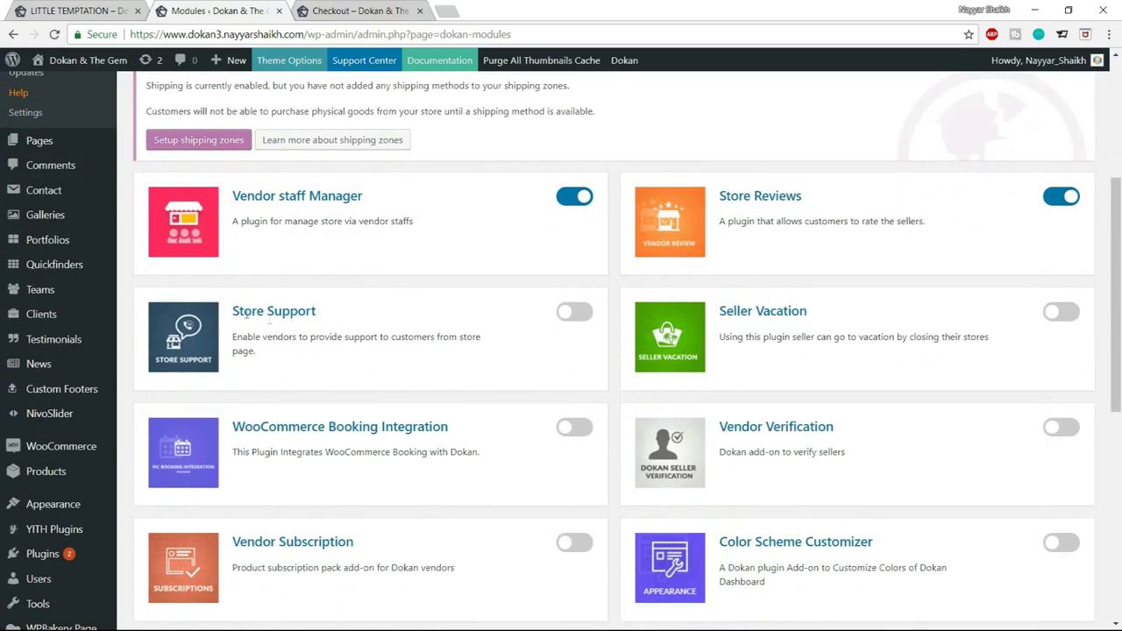
drag(232, 311, 318, 314)
click(321, 316)
click(570, 315)
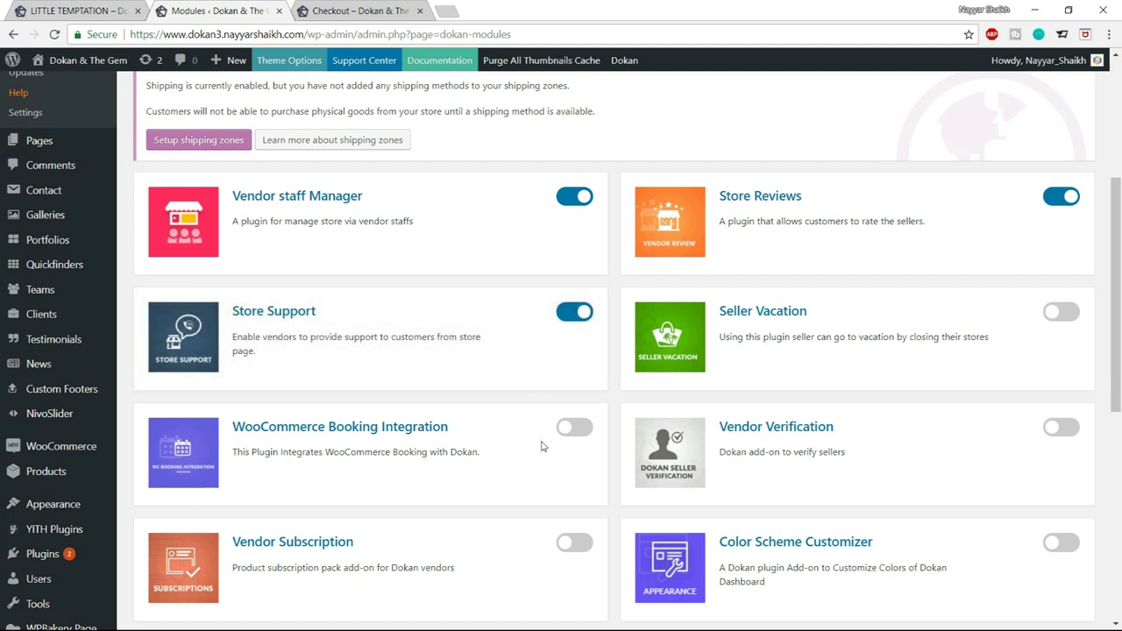
scroll(500, 403, up, 3)
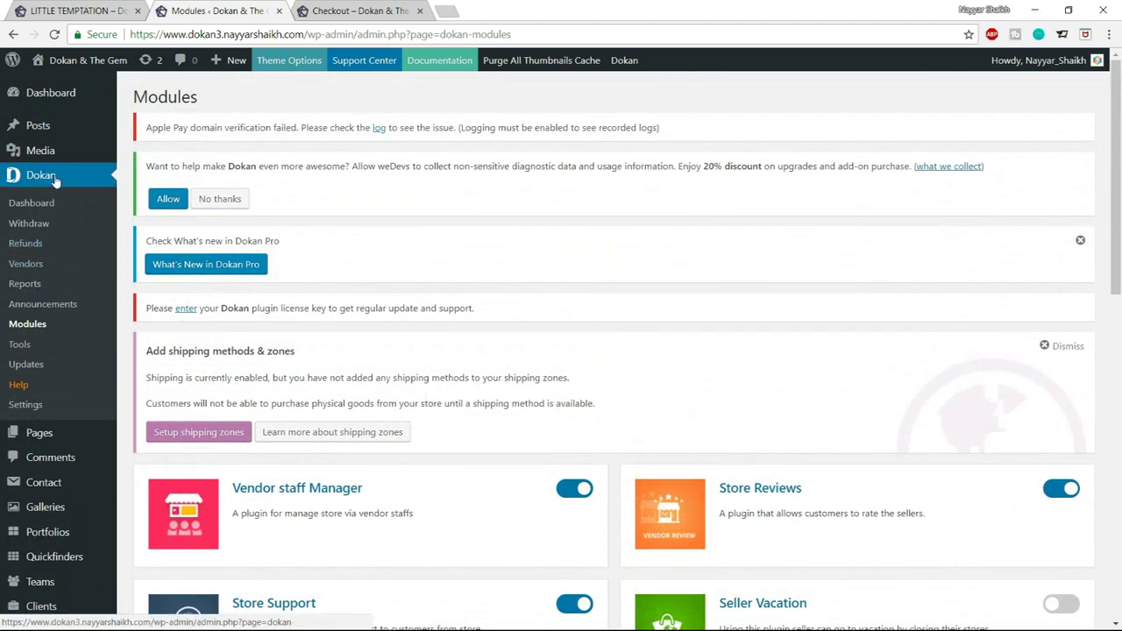
- Go to Dokan > Settings and show the General settings section
click(25, 408)
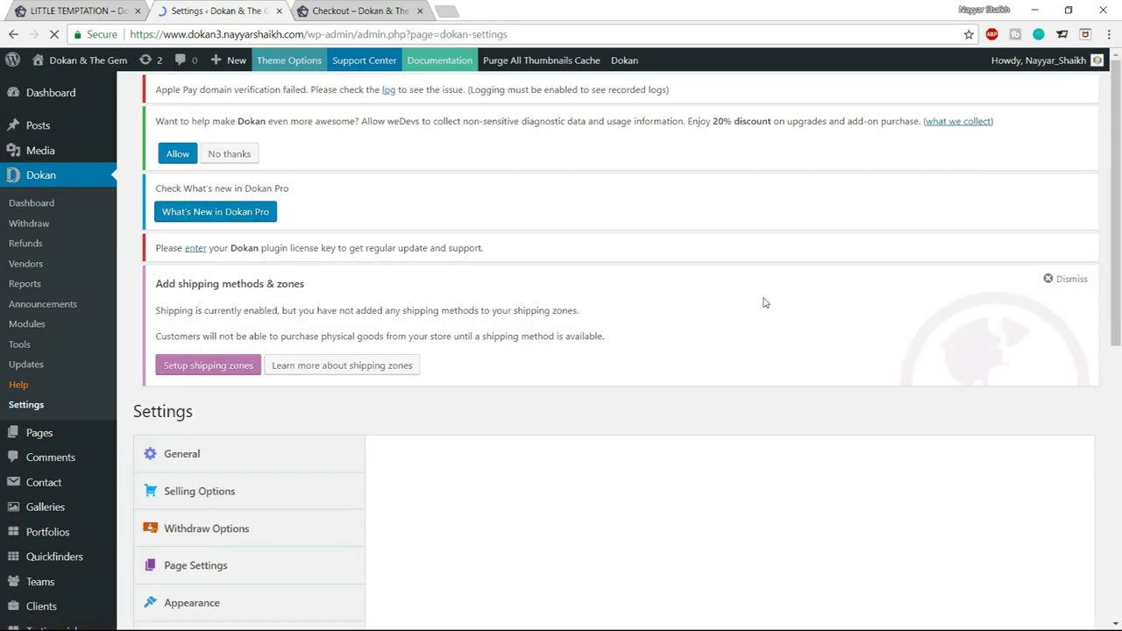
scroll(768, 311, down, 3)
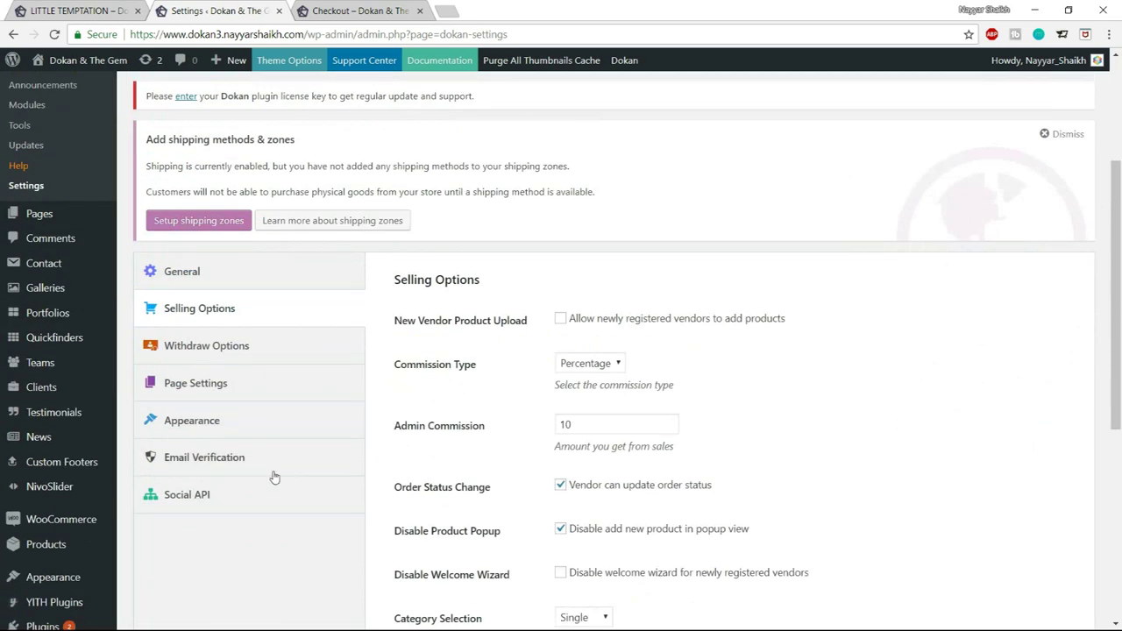
scroll(701, 394, down, 6)
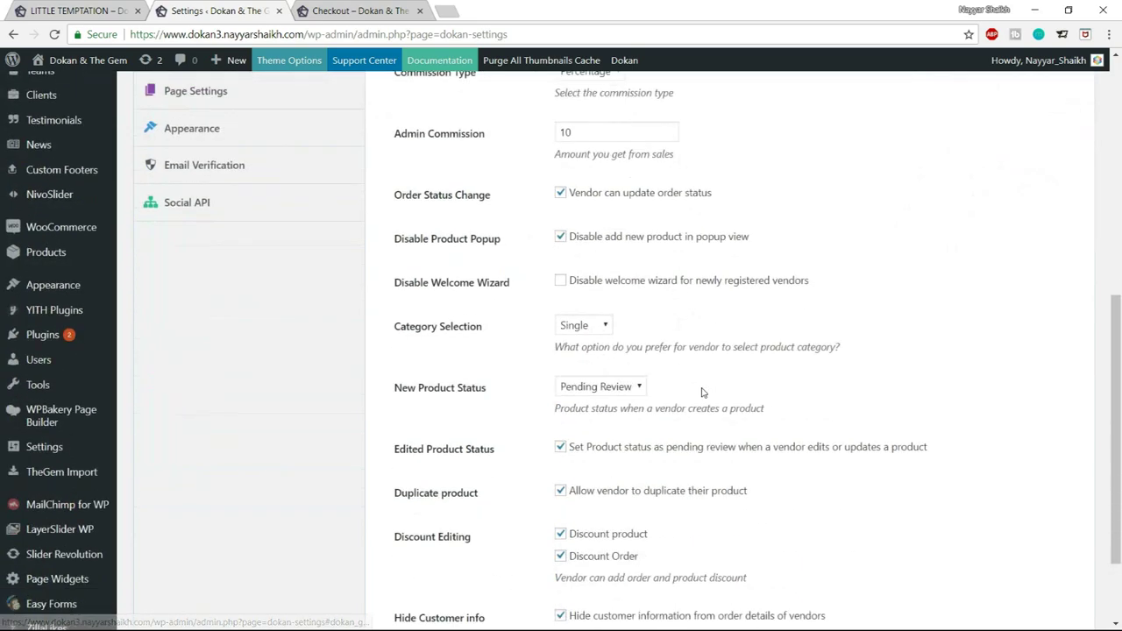
scroll(701, 403, up, 6)
click(180, 226)
scroll(714, 304, down, 5)
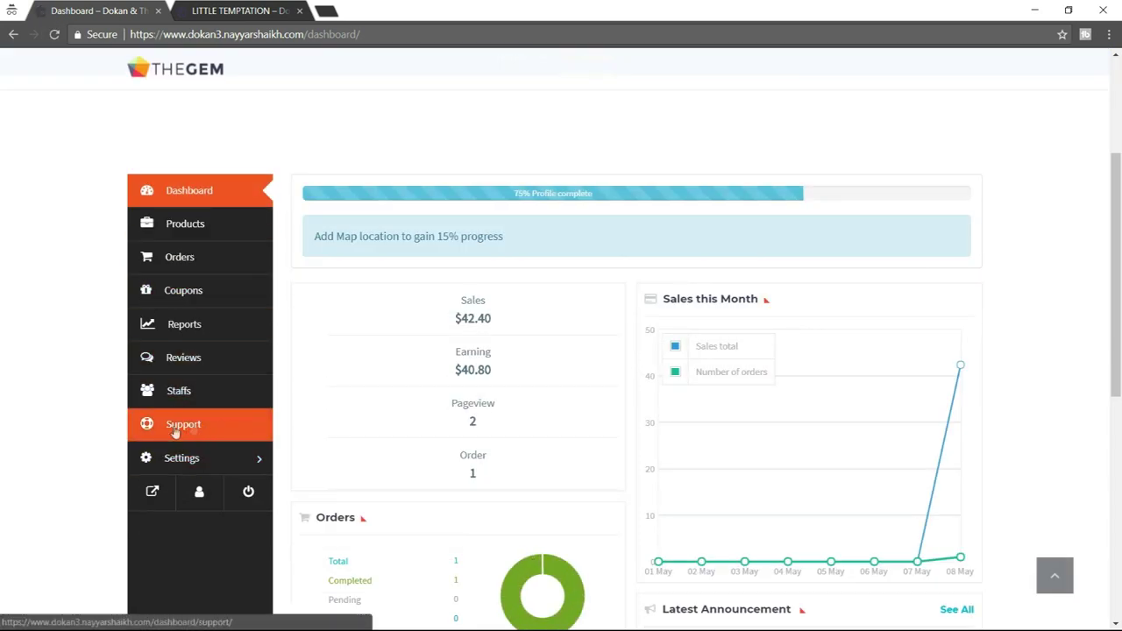
- Enable the store's support button with the text 'Get Support' in Store settings
click(202, 427)
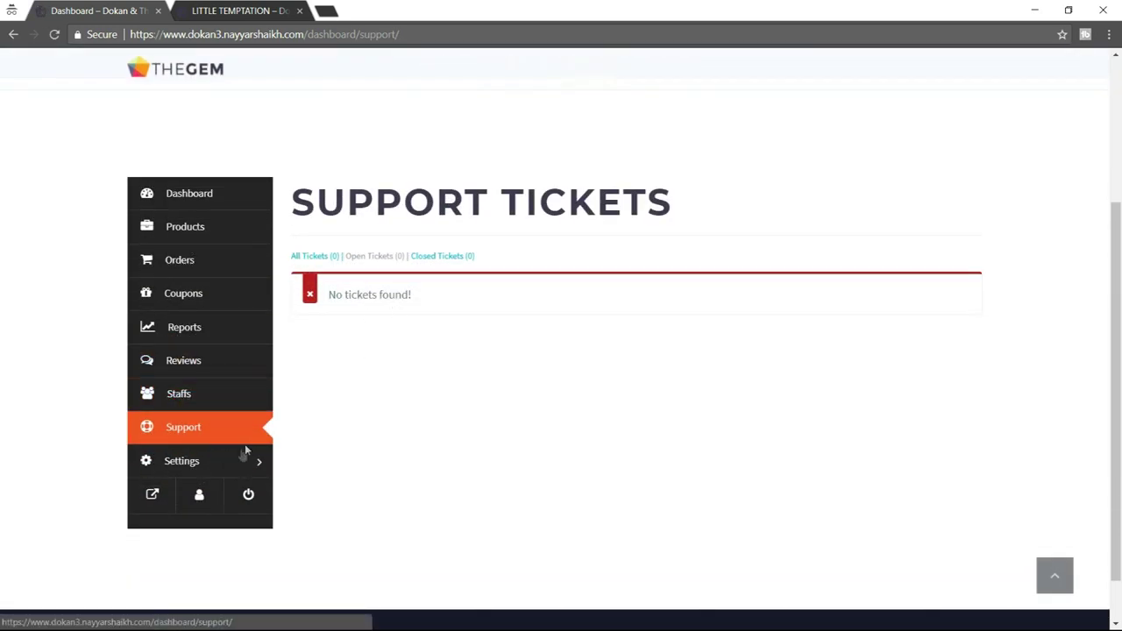
click(227, 462)
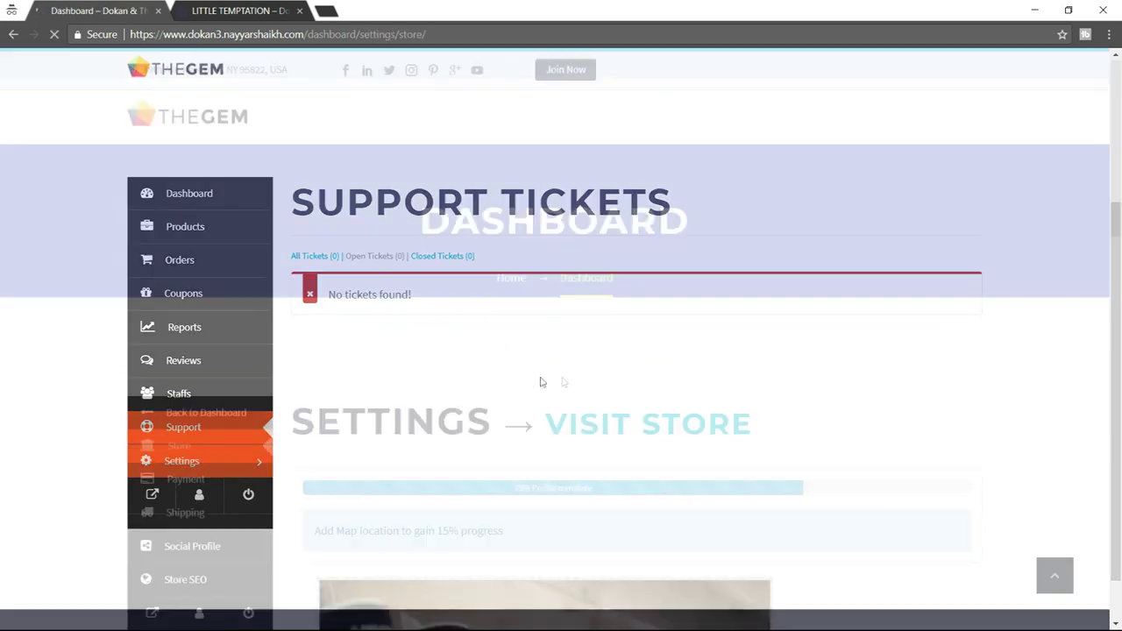
scroll(771, 403, down, 15)
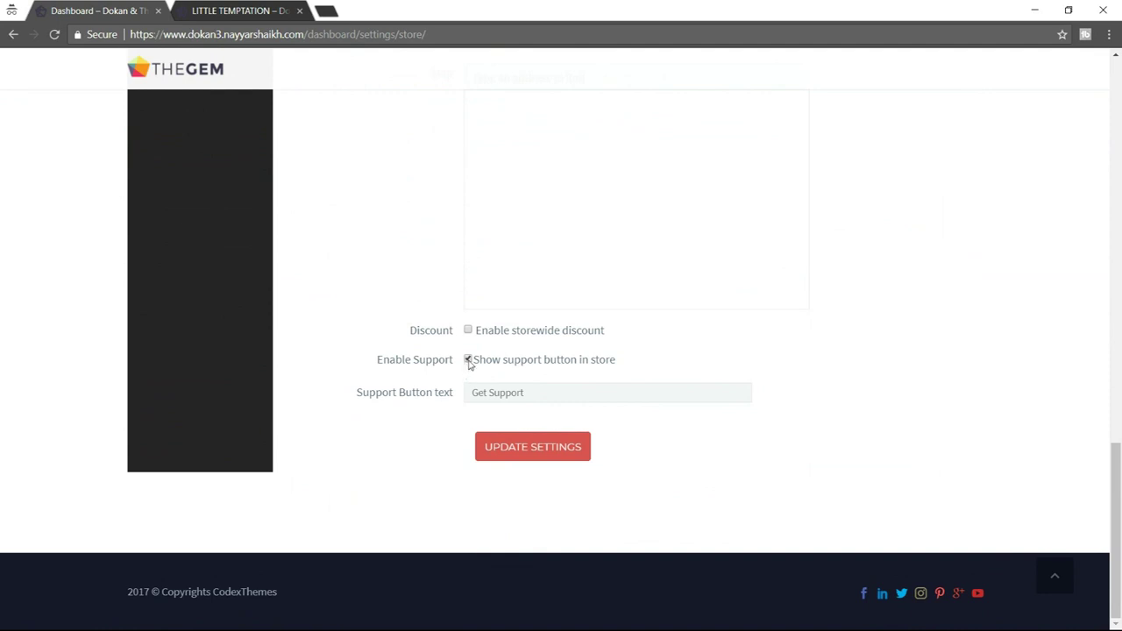
click(468, 359)
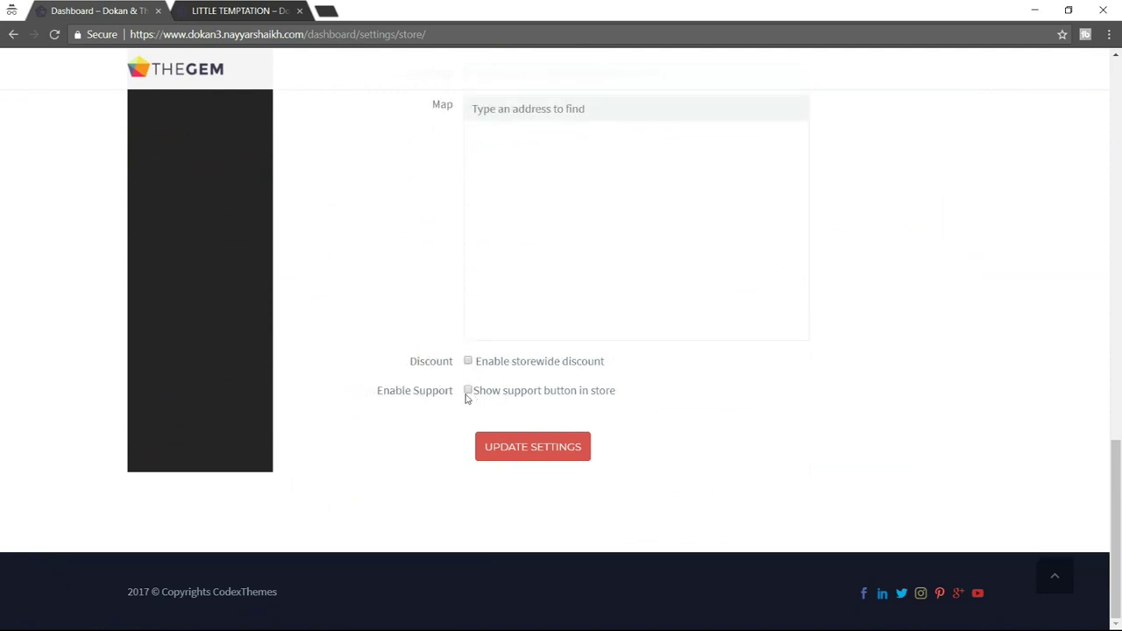
click(467, 392)
click(469, 361)
click(469, 391)
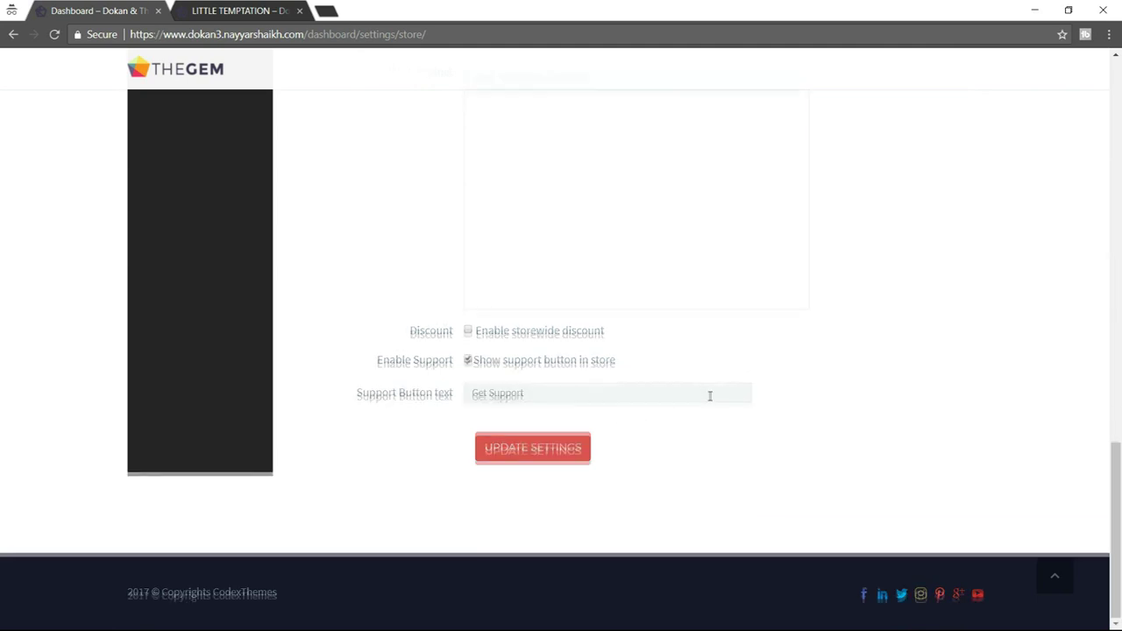
scroll(712, 403, up, 5)
scroll(717, 415, up, 10)
click(202, 410)
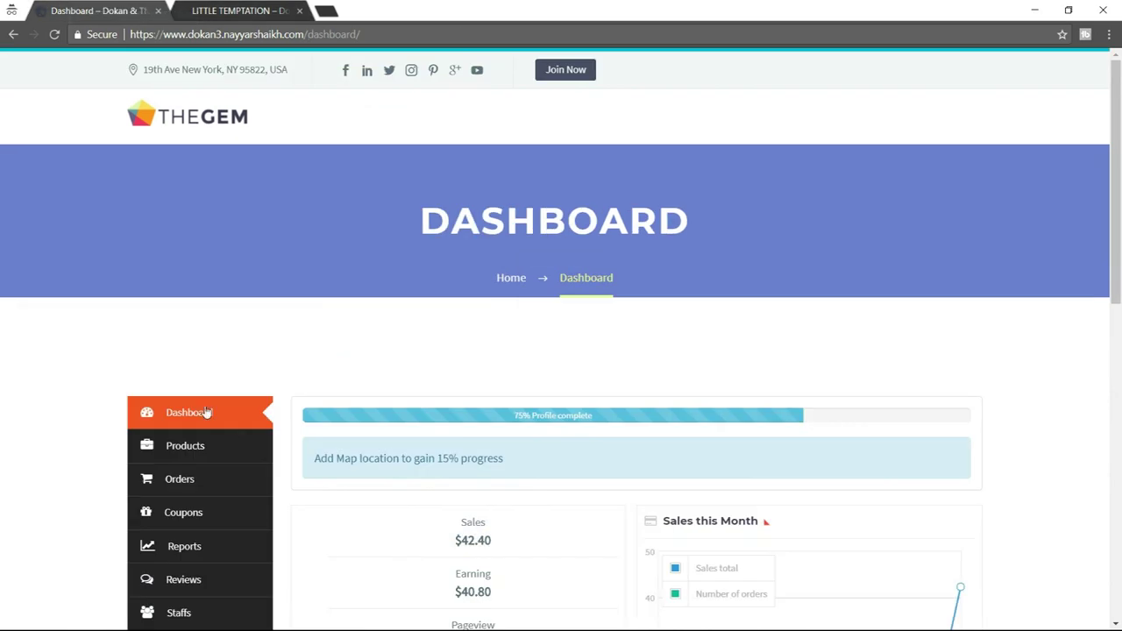
- From the vendor's store page, submit a support ticket 'Doubt' asking 'Is this product Good?'
scroll(210, 398, down, 1)
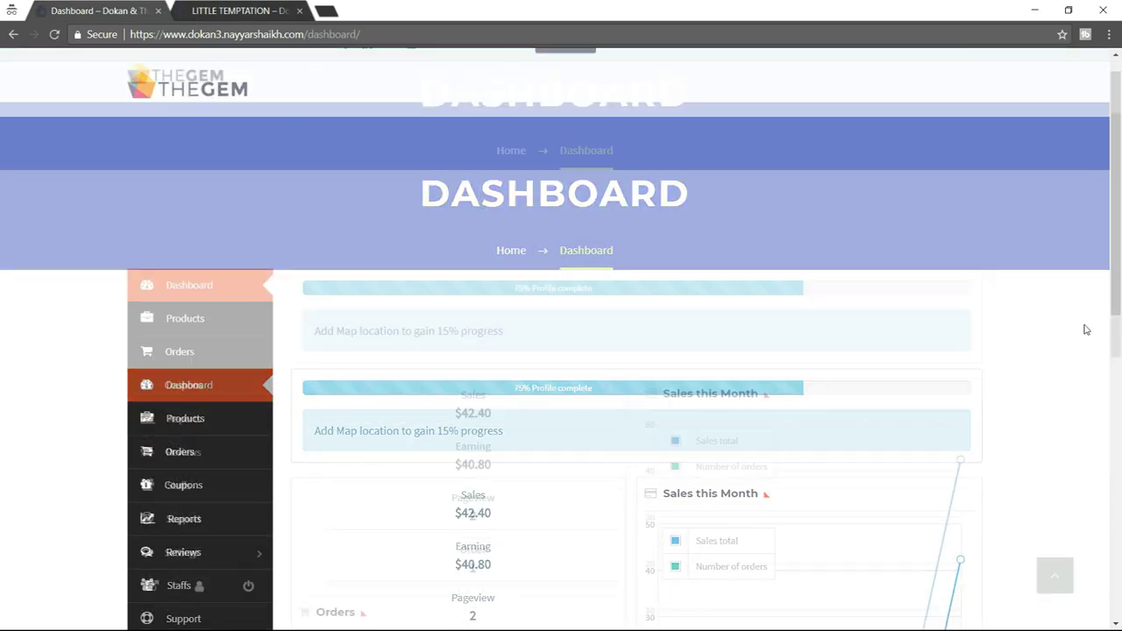
scroll(1085, 329, down, 2)
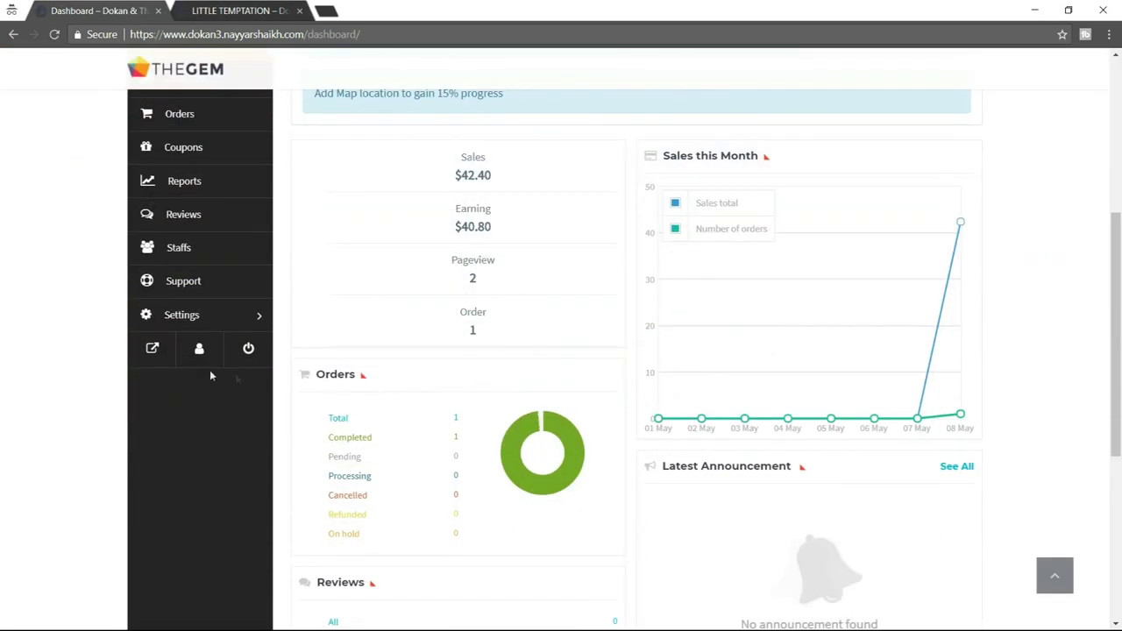
click(151, 353)
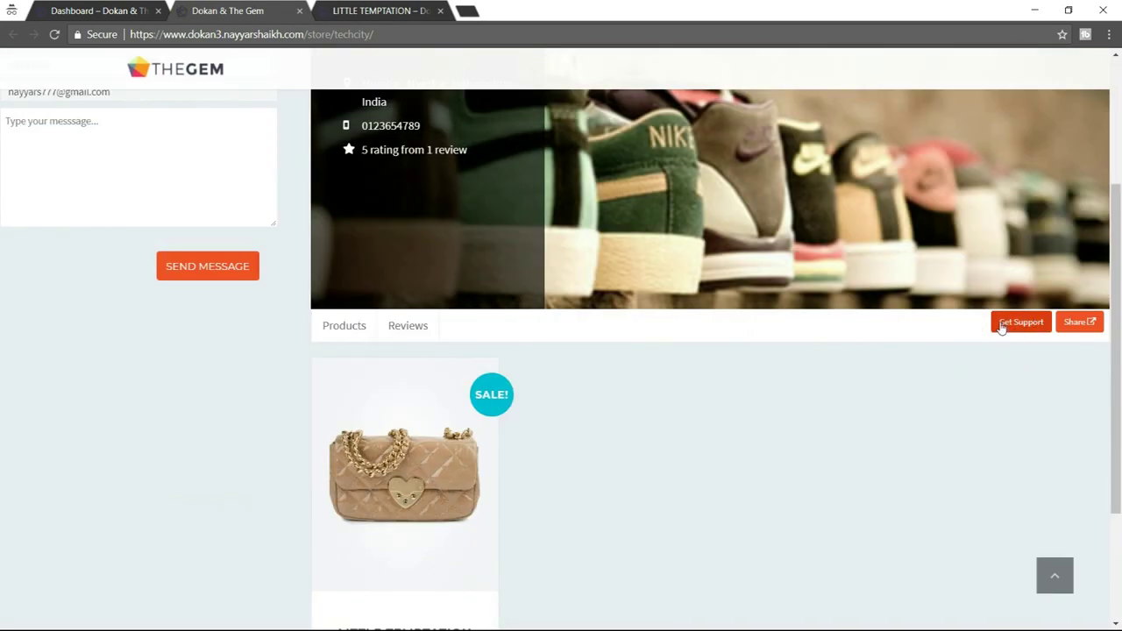
click(1016, 325)
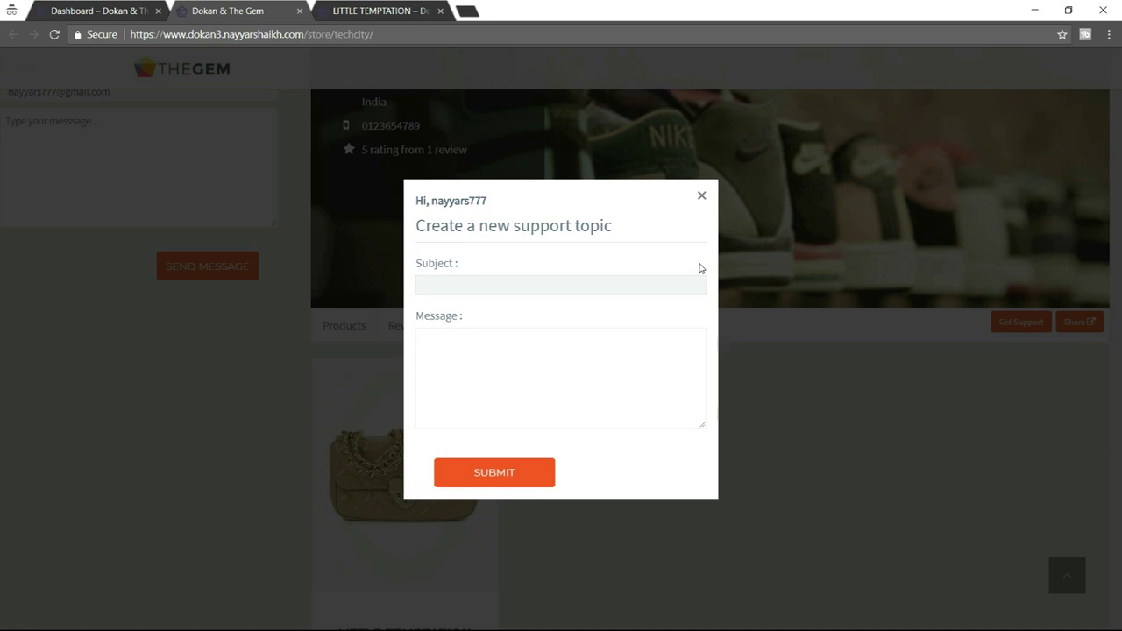
click(567, 287)
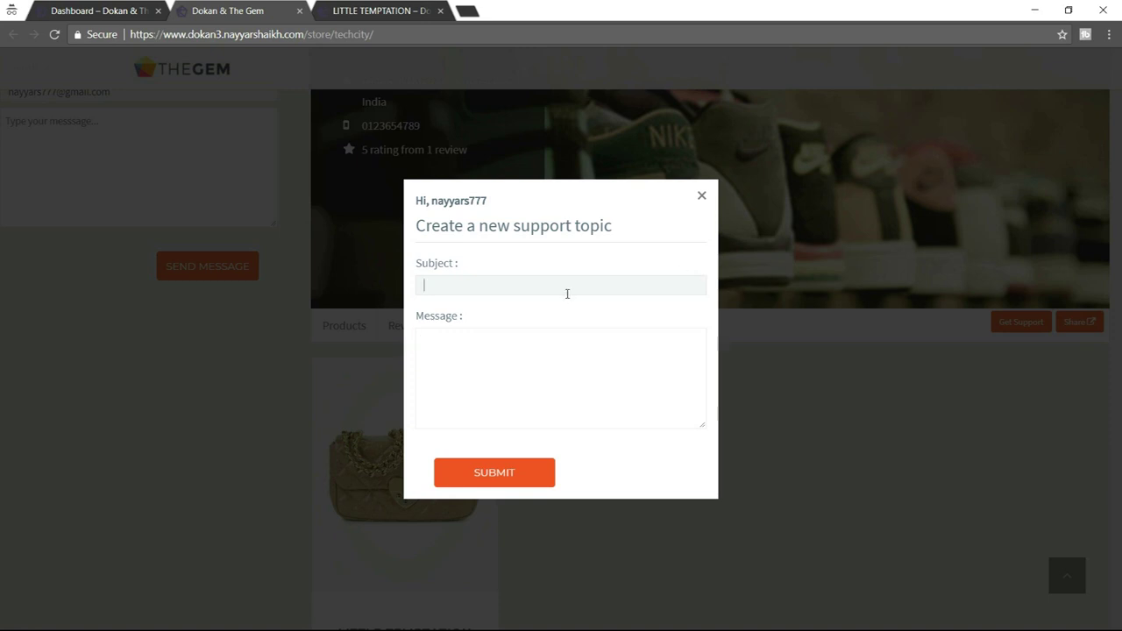
click(701, 196)
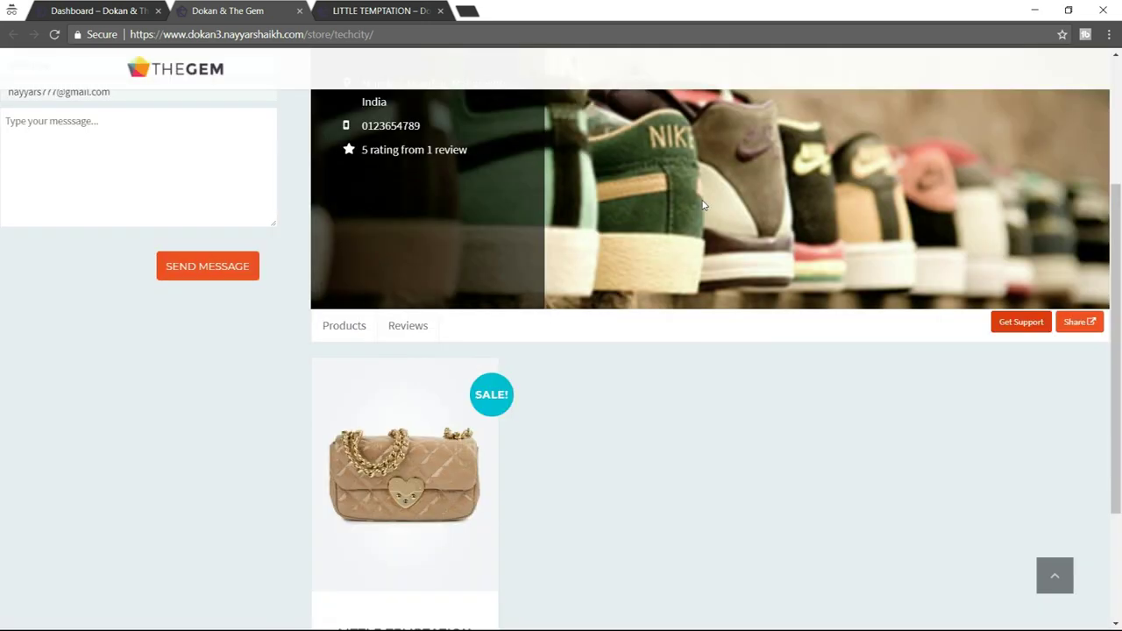
click(1024, 326)
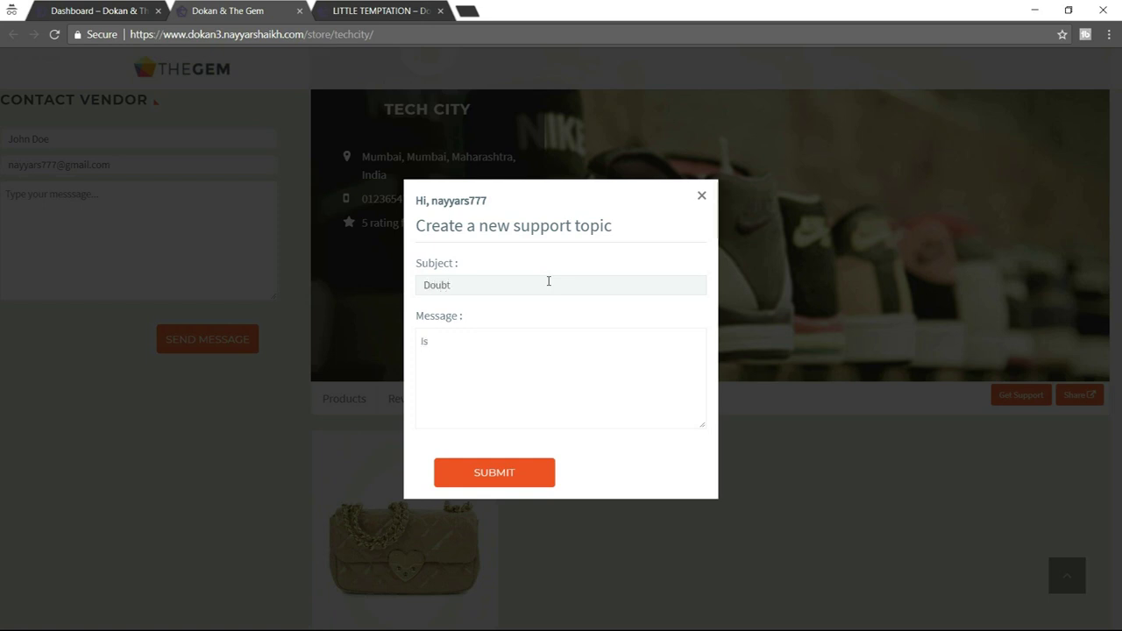
text(his product Good?)
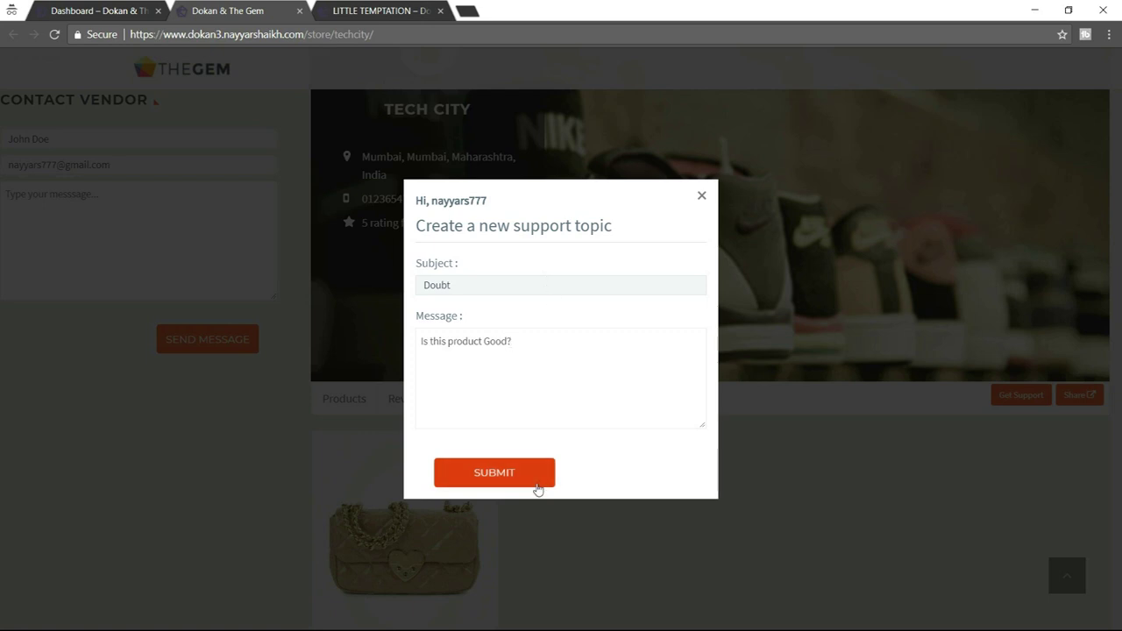
click(535, 484)
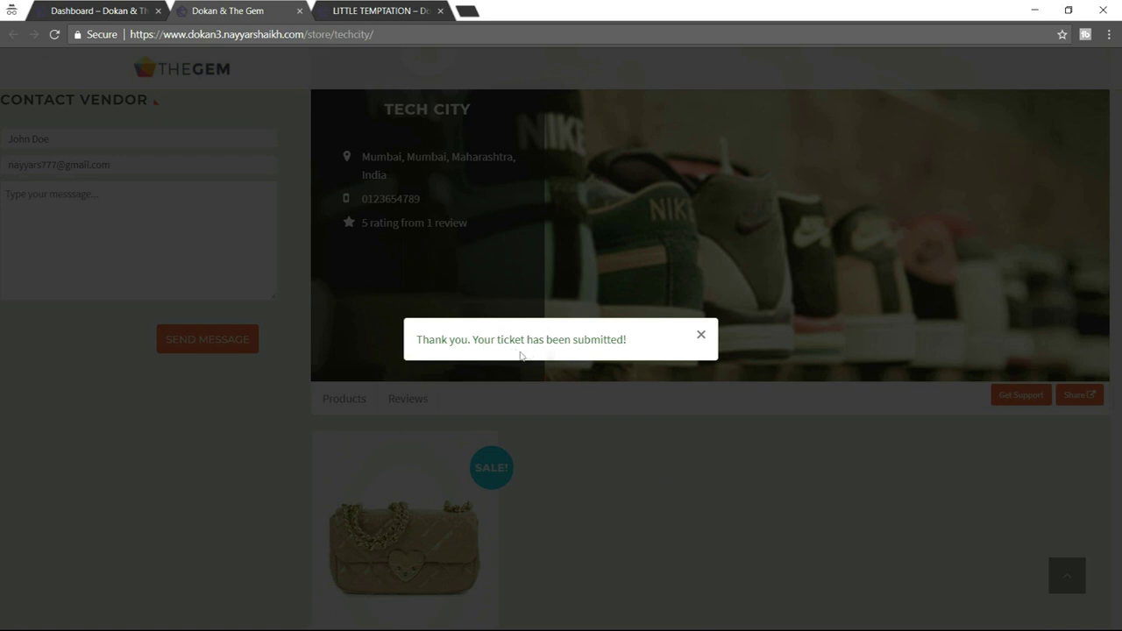
click(79, 10)
- Reload the dashboard and open the Doubt ticket from the Support tickets list
click(55, 33)
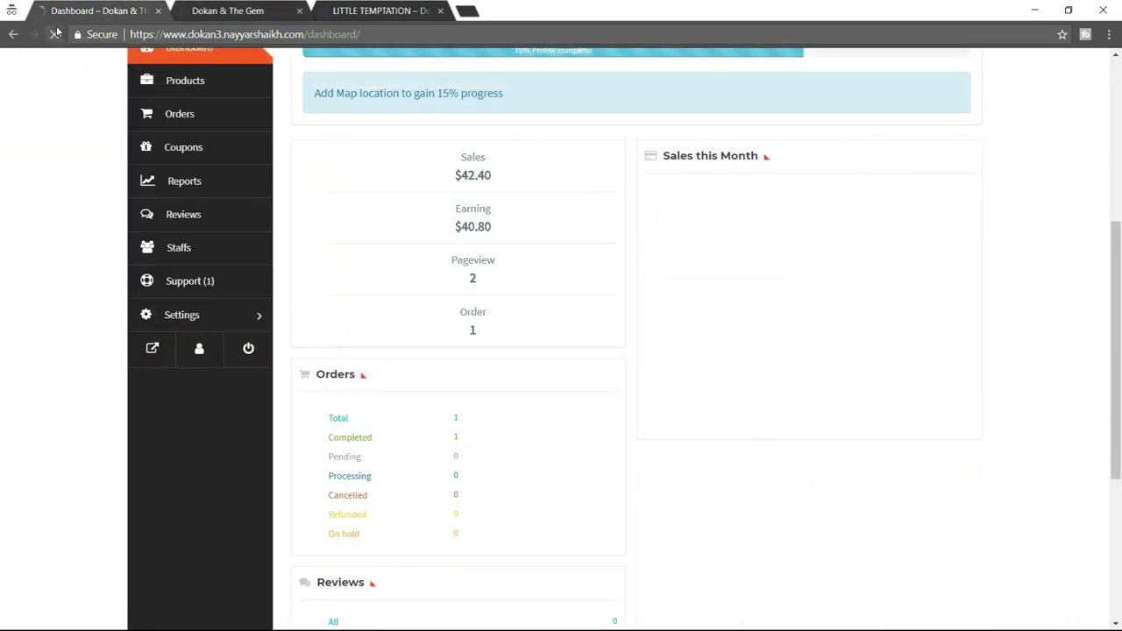
scroll(143, 375, up, 2)
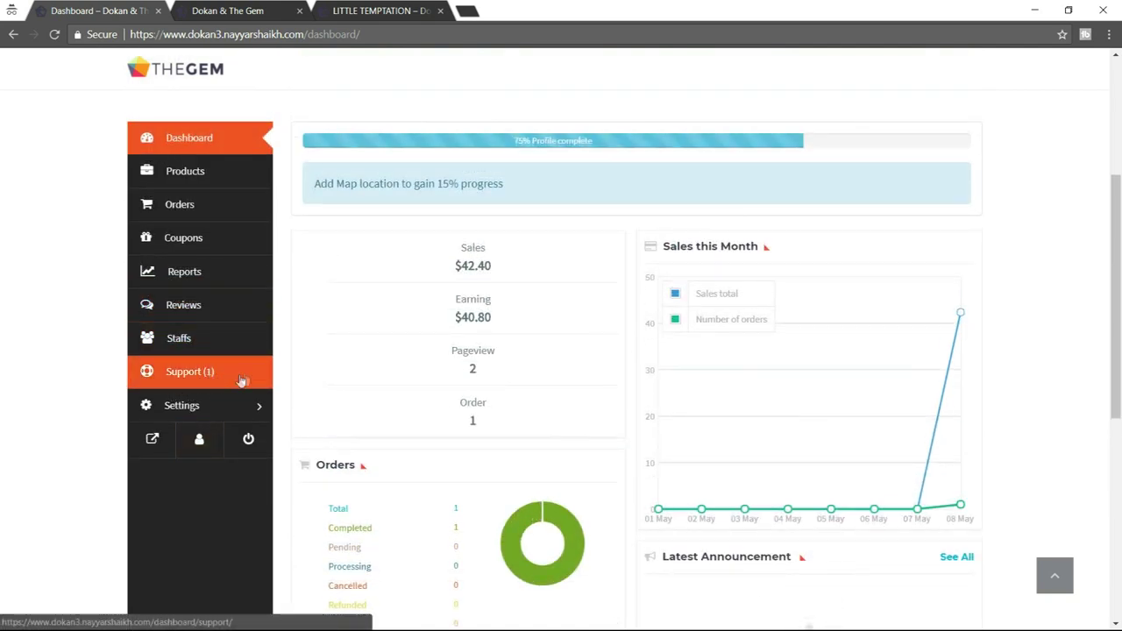
click(226, 377)
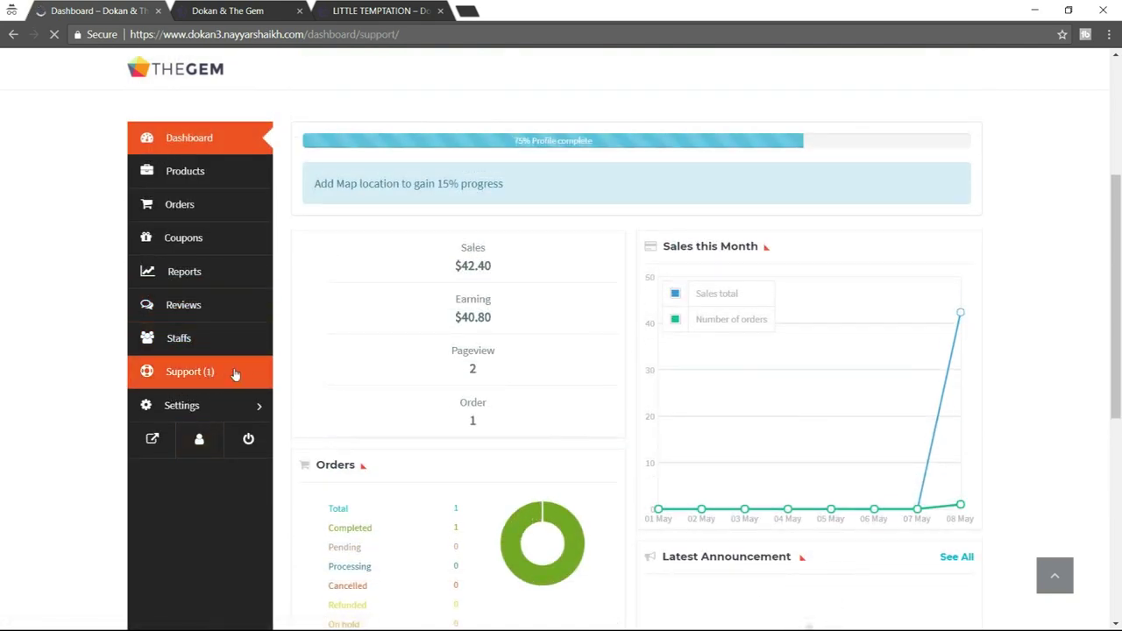
scroll(558, 391, down, 2)
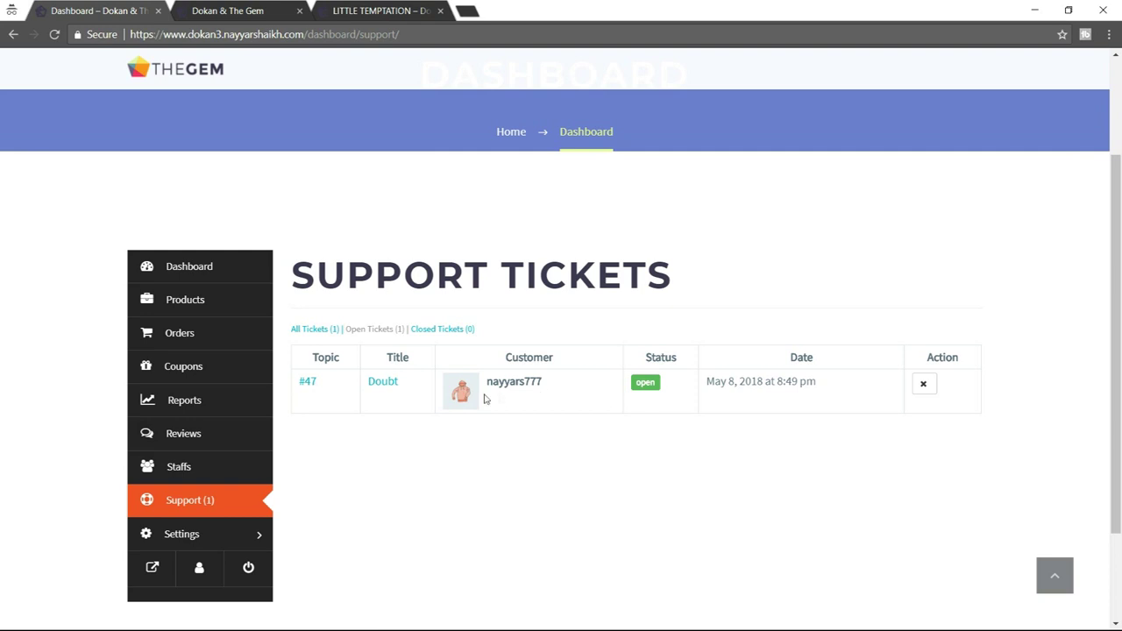
drag(519, 383, 479, 388)
click(568, 388)
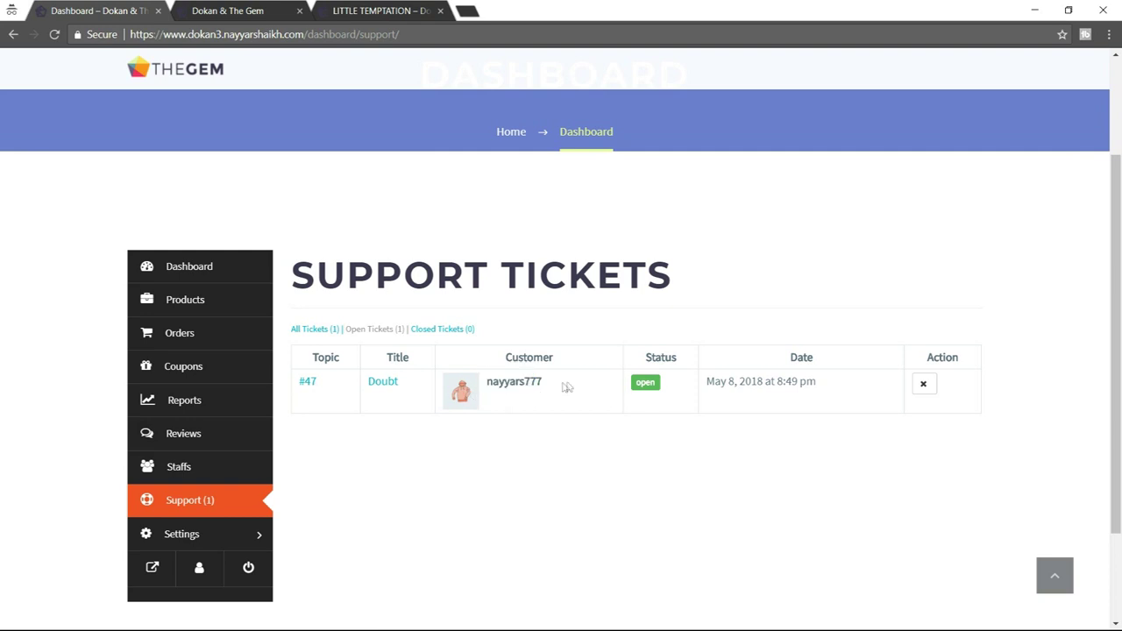
click(386, 383)
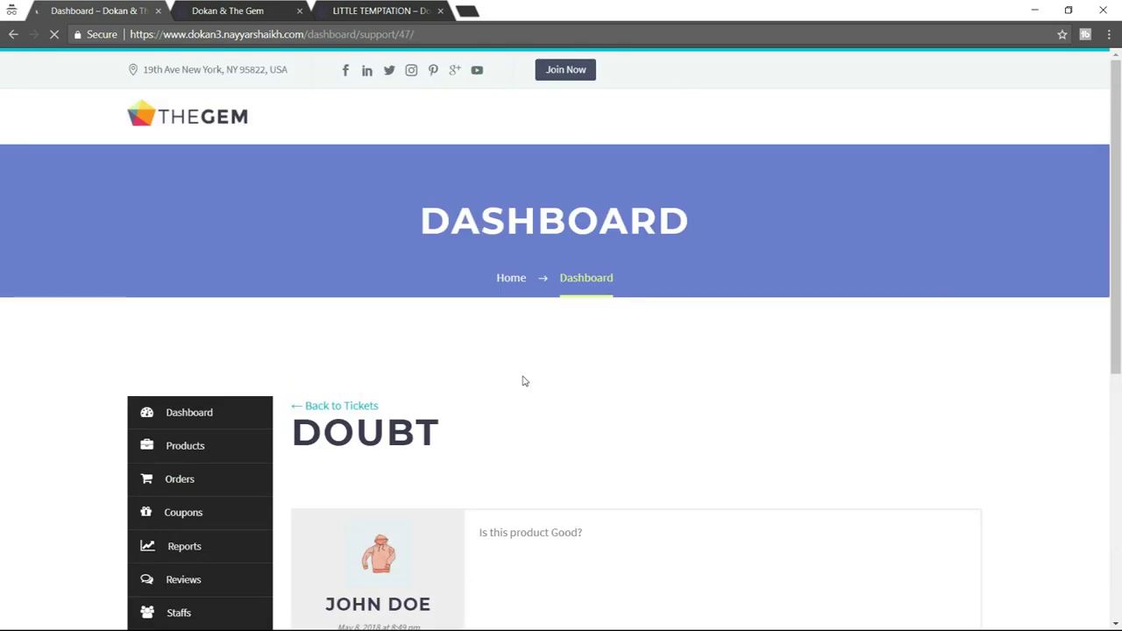
- Post the reply 'Yes!' to the Doubt ticket
scroll(523, 381, down, 4)
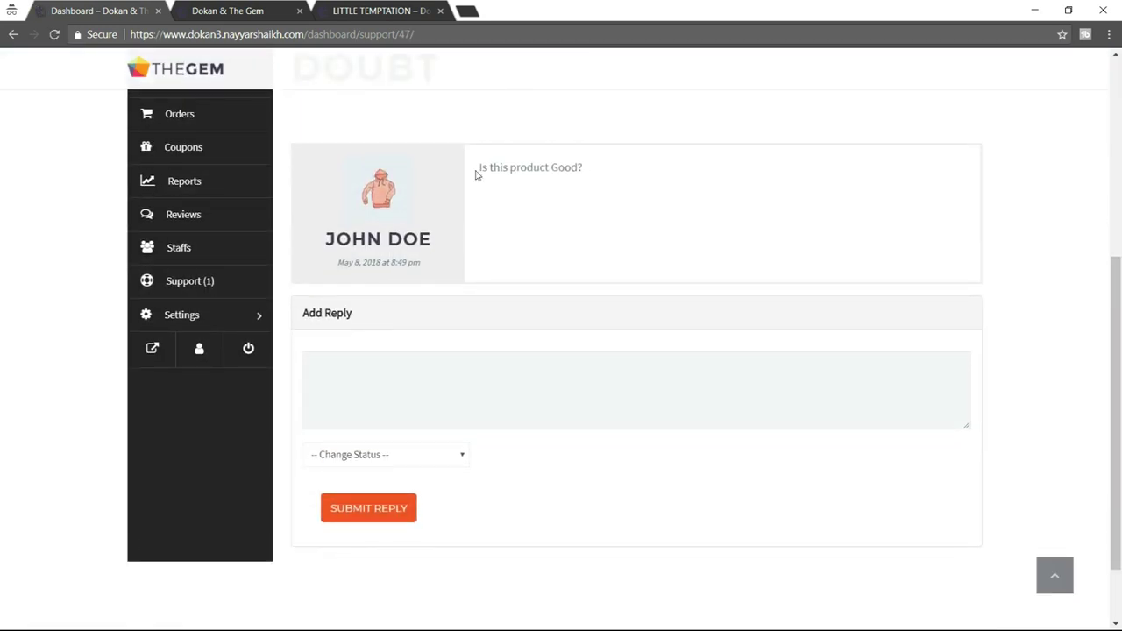
drag(476, 169, 598, 170)
click(460, 364)
text(A)
key(BackSpace)
text(Yes!)
click(371, 508)
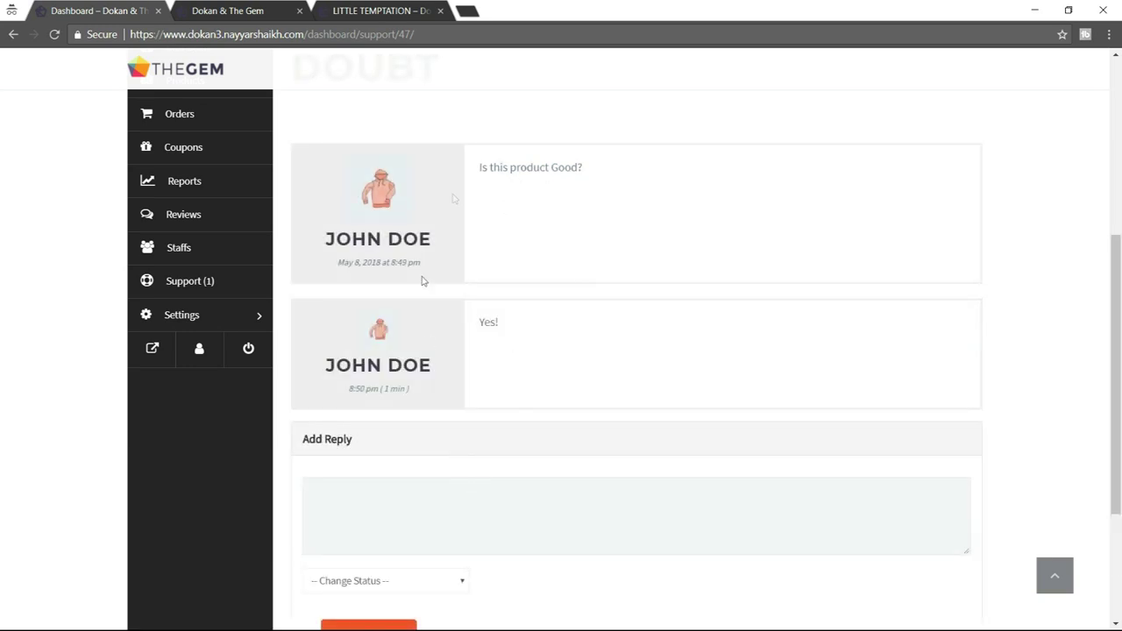
- Submit the ticket with Close Ticket status and go back to the Support tickets list
scroll(583, 361, up, 1)
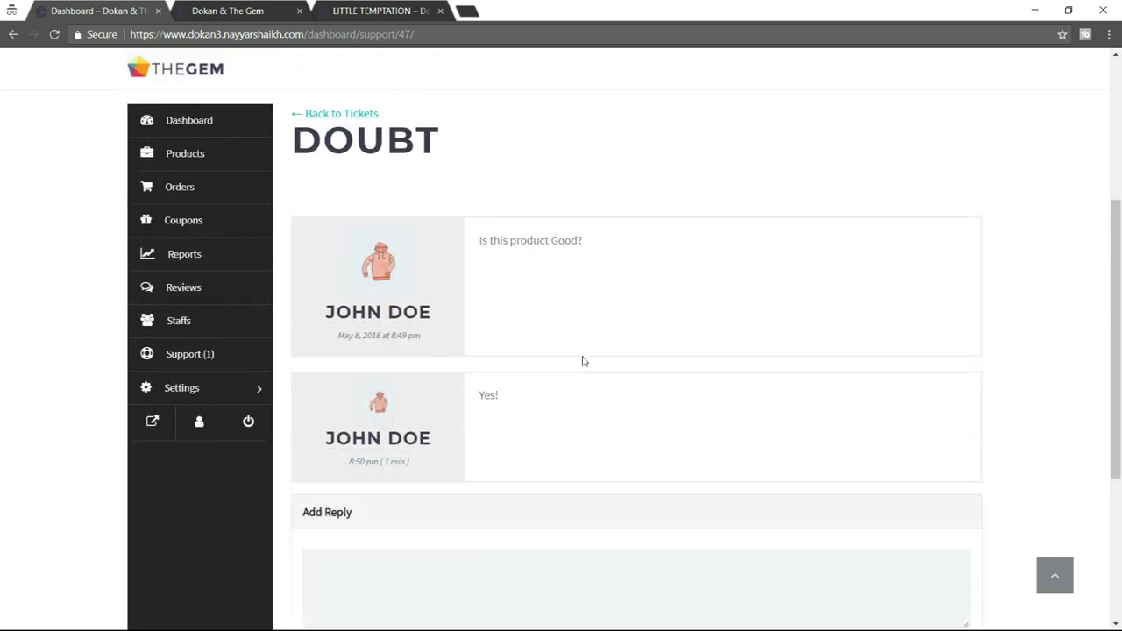
drag(589, 244, 474, 241)
drag(557, 404, 462, 394)
click(578, 396)
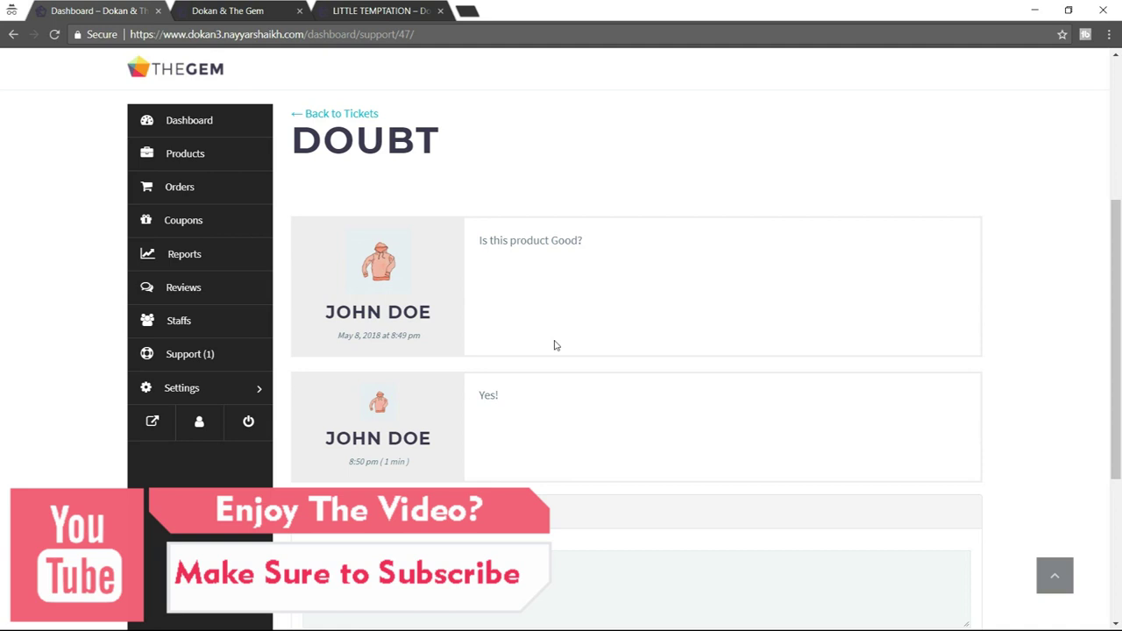
drag(535, 416, 461, 395)
click(529, 418)
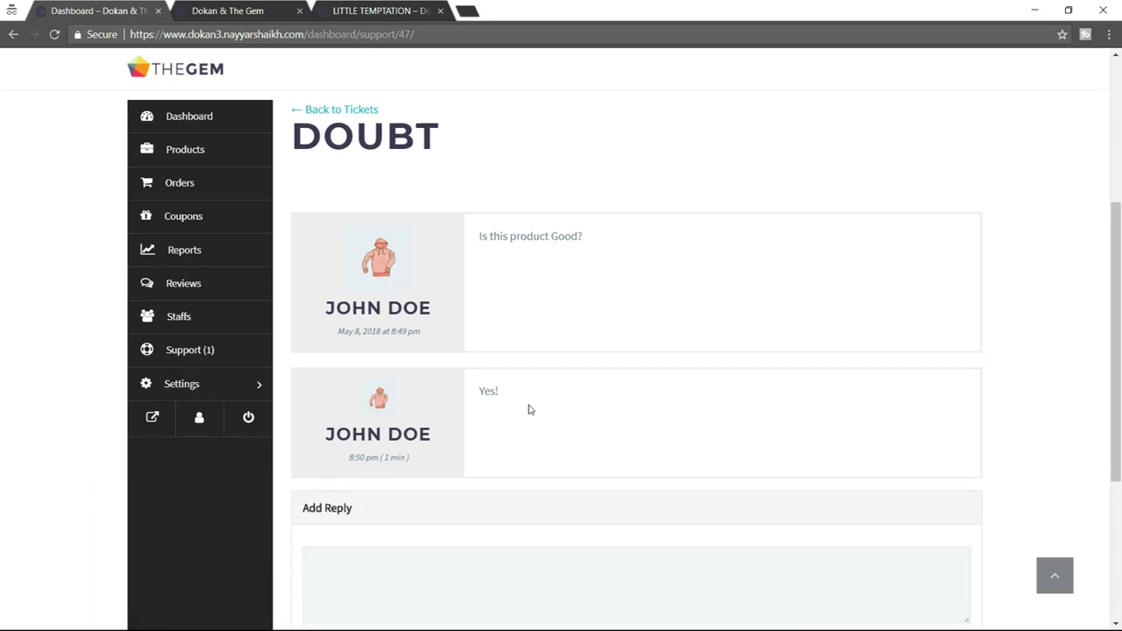
scroll(530, 408, down, 2)
scroll(613, 403, down, 2)
click(406, 365)
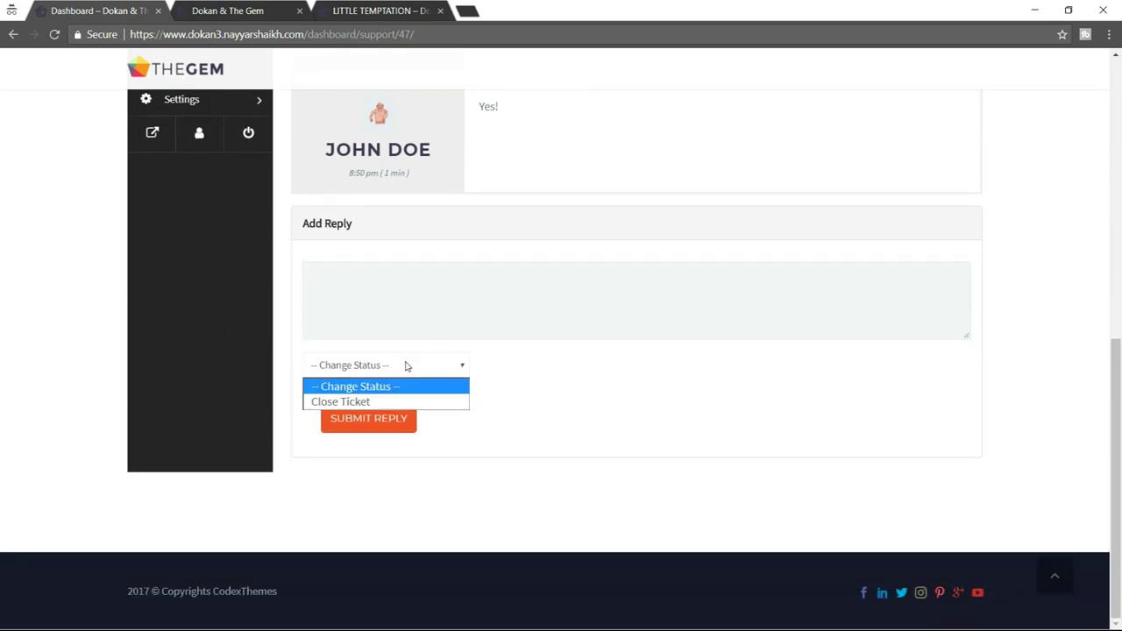
click(388, 402)
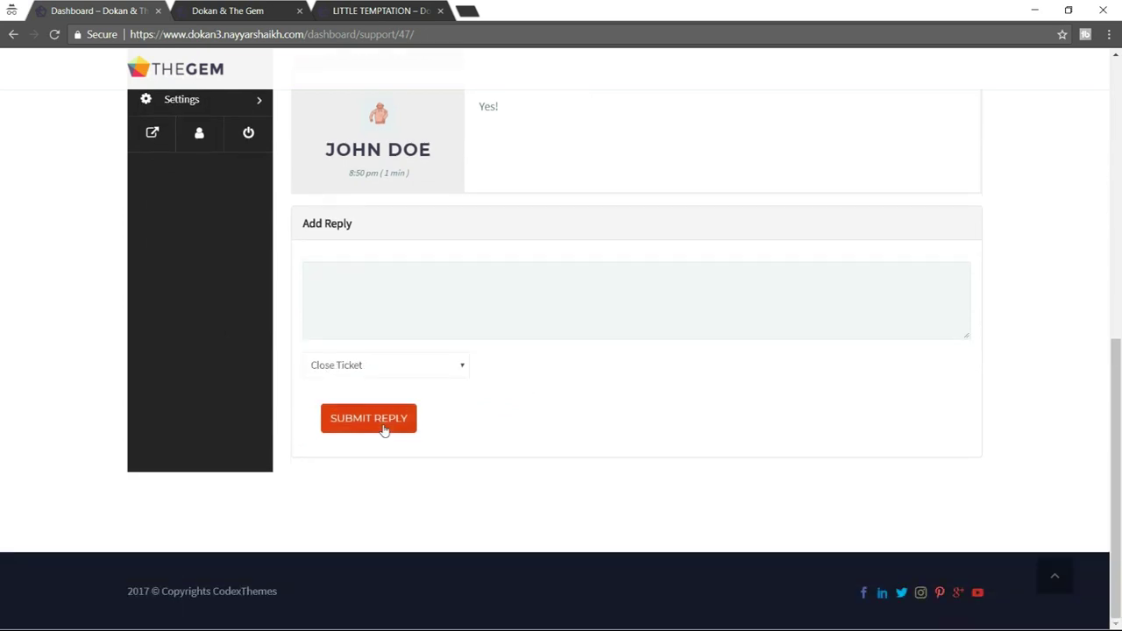
click(399, 416)
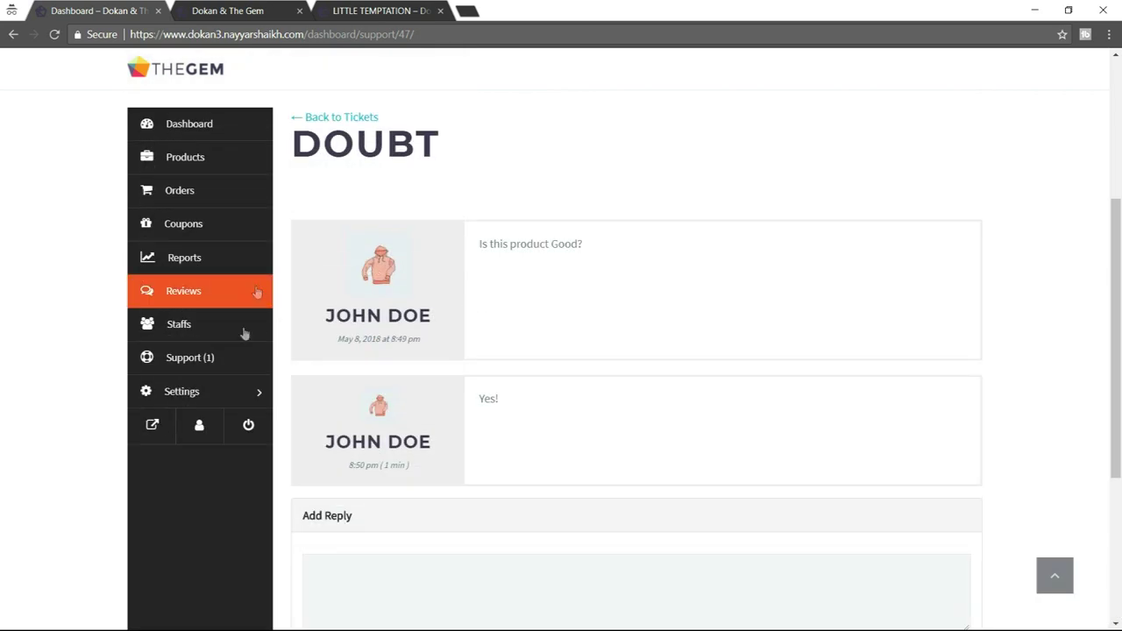
click(255, 359)
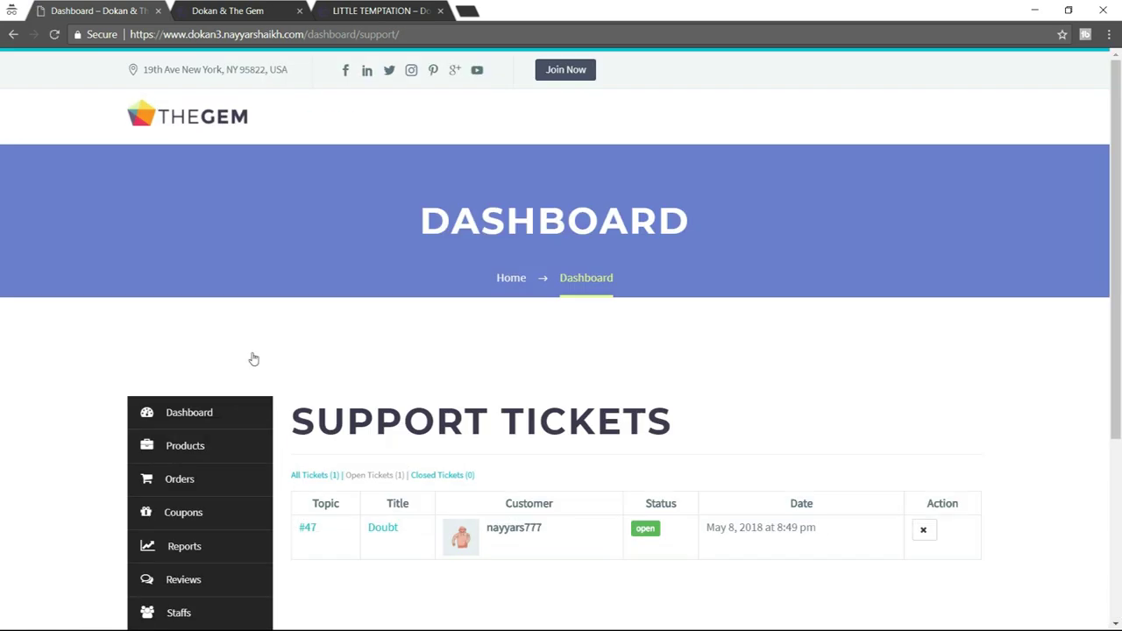
- Toggle the Seller Vacation module on in Dokan Modules, then return to the vendor dashboard
scroll(818, 385, down, 2)
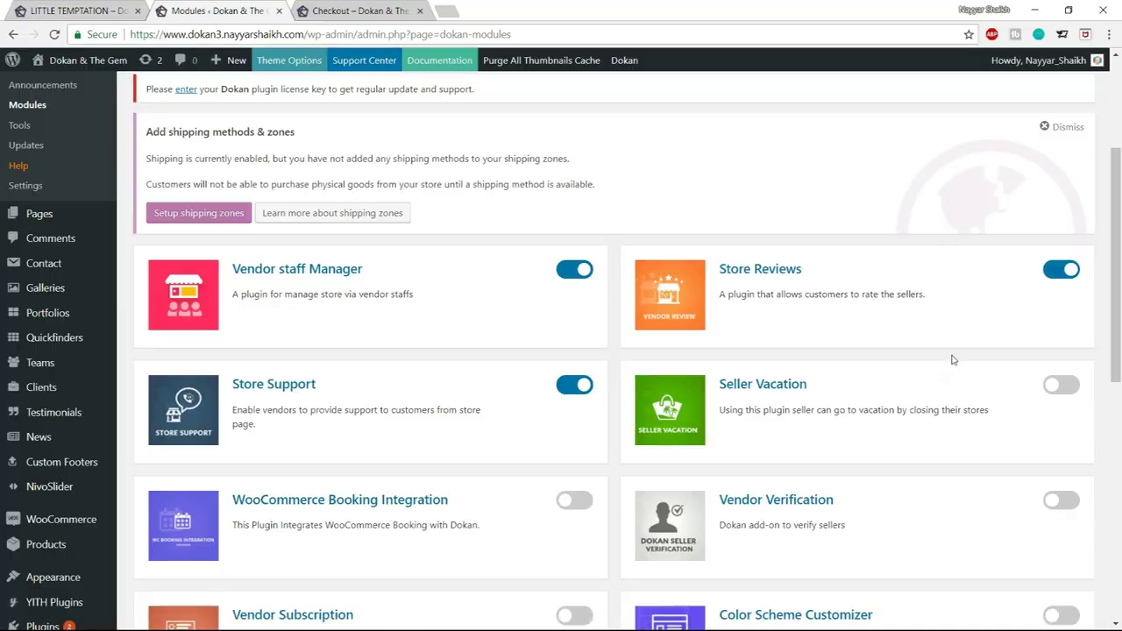
scroll(942, 373, down, 1)
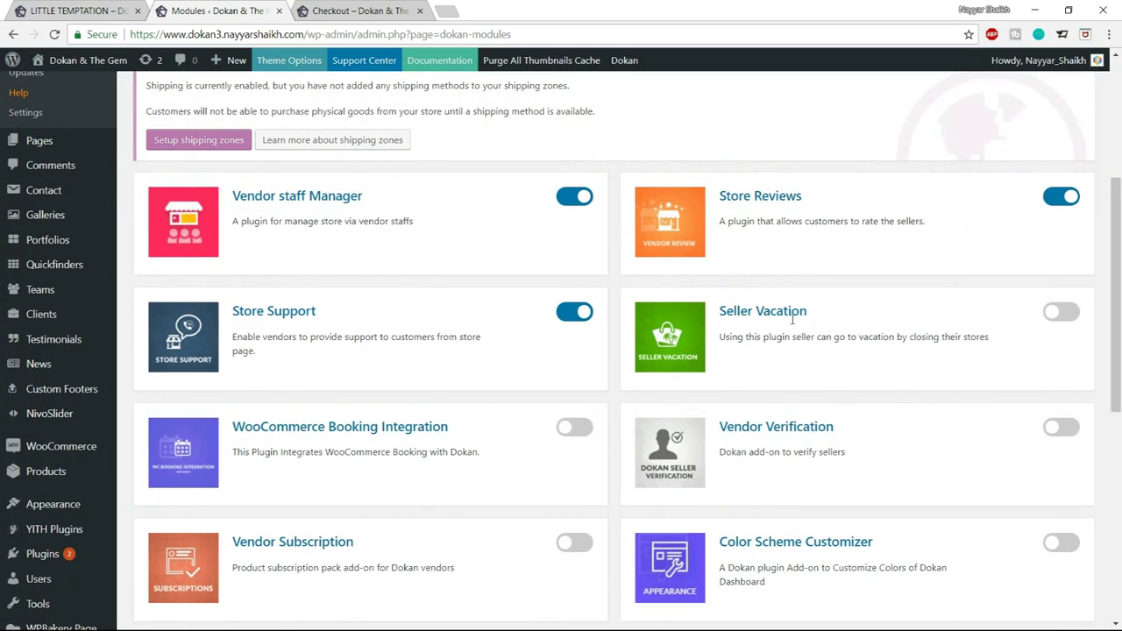
click(1062, 314)
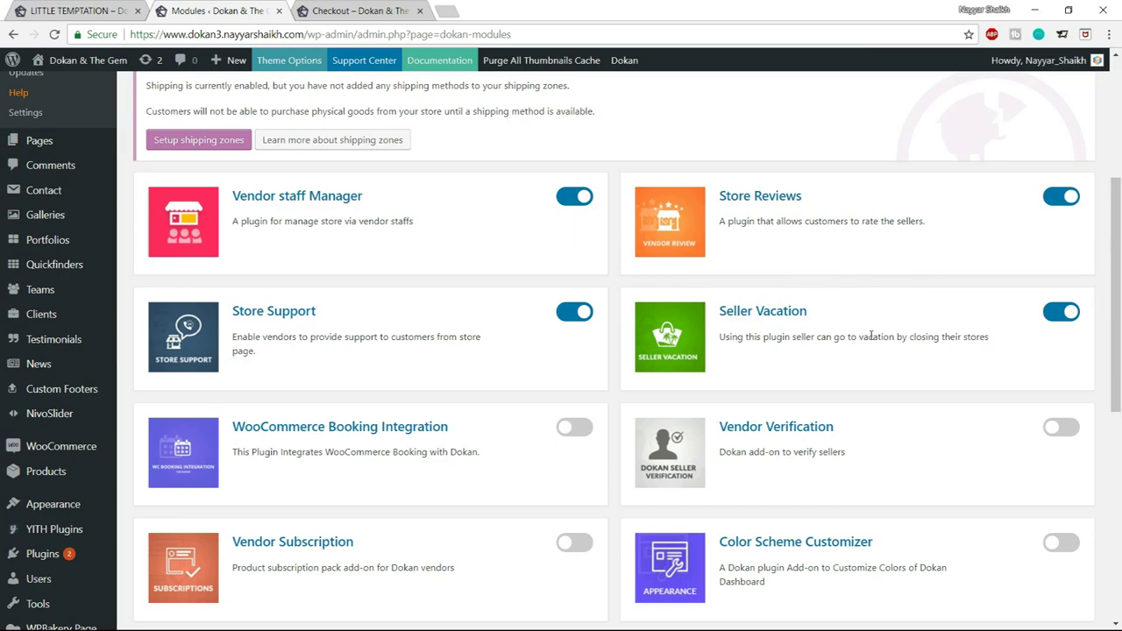
key(alt+Tab)
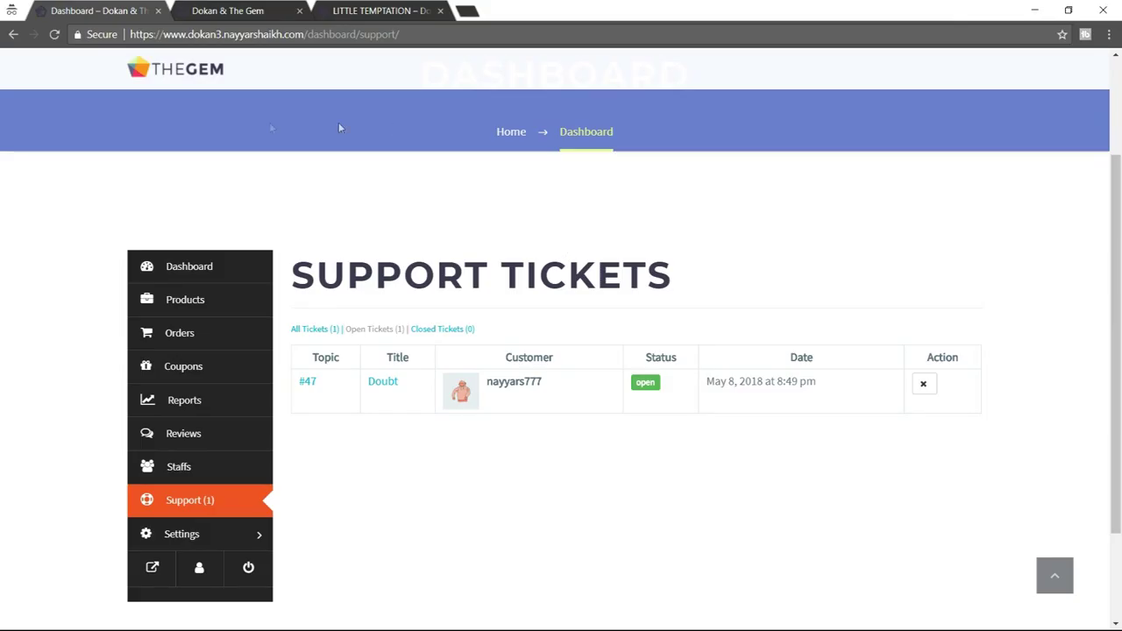
- Open the vendor store settings and check Go to Vacation
click(54, 35)
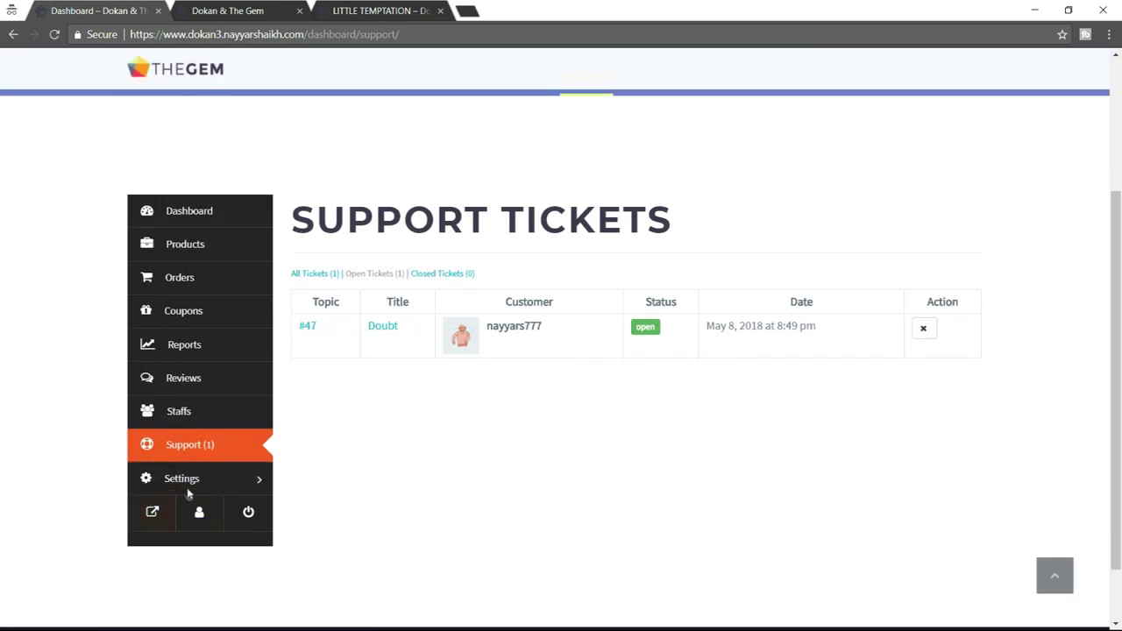
click(195, 487)
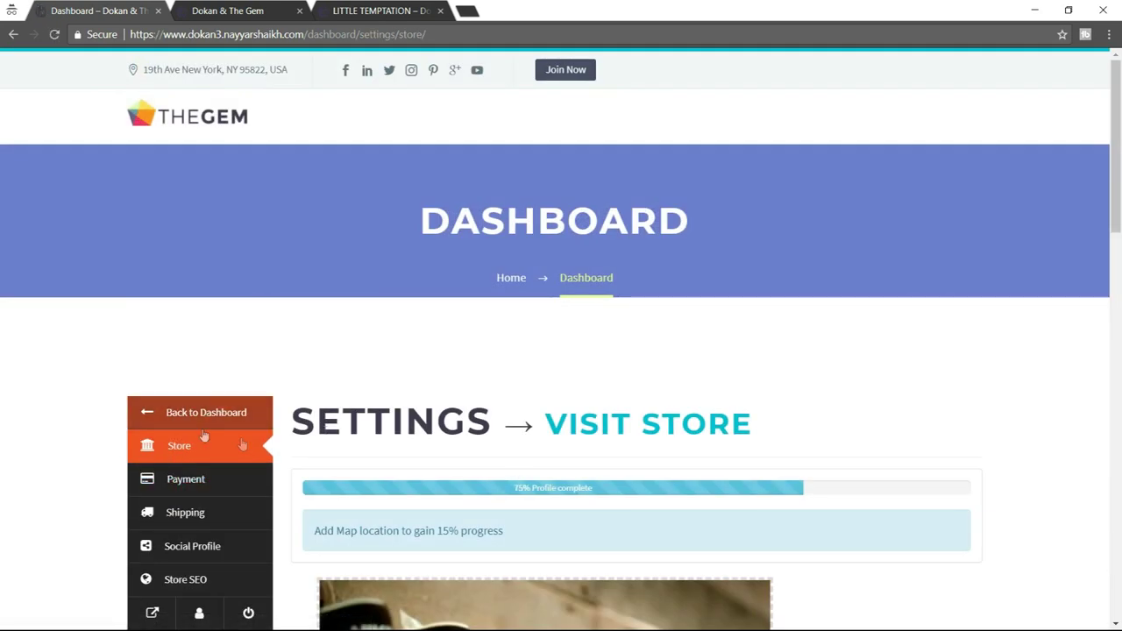
scroll(184, 469, down, 1)
scroll(933, 390, down, 15)
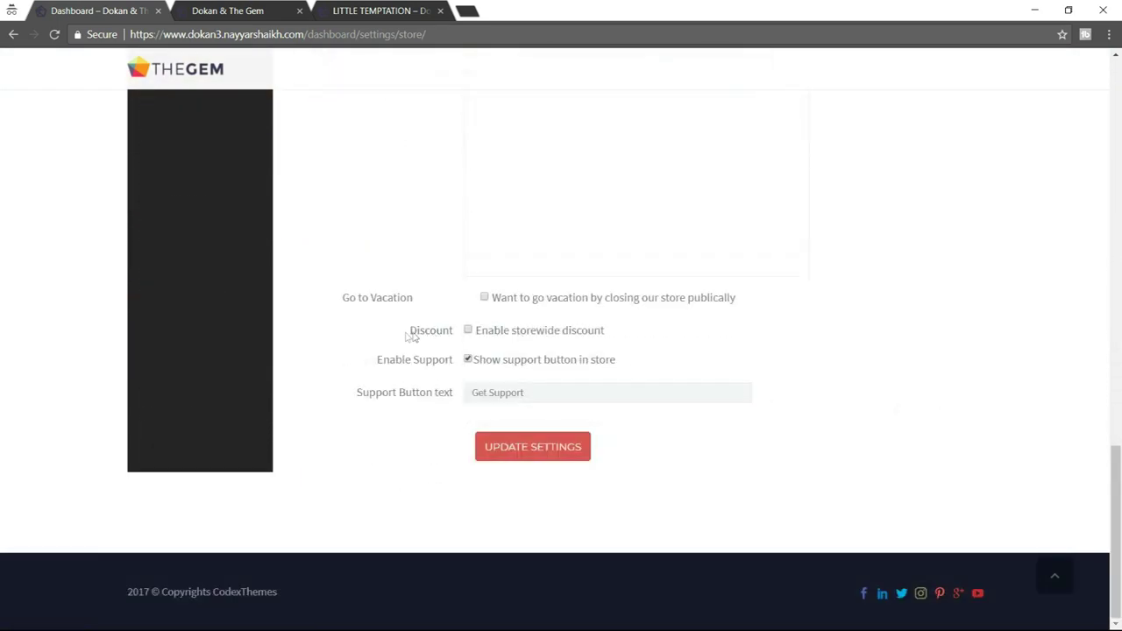
drag(344, 298, 437, 310)
click(506, 305)
click(496, 302)
click(494, 303)
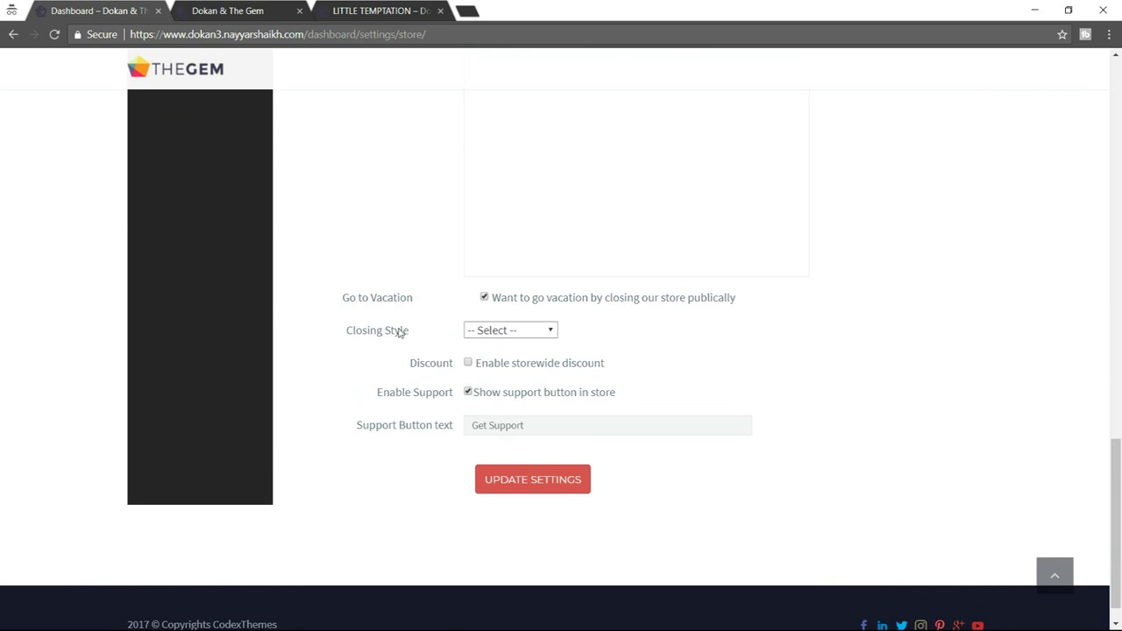
- Set Date Wise Close from 2018-05-16 to 2018-05-23 and save the store settings
click(519, 333)
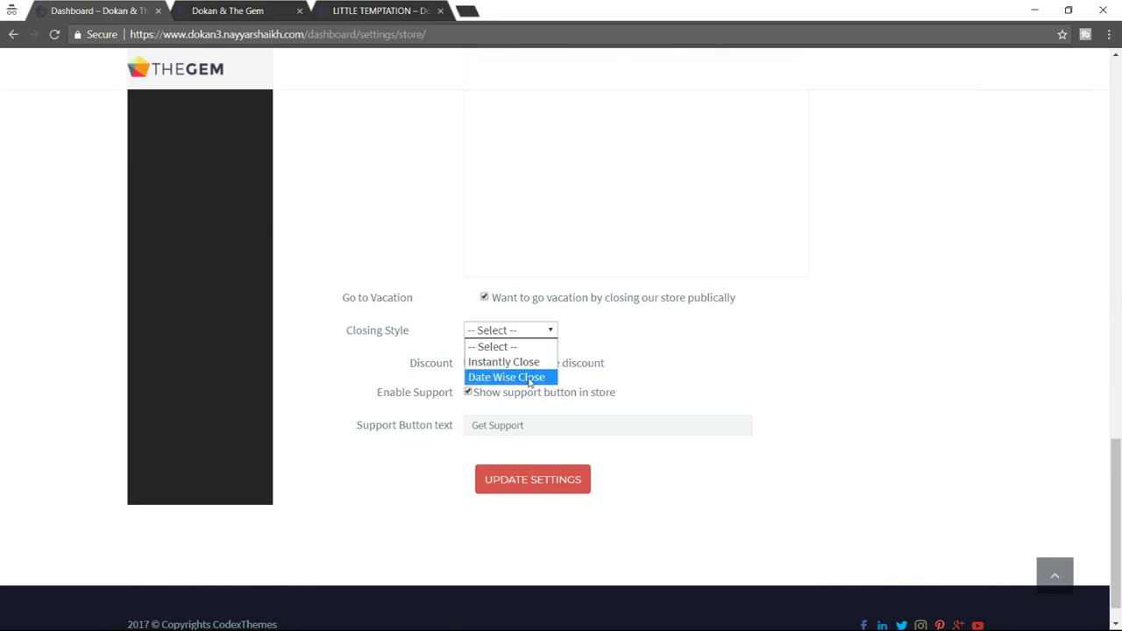
click(505, 362)
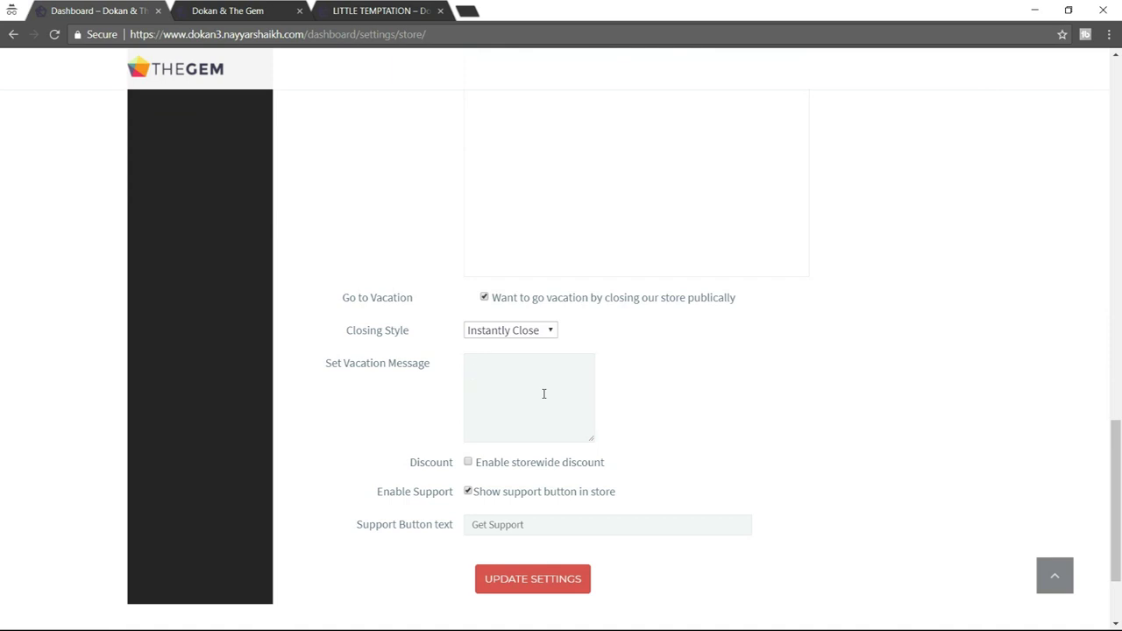
click(523, 331)
click(515, 378)
click(520, 379)
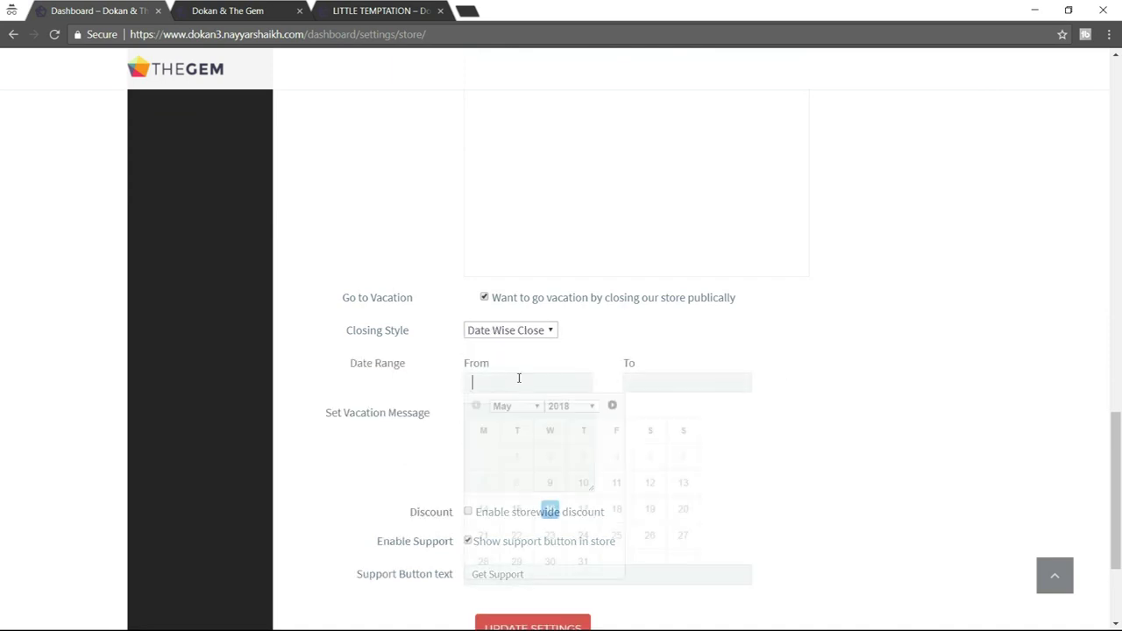
scroll(971, 358, down, 1)
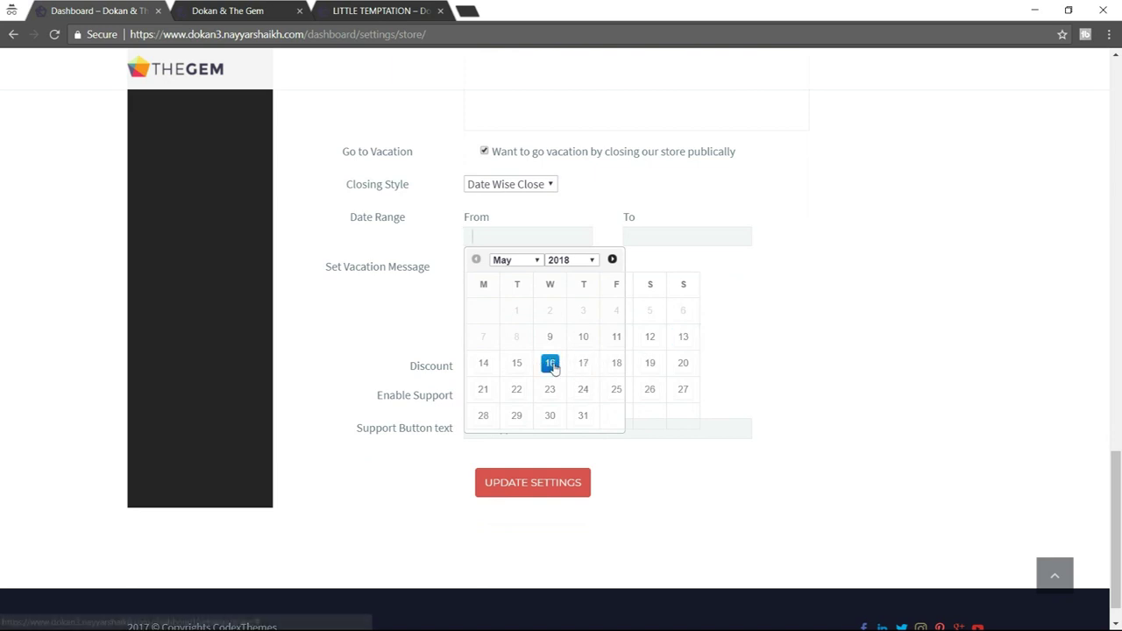
click(549, 363)
click(668, 242)
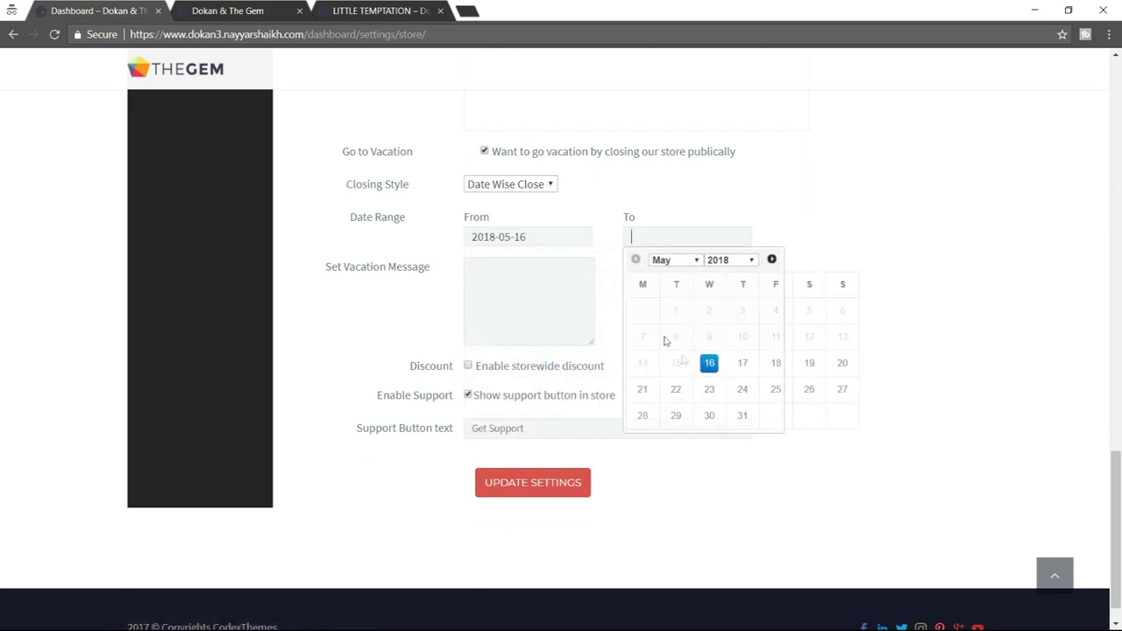
click(709, 389)
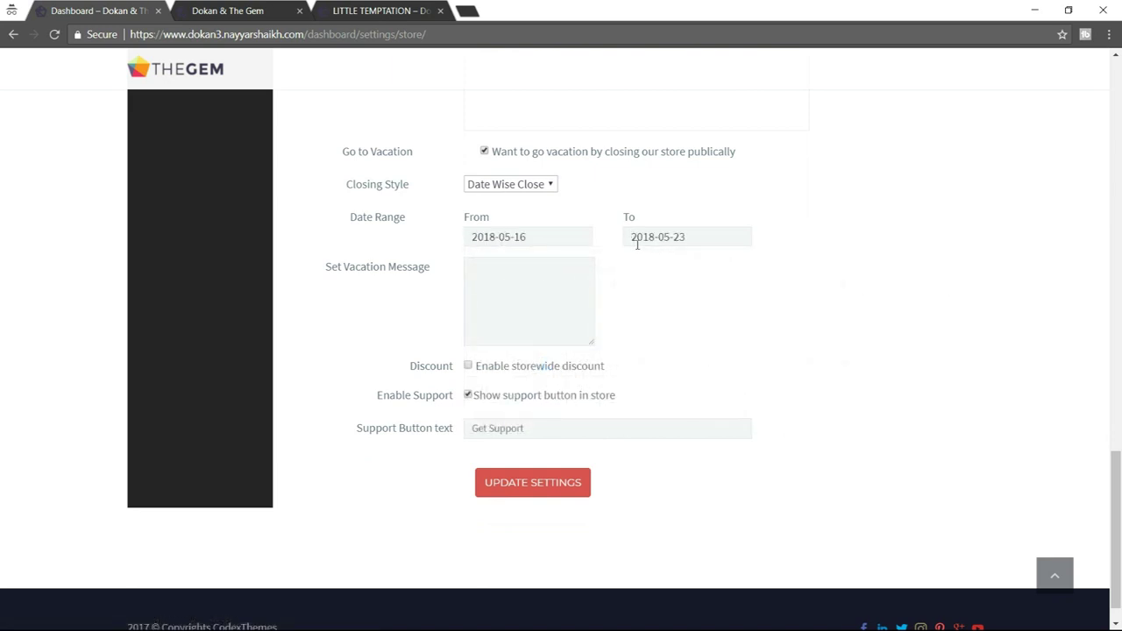
drag(592, 343, 974, 373)
click(622, 345)
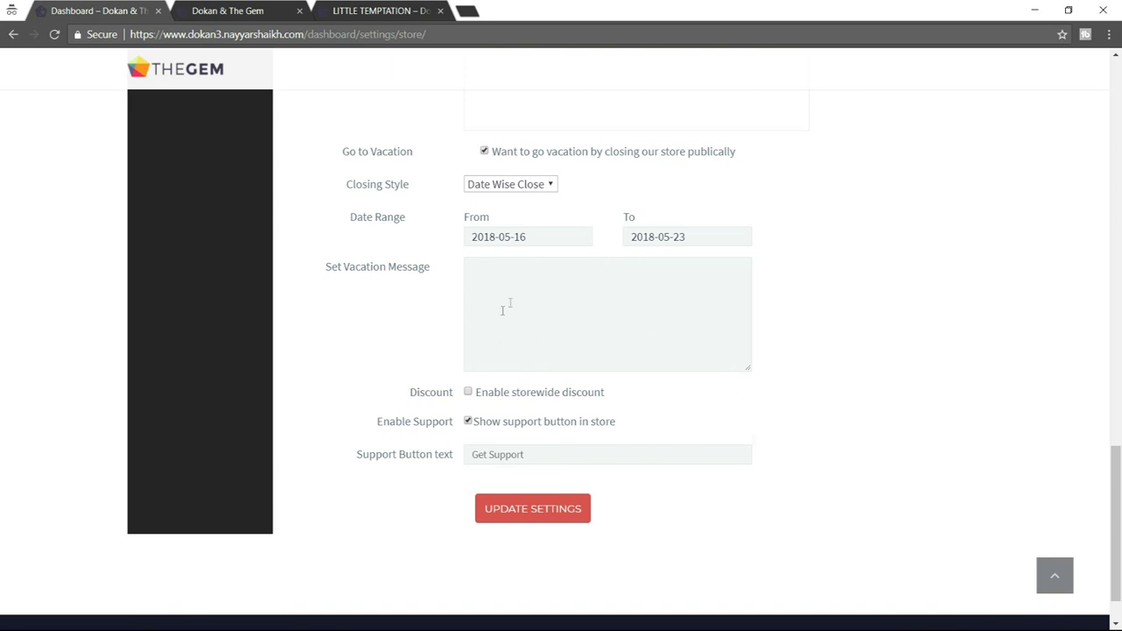
click(526, 517)
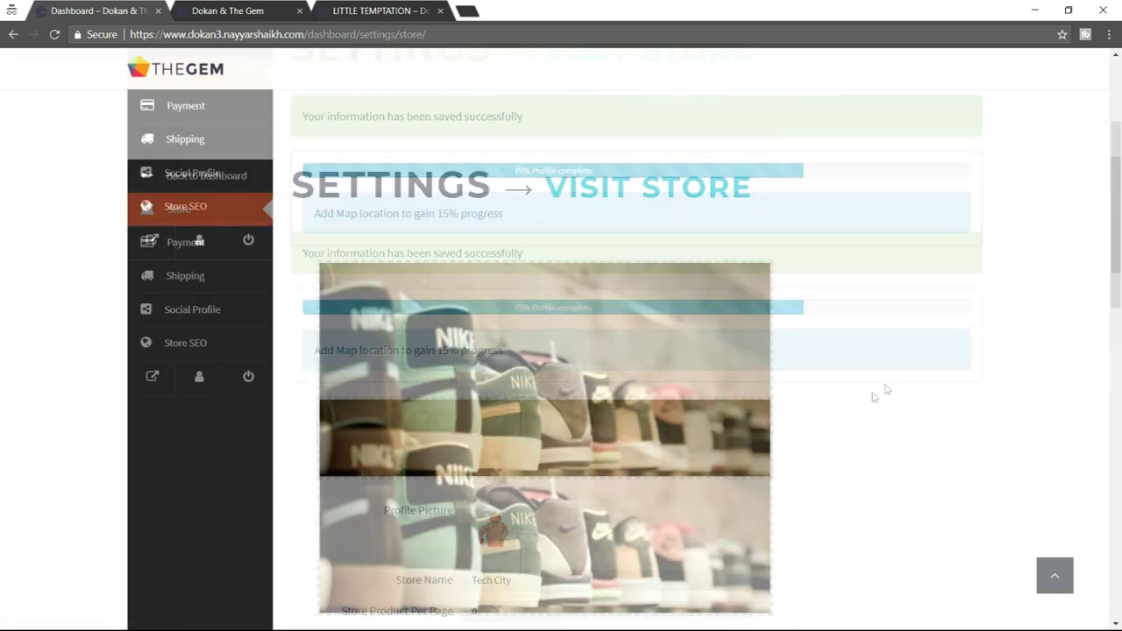
- Uncheck Go to Vacation and save the store settings again
scroll(907, 425, down, 4)
scroll(909, 427, down, 15)
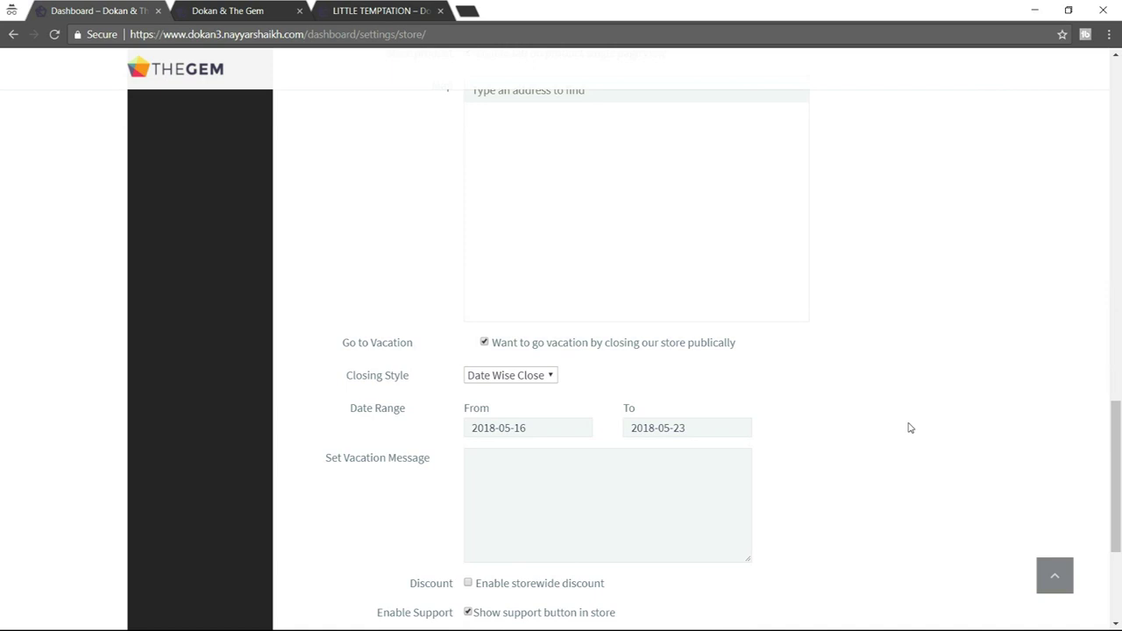
scroll(909, 427, down, 2)
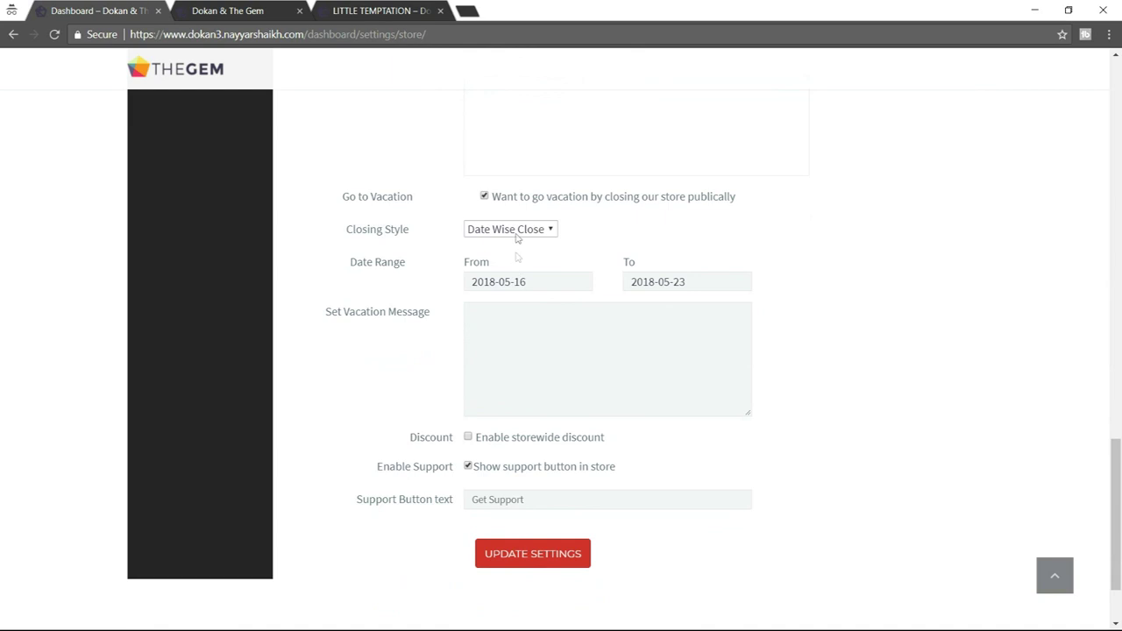
click(487, 198)
click(532, 454)
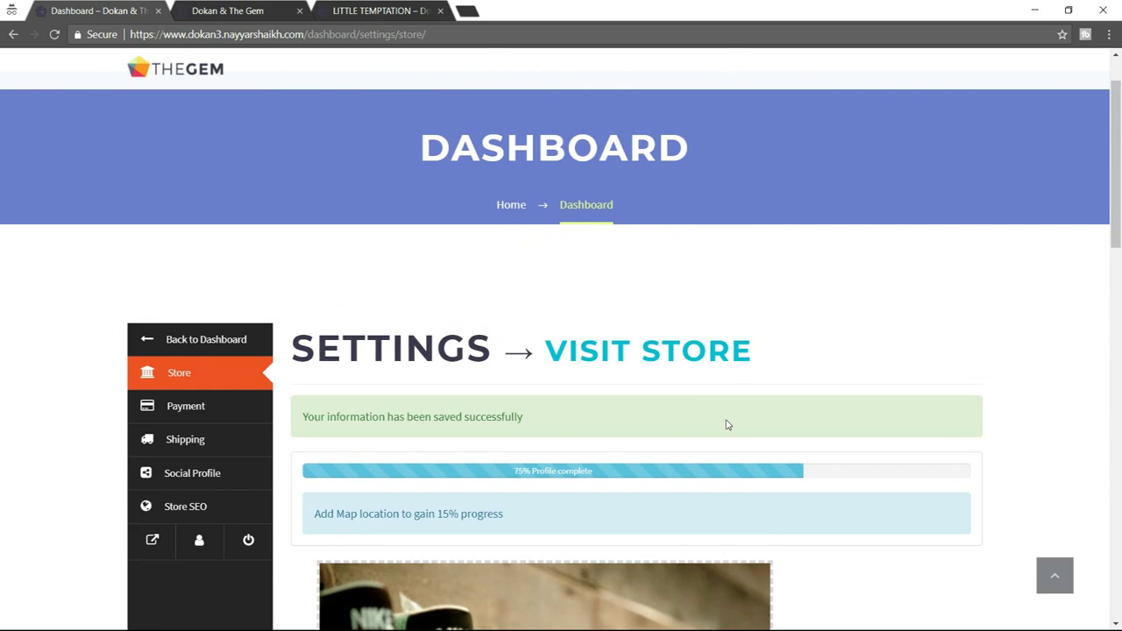
- Toggle Vendor Verification on in the admin's Dokan Modules, then return to the vendor window
key(alt+Tab)
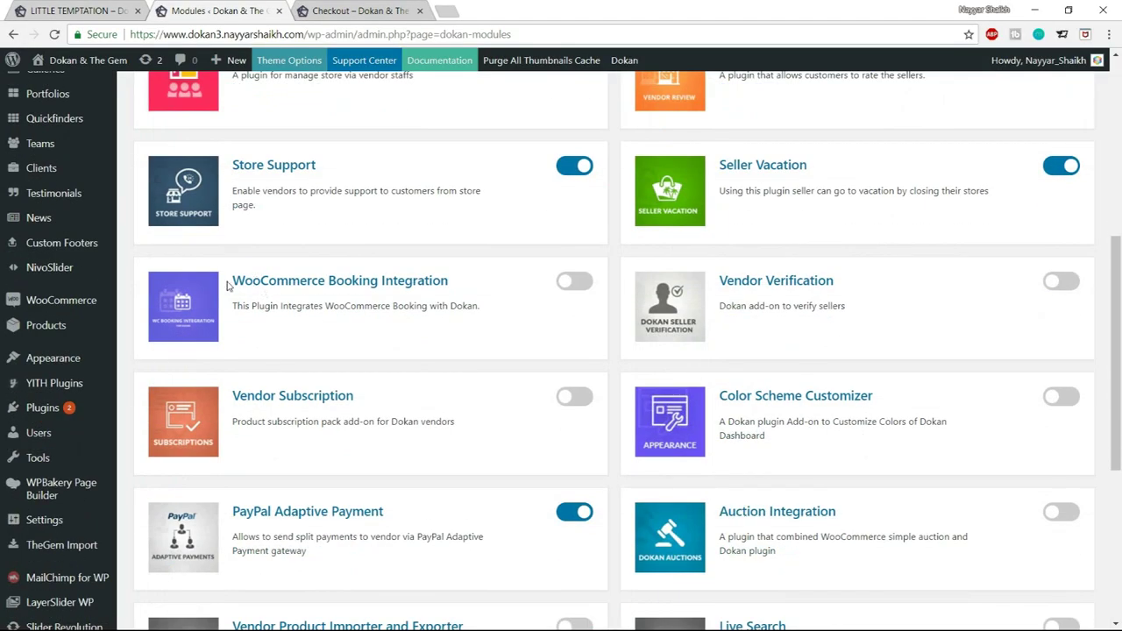
drag(231, 281, 471, 281)
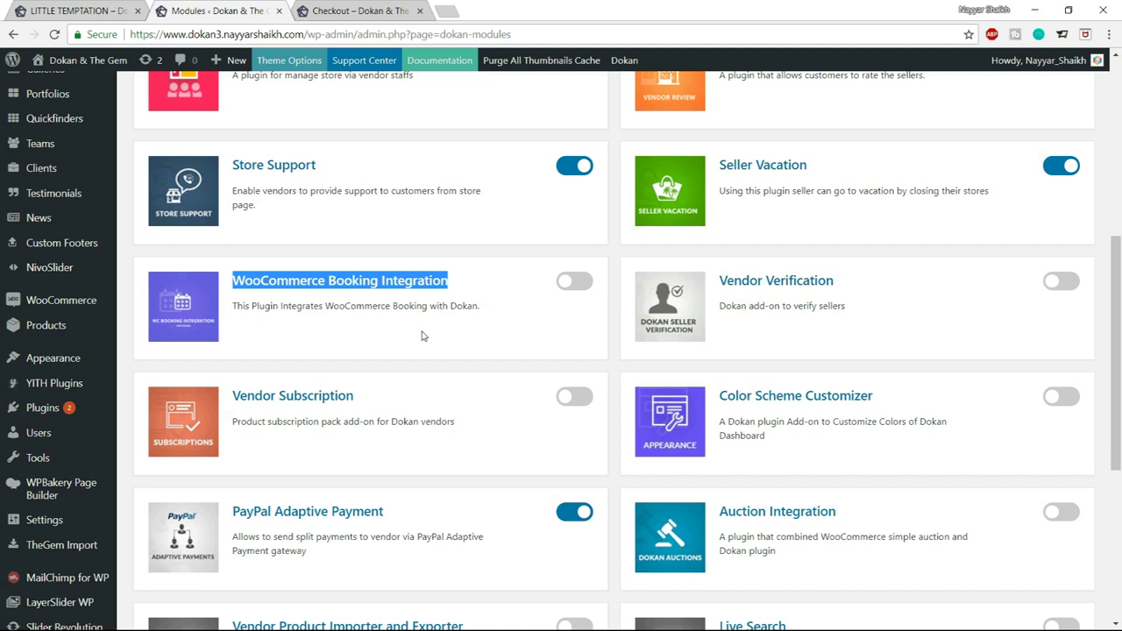
click(914, 290)
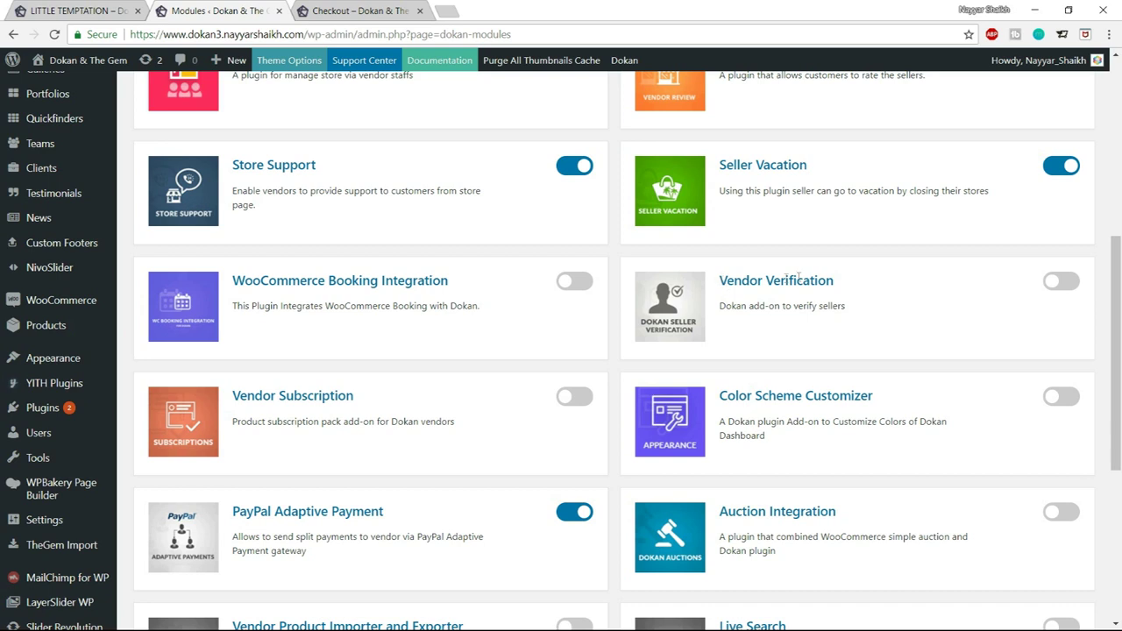
click(1060, 281)
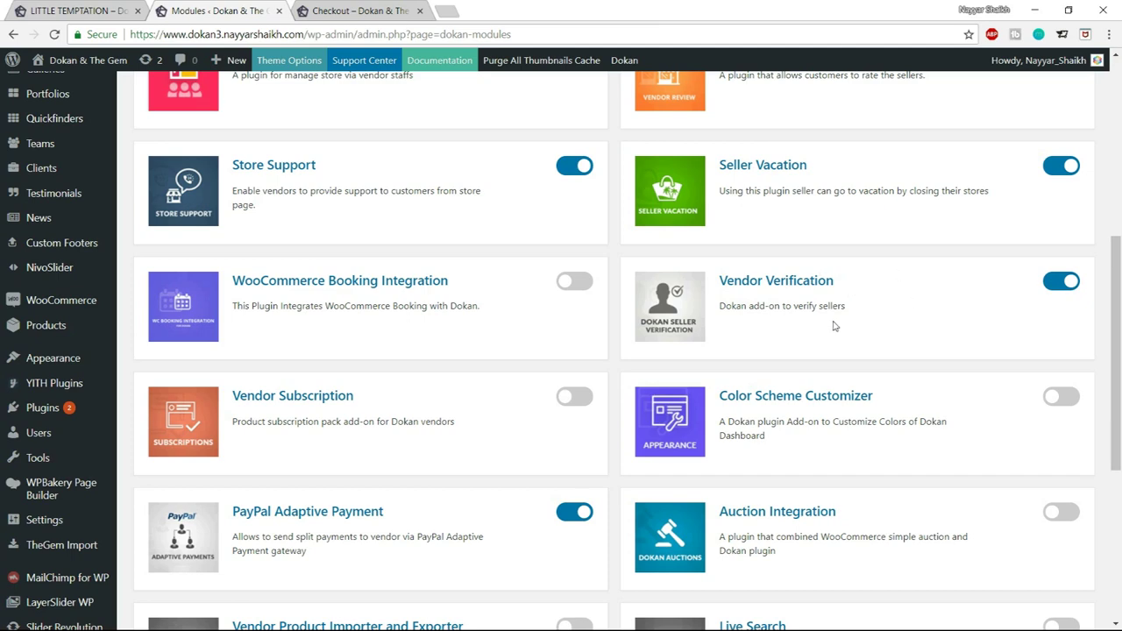
key(alt+Tab)
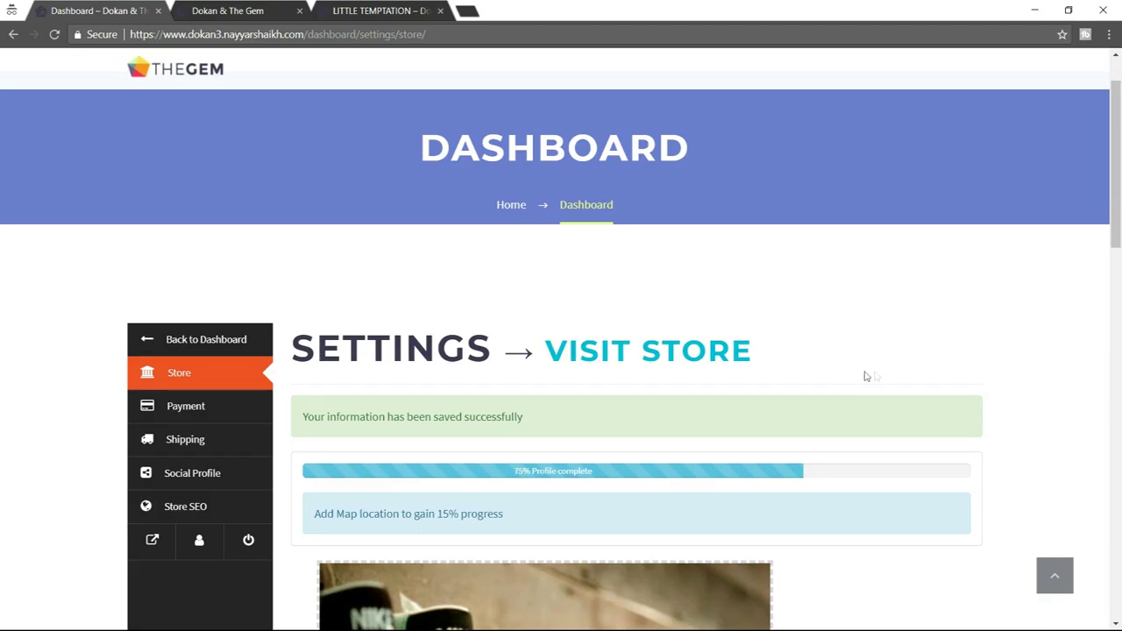
- Reload the store settings and open the Verification page with its ID and Address sections
click(54, 35)
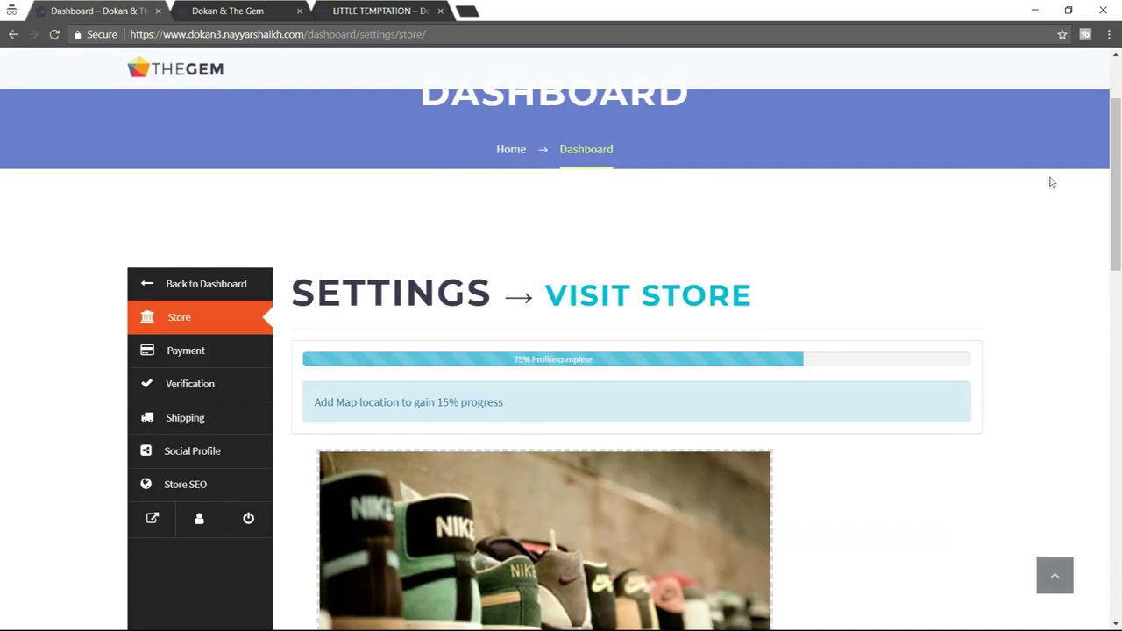
scroll(745, 197, down, 2)
click(200, 248)
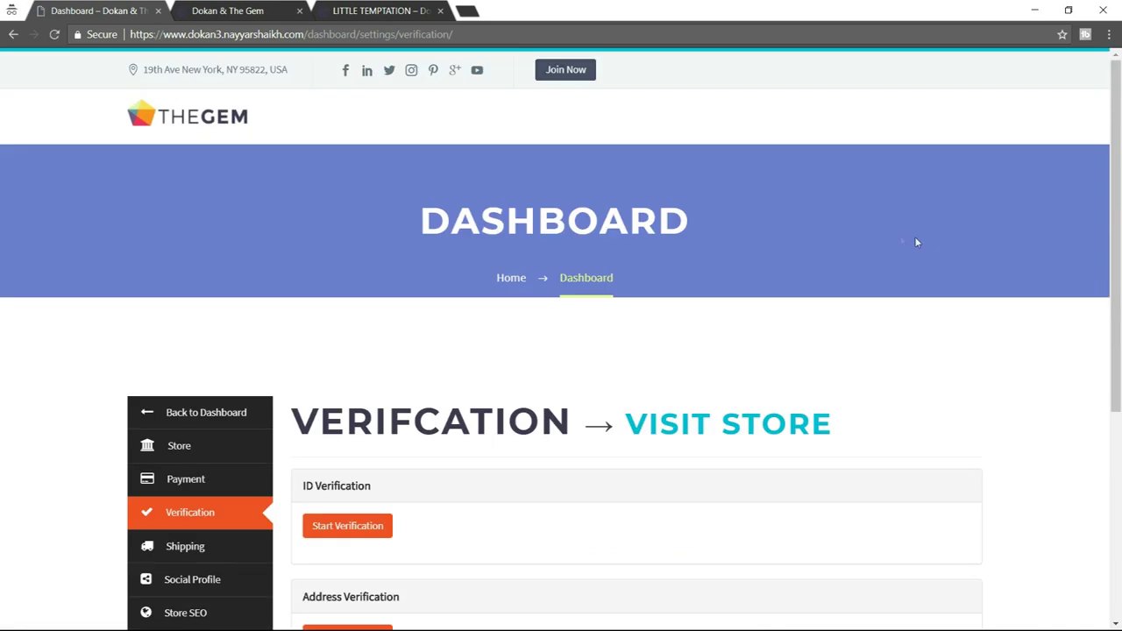
scroll(917, 243, down, 2)
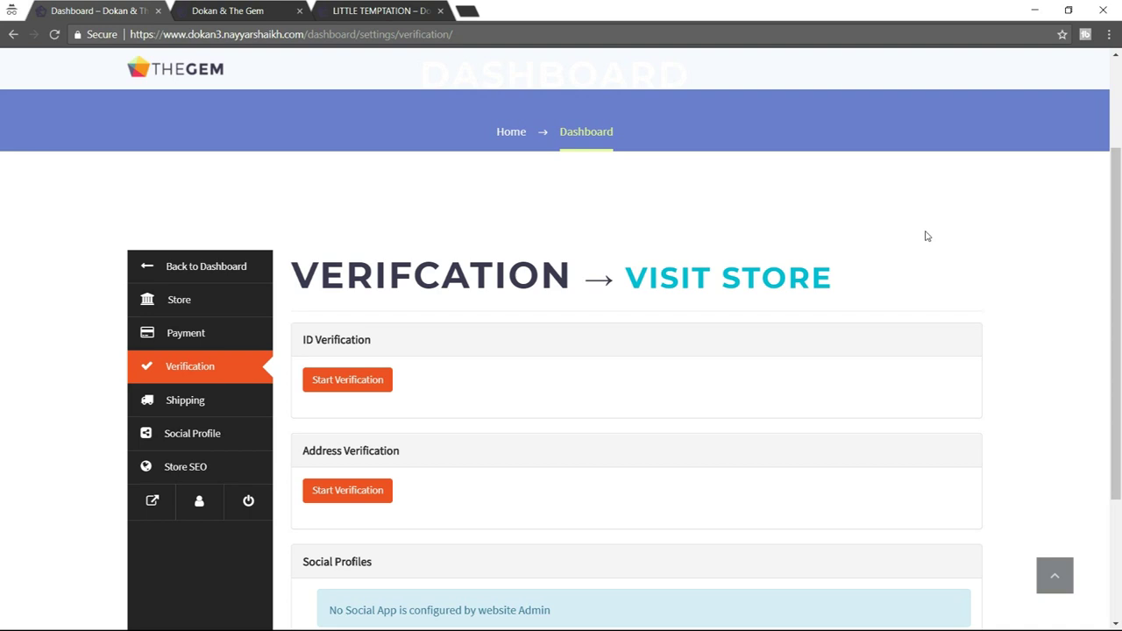
scroll(303, 233, down, 1)
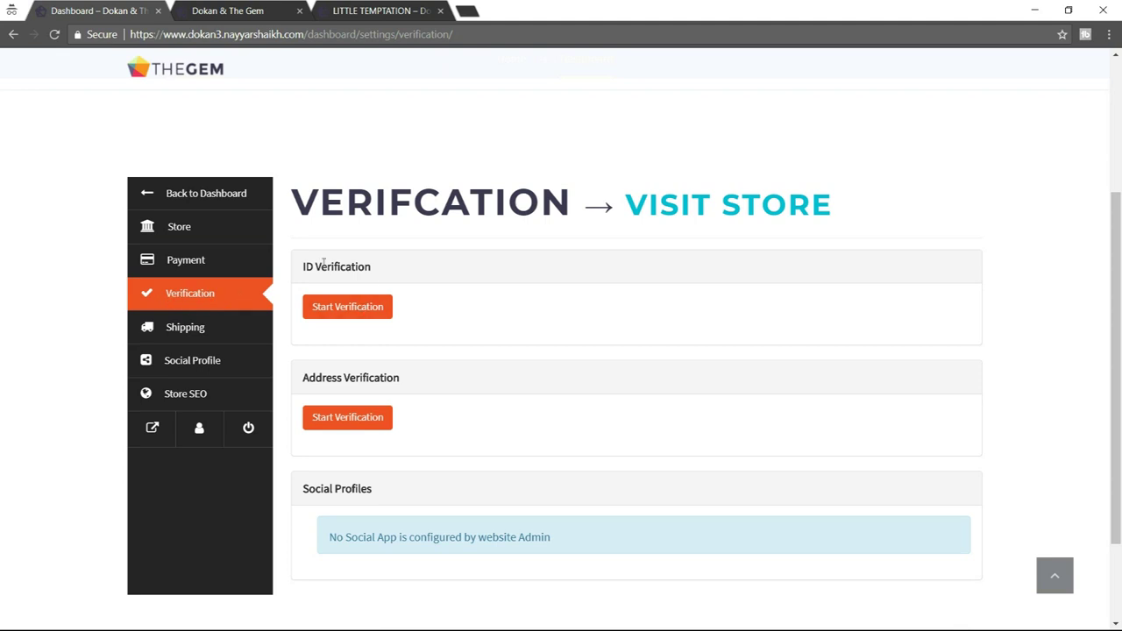
- Submit an ID verification request as Passport with the hoodie-2 image as the photo
drag(303, 266, 378, 268)
click(373, 319)
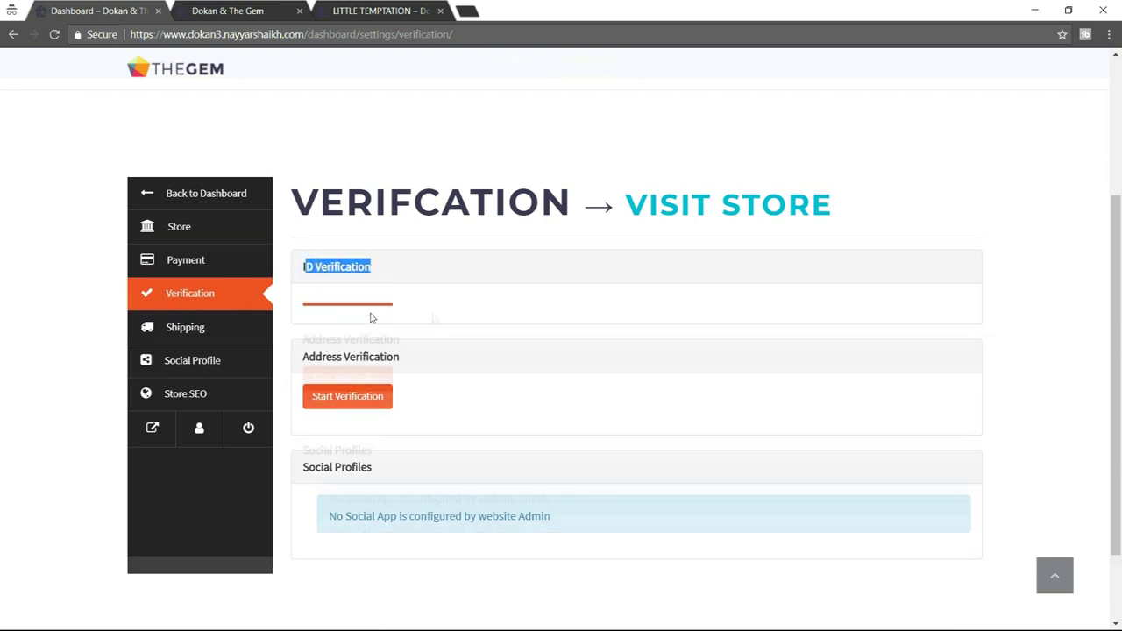
scroll(365, 305, down, 1)
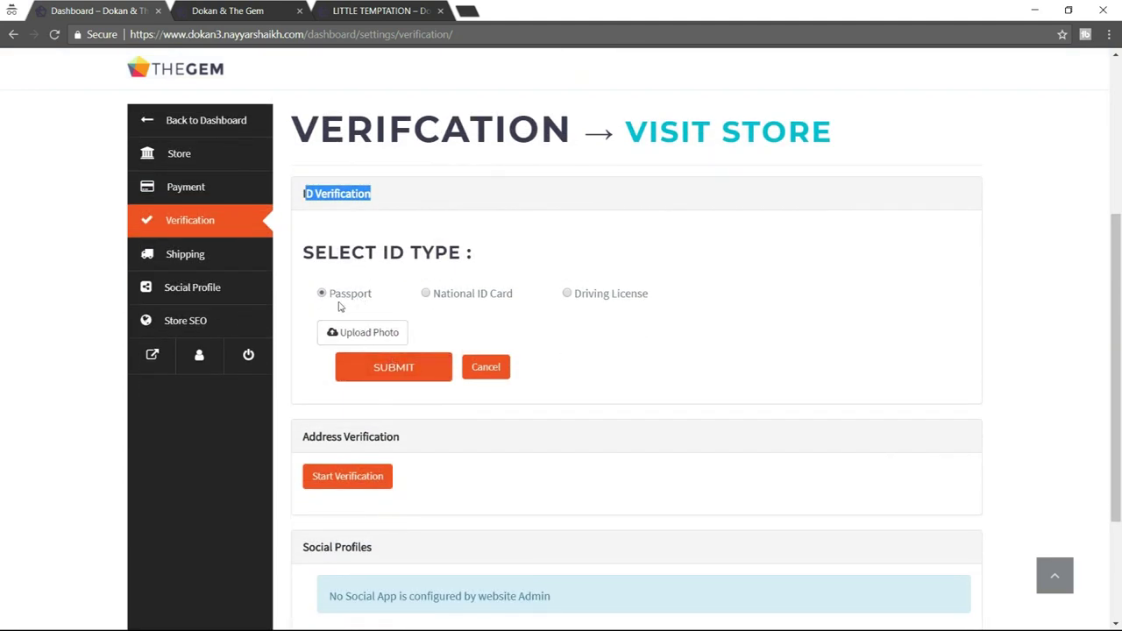
click(442, 299)
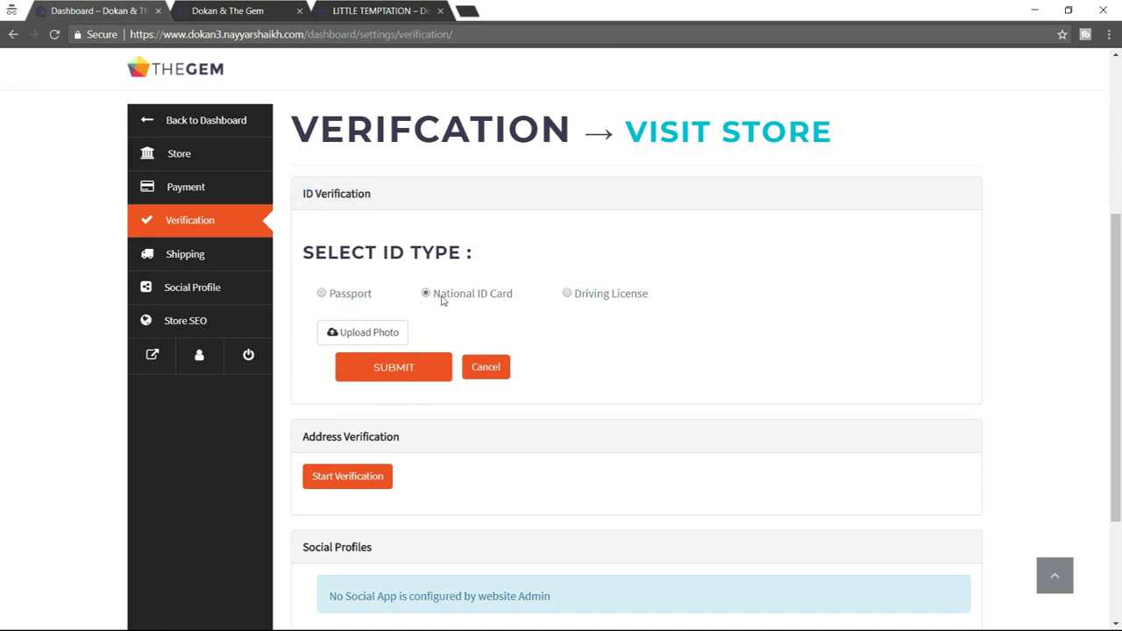
click(568, 298)
click(359, 298)
click(371, 341)
click(149, 117)
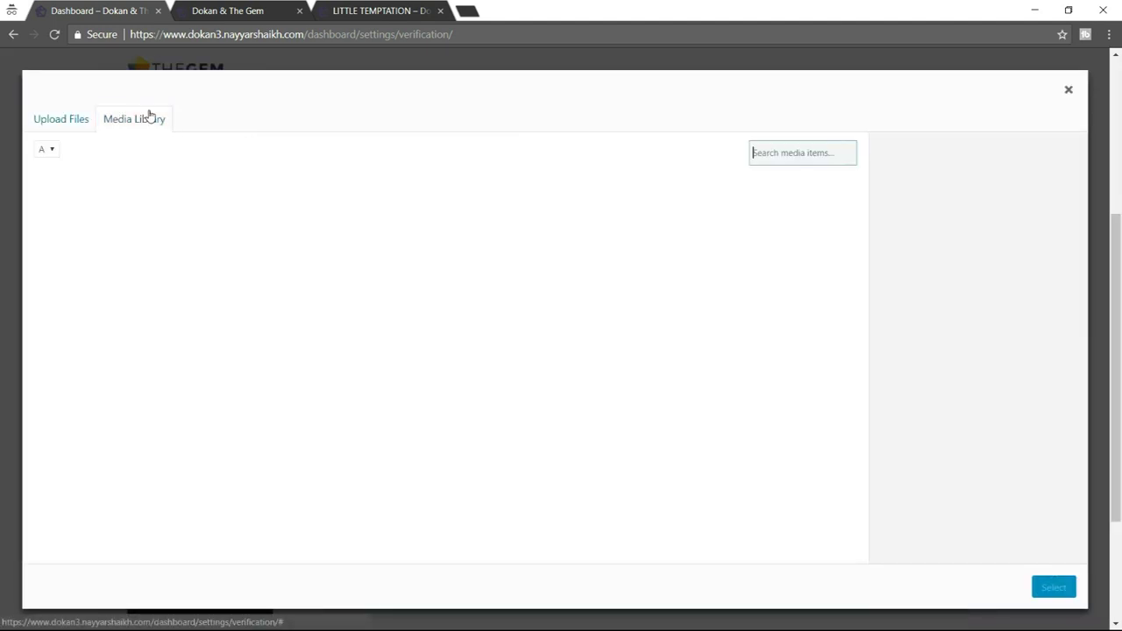
click(296, 245)
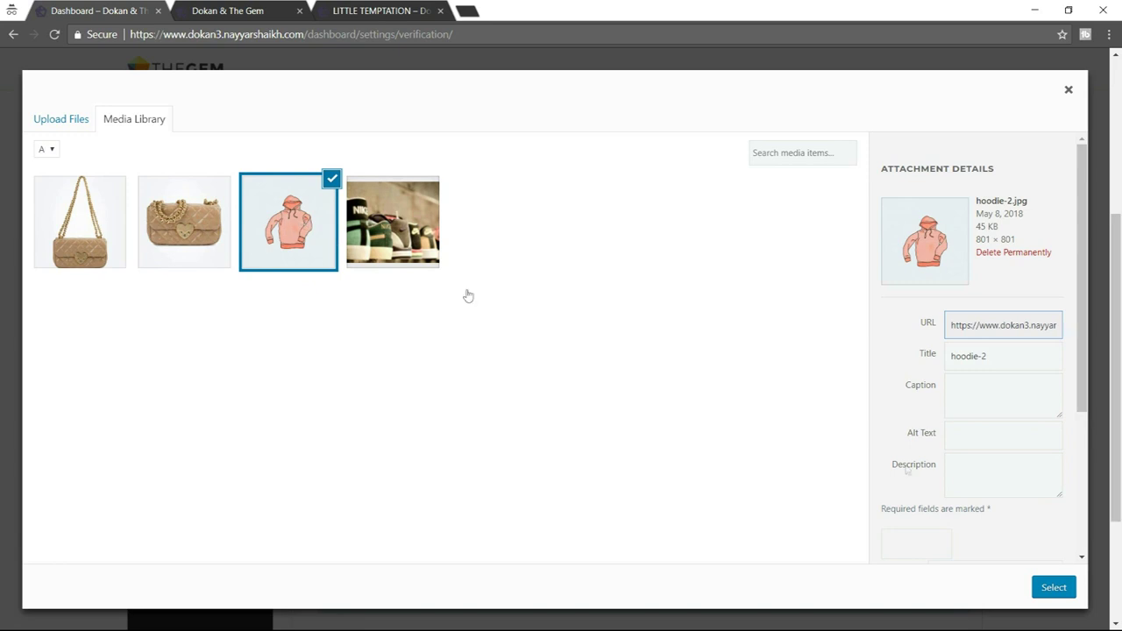
click(1041, 589)
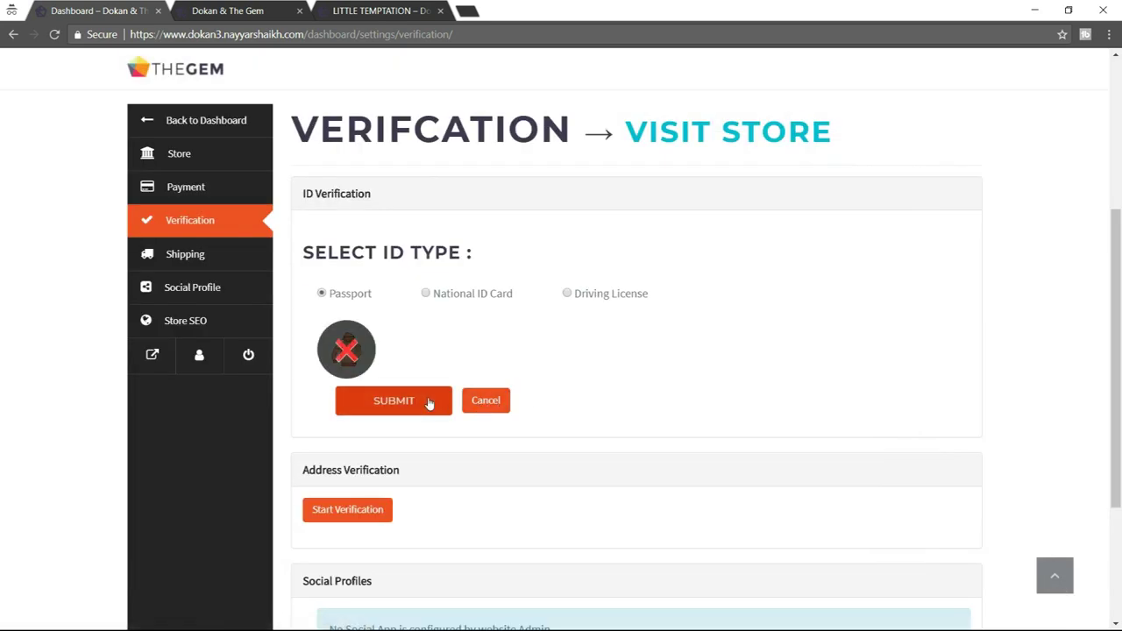
click(429, 402)
drag(325, 199, 522, 200)
click(563, 212)
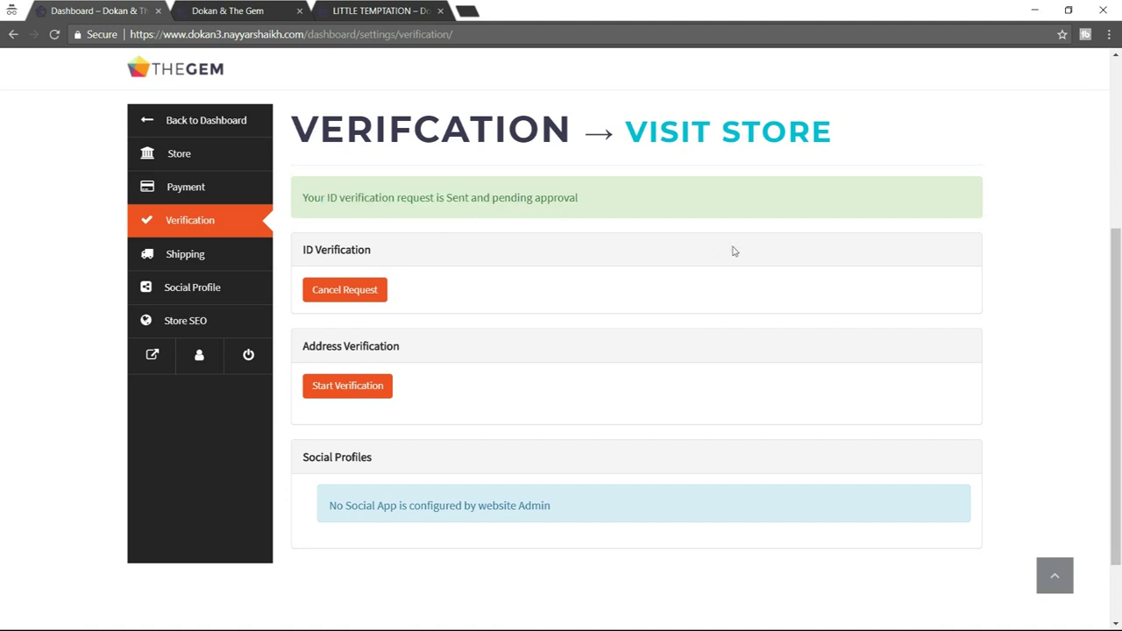
- Submit the Mumbai, Maharashtra, India address for verification
scroll(734, 251, down, 1)
click(362, 313)
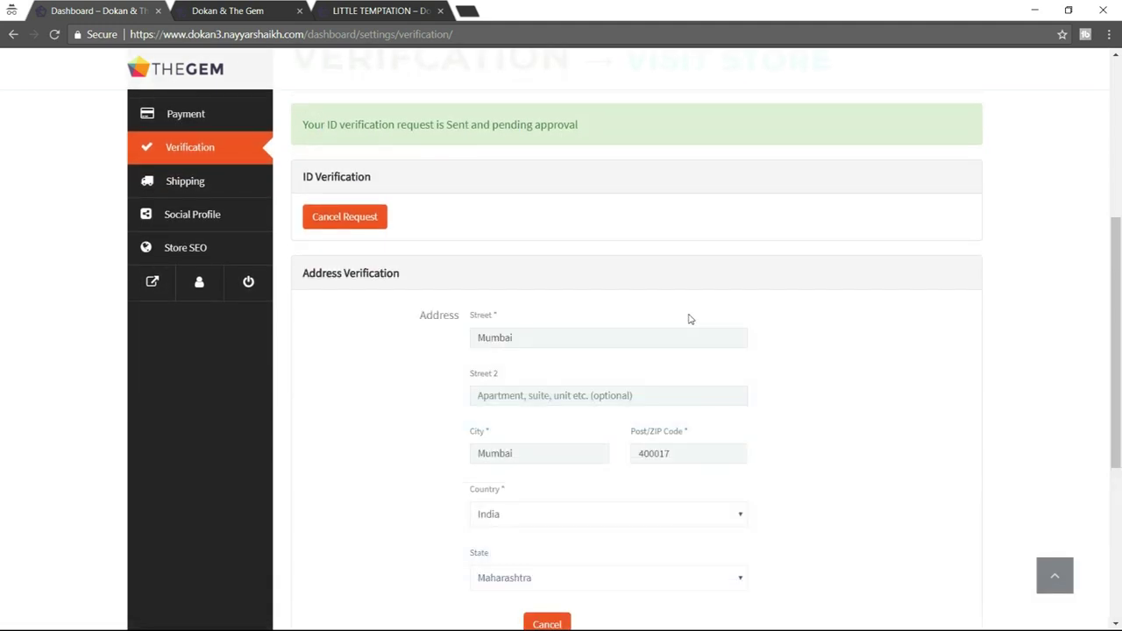
scroll(689, 319, down, 1)
scroll(724, 315, down, 1)
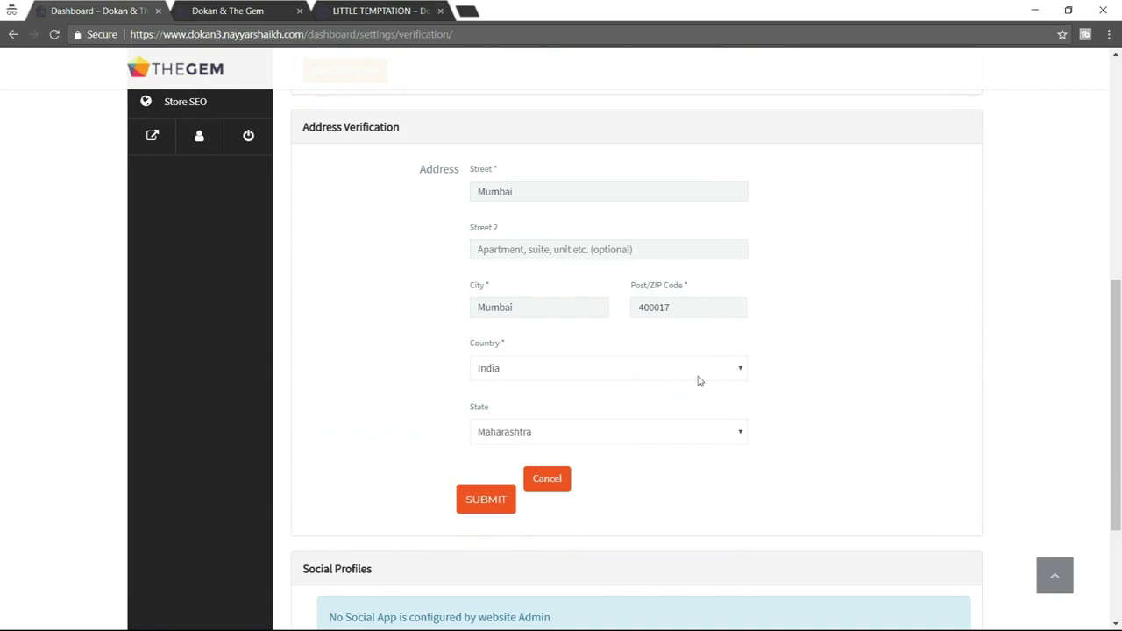
click(503, 500)
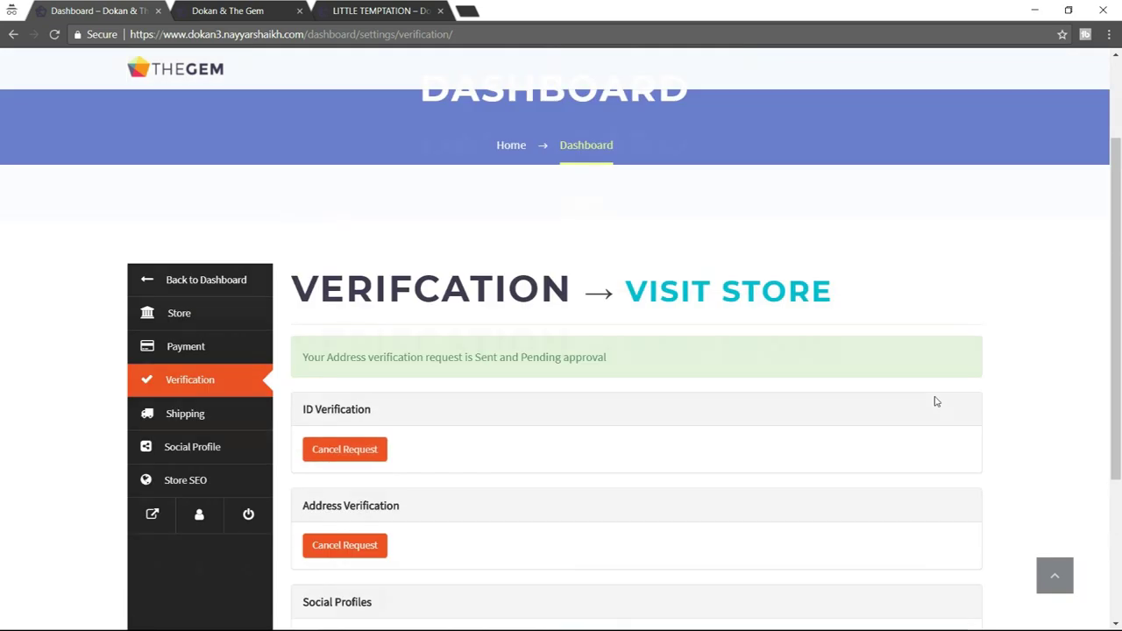
scroll(921, 398, down, 4)
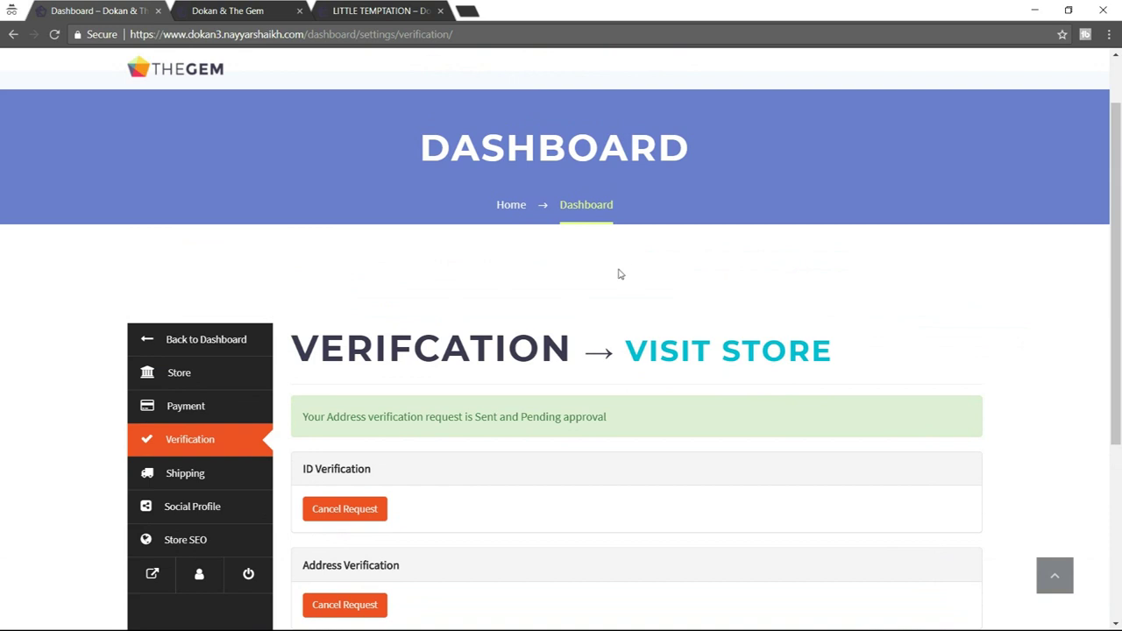
- In Dokan Verifications, approve the vendor's passport ID and address requests
key(alt+Tab)
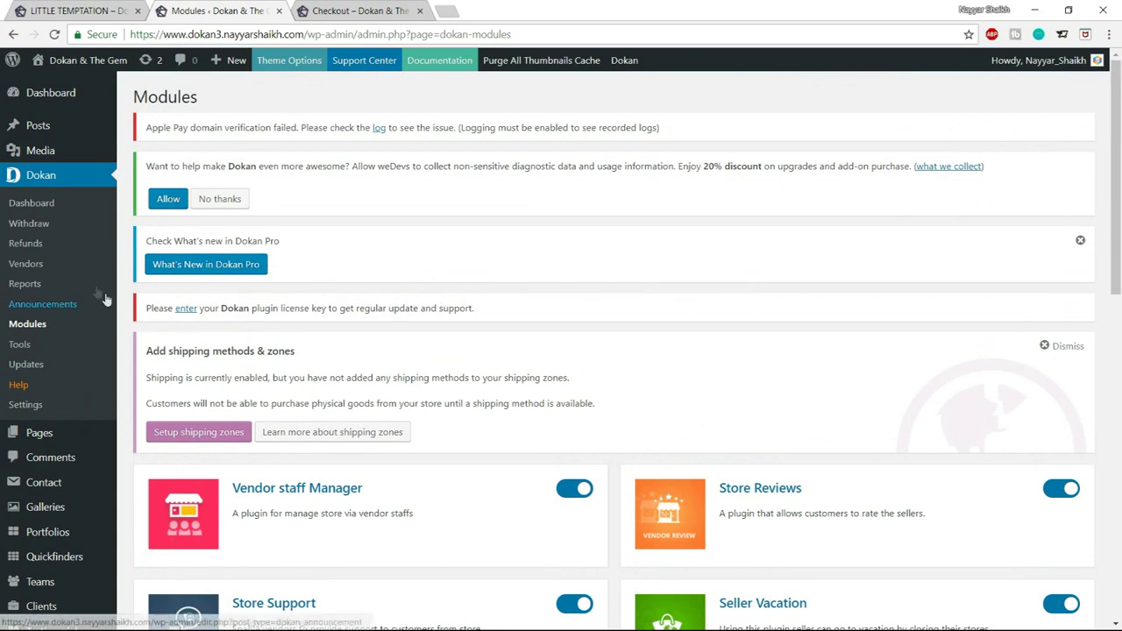
click(54, 34)
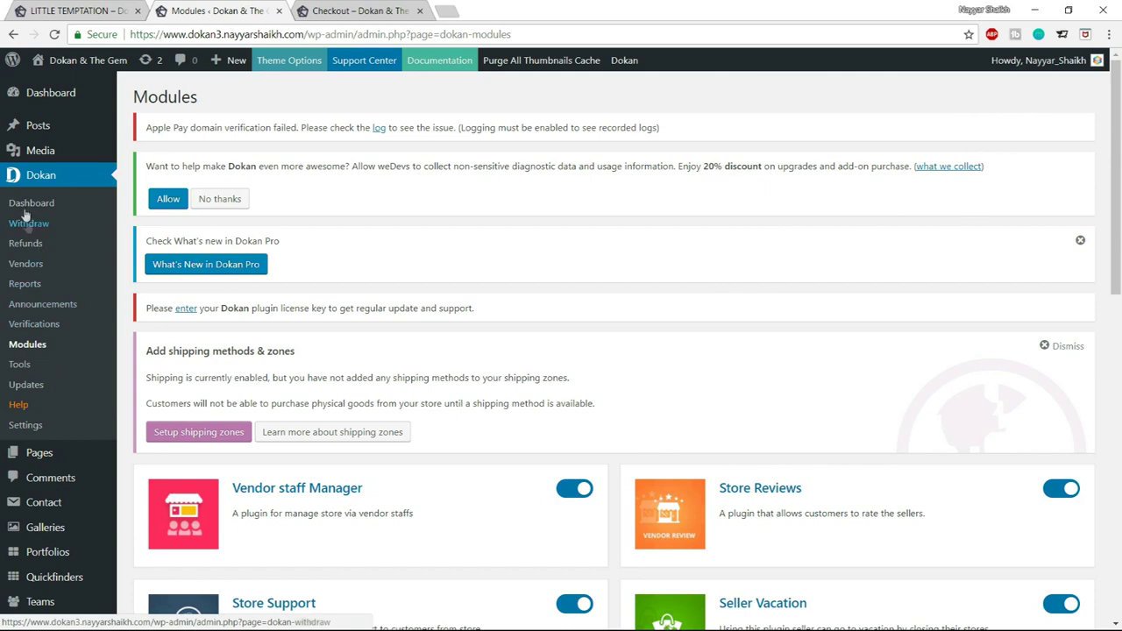
click(46, 325)
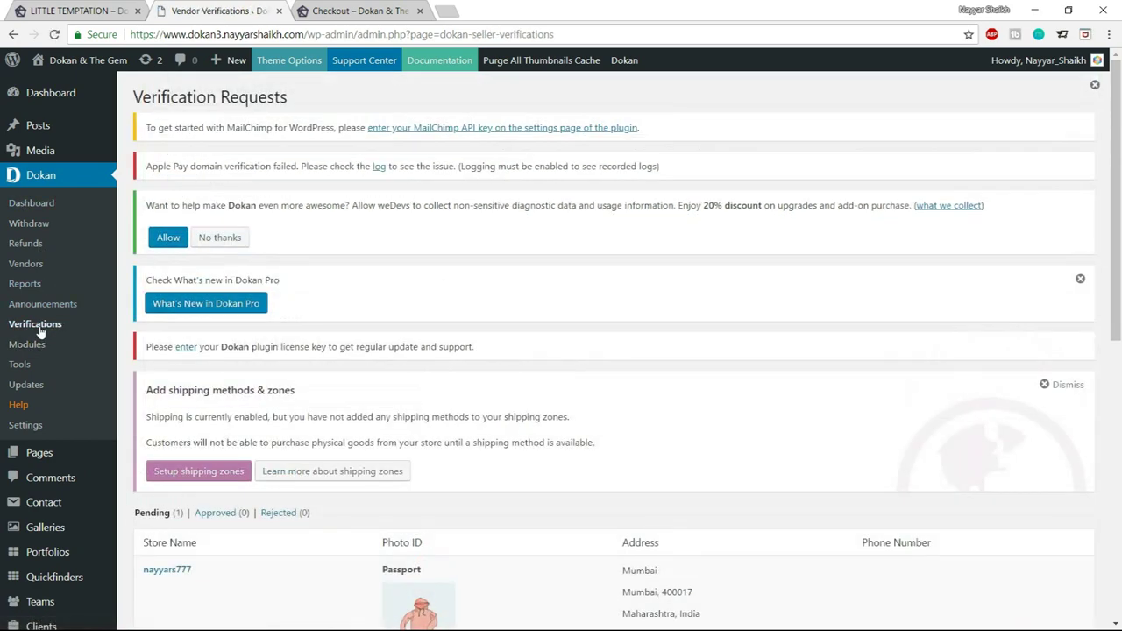
scroll(473, 428, down, 4)
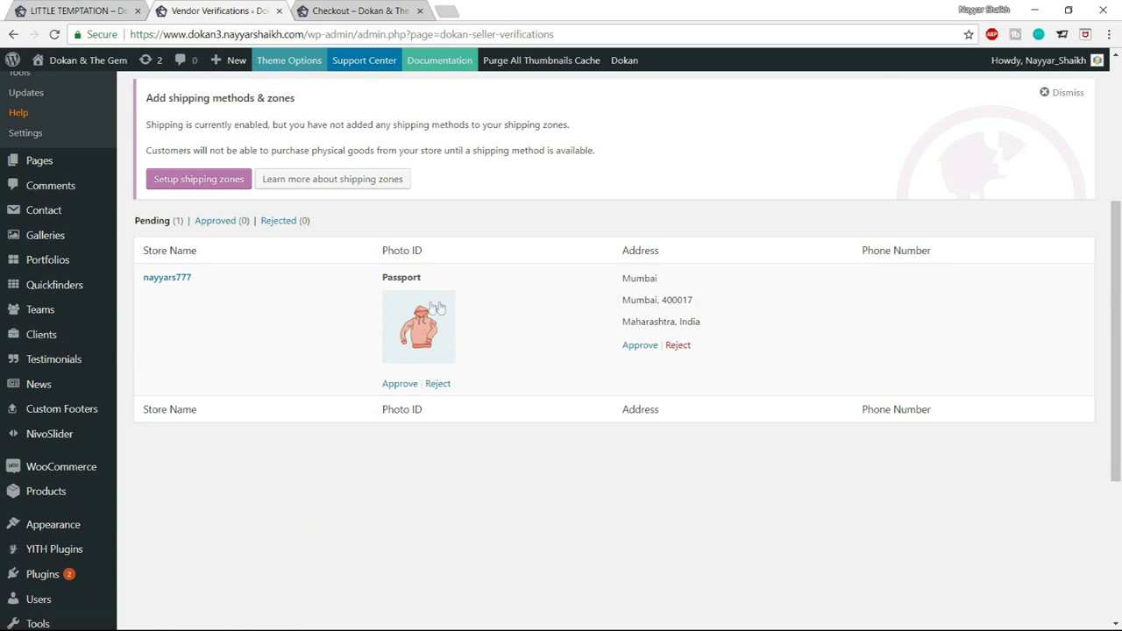
click(403, 384)
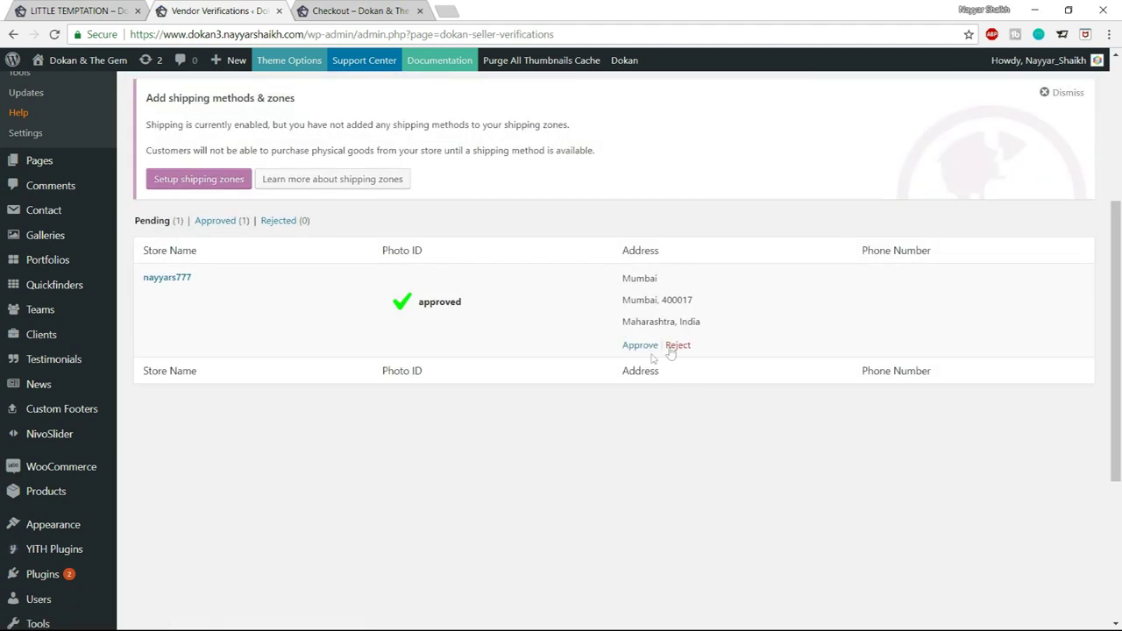
click(638, 345)
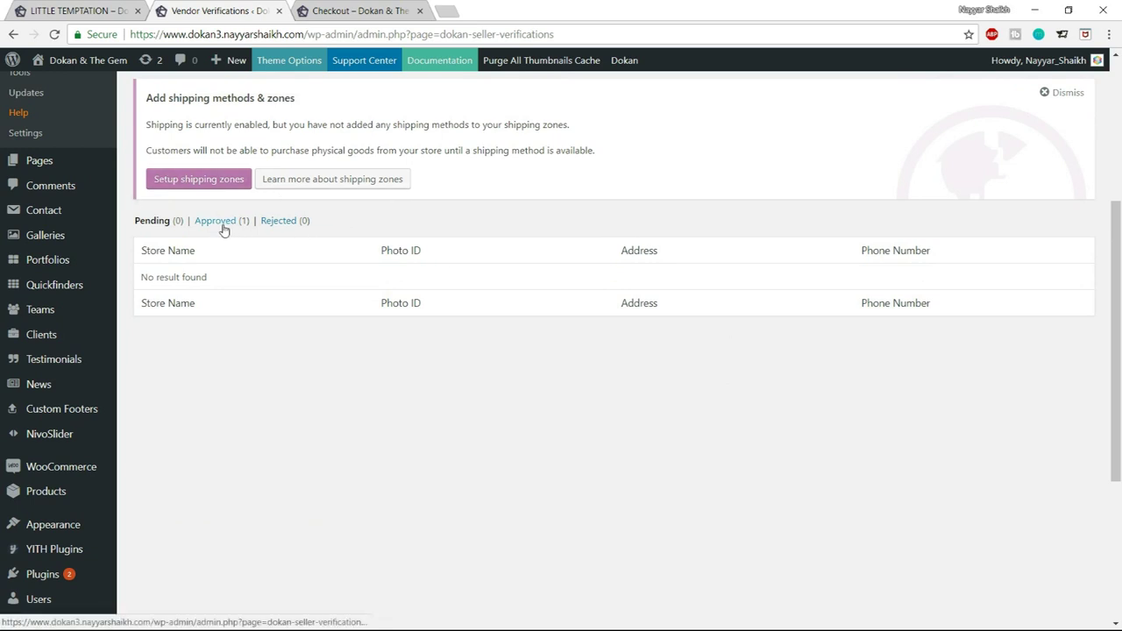
- Check the Approved and Pending tabs, then return to the vendor dashboard
drag(148, 277, 440, 275)
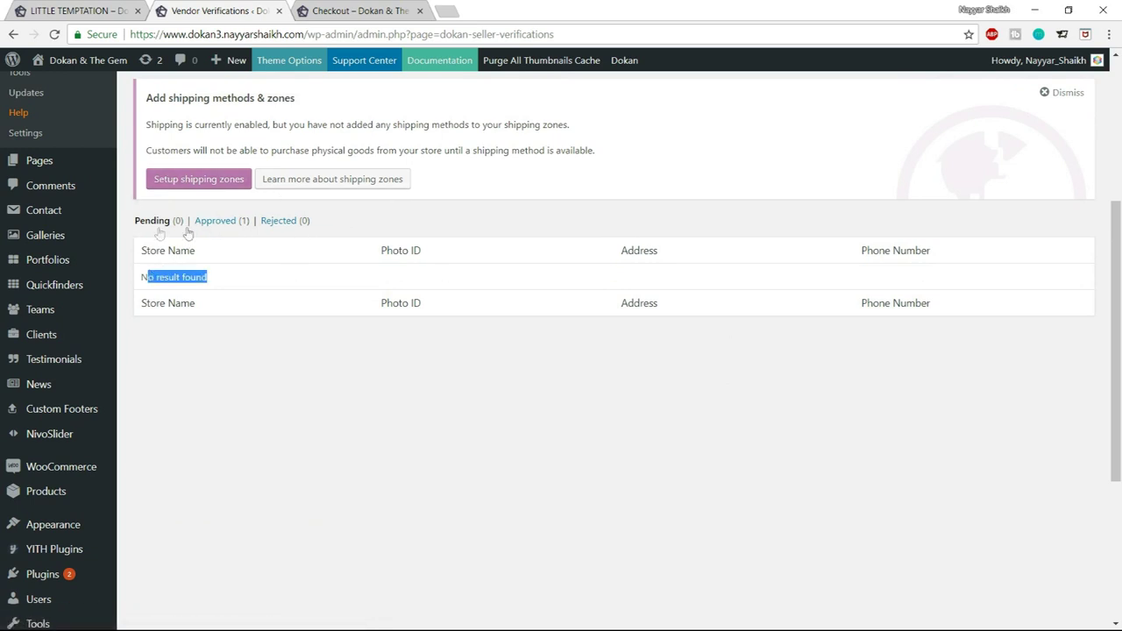
click(228, 223)
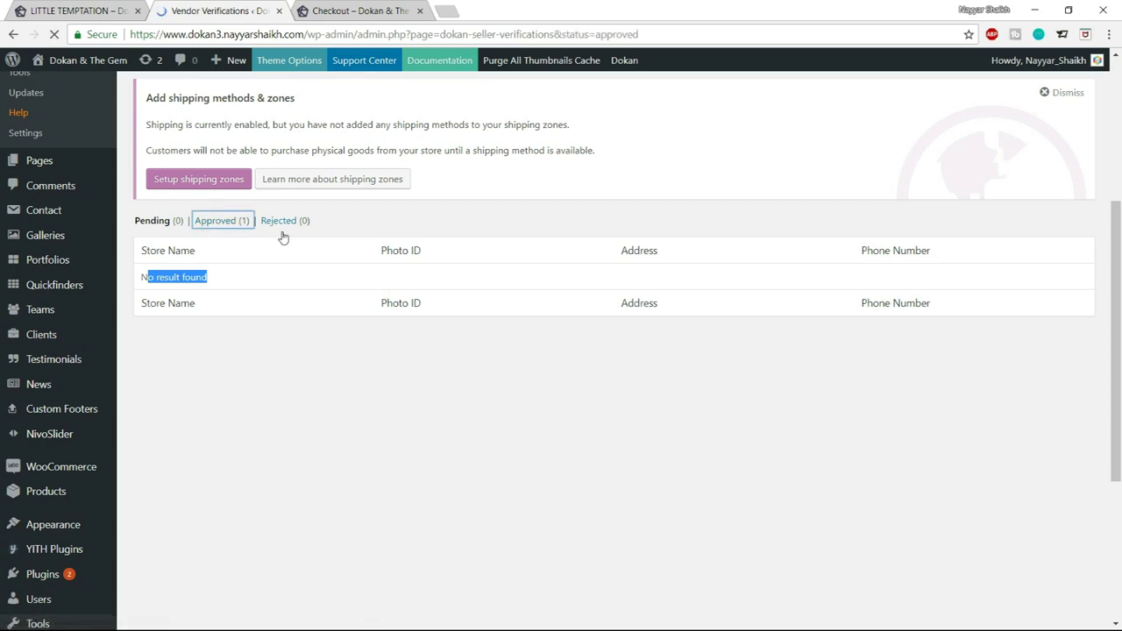
scroll(320, 342, down, 3)
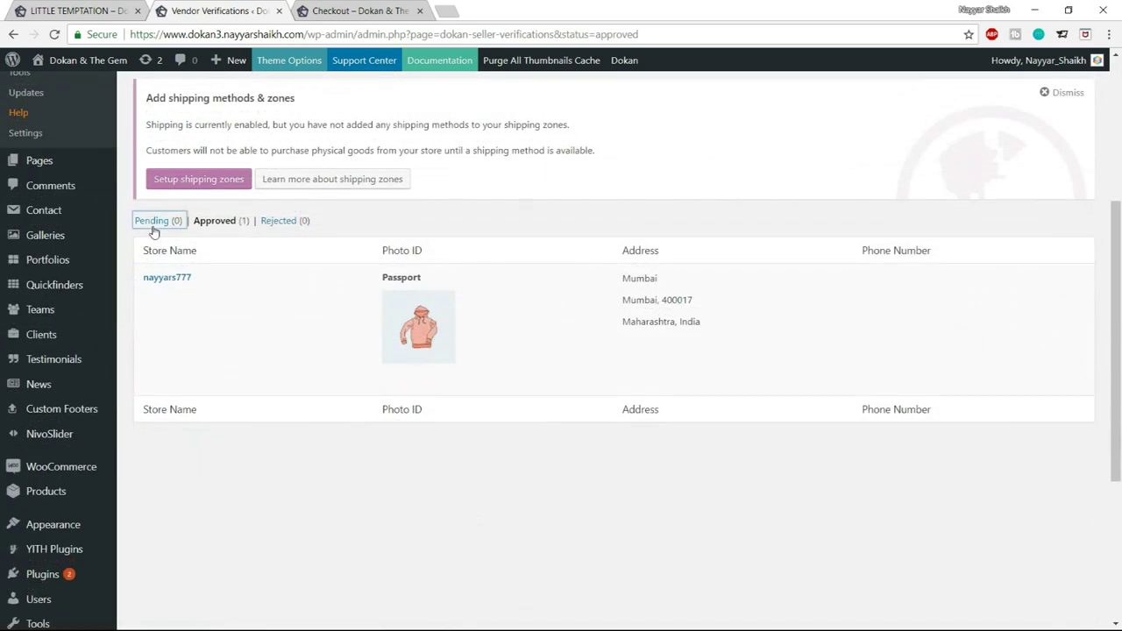
click(151, 223)
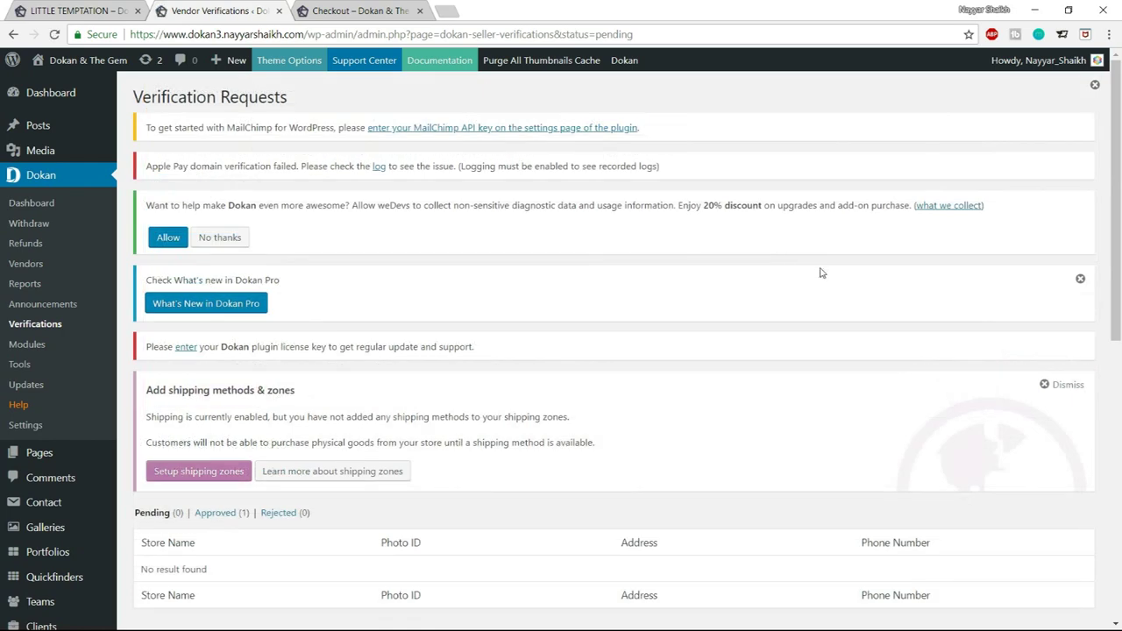
key(alt+Tab)
- Reload the Verification page and confirm the ID and address approval messages
key(F5)
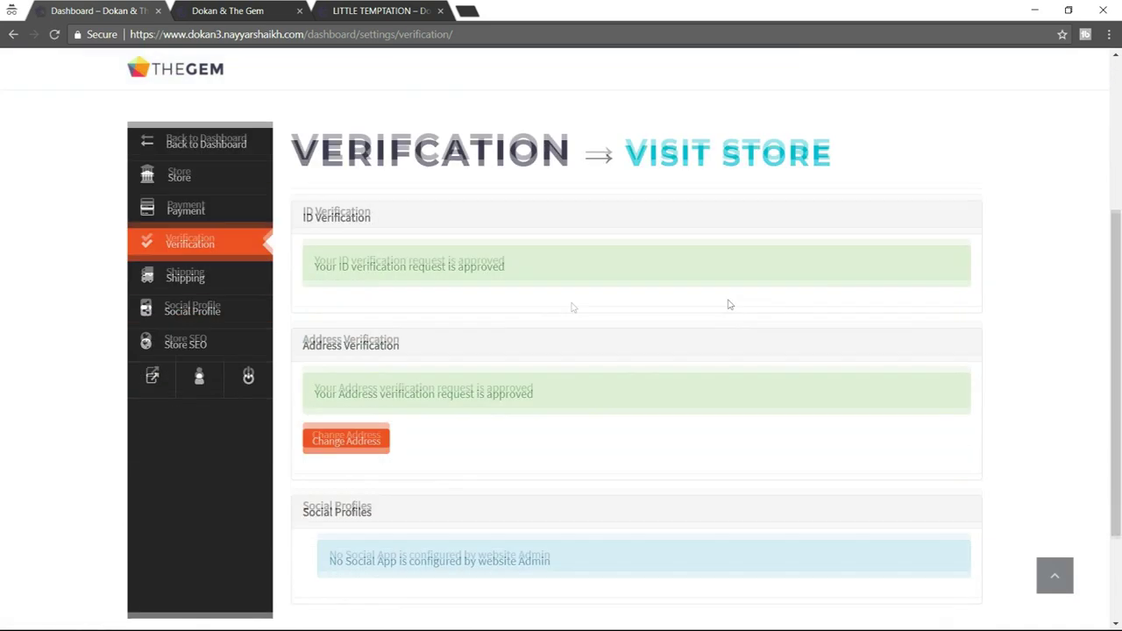
drag(314, 262, 585, 265)
click(585, 265)
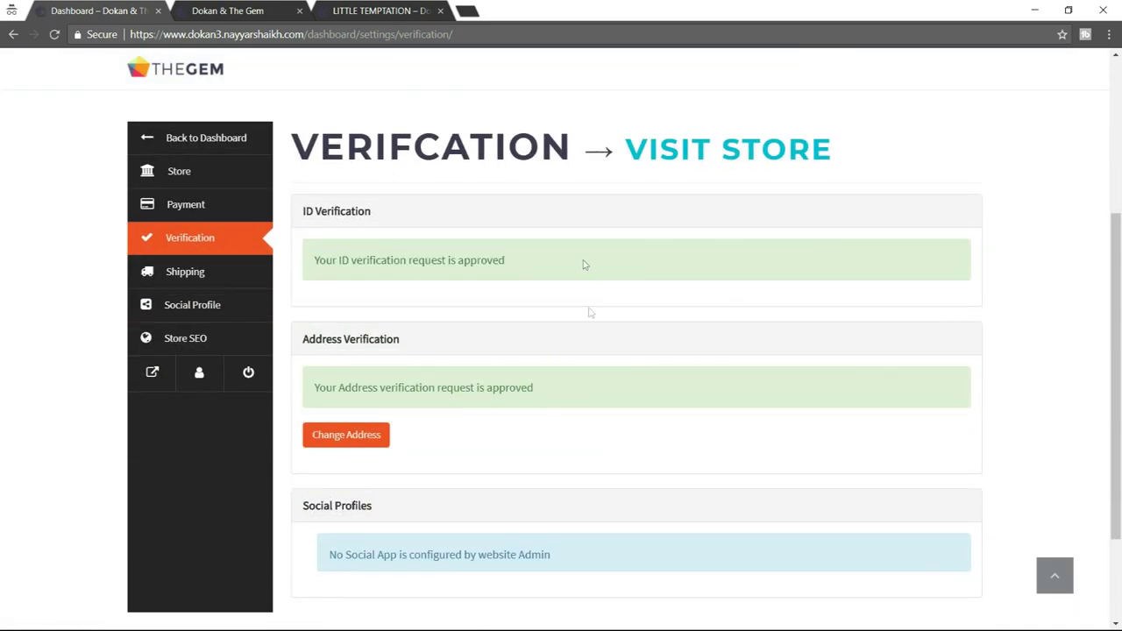
drag(325, 388, 562, 397)
click(565, 396)
scroll(749, 376, up, 3)
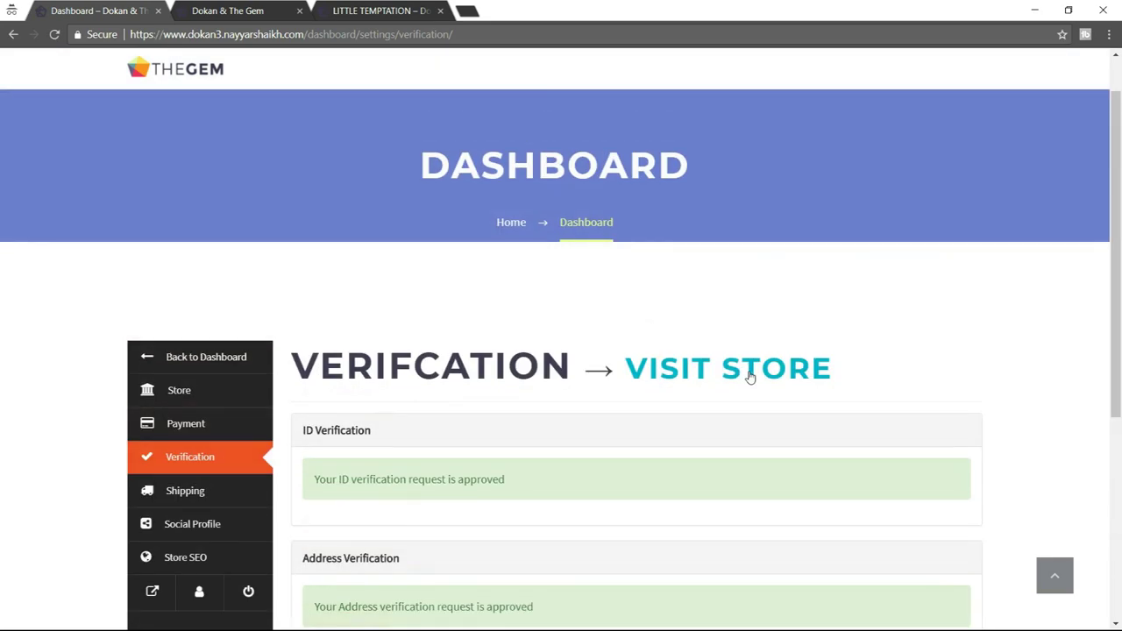
scroll(746, 376, down, 5)
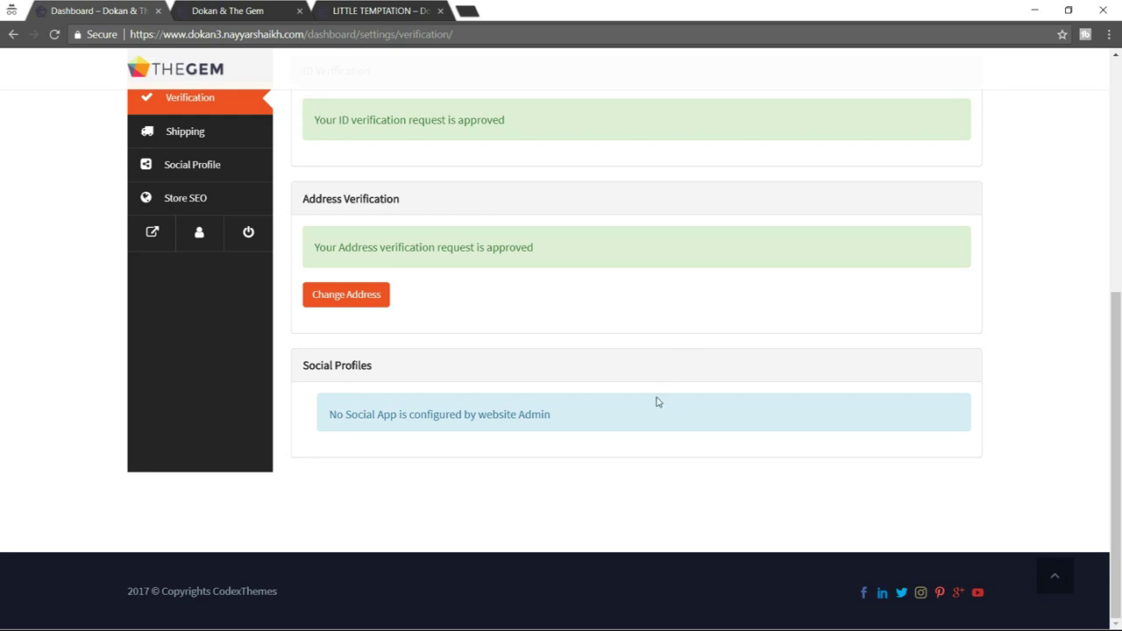
scroll(658, 402, up, 3)
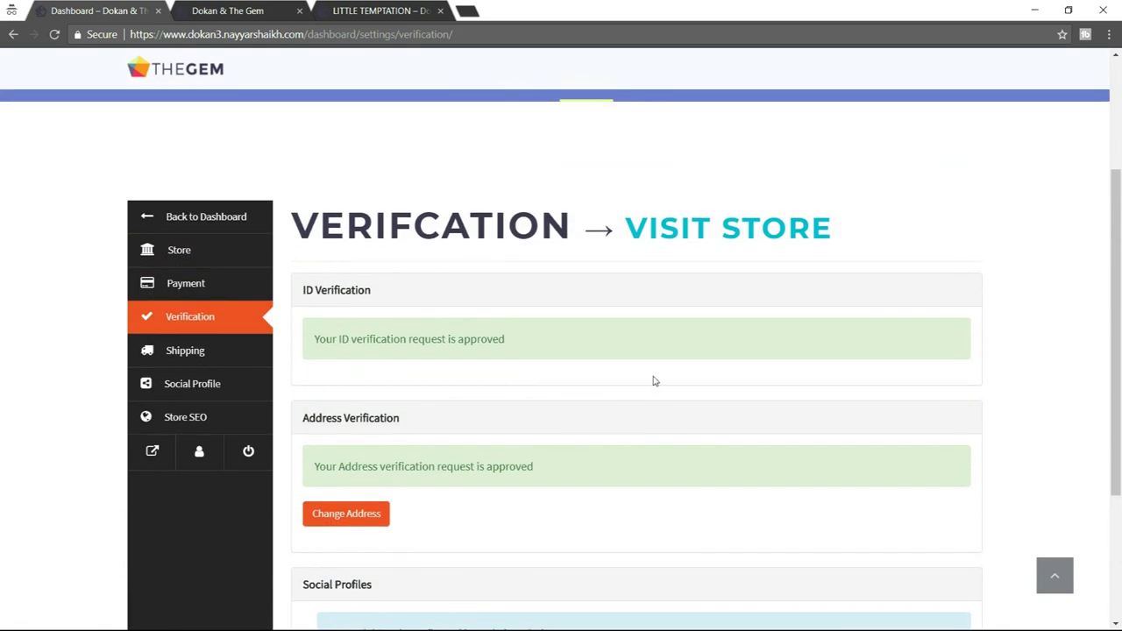
key(alt+Tab)
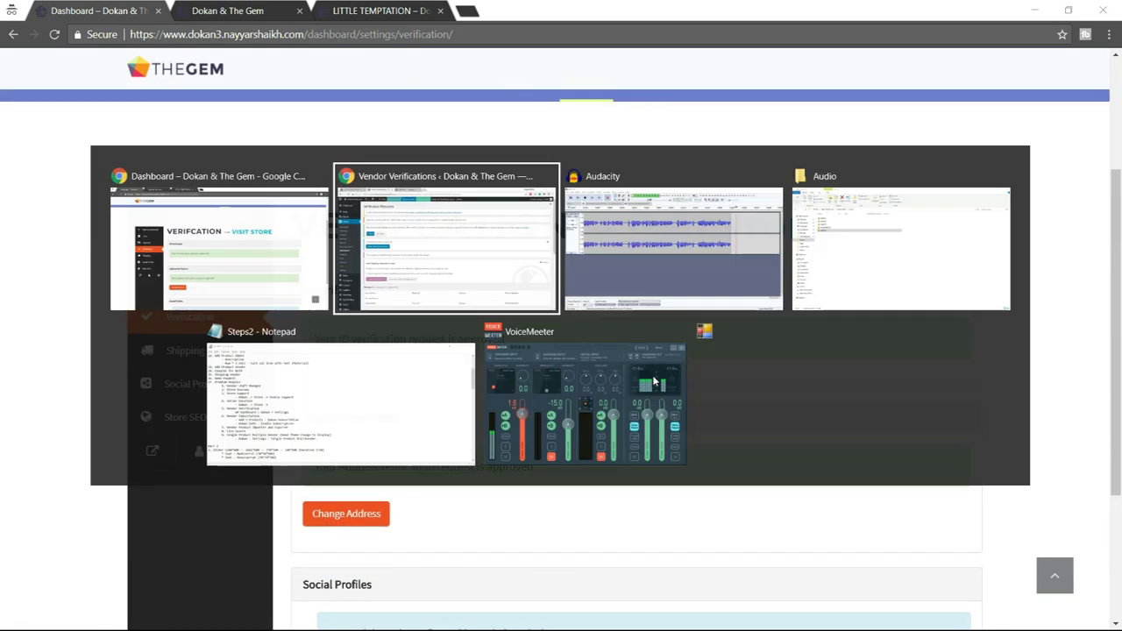
- Open Dokan Modules and switch the Vendor Subscription toggle on
click(32, 346)
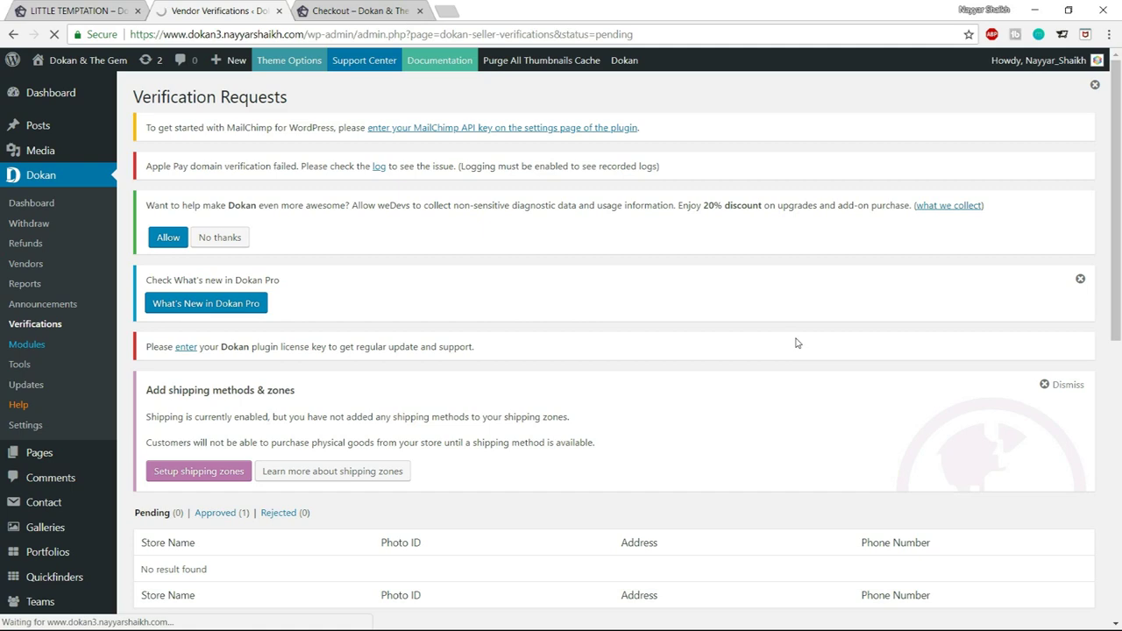
scroll(815, 351, down, 5)
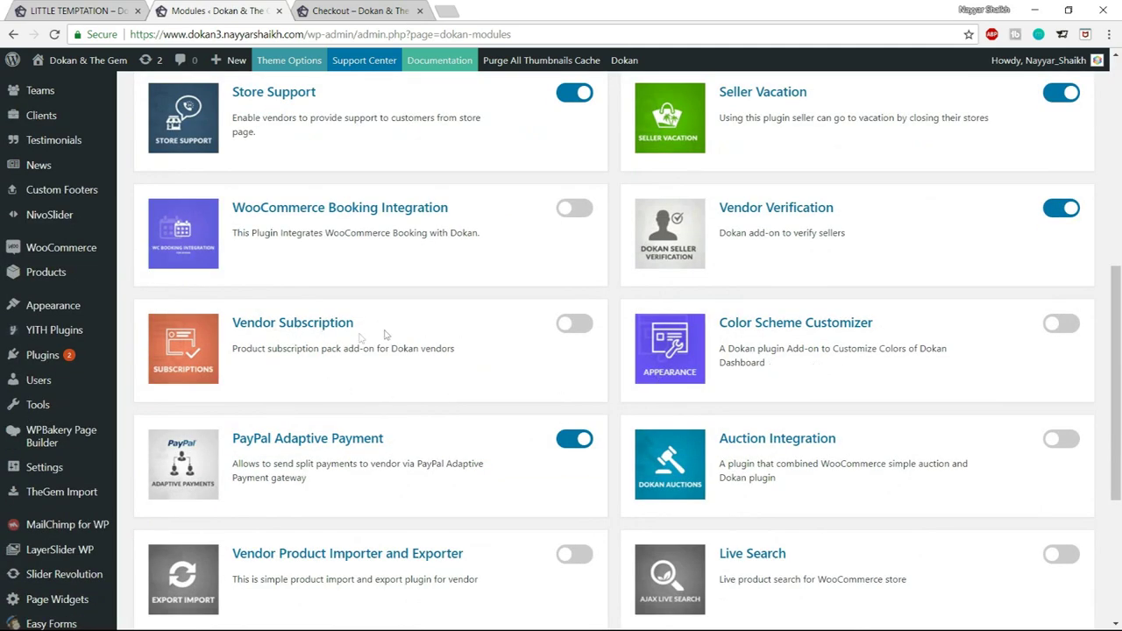
click(579, 324)
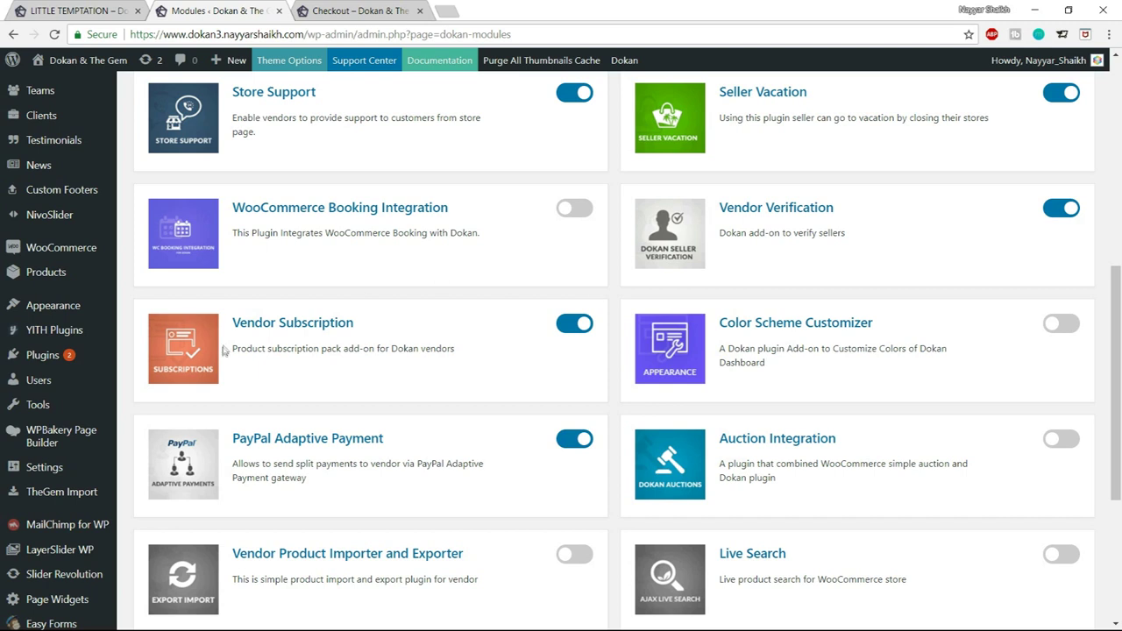
drag(230, 323, 377, 323)
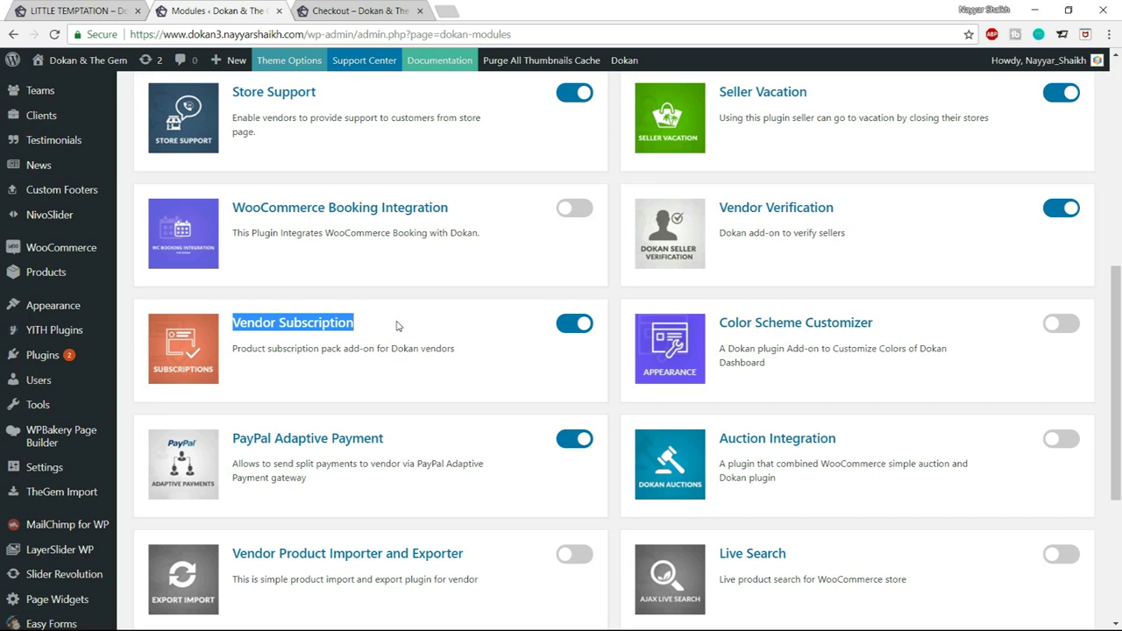
- Start a new product from Products > Add New
click(396, 326)
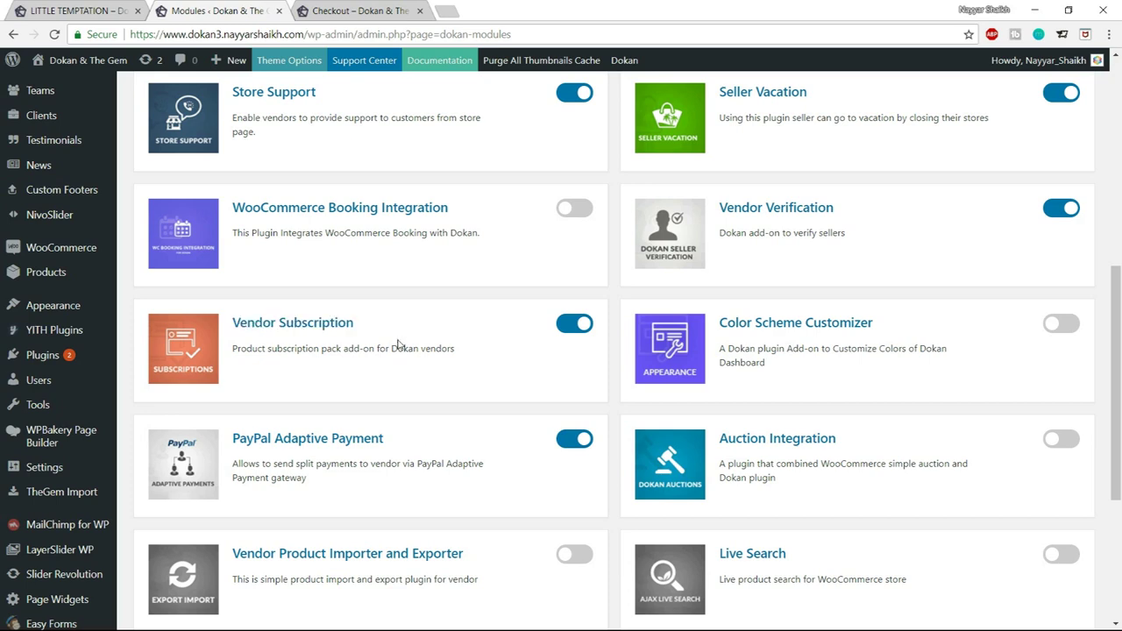
scroll(416, 409, up, 1)
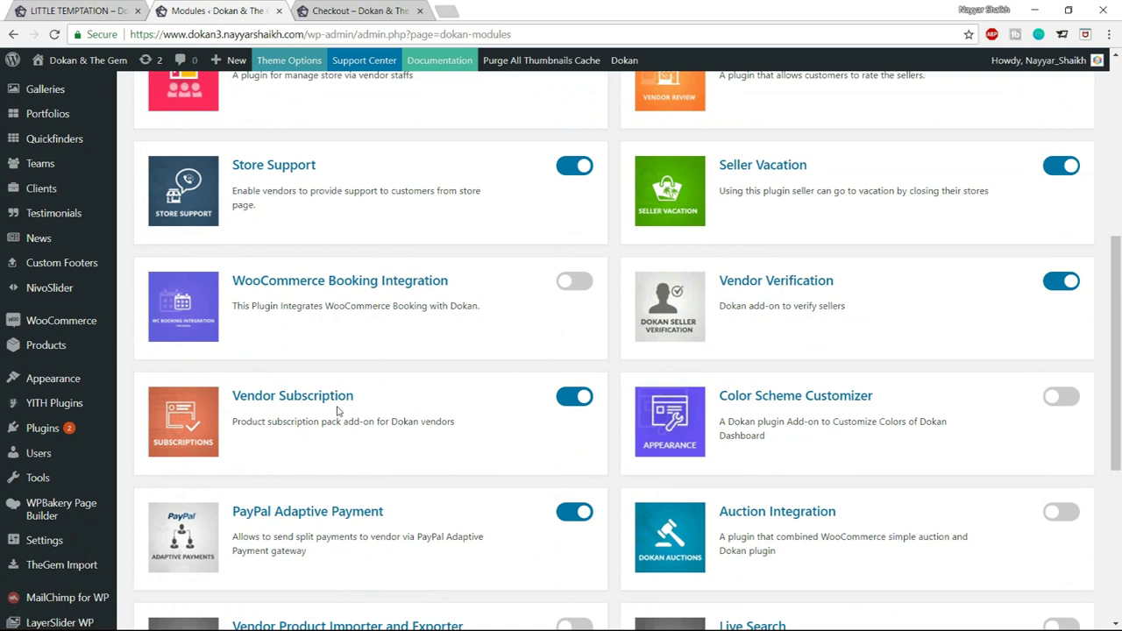
scroll(395, 429, up, 1)
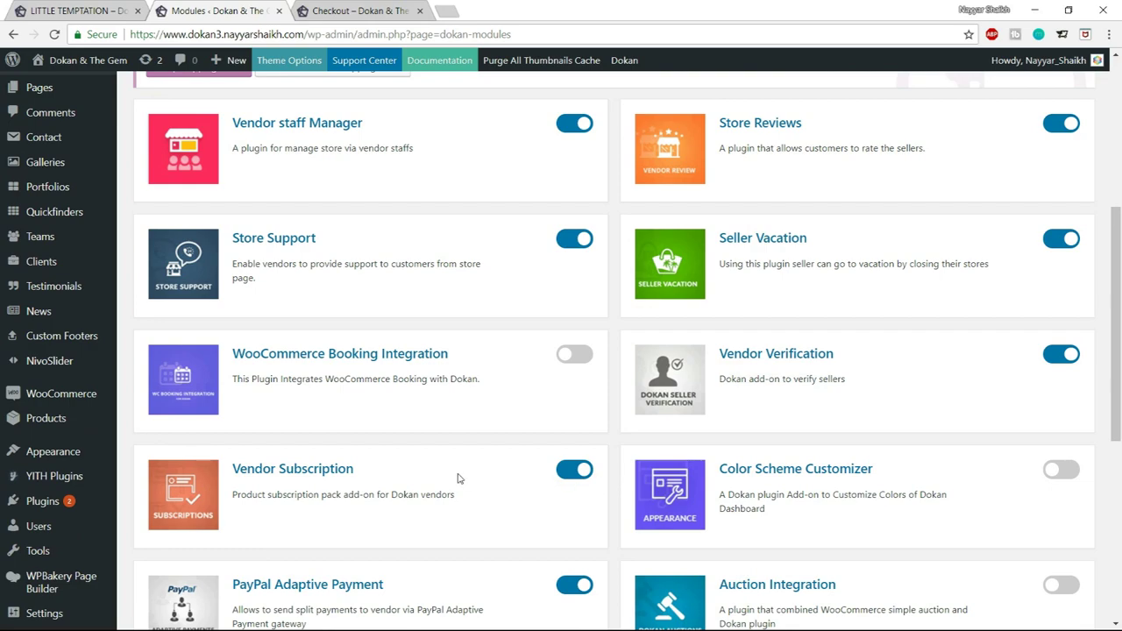
scroll(458, 432, down, 1)
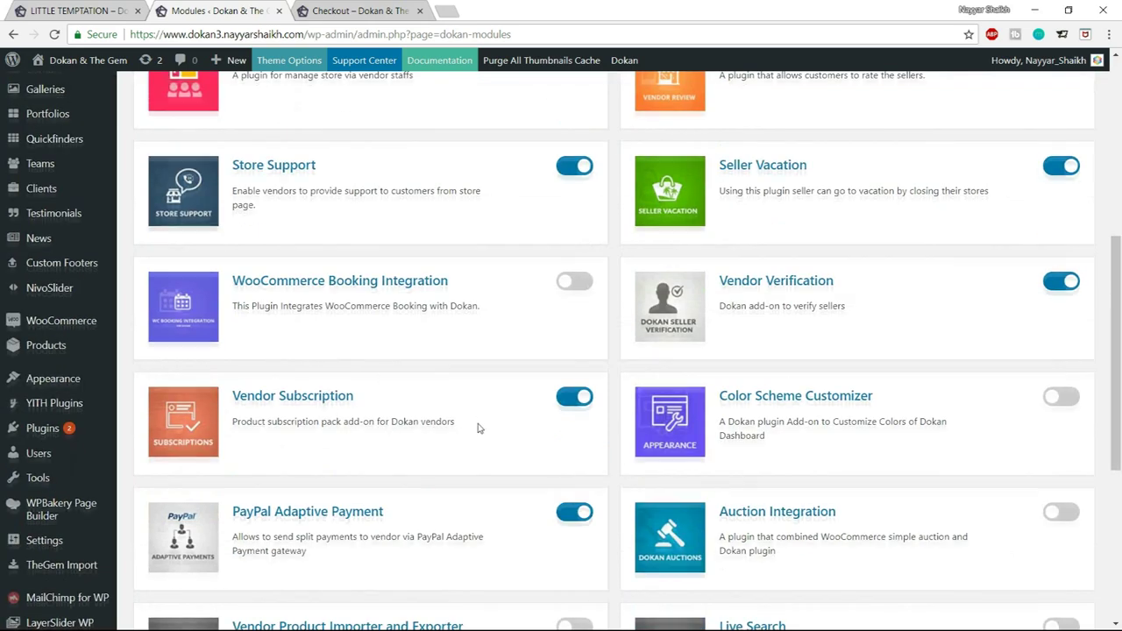
scroll(479, 427, up, 4)
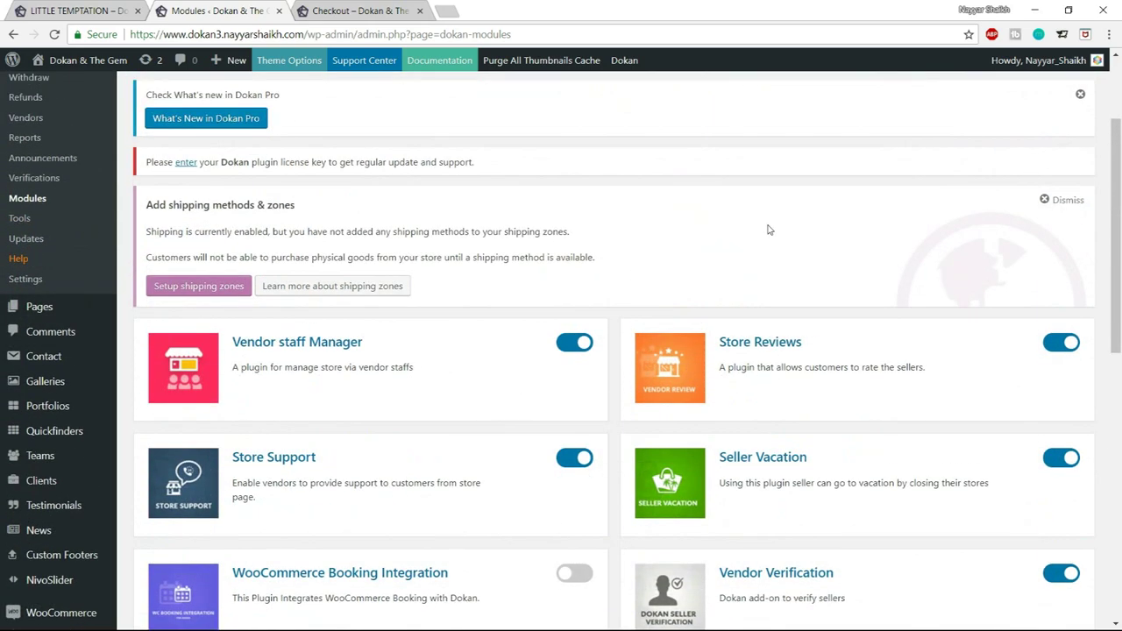
scroll(768, 230, down, 5)
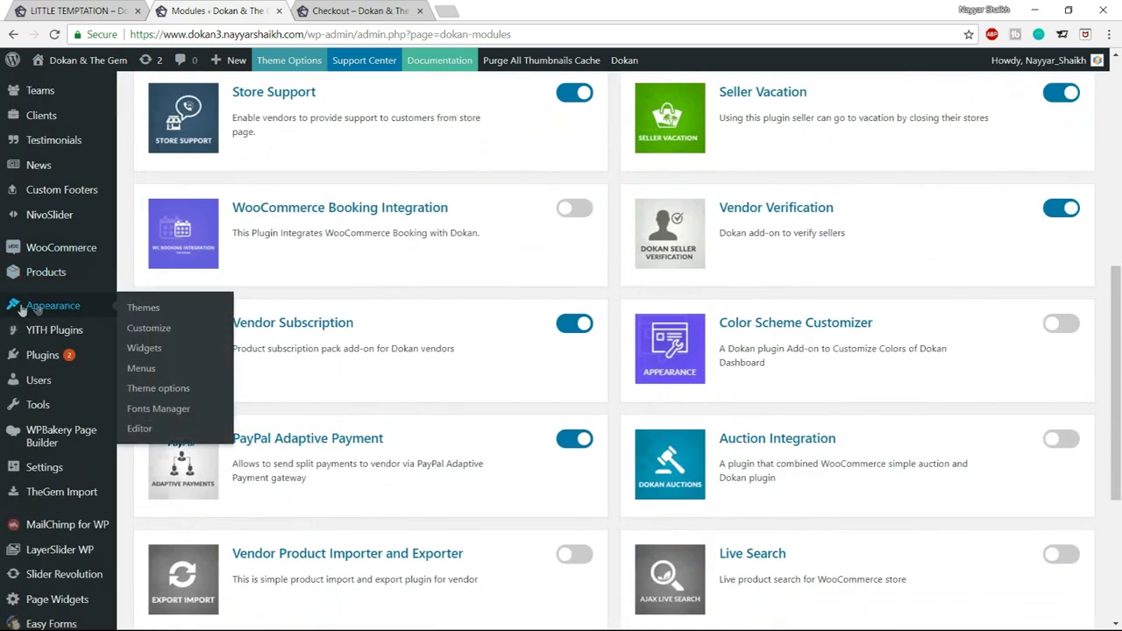
mouse_move(55, 275)
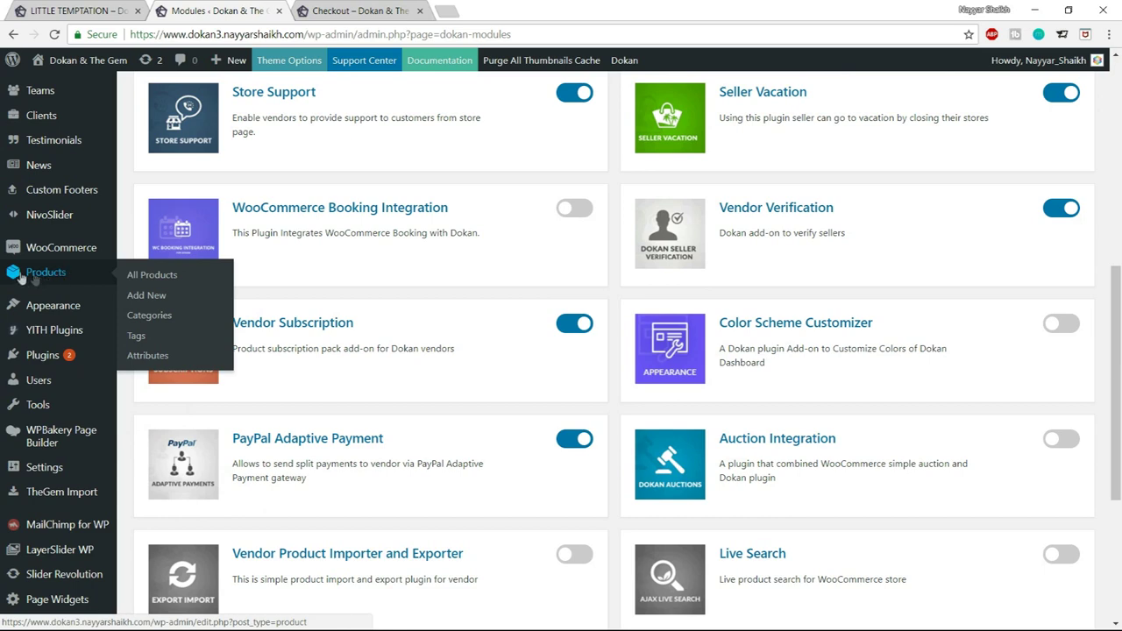
click(143, 296)
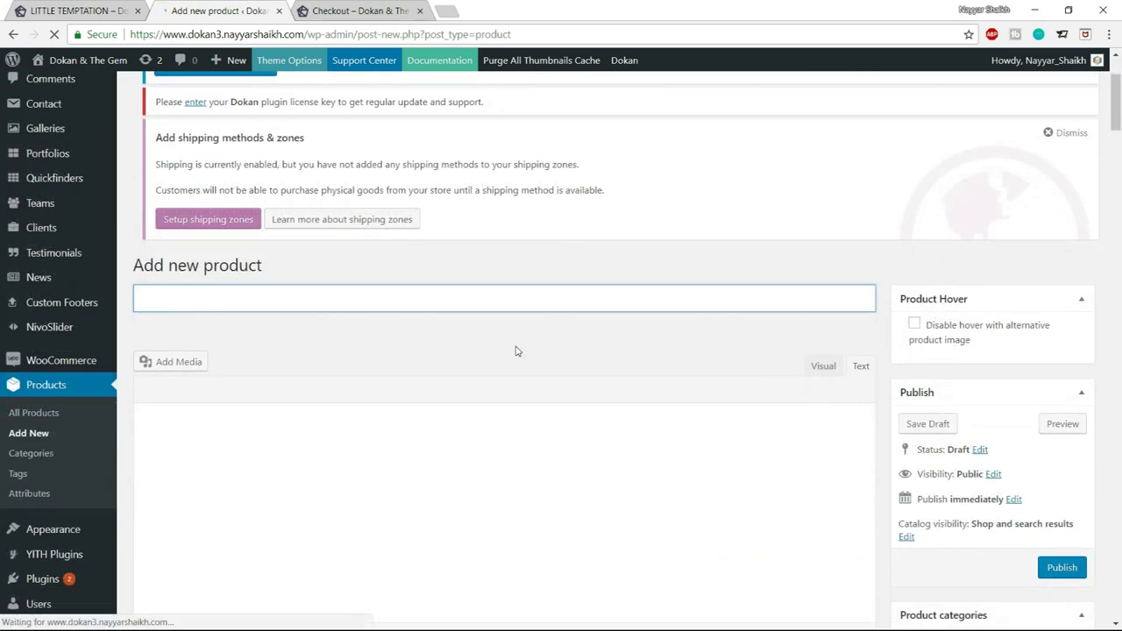
- Title the product 'Silver Pack' and switch the description editor to Visual mode
text(Silver)
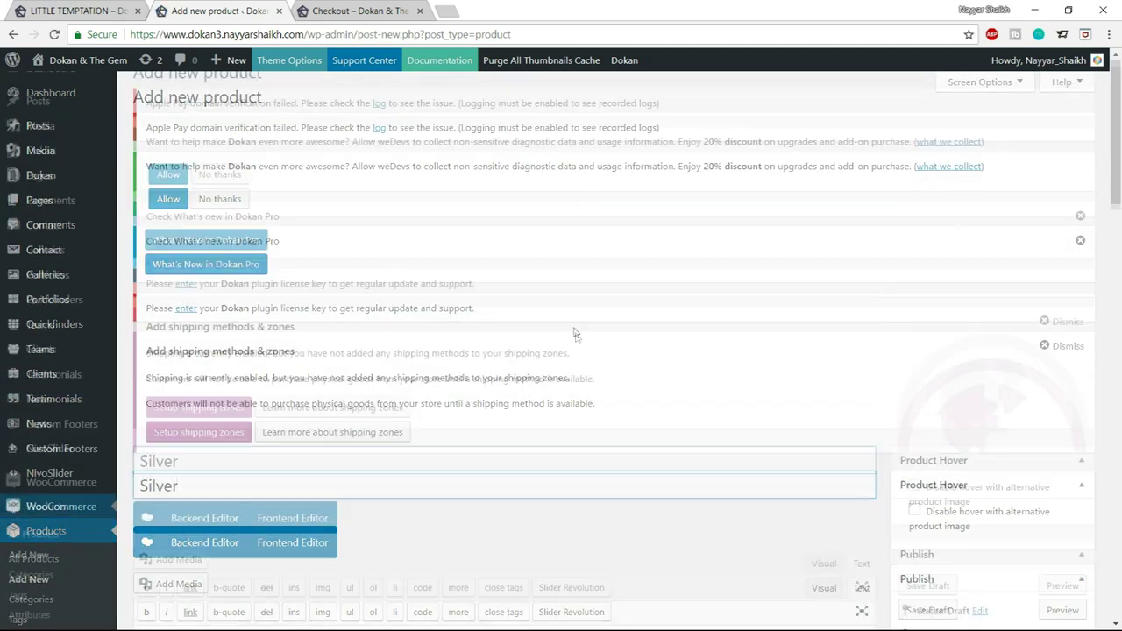
scroll(574, 333, down, 2)
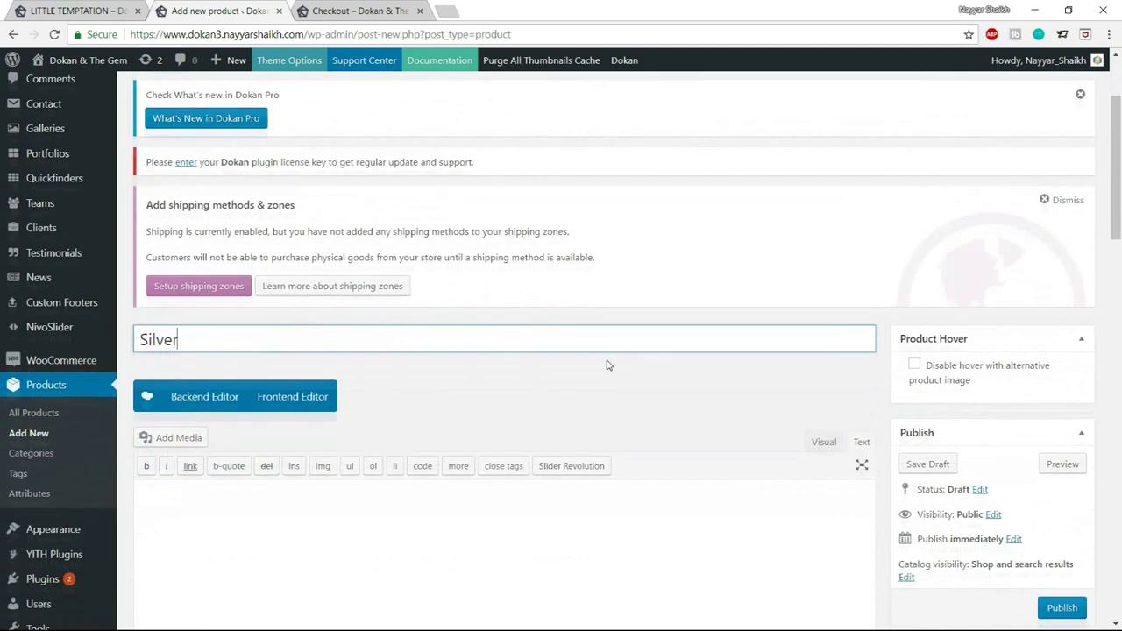
text(Pack)
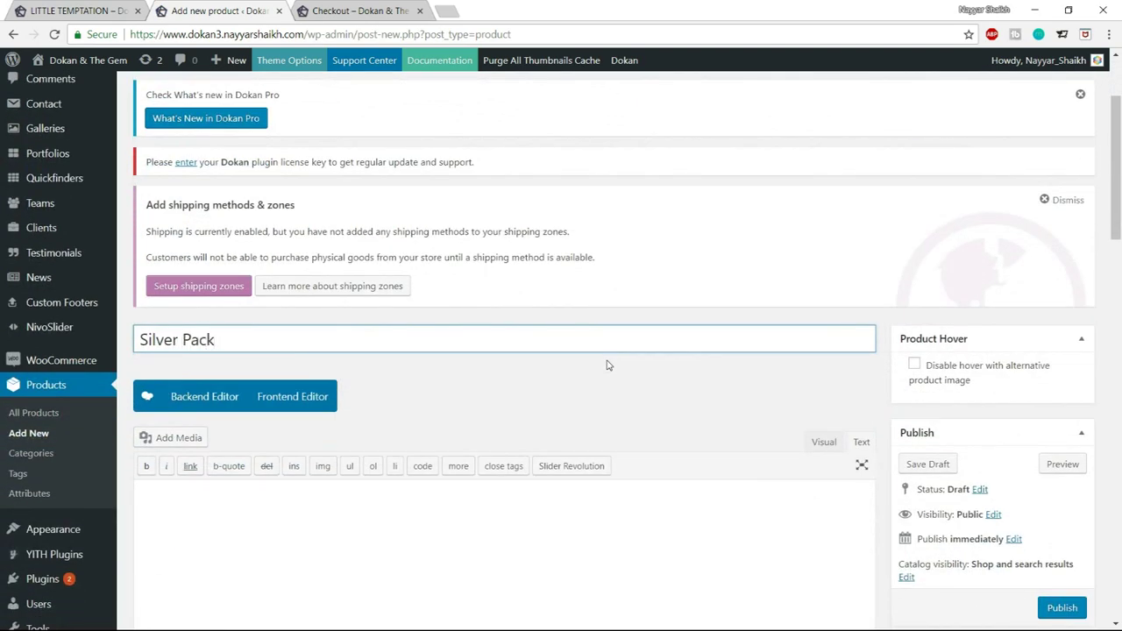
scroll(605, 373, down, 3)
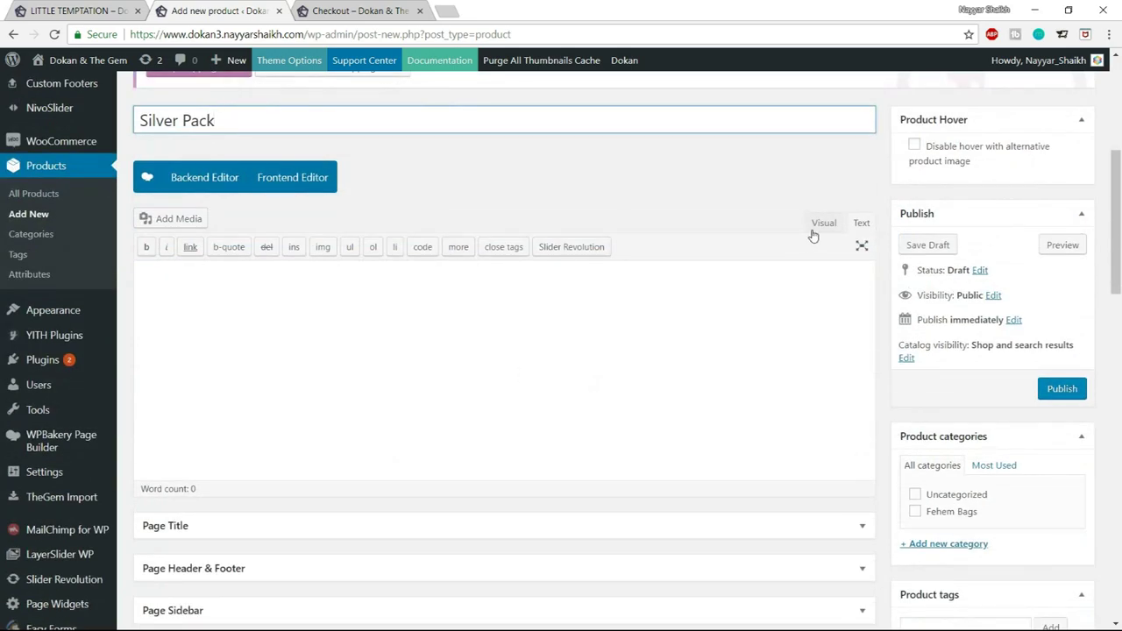
click(819, 225)
scroll(771, 407, down, 3)
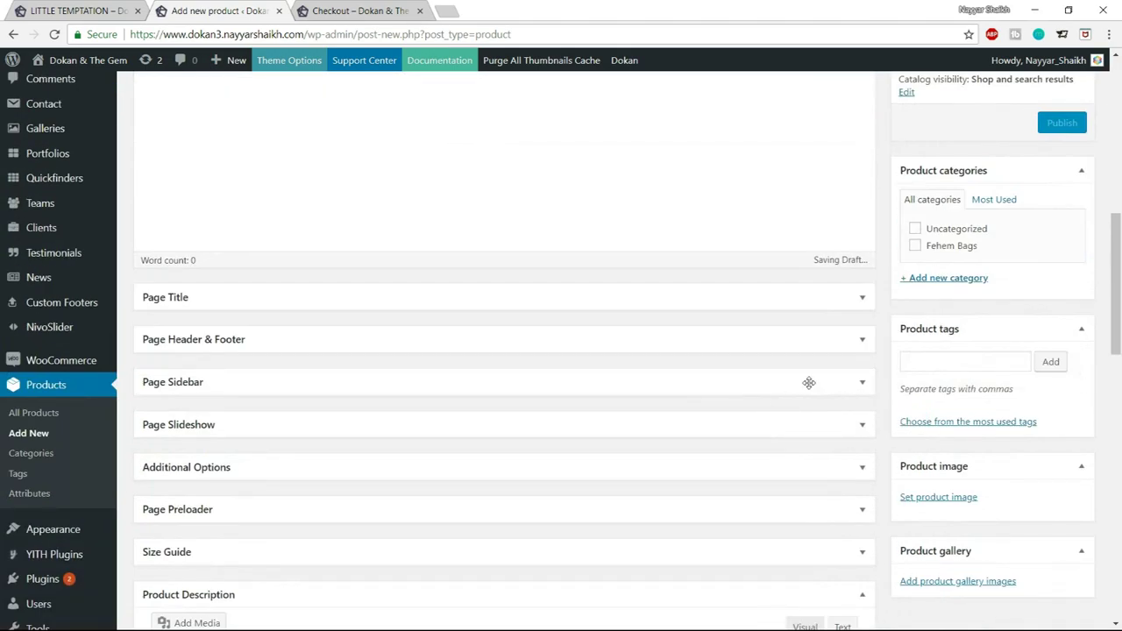
scroll(772, 408, down, 1)
scroll(877, 368, up, 2)
- Add a new 'Subscription' product category and check it for Silver Pack
click(947, 351)
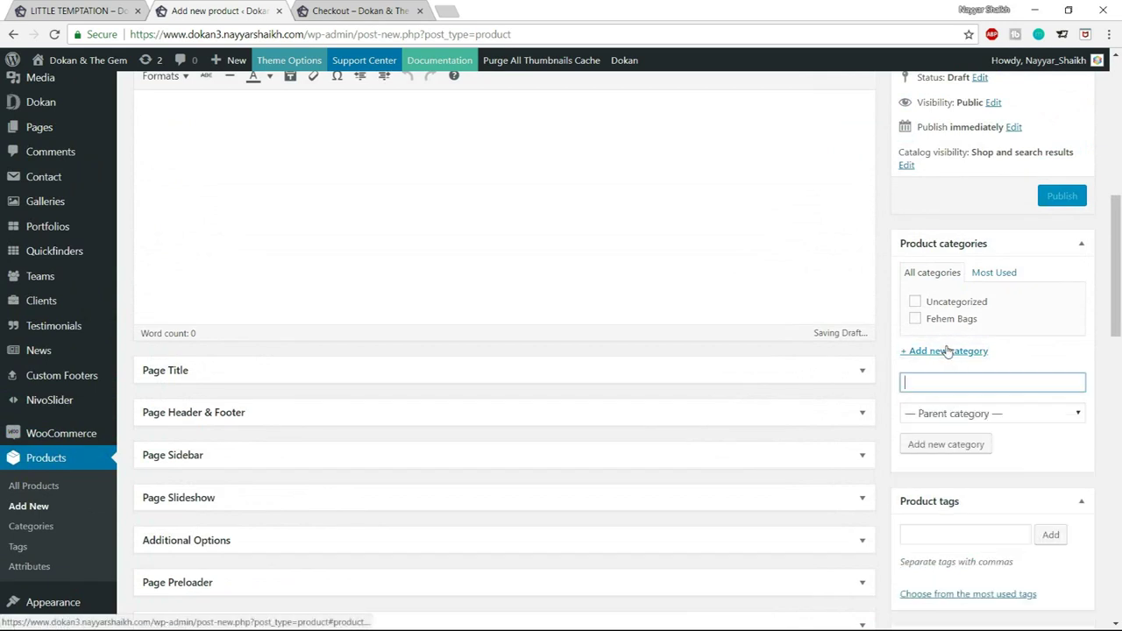
text(D)
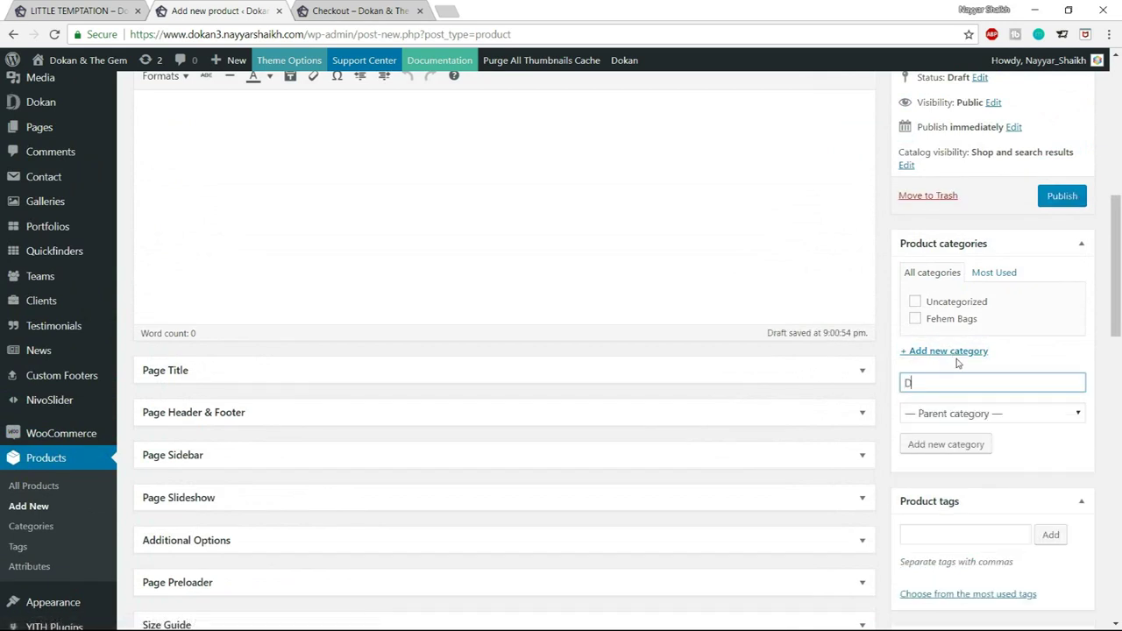
text(ubscriptio)
click(943, 445)
scroll(984, 432, down, 2)
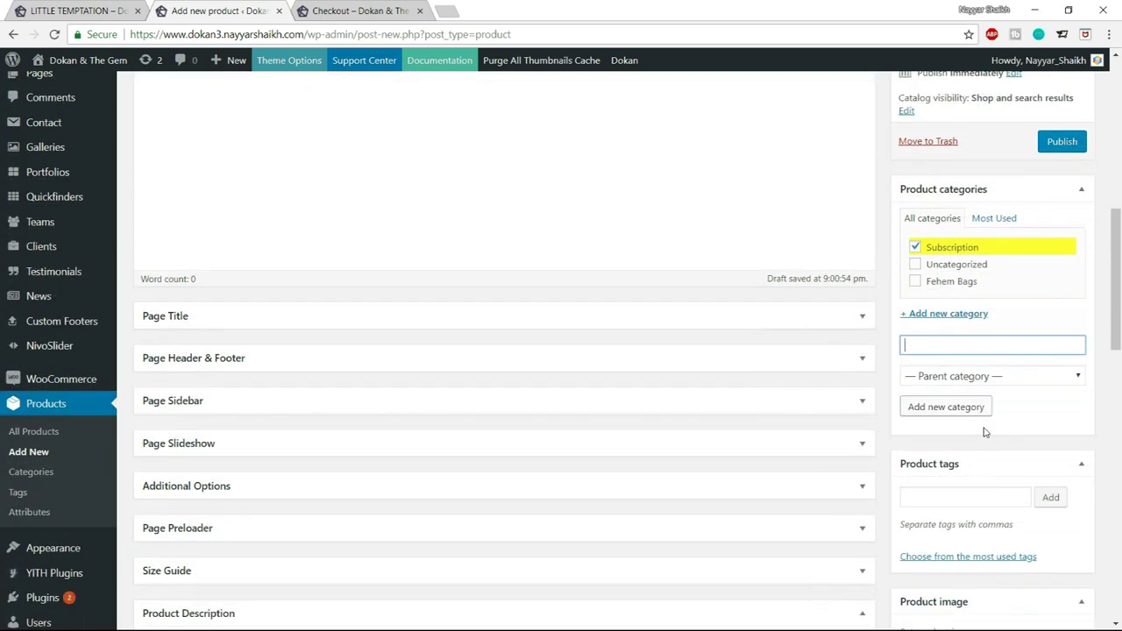
scroll(373, 388, down, 10)
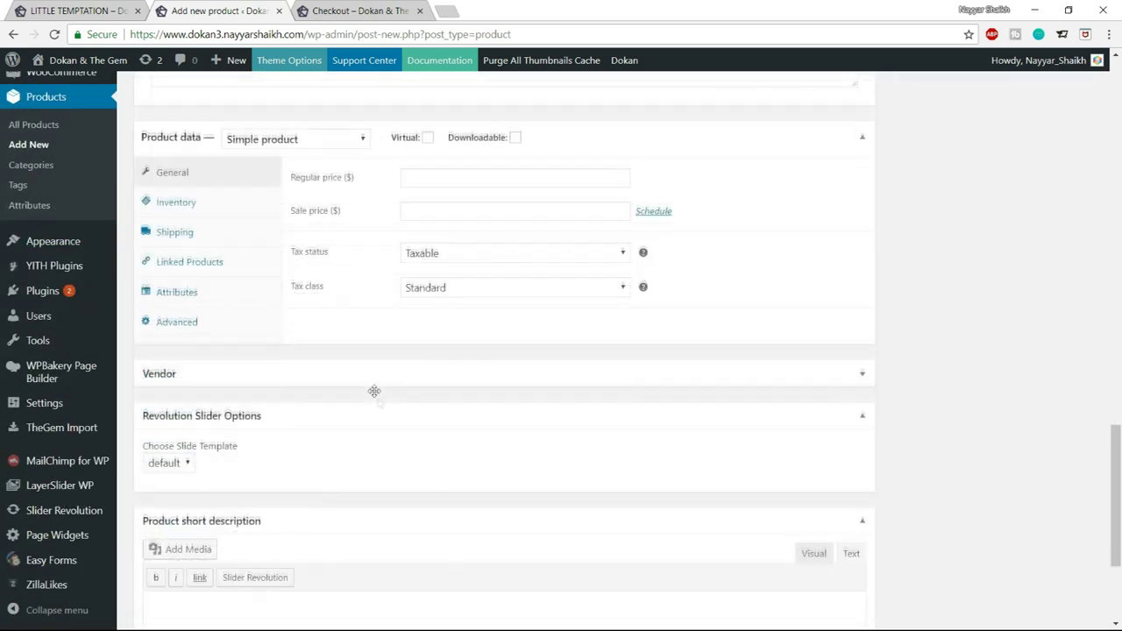
scroll(373, 388, up, 1)
- Make Silver Pack a Dokan Subscription, entering its price, product limit and 365-day validity
click(318, 211)
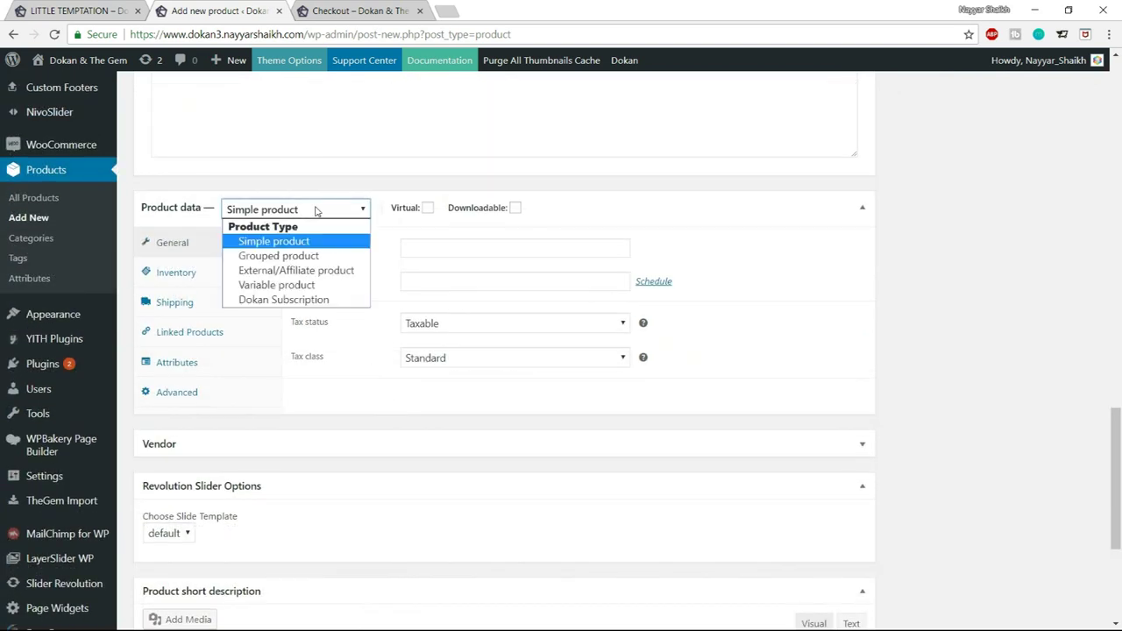
click(283, 300)
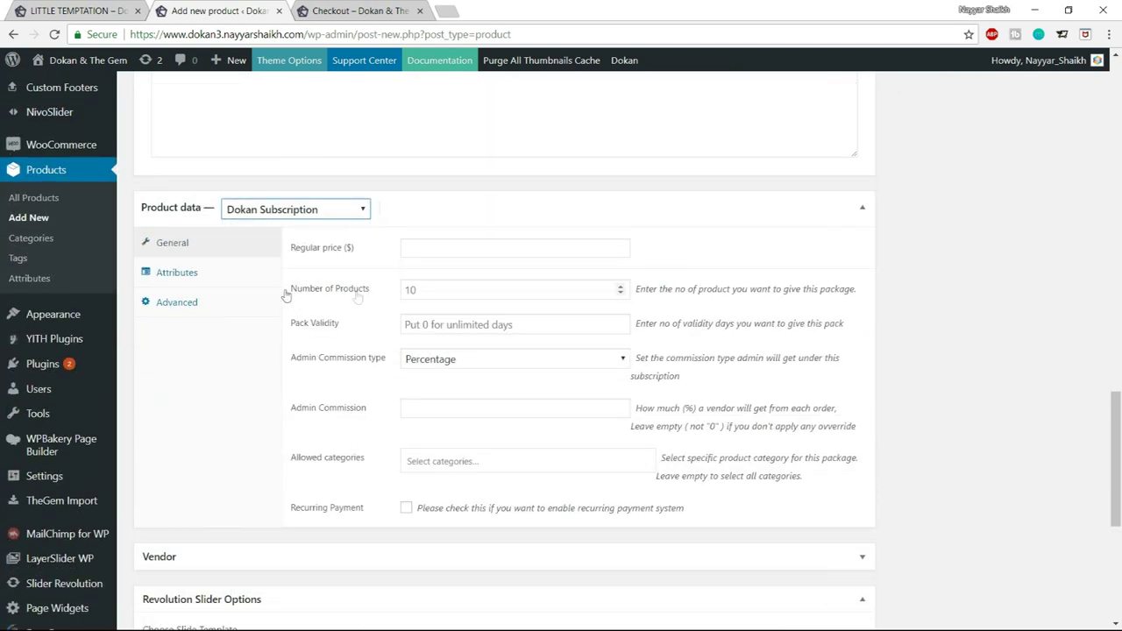
click(416, 249)
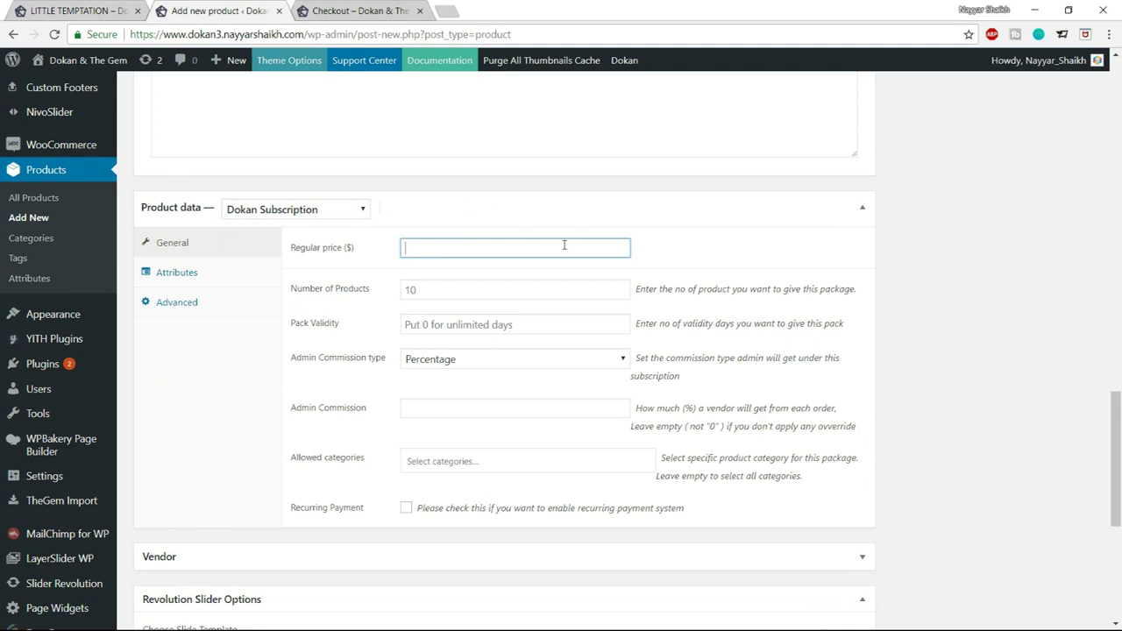
text(15)
click(603, 213)
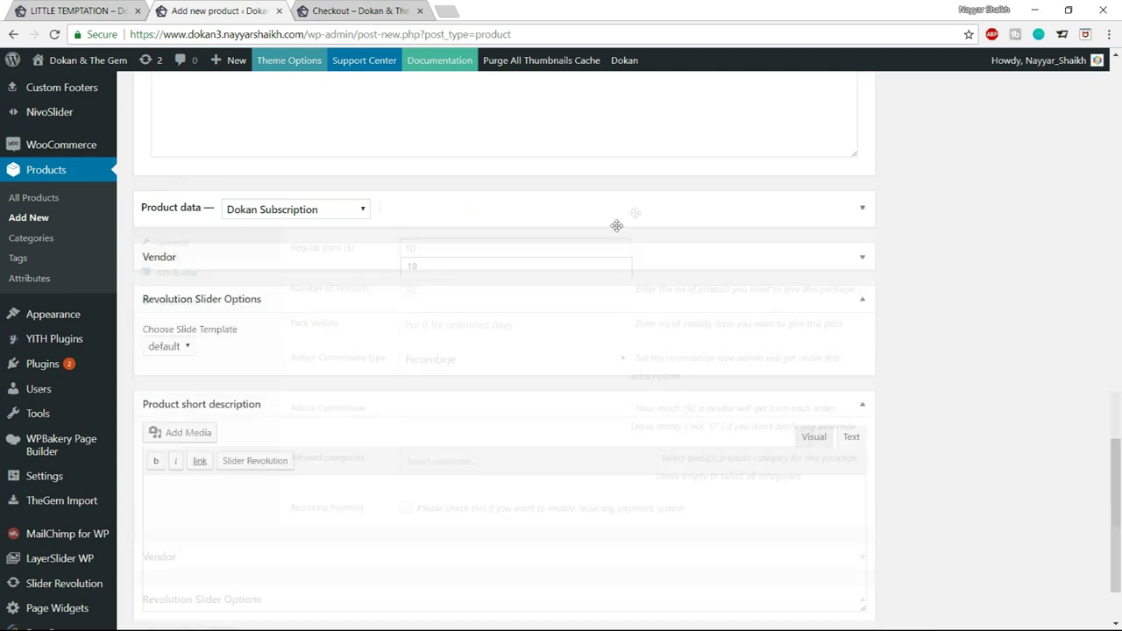
click(422, 263)
click(423, 266)
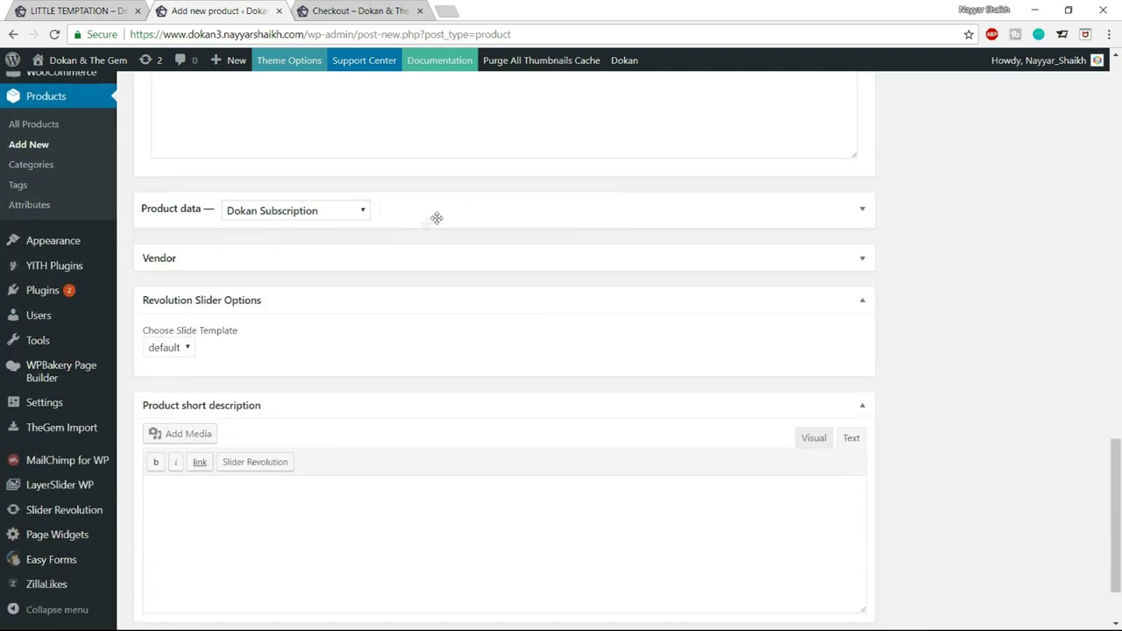
click(441, 219)
click(513, 293)
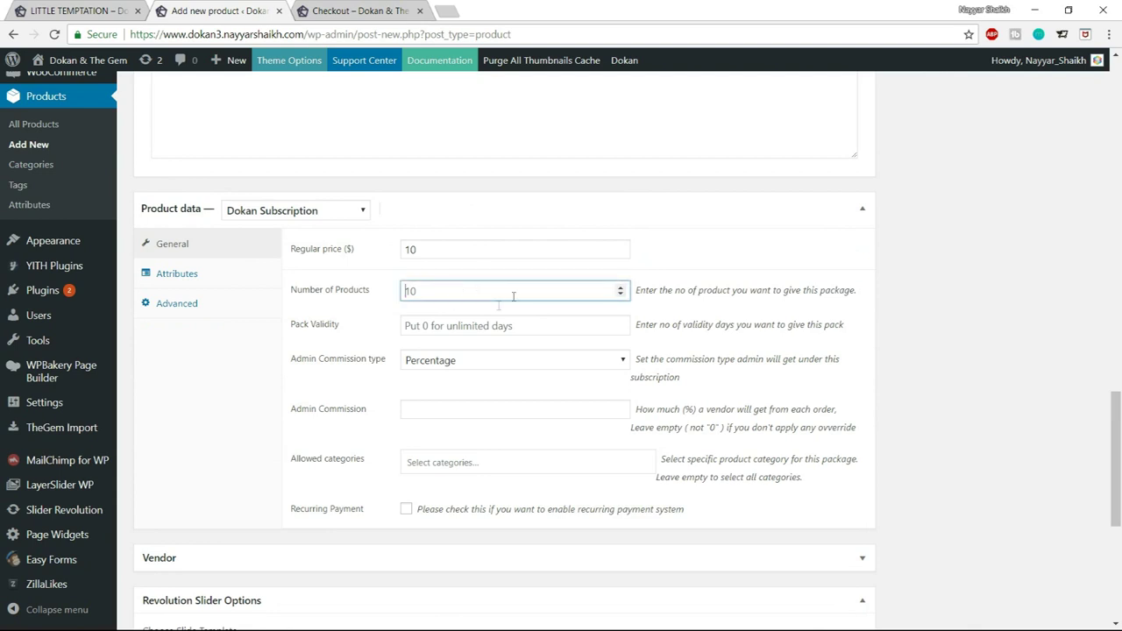
click(449, 326)
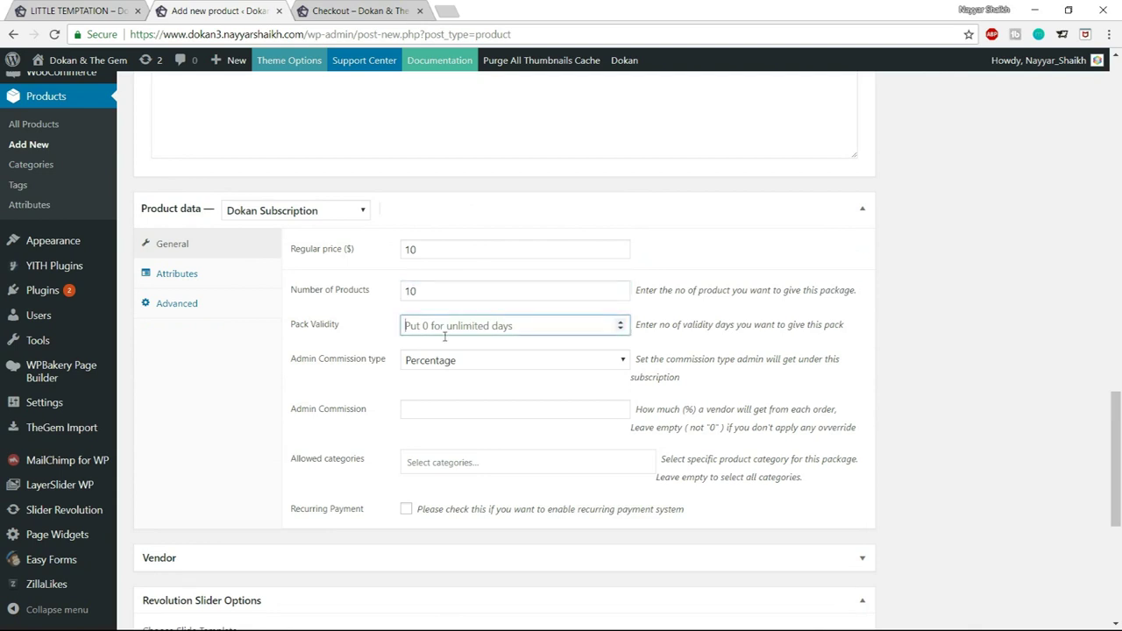
text(365)
click(803, 341)
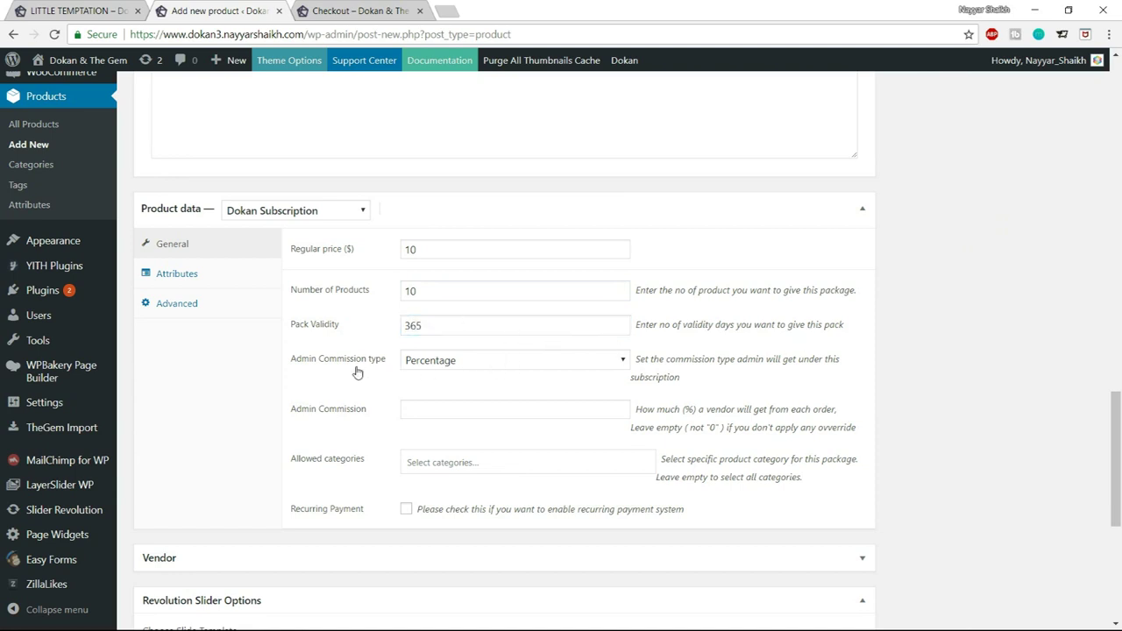
- Set the admin commission to 10 with the Percentage type
click(474, 363)
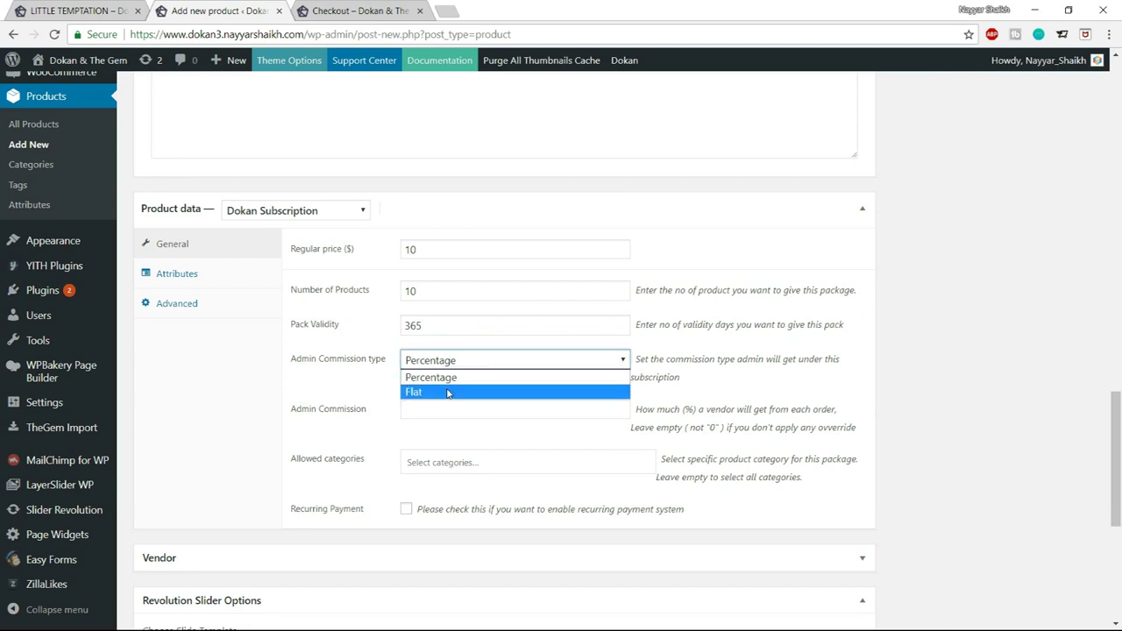
click(457, 378)
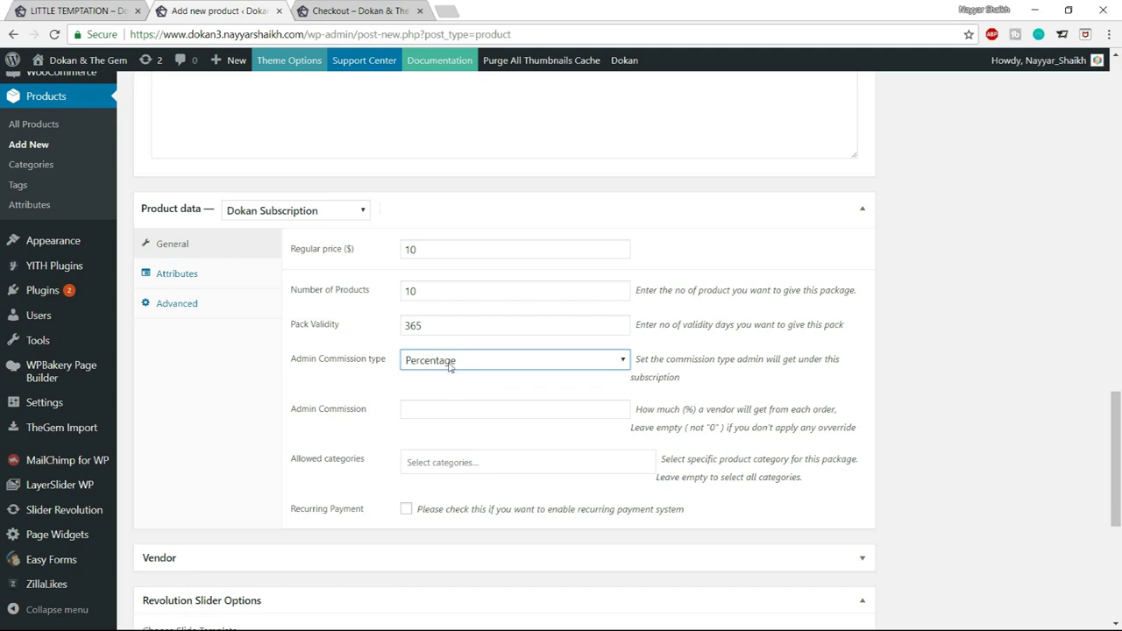
click(468, 408)
text(10)
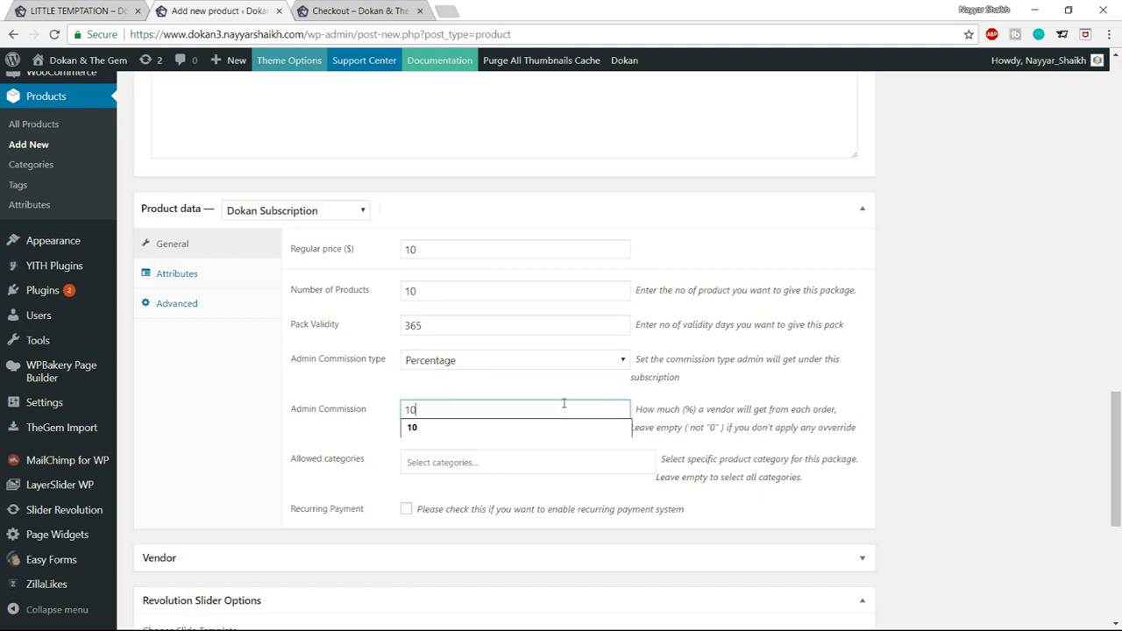
click(653, 390)
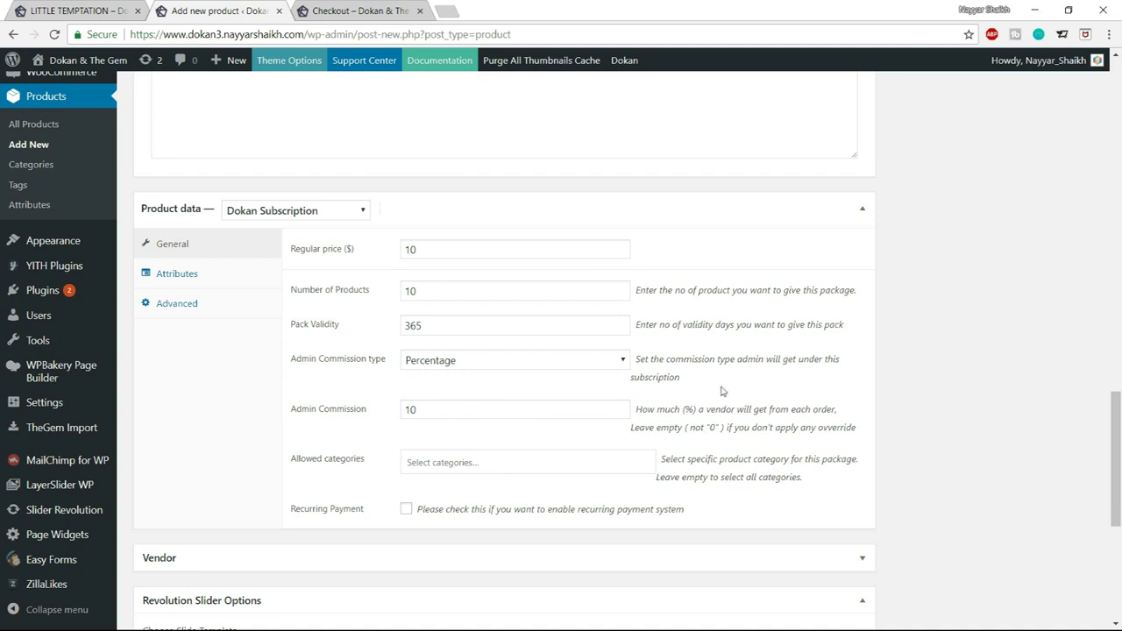
- Try Fehem Bags and Uncategorized as allowed categories, then remove both so all are allowed
scroll(744, 422, down, 1)
click(467, 388)
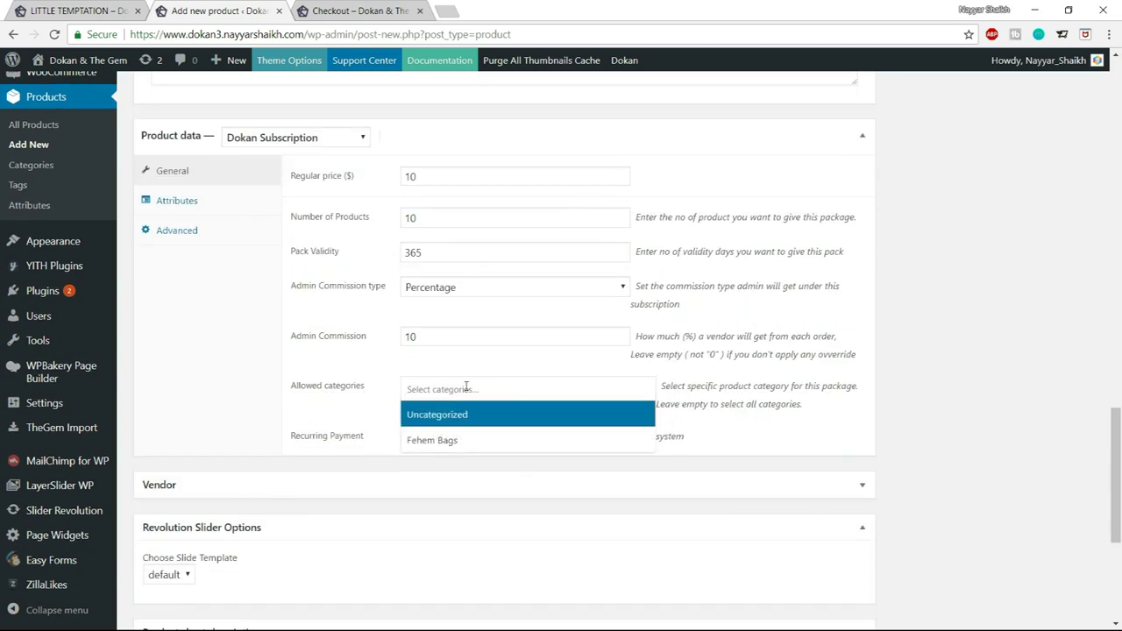
click(820, 368)
click(529, 390)
click(440, 443)
click(517, 390)
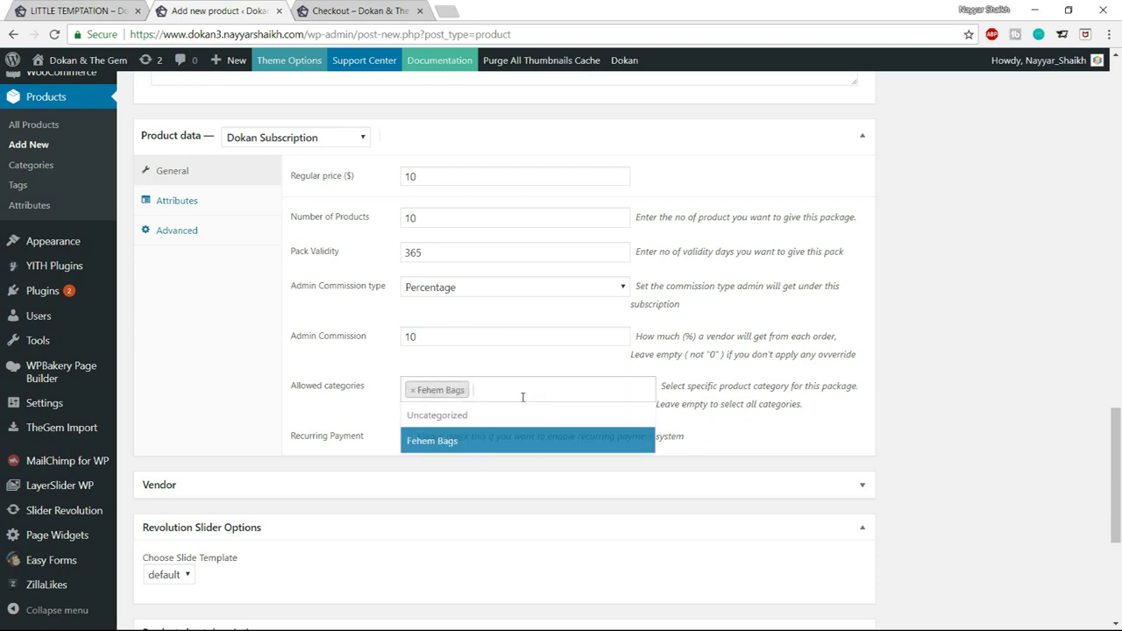
click(500, 417)
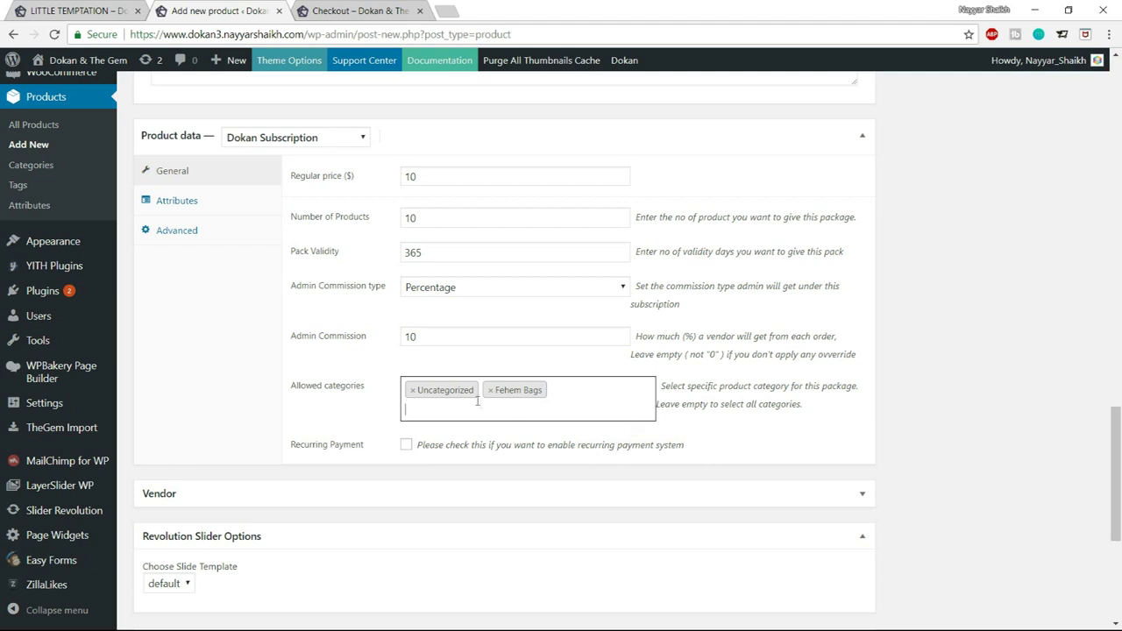
click(412, 390)
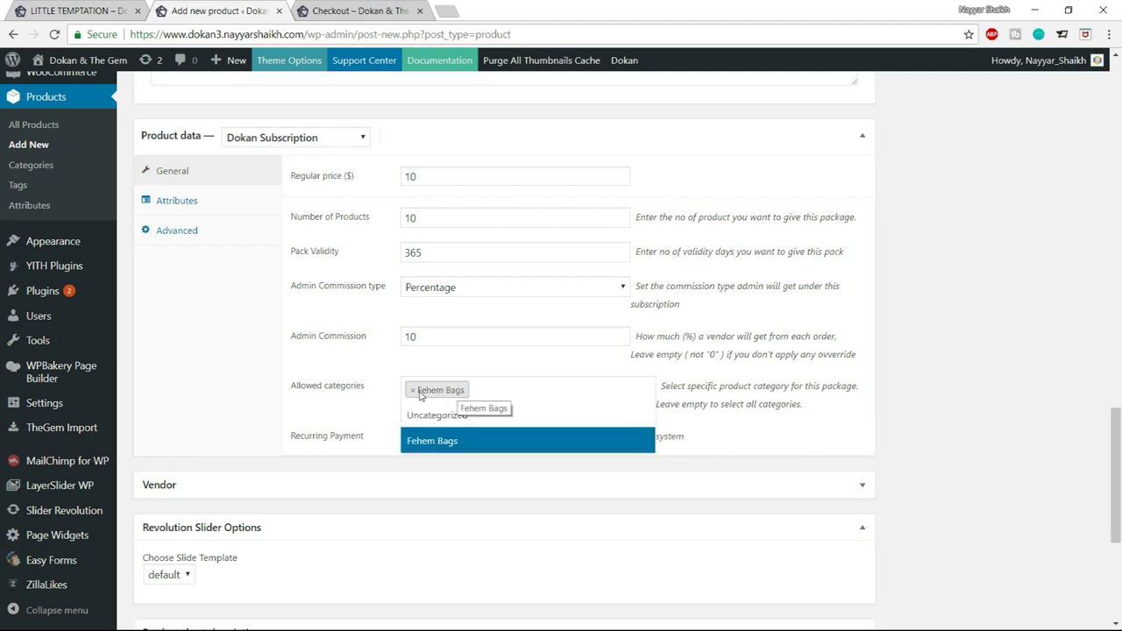
click(412, 390)
click(756, 410)
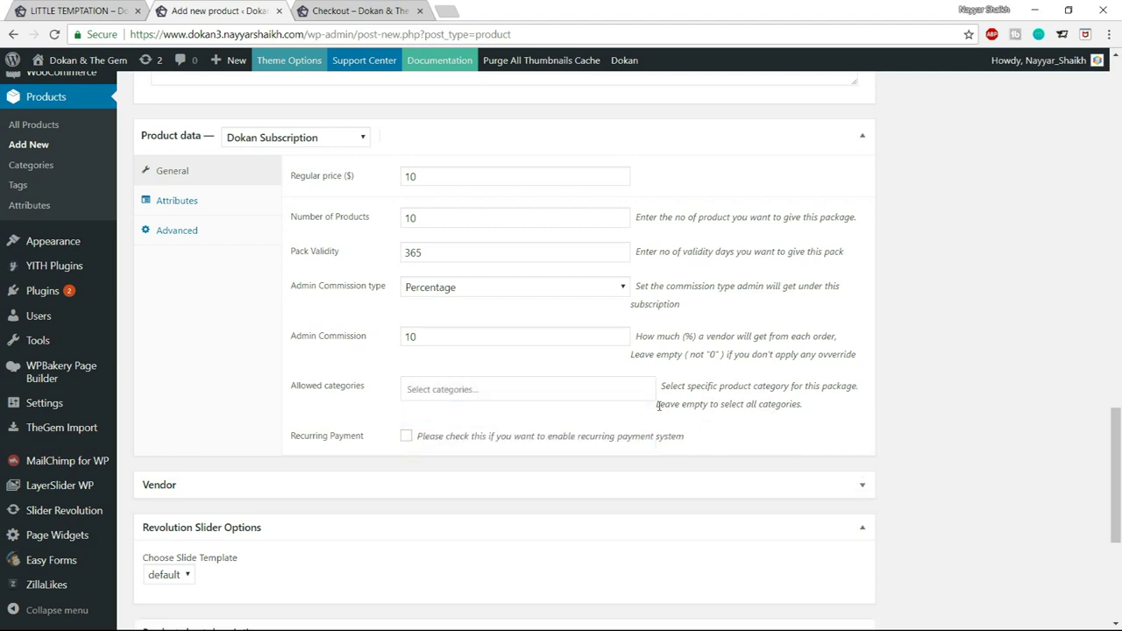
drag(657, 405, 801, 409)
click(808, 414)
- Leave recurring payment off and check the Attributes and Advanced tabs before returning to General
click(407, 438)
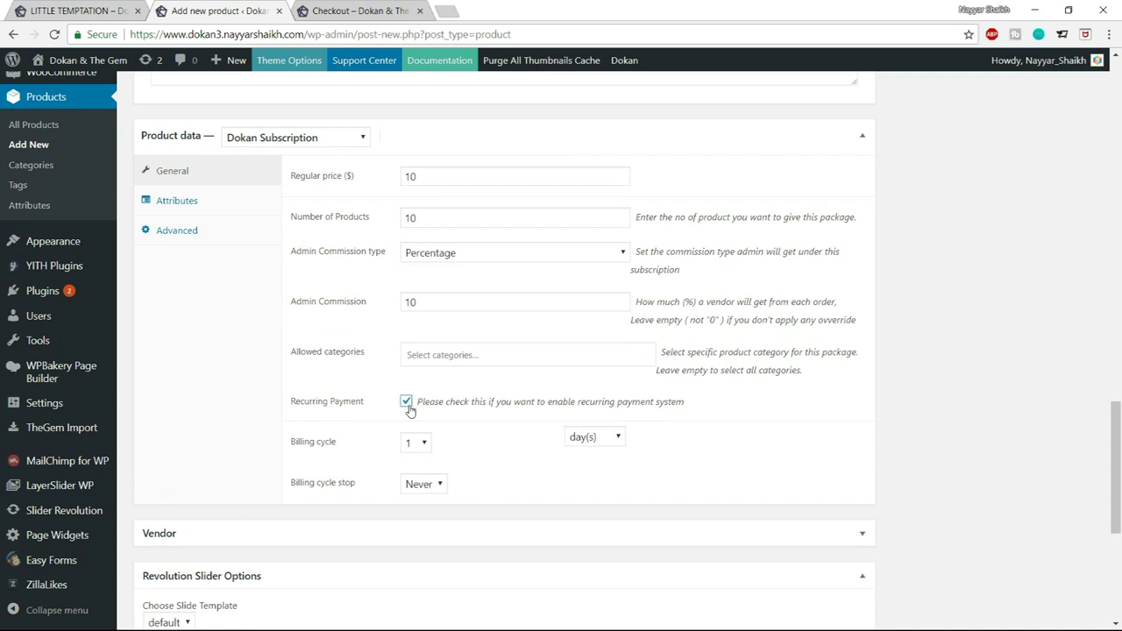
click(407, 404)
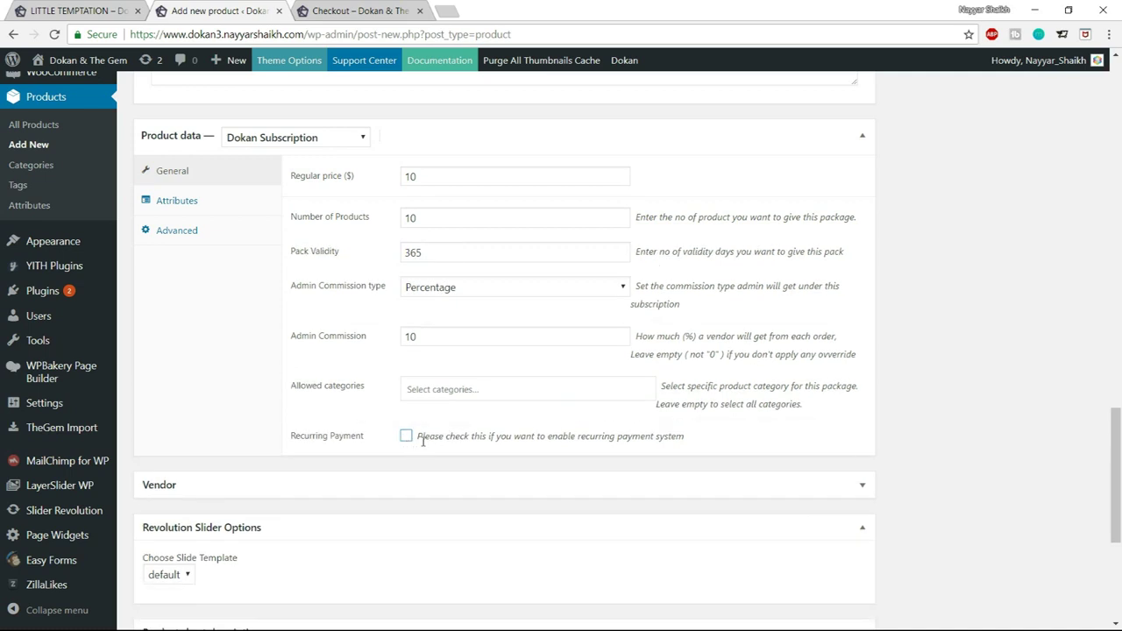
click(236, 202)
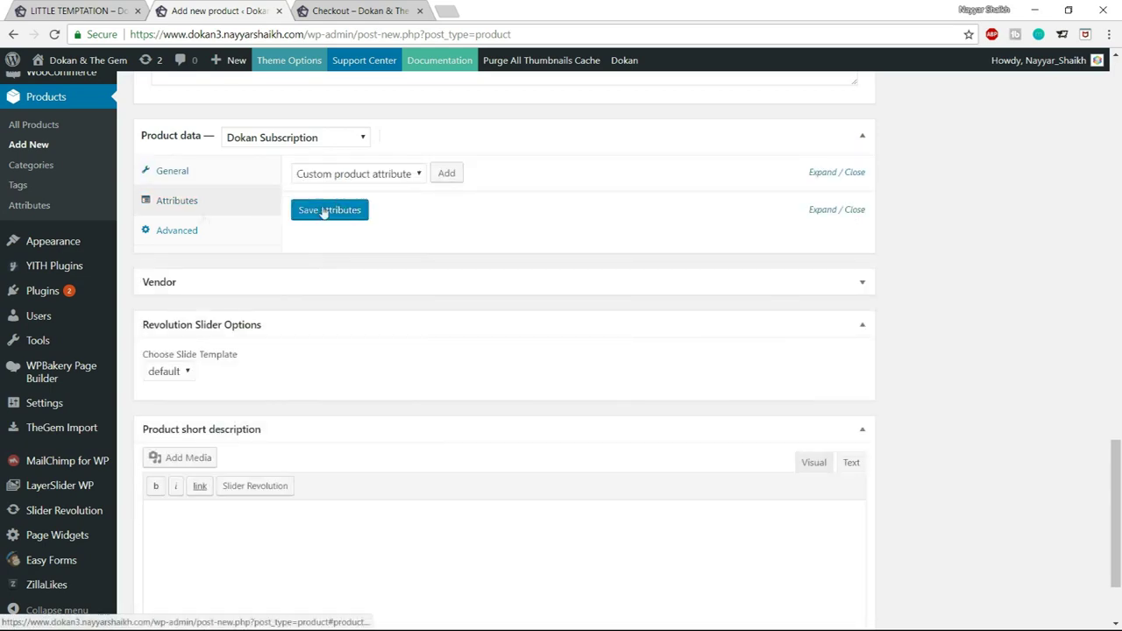
click(180, 230)
click(200, 182)
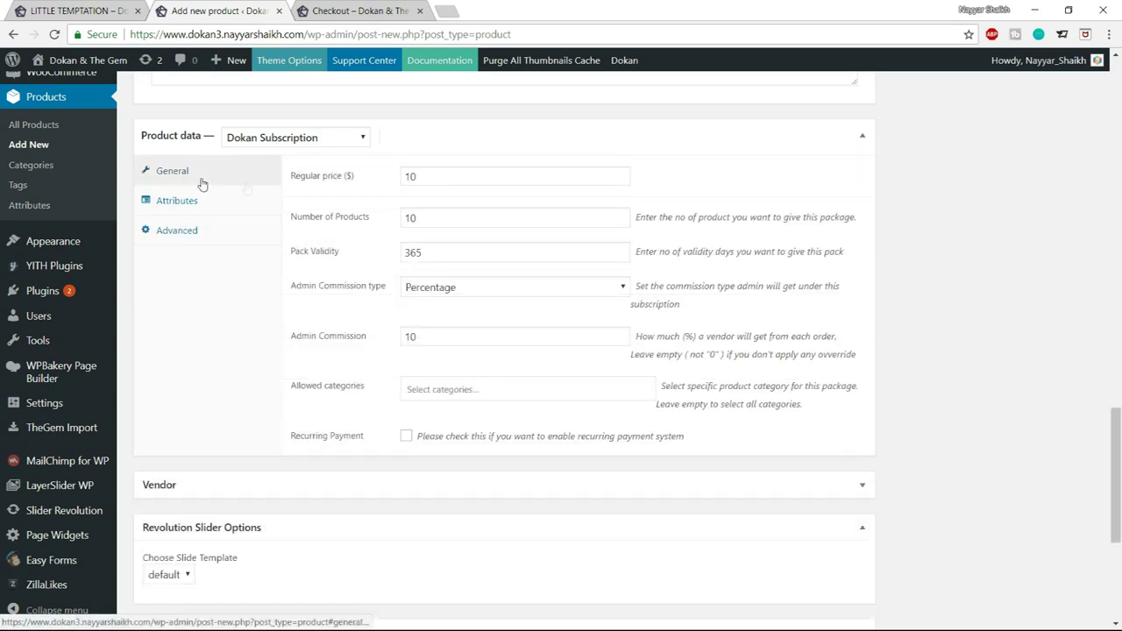
- Write the description 'Validity 365 Days' and 'Products Allowed 10' on two lines
scroll(681, 430, up, 10)
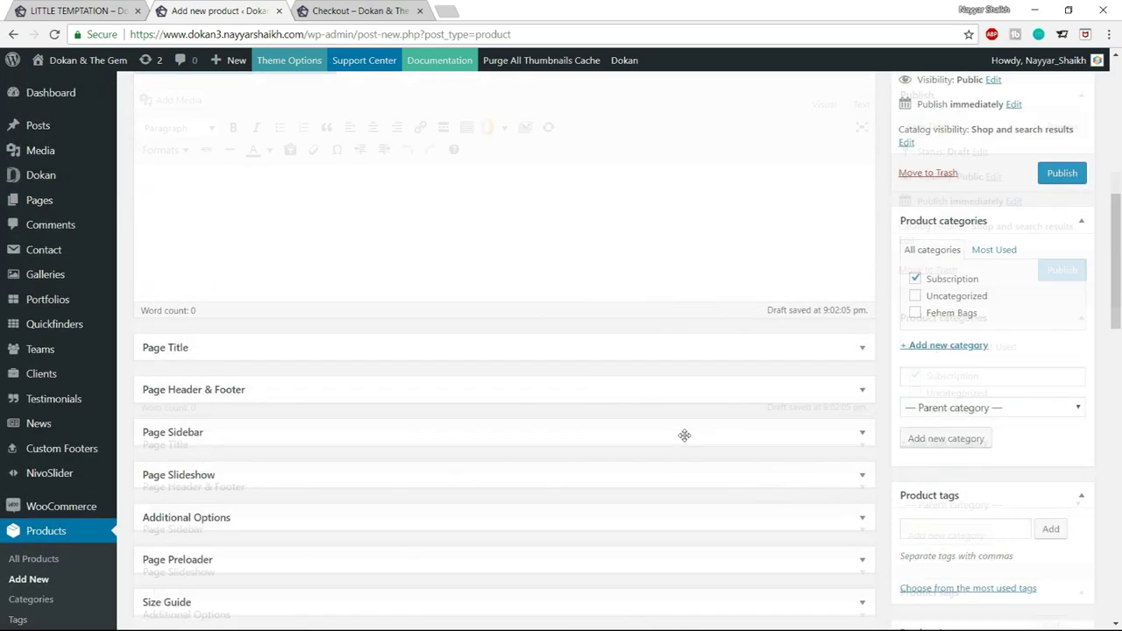
scroll(684, 435, up, 5)
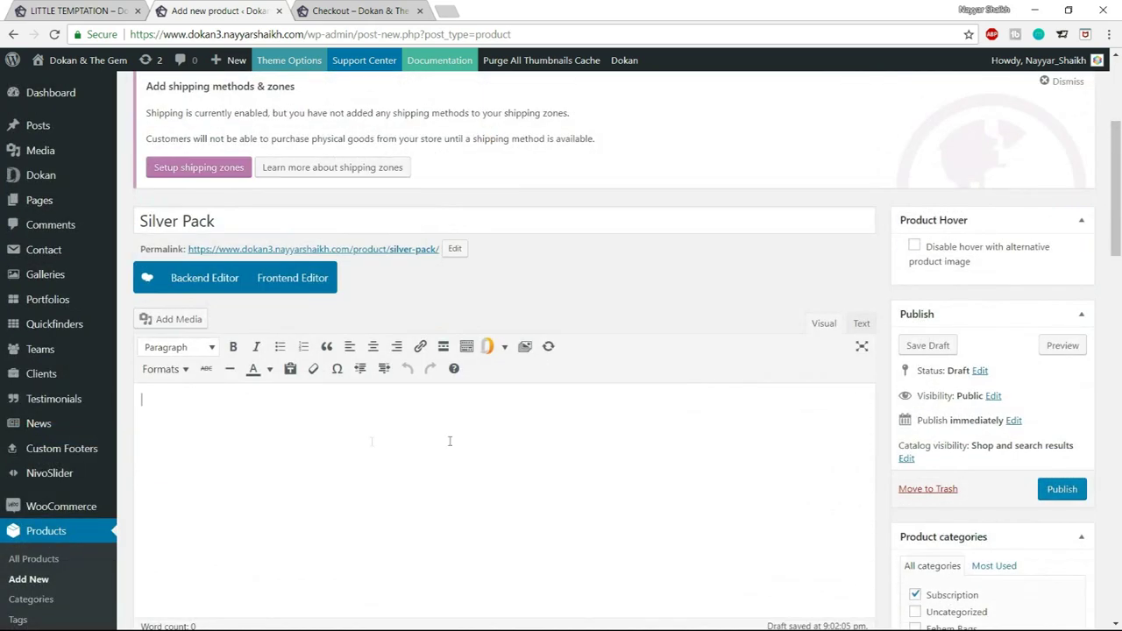
click(592, 414)
text(Daj)
key(ctrl+a)
text(Validity 365Days)
key(Return)
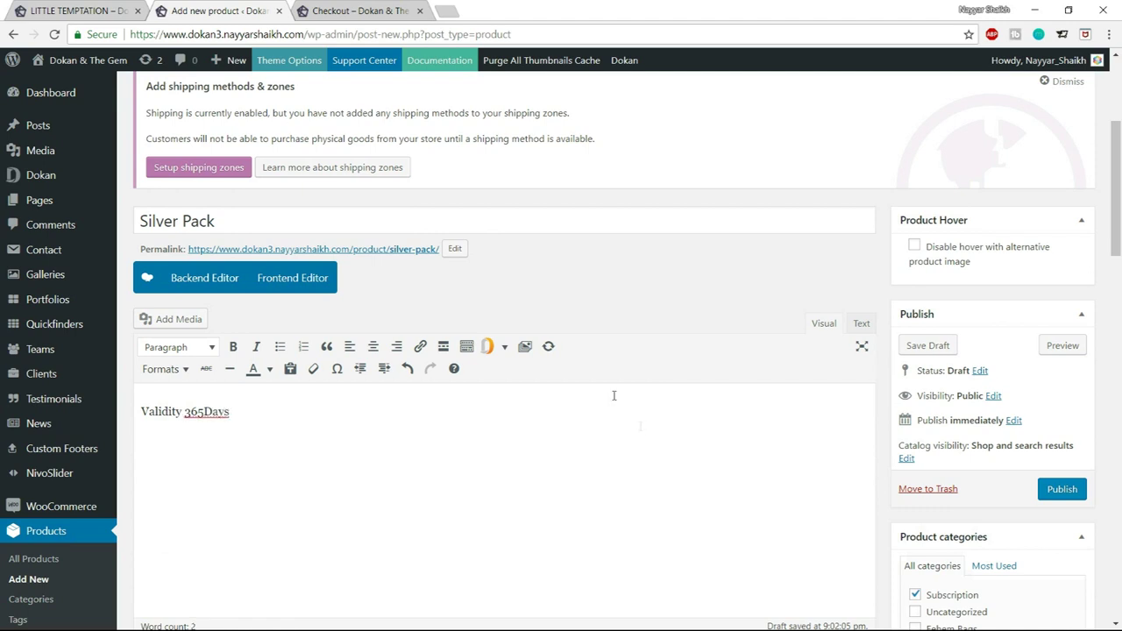
click(206, 412)
click(189, 441)
text(Products )
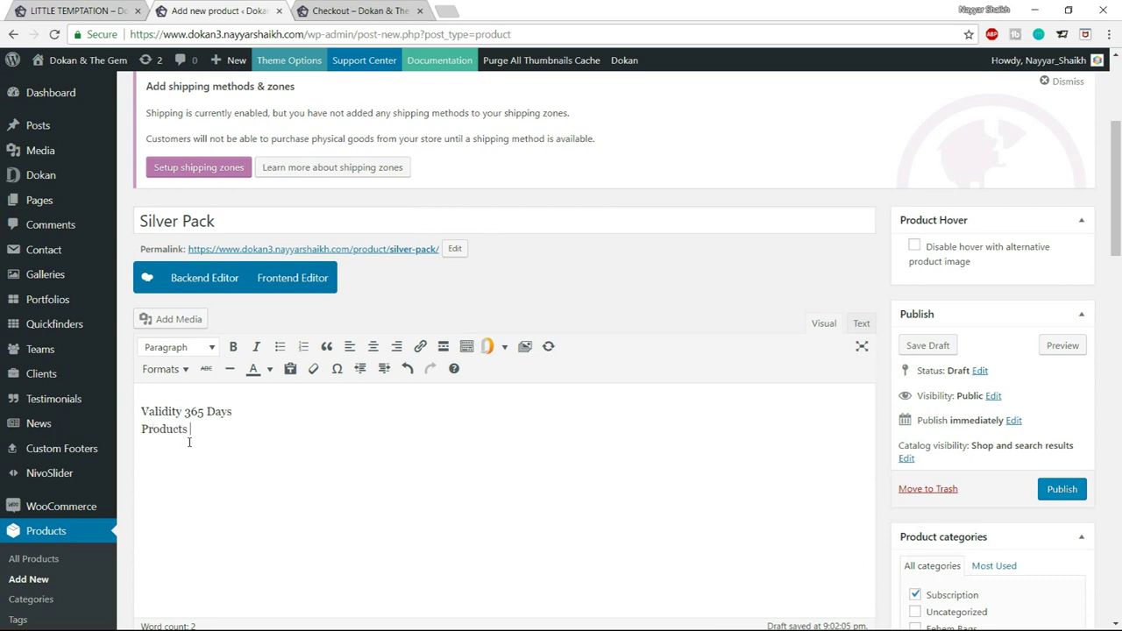
text(Allowed 10)
- Publish the Silver Pack product
scroll(1073, 504, down, 3)
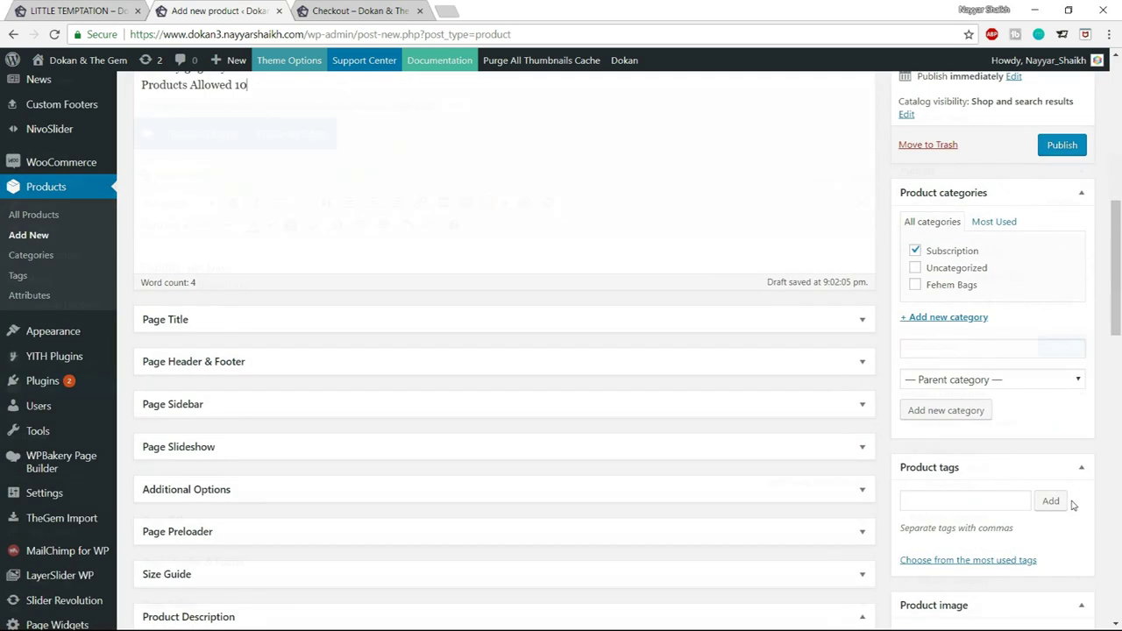
scroll(1073, 501, up, 3)
click(1064, 491)
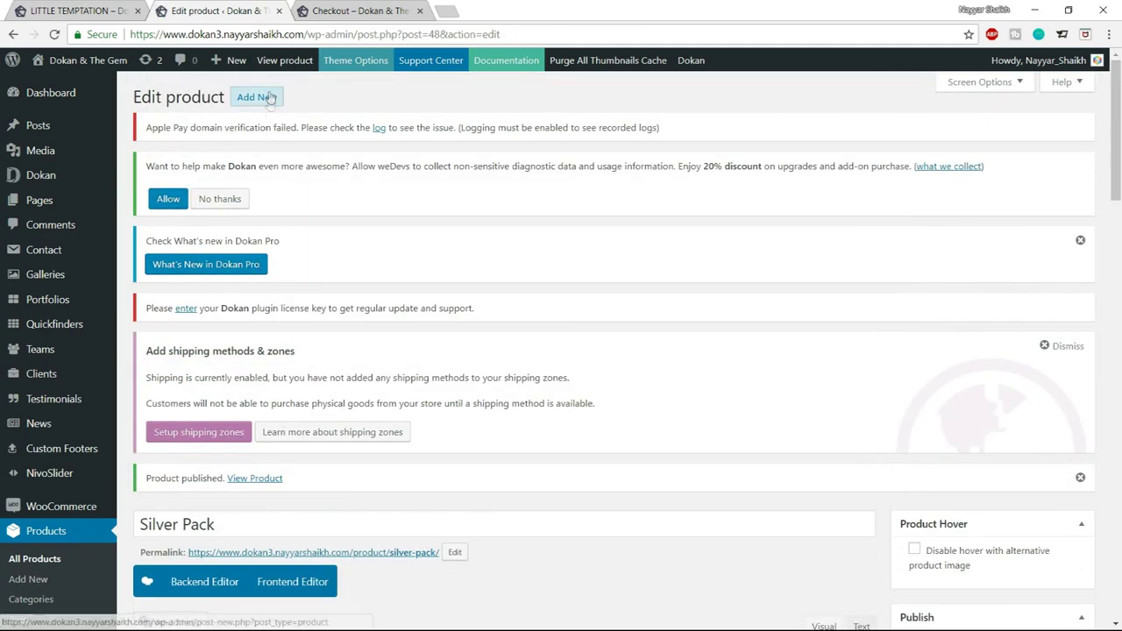
- Start a new product titled 'Gold Pack' and expand its product data settings
click(270, 97)
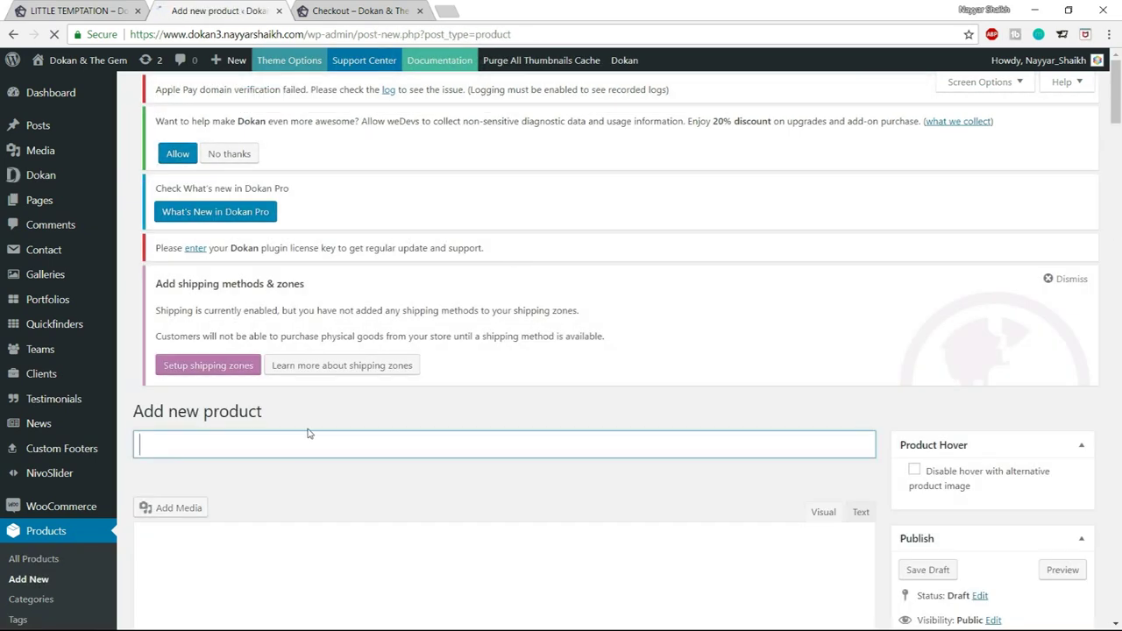
text(Gold Pack)
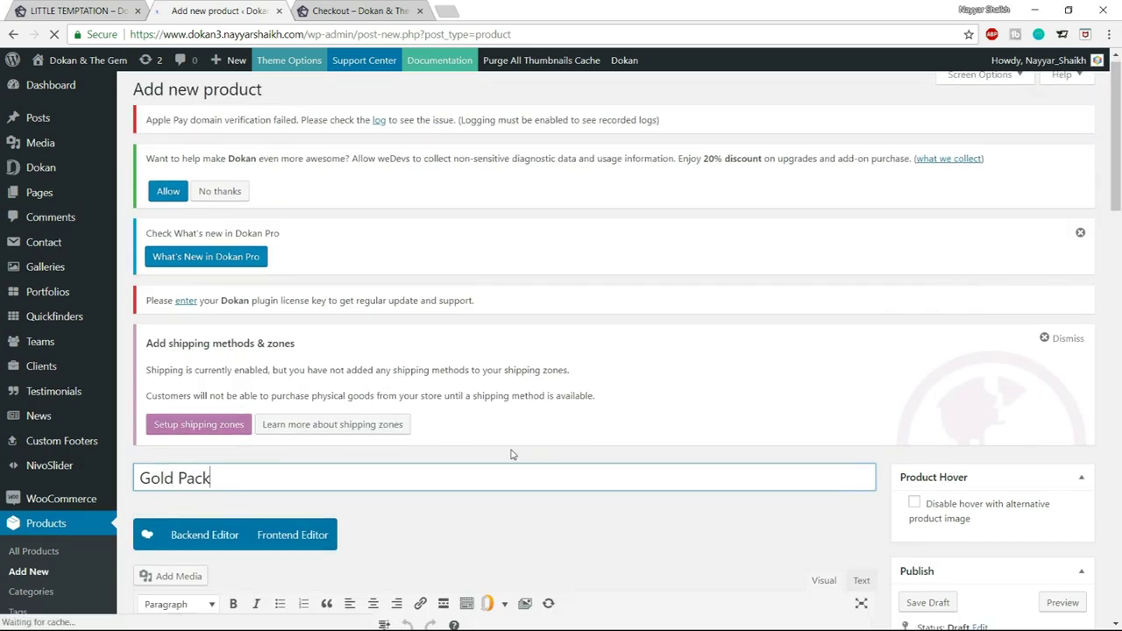
scroll(512, 450, down, 4)
scroll(511, 449, down, 15)
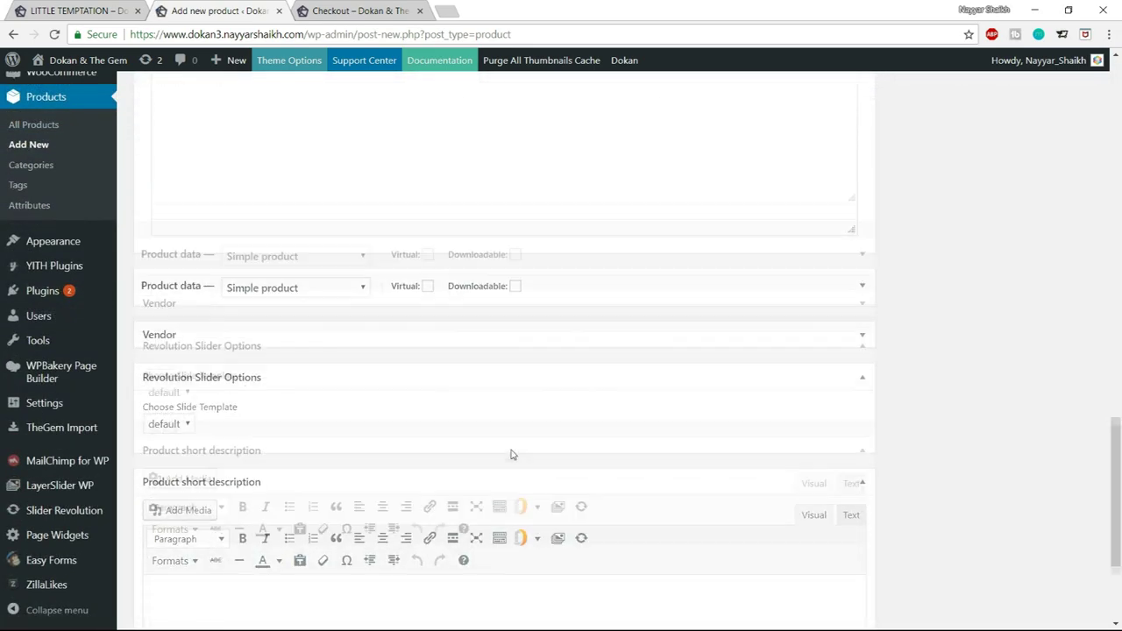
scroll(512, 450, up, 5)
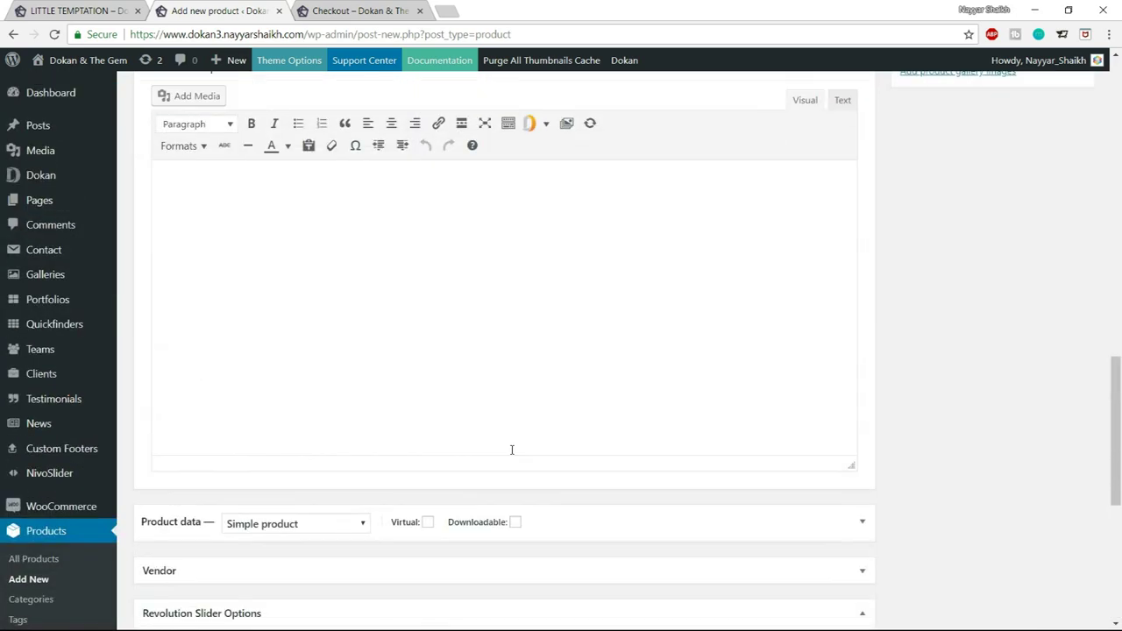
scroll(649, 495, down, 2)
click(655, 377)
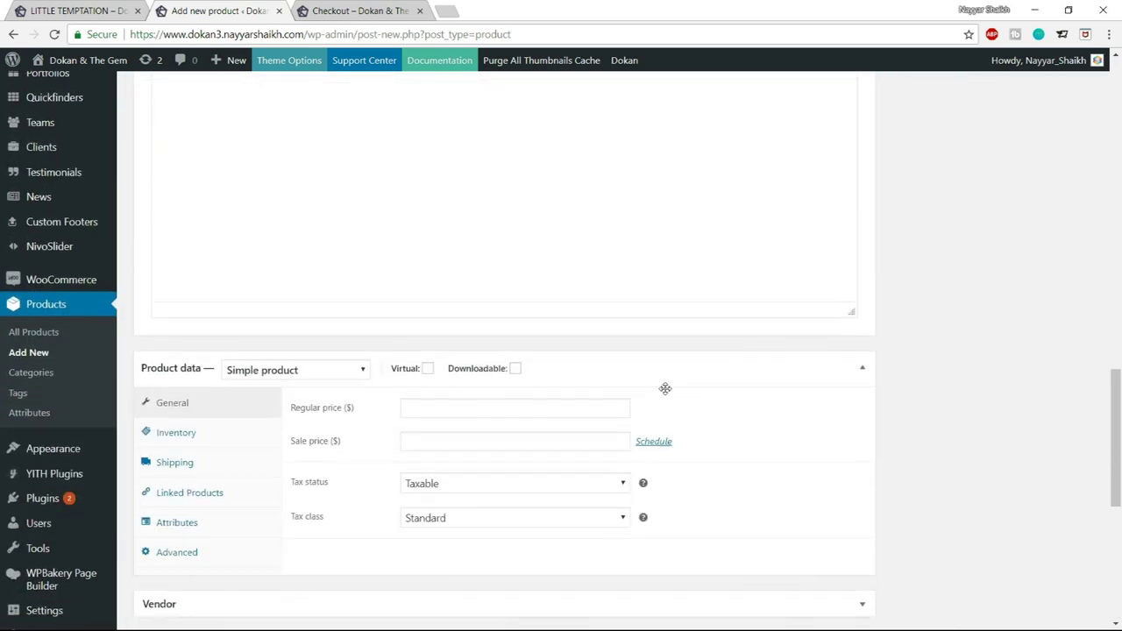
scroll(666, 388, down, 3)
- Make Gold Pack a Dokan Subscription with regular price 50 and 100 products
click(295, 159)
click(289, 248)
click(476, 198)
text(50)
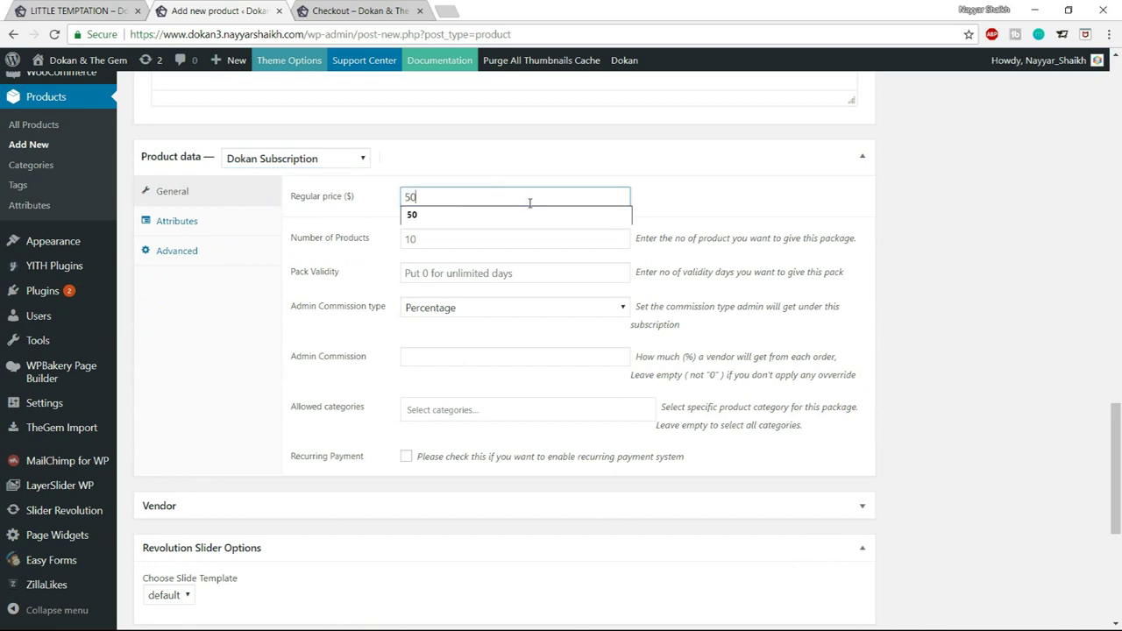
click(442, 238)
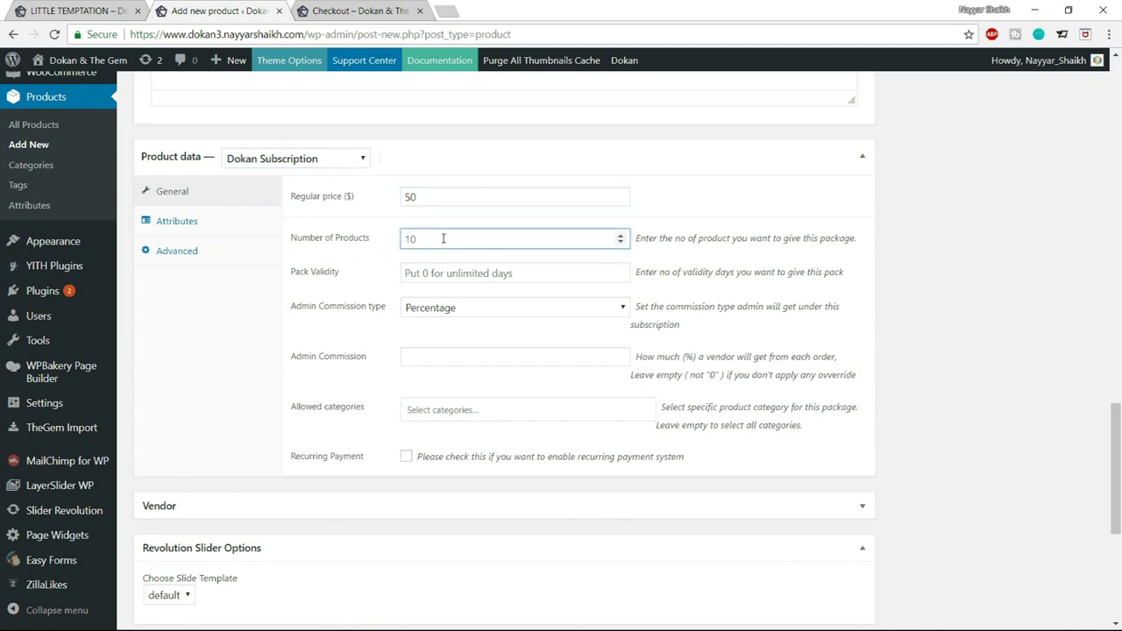
text(100)
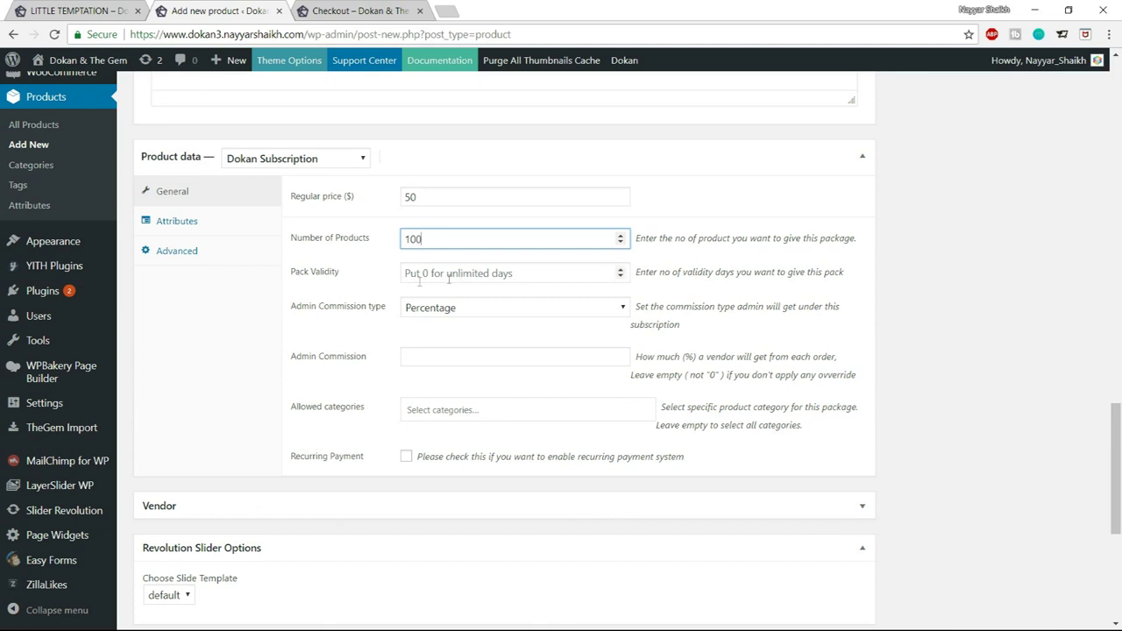
- Give the Gold Pack a 5% admin commission and place it in the Subscription category
click(725, 284)
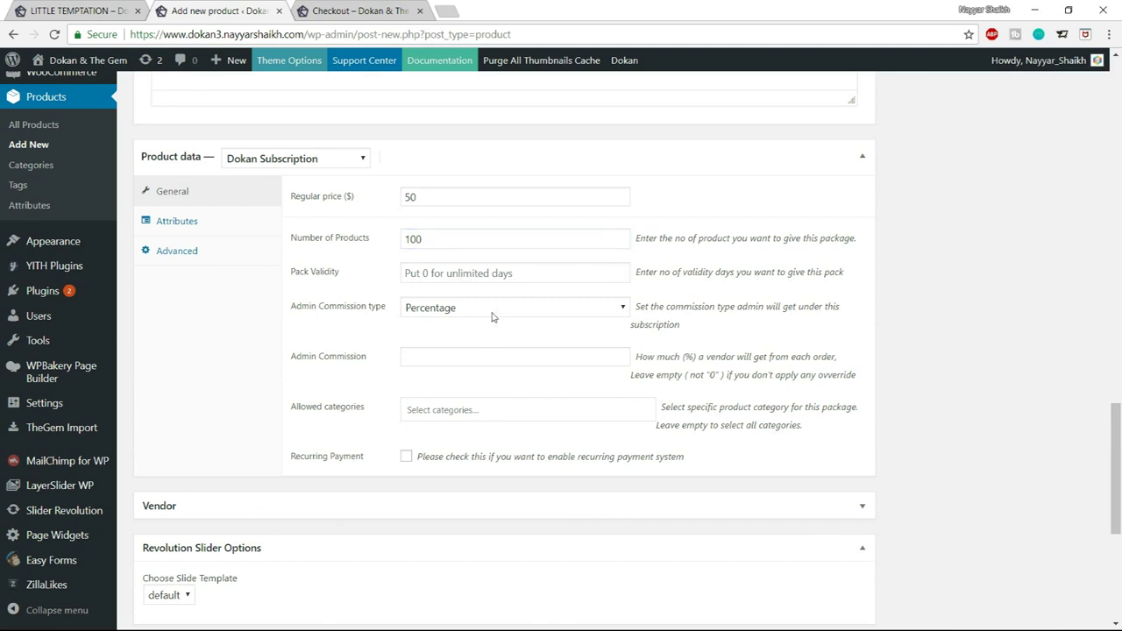
click(473, 362)
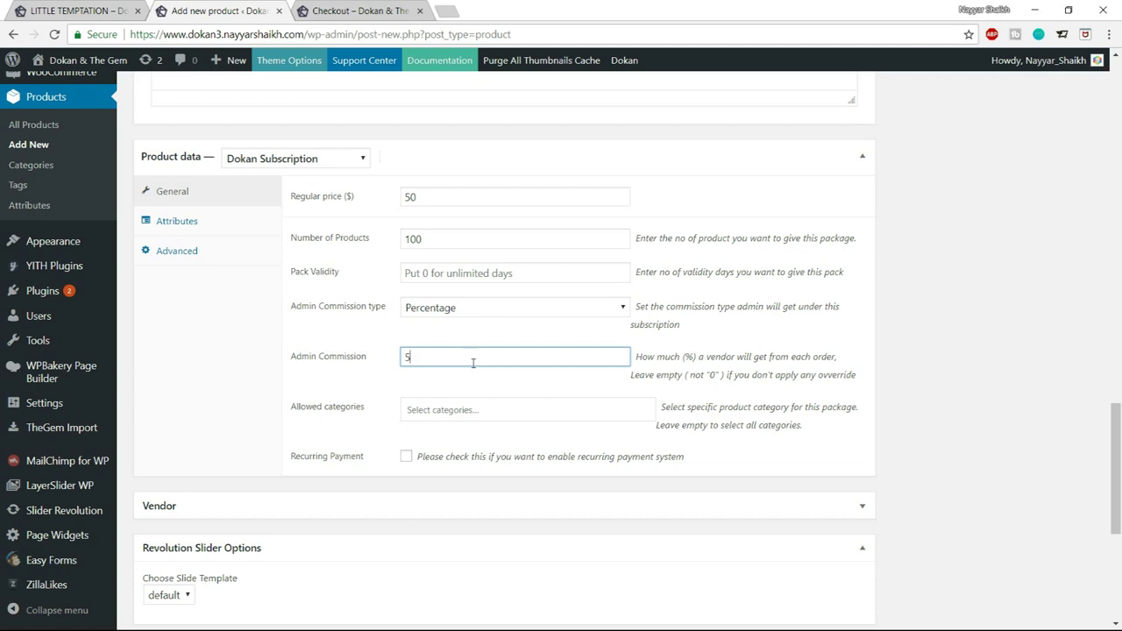
click(723, 352)
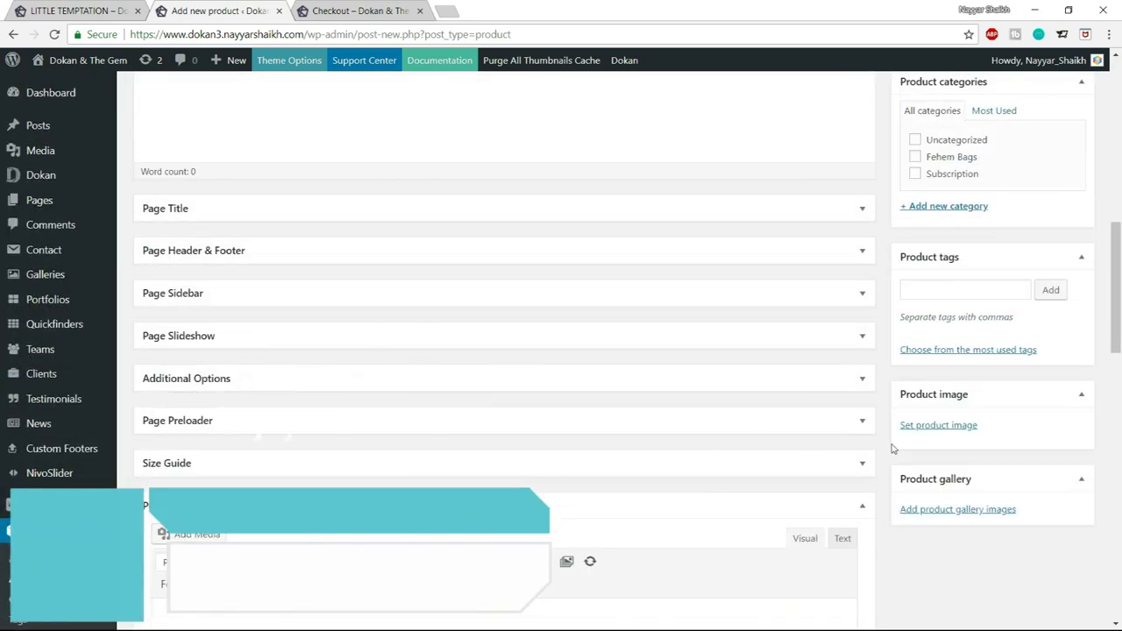
scroll(892, 449, up, 1)
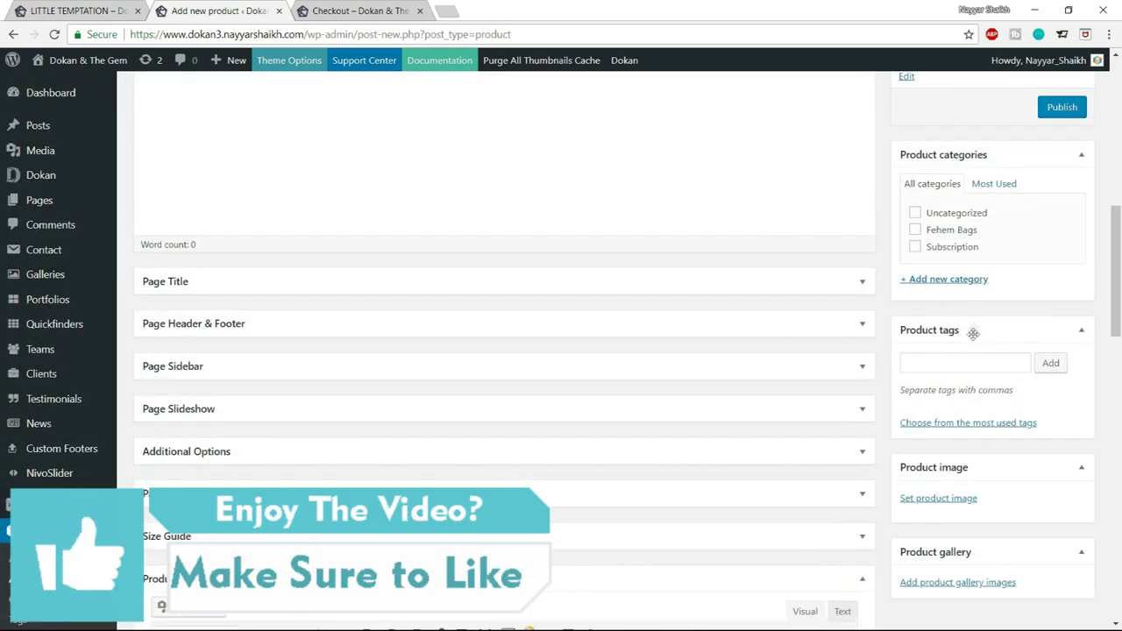
click(949, 254)
- Describe the pack as Validity Unlimited, Products Allowed 100, Lower Commission 5%, and publish it
scroll(298, 443, up, 4)
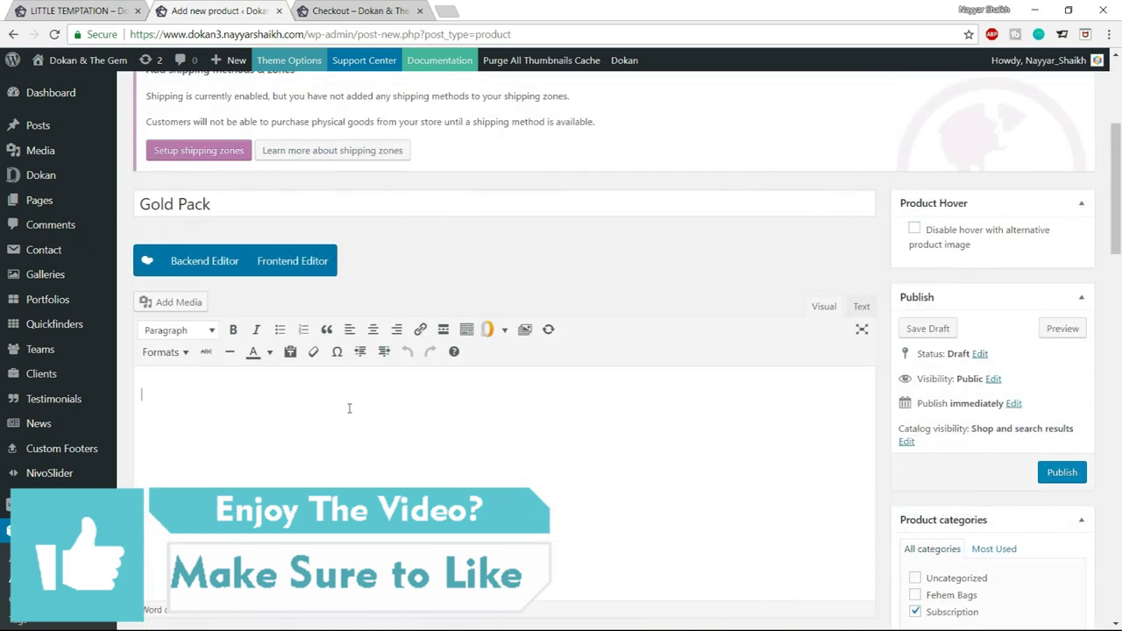
text(Validity Un)
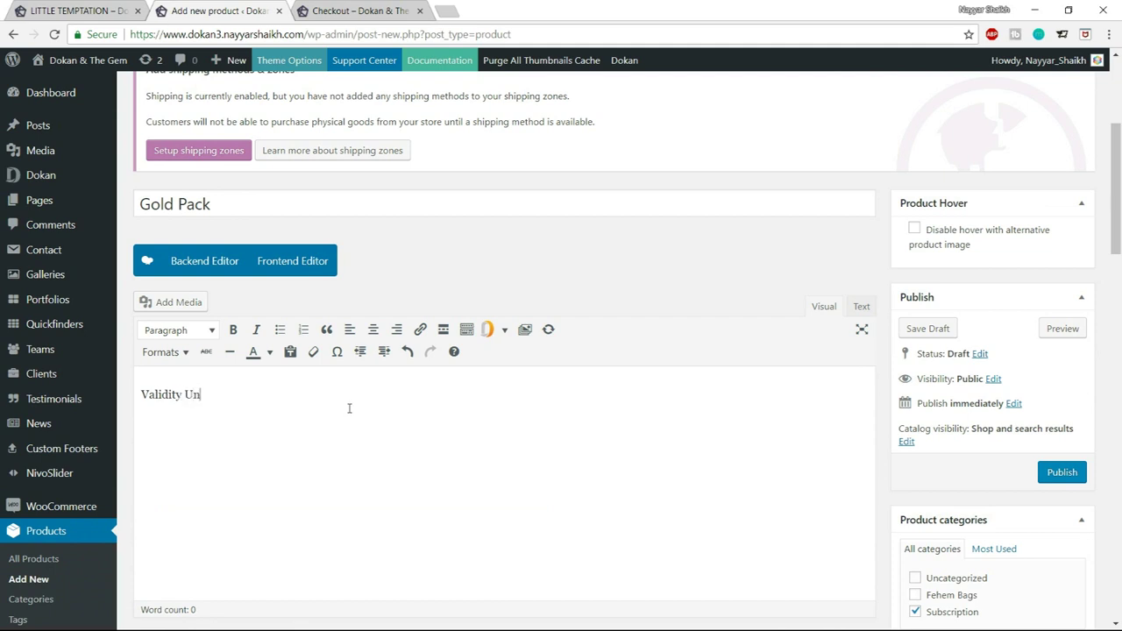
text(limited)
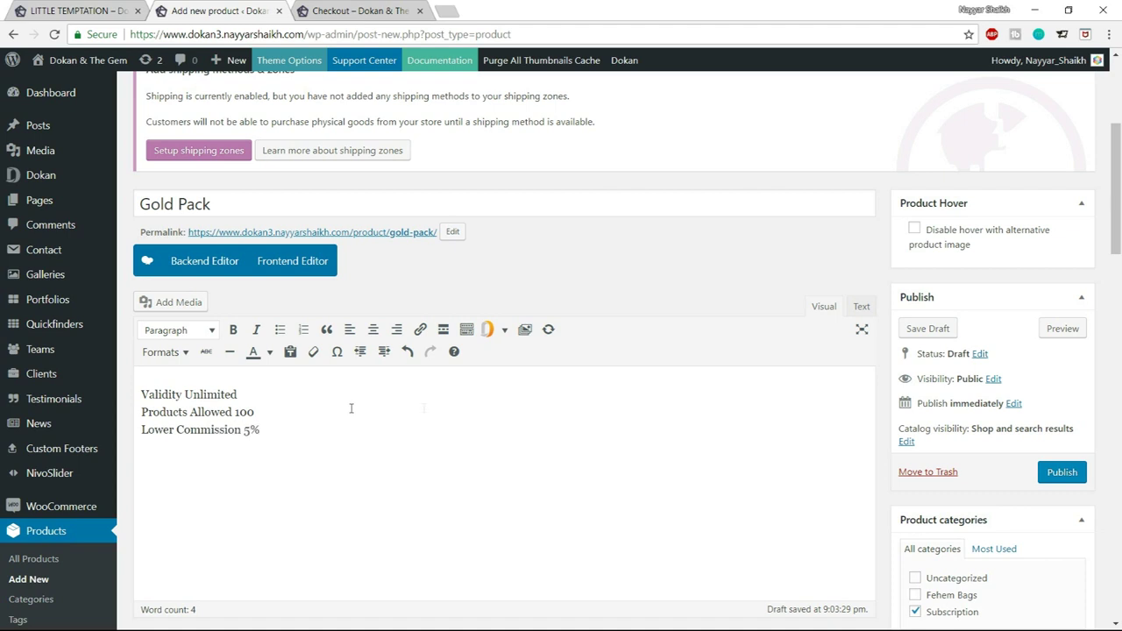
click(1062, 473)
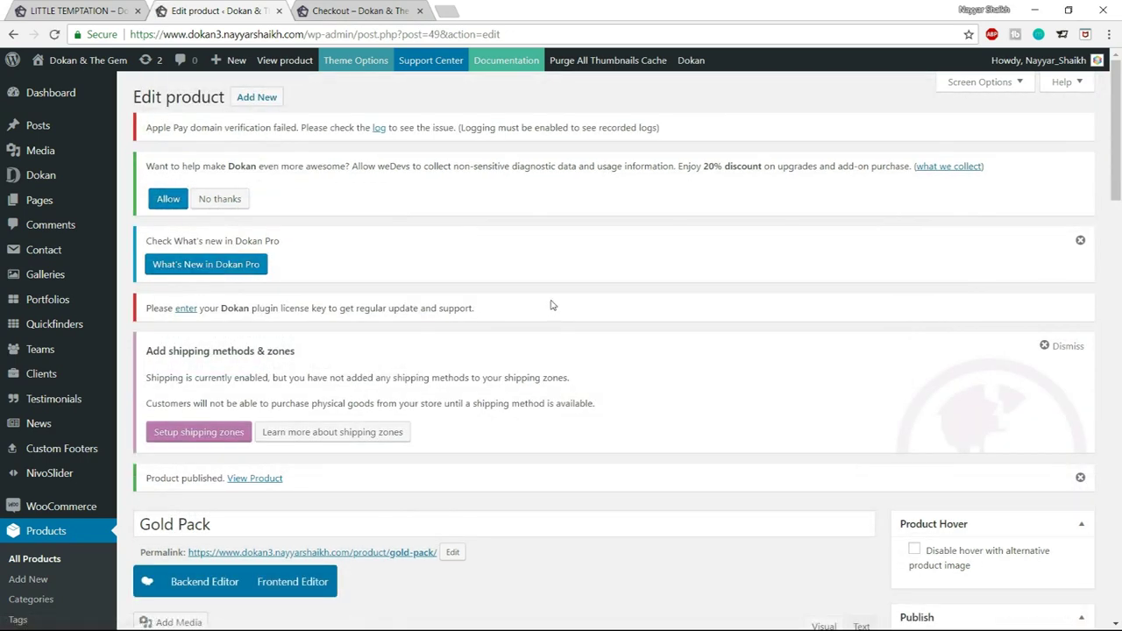
key(alt+Tab)
key(alt+Tab)
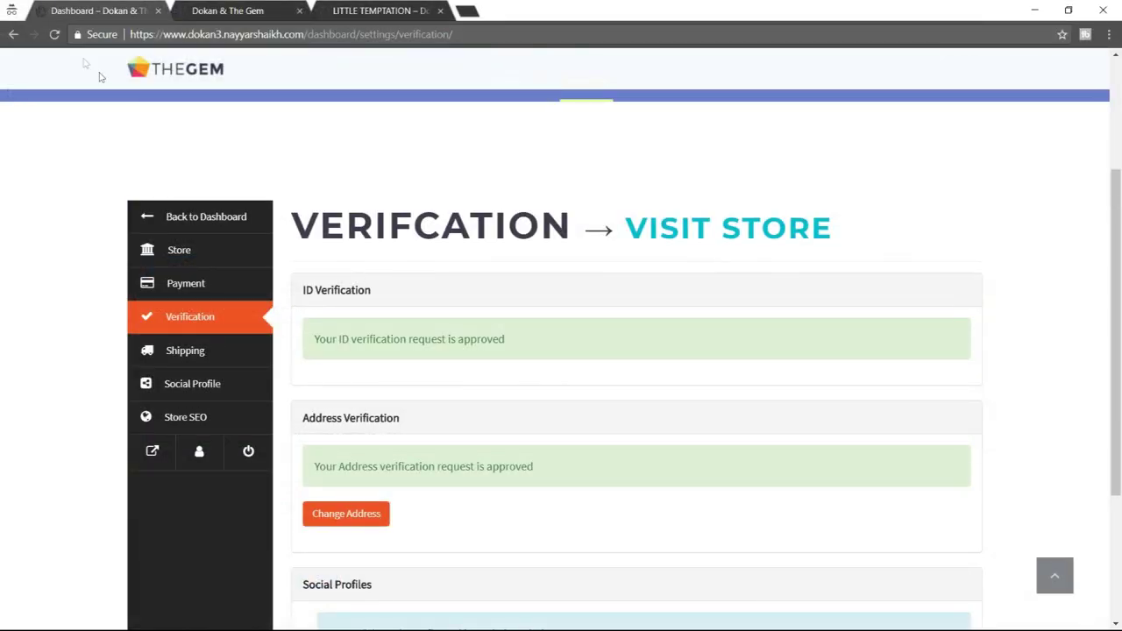
click(54, 35)
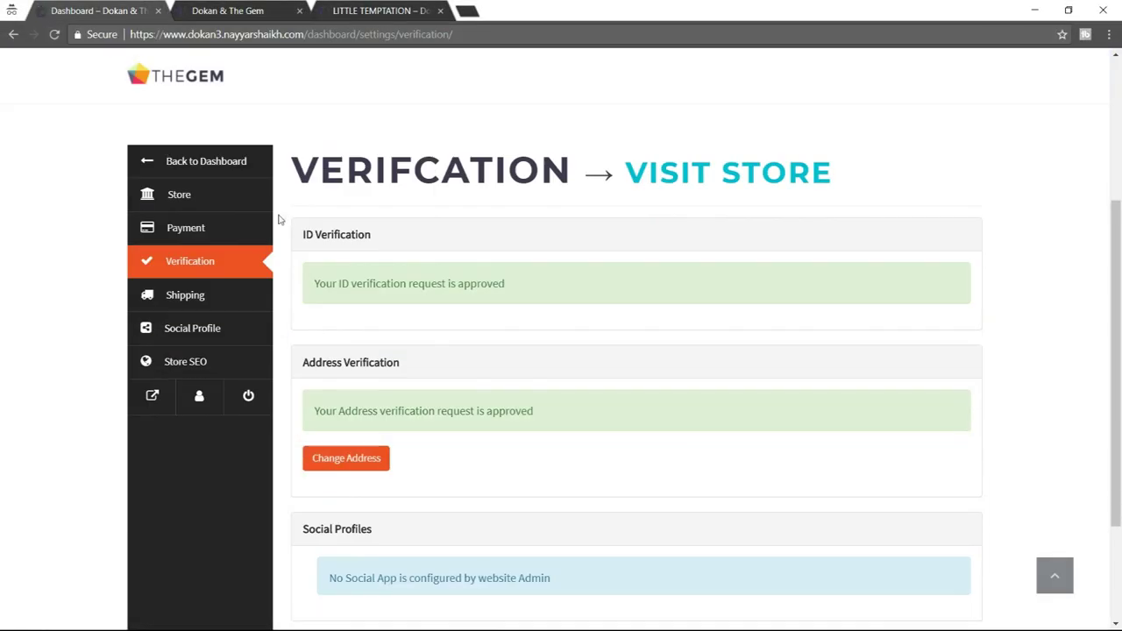
click(221, 160)
scroll(849, 310, down, 3)
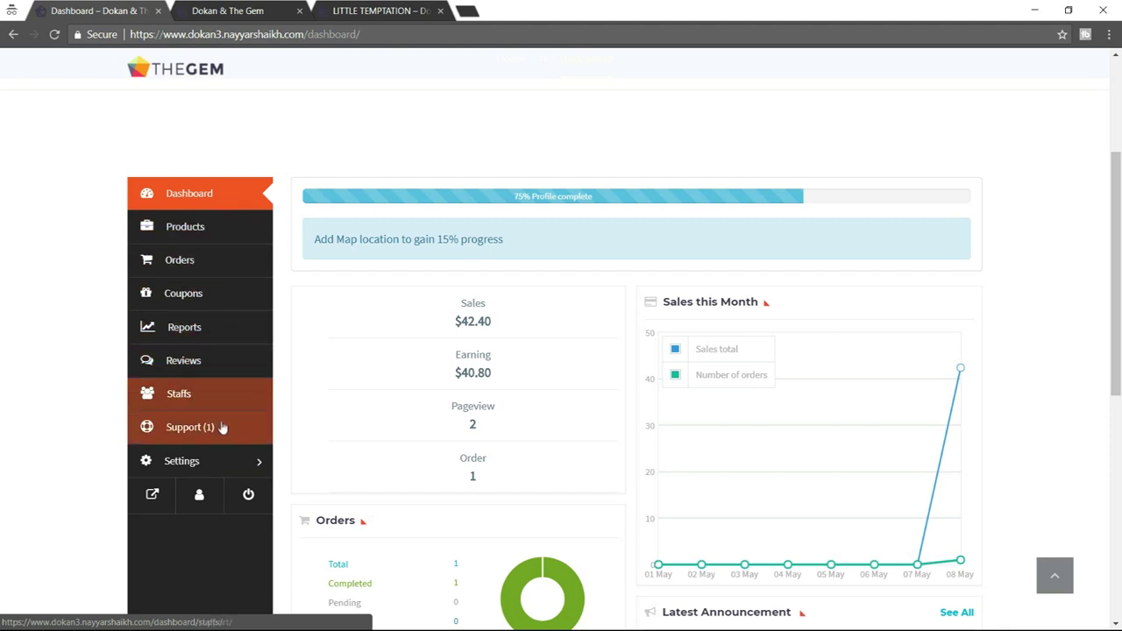
click(218, 460)
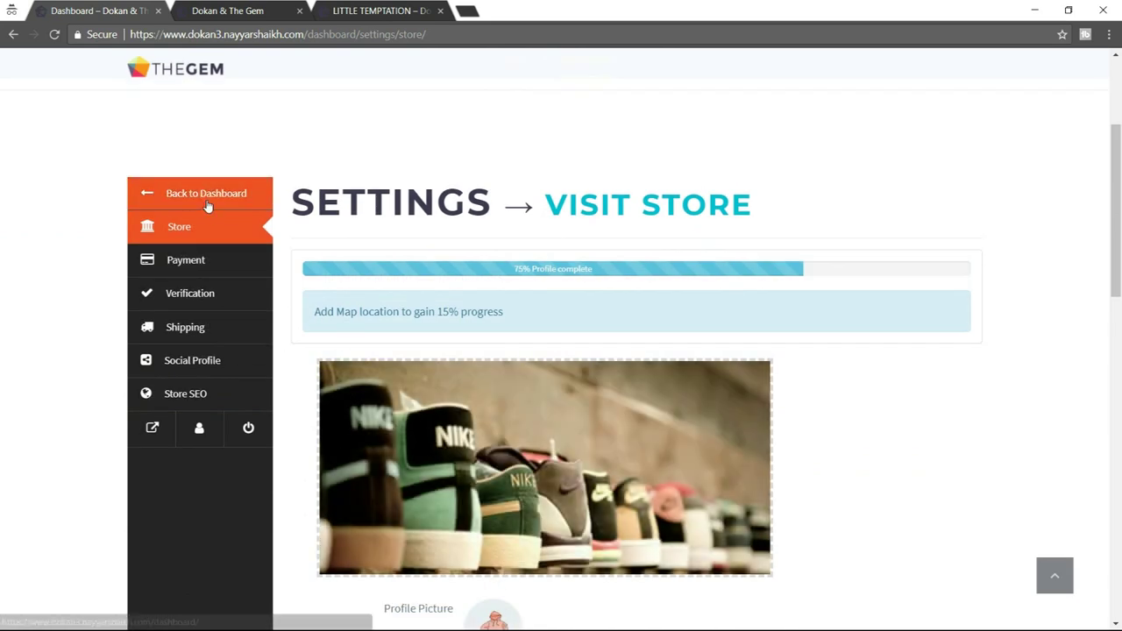
click(201, 192)
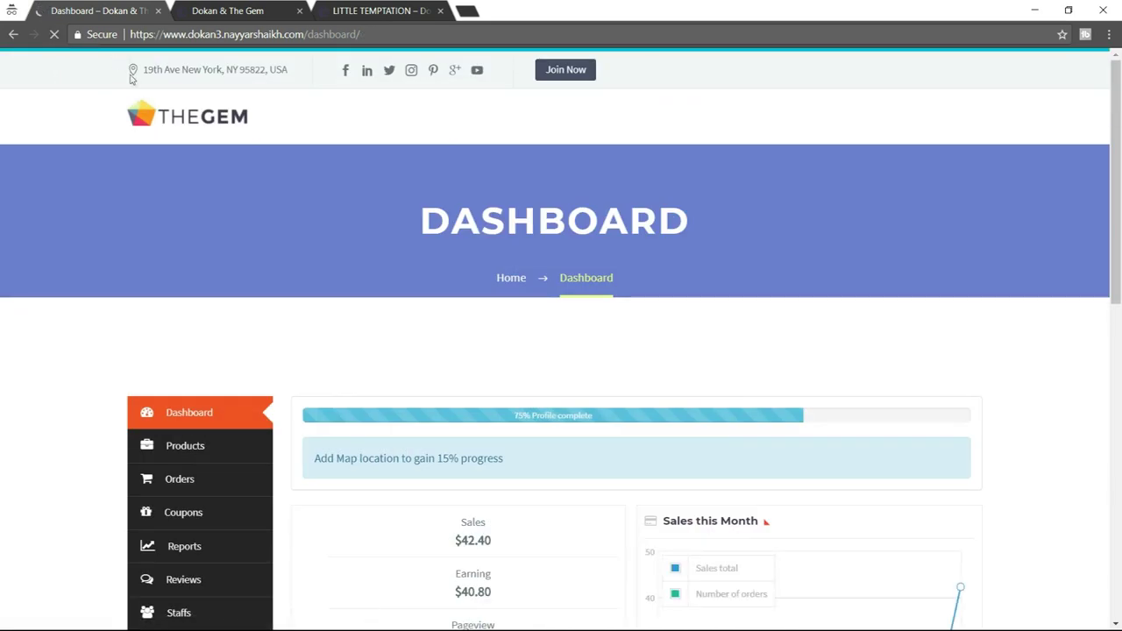
scroll(803, 377, down, 3)
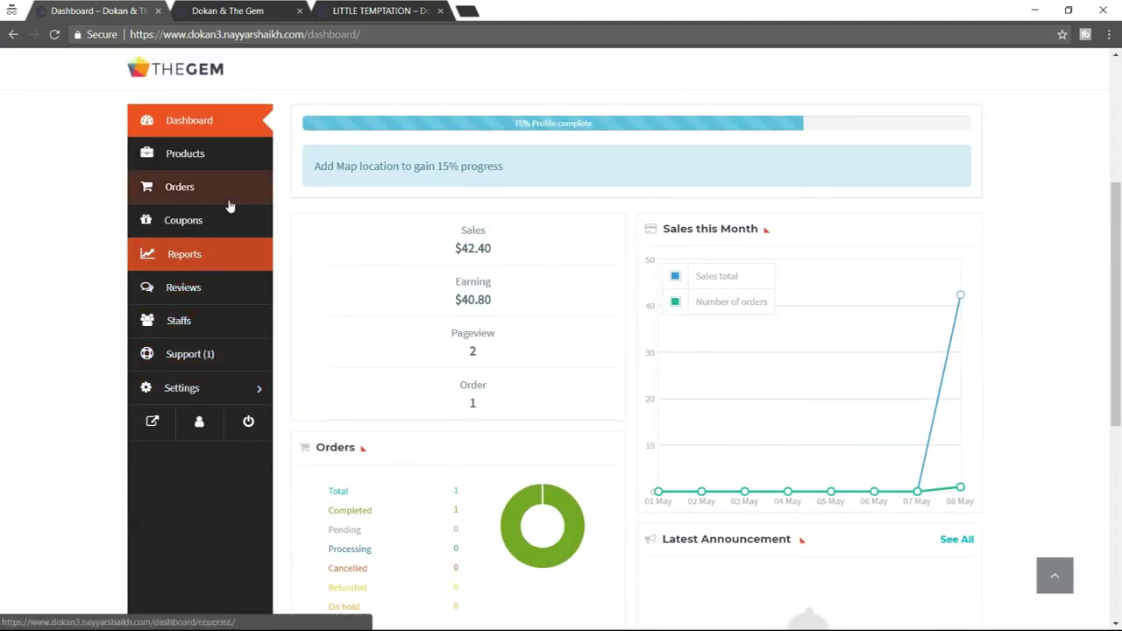
click(214, 167)
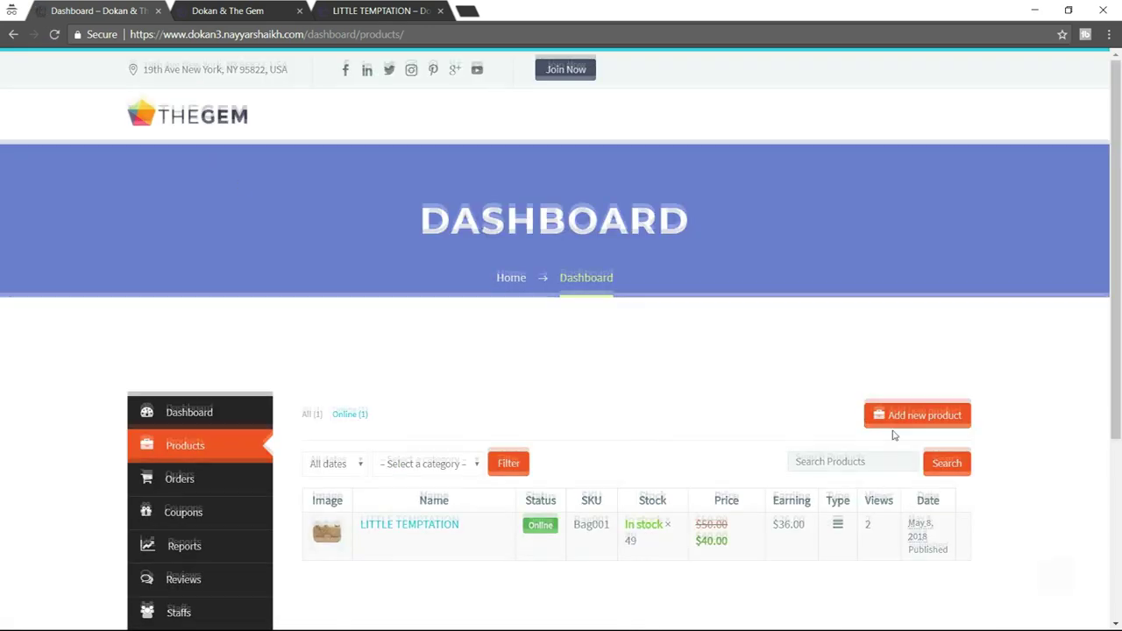
scroll(955, 421, down, 3)
key(alt+Tab)
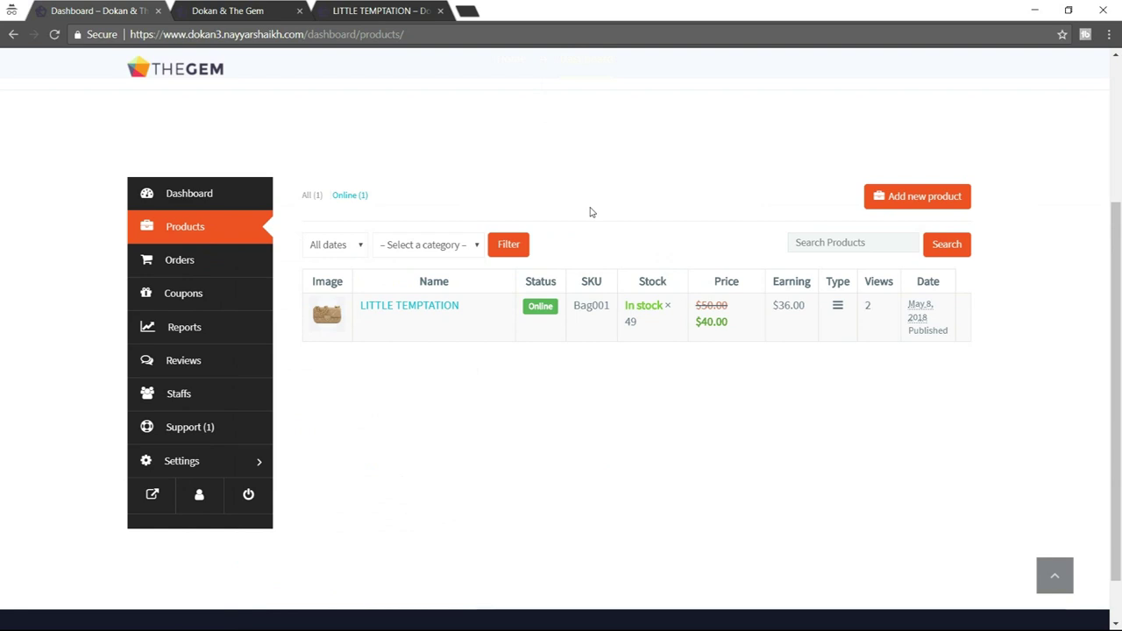
mouse_move(570, 309)
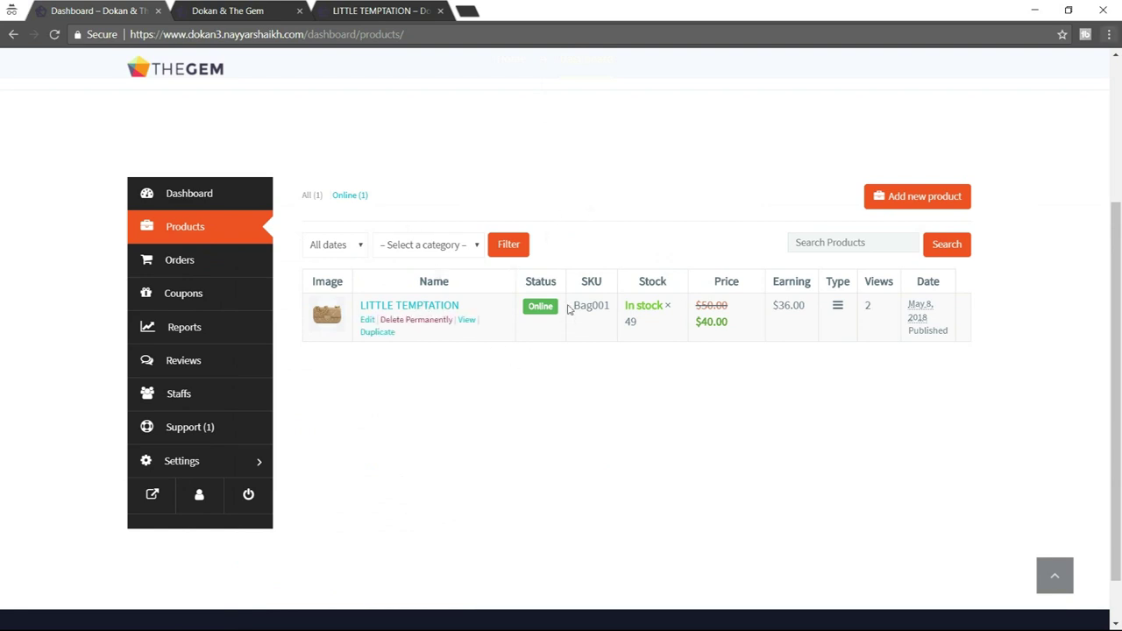
key(alt+Tab)
key(alt+Tab)
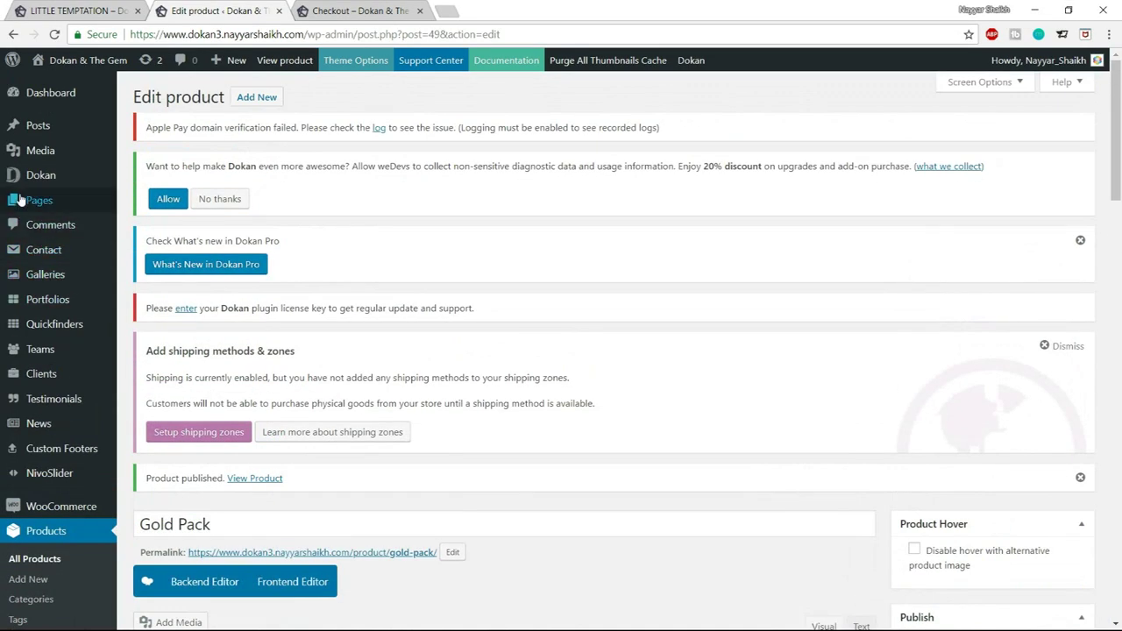
- Tick 'Enable product subscription for vendor' under Dokan Settings > Product Subscription and save changes
mouse_move(28, 179)
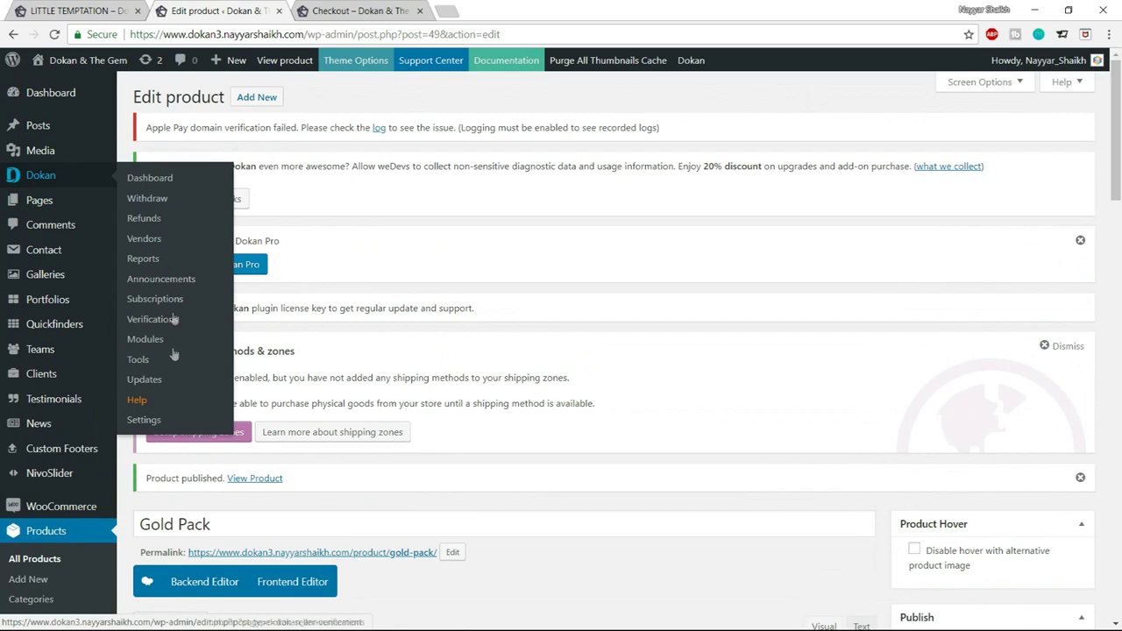
click(143, 419)
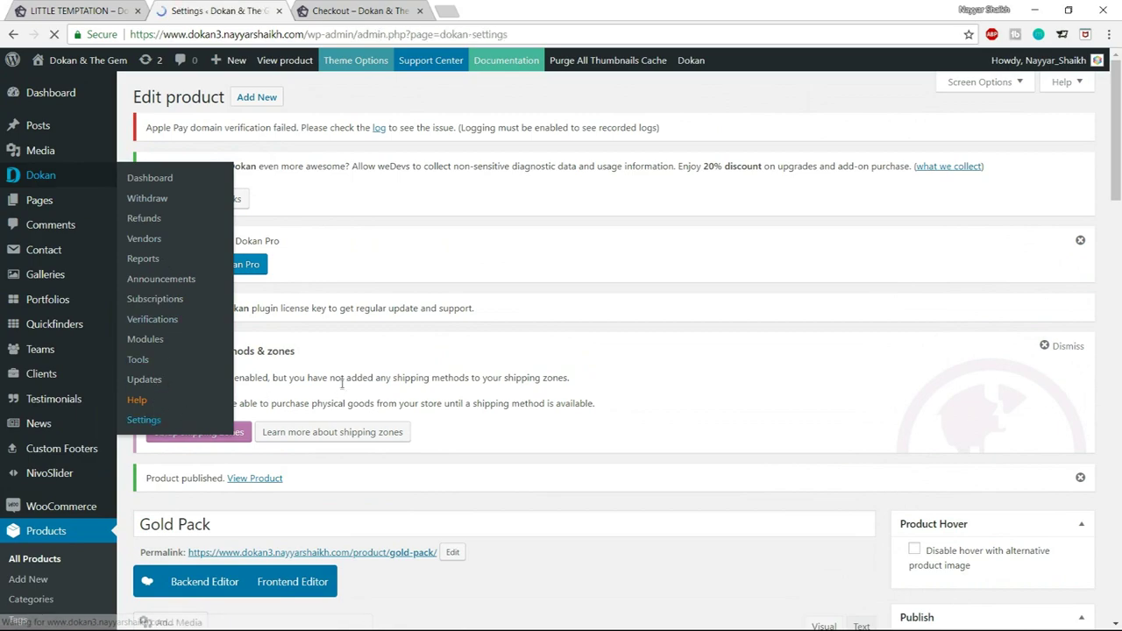
scroll(333, 395, down, 5)
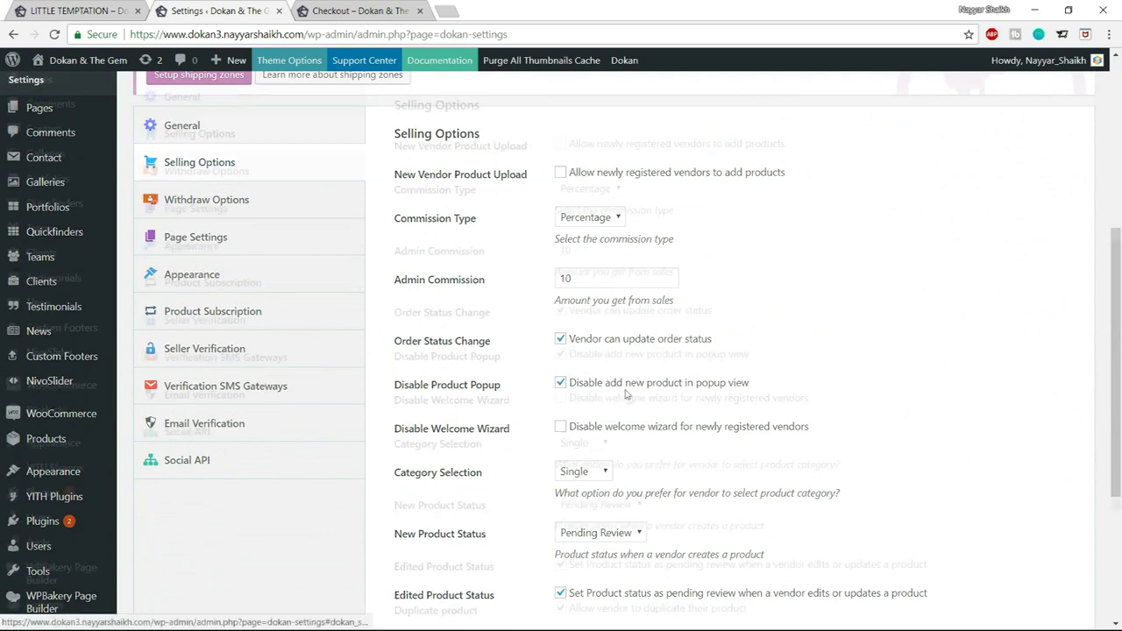
scroll(626, 395, down, 4)
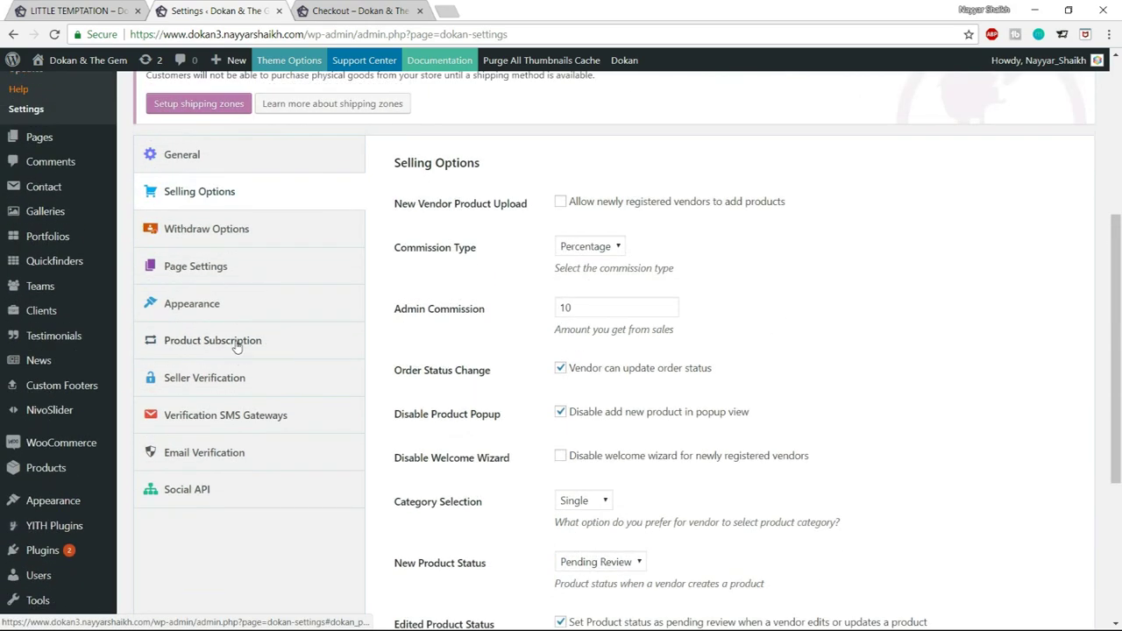
click(229, 343)
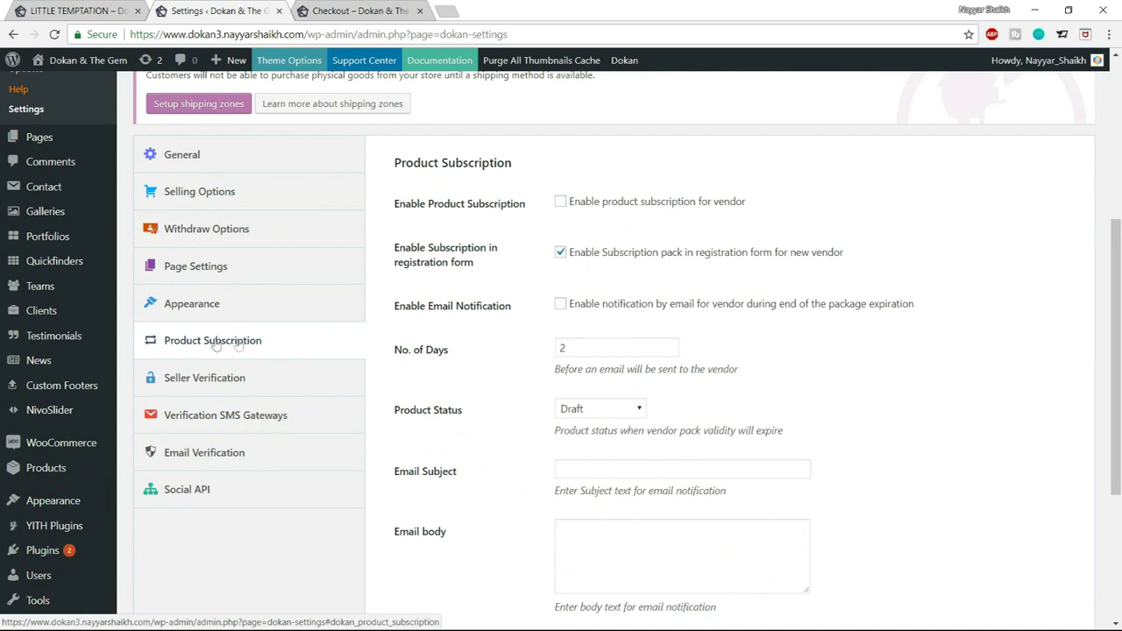
click(561, 203)
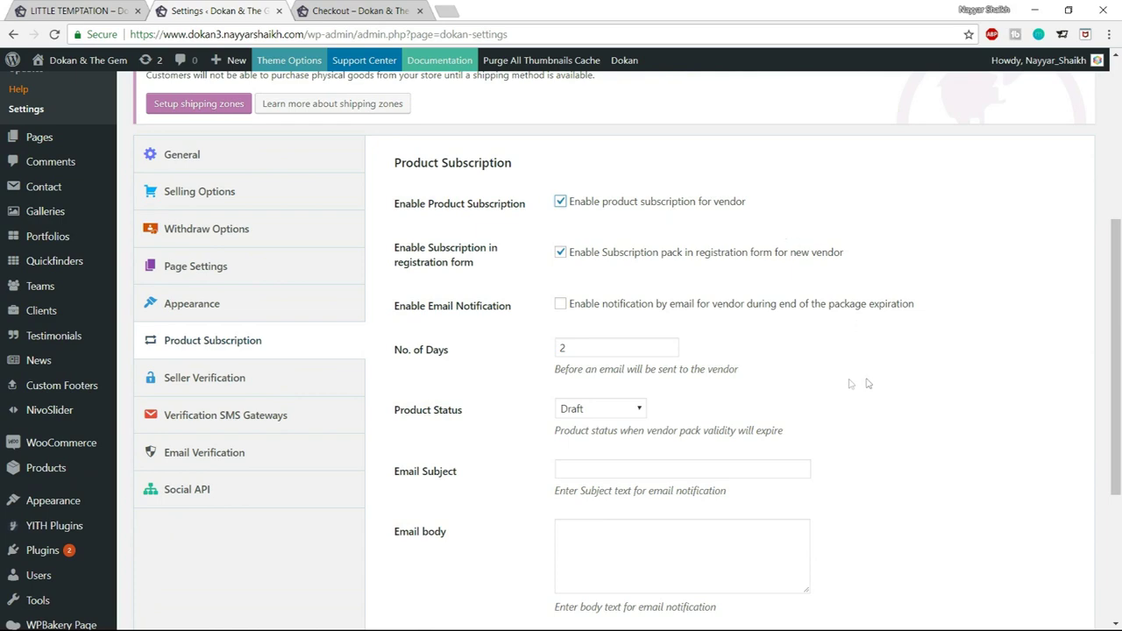
drag(559, 369, 760, 375)
click(761, 375)
scroll(970, 403, down, 3)
click(462, 438)
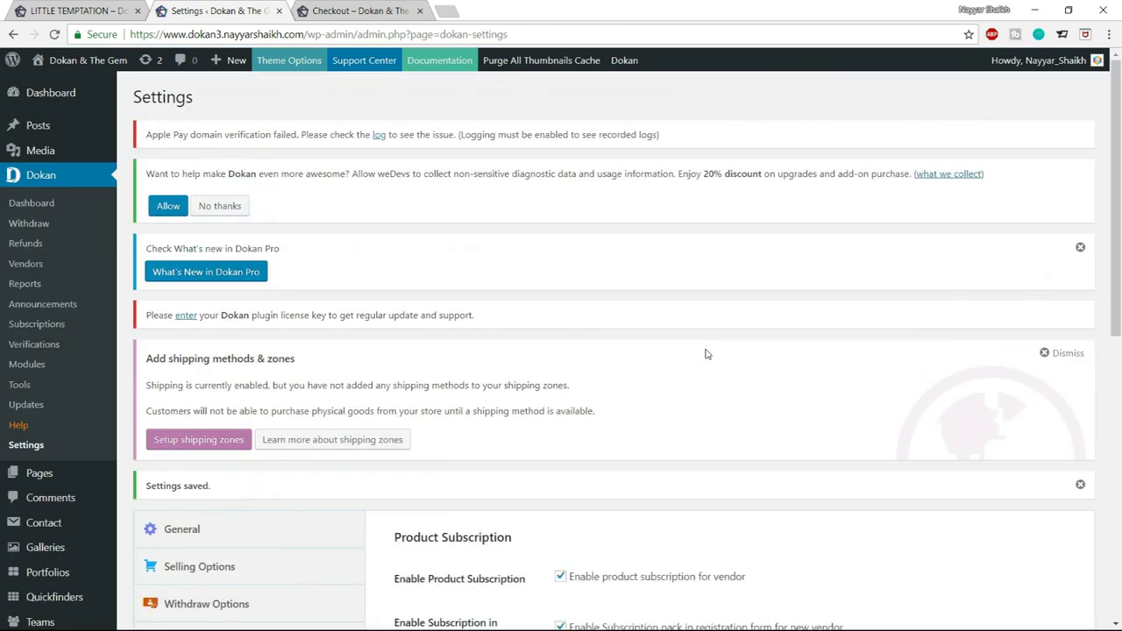
- In the reloaded vendor dashboard, open the Subscription page listing the Gold and Silver packs
key(alt+Tab)
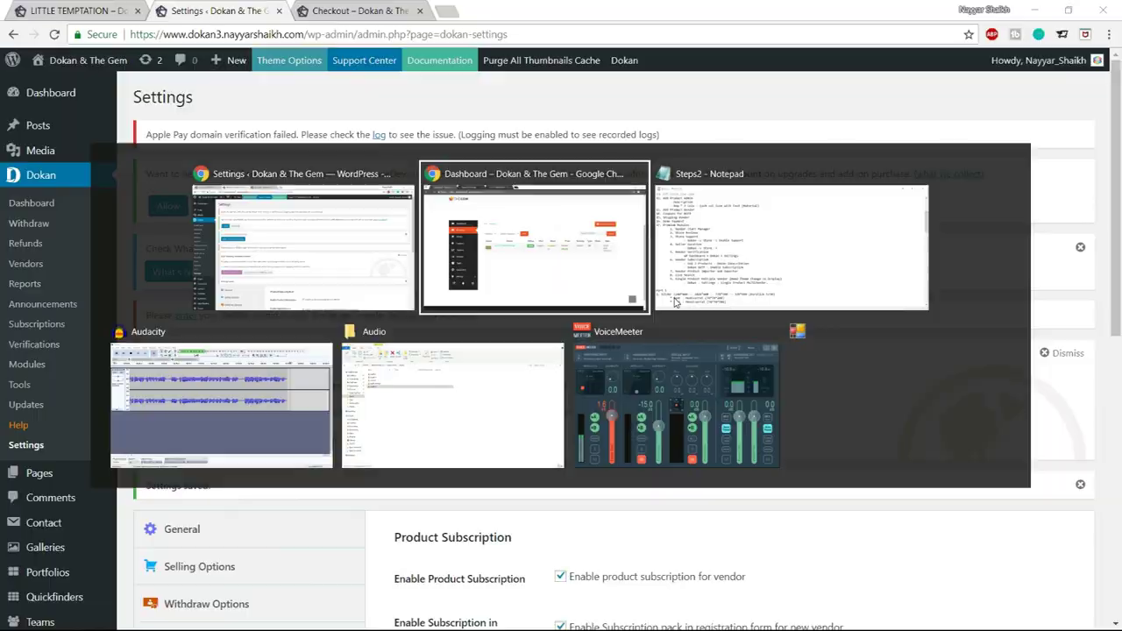
click(55, 35)
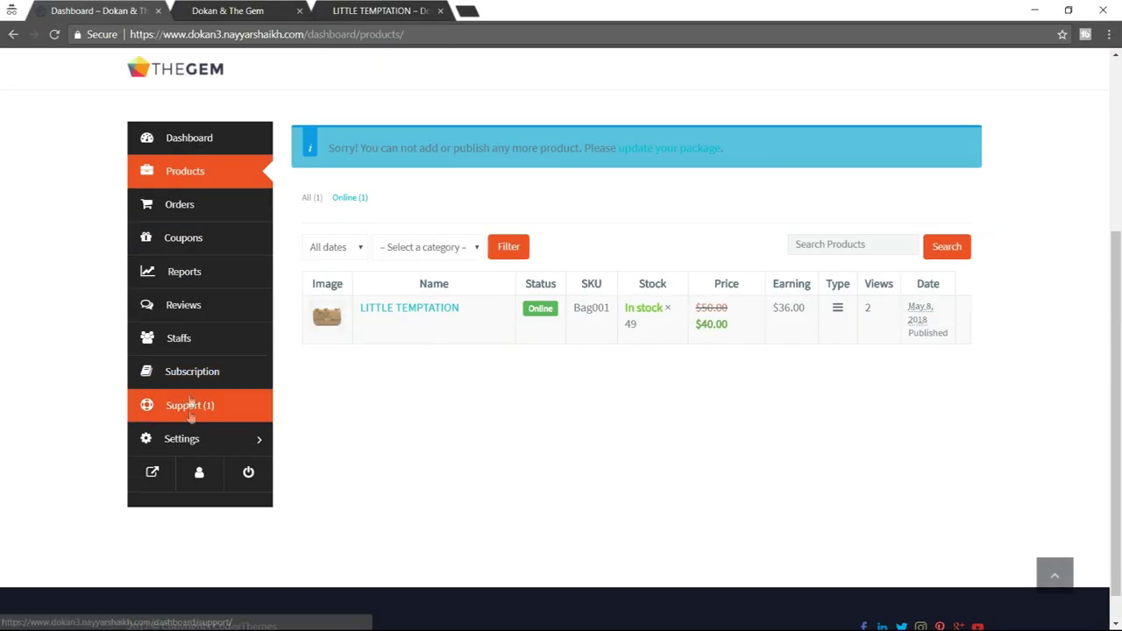
click(195, 376)
scroll(832, 395, down, 3)
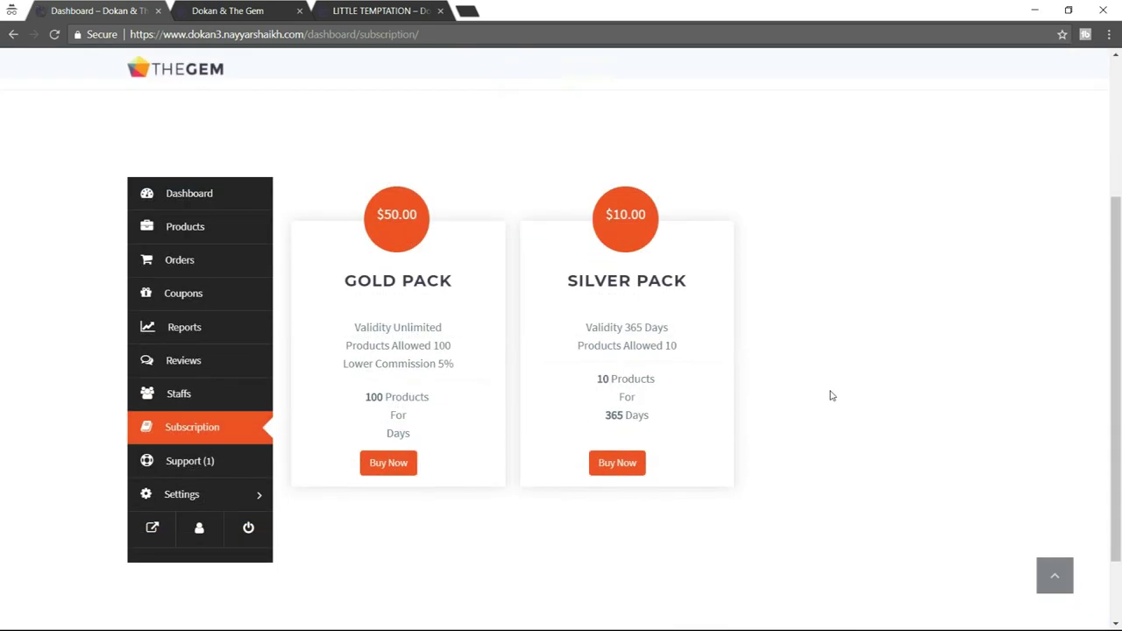
- Review the Silver Pack details, Products Allowed 10 and 365 Days, then return to WordPress admin
drag(593, 283, 689, 289)
click(663, 255)
drag(585, 326, 777, 333)
click(667, 333)
drag(586, 350, 668, 350)
click(696, 353)
drag(658, 424, 611, 393)
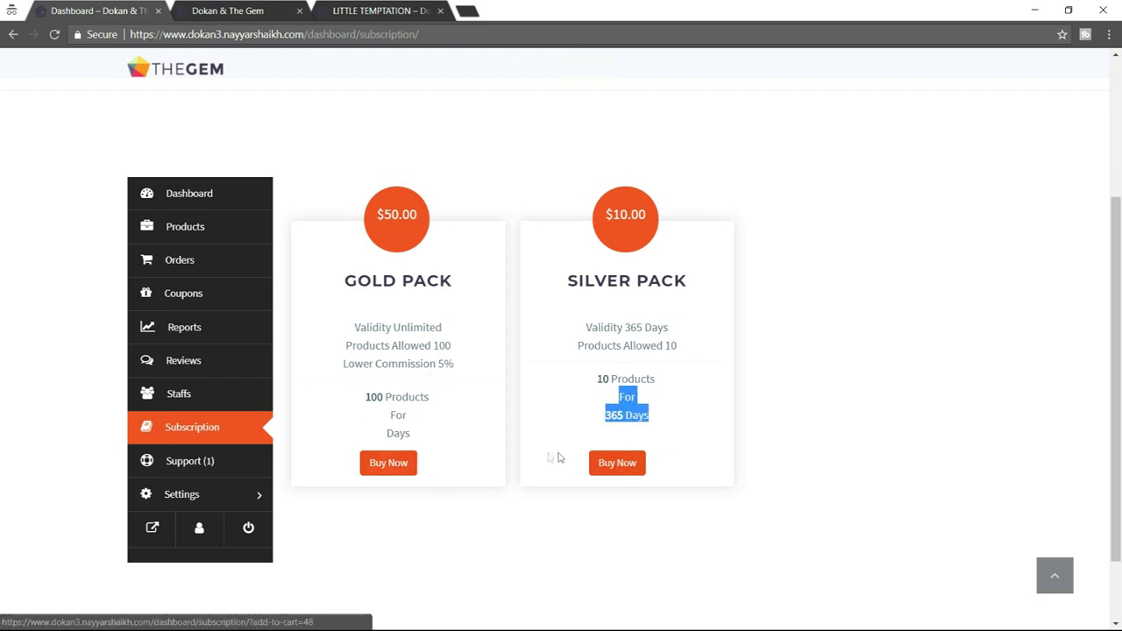
click(428, 328)
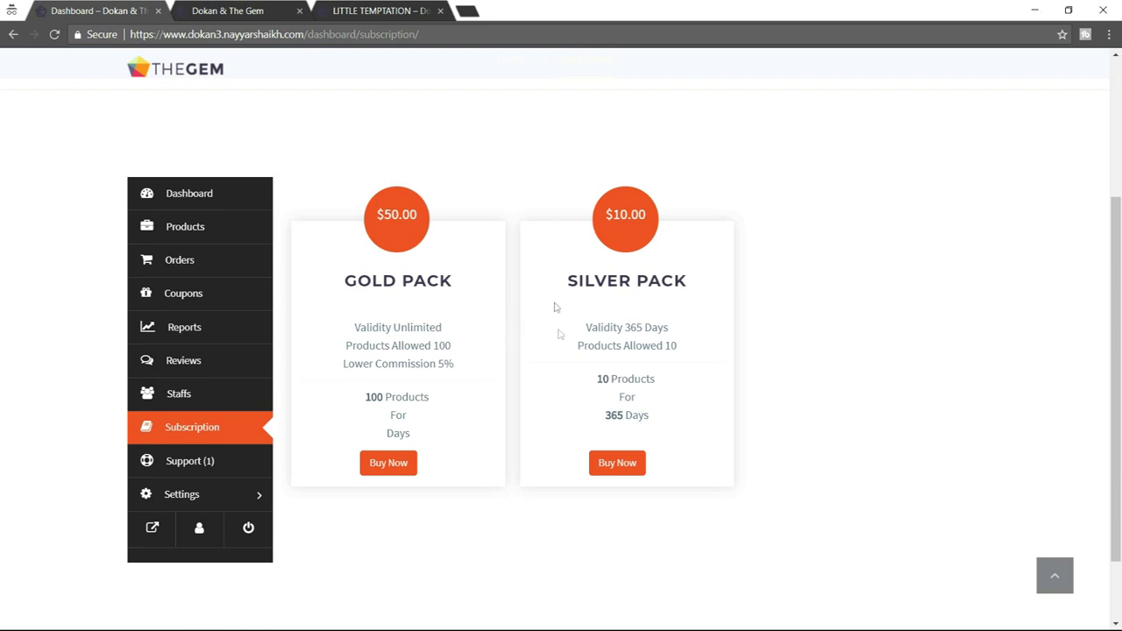
scroll(554, 306, up, 2)
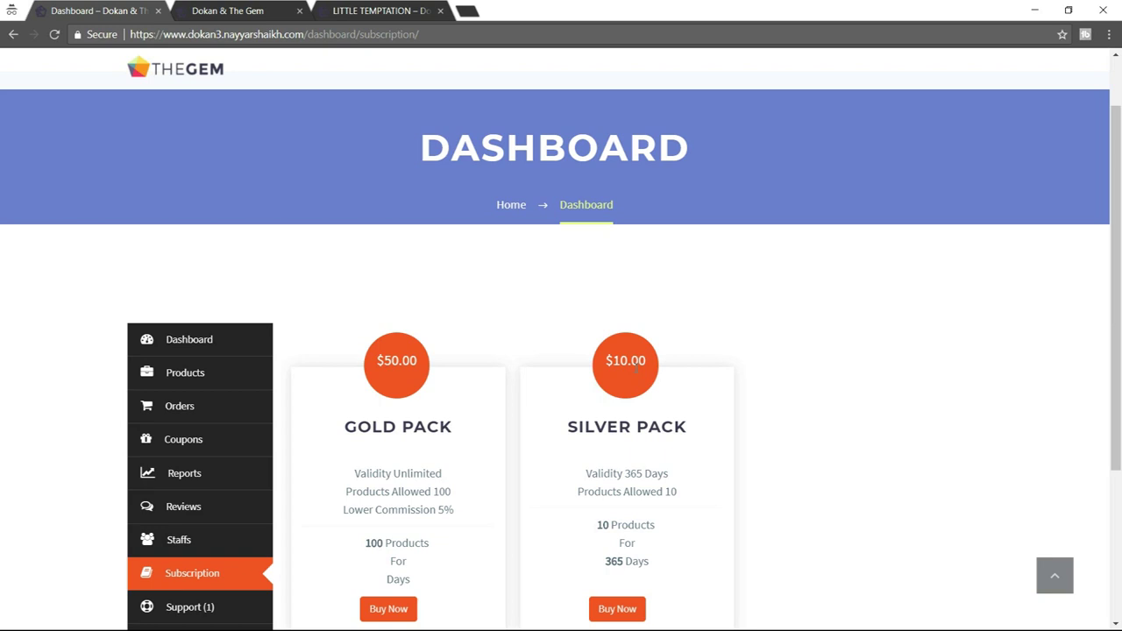
key(alt+Tab)
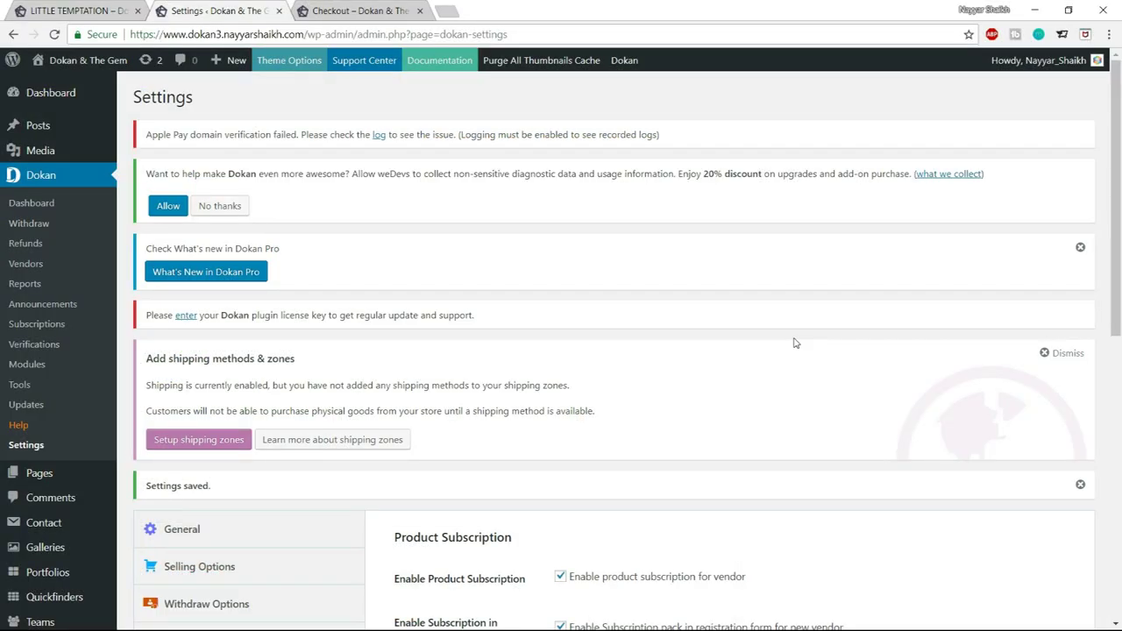
- Go to Dokan's Modules page and browse the module list
scroll(810, 347, down, 3)
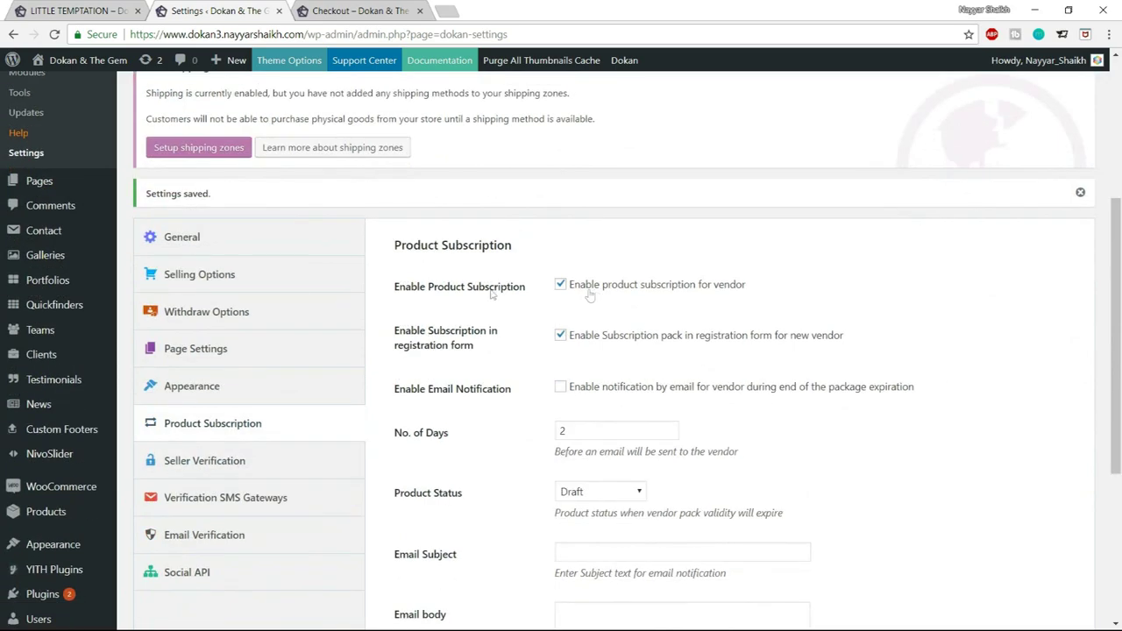
scroll(298, 320, up, 4)
click(26, 291)
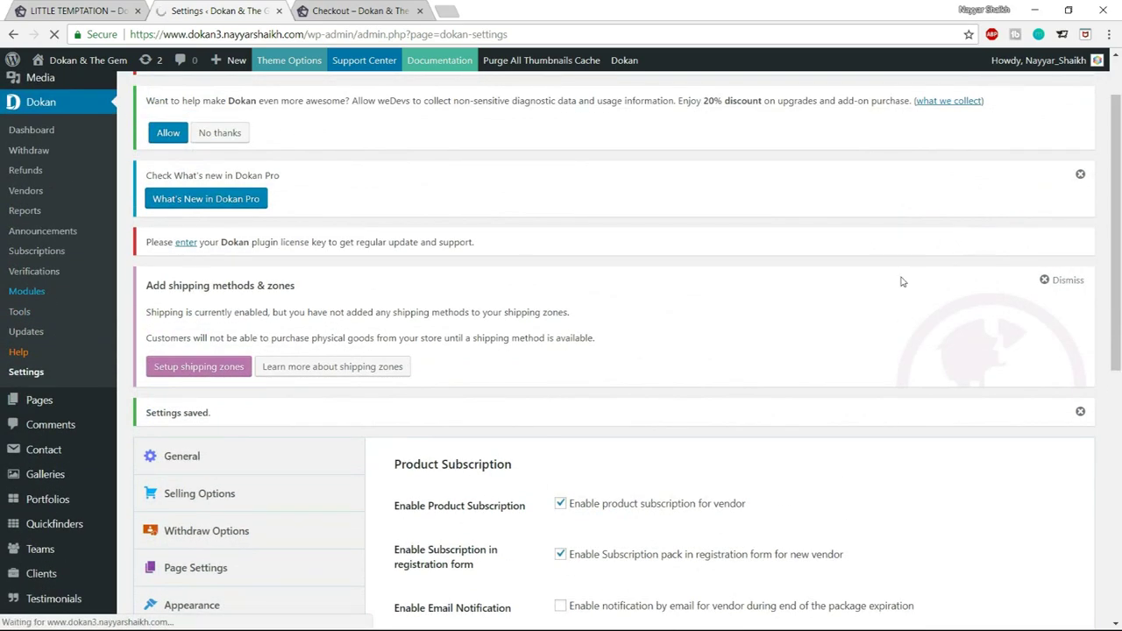
scroll(900, 289, down, 3)
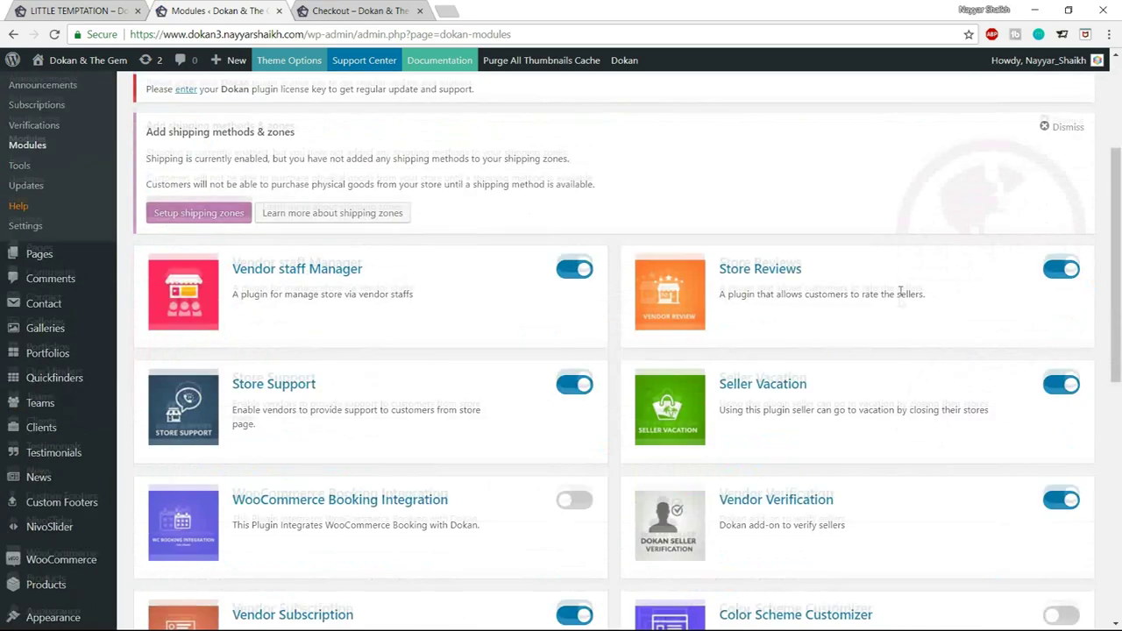
scroll(900, 292, down, 6)
click(572, 237)
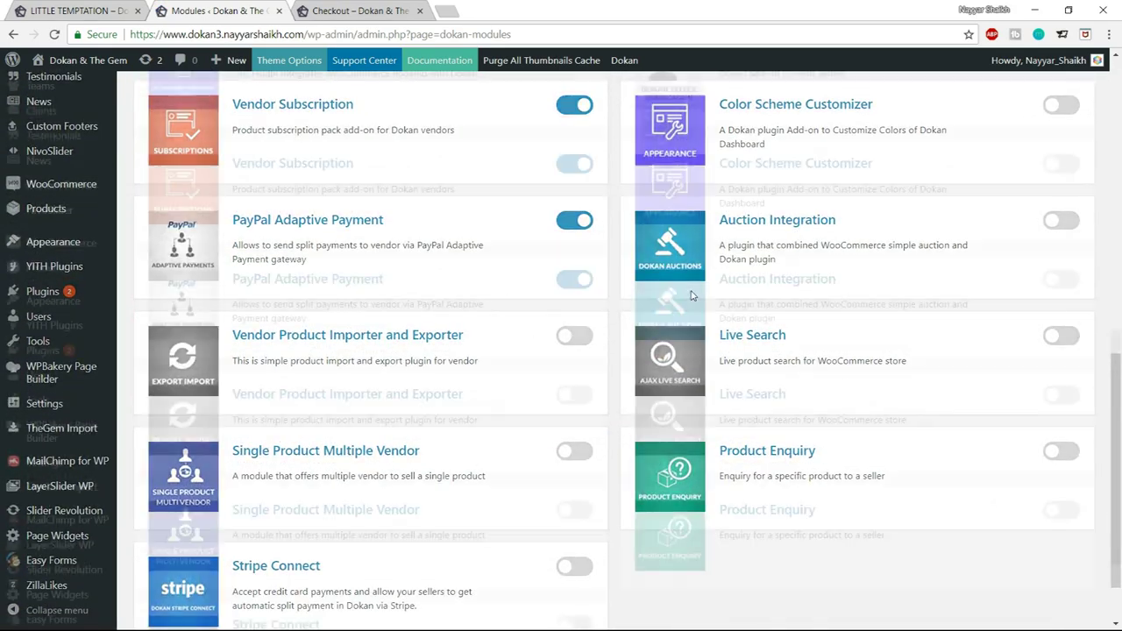
scroll(1027, 289, up, 2)
scroll(1043, 250, up, 1)
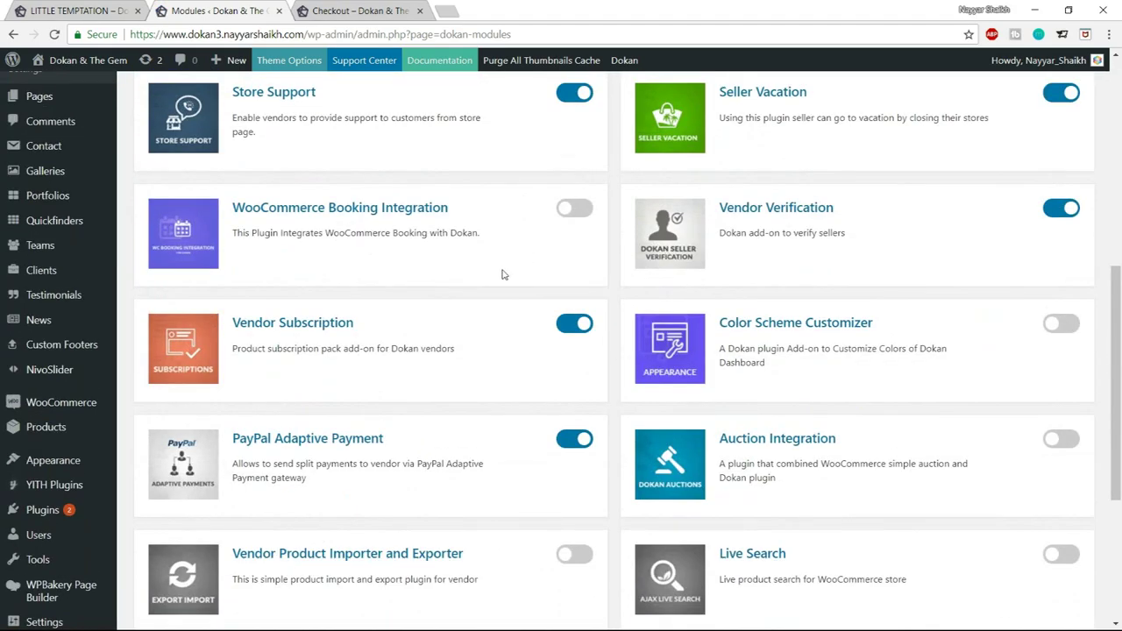
scroll(631, 306, down, 2)
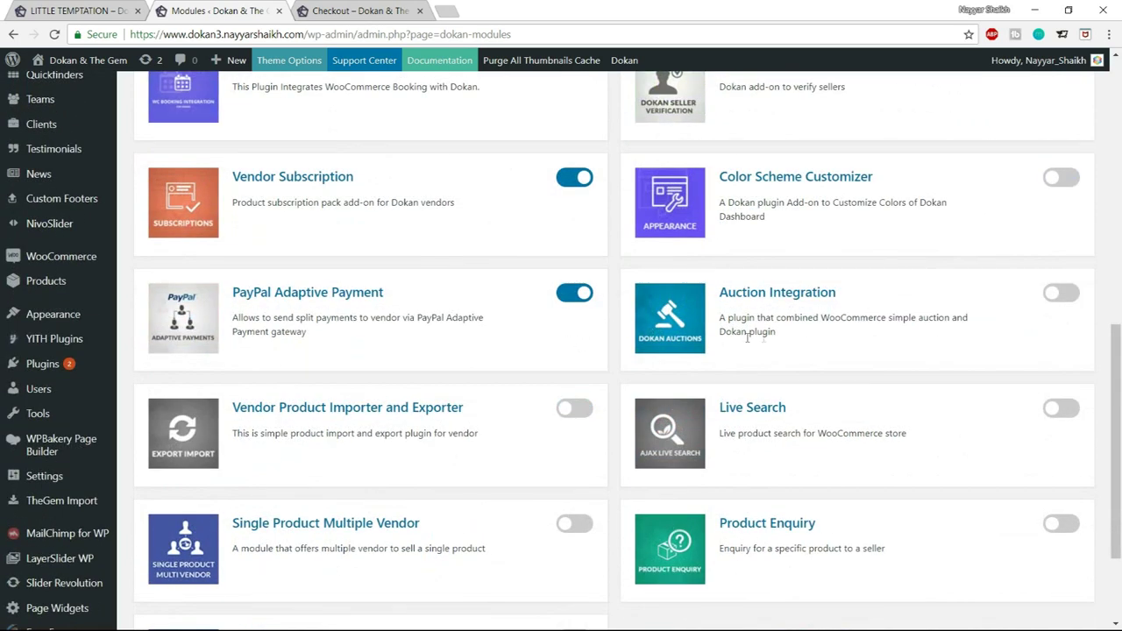
scroll(746, 337, up, 1)
- Switch the Vendor Subscription module off and the Color Scheme Customizer module on
click(578, 256)
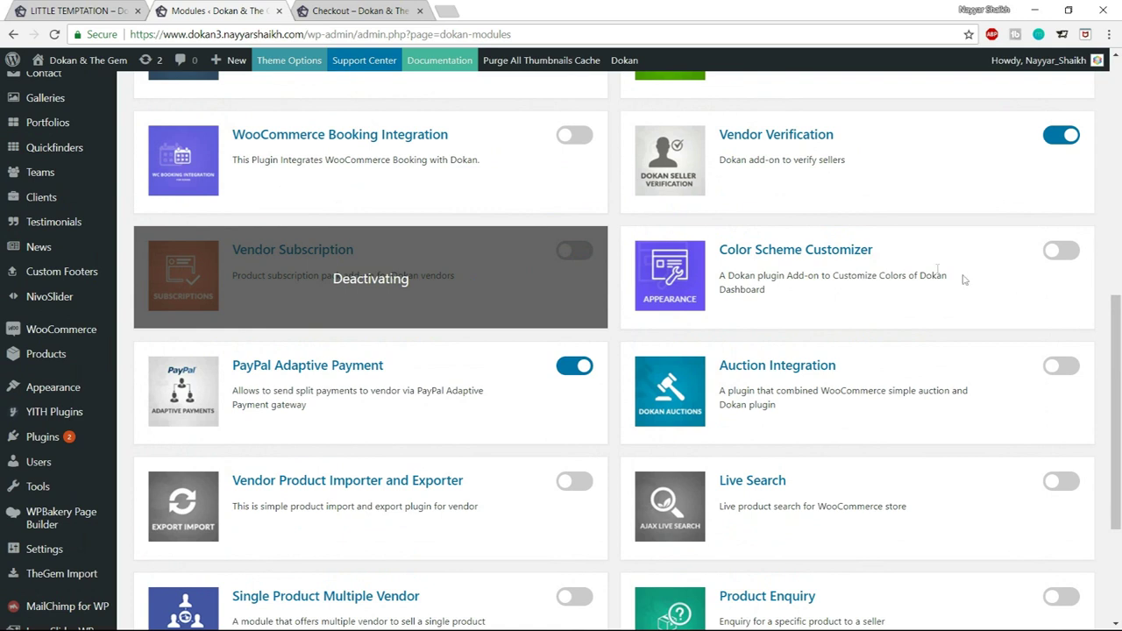
click(1058, 254)
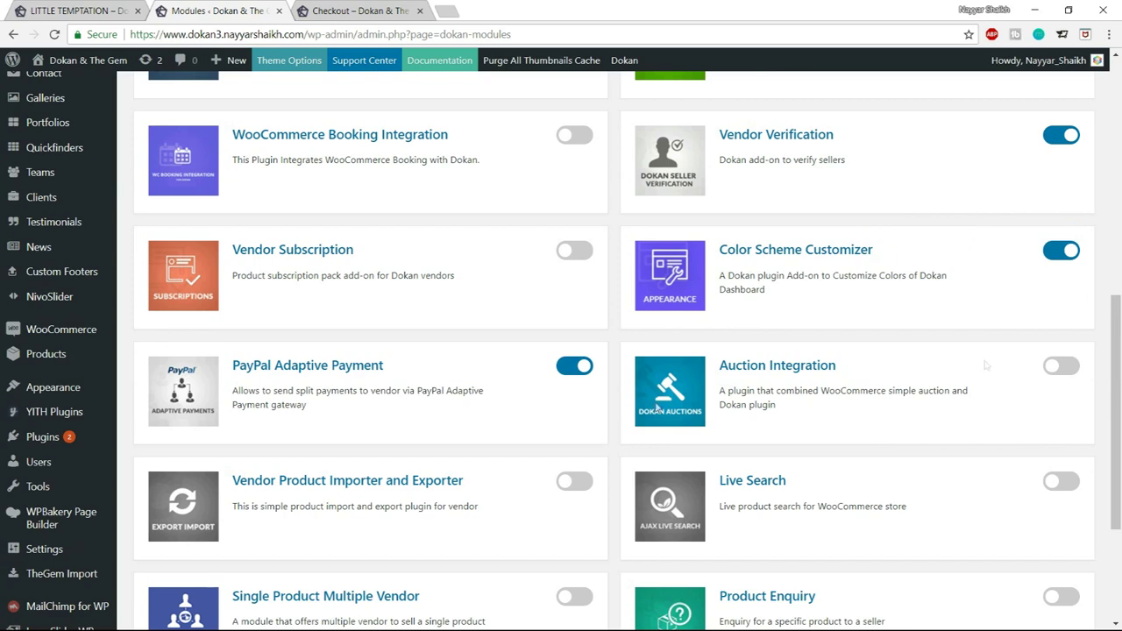
scroll(1050, 335, up, 2)
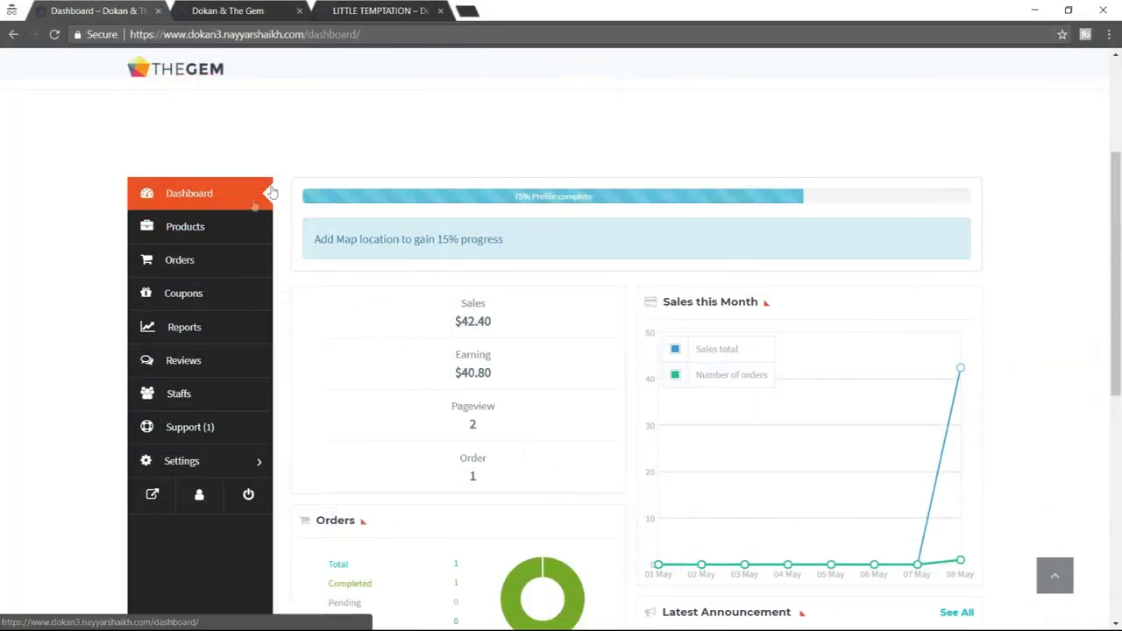
scroll(293, 243, down, 5)
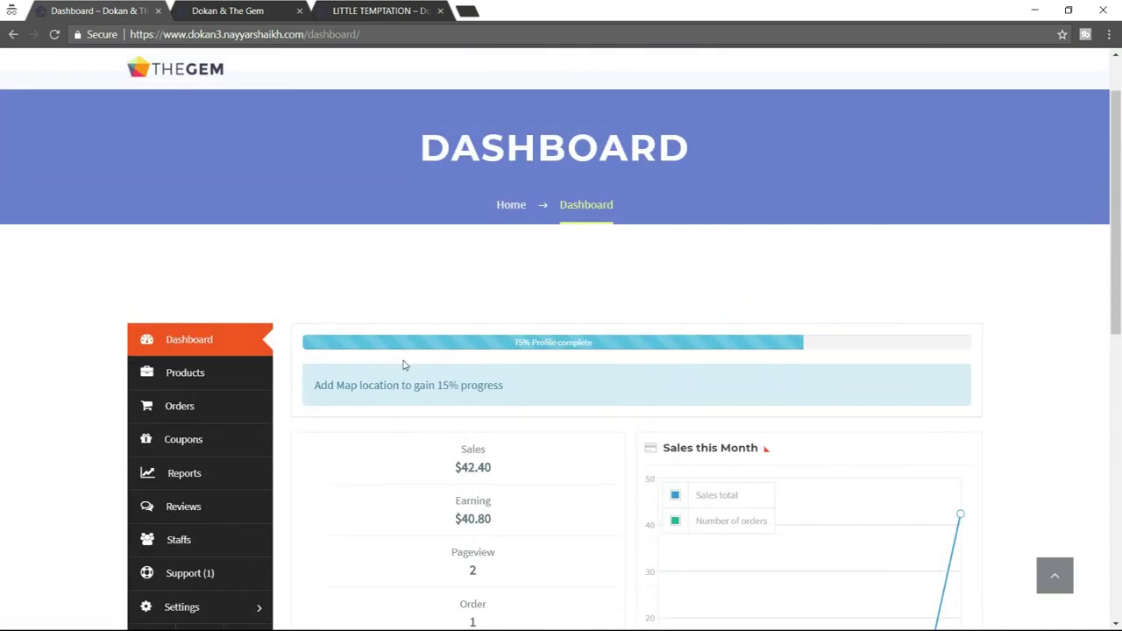
scroll(175, 504, down, 3)
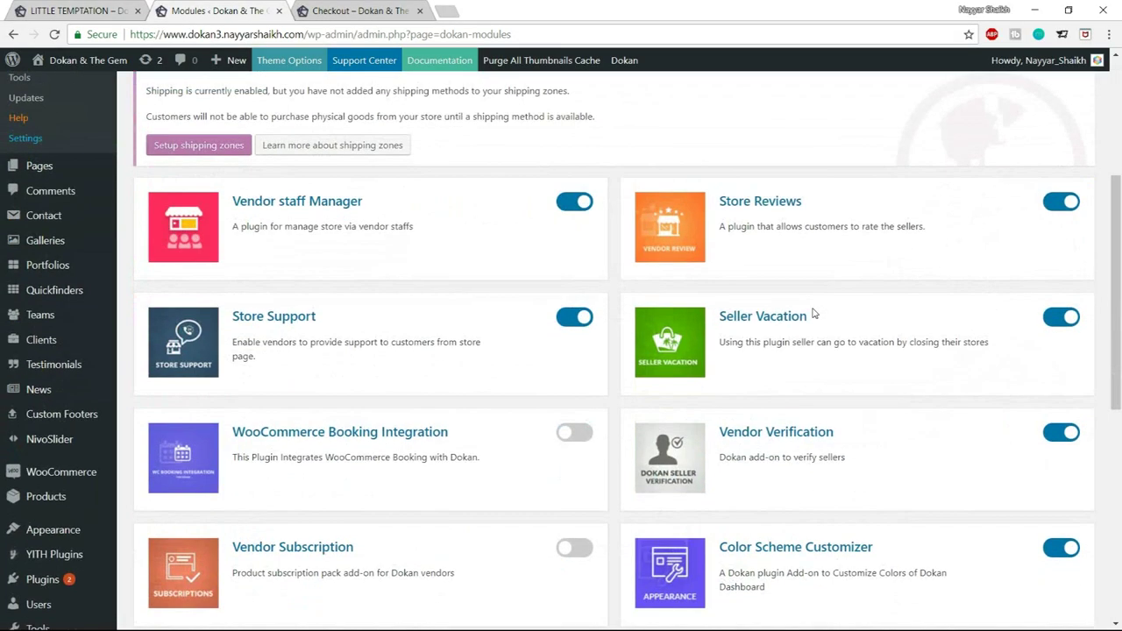
scroll(813, 313, up, 2)
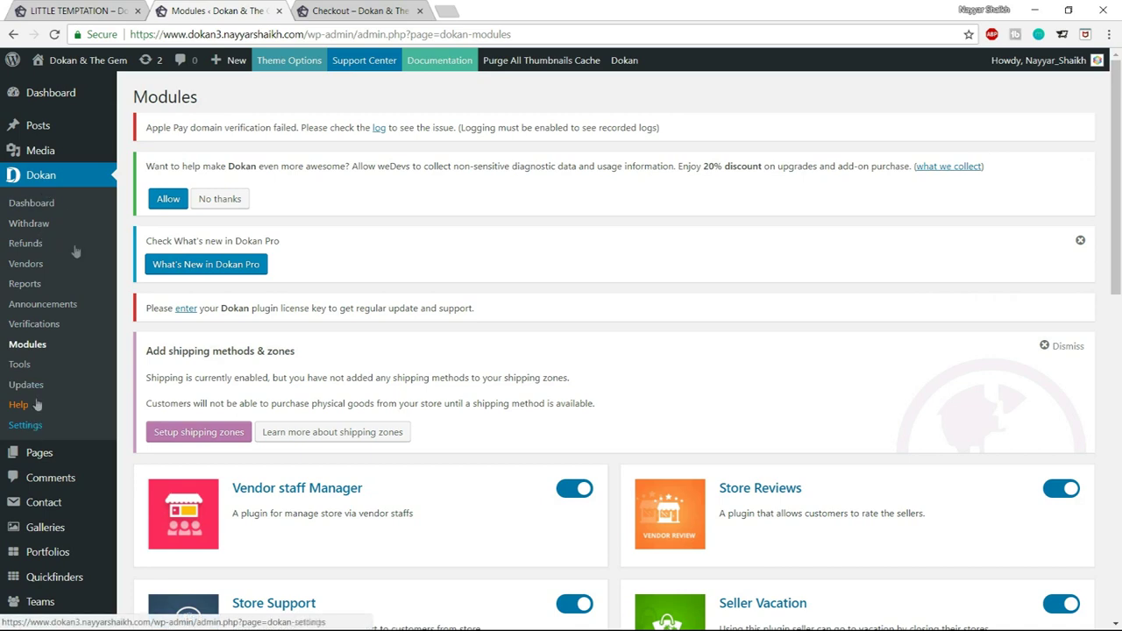
right_click(42, 429)
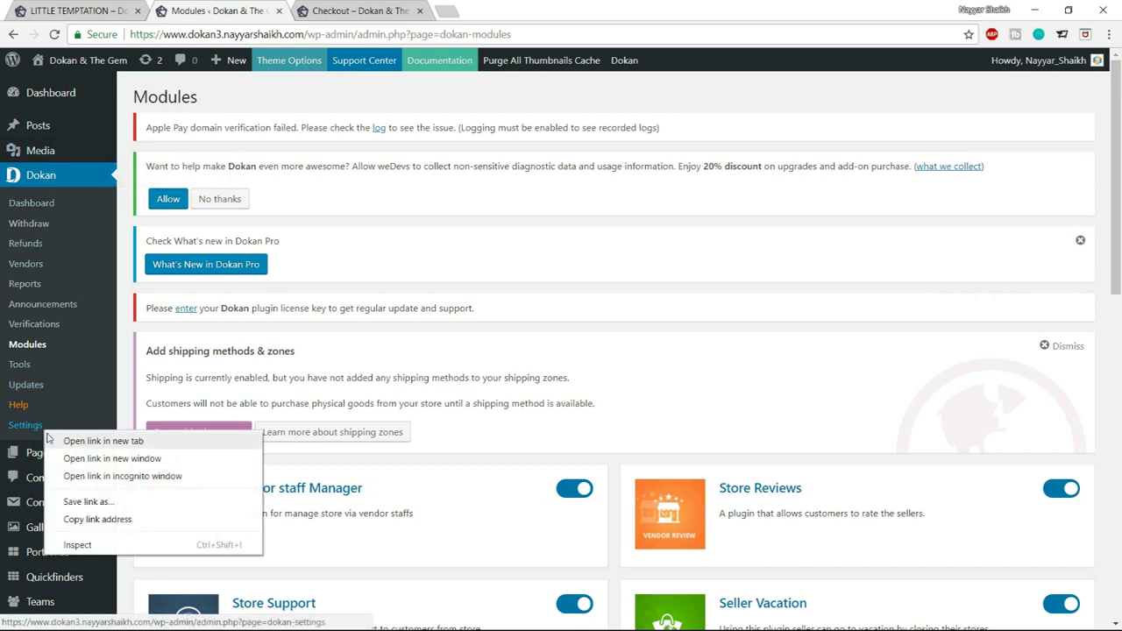
- Open Dokan Settings in a new tab and show its Colors section
click(97, 441)
click(500, 11)
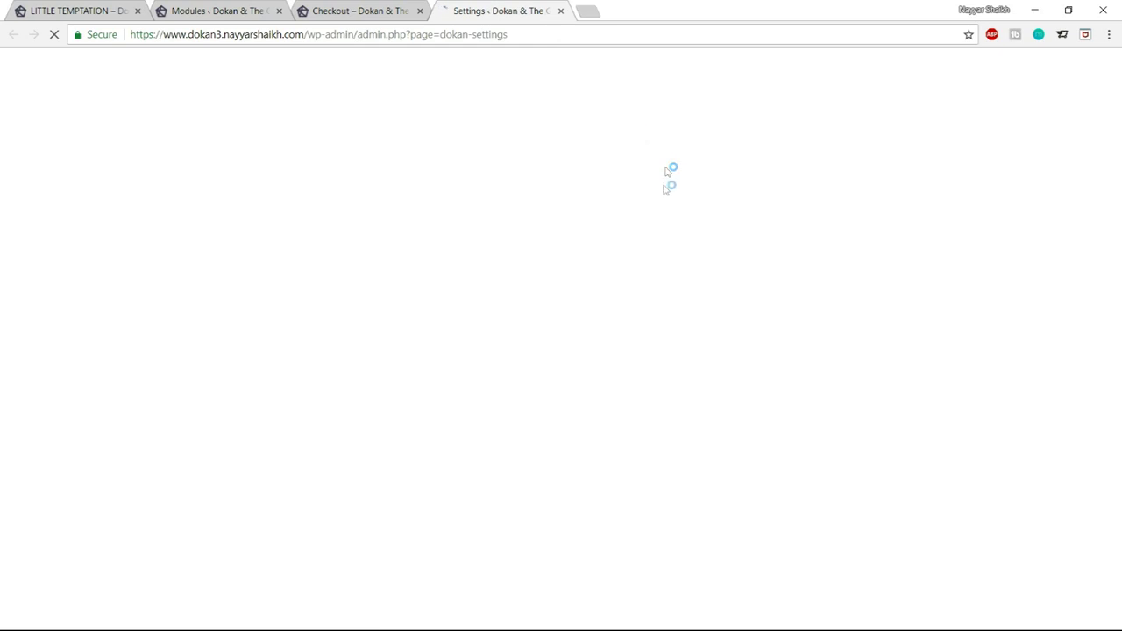
scroll(663, 211, down, 3)
scroll(517, 344, down, 2)
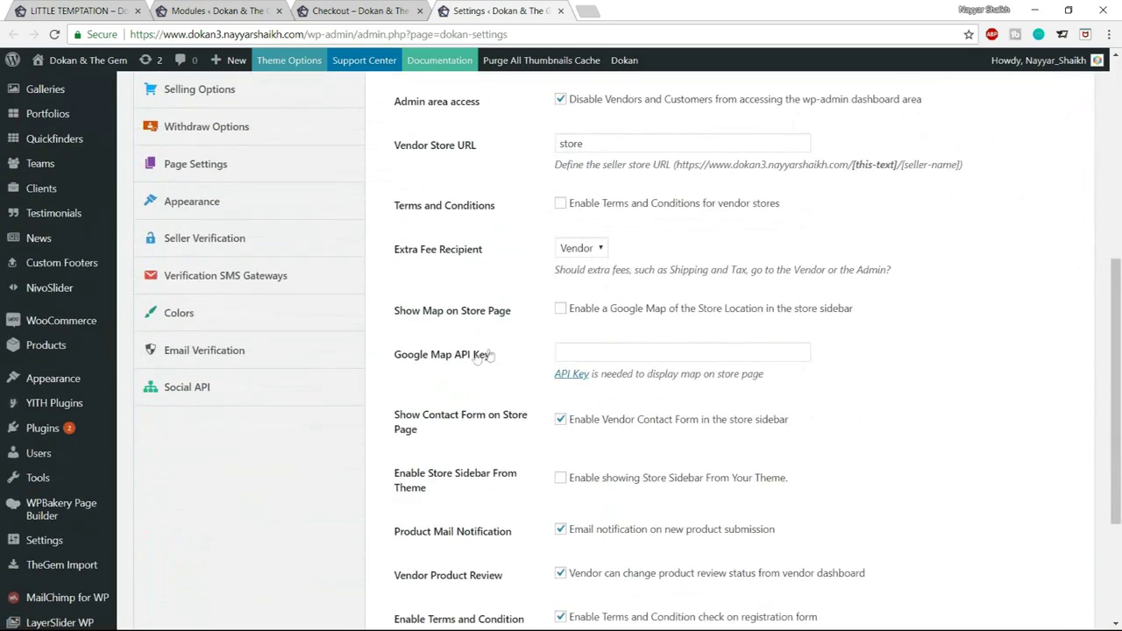
click(219, 318)
scroll(667, 378, up, 4)
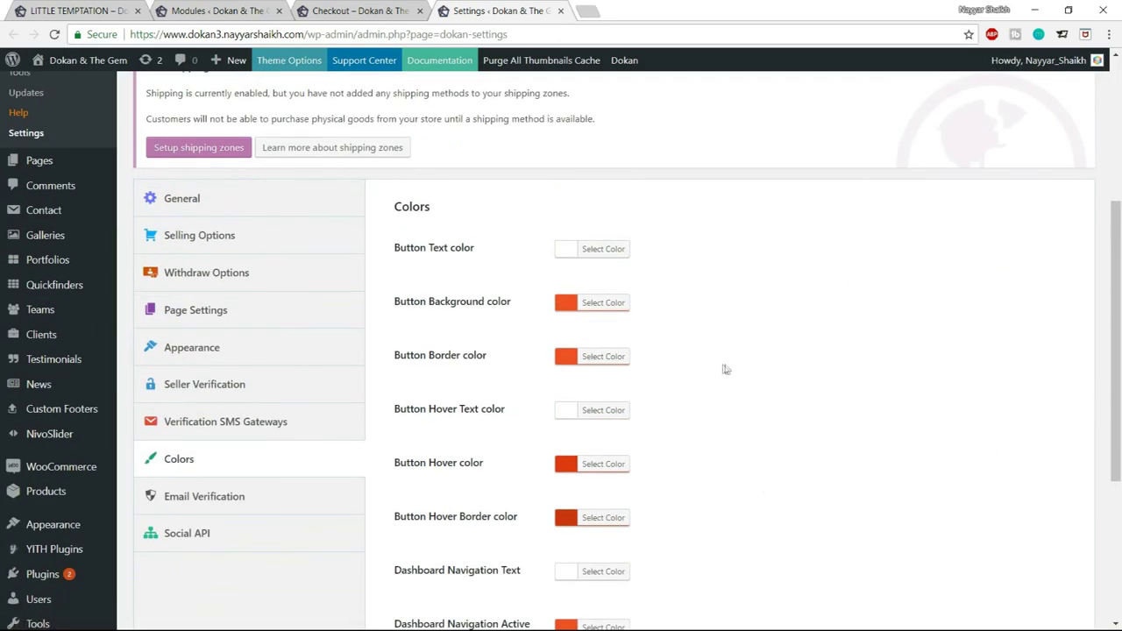
scroll(724, 368, down, 2)
scroll(658, 444, down, 3)
scroll(658, 443, up, 4)
- Review the Button Background colour setting, then go back to the Modules tab
drag(405, 354, 500, 354)
scroll(831, 416, down, 3)
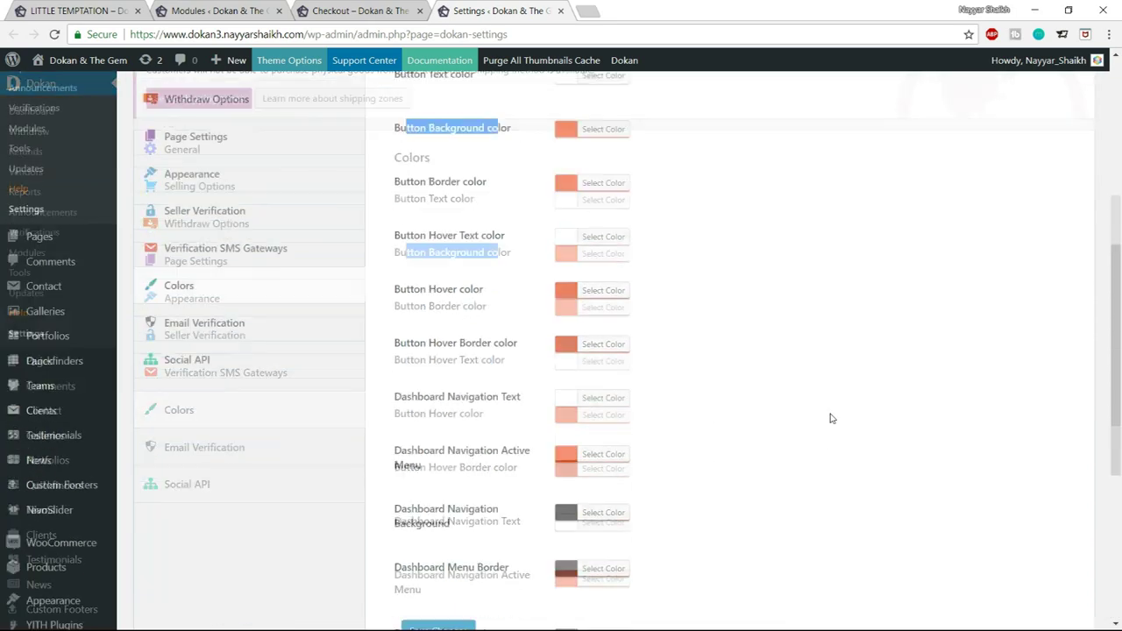
scroll(662, 424, down, 1)
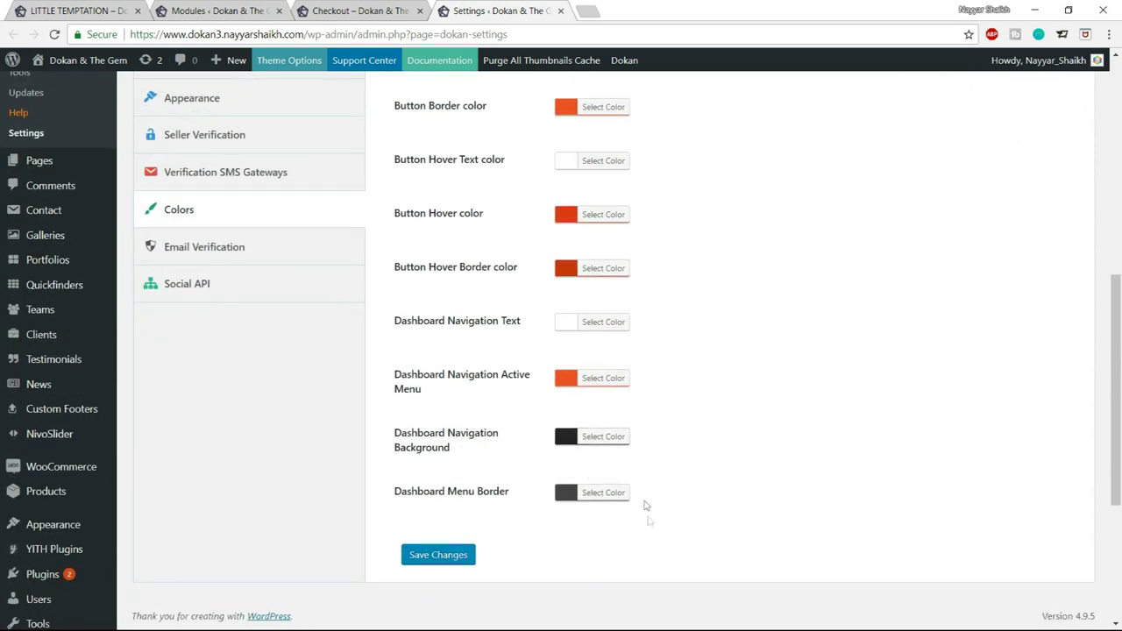
click(217, 10)
scroll(967, 298, down, 3)
- Toggle on Vendor Product Importer and Exporter and reload the vendor dashboard to reveal Tools
scroll(966, 314, down, 5)
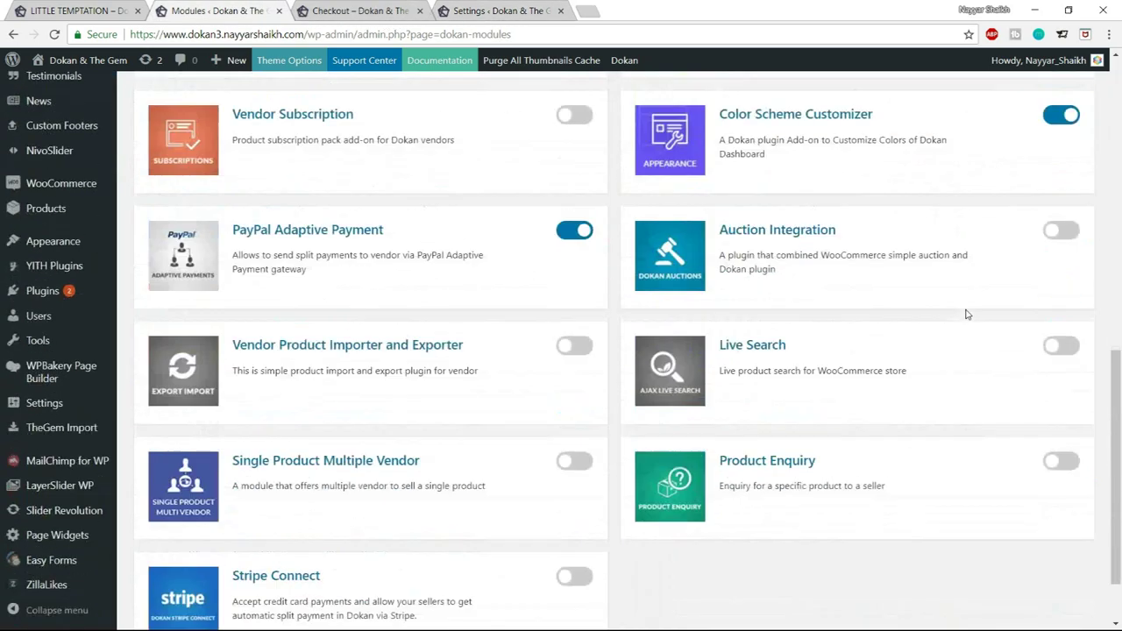
scroll(876, 333, up, 1)
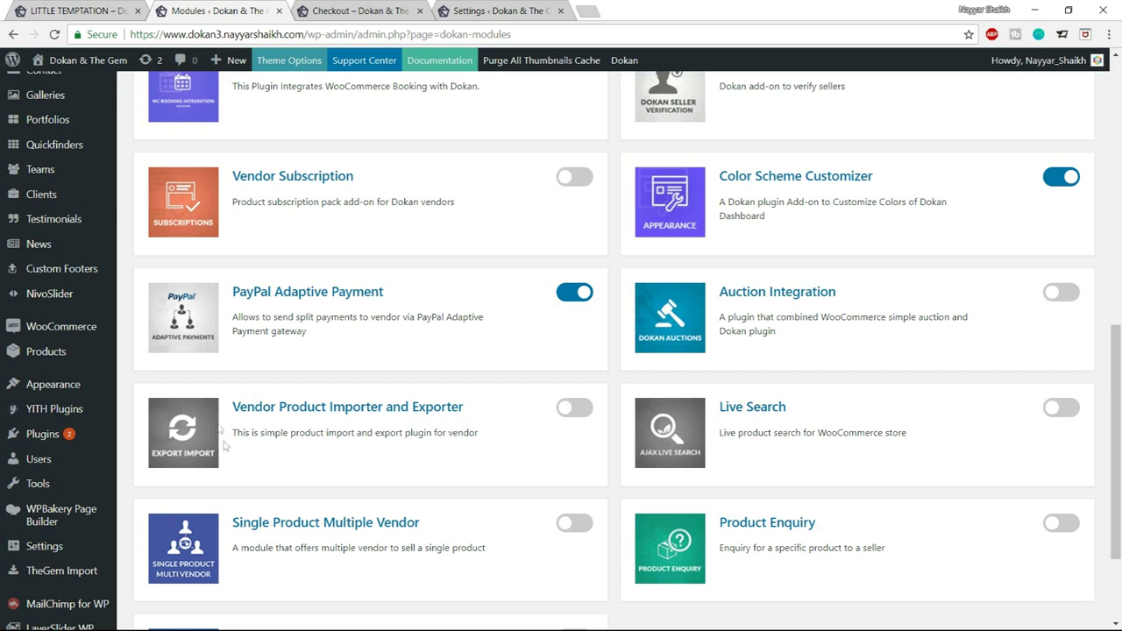
drag(230, 407, 471, 407)
click(567, 412)
click(584, 410)
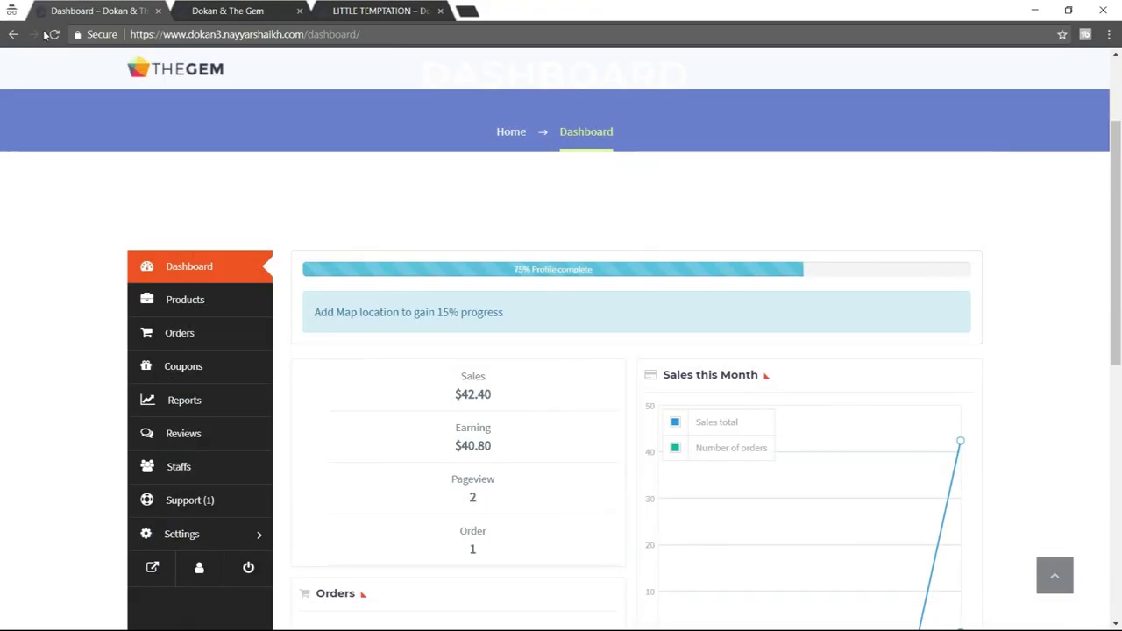
click(53, 34)
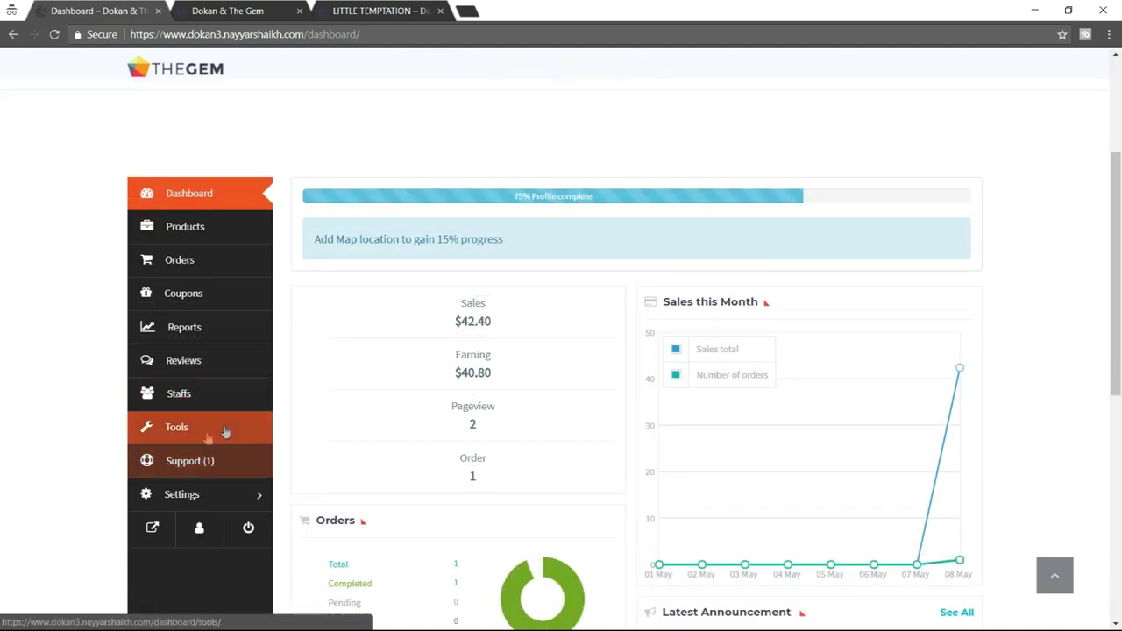
- On the vendor Tools page, export all product data as an XML file
click(202, 429)
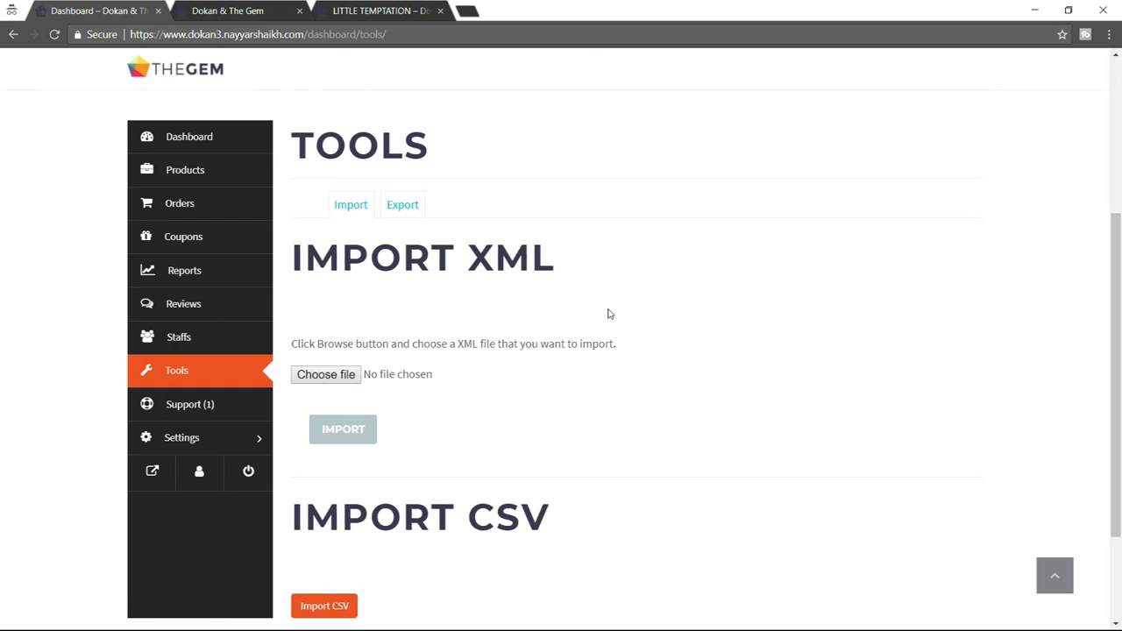
click(391, 211)
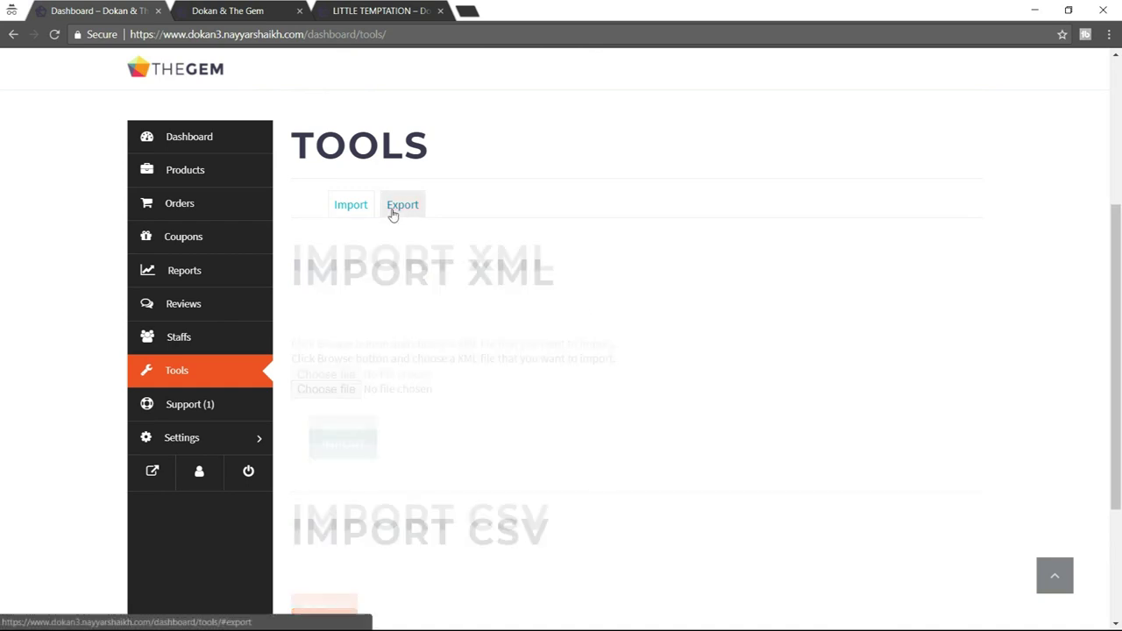
scroll(634, 259, down, 2)
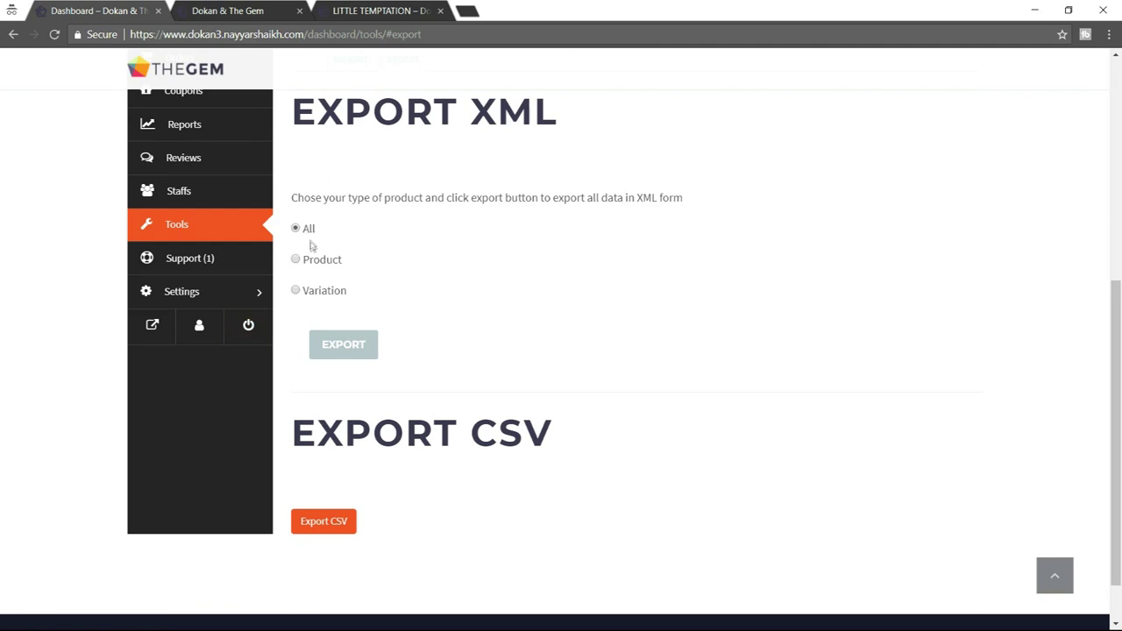
click(352, 345)
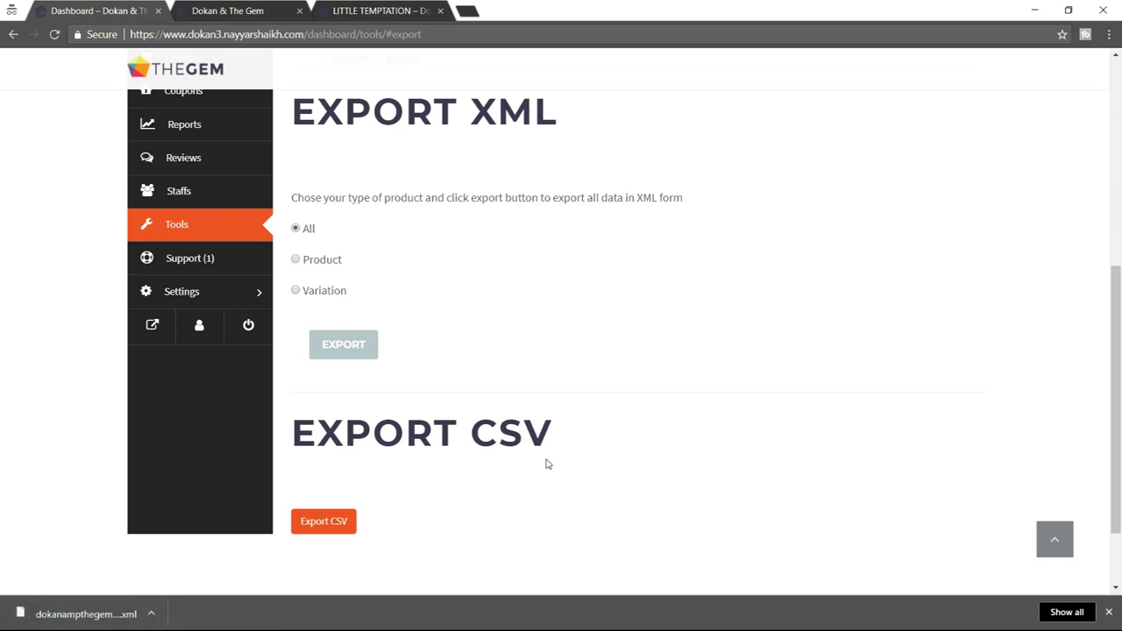
- Return to the Import XML tab, open Choose file, and cancel the file picker
scroll(546, 462, up, 3)
click(351, 277)
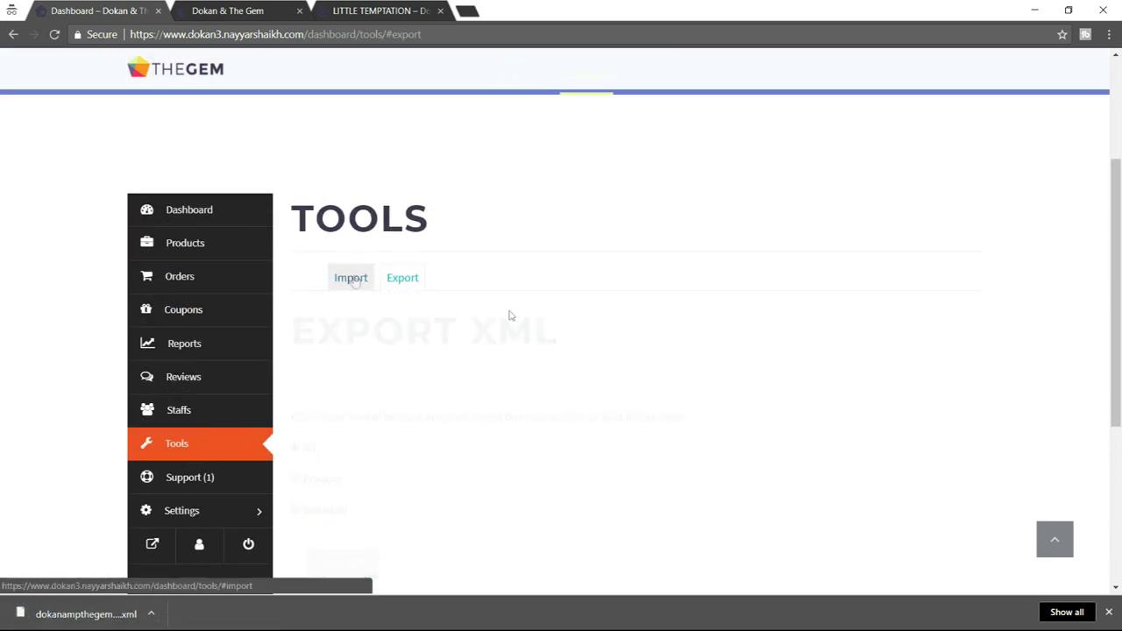
scroll(561, 370, down, 2)
click(323, 303)
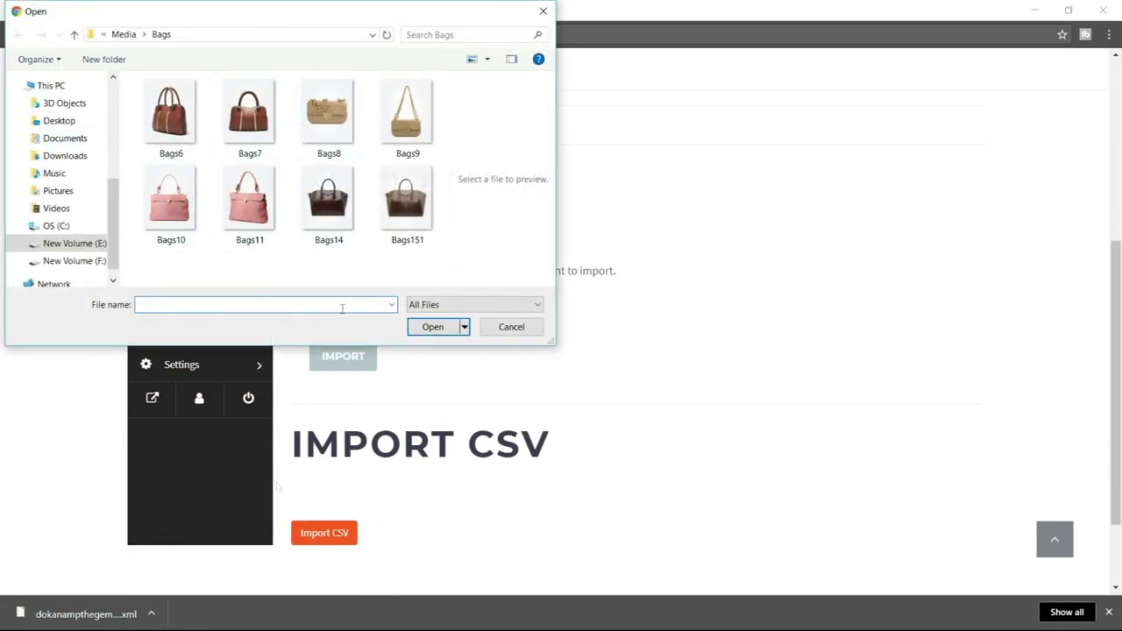
click(544, 11)
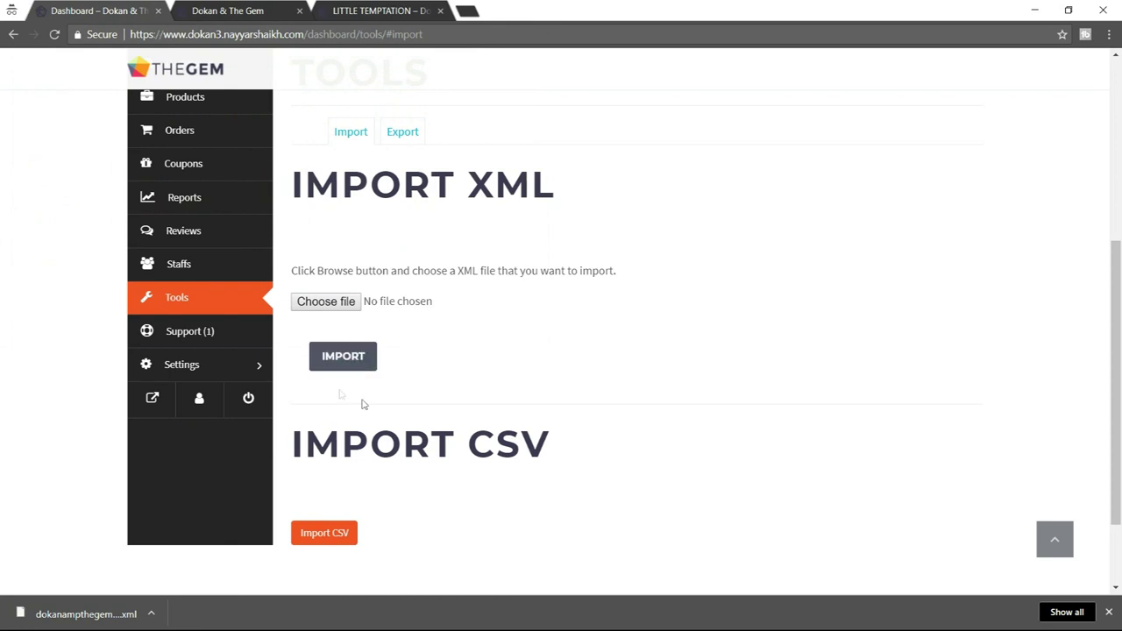
scroll(696, 426, up, 3)
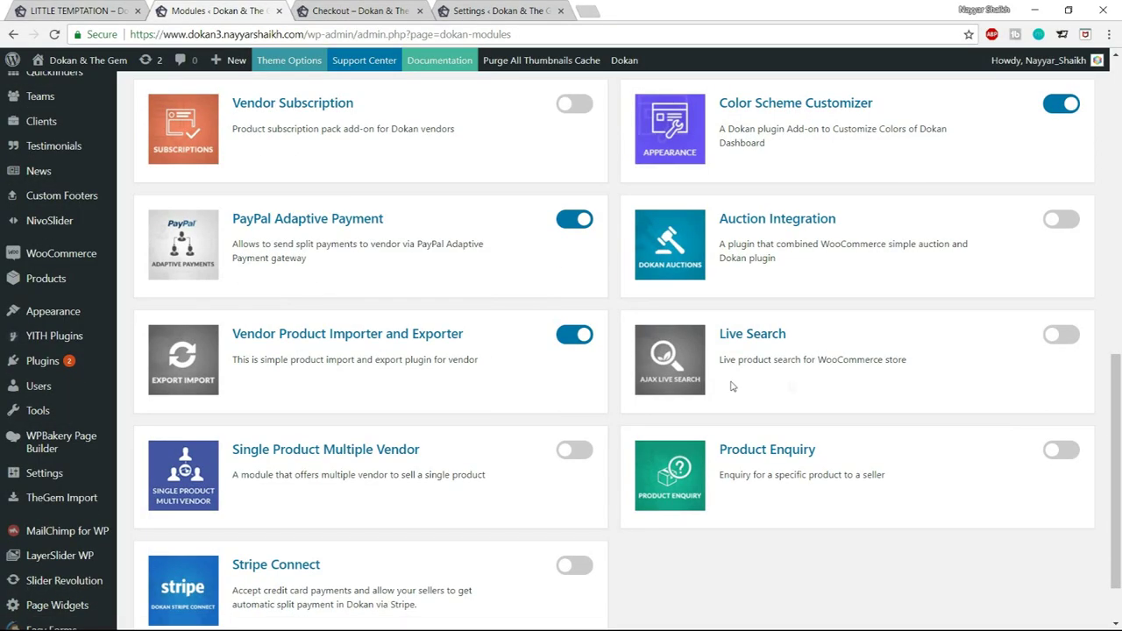
scroll(911, 381, down, 1)
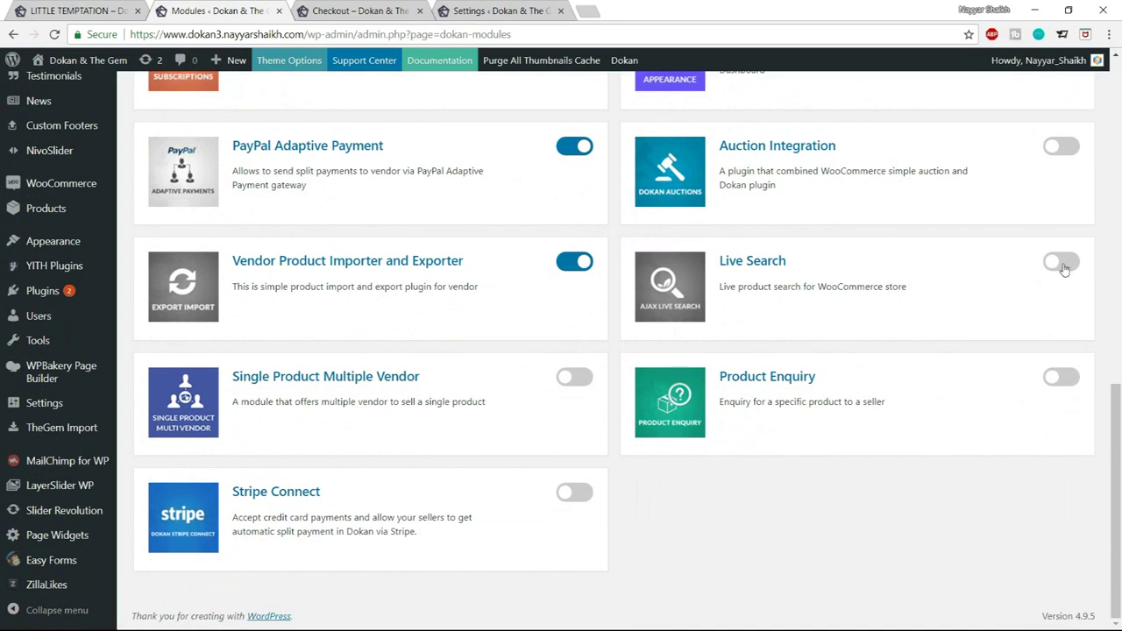
- Activate the Live Search module and check its name on the card
click(1061, 262)
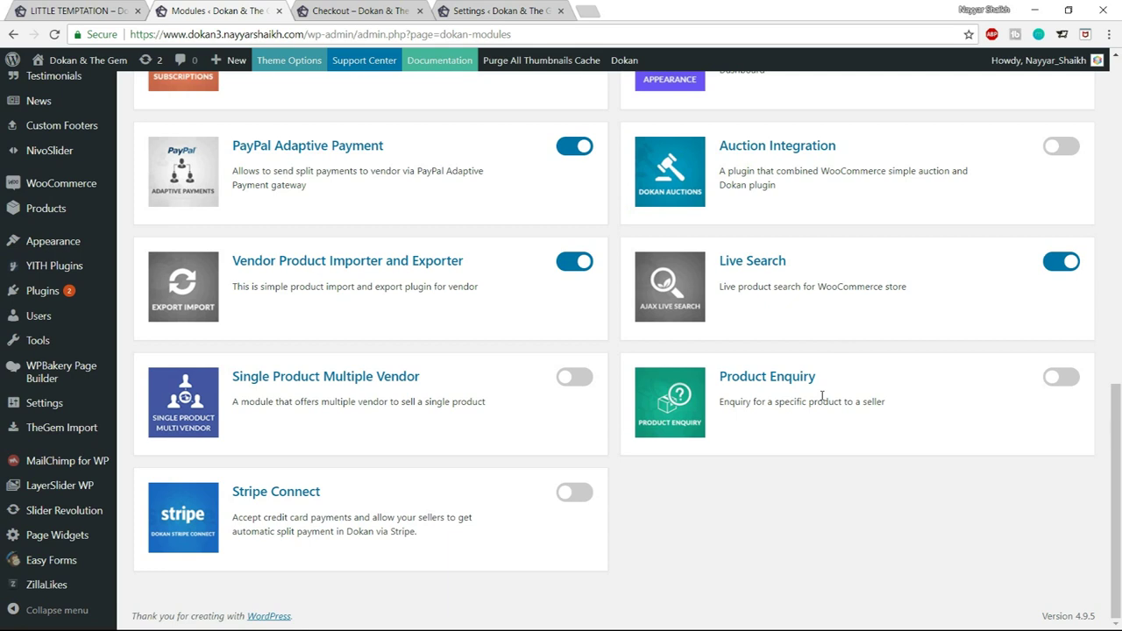
drag(720, 260, 834, 261)
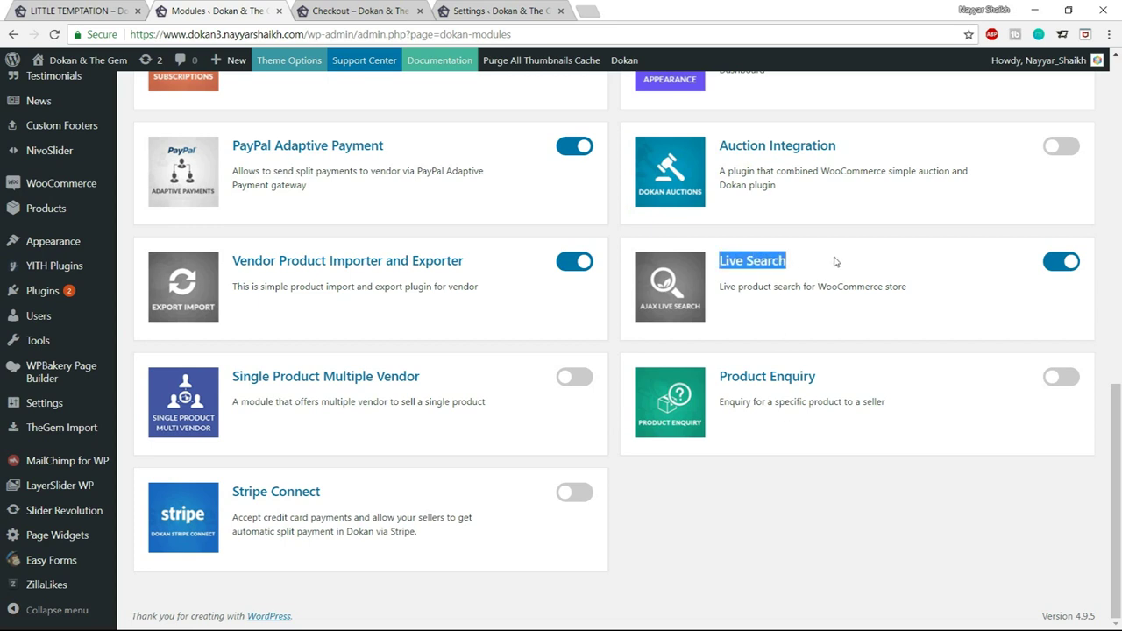
click(826, 289)
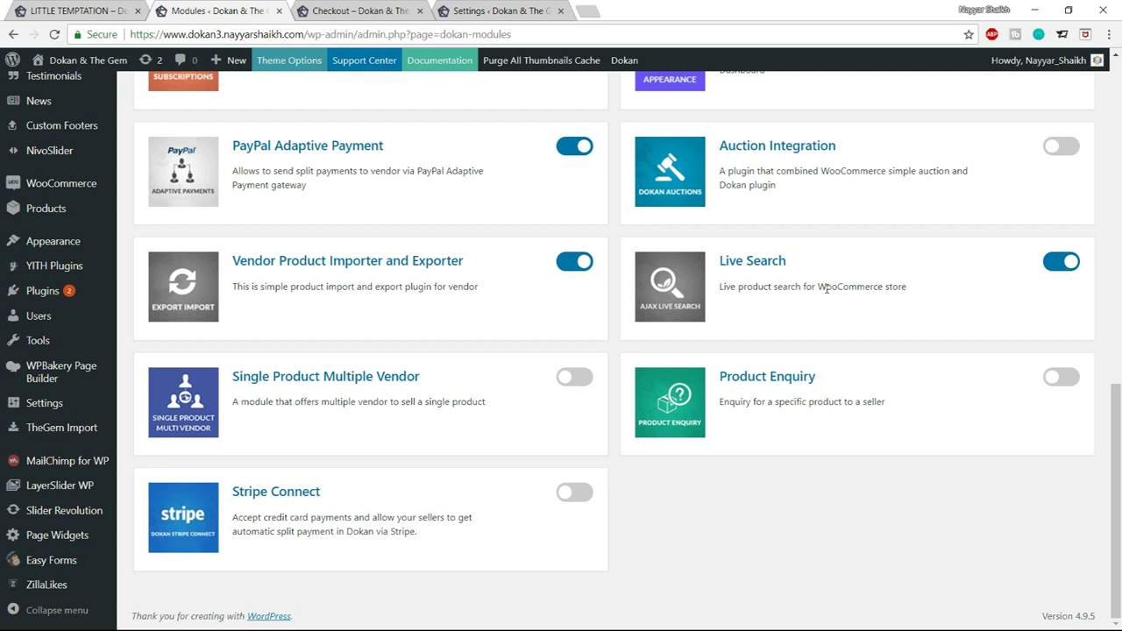
drag(722, 256, 793, 259)
click(804, 267)
- Switch on the Single Product Multiple Vendor module card's toggle
drag(233, 377, 375, 378)
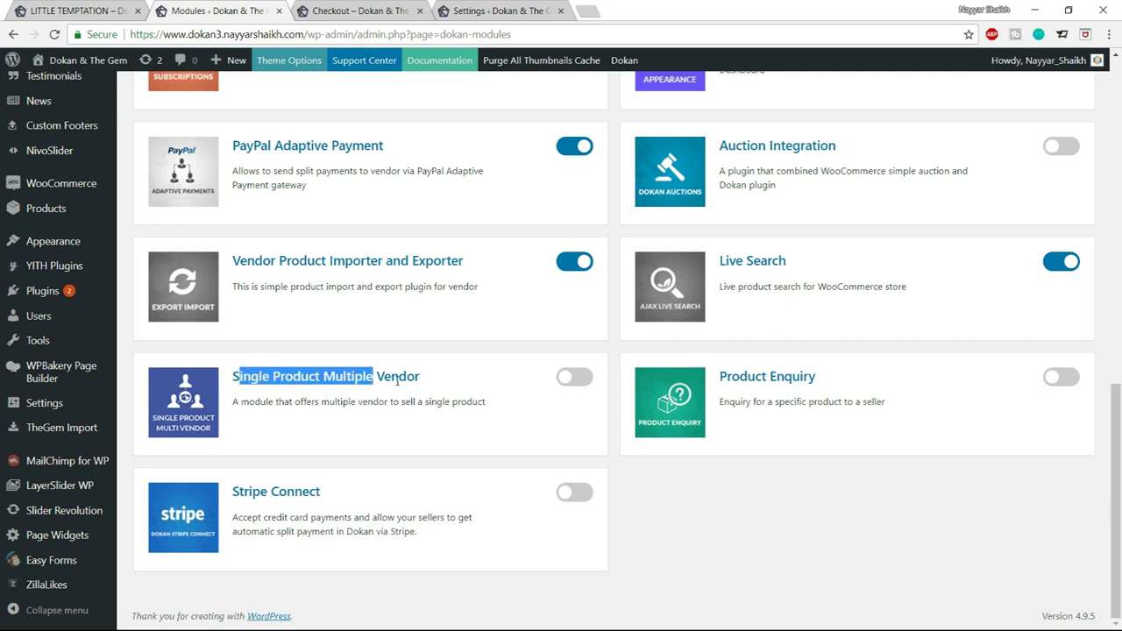
click(397, 381)
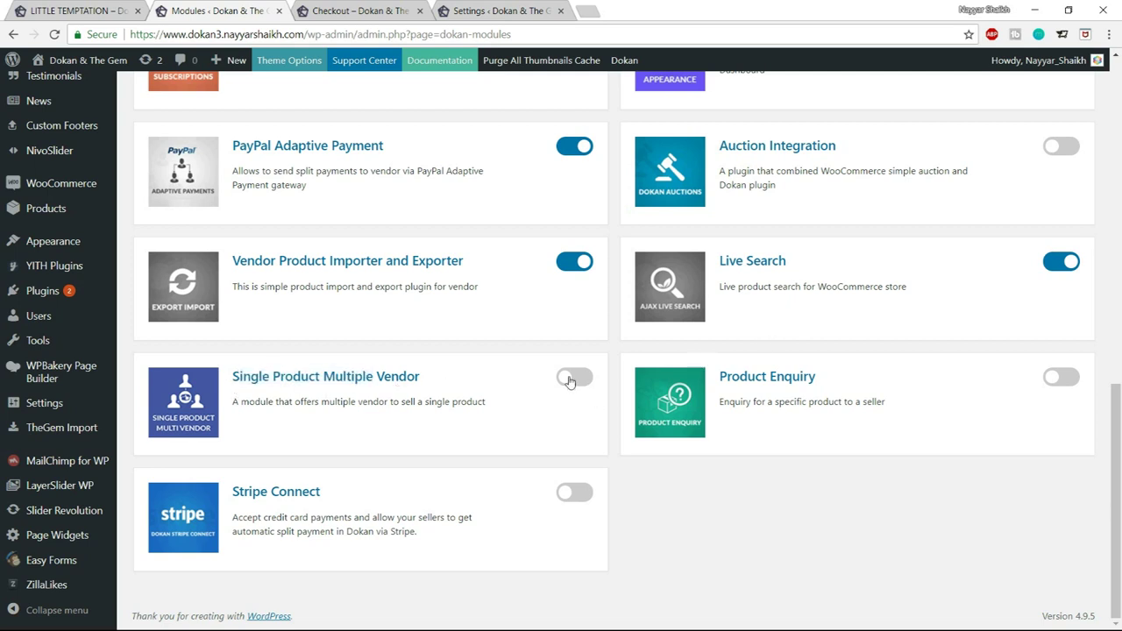
click(570, 378)
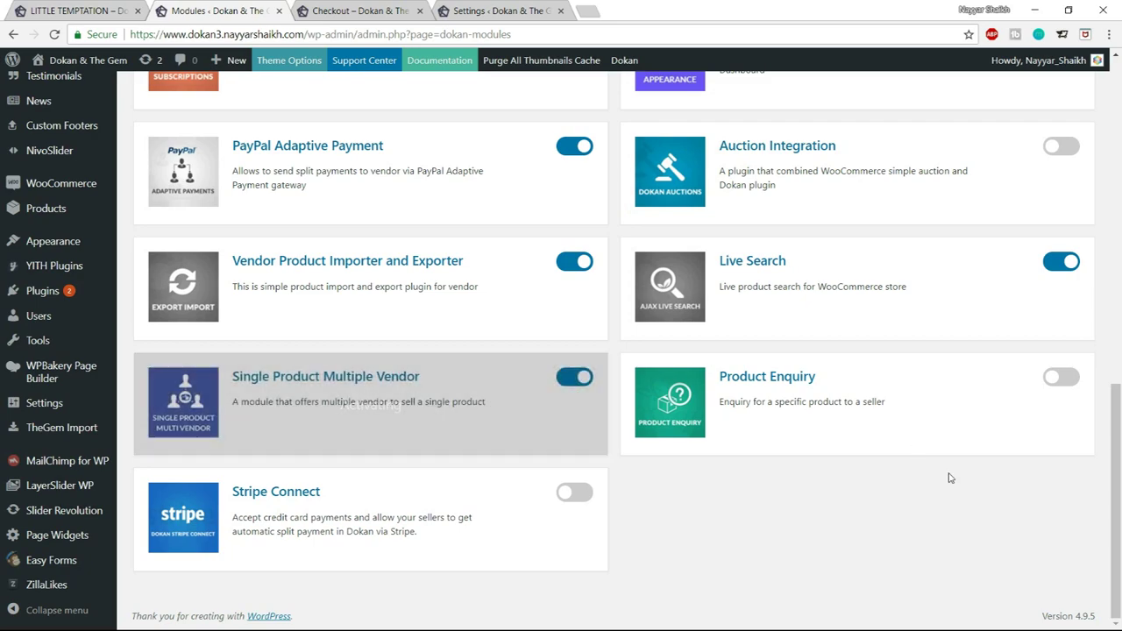
scroll(664, 511, up, 5)
- Tick Enable on the Single Product MultiVendor settings tab and save, keeping 'Sell This Item' button text
scroll(664, 511, up, 2)
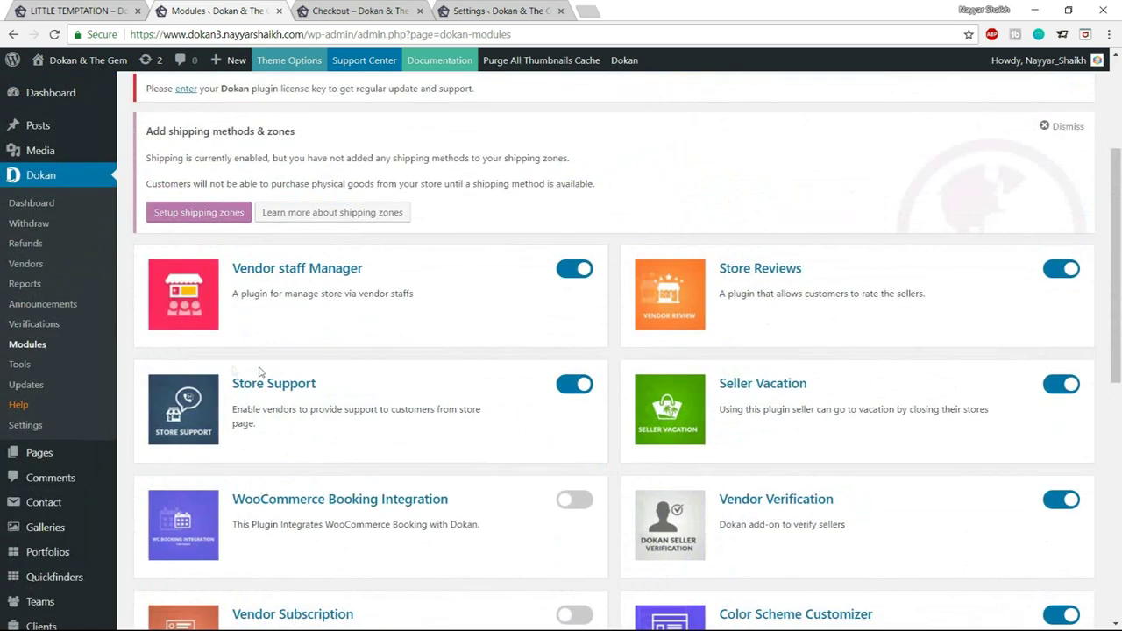
click(25, 425)
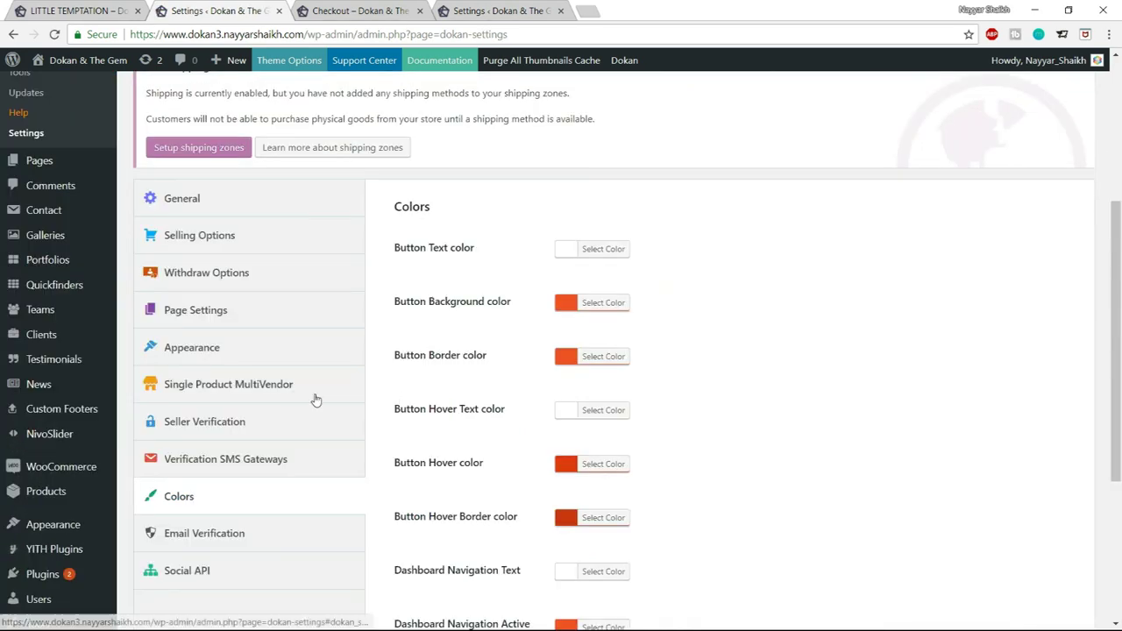
click(246, 395)
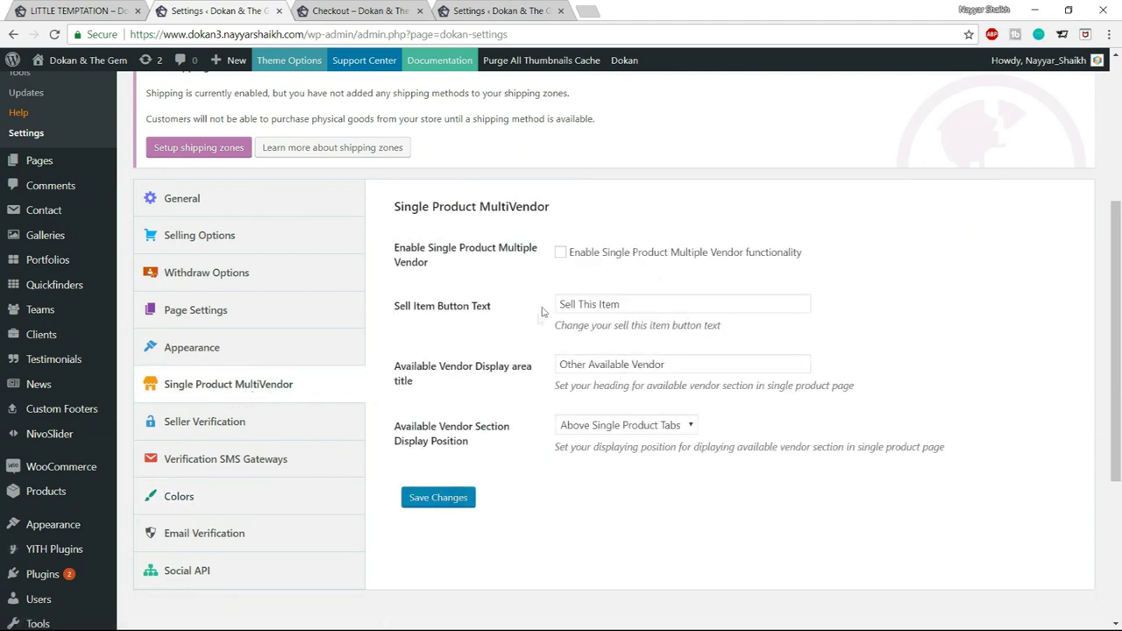
click(566, 256)
click(449, 497)
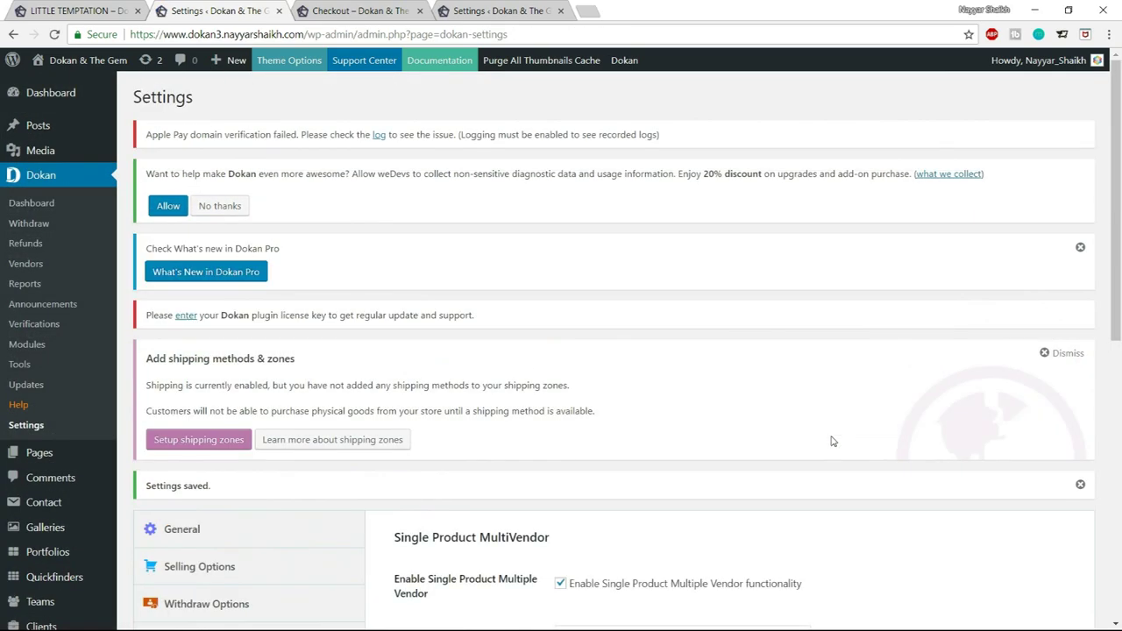
scroll(833, 441, down, 4)
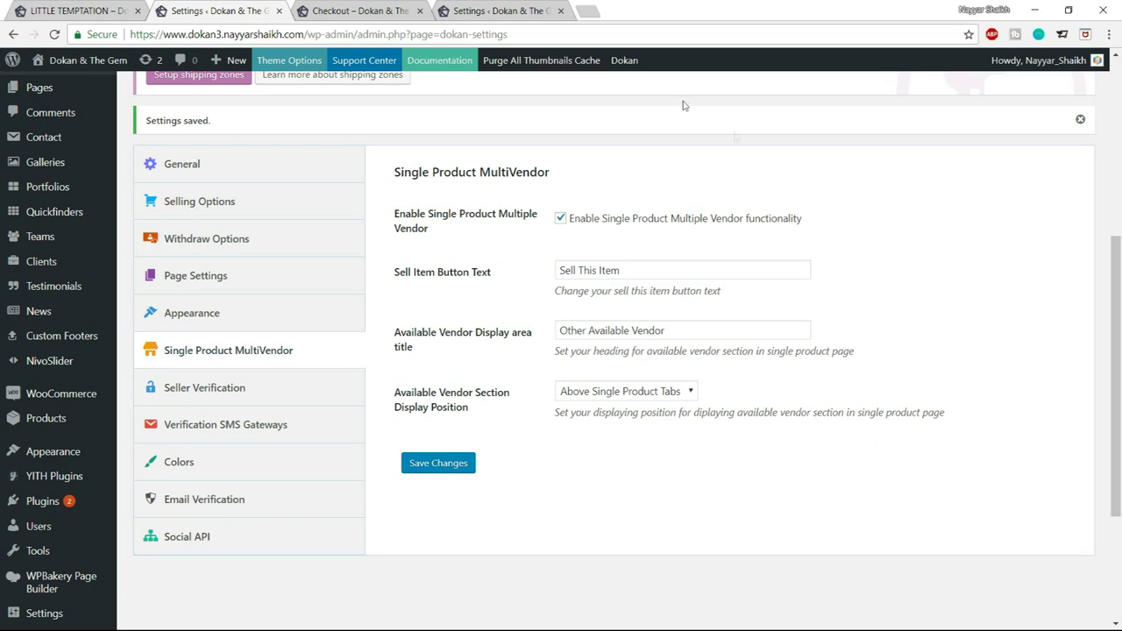
scroll(306, 376, down, 2)
scroll(365, 445, up, 3)
scroll(355, 449, down, 3)
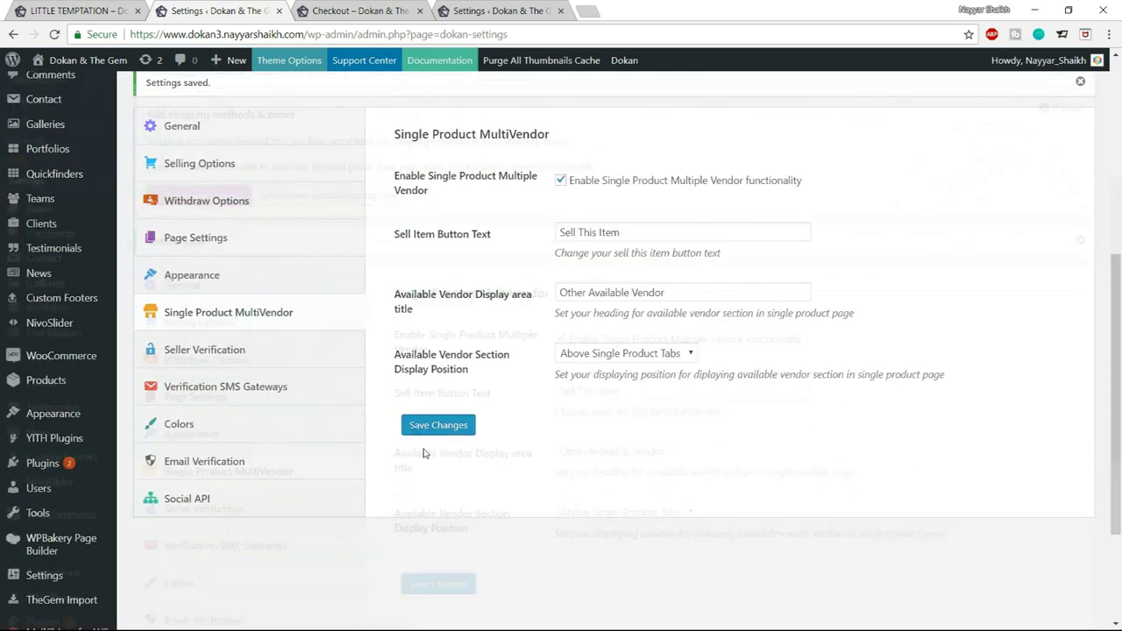
- Activate the Twenty Seventeen theme from Appearance > Themes
click(72, 244)
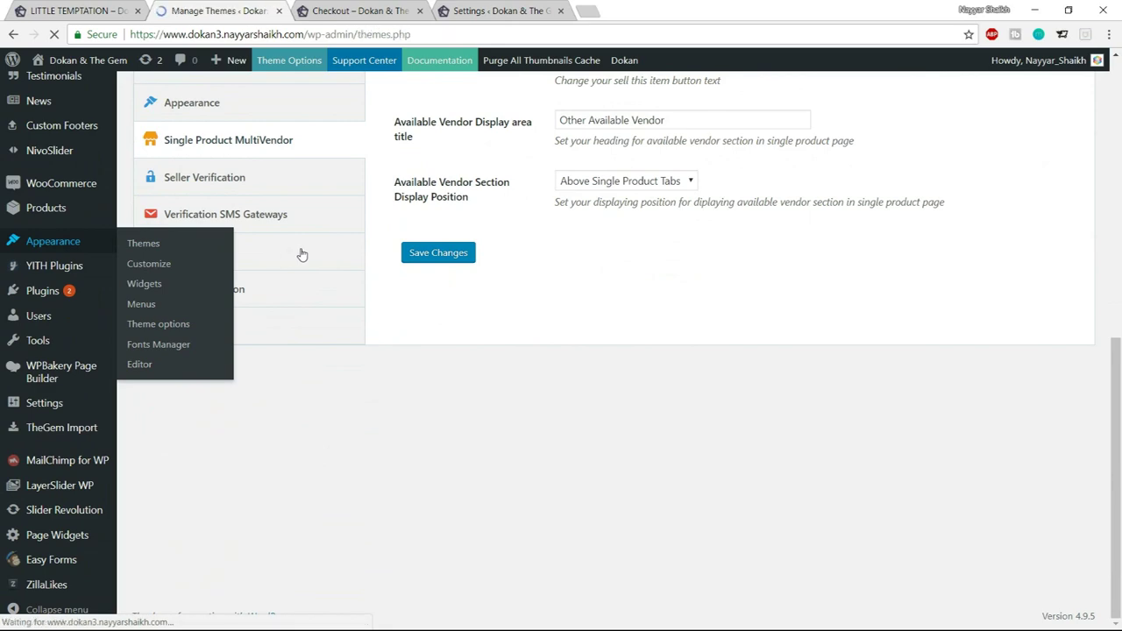
scroll(612, 417, down, 2)
scroll(611, 417, down, 3)
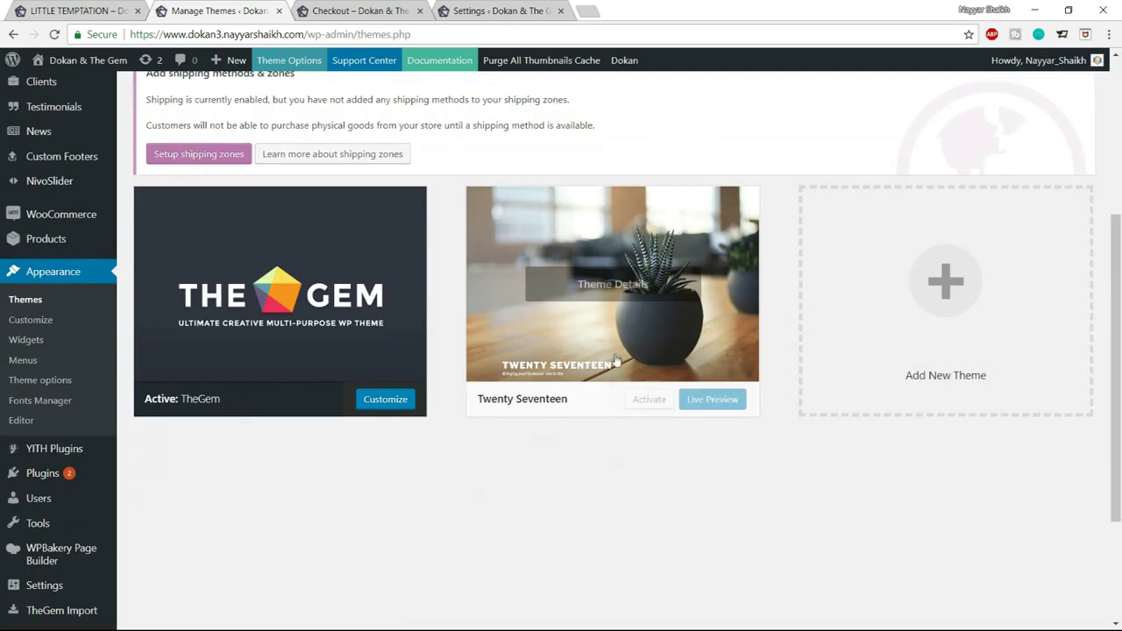
click(650, 398)
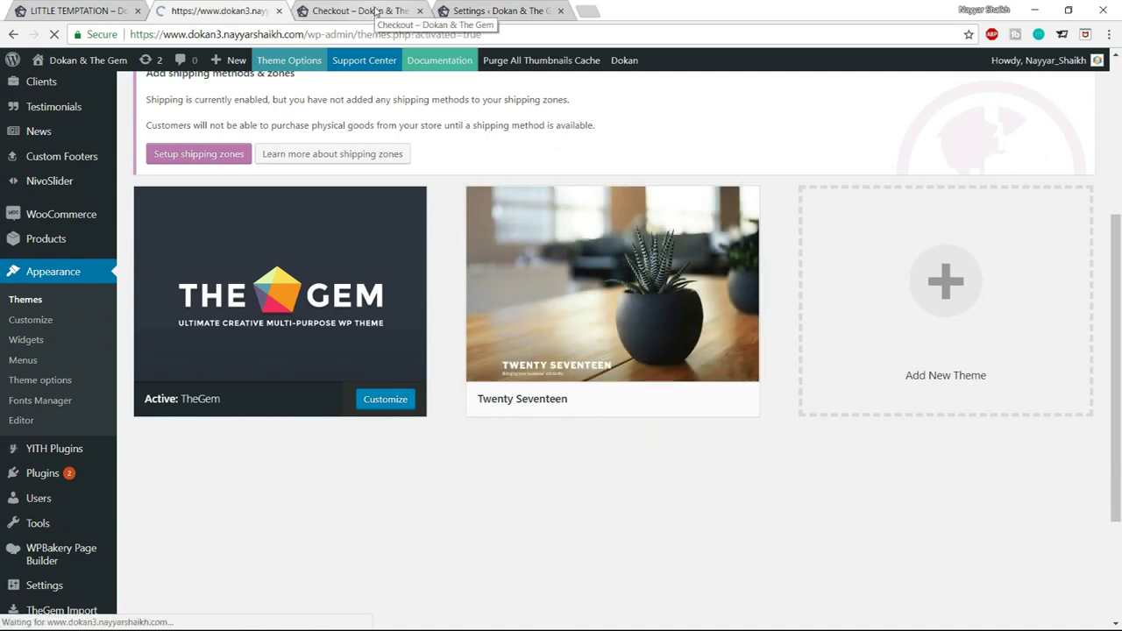
- Bring up the Checkout tab's Order received page showing a $42.40 total
click(375, 11)
scroll(476, 296, up, 10)
scroll(495, 335, down, 7)
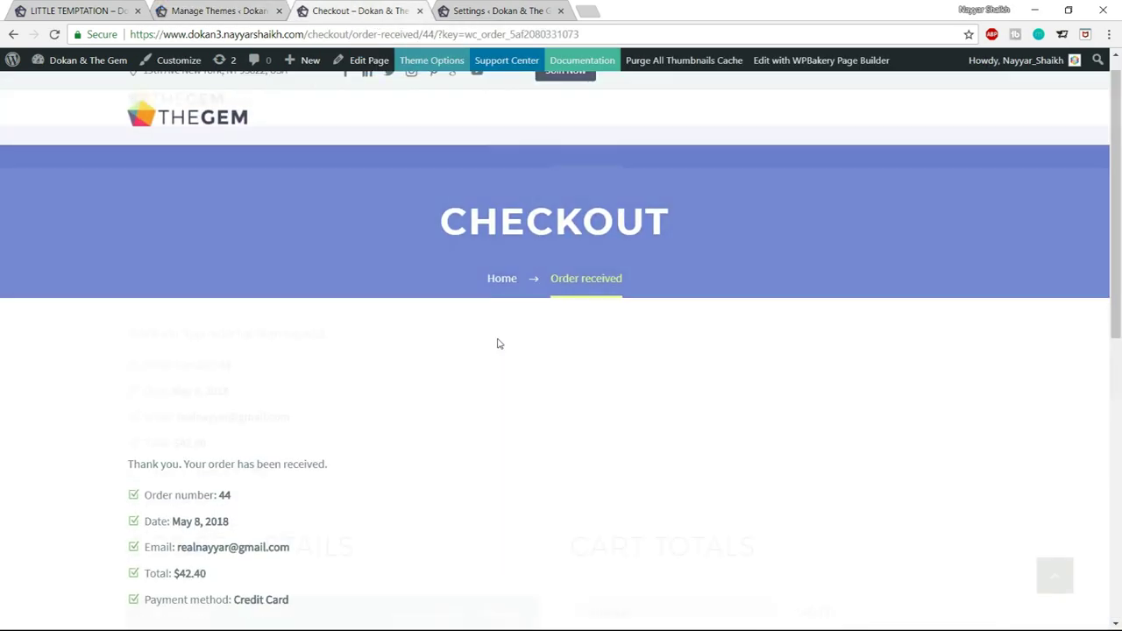
- Try Sell This Item on the discounted Little Temptation bag, which shows an account error
click(276, 210)
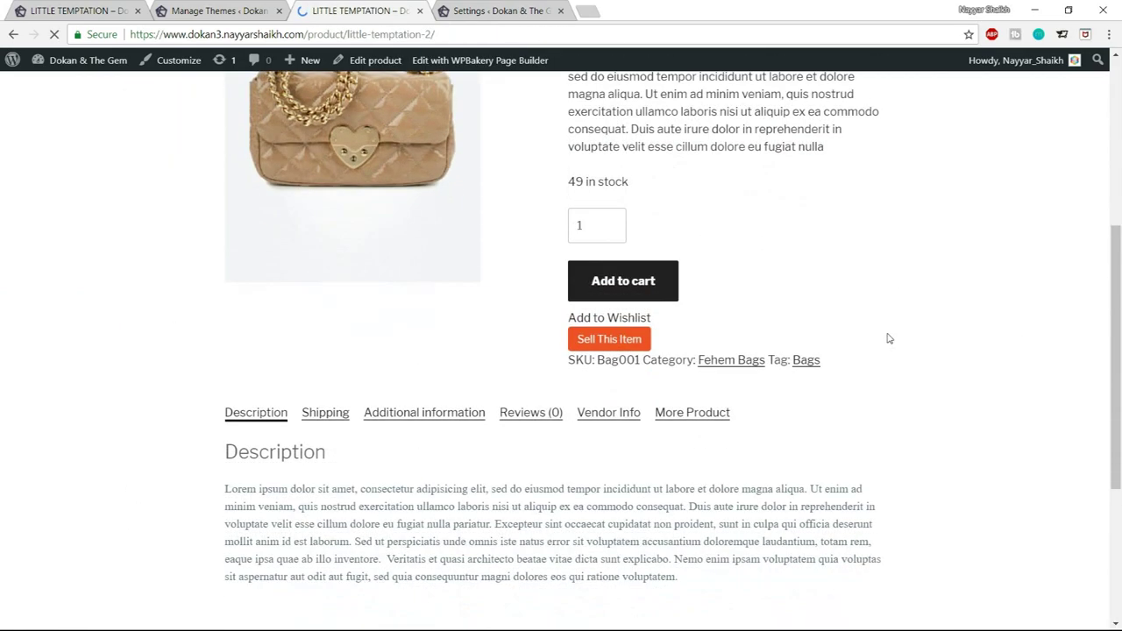
scroll(493, 263, down, 1)
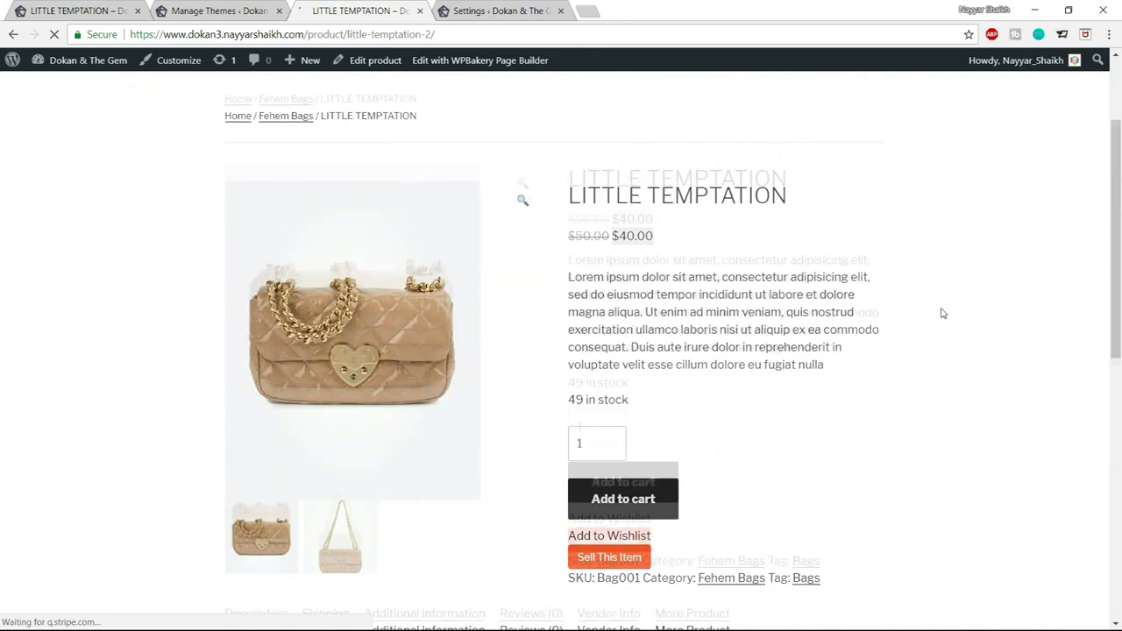
scroll(938, 313, down, 3)
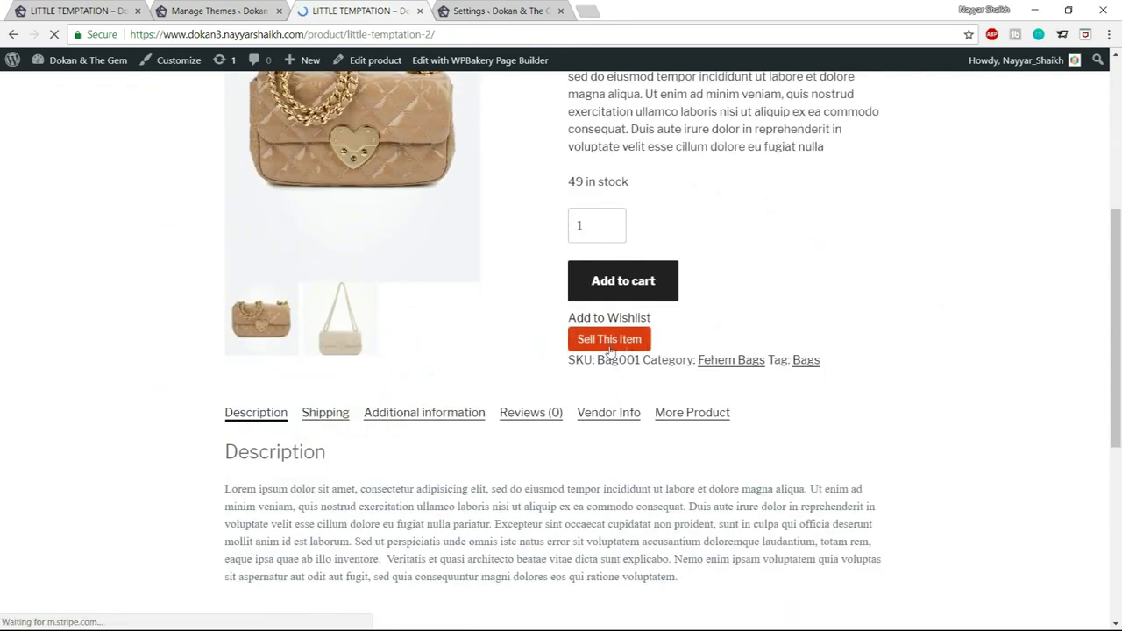
scroll(772, 333, up, 3)
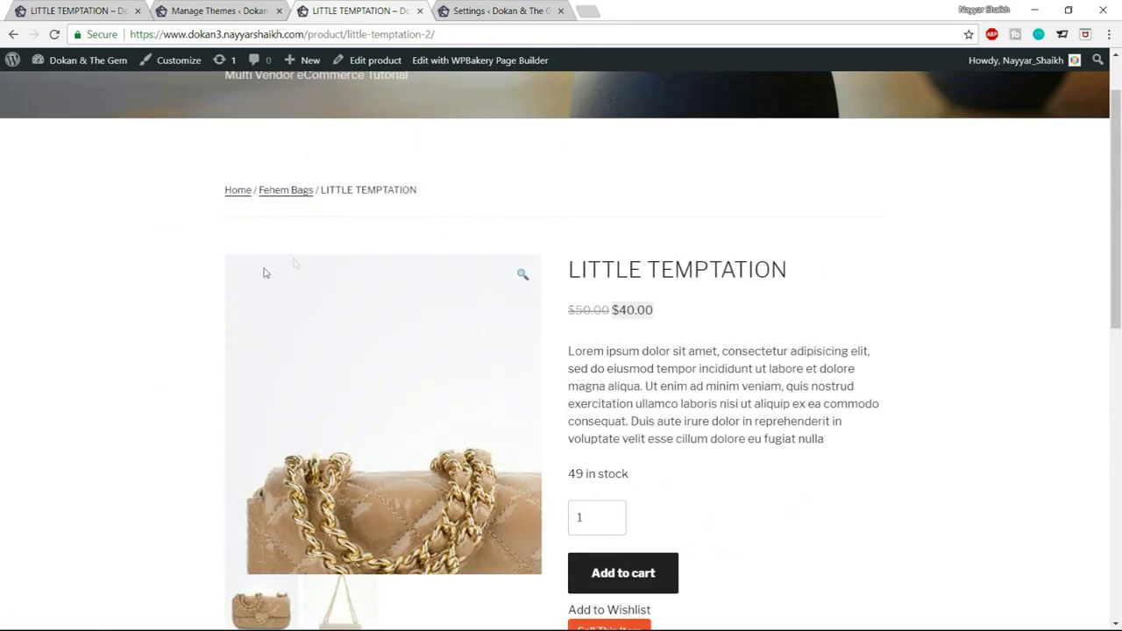
scroll(526, 368, up, 1)
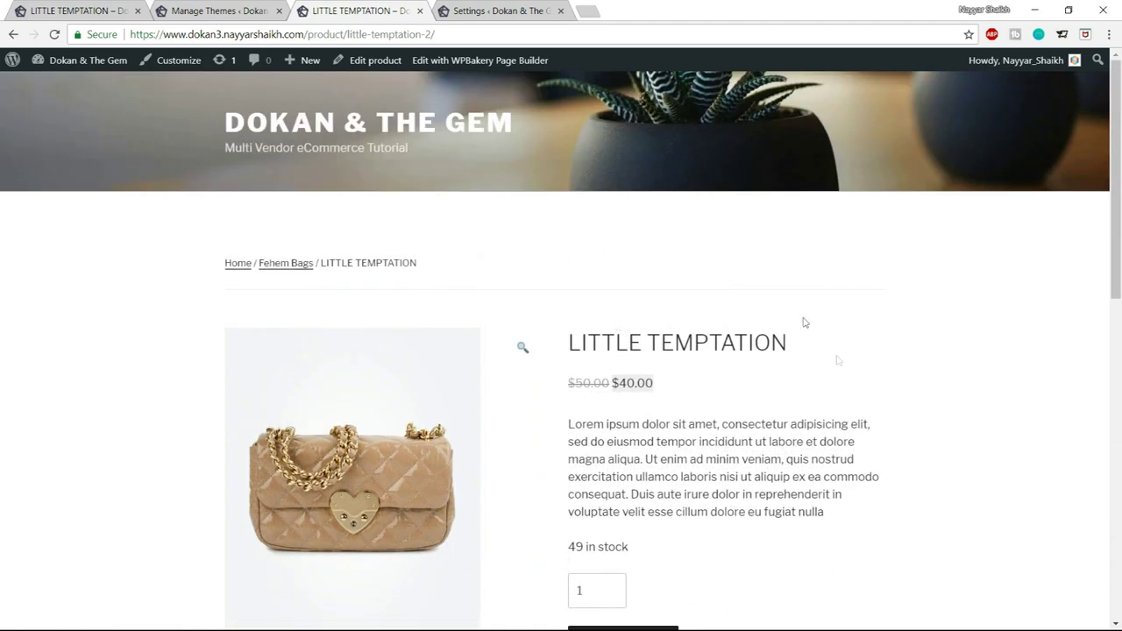
scroll(823, 350, down, 3)
scroll(824, 368, down, 3)
scroll(613, 360, up, 3)
scroll(438, 351, down, 3)
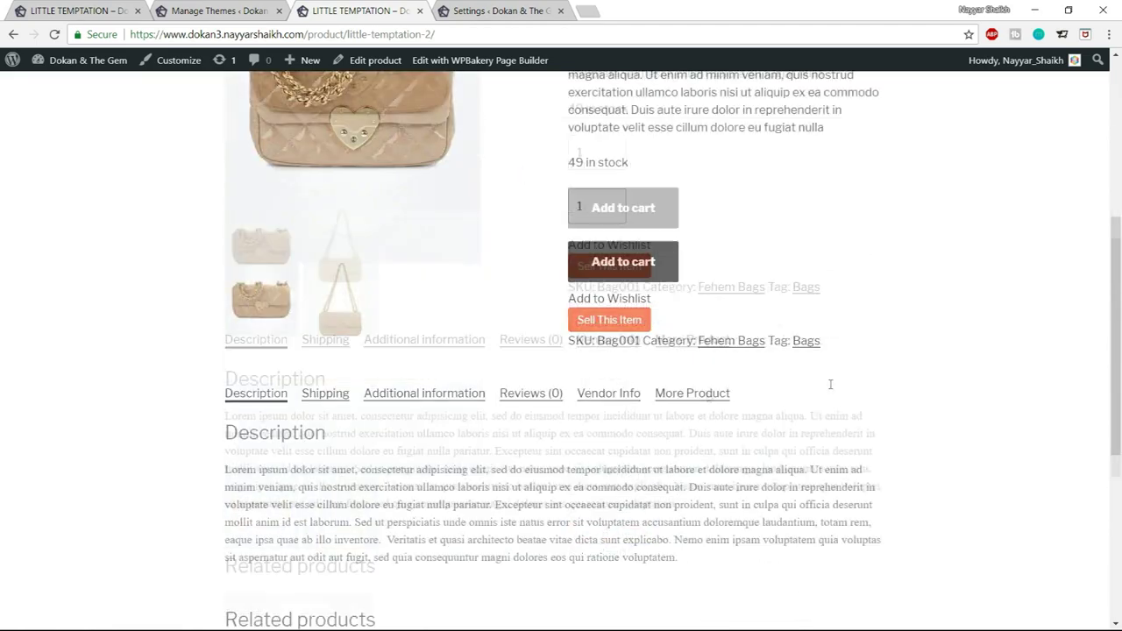
scroll(743, 315, up, 3)
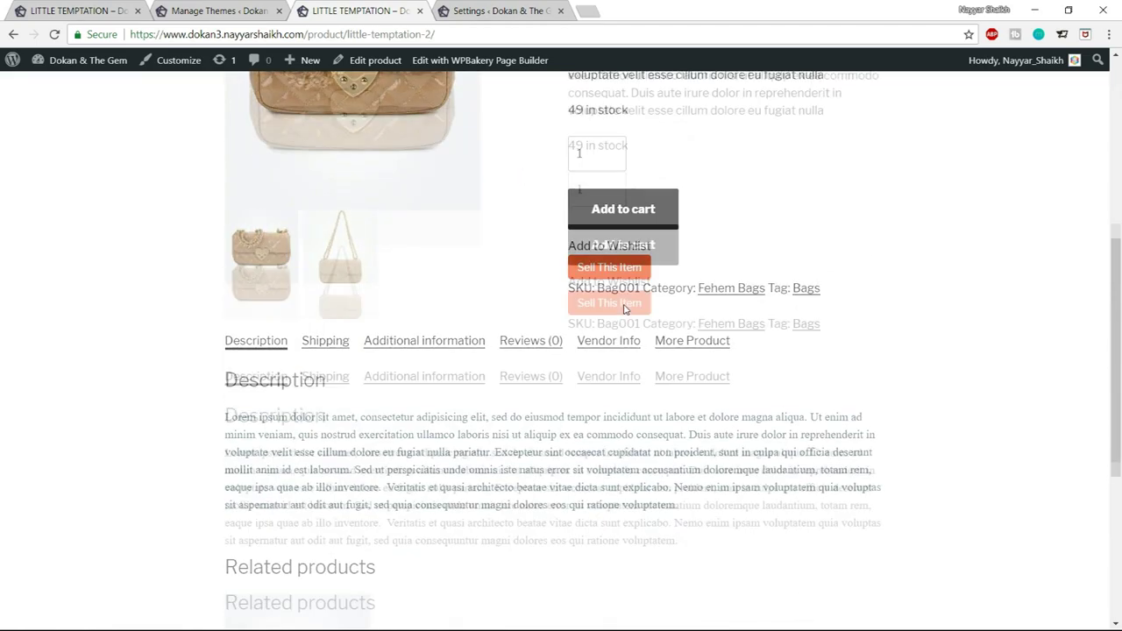
scroll(674, 306, down, 1)
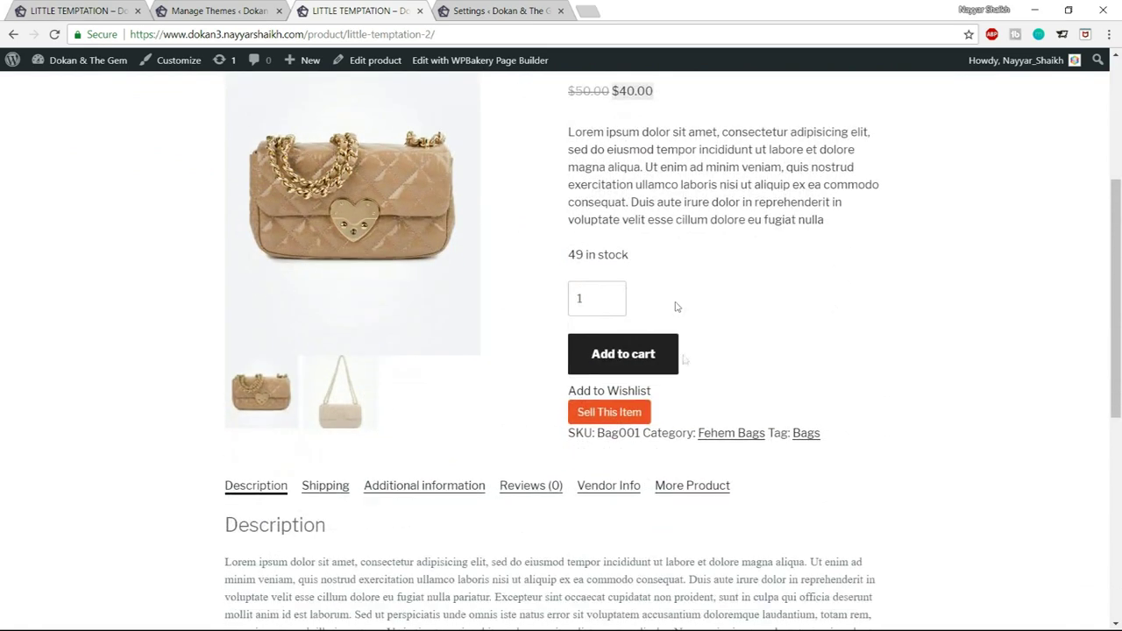
click(614, 420)
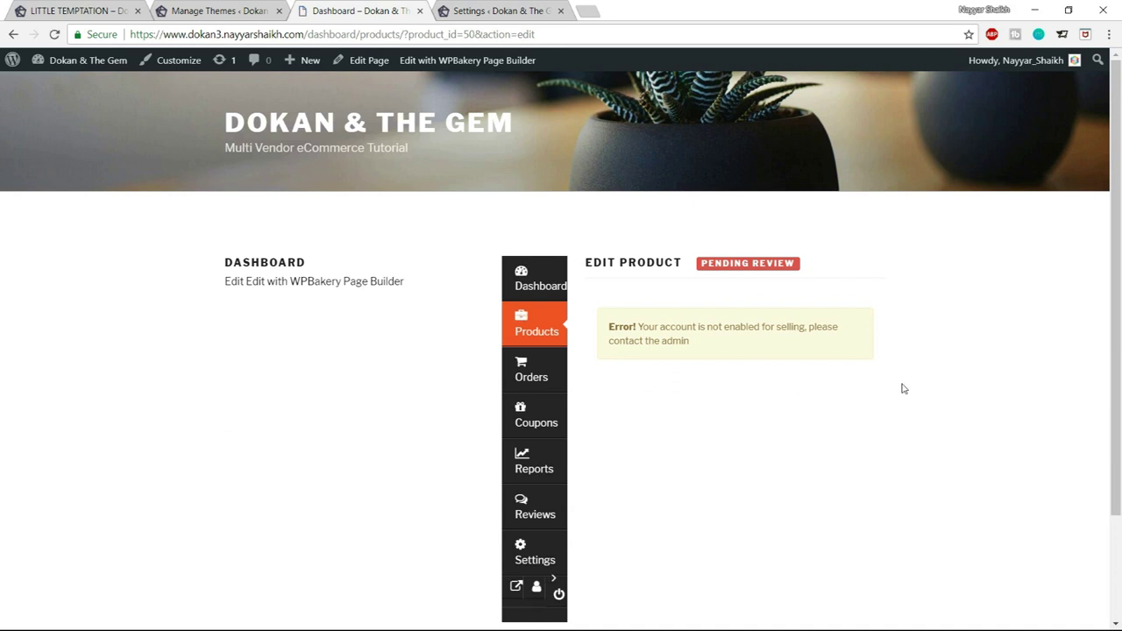
scroll(901, 386, down, 1)
drag(661, 252, 769, 283)
click(688, 200)
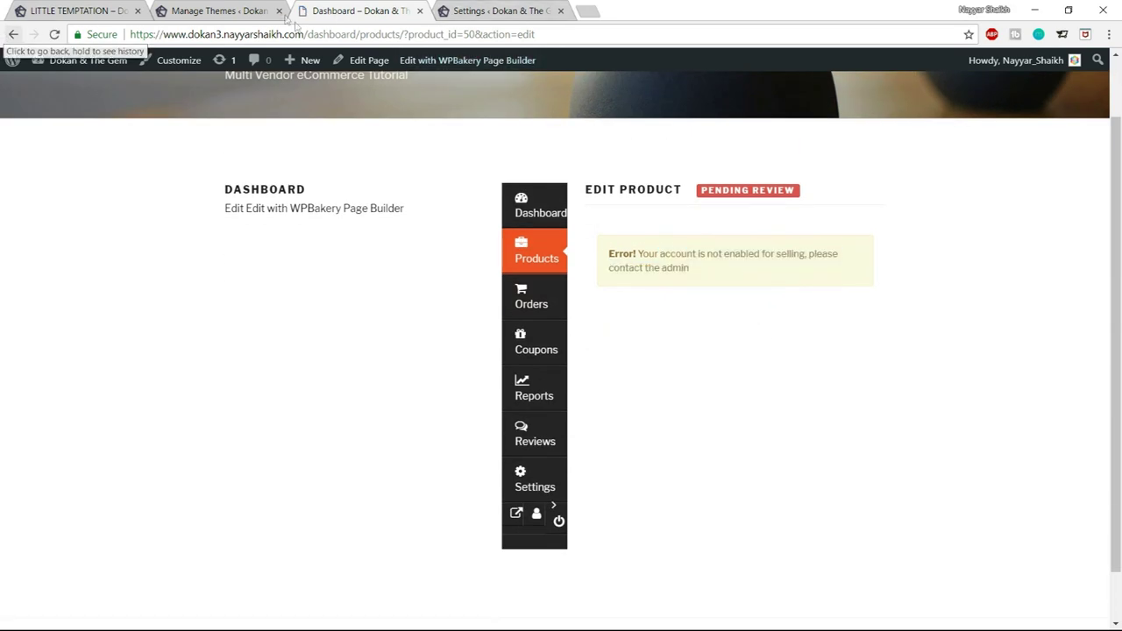
- Go back and open the related $50–$100 Little Temptation product
scroll(812, 380, up, 1)
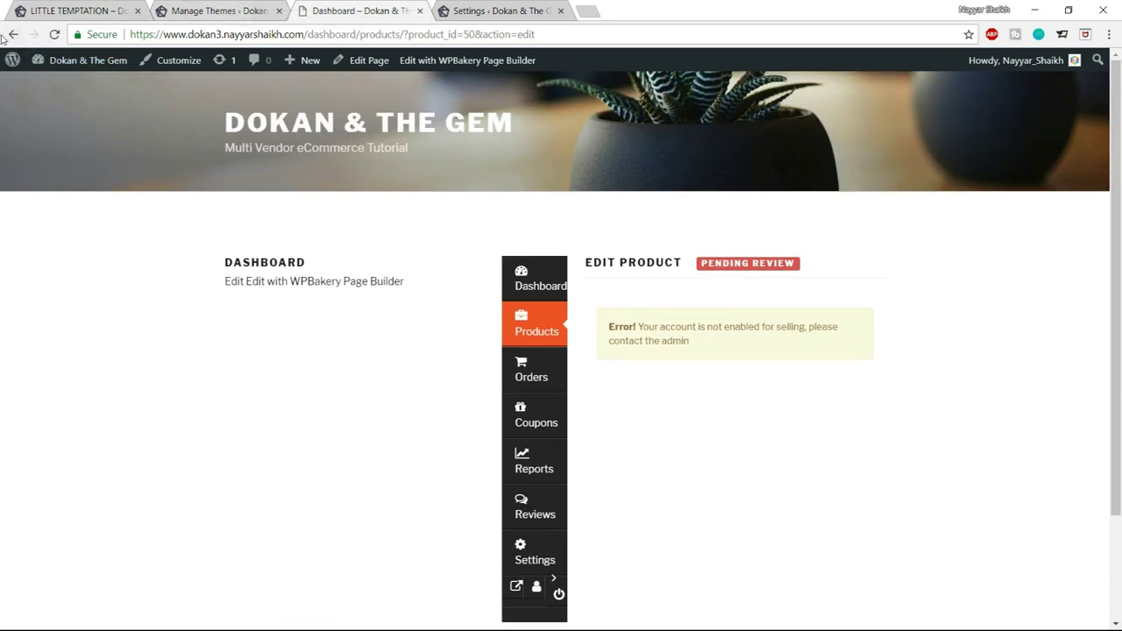
click(13, 34)
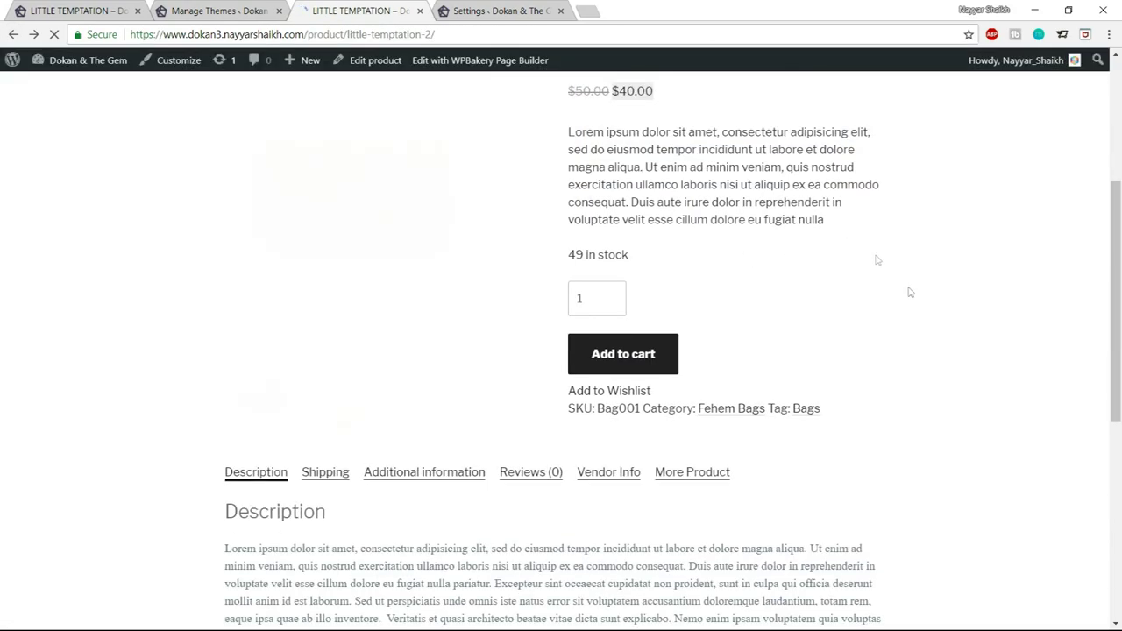
scroll(908, 301, down, 5)
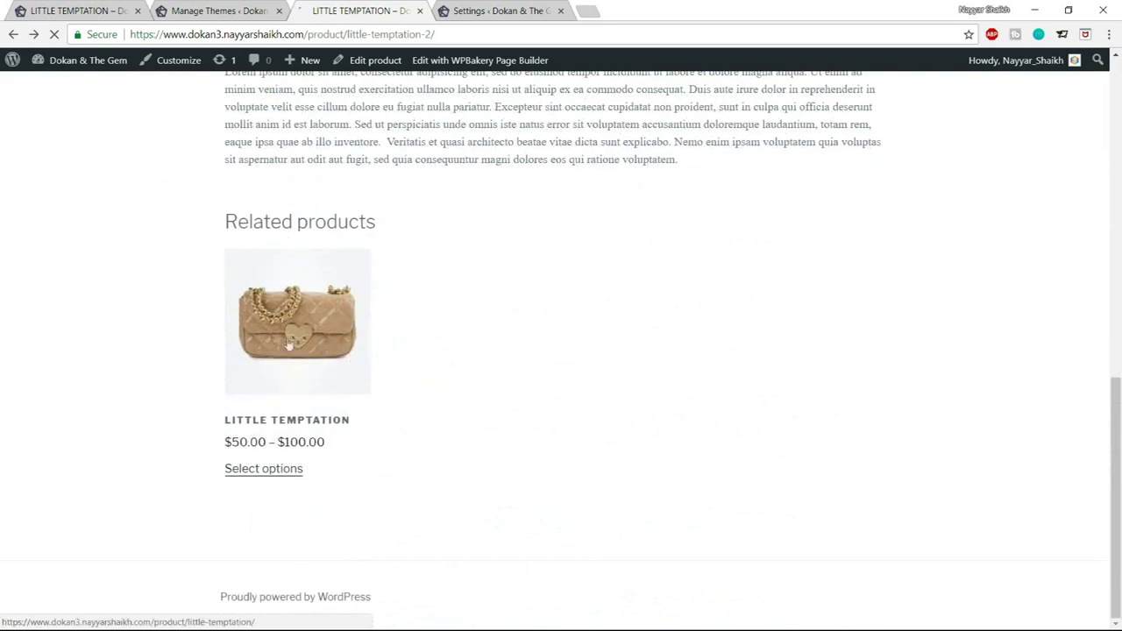
click(346, 335)
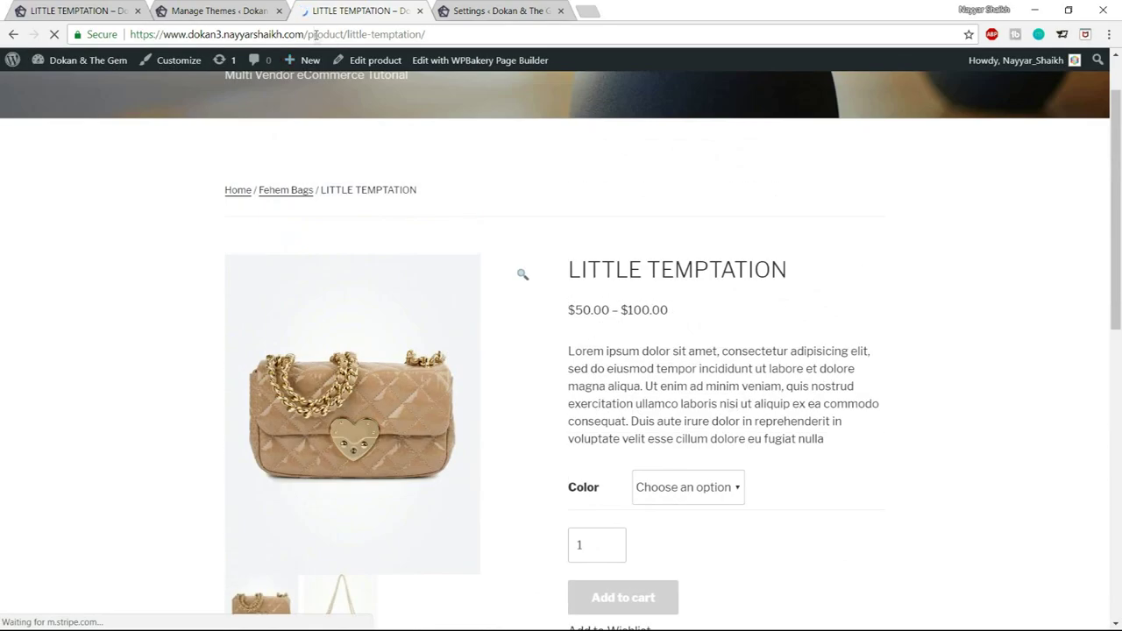
click(315, 35)
key(ctrl+c)
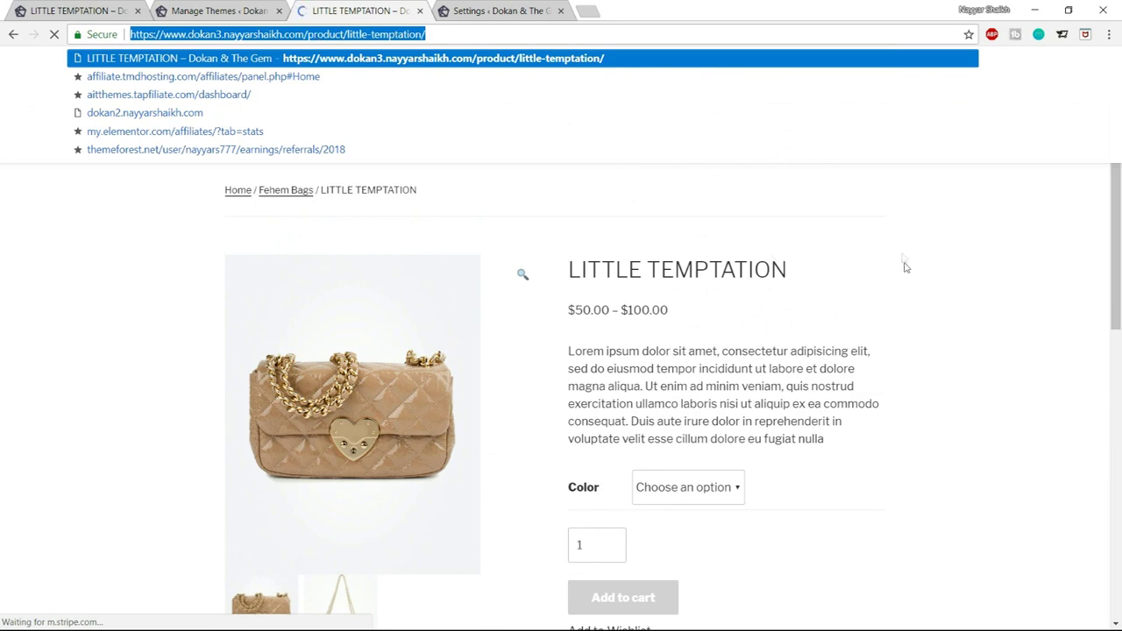
click(907, 266)
- Load the LITTLE TEMPTATION product page on the dokan3 site from the pasted address
key(alt+Tab)
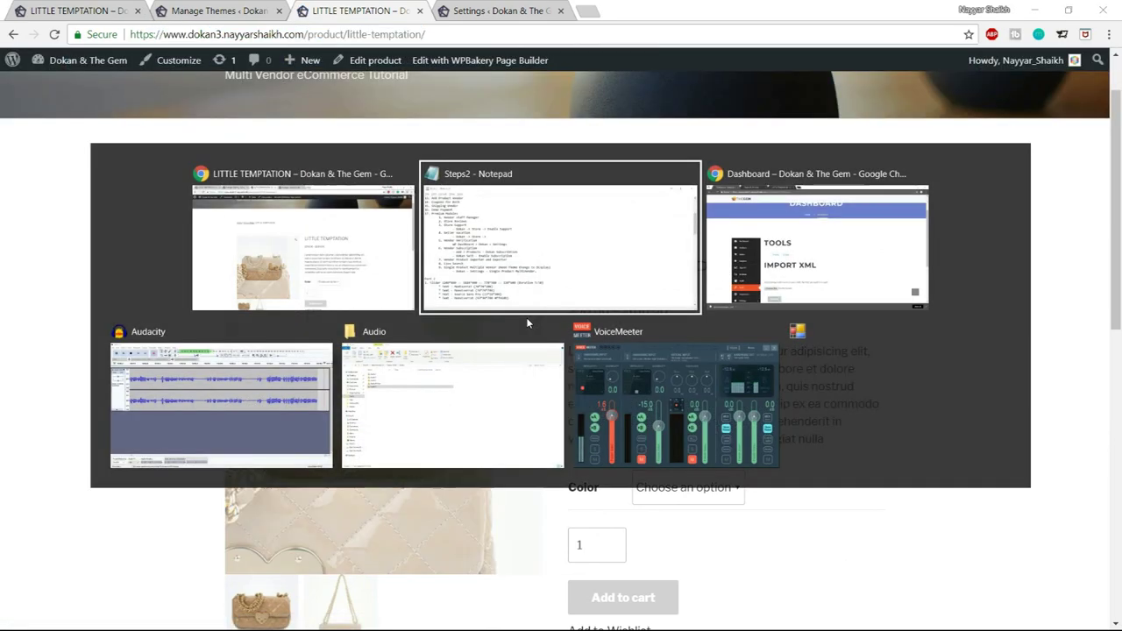
key(alt+Tab)
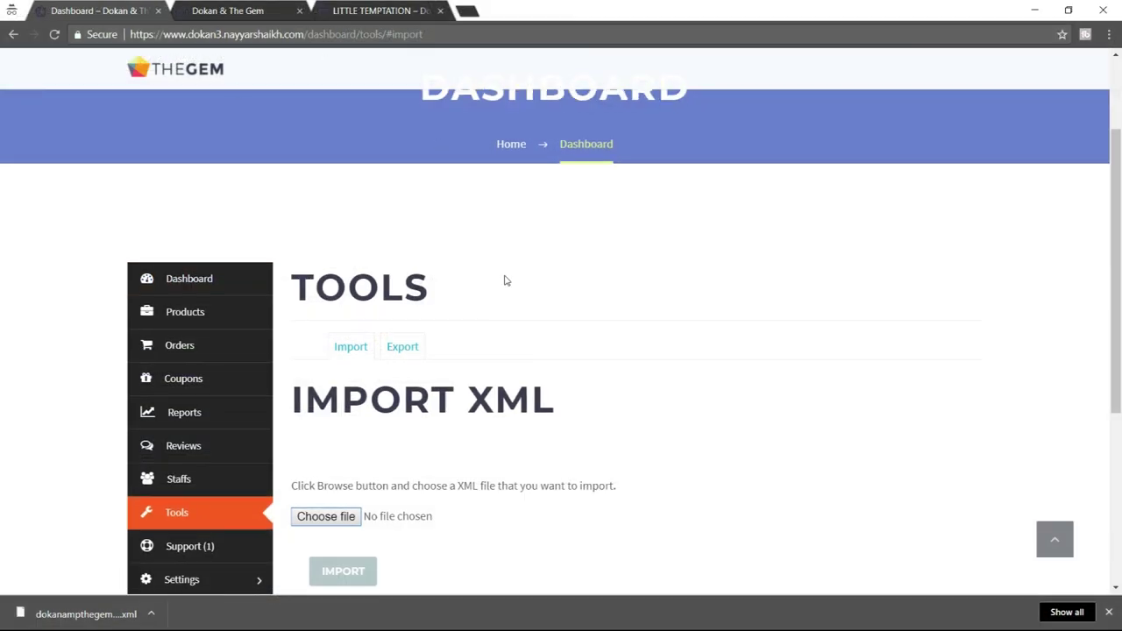
click(386, 11)
click(406, 39)
key(ctrl+v)
key(Return)
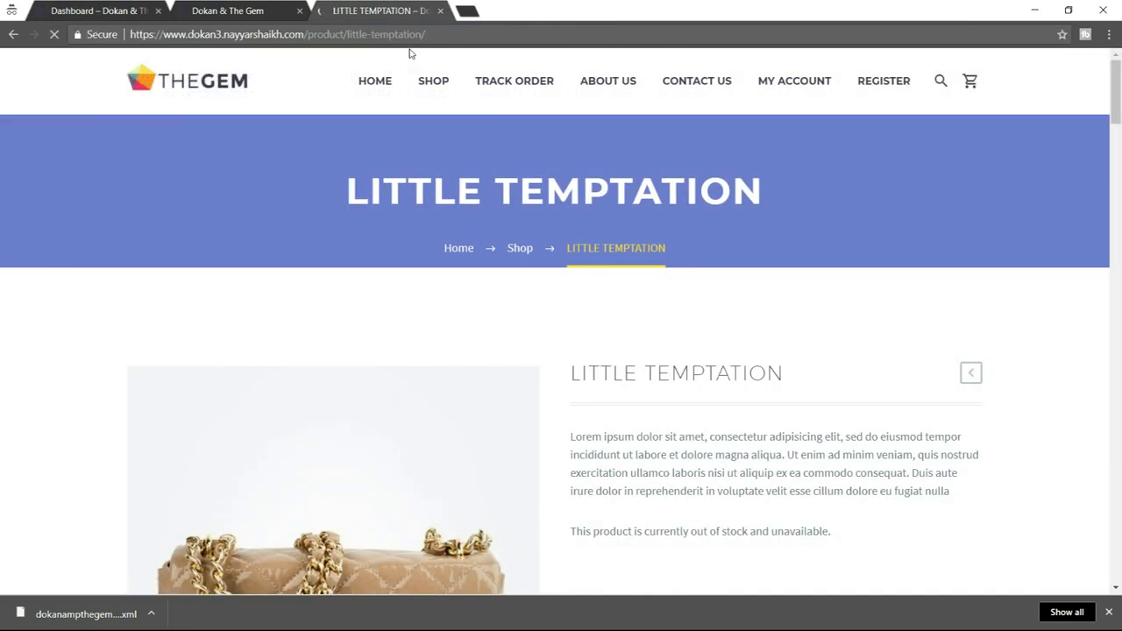
scroll(931, 356, down, 3)
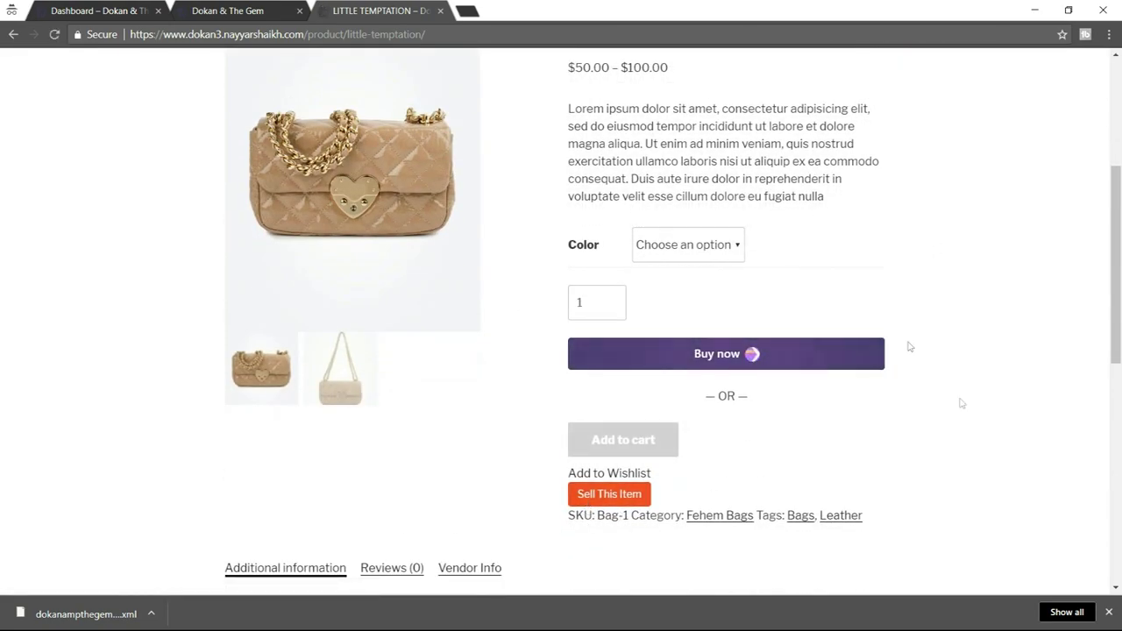
scroll(993, 366, up, 2)
scroll(994, 365, down, 2)
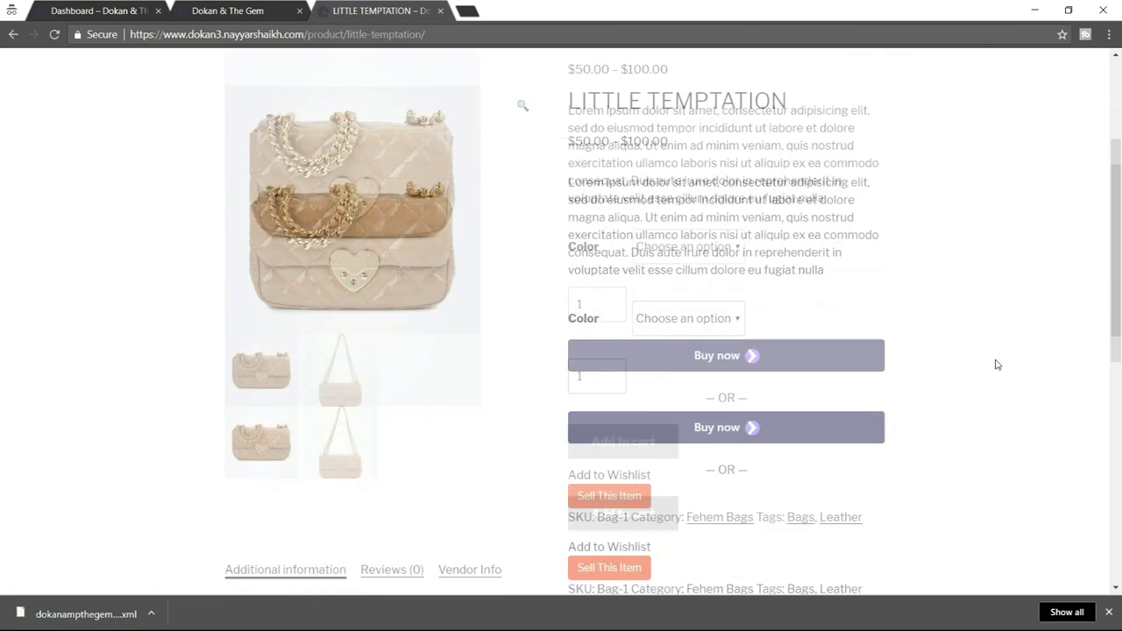
- Sell the bag via Sell This Item, review its Edit Product form, then close it
click(601, 501)
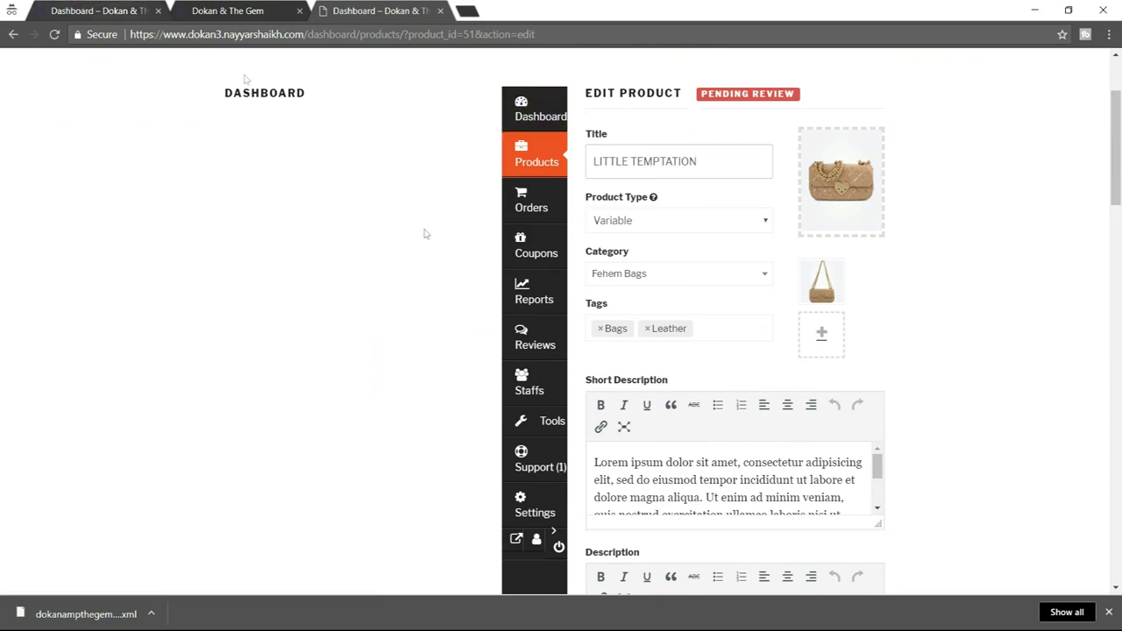
scroll(1068, 394, down, 8)
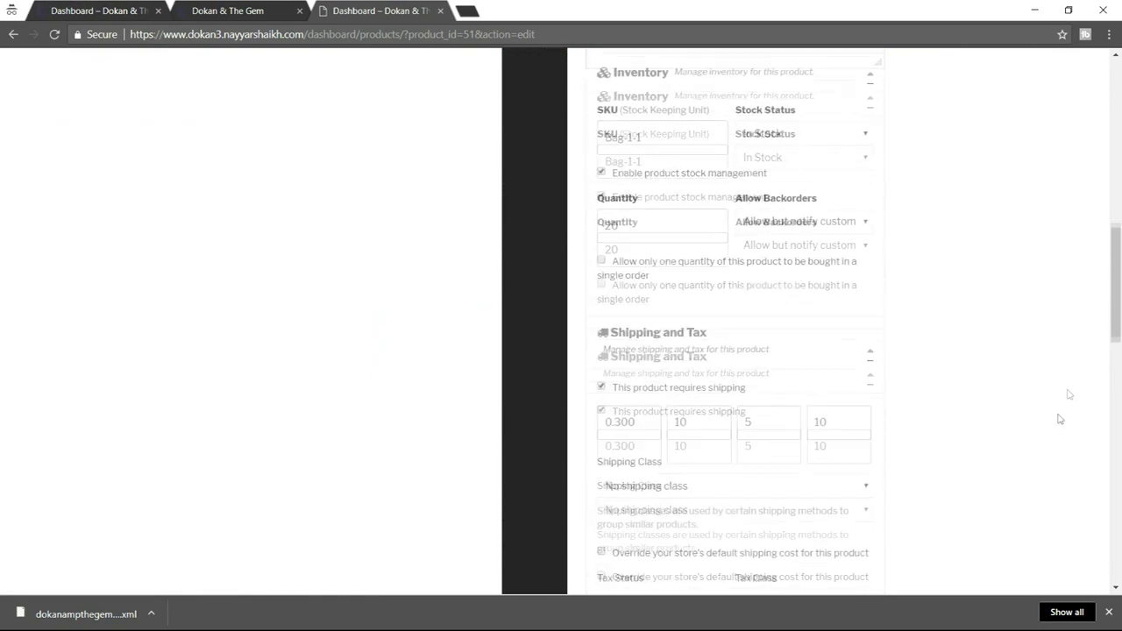
scroll(1060, 421, up, 10)
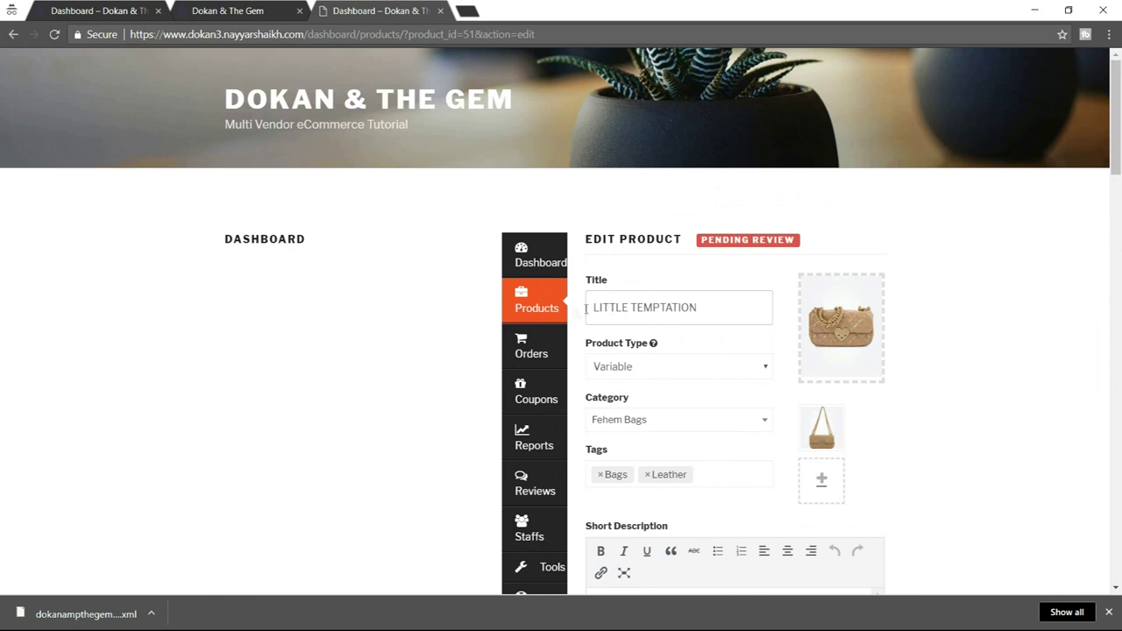
scroll(941, 325, down, 1)
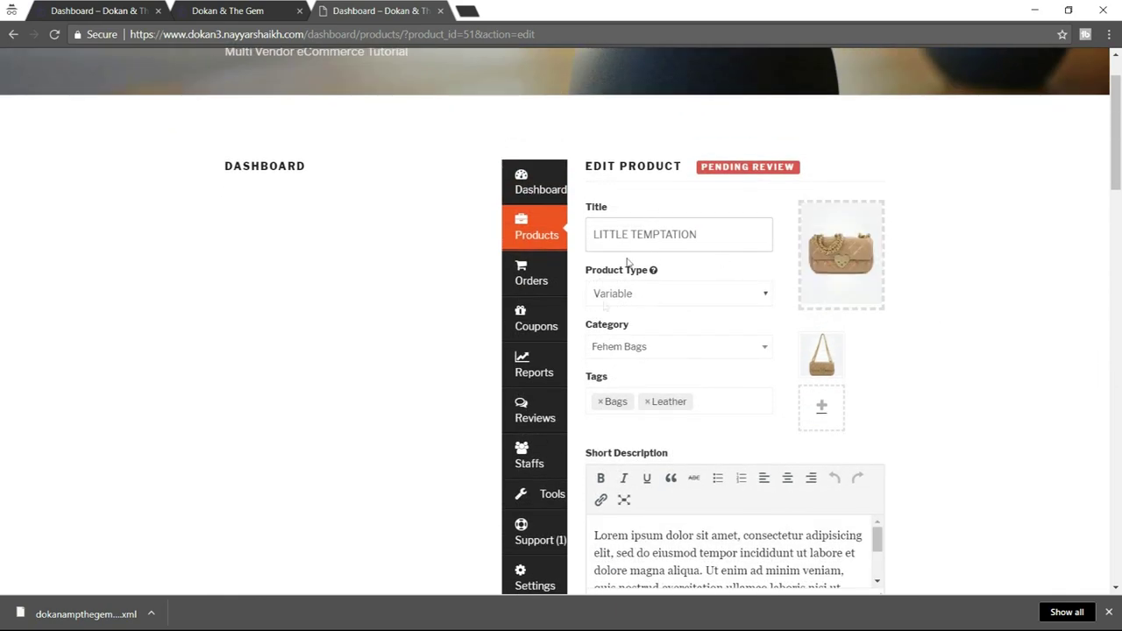
scroll(675, 299, down, 8)
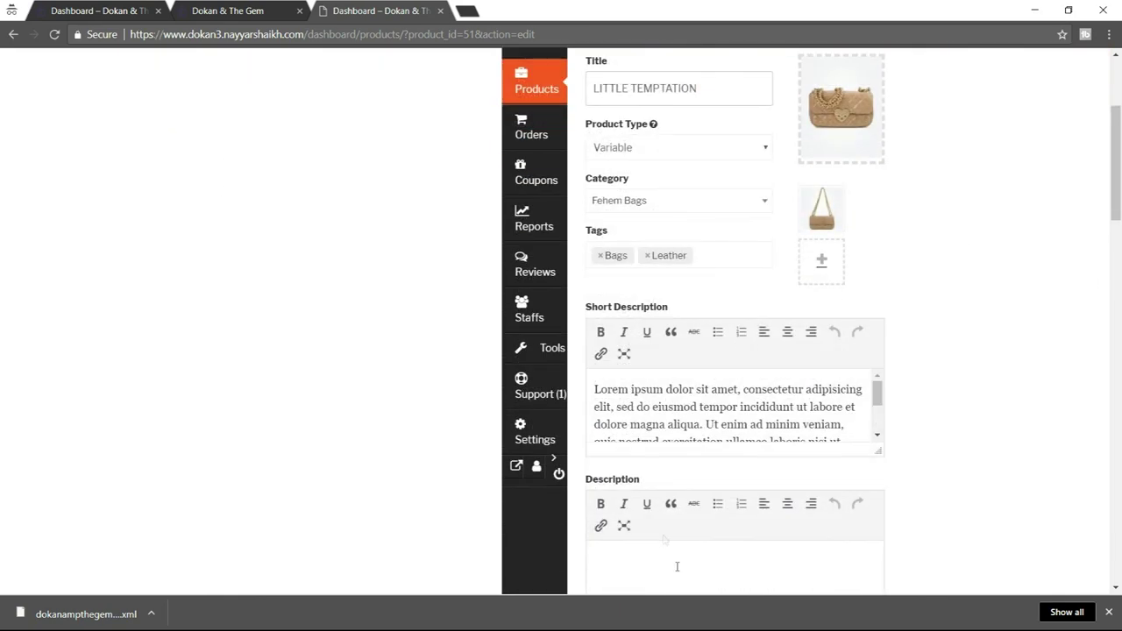
scroll(726, 454, down, 10)
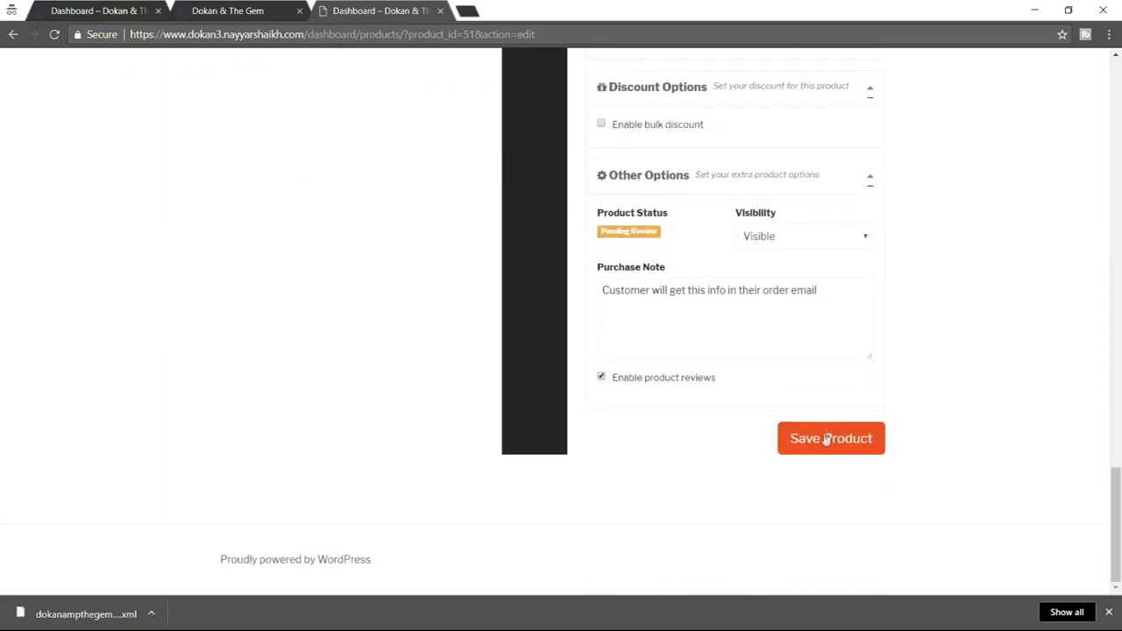
scroll(916, 446, up, 4)
scroll(918, 447, up, 8)
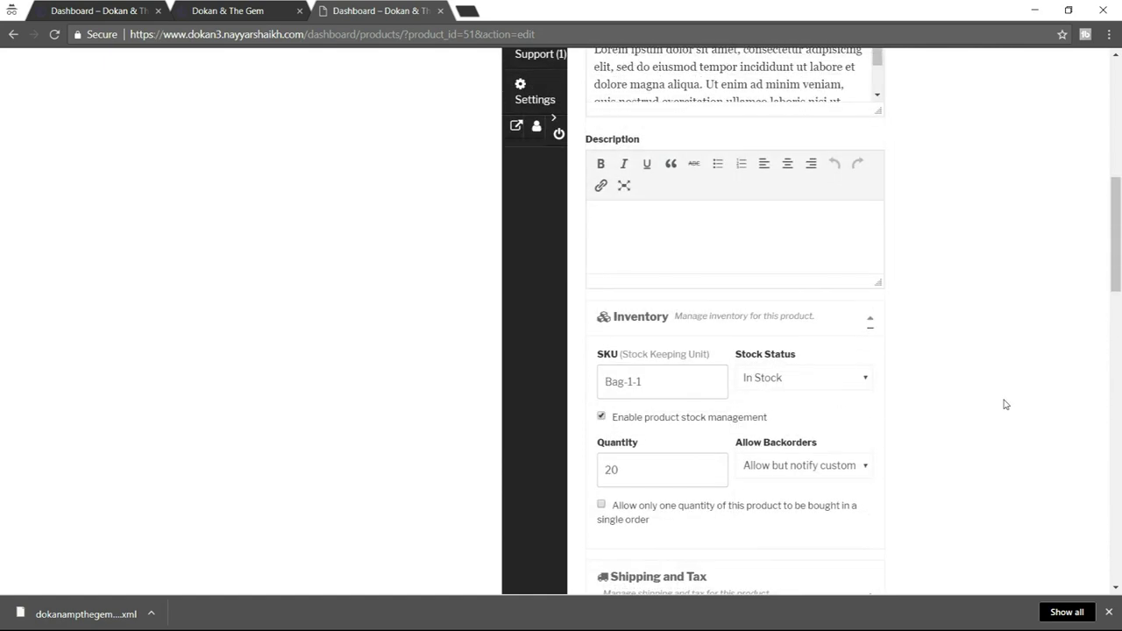
scroll(1006, 404, up, 6)
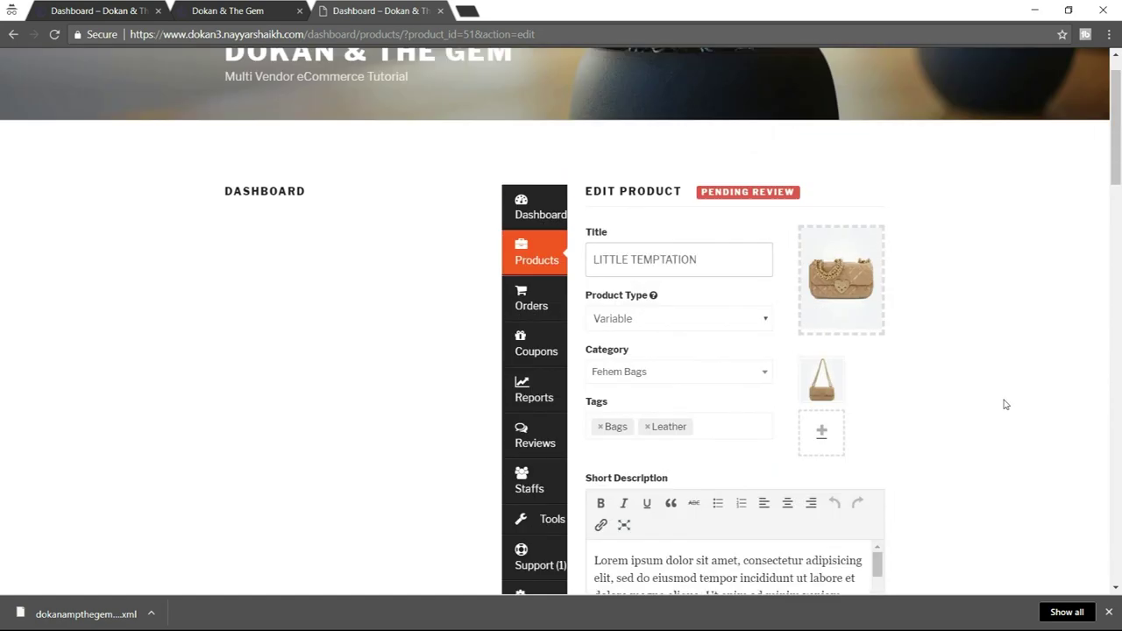
click(441, 12)
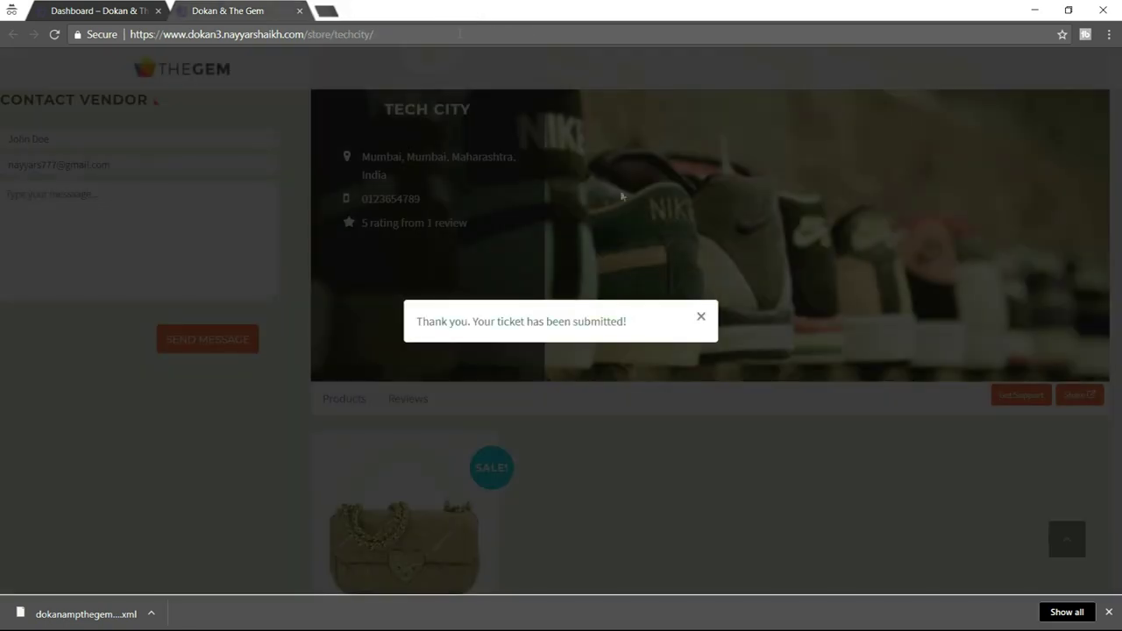
click(701, 317)
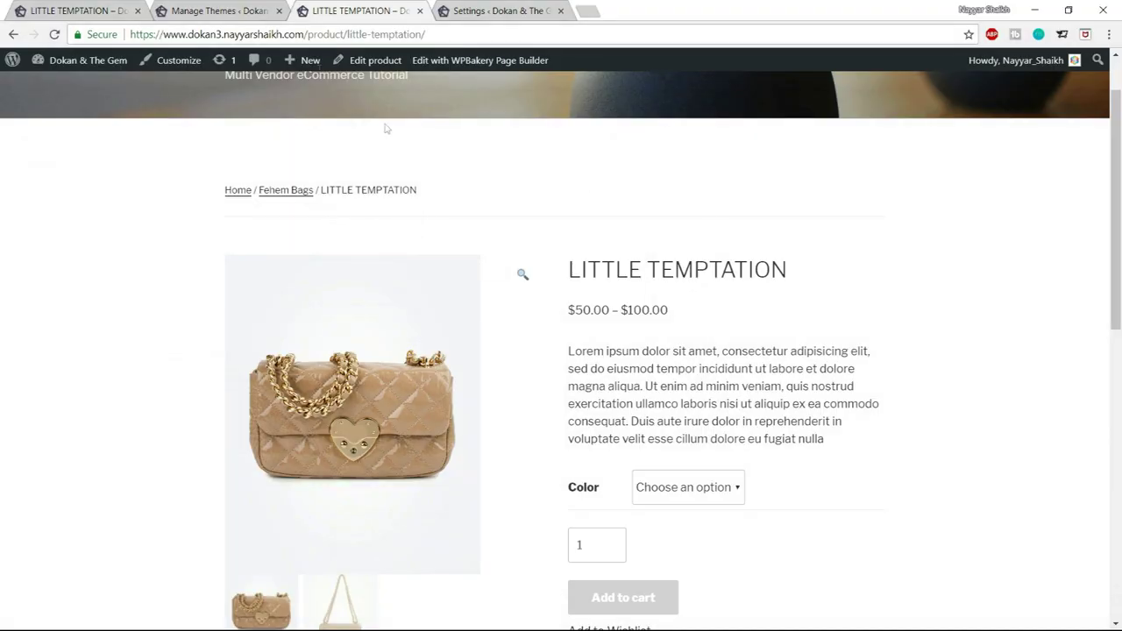
- Activate TheGem theme on the Themes page
click(254, 10)
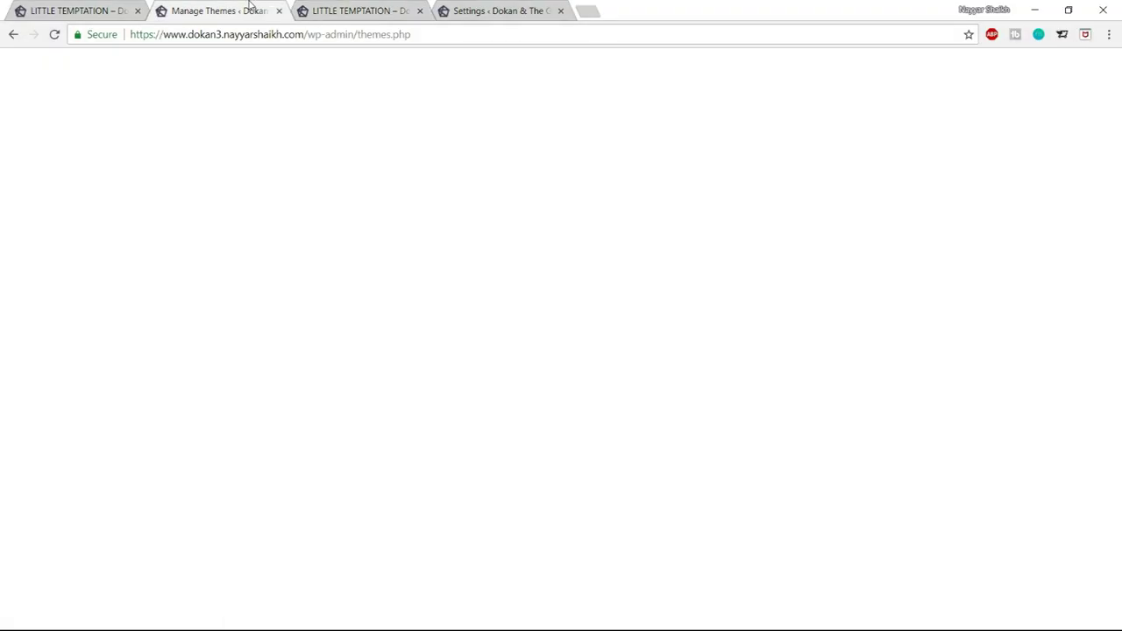
scroll(493, 446, down, 5)
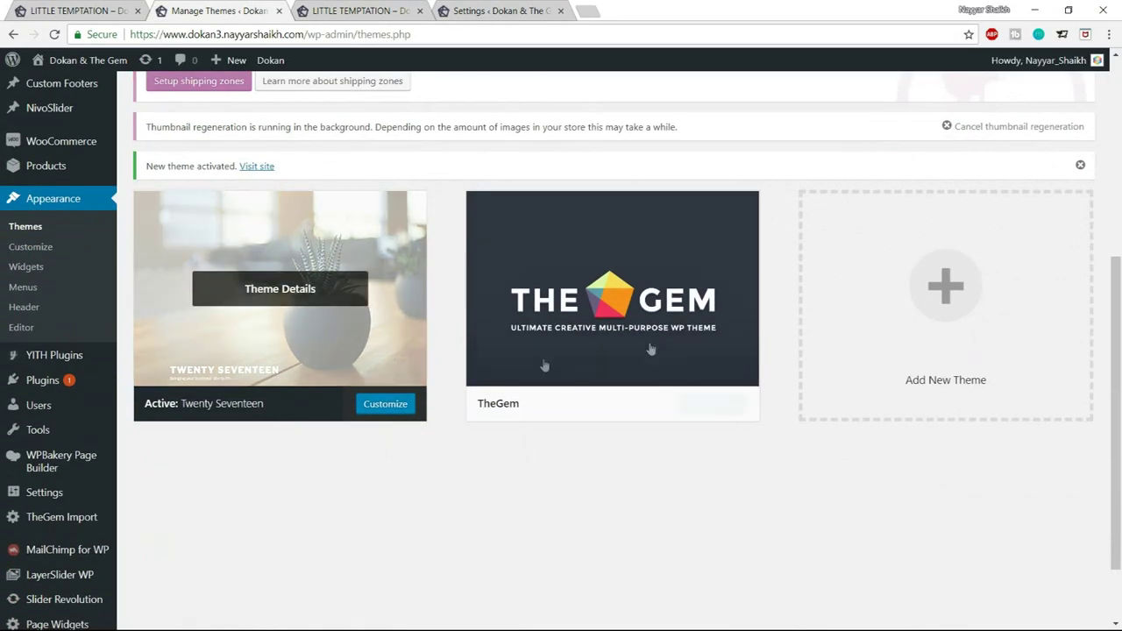
click(669, 404)
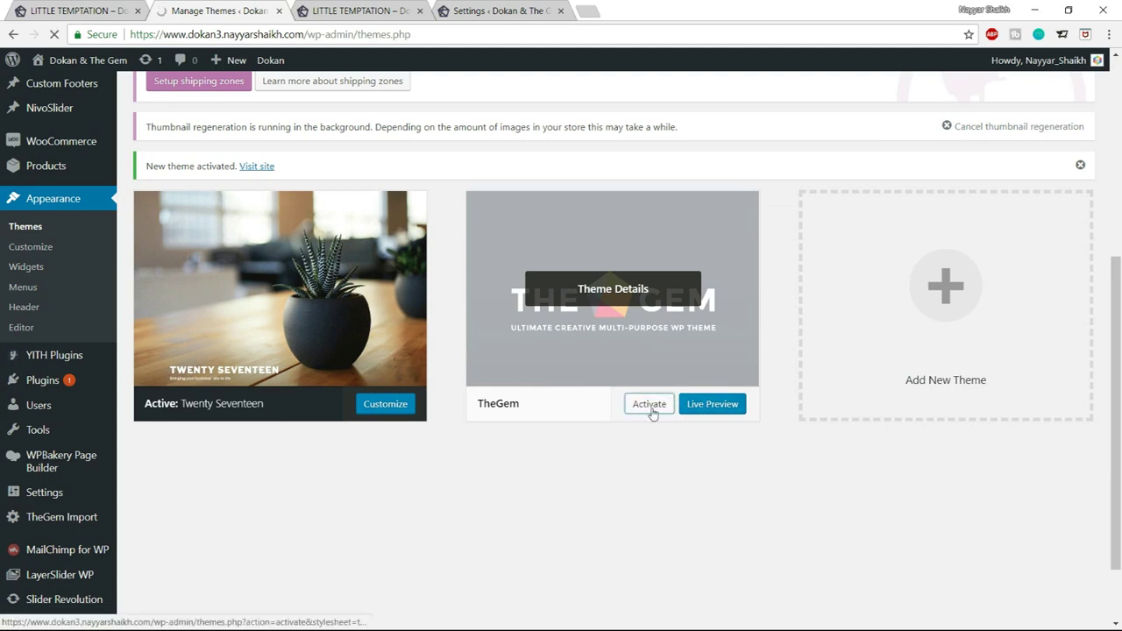
scroll(80, 461, down, 2)
scroll(82, 464, up, 2)
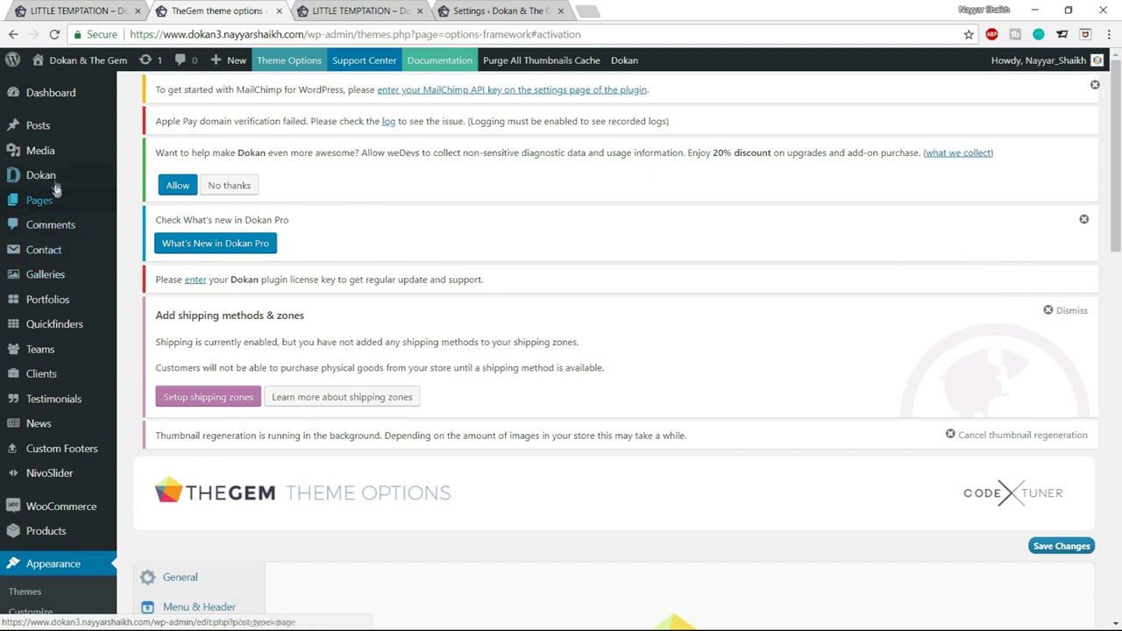
- Switch on Dokan's Product Enquiry module and go back to the LITTLE TEMPTATION page
mouse_move(76, 178)
click(148, 319)
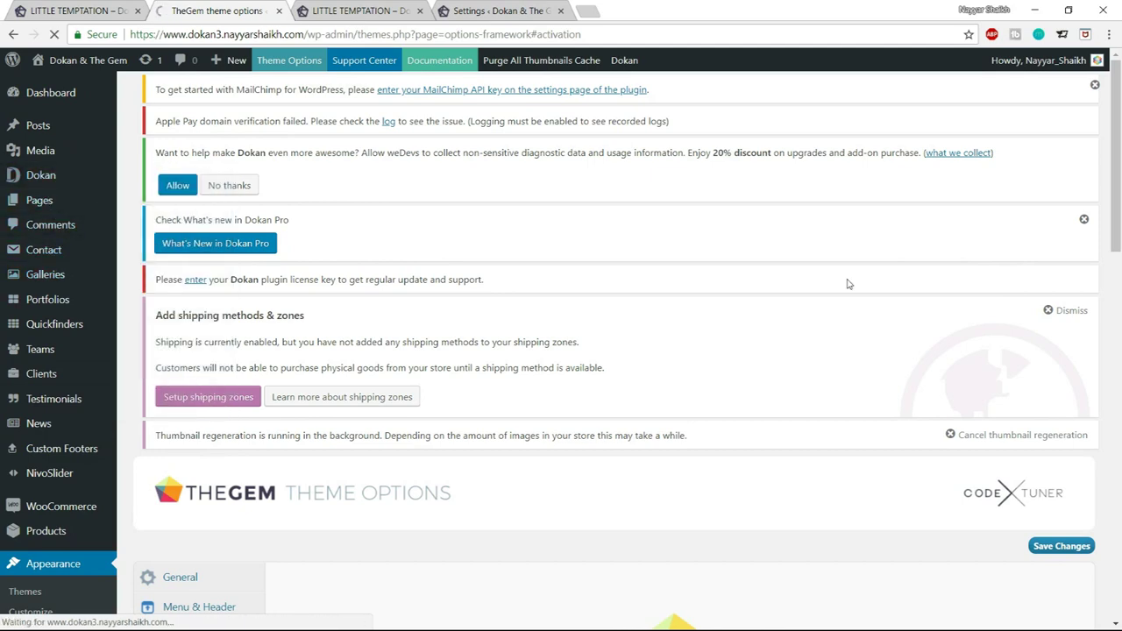
scroll(907, 396, down, 10)
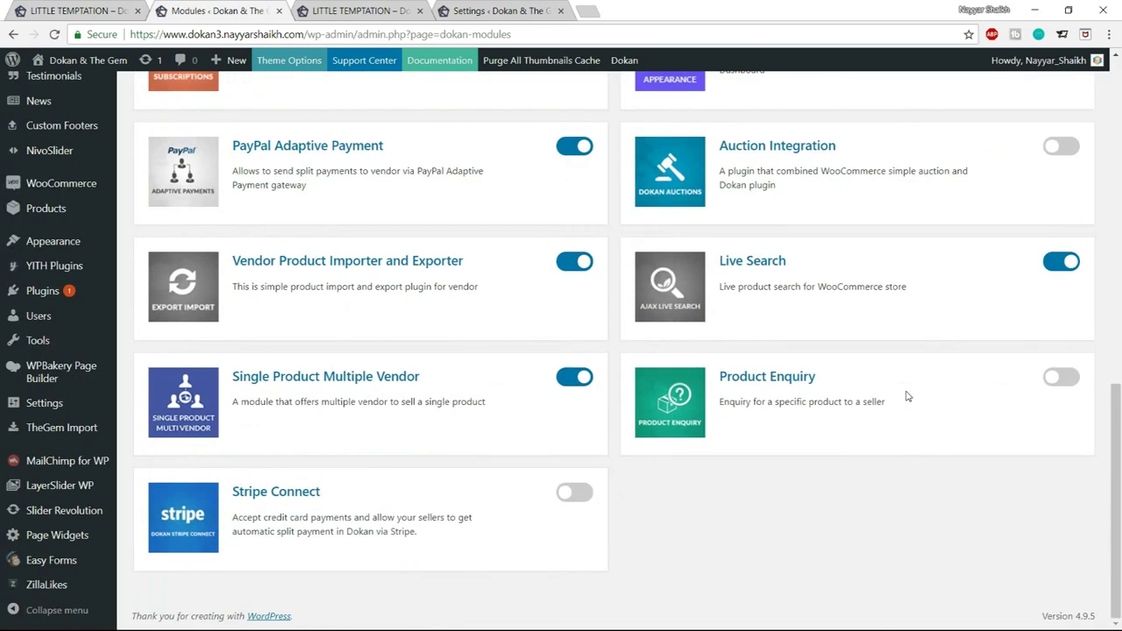
click(1062, 378)
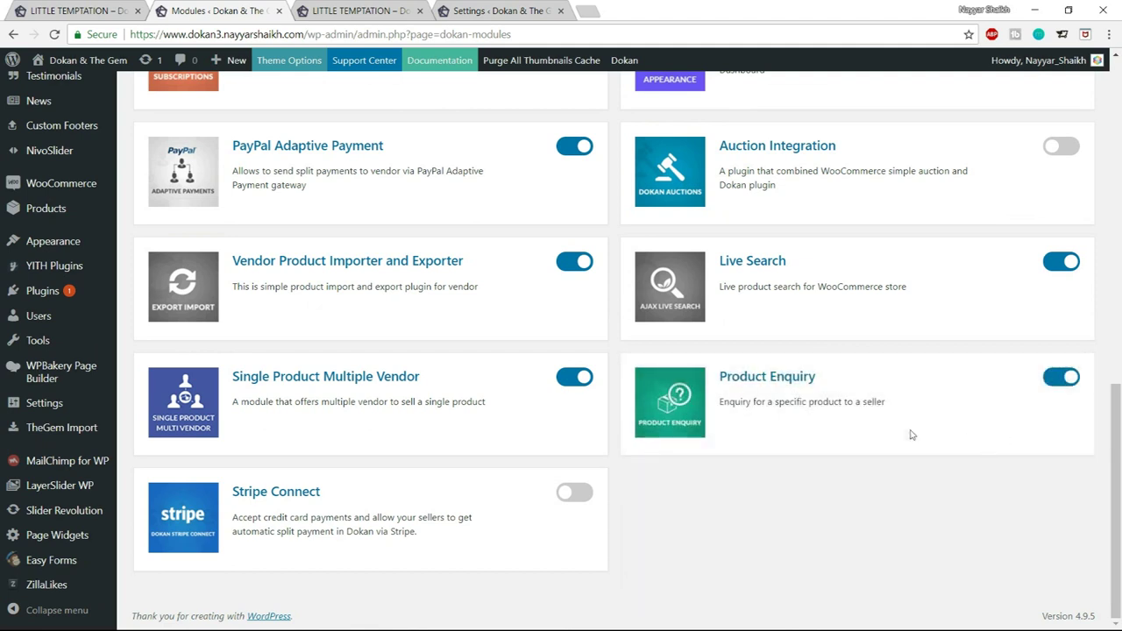
click(355, 11)
scroll(780, 473, down, 4)
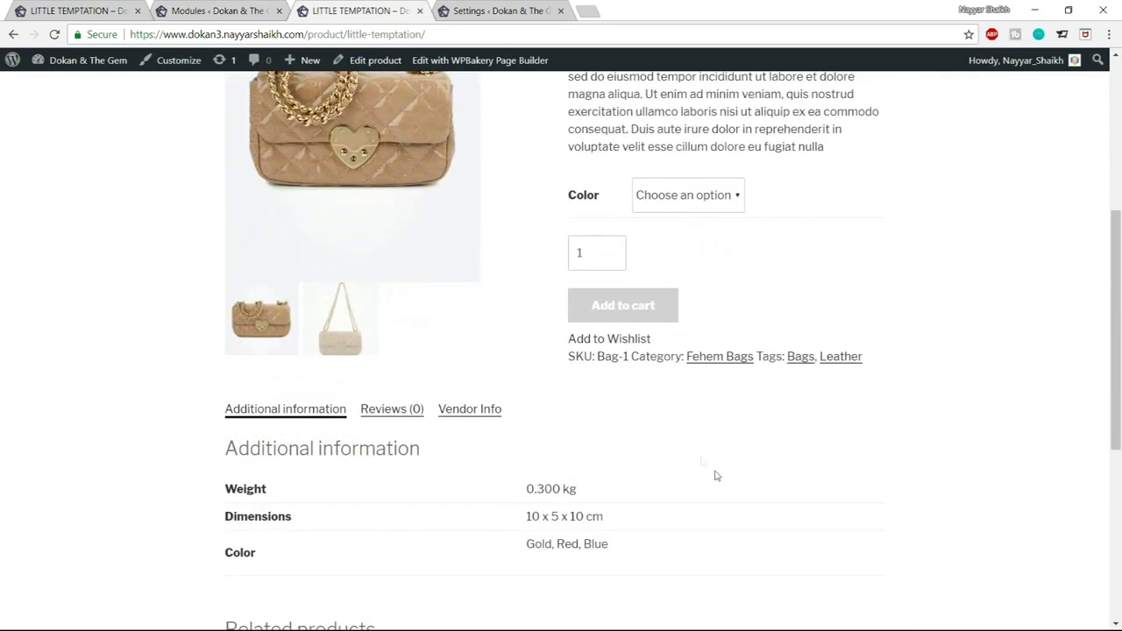
- View the product's Reviews and Vendor Info tabs, then reload the page
scroll(344, 425, down, 1)
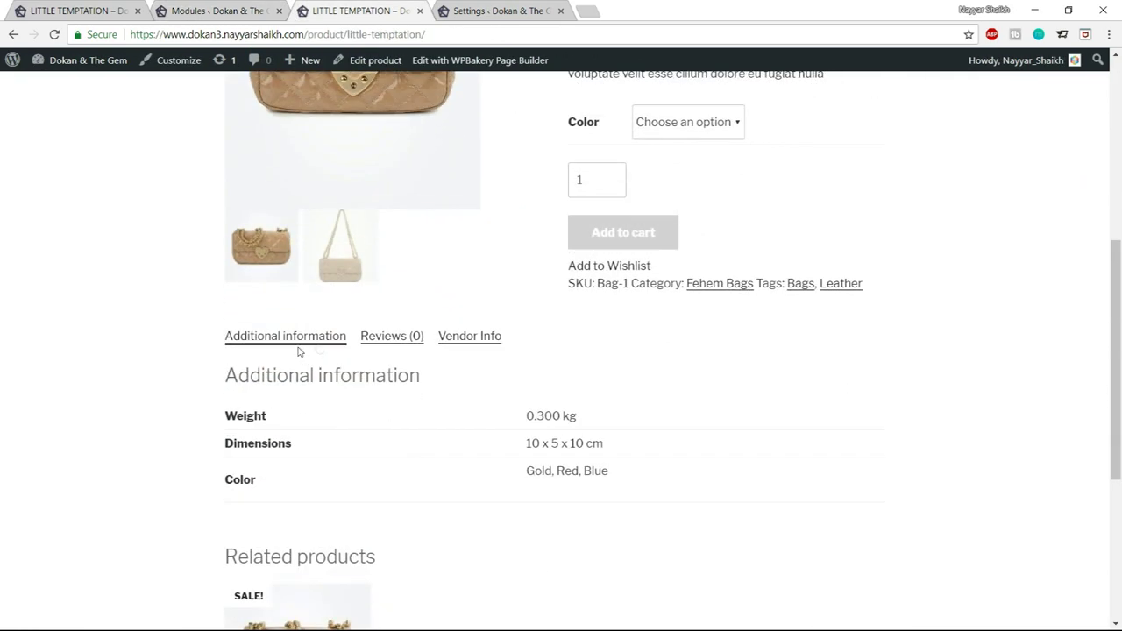
click(378, 342)
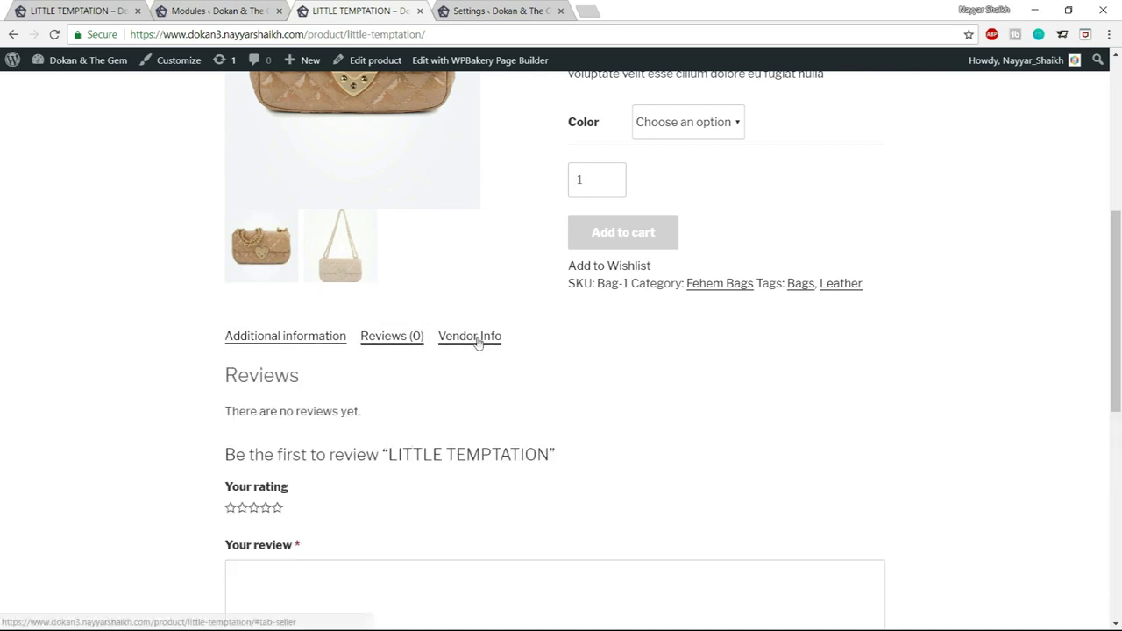
click(478, 340)
click(54, 37)
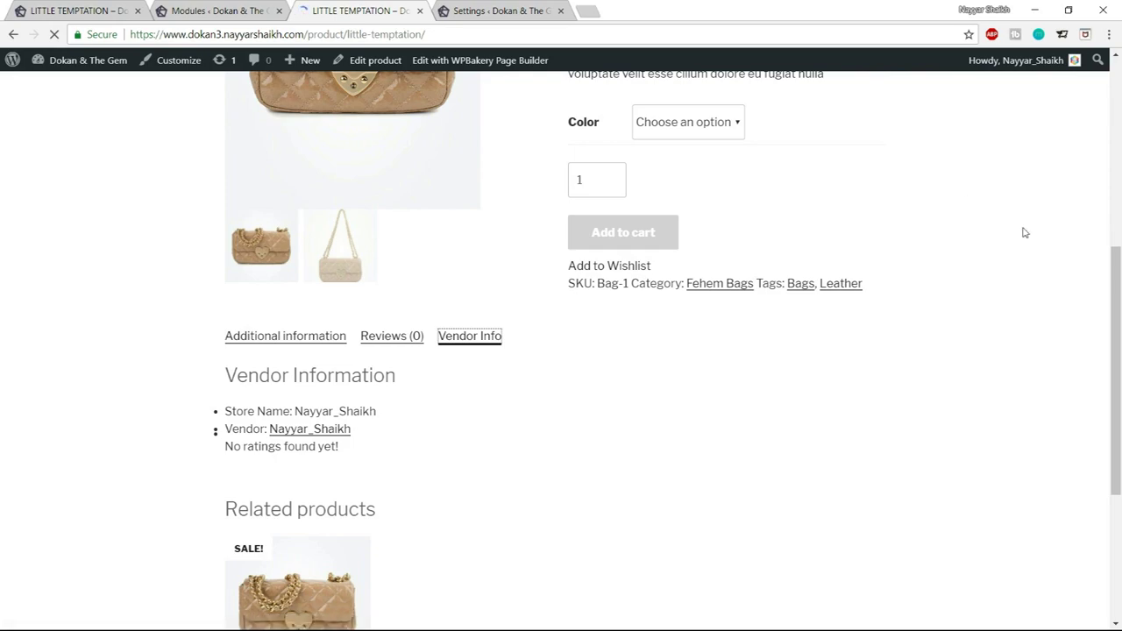
- Inspect the new Product Enquiry form, enlarging its message box, before returning to Modules
scroll(1085, 343, down, 10)
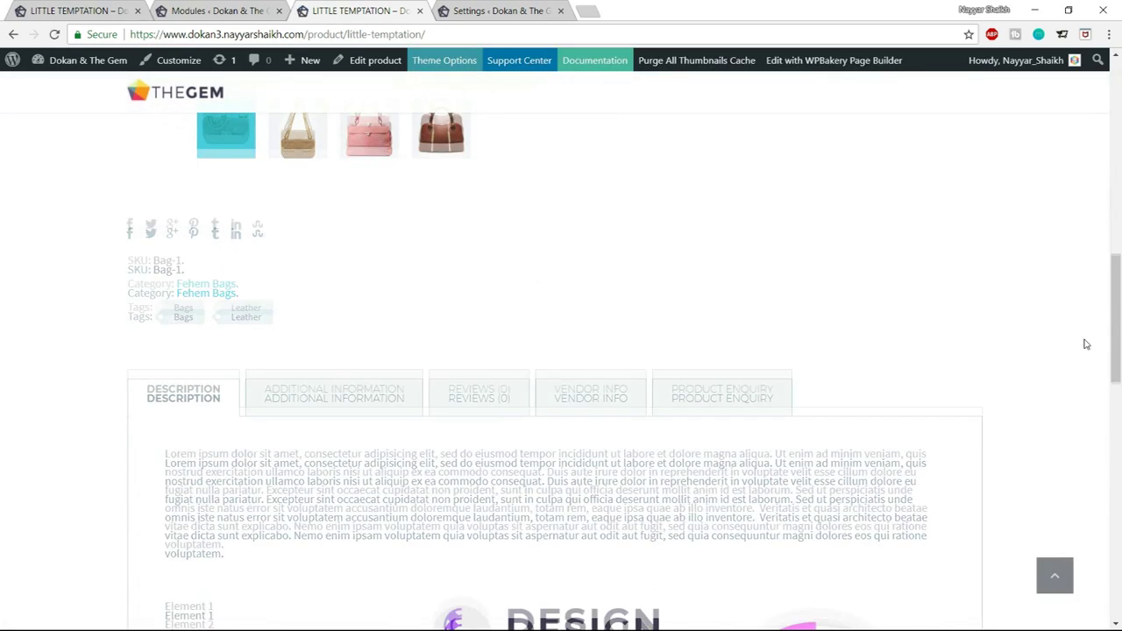
click(736, 184)
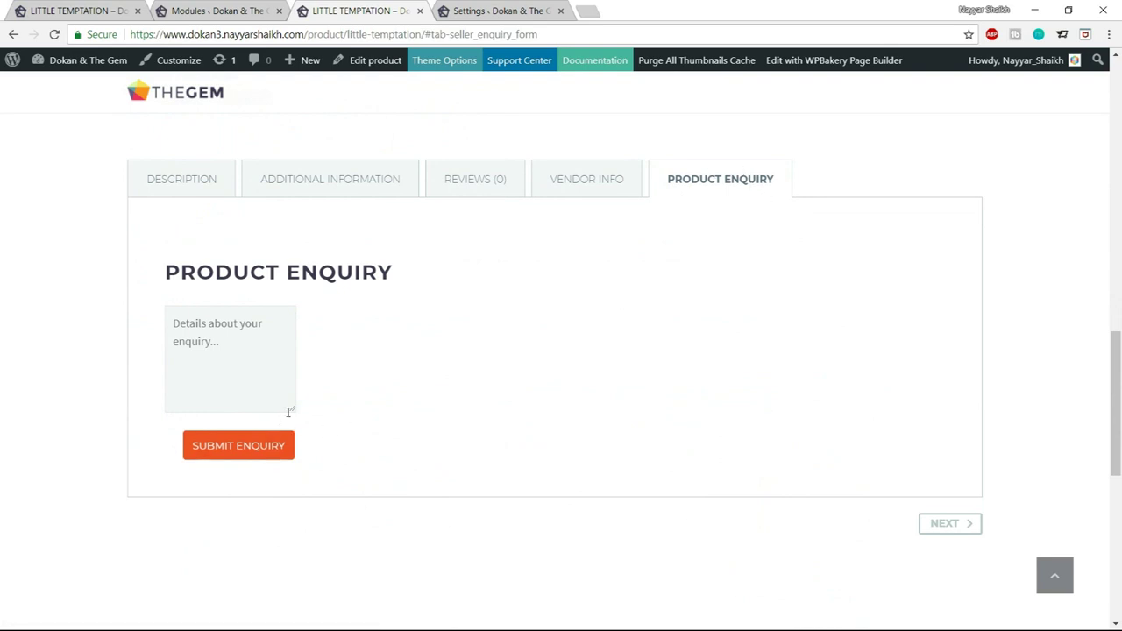
drag(292, 414, 1087, 447)
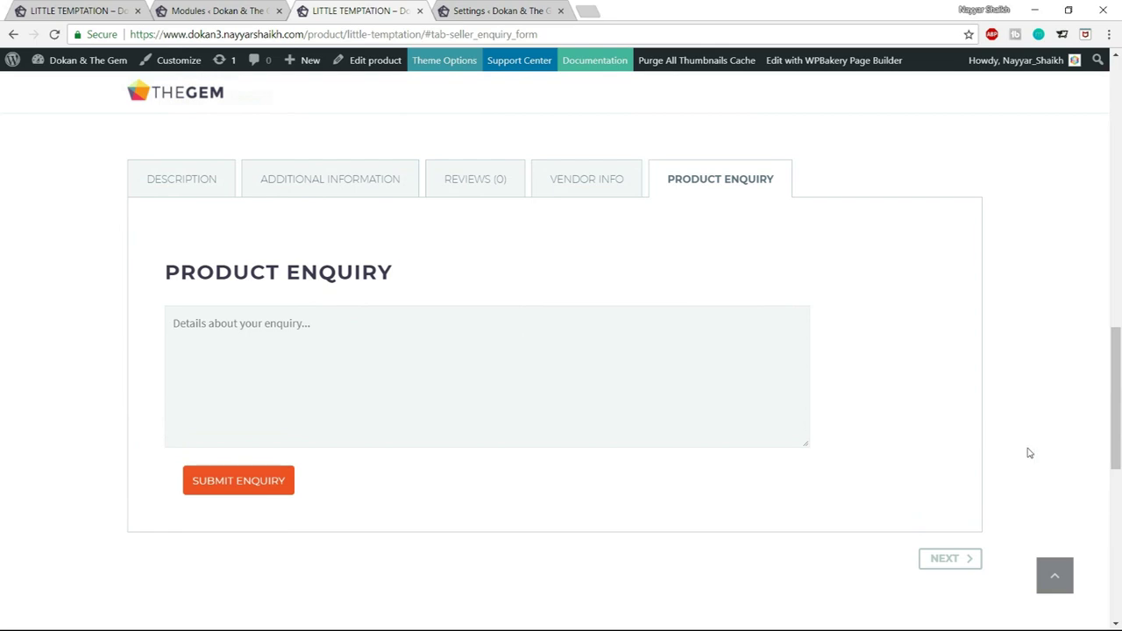
scroll(1027, 453, up, 8)
scroll(1030, 452, down, 8)
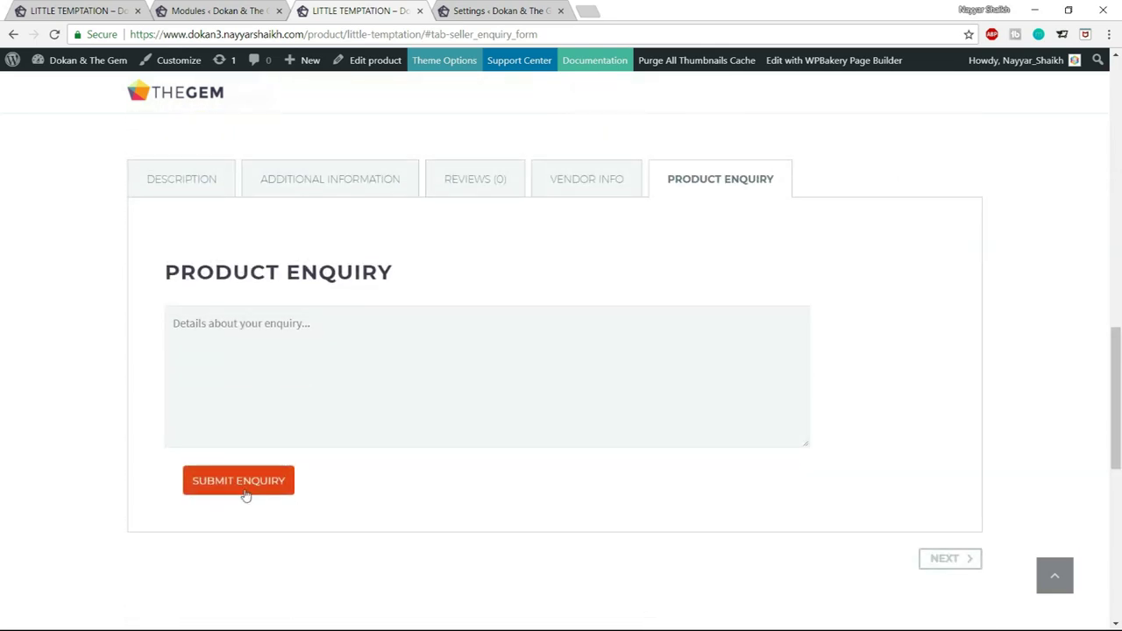
scroll(701, 442, up, 8)
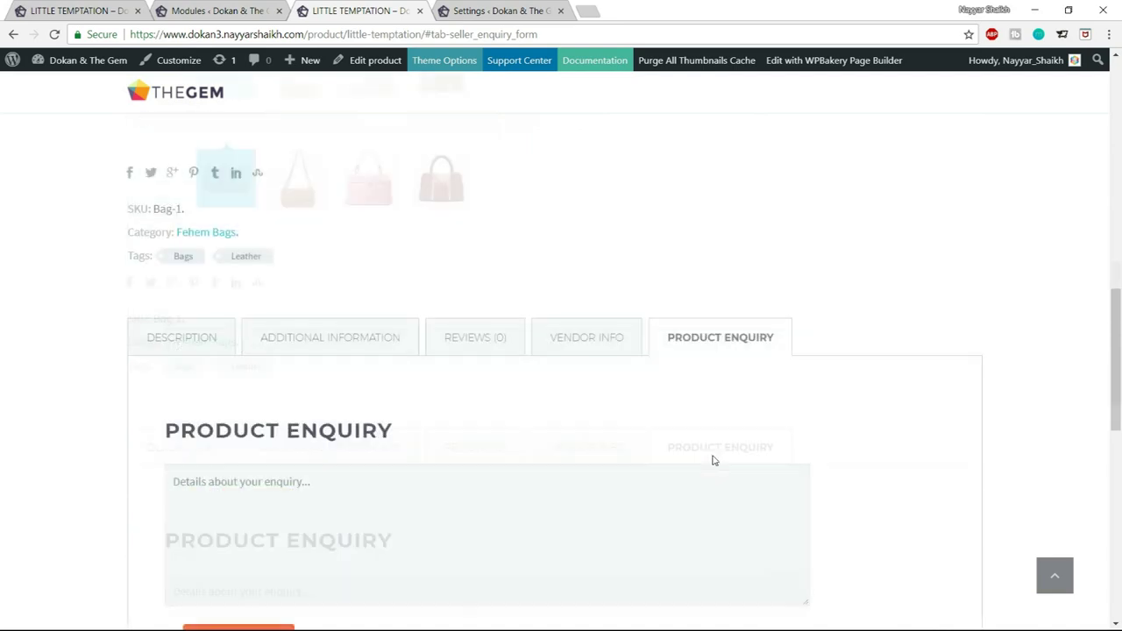
scroll(714, 462, up, 3)
scroll(926, 430, down, 4)
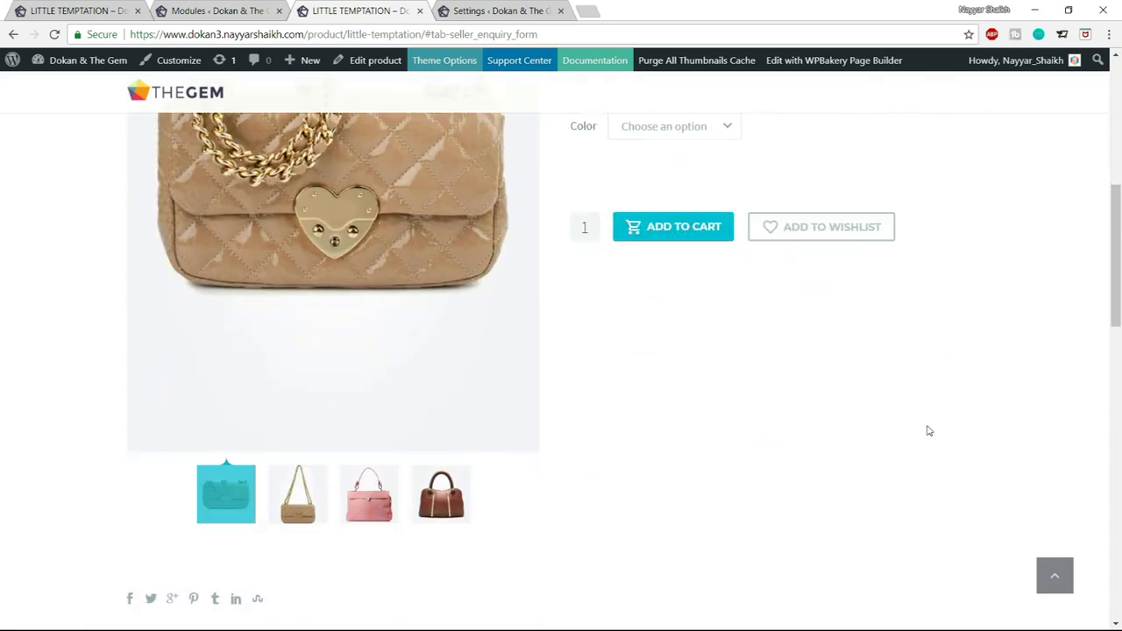
scroll(1062, 351, up, 8)
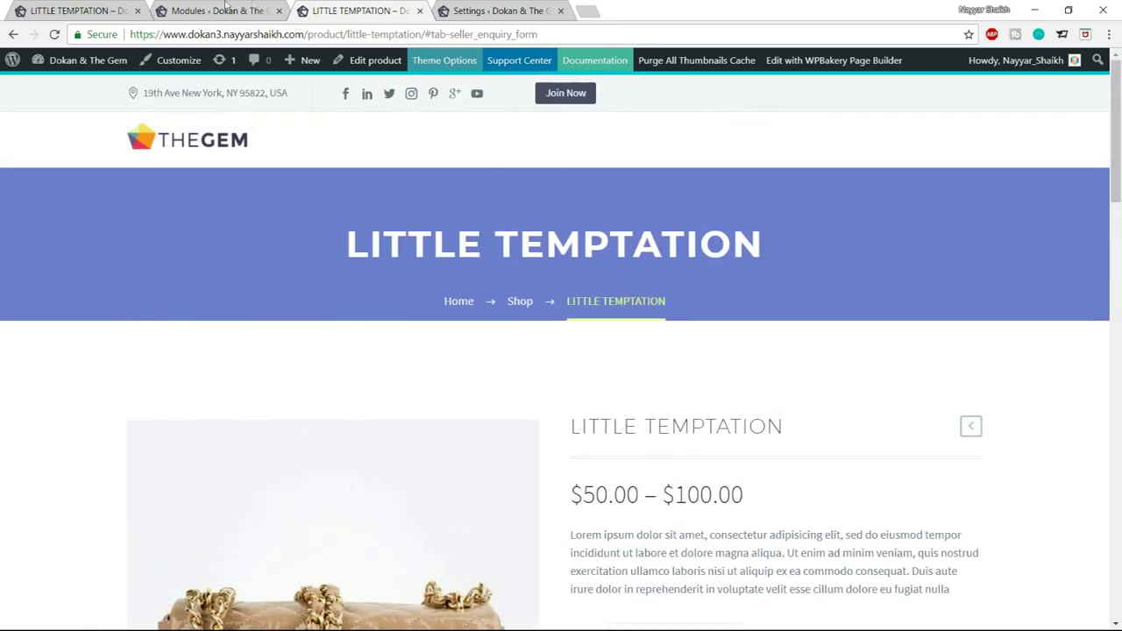
click(226, 10)
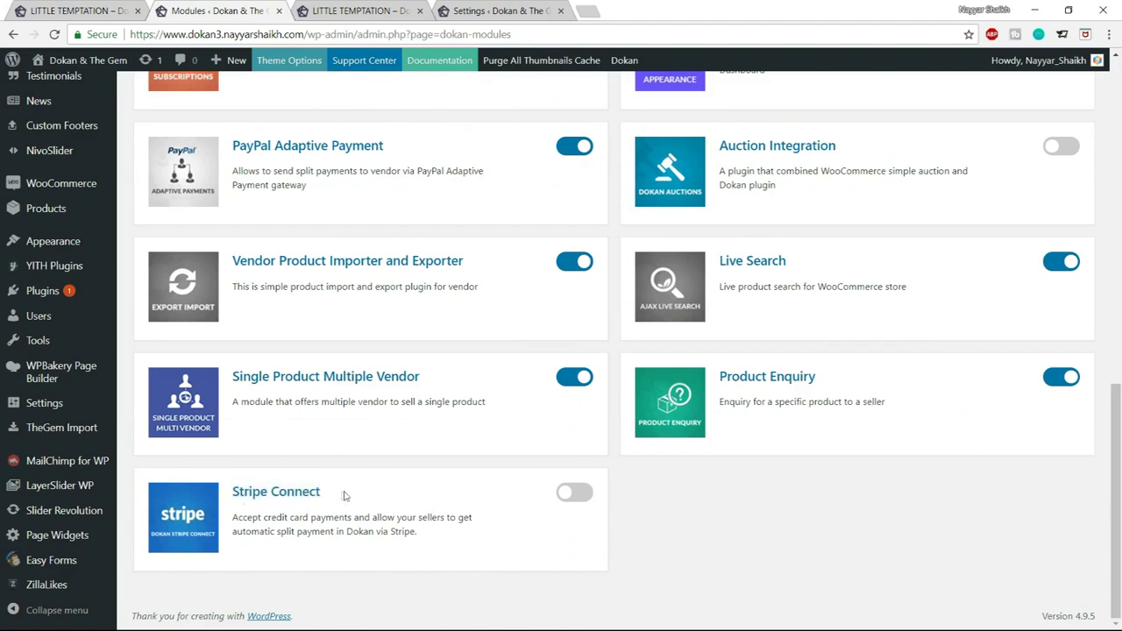
scroll(441, 536, up, 2)
scroll(368, 549, down, 2)
scroll(402, 559, up, 7)
scroll(341, 403, down, 7)
drag(229, 495, 359, 496)
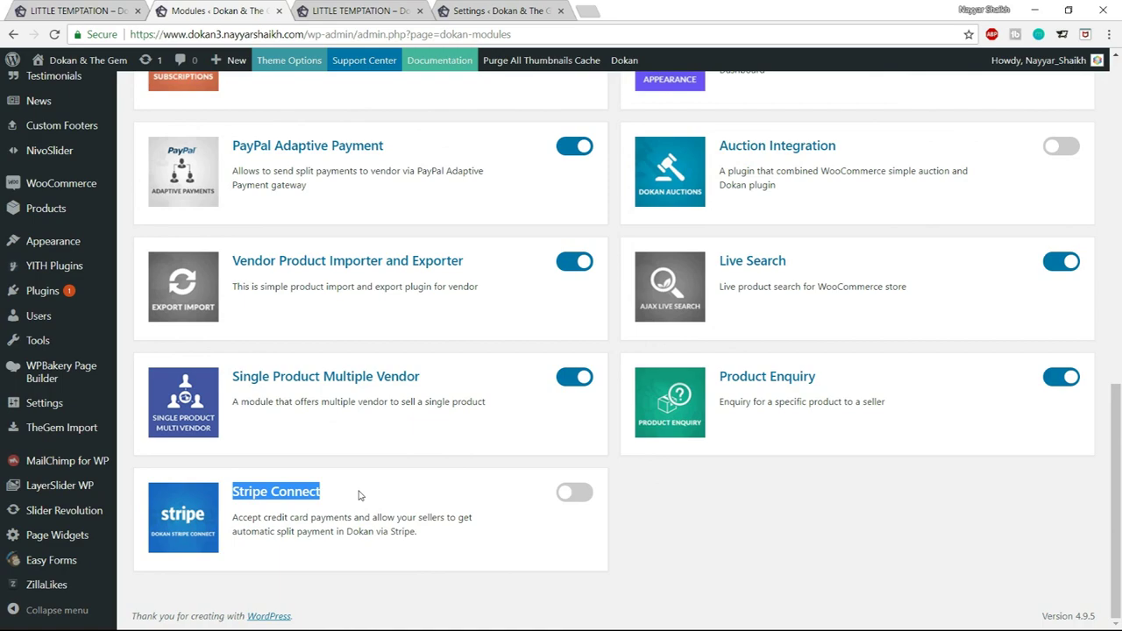
scroll(412, 508, up, 10)
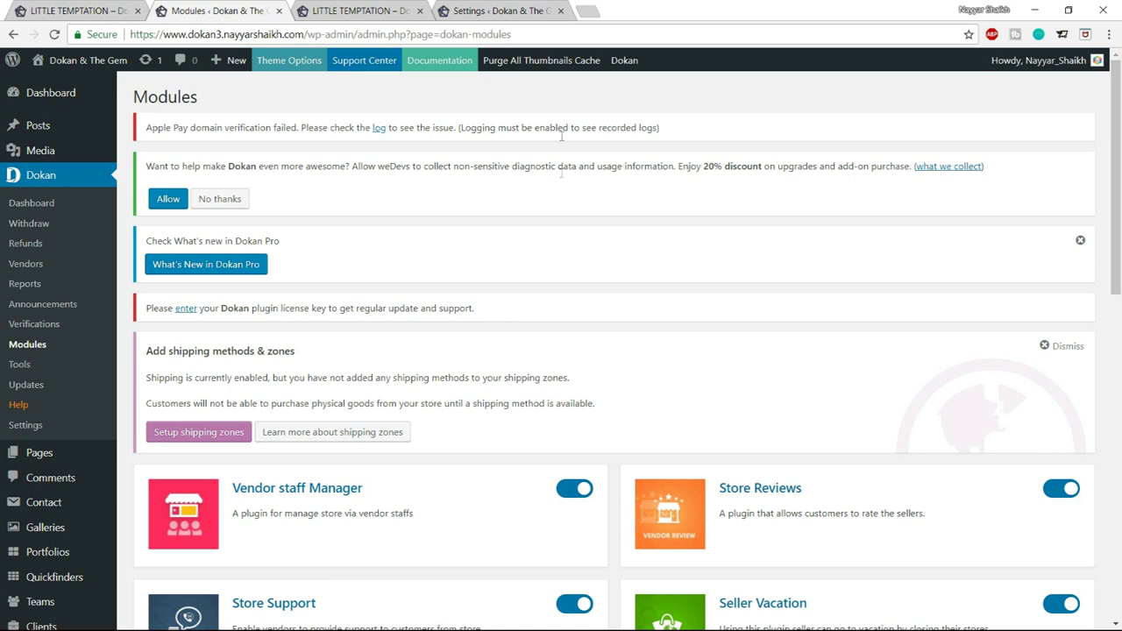
- Reload the LITTLE TEMPTATION page, then open and scroll through the store's home page
click(368, 11)
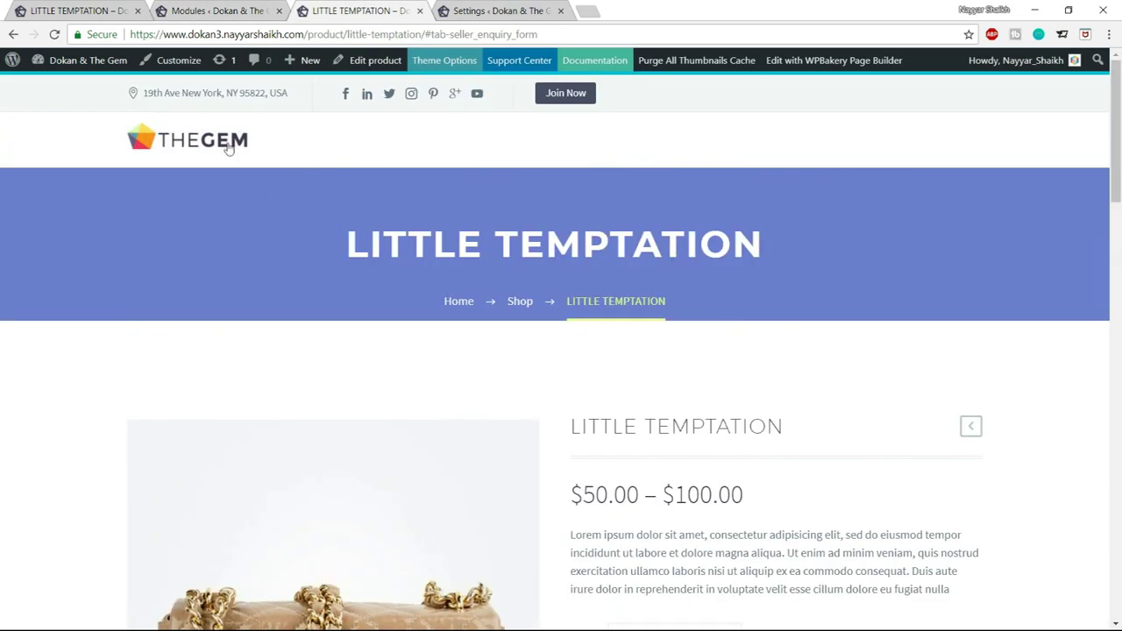
click(226, 145)
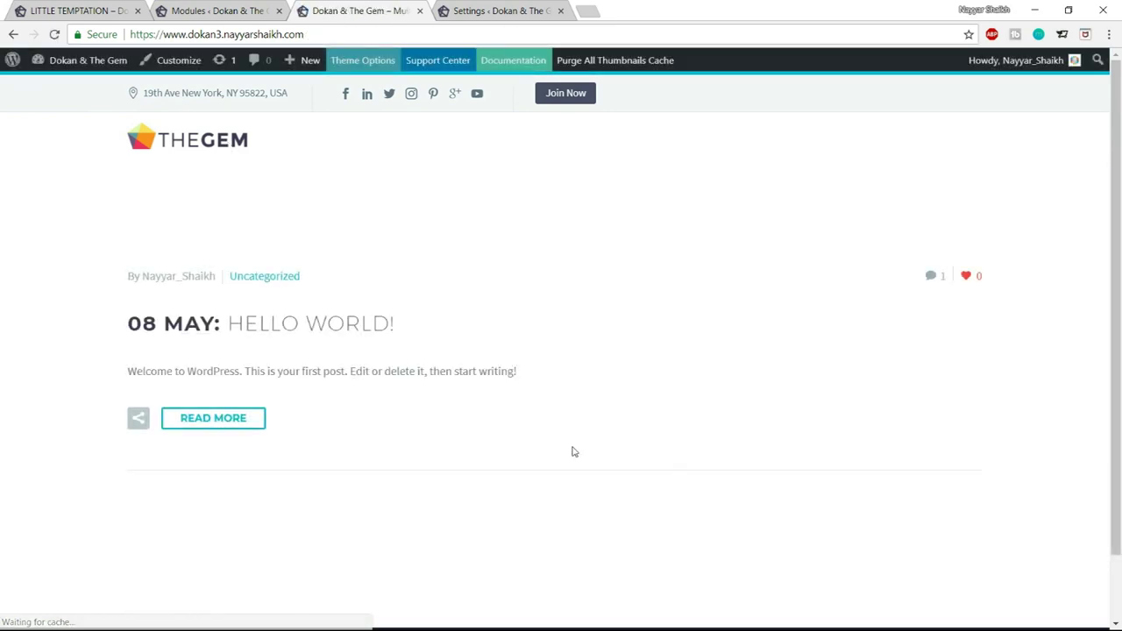
scroll(571, 451, down, 2)
scroll(570, 460, up, 2)
click(183, 99)
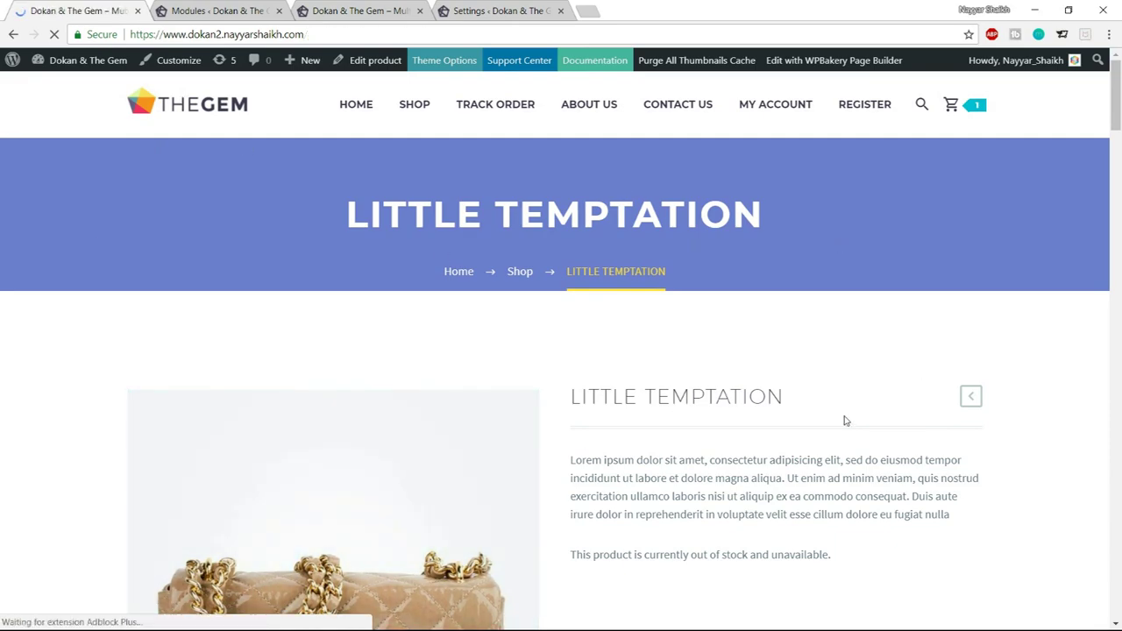
scroll(819, 408, down, 10)
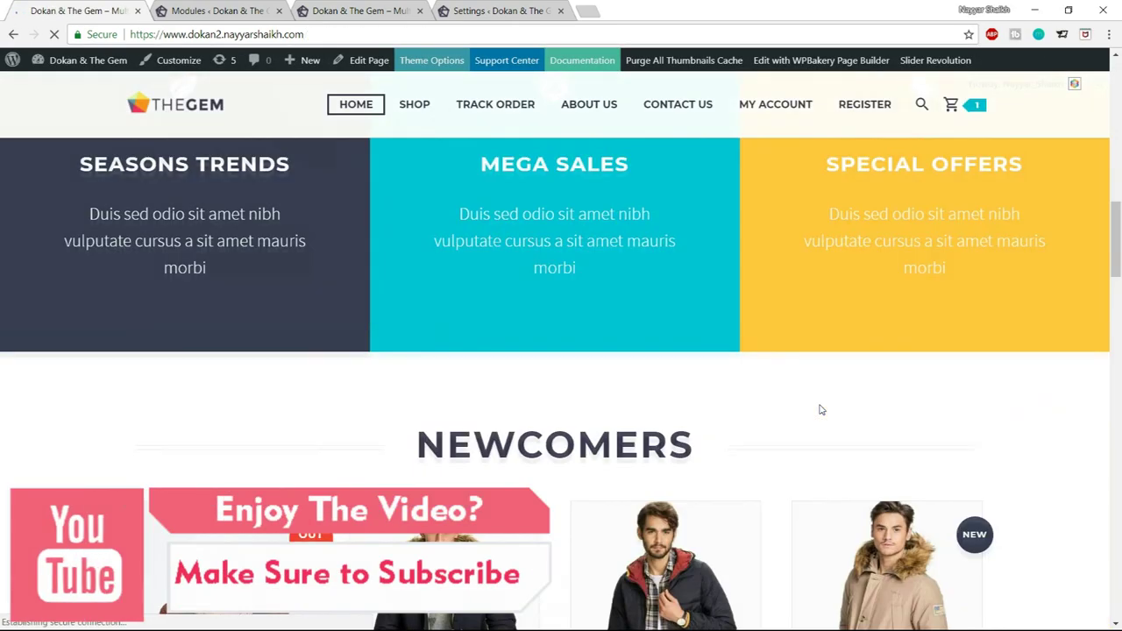
scroll(821, 409, up, 10)
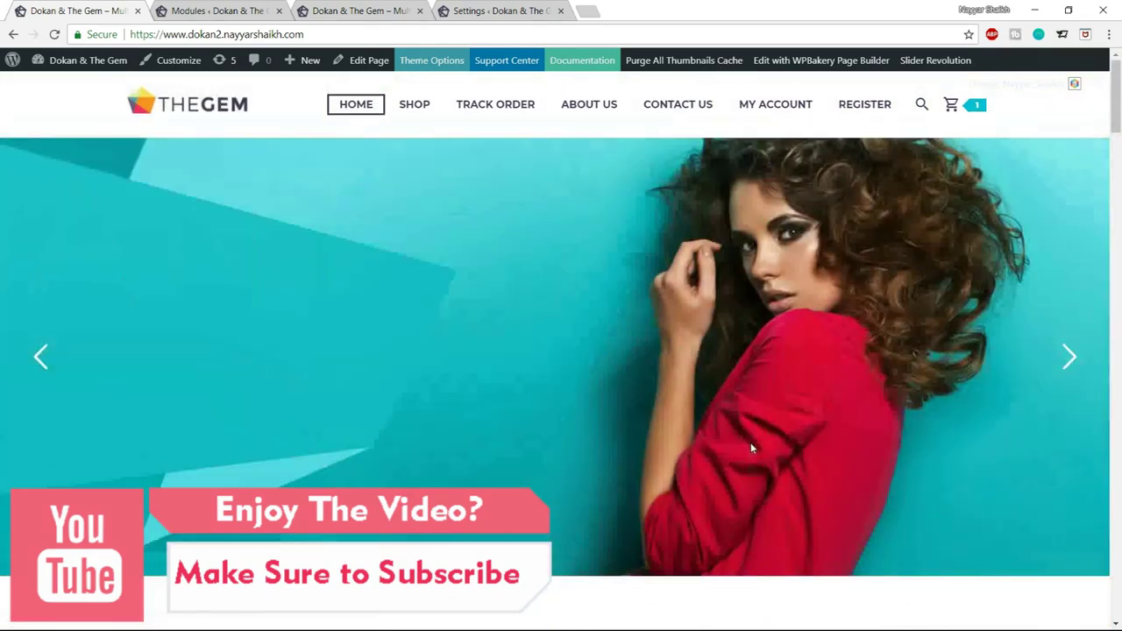
scroll(751, 448, down, 15)
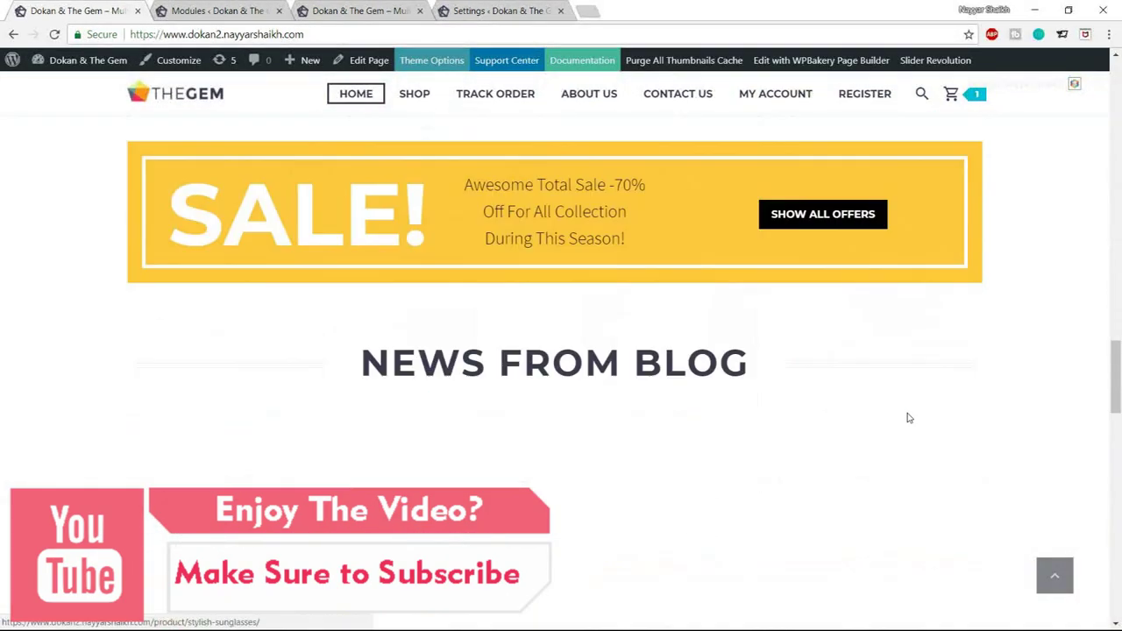
scroll(908, 423, down, 15)
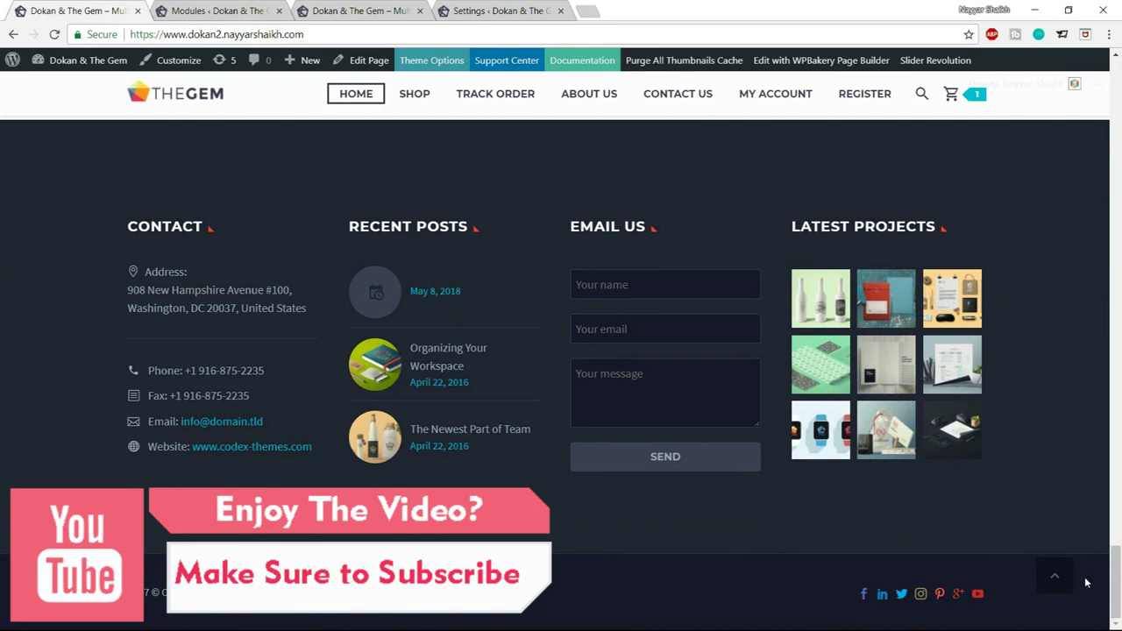
click(1054, 576)
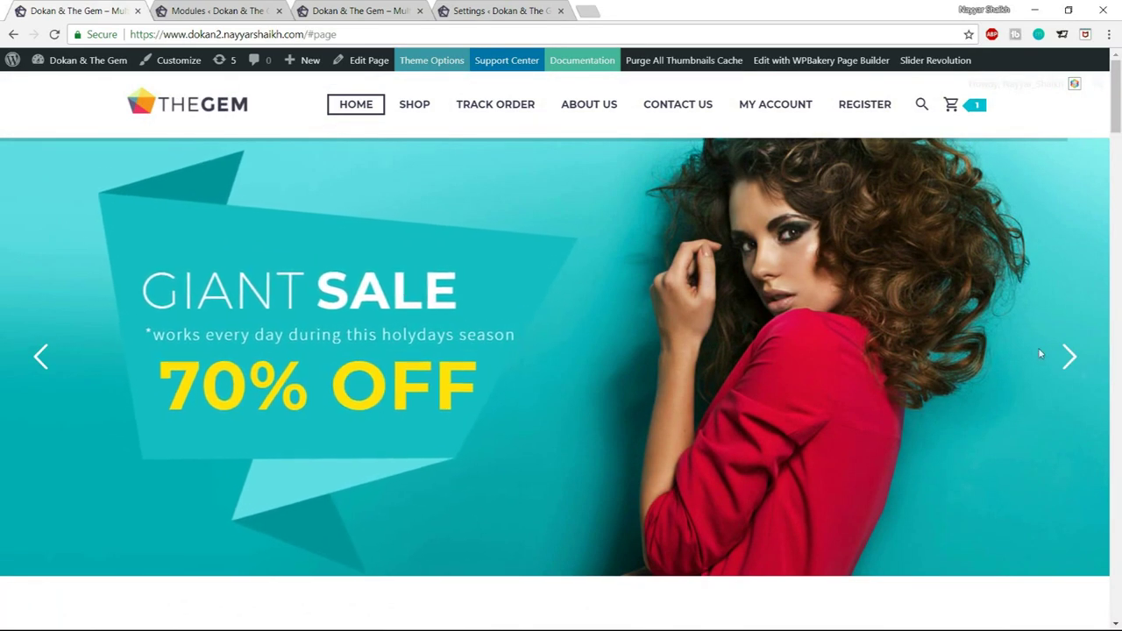
- Step the hero slider forward through its slides to the teal GIANT SALE slide
click(1078, 362)
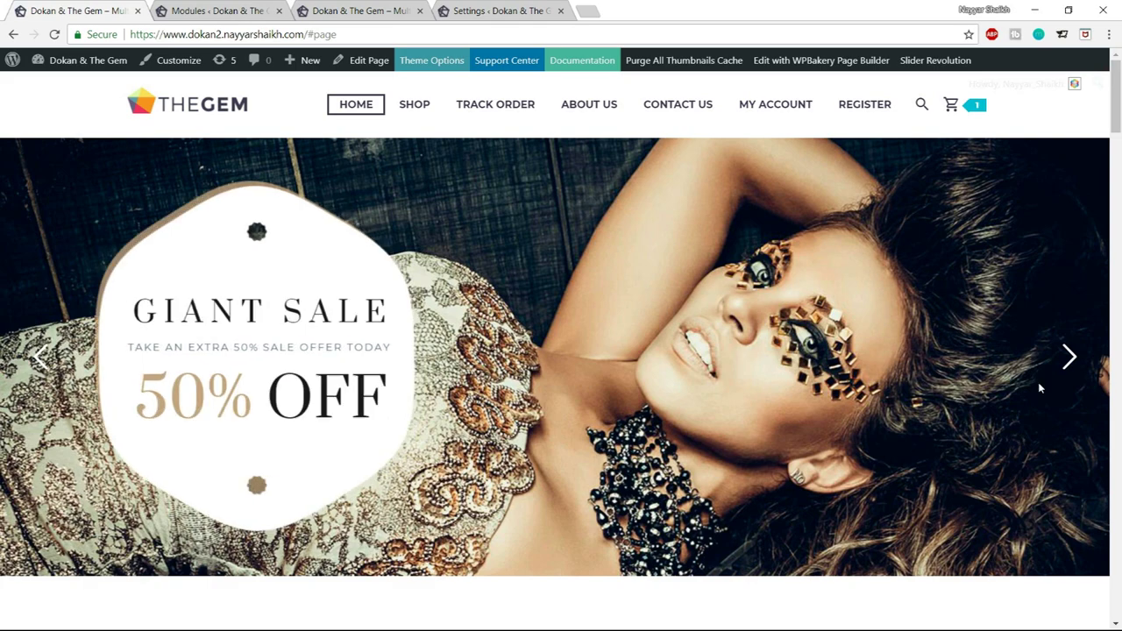
click(1063, 368)
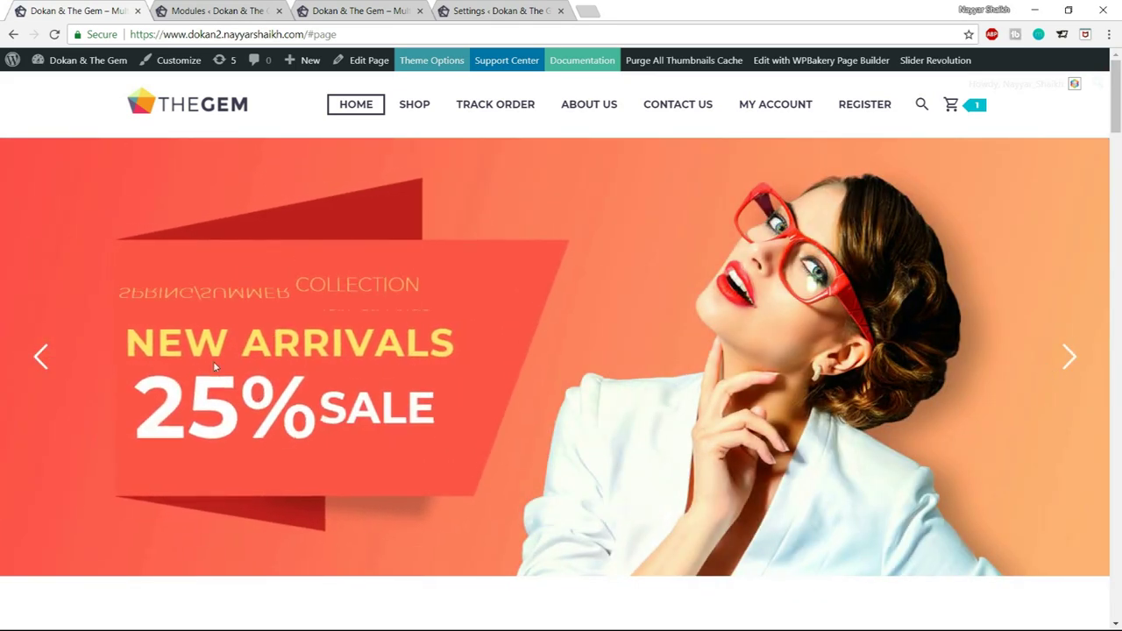
click(1063, 359)
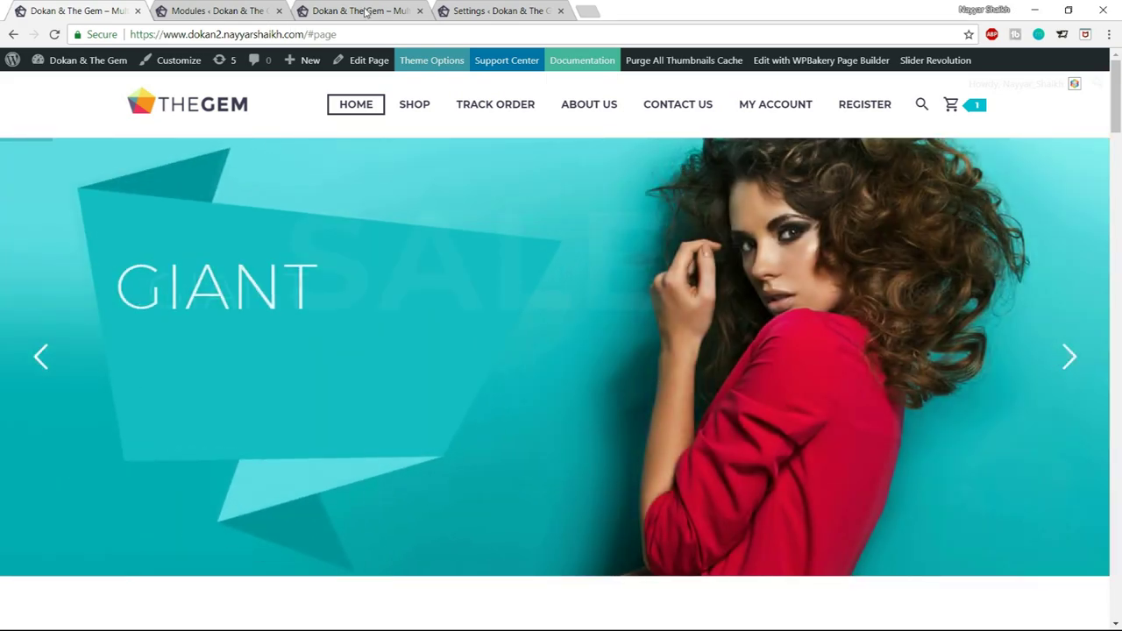
- Open Slider Revolution from the admin sidebar on the Dokan Modules page
click(365, 10)
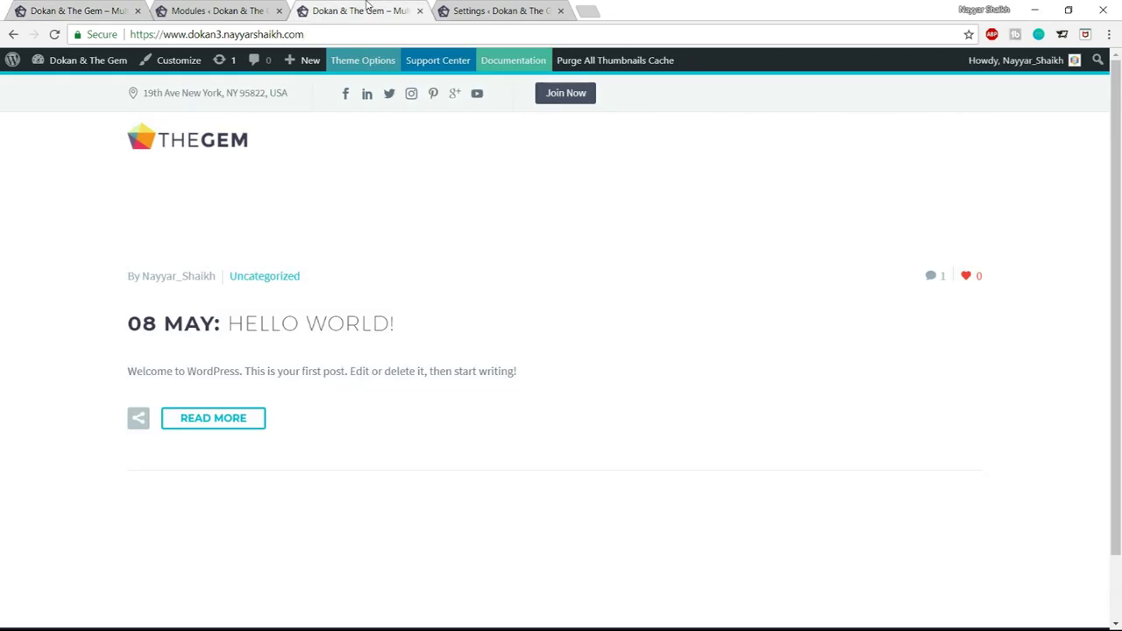
click(214, 10)
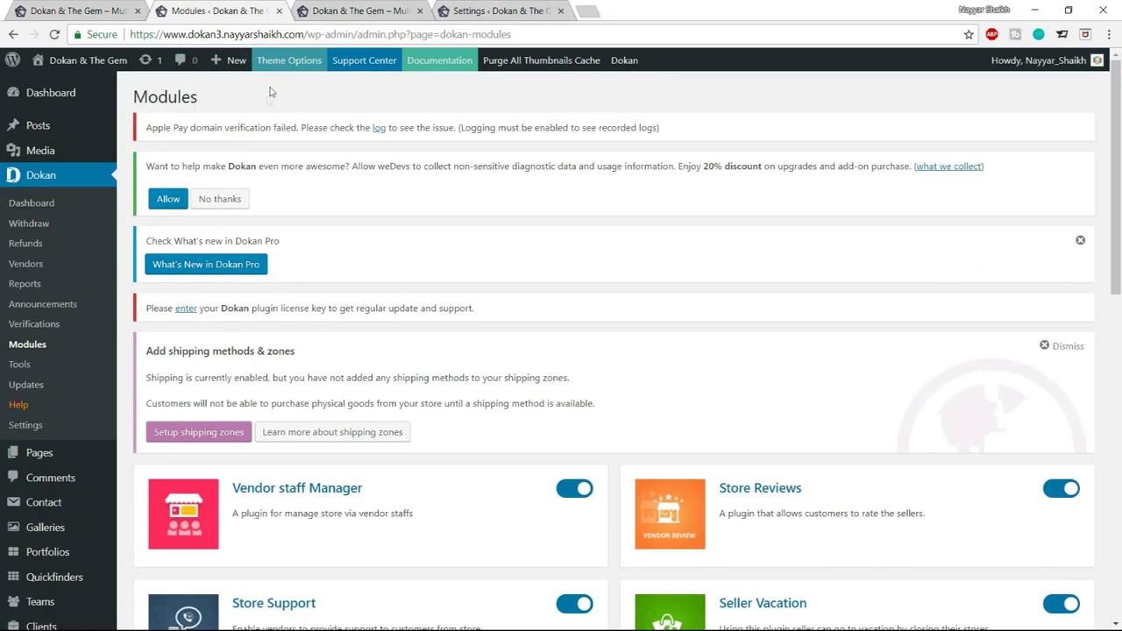
scroll(154, 318, down, 5)
scroll(154, 318, down, 5)
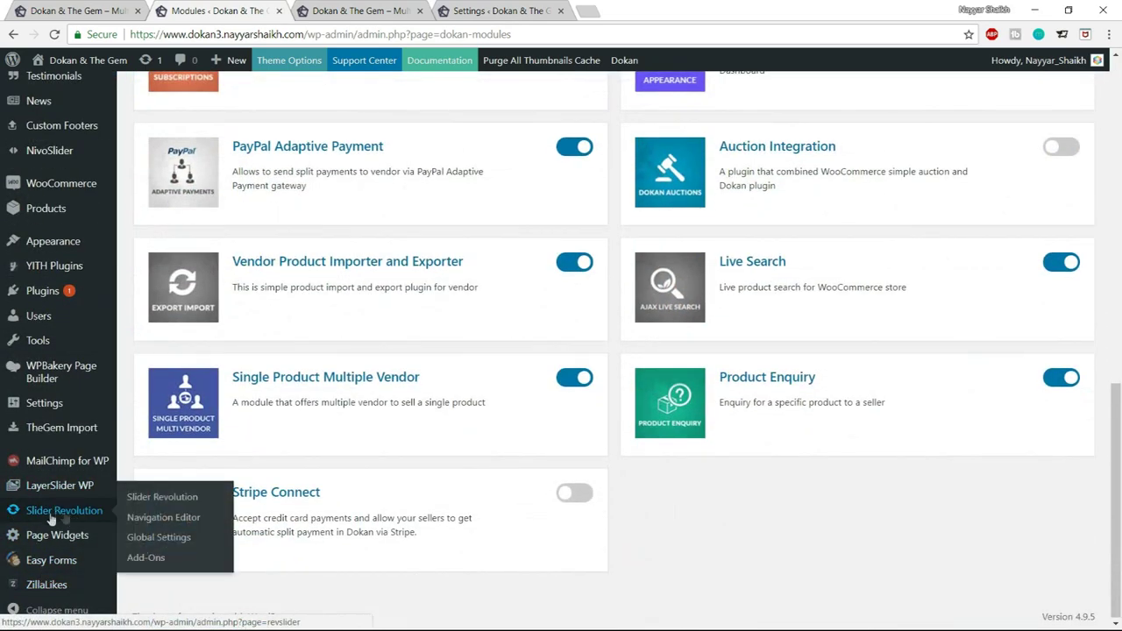
click(63, 517)
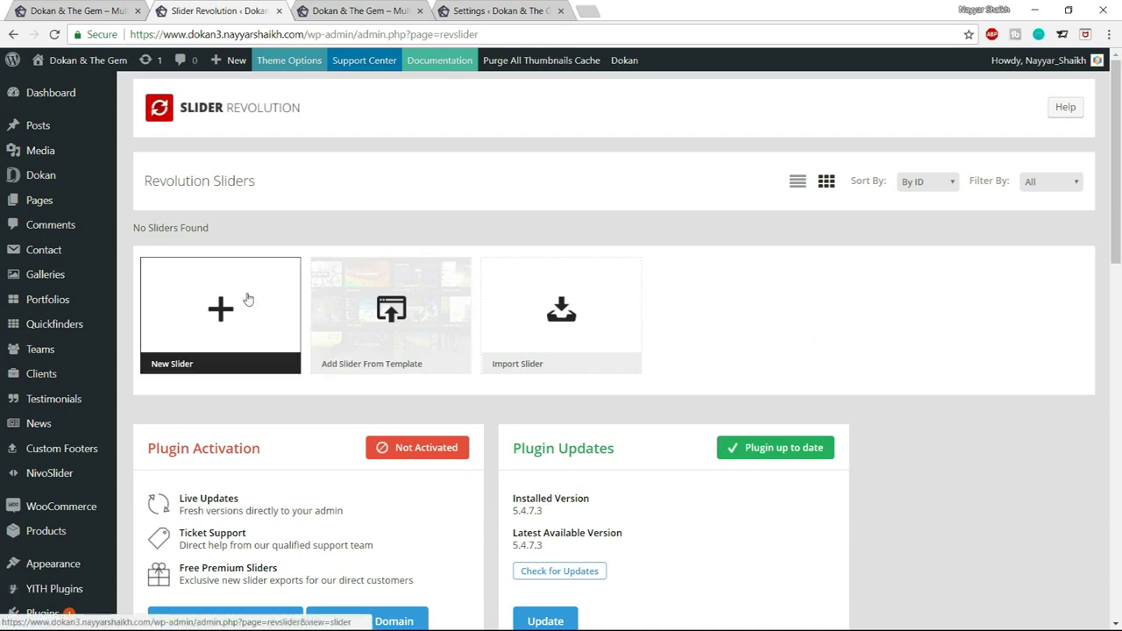
- Create a new slider titled slider1 with alias slider1
click(184, 298)
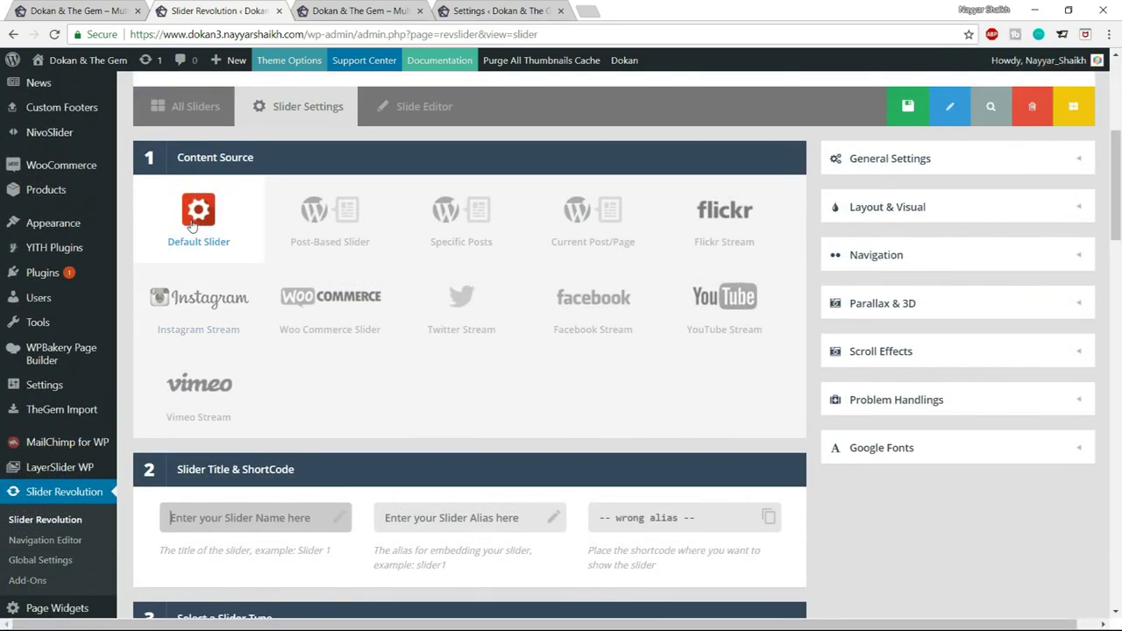
scroll(249, 265, down, 1)
scroll(249, 265, down, 1)
click(252, 373)
scroll(267, 344, down, 1)
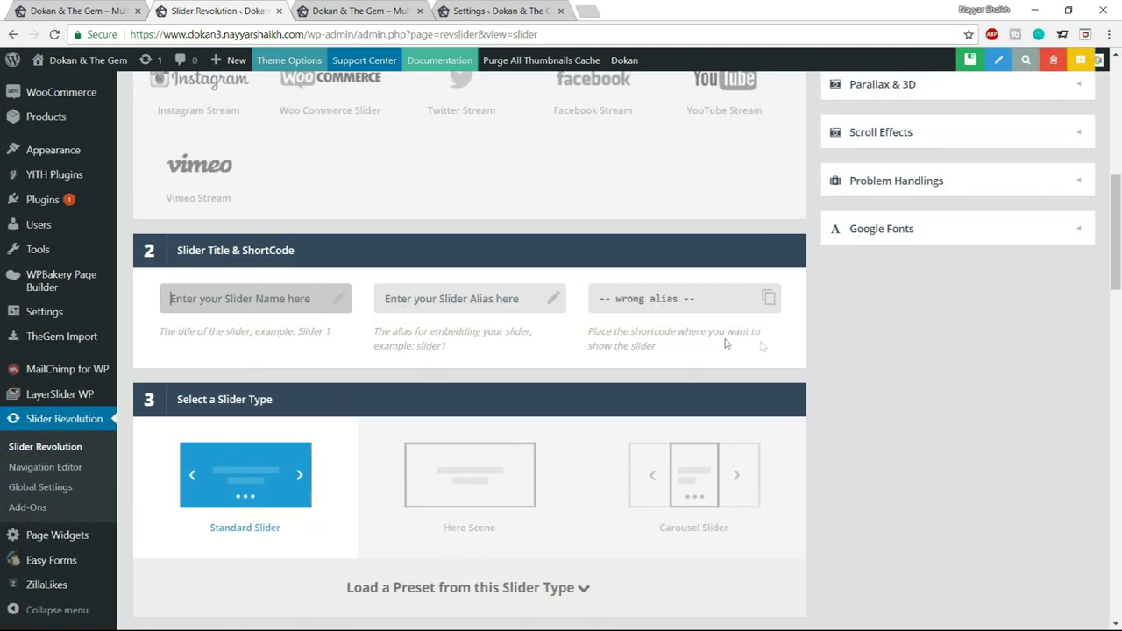
text(slider1)
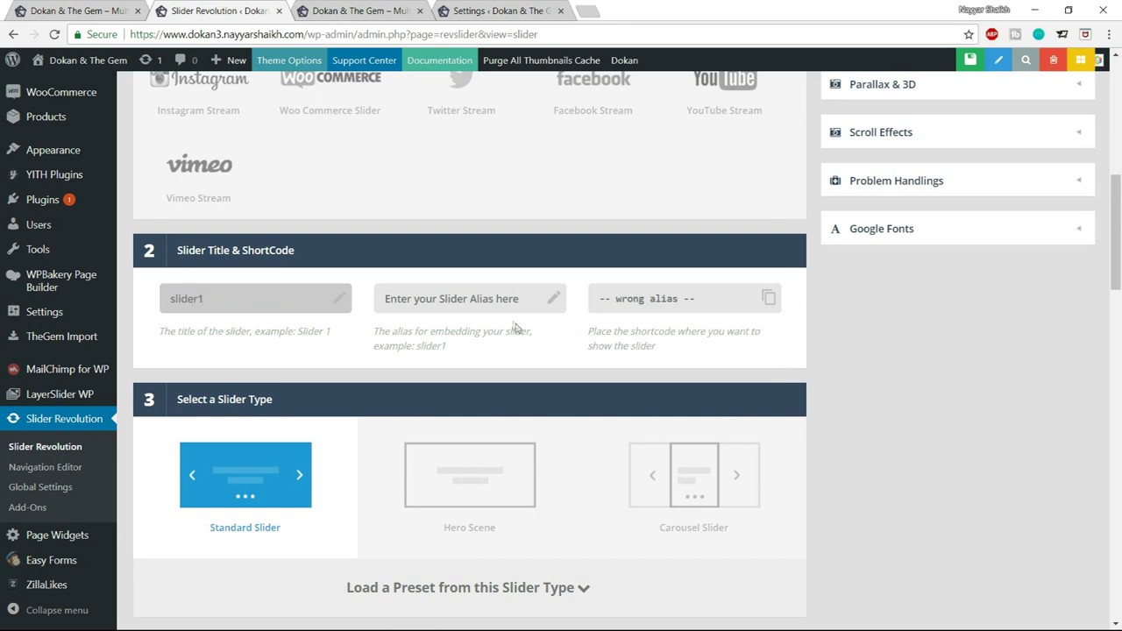
click(478, 293)
text(slider1)
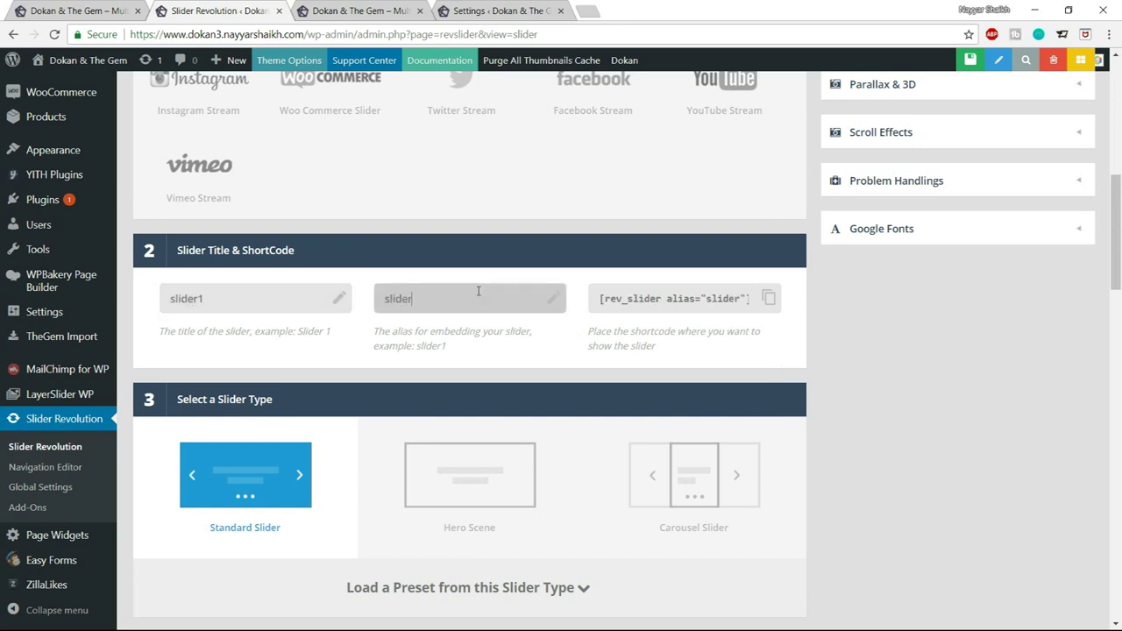
click(964, 333)
- Choose the Full-Width slide layout, then view the demo storefront slider
scroll(967, 338, down, 3)
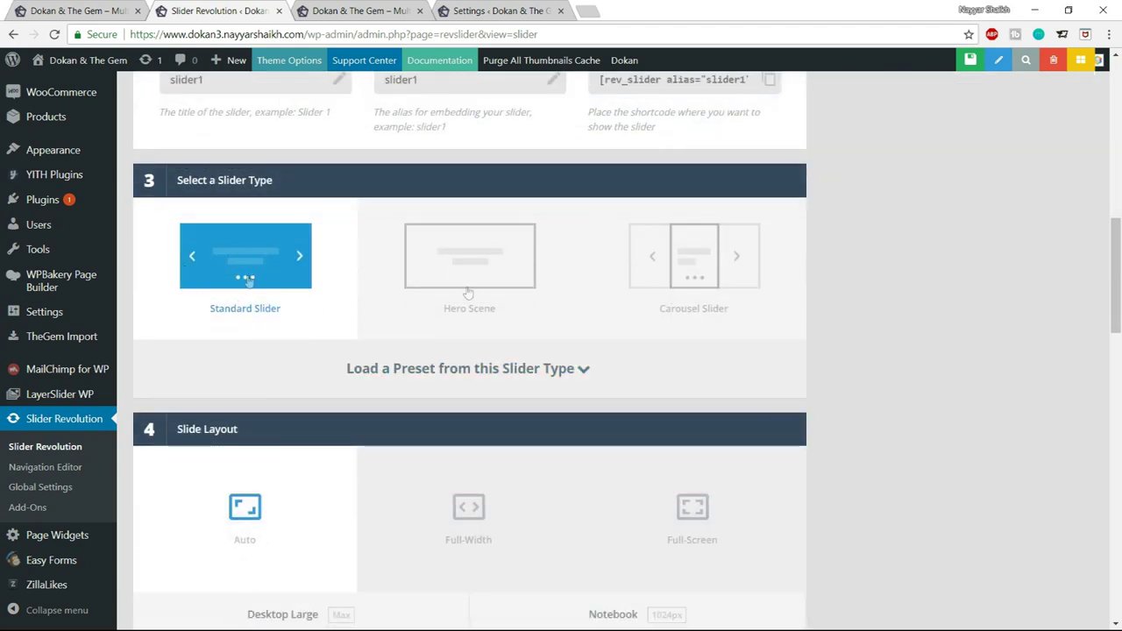
scroll(368, 324, down, 3)
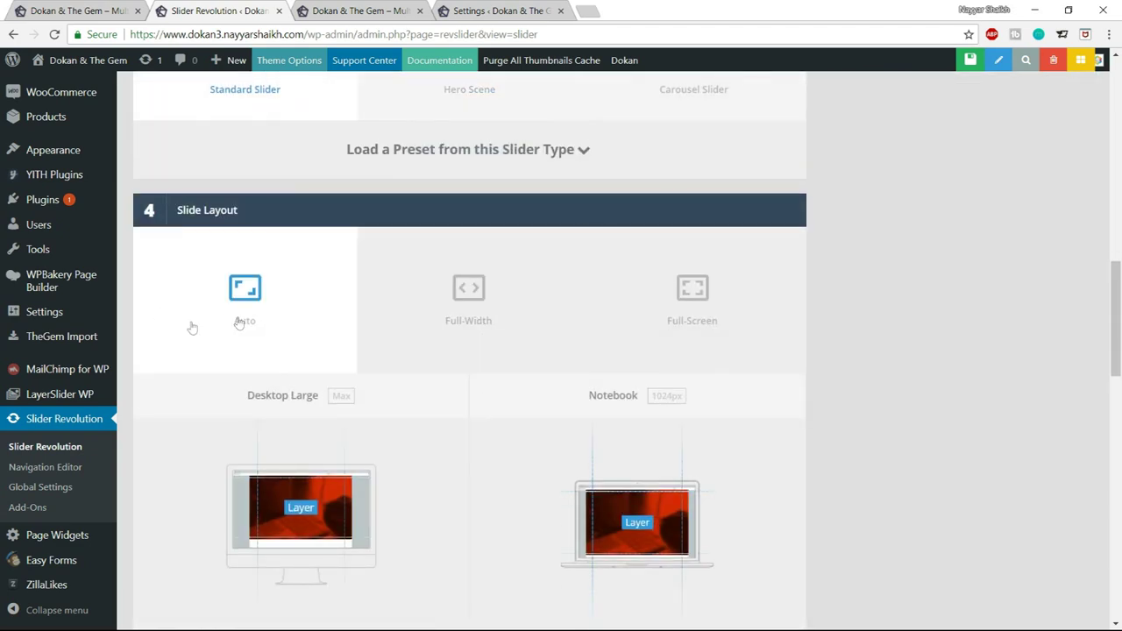
click(480, 317)
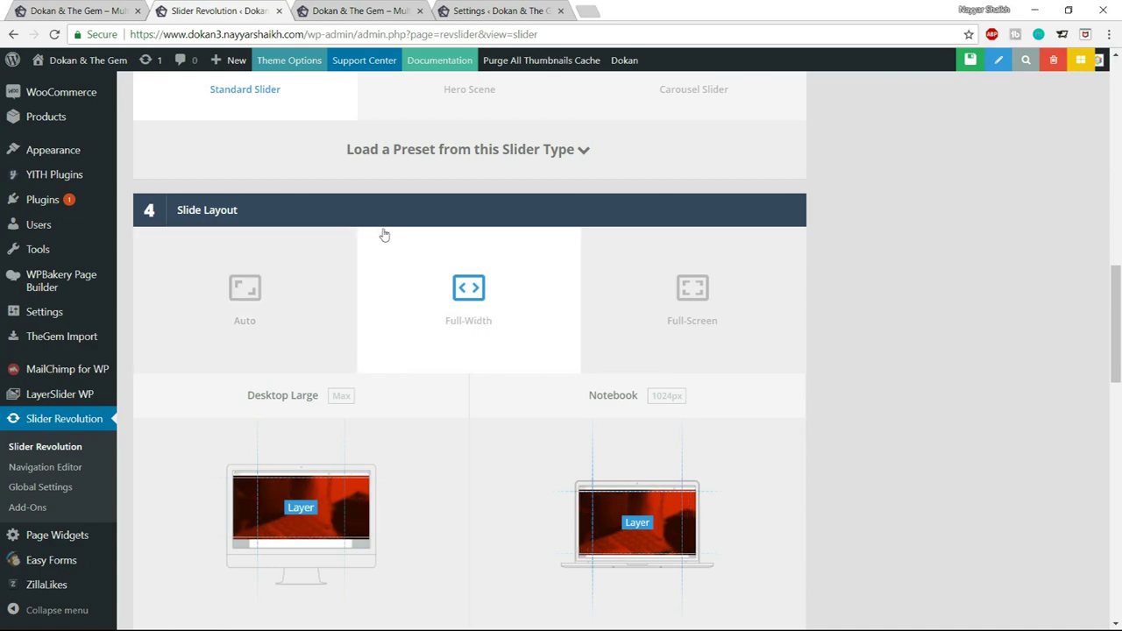
click(70, 11)
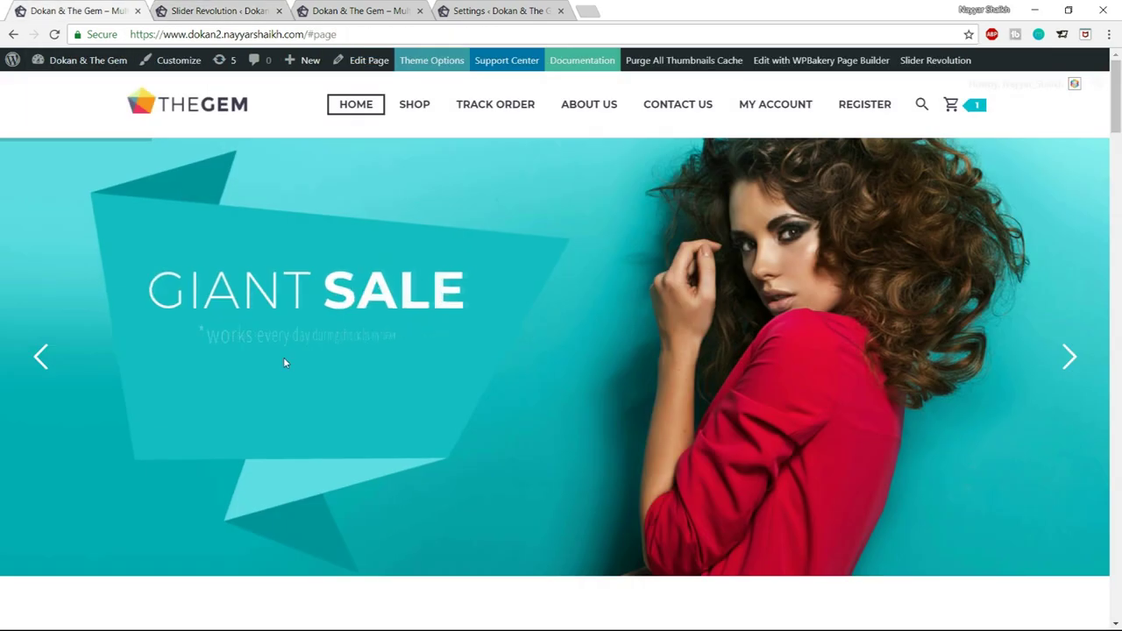
- Compare the demo home page slider against the new slider's layout settings
click(1070, 355)
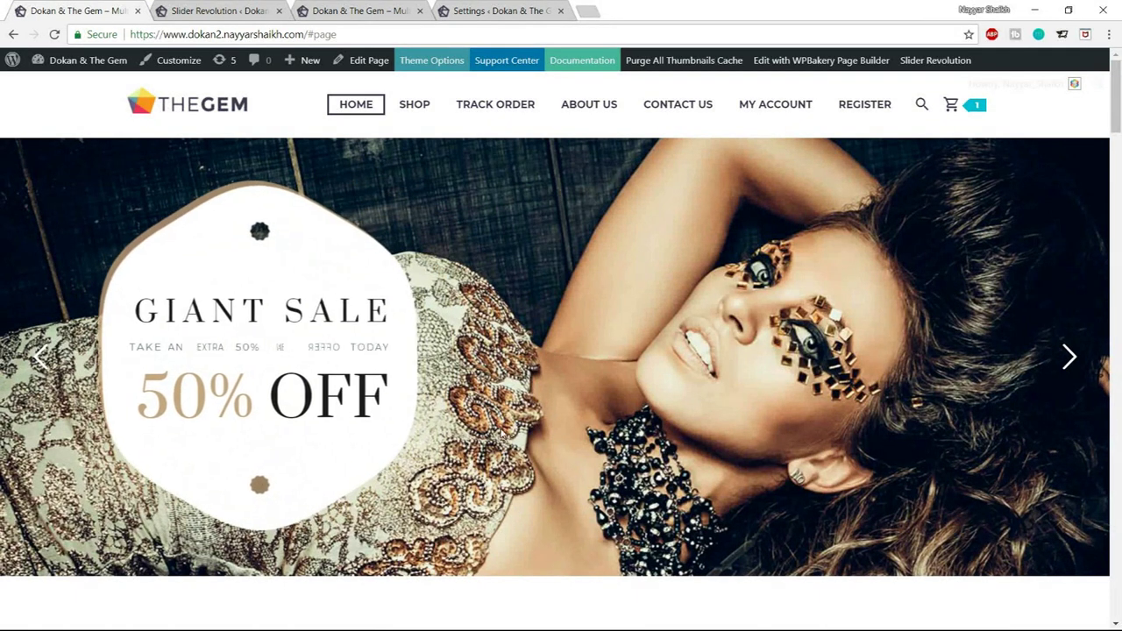
click(359, 10)
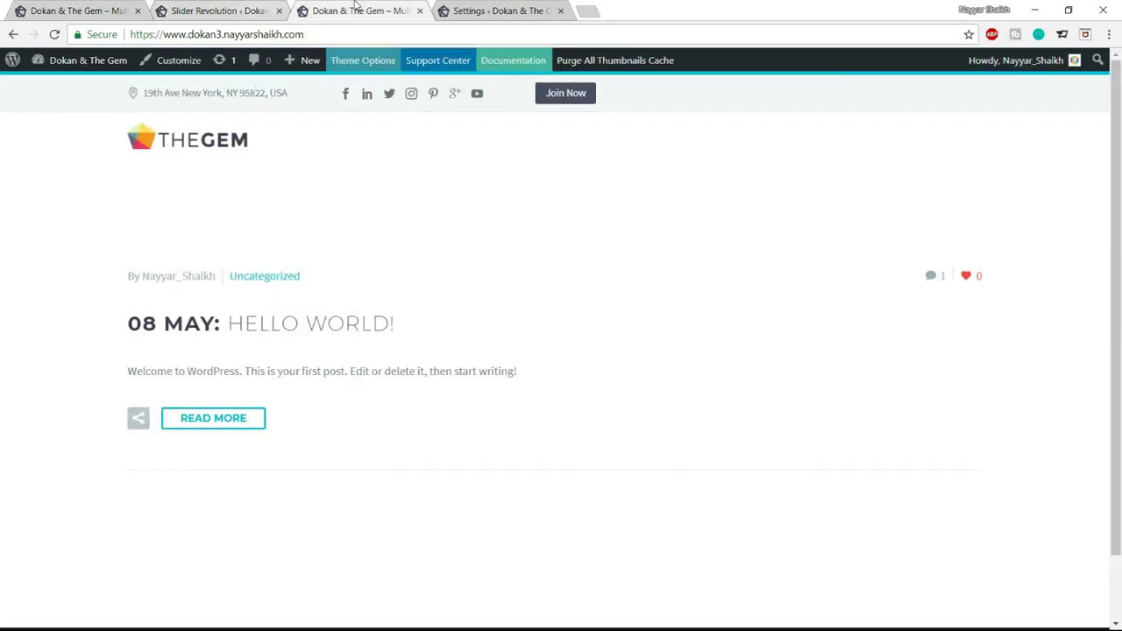
click(219, 10)
scroll(928, 384, down, 1)
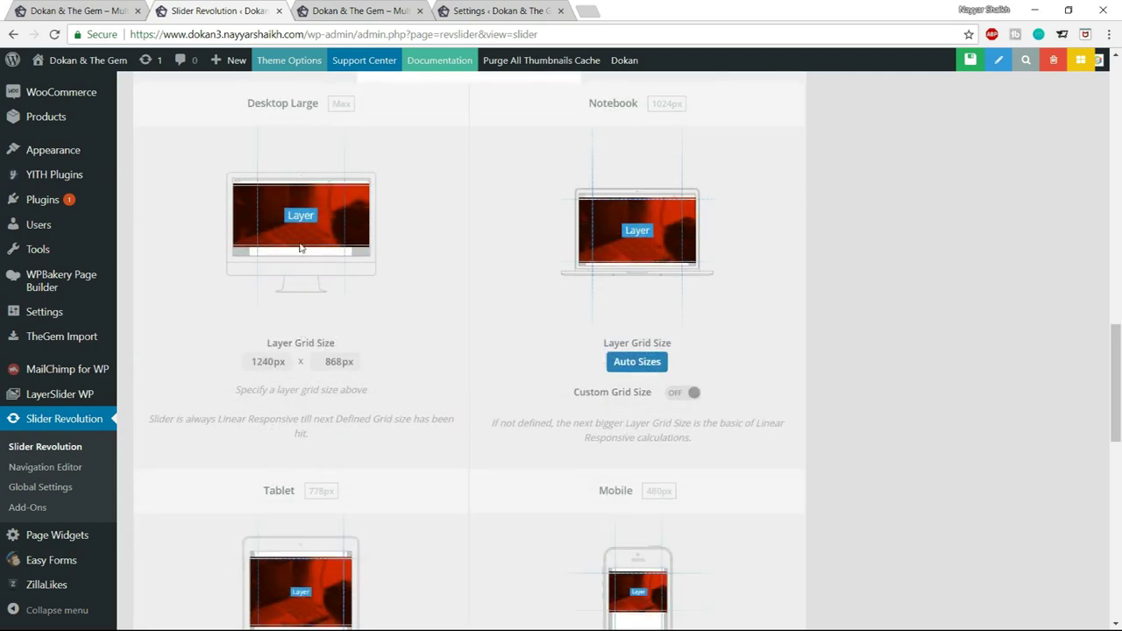
click(101, 11)
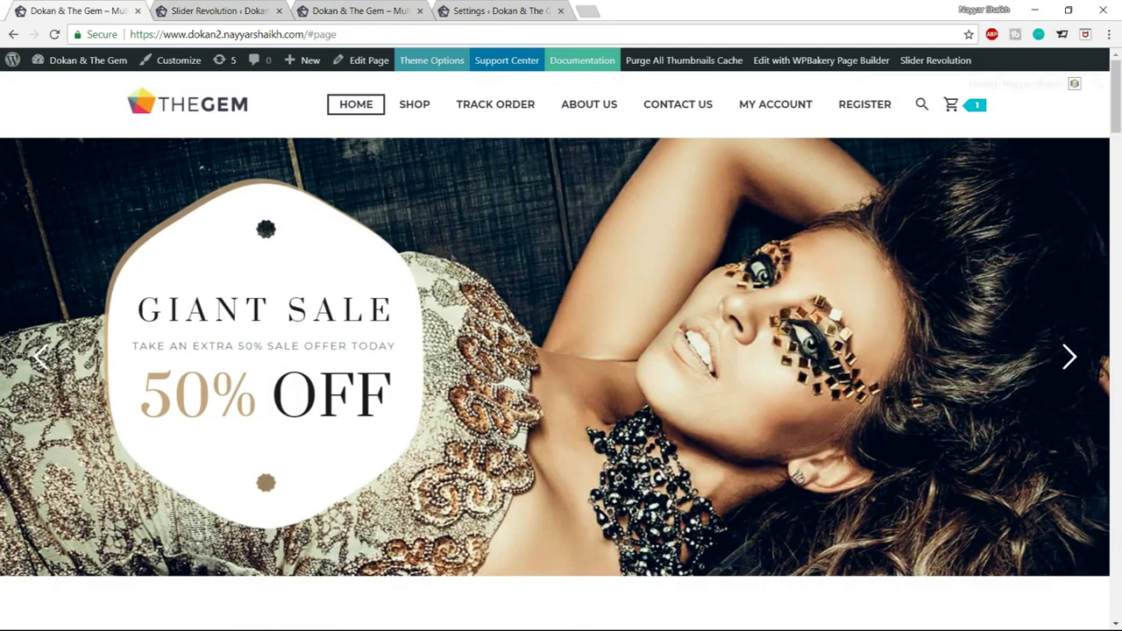
scroll(648, 463, down, 2)
scroll(649, 463, up, 2)
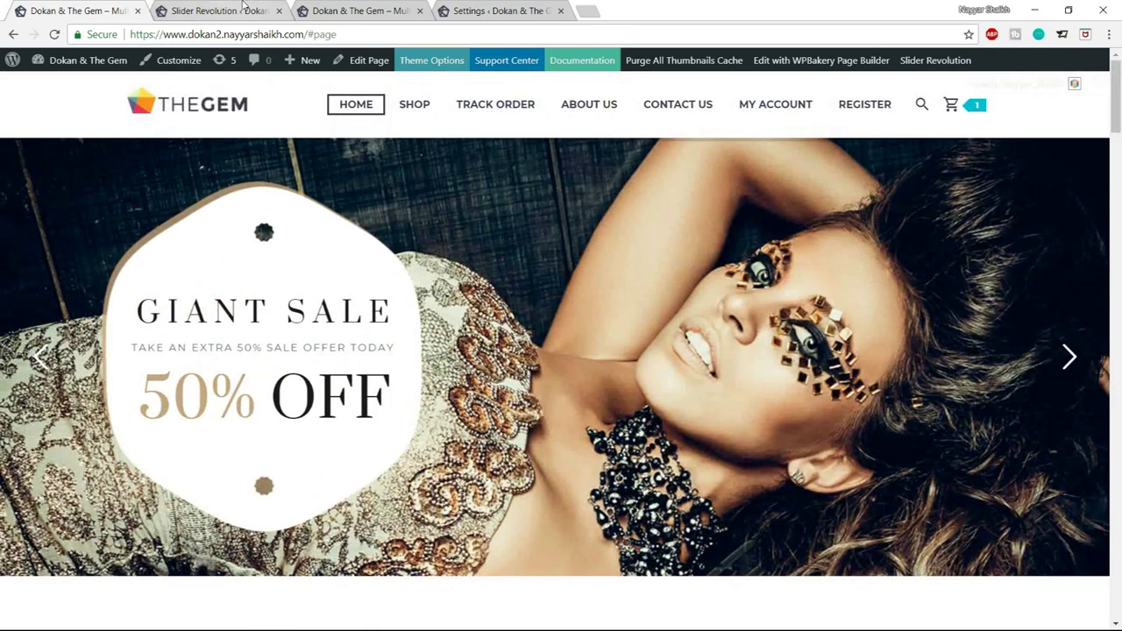
click(219, 11)
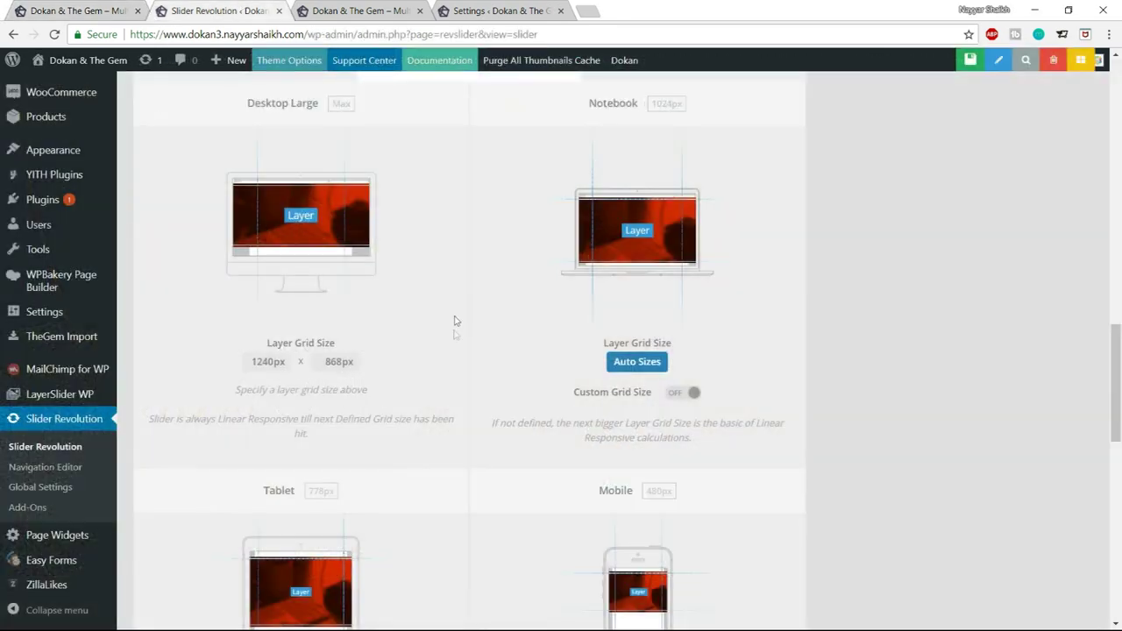
- Set the desktop grid height to 600 and give the notebook a custom grid size
double_click(333, 360)
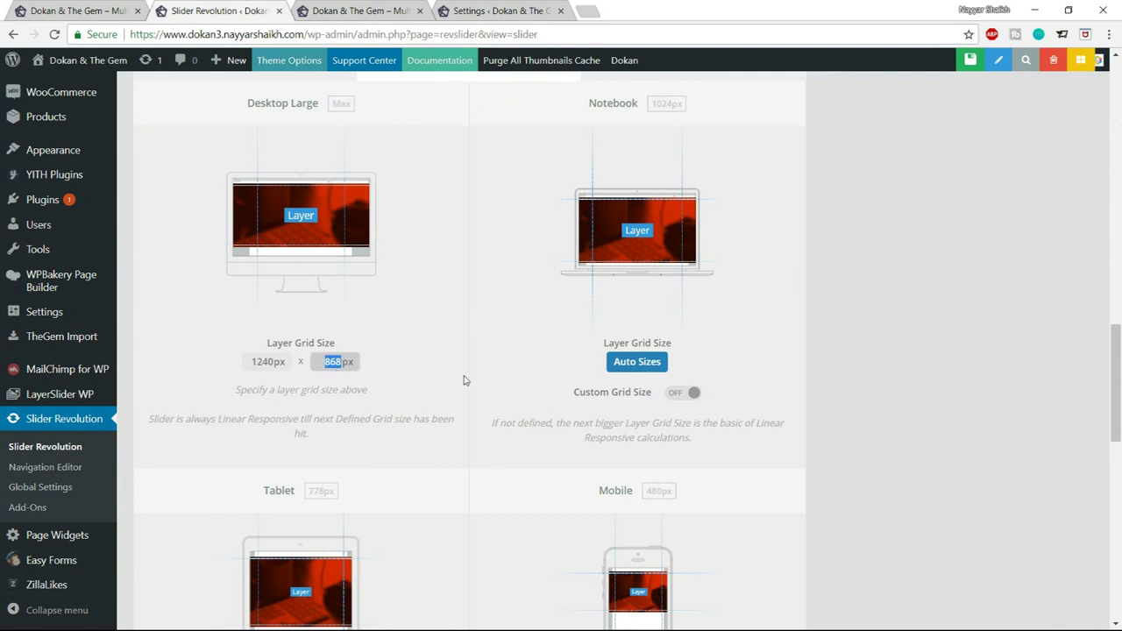
text(6)
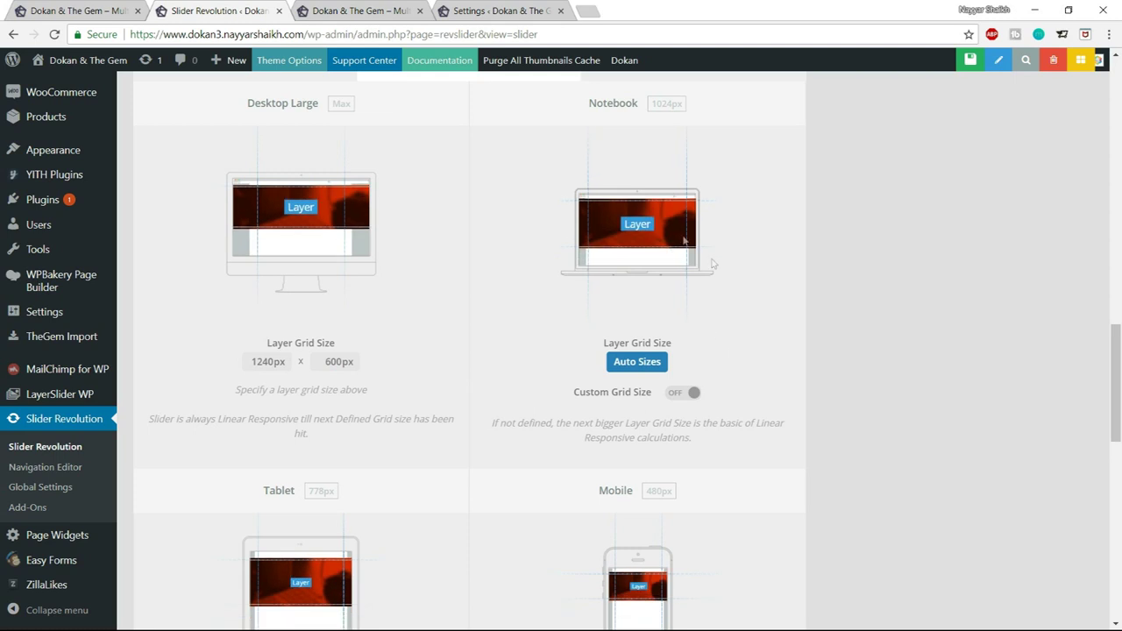
click(692, 392)
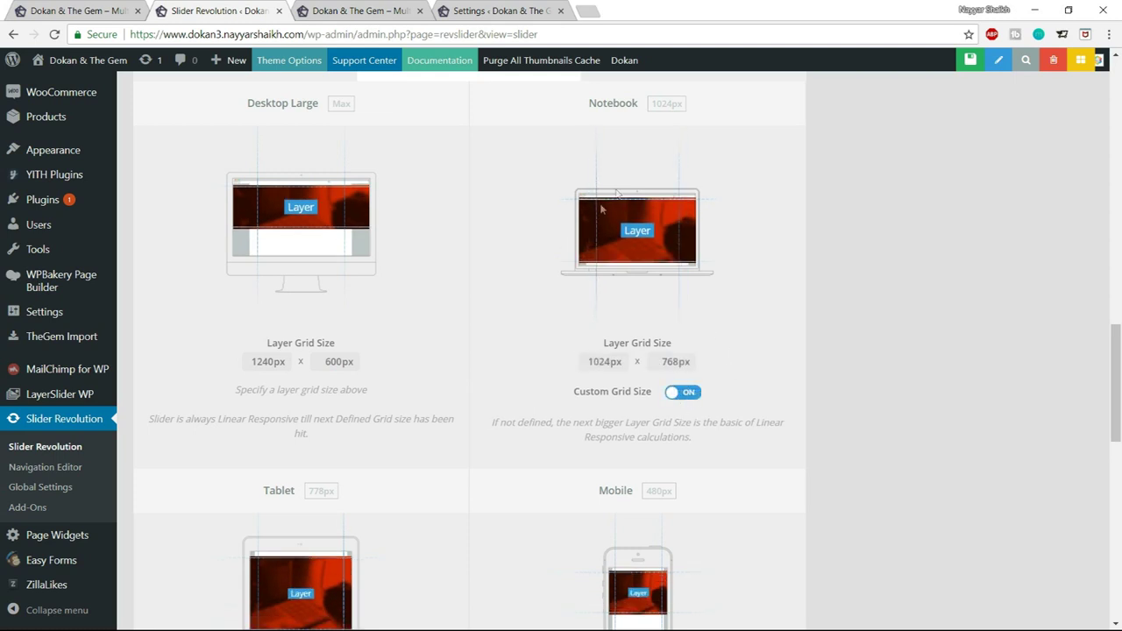
double_click(678, 361)
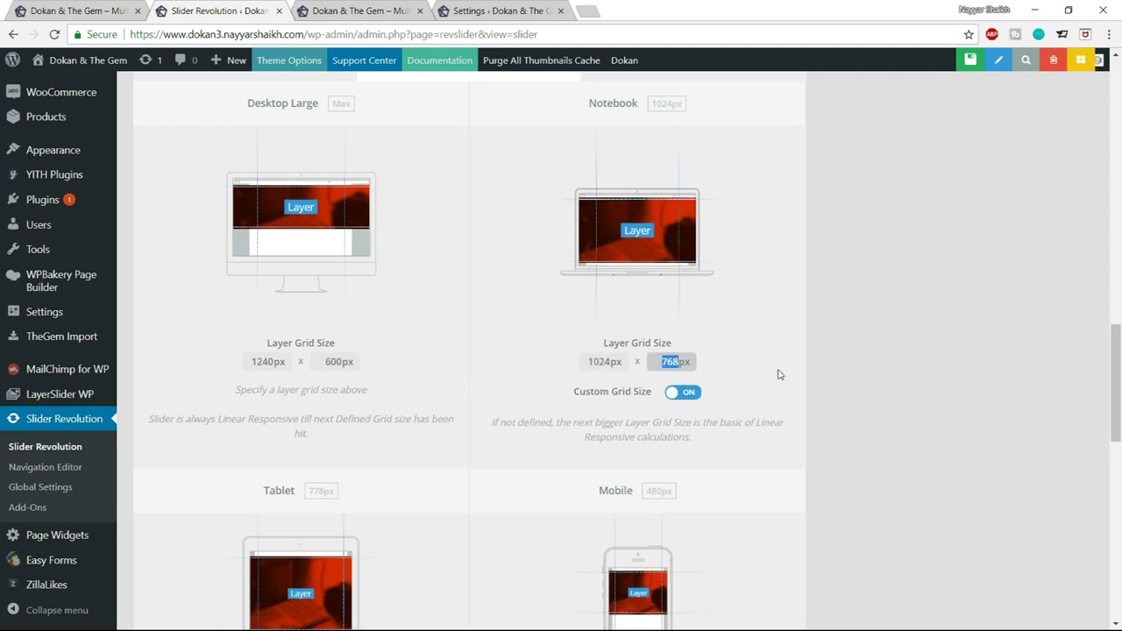
text(6)
- Enable custom grids for tablet at 778×500 and mobile at 480×600
scroll(778, 374, down, 4)
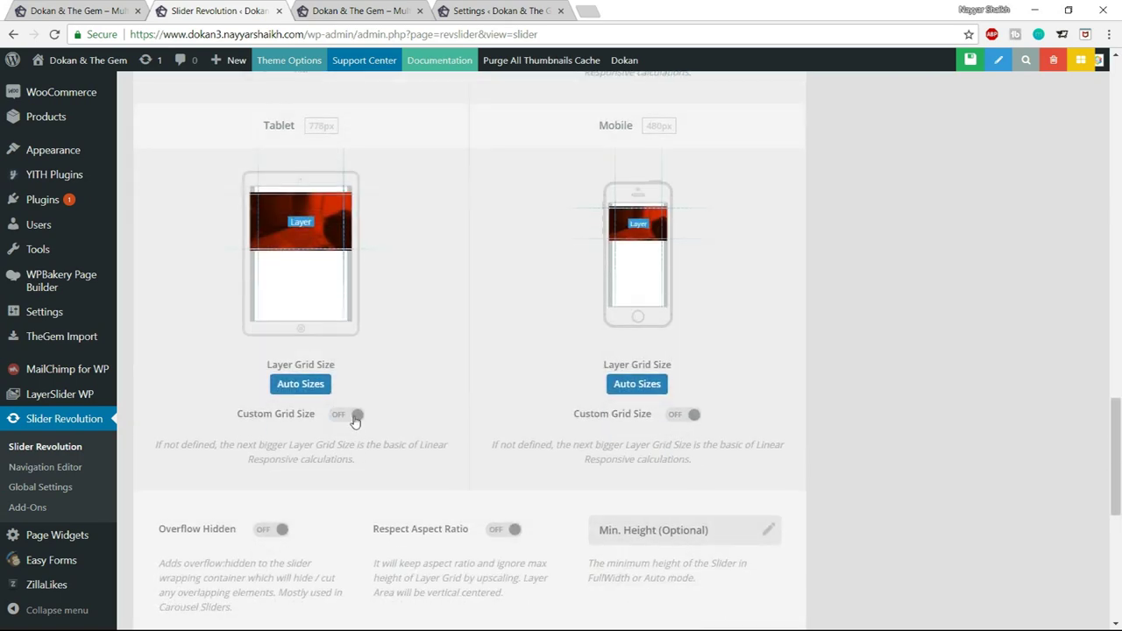
click(355, 416)
double_click(341, 383)
text(500)
click(277, 386)
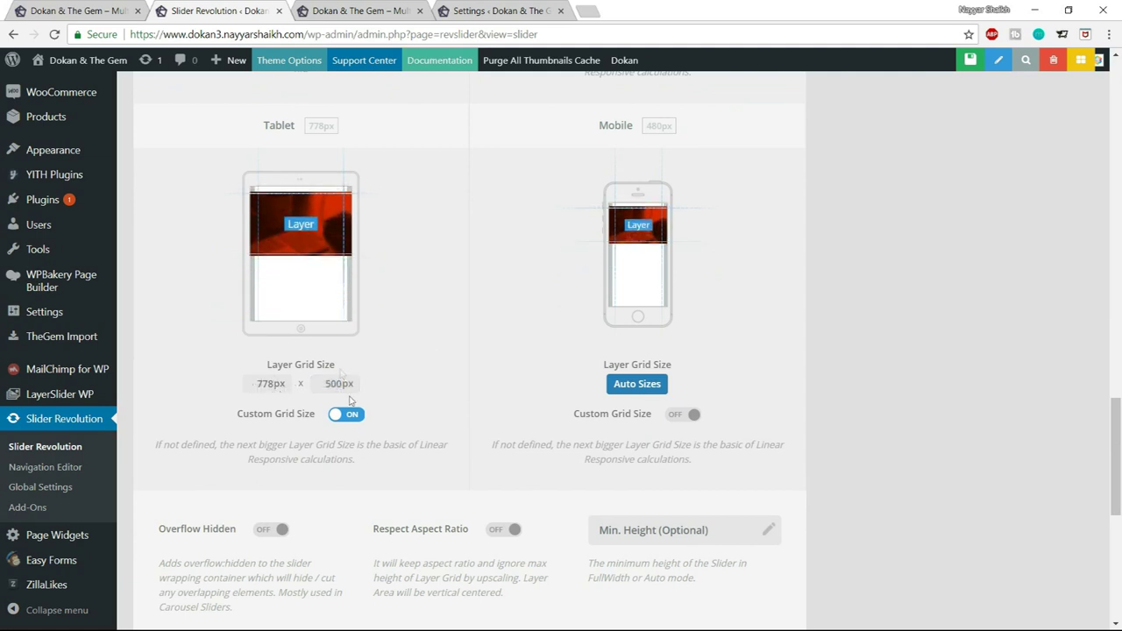
click(680, 414)
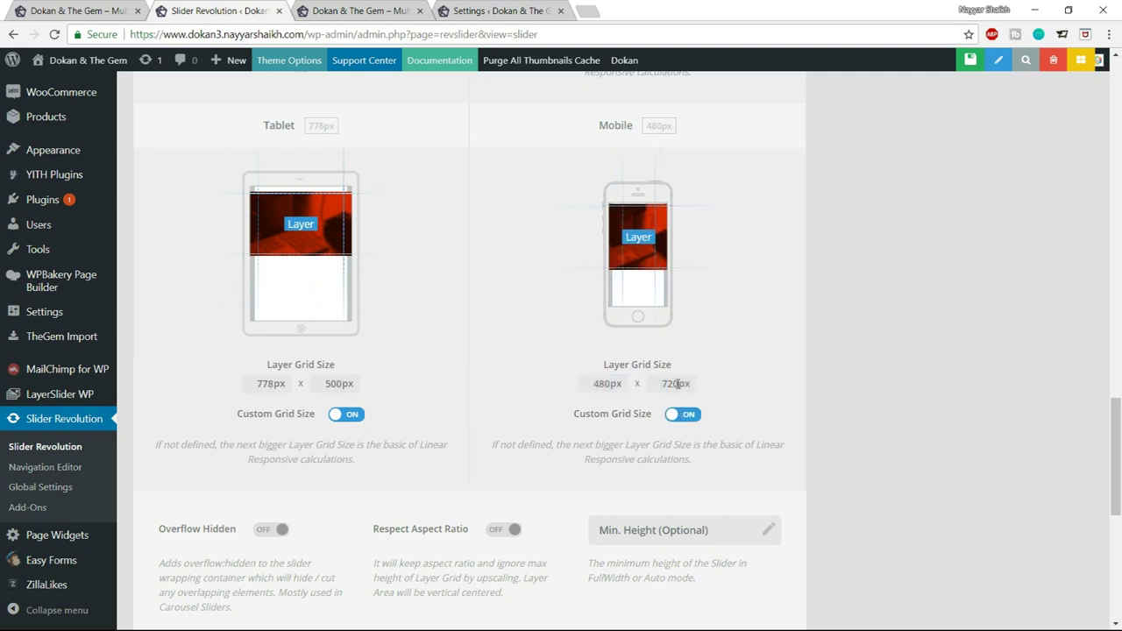
double_click(675, 384)
text(60)
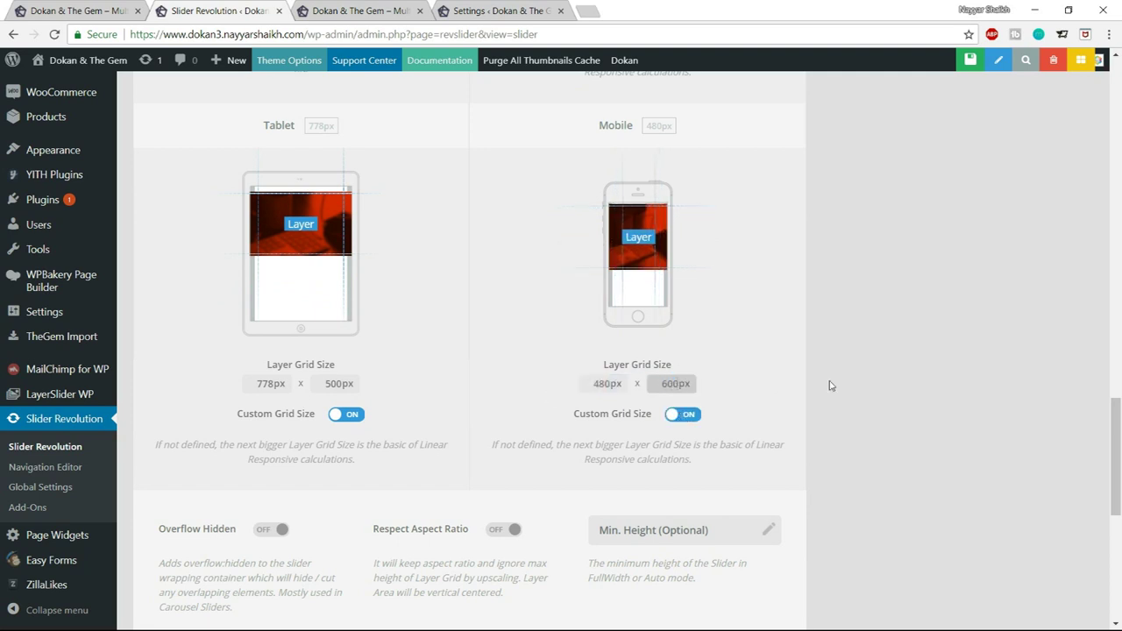
scroll(894, 491, down, 5)
scroll(896, 561, up, 15)
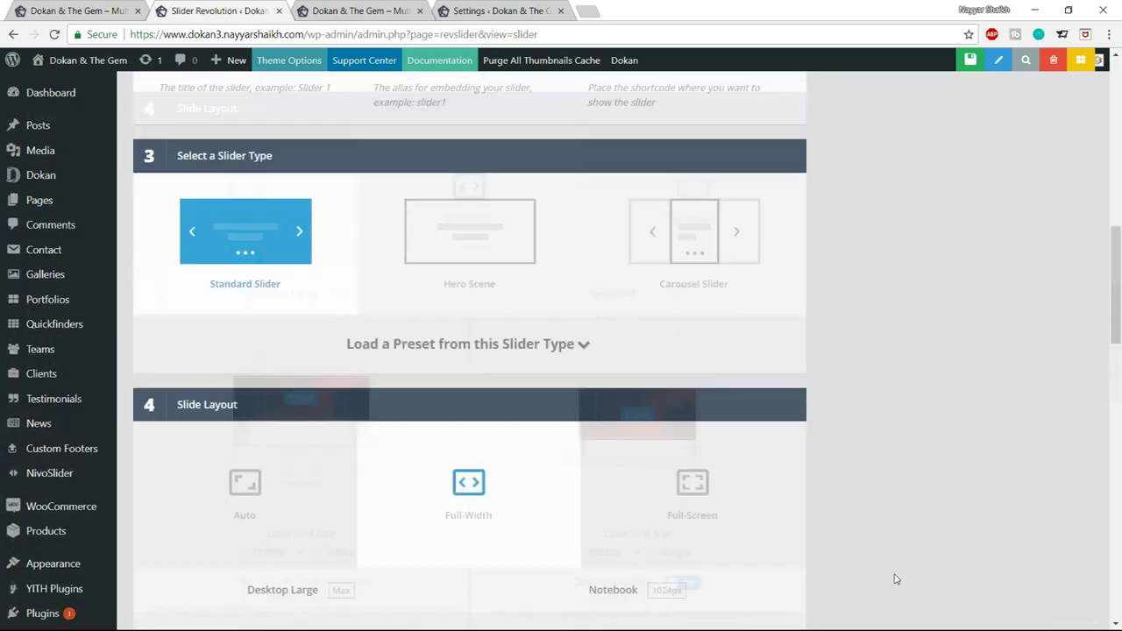
scroll(895, 578, up, 10)
- Check the TheGem homepage slider, then expand the new slider's General Settings panel
click(77, 11)
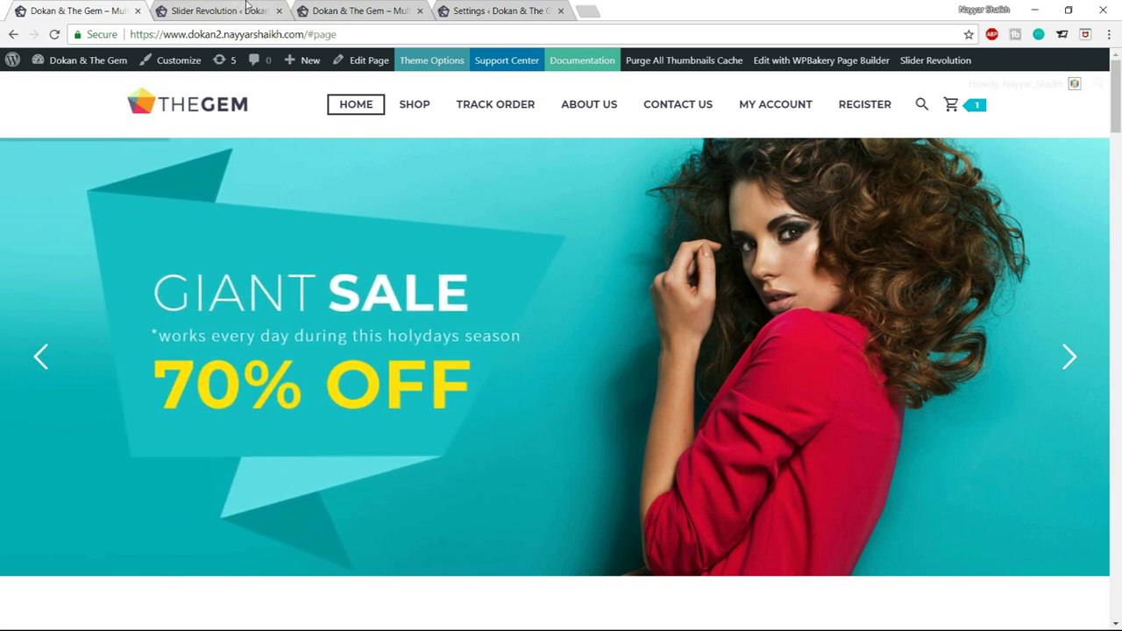
key(ctrl+Tab)
scroll(1049, 375, down, 1)
scroll(1049, 375, down, 4)
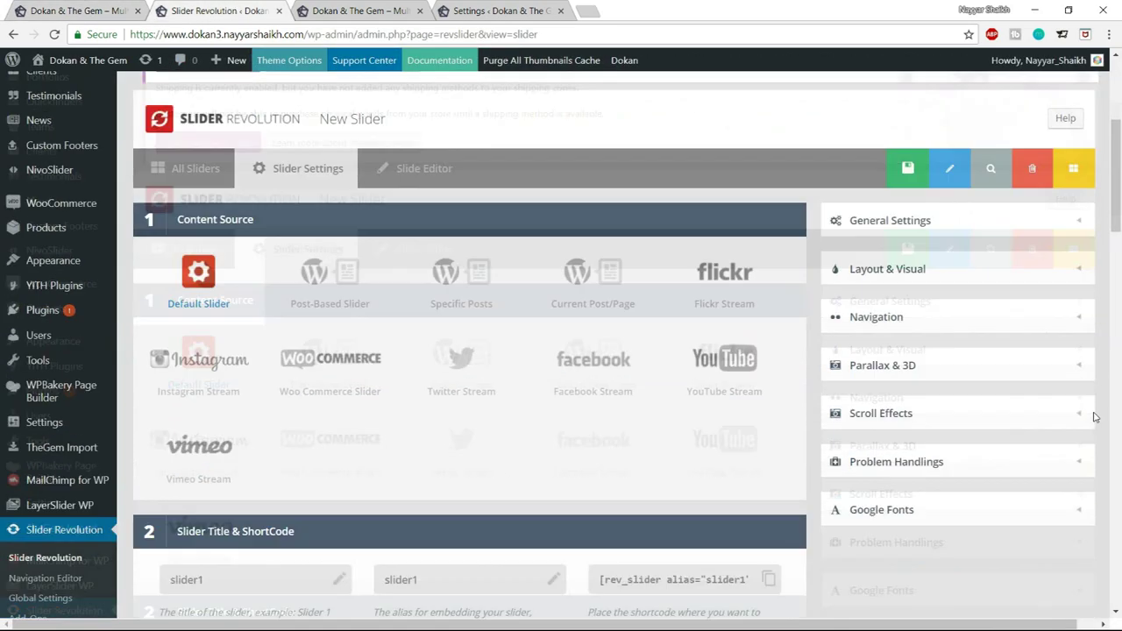
click(951, 168)
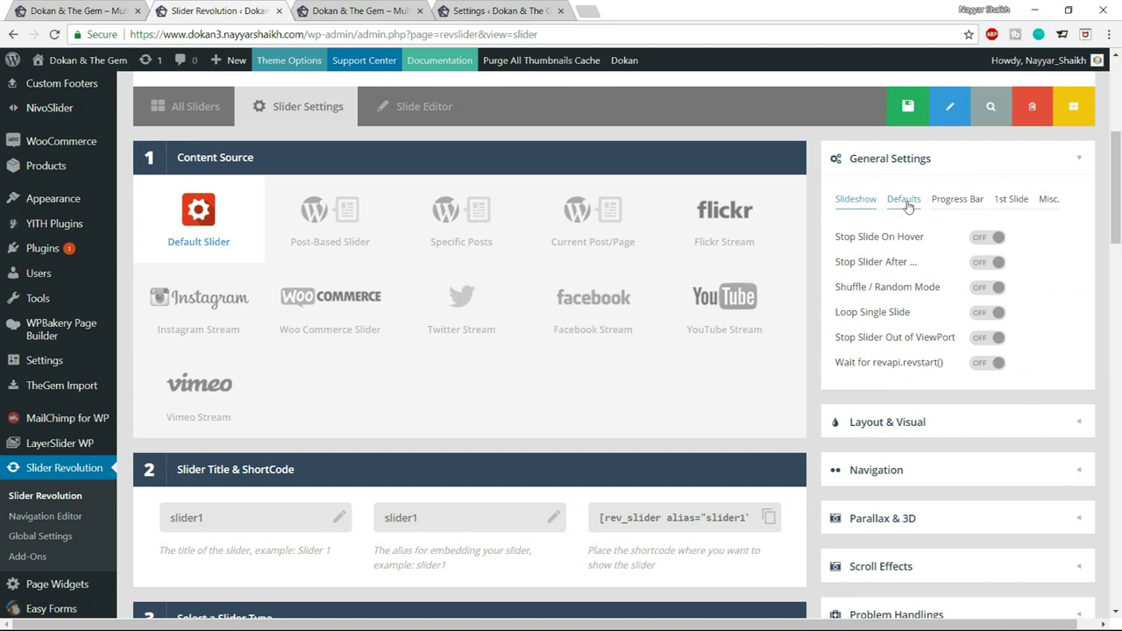
- Turn on Stop Slide On Hover and Enable Arrows, collapsing both settings panels
mouse_move(912, 249)
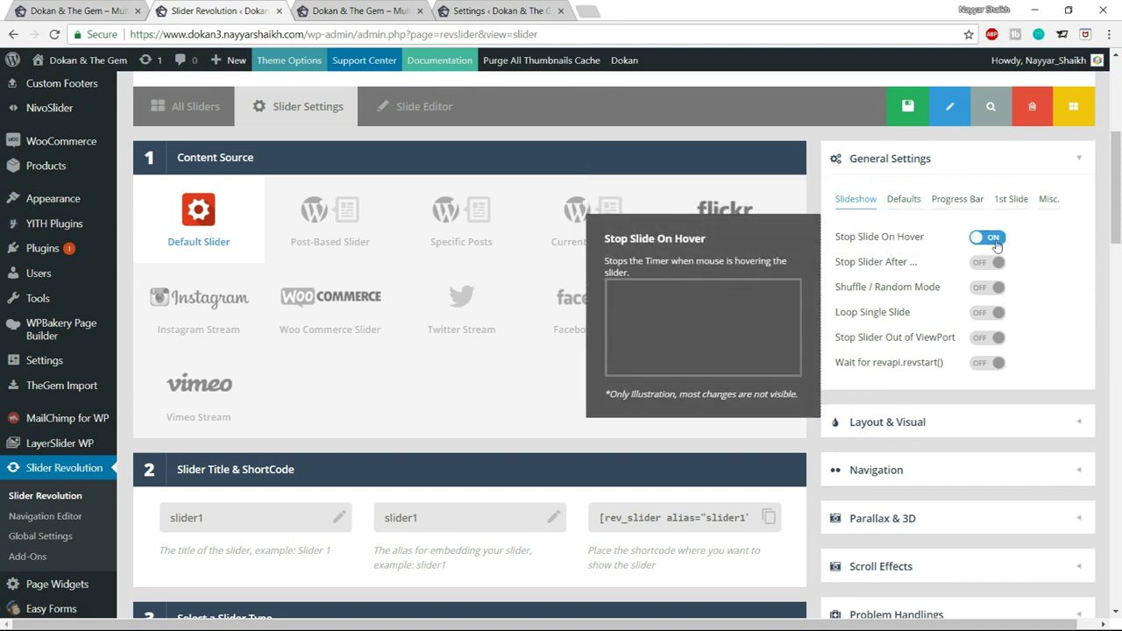
click(931, 163)
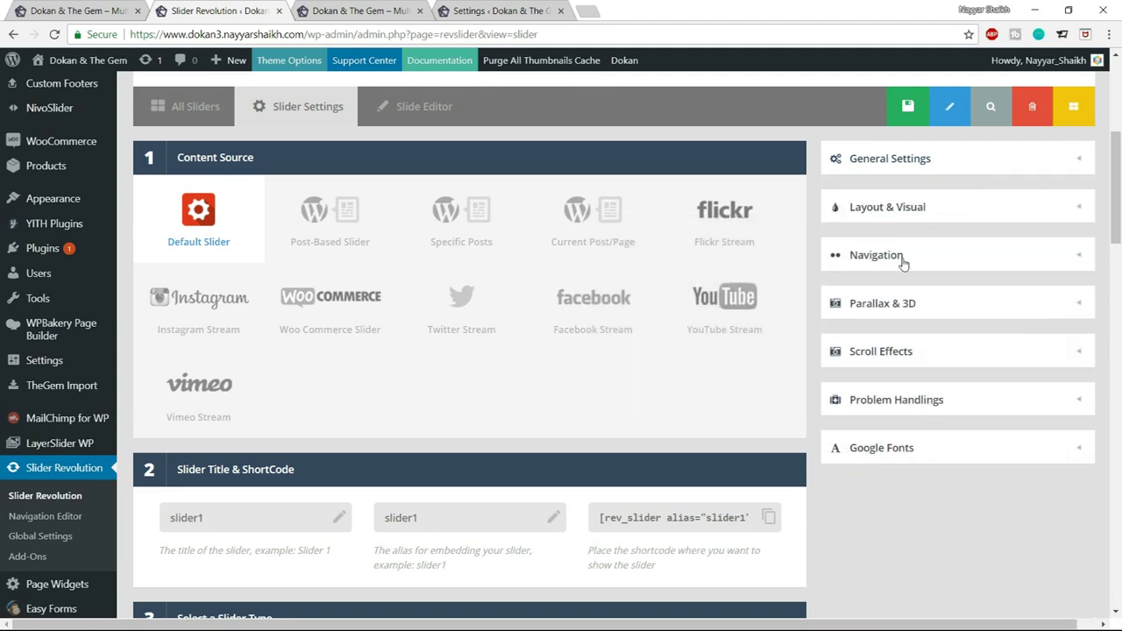
click(904, 260)
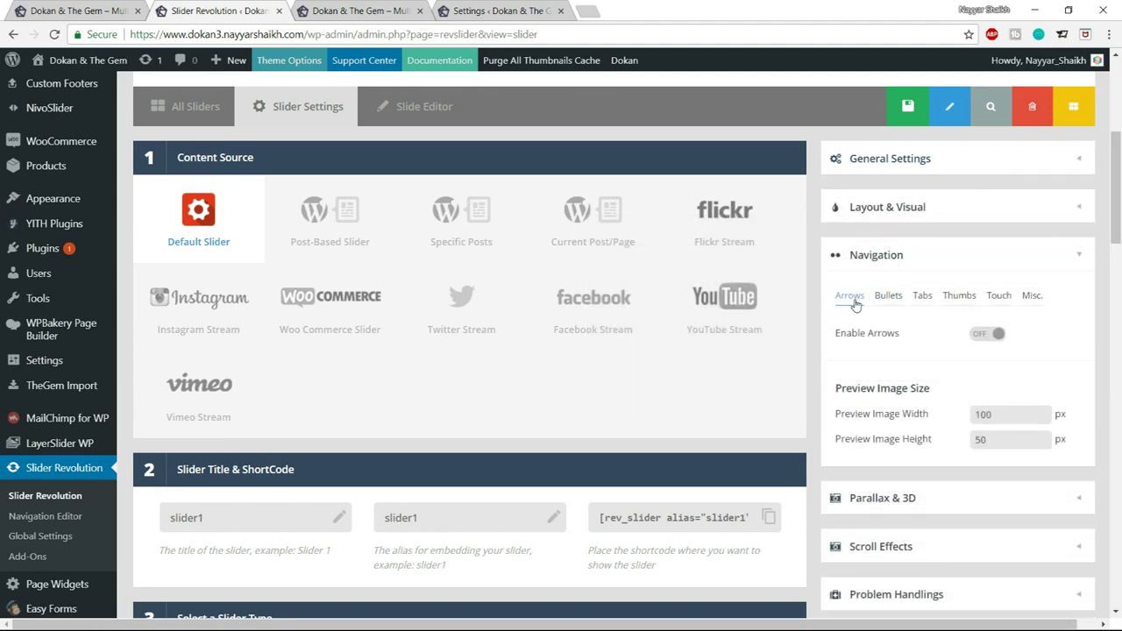
click(989, 334)
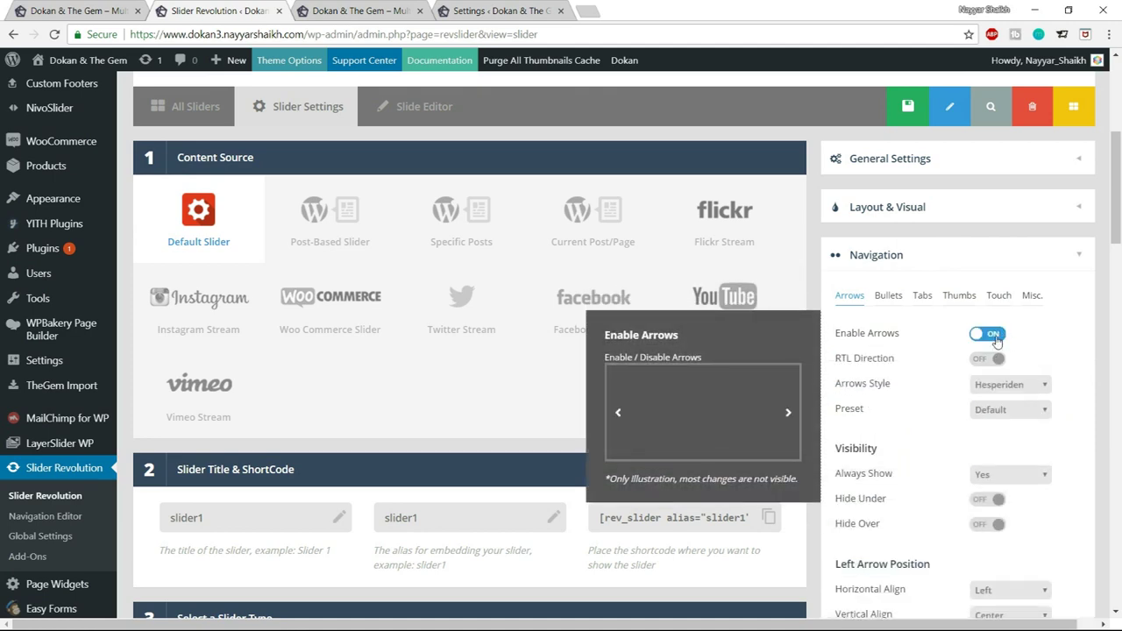
click(1071, 254)
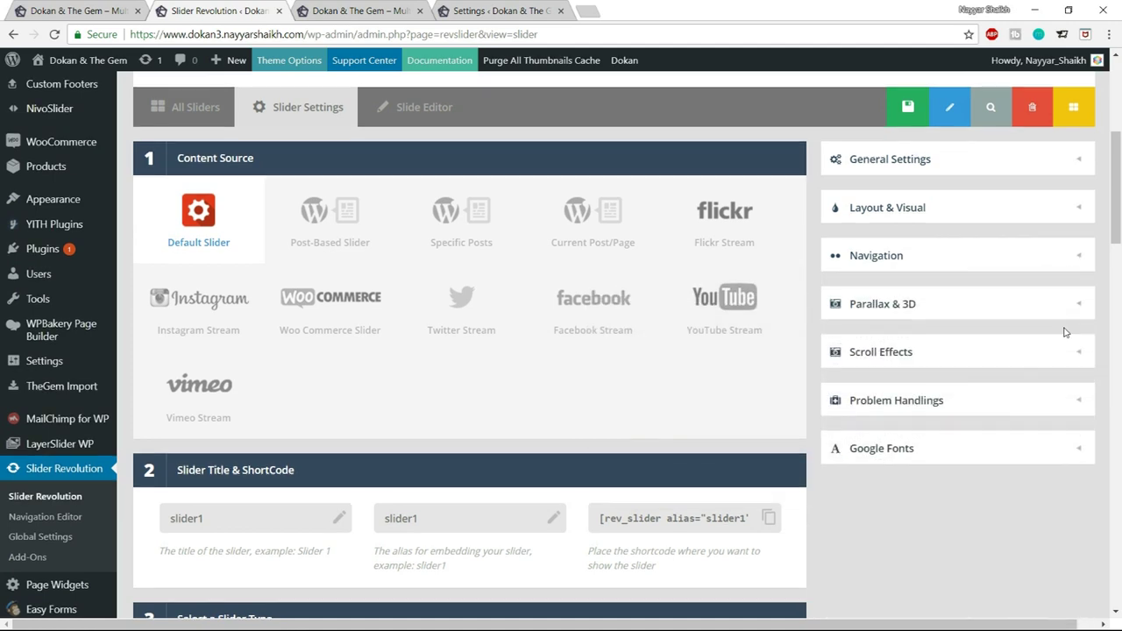
scroll(1064, 332, up, 3)
- Save the slider settings and open the new slide in the Slide Editor
click(905, 325)
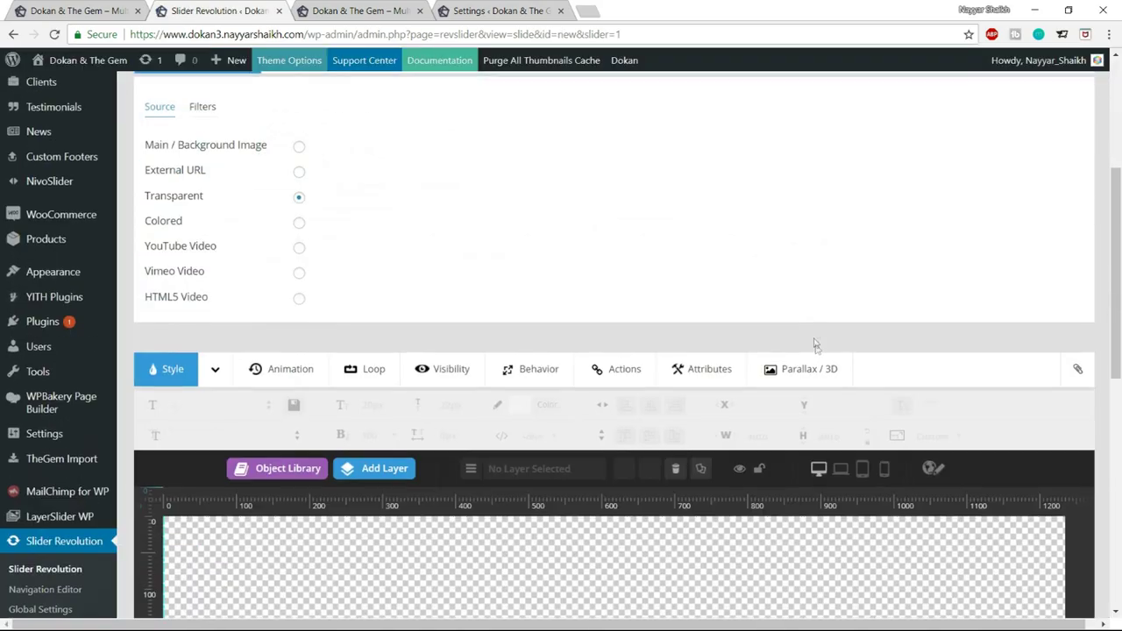
scroll(814, 344, down, 5)
scroll(836, 353, up, 3)
scroll(836, 356, down, 2)
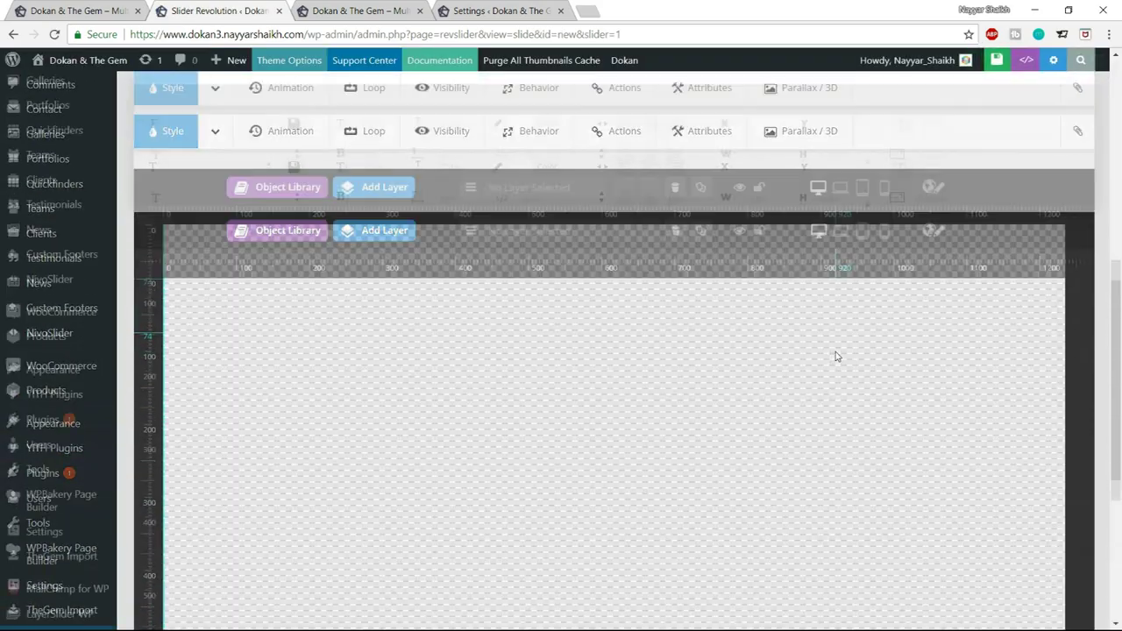
scroll(88, 583, down, 2)
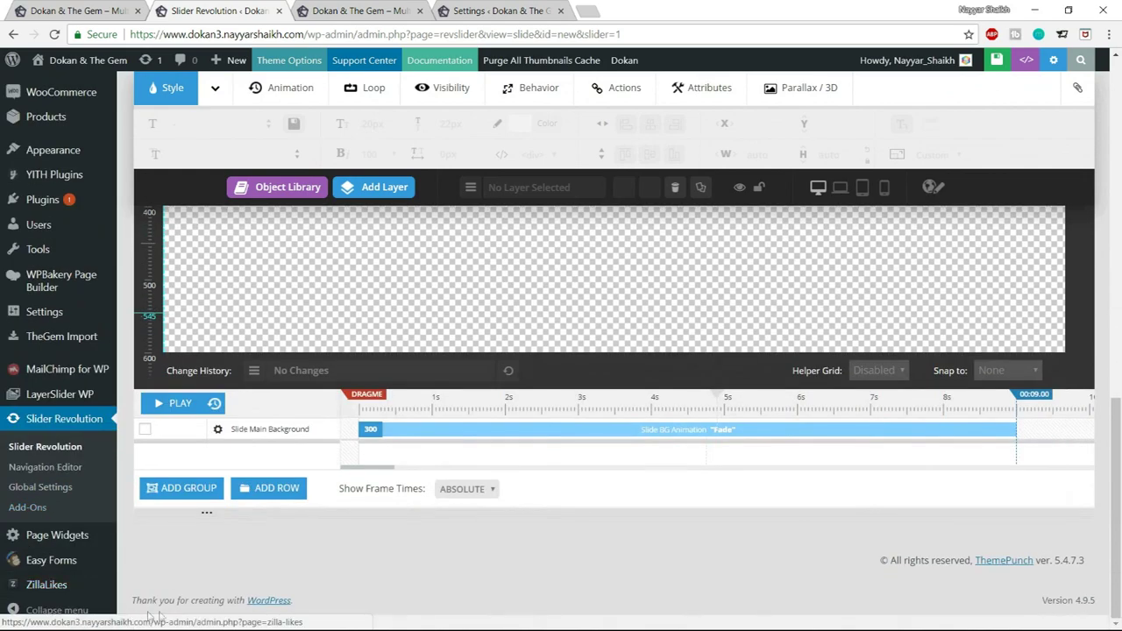
- Collapse the admin menu and zoom the browser out to 80% to widen the editor
click(53, 609)
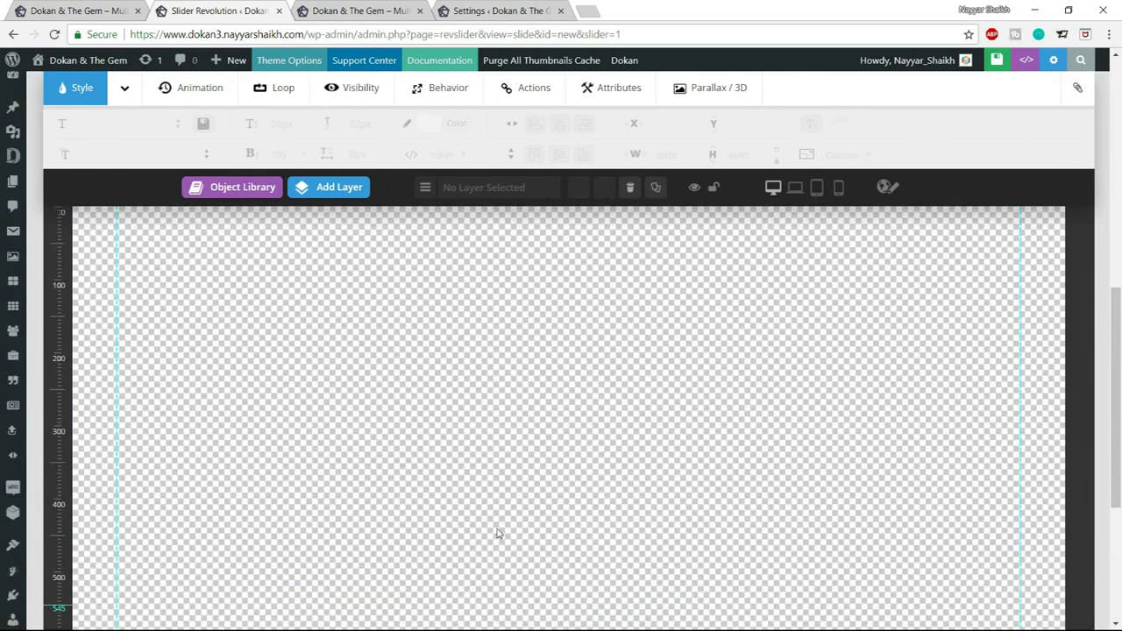
key(ctrl+minus)
key(ctrl+minus)
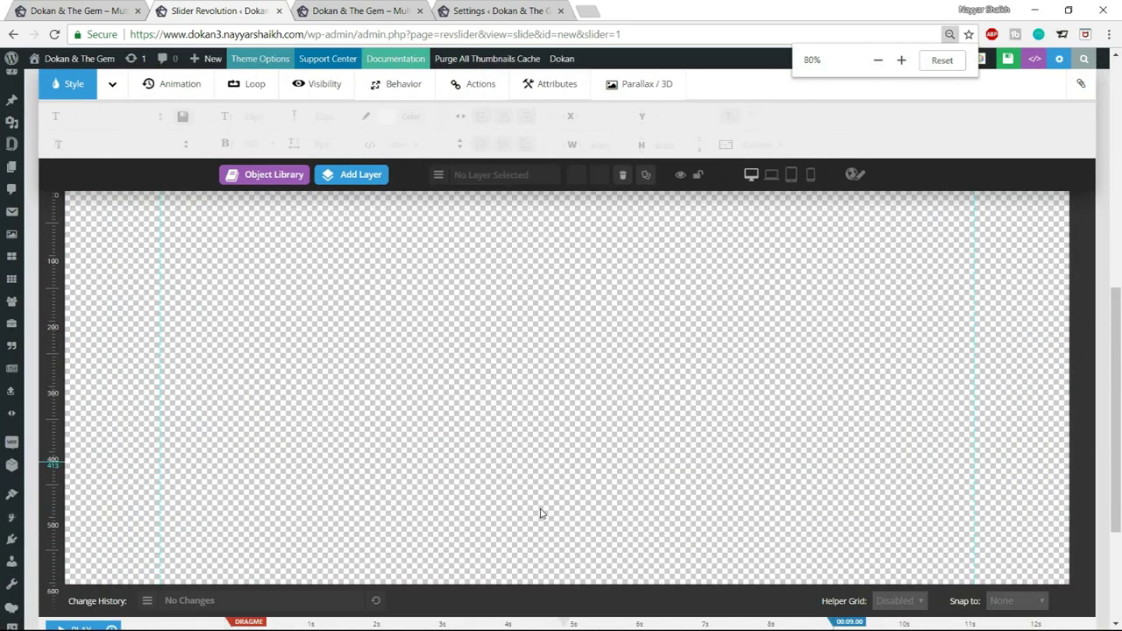
scroll(540, 514, up, 1)
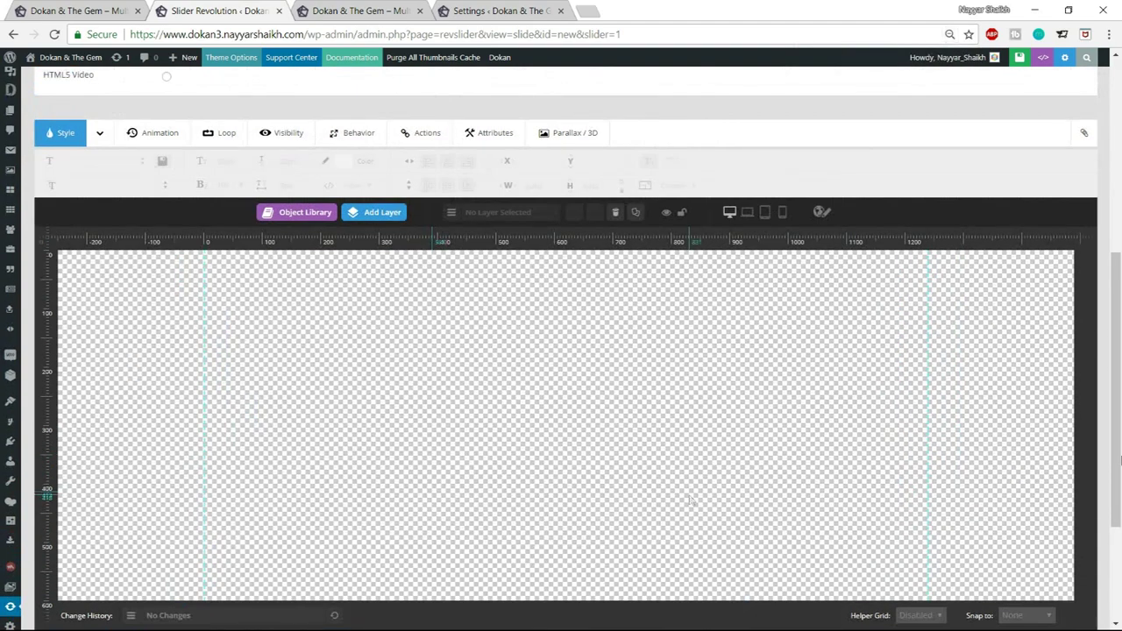
scroll(1120, 442, down, 1)
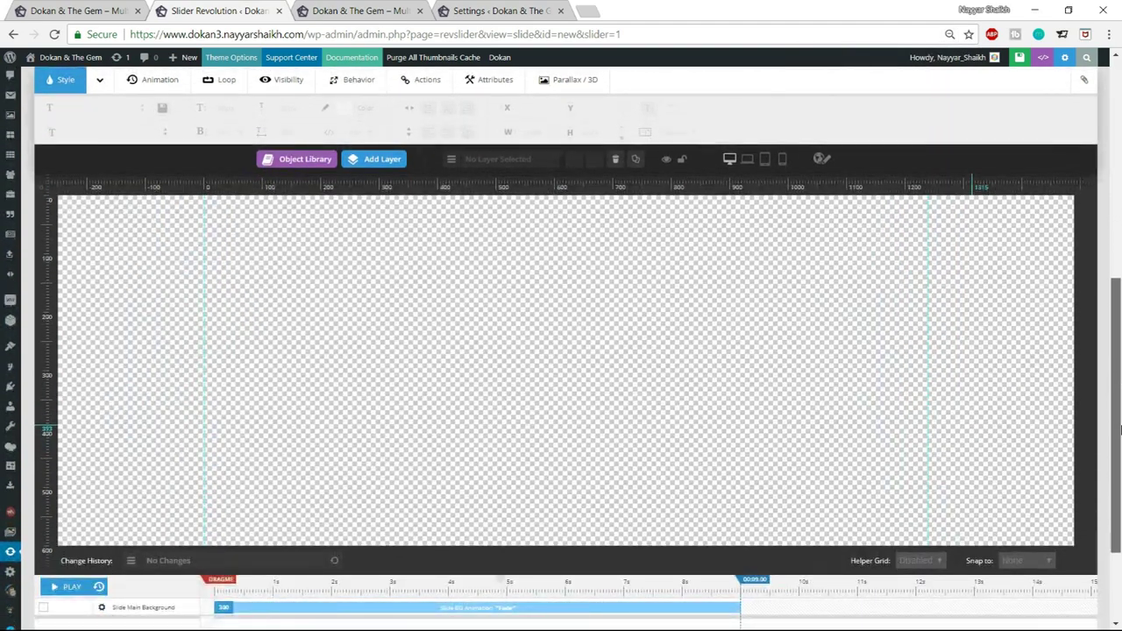
drag(1120, 429, 1120, 432)
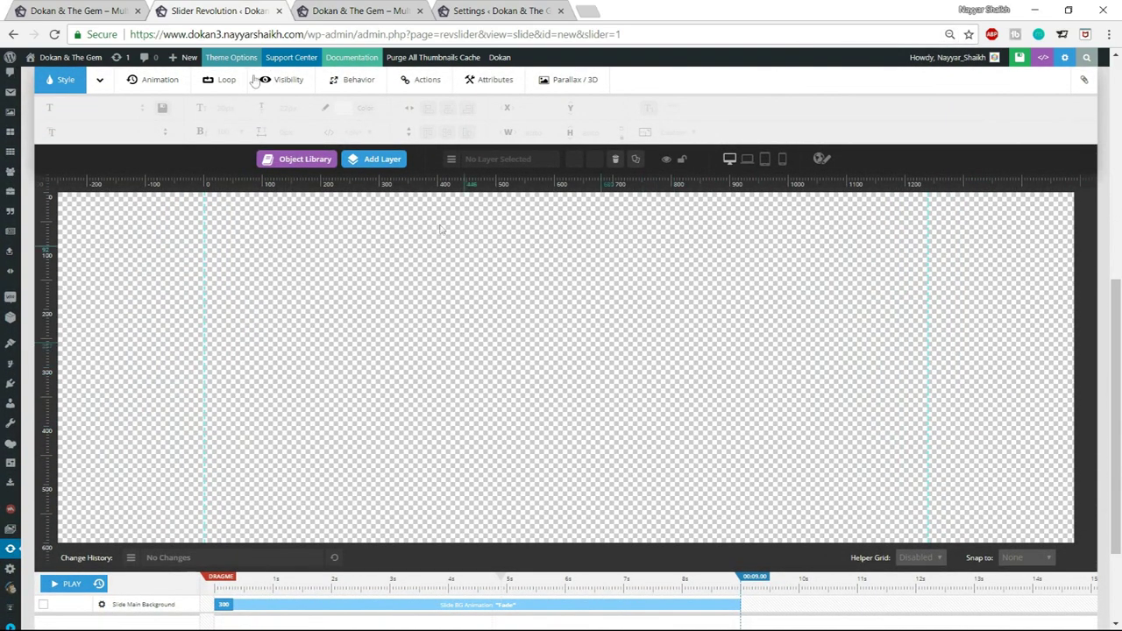
- Check the demo homepage slider, then return to the slide editor
click(60, 7)
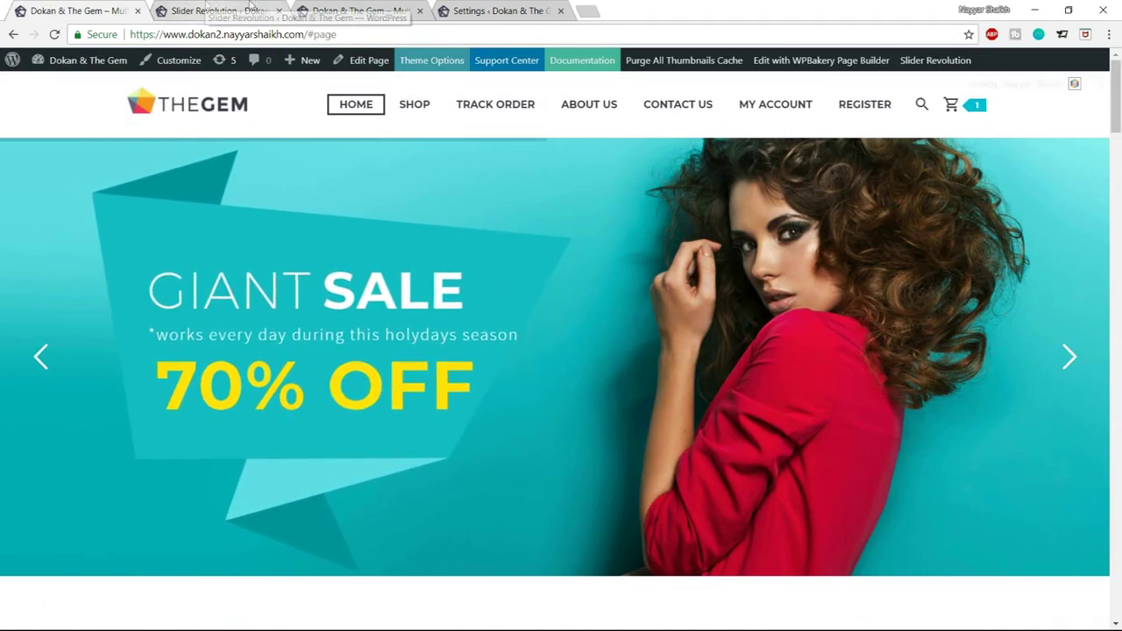
click(255, 7)
scroll(363, 230, up, 4)
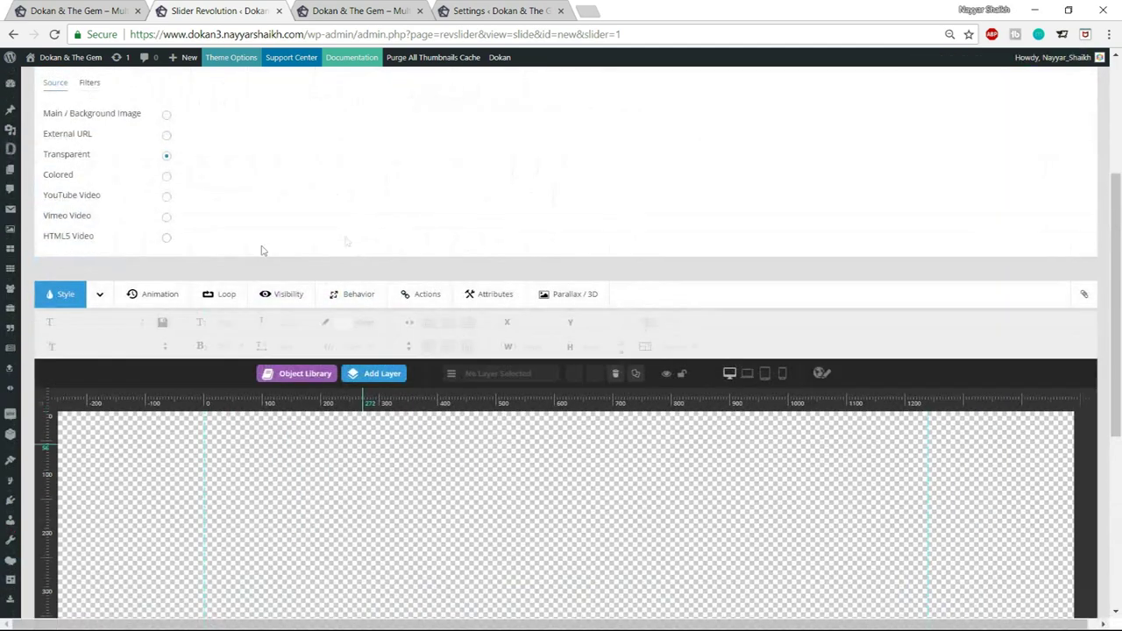
- Set the slide's main background type to Image
click(167, 189)
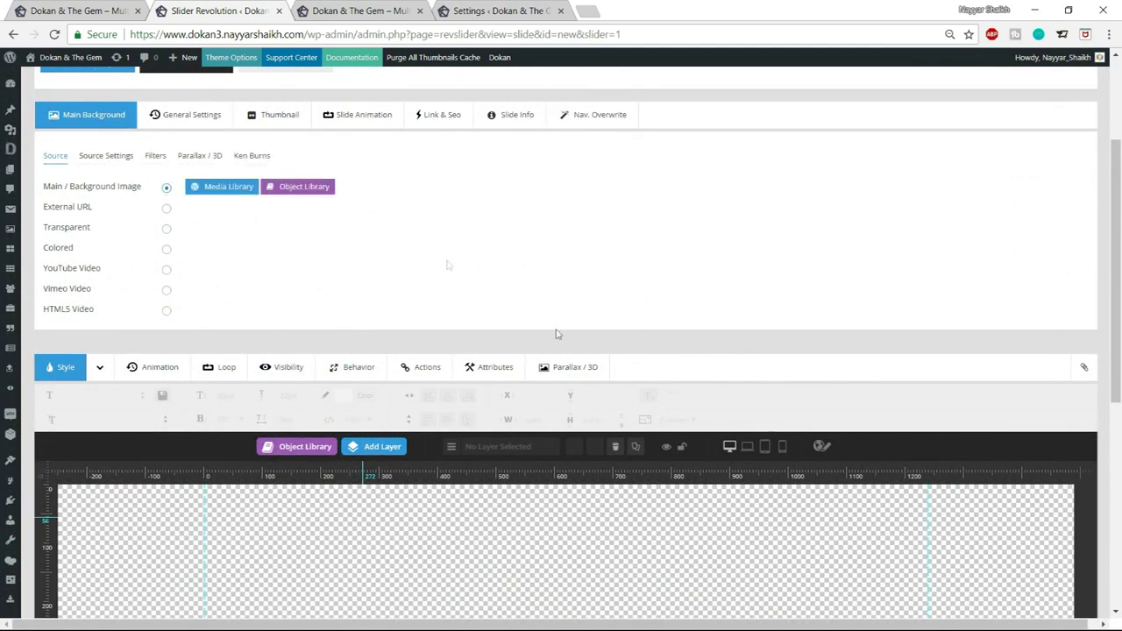
scroll(648, 372, down, 5)
scroll(659, 393, up, 3)
- Upload 1.jpg from the Media/Slider folder and insert it as the slide background
click(217, 187)
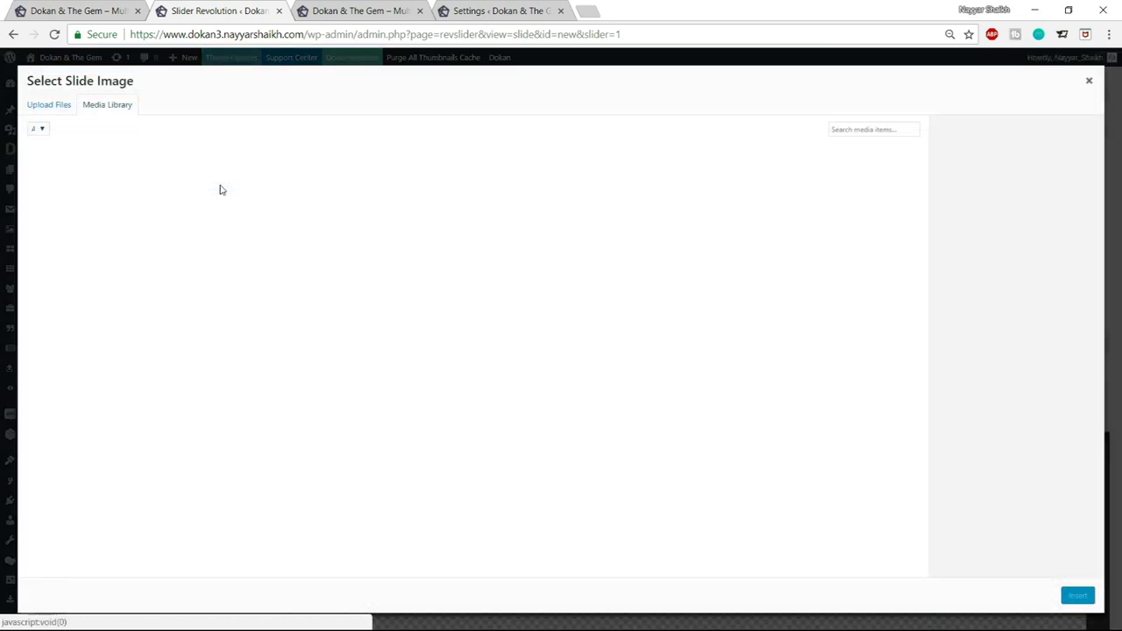
click(51, 105)
click(589, 317)
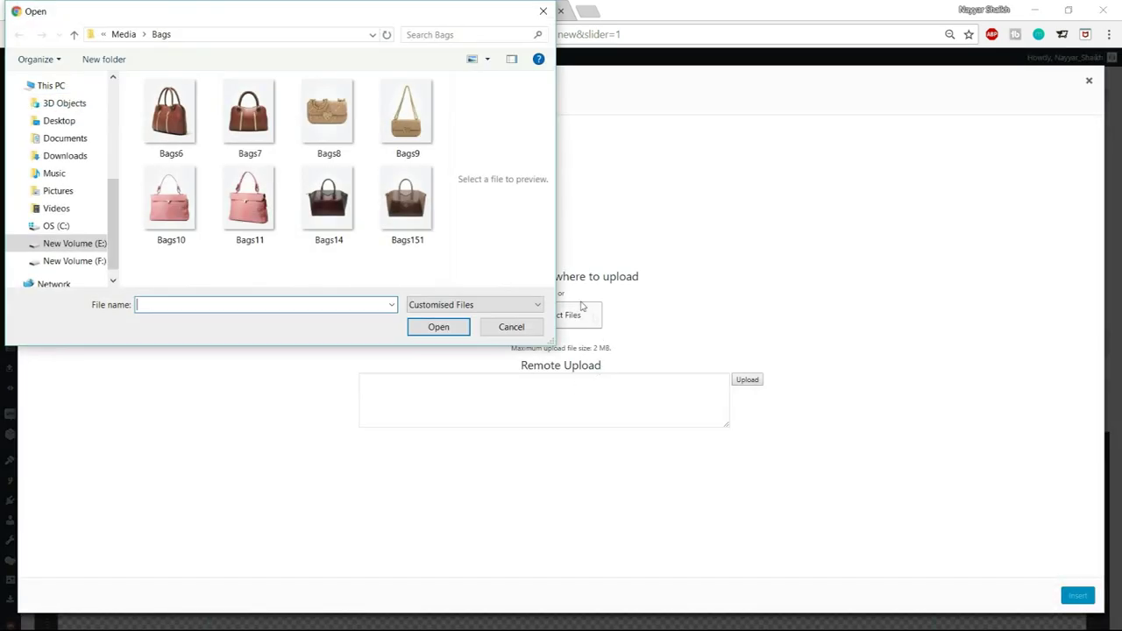
click(122, 35)
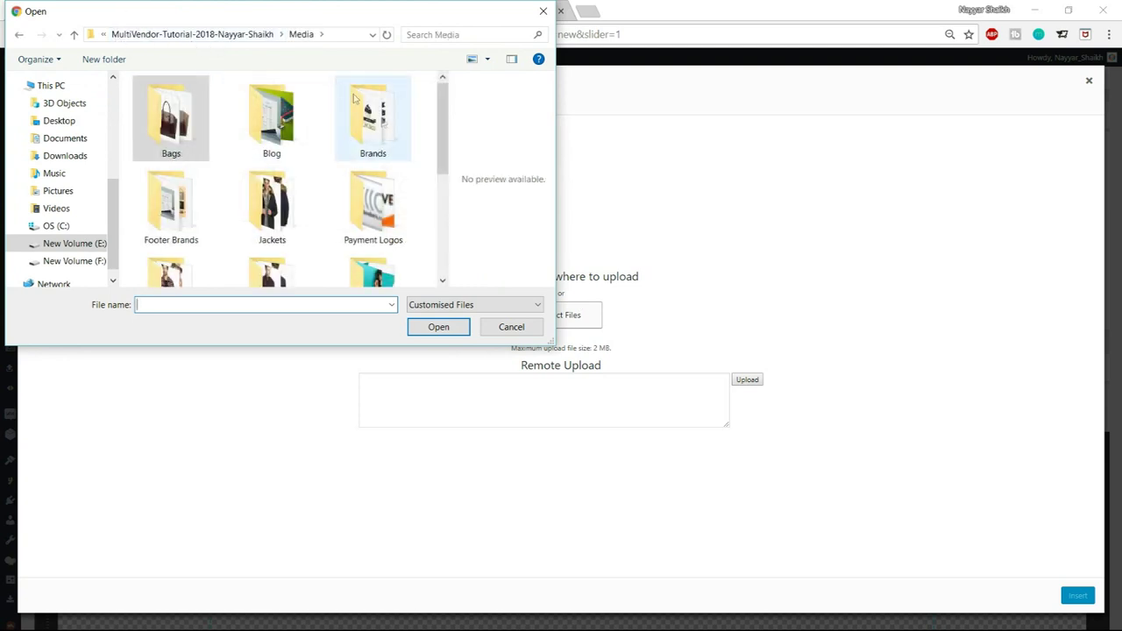
scroll(391, 258, down, 1)
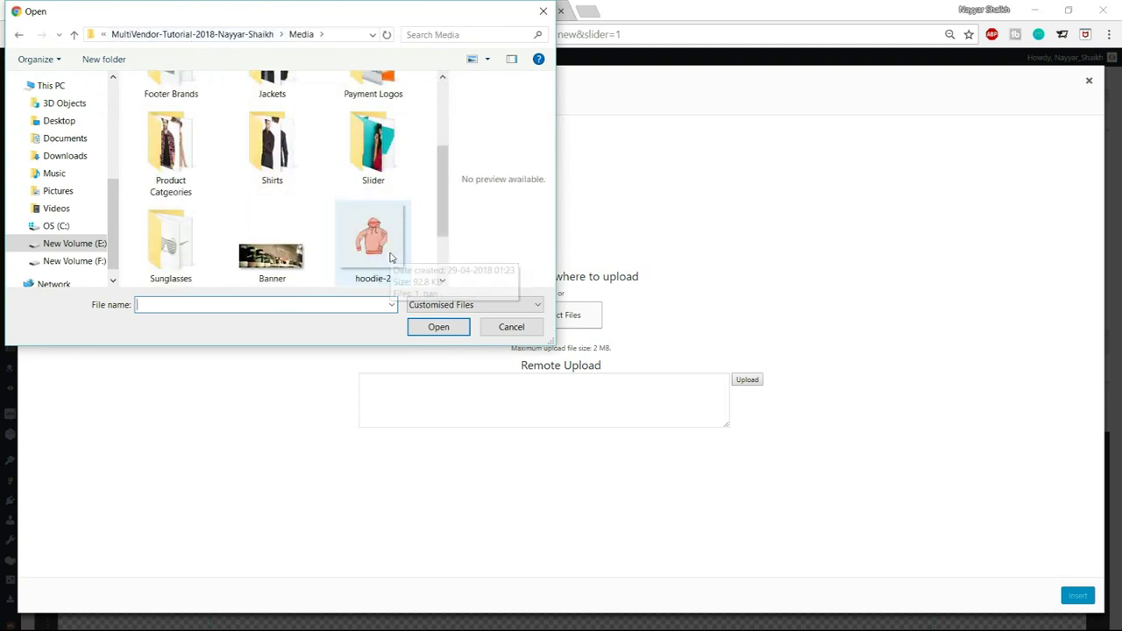
scroll(388, 245, down, 1)
double_click(356, 130)
click(188, 139)
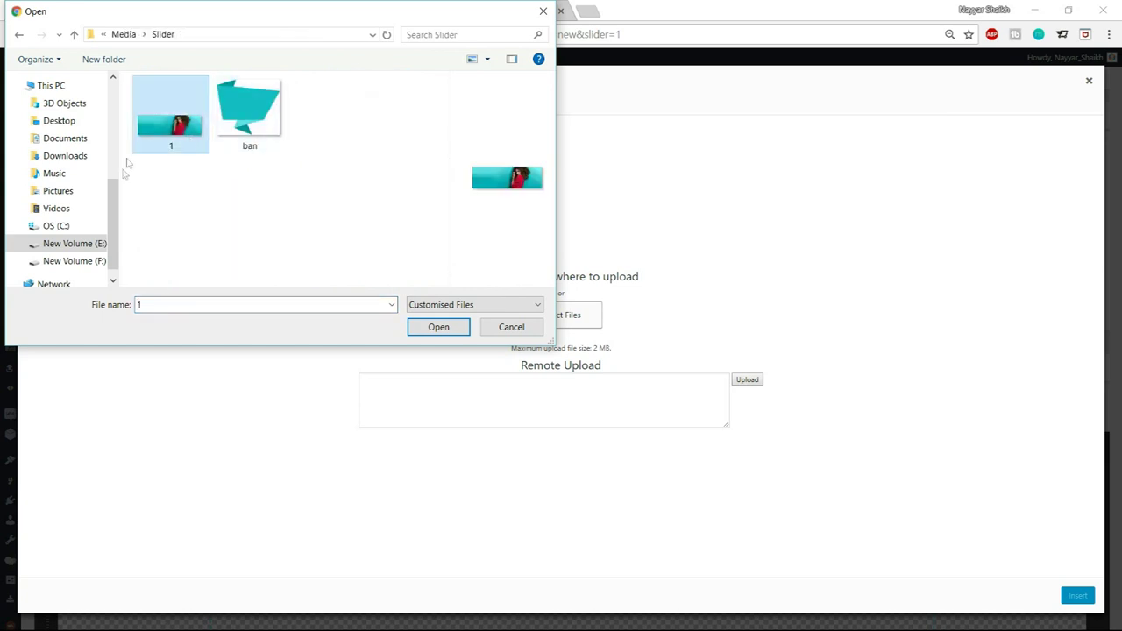
click(437, 326)
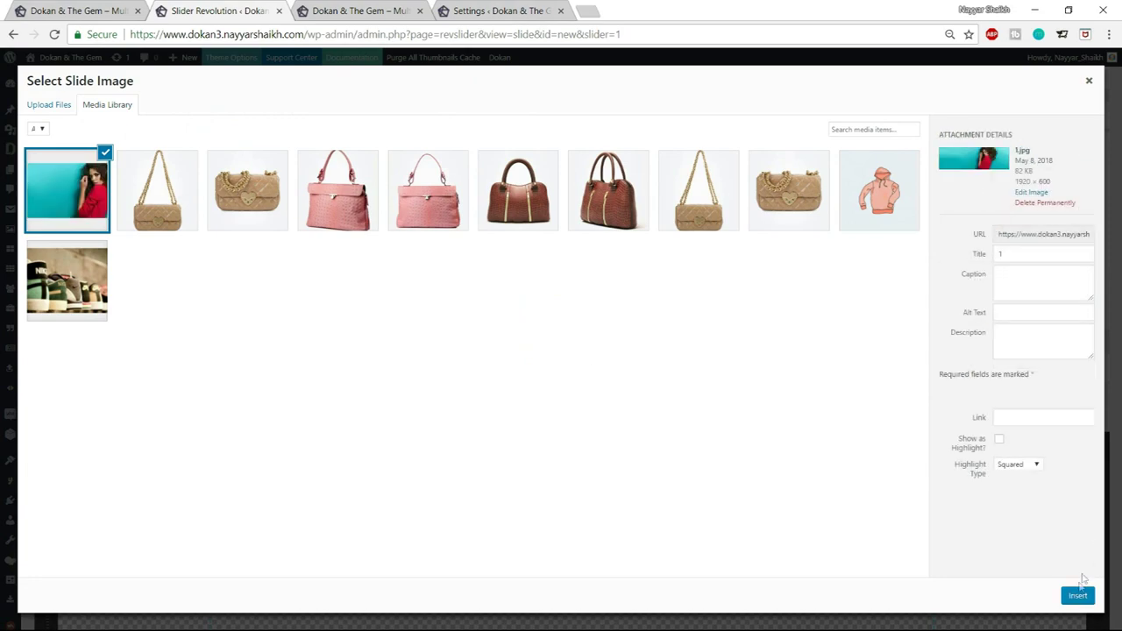
click(1078, 596)
- Bring up the live Giant Sale slider on the demo site for comparison
scroll(931, 510, down, 3)
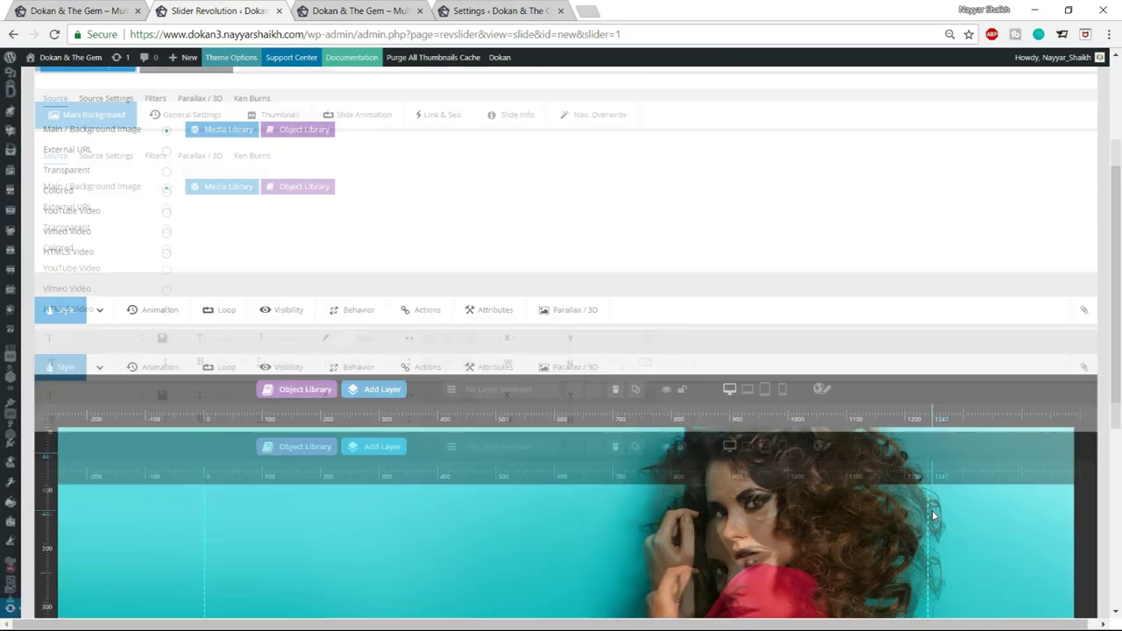
scroll(1034, 433, up, 3)
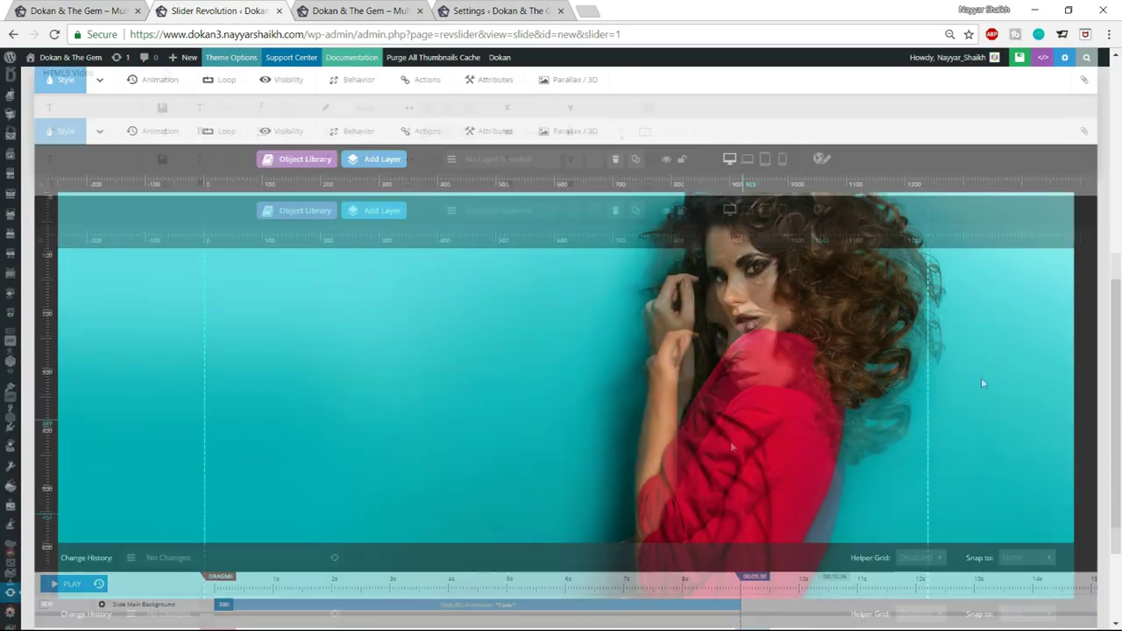
scroll(999, 482, down, 4)
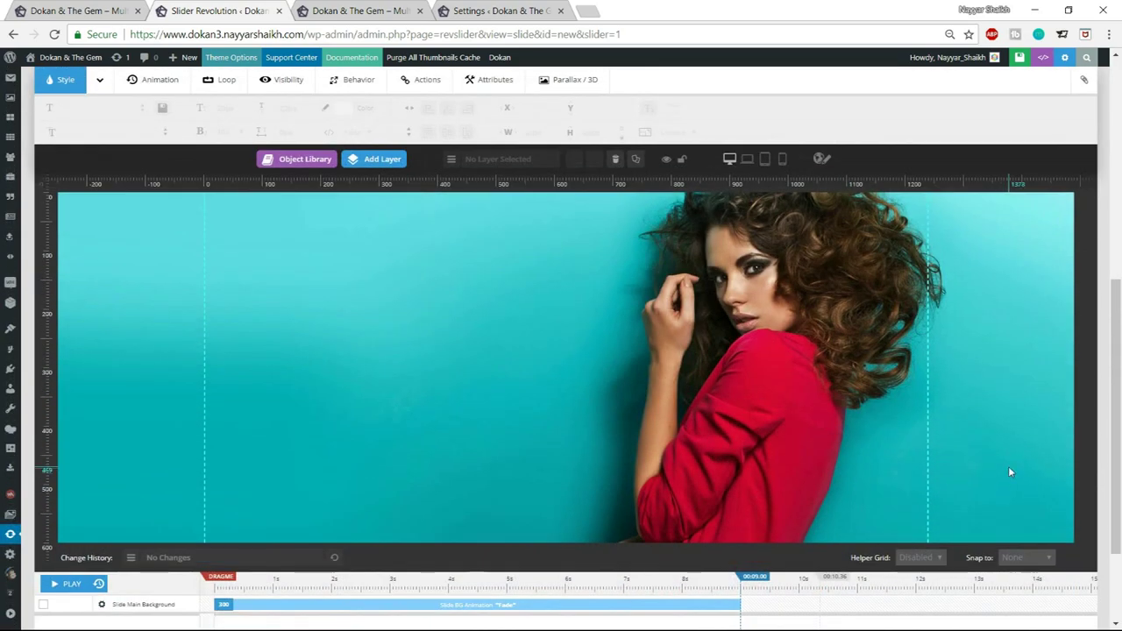
scroll(1008, 466, up, 1)
click(116, 9)
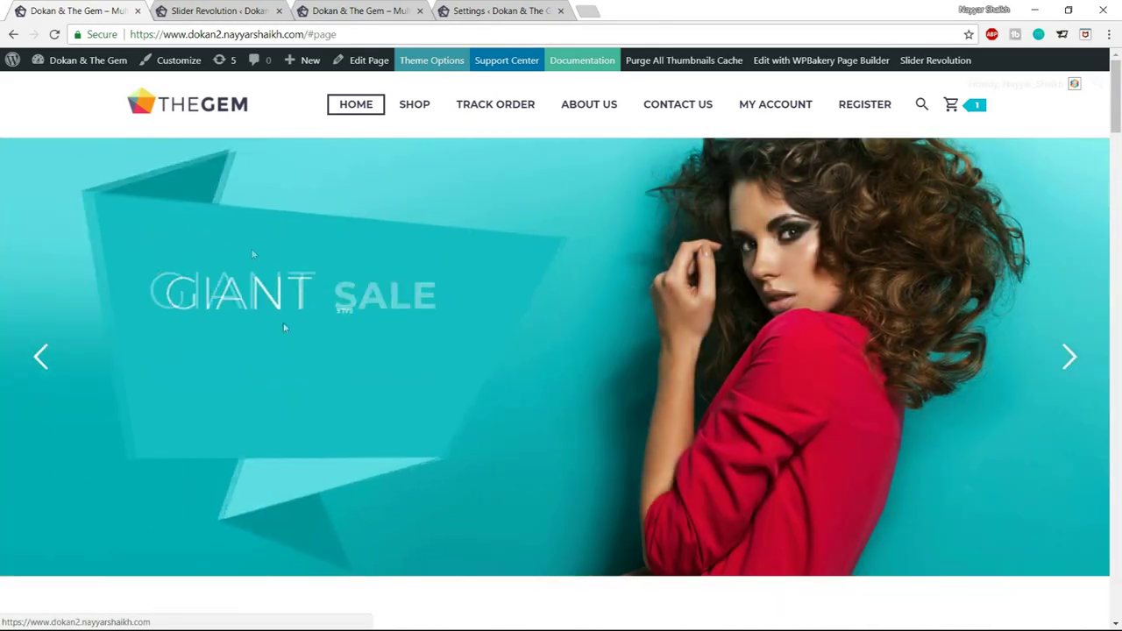
- Upload ban.png and add it to the slide as an image layer
click(219, 11)
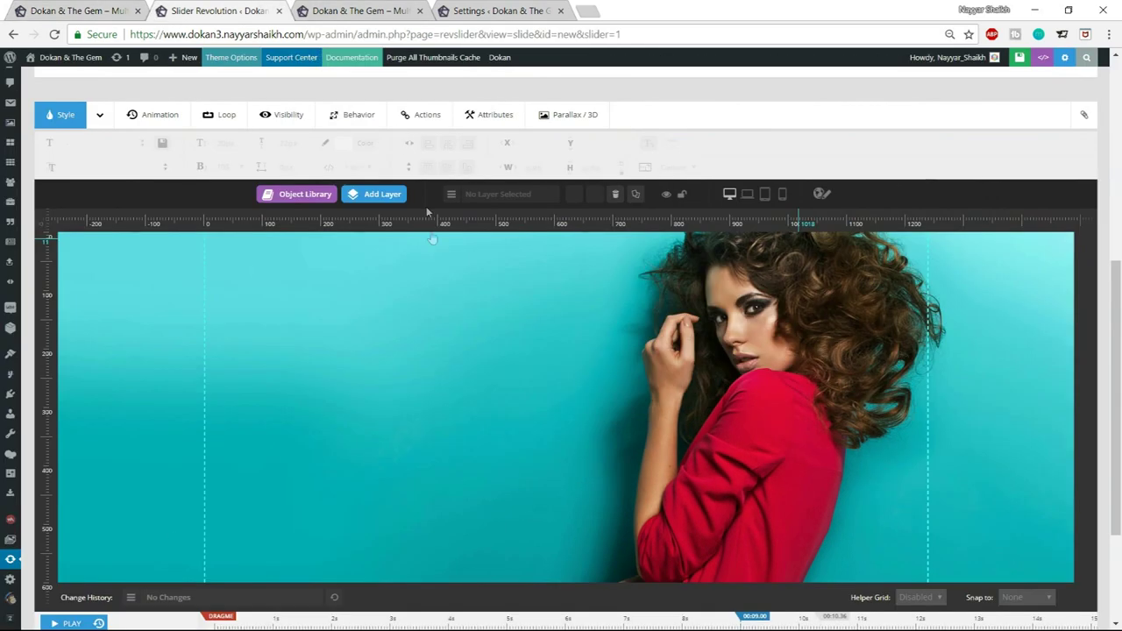
mouse_move(383, 198)
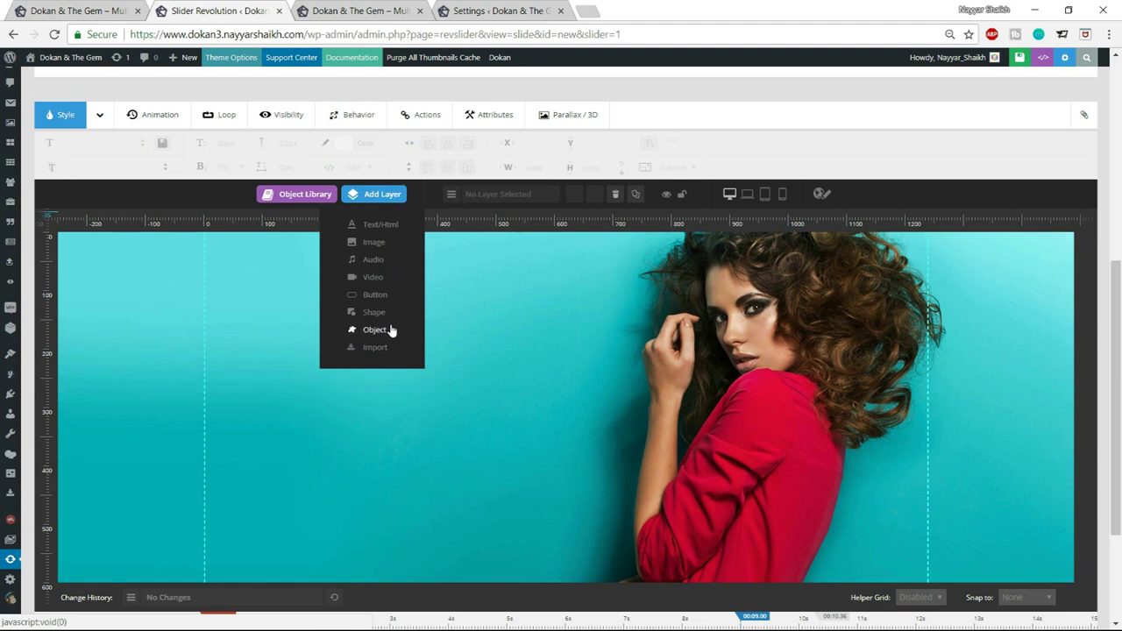
click(373, 242)
click(51, 105)
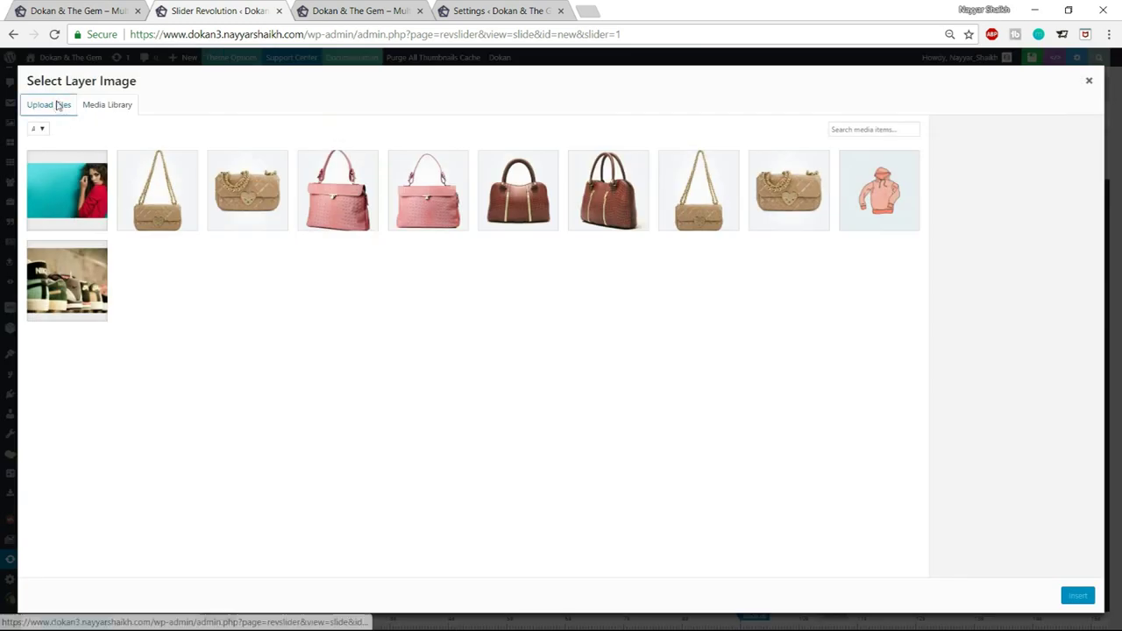
click(553, 317)
click(254, 118)
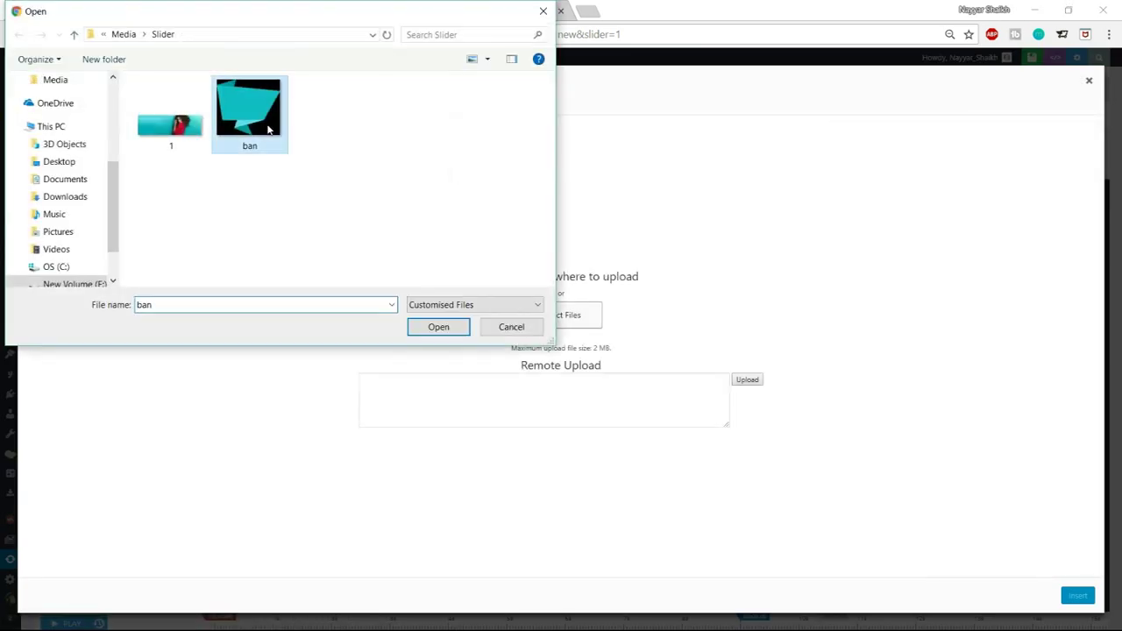
click(426, 328)
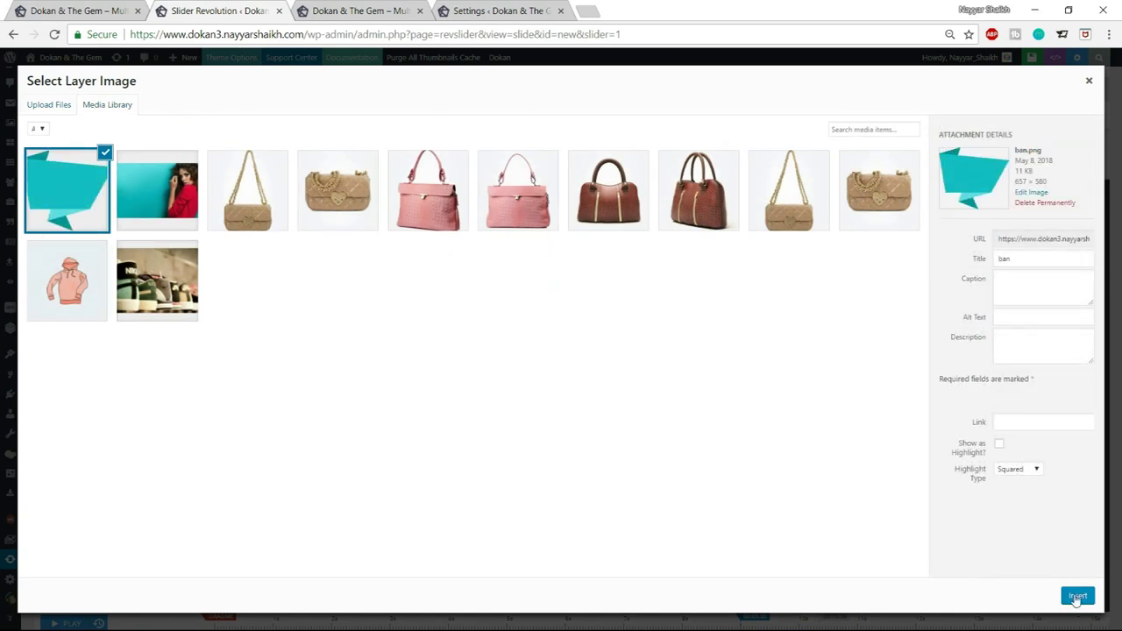
click(1075, 598)
- Move the banner layer to the slide's top-left, comparing against the live slider
drag(556, 431, 491, 379)
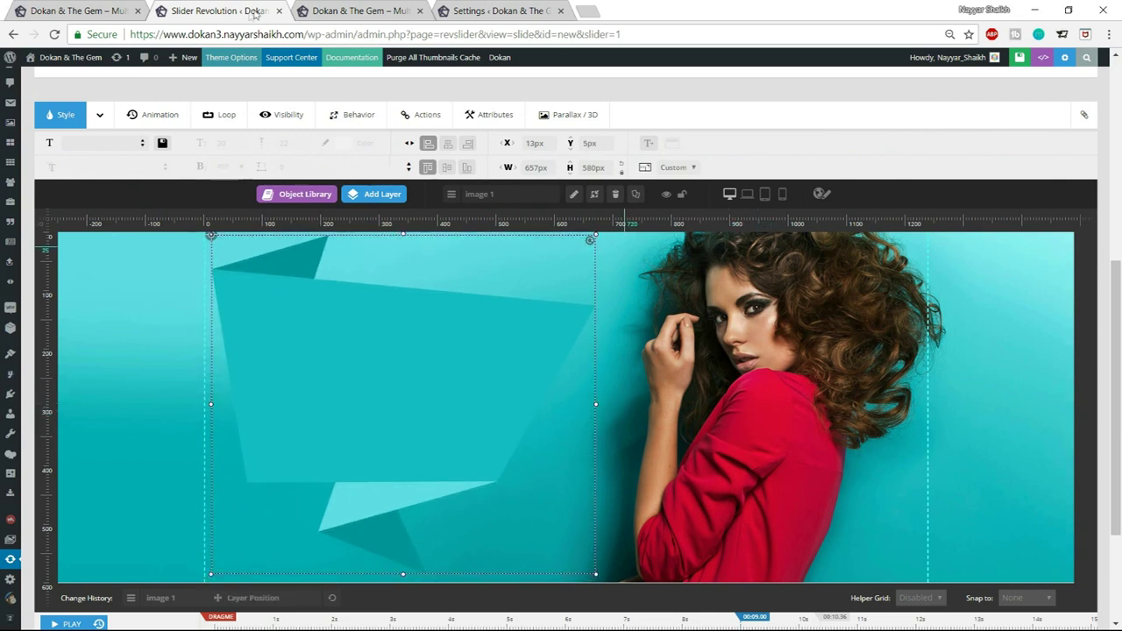
click(62, 10)
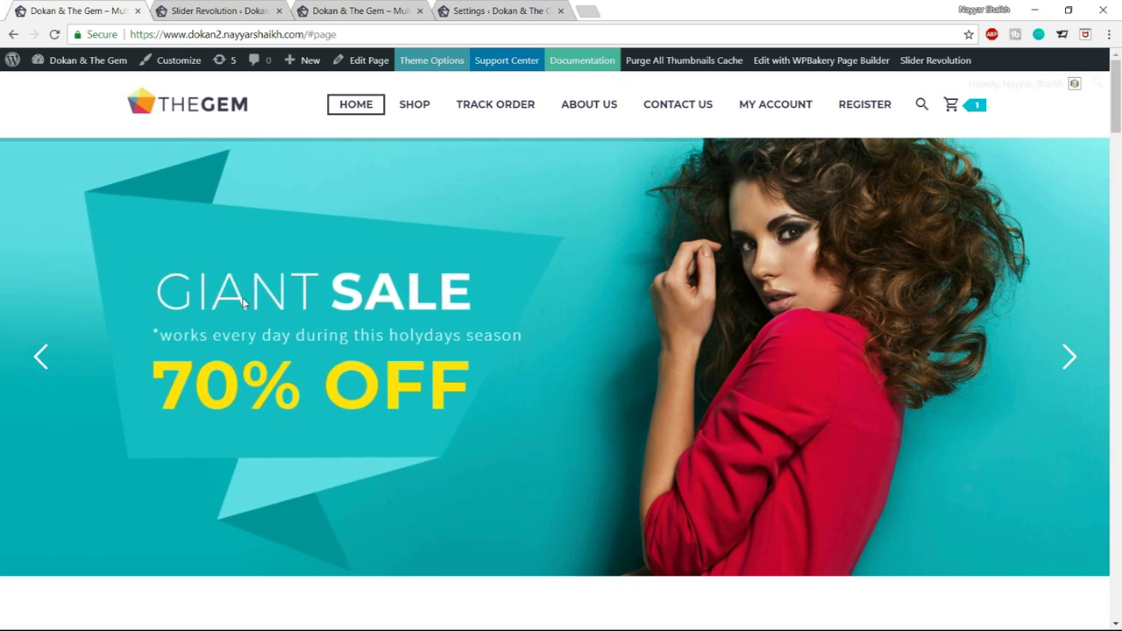
key(ctrl+Tab)
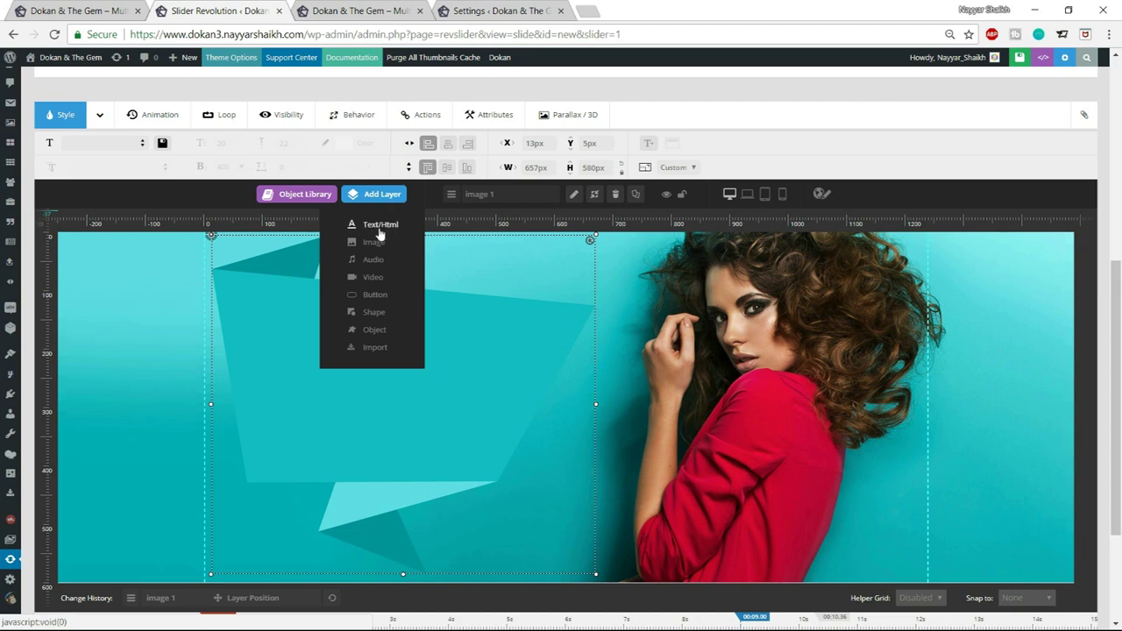
- Add a text layer reading GIANT on the banner and set its font size to 70px
click(395, 226)
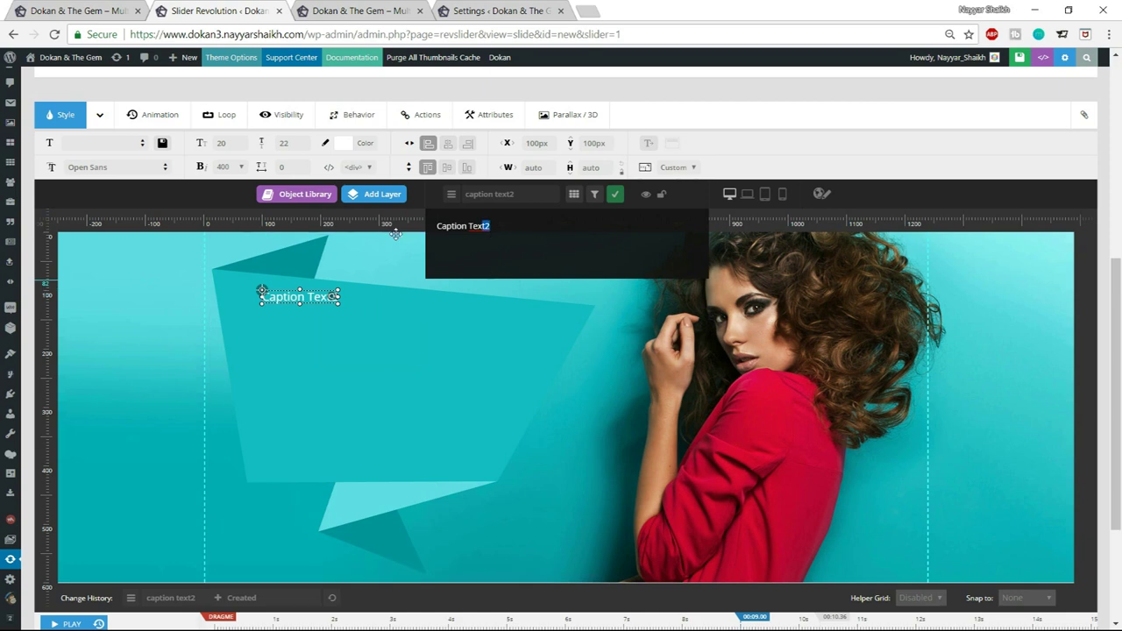
text(GIANT)
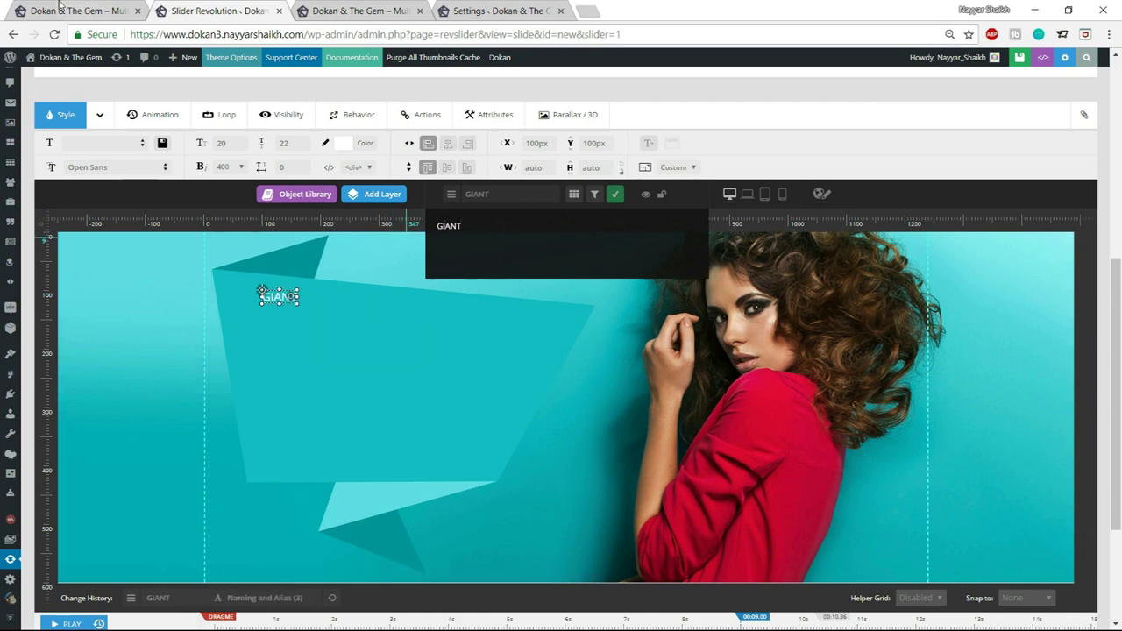
click(60, 7)
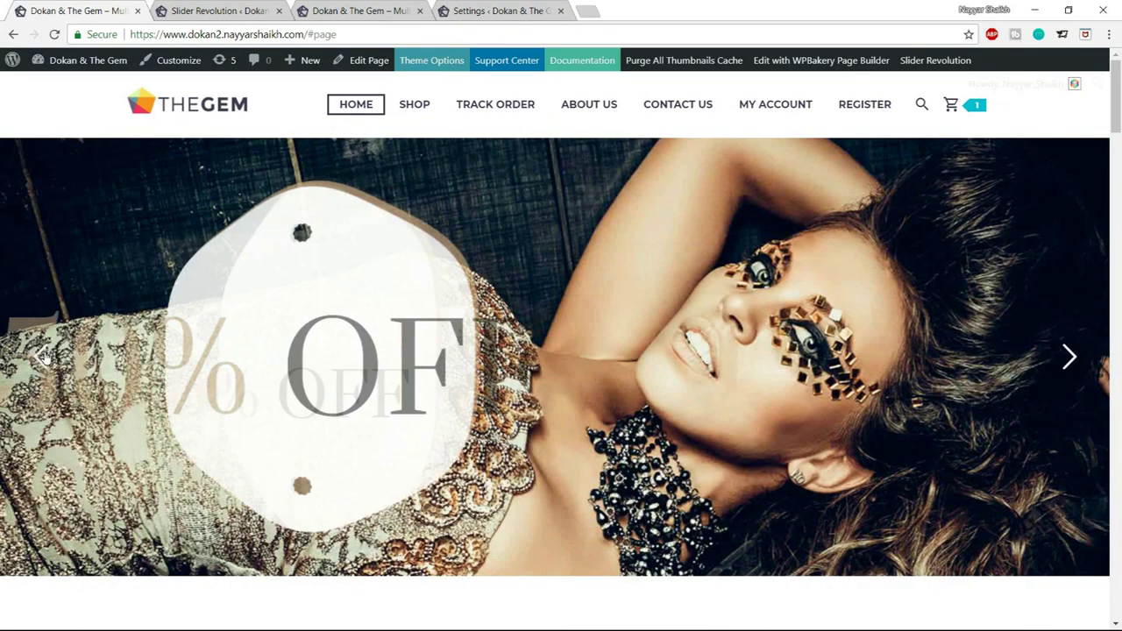
click(41, 355)
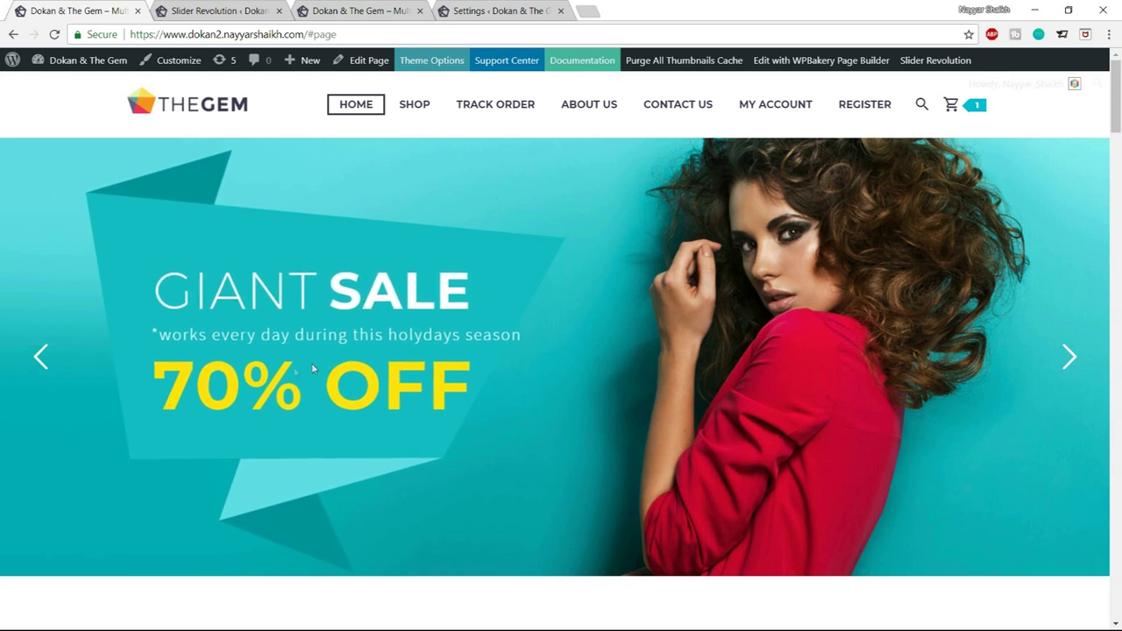
click(219, 11)
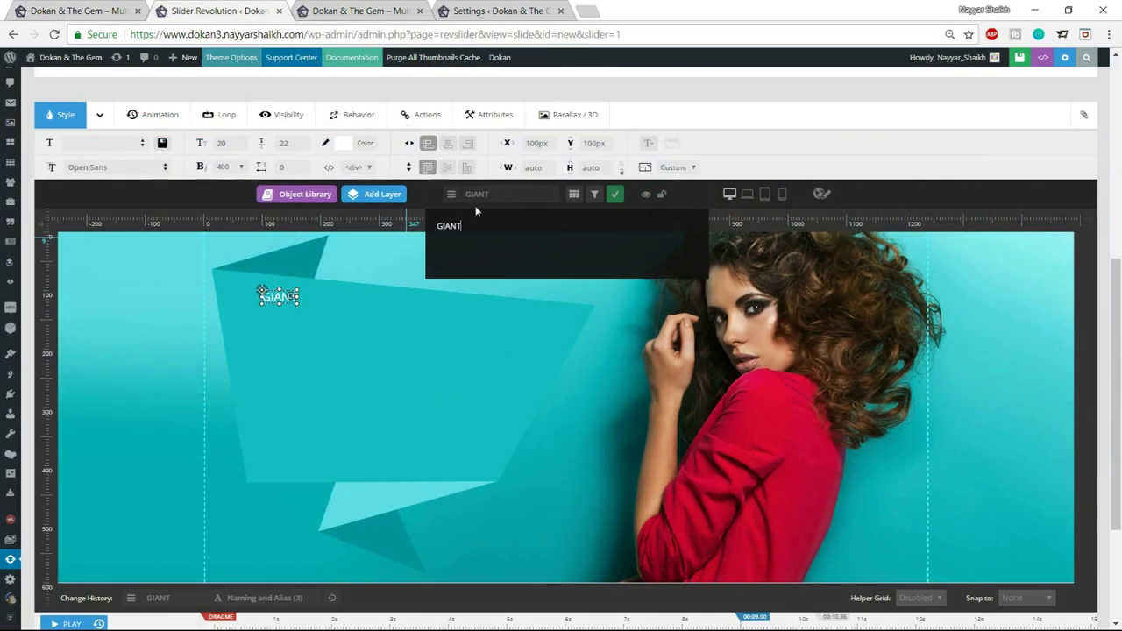
click(616, 195)
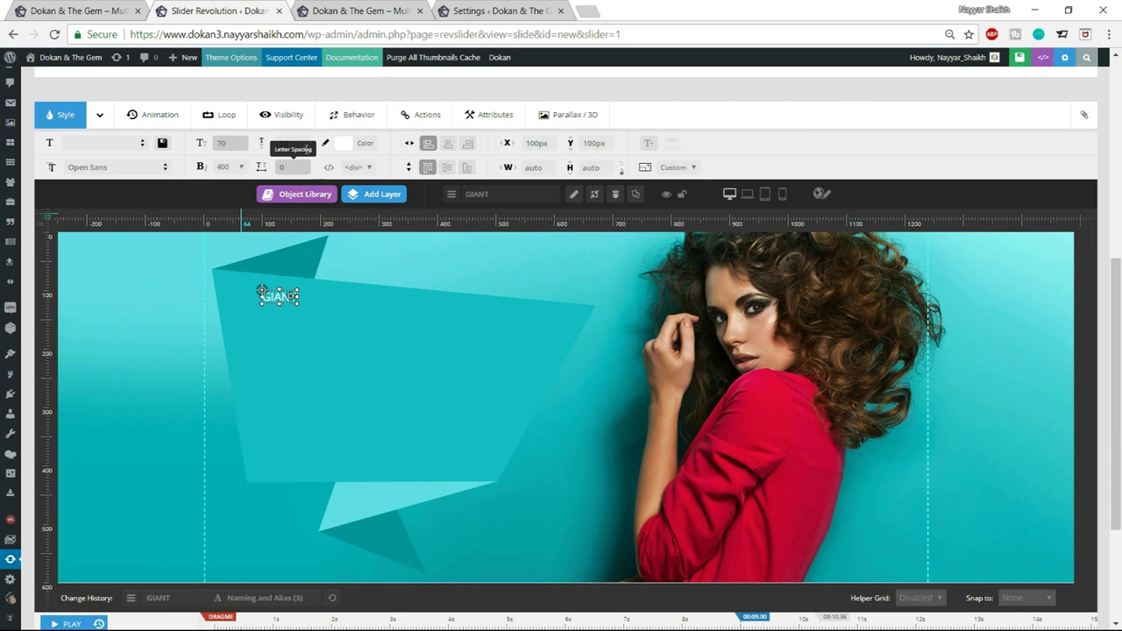
key(Tab)
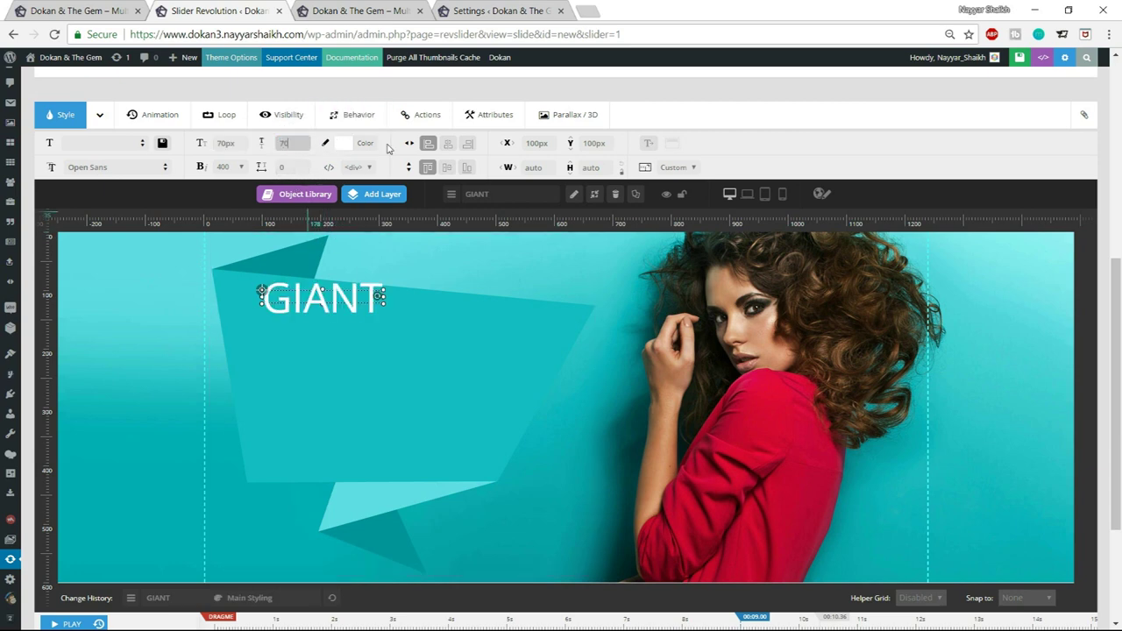
- Change the GIANT layer's font family from Open Sans to Montserrat
click(284, 115)
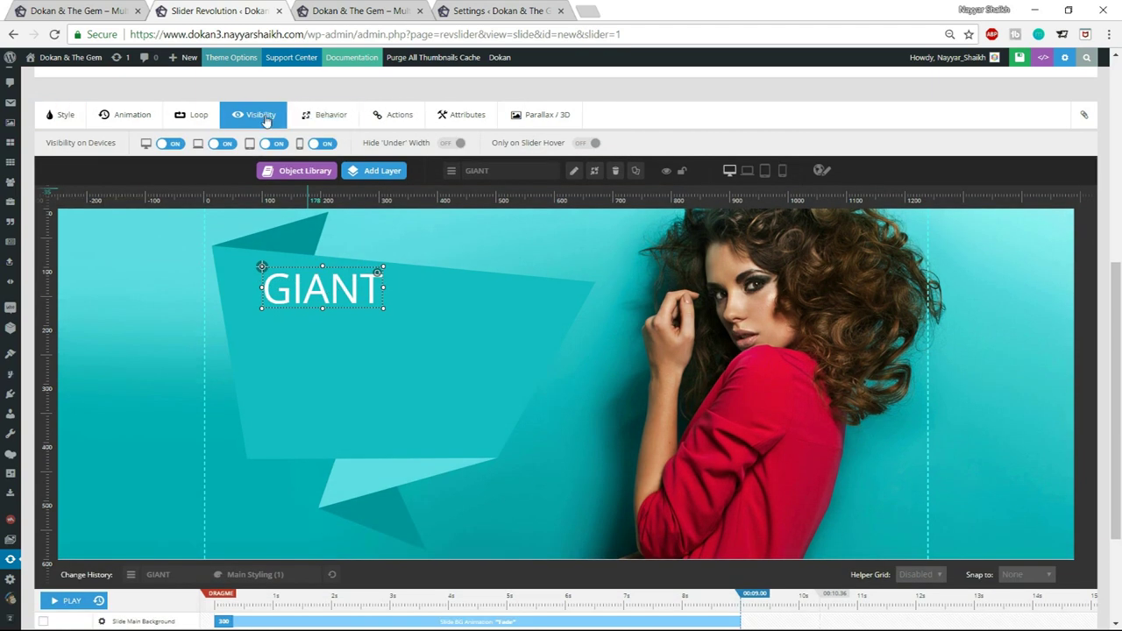
click(66, 115)
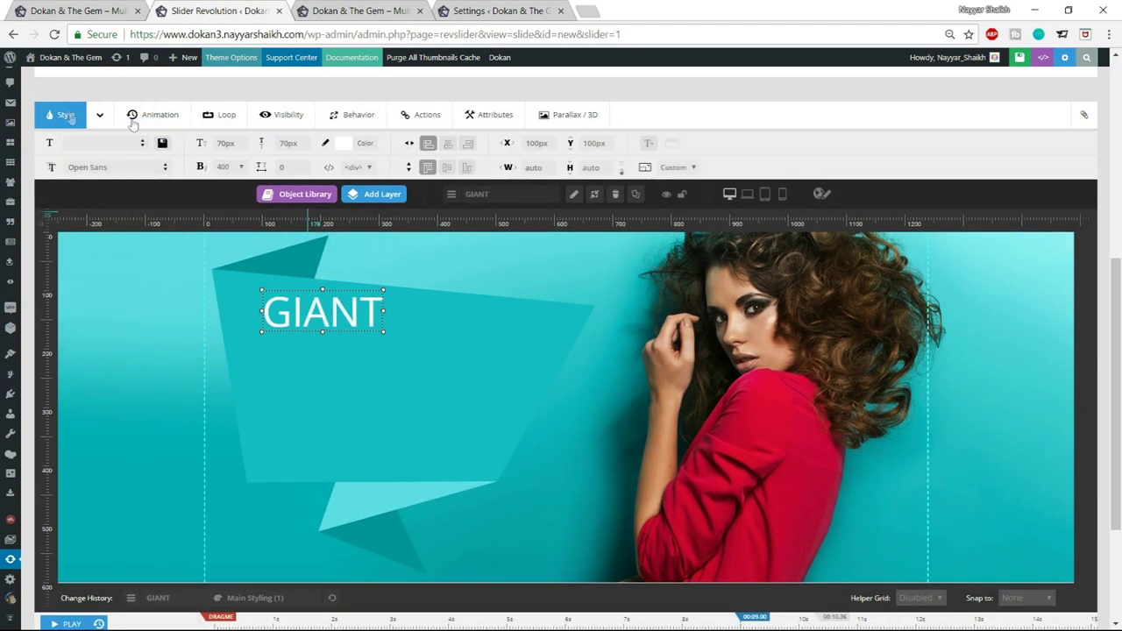
click(222, 168)
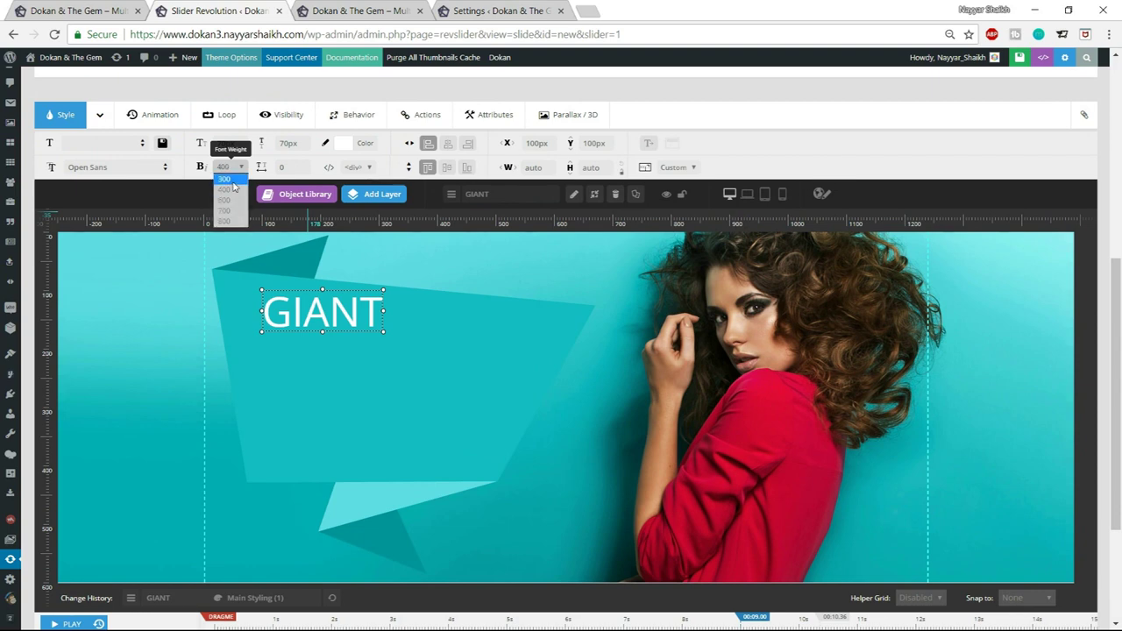
click(232, 189)
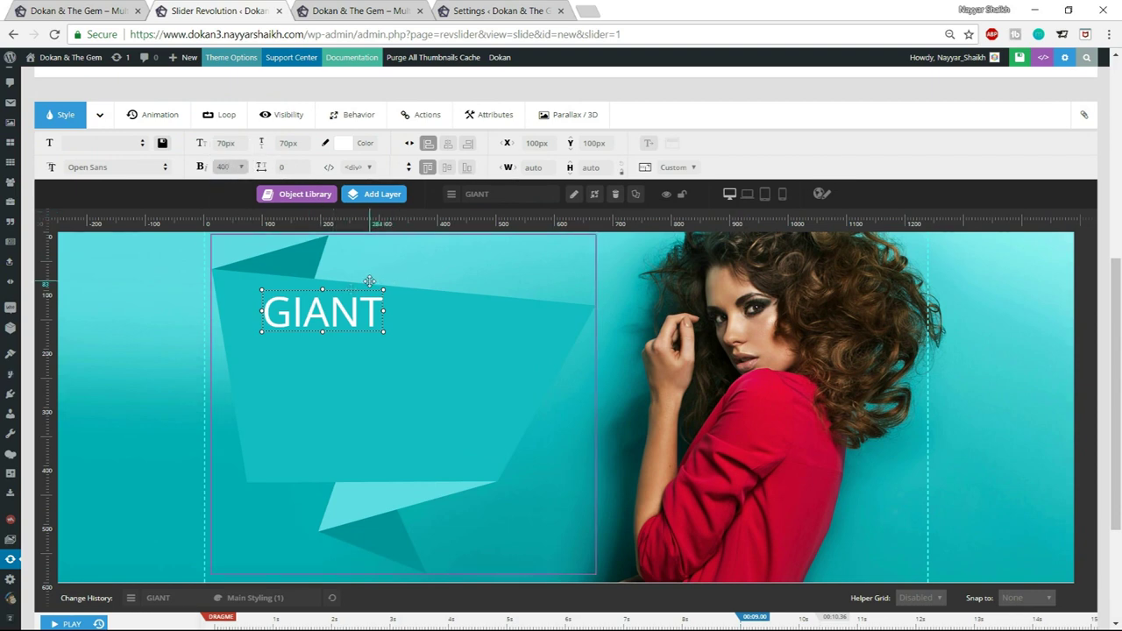
click(128, 170)
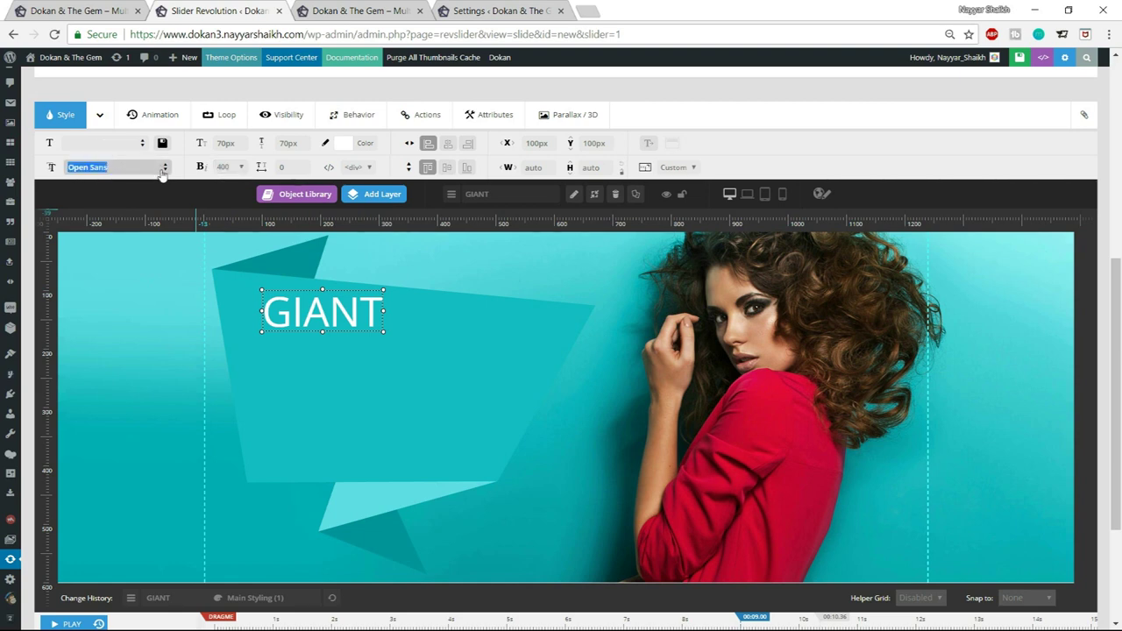
click(163, 171)
click(107, 169)
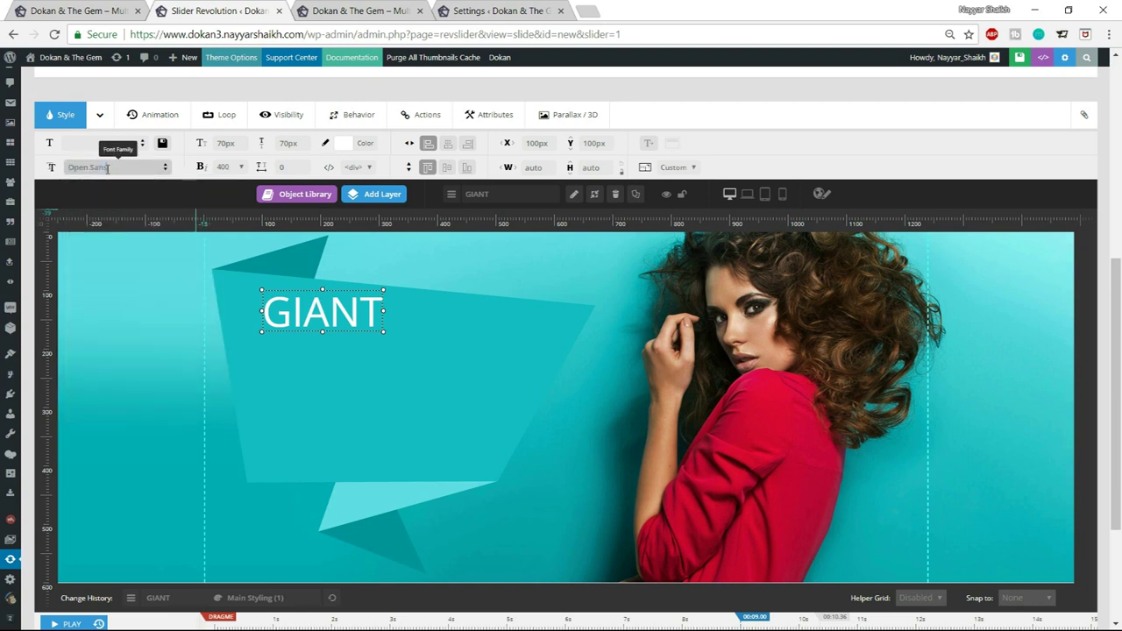
text(montserrat)
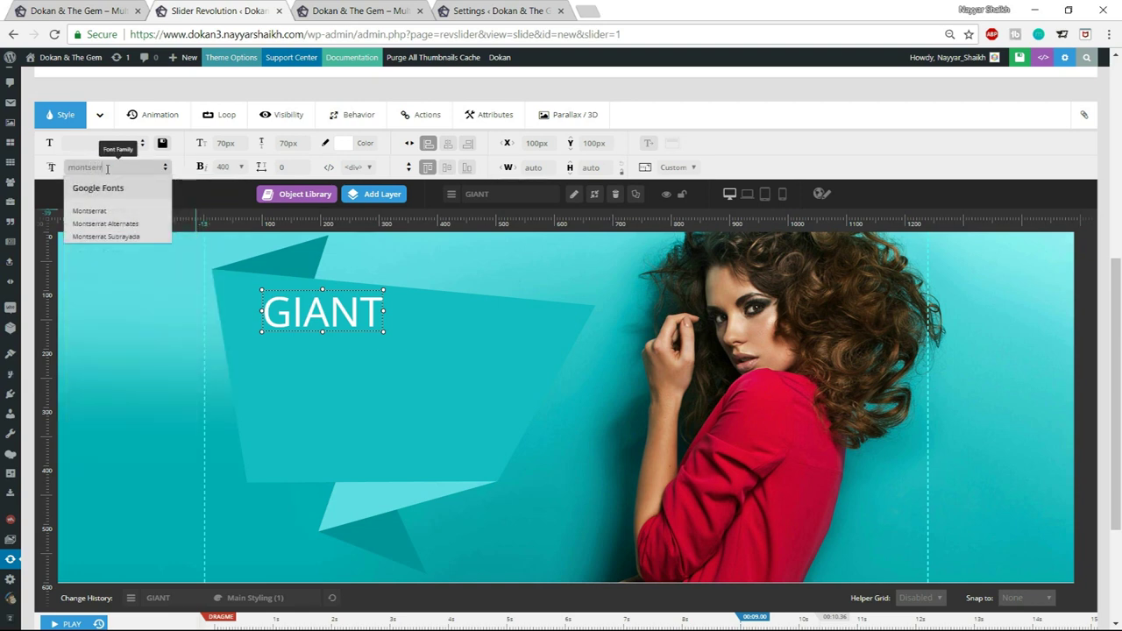
click(99, 212)
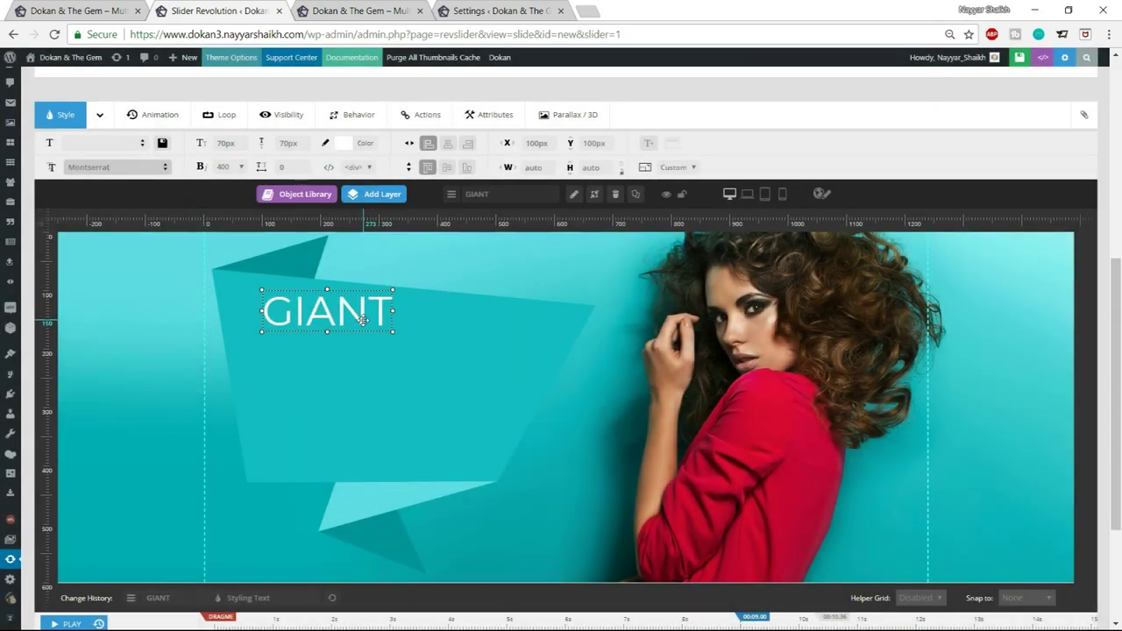
- Set GIANT to font weight 200, reposition it on the banner, then view the live slider
drag(359, 321, 337, 332)
click(220, 167)
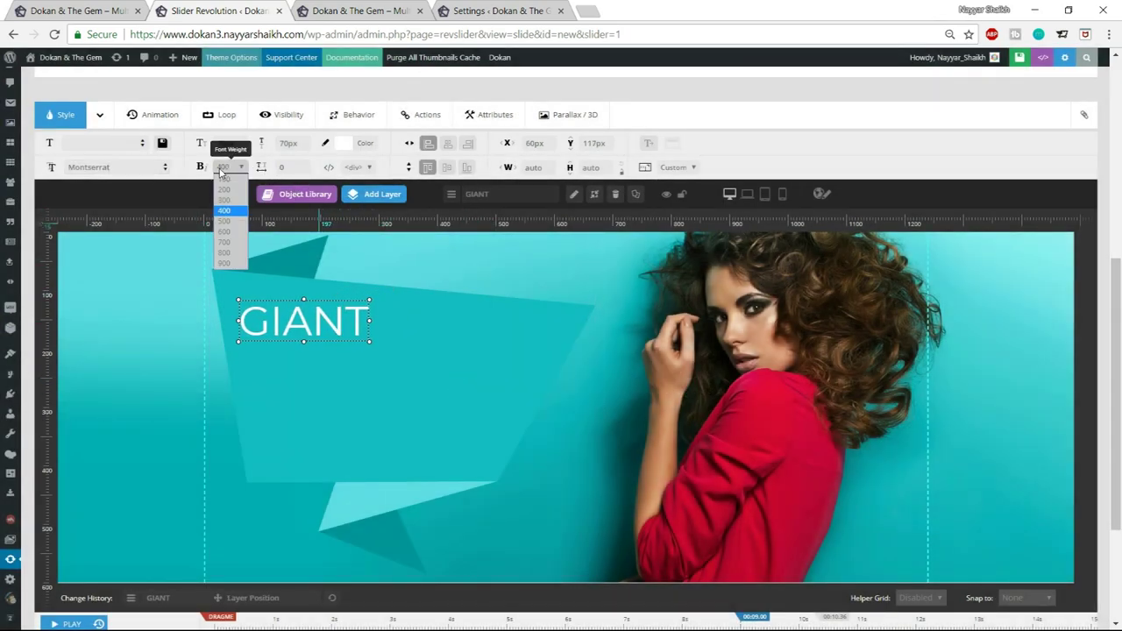
click(226, 189)
drag(306, 329, 314, 335)
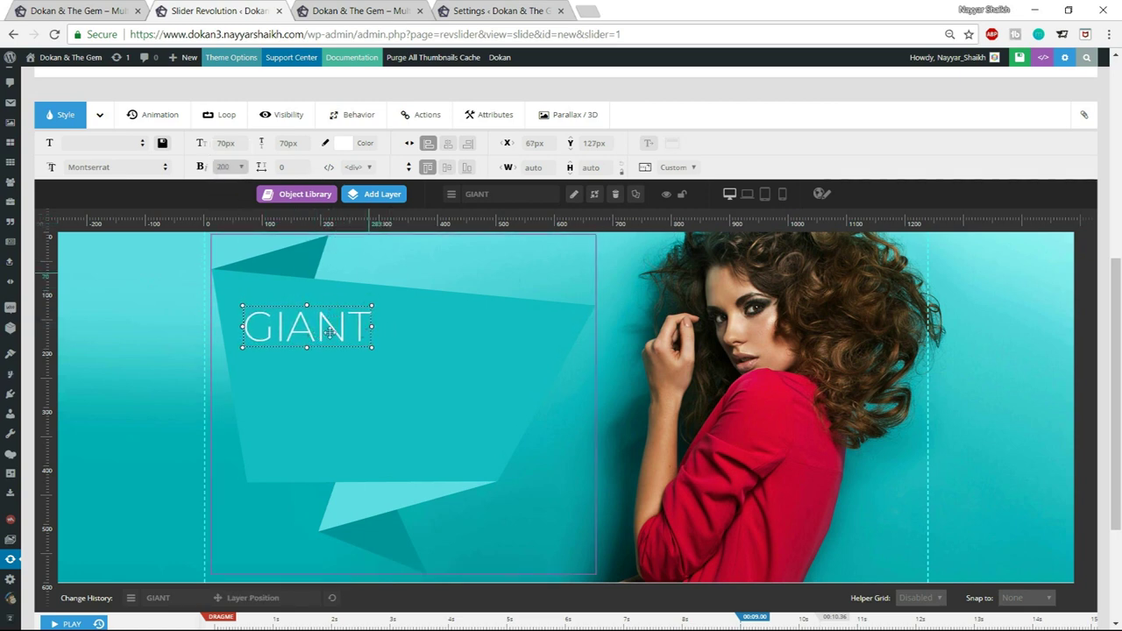
click(98, 8)
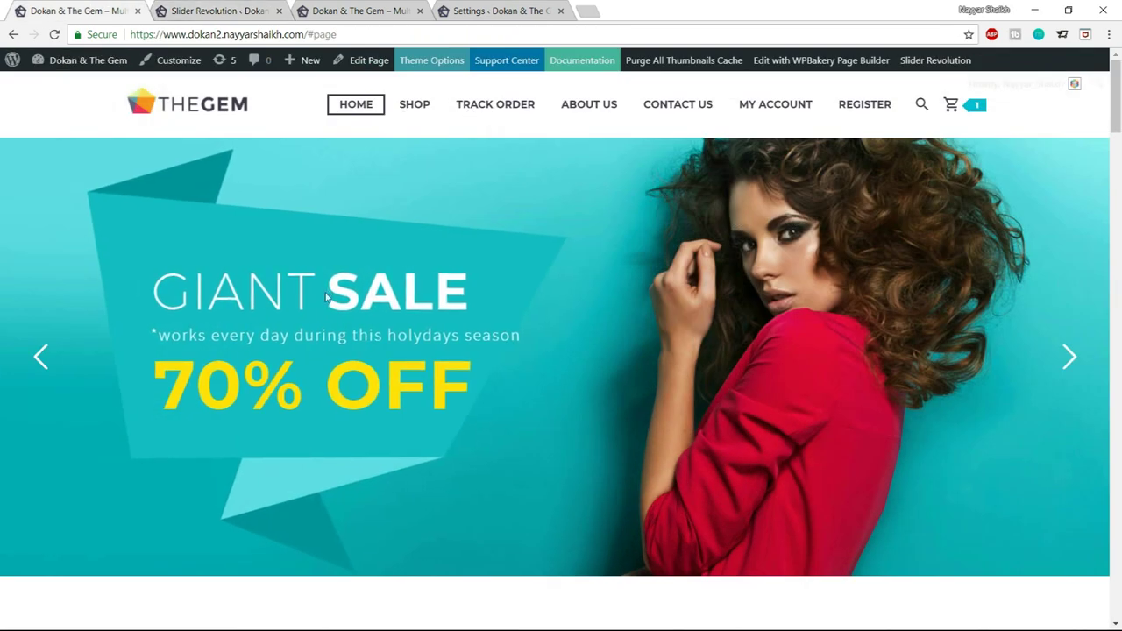
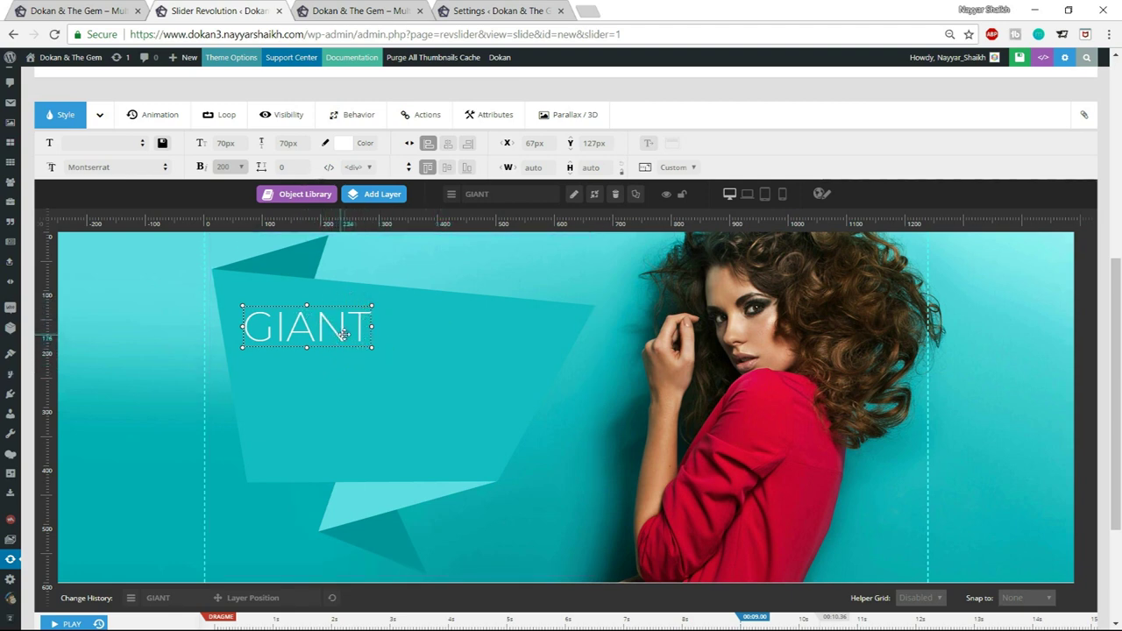
- Duplicate the GIANT layer, move the copy to its right and change its text to SALE
right_click(316, 328)
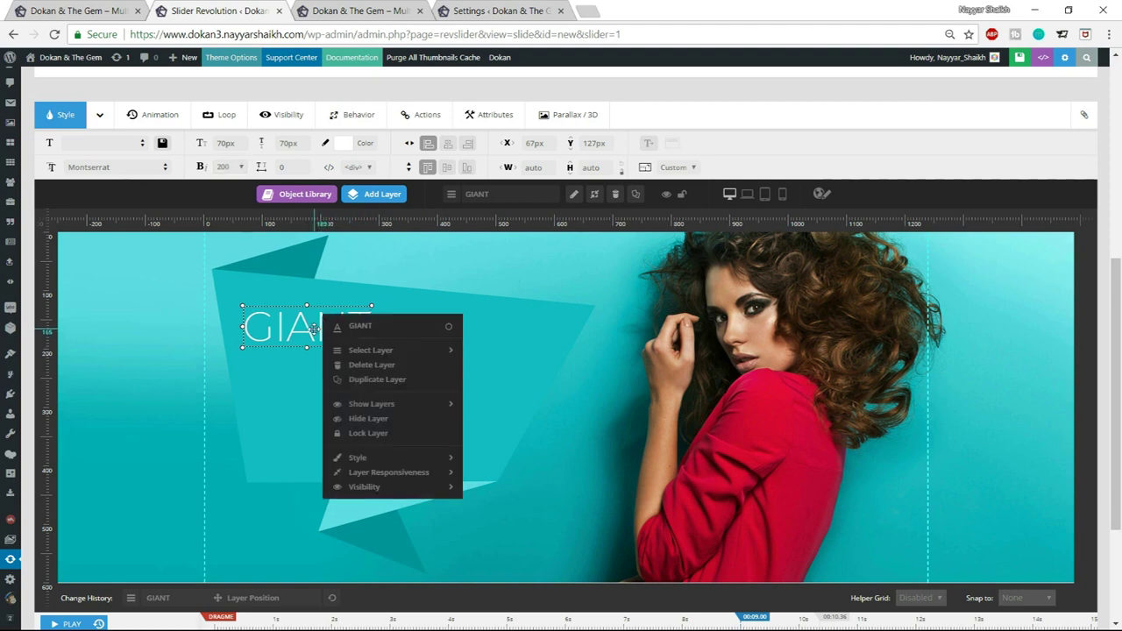
click(394, 379)
drag(339, 339, 476, 341)
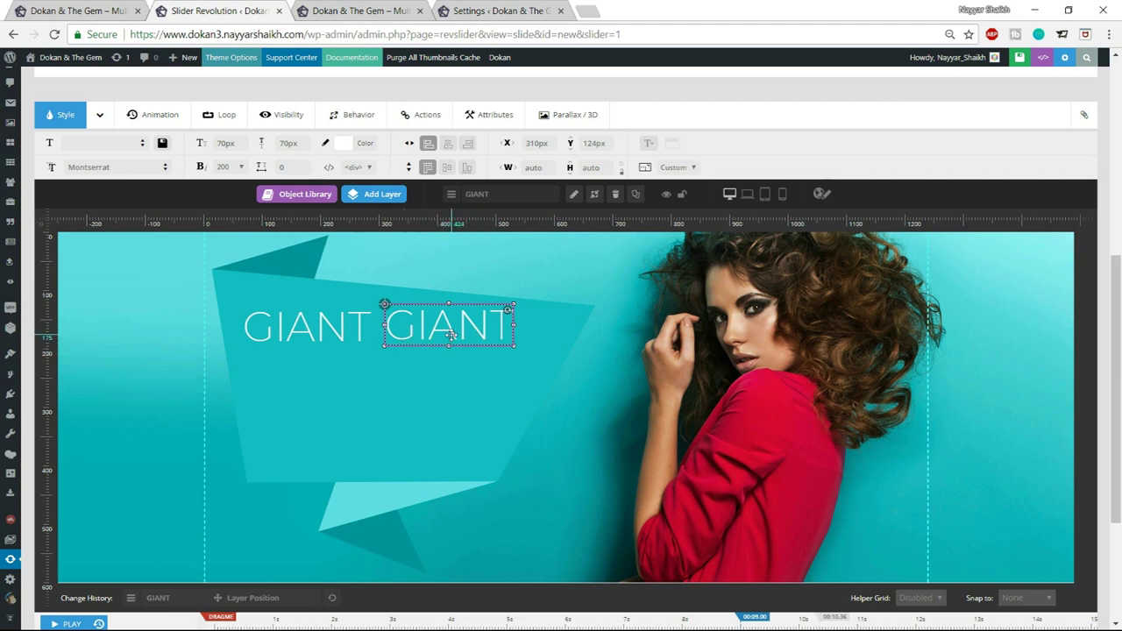
double_click(450, 334)
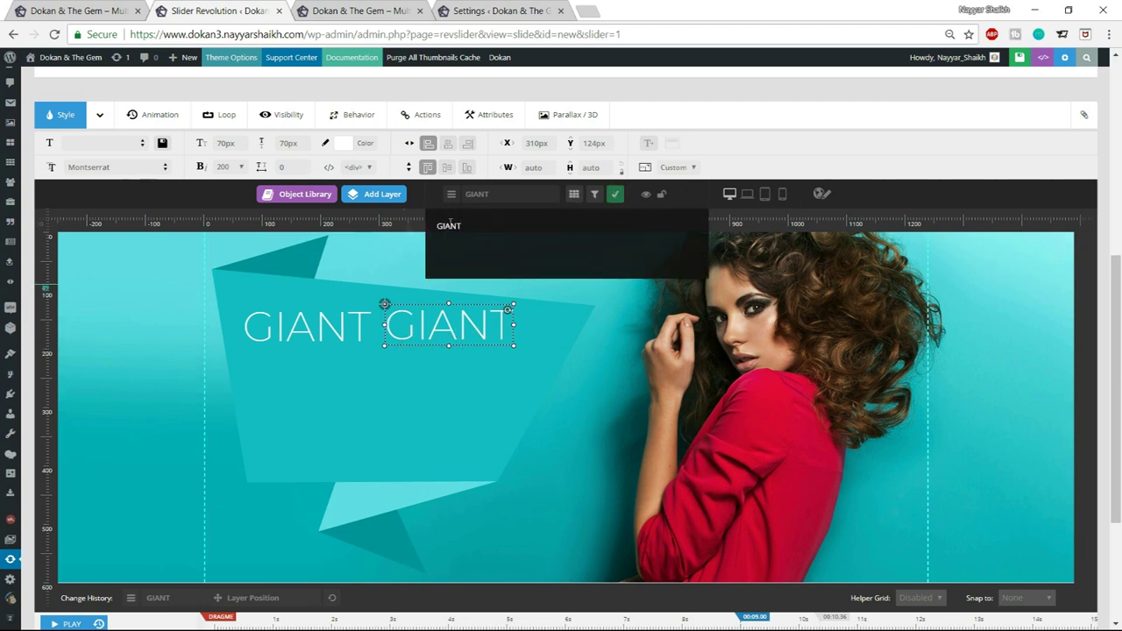
text(SALE)
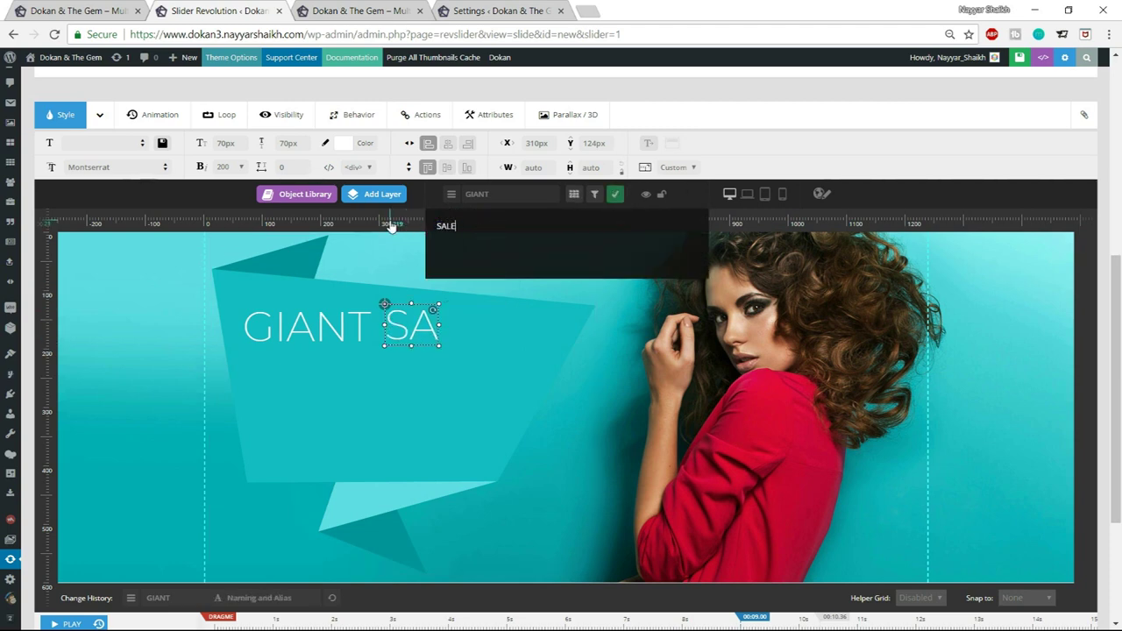
click(616, 194)
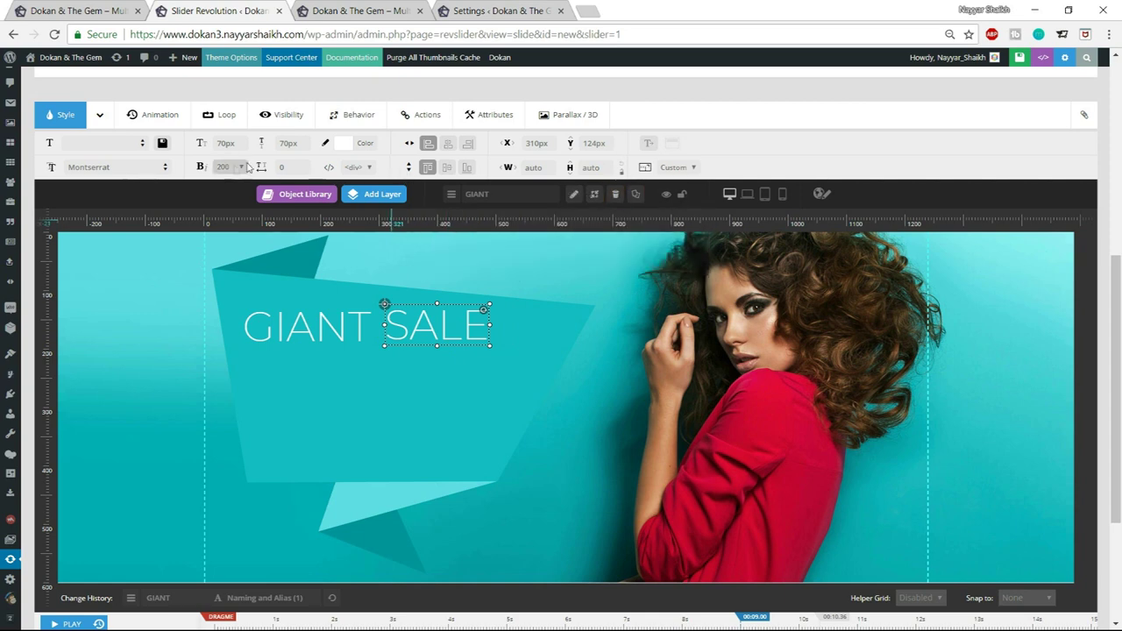
- Set the SALE layer's font weight to 700 instead of 800, then compare with the live slider
click(228, 167)
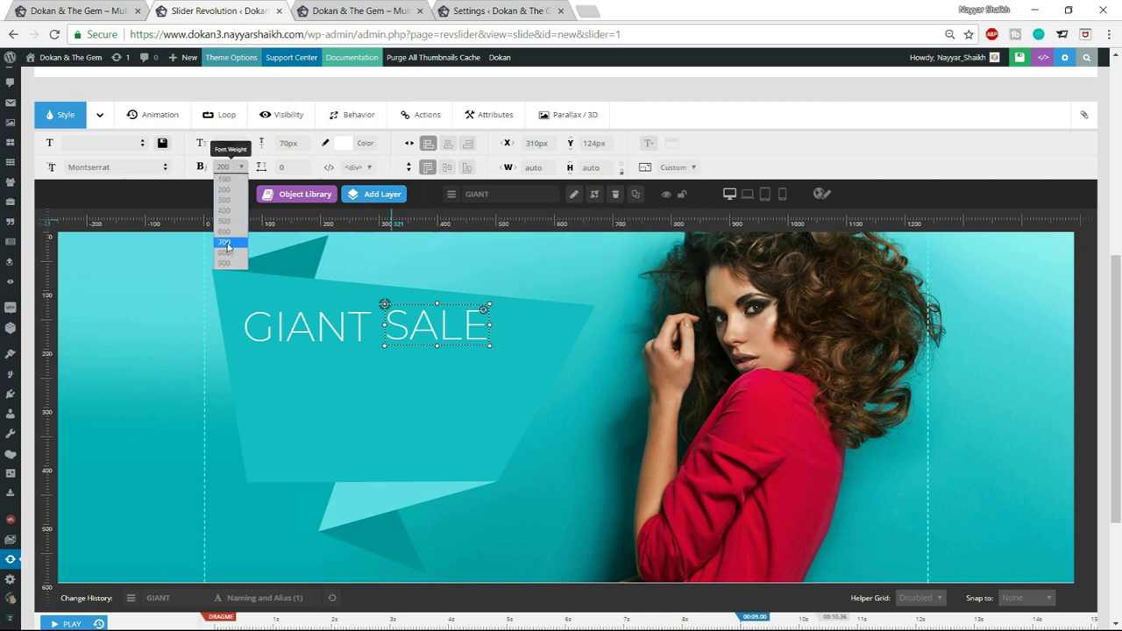
click(224, 253)
click(228, 167)
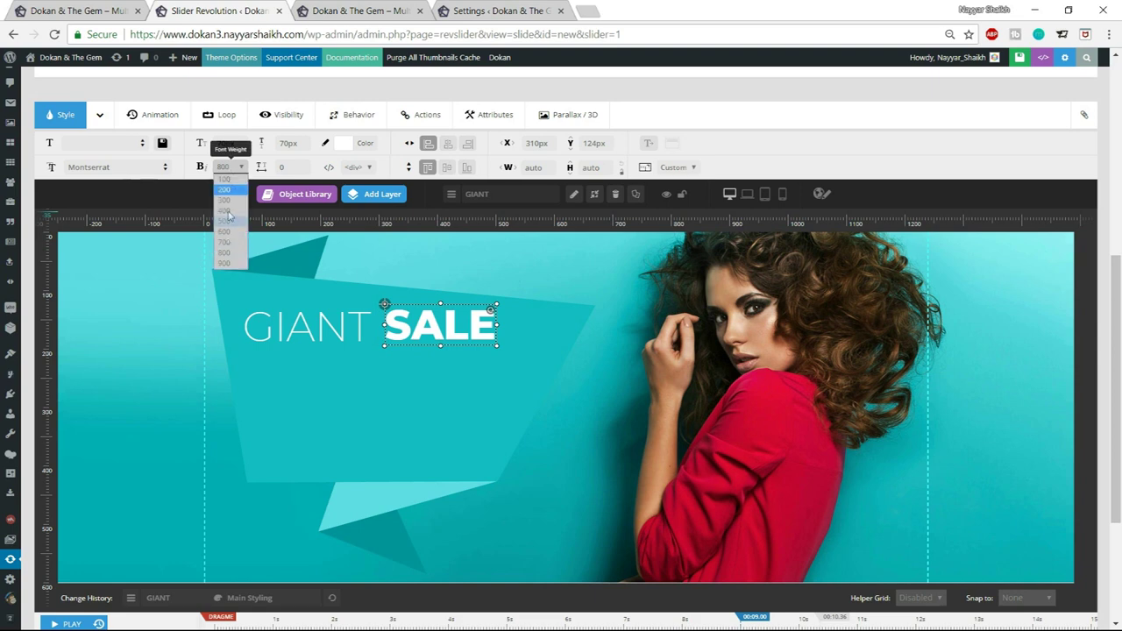
click(227, 242)
click(368, 395)
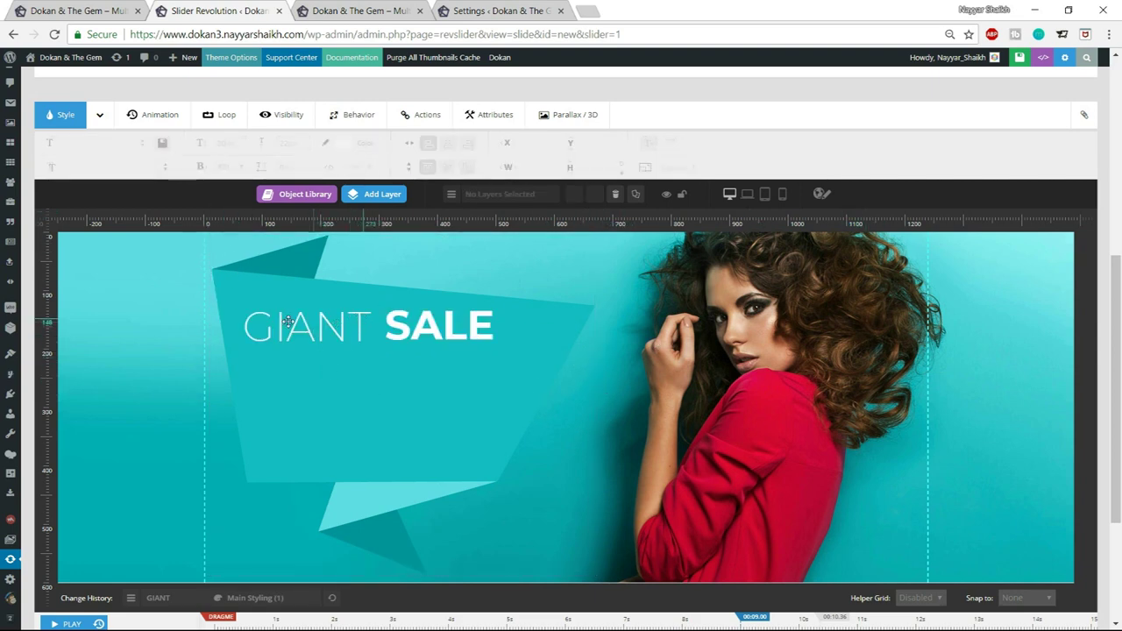
click(288, 323)
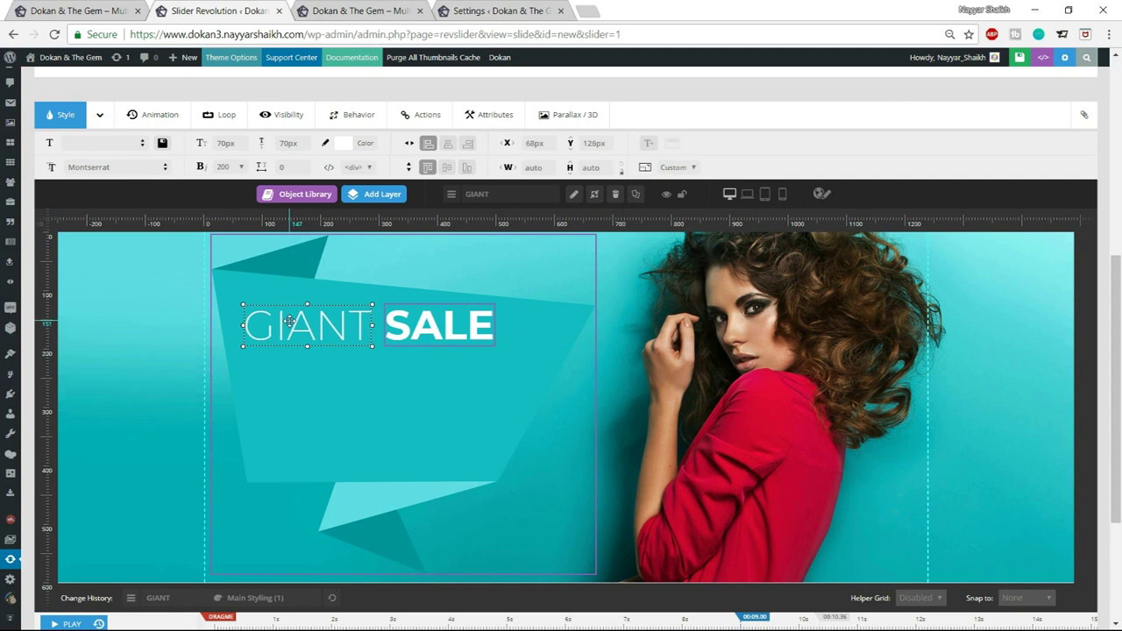
click(29, 9)
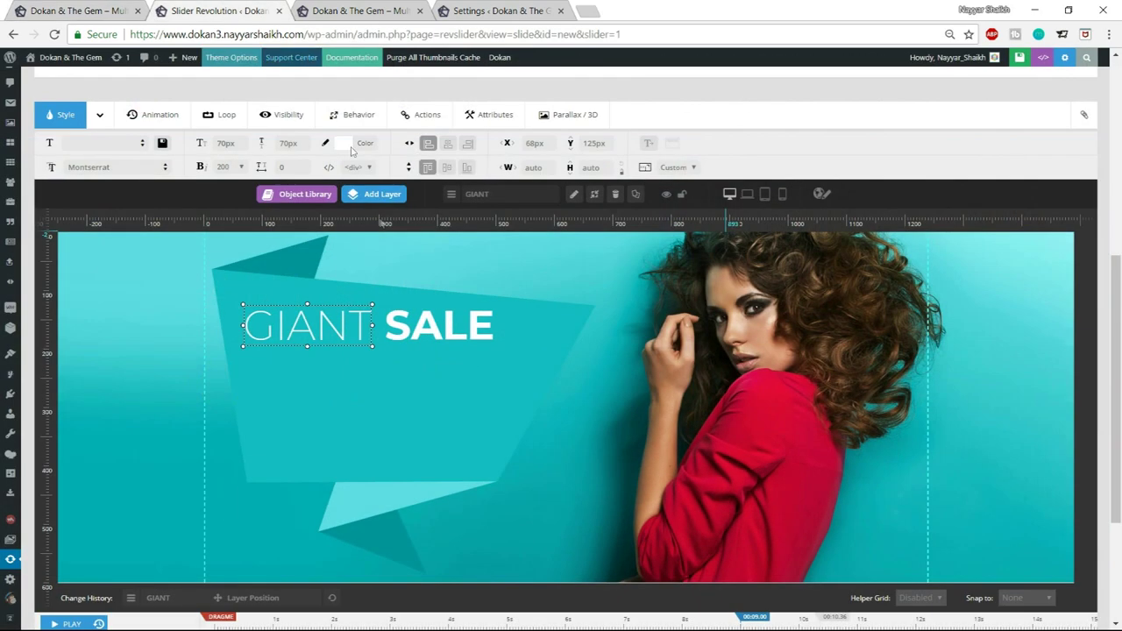
- Add a text layer reading '* works everyday during holiday season' just below GIANT SALE
mouse_move(379, 196)
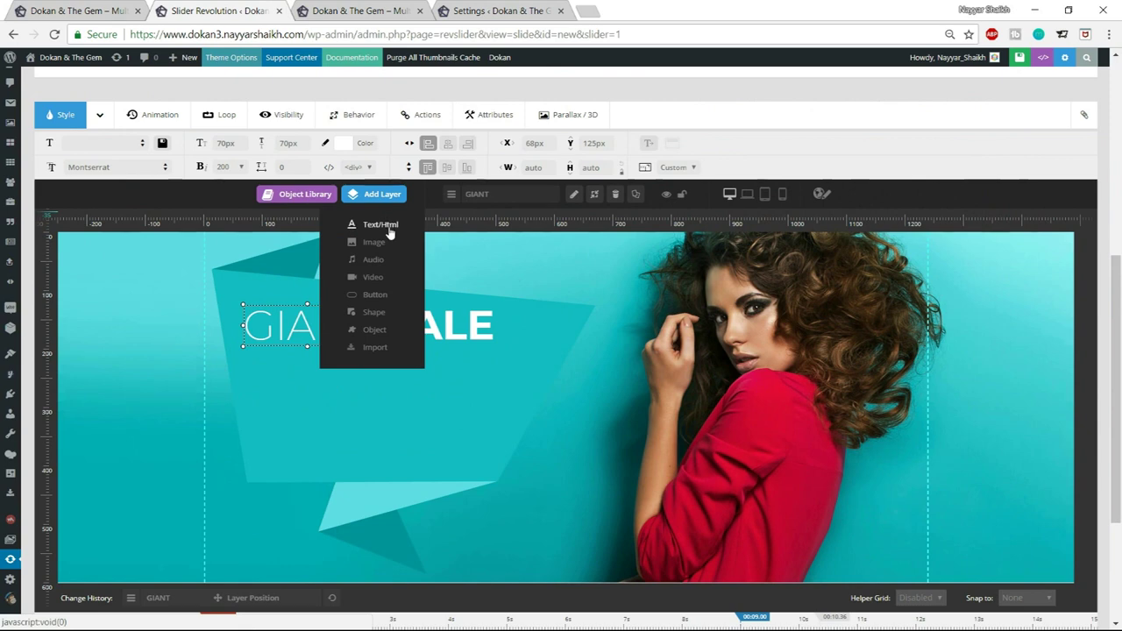
click(388, 226)
text(*)
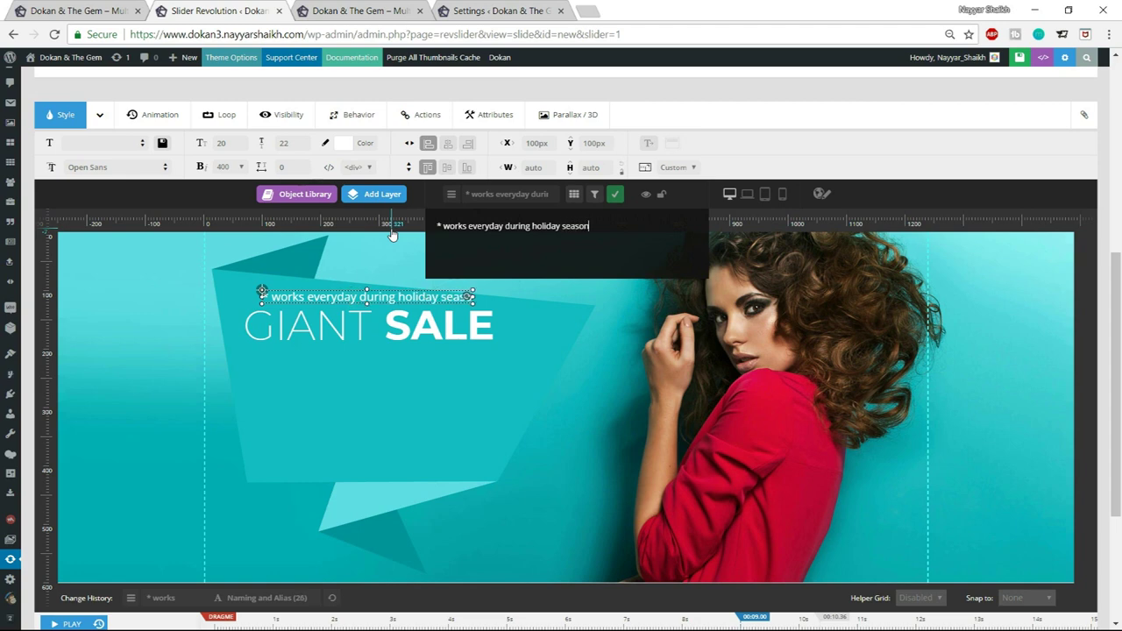
click(616, 200)
drag(365, 297, 337, 359)
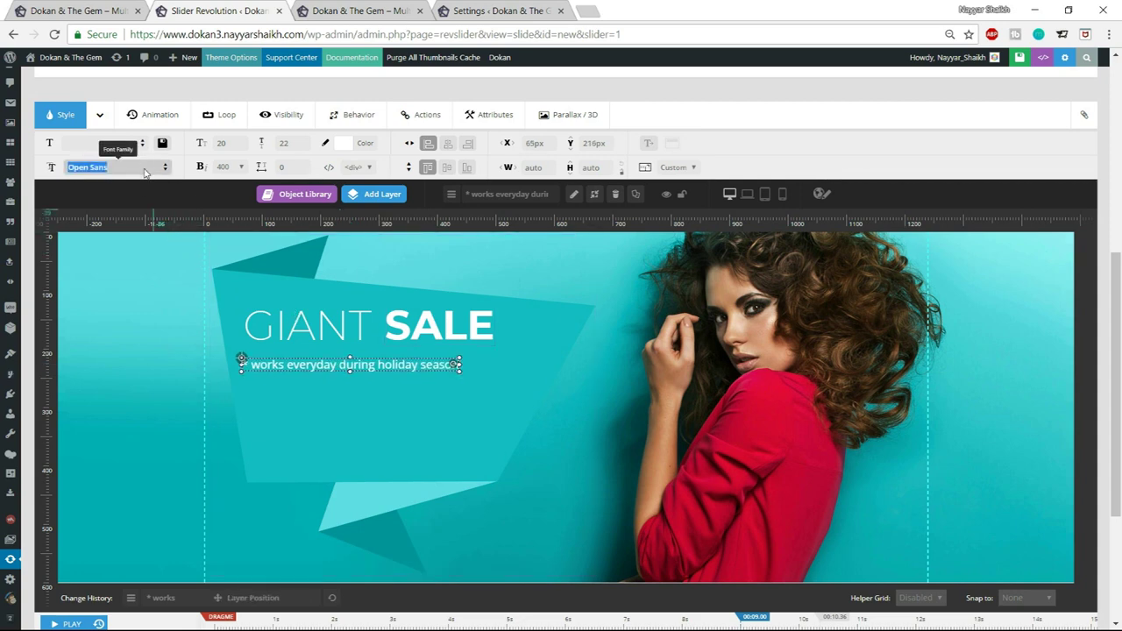
- Give the subtitle the Montserrat font and 1px letter spacing
click(144, 167)
text(mont)
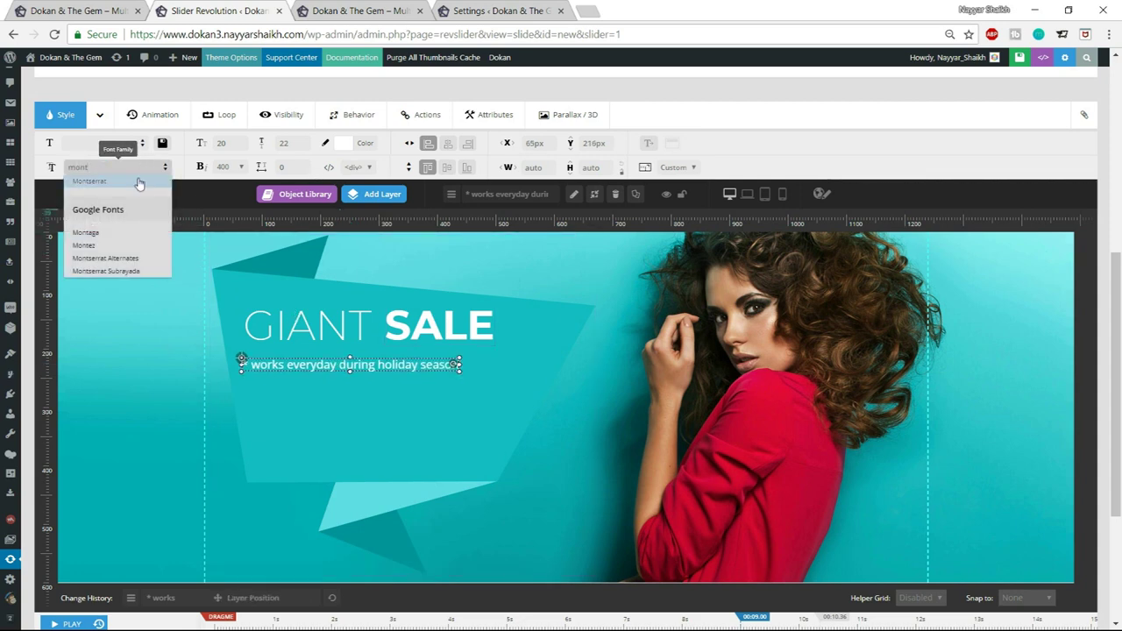
click(136, 181)
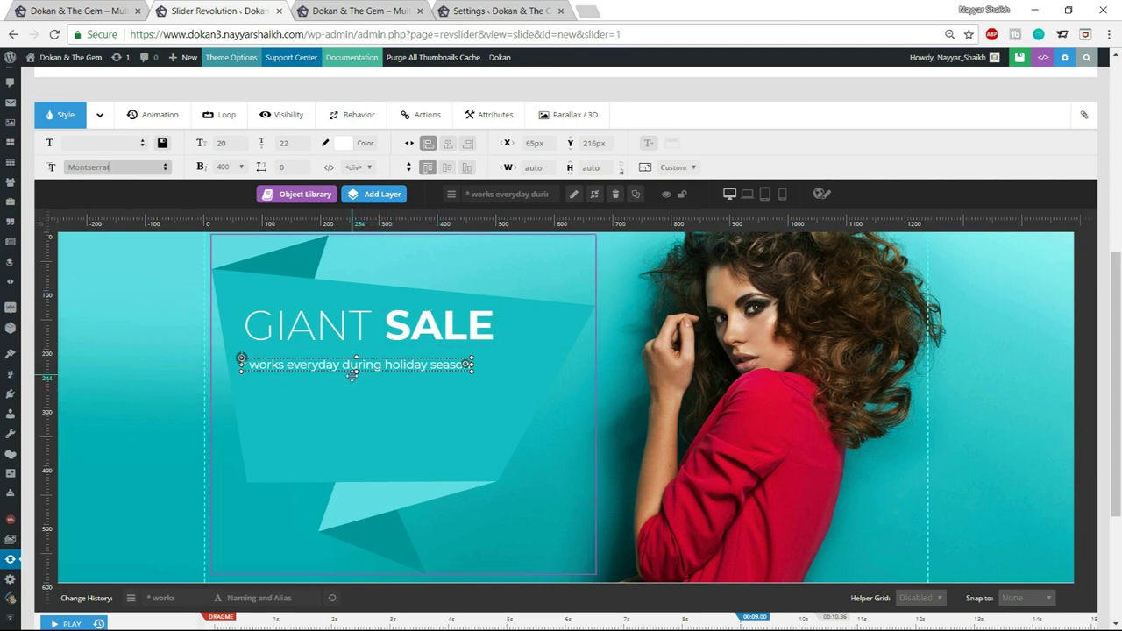
drag(351, 376, 363, 393)
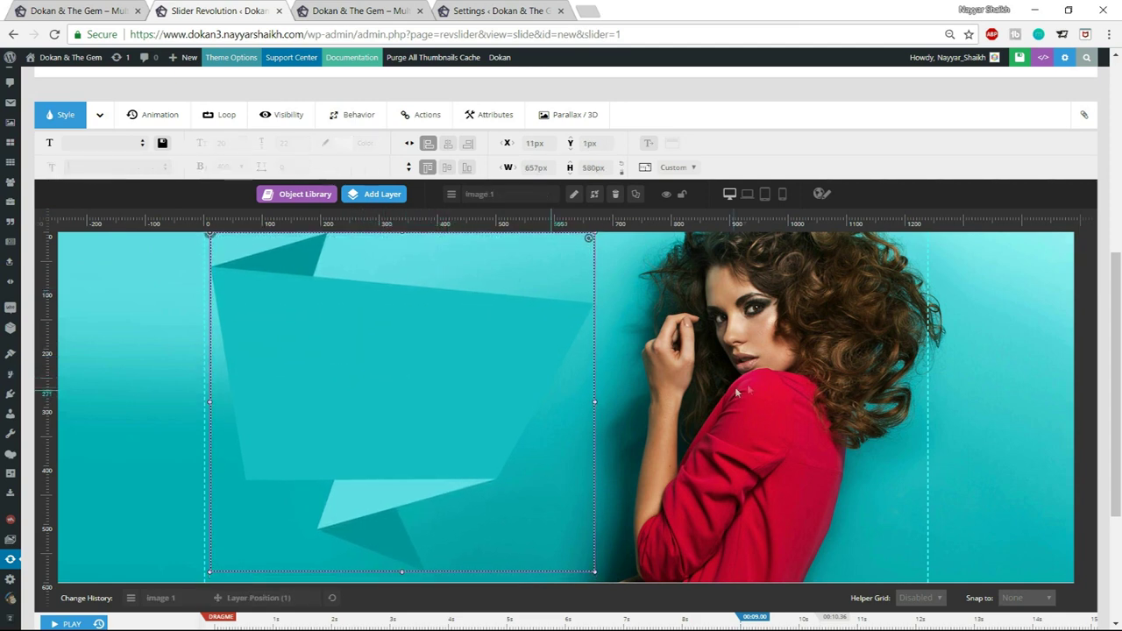
click(790, 377)
click(323, 370)
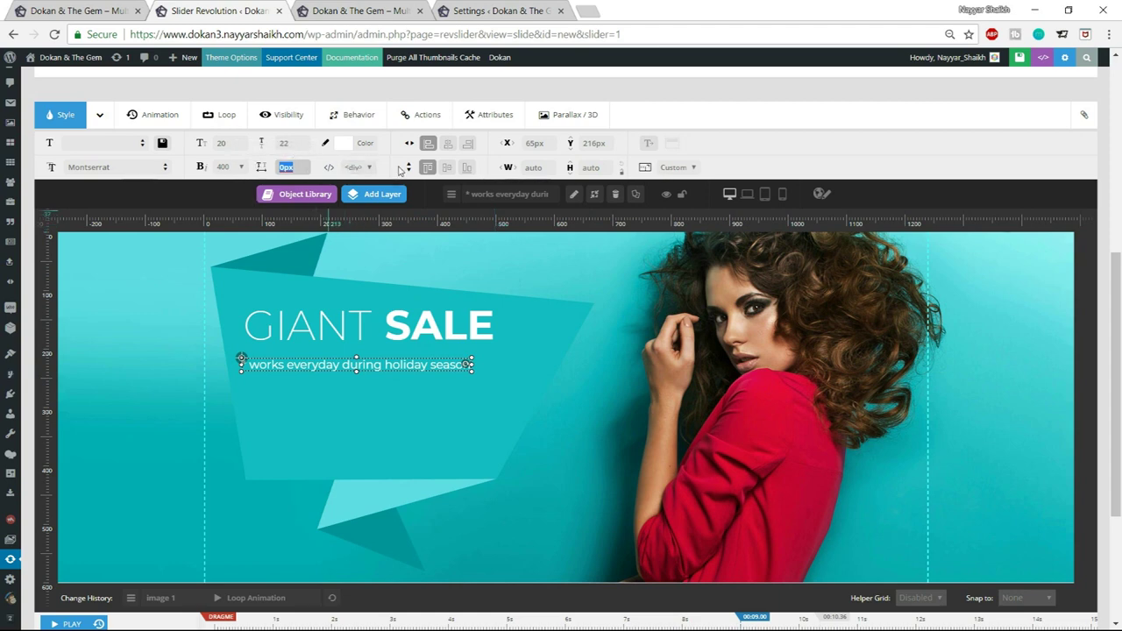
key(Return)
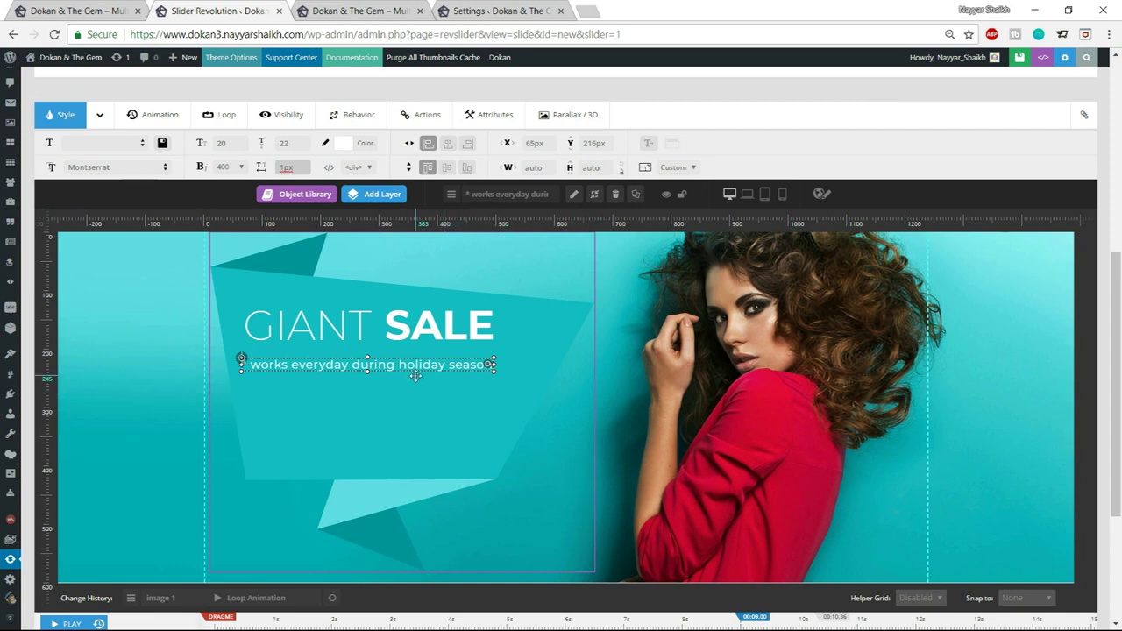
- Nudge the subtitle slightly right and down, checking it against the live site slider
drag(416, 375, 418, 372)
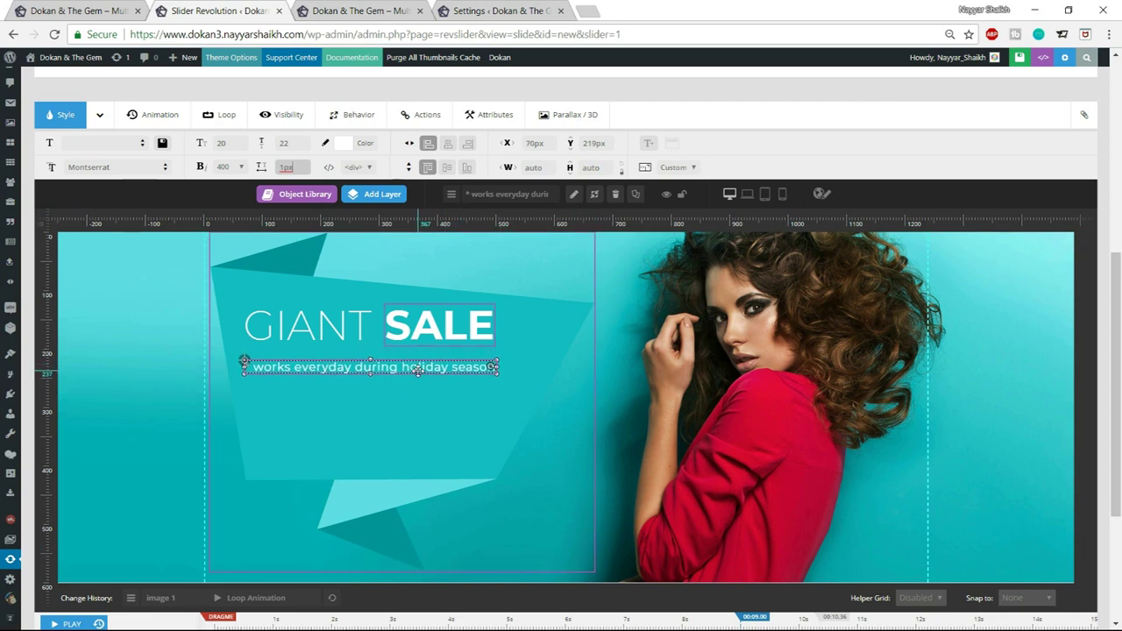
click(526, 394)
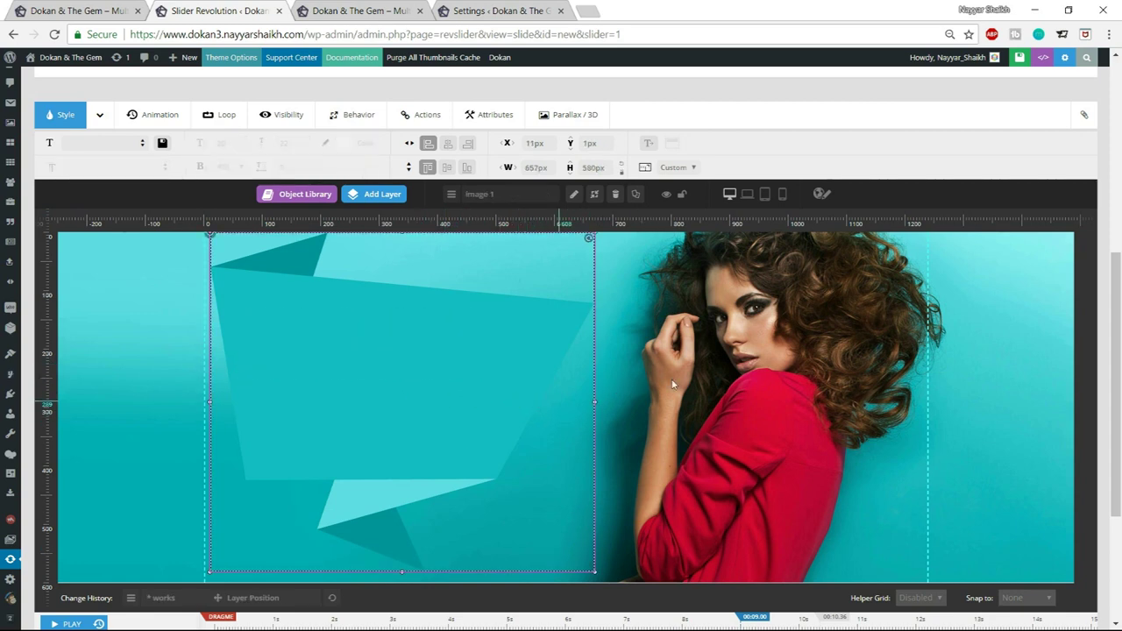
click(931, 361)
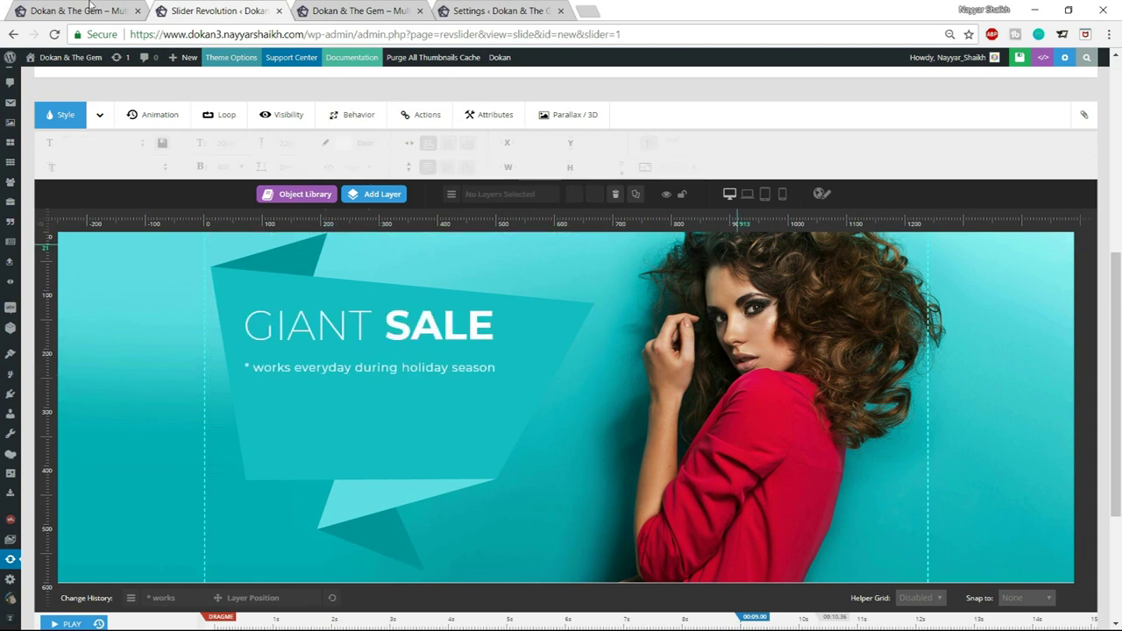
click(89, 5)
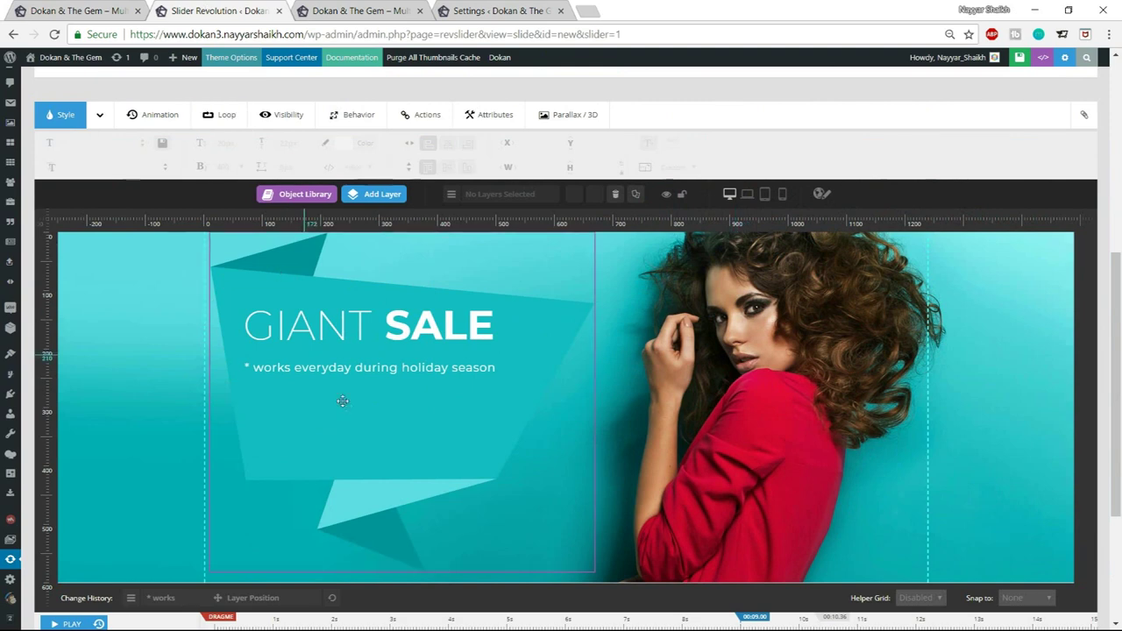
click(342, 377)
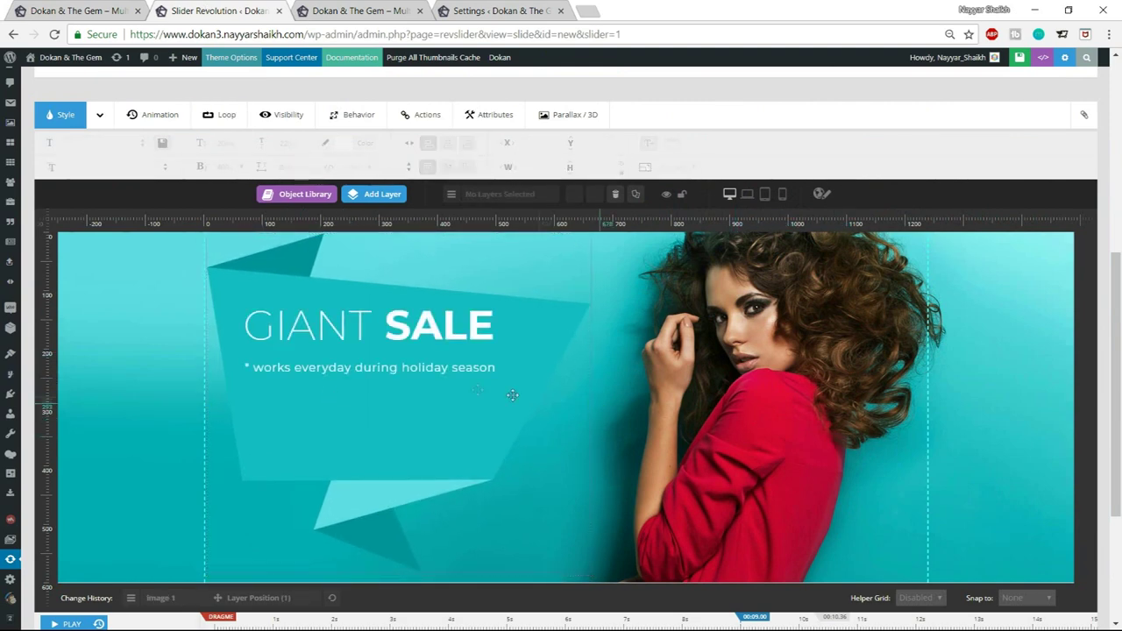
click(443, 368)
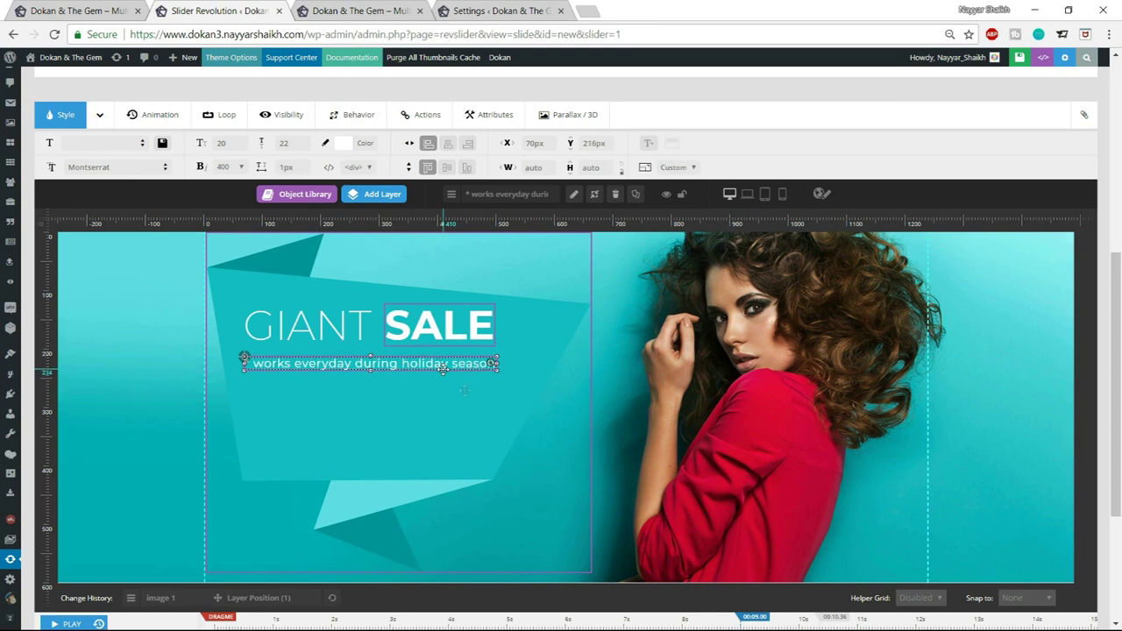
click(377, 195)
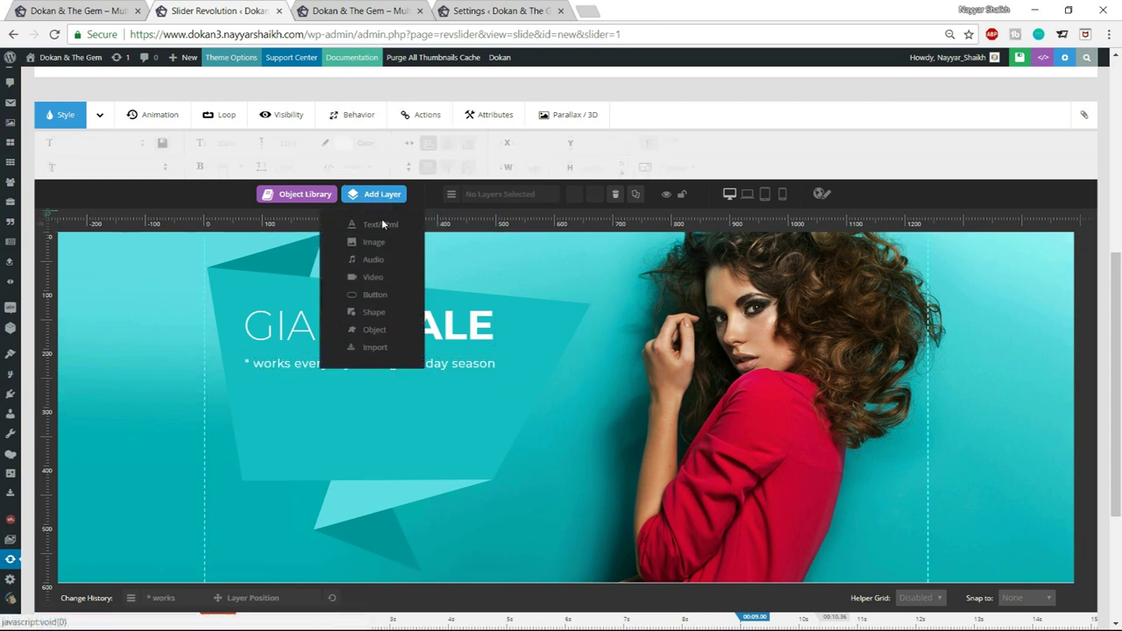
- Add a '70% OFF' text layer and place it below the subtitle
click(378, 230)
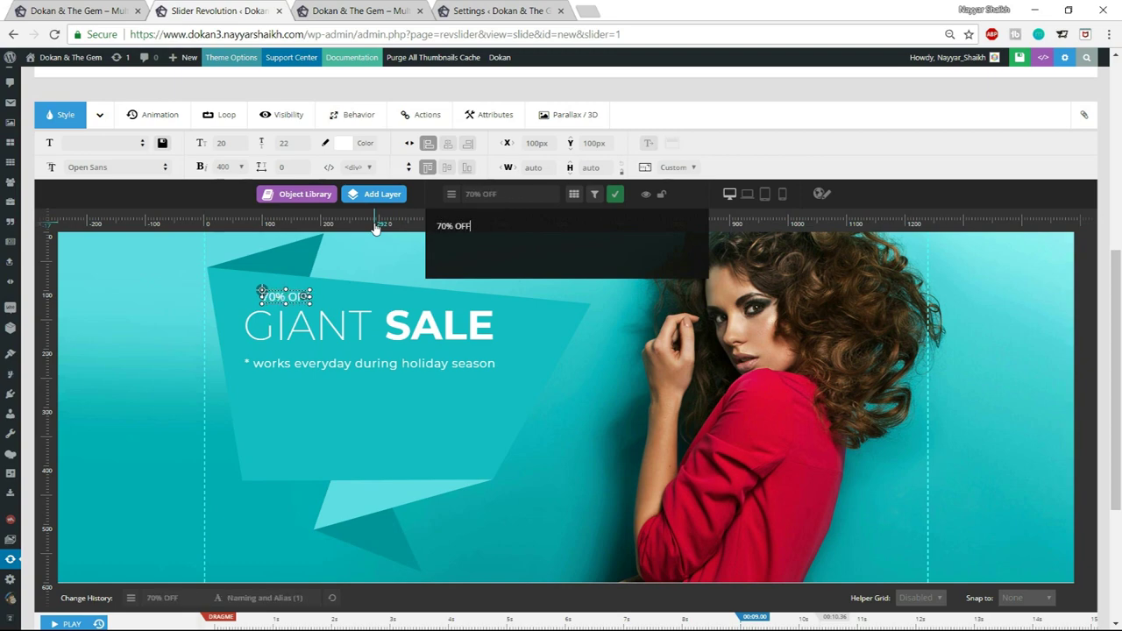
click(78, 11)
click(219, 11)
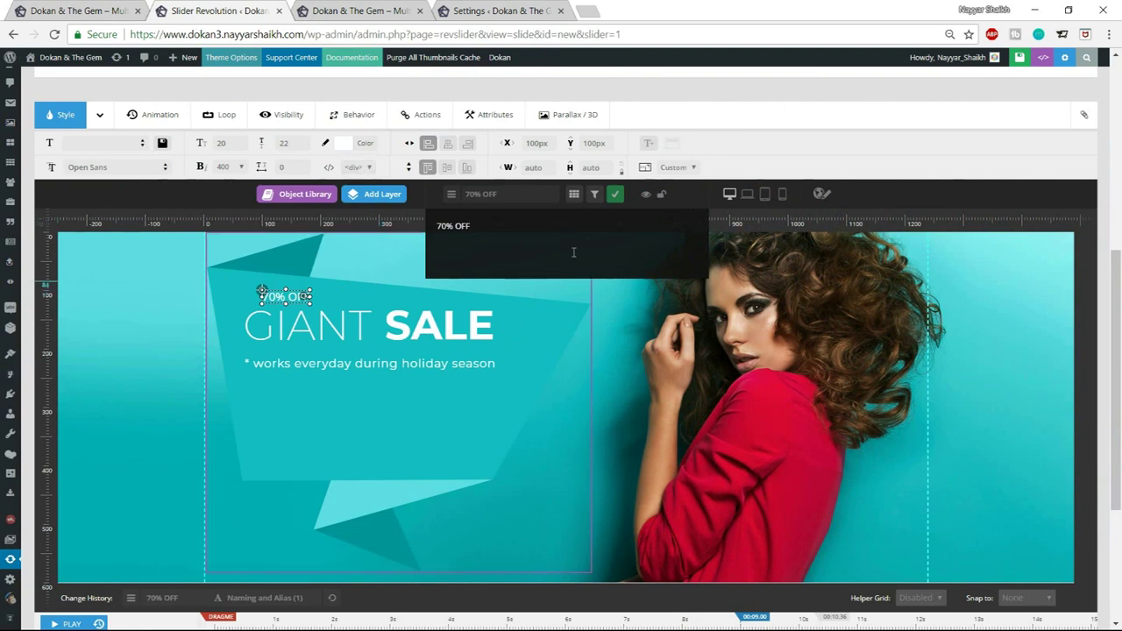
click(615, 193)
drag(263, 292, 251, 401)
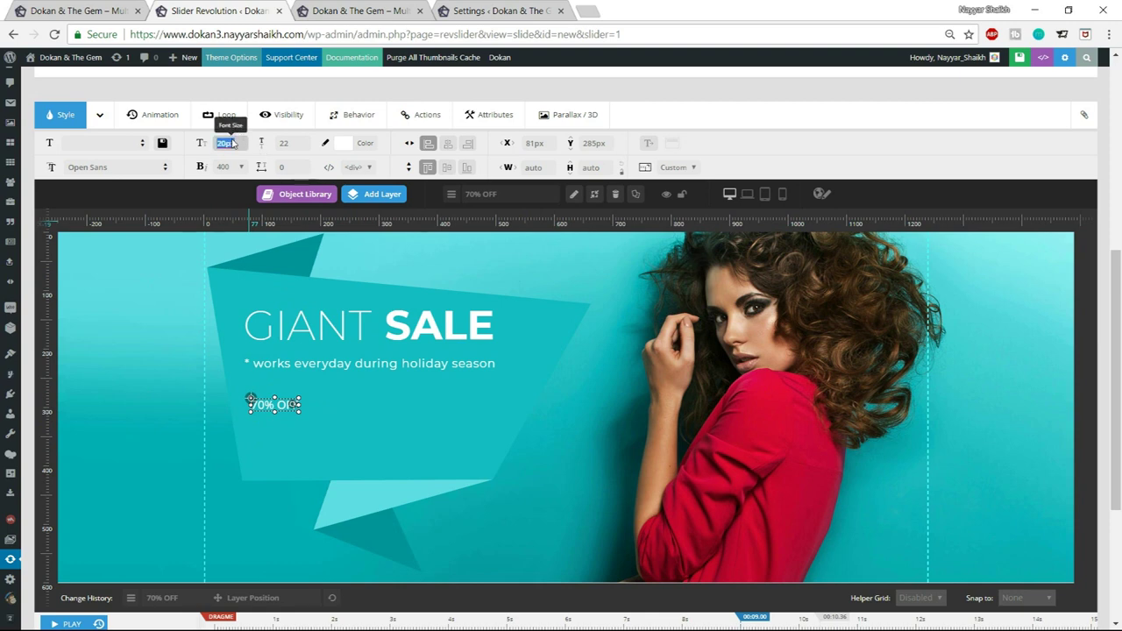
- Style 70% OFF at 93px size, 90px line height, Montserrat weight 700, and shift it up-left
click(288, 143)
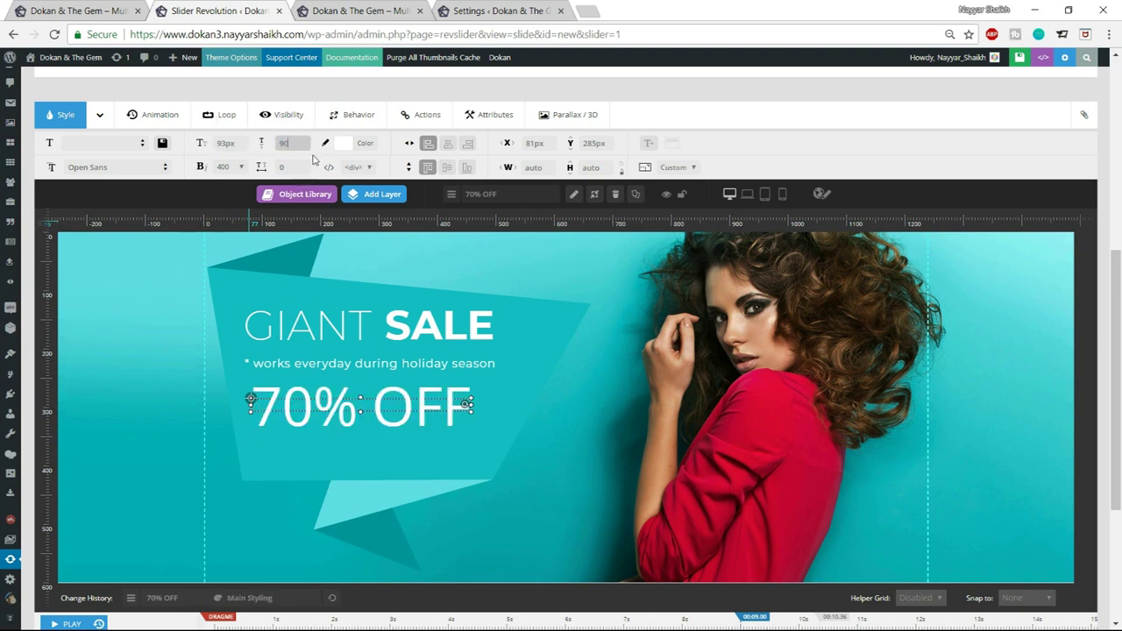
click(98, 168)
text(monts)
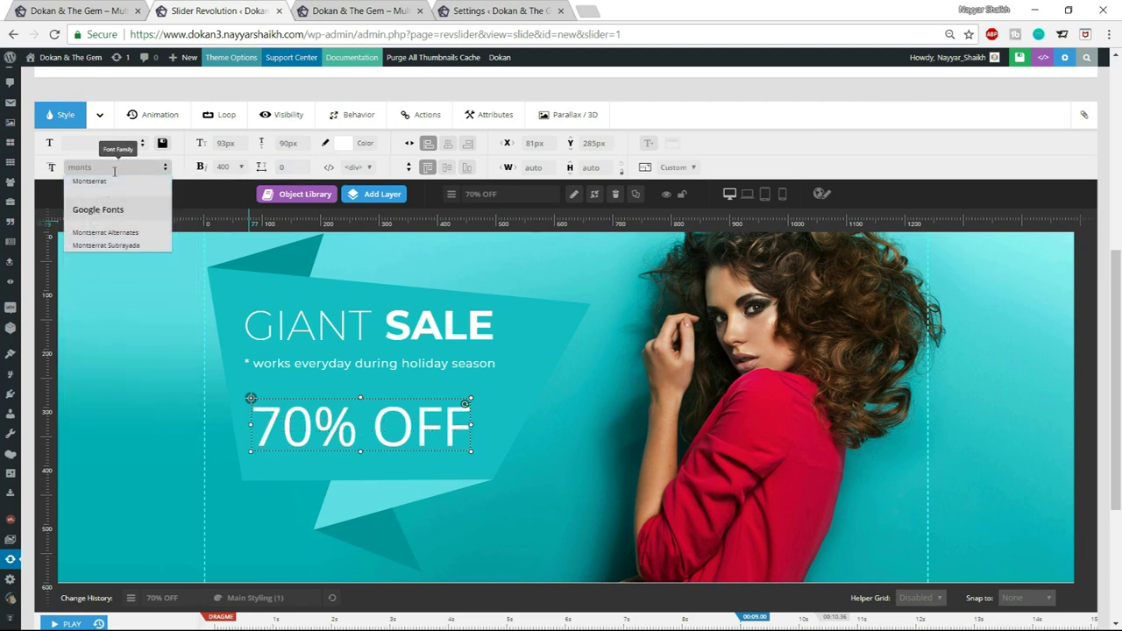
key(Return)
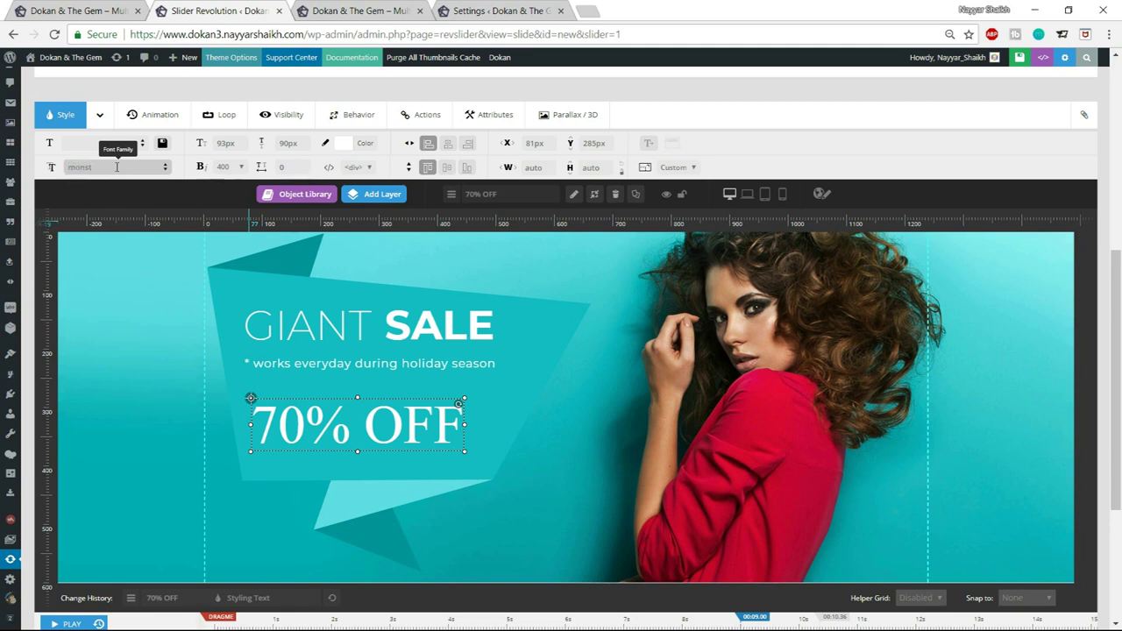
click(117, 166)
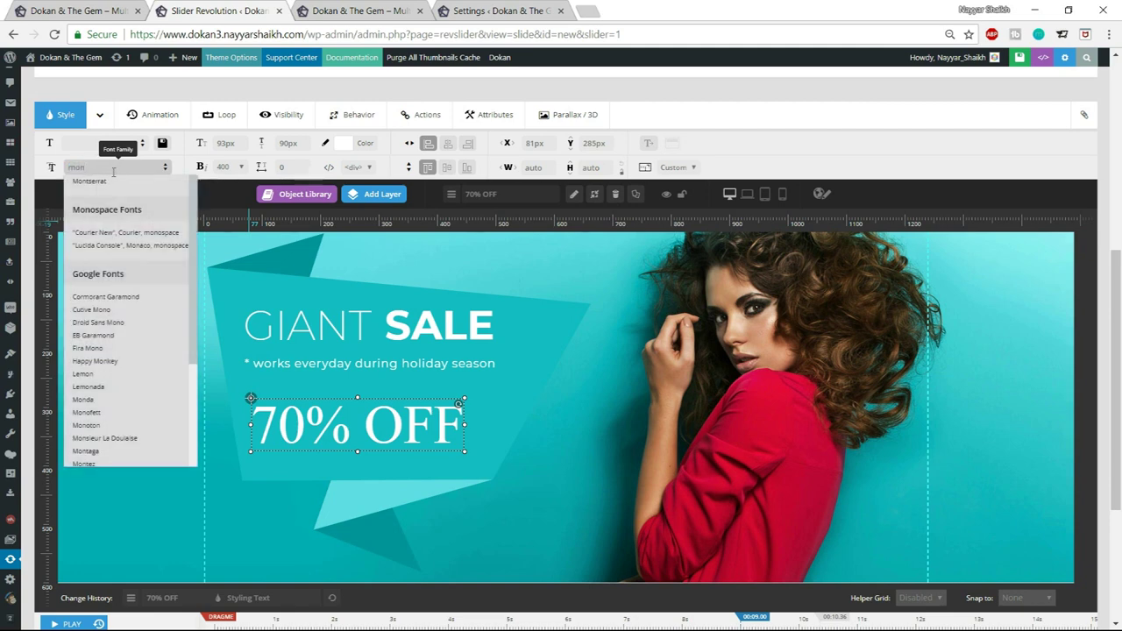
click(104, 182)
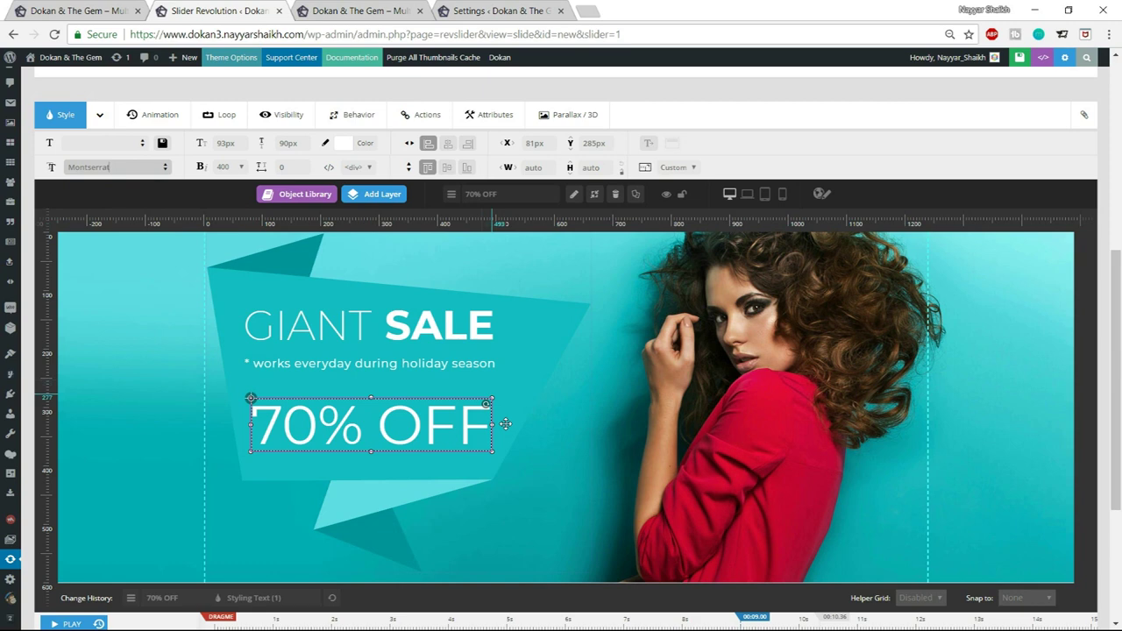
click(228, 167)
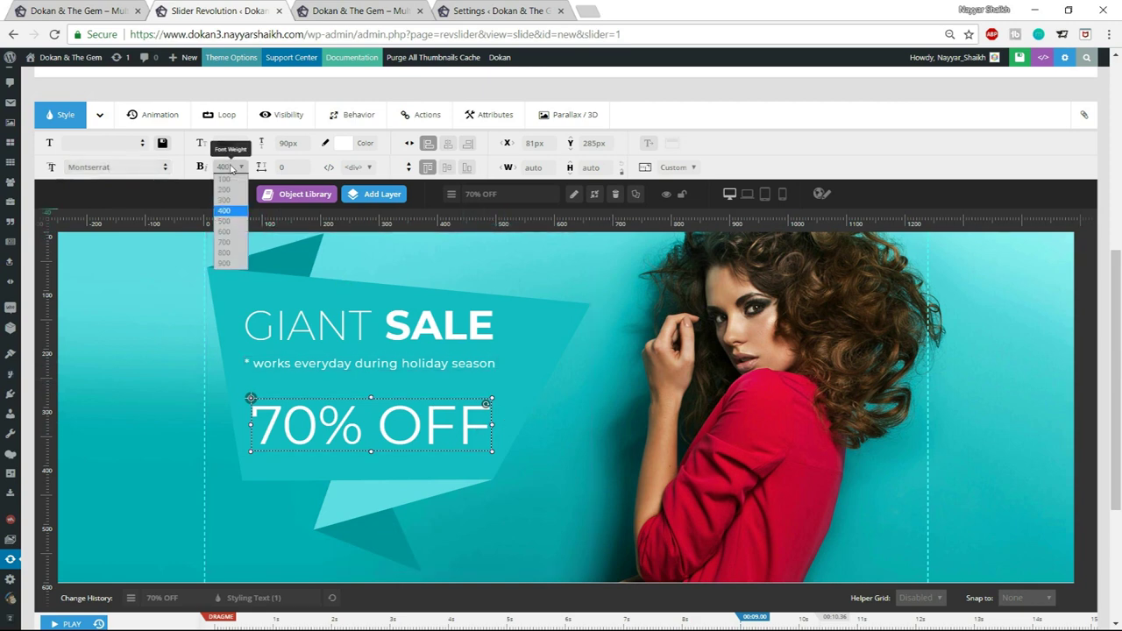
click(230, 242)
drag(389, 413, 387, 401)
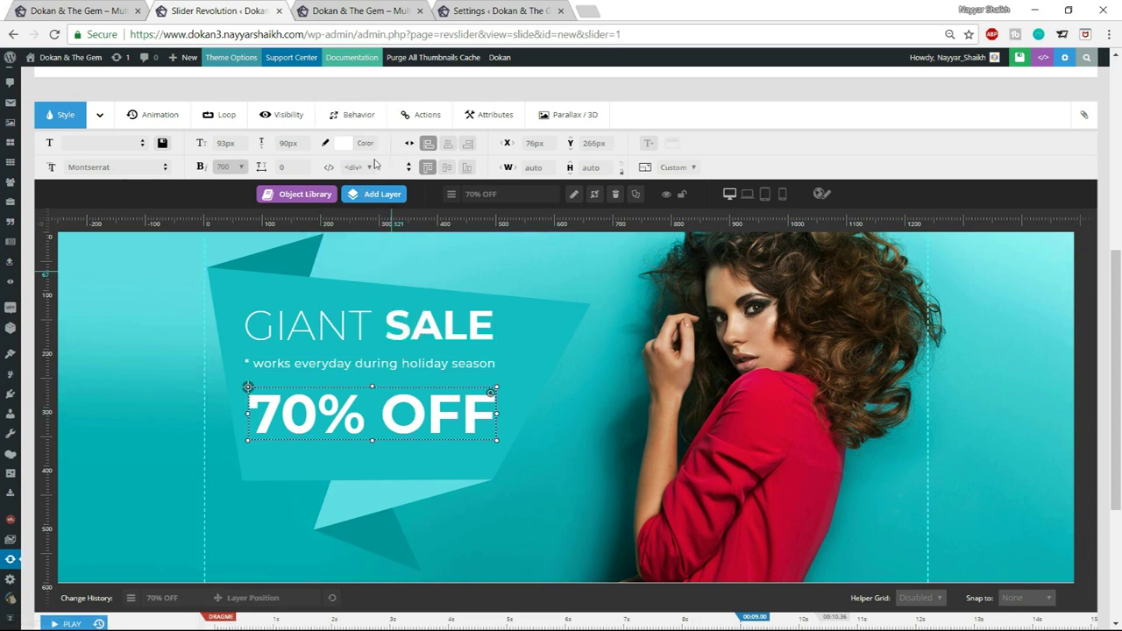
- Color the 70% OFF text with the yellow preset and nudge it slightly higher
click(367, 144)
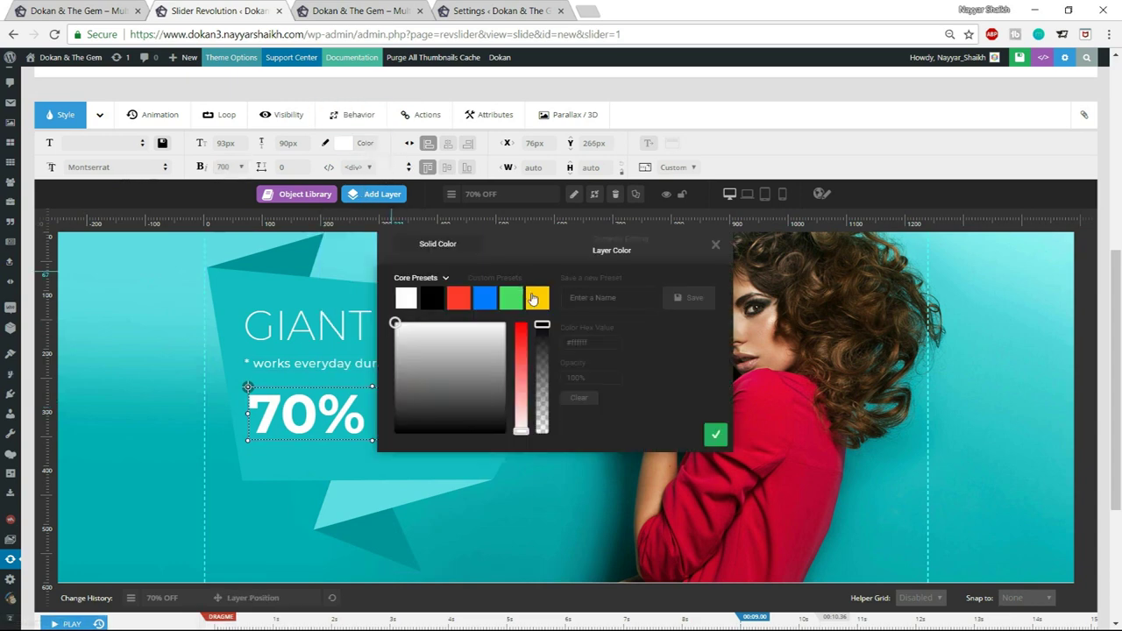
click(534, 298)
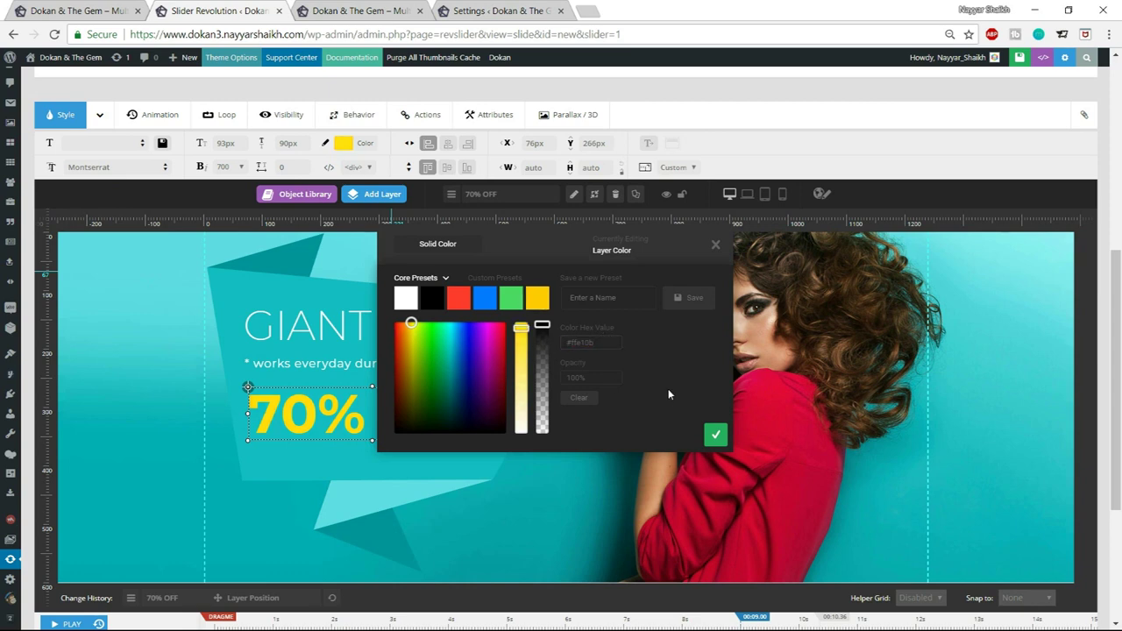
click(716, 435)
drag(488, 438, 459, 413)
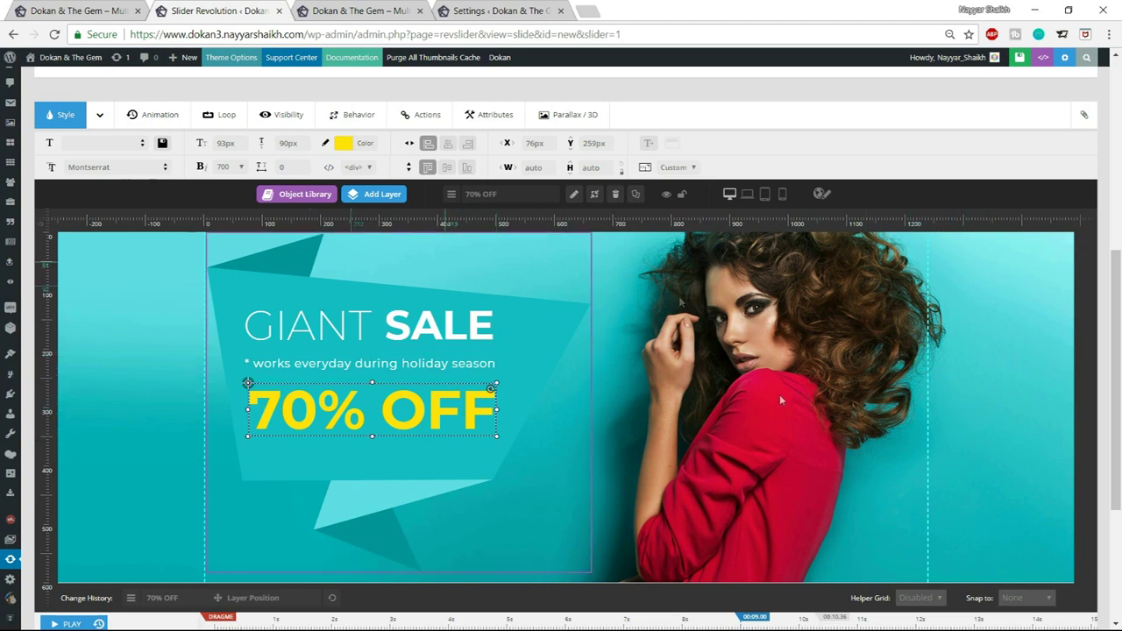
- Save the slide and switch to the live site to check the slider
scroll(777, 406, up, 5)
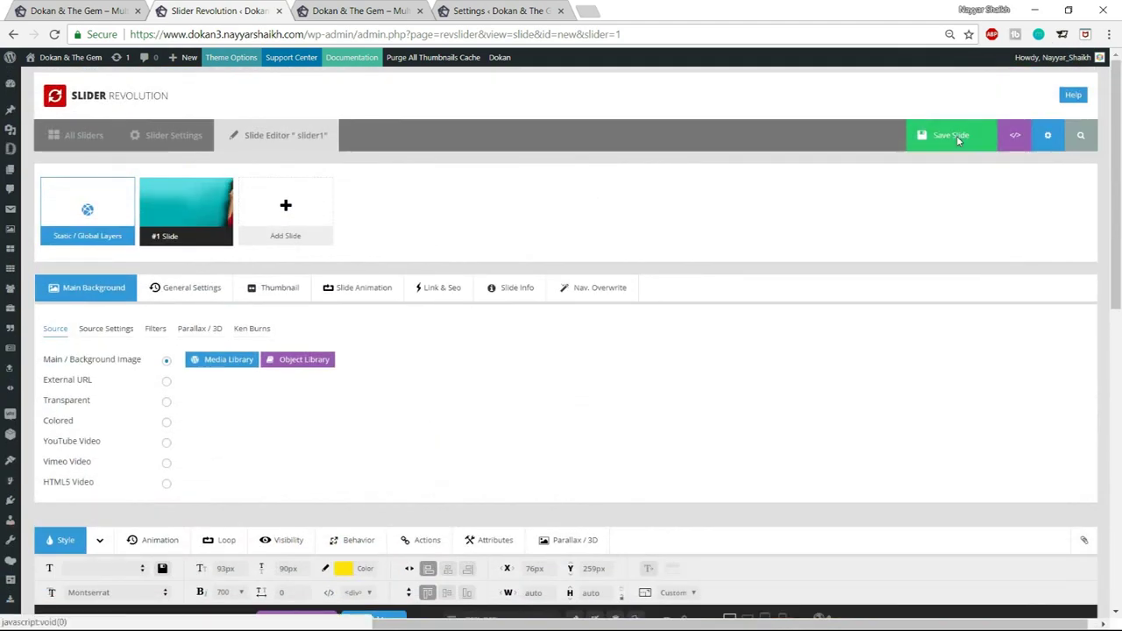
click(960, 139)
scroll(948, 340, down, 5)
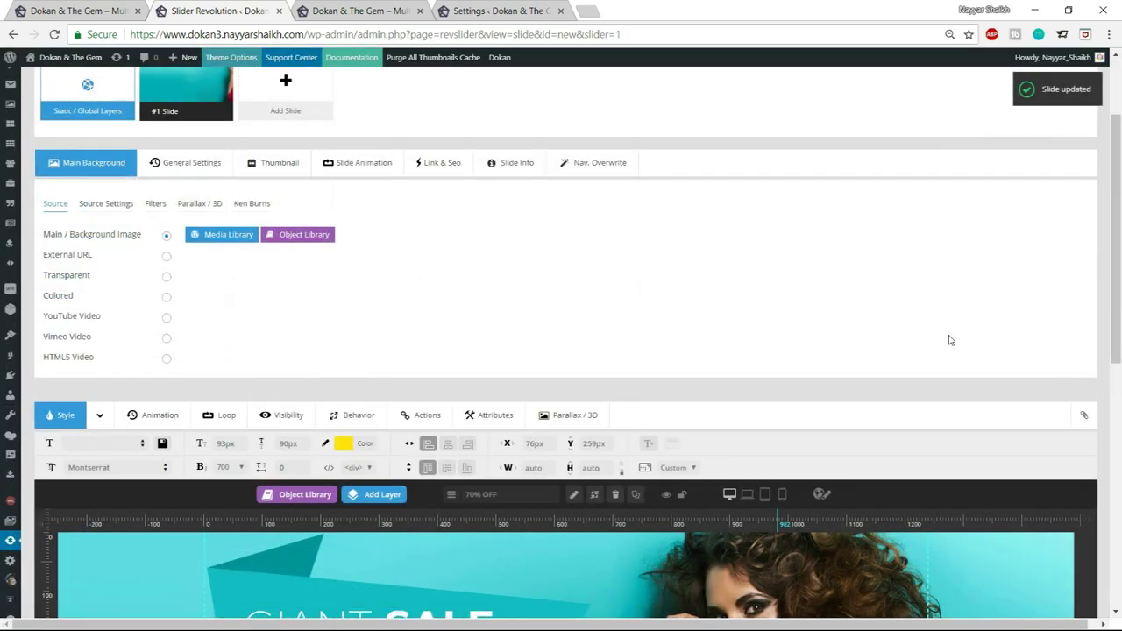
scroll(854, 348, down, 2)
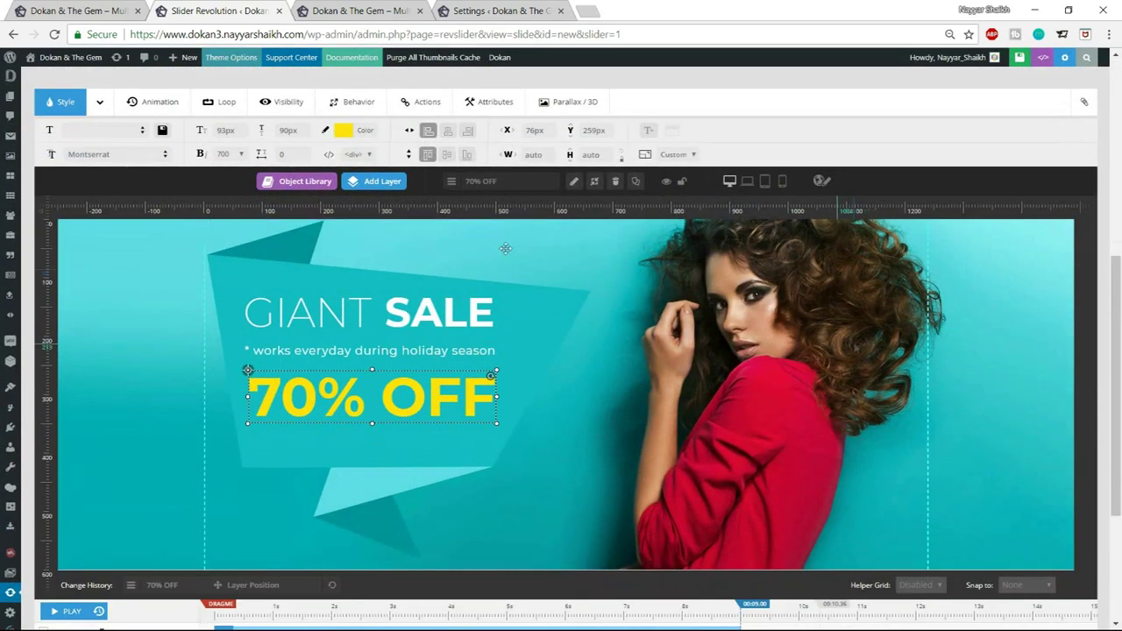
click(77, 11)
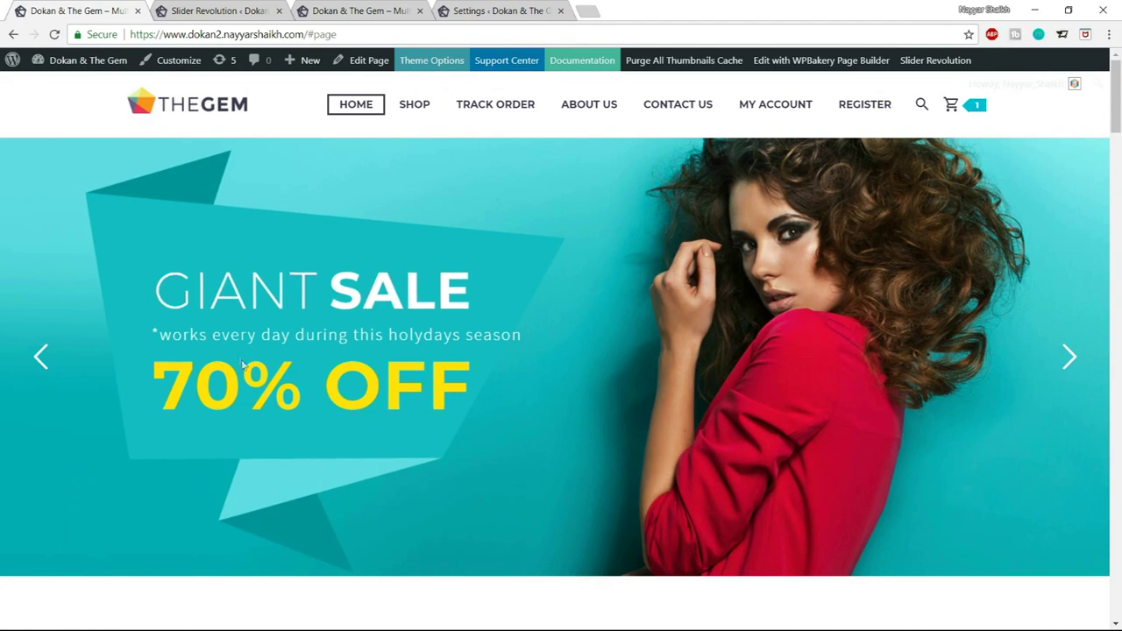
- Advance the live home page slider through its slides to the 70% OFF slide, then return to the editor
click(1066, 358)
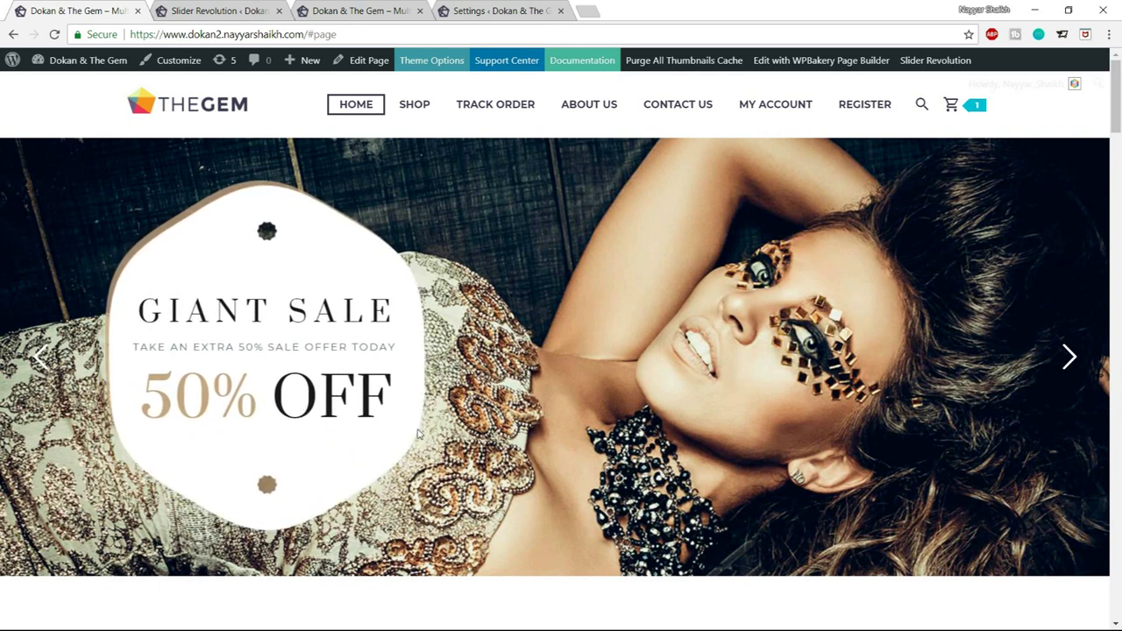
click(1068, 356)
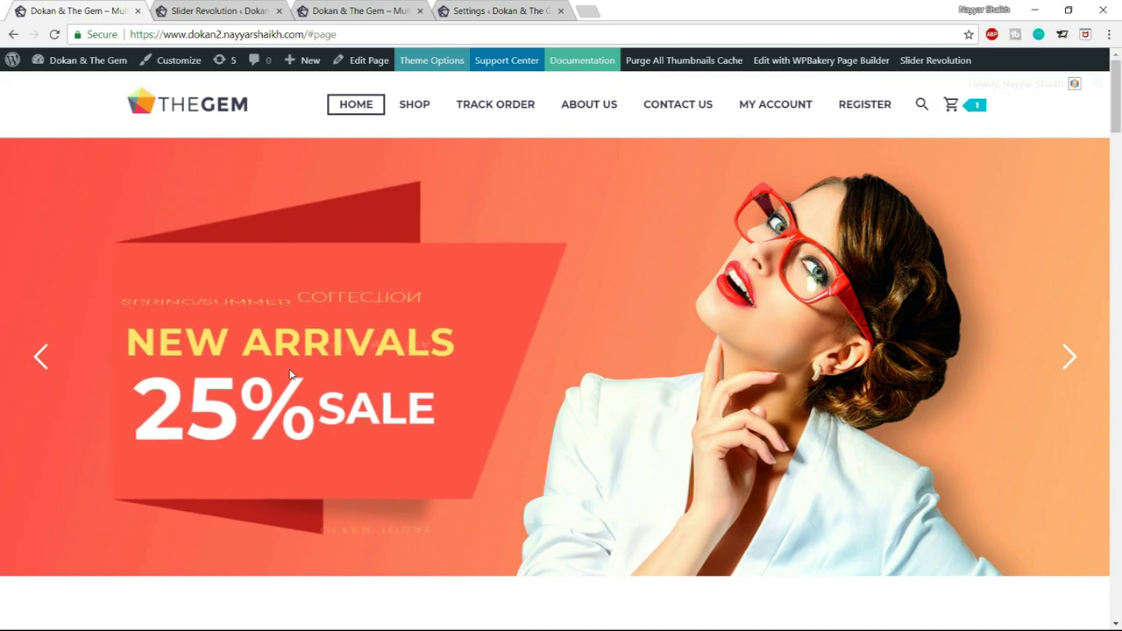
click(1087, 371)
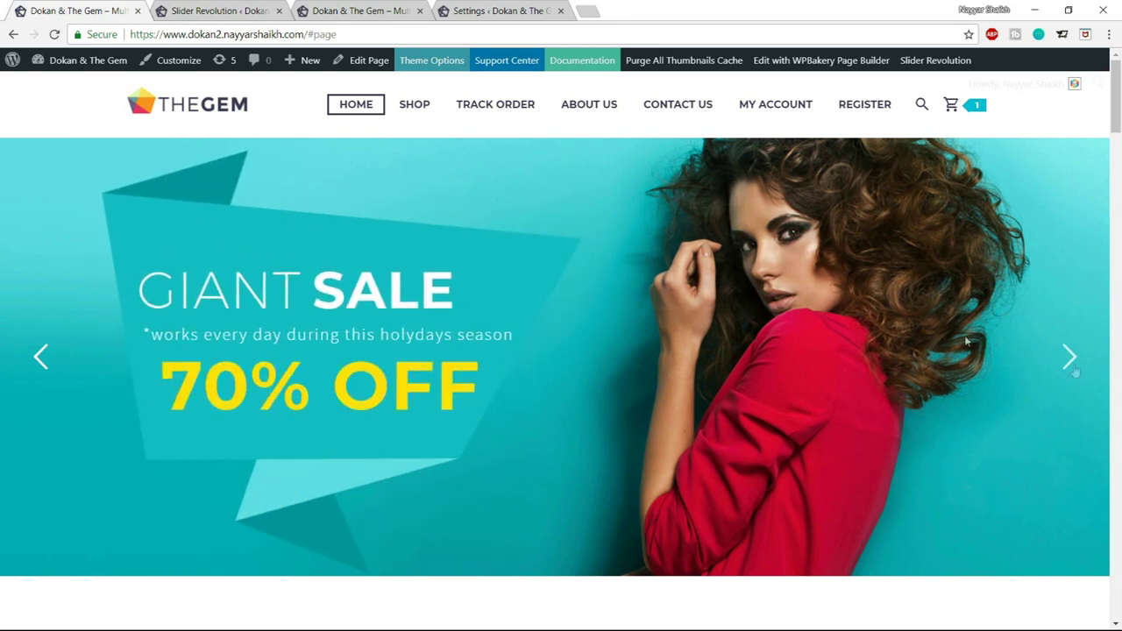
click(230, 10)
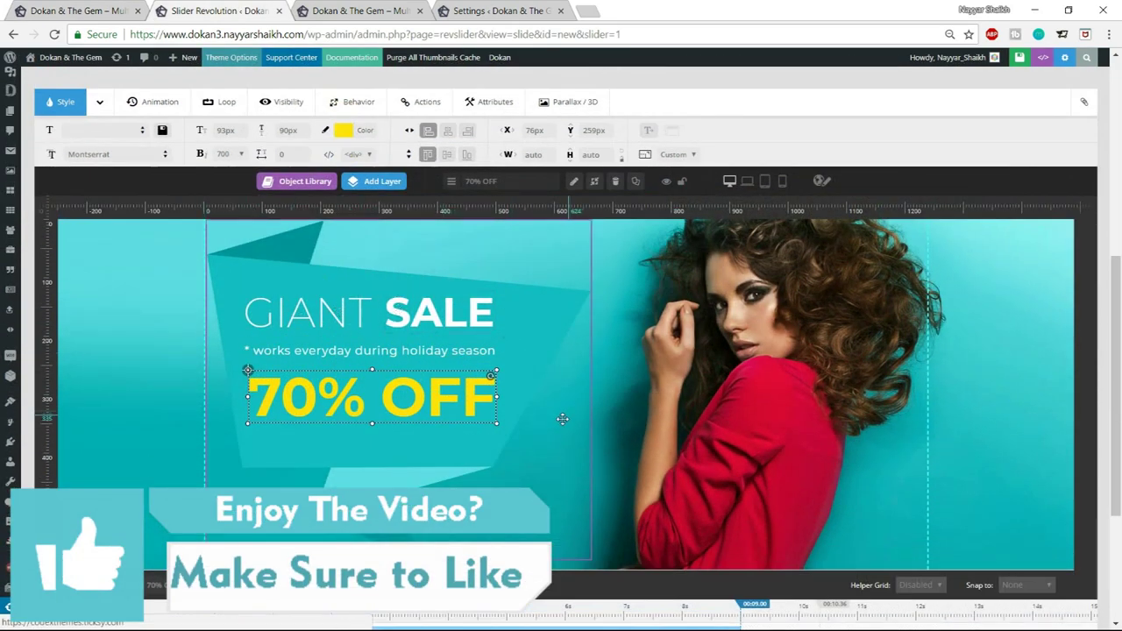
- Zoom the editor page in and drag the slide's end marker back to 00:05.50
scroll(962, 385, down, 5)
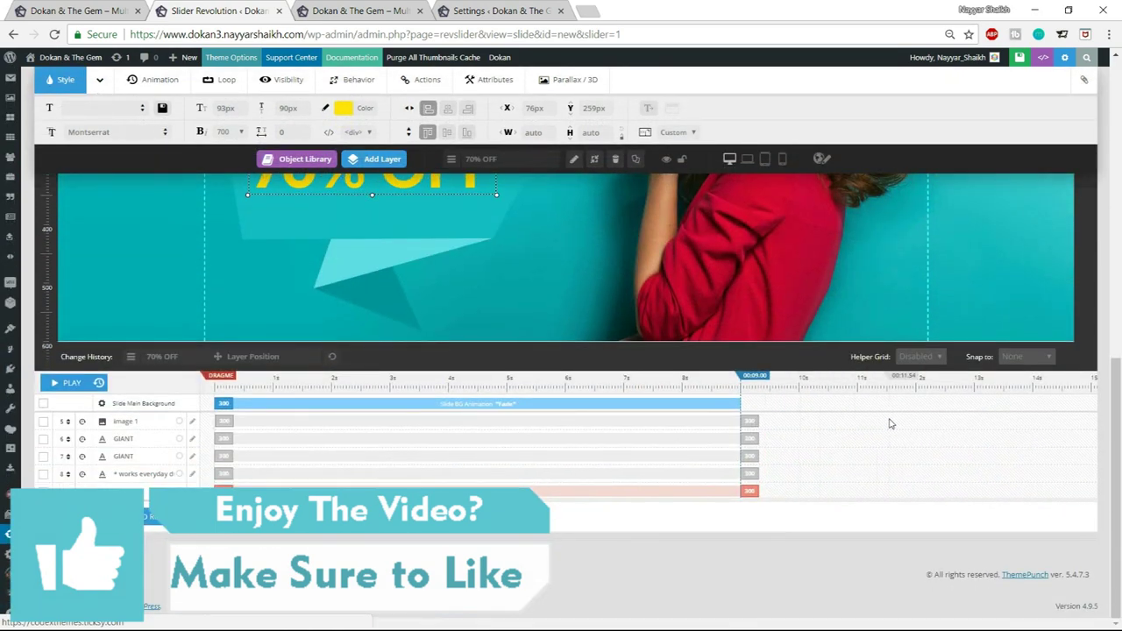
scroll(889, 420, up, 2)
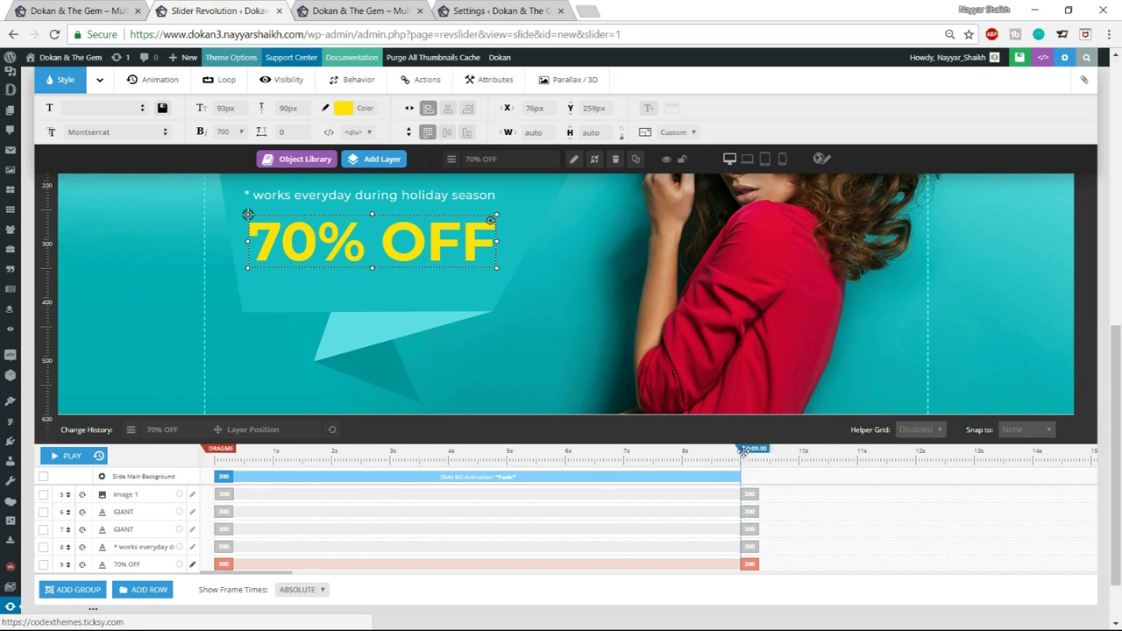
key(ctrl+plus)
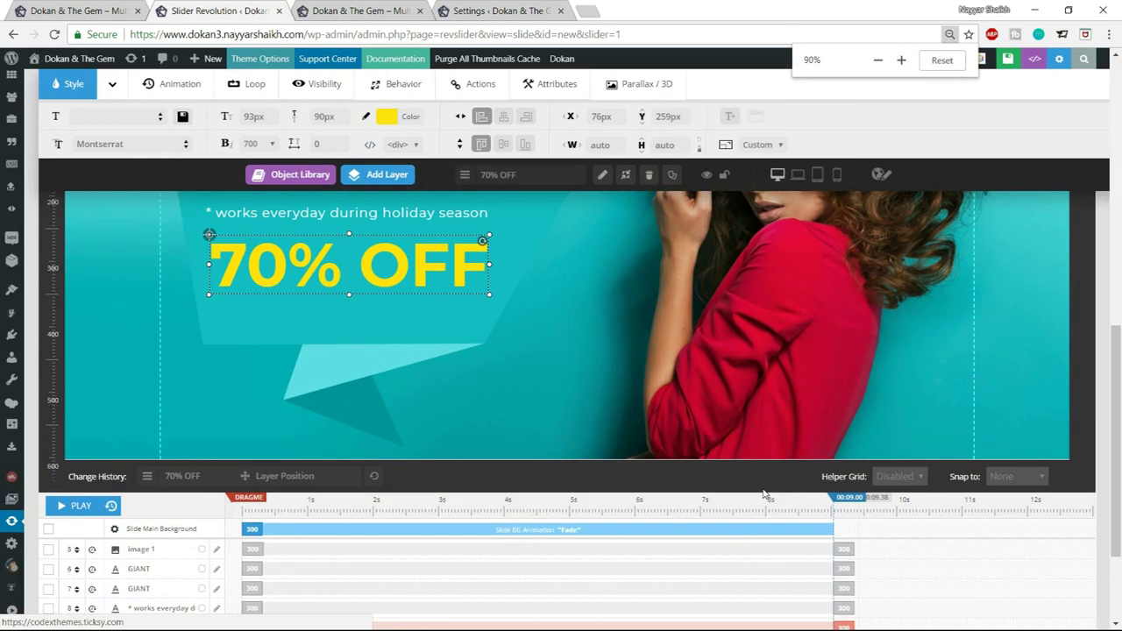
key(ctrl+plus)
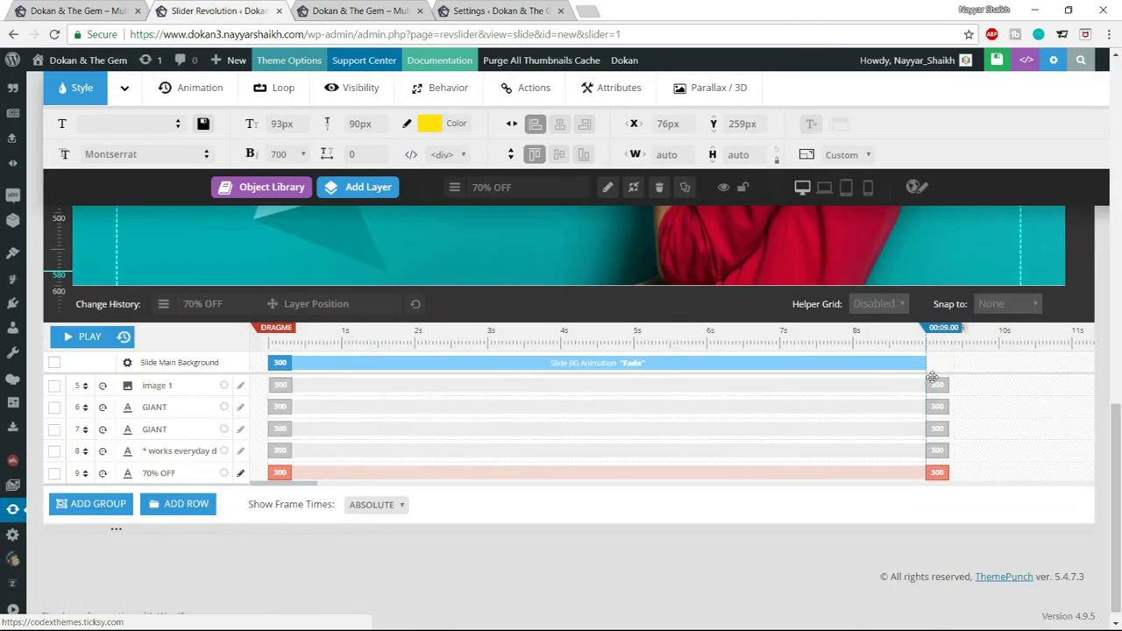
mouse_move(930, 323)
mouse_down()
mouse_move(673, 331)
mouse_move(681, 360)
mouse_move(706, 365)
mouse_move(676, 366)
mouse_up()
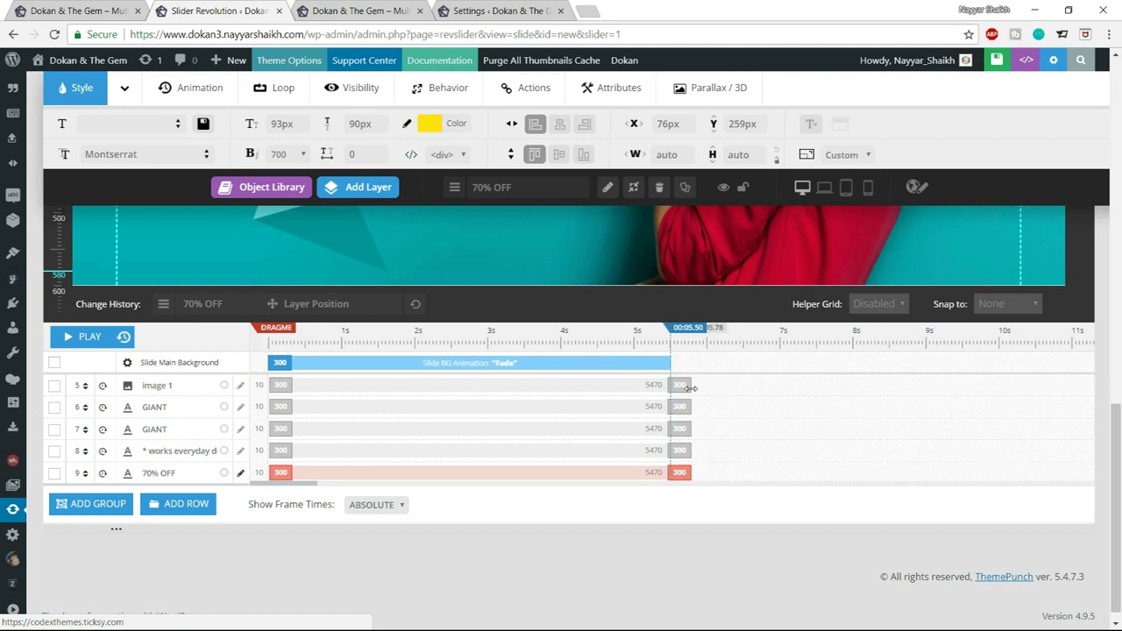
- Drag the layer end blocks so every layer ends at 5500 with the slide
drag(687, 386, 741, 390)
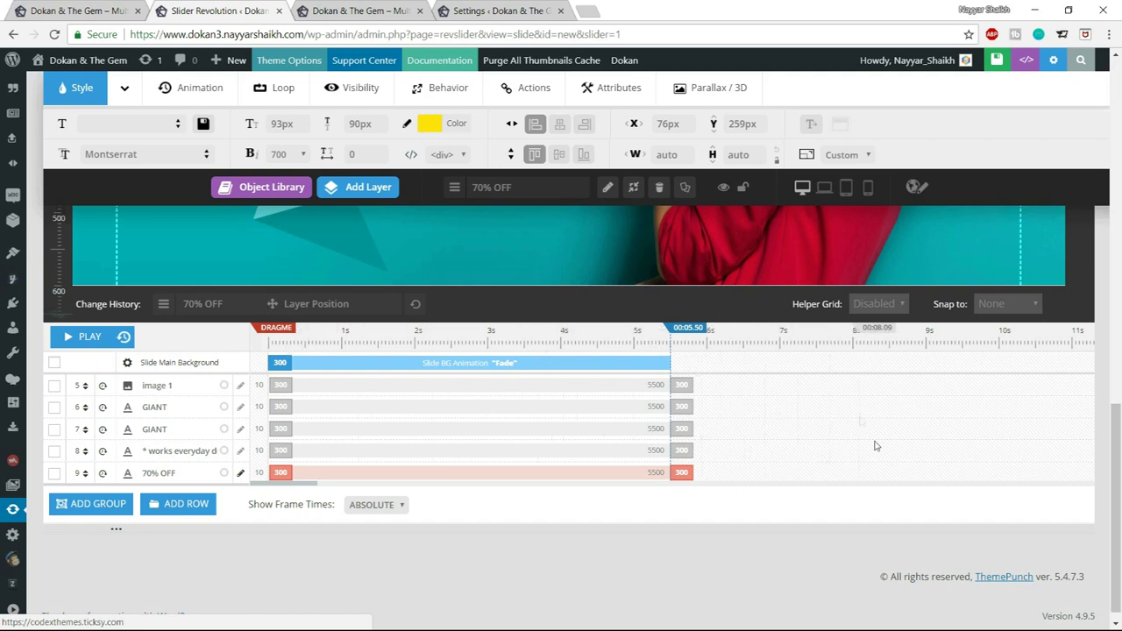
scroll(886, 453, up, 2)
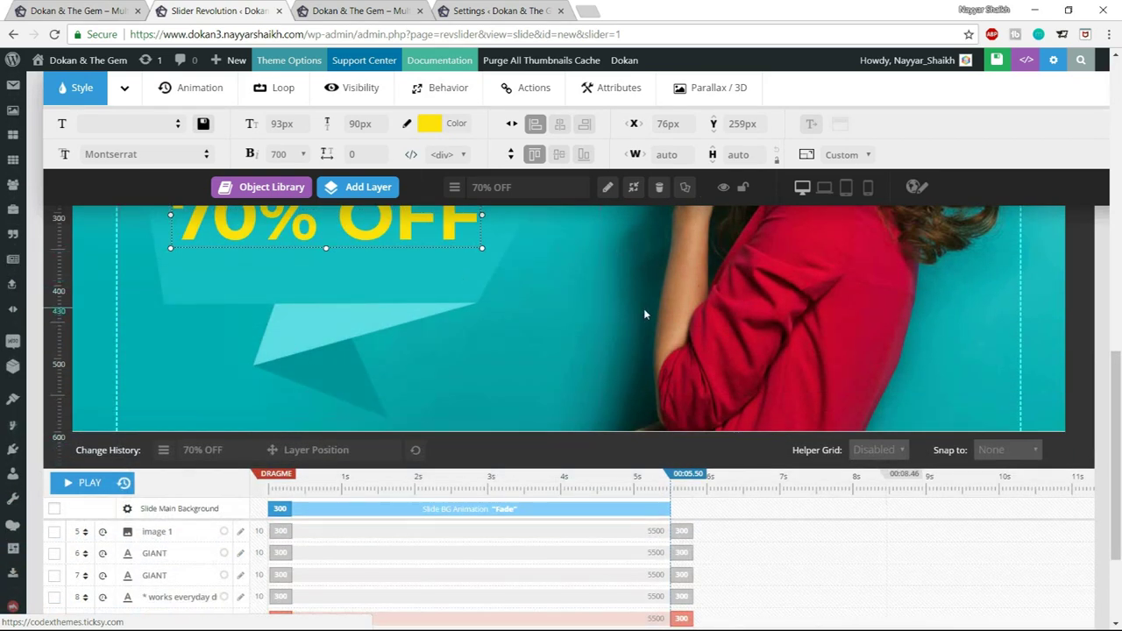
scroll(644, 309, down, 2)
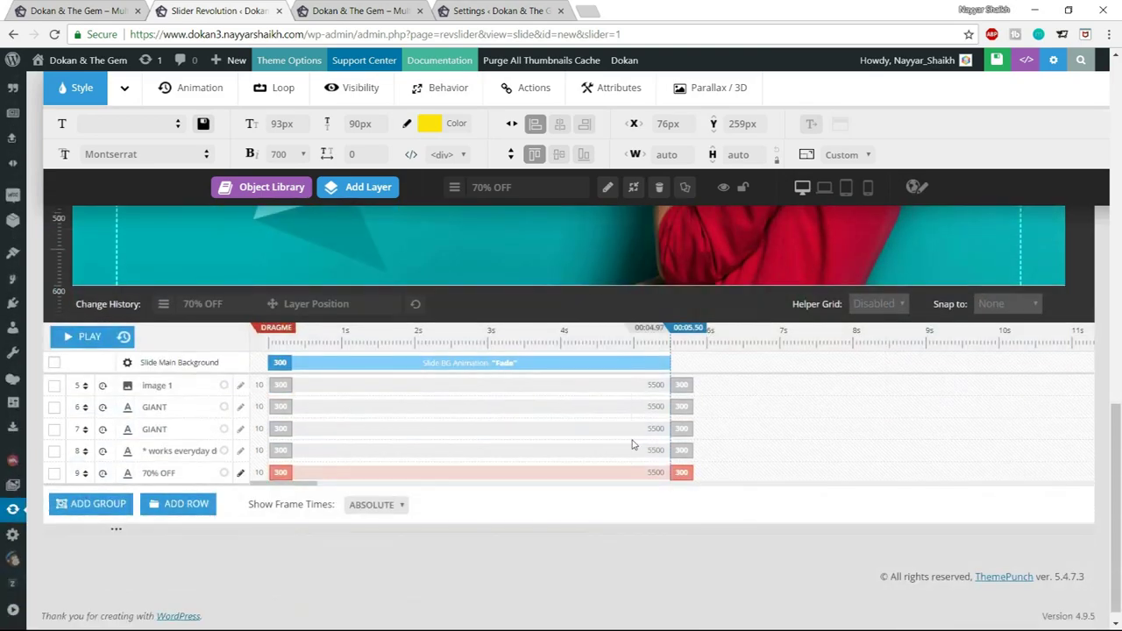
scroll(632, 444, up, 1)
scroll(617, 439, up, 2)
scroll(887, 358, down, 3)
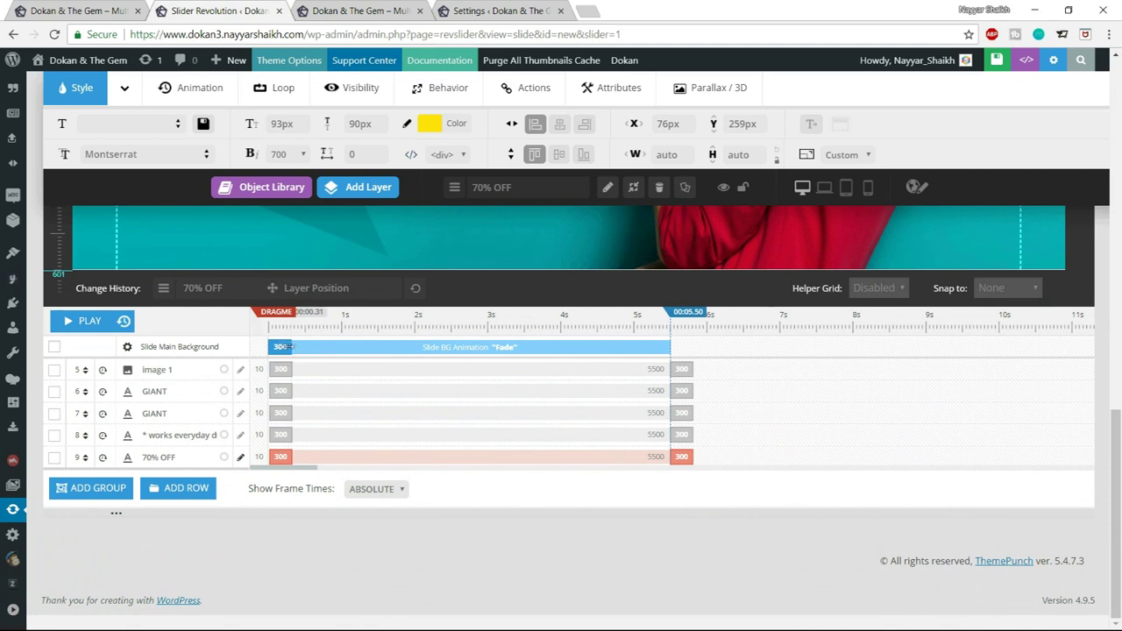
drag(296, 346, 345, 354)
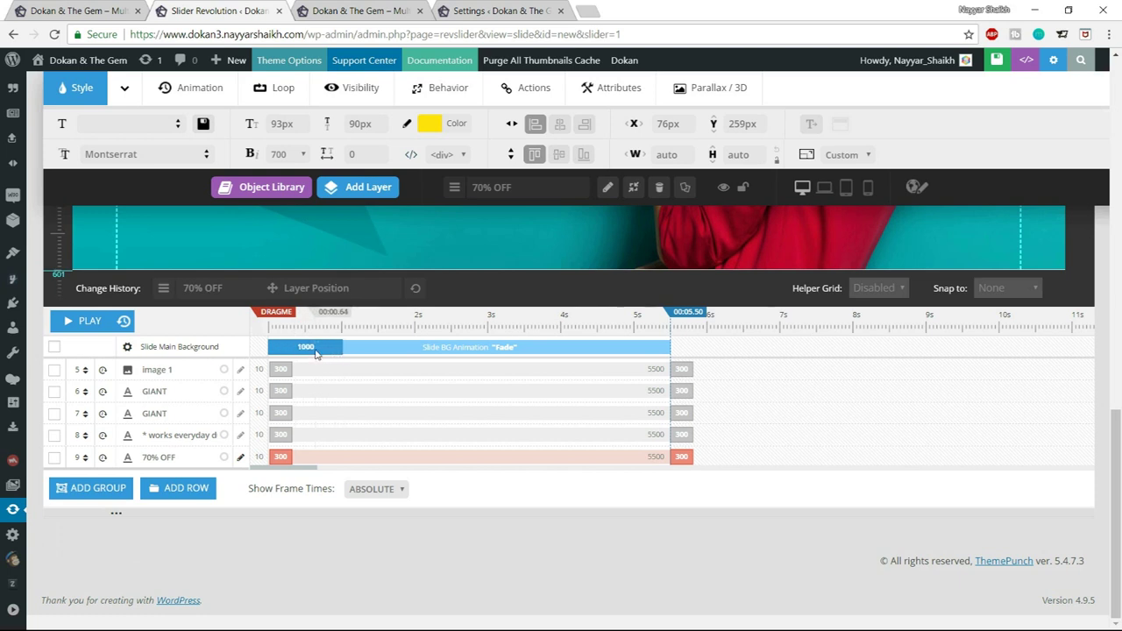
scroll(355, 372, up, 1)
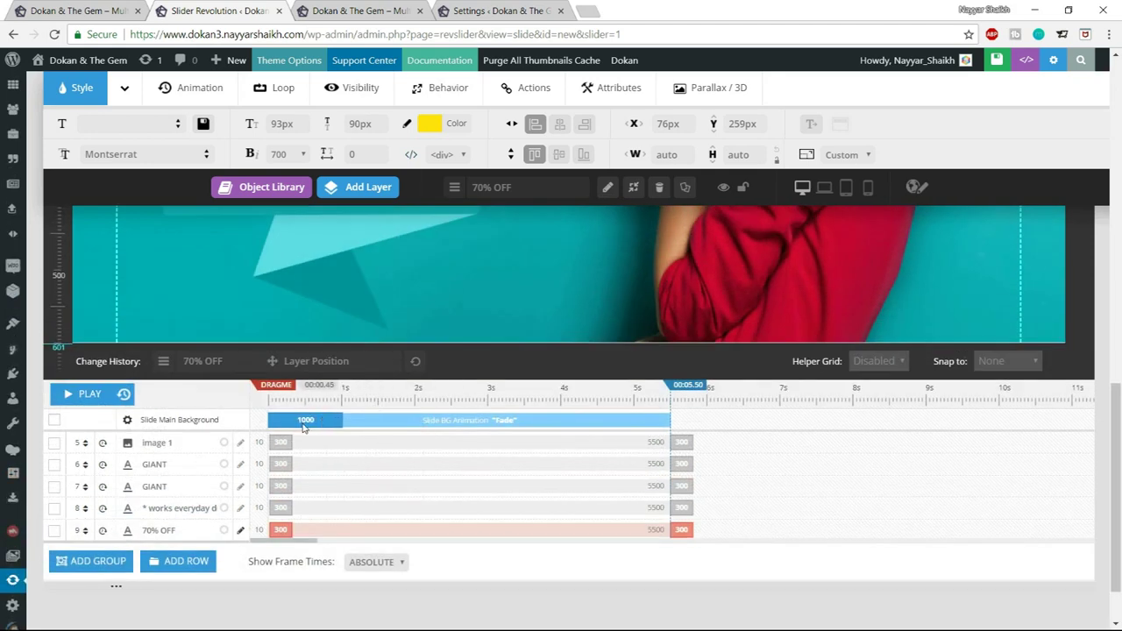
scroll(351, 443, up, 1)
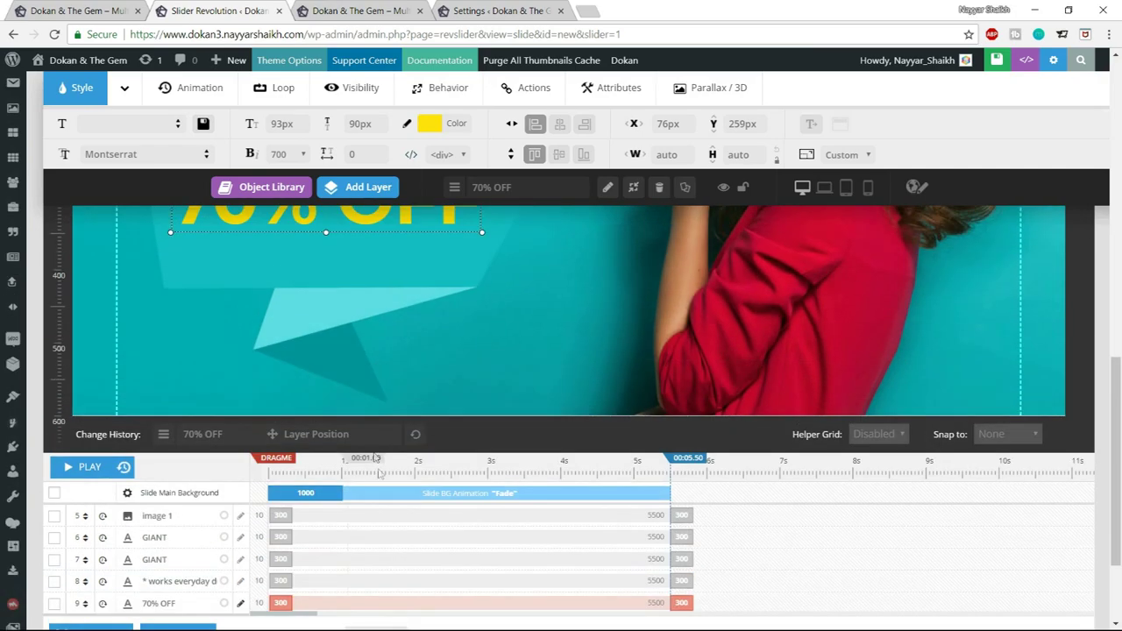
scroll(386, 528, up, 2)
click(83, 613)
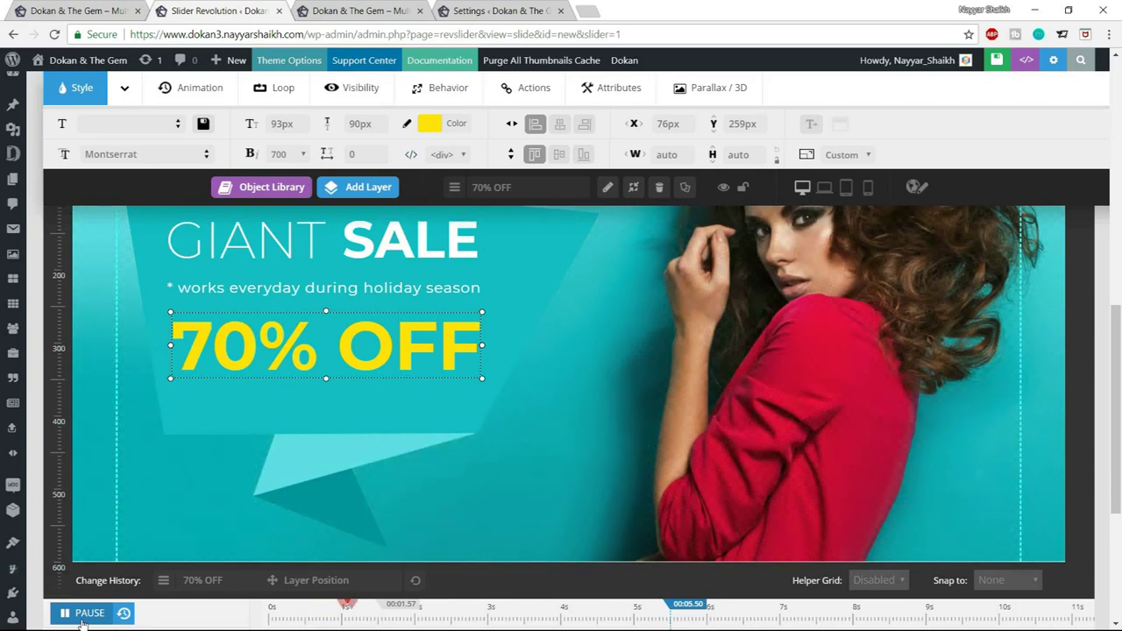
click(118, 616)
click(116, 616)
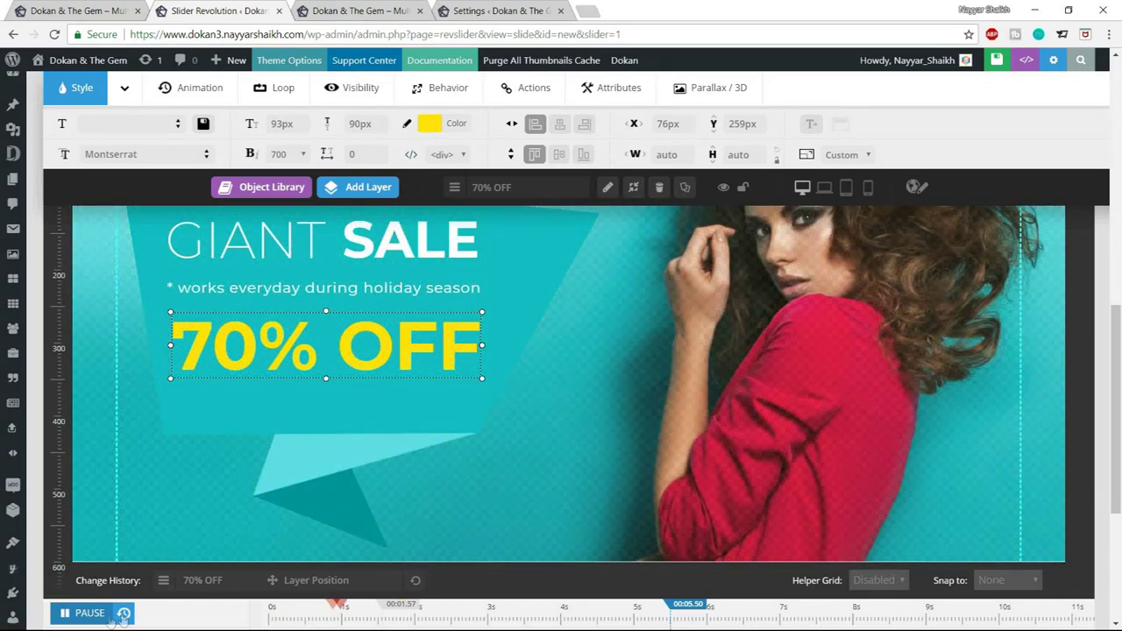
click(116, 616)
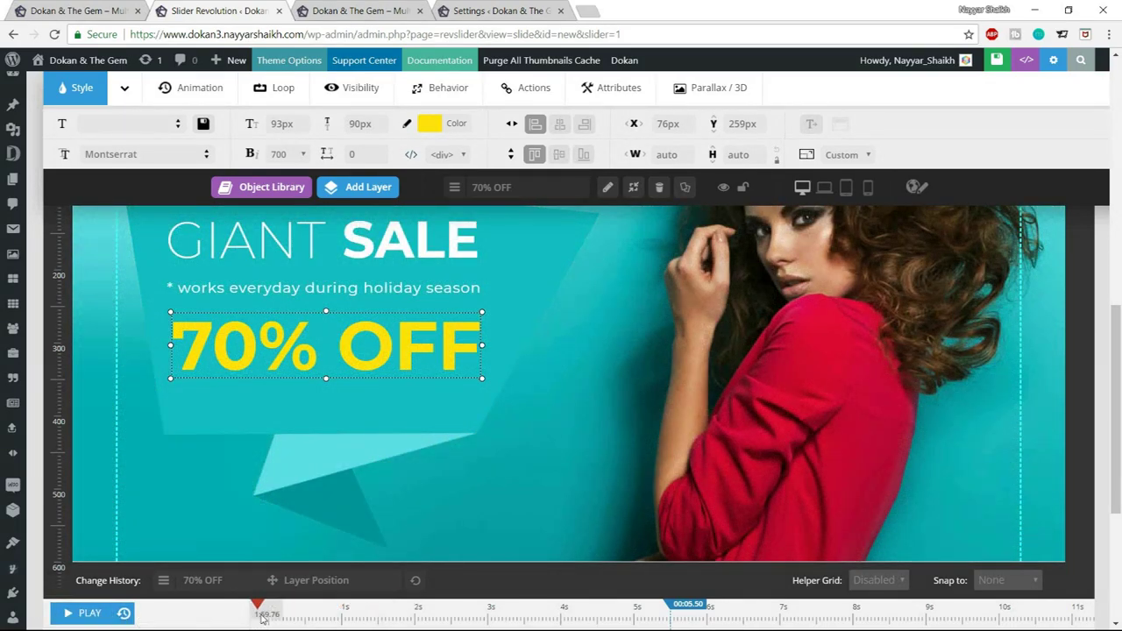
scroll(483, 608, down, 2)
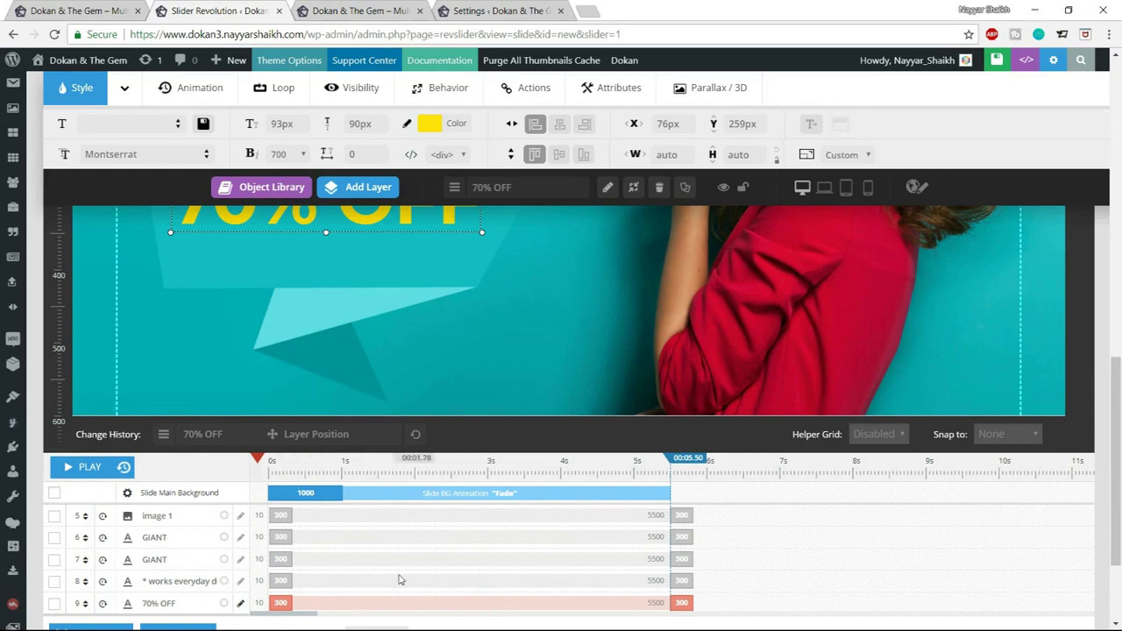
scroll(401, 581, up, 2)
scroll(496, 592, up, 5)
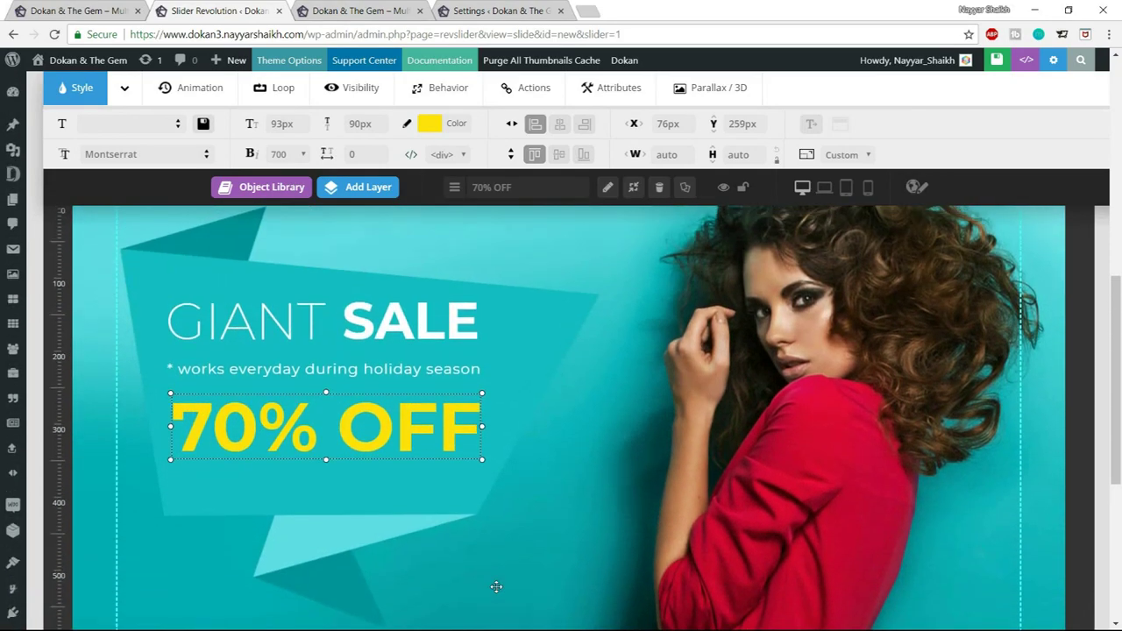
- Replace the slide's Fade transition with Sliding Overlays To Right
scroll(505, 554, up, 2)
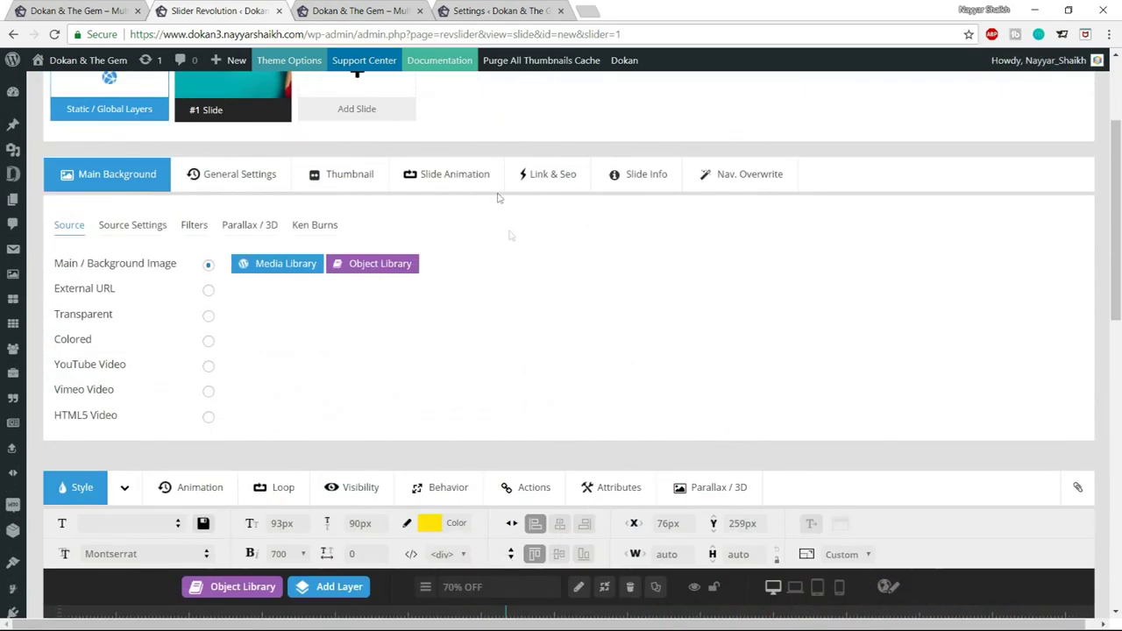
click(448, 175)
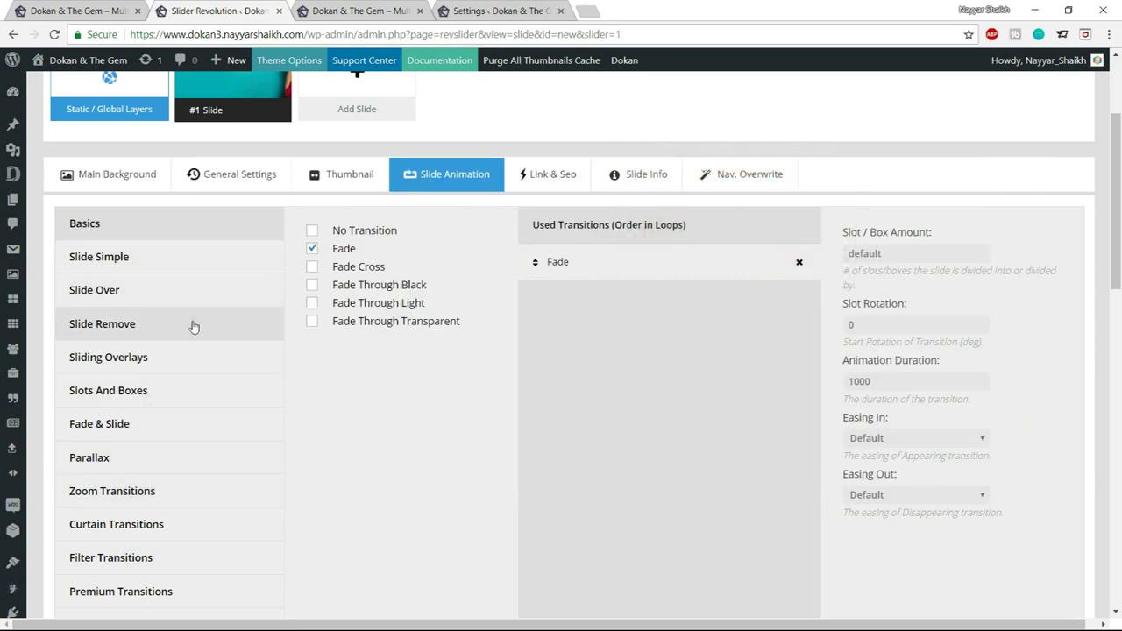
click(106, 361)
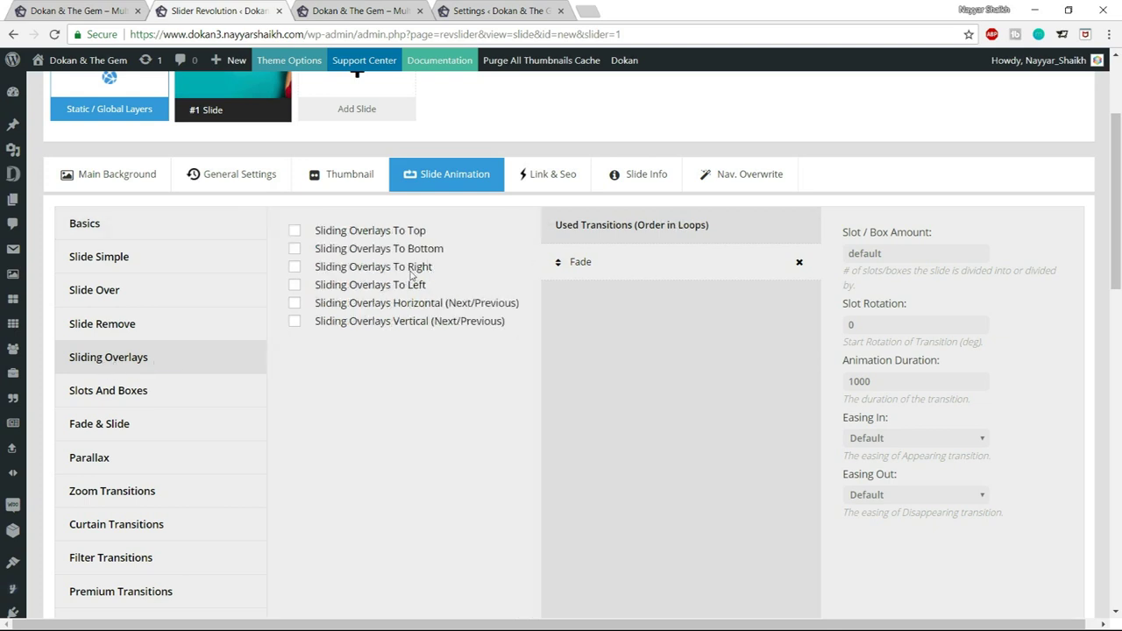
click(296, 267)
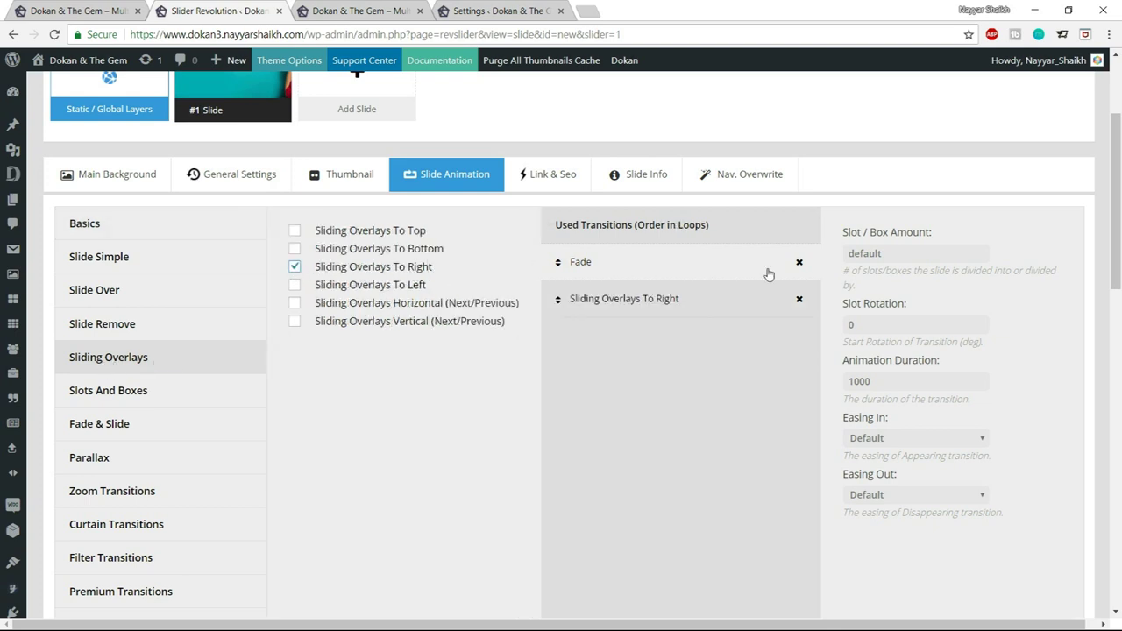
click(798, 263)
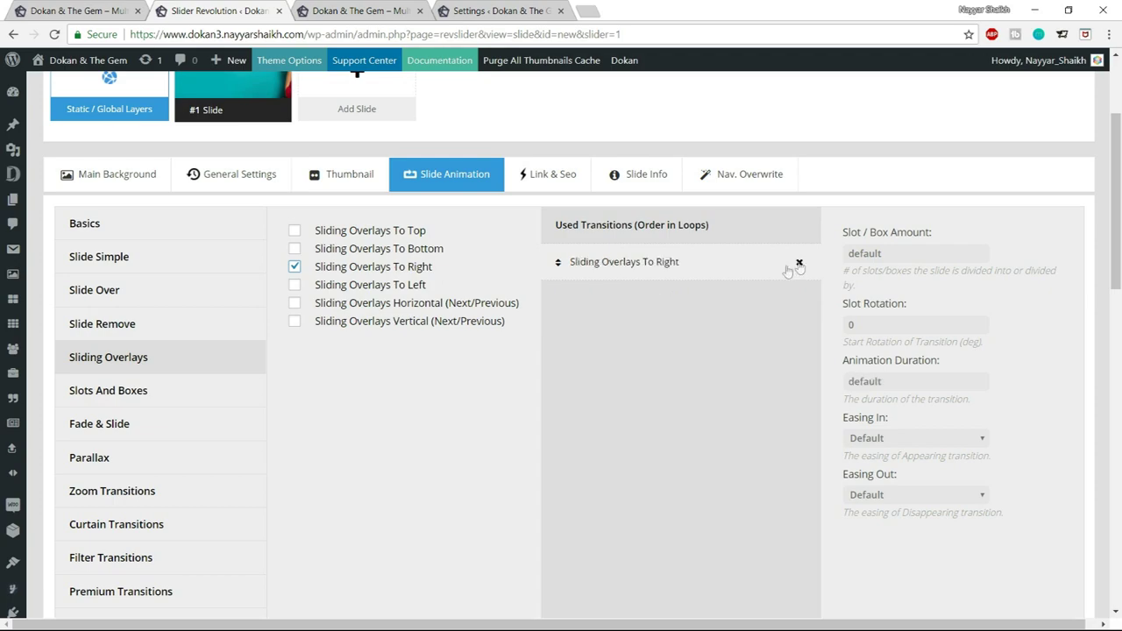
- Play and replay the preview of the Sliding Overlays To Right transition
scroll(738, 416, down, 7)
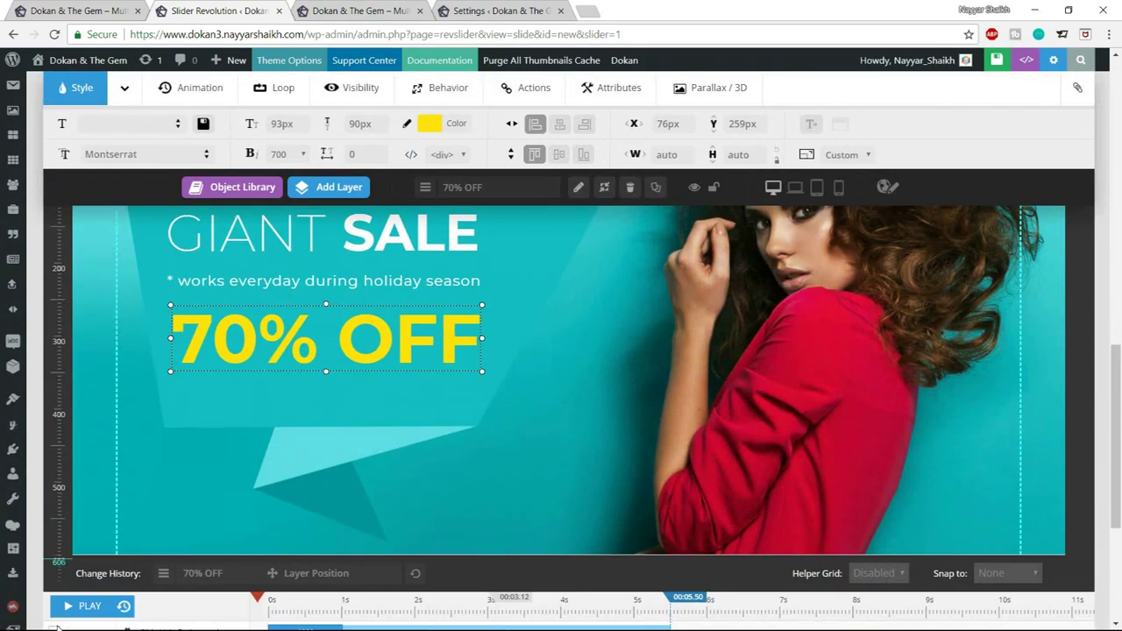
click(77, 612)
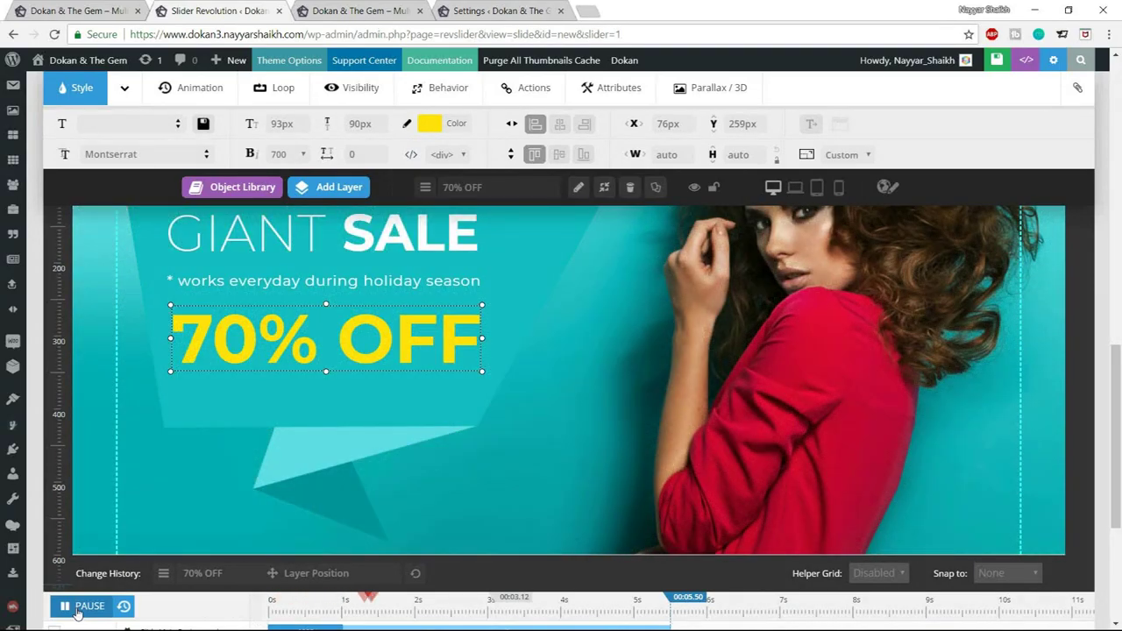
click(79, 612)
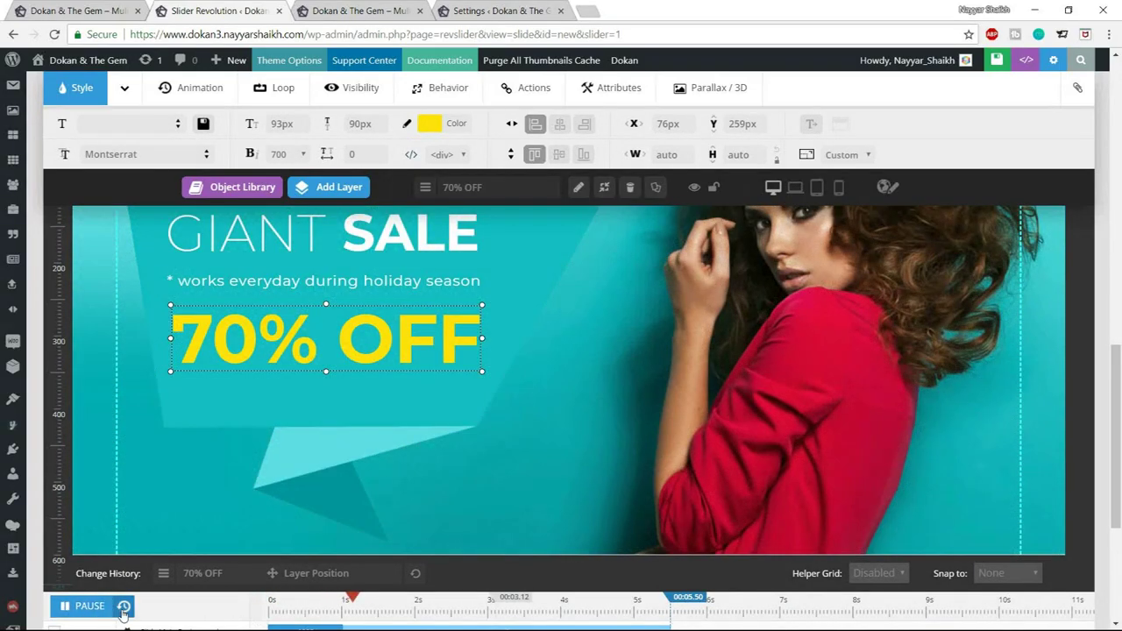
click(256, 601)
scroll(256, 602, up, 7)
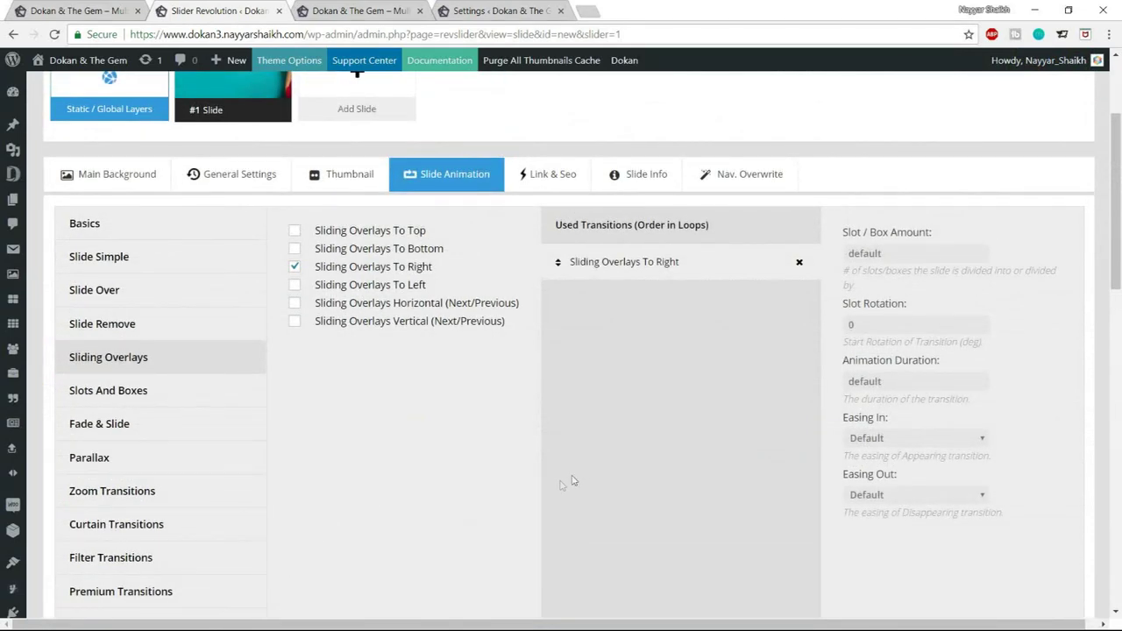
scroll(568, 481, down, 1)
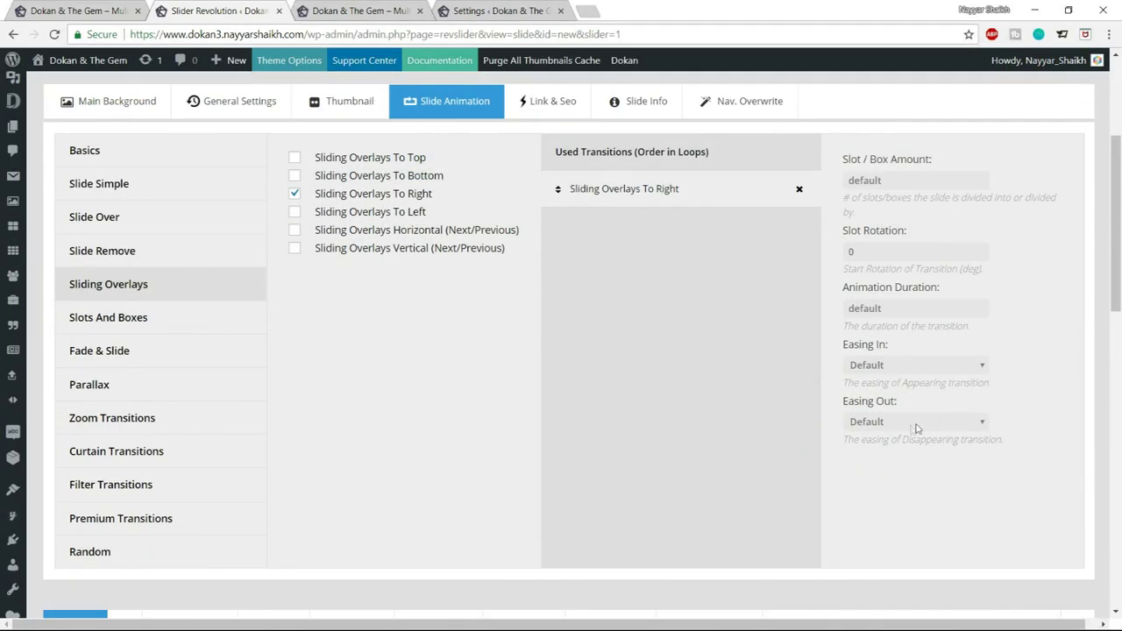
- Set both Easing In and Easing Out of the slide transition to Power3.easeInOut
click(909, 366)
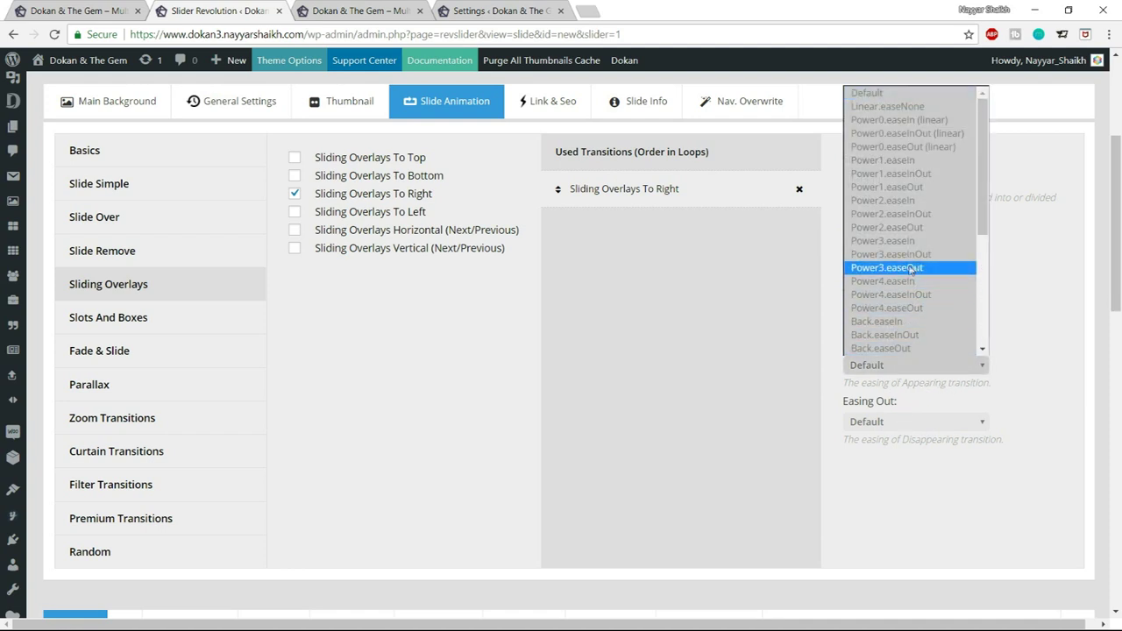
click(891, 254)
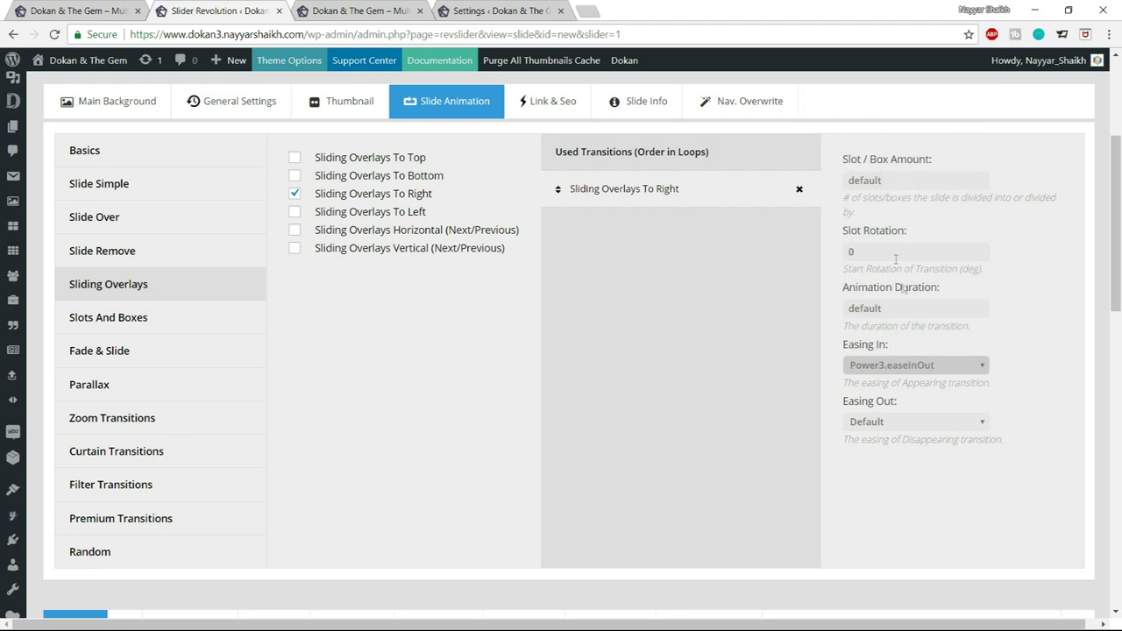
click(890, 420)
scroll(929, 377, down, 5)
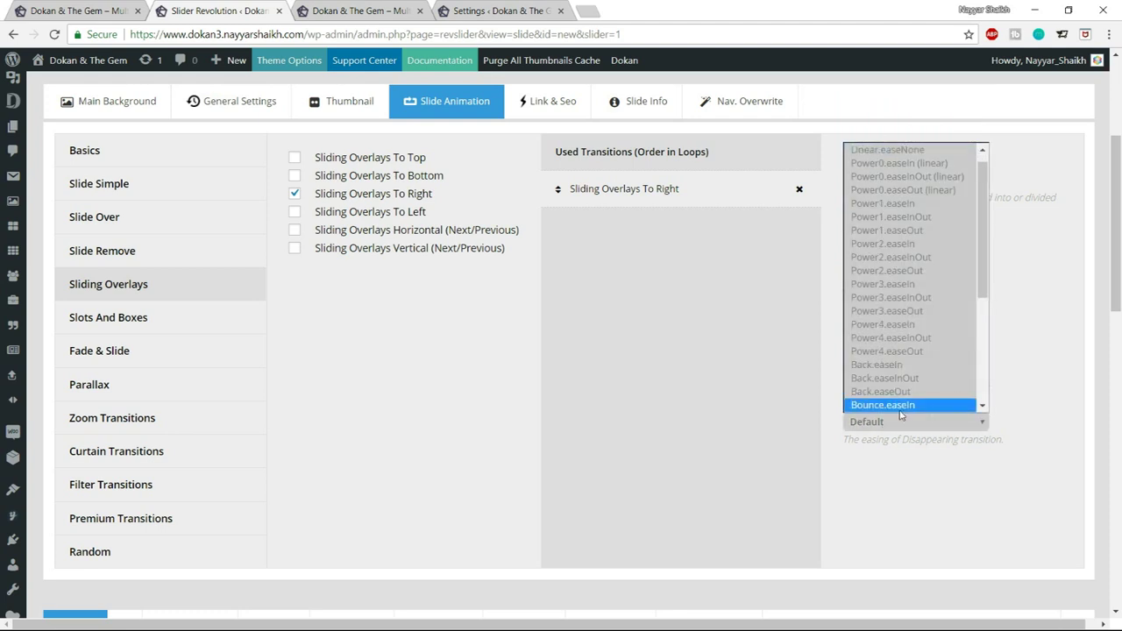
scroll(931, 365, up, 5)
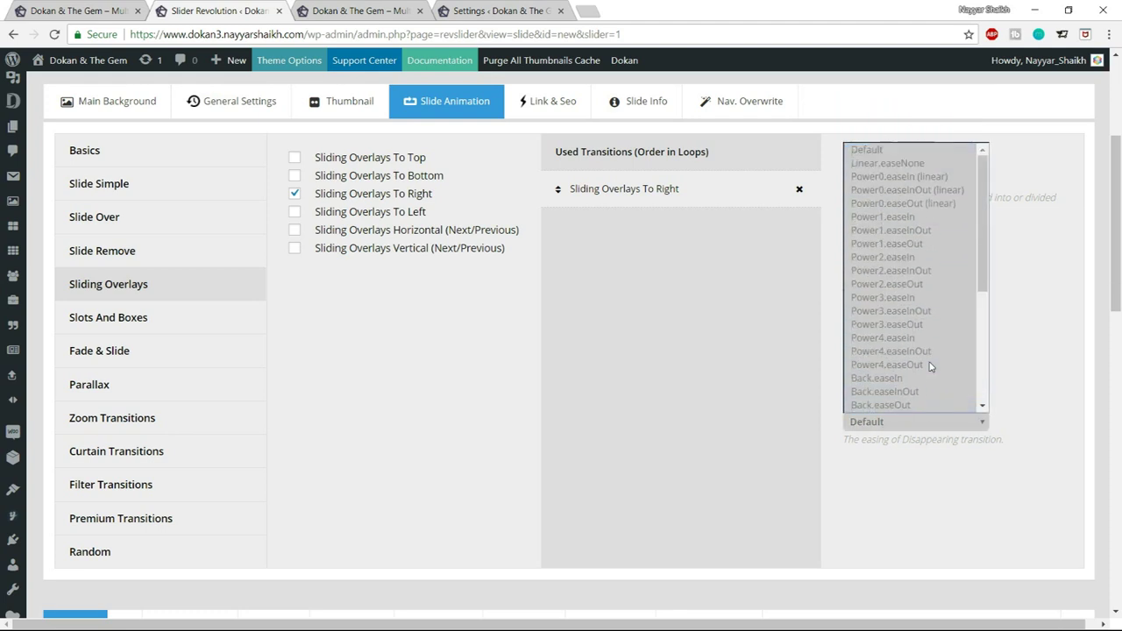
click(924, 311)
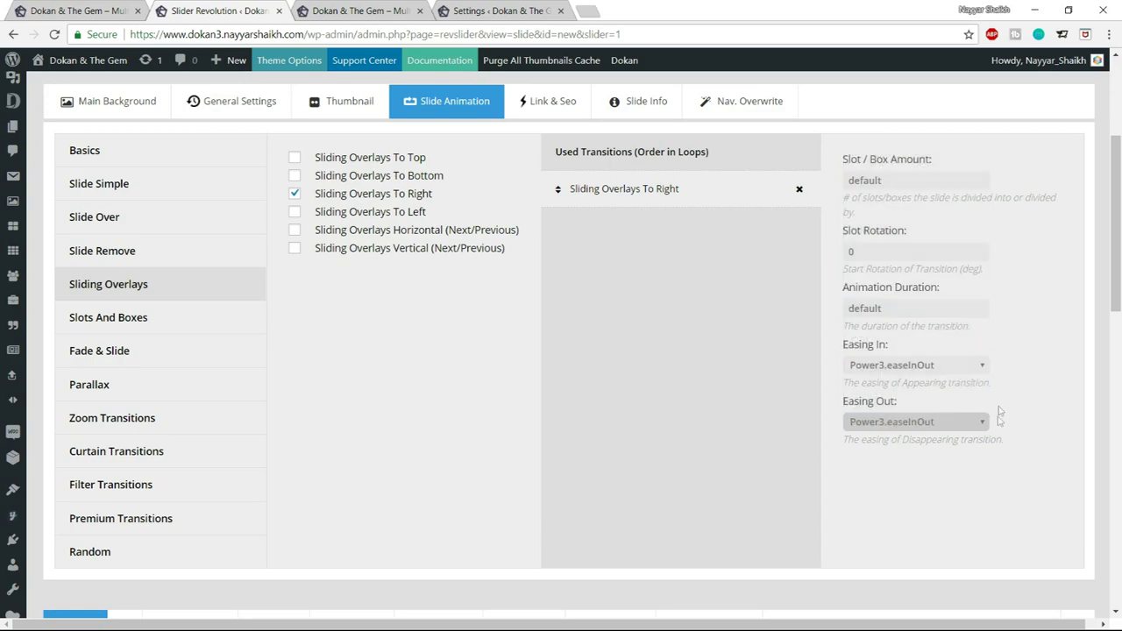
scroll(801, 451, down, 10)
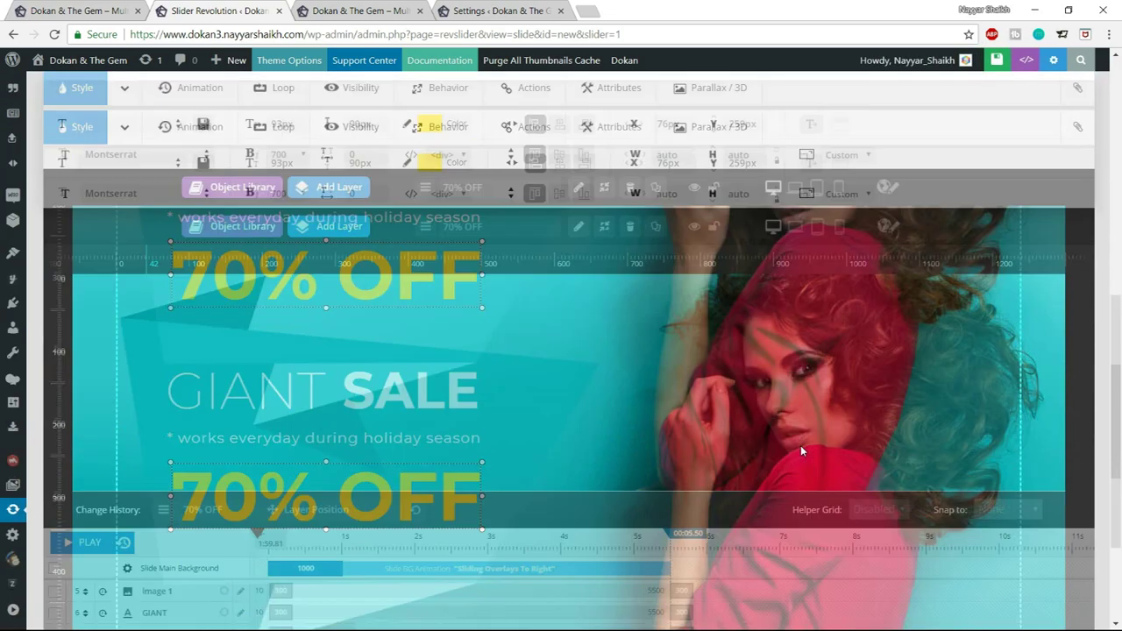
scroll(197, 593, up, 1)
scroll(198, 593, up, 1)
scroll(105, 605, down, 1)
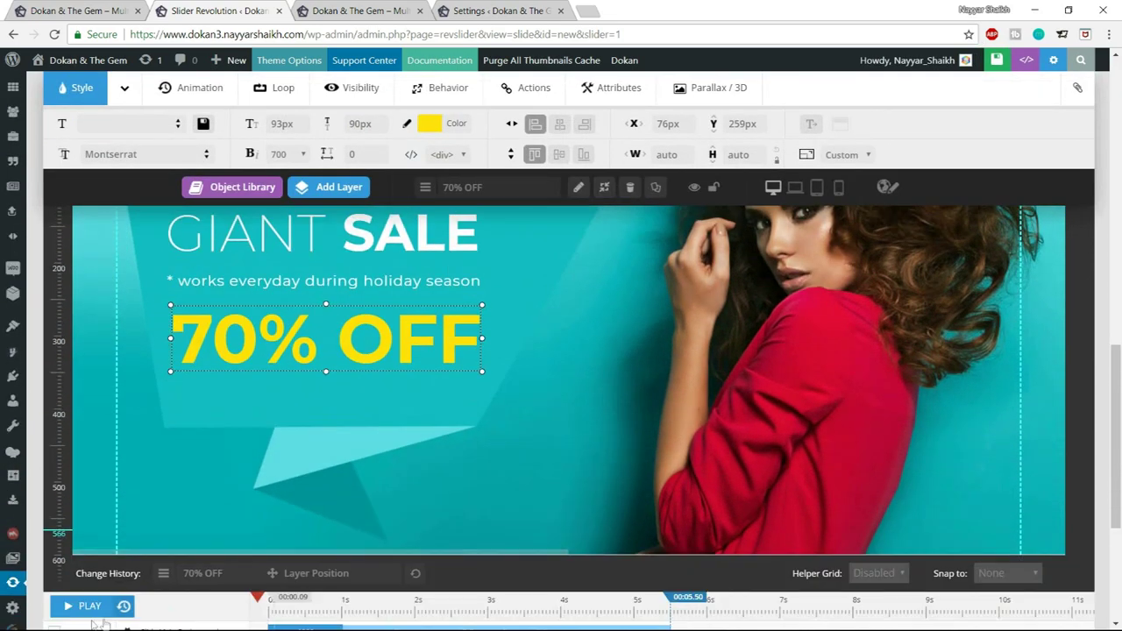
- Play, restart and reset the slide animation preview to check the new easing
click(74, 613)
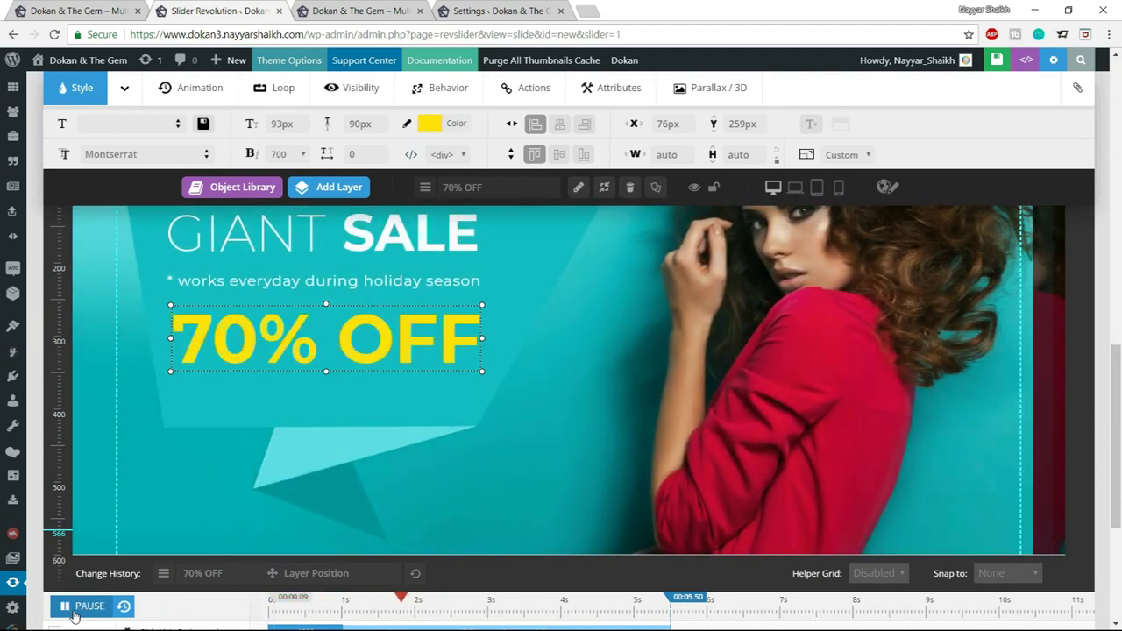
click(74, 616)
click(72, 616)
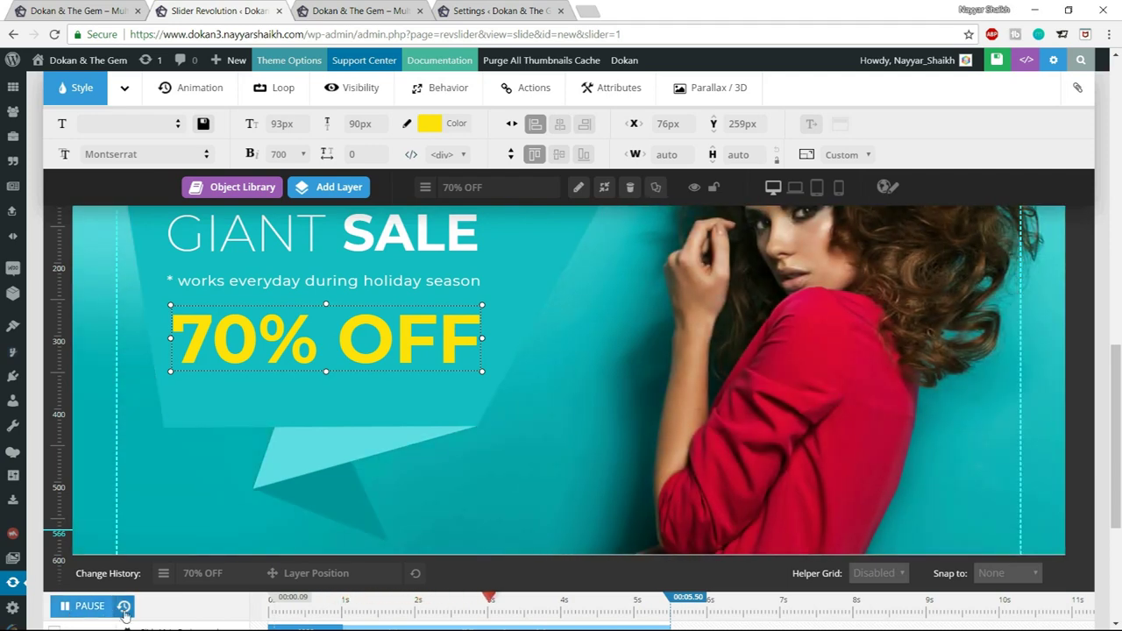
click(124, 607)
scroll(473, 605, down, 2)
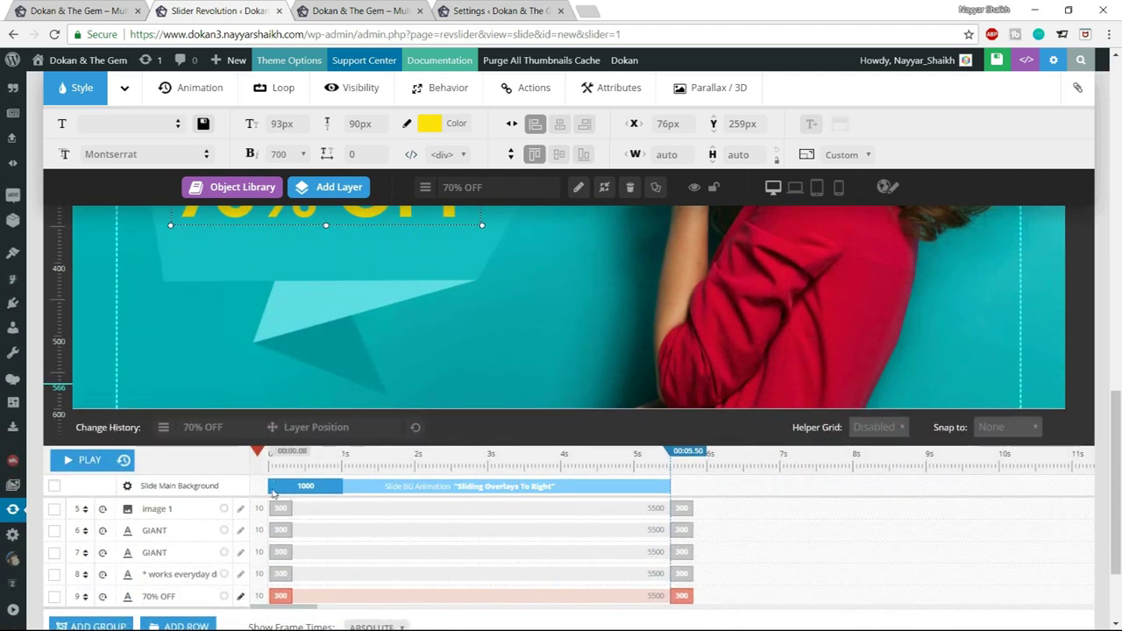
scroll(761, 521, up, 3)
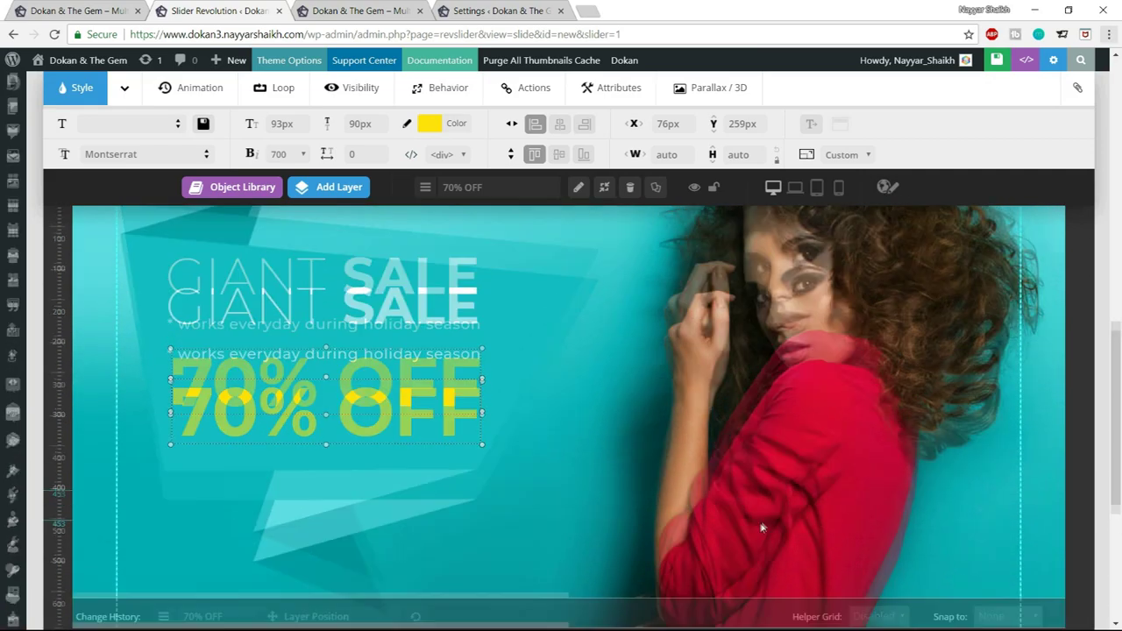
scroll(559, 465, up, 1)
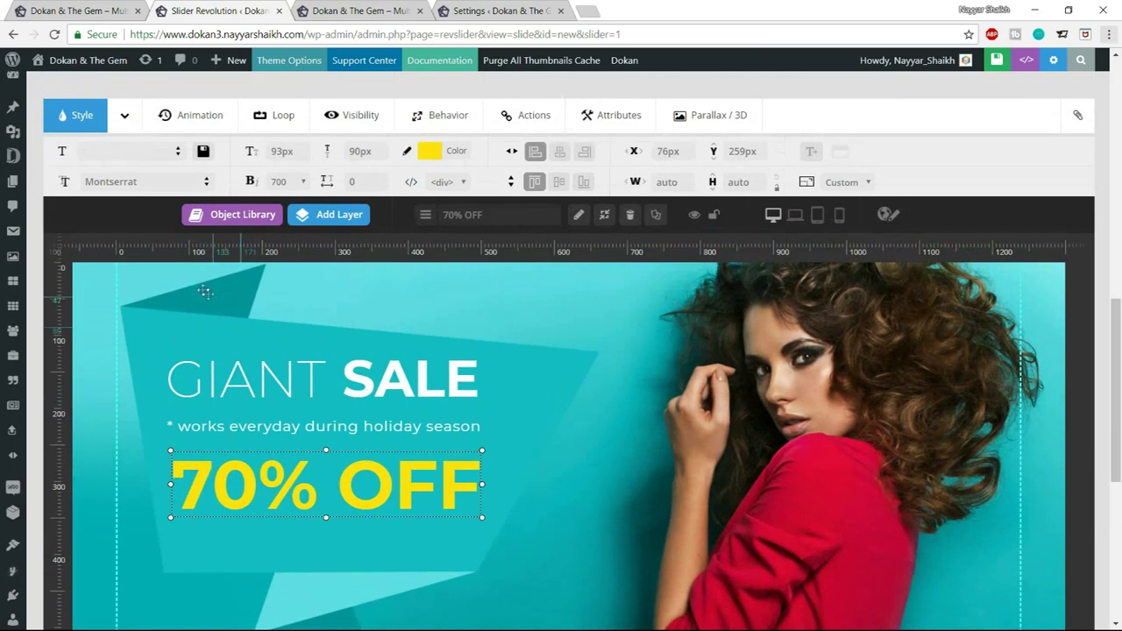
scroll(337, 467, down, 6)
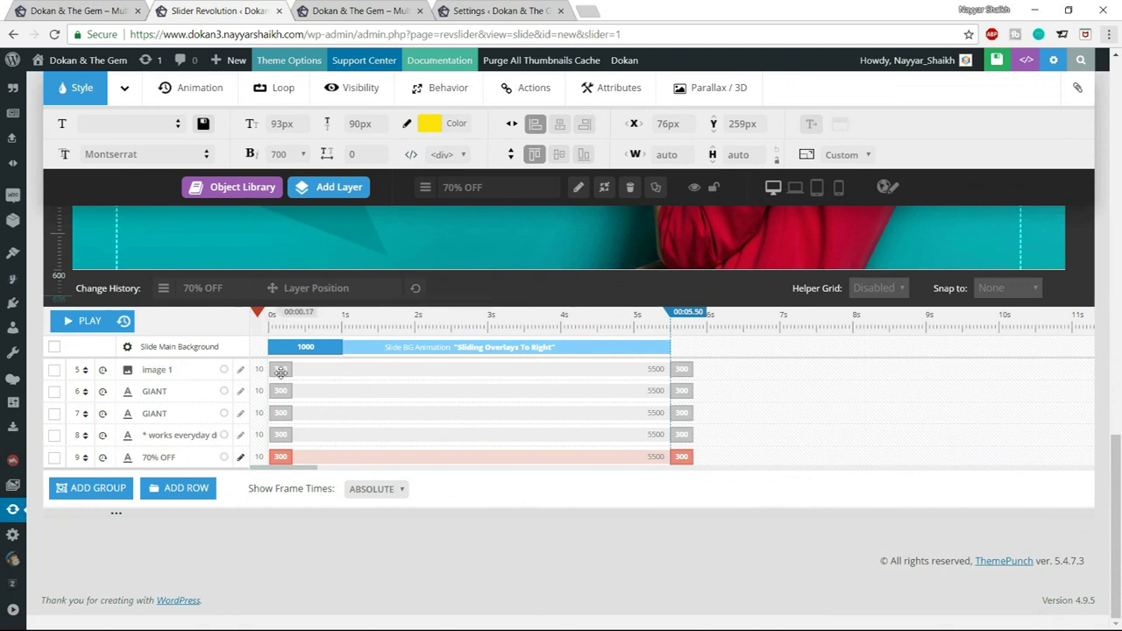
- Set the image 1 layer's entrance to start at 800 ms with a 2000 ms duration
click(284, 371)
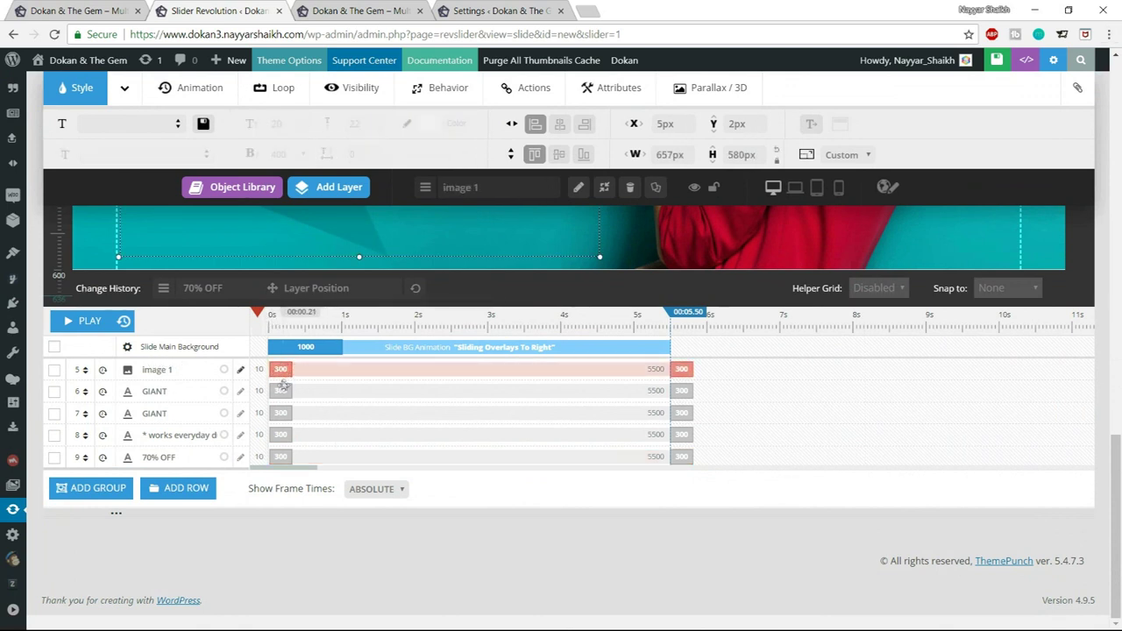
click(280, 386)
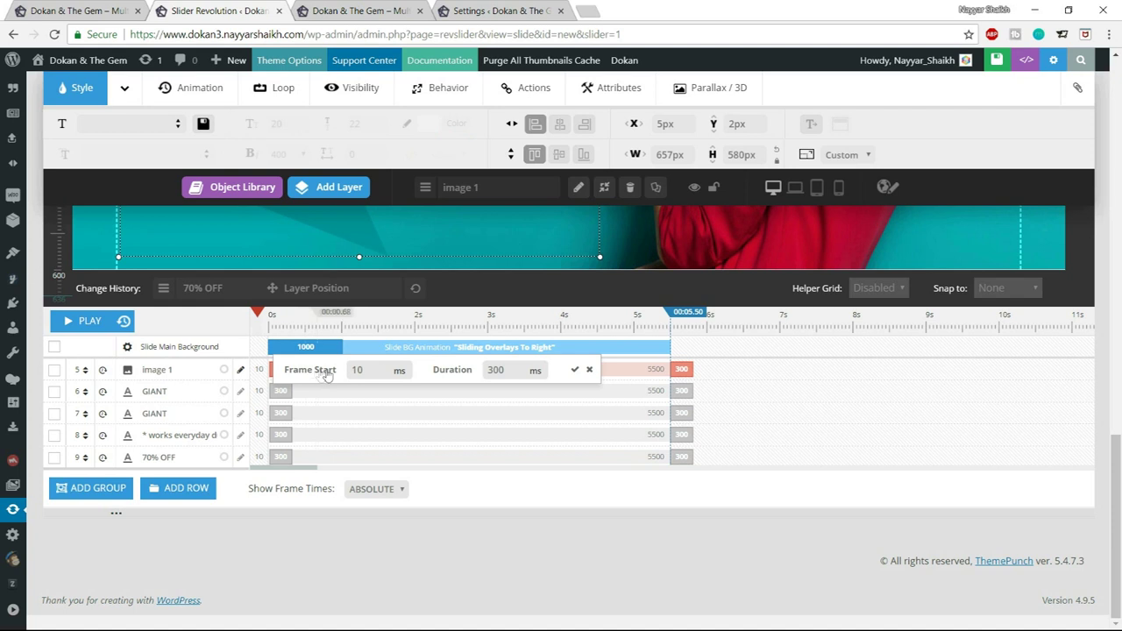
drag(358, 371, 343, 372)
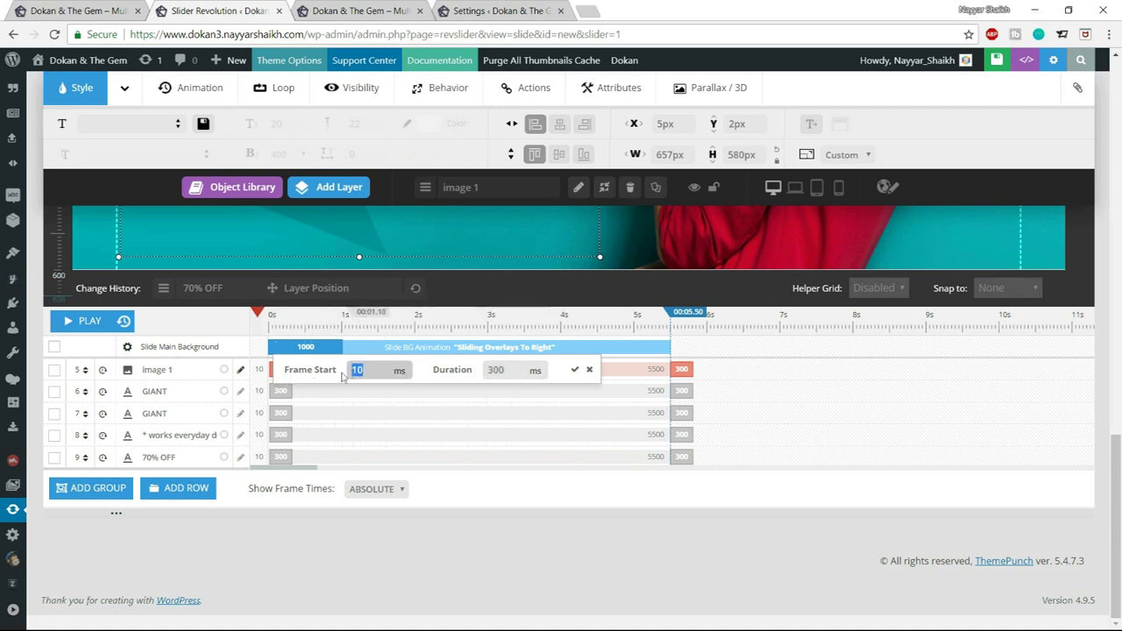
scroll(403, 399, up, 1)
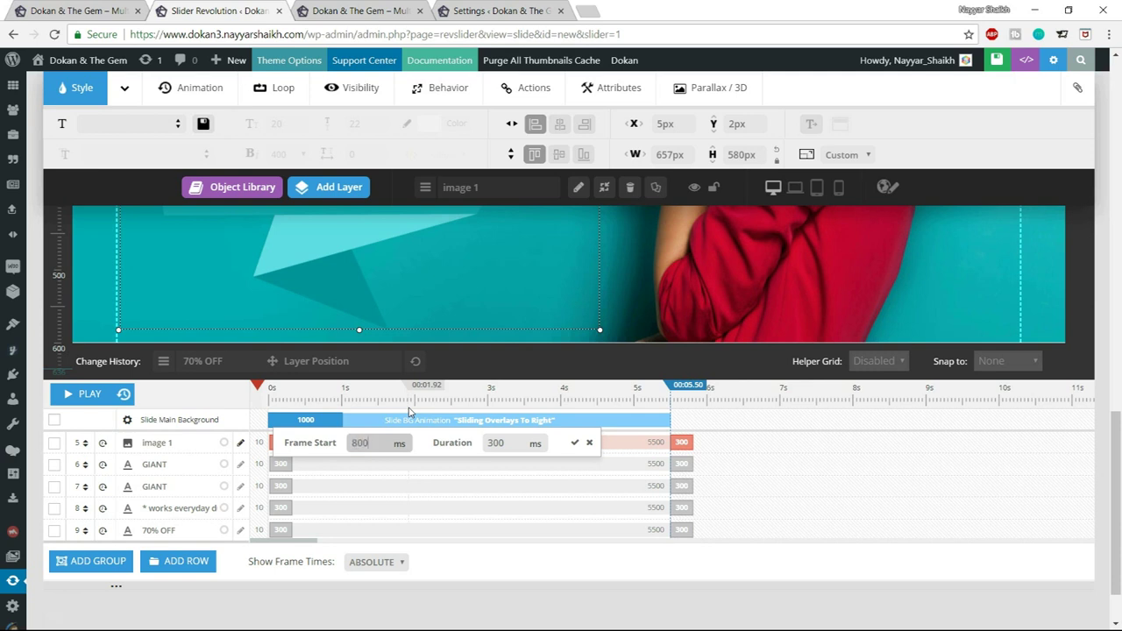
click(463, 444)
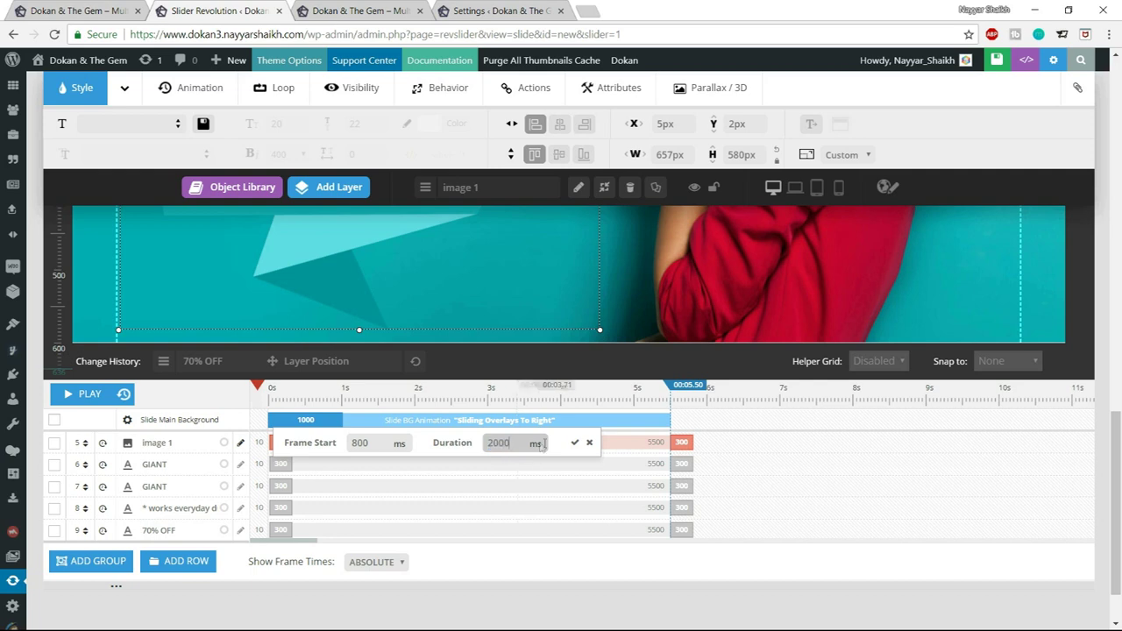
click(574, 443)
scroll(700, 490, up, 1)
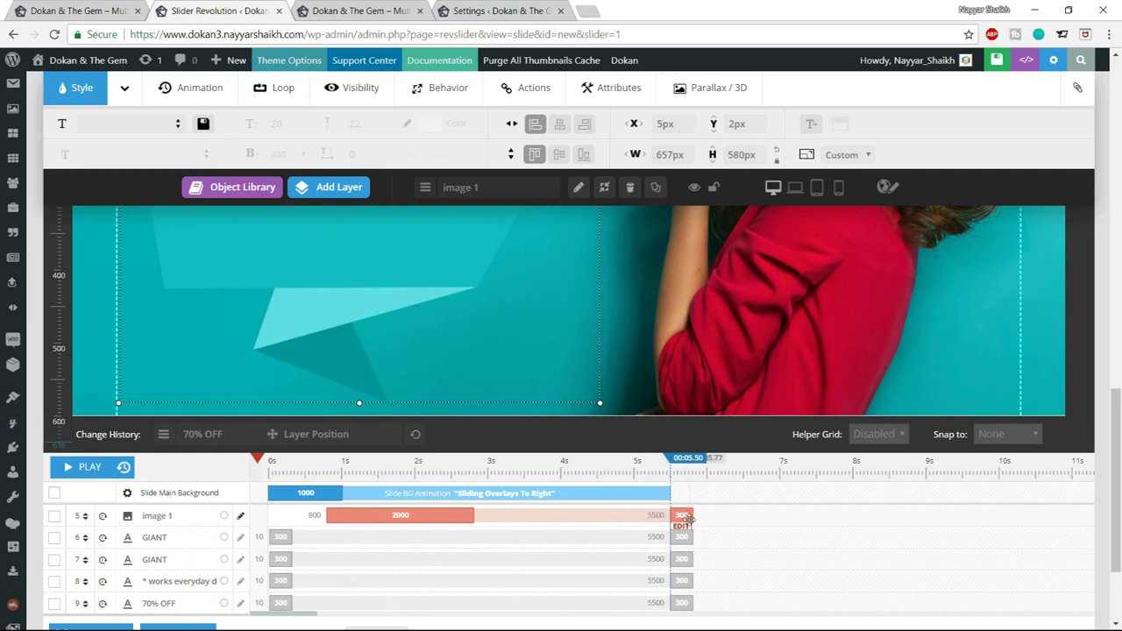
- Change image 1's exit animation duration to 740 ms
click(681, 527)
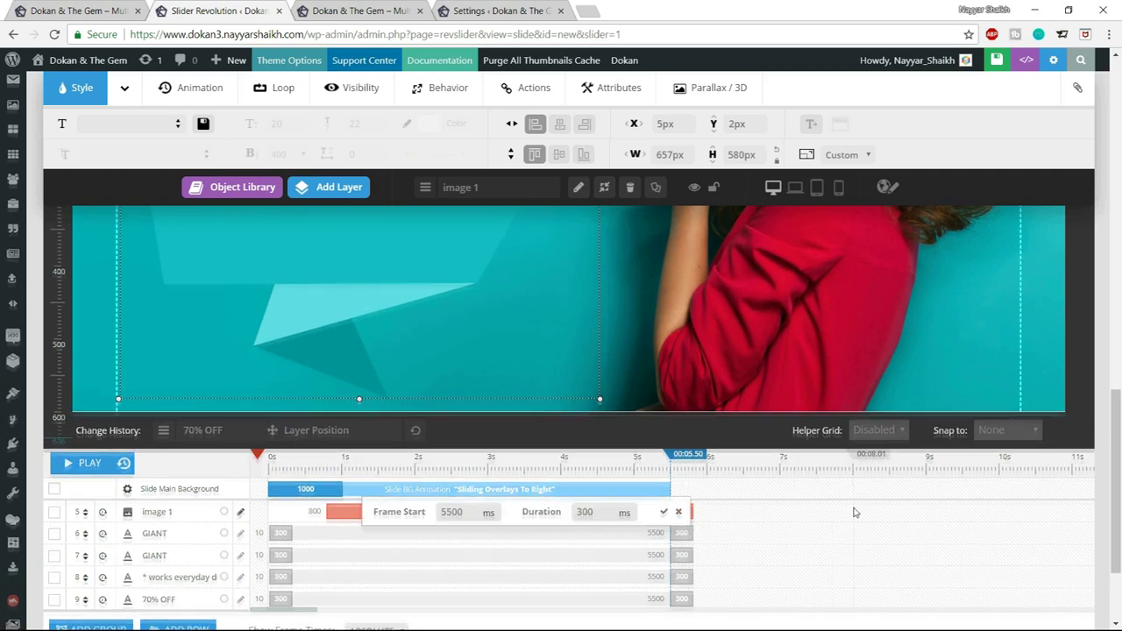
scroll(605, 473, down, 1)
double_click(600, 442)
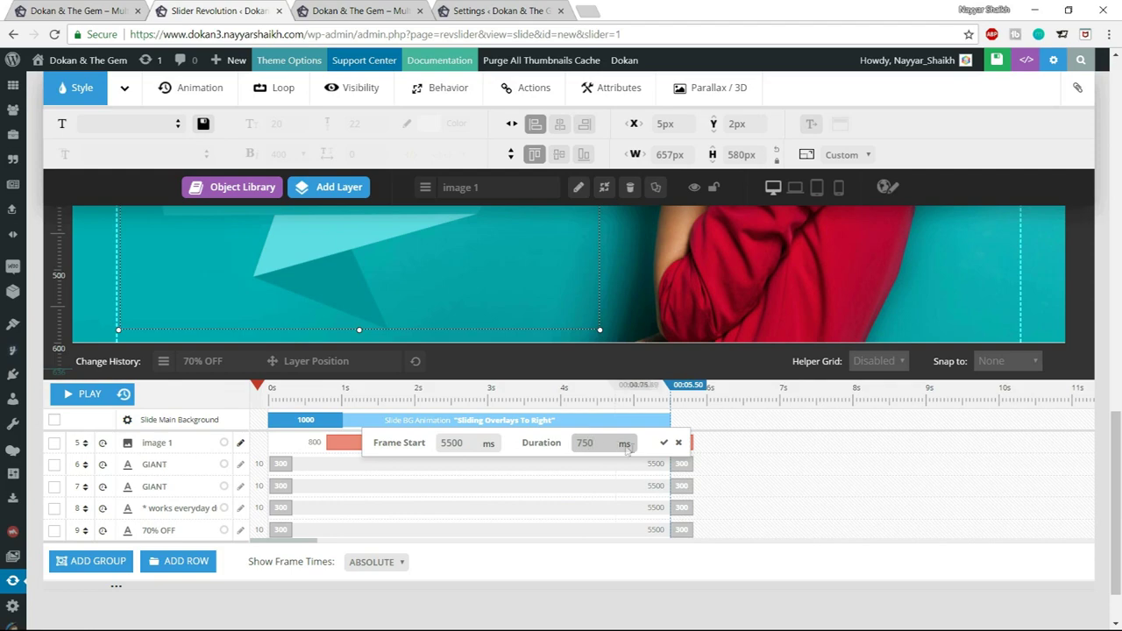
click(662, 442)
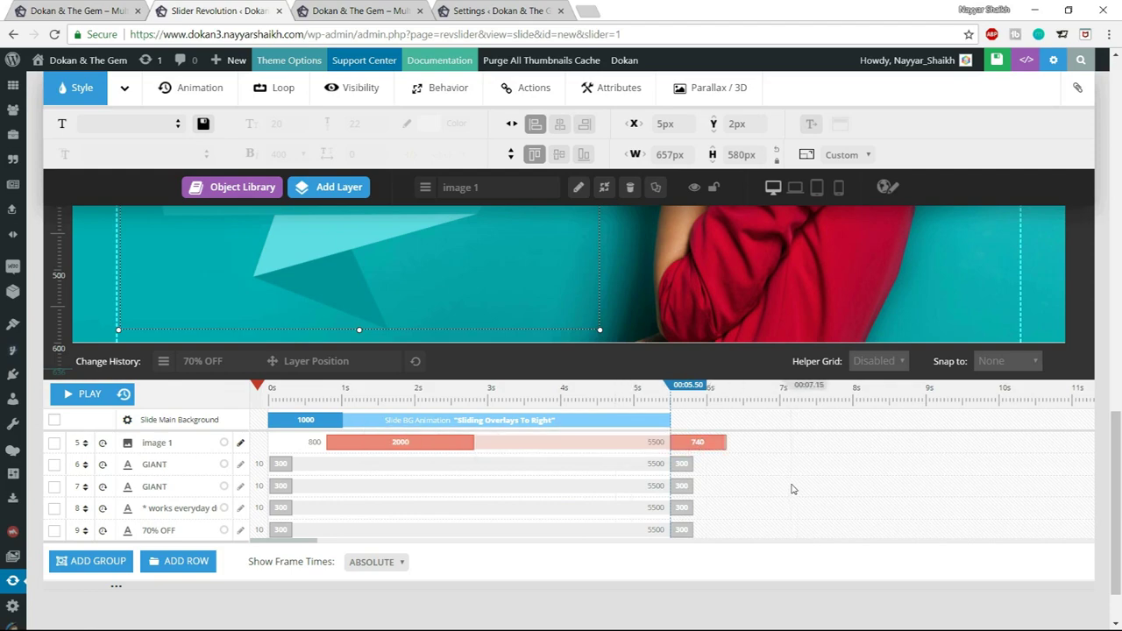
scroll(355, 474, up, 5)
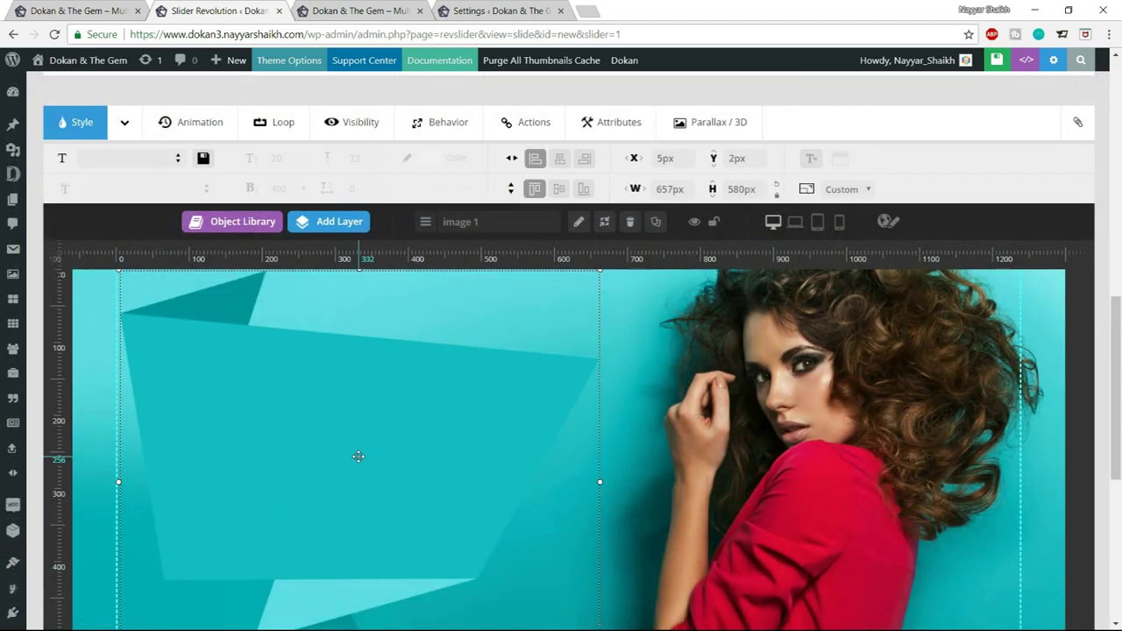
- Set the GIANT layer's entrance to Frame Start 1400 ms with a 1500 ms duration
click(707, 430)
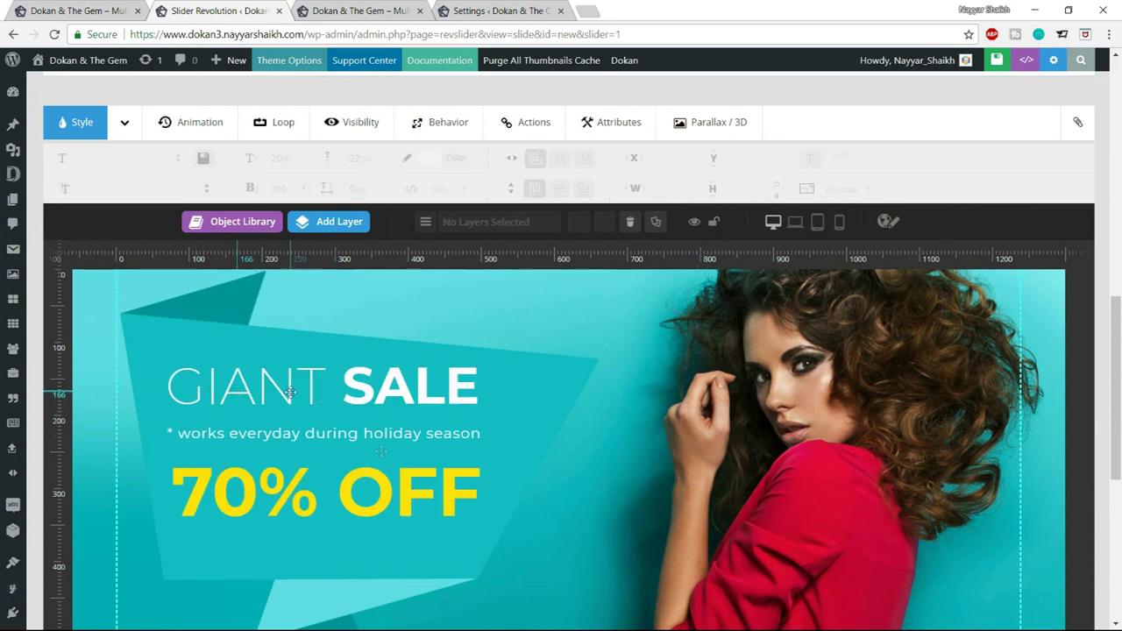
scroll(290, 392, down, 5)
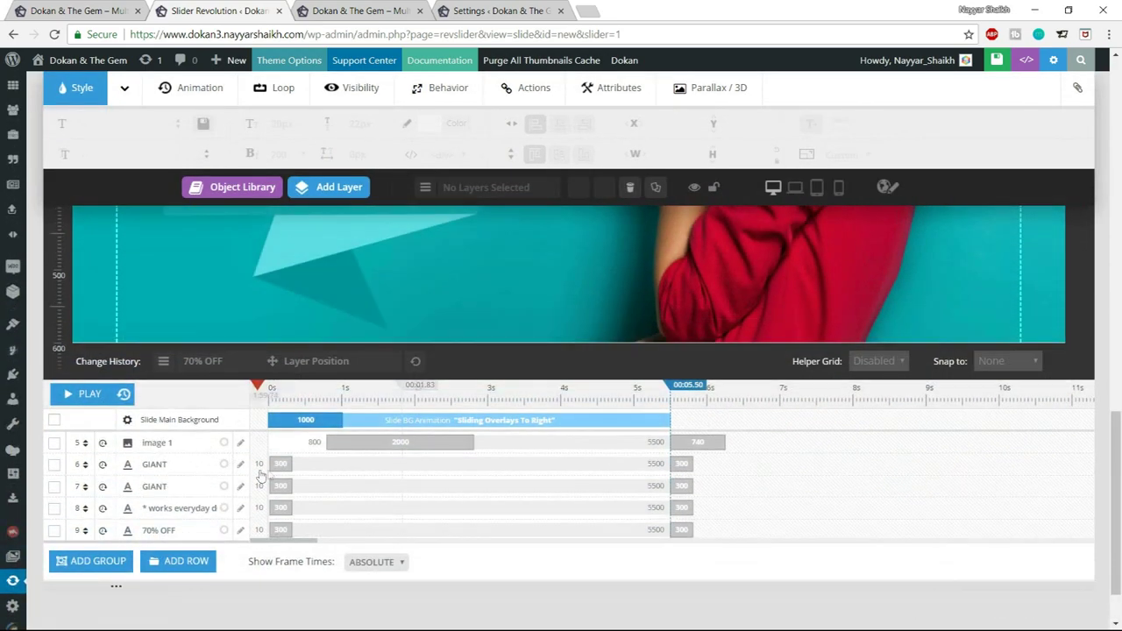
click(292, 466)
click(283, 458)
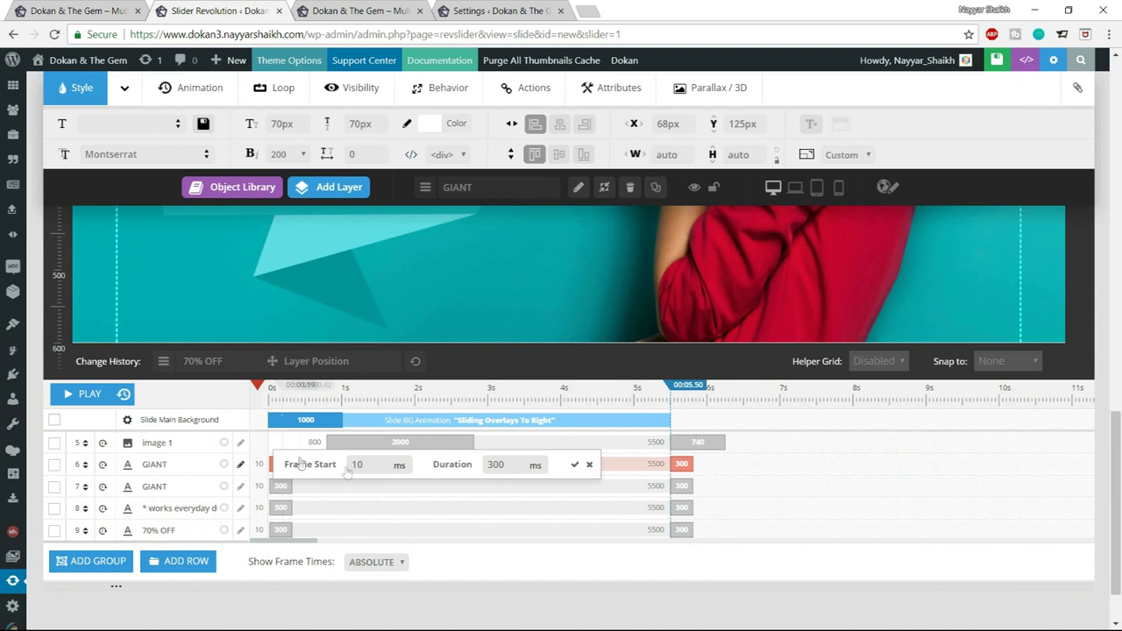
double_click(361, 465)
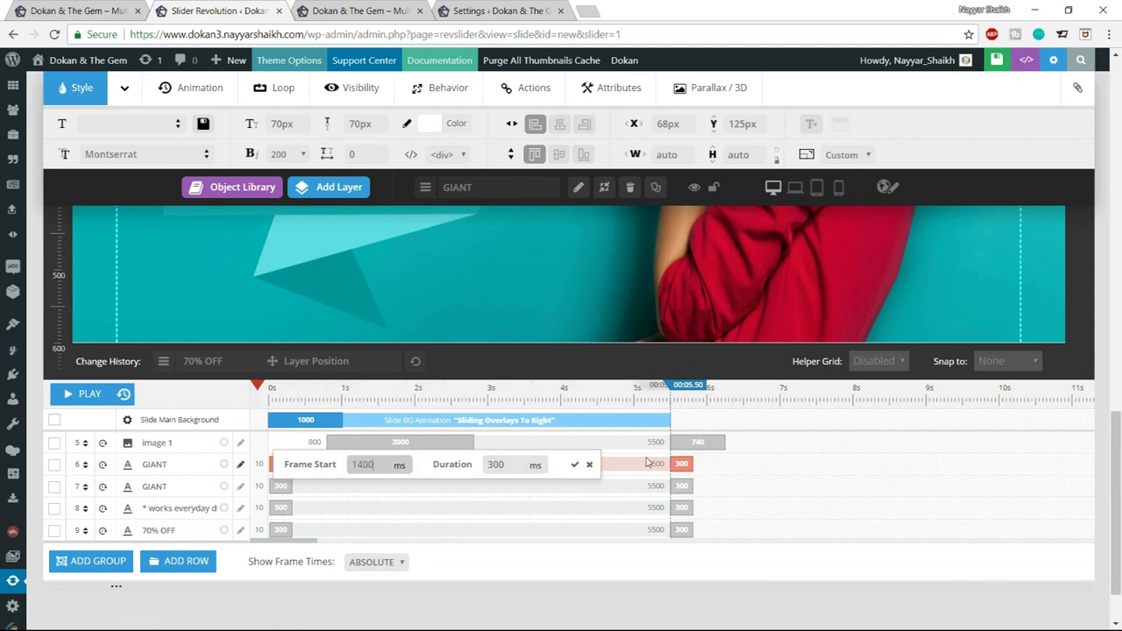
double_click(496, 465)
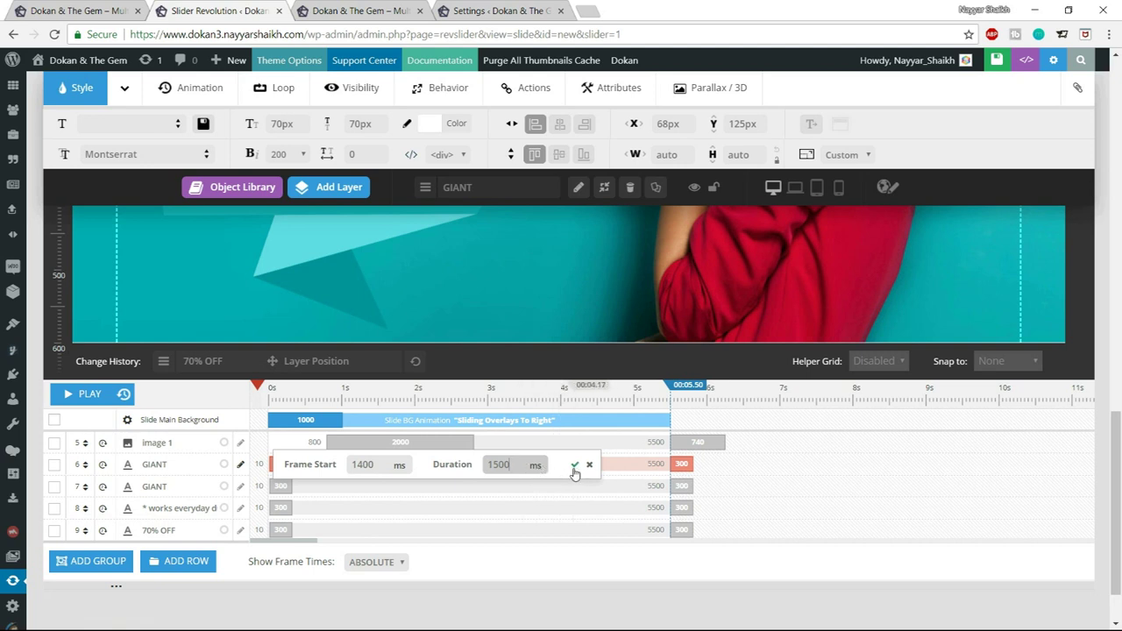
double_click(496, 465)
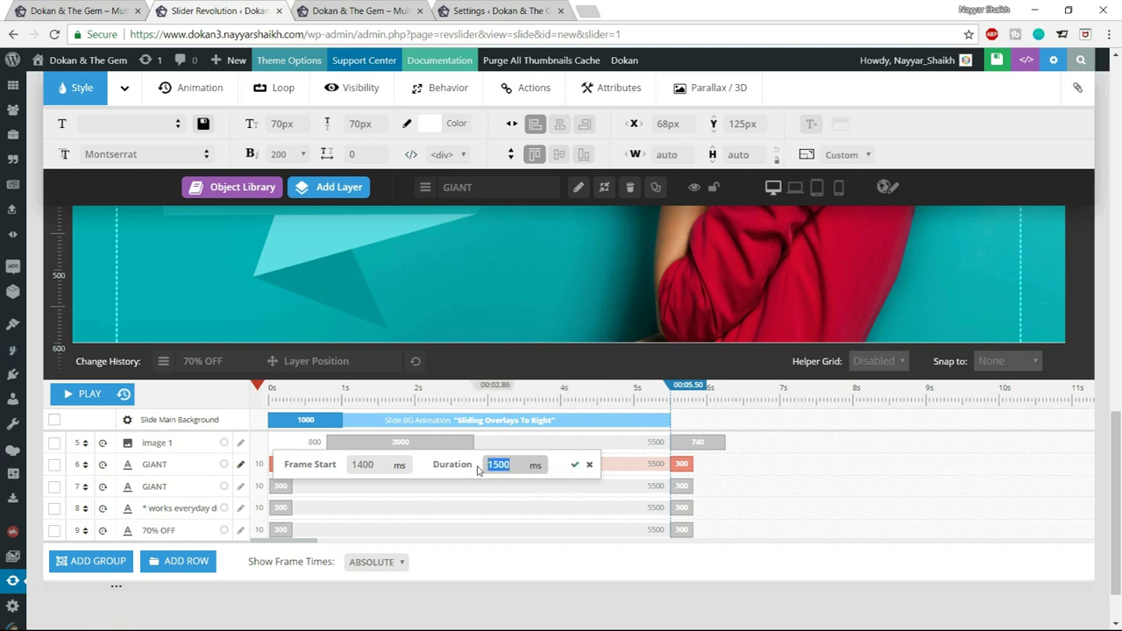
click(575, 465)
- Set the GIANT layer's exit animation duration to 500 ms
click(680, 462)
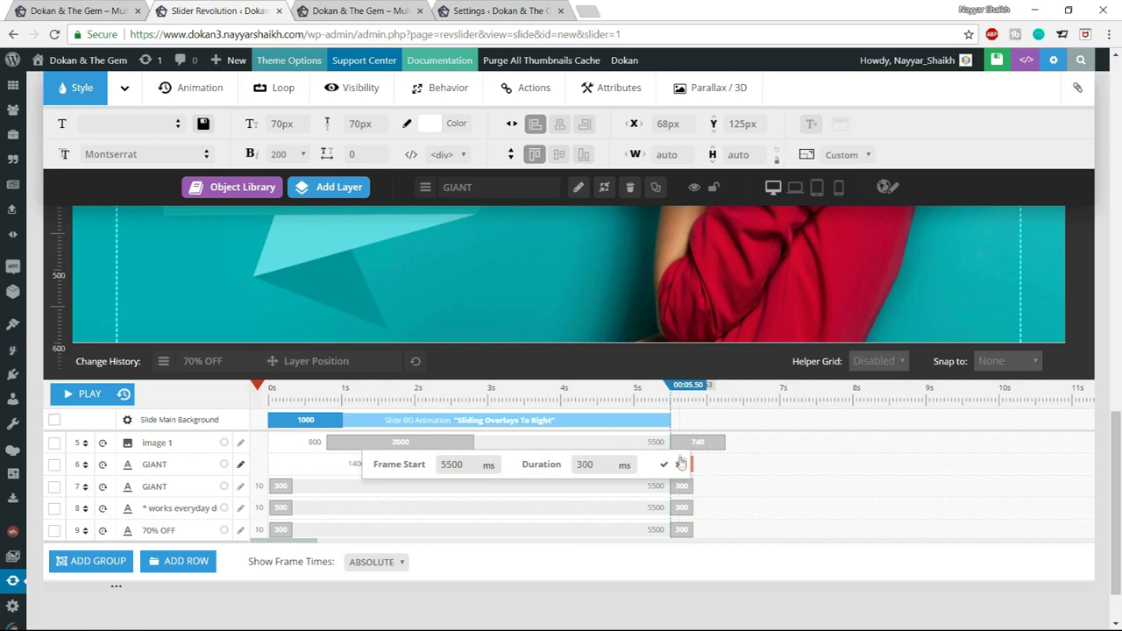
double_click(584, 464)
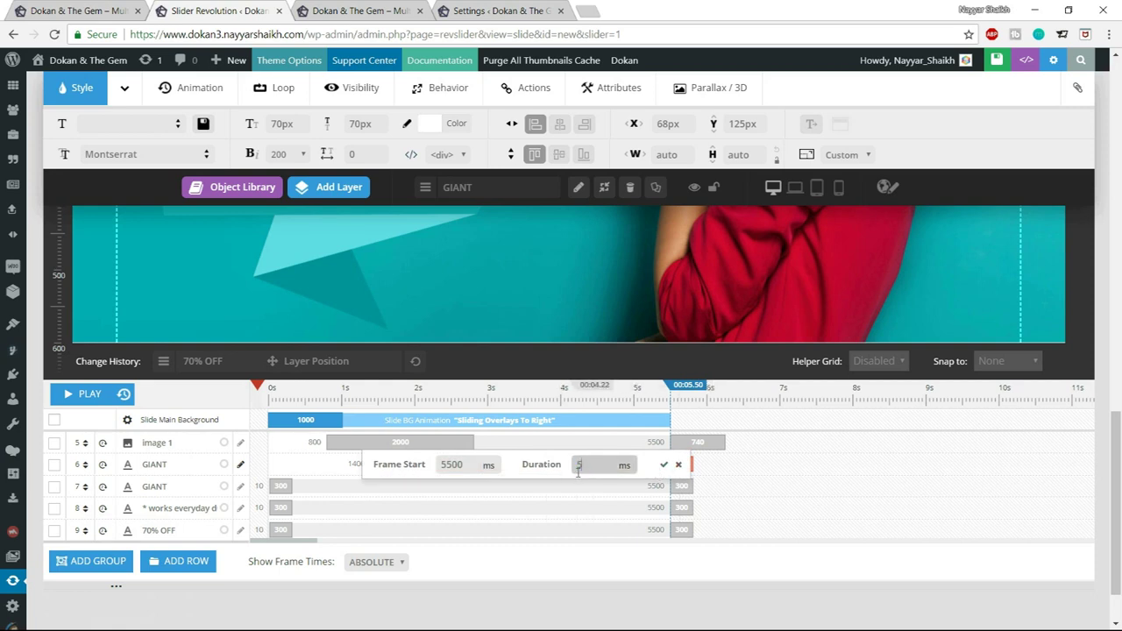
click(664, 465)
scroll(438, 259, up, 5)
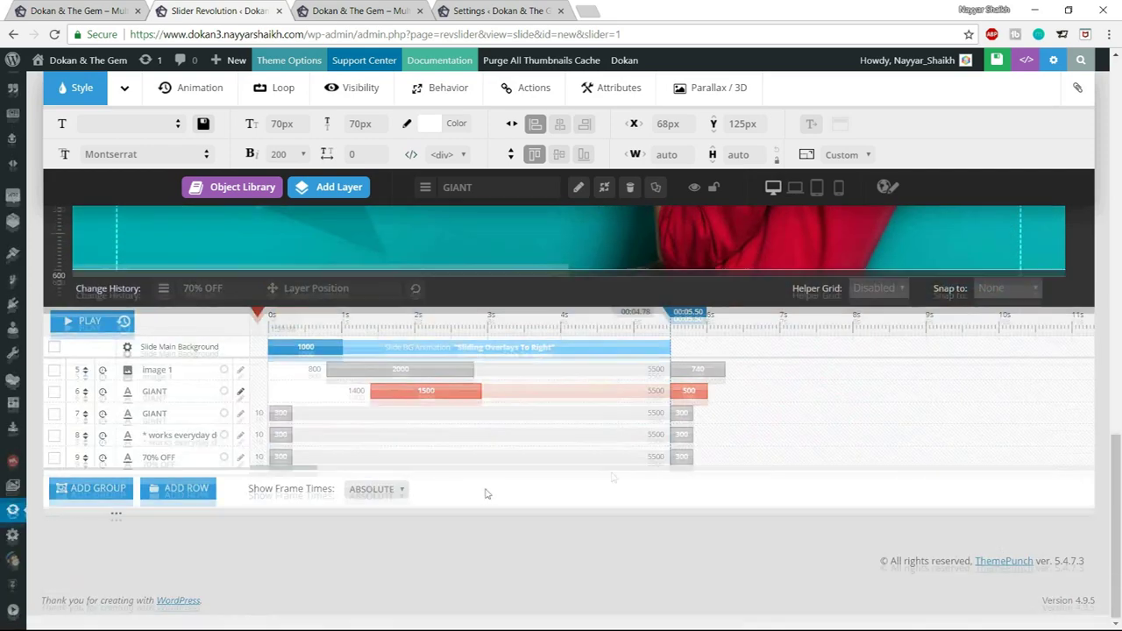
scroll(438, 351, down, 5)
click(290, 413)
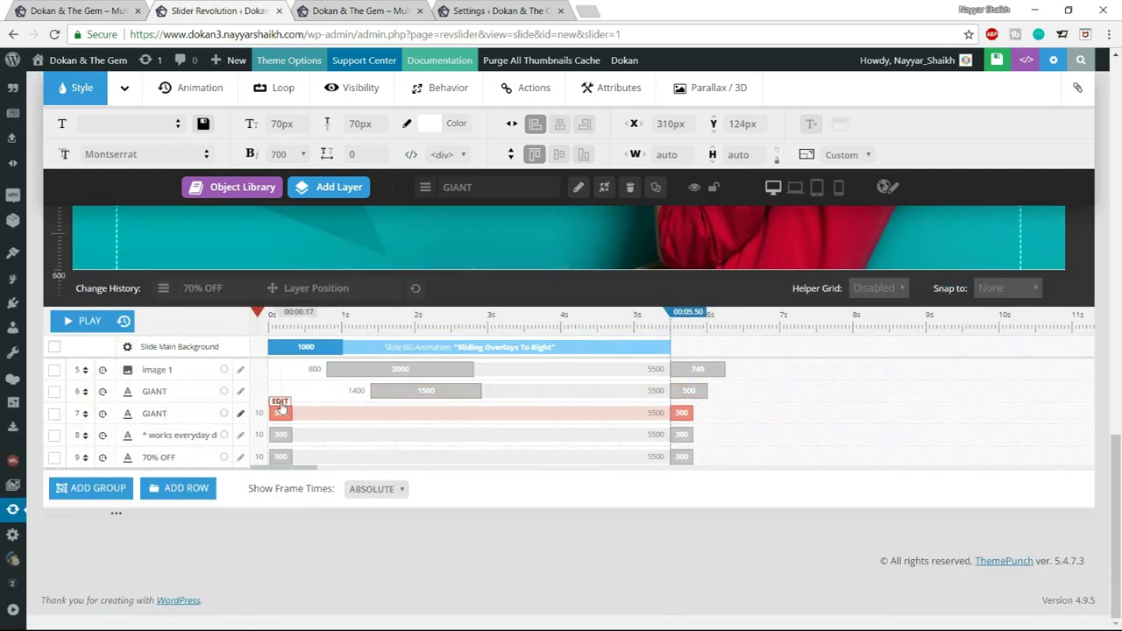
- Time the SALE layer to enter at 1900 ms over 1500 ms and exit over 500 ms
click(281, 407)
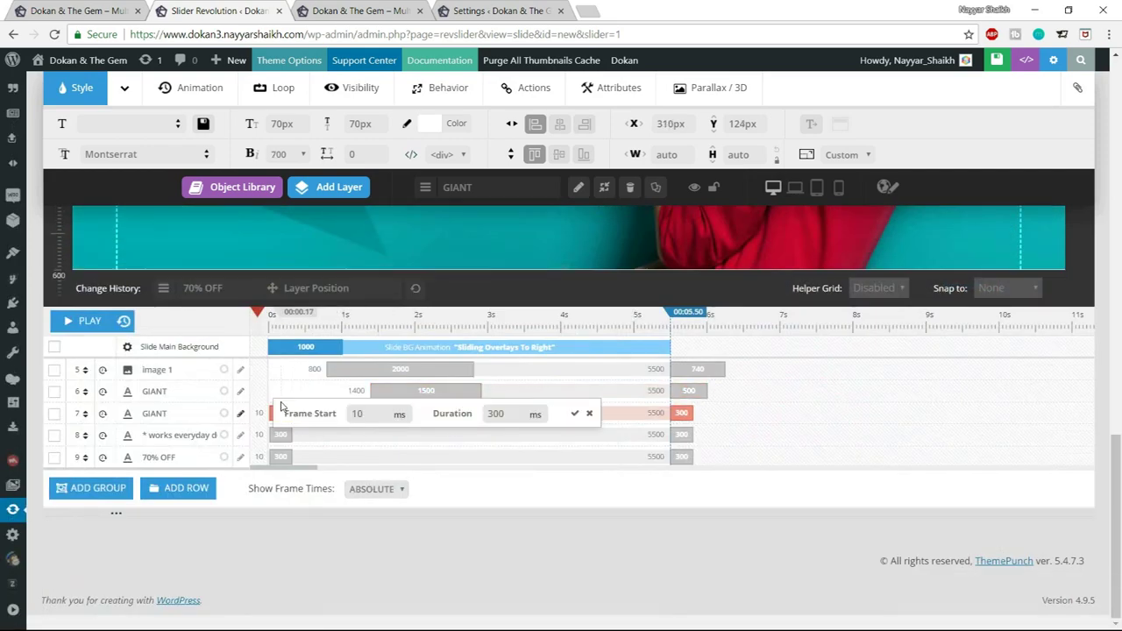
double_click(498, 413)
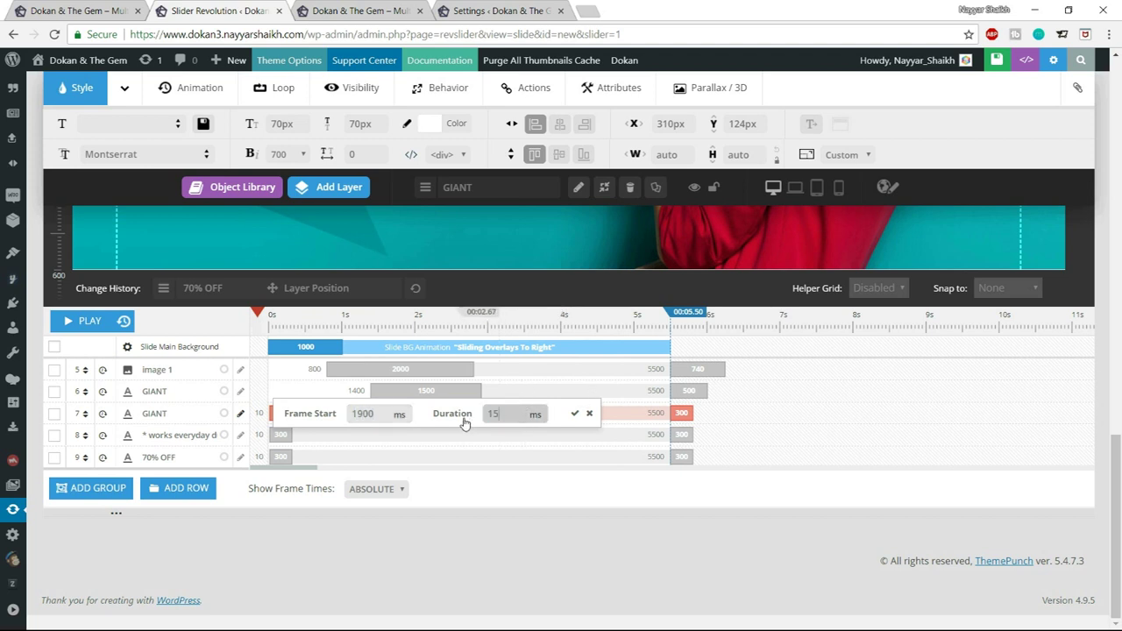
click(575, 415)
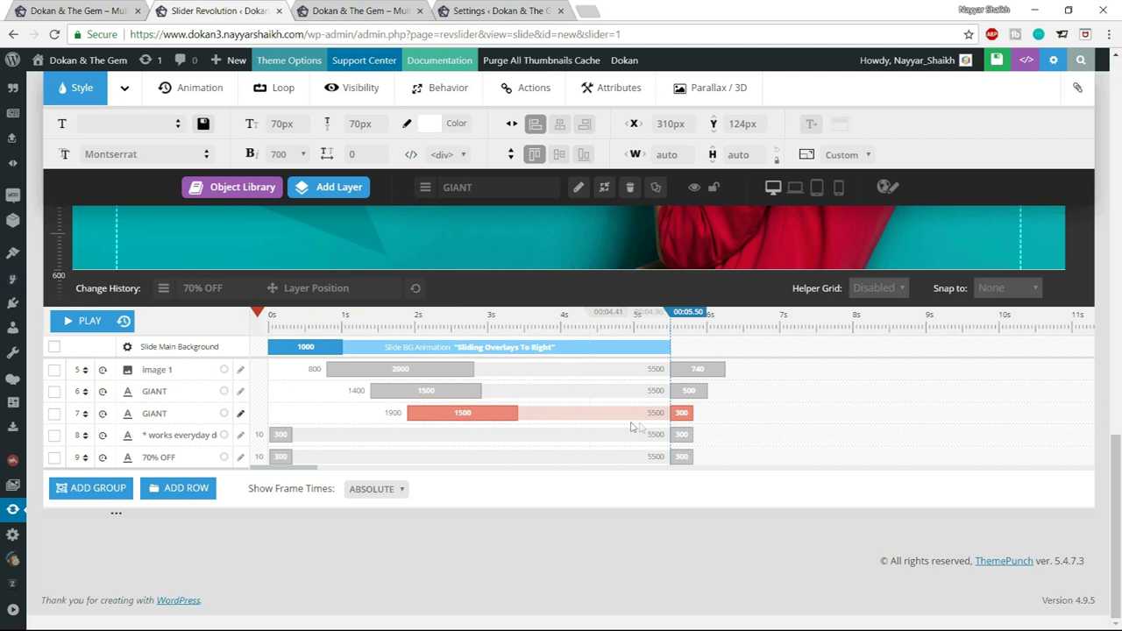
click(685, 407)
double_click(584, 413)
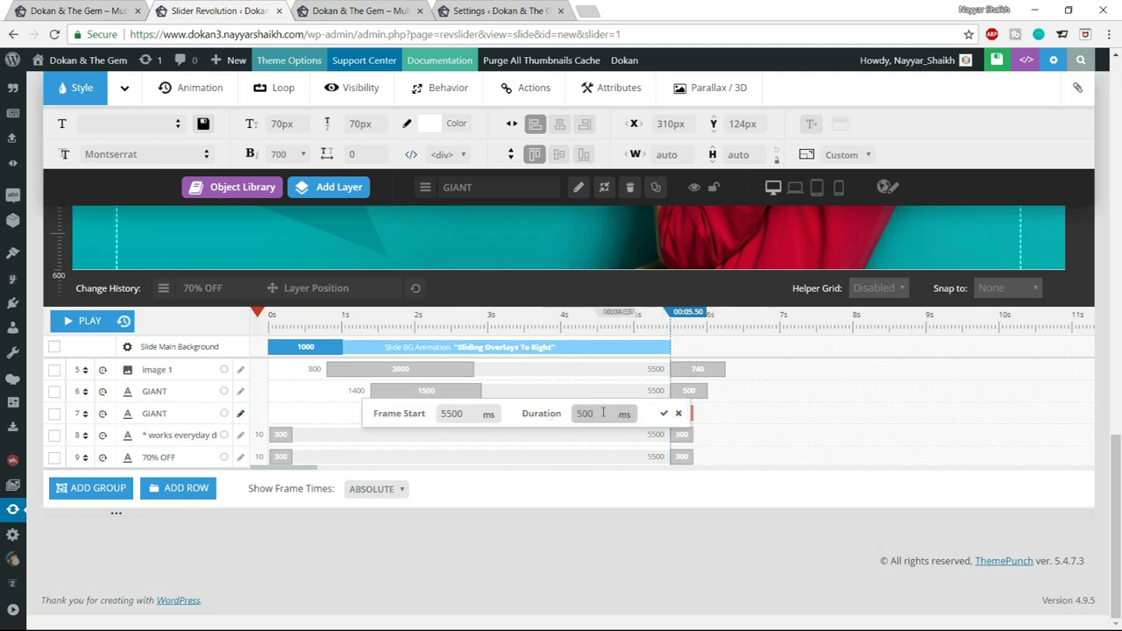
click(666, 413)
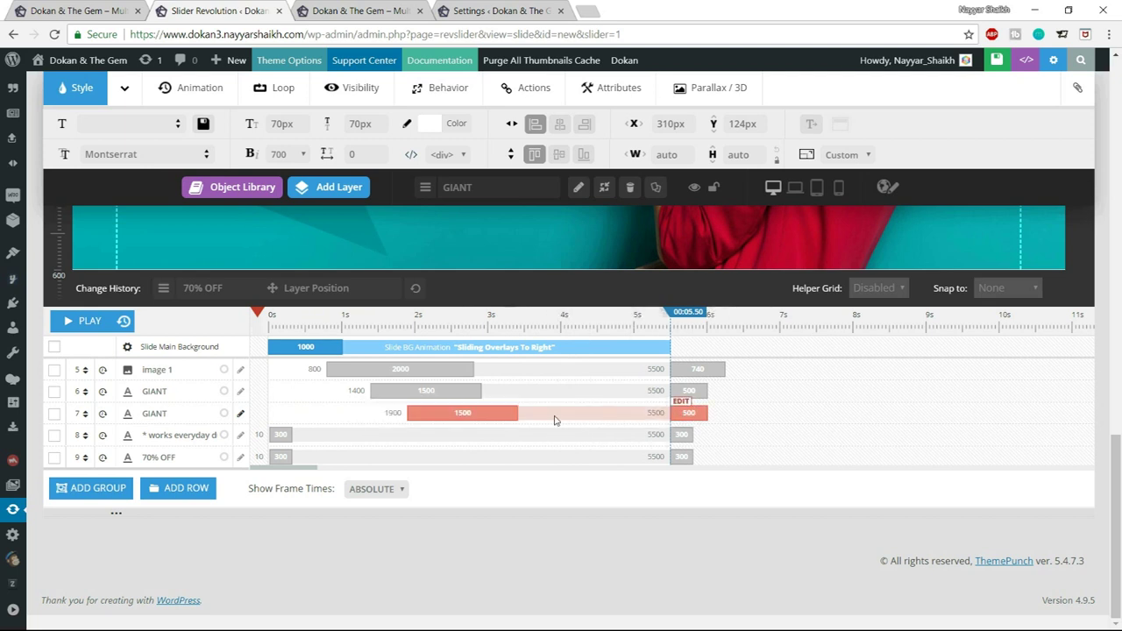
- Set the 'works everyday' subtitle layer's entrance to start at 2500 ms with 1500 ms duration
click(279, 435)
click(278, 425)
double_click(357, 435)
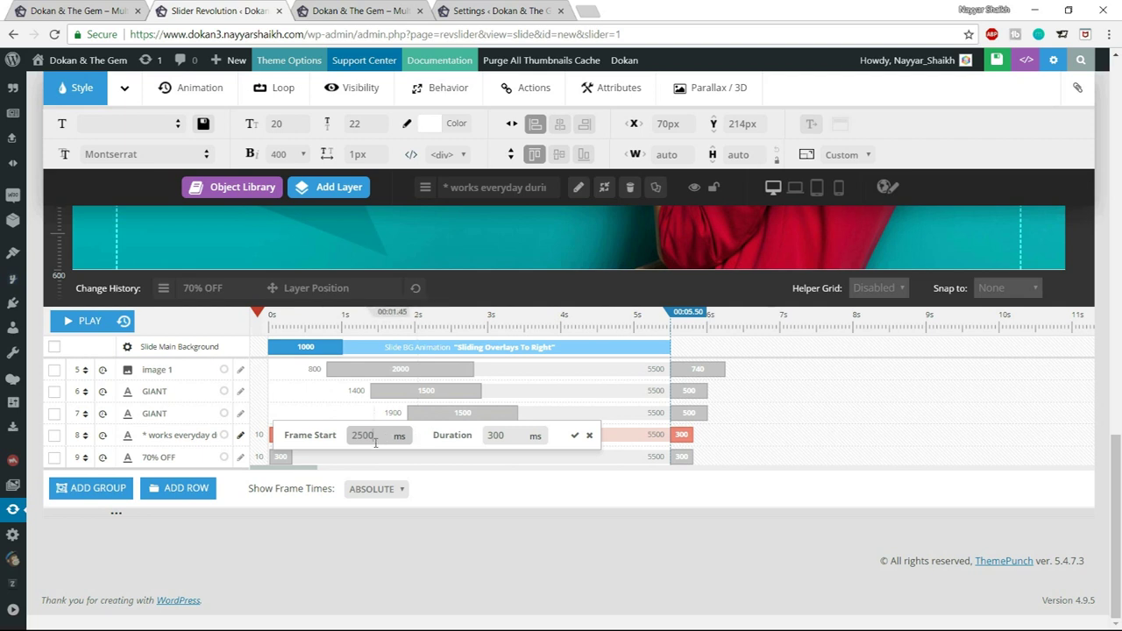
text(2500)
double_click(480, 439)
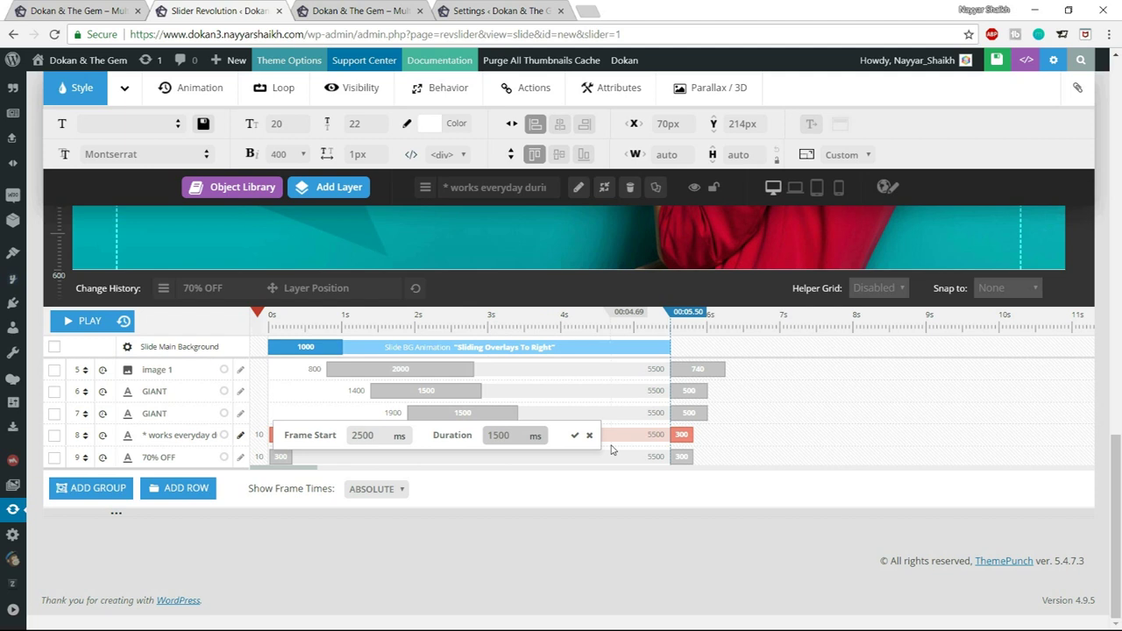
click(574, 434)
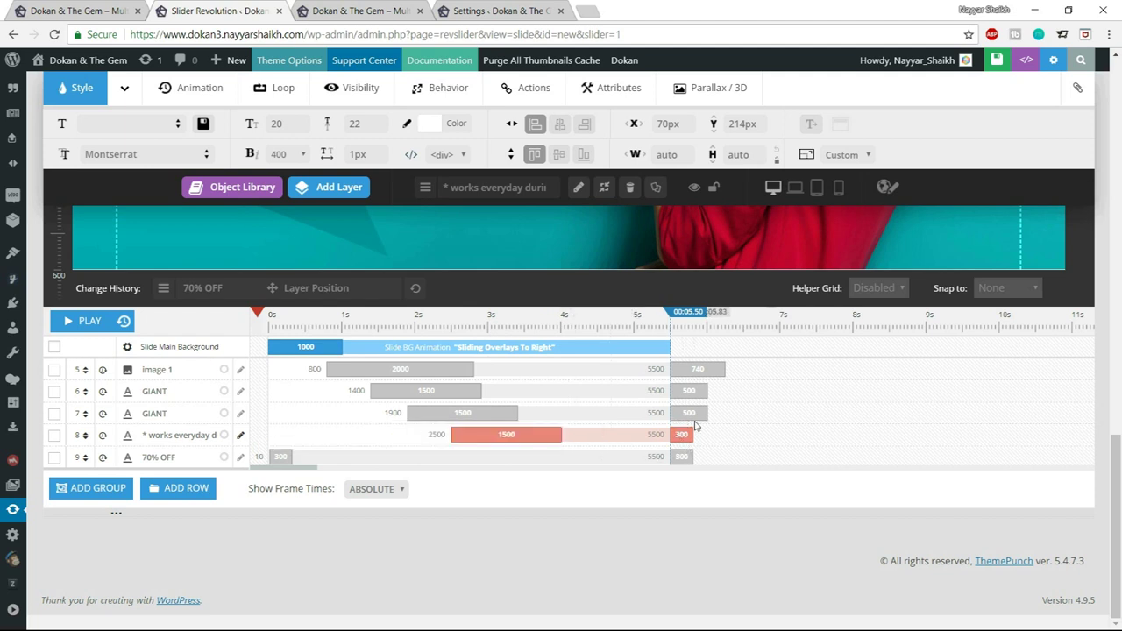
- Set the subtitle layer's exit duration to 500 ms
click(683, 434)
double_click(604, 436)
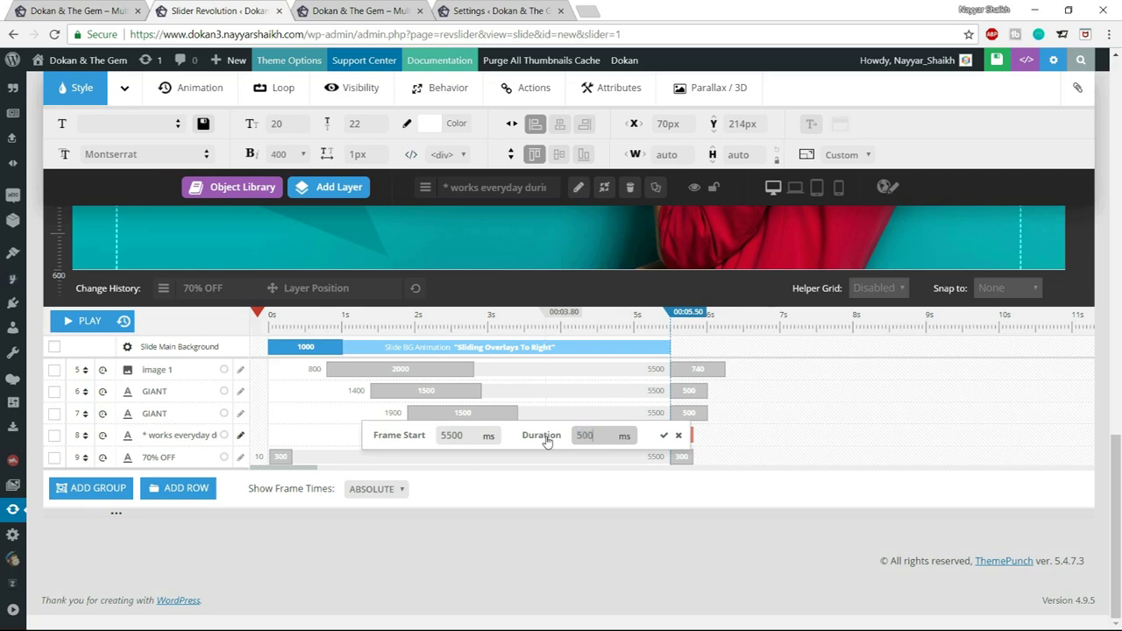
click(663, 435)
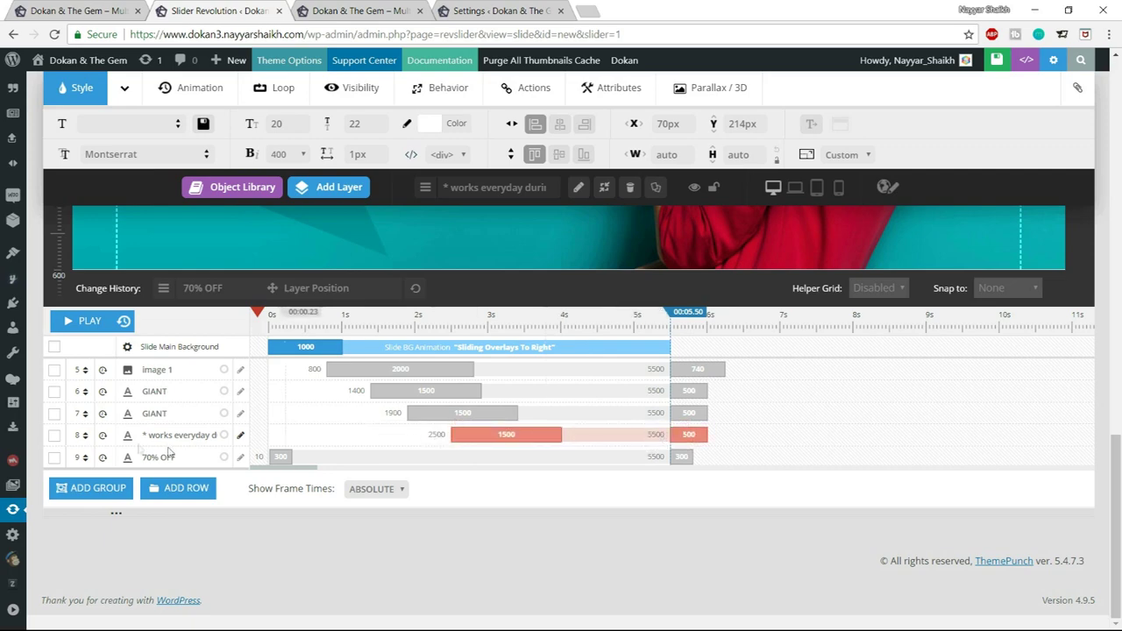
scroll(393, 280, up, 3)
- Set the 70% OFF layer's entrance to start at 3000 ms with 1500 ms duration
scroll(403, 304, down, 3)
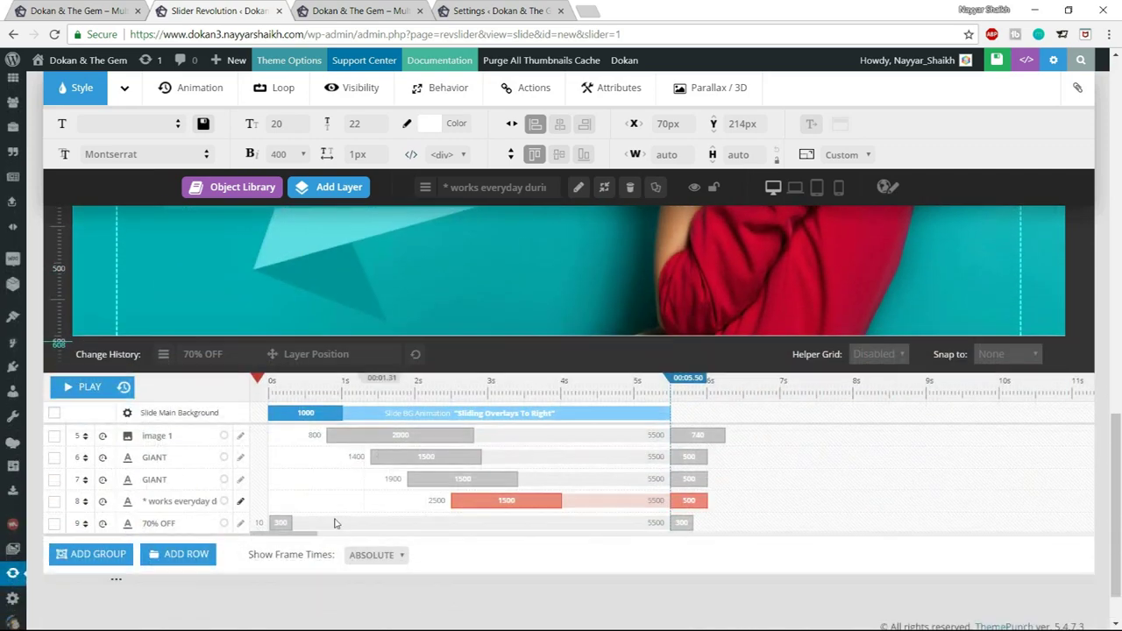
click(289, 455)
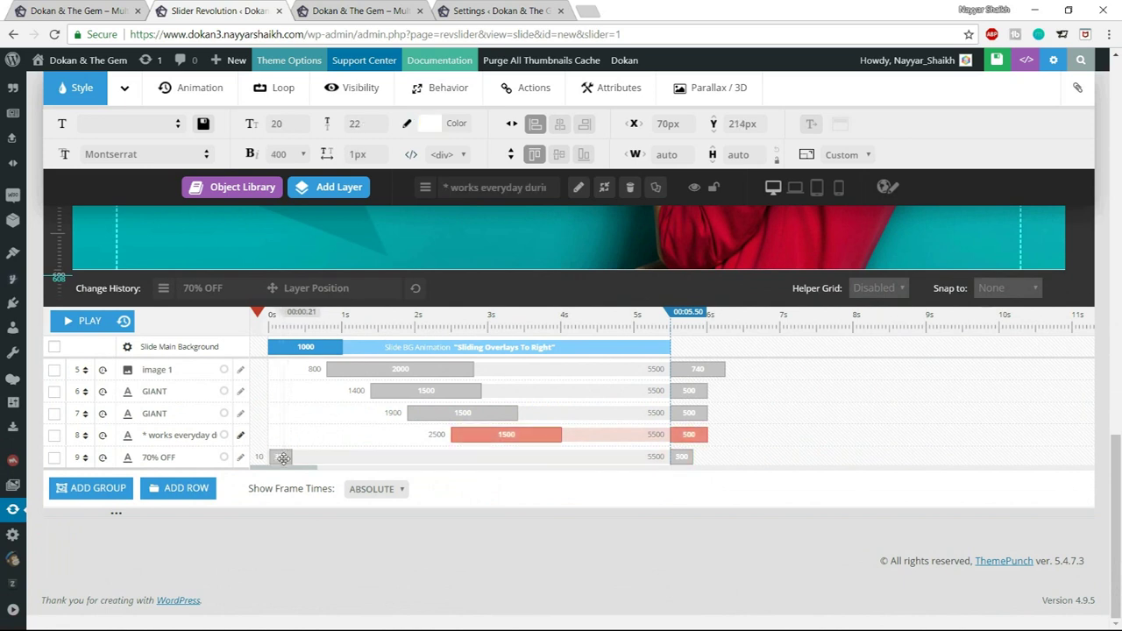
click(281, 449)
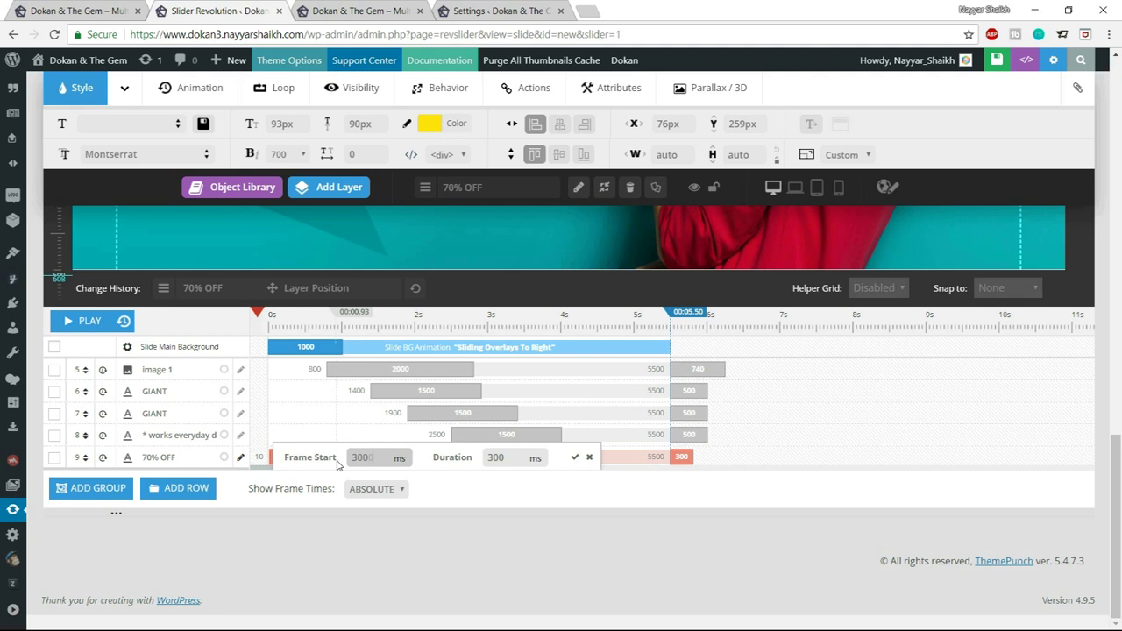
text(3000)
key(Tab)
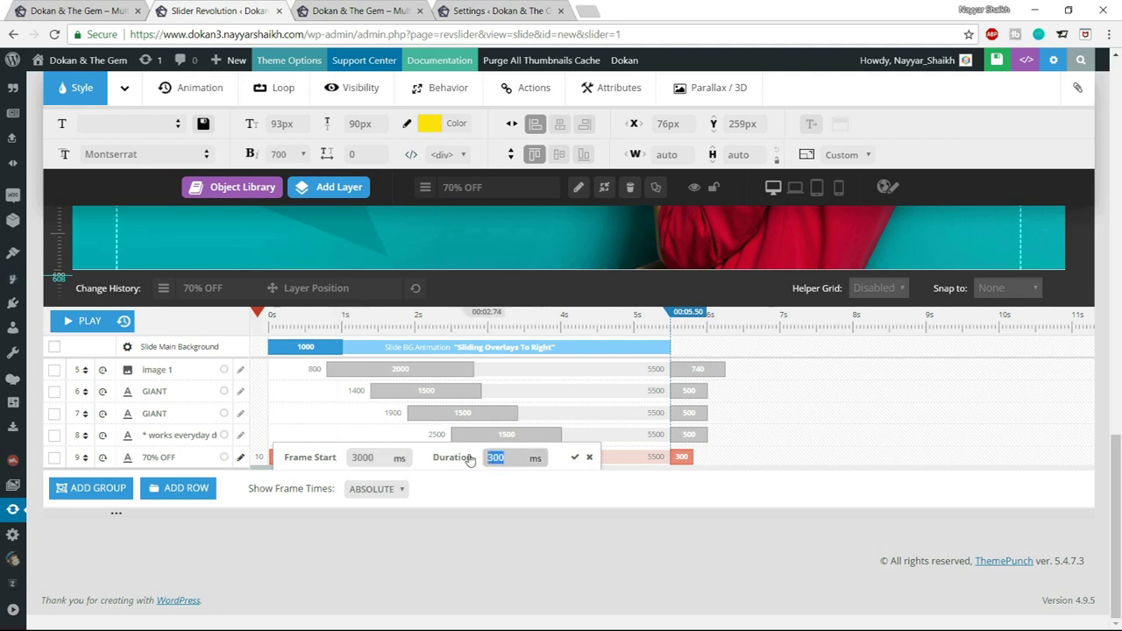
click(575, 457)
- Set the 70% OFF layer's exit duration to 500 ms
click(682, 453)
drag(635, 460, 564, 463)
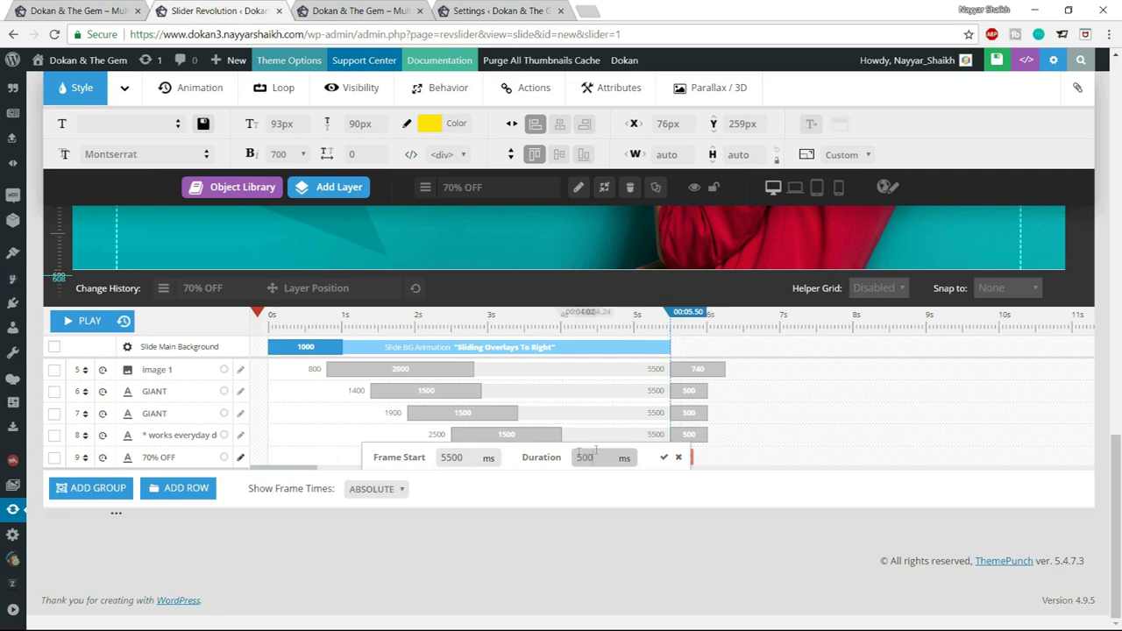
click(661, 455)
scroll(835, 559, up, 5)
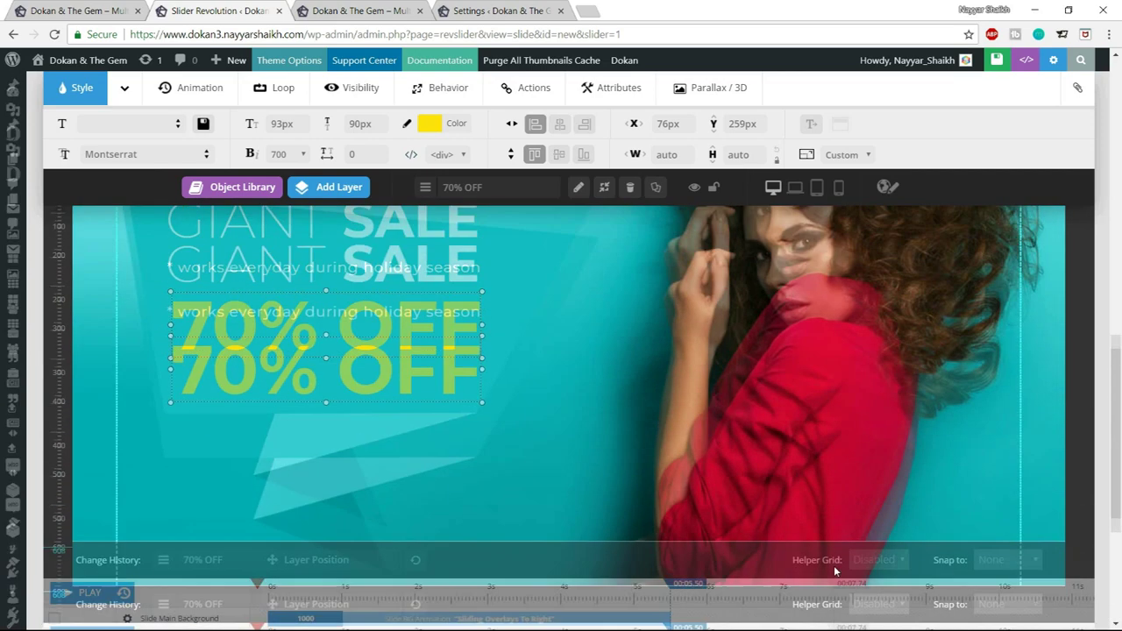
scroll(561, 351, up, 5)
scroll(561, 351, down, 4)
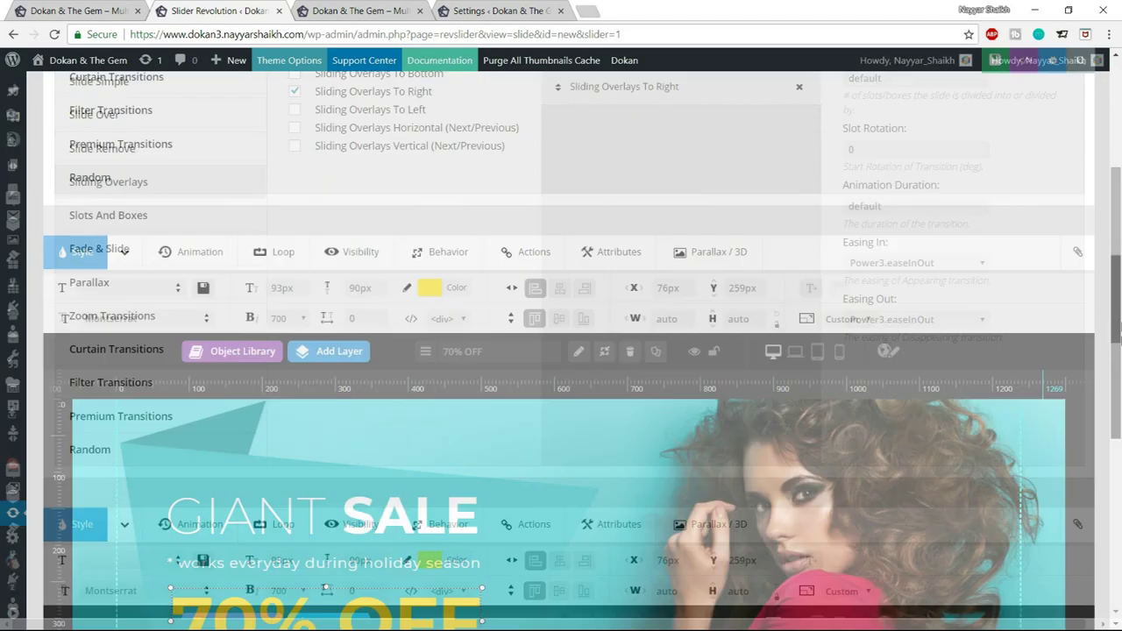
scroll(561, 350, down, 3)
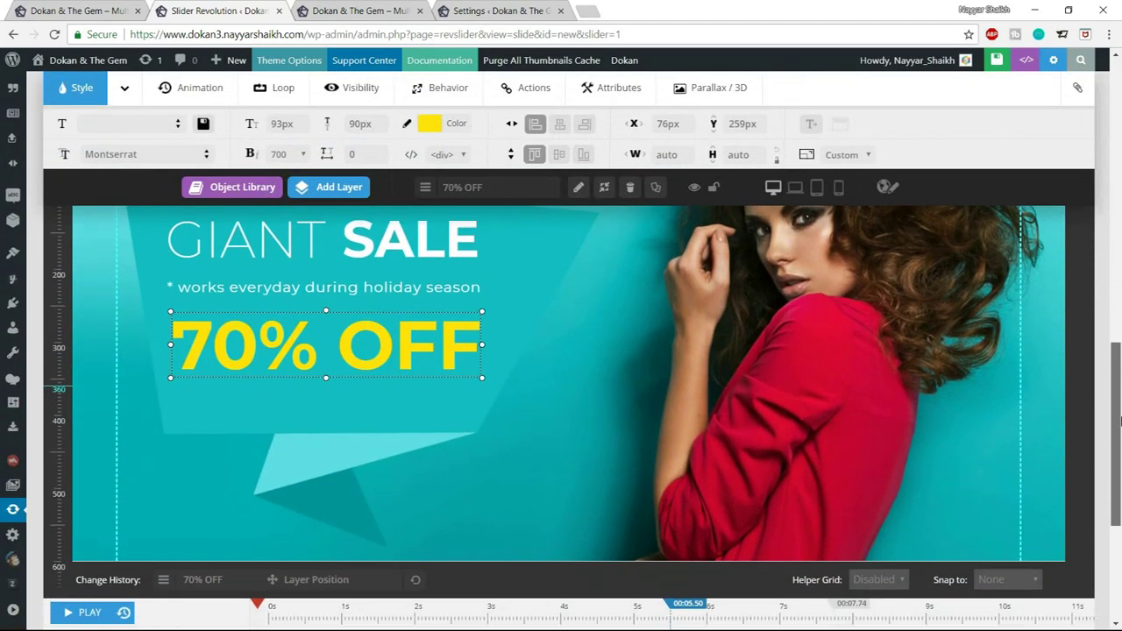
click(84, 613)
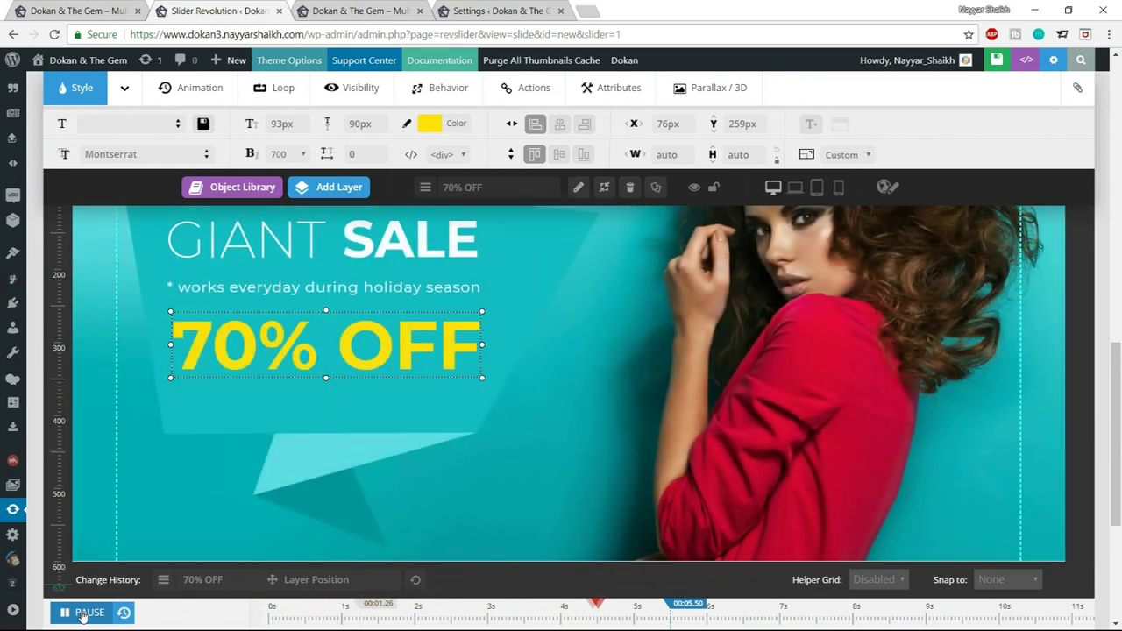
click(79, 617)
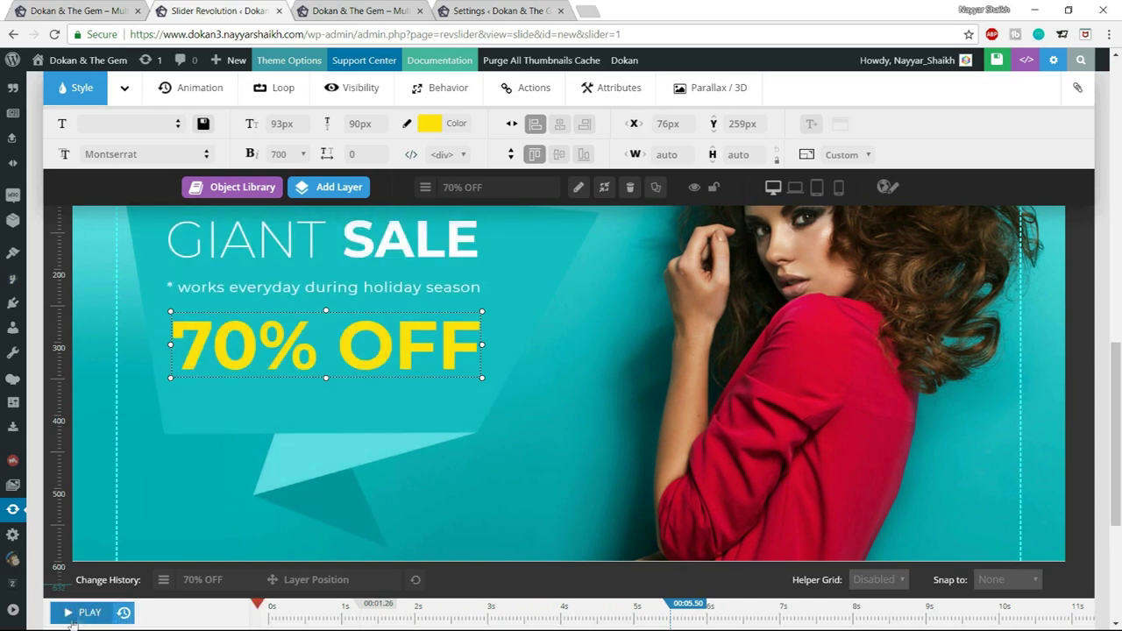
click(81, 613)
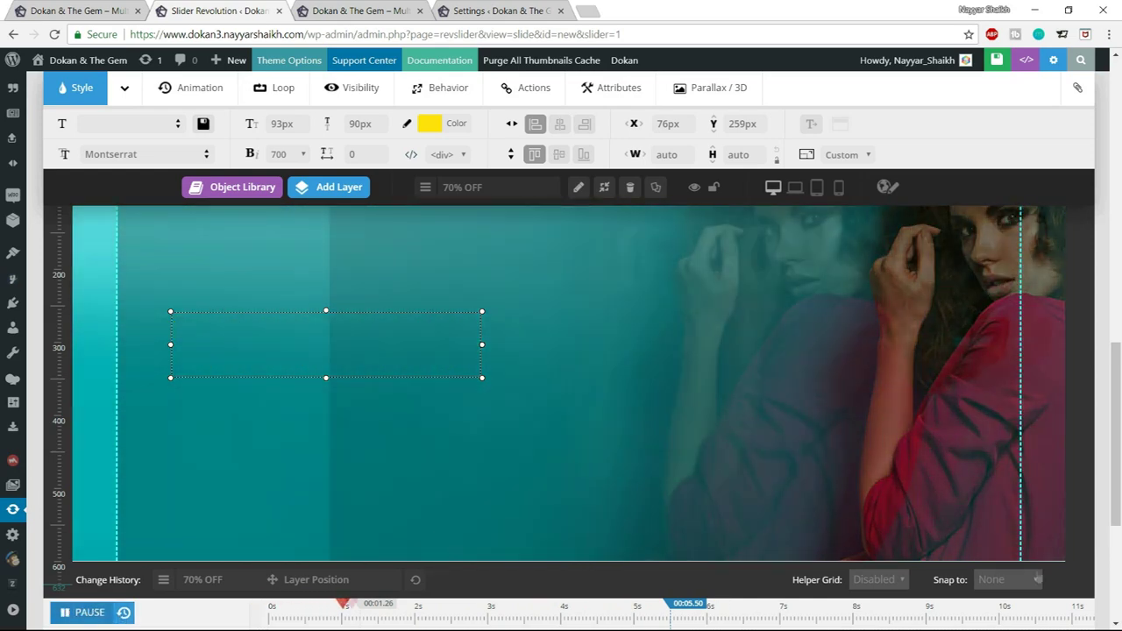
scroll(1120, 456, up, 1)
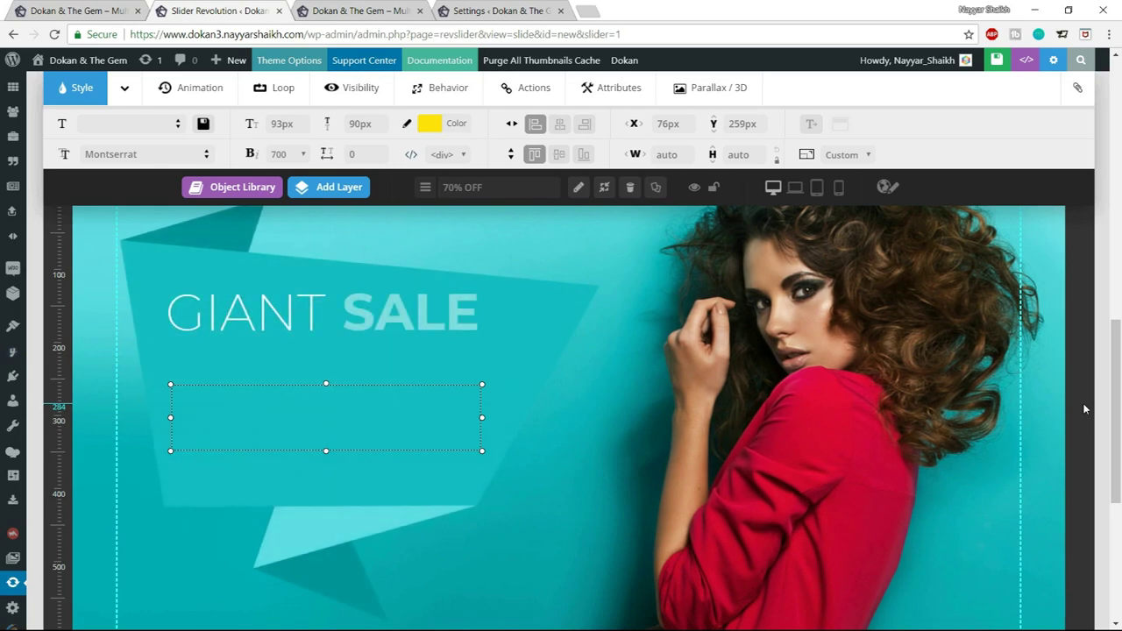
scroll(1084, 409, down, 2)
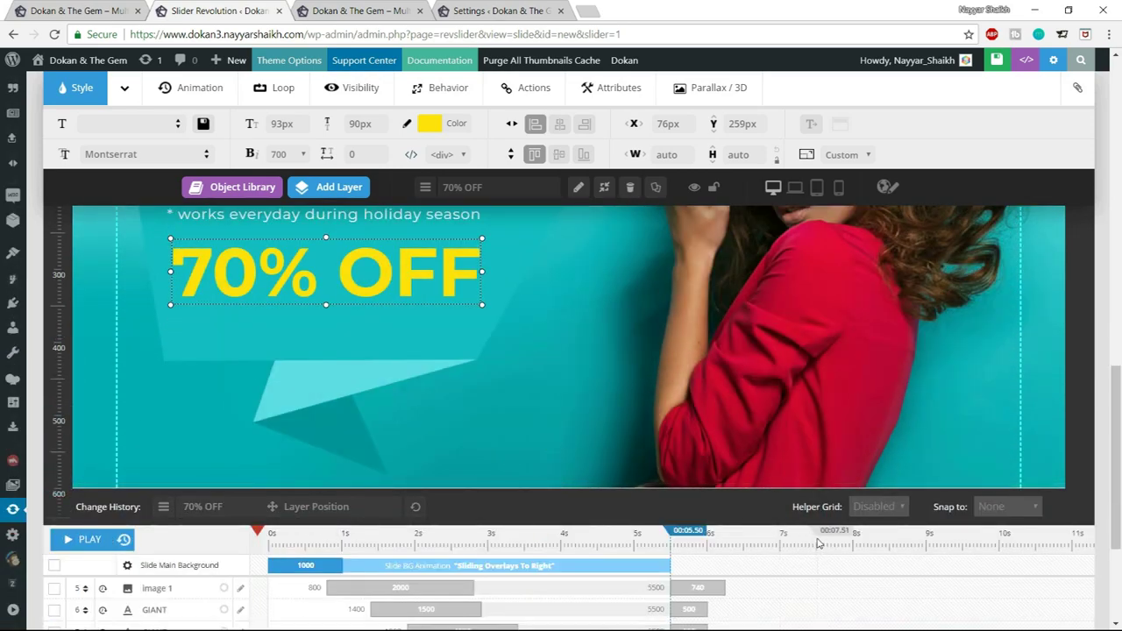
scroll(817, 544, up, 2)
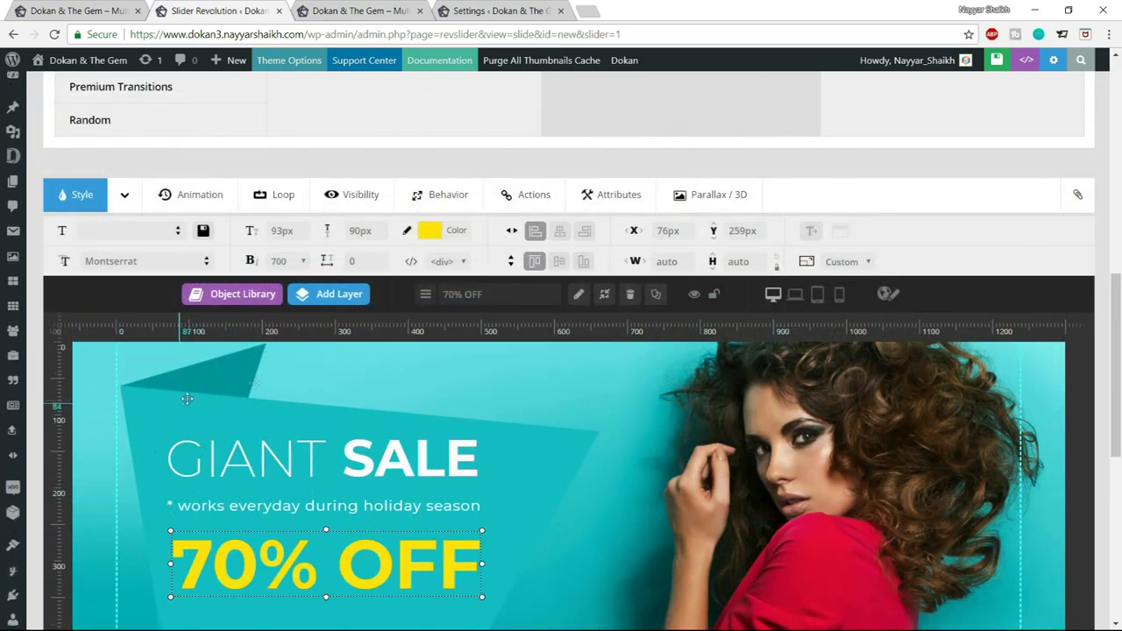
scroll(350, 389, down, 1)
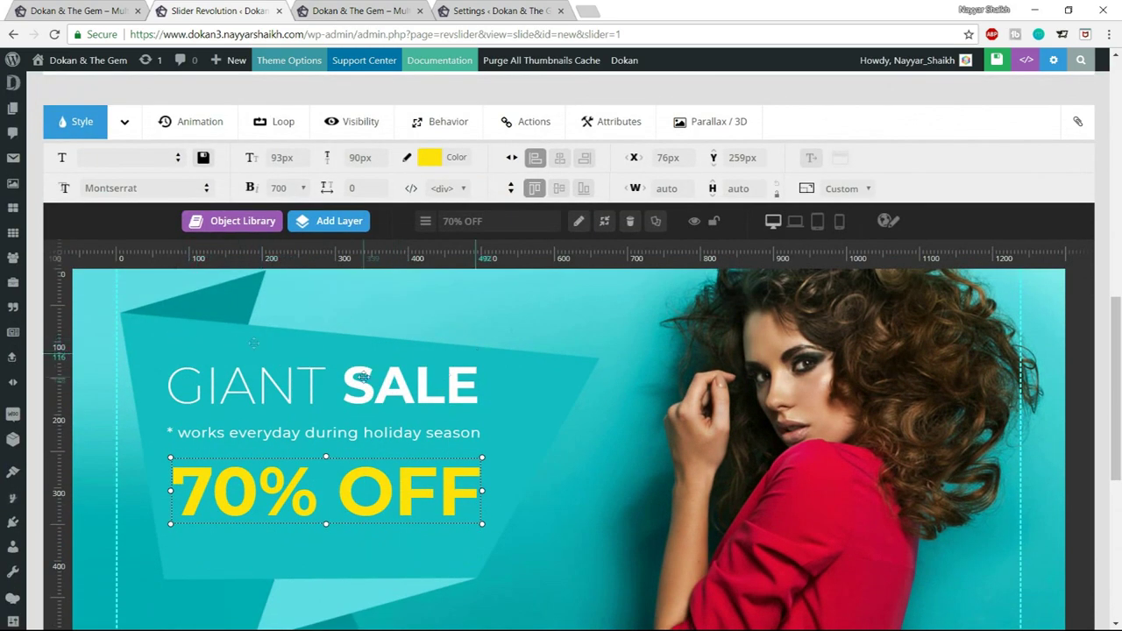
- Give the image 1 angled background shape the Skew-From-Short-Left entrance animation
click(148, 333)
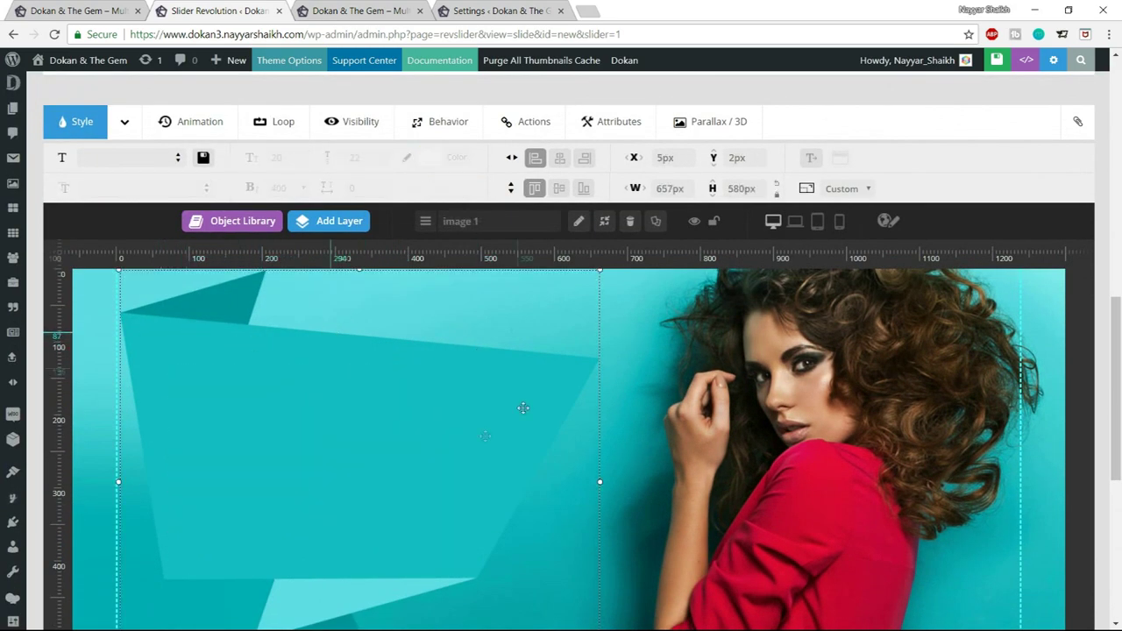
scroll(525, 426, down, 1)
scroll(376, 395, up, 2)
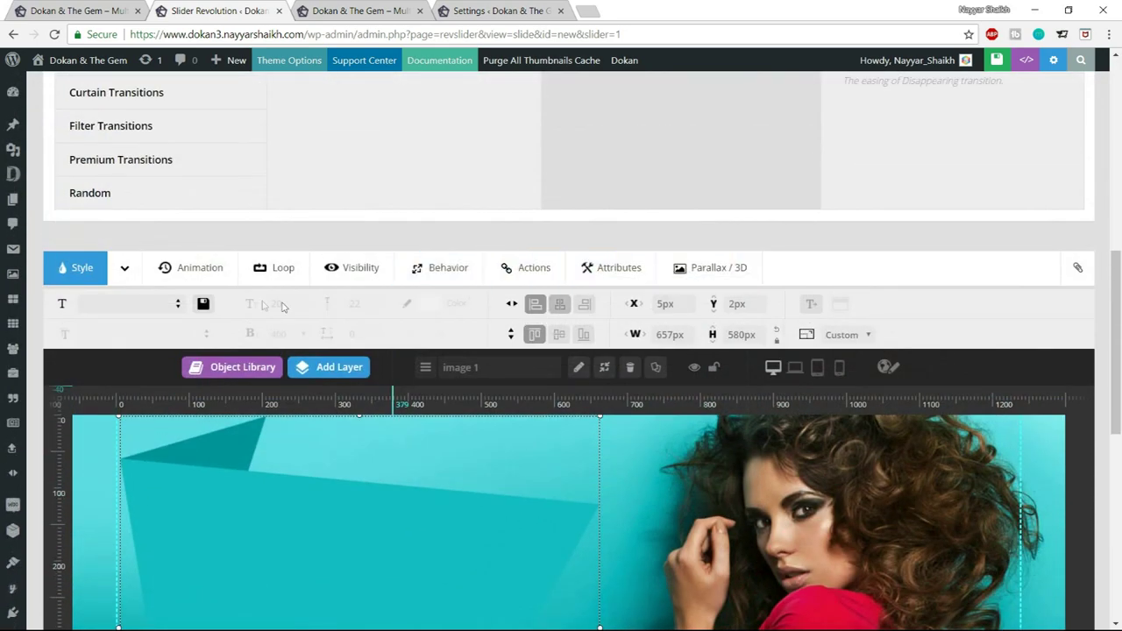
click(201, 268)
scroll(207, 271, down, 2)
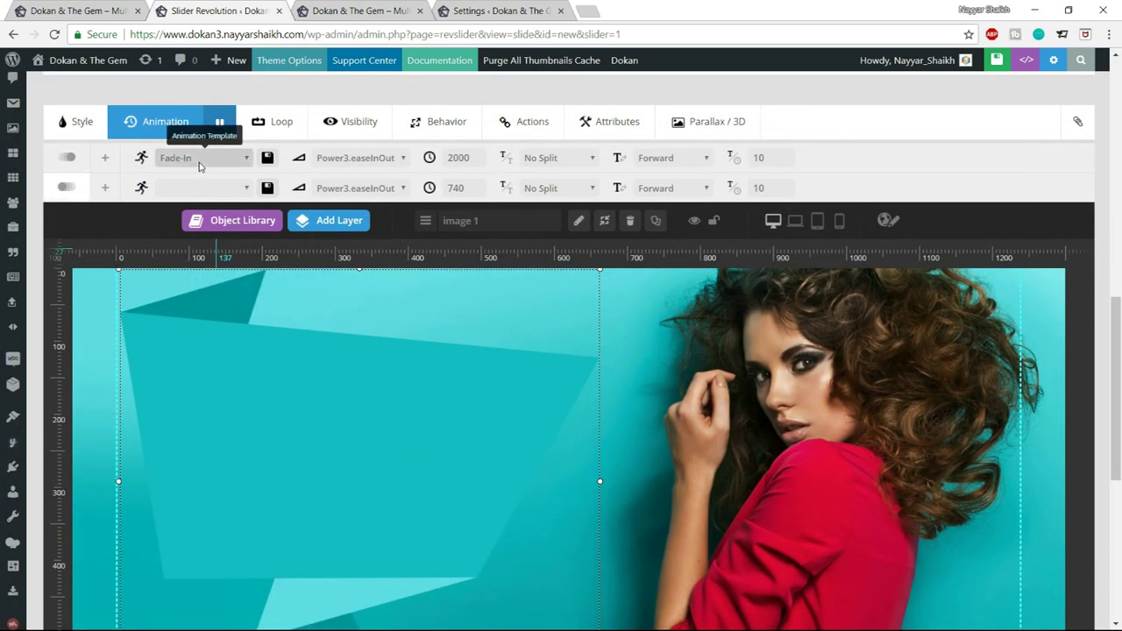
click(201, 160)
scroll(208, 290, down, 3)
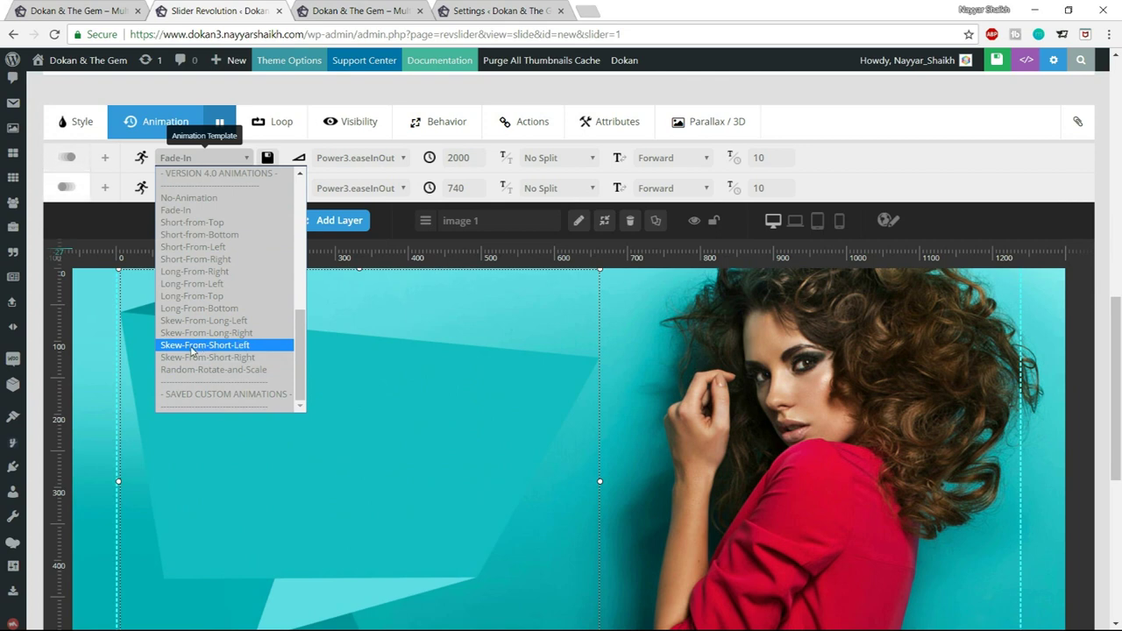
click(200, 346)
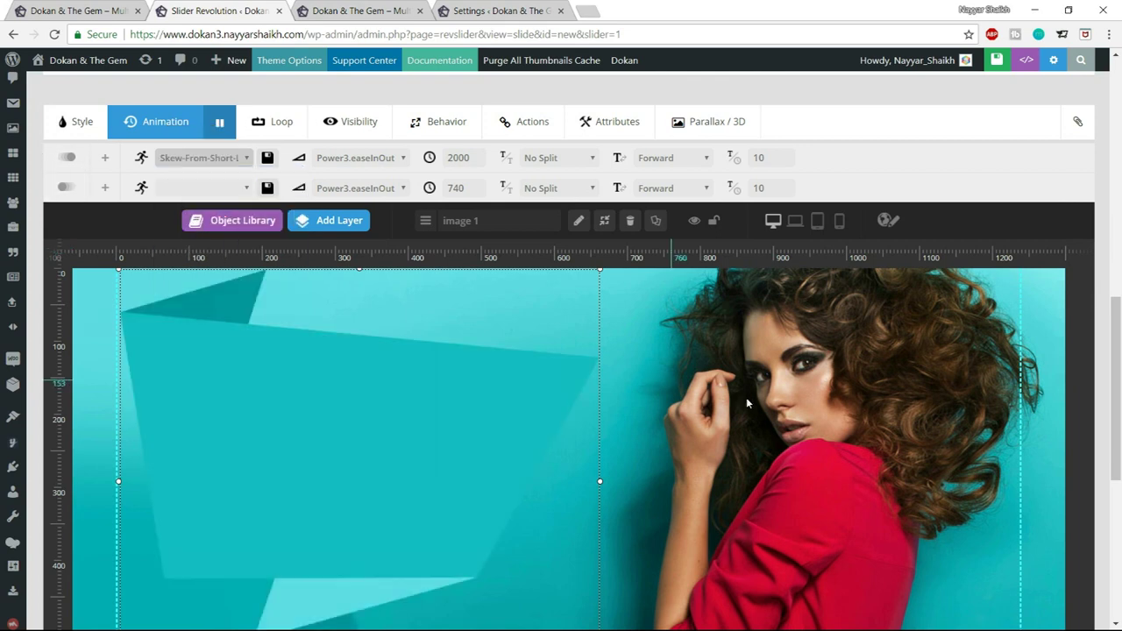
scroll(749, 399, down, 1)
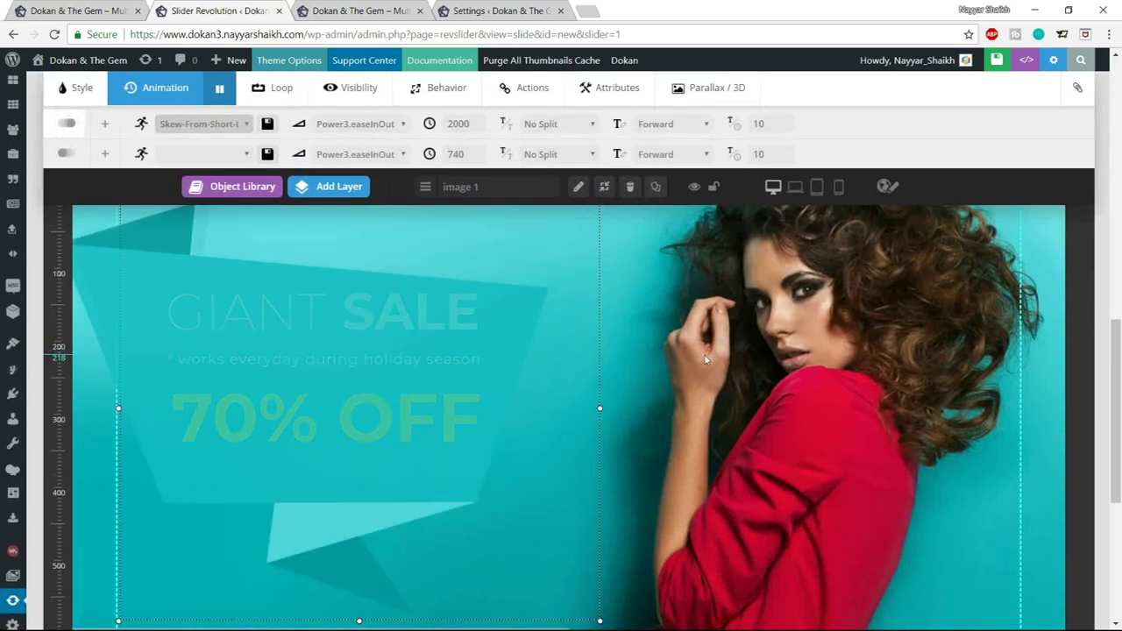
click(603, 351)
click(238, 322)
- Give the GIANT text layer the Skew-From-Long-Left entrance animation
scroll(125, 241, up, 2)
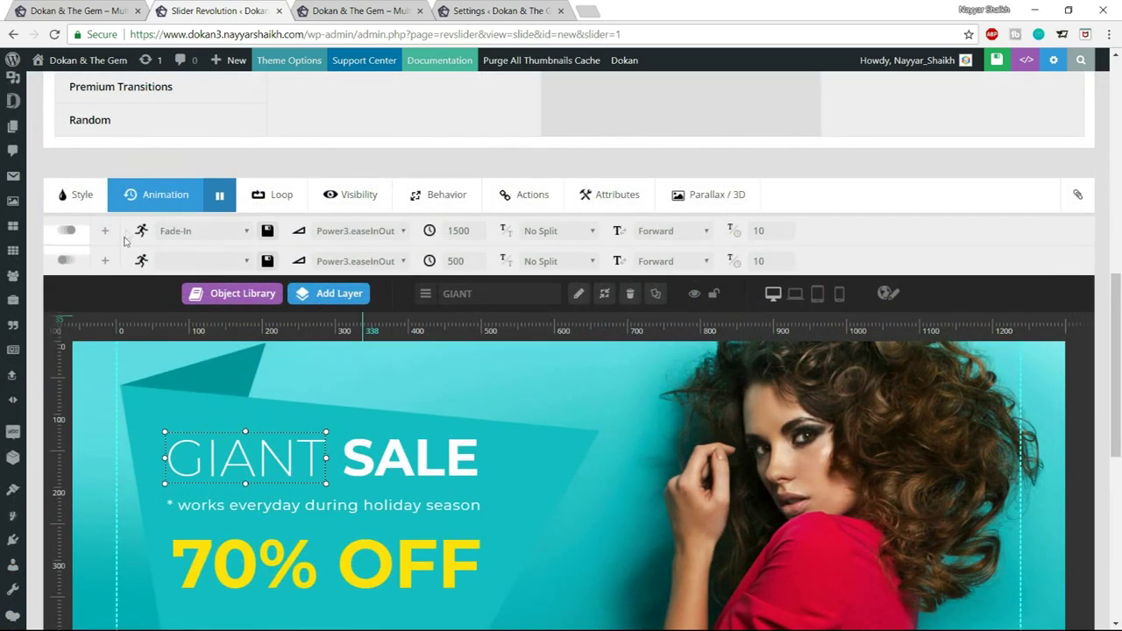
click(181, 232)
scroll(236, 351, down, 5)
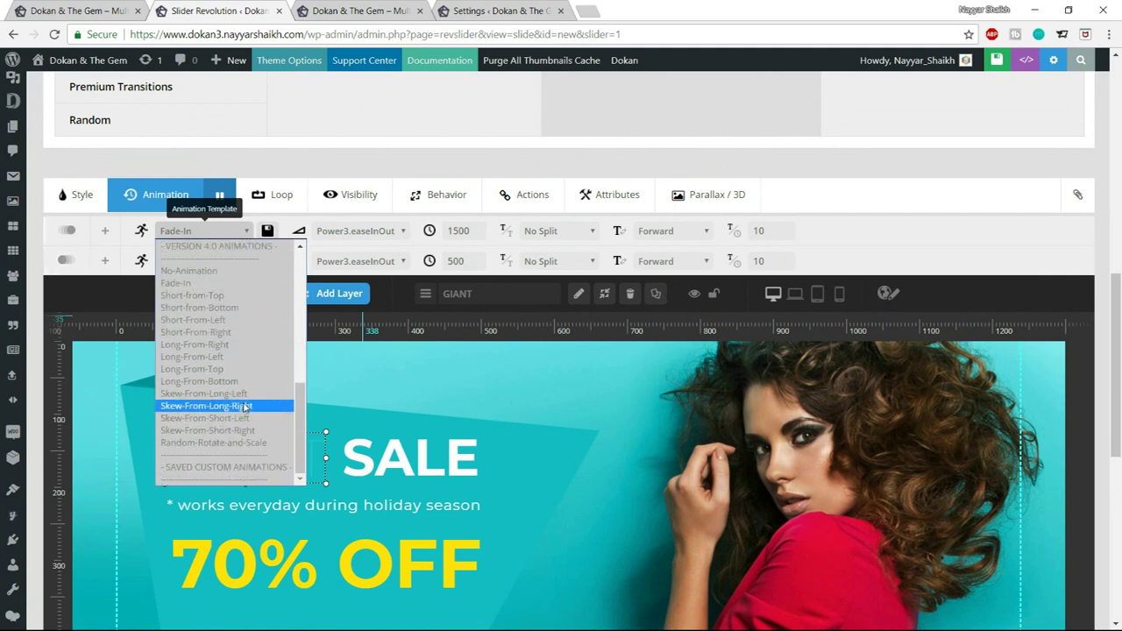
scroll(228, 433, down, 5)
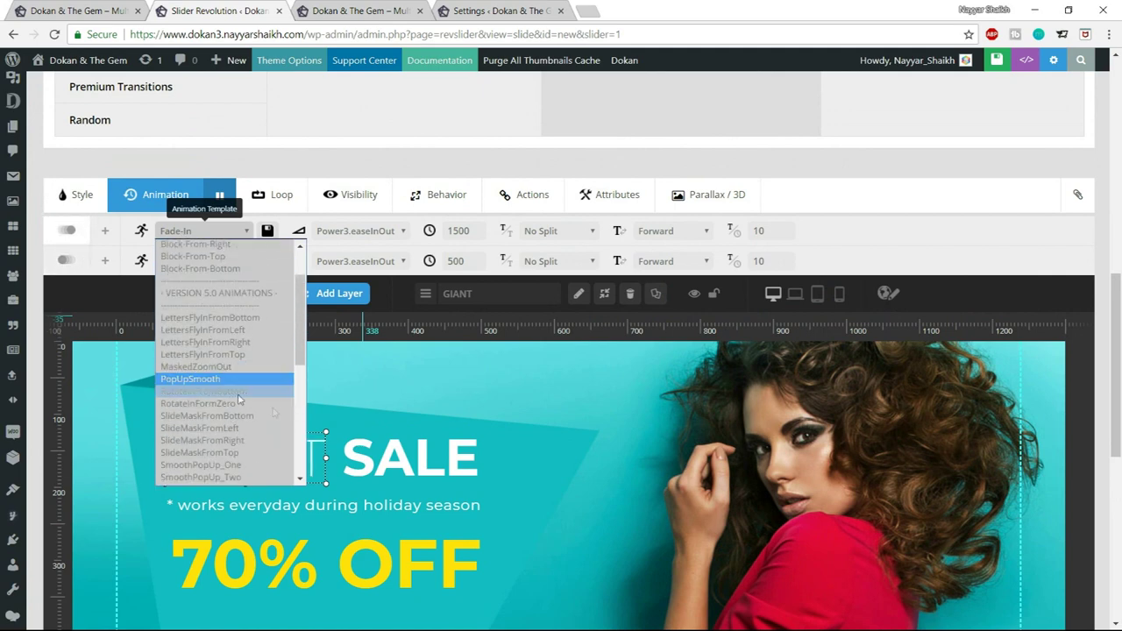
scroll(217, 378, down, 3)
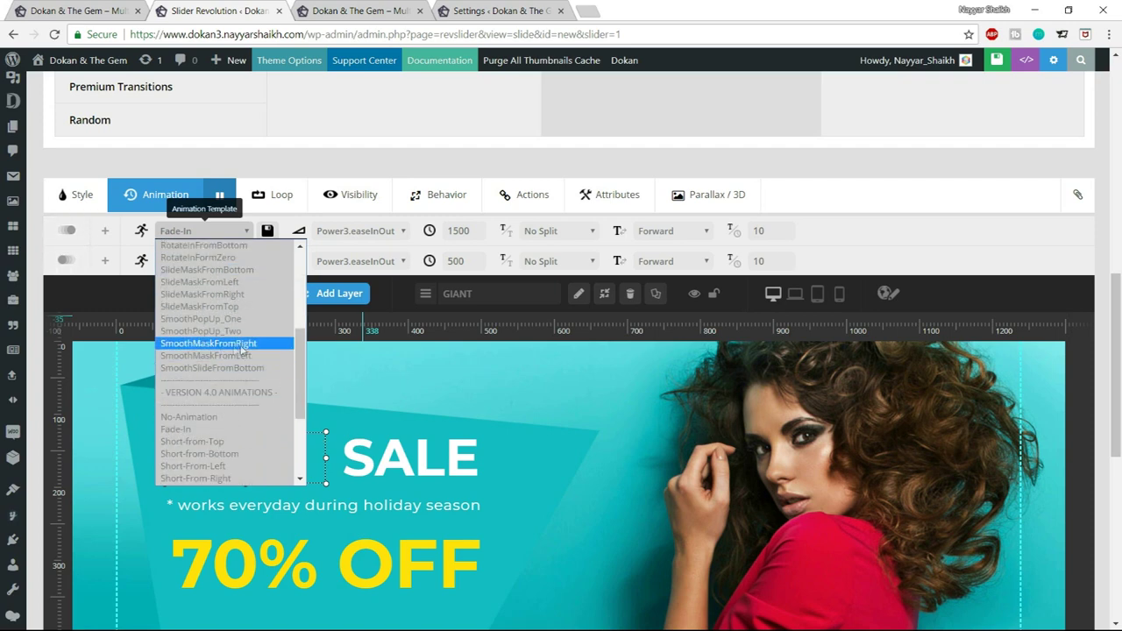
scroll(237, 353, down, 3)
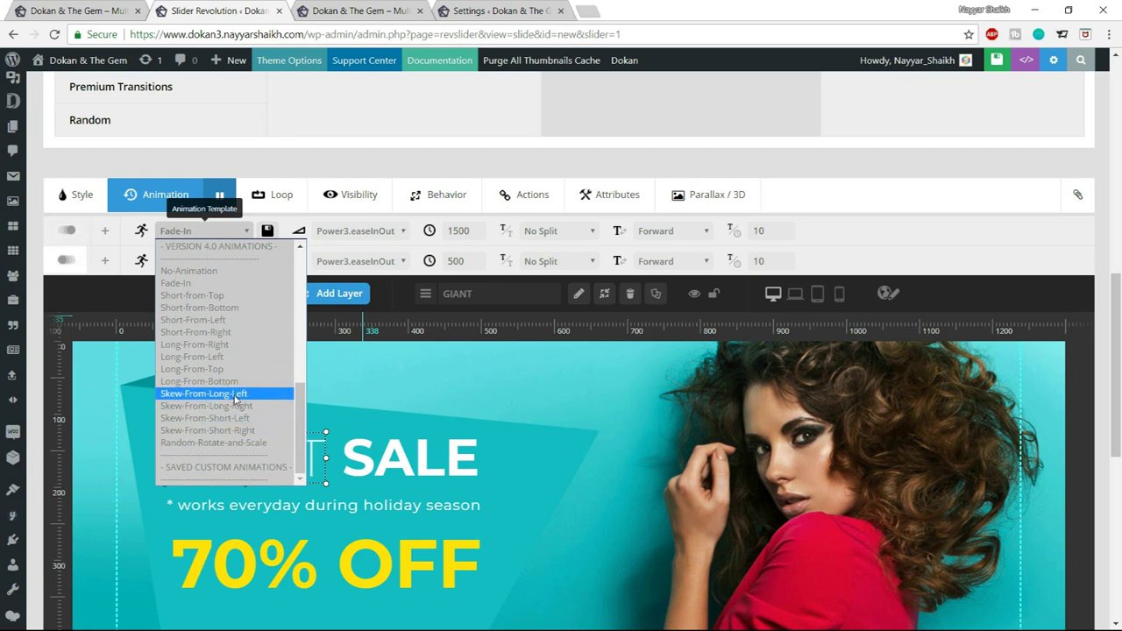
click(234, 394)
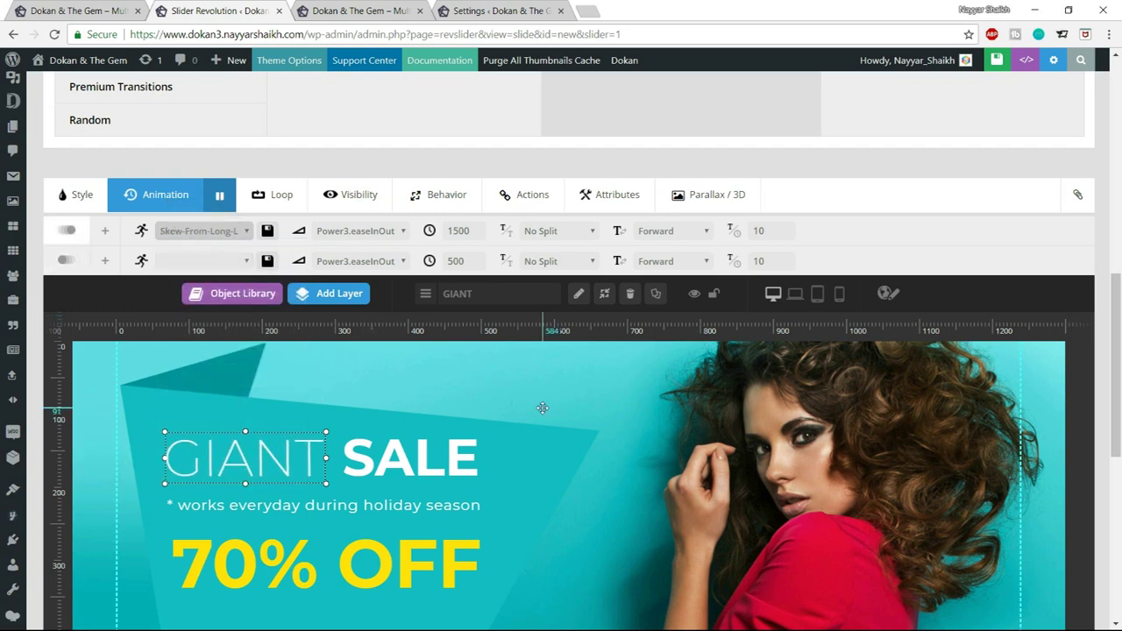
scroll(561, 409, down, 1)
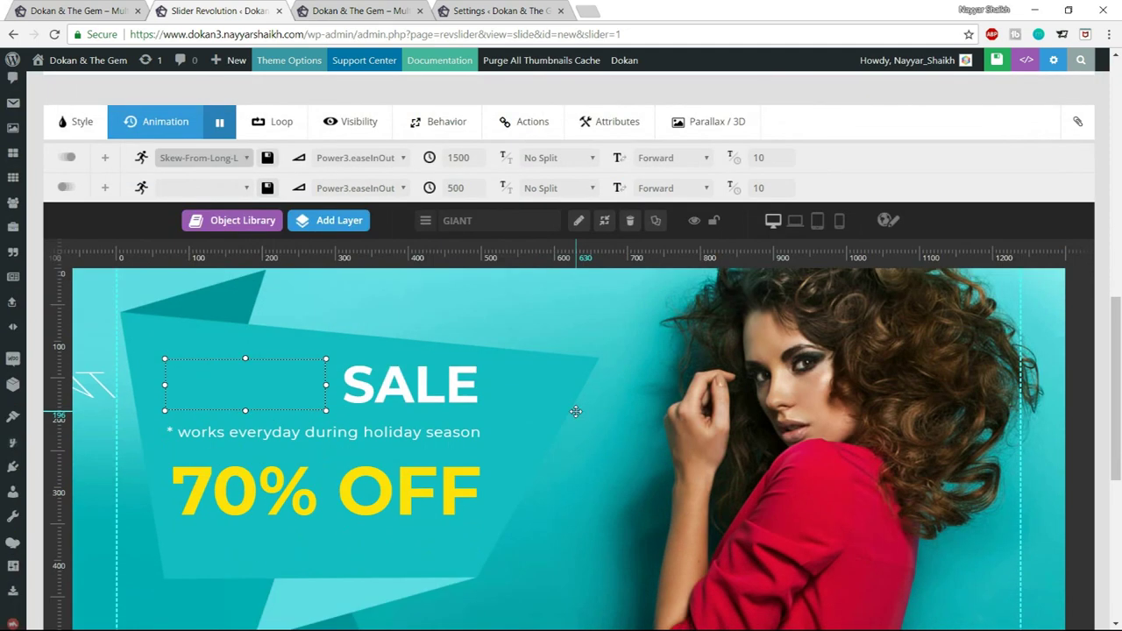
- Give the SALE text layer the Skew-From-Long-Right entrance animation
click(421, 392)
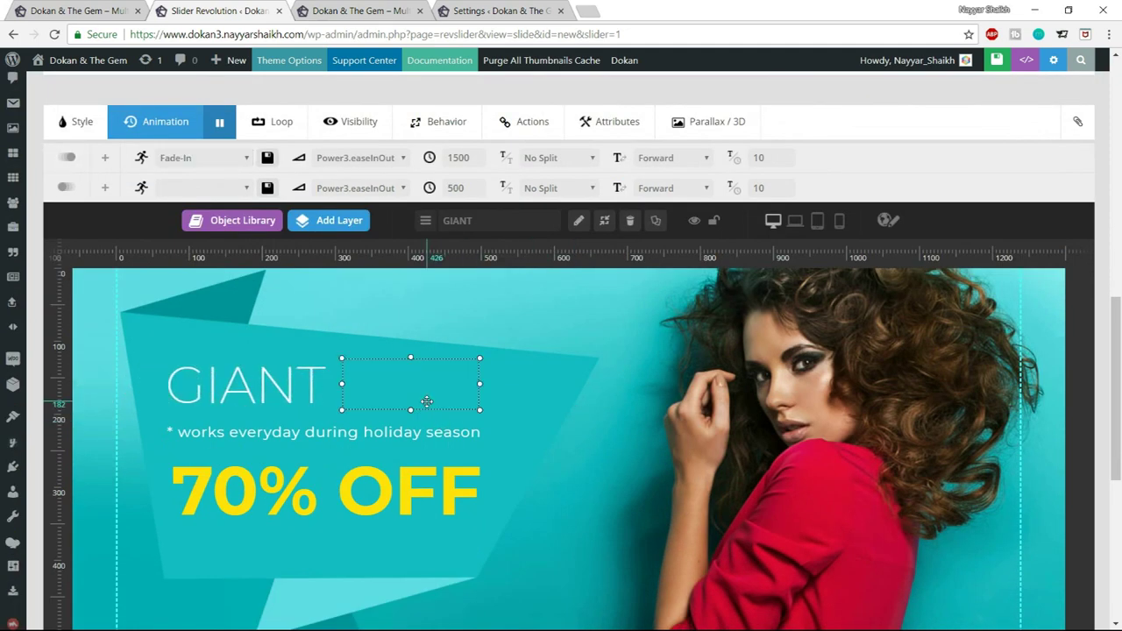
click(203, 160)
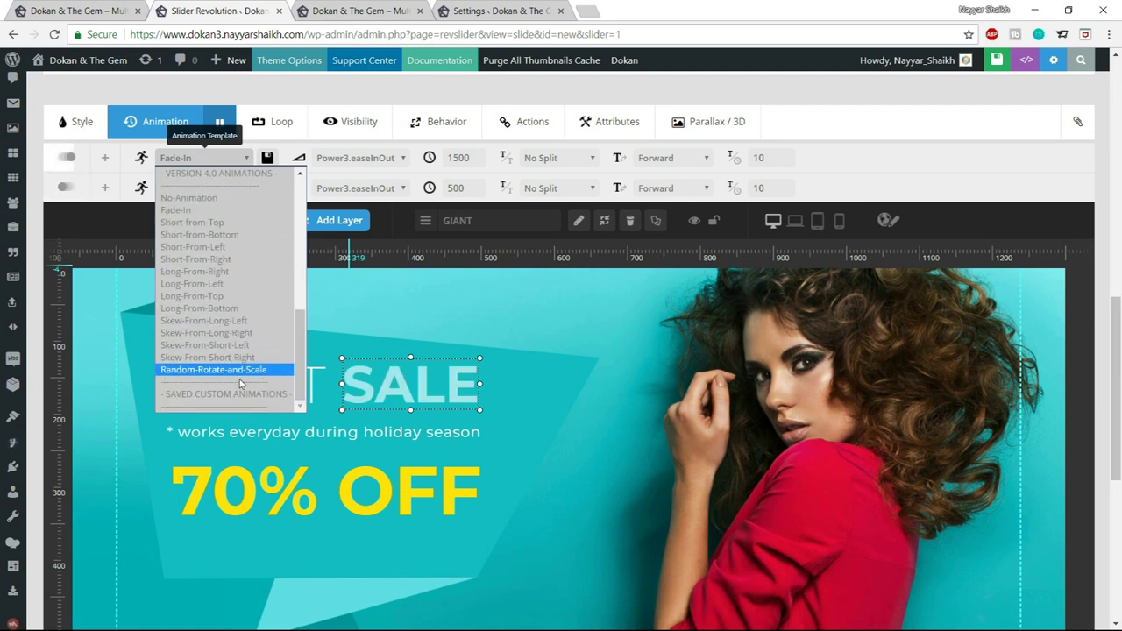
click(251, 333)
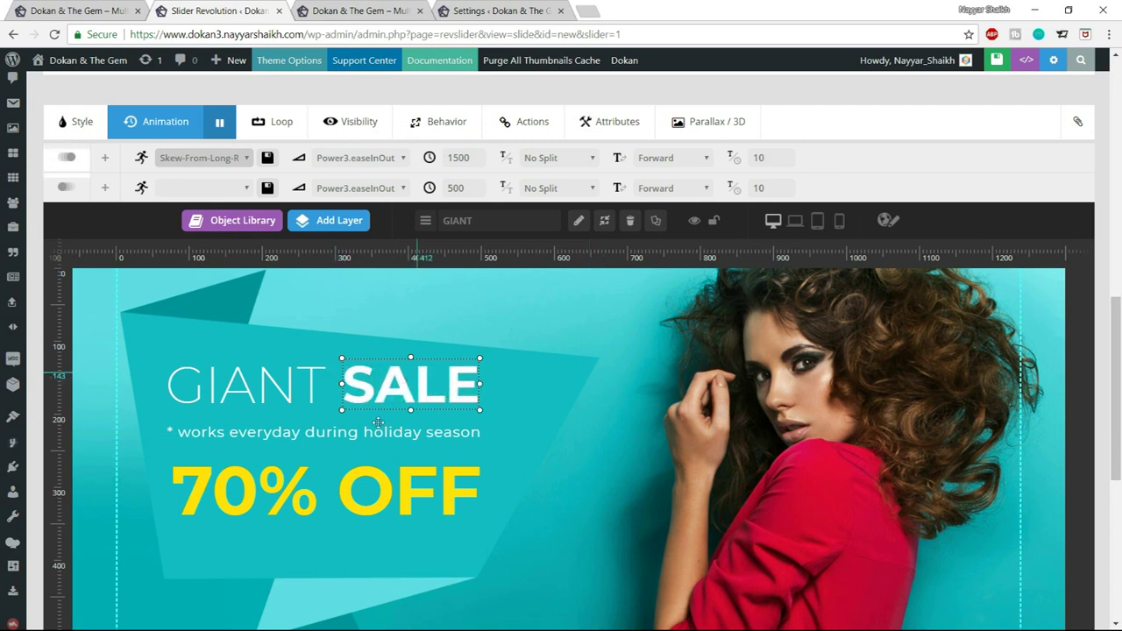
click(326, 430)
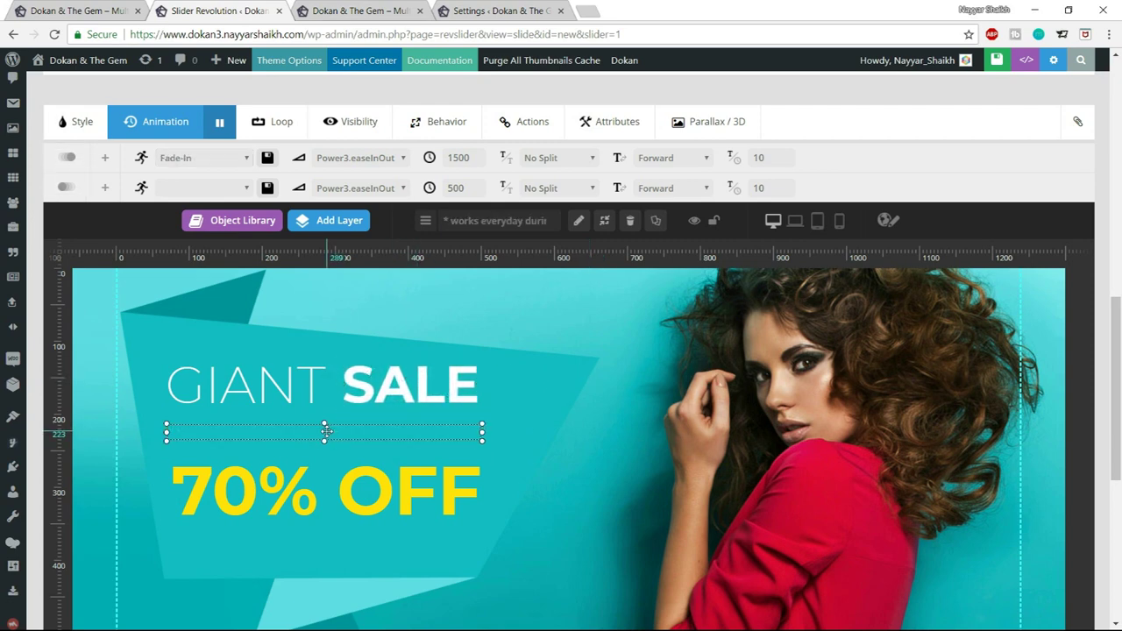
- Make the subtitle fly in from the top and 70% OFF use Random-Rotate-and-Scale
click(203, 158)
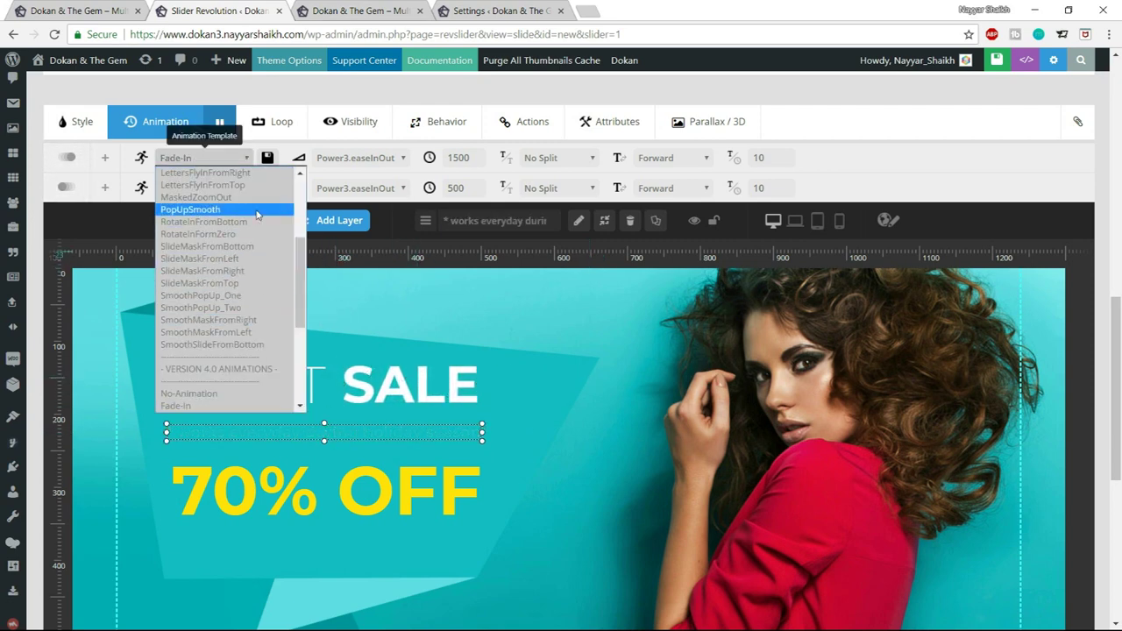
click(176, 187)
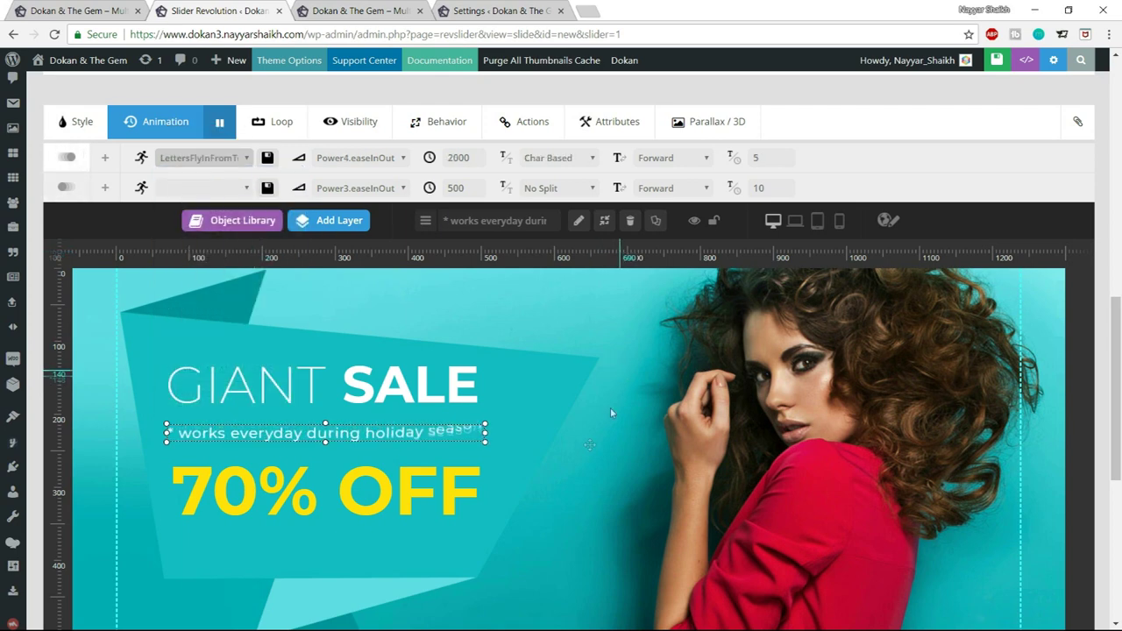
click(285, 479)
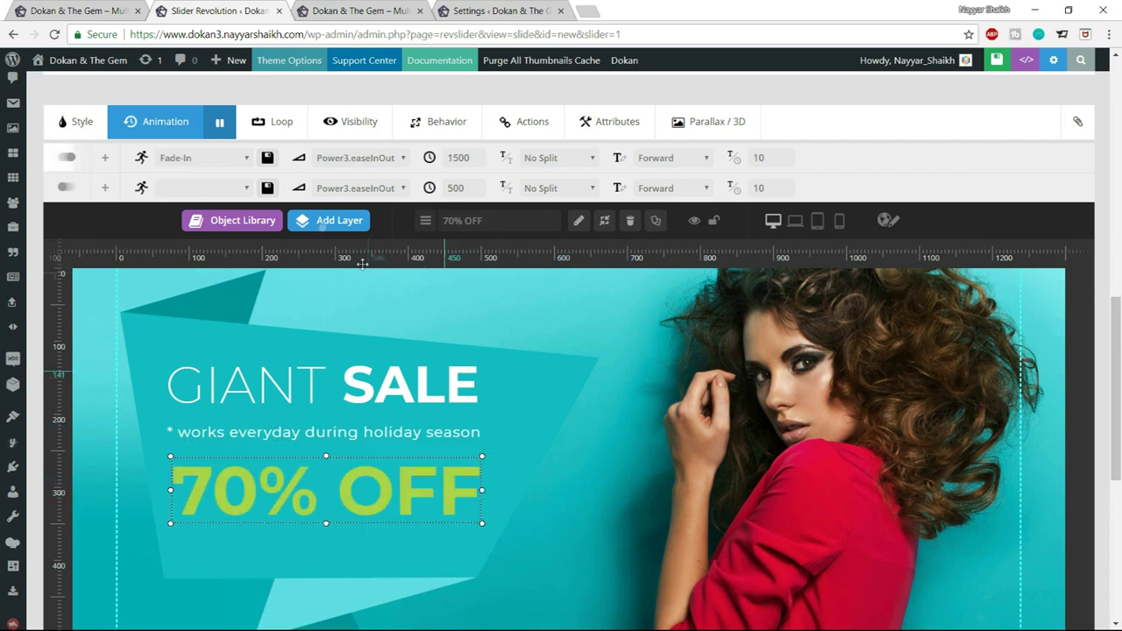
click(200, 158)
scroll(232, 342, down, 3)
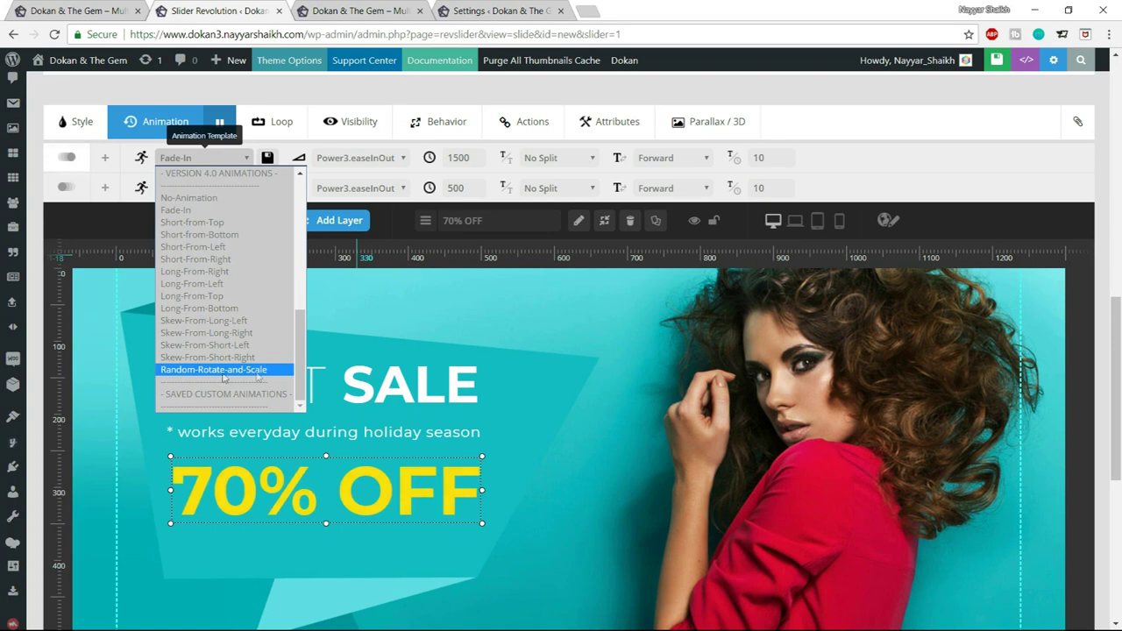
click(222, 372)
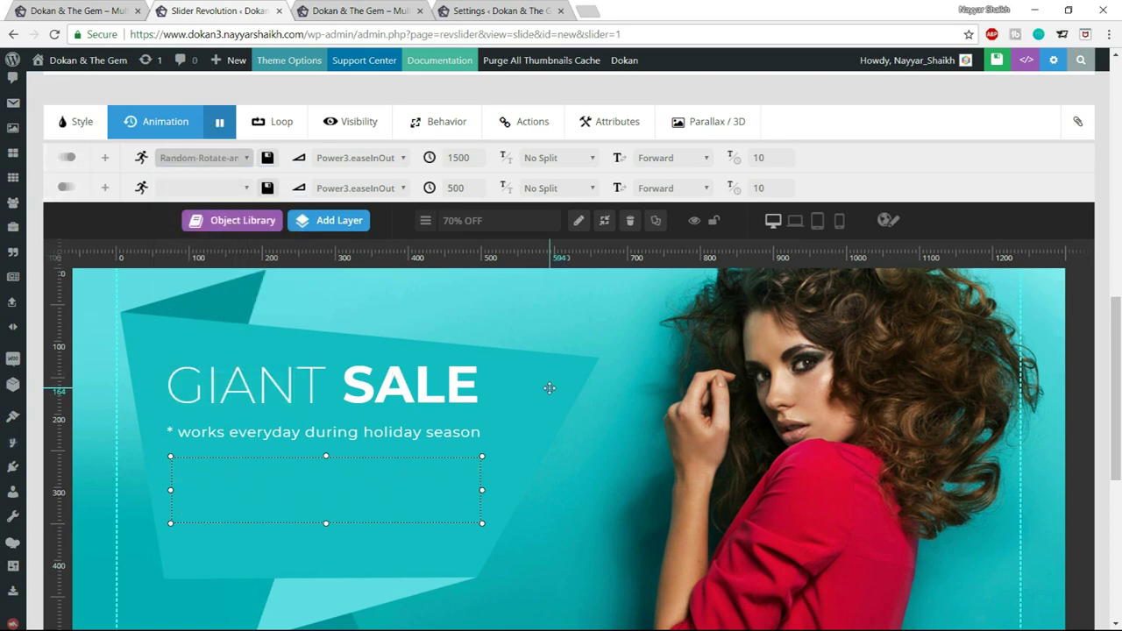
- Play the full slide preview to check the new layer animations
scroll(583, 461, down, 1)
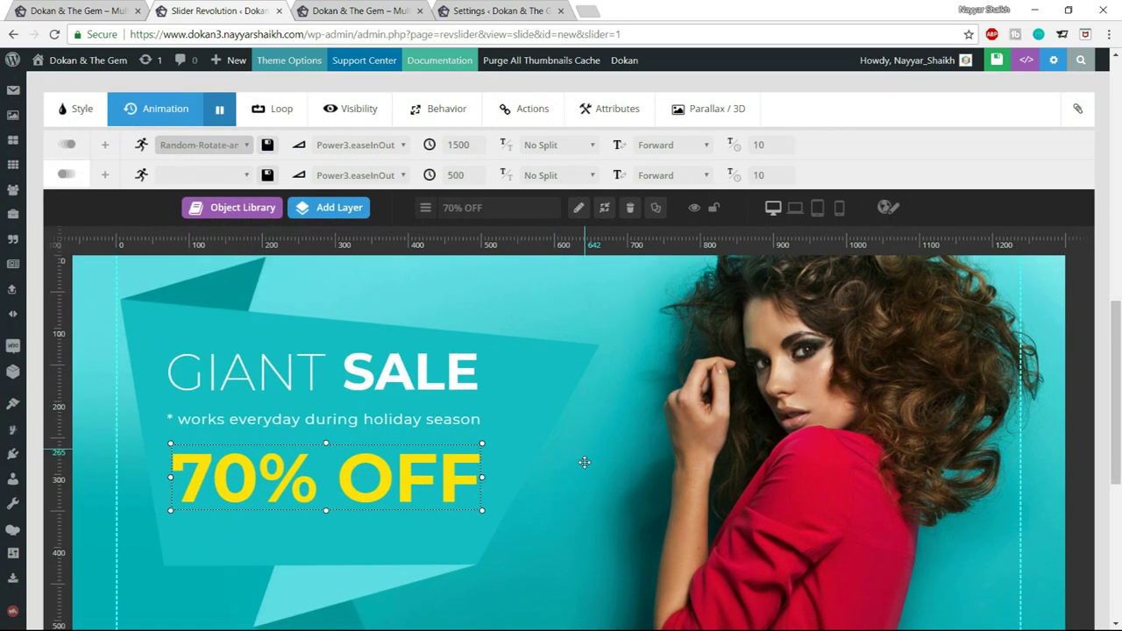
scroll(583, 462, down, 5)
mouse_move(1118, 399)
mouse_down()
mouse_move(1119, 416)
mouse_move(1118, 406)
mouse_up()
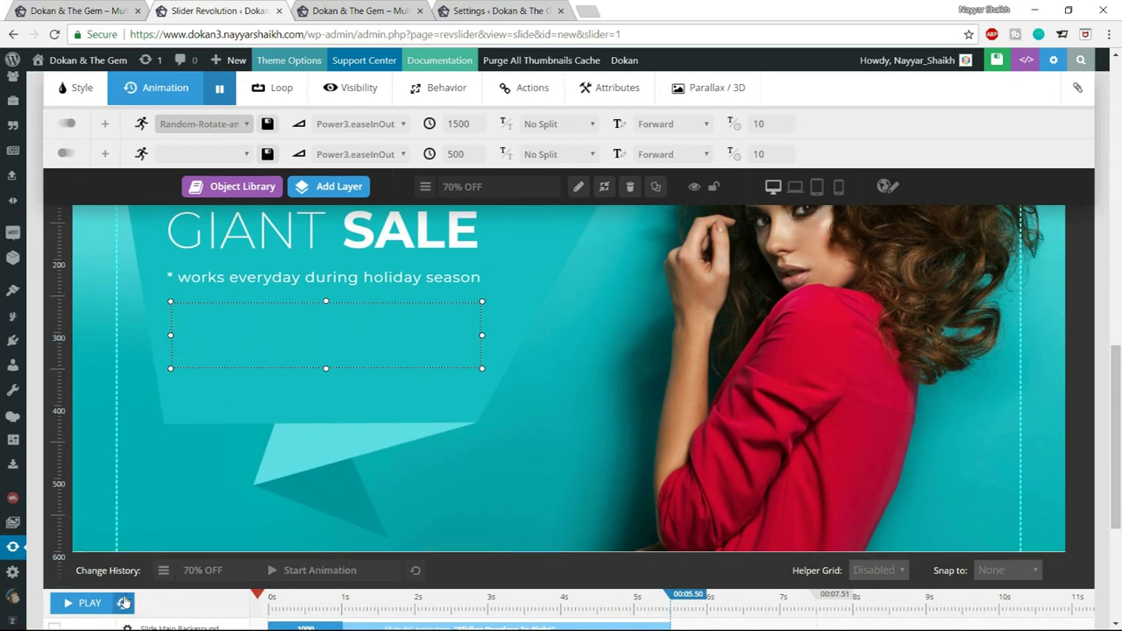
click(89, 603)
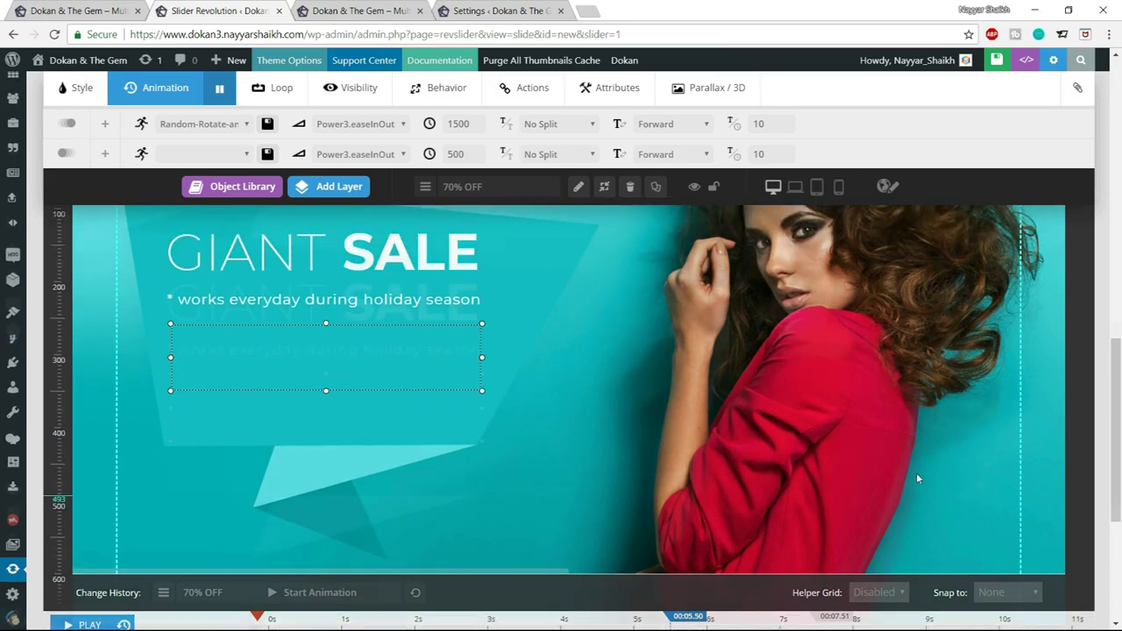
scroll(915, 472, up, 10)
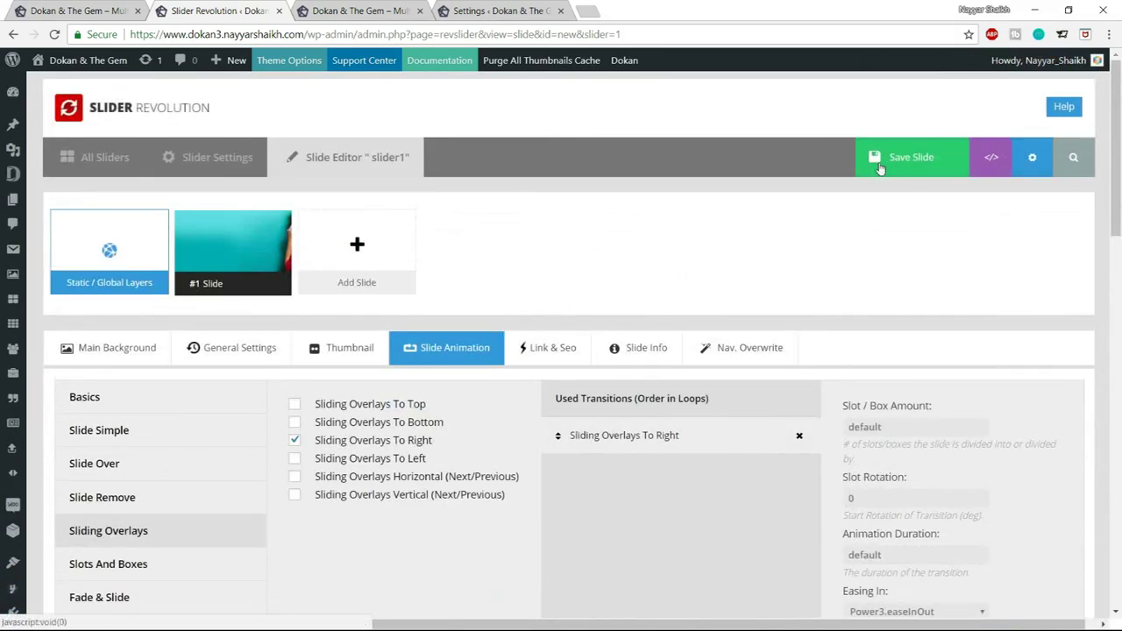
- Save the slide and return to the Slider Revolution overview listing slider1
click(880, 167)
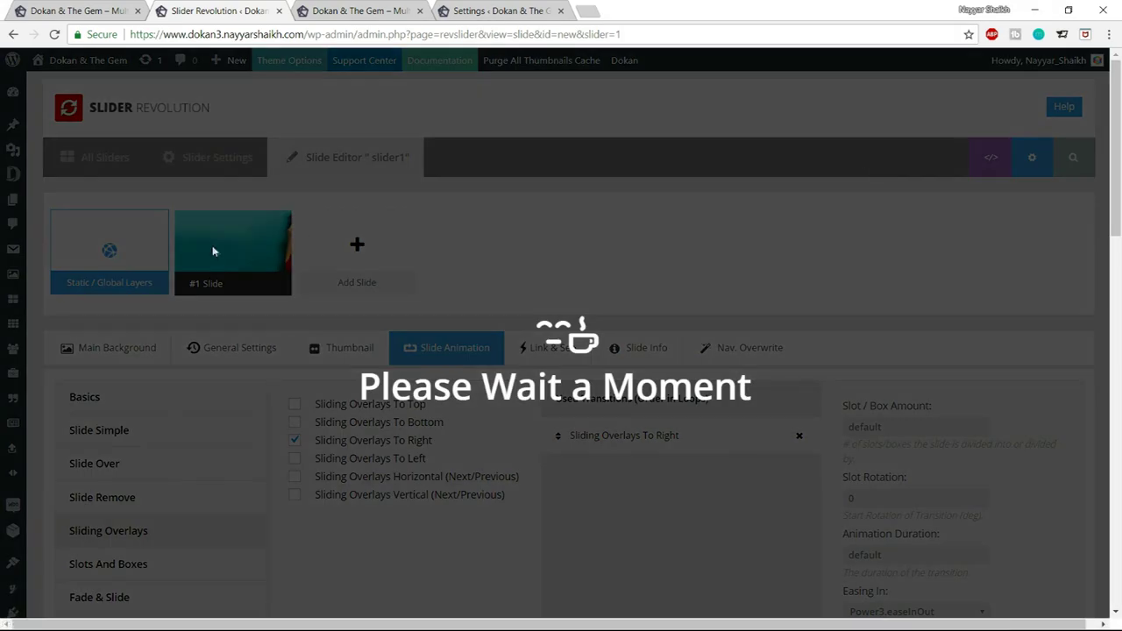
scroll(13, 605, down, 6)
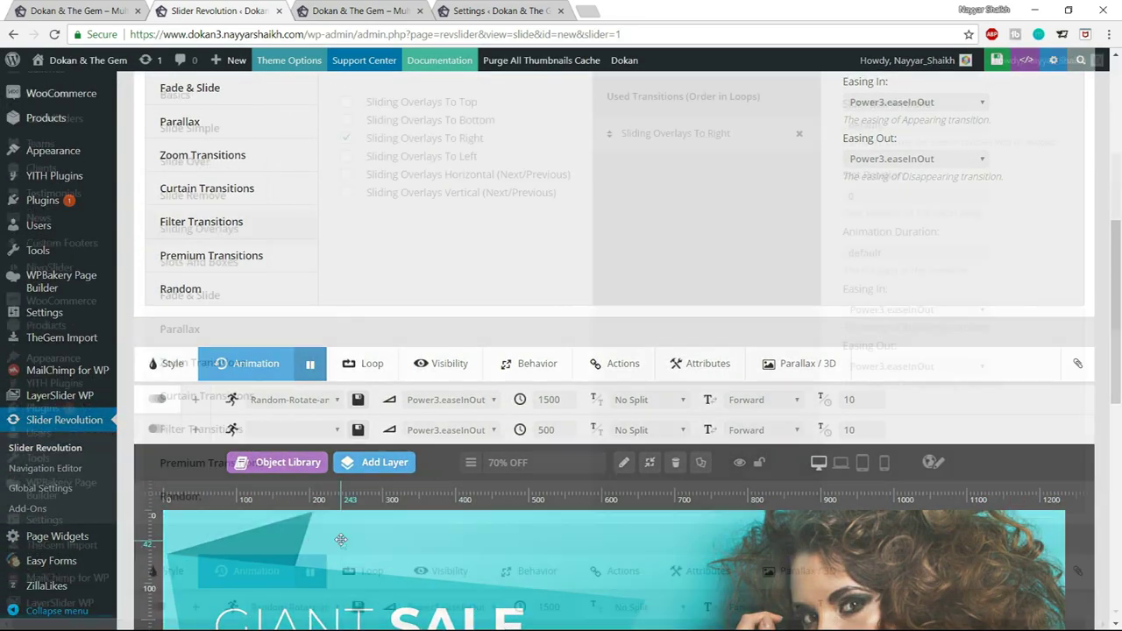
scroll(285, 448, down, 10)
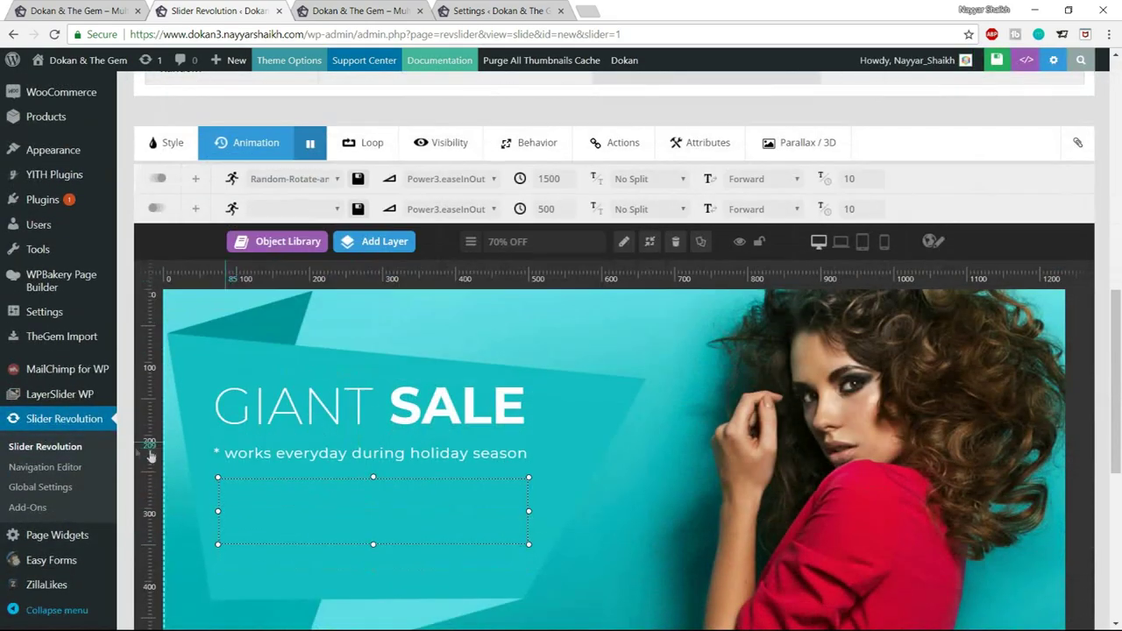
click(68, 420)
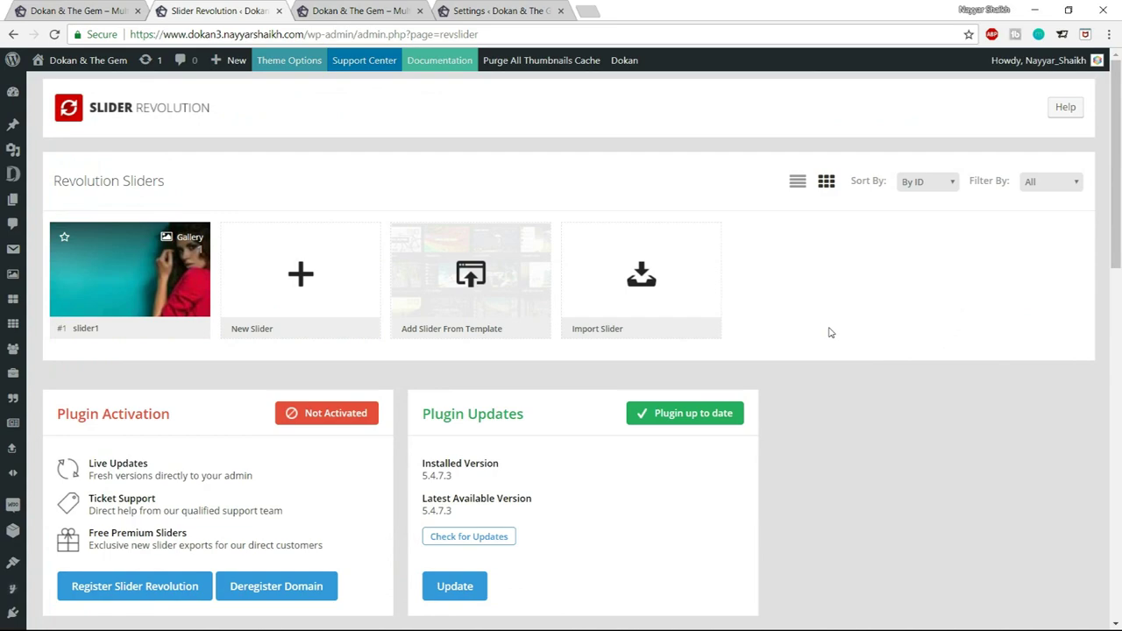
scroll(219, 409, down, 4)
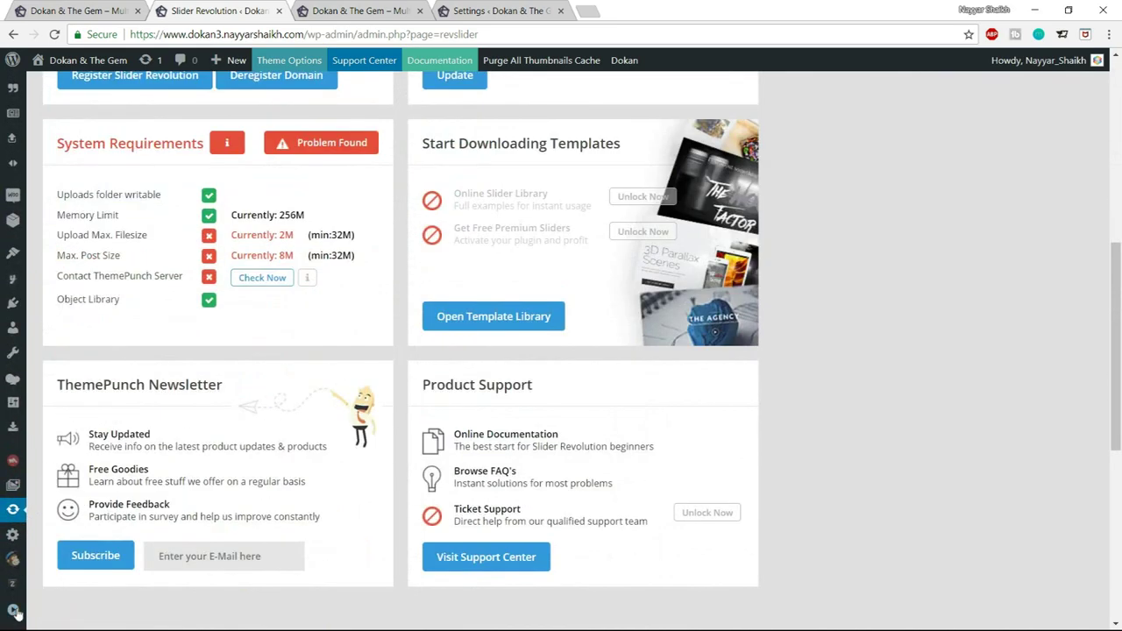
scroll(1030, 454, up, 4)
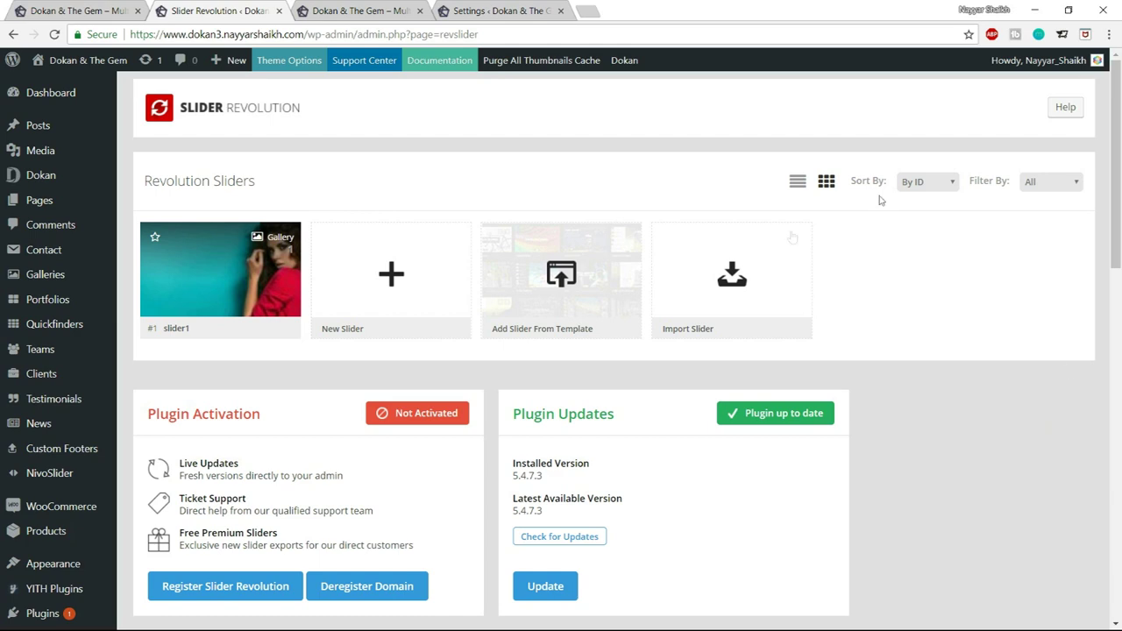
- Import shop-splash-page-1-animated.zip as a new slider, then view the reference home page
click(715, 287)
click(377, 281)
click(117, 35)
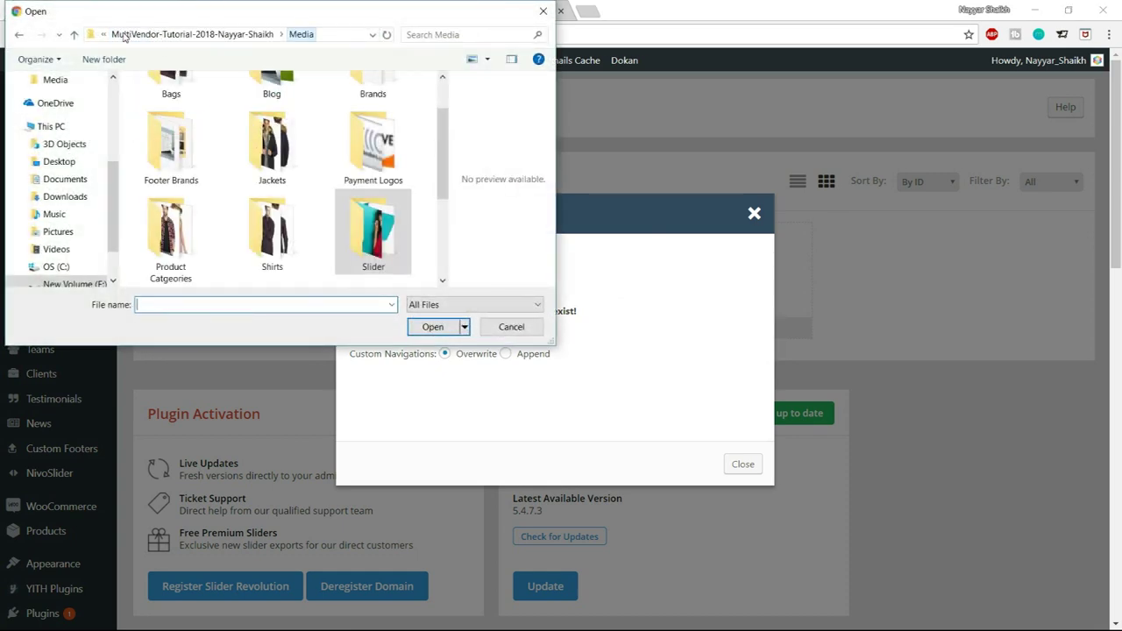
click(189, 35)
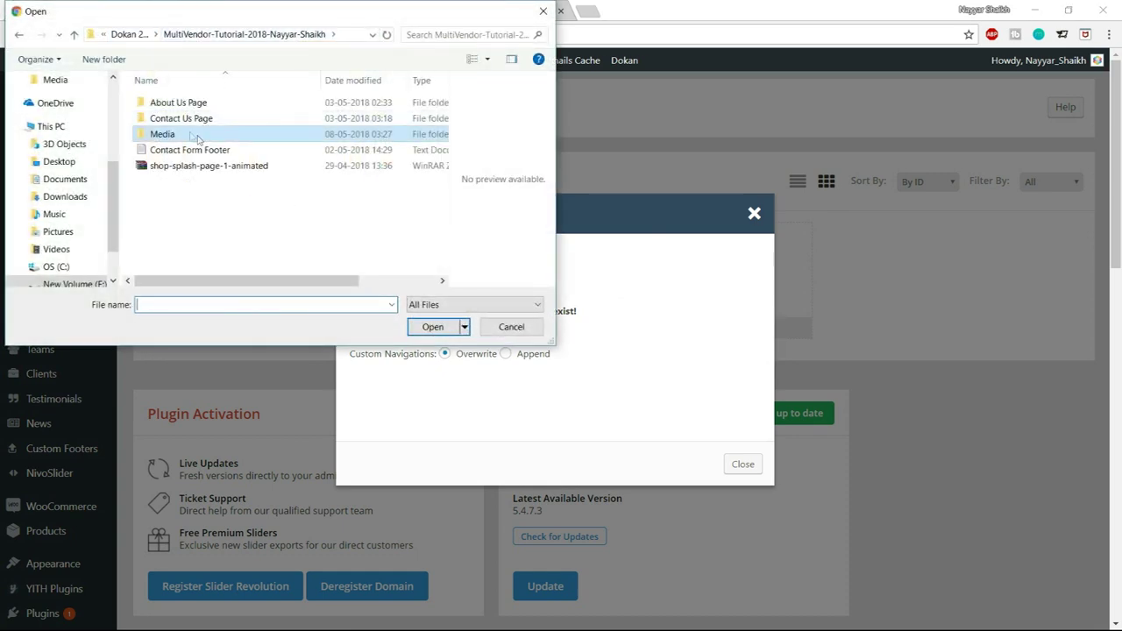
click(217, 167)
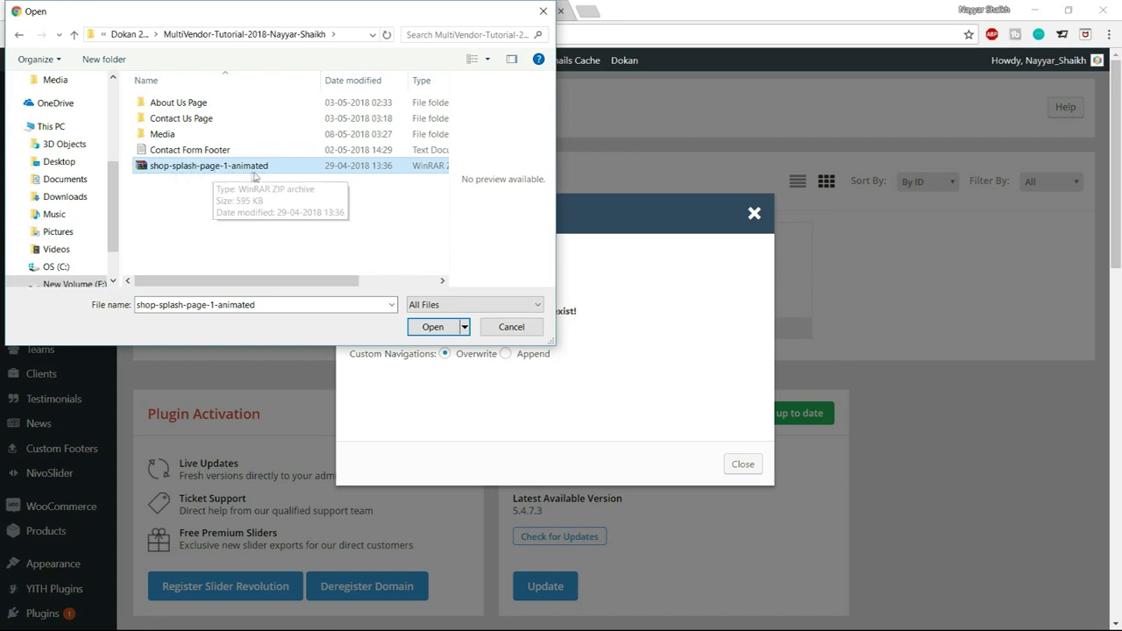
click(432, 326)
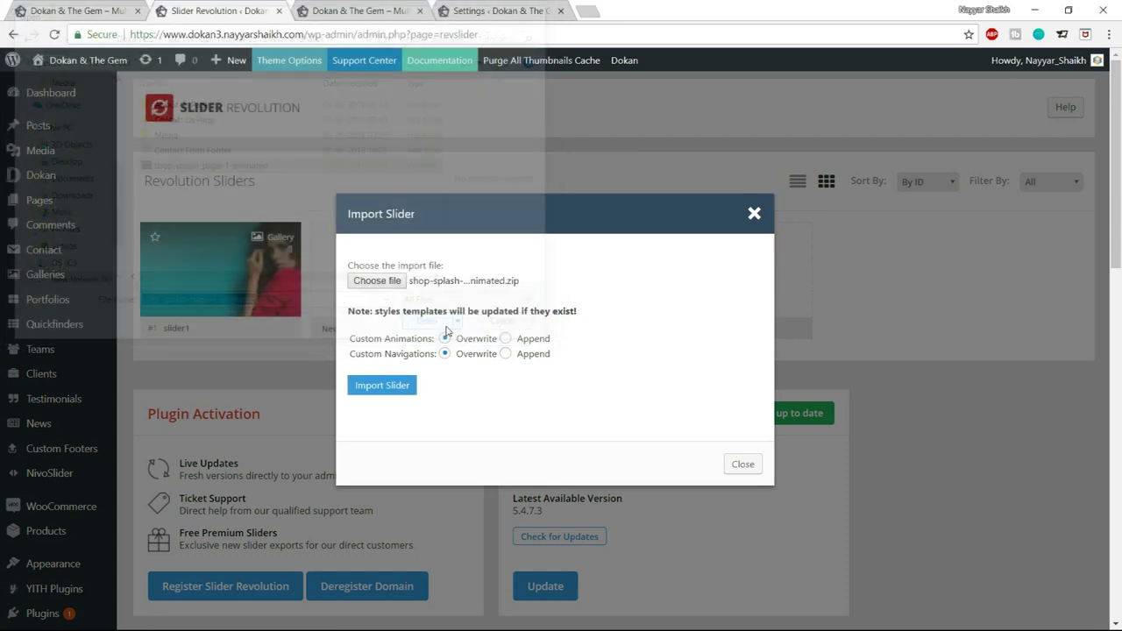
click(382, 385)
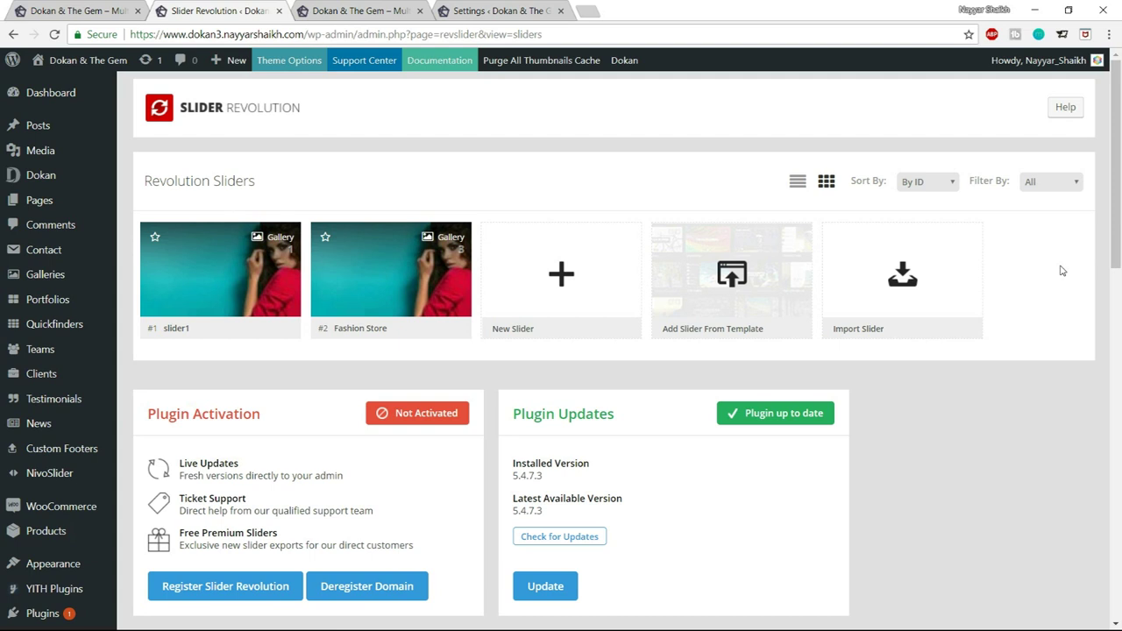
click(94, 7)
scroll(477, 448, down, 5)
- Create a new page titled 'Home' and publish it
scroll(478, 447, up, 4)
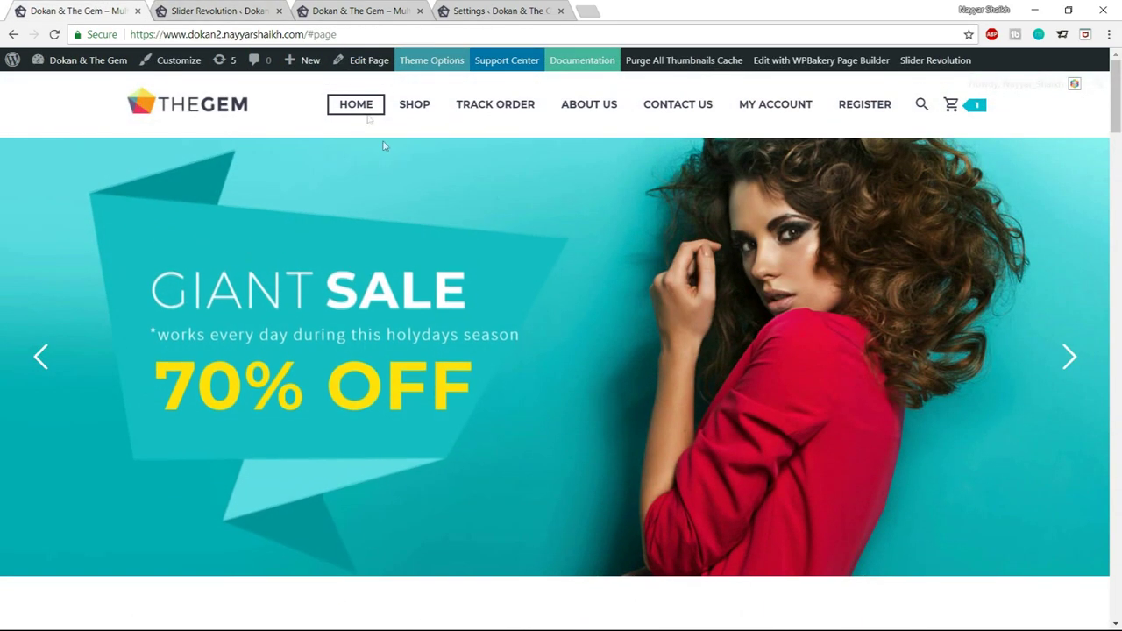
key(ctrl+Tab)
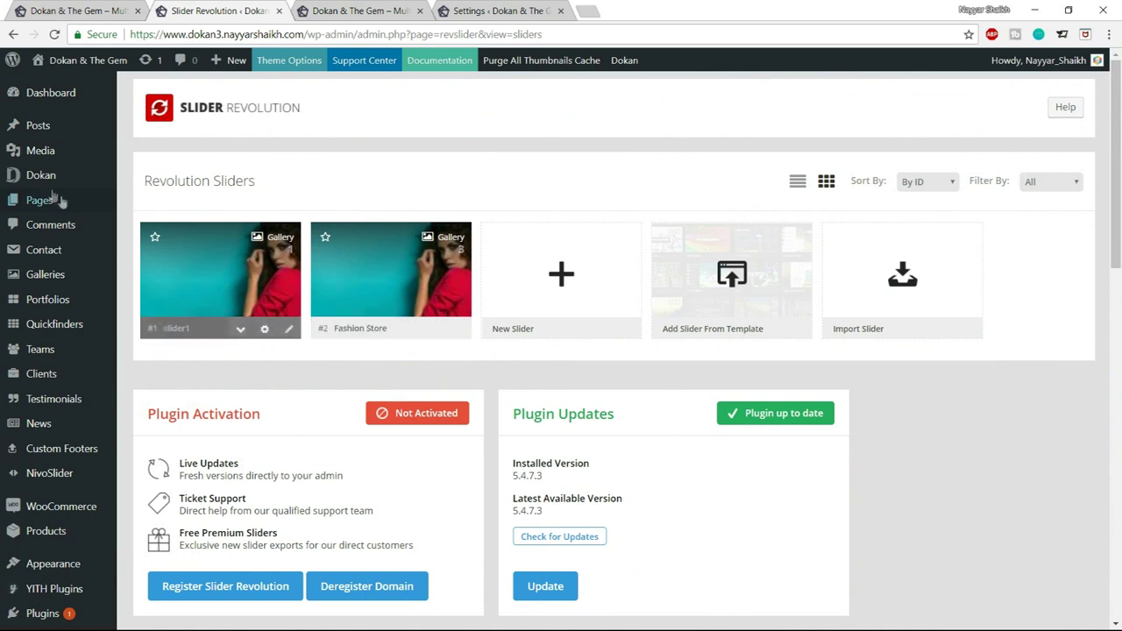
mouse_move(44, 205)
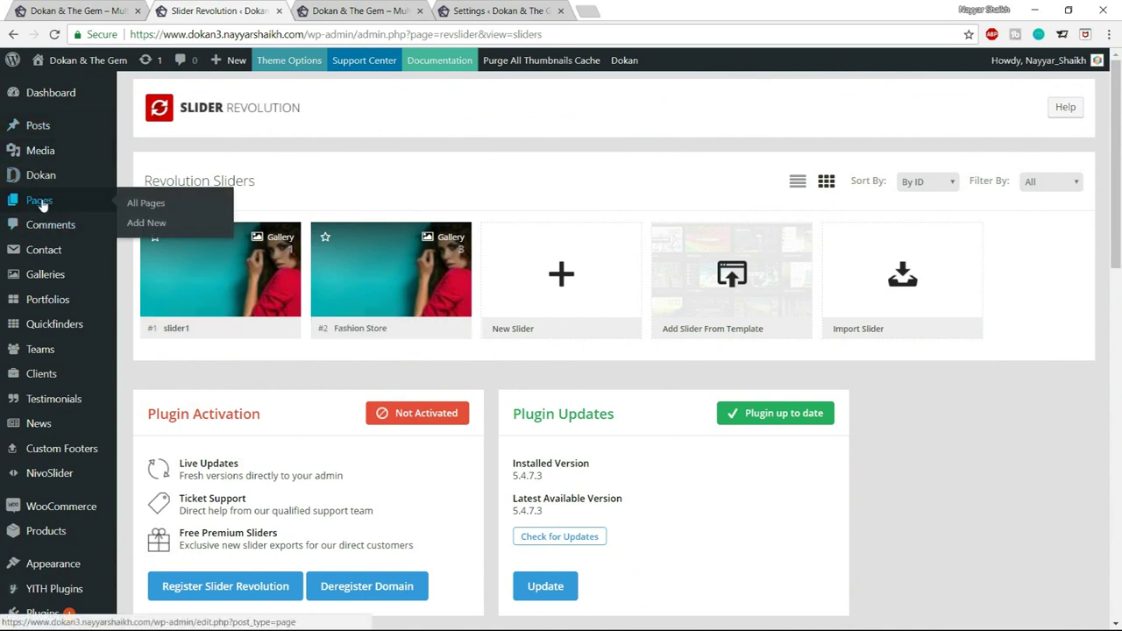
click(147, 222)
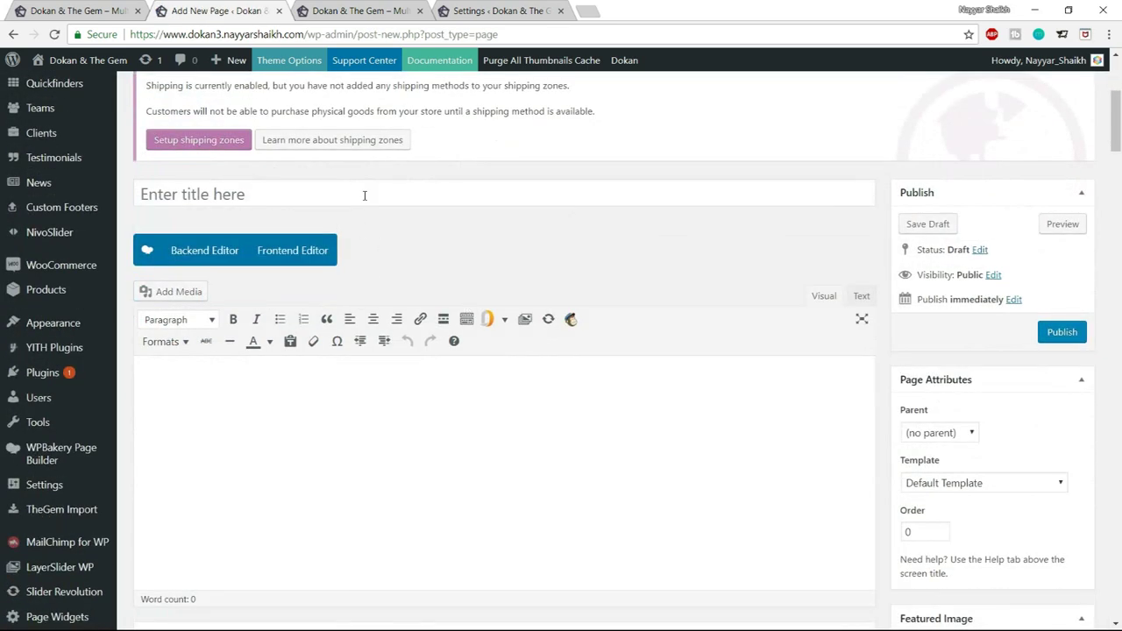
click(365, 196)
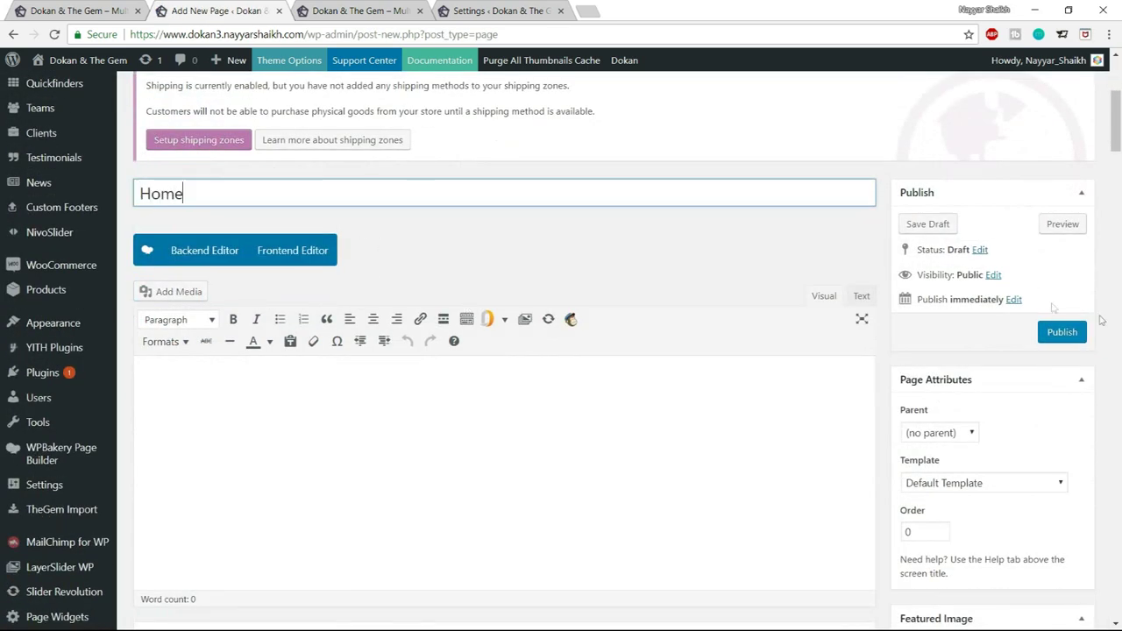
click(1076, 337)
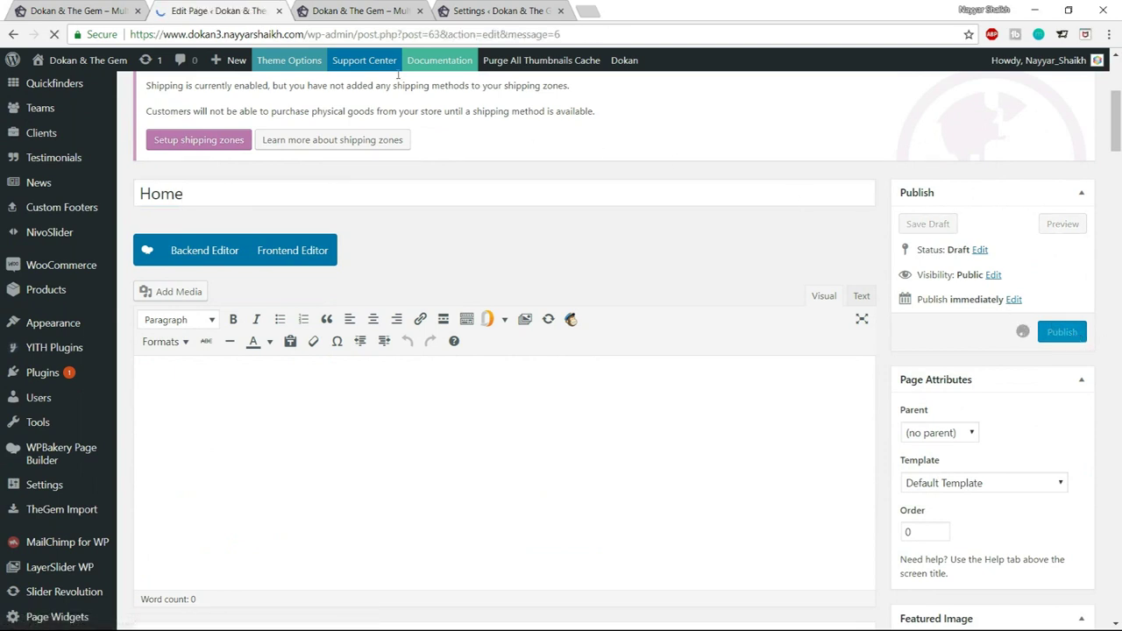
- Close the front-end page and Dokan settings browser tabs
click(360, 12)
click(419, 10)
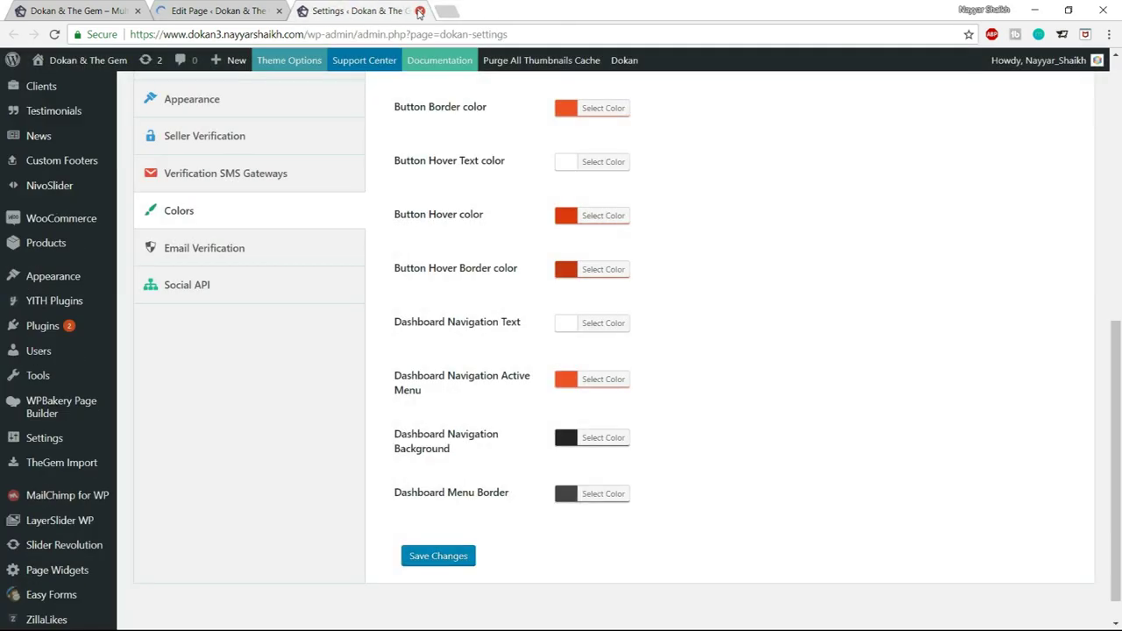
click(419, 10)
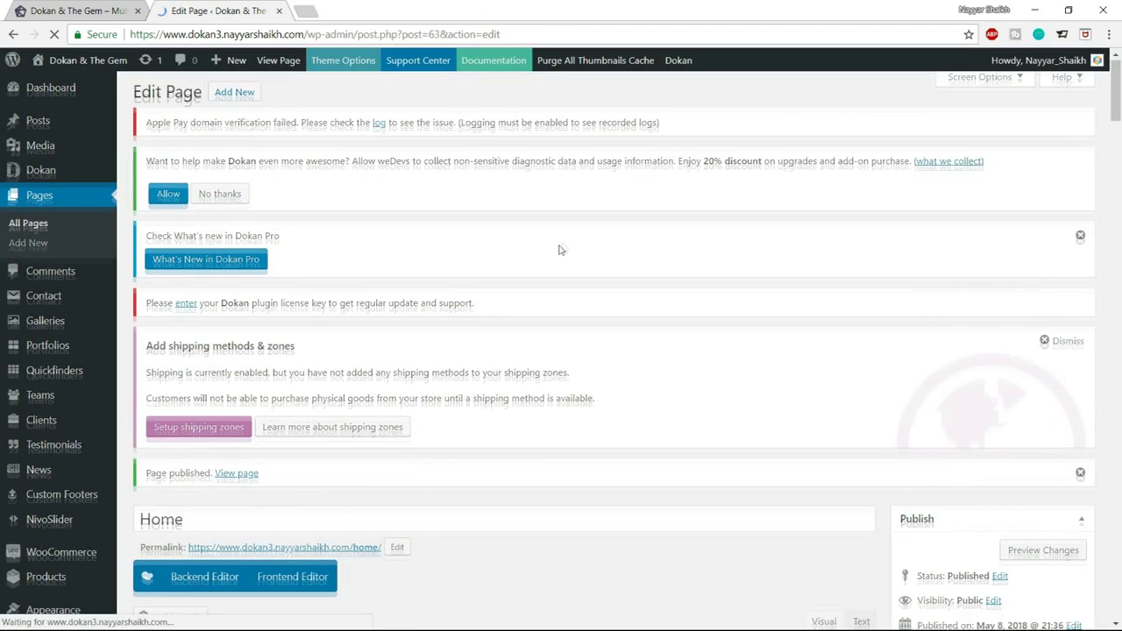
scroll(301, 328, down, 4)
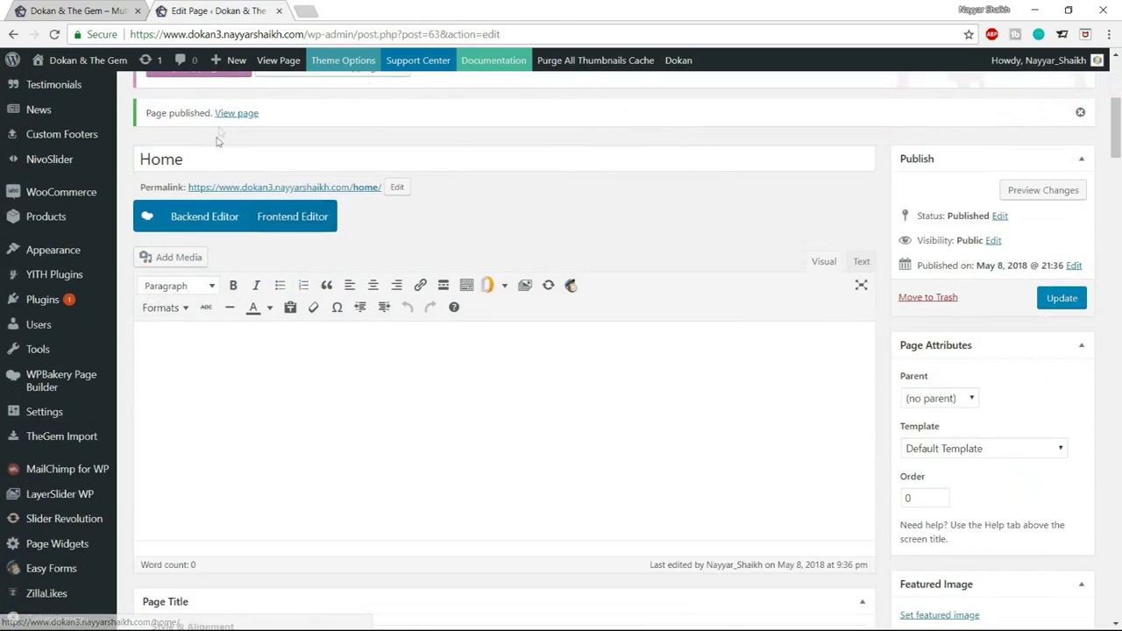
- Open the published Home page in a new tab and inspect its HOME title and breadcrumbs
right_click(224, 120)
click(263, 129)
click(350, 11)
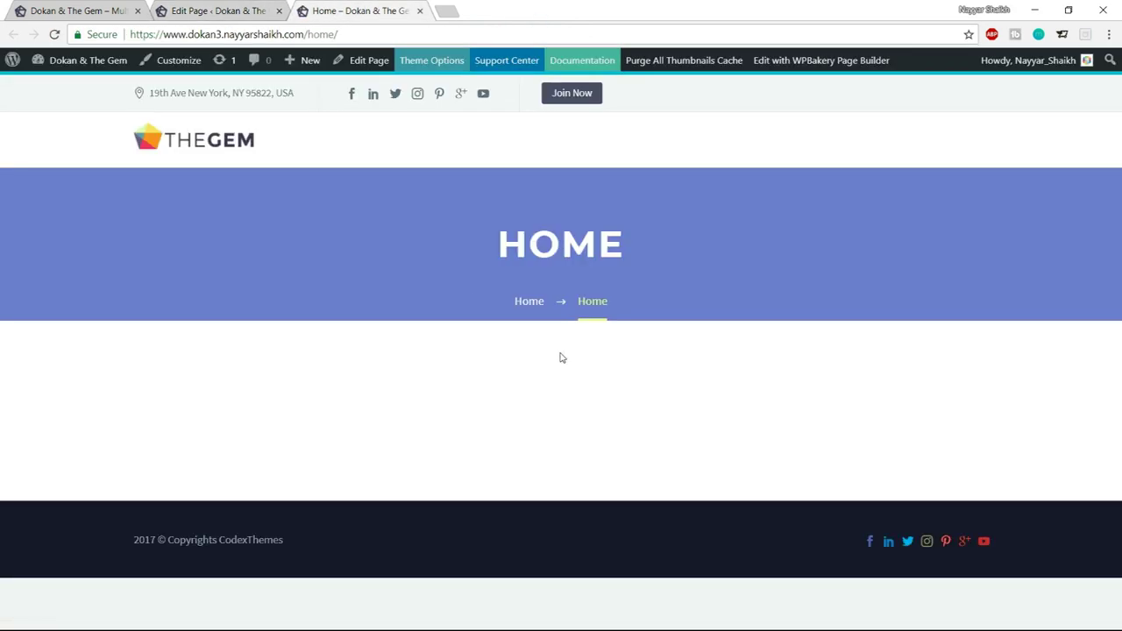
drag(494, 237, 678, 289)
click(682, 299)
double_click(543, 243)
click(657, 246)
drag(680, 304, 506, 307)
click(639, 301)
- Compare against the reference home page, then return to the Home page editor
click(103, 11)
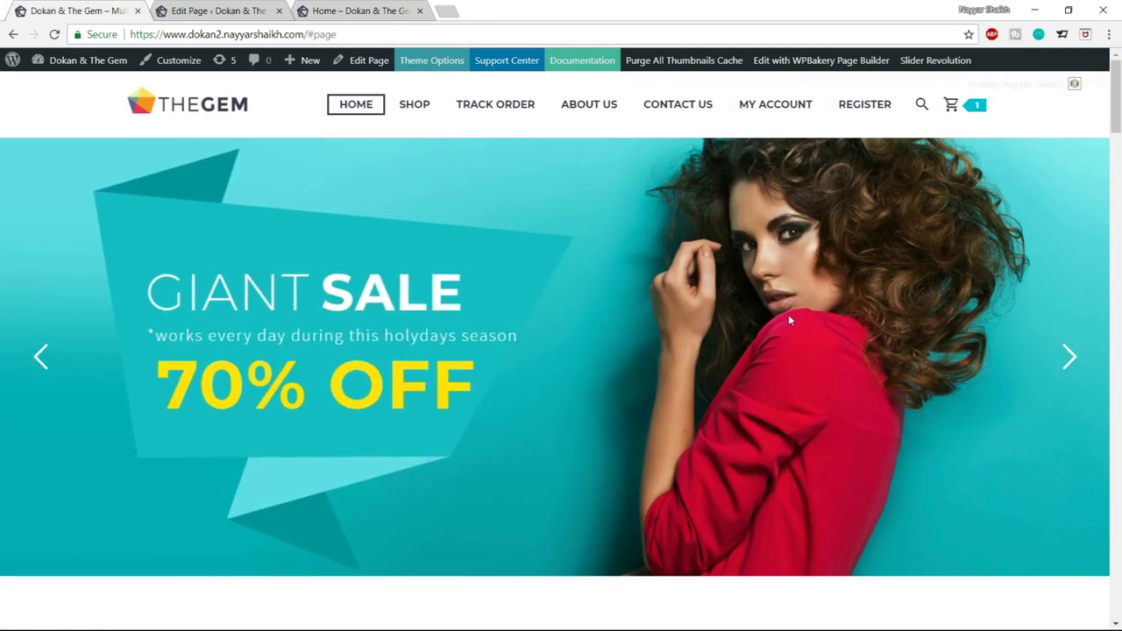
scroll(788, 316, down, 2)
scroll(787, 333, up, 2)
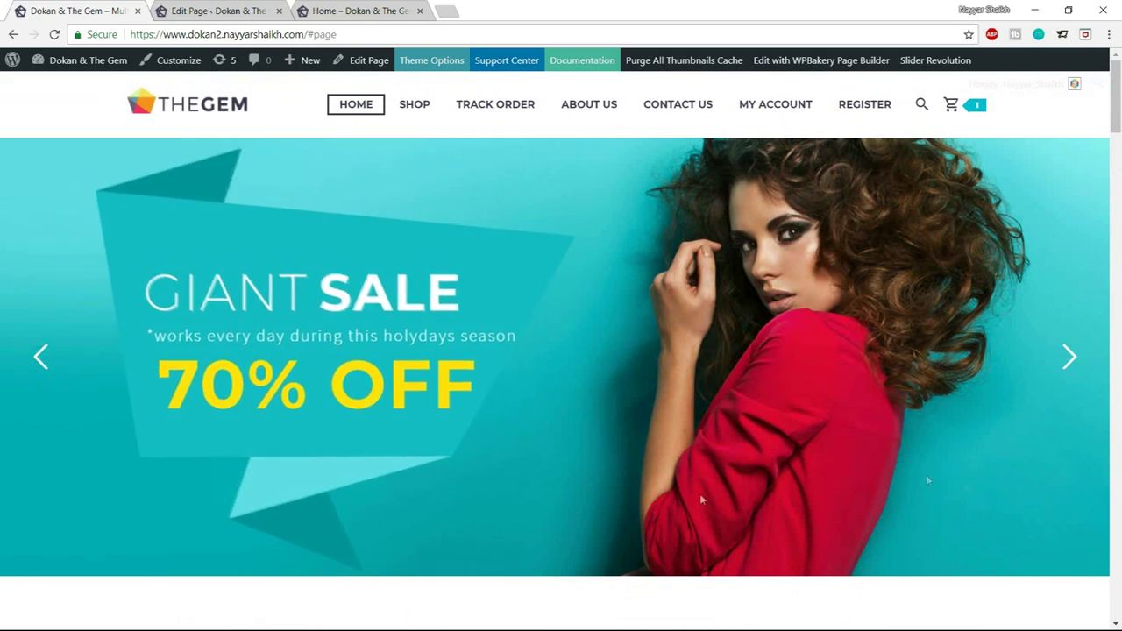
click(218, 10)
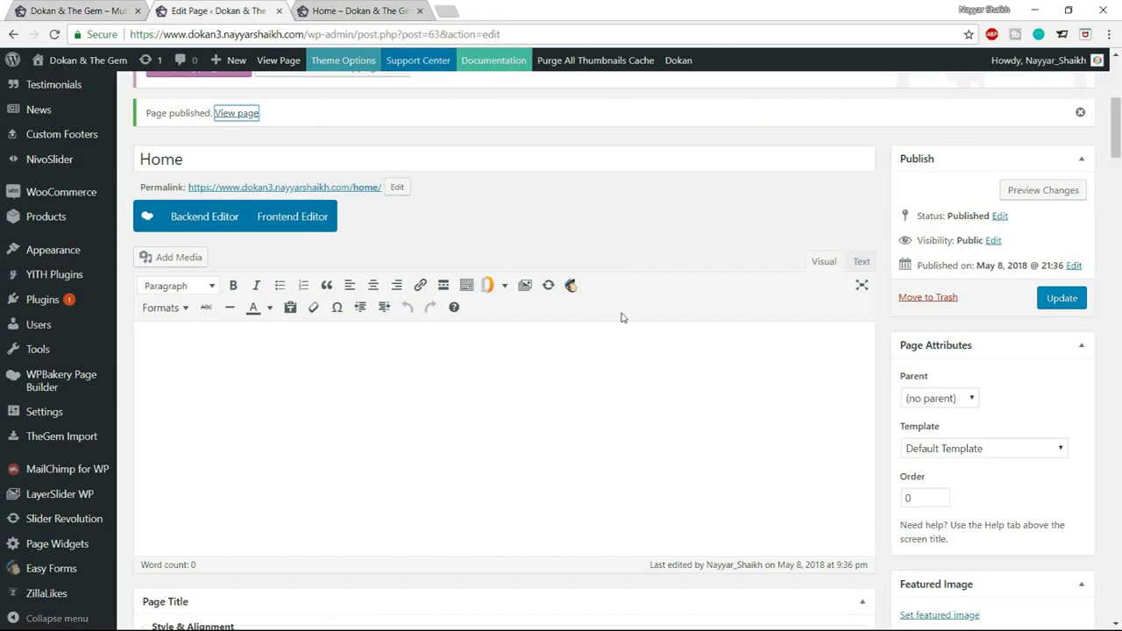
- Turn off the page title banner and hide the breadcrumbs on the Home page
scroll(727, 369, down, 6)
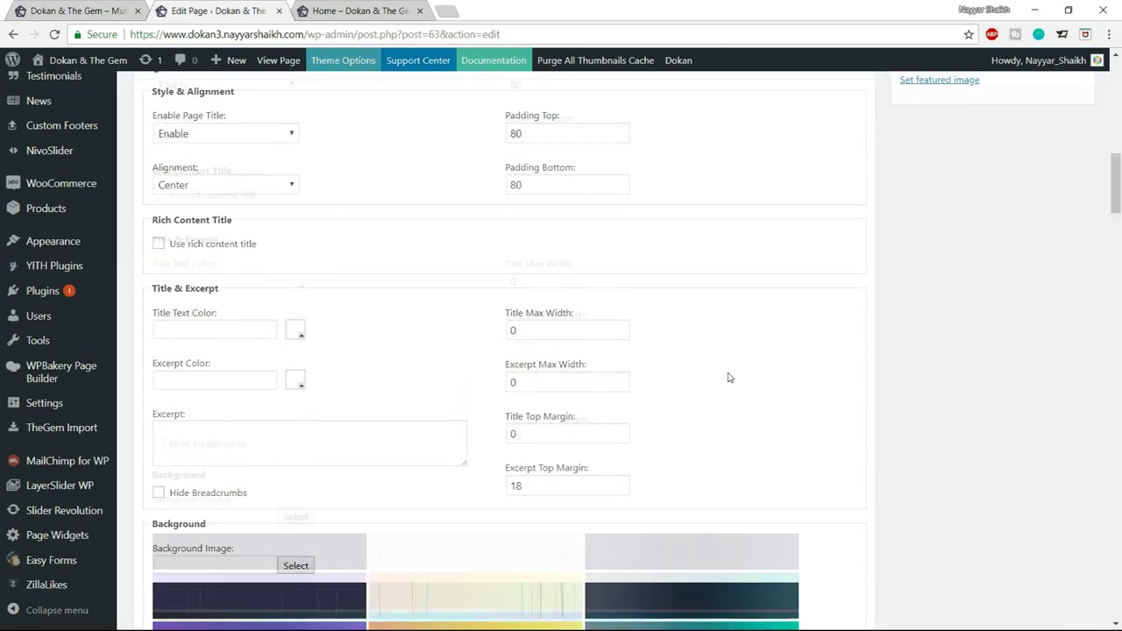
scroll(727, 377, up, 2)
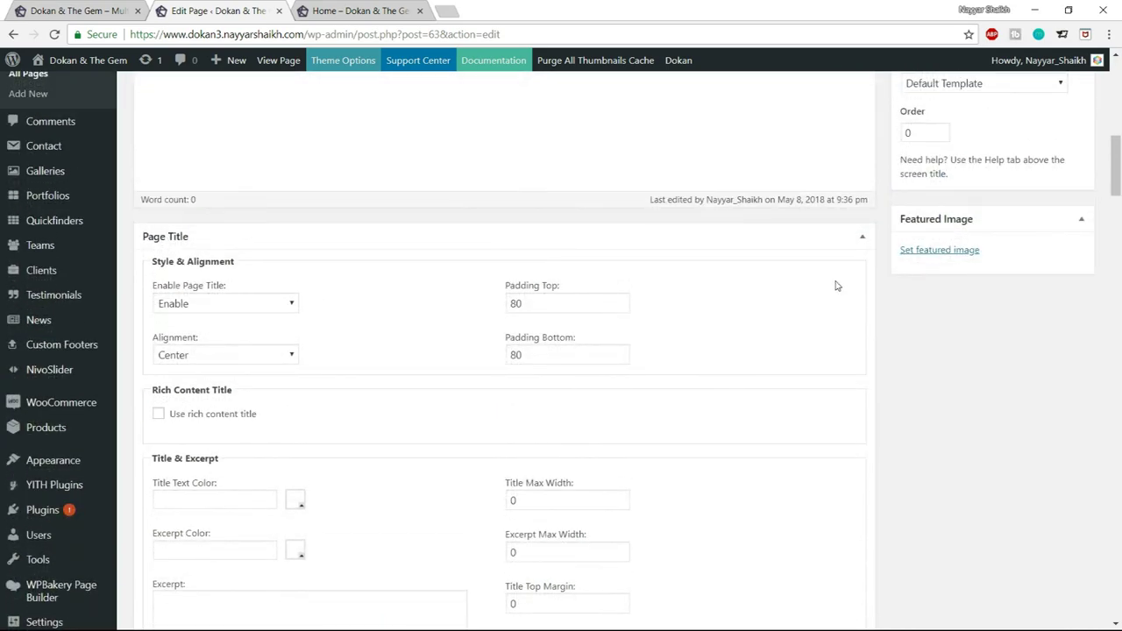
scroll(230, 290, down, 1)
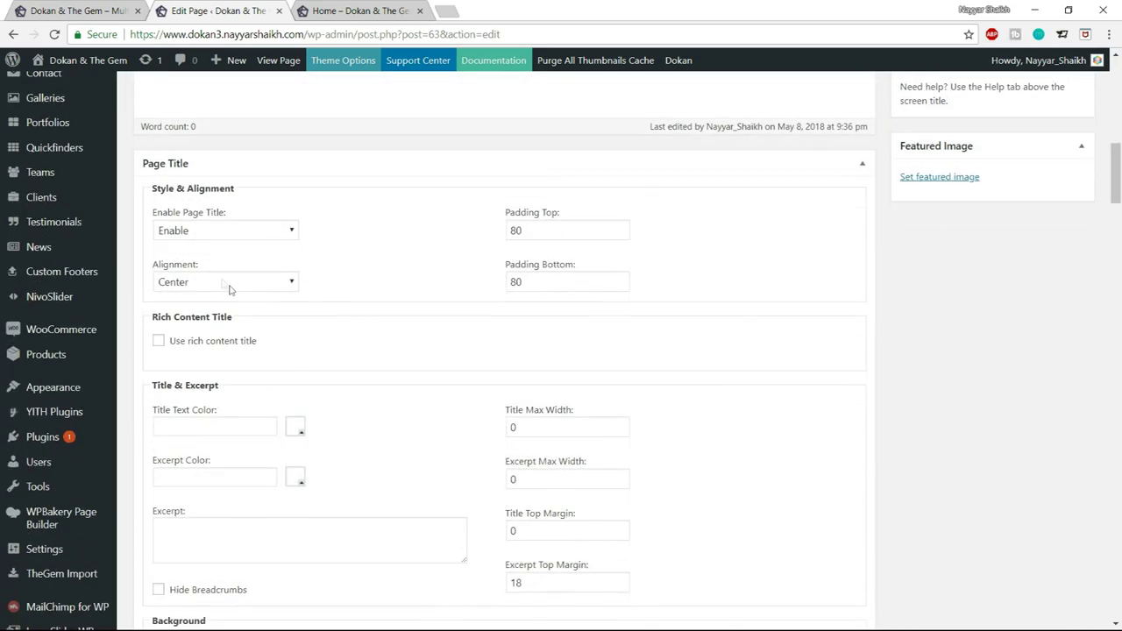
click(198, 229)
click(212, 258)
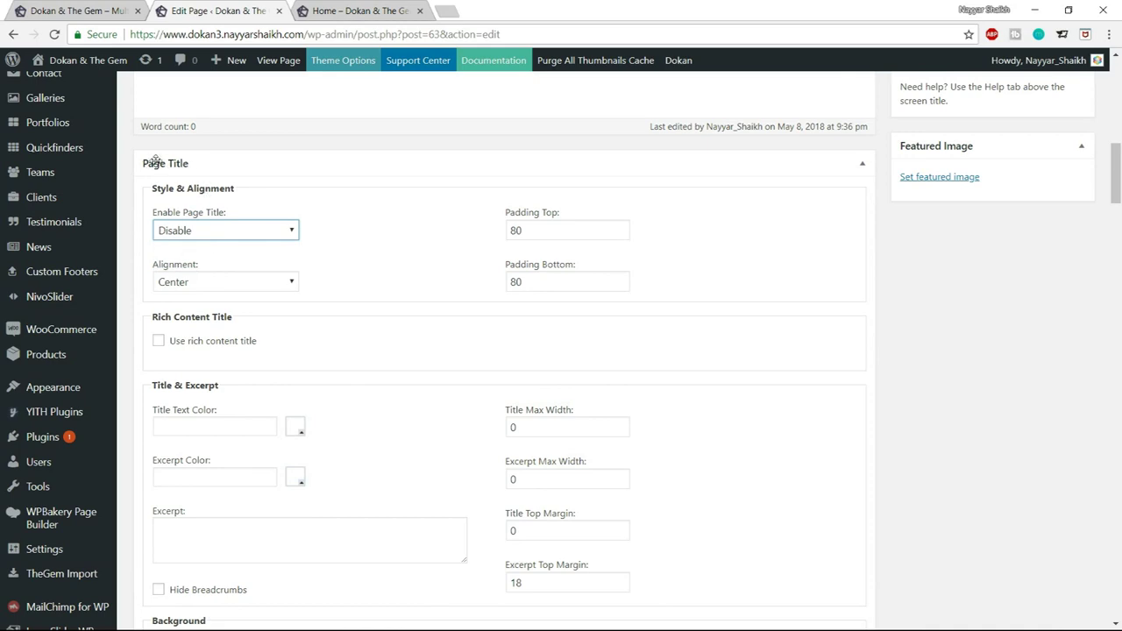
scroll(745, 285, down, 1)
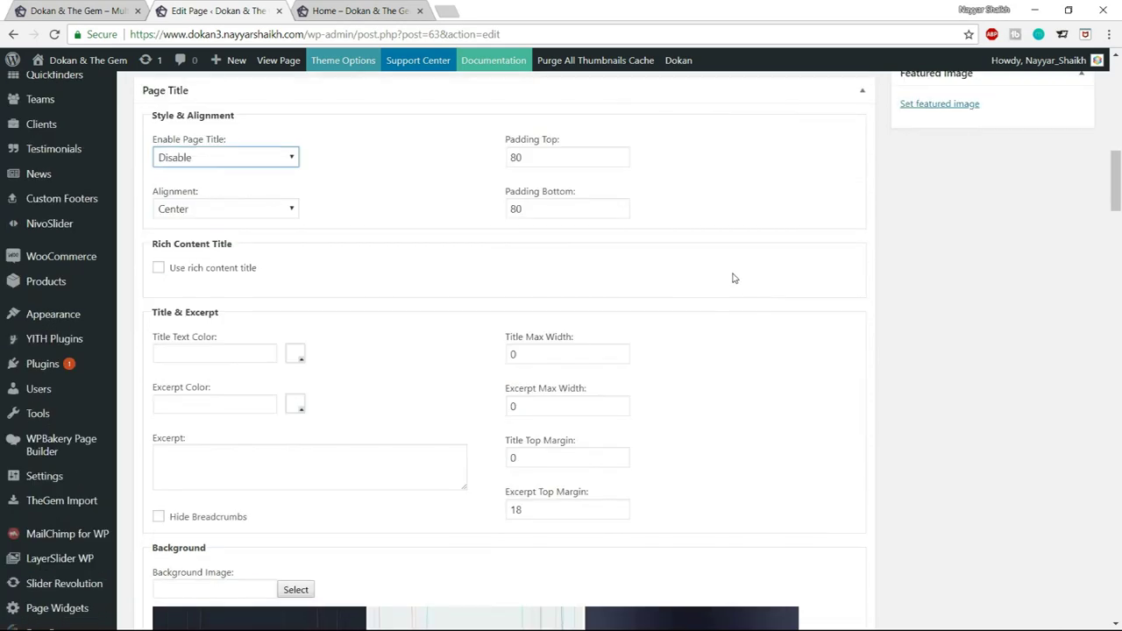
scroll(734, 278, down, 5)
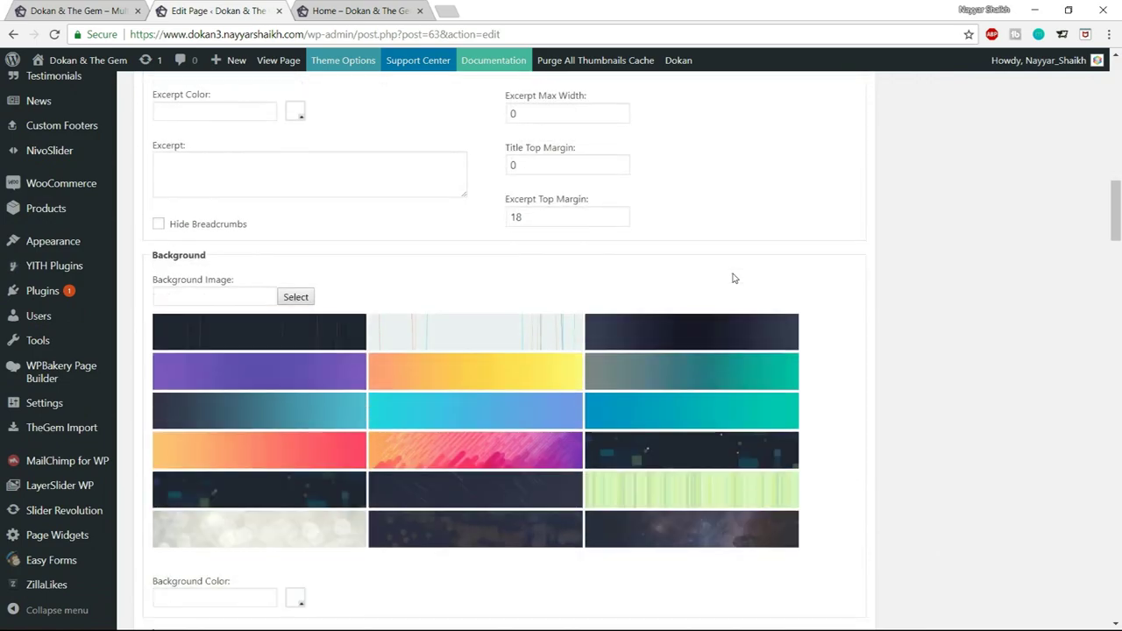
scroll(735, 278, up, 1)
click(184, 226)
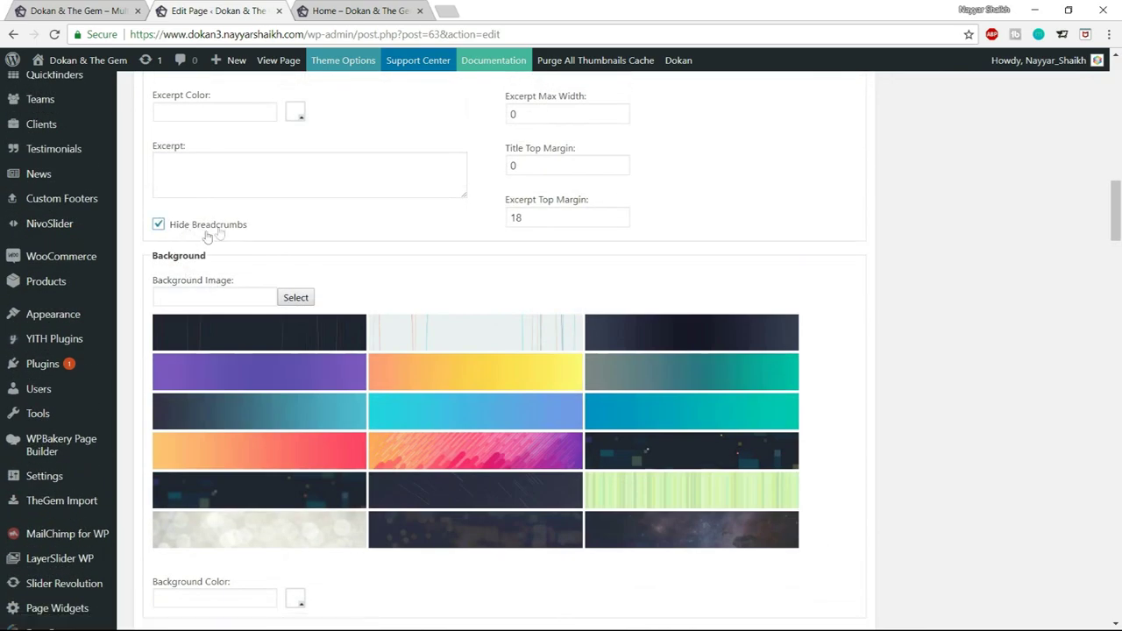
- Set the page slideshow to Revolution Slider with Fashion Store, then update the page
scroll(934, 281, down, 6)
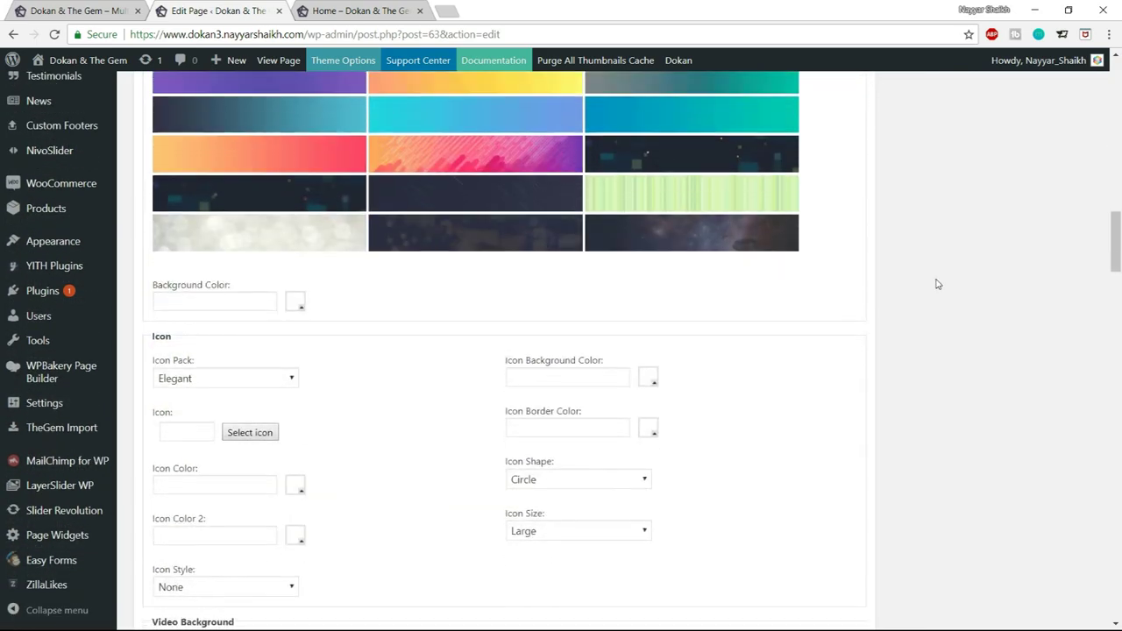
scroll(936, 283, down, 7)
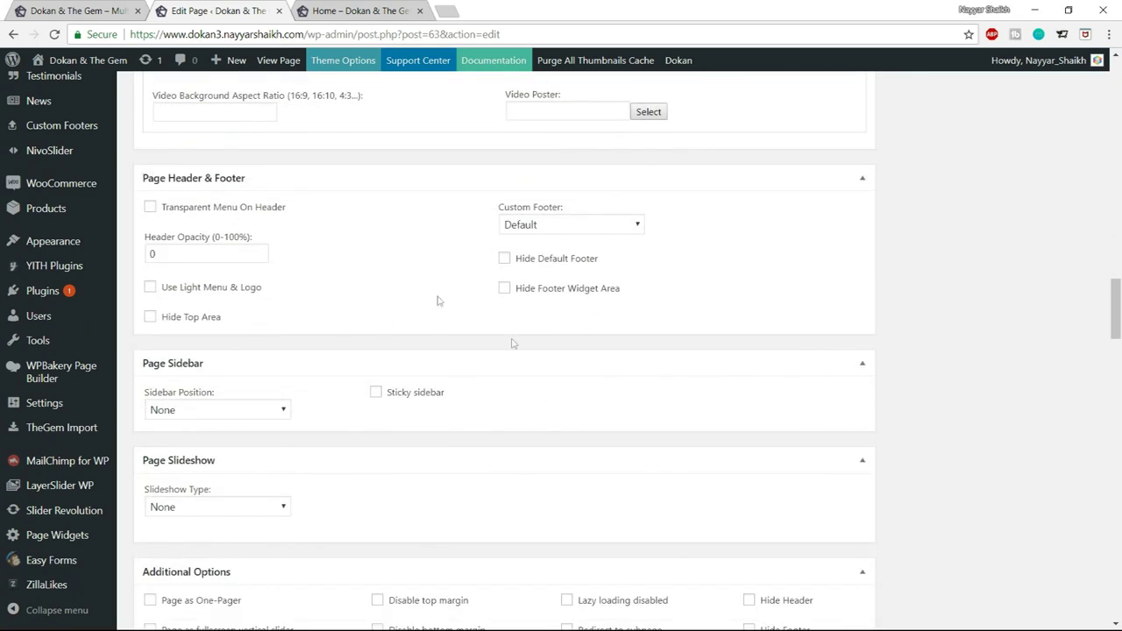
scroll(438, 301, down, 2)
scroll(461, 314, down, 1)
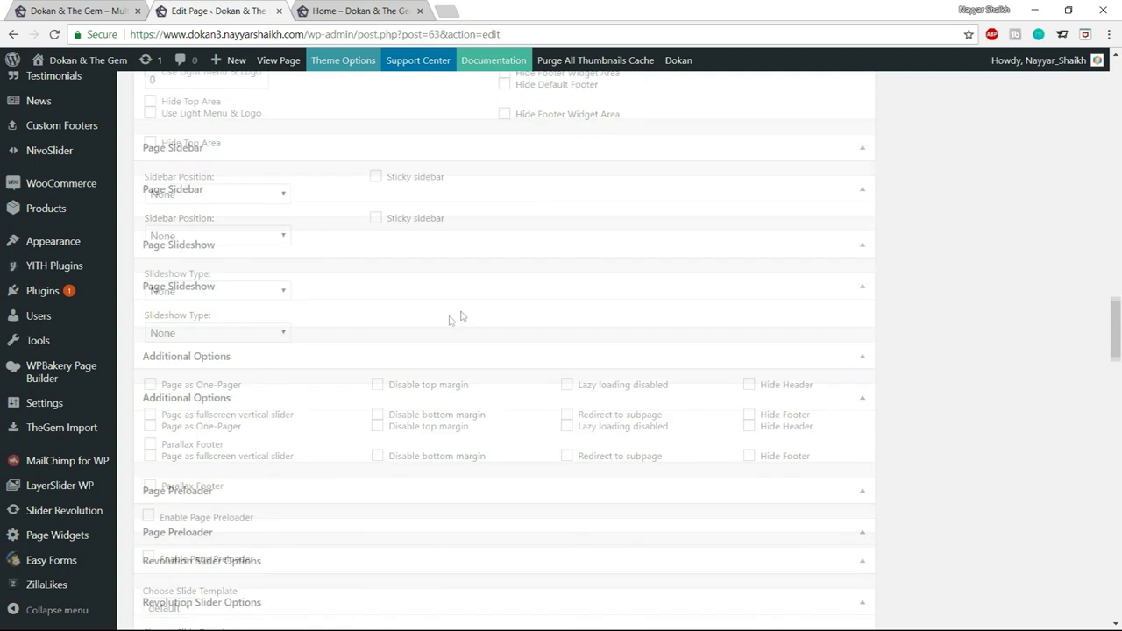
click(245, 290)
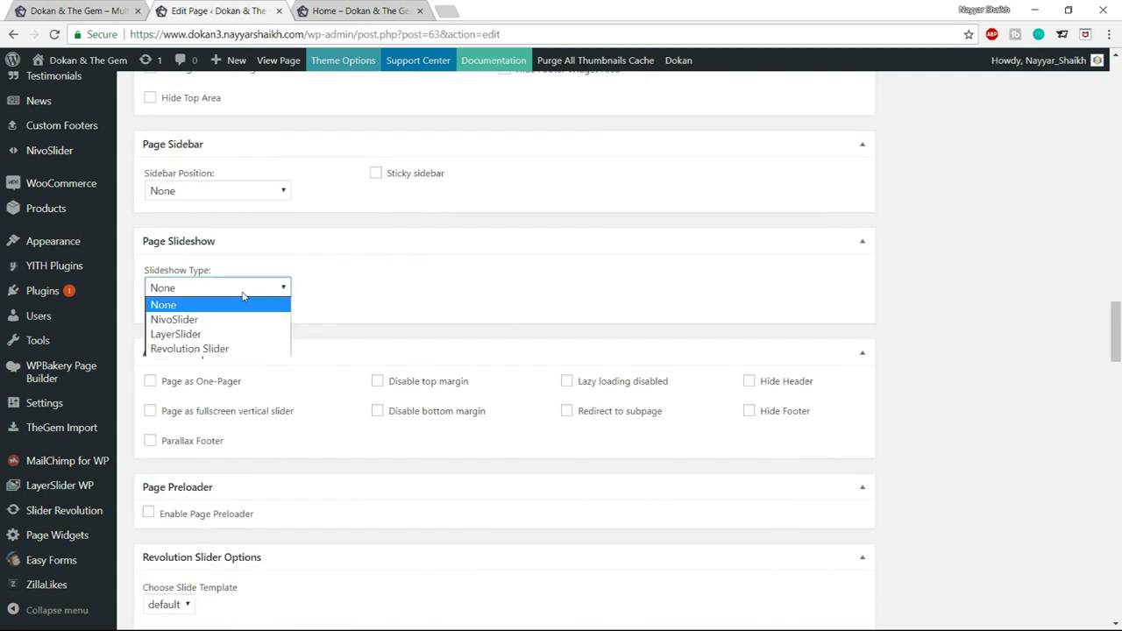
click(226, 349)
click(226, 340)
click(188, 371)
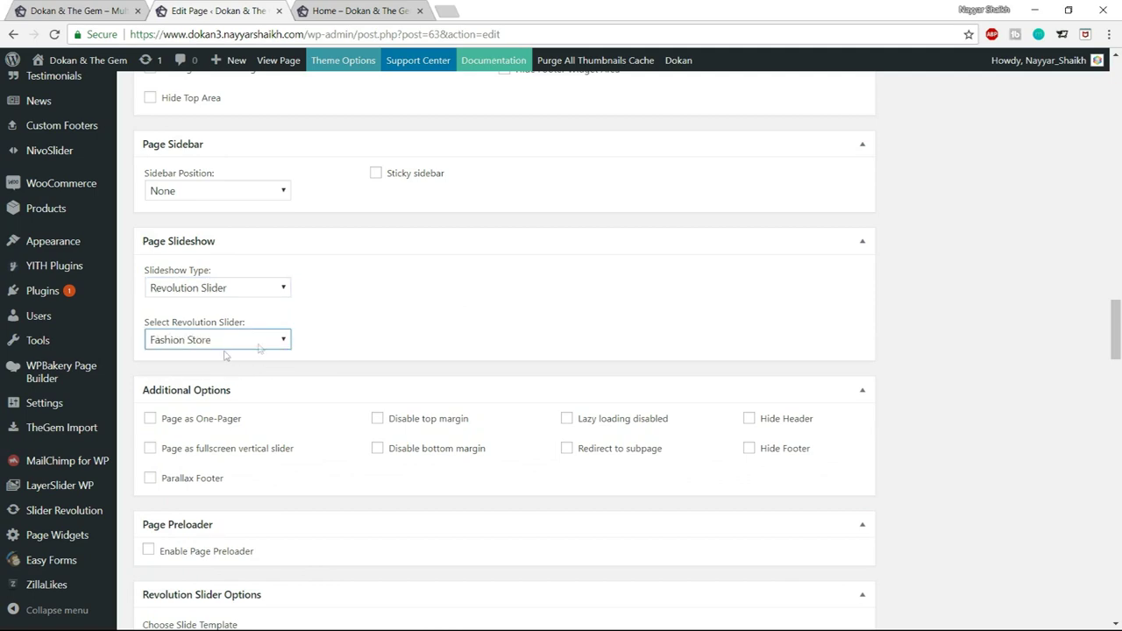
scroll(788, 356, up, 20)
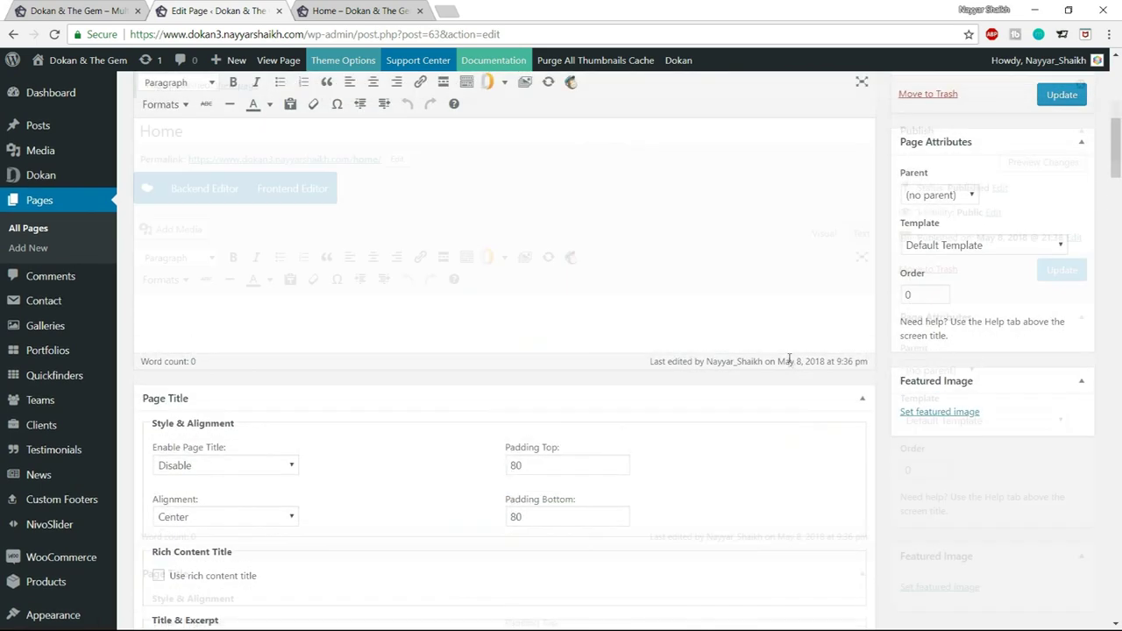
scroll(787, 356, up, 5)
click(1060, 519)
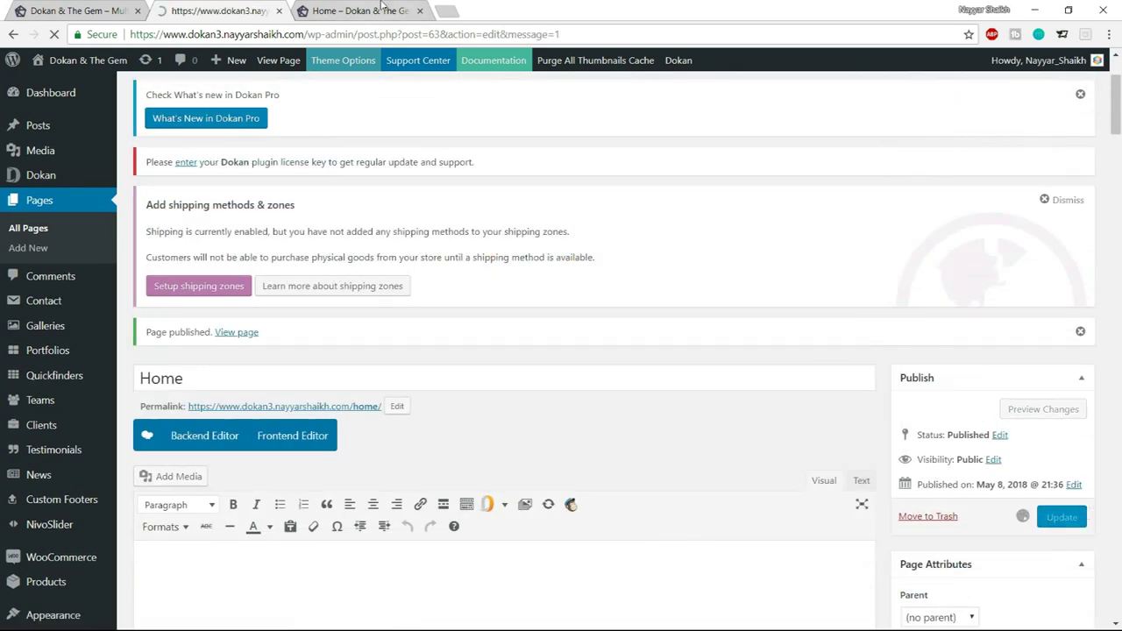
- Reload the live Home page and check the new Fashion Store slider
click(360, 11)
click(56, 34)
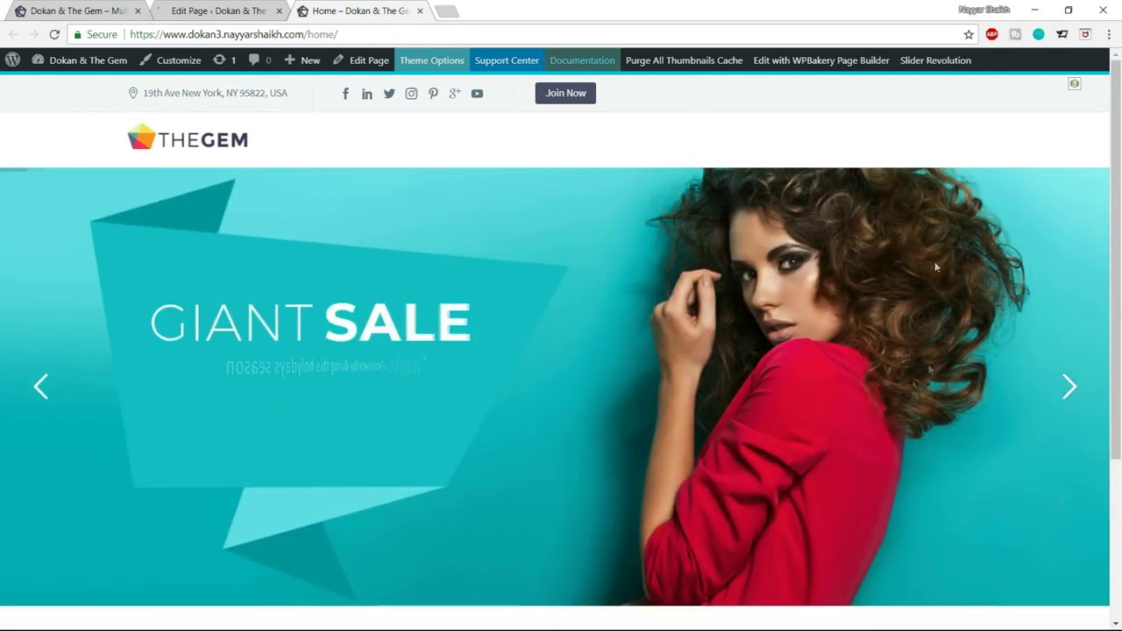
scroll(774, 254, down, 1)
scroll(773, 256, down, 3)
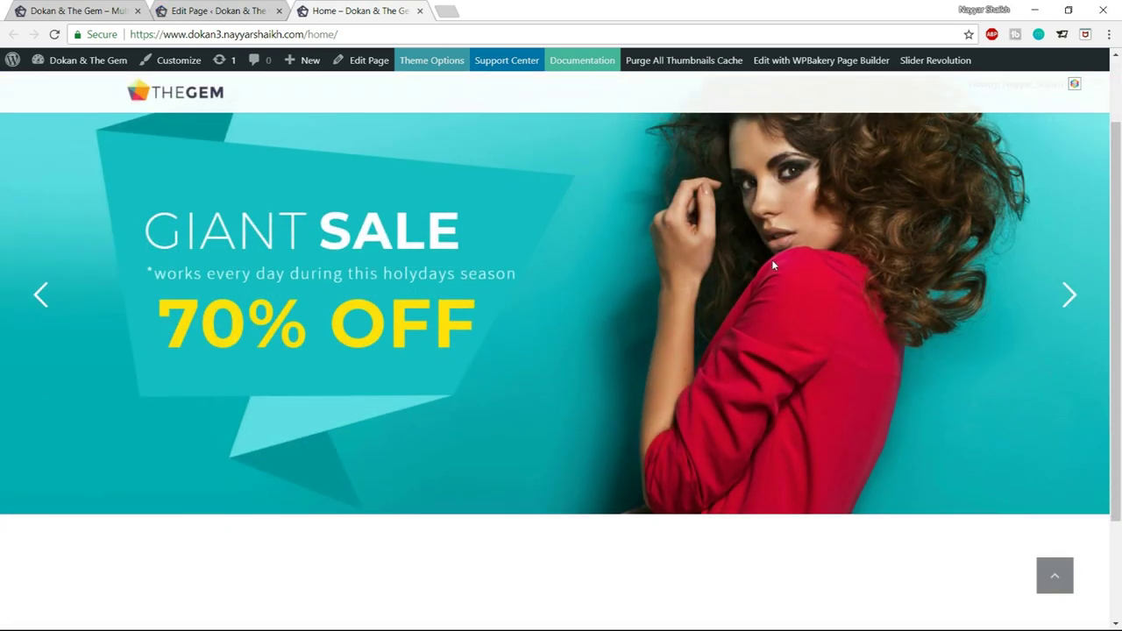
scroll(766, 264, up, 4)
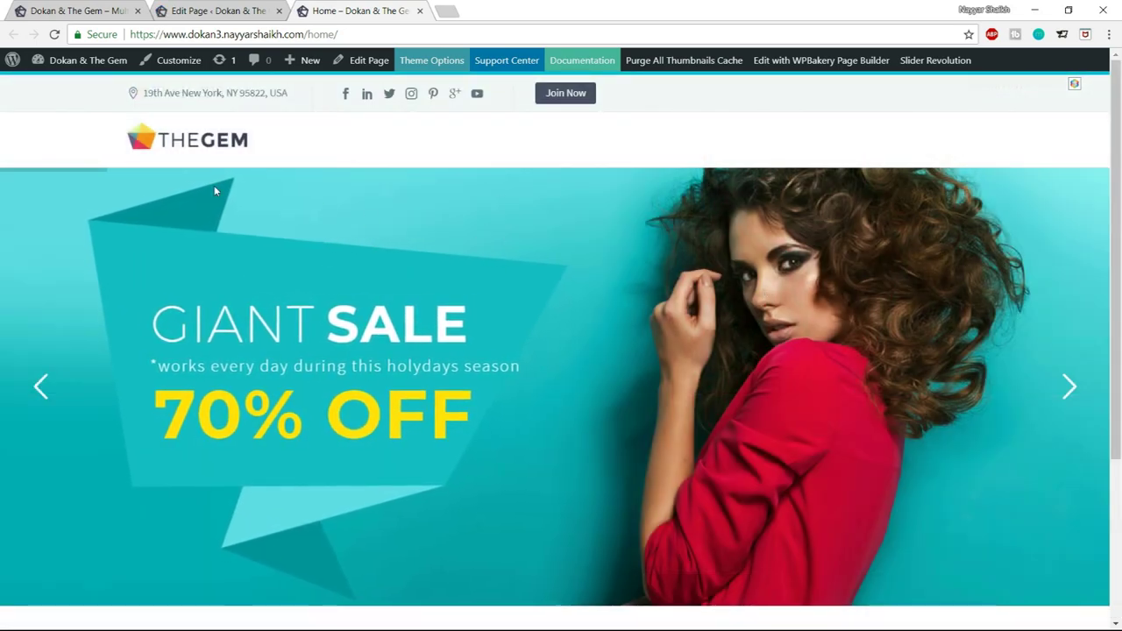
- Study the demo's NEW DESIGN TRENDS heading and Lorem ipsum subtitle, then return to the editor
click(88, 9)
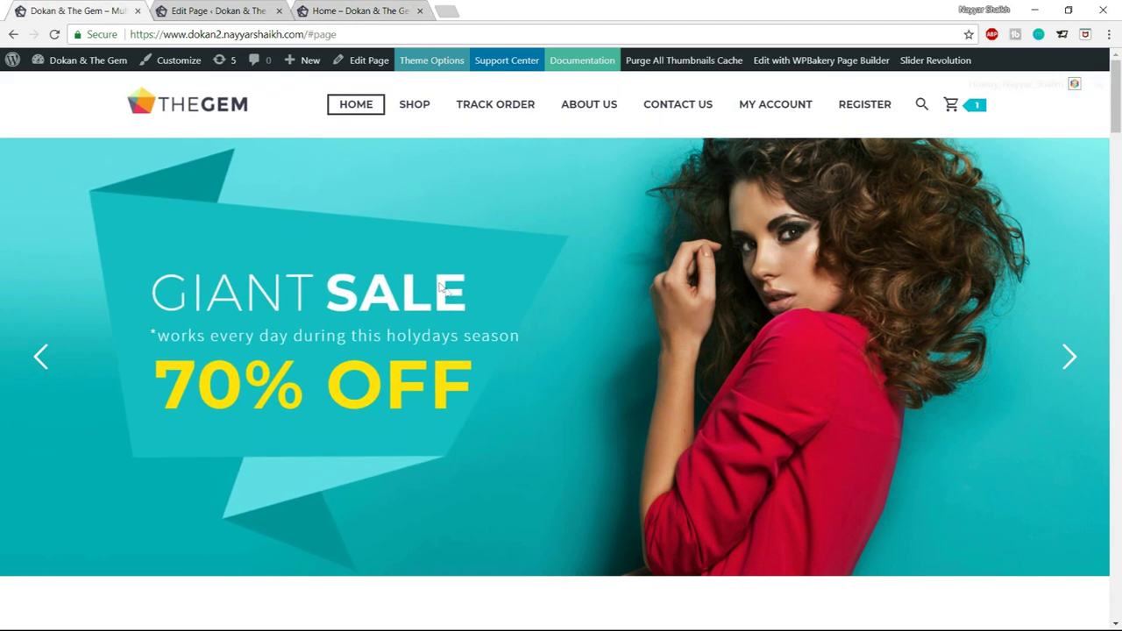
scroll(446, 292, down, 6)
scroll(369, 362, down, 1)
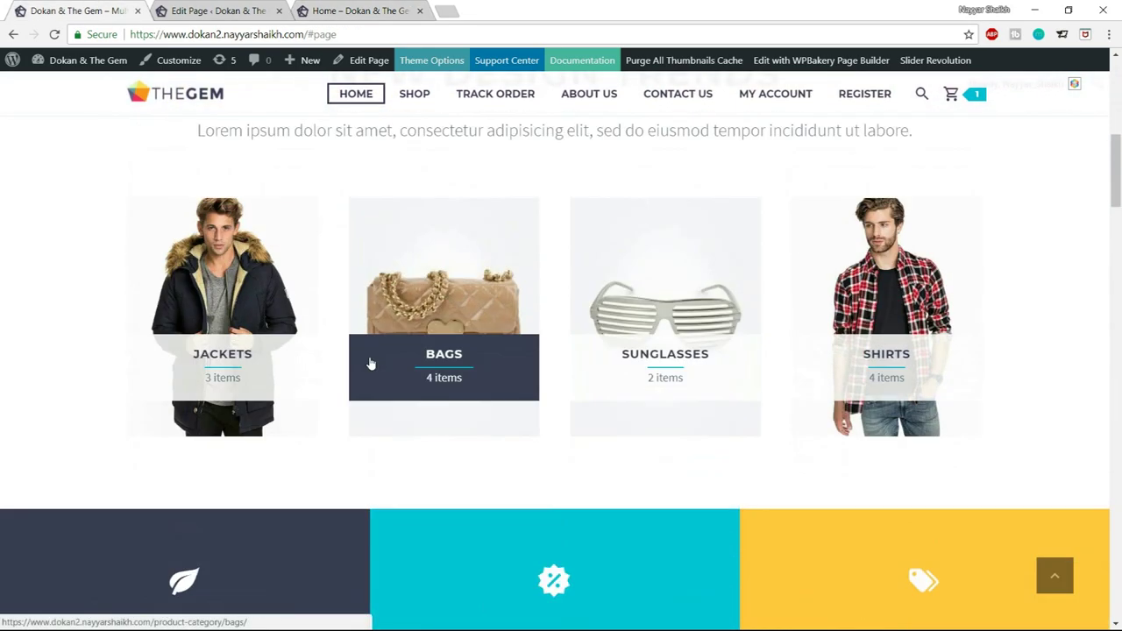
scroll(350, 346, up, 3)
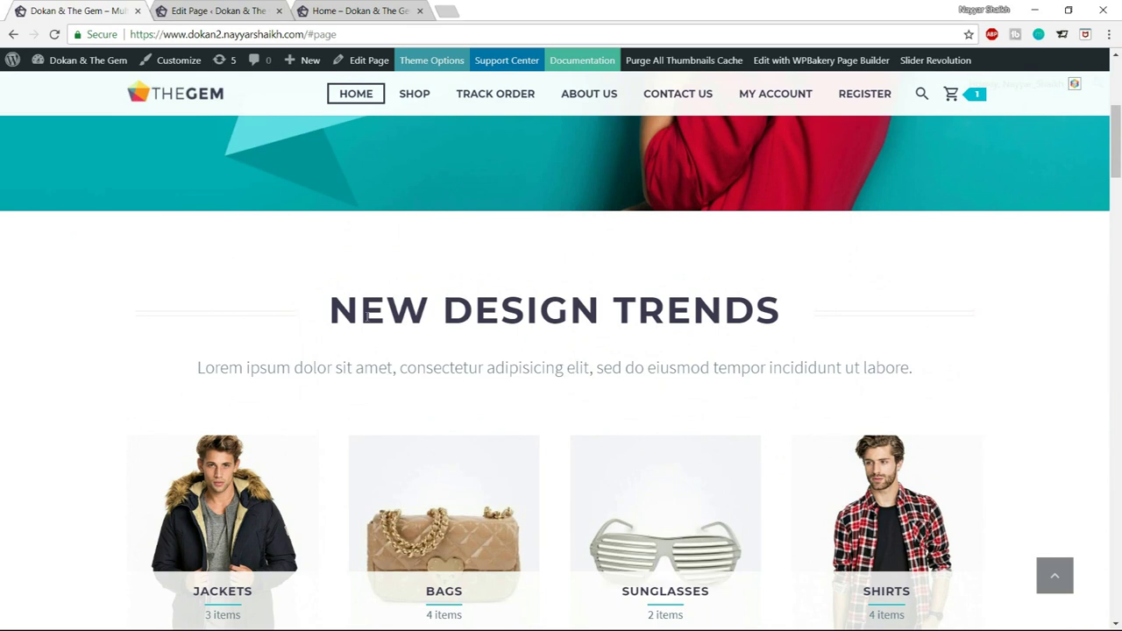
scroll(365, 314, down, 3)
scroll(356, 388, up, 4)
drag(436, 386, 689, 387)
click(861, 407)
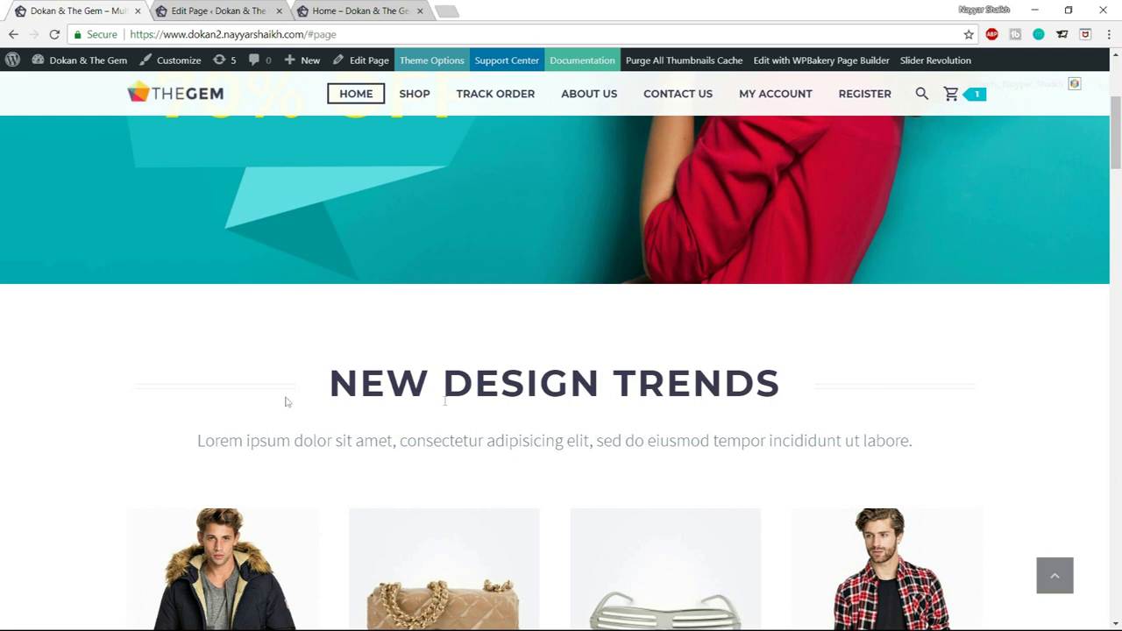
drag(226, 441, 201, 441)
click(788, 464)
scroll(784, 464, down, 3)
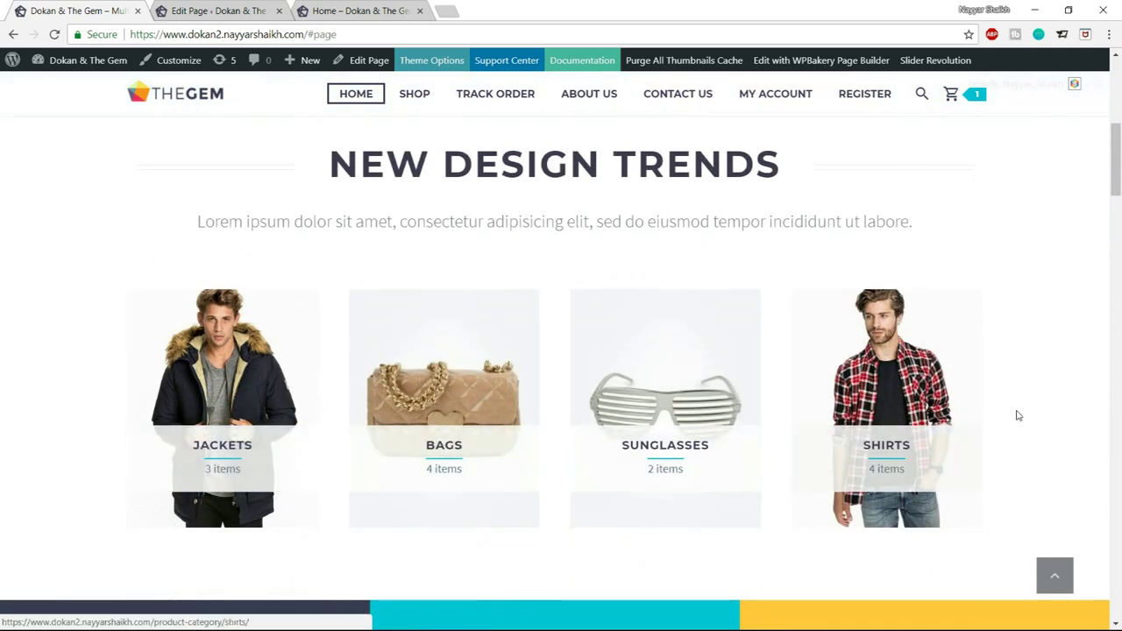
click(215, 10)
- Look at the NEW DESIGN words of the demo's heading
scroll(569, 299, down, 3)
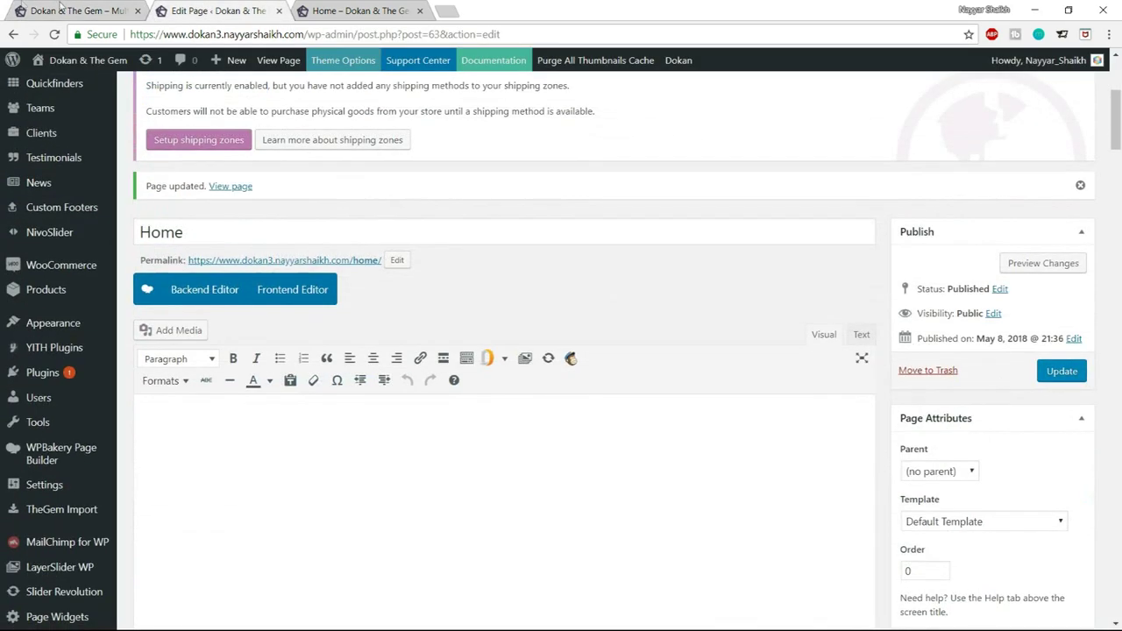
click(70, 10)
scroll(426, 333, up, 2)
drag(326, 306, 601, 314)
- In the page builder, add a Separator with Text element to the blank Home page
click(213, 9)
scroll(531, 287, down, 4)
scroll(531, 288, up, 4)
click(215, 304)
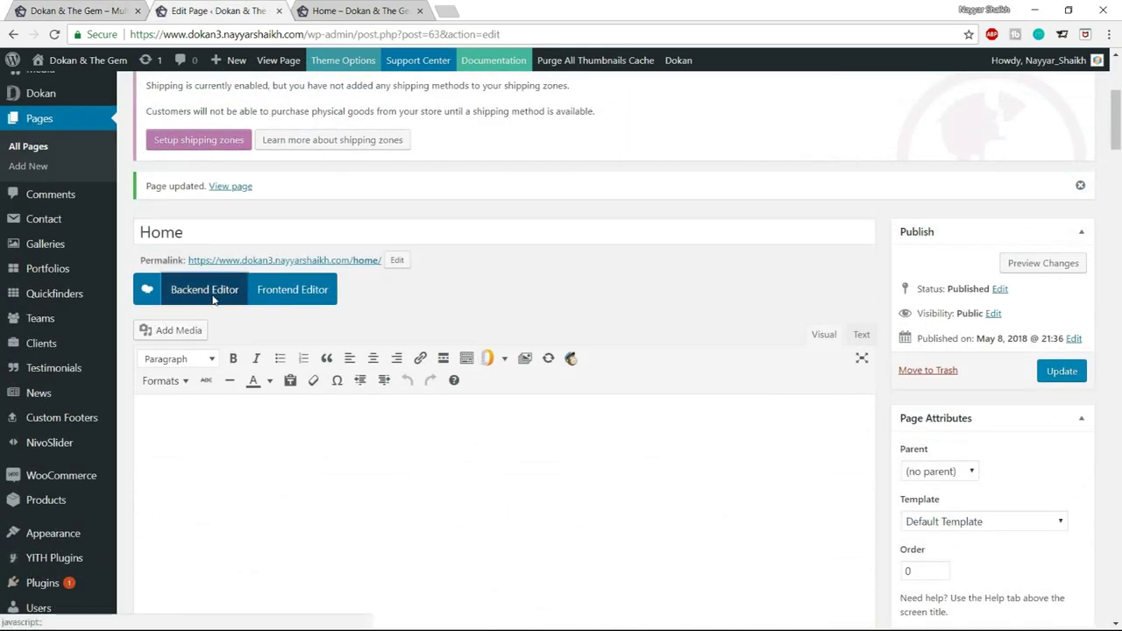
scroll(357, 460, down, 2)
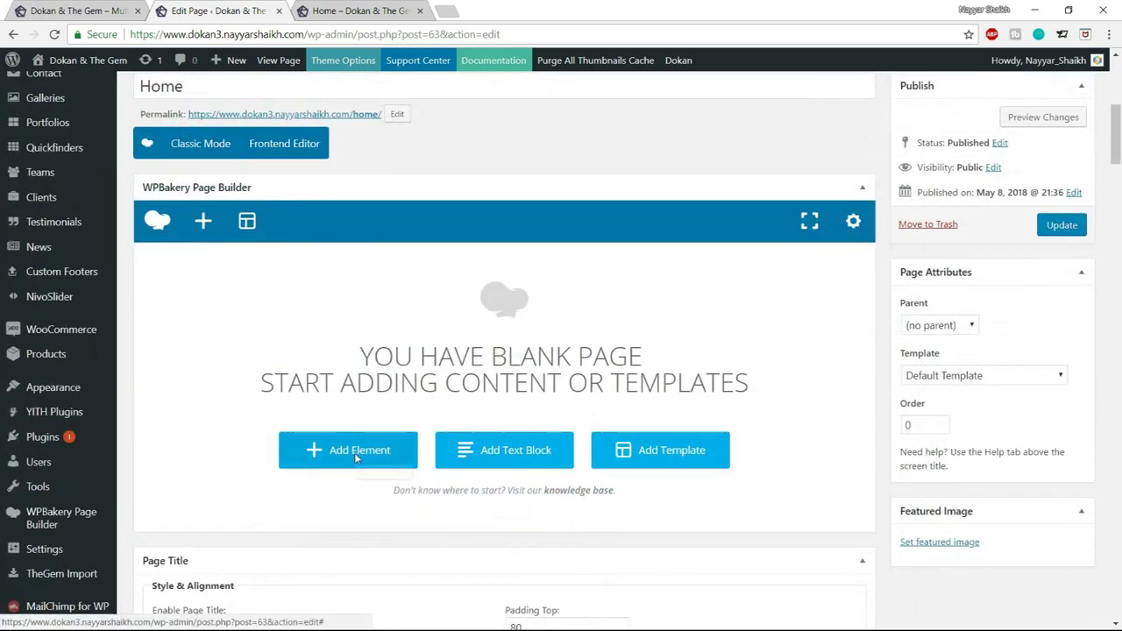
click(357, 458)
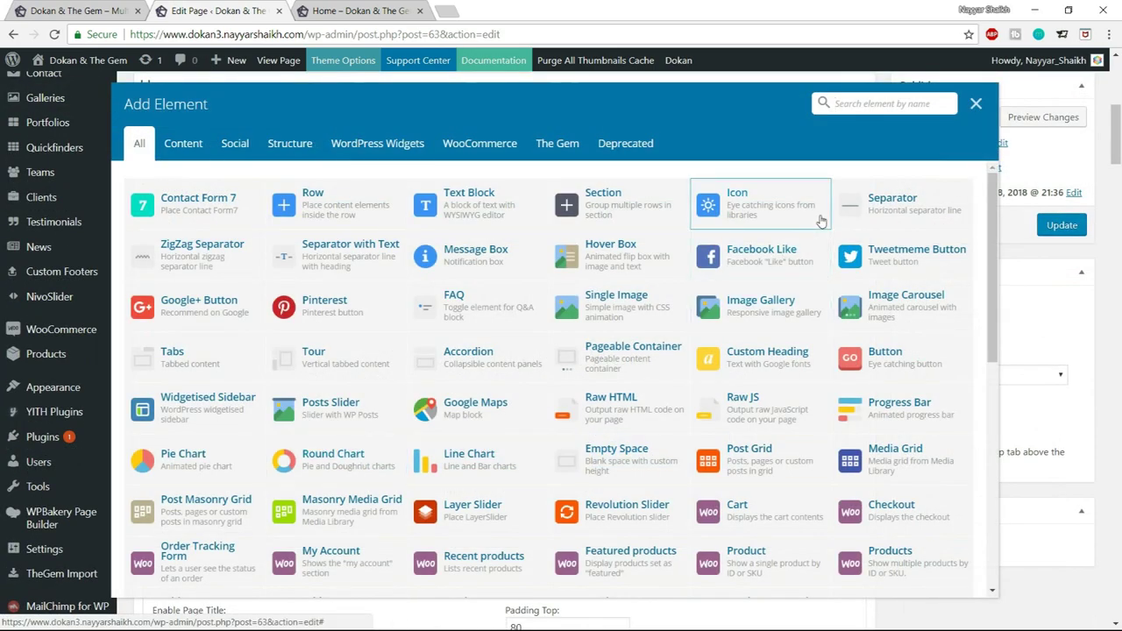
text(text)
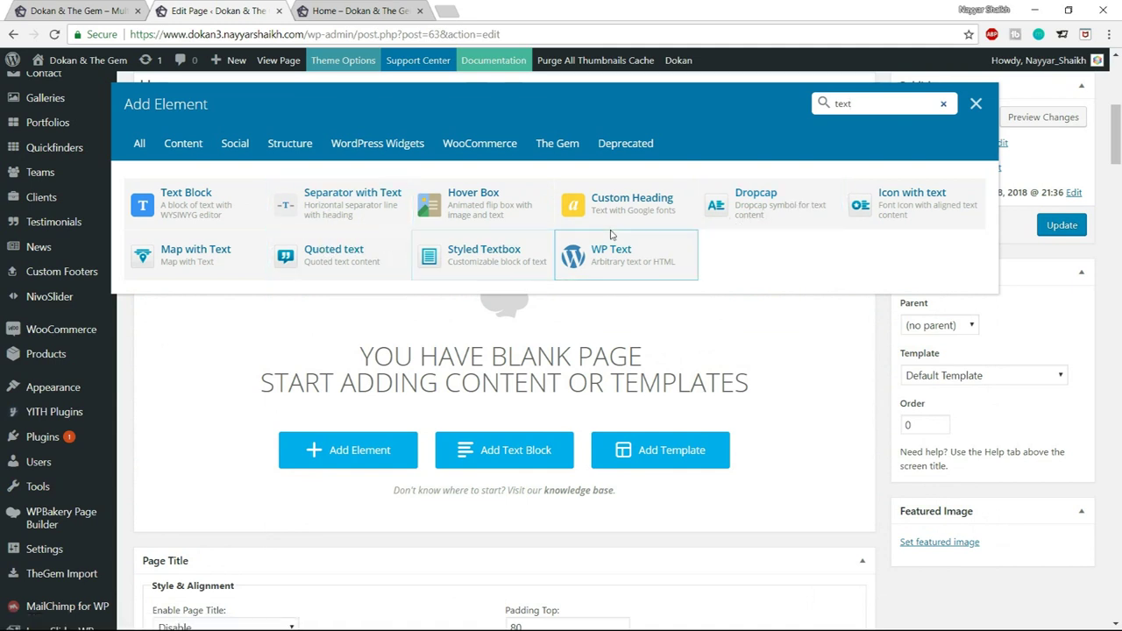
click(327, 218)
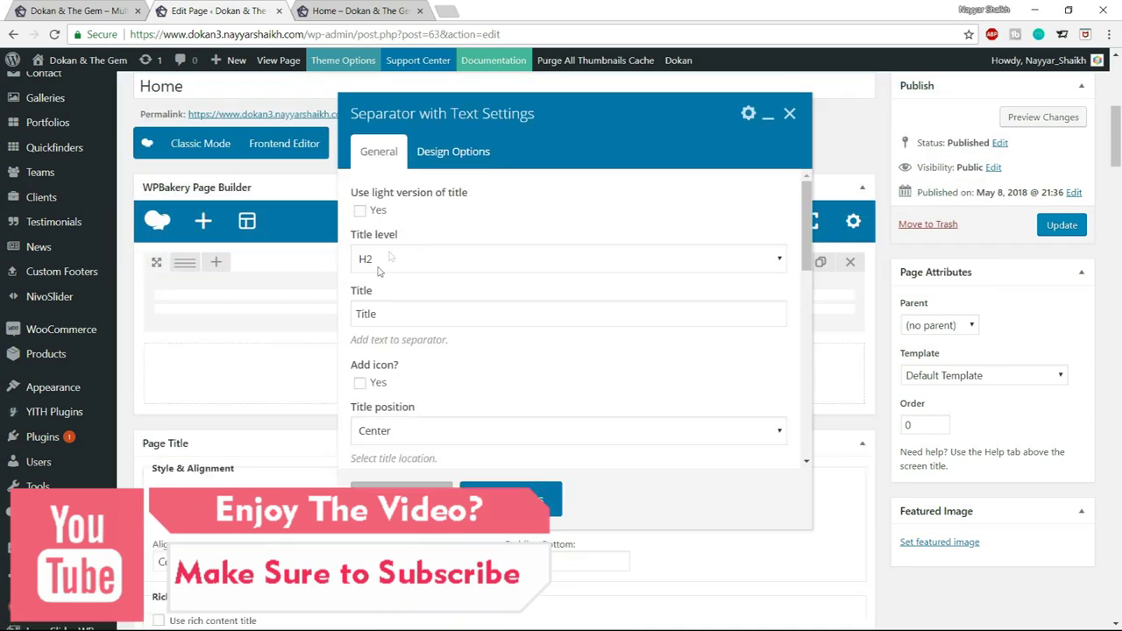
- Make the separator title an H1 reading NEW DESIGN TRENDS, copied from the demo
click(379, 269)
click(421, 283)
click(442, 315)
key(ctrl+1)
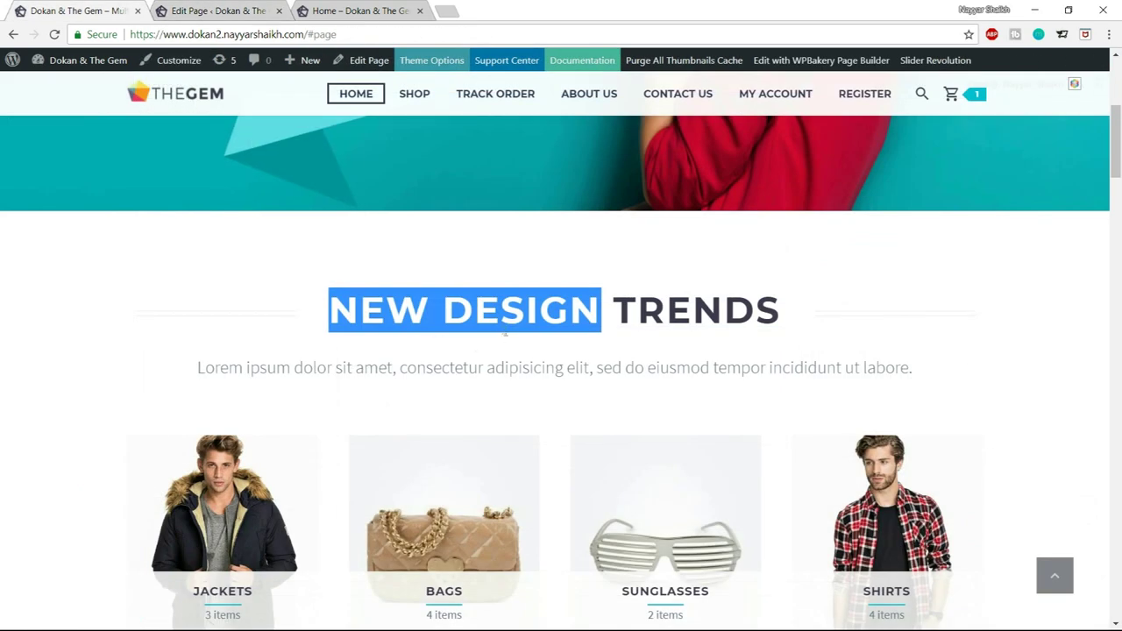
click(593, 326)
drag(811, 316, 226, 311)
key(ctrl+c)
key(ctrl+2)
key(ctrl+v)
key(ctrl+a)
key(ctrl+v)
- Colour the separator Mulled Wine
scroll(540, 396, down, 1)
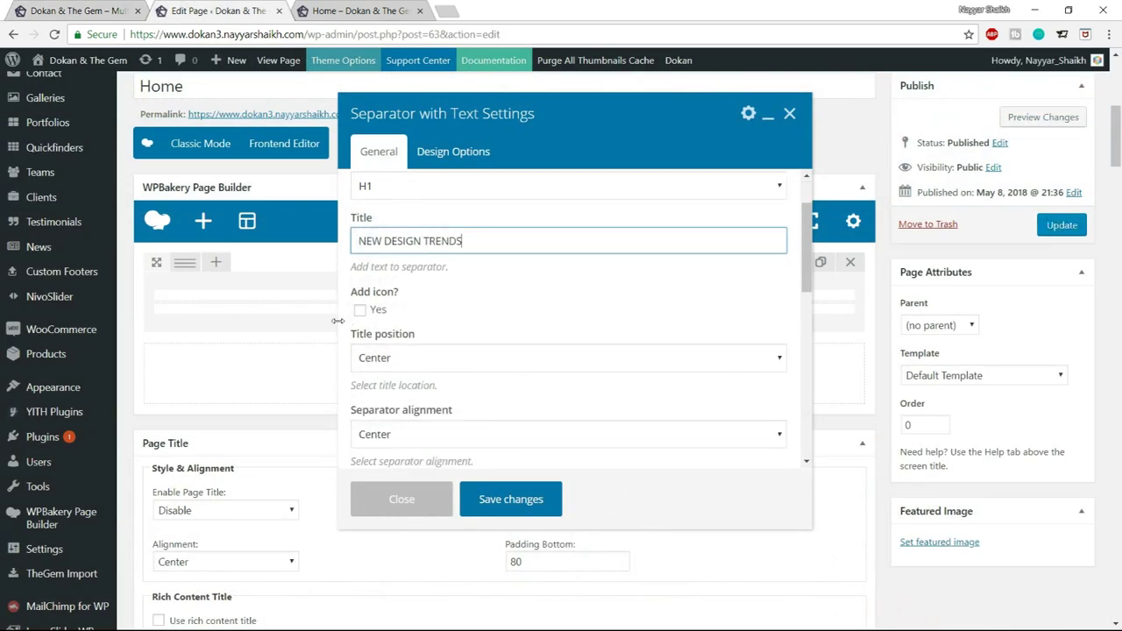
scroll(526, 337, down, 1)
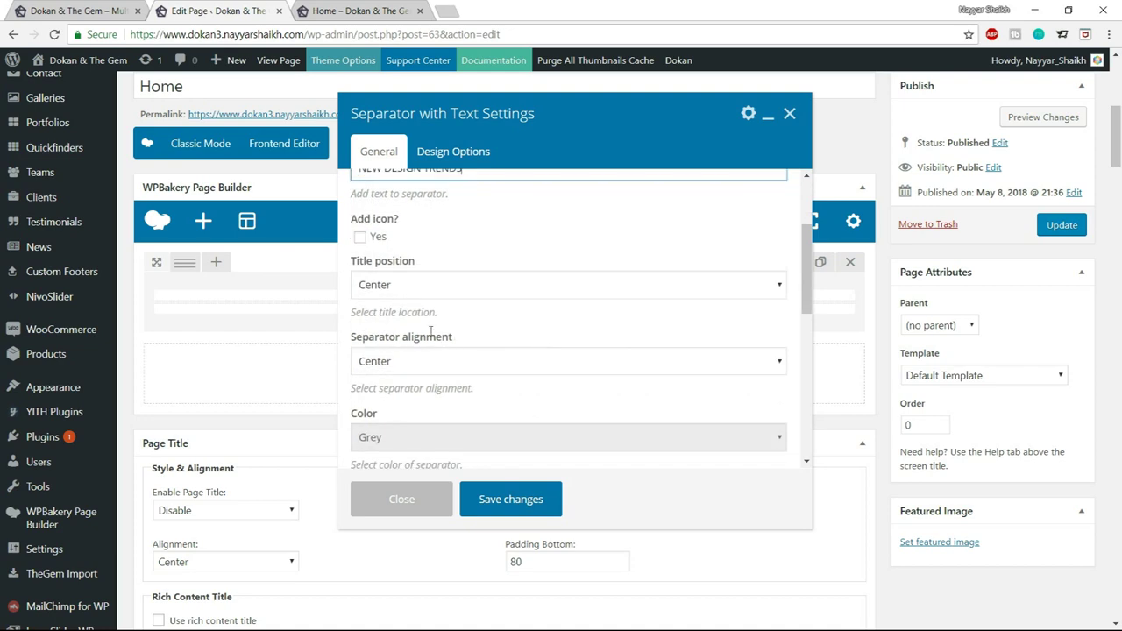
scroll(510, 305, down, 1)
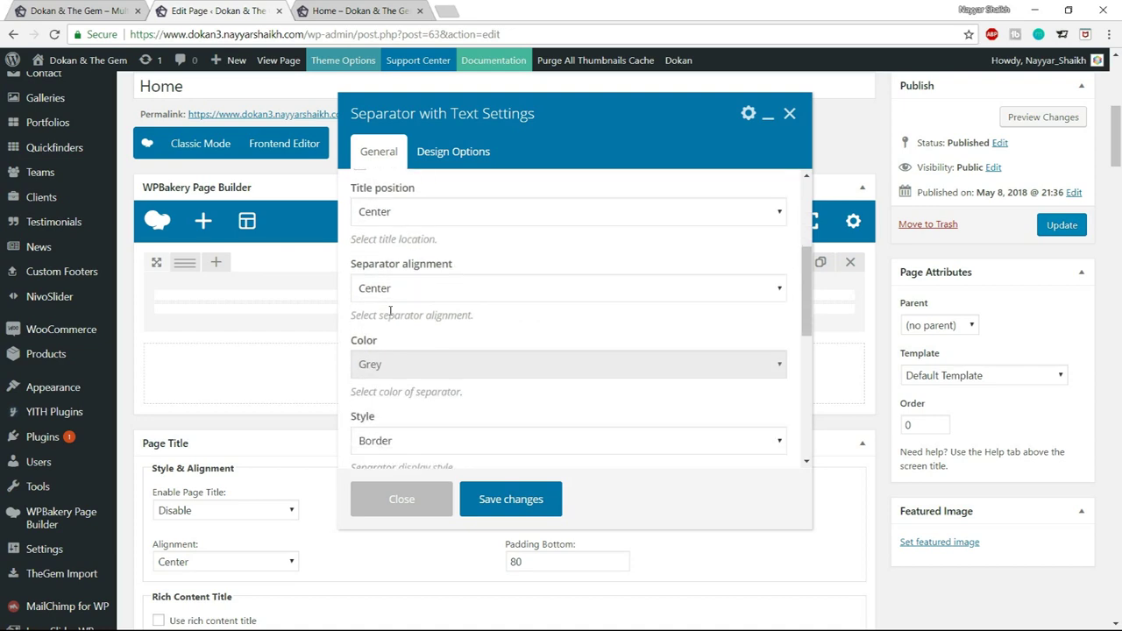
scroll(570, 315, down, 1)
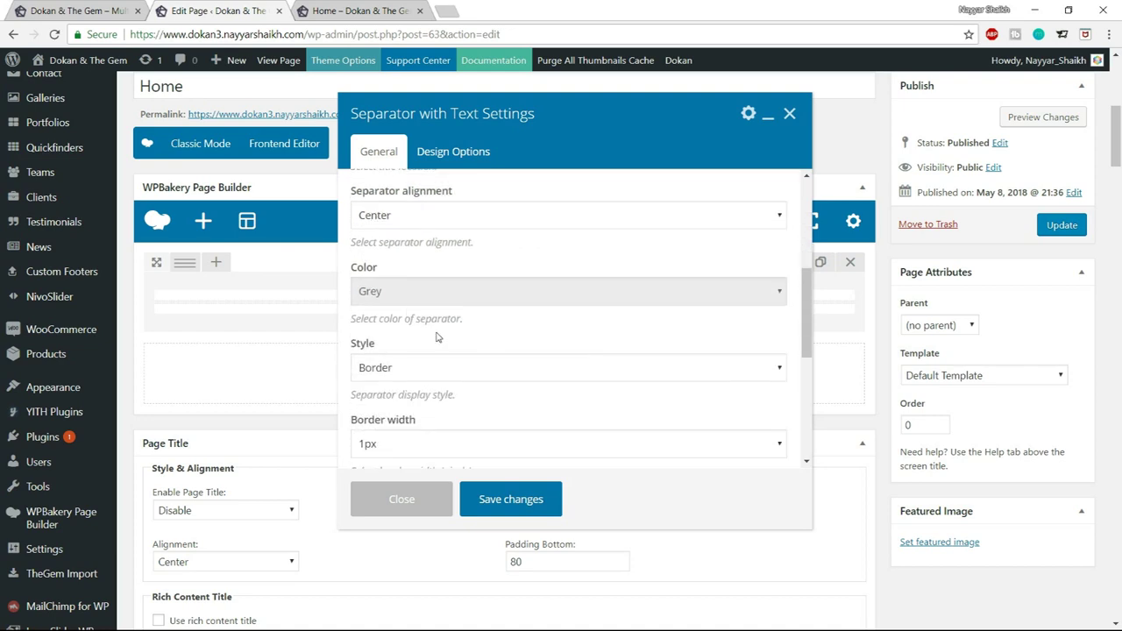
click(416, 291)
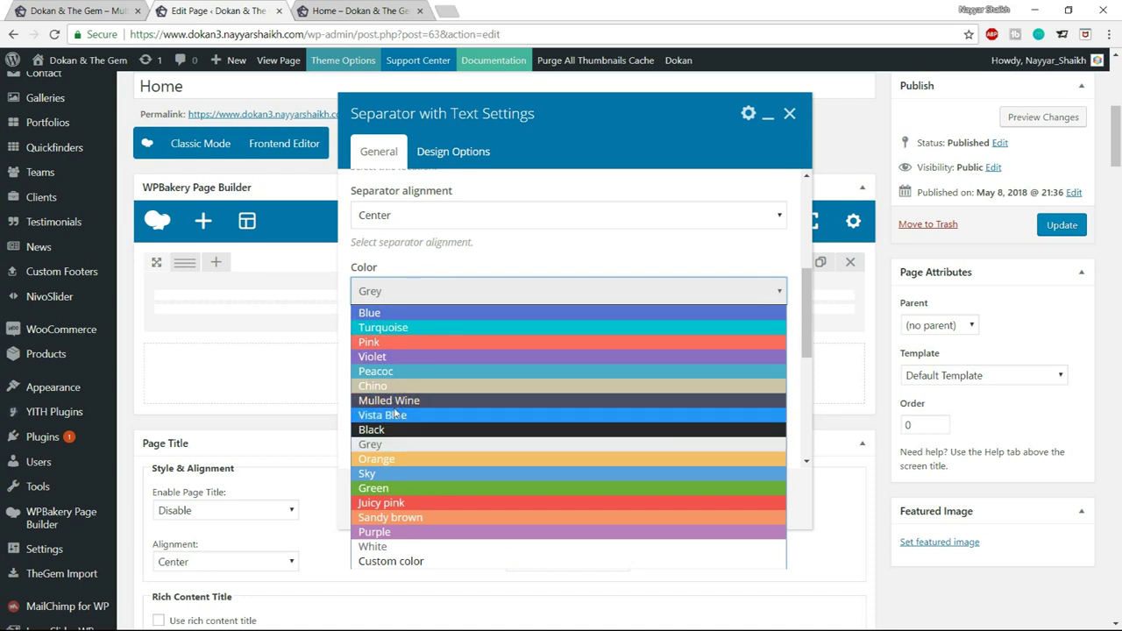
click(465, 401)
- Choose the Double separator style and save the separator settings
scroll(570, 385, down, 1)
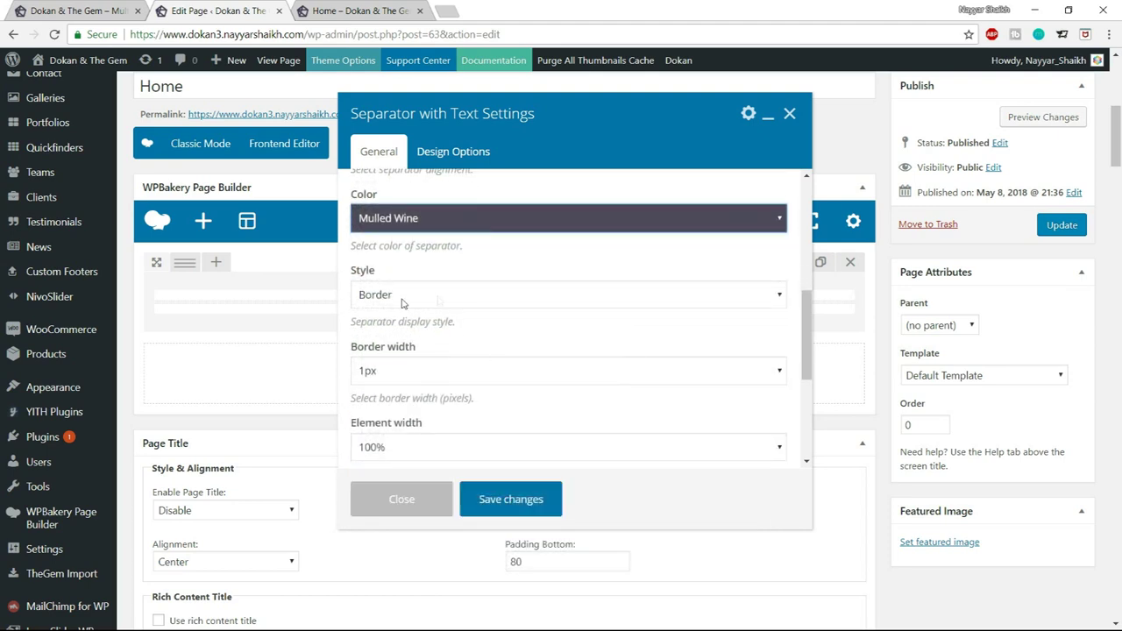
scroll(502, 324, down, 1)
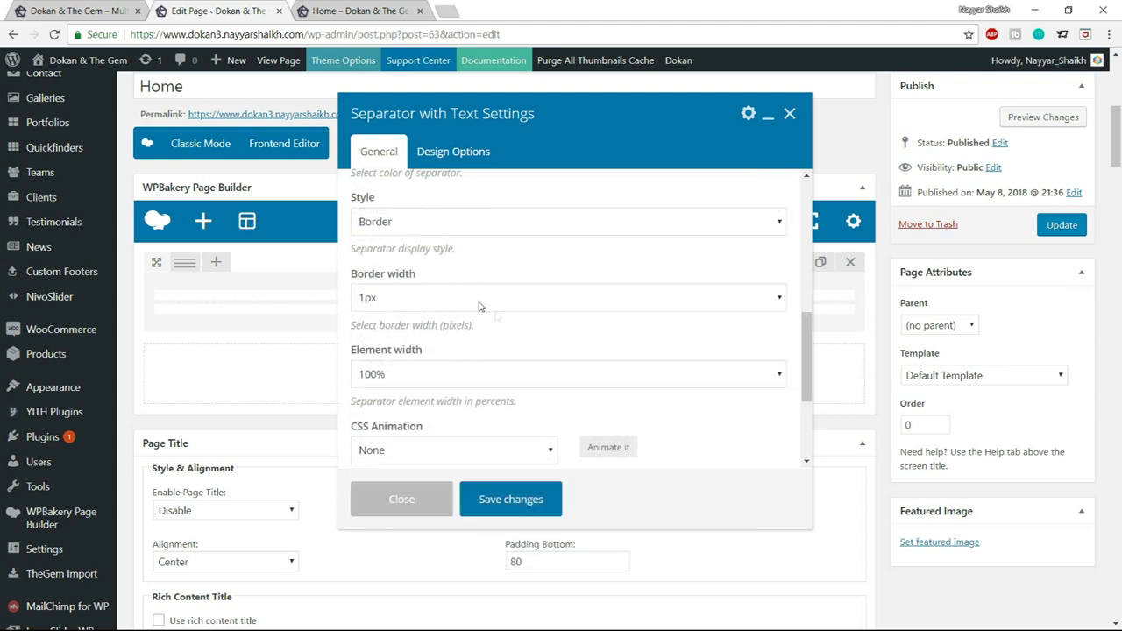
scroll(486, 355, down, 5)
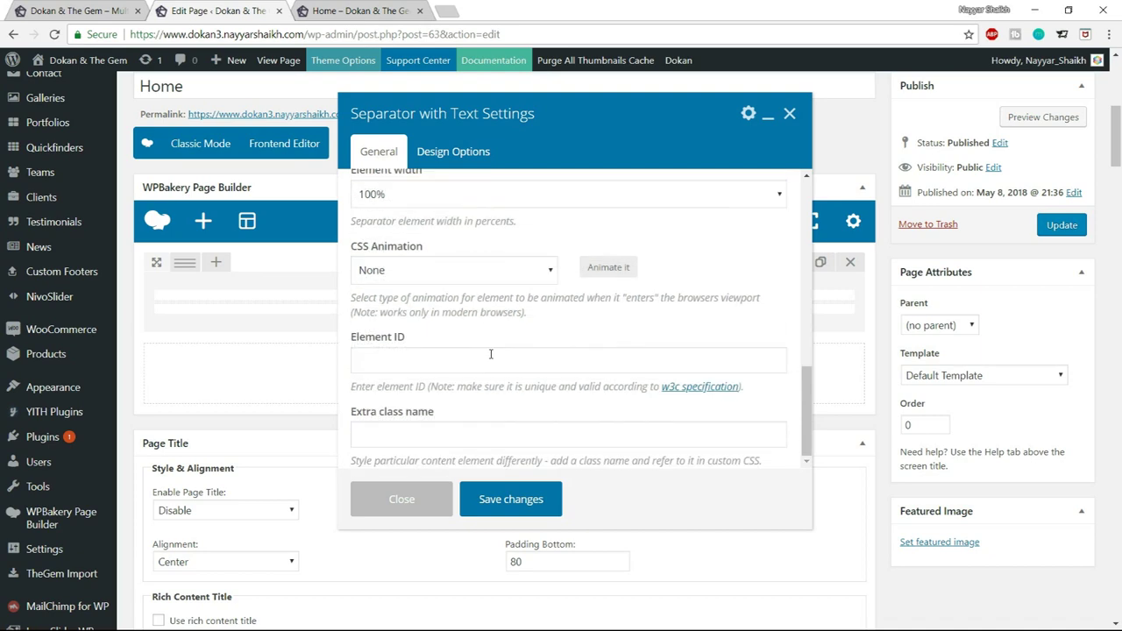
scroll(517, 392, up, 6)
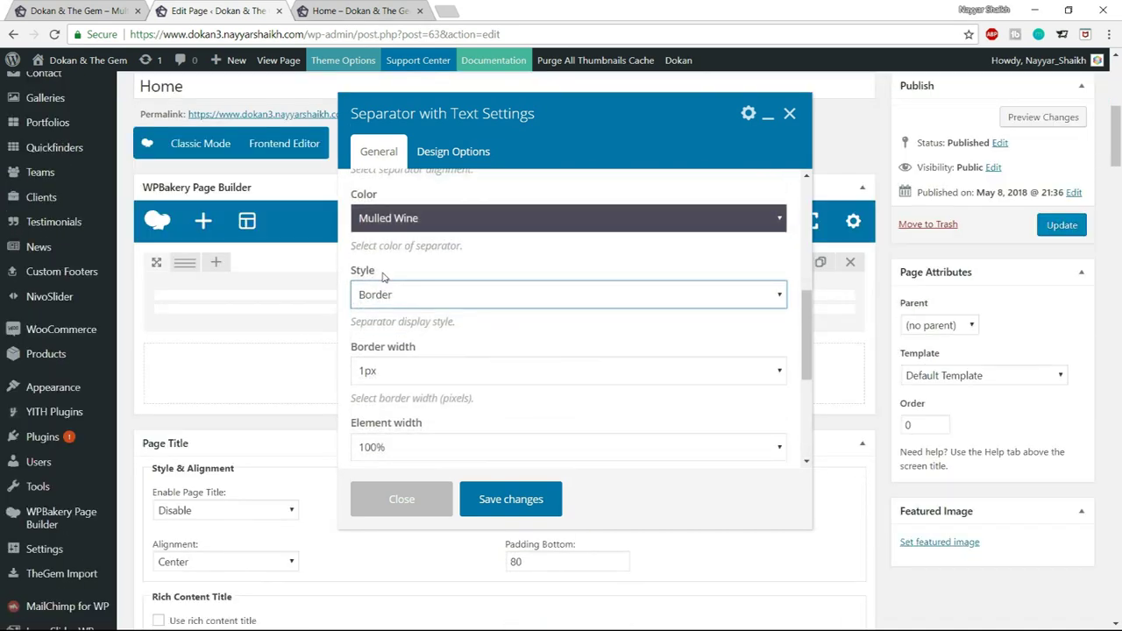
click(435, 298)
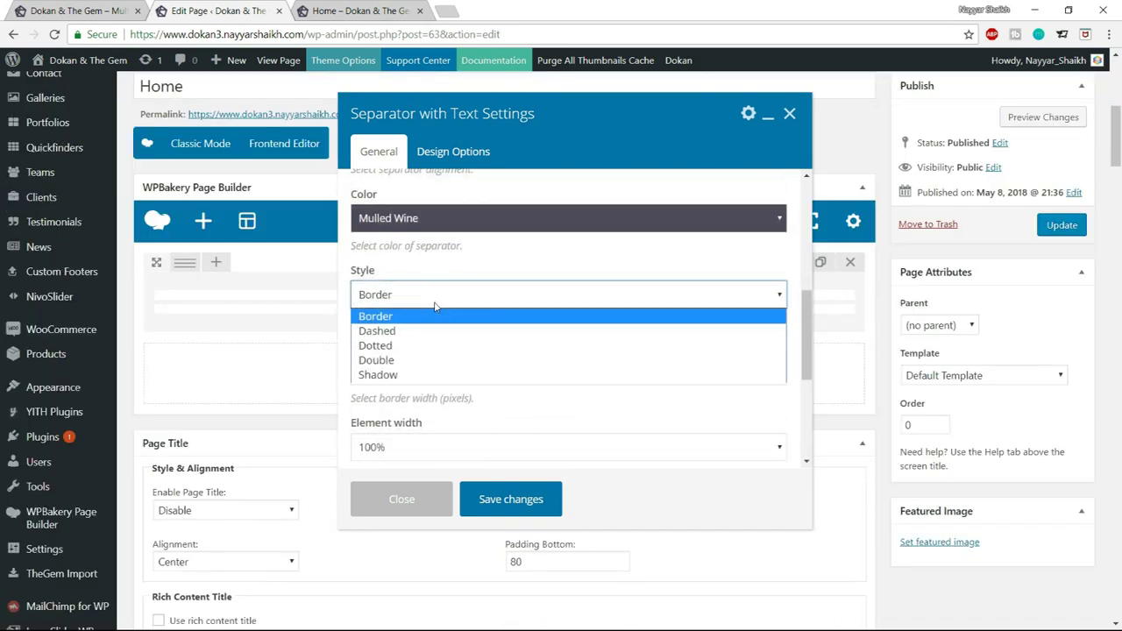
click(426, 360)
scroll(521, 374, down, 3)
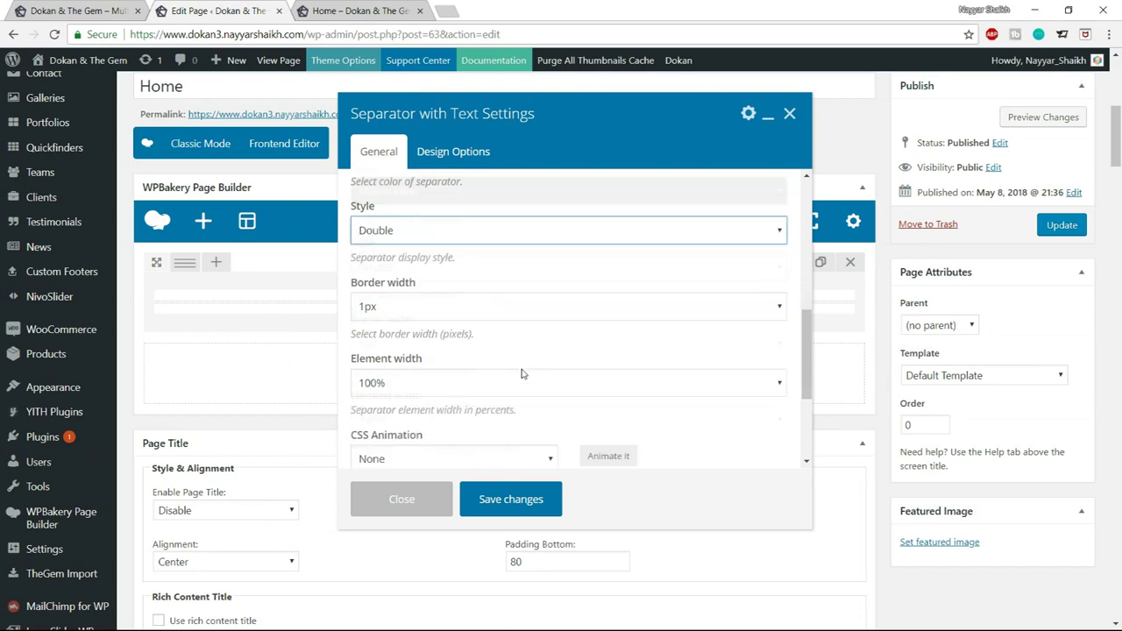
click(512, 499)
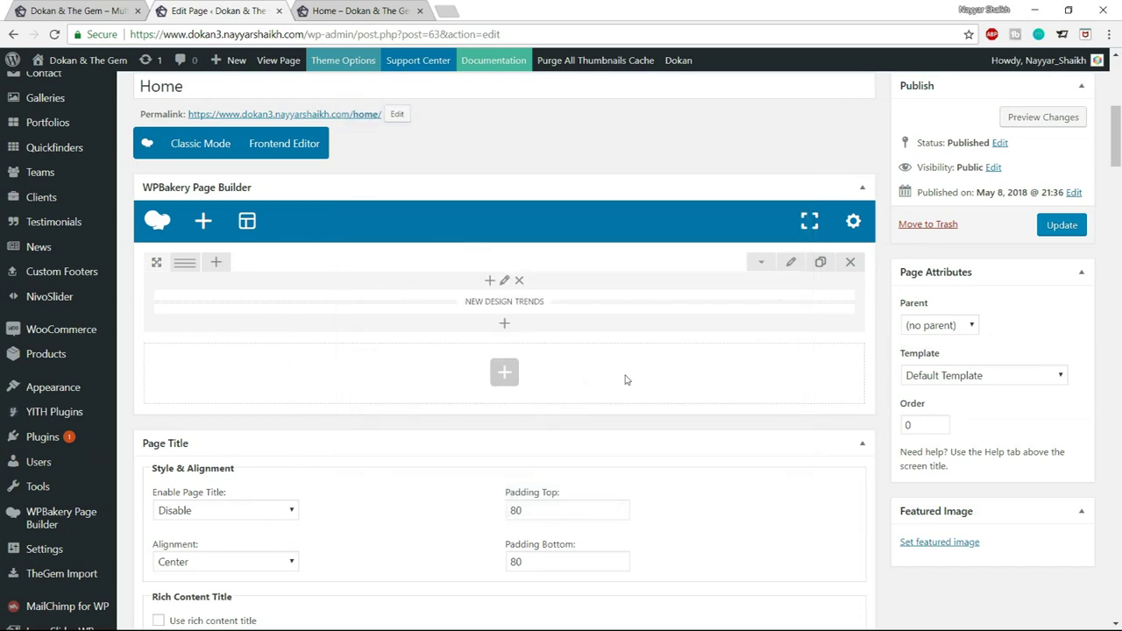
- Update the page and check the NEW DESIGN TRENDS heading on the reloaded live Home page
click(1060, 225)
click(373, 10)
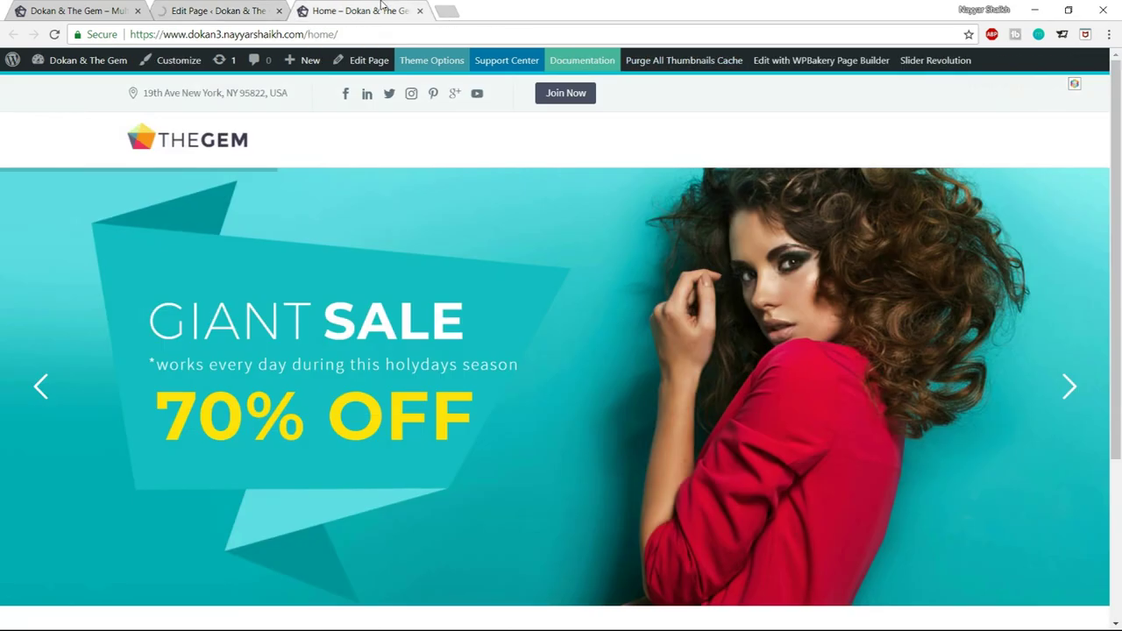
click(54, 34)
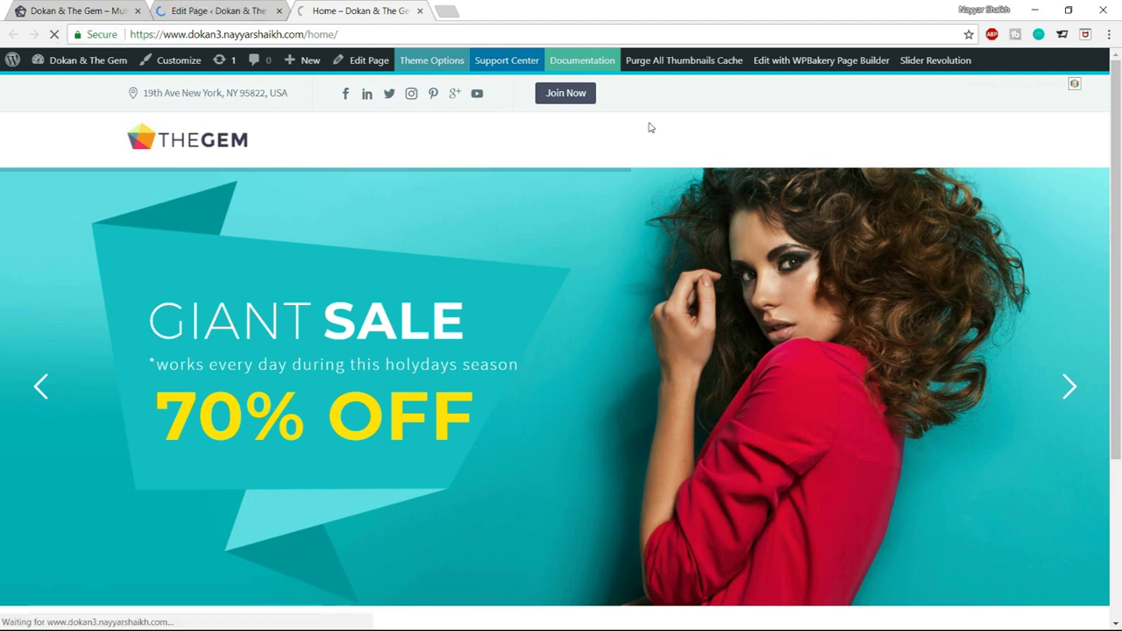
scroll(679, 297, down, 3)
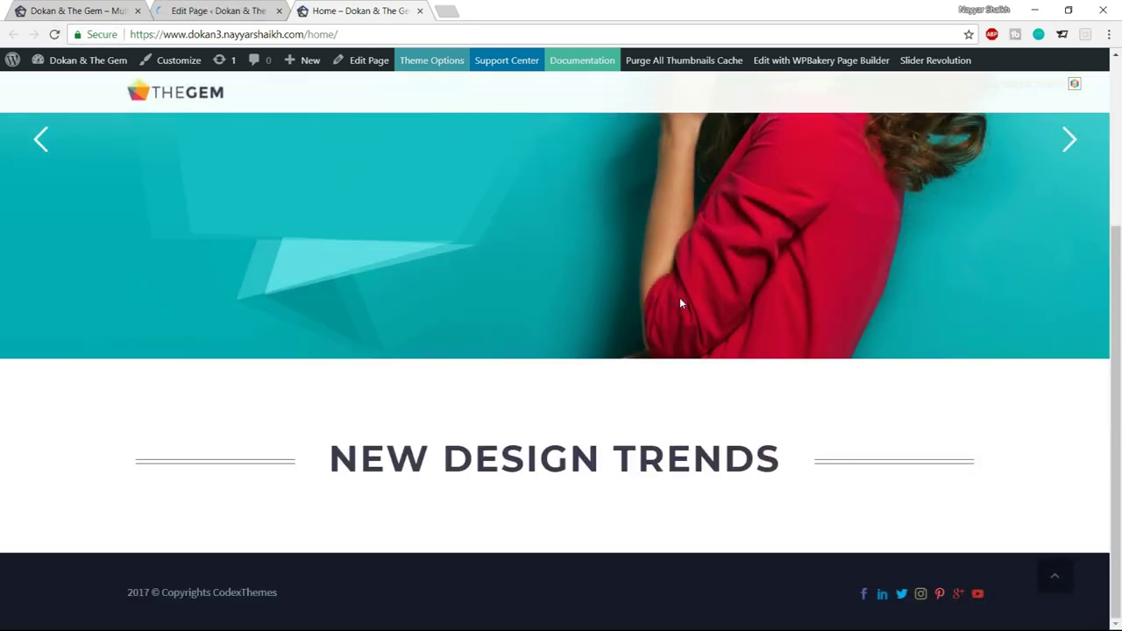
drag(326, 458, 679, 458)
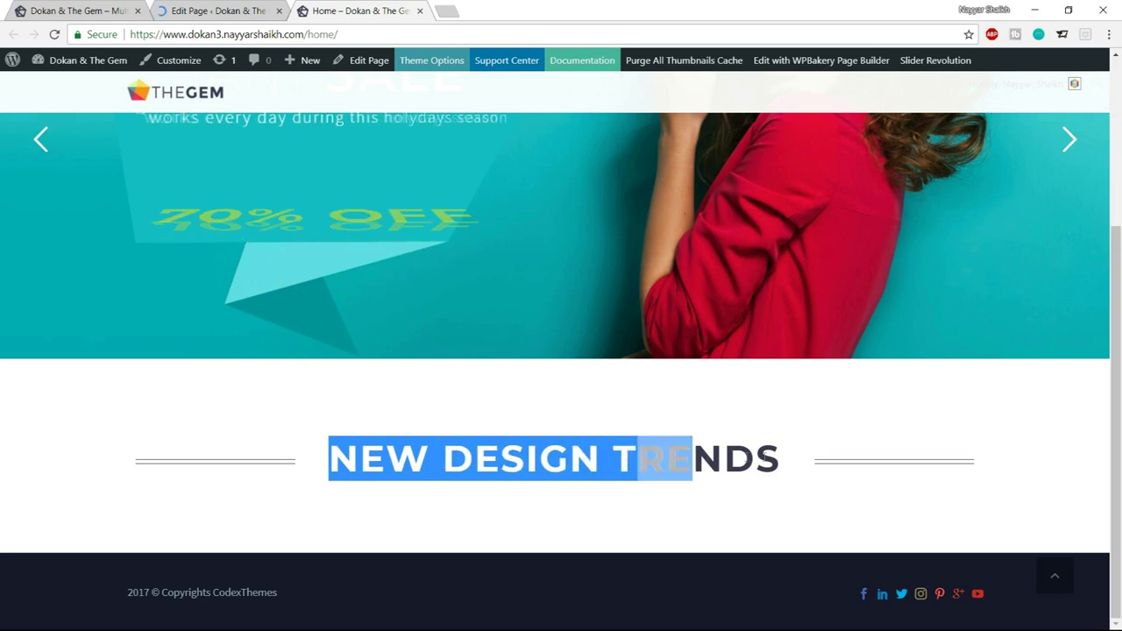
click(826, 460)
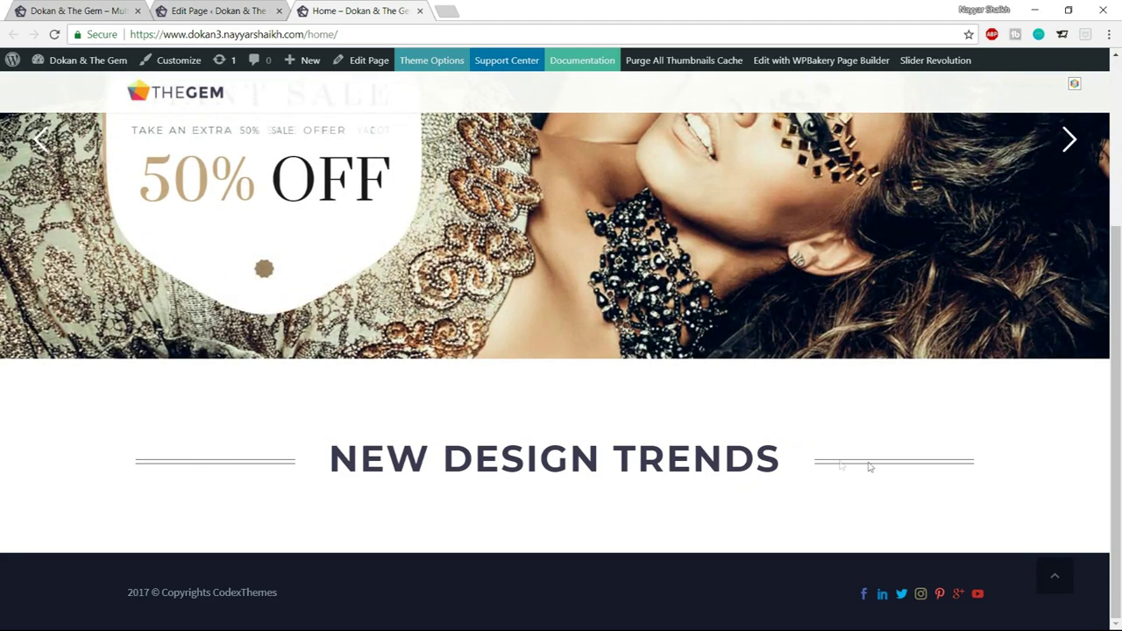
- Select the demo's Lorem ipsum subtitle line, then return to the page editor
key(ctrl+1)
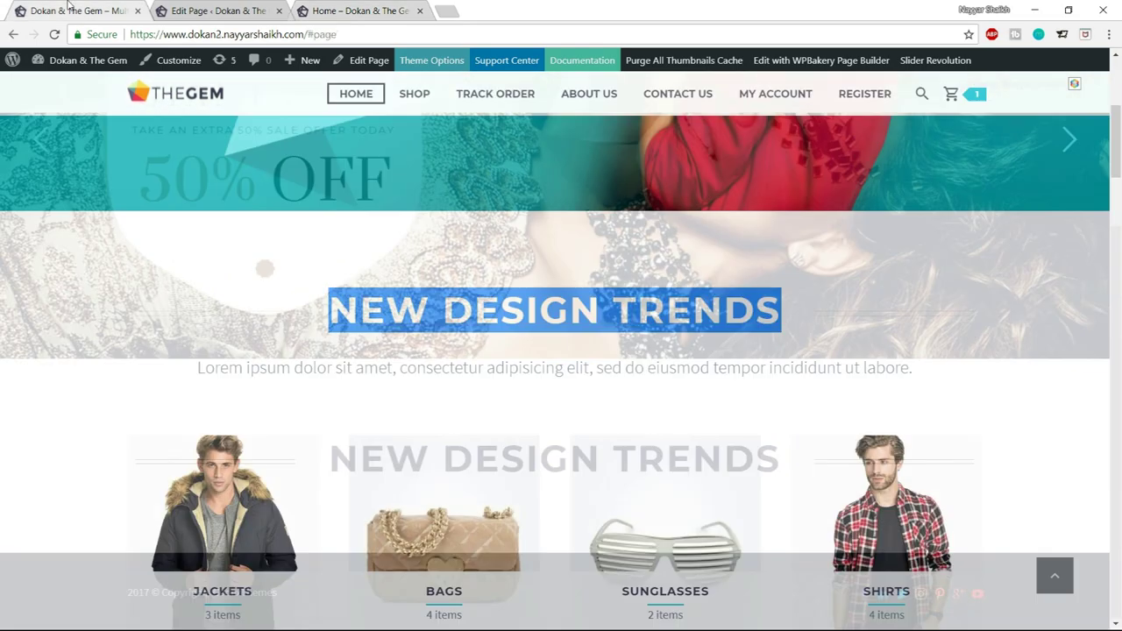
click(215, 329)
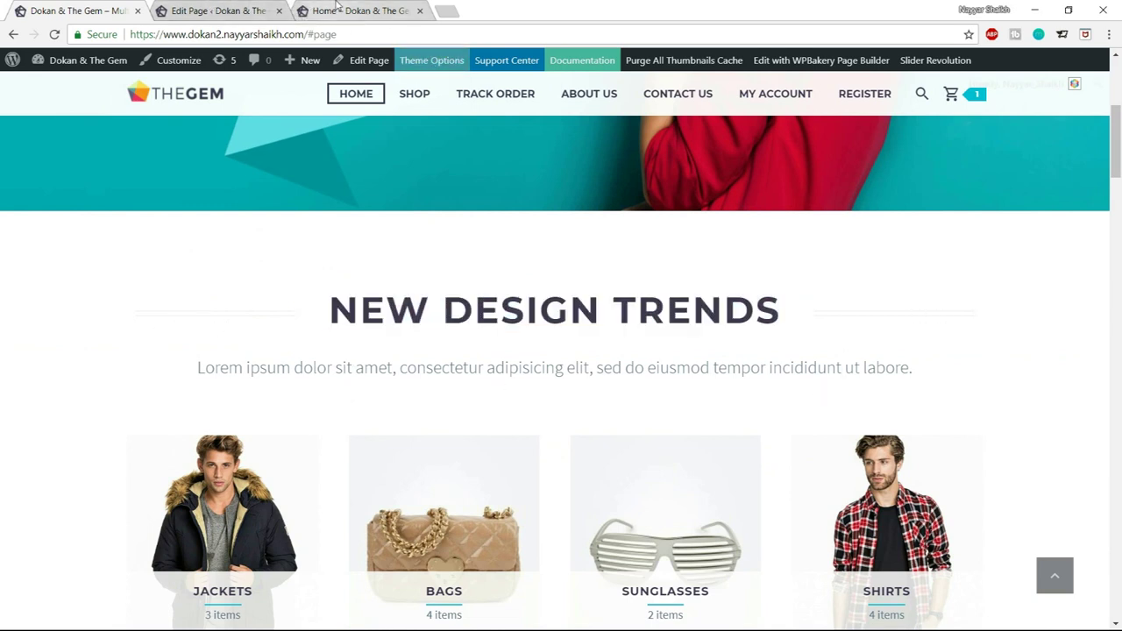
drag(200, 369, 956, 382)
key(ctrl+c)
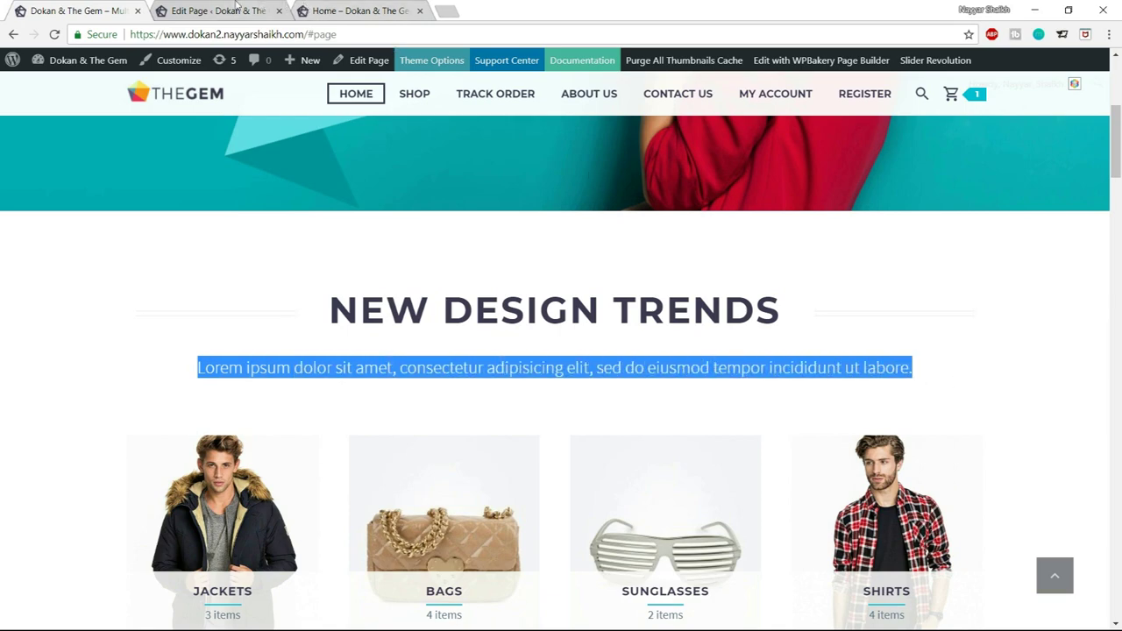
click(259, 5)
scroll(506, 331, down, 5)
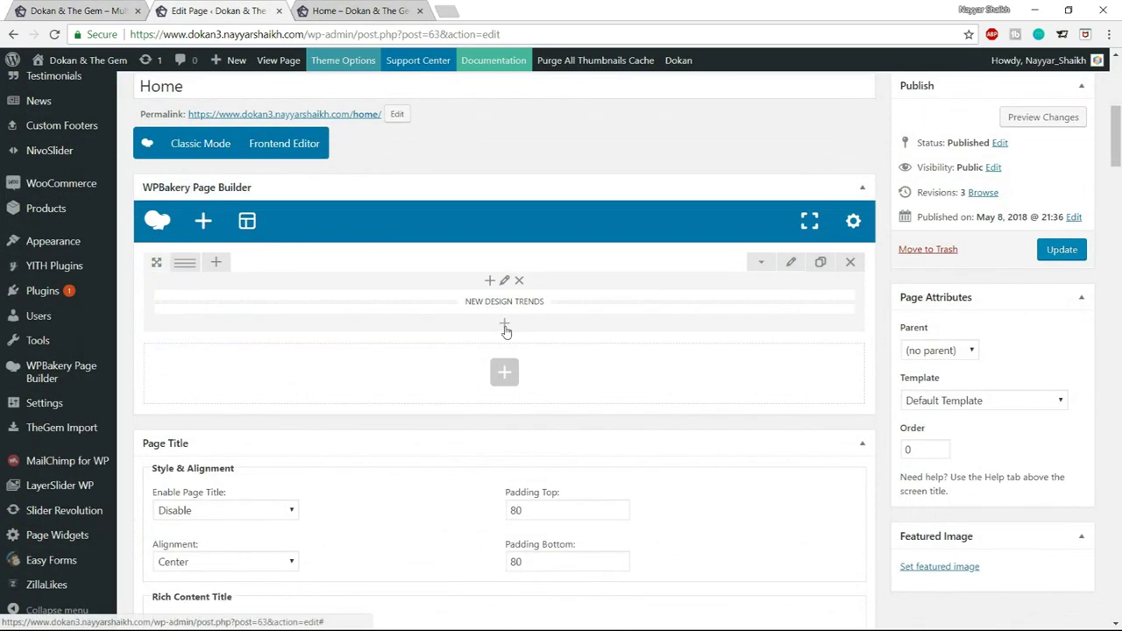
- Add a Text Block with the copied Lorem ipsum paragraph, centre-aligned, and save it
click(506, 330)
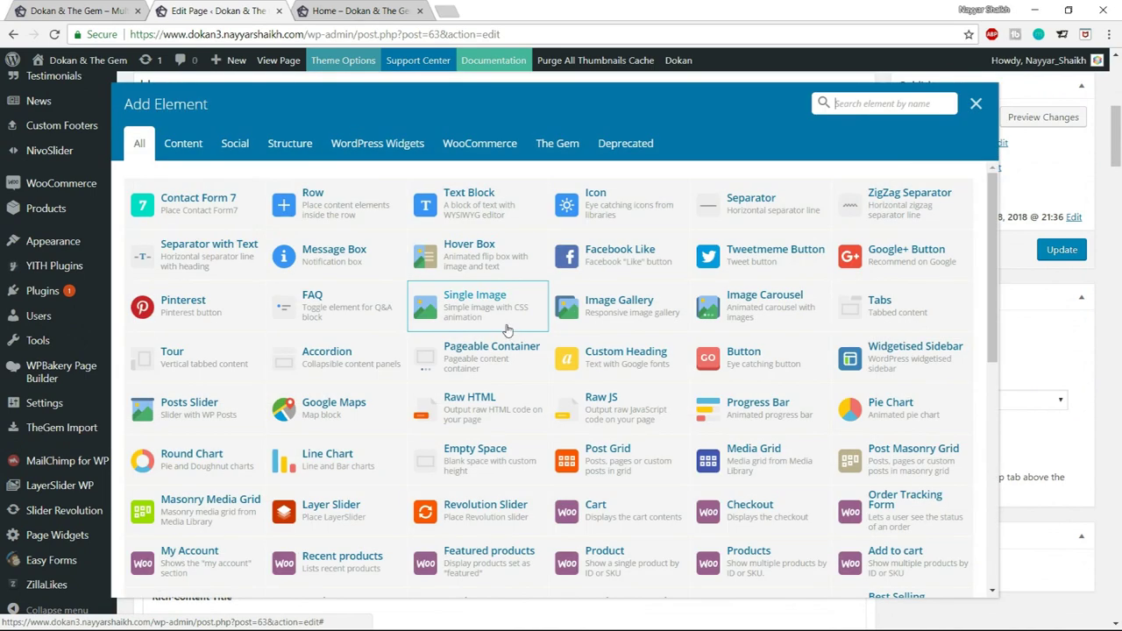
click(468, 206)
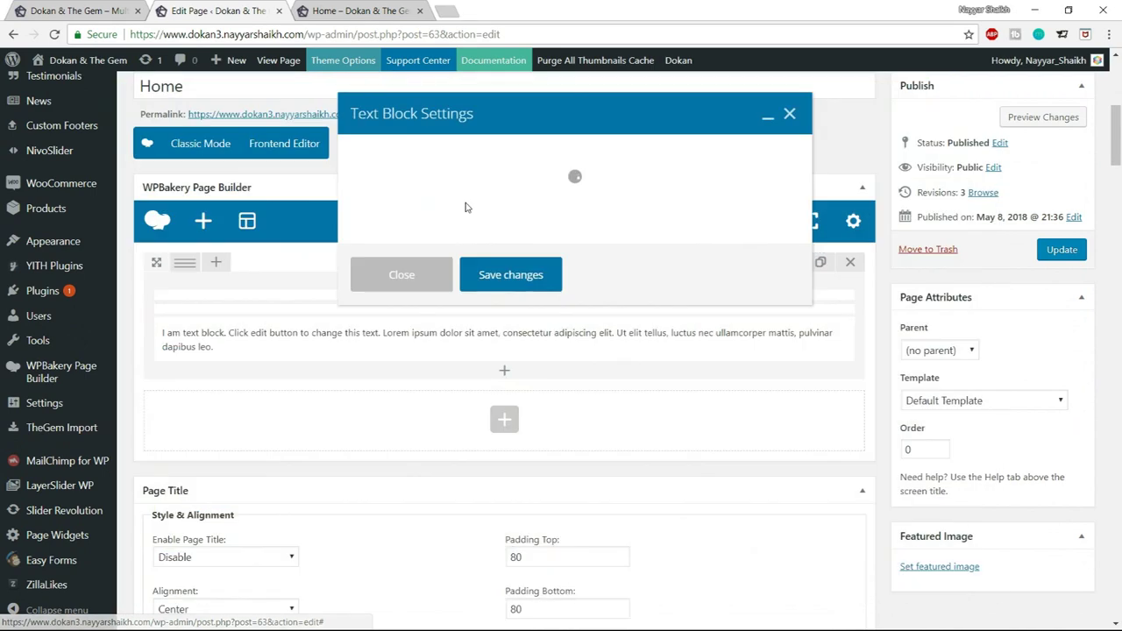
key(ctrl+a)
key(ctrl+v)
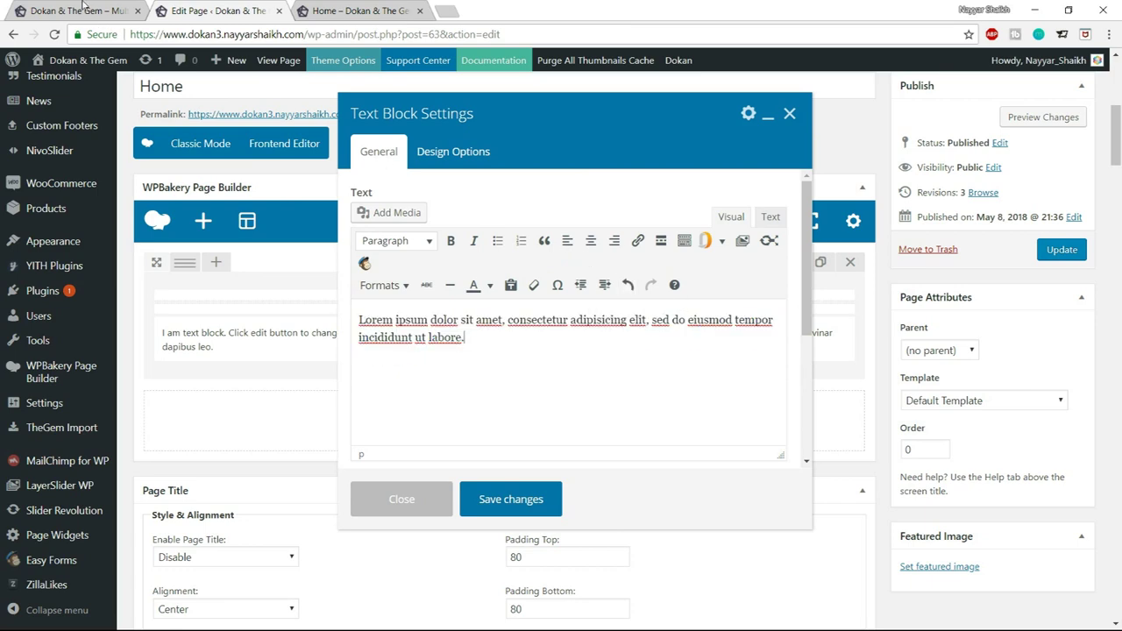
click(88, 10)
click(351, 375)
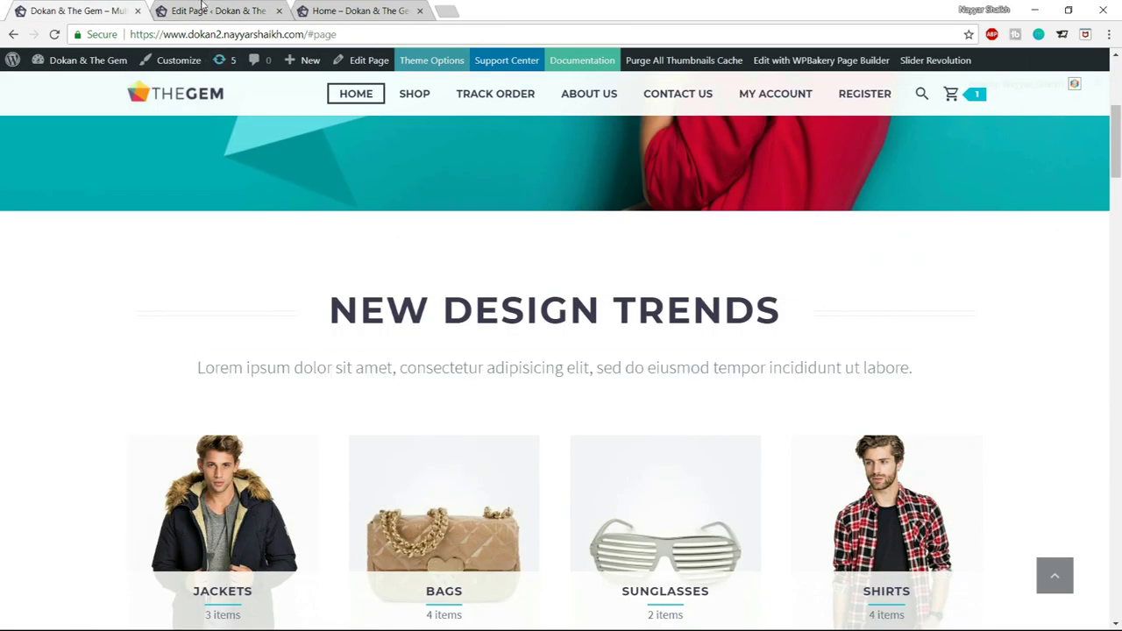
click(219, 10)
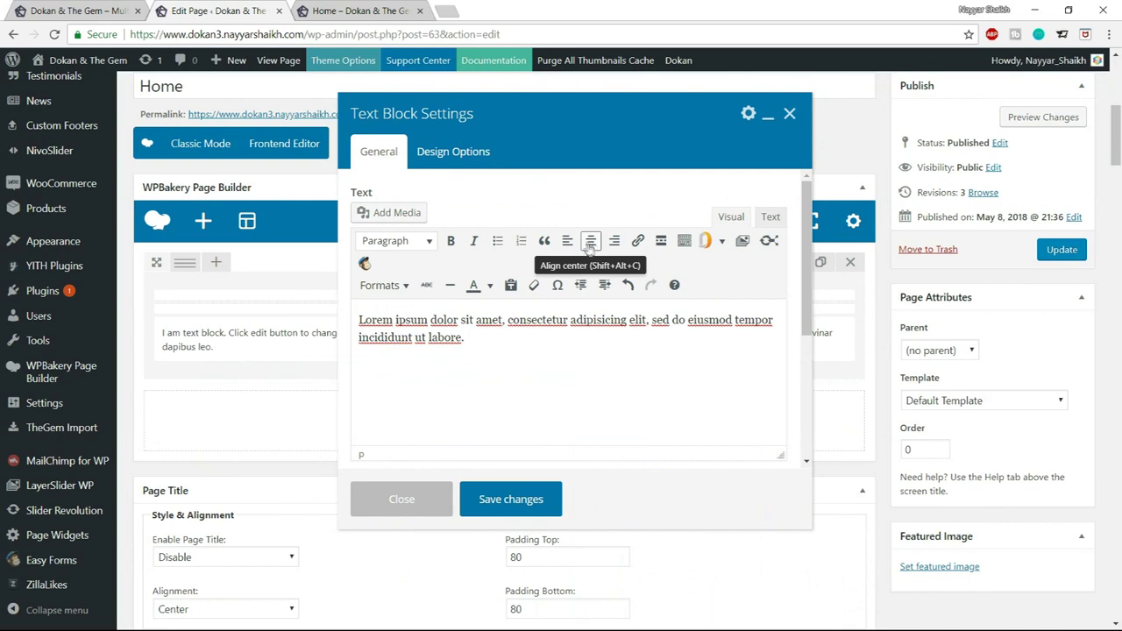
key(ctrl+a)
click(590, 242)
click(769, 216)
click(511, 499)
- Update the page and check the new subtitle on the reloaded live Home page
click(1081, 256)
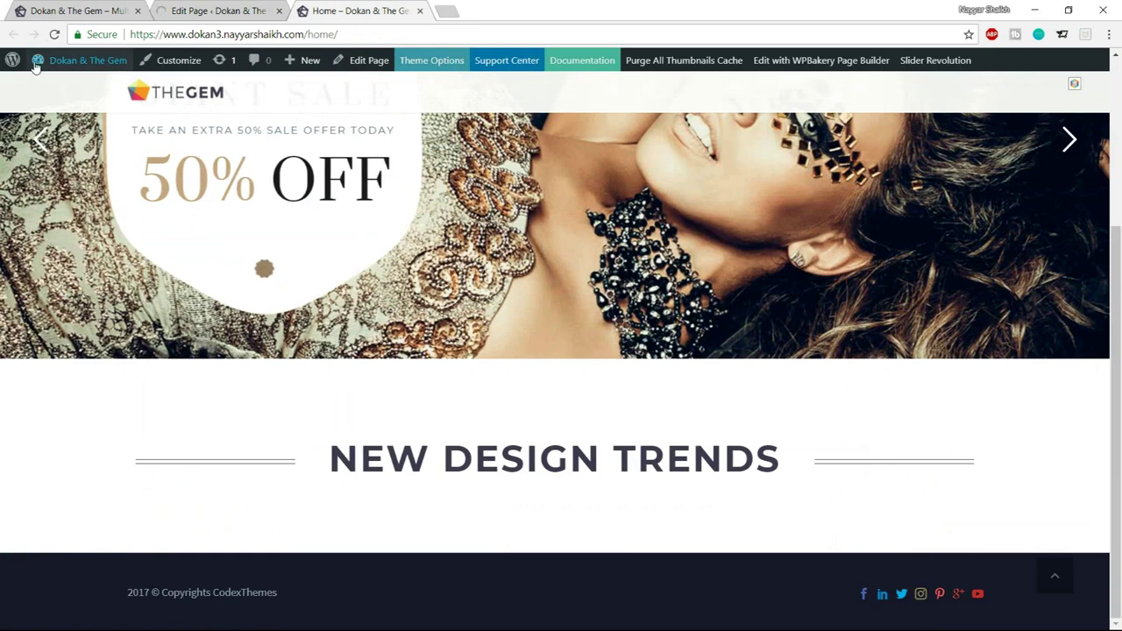
click(35, 63)
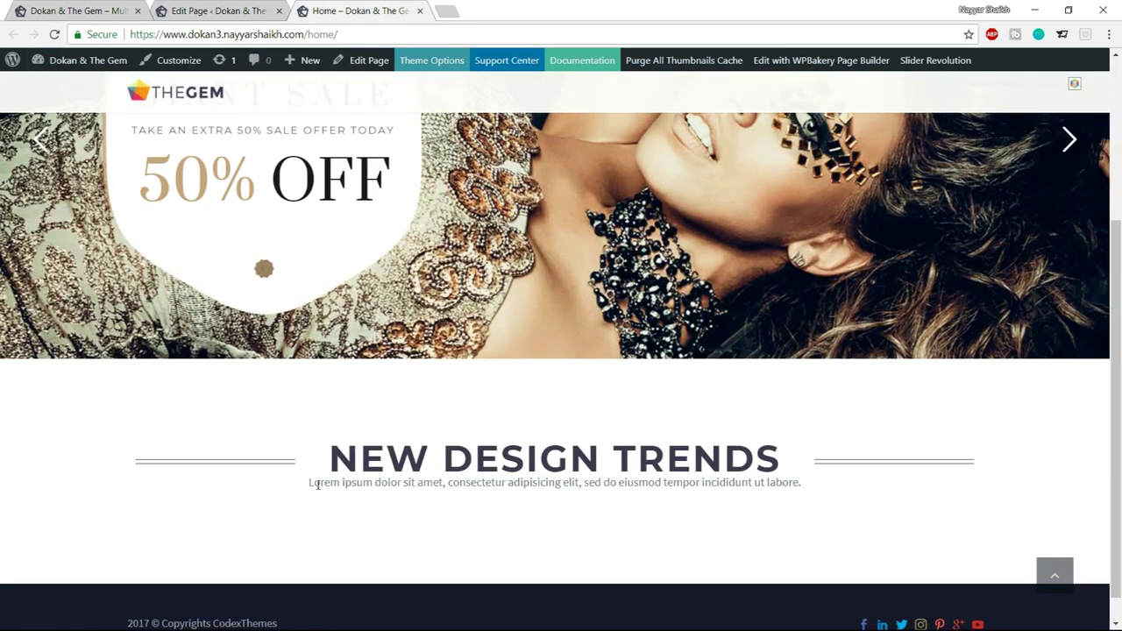
drag(309, 485, 801, 500)
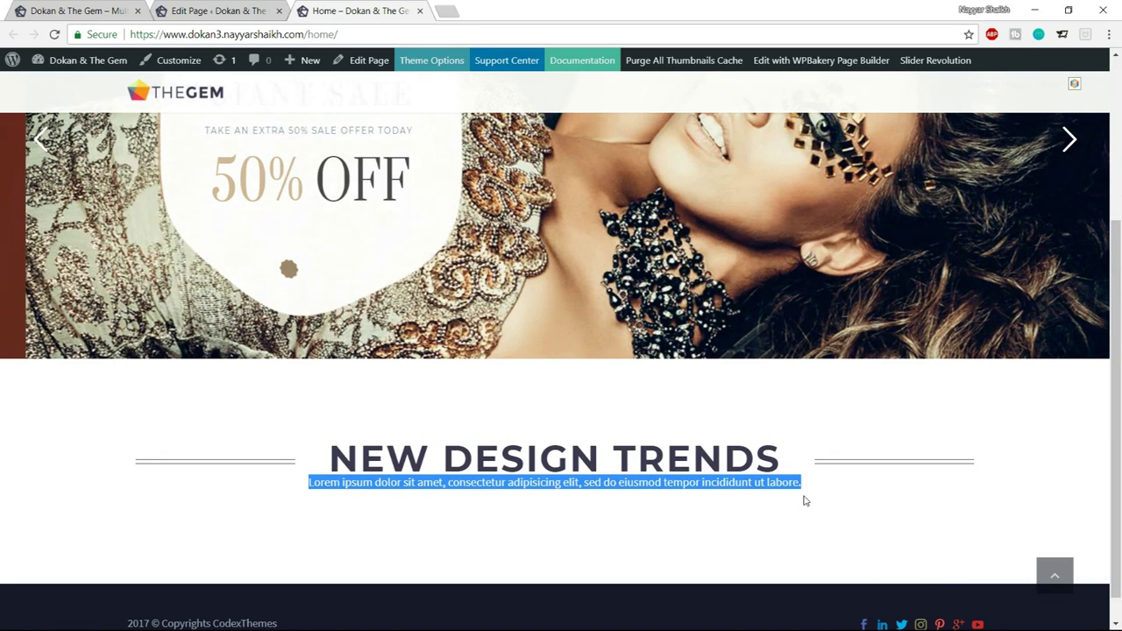
click(815, 501)
- Compare the live subtitle with the demo's subtitle line, then return to the page editor
key(ctrl+Tab)
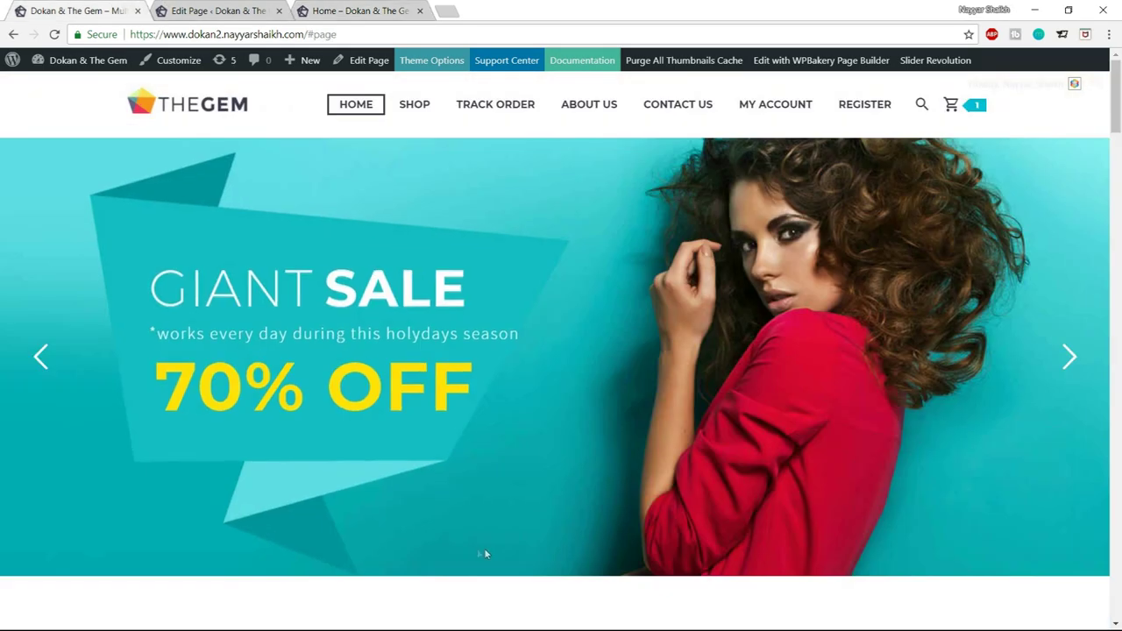
scroll(487, 552, down, 3)
scroll(490, 556, down, 1)
triple_click(513, 380)
click(921, 398)
click(378, 18)
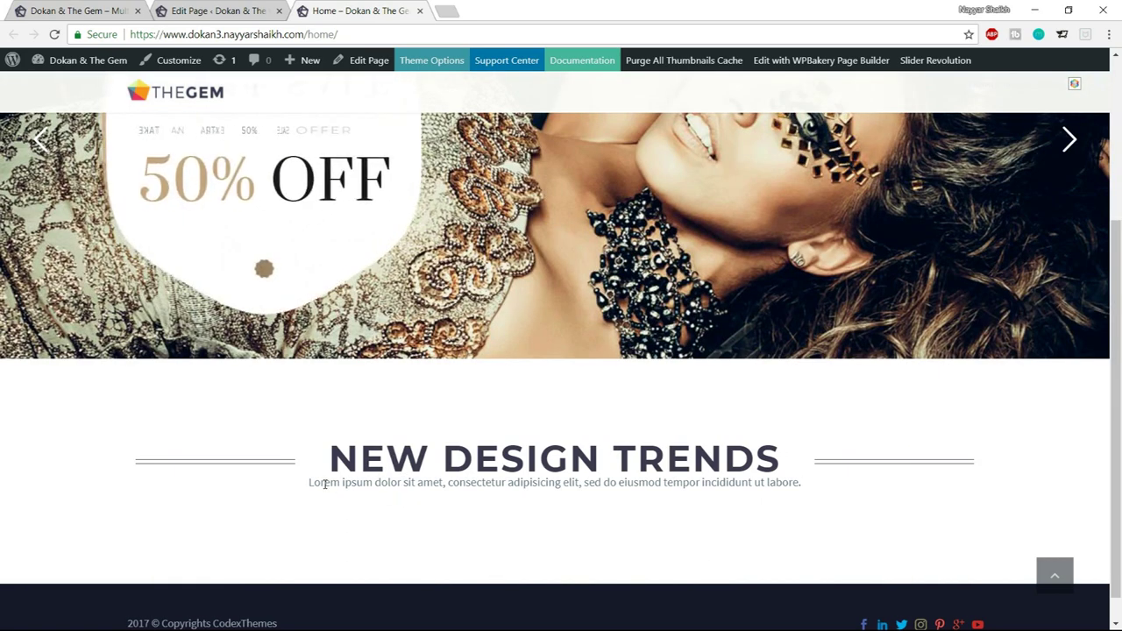
drag(319, 482, 340, 483)
drag(524, 485, 699, 500)
click(420, 501)
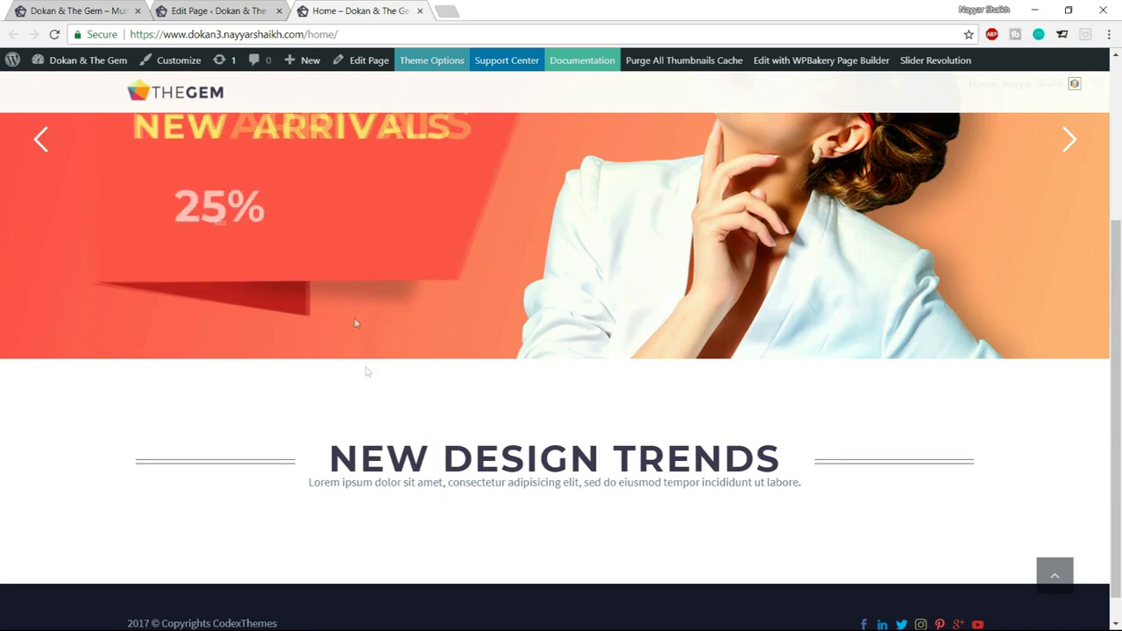
key(ctrl+shift+Tab)
scroll(627, 424, down, 5)
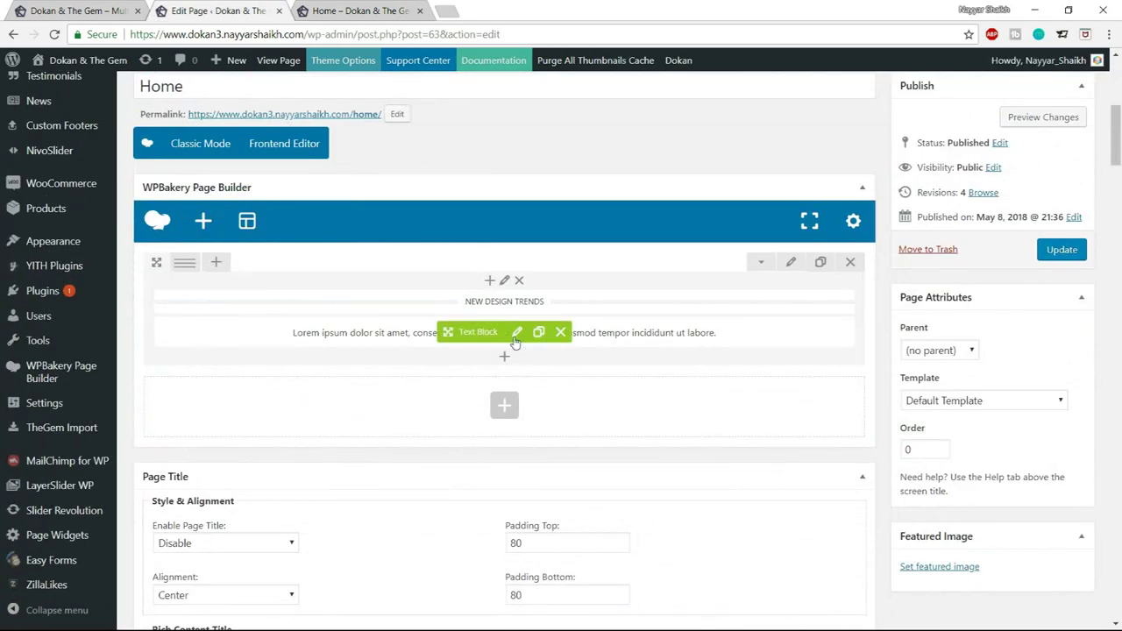
- Paste class="styled-subtitle" into the Lorem ipsum paragraph's opening <p> tag in the Text view
click(515, 334)
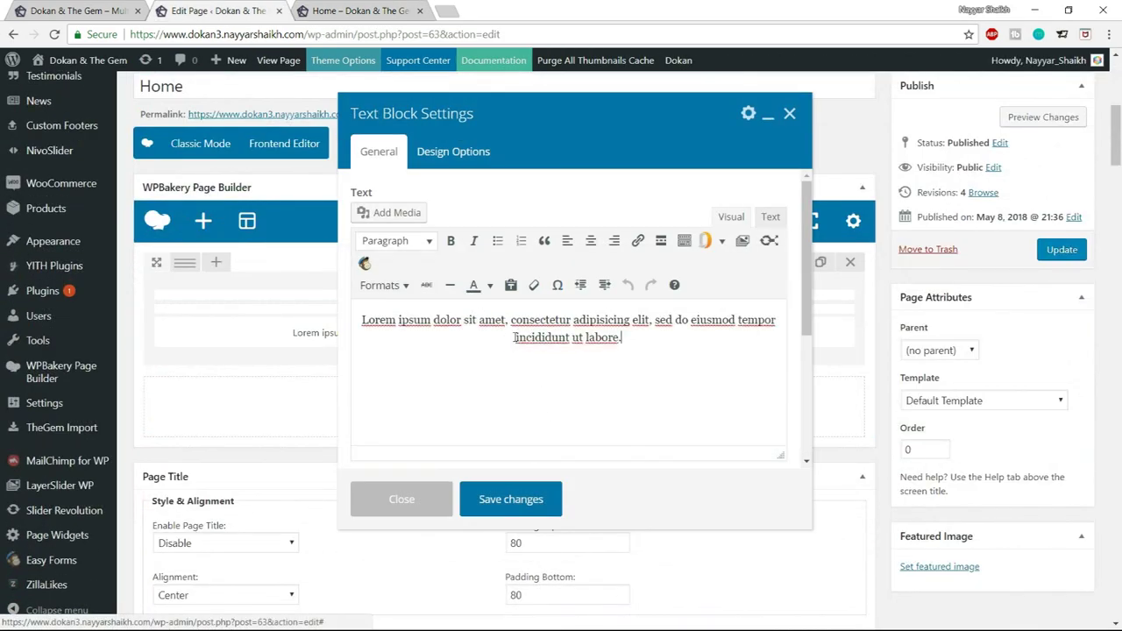
click(770, 217)
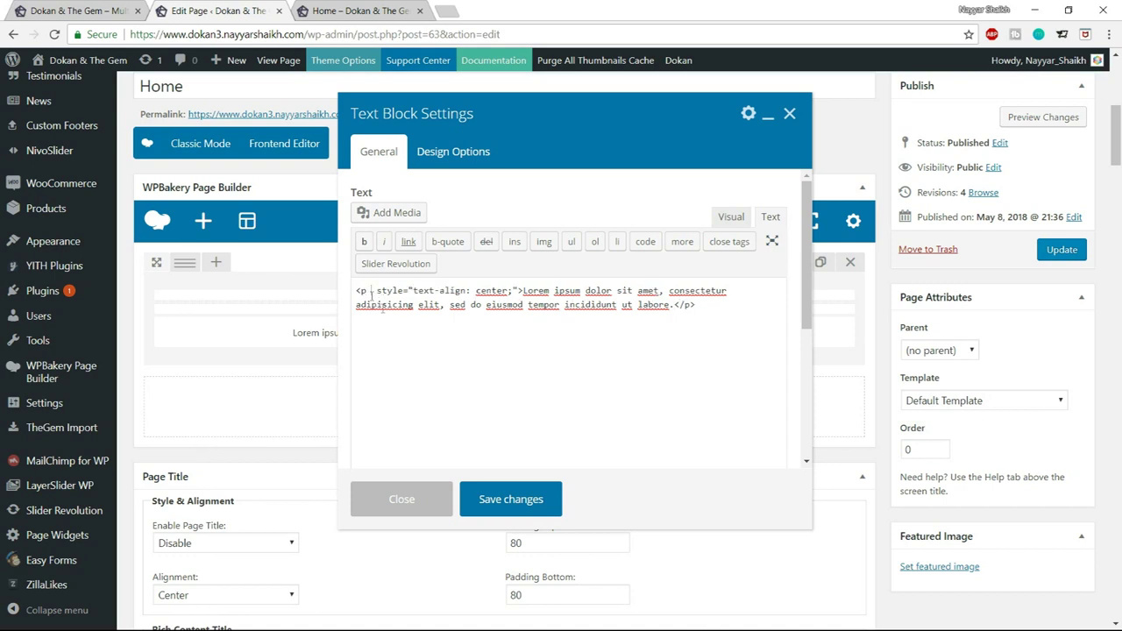
text(class="styled-subtitle")
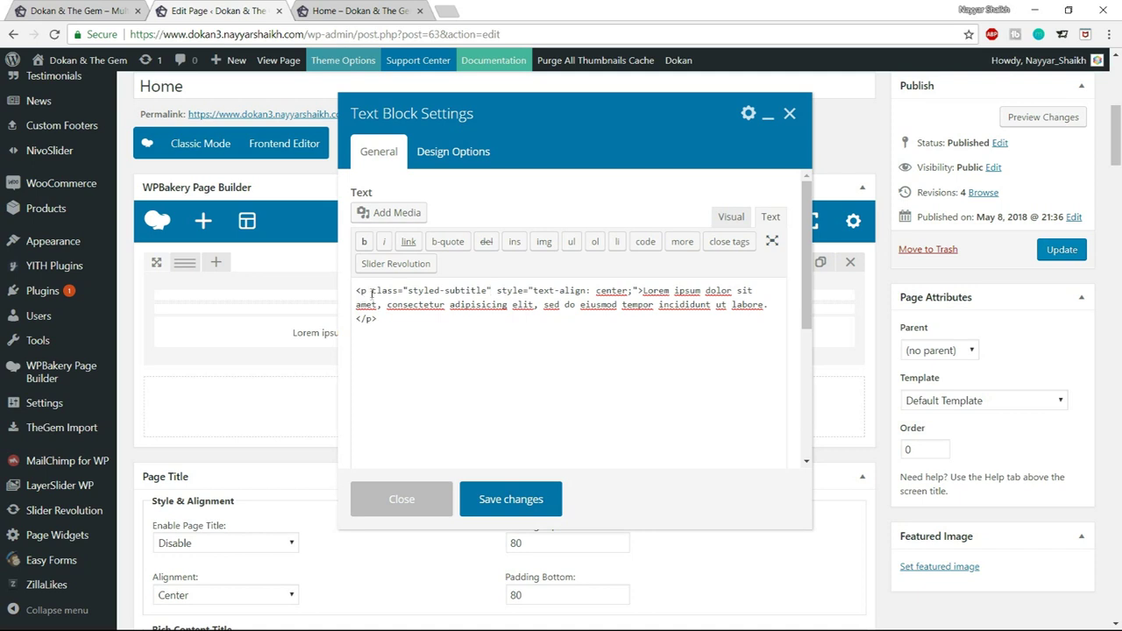
drag(371, 290, 488, 290)
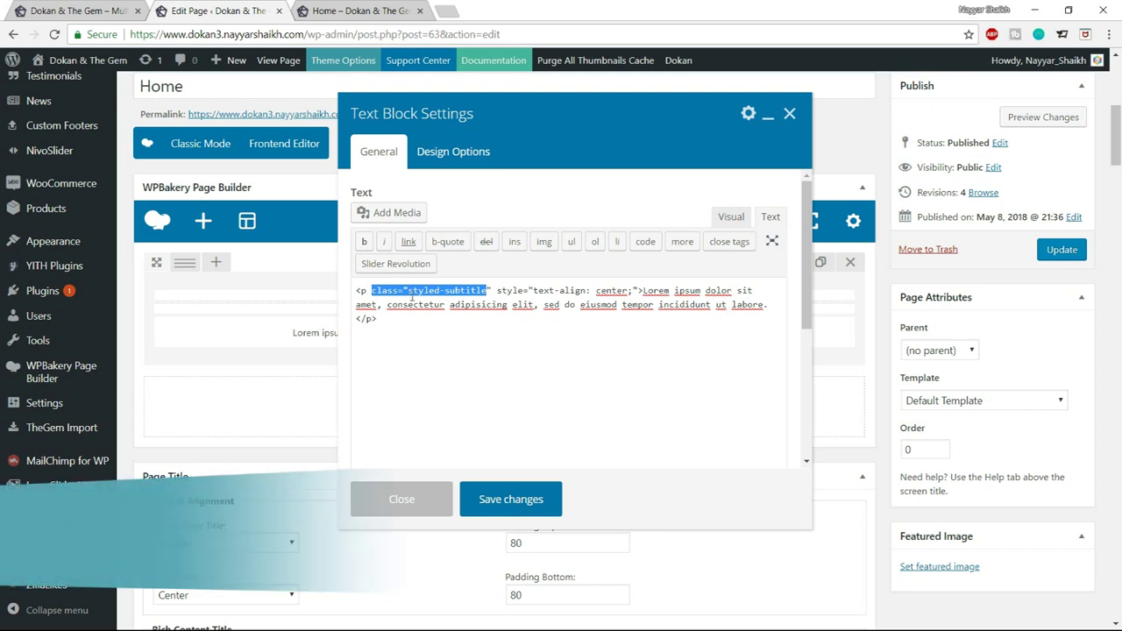
drag(492, 290, 408, 292)
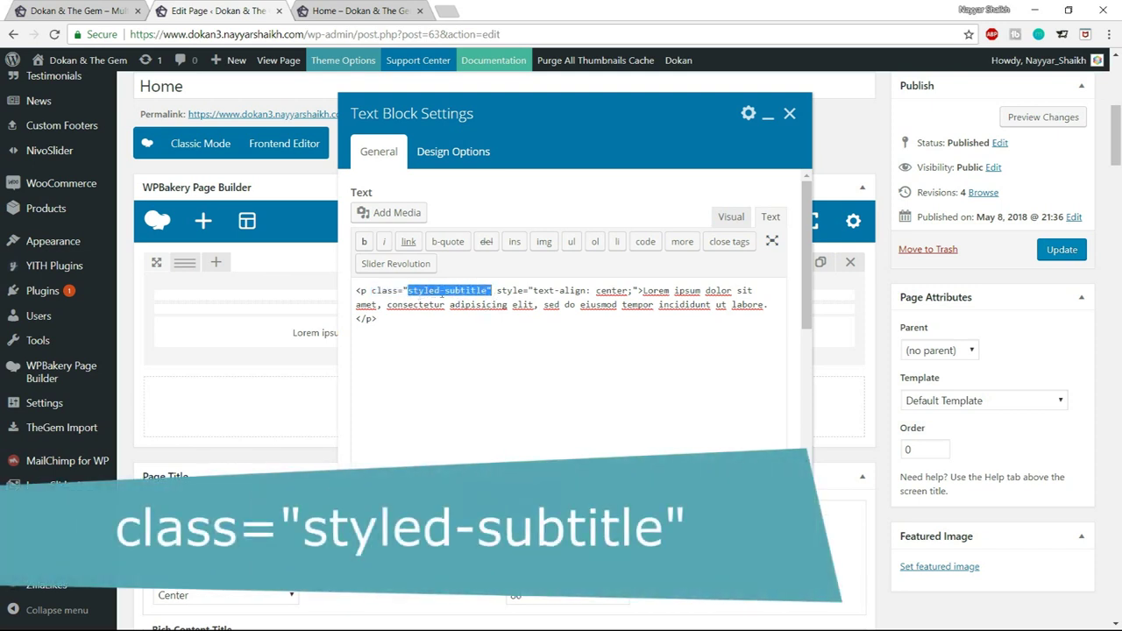
click(444, 294)
drag(491, 290, 376, 291)
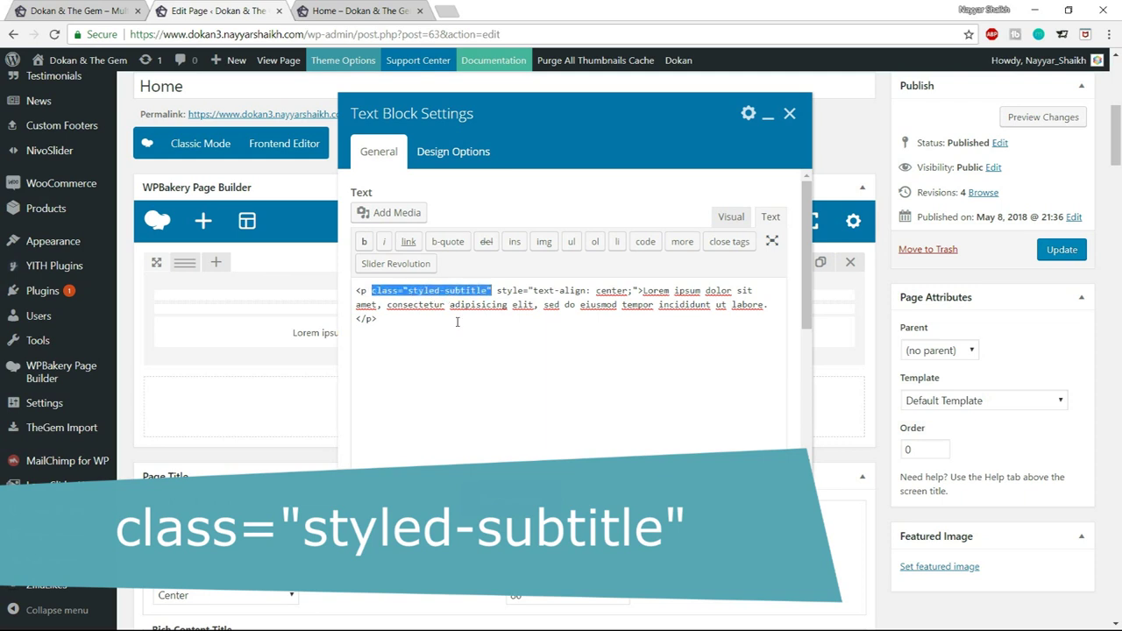
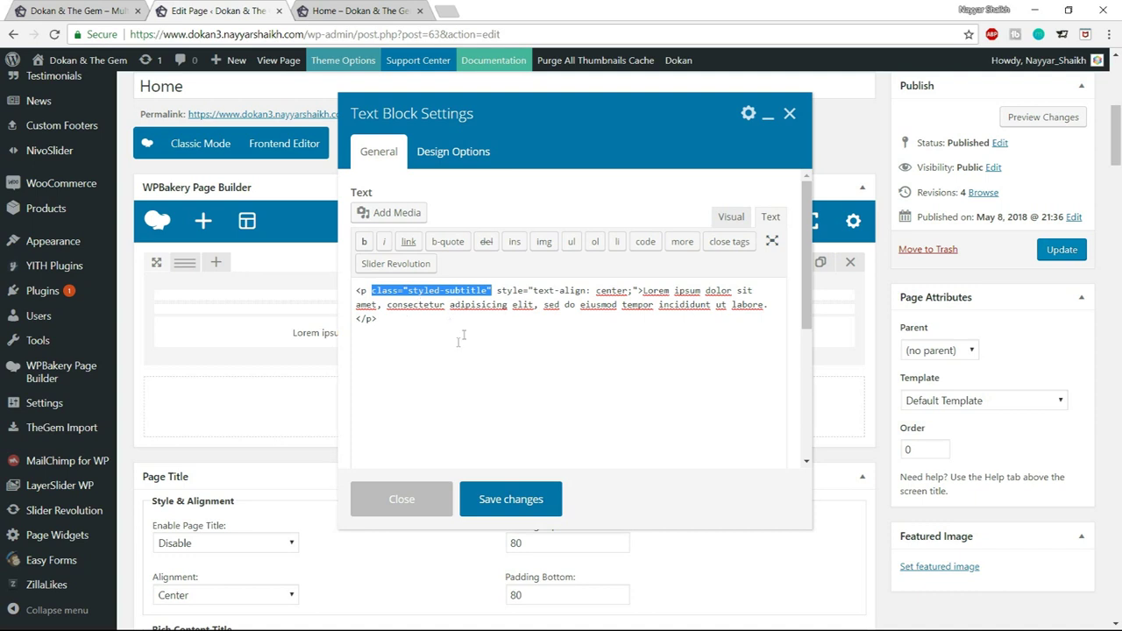
- Save the subtitle text block, then add a 40px Empty Space element to the column
click(538, 496)
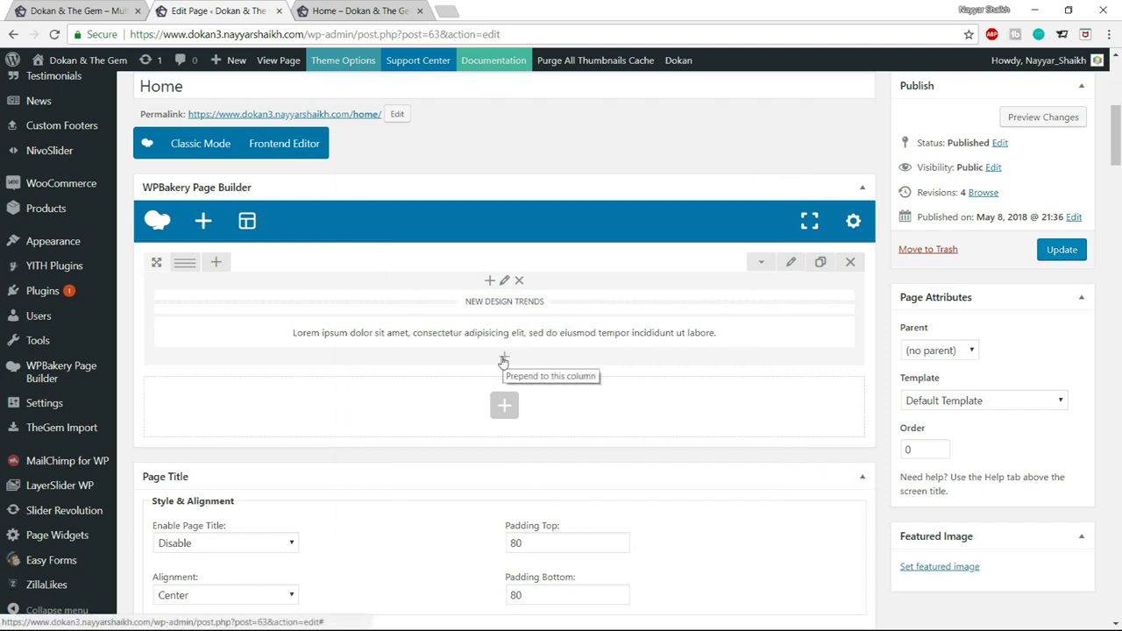
click(504, 360)
text(e)
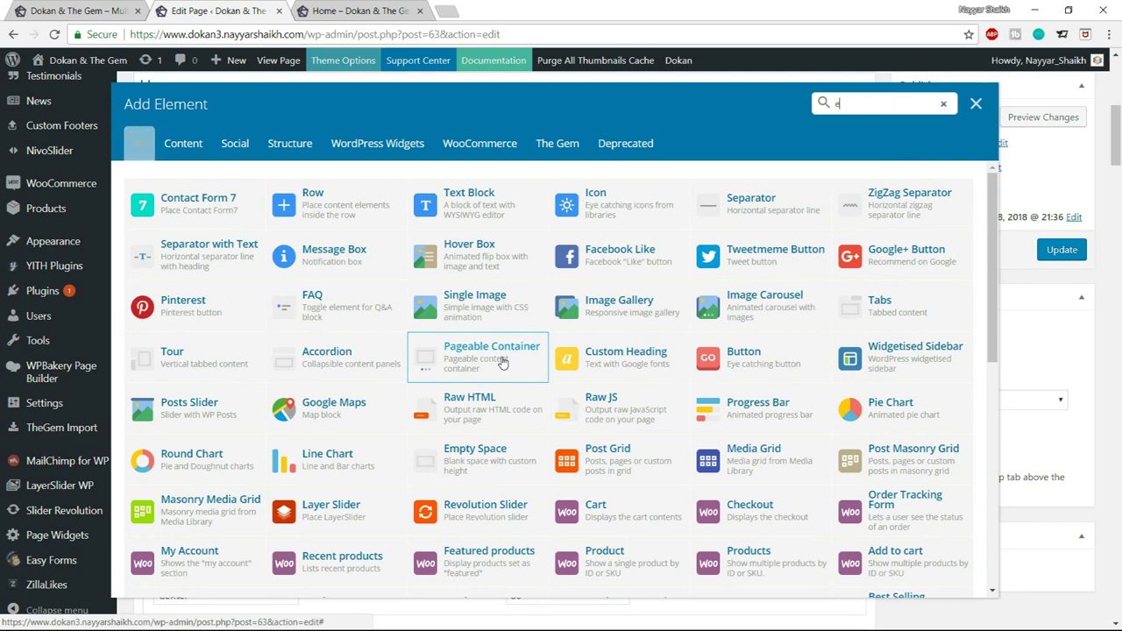
text(mpt)
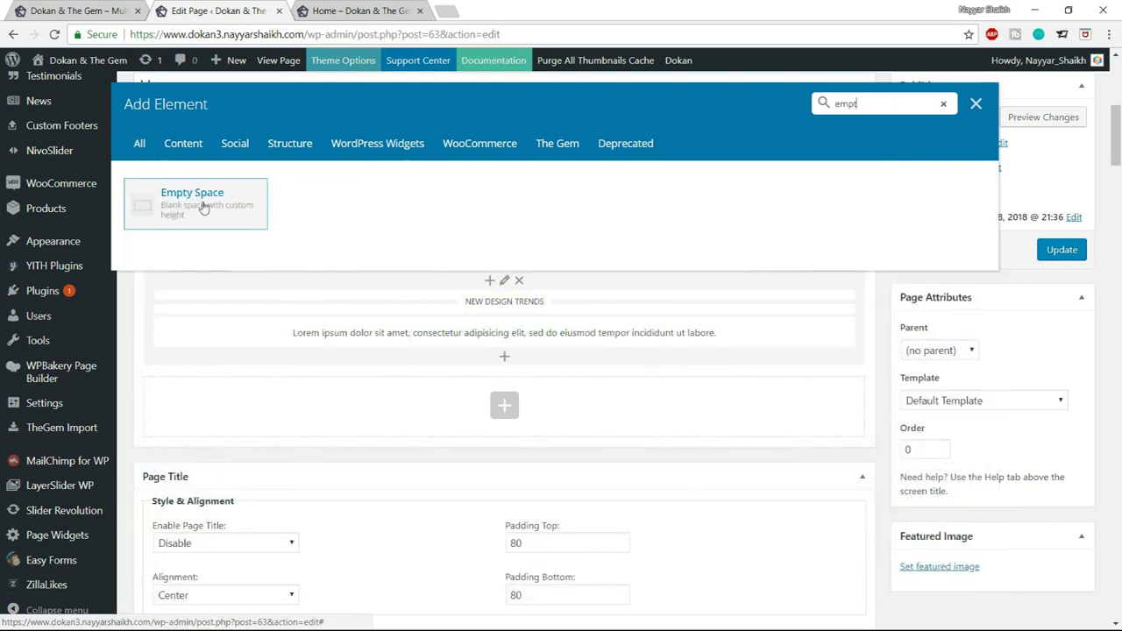
click(203, 207)
drag(367, 219, 352, 220)
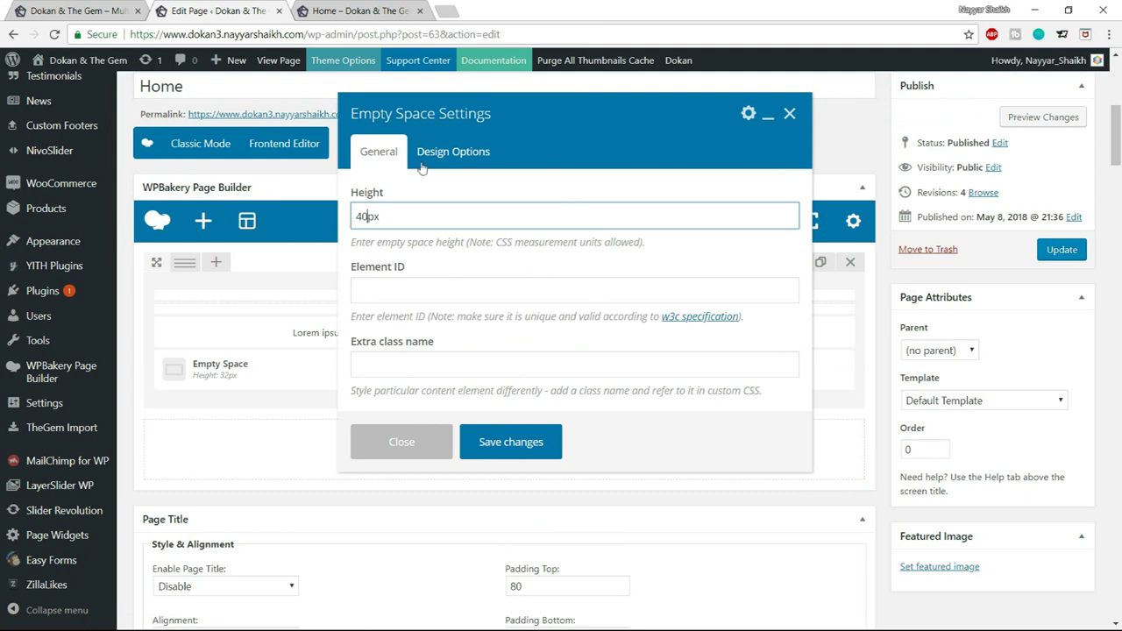
click(513, 442)
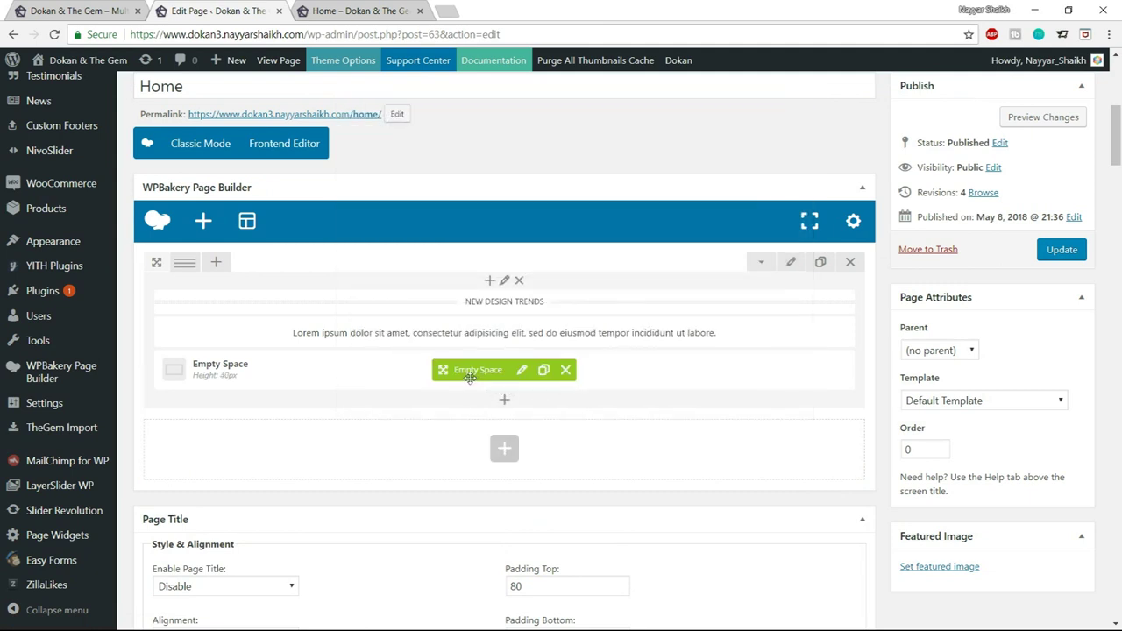
- Move the spacer above the Lorem ipsum text and place a clone of it below
drag(468, 346, 468, 324)
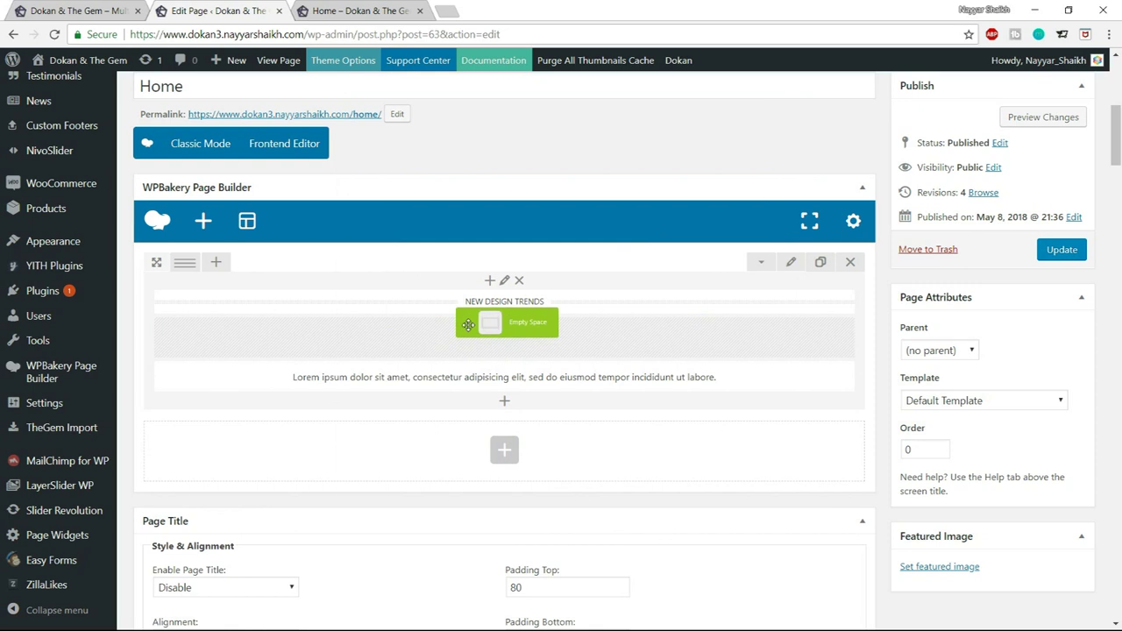
drag(543, 386, 526, 377)
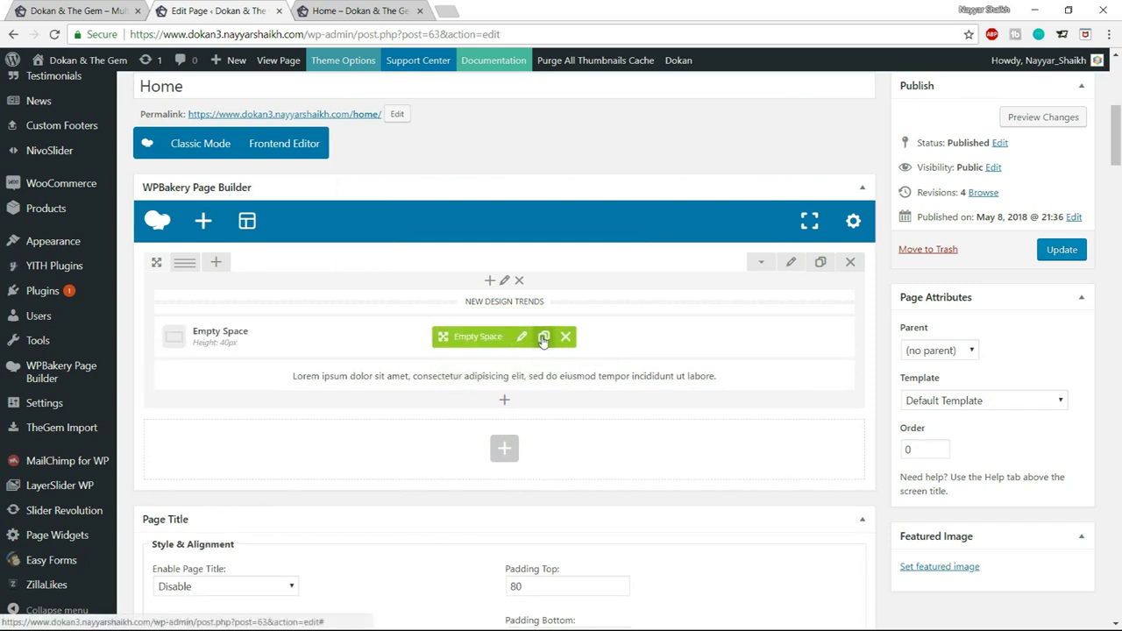
click(543, 337)
mouse_move(456, 399)
mouse_down()
mouse_move(456, 427)
mouse_move(456, 412)
mouse_up()
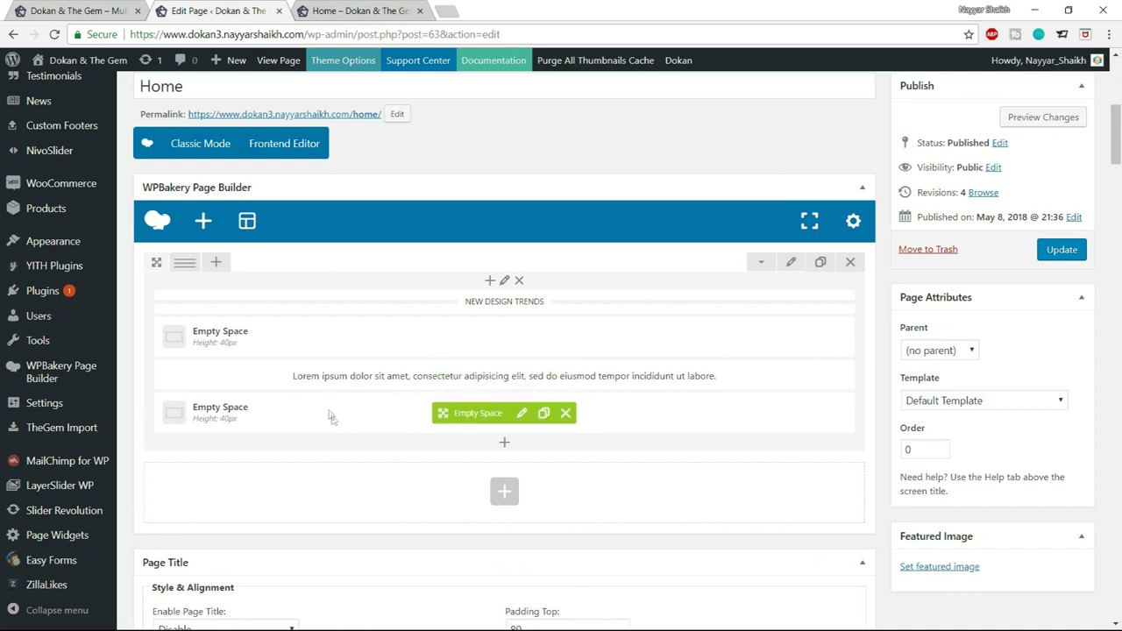
- Update the page and compare the live home page with the demo's category tiles
click(1061, 250)
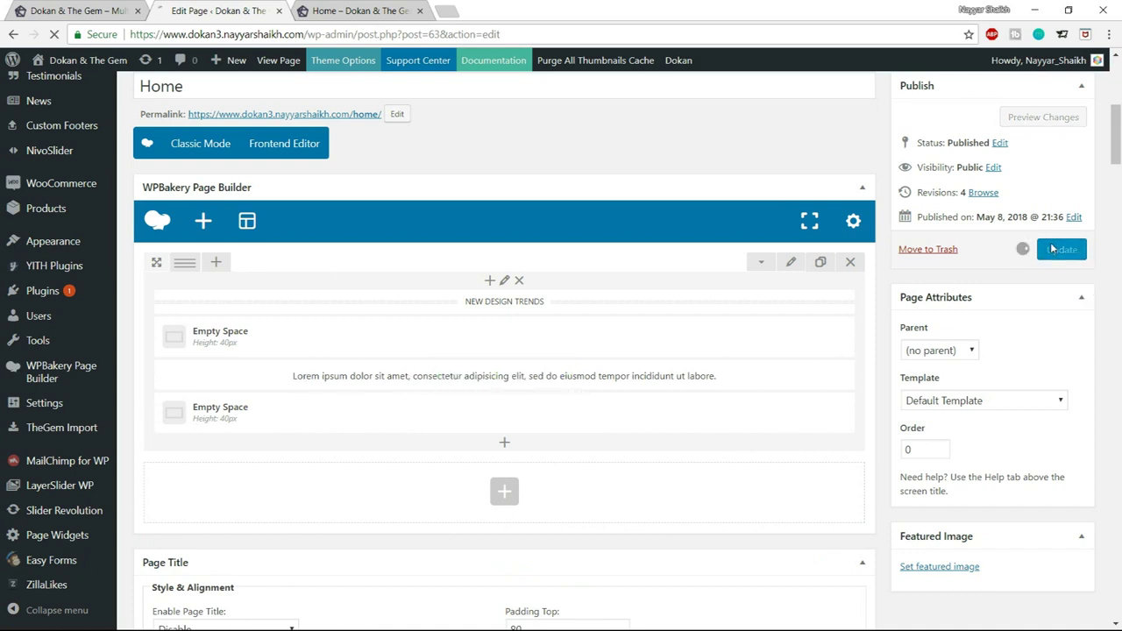
click(361, 9)
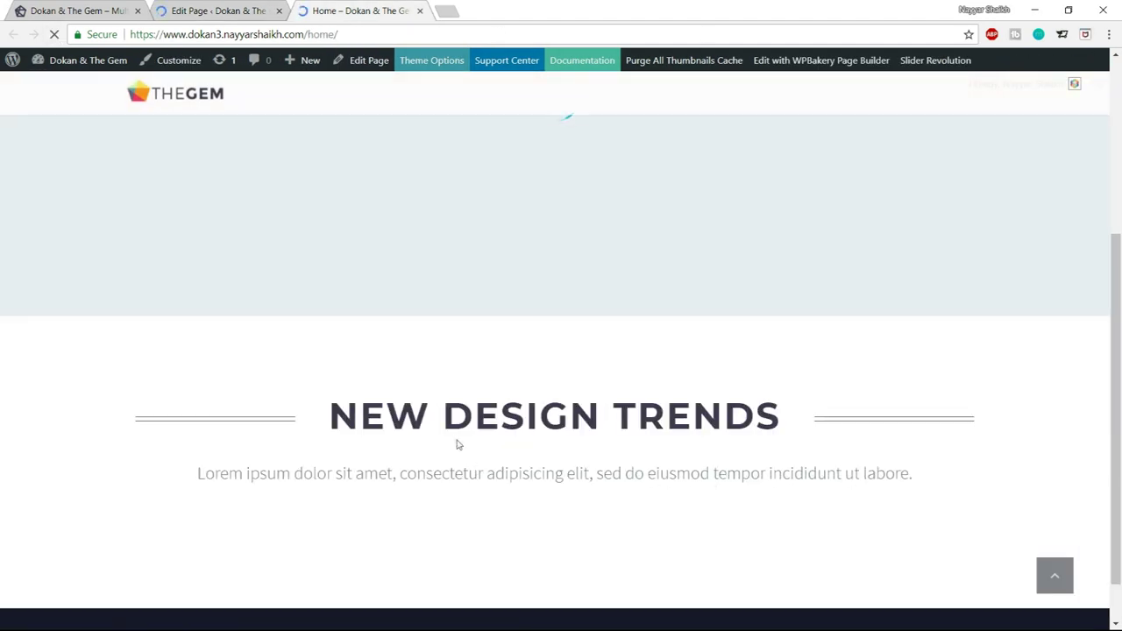
click(123, 9)
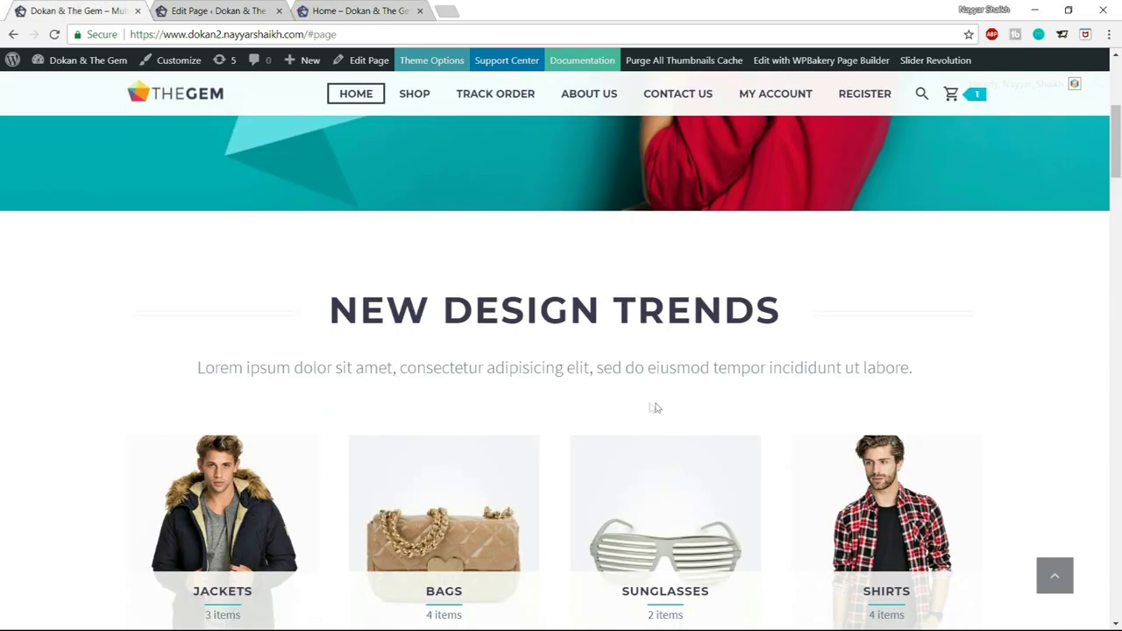
scroll(655, 408, down, 2)
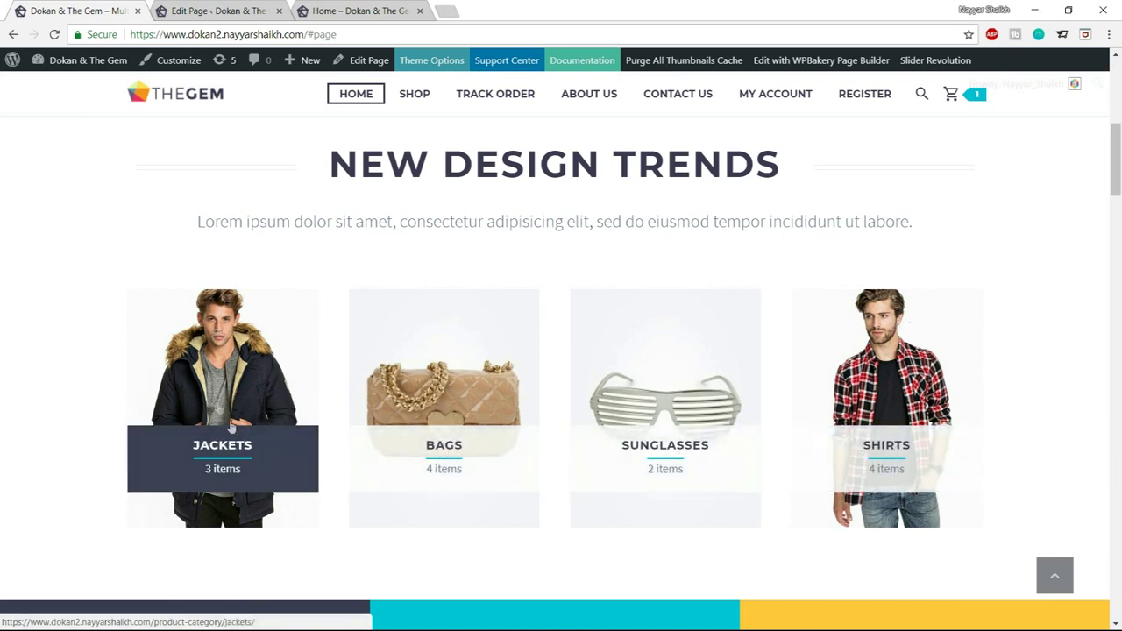
click(187, 7)
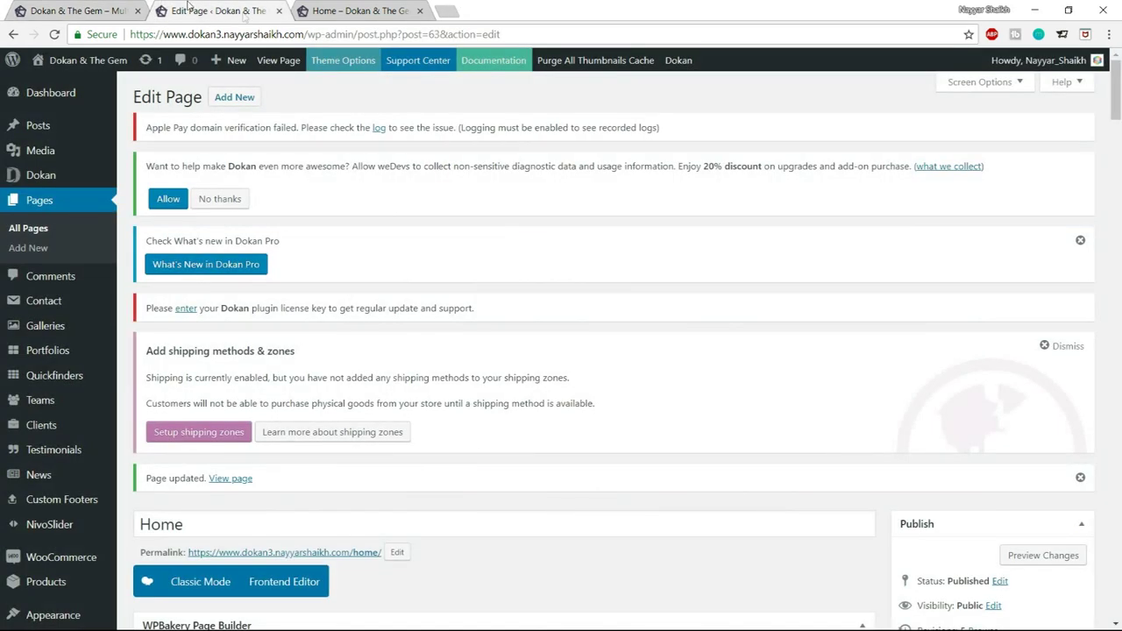
scroll(623, 392, down, 7)
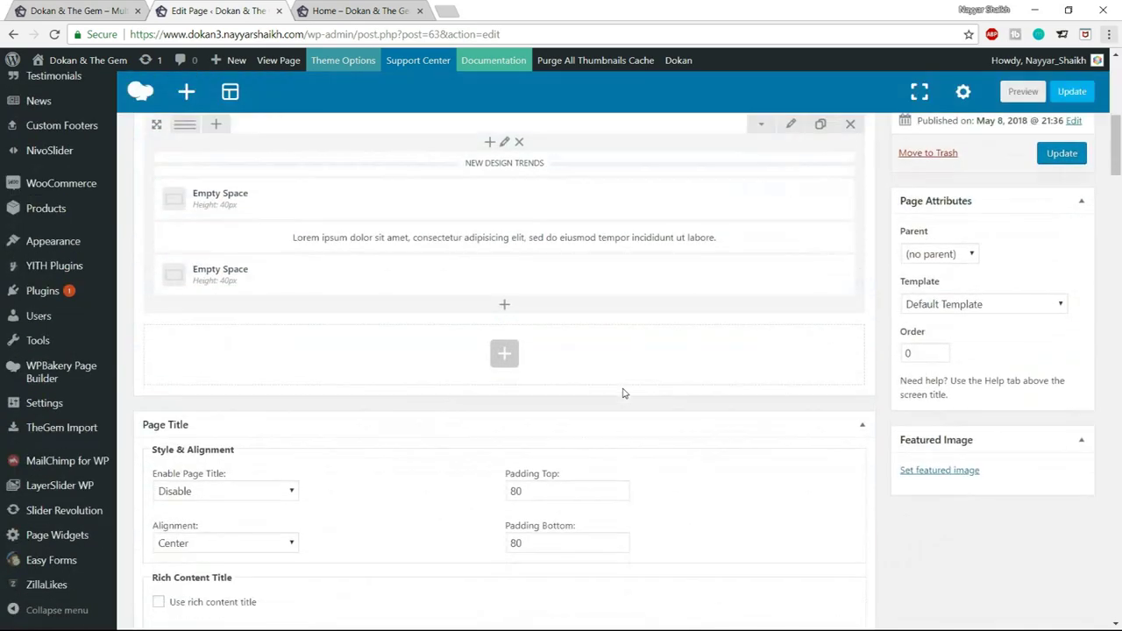
scroll(526, 385, up, 2)
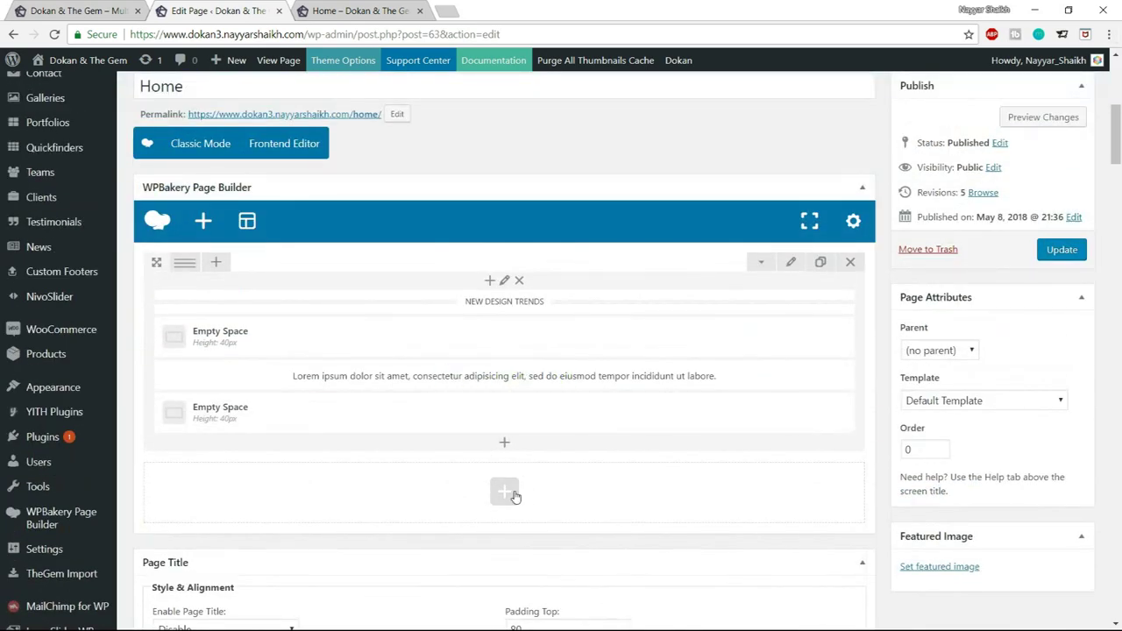
- Add a Product categories element to a new row with Fehem Bags as its only category
click(505, 493)
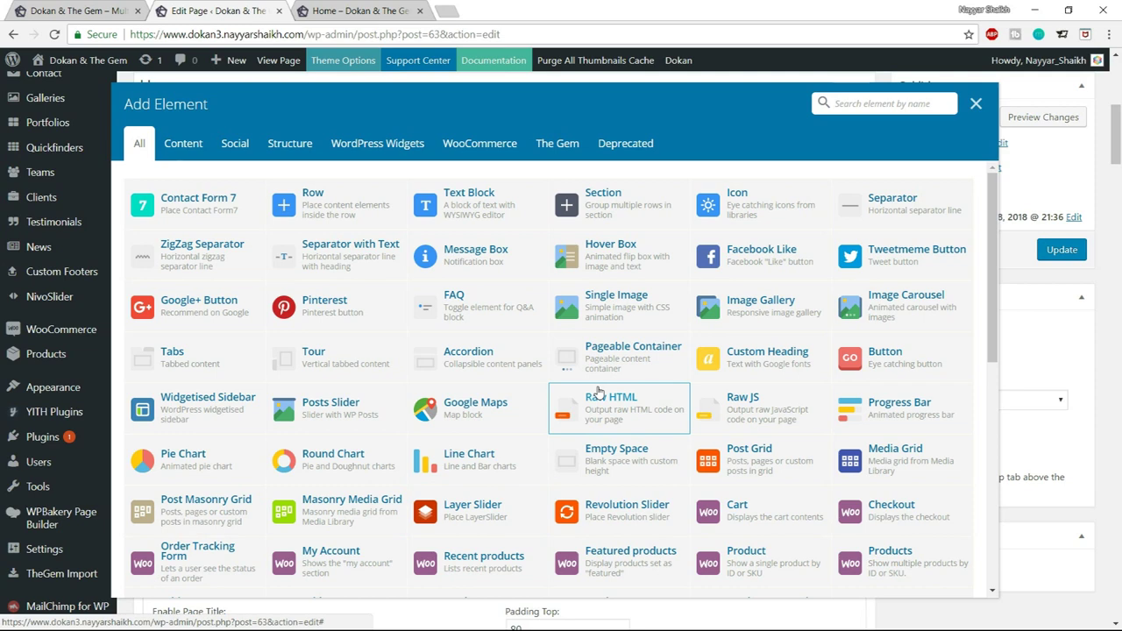
text(product)
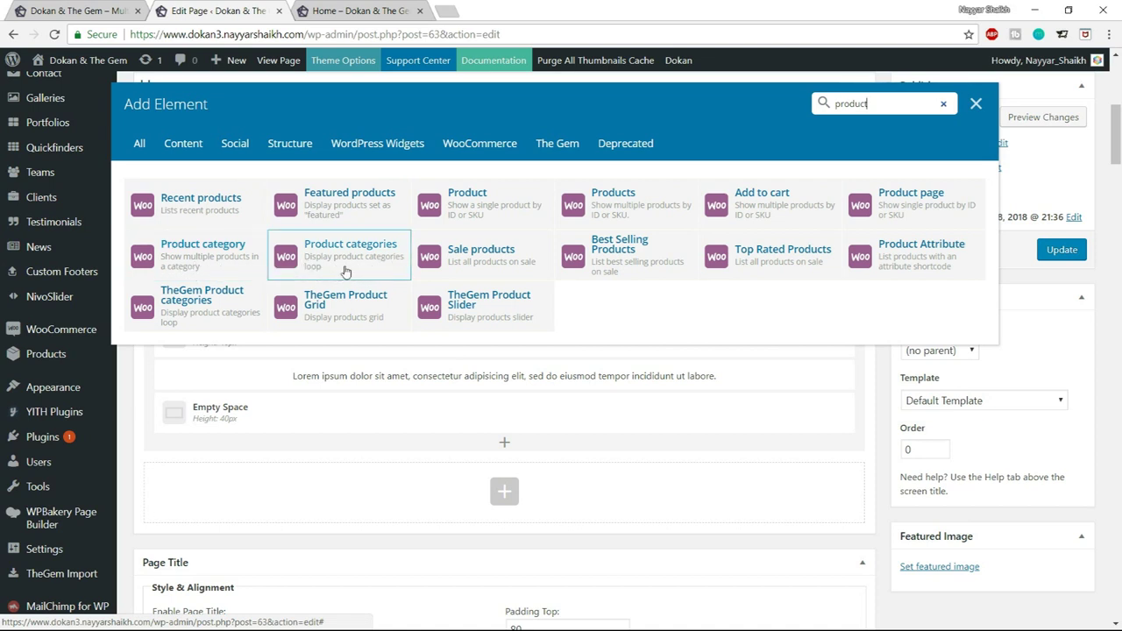
click(345, 271)
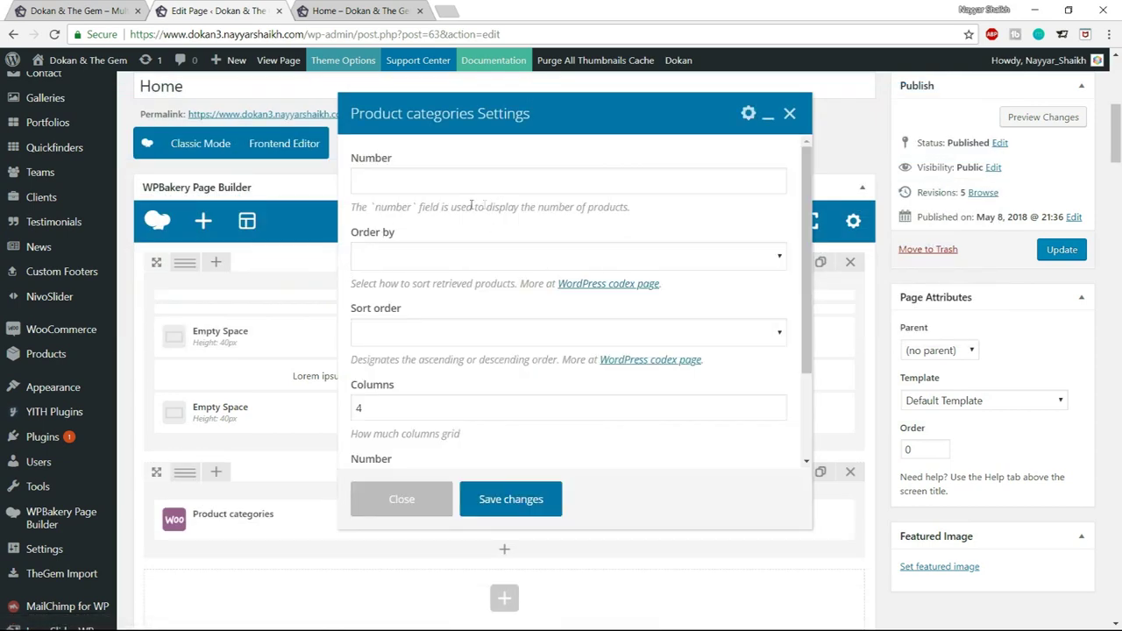
click(434, 184)
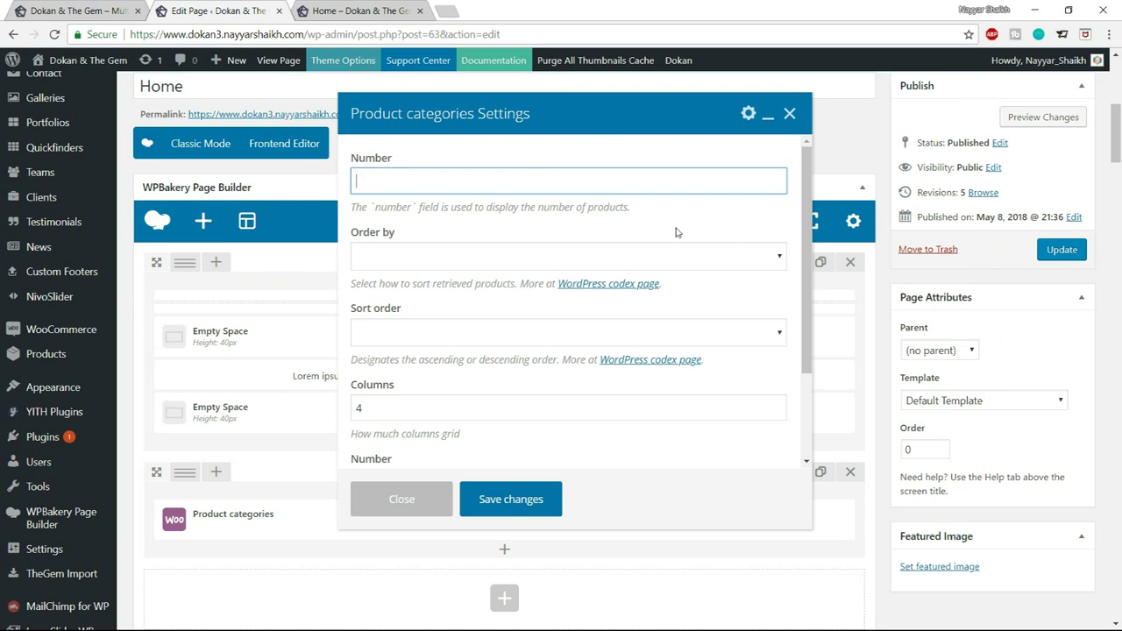
scroll(478, 352, down, 1)
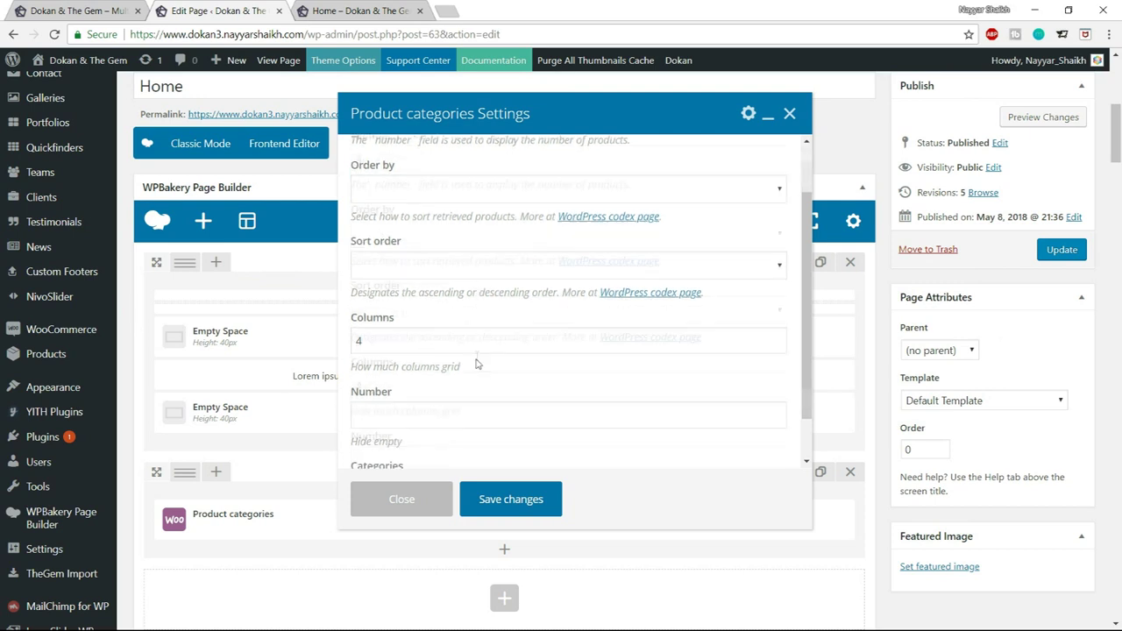
scroll(438, 350, down, 1)
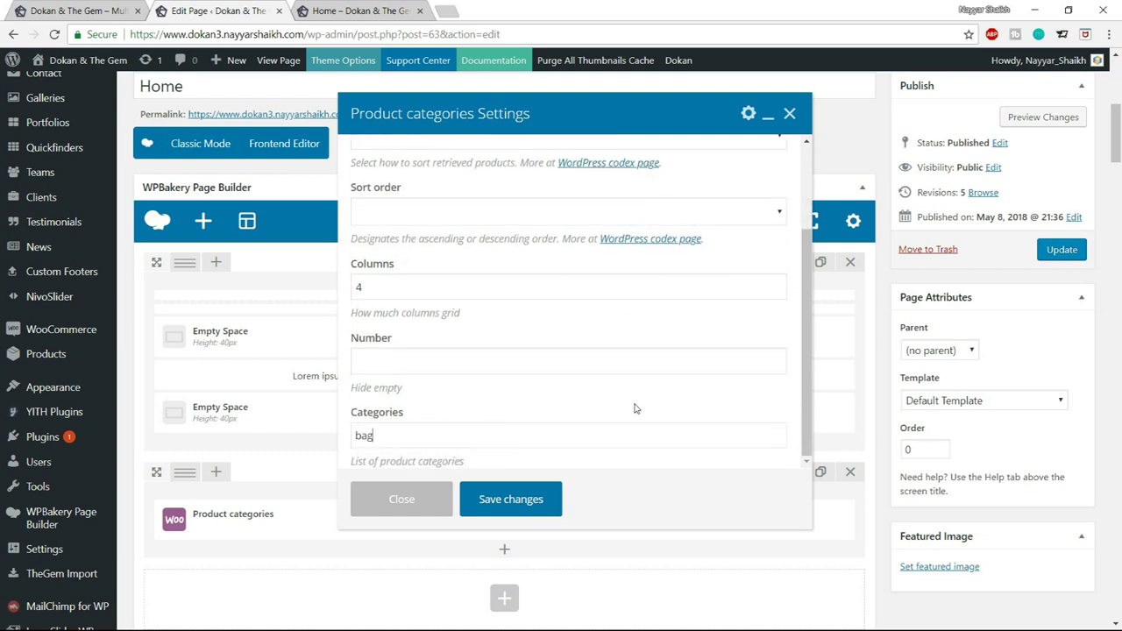
scroll(638, 405, down, 1)
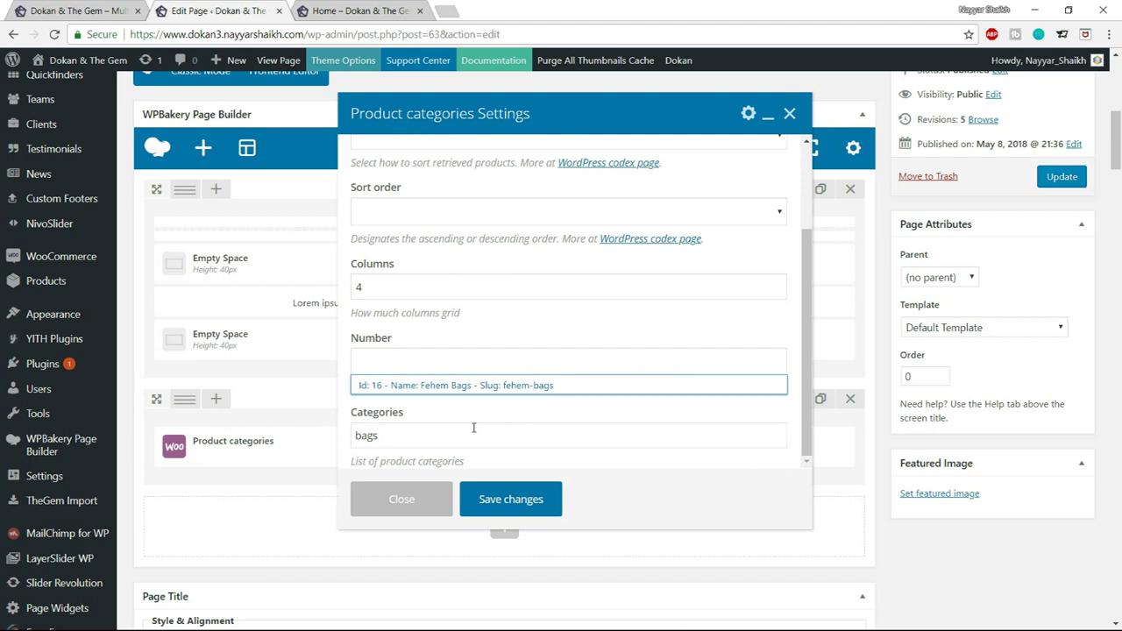
click(517, 388)
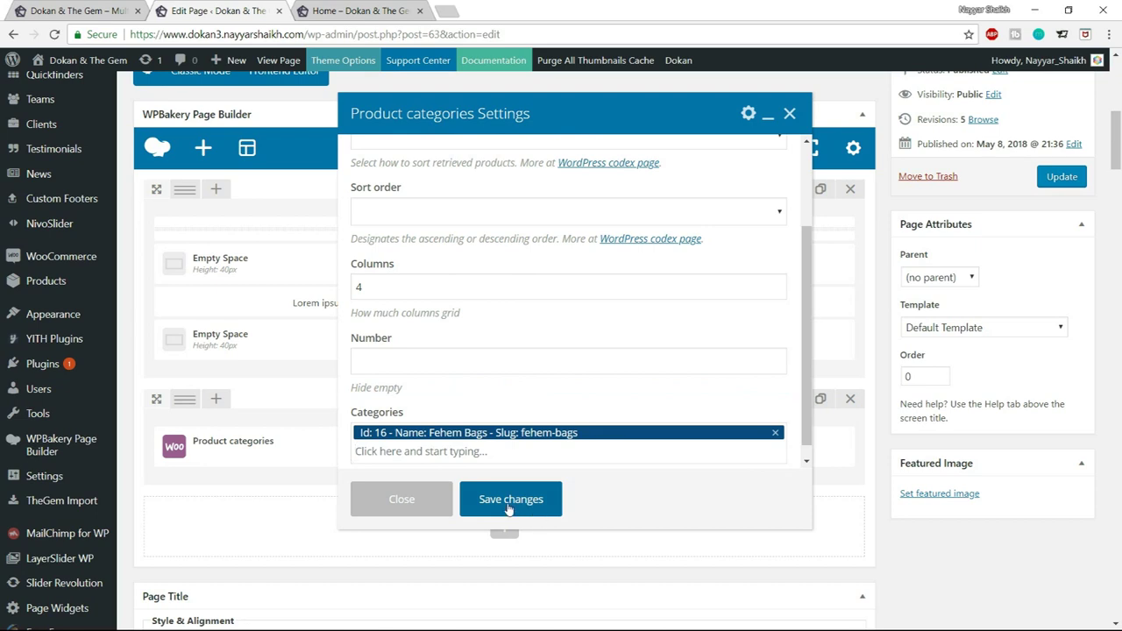
click(508, 501)
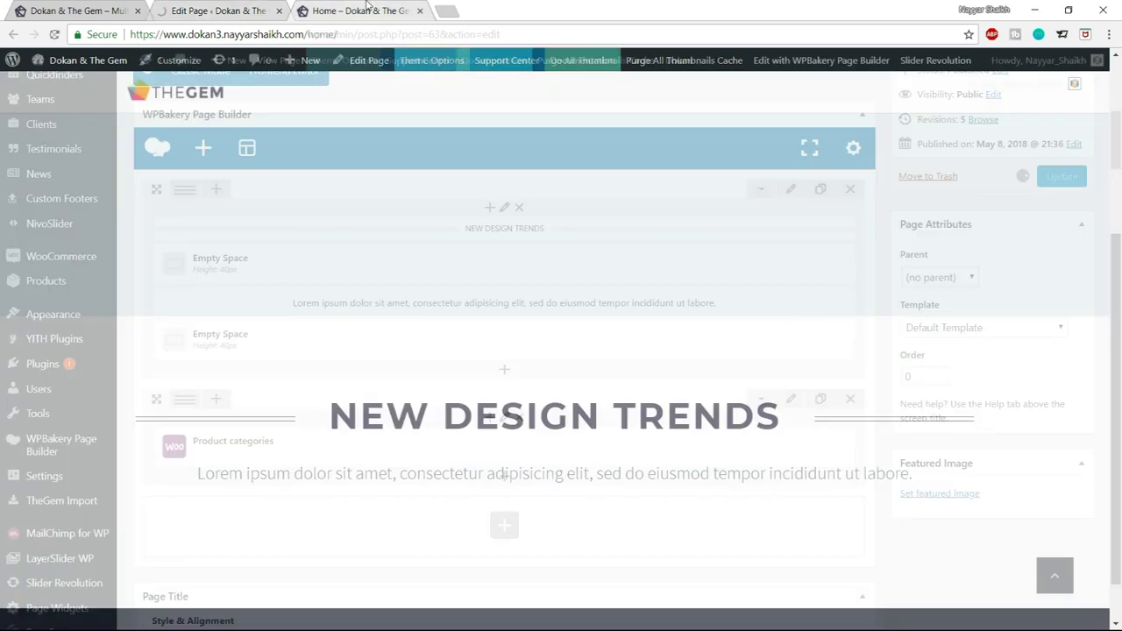
- Reload the live home page to check the Fehem Bags tile against the demo
key(F5)
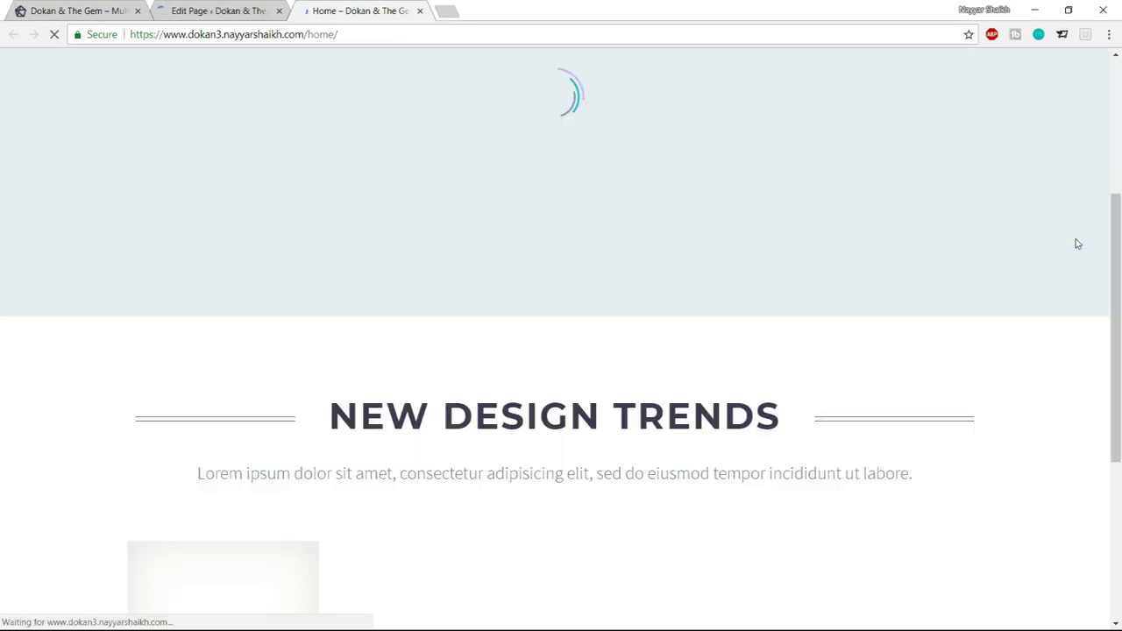
scroll(671, 375, down, 4)
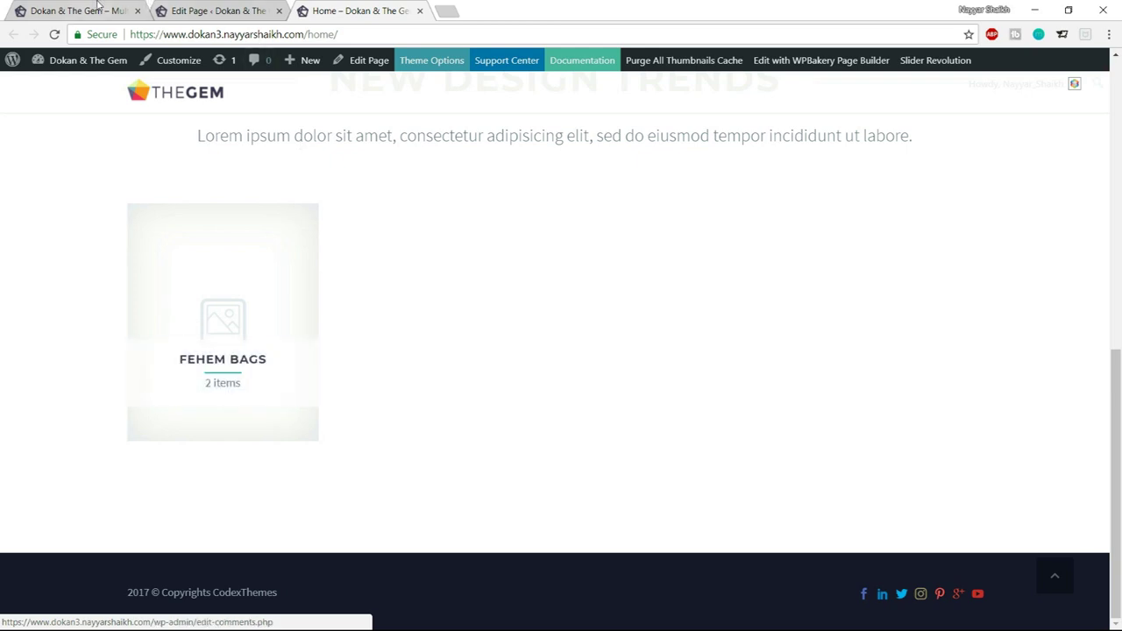
key(ctrl+1)
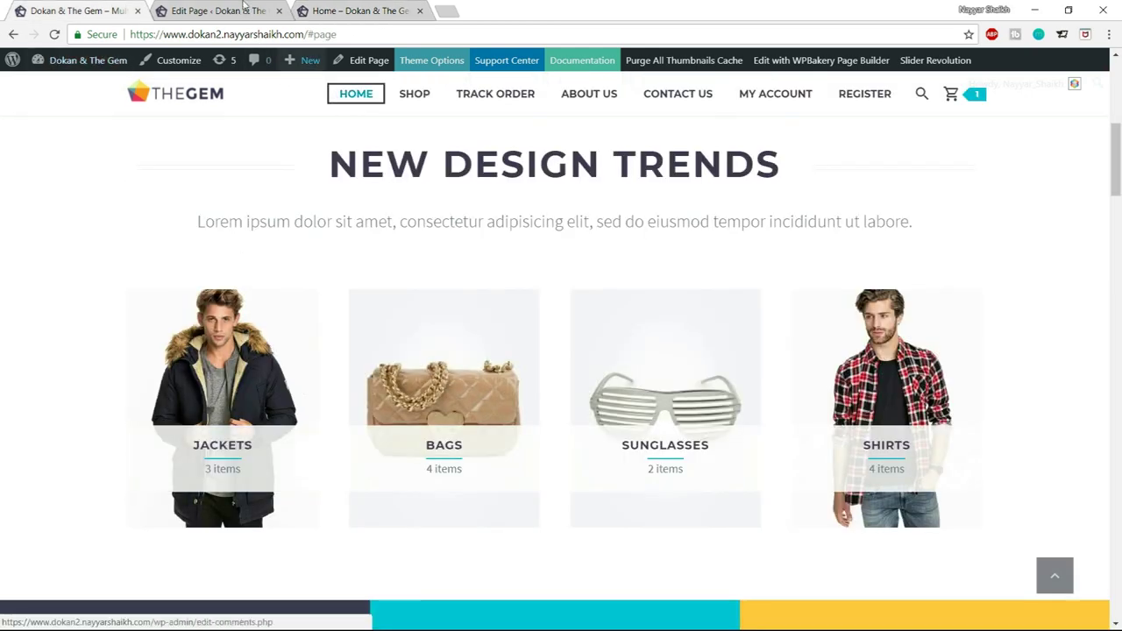
click(238, 10)
click(394, 10)
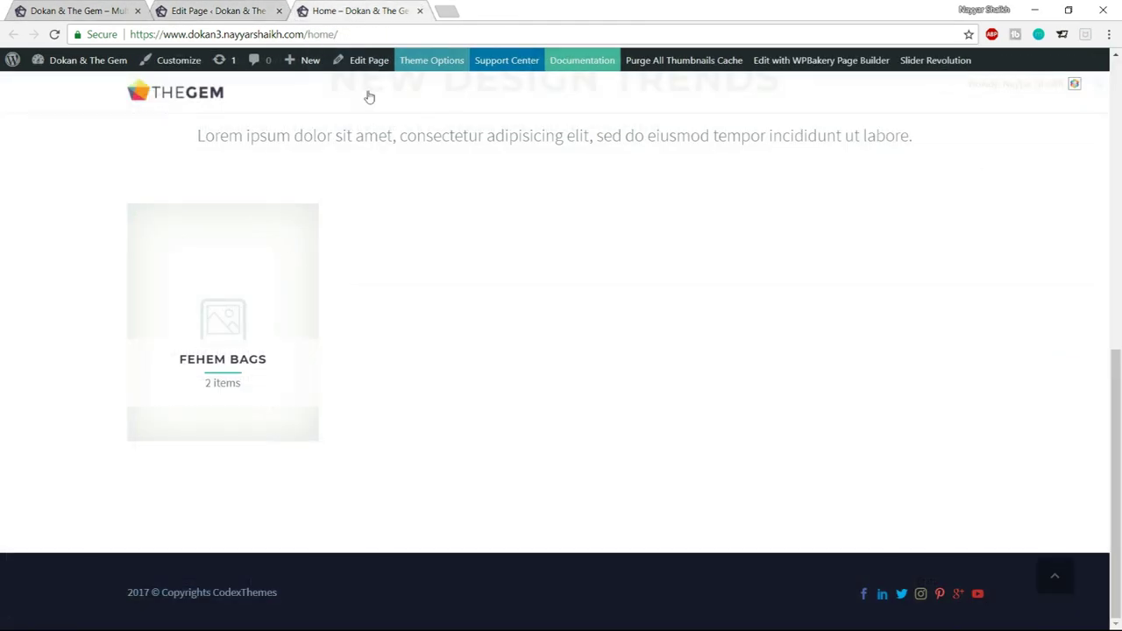
click(237, 7)
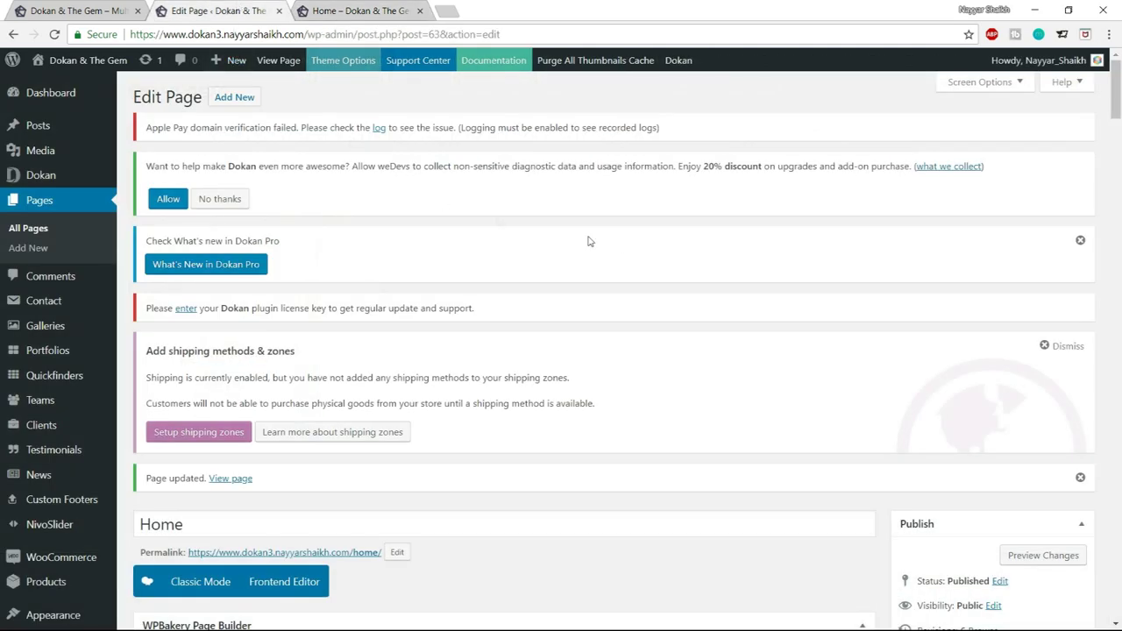
- Open the Fehem Bags product category for editing in a new tab
scroll(619, 315, down, 1)
scroll(656, 401, up, 1)
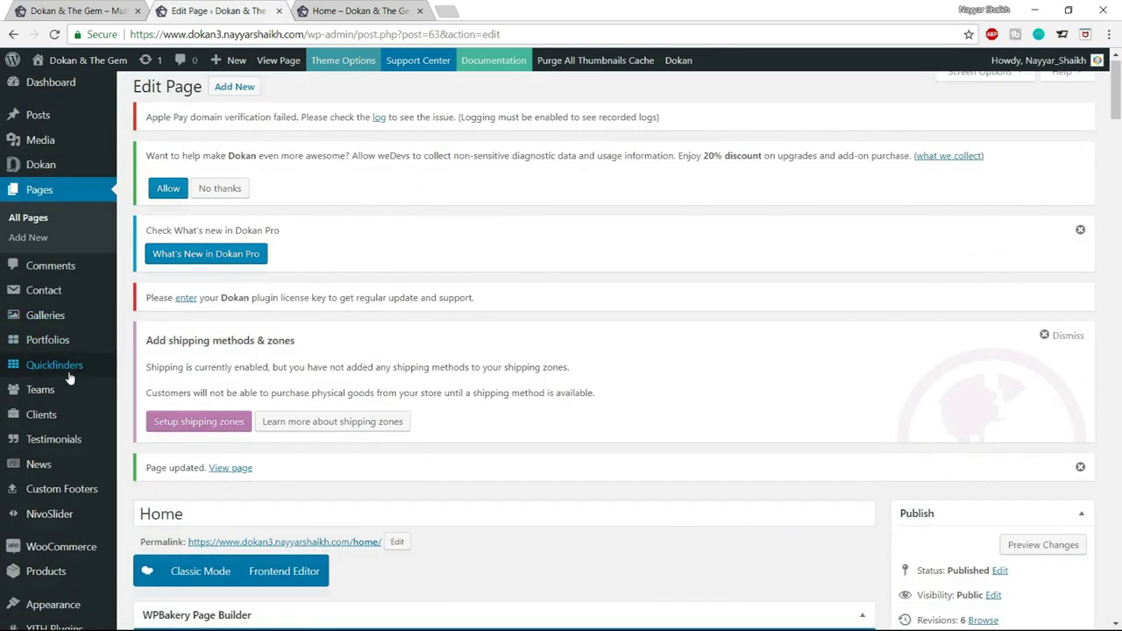
scroll(70, 385, down, 3)
scroll(70, 442, up, 3)
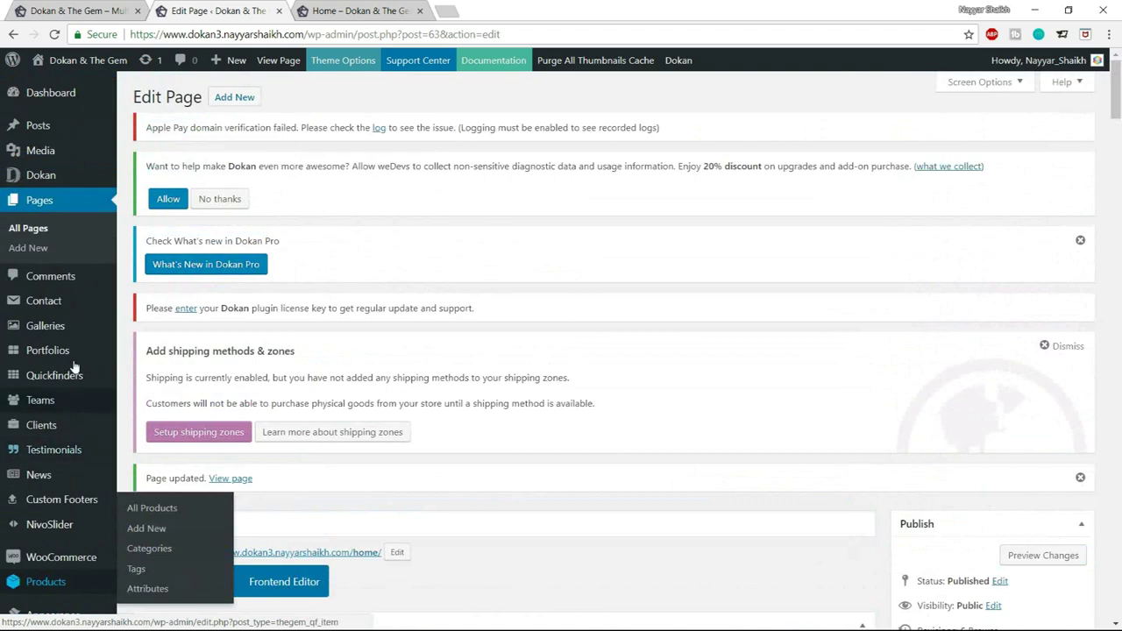
scroll(75, 329, down, 2)
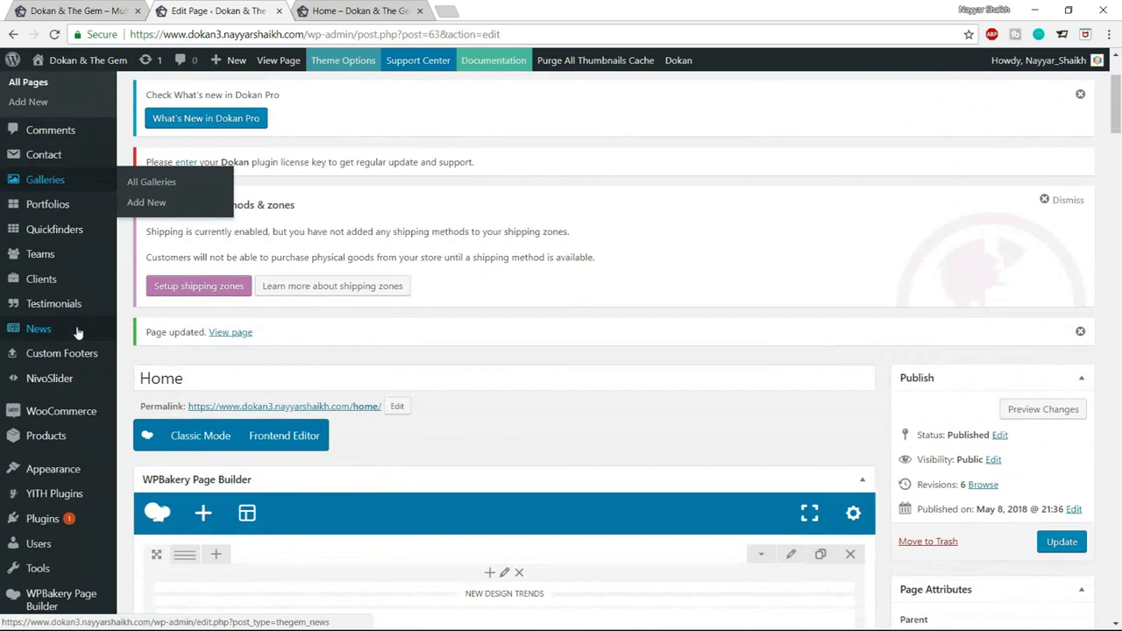
scroll(48, 386, down, 1)
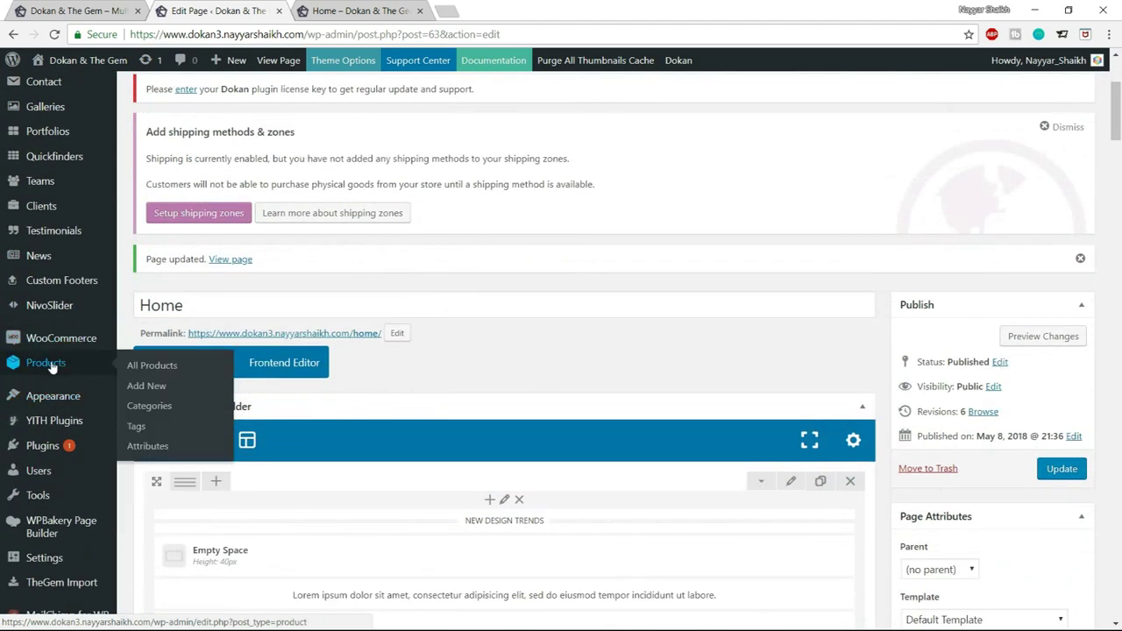
middle_click(163, 409)
click(359, 10)
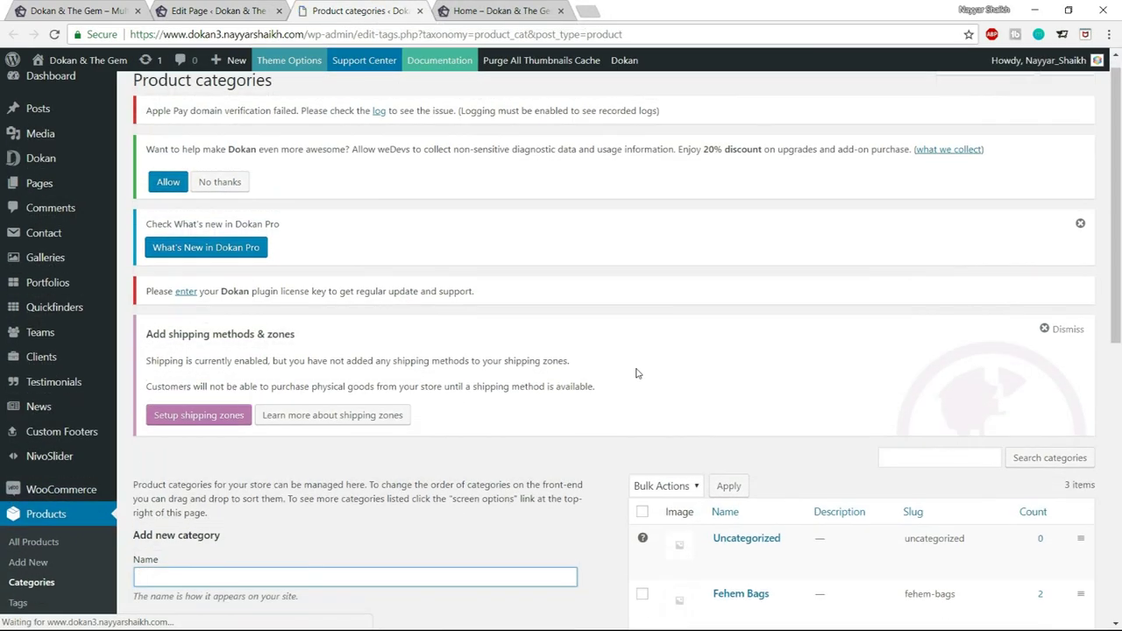
scroll(638, 373, down, 3)
click(721, 335)
- Set Bags8-1.jpg as the Fehem Bags thumbnail and reload the home page
scroll(878, 426, down, 10)
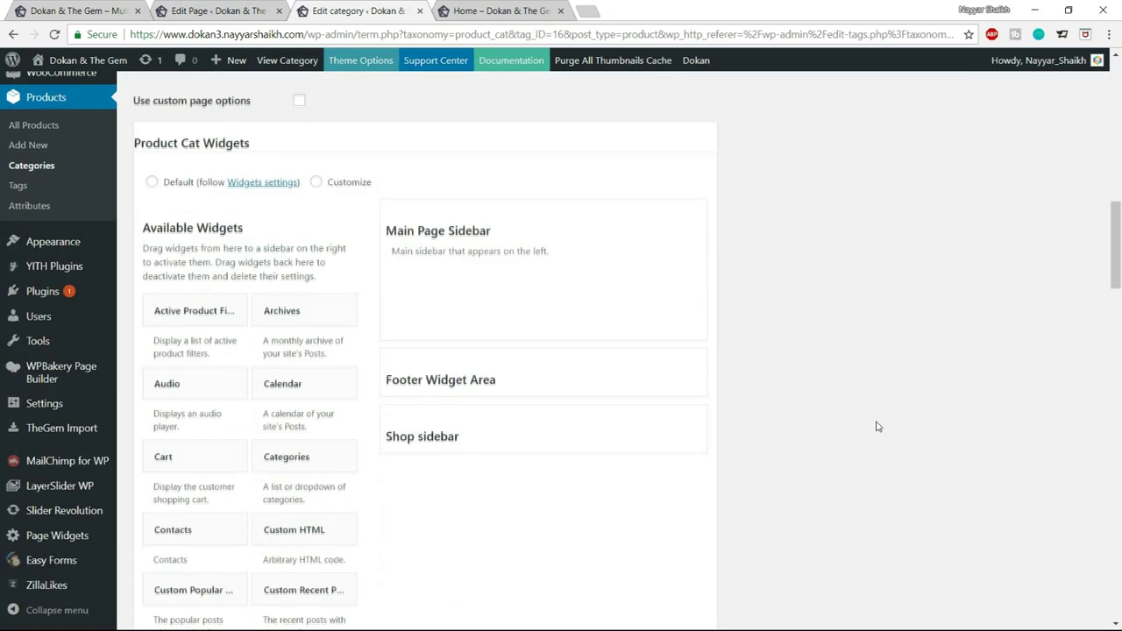
scroll(337, 418, up, 4)
click(383, 401)
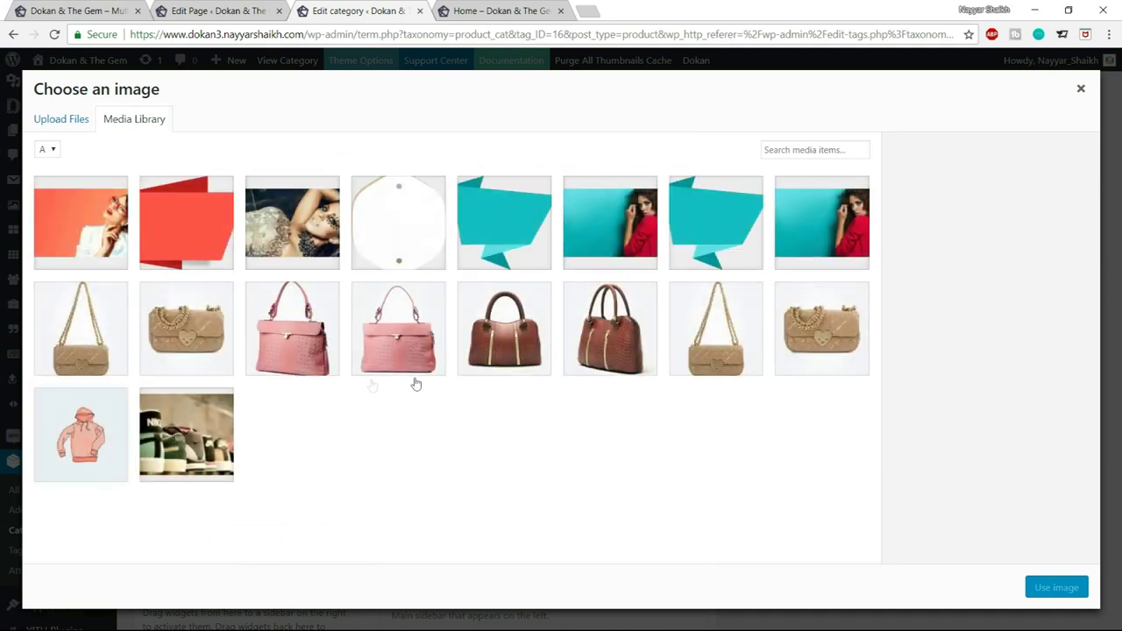
click(209, 348)
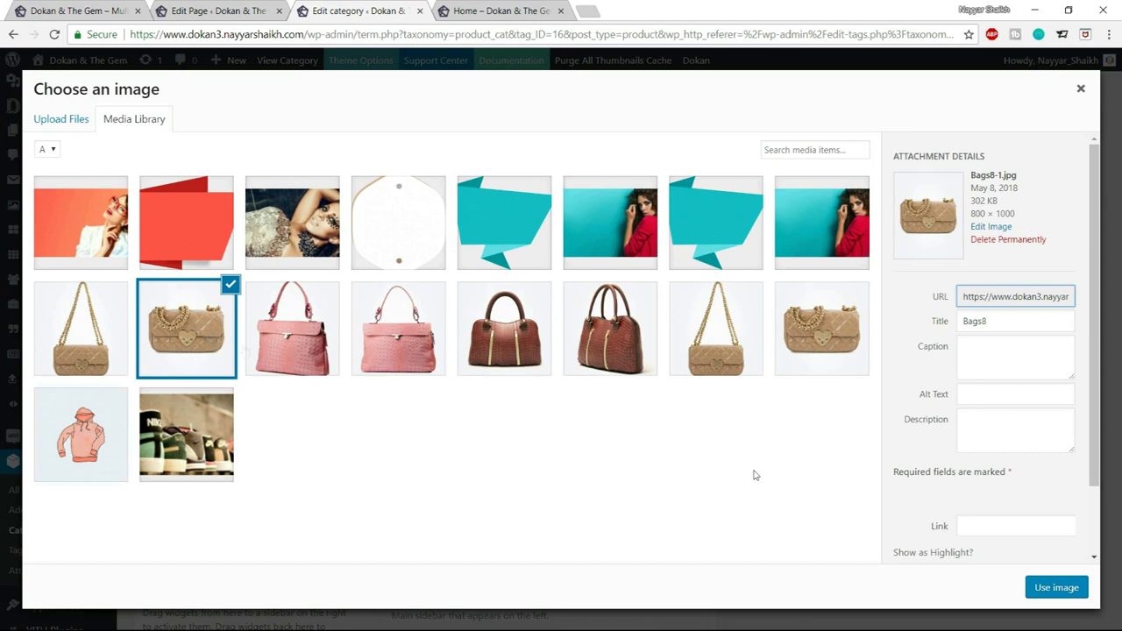
click(1047, 589)
scroll(775, 519, down, 10)
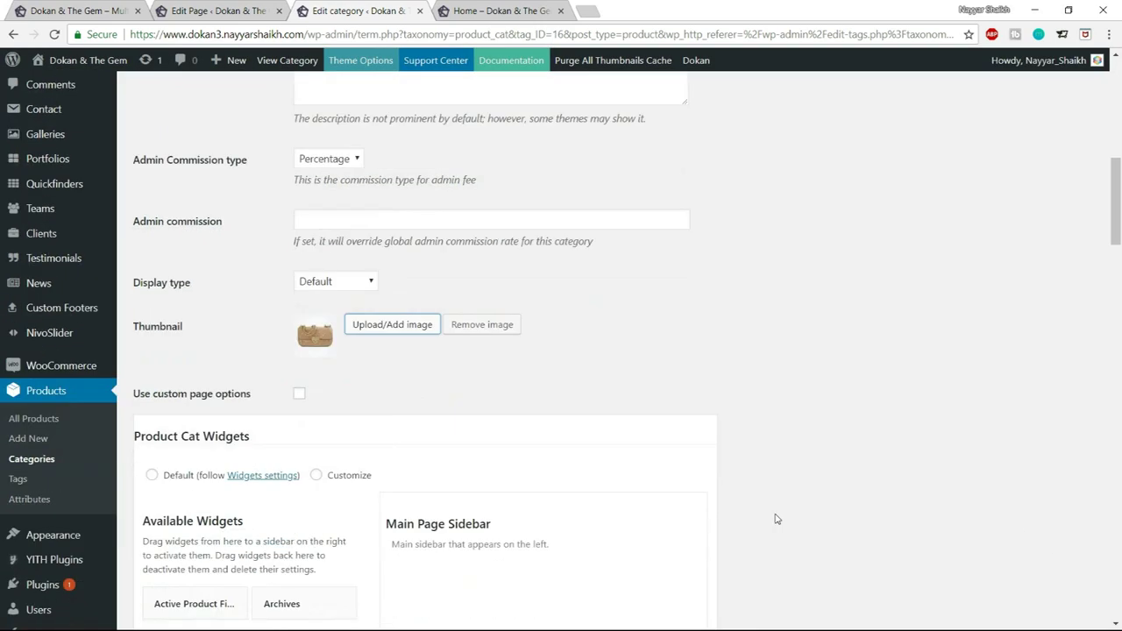
scroll(775, 519, down, 10)
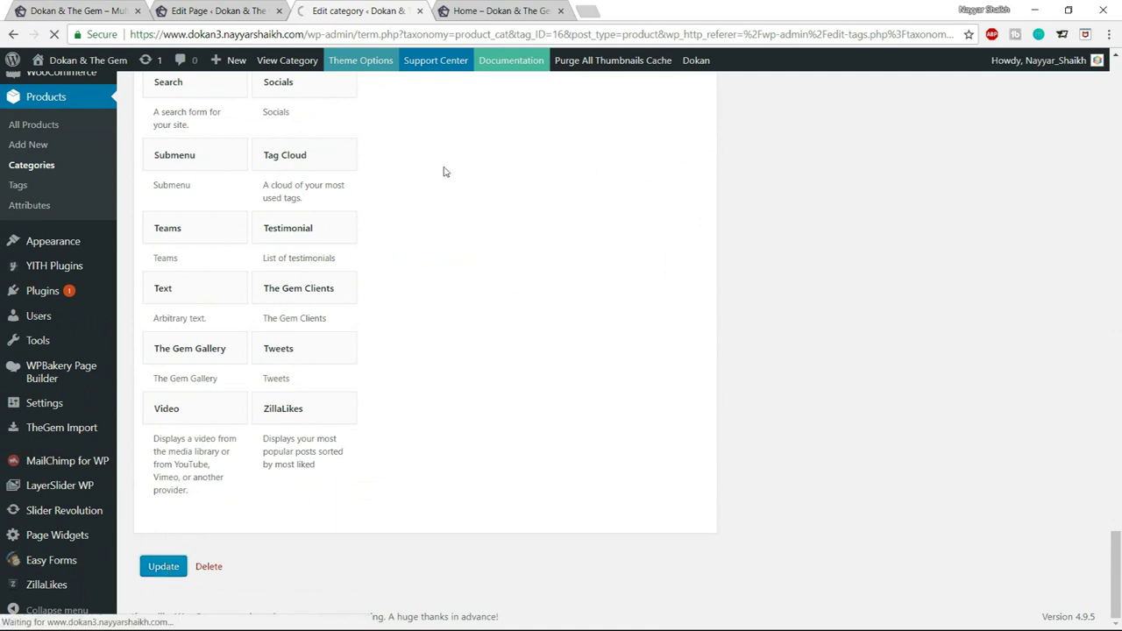
click(504, 10)
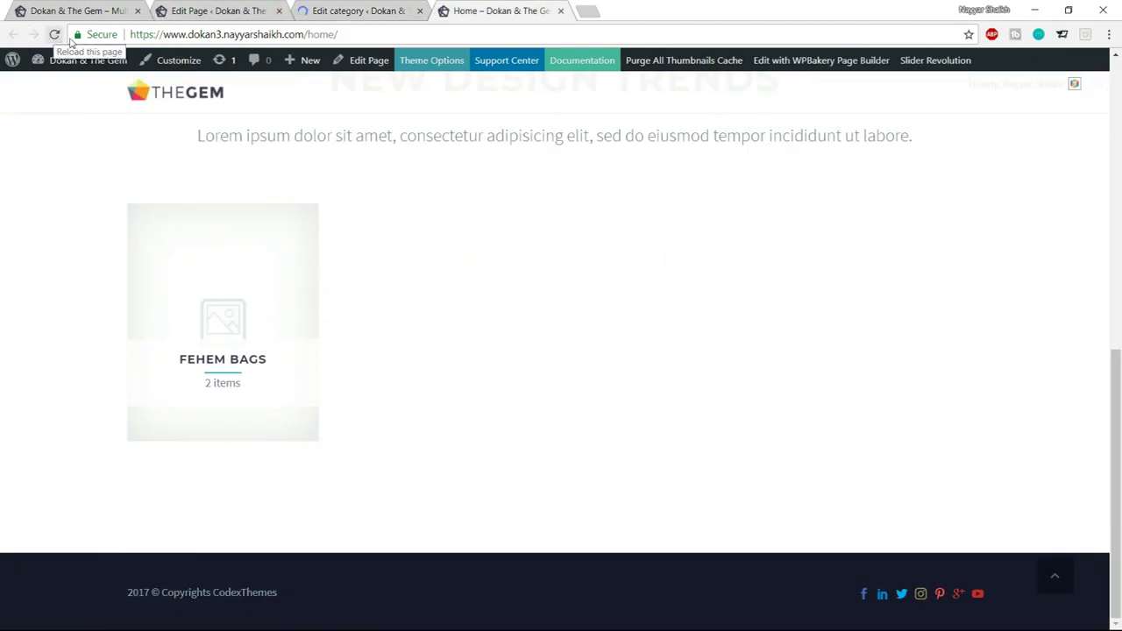
click(55, 37)
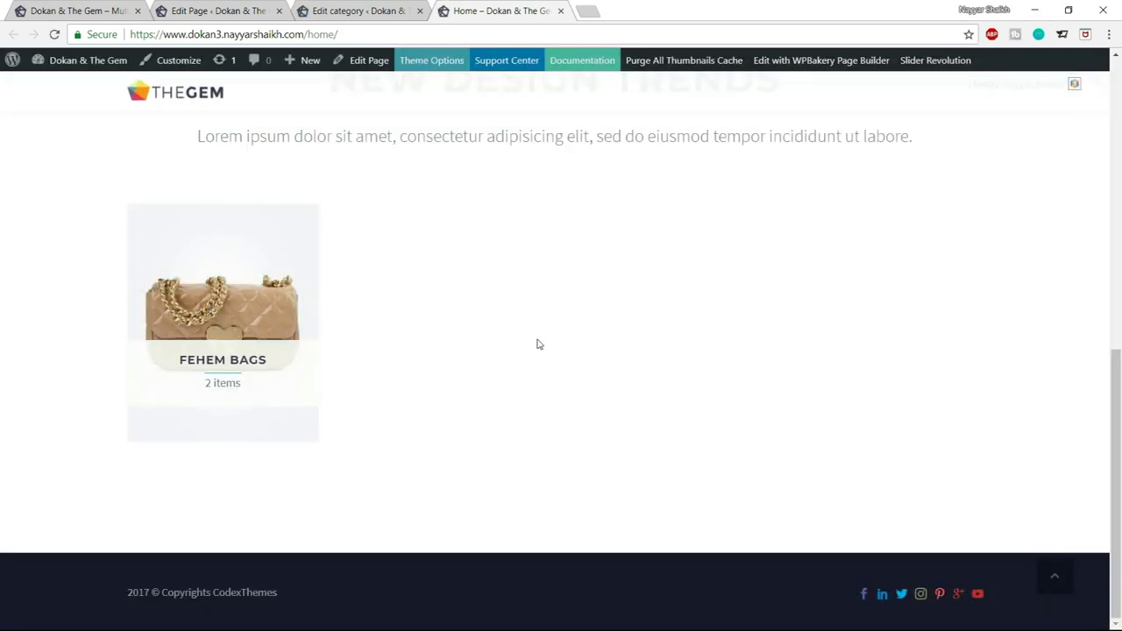
- Compare the Fehem Bags card with the demo homepage's category tiles, then go back to the editor
click(79, 11)
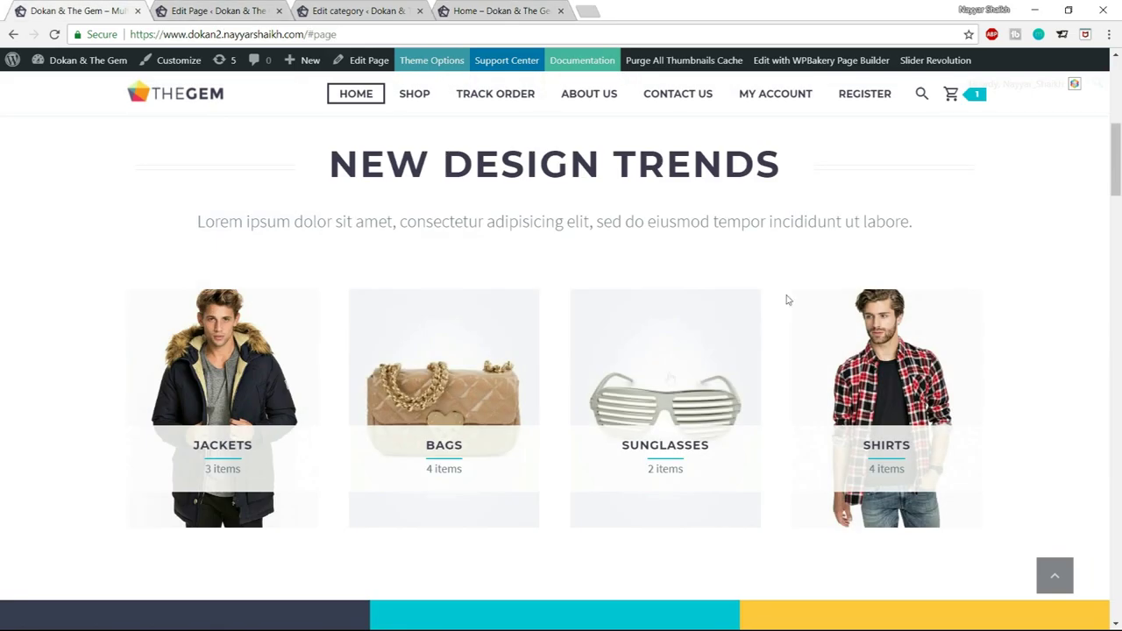
scroll(981, 401, down, 5)
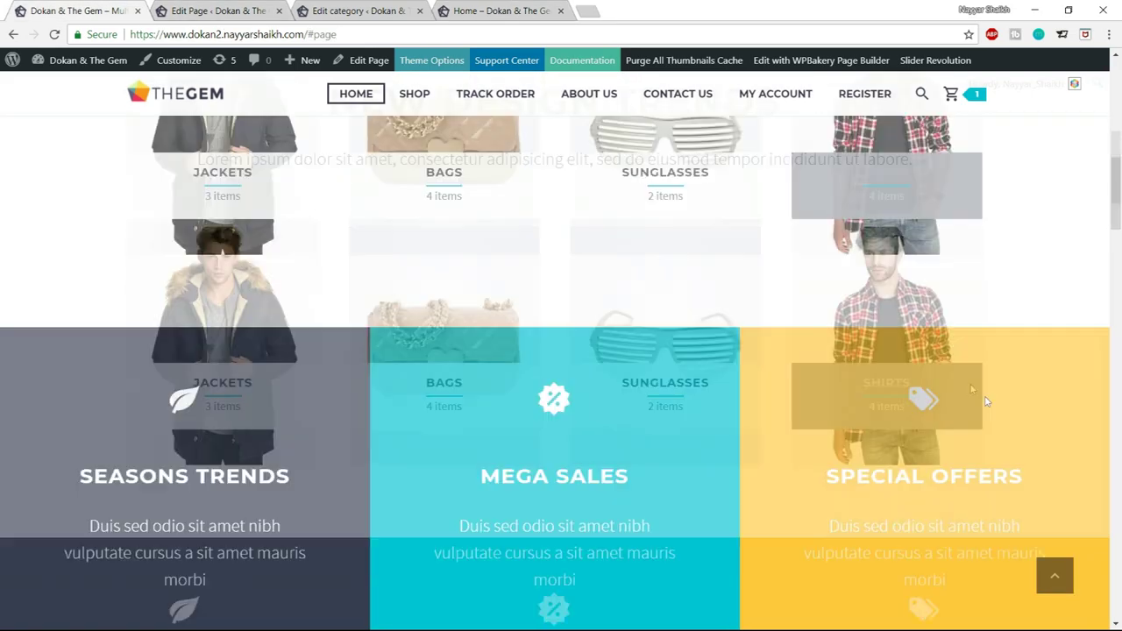
scroll(986, 403, down, 10)
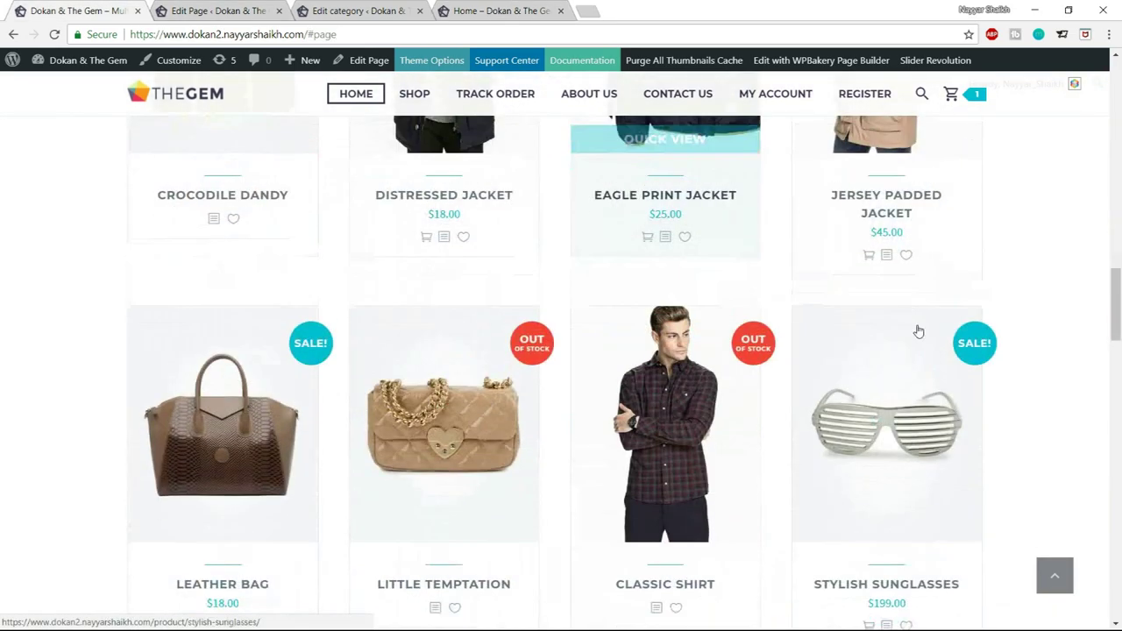
scroll(730, 399, up, 15)
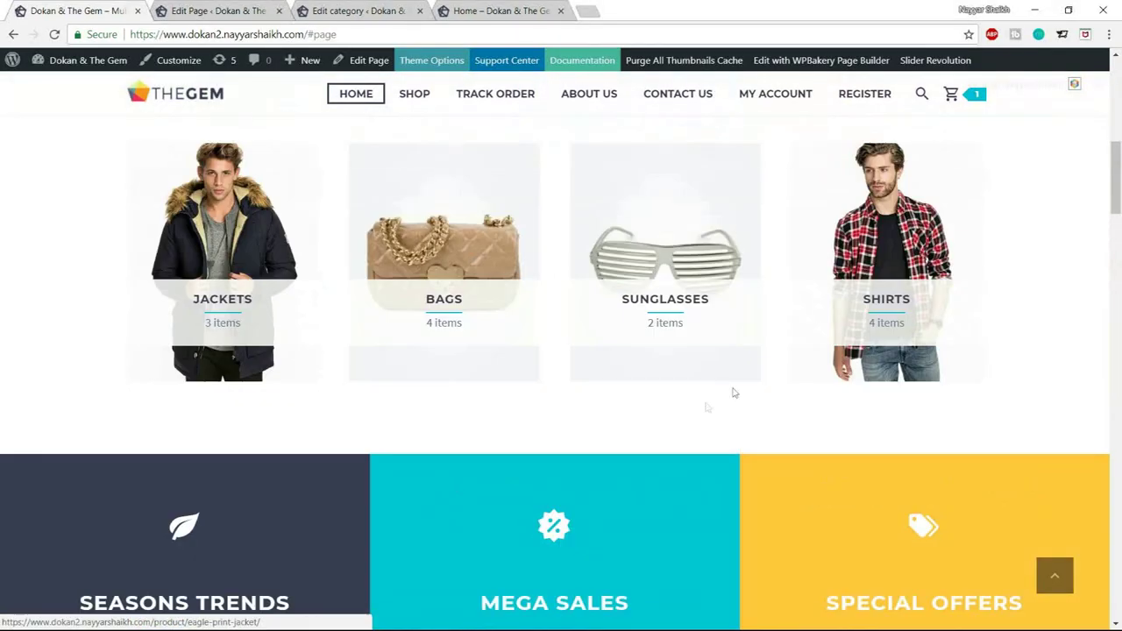
scroll(985, 327, up, 5)
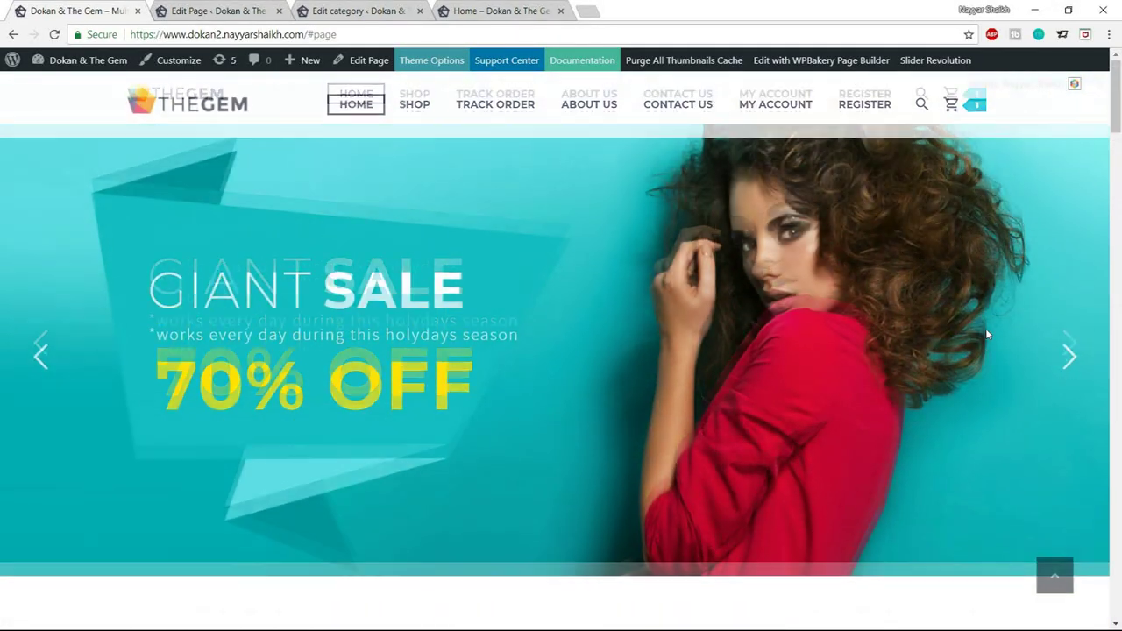
scroll(824, 328, down, 5)
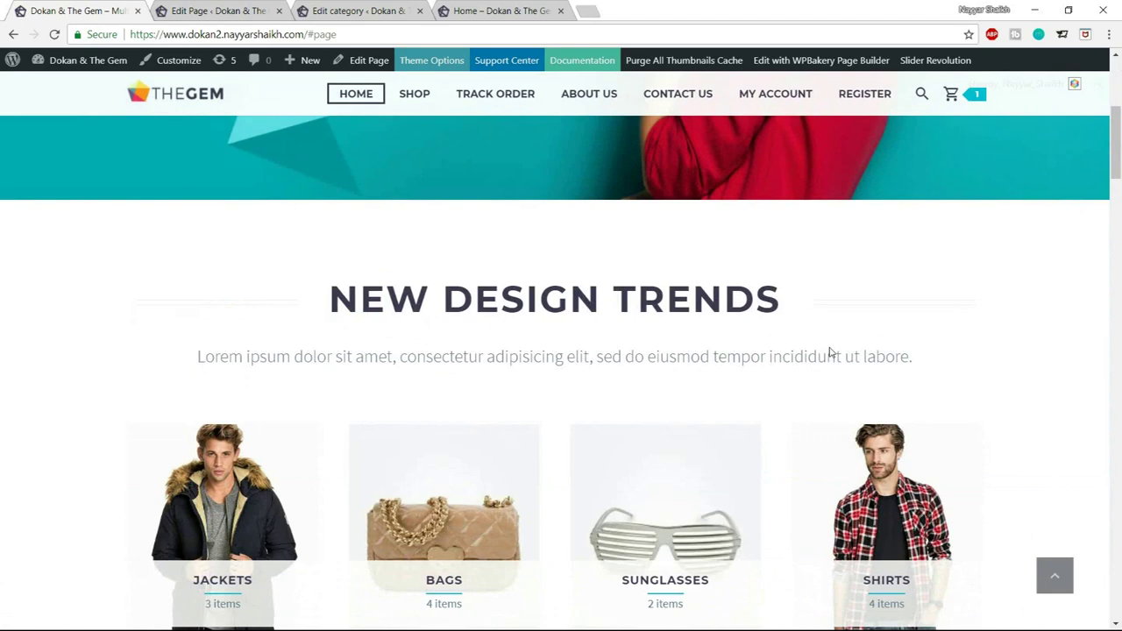
scroll(1038, 336, up, 4)
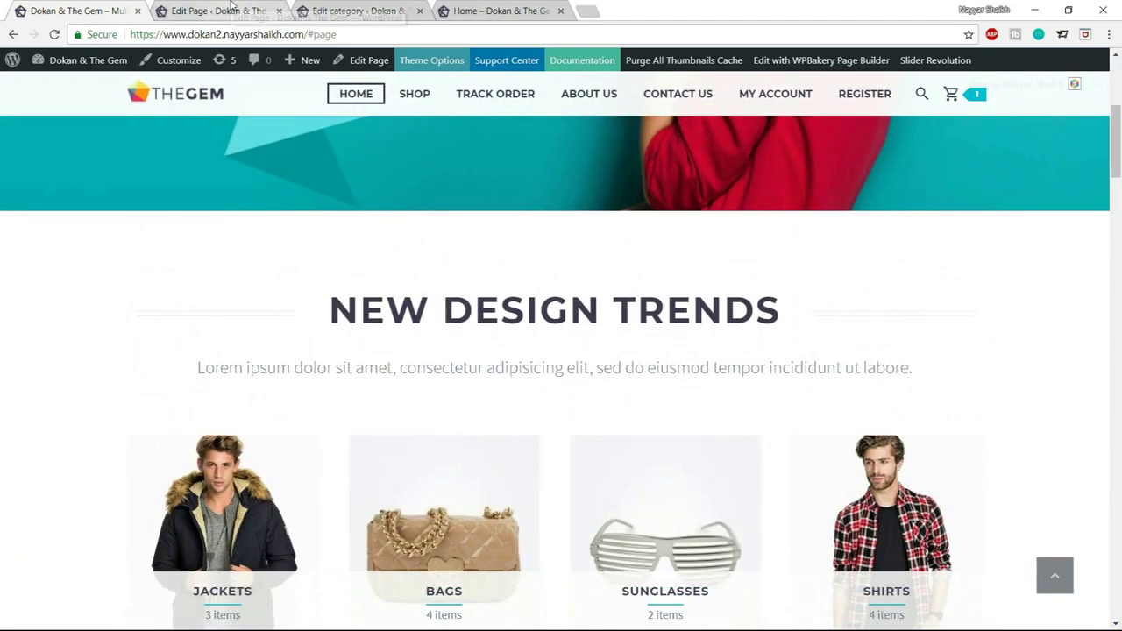
click(230, 9)
- Go from the category editing tab to the All Products list
click(324, 10)
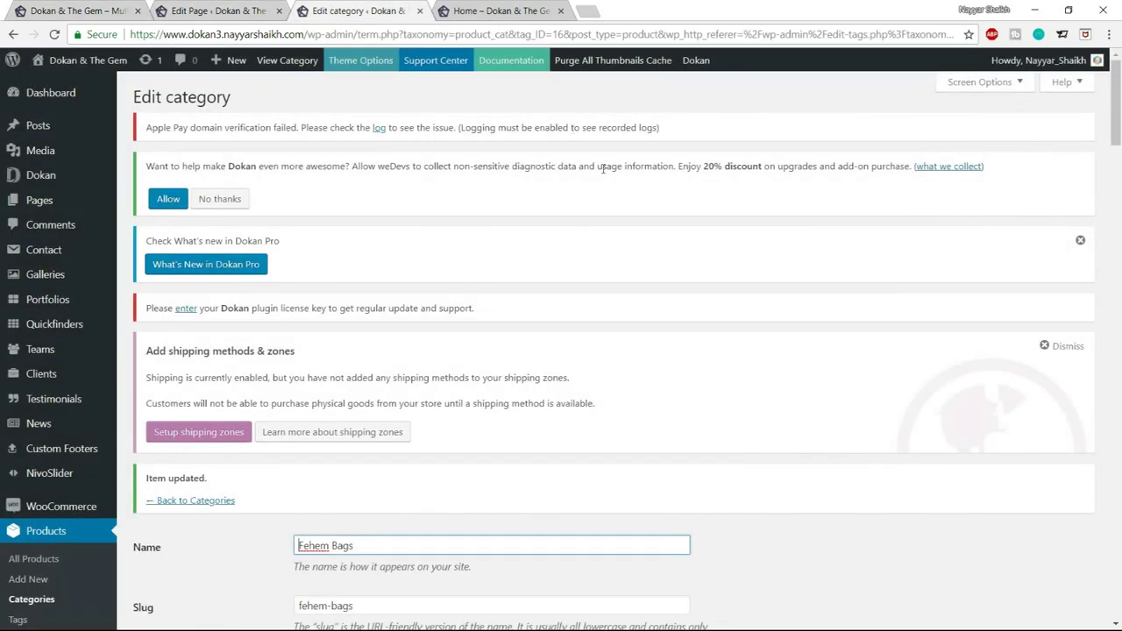
scroll(105, 301, down, 5)
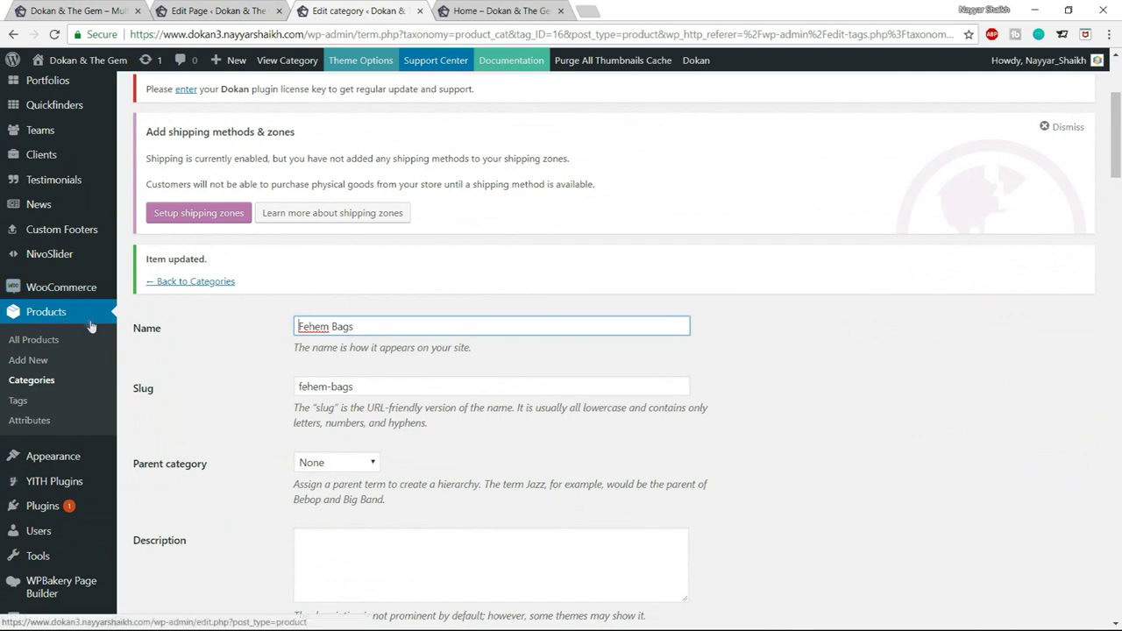
scroll(57, 320, up, 3)
scroll(57, 320, down, 3)
click(35, 347)
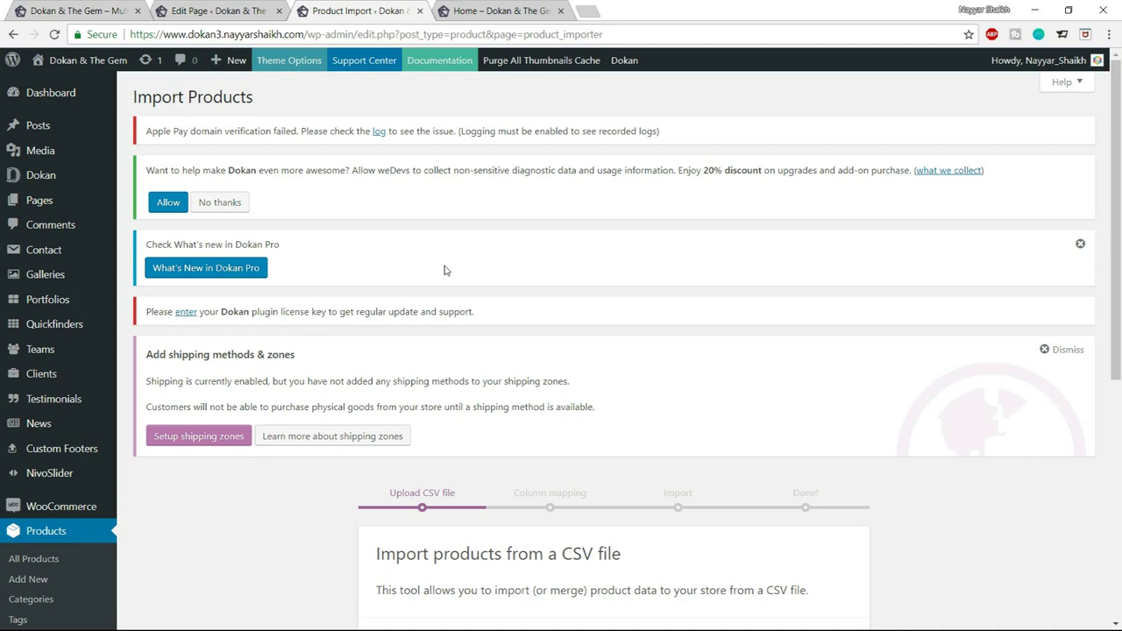
scroll(445, 271, down, 4)
- Import products from the wc-export (1) CSV file in the Dokan 2018 folder
click(584, 286)
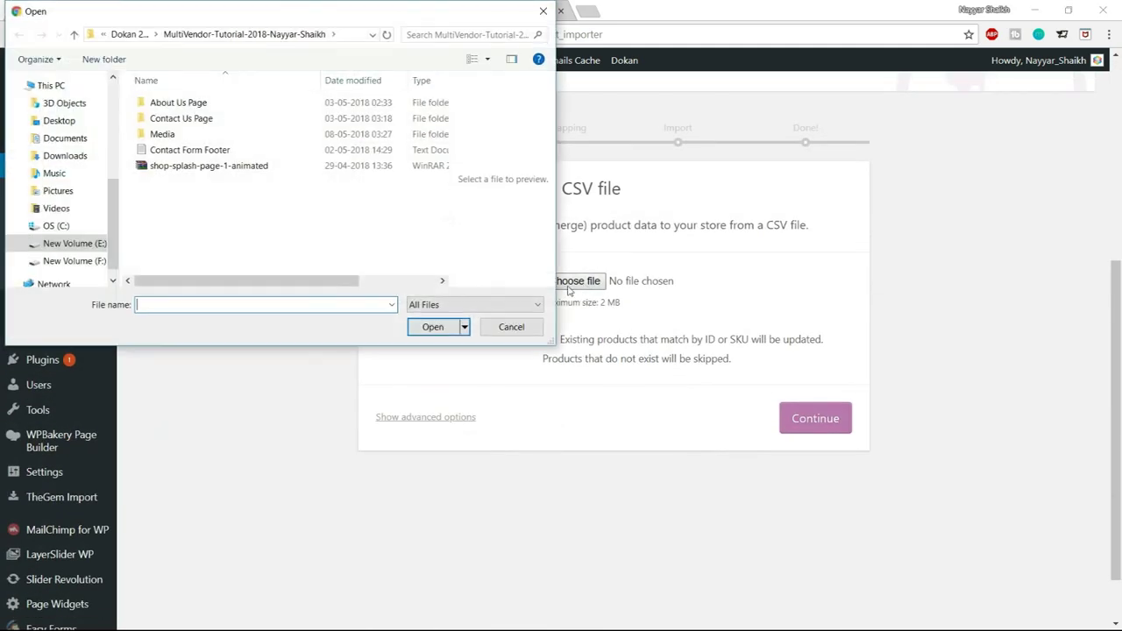
click(129, 34)
click(182, 218)
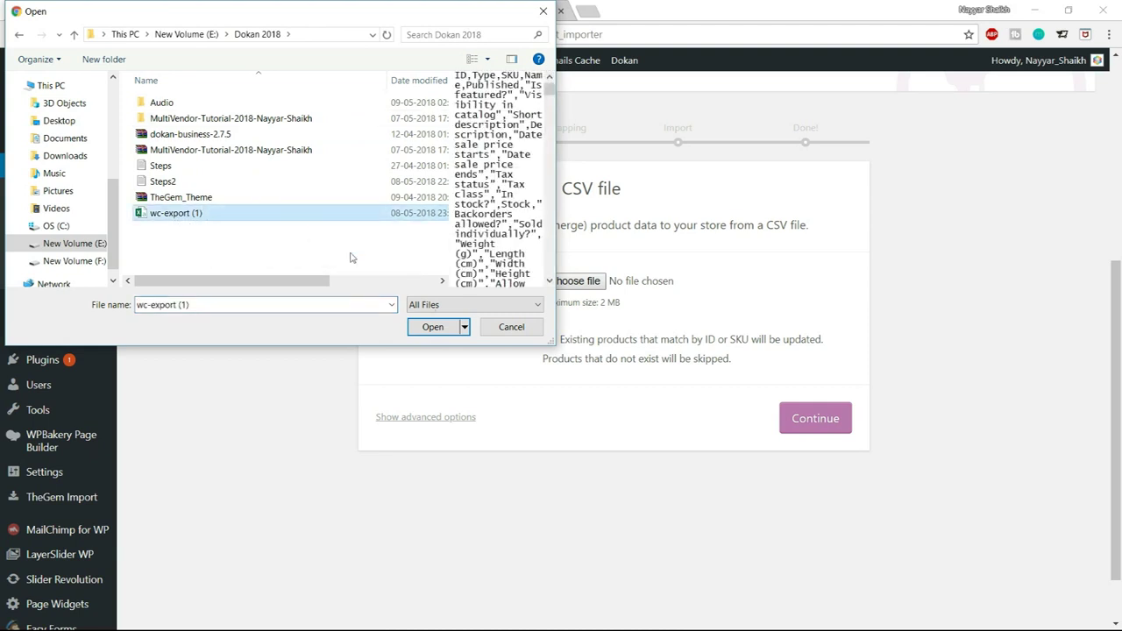
click(433, 332)
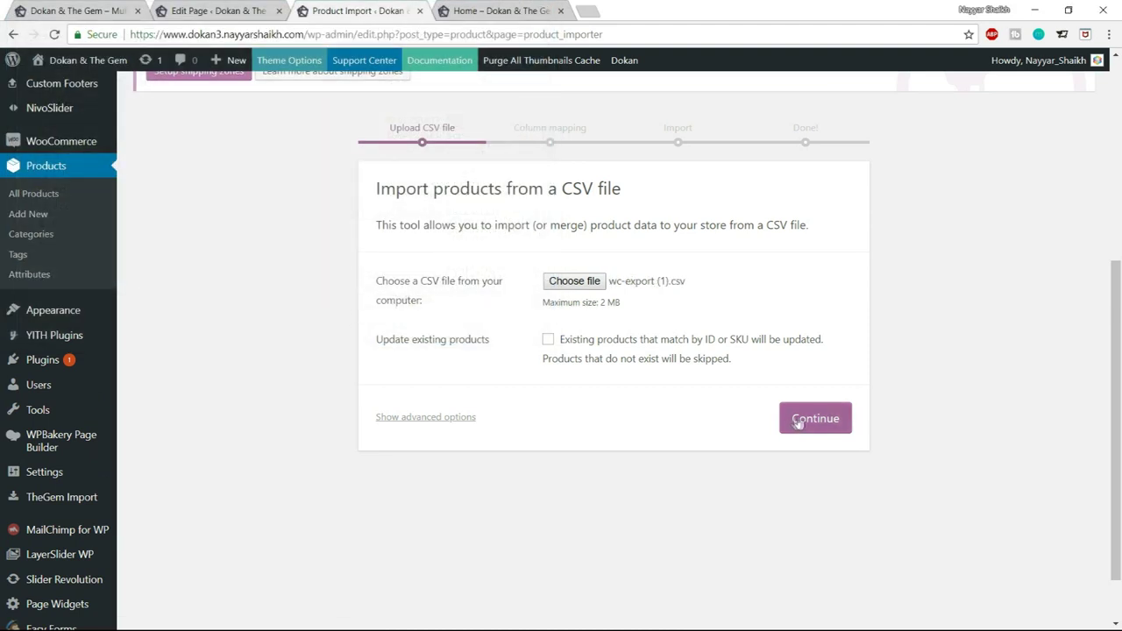
click(802, 420)
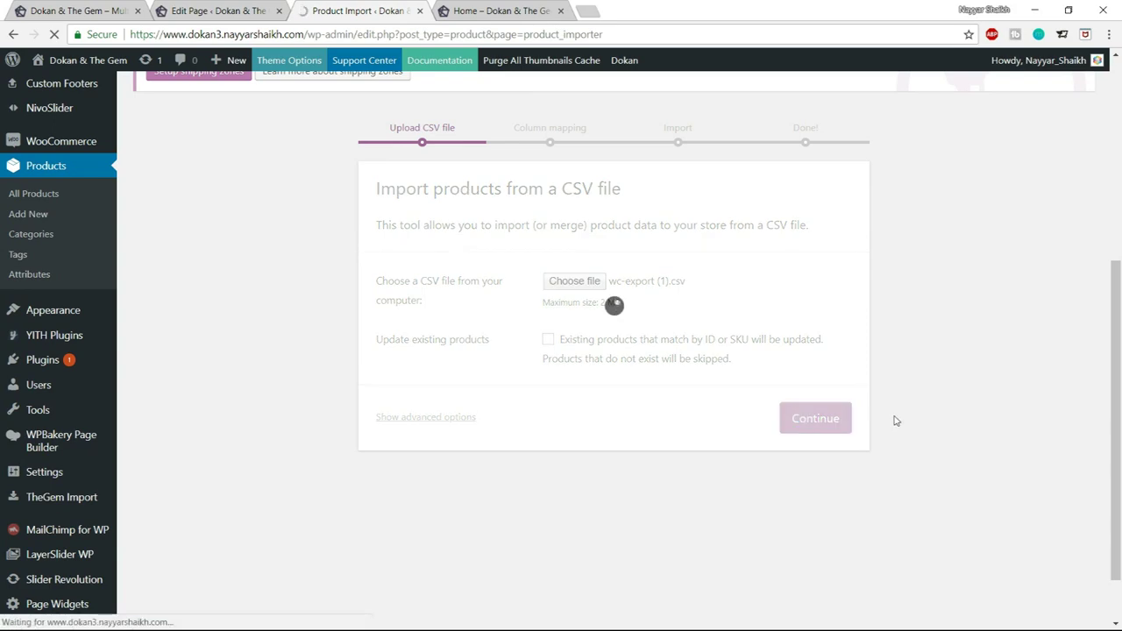
scroll(927, 403, down, 20)
scroll(928, 404, down, 12)
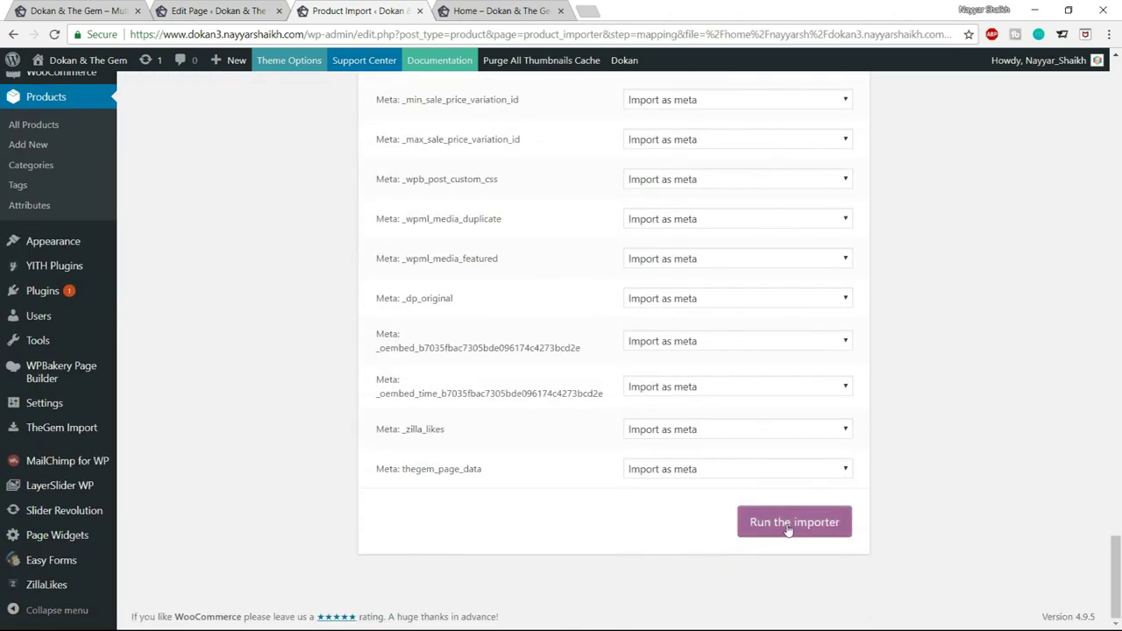
click(789, 524)
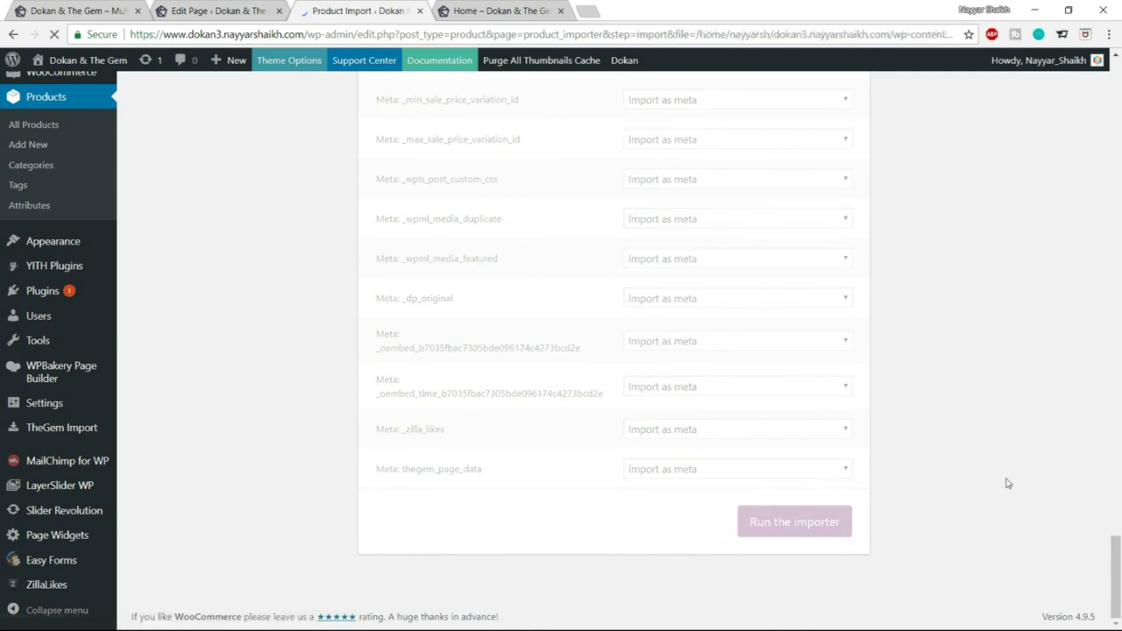
- Review the confirmation that 22 products were imported
scroll(931, 465, down, 3)
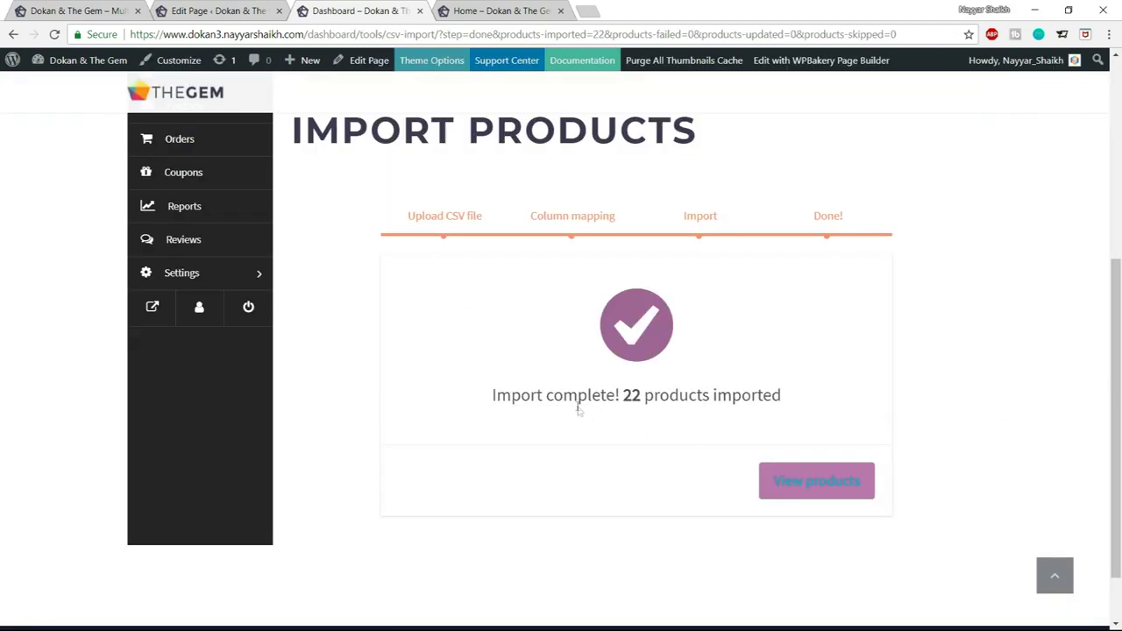
drag(618, 397, 846, 403)
click(846, 403)
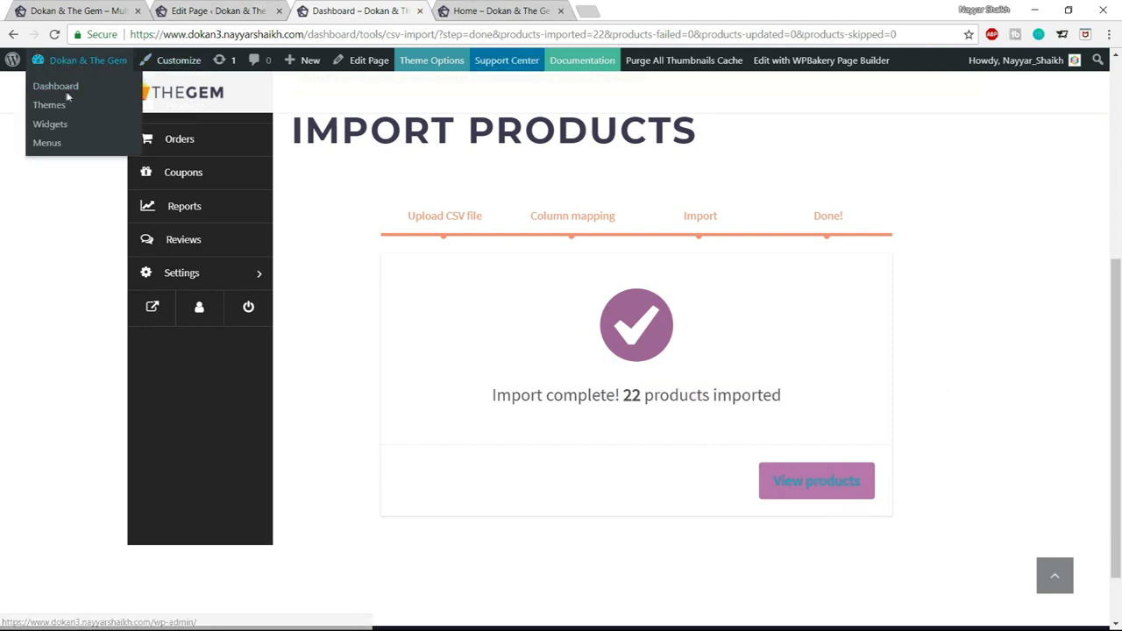
scroll(466, 389, up, 3)
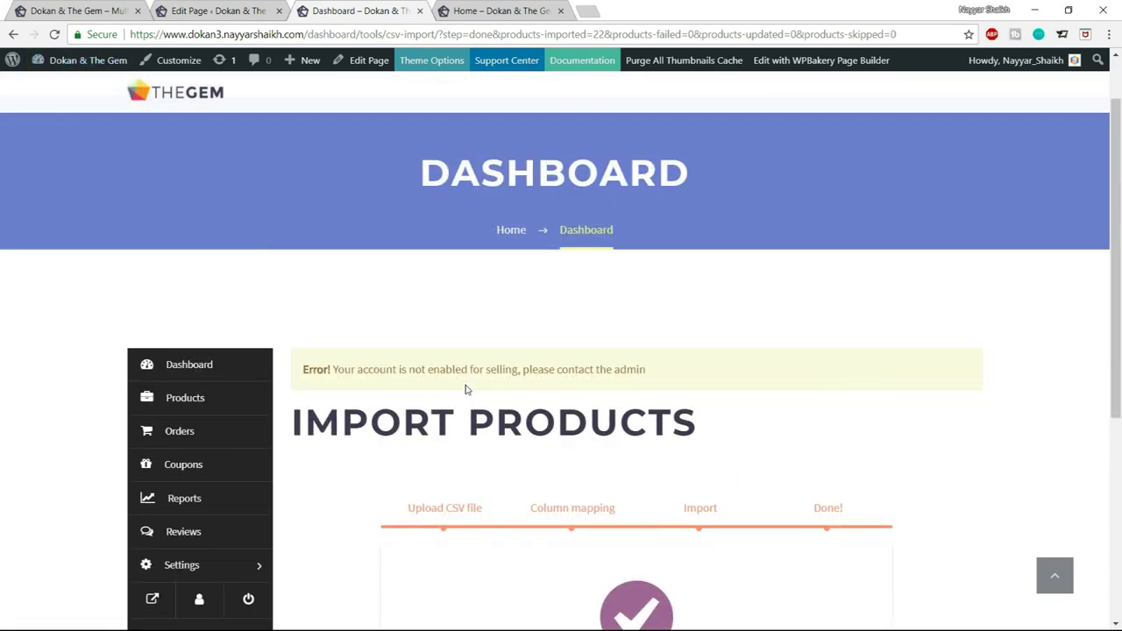
scroll(997, 412, down, 4)
scroll(956, 353, up, 5)
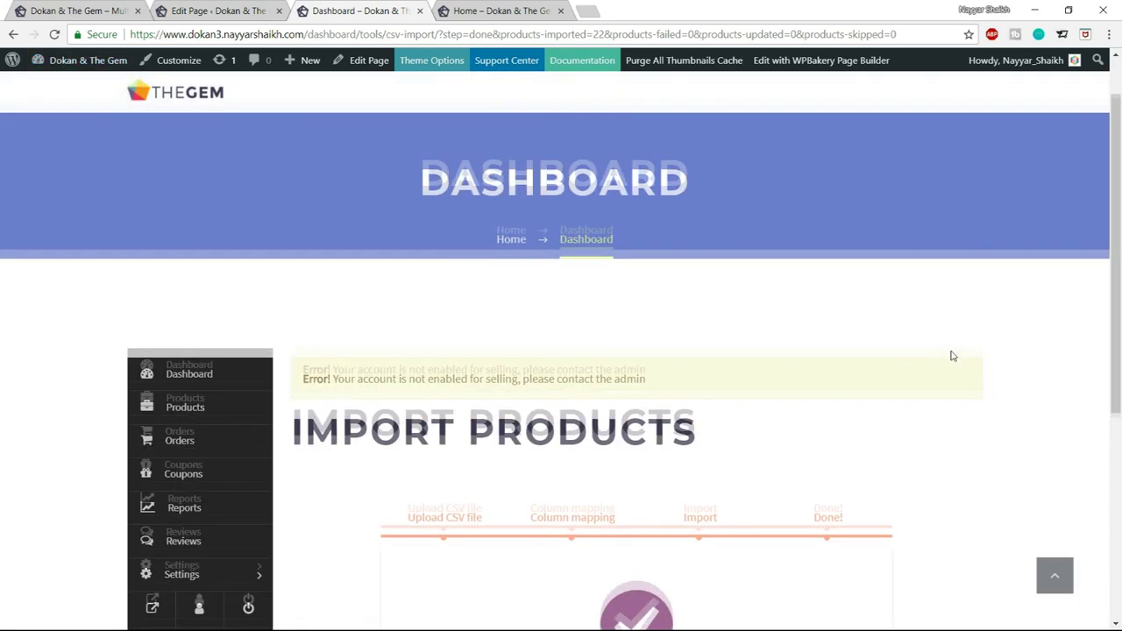
scroll(952, 355, down, 3)
- Browse the All Products list, then switch to the storefront home page
mouse_move(87, 63)
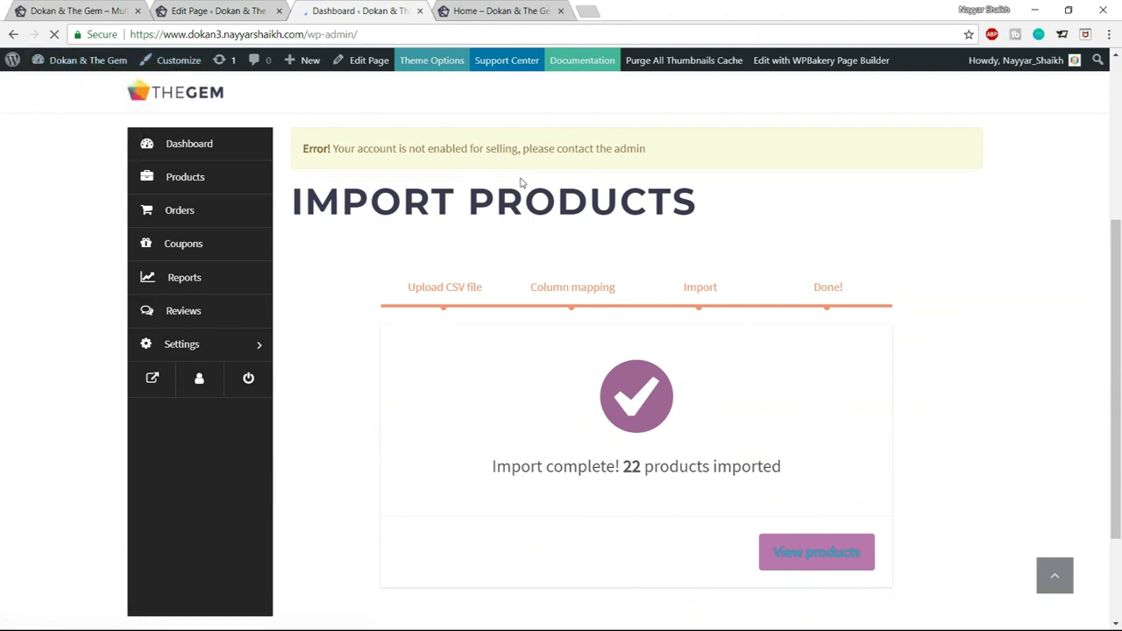
scroll(839, 211, down, 1)
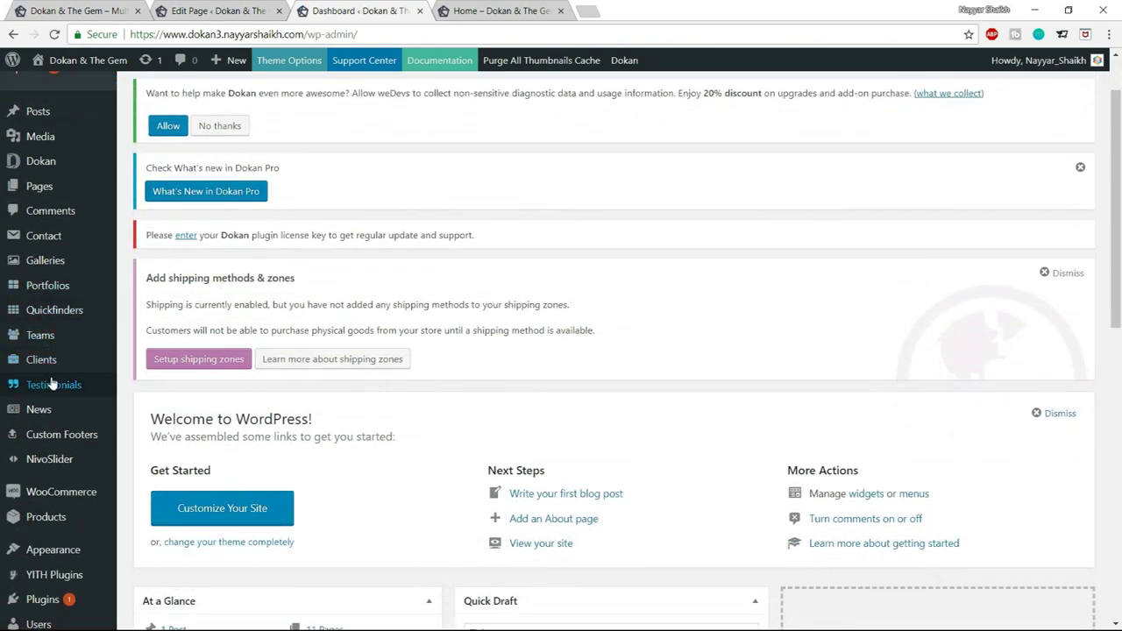
scroll(52, 386, down, 3)
click(55, 233)
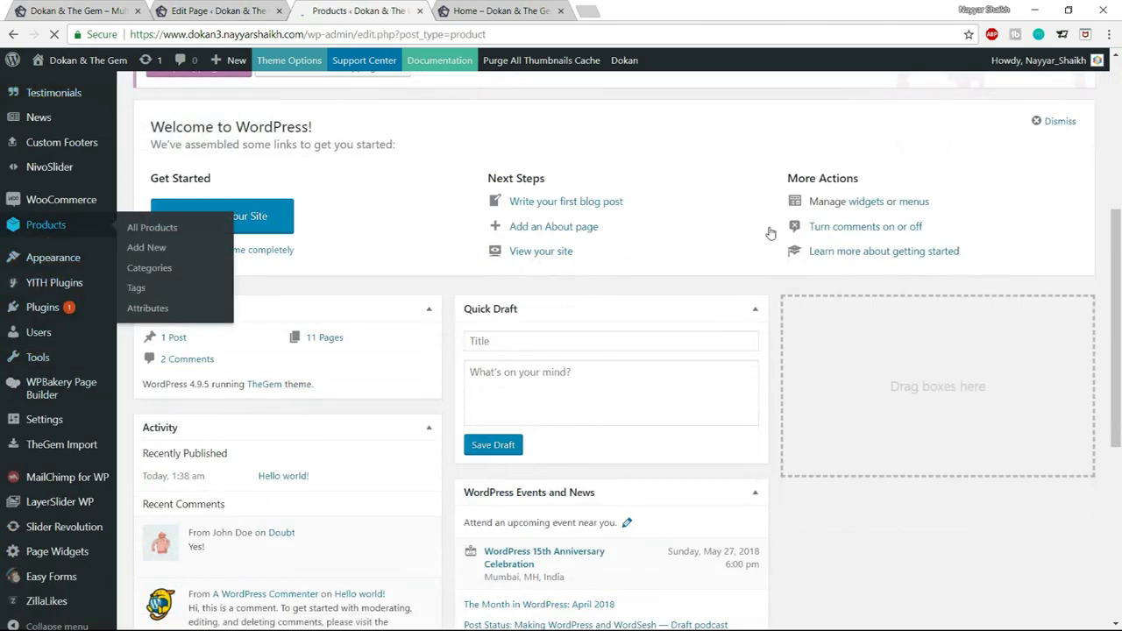
scroll(770, 232, down, 1)
scroll(769, 232, down, 15)
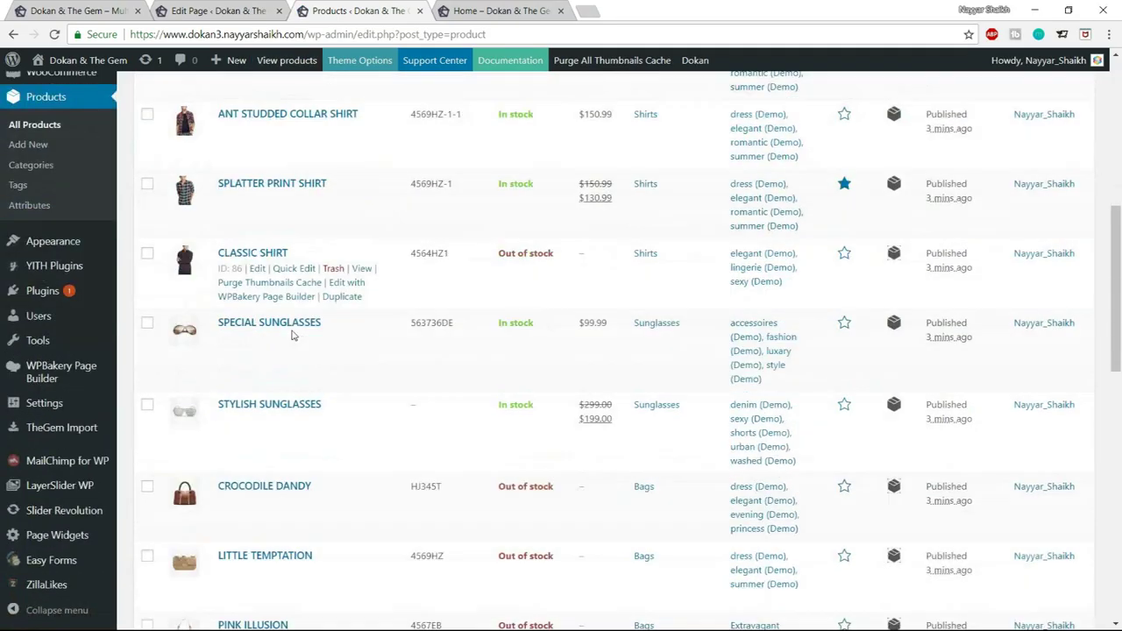
scroll(329, 427, up, 15)
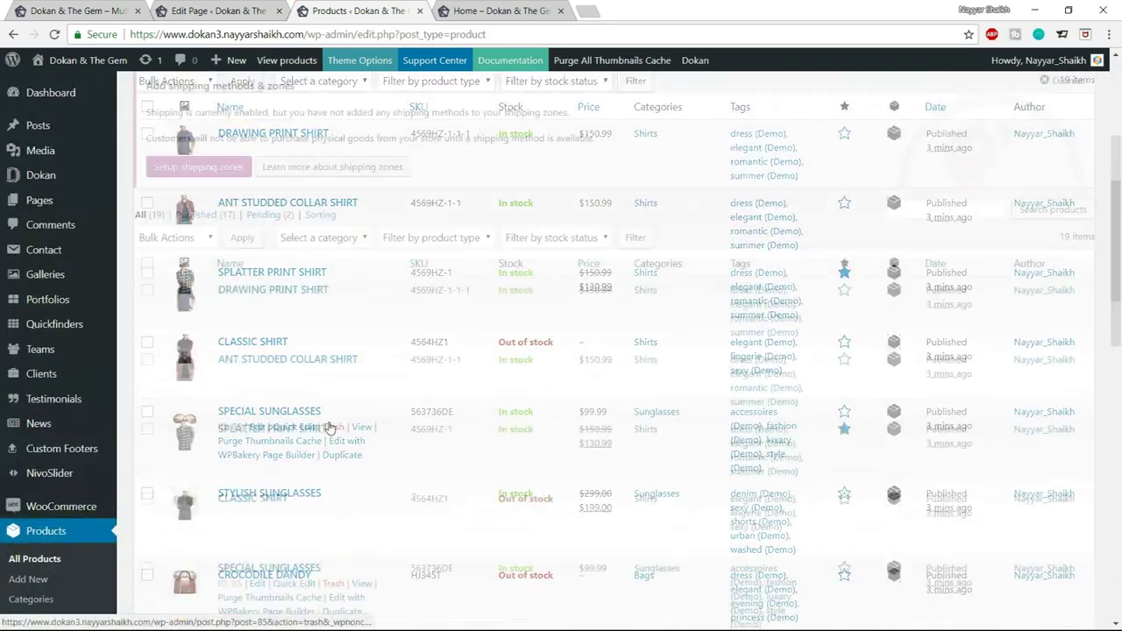
scroll(329, 427, down, 5)
scroll(330, 426, down, 8)
scroll(330, 427, up, 10)
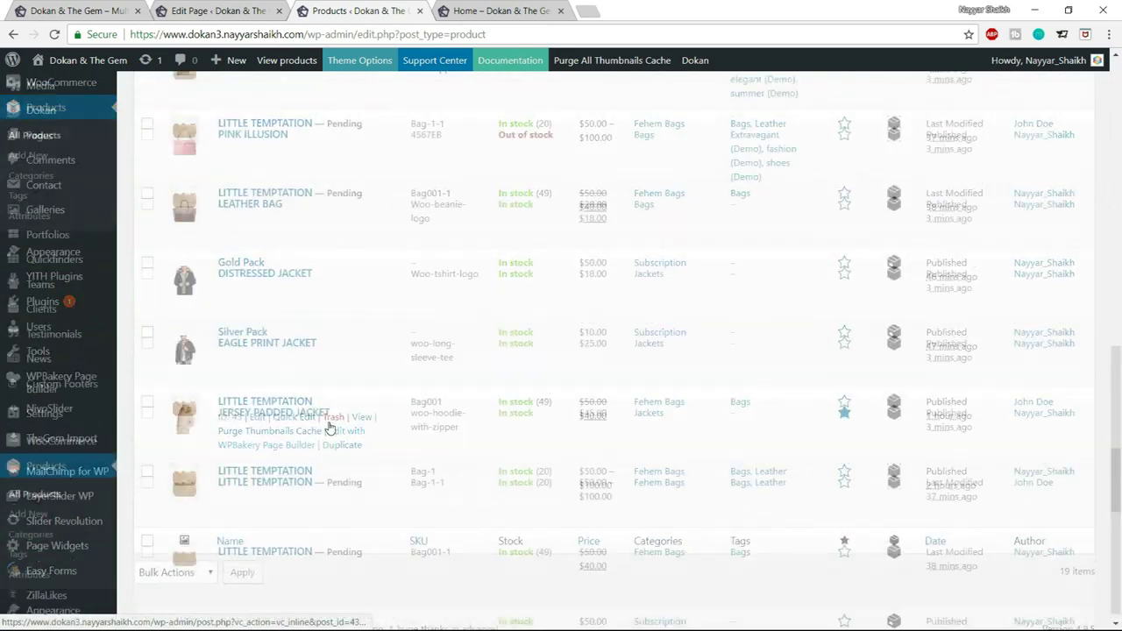
click(496, 11)
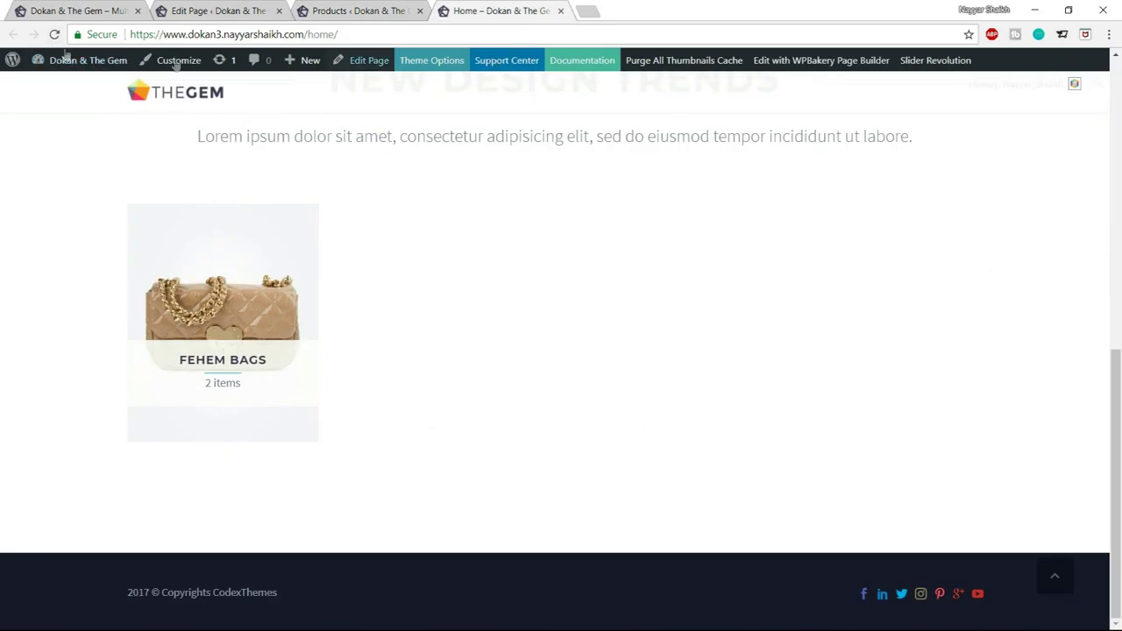
- Reload the home page, then open the Product categories element settings in the editor
click(54, 35)
click(219, 10)
scroll(687, 245, down, 5)
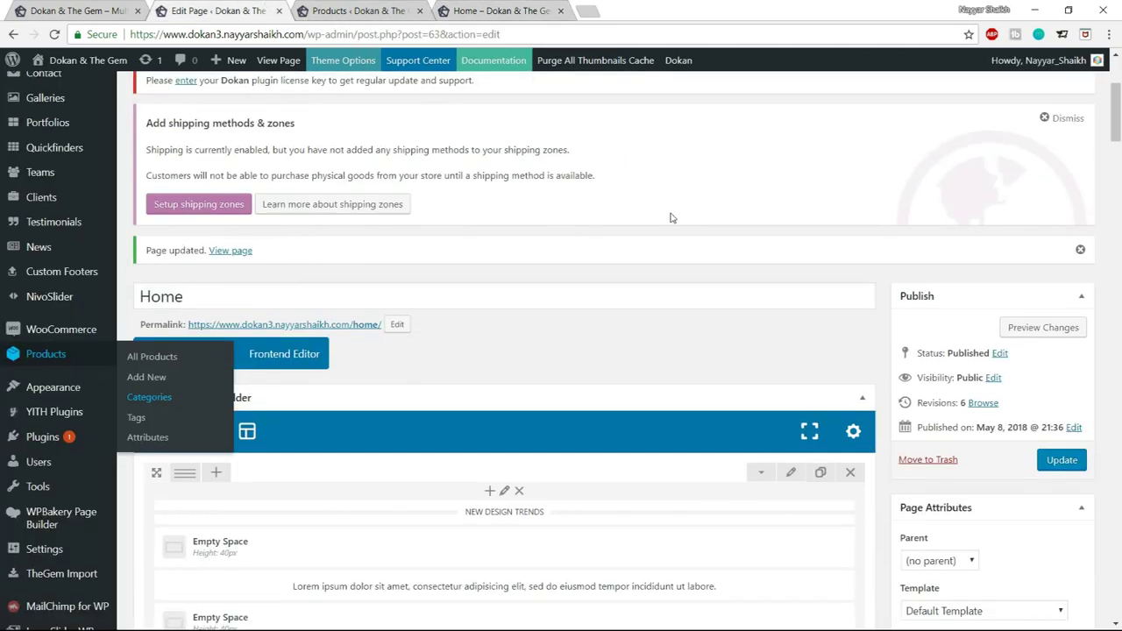
scroll(426, 325, up, 3)
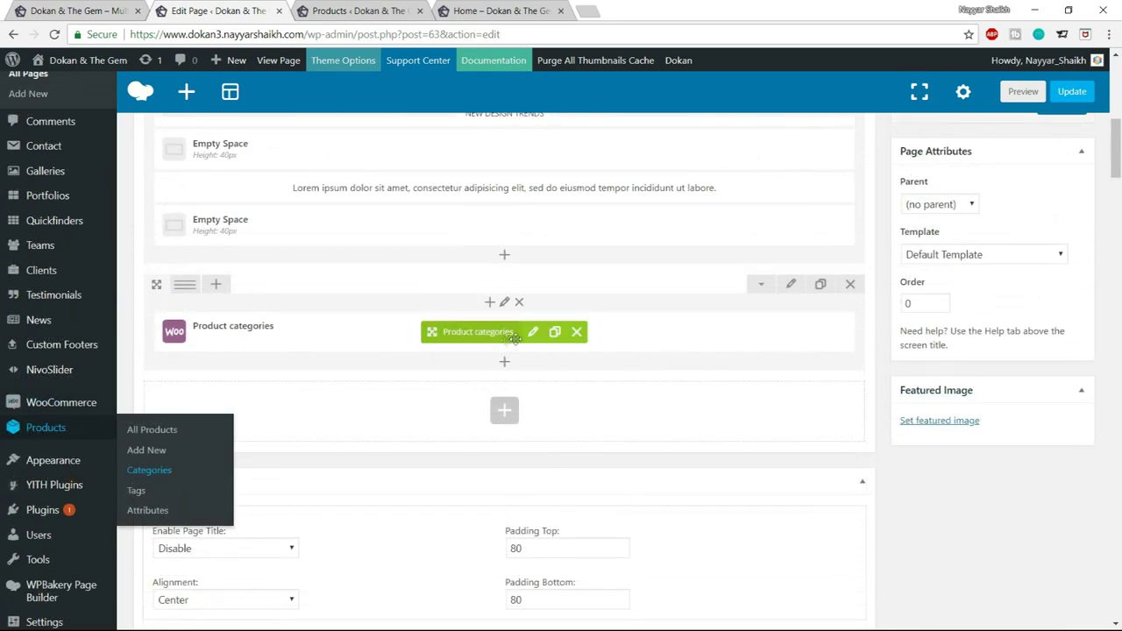
click(54, 35)
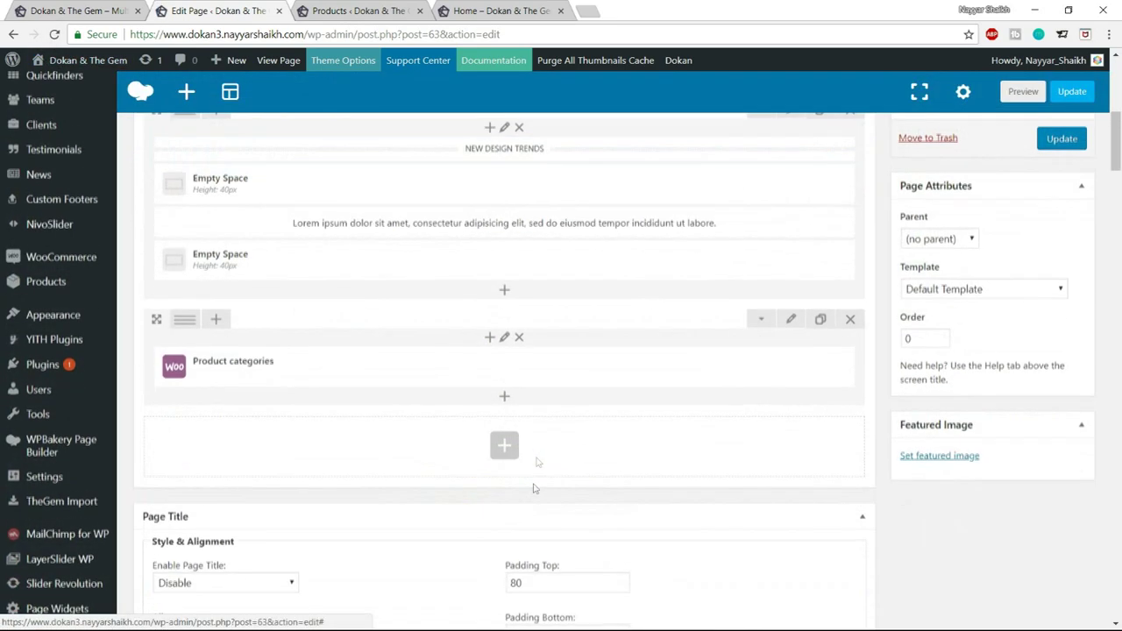
click(533, 366)
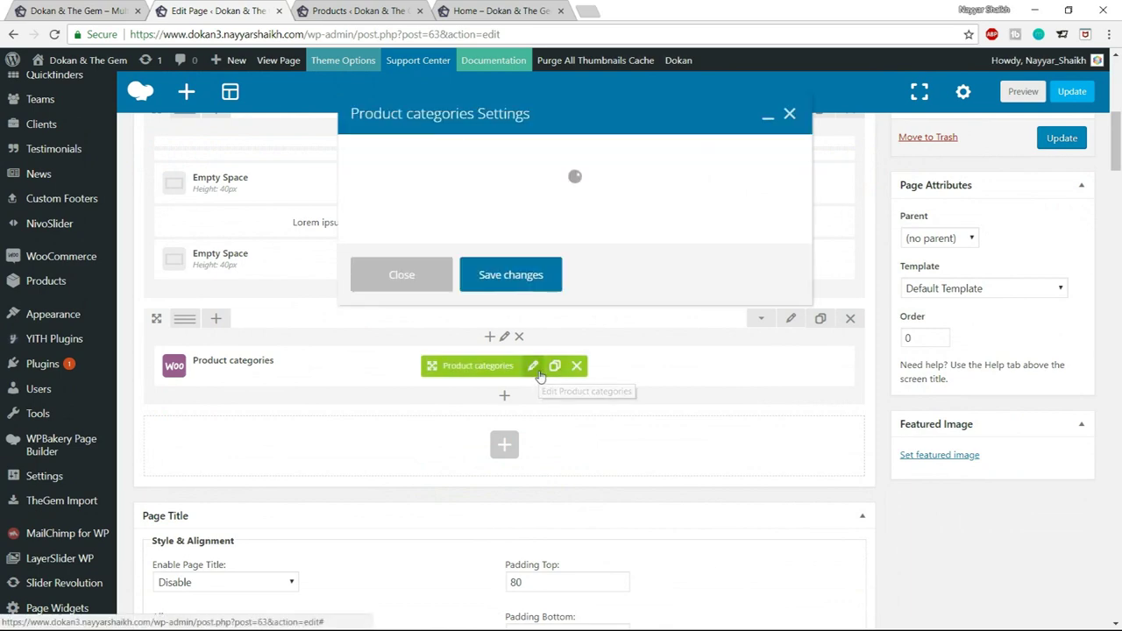
- Add Shirts and Jackets to the element's categories
scroll(708, 289, down, 5)
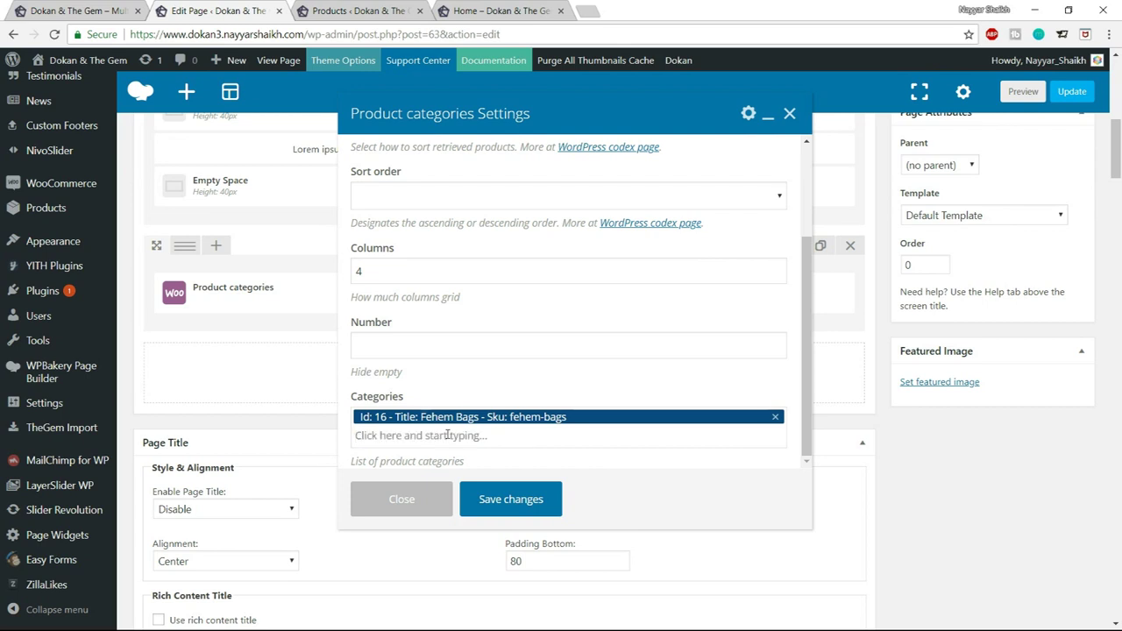
text(shirt)
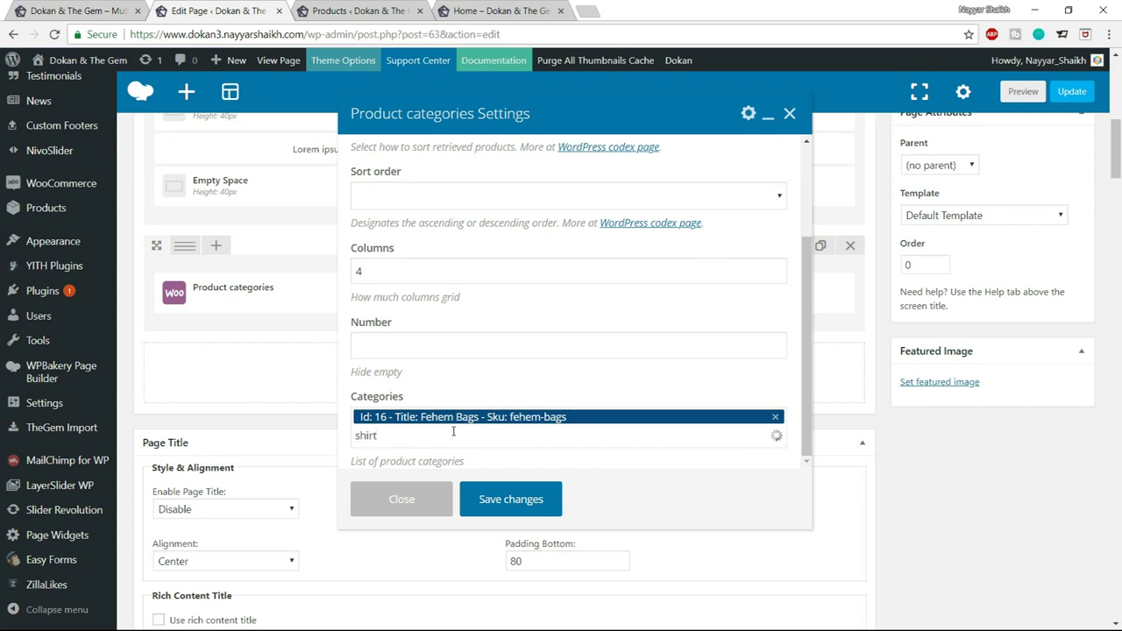
click(464, 458)
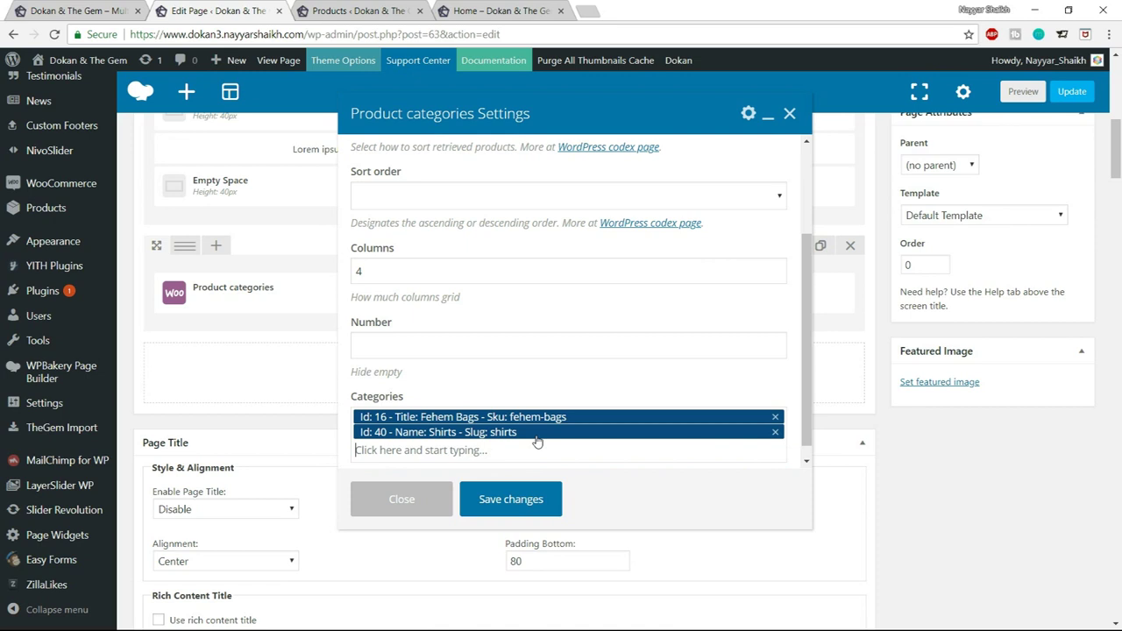
click(490, 452)
text(jackets)
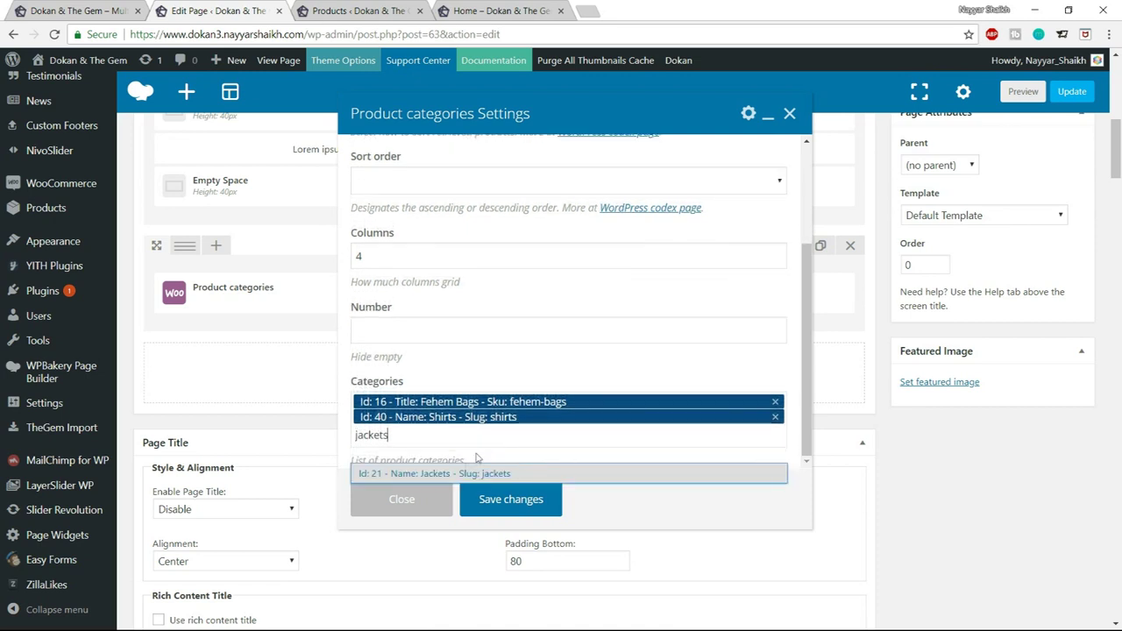
click(480, 456)
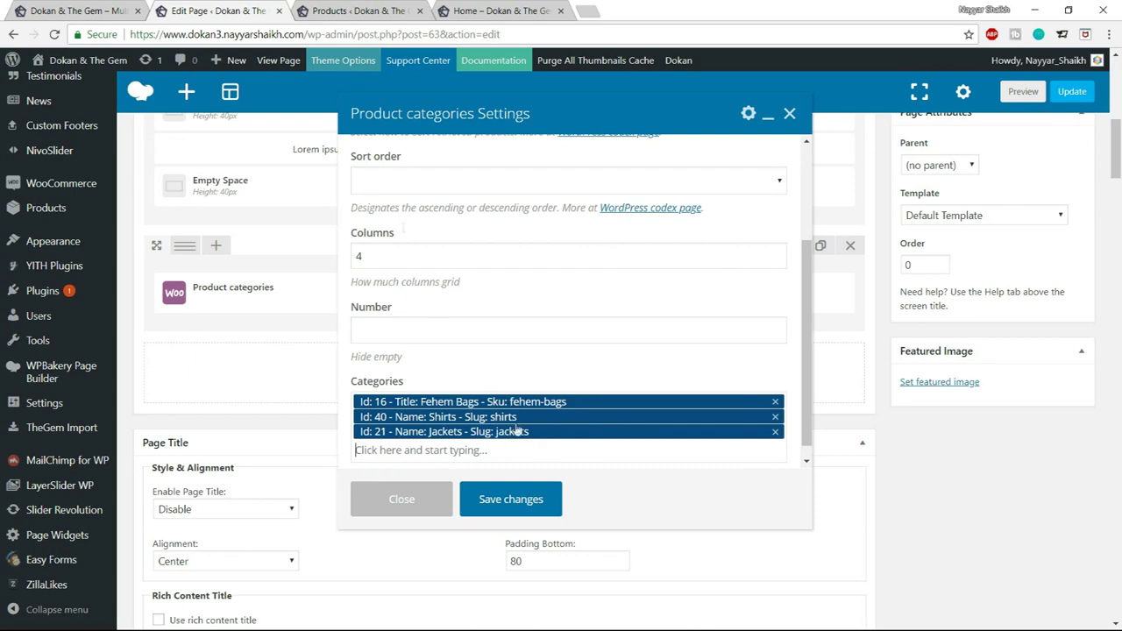
- After checking the demo, add Sunglasses and save the element settings
key(ctrl+1)
scroll(648, 204, down, 7)
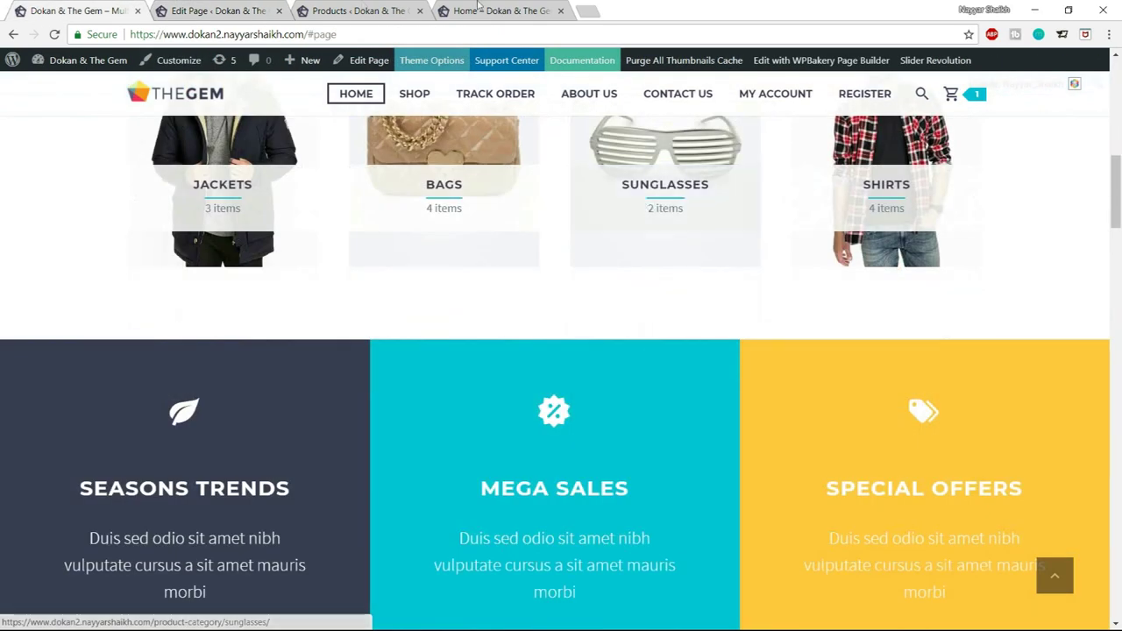
click(331, 10)
click(268, 7)
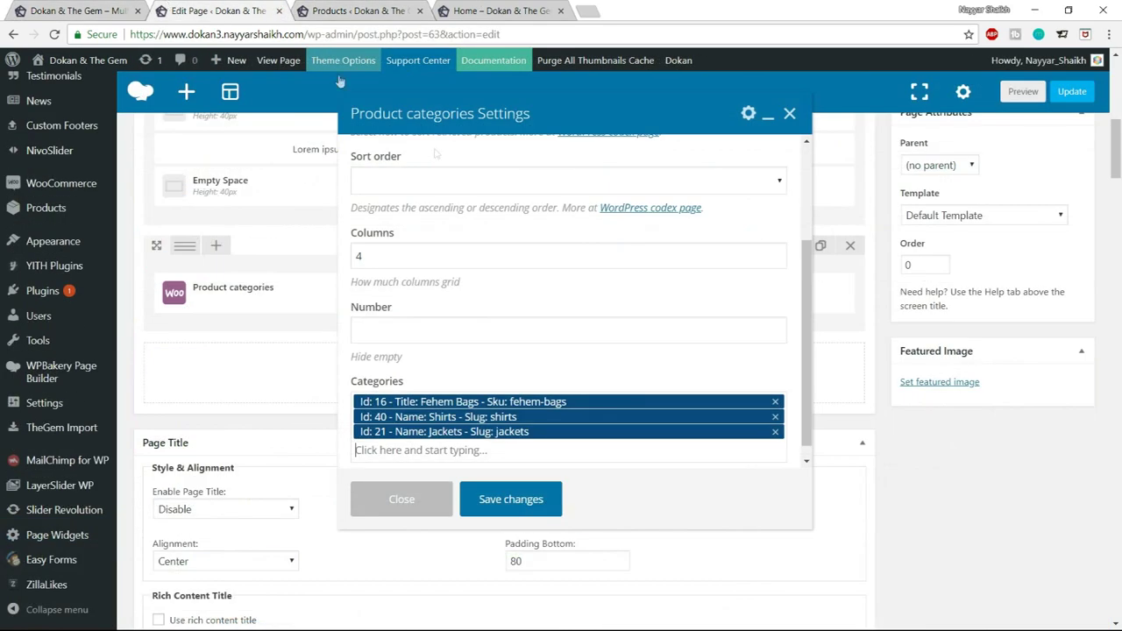
text(sung)
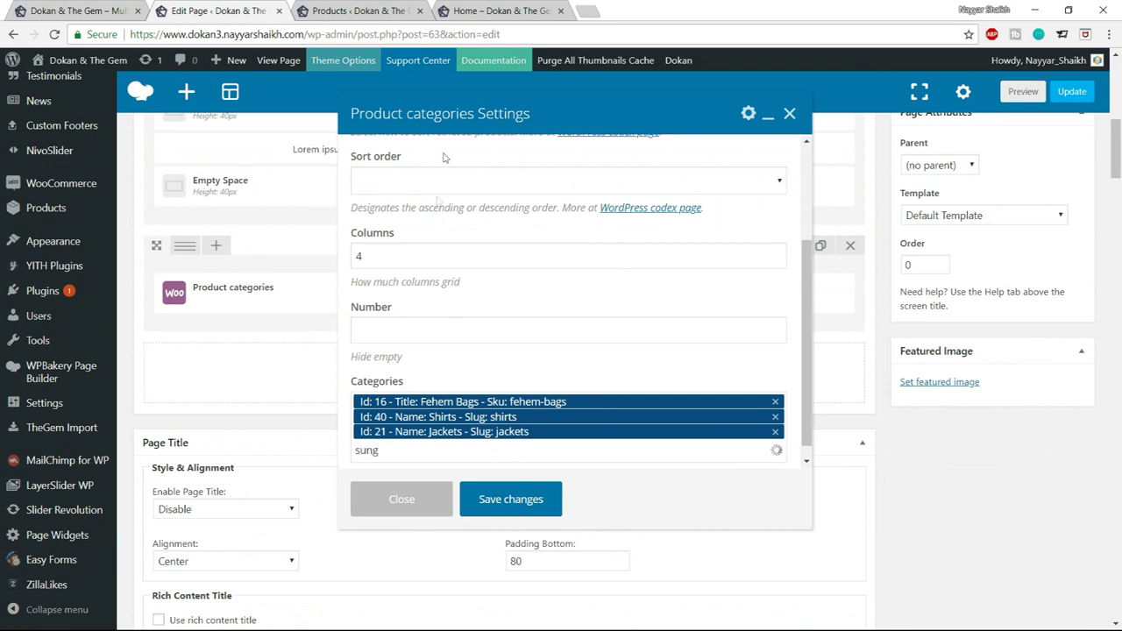
click(427, 477)
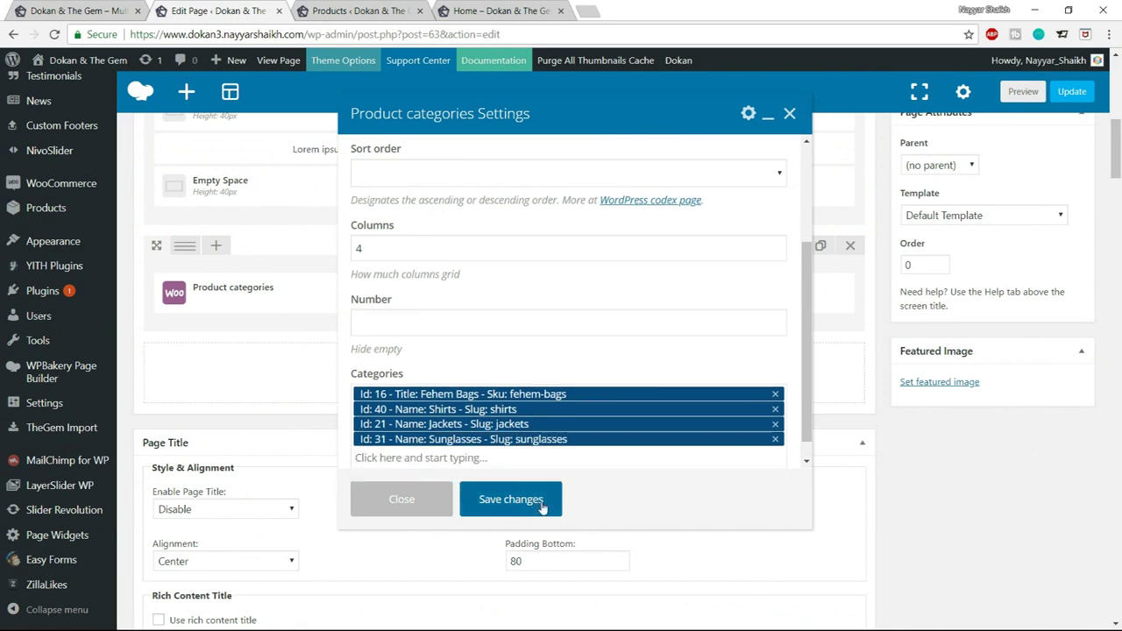
click(511, 499)
- Update the page, close the Products admin tab, and reload the live home page
click(1067, 98)
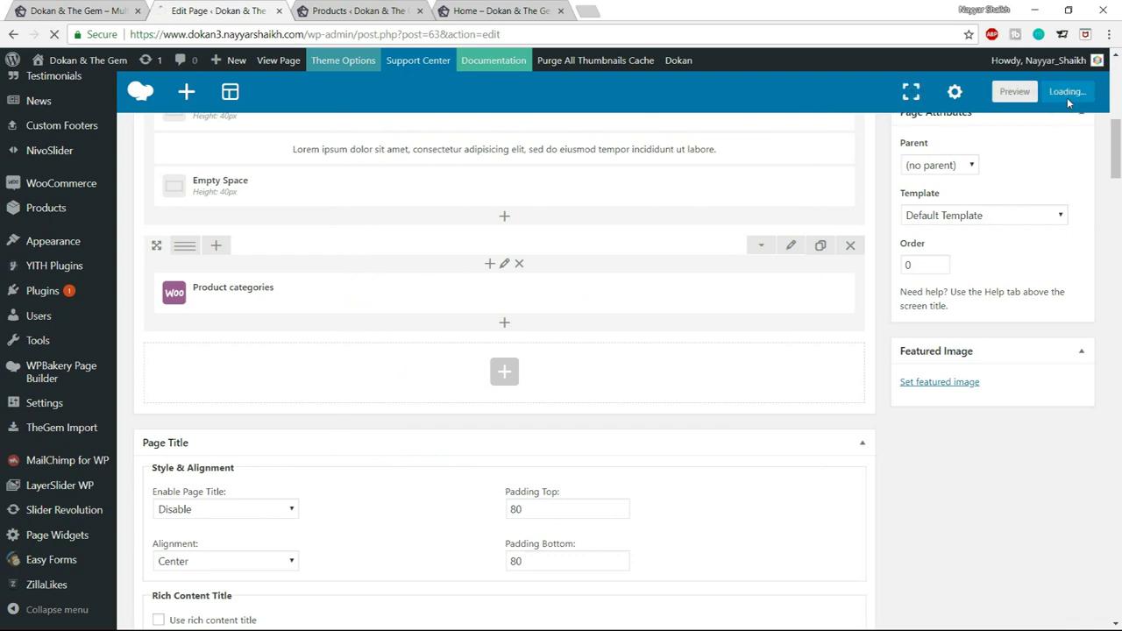
click(377, 11)
click(460, 11)
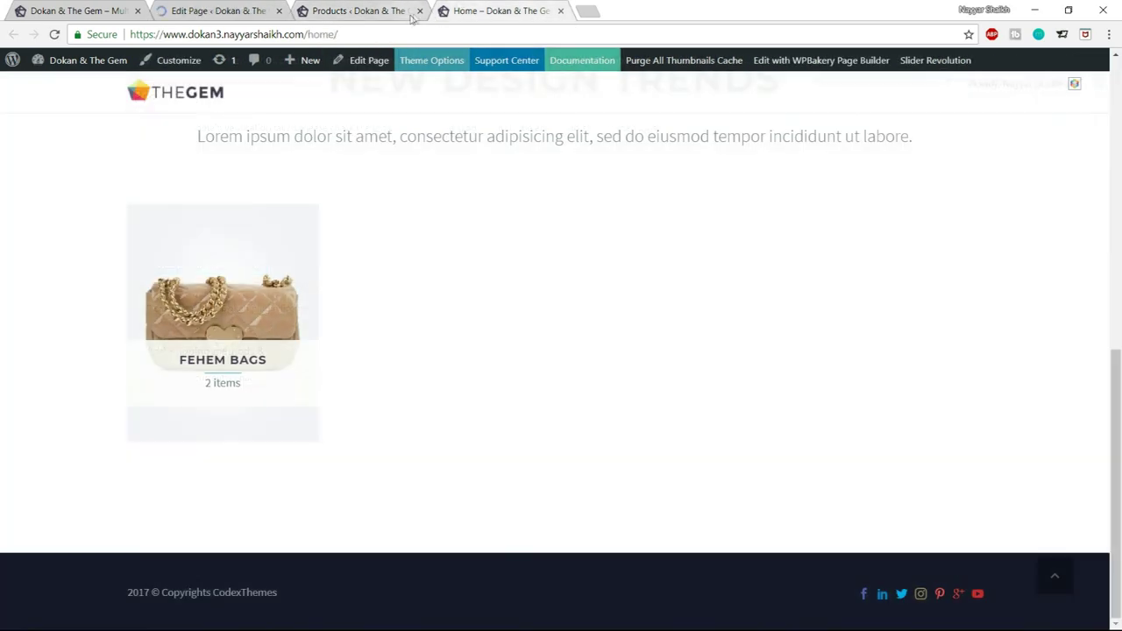
click(421, 12)
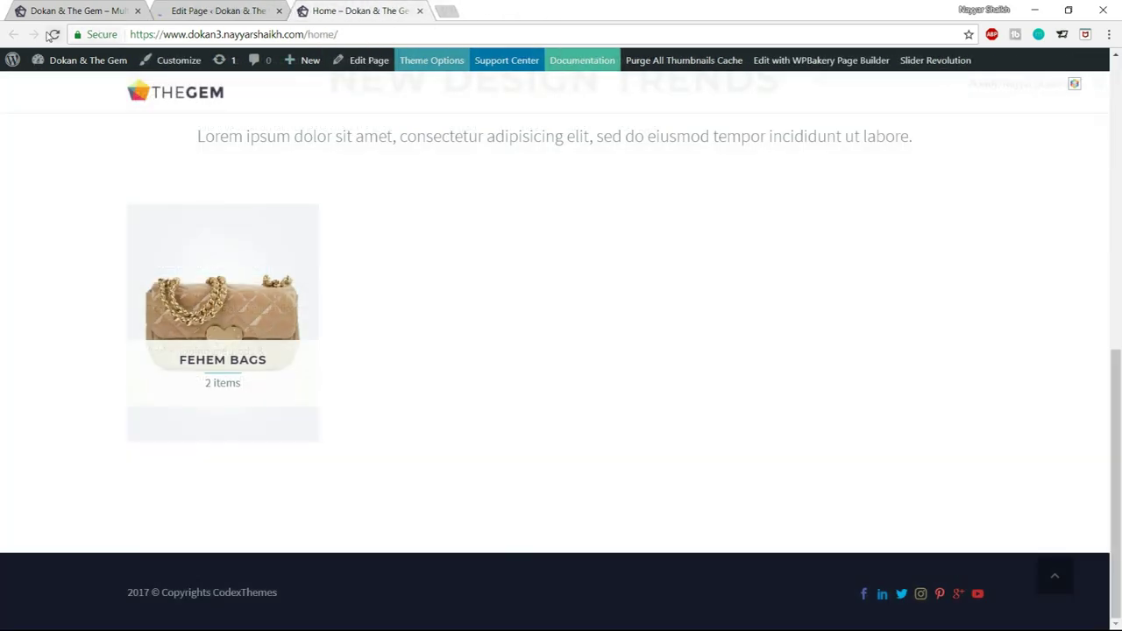
click(55, 34)
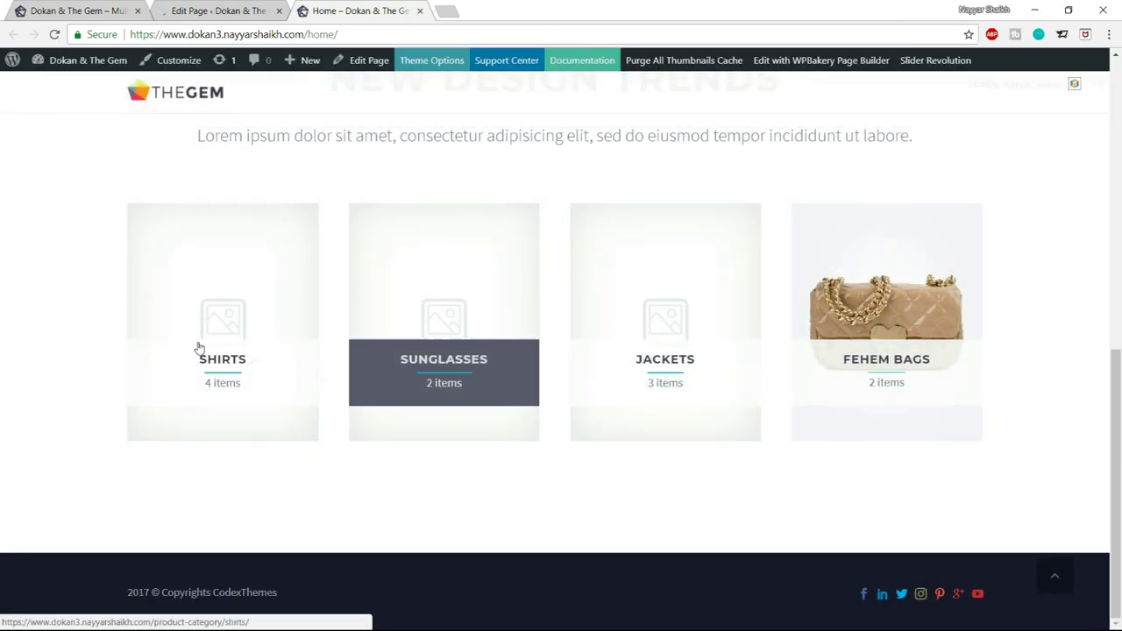
scroll(1046, 392, up, 3)
scroll(1045, 392, down, 3)
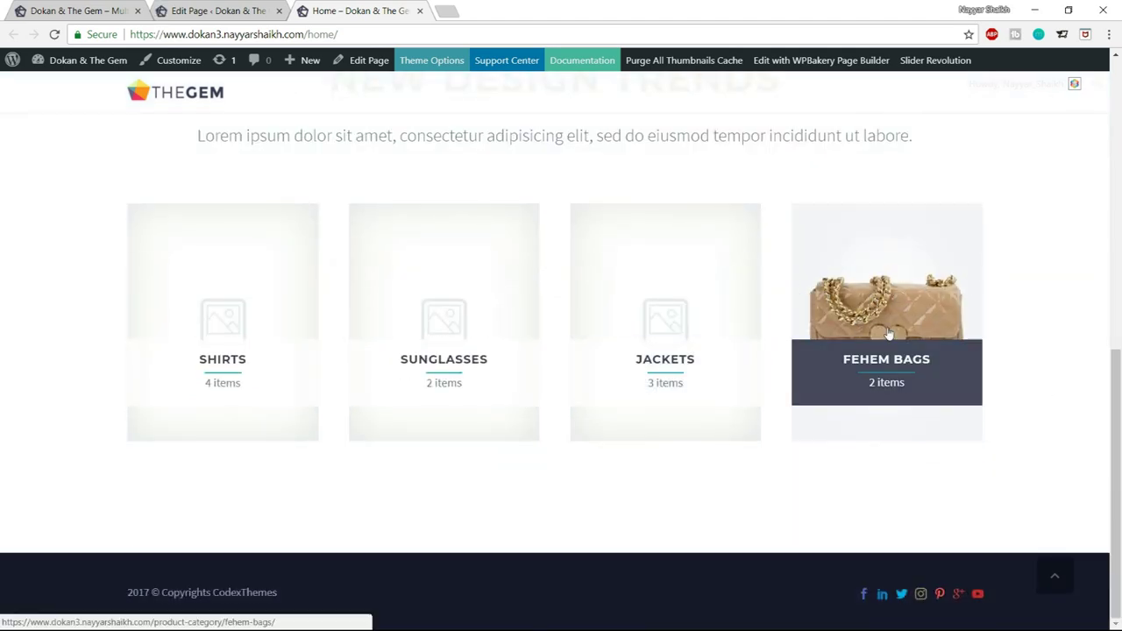
- Compare the new category row with the demo home page, then return to the editor
click(235, 11)
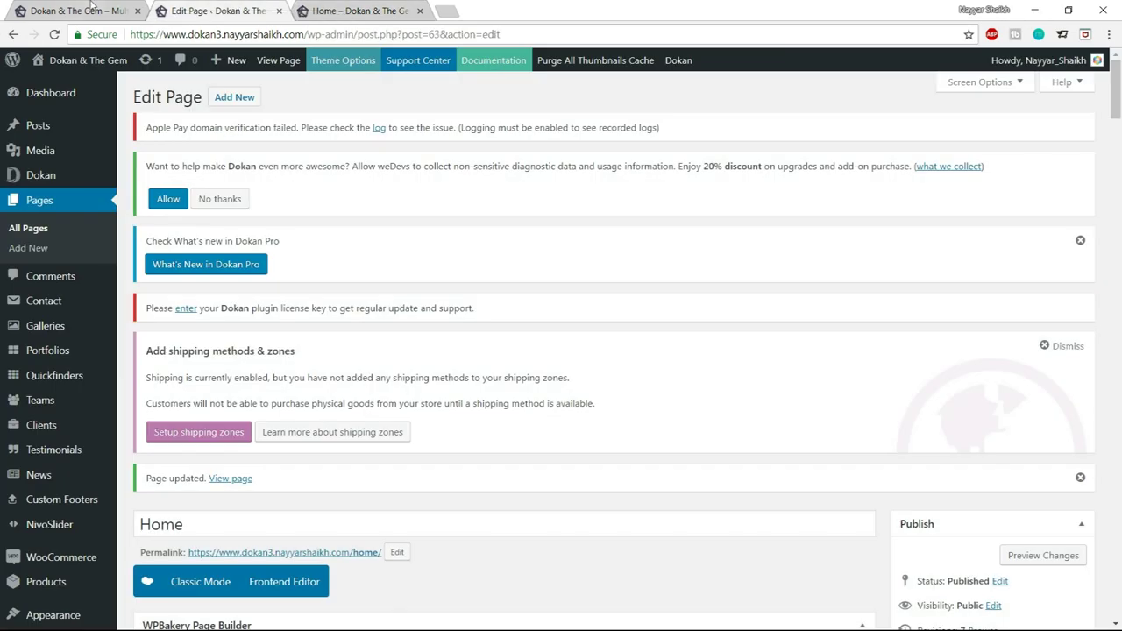
click(78, 10)
scroll(864, 392, up, 3)
scroll(864, 392, down, 4)
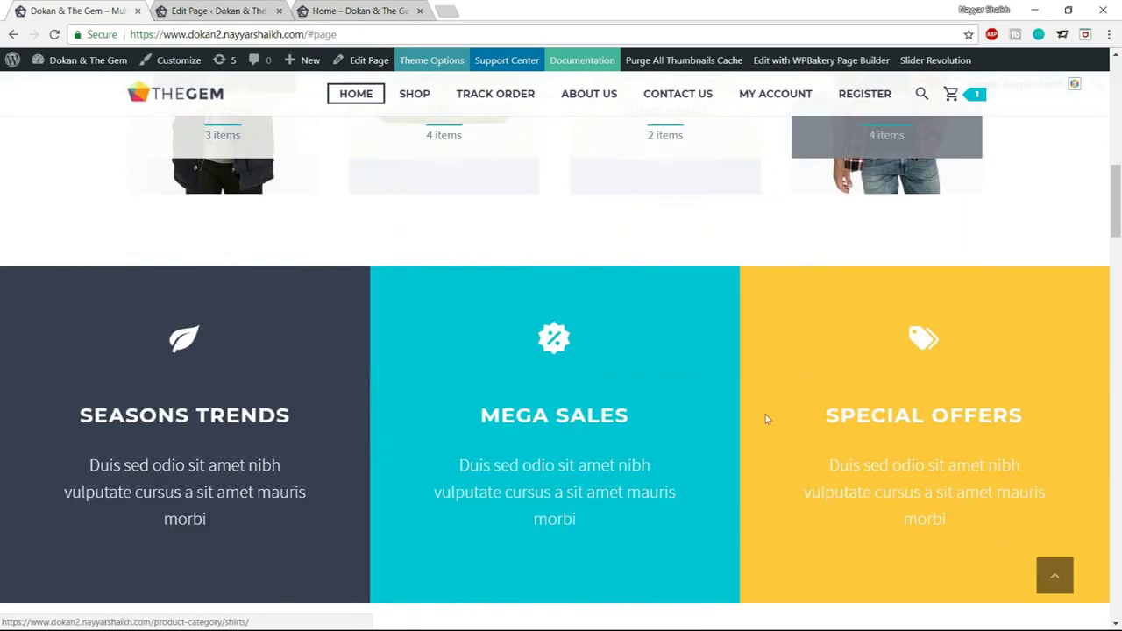
scroll(613, 368, down, 1)
scroll(684, 349, up, 3)
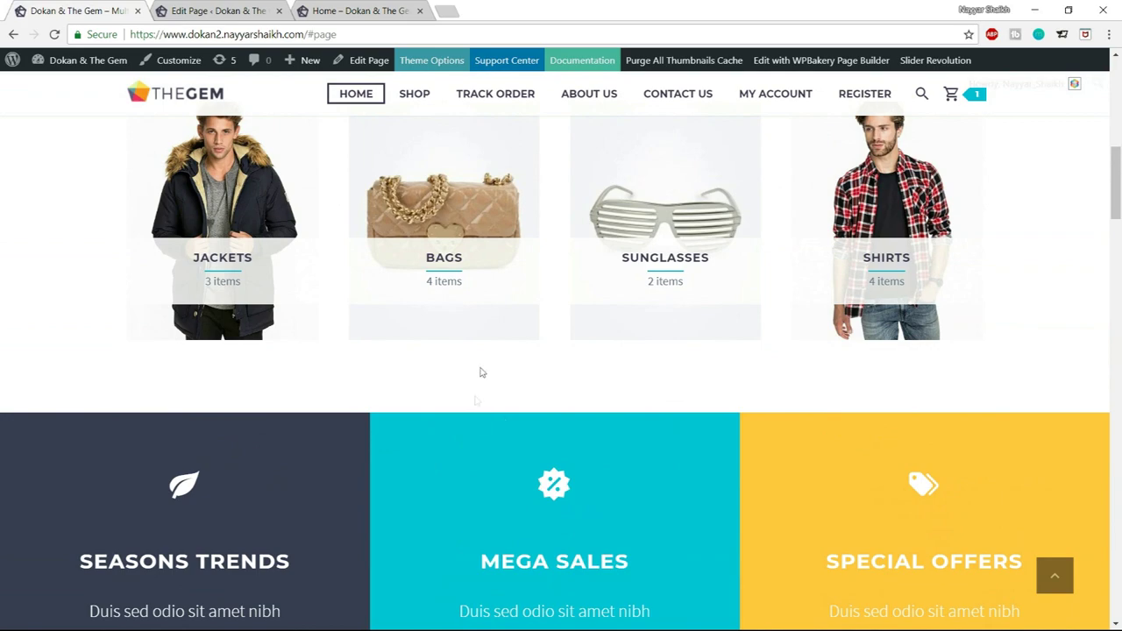
scroll(505, 450, up, 4)
scroll(421, 313, down, 5)
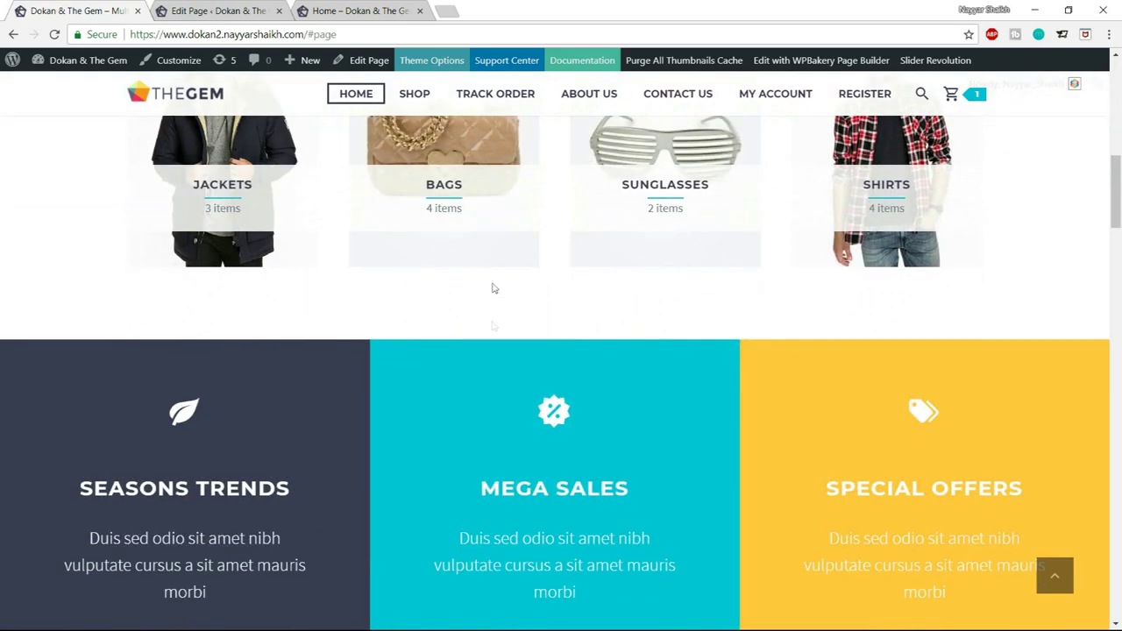
click(219, 11)
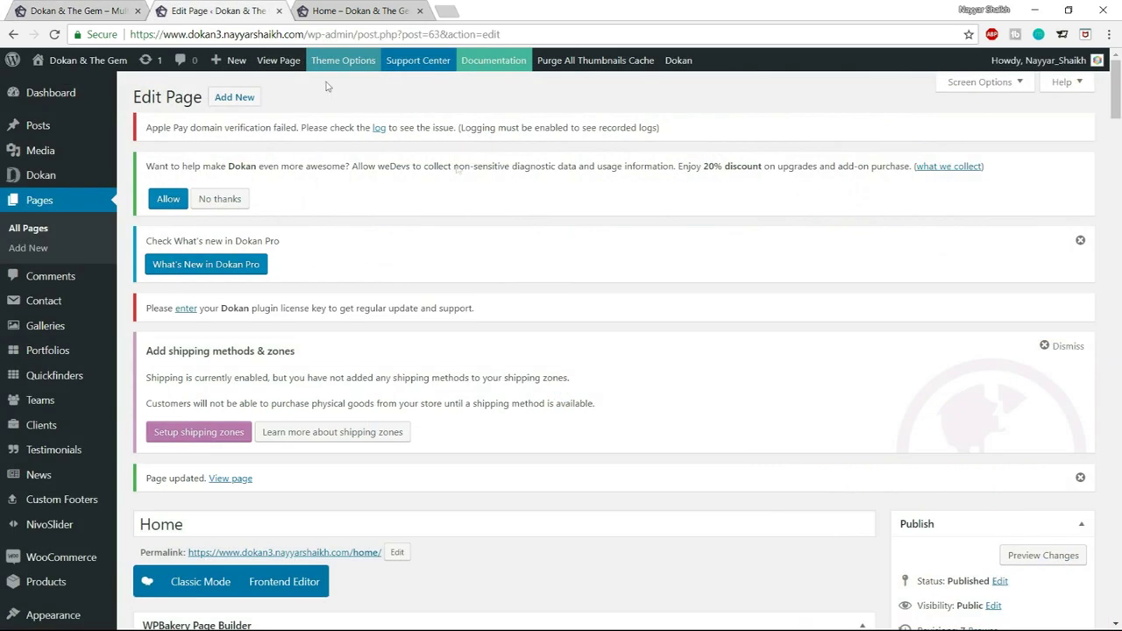
scroll(570, 280, down, 4)
- Add a 40px Empty Space element below Product categories
scroll(592, 350, down, 3)
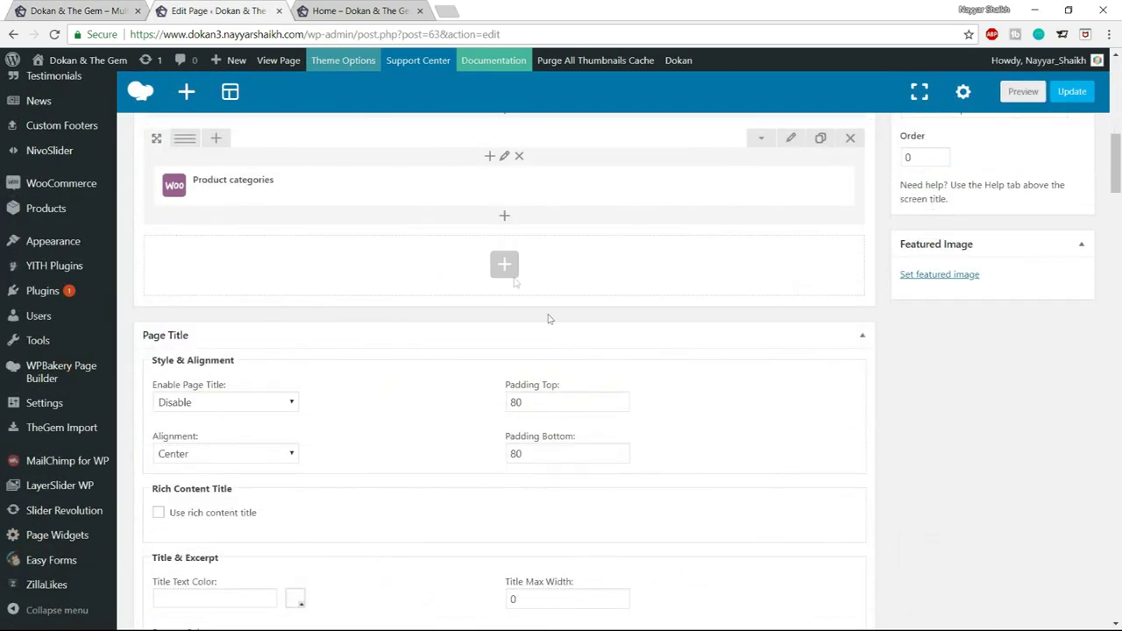
click(504, 216)
text(emp)
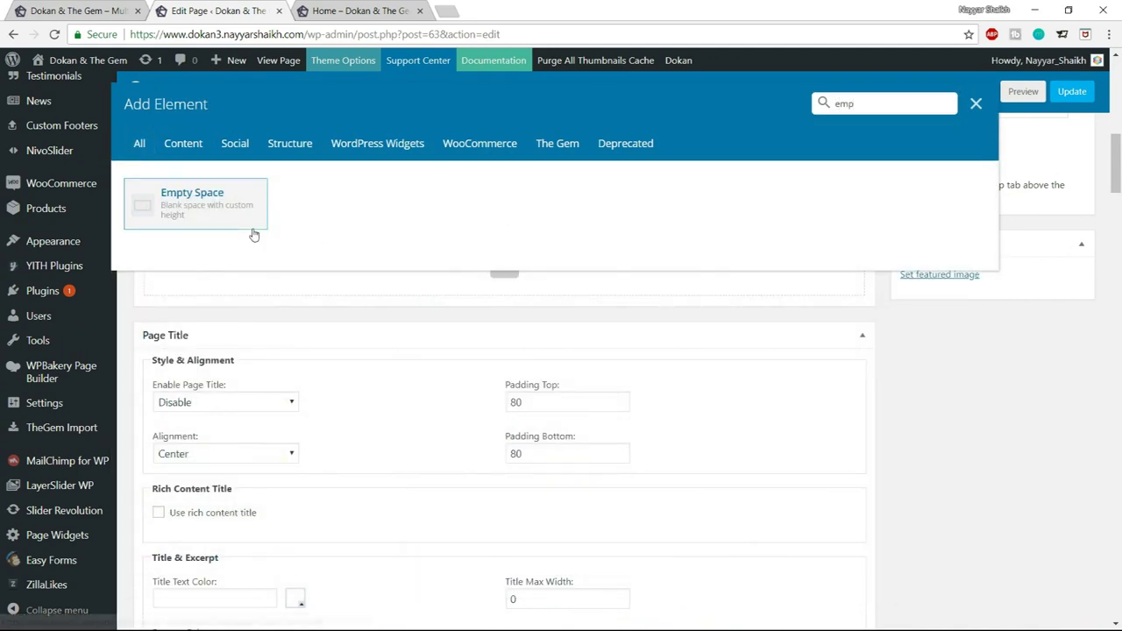
click(253, 234)
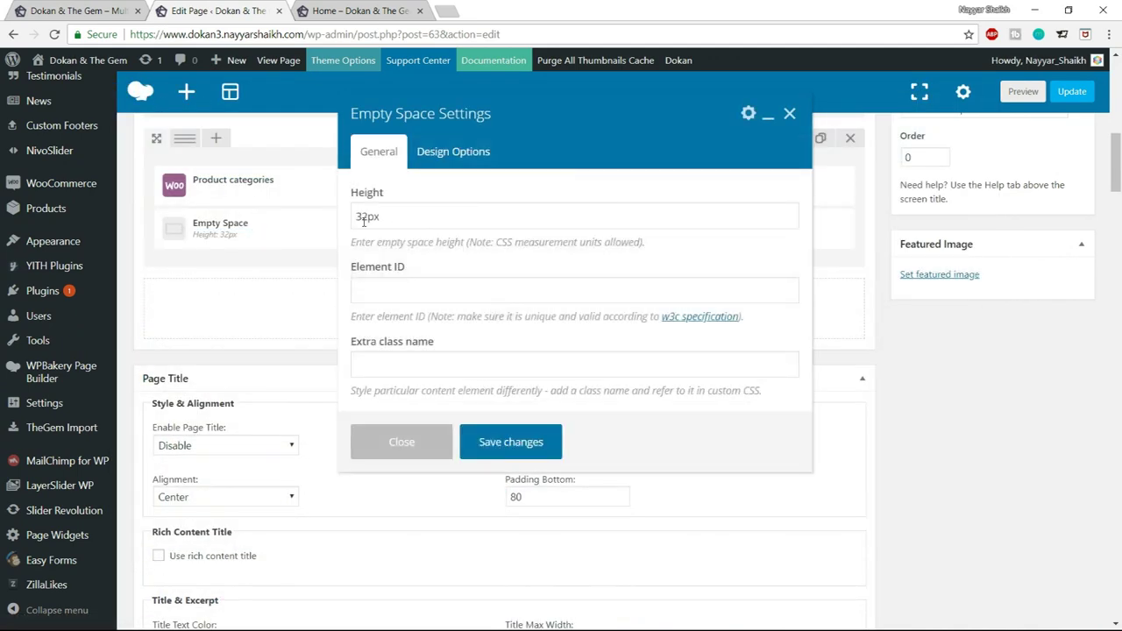
drag(366, 217, 297, 222)
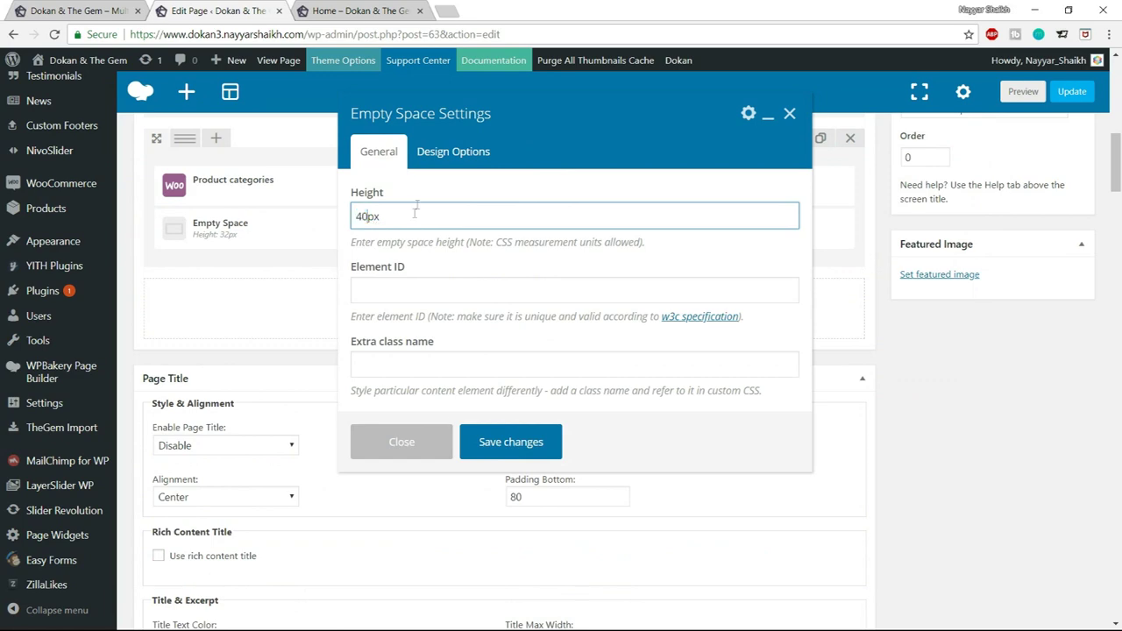
click(482, 448)
scroll(350, 289, up, 1)
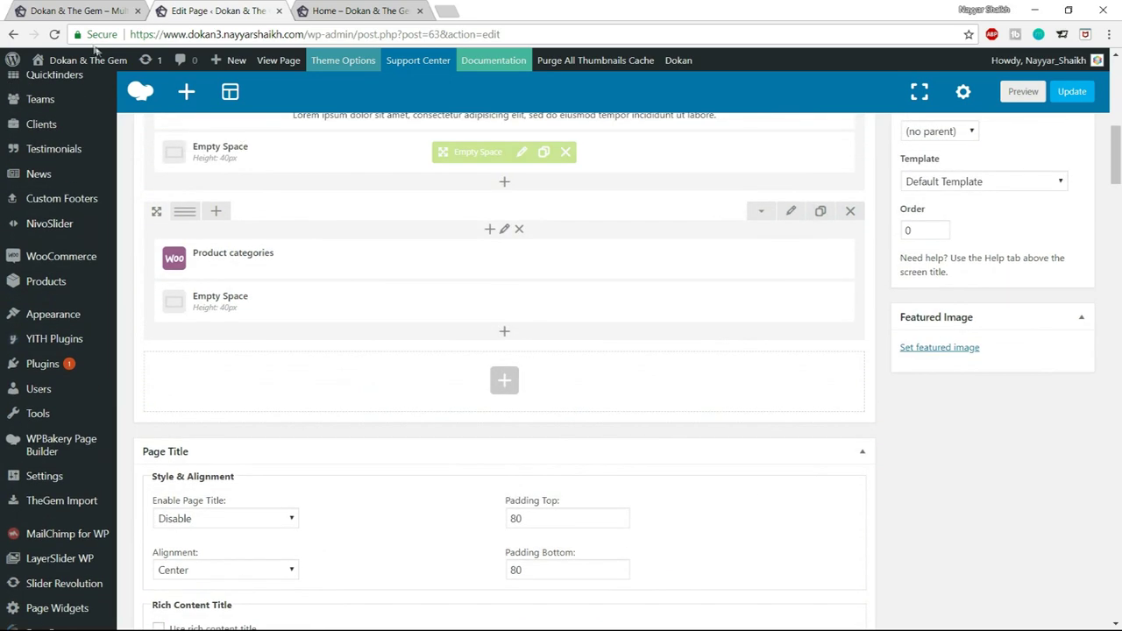
- Check the live page, then add a new empty row at the bottom of the page
click(88, 8)
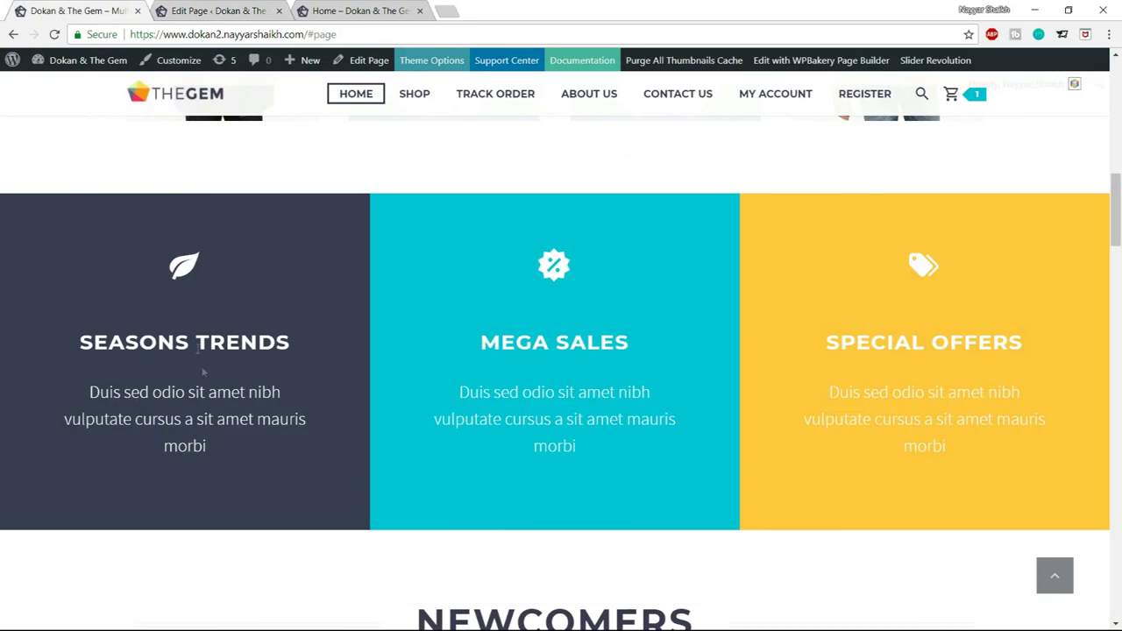
click(270, 5)
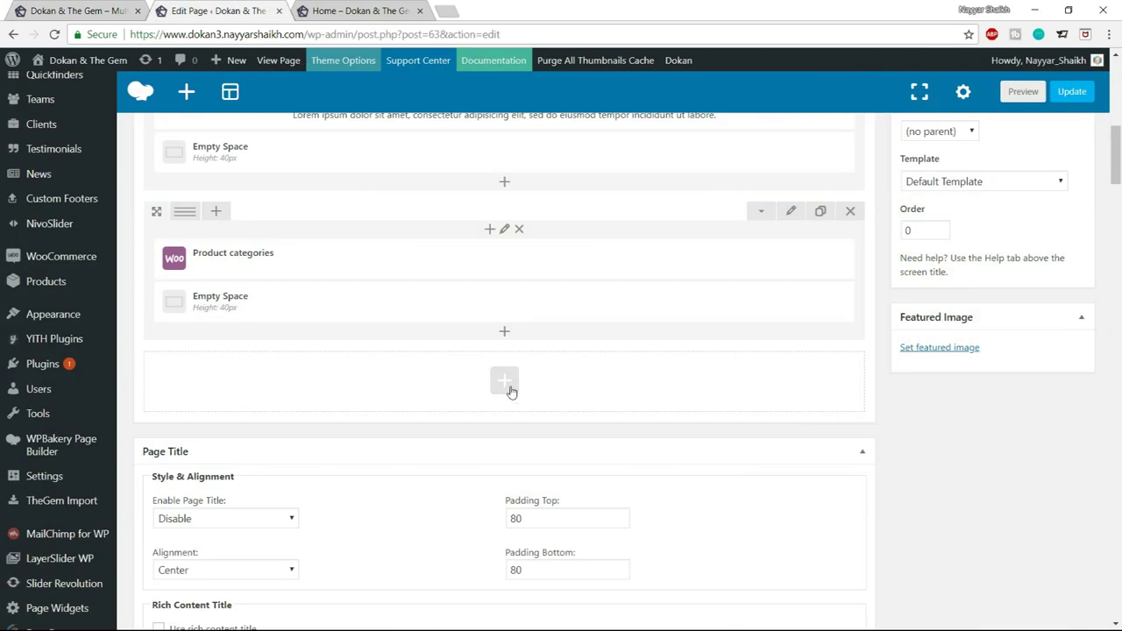
click(511, 391)
click(343, 209)
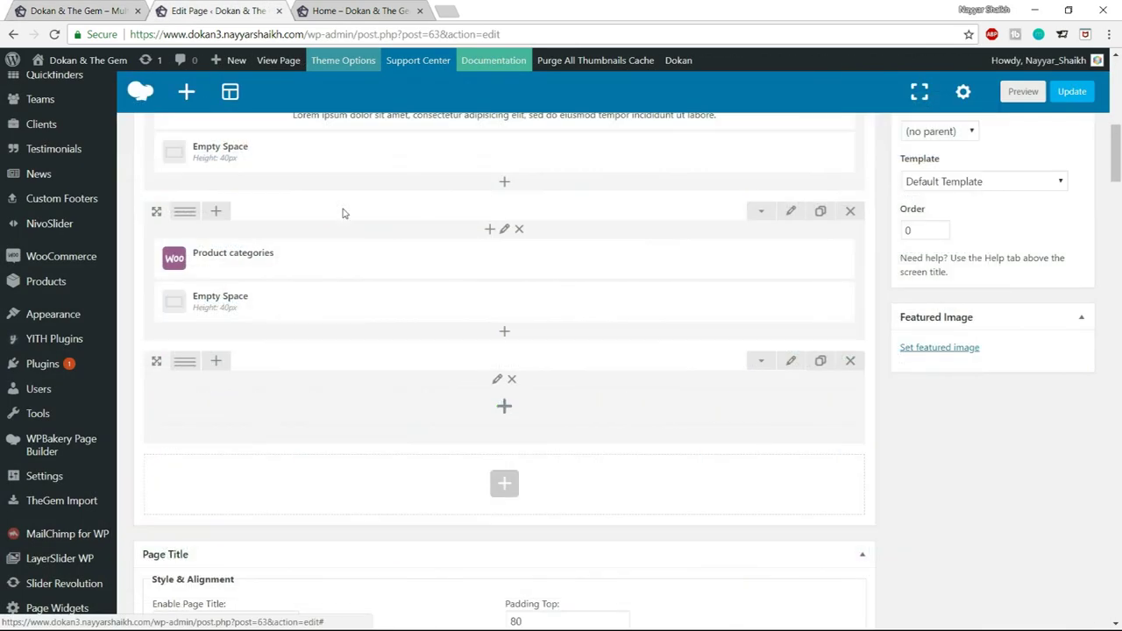
- Insert a Fullwidth Container with default settings and add an inner Row inside it
click(504, 406)
text(full)
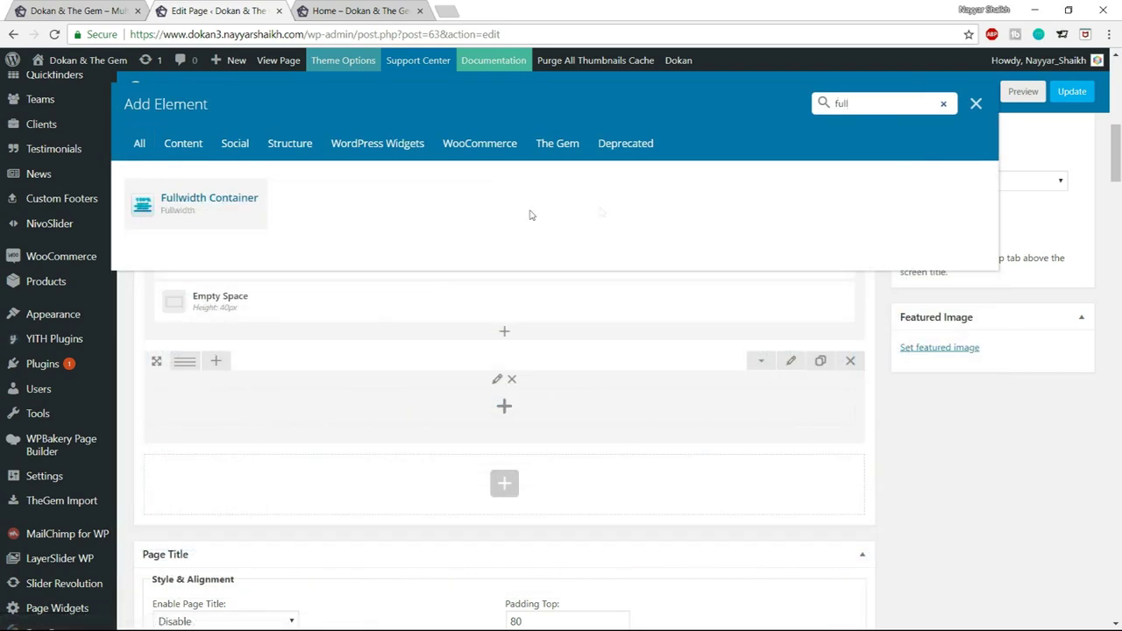
click(186, 217)
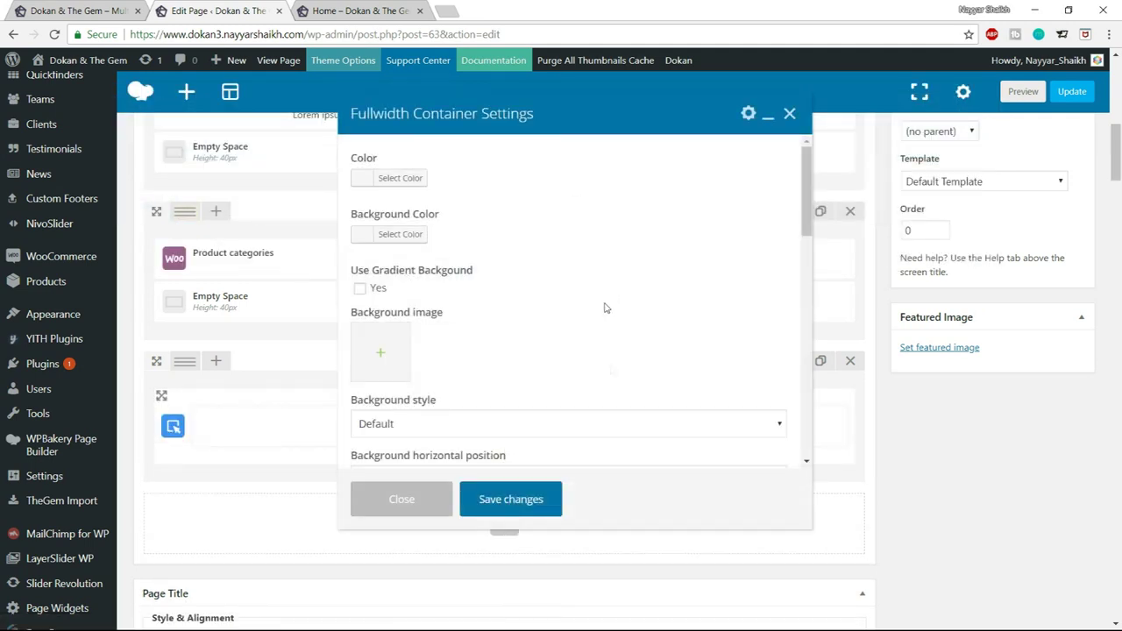
click(511, 499)
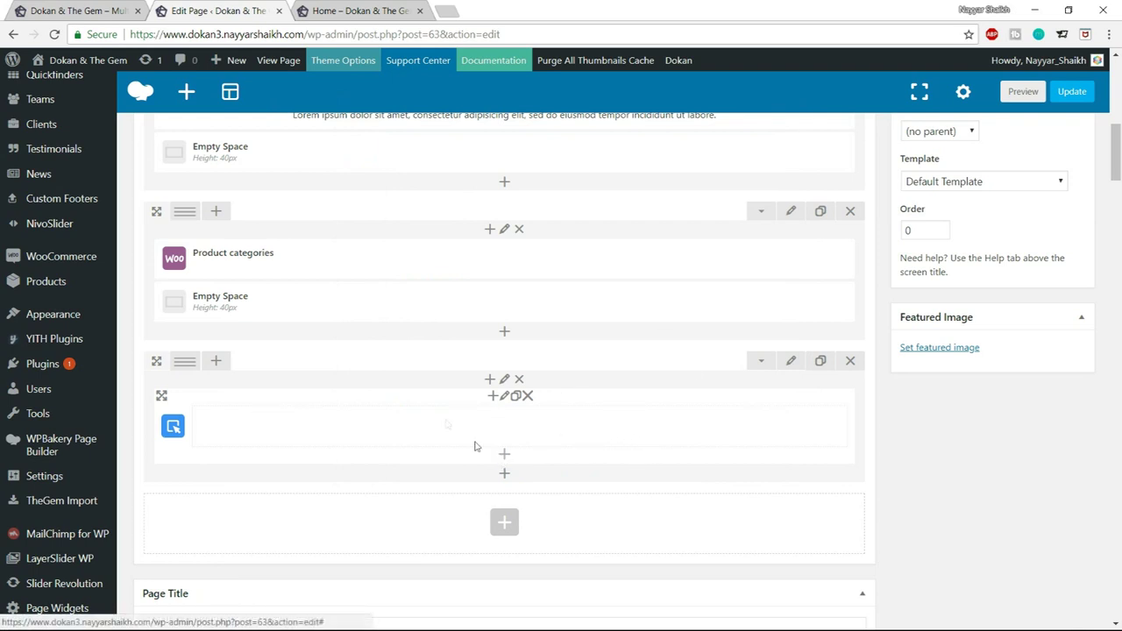
scroll(680, 413, down, 1)
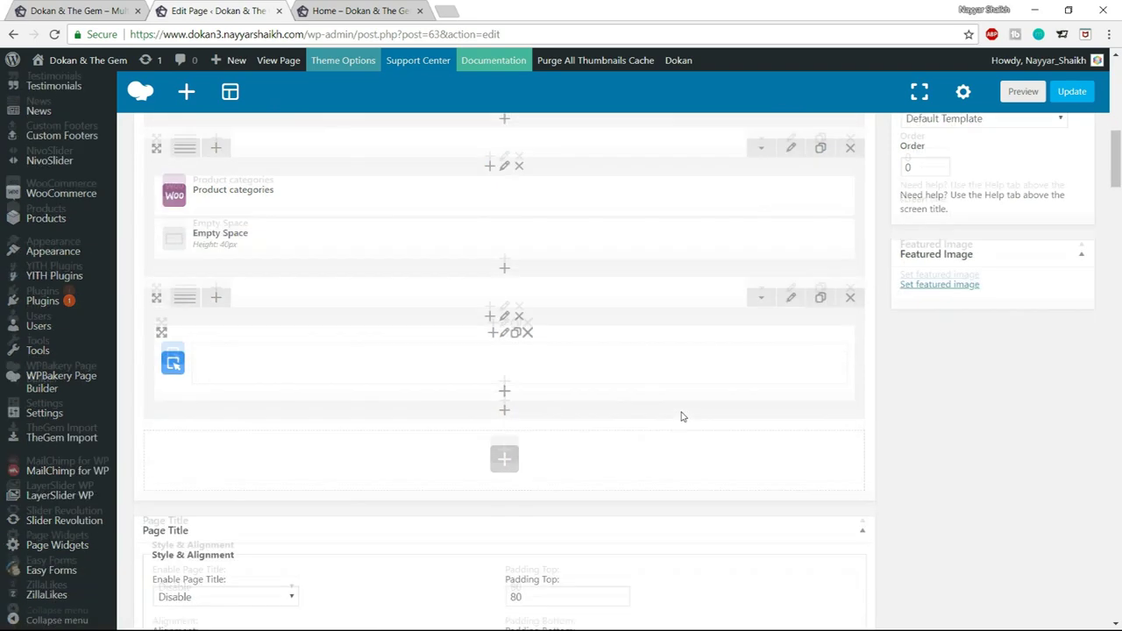
click(506, 385)
click(323, 216)
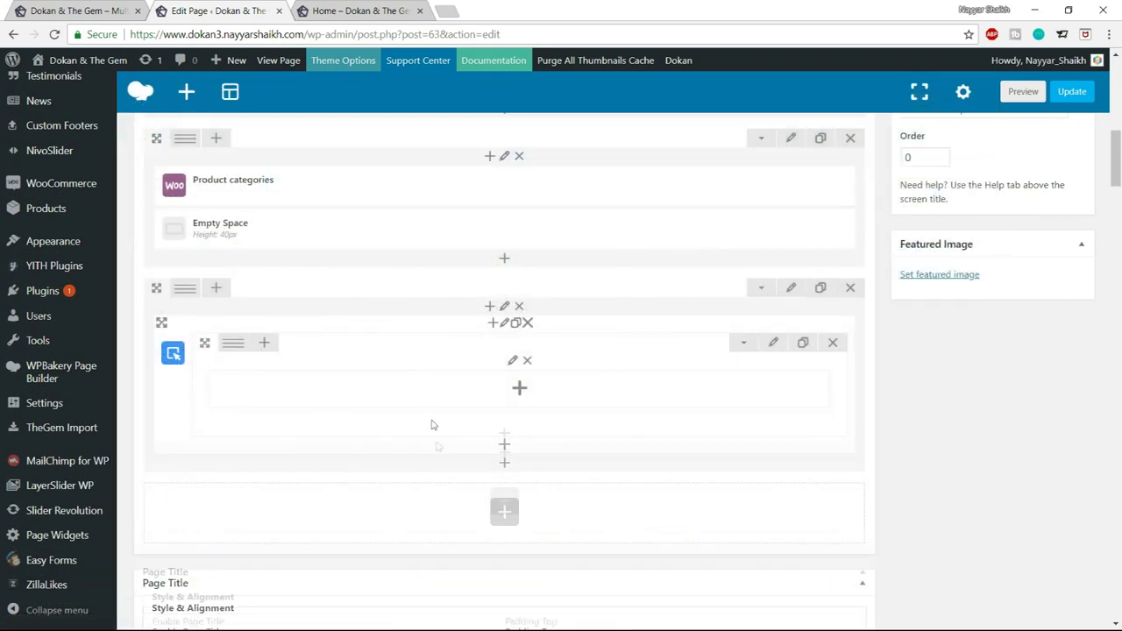
- Split the inner row into a 1/3 + 1/3 + 1/3 layout, comparing with the live home page
click(66, 7)
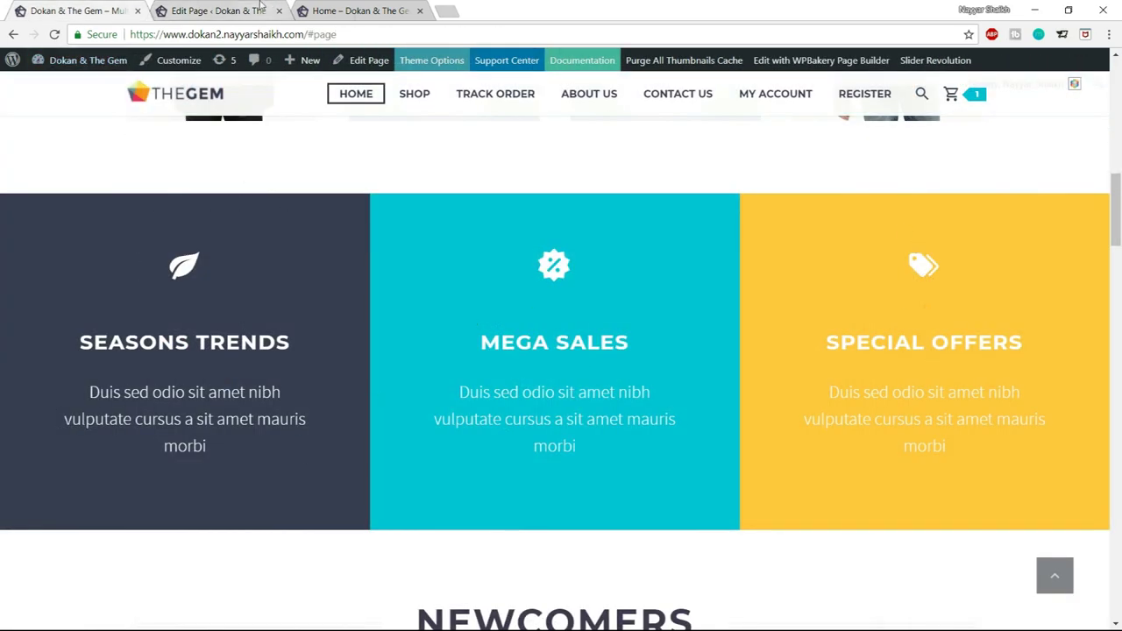
click(261, 7)
scroll(483, 408, down, 1)
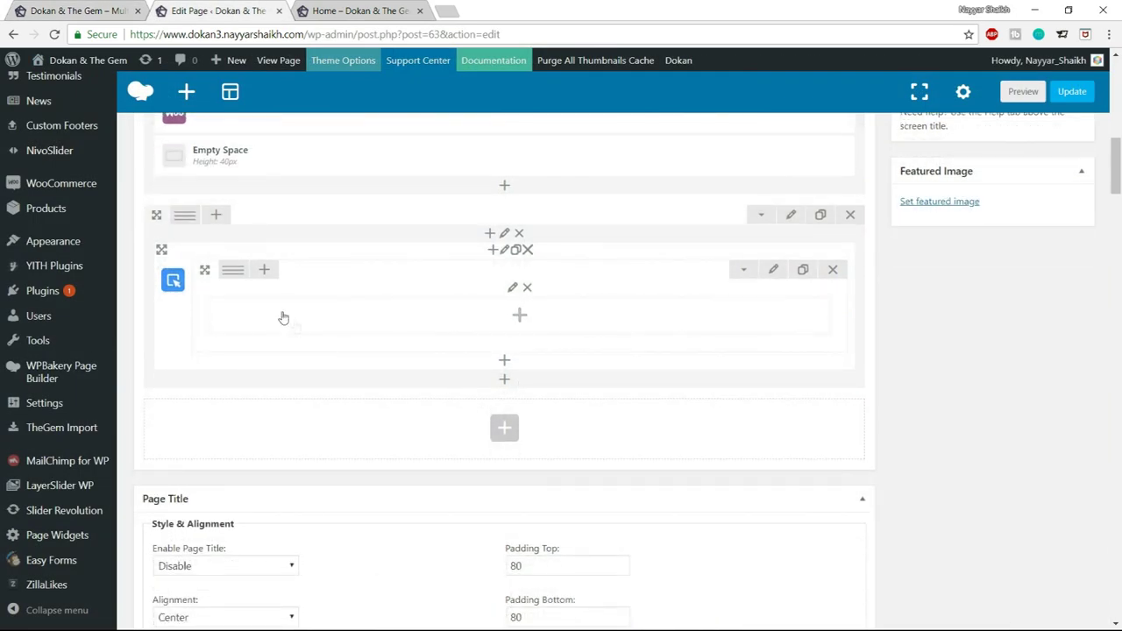
mouse_move(230, 279)
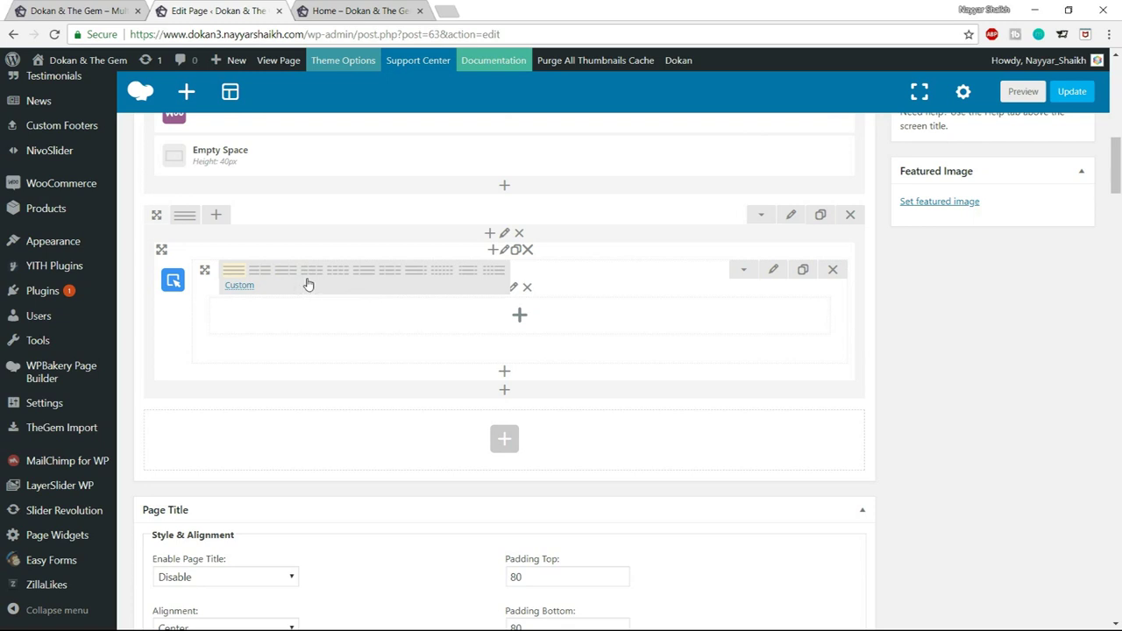
click(315, 277)
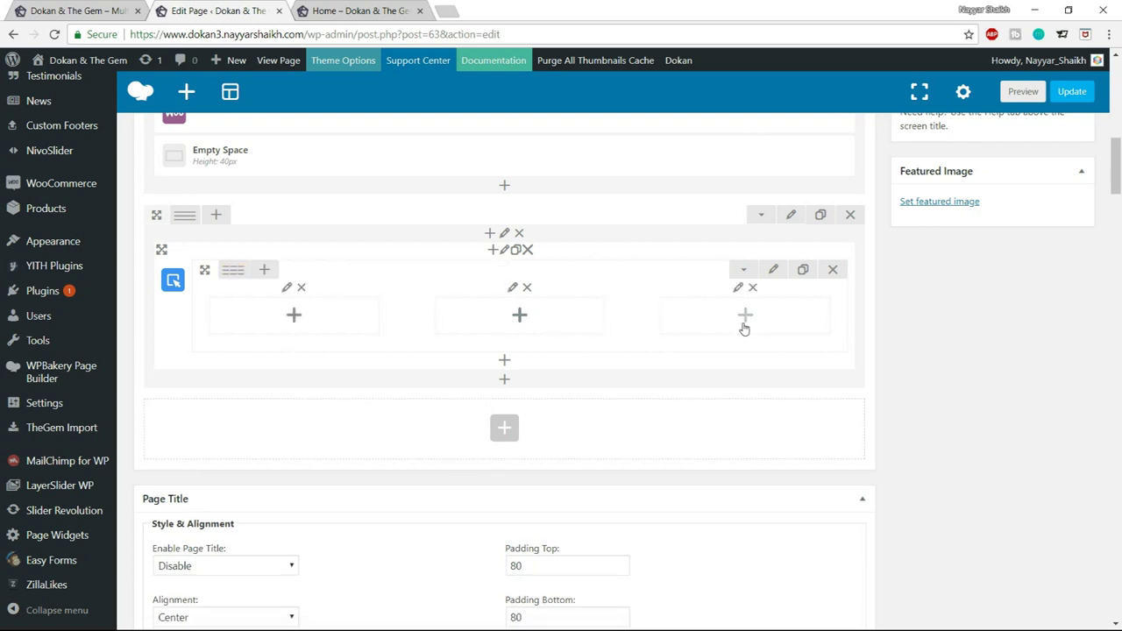
key(ctrl+1)
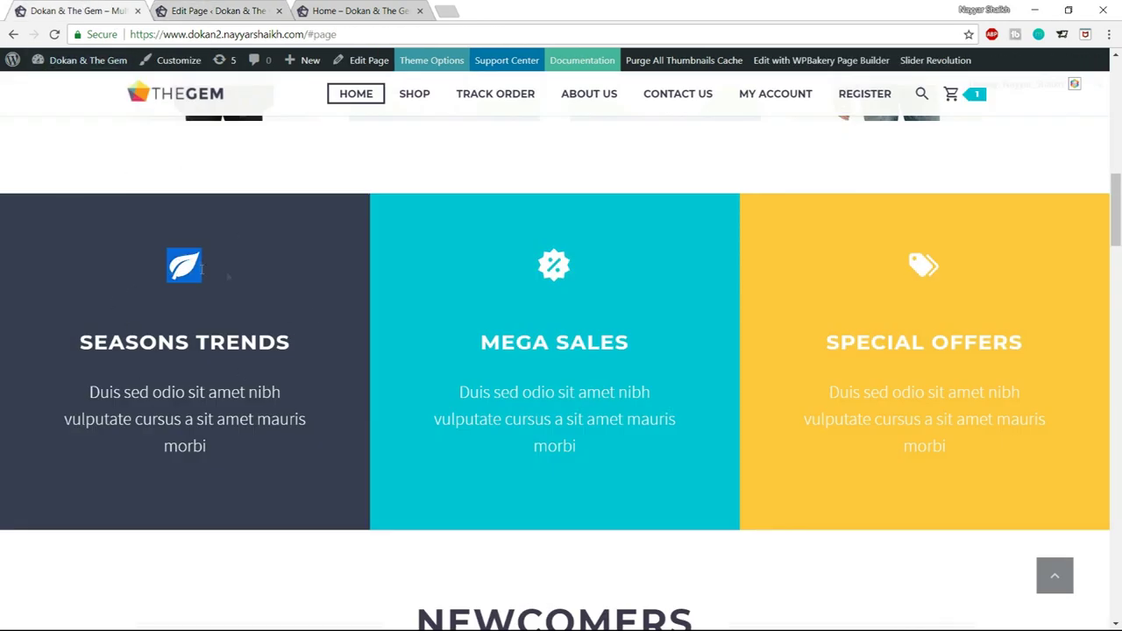
click(195, 12)
- Add an Icon element to the first column using the Material Design icon library
key(alt+Tab)
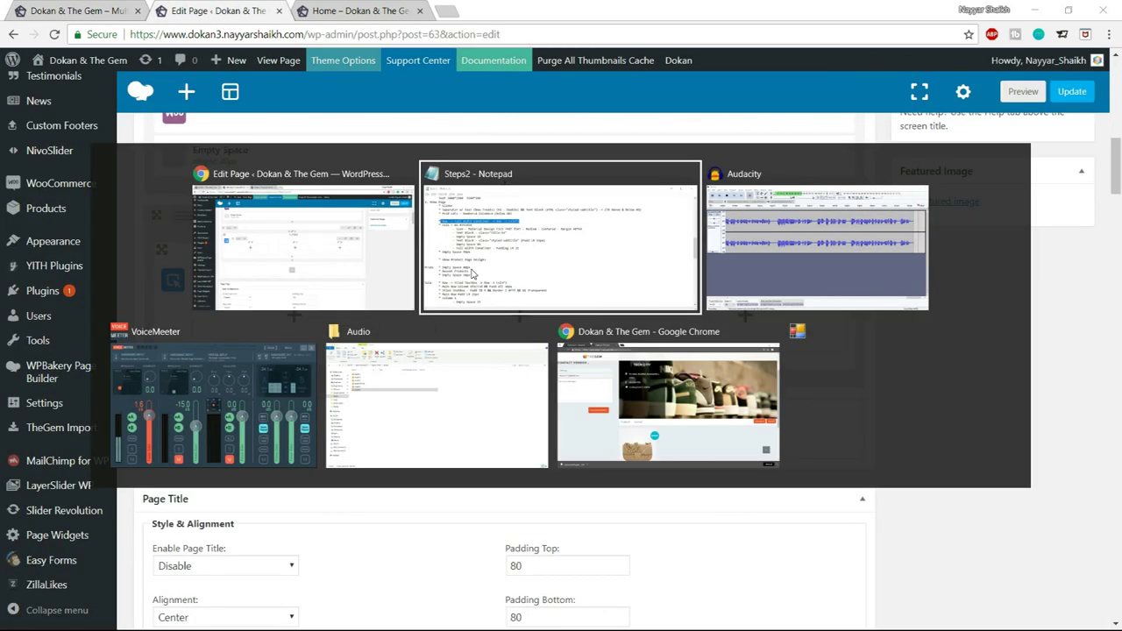
click(295, 315)
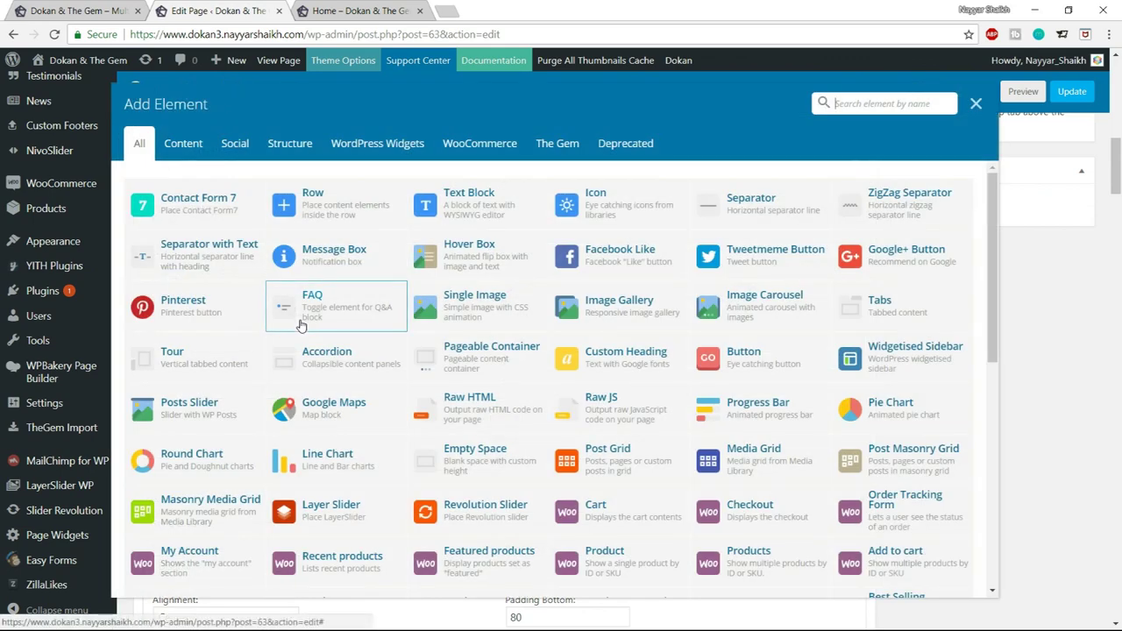
text(icon)
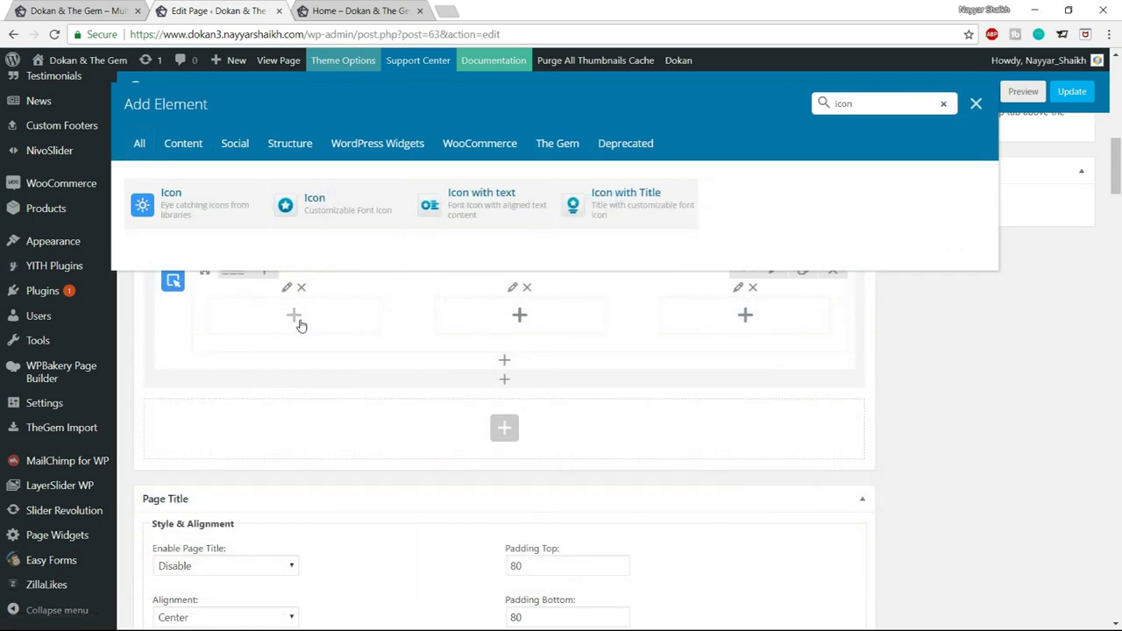
click(336, 208)
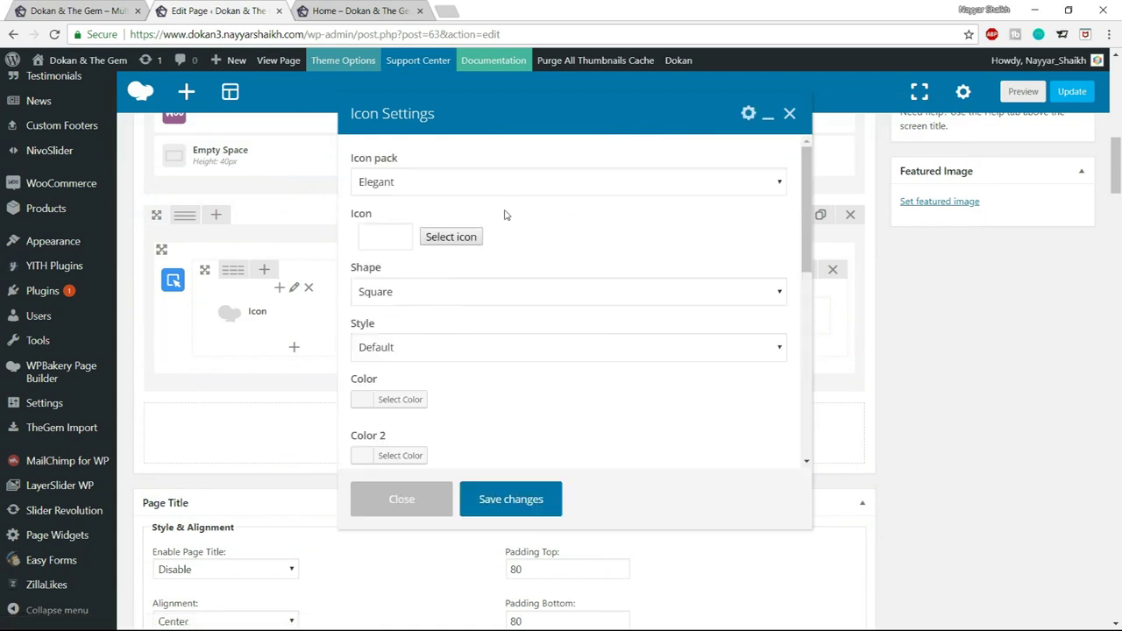
click(418, 186)
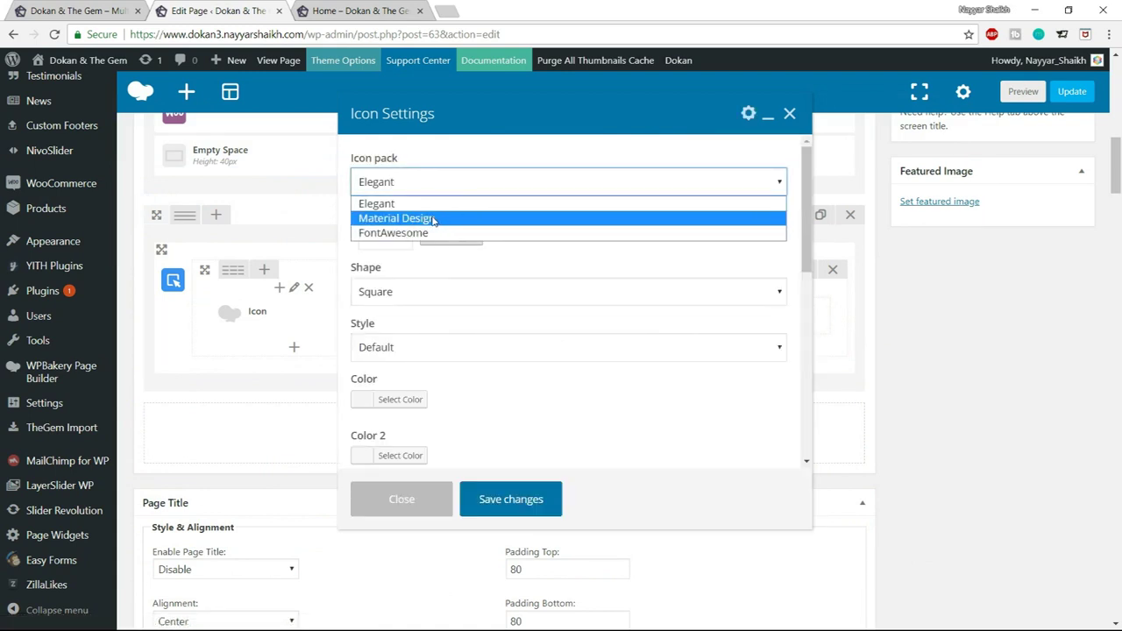
click(433, 220)
click(465, 236)
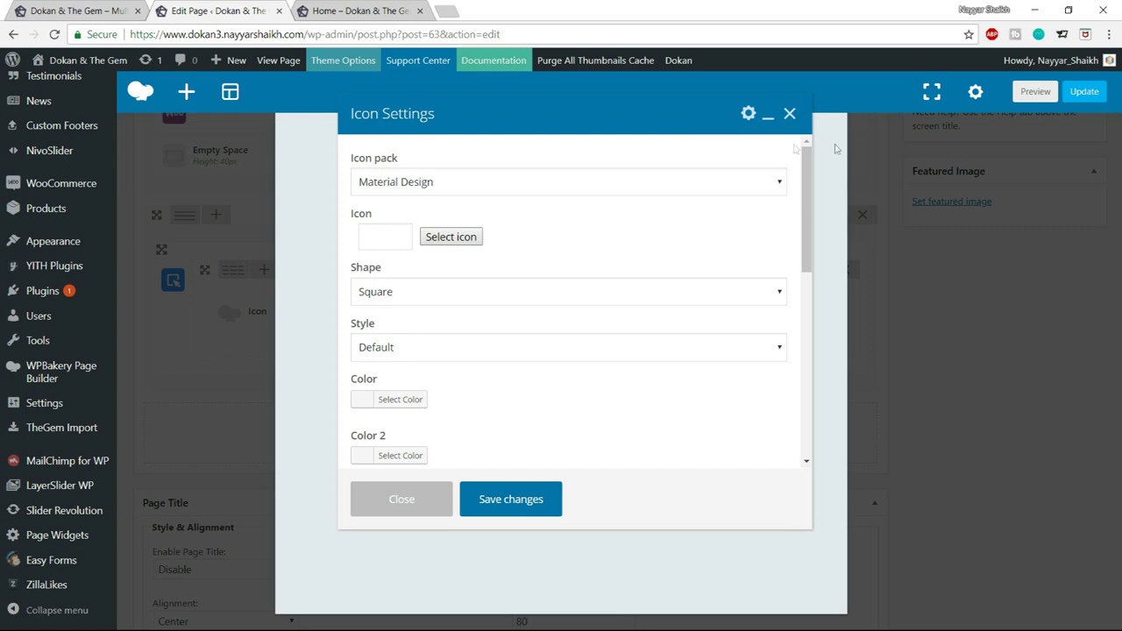
- Pick the leaf icon f3c5 from the icon grid, checking the live page's icons
drag(417, 138, 821, 143)
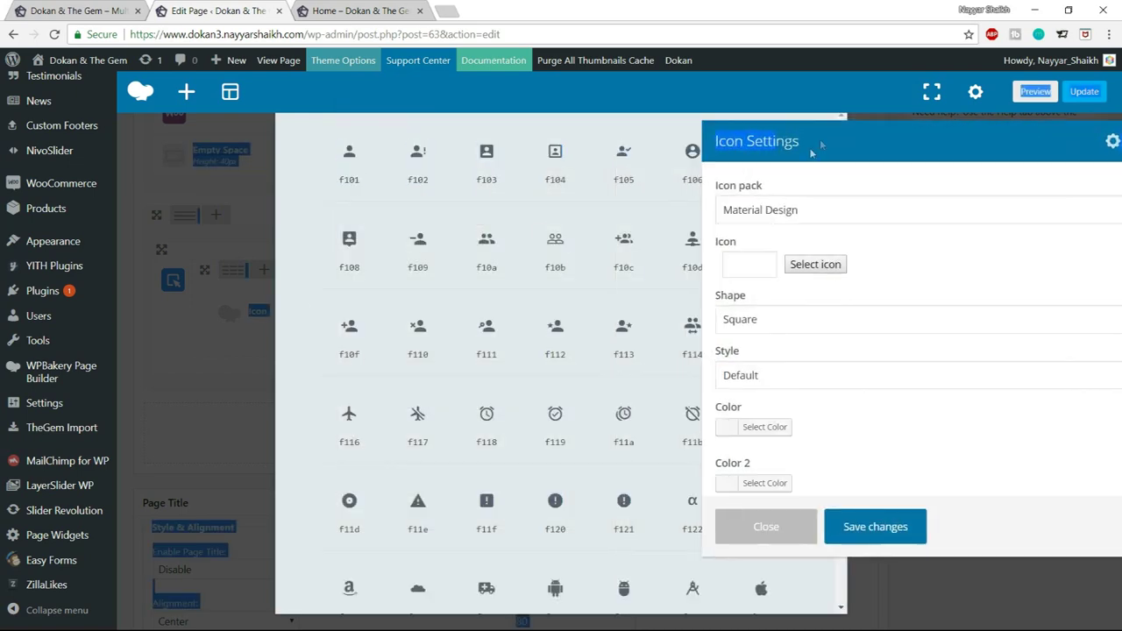
scroll(390, 366, down, 3)
scroll(439, 333, up, 1)
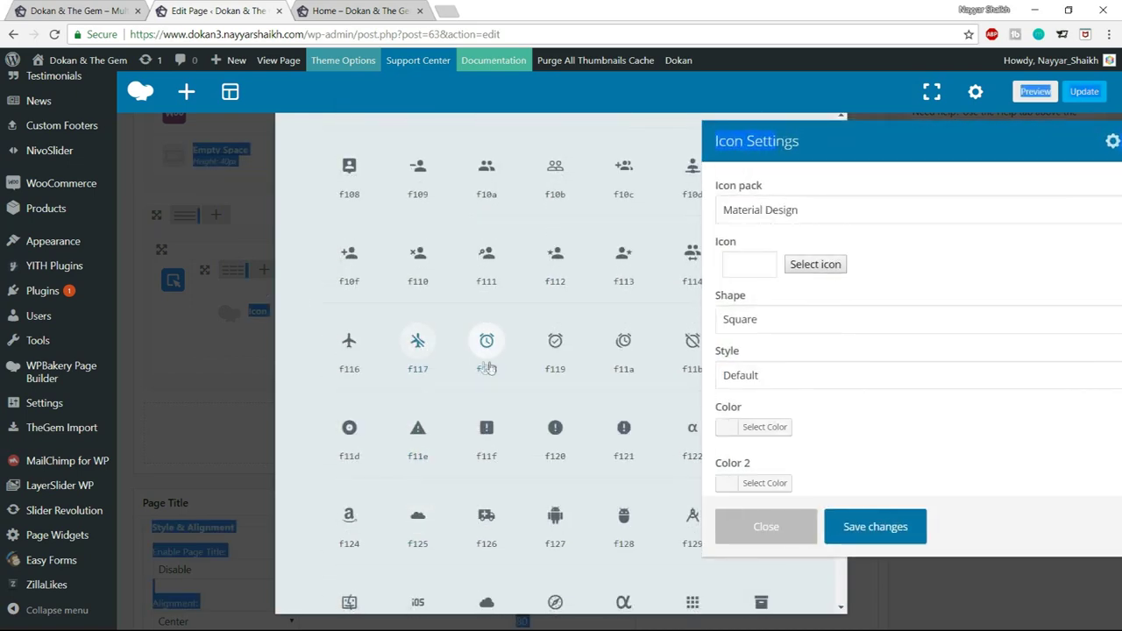
click(751, 272)
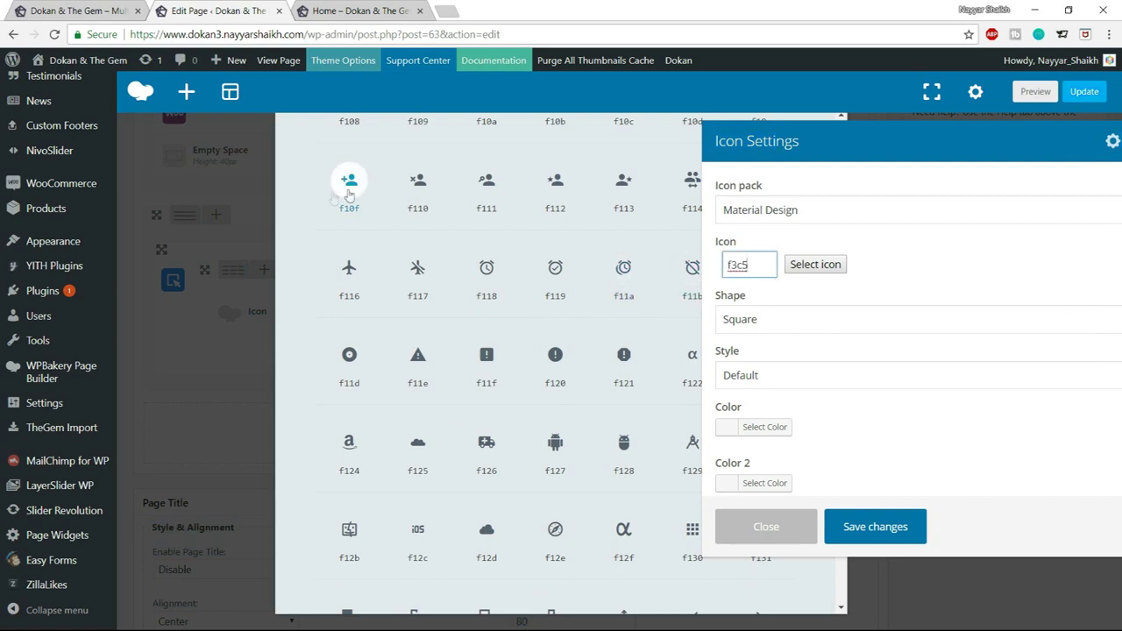
right_click(55, 11)
click(75, 12)
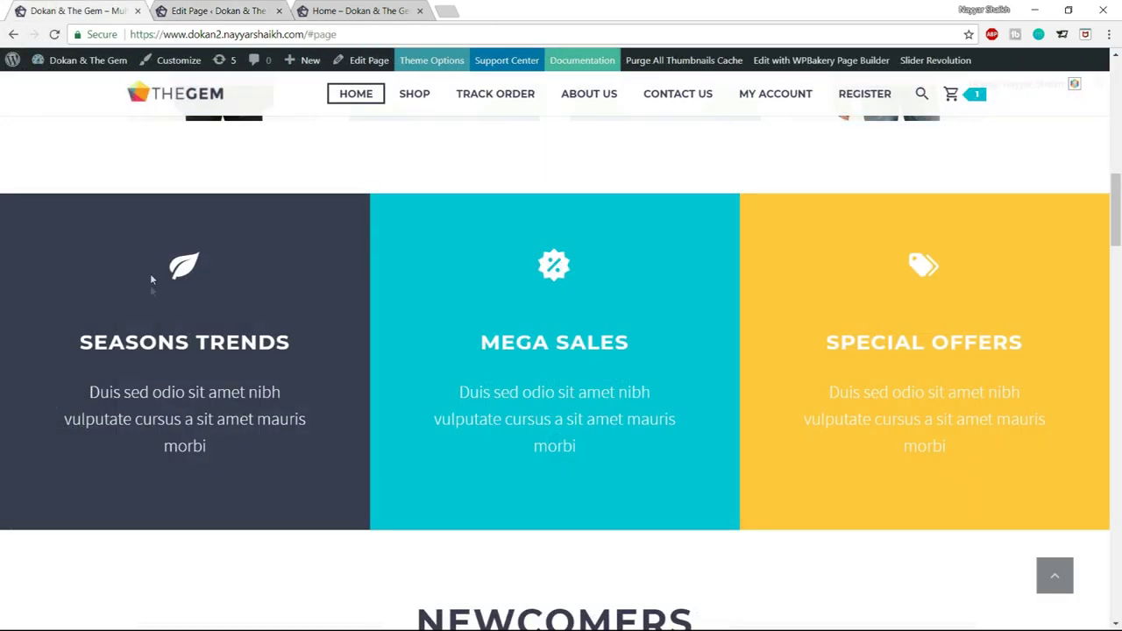
click(230, 9)
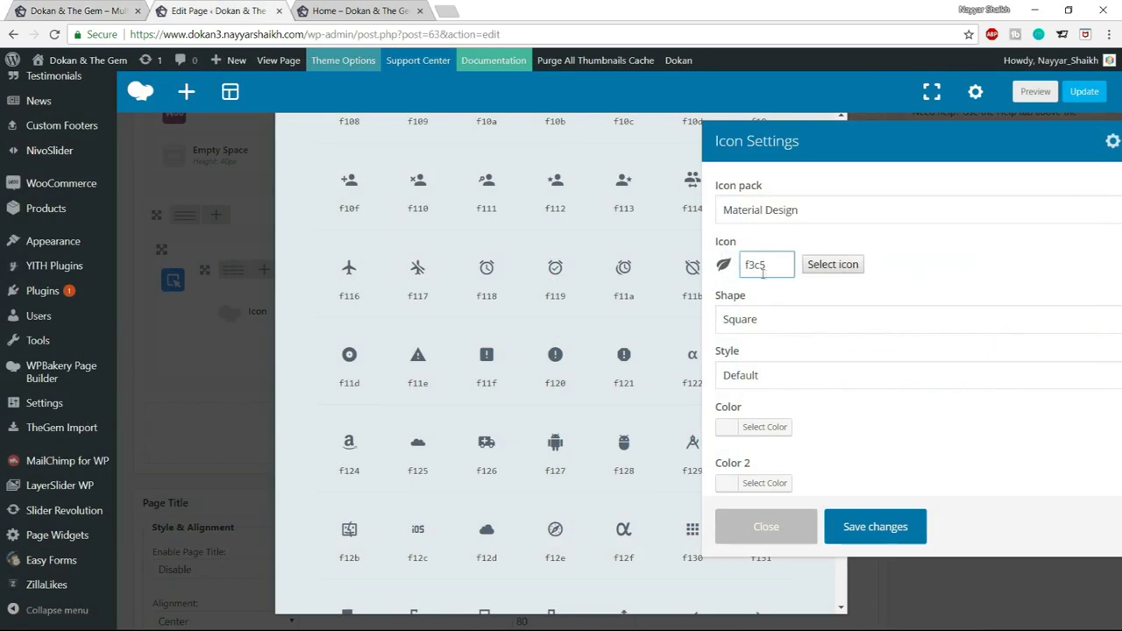
scroll(590, 462, down, 20)
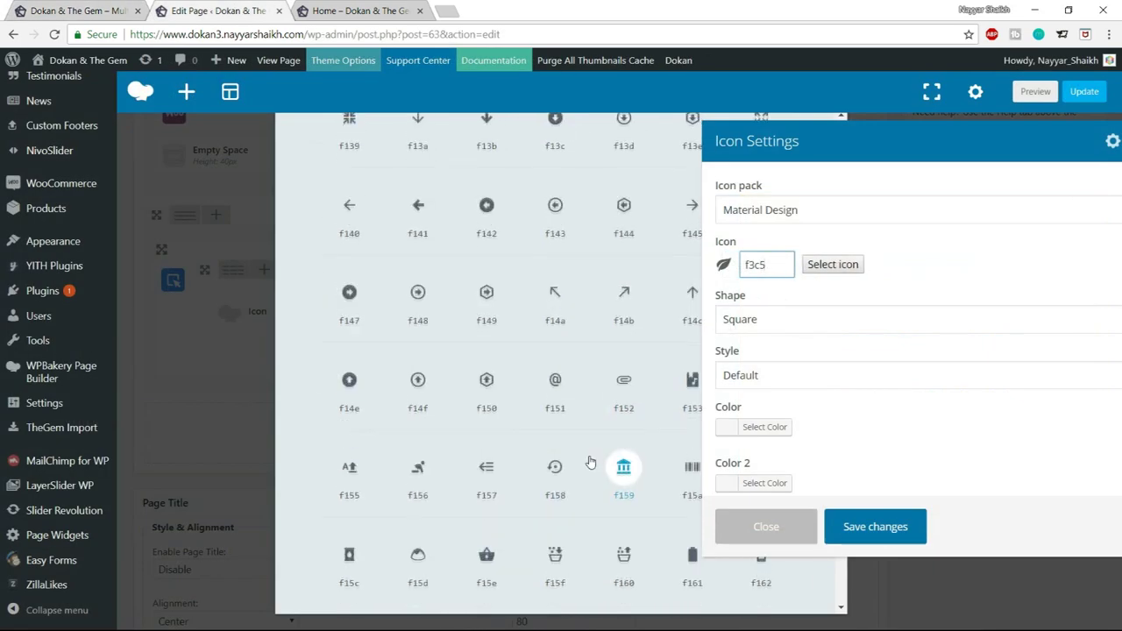
scroll(590, 462, down, 20)
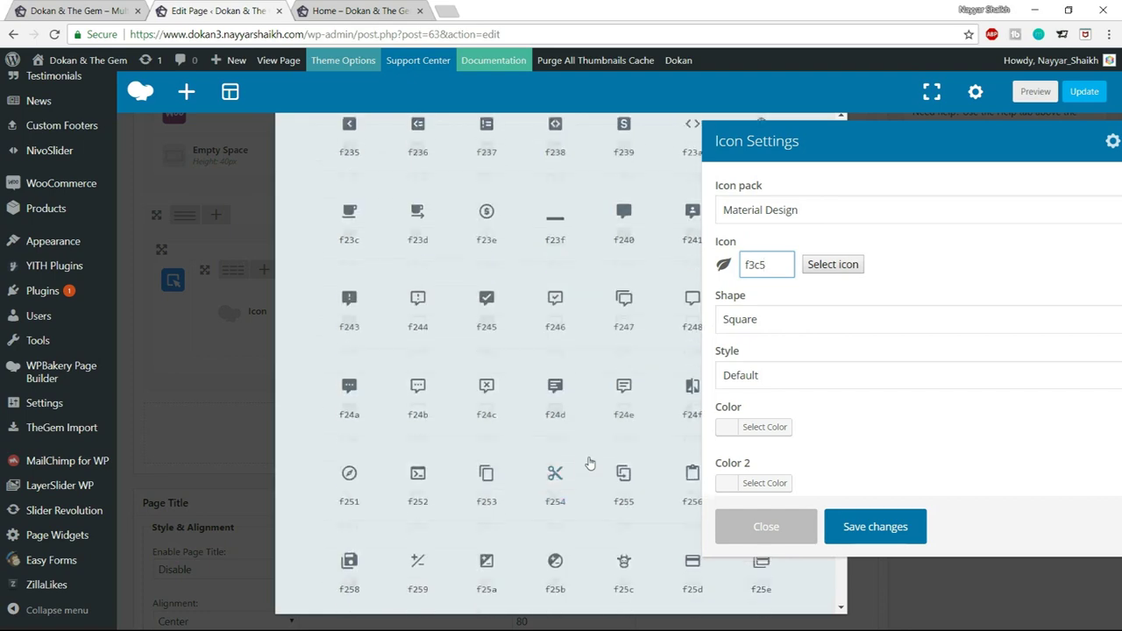
scroll(590, 462, down, 20)
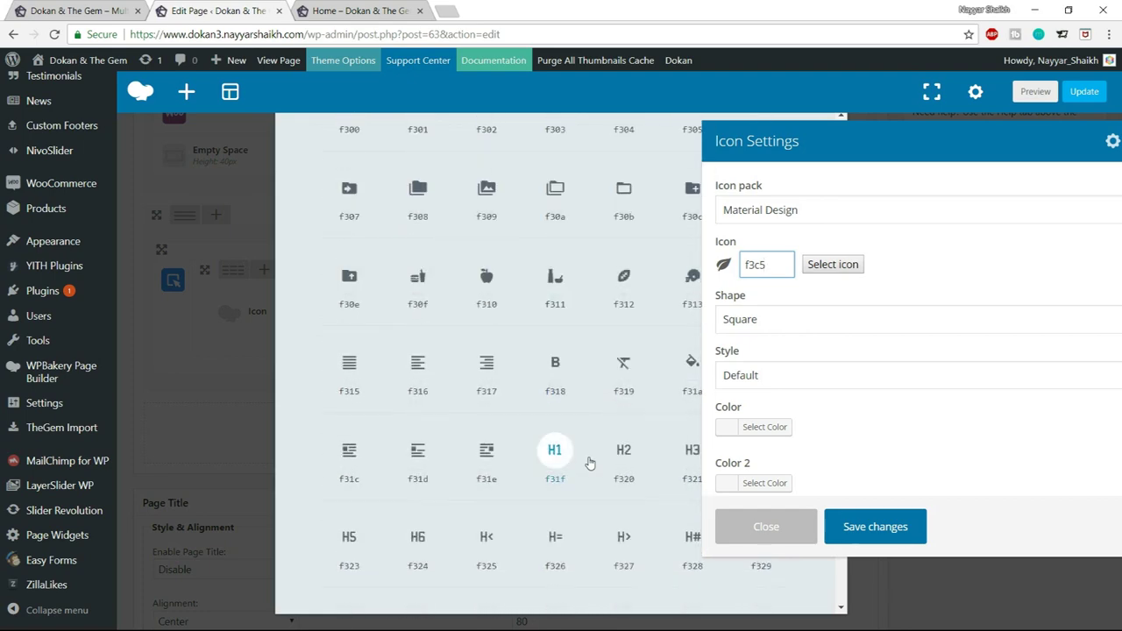
scroll(590, 461, down, 7)
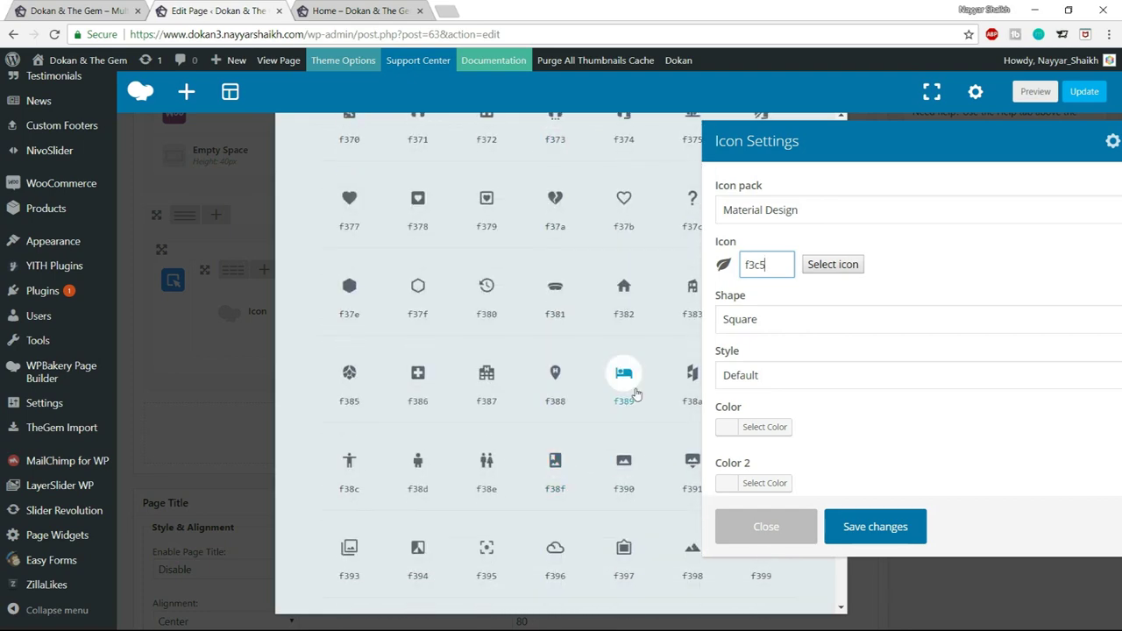
scroll(636, 403, down, 6)
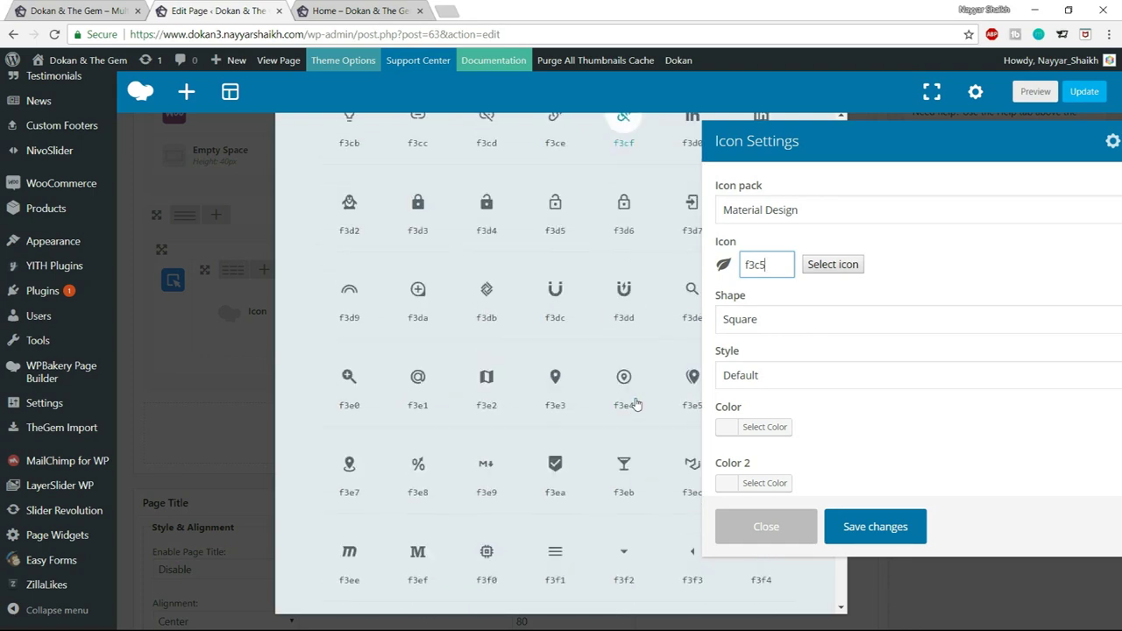
scroll(637, 399, up, 3)
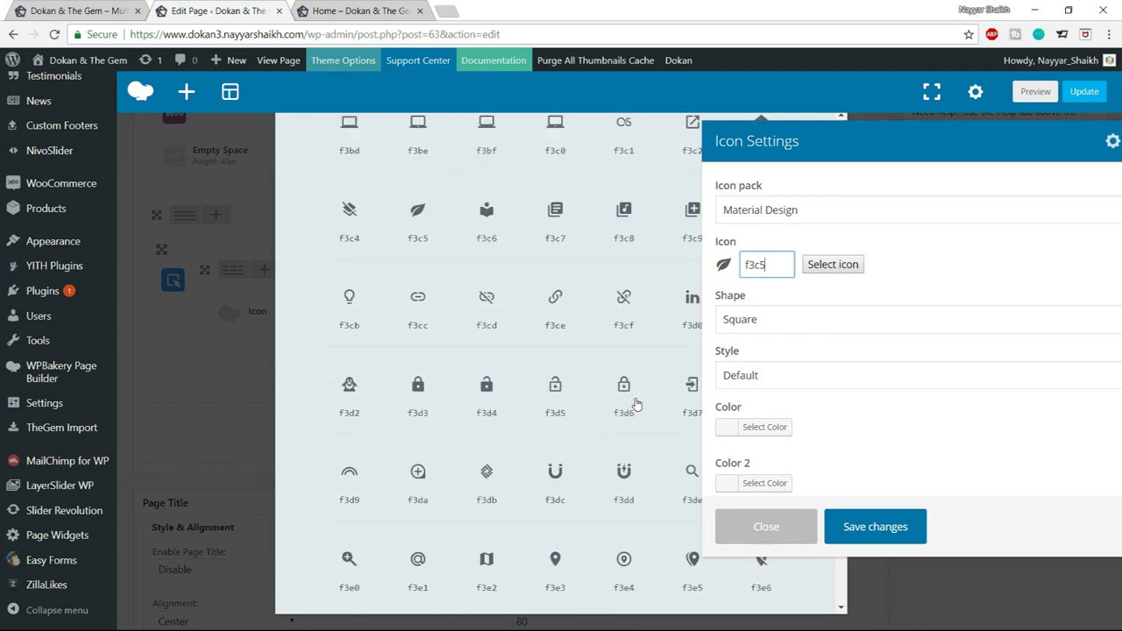
scroll(588, 338, up, 1)
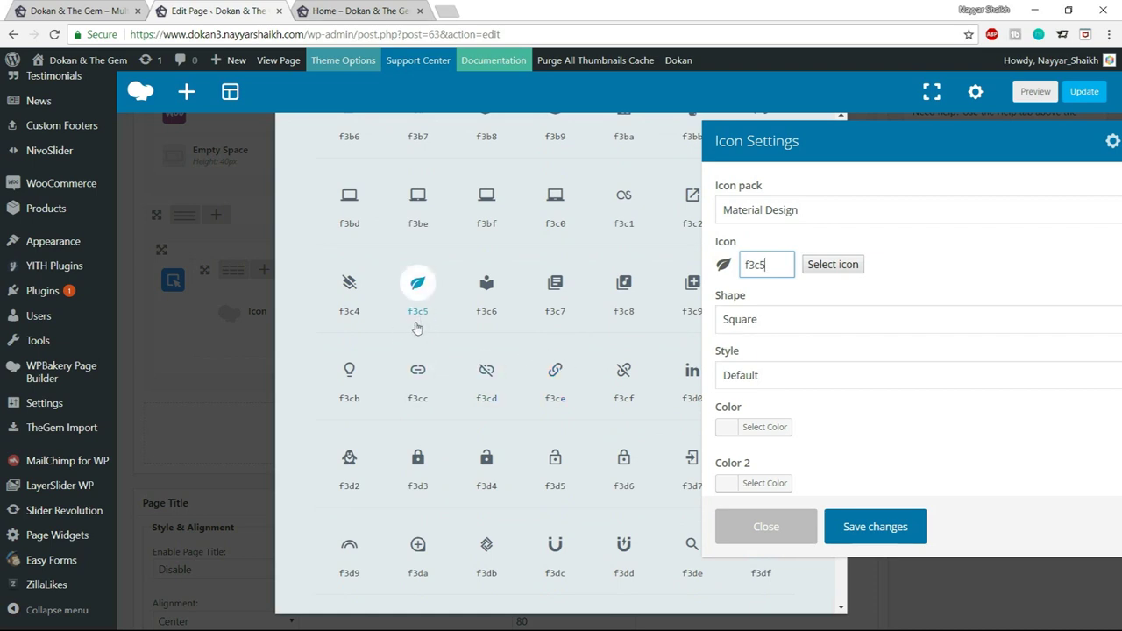
double_click(767, 264)
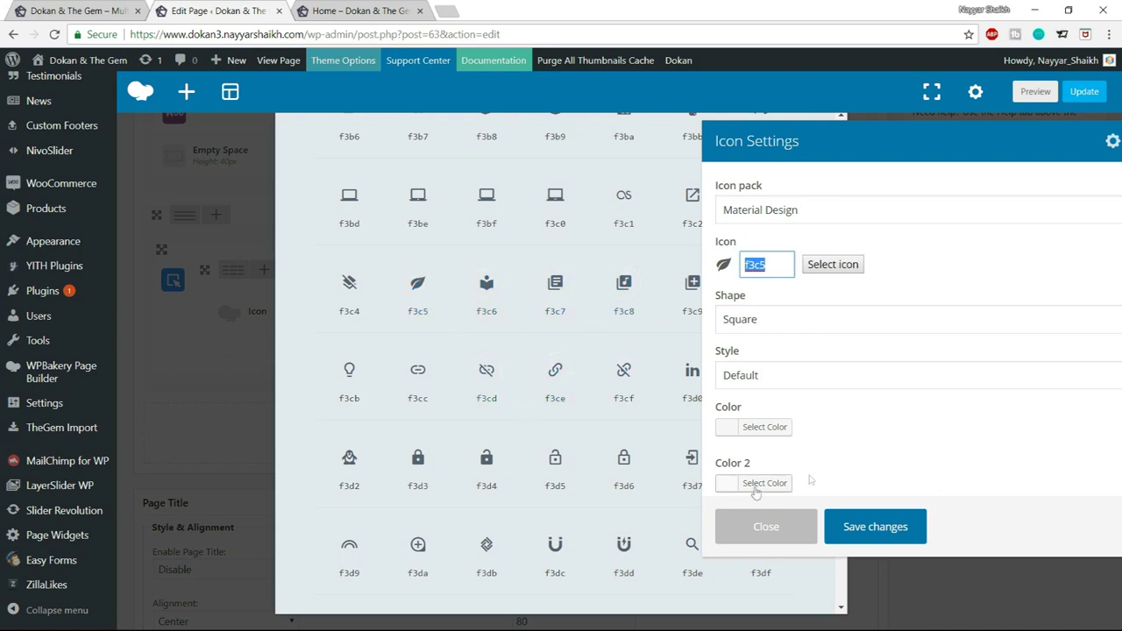
scroll(526, 290, up, 3)
drag(915, 131, 629, 226)
scroll(841, 123, up, 5)
click(859, 135)
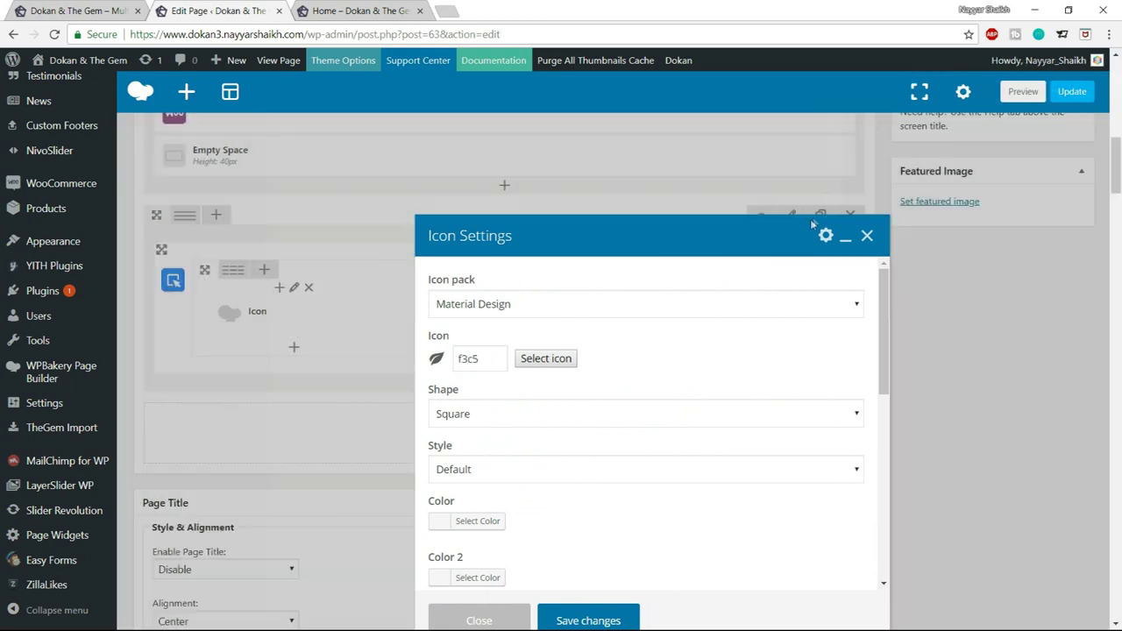
drag(724, 249, 723, 158)
- Set the icon colour to white
scroll(552, 293, down, 1)
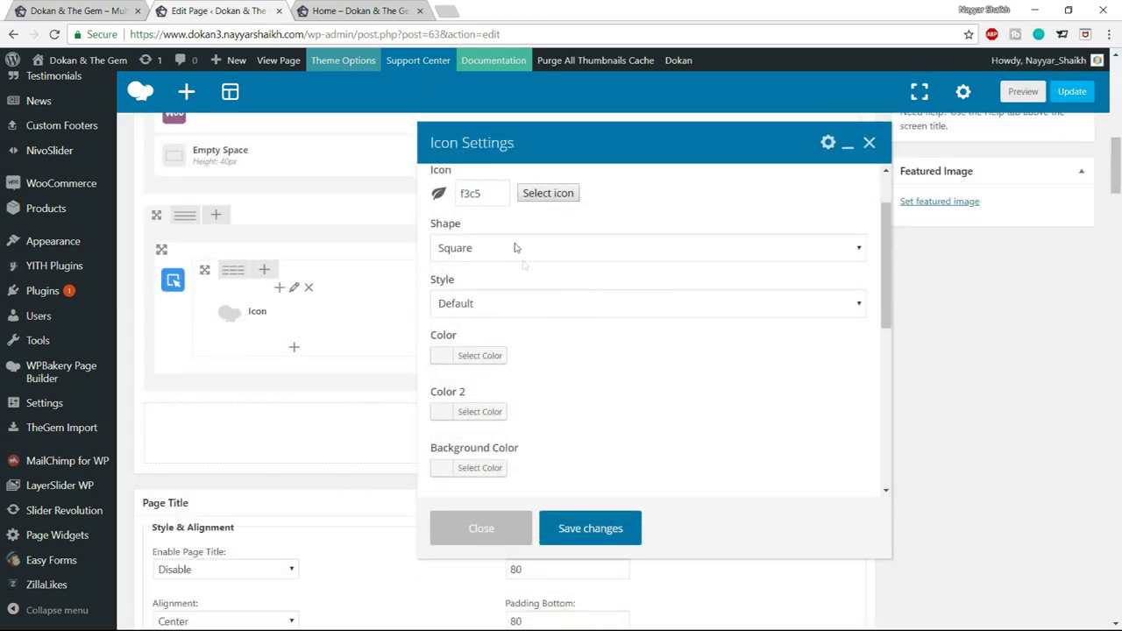
scroll(608, 359, down, 1)
click(496, 282)
click(500, 363)
click(462, 451)
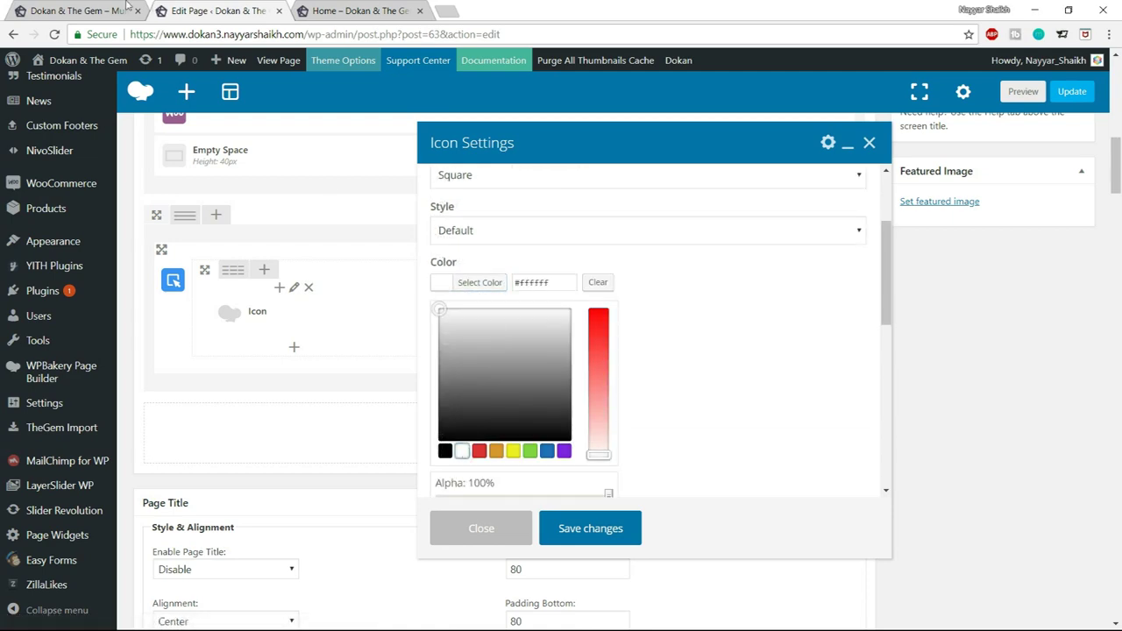
click(74, 11)
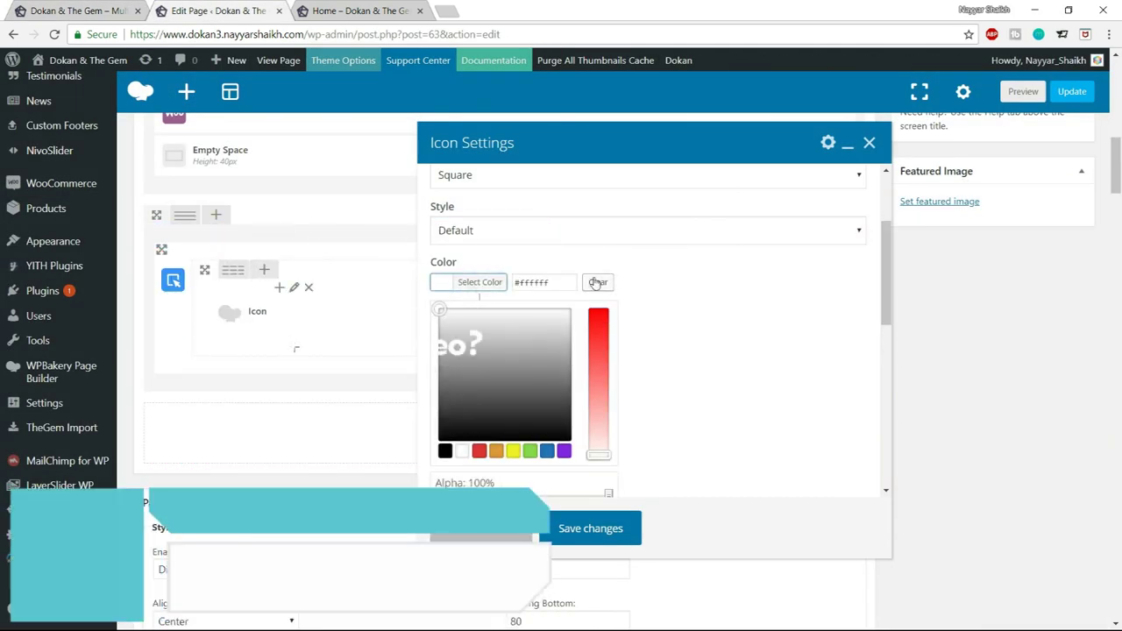
click(473, 282)
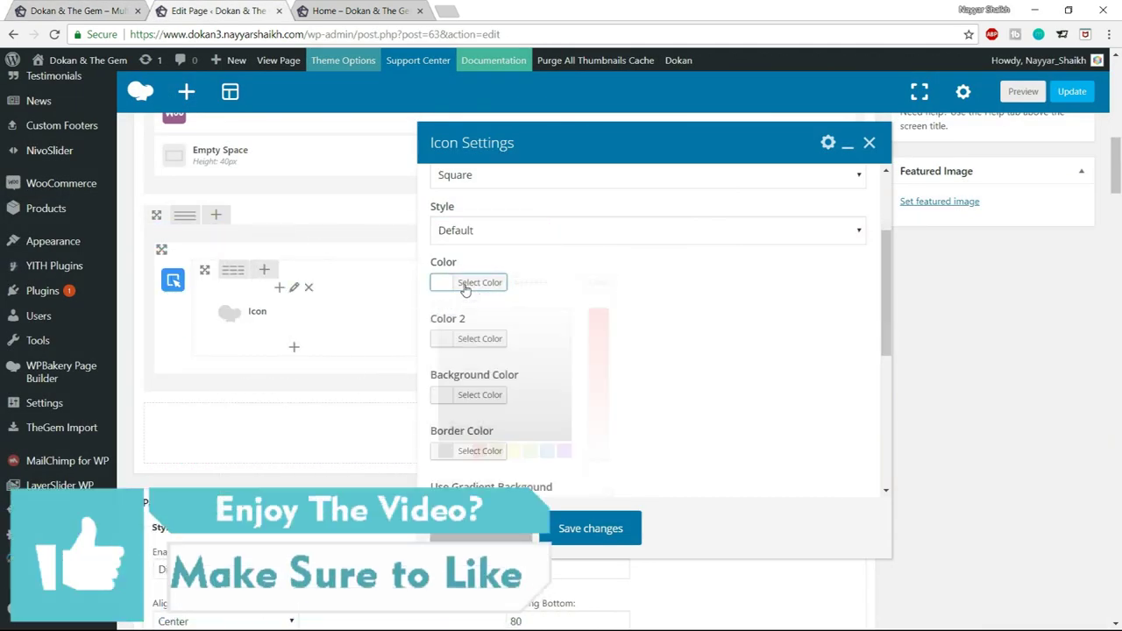
- Make the icon medium and centred with 40 top and 60 bottom margins, then save
scroll(643, 333, down, 5)
scroll(734, 353, down, 2)
click(517, 208)
click(500, 244)
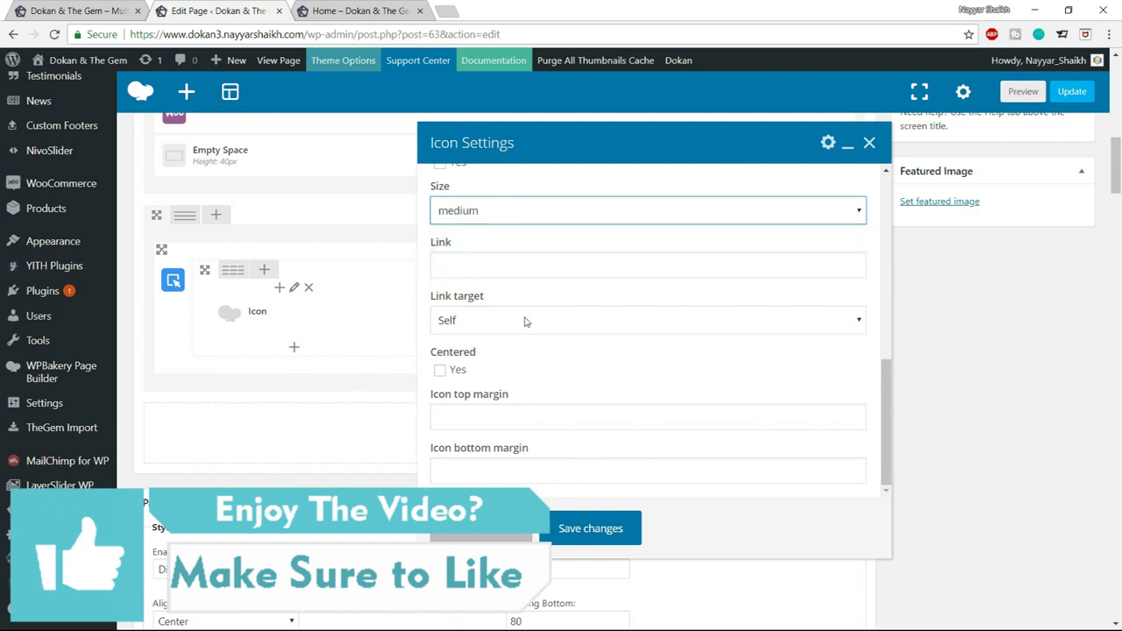
scroll(602, 355, down, 2)
click(440, 370)
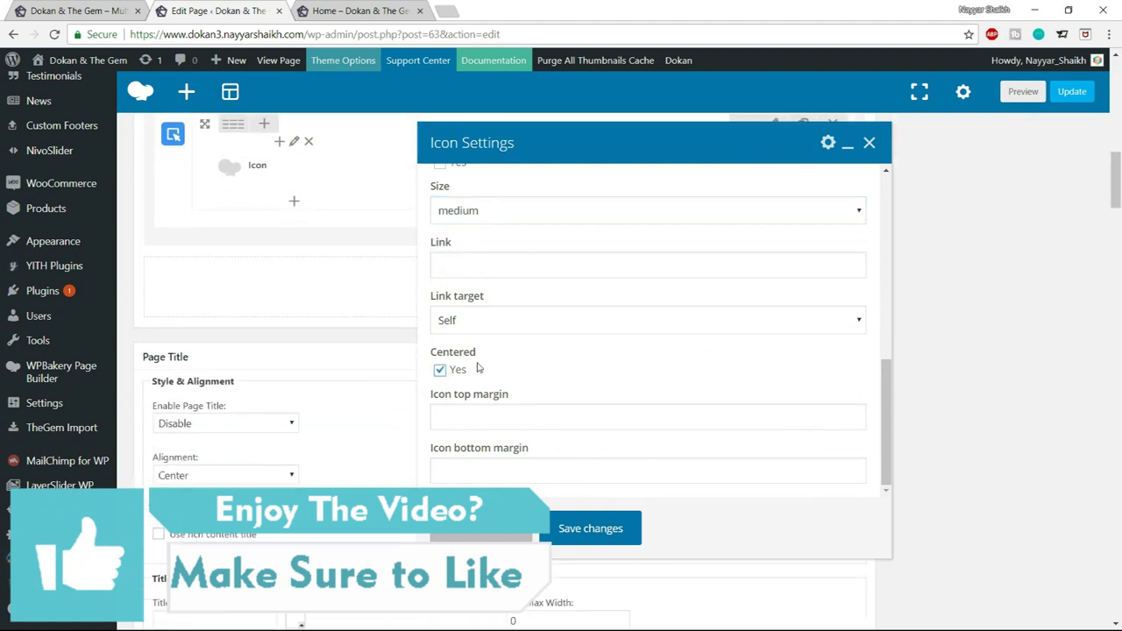
click(511, 410)
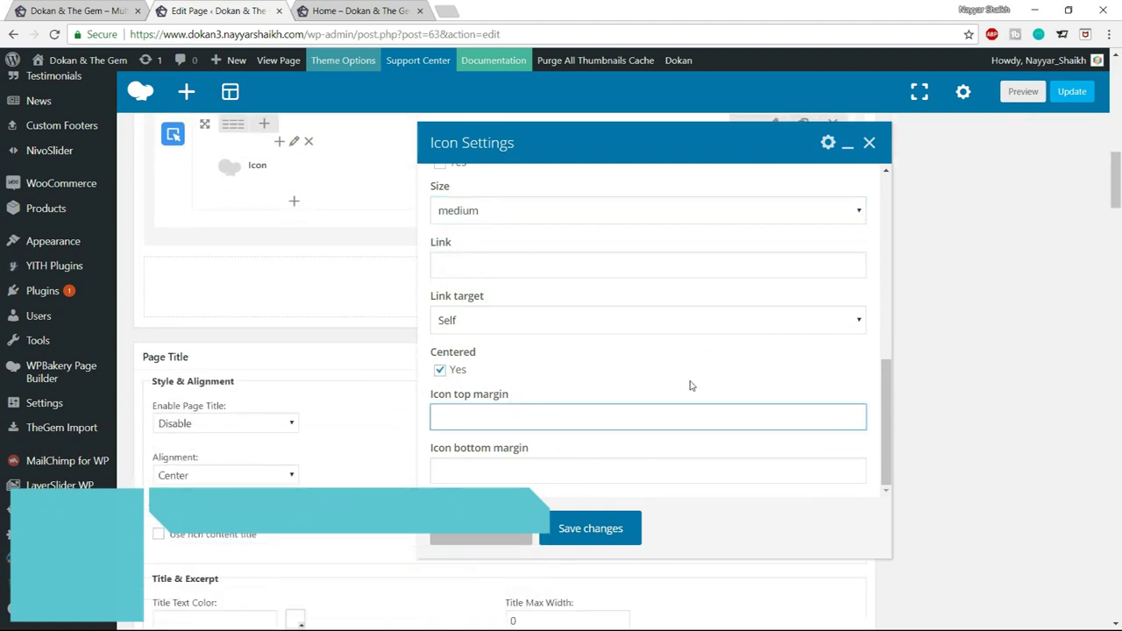
key(Tab)
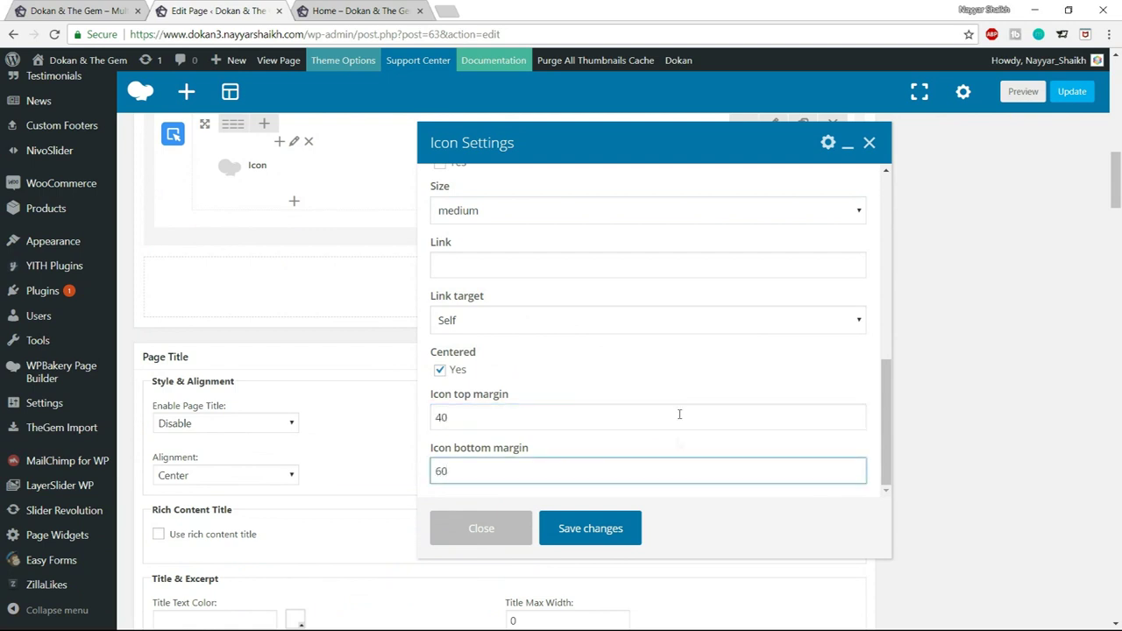
click(596, 535)
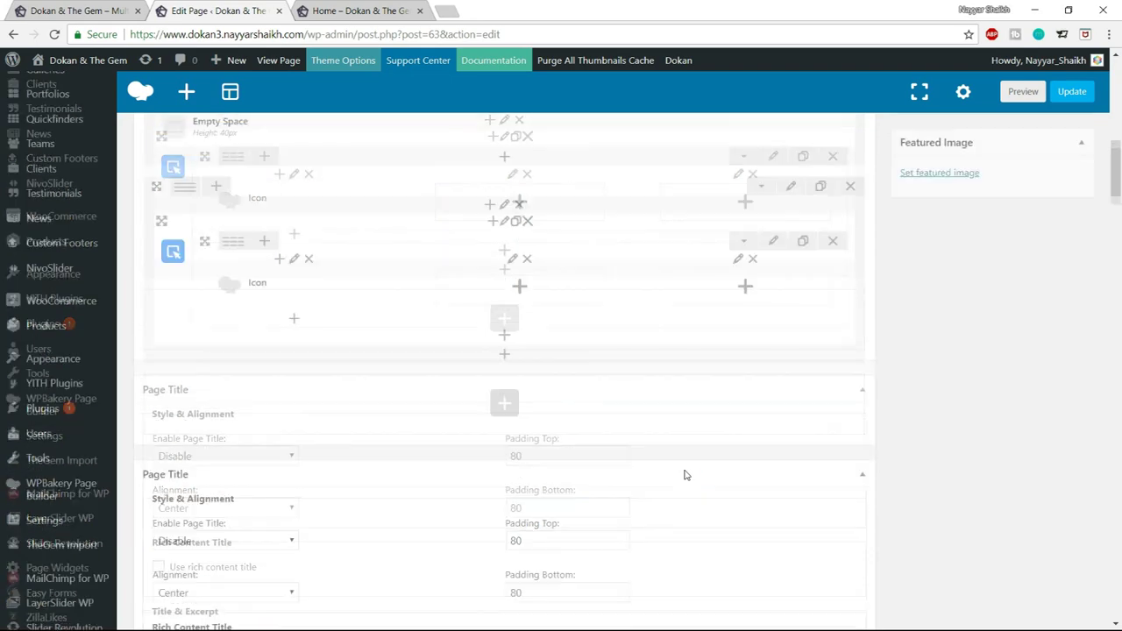
- Copy SEASONS TRENDS from the demo and paste it into a new Text Block under the icon
key(ctrl+shift+Tab)
drag(78, 347, 291, 341)
key(ctrl+c)
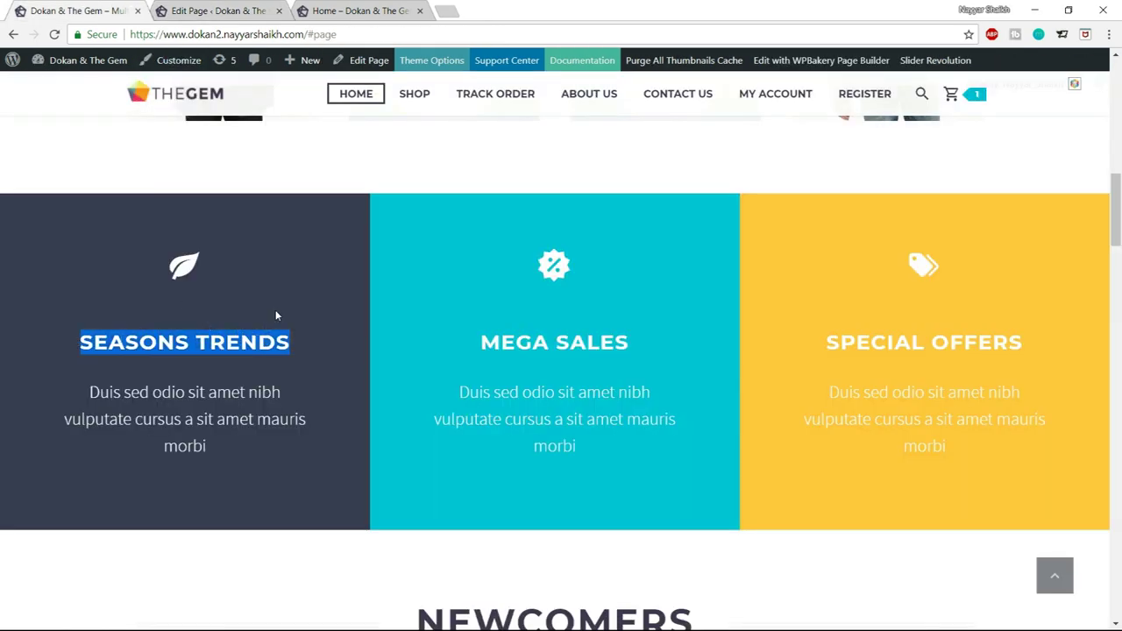
key(ctrl+Tab)
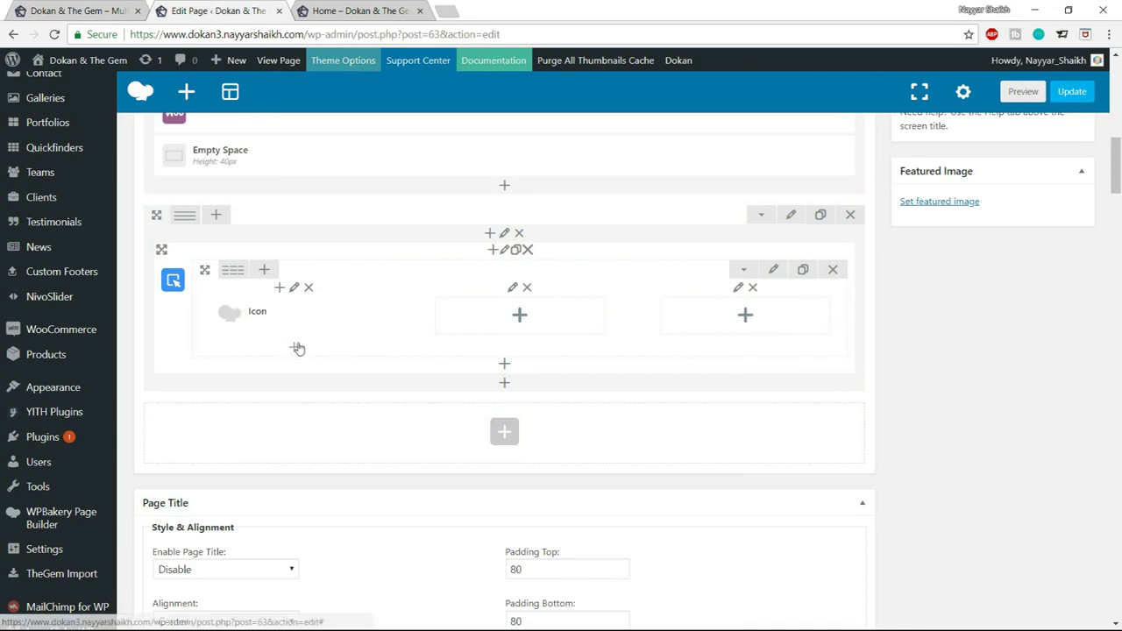
click(297, 348)
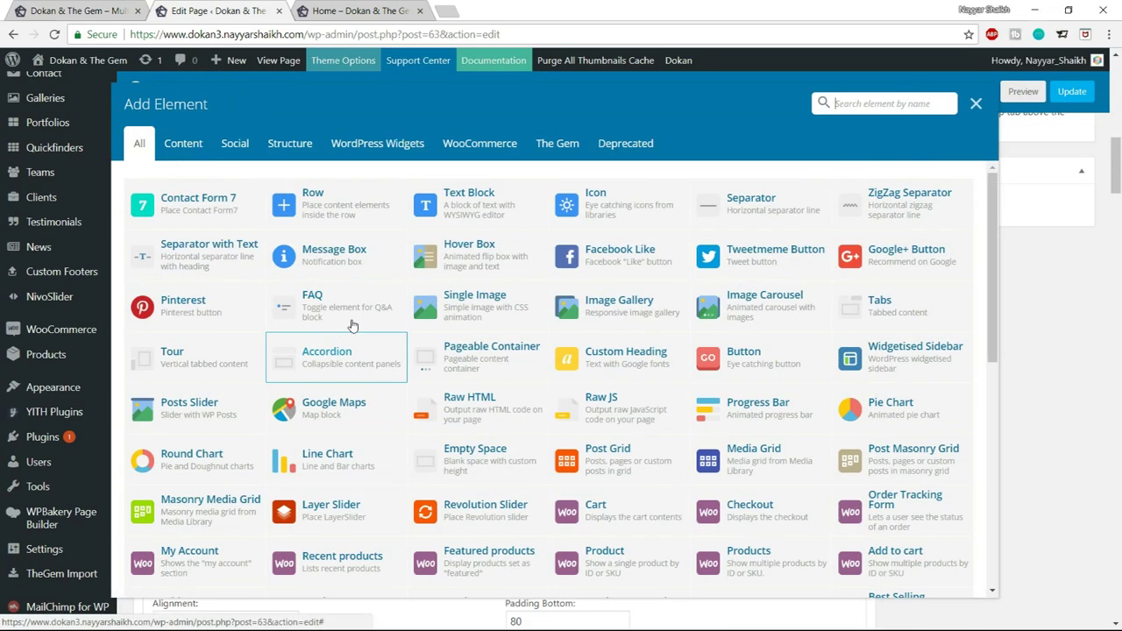
click(469, 203)
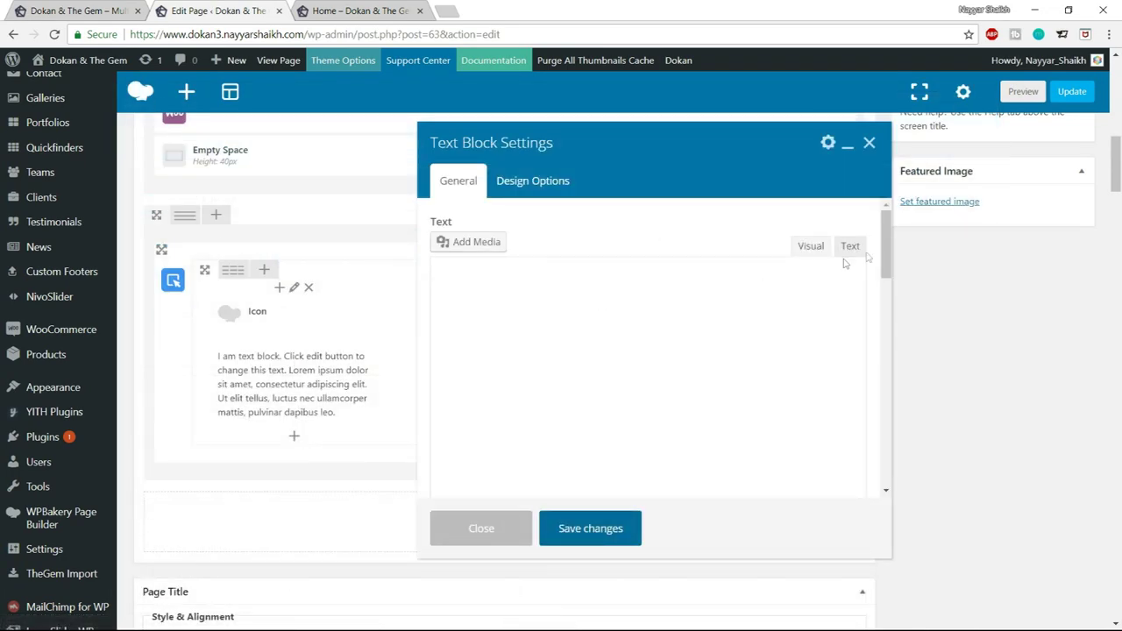
click(849, 246)
key(ctrl+a)
key(ctrl+v)
click(810, 247)
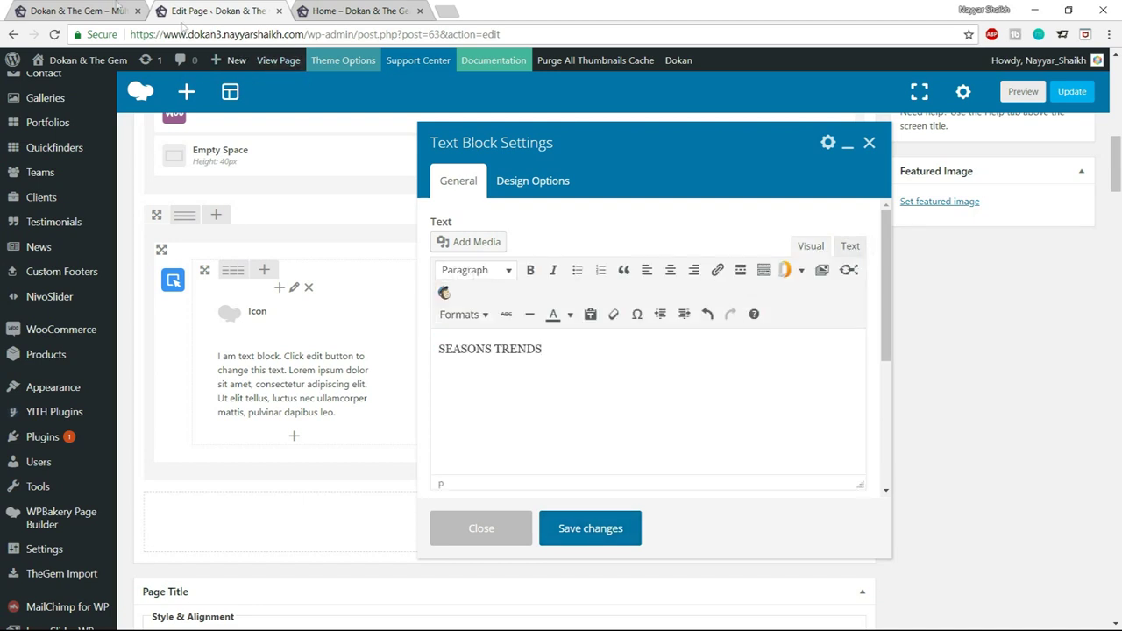
- Centre the SEASONS TRENDS text, give its paragraph the title-h3 class, and save
click(91, 8)
click(212, 9)
click(670, 271)
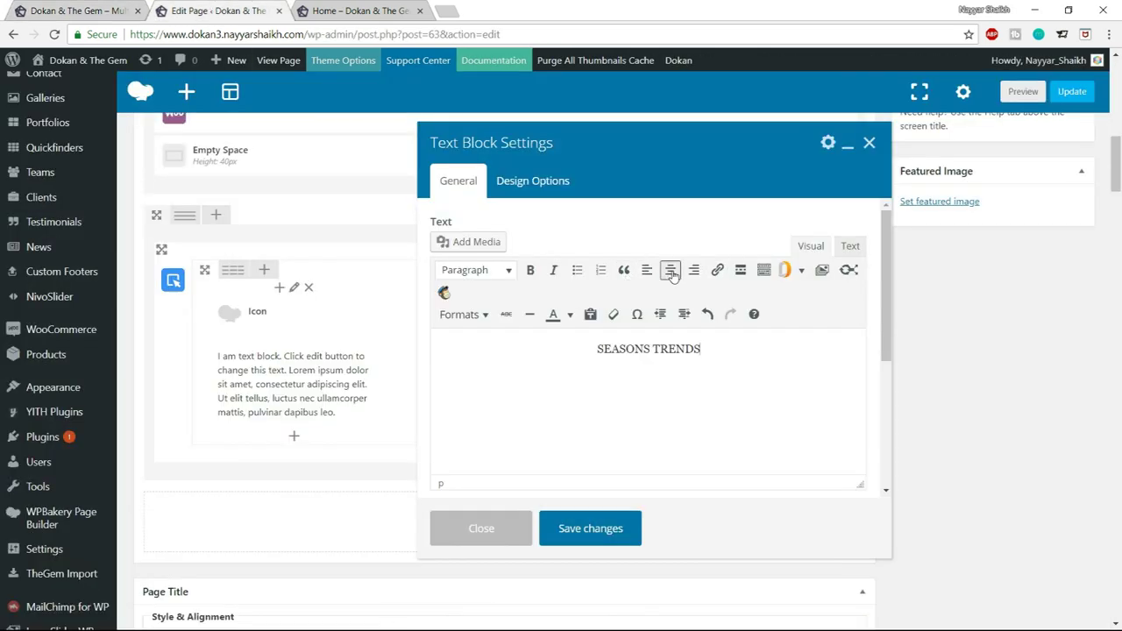
click(850, 247)
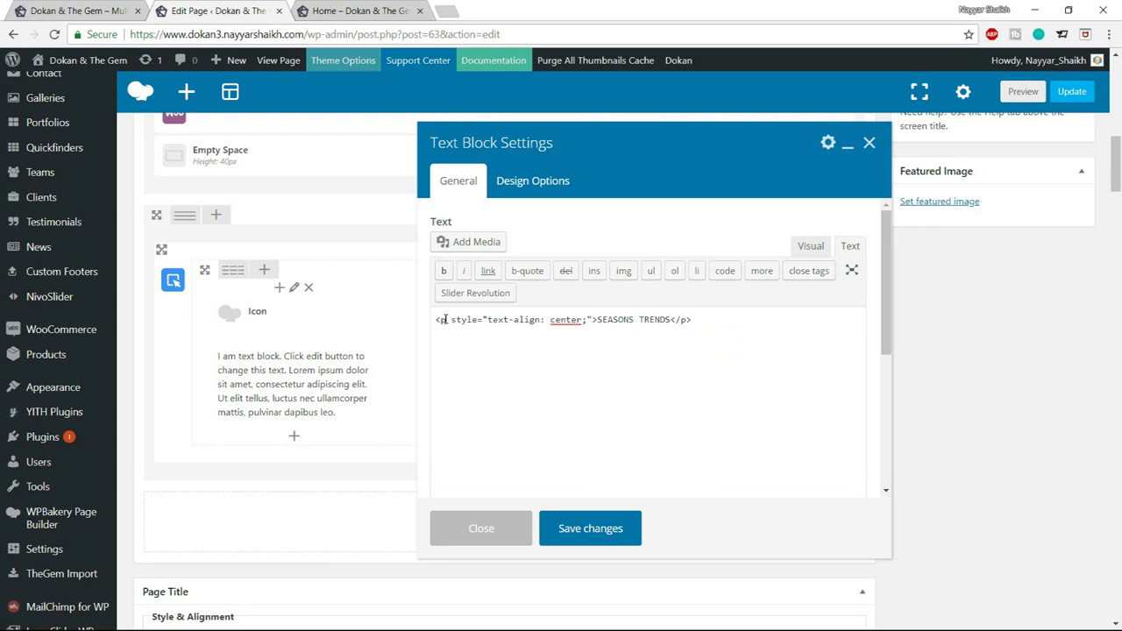
text(class="title-h3")
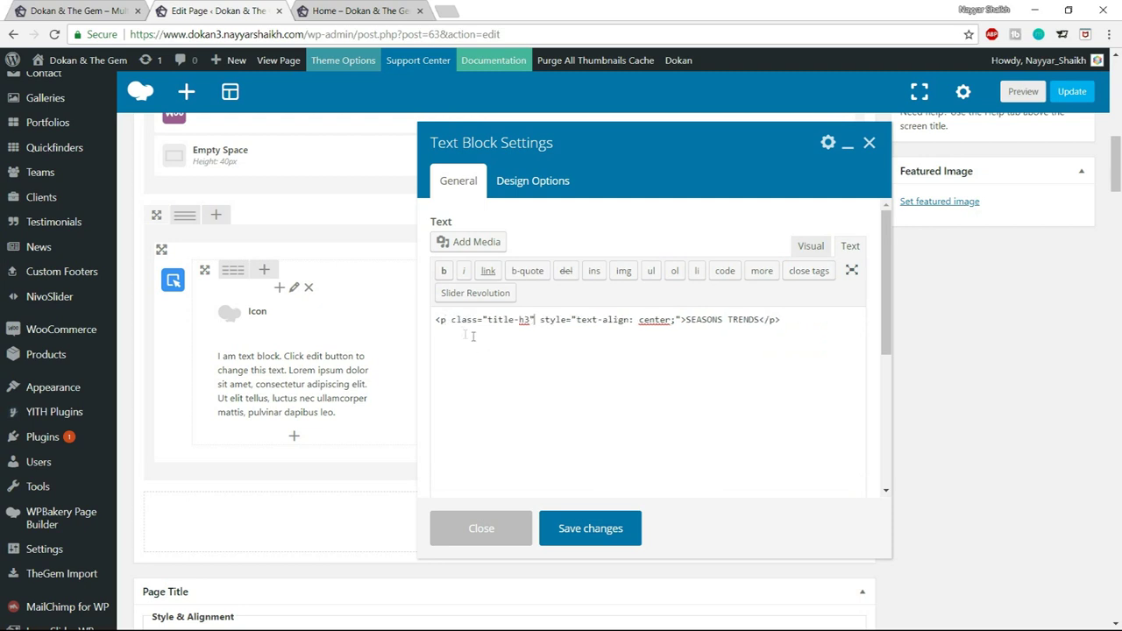
drag(453, 322, 528, 326)
click(595, 530)
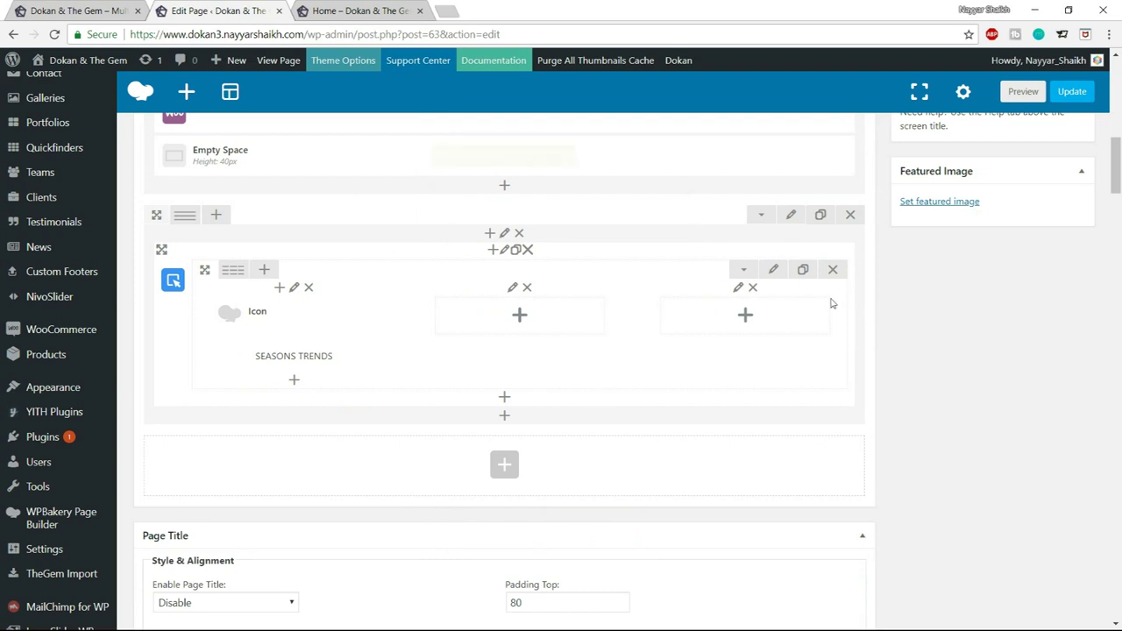
mouse_move(294, 312)
- Inspect the demo's dark Seasons Trends column in Chrome DevTools
click(79, 10)
click(237, 253)
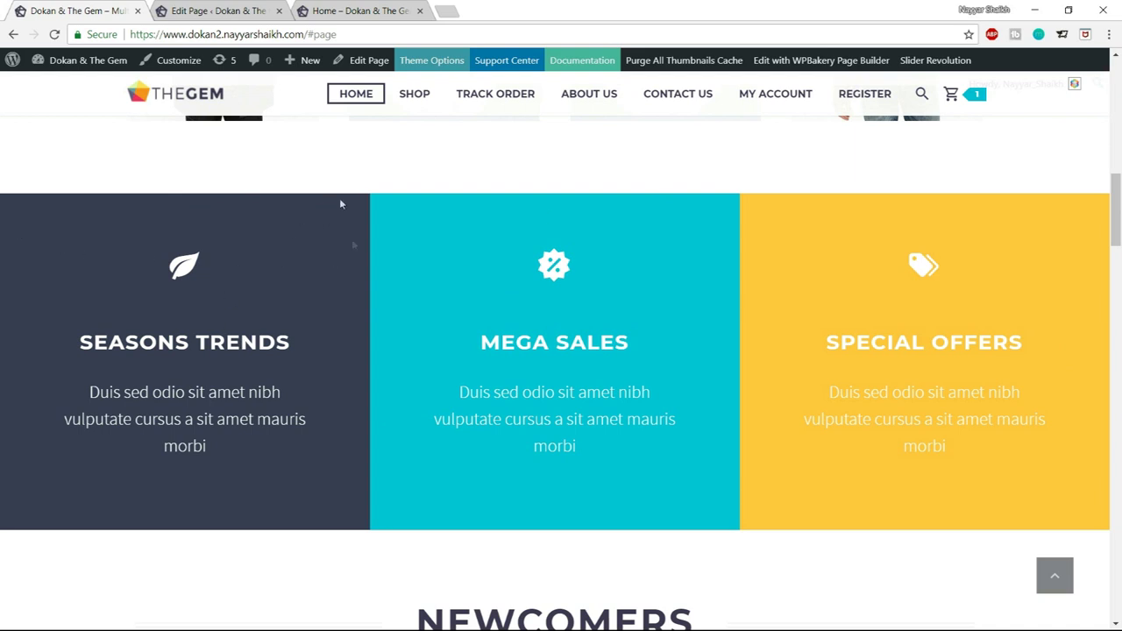
right_click(17, 215)
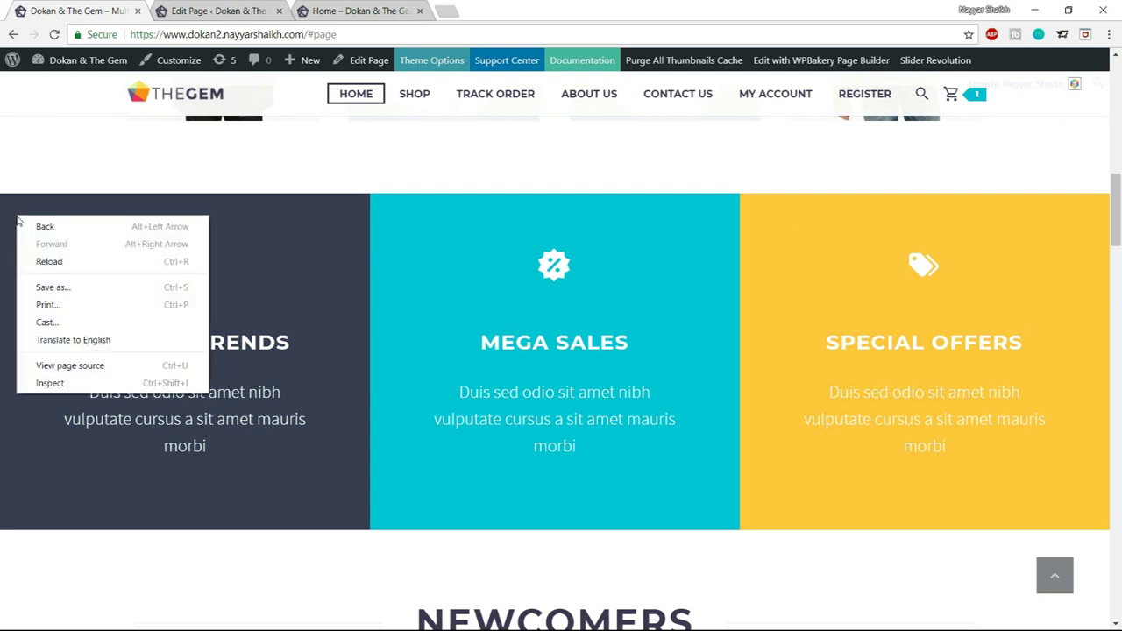
click(49, 383)
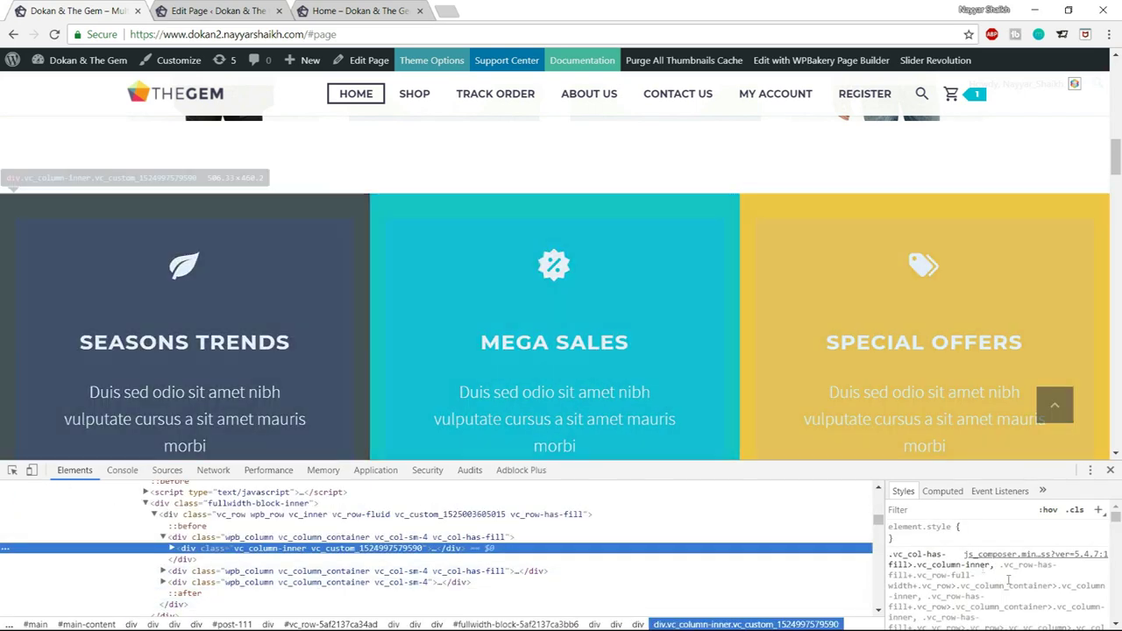
scroll(1041, 576, down, 5)
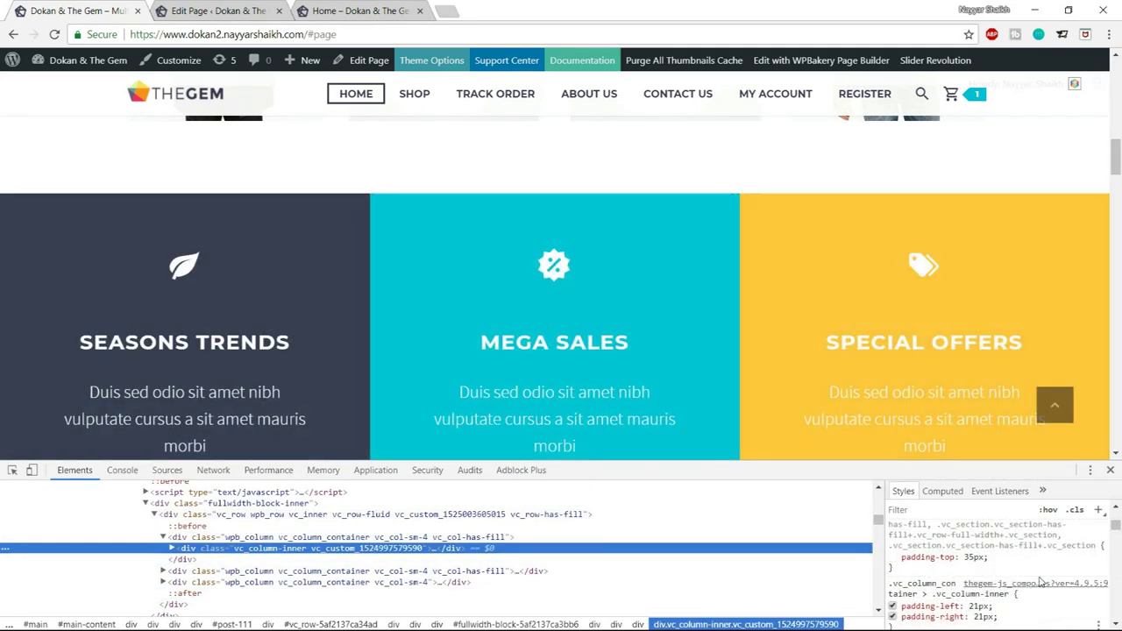
scroll(1028, 582, down, 5)
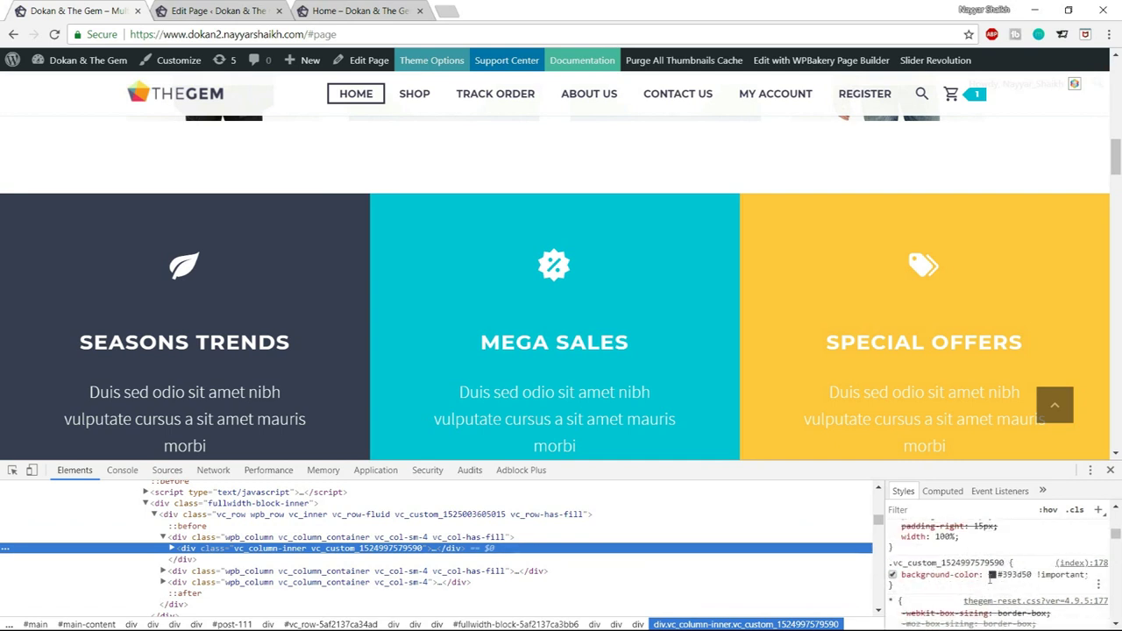
- Copy the column's background colour #393d50 and close DevTools
click(1012, 574)
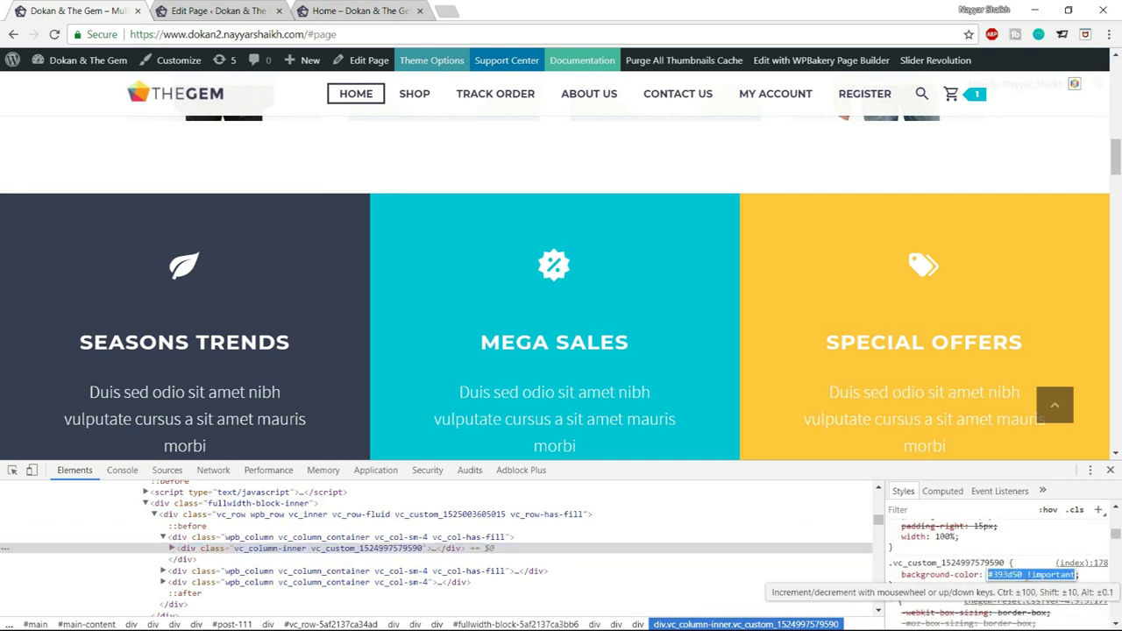
click(1025, 574)
drag(1025, 575, 973, 579)
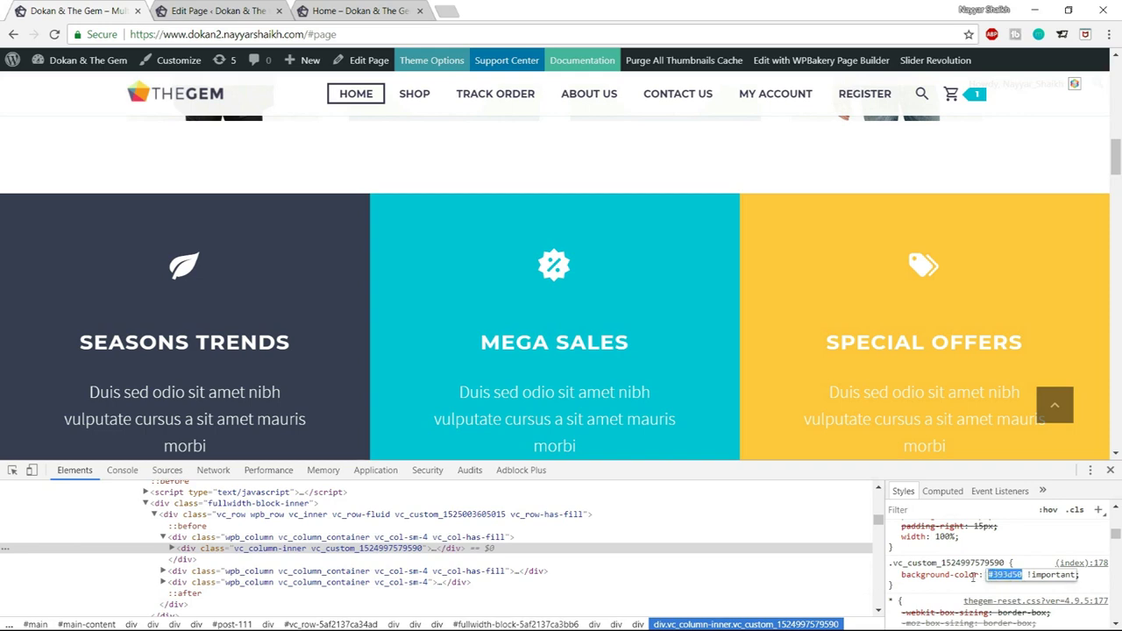
click(1109, 470)
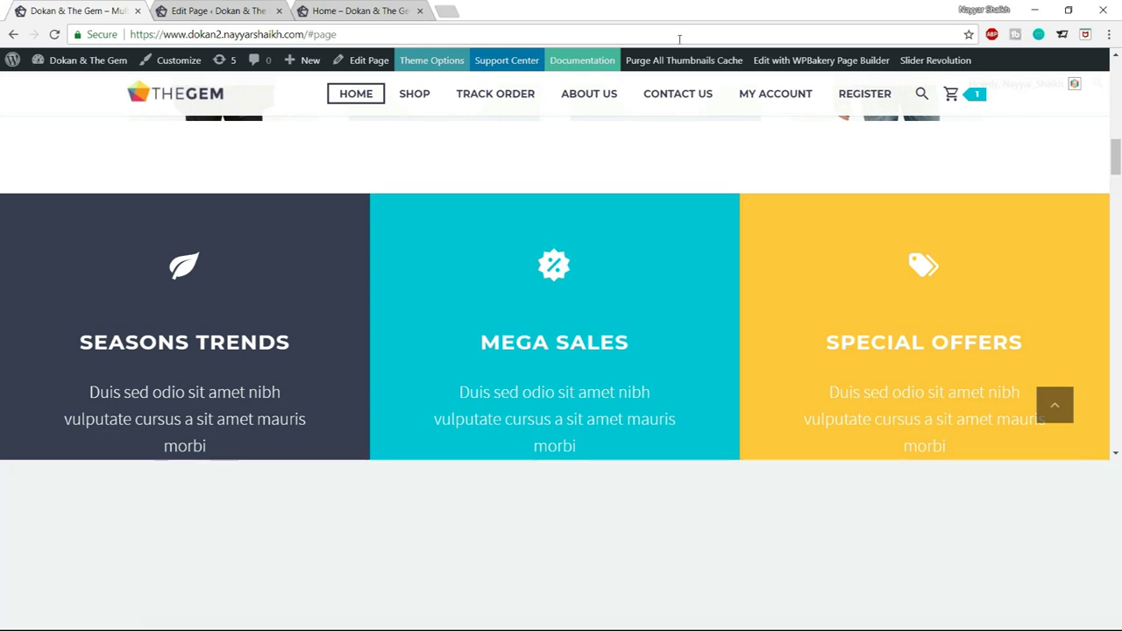
click(245, 10)
mouse_move(294, 355)
mouse_down()
mouse_move(279, 267)
mouse_move(283, 375)
mouse_move(292, 302)
mouse_up()
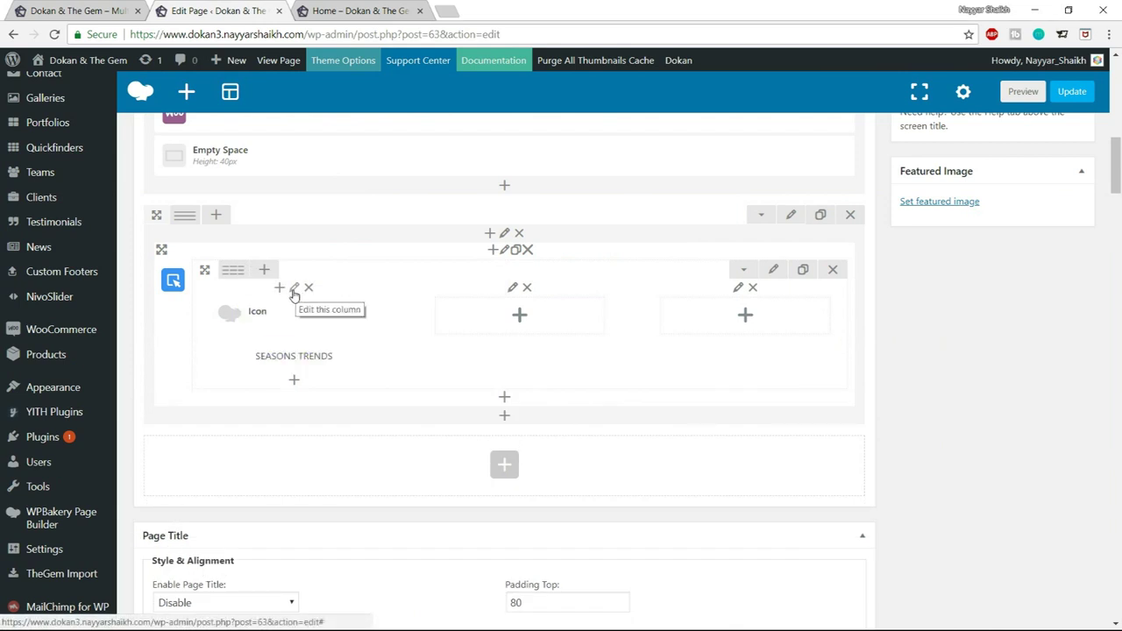
- Give the first inner column background colour #393d50 in Design Options, update the page, and reload Home
click(294, 288)
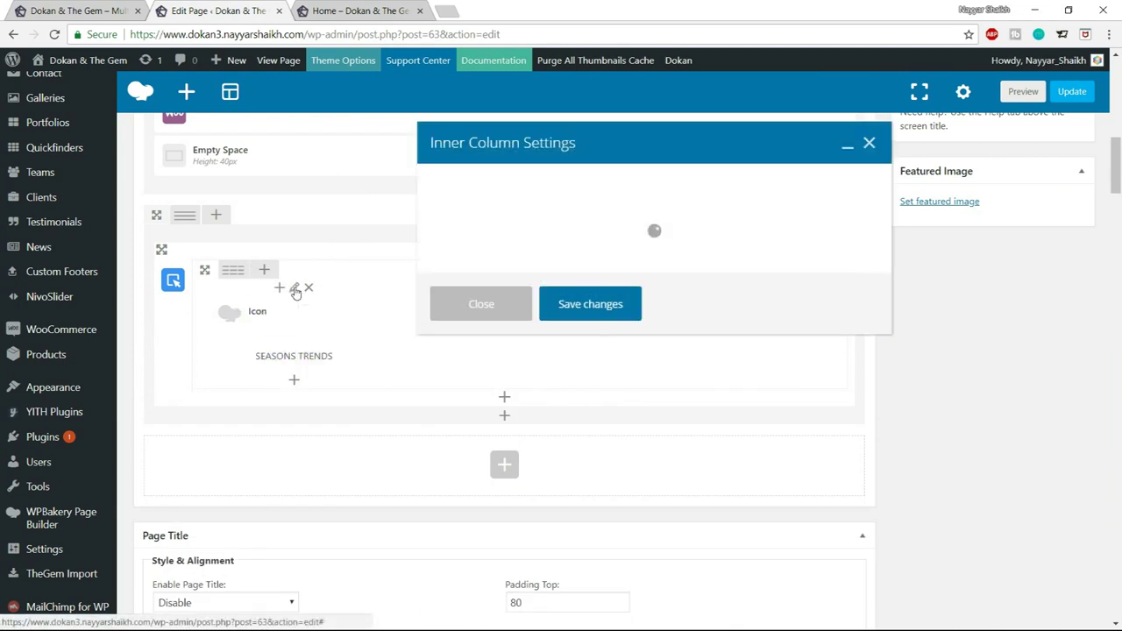
click(532, 180)
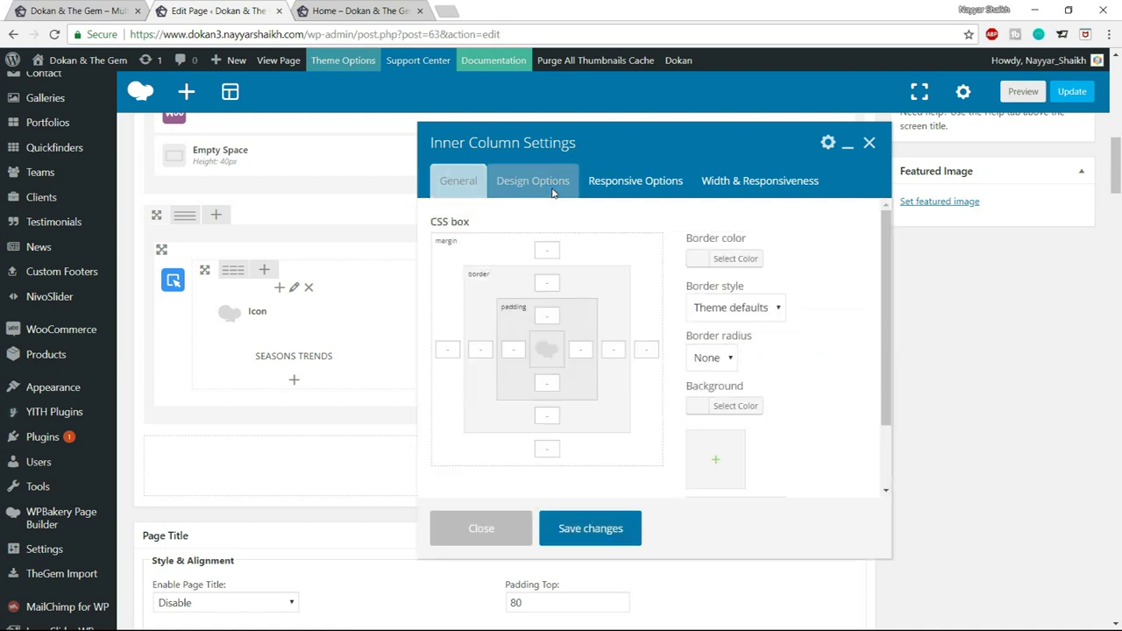
scroll(720, 340, down, 1)
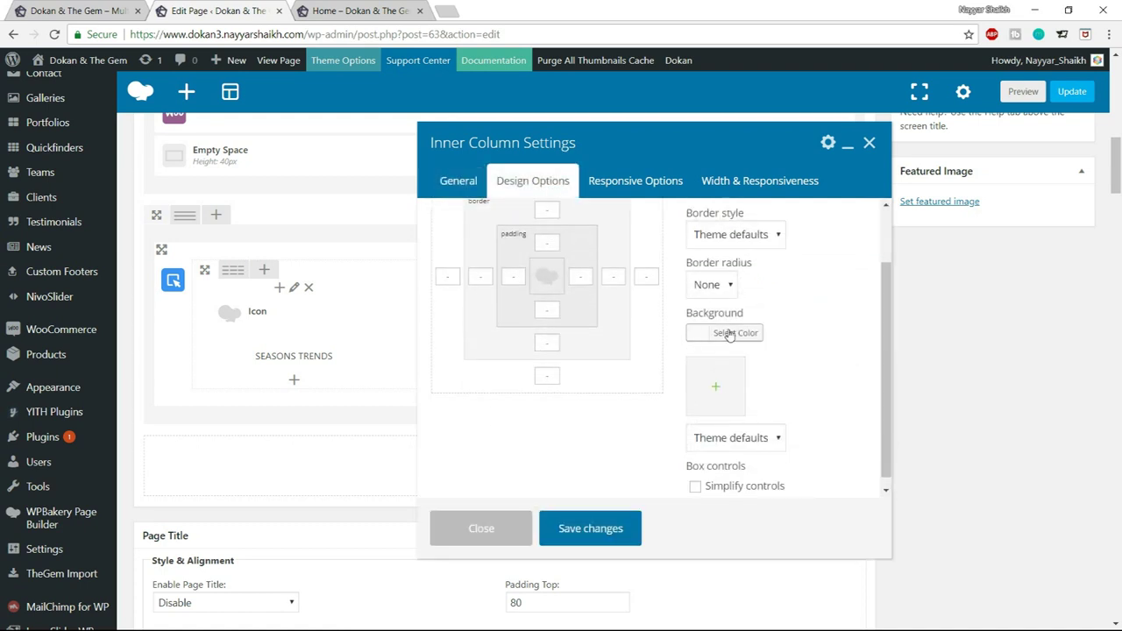
click(720, 335)
click(789, 344)
text(#393d58)
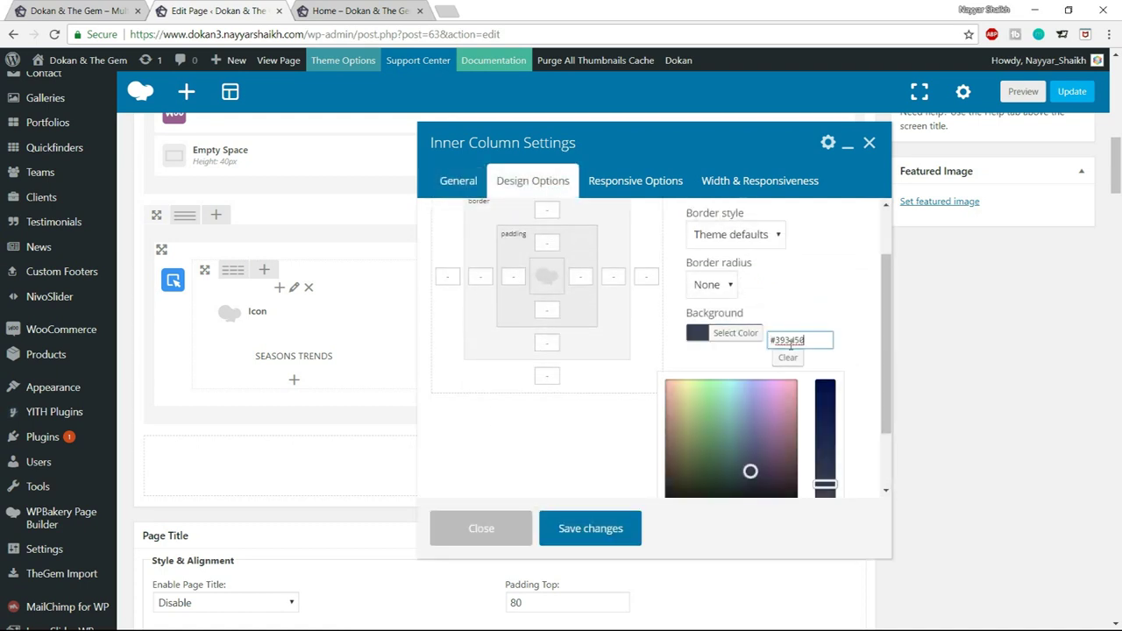
click(589, 529)
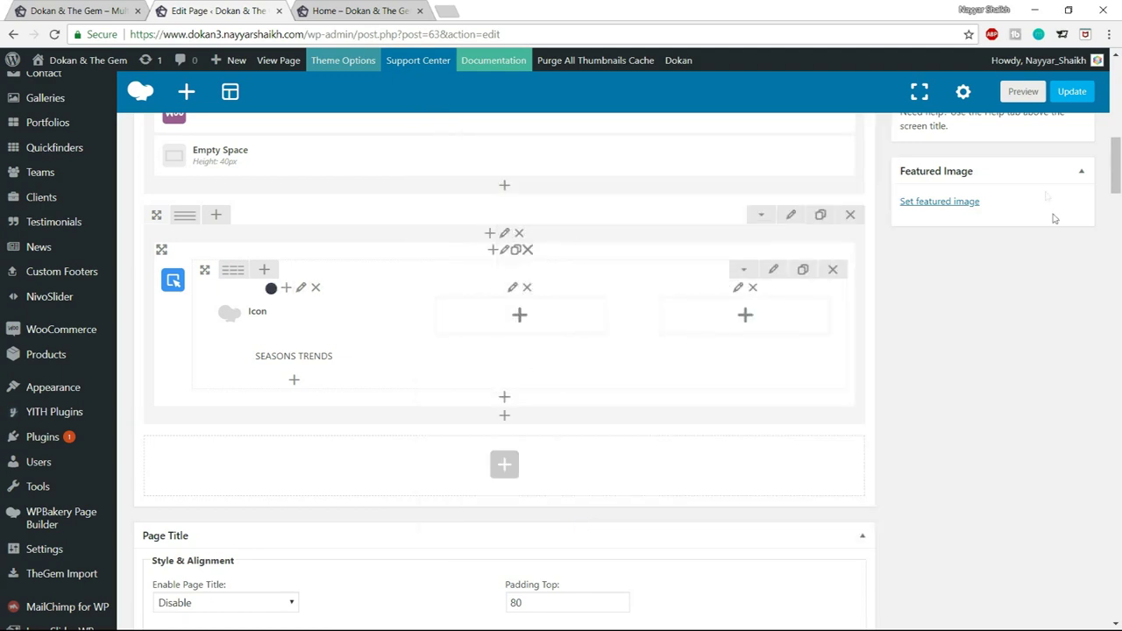
click(1073, 94)
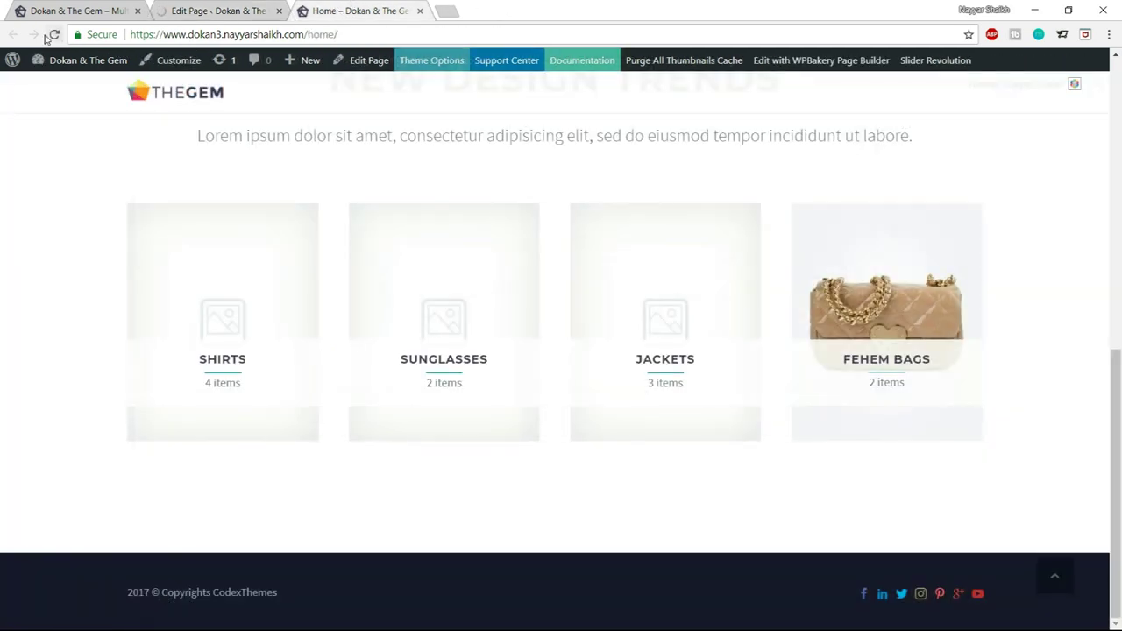
click(54, 35)
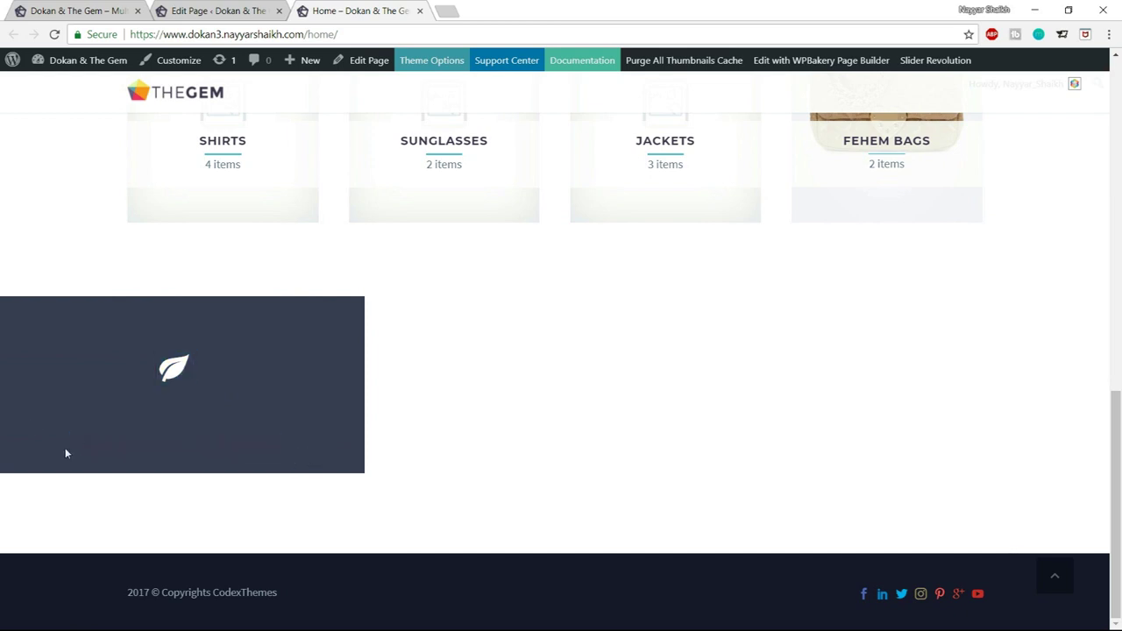
- Highlight the dark-on-dark SEASONS TRENDS heading on the live page, then go back to Edit Page
drag(66, 453, 311, 448)
click(179, 452)
drag(140, 443, 282, 466)
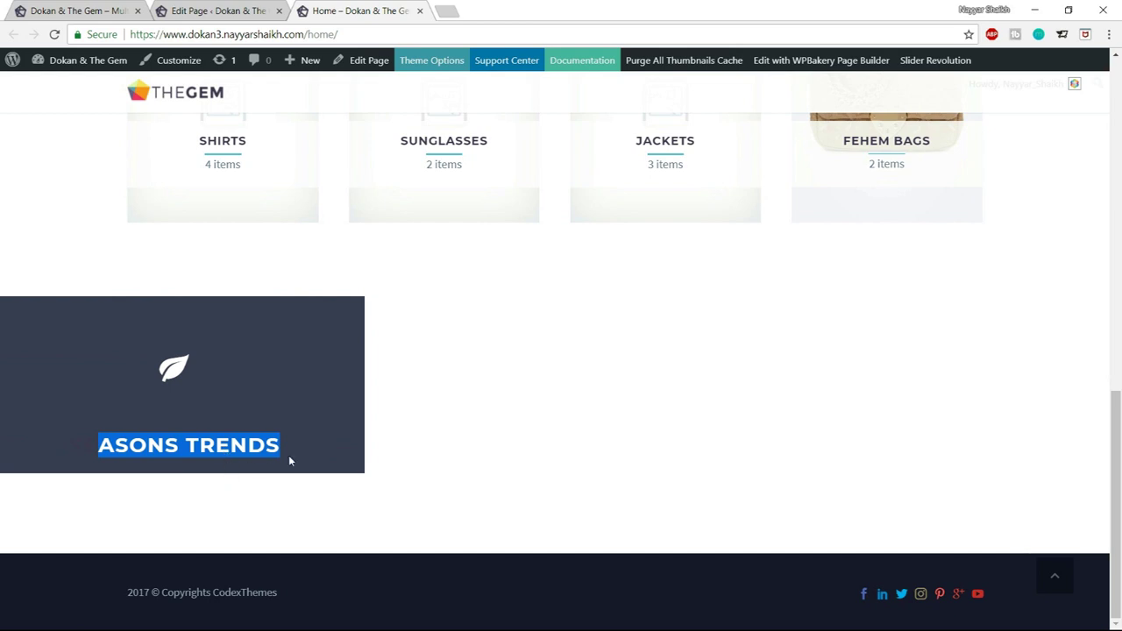
click(244, 9)
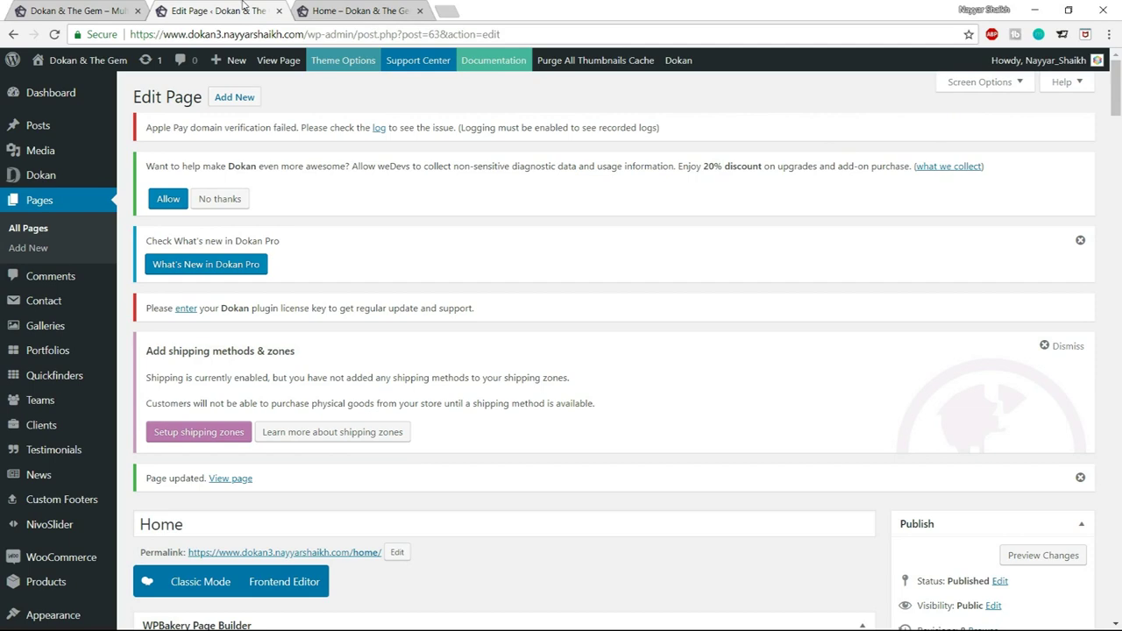
- Colour the SEASONS TRENDS text block's text white and save it
key(alt+Tab)
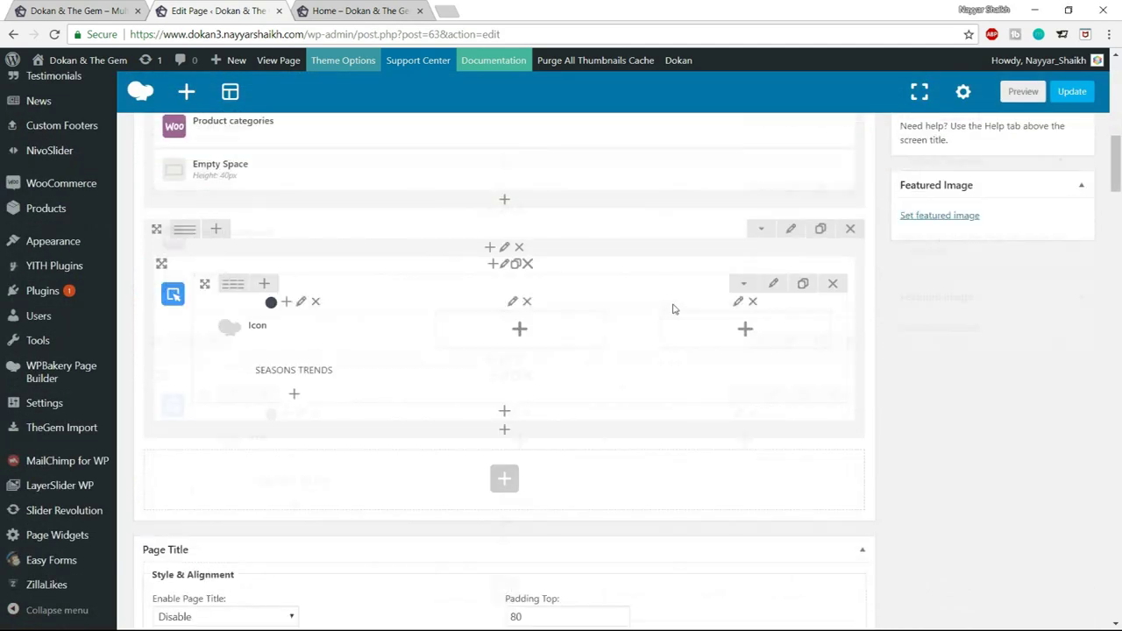
drag(298, 366, 348, 356)
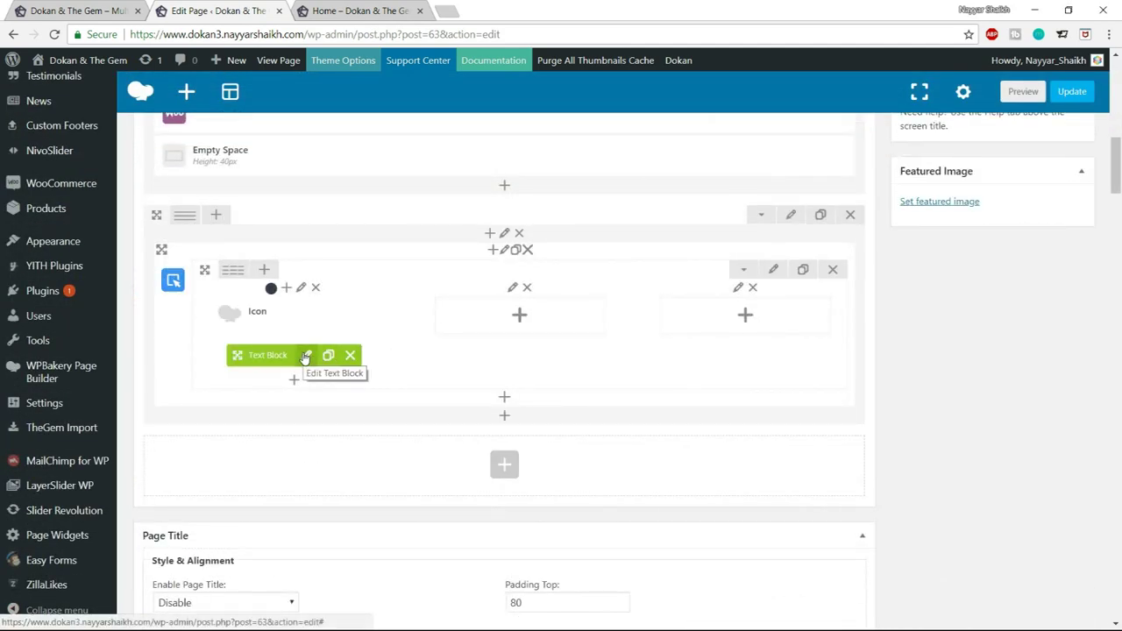
click(306, 355)
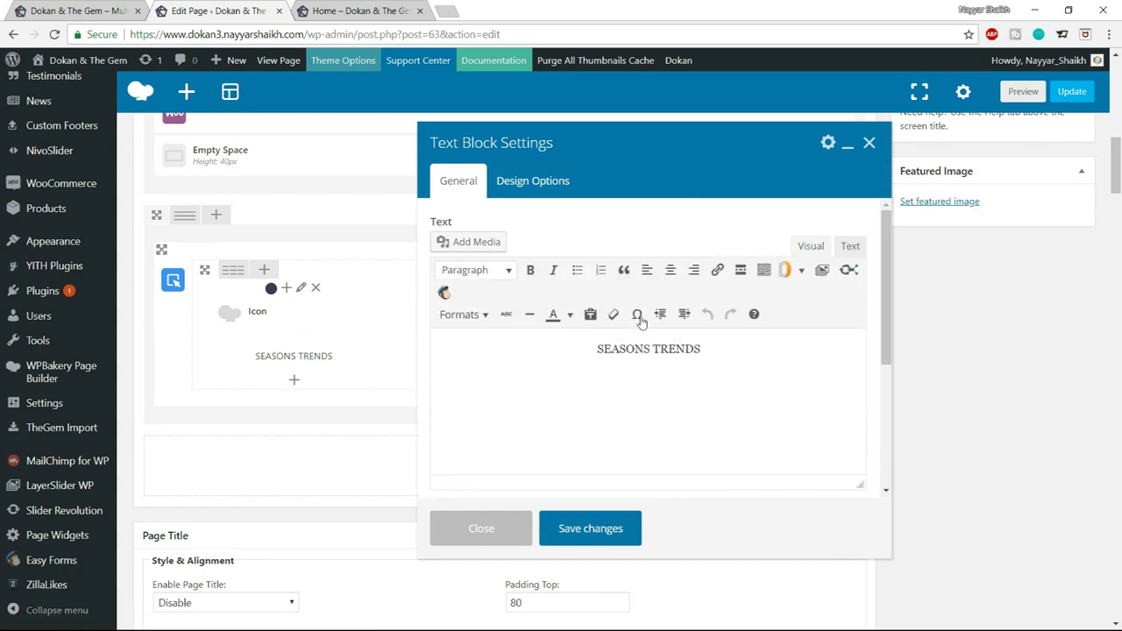
drag(718, 348, 576, 348)
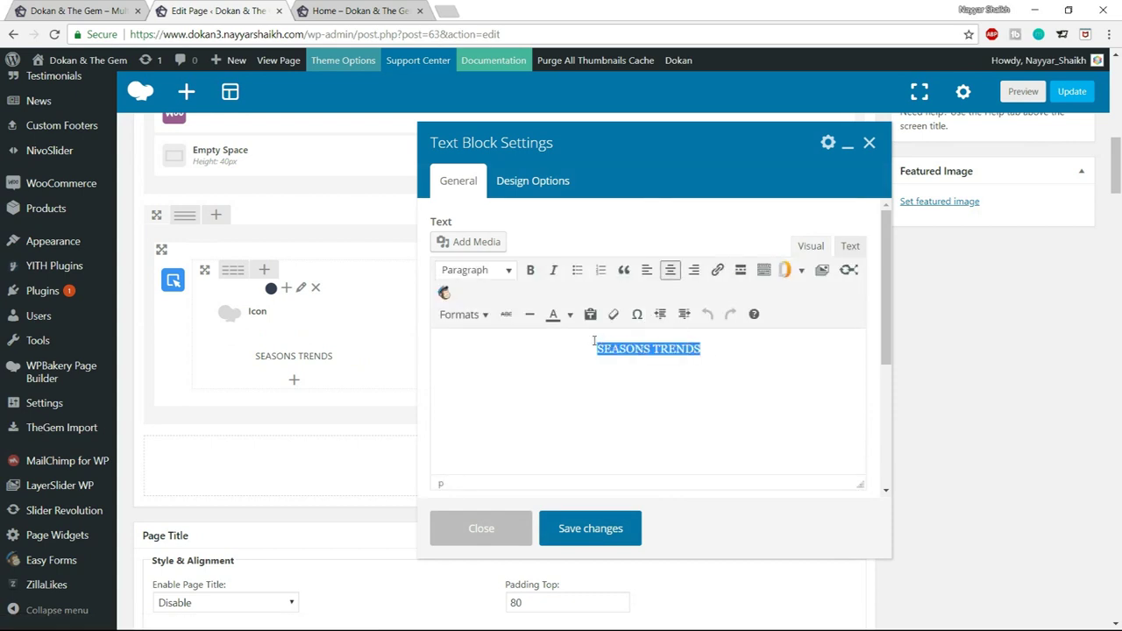
click(570, 314)
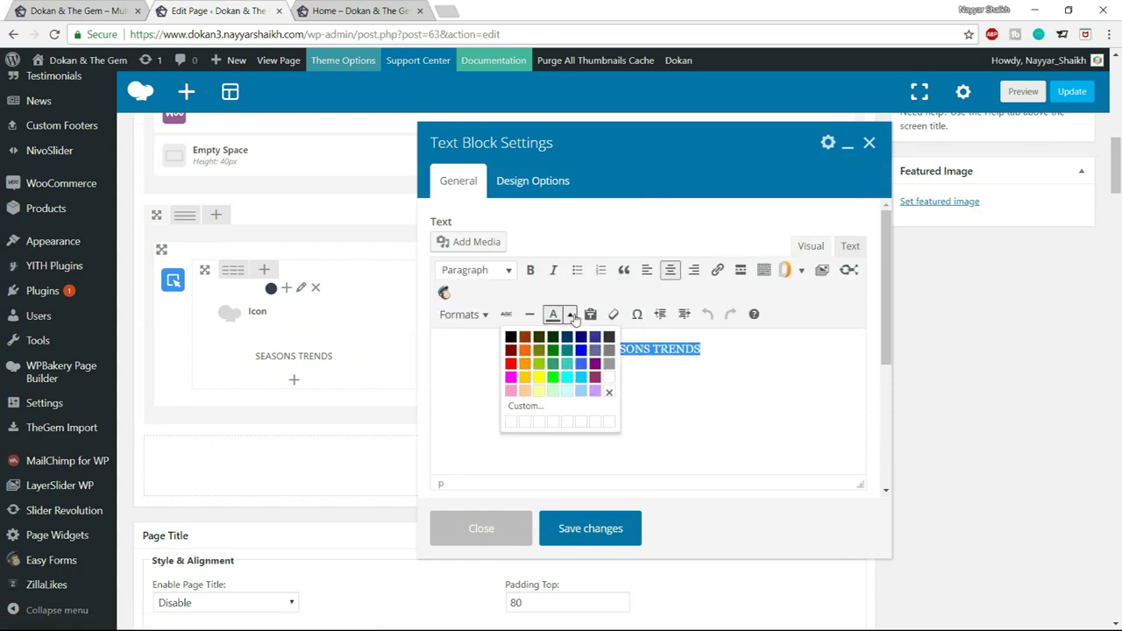
click(608, 377)
click(639, 449)
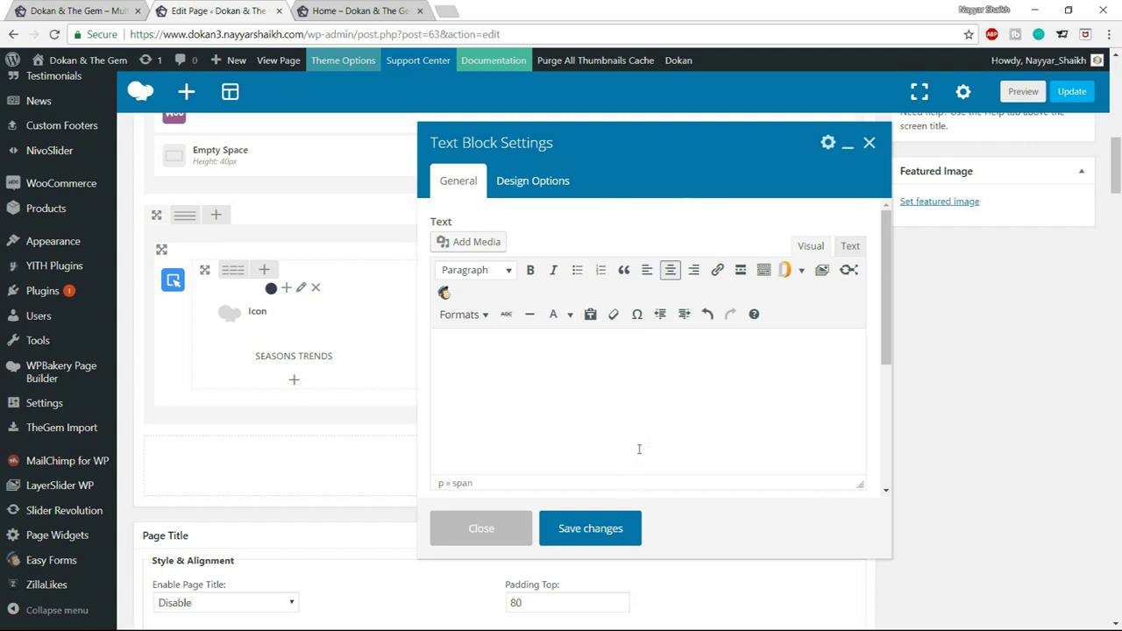
click(589, 528)
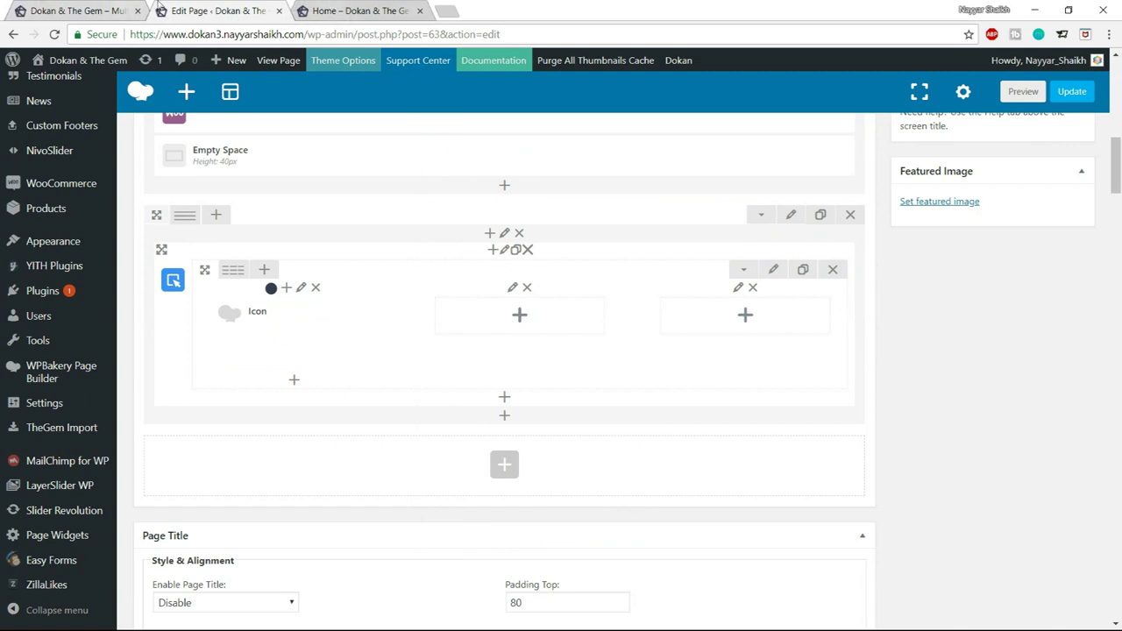
click(58, 13)
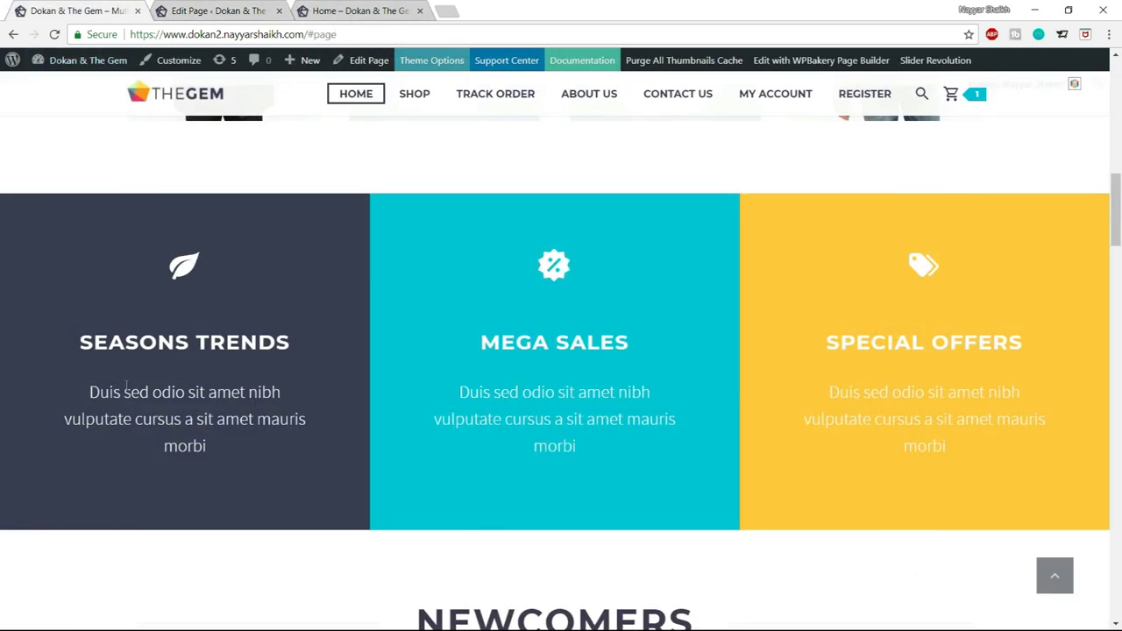
- Add an Empty Space element 10px high below the SEASONS TRENDS heading
click(274, 6)
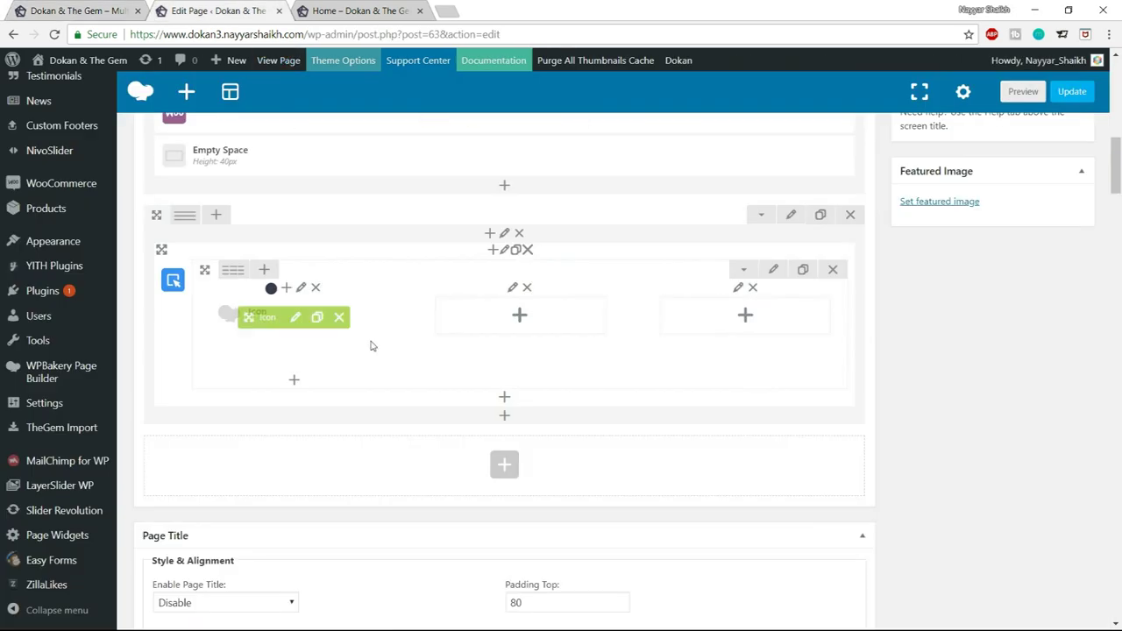
click(297, 383)
text(empty)
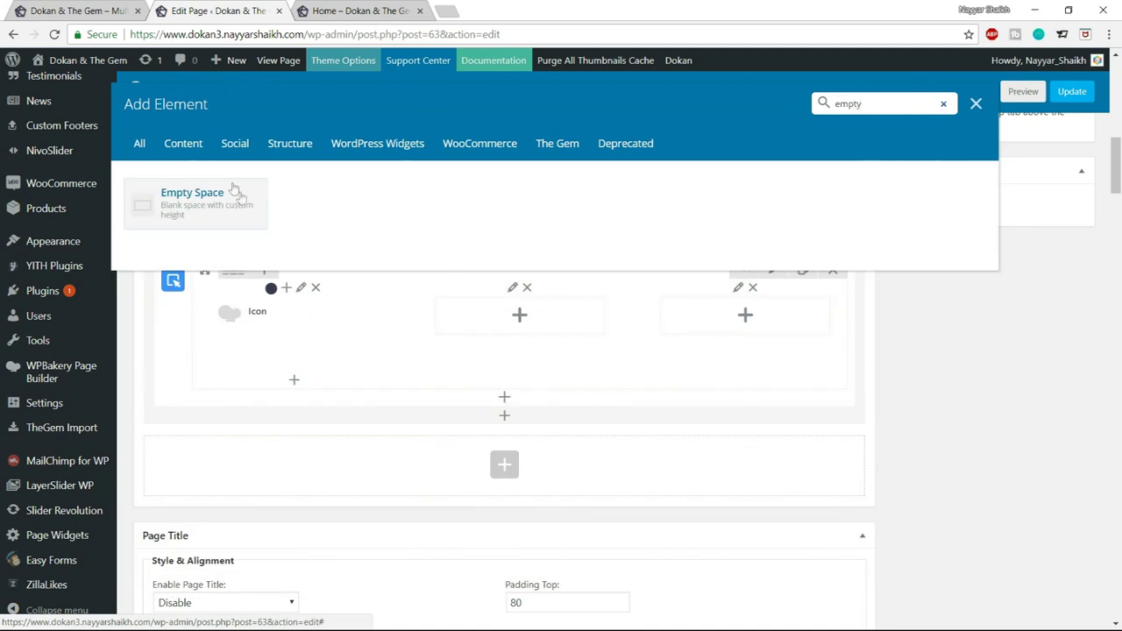
click(236, 195)
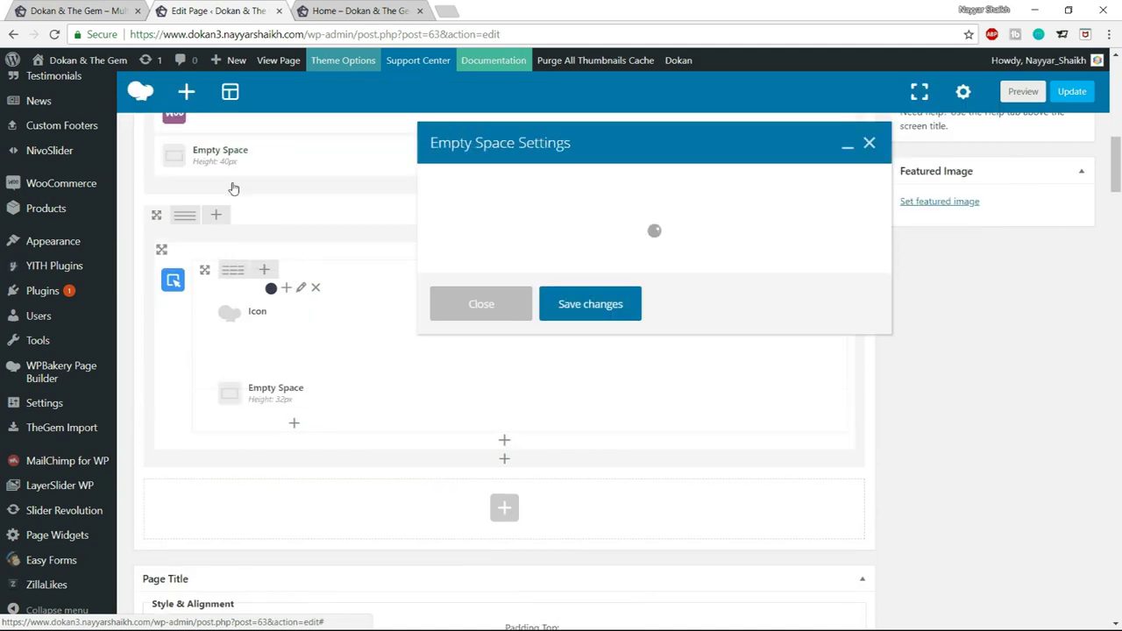
drag(447, 246, 408, 249)
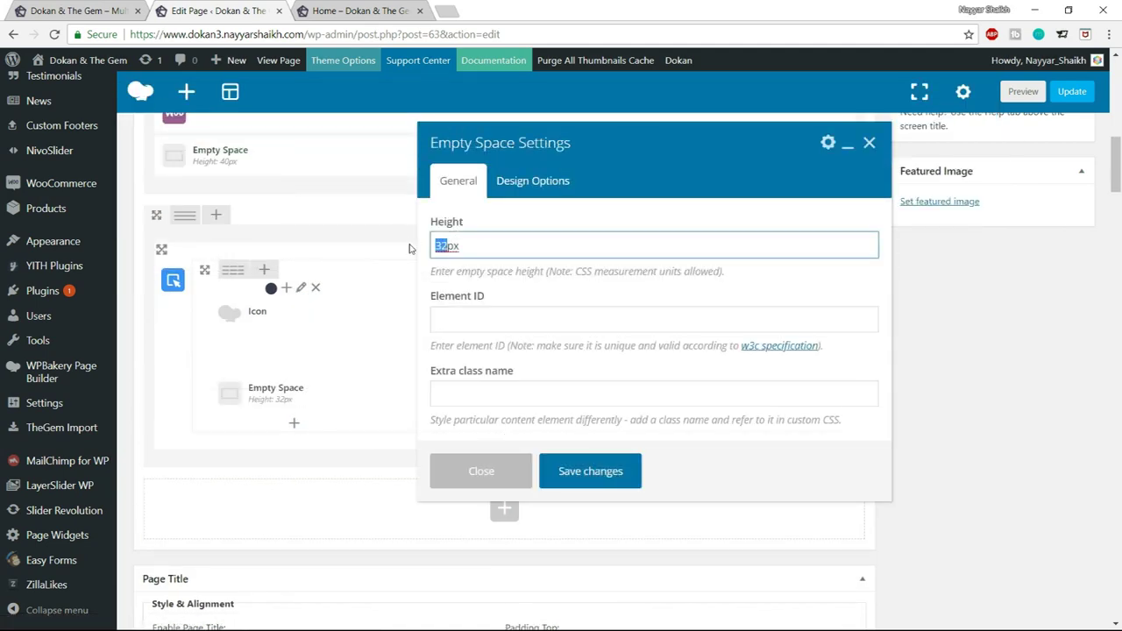
click(596, 469)
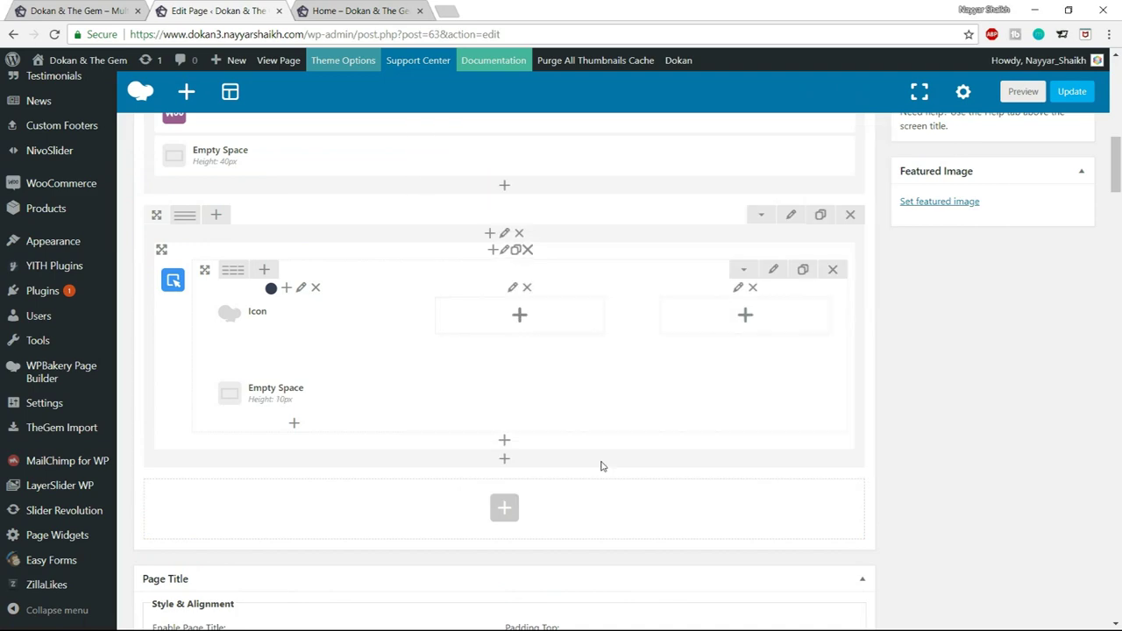
click(87, 5)
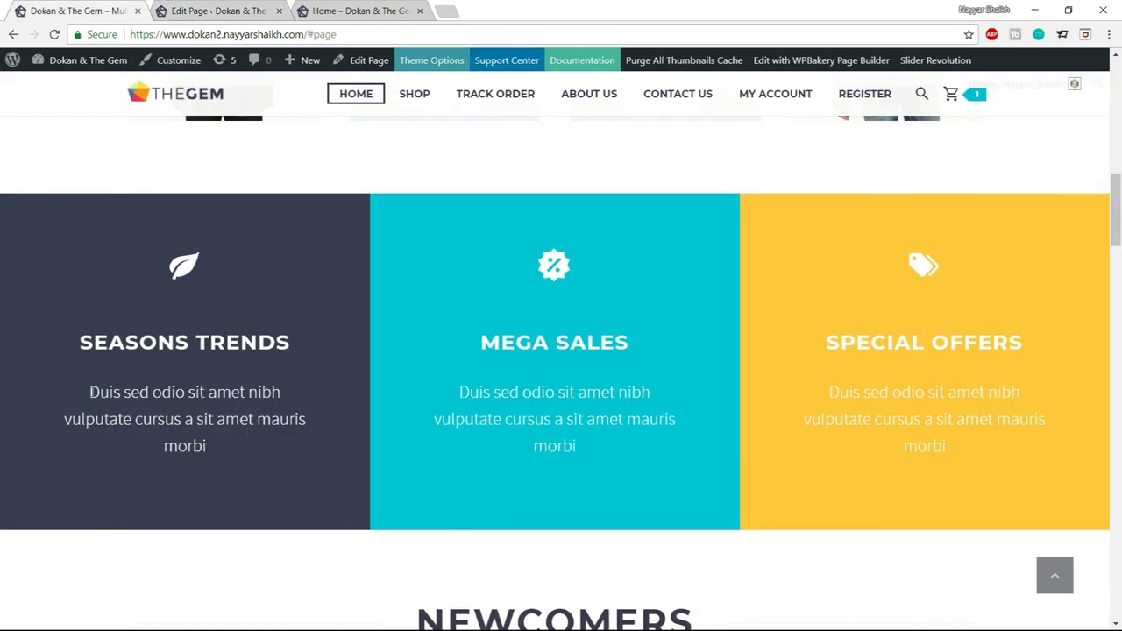
- Paste the demo's description paragraph into a new centred Text Block below the empty space
drag(91, 391, 224, 444)
key(ctrl+c)
click(175, 11)
click(295, 426)
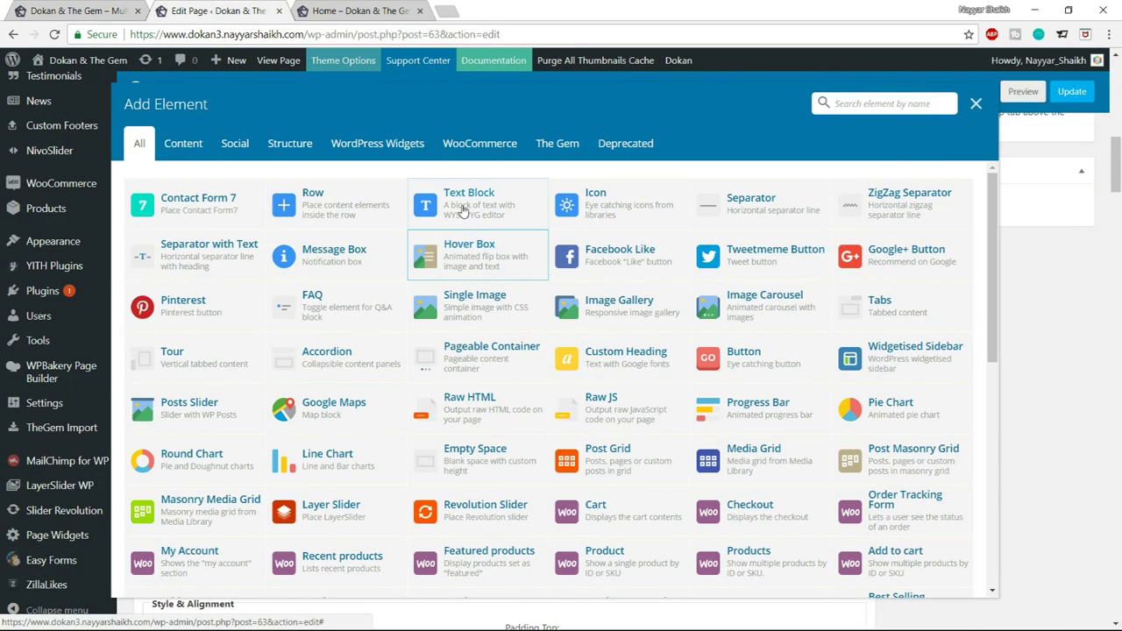
click(509, 200)
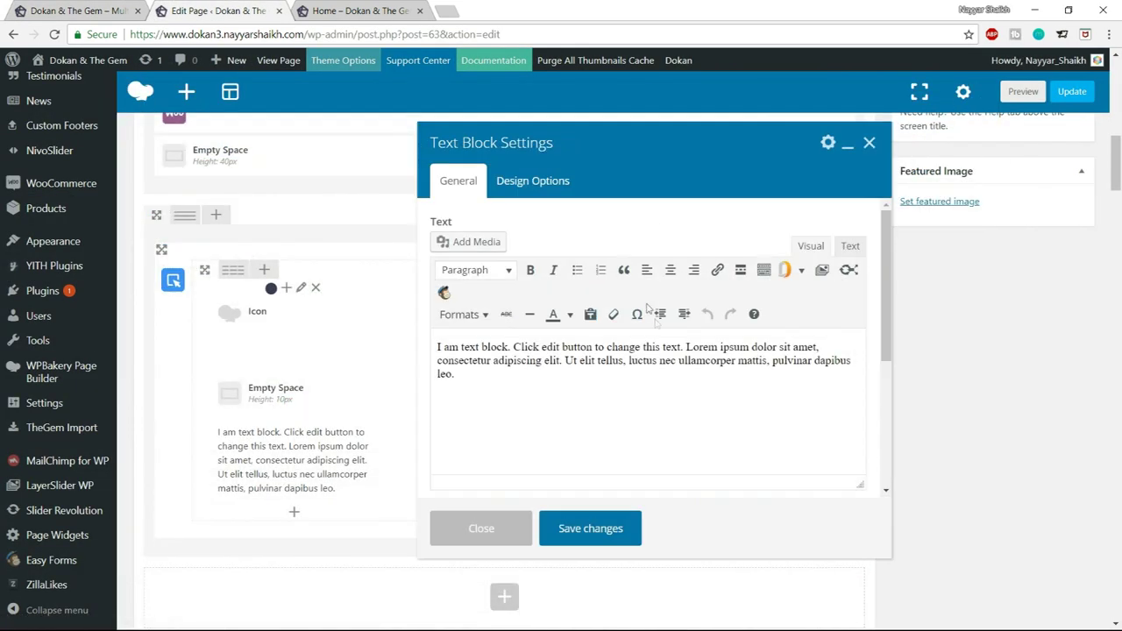
key(ctrl+a)
key(ctrl+v)
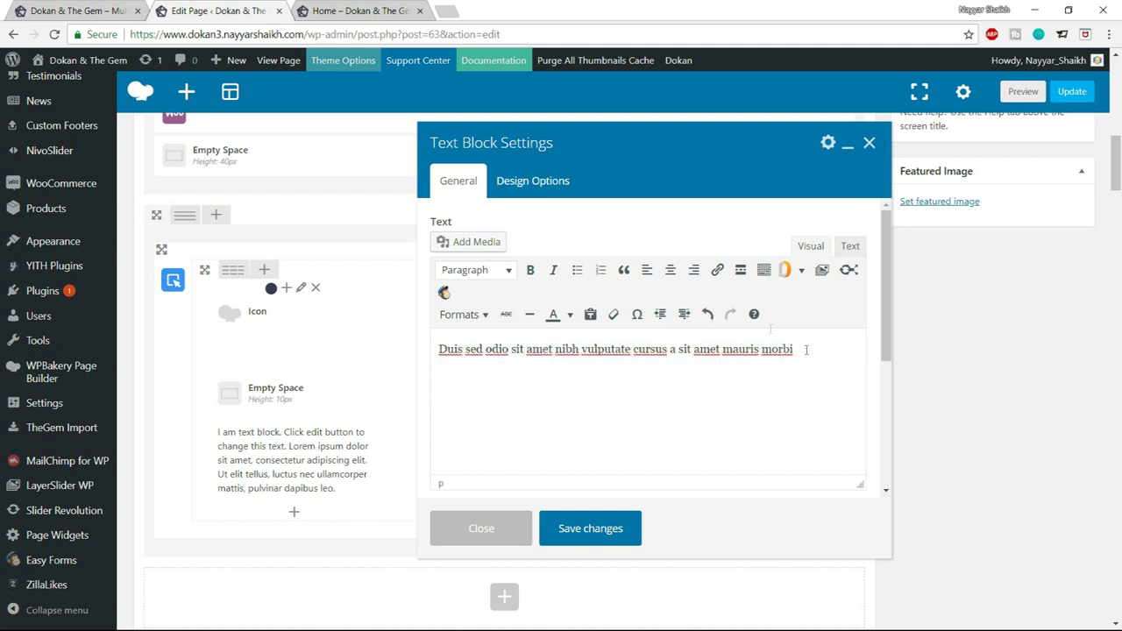
key(ctrl+a)
click(670, 271)
- Add the styled-subtitle class to the description paragraph in the HTML view
click(850, 246)
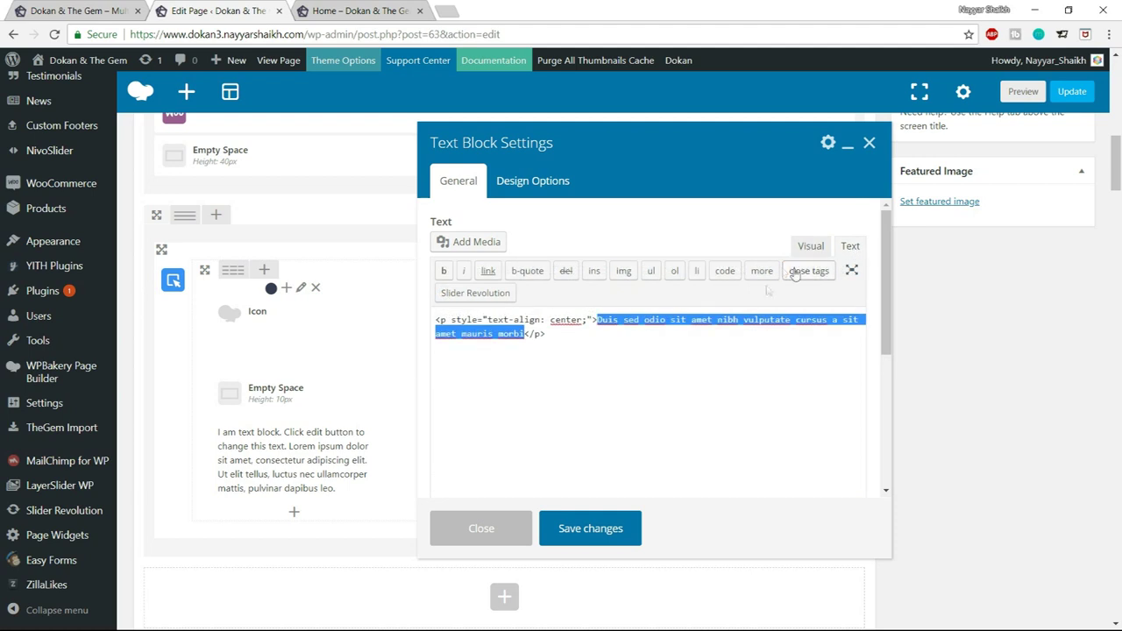
click(450, 320)
text(class="styled-subtitle")
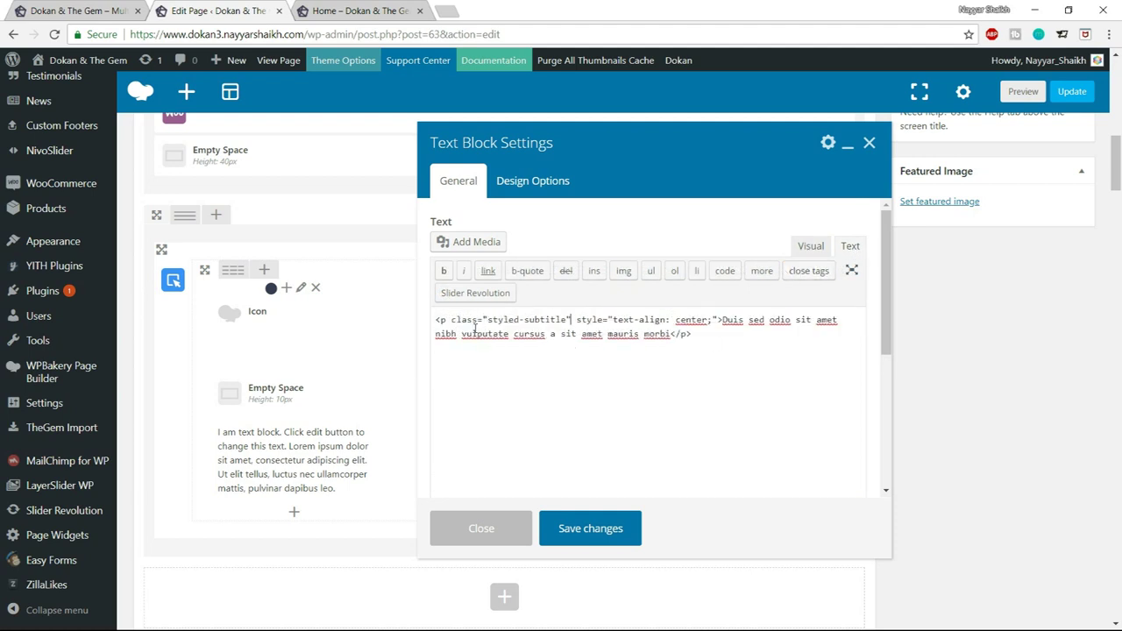
drag(463, 320, 534, 324)
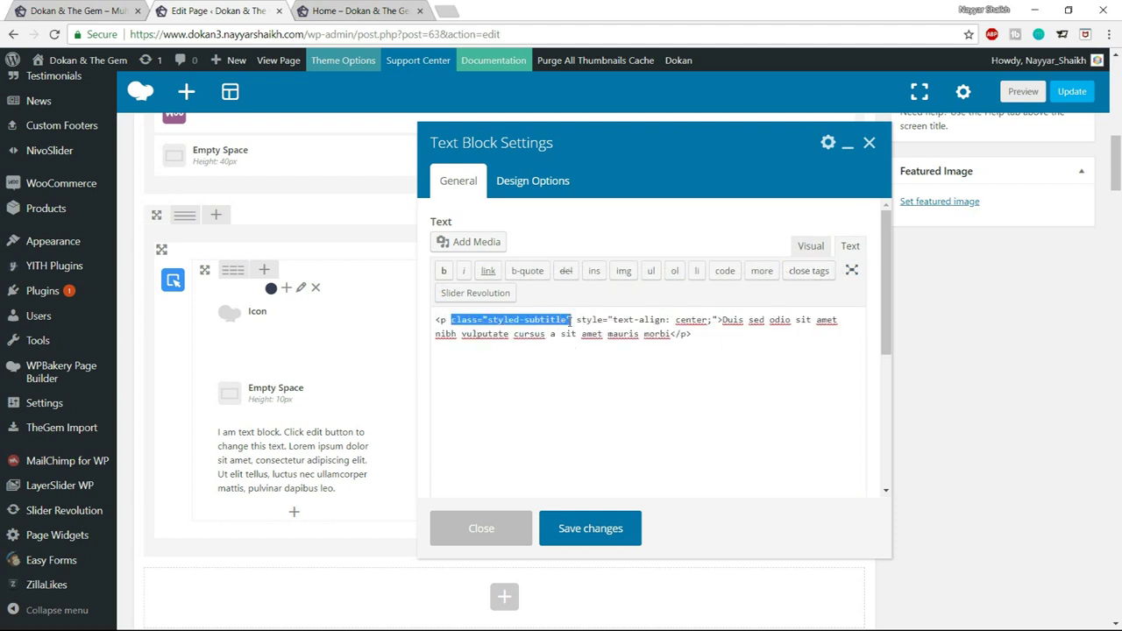
click(569, 320)
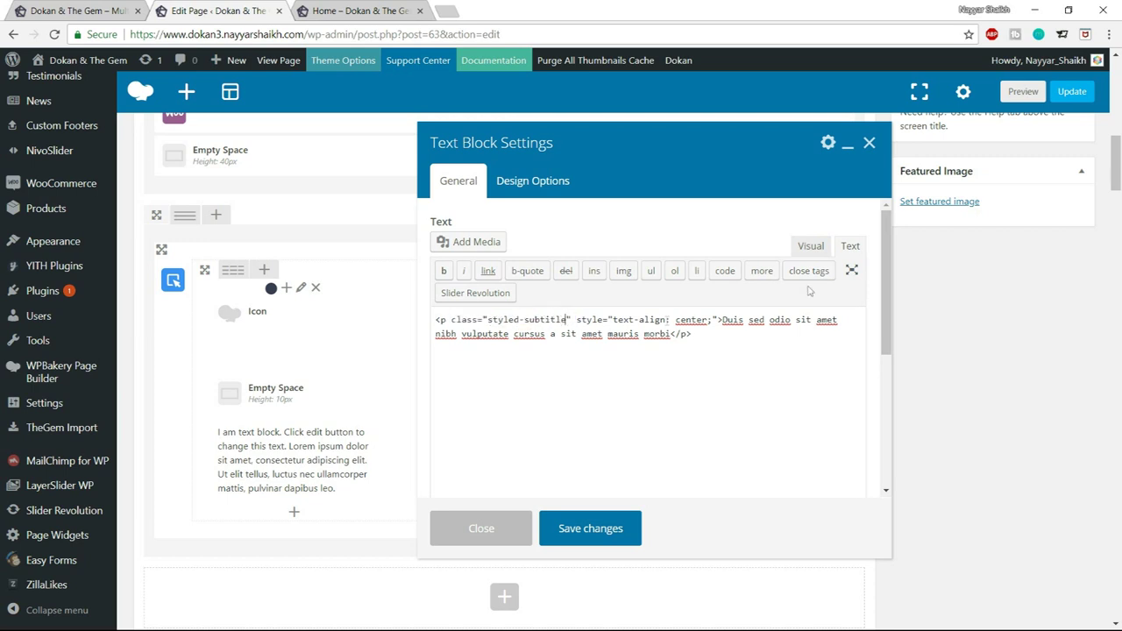
click(810, 246)
- Make the subtitle text white, pad it 55px left and right, and save
drag(841, 346, 471, 349)
click(569, 314)
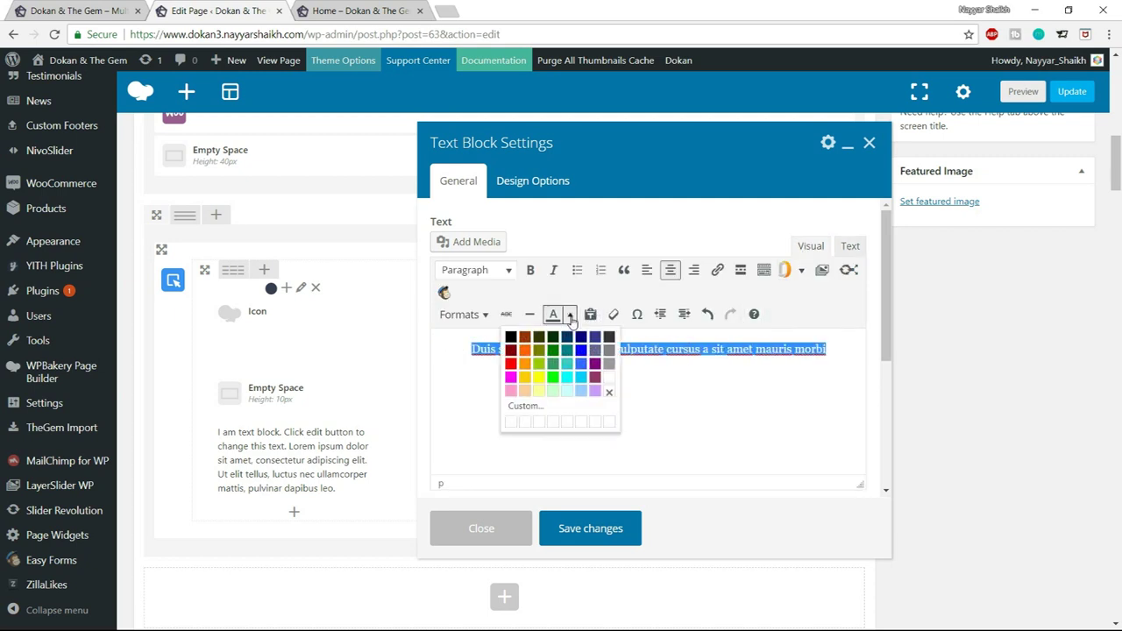
click(608, 378)
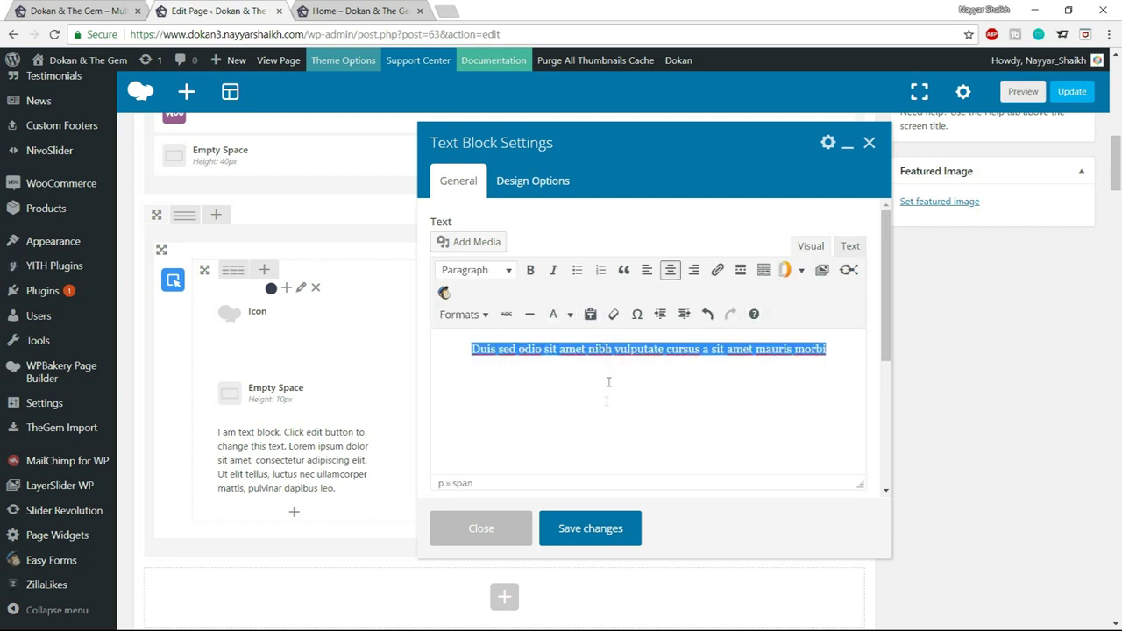
click(524, 385)
click(528, 182)
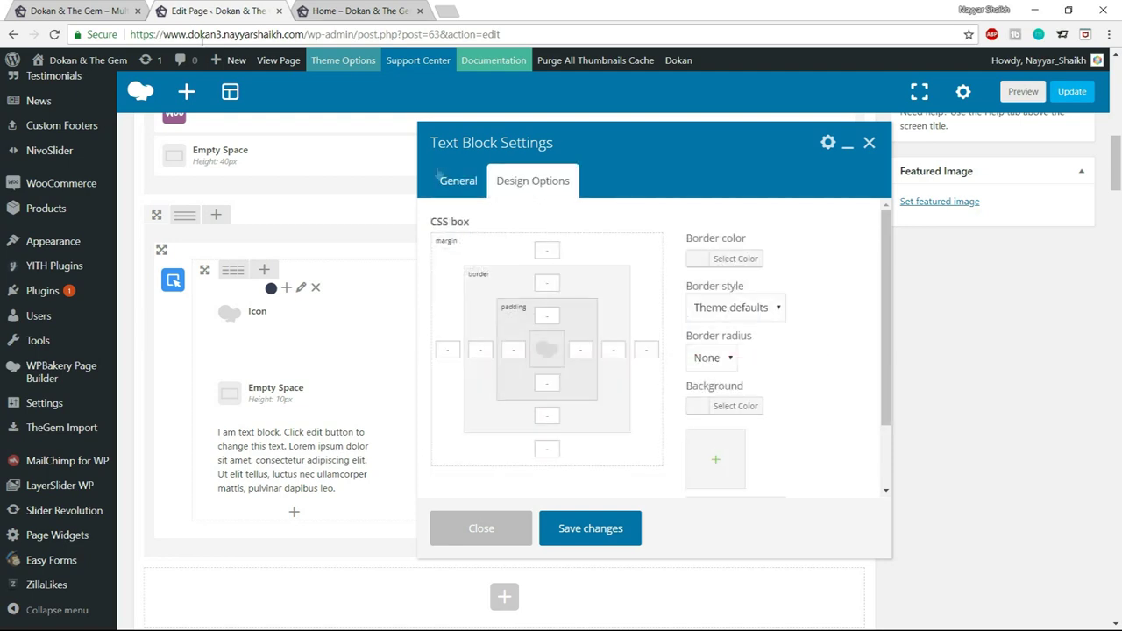
click(82, 7)
click(237, 446)
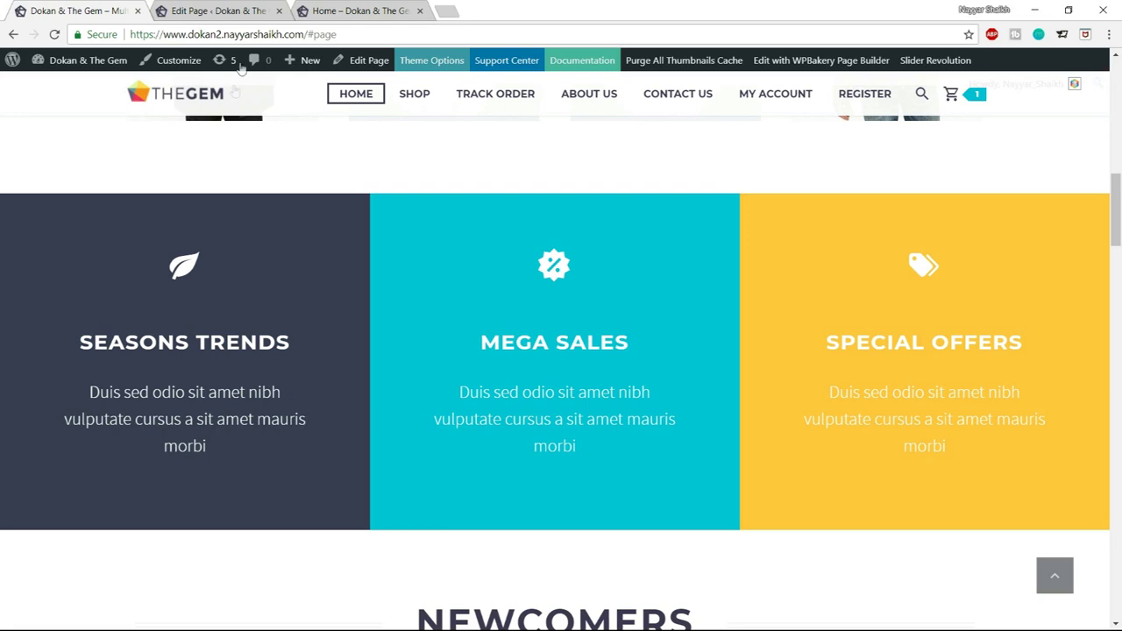
click(235, 10)
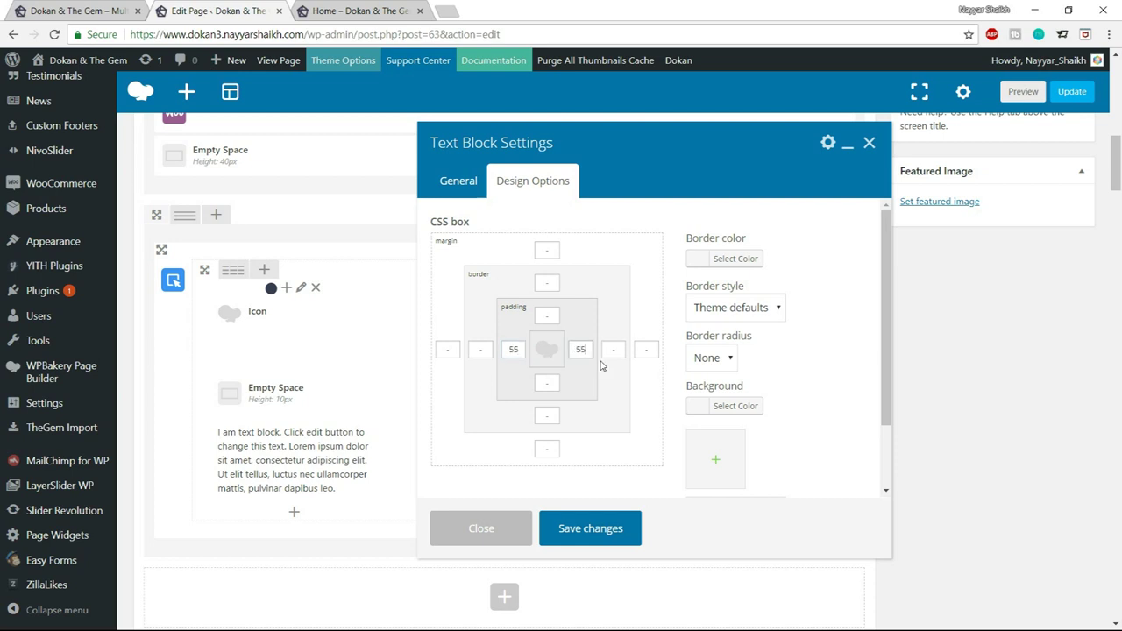
click(590, 528)
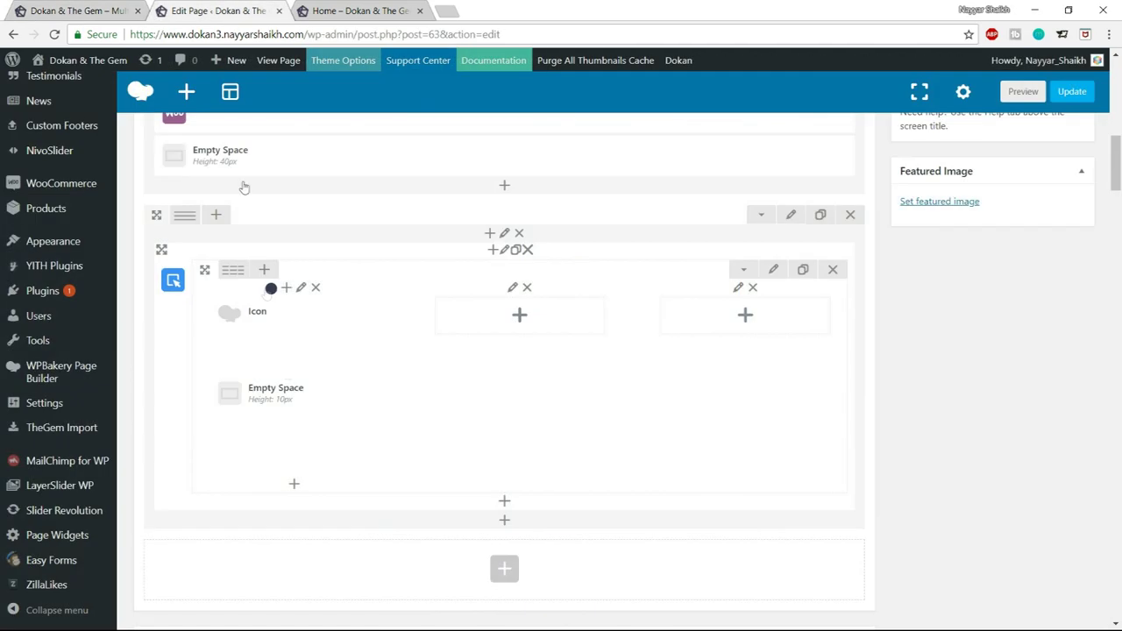
- Add a 90px Empty Space element at the bottom of the first column
click(306, 488)
text(empt)
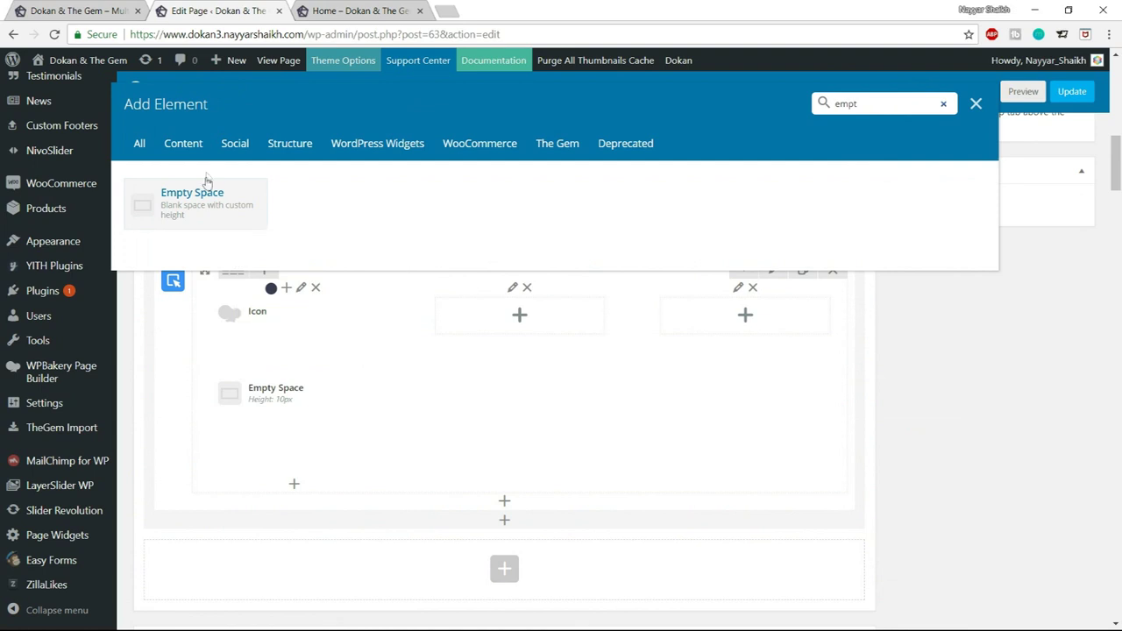
click(192, 211)
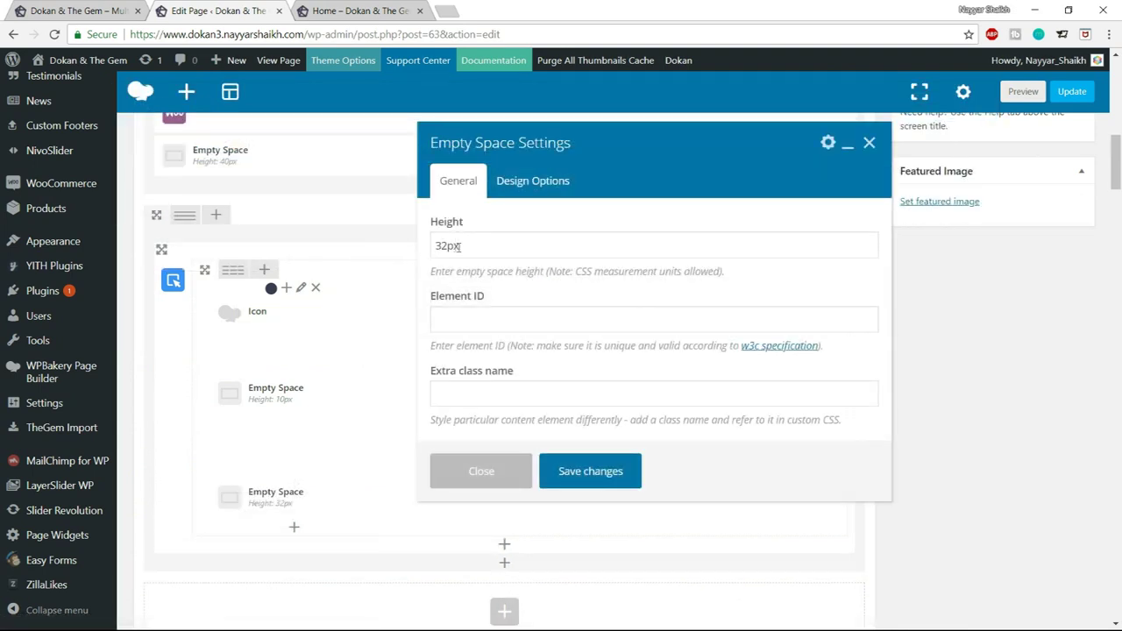
drag(447, 246, 429, 242)
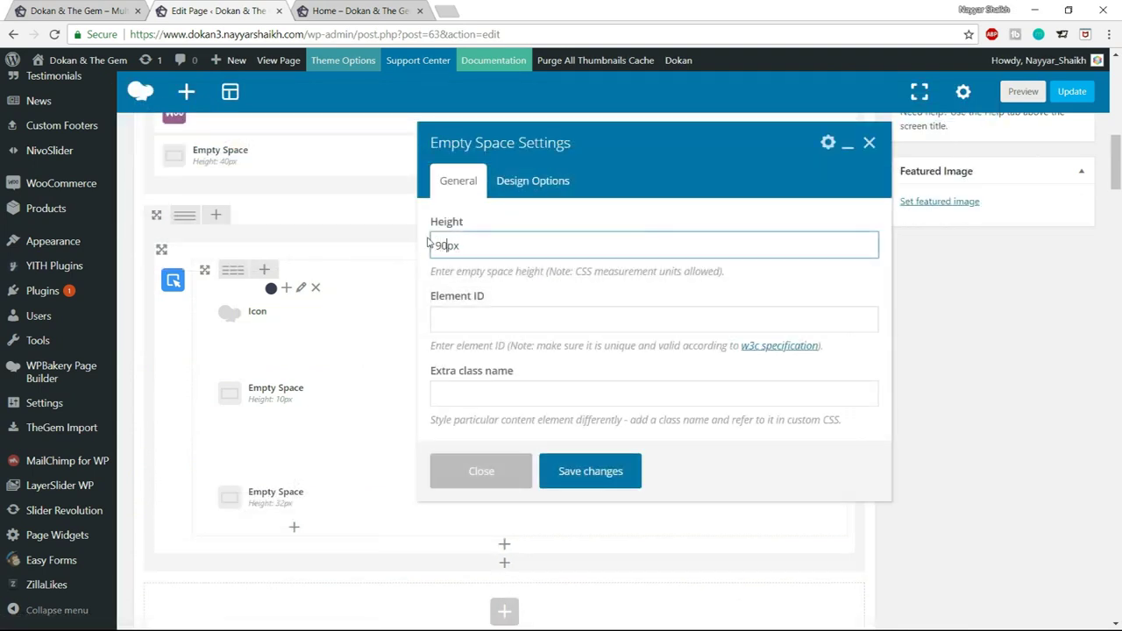
click(579, 476)
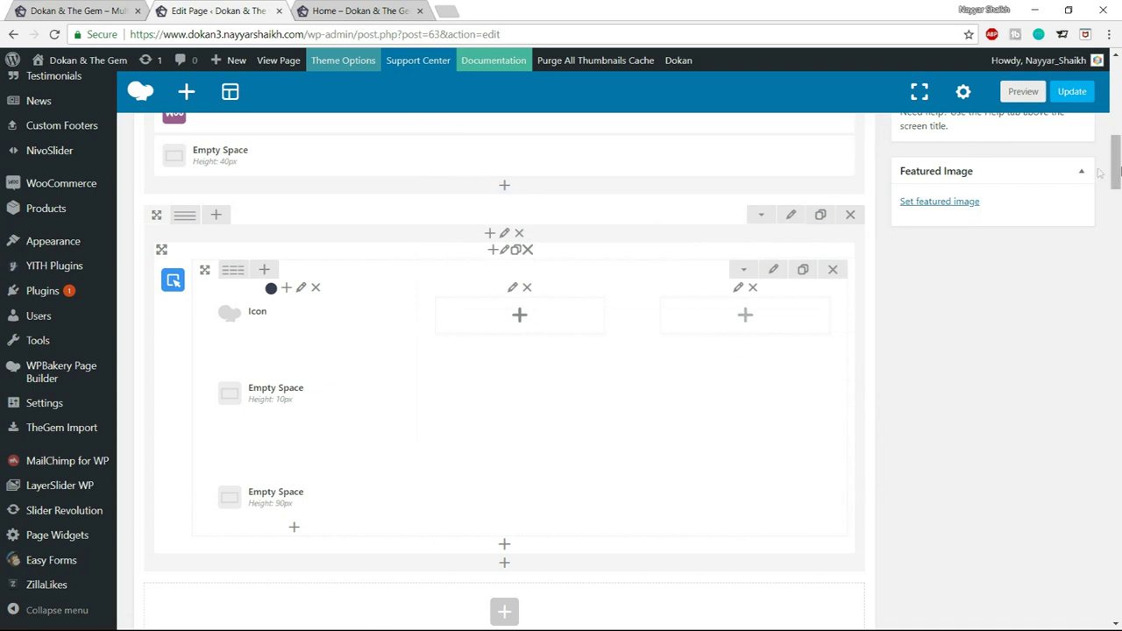
- Update the page and reload the live Home page to check the changes
click(1069, 95)
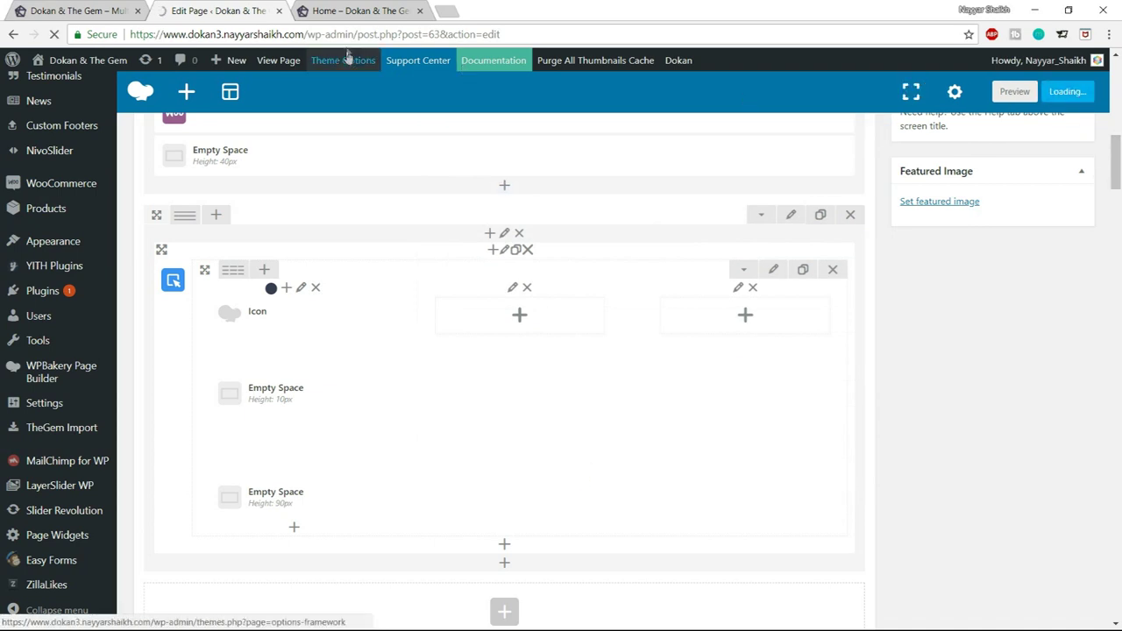
click(347, 16)
key(F5)
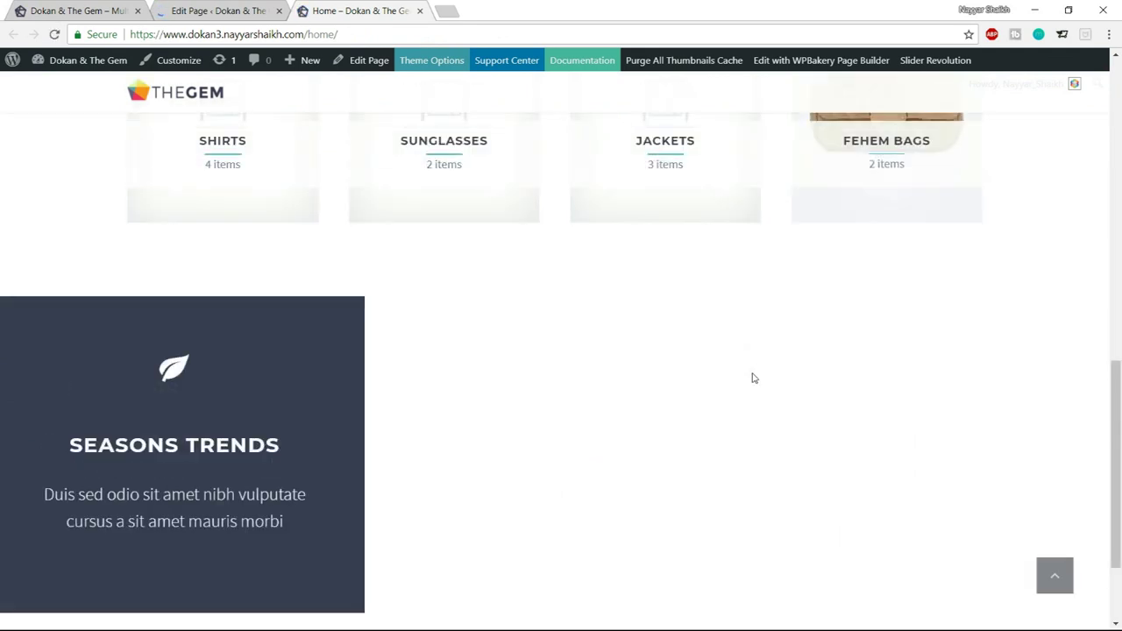
- Compare the live home page with the TheGem demo and the page editor
scroll(400, 548, down, 1)
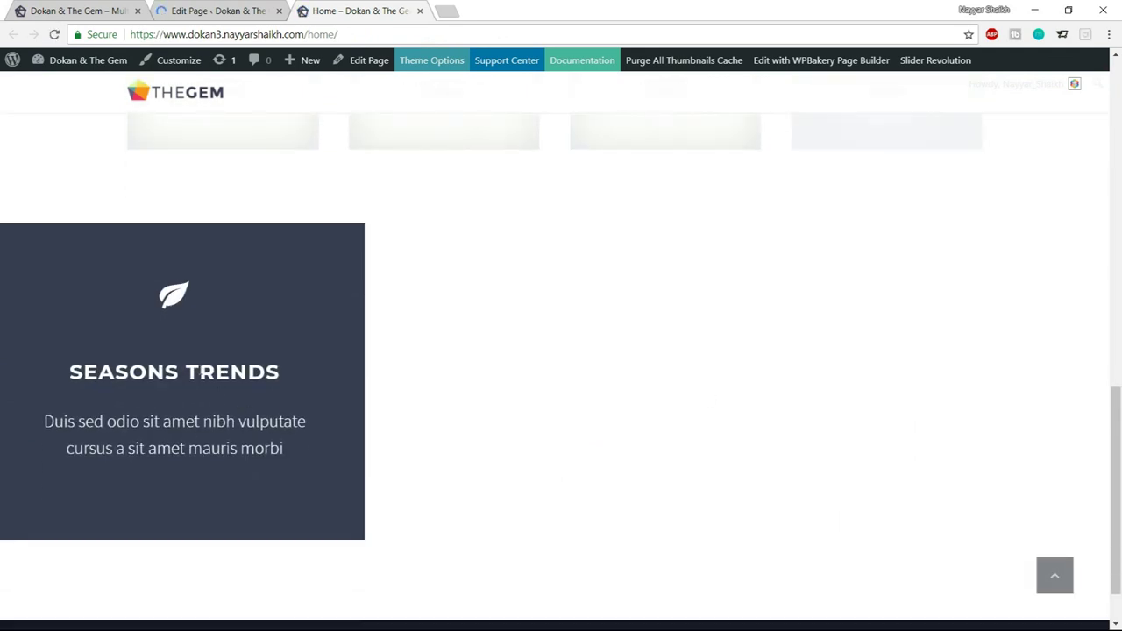
click(83, 10)
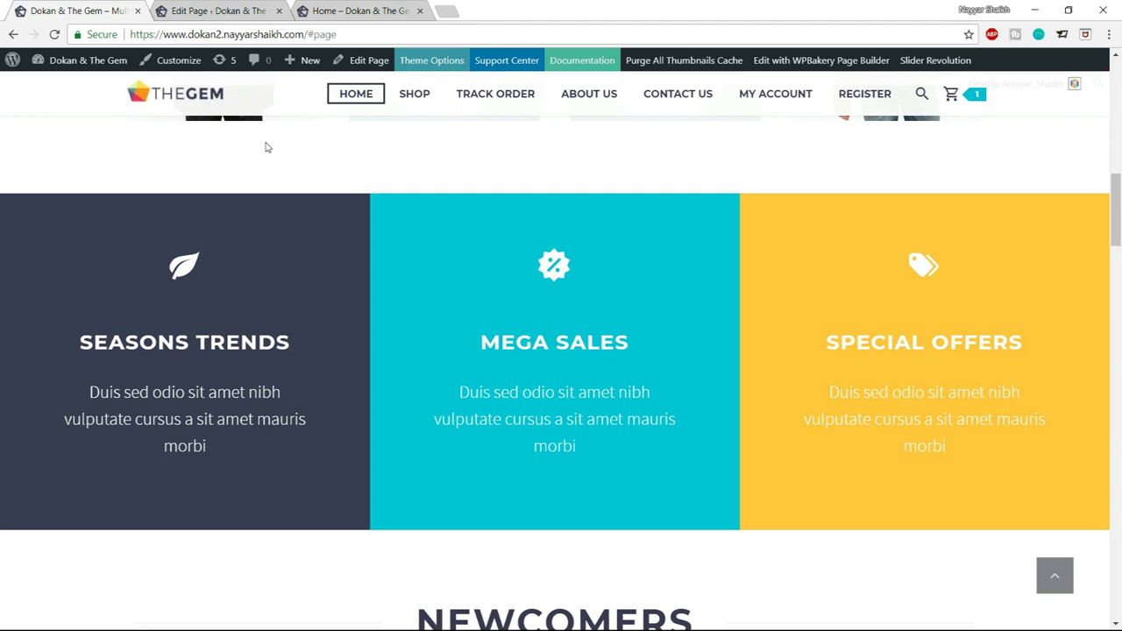
click(360, 10)
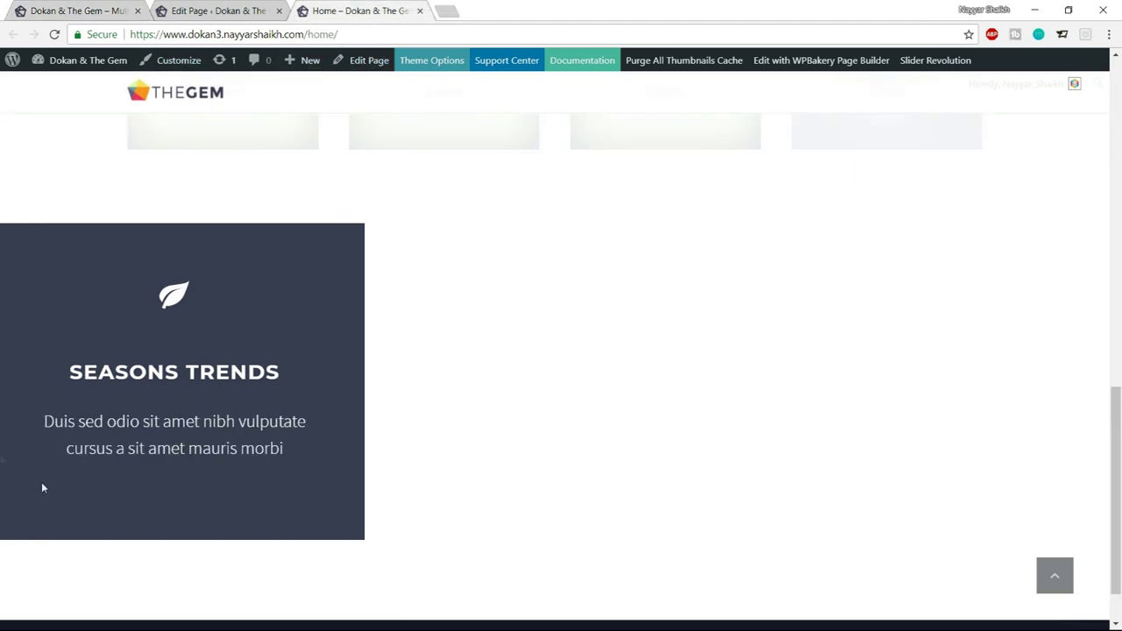
click(217, 10)
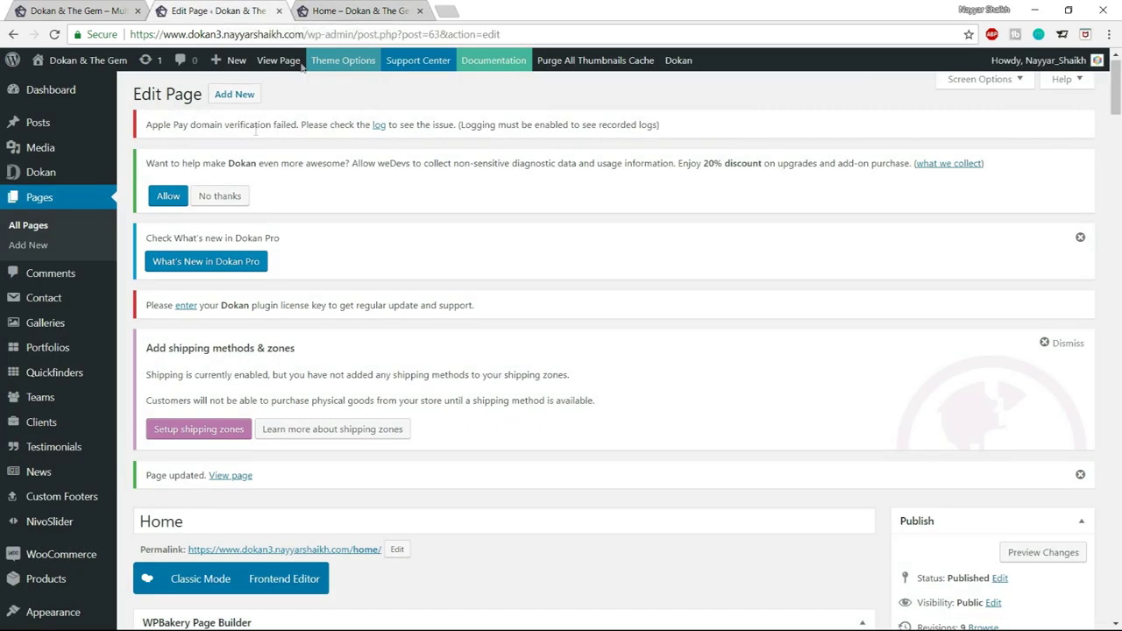
- Inspect the demo's teal Mega Sales column in DevTools
click(19, 7)
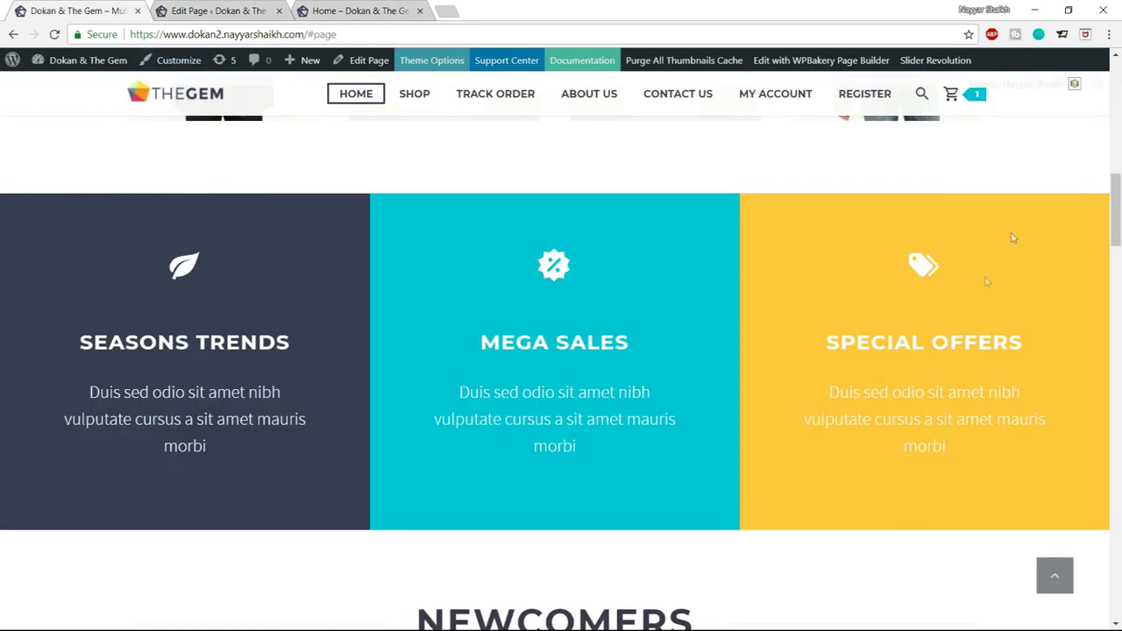
right_click(395, 220)
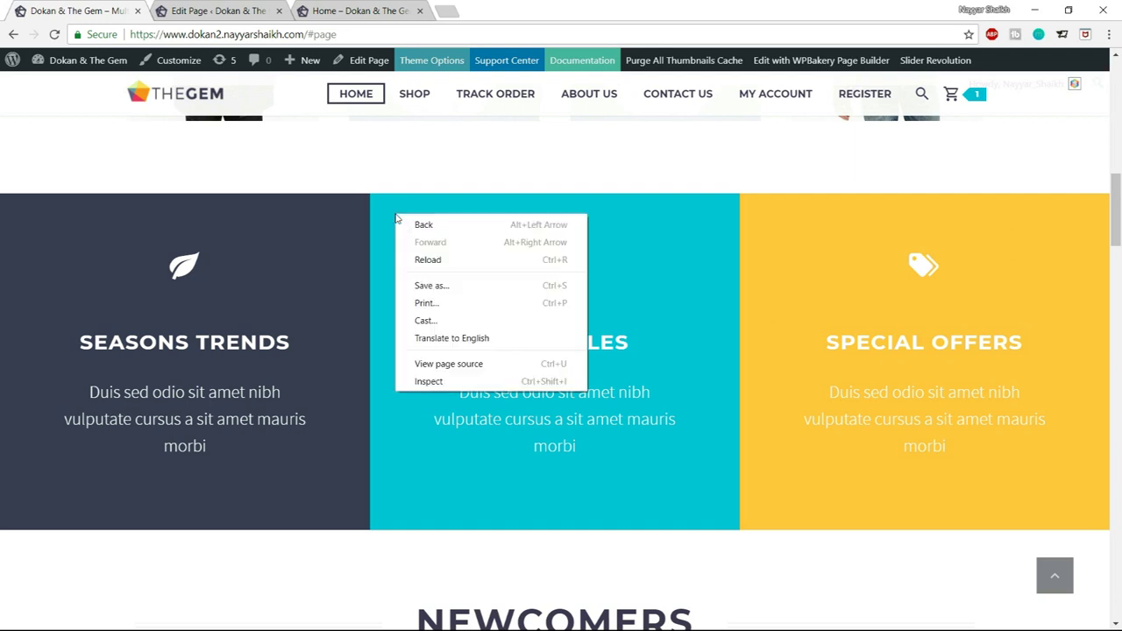
click(429, 381)
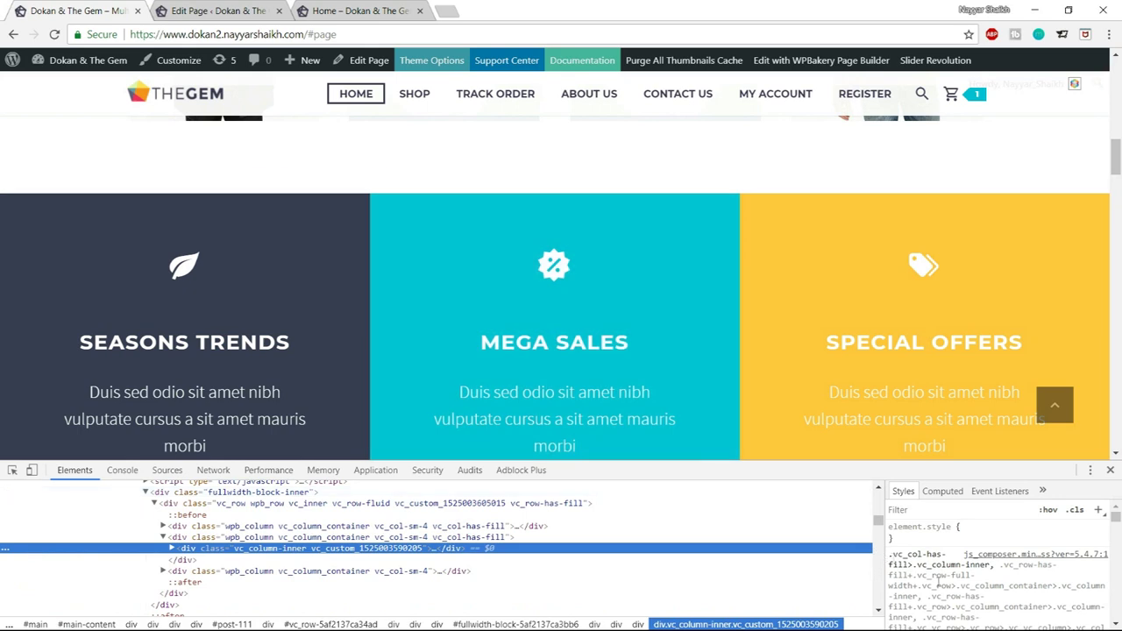
- Copy the Mega Sales background colour #00c3d4 from DevTools, then close DevTools
scroll(1026, 589, down, 2)
scroll(1027, 589, down, 3)
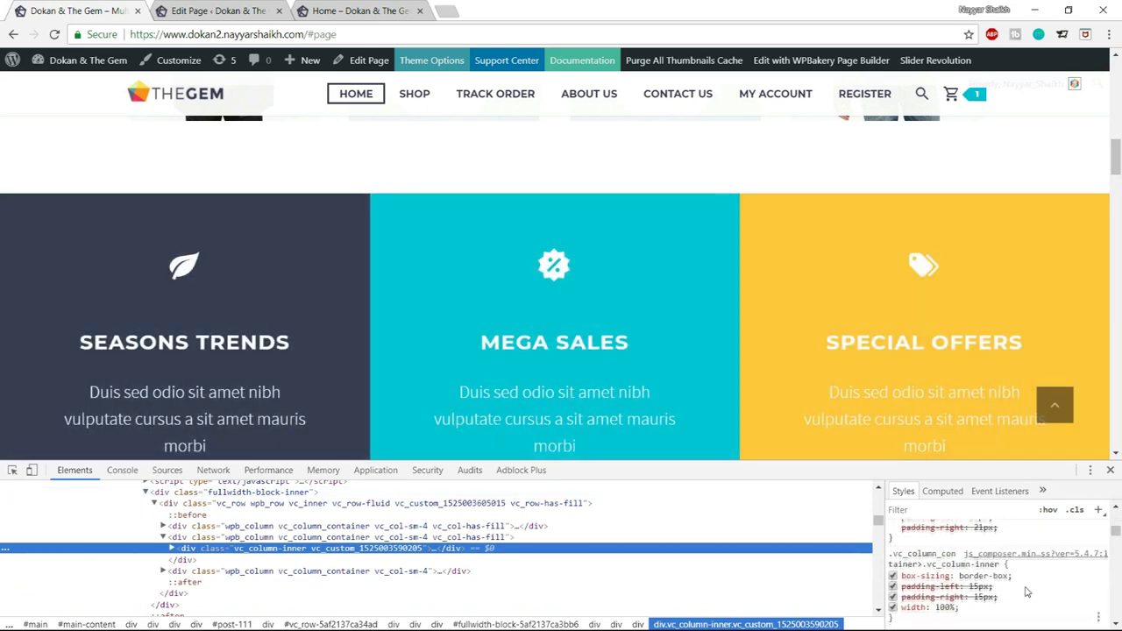
click(1021, 574)
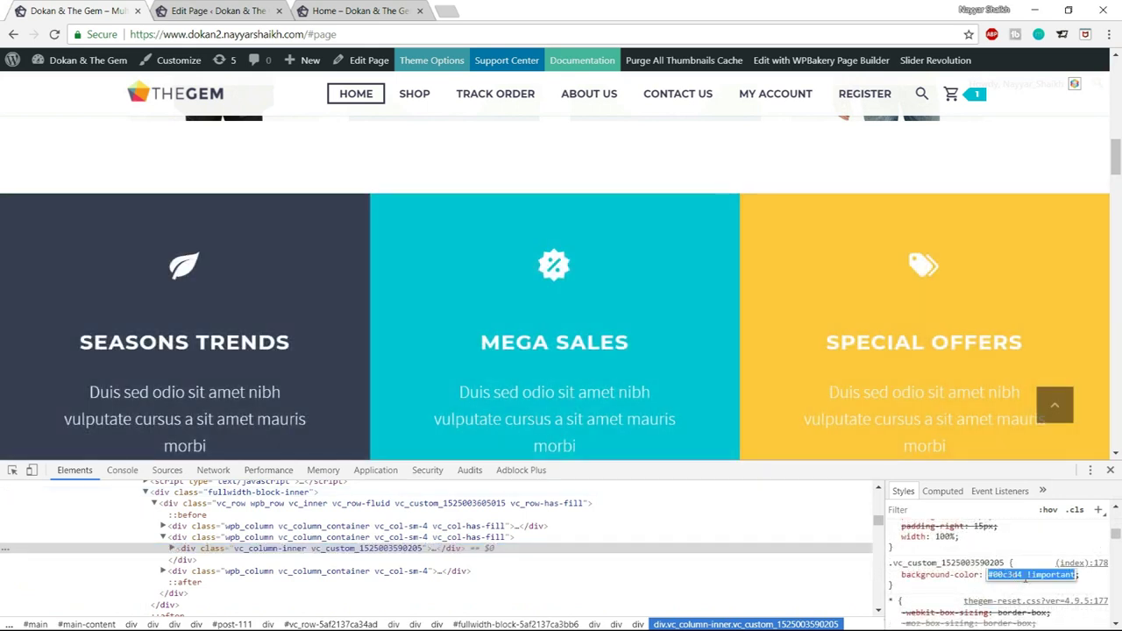
drag(1023, 575, 942, 581)
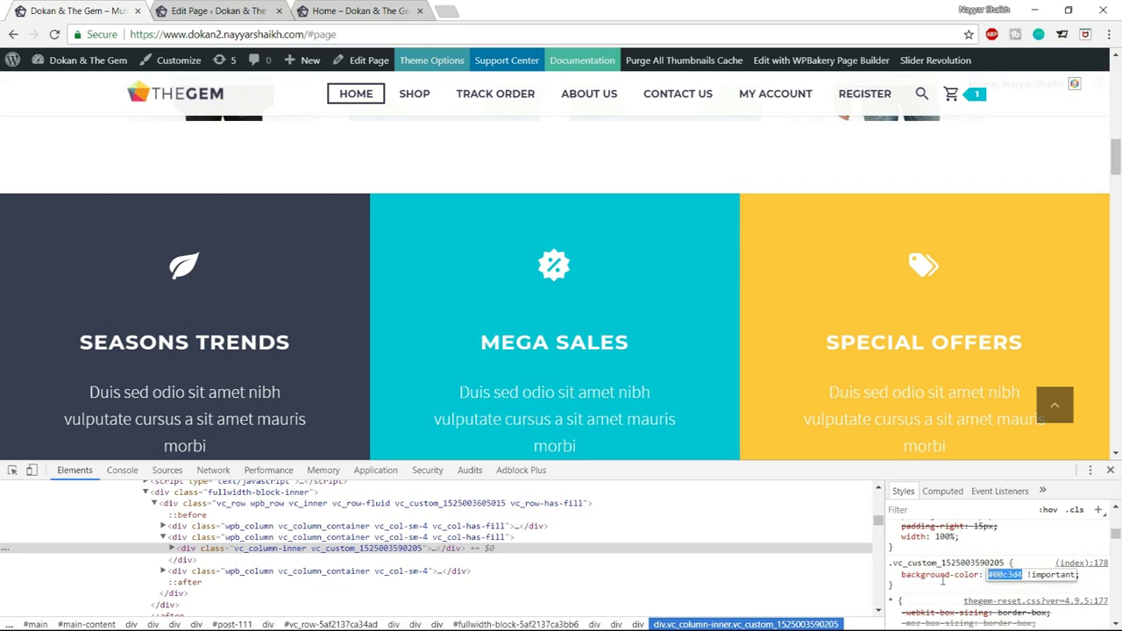
click(1109, 470)
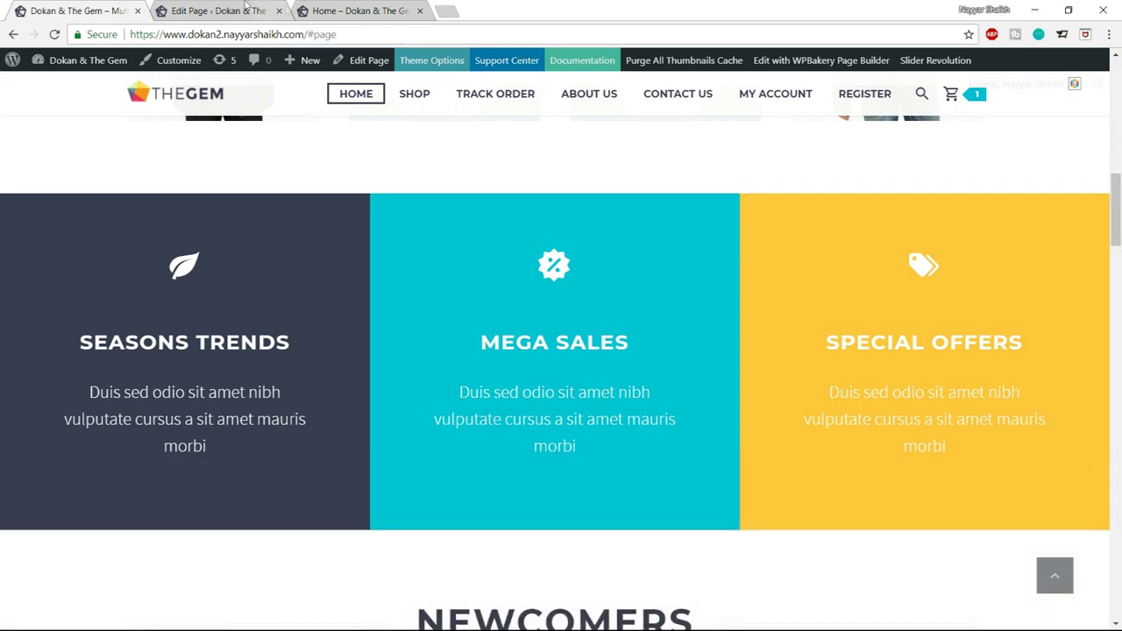
- Set the middle inner column's Design Options background to #00c3d4 and save
click(218, 10)
scroll(557, 337, down, 3)
scroll(560, 350, down, 10)
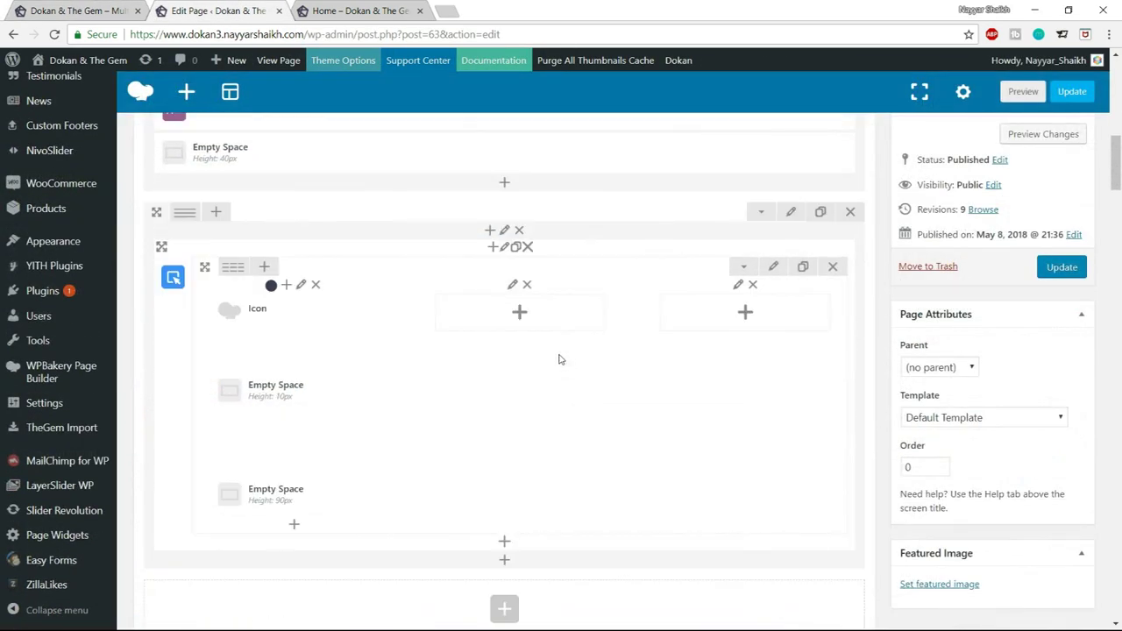
click(513, 288)
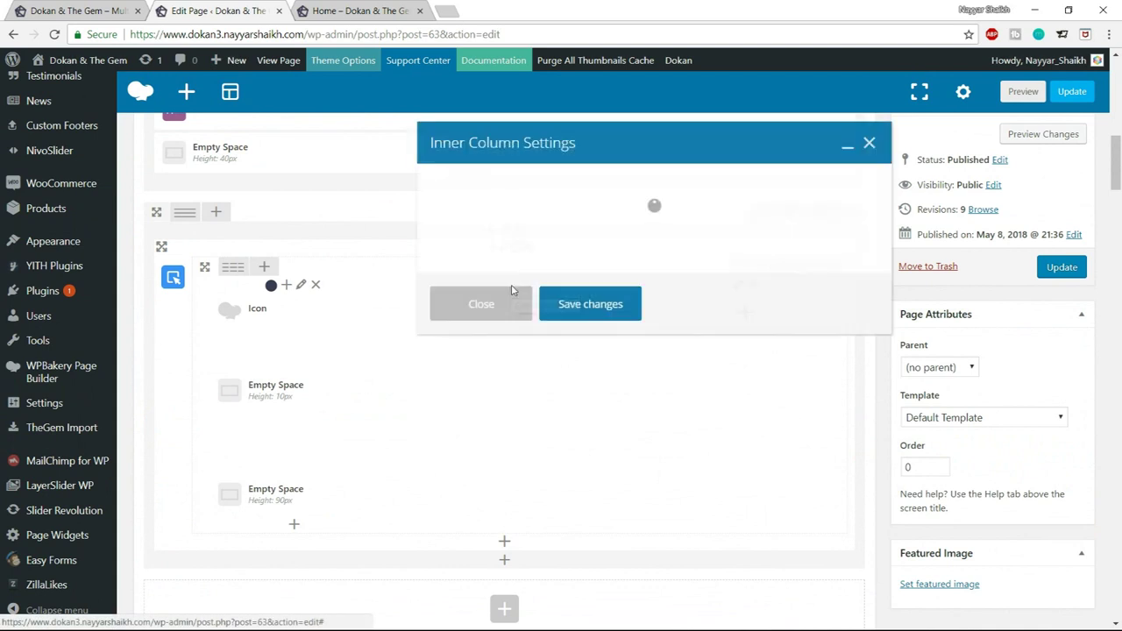
click(533, 180)
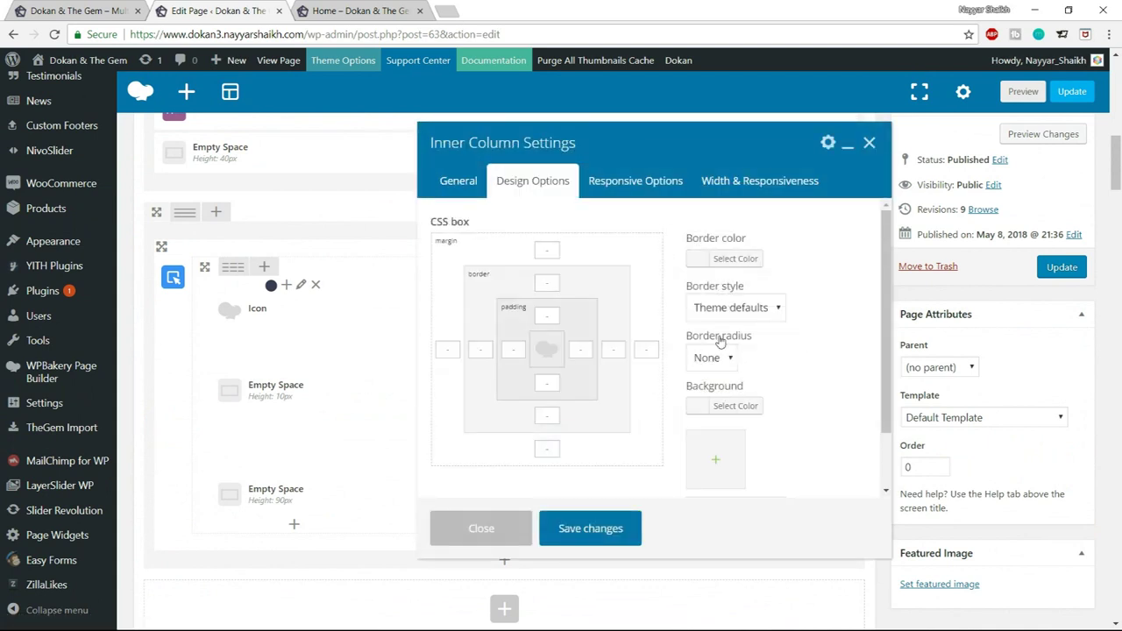
click(724, 406)
click(780, 415)
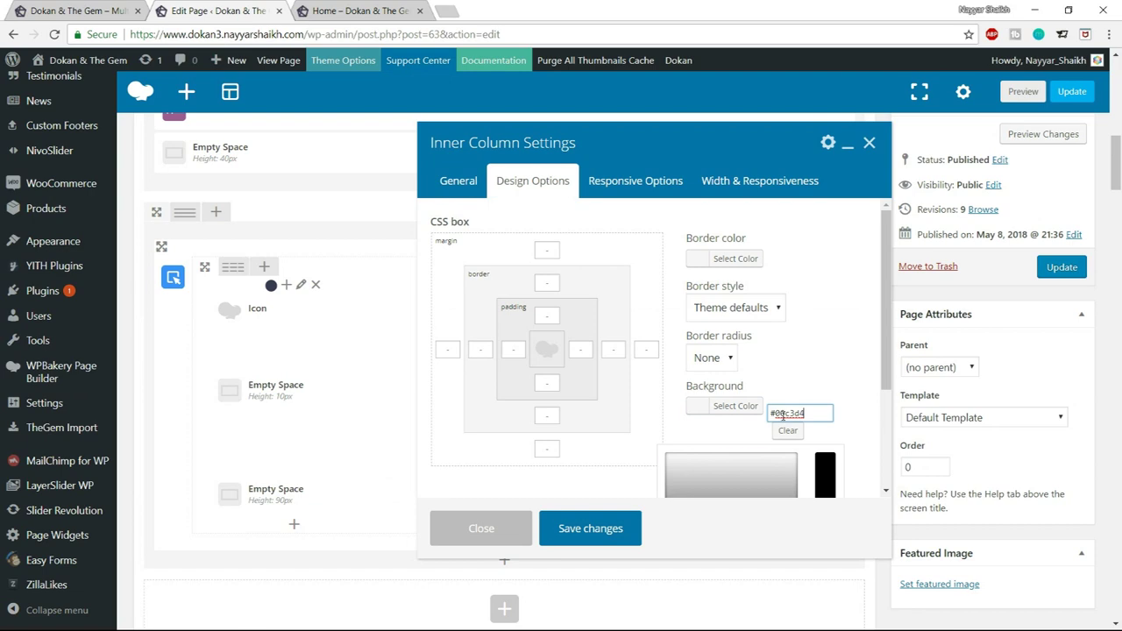
click(607, 527)
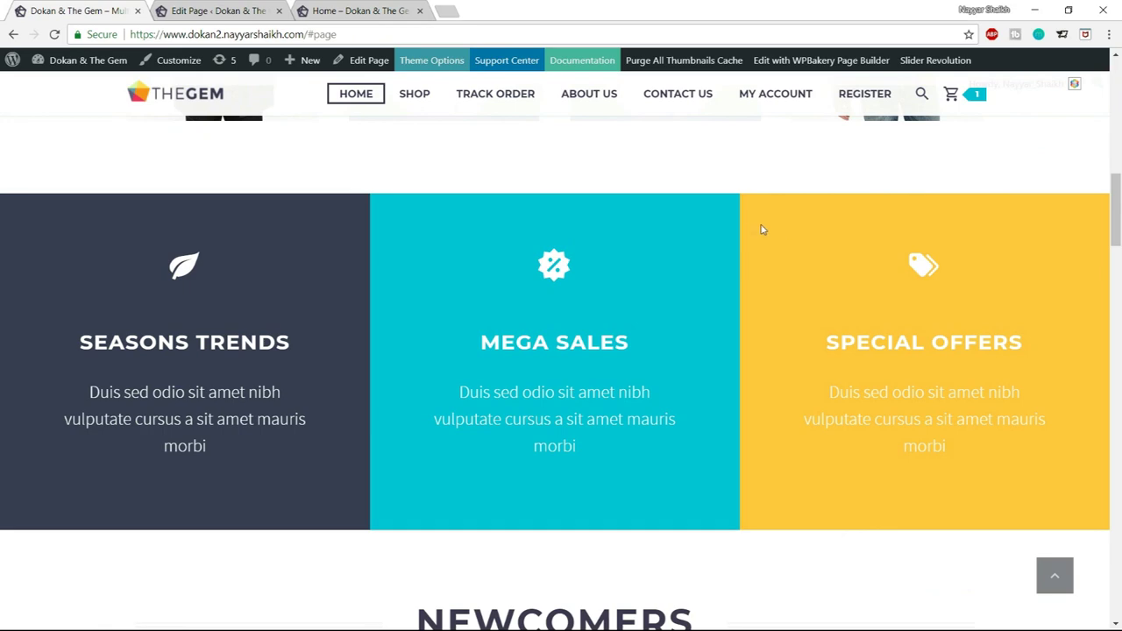
- Inspect the demo's yellow Special Offers column in DevTools
right_click(760, 229)
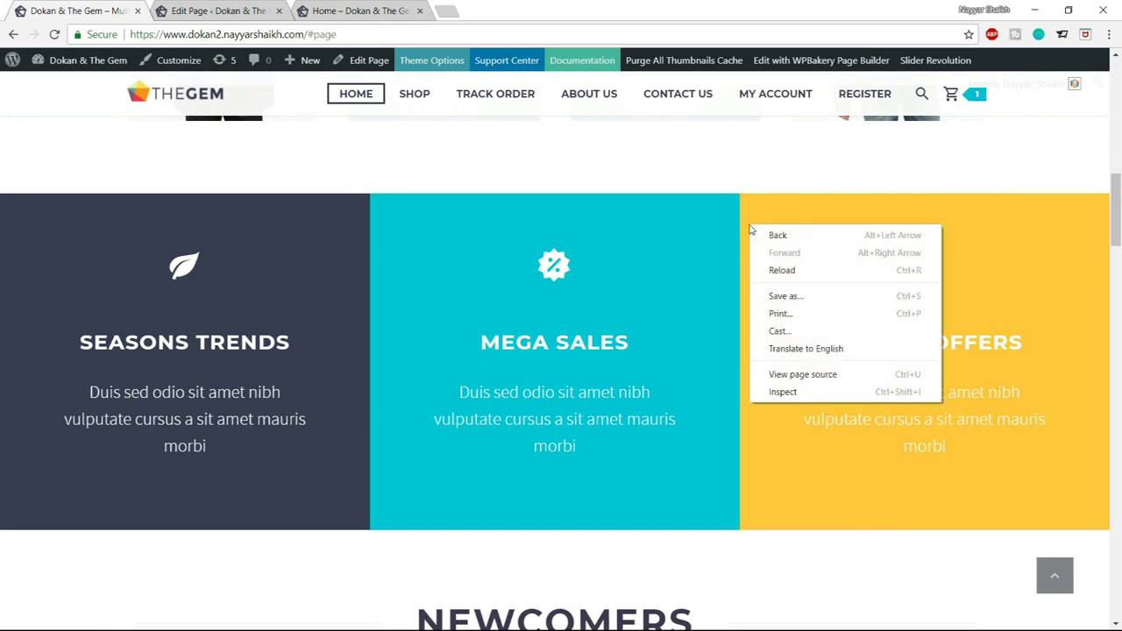
click(800, 392)
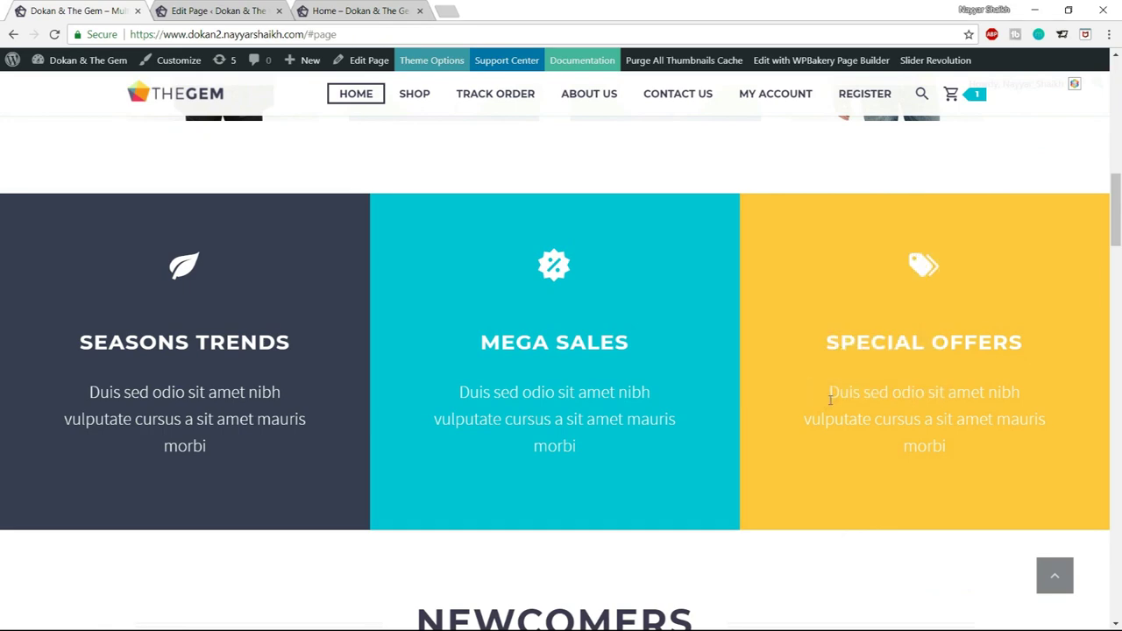
scroll(963, 570, down, 10)
scroll(964, 574, down, 10)
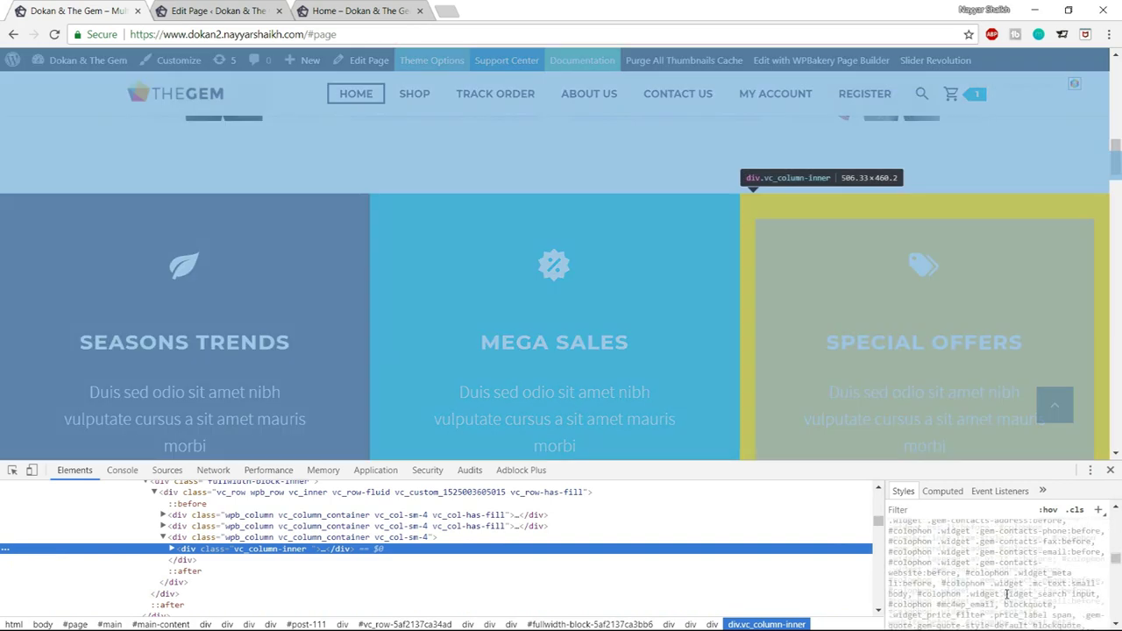
scroll(1006, 594, down, 10)
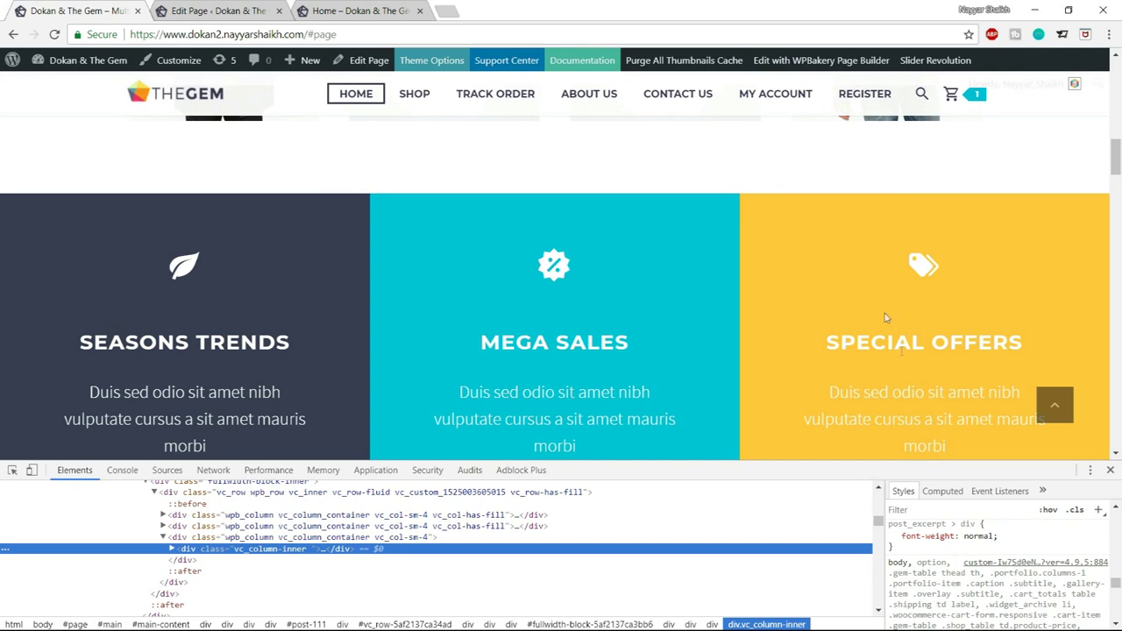
right_click(760, 201)
right_click(754, 208)
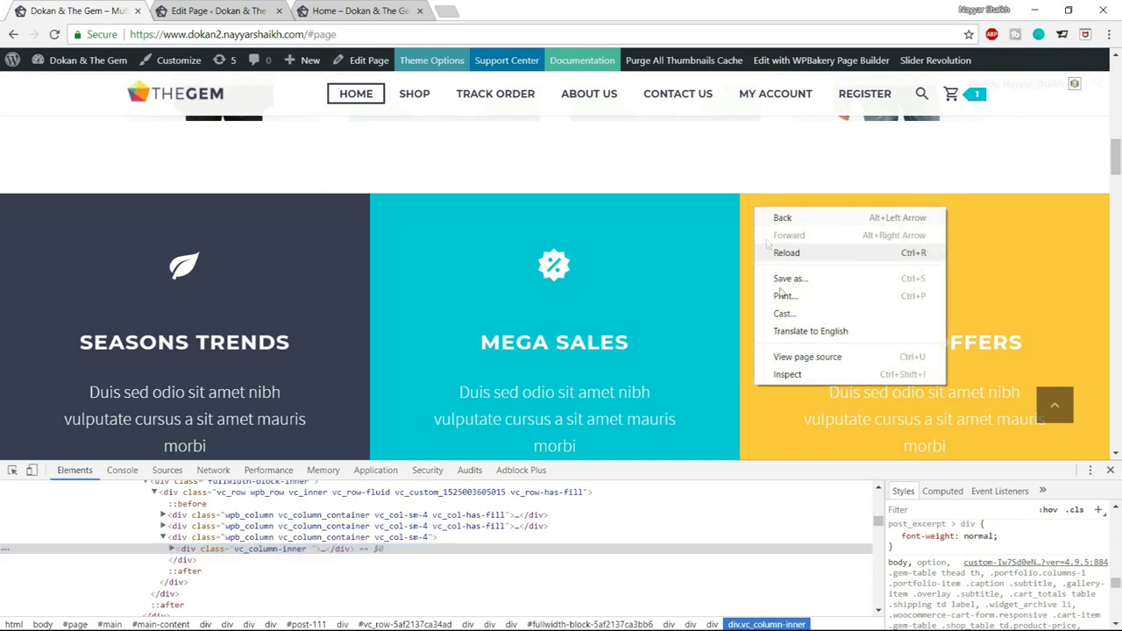
click(795, 375)
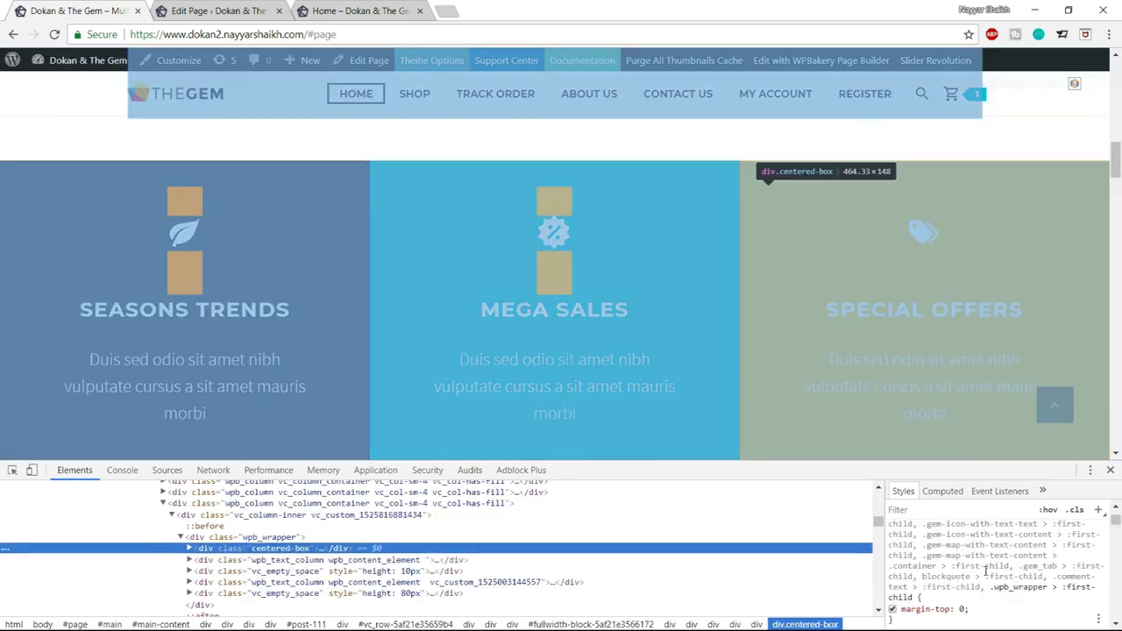
scroll(985, 570, down, 5)
scroll(985, 571, down, 5)
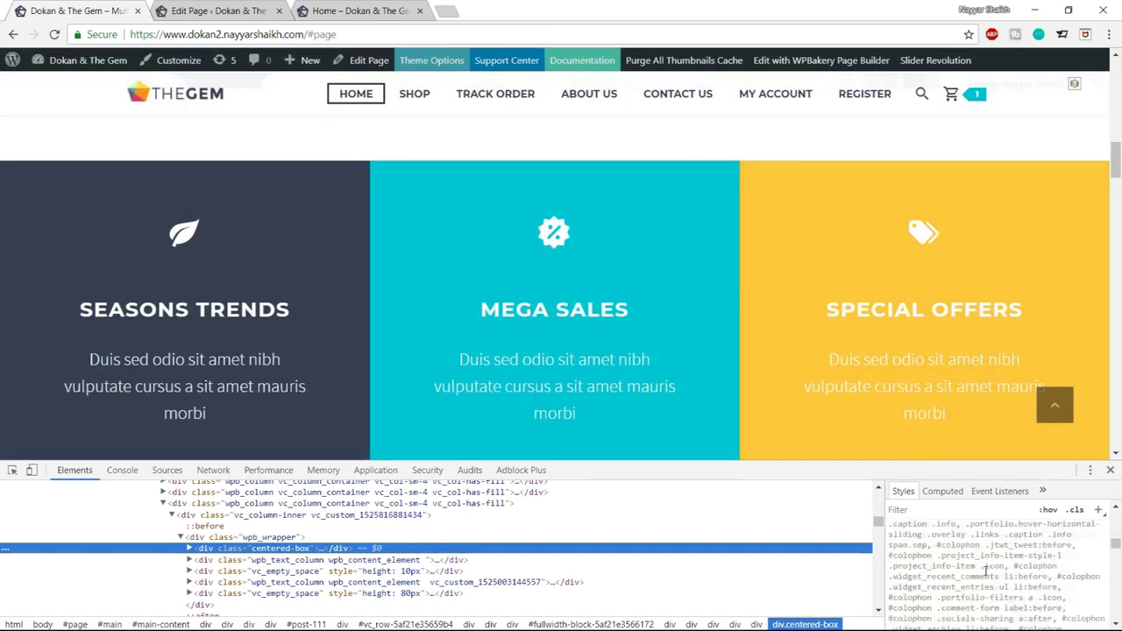
scroll(985, 576, down, 3)
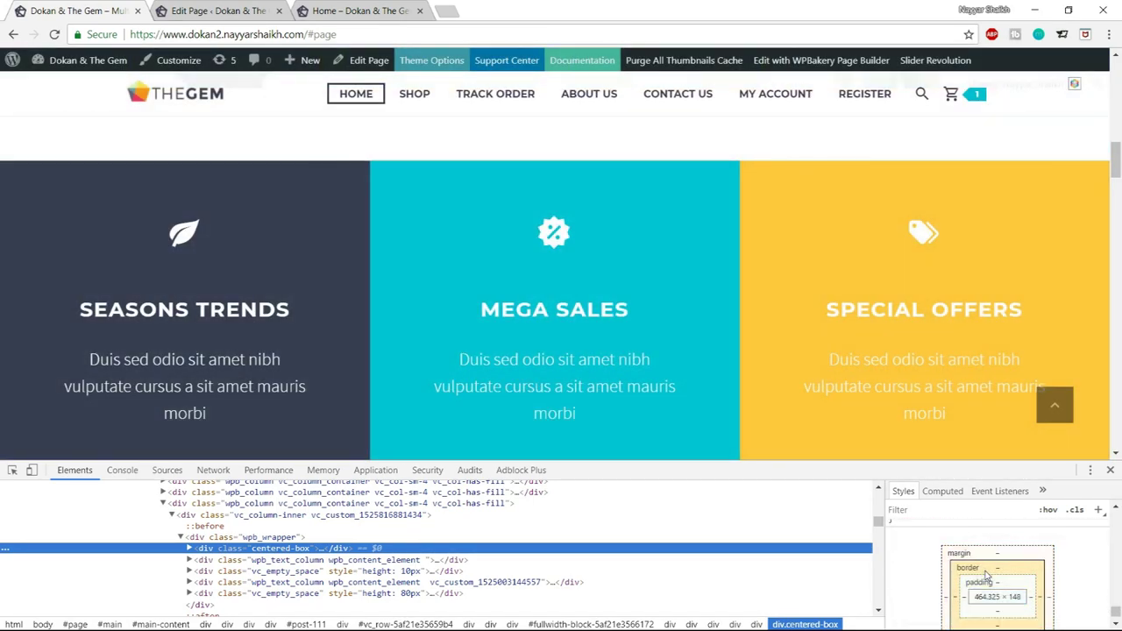
right_click(751, 172)
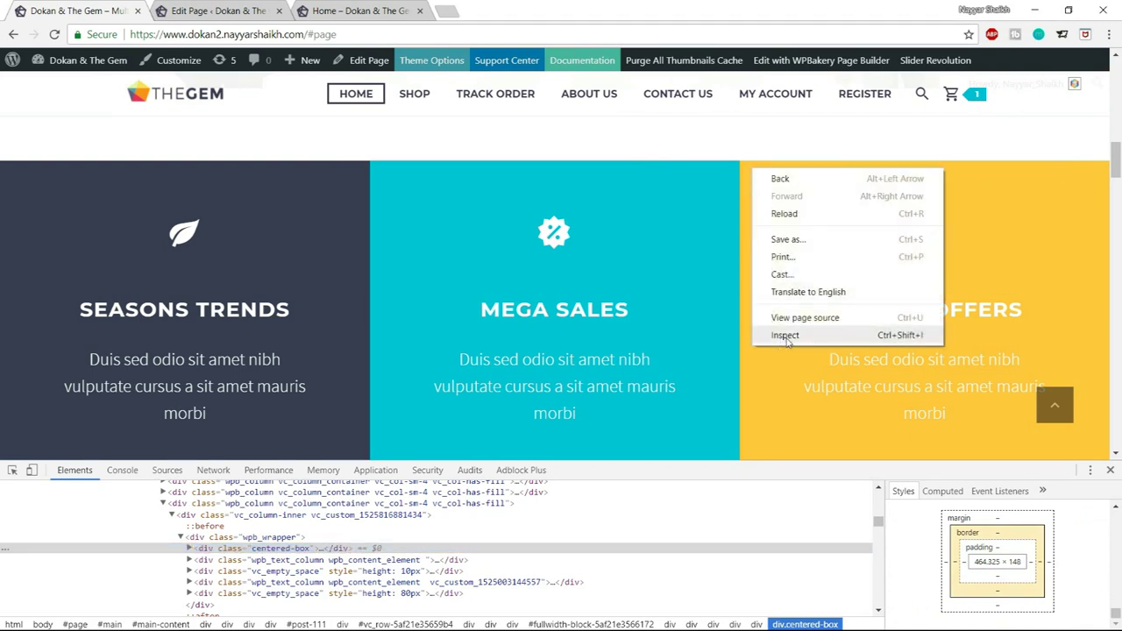
click(776, 334)
- Copy the column's background colour #fec53d from the Styles panel
scroll(971, 579, up, 10)
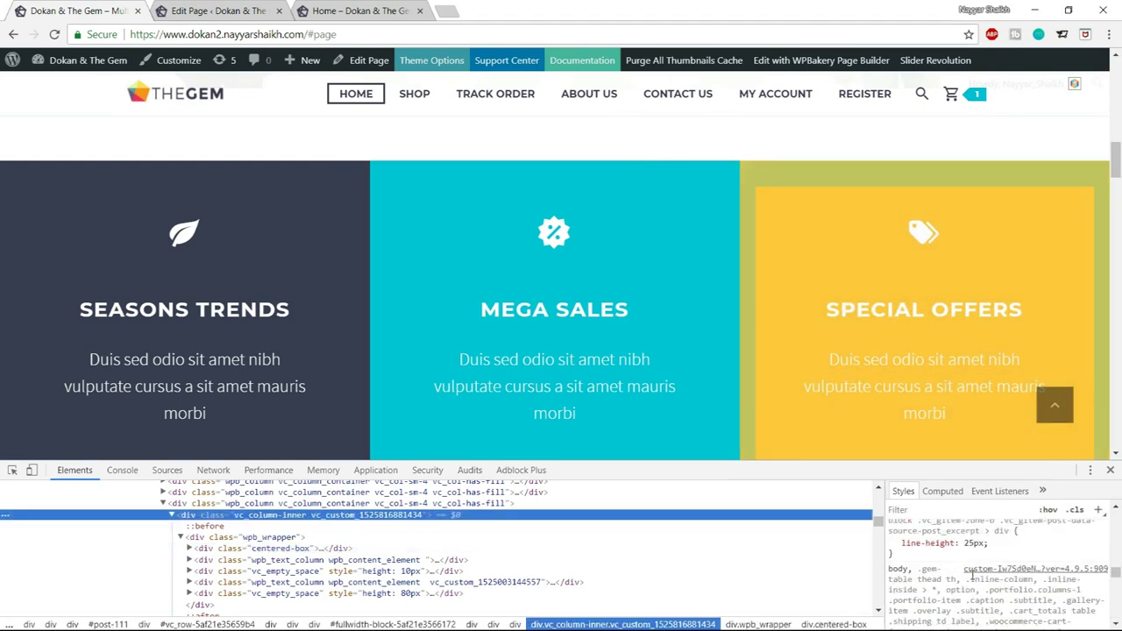
scroll(982, 577, down, 10)
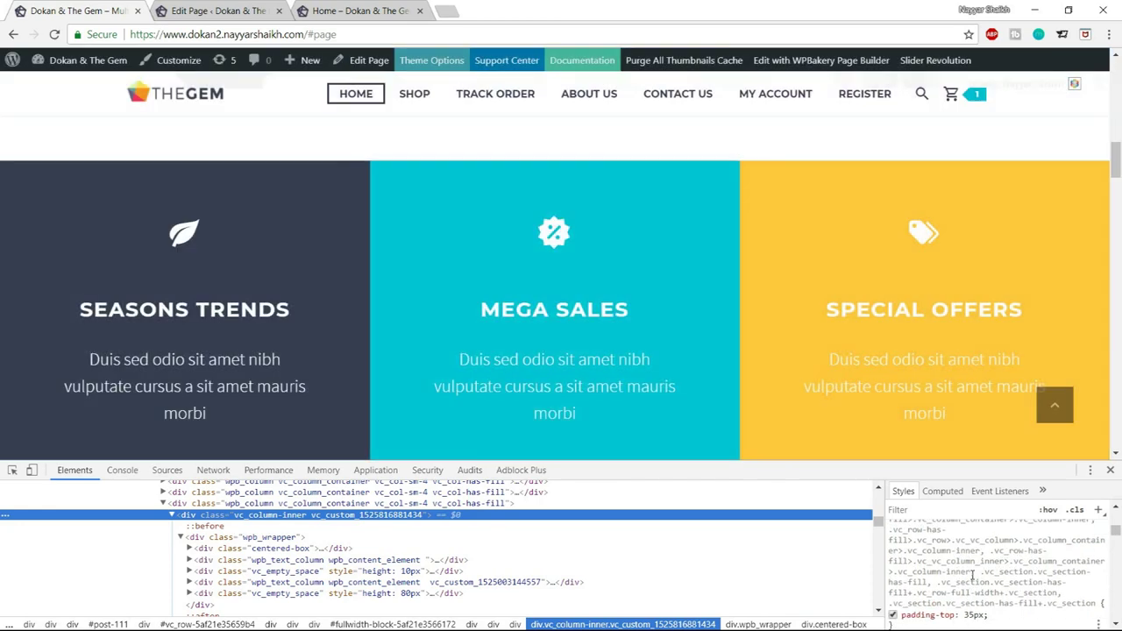
scroll(1003, 579, up, 2)
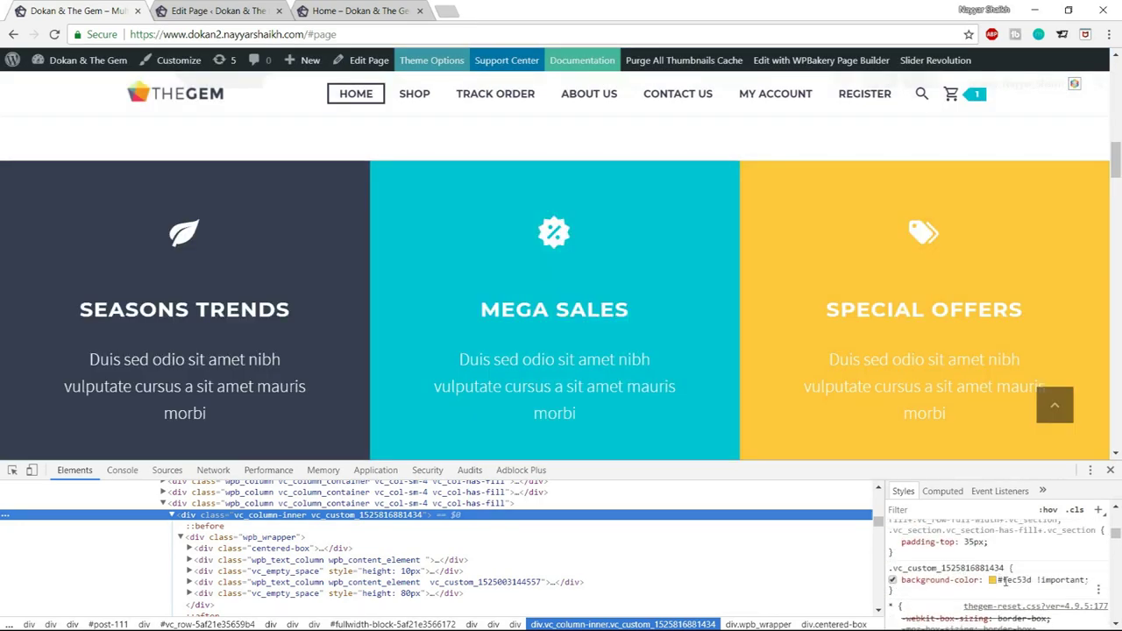
click(1006, 580)
click(1027, 580)
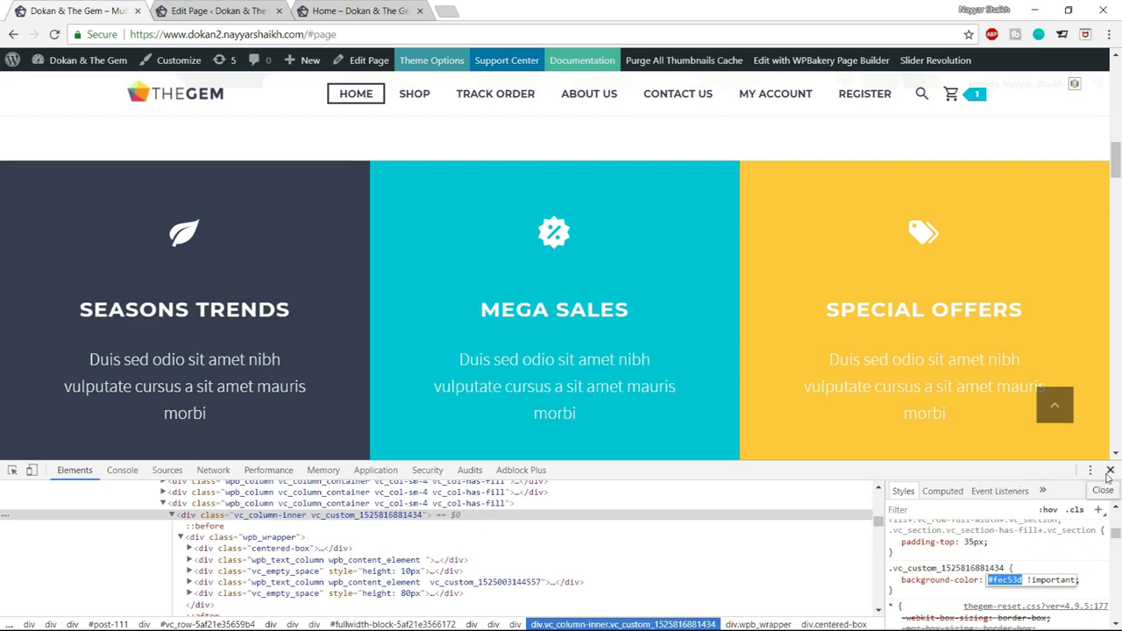
key(F12)
- Paste #fec53d as the third inner column's background colour and save
key(ctrl+Tab)
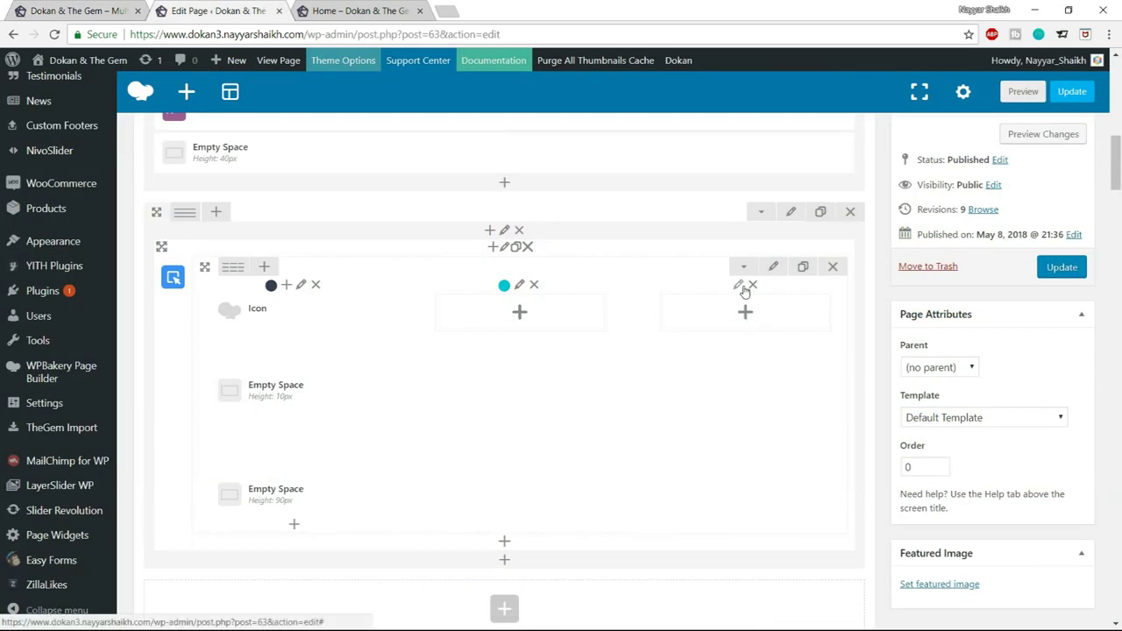
click(744, 289)
click(536, 181)
click(754, 405)
click(775, 412)
text(#fec53d)
click(577, 529)
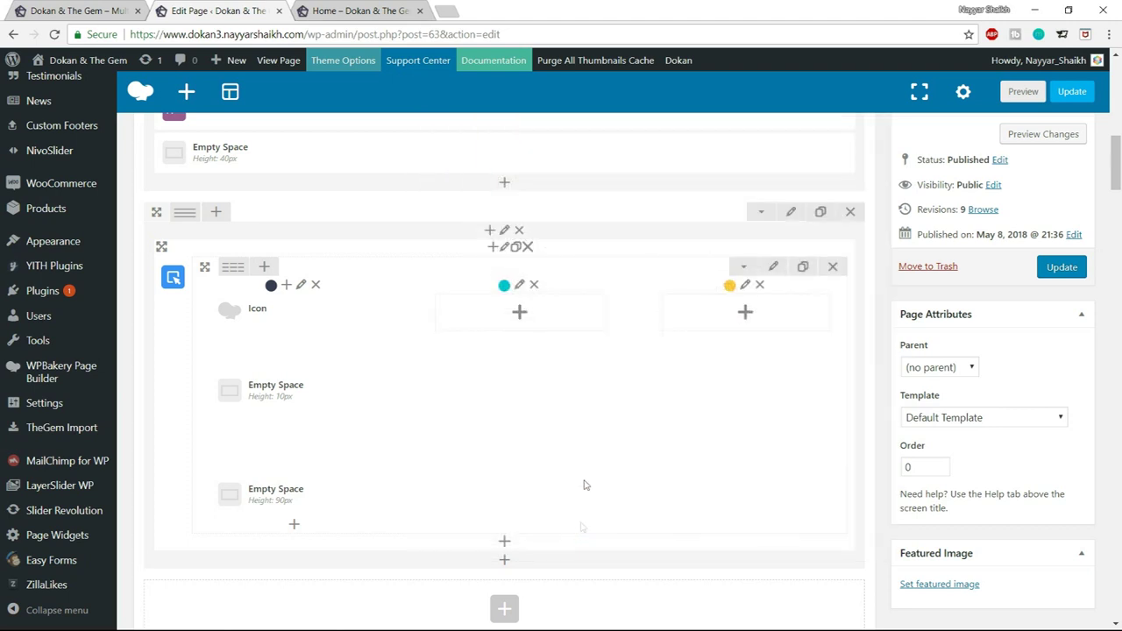
mouse_move(354, 338)
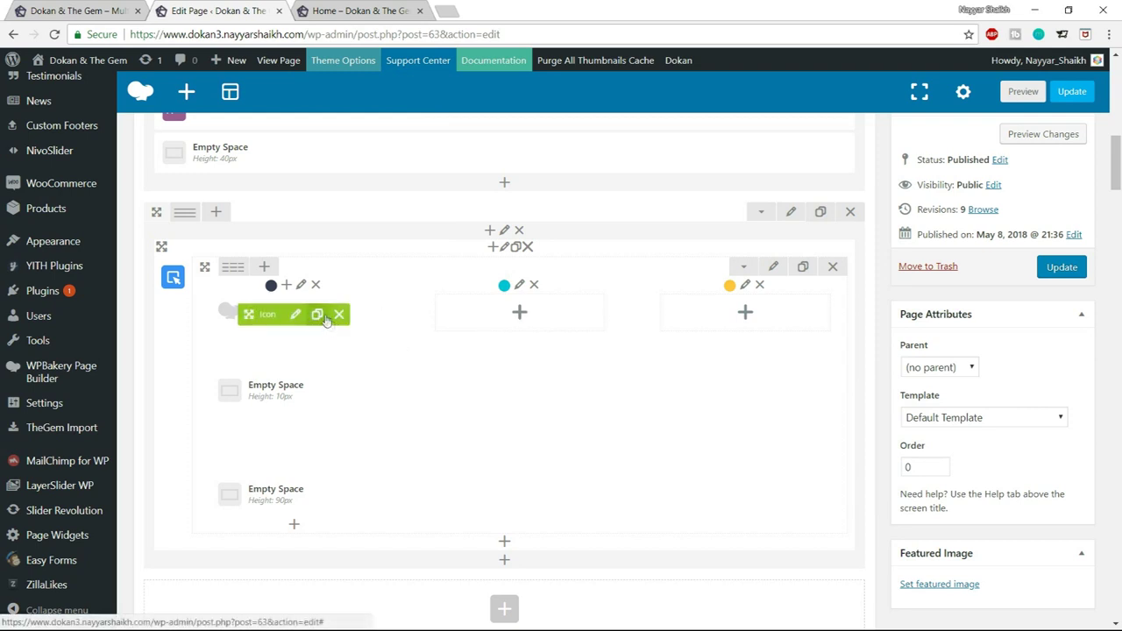
- Clone the Icon, Text Block and Empty Space into the middle column
click(319, 317)
drag(249, 313, 526, 313)
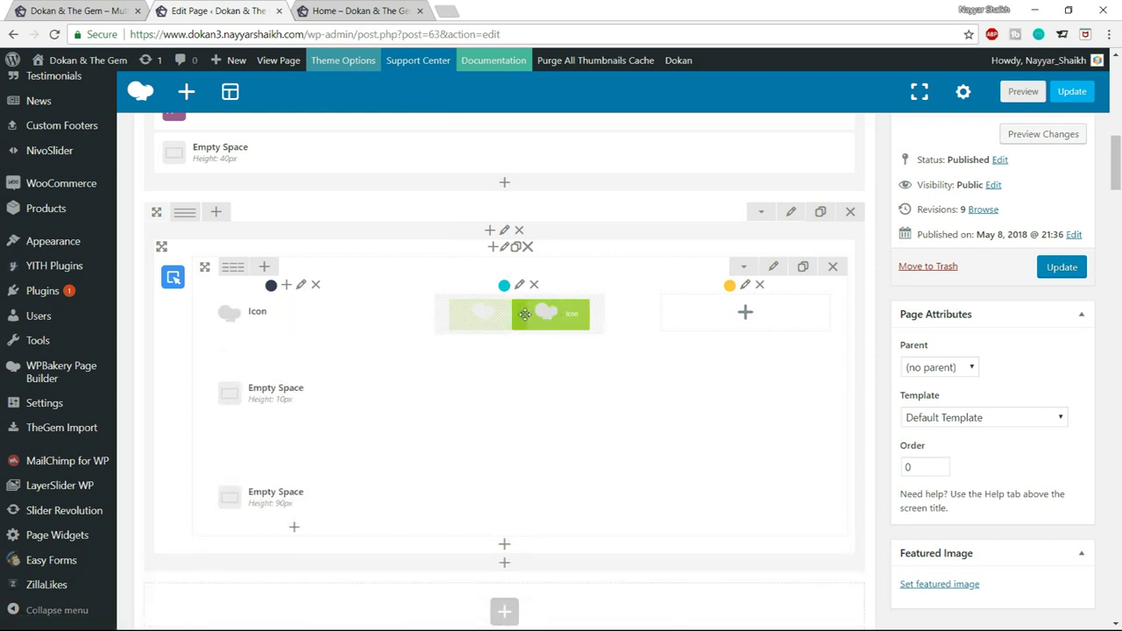
mouse_move(320, 362)
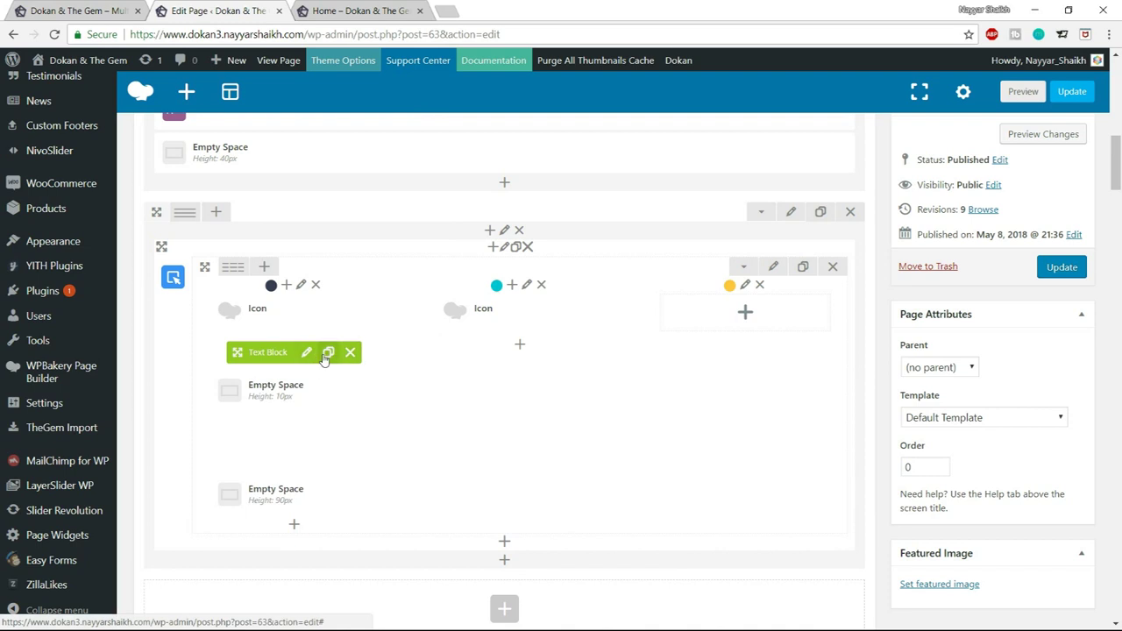
drag(263, 352, 518, 398)
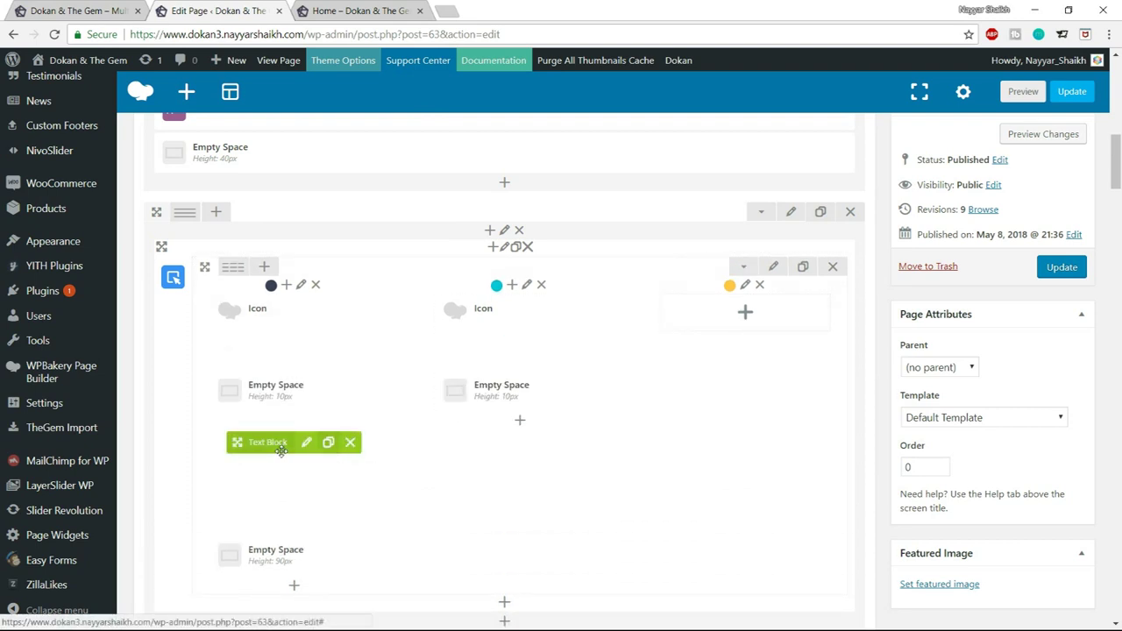
drag(237, 441, 503, 486)
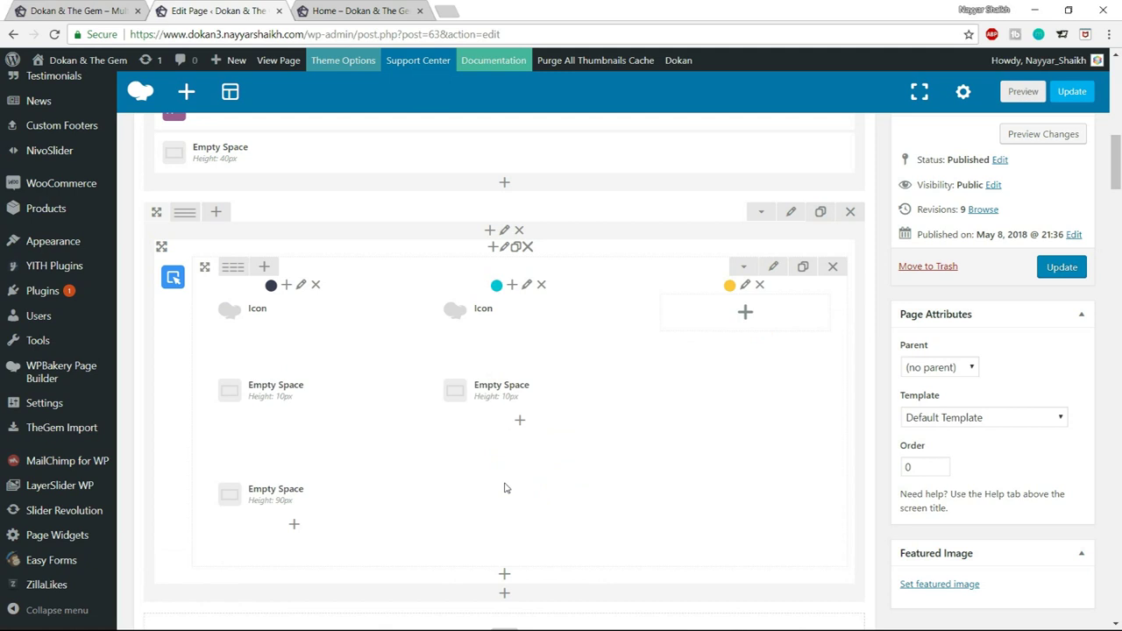
mouse_move(293, 453)
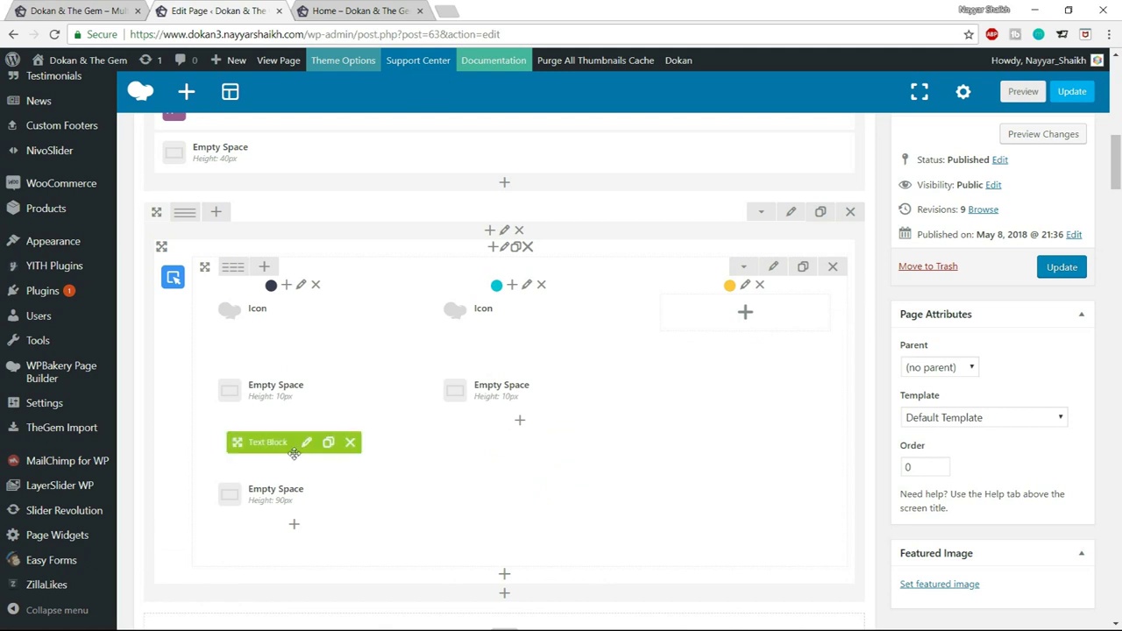
drag(305, 436, 508, 430)
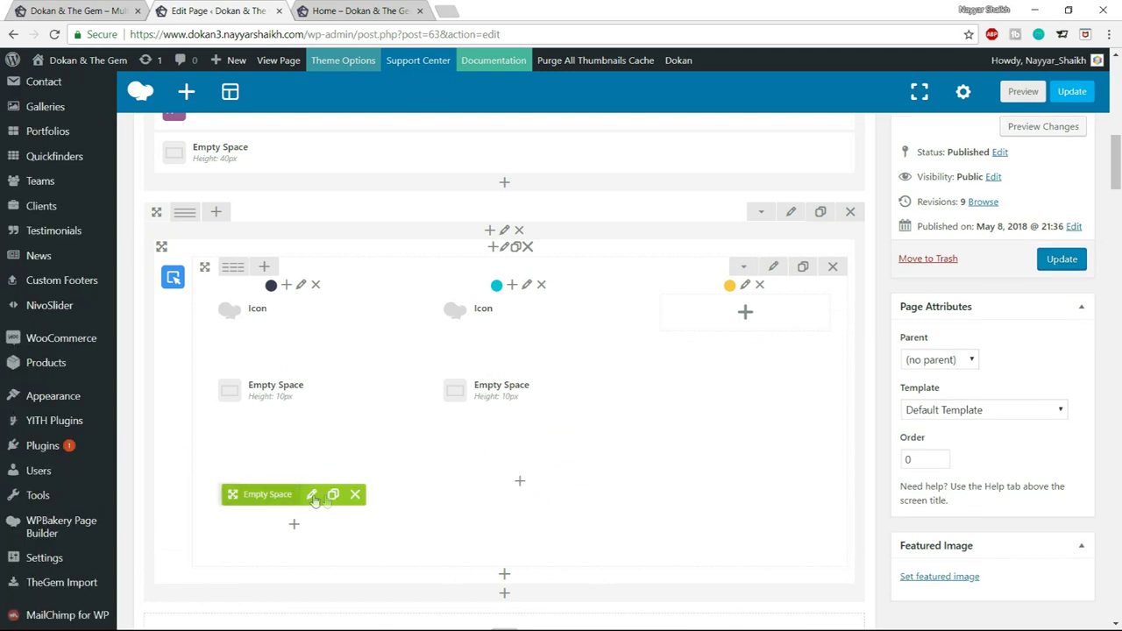
mouse_move(233, 494)
mouse_down()
mouse_move(532, 485)
mouse_move(508, 508)
mouse_up()
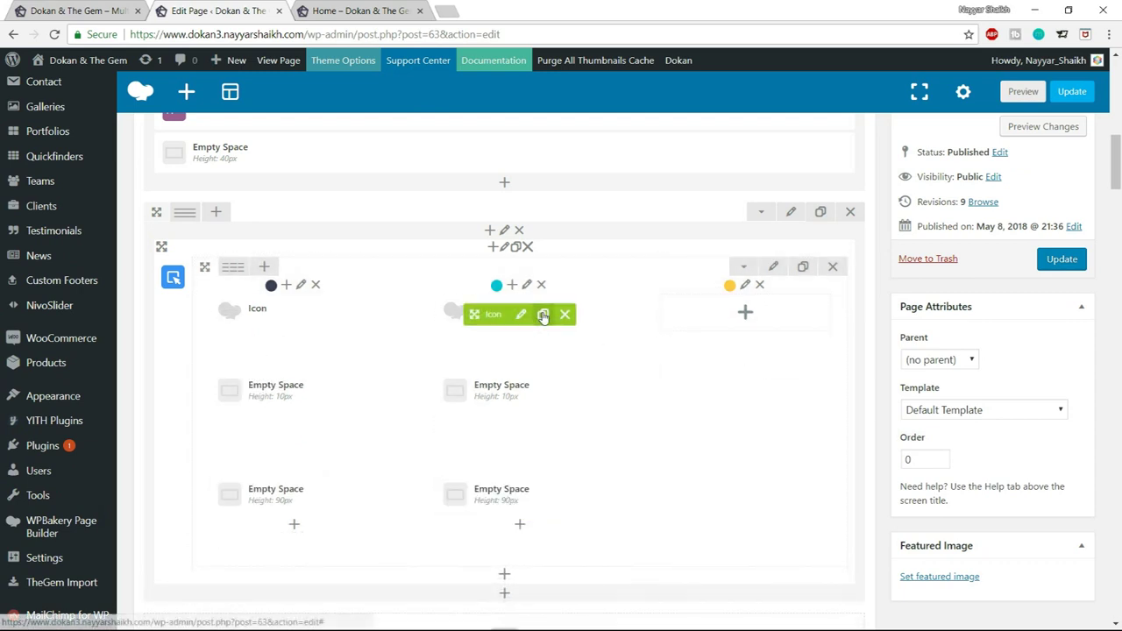
- Clone the middle column's Icon, Text Block and Empty Space into the third column
click(544, 316)
drag(473, 313, 736, 325)
click(554, 352)
mouse_move(462, 352)
mouse_down()
mouse_move(731, 372)
mouse_move(720, 352)
mouse_move(719, 366)
mouse_move(510, 414)
mouse_move(735, 381)
mouse_move(743, 409)
mouse_move(744, 392)
mouse_move(720, 411)
mouse_up()
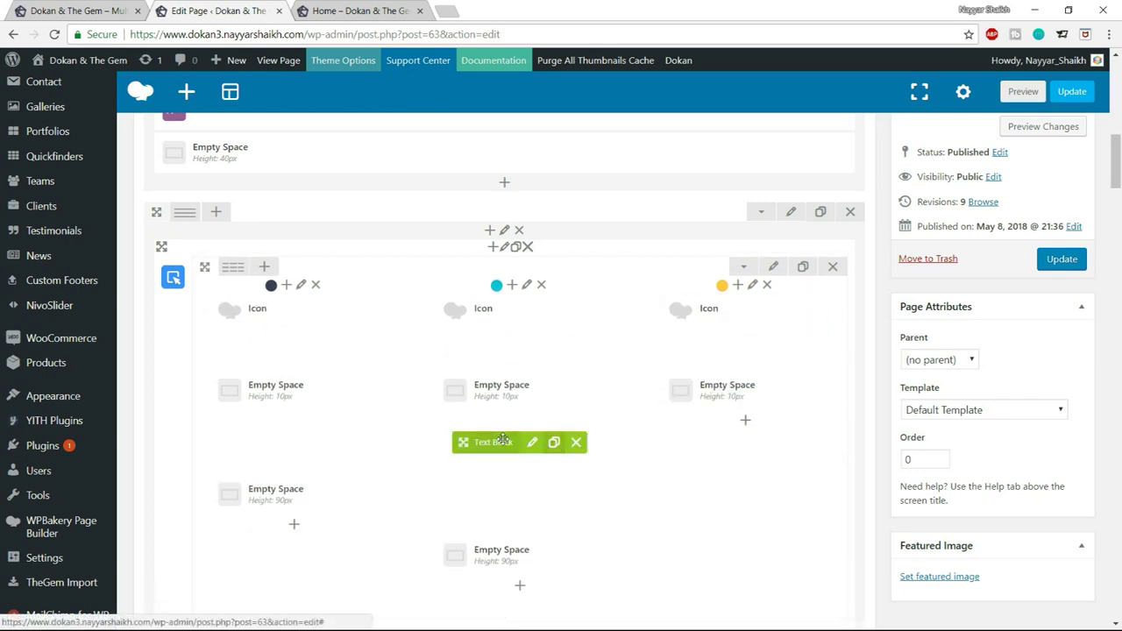
drag(463, 441, 697, 454)
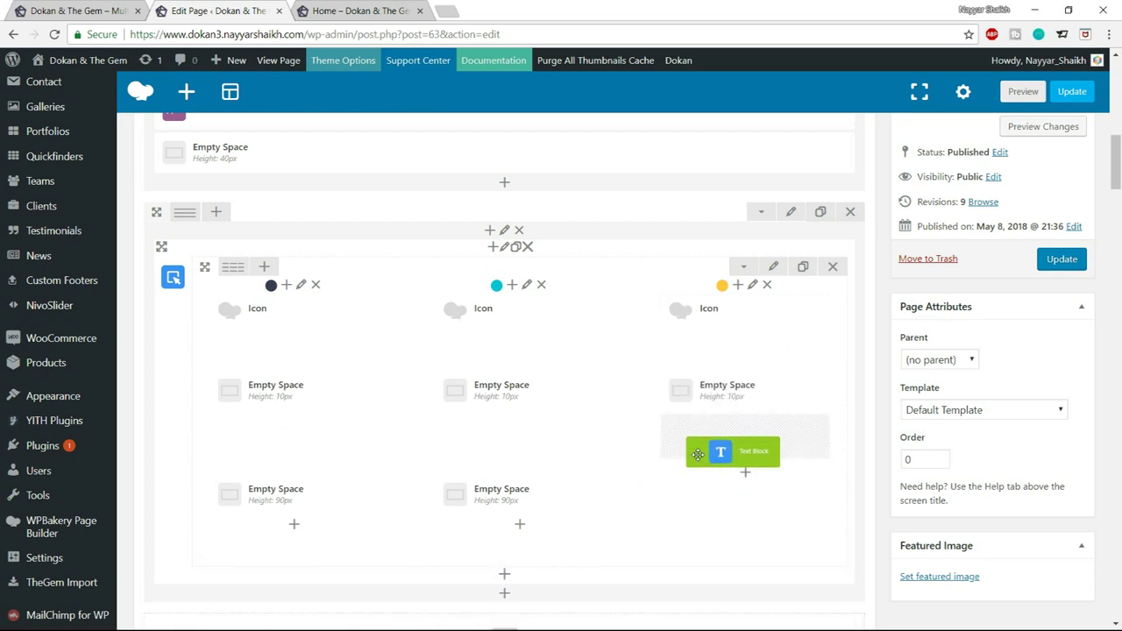
drag(639, 505, 613, 505)
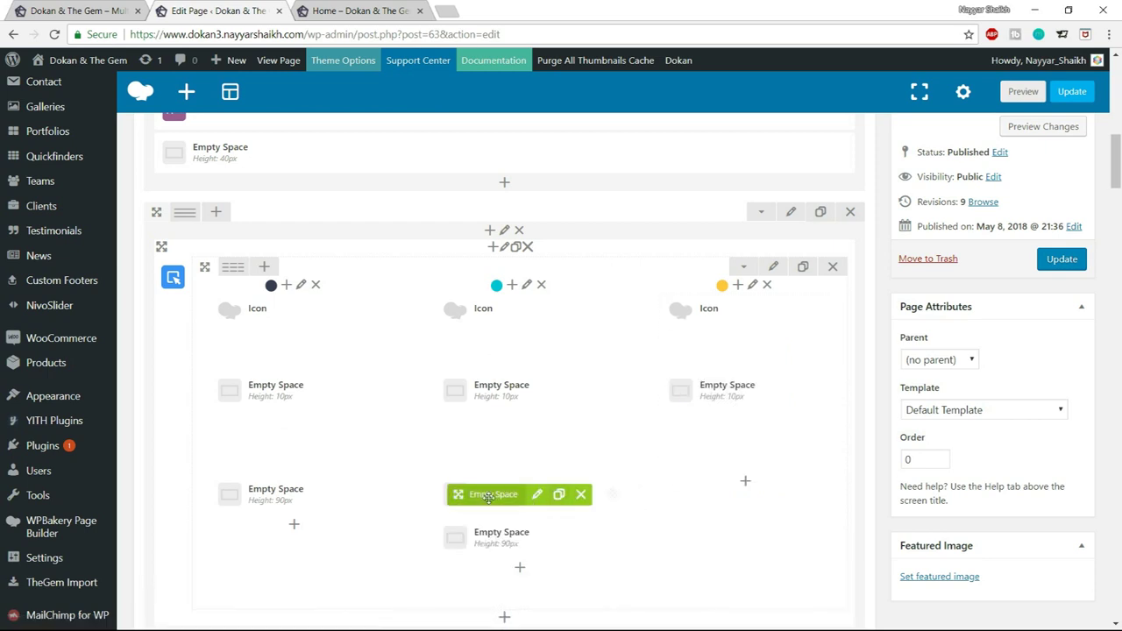
drag(702, 478, 717, 491)
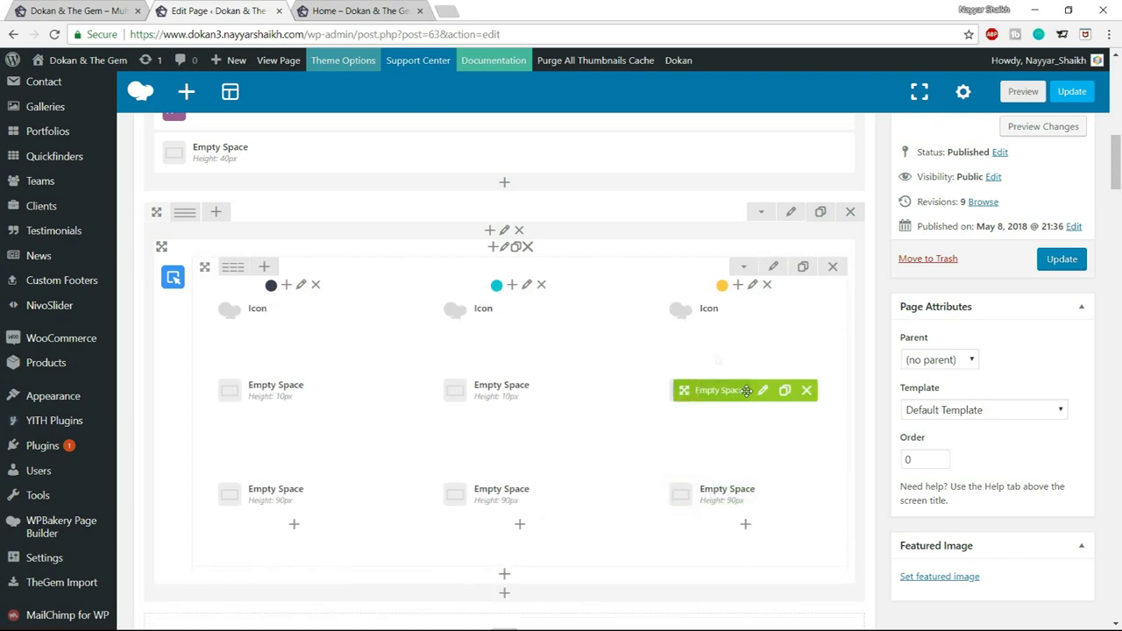
- Open the copied Icon element's settings and its icon picker
click(520, 315)
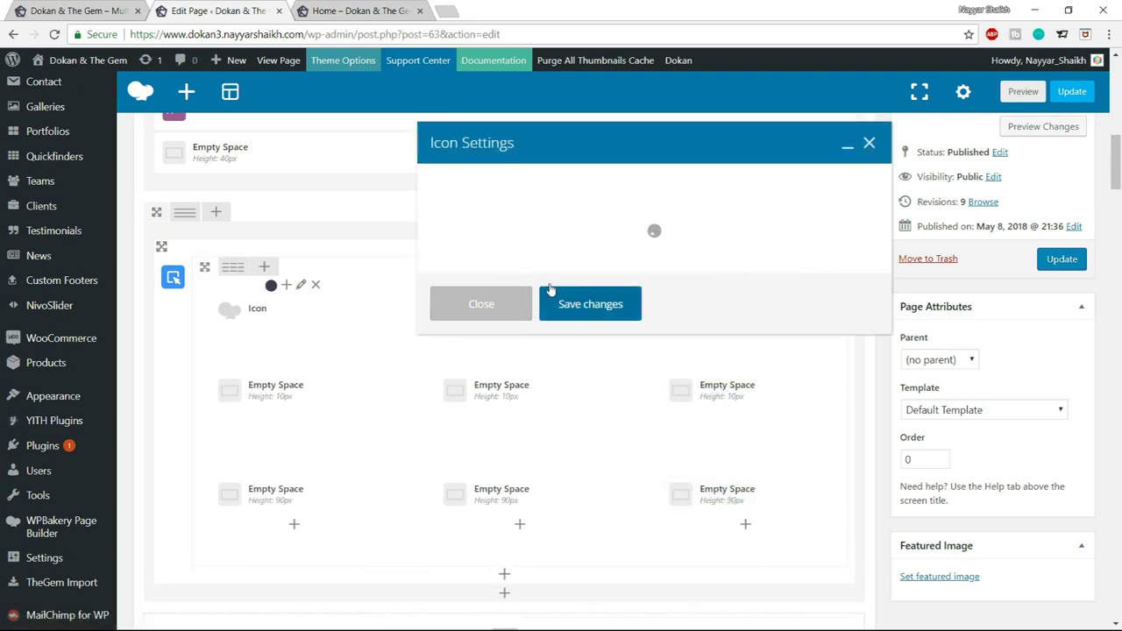
click(538, 267)
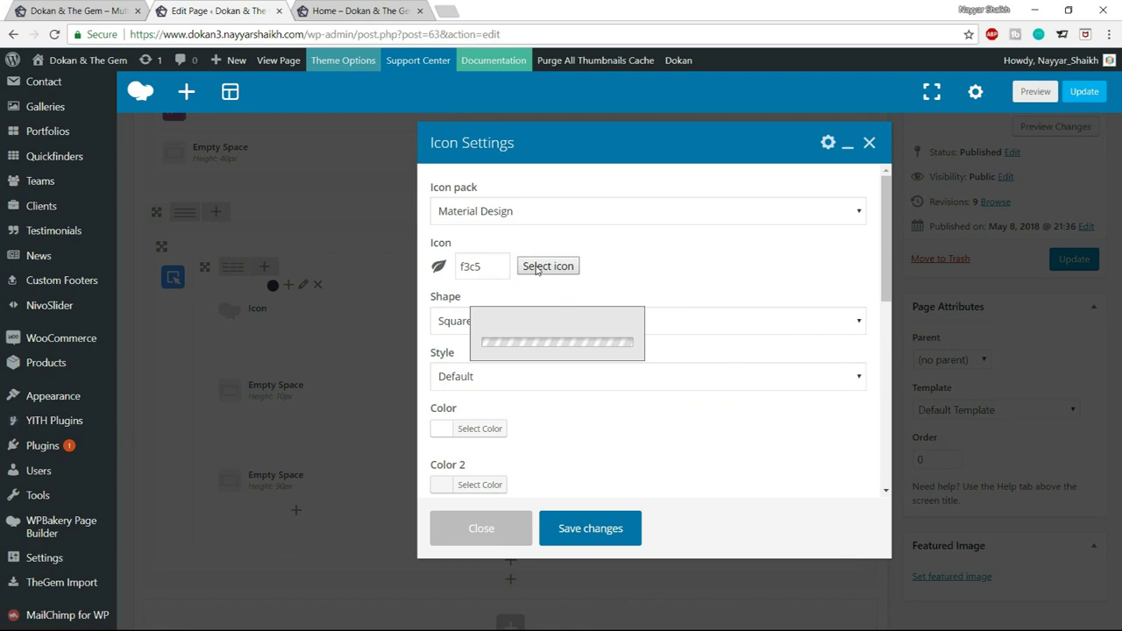
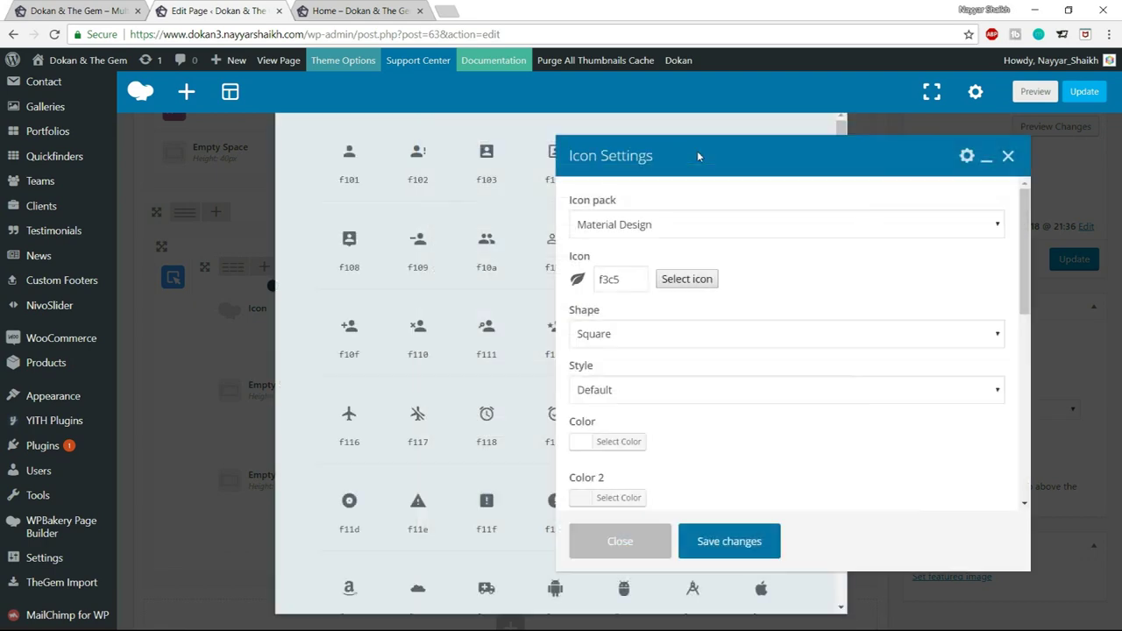
- Give the middle feature column the cloud icon f12d
scroll(496, 322, down, 2)
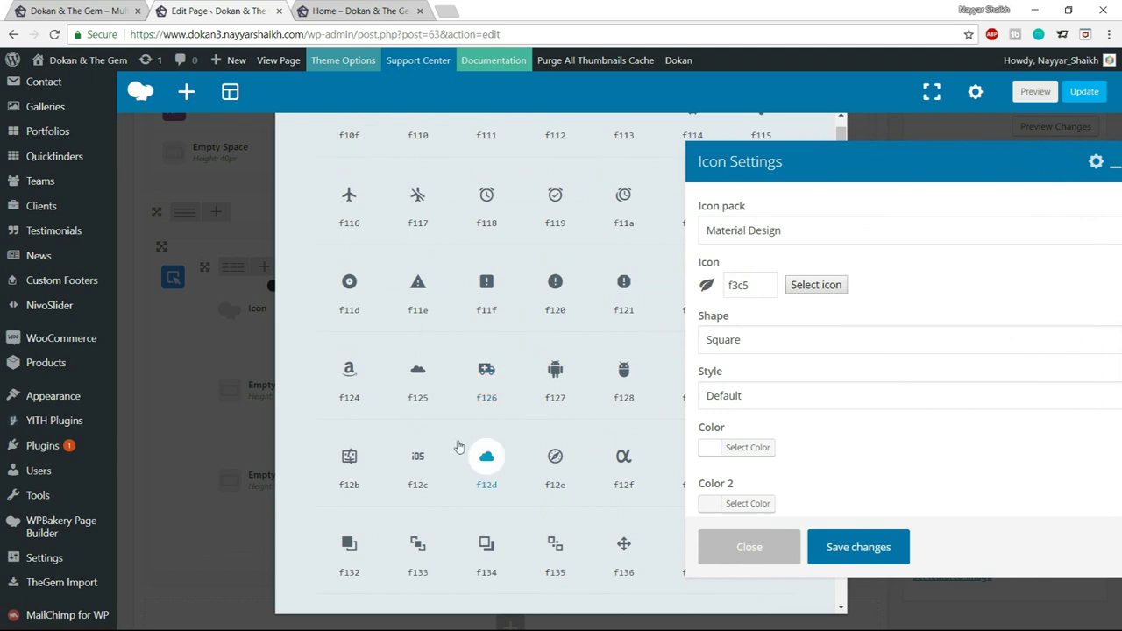
scroll(542, 449, down, 2)
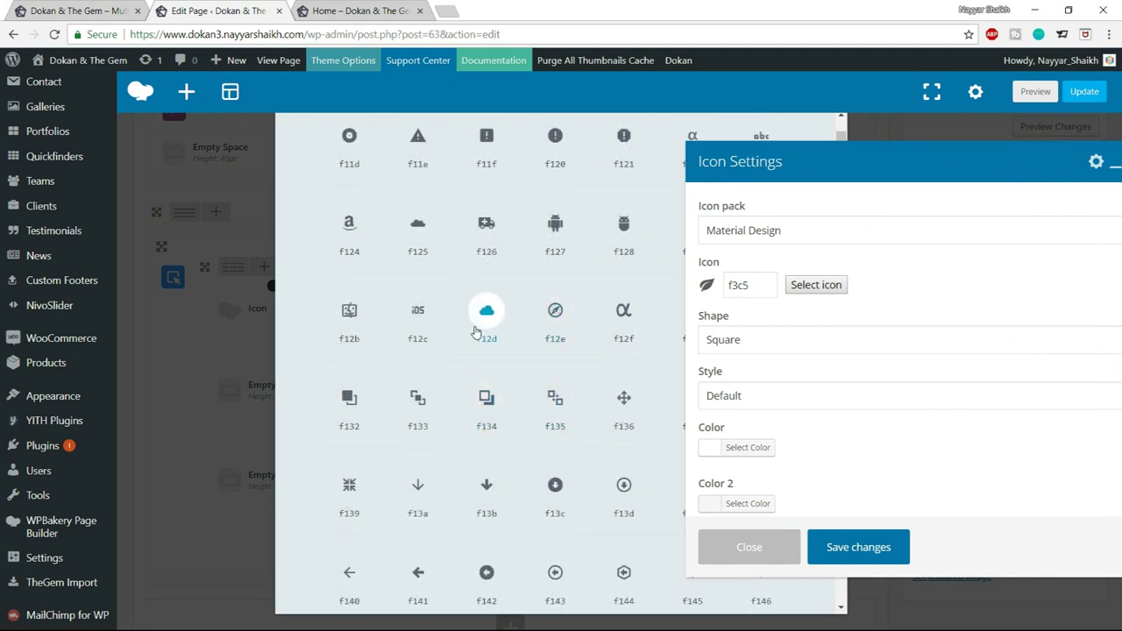
click(483, 313)
click(861, 552)
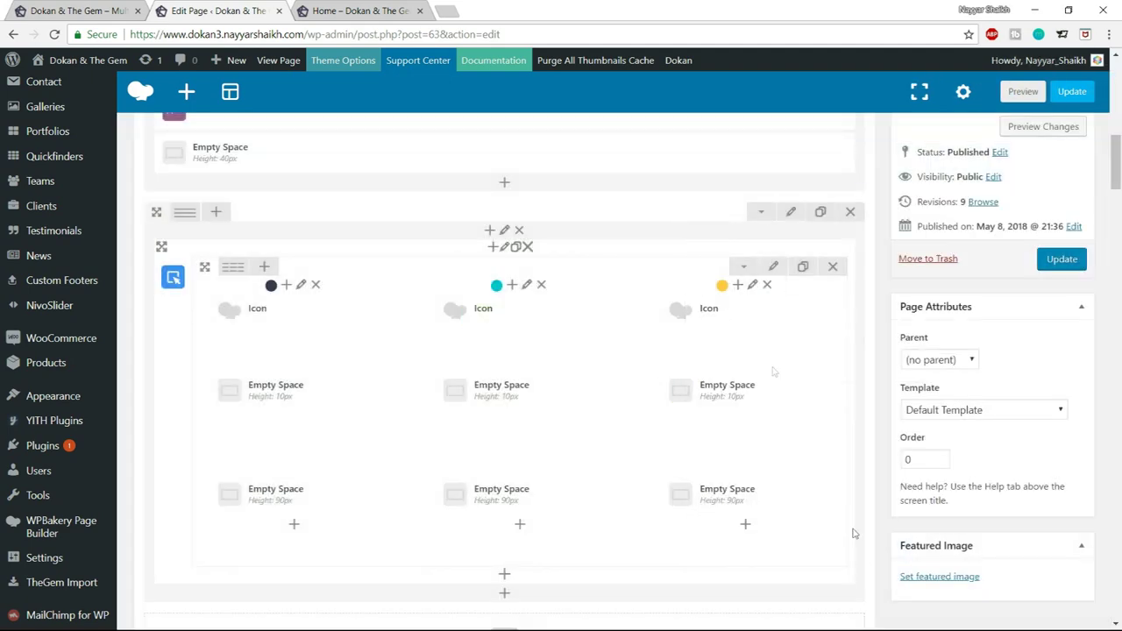
- Set the third feature column's icon to f179
click(751, 318)
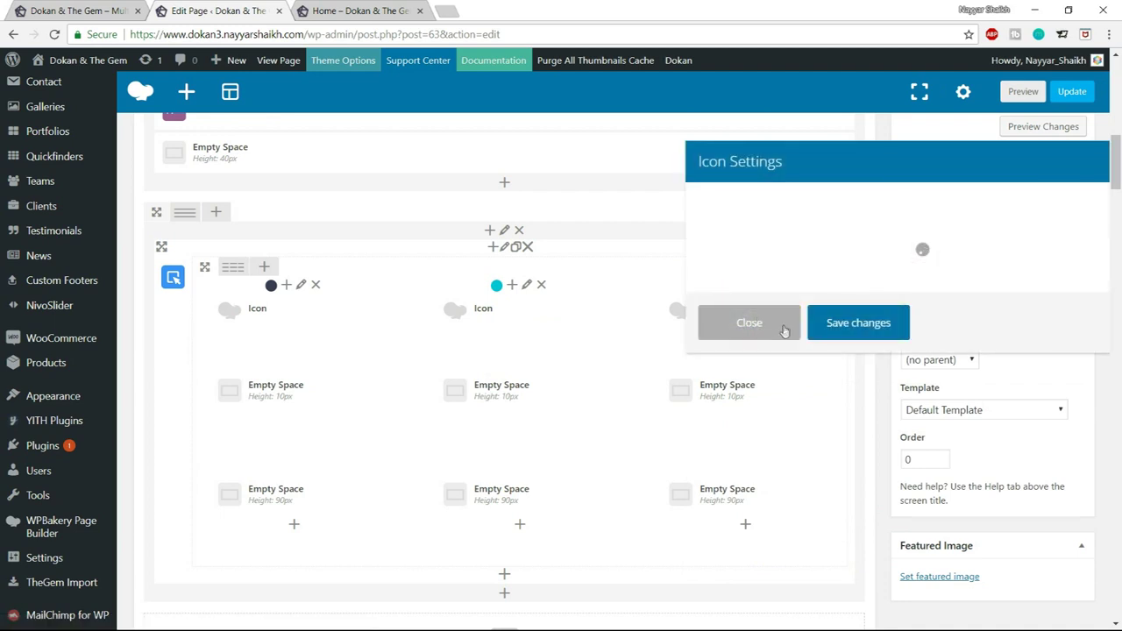
click(815, 286)
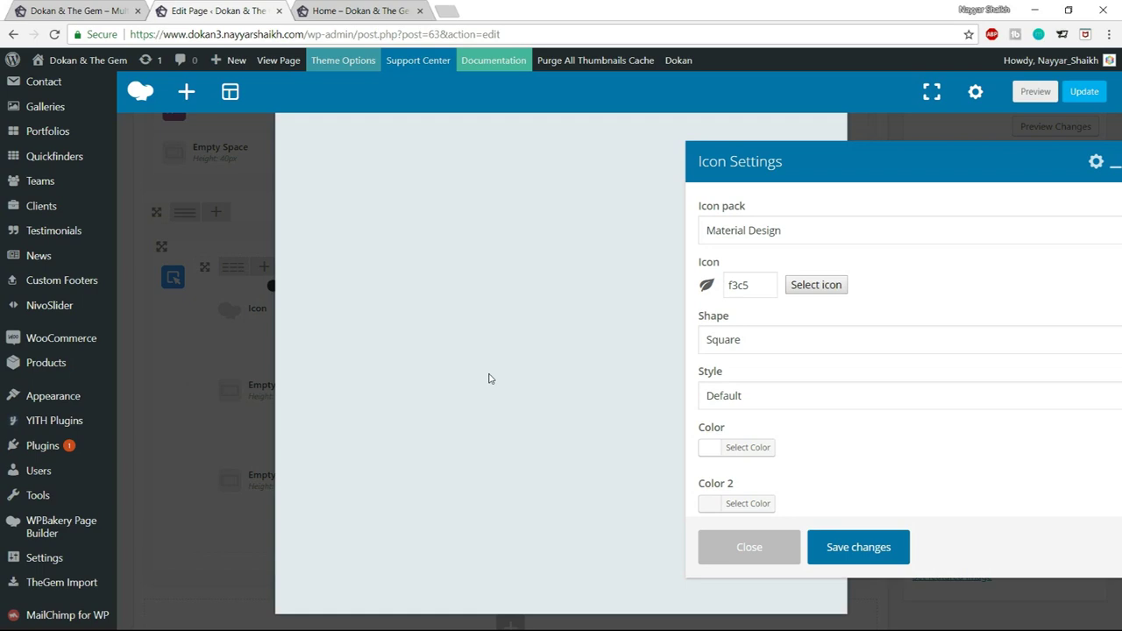
scroll(561, 377, down, 15)
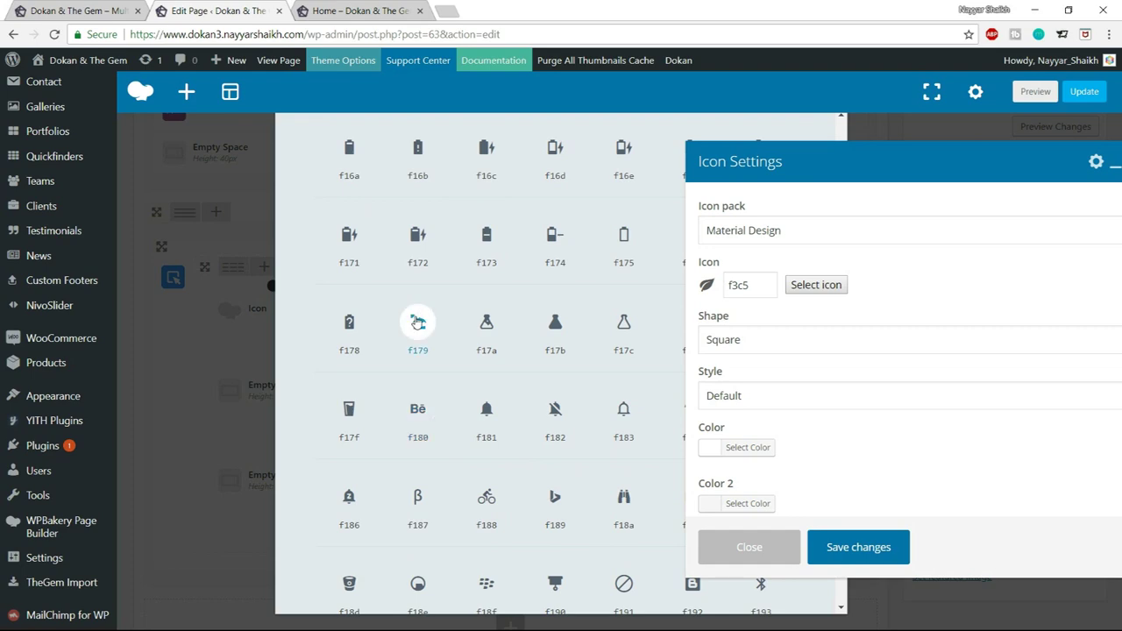
click(417, 326)
click(850, 547)
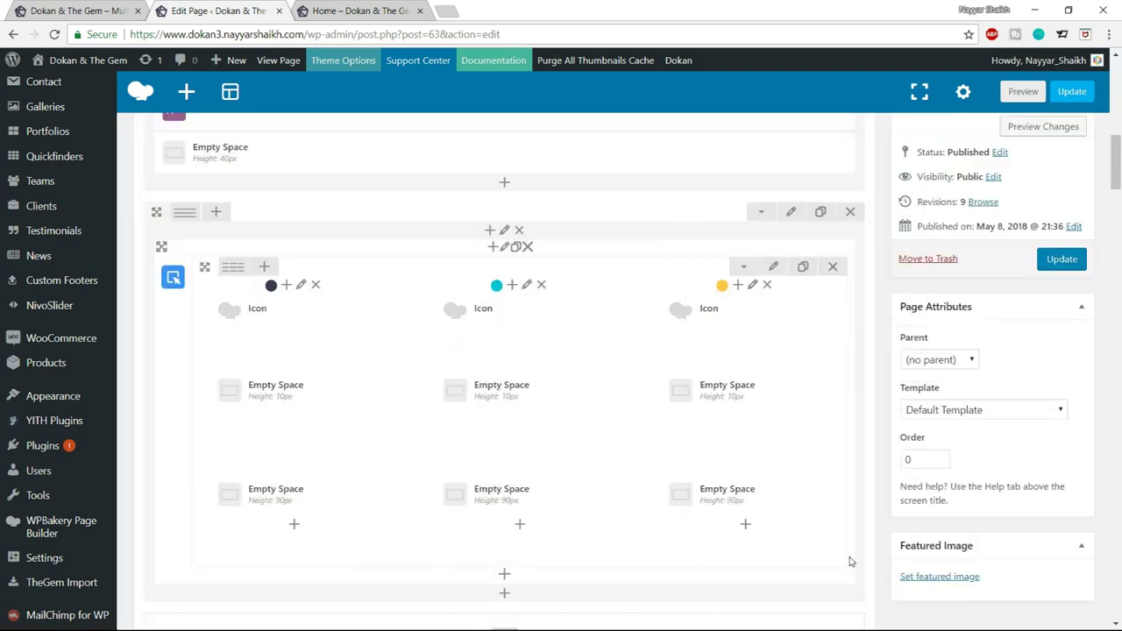
click(85, 7)
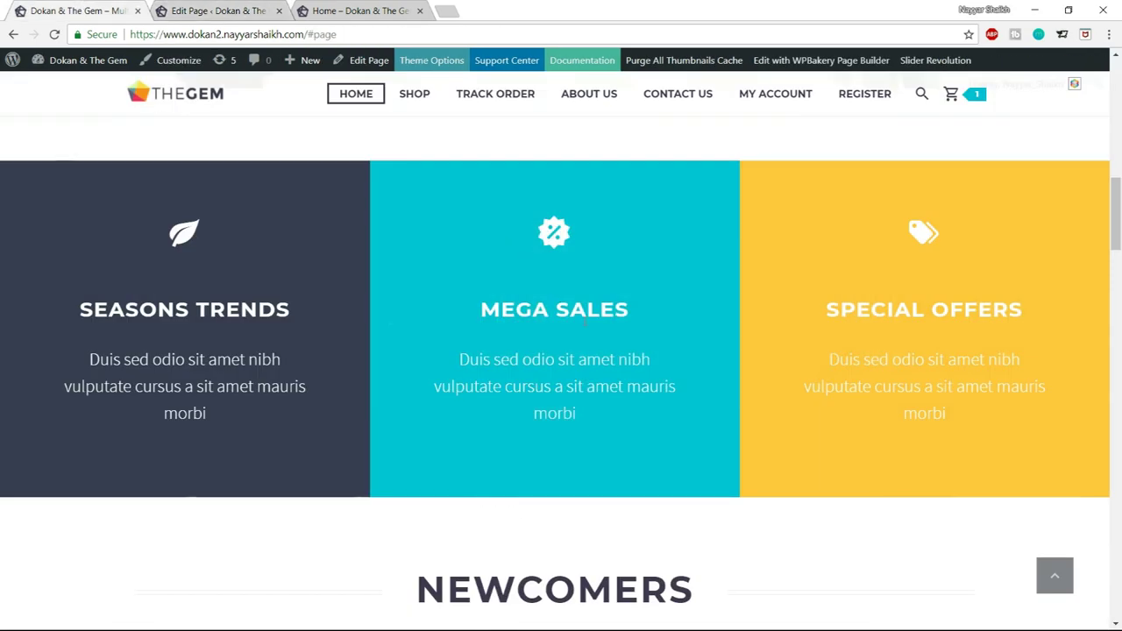
- Replace the middle text block's SEASONS TRENDS heading with MEGA SALES copied from the demo
drag(477, 309, 644, 315)
key(ctrl+c)
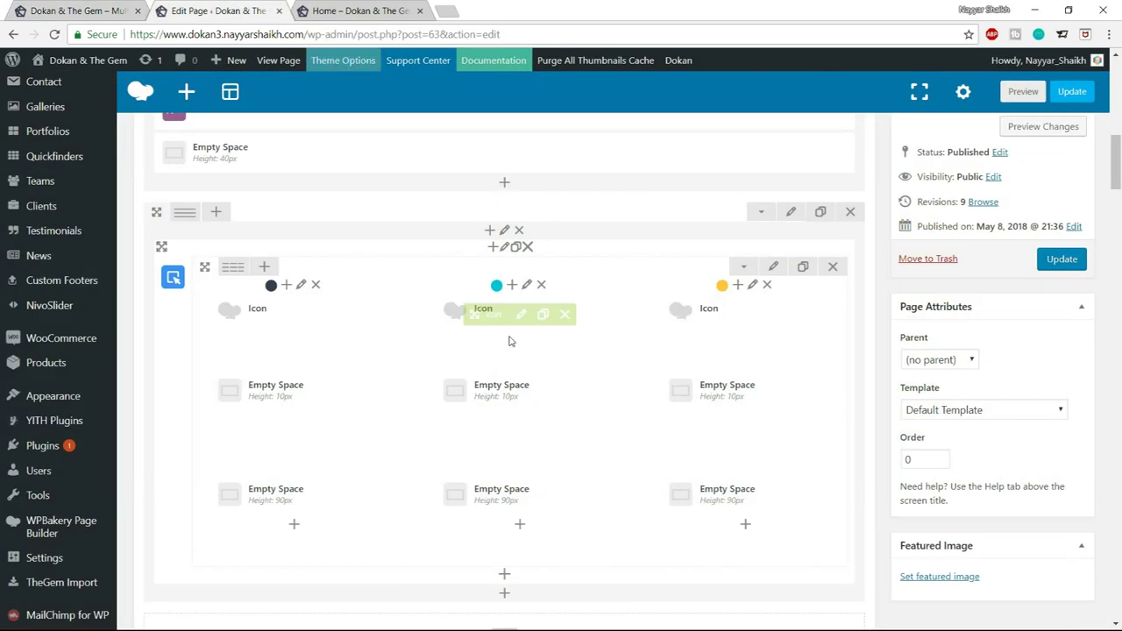
mouse_move(495, 359)
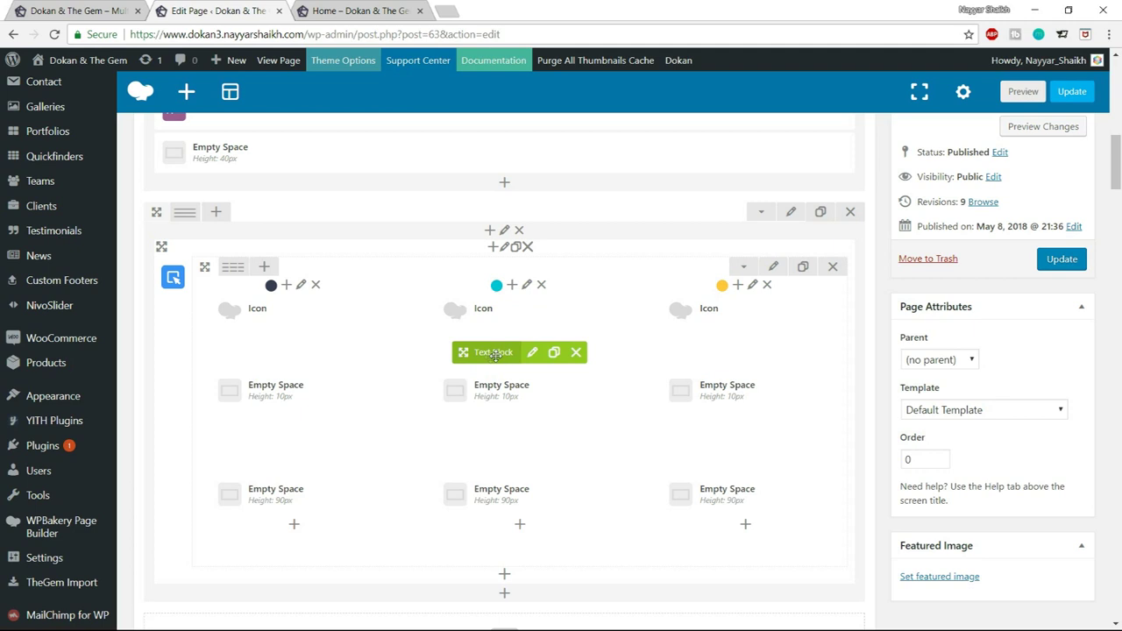
click(532, 352)
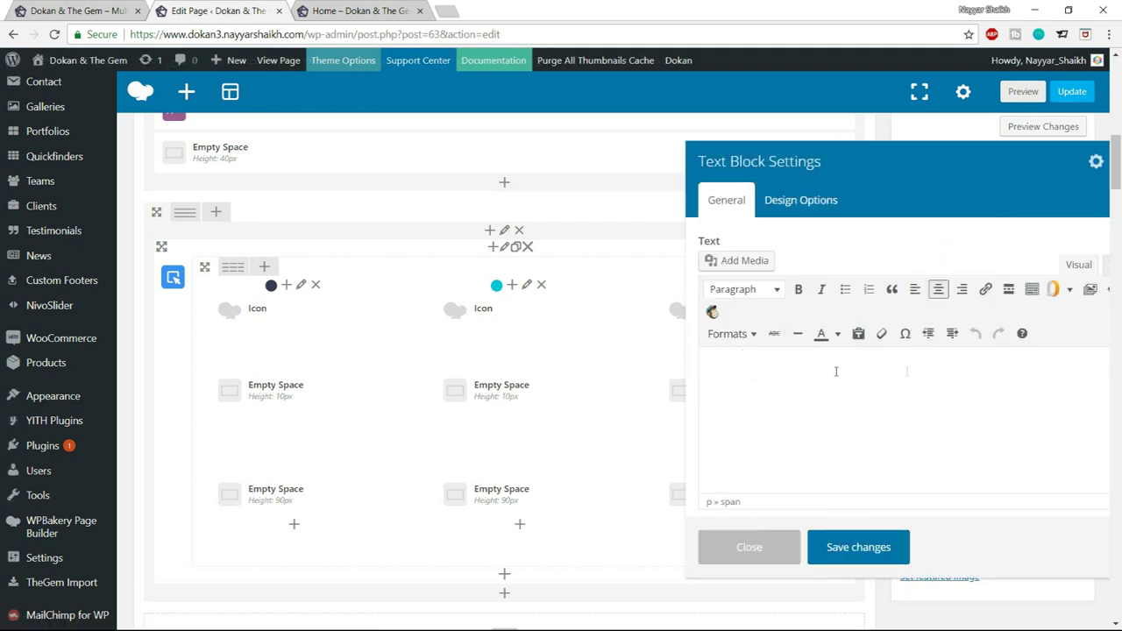
triple_click(927, 377)
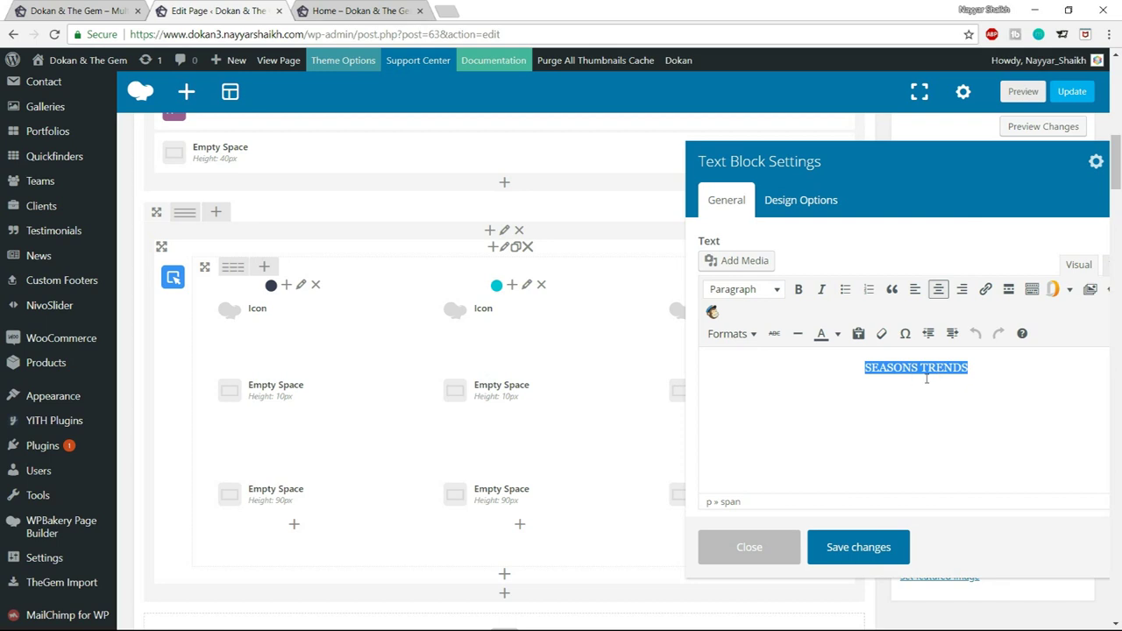
key(ctrl+v)
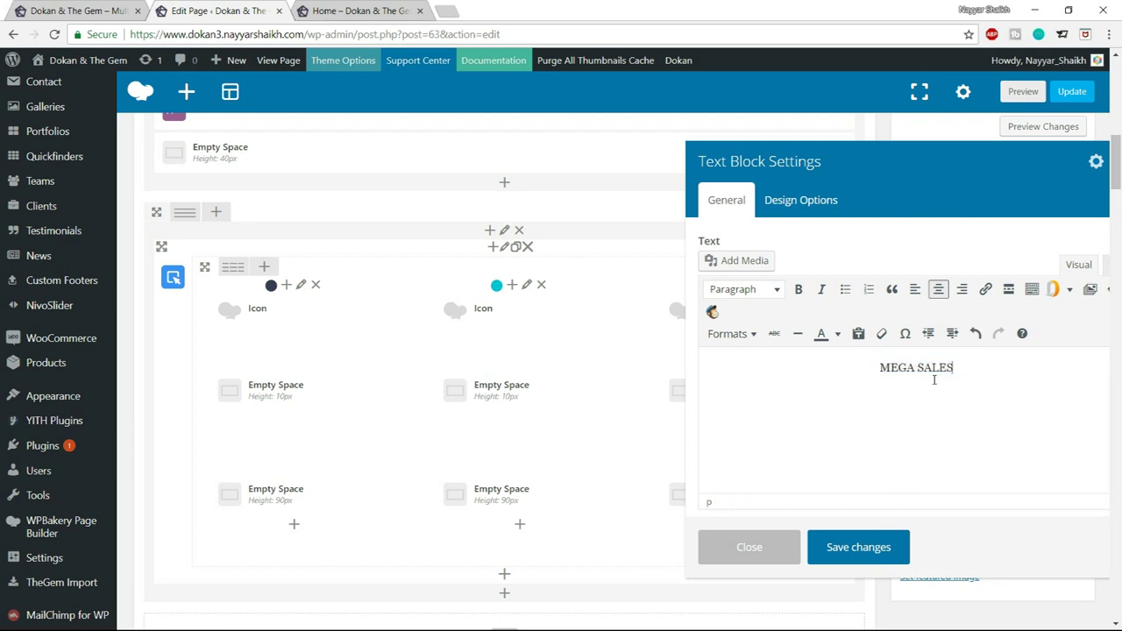
- Colour the MEGA SALES heading white (#ffffff), save the text block and update the page
drag(953, 369, 865, 371)
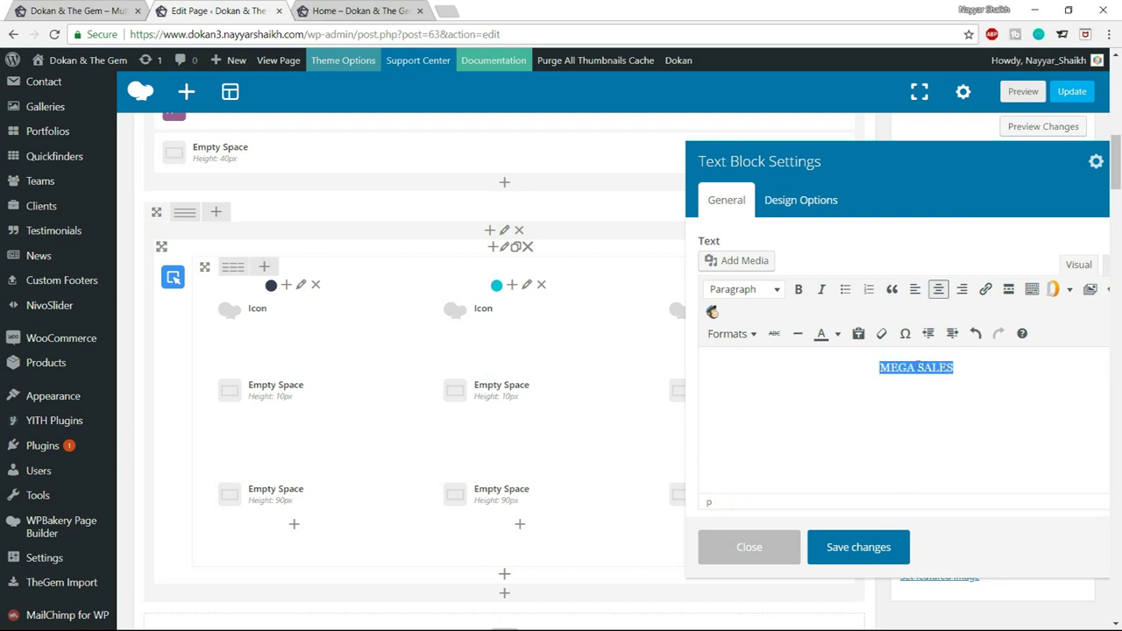
click(838, 334)
click(877, 398)
drag(1027, 194, 862, 193)
click(953, 263)
click(683, 545)
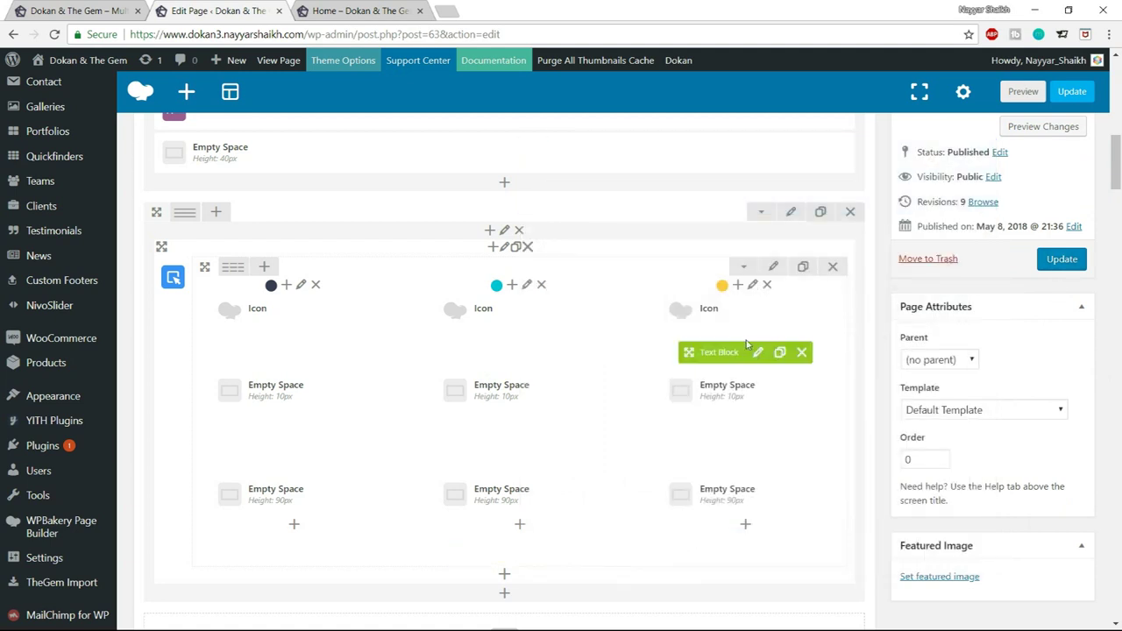
click(1061, 259)
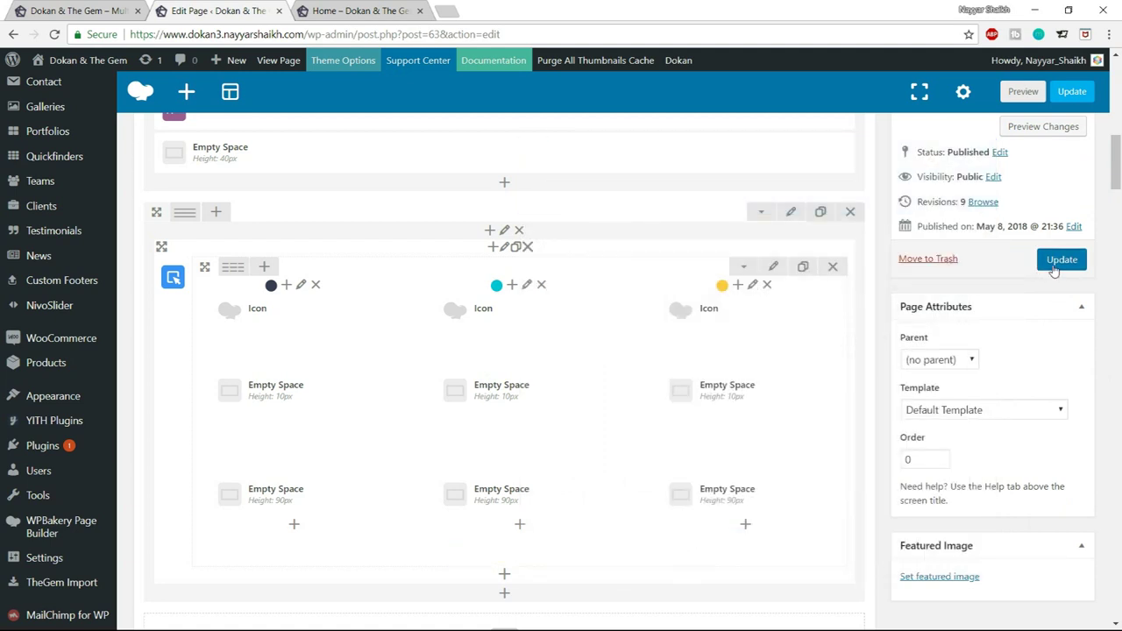
click(358, 10)
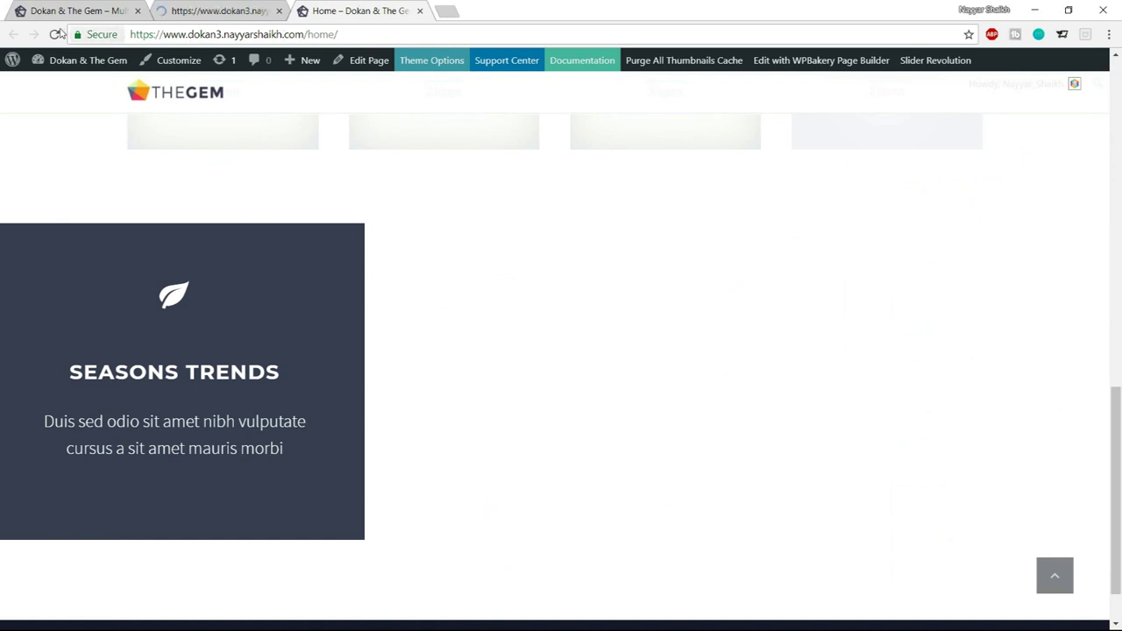
- Reload the live Home page and scroll the demo page to compare feature blocks and the NEWCOMERS heading
click(54, 35)
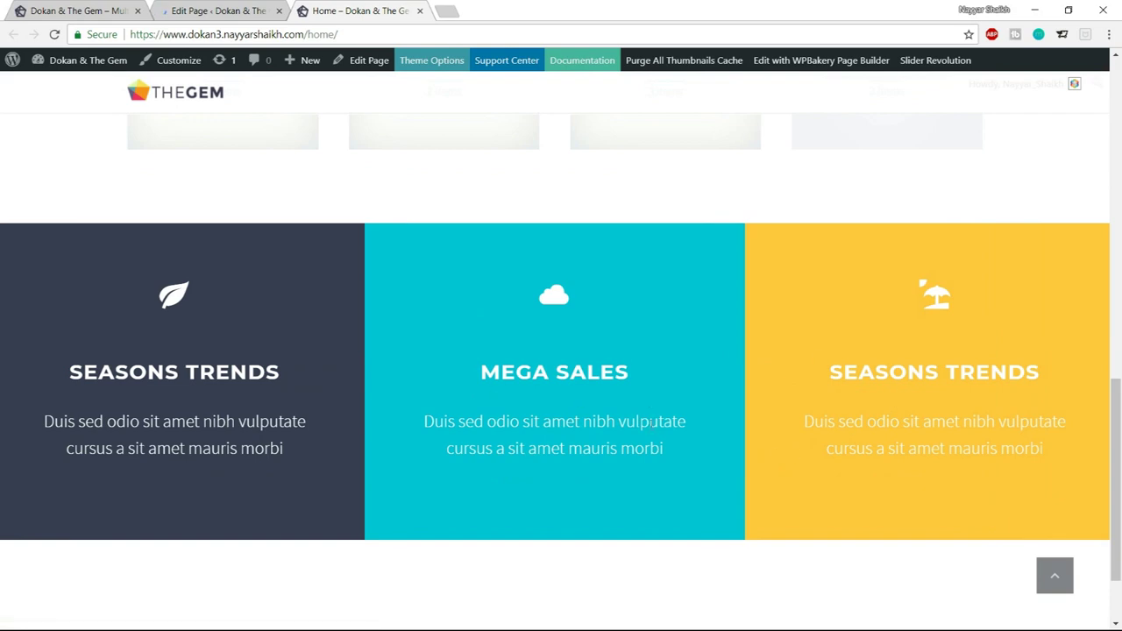
key(ctrl+Tab)
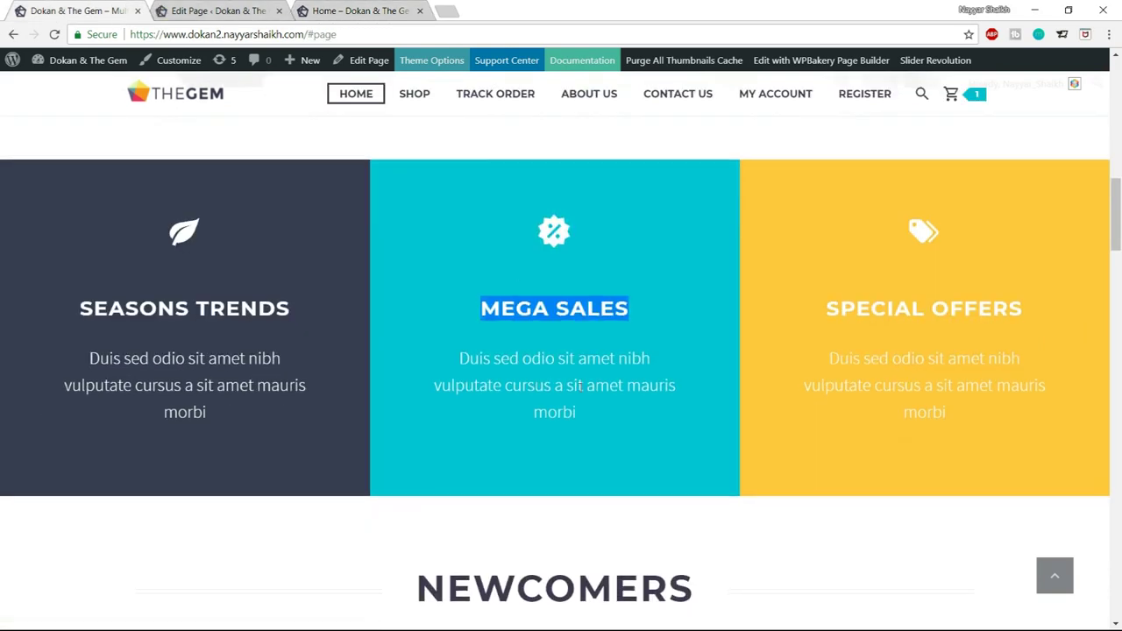
scroll(478, 398, down, 2)
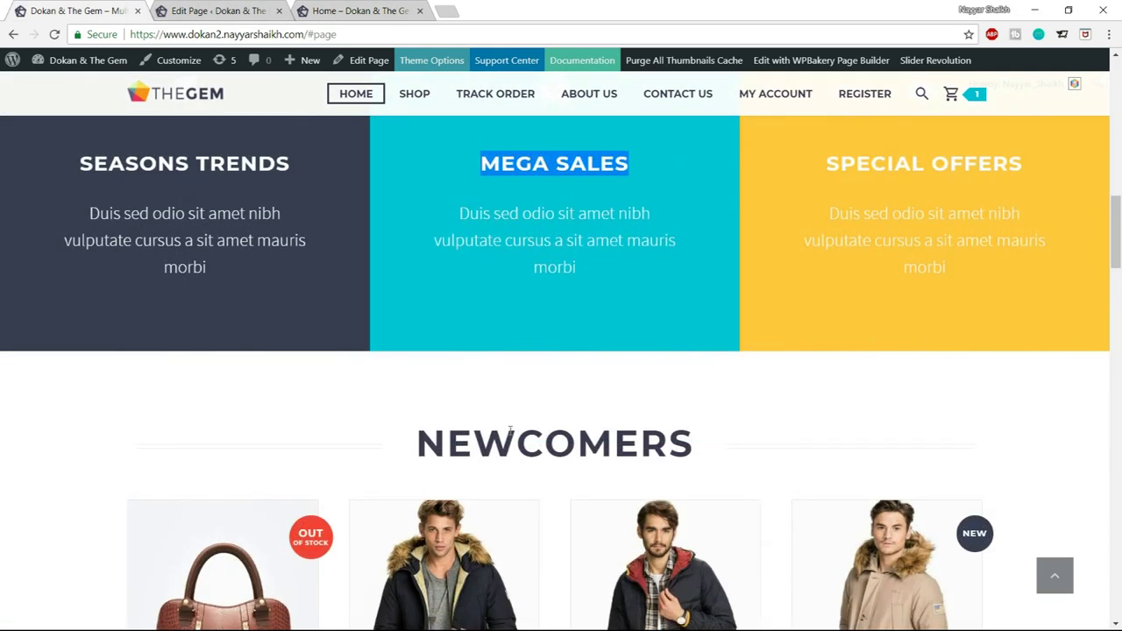
scroll(517, 403, down, 3)
scroll(536, 421, down, 3)
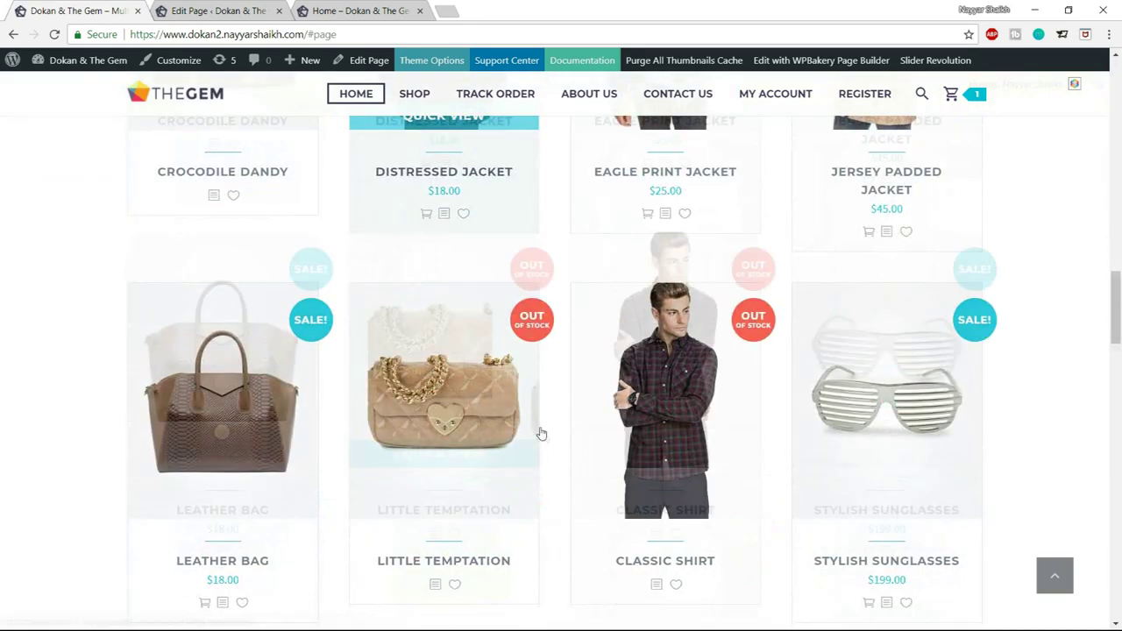
scroll(538, 430, up, 3)
scroll(805, 426, up, 2)
drag(430, 368, 801, 365)
click(748, 363)
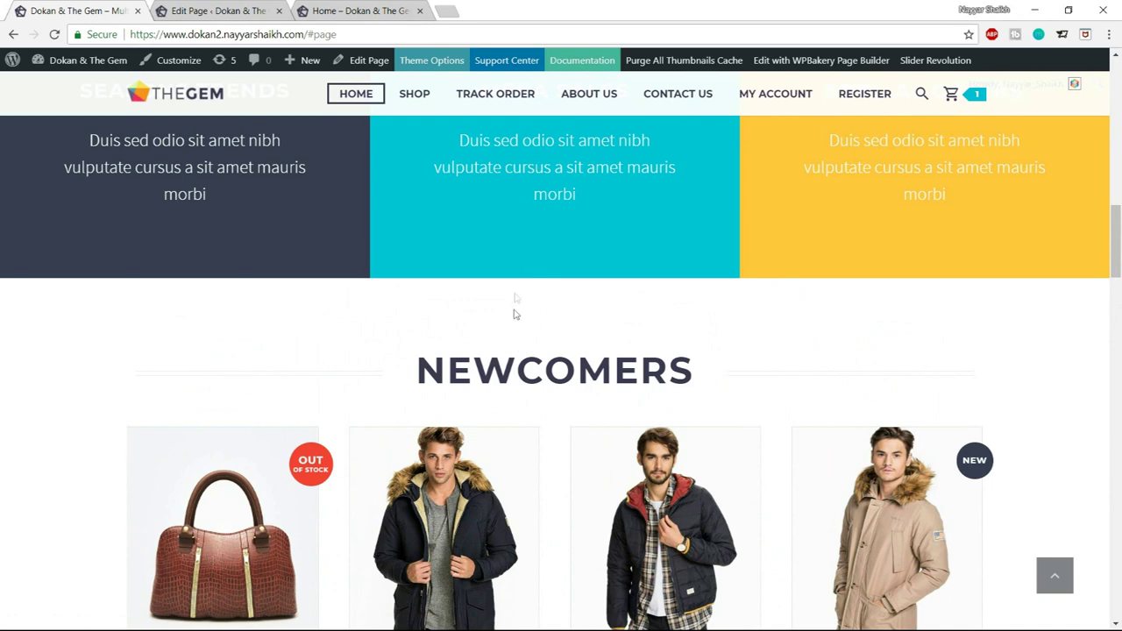
click(228, 10)
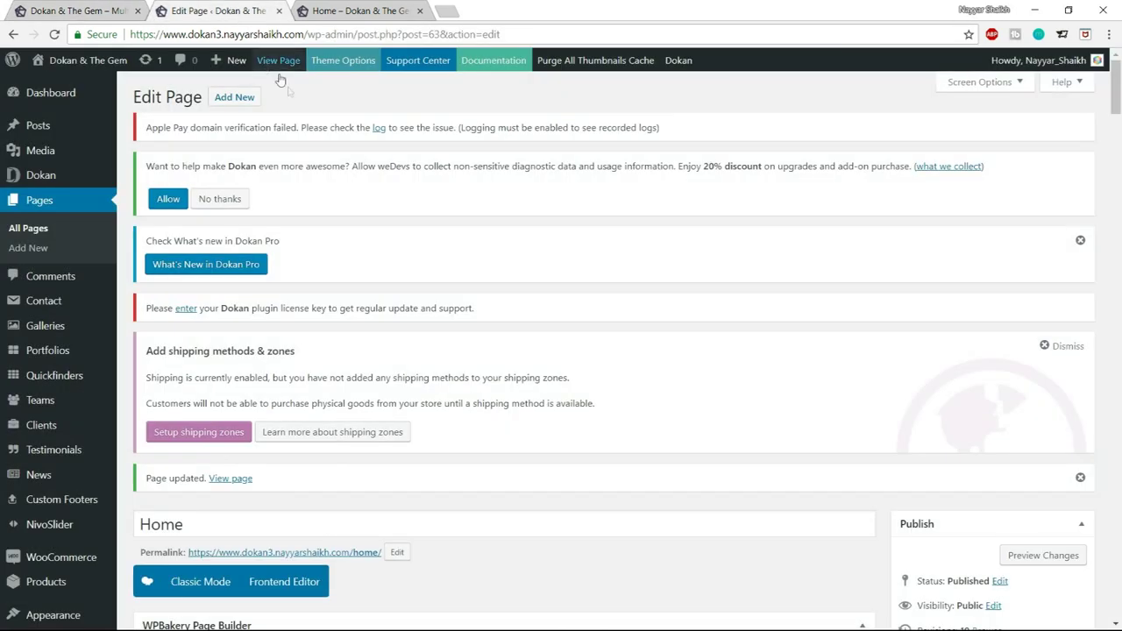
- Add an Empty Space element below the icon columns with a 90px height
scroll(604, 398, down, 12)
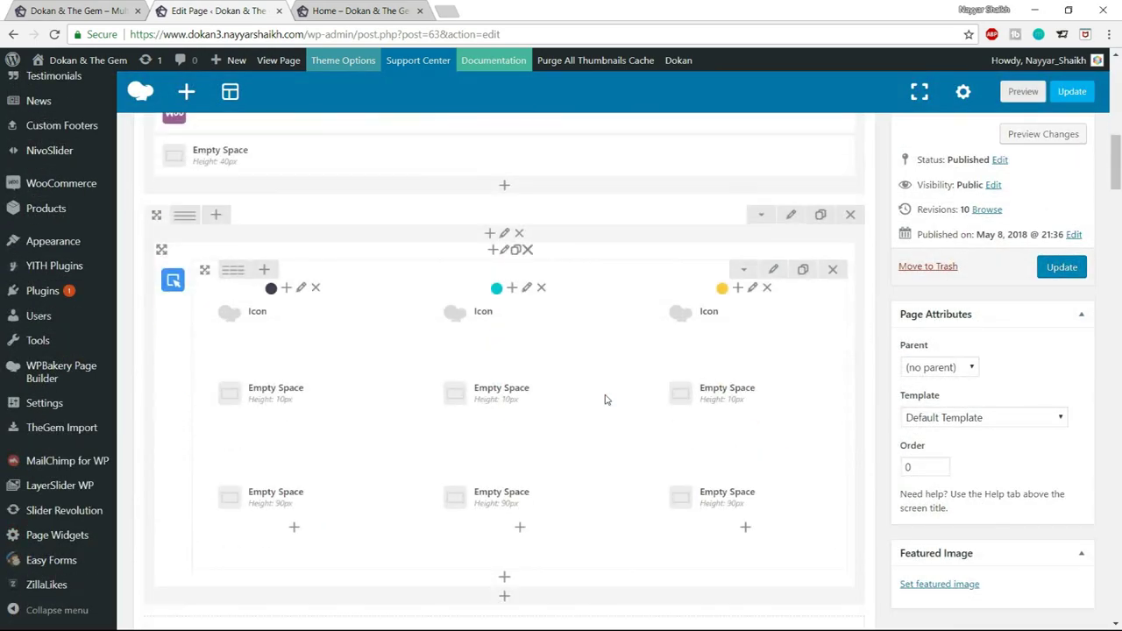
click(506, 359)
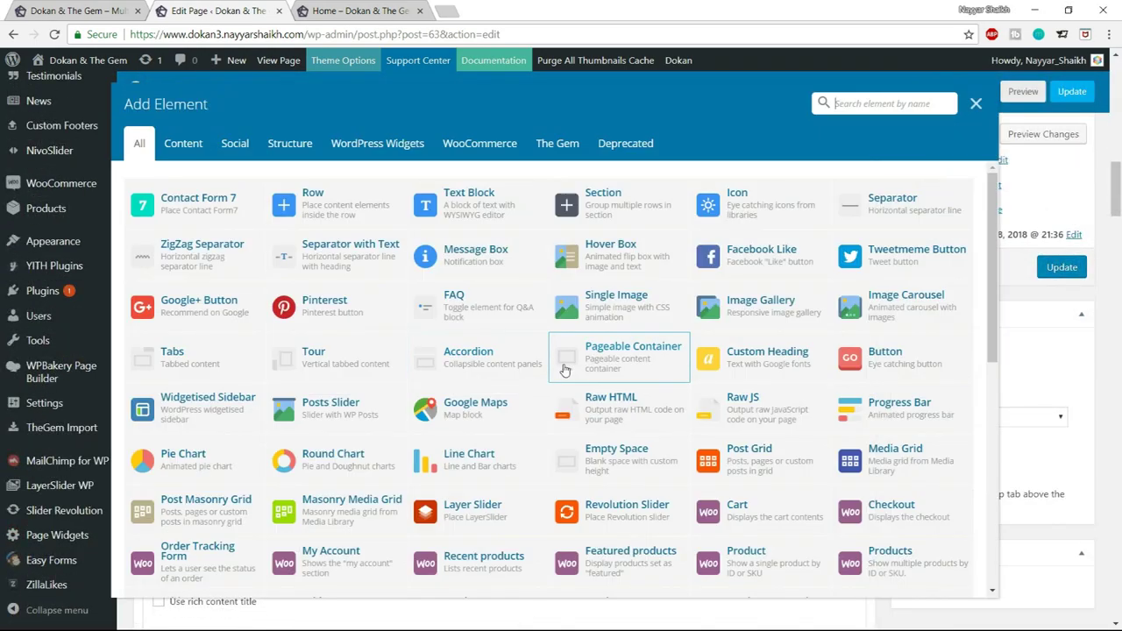
text(empty)
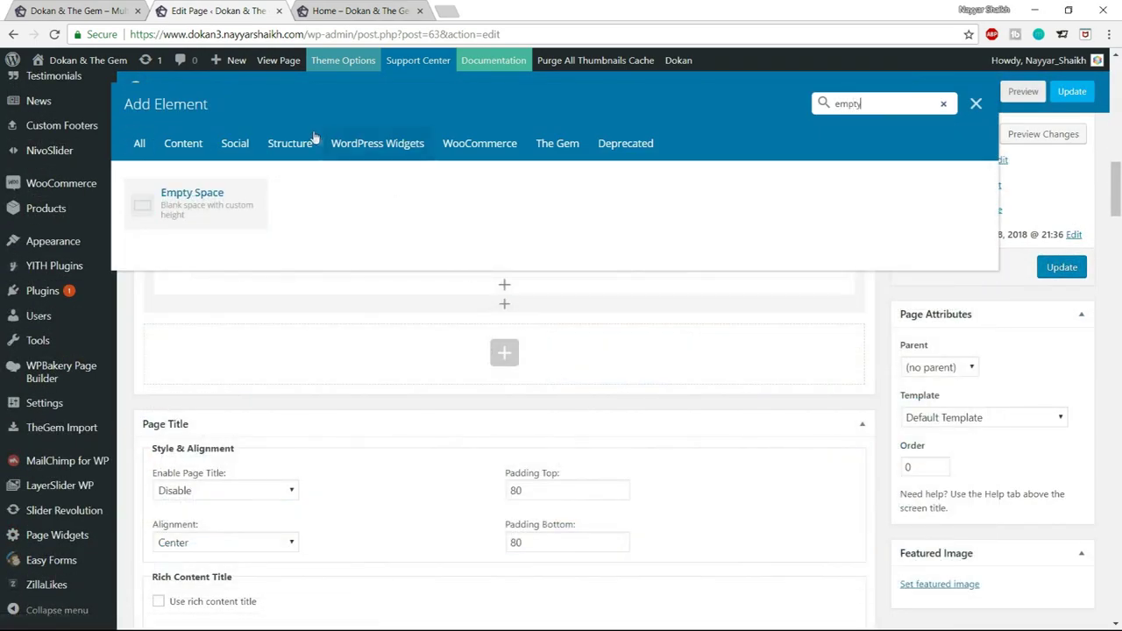
click(193, 203)
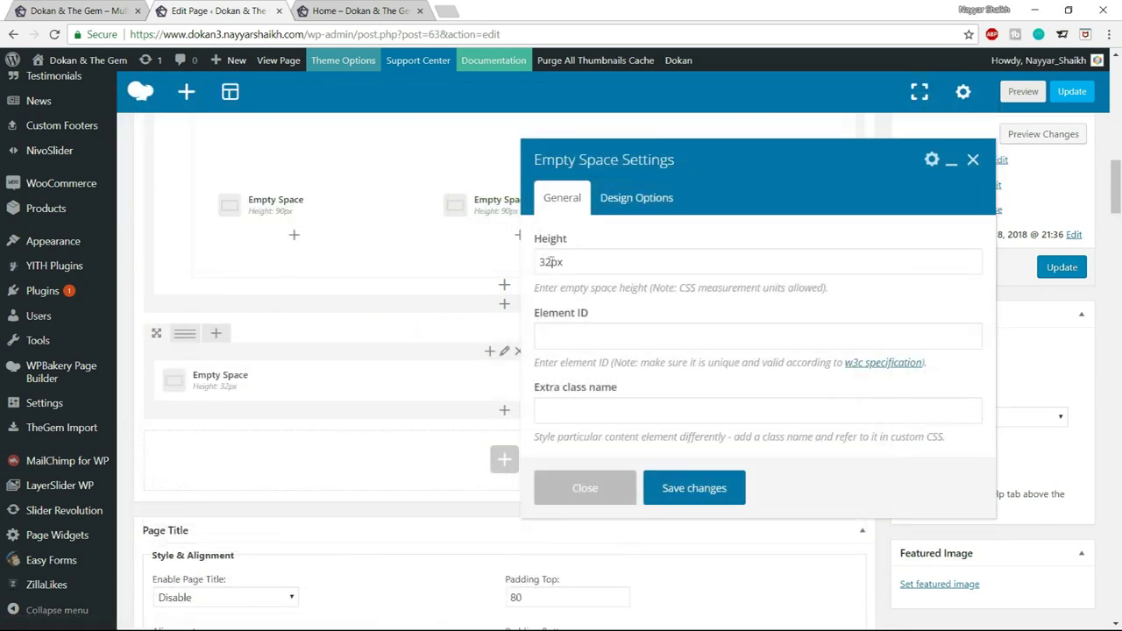
drag(550, 261, 623, 246)
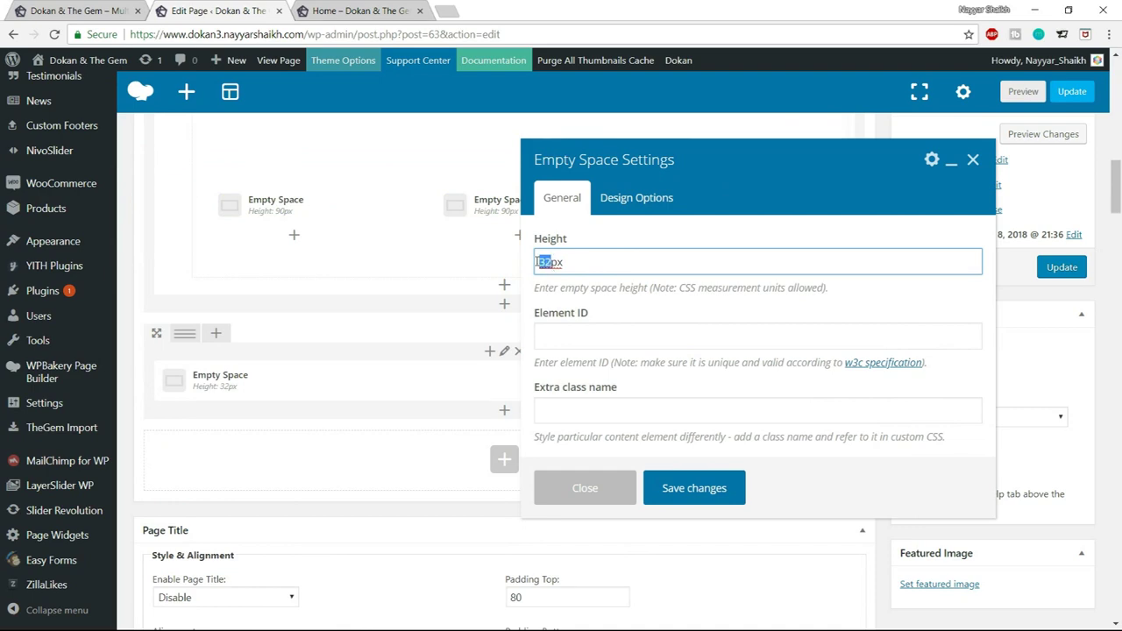
click(672, 486)
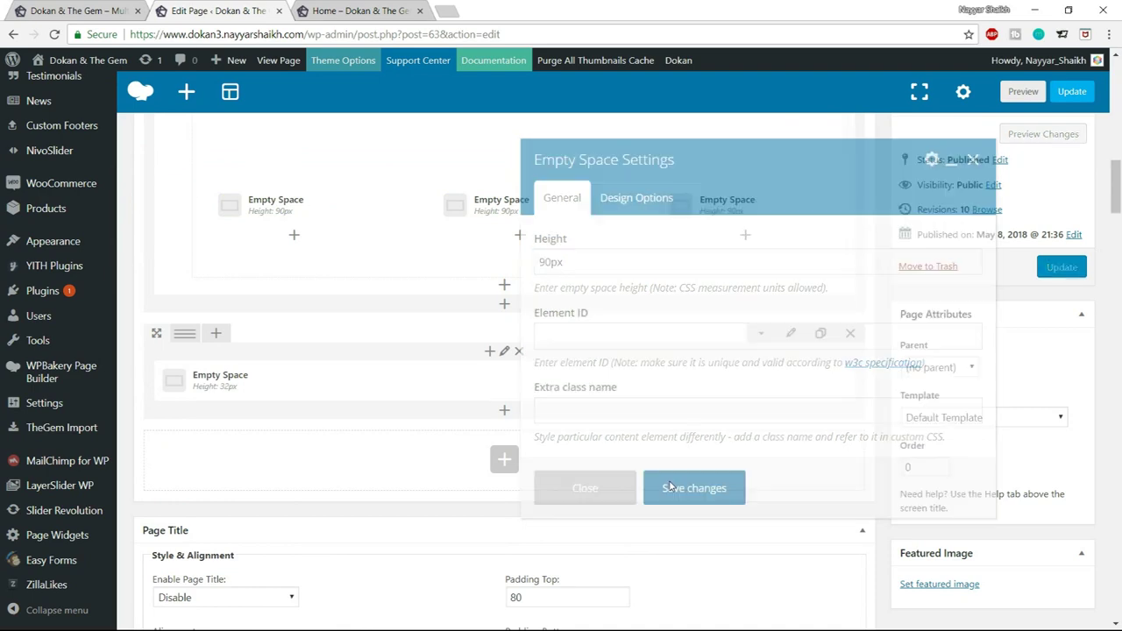
- Check the NEWCOMERS heading on the demo site and return to the page builder
click(83, 11)
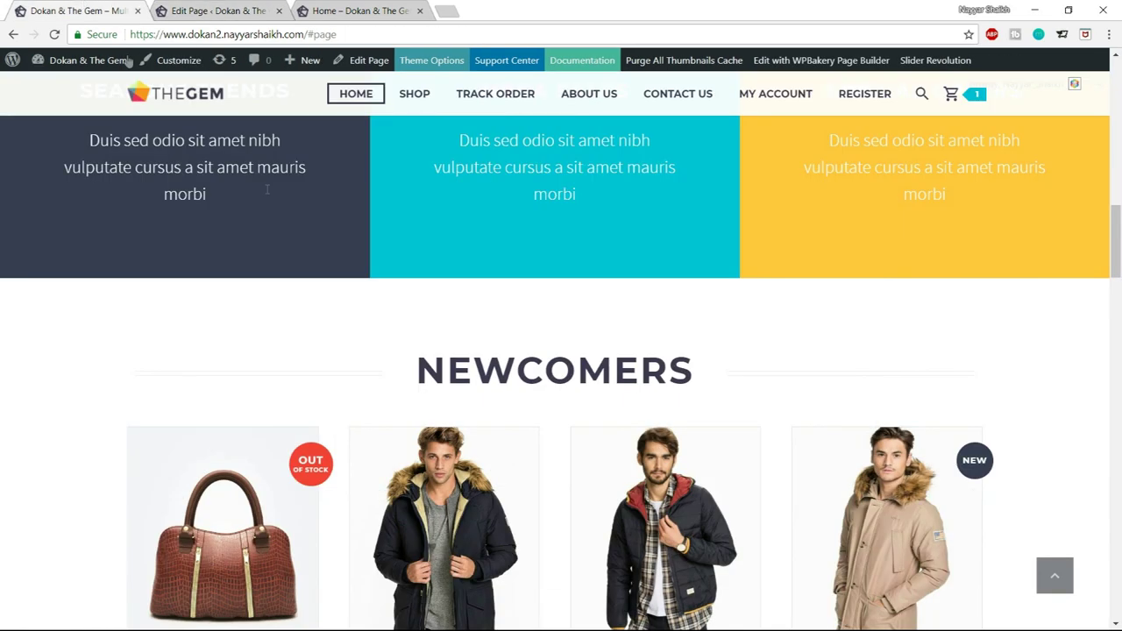
drag(417, 373, 698, 382)
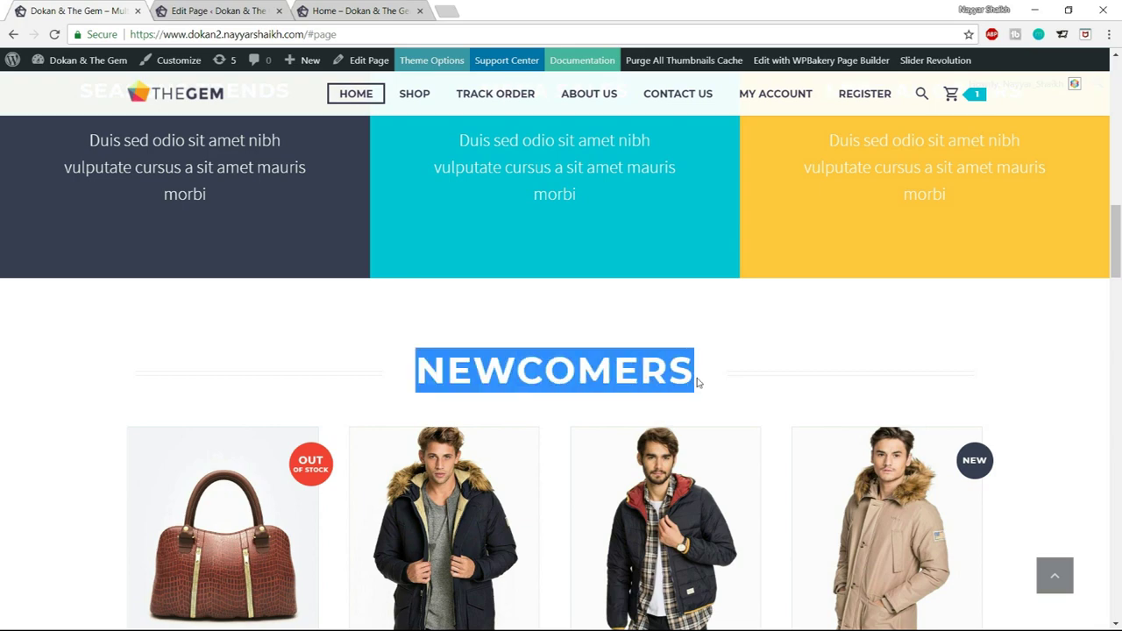
click(246, 13)
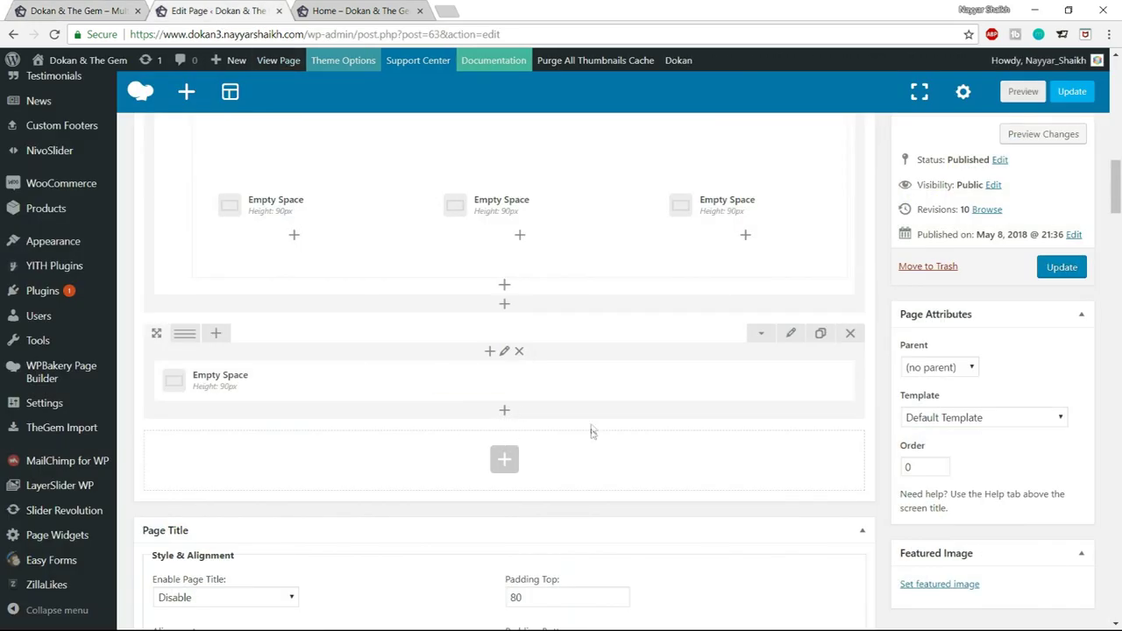
scroll(592, 432, up, 7)
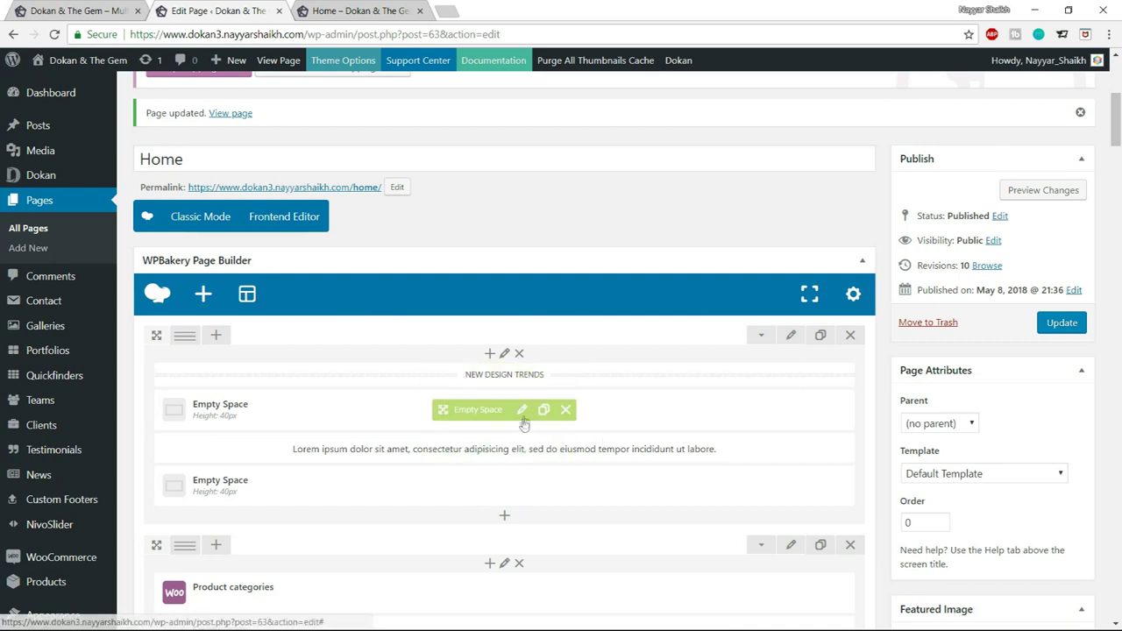
- Duplicate the NEW DESIGN TRENDS separator
click(556, 376)
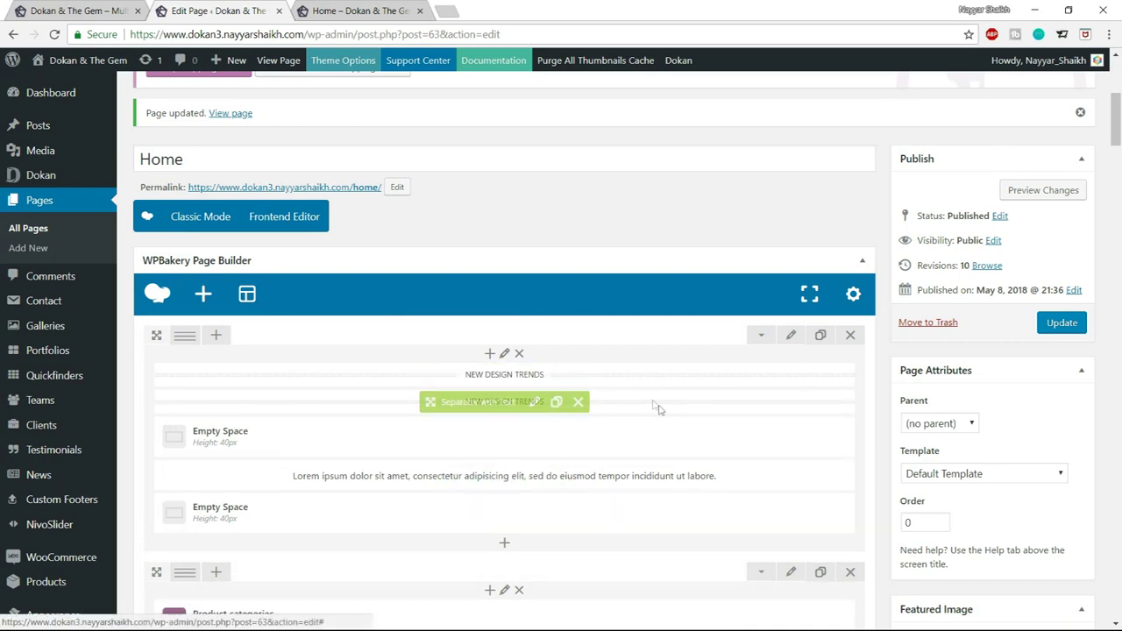
scroll(570, 380, down, 3)
scroll(543, 386, down, 3)
scroll(526, 392, down, 3)
scroll(499, 395, up, 3)
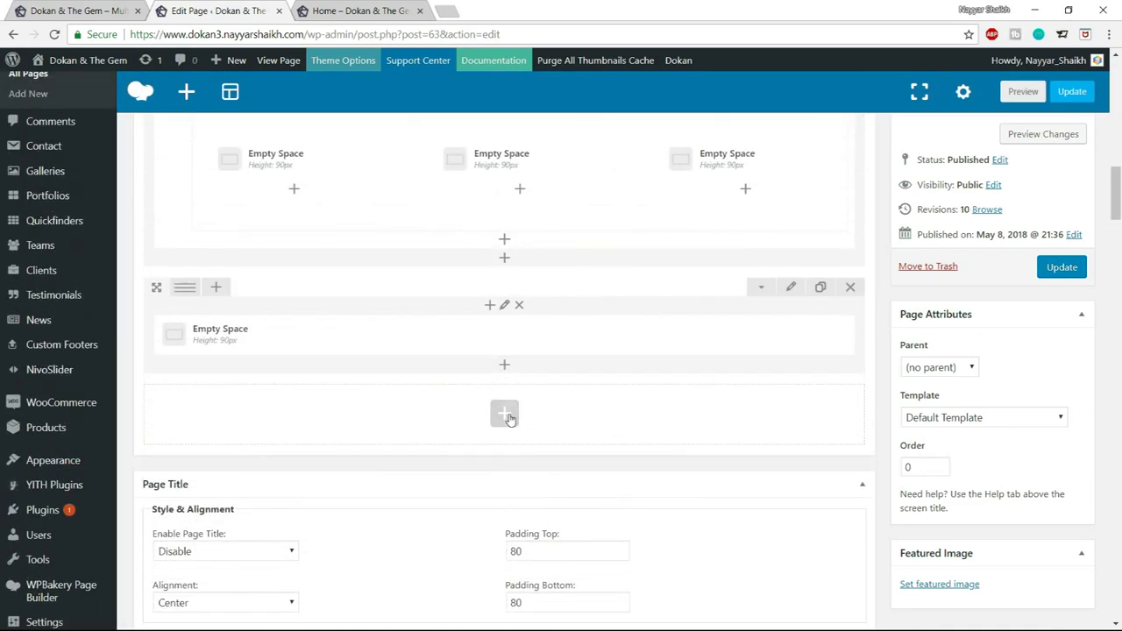
- Add a new empty row at the bottom and drag the separator copy into it
click(506, 416)
click(320, 203)
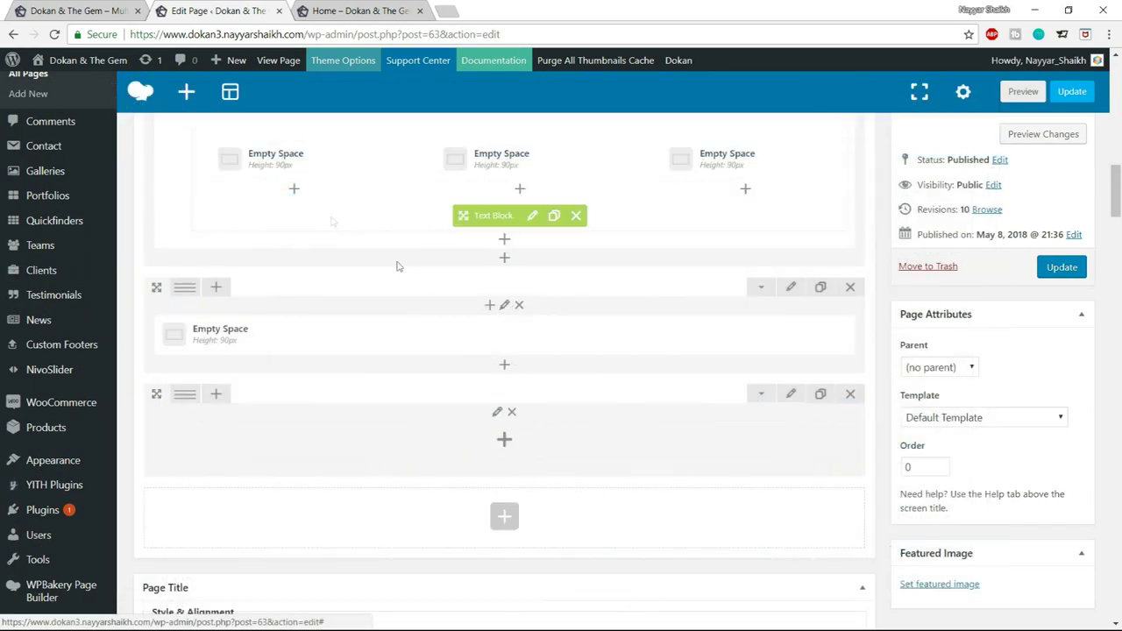
scroll(448, 480, up, 15)
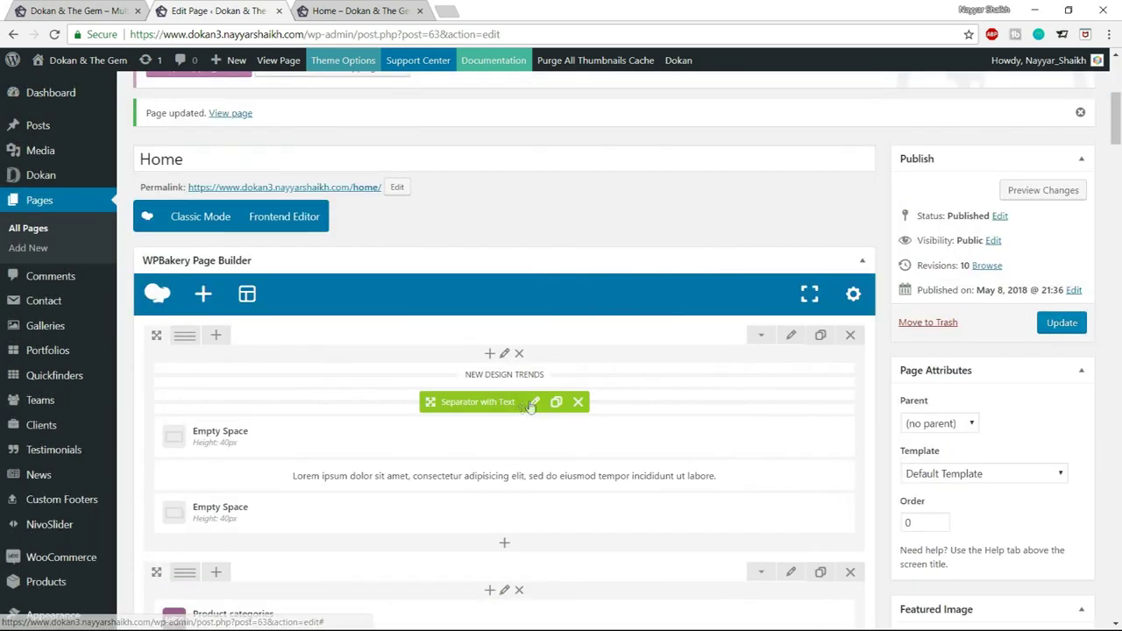
mouse_move(541, 387)
mouse_down()
mouse_move(447, 611)
mouse_move(468, 627)
mouse_move(443, 625)
mouse_move(456, 625)
mouse_move(446, 518)
mouse_move(457, 407)
mouse_move(546, 393)
mouse_up()
scroll(619, 394, up, 10)
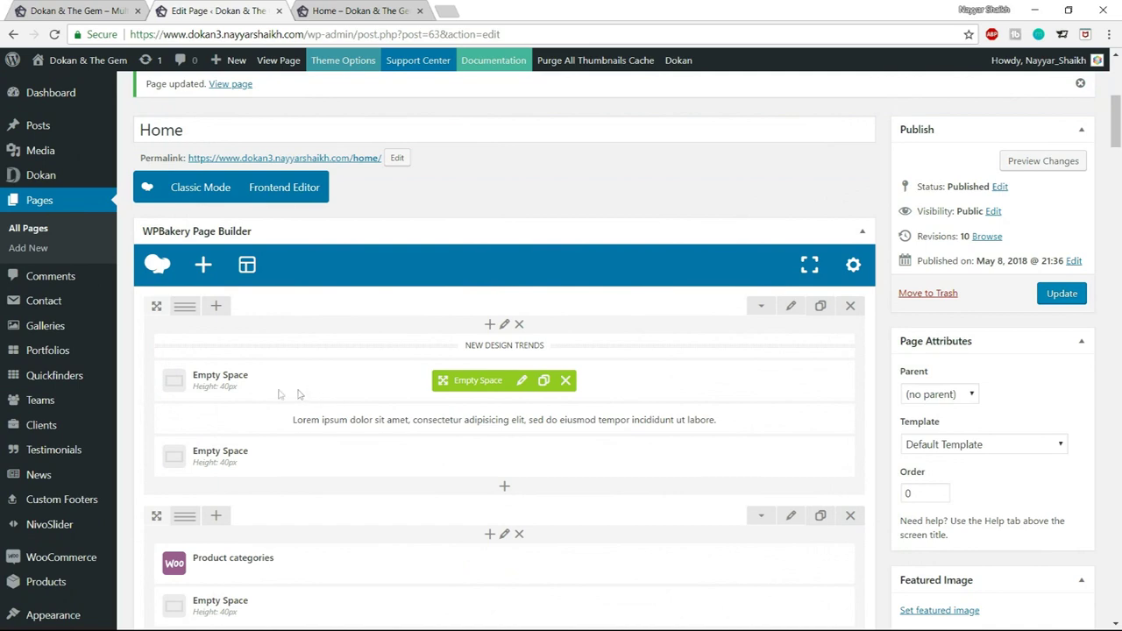
scroll(339, 456, down, 5)
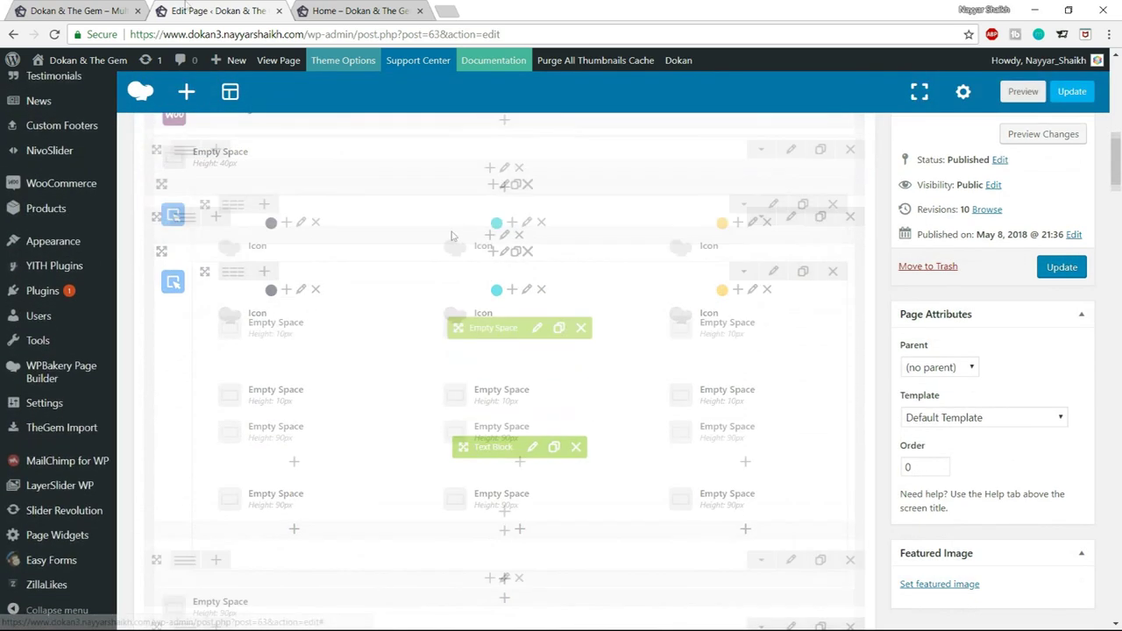
- Add an Empty Space element to the new row
click(74, 5)
click(520, 408)
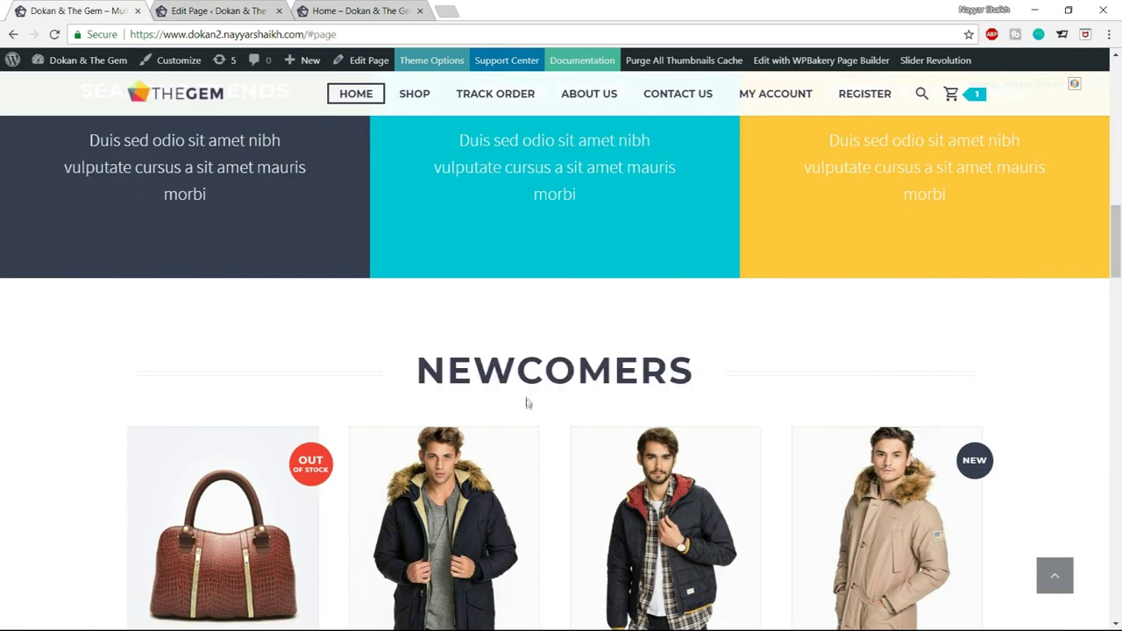
click(285, 7)
scroll(584, 474, down, 5)
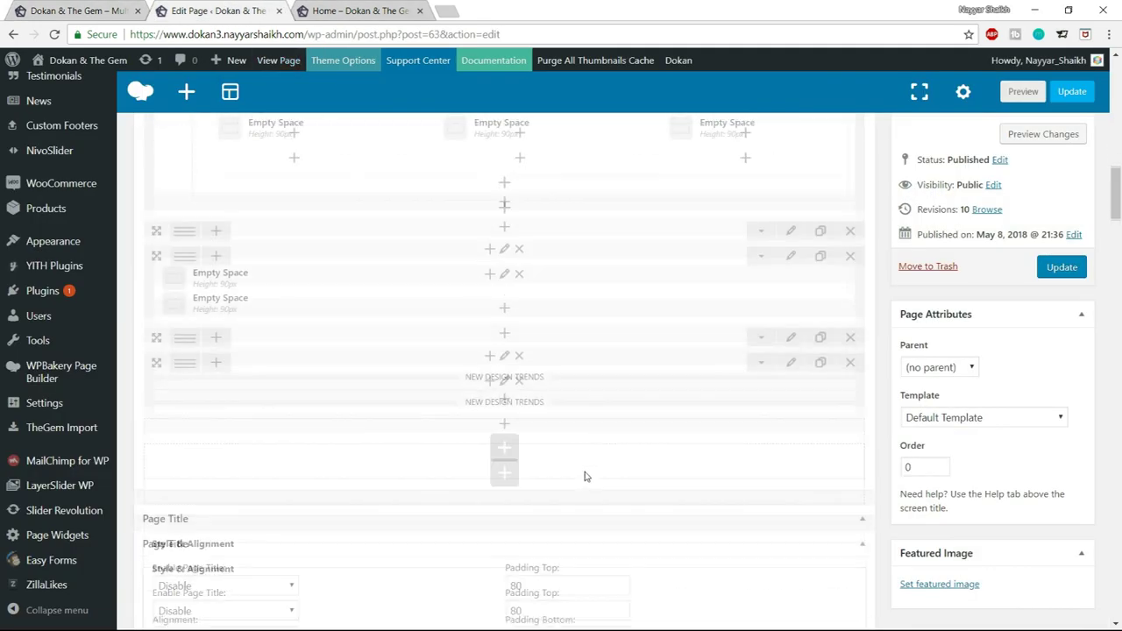
click(504, 326)
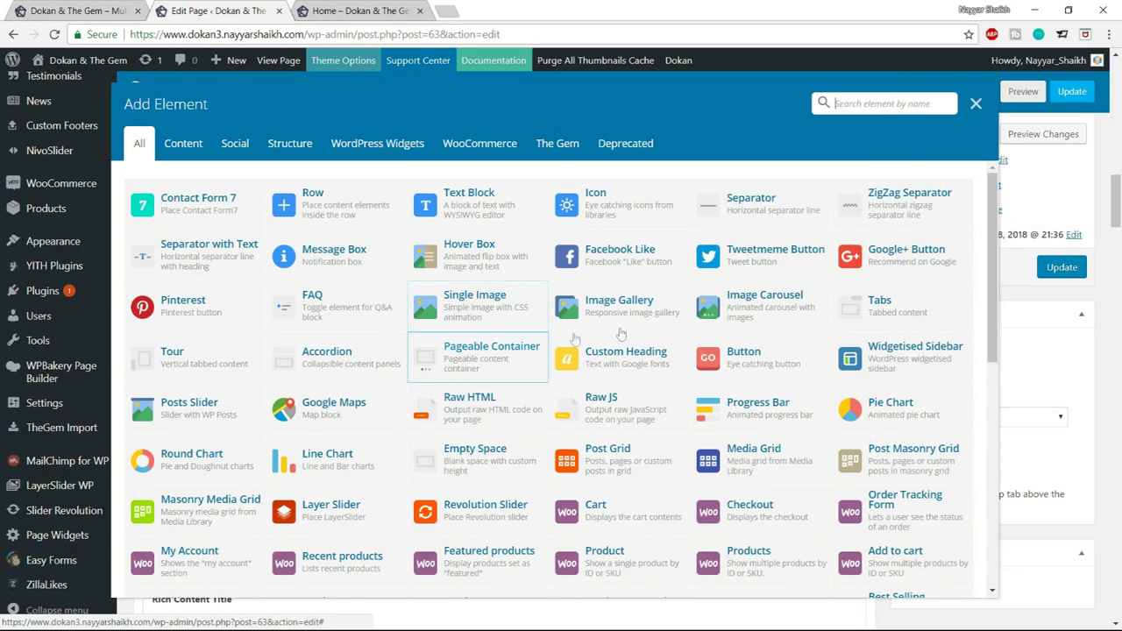
text(empty)
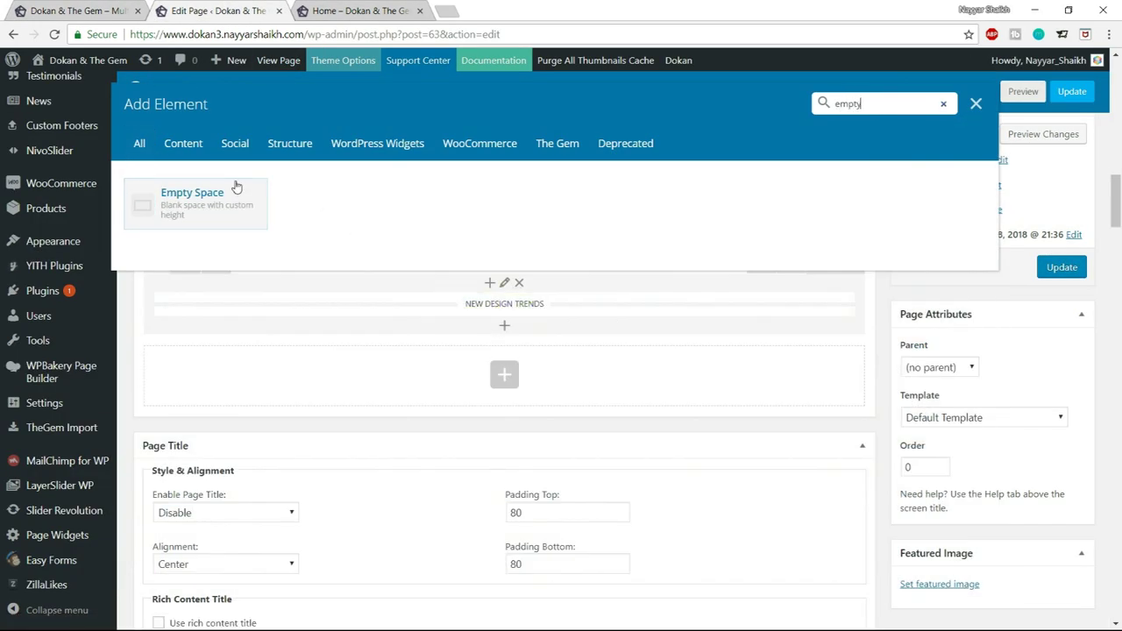
click(188, 197)
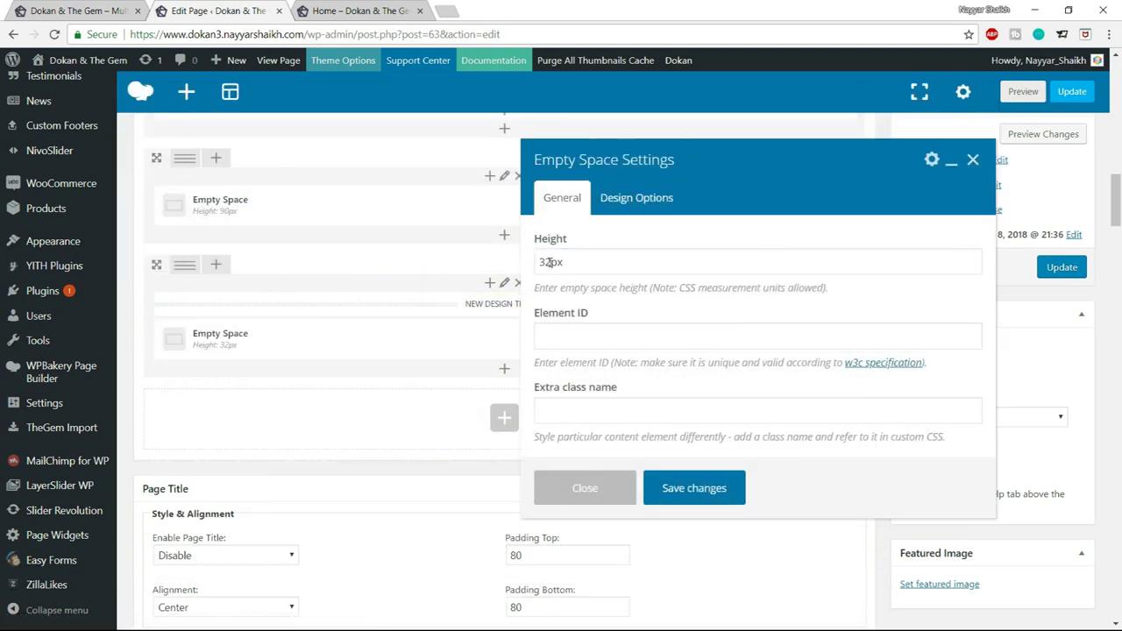
- Set the new spacer's height to 60px and copy the NEWCOMERS heading from the demo
drag(550, 262, 496, 267)
click(670, 484)
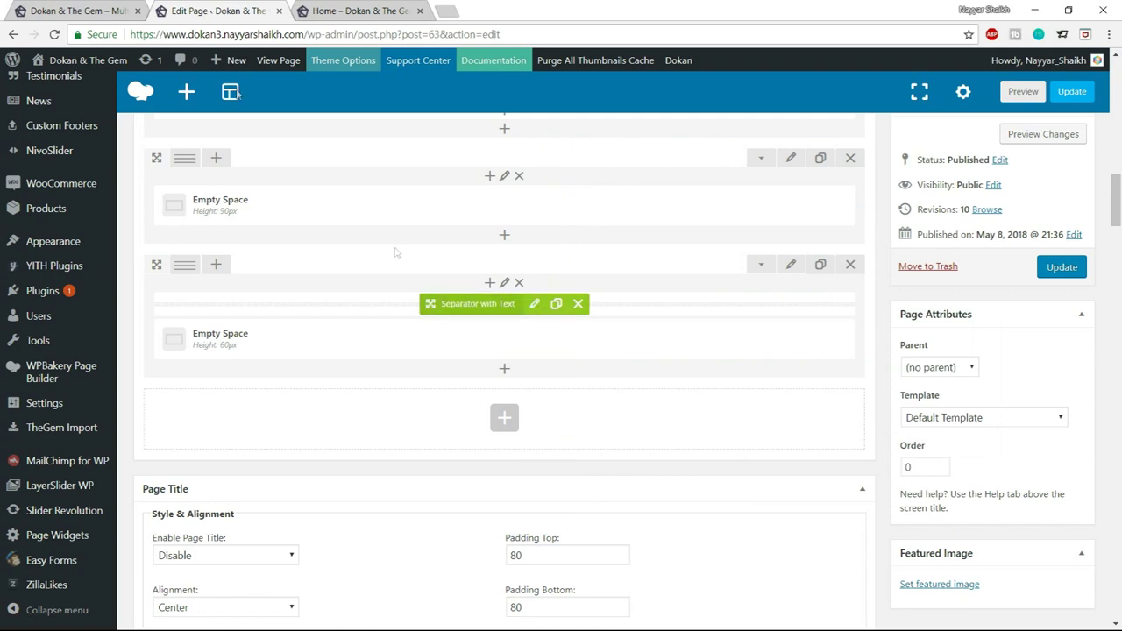
key(ctrl+shift+Tab)
drag(419, 369, 702, 371)
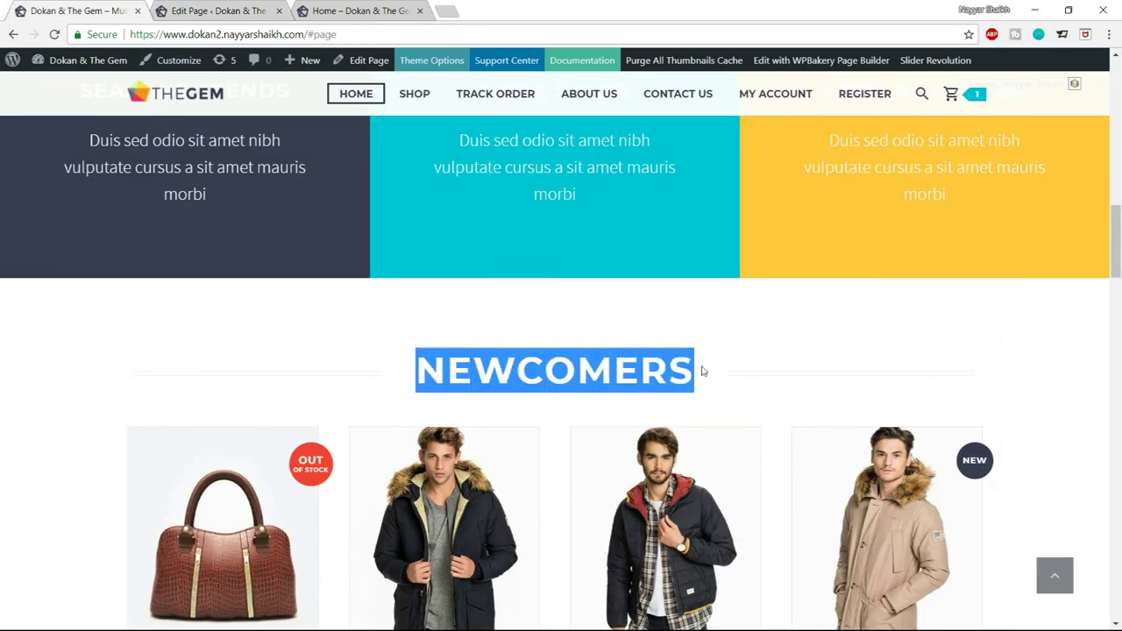
click(251, 18)
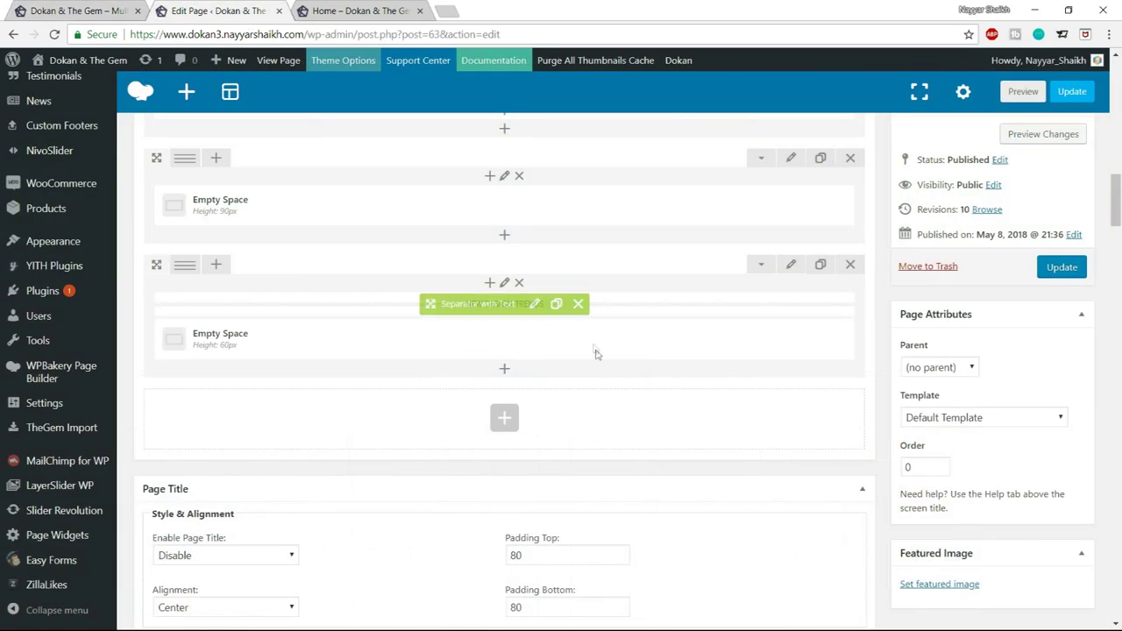
- Retitle the copied separator from NEW DESIGN TRENDS to NEWCOMERS and update the page
click(533, 307)
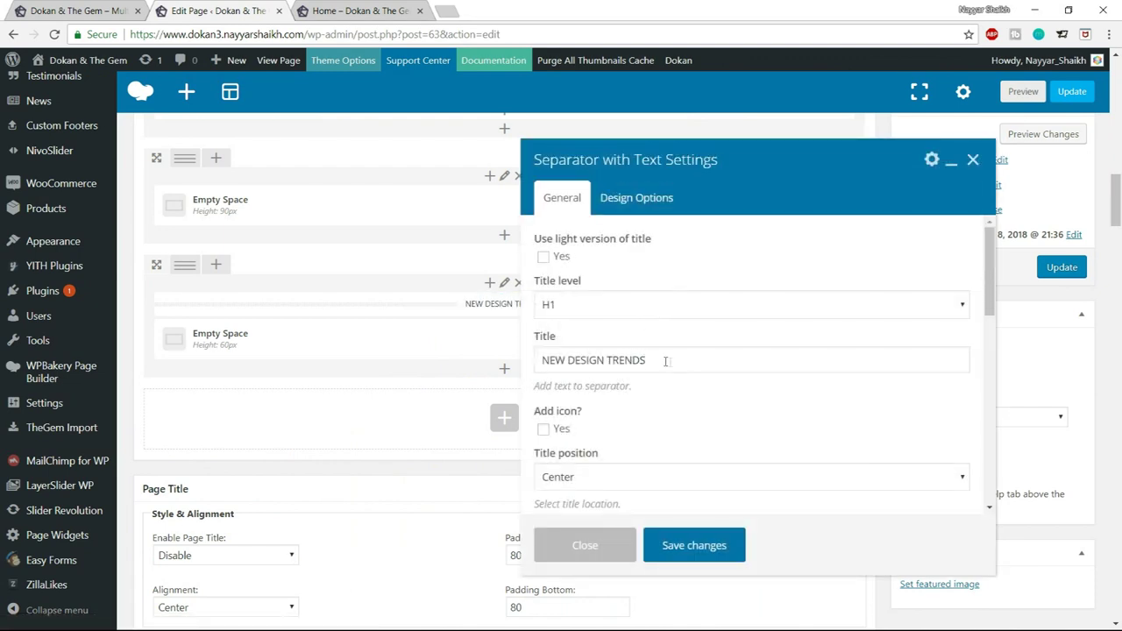
triple_click(668, 361)
text(NEWCOMERS)
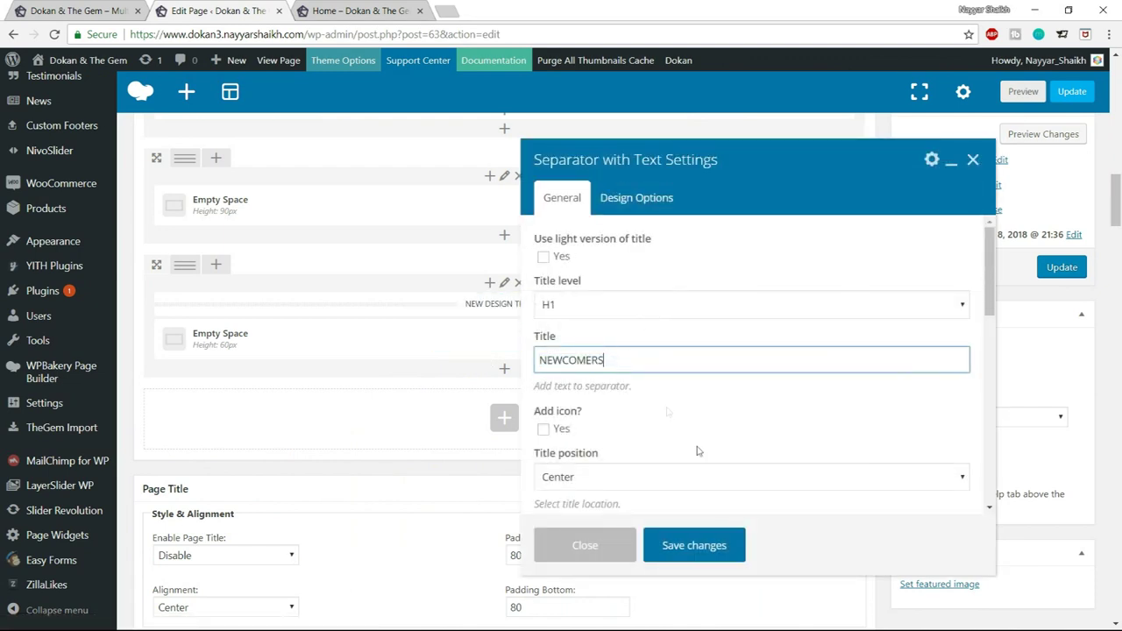
click(711, 547)
click(1082, 276)
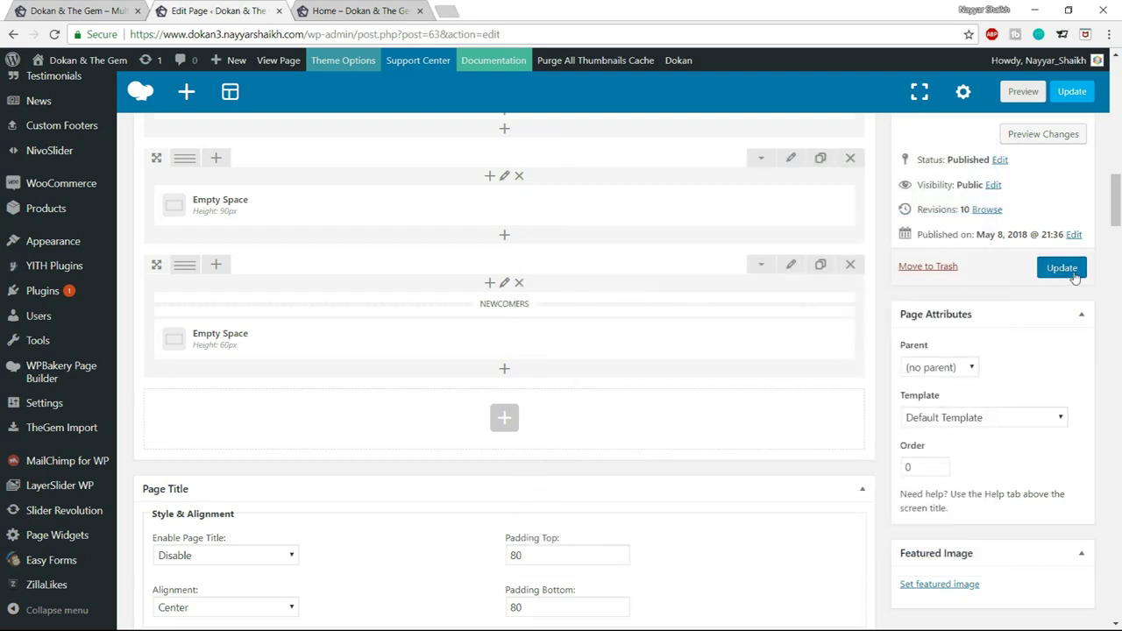
- Reload the live Home page and confirm the NEWCOMERS heading appears
click(353, 8)
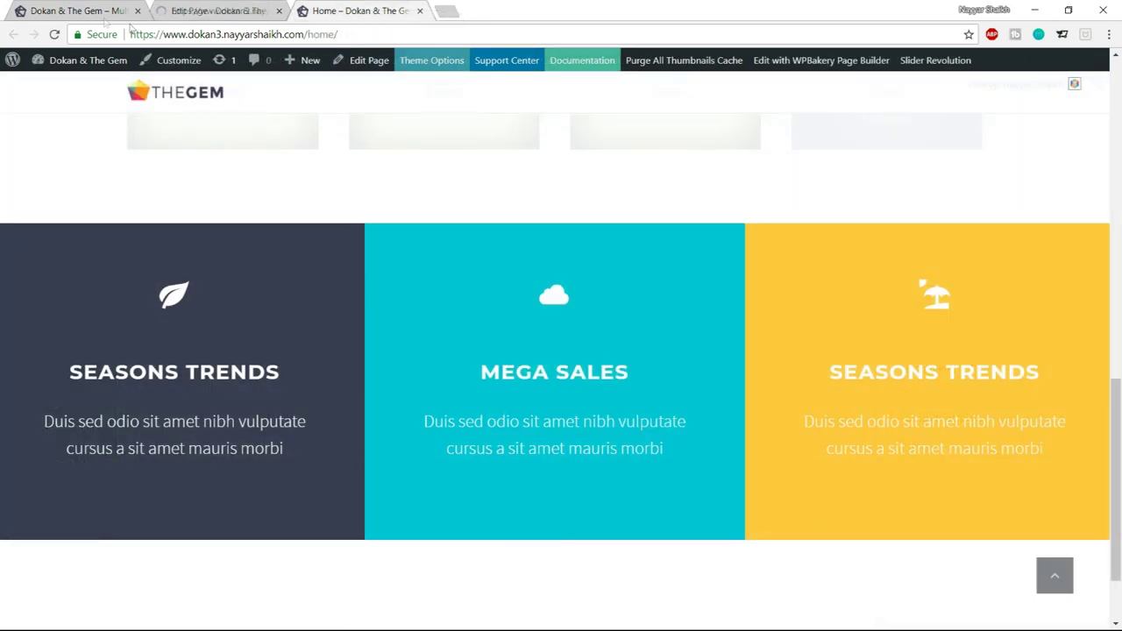
click(58, 34)
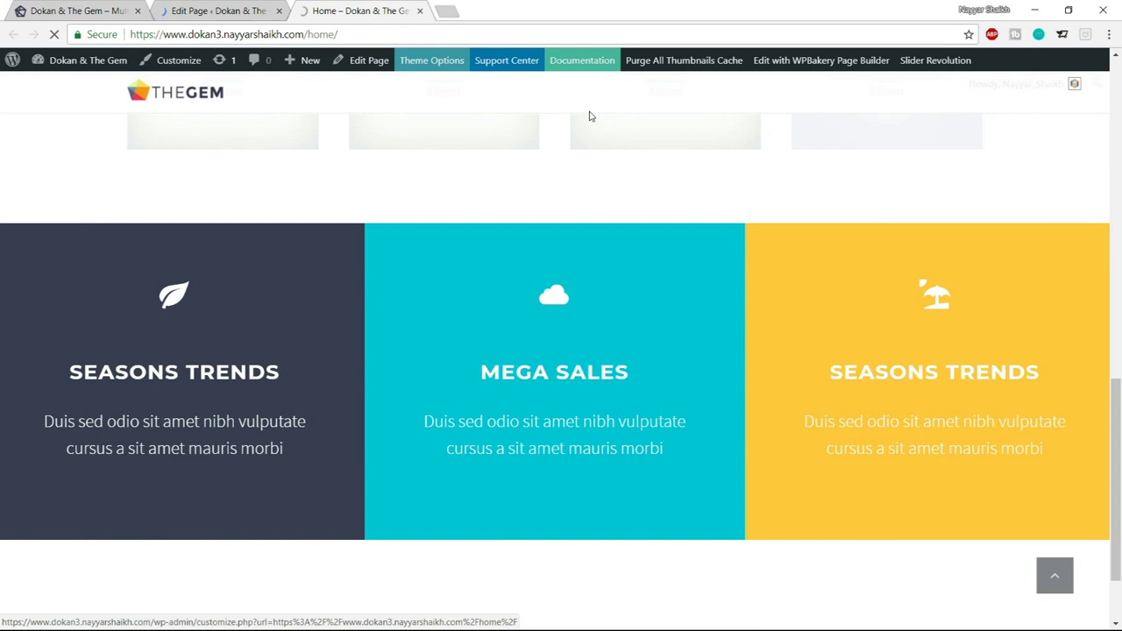
scroll(673, 336, down, 3)
drag(427, 417, 719, 415)
click(727, 416)
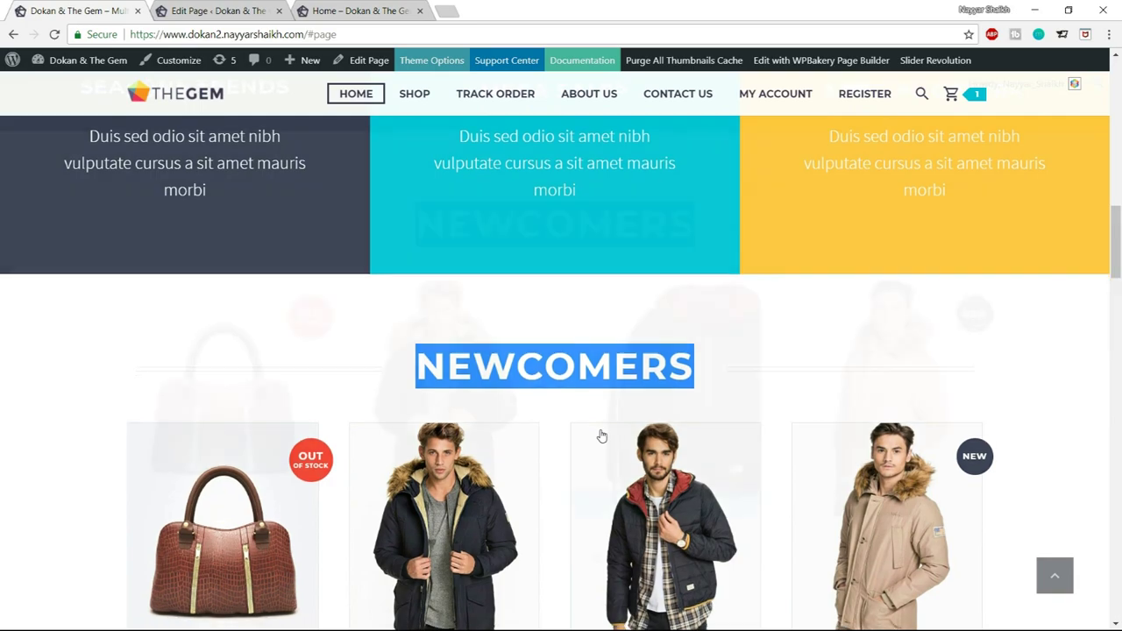
scroll(601, 433, down, 6)
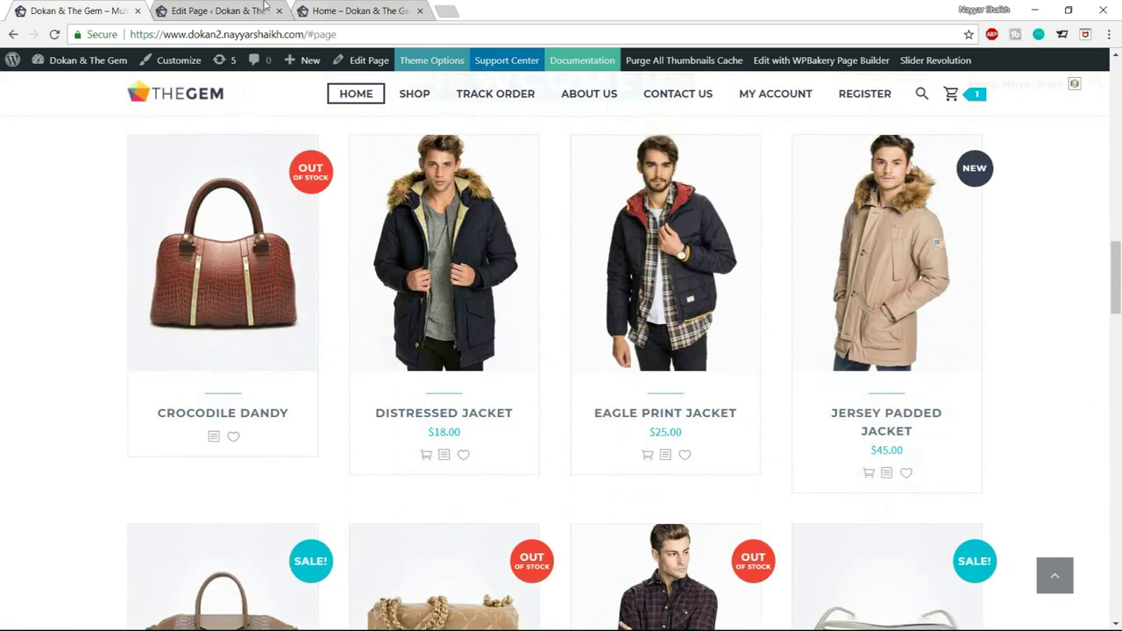
click(250, 9)
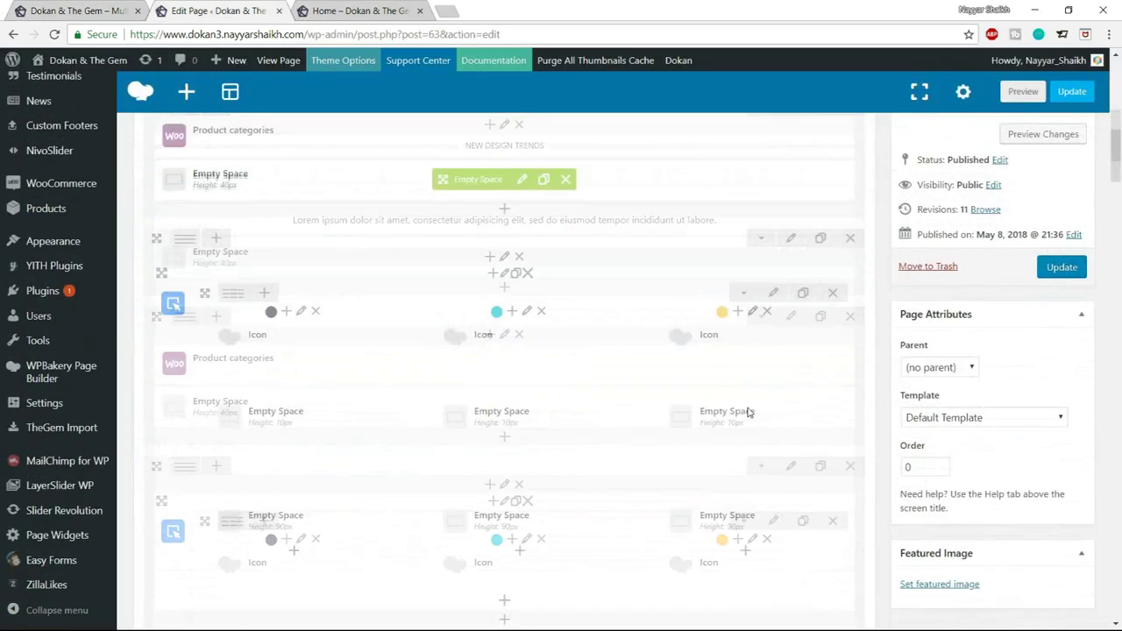
- Add a Recent products block set to 8 per page in 4 columns
scroll(746, 412, down, 8)
scroll(746, 412, up, 3)
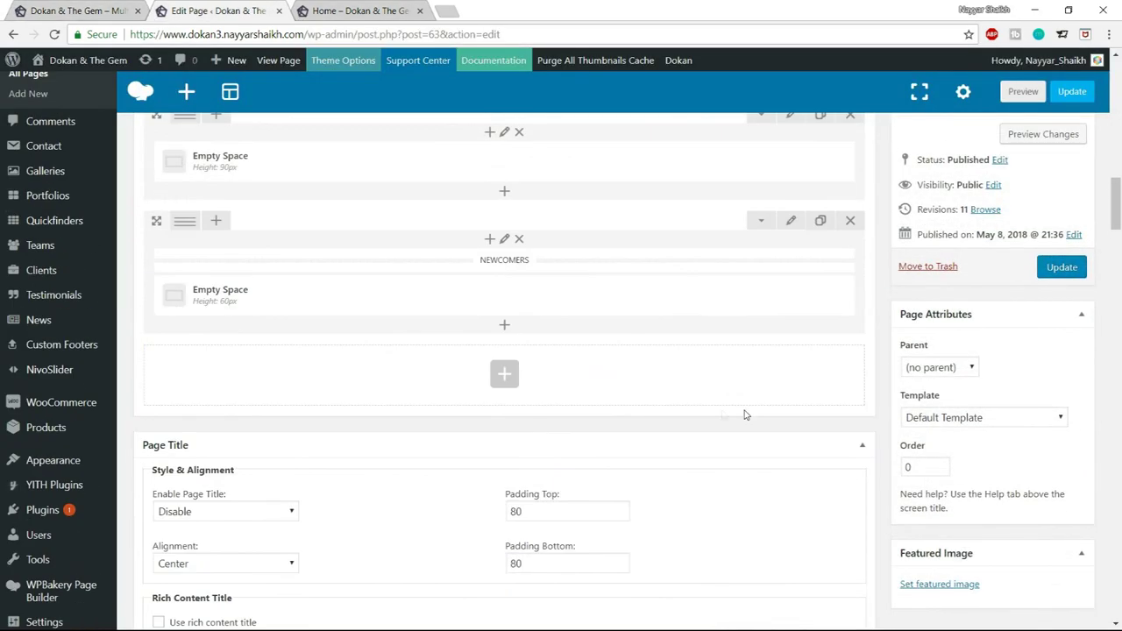
click(504, 375)
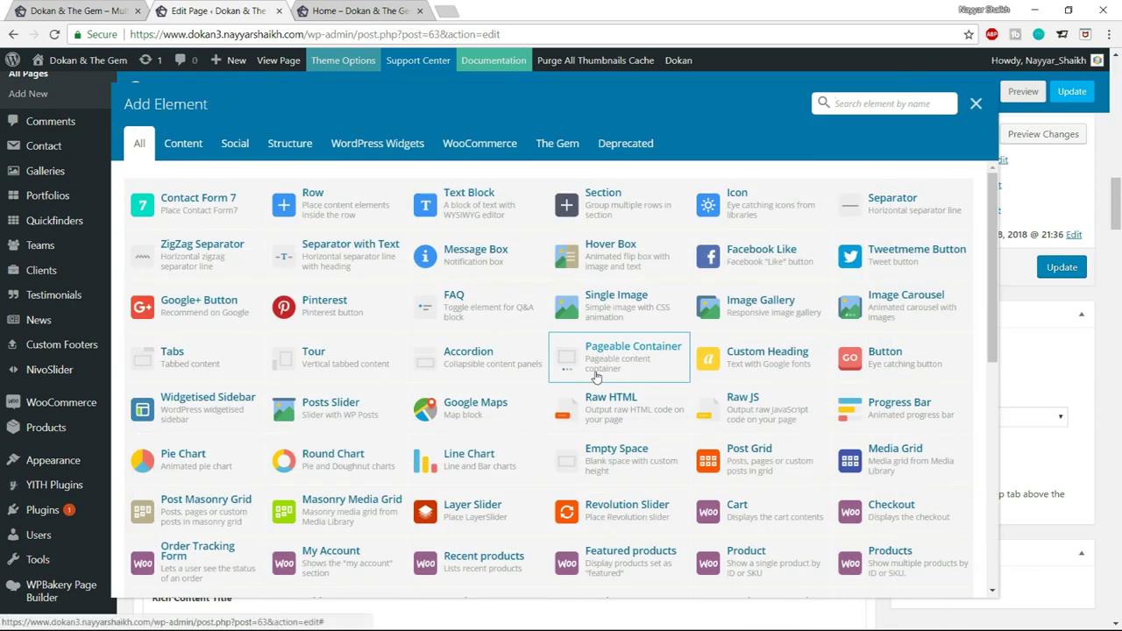
text(rece)
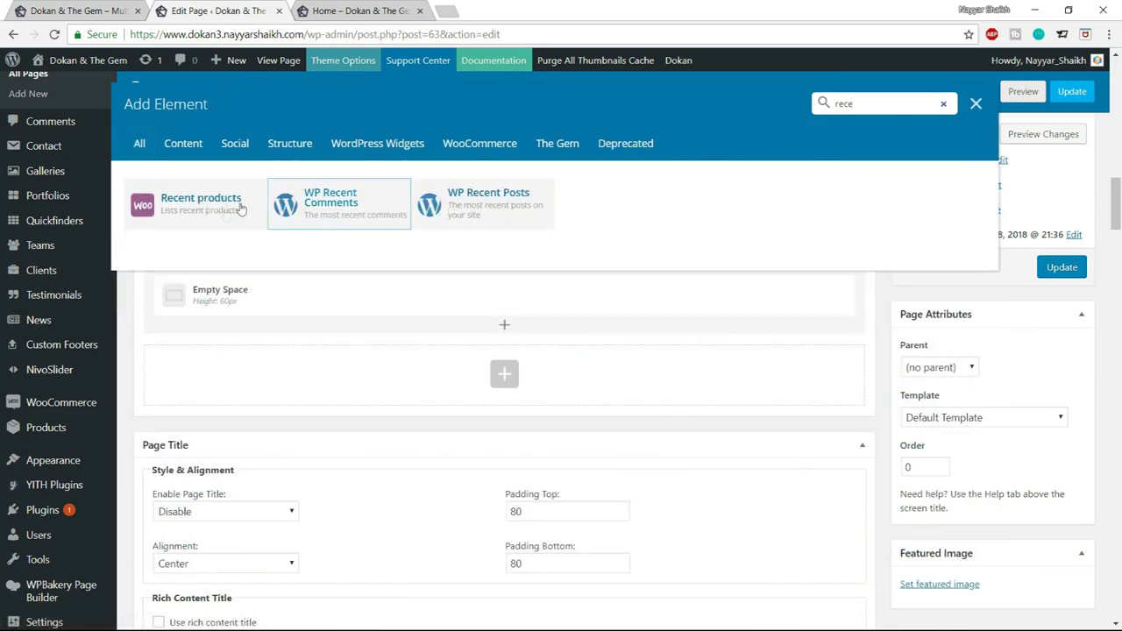
click(187, 210)
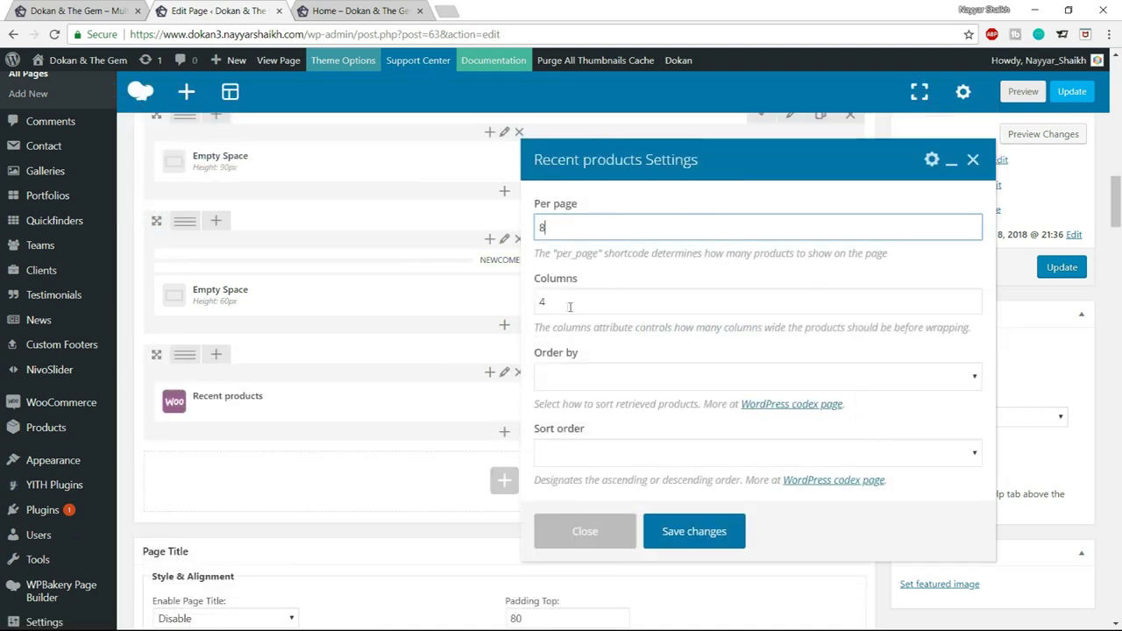
click(697, 531)
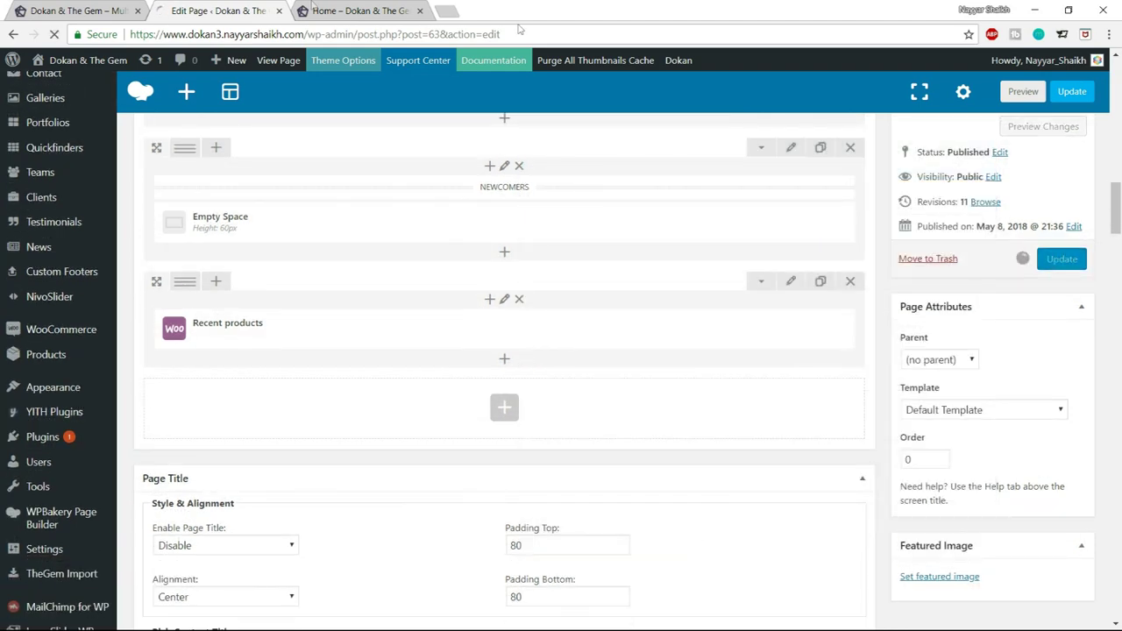
- Reload the live Home page and check the product cards under NEWCOMERS
click(359, 11)
click(52, 34)
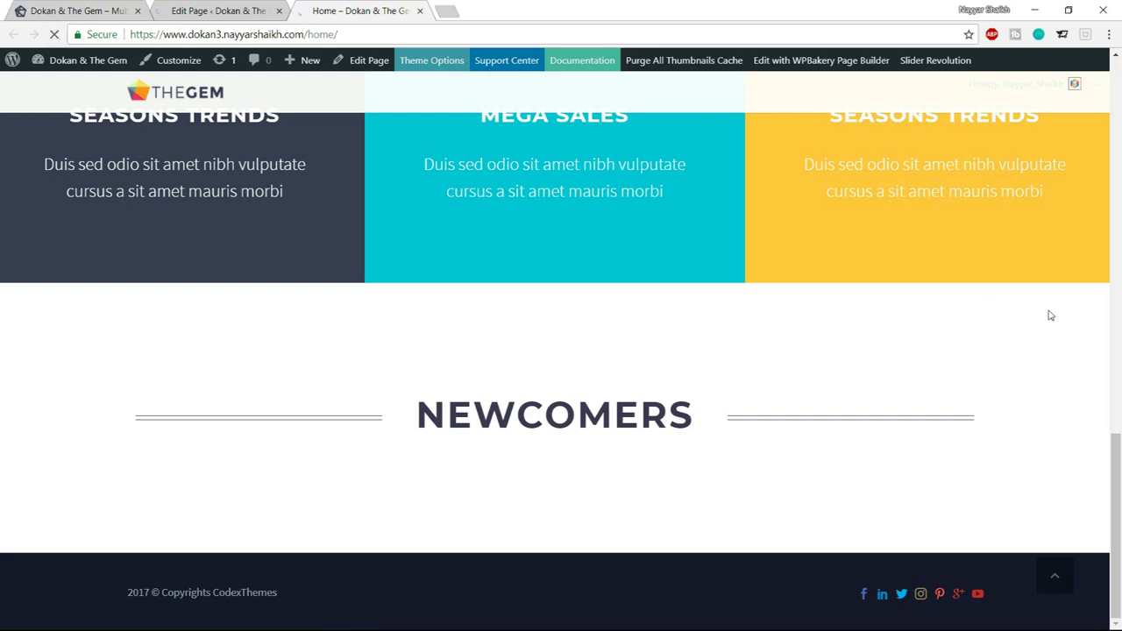
scroll(1047, 324, down, 3)
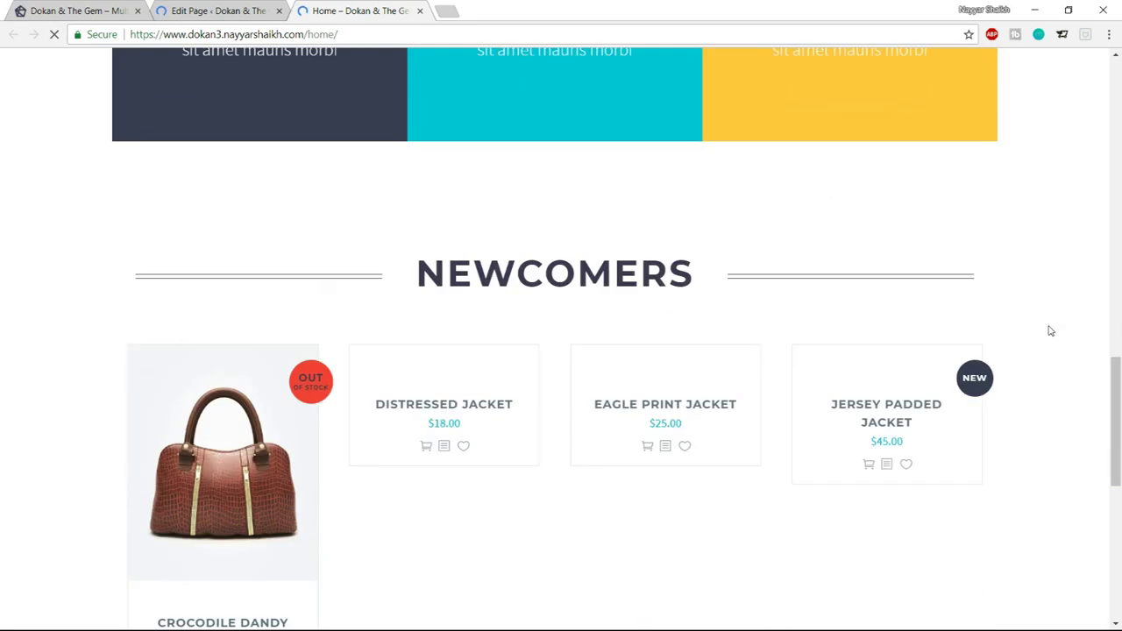
scroll(666, 351, up, 2)
scroll(885, 368, down, 4)
scroll(893, 404, down, 3)
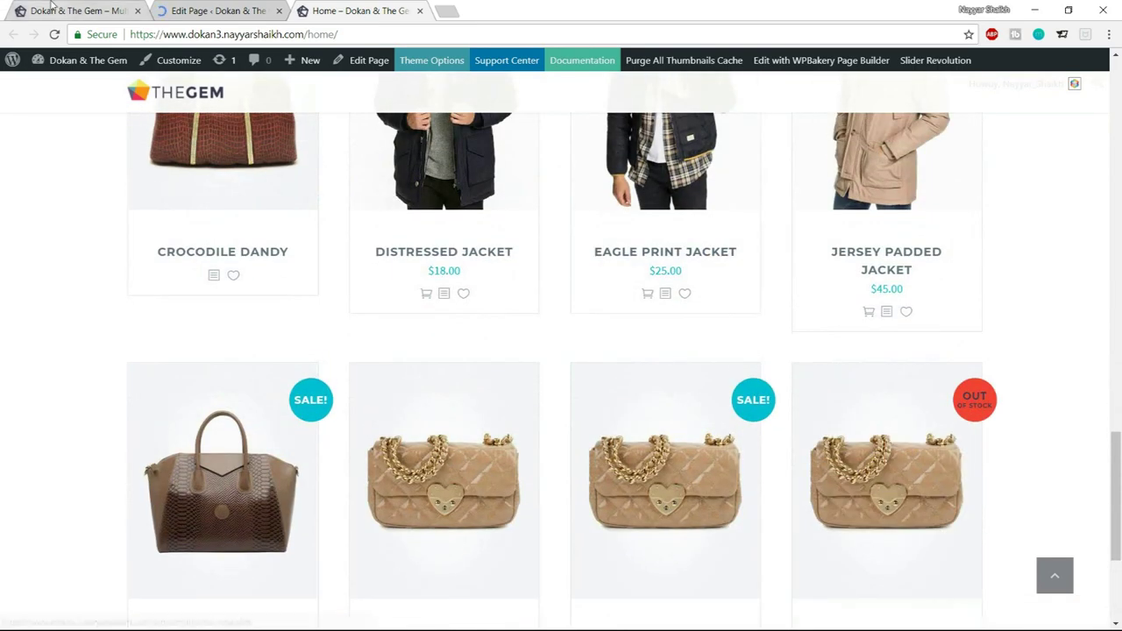
- Compare the products section with the demo site and return to the editor
click(50, 6)
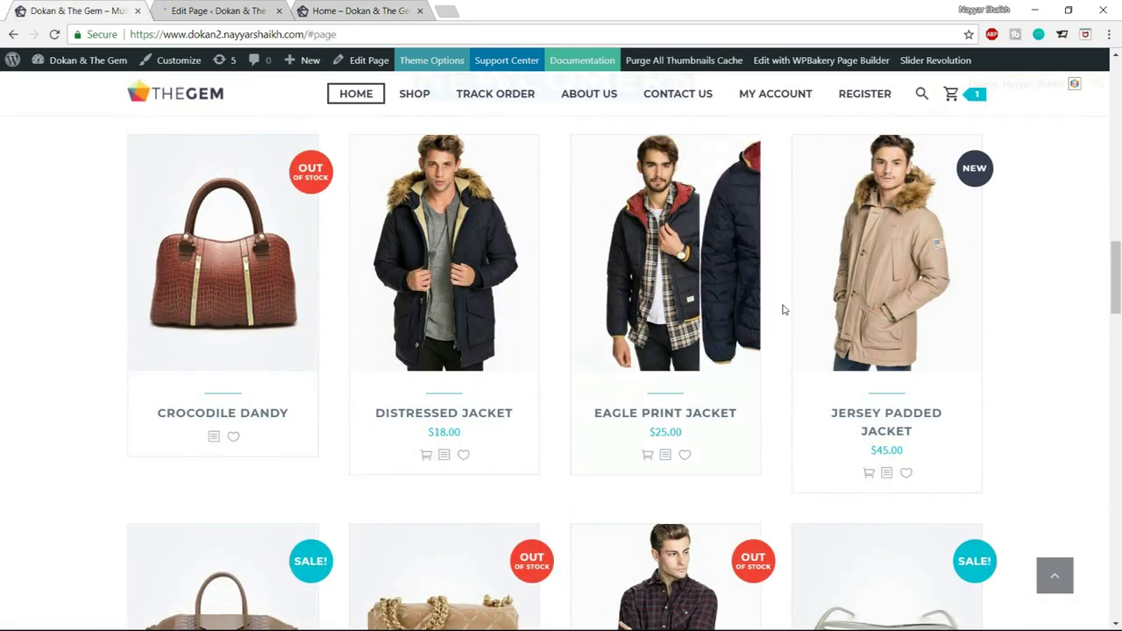
scroll(784, 307, down, 6)
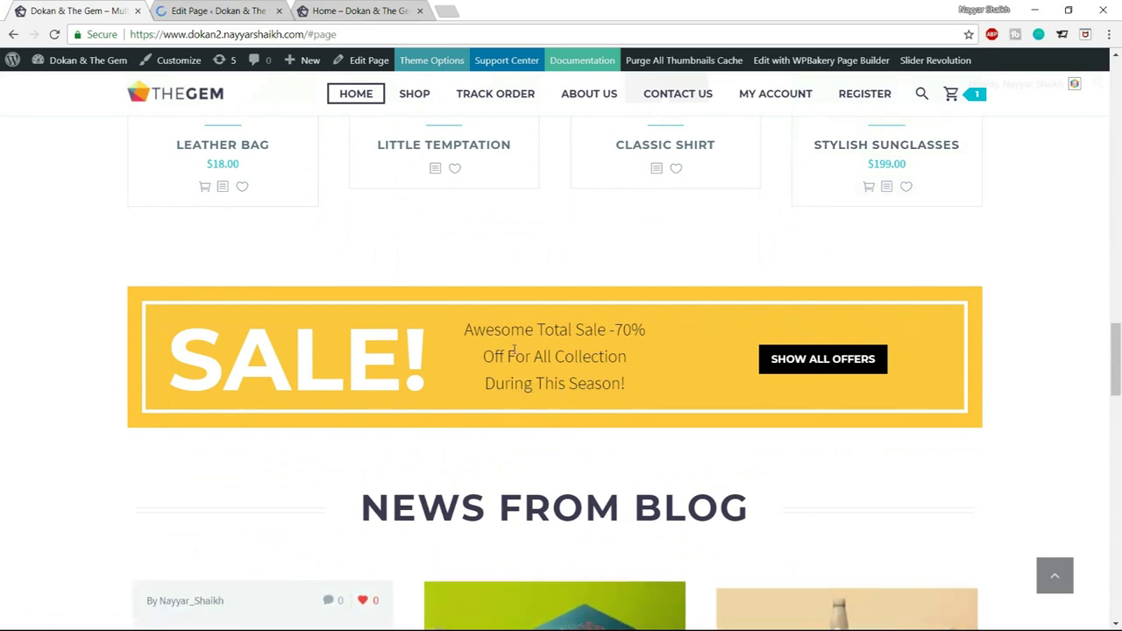
scroll(613, 317, up, 1)
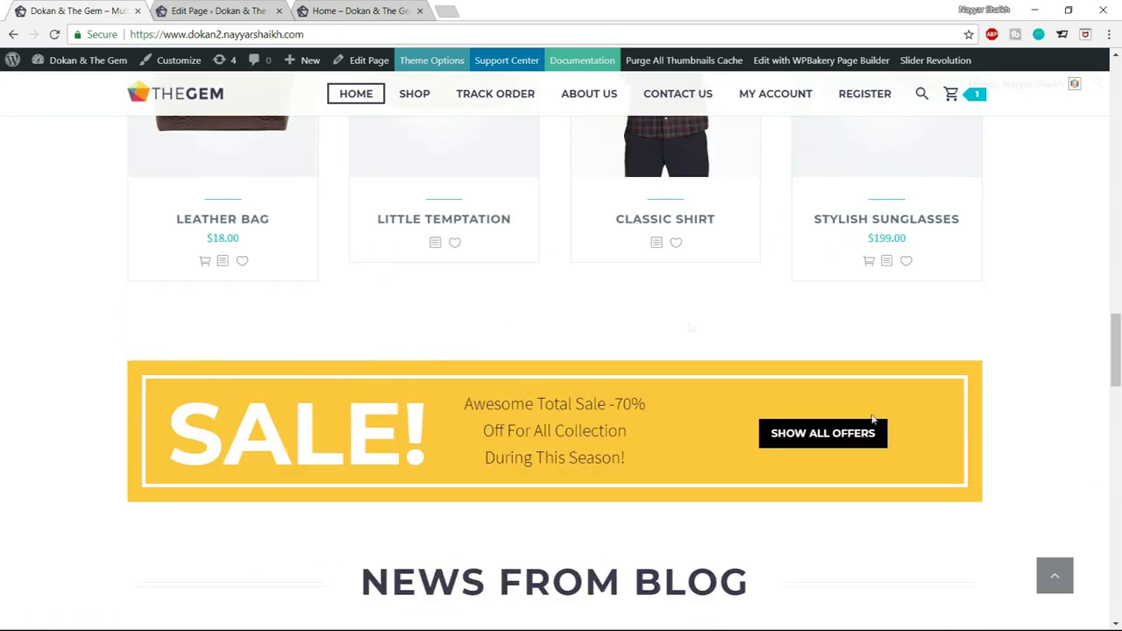
click(226, 7)
scroll(679, 453, down, 8)
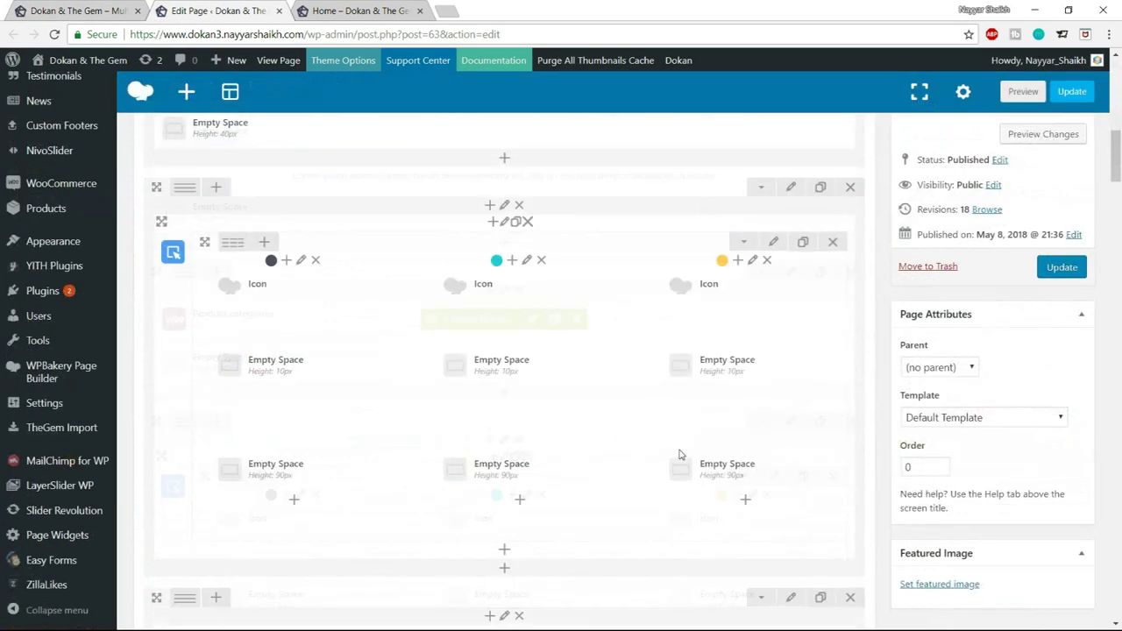
- Add a new bottom row containing a Styled Textbox element
scroll(680, 453, down, 4)
scroll(613, 464, up, 5)
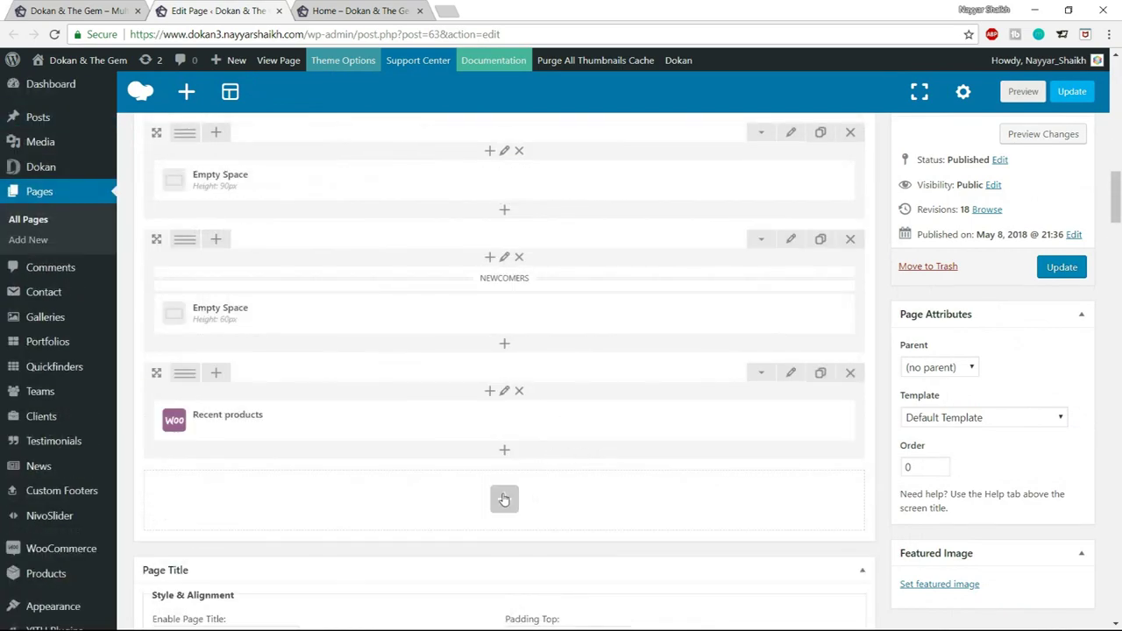
click(654, 477)
click(350, 213)
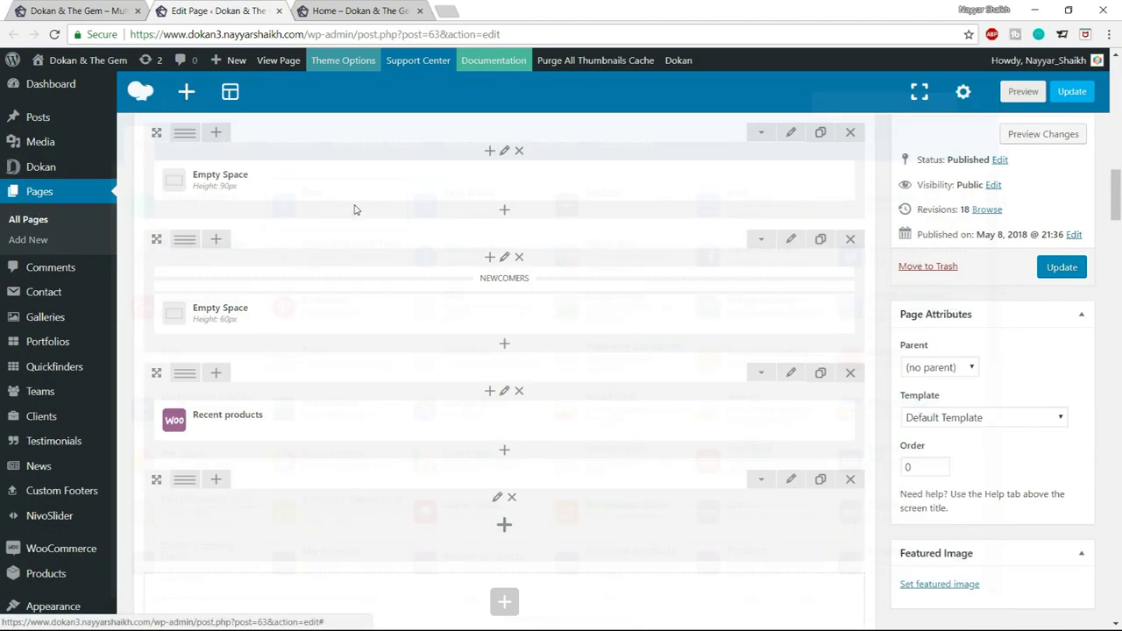
scroll(603, 339, down, 2)
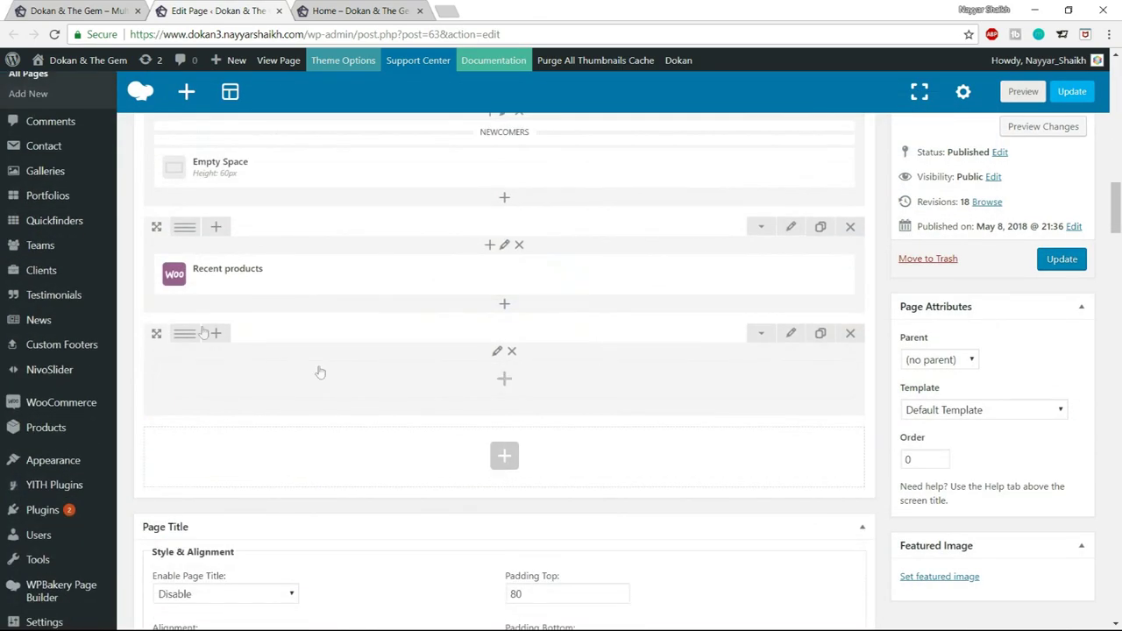
click(509, 387)
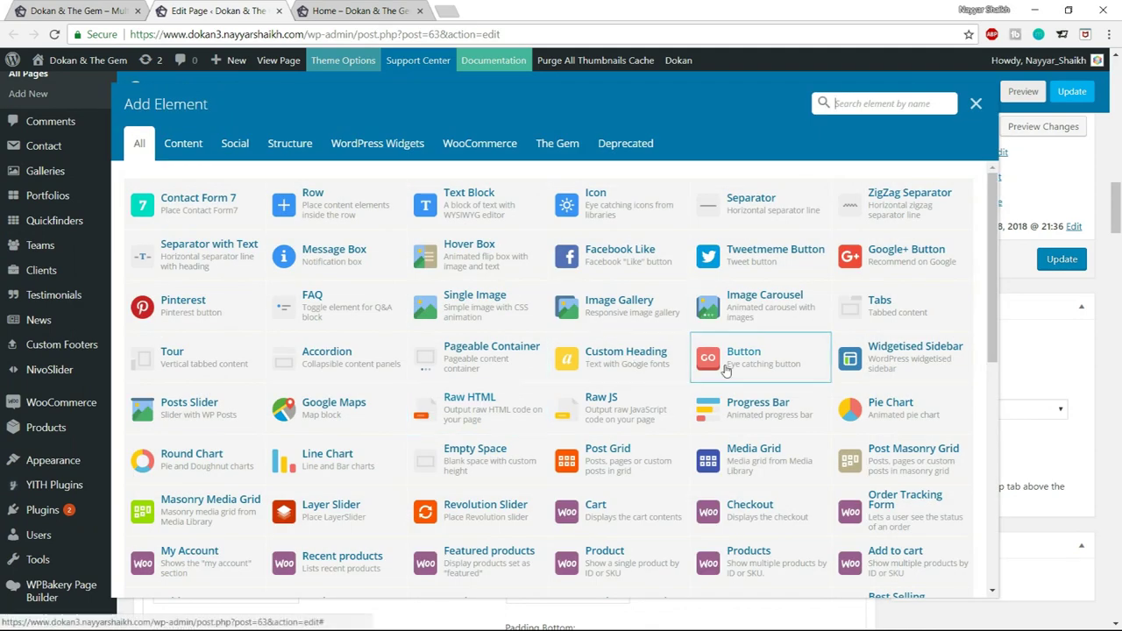
text(sty)
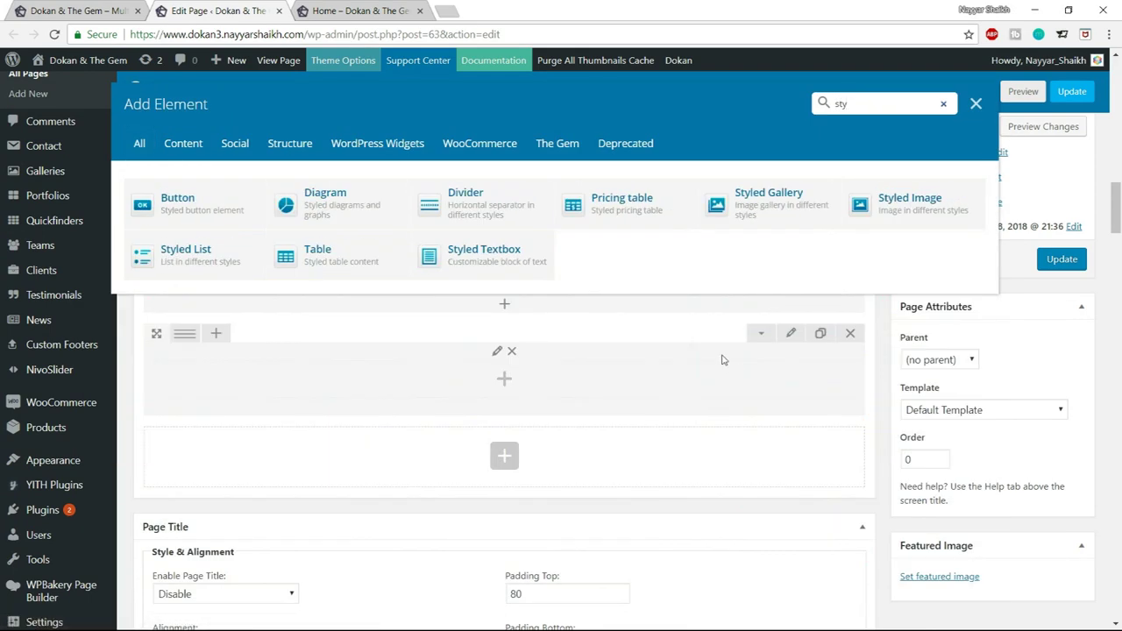
click(502, 267)
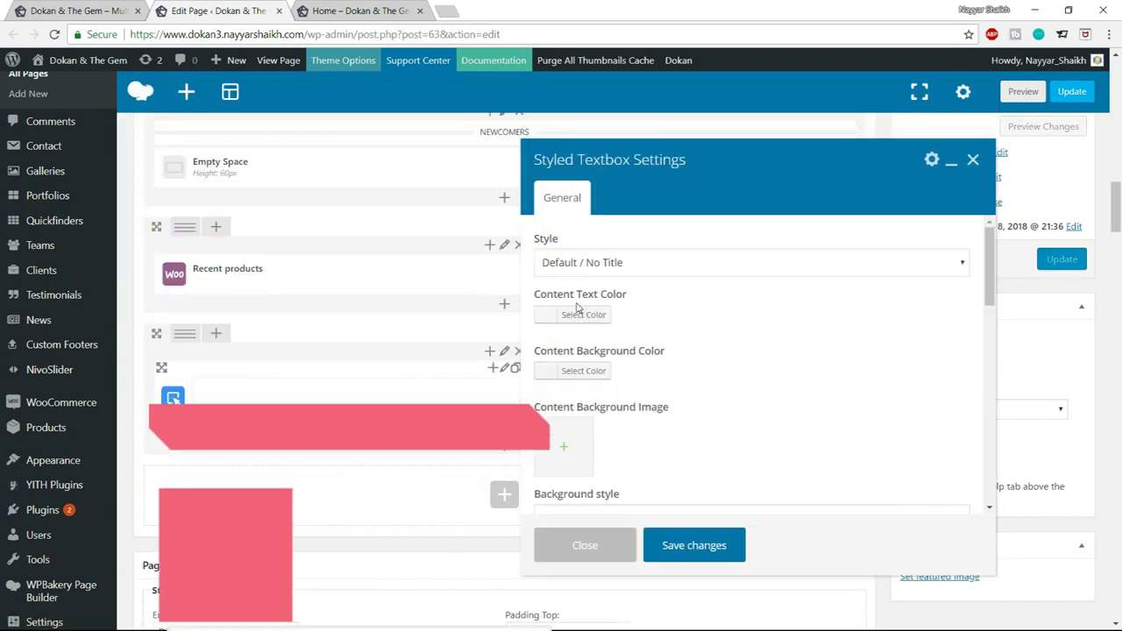
- Keep the textbox style at Default / No Title, referencing the demo SALE banner
click(103, 9)
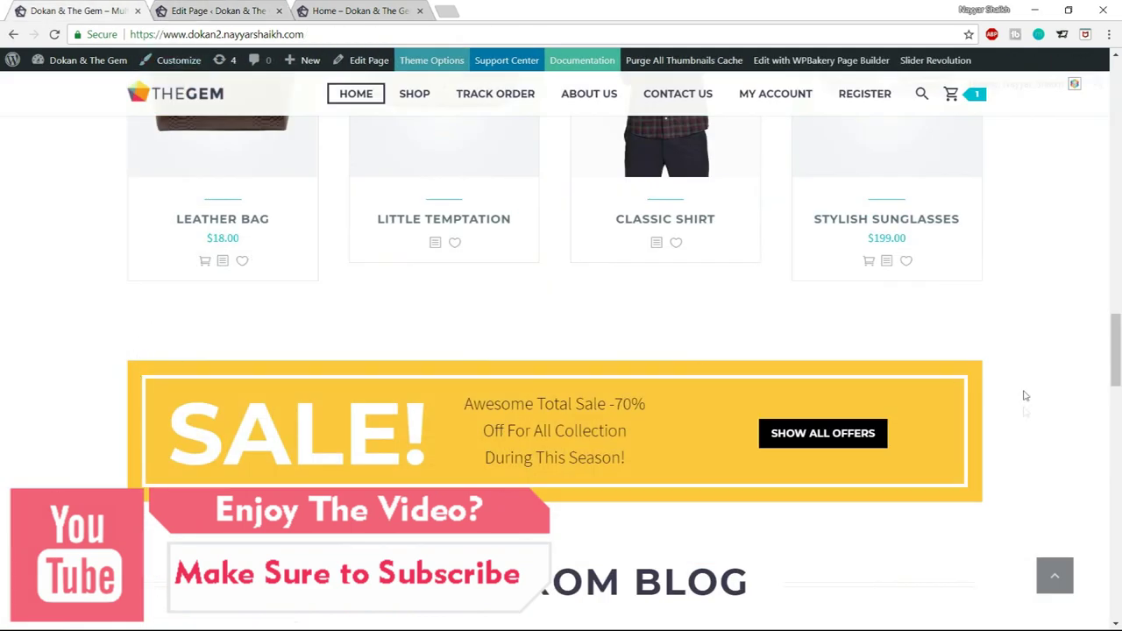
scroll(911, 417, down, 1)
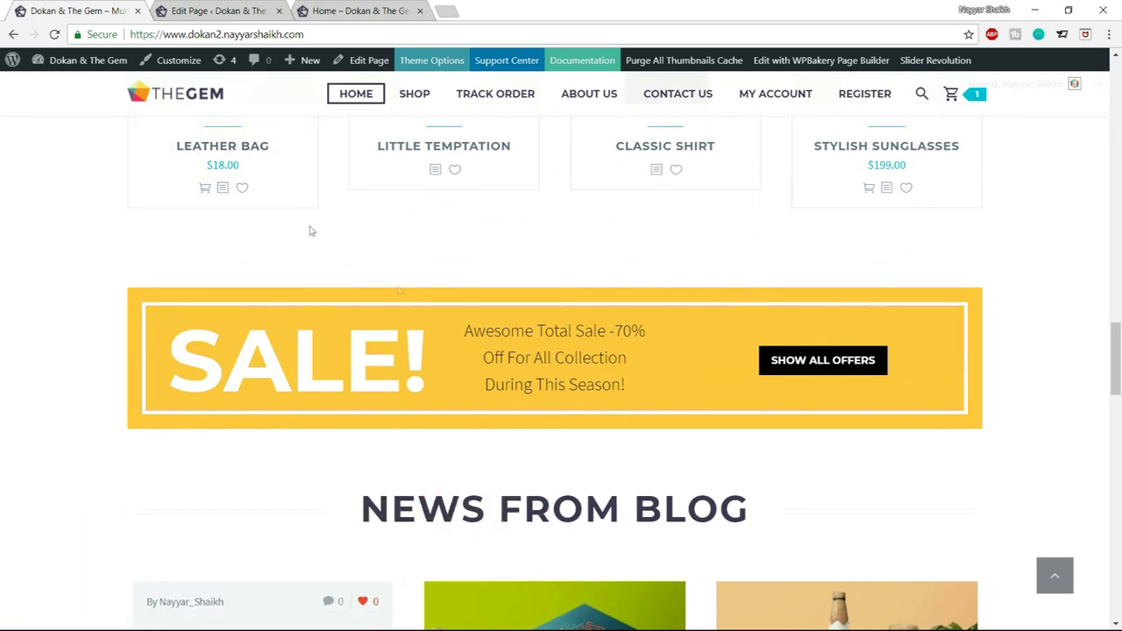
click(219, 10)
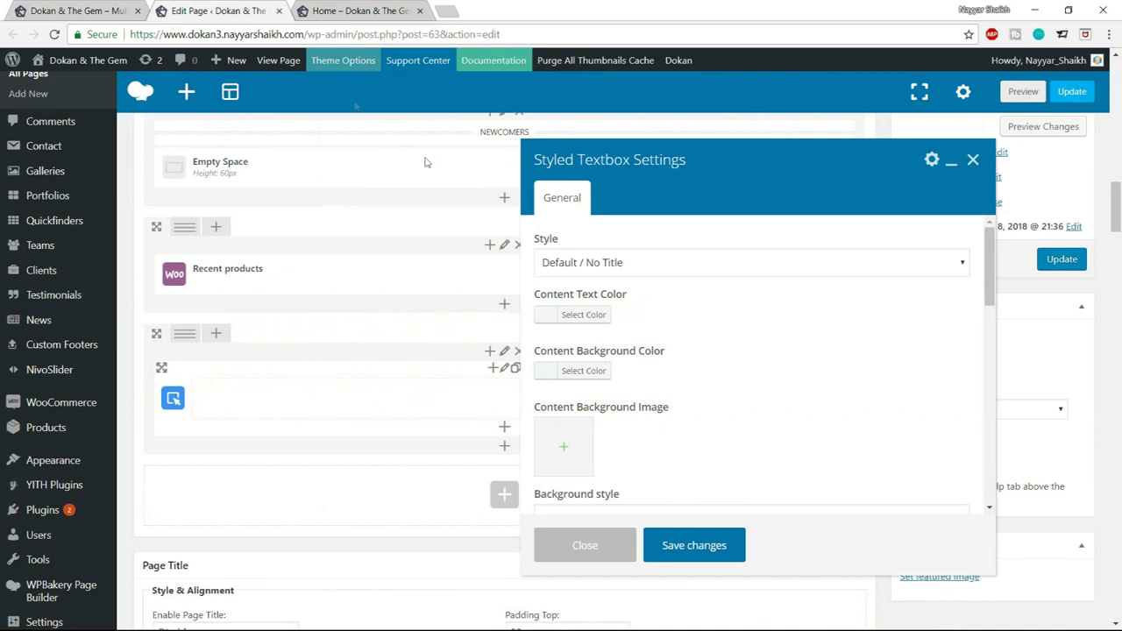
click(660, 269)
click(660, 269)
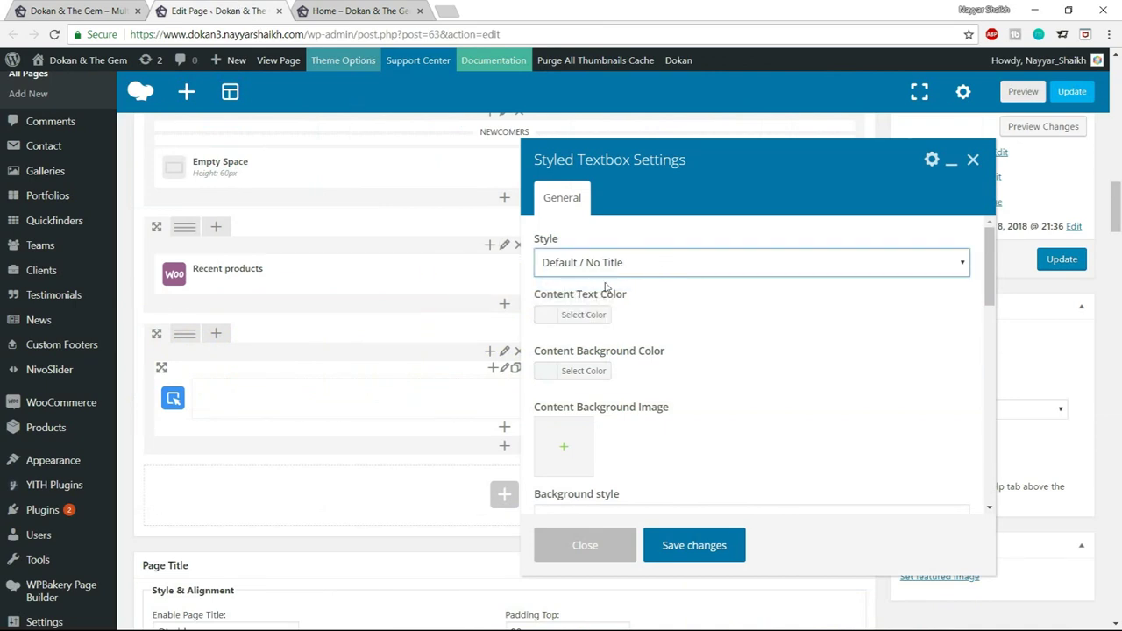
scroll(775, 348, down, 1)
scroll(714, 343, up, 1)
- Make the content background almost fully transparent and enter top and bottom padding
click(607, 371)
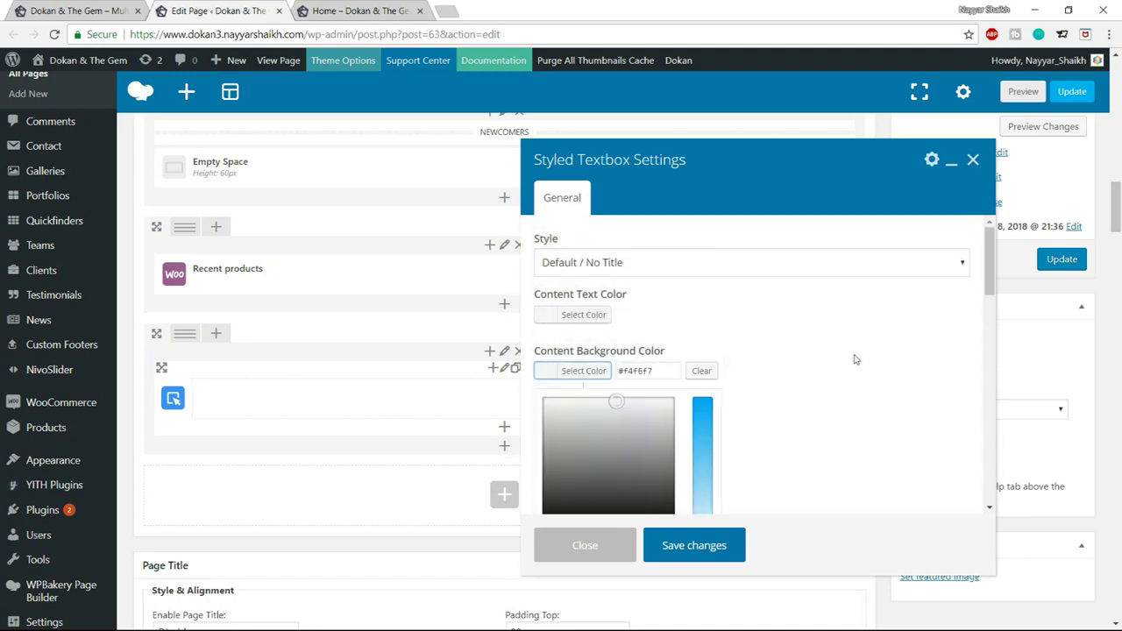
scroll(854, 358, down, 1)
scroll(884, 327, down, 1)
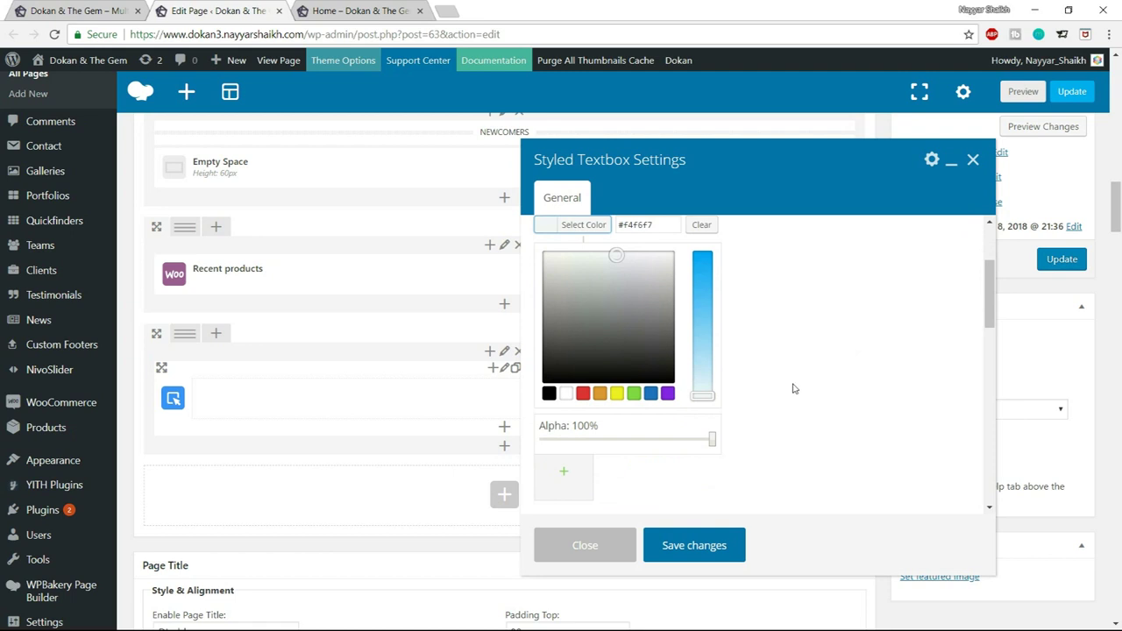
drag(712, 440, 544, 450)
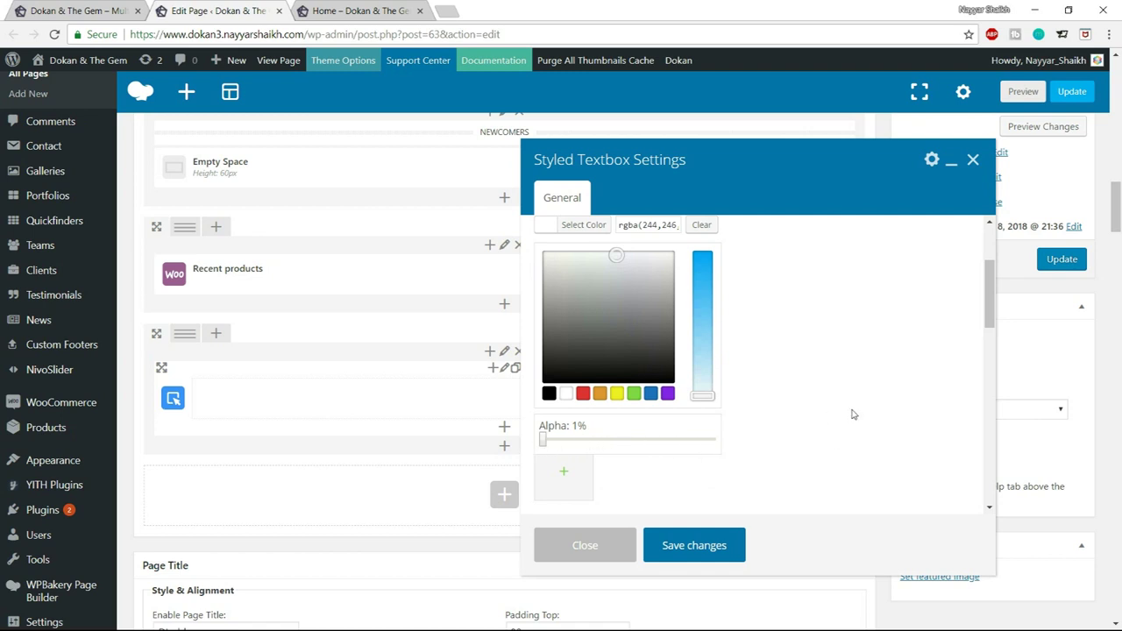
scroll(851, 418, down, 3)
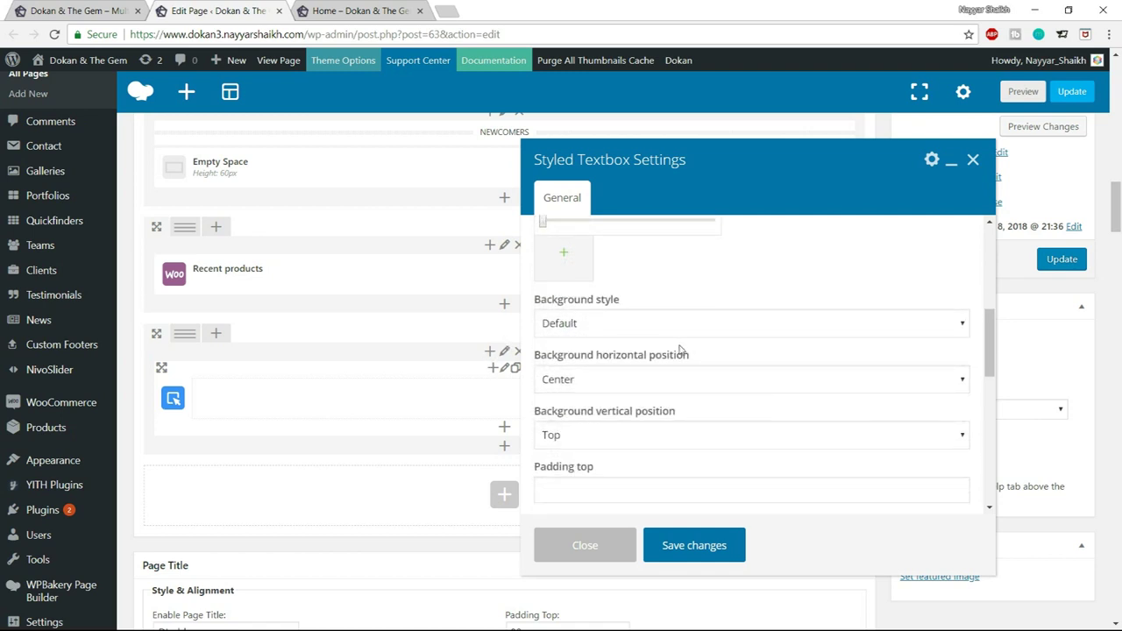
scroll(680, 350, down, 2)
click(615, 346)
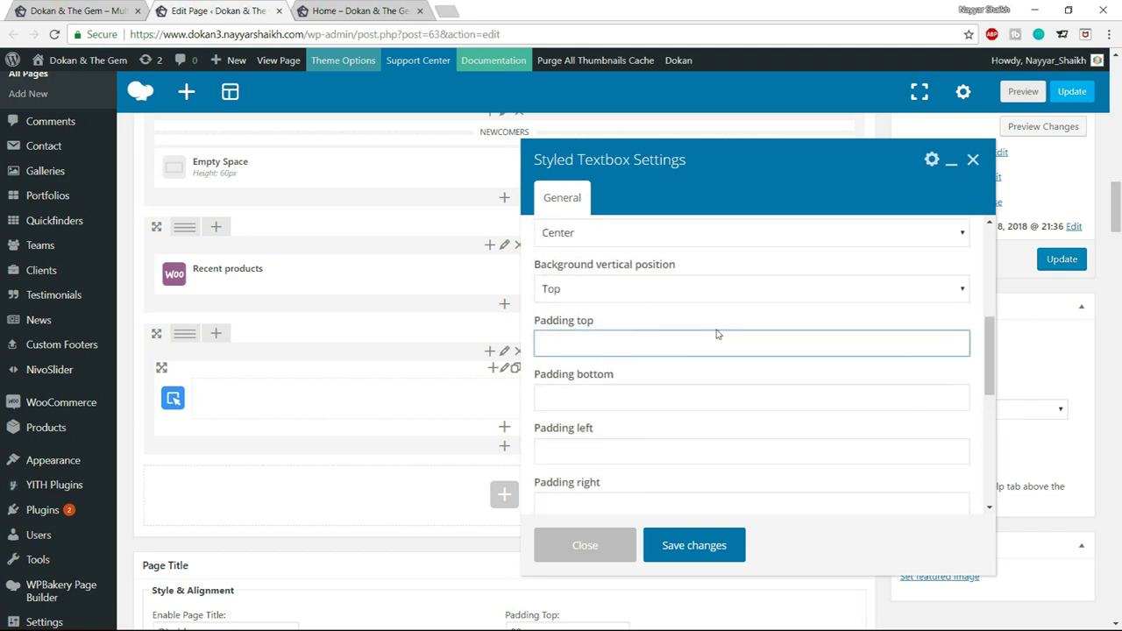
click(645, 386)
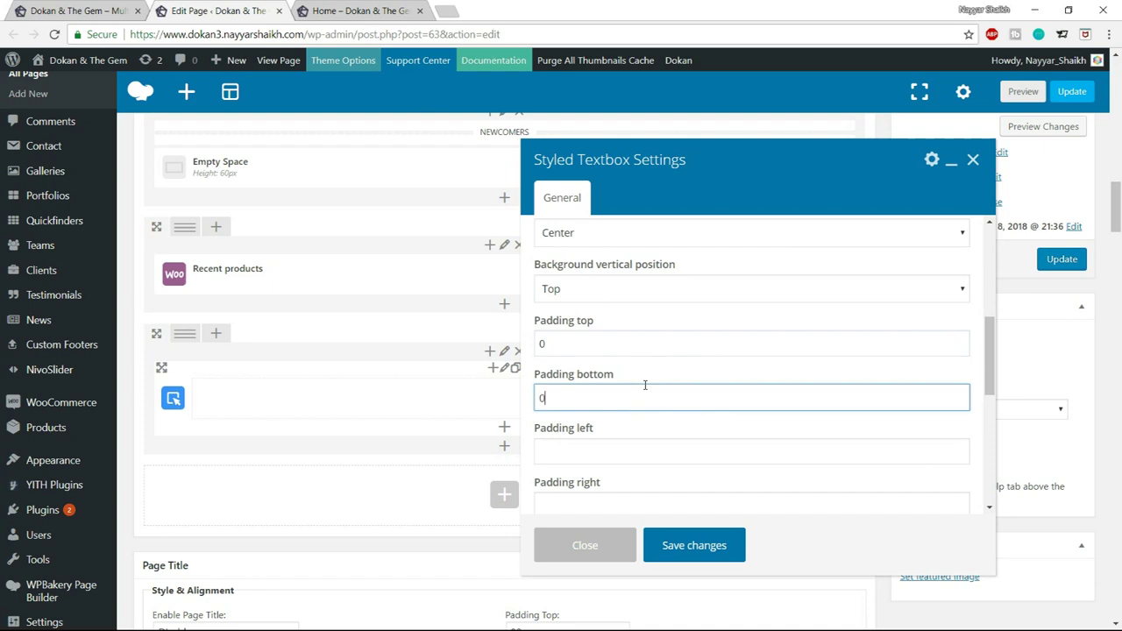
scroll(636, 388, down, 3)
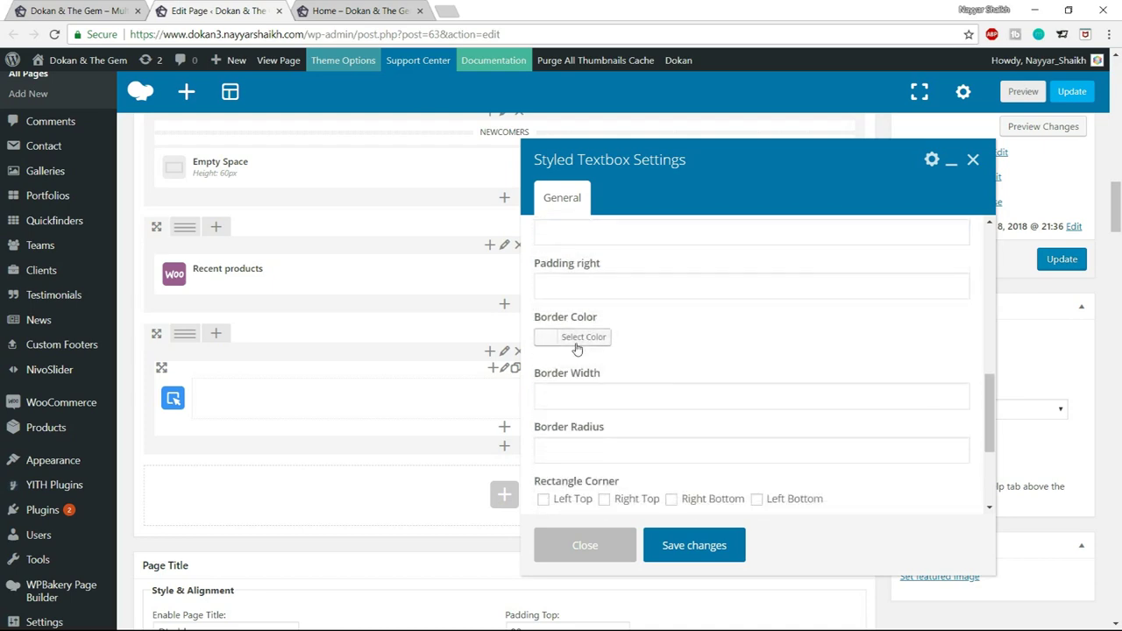
- Set the textbox border colour to white (#ffffff)
click(52, 12)
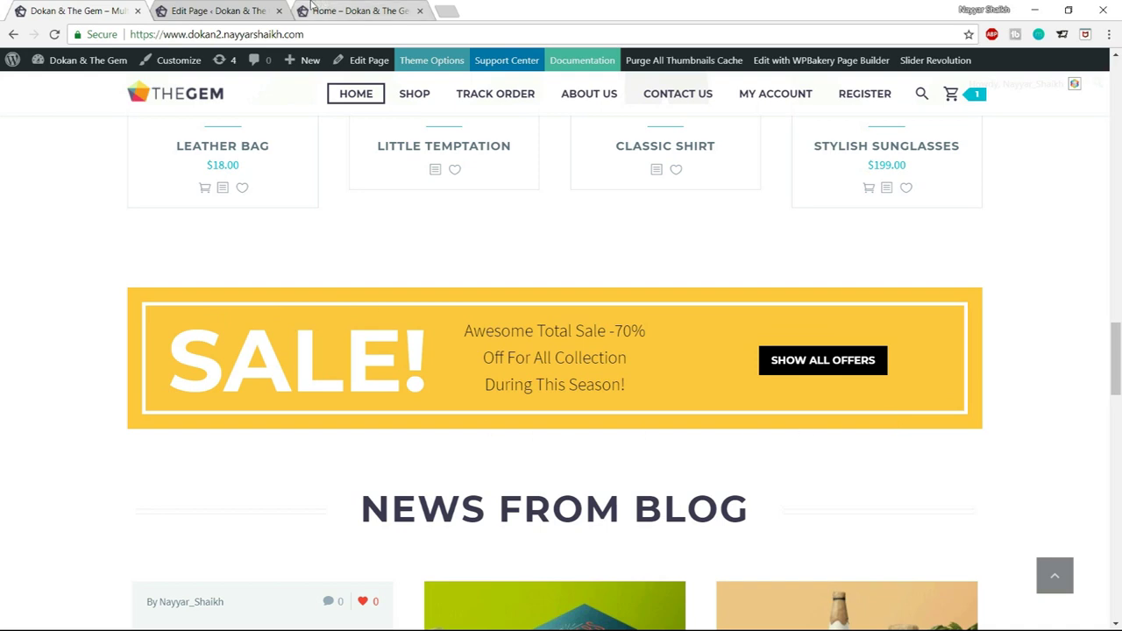
click(219, 11)
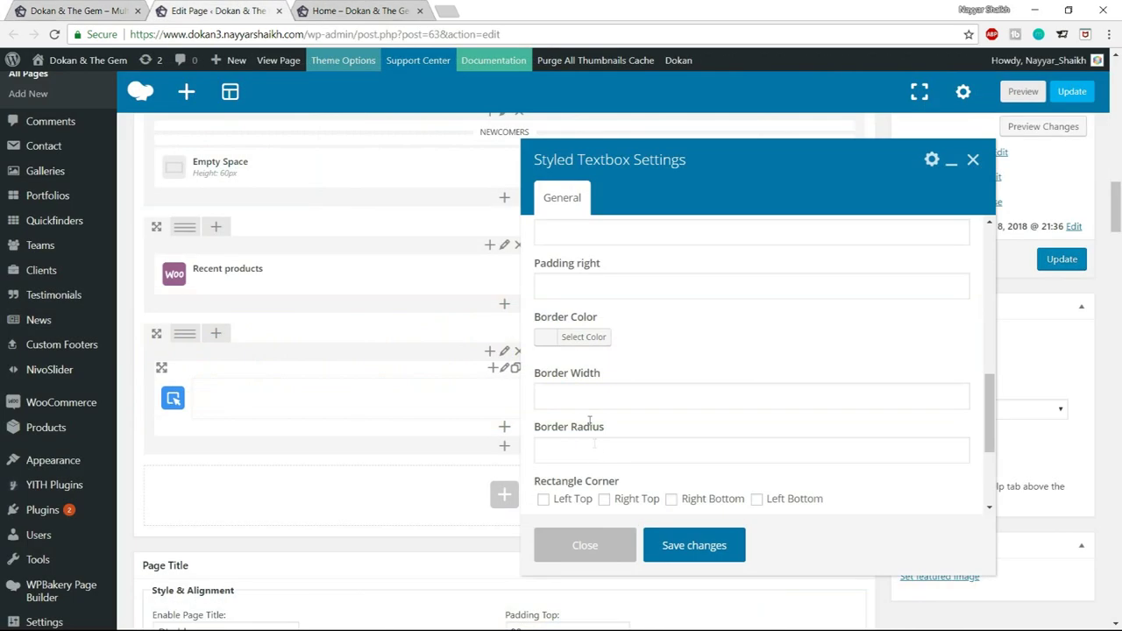
click(595, 340)
scroll(591, 466, down, 1)
click(566, 432)
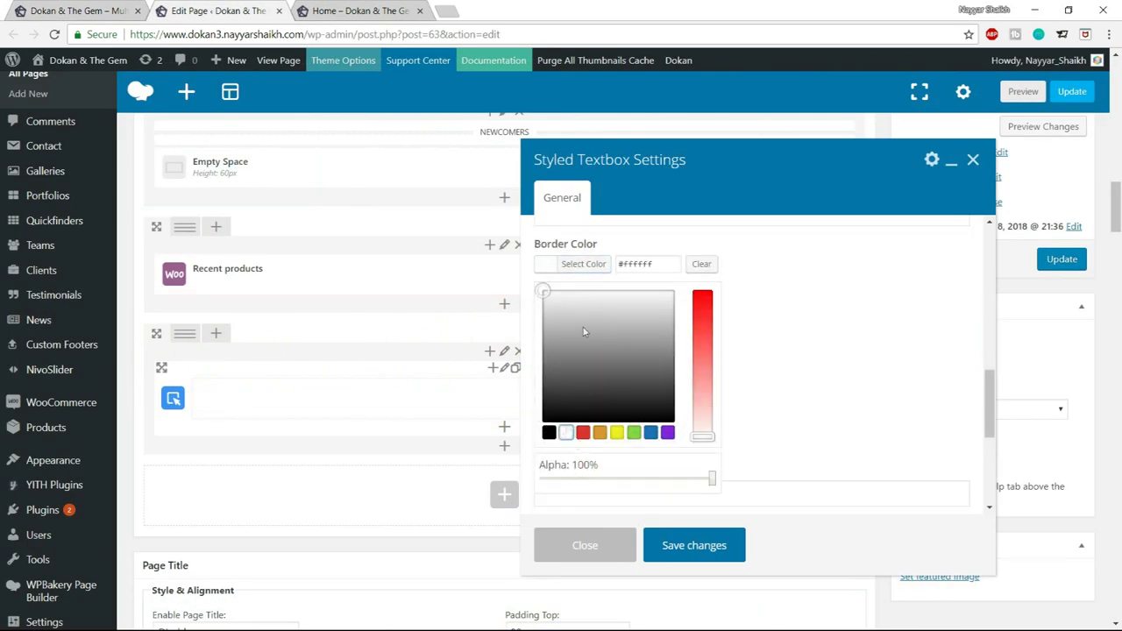
click(592, 264)
- Set the border width to 5 and the border radius to 0
click(625, 326)
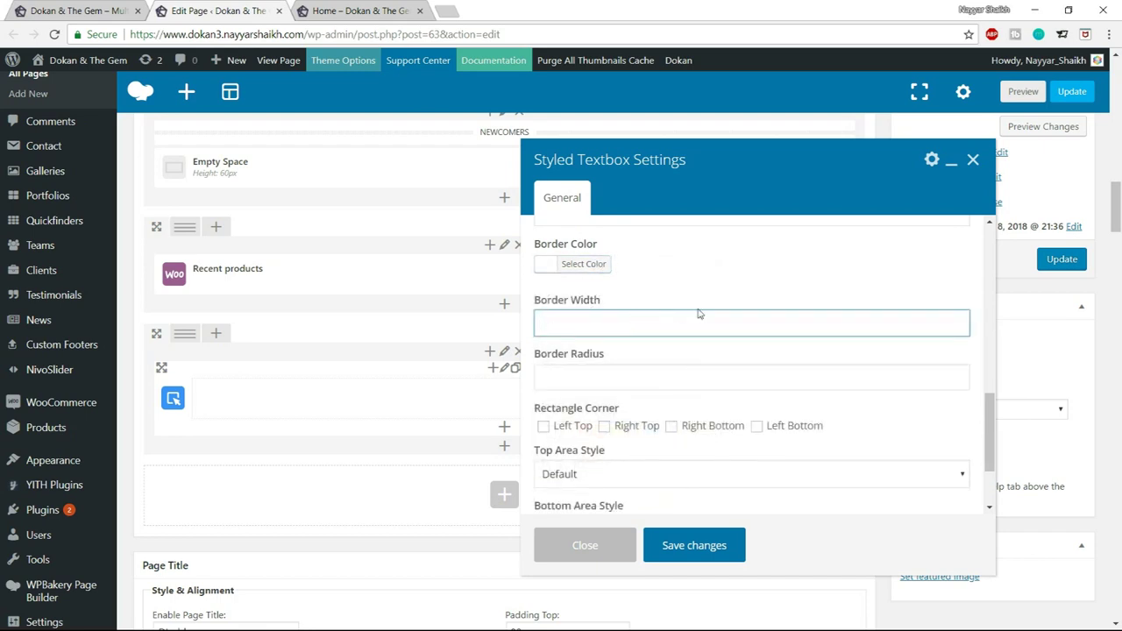
key(ctrl+shift+Tab)
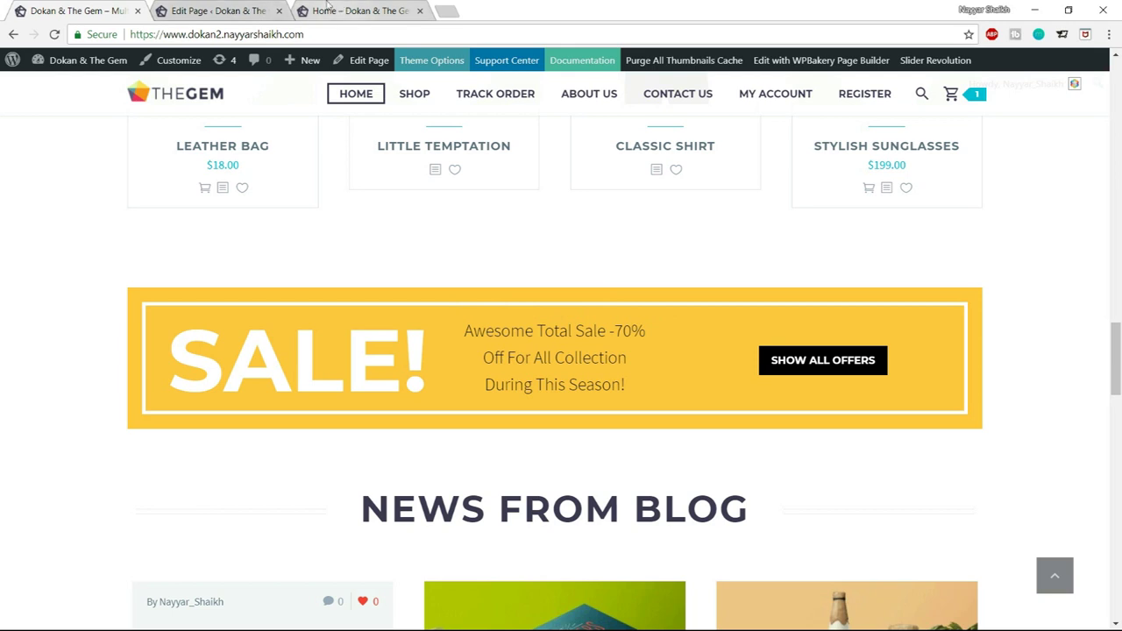
key(ctrl+Tab)
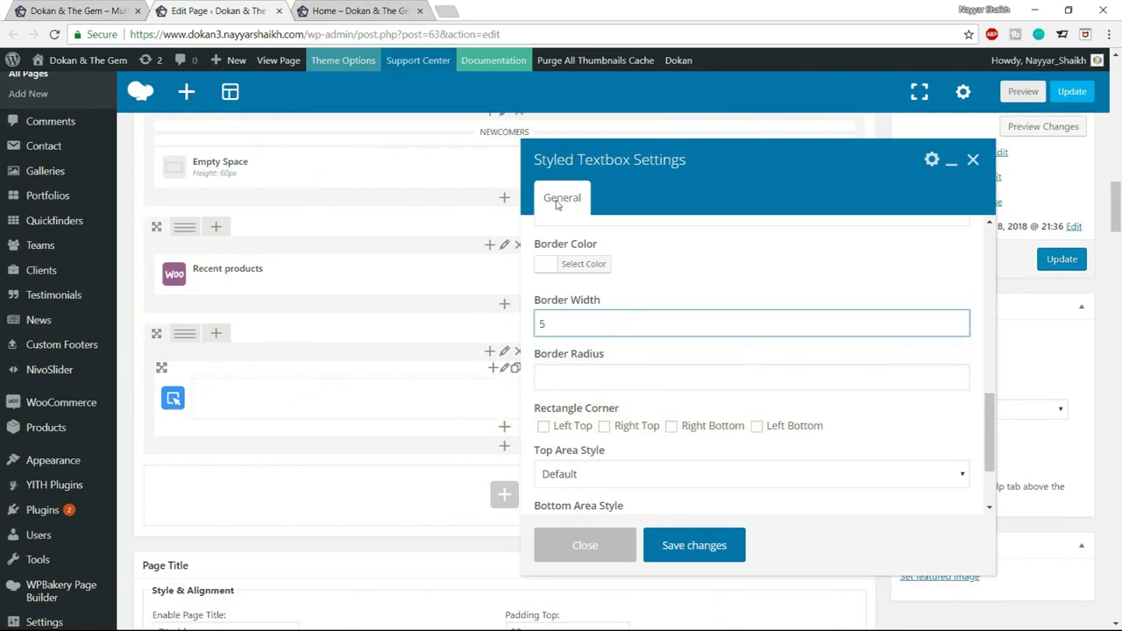
click(588, 378)
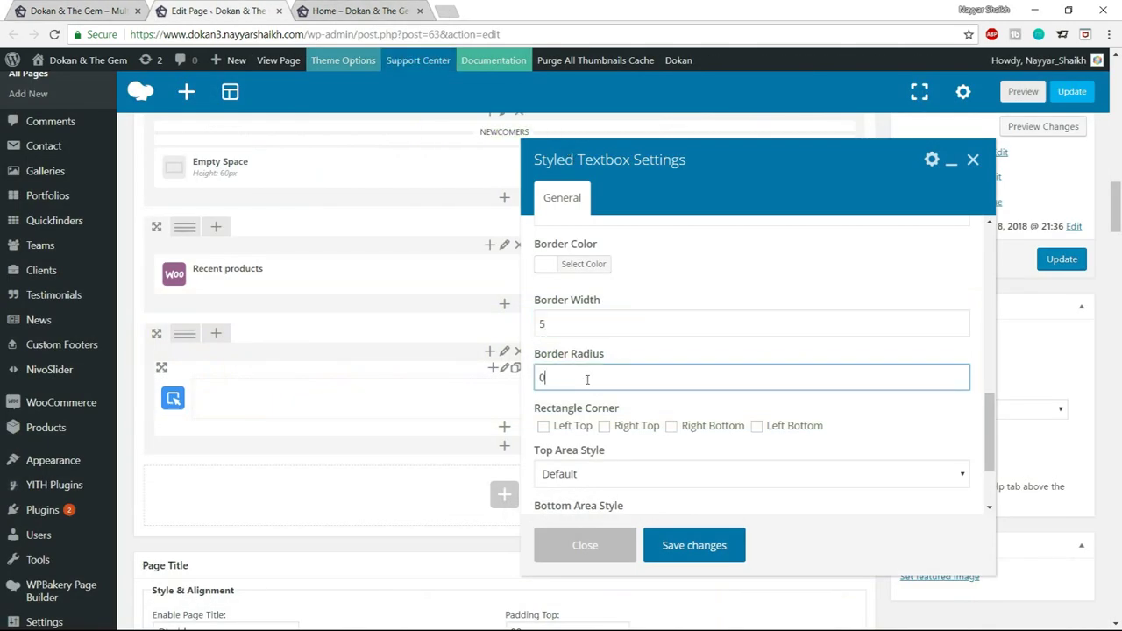
click(693, 357)
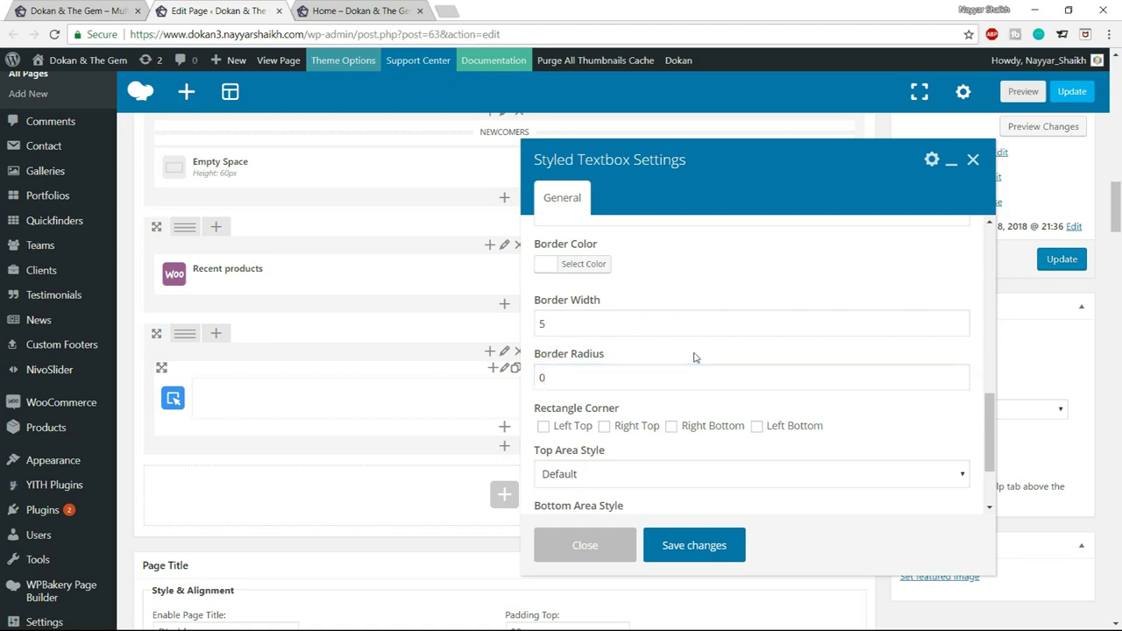
- Compare with the demo SALE banner and save the styled textbox settings
click(130, 6)
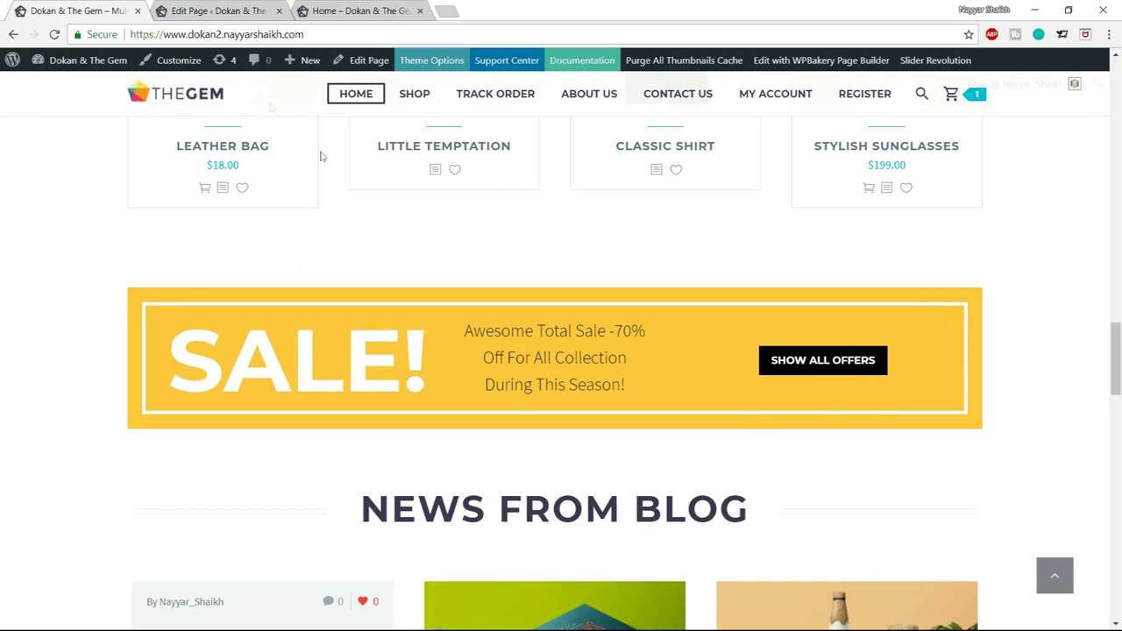
click(215, 11)
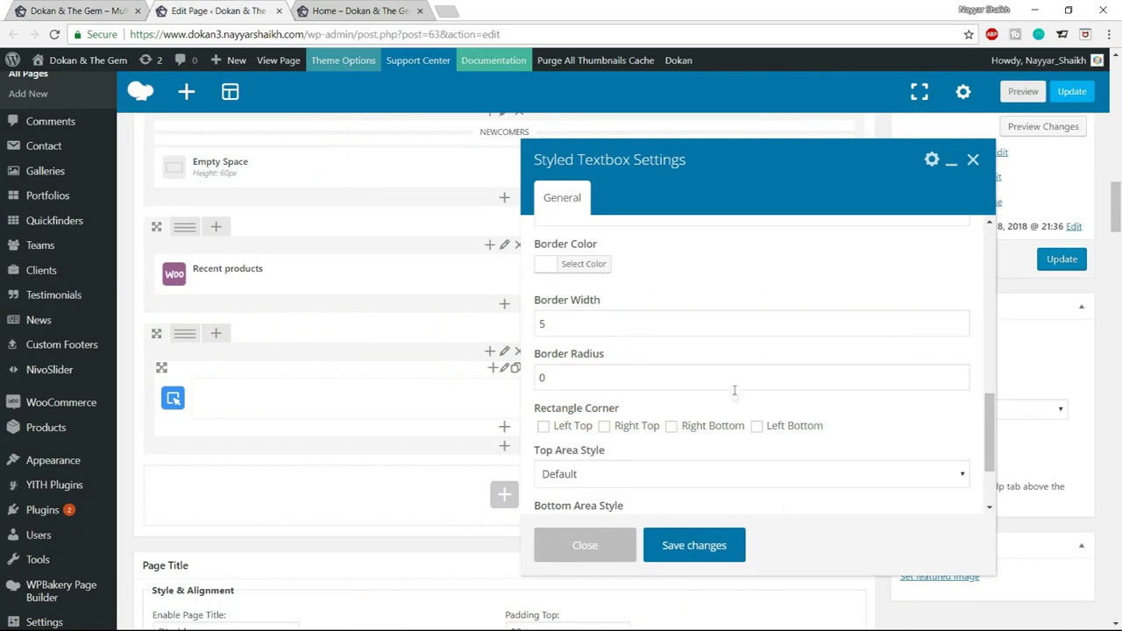
scroll(734, 389, down, 5)
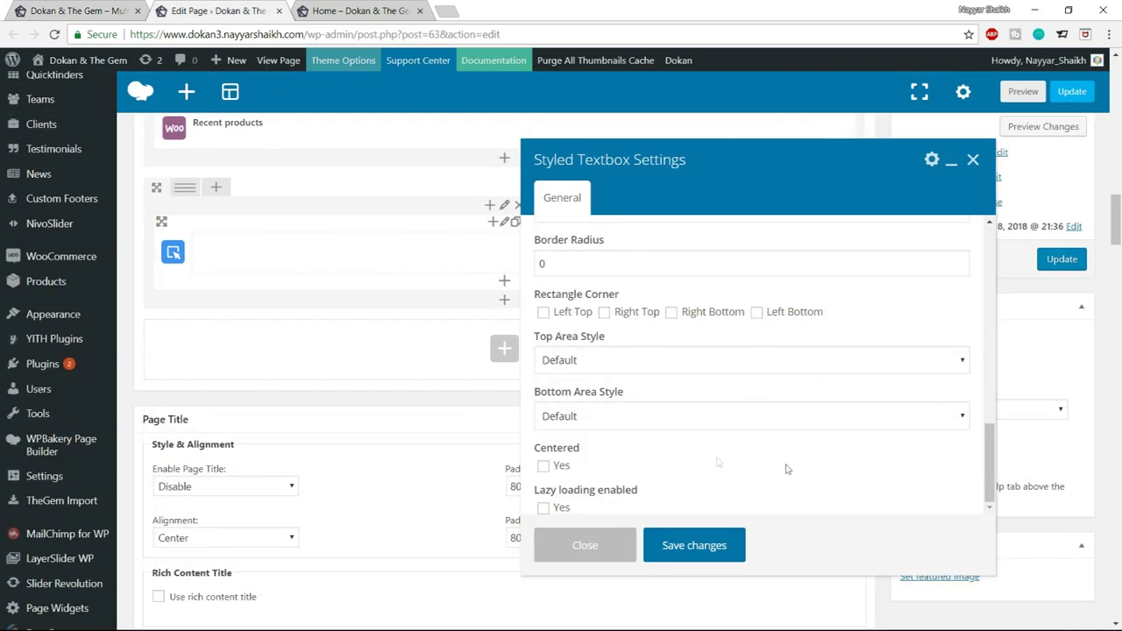
scroll(753, 496, up, 3)
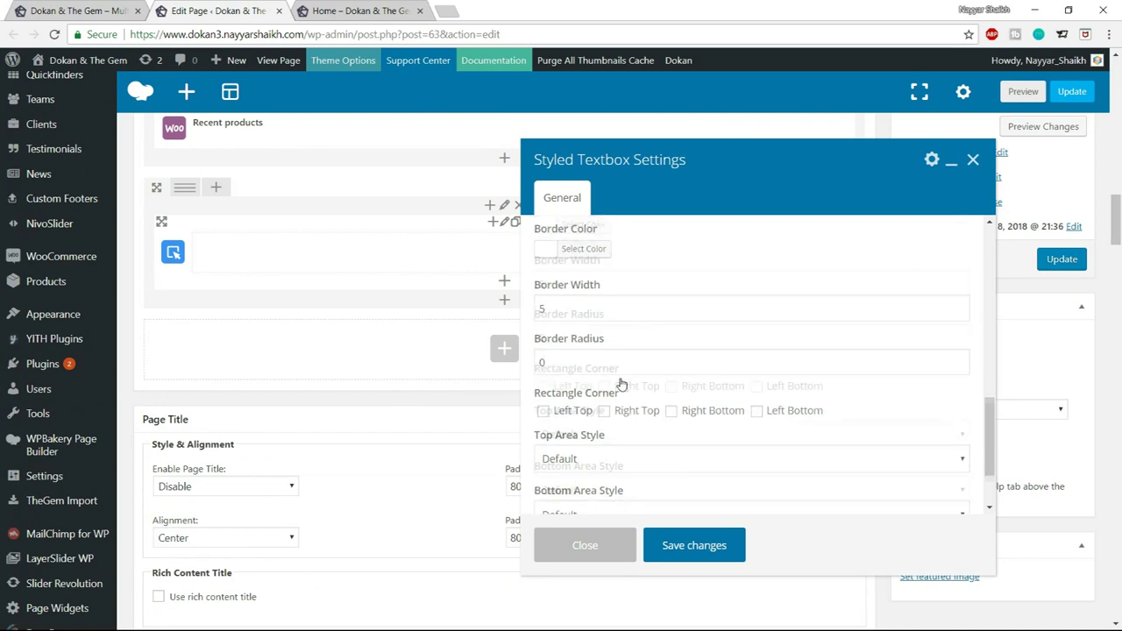
scroll(620, 384, up, 8)
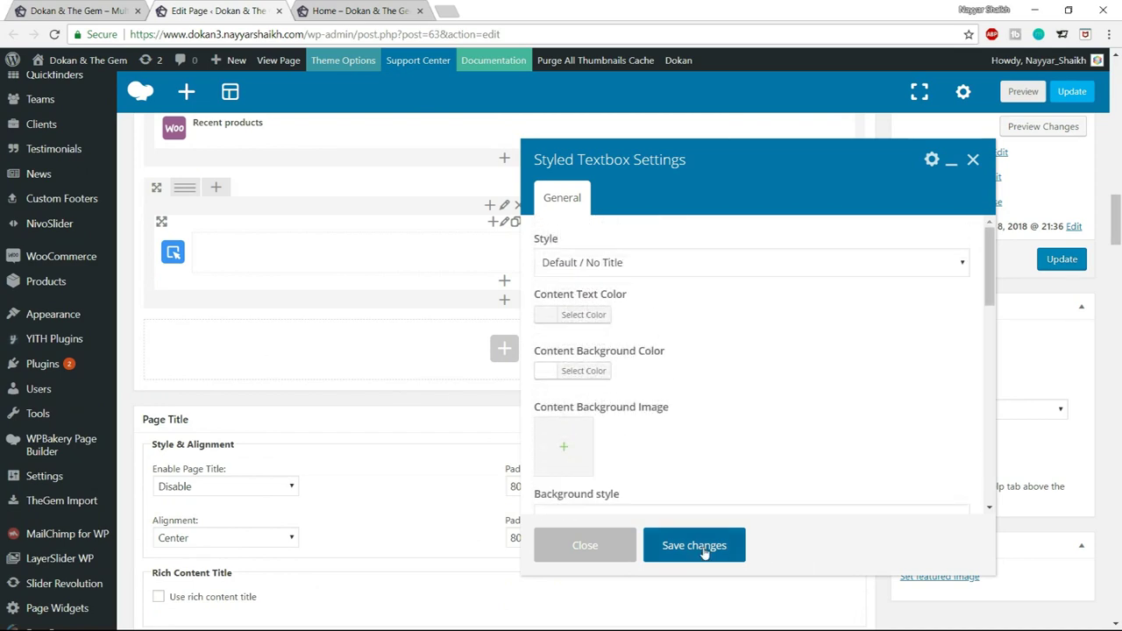
click(694, 545)
scroll(684, 459, up, 3)
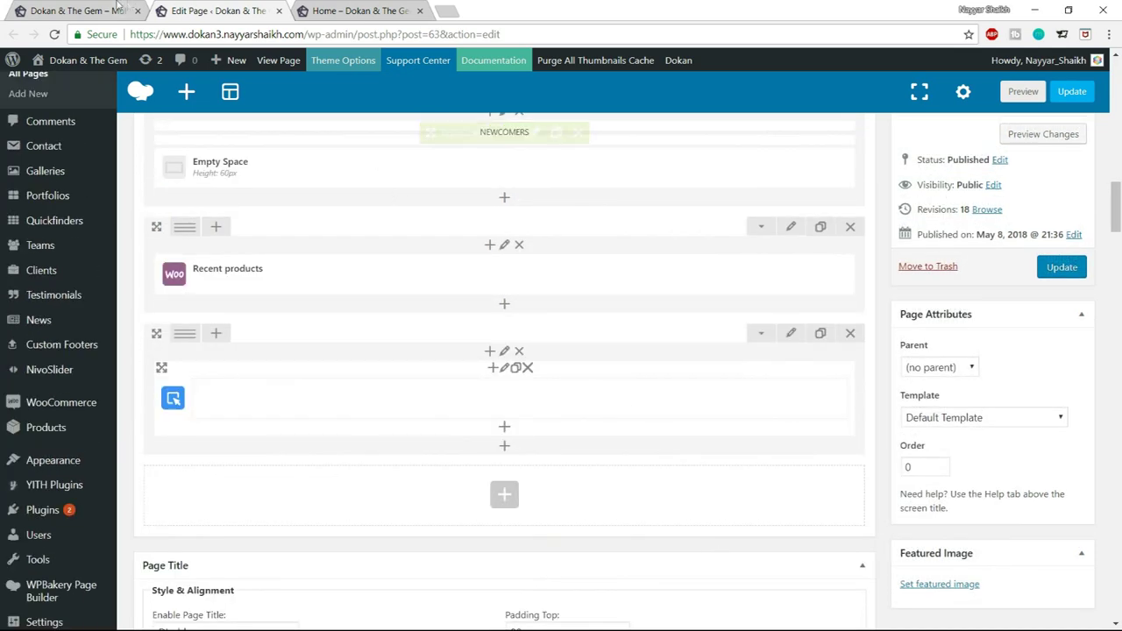
- After checking the demo, give the banner column an orange-yellow background colour in Design Options
click(117, 7)
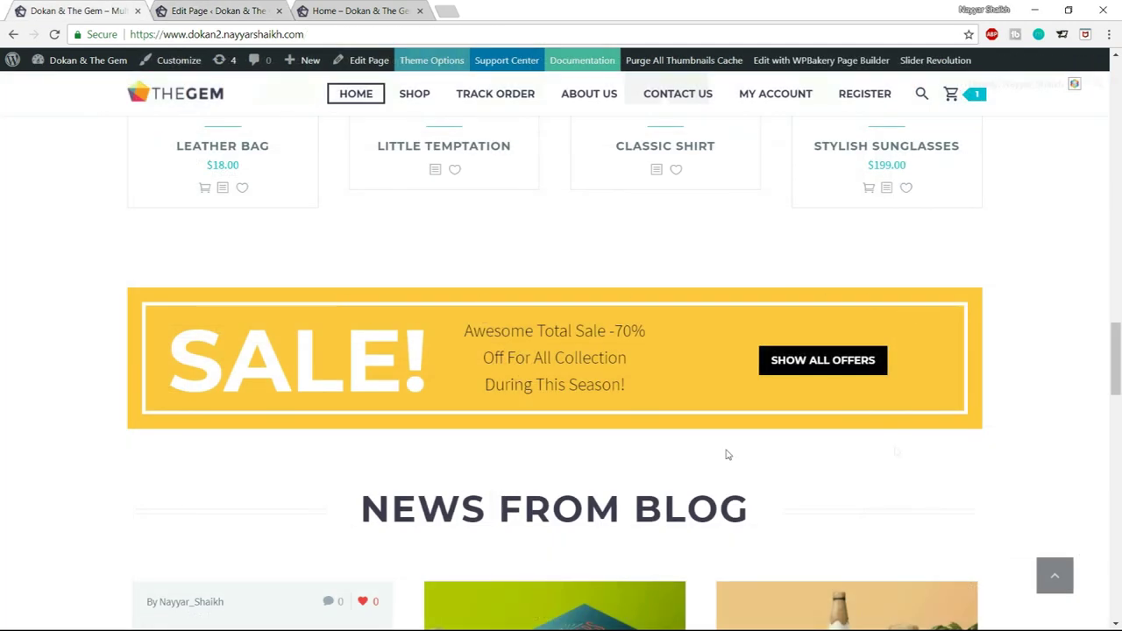
click(254, 10)
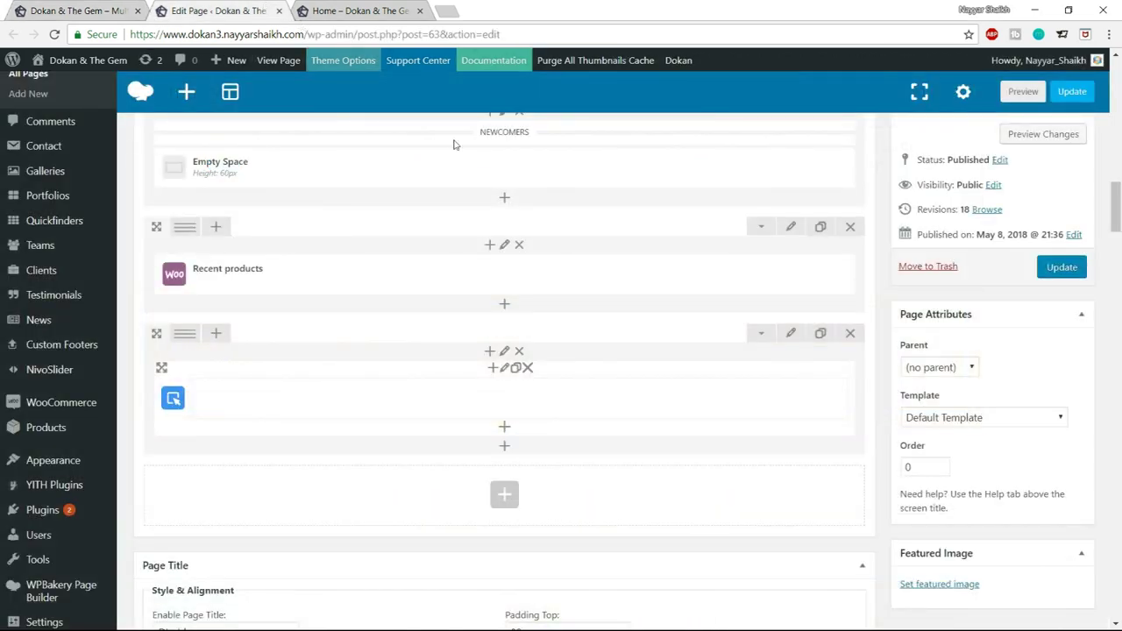
click(505, 352)
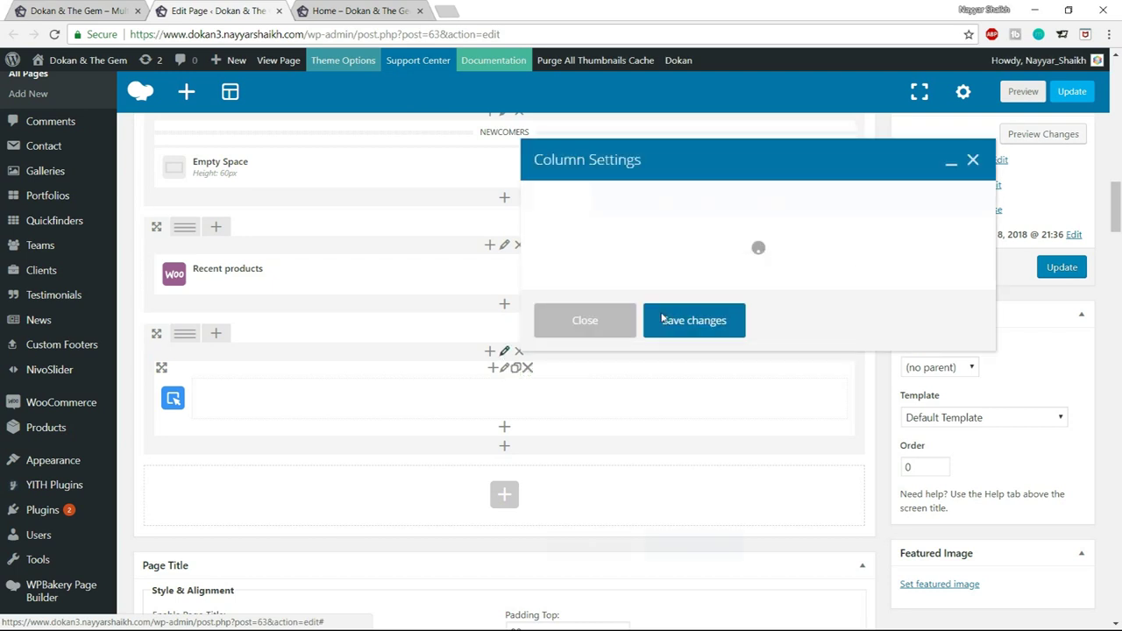
click(644, 202)
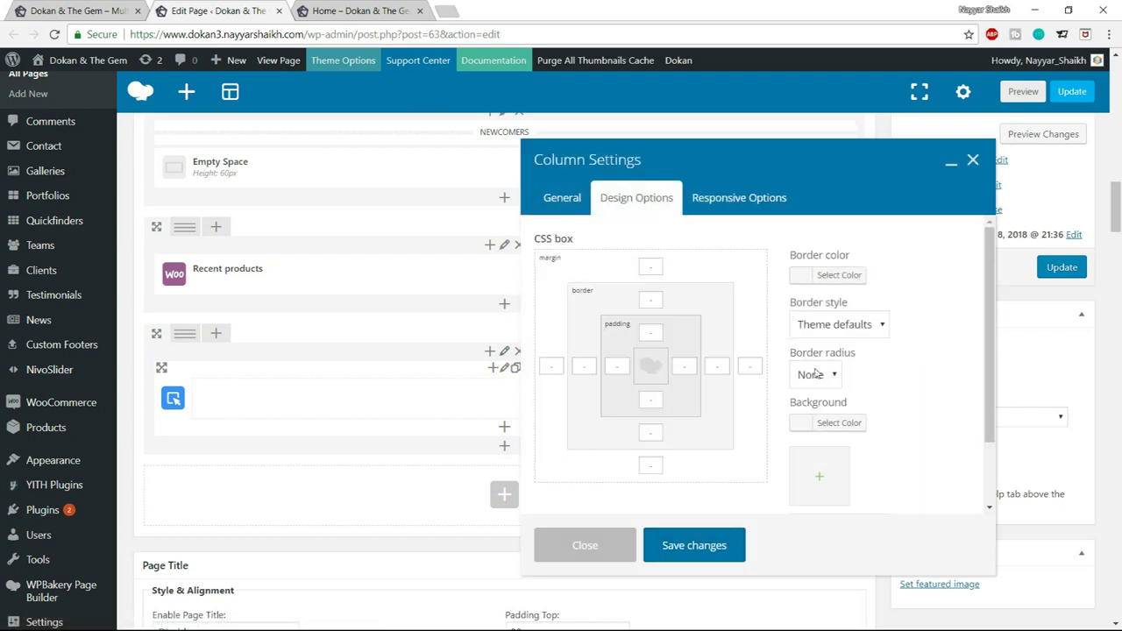
click(845, 421)
scroll(876, 399, down, 1)
click(903, 355)
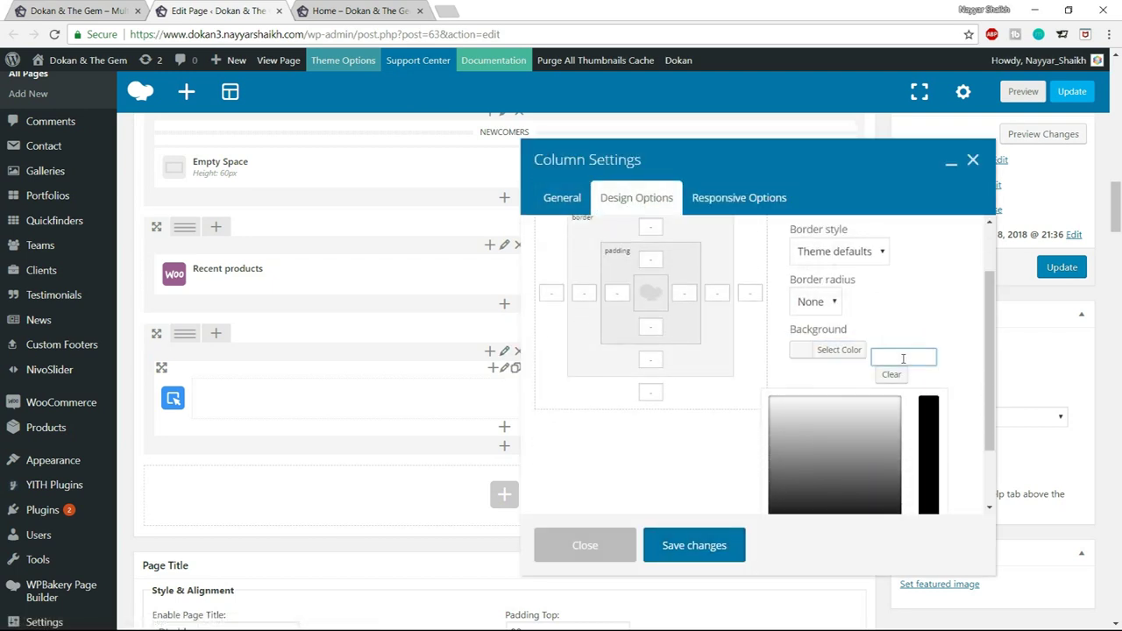
scroll(903, 357, down, 1)
text(#eeee22)
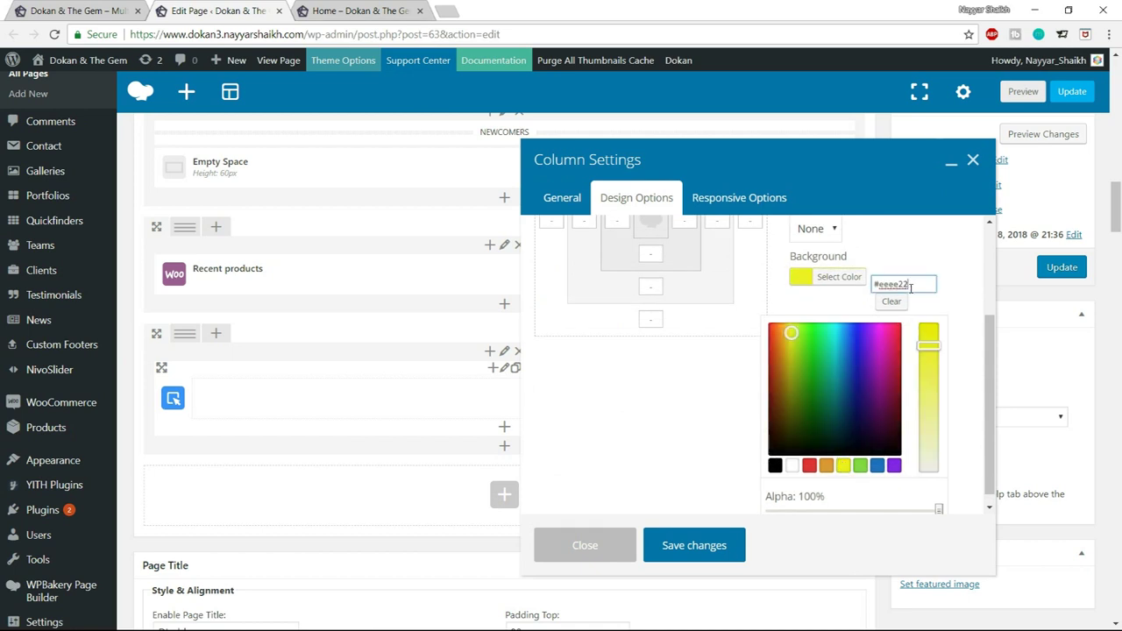
key(ctrl+a)
key(ctrl+v)
click(935, 383)
scroll(934, 390, up, 2)
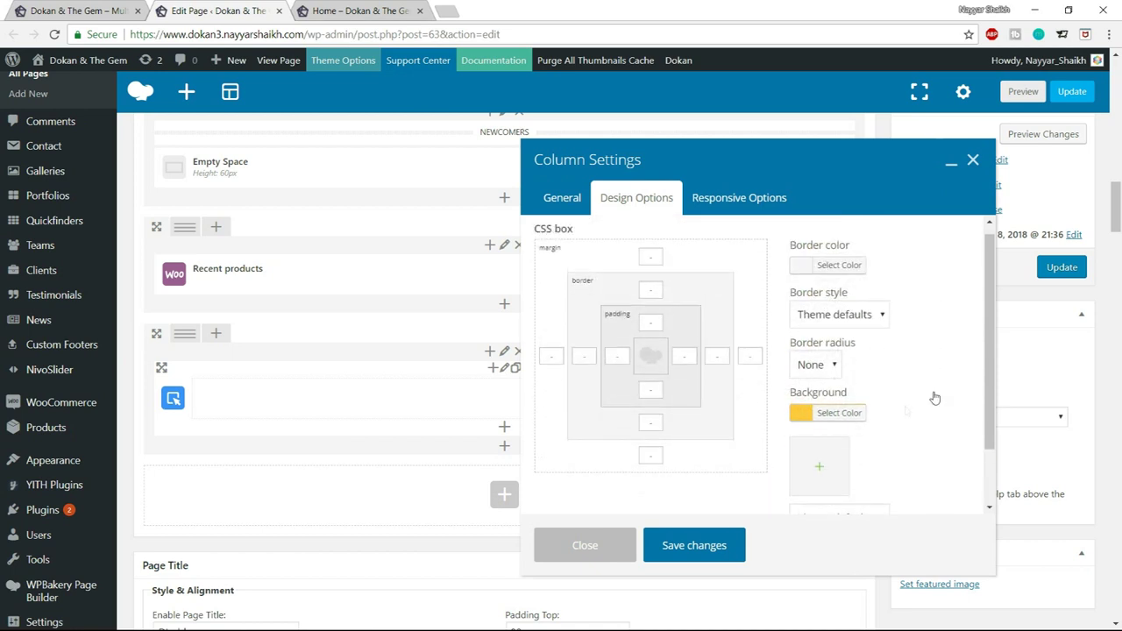
click(834, 413)
scroll(934, 365, down, 1)
click(940, 324)
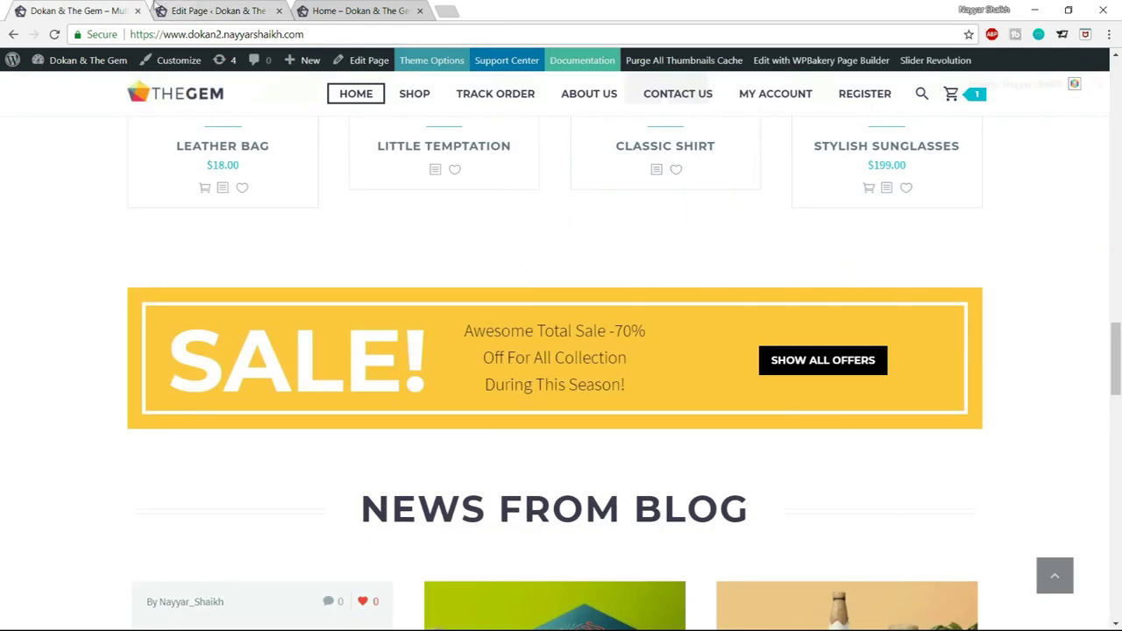
- Add 20 px padding to the column, save it, and view the demo SALE banner
click(190, 10)
scroll(648, 331, up, 2)
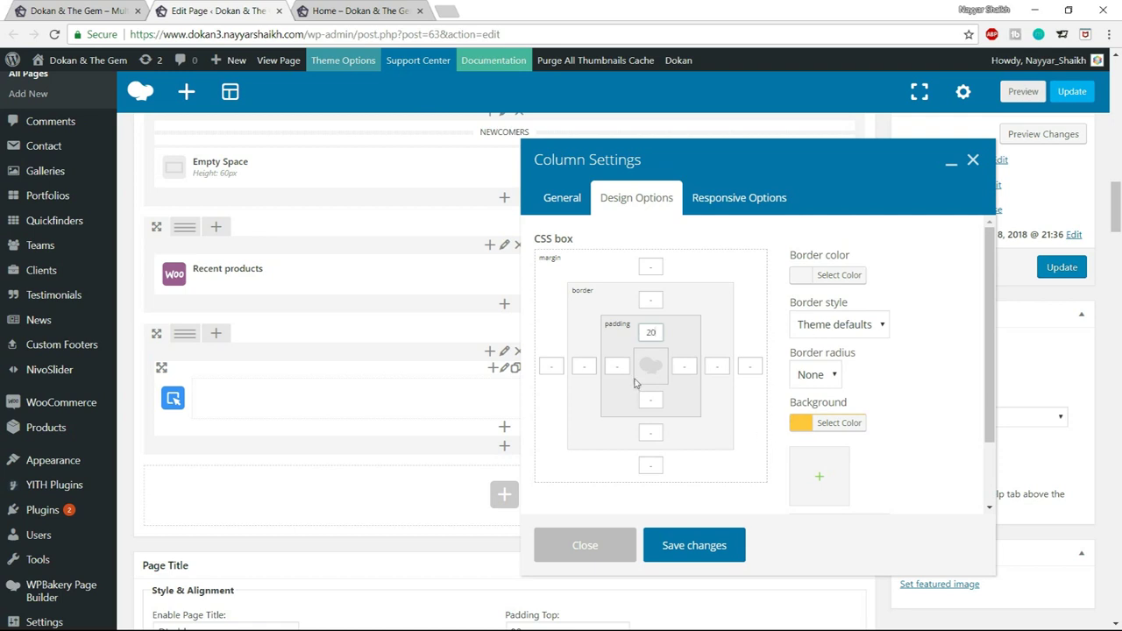
click(653, 399)
text(20)
click(712, 545)
click(105, 9)
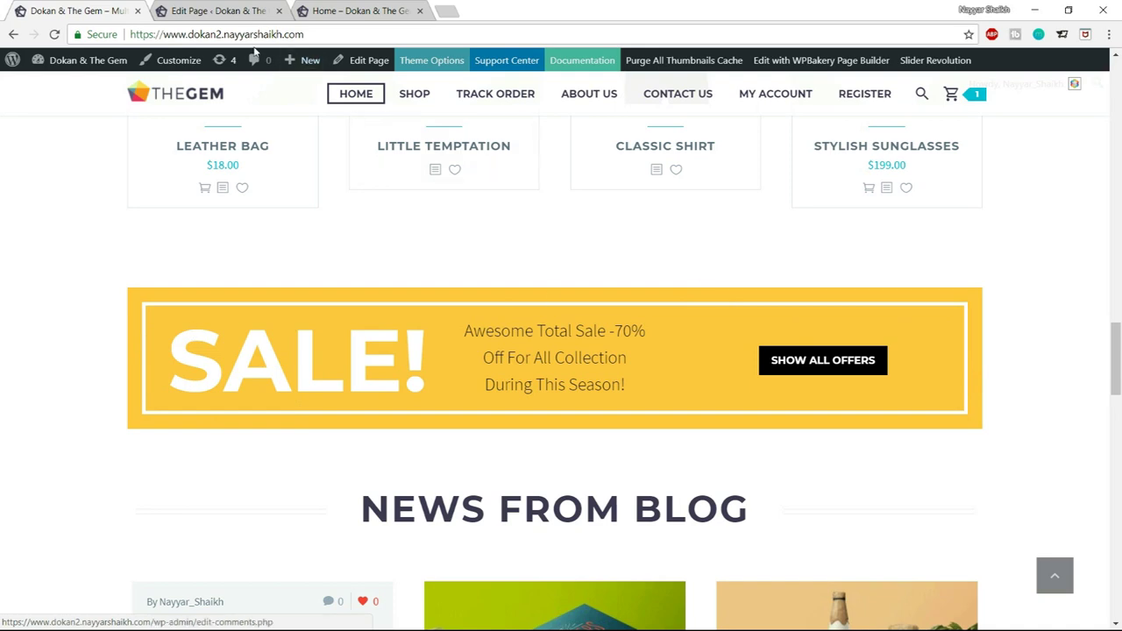
- Study the demo's SALE! heading and offer text for reference
click(215, 10)
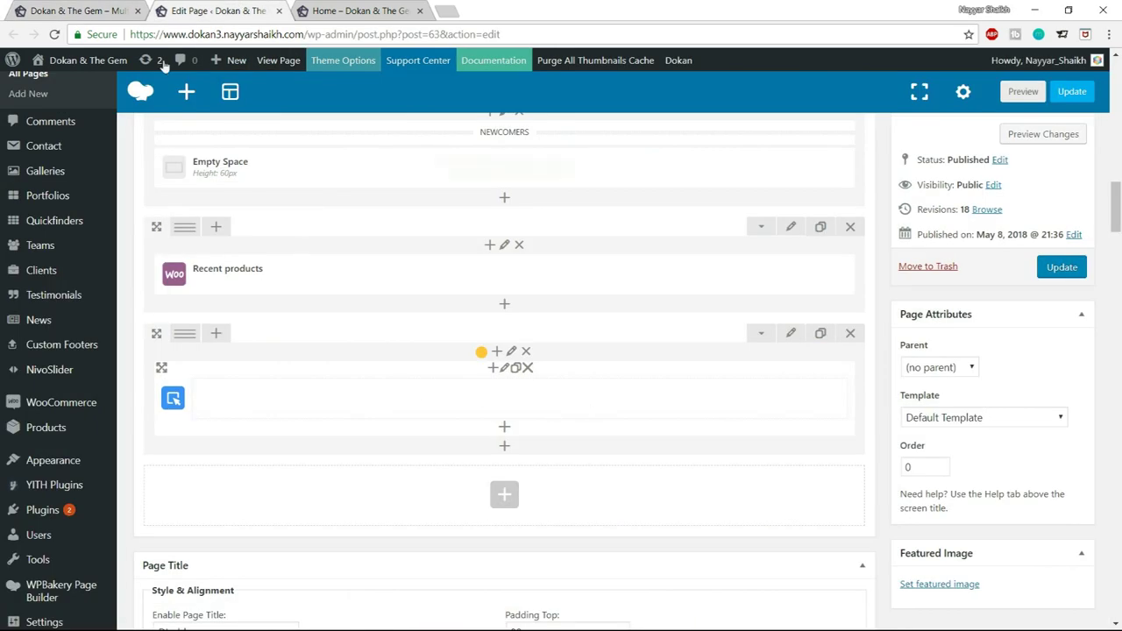
click(79, 9)
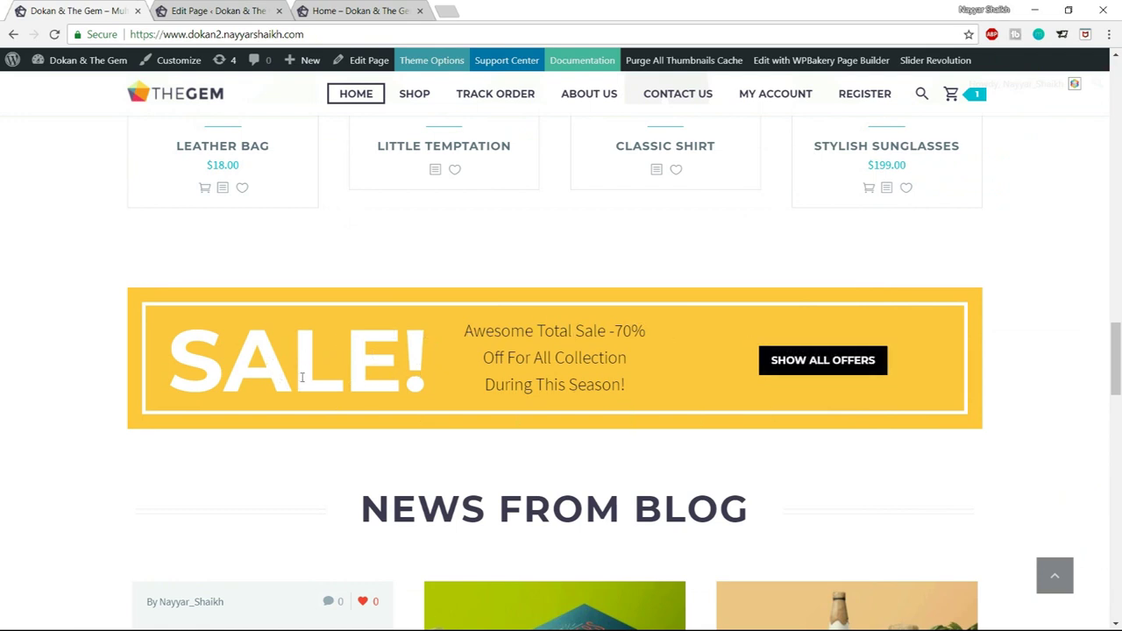
drag(156, 368, 295, 350)
click(479, 353)
drag(178, 354, 553, 387)
click(509, 355)
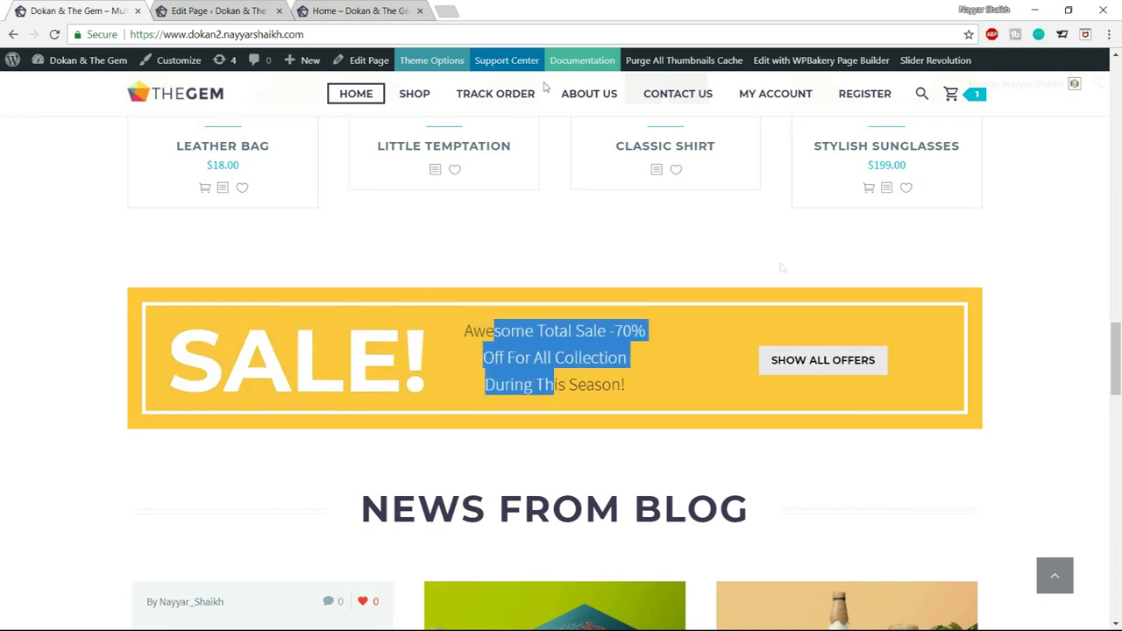
- Insert an inner row into the banner column with a 1/3 + 1/3 + 1/3 layout
click(226, 11)
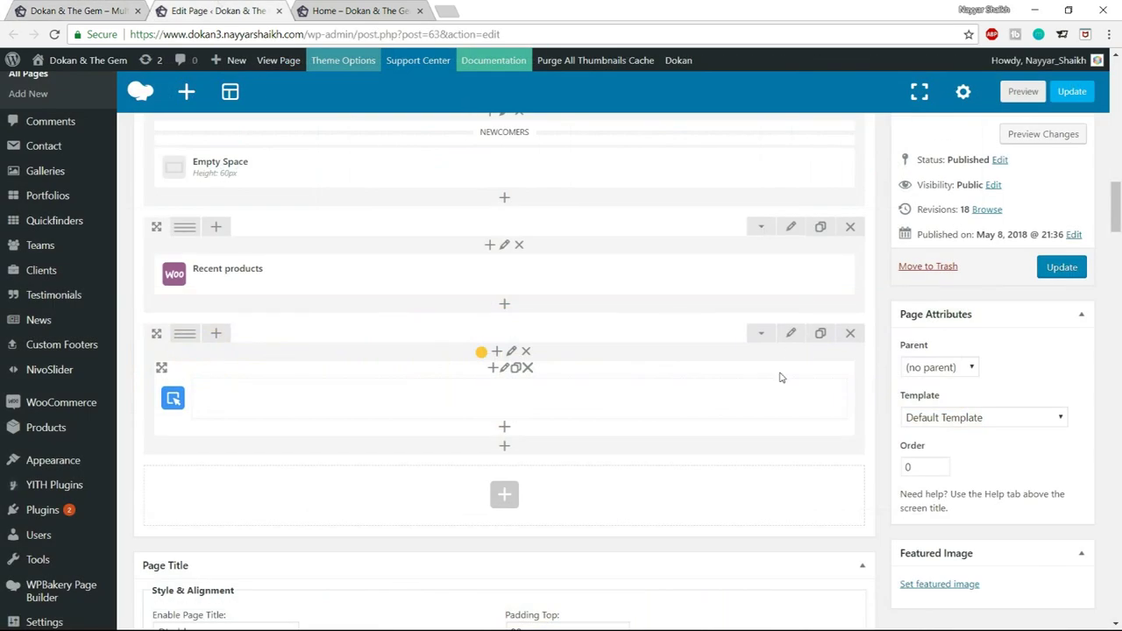
click(504, 427)
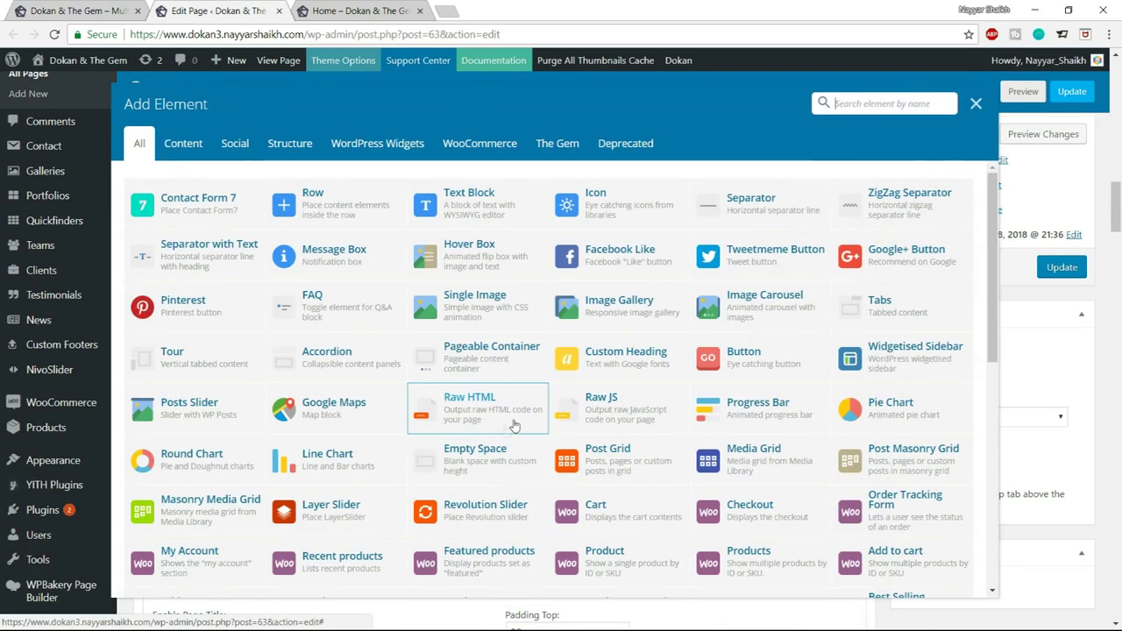
click(327, 206)
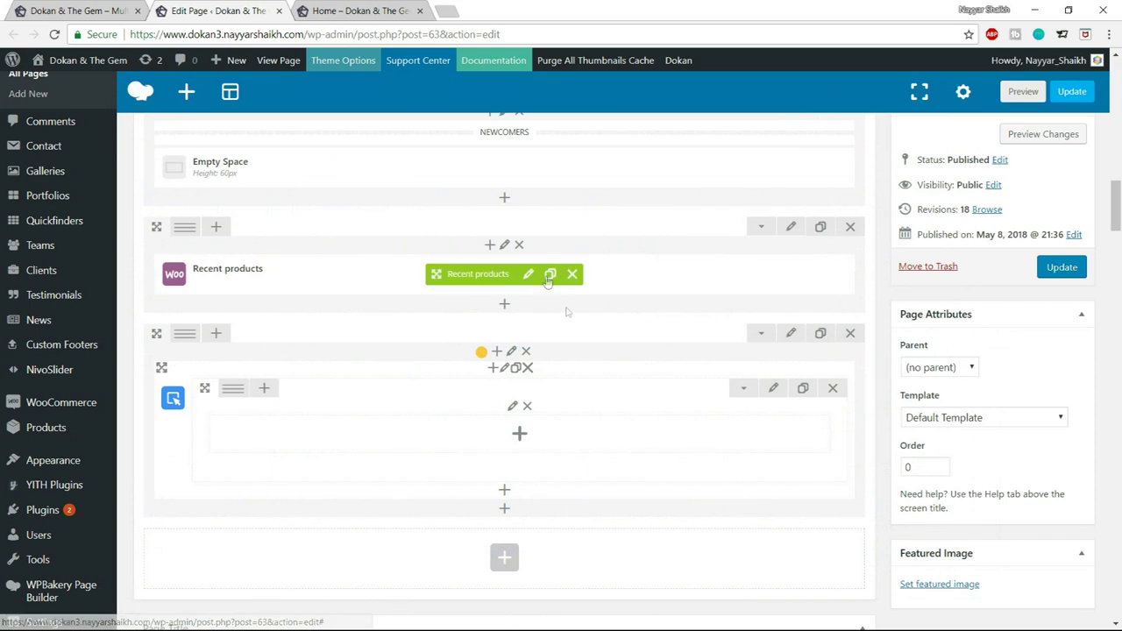
scroll(616, 420, down, 1)
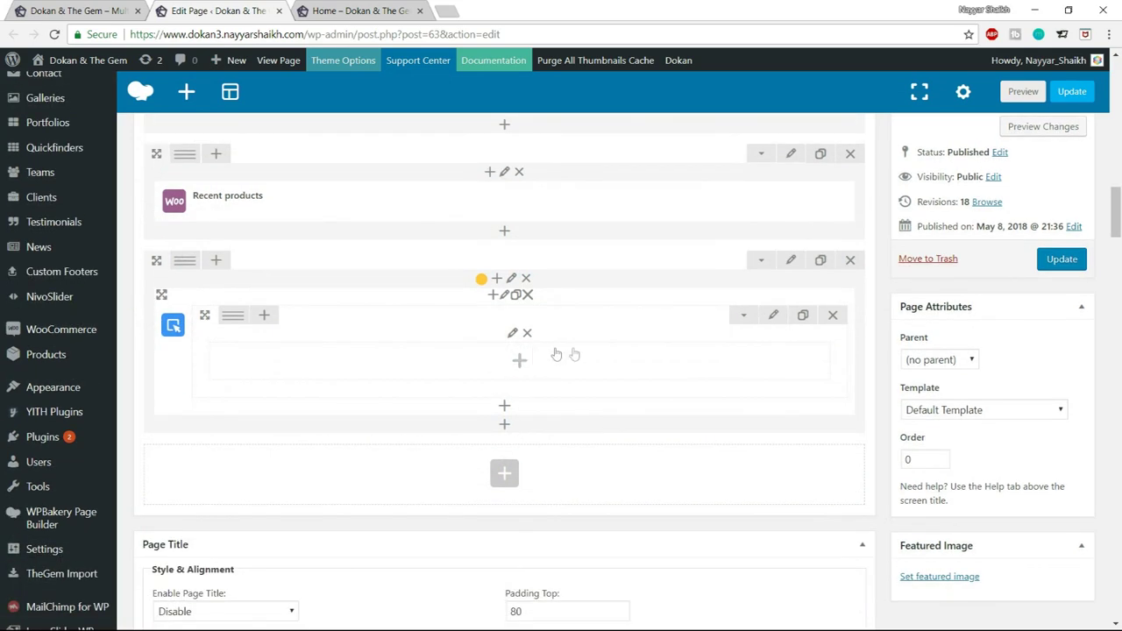
mouse_move(230, 322)
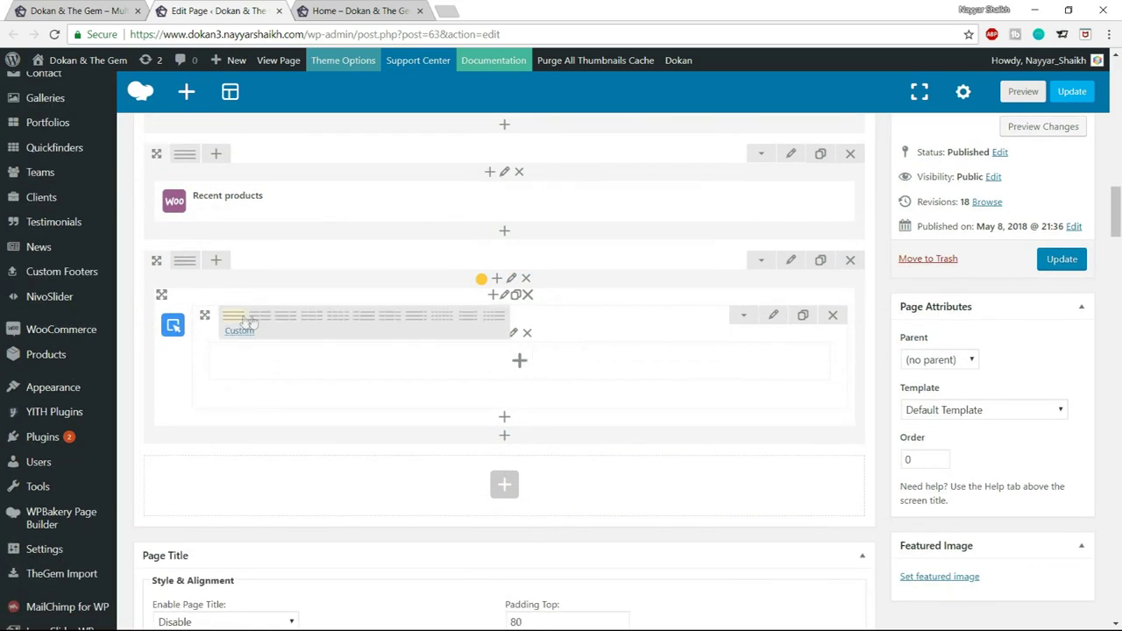
click(310, 317)
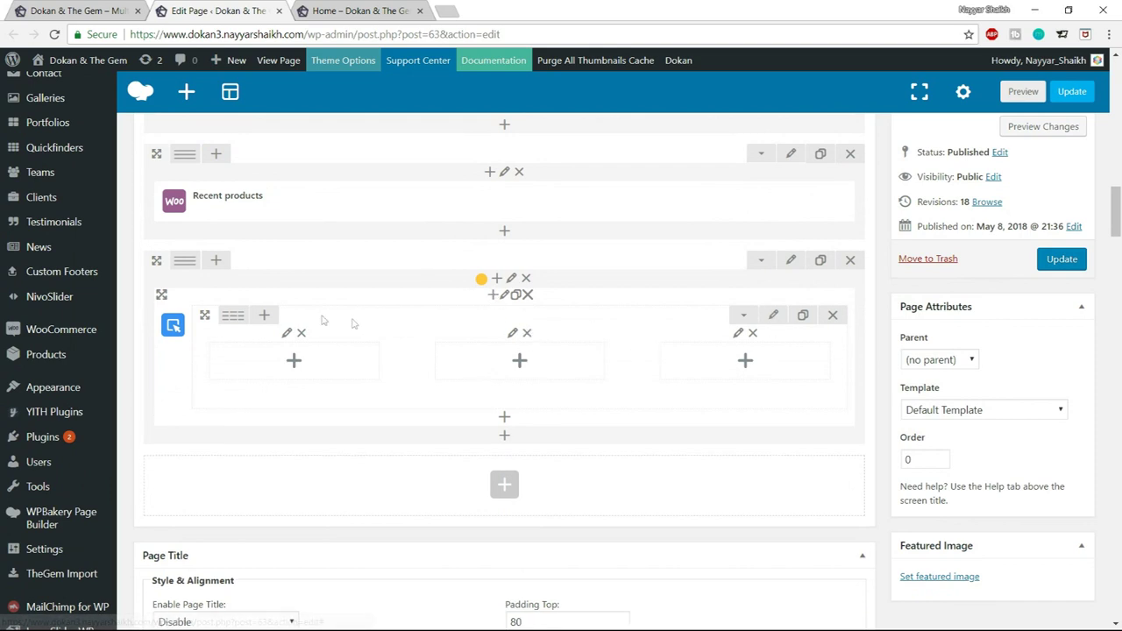
- Give the inner row a left padding of 220 in Design Options and save it
click(774, 322)
click(618, 206)
click(624, 368)
text(20)
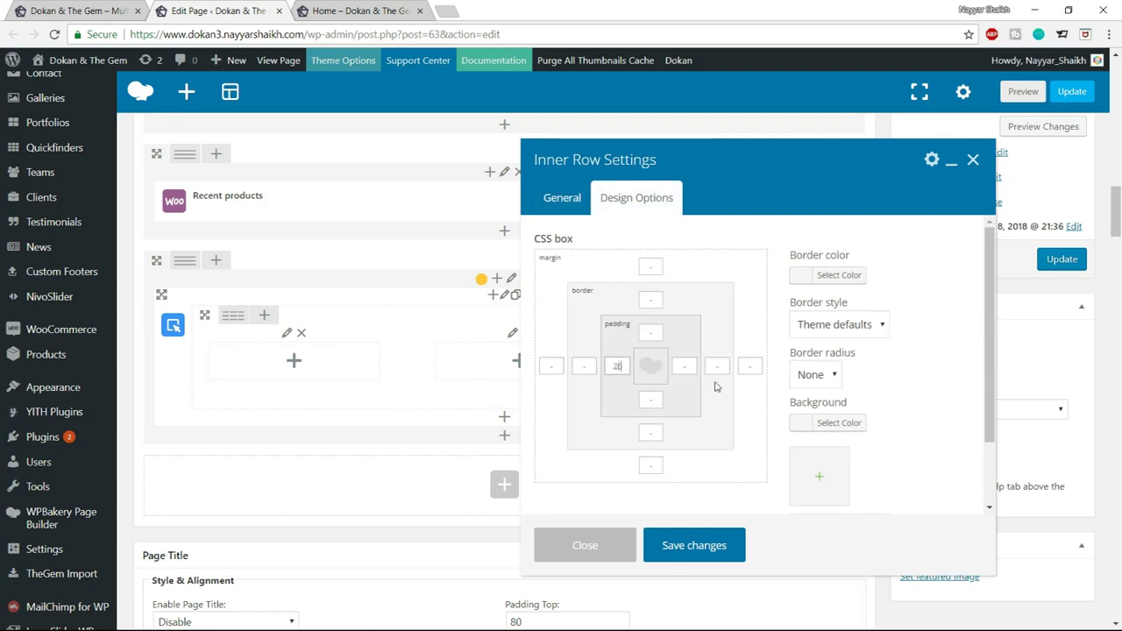
text(20)
click(682, 545)
- Compare against the demo front page's SALE! heading and offer text
click(132, 9)
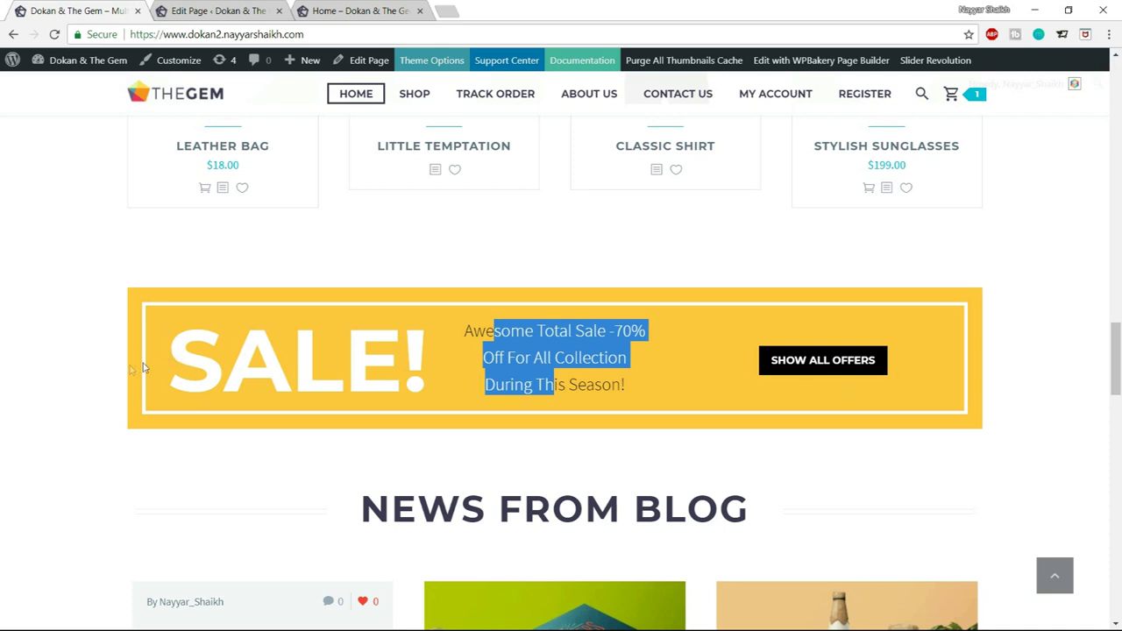
click(254, 10)
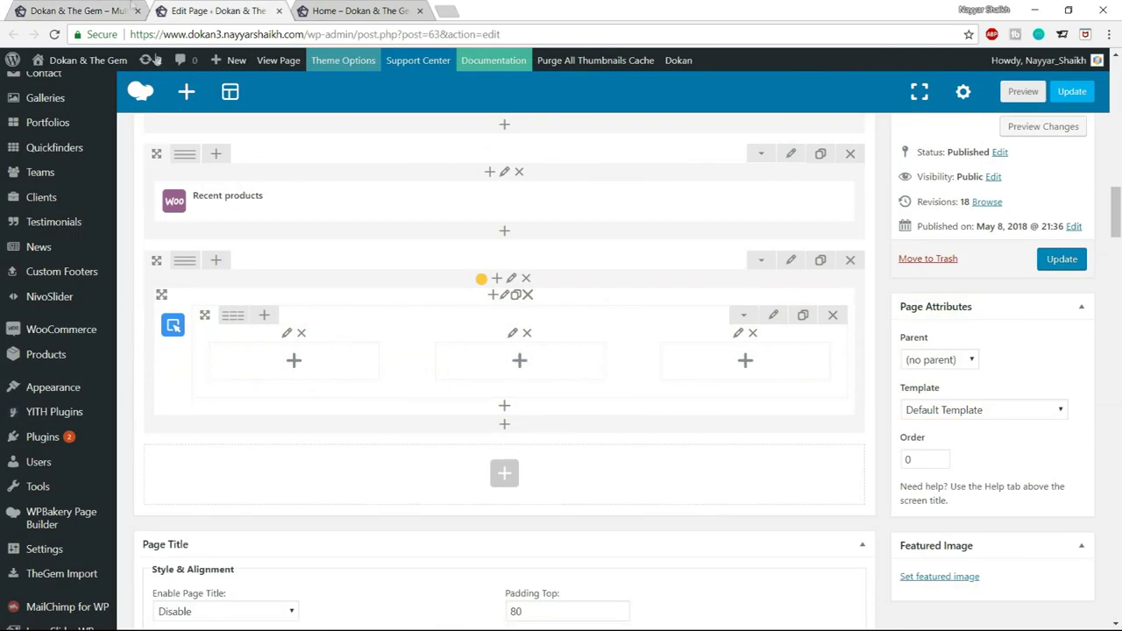
click(80, 10)
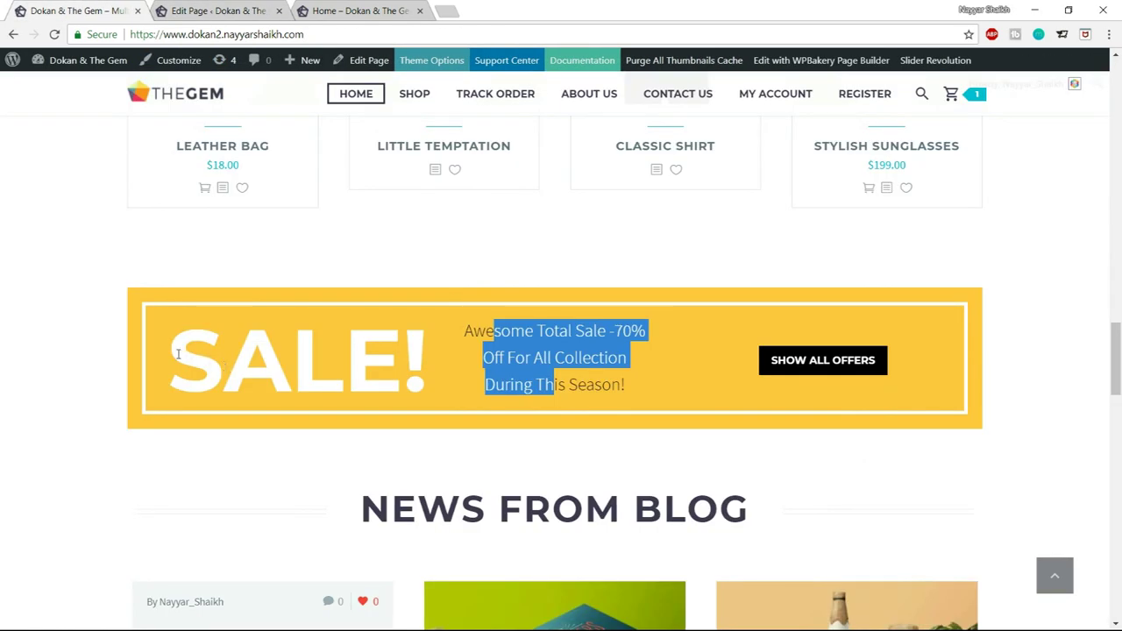
drag(178, 354, 430, 353)
click(409, 353)
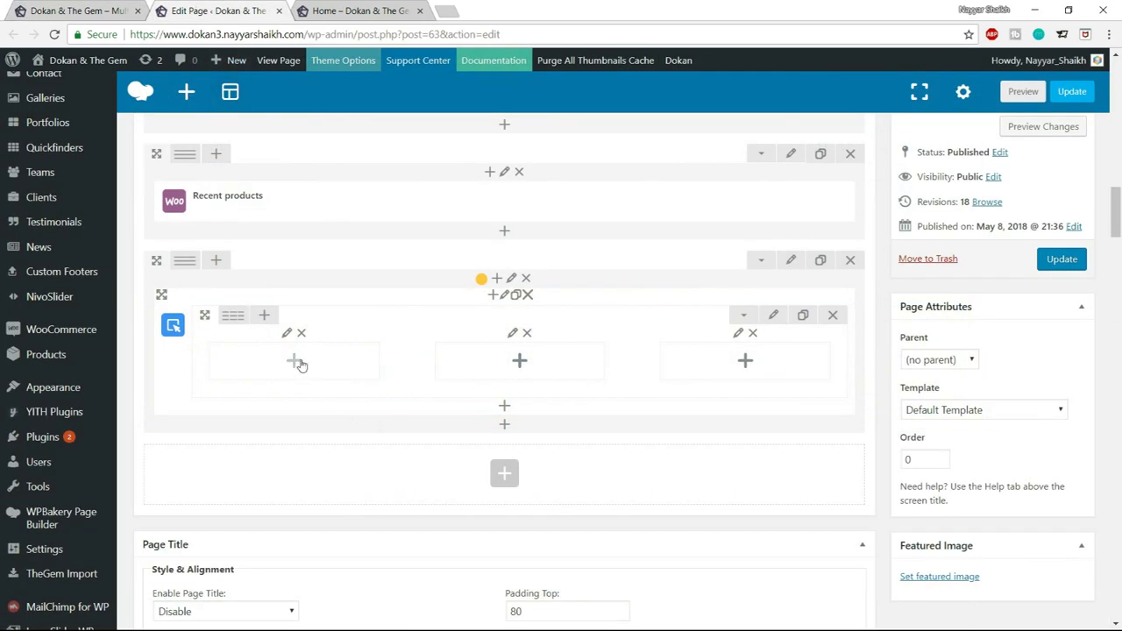
- Add a Custom Heading reading SALE! to the first column as a left-aligned p tag
click(295, 361)
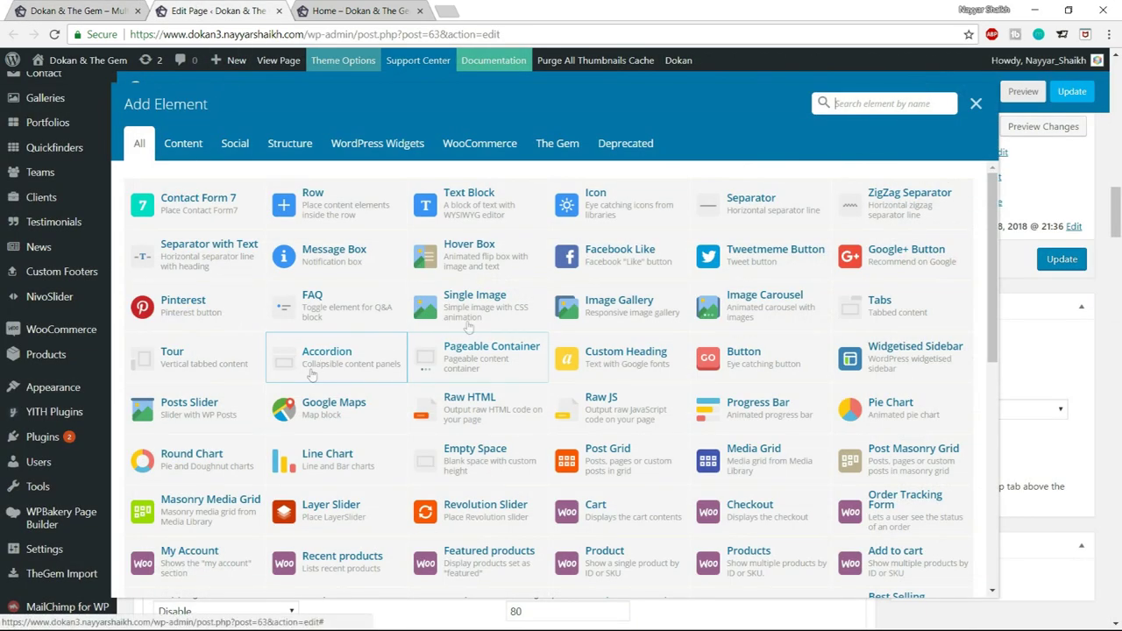
text(cus)
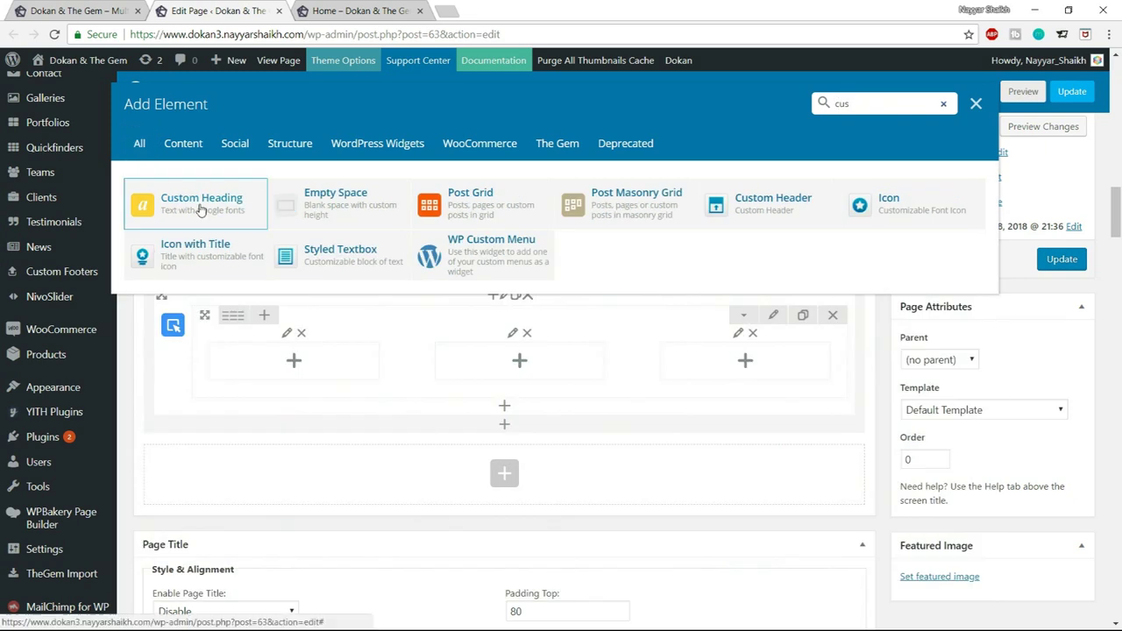
click(200, 209)
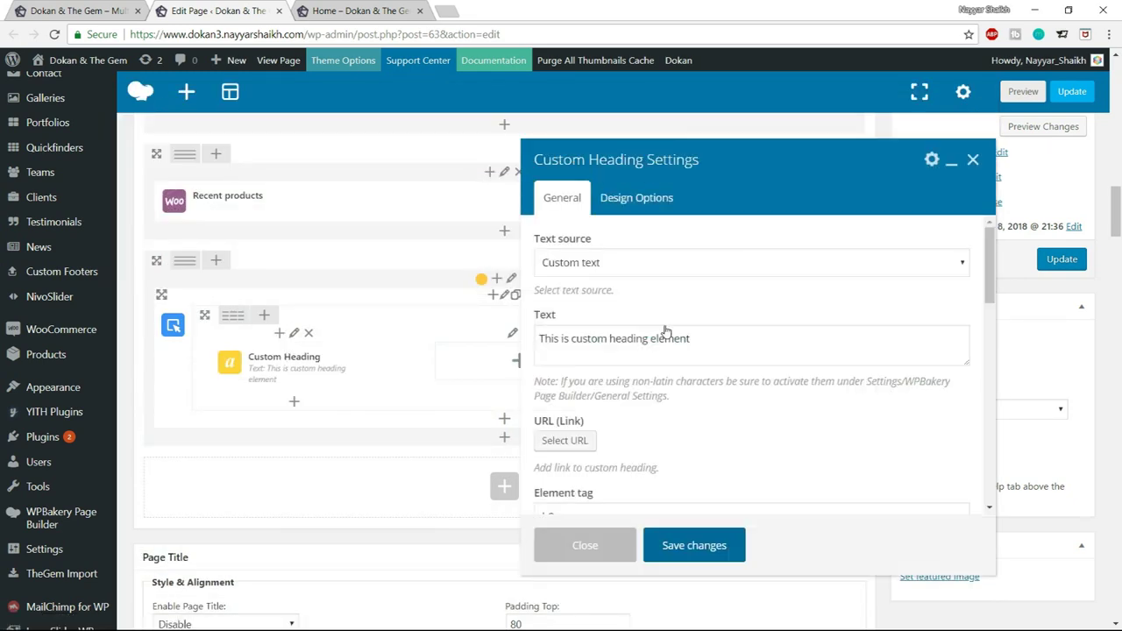
click(601, 338)
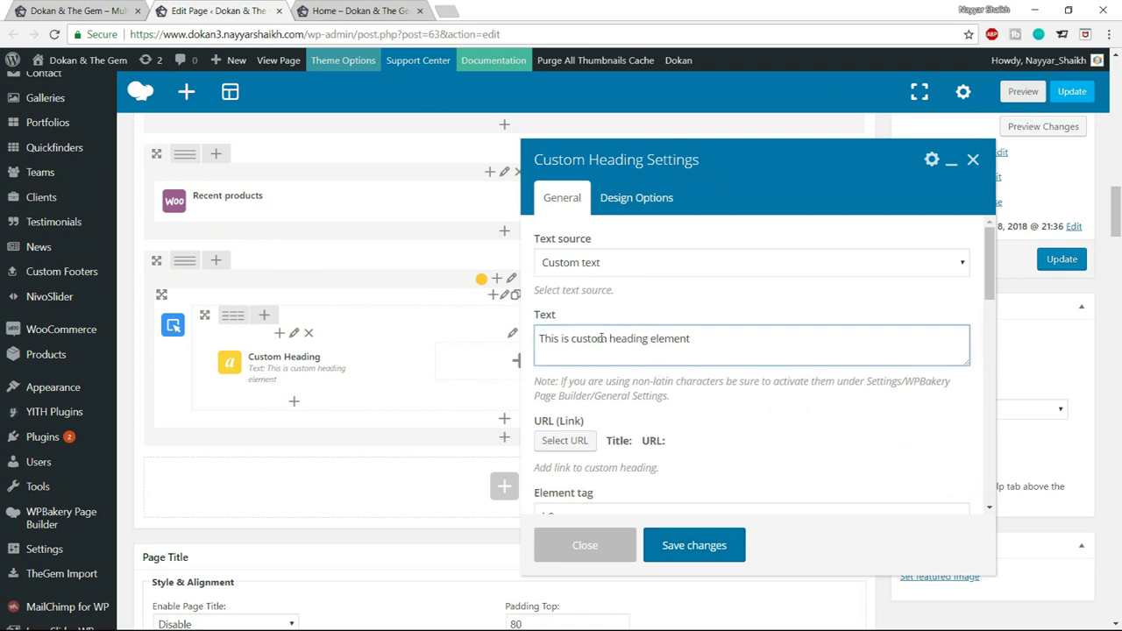
key(ctrl+a)
text(SAL)
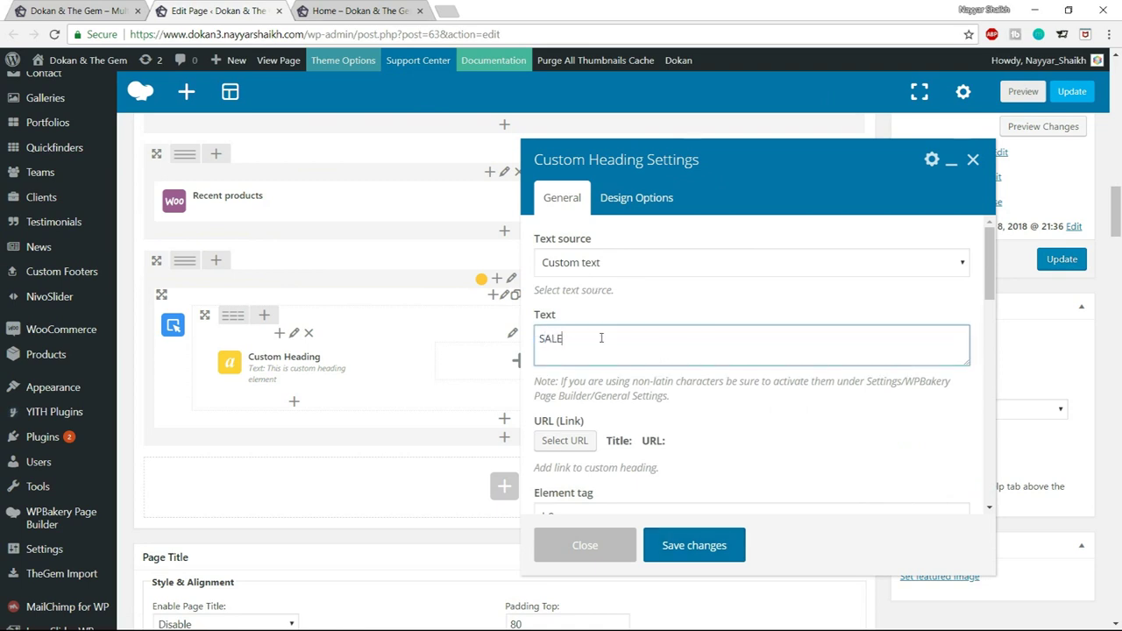
scroll(601, 337, down, 3)
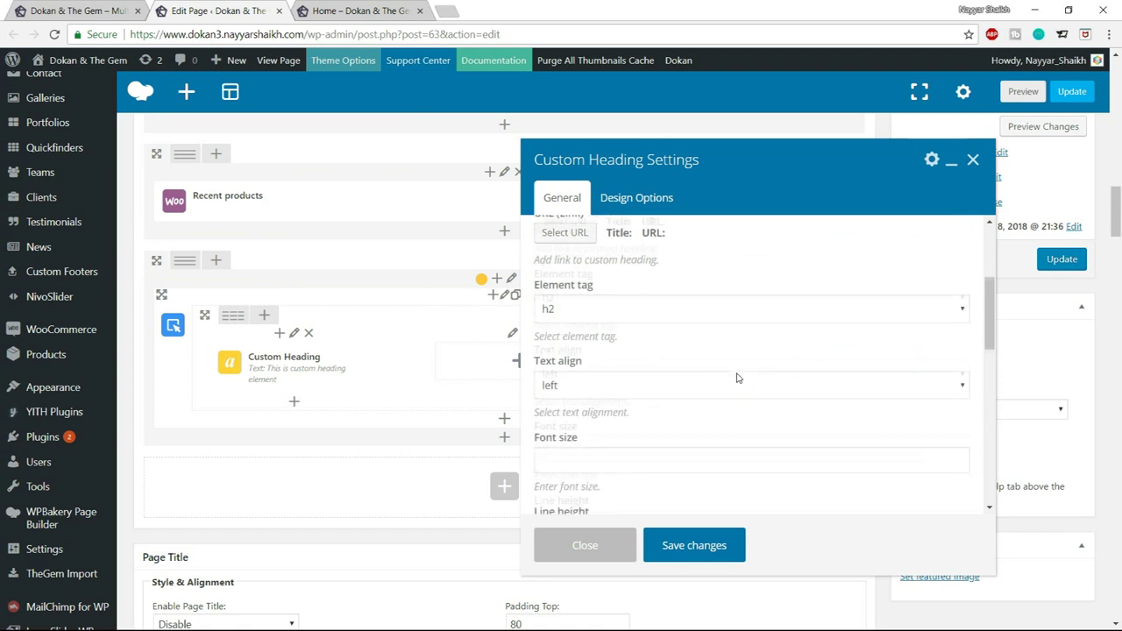
click(603, 295)
click(609, 407)
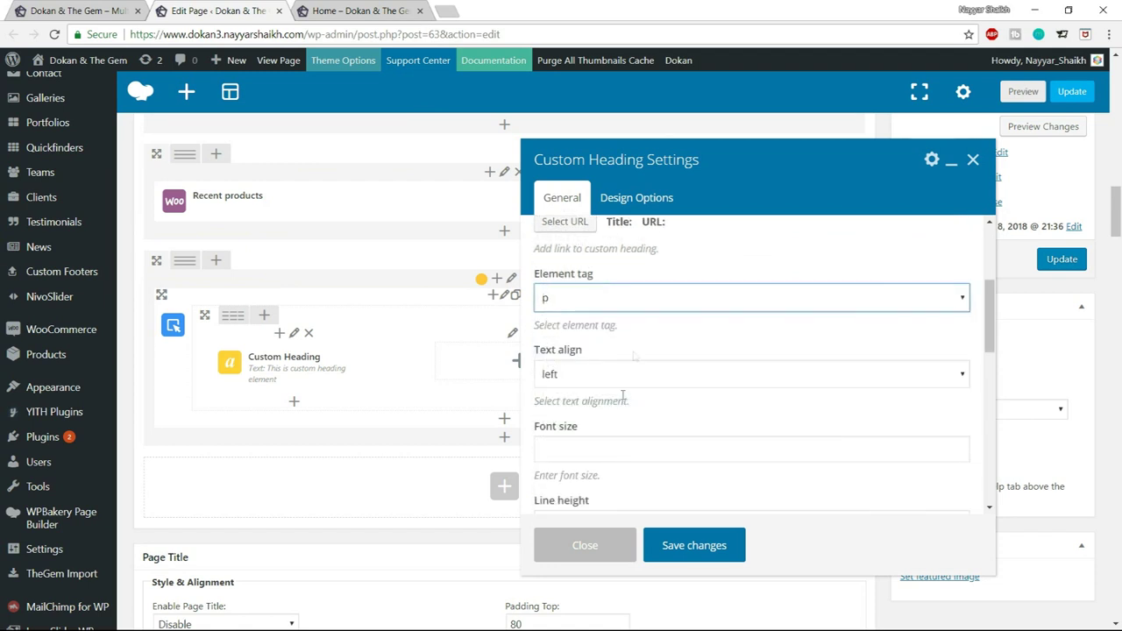
click(606, 304)
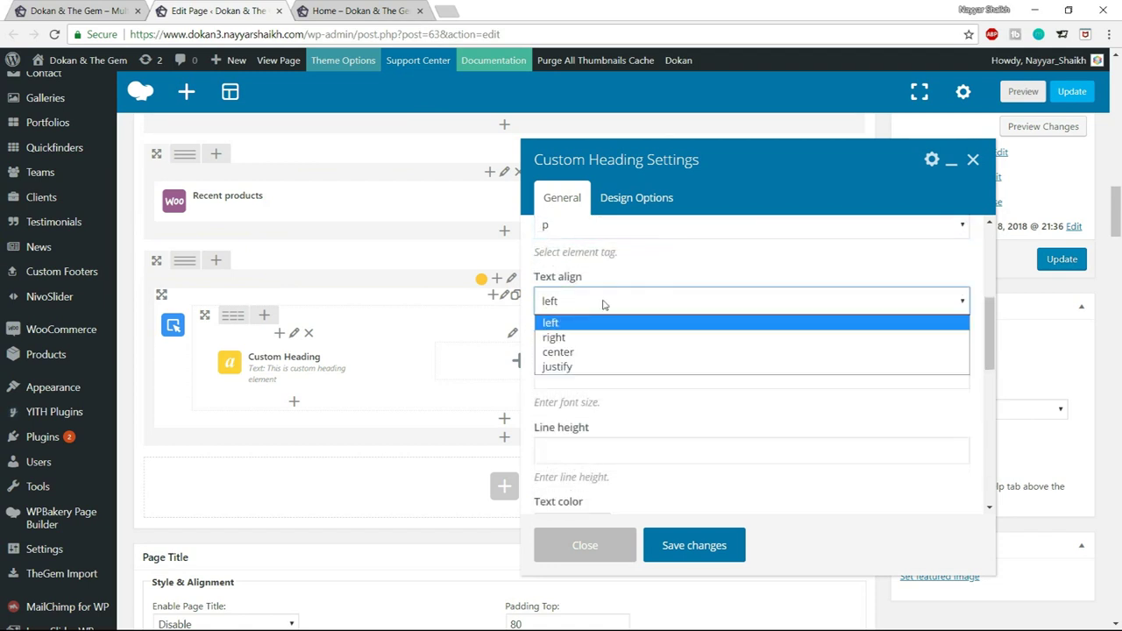
click(640, 323)
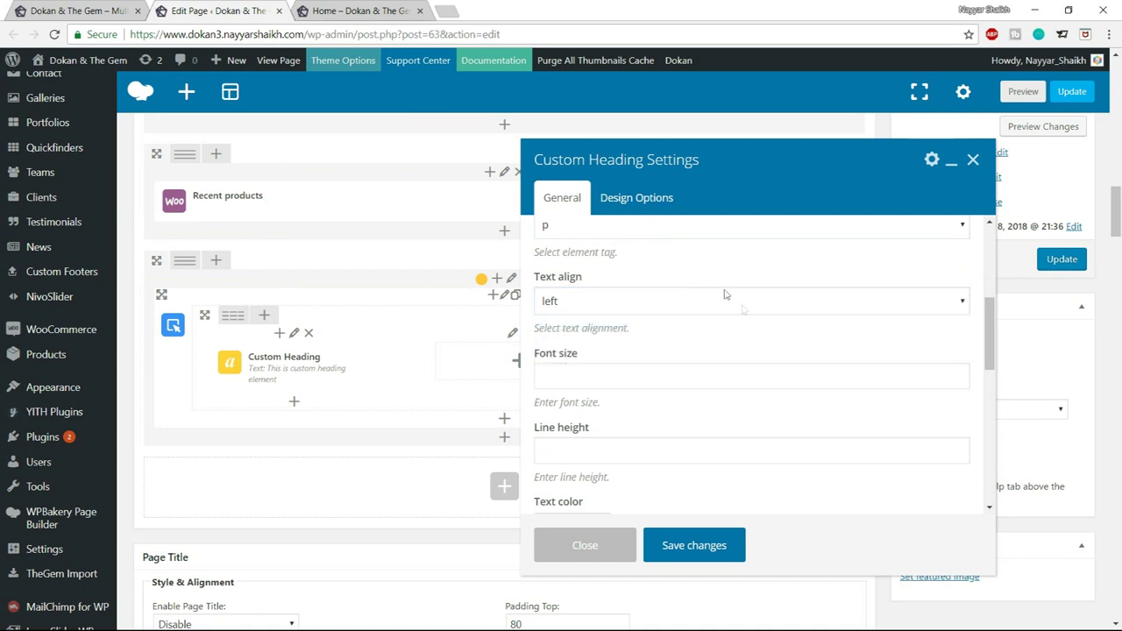
- Set the heading's font size and line height to 120px and its colour to white
scroll(710, 273, down, 1)
click(664, 303)
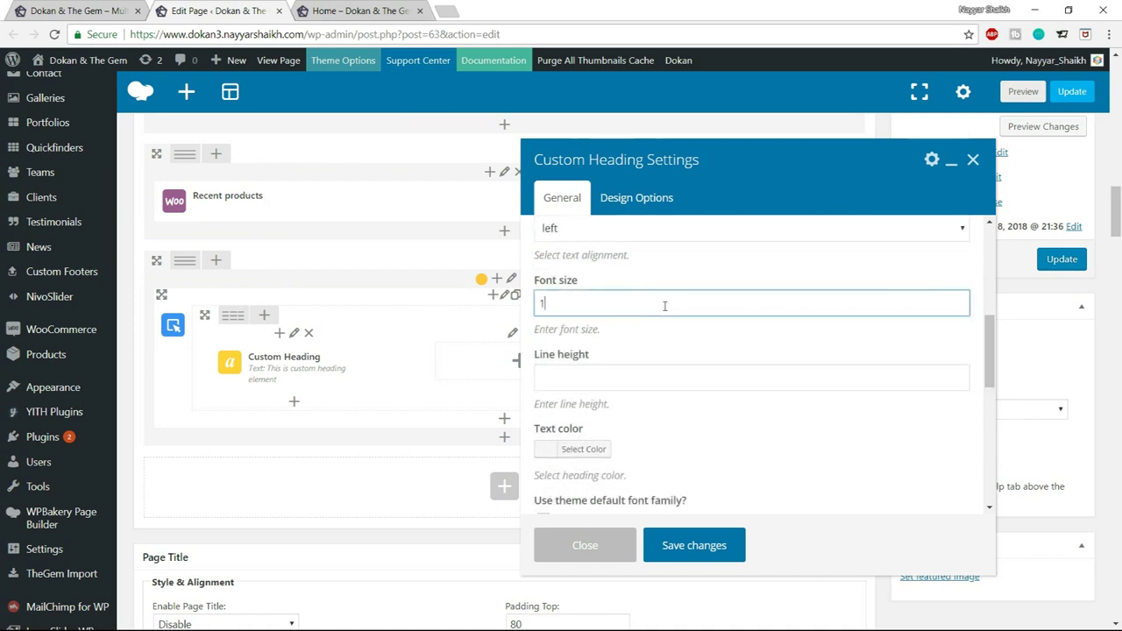
text(120px)
key(Tab)
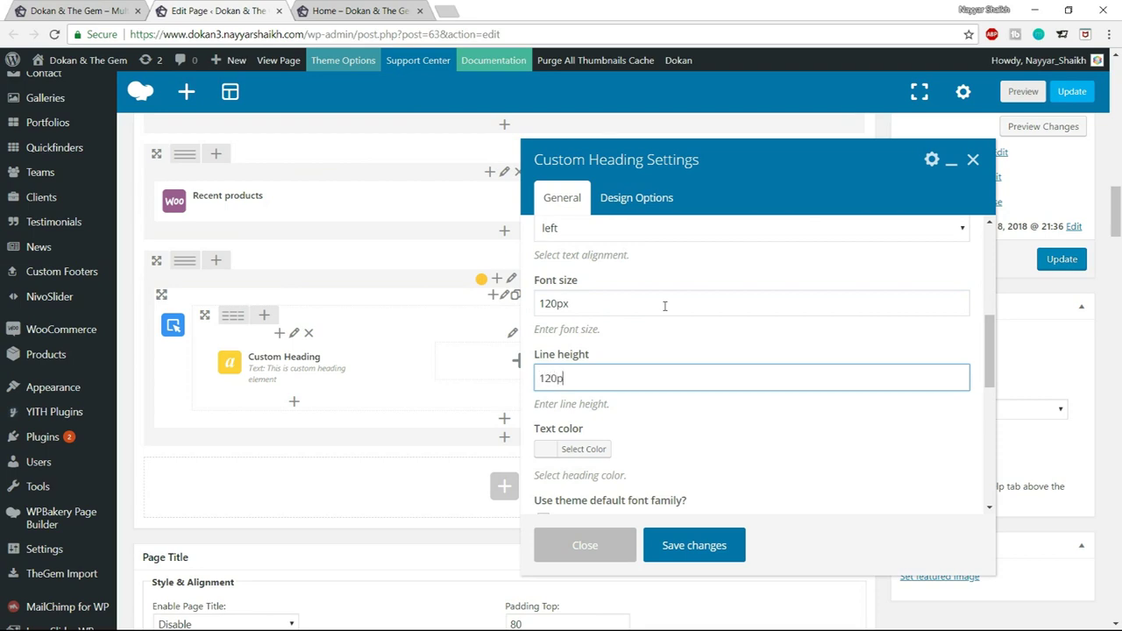
scroll(662, 295, down, 2)
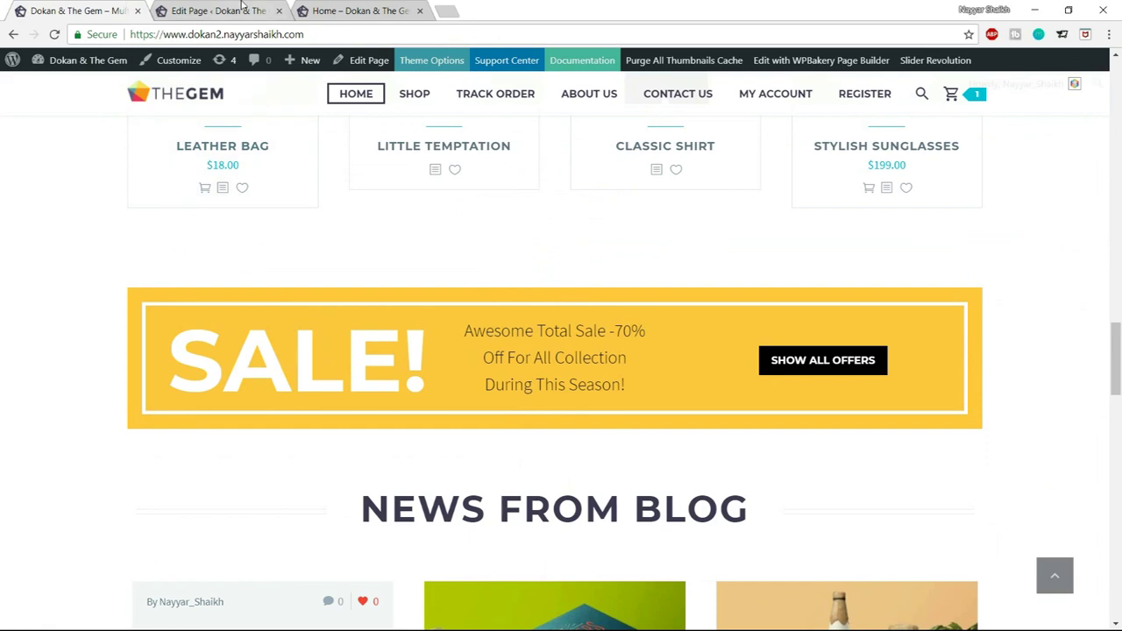
click(214, 10)
click(583, 302)
drag(560, 416, 502, 291)
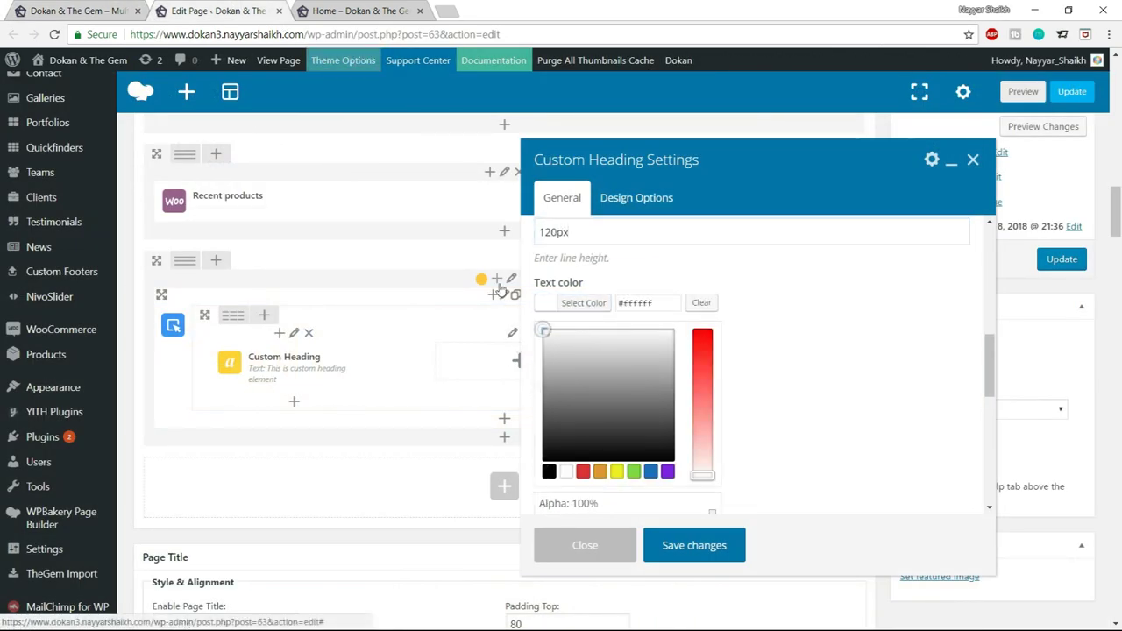
click(583, 302)
scroll(814, 336, down, 3)
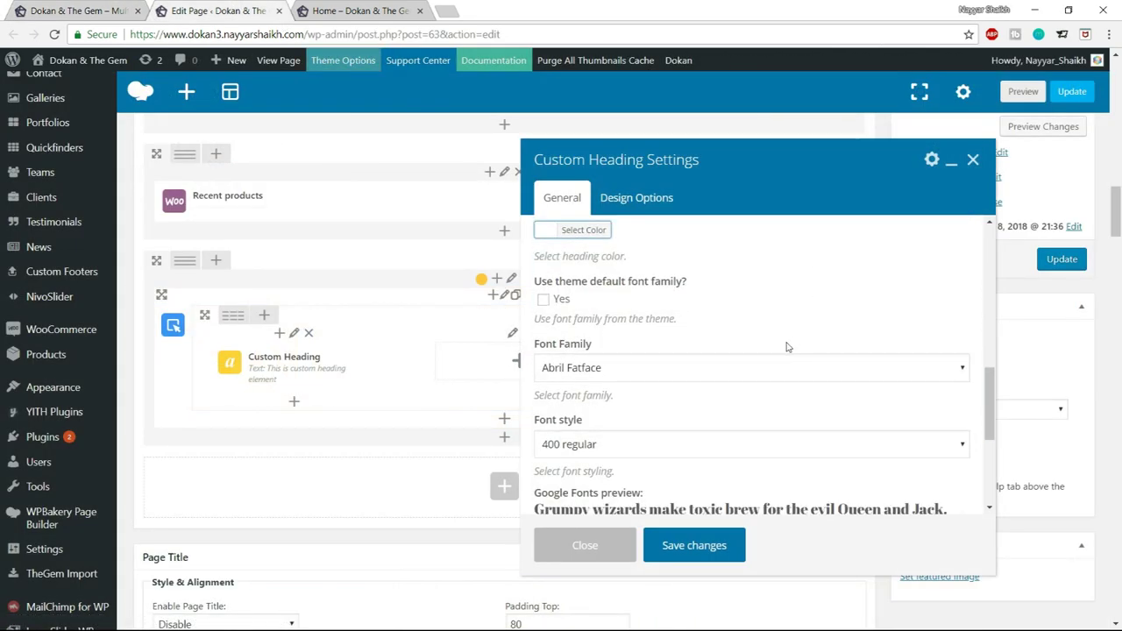
scroll(649, 320, up, 1)
- Set the heading font to Montserrat 700 bold and save it
click(760, 363)
scroll(794, 357, down, 1)
click(656, 292)
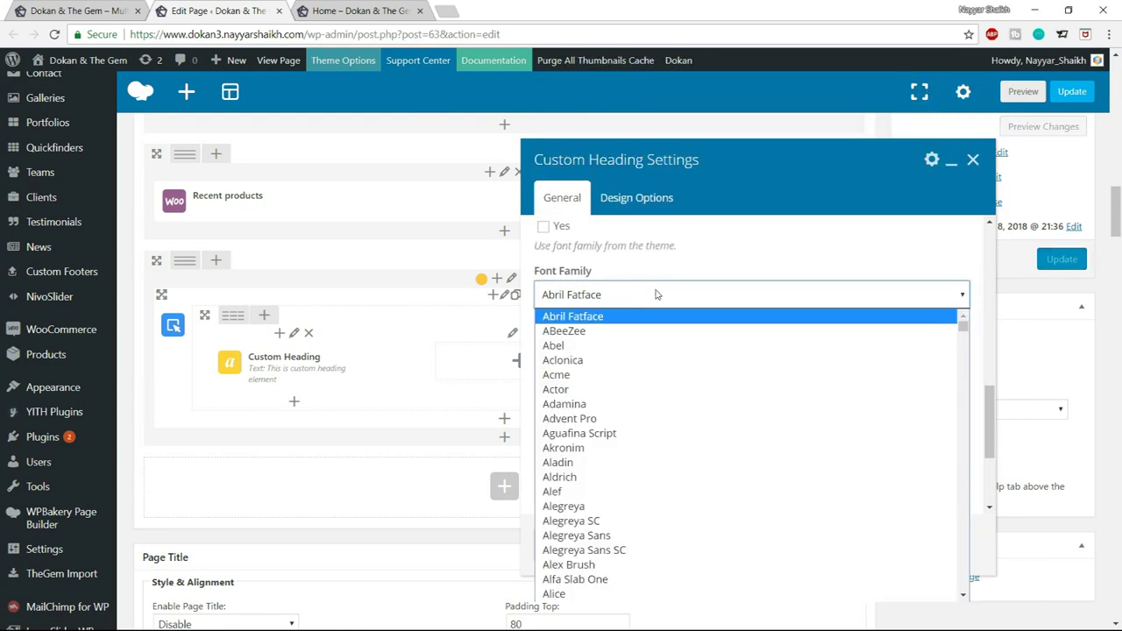
text(mon)
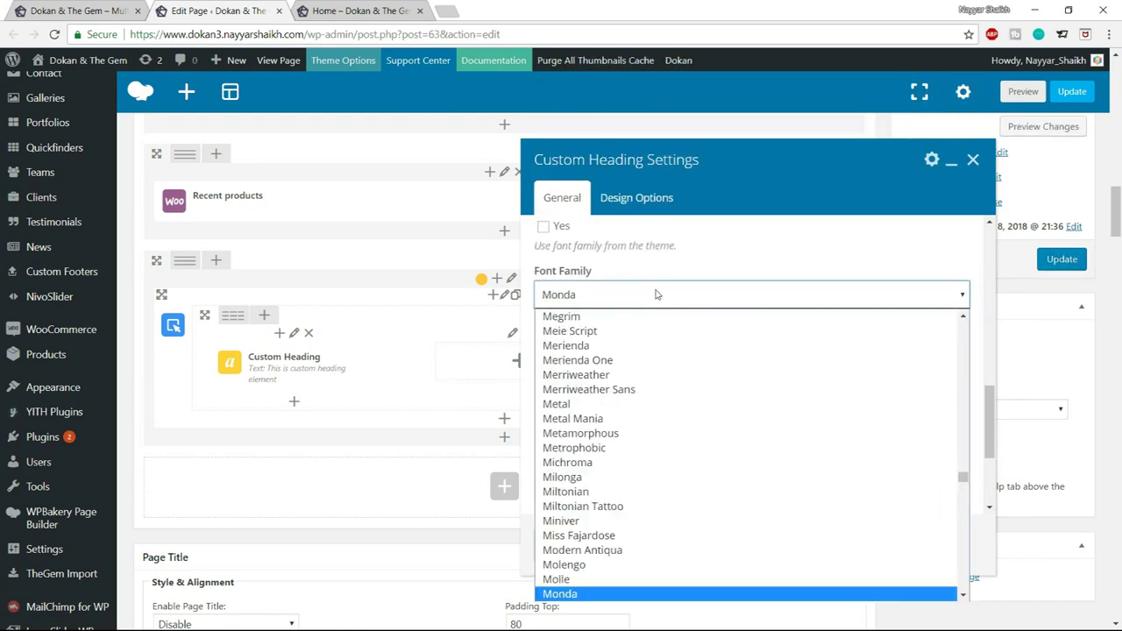
text(t)
text(monts)
key(Return)
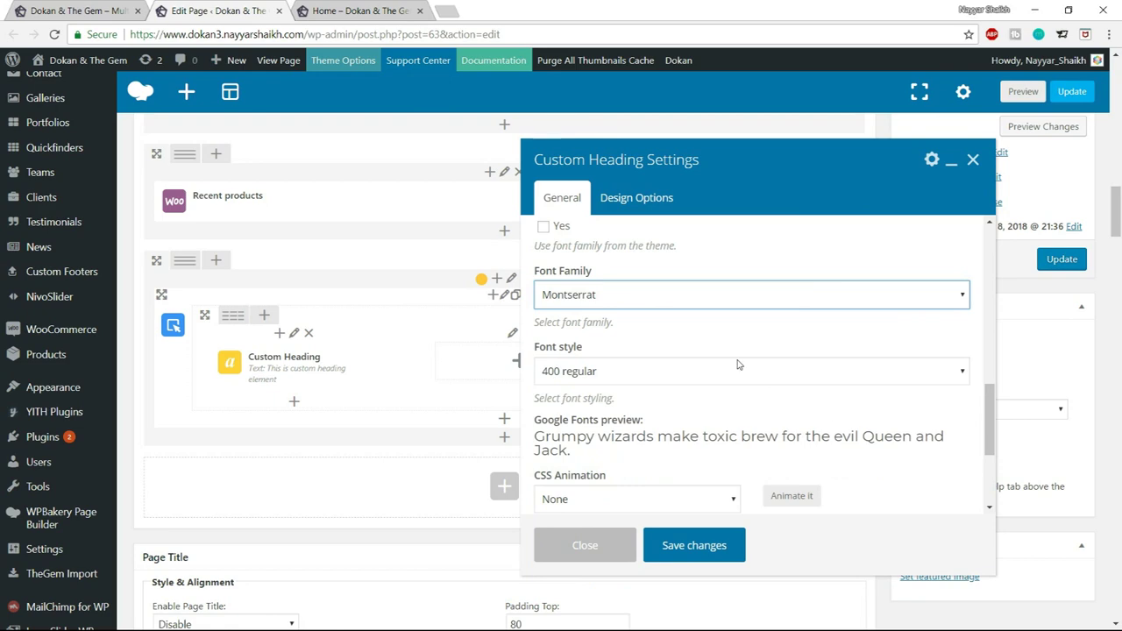
scroll(673, 349, down, 1)
click(670, 303)
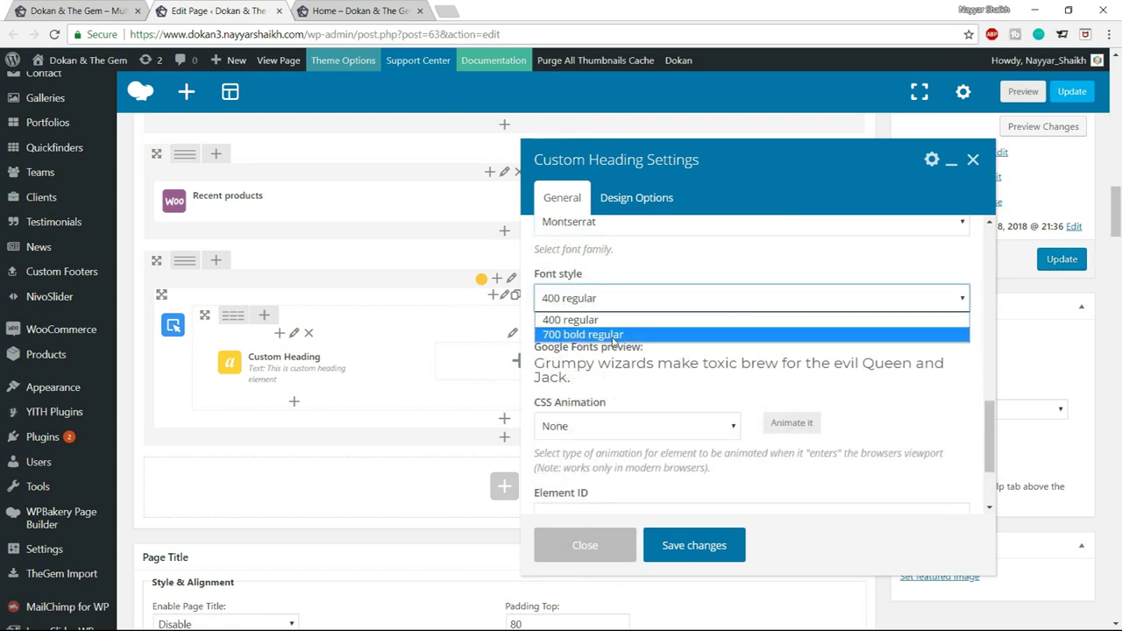
click(612, 335)
scroll(785, 404, down, 1)
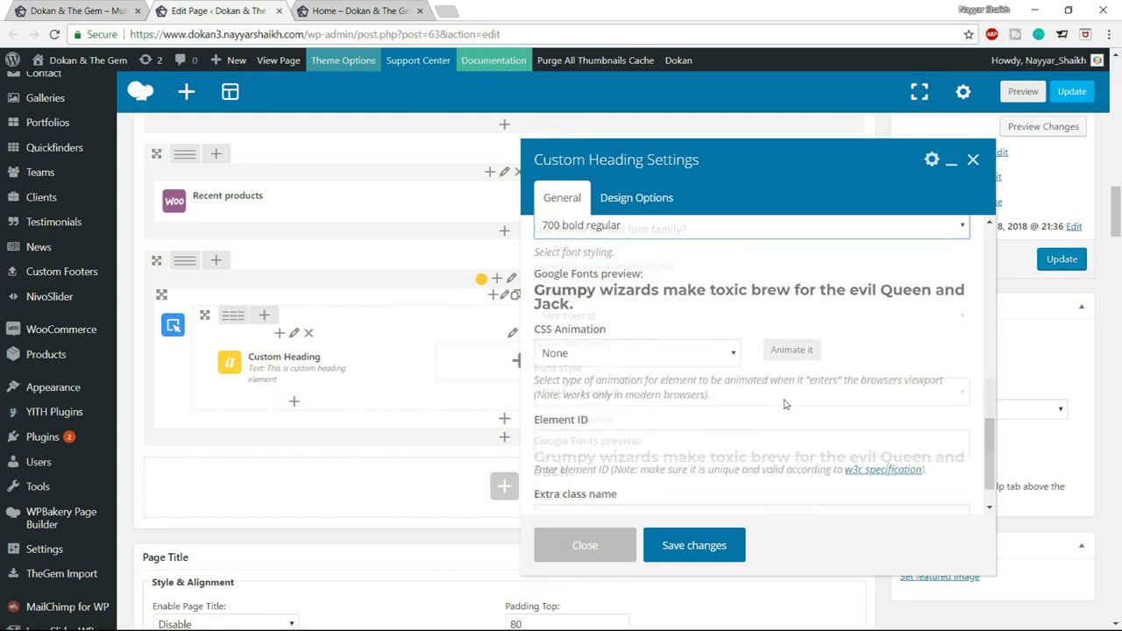
scroll(786, 404, up, 10)
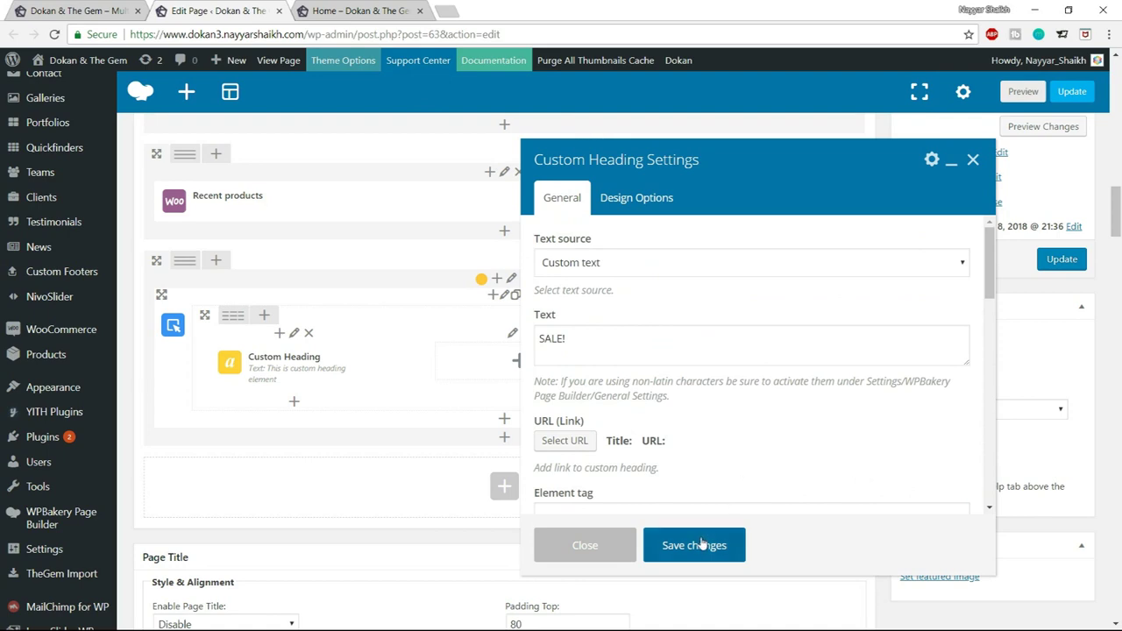
click(701, 544)
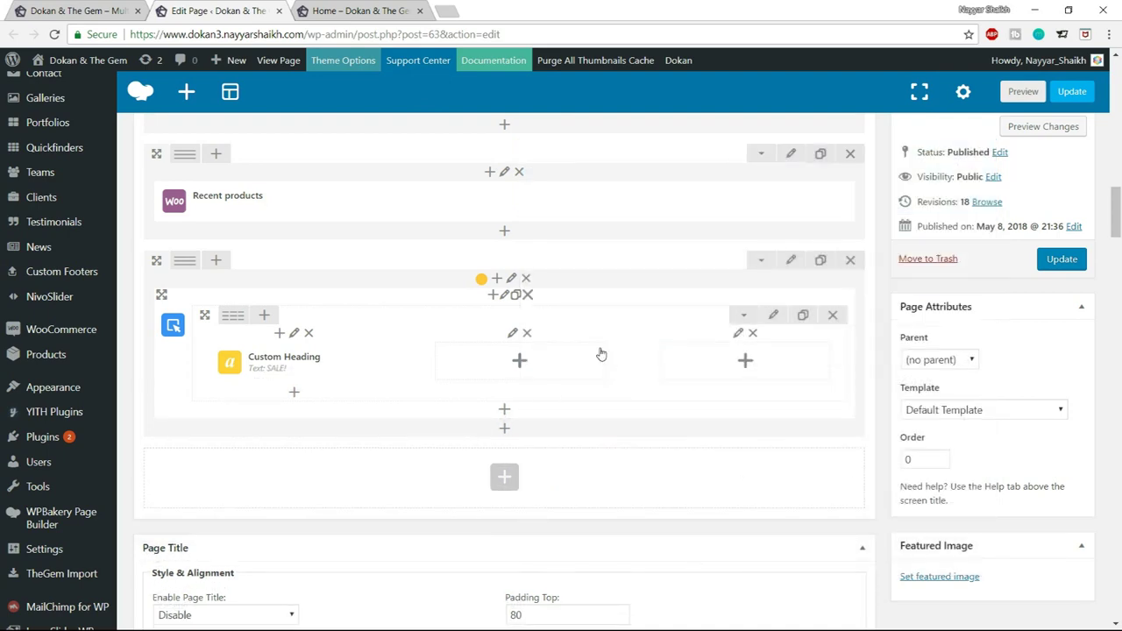
- Publish the page, reload the live home page, and inspect the new white SALE! heading
click(1062, 259)
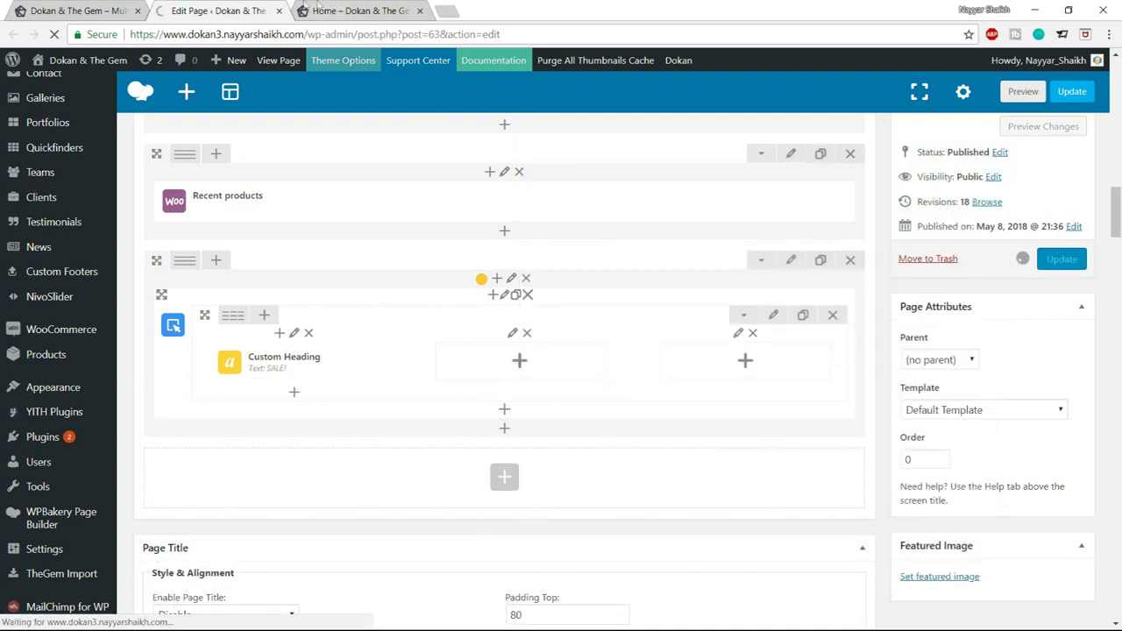
click(320, 11)
click(54, 34)
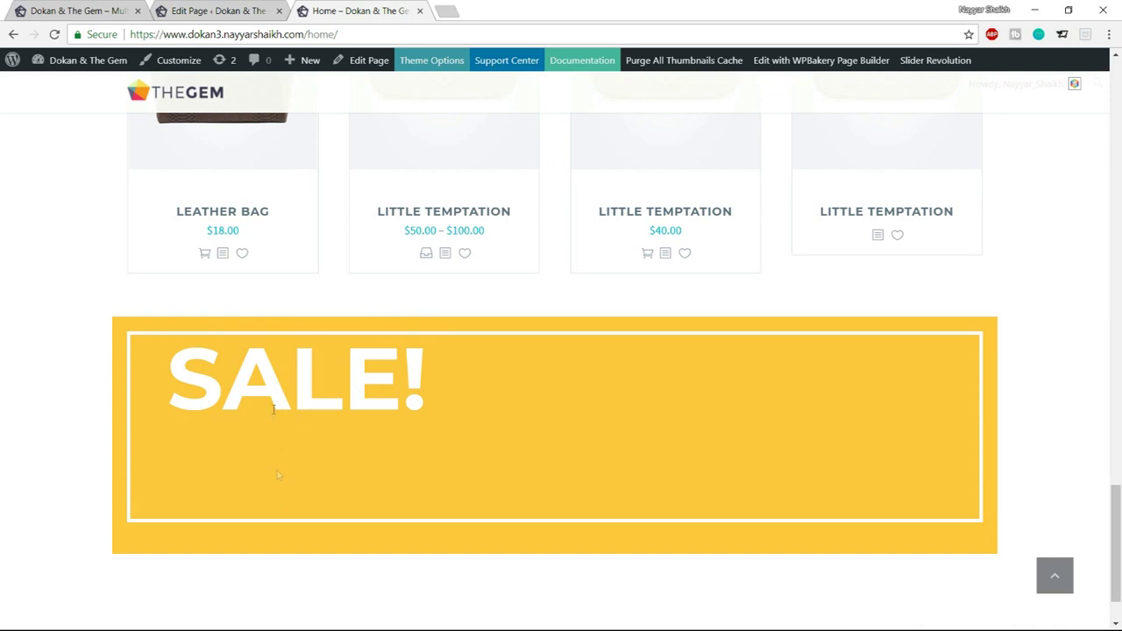
drag(168, 386, 386, 373)
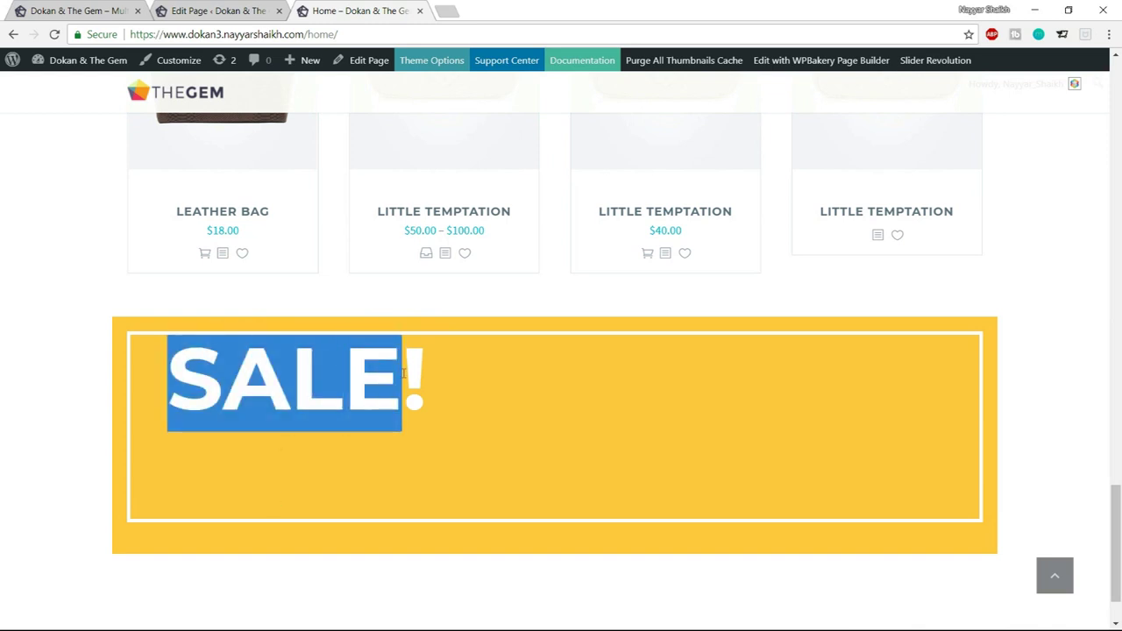
click(403, 374)
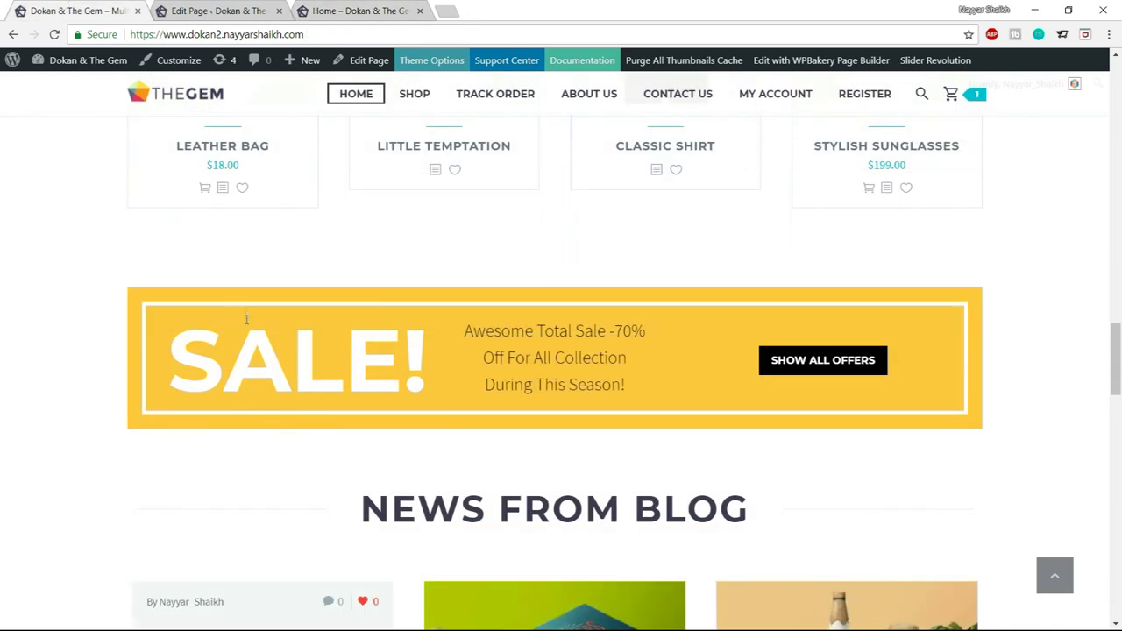
click(354, 11)
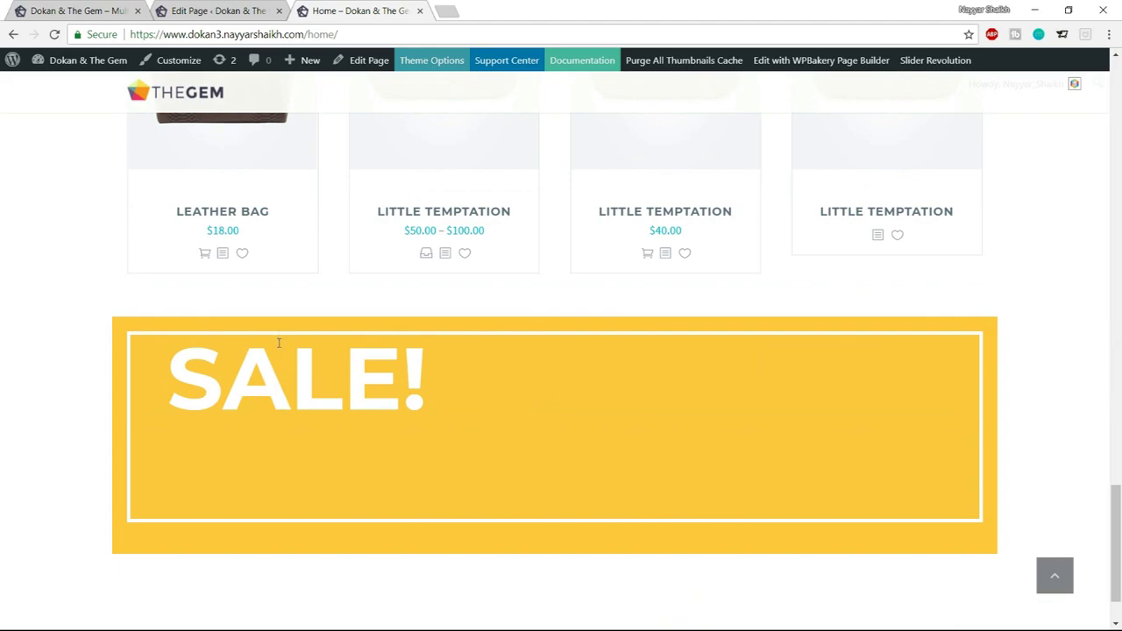
- Set the SALE! heading's bottom margin to 0 in its Design Options and save
click(219, 11)
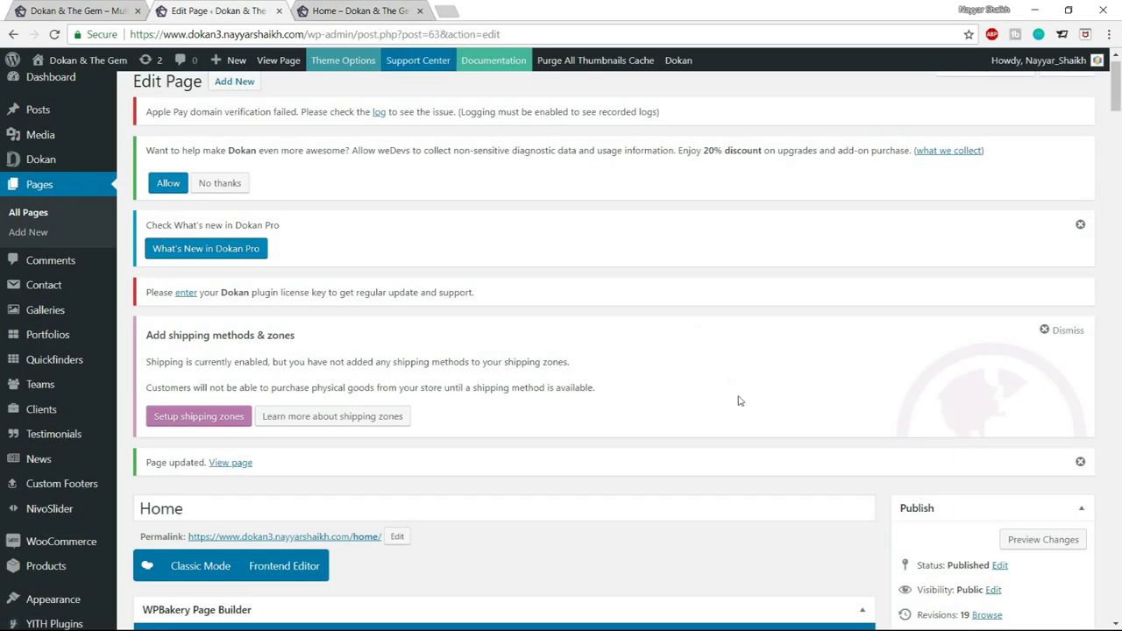
scroll(740, 416, down, 10)
scroll(740, 416, down, 10)
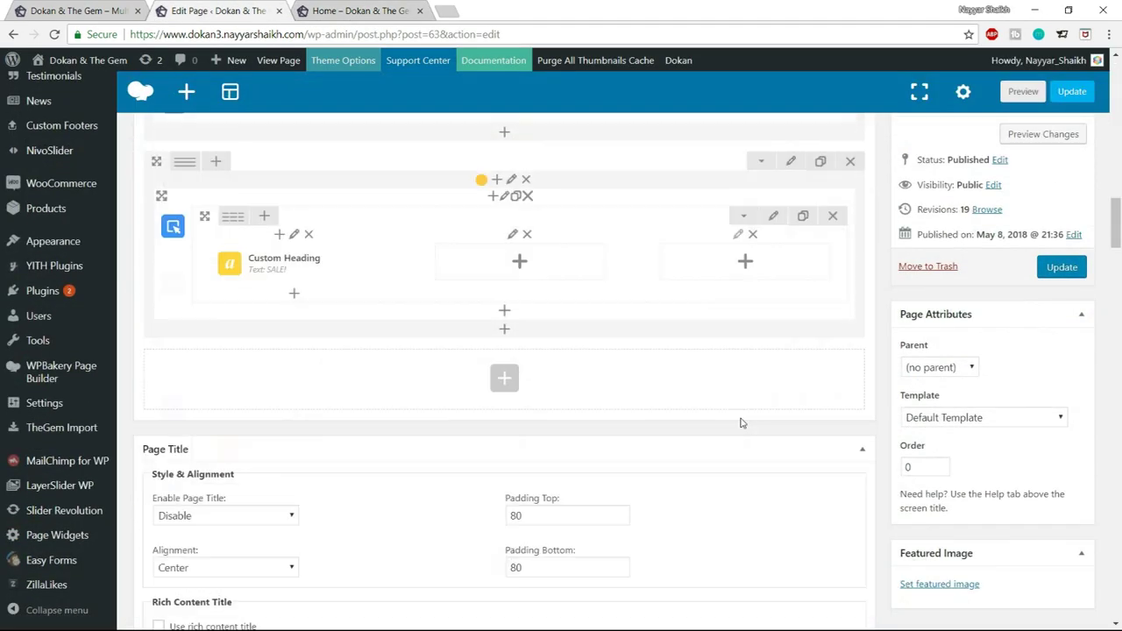
click(318, 255)
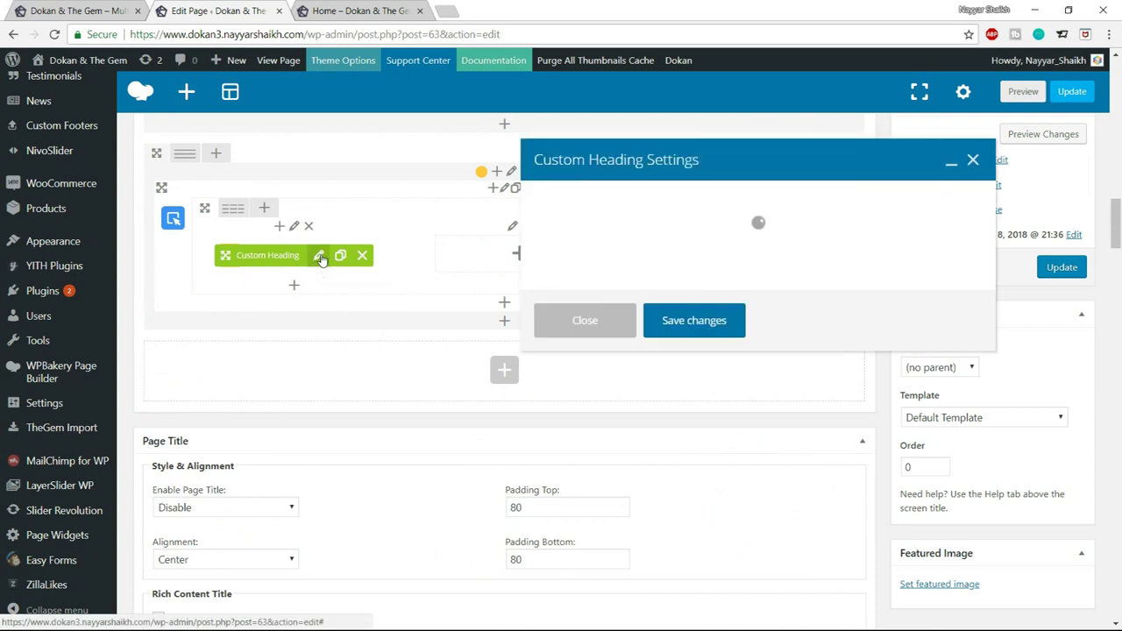
click(657, 200)
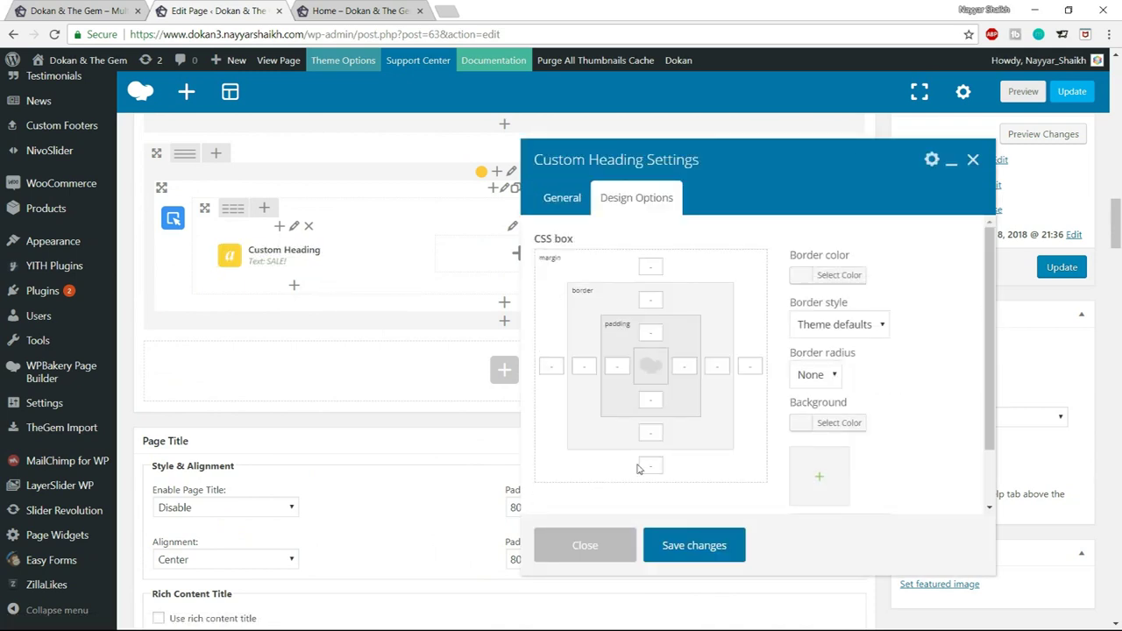
click(700, 549)
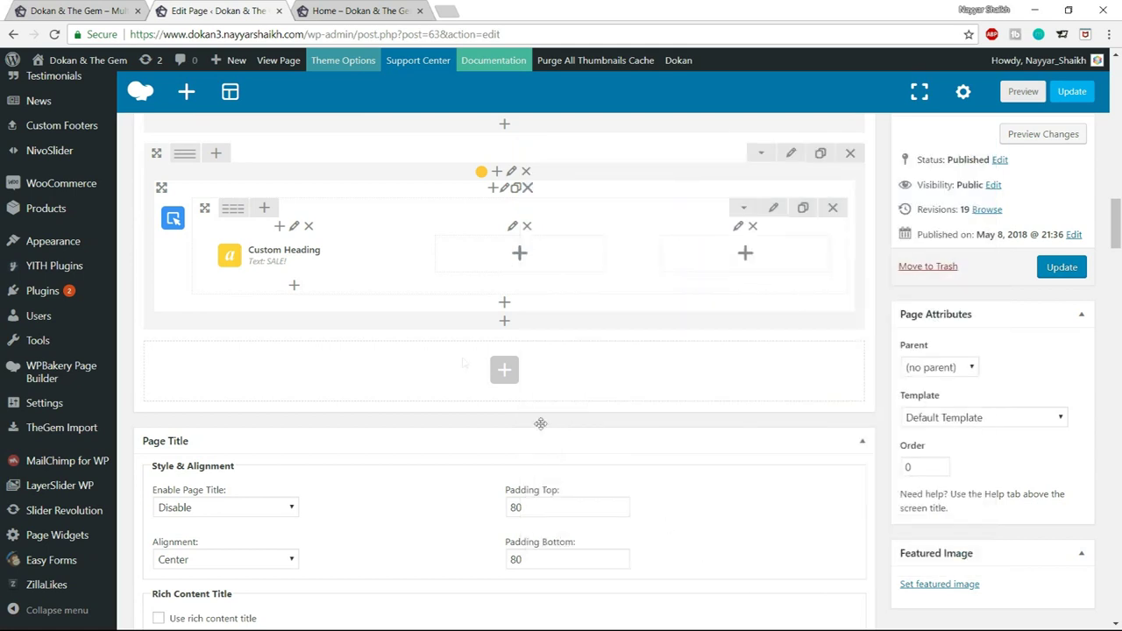
- Add a 10px Empty Space element and move it above the SALE! heading
click(288, 289)
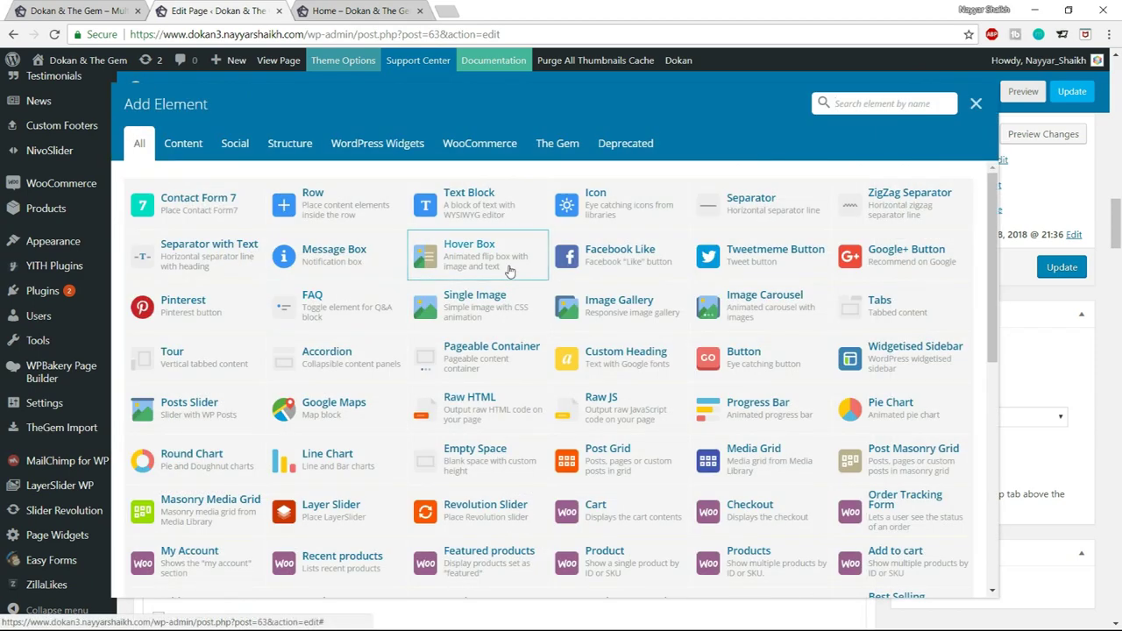
text(empty)
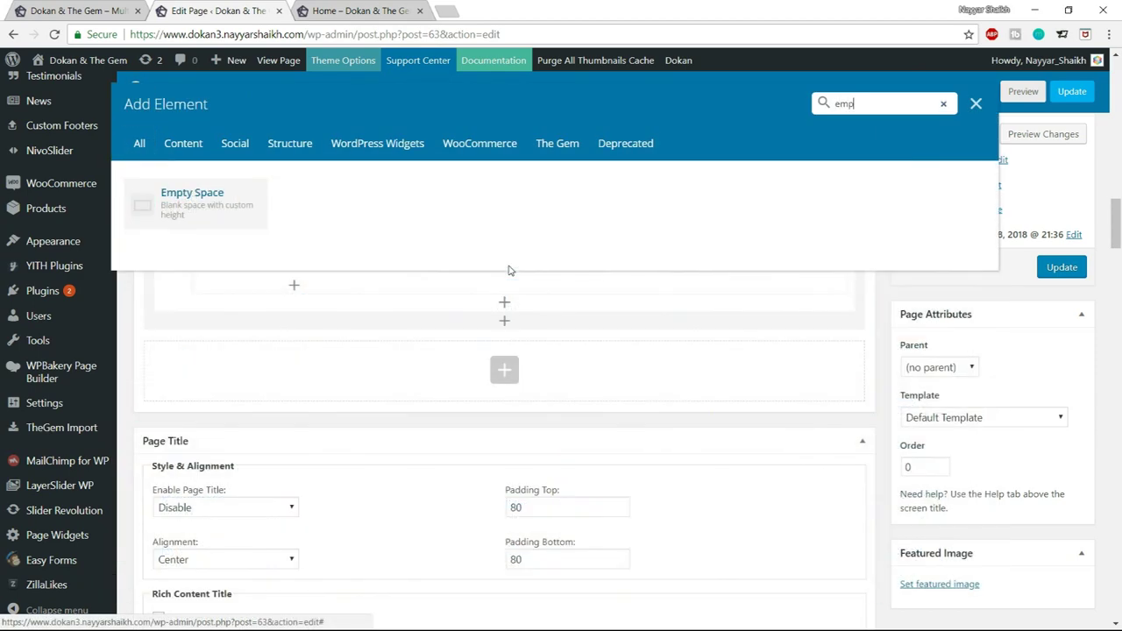
click(192, 201)
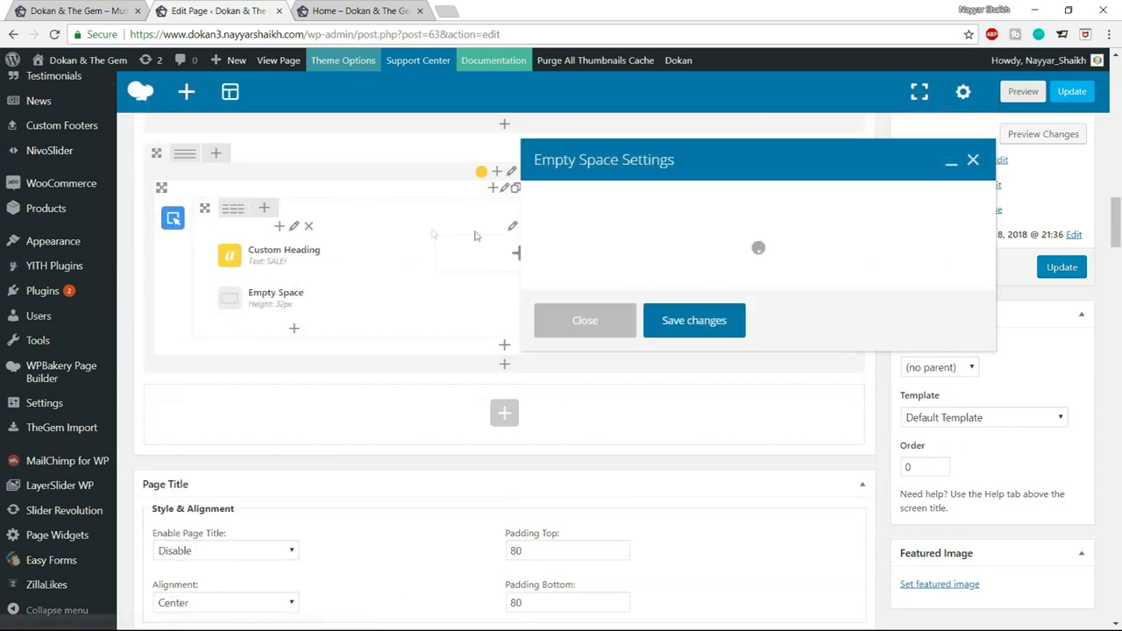
drag(551, 261, 496, 265)
text(10)
click(714, 490)
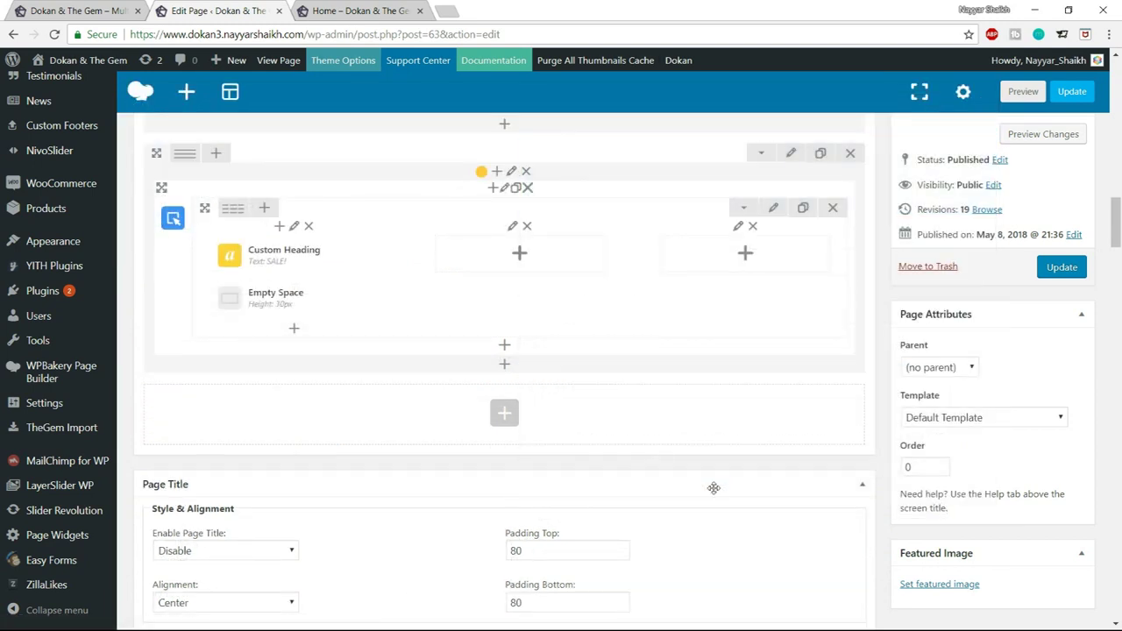
mouse_move(345, 316)
drag(269, 299, 259, 278)
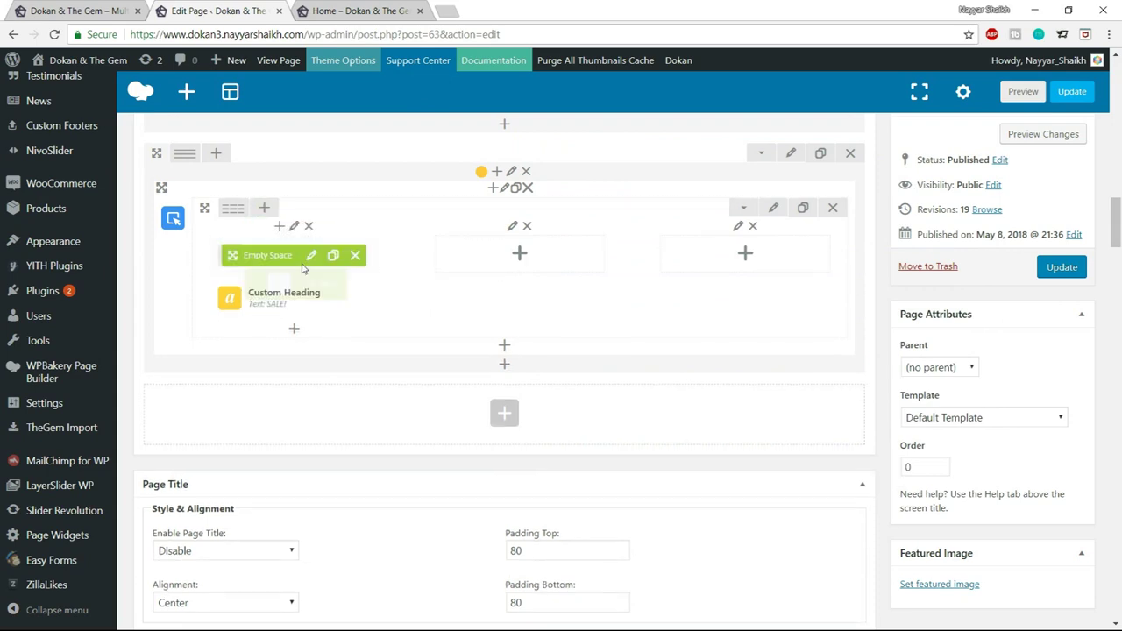
- After comparing with the demo's offer lines, clone the spacer into the middle column
click(88, 10)
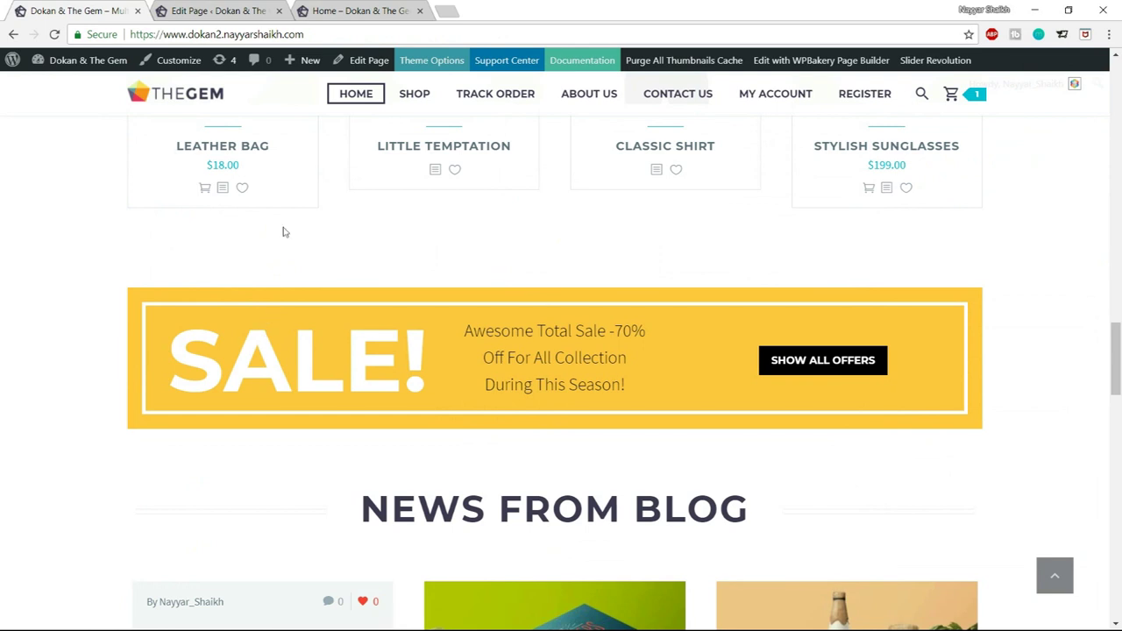
click(336, 7)
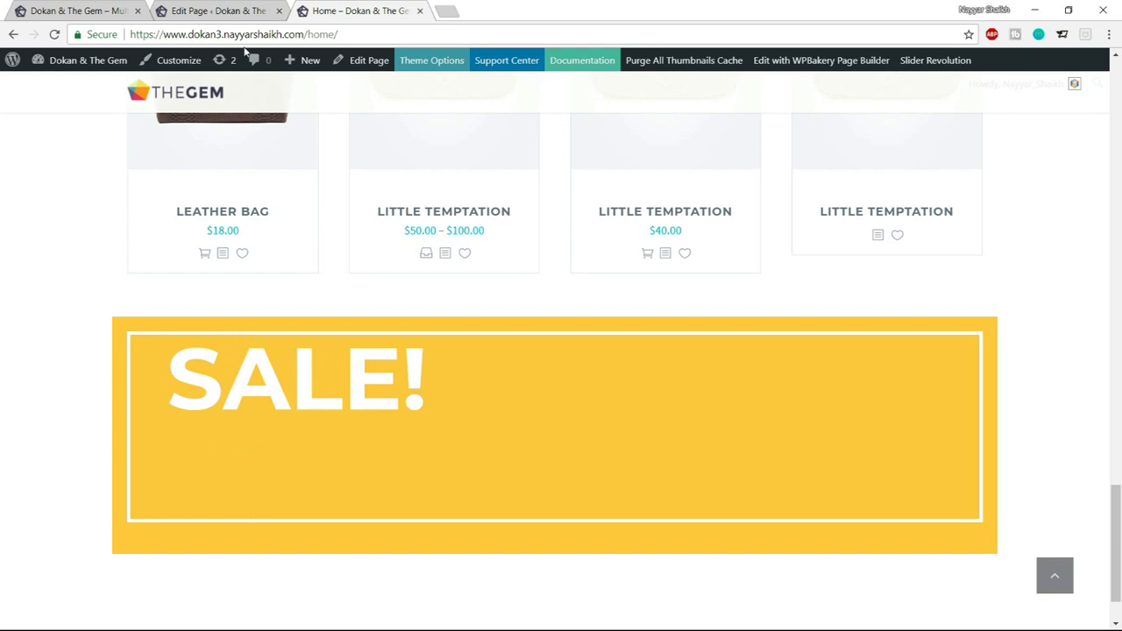
click(217, 11)
key(ctrl+shift+Tab)
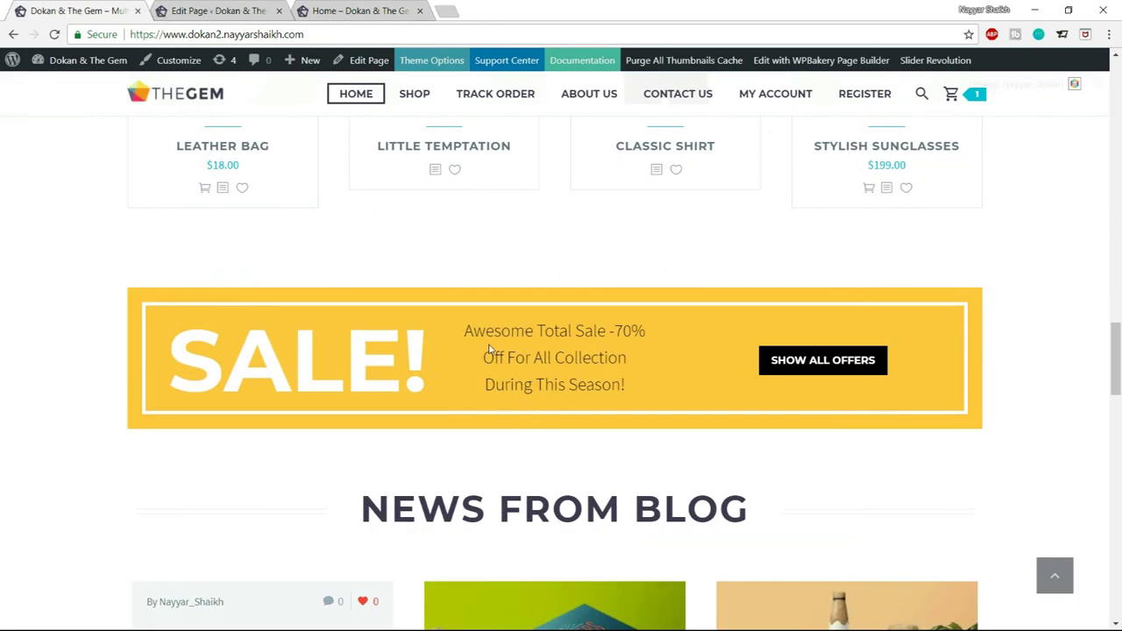
drag(468, 331, 645, 395)
key(ctrl+c)
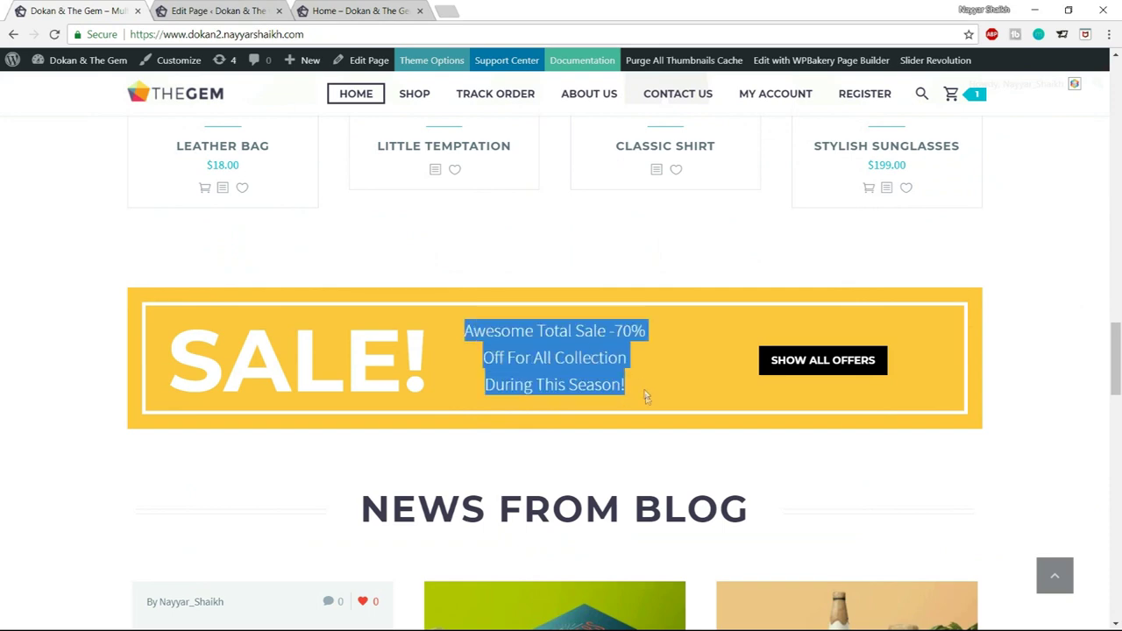
click(261, 9)
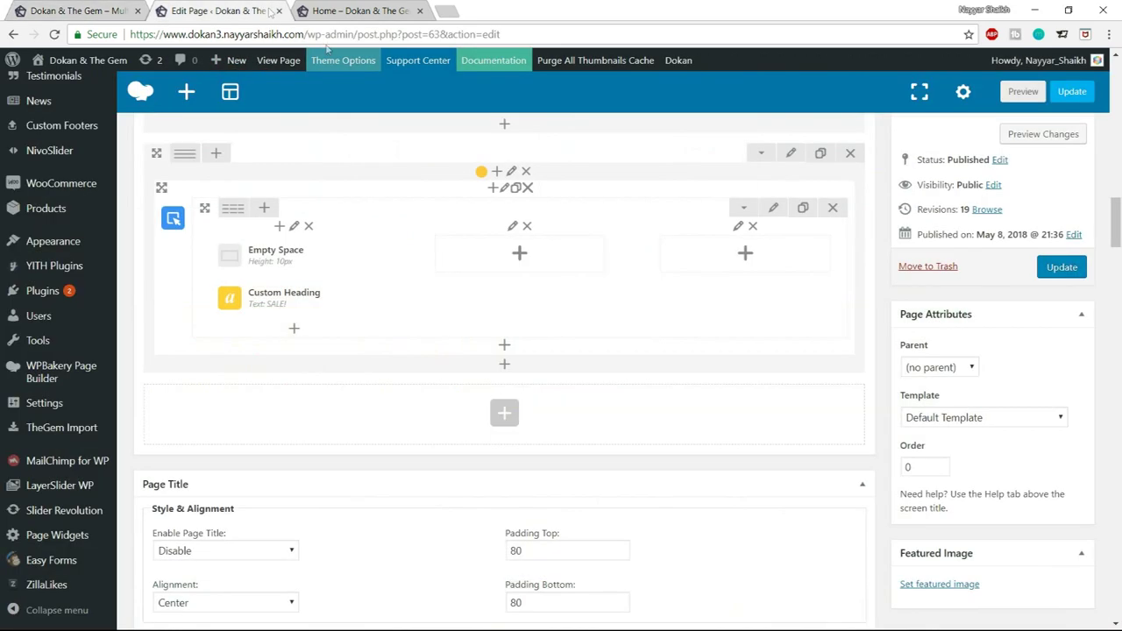
click(333, 255)
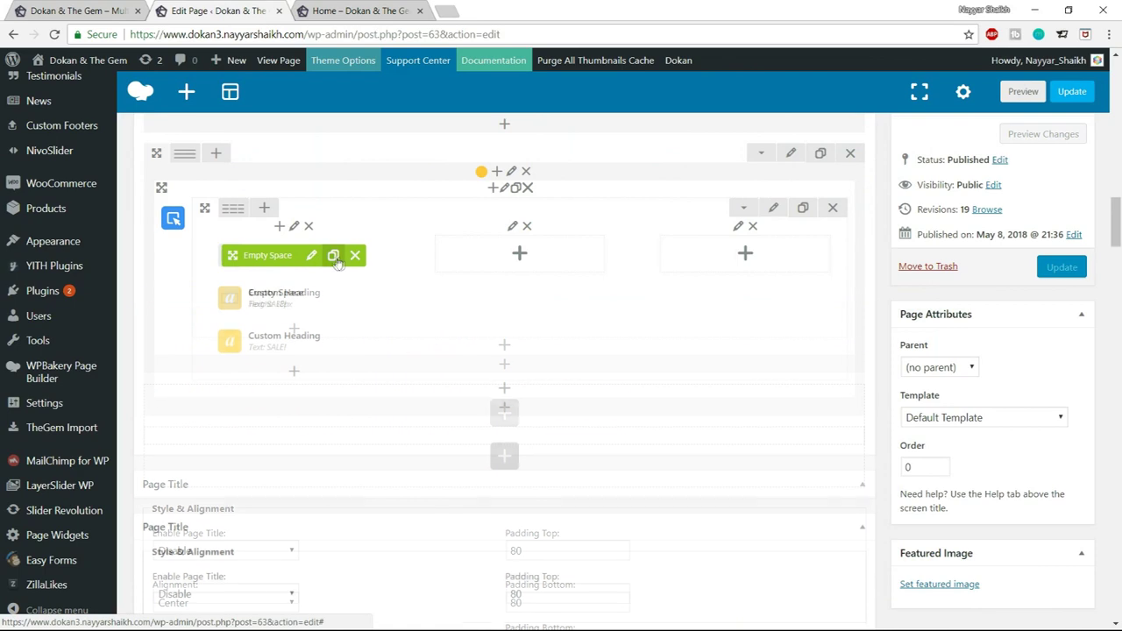
drag(281, 255, 517, 262)
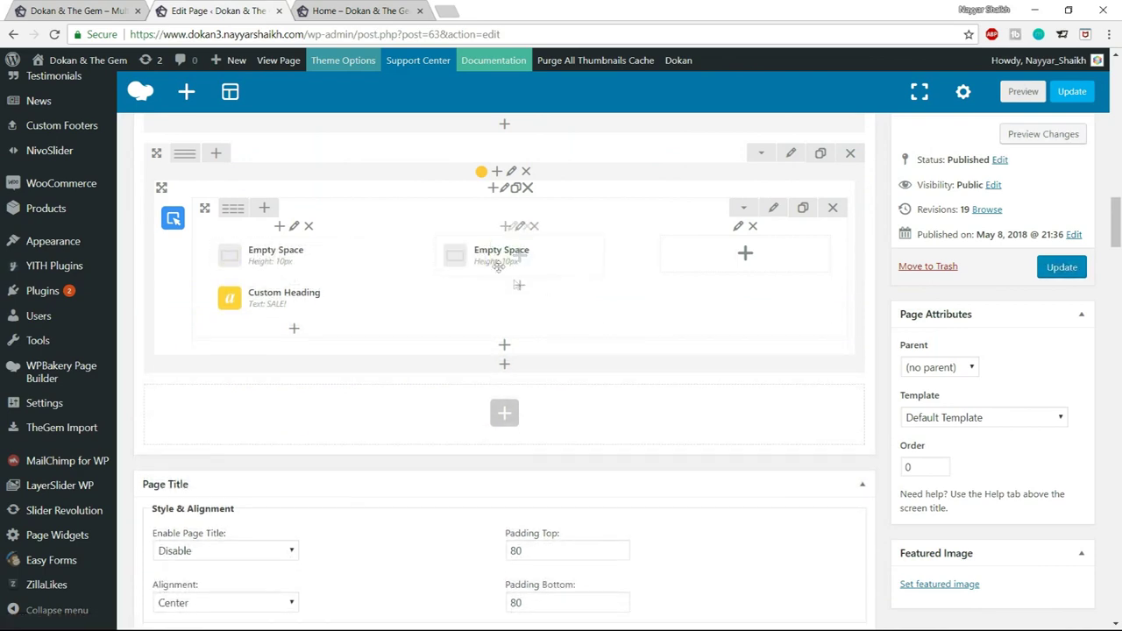
- Add a text block to the middle column with the demo's offer text, centred and black
click(519, 289)
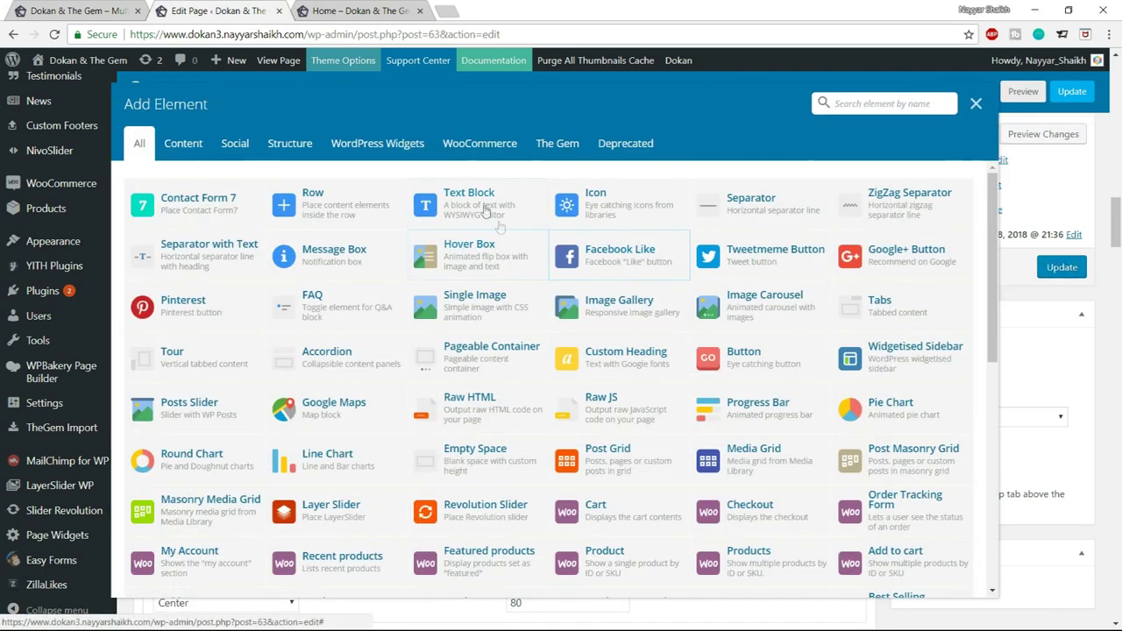
click(477, 204)
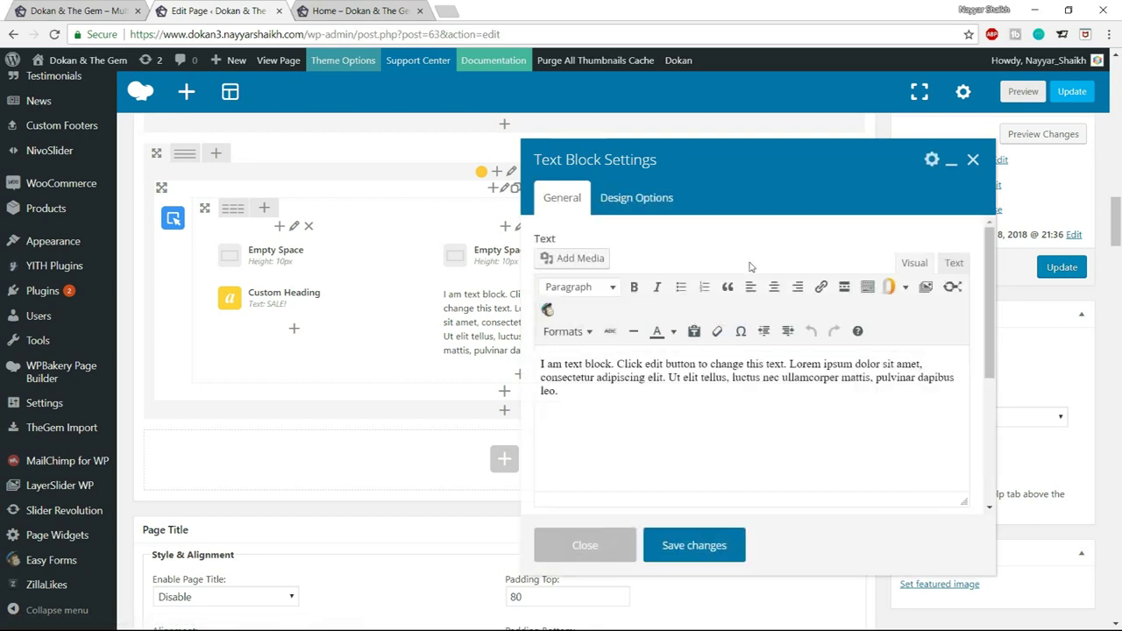
key(ctrl+a)
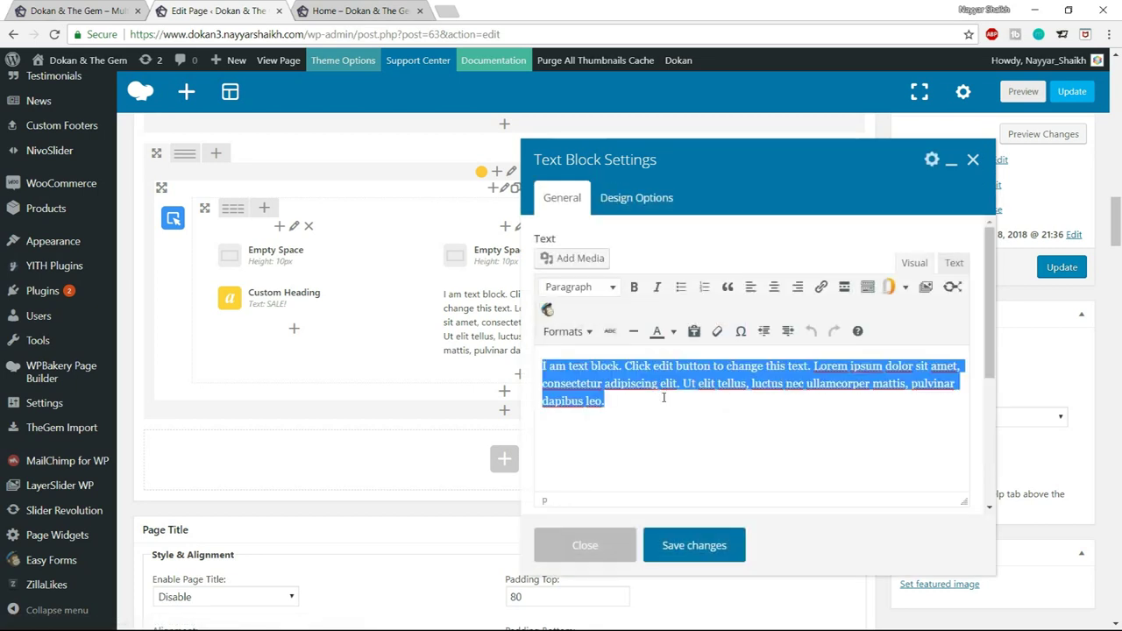
key(ctrl+v)
key(shift+Home)
click(774, 287)
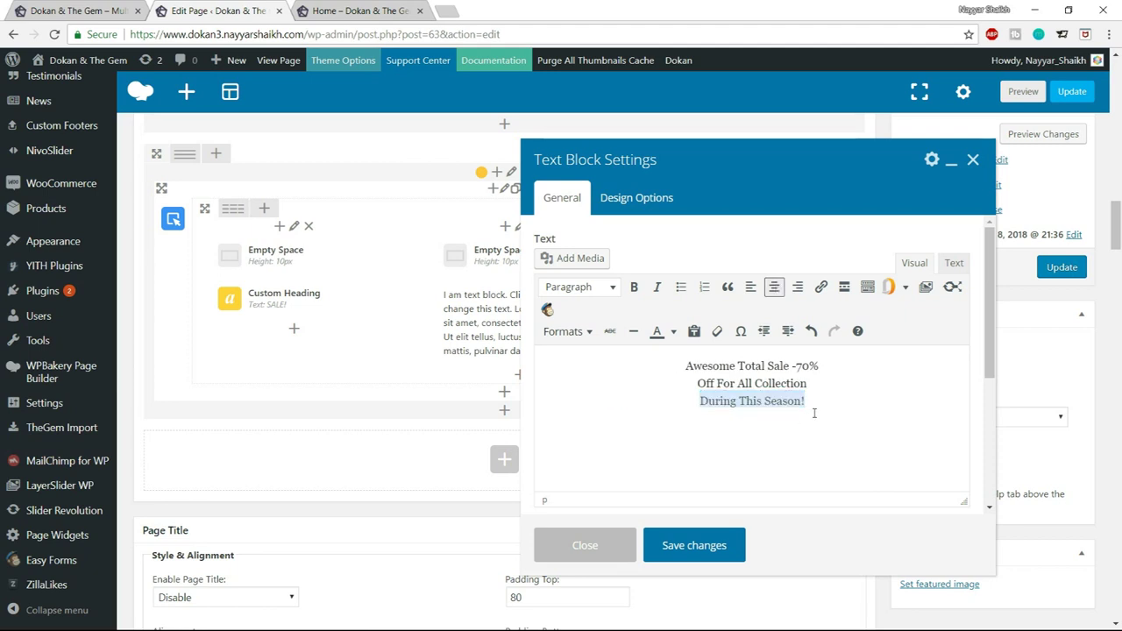
drag(805, 403, 684, 366)
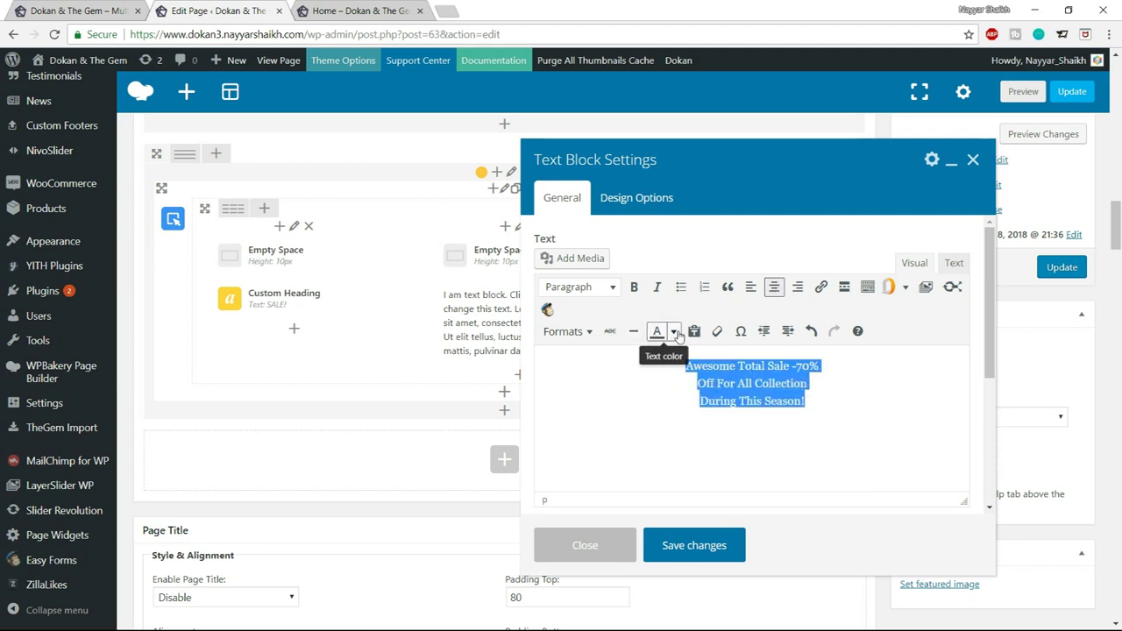
click(673, 331)
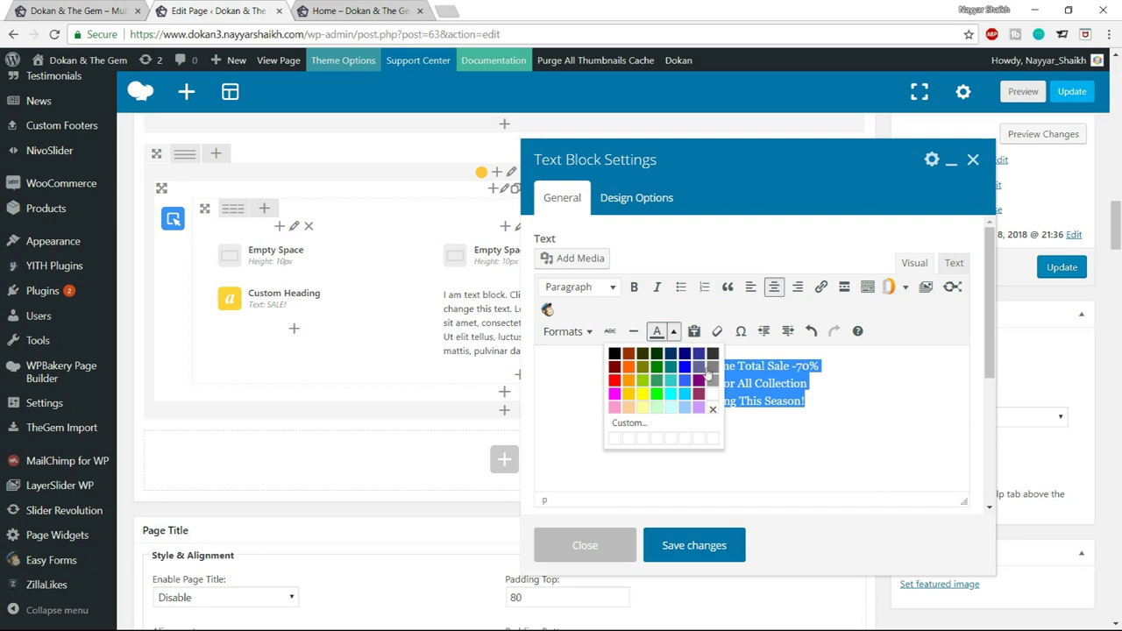
click(616, 355)
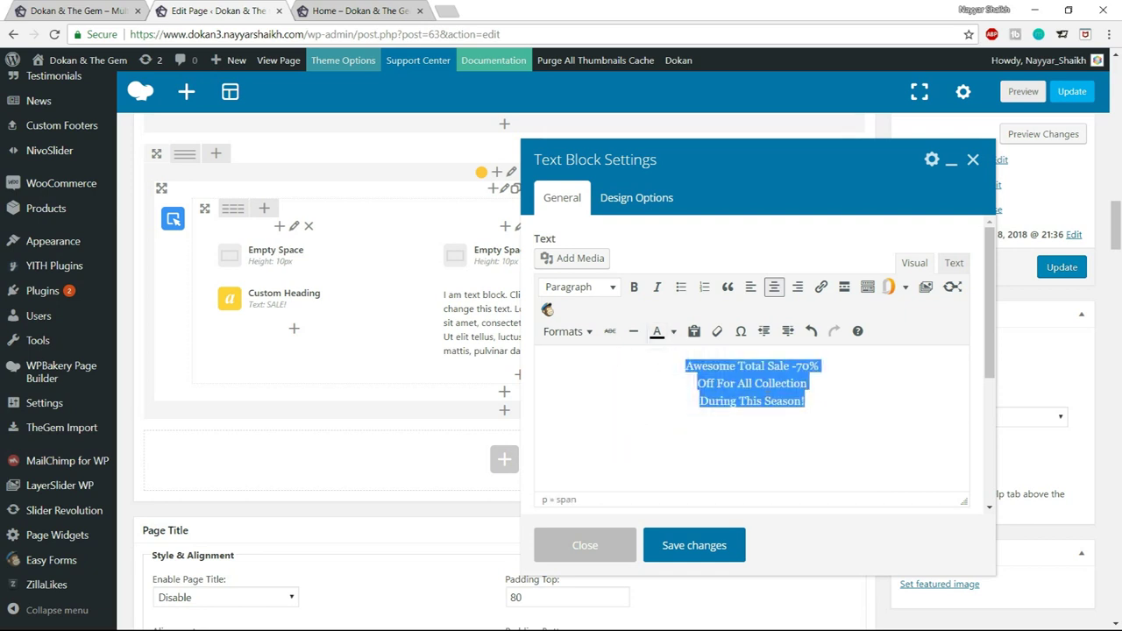
click(793, 383)
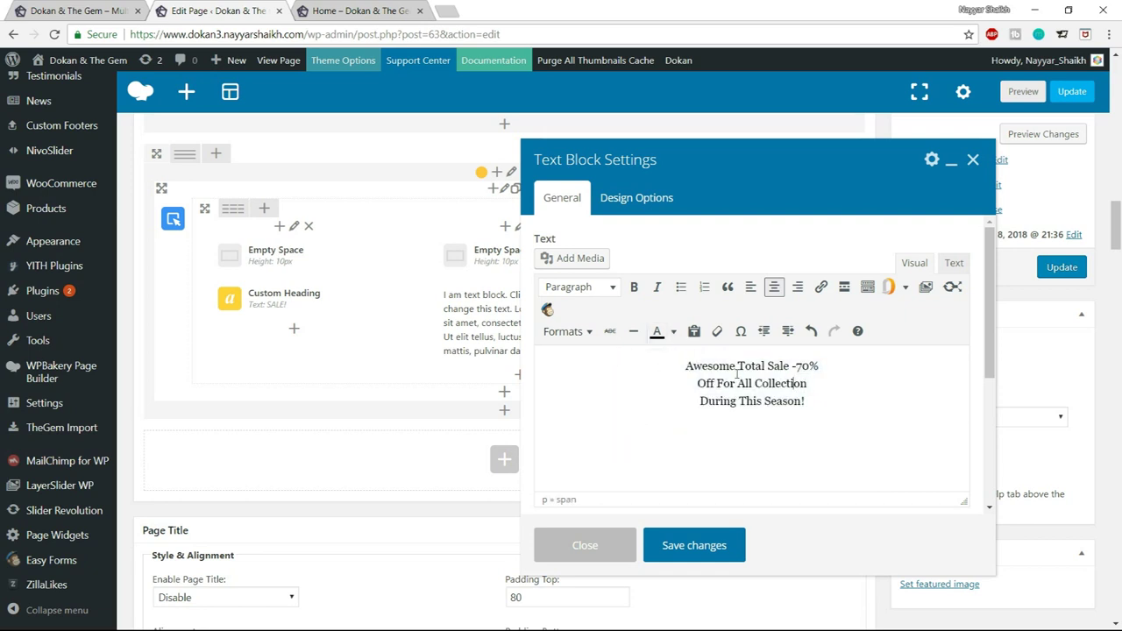
- Add class="styled-subtitle" to the paragraph's HTML, preview it, and save the text block
click(954, 263)
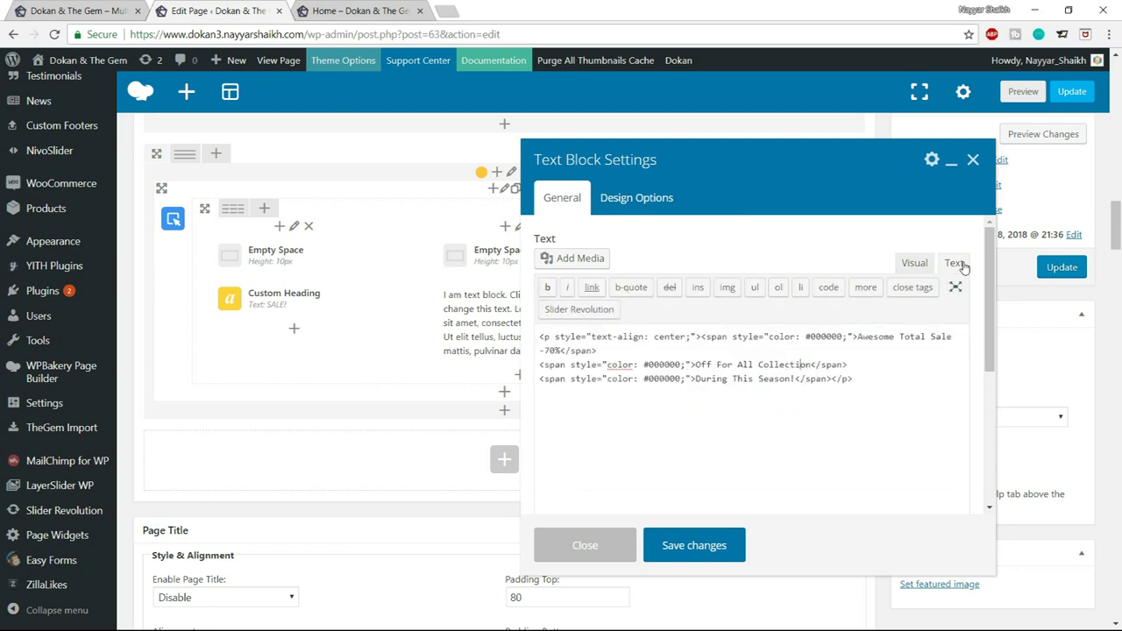
click(550, 336)
text(class="styled-subtitle")
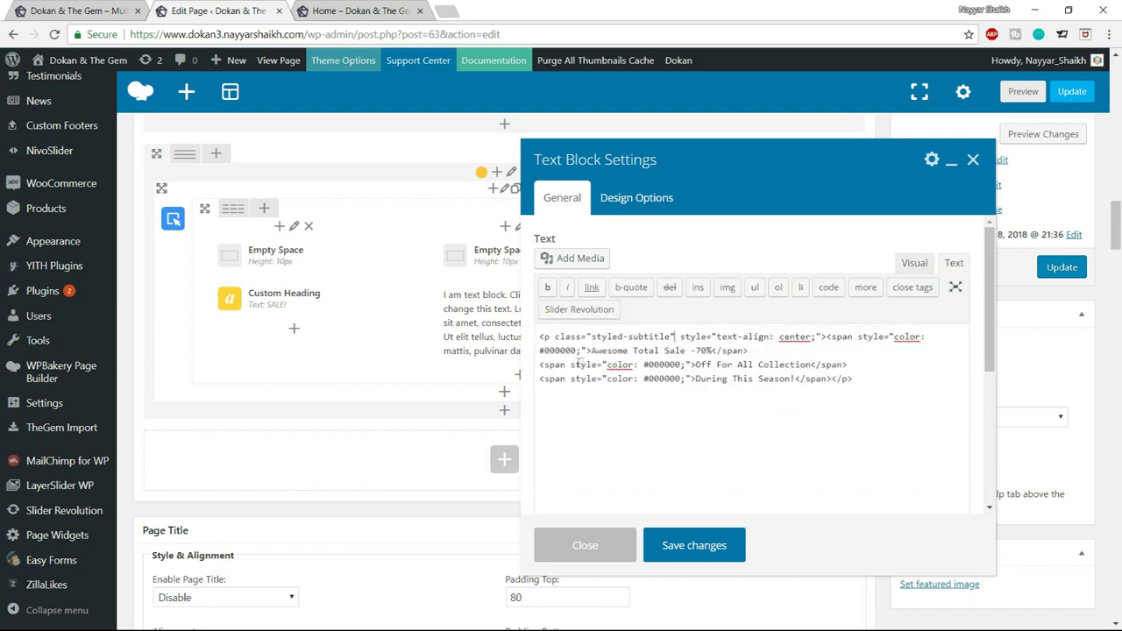
drag(554, 336, 674, 337)
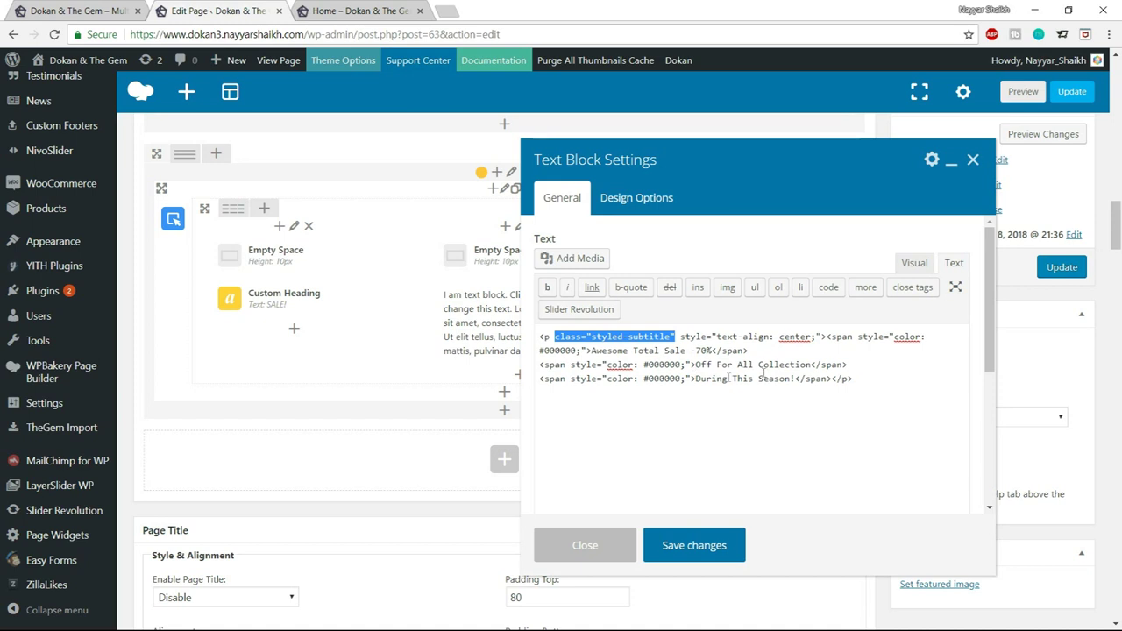
click(904, 268)
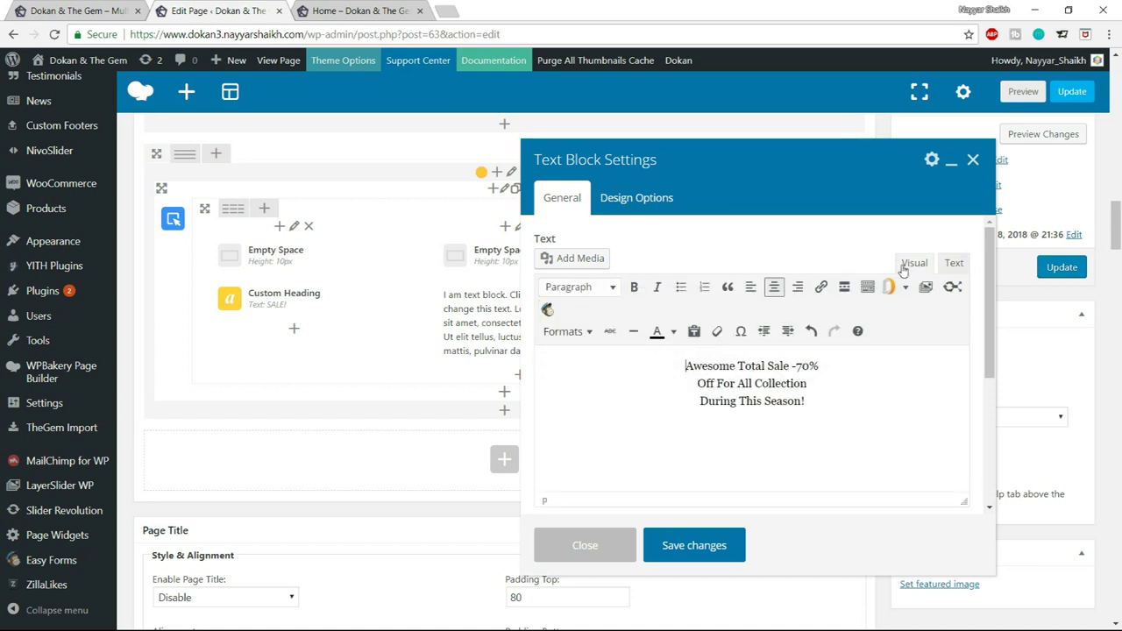
click(954, 263)
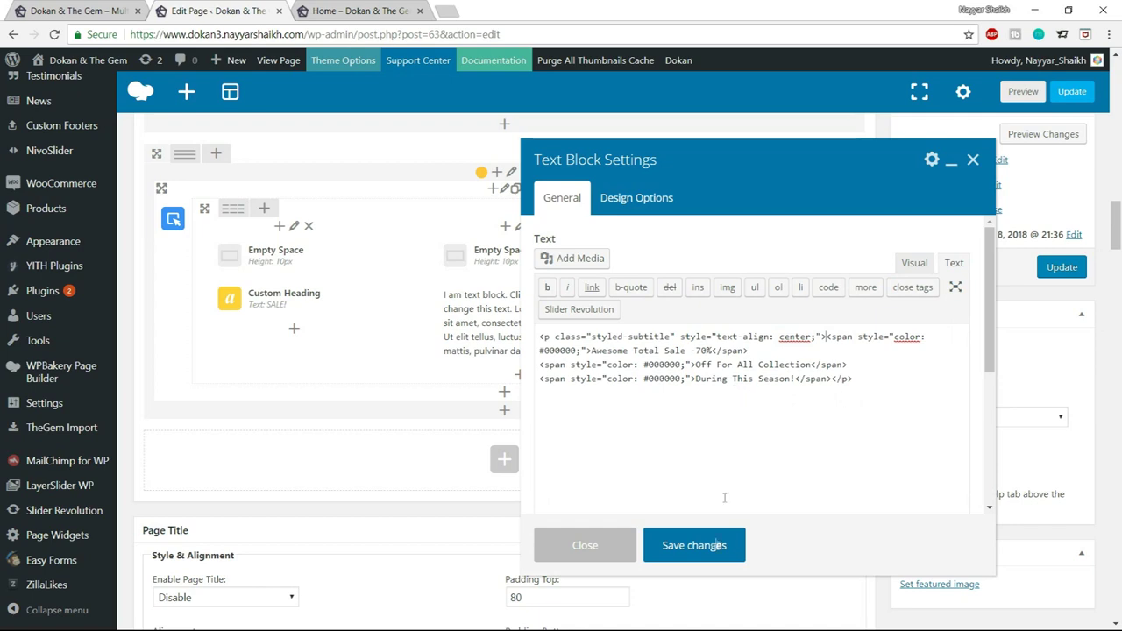
click(701, 539)
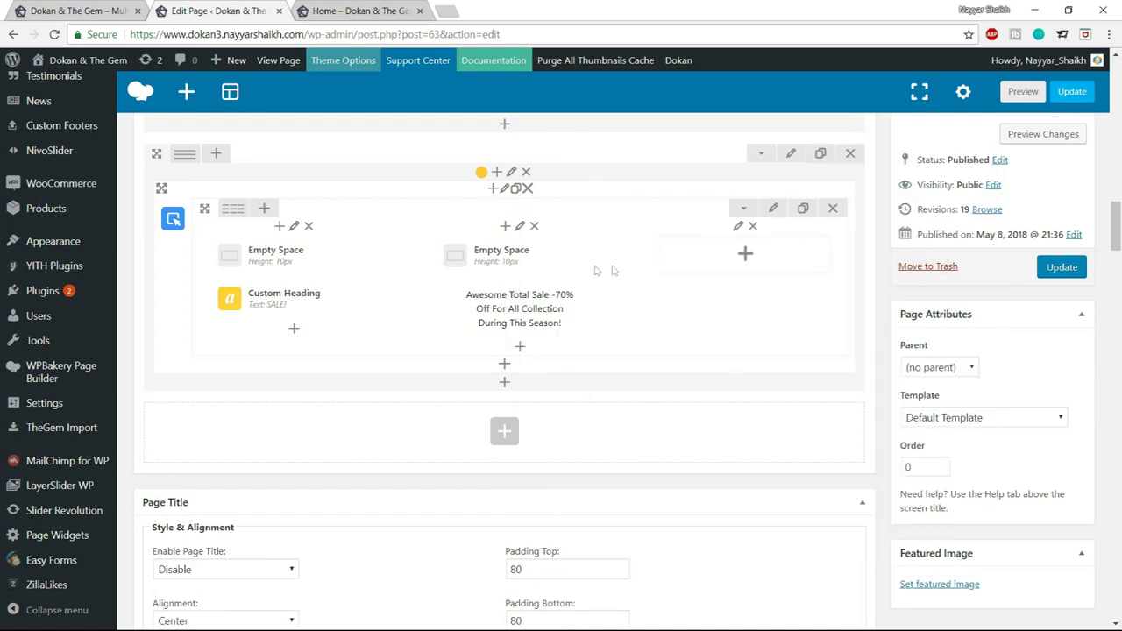
- Change the first Empty Space height from 10px to 15px and save
click(311, 256)
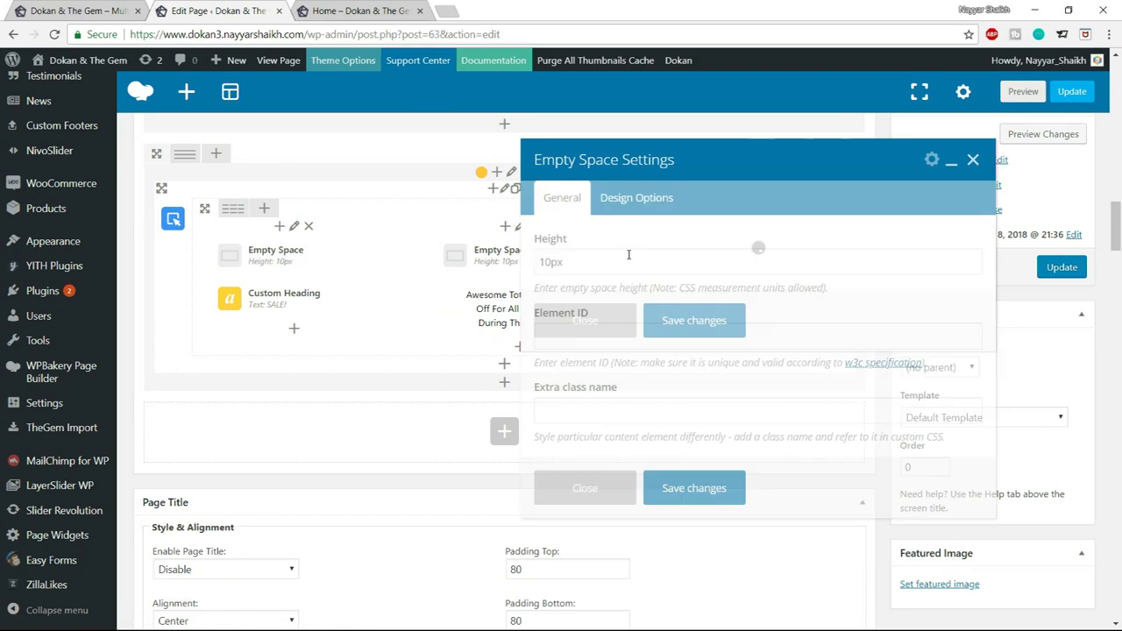
click(557, 262)
drag(557, 262, 545, 262)
double_click(544, 262)
click(550, 262)
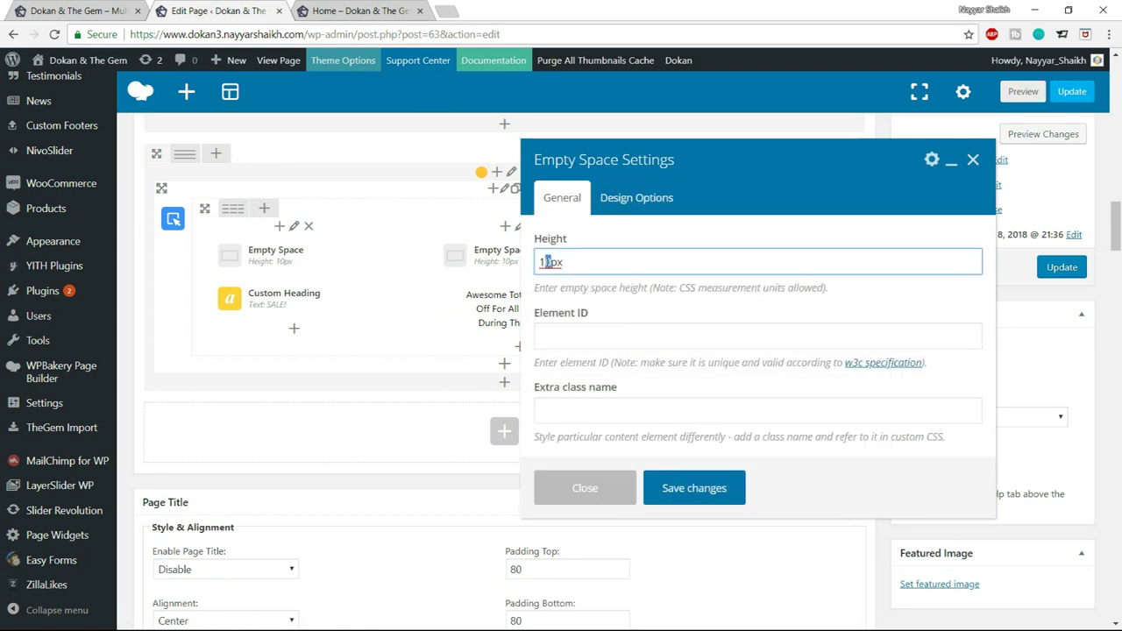
text(5)
click(697, 492)
- Raise the second spacer to 15px as well, then glance at the live SALE banner
click(536, 255)
drag(543, 262, 549, 262)
text(5)
click(698, 493)
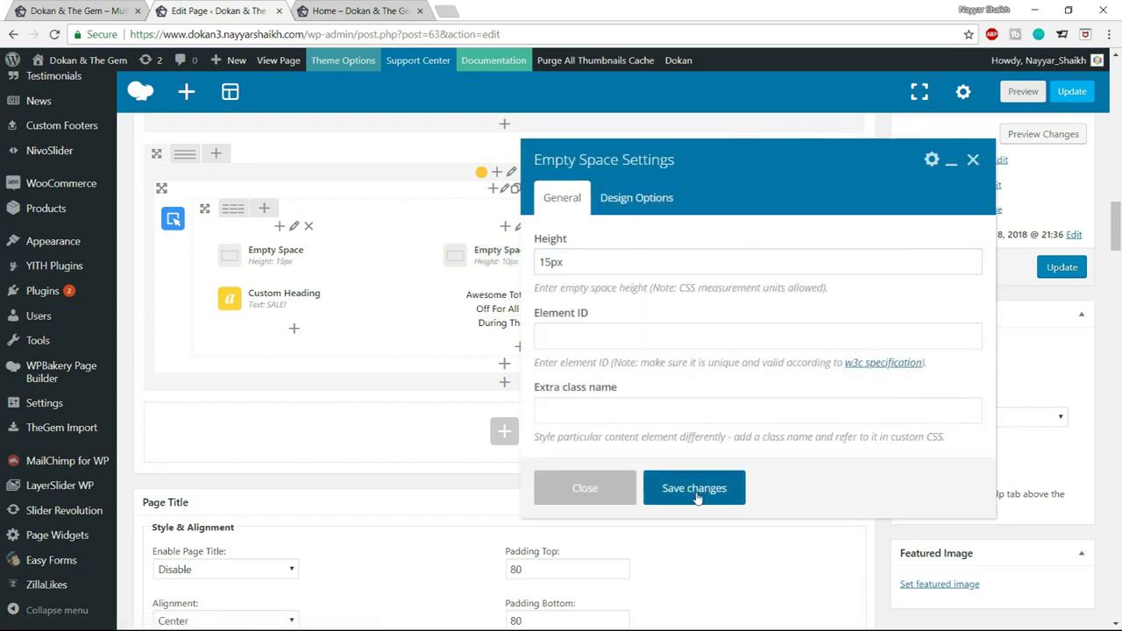
click(112, 7)
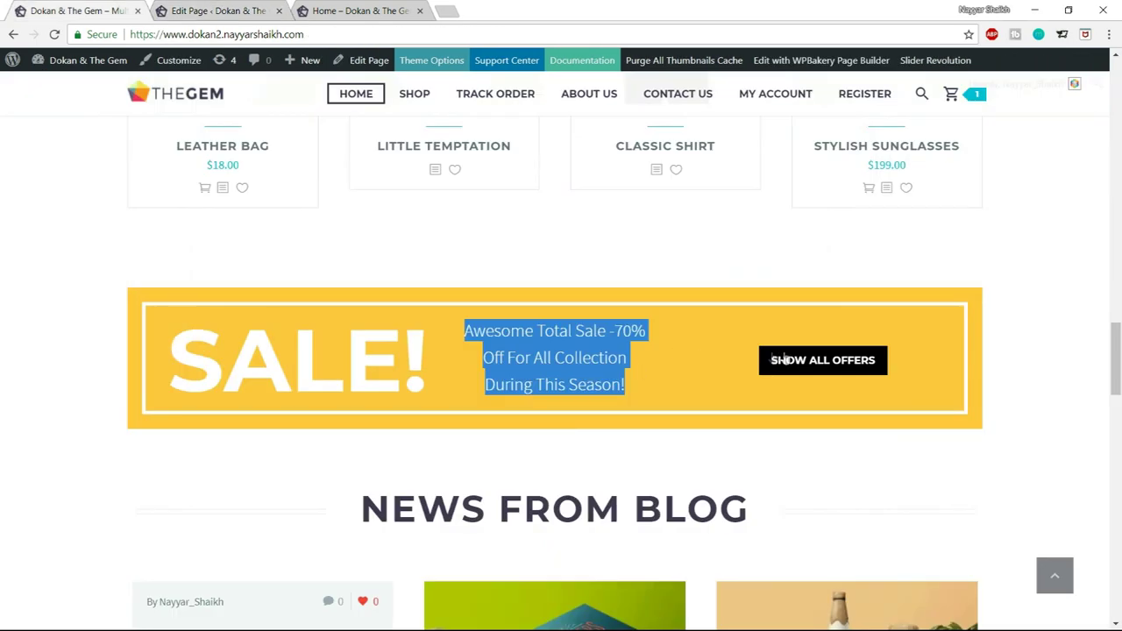
key(ctrl+Tab)
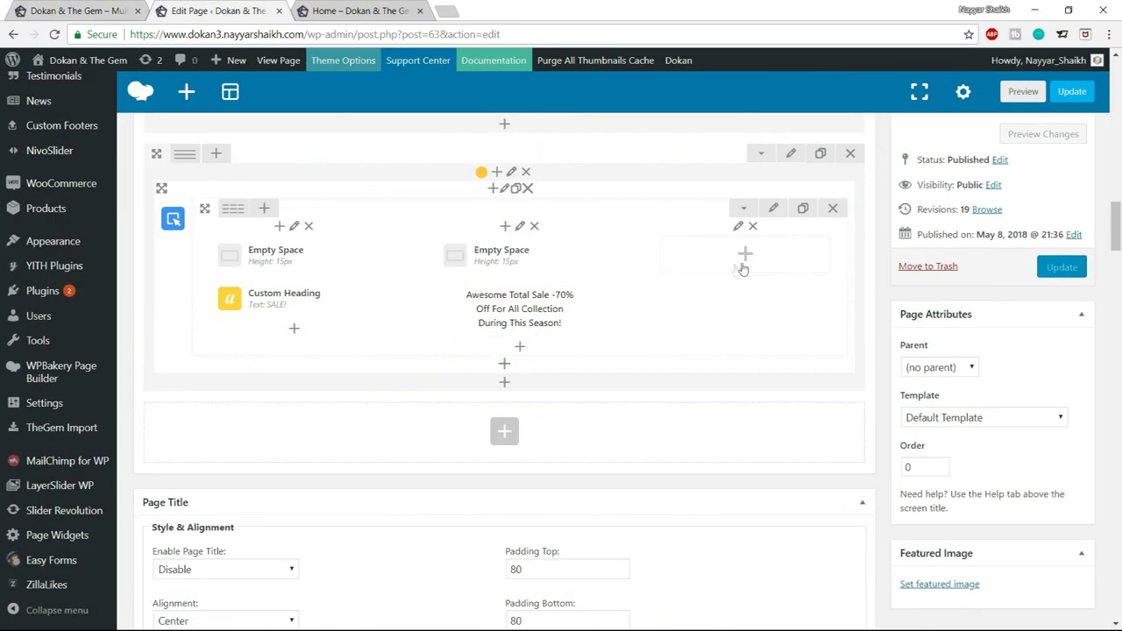
- Insert a Button element into the empty third column of the SALE row
click(744, 254)
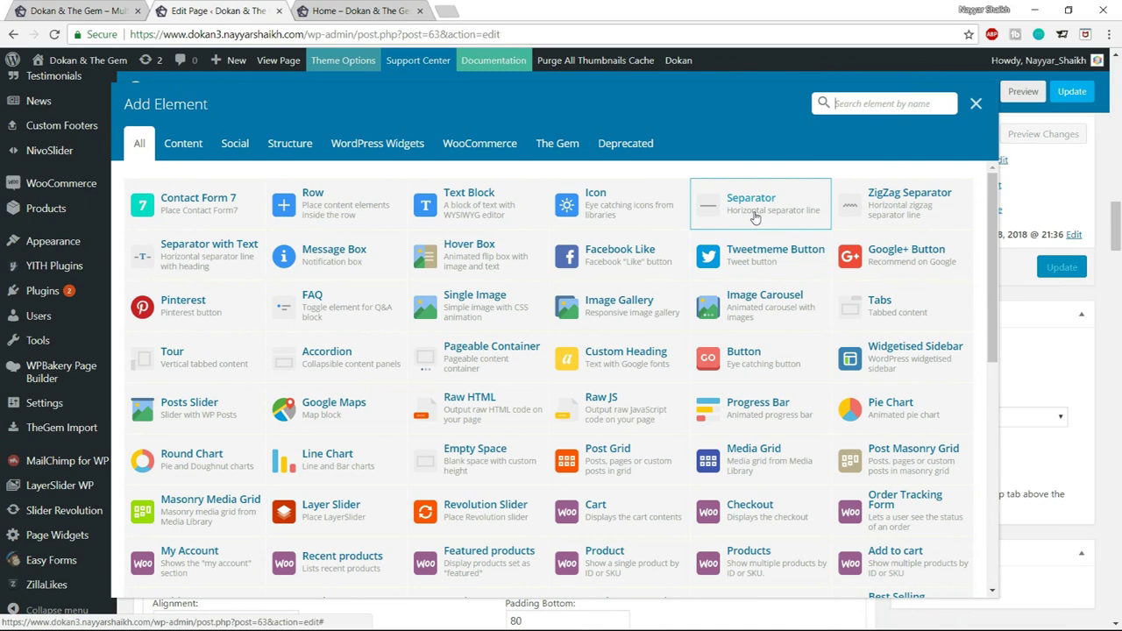
text(butt)
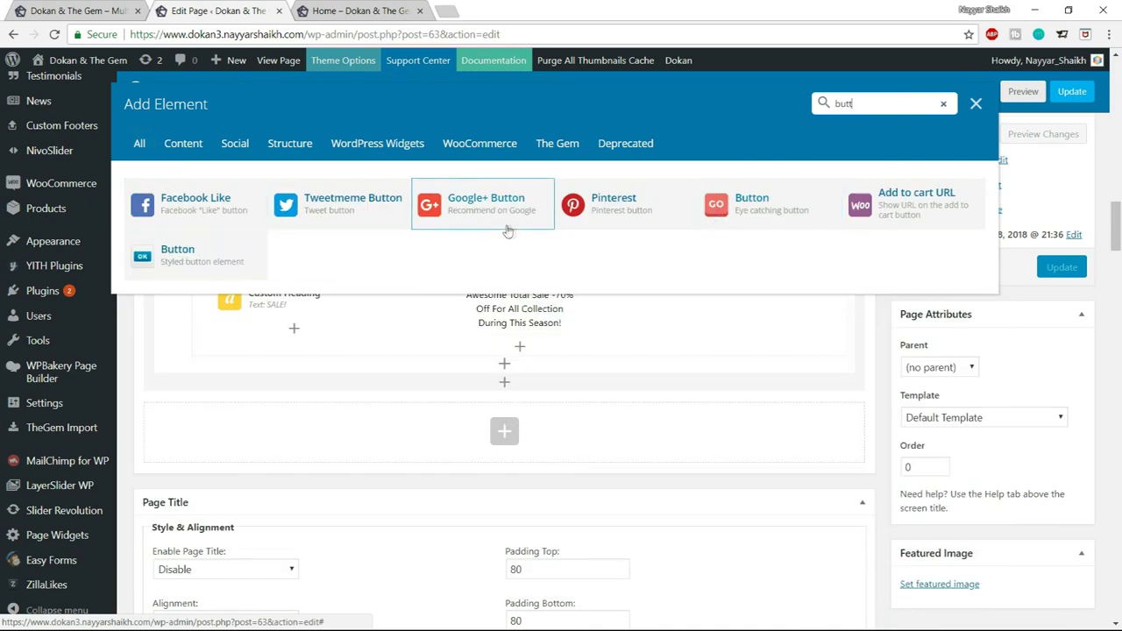
click(203, 259)
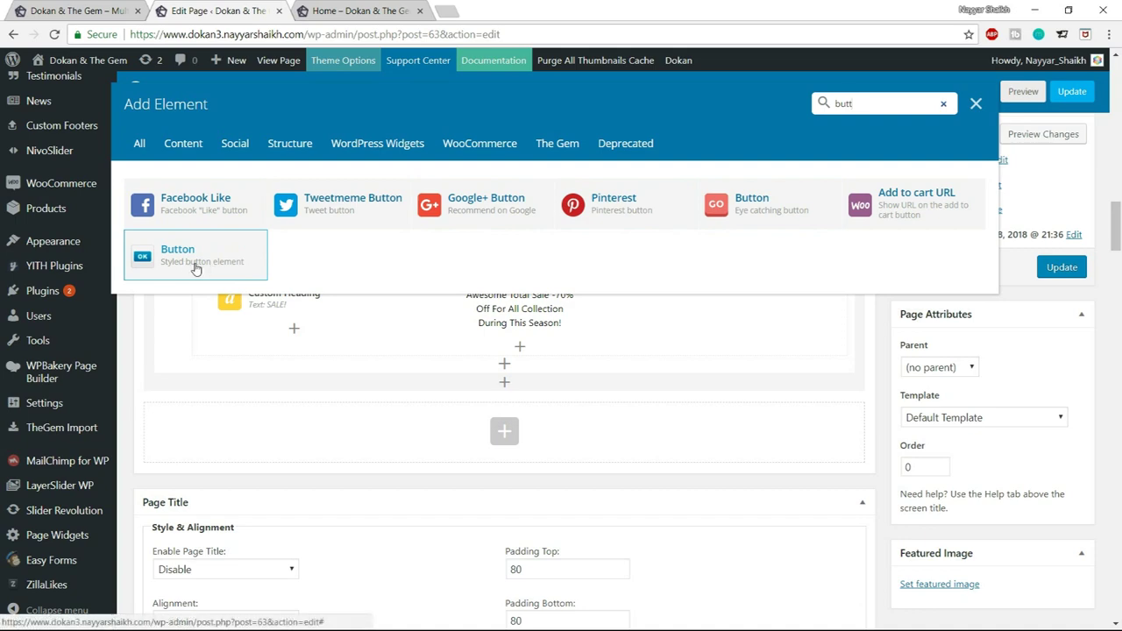
click(195, 263)
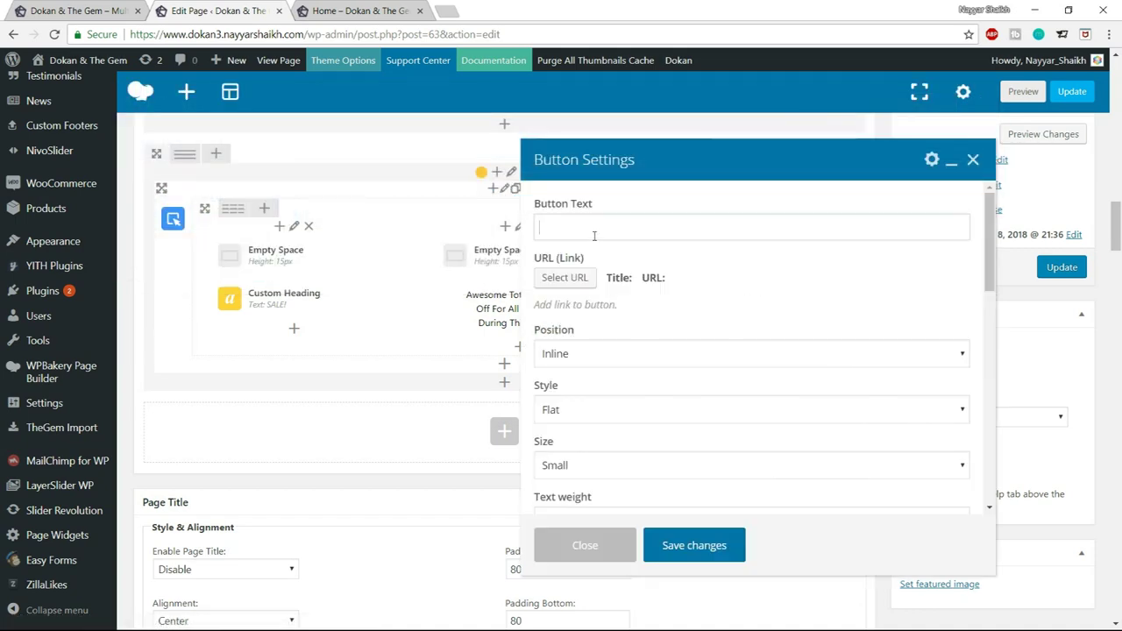
- Label the button SHOW ALL OFFERS after checking the demo's button
scroll(333, 307, up, 1)
click(78, 10)
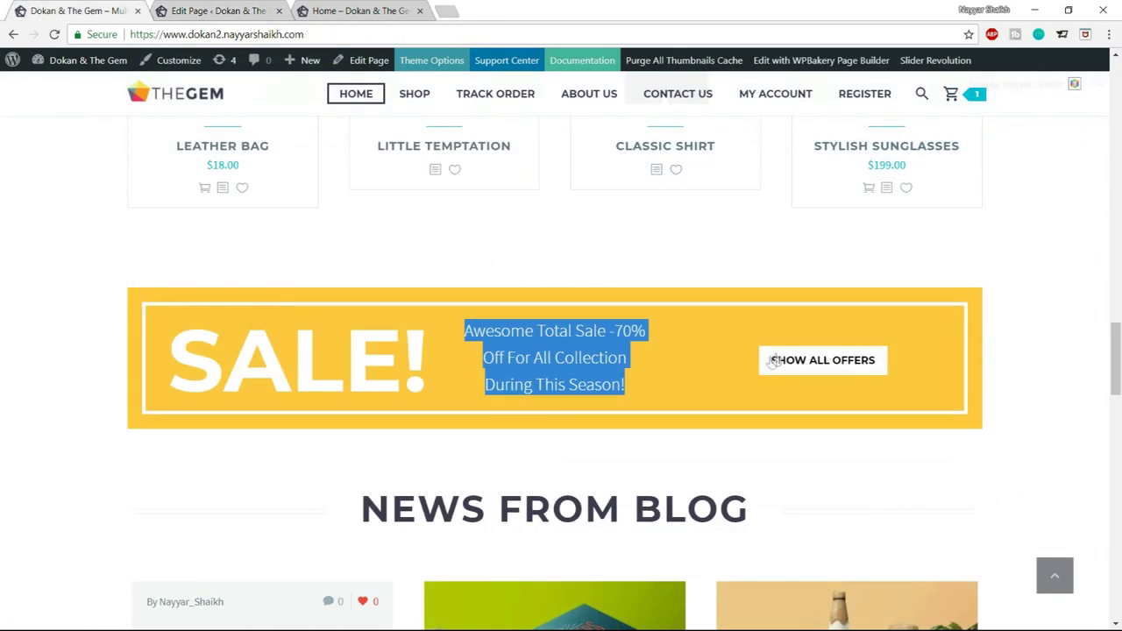
click(260, 7)
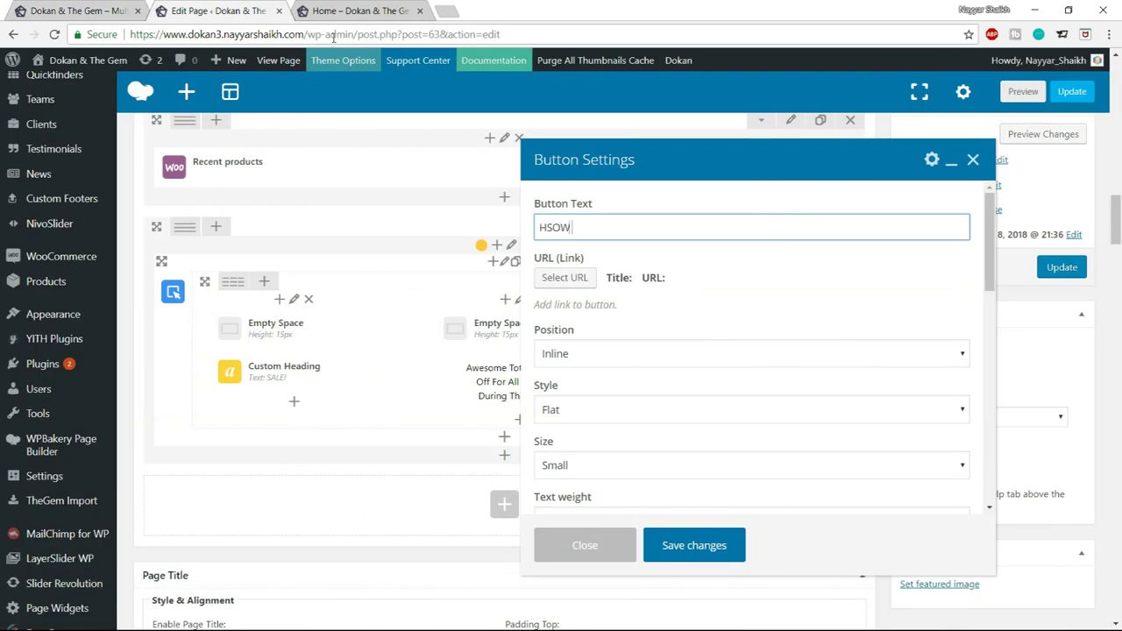
text(RS)
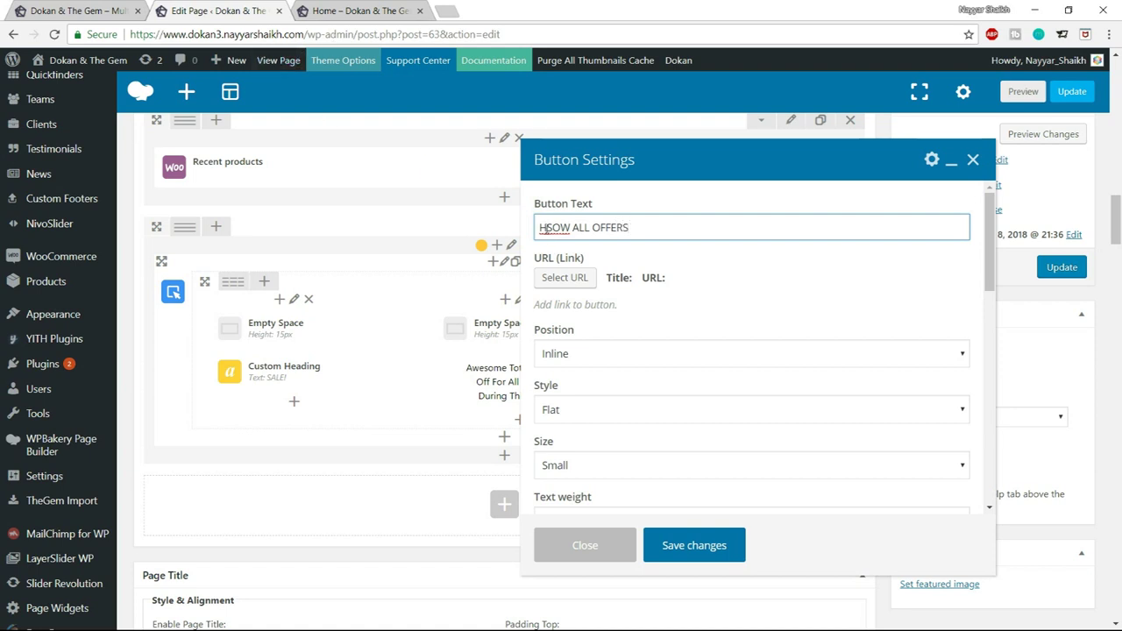
drag(555, 227, 511, 230)
text(SH)
- Link the button to # and centre it in its column
click(588, 279)
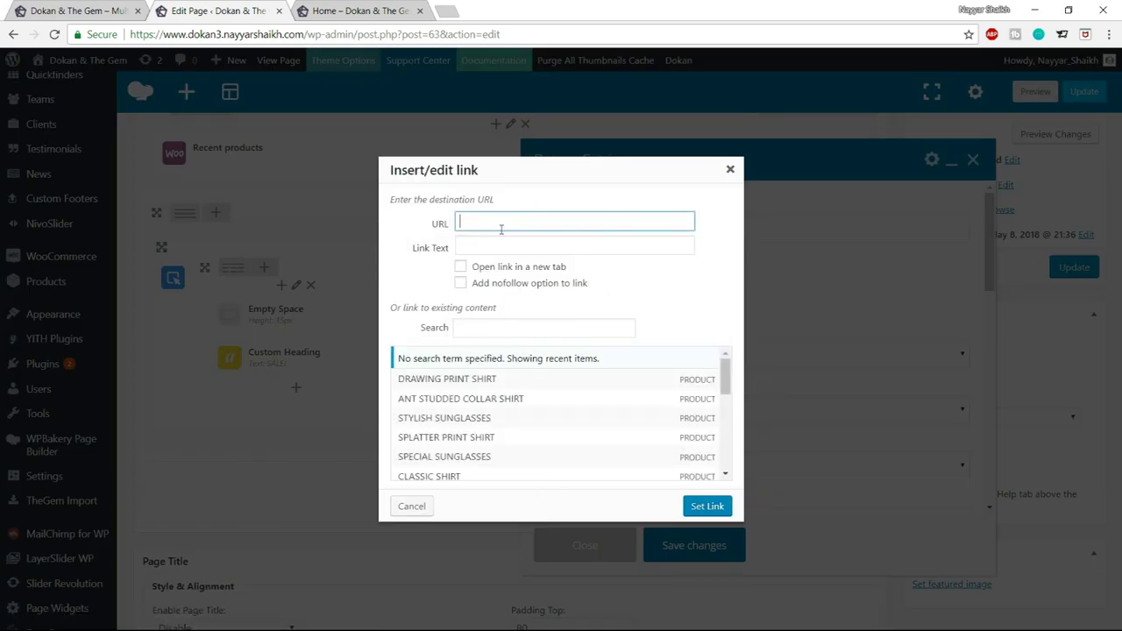
text(#)
click(706, 507)
scroll(638, 359, down, 1)
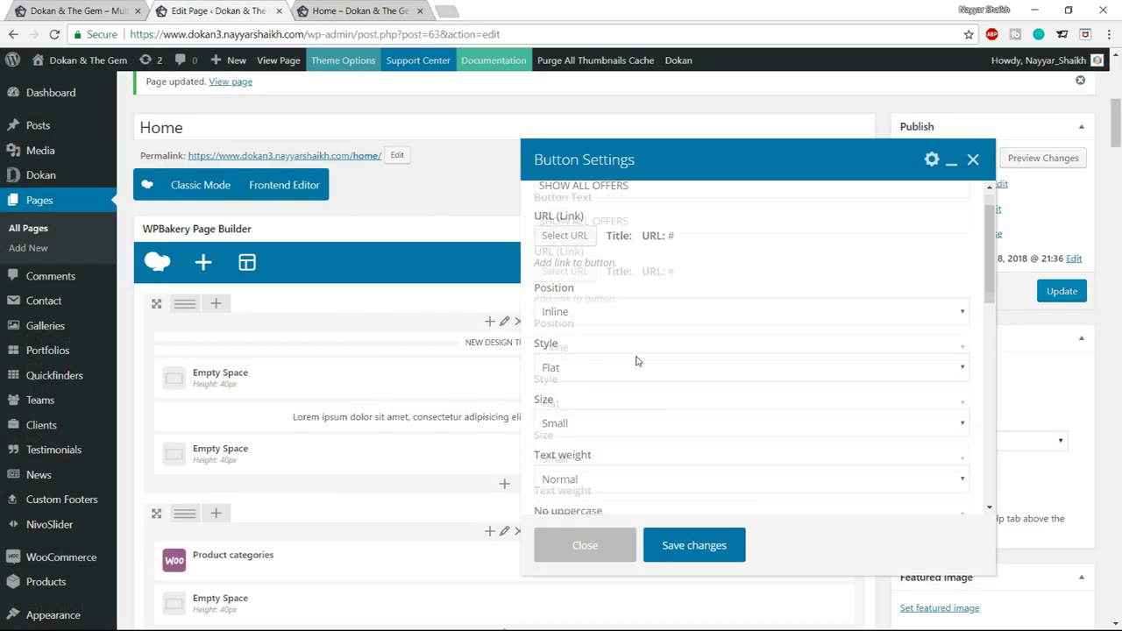
click(587, 285)
click(579, 346)
key(ctrl+1)
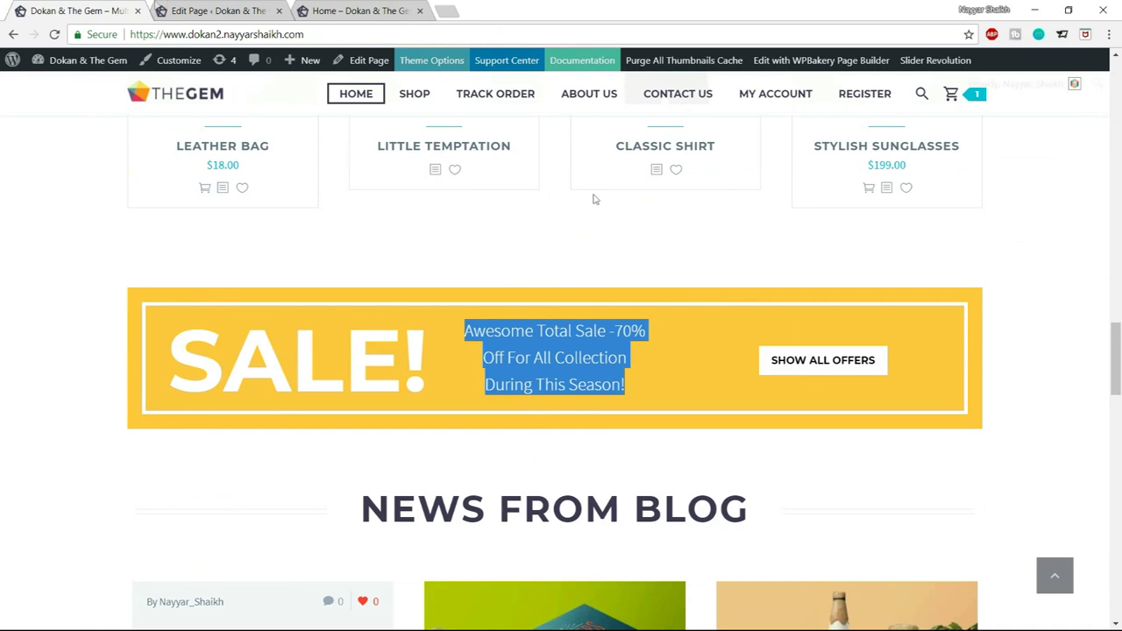
key(ctrl+2)
scroll(579, 249, down, 1)
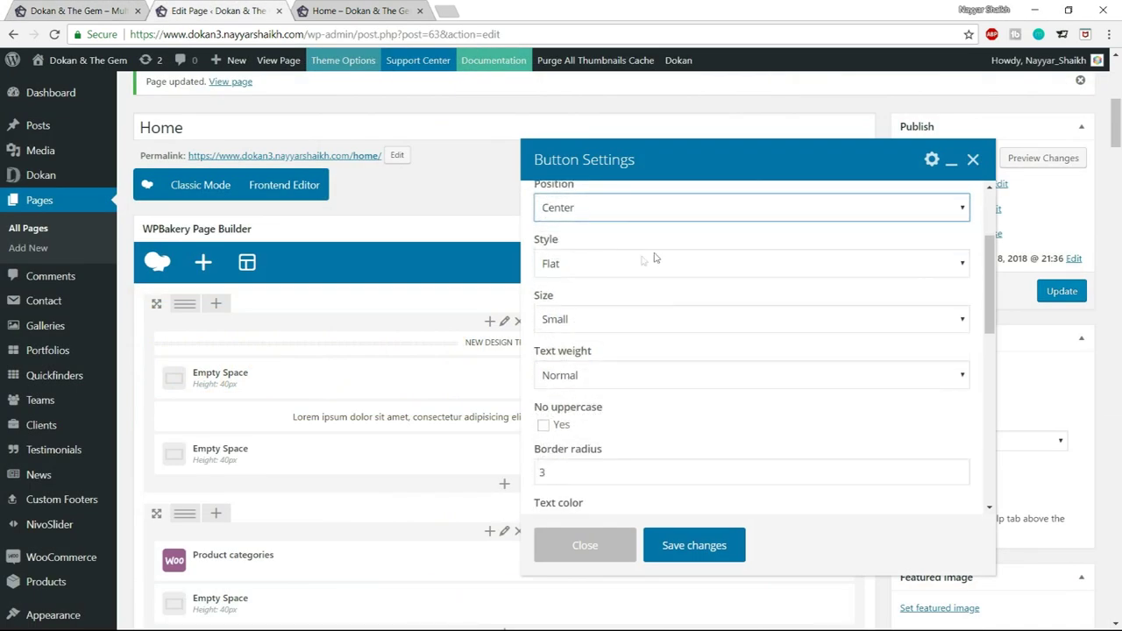
- Set the button's border radius to 0 to match the demo's square corners
scroll(584, 331, down, 1)
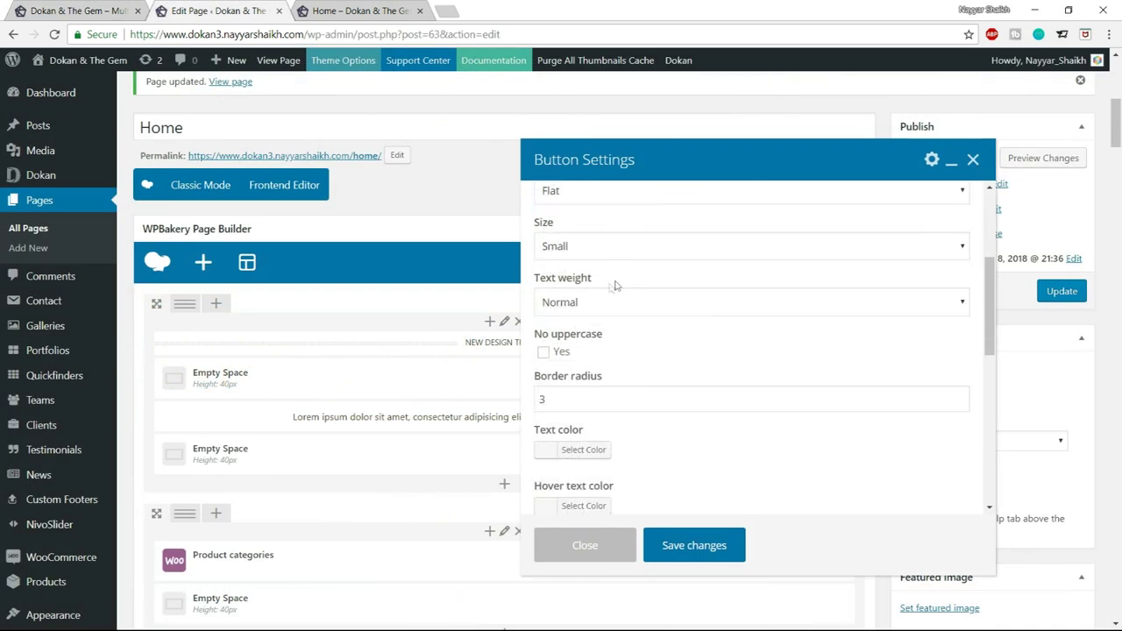
scroll(753, 342, down, 1)
drag(618, 328, 519, 324)
text(0)
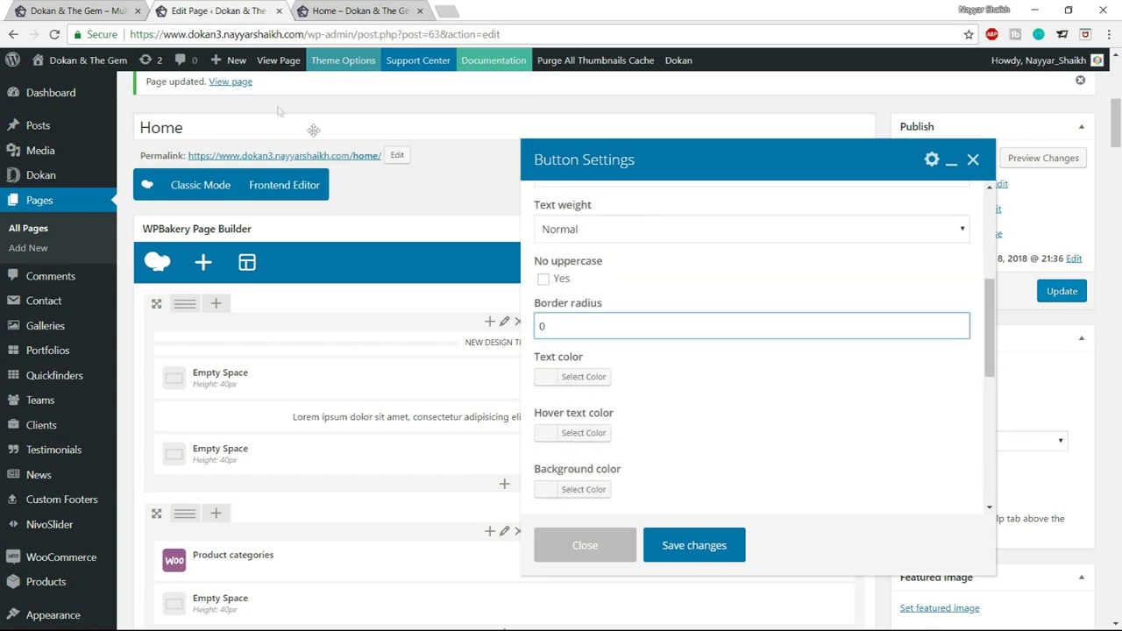
key(ctrl+shift+Tab)
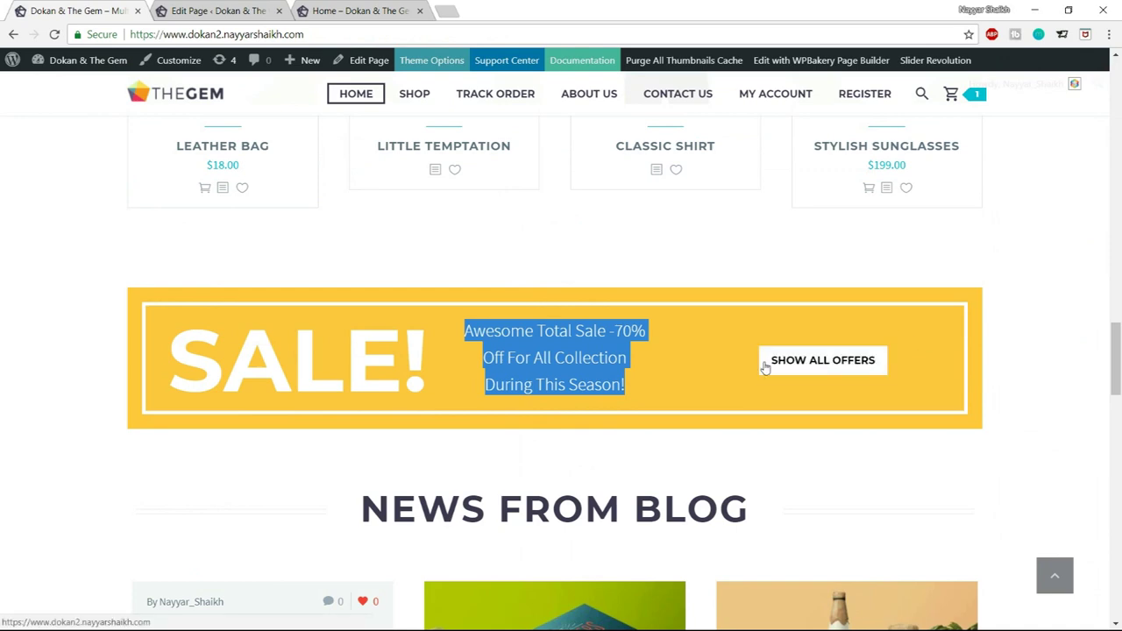
click(251, 9)
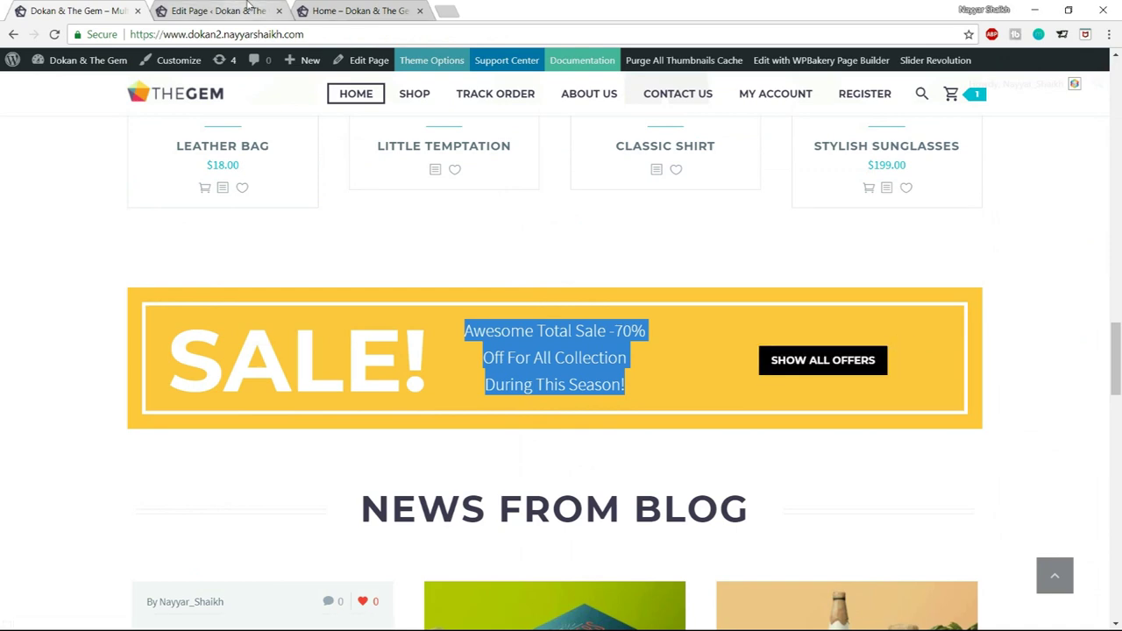
scroll(761, 396, down, 1)
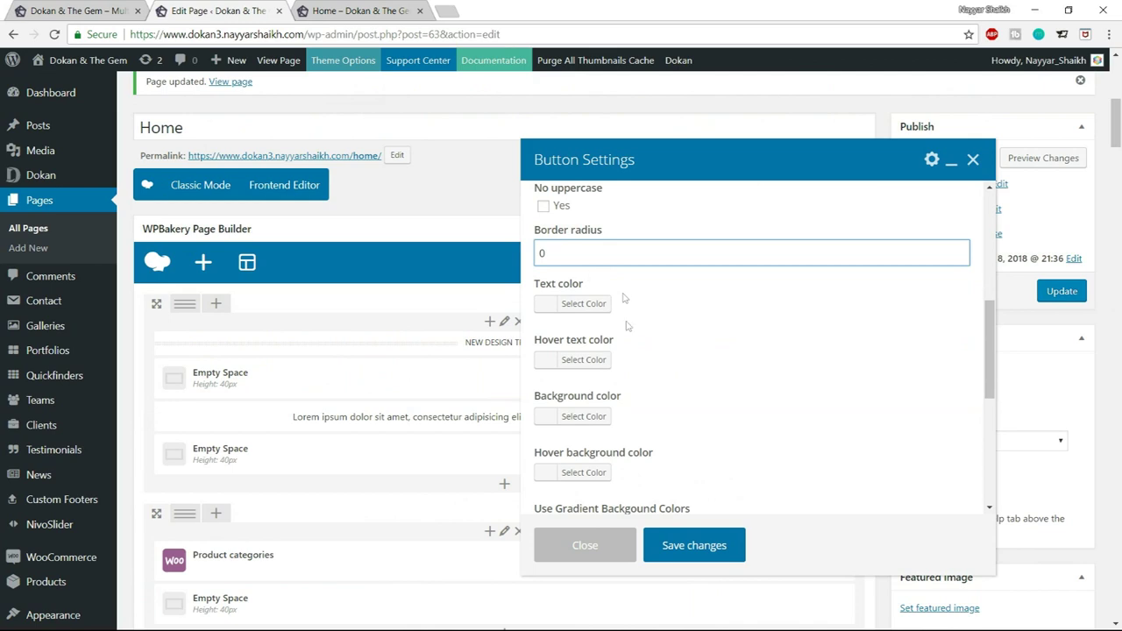
click(96, 10)
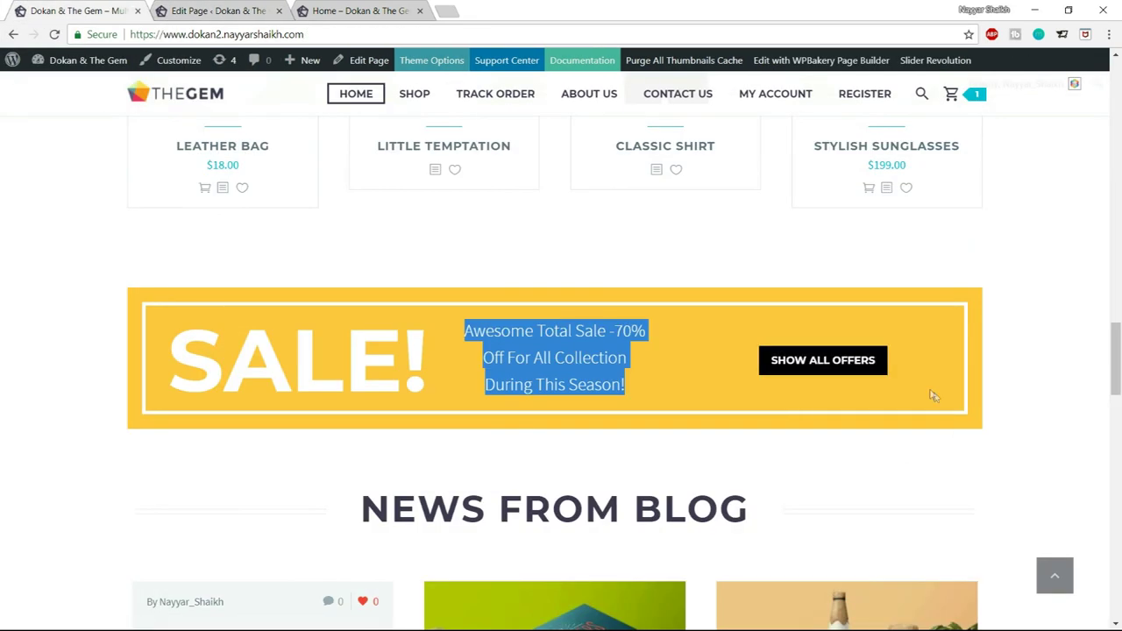
click(214, 11)
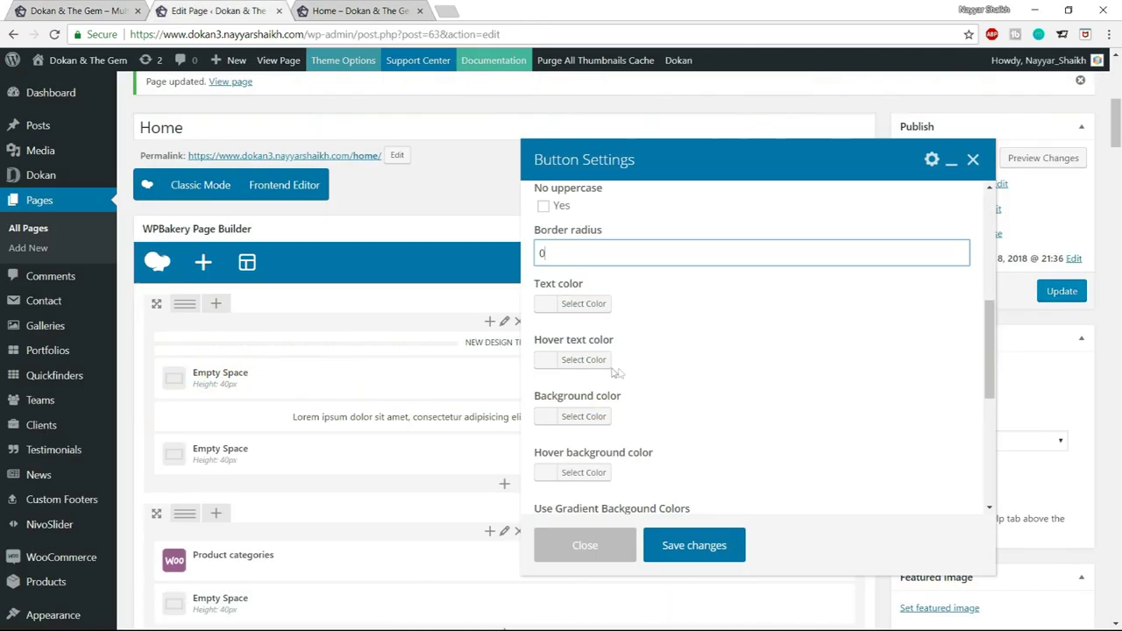
- Give the button white text on a black background
click(589, 304)
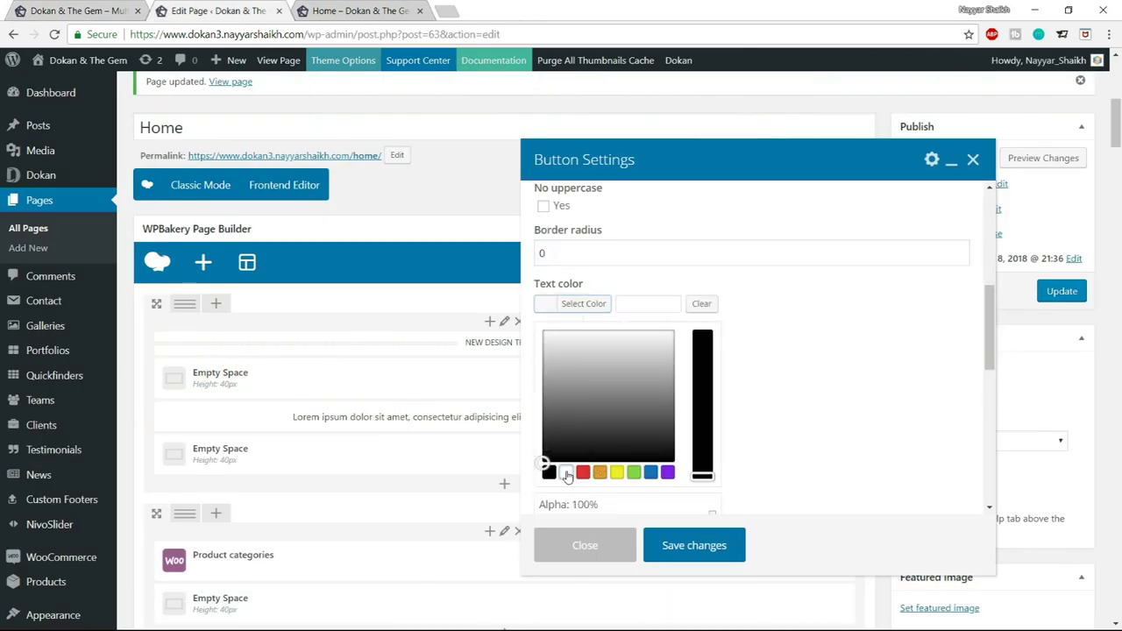
click(567, 473)
click(603, 307)
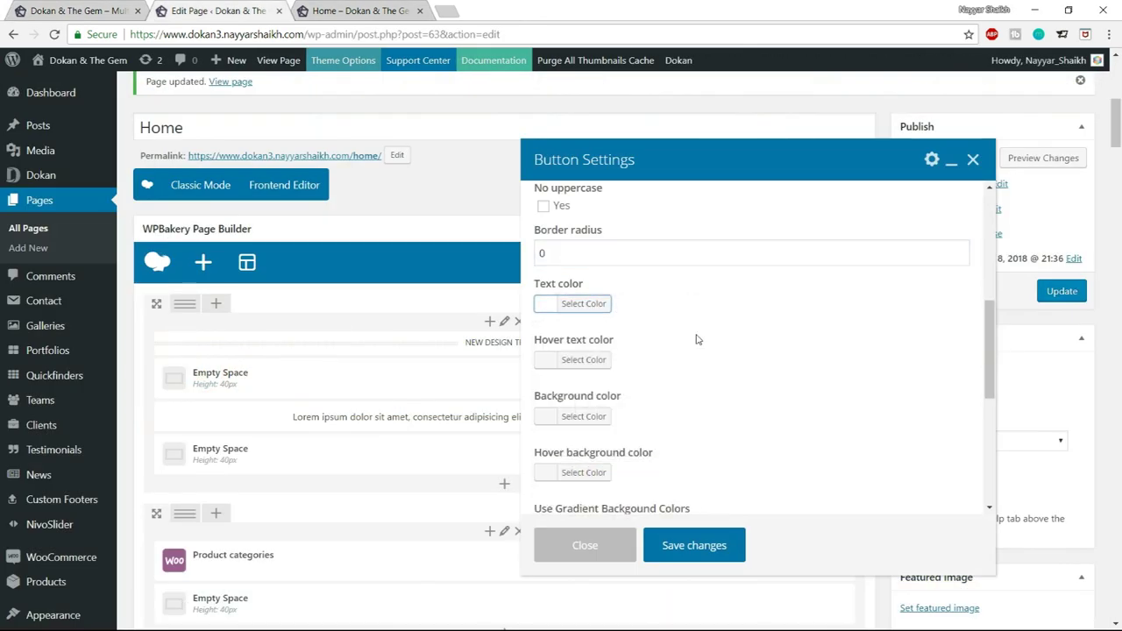
click(581, 416)
scroll(653, 463, down, 1)
scroll(620, 475, down, 1)
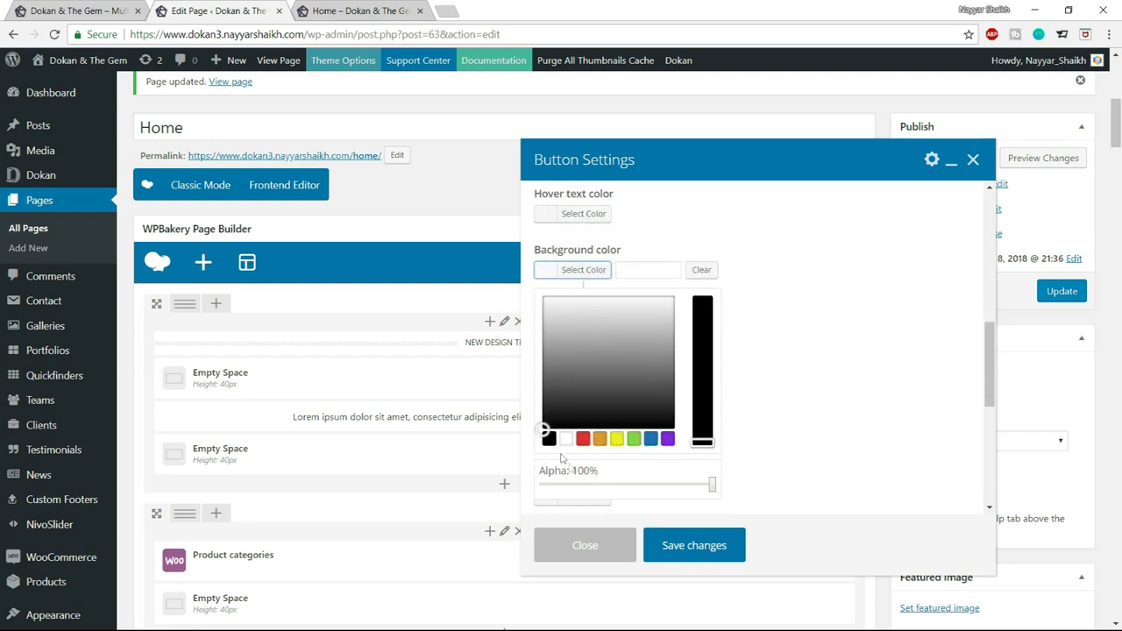
click(547, 433)
click(762, 325)
- Make the hover text colour black and the hover background white
scroll(764, 333, up, 1)
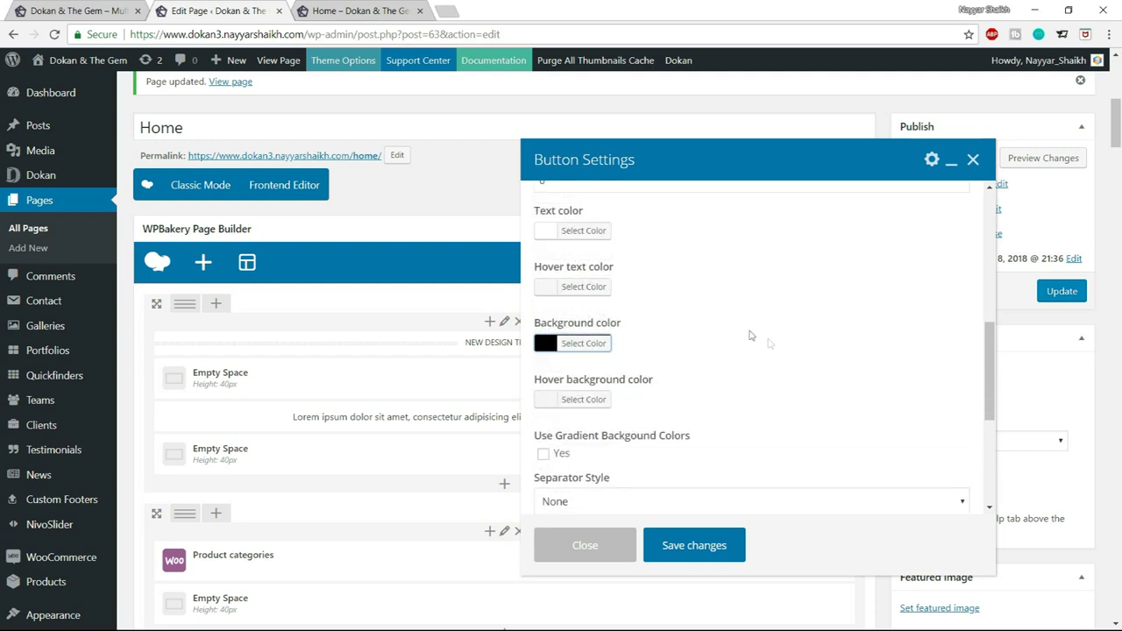
click(75, 10)
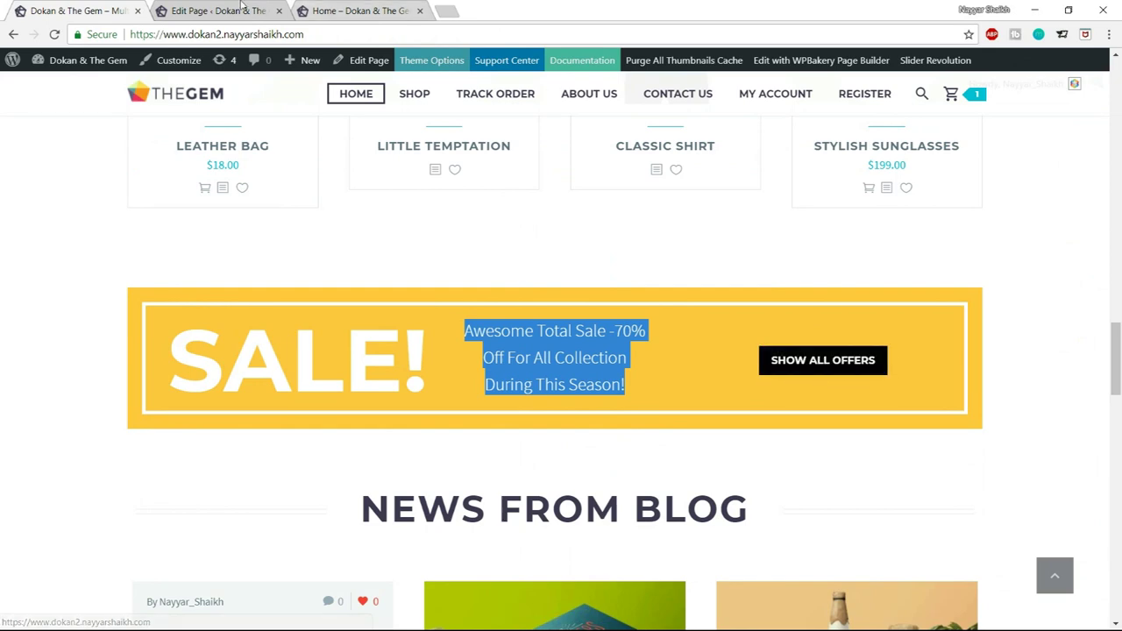
key(ctrl+Tab)
scroll(763, 340, down, 1)
scroll(626, 351, up, 2)
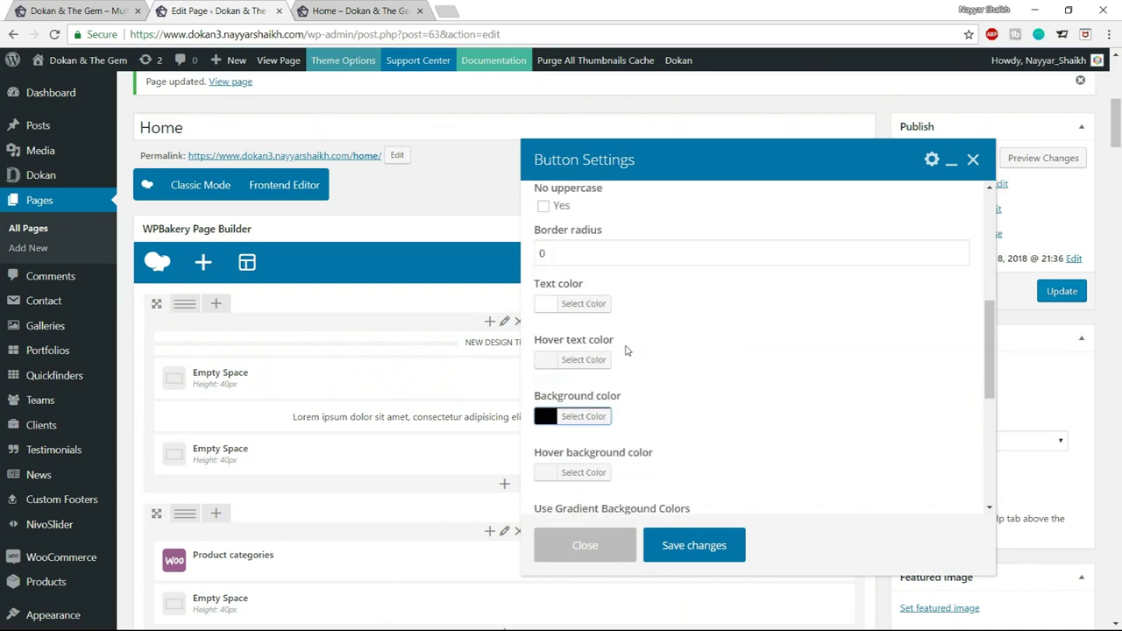
scroll(625, 351, down, 1)
click(578, 288)
click(549, 455)
click(578, 287)
click(578, 399)
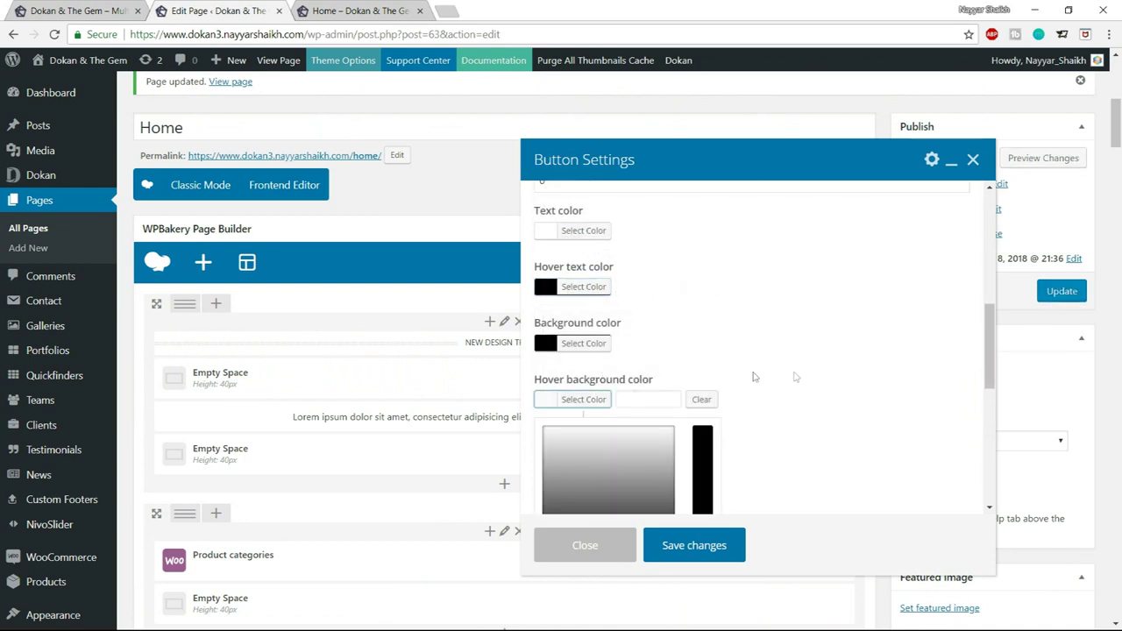
scroll(613, 421, down, 1)
click(566, 495)
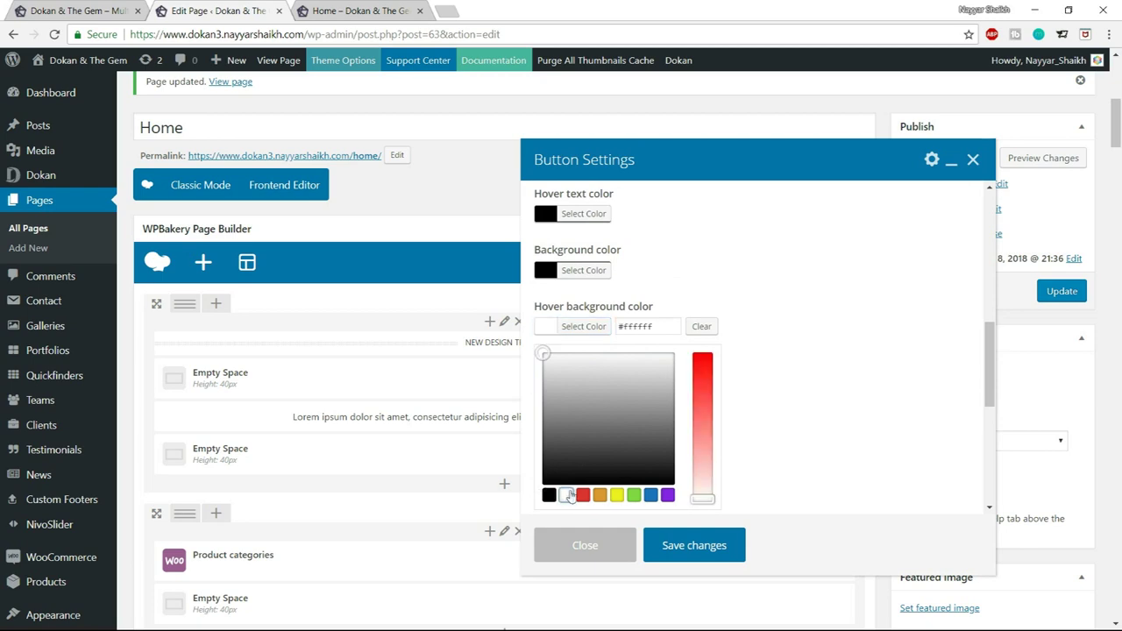
click(585, 327)
scroll(856, 331, down, 1)
scroll(825, 314, down, 2)
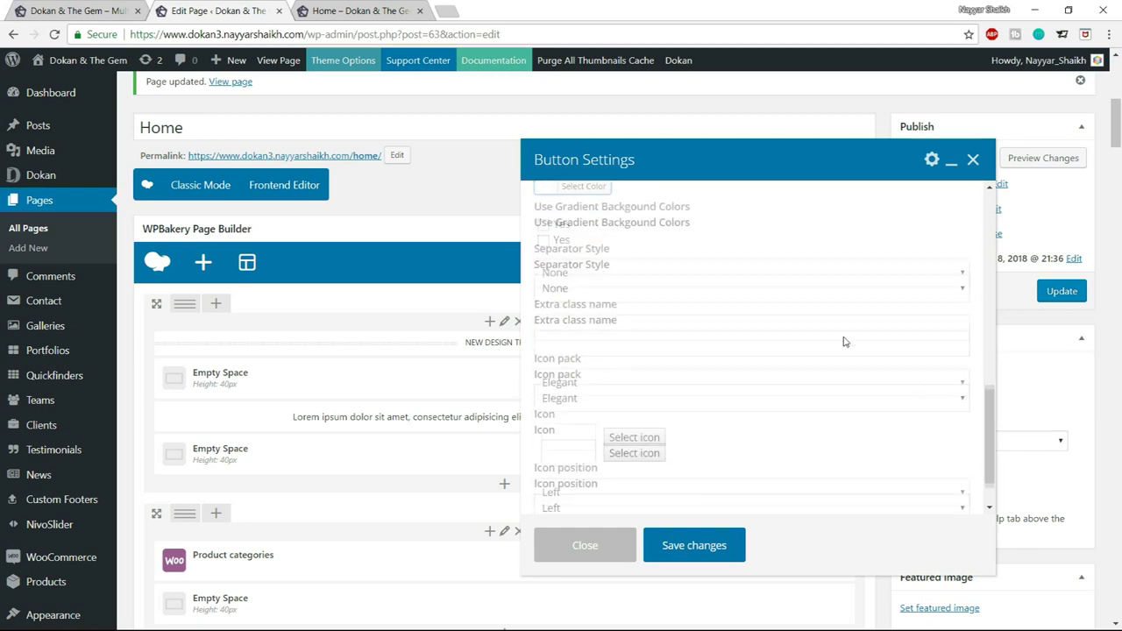
scroll(767, 405, down, 2)
- Save the button colours and move the middle column's Empty Space above the button
click(678, 547)
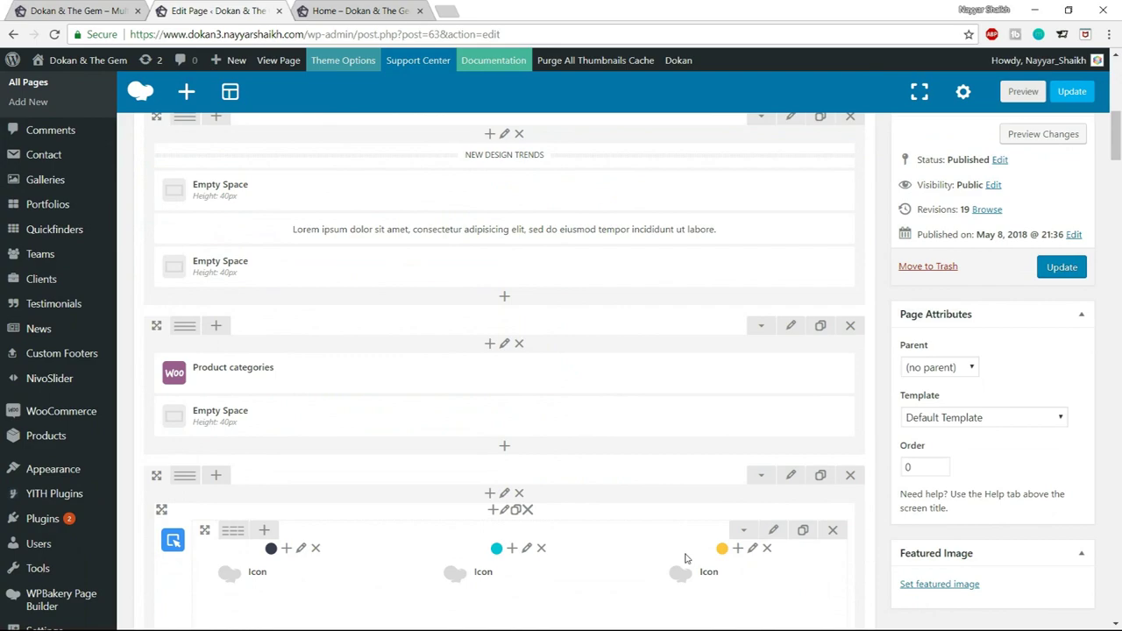
scroll(786, 442, down, 2)
scroll(716, 412, up, 4)
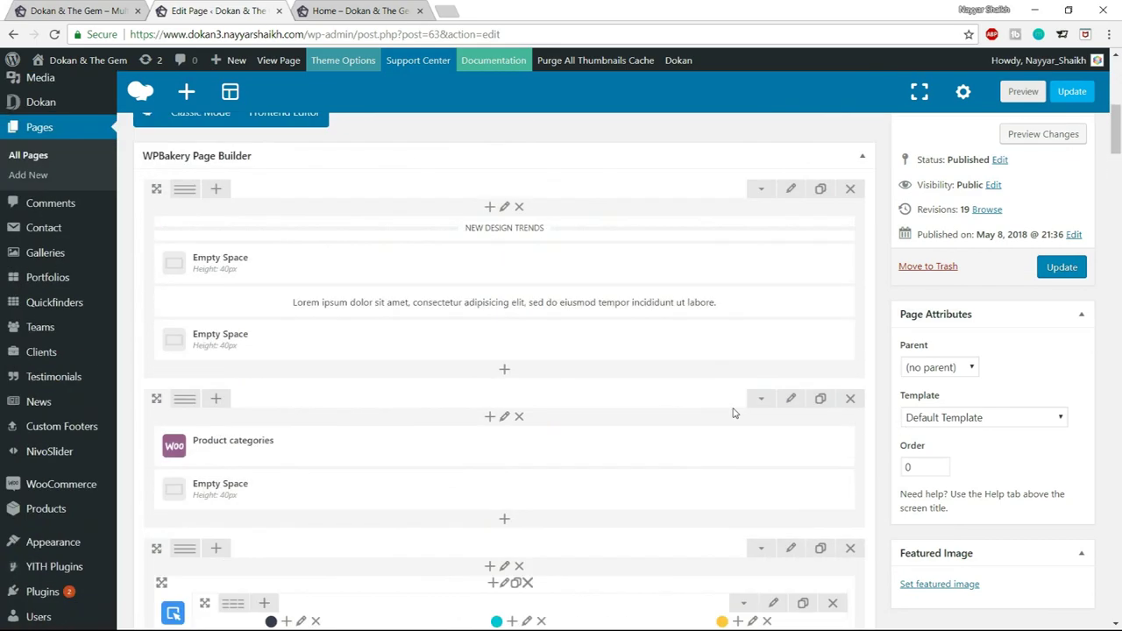
scroll(741, 409, down, 6)
scroll(741, 410, down, 4)
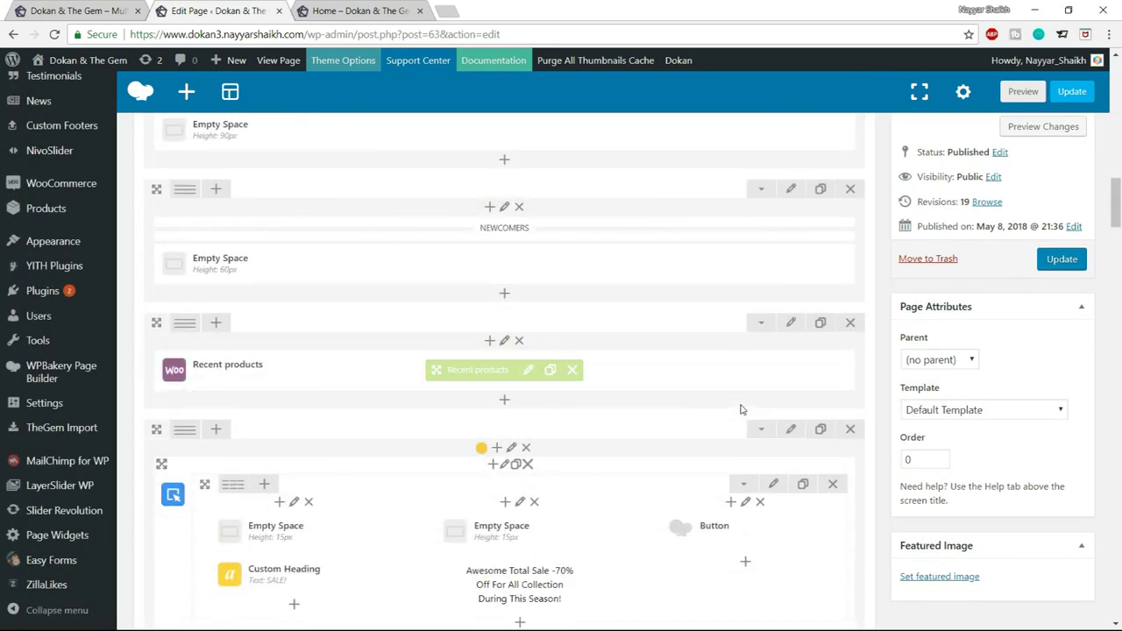
scroll(551, 344, up, 2)
drag(550, 315, 743, 308)
- Update the page and reload the live Home page to see the new button
click(1074, 273)
key(ctrl+Tab)
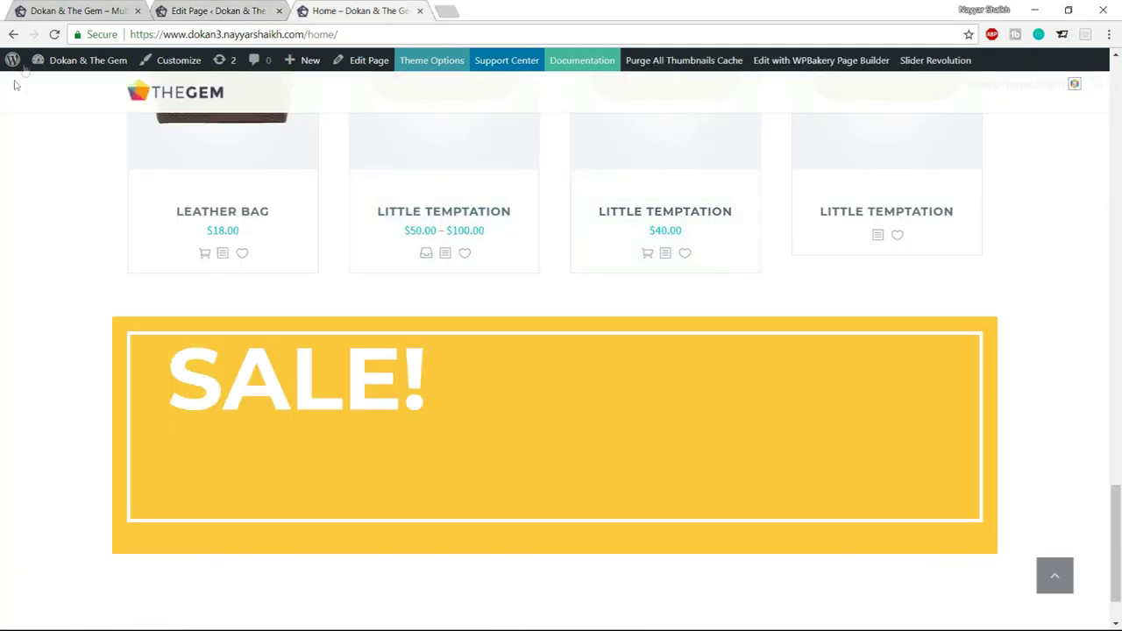
click(54, 35)
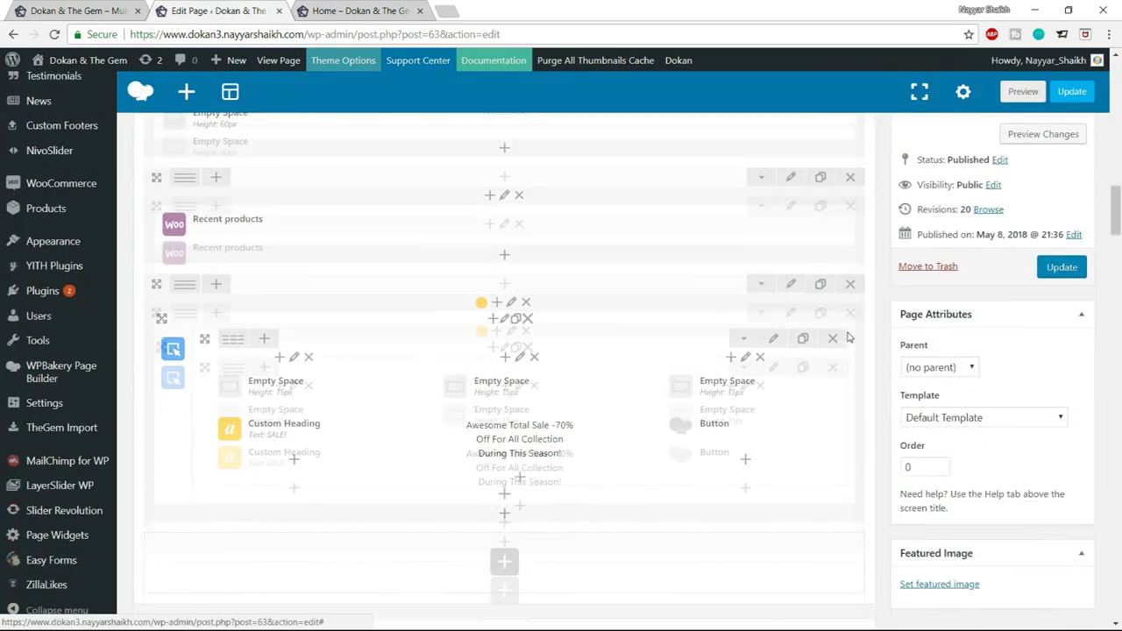
click(761, 344)
- Make the spacer above the button 30px, then search 'divi' for an element below the banner
drag(545, 264, 538, 262)
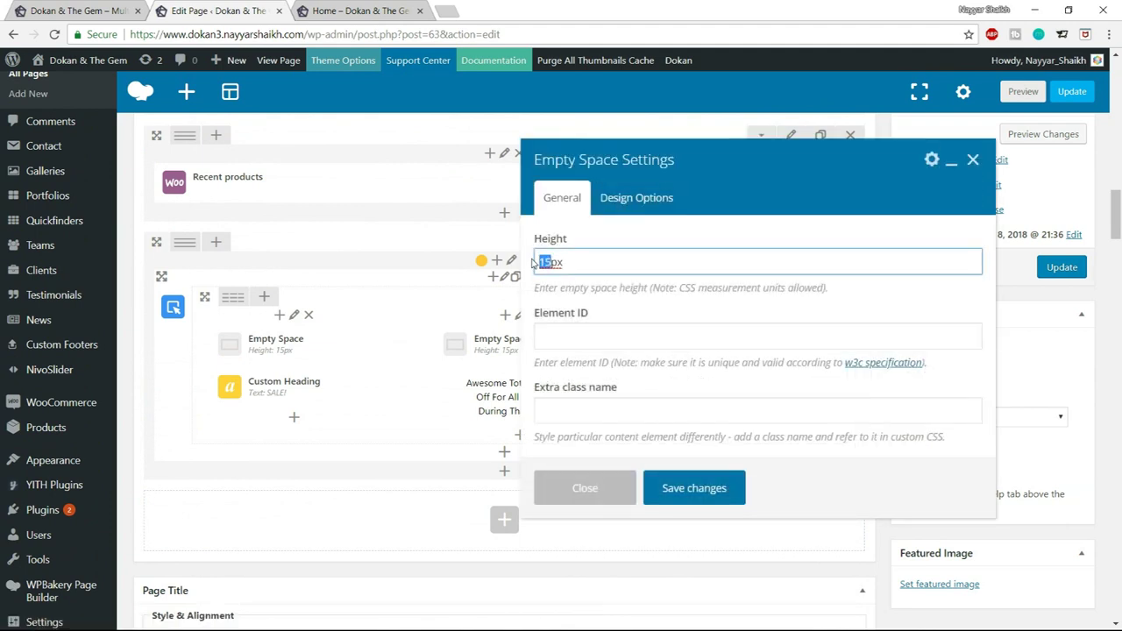
click(715, 496)
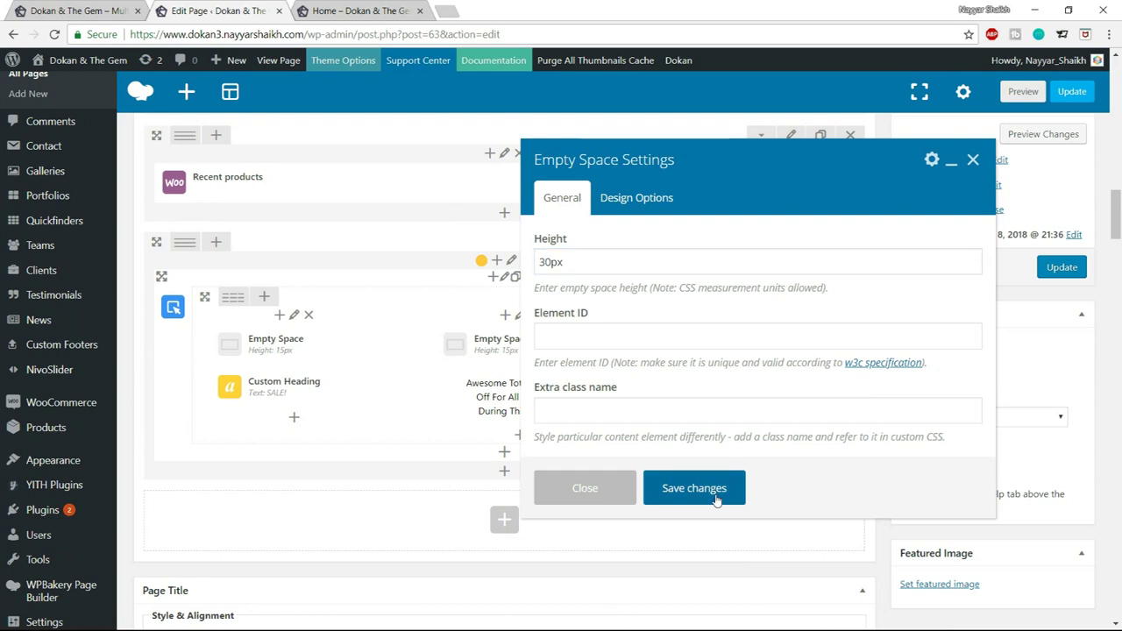
click(381, 9)
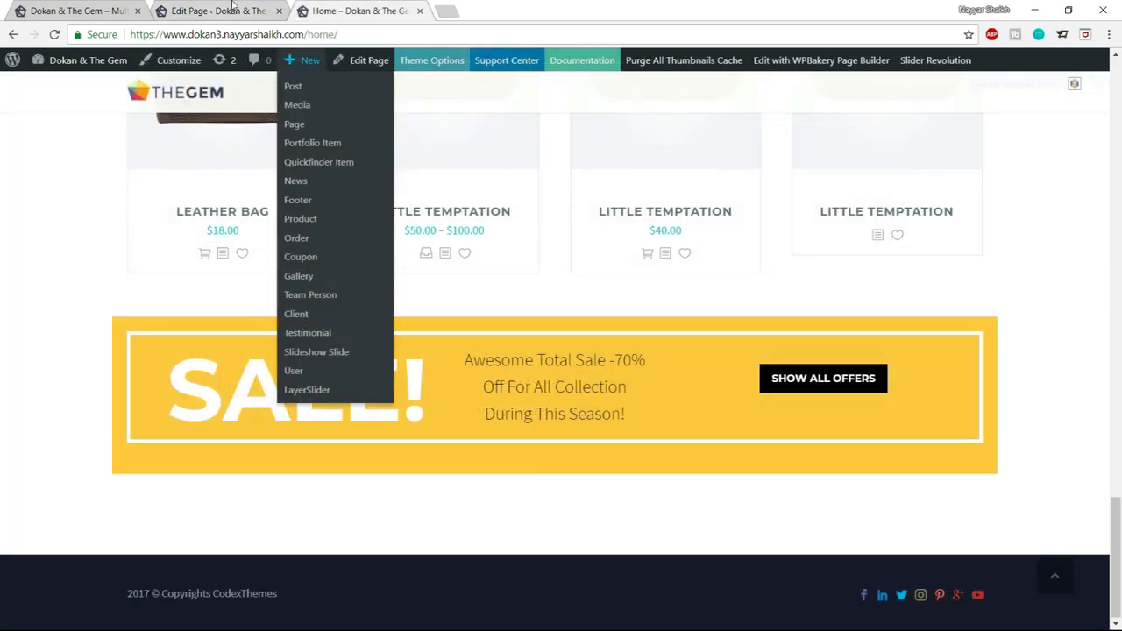
key(ctrl+shift+Tab)
click(505, 400)
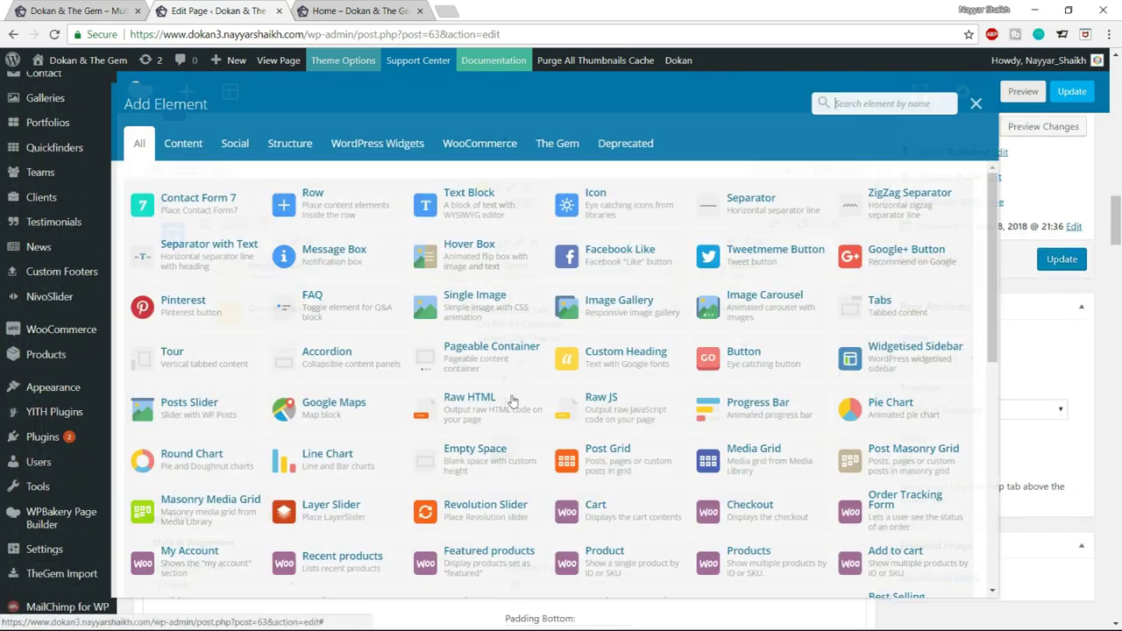
text(divi)
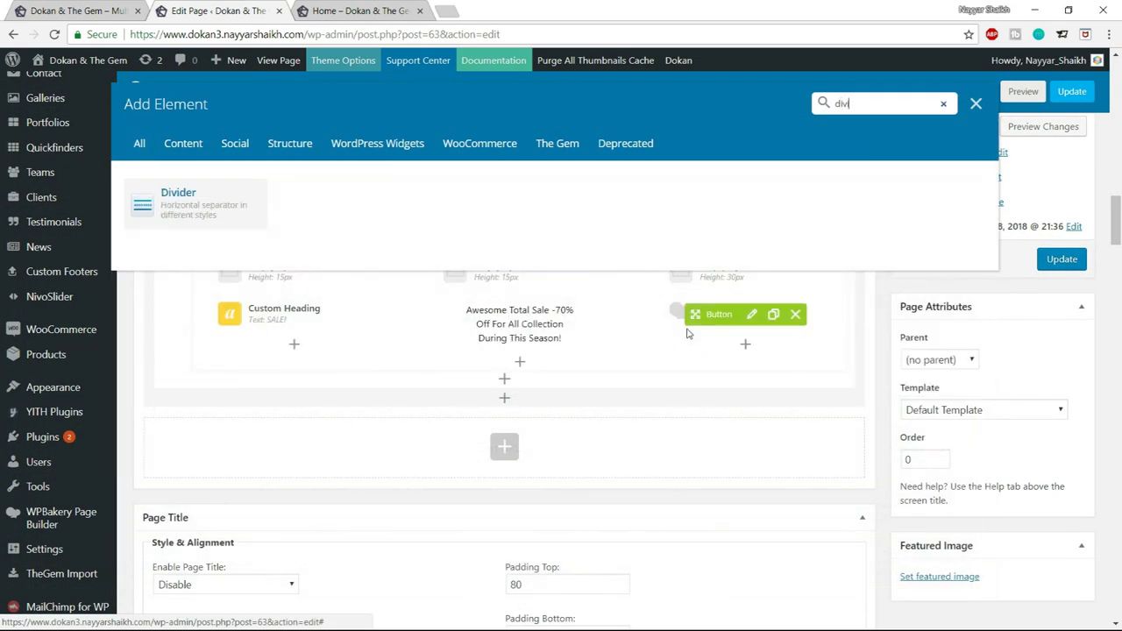
- Add a Divider below the SALE banner with a -23 top margin
click(202, 203)
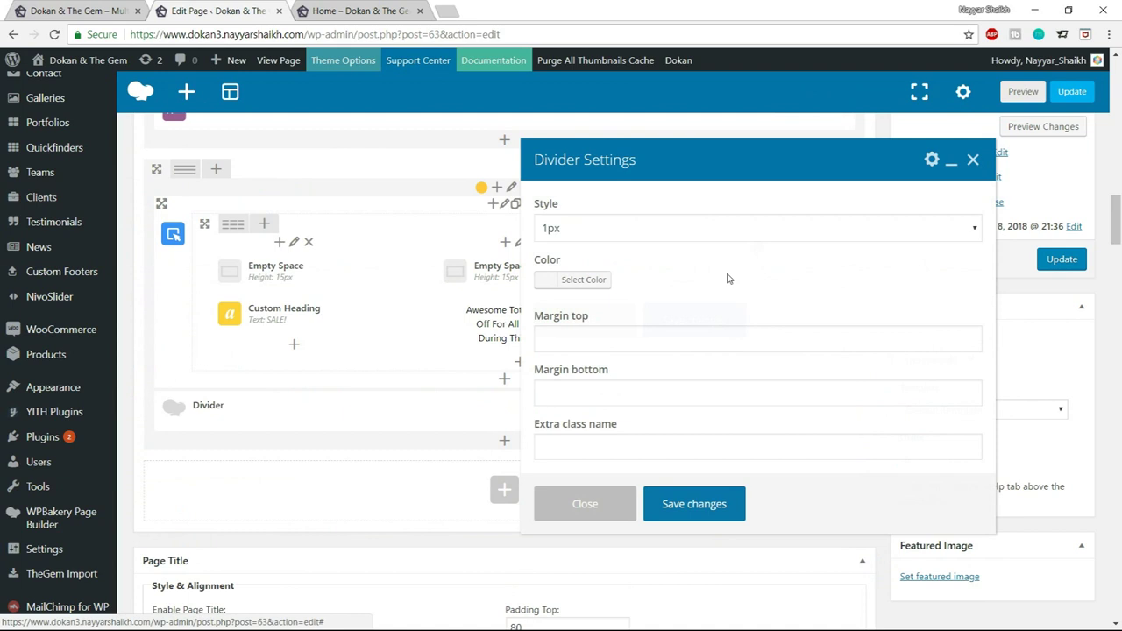
click(579, 333)
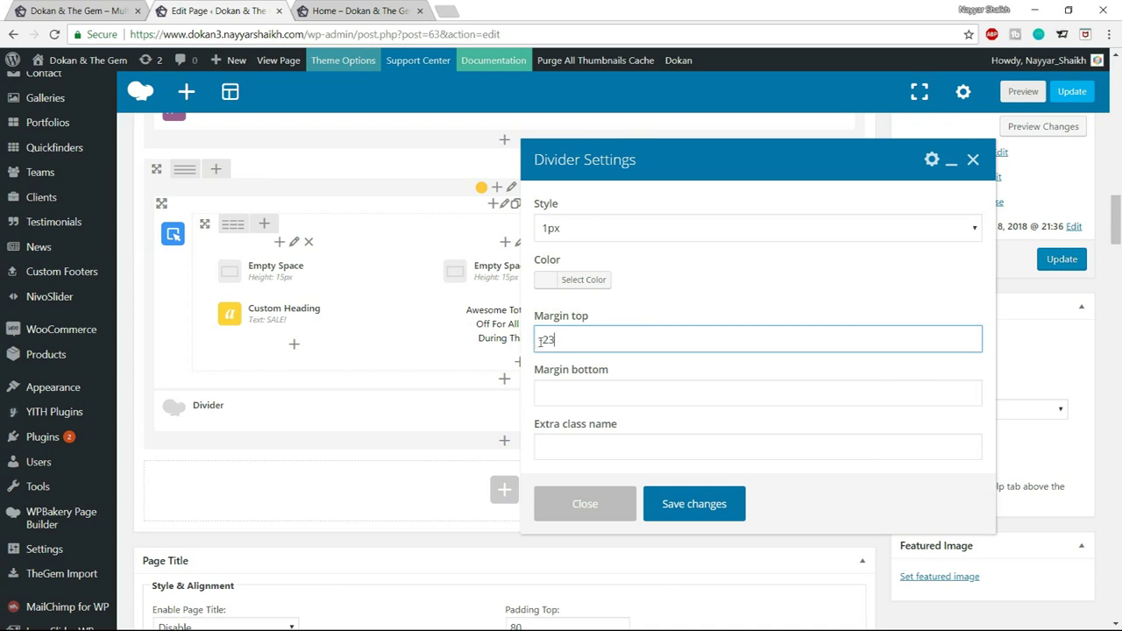
click(360, 11)
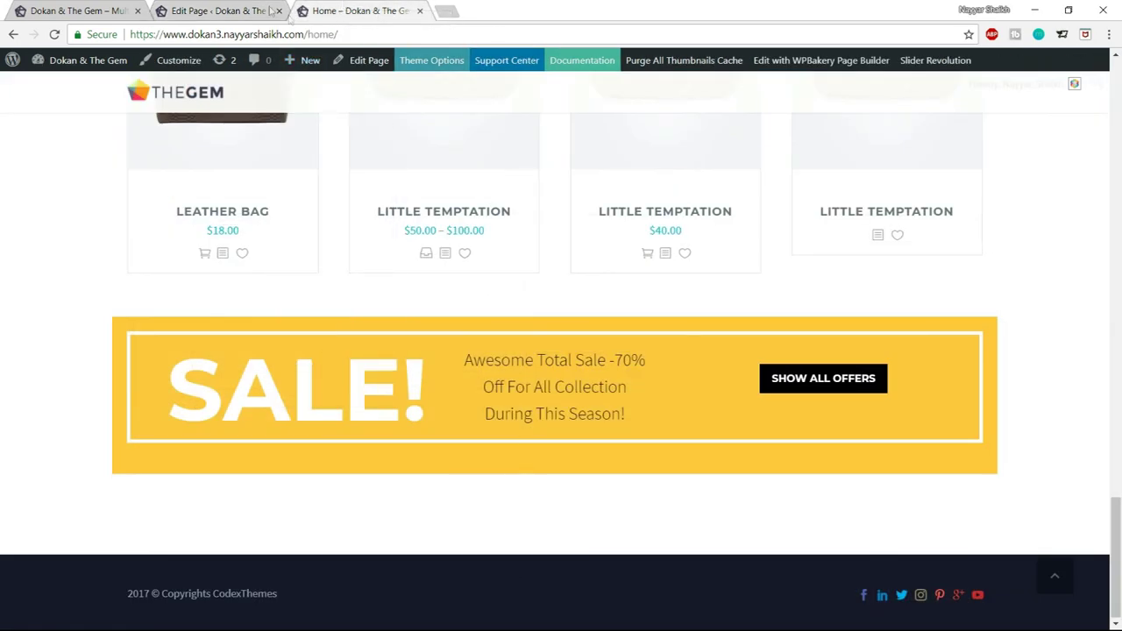
click(202, 9)
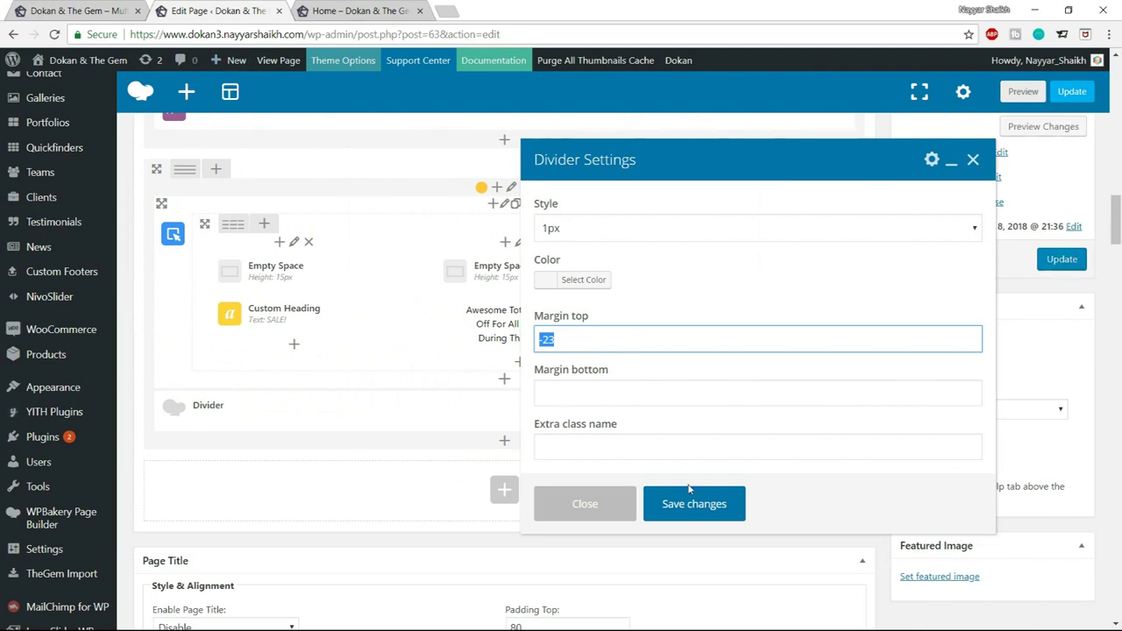
click(683, 515)
- Update the page, reload the live Home page, and view the demo's NEWS FROM BLOG section
click(1061, 259)
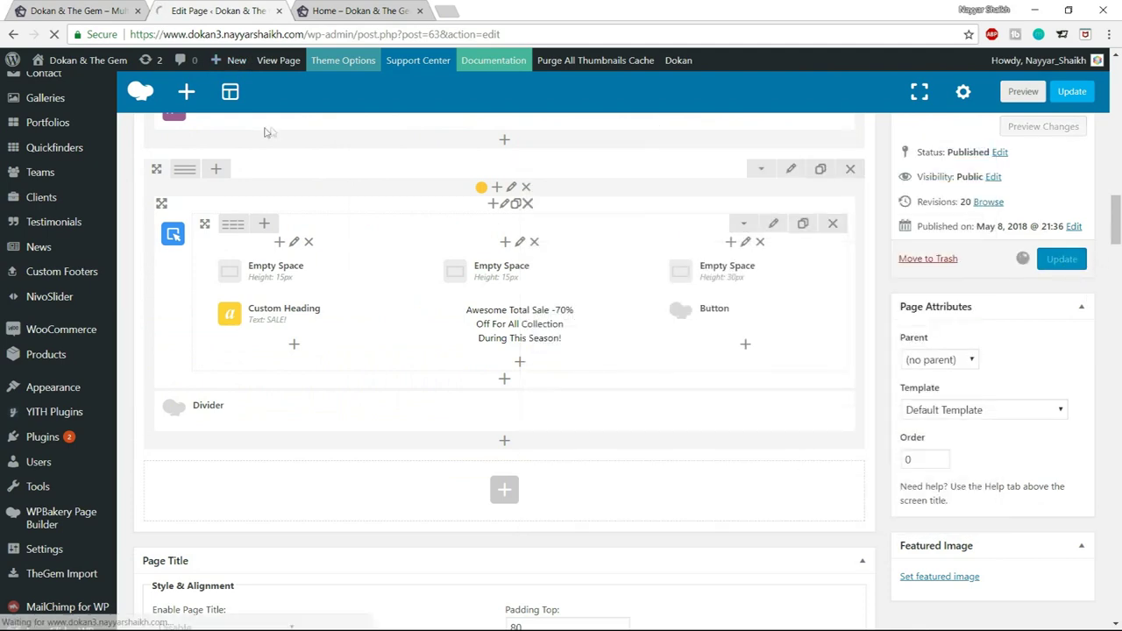
click(396, 9)
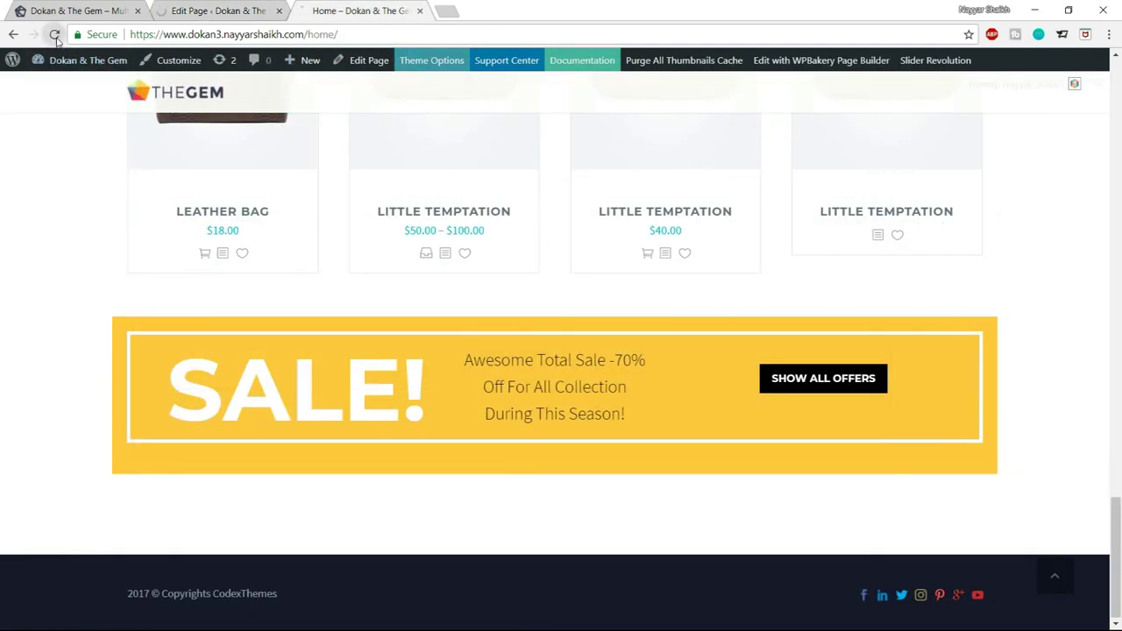
click(54, 35)
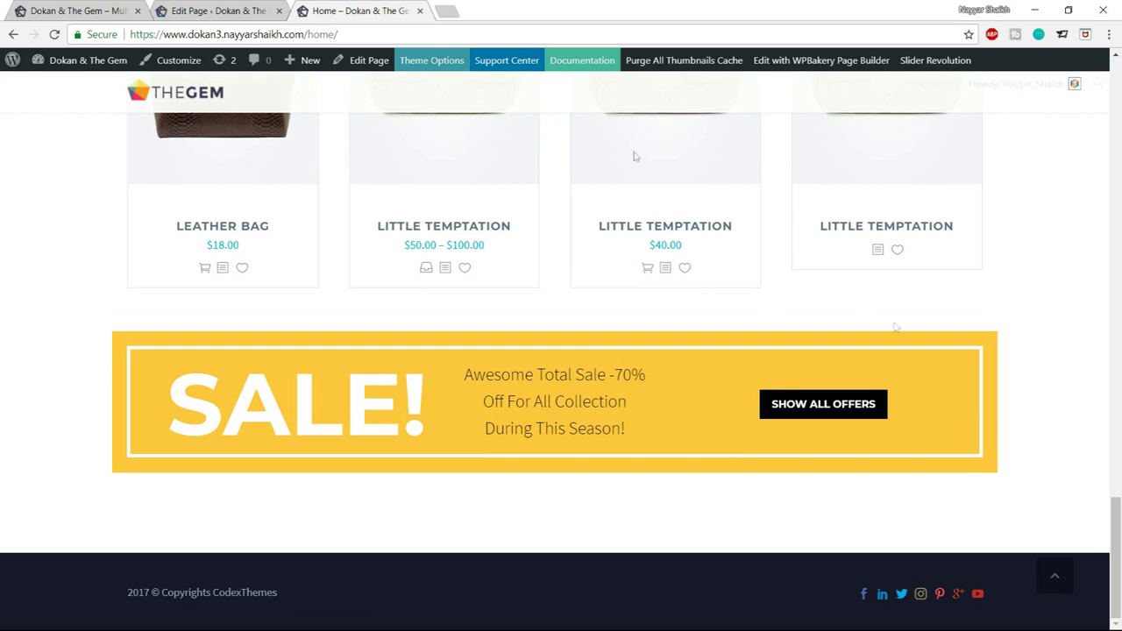
key(ctrl+1)
scroll(982, 325, down, 3)
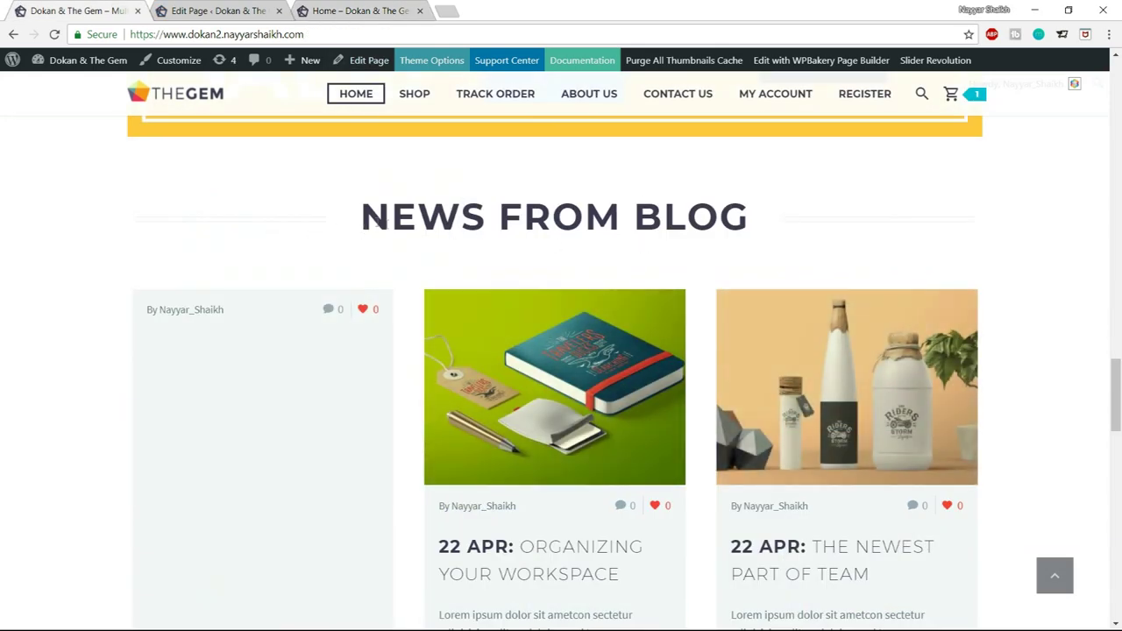
- After reviewing the demo heading, scroll the Home builder to the NEWCOMERS separator and Recent products rows
drag(359, 219, 771, 210)
click(757, 219)
click(219, 10)
scroll(712, 396, down, 15)
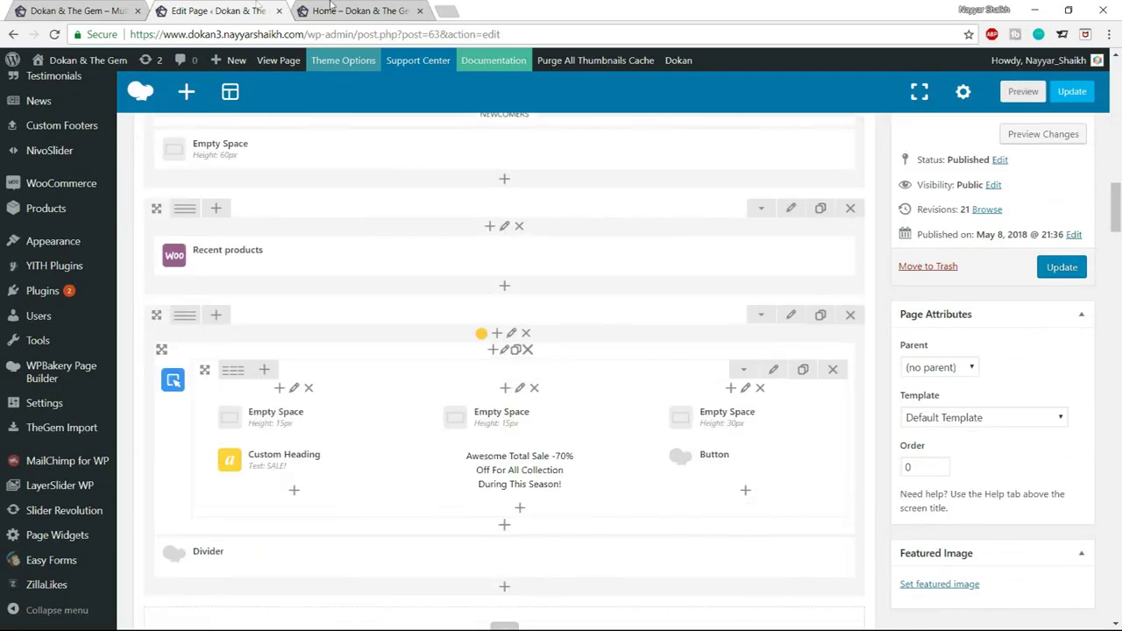
click(355, 10)
scroll(571, 382, up, 10)
scroll(544, 390, down, 1)
scroll(571, 381, up, 4)
scroll(561, 383, up, 5)
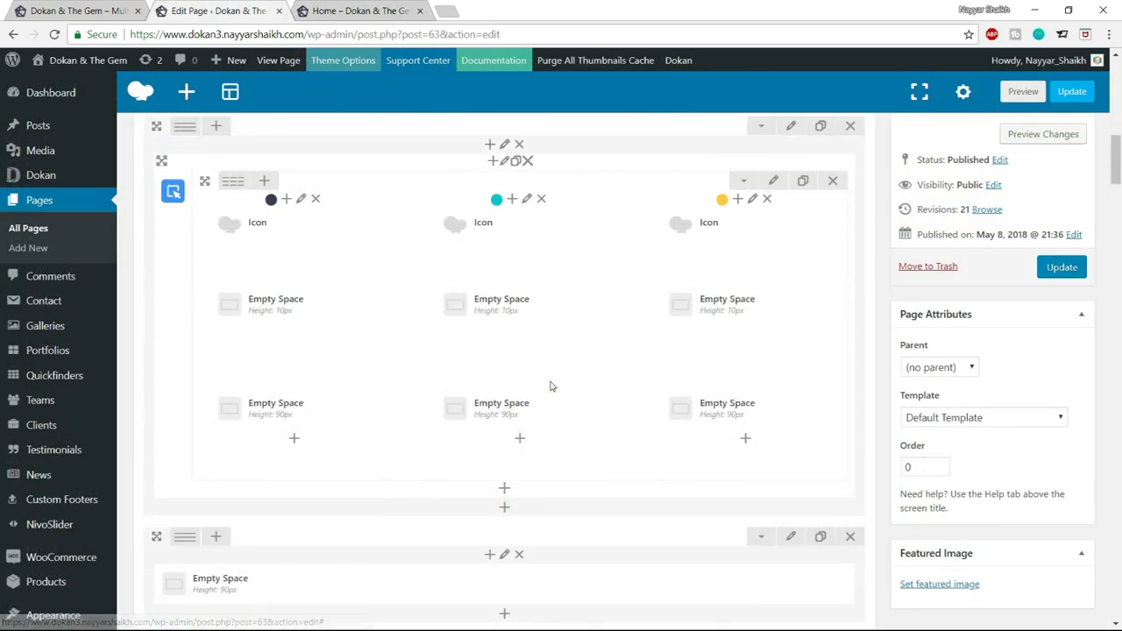
scroll(561, 381, up, 3)
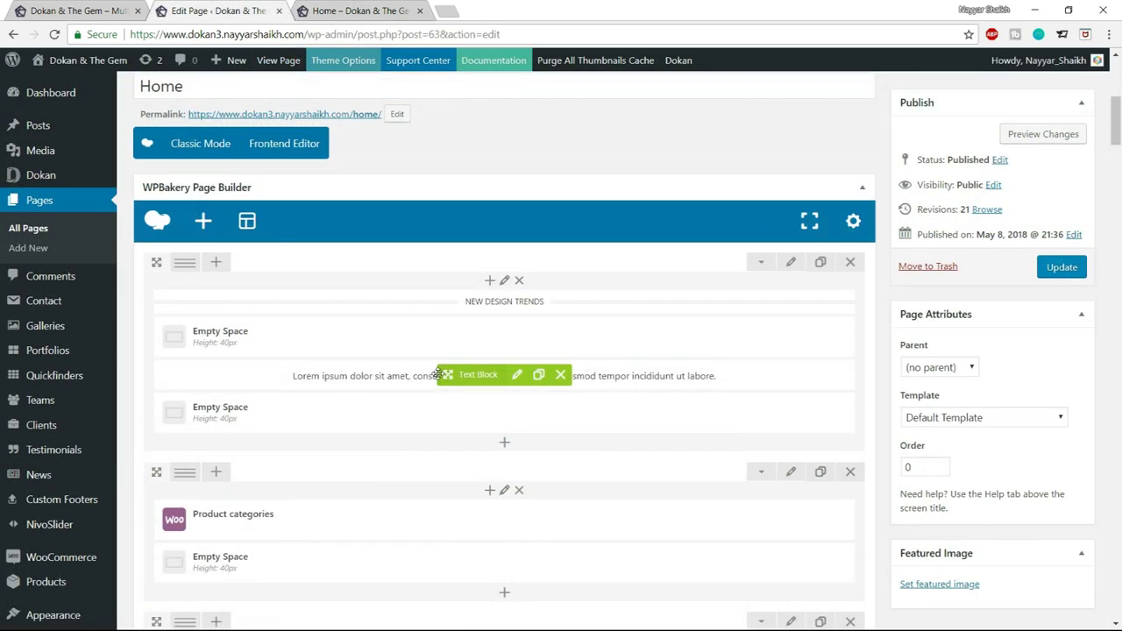
scroll(622, 364, down, 1)
scroll(623, 365, down, 10)
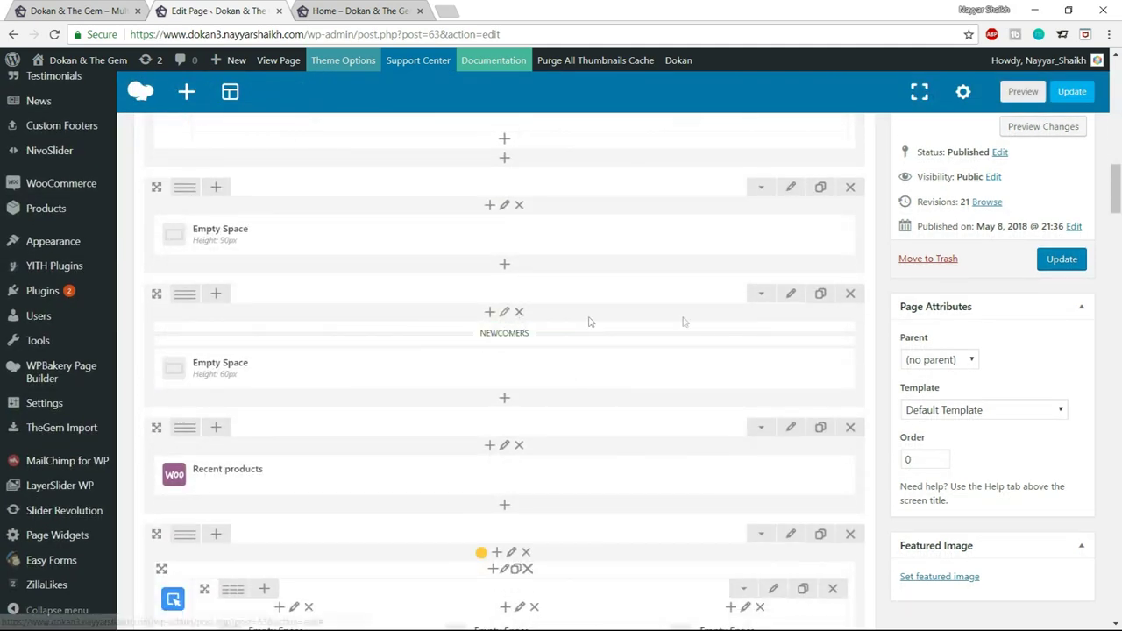
- Clone the NEWCOMERS separator row and move the copy below the SALE banner row
click(819, 296)
scroll(701, 332, down, 3)
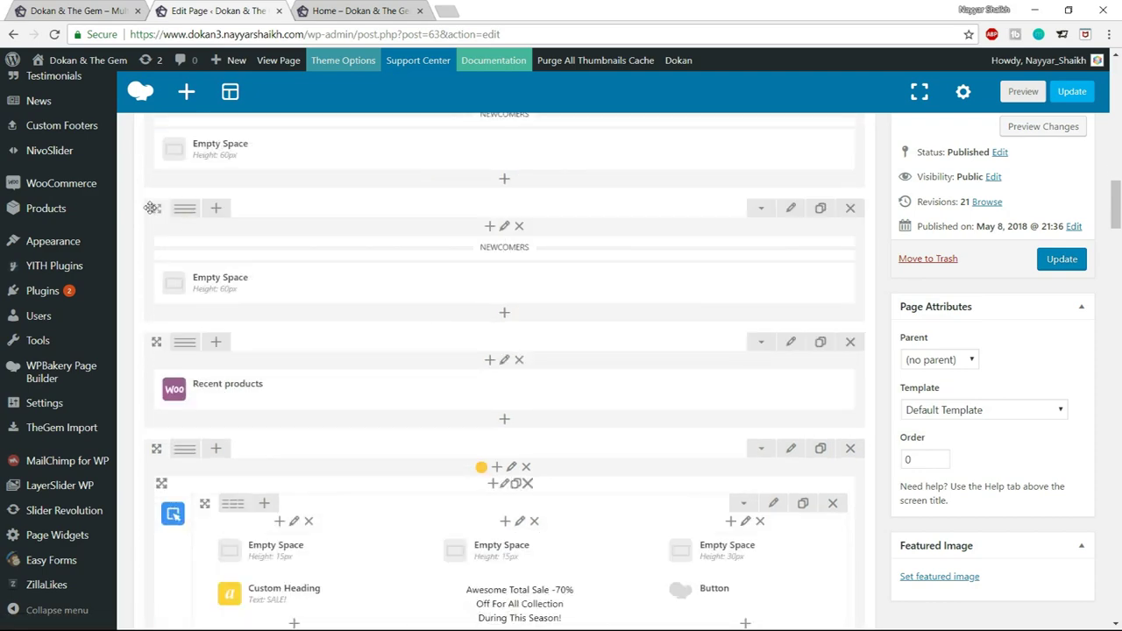
drag(161, 253, 186, 519)
scroll(561, 377, down, 3)
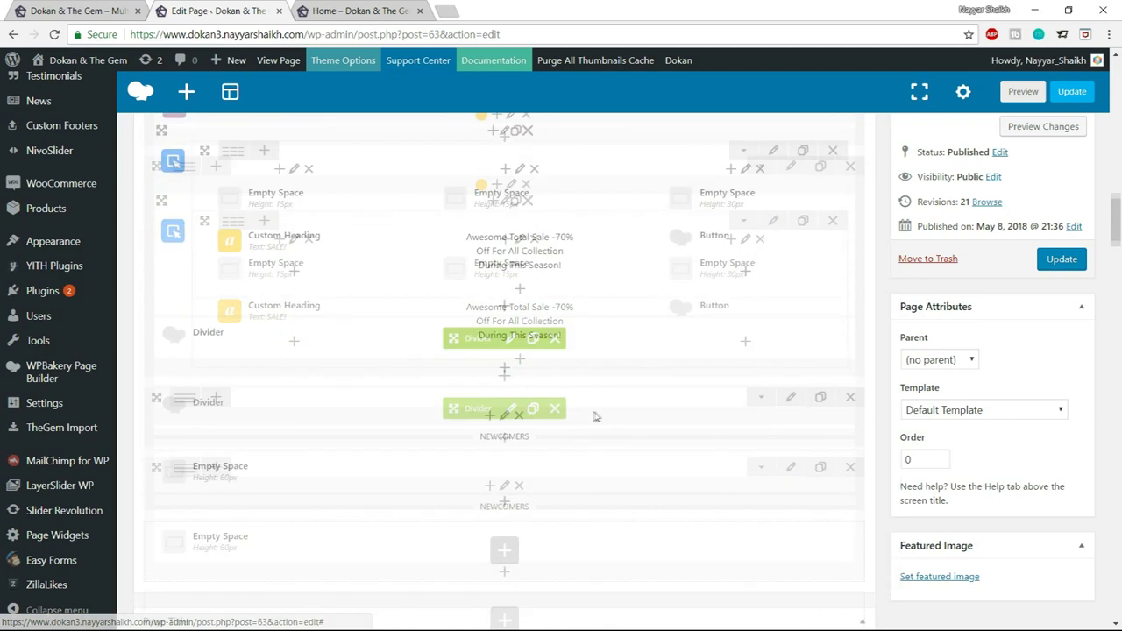
- Retitle the copied separator NEWS FROM BLOG, copying the heading from the demo
key(ctrl+shift+Tab)
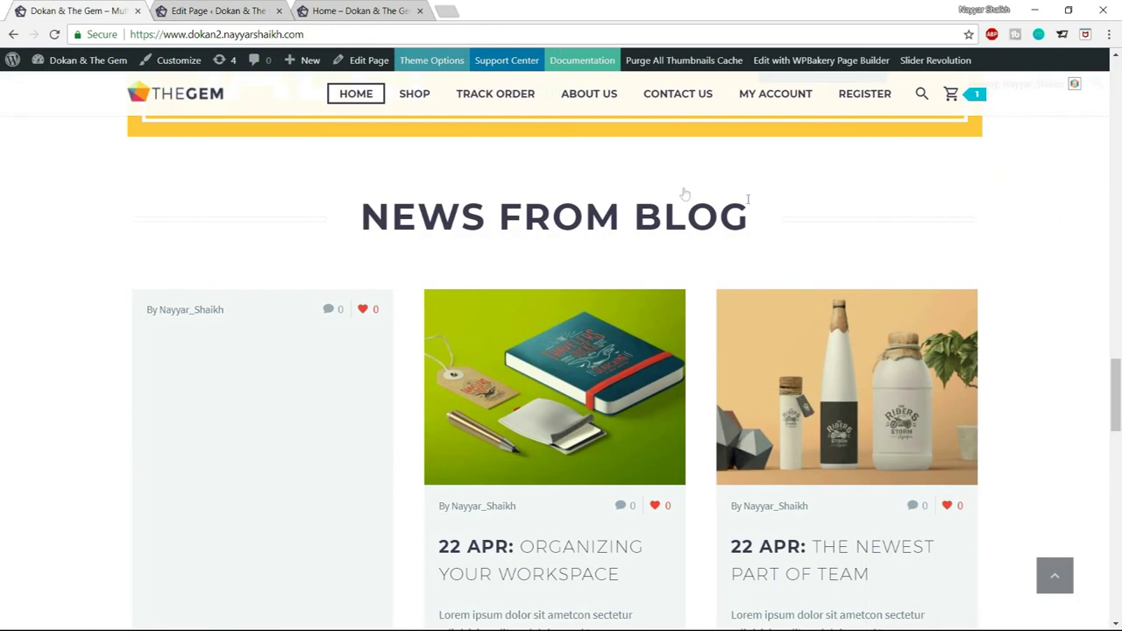
triple_click(631, 217)
key(ctrl+c)
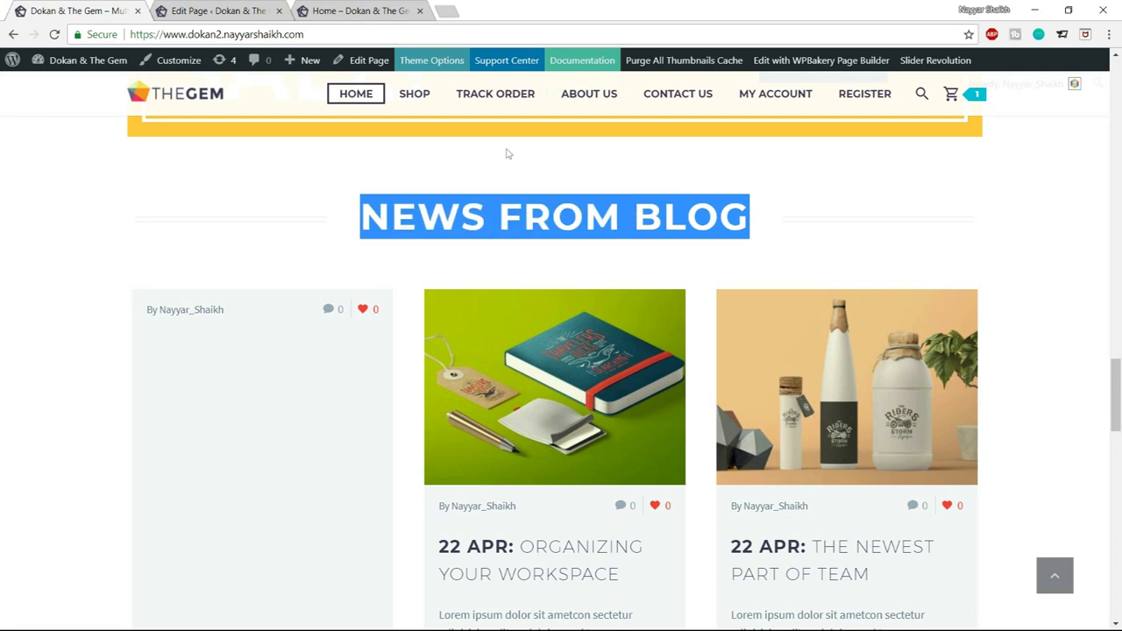
click(266, 5)
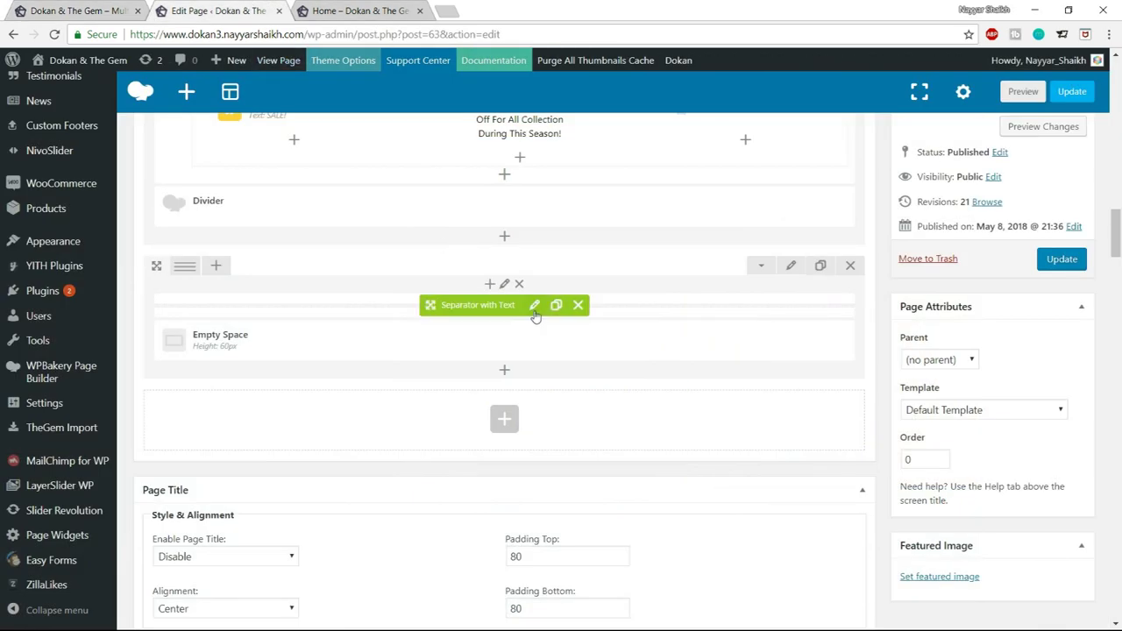
click(534, 306)
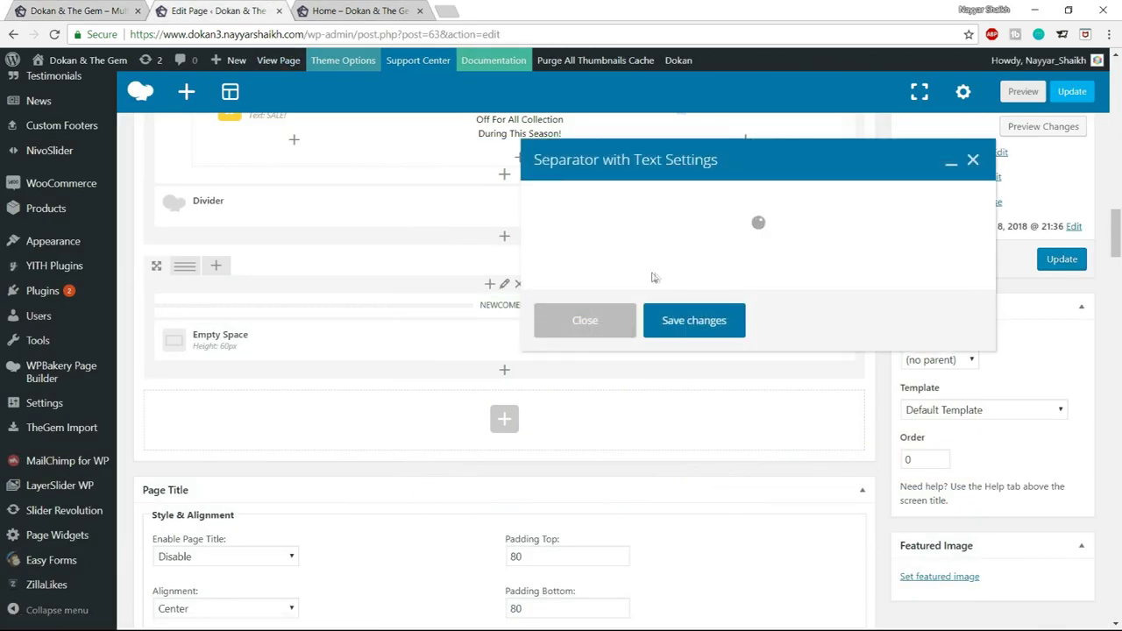
click(610, 367)
key(ctrl+a)
key(ctrl+v)
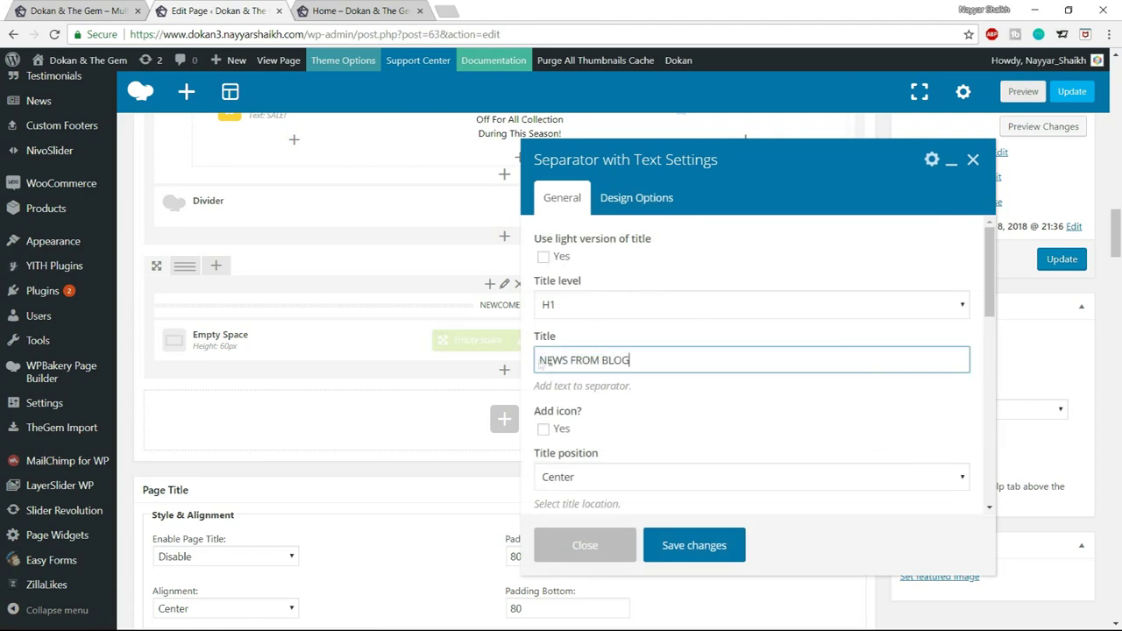
click(714, 556)
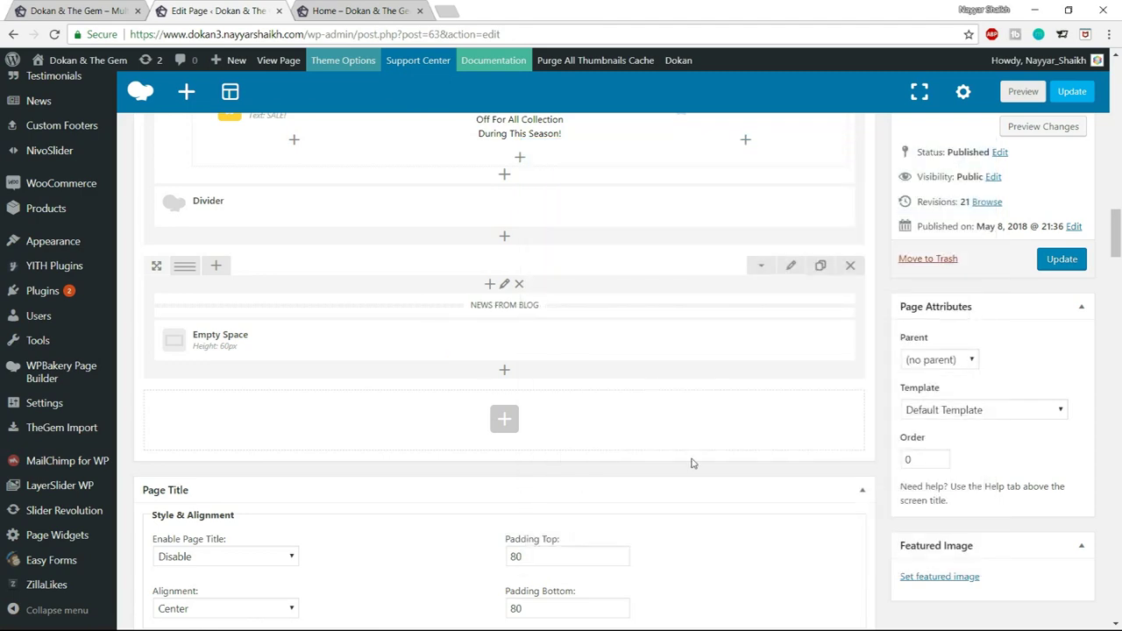
click(74, 11)
scroll(601, 293, up, 2)
click(447, 359)
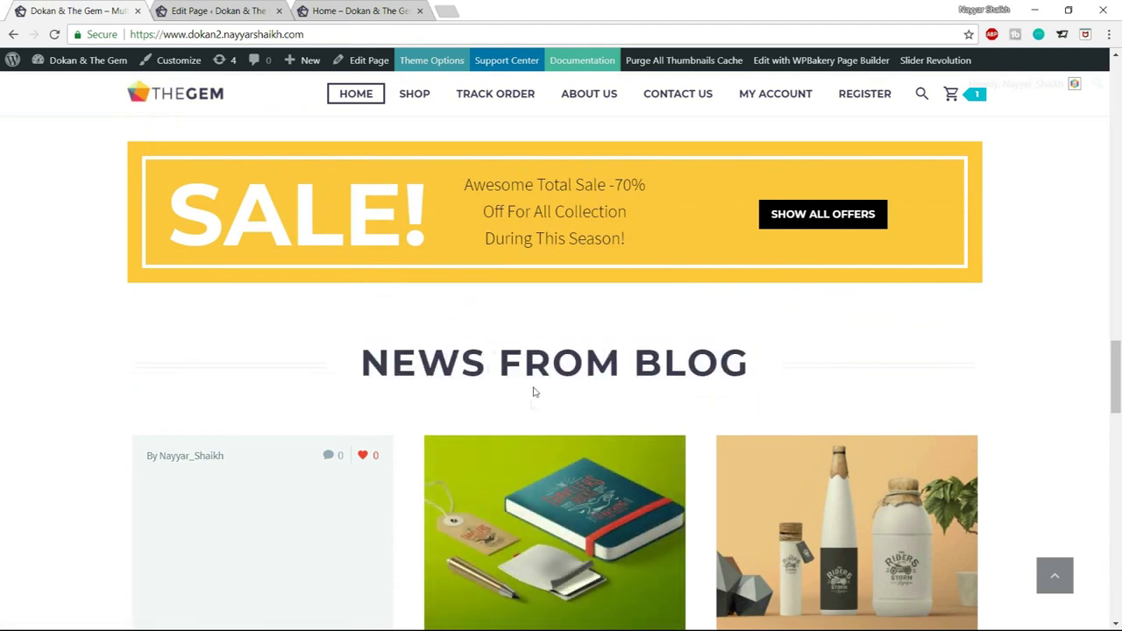
- Change the Empty Space below the separator from 60px to 80px
click(254, 11)
scroll(538, 351, down, 3)
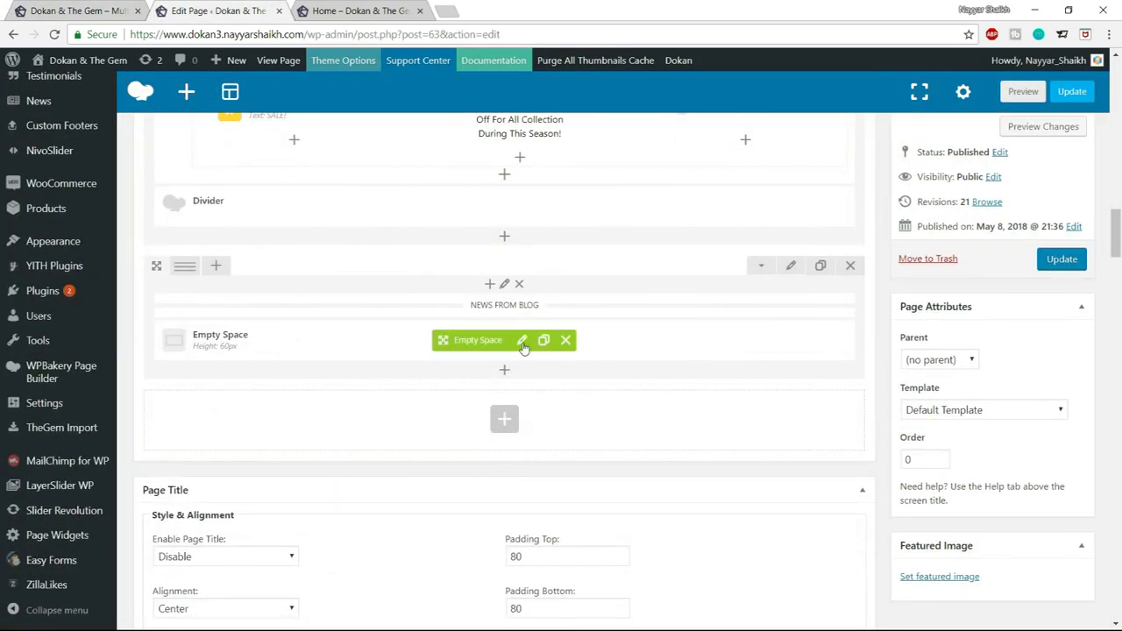
click(522, 341)
drag(551, 264, 519, 254)
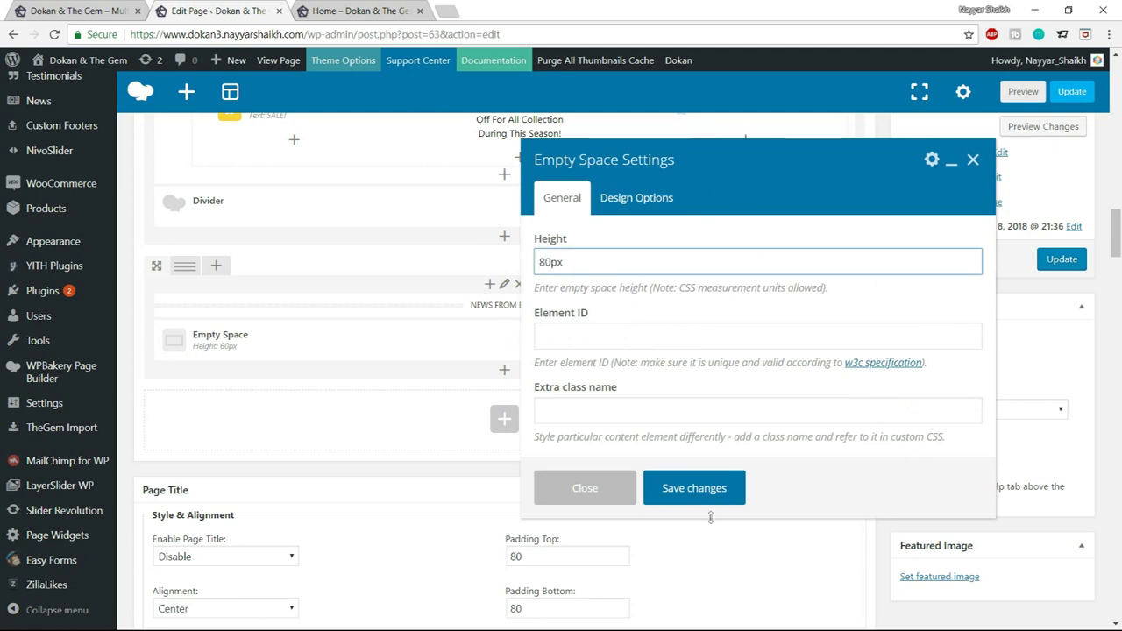
text(80)
click(688, 489)
- Duplicate that spacer, place it above the NEWS FROM BLOG separator, and set it to 90px
click(544, 342)
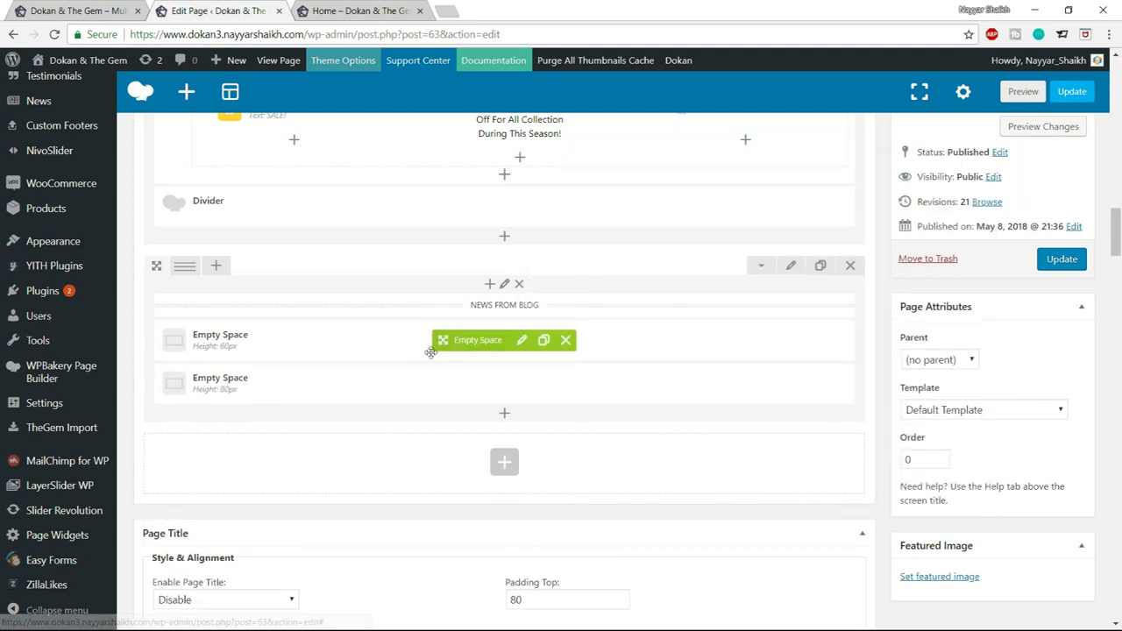
drag(473, 340, 478, 302)
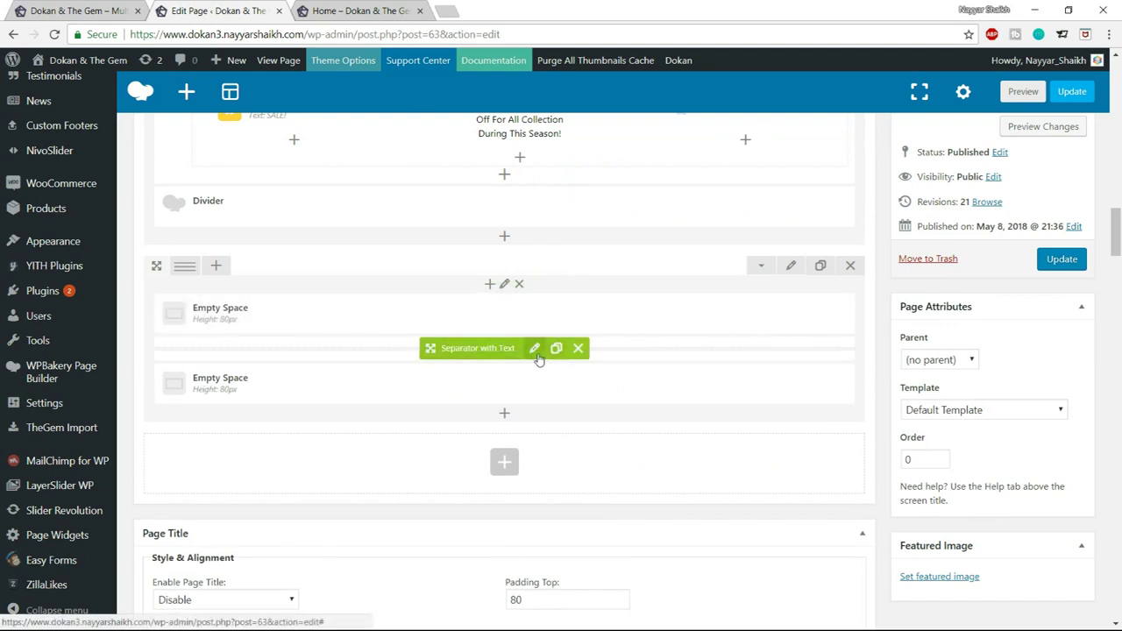
click(531, 348)
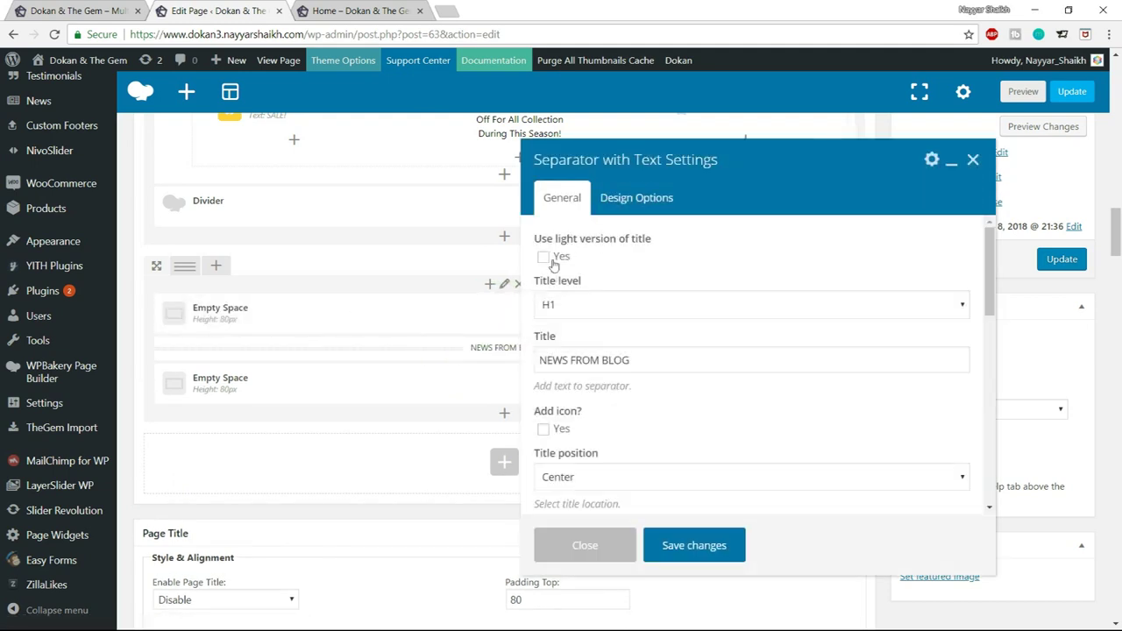
click(593, 562)
click(520, 313)
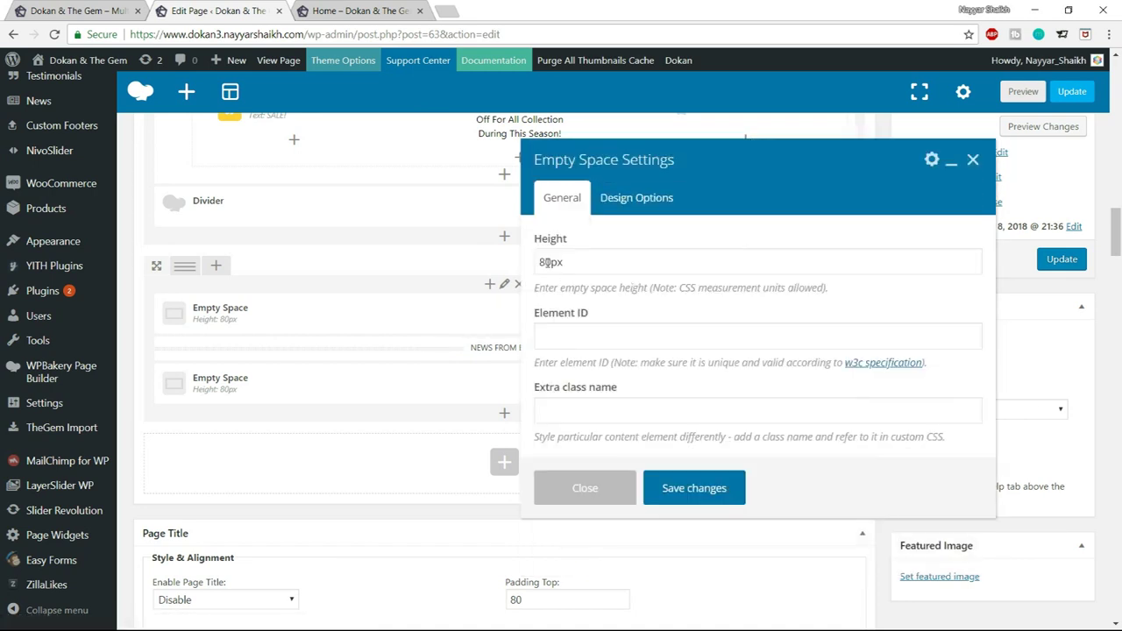
double_click(545, 261)
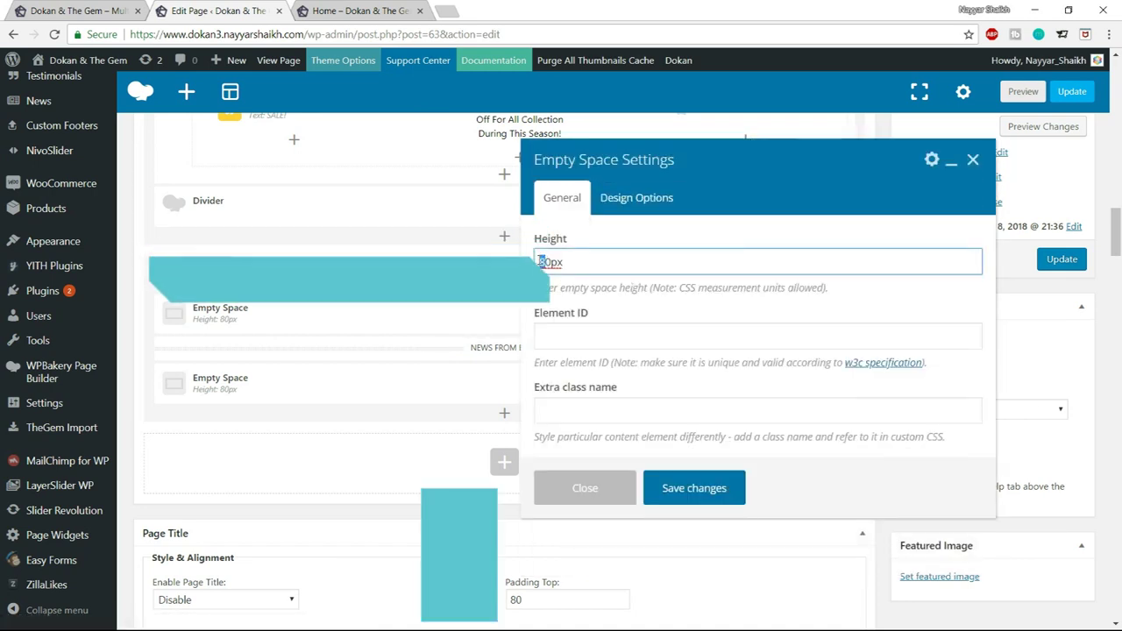
text(90px)
click(694, 489)
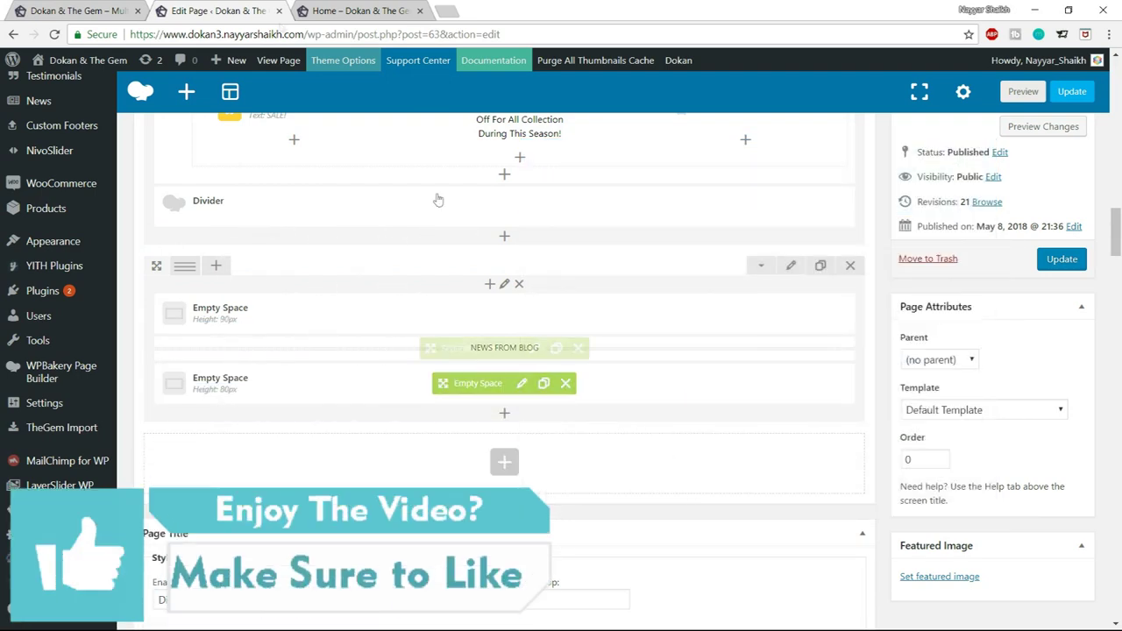
key(ctrl+shift+Tab)
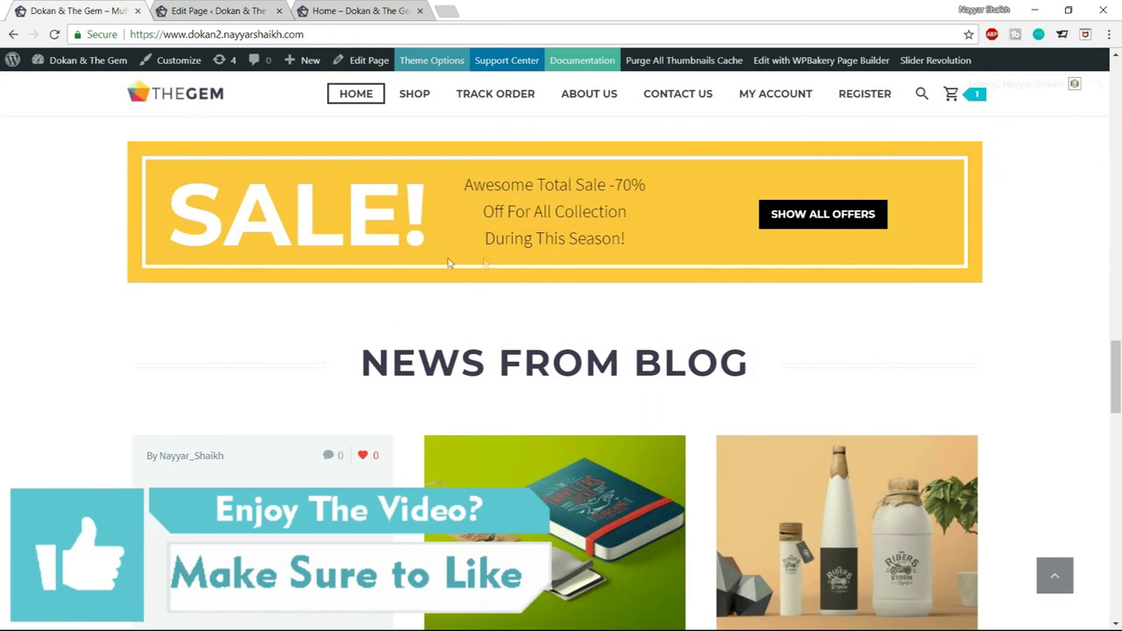
click(226, 7)
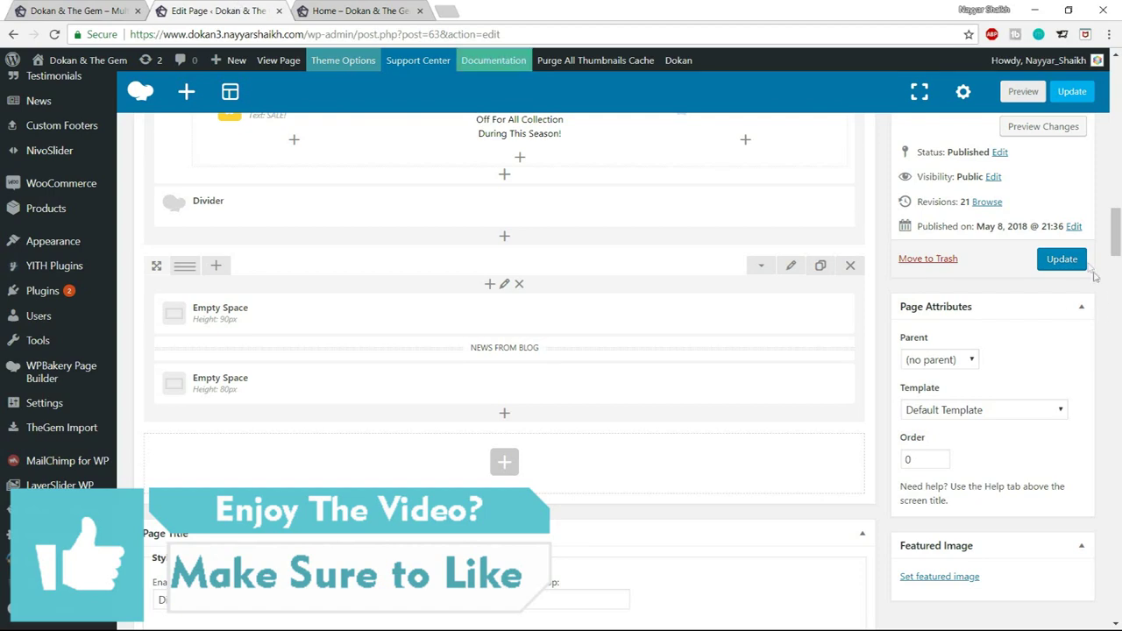
- Reload the live Home page and compare its SALE banner and NEWS FROM BLOG heading with the demo
key(ctrl+Tab)
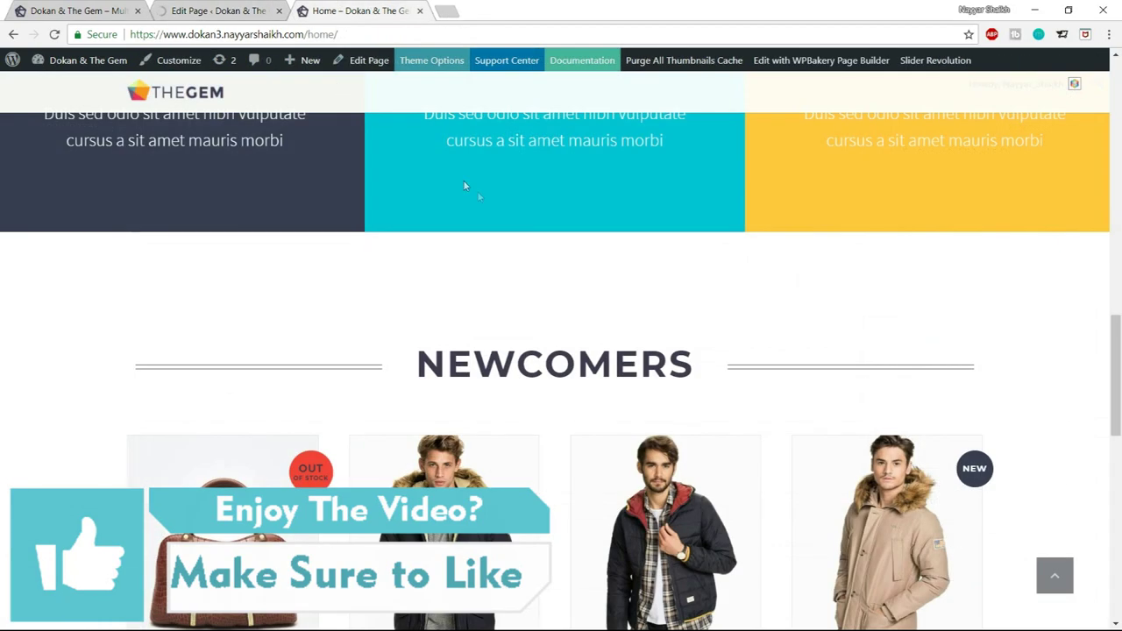
click(54, 34)
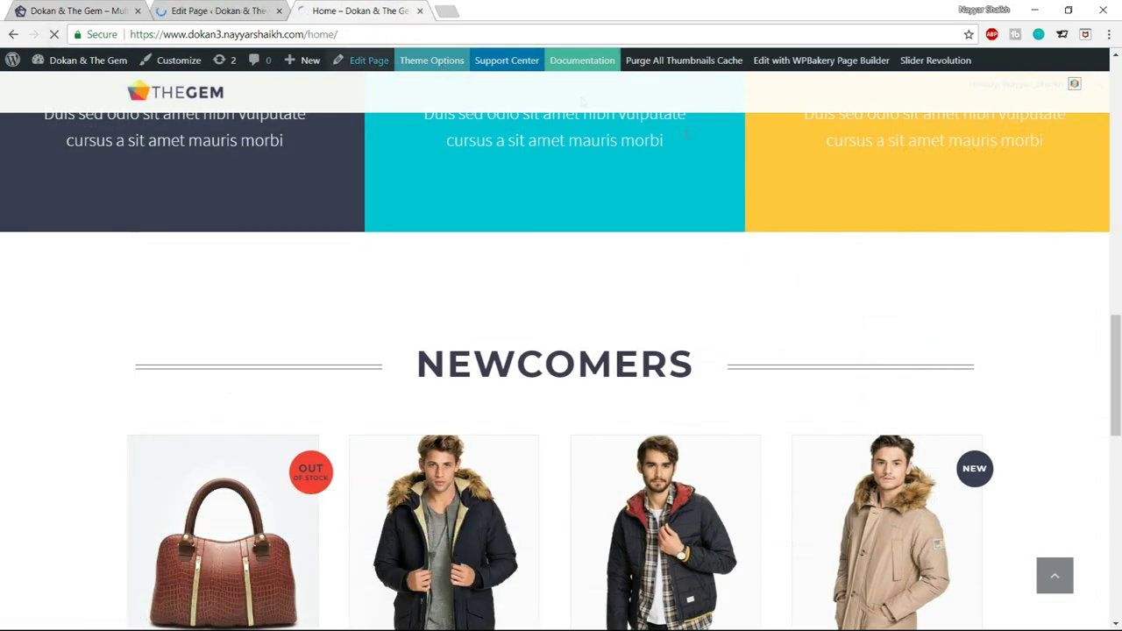
scroll(841, 351, down, 5)
scroll(862, 417, down, 6)
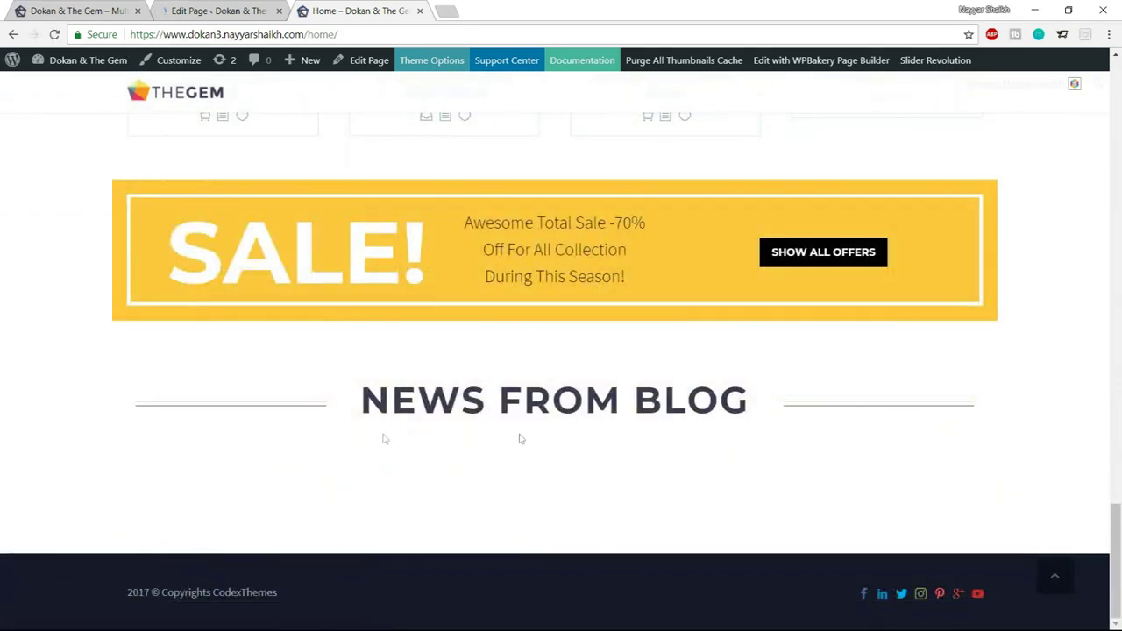
drag(368, 403, 751, 401)
click(919, 399)
click(91, 6)
scroll(550, 346, down, 3)
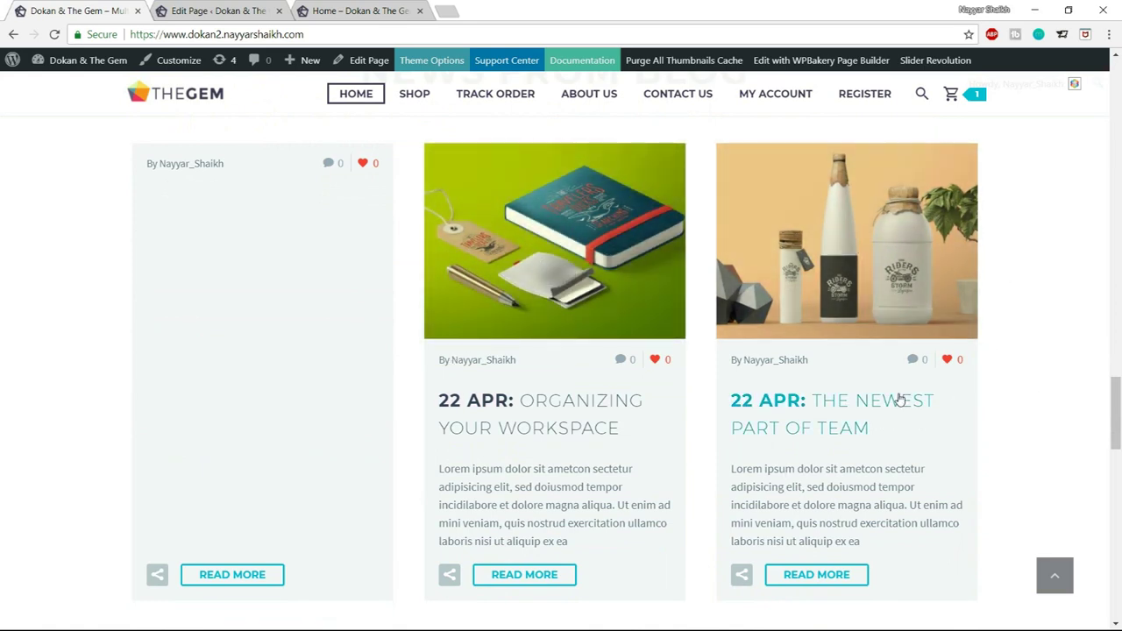
scroll(946, 391, down, 1)
scroll(946, 391, up, 1)
- Open a new blank post via Posts > Add New
click(217, 11)
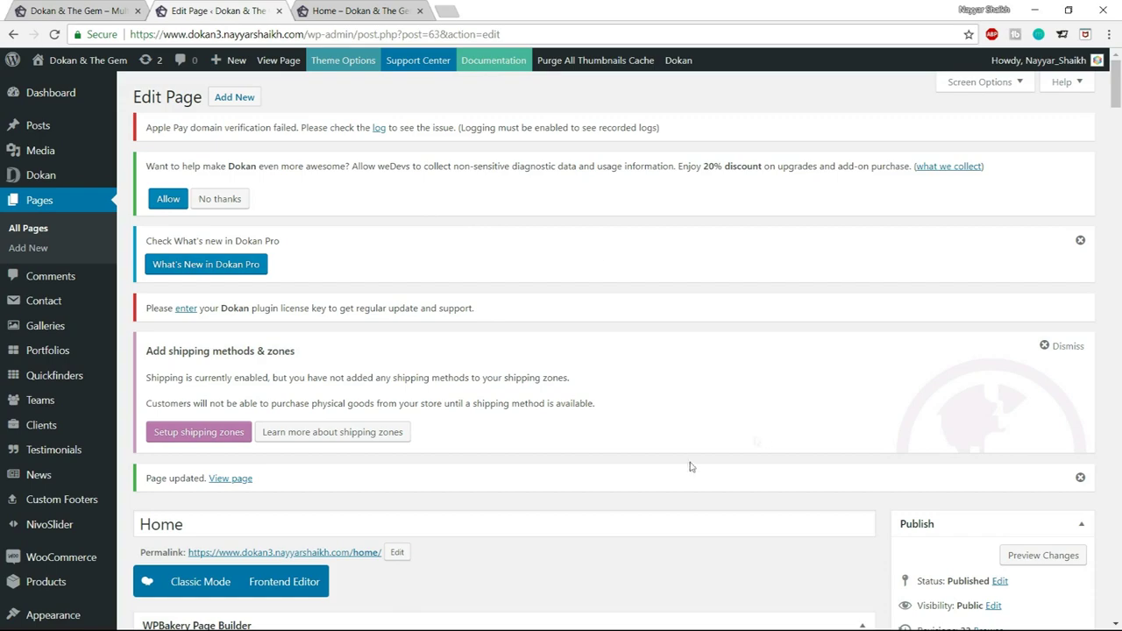
scroll(761, 438, down, 3)
scroll(761, 433, up, 3)
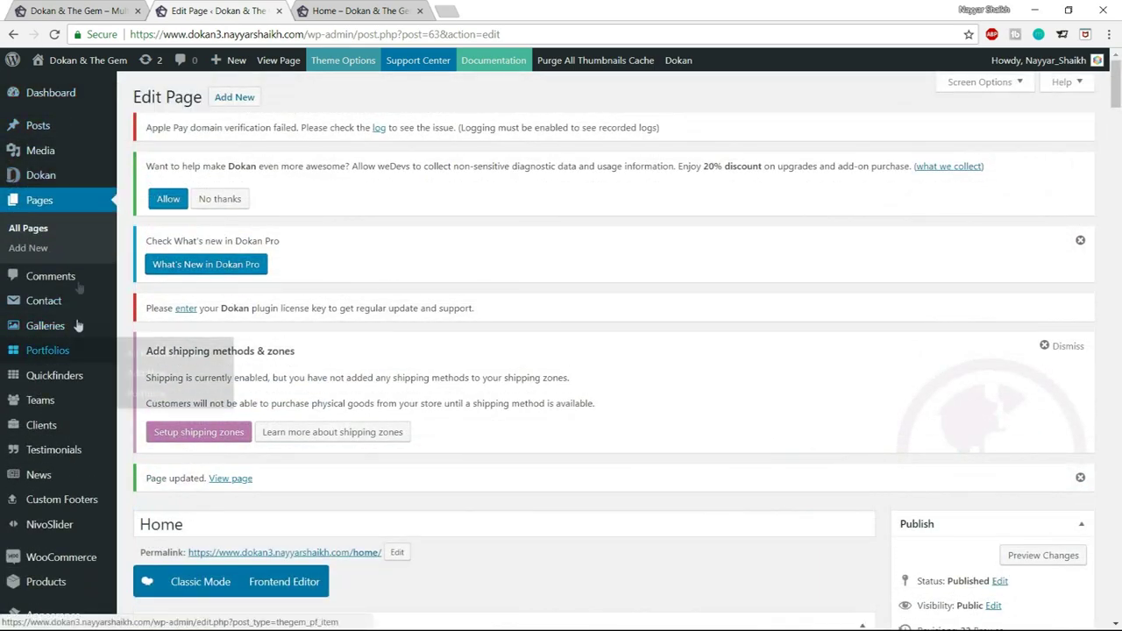
mouse_move(69, 127)
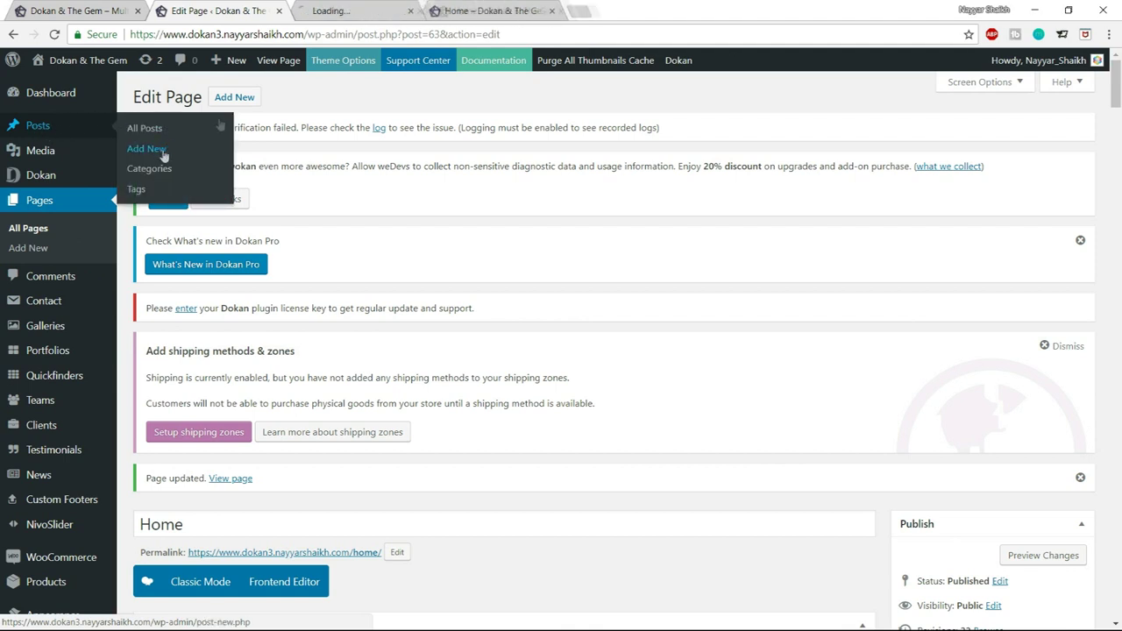
click(342, 13)
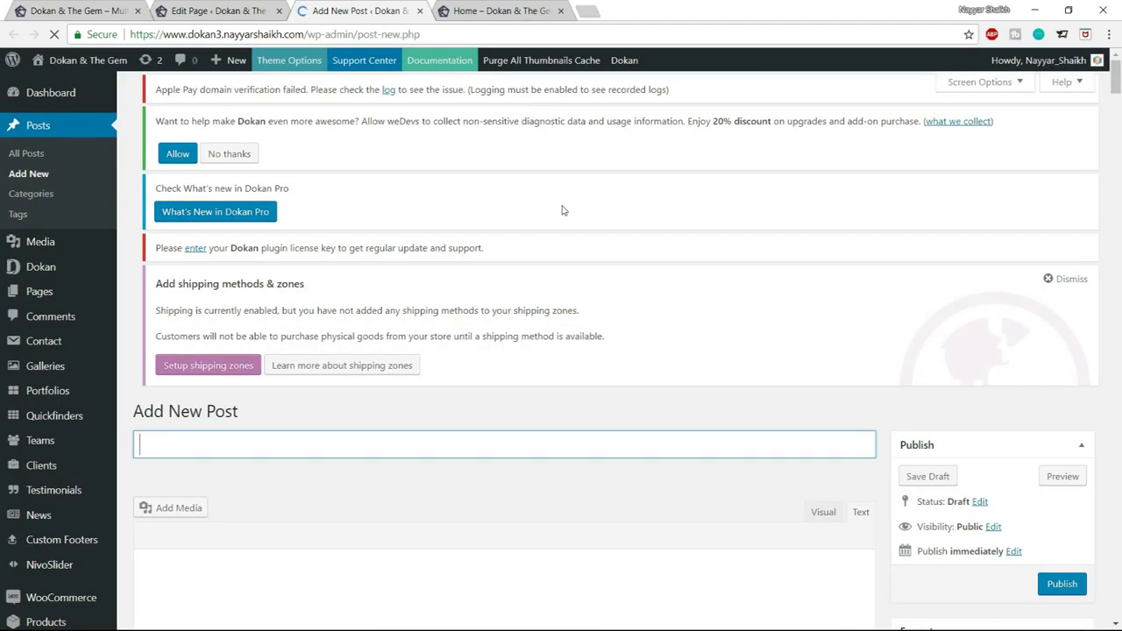
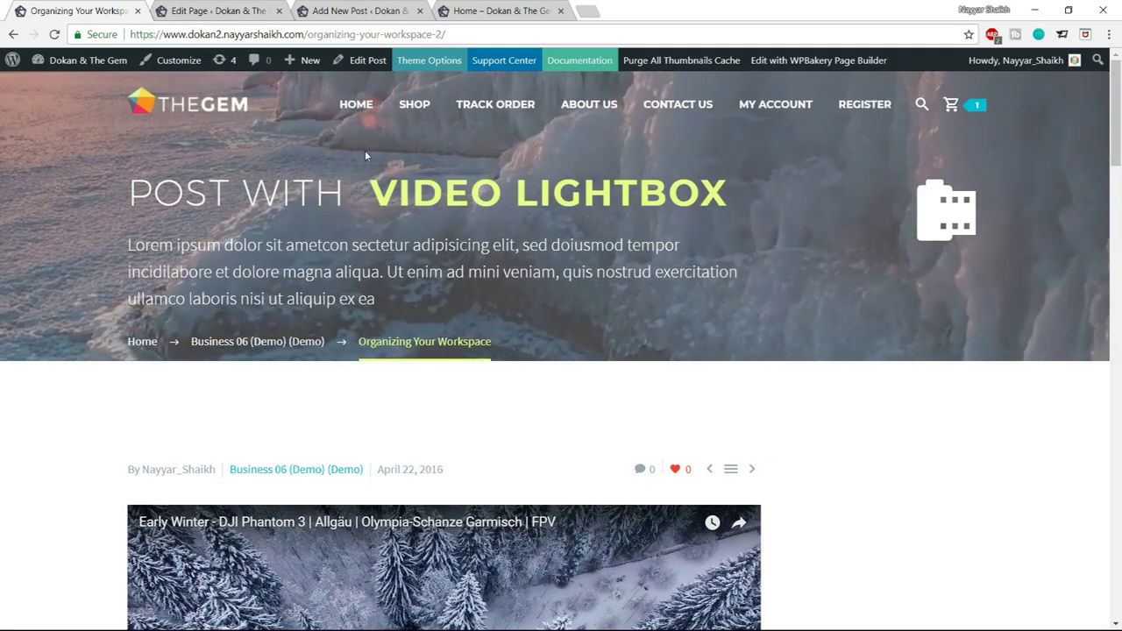
- Look over the open tabs: the page editor, new post draft and Organizing Your Workspace post
scroll(767, 277, down, 5)
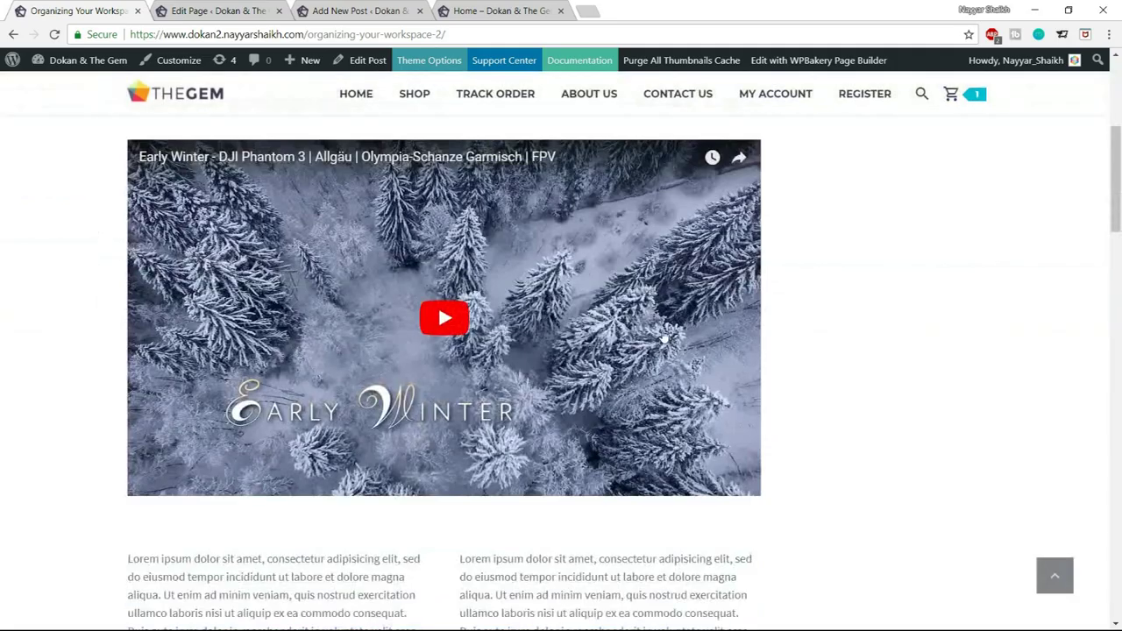
scroll(663, 333, up, 5)
scroll(804, 250, down, 5)
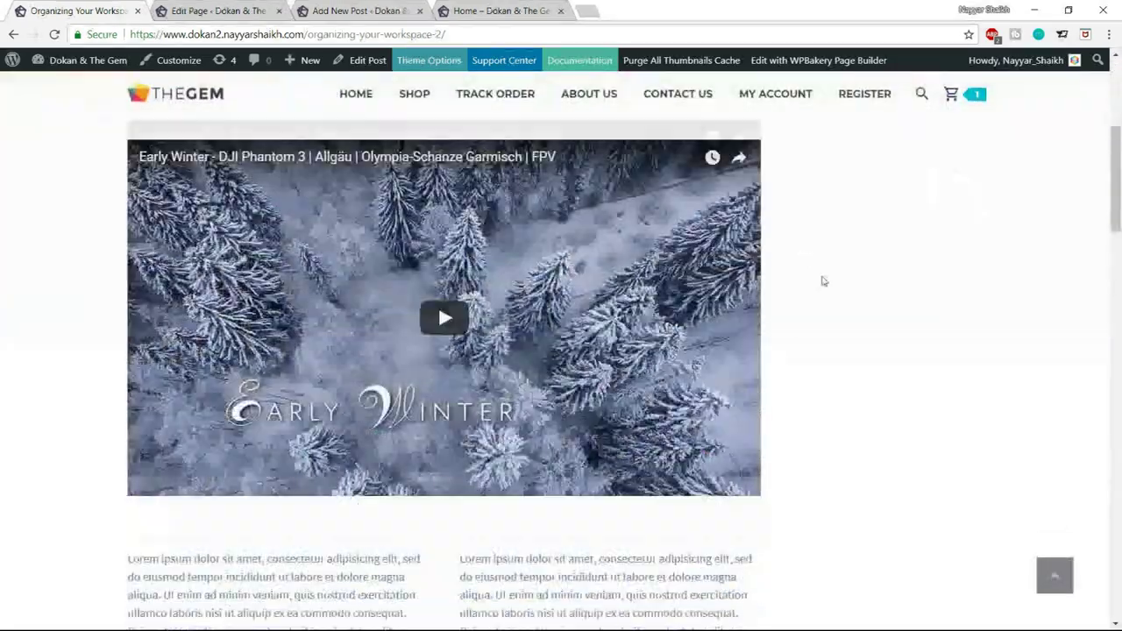
scroll(822, 282, down, 10)
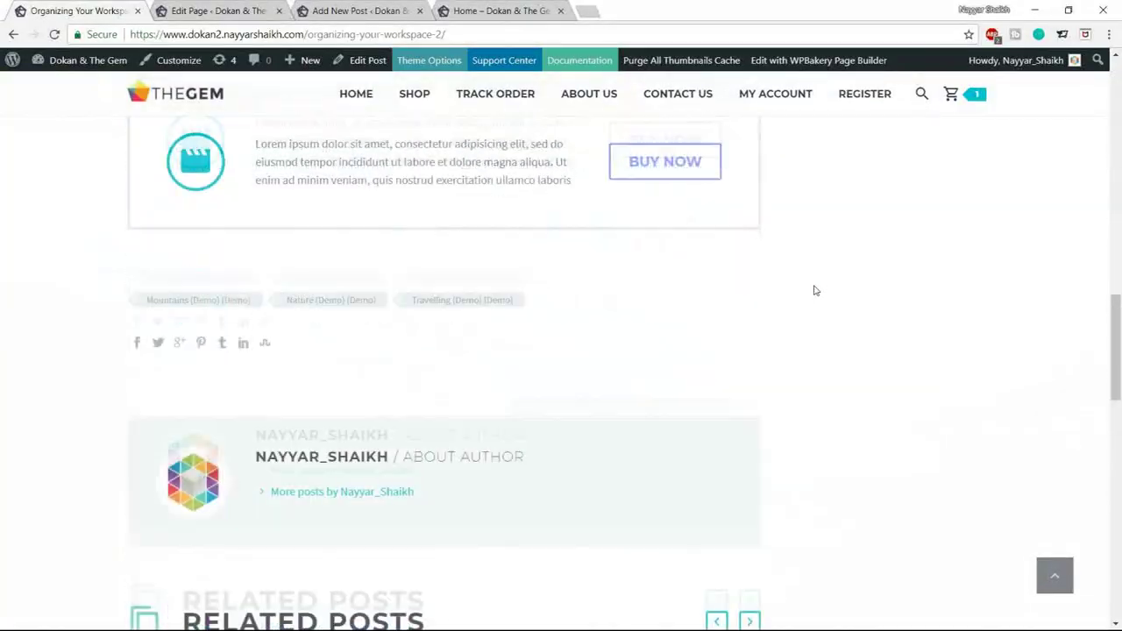
scroll(813, 291, up, 5)
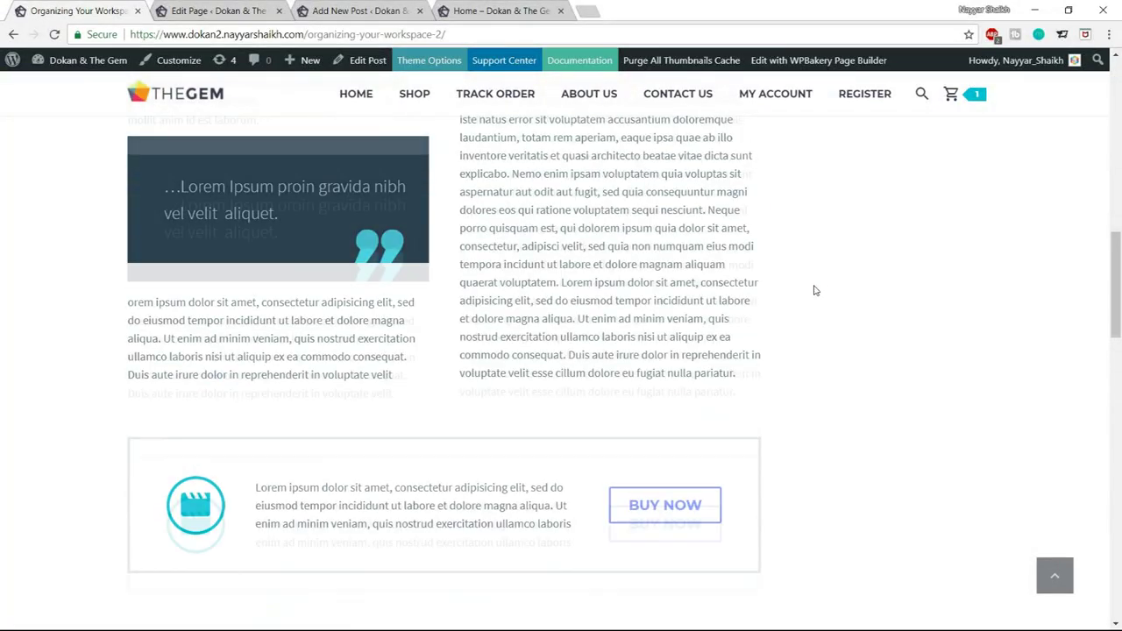
scroll(813, 290, up, 10)
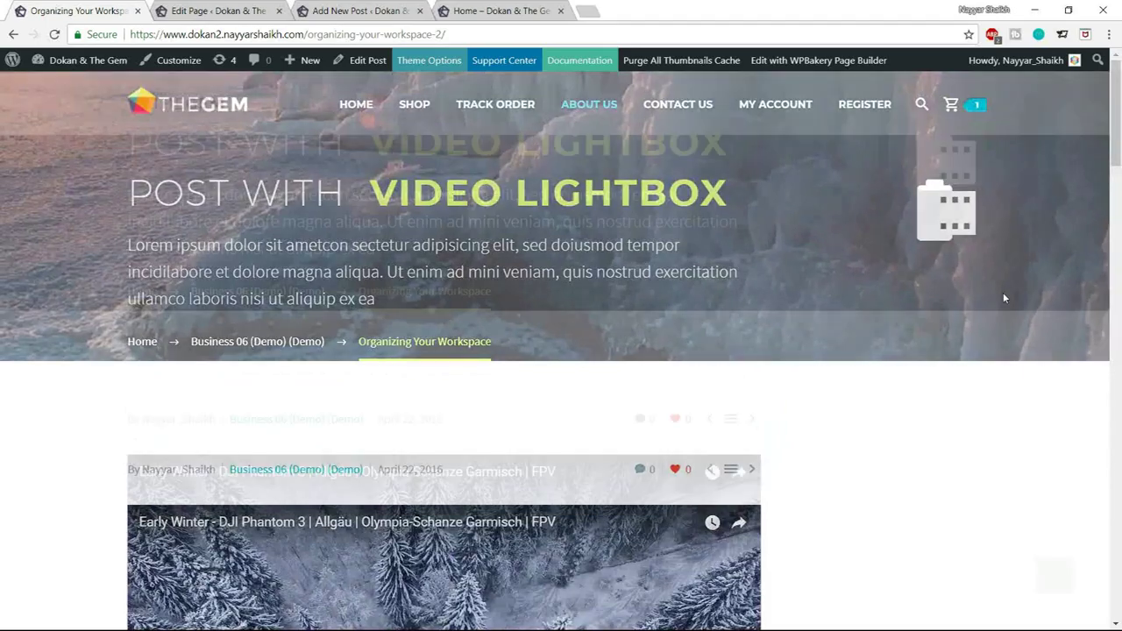
scroll(1003, 298, down, 4)
scroll(896, 300, down, 3)
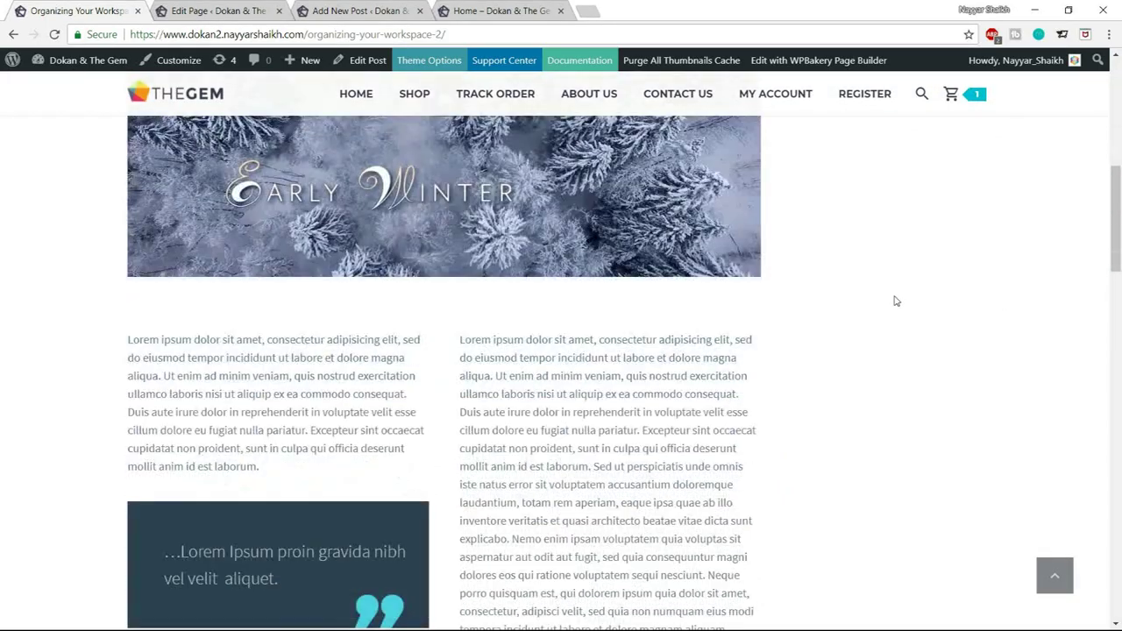
scroll(896, 301, down, 6)
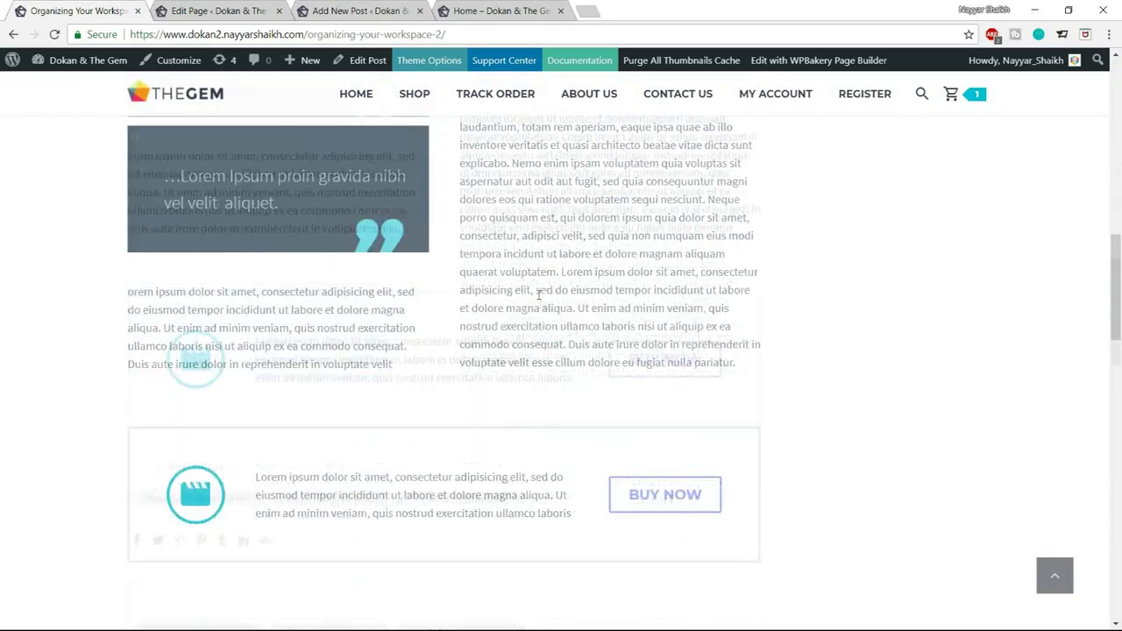
scroll(721, 368, up, 12)
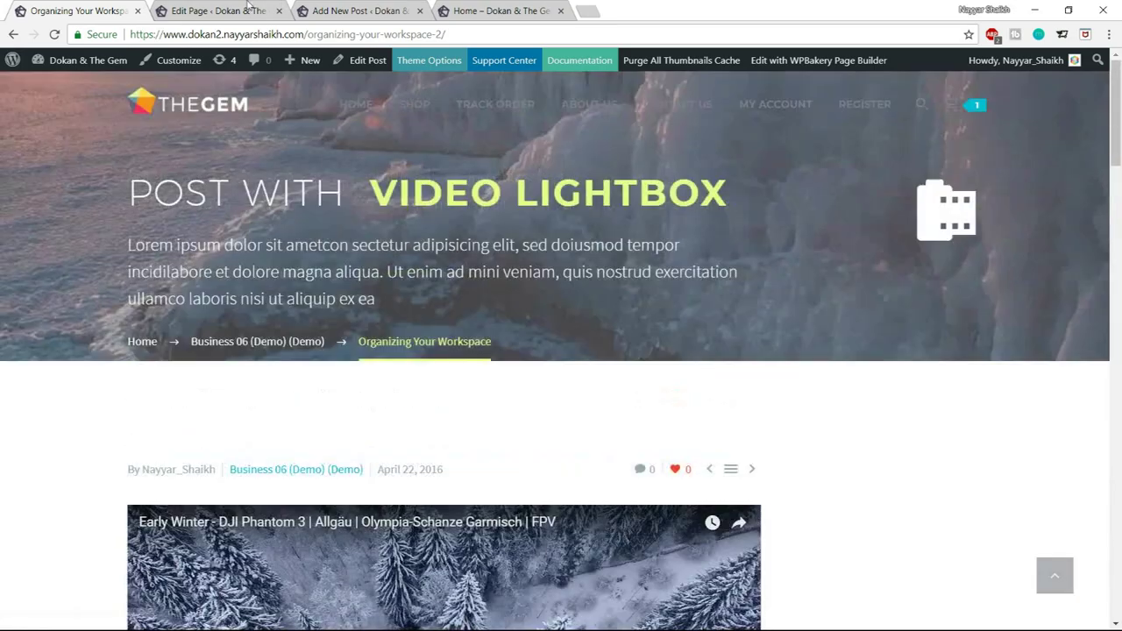
click(219, 10)
scroll(553, 290, down, 3)
click(359, 10)
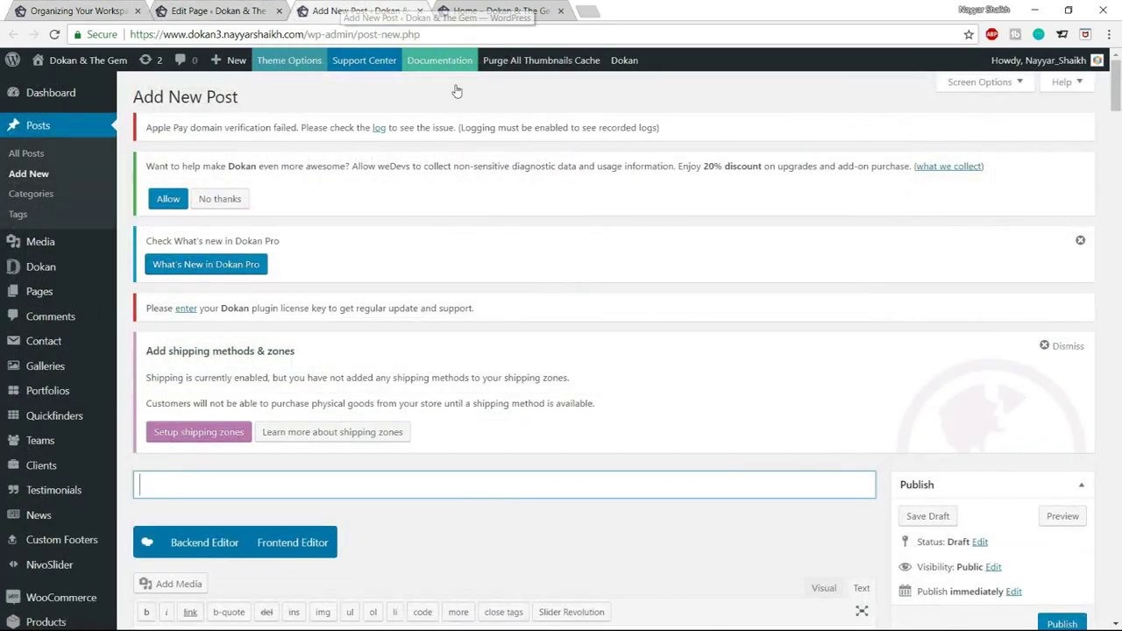
scroll(501, 276, down, 4)
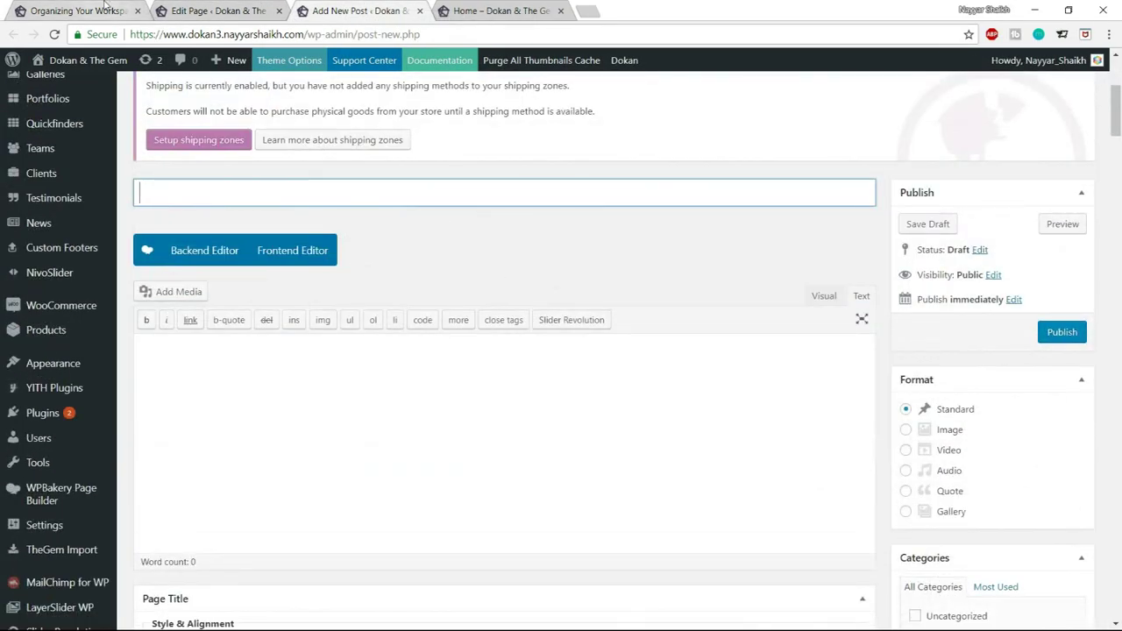
click(77, 10)
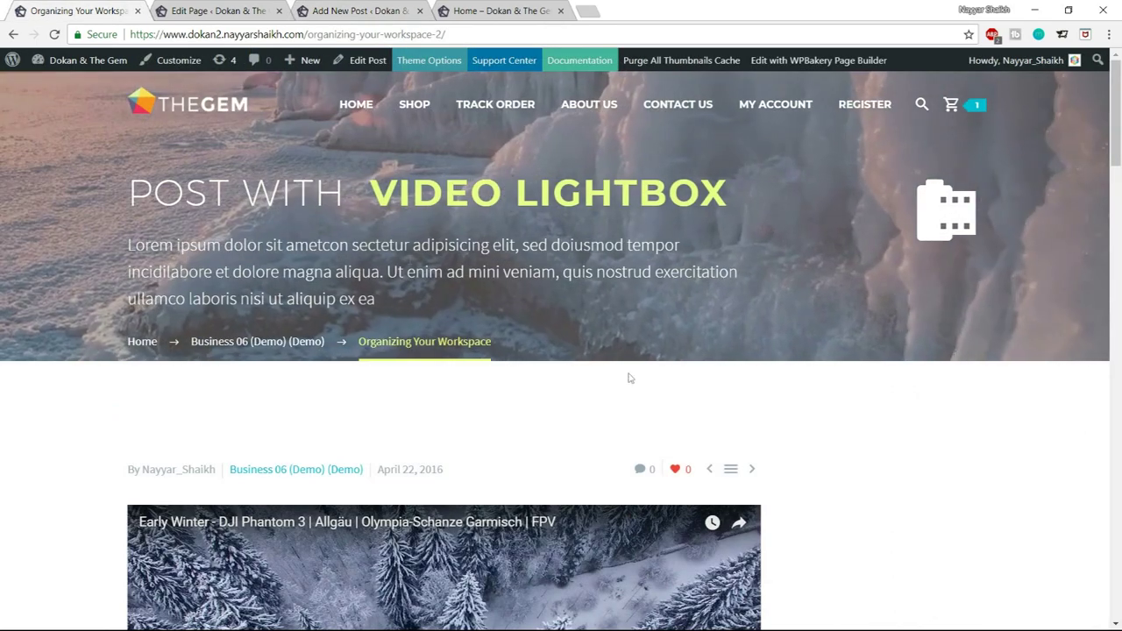
scroll(517, 316, down, 3)
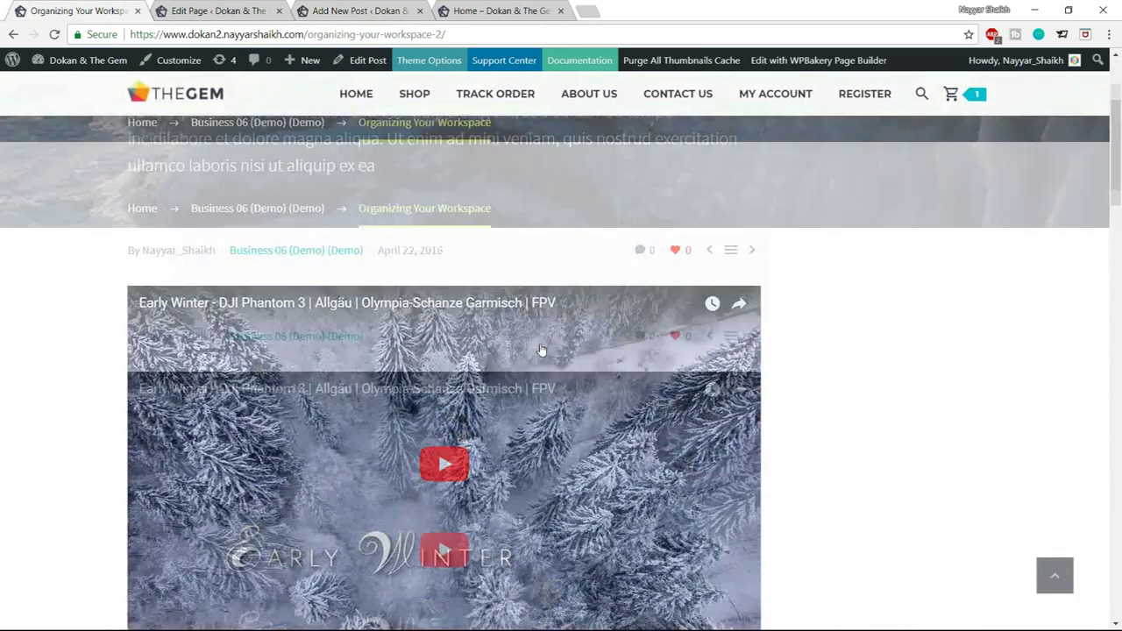
scroll(540, 351, up, 3)
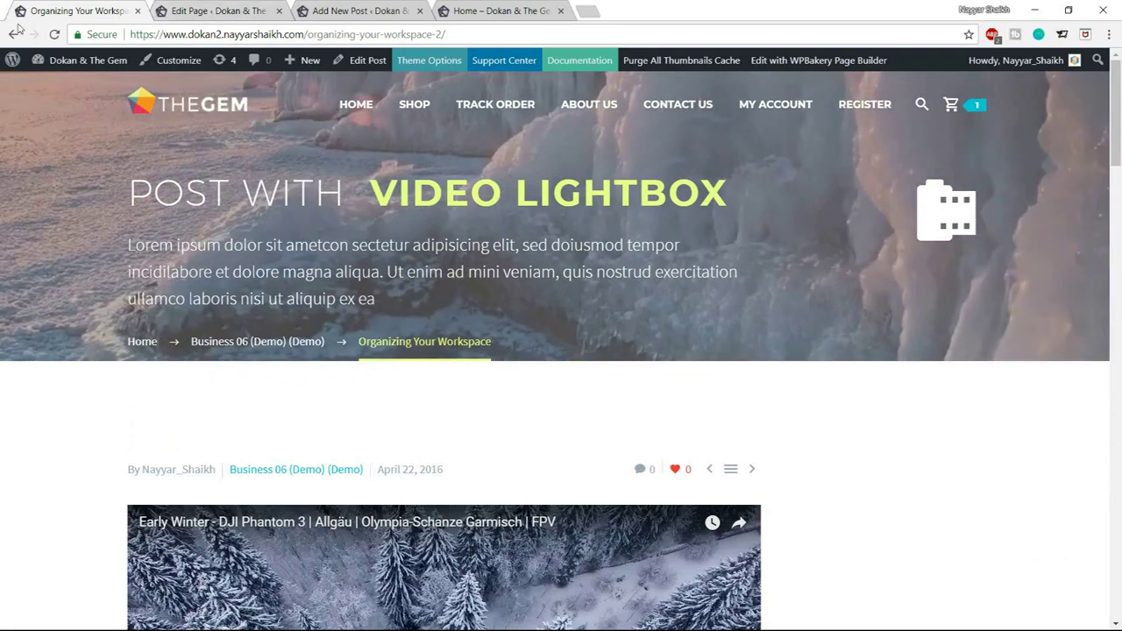
click(14, 34)
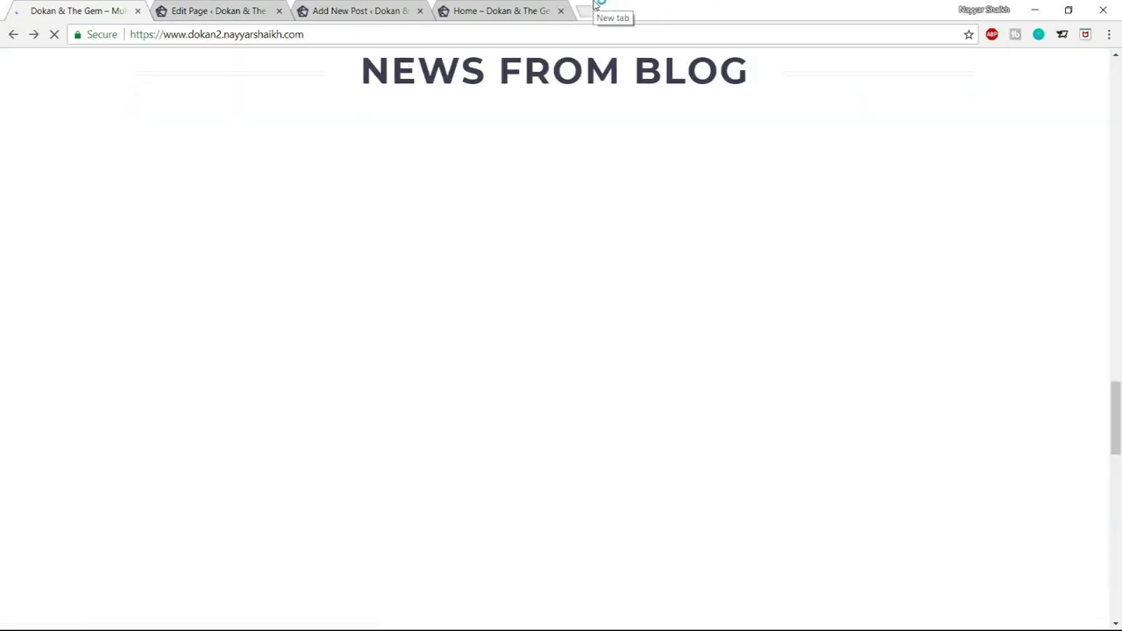
- Generate lorem ipsum on lipsum.com and select the first three paragraphs
click(597, 7)
text(lip)
key(Return)
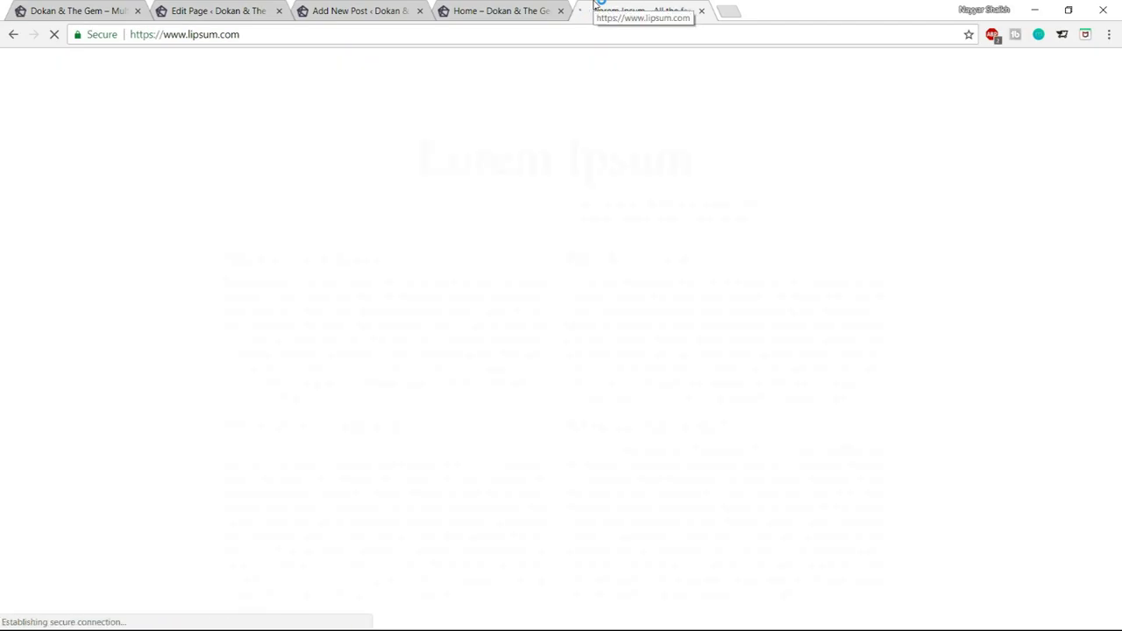
scroll(778, 375, down, 5)
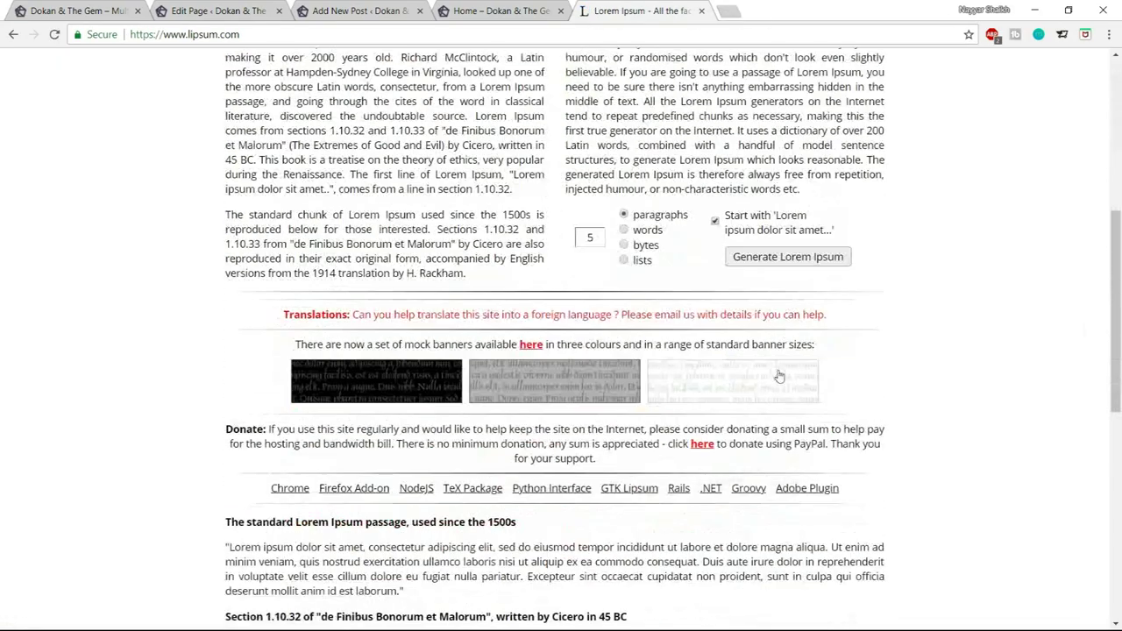
click(775, 263)
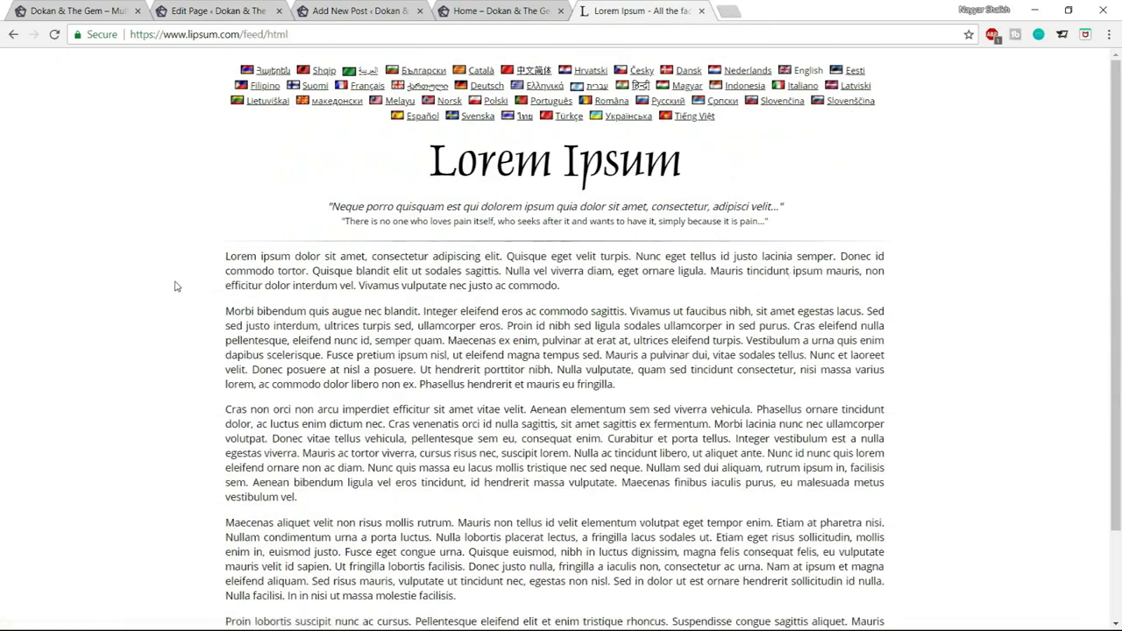
drag(212, 258, 378, 504)
key(ctrl+c)
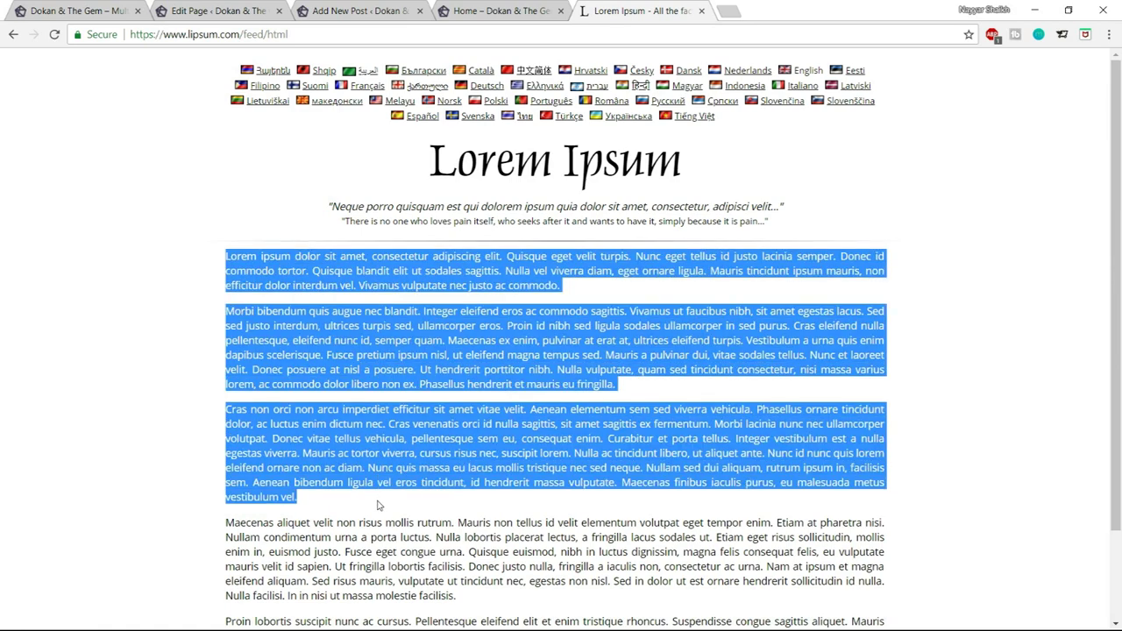
click(349, 12)
- Paste the three lorem ipsum paragraphs into the post content in visual mode
click(368, 413)
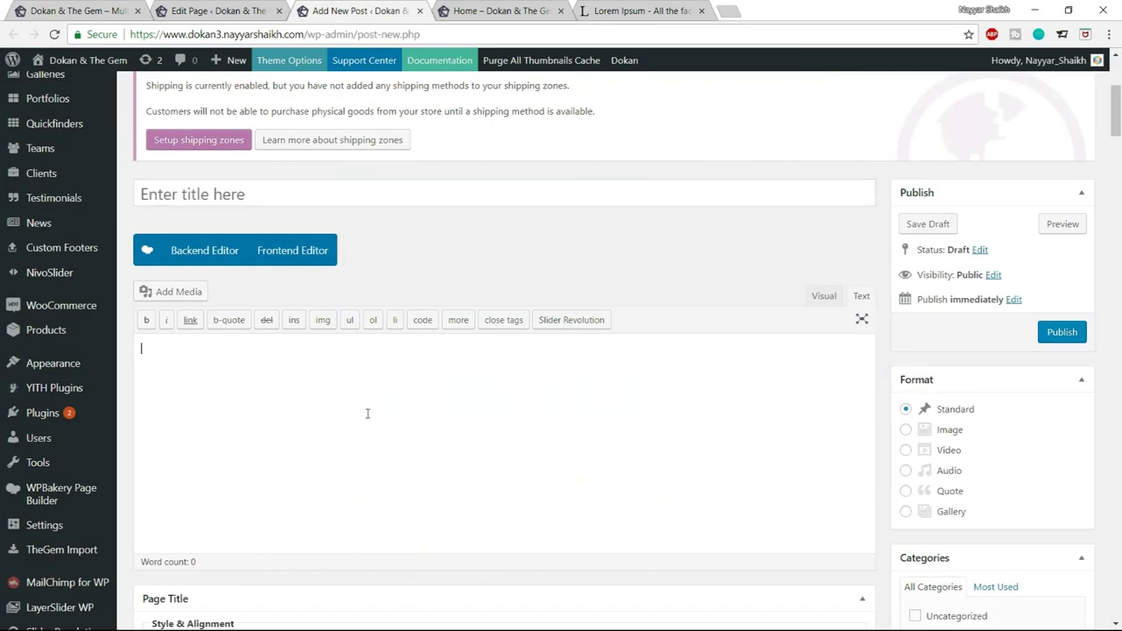
scroll(663, 391, down, 3)
scroll(444, 320, up, 2)
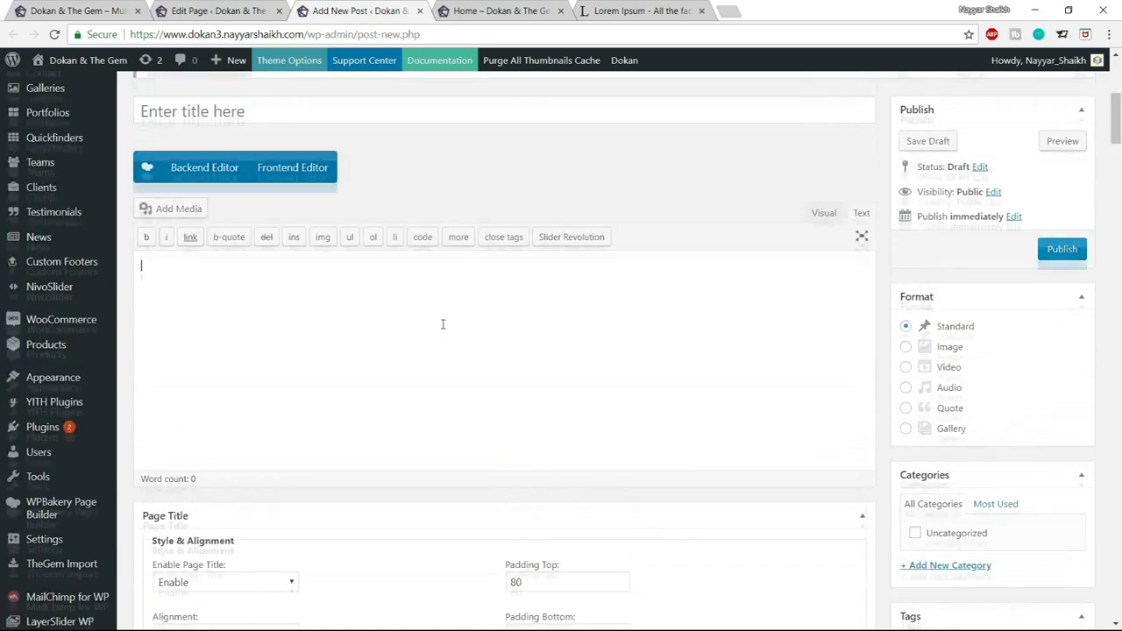
key(ctrl+v)
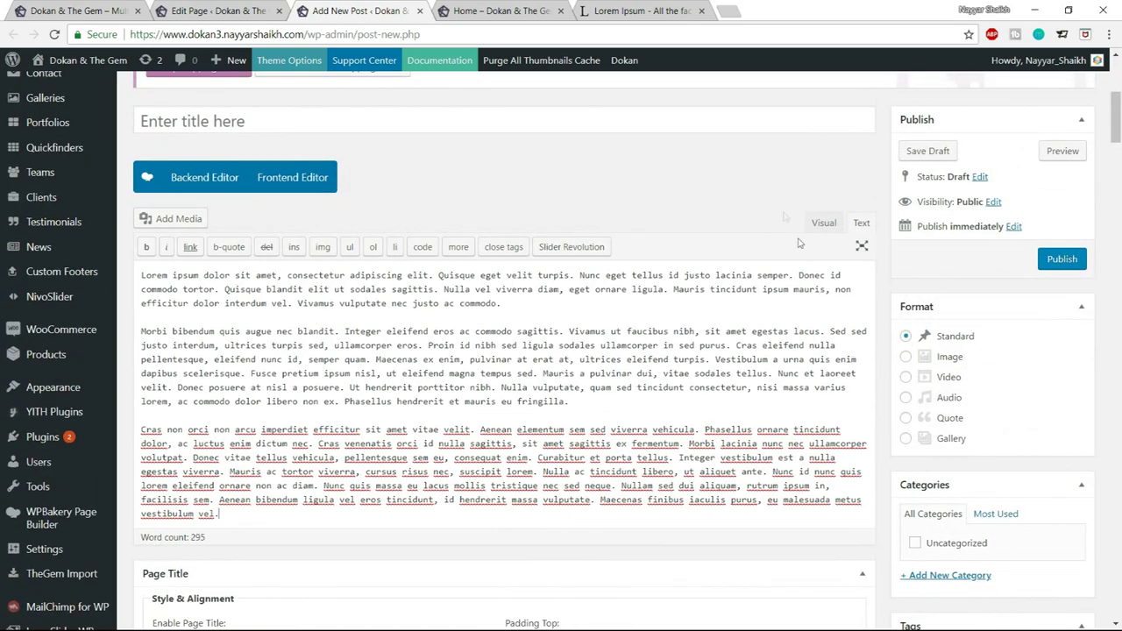
click(810, 222)
- Switch the post to the WPBakery page builder and start adding an element
scroll(450, 346, down, 3)
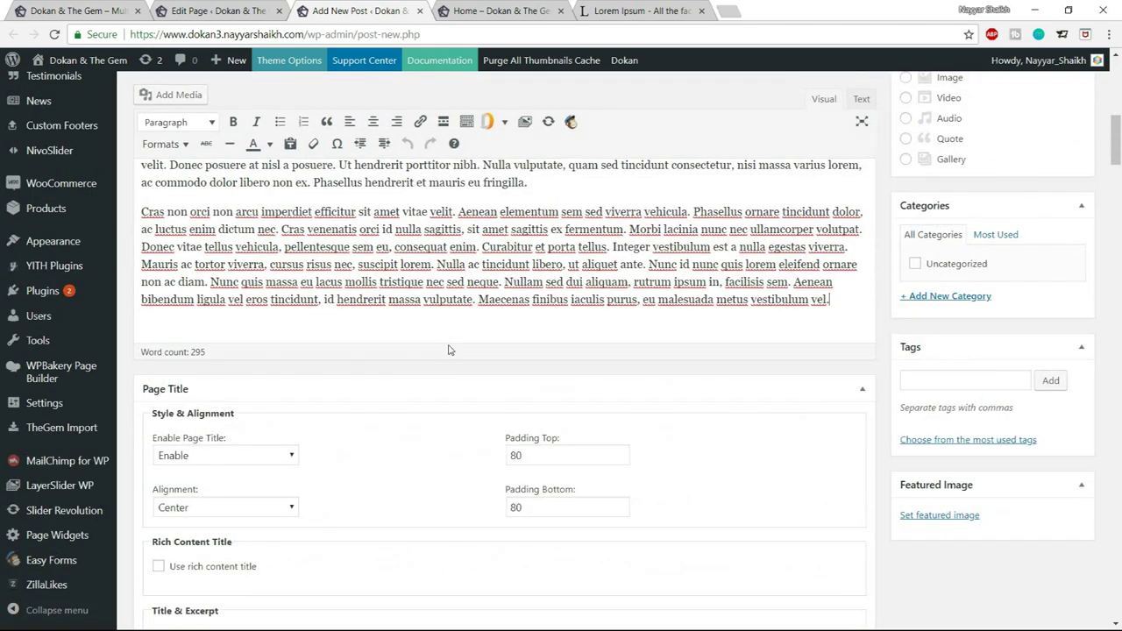
scroll(420, 359, up, 1)
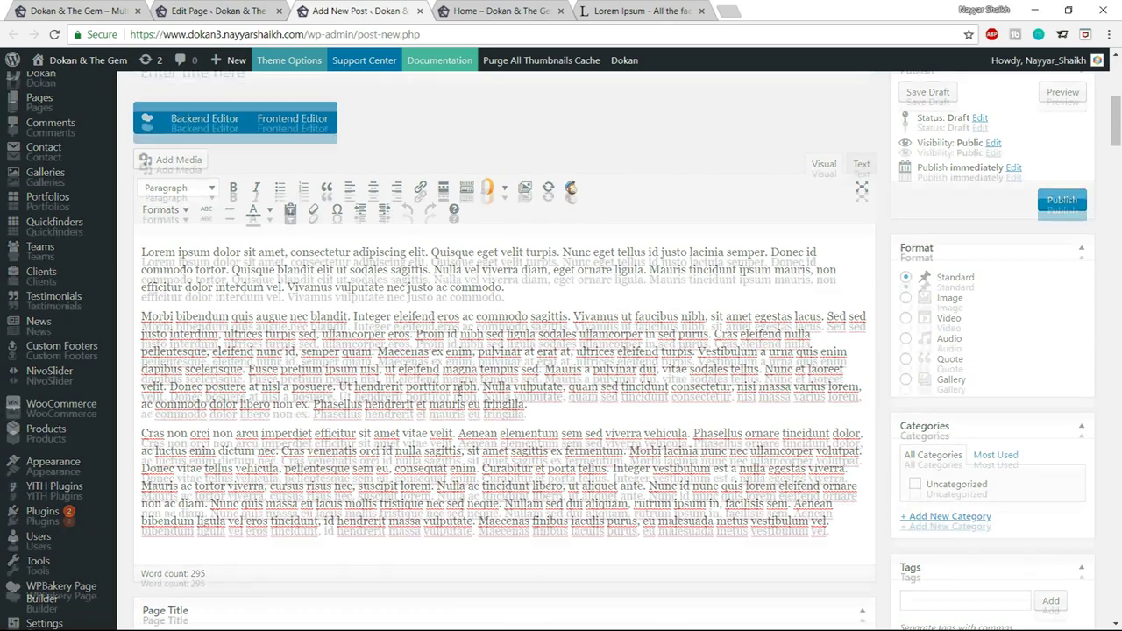
scroll(263, 263, up, 2)
scroll(237, 193, down, 2)
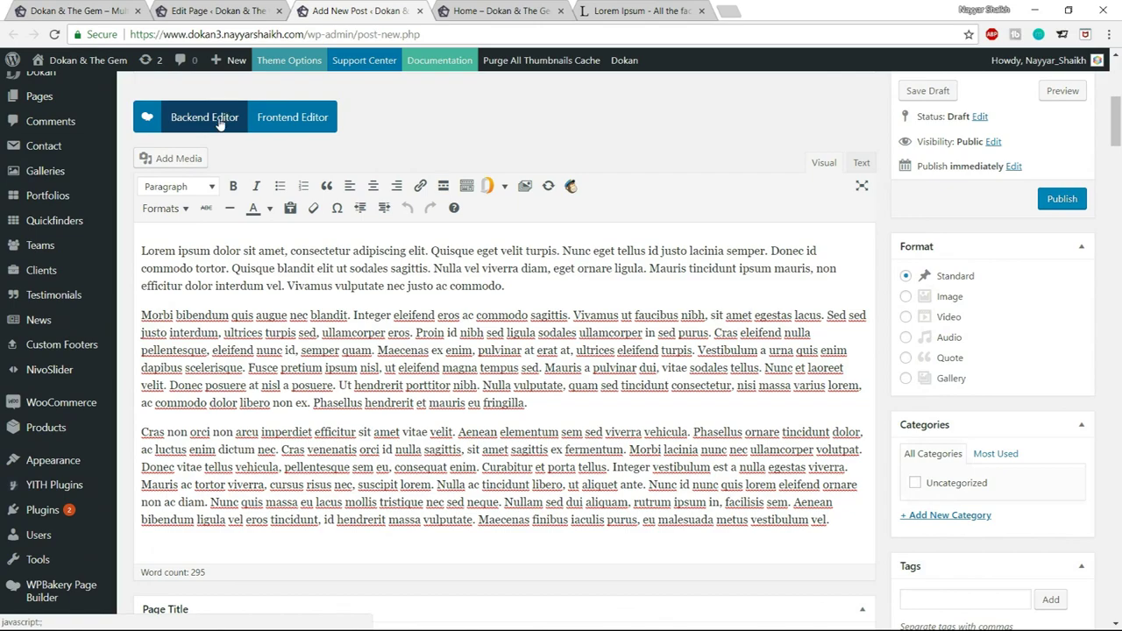
click(219, 124)
scroll(496, 429, down, 2)
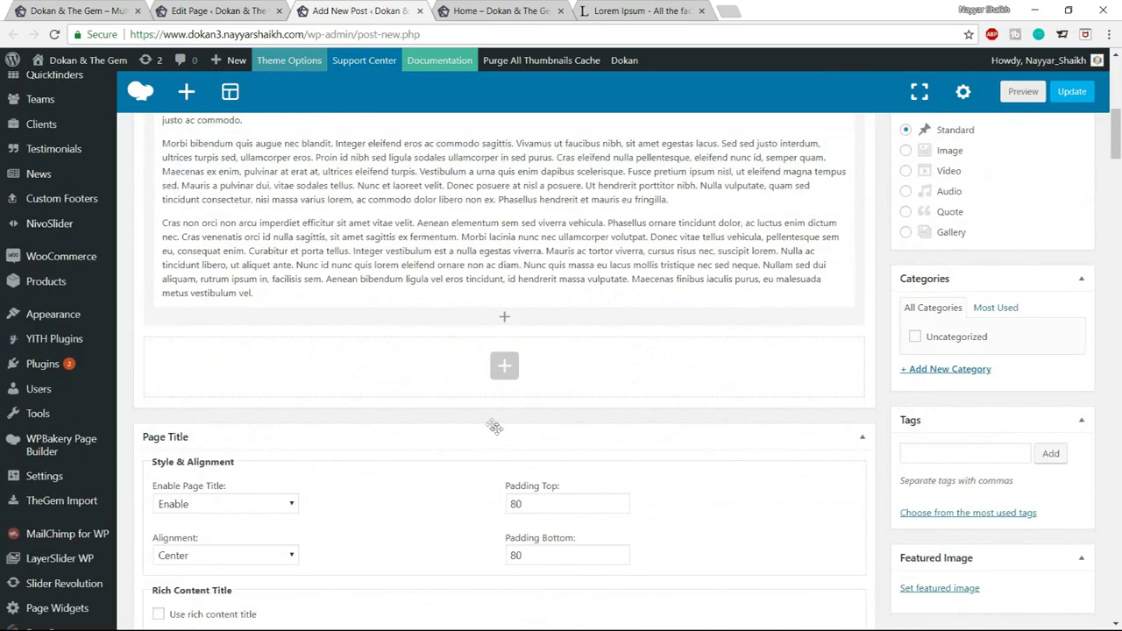
click(504, 368)
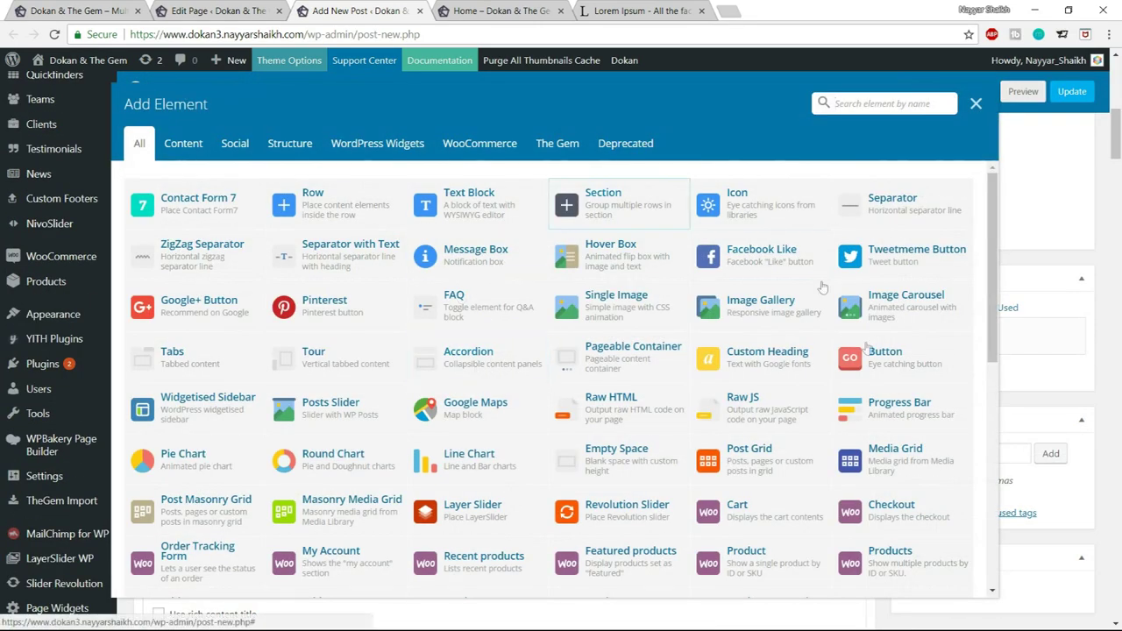
- Compare with the live home page and its editor, then come back to the new post
scroll(855, 387, down, 5)
scroll(856, 387, down, 3)
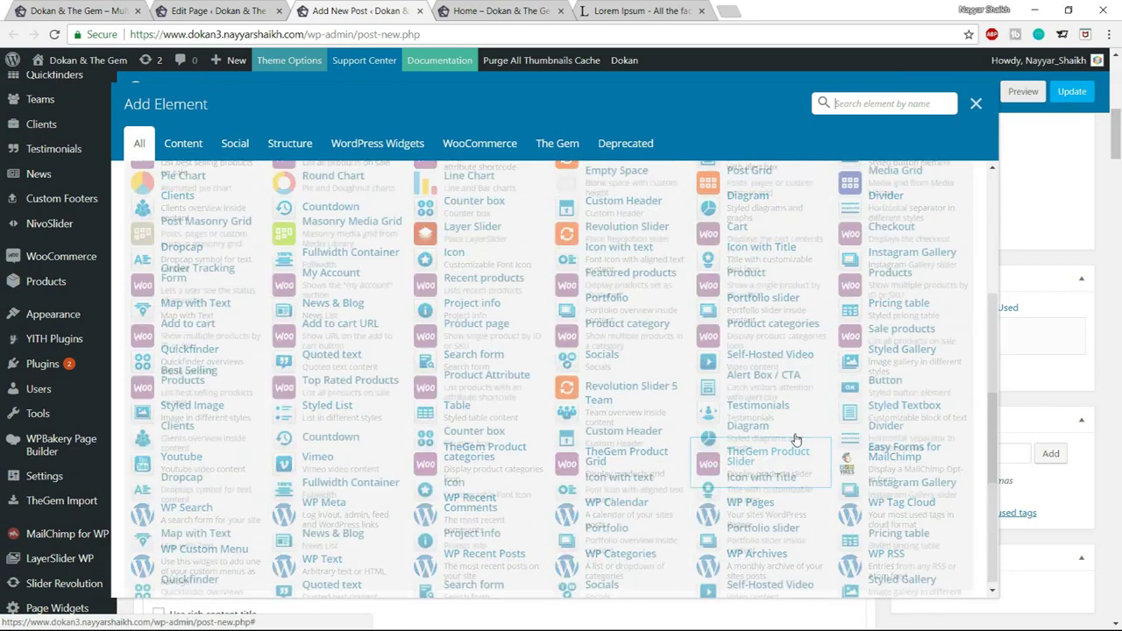
scroll(795, 459, up, 7)
click(114, 11)
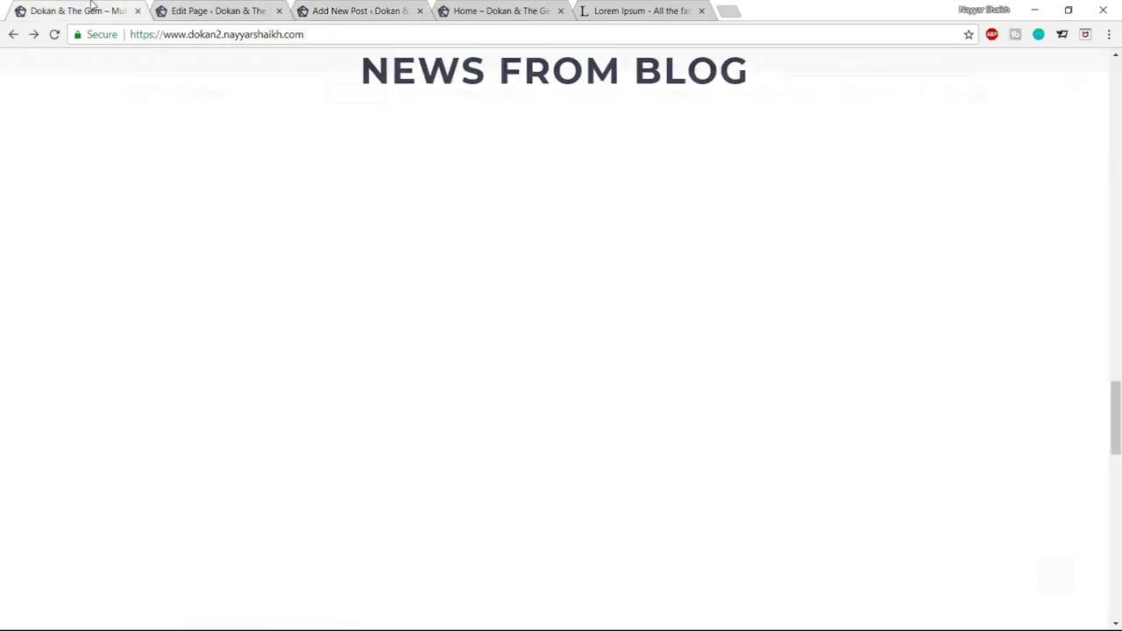
scroll(589, 457, up, 4)
scroll(589, 457, up, 4)
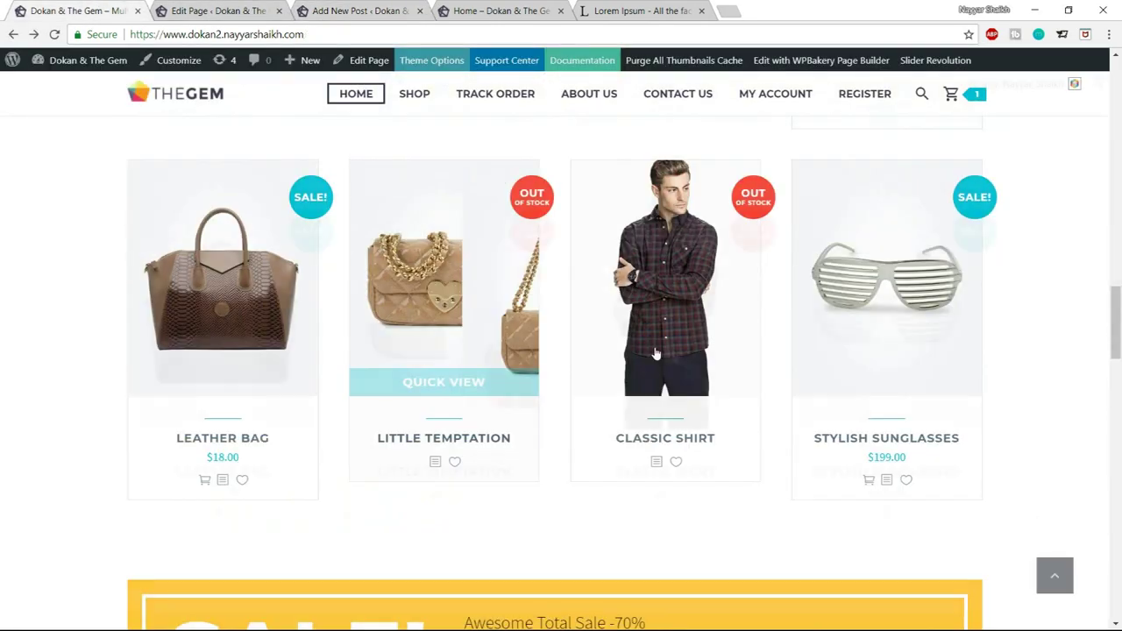
scroll(274, 515, down, 2)
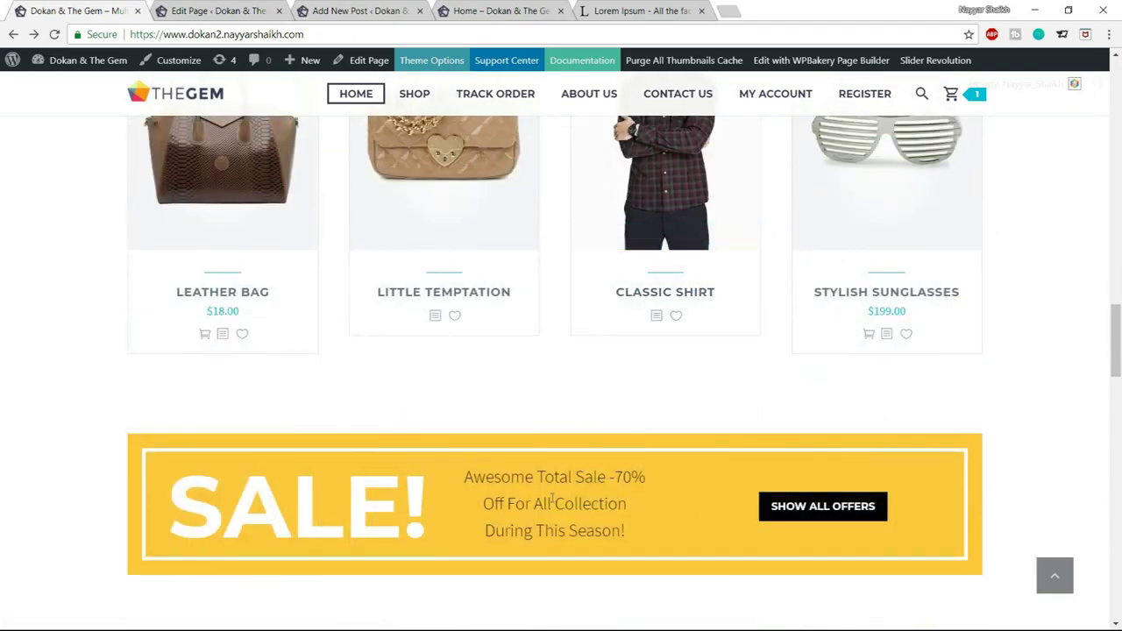
scroll(755, 448, up, 6)
scroll(755, 447, up, 5)
scroll(688, 415, down, 7)
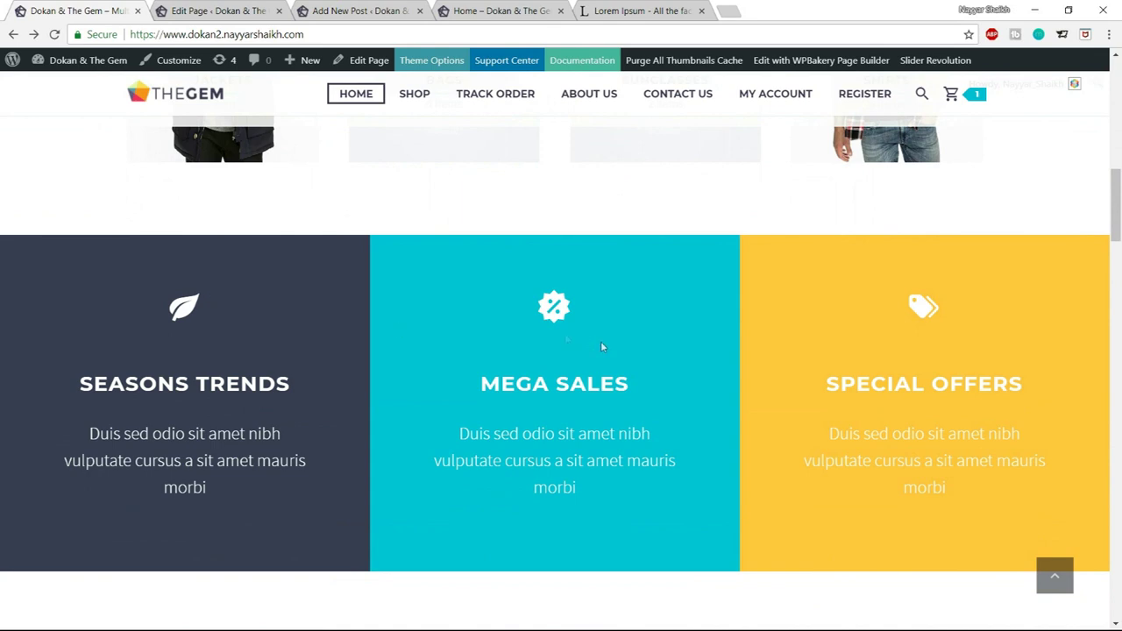
click(233, 9)
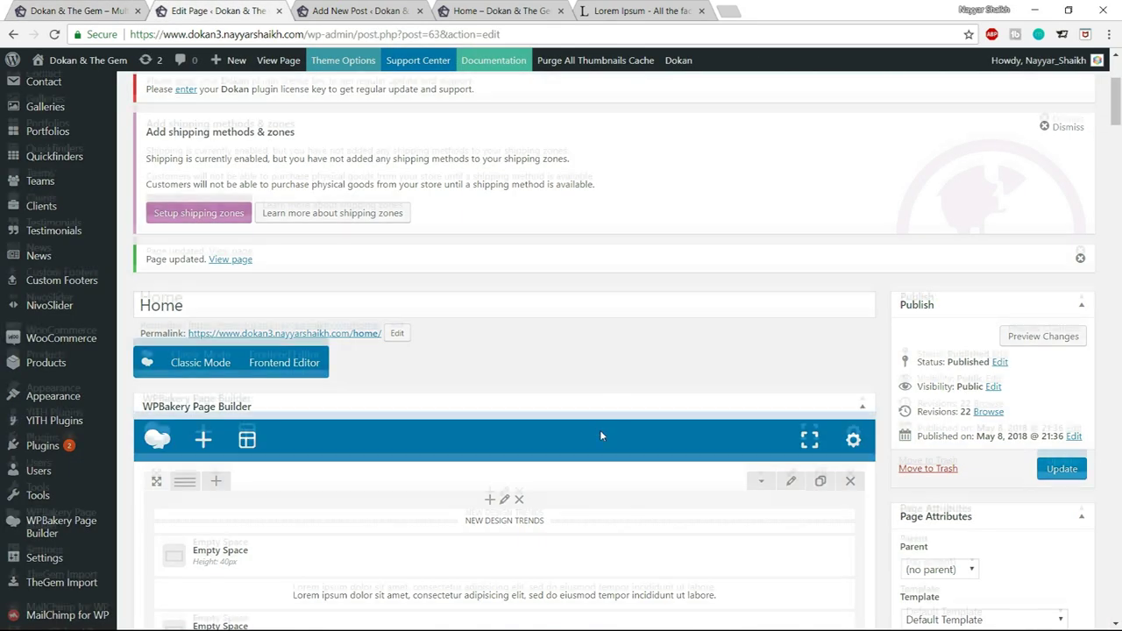
scroll(596, 433, down, 3)
click(395, 11)
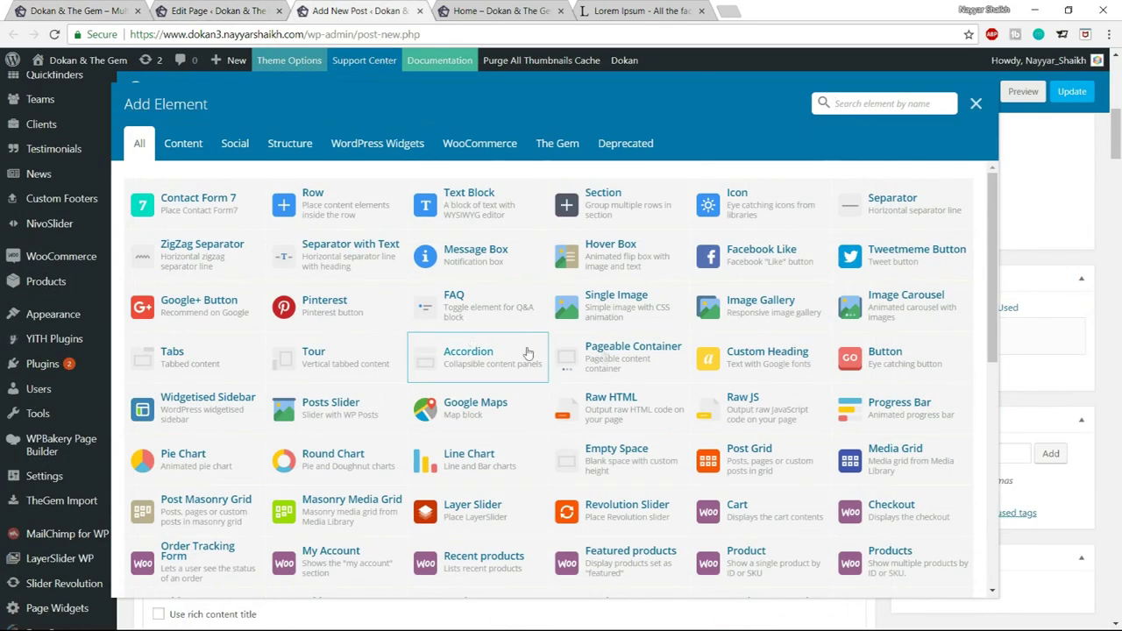
- Close the element picker and put the cursor in the blank post title field
click(977, 104)
scroll(681, 393, down, 3)
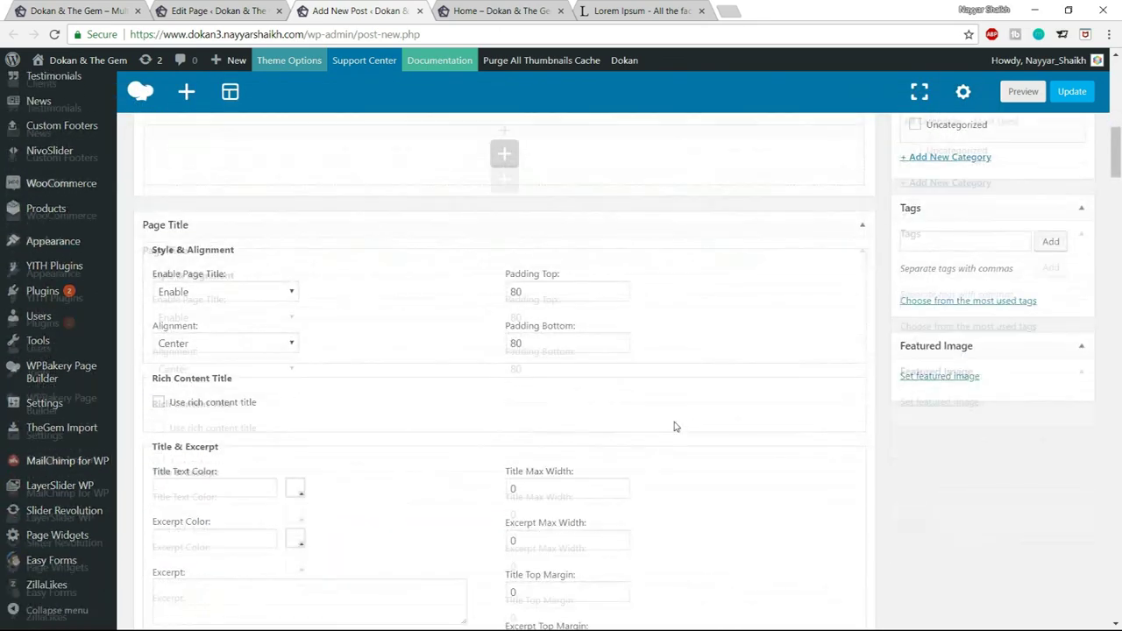
scroll(671, 426, up, 5)
scroll(639, 327, up, 3)
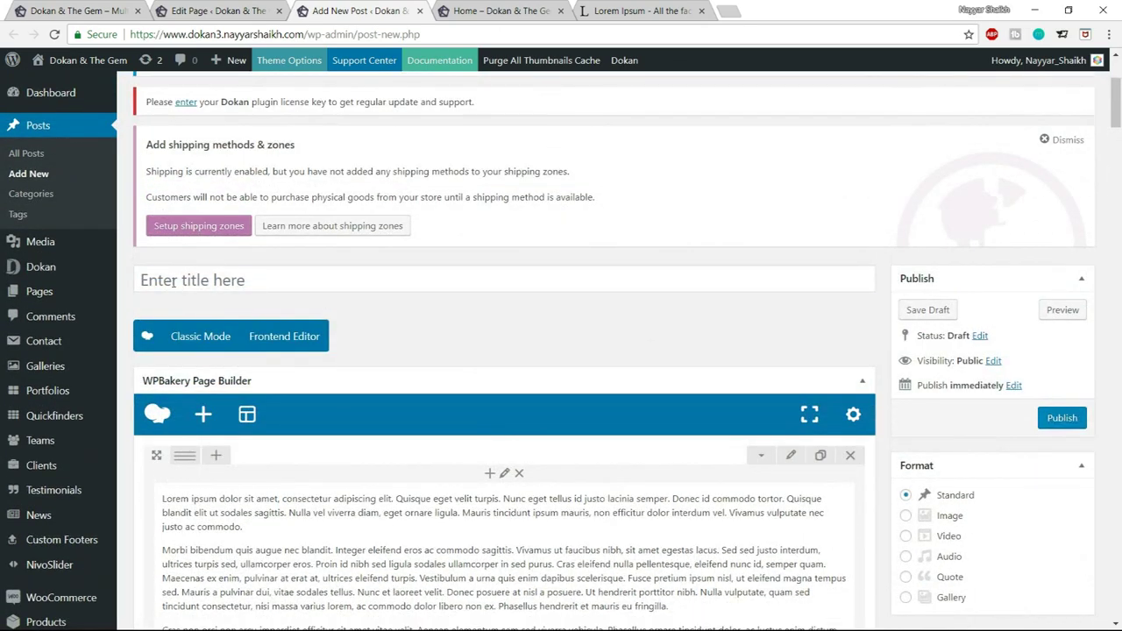
click(173, 281)
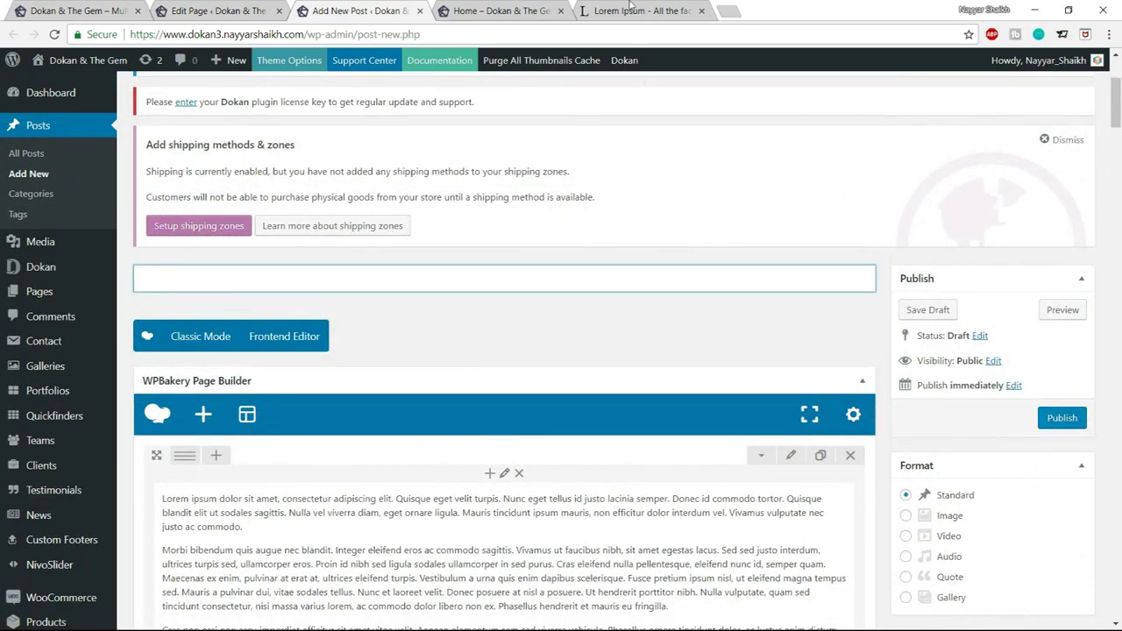
click(629, 8)
- Title the post with the first lorem ipsum sentence and add a new Technology category
click(235, 252)
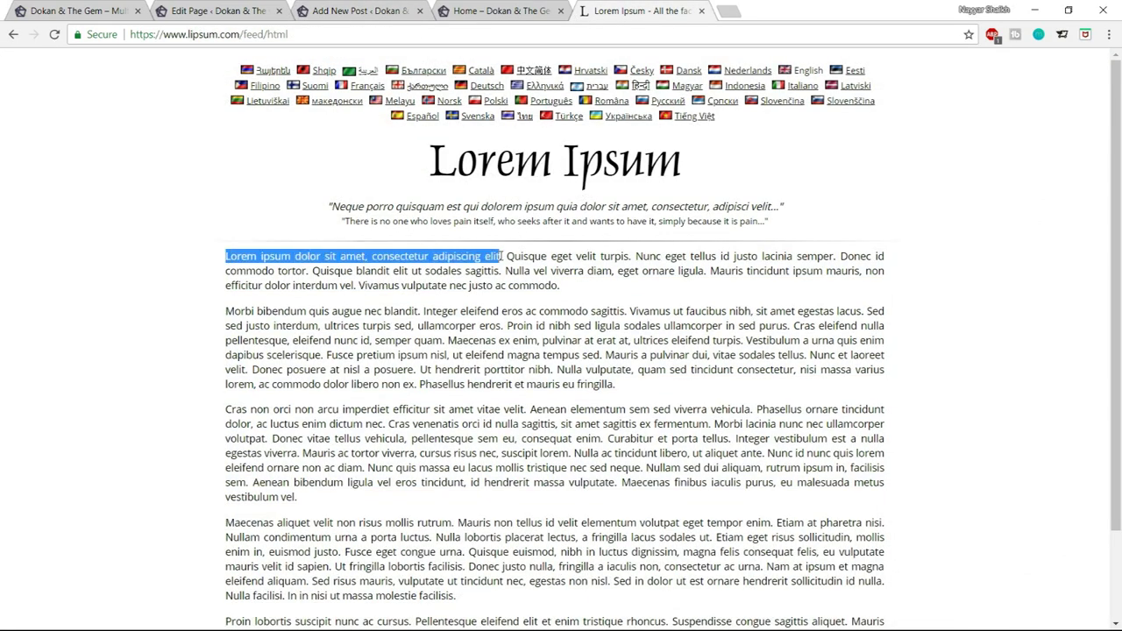
click(353, 7)
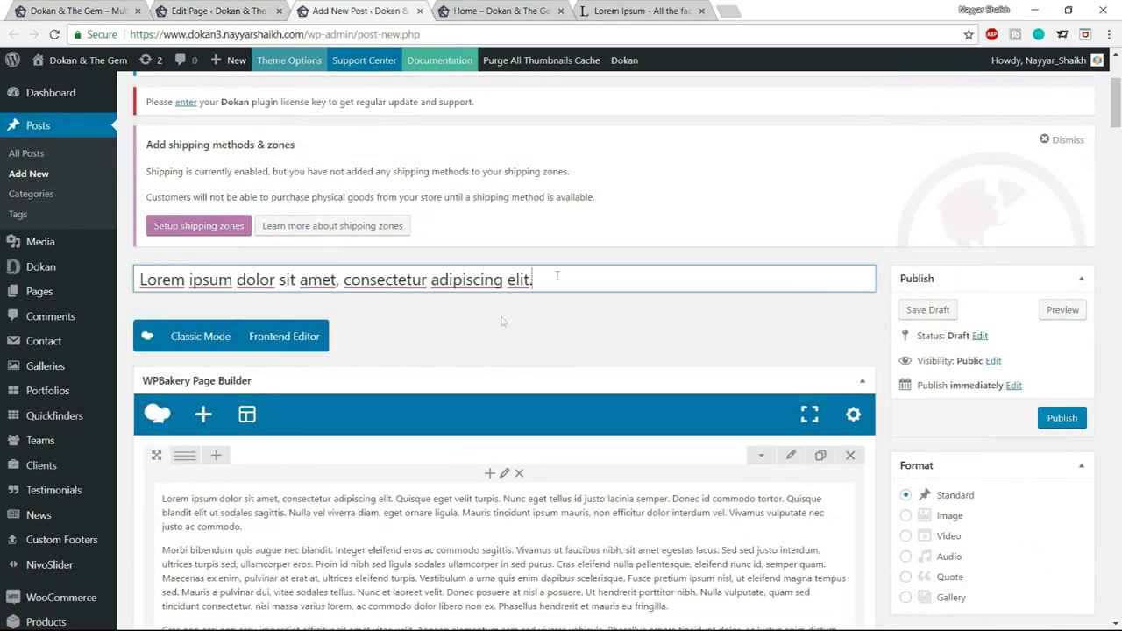
scroll(1012, 369, down, 2)
scroll(955, 329, down, 2)
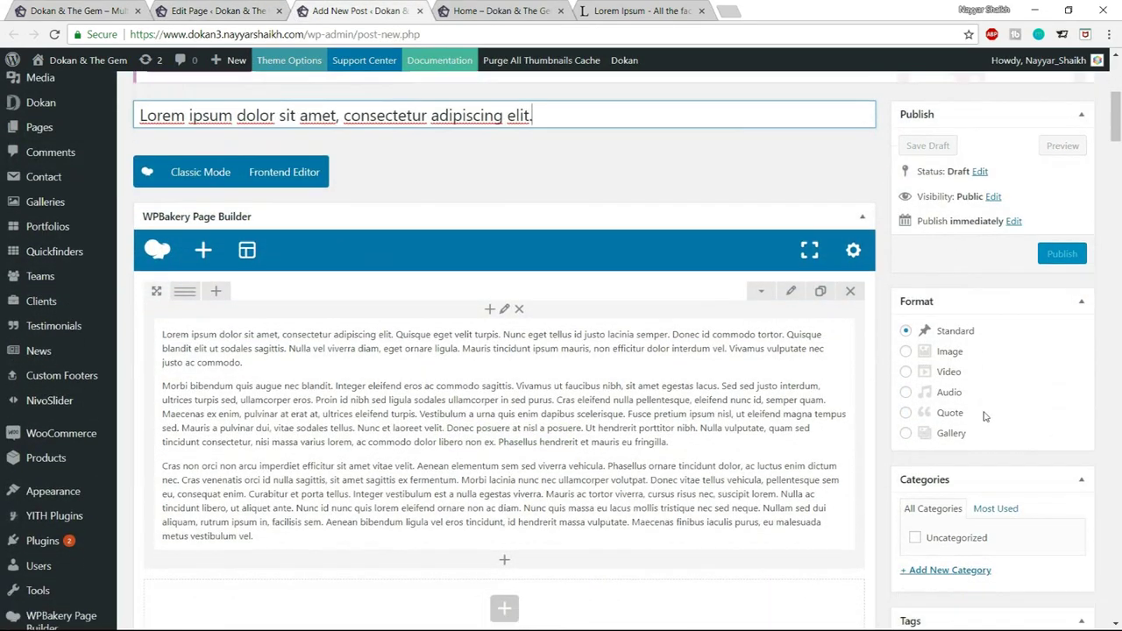
click(973, 441)
scroll(1006, 441, down, 1)
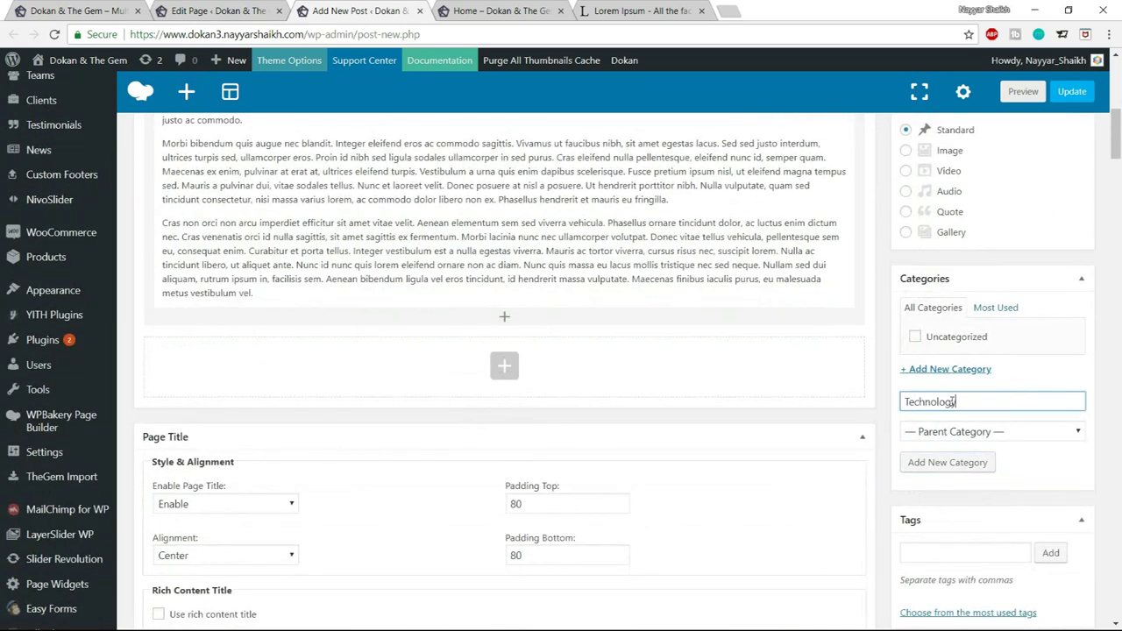
key(Return)
- Tag the post Mobile
scroll(951, 401, down, 2)
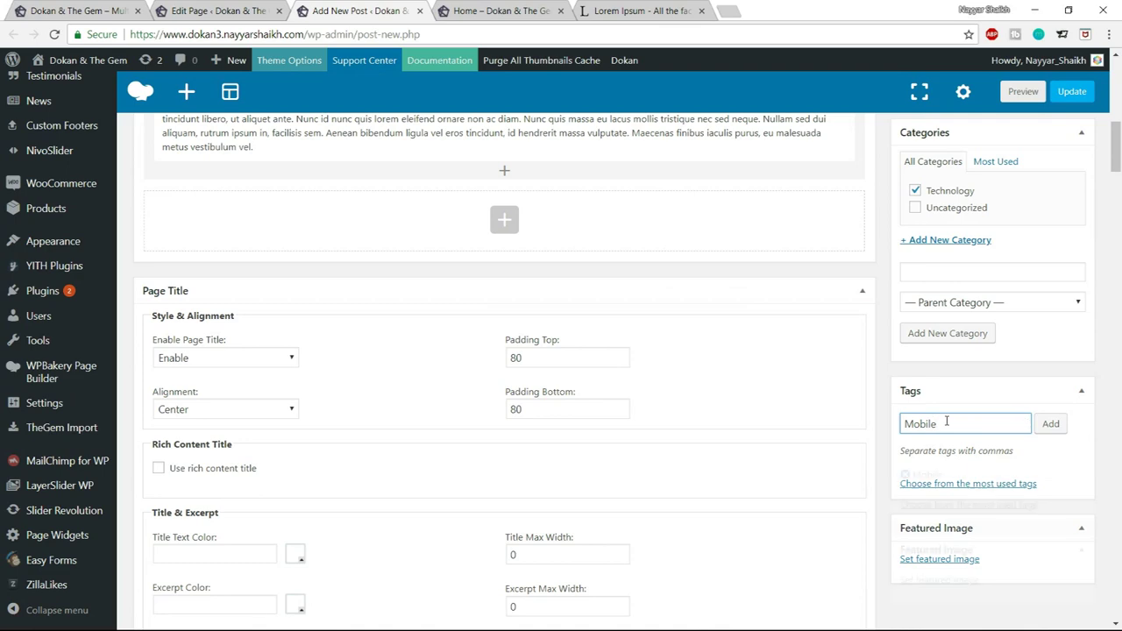
key(Return)
scroll(977, 456, down, 1)
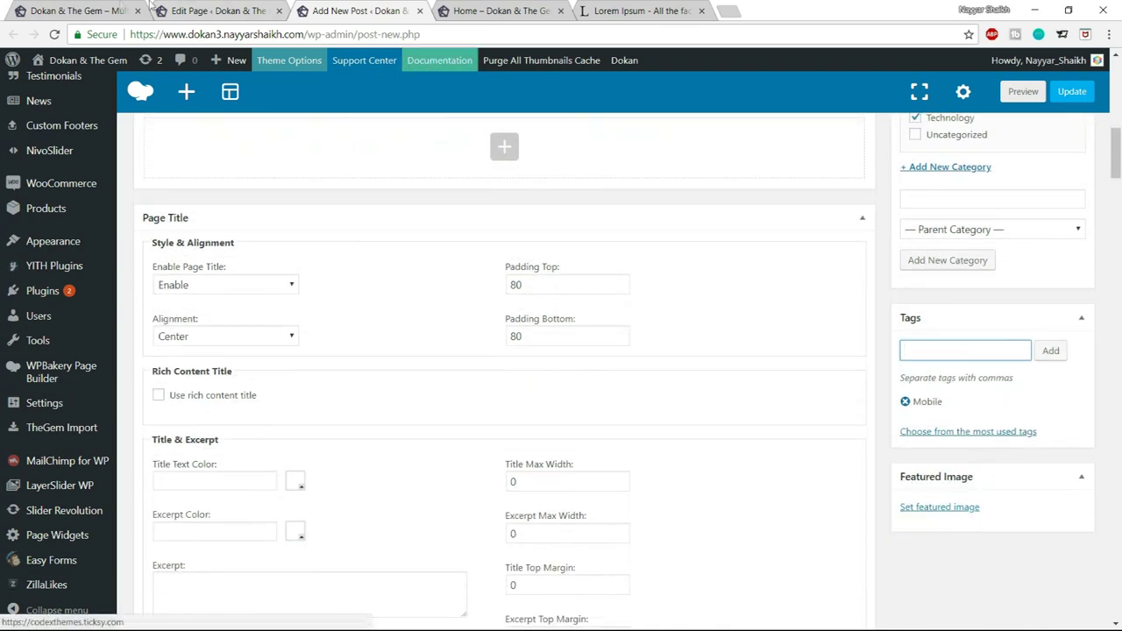
- Check the live storefront page, then return to the new post editor
click(149, 9)
scroll(587, 241, down, 8)
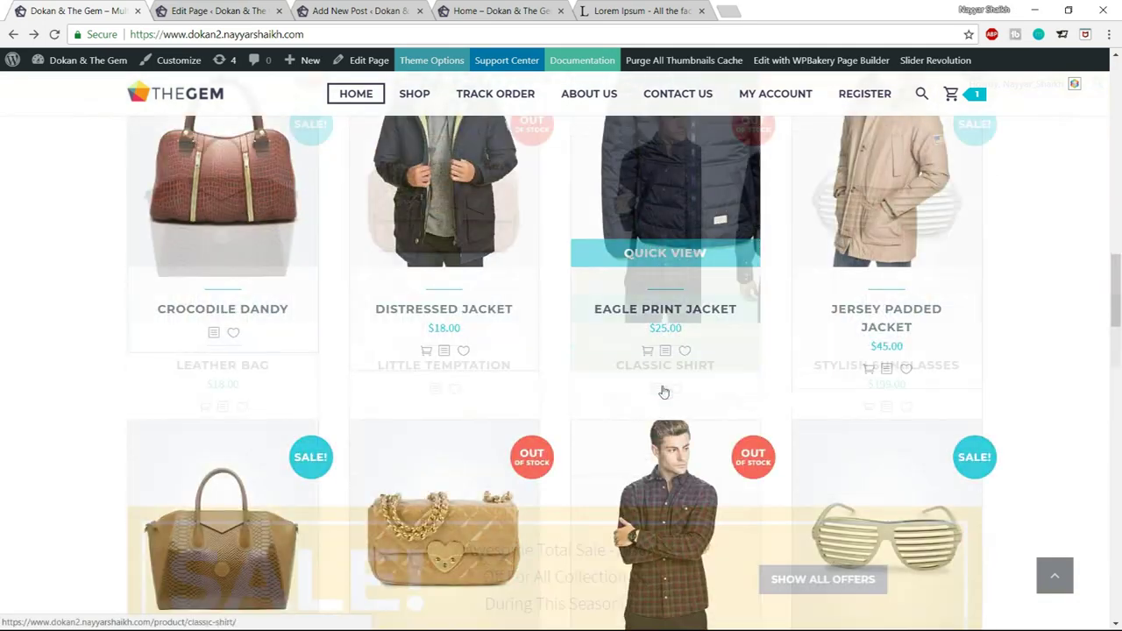
scroll(666, 390, down, 10)
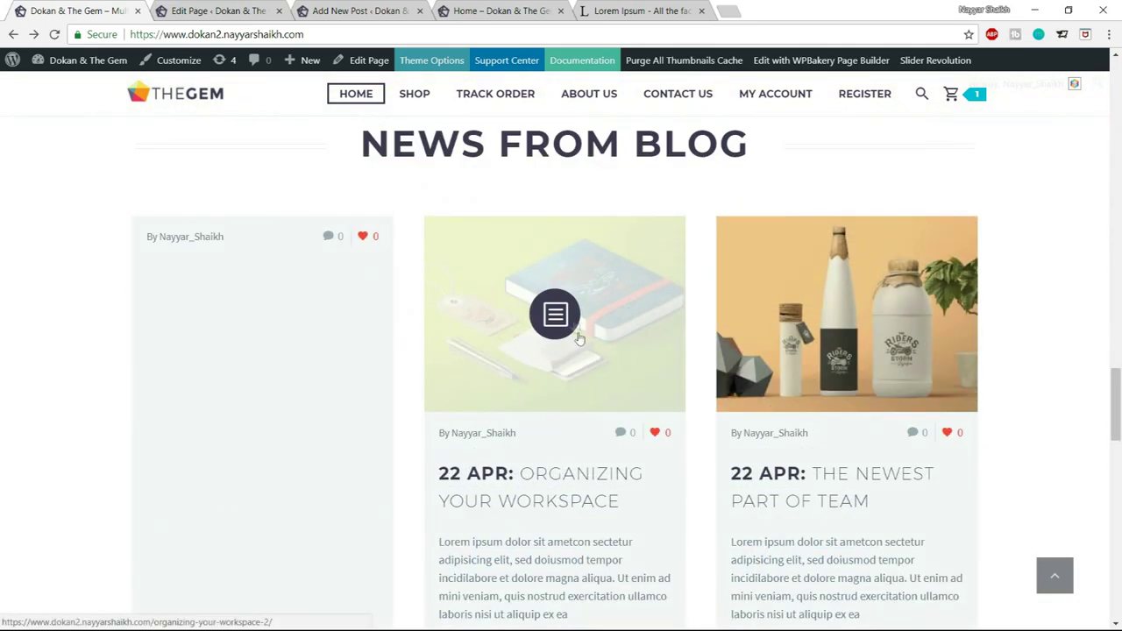
click(359, 10)
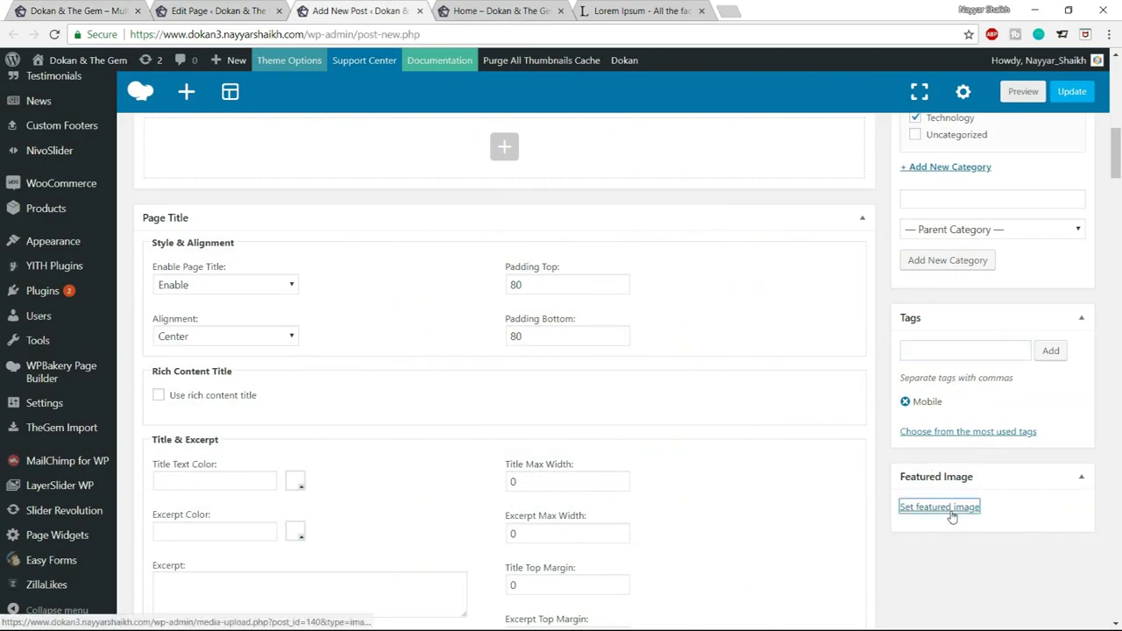
- Upload a.jpg from the Media > Blog folder and set it as the featured image
click(951, 510)
click(61, 120)
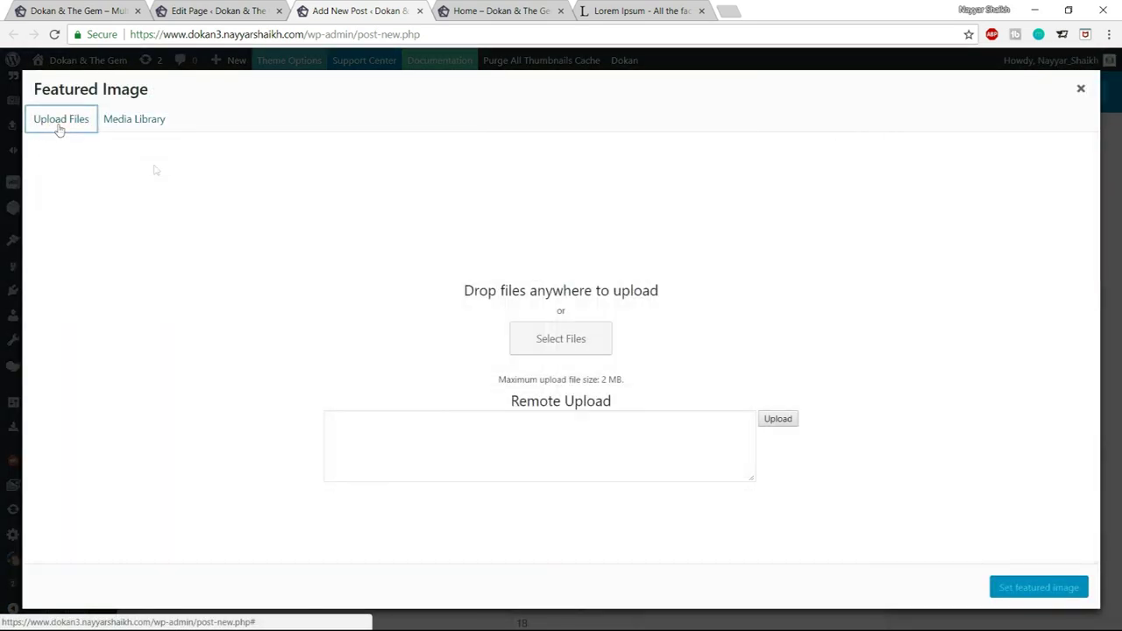
click(548, 338)
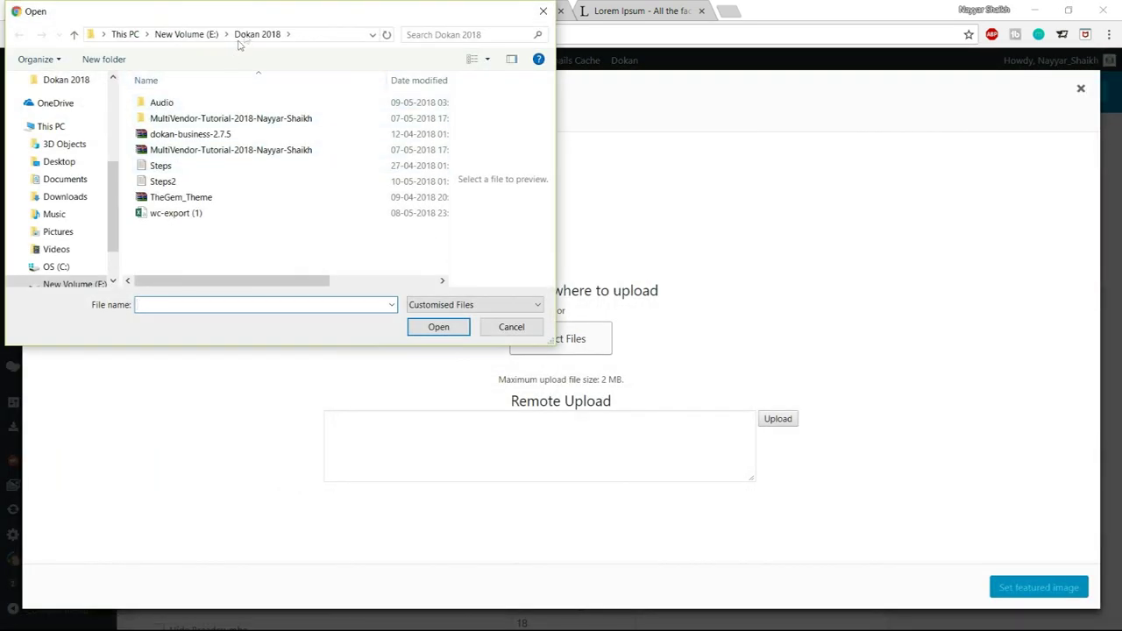
double_click(204, 117)
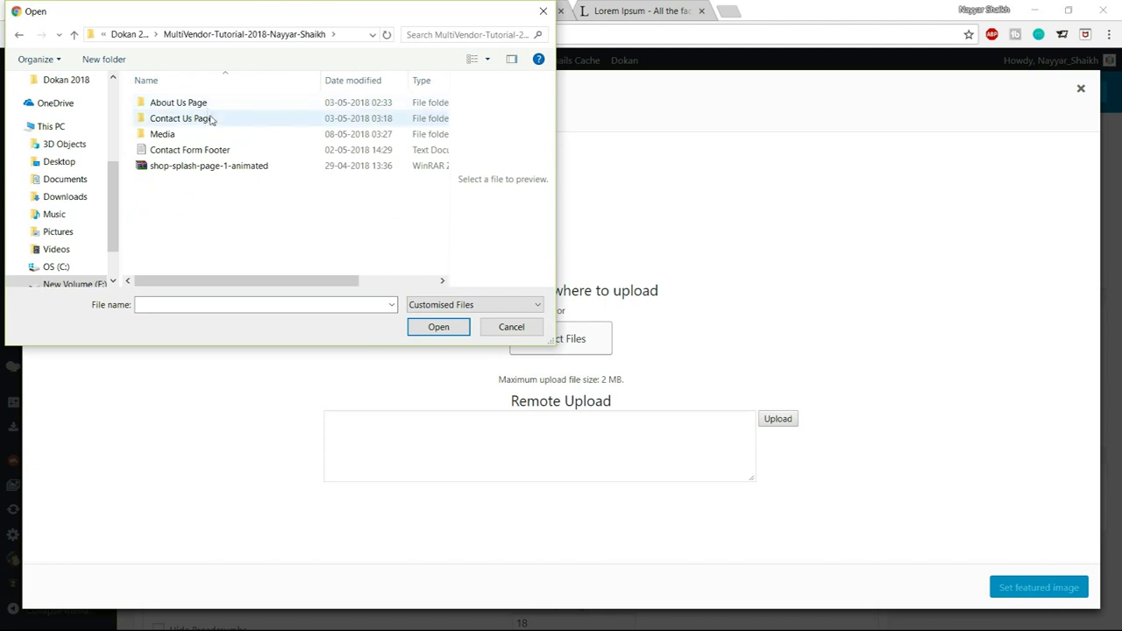
double_click(200, 134)
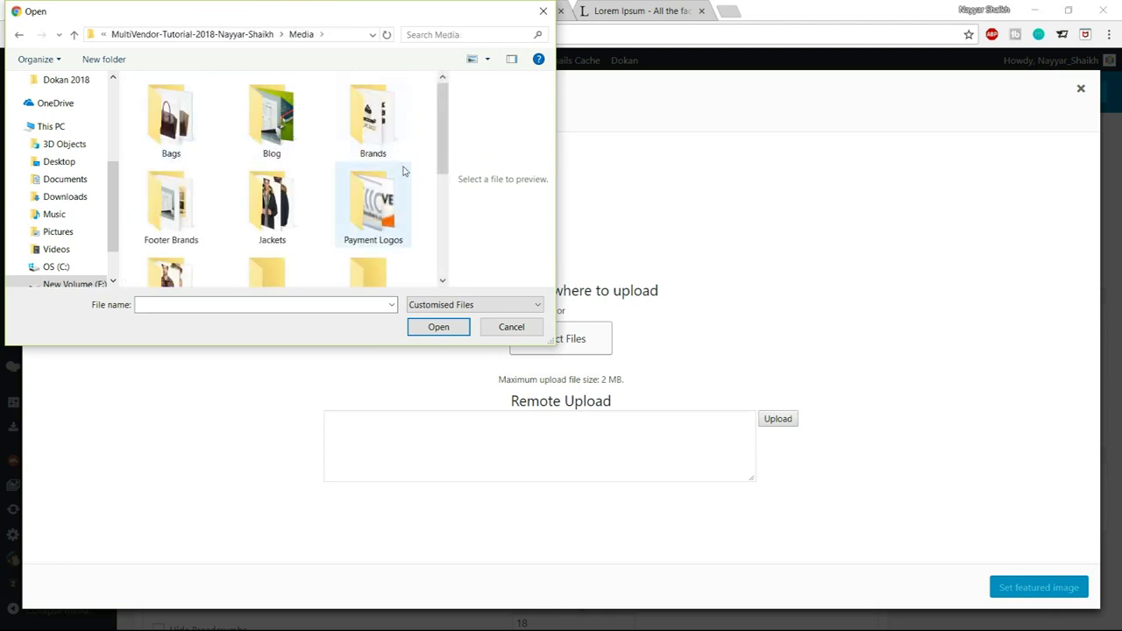
double_click(274, 127)
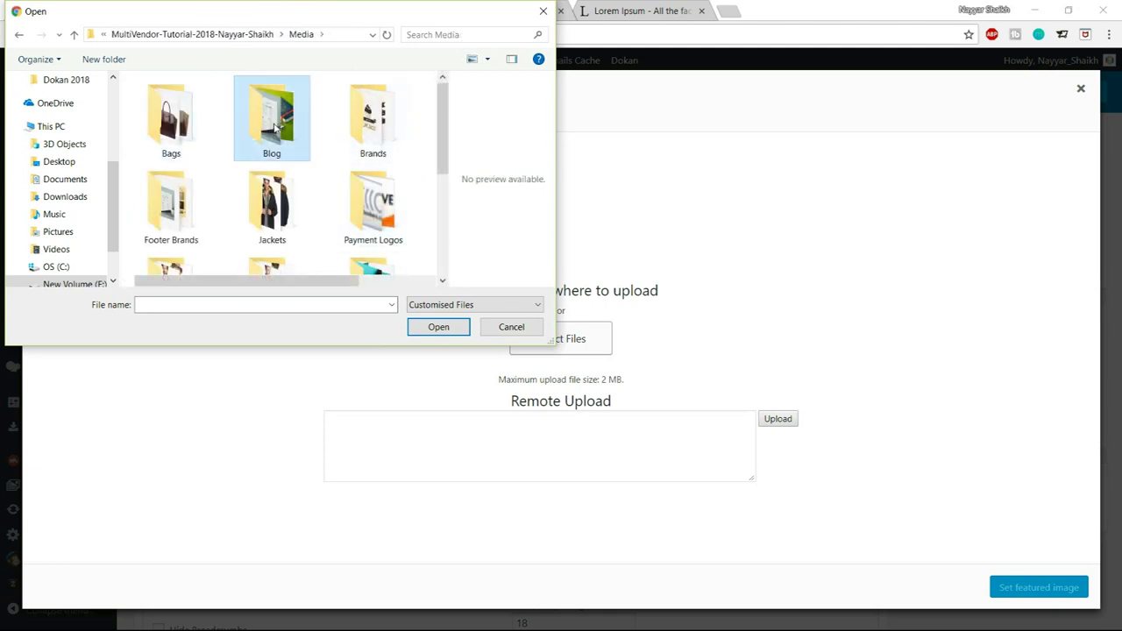
click(171, 137)
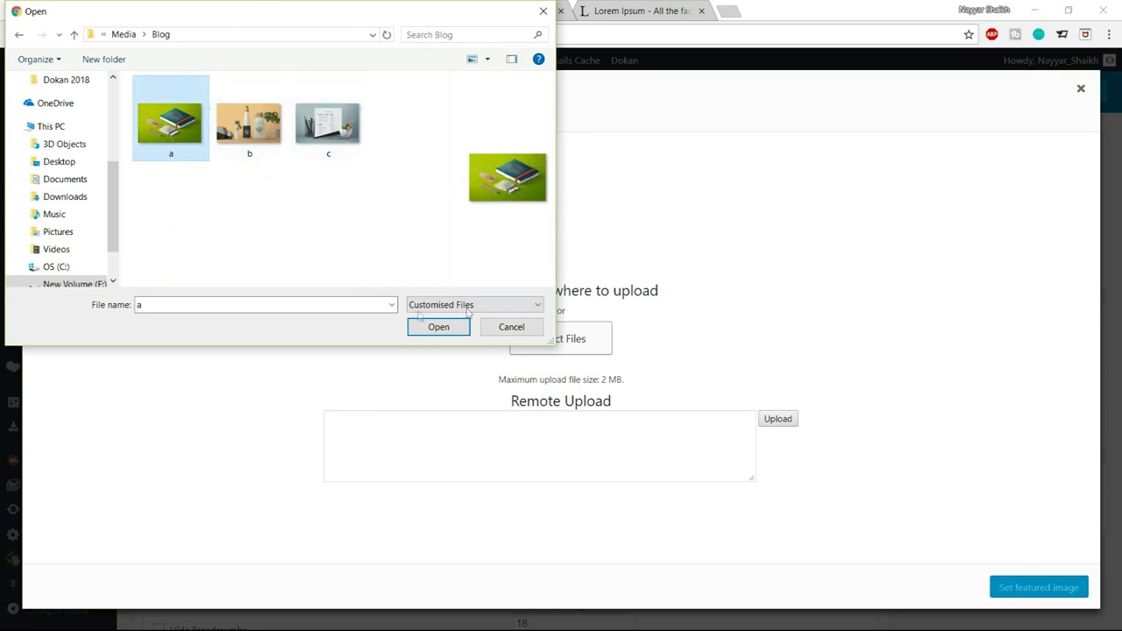
click(417, 329)
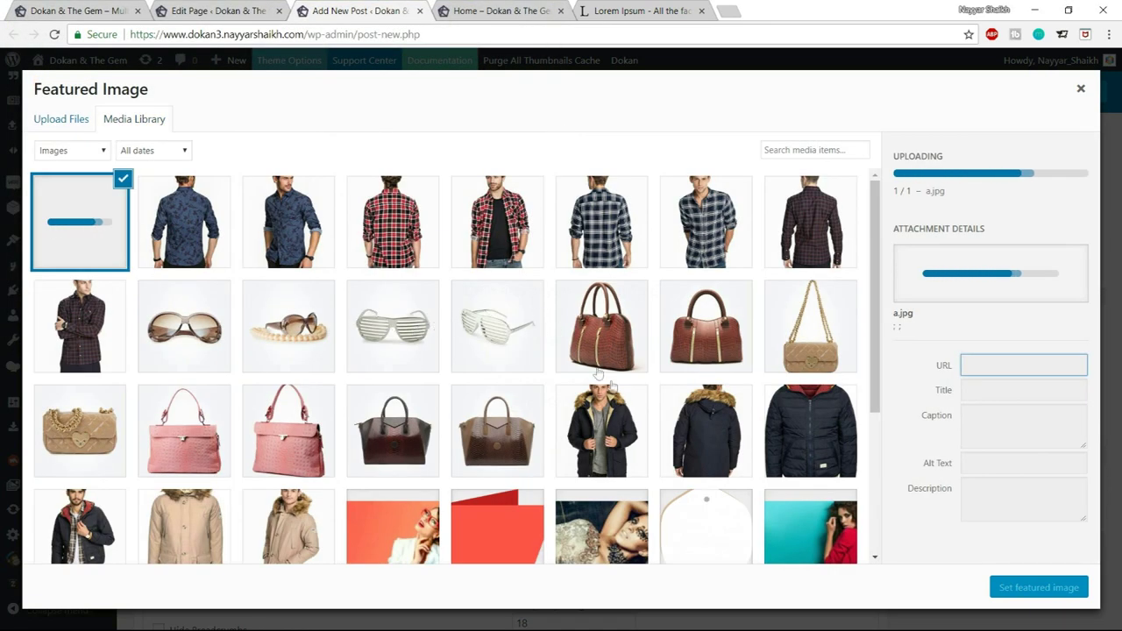
click(1021, 587)
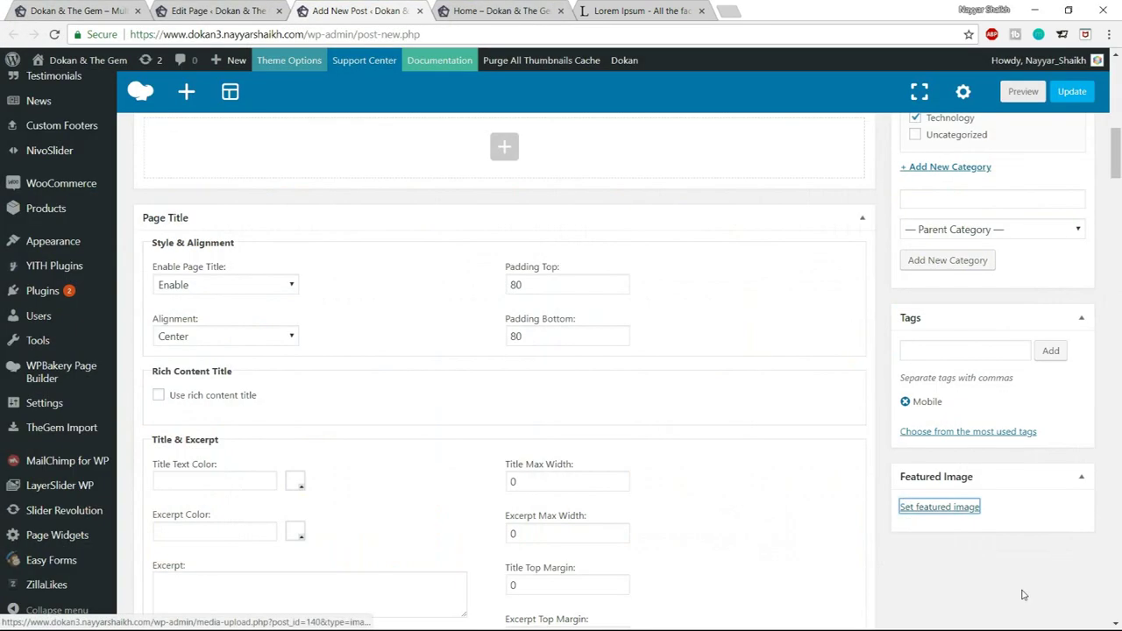
- Open the published Lorem ipsum post in a new browser tab
scroll(1017, 526, down, 3)
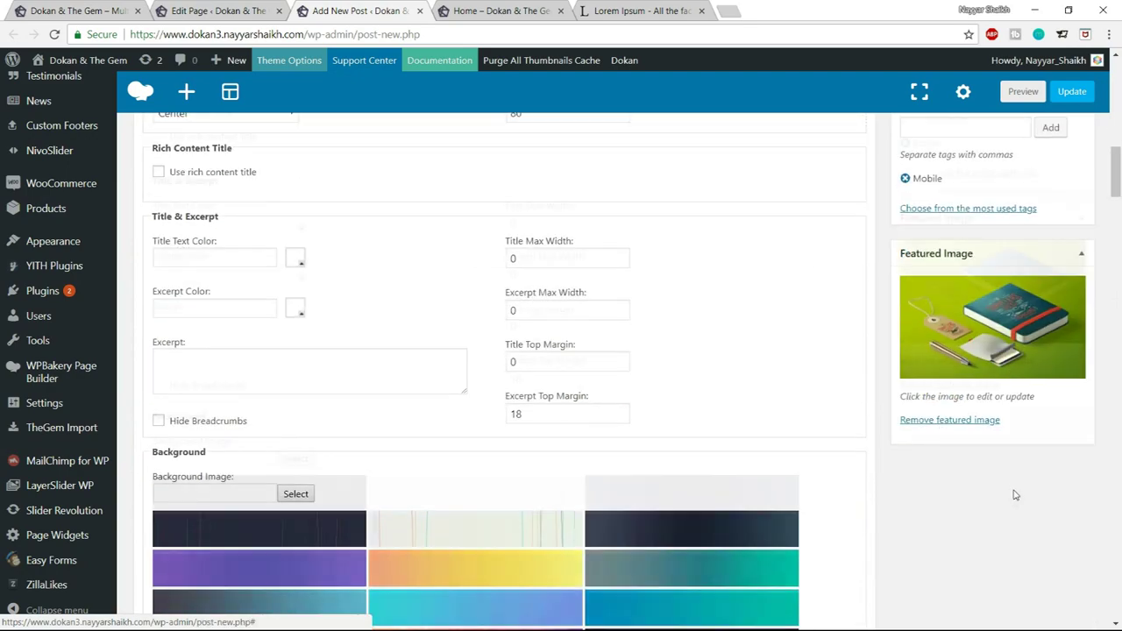
scroll(1017, 509, up, 4)
scroll(1017, 506, up, 10)
scroll(1072, 513, down, 2)
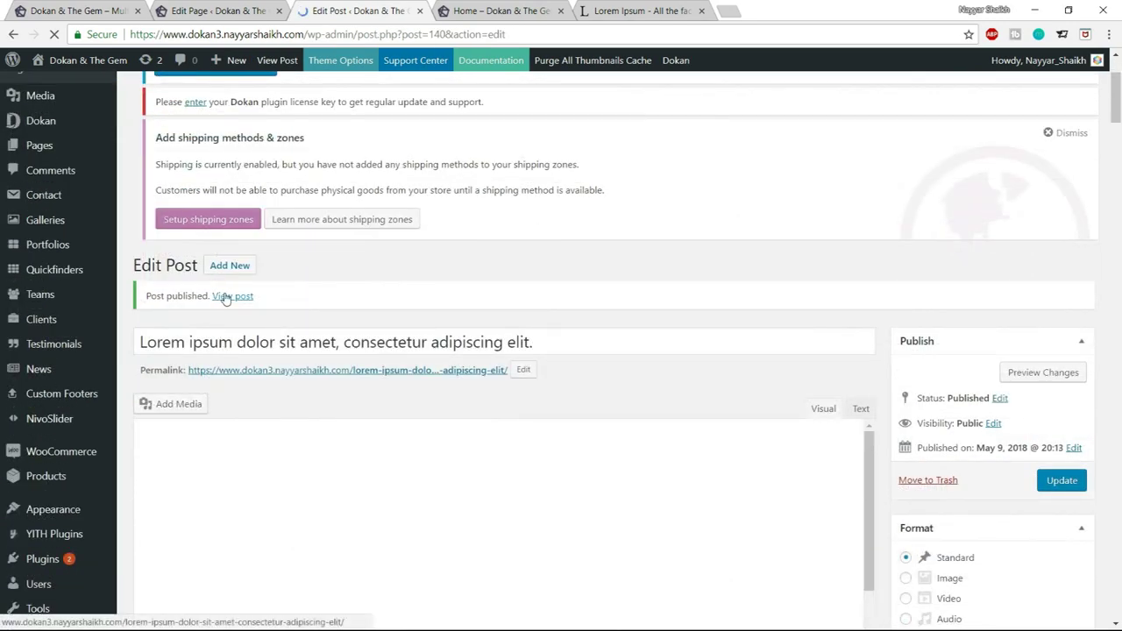
right_click(237, 303)
key(Escape)
right_click(231, 477)
click(263, 488)
key(ctrl+Tab)
- Scroll through the published post, then review its WPBakery content in the editor
scroll(513, 375, down, 10)
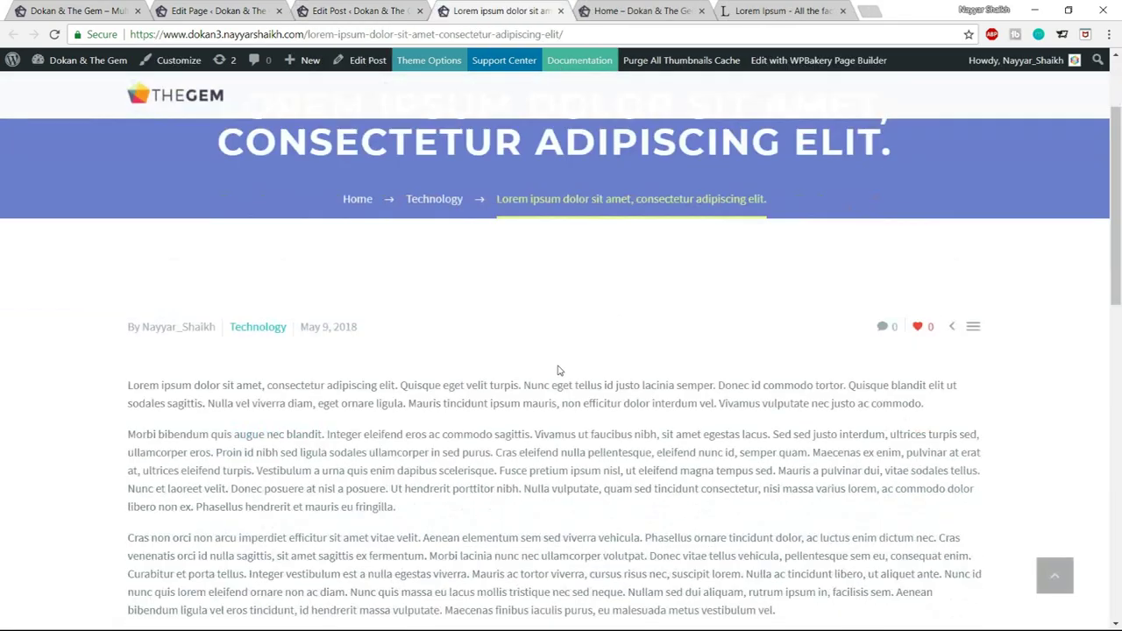
scroll(604, 438, up, 10)
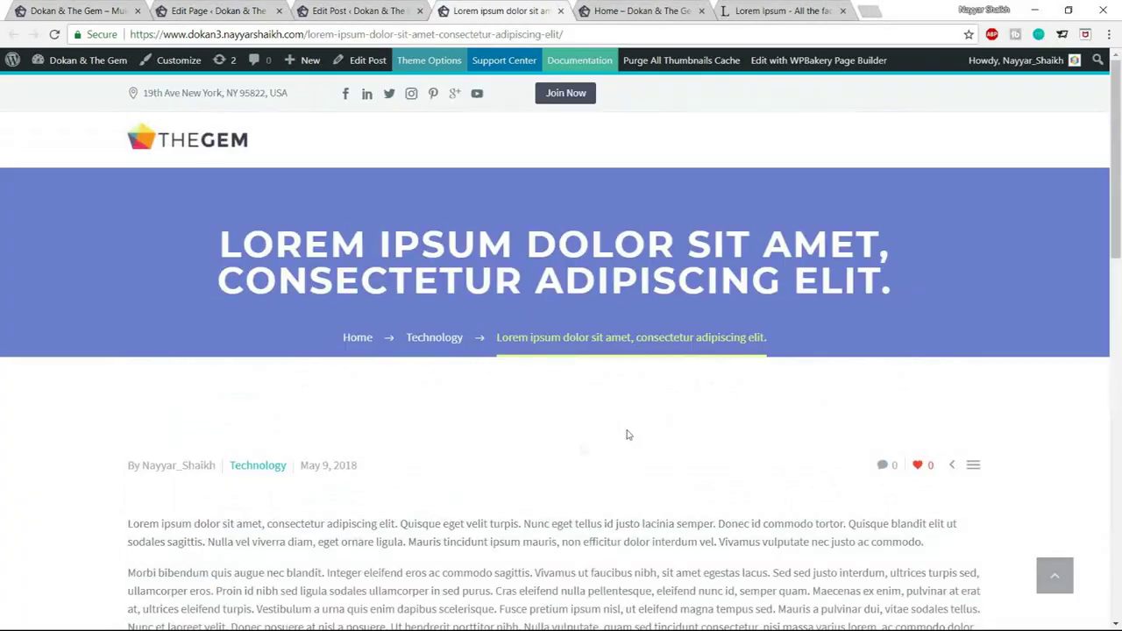
scroll(497, 229, down, 15)
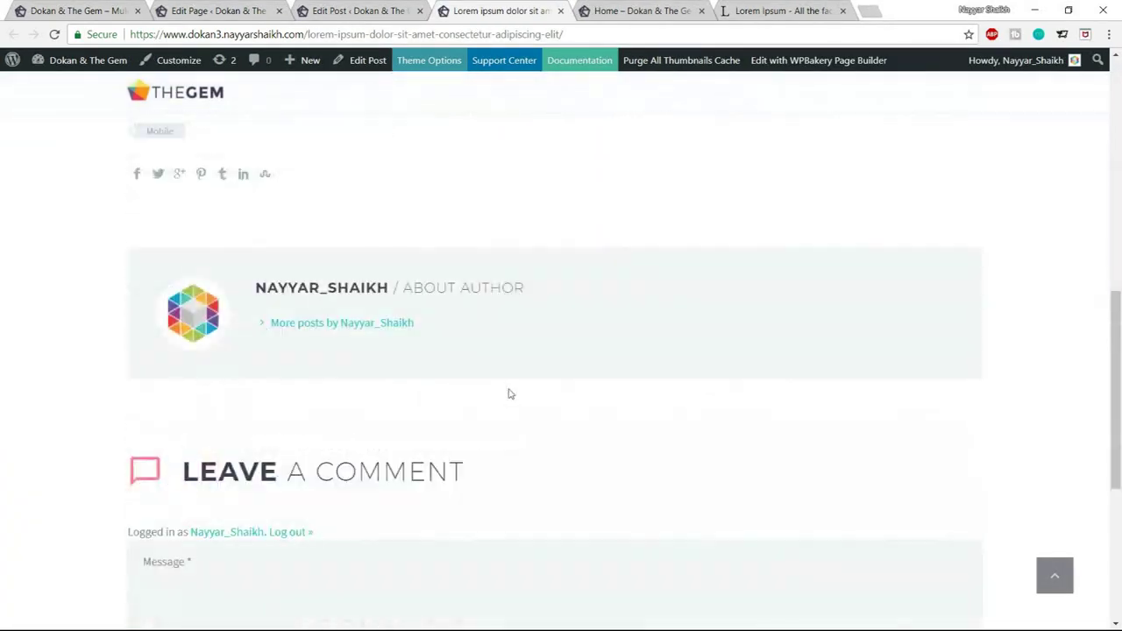
scroll(492, 469, up, 3)
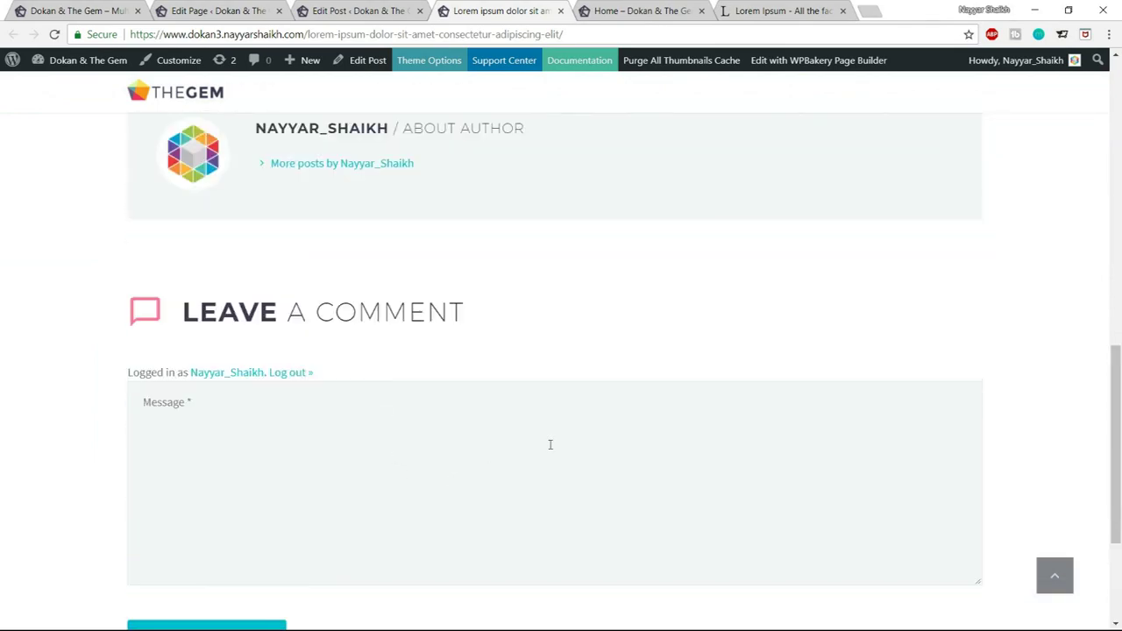
scroll(551, 444, up, 10)
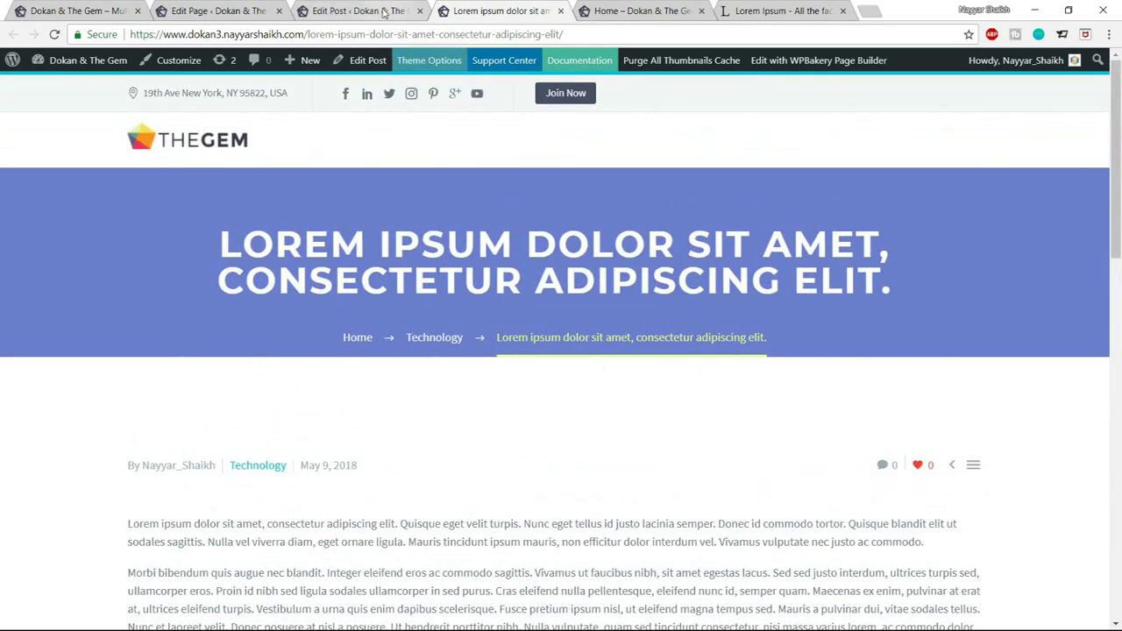
click(383, 12)
scroll(496, 348, down, 5)
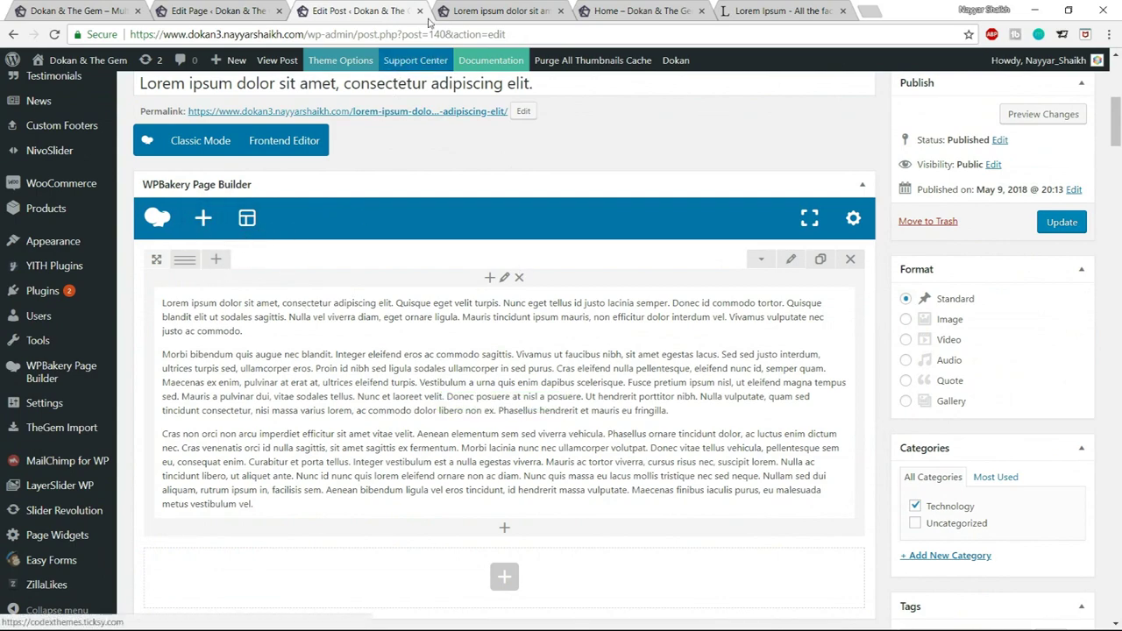
scroll(479, 362, up, 3)
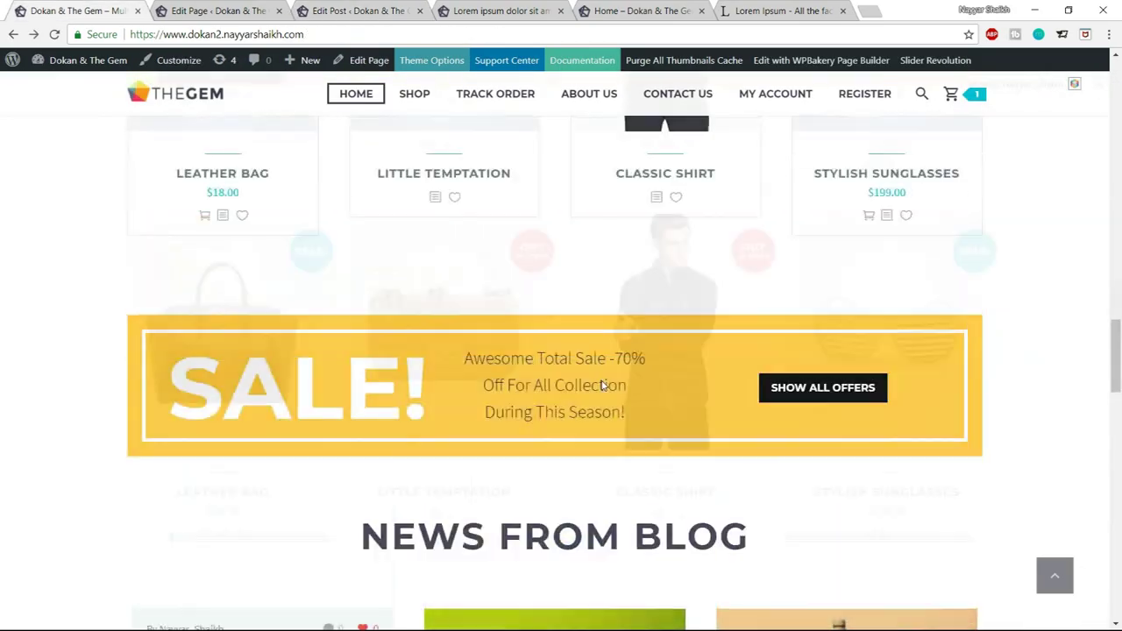
scroll(601, 386, up, 15)
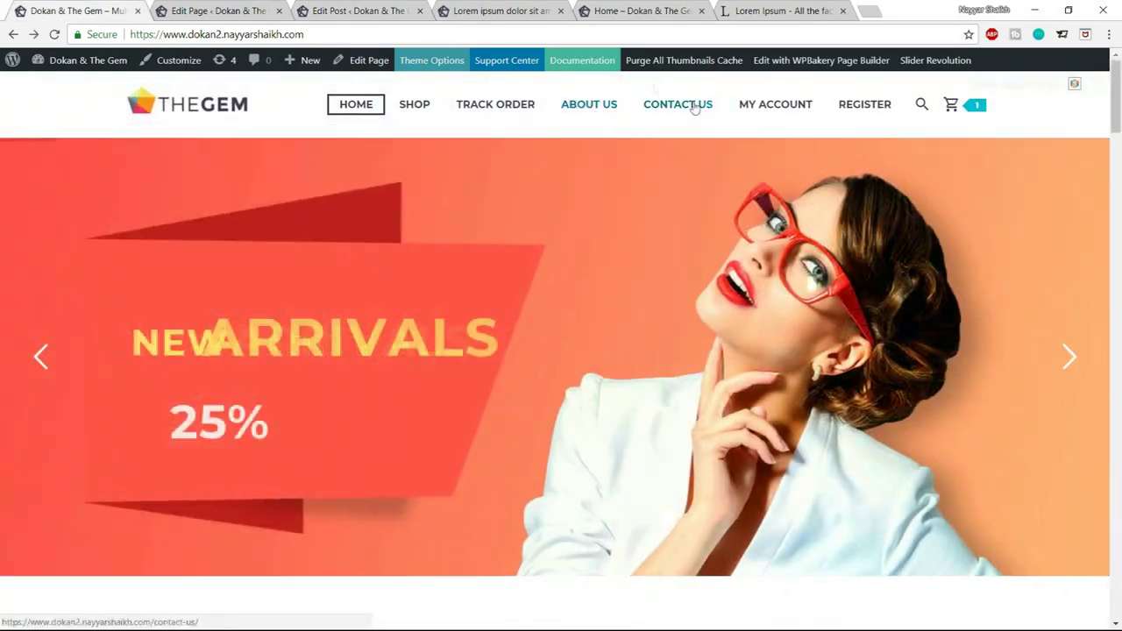
- Close the post editing and Lorem ipsum post tabs, returning to the Home page editor
click(239, 10)
click(359, 10)
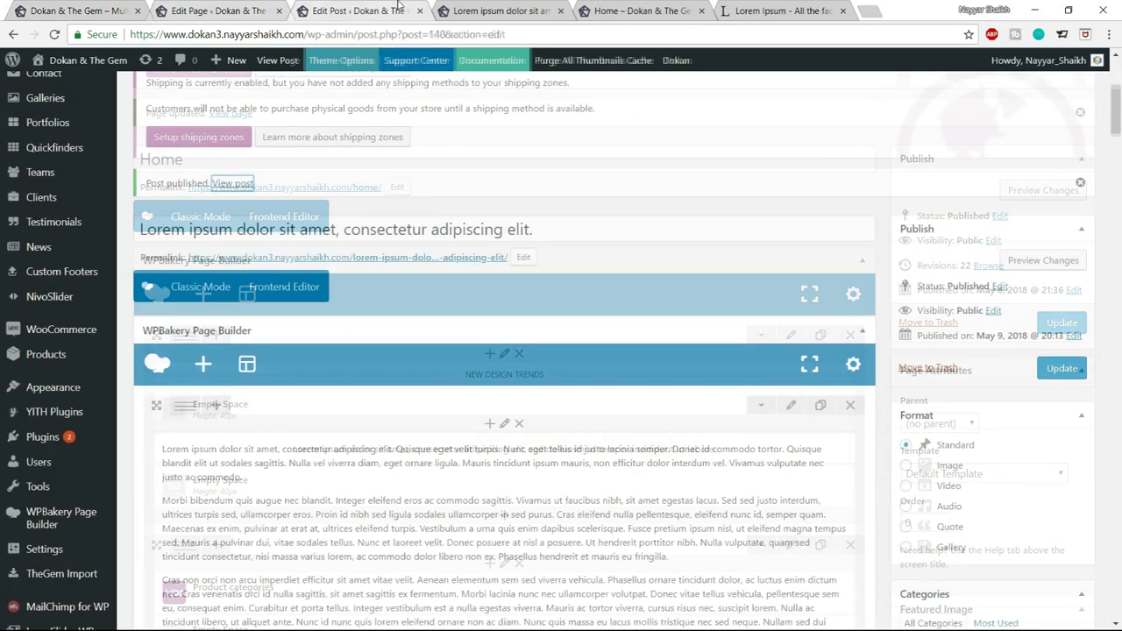
click(419, 10)
click(419, 10)
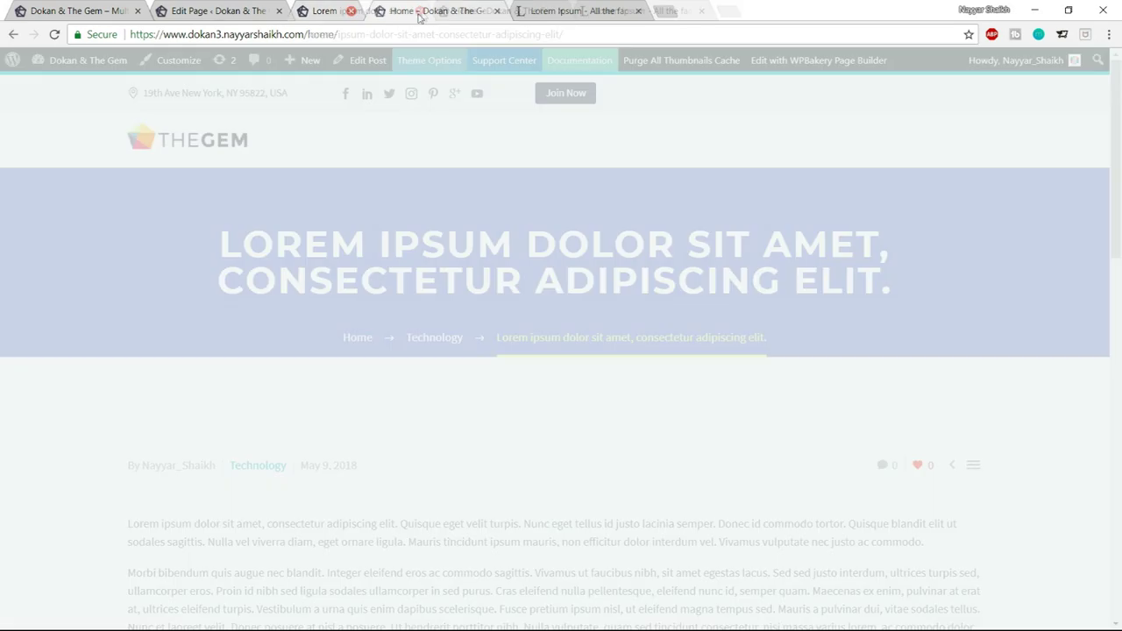
click(219, 10)
- Add a News & Blog element to the row, found by searching 'blog'
scroll(615, 375, down, 2)
scroll(615, 375, down, 10)
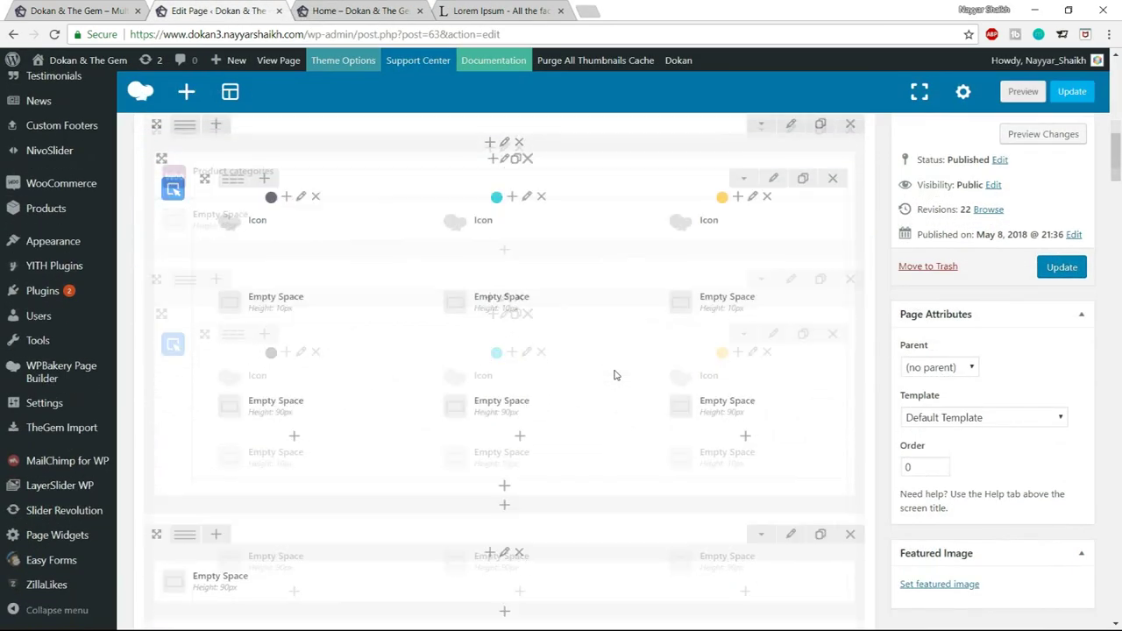
scroll(511, 318, up, 2)
click(504, 304)
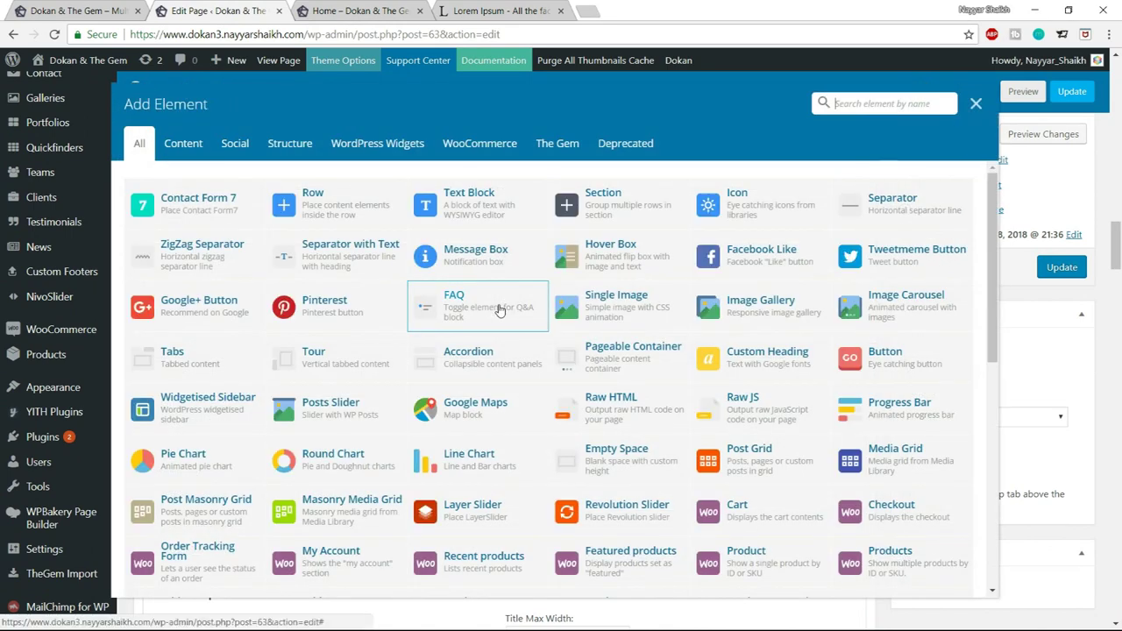
text(blog)
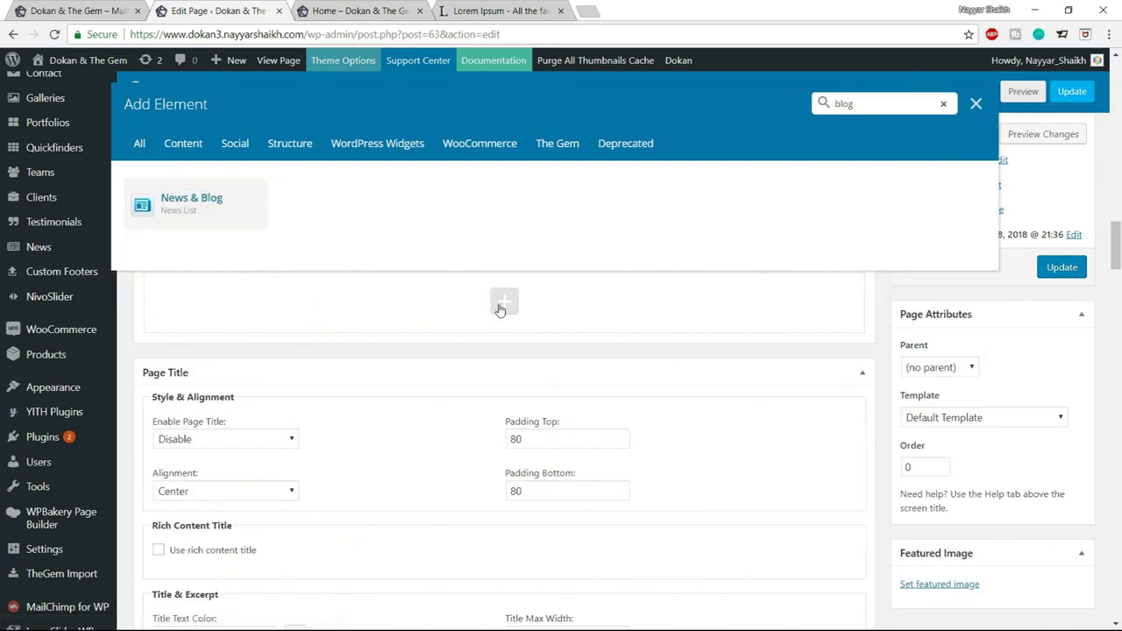
click(194, 217)
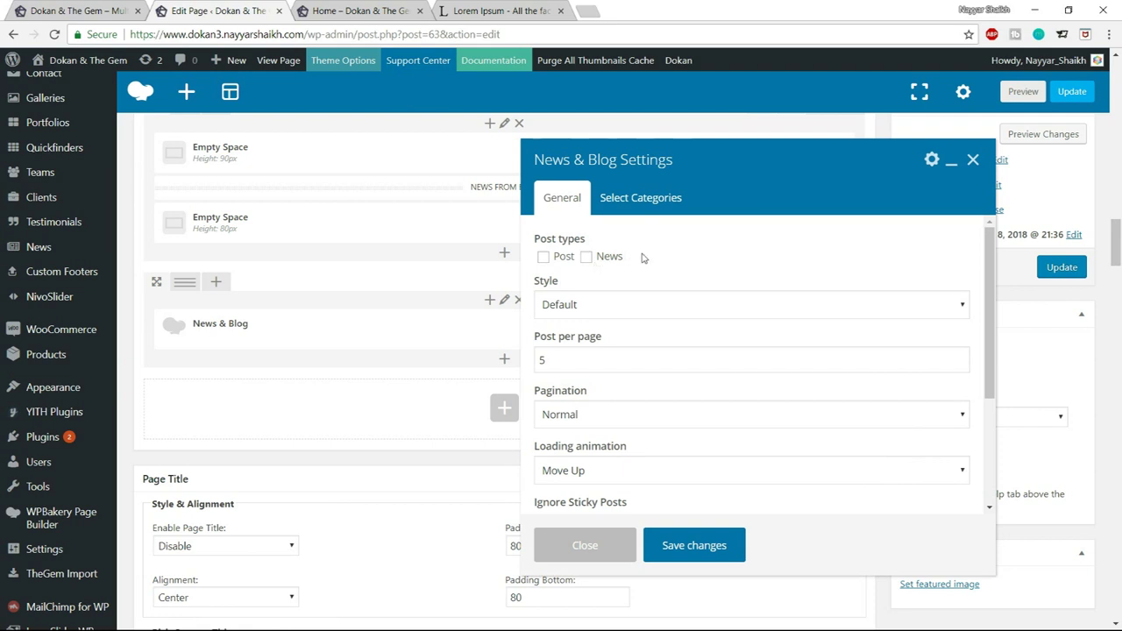
- Set the News & Blog style to Justified 3x after checking the reference News from Blog section
click(630, 311)
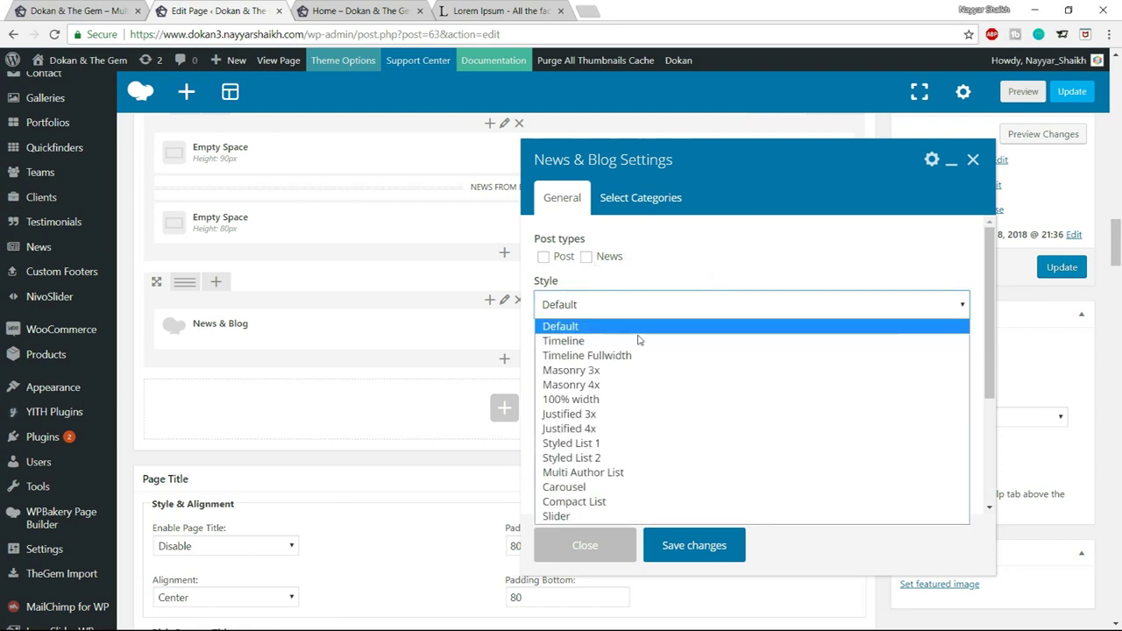
click(626, 415)
click(133, 12)
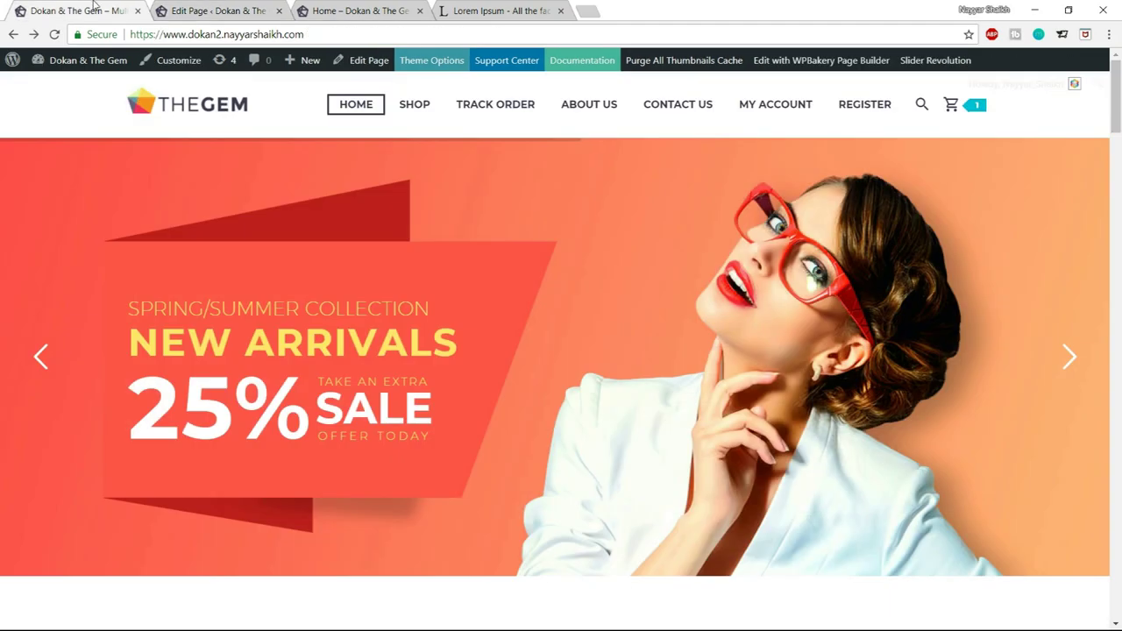
scroll(395, 346, down, 10)
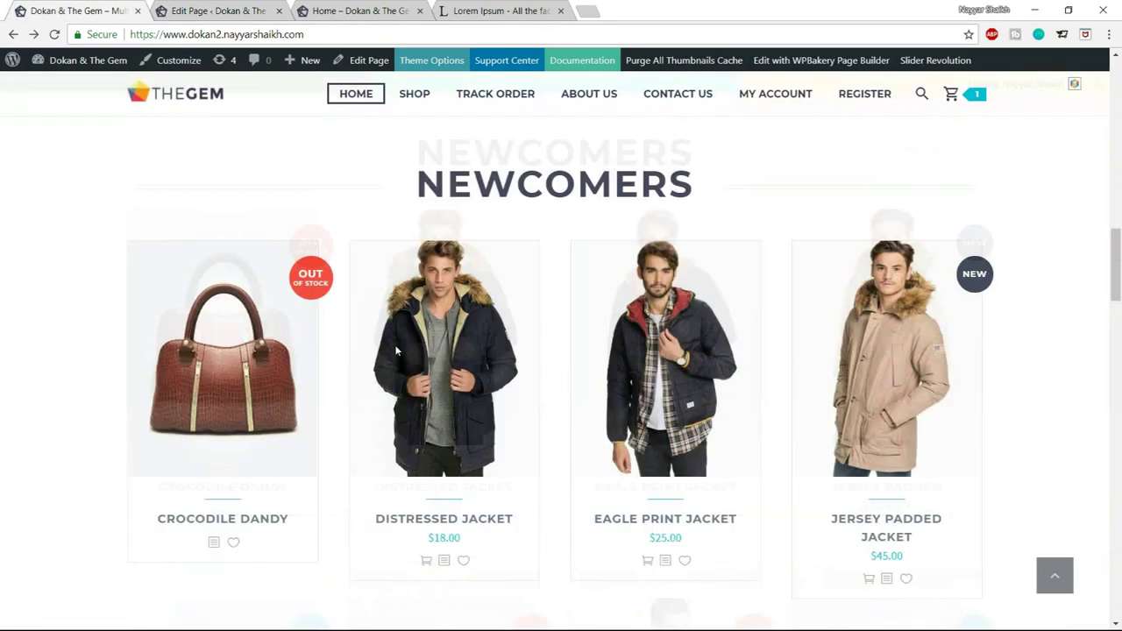
scroll(394, 350, down, 15)
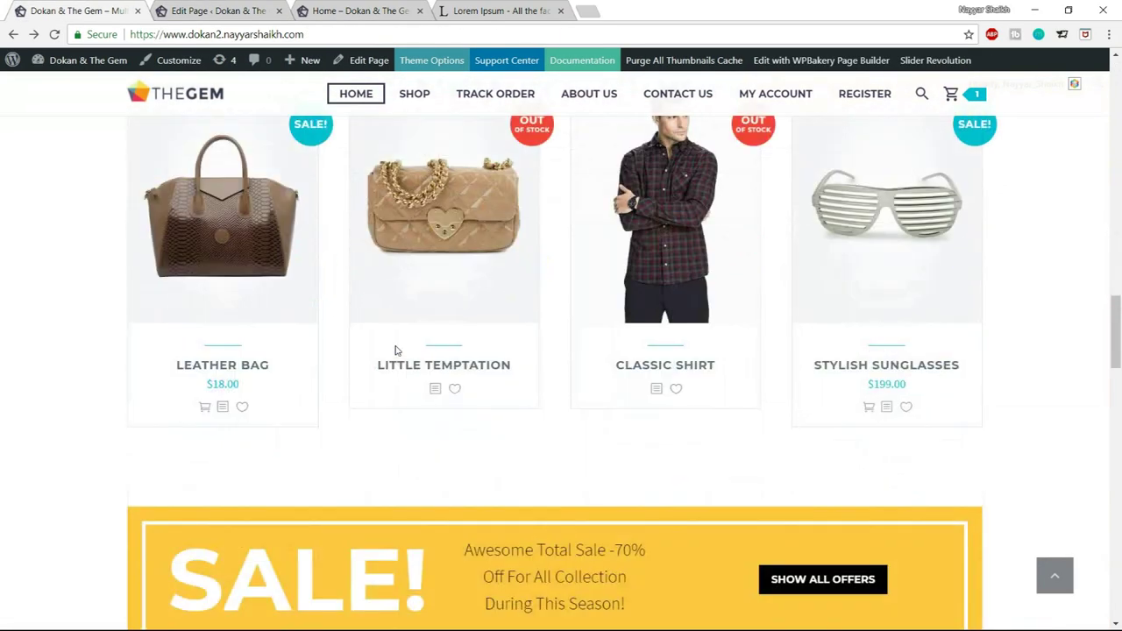
scroll(394, 351, up, 4)
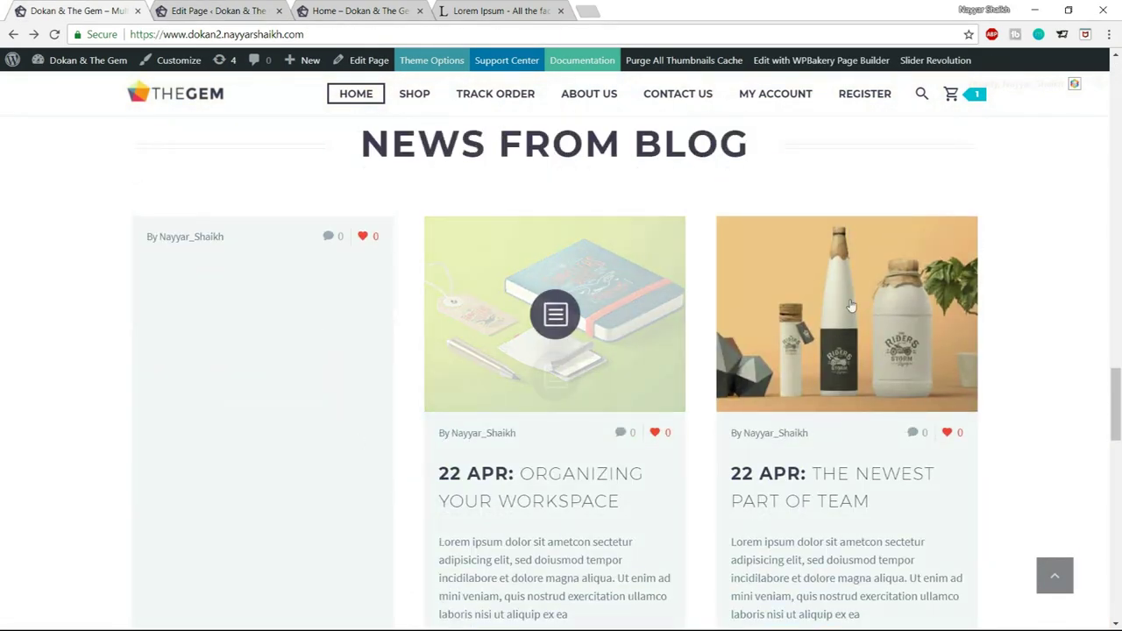
click(218, 7)
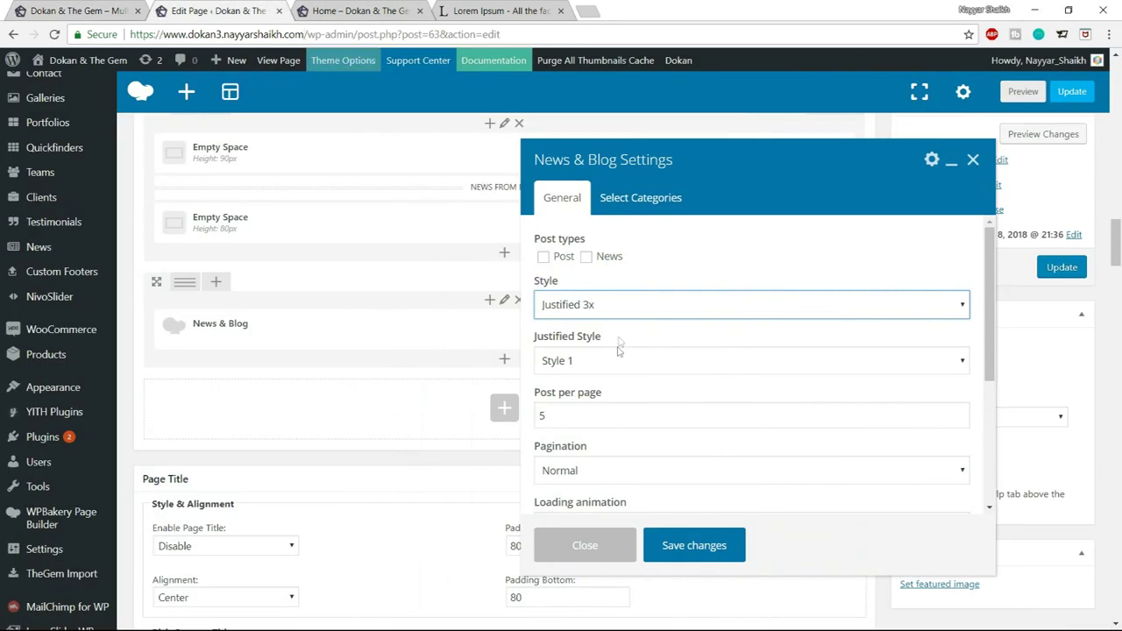
click(81, 8)
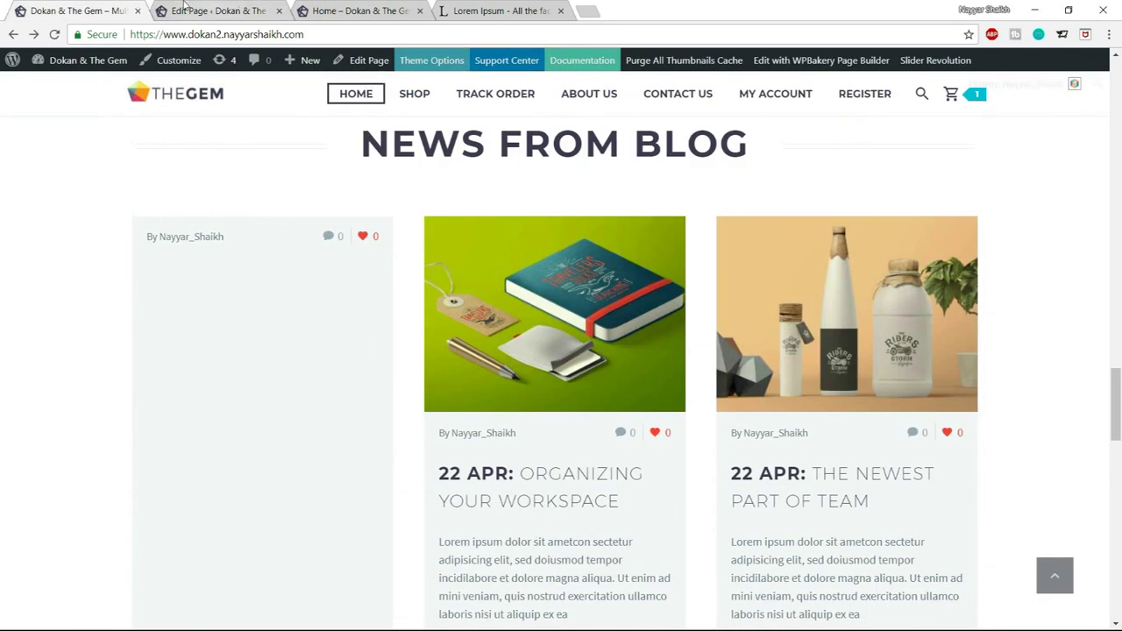
click(184, 9)
click(574, 304)
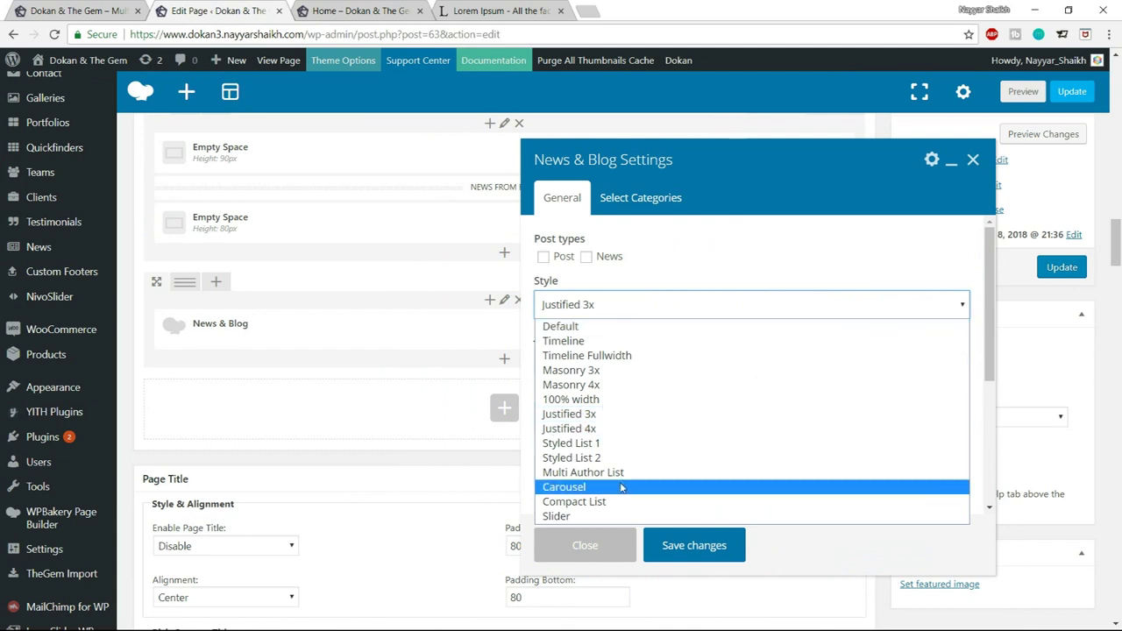
click(595, 415)
- Choose Justified Style 2 and show 3 posts per page
scroll(708, 365, down, 1)
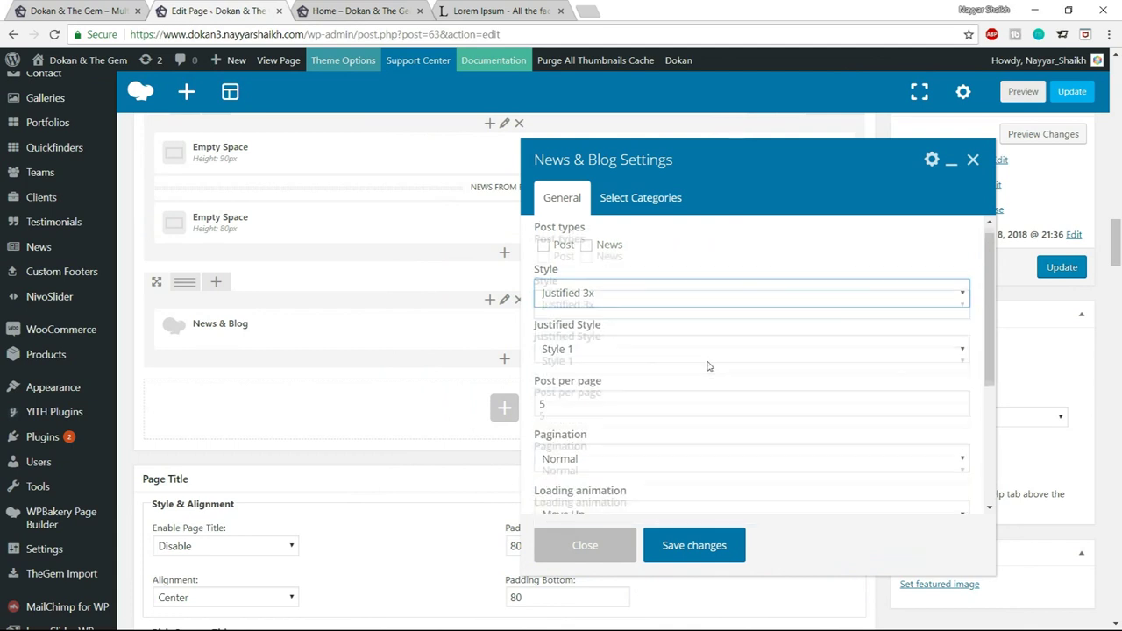
click(605, 291)
click(592, 322)
drag(580, 342, 535, 348)
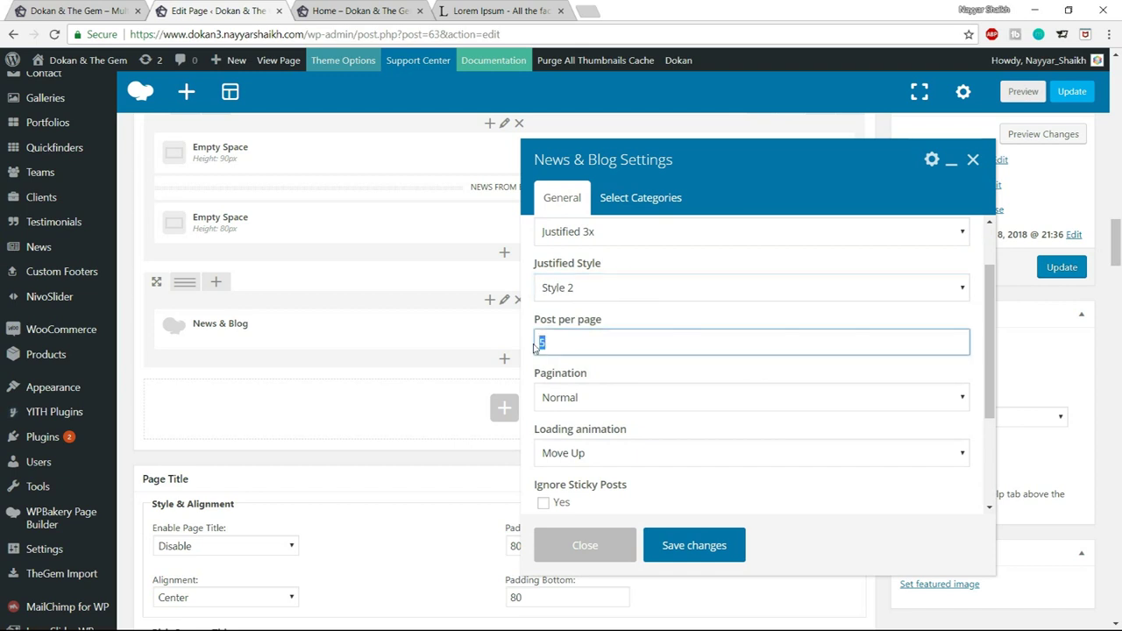
text(3)
scroll(687, 383, down, 1)
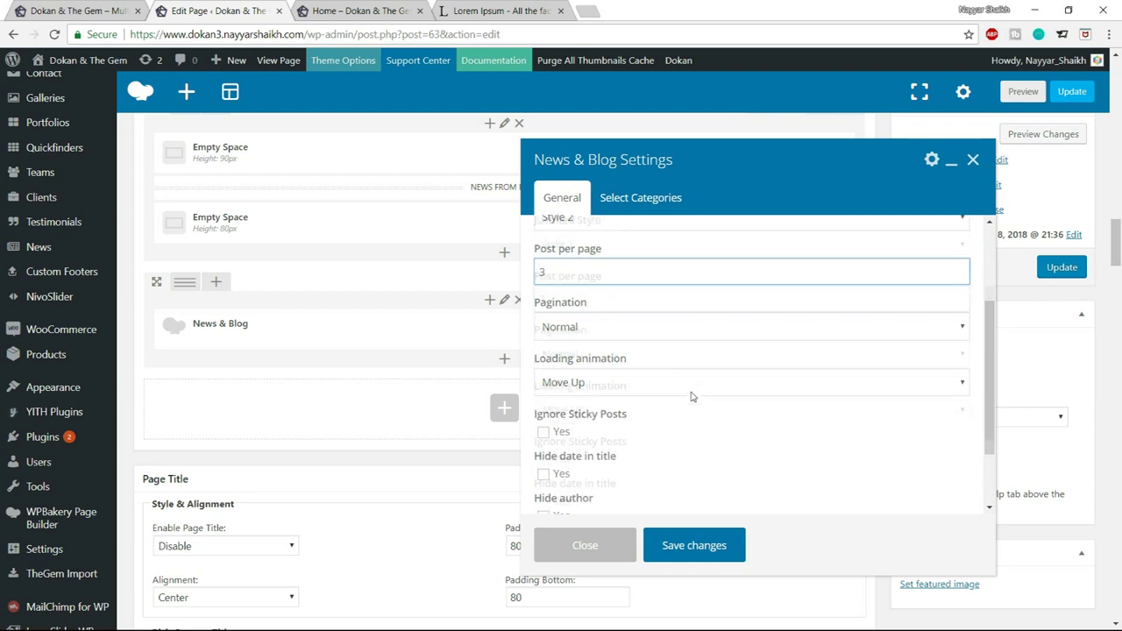
- Disable pagination, ignore sticky posts, save the element and update the Home page
click(627, 326)
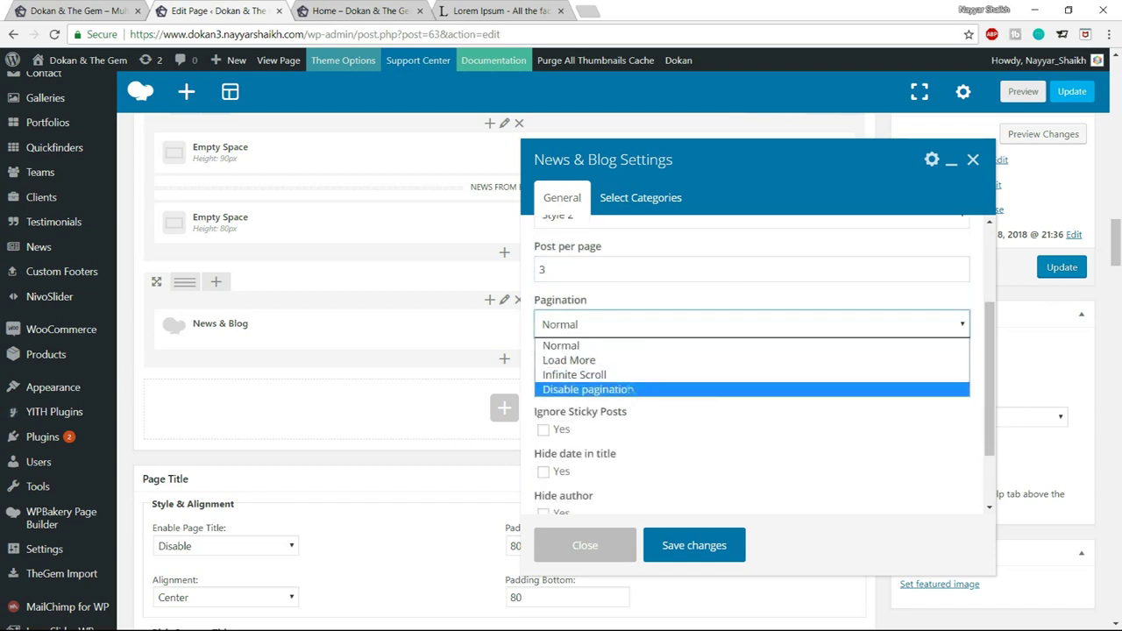
click(634, 389)
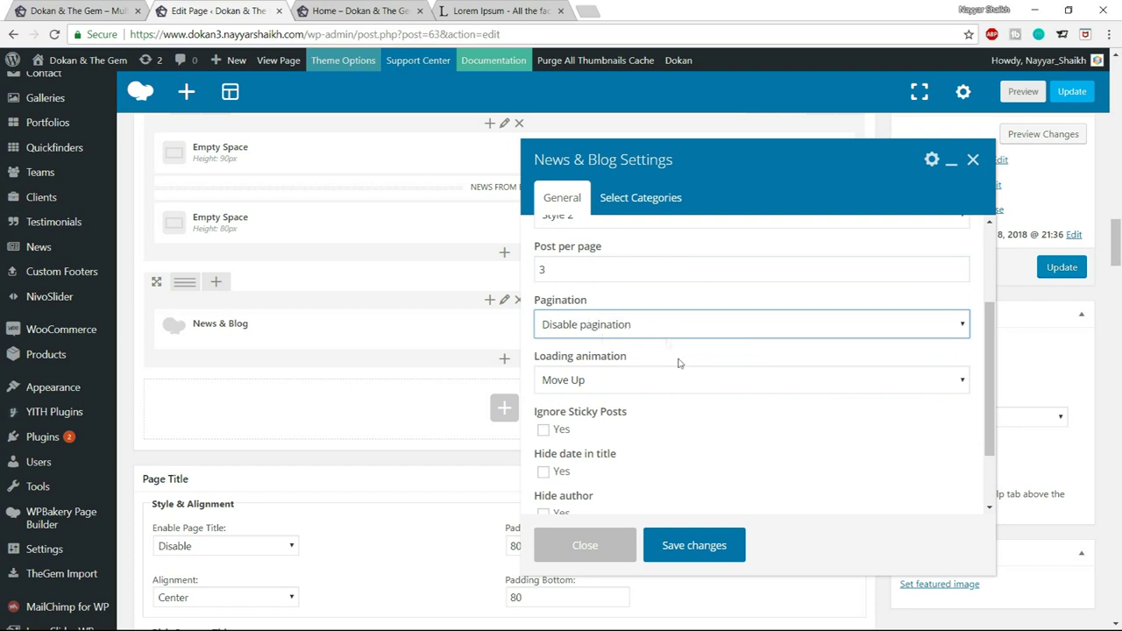
scroll(749, 434, down, 1)
click(545, 358)
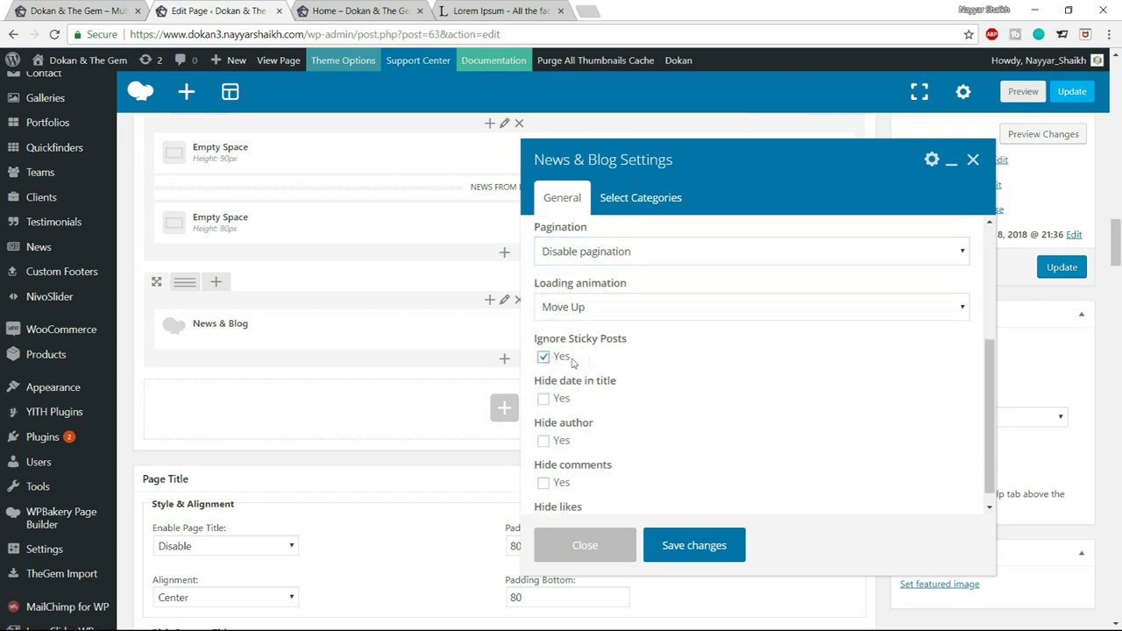
scroll(712, 396, down, 1)
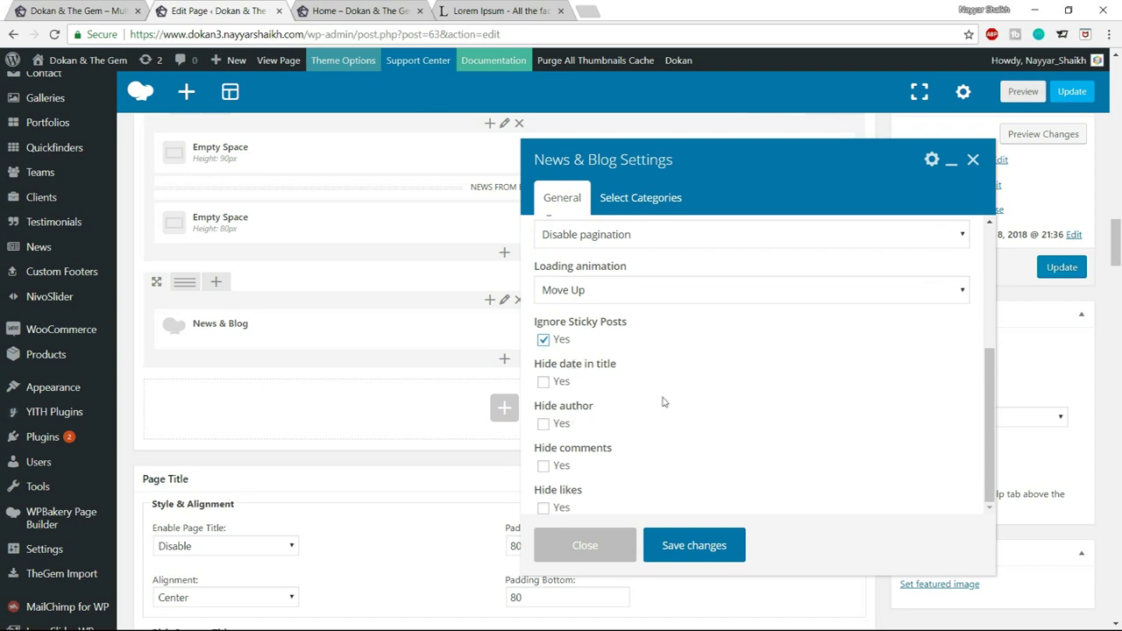
click(692, 553)
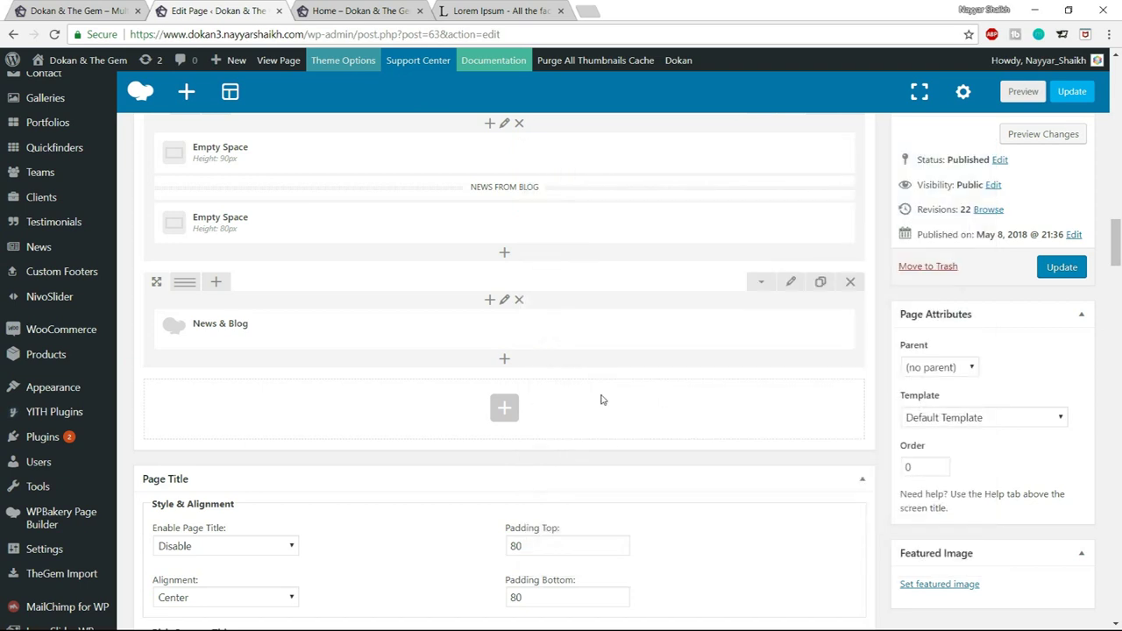
click(1062, 267)
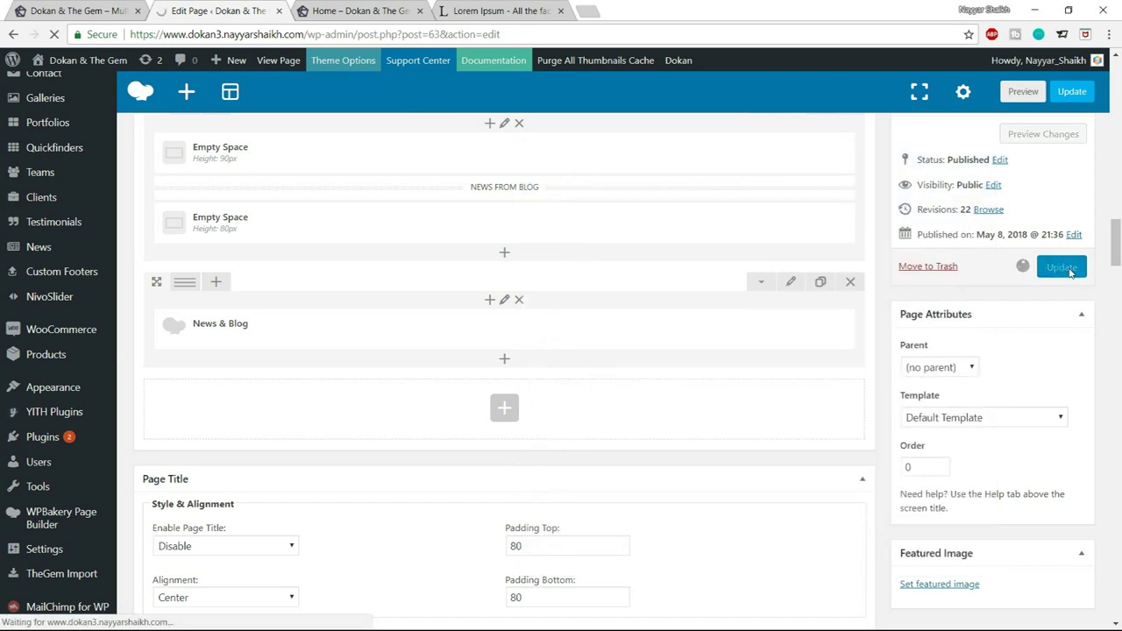
- Reload the live Home page and scroll through it to review the current sections
key(ctrl+Tab)
key(F5)
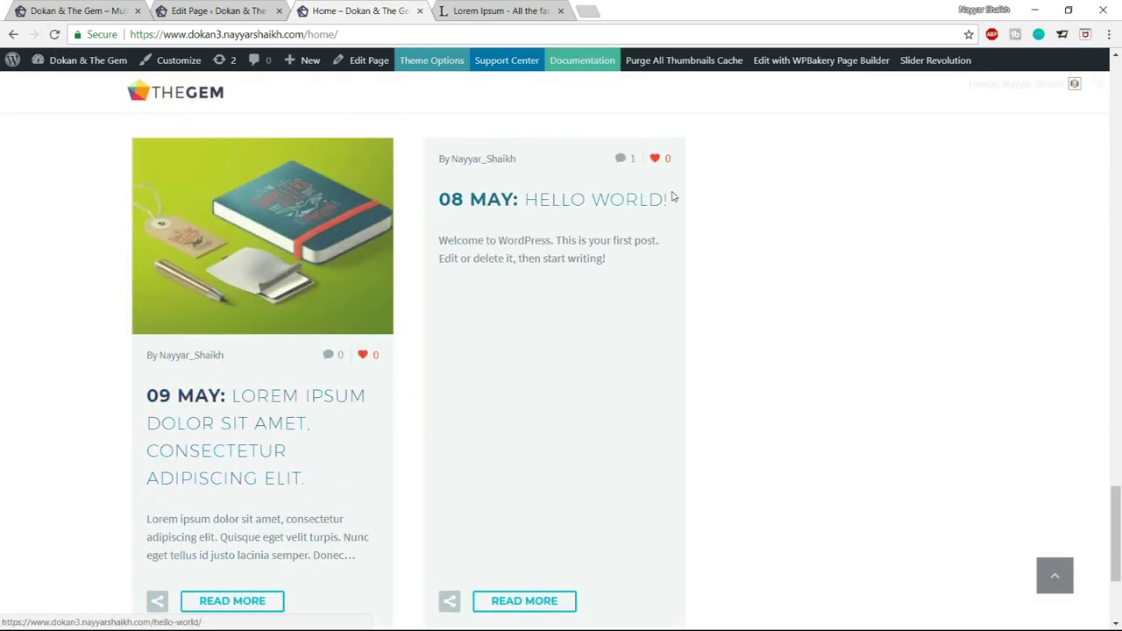
scroll(721, 286, down, 1)
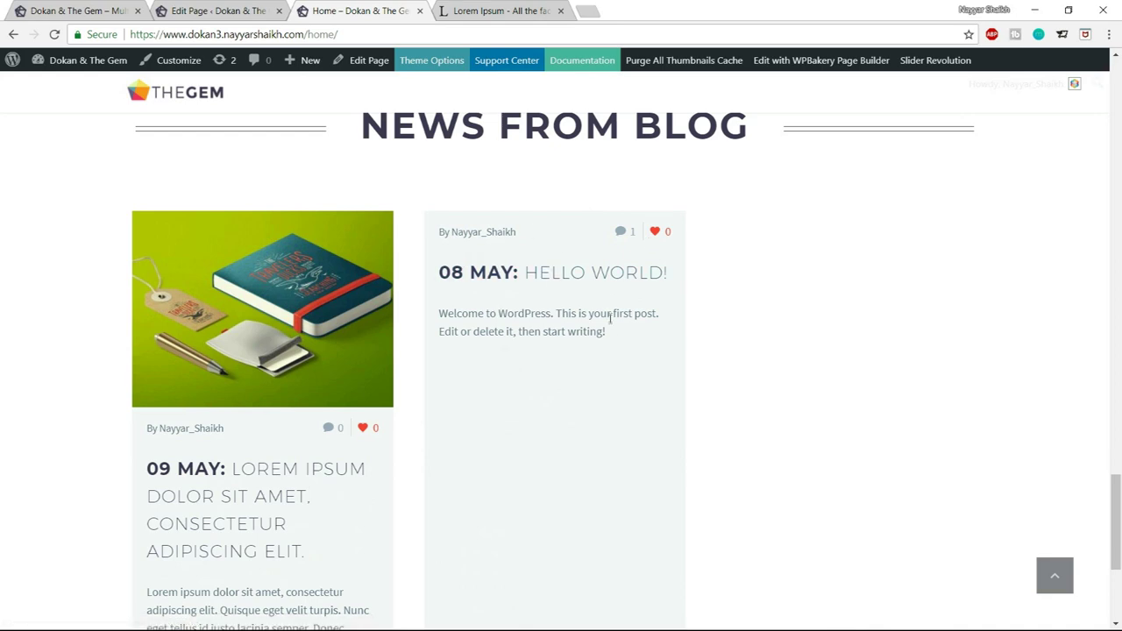
scroll(250, 401, down, 2)
scroll(255, 393, up, 3)
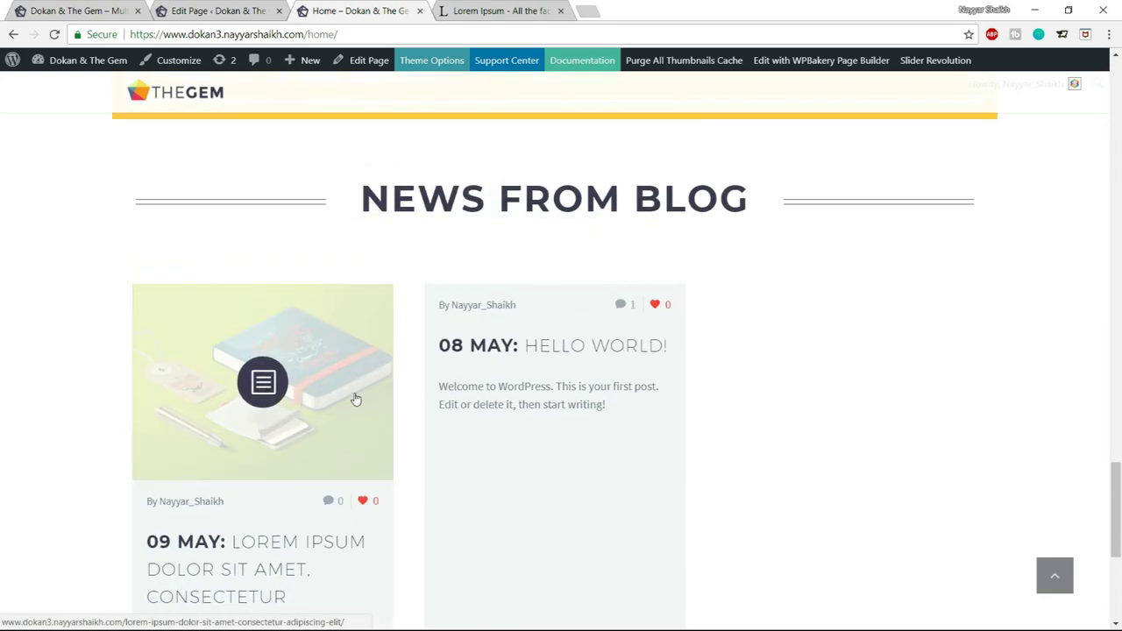
scroll(354, 398, down, 2)
scroll(538, 325, down, 2)
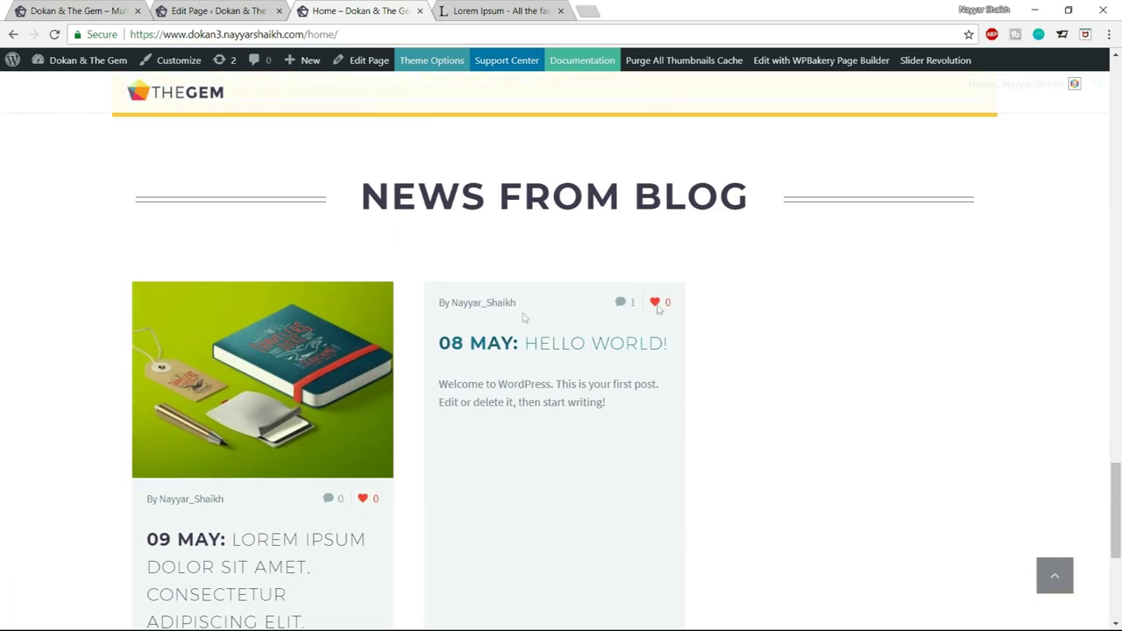
scroll(741, 338, down, 4)
scroll(736, 341, up, 5)
scroll(482, 351, down, 3)
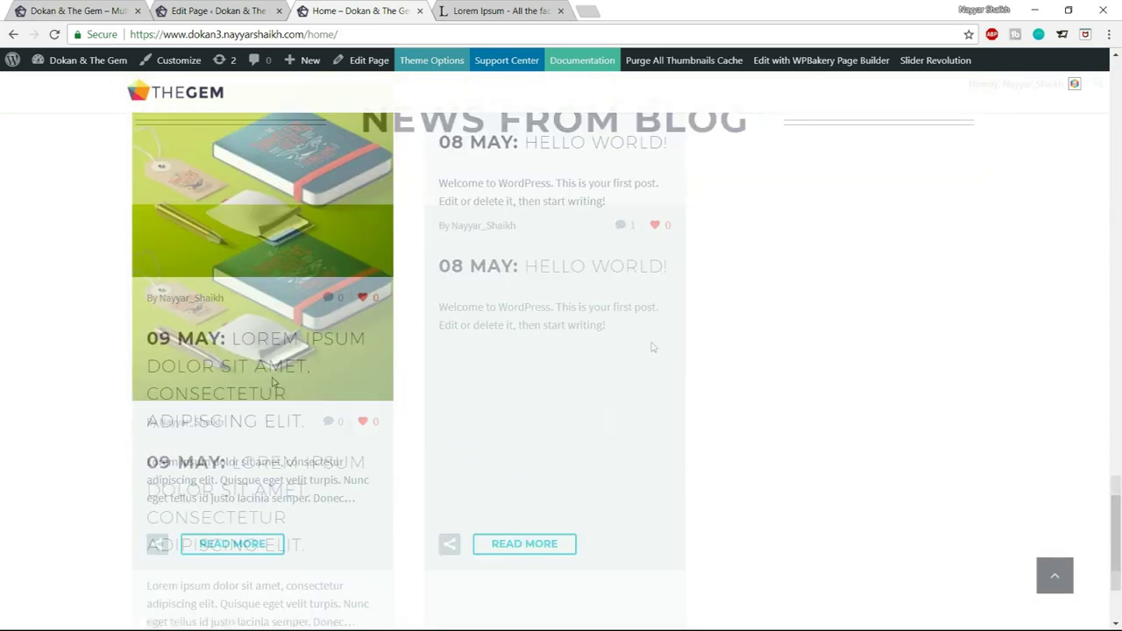
scroll(230, 359, up, 3)
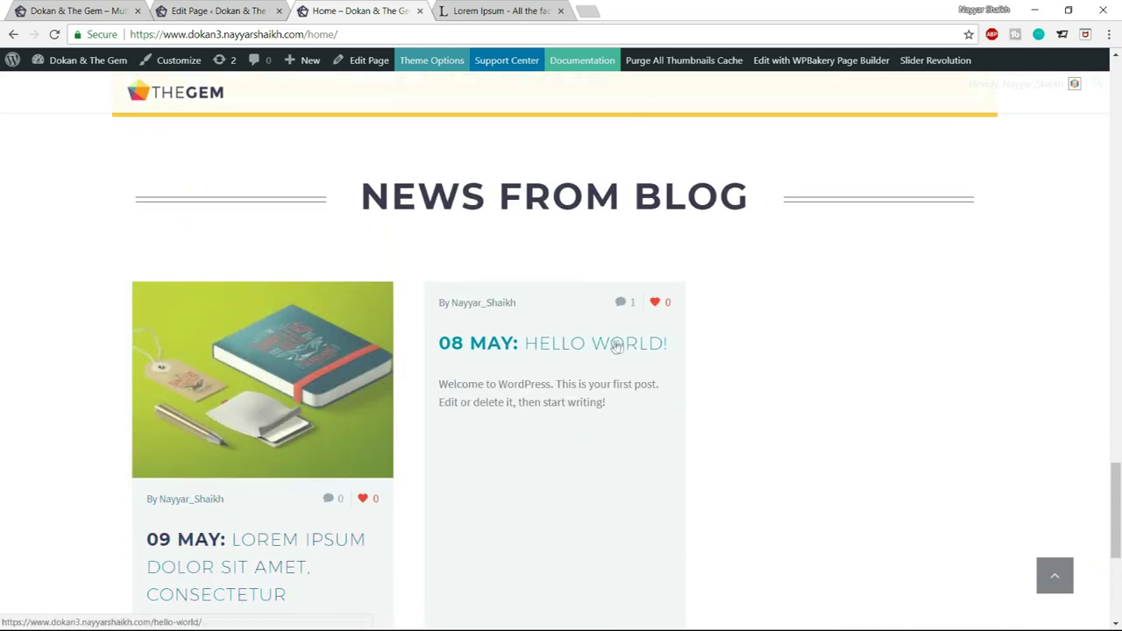
- Check the demo's We Accept and Shipping Methods section, then scroll to the editor's WPBakery rows
key(ctrl+1)
scroll(815, 271, down, 5)
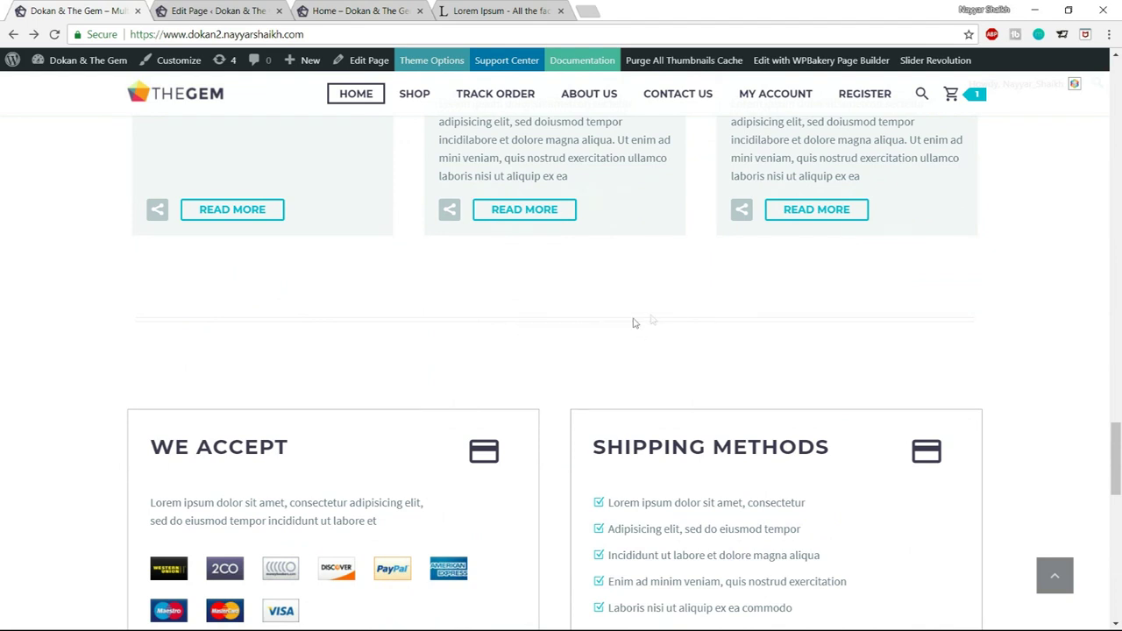
key(ctrl+2)
scroll(605, 312, down, 10)
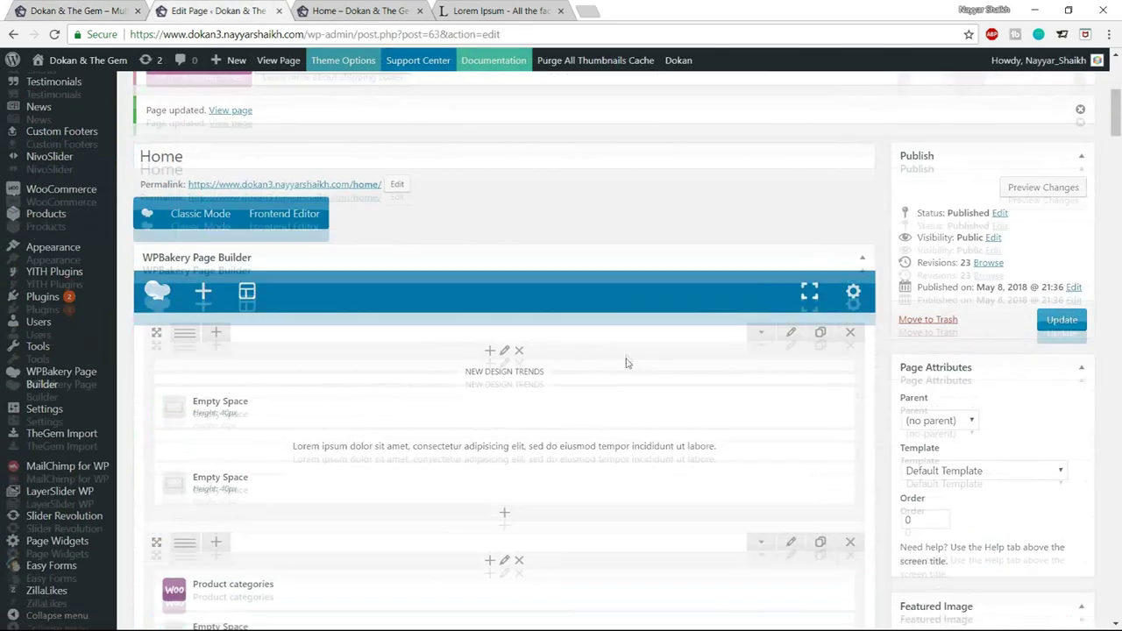
scroll(626, 363, down, 15)
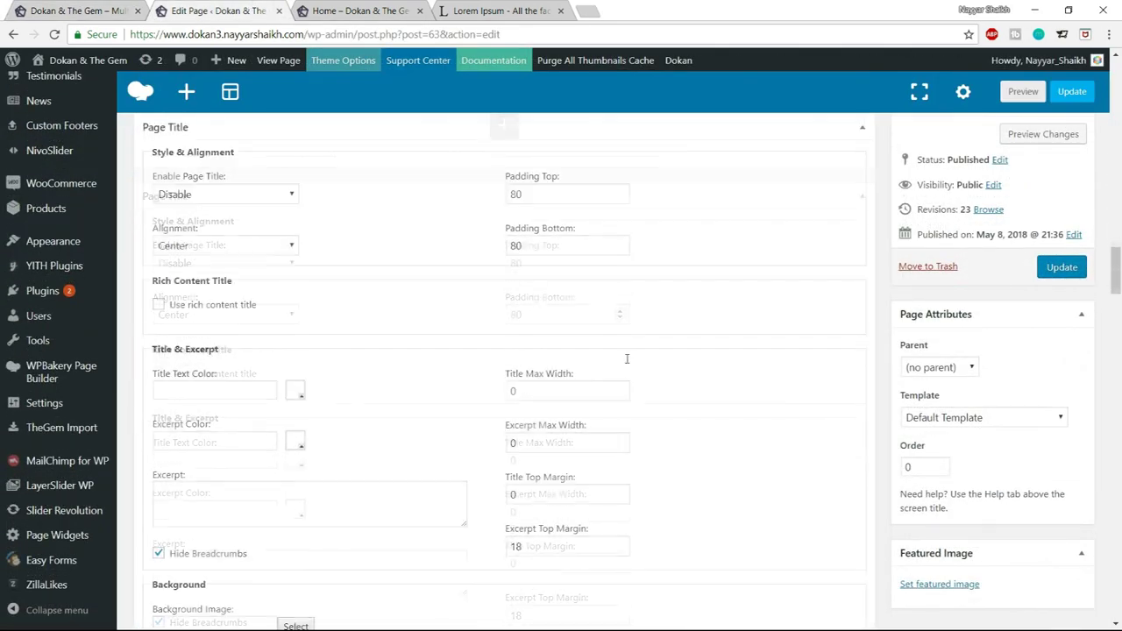
- Add a Divider element below the News & Blog row by searching 'divi'
scroll(626, 363, up, 1)
click(504, 330)
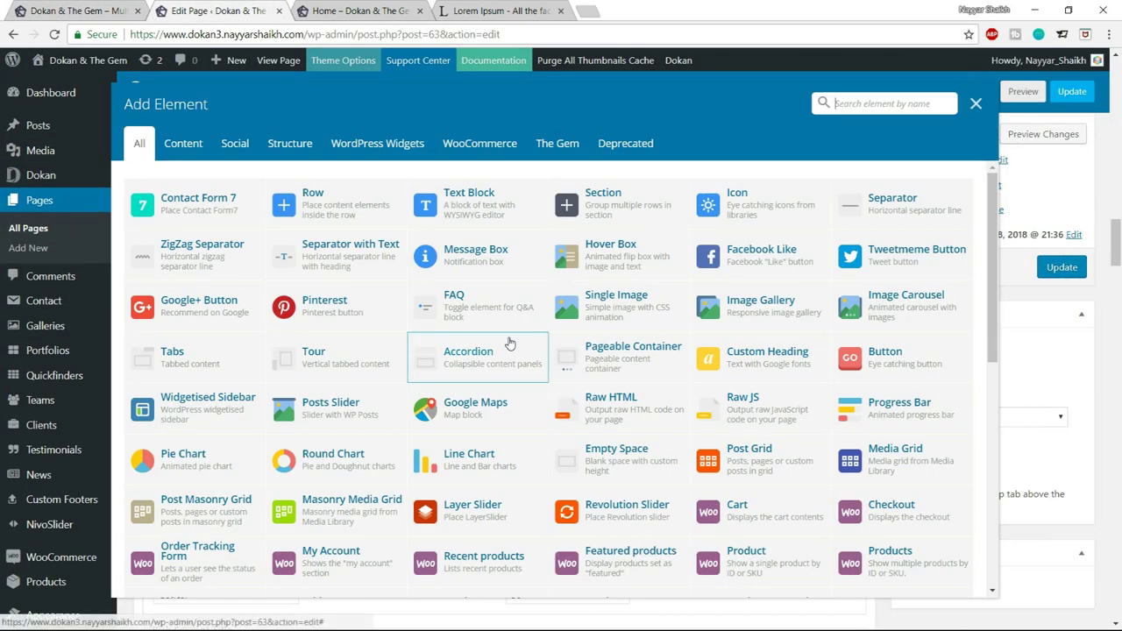
text(di)
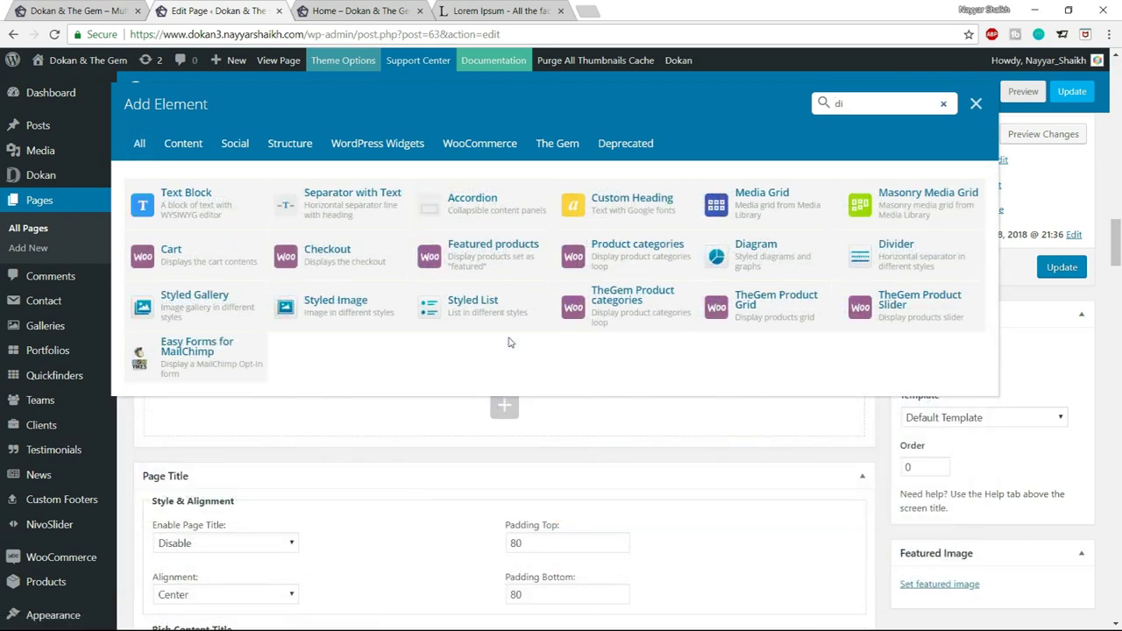
text(vi)
click(189, 208)
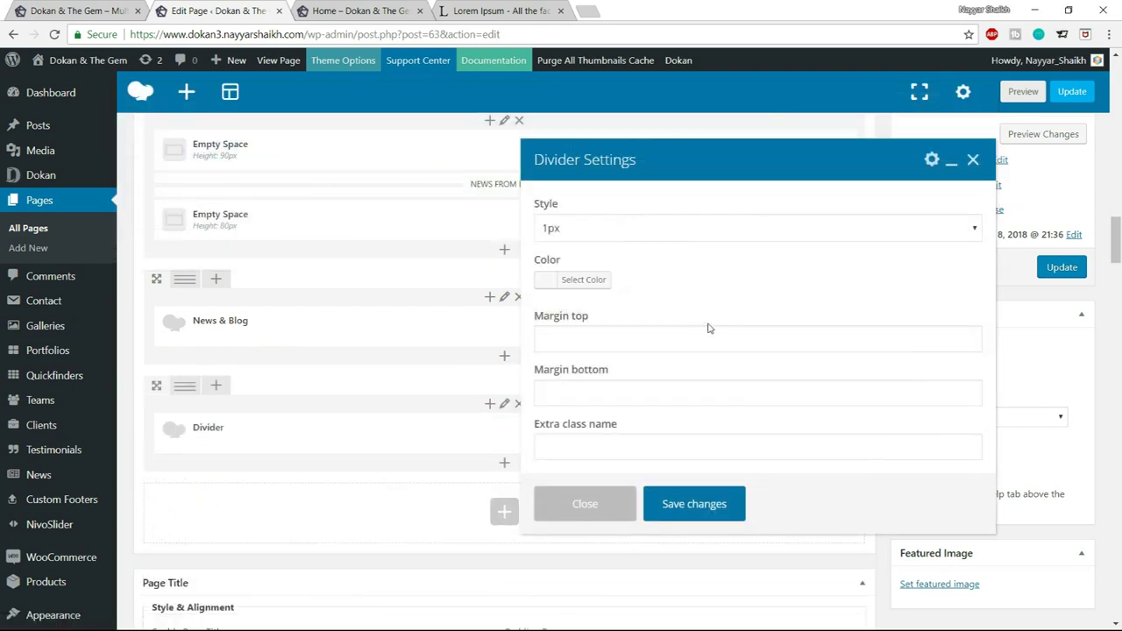
- Try a light grey #e0e0e0 divider colour, close the settings, then delete the Divider
click(580, 280)
scroll(611, 333, down, 1)
drag(557, 311, 530, 250)
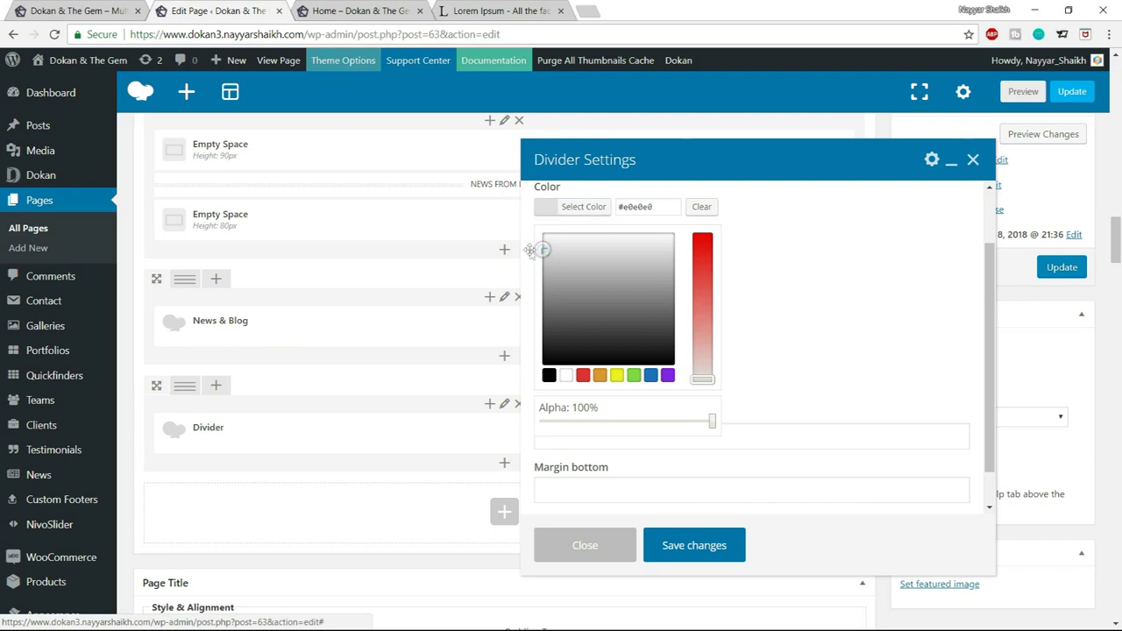
click(529, 250)
scroll(585, 338, down, 1)
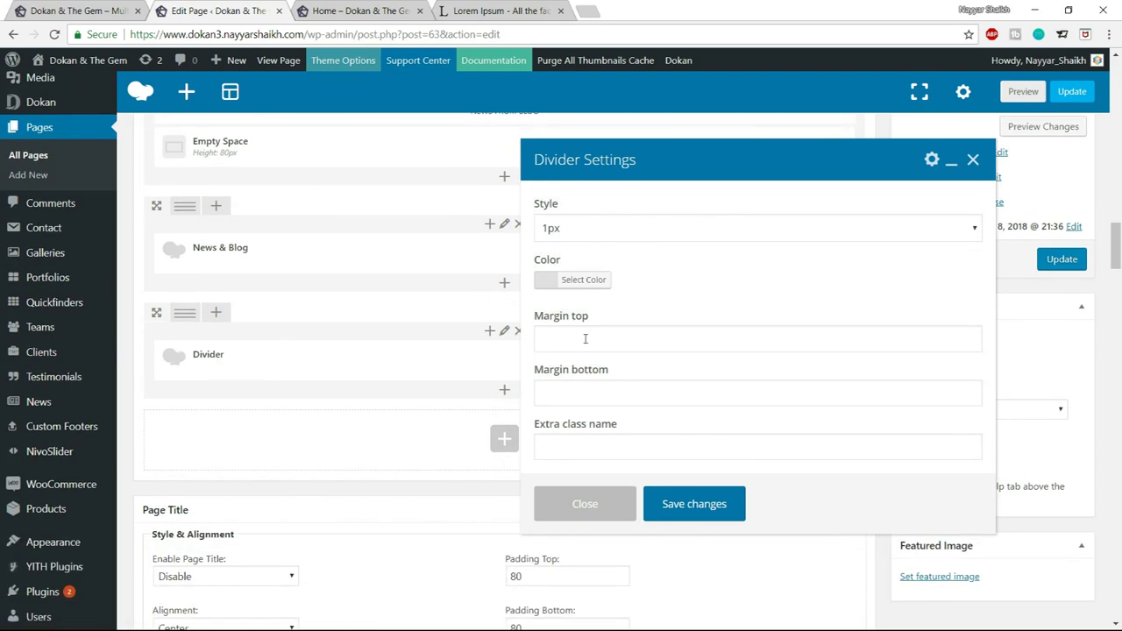
scroll(689, 414, up, 1)
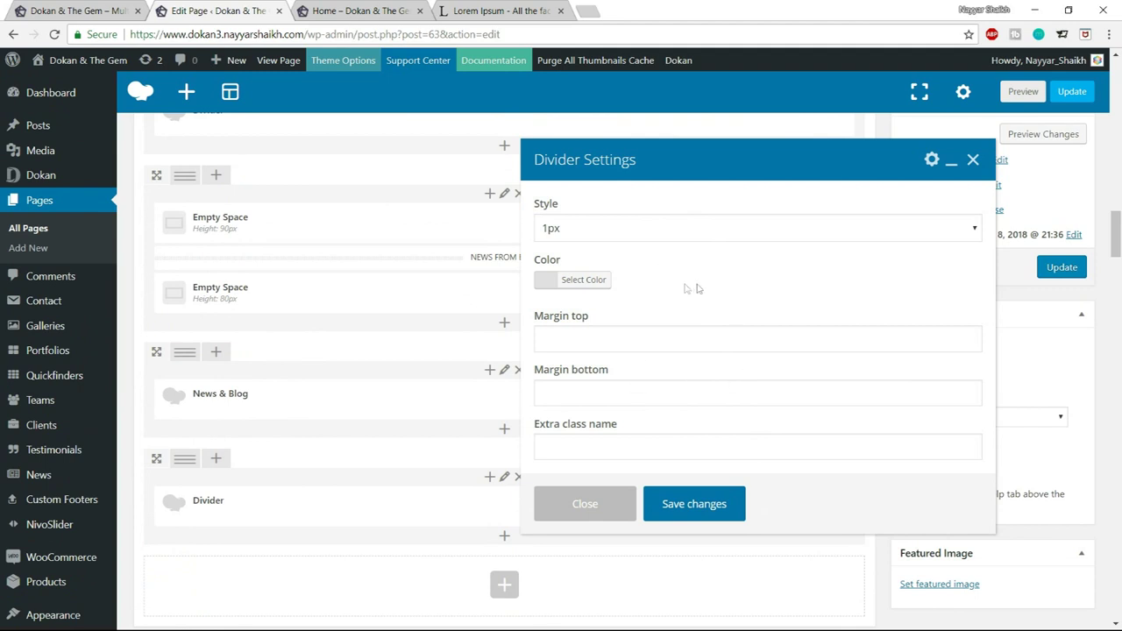
click(603, 517)
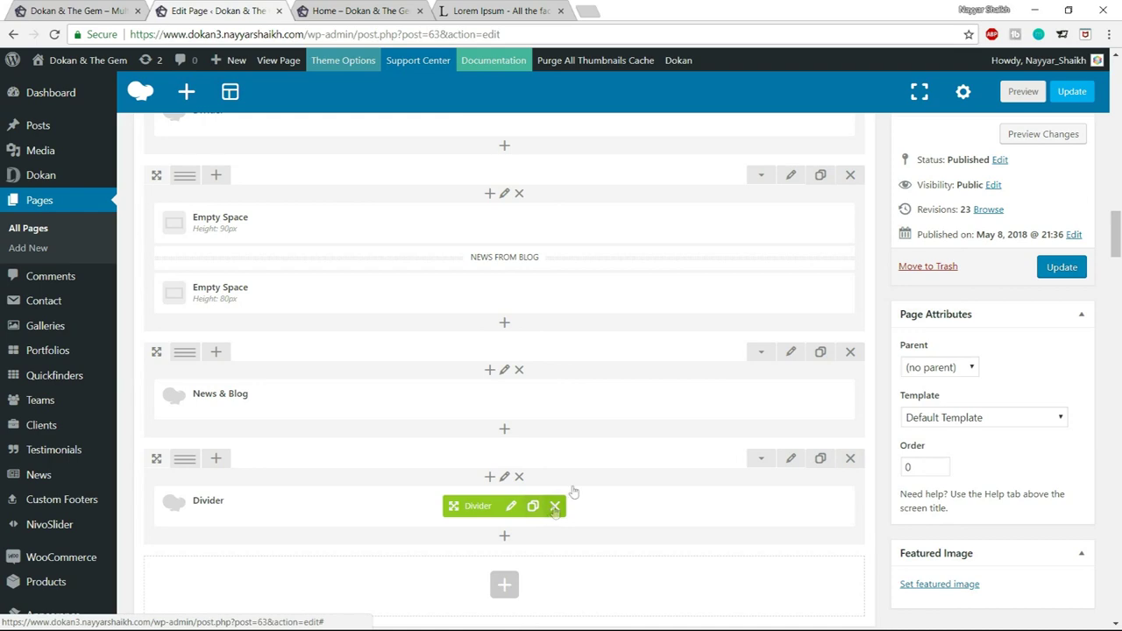
click(555, 506)
- Confirm the Divider's deletion and add a Separator element to the emptied row
click(631, 116)
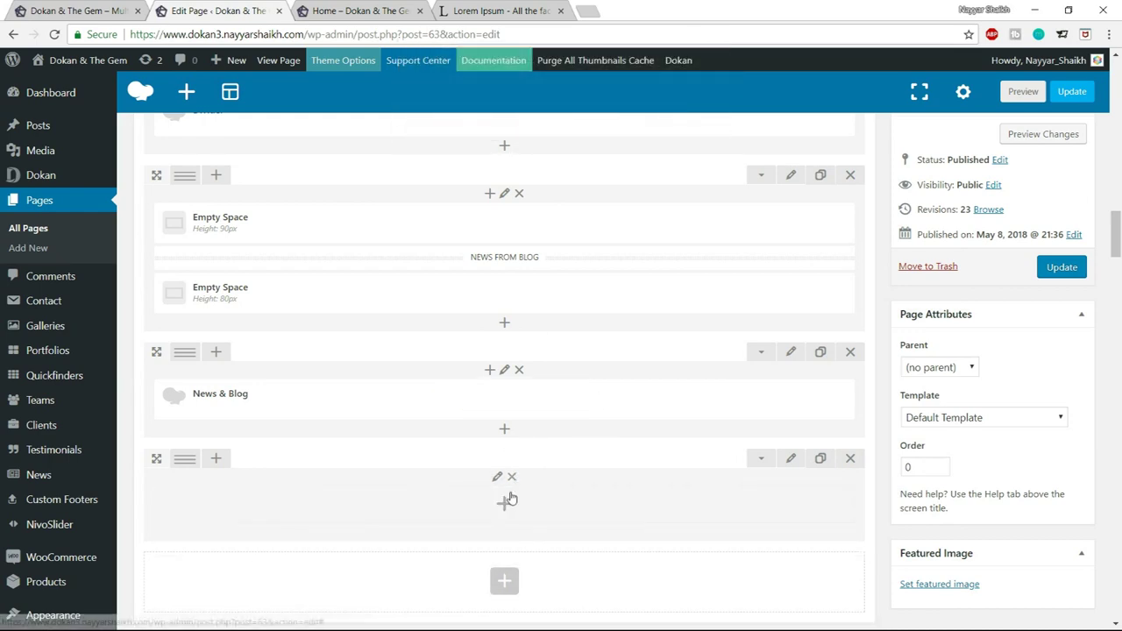
click(505, 499)
text(sepa)
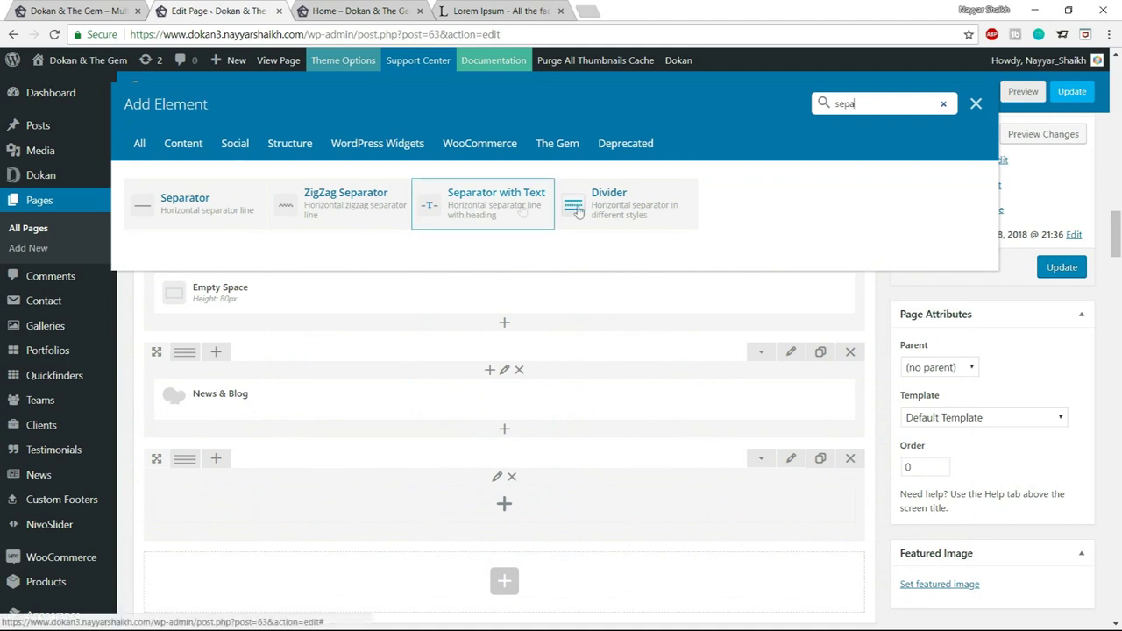
click(202, 212)
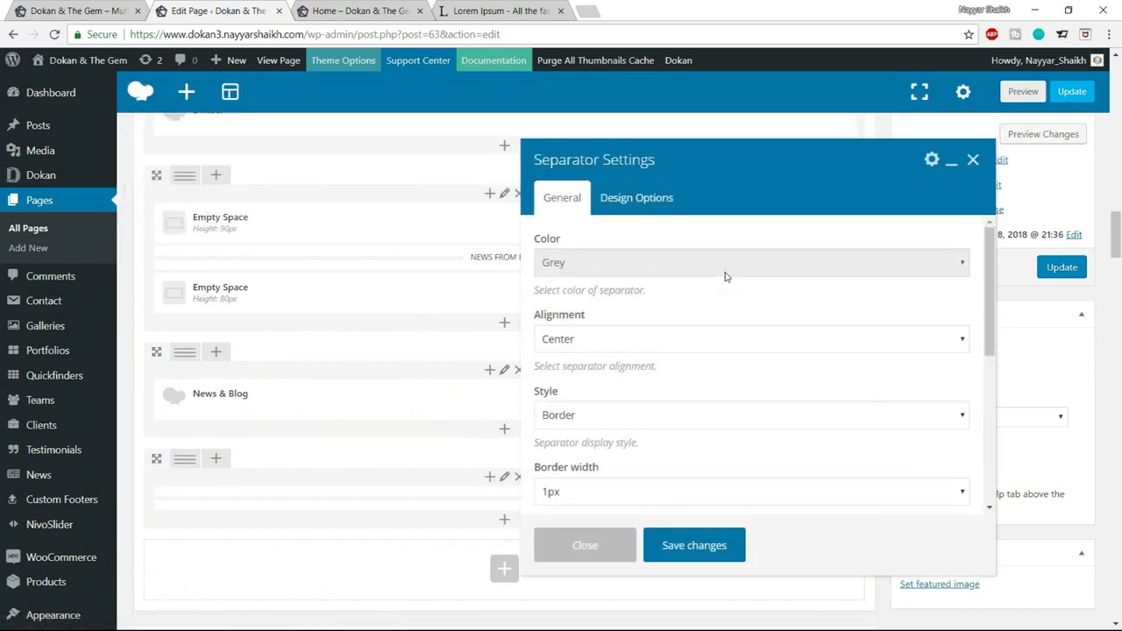
- Set the Separator style to Double and save it, comparing against the demo site
scroll(639, 264, down, 1)
click(619, 350)
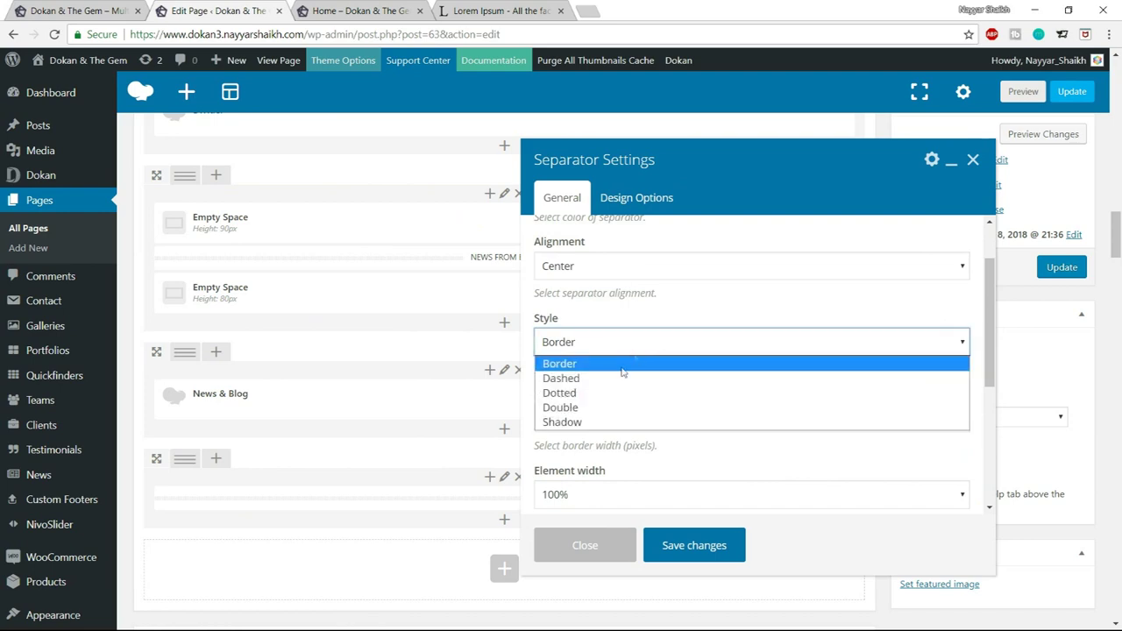
click(602, 408)
key(ctrl+shift+Tab)
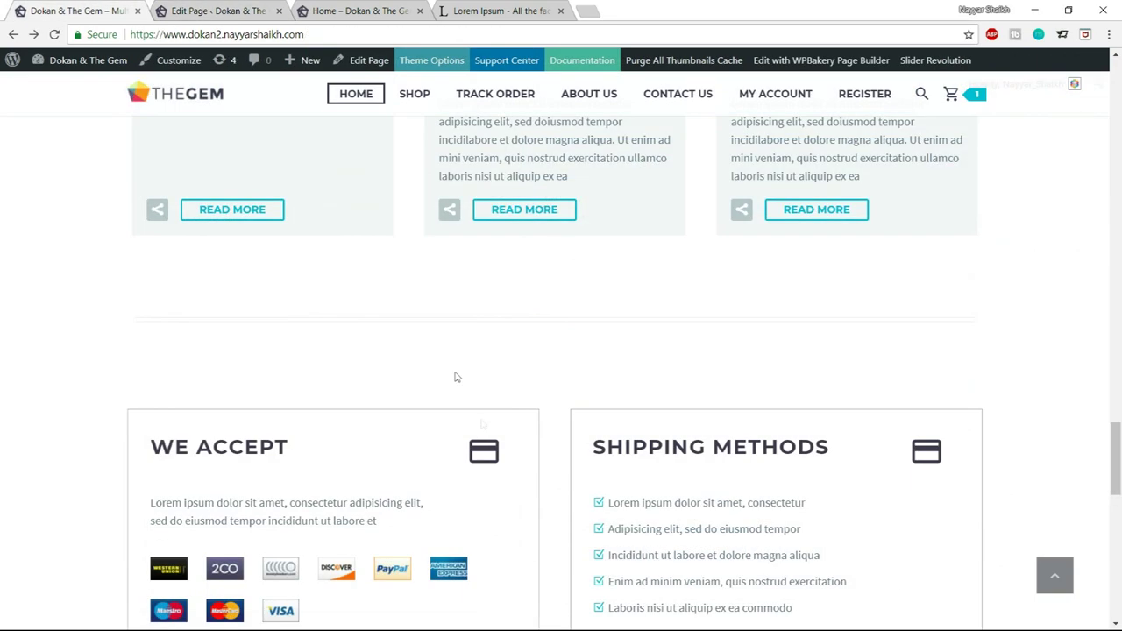
click(233, 9)
scroll(794, 408, down, 2)
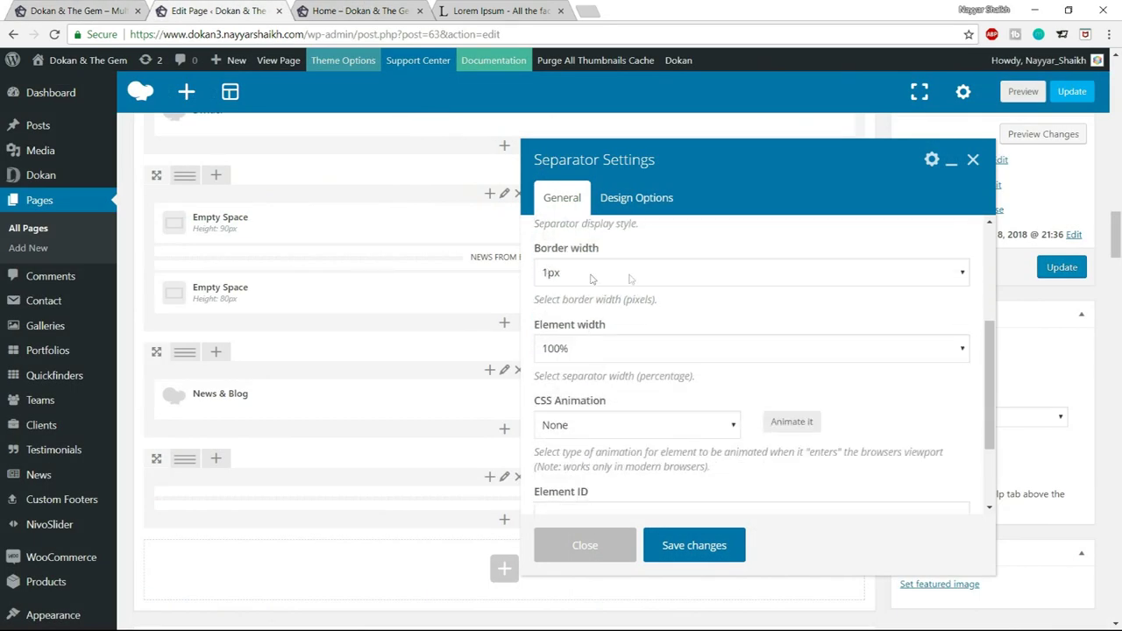
scroll(660, 485, down, 2)
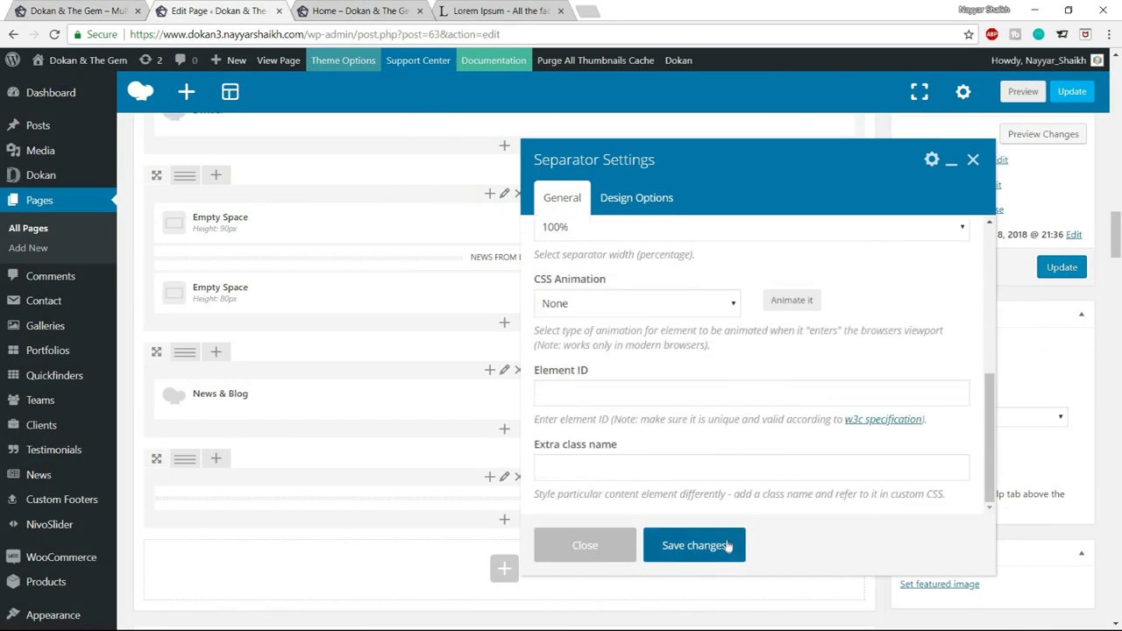
click(693, 545)
click(110, 7)
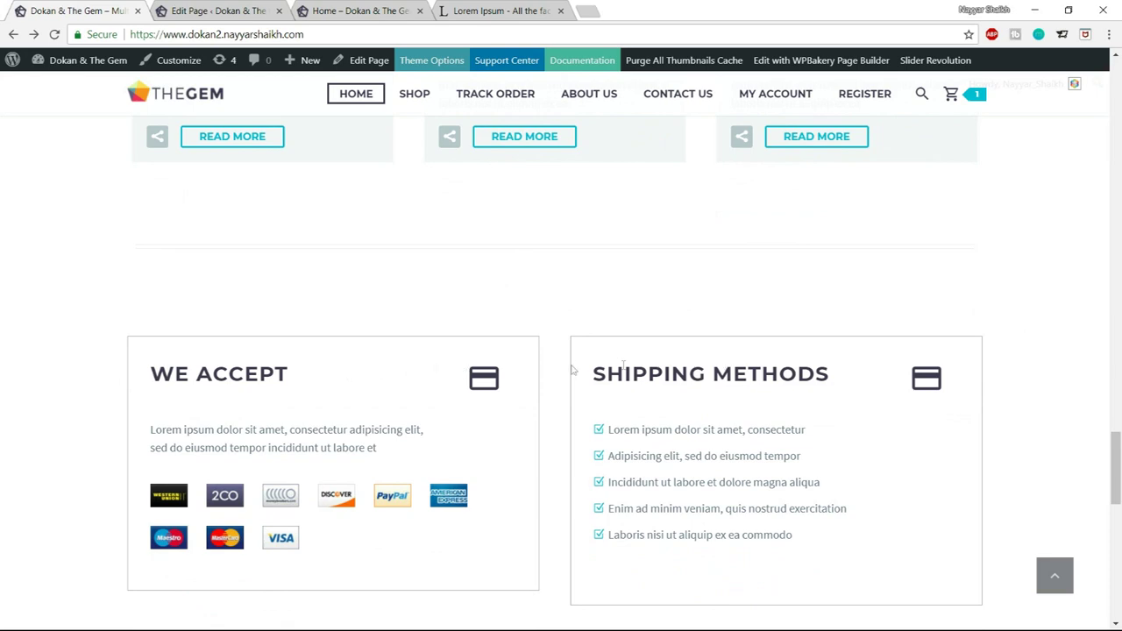
click(226, 8)
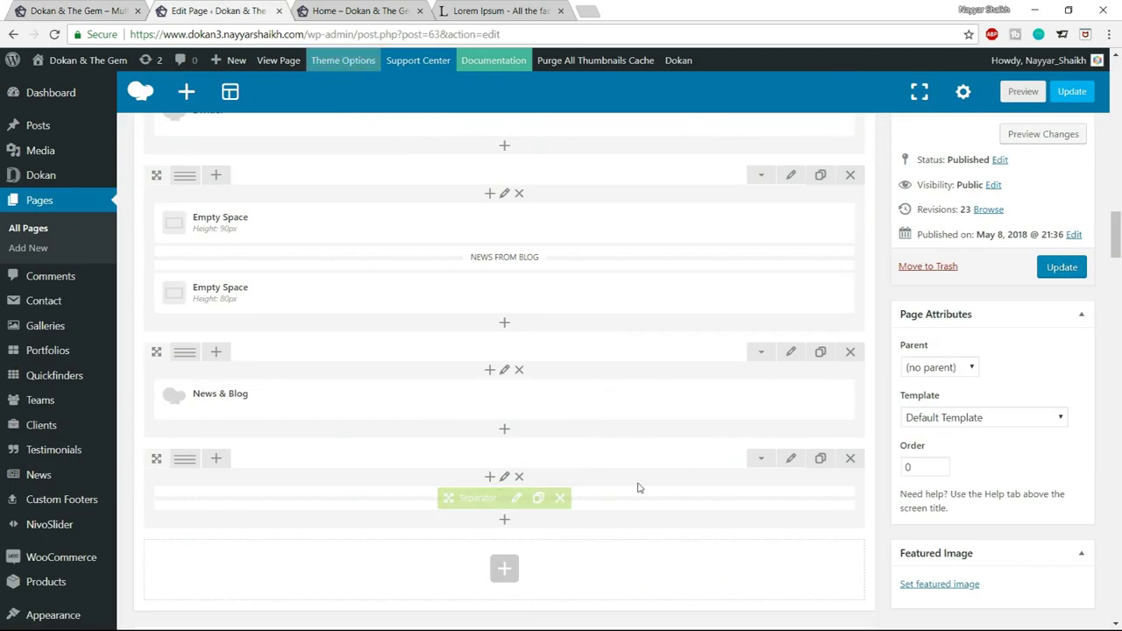
- Add an Empty Space element below the separator with a height of 90px
scroll(505, 441, down, 2)
click(508, 374)
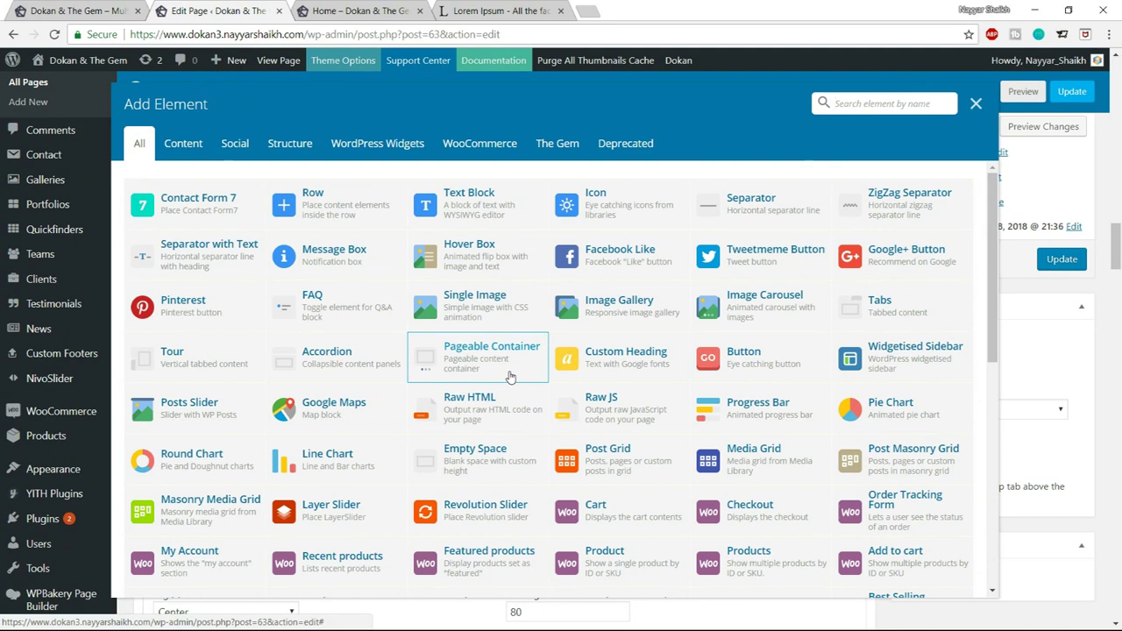
text(emp)
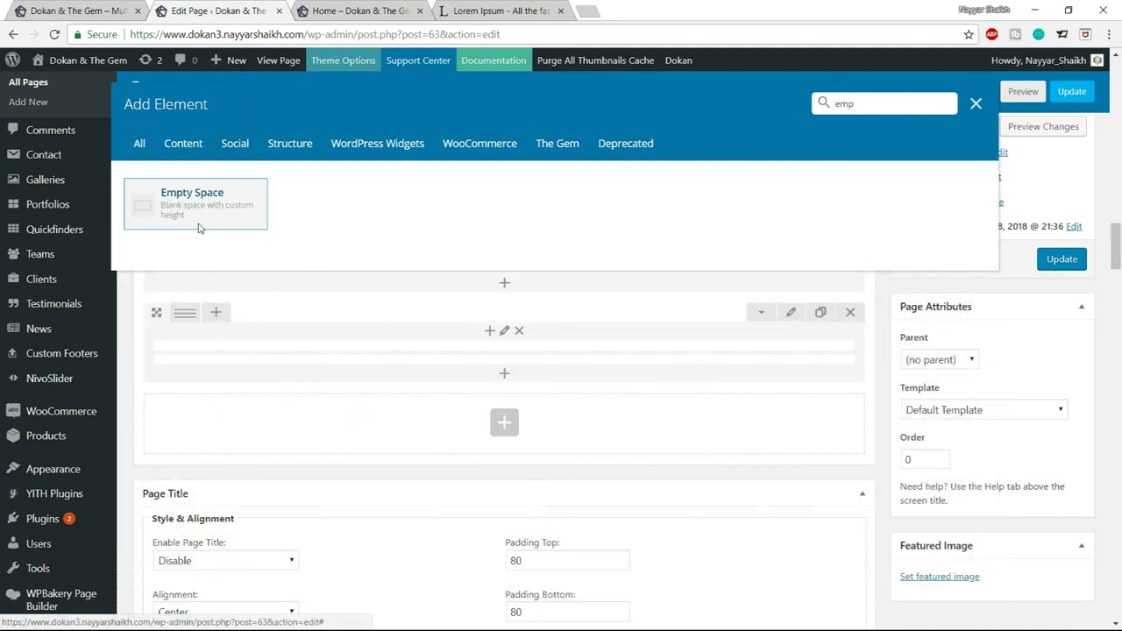
click(200, 219)
double_click(556, 261)
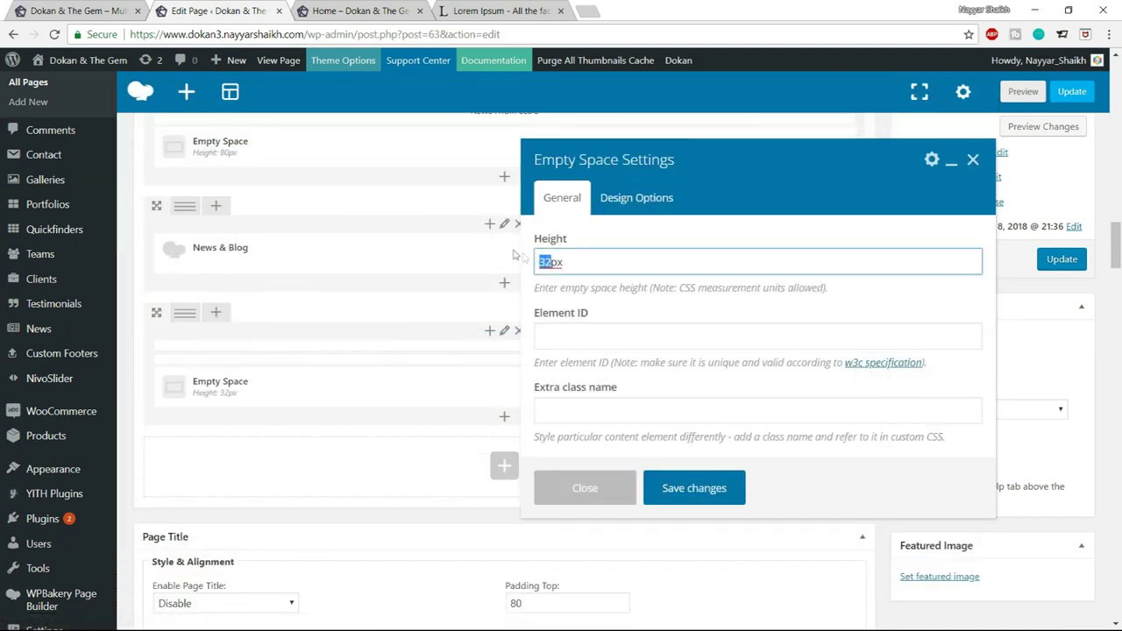
key(ctrl+a)
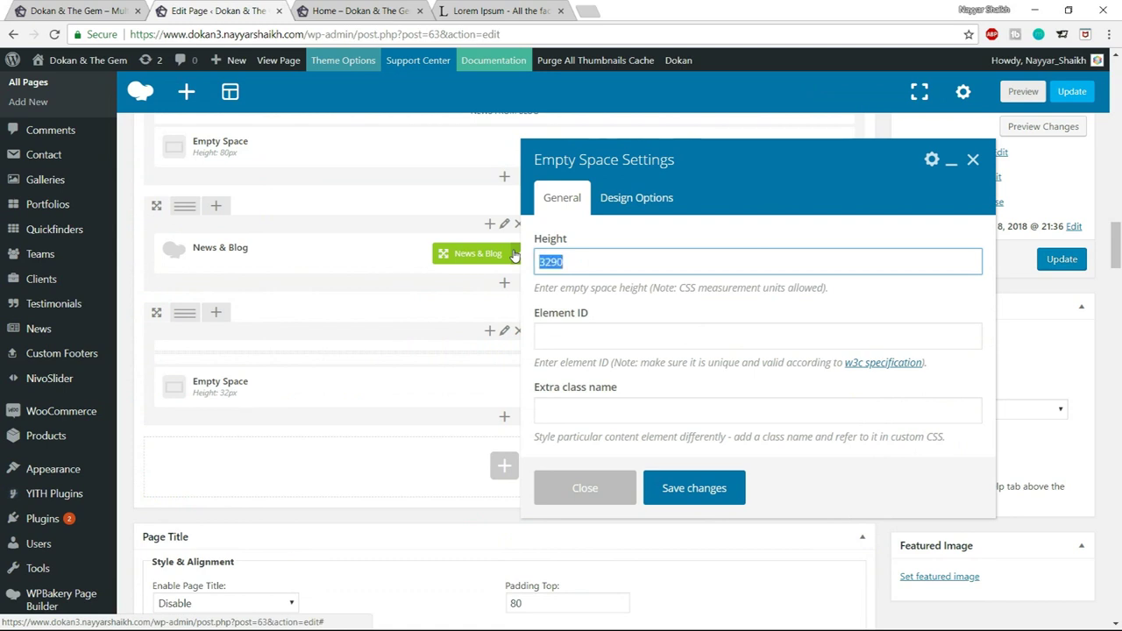
text(90)
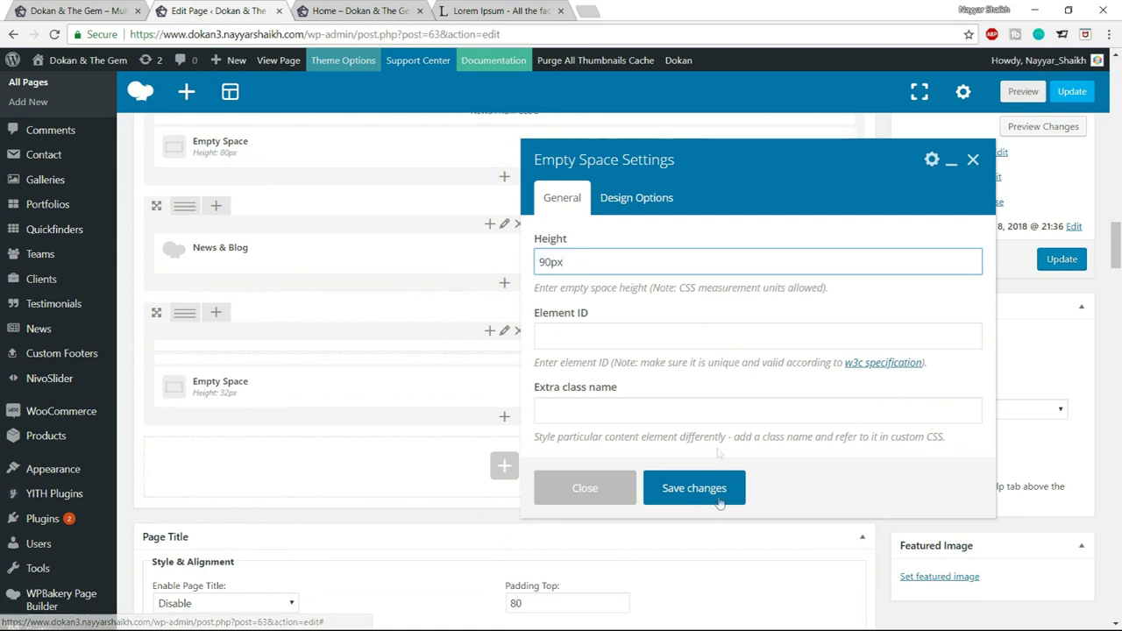
click(688, 488)
- Update the Home page, check the live page against the demo, and return to the editor rows
click(1061, 259)
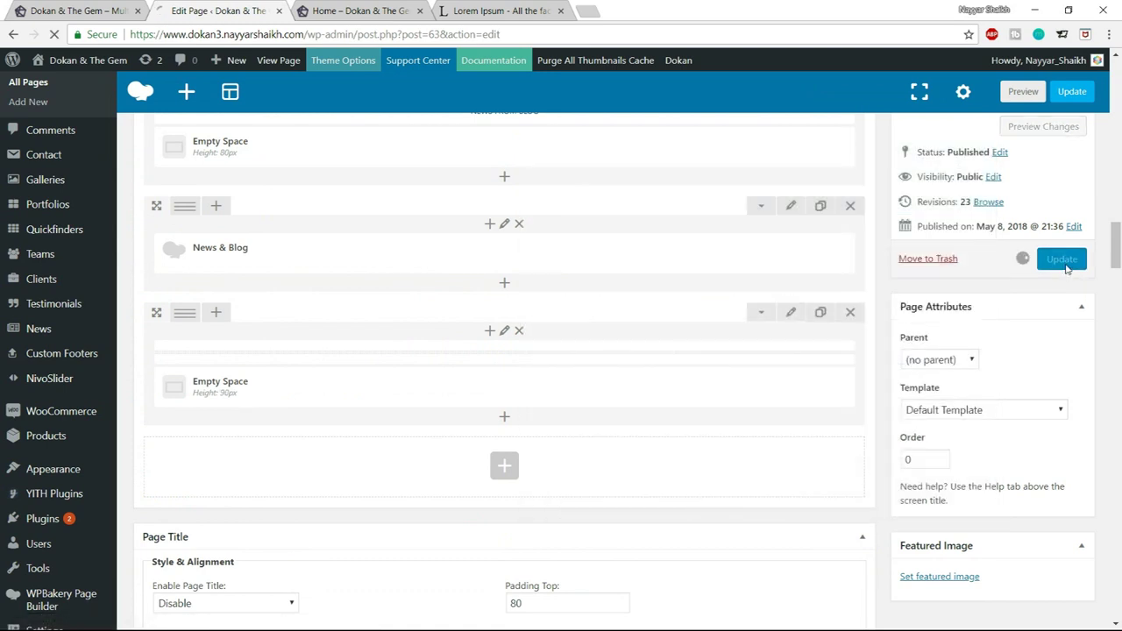
click(359, 11)
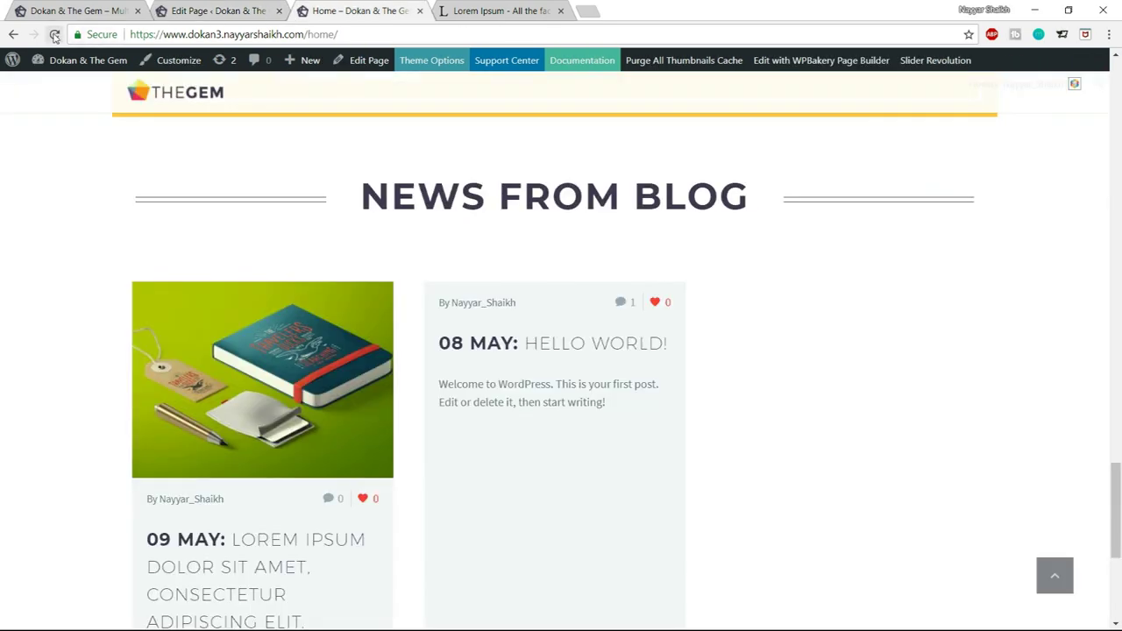
scroll(743, 392, down, 5)
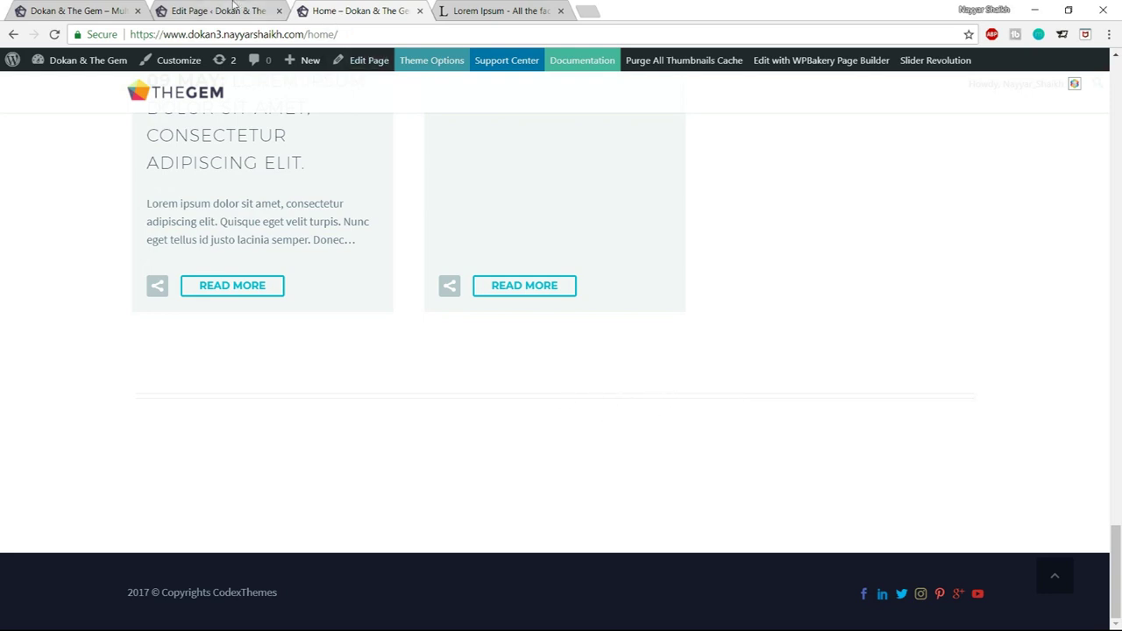
click(96, 10)
scroll(202, 261, down, 2)
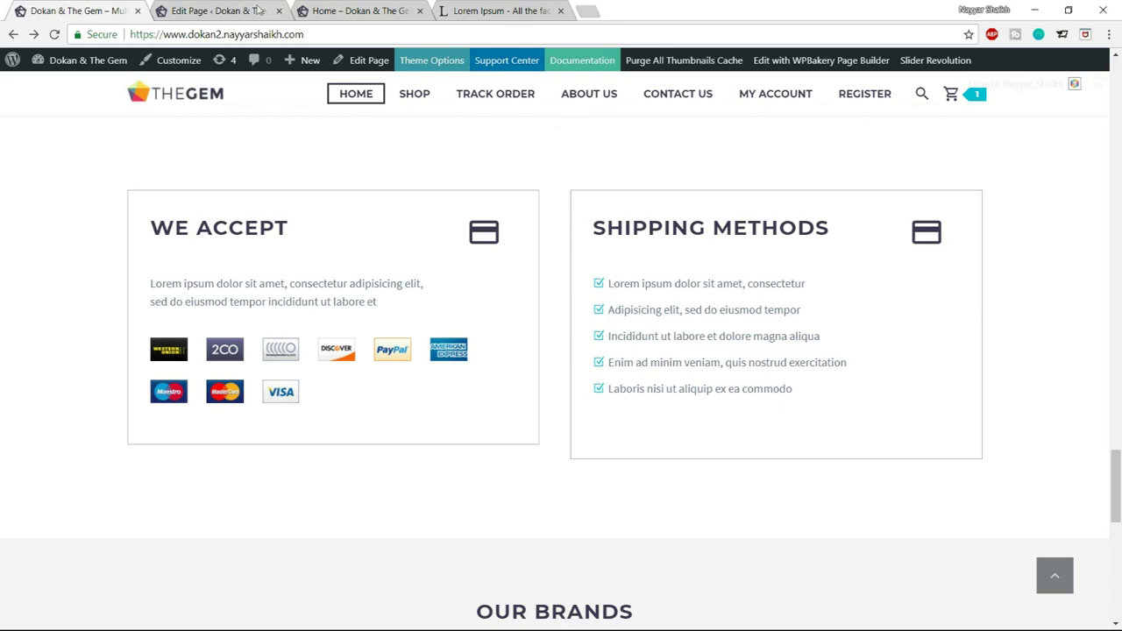
click(219, 11)
scroll(549, 363, down, 10)
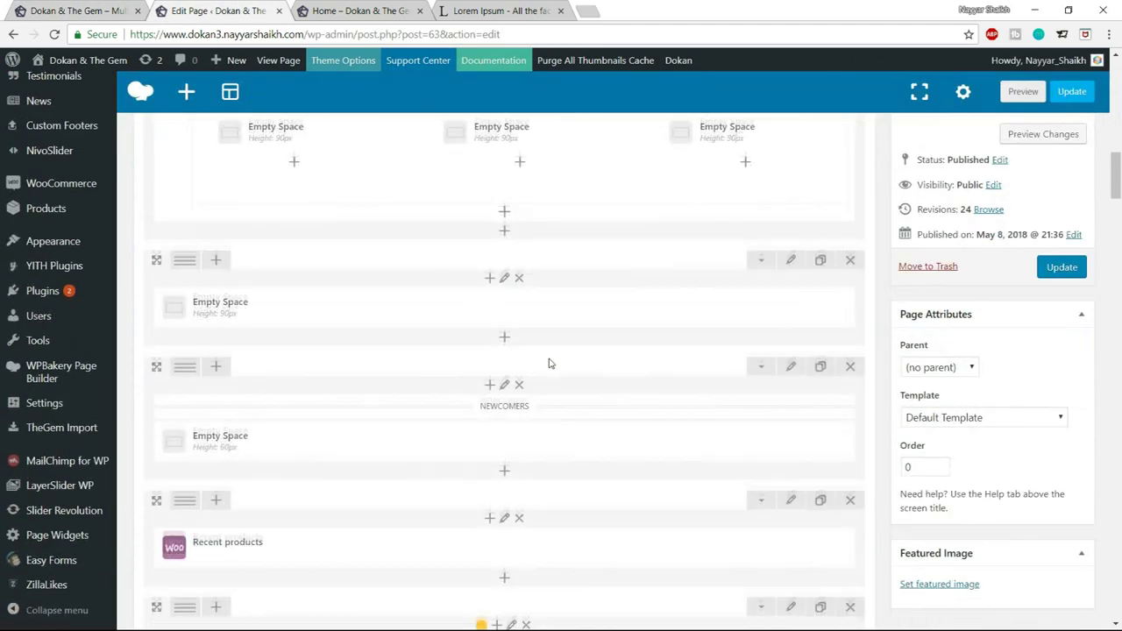
- Add a new empty row below the Empty Space element
scroll(548, 363, down, 10)
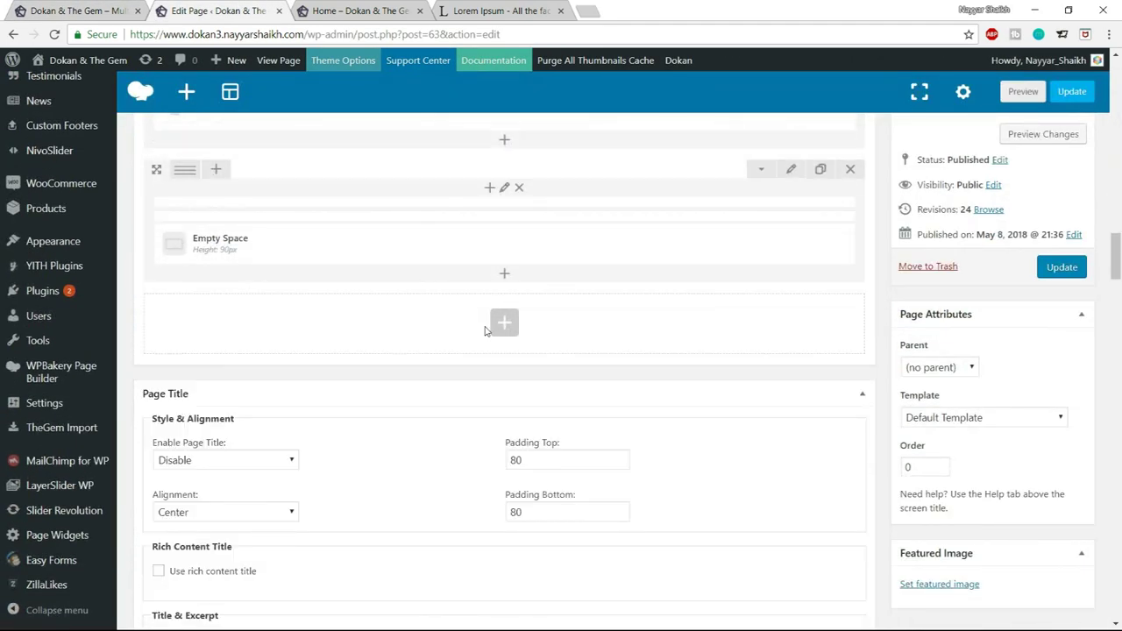
click(504, 323)
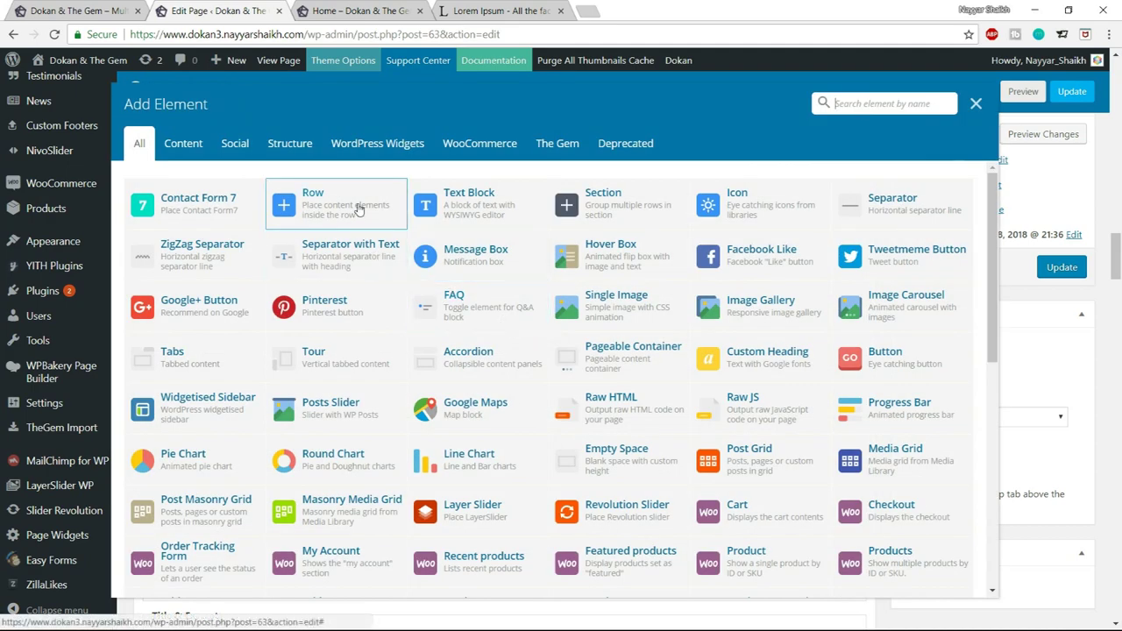
click(360, 210)
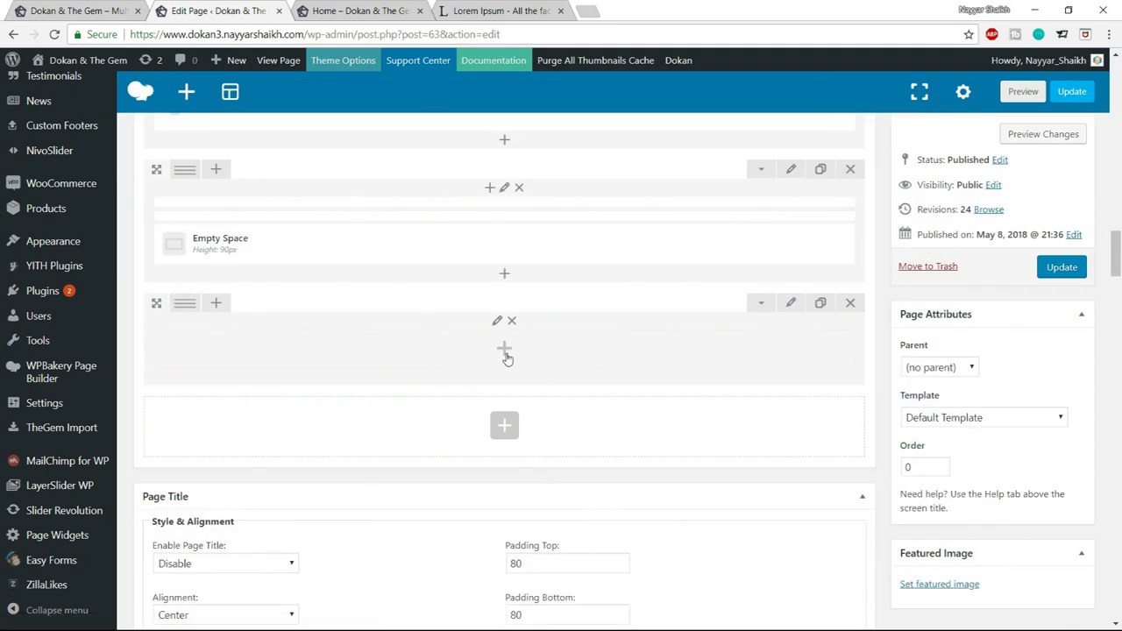
click(504, 352)
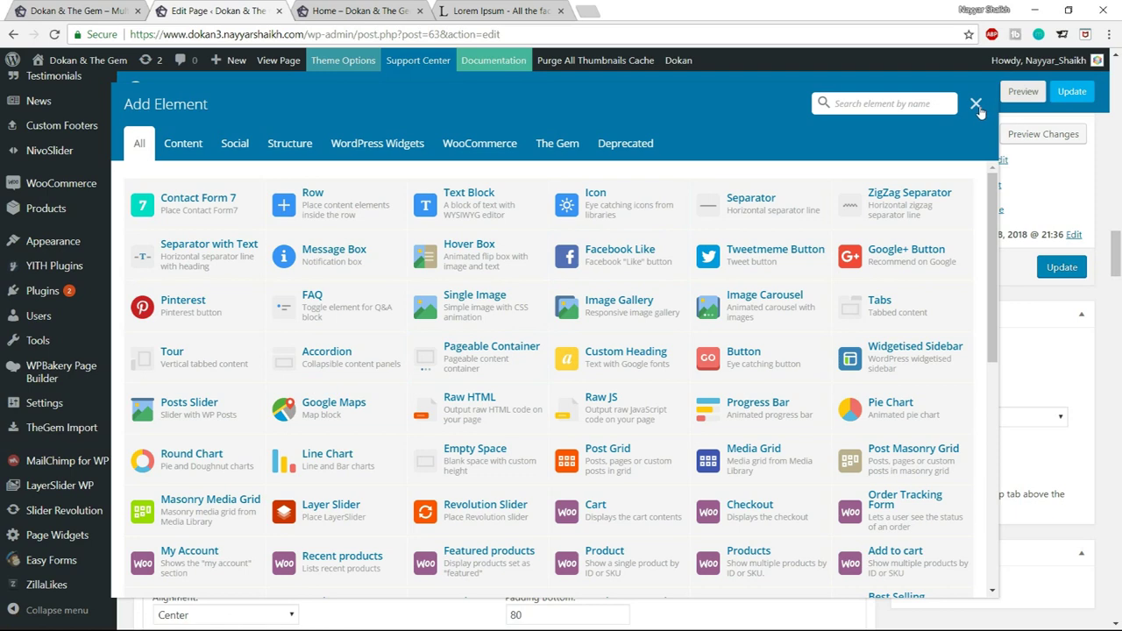
click(976, 105)
key(ctrl+shift+Tab)
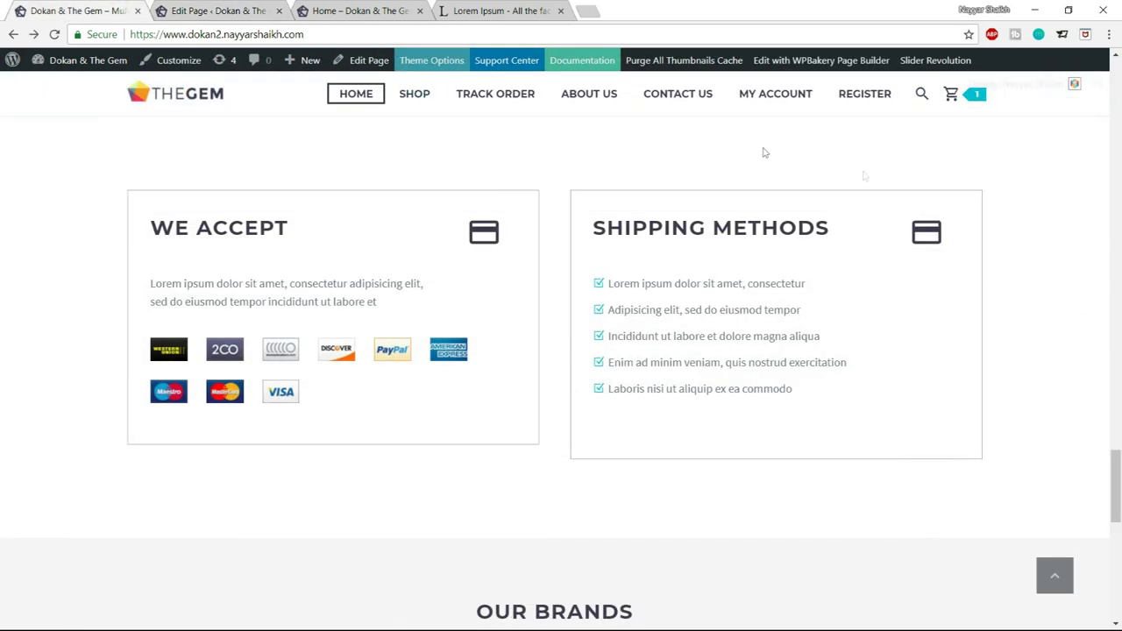
click(227, 6)
- Split the row into 1/2+1/2 columns and insert a Styled Textbox in the left column
mouse_move(184, 315)
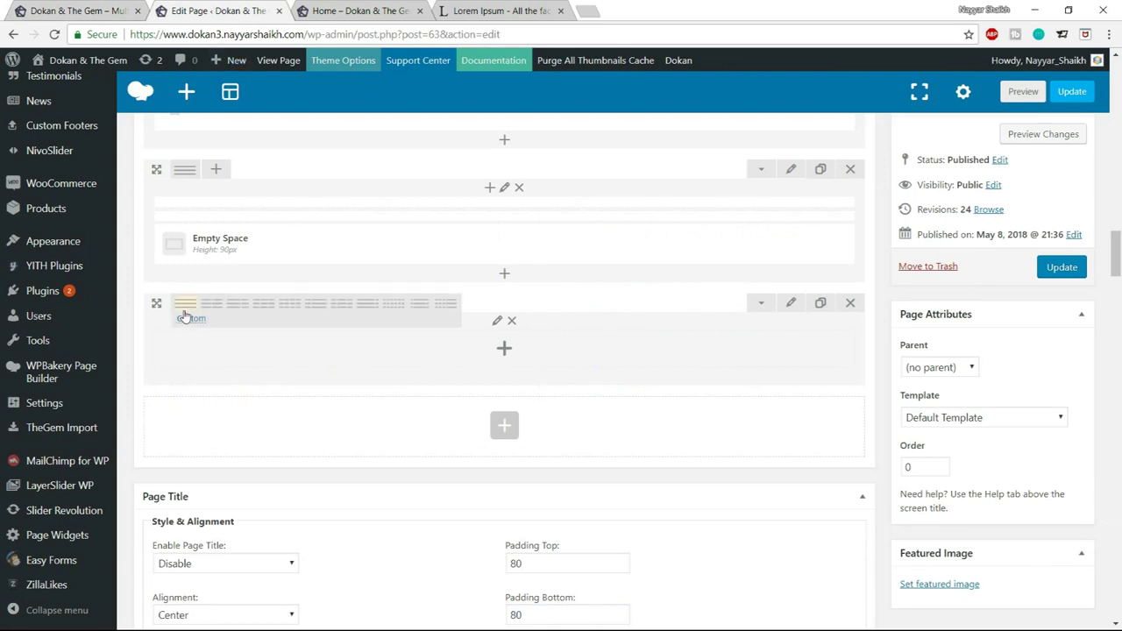
click(213, 307)
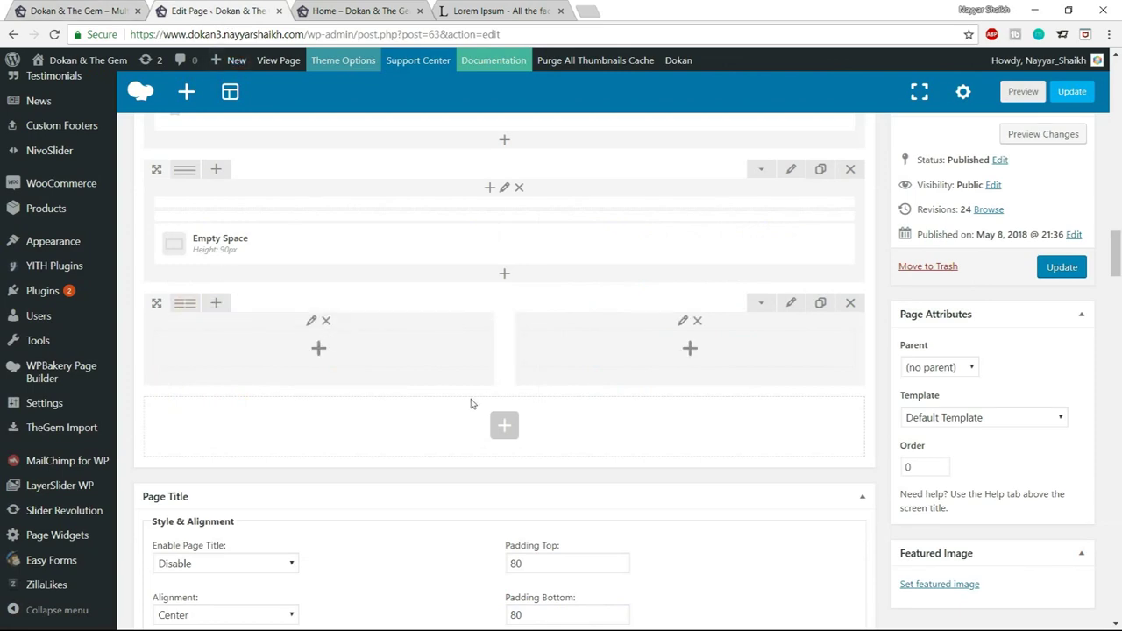
click(321, 349)
text(styl)
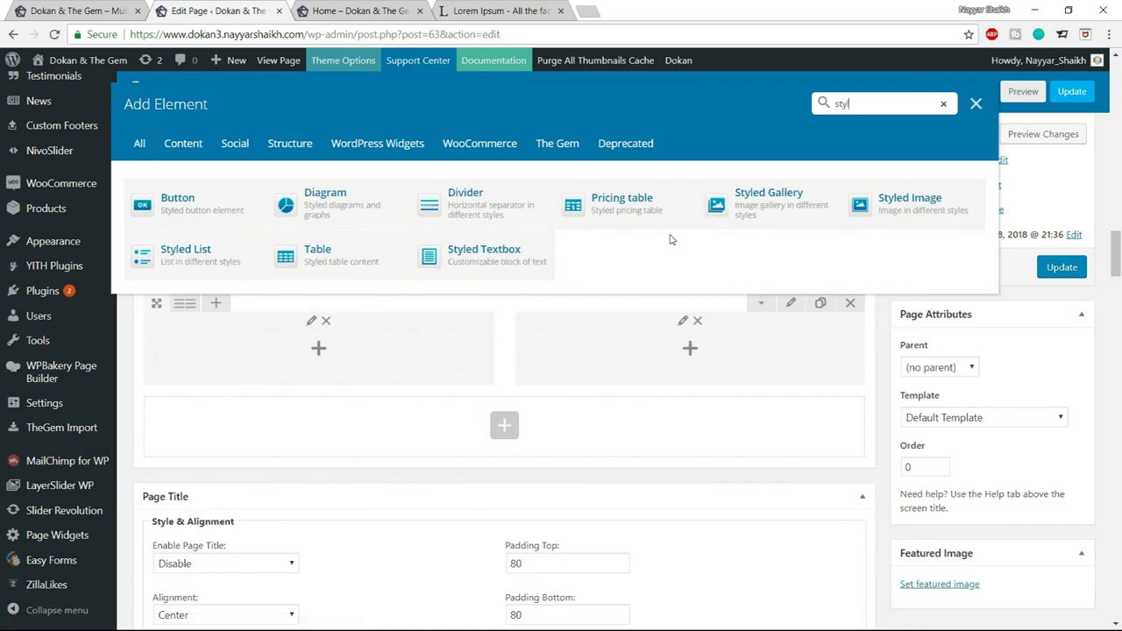
click(495, 270)
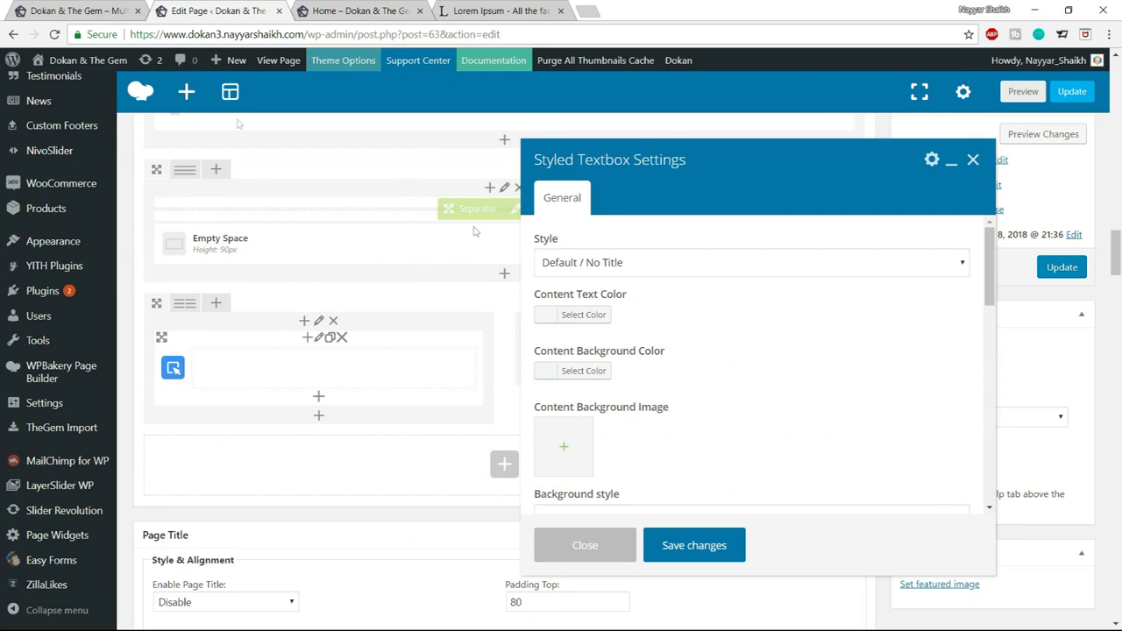
- Make the textbox background nearly transparent (1% alpha), keeping the background style at Default
click(89, 11)
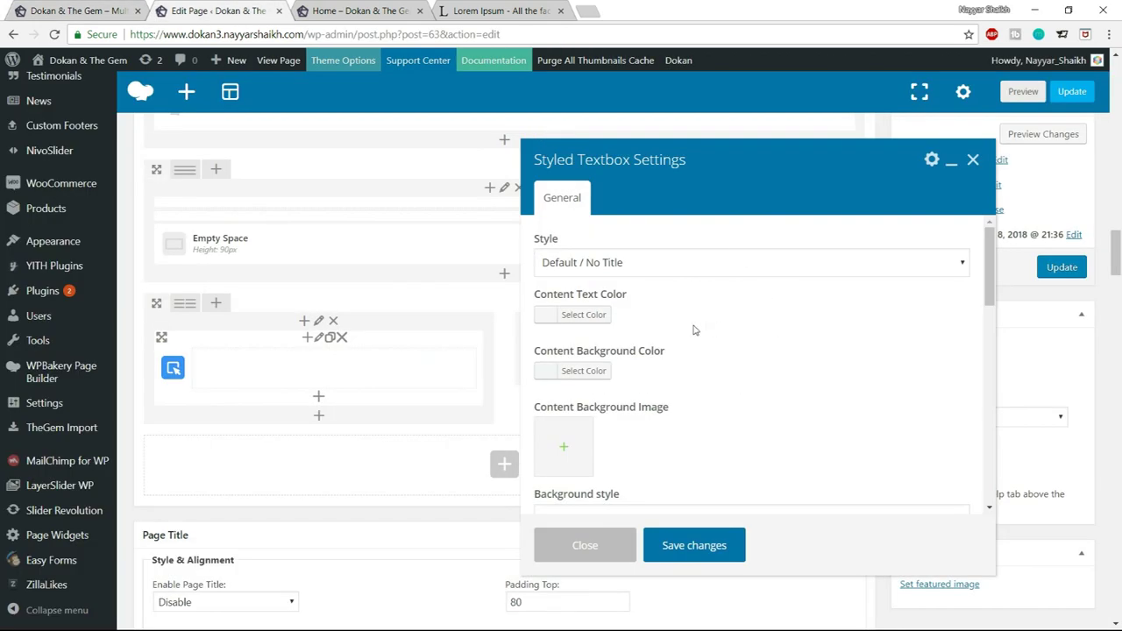
scroll(692, 329, down, 1)
click(582, 298)
scroll(801, 308, down, 1)
drag(712, 439, 544, 440)
scroll(794, 413, up, 2)
click(579, 298)
scroll(749, 316, down, 2)
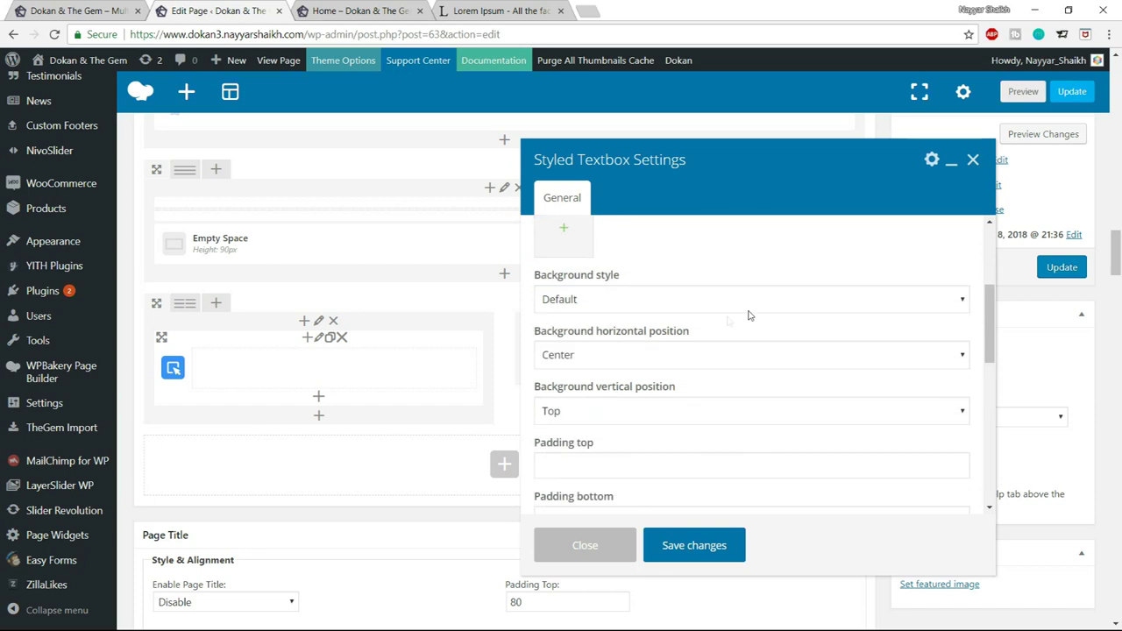
click(653, 299)
click(653, 299)
scroll(697, 349, down, 1)
scroll(696, 348, down, 5)
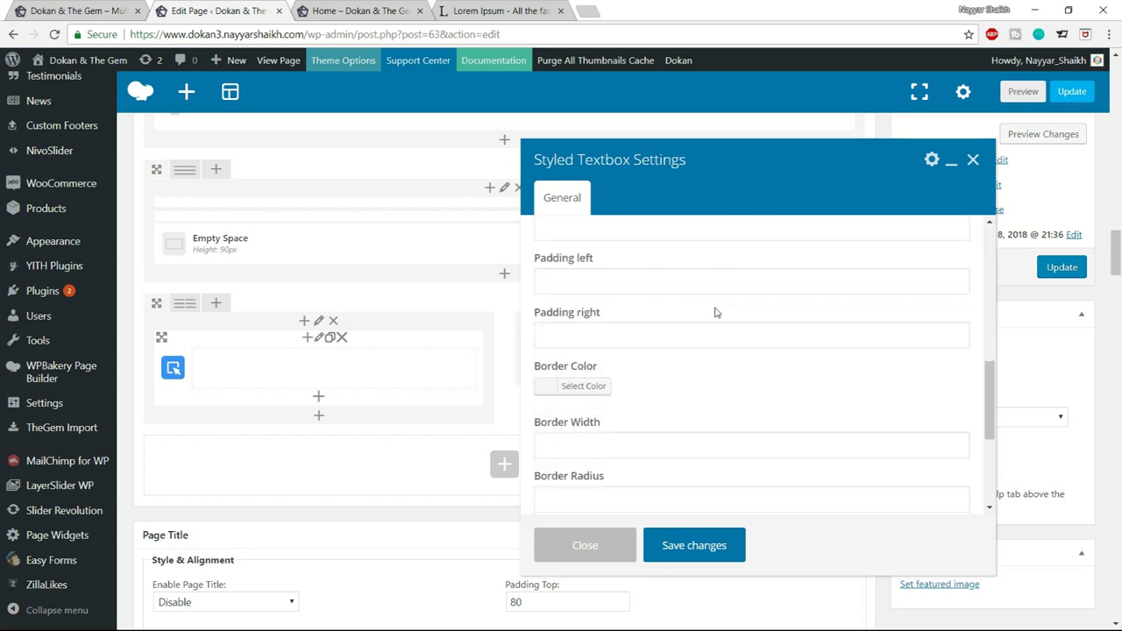
scroll(697, 329, down, 1)
- Set the Styled Textbox border colour to #aaaaaa
click(582, 313)
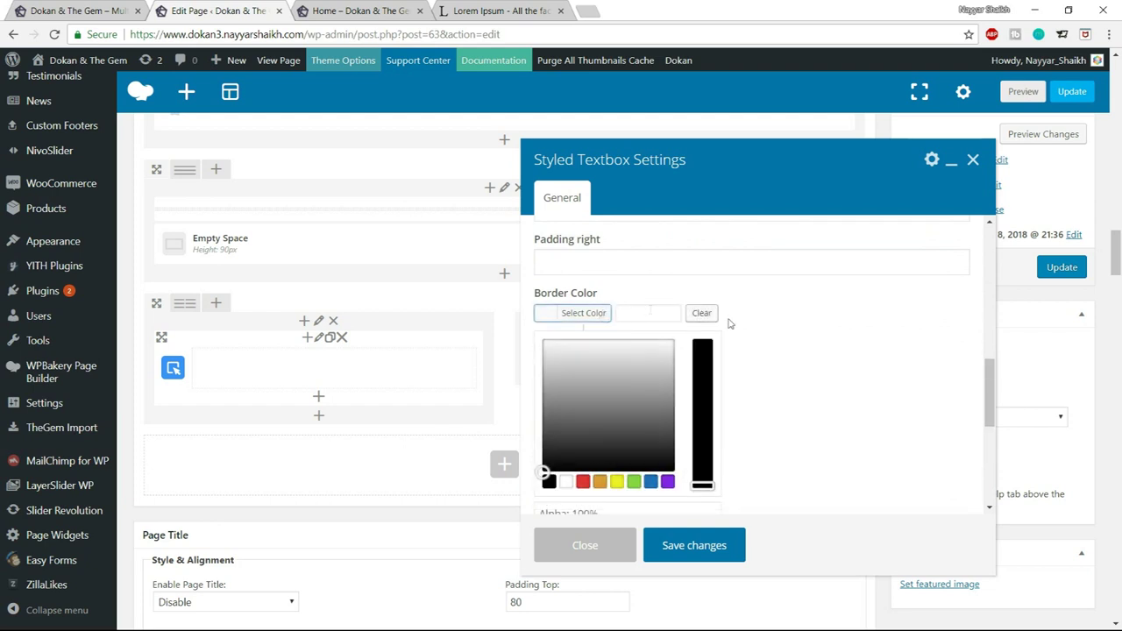
scroll(596, 333, down, 1)
drag(595, 333, 541, 281)
drag(644, 240, 628, 240)
key(ctrl+a)
text(#aaaaaa)
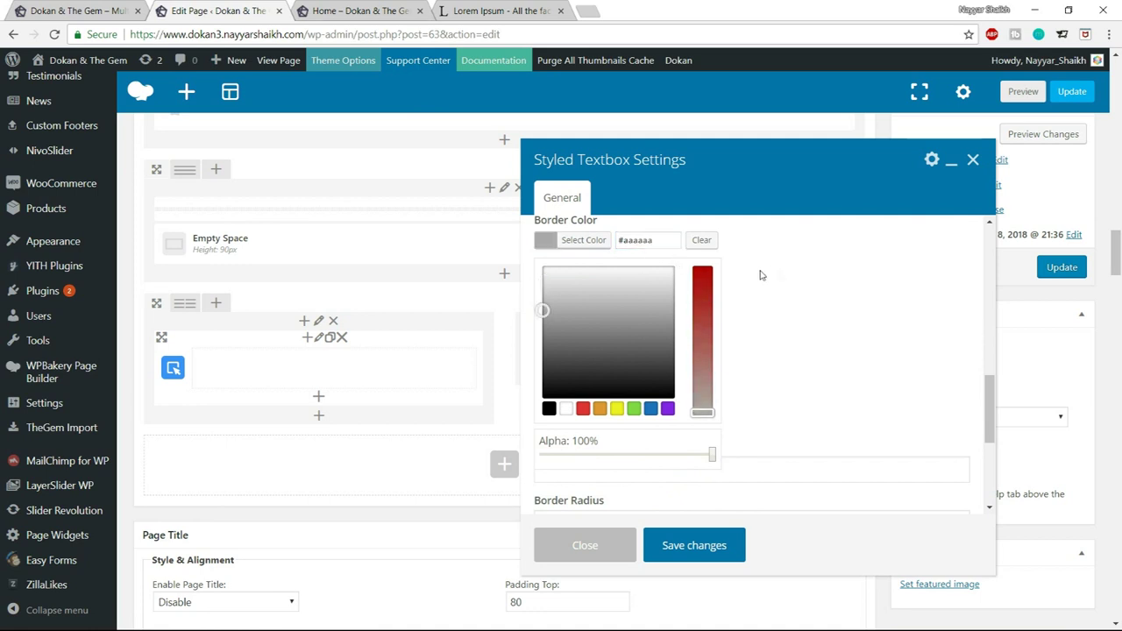
click(590, 244)
scroll(633, 269, up, 1)
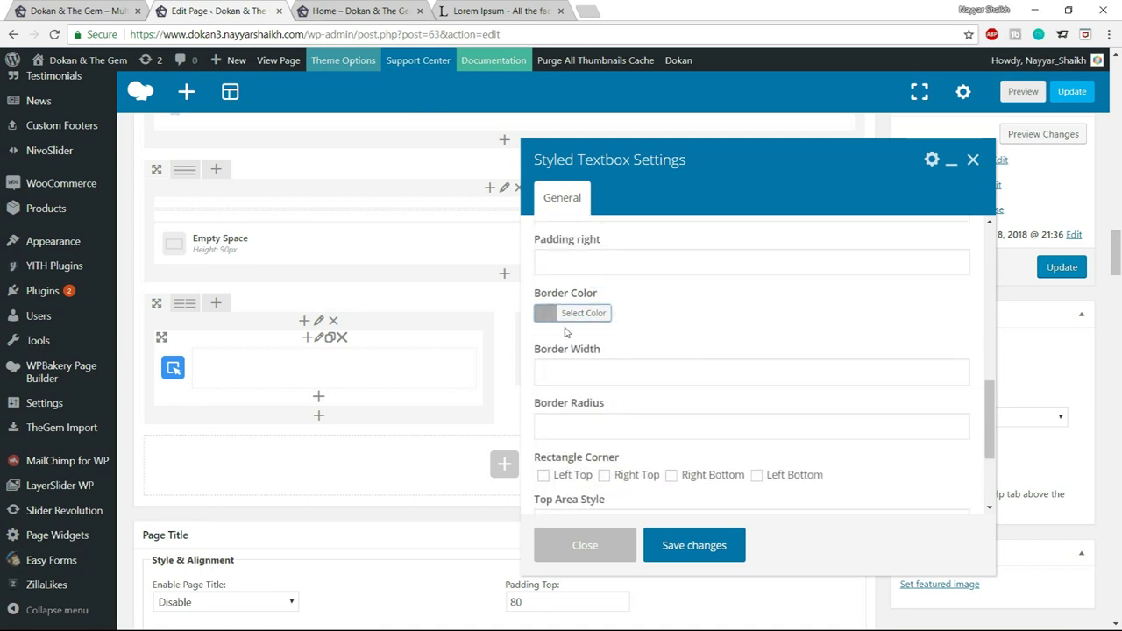
scroll(566, 317, down, 1)
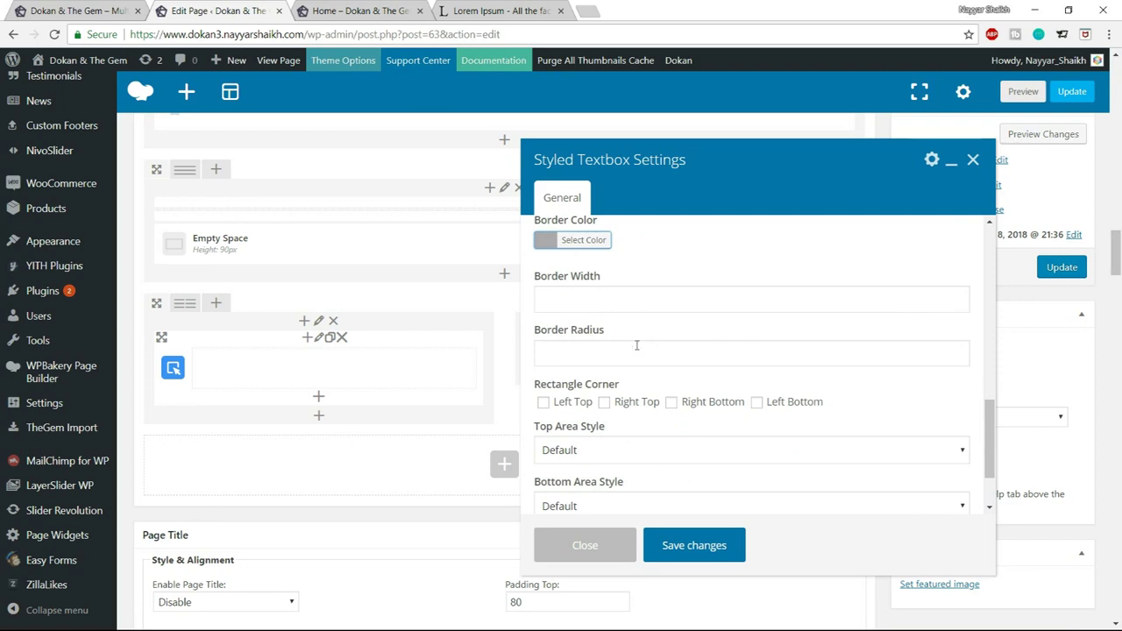
scroll(653, 306, up, 1)
scroll(635, 320, down, 1)
- Set Border Width to 1, save, and clone the textbox into the right column
click(614, 297)
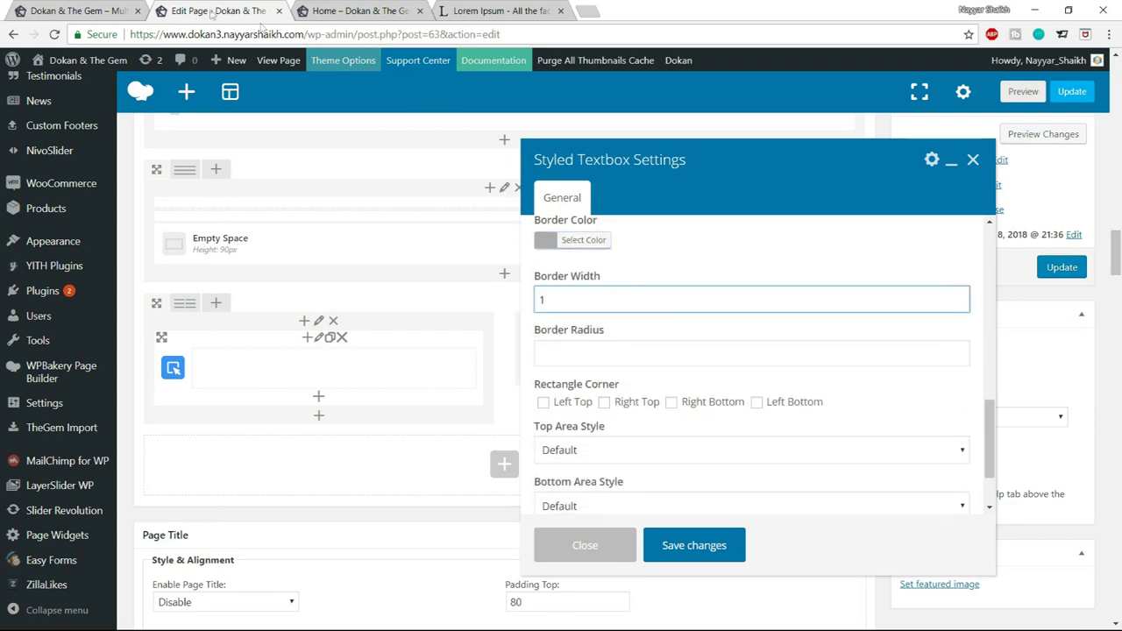
click(78, 10)
click(239, 7)
scroll(739, 325, down, 2)
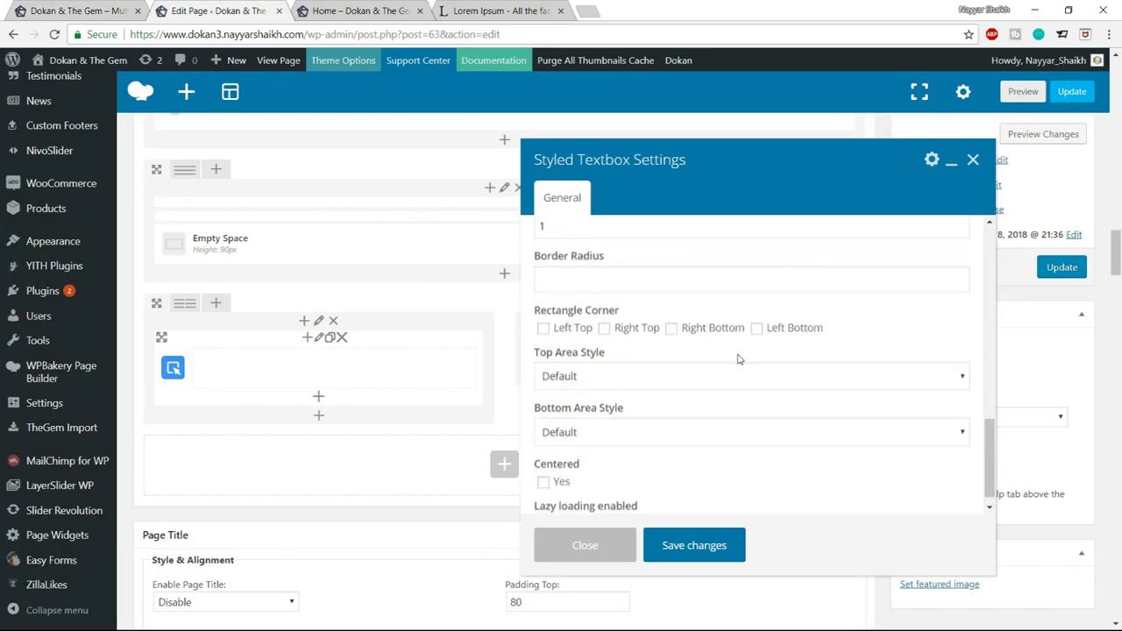
click(694, 545)
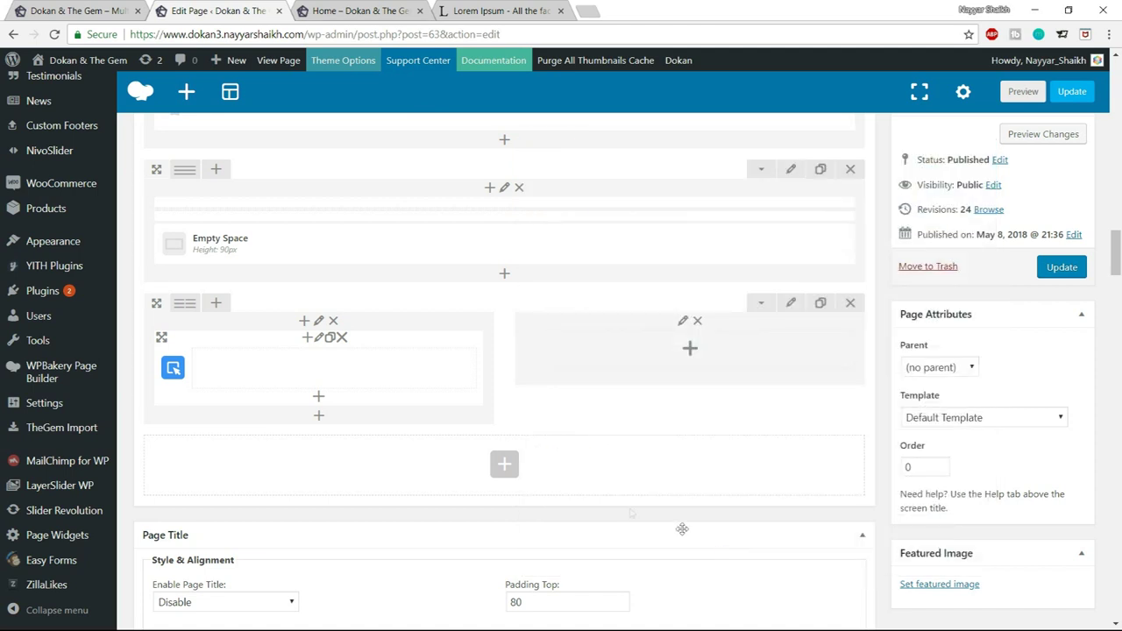
click(330, 337)
drag(585, 334, 659, 365)
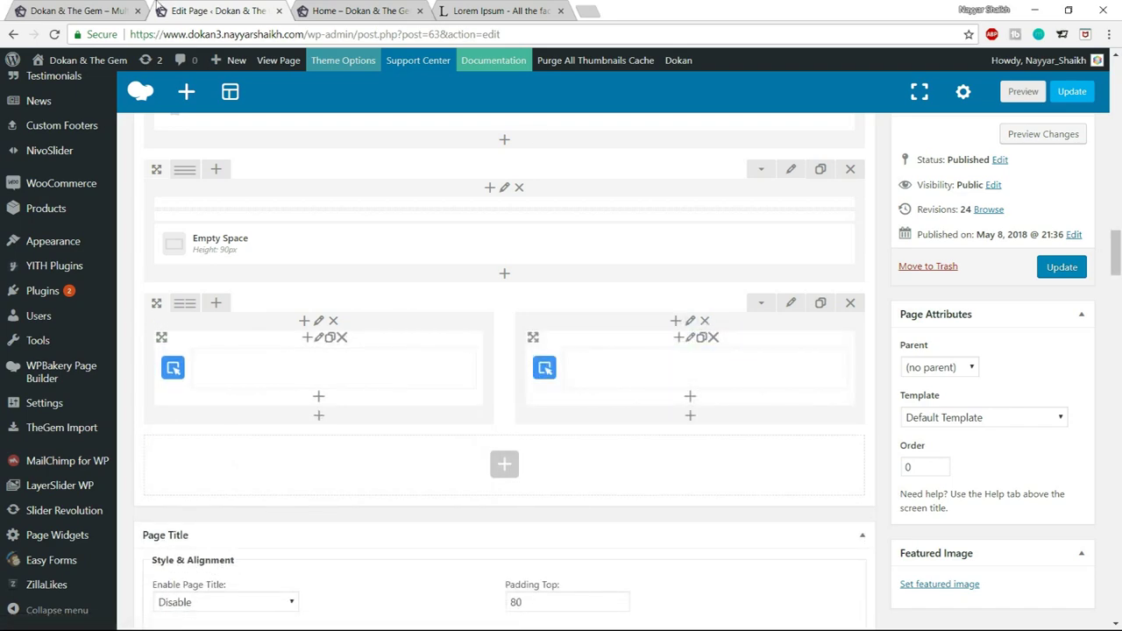
- Insert an Icon with text element inside the left Styled Textbox
key(ctrl+shift+Tab)
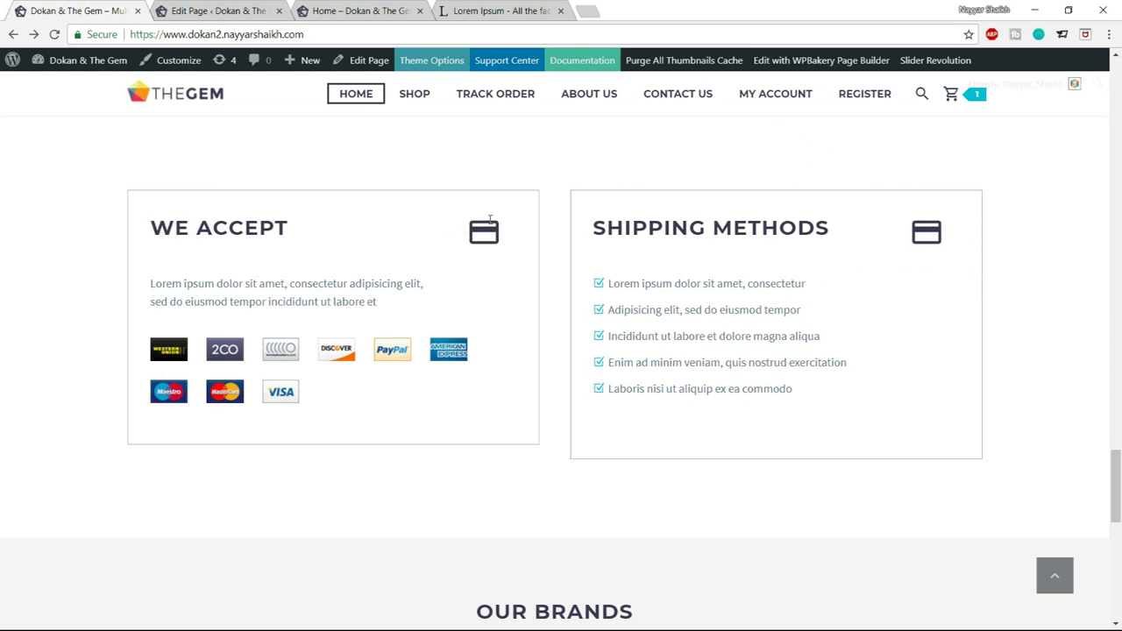
drag(153, 226, 260, 228)
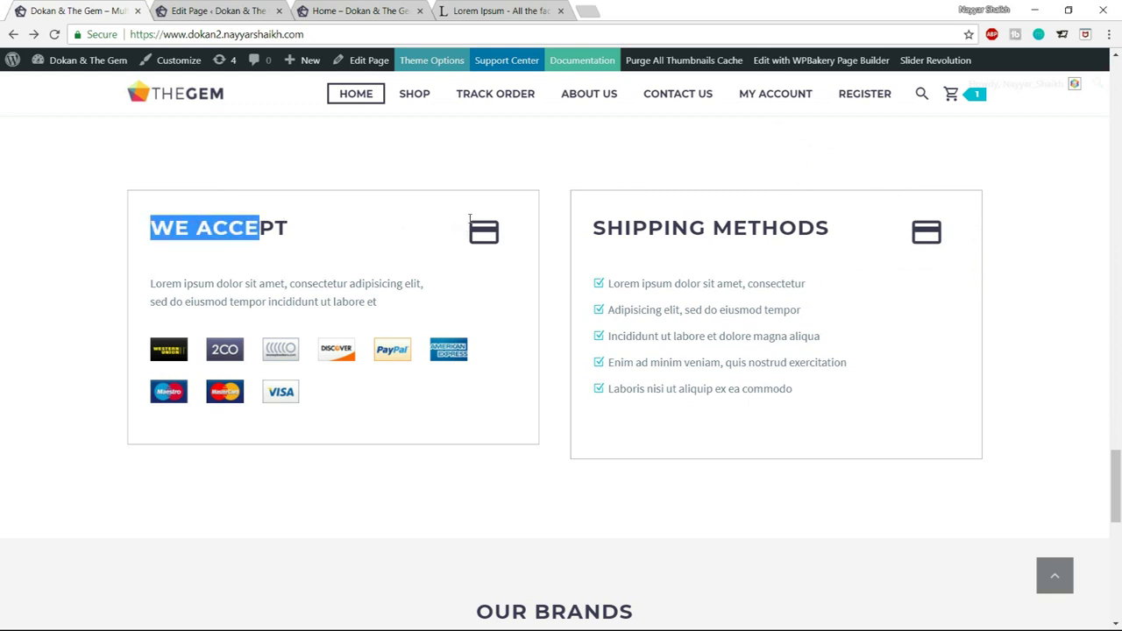
click(221, 10)
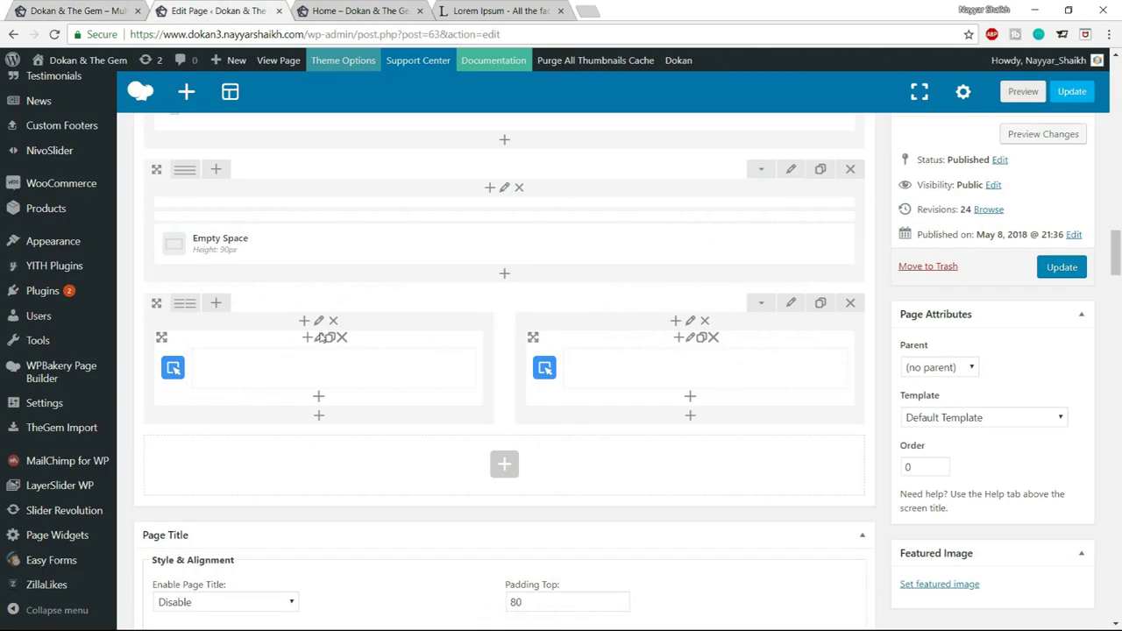
click(318, 398)
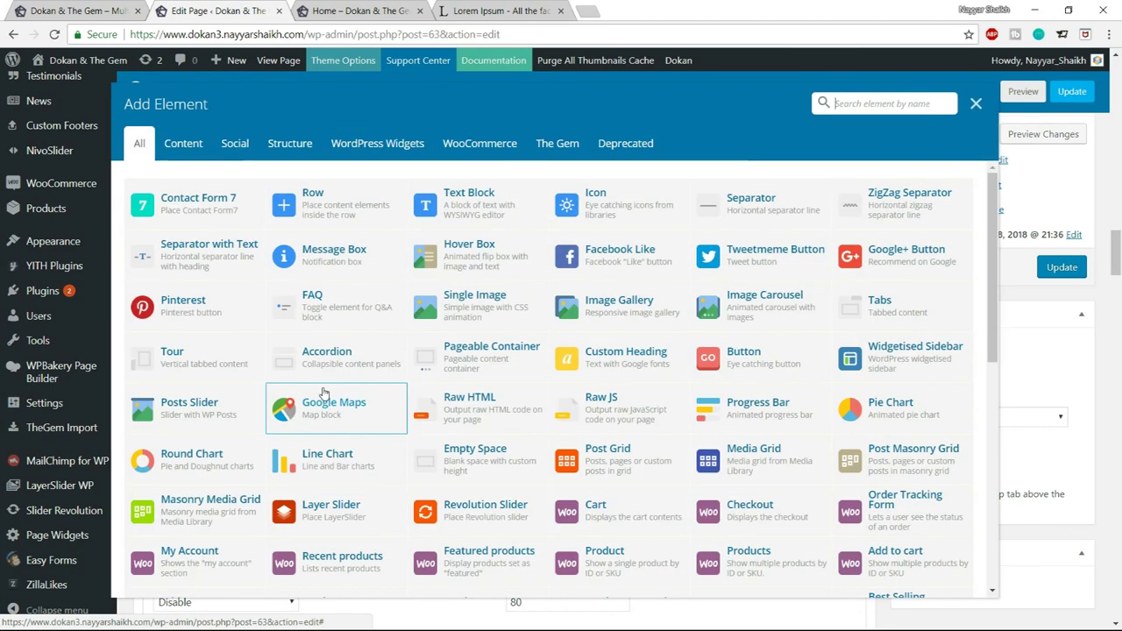
text(icon)
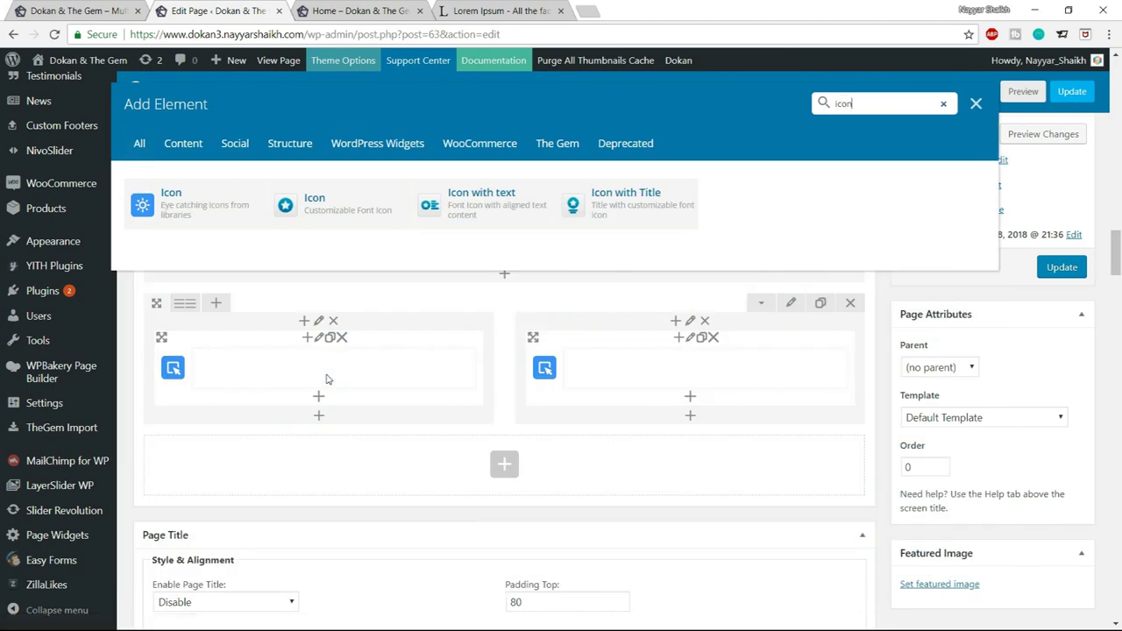
click(464, 199)
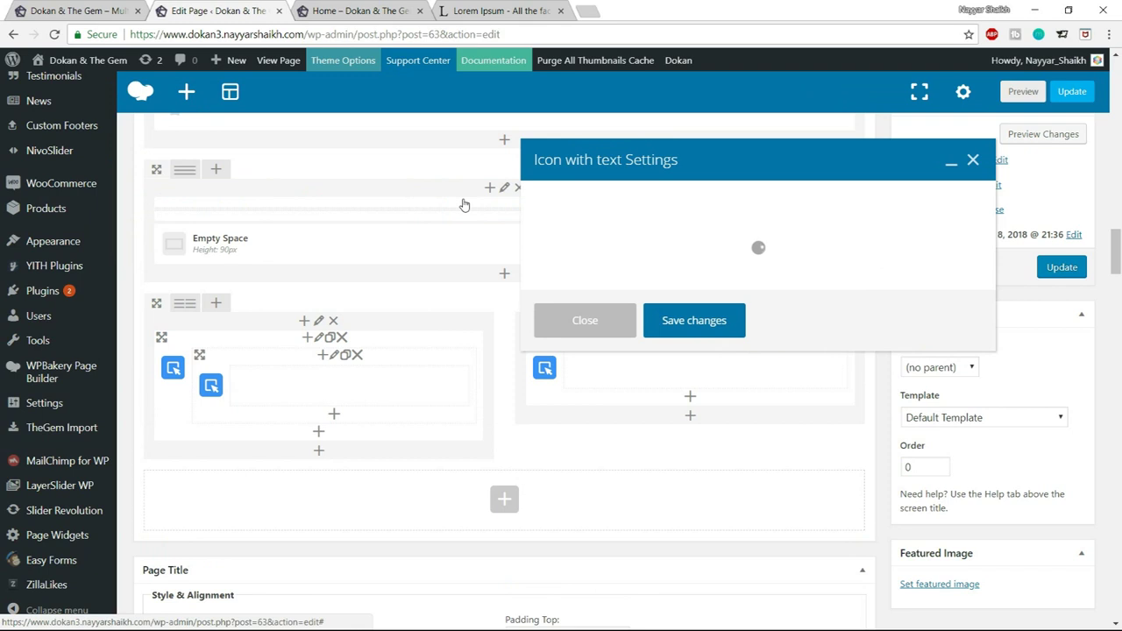
- Choose the Material Design icon pack with icon code f25d
click(656, 238)
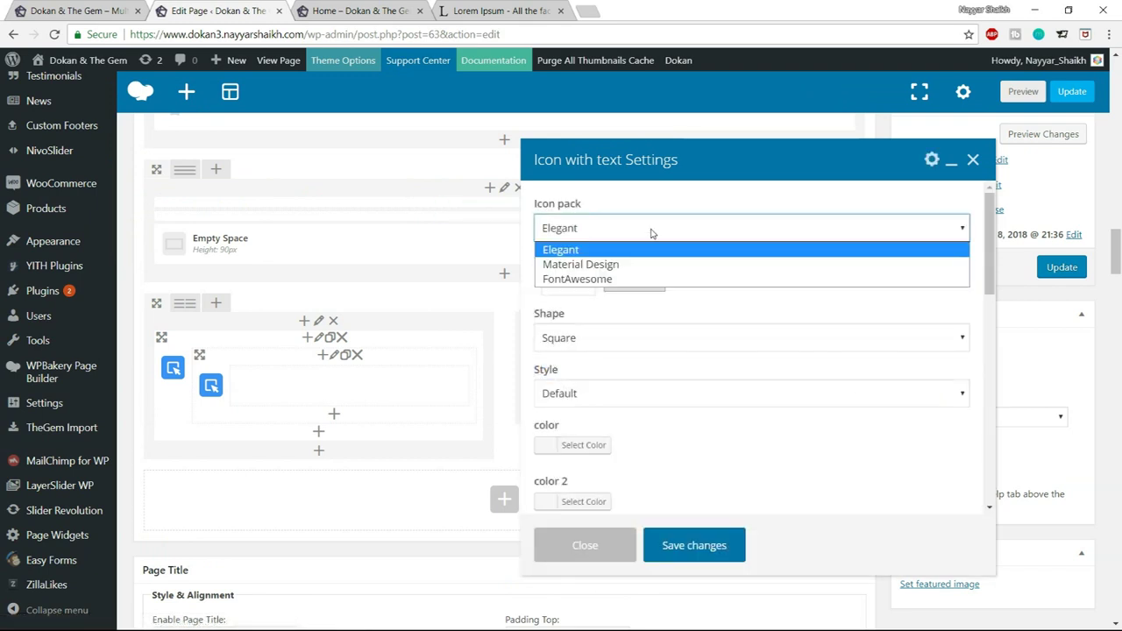
click(626, 273)
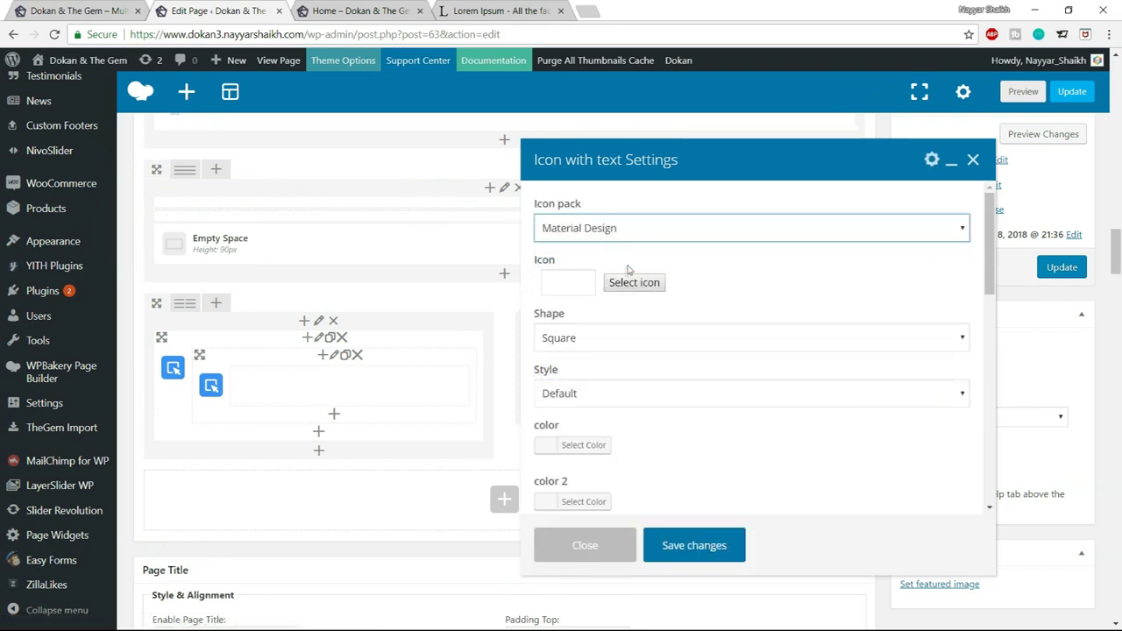
click(565, 283)
text(#3c3950)
key(ctrl+a)
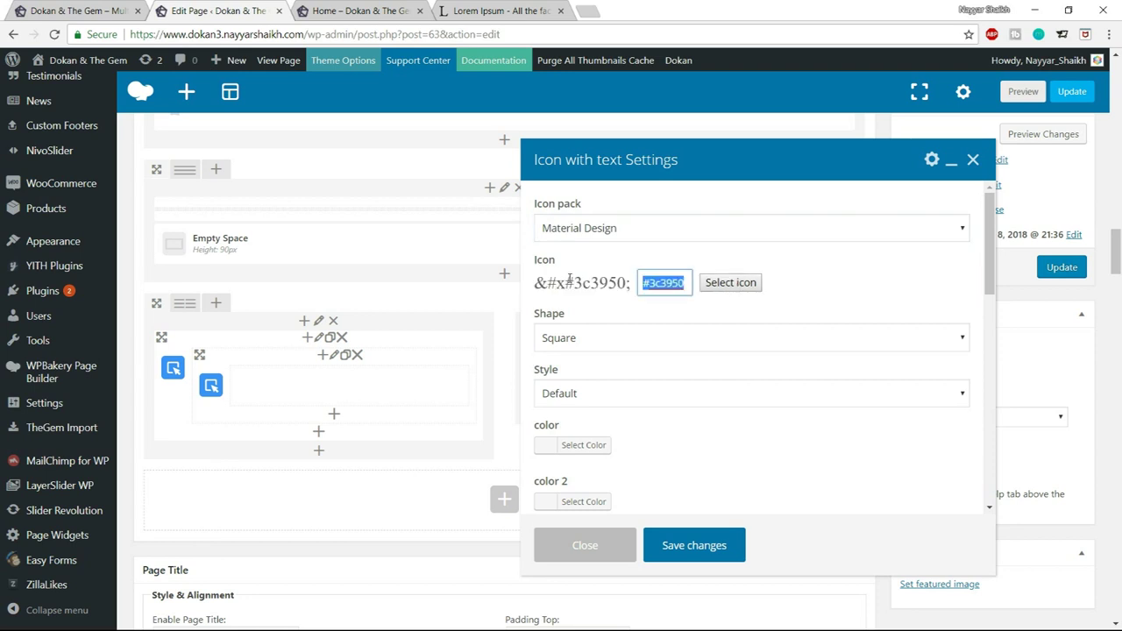
text(f25d)
click(885, 274)
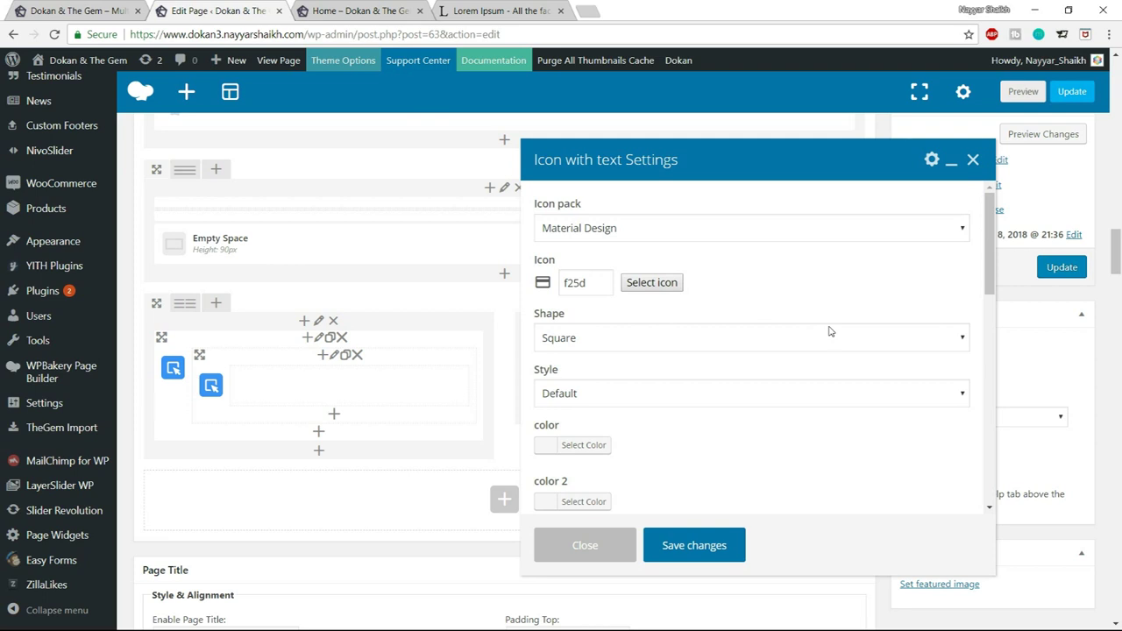
scroll(734, 331, down, 1)
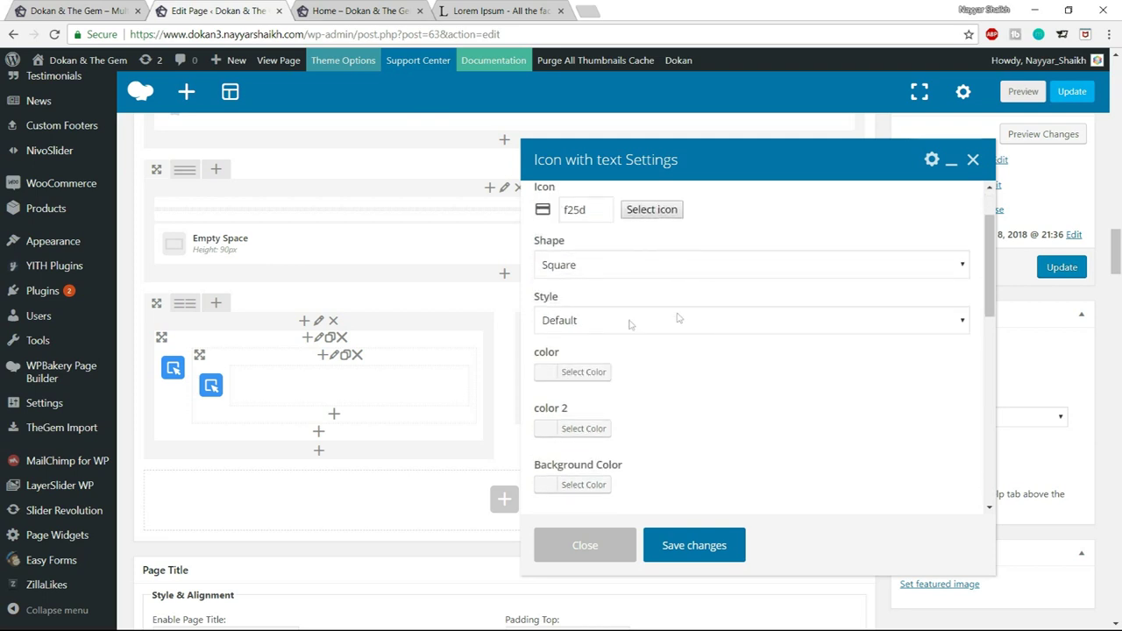
scroll(701, 323, down, 1)
scroll(776, 307, down, 1)
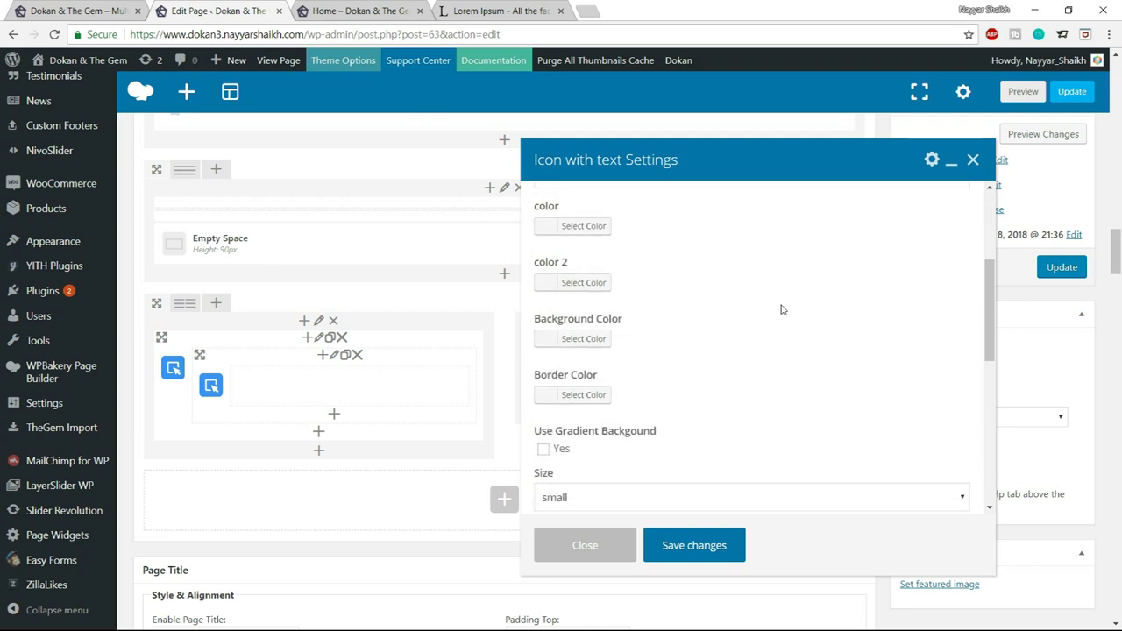
- Set the icon colour to dark grey
click(82, 7)
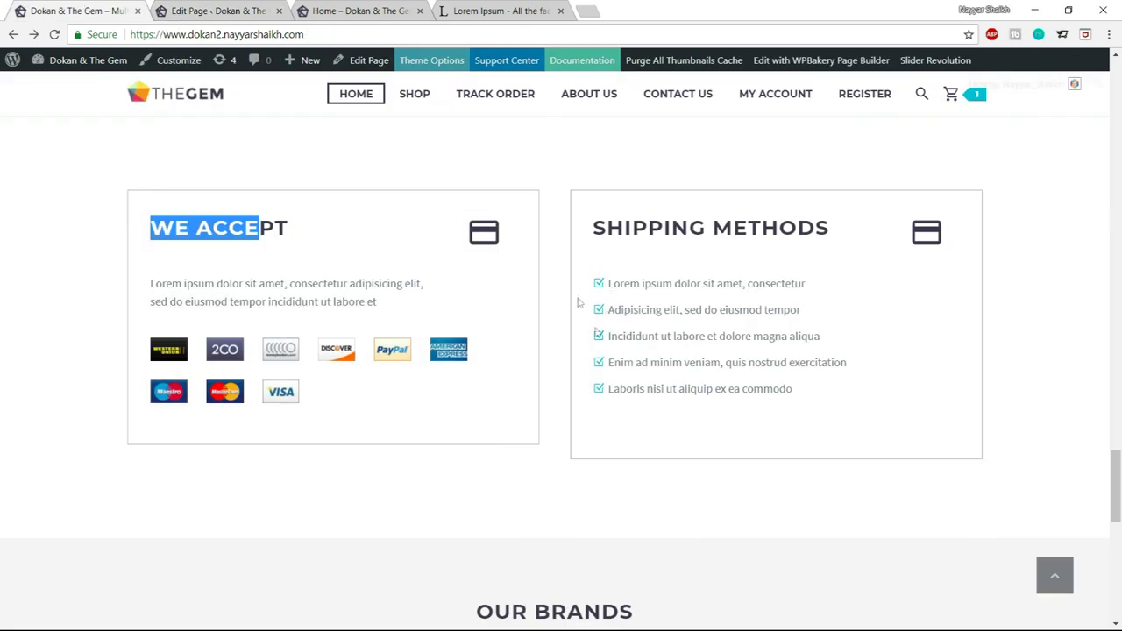
click(488, 245)
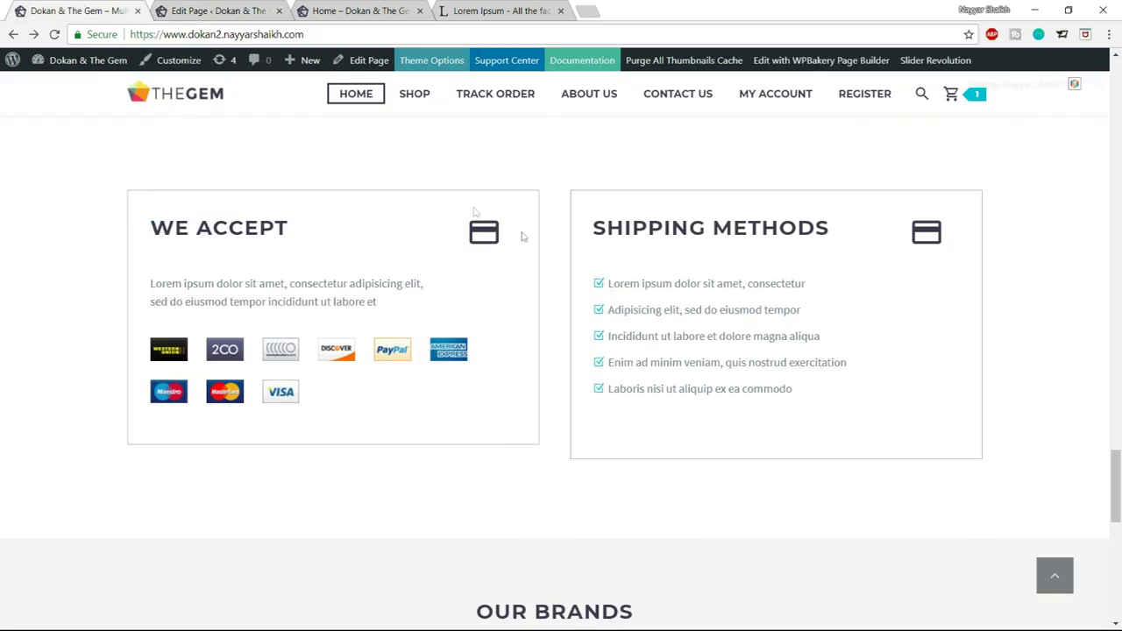
click(191, 11)
click(592, 228)
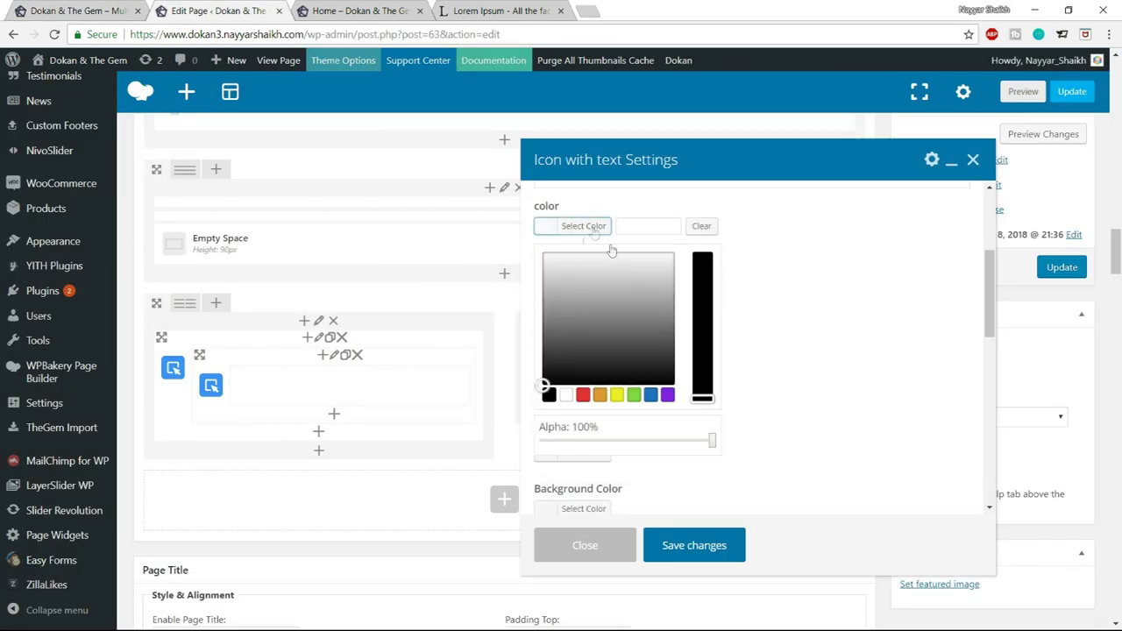
drag(561, 298, 538, 358)
click(563, 242)
click(585, 226)
double_click(646, 226)
drag(542, 355, 636, 342)
click(746, 257)
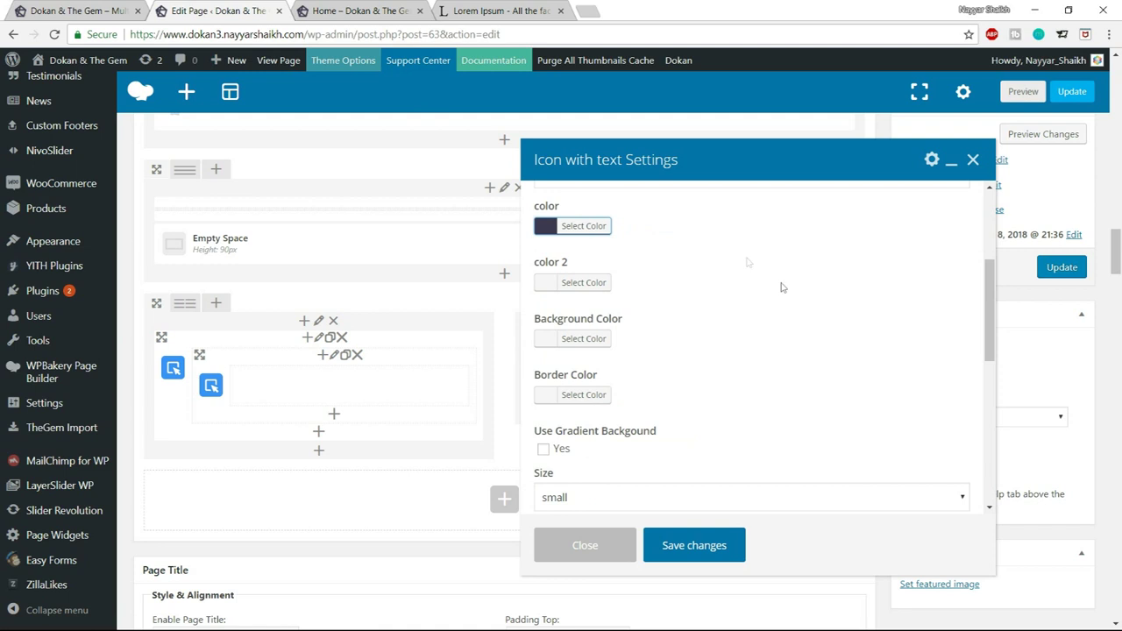
- Set icon size to medium, enable Flow and Float right icon, top padding 4, and save
scroll(813, 350, down, 1)
scroll(813, 351, down, 2)
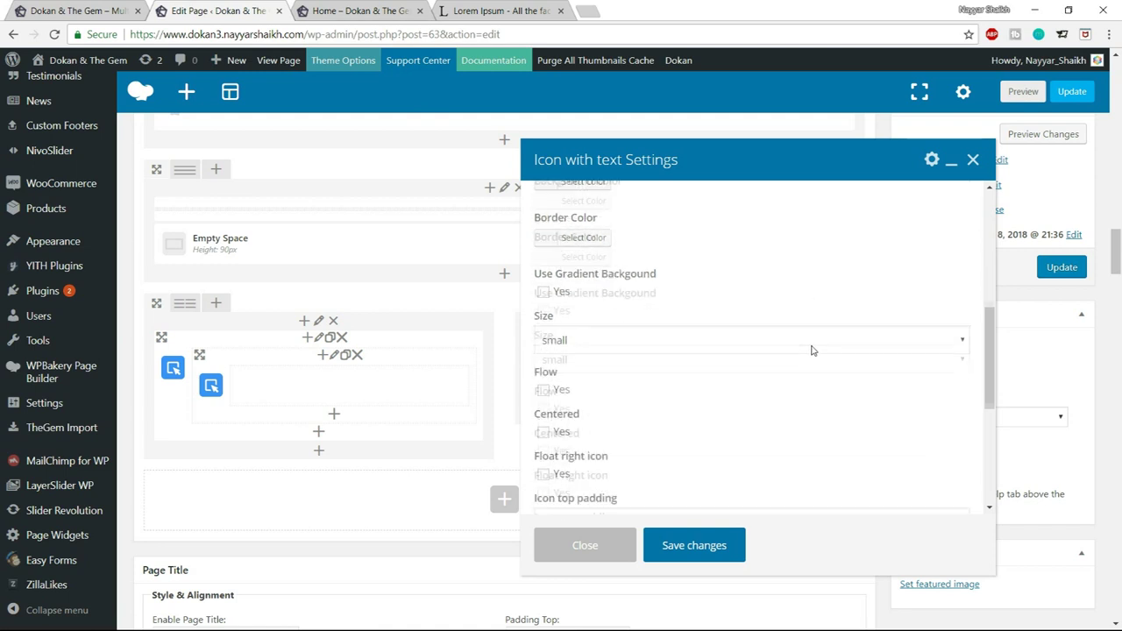
click(624, 277)
click(621, 315)
click(544, 329)
scroll(545, 334, down, 1)
click(544, 340)
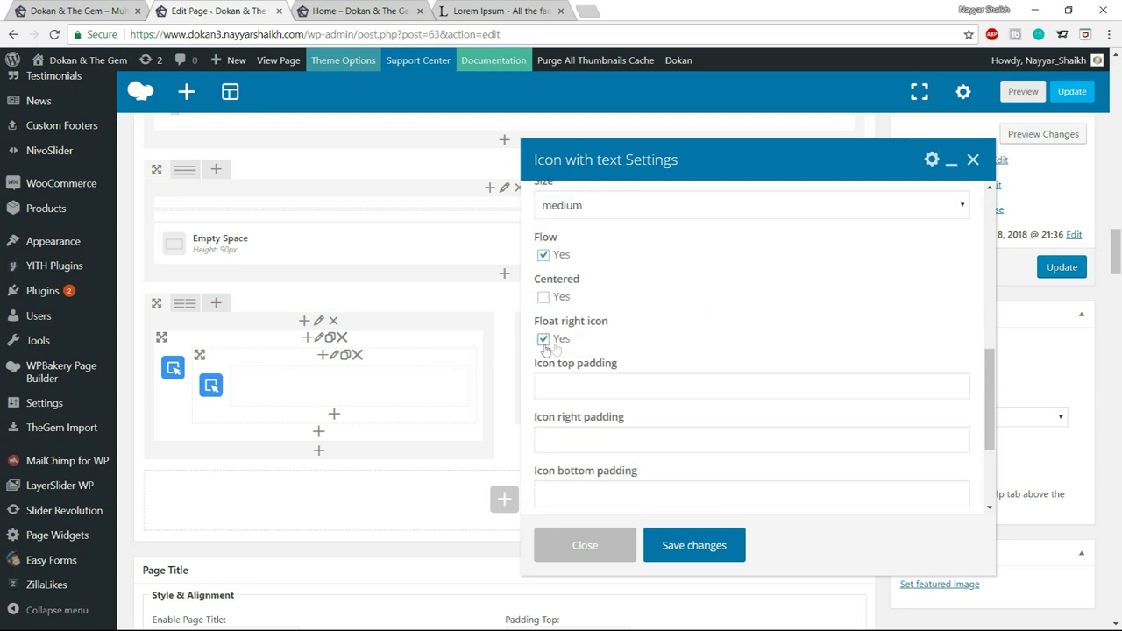
click(114, 10)
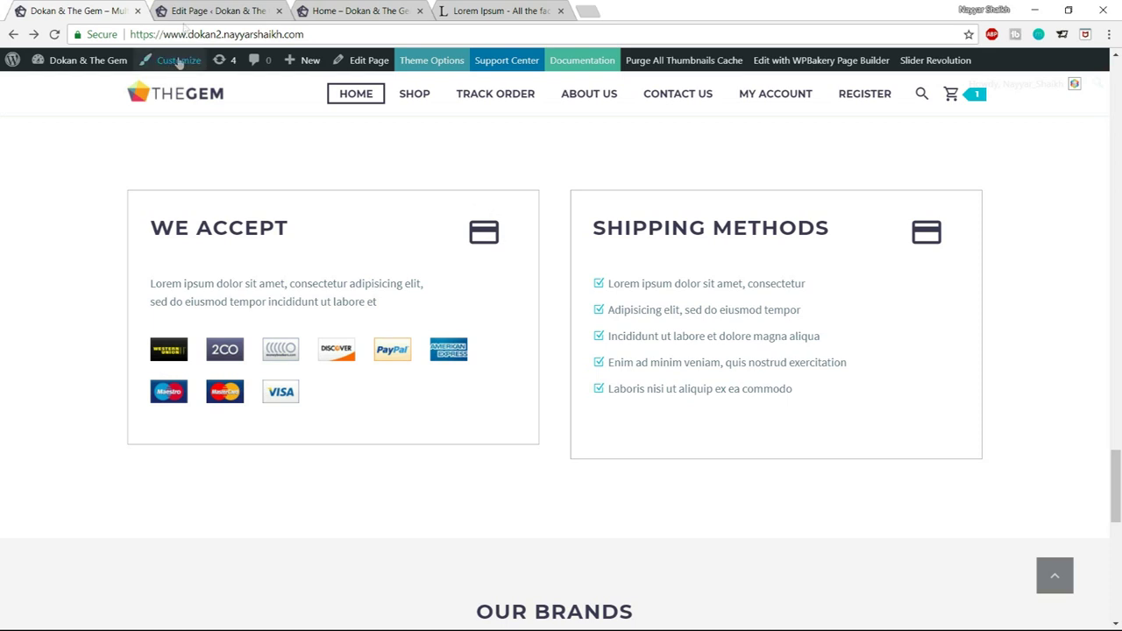
click(215, 11)
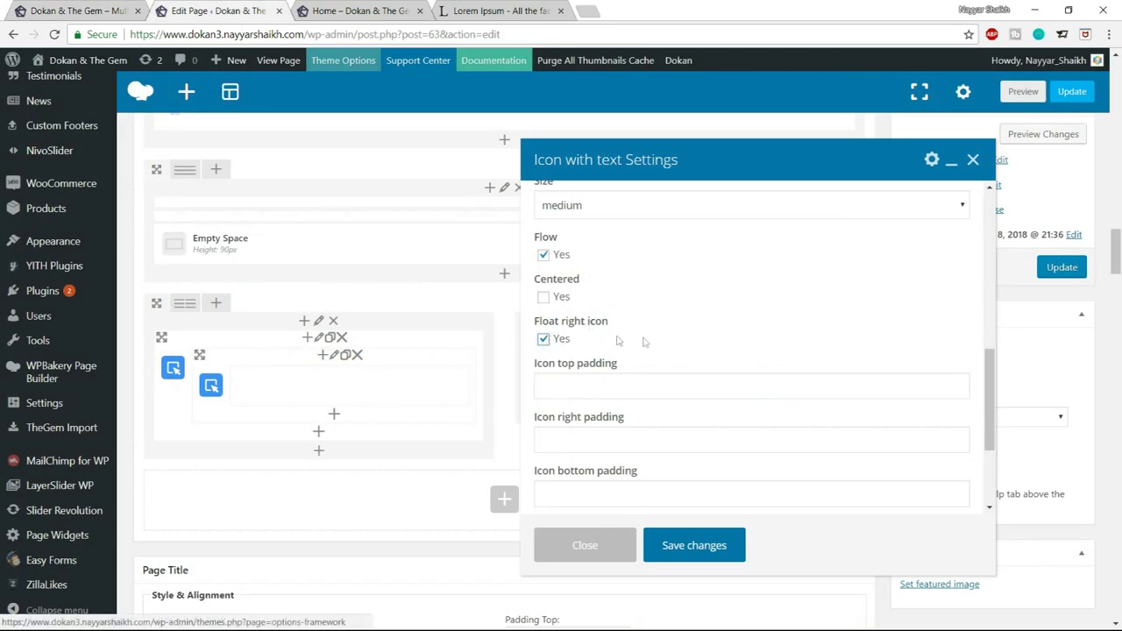
click(655, 377)
scroll(709, 372, down, 1)
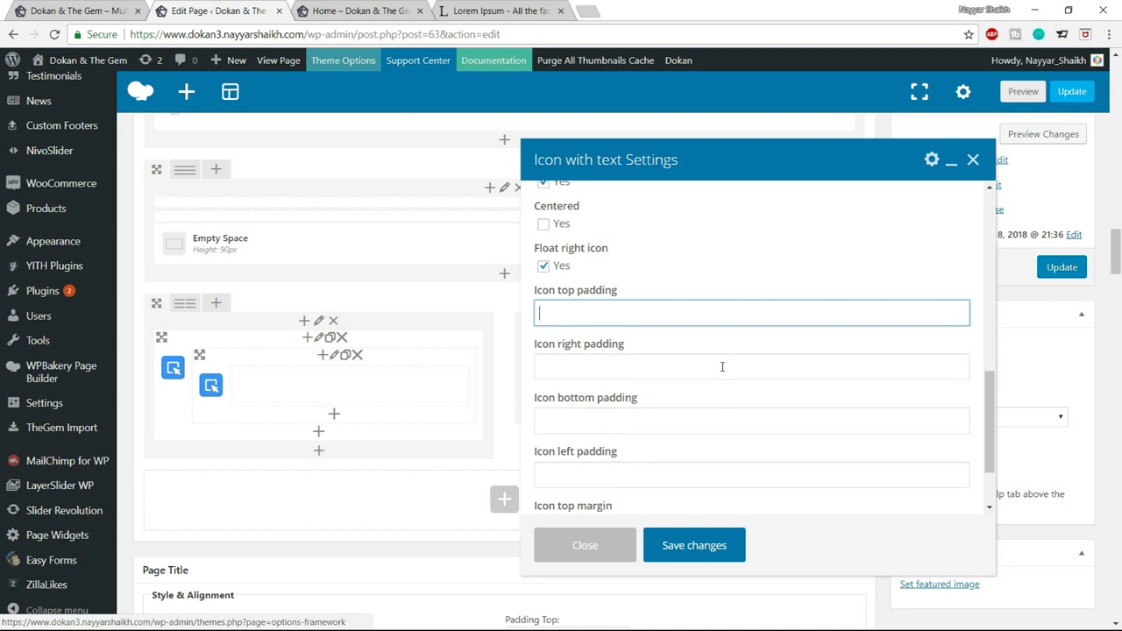
click(692, 547)
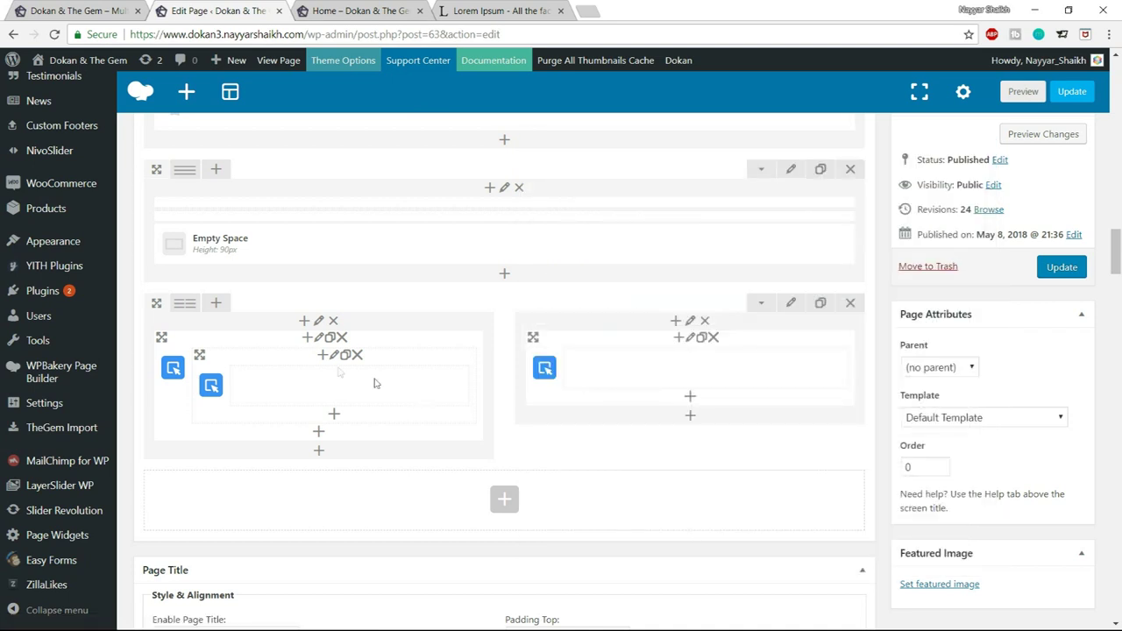
- Clone the inner row and drag the copy into the right column
click(346, 355)
mouse_move(199, 431)
mouse_down()
mouse_move(512, 377)
mouse_move(675, 366)
mouse_up()
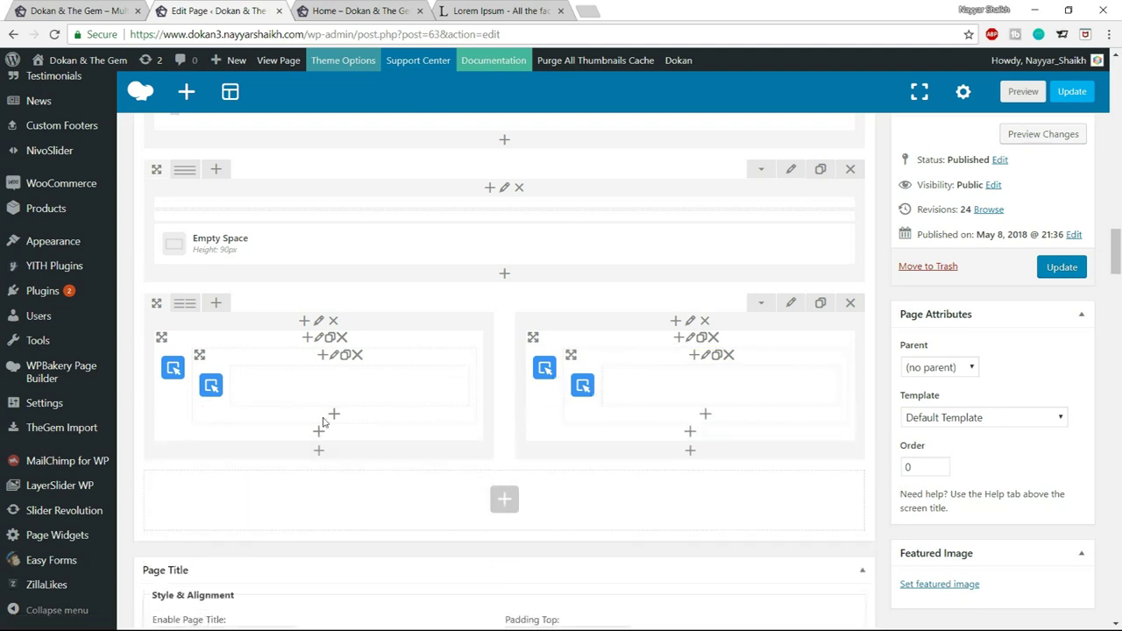
key(ctrl+shift+Tab)
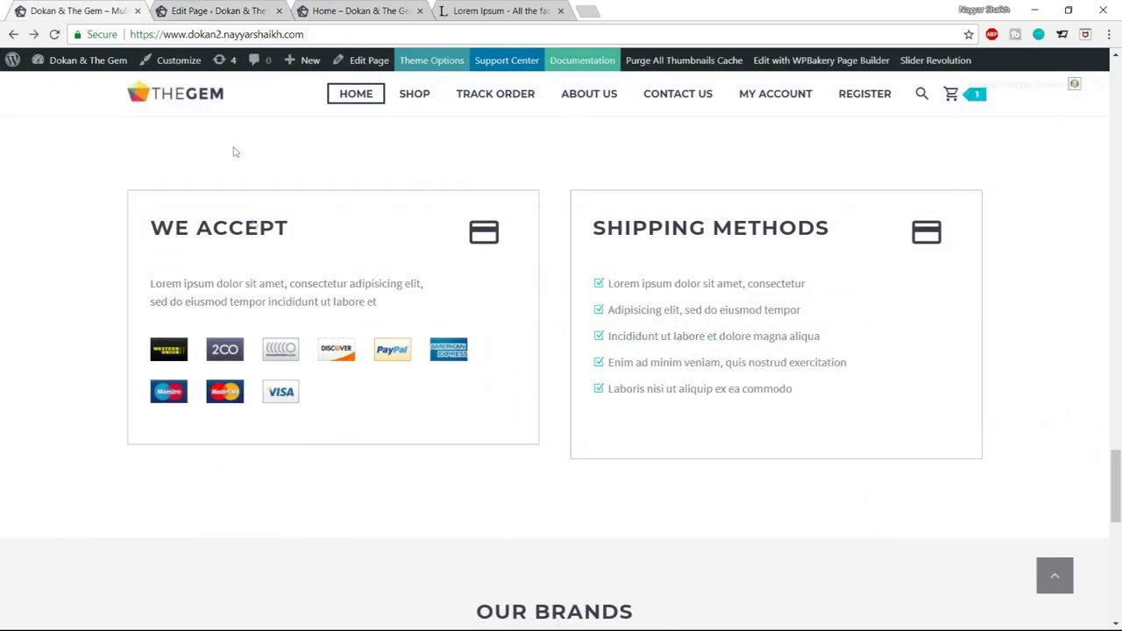
drag(154, 220, 293, 152)
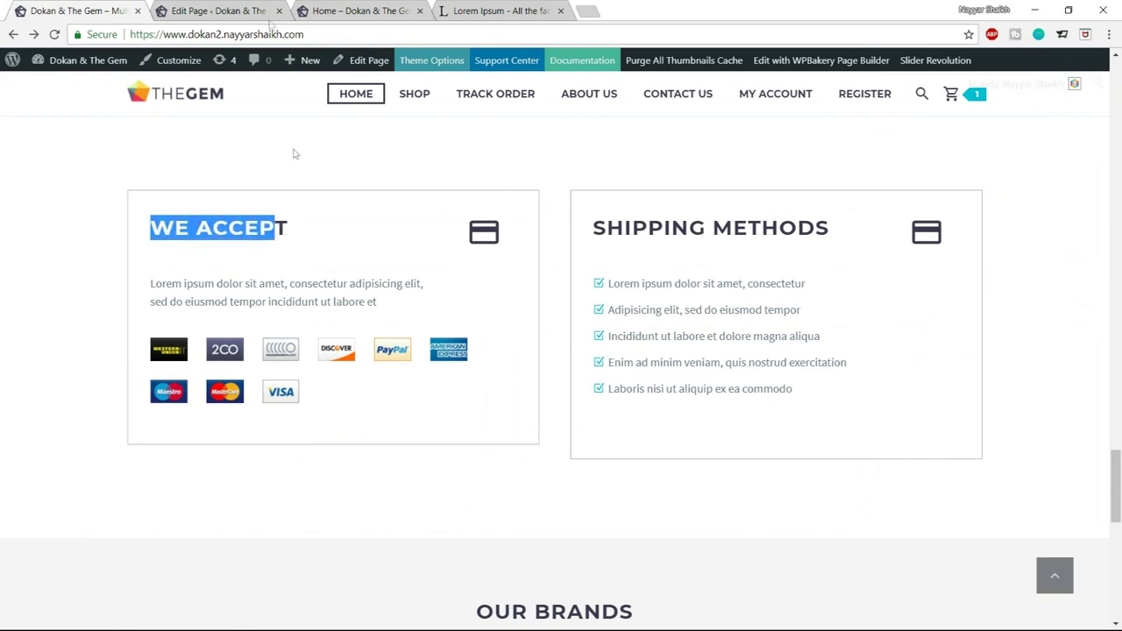
click(262, 10)
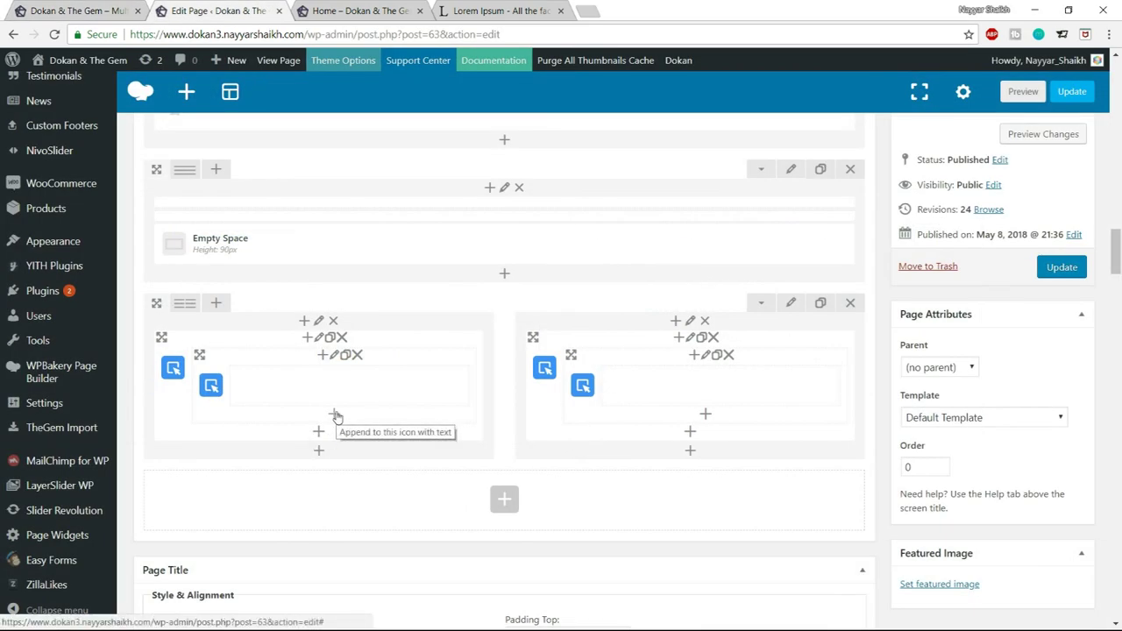
- Add a Text Block in the left column, replacing the placeholder with the WE ACCEPT heading
click(334, 415)
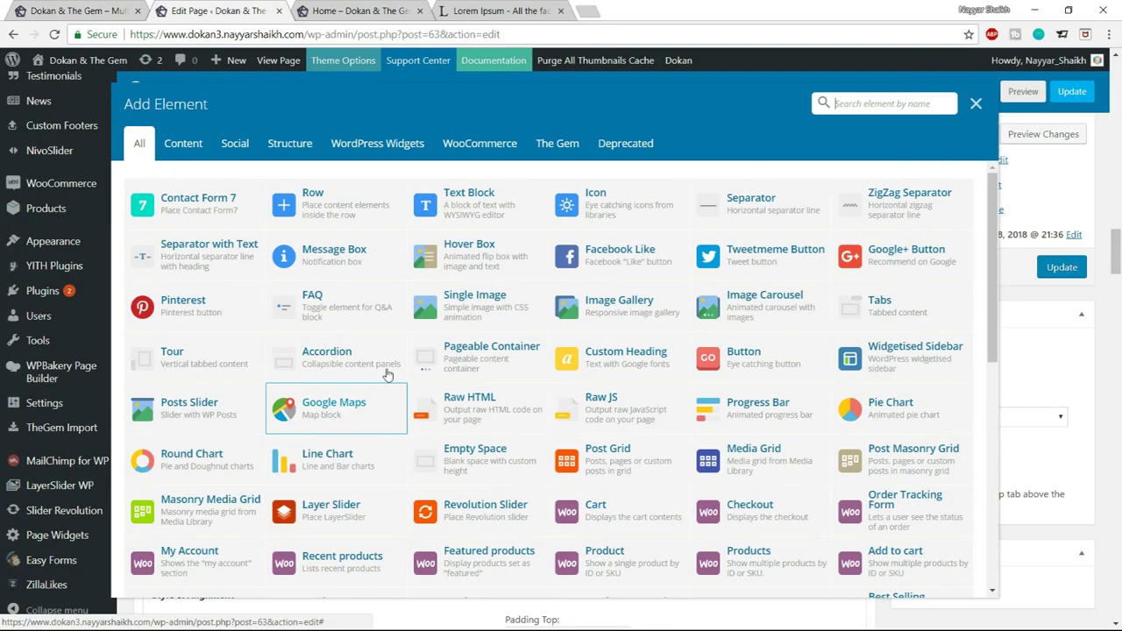
click(464, 215)
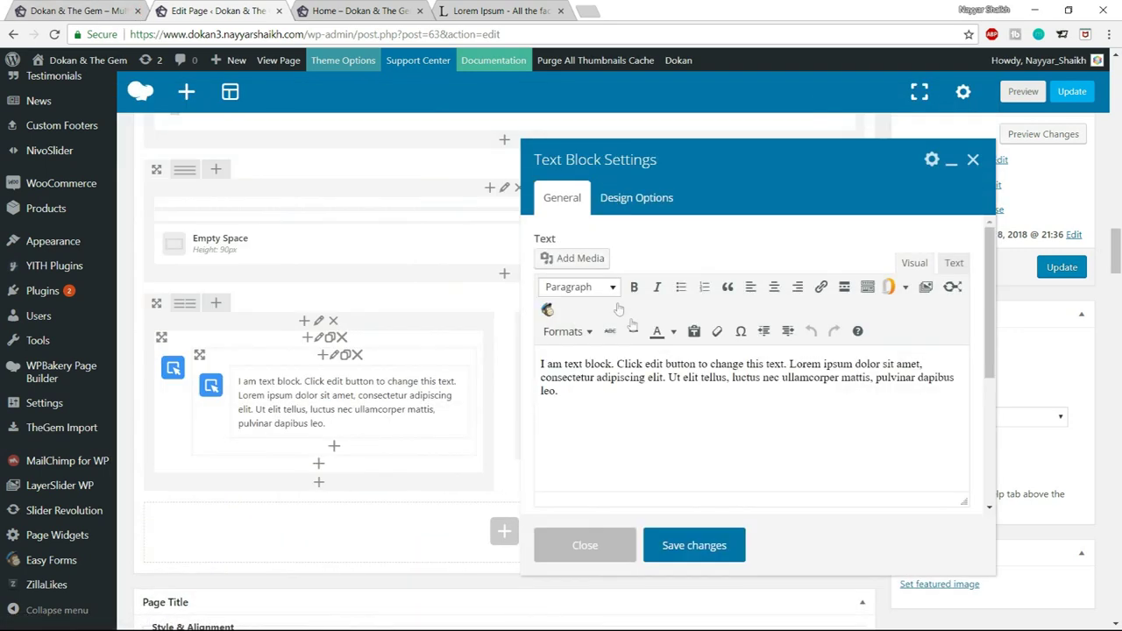
key(ctrl+a)
text(WE)
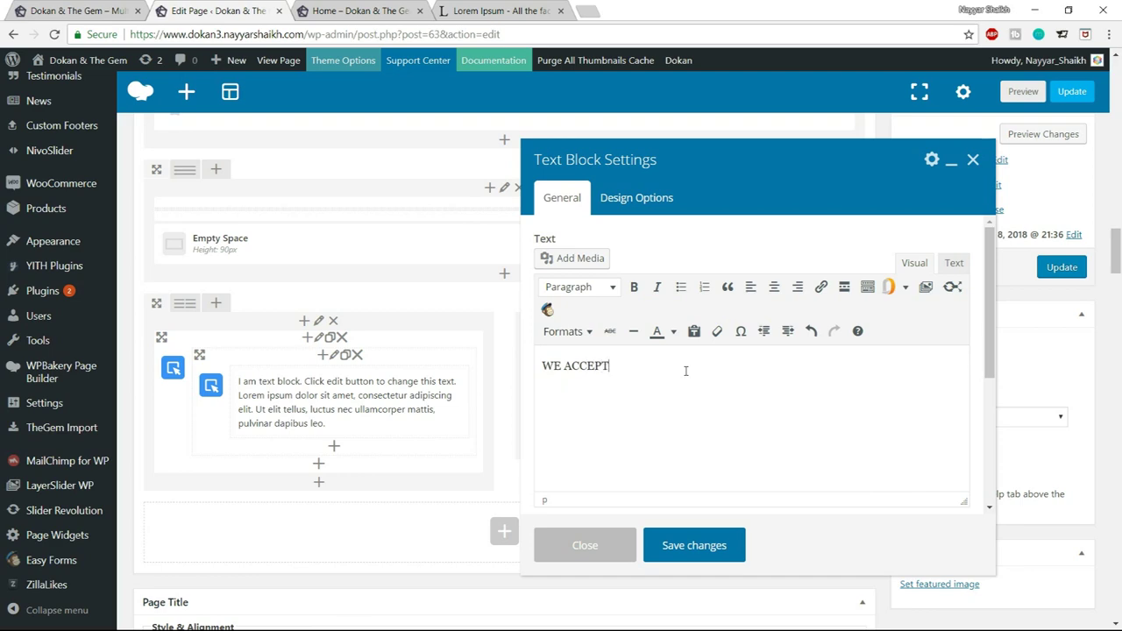
key(ctrl+1)
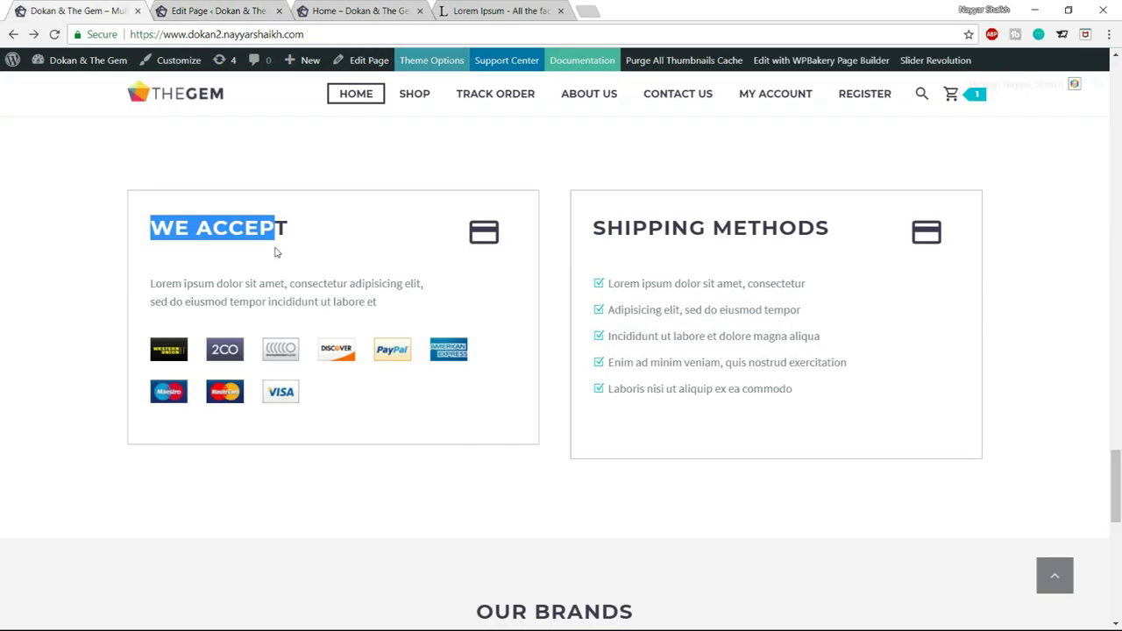
click(274, 252)
click(217, 11)
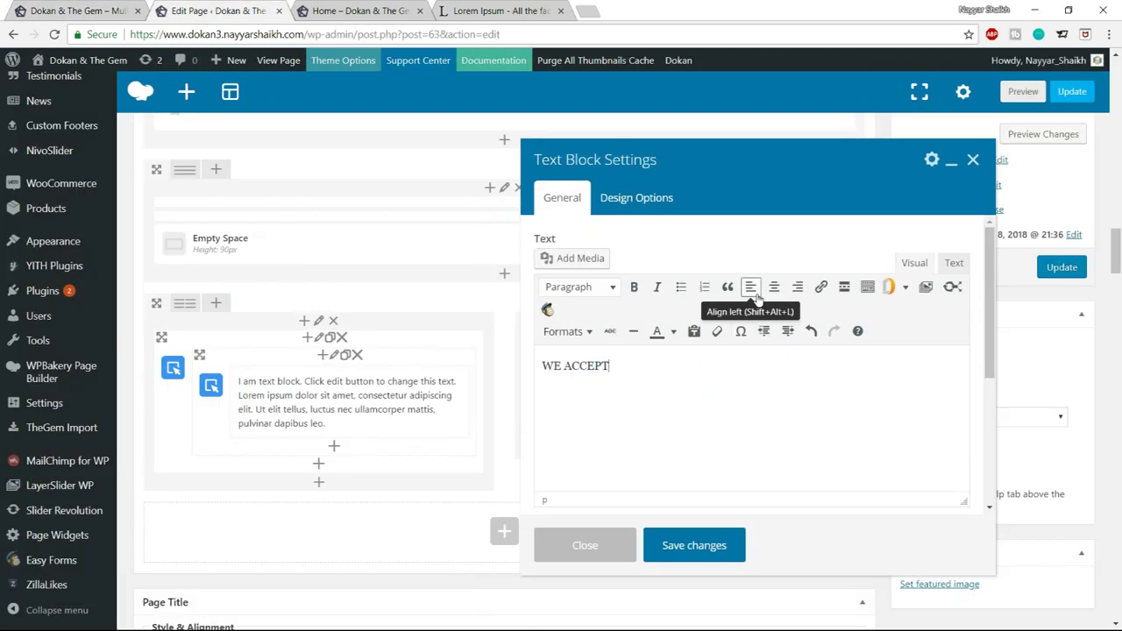
- Add class="title-h3" to the WE ACCEPT paragraph in the Text view and save
key(ctrl+a)
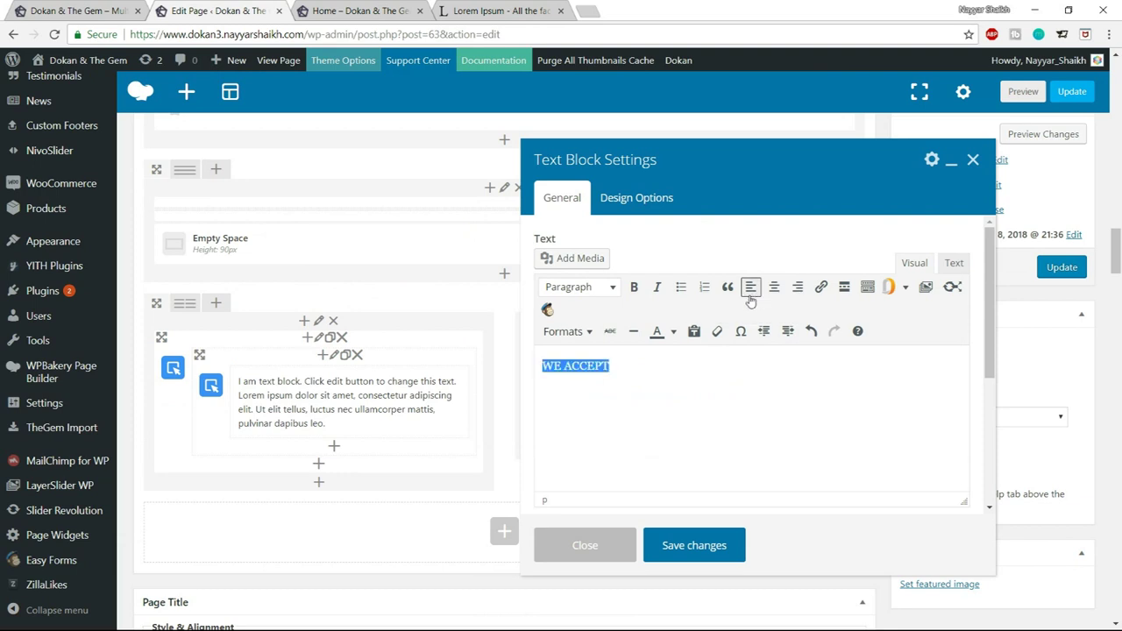
click(954, 262)
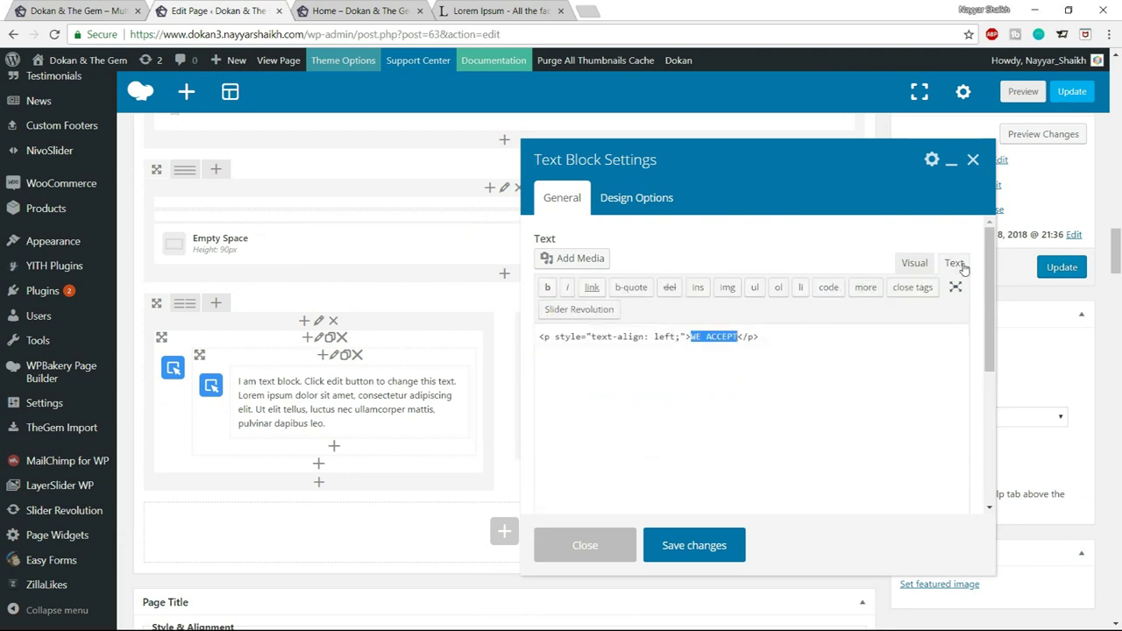
click(552, 340)
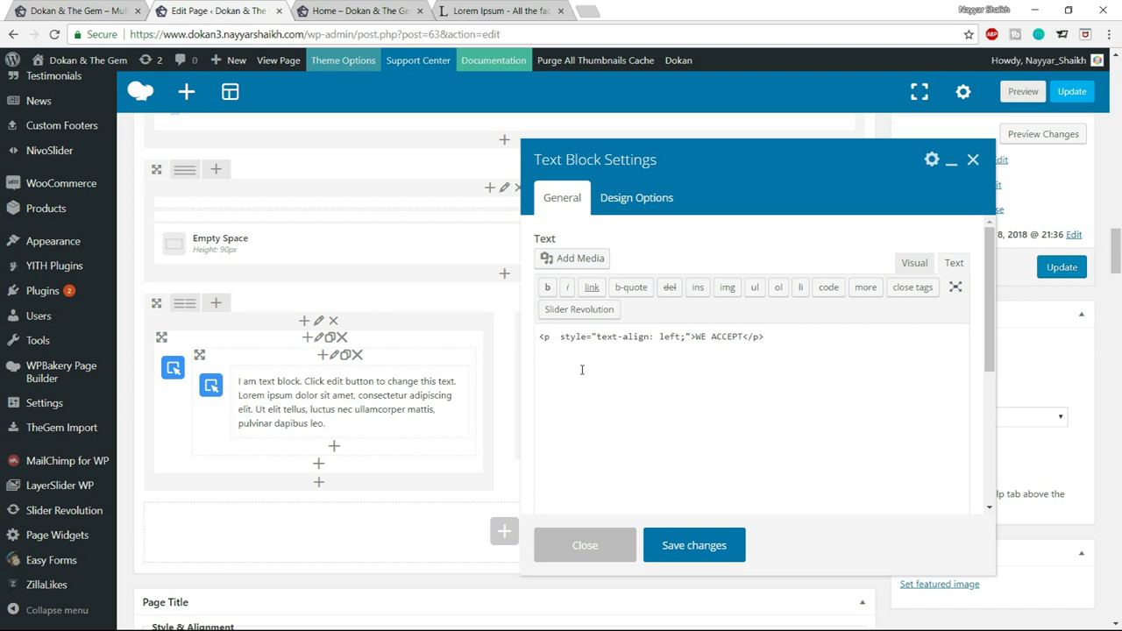
text(class="title-h3")
drag(563, 340, 614, 342)
click(607, 350)
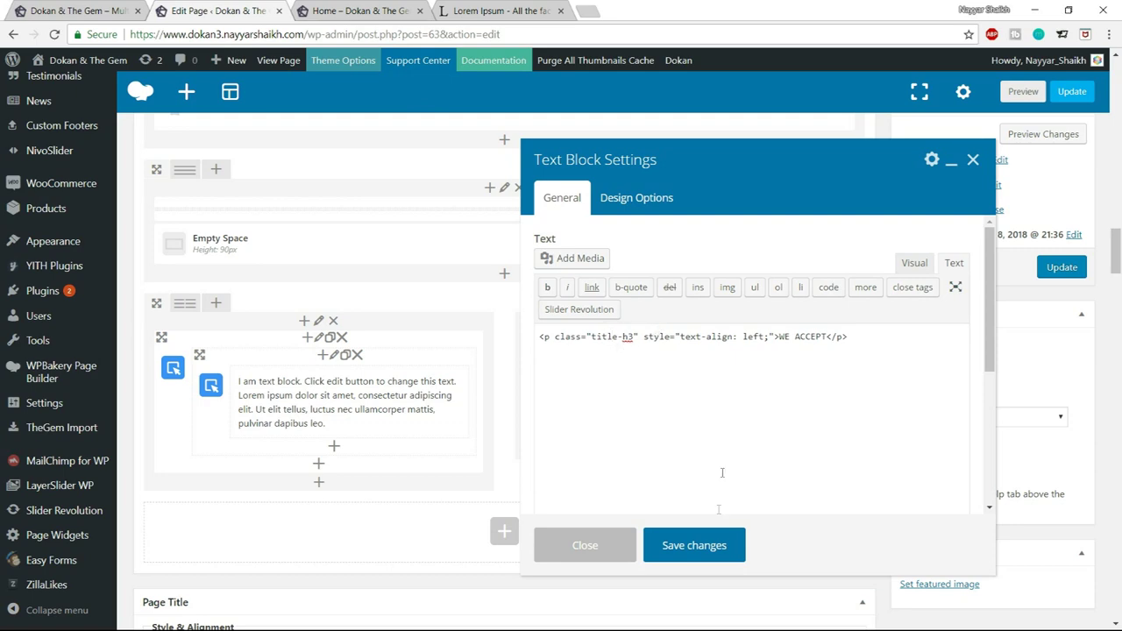
click(693, 545)
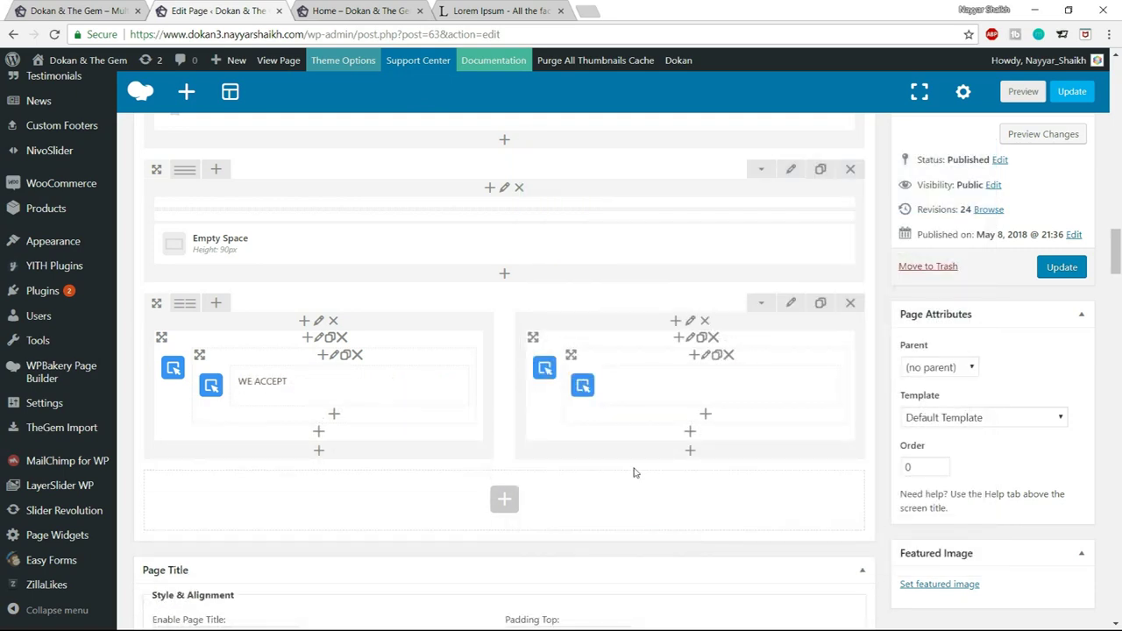
- Add a 25px Empty Space under the WE ACCEPT heading
key(ctrl+shift+Tab)
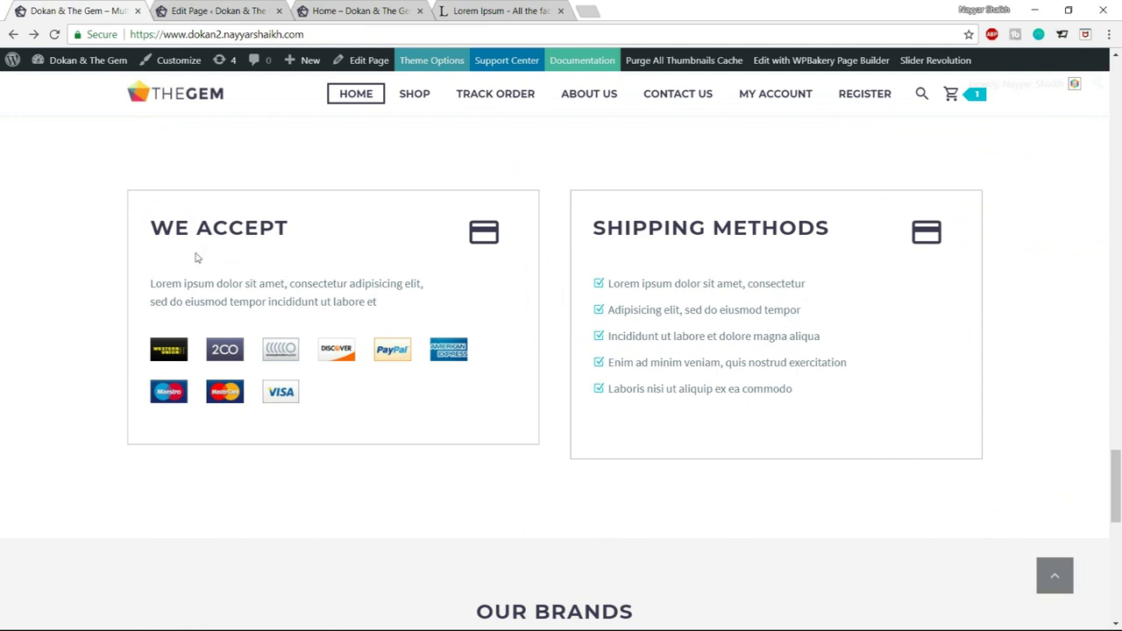
drag(174, 226, 260, 228)
click(226, 11)
click(334, 424)
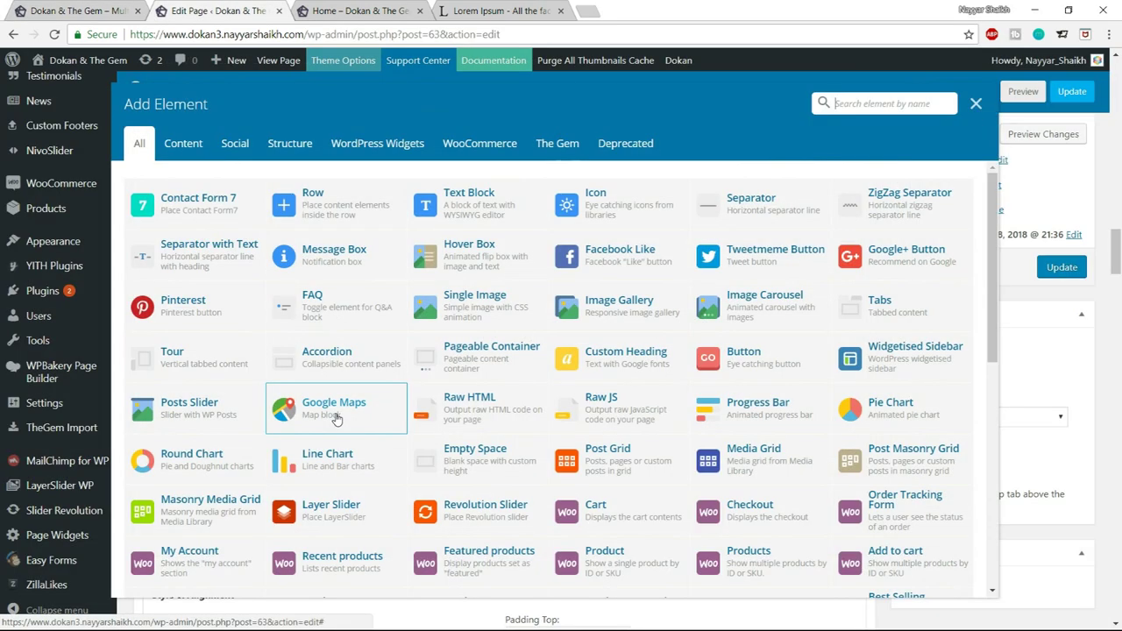
text(empty)
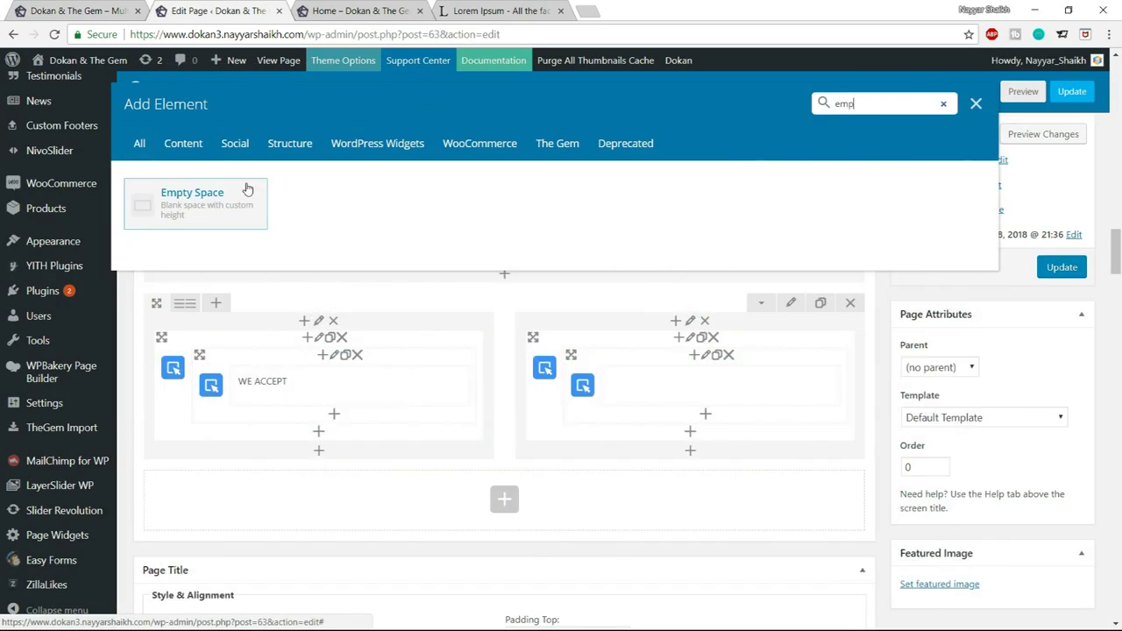
click(247, 190)
drag(551, 262, 499, 270)
text(25)
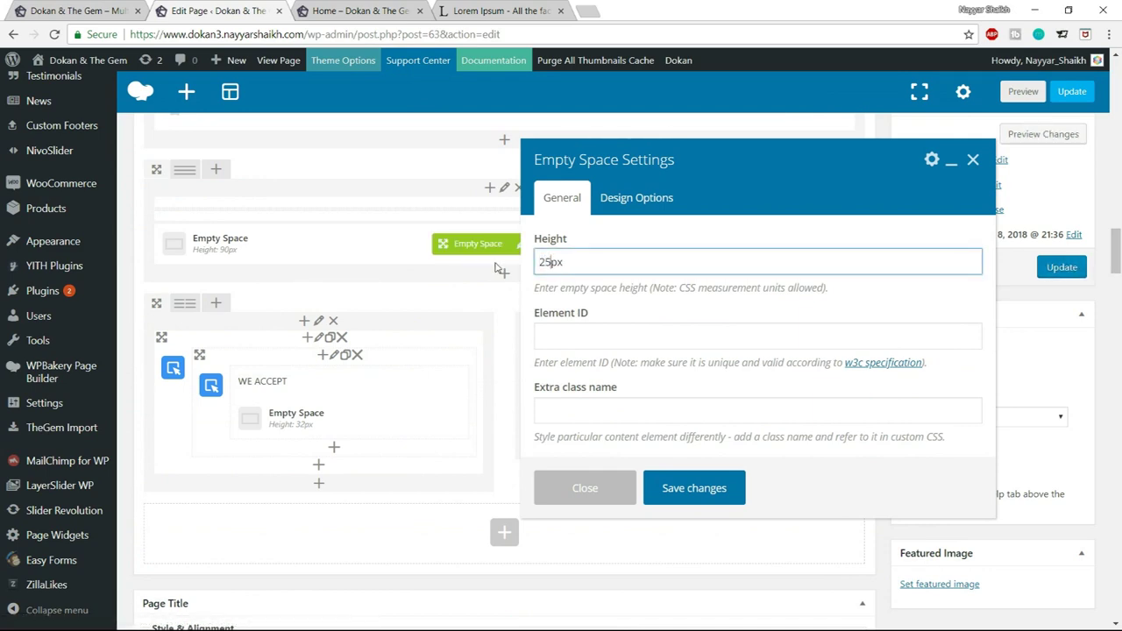
click(672, 498)
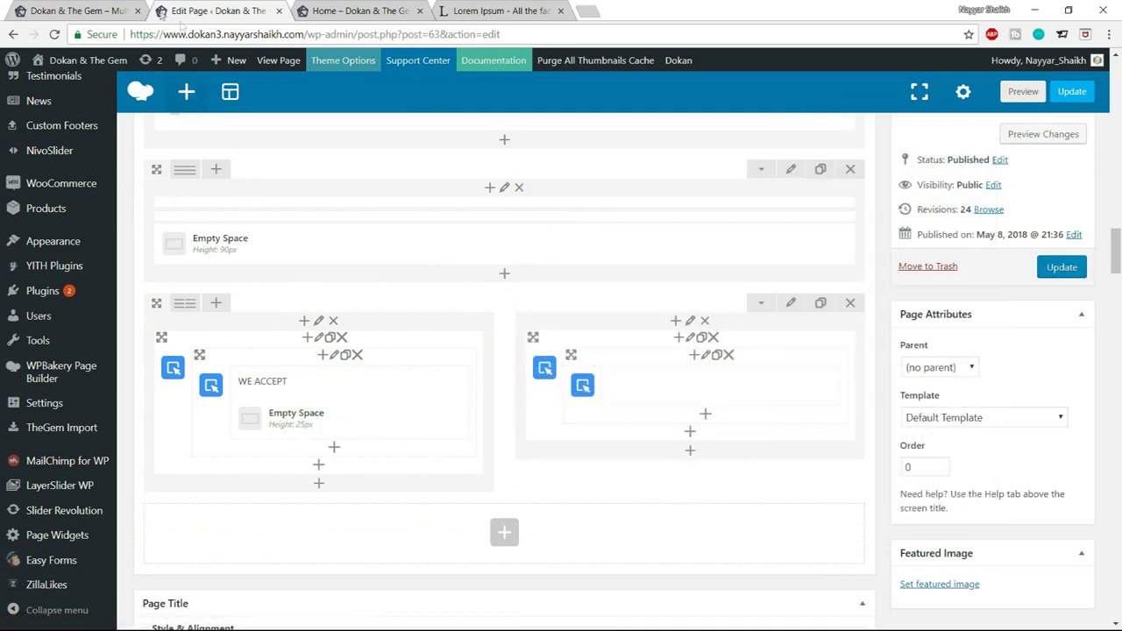
- Copy the Lorem ipsum paragraph from the live site into a new Text Block below the spacer
key(ctrl+shift+Tab)
drag(150, 283, 409, 315)
key(ctrl+c)
click(252, 8)
click(333, 452)
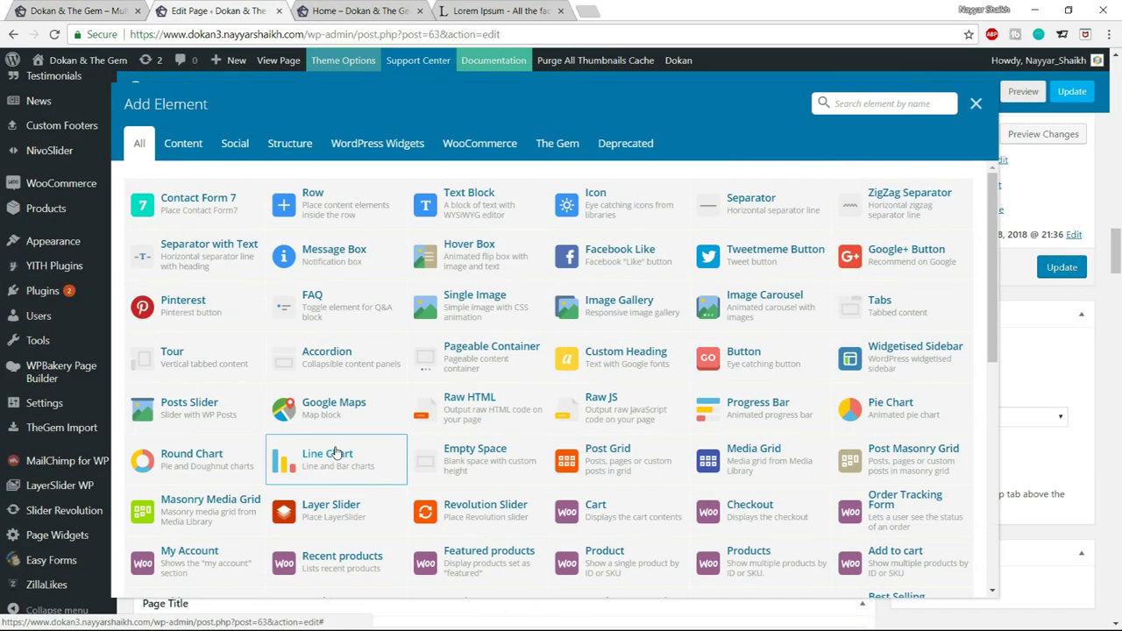
text(t)
click(460, 206)
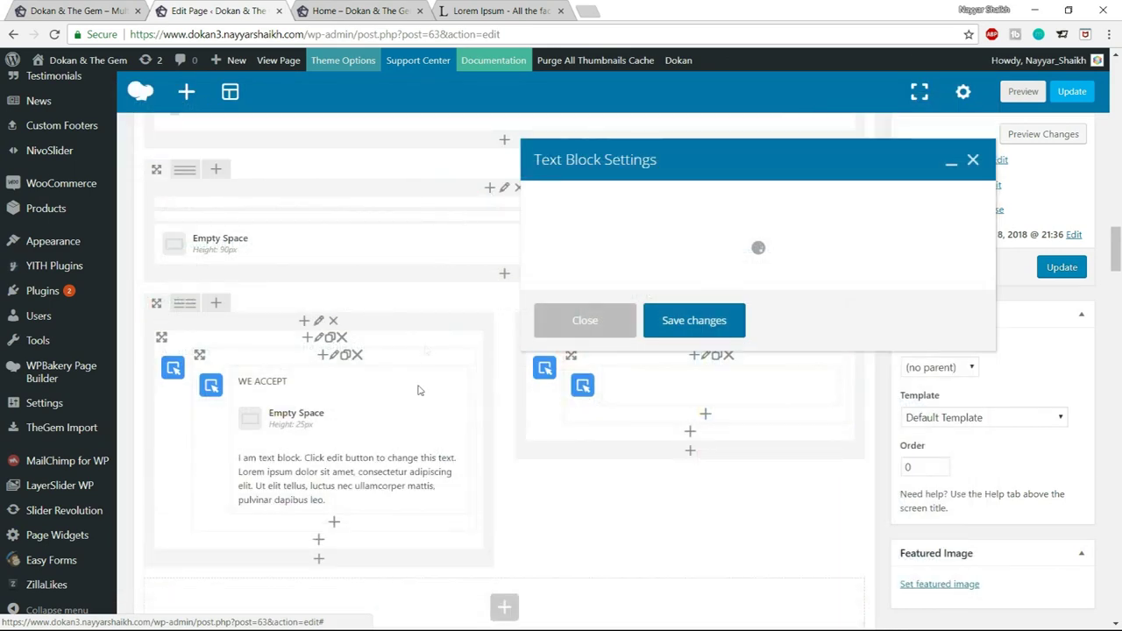
key(ctrl+a)
key(ctrl+v)
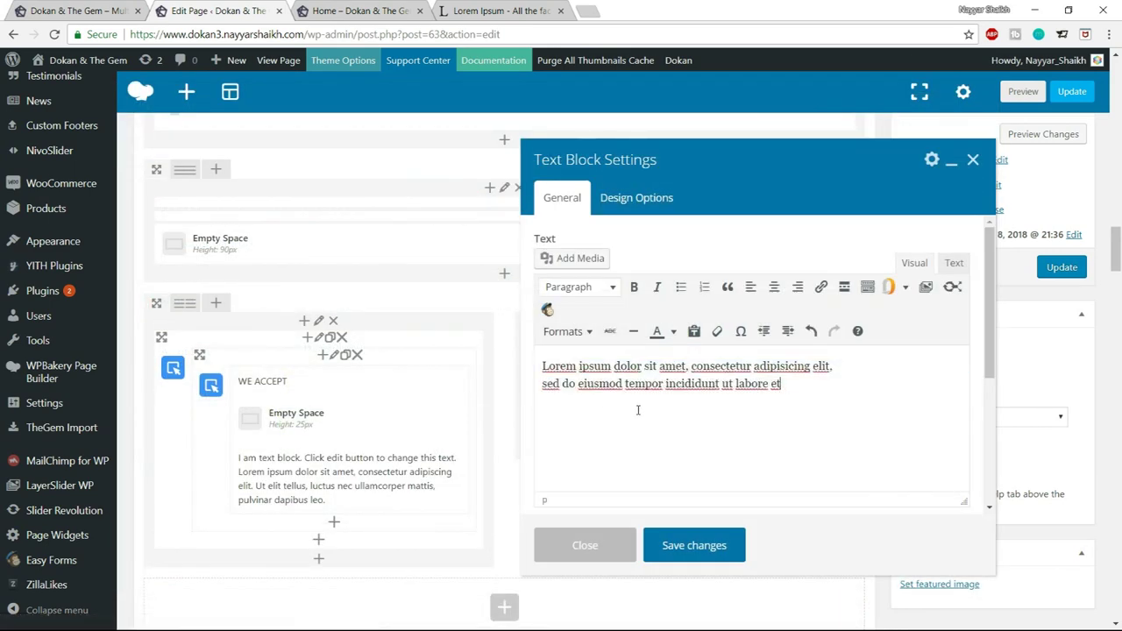
click(697, 545)
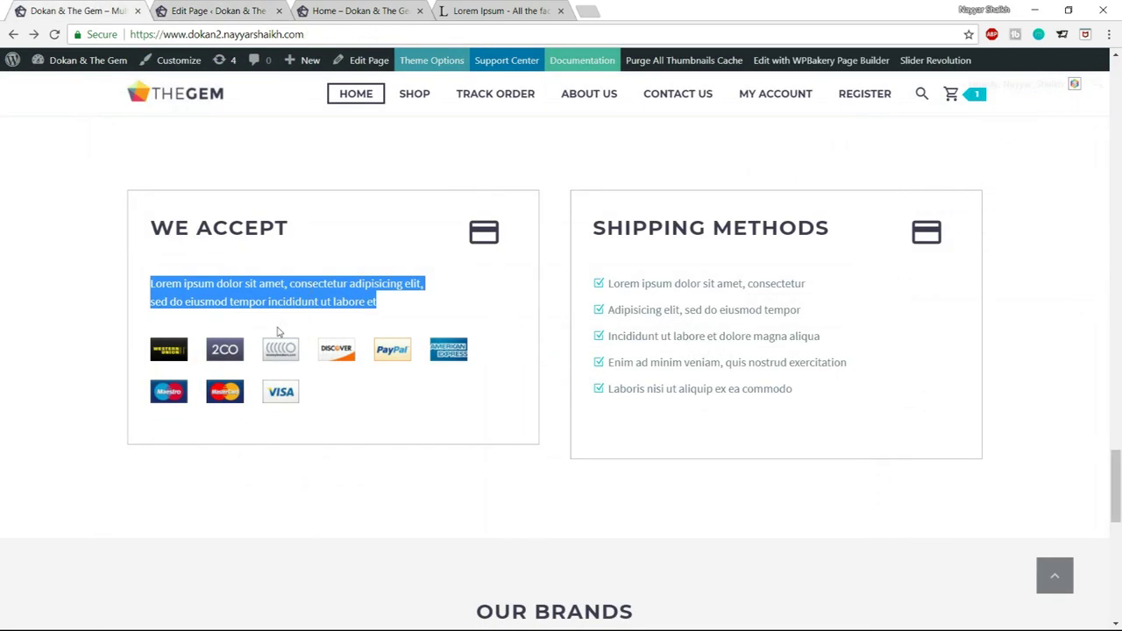
- Add a 20px Empty Space below the paragraph and compare with the live site
click(210, 9)
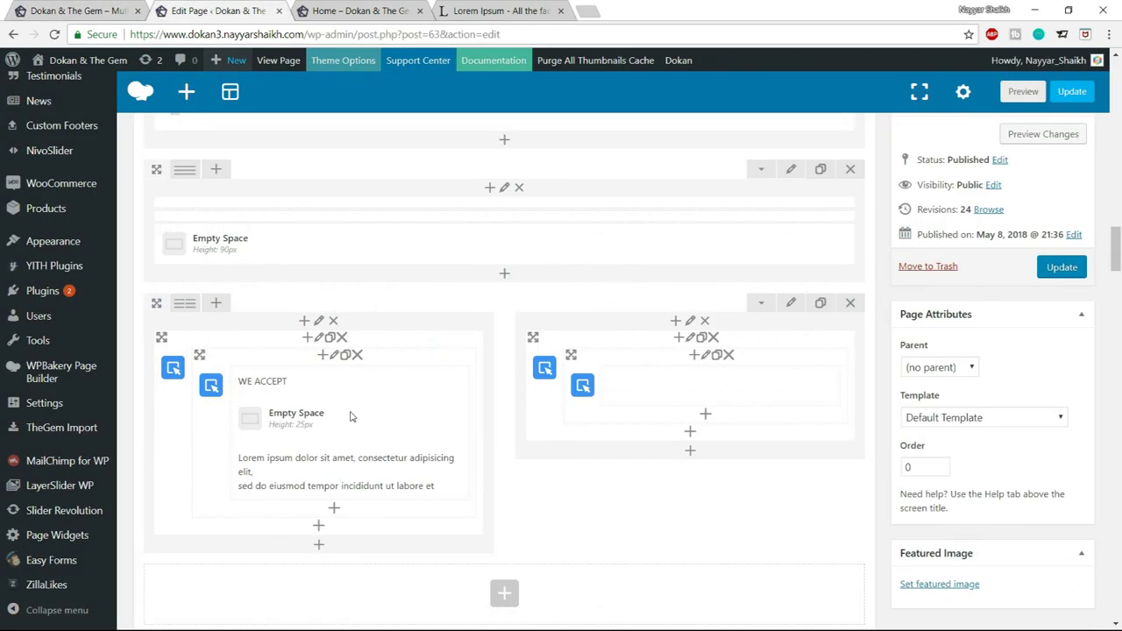
click(340, 522)
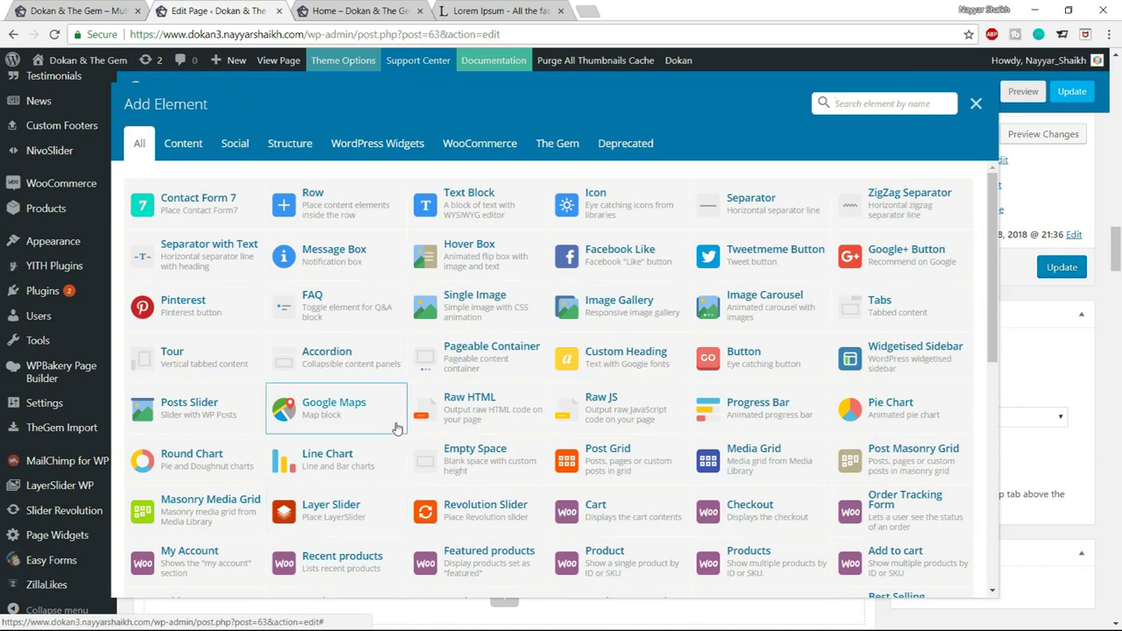
text(empty)
click(210, 221)
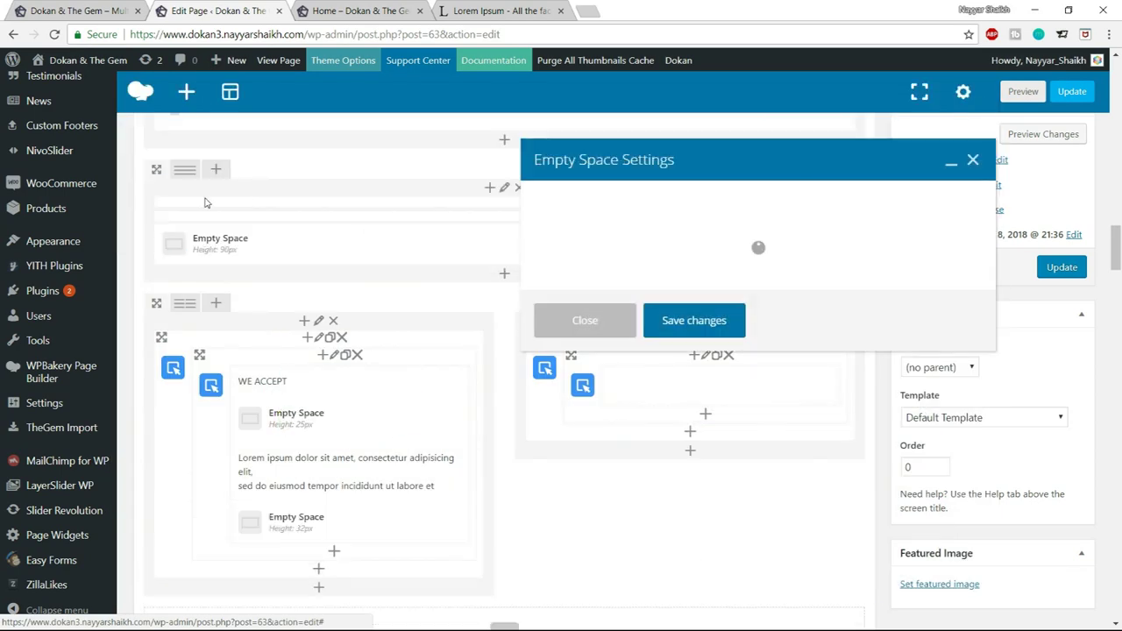
drag(549, 262, 529, 259)
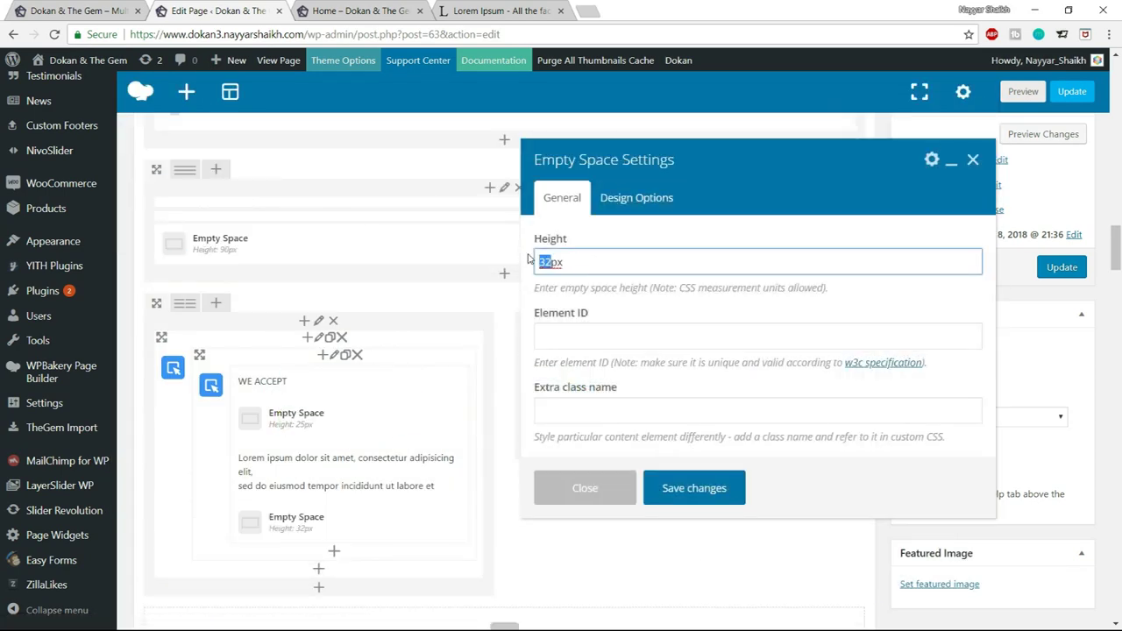
text(2)
click(693, 488)
click(105, 10)
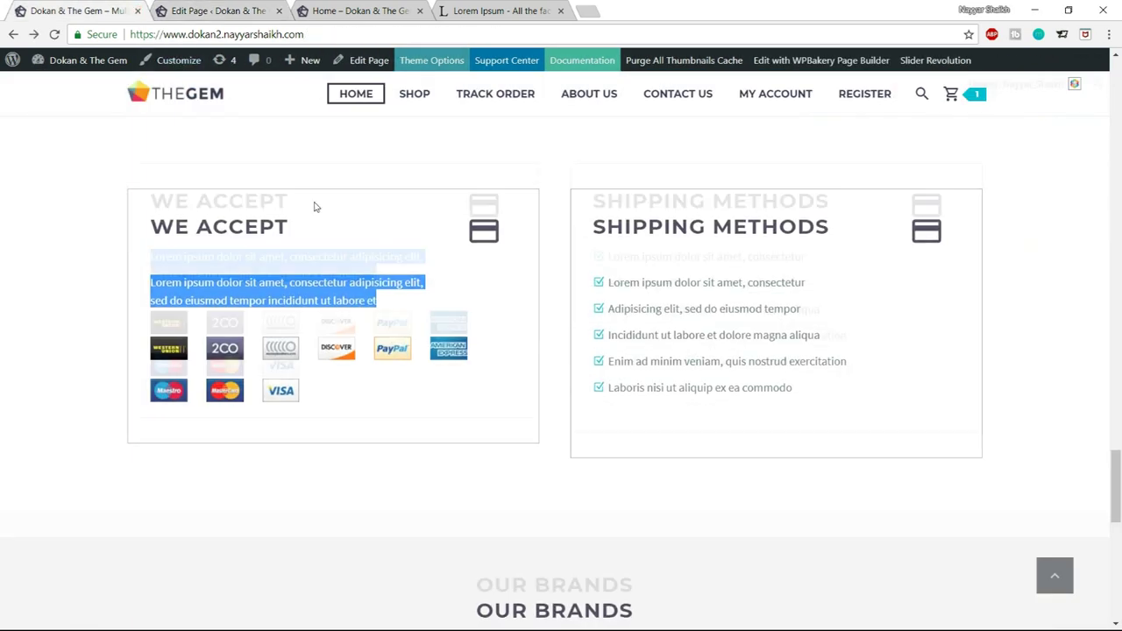
scroll(315, 207, down, 1)
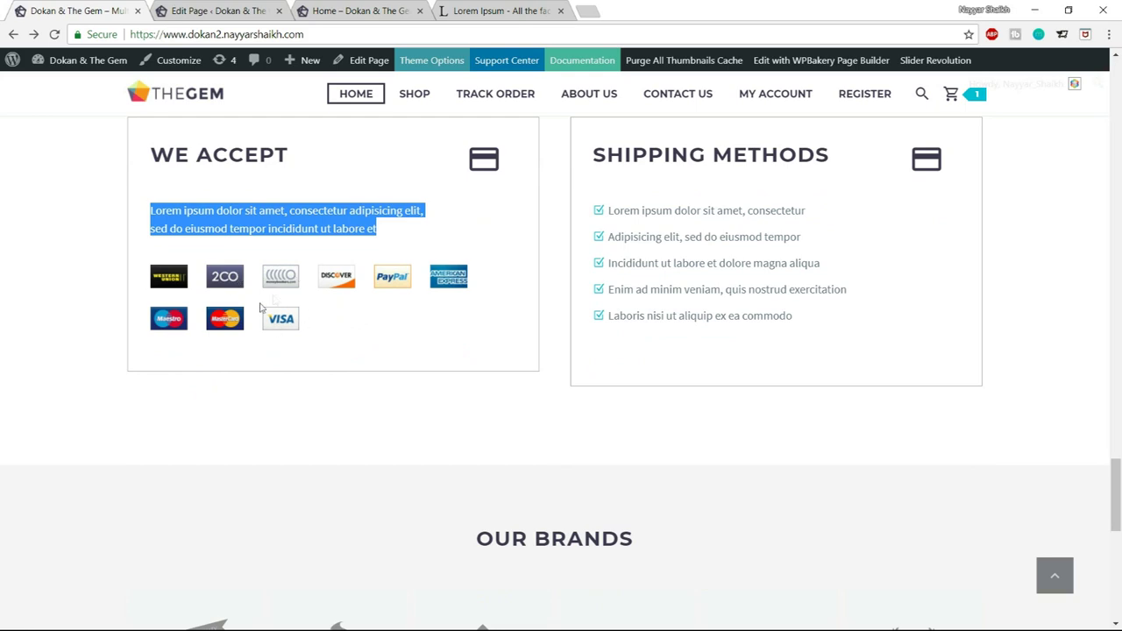
click(217, 11)
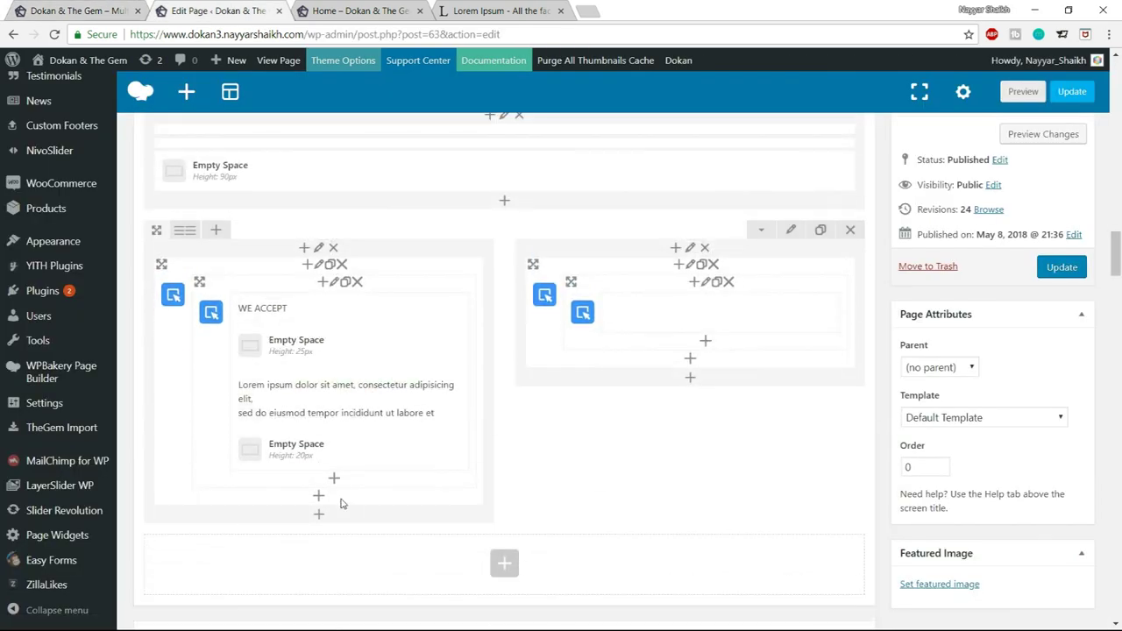
- Add a Text Block below the 20px spacer and clear its placeholder text
click(333, 480)
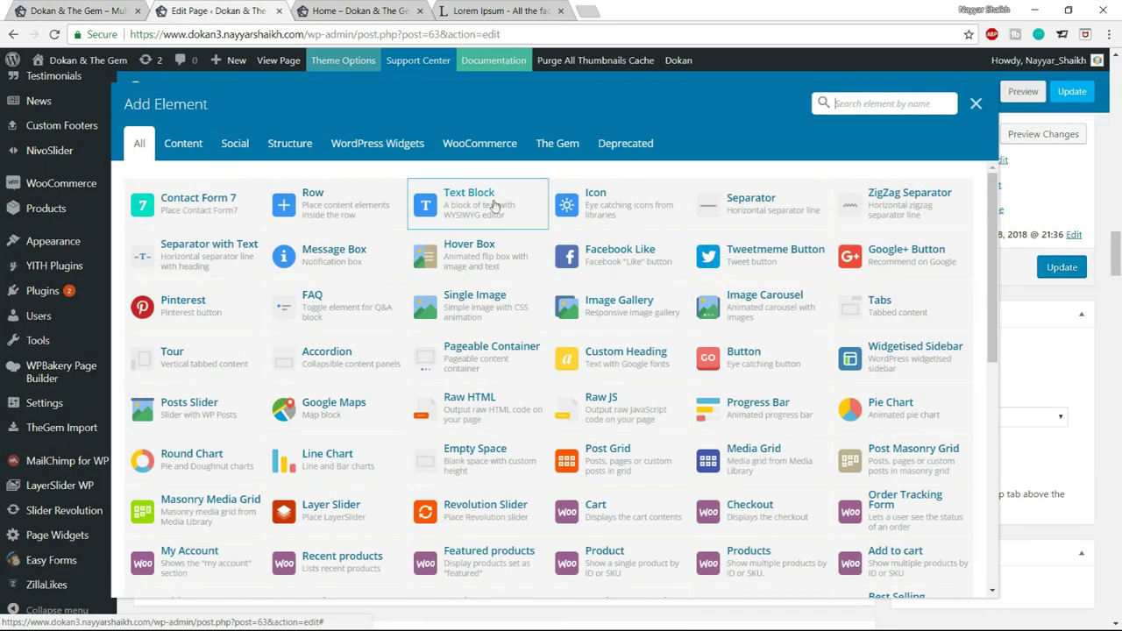
click(493, 205)
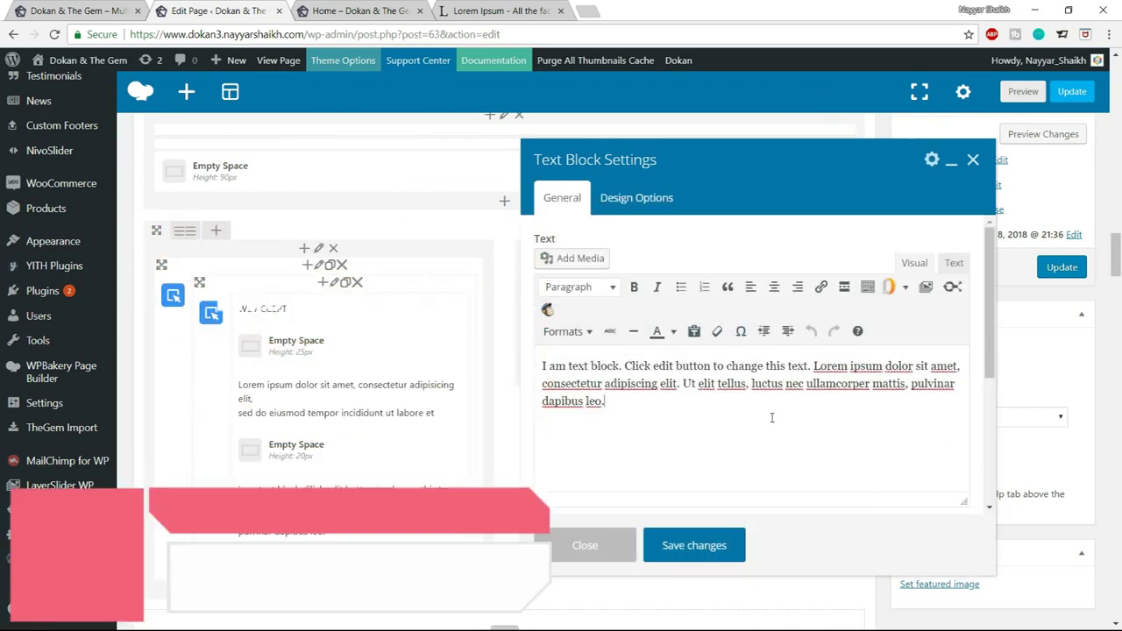
key(ctrl+a)
key(BackSpace)
- Upload all nine images from the Payment Logos folder and insert them into the block
click(581, 260)
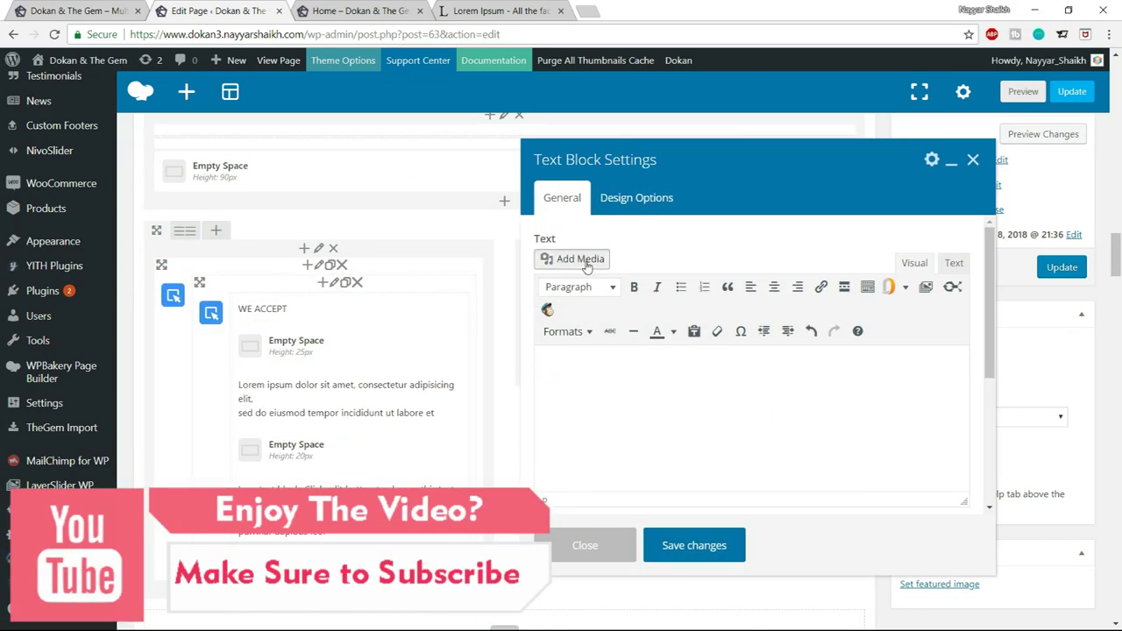
click(207, 121)
click(622, 339)
click(123, 34)
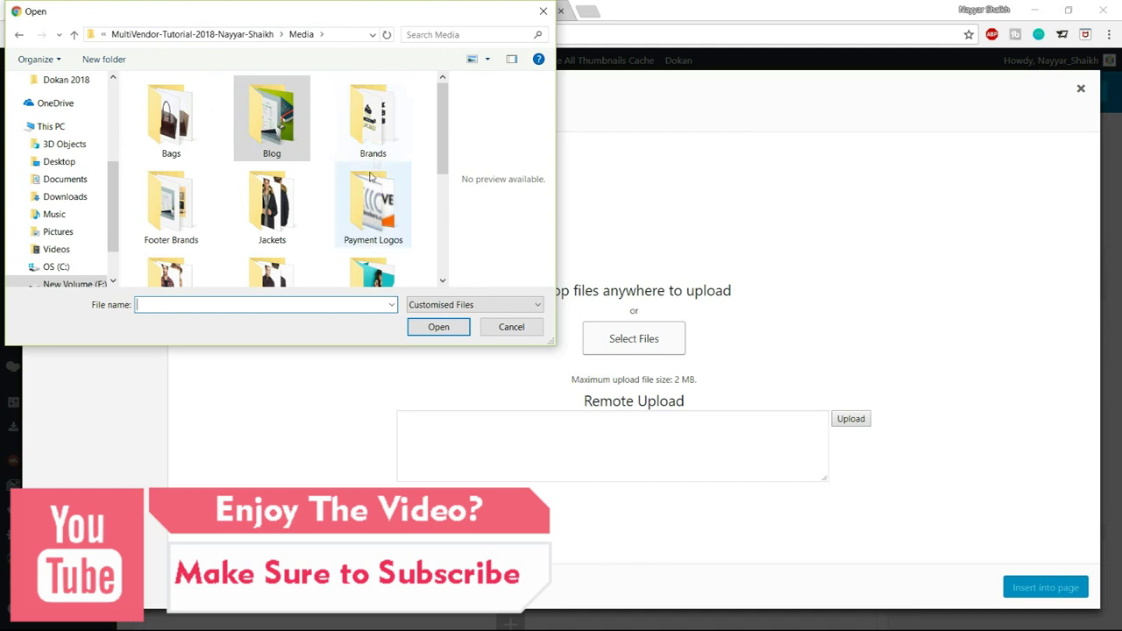
scroll(208, 223, down, 1)
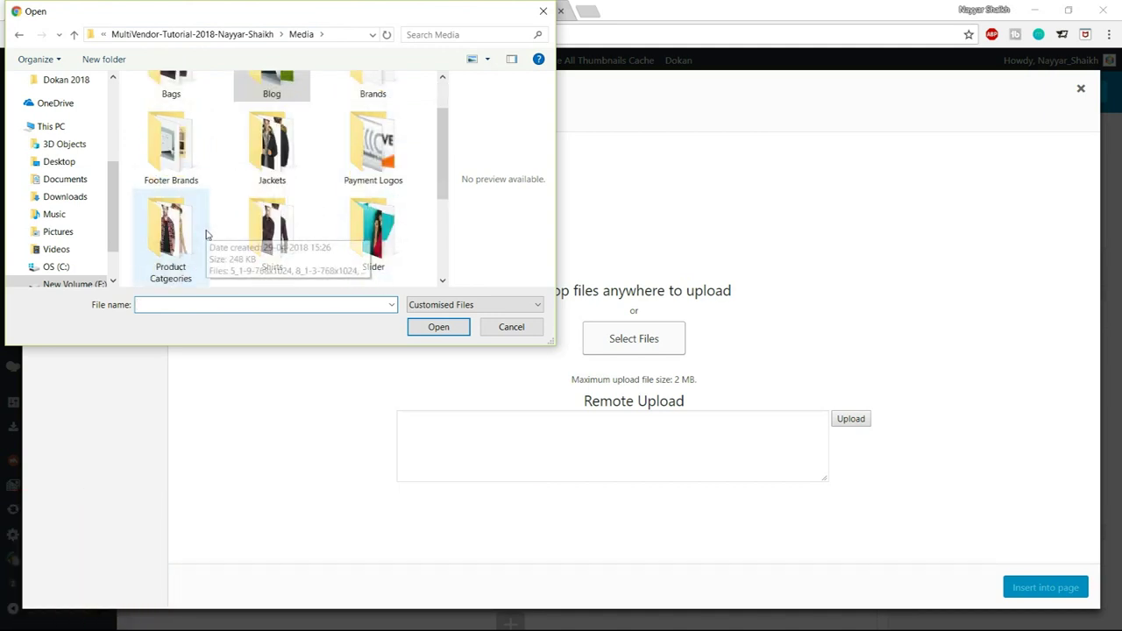
double_click(376, 164)
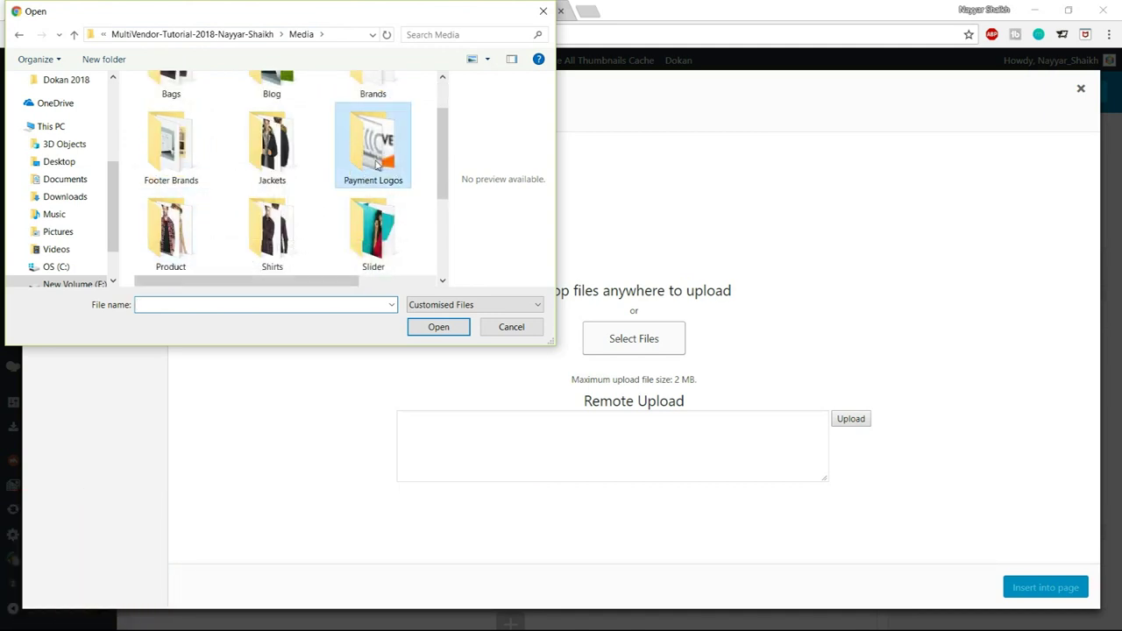
key(ctrl+a)
click(438, 331)
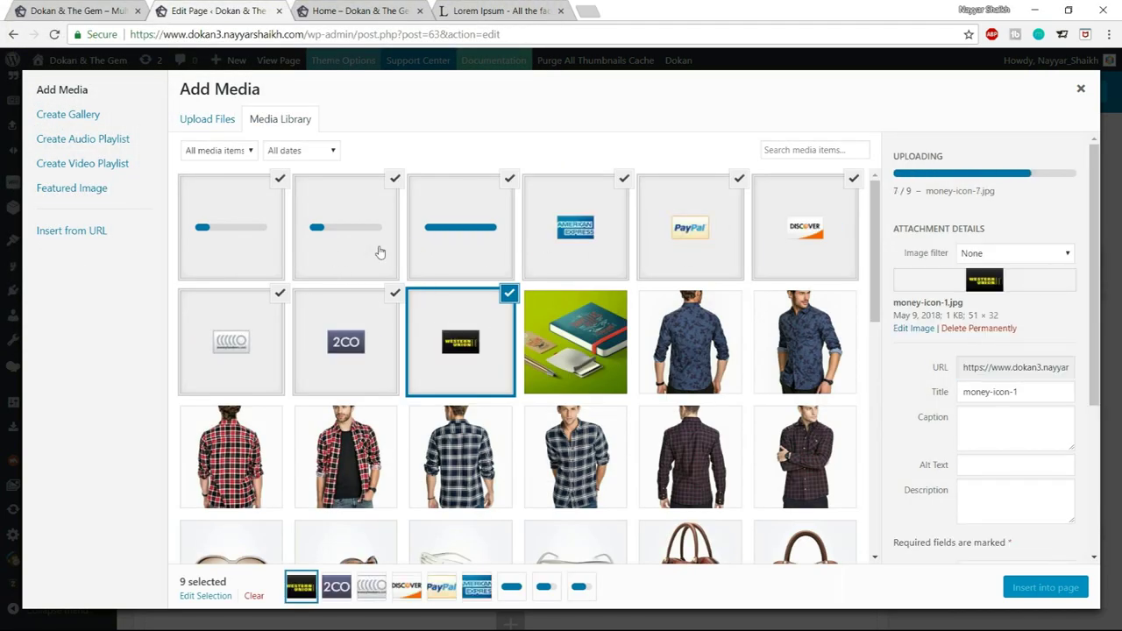
click(1039, 588)
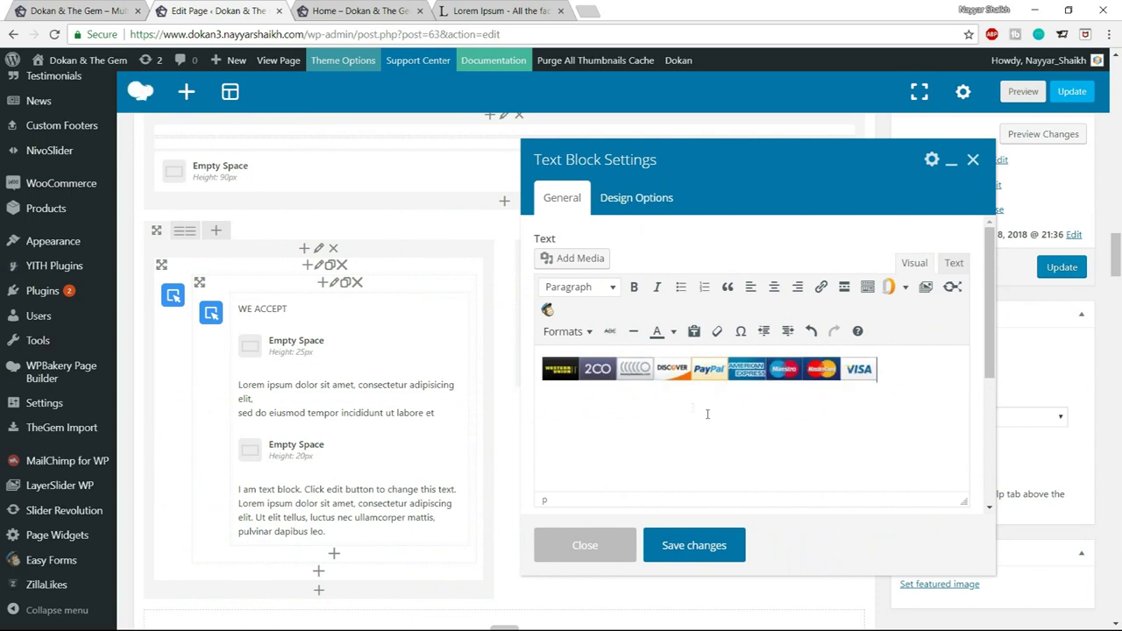
- Align left each of the nine payment logos, from Western Union through VISA
click(558, 372)
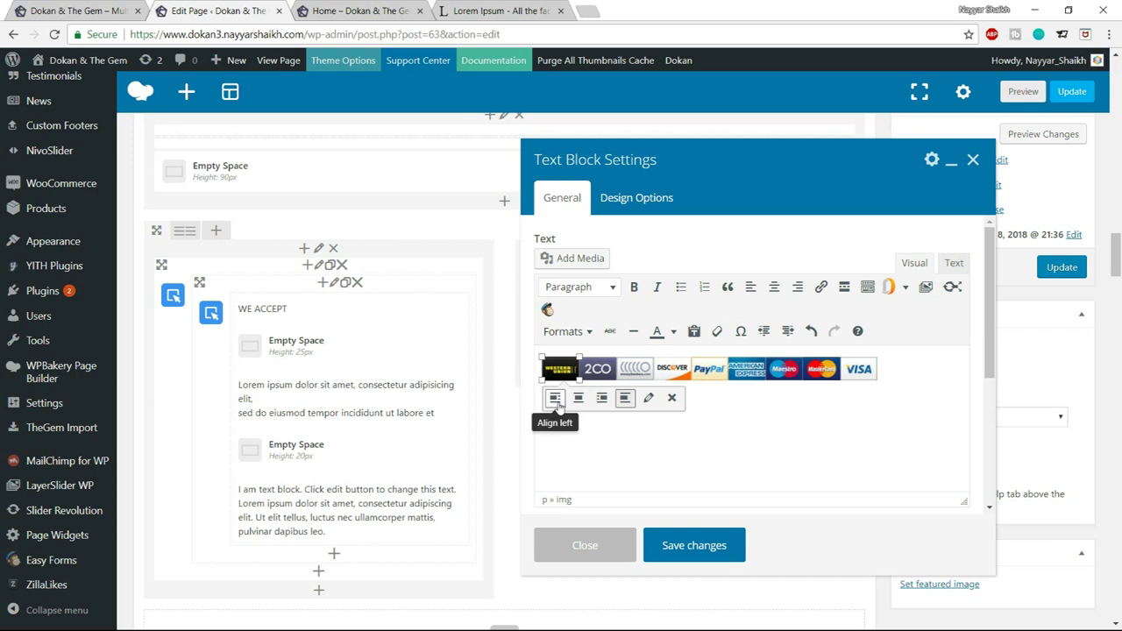
click(555, 398)
click(613, 372)
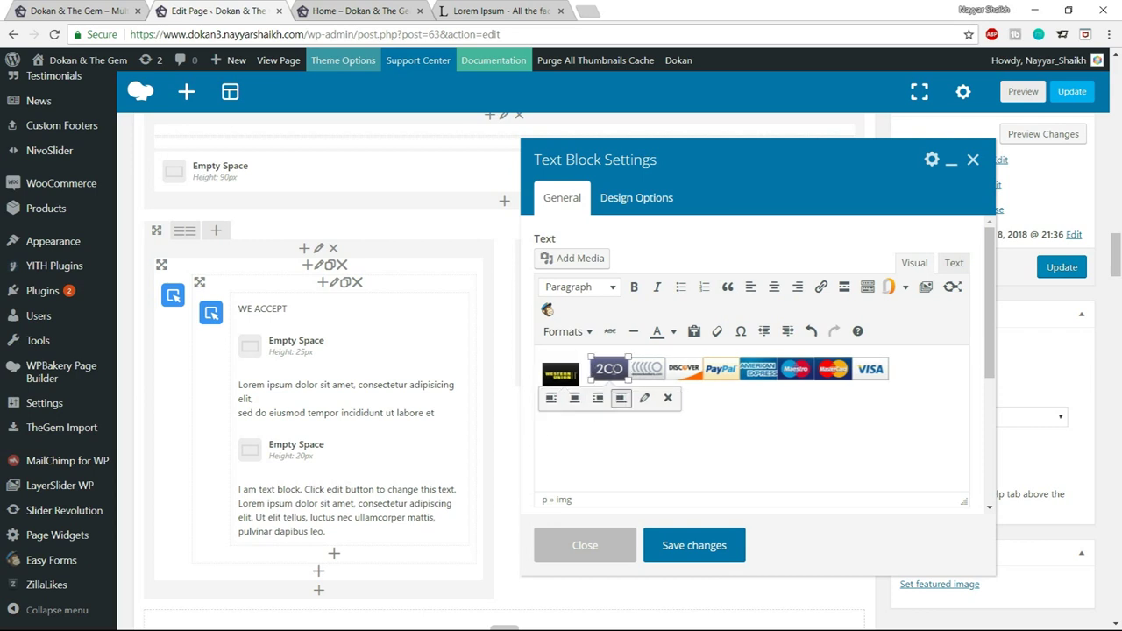
click(555, 399)
click(659, 368)
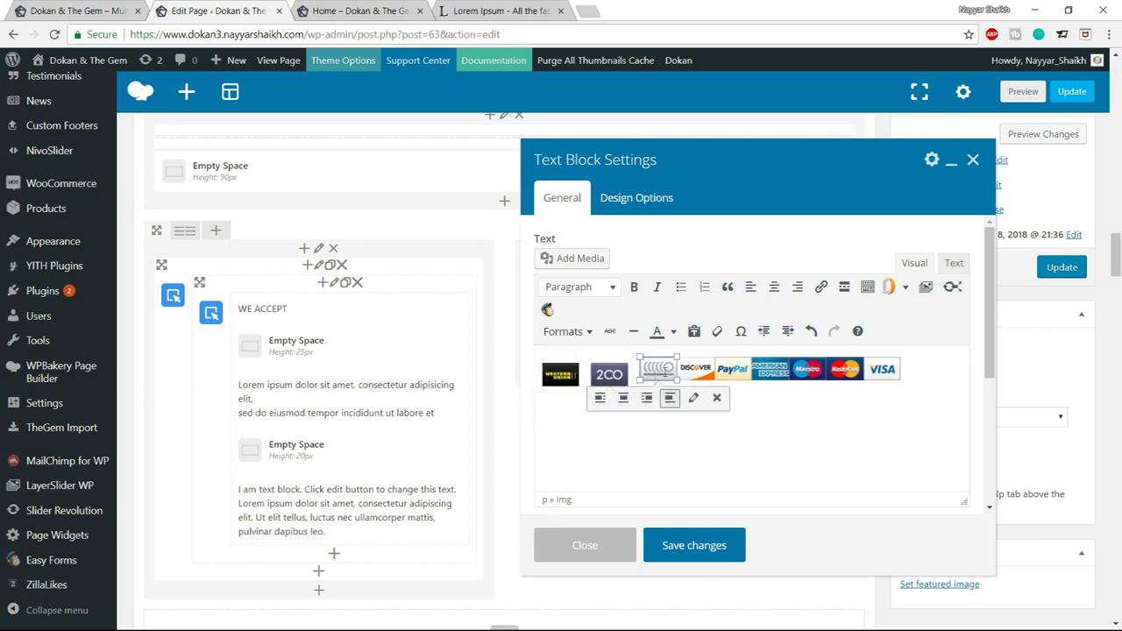
click(600, 398)
click(705, 375)
click(653, 399)
click(754, 374)
click(697, 403)
click(804, 370)
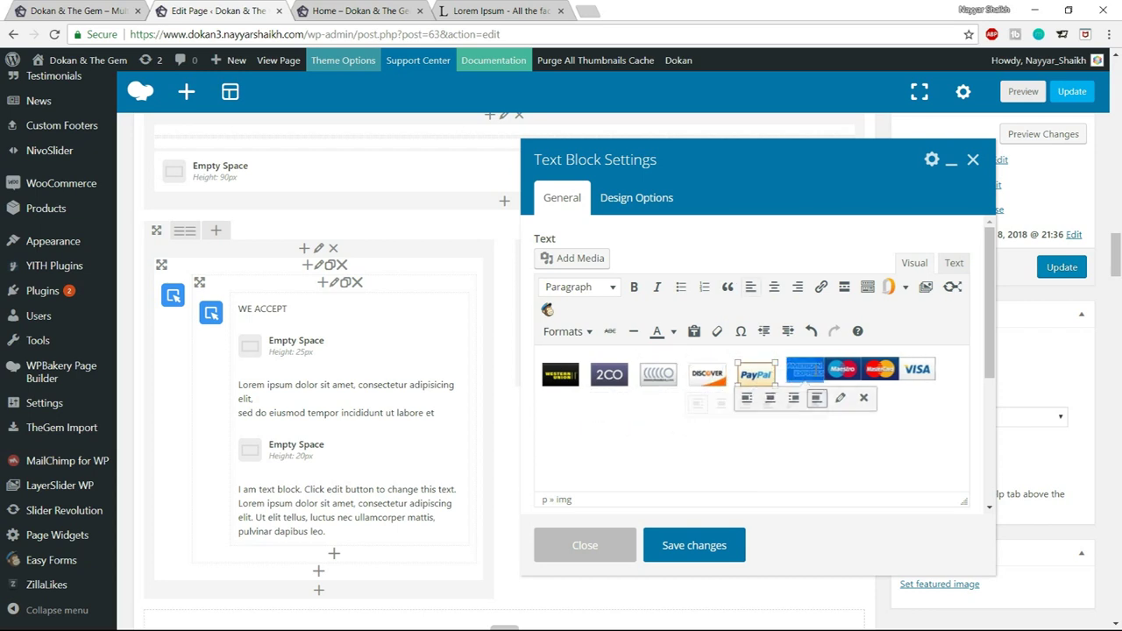
click(745, 403)
click(855, 370)
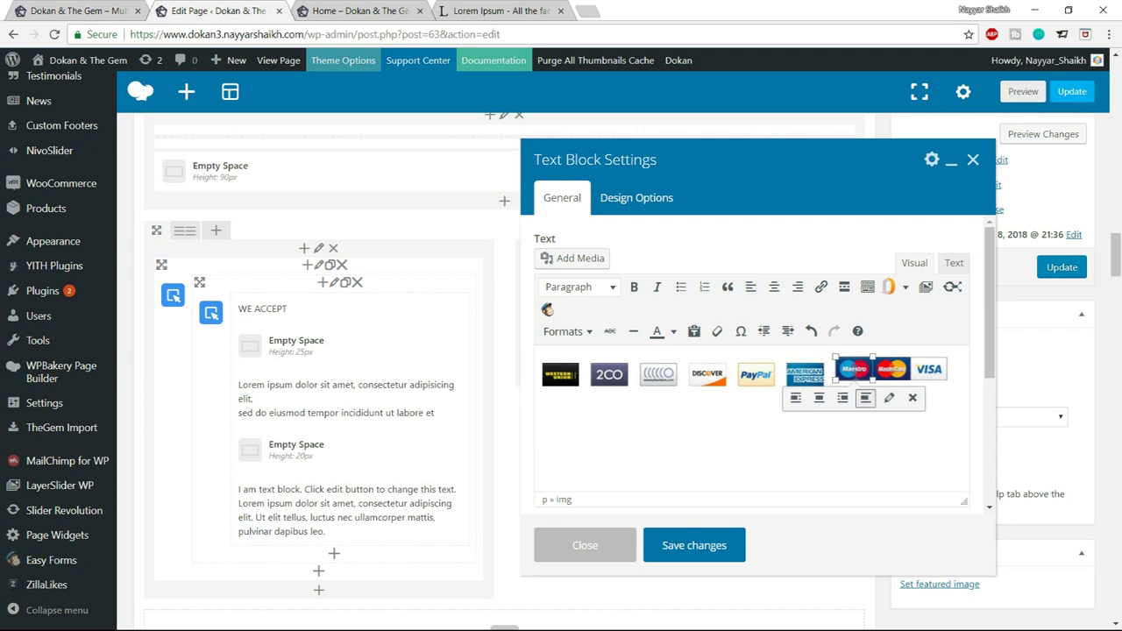
click(795, 398)
click(903, 369)
click(792, 398)
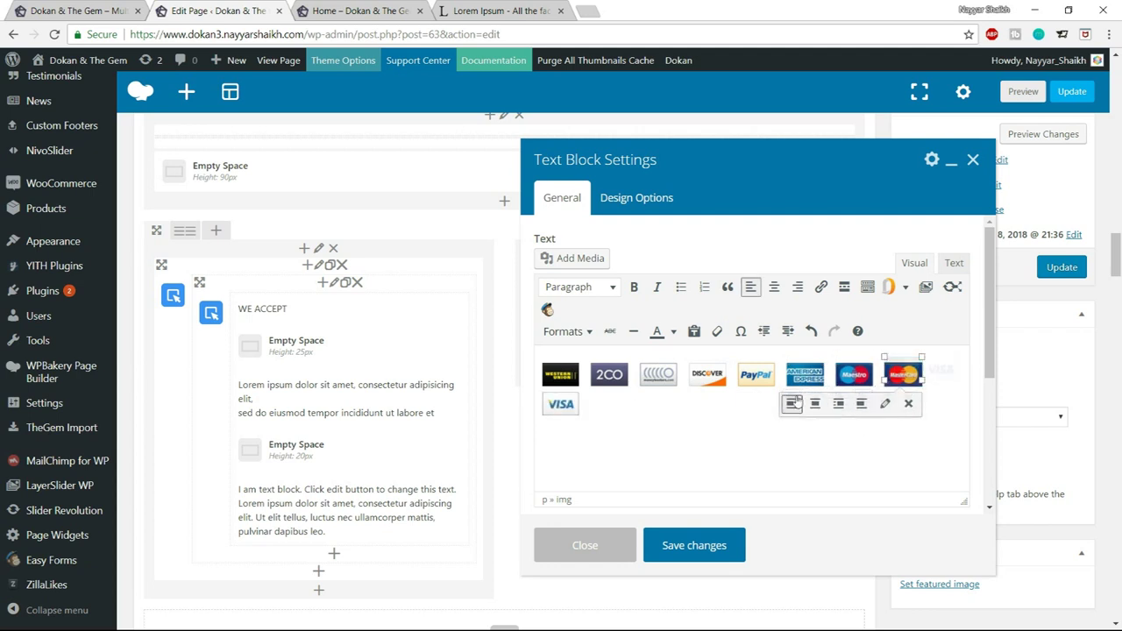
click(549, 407)
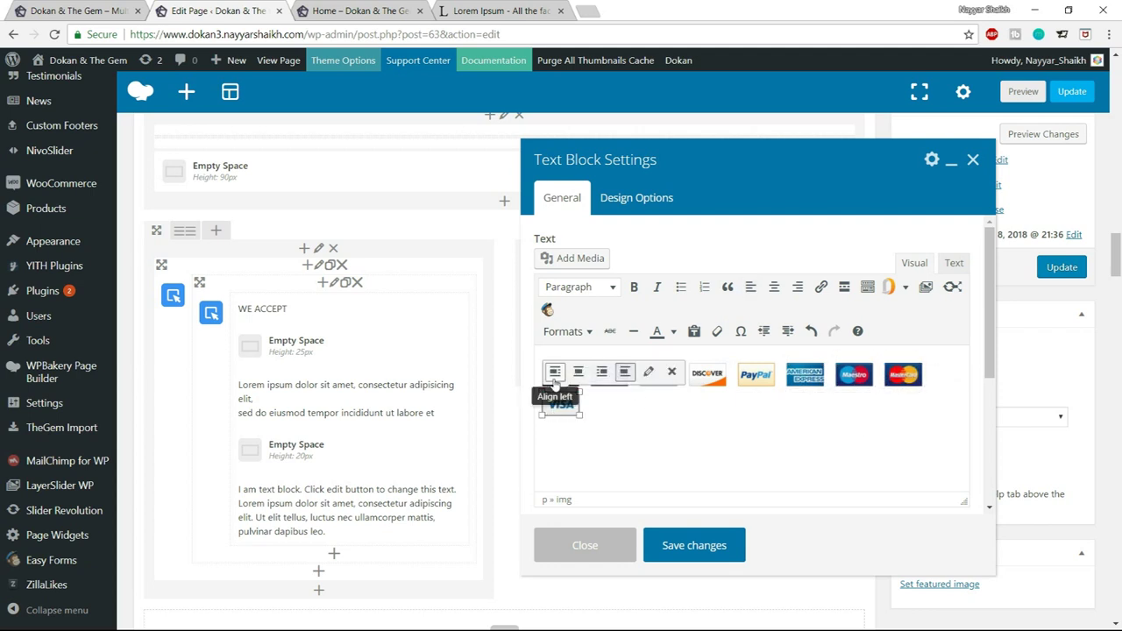
click(554, 377)
- Save the text block and switch to the reference demo page
click(724, 548)
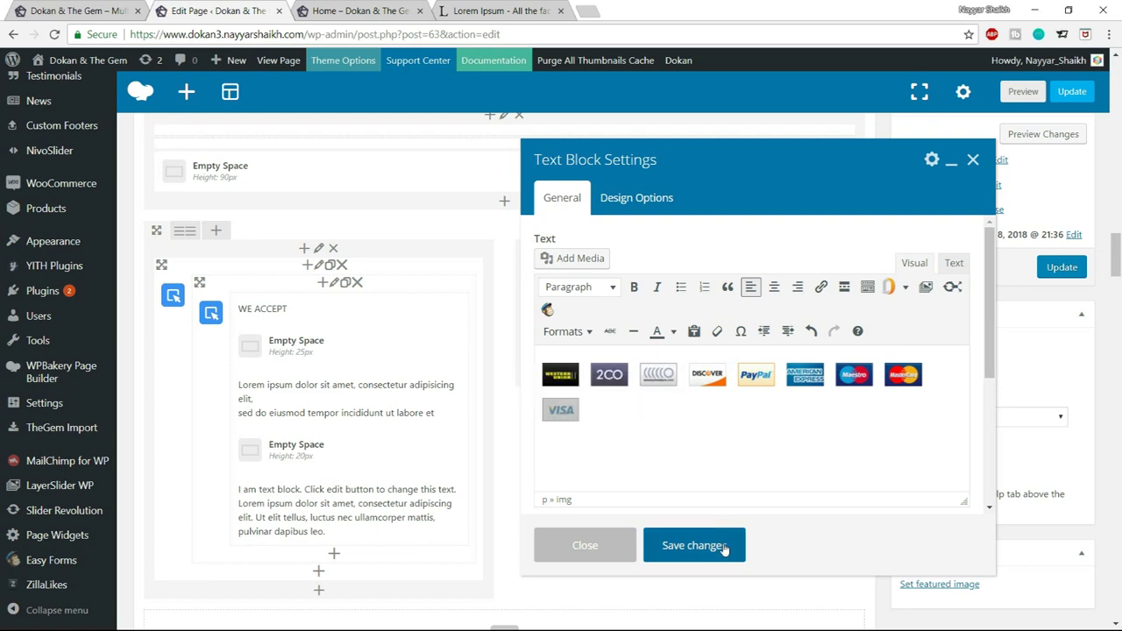
click(81, 11)
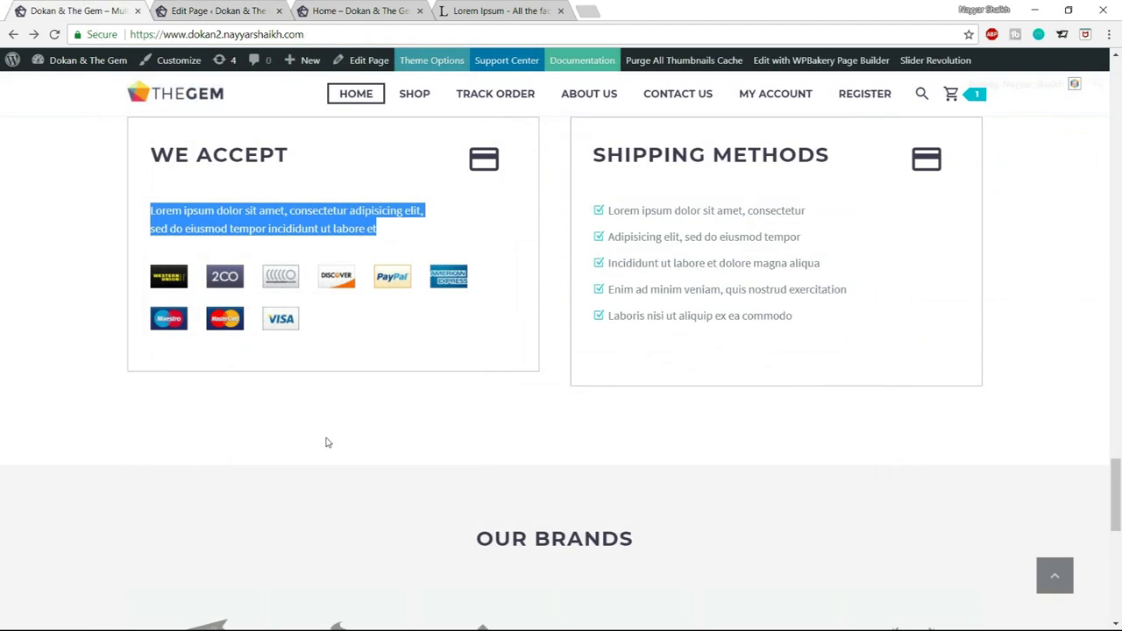
scroll(244, 269, up, 1)
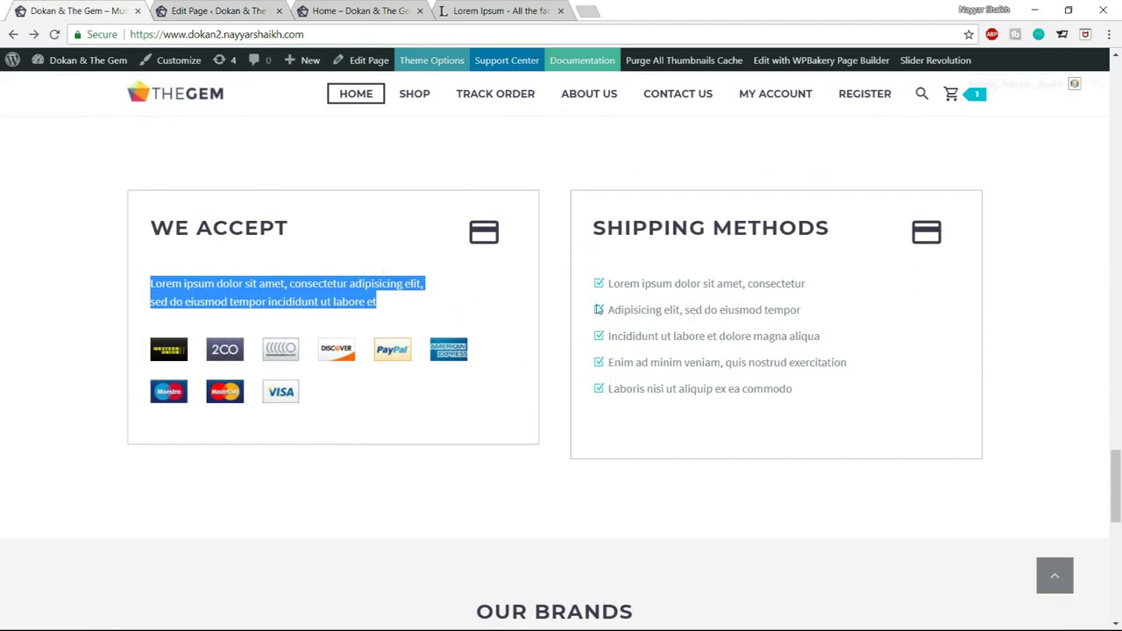
- Clone the WE ACCEPT text block and the 25px Empty Space into the right column
click(223, 9)
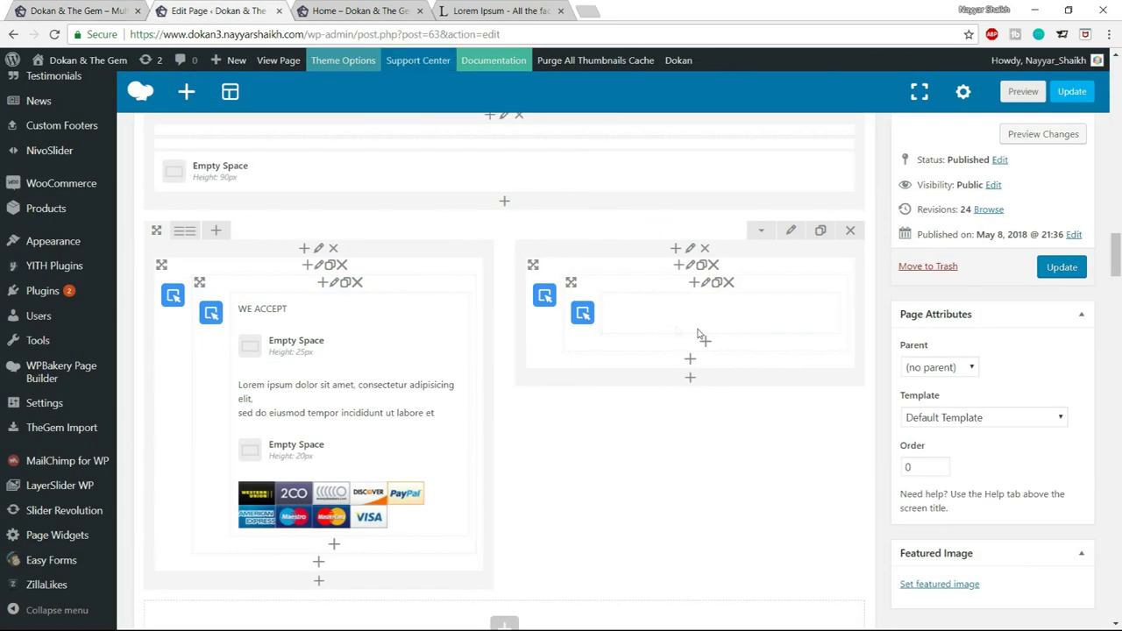
mouse_move(351, 317)
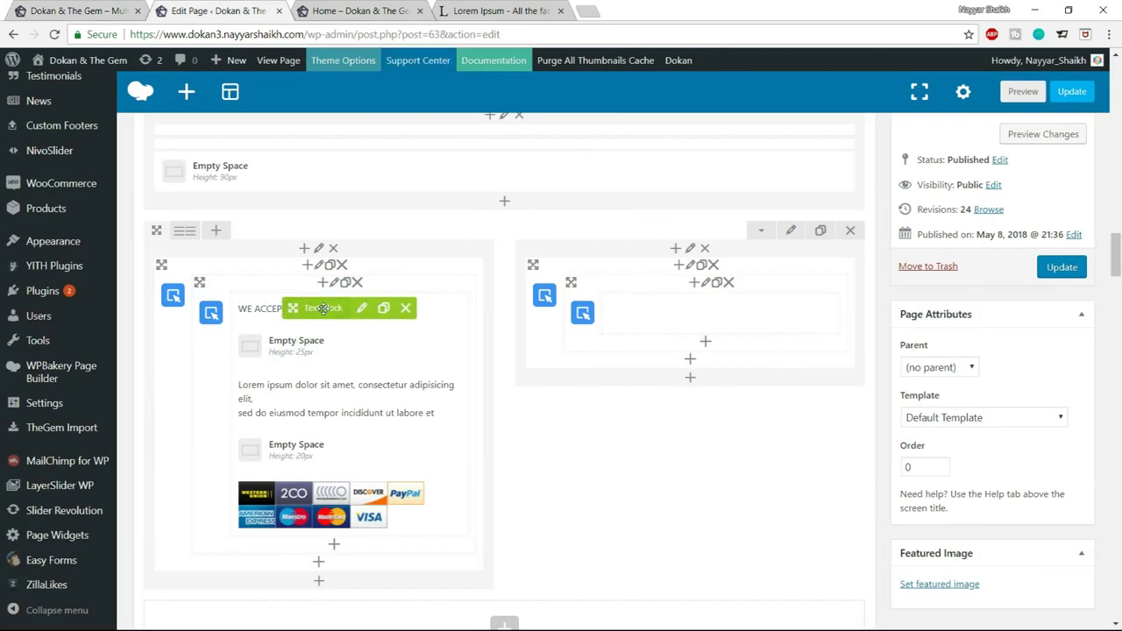
click(384, 308)
mouse_move(292, 307)
mouse_down()
mouse_move(608, 307)
mouse_move(689, 326)
mouse_up()
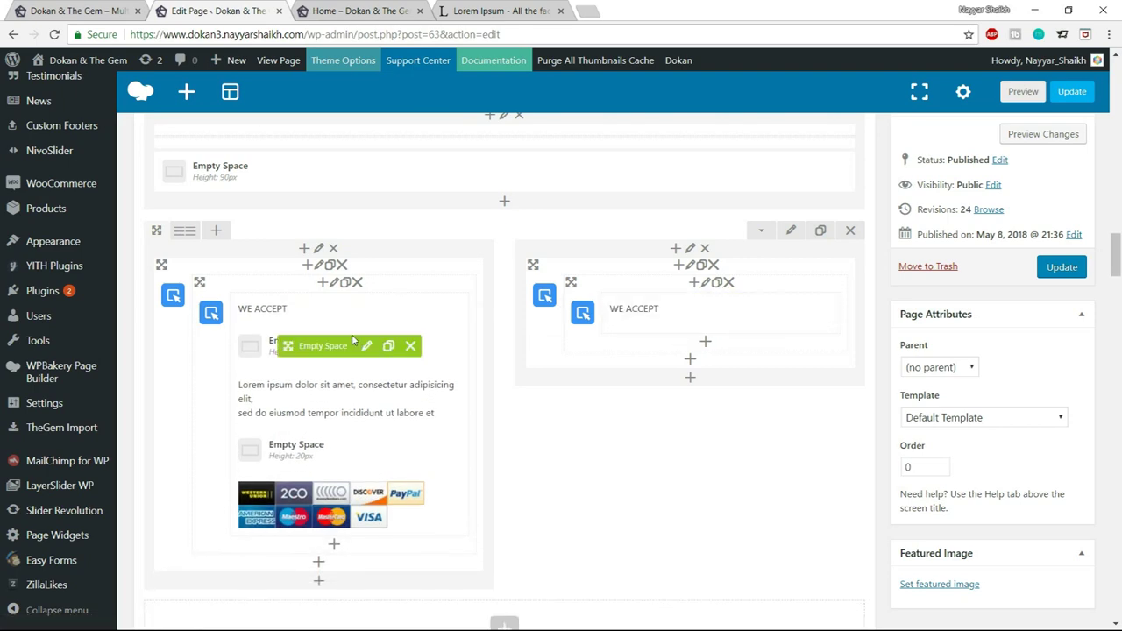
click(388, 346)
mouse_move(287, 346)
mouse_down()
mouse_move(699, 350)
mouse_move(702, 363)
mouse_up()
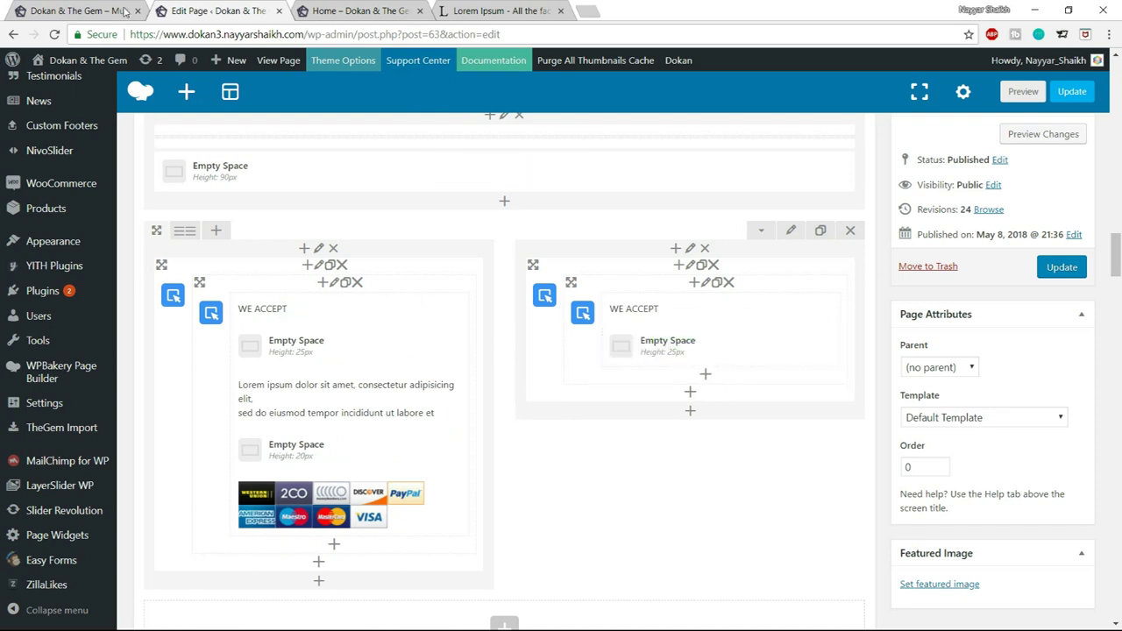
- Look over the shipping methods list on the reference demo page
click(127, 14)
drag(606, 285, 794, 394)
click(806, 397)
click(200, 9)
- Add a Styled List to the right column with Checkbox type and Cyan colour
click(706, 376)
text(stled)
key(BackSpace)
key(BackSpace)
key(BackSpace)
text(yl)
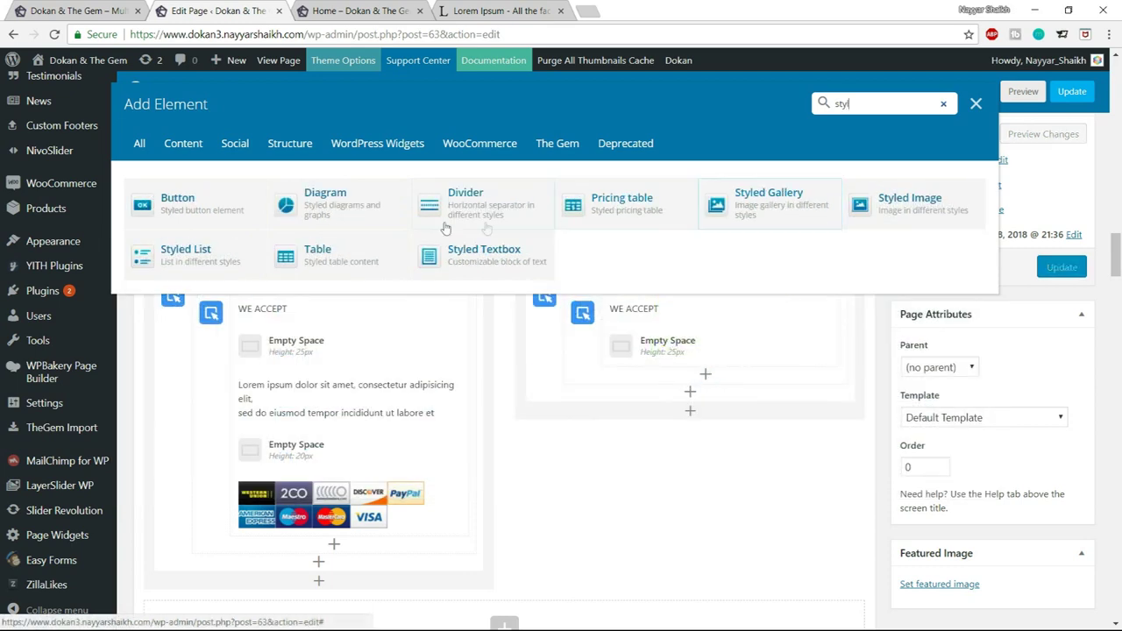
click(186, 253)
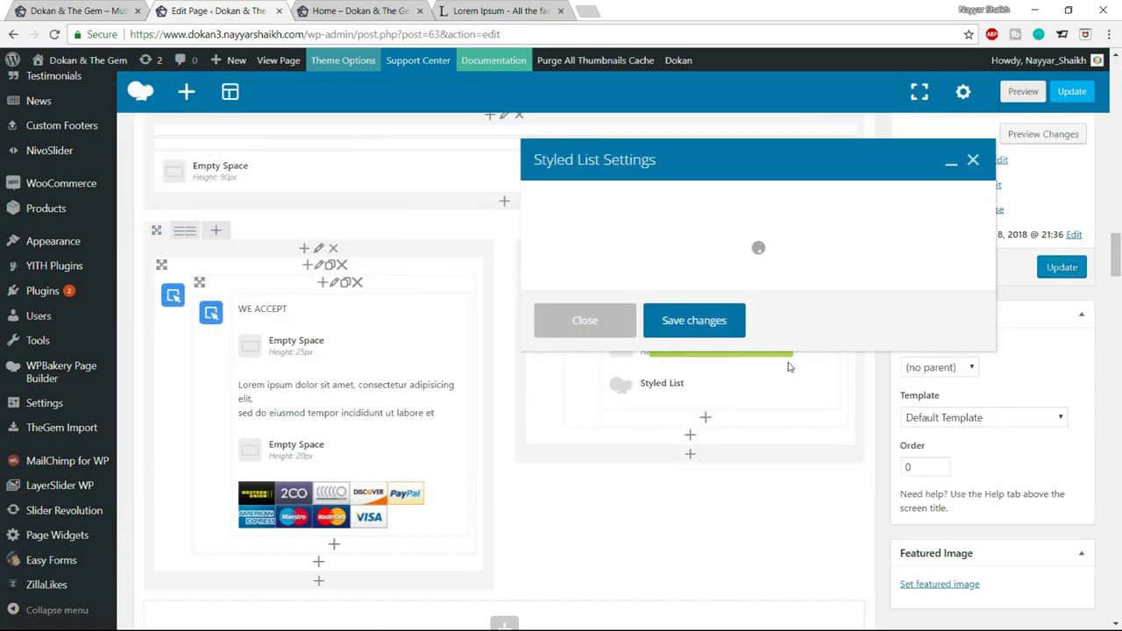
click(642, 230)
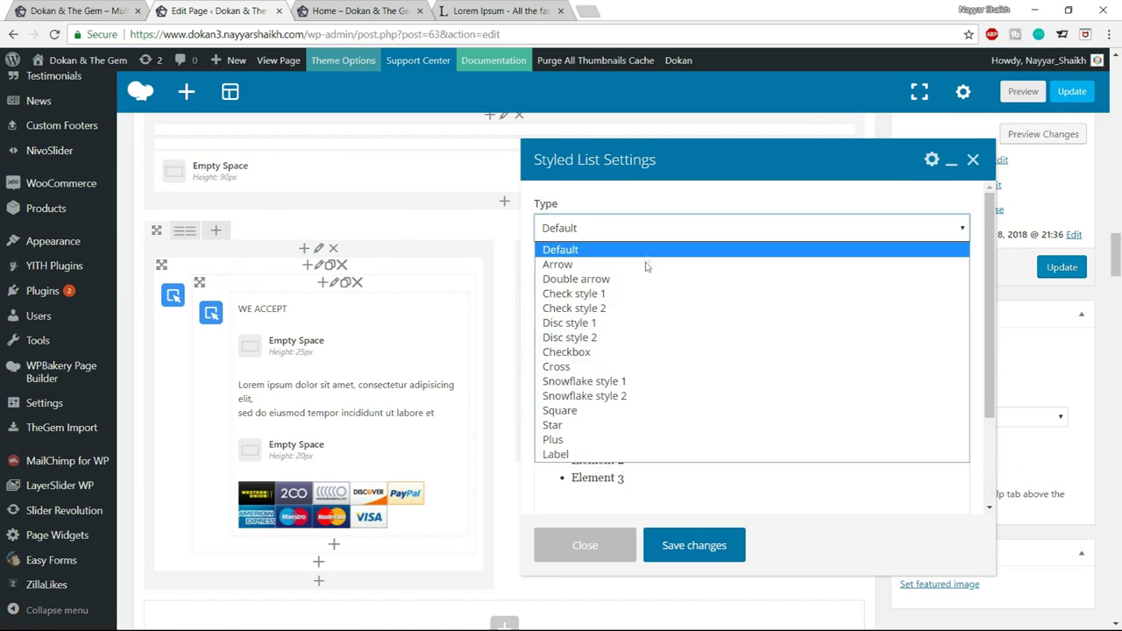
click(635, 352)
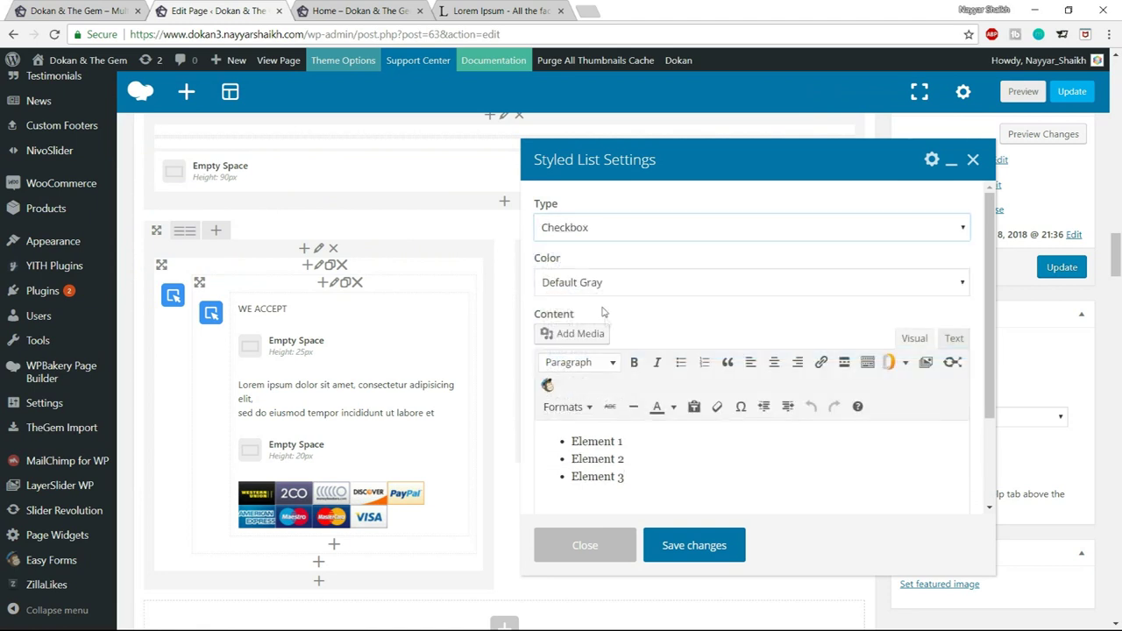
click(609, 285)
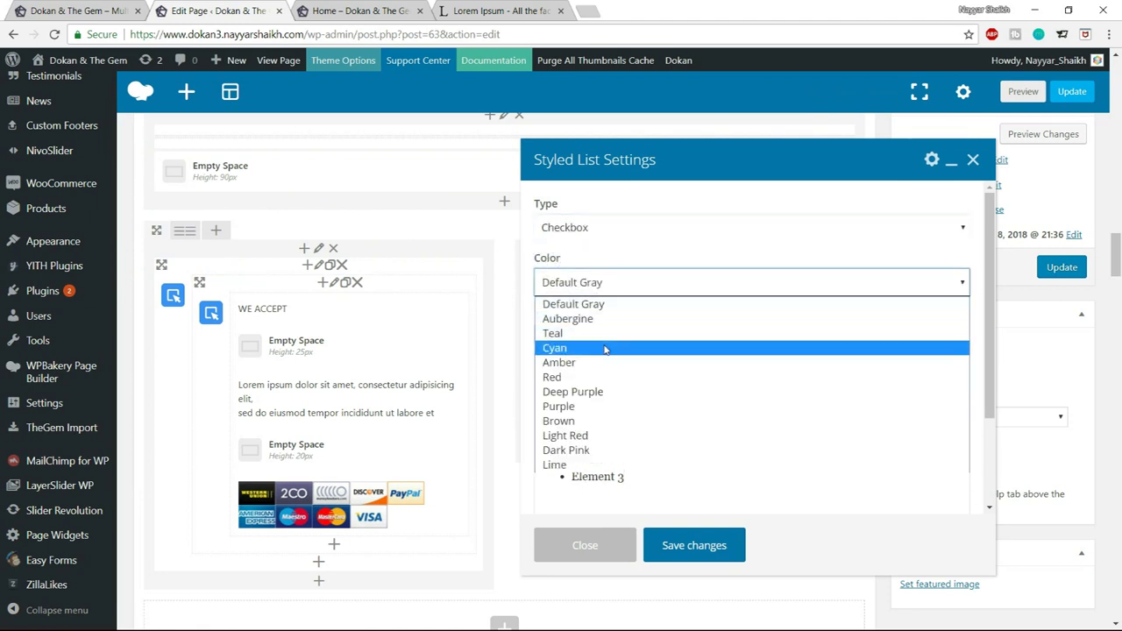
click(605, 349)
scroll(643, 432, down, 2)
drag(641, 403, 578, 386)
- Replace Element 1 with the two shipping lines from the demo page and save
click(78, 11)
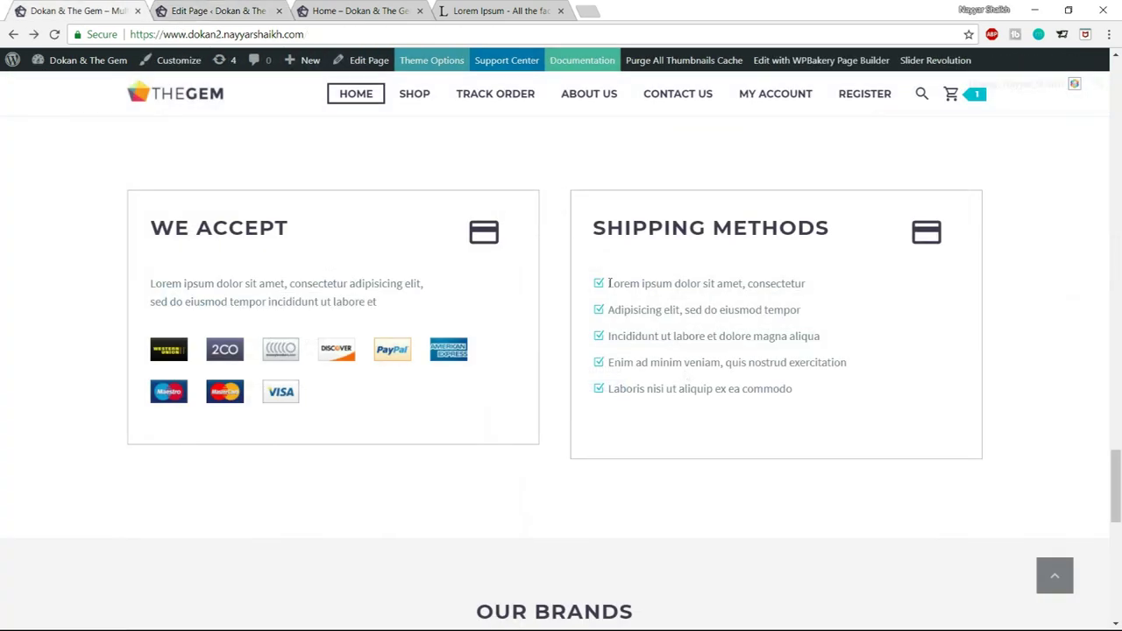
drag(607, 283, 823, 284)
key(ctrl+c)
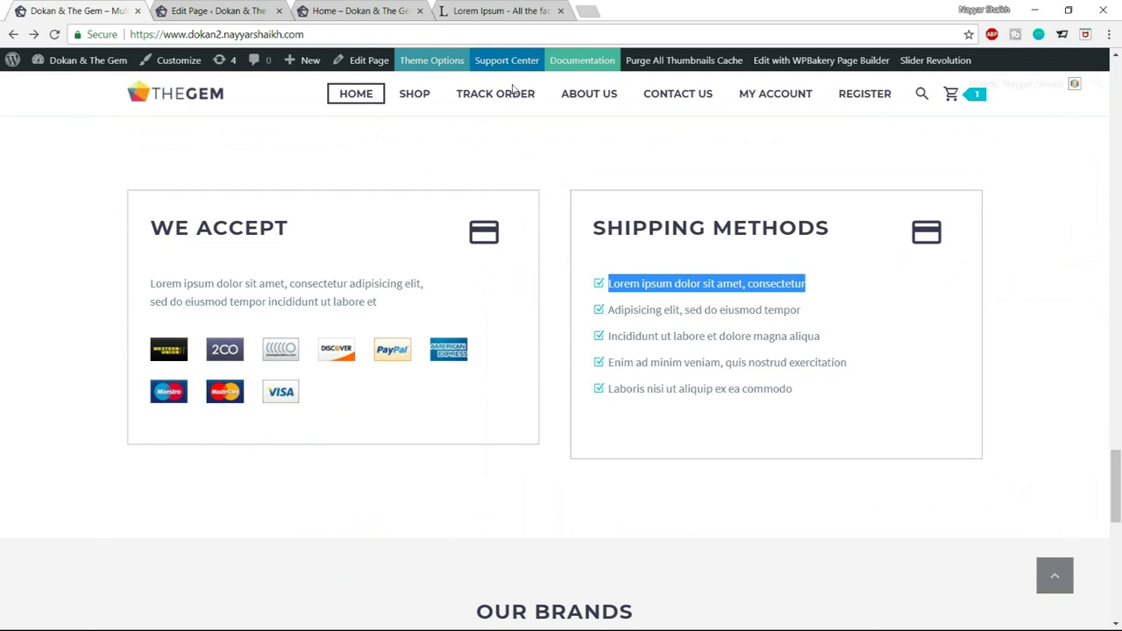
click(217, 10)
drag(631, 366, 566, 364)
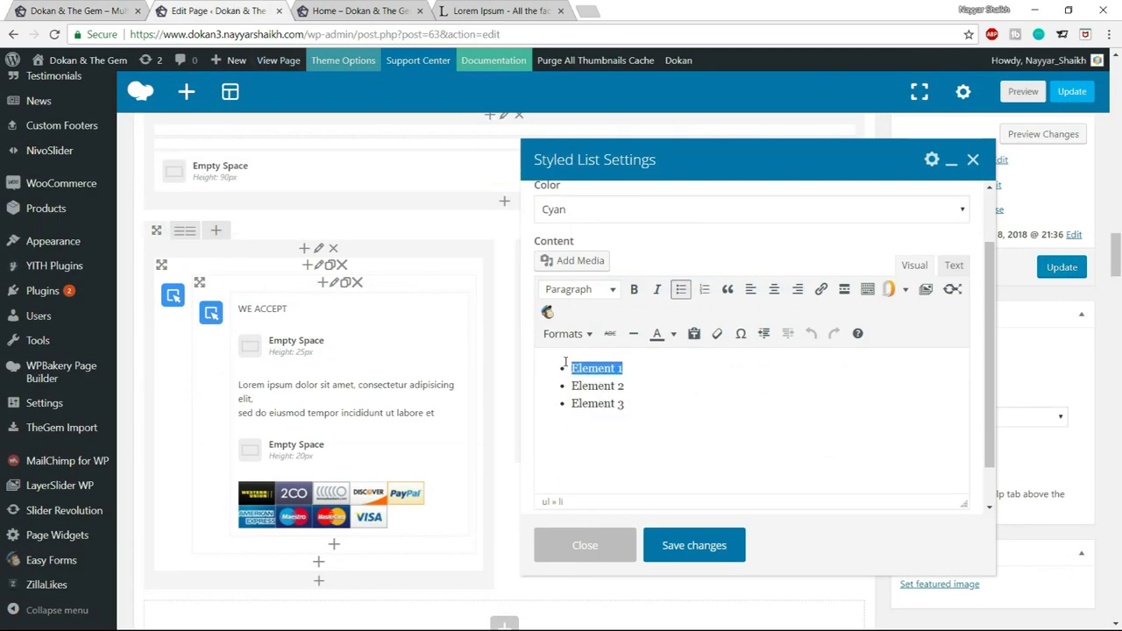
key(ctrl+v)
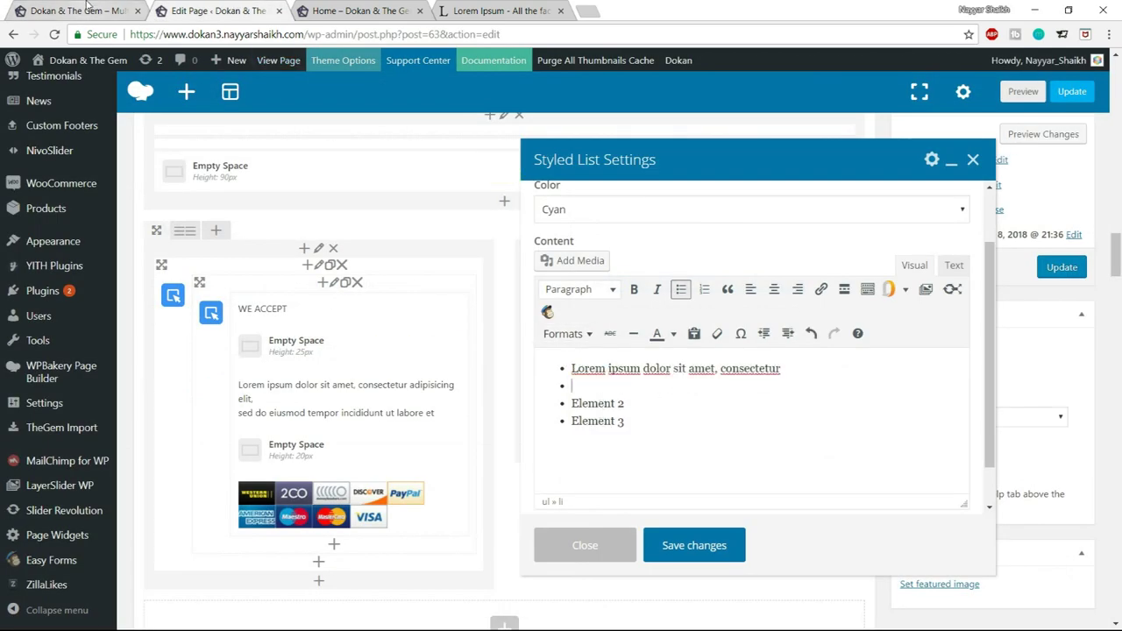
key(ctrl+shift+Tab)
drag(609, 309, 818, 312)
key(ctrl+c)
click(254, 11)
key(ctrl+v)
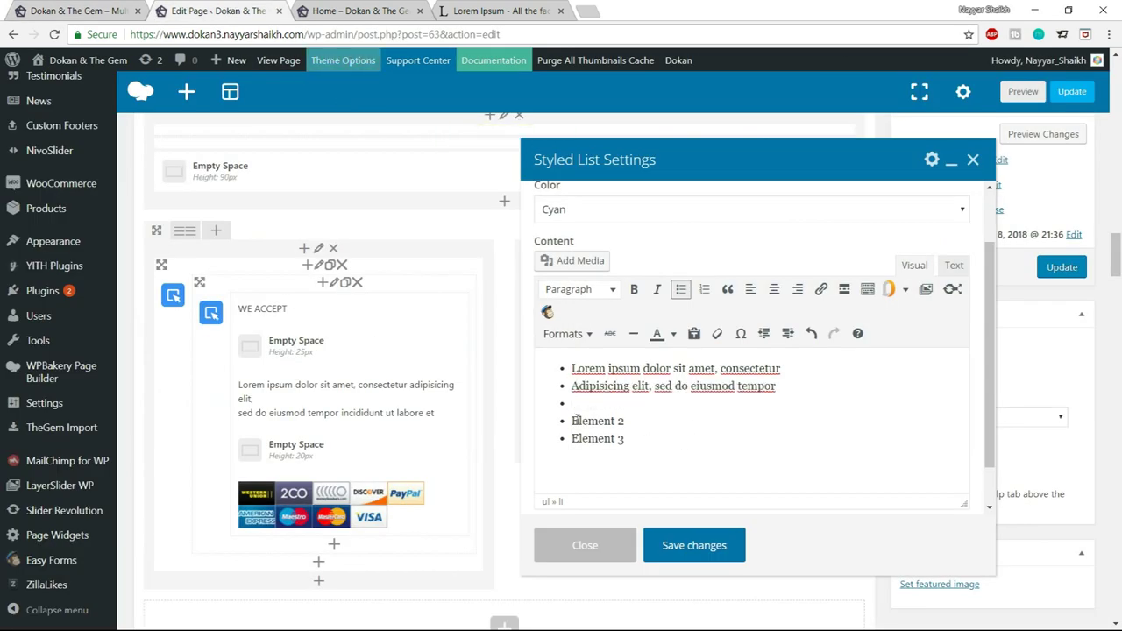
key(BackSpace)
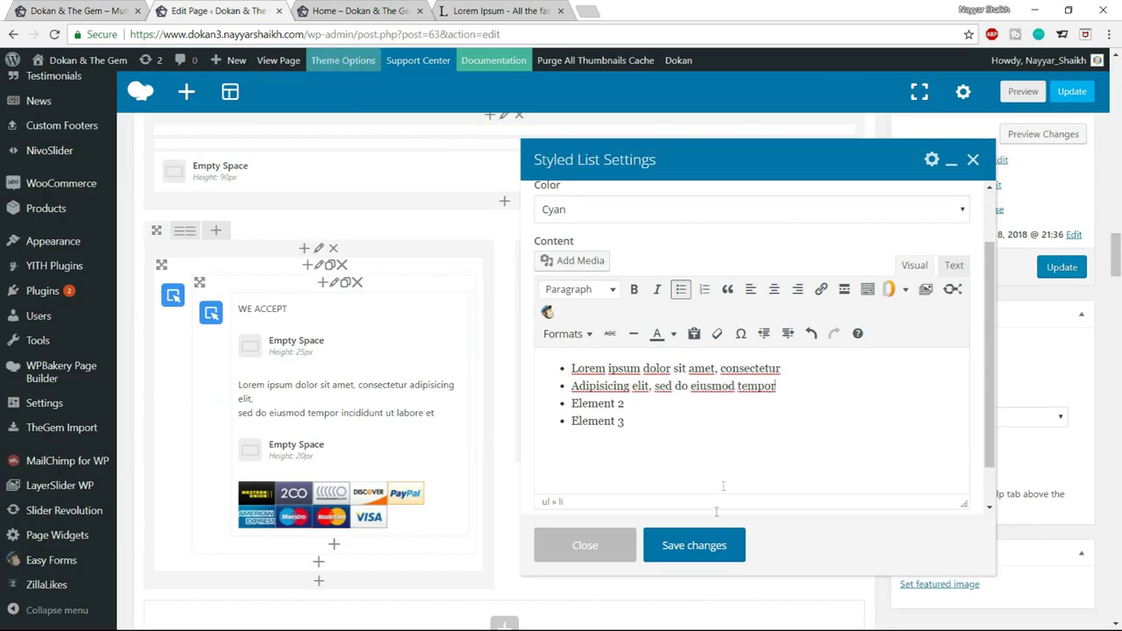
click(676, 548)
- Update the page and reload the live Home page to show the checkbox list
click(1061, 266)
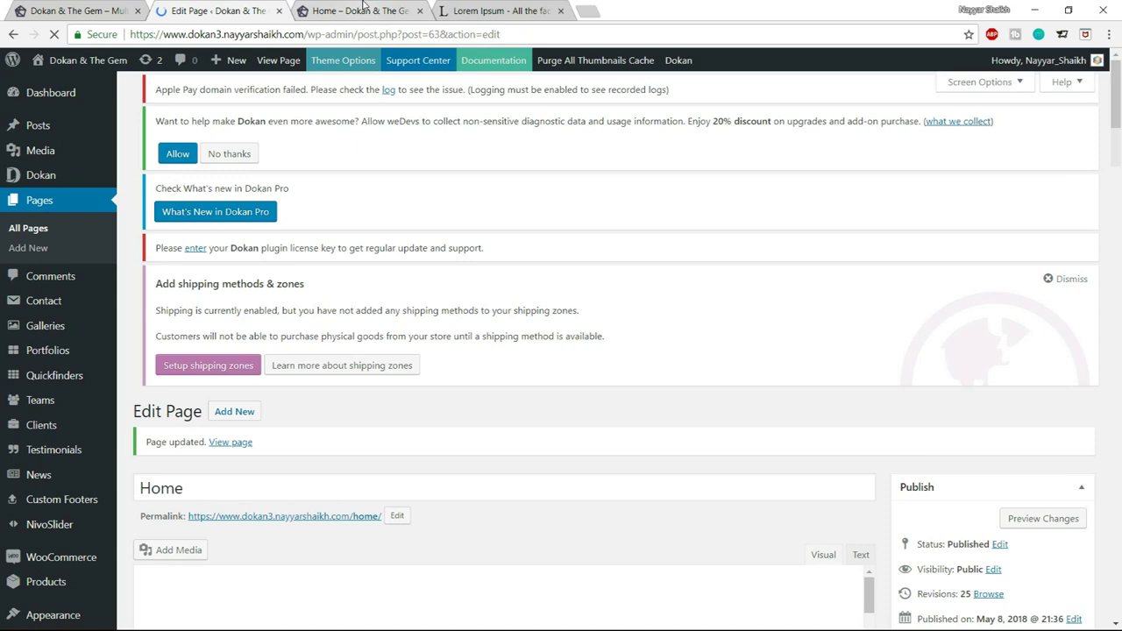
click(359, 10)
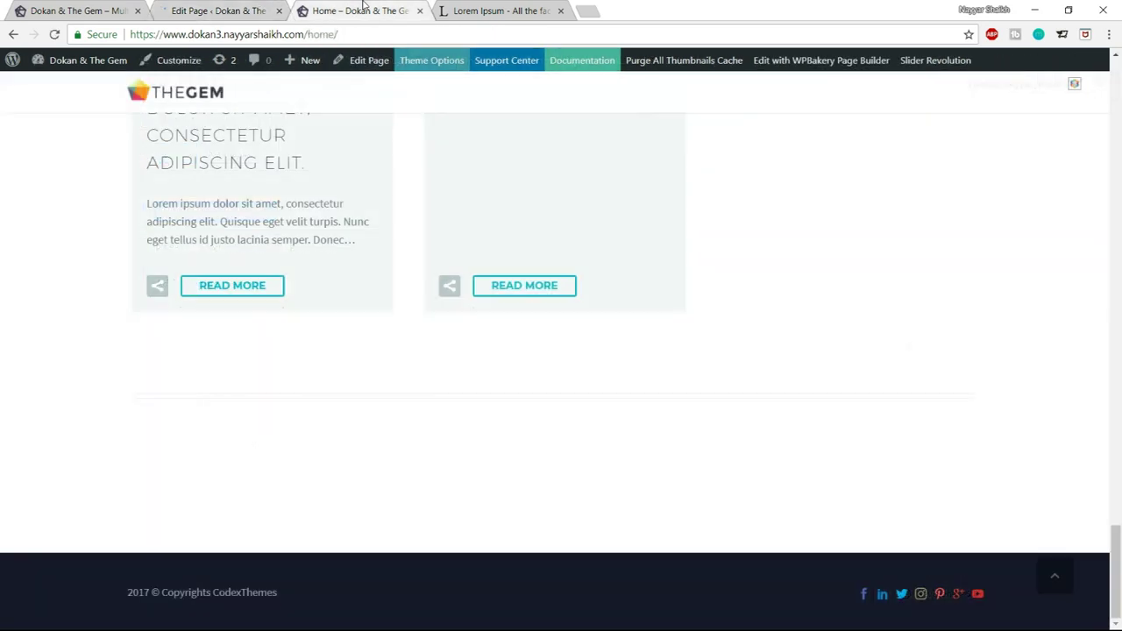
click(54, 35)
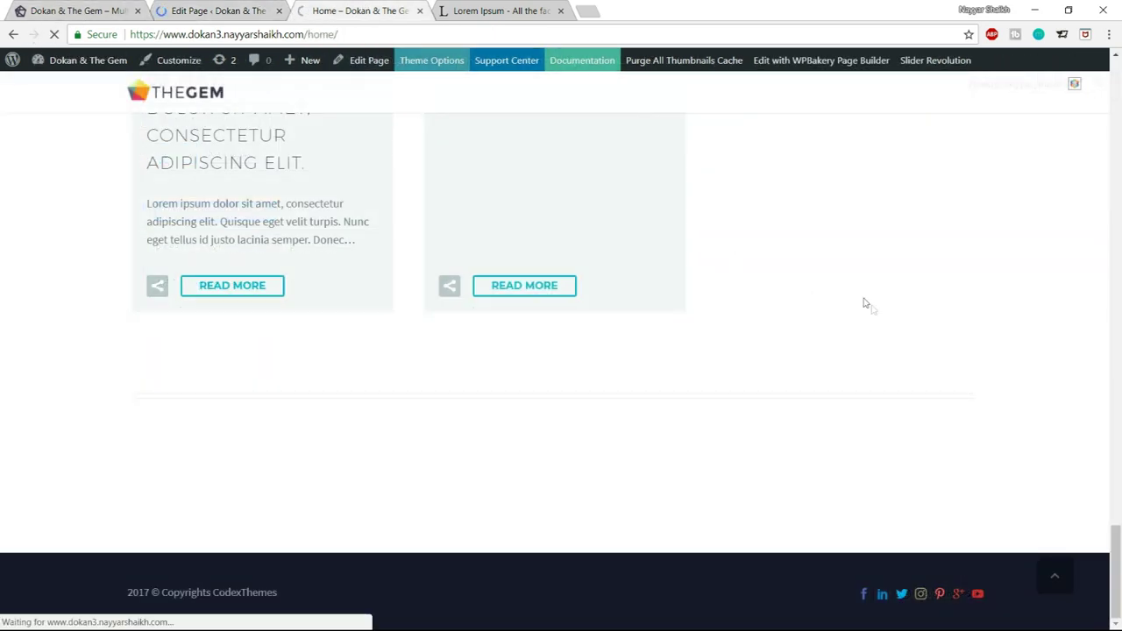
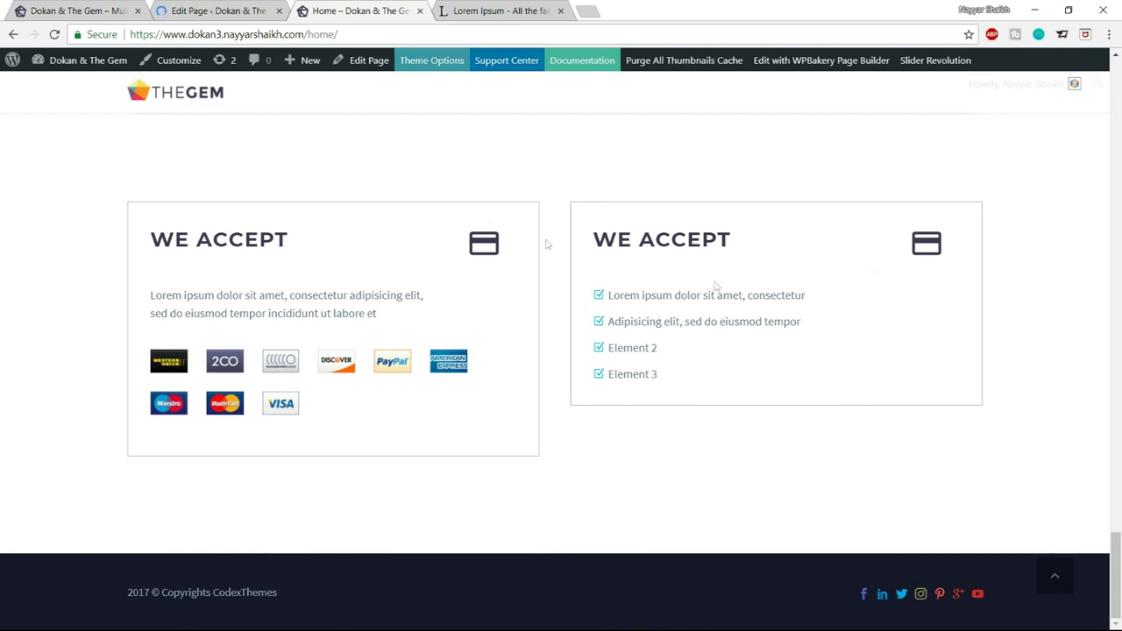
- Check the reference demo homepage, then find the empty row below the payment cards in the editor
click(58, 4)
scroll(561, 350, down, 4)
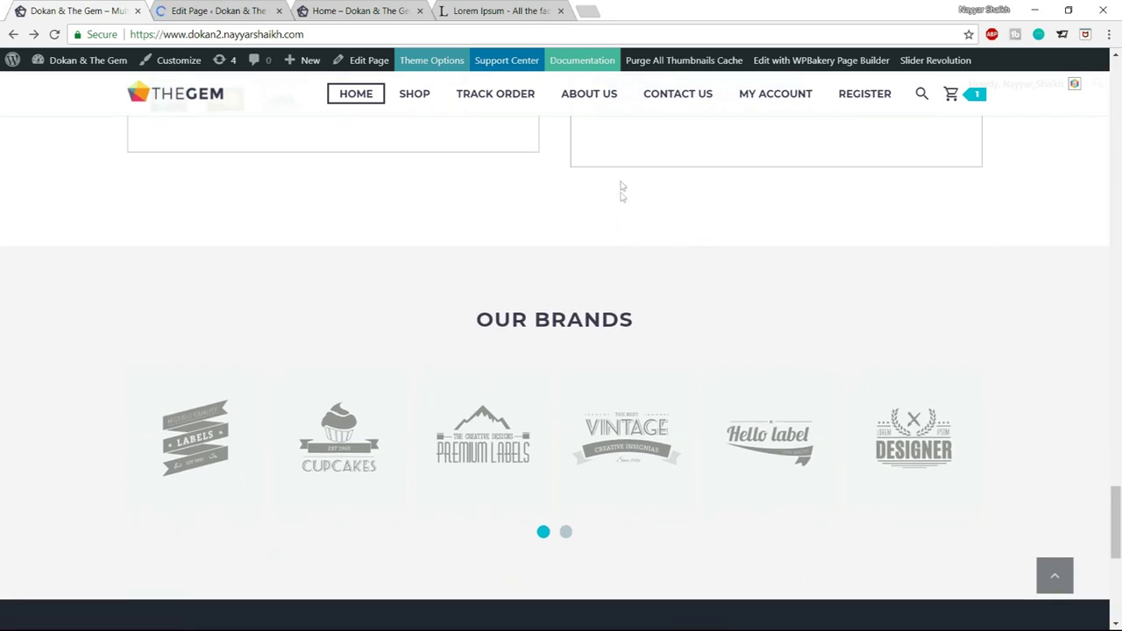
click(219, 10)
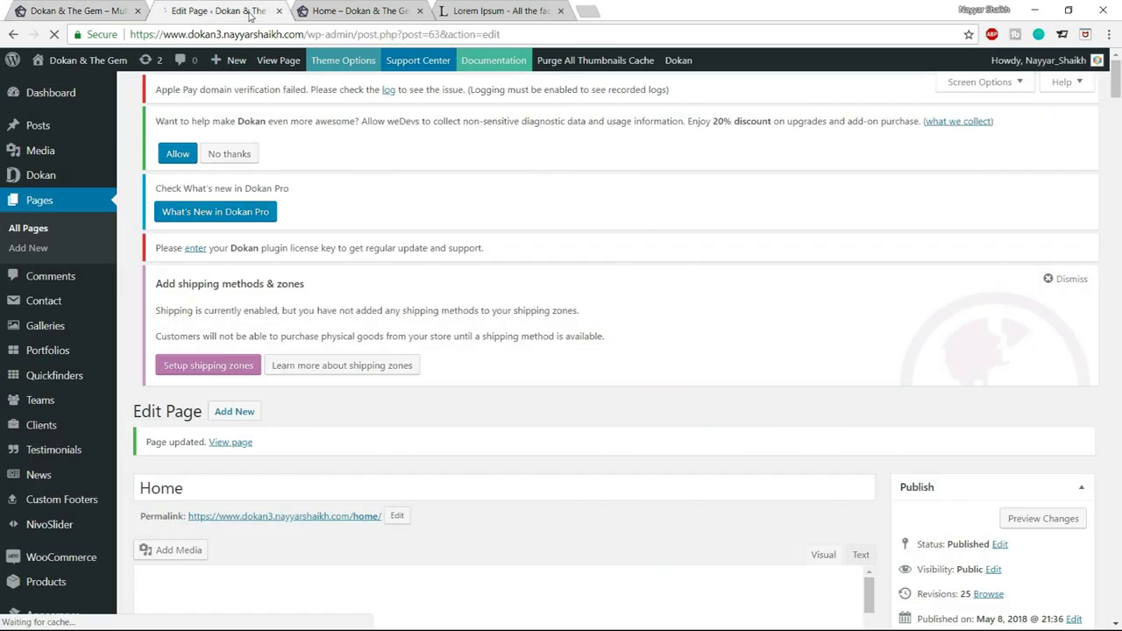
scroll(514, 410, down, 4)
scroll(514, 410, down, 10)
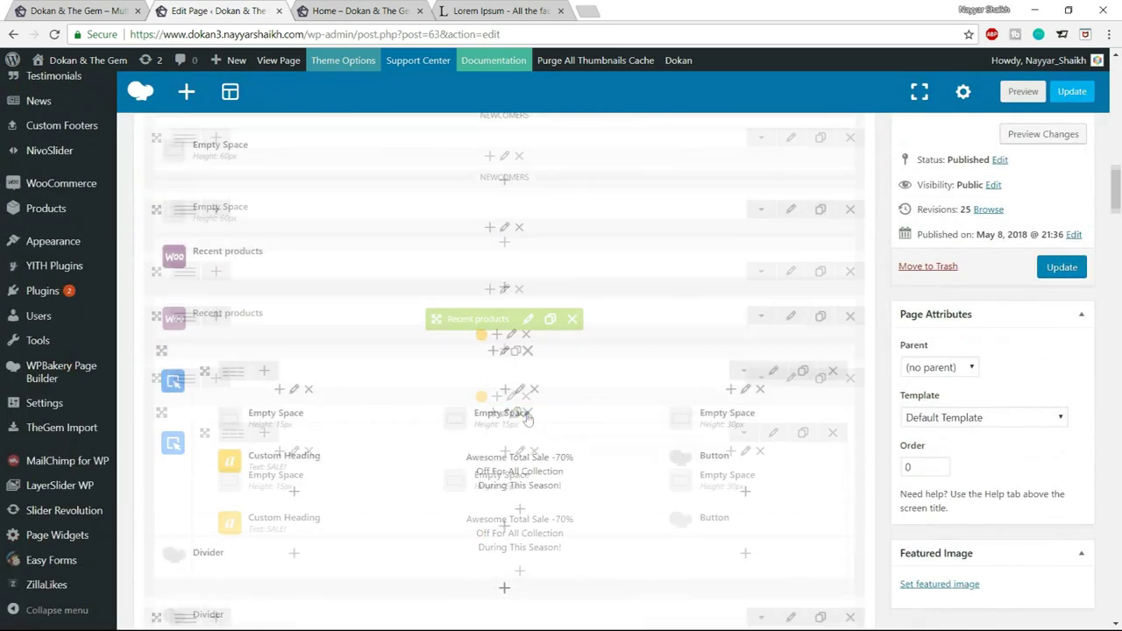
scroll(528, 421, down, 5)
scroll(520, 350, up, 1)
- Add an Empty Space element with a 60px height to the empty row
click(518, 350)
text(emp)
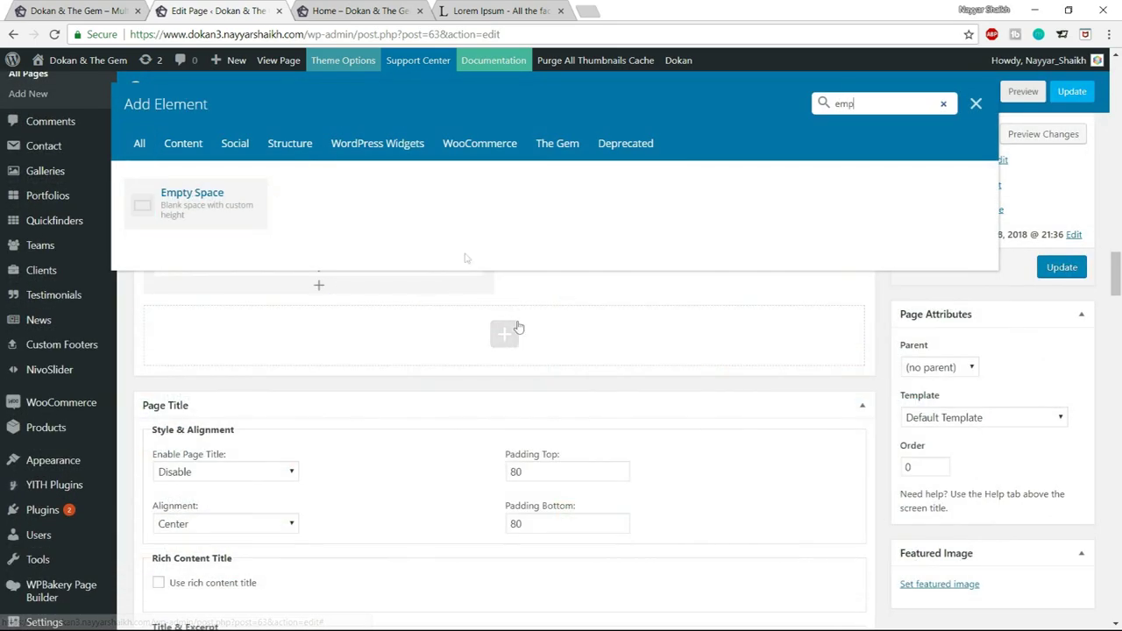
click(256, 205)
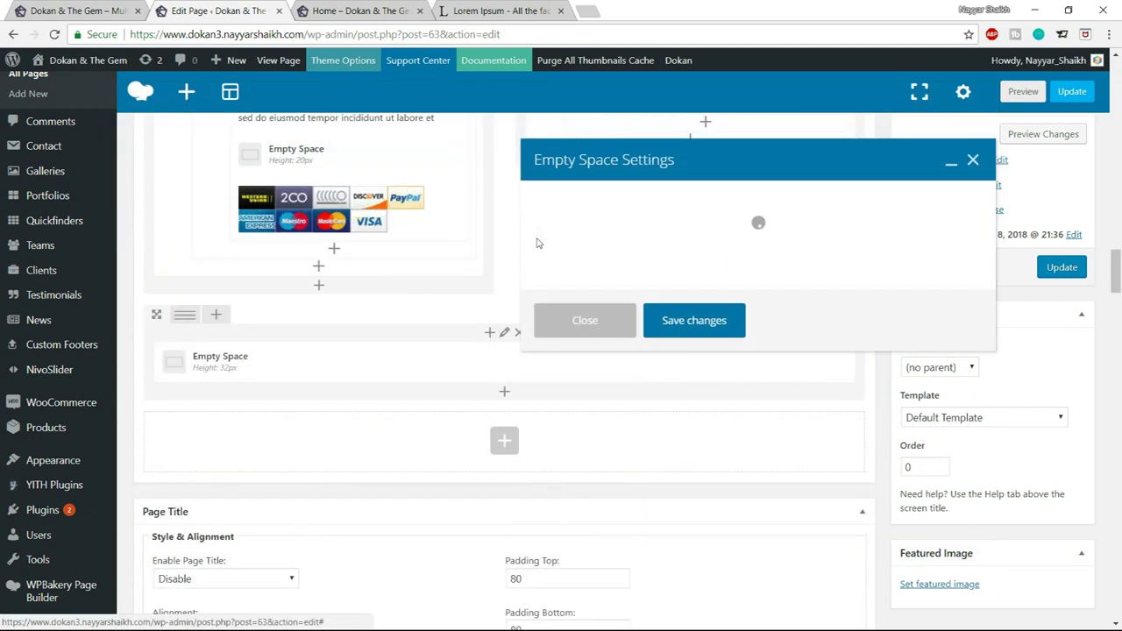
click(540, 262)
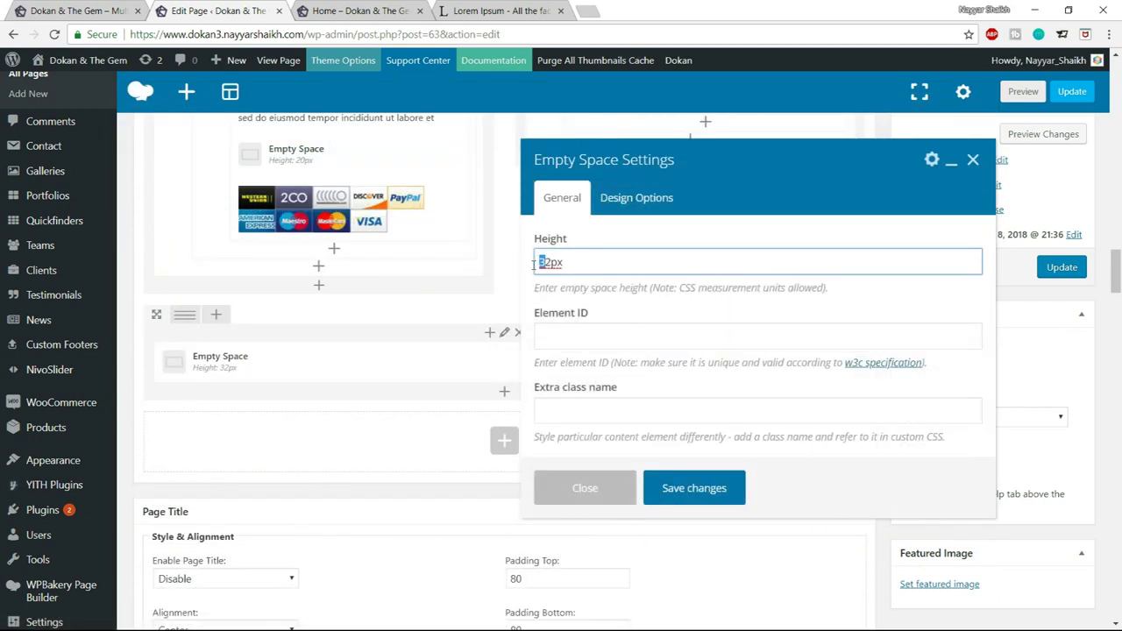
text(60)
click(707, 488)
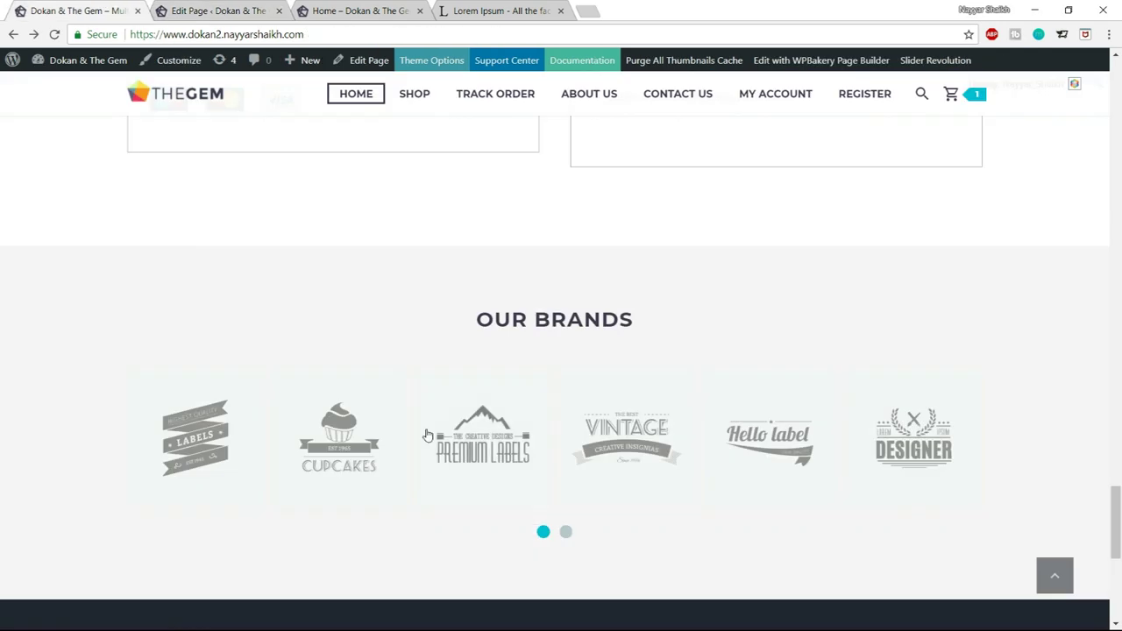
scroll(427, 435, down, 2)
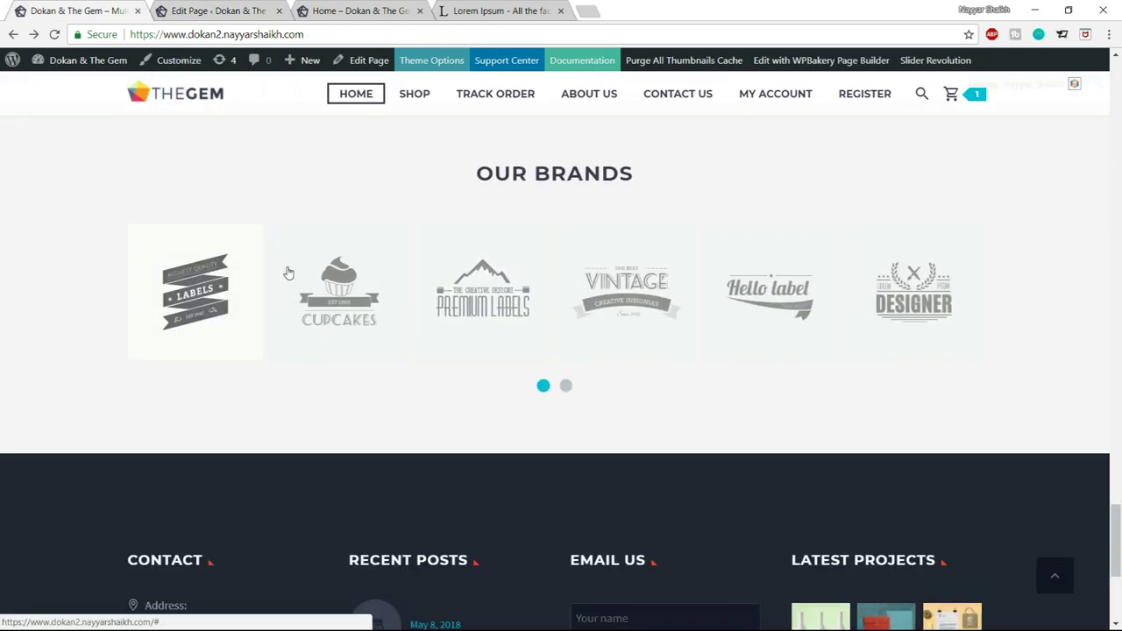
scroll(288, 268, up, 1)
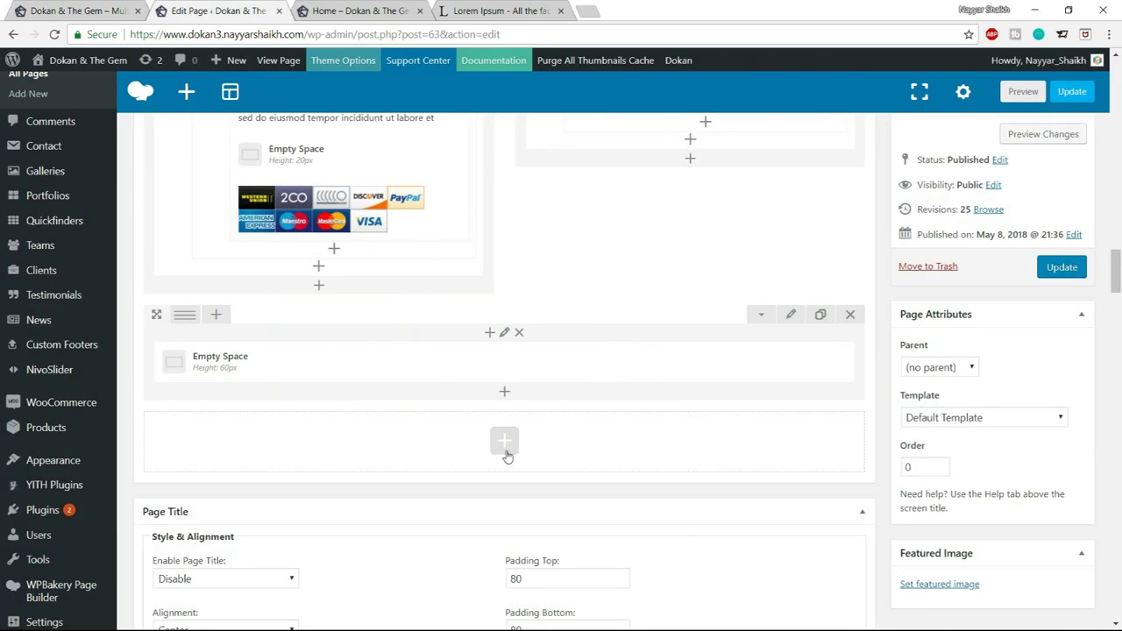
- Add a new row and place a Fullwidth Container in it
click(505, 443)
click(322, 214)
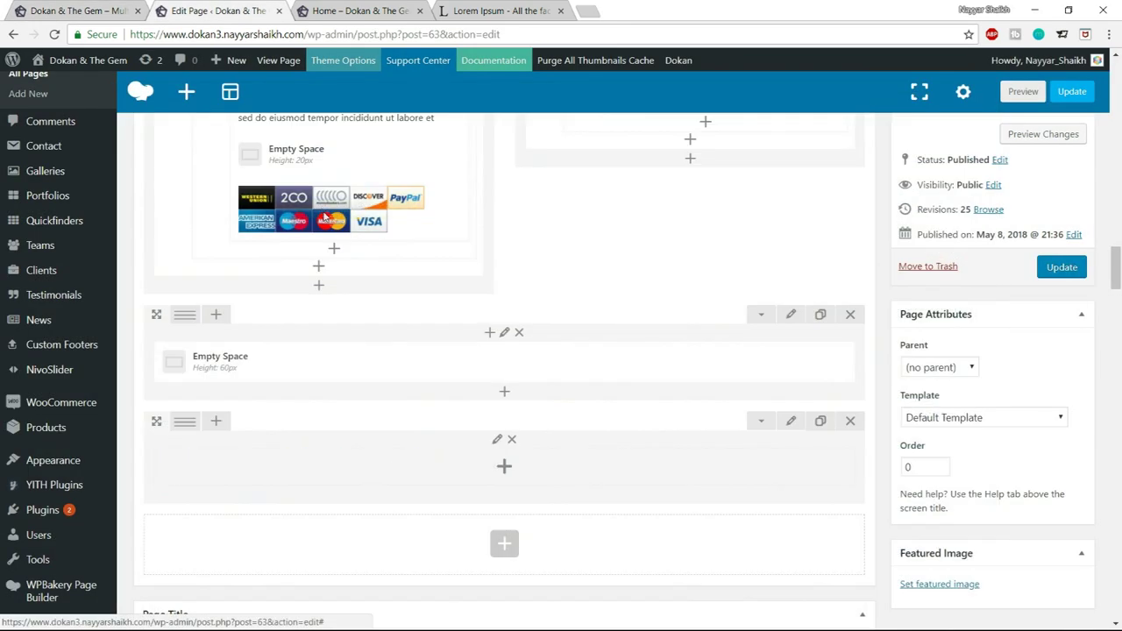
click(505, 469)
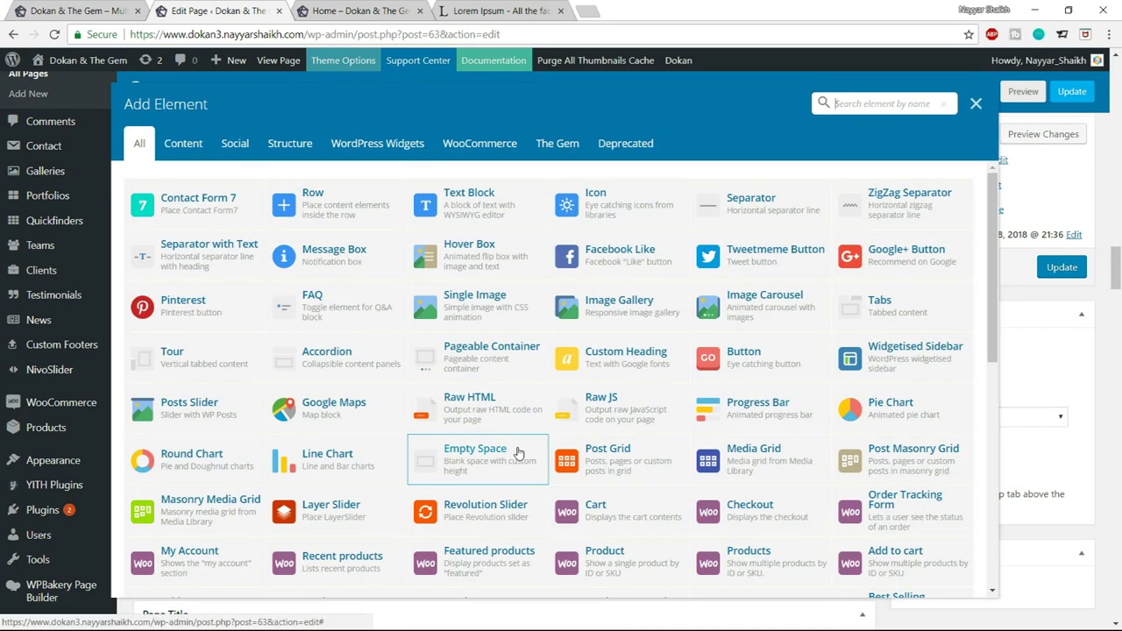
text(ful)
click(209, 202)
- Check the reference Our Brands section and set the container background to #f5f5f5
click(74, 11)
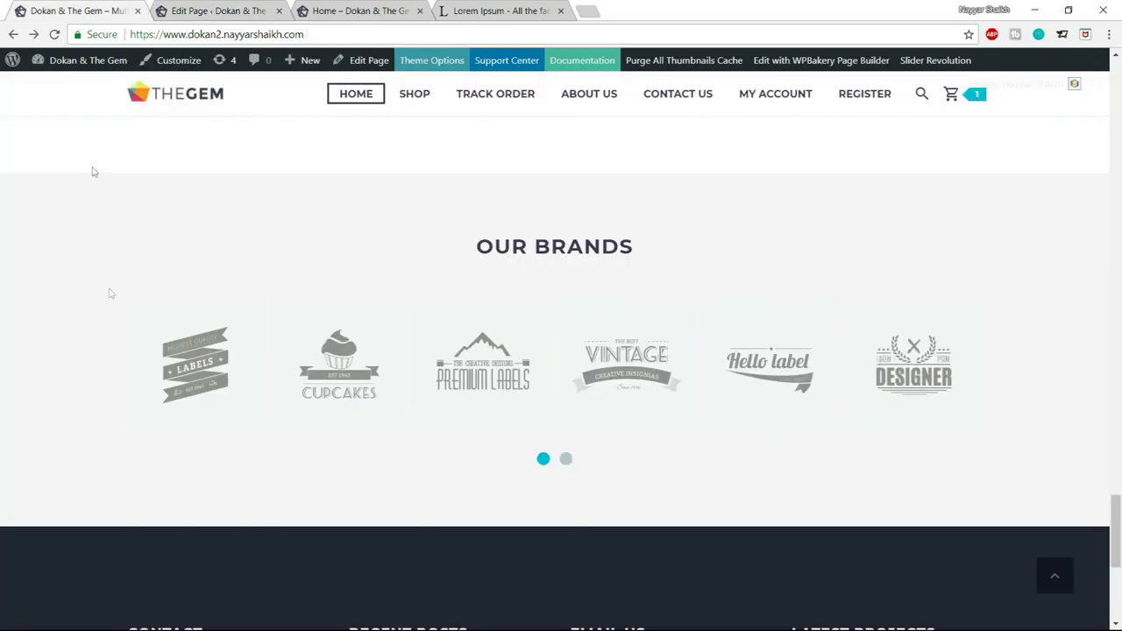
scroll(621, 362, up, 2)
scroll(1012, 336, down, 1)
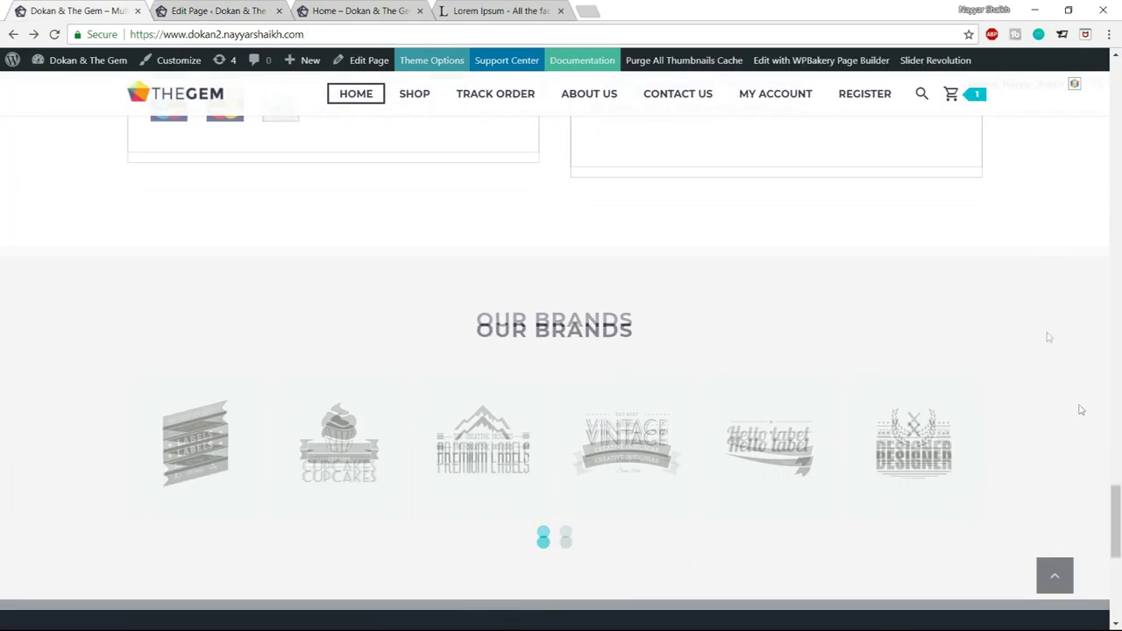
click(266, 7)
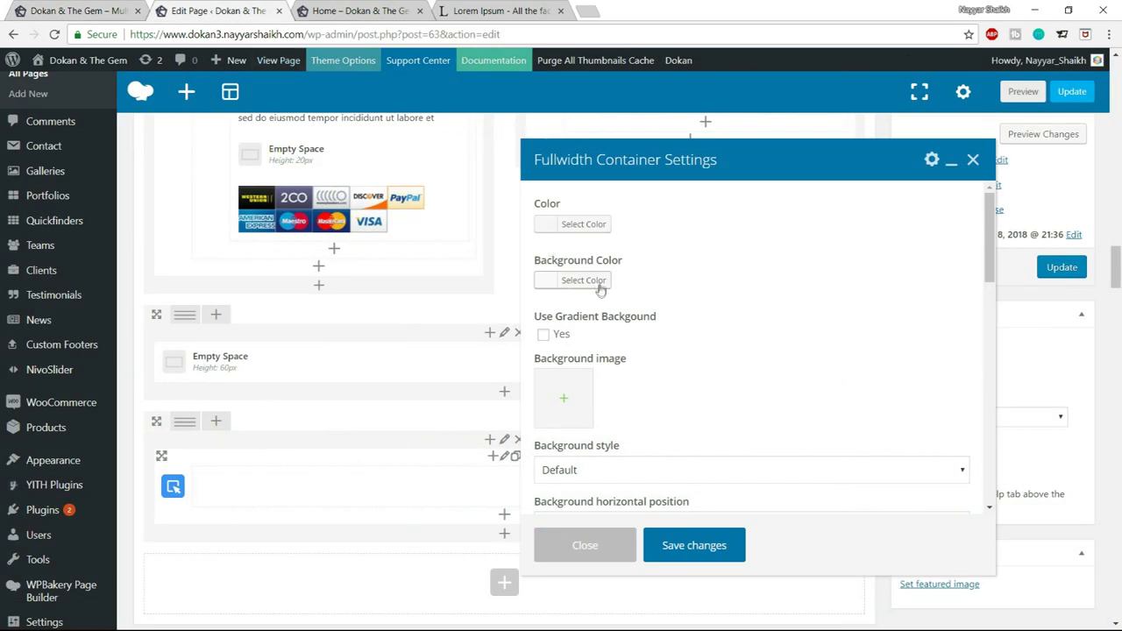
click(600, 289)
click(620, 282)
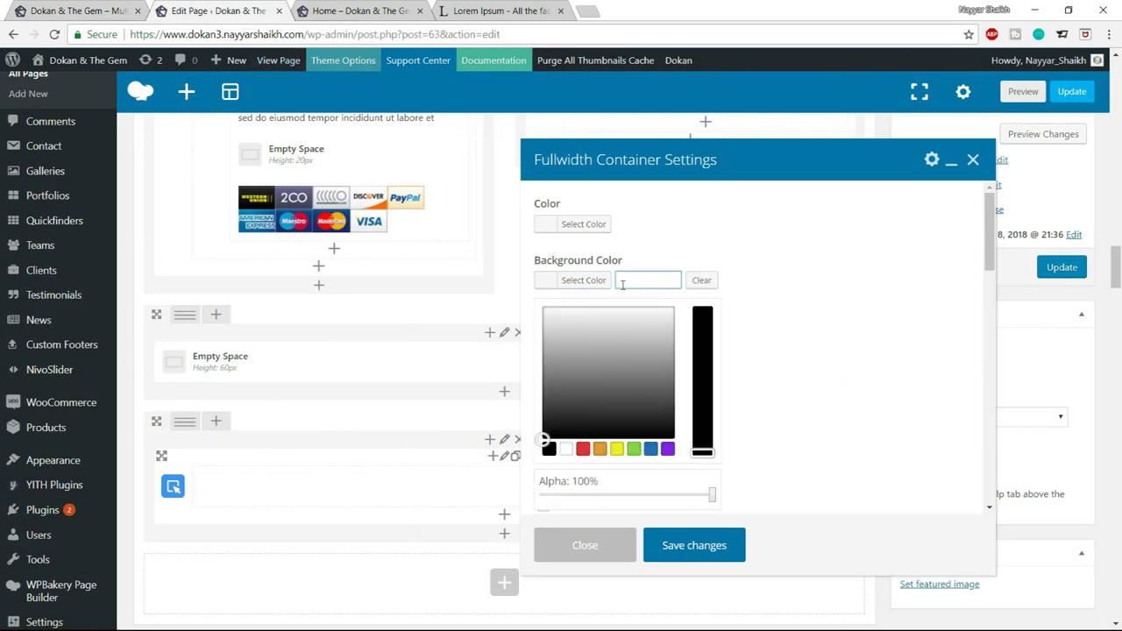
text(#f5f5f5)
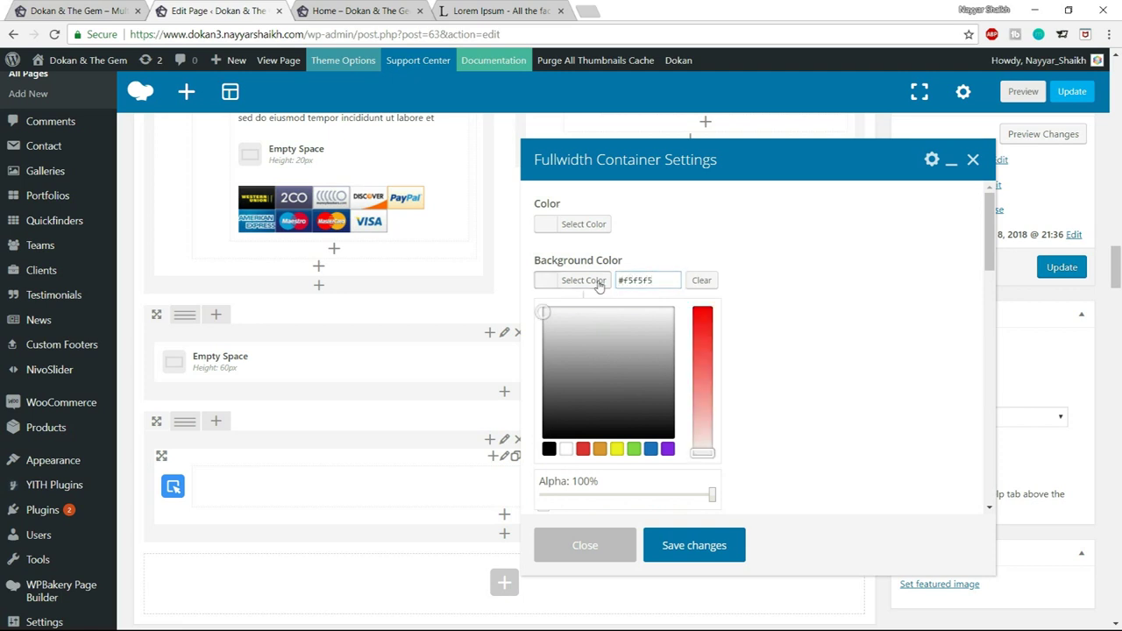
click(561, 280)
- Give the container 80 top and 60 bottom padding, enable boxed Container, and save
scroll(741, 324, down, 1)
scroll(739, 338, down, 4)
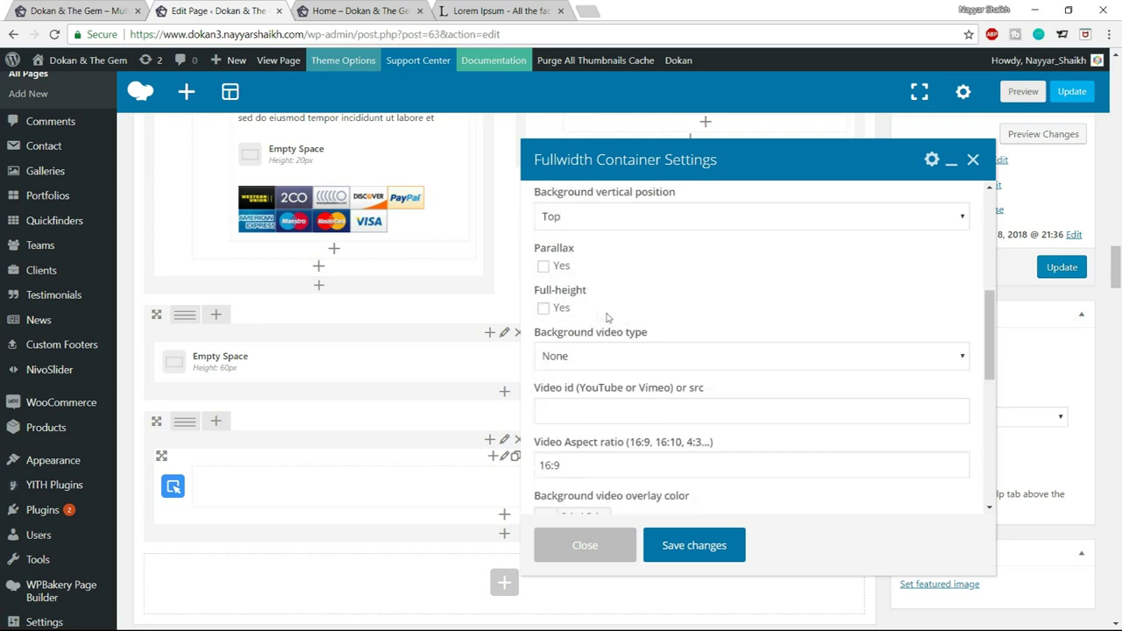
scroll(746, 318, down, 4)
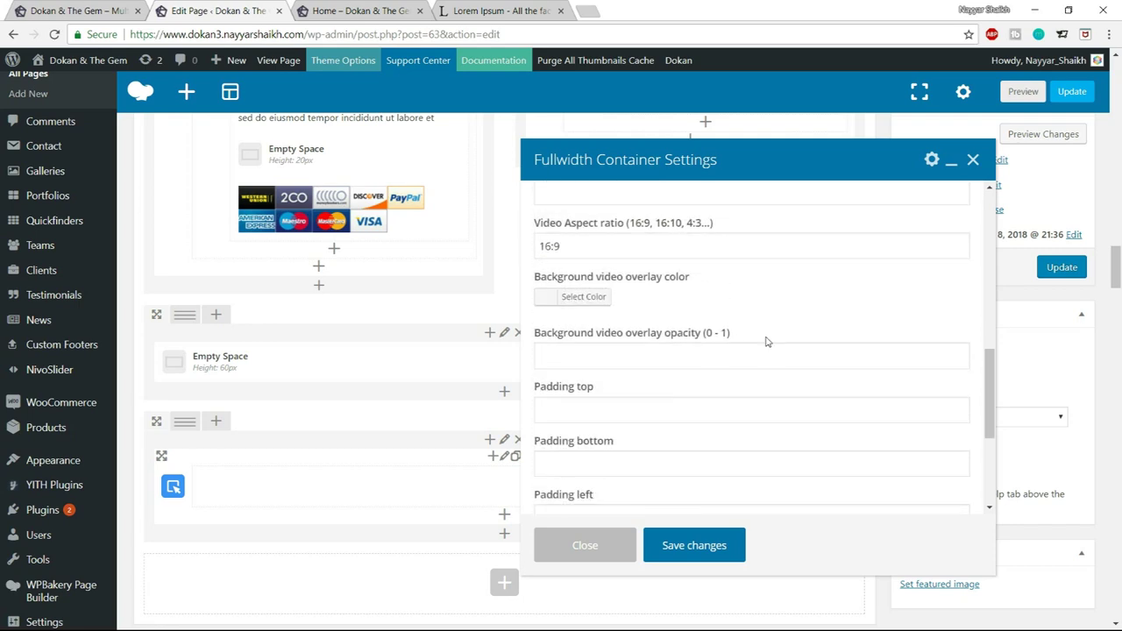
scroll(765, 339, down, 1)
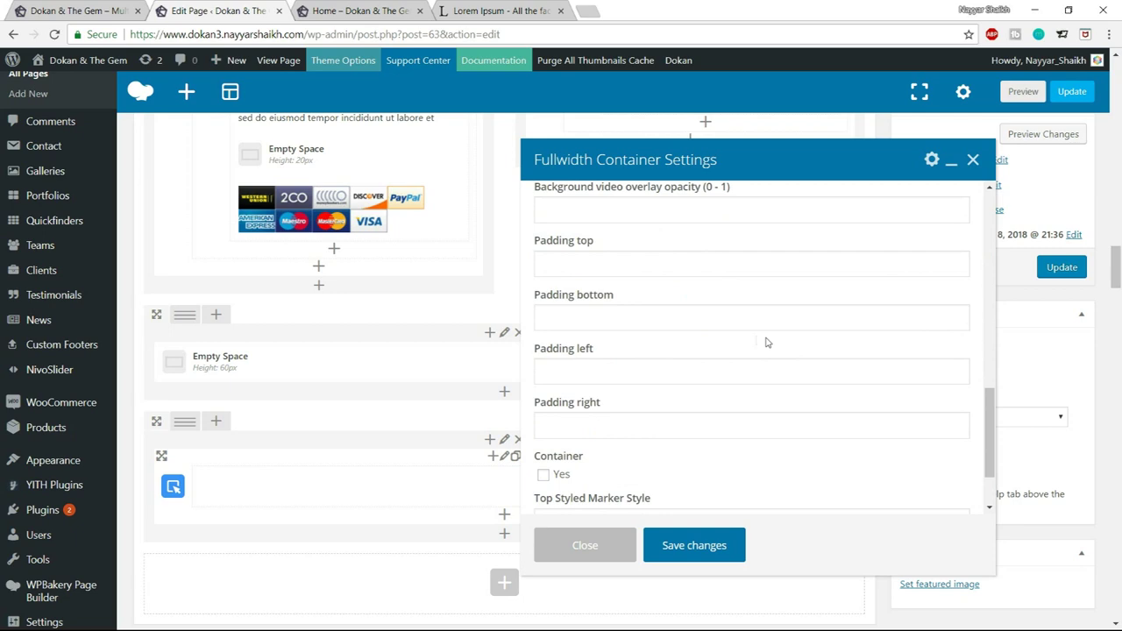
click(626, 263)
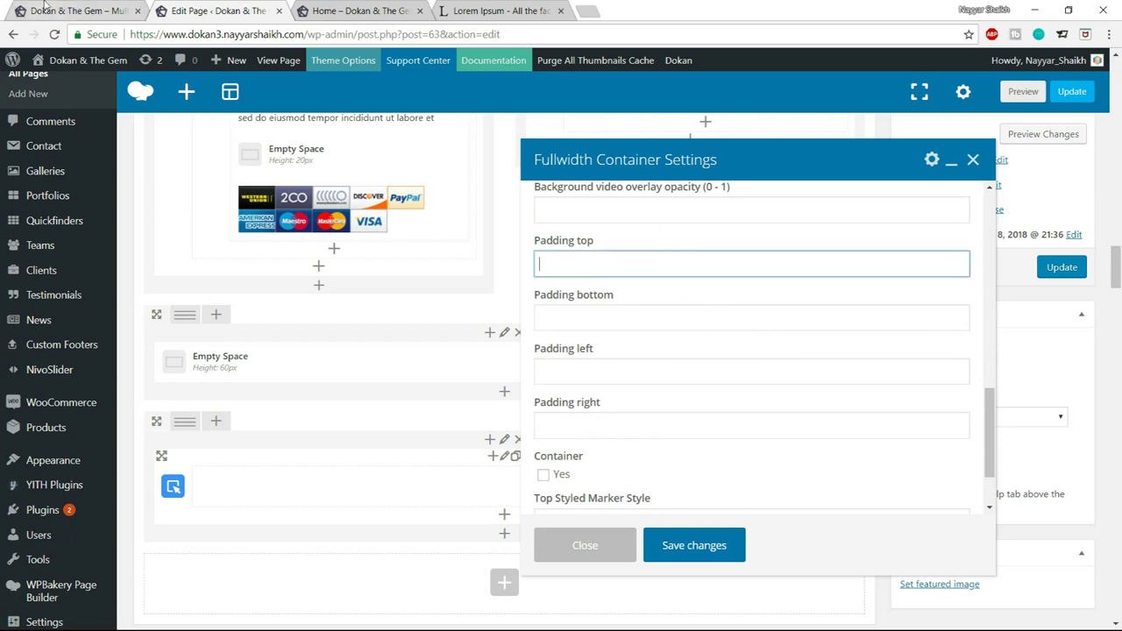
key(ctrl+shift+Tab)
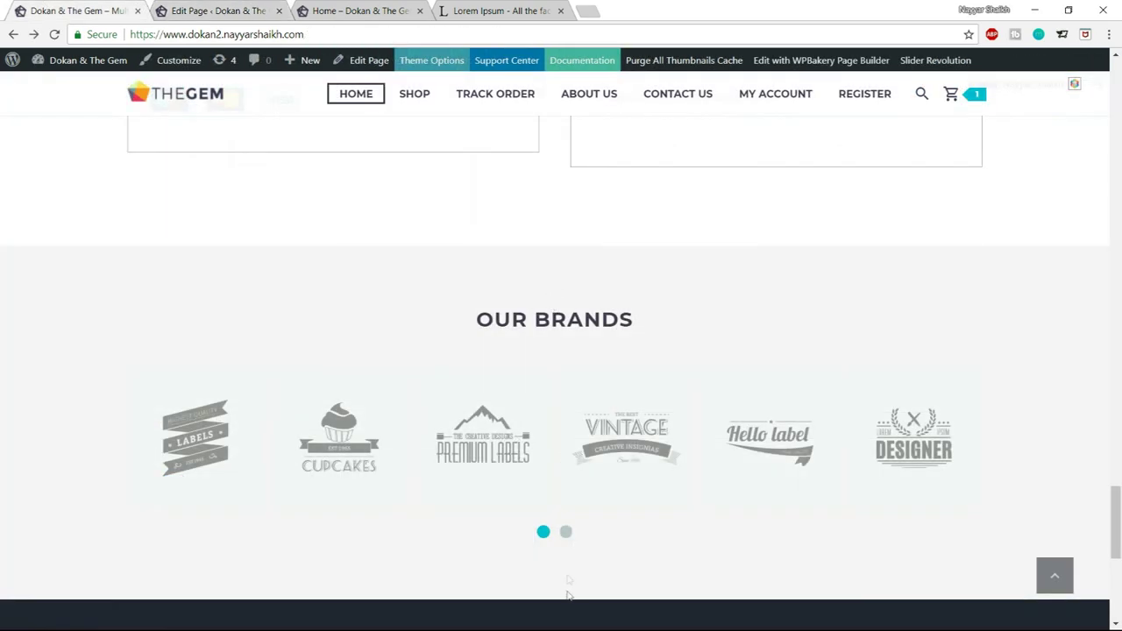
key(ctrl+Tab)
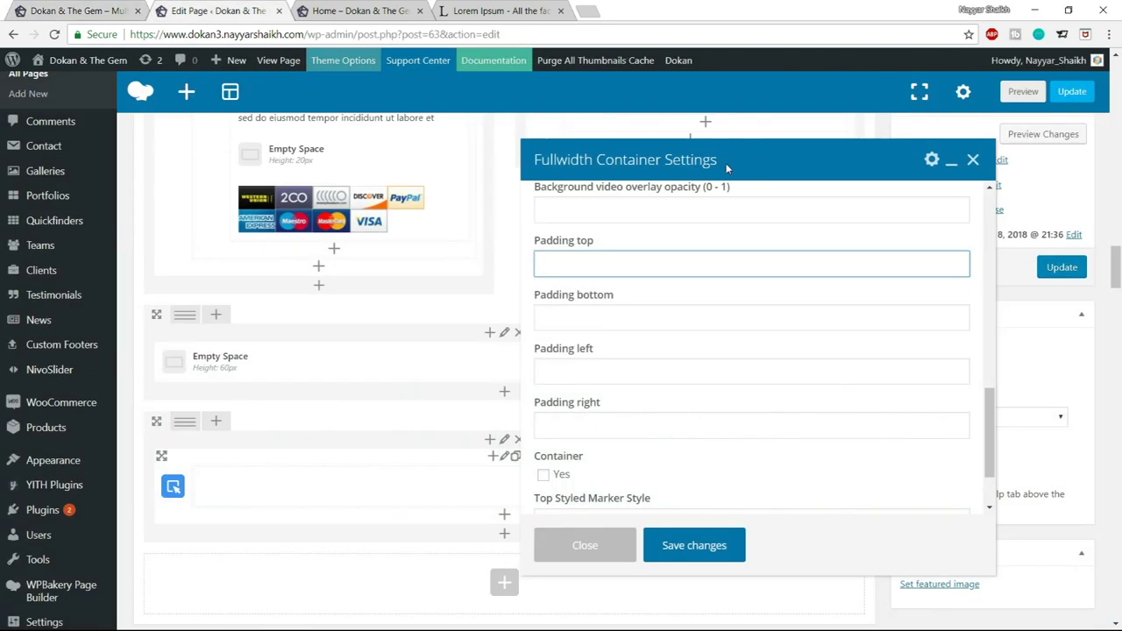
click(628, 322)
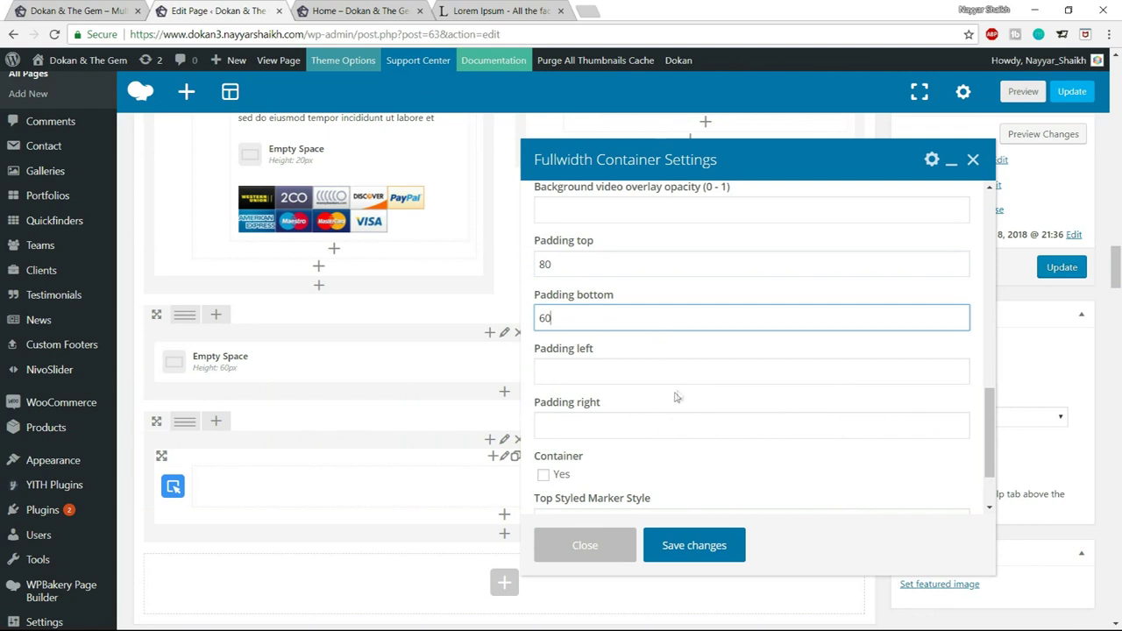
text(60)
scroll(675, 397, down, 2)
click(561, 385)
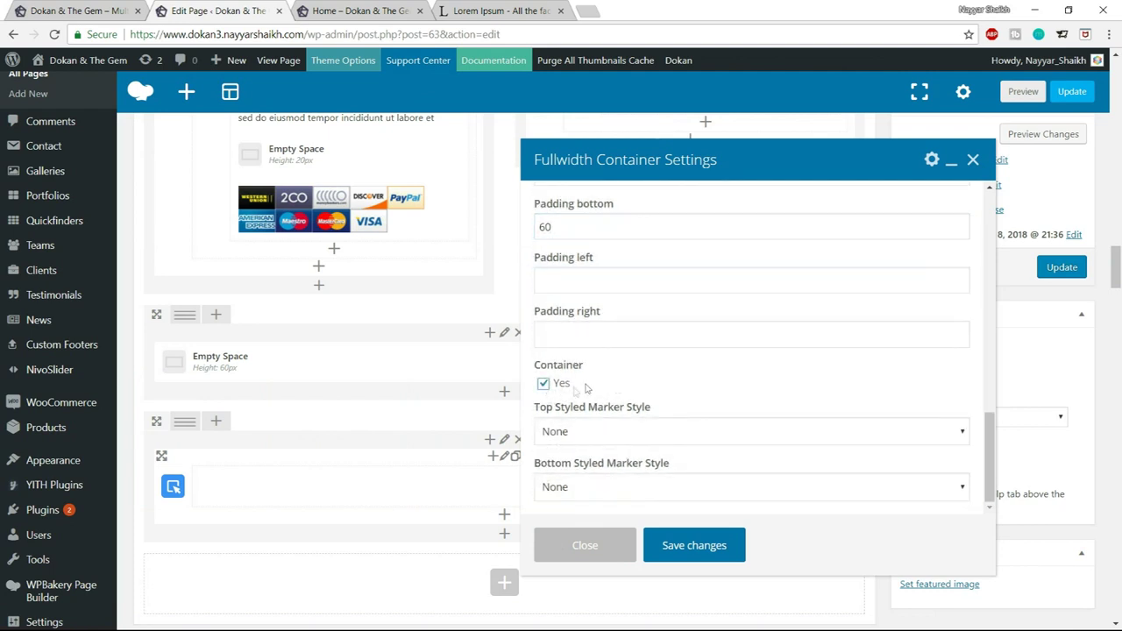
click(694, 545)
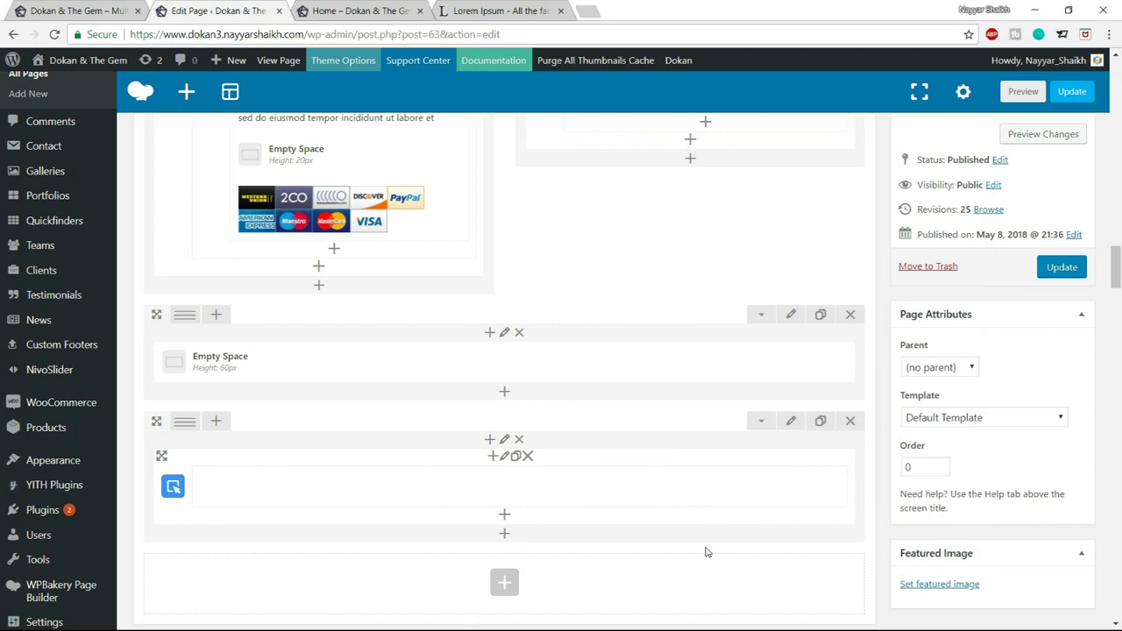
key(ctrl+shift+Tab)
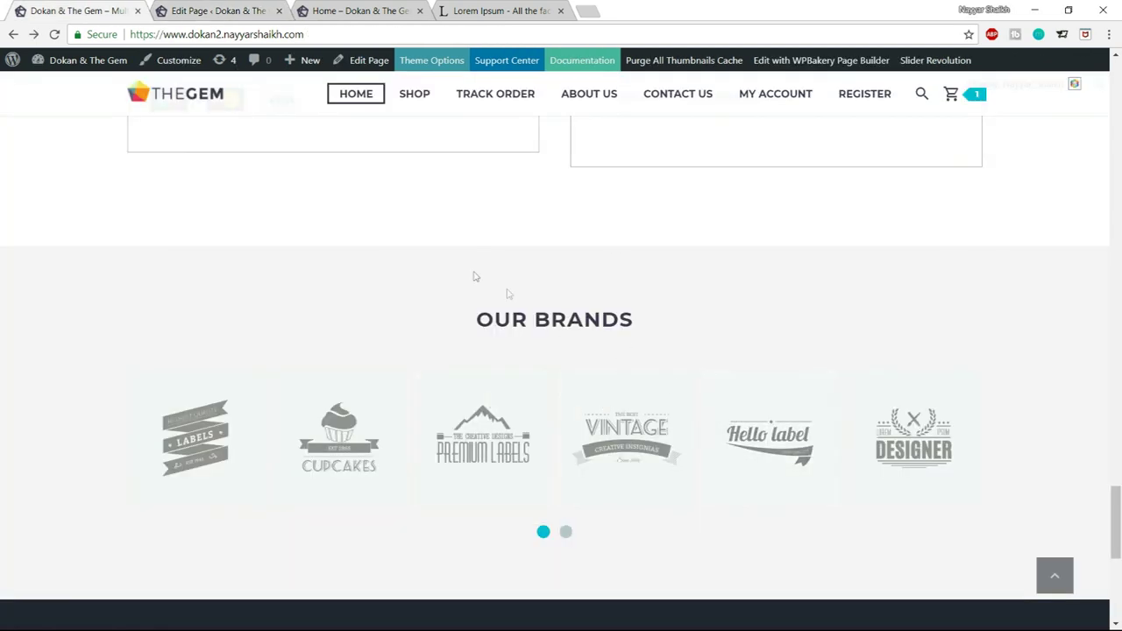
- Add a text block inside the fullwidth container
drag(476, 322, 644, 326)
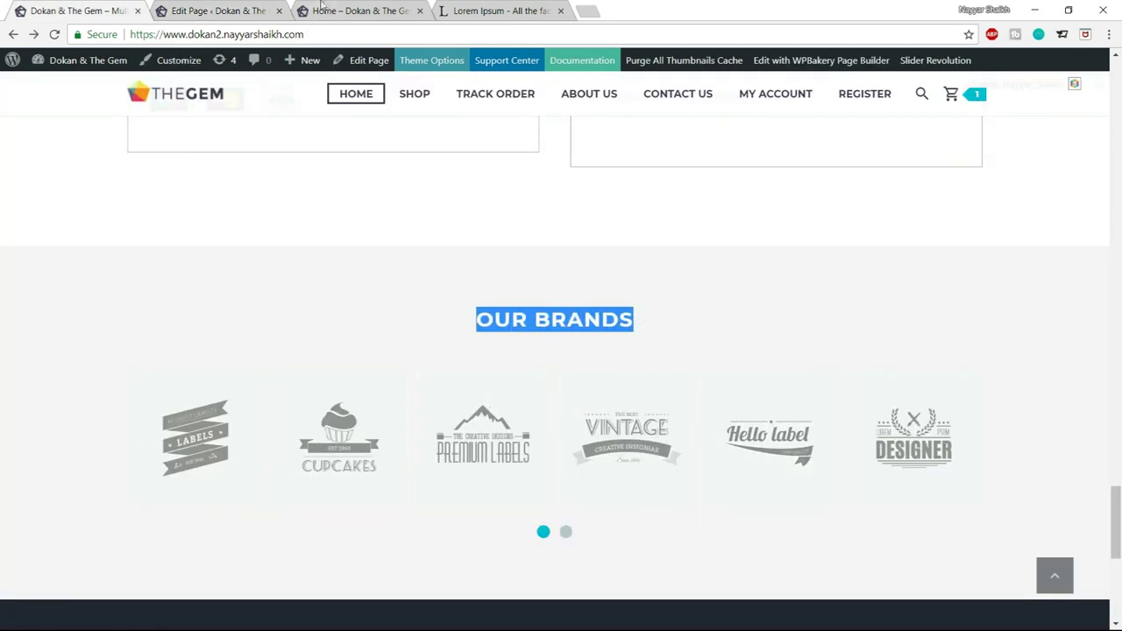
click(247, 11)
scroll(535, 460, down, 1)
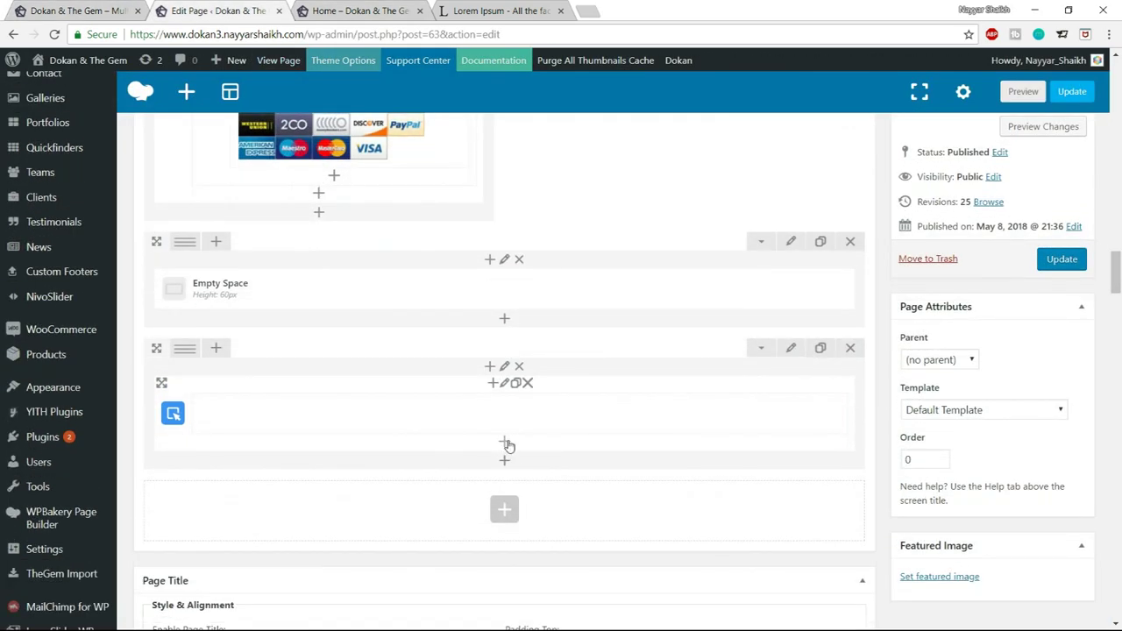
click(505, 442)
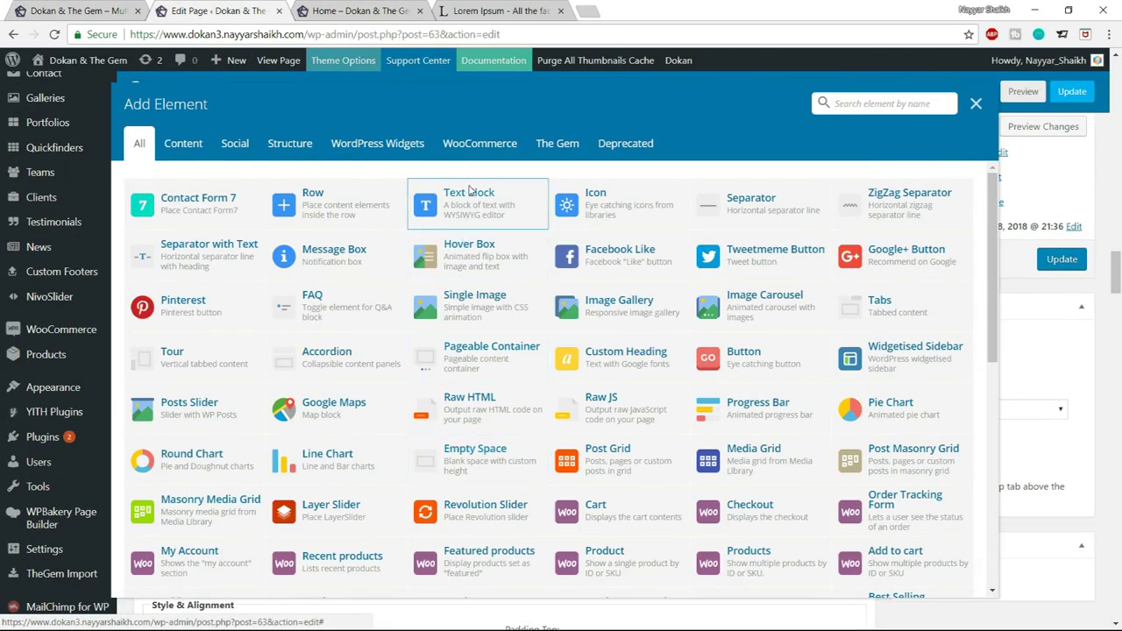
click(469, 194)
key(ctrl+shift+Tab)
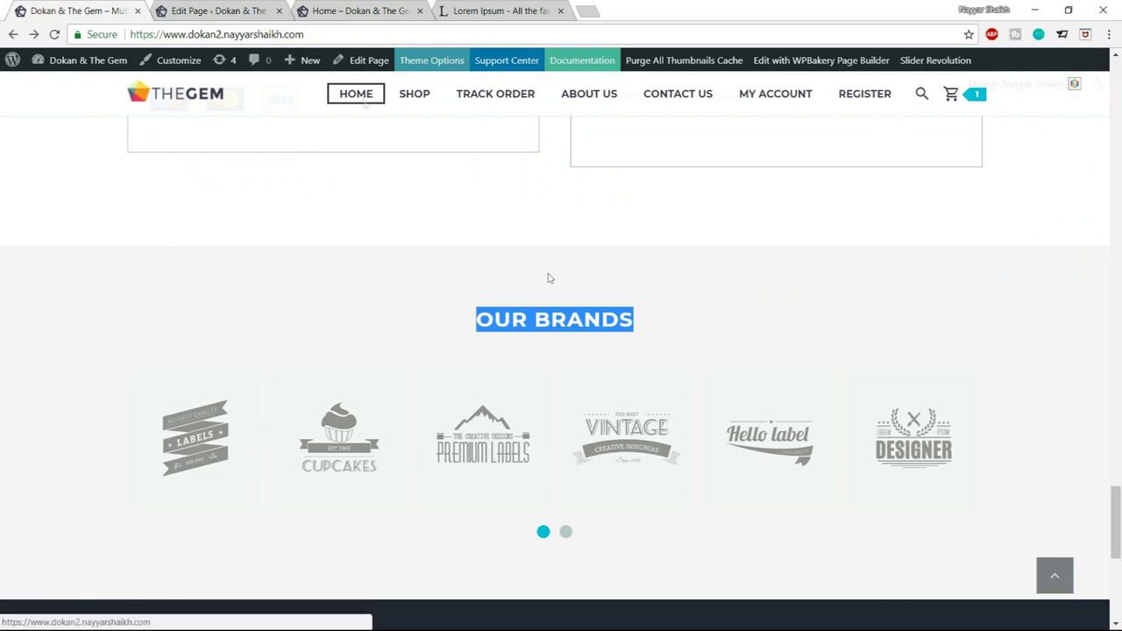
key(ctrl+Tab)
- Replace the text with OUR BRANDS, centre it, add class="title-h3", and save
key(ctrl+a)
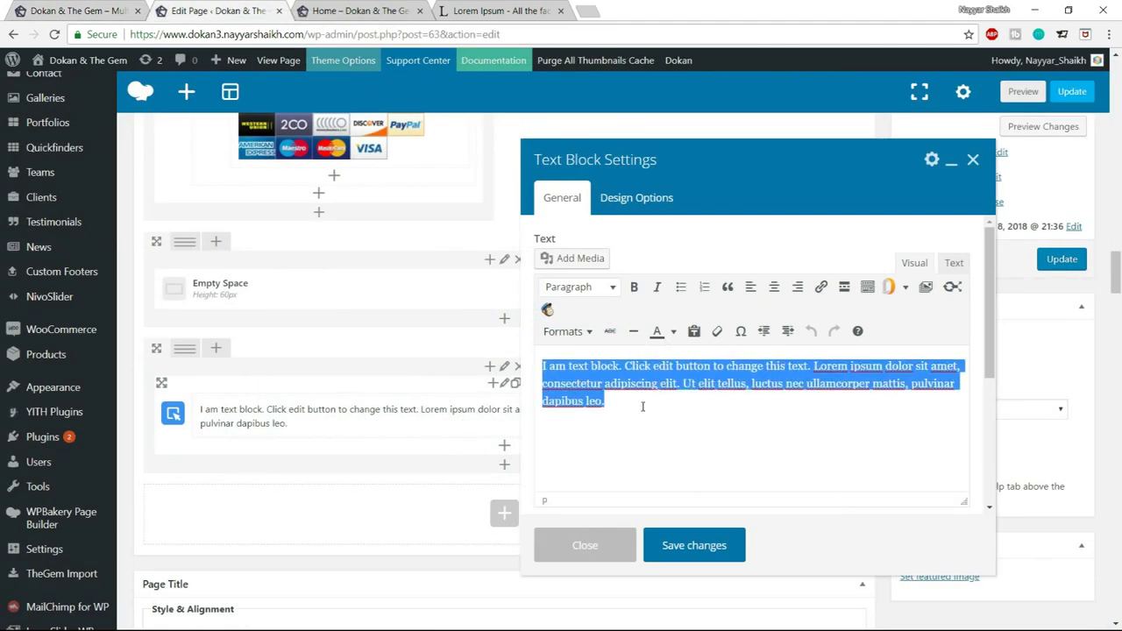
text(OUR BRANDS)
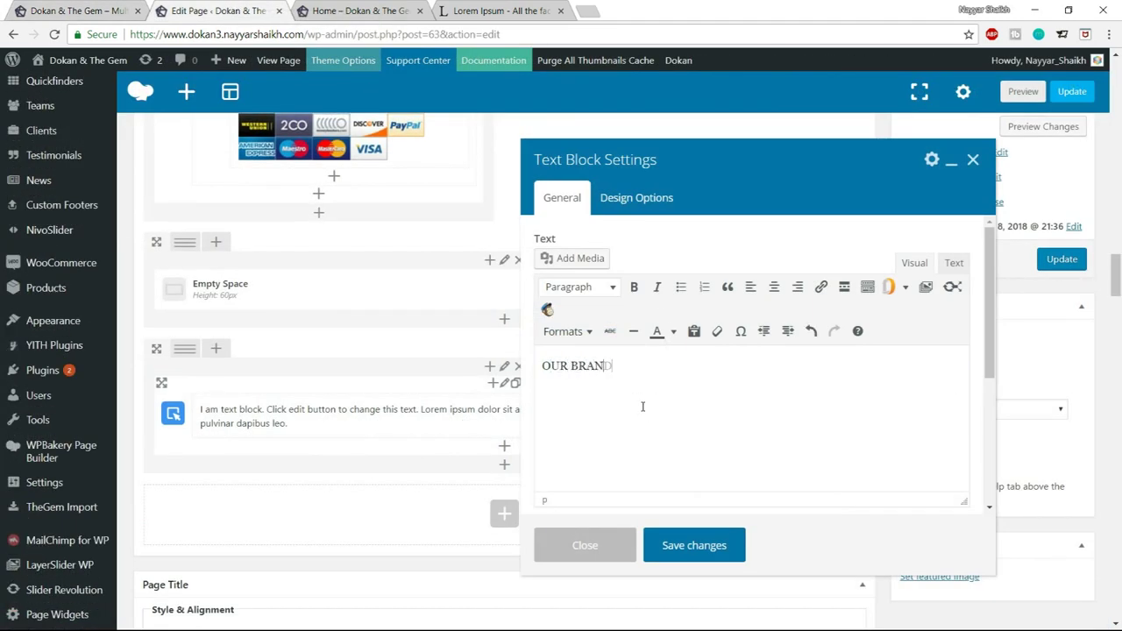
key(ctrl+a)
click(773, 287)
click(953, 263)
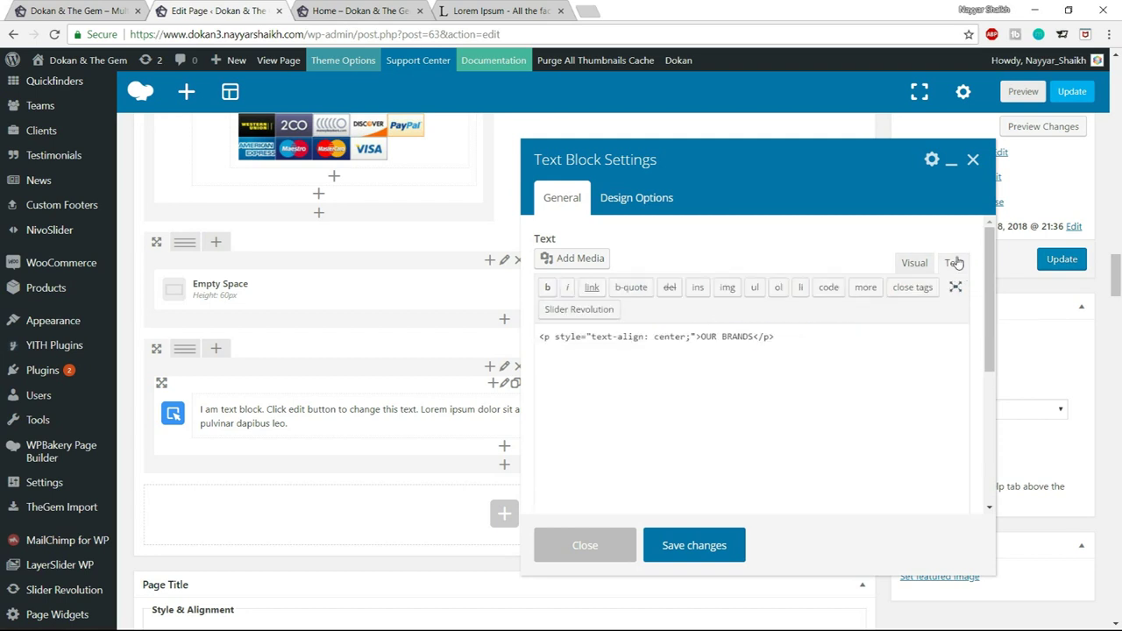
click(549, 337)
text(class="title-h3")
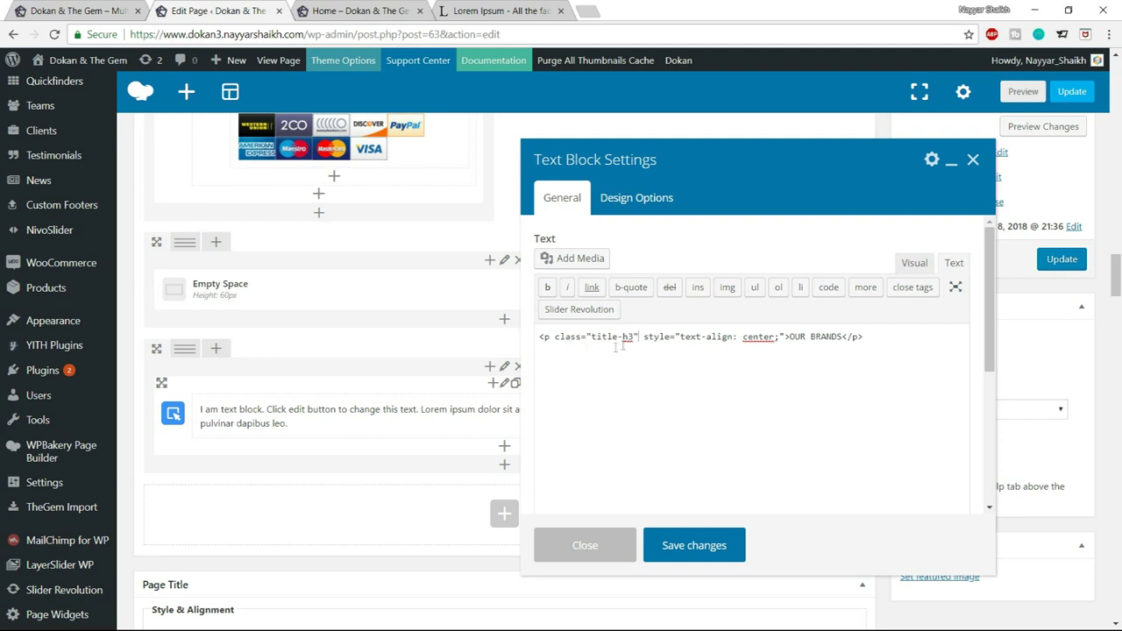
click(693, 545)
key(ctrl+shift+Tab)
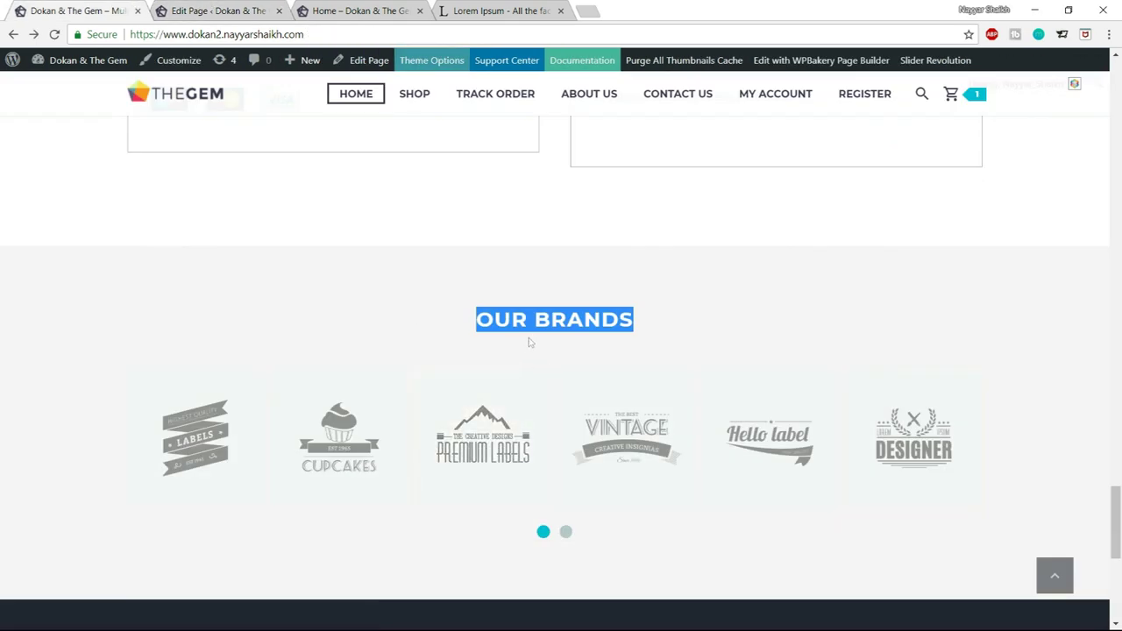
click(532, 341)
key(ctrl+Tab)
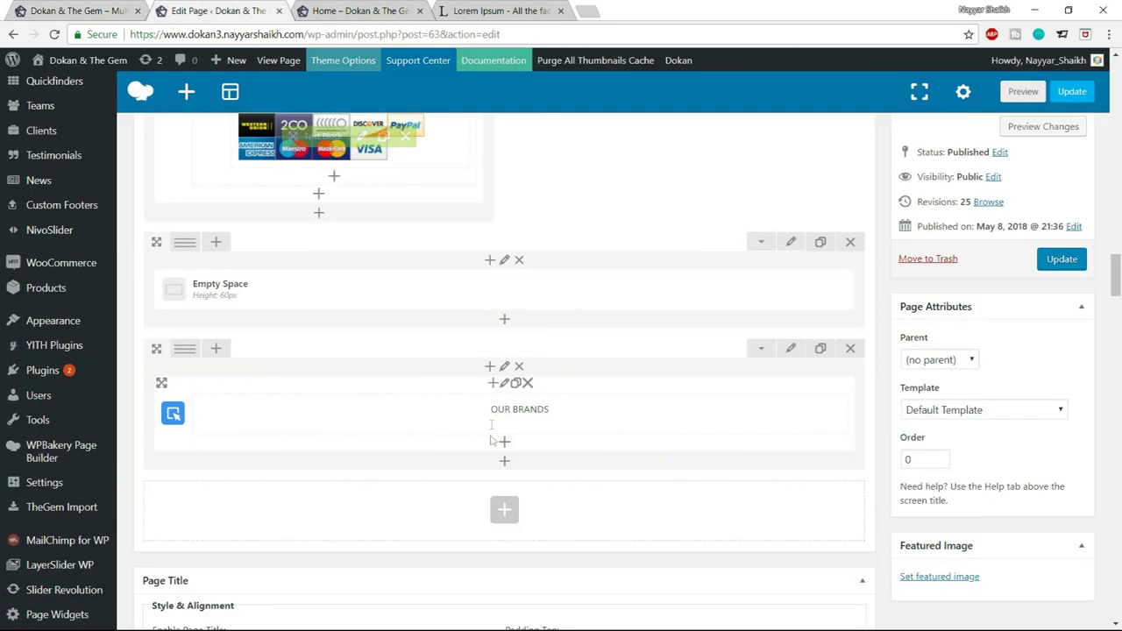
- Insert a 32px Empty Space under OUR BRANDS and update the Home page
click(505, 442)
text(empty)
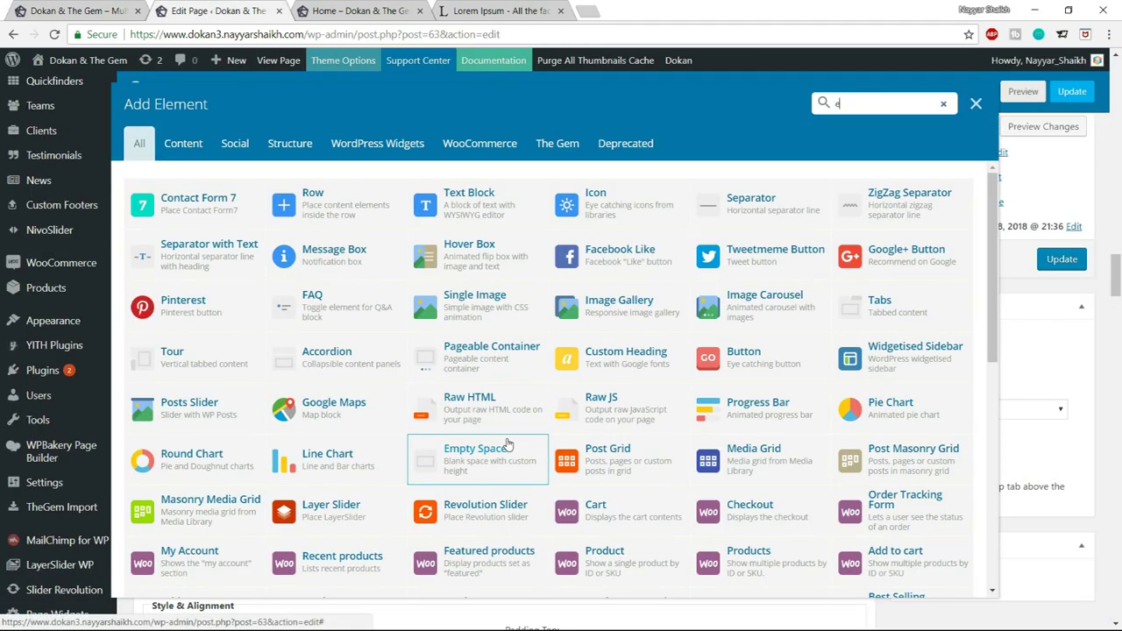
click(166, 191)
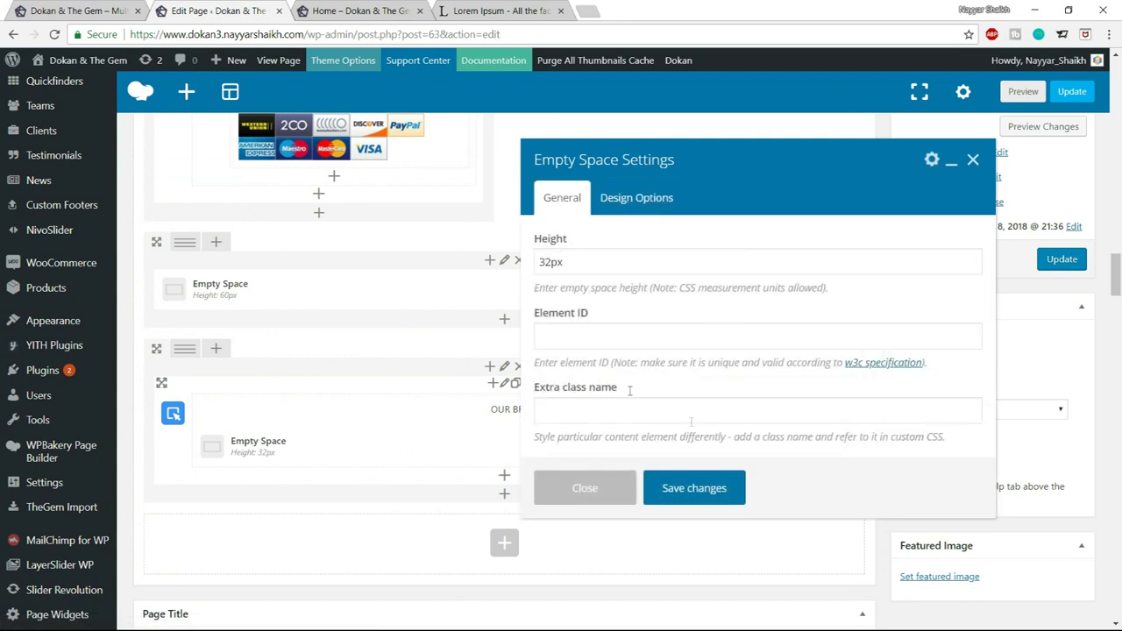
click(693, 488)
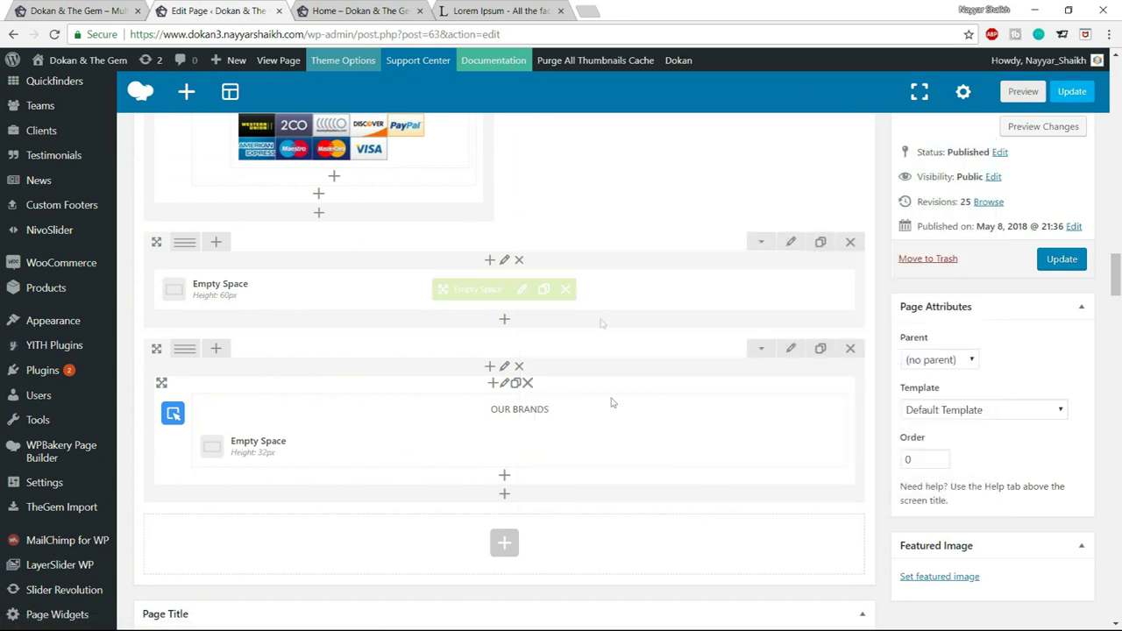
click(1069, 263)
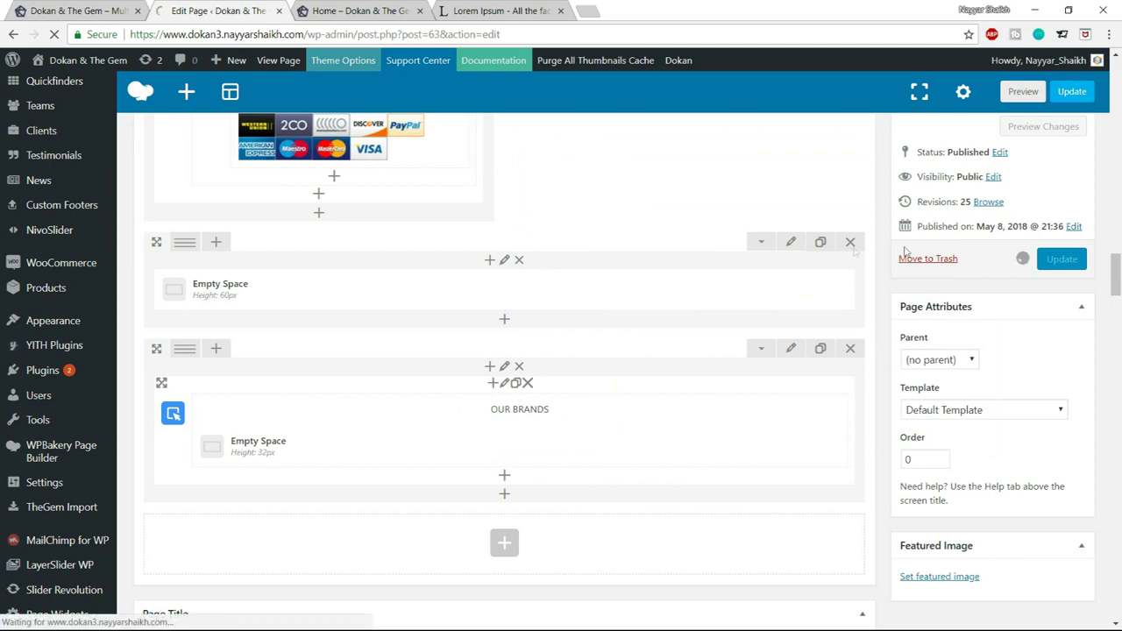
- Reload the live Home page to check the heading and compare with the reference brands carousel
click(359, 10)
click(55, 34)
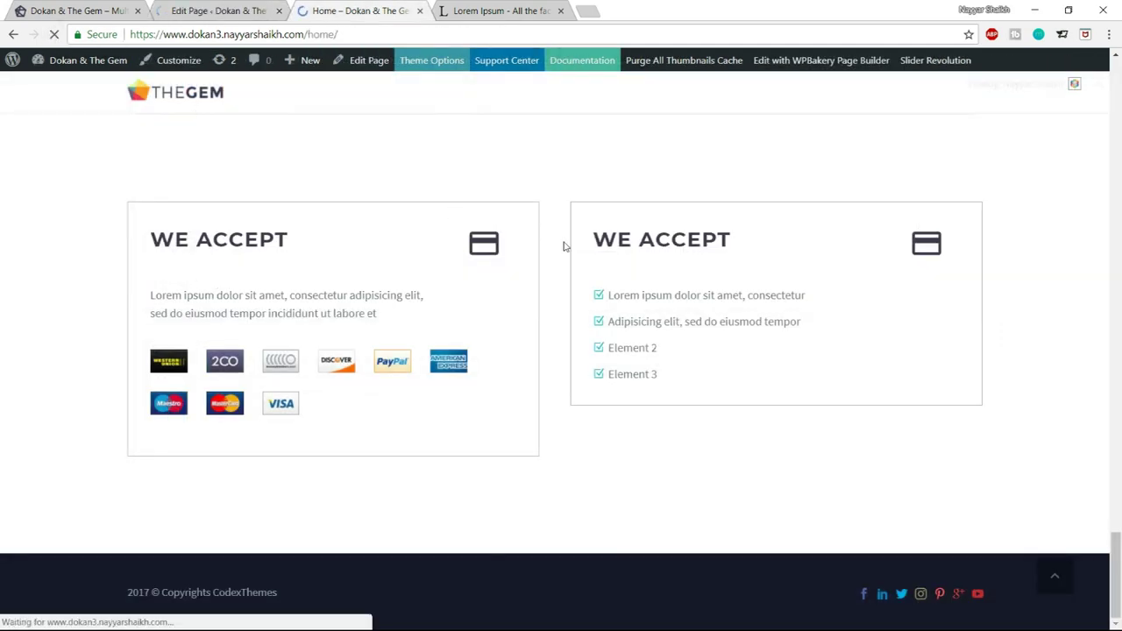
scroll(648, 420, down, 3)
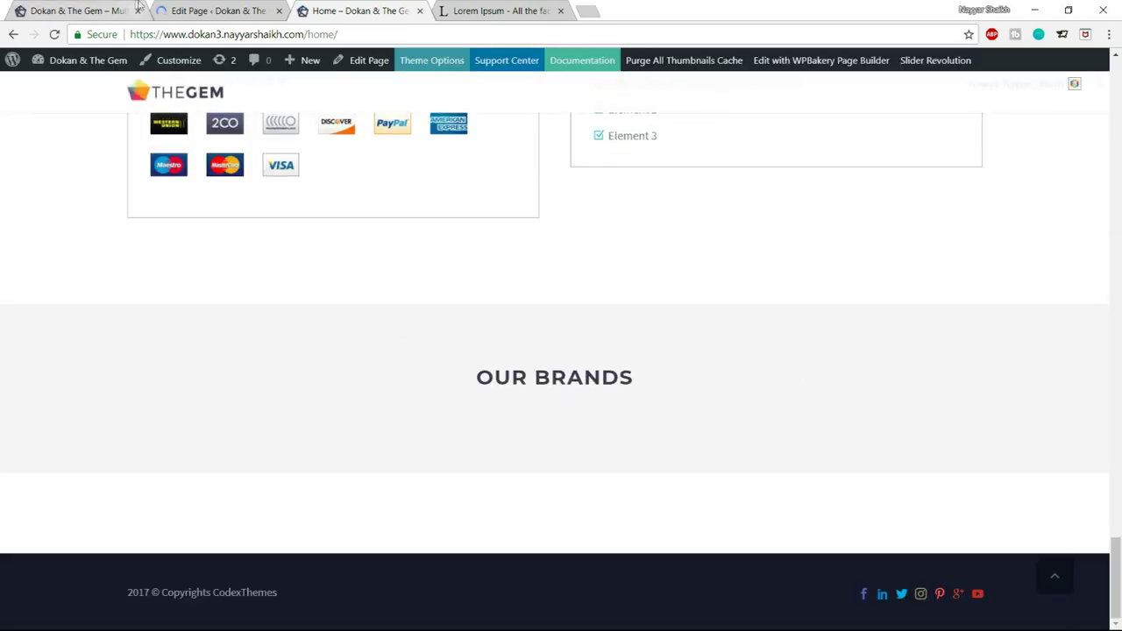
click(105, 9)
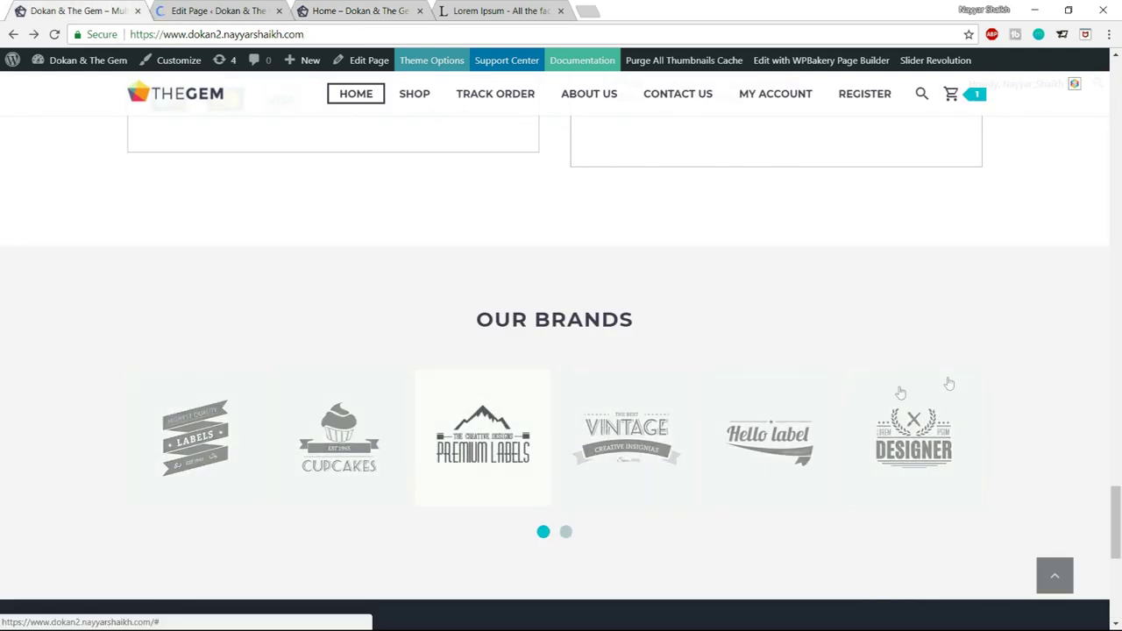
click(230, 11)
scroll(44, 329, down, 1)
mouse_move(57, 359)
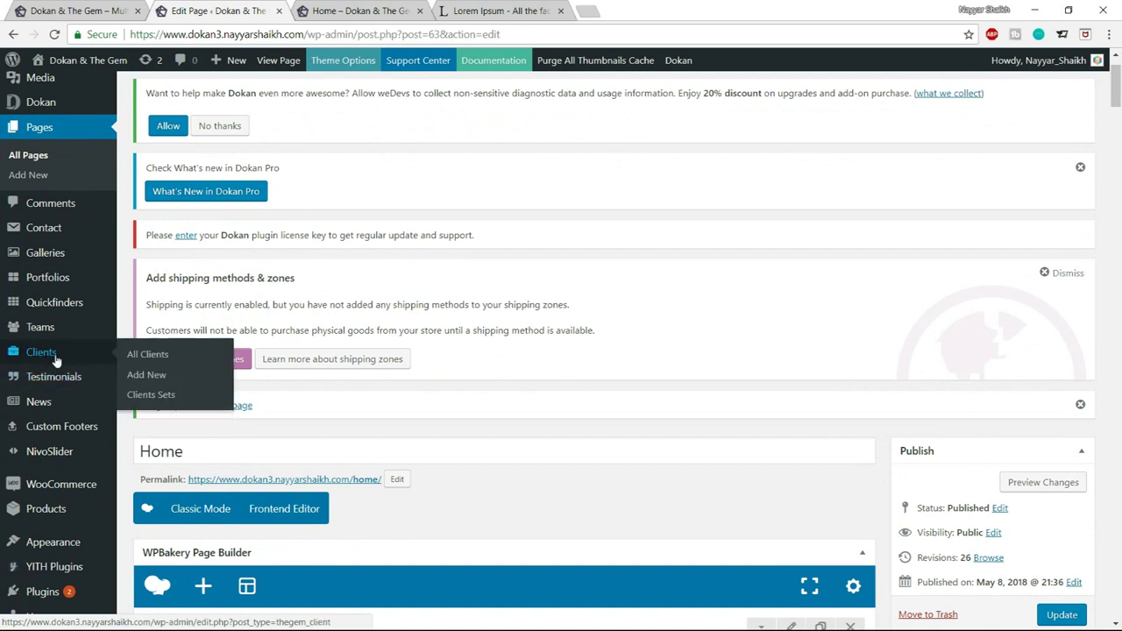
- Open Clients > Add New in a new browser tab and switch to it
right_click(156, 379)
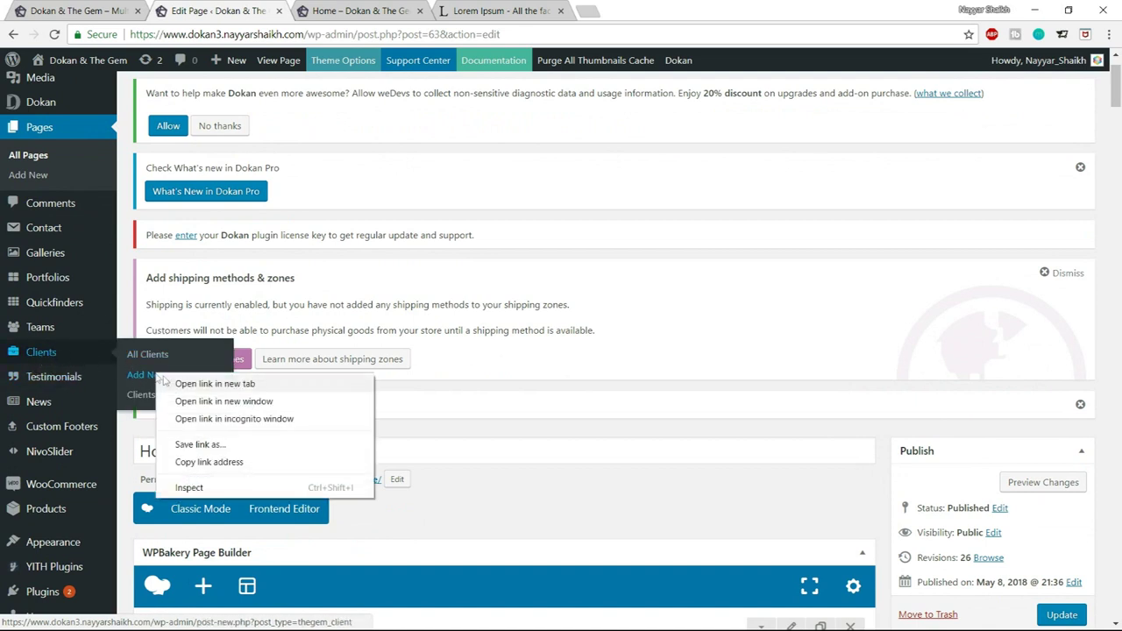
click(202, 384)
click(353, 10)
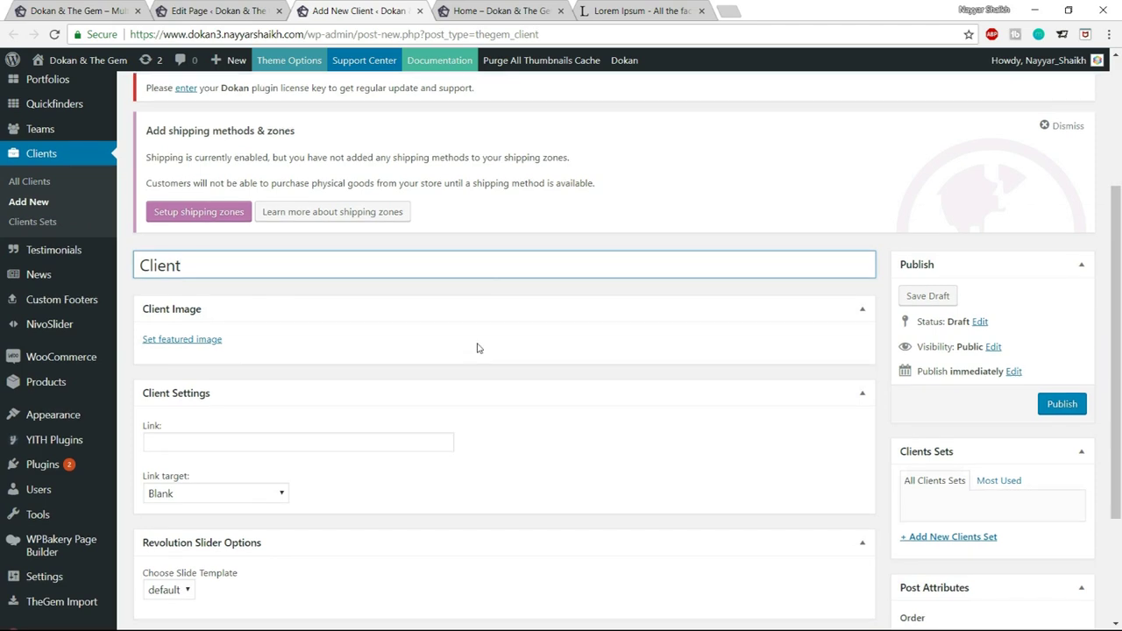
- Upload all brand logo files from the Media > Brands folder to the media library
scroll(475, 345, down, 2)
click(196, 271)
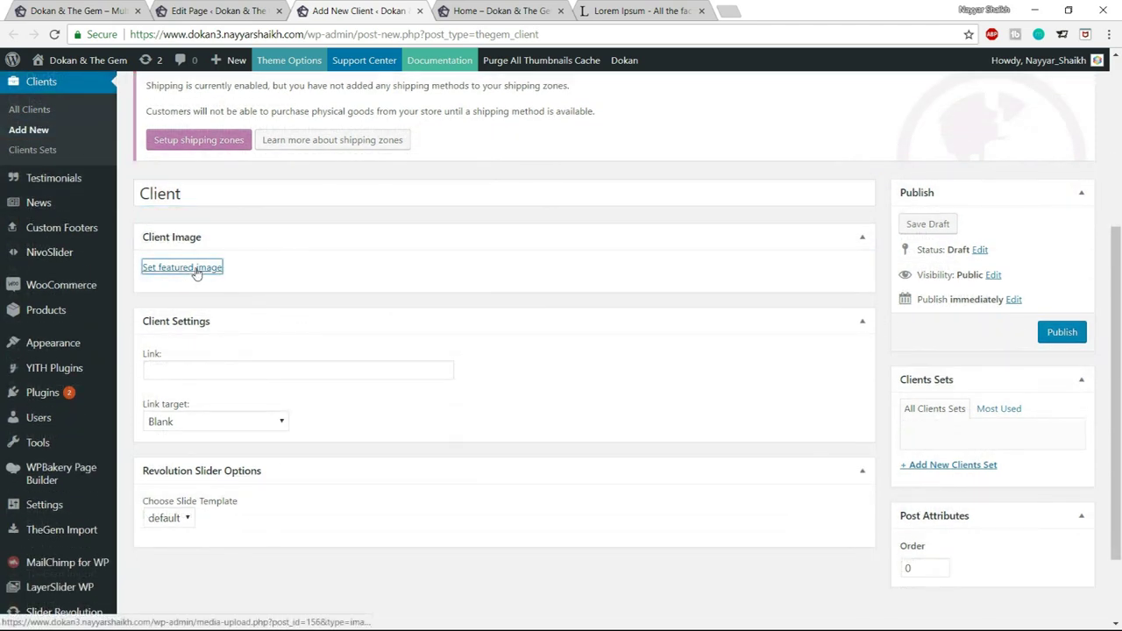
click(63, 118)
click(575, 341)
click(100, 35)
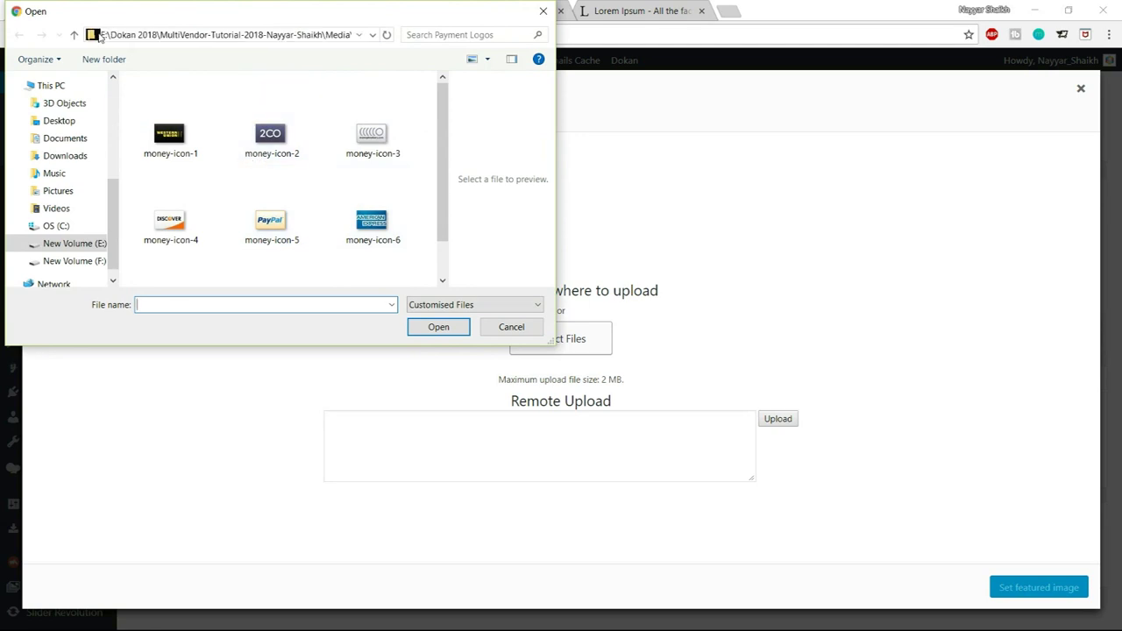
click(215, 85)
click(142, 35)
click(102, 34)
click(123, 34)
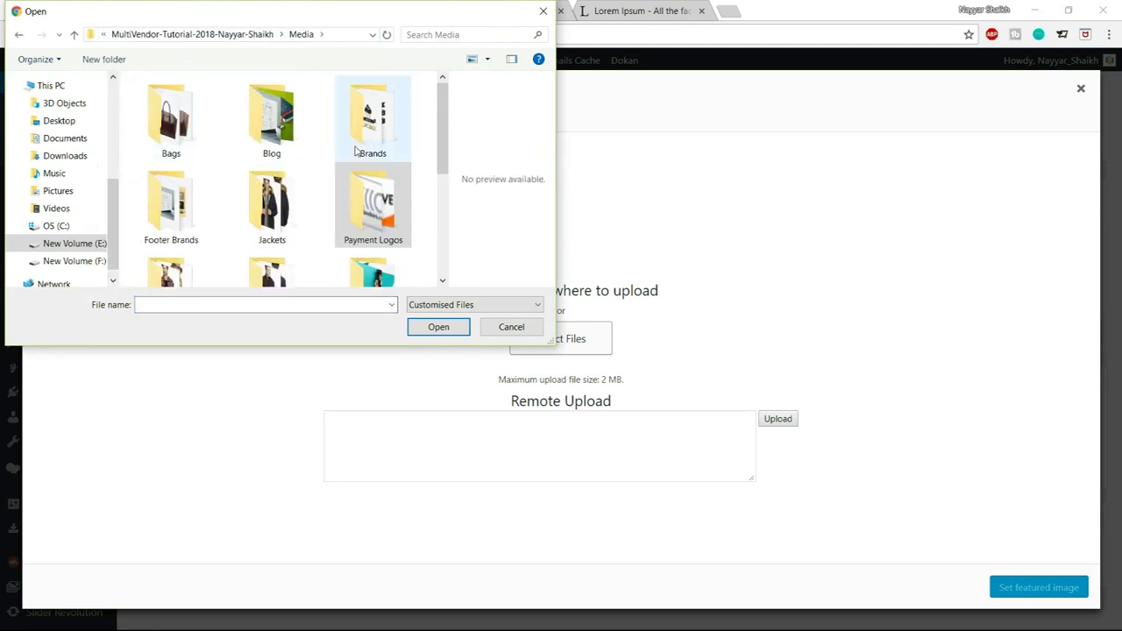
double_click(372, 118)
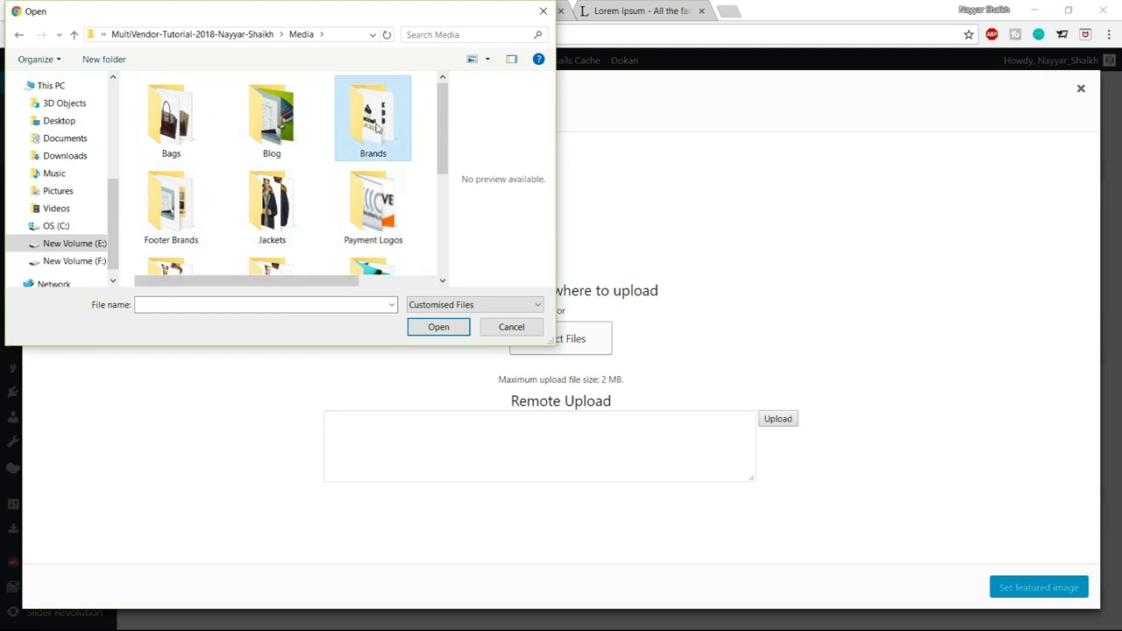
scroll(307, 227, down, 5)
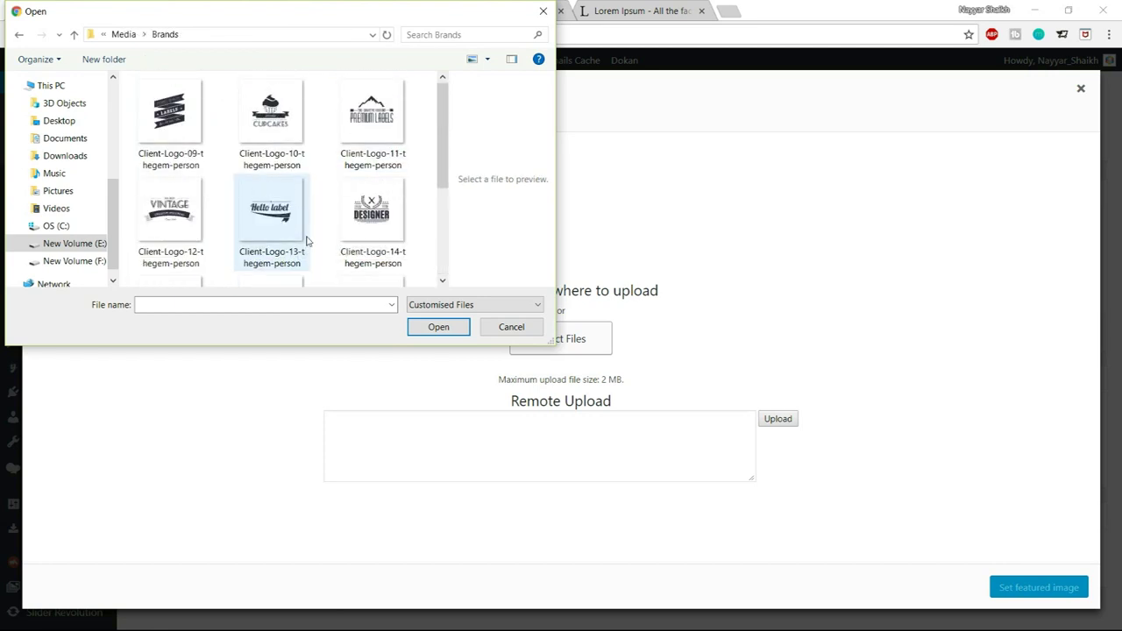
key(ctrl+a)
click(433, 326)
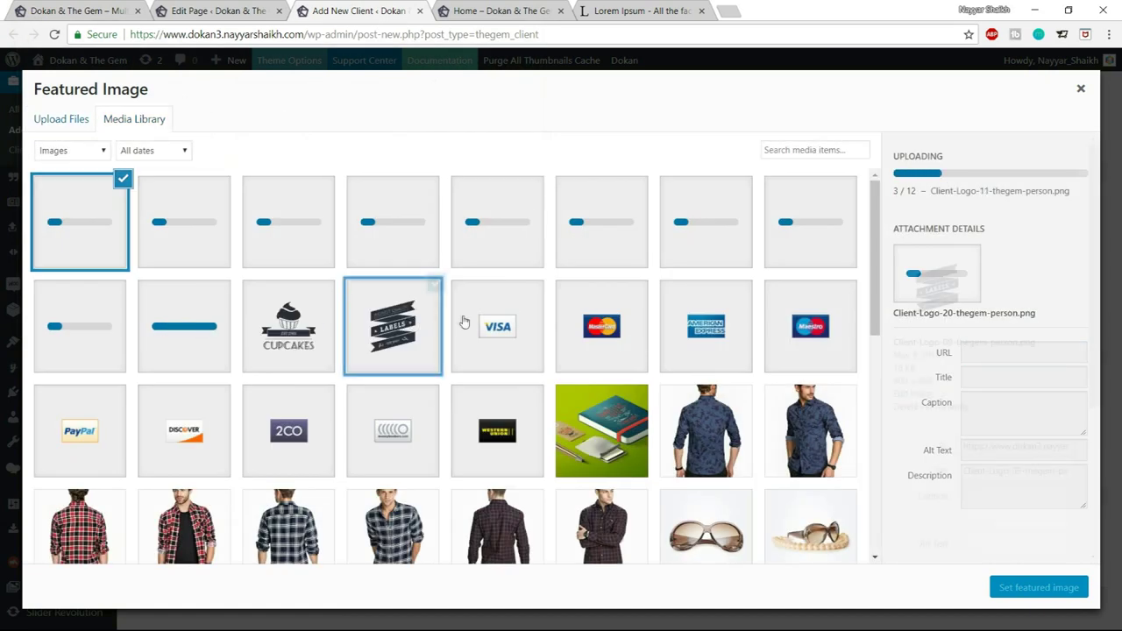
- Set the Labels logo as the client image and create a Clients set
click(403, 324)
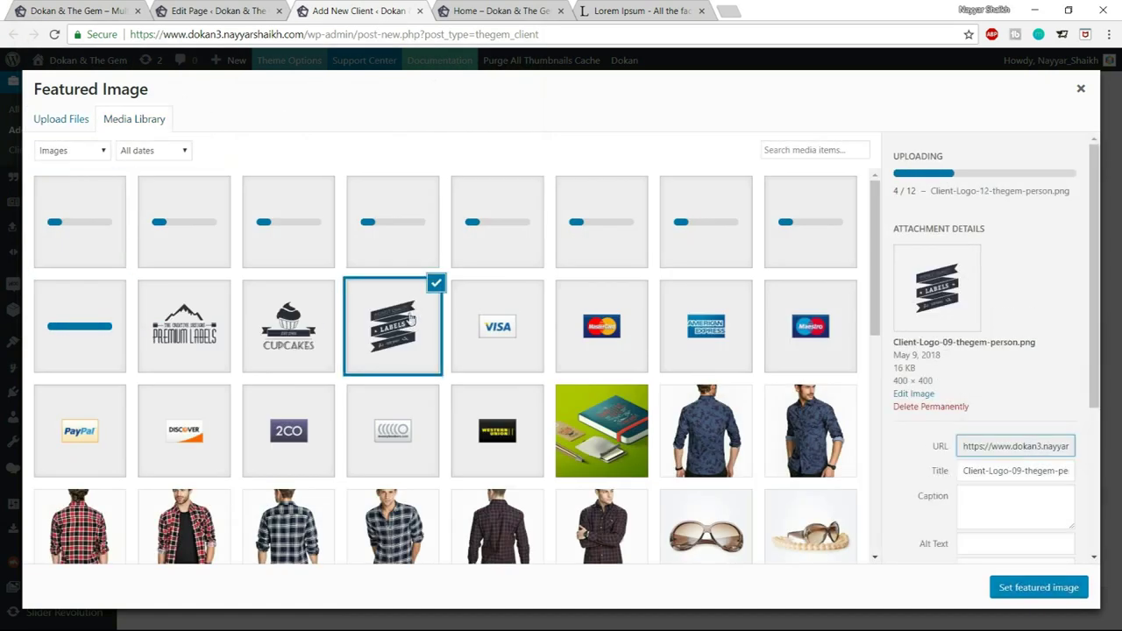
click(1037, 587)
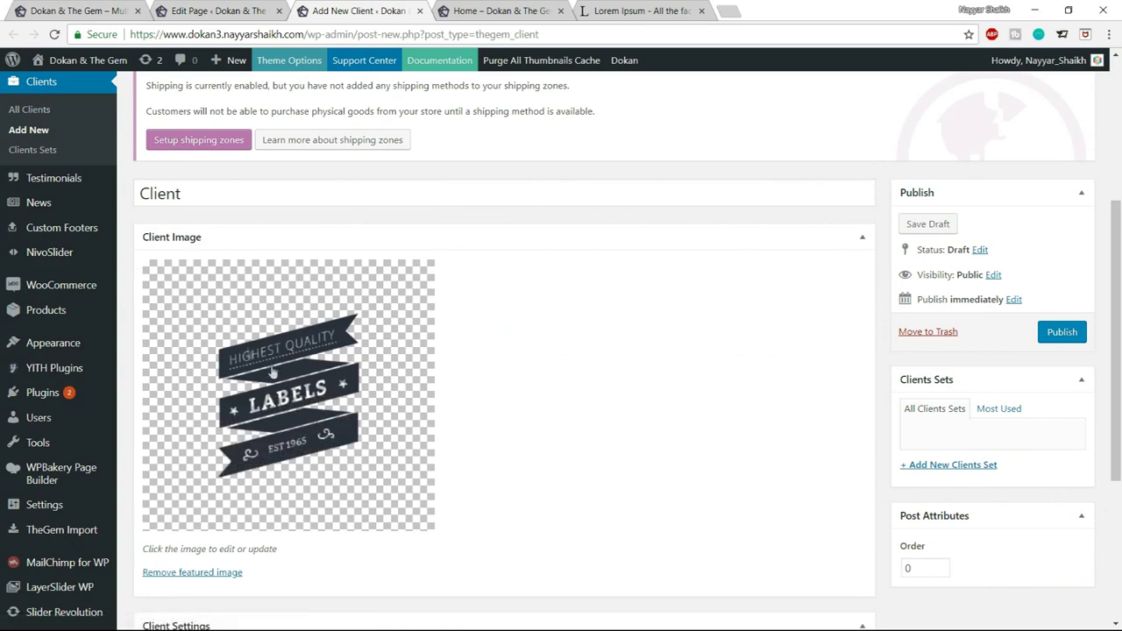
scroll(581, 418, down, 3)
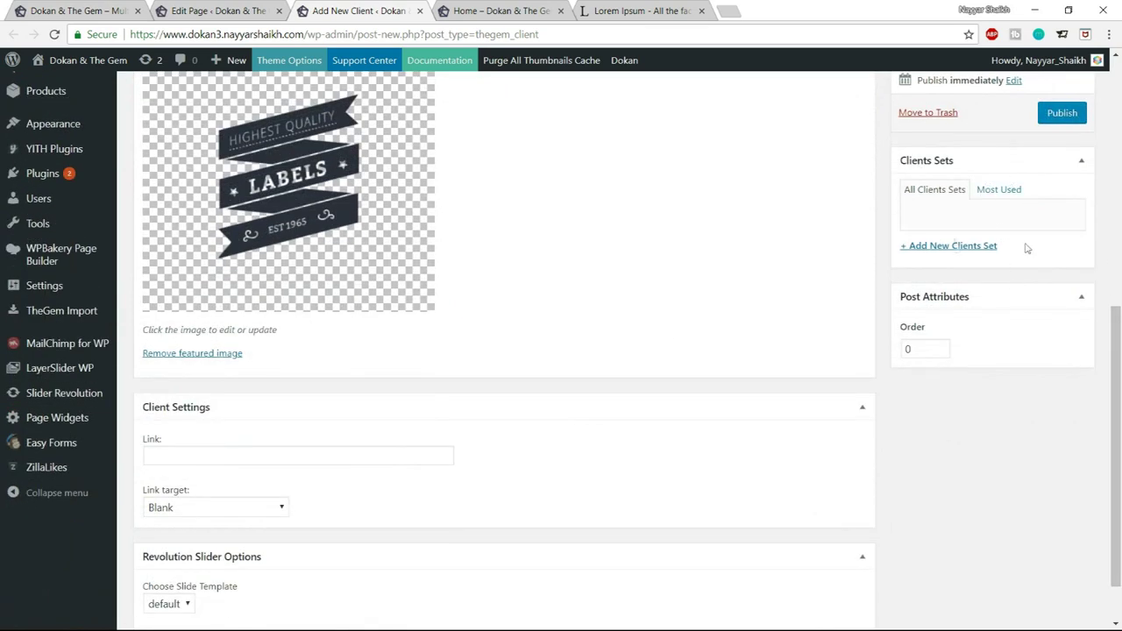
click(943, 249)
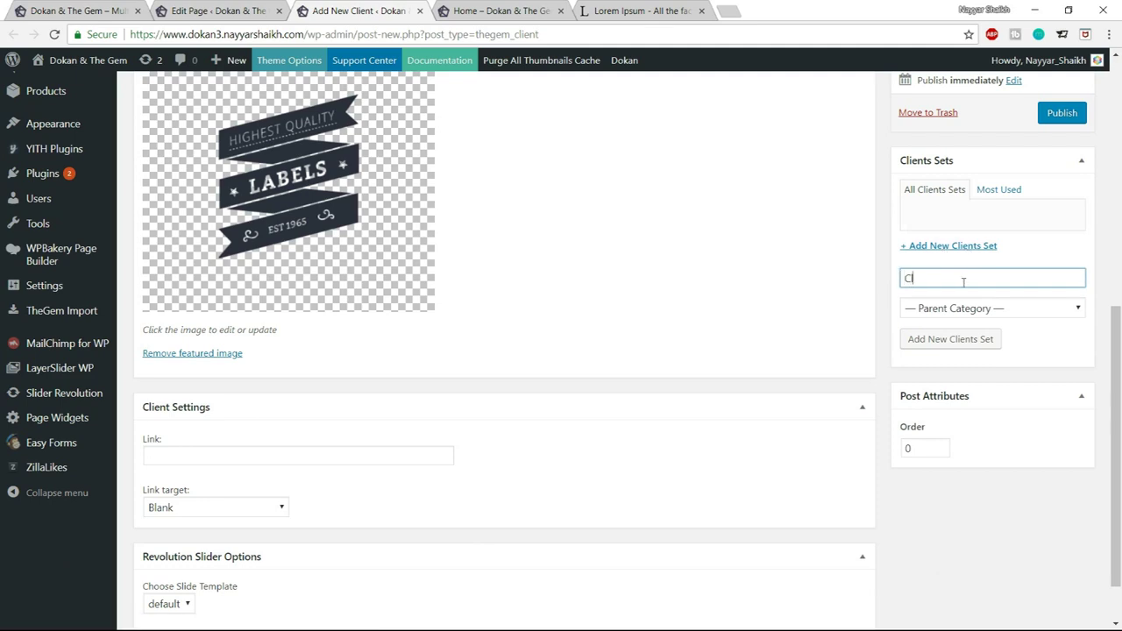
key(Return)
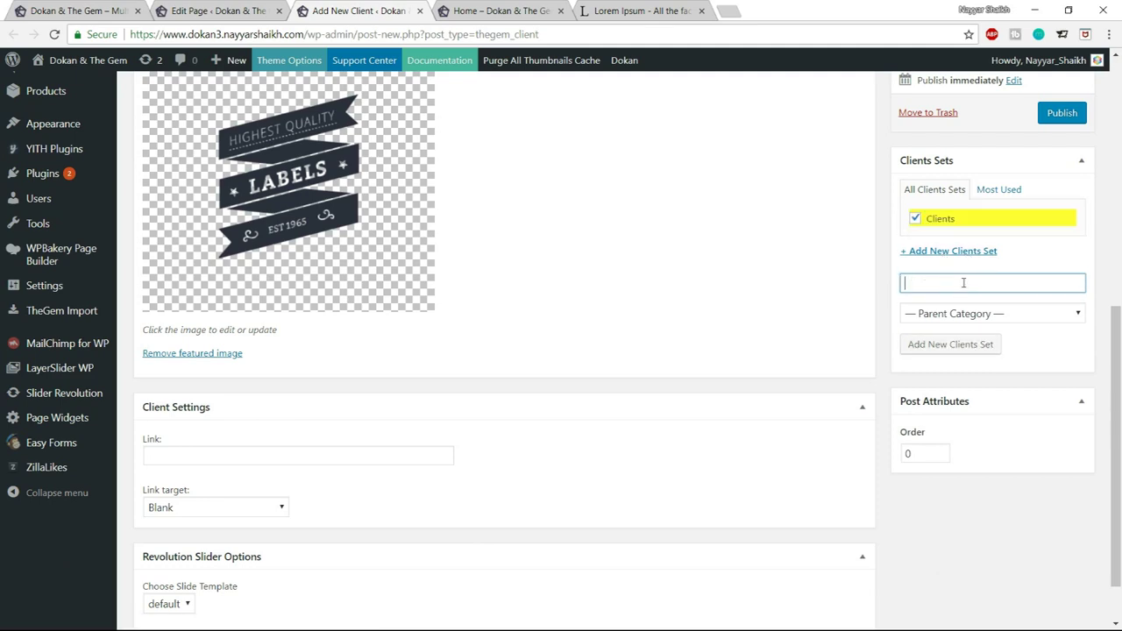
click(327, 456)
scroll(434, 460, down, 1)
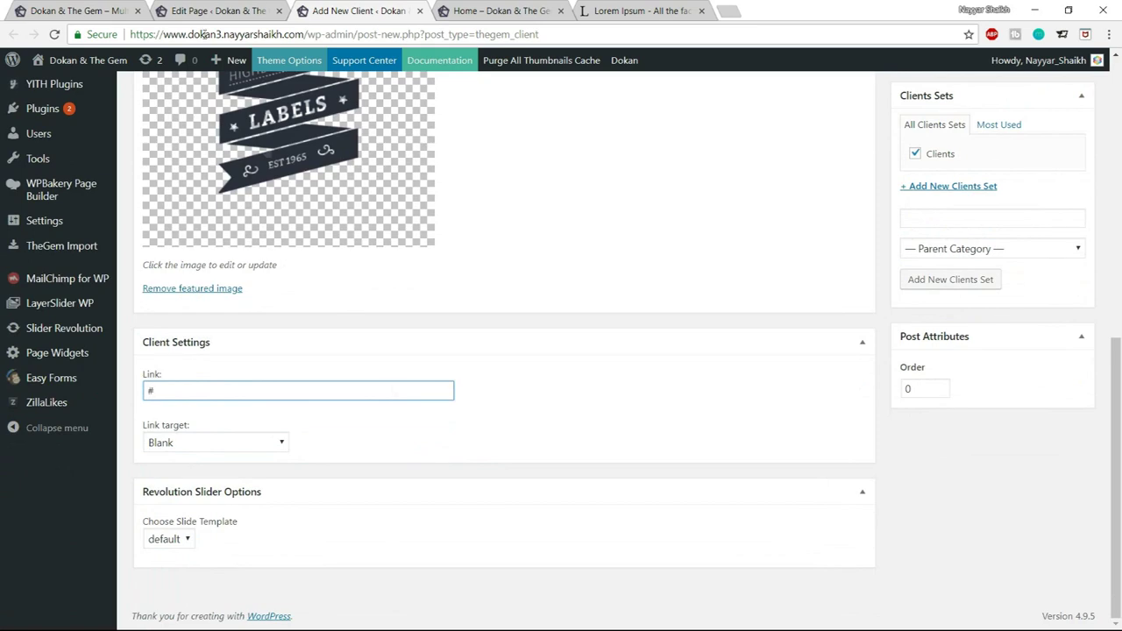
- Check the live Our Brands carousel, then publish the client entry
click(101, 7)
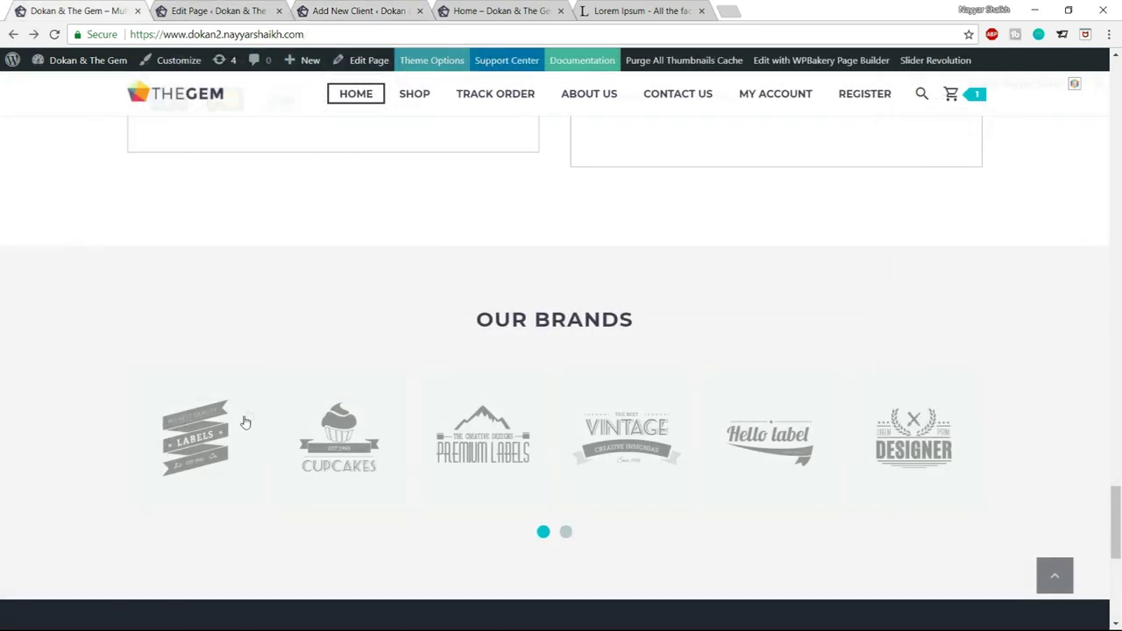
click(372, 7)
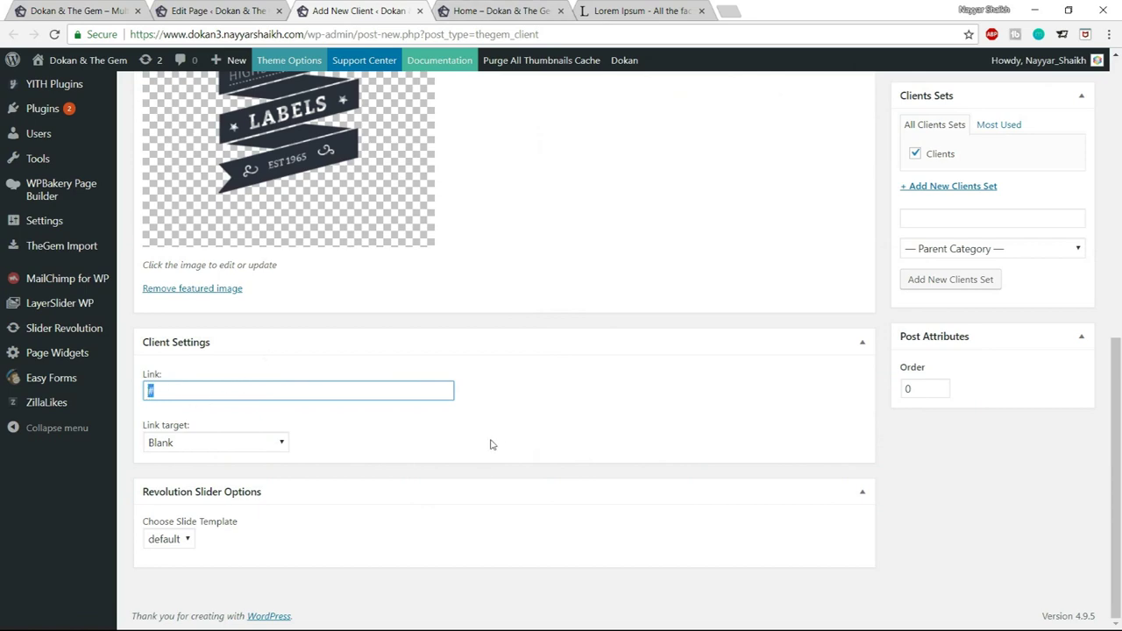
scroll(490, 444, up, 3)
scroll(516, 497, up, 1)
click(1061, 341)
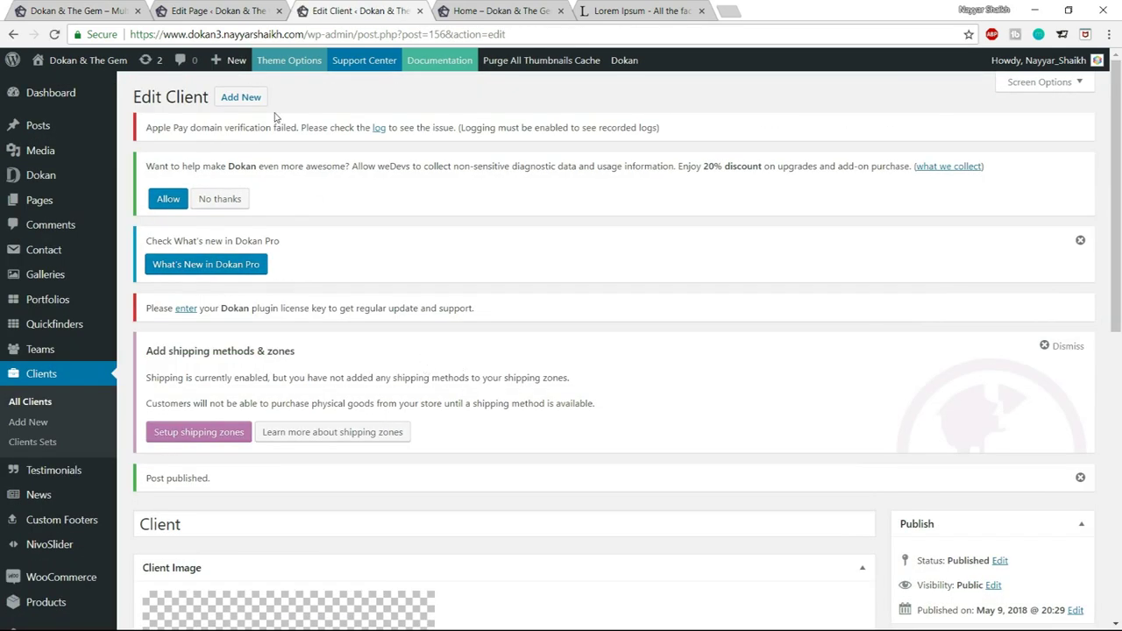
- Create a new client titled Client2 with the Cupcakes logo as its image
click(240, 96)
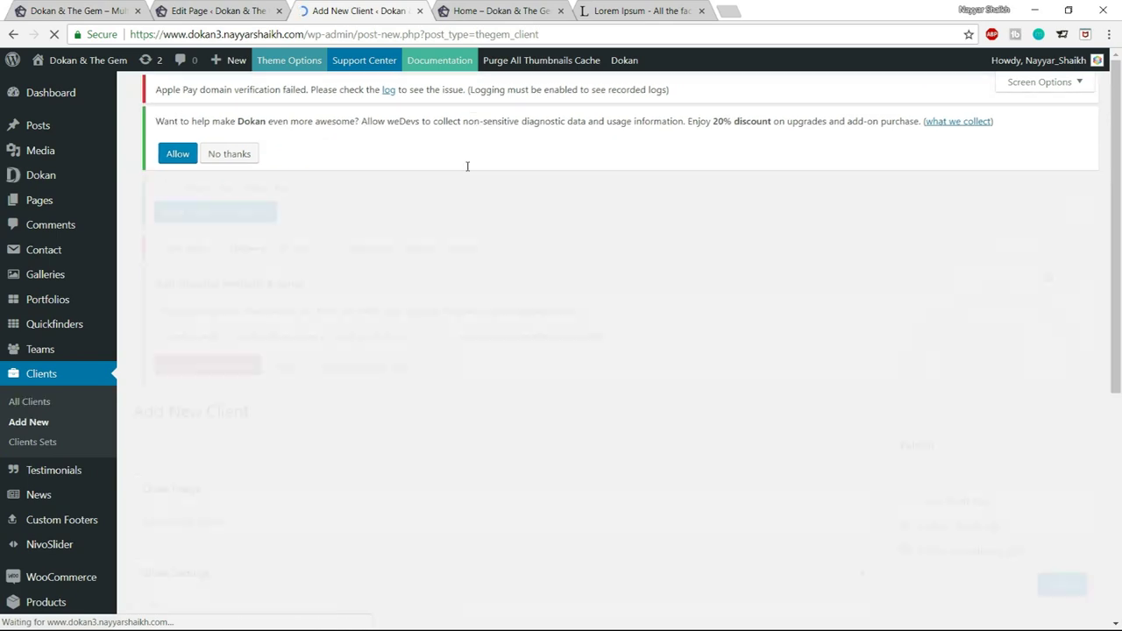
scroll(178, 418, down, 2)
text(Clint2)
key(BackSpace)
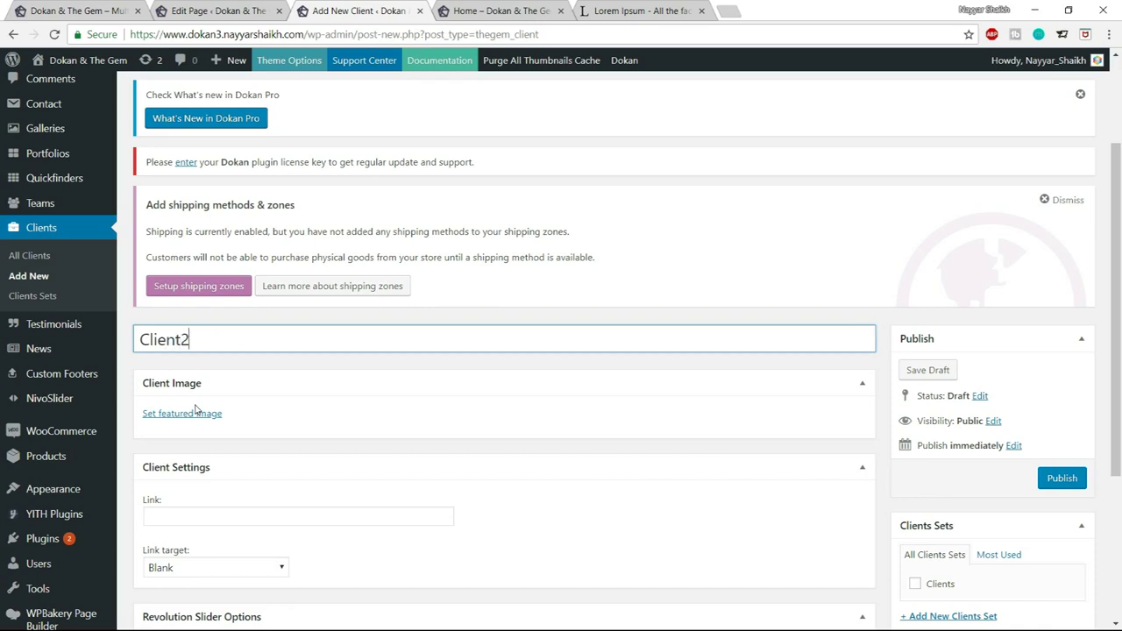
scroll(213, 395, down, 2)
click(181, 267)
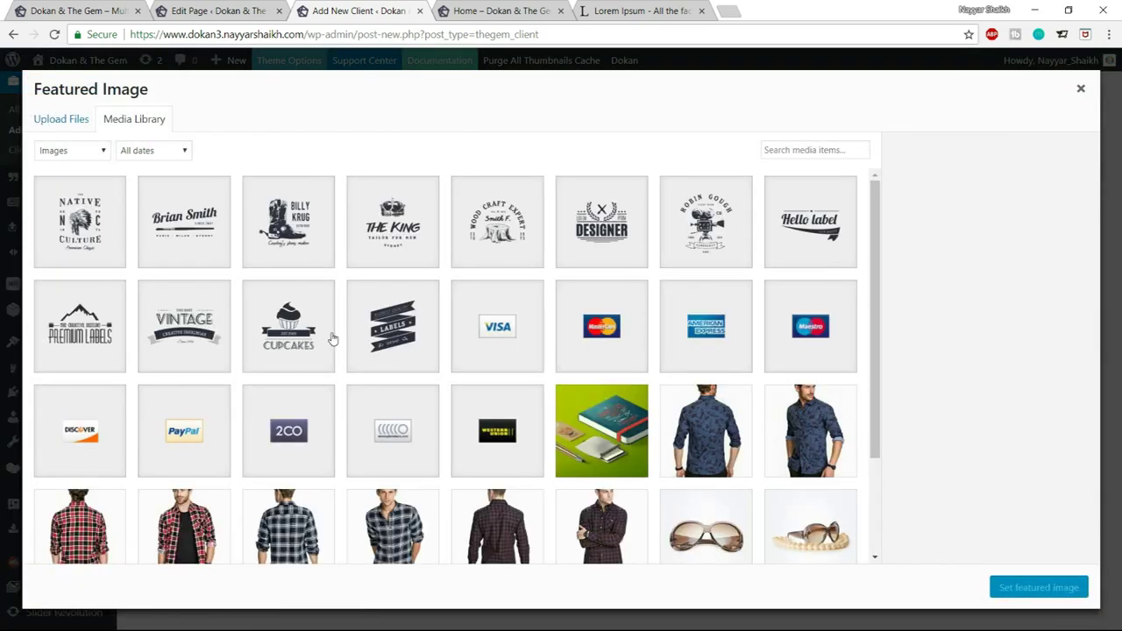
click(330, 333)
click(1041, 592)
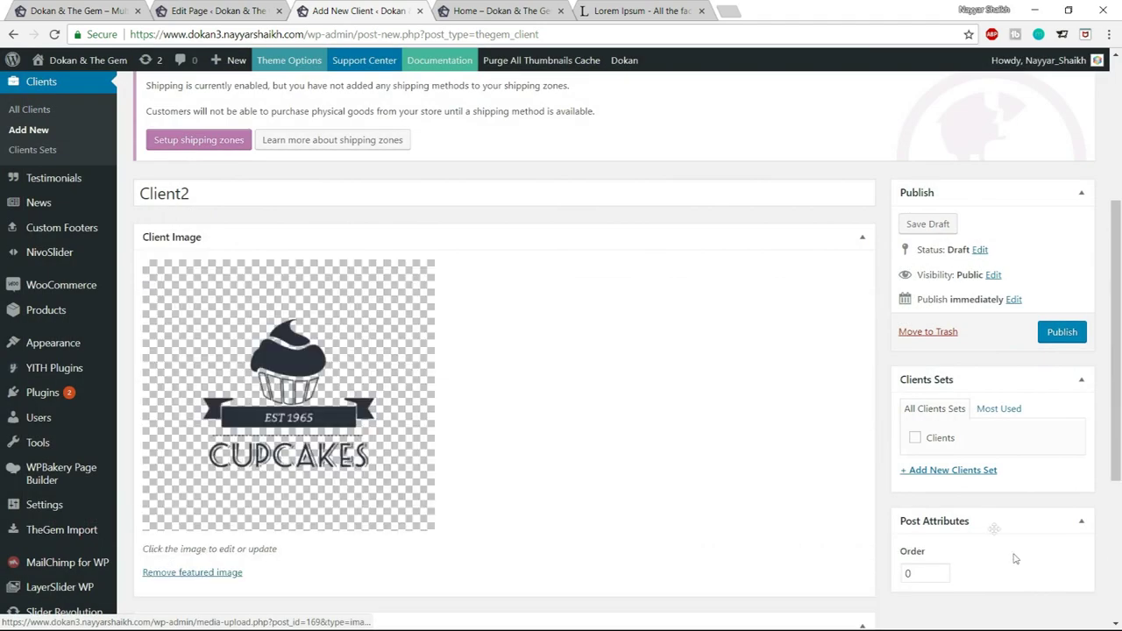
- Tick the Clients set, fill the link from the saved suggestions, and publish Client2
click(915, 437)
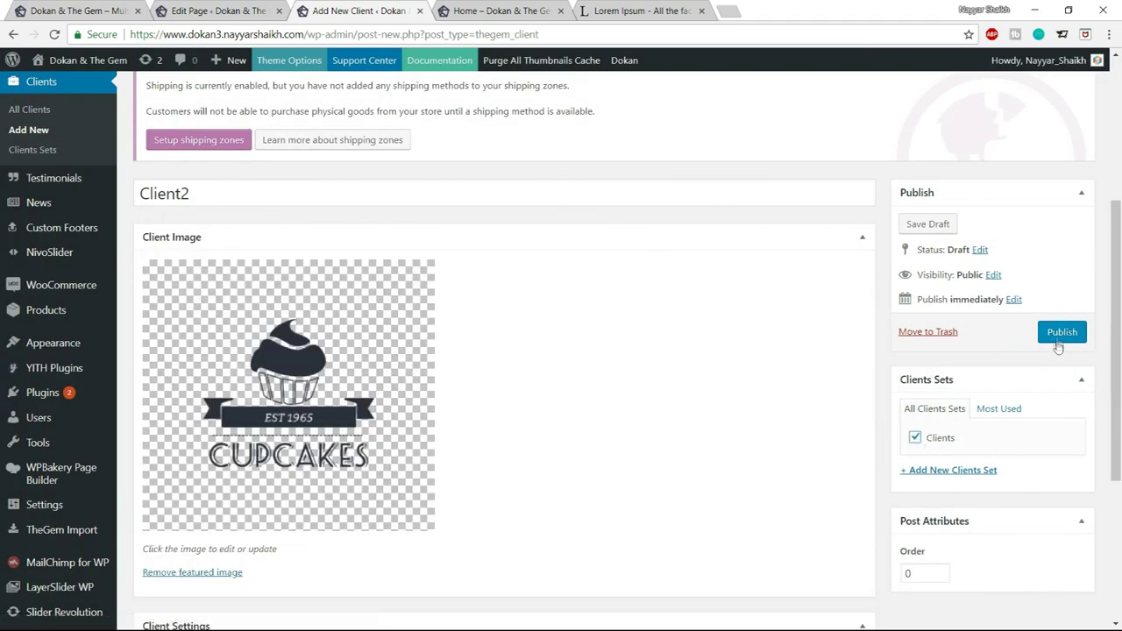
scroll(634, 417, down, 3)
click(273, 461)
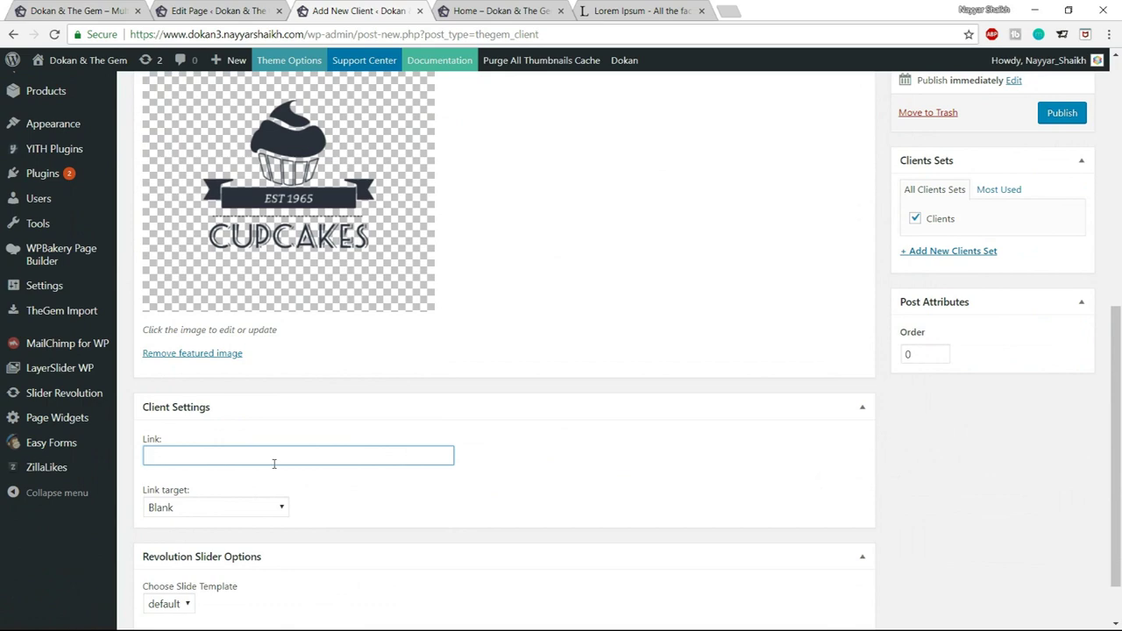
click(275, 462)
scroll(891, 405, up, 4)
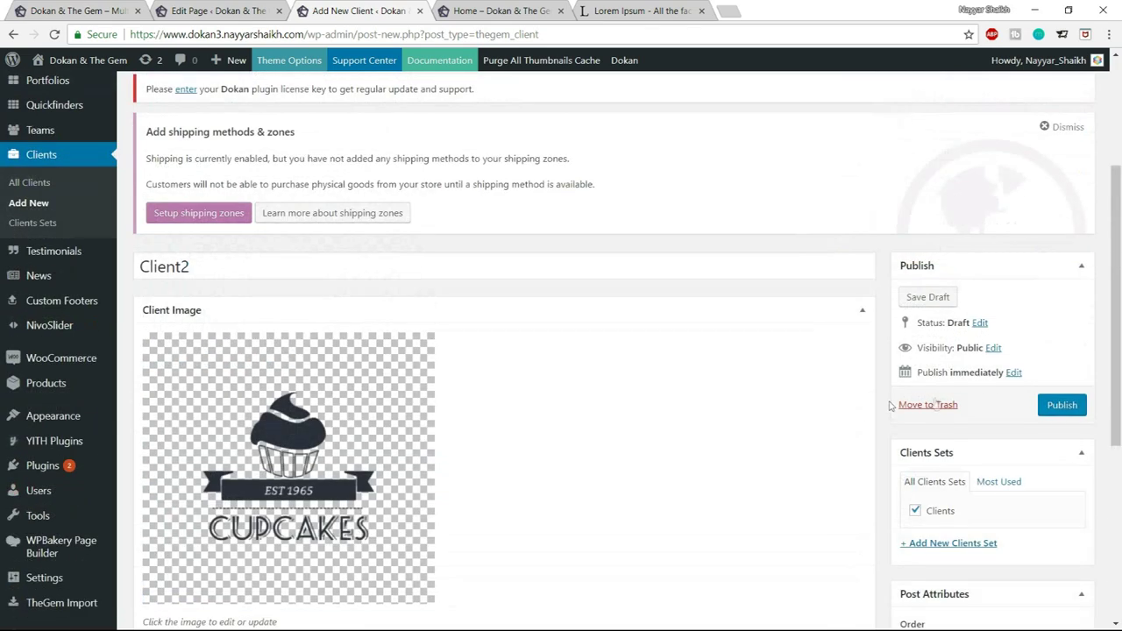
click(1080, 405)
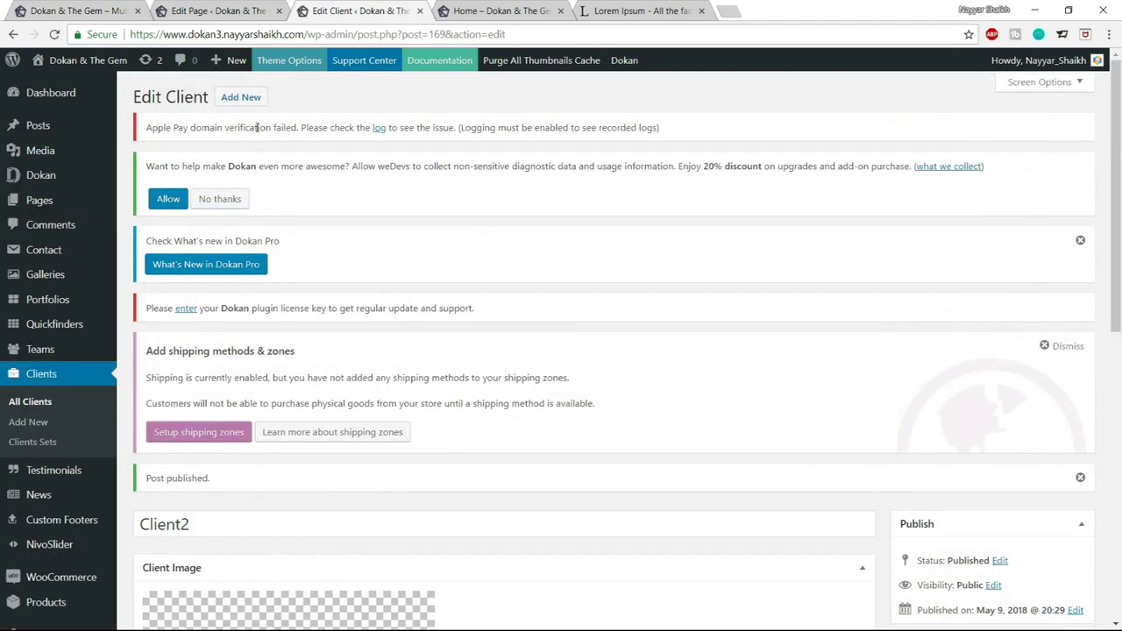
- Create Client3 with the Vintage logo, Clients set and link #, and publish it
click(241, 97)
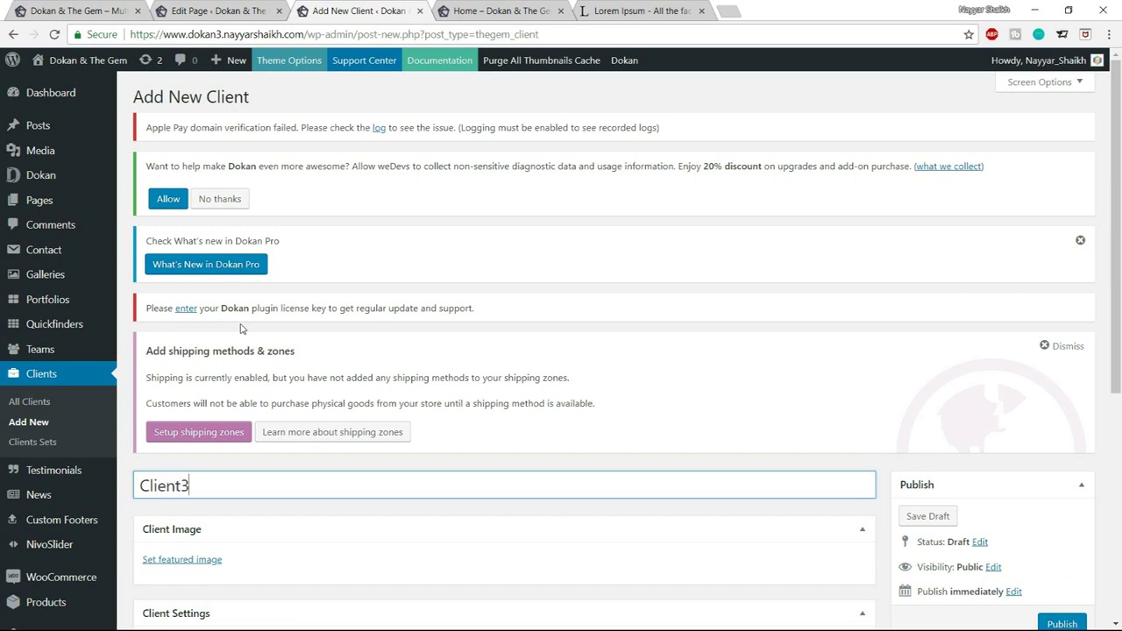
scroll(241, 329, down, 3)
click(207, 265)
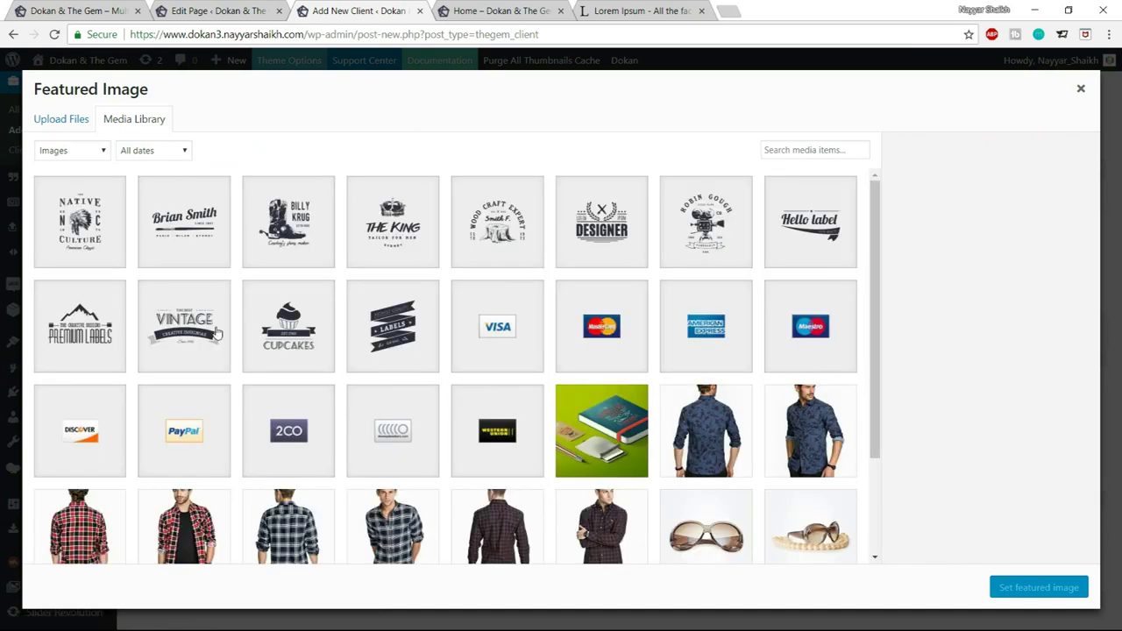
click(217, 333)
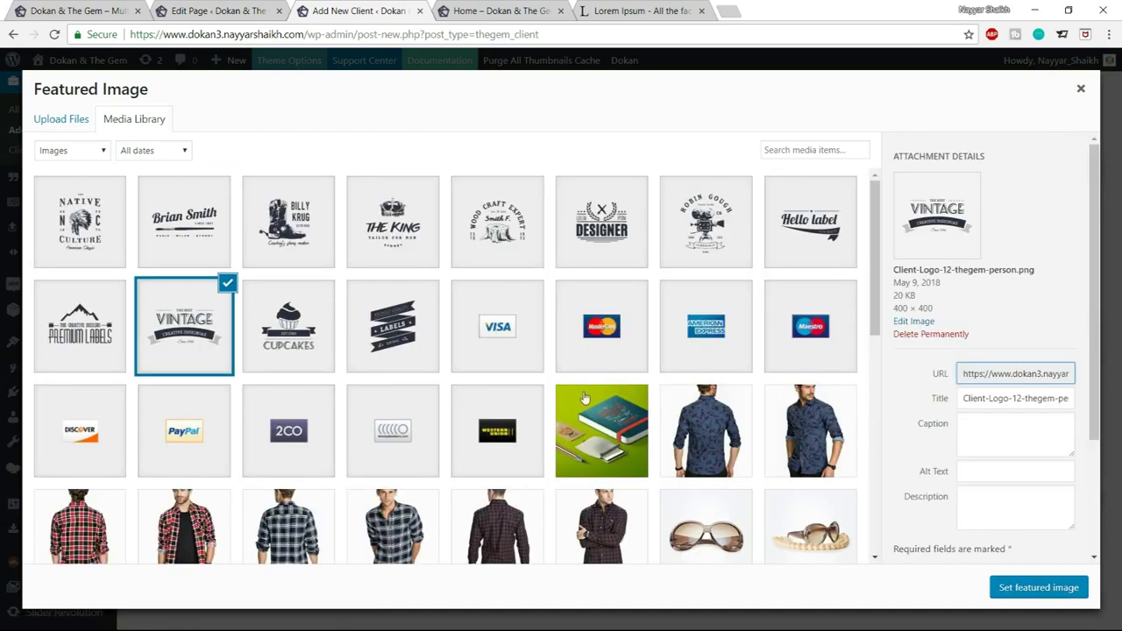
click(1034, 587)
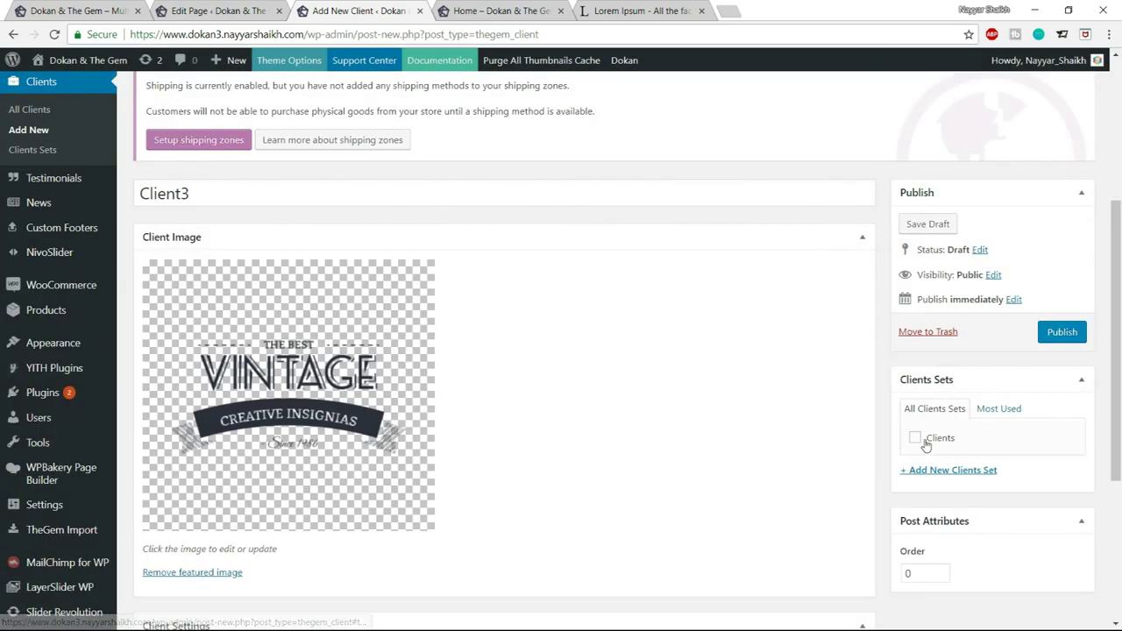
scroll(1020, 445, down, 1)
scroll(1021, 445, down, 3)
click(254, 391)
click(231, 414)
scroll(690, 486, up, 3)
click(1061, 266)
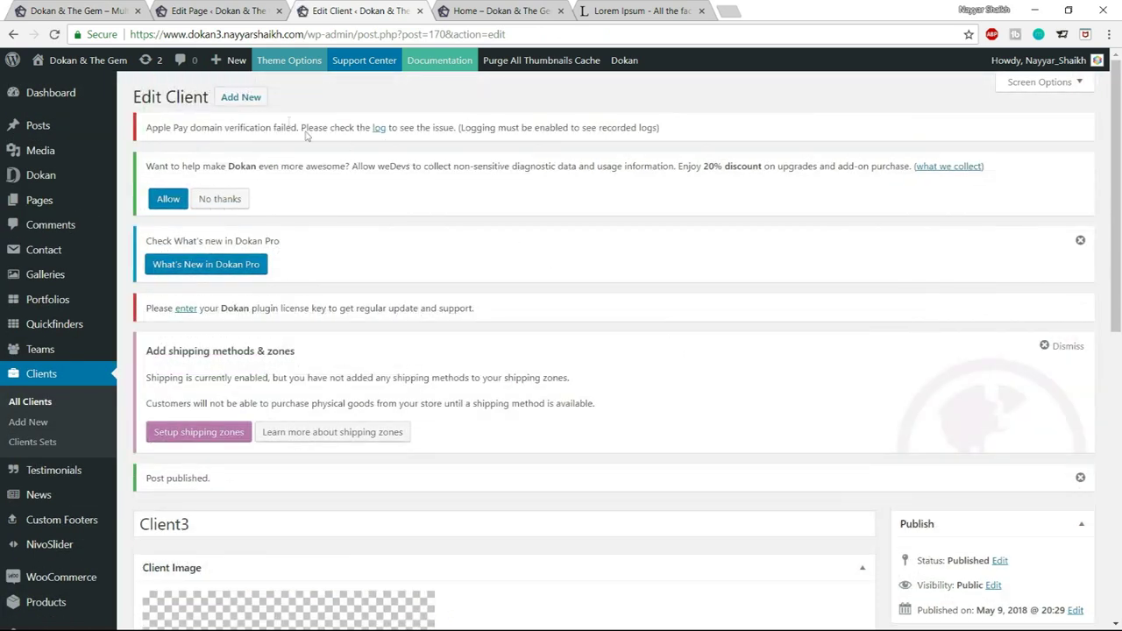
- Start a new Client4 entry and set the Premium Labels logo as its image
click(240, 97)
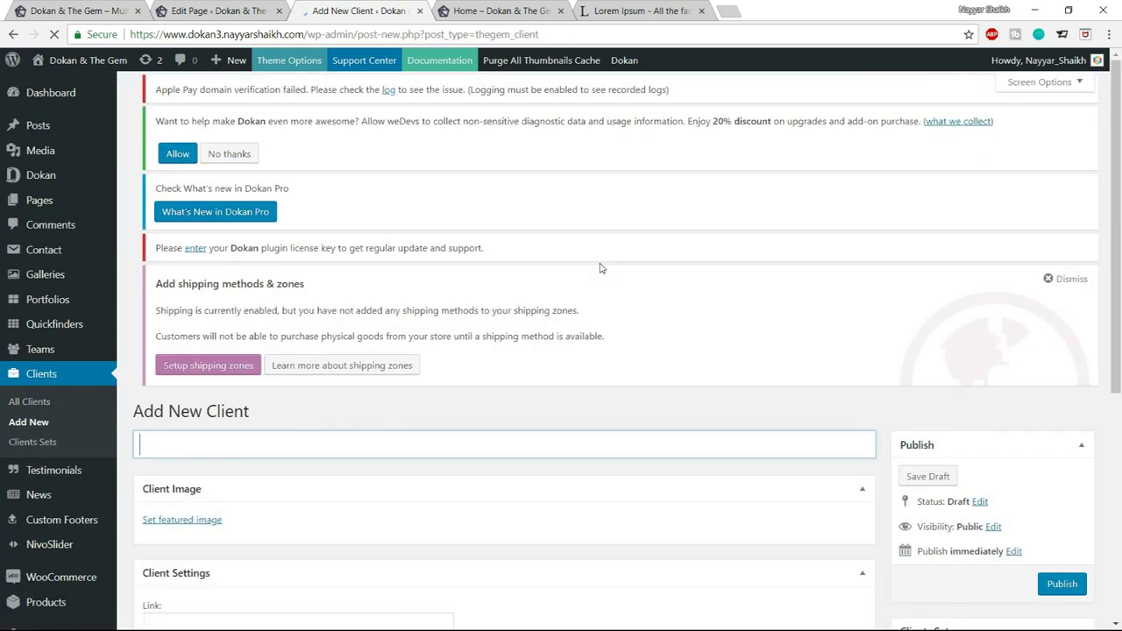
scroll(554, 434, down, 1)
text(Client4)
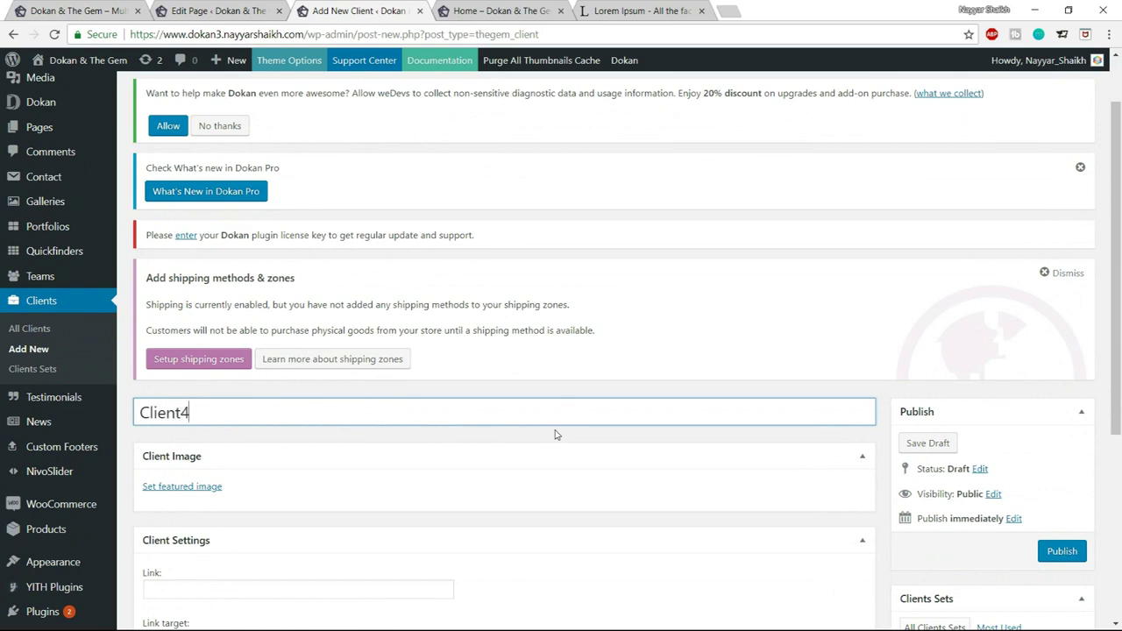
scroll(555, 435, down, 4)
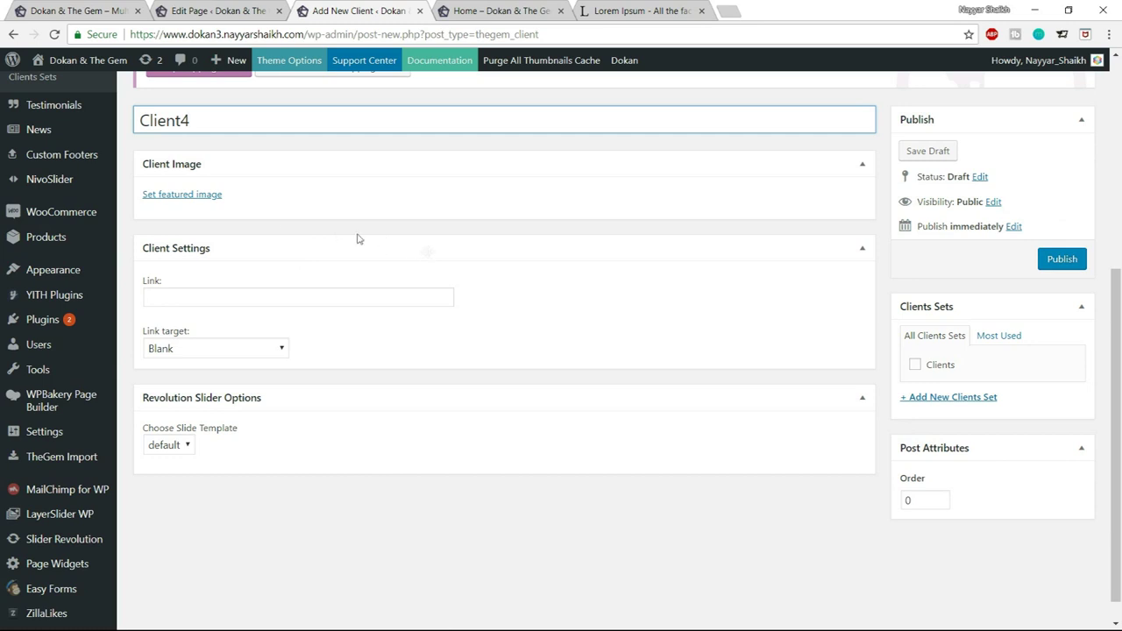
click(195, 195)
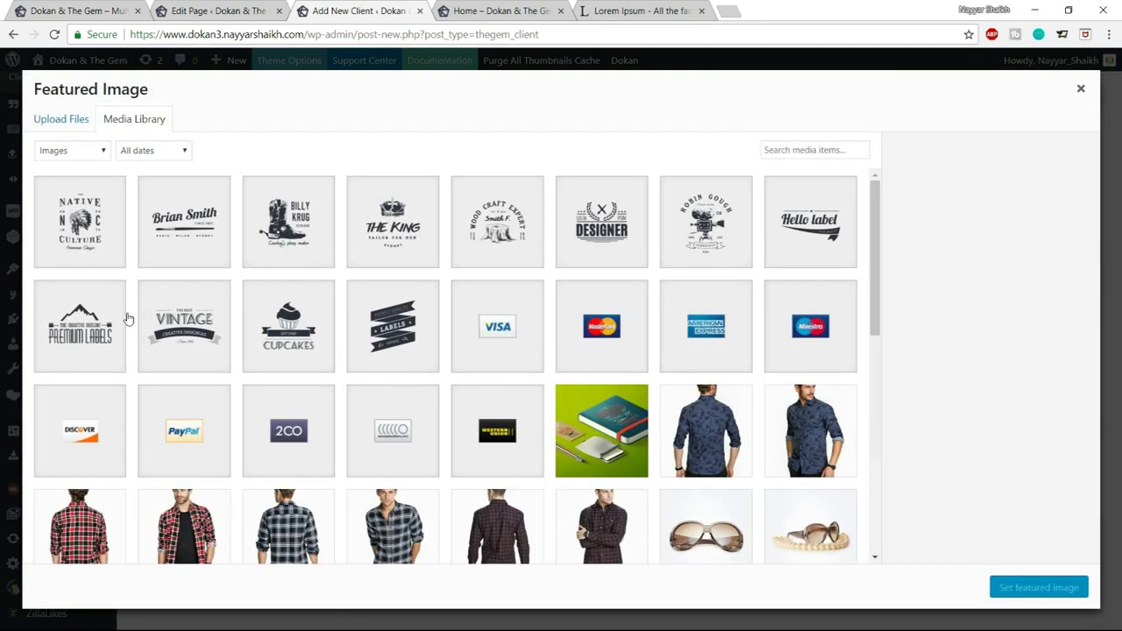
click(61, 320)
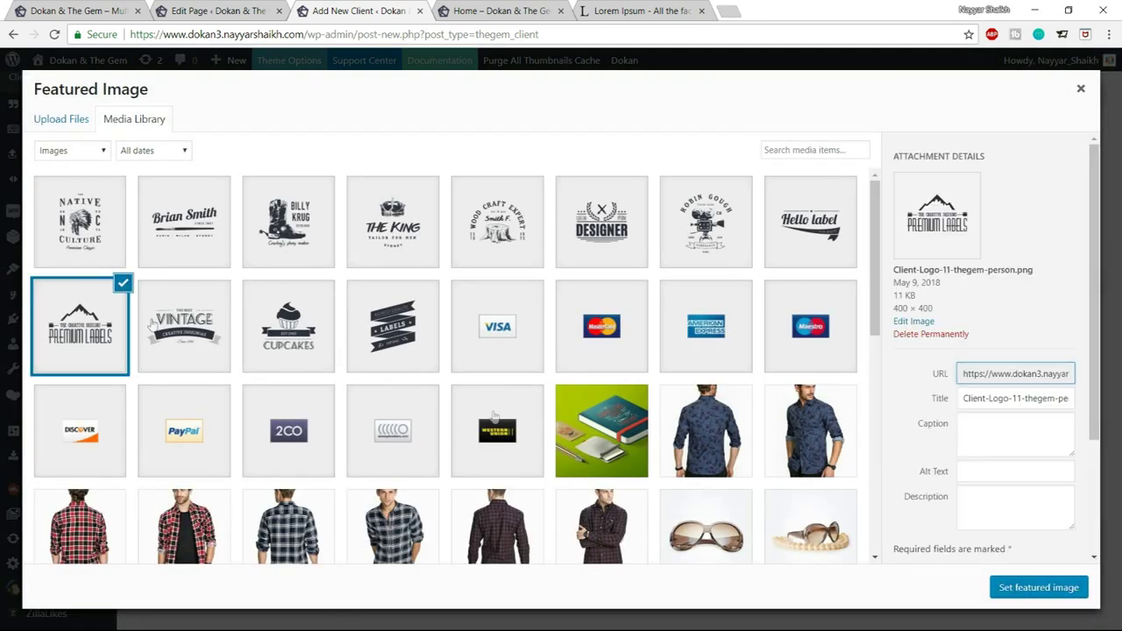
click(1024, 595)
- Link Client4 to #, add it to the Clients set, and publish it
scroll(452, 473, down, 1)
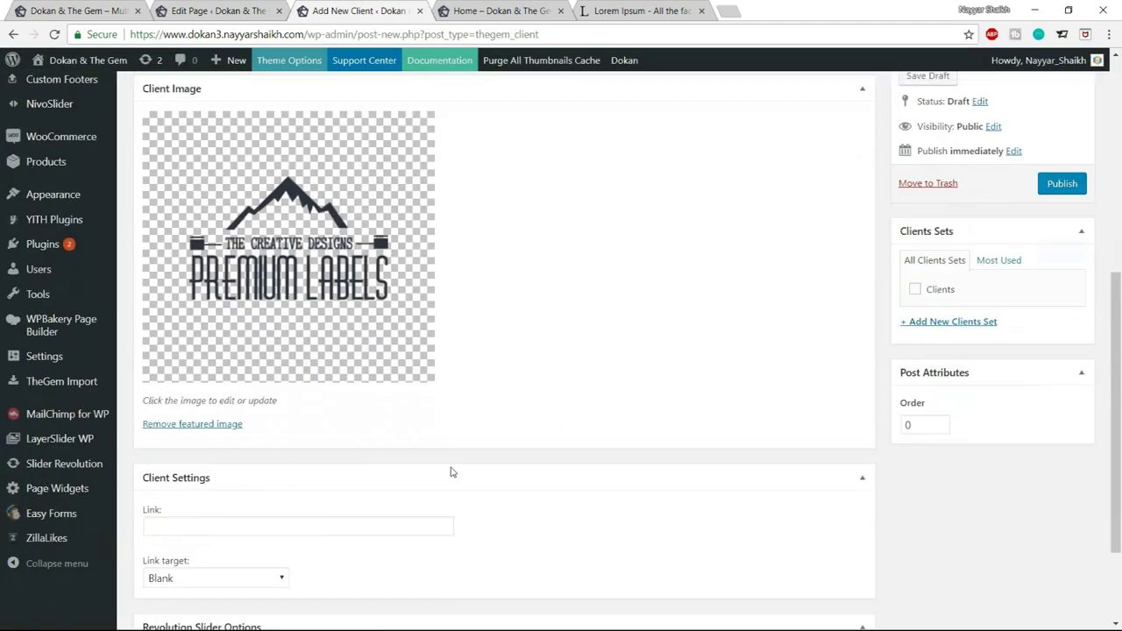
scroll(452, 473, down, 1)
click(205, 457)
click(205, 467)
click(945, 225)
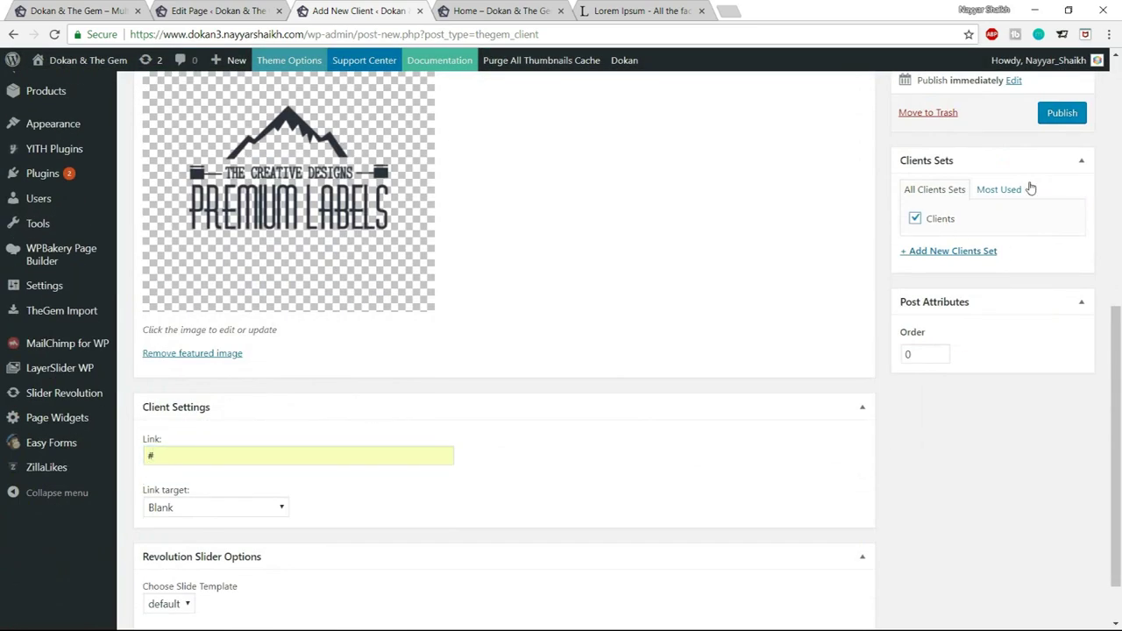
click(1062, 113)
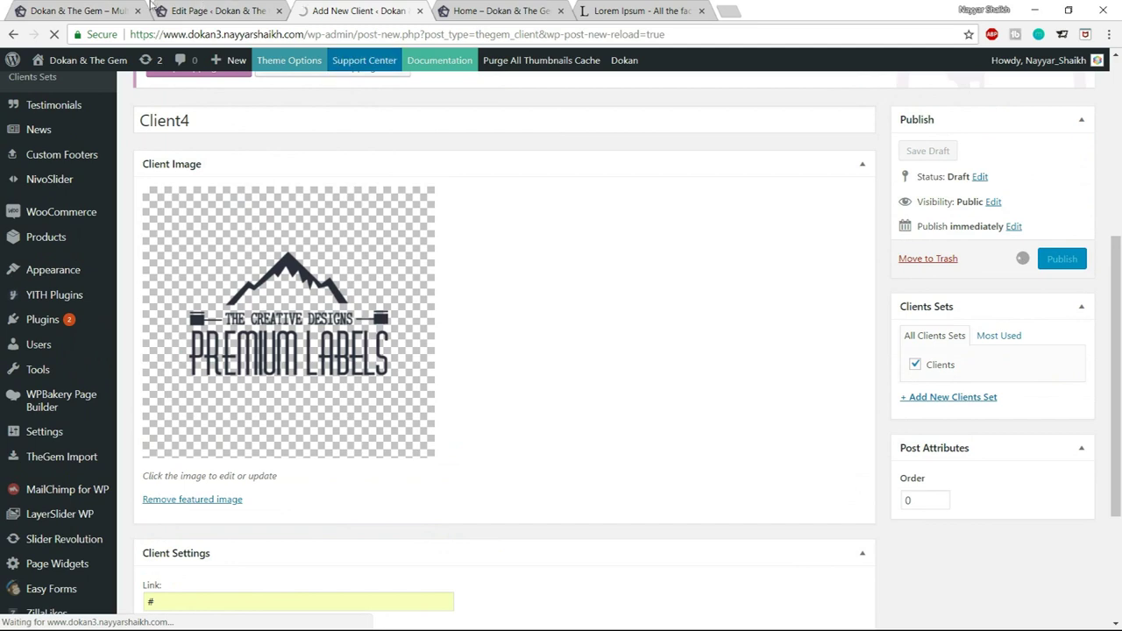
- Page through the brand logos on the live homepage, then return to the Client4 edit screen
click(44, 7)
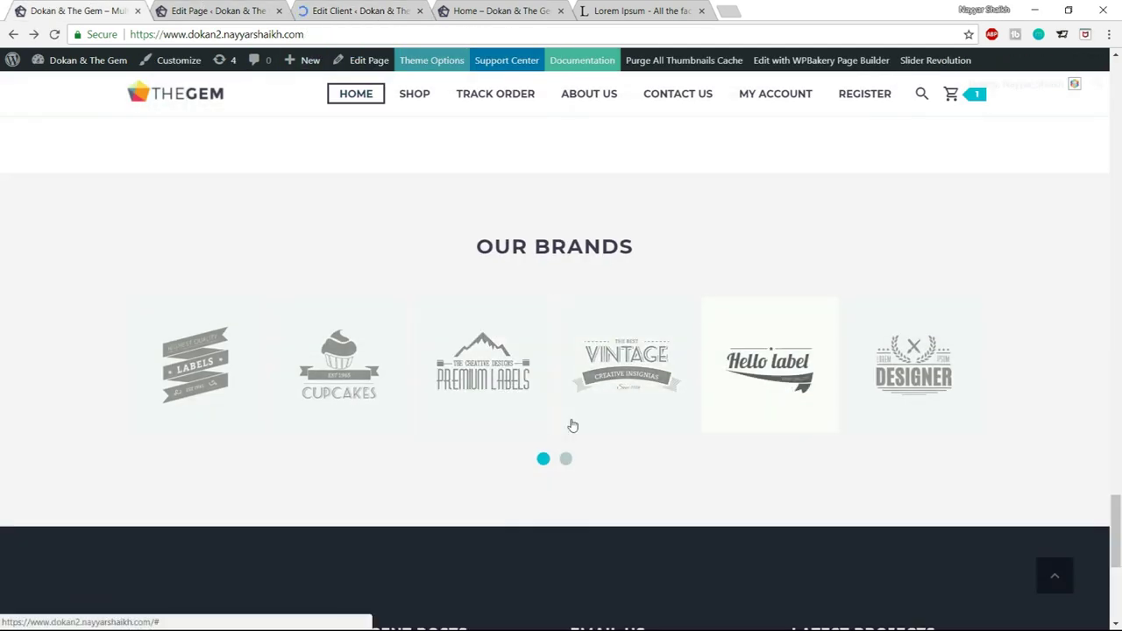
click(565, 459)
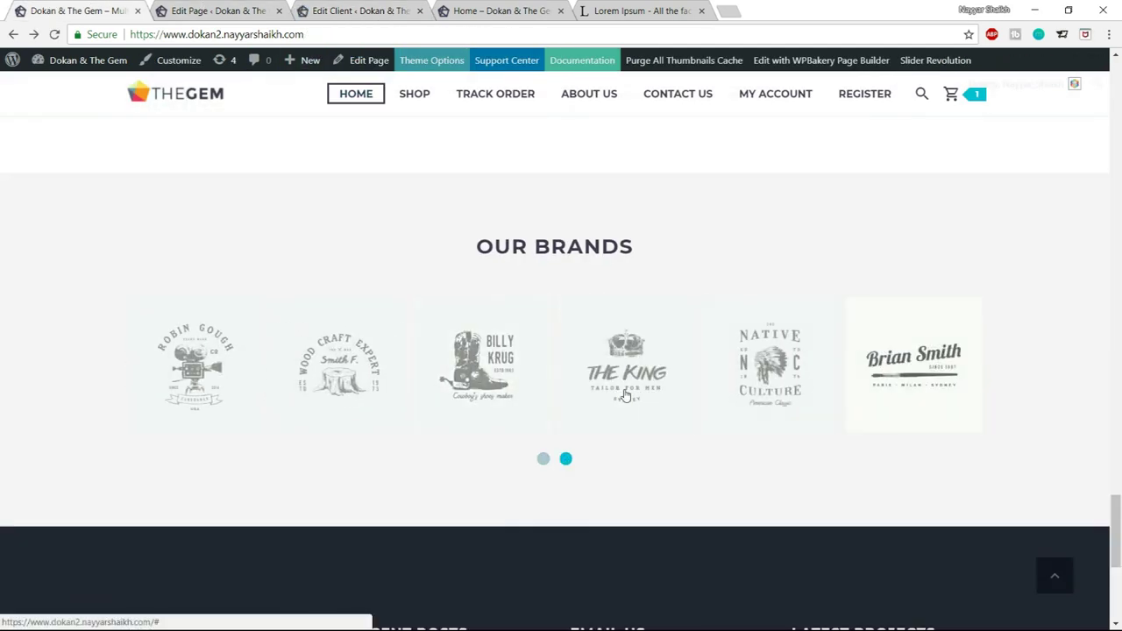
click(543, 458)
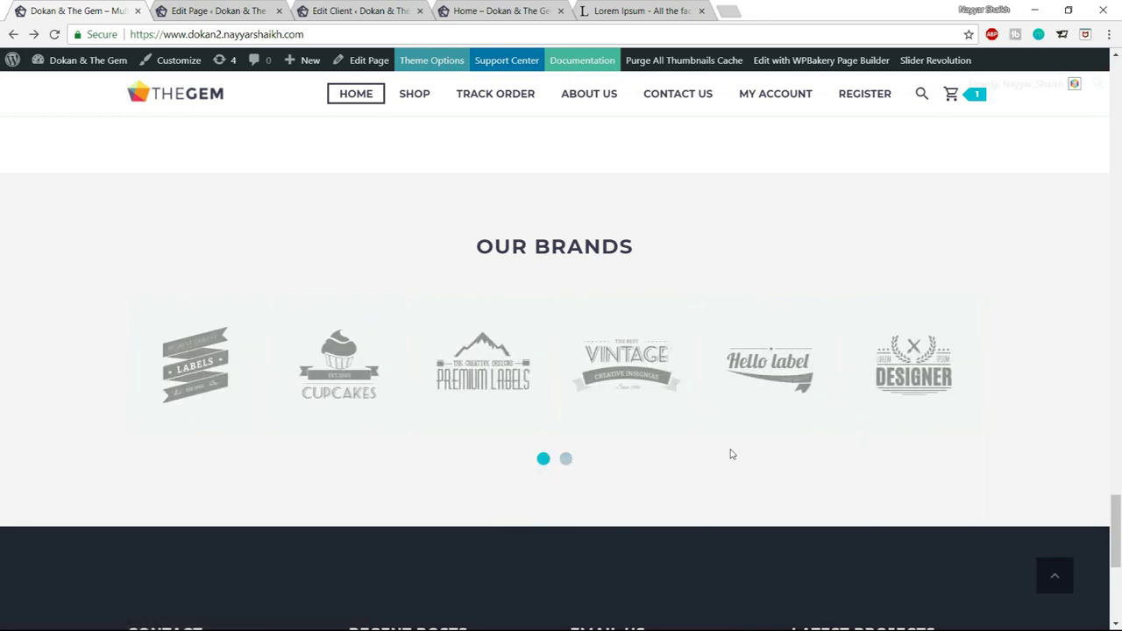
click(565, 460)
click(254, 11)
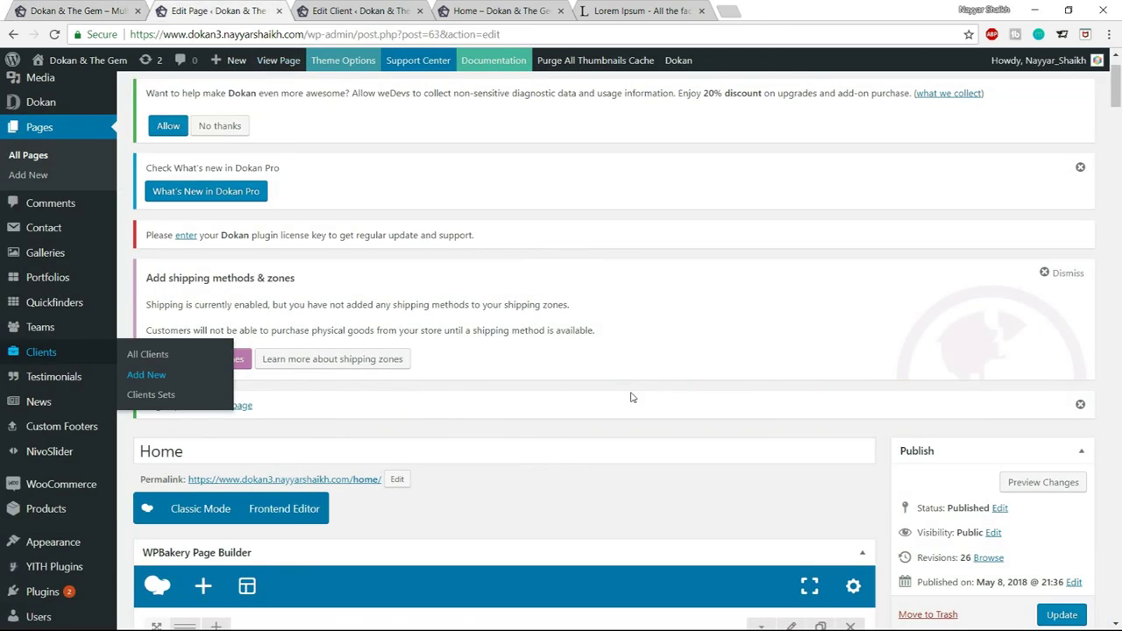
click(356, 7)
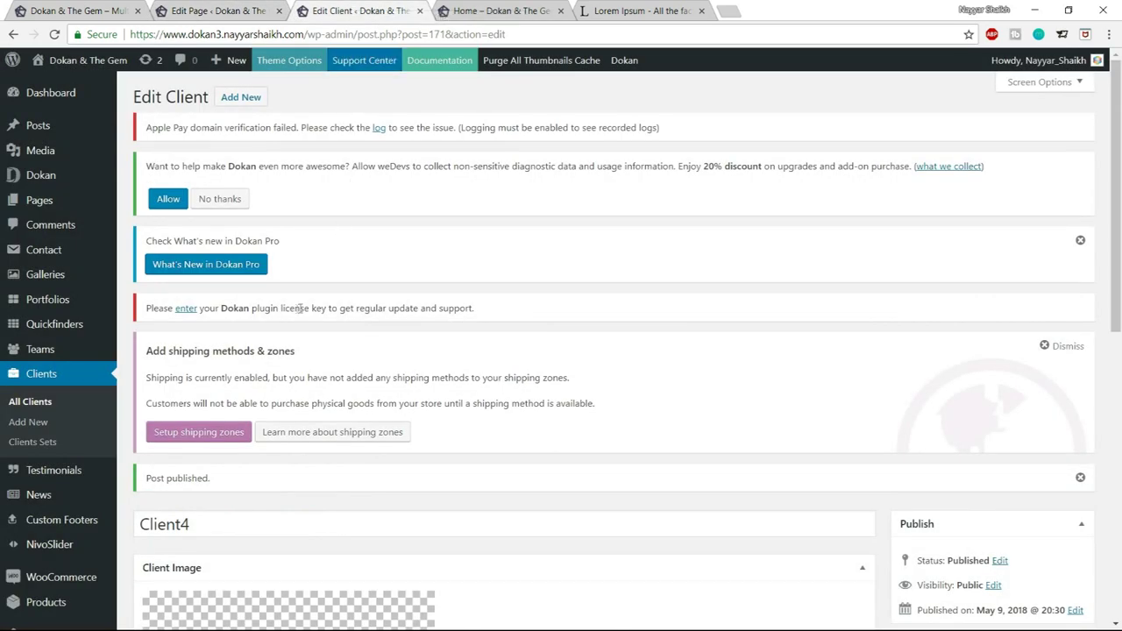
- Create a new client entry with the Hello label logo as its featured image
click(249, 98)
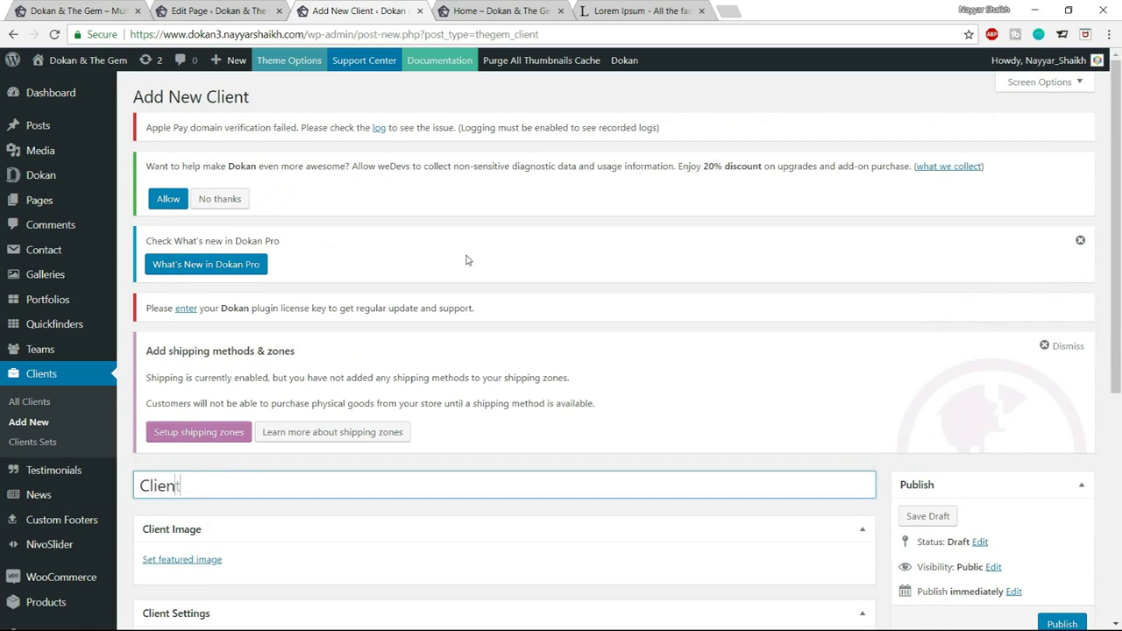
scroll(500, 277, down, 3)
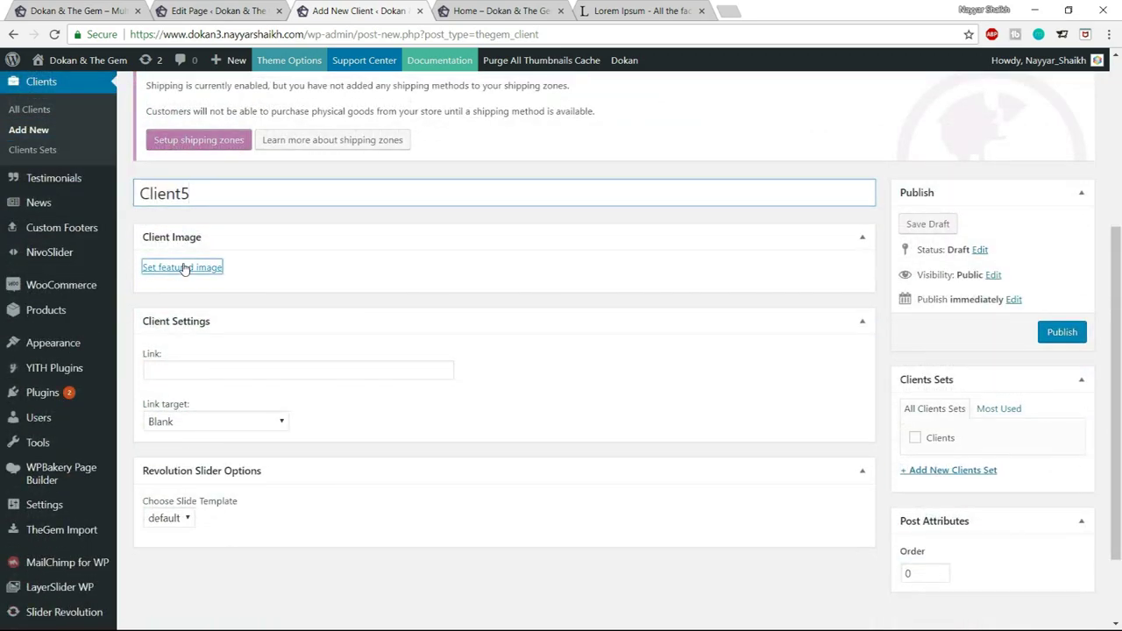
click(184, 266)
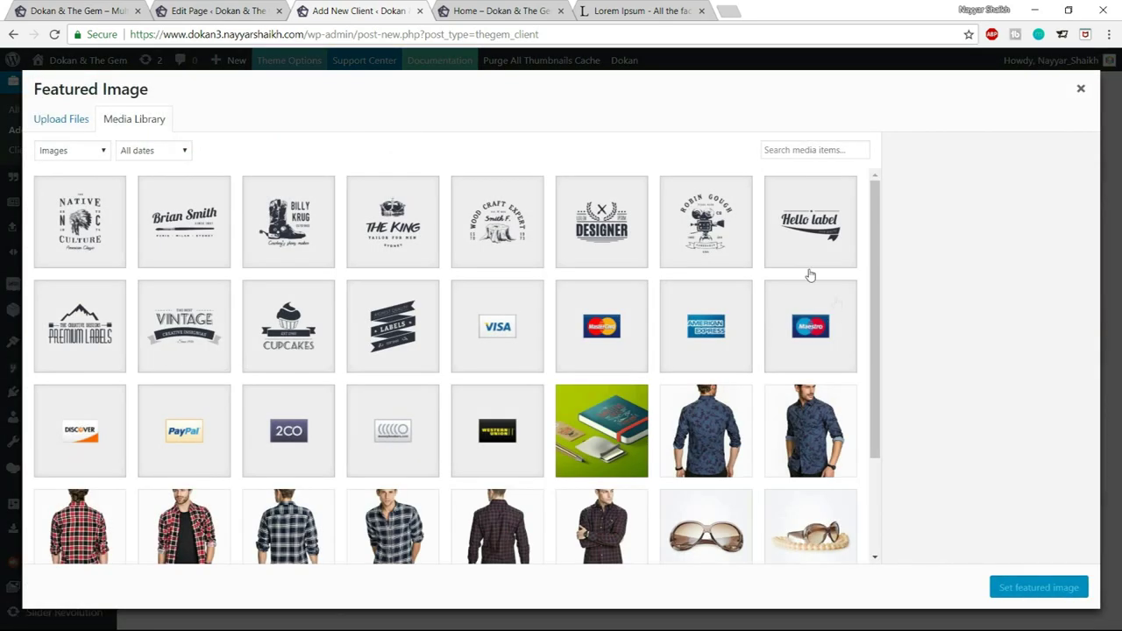
click(810, 245)
click(1008, 587)
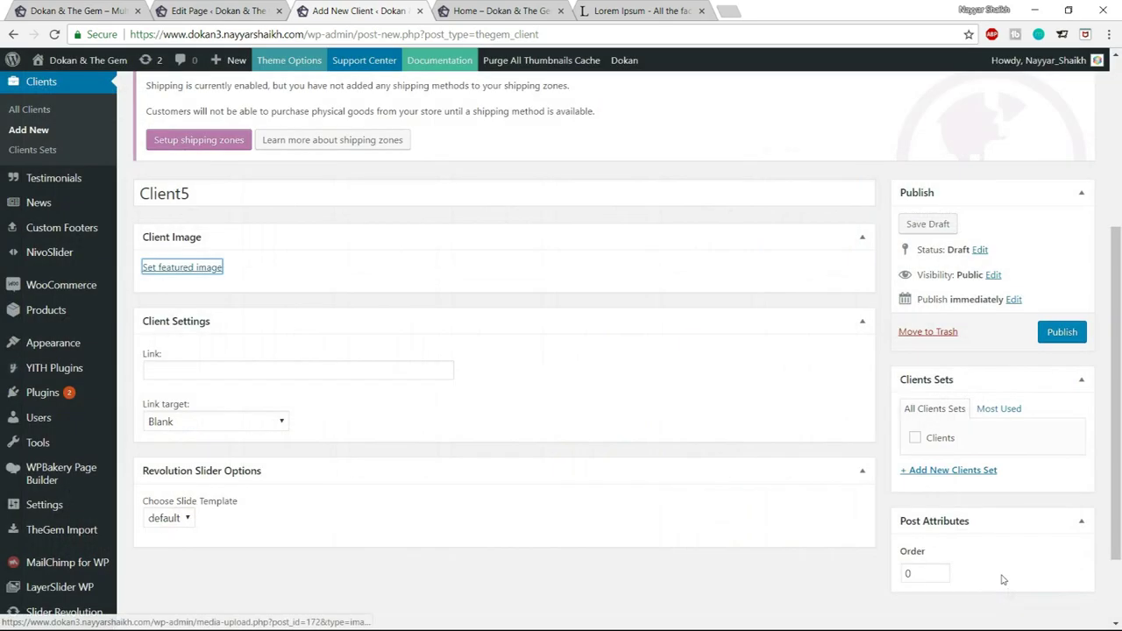
- Put Client5 in the Clients set, link it to #, and publish it
click(929, 367)
scroll(999, 378, down, 1)
click(210, 528)
click(205, 548)
click(1068, 189)
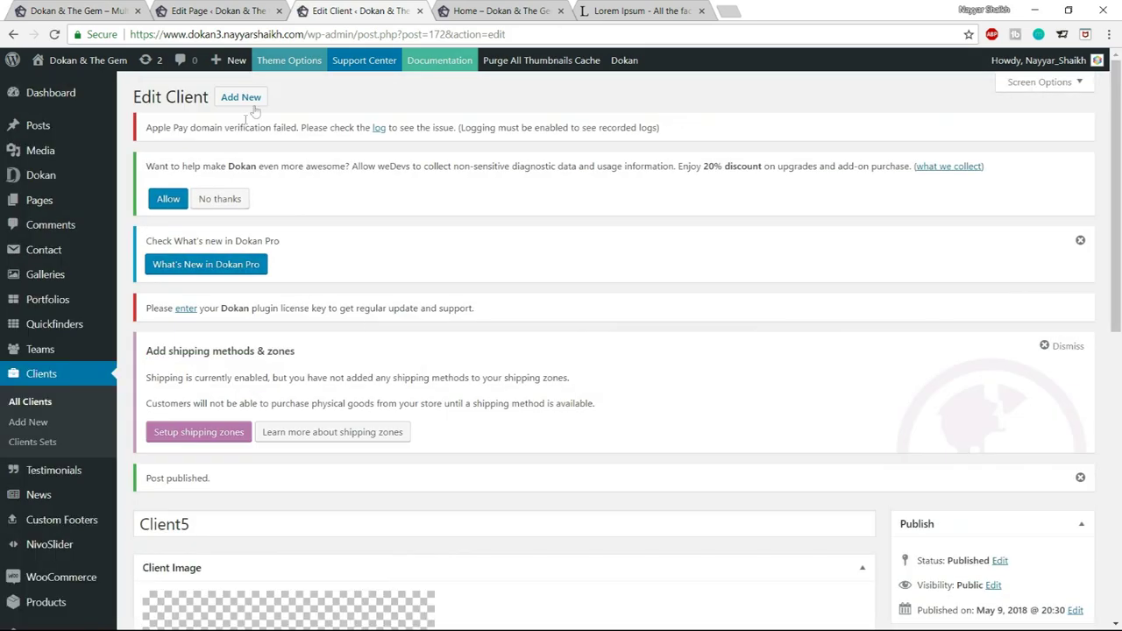
click(251, 102)
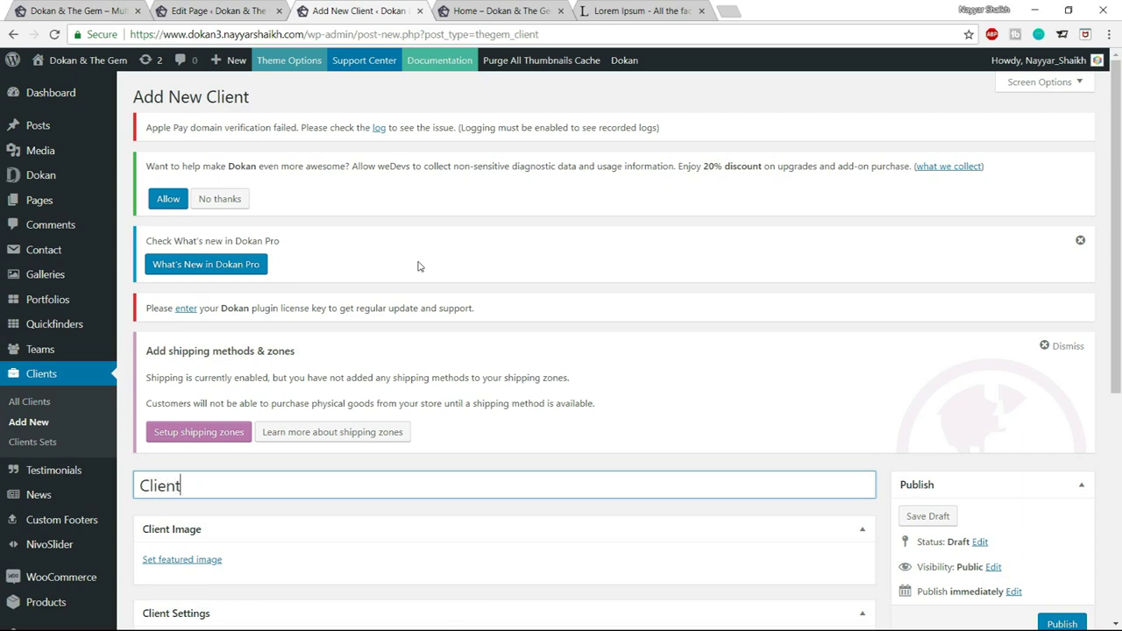
- Publish Client6 with the Robin Gough logo, link # and the Clients set
scroll(419, 266, down, 4)
click(176, 265)
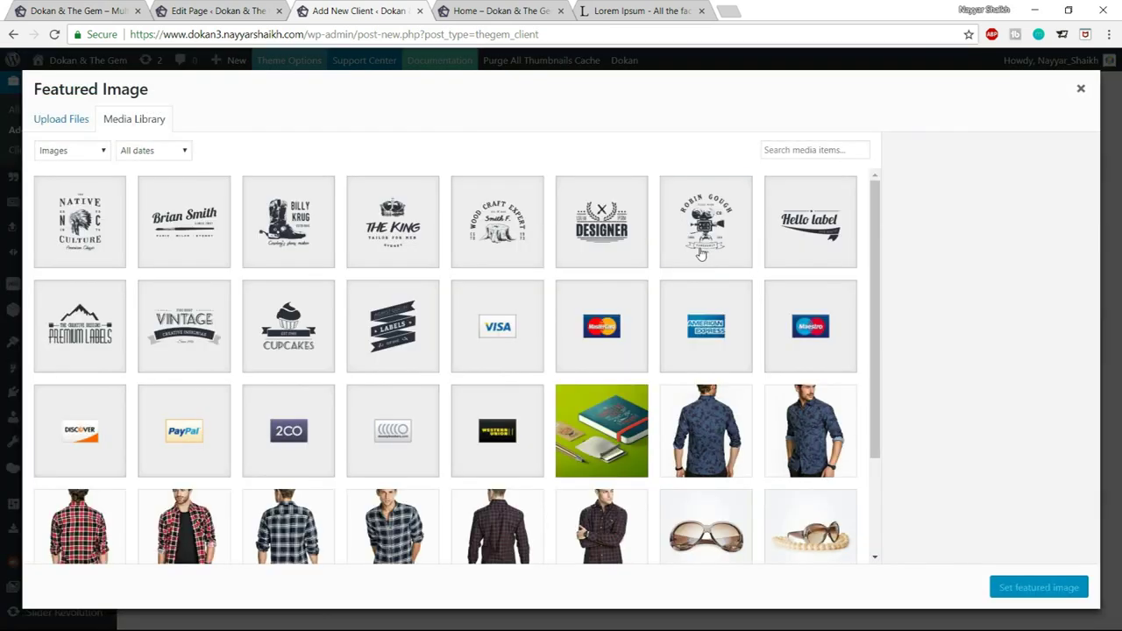
click(702, 254)
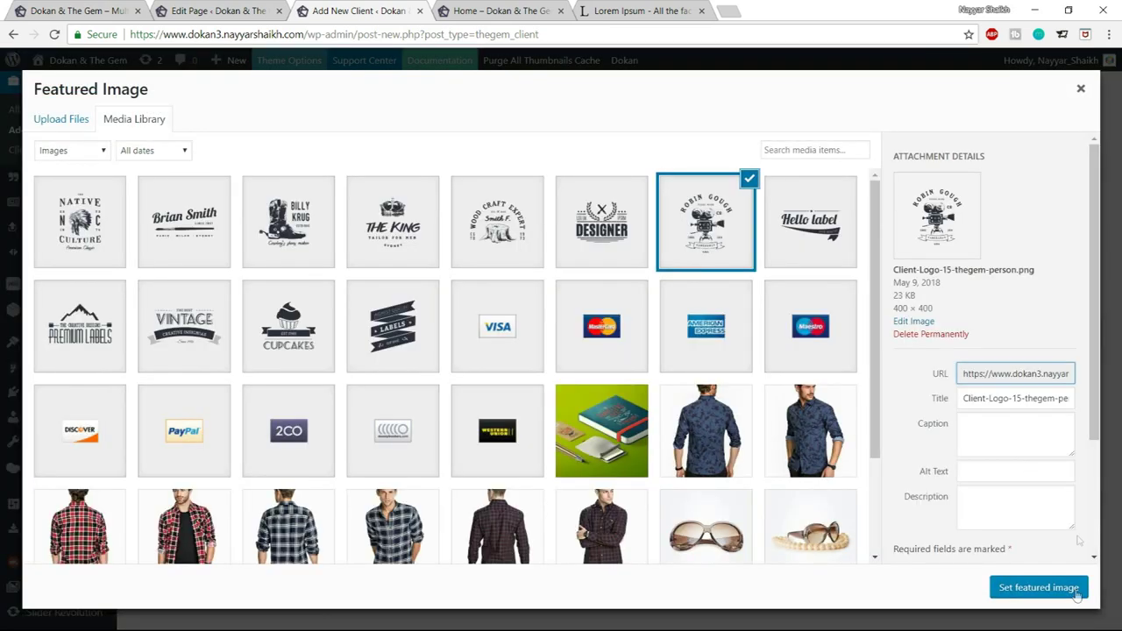
click(1069, 592)
scroll(206, 593, down, 1)
drag(205, 593, 203, 602)
click(202, 602)
click(202, 617)
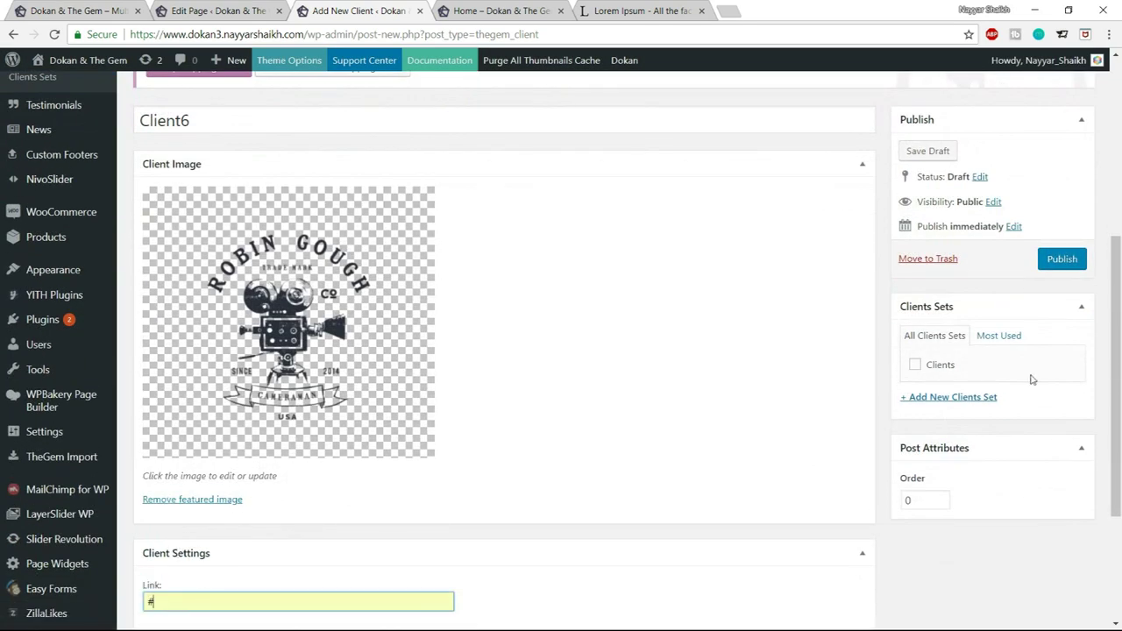
click(923, 364)
click(1078, 258)
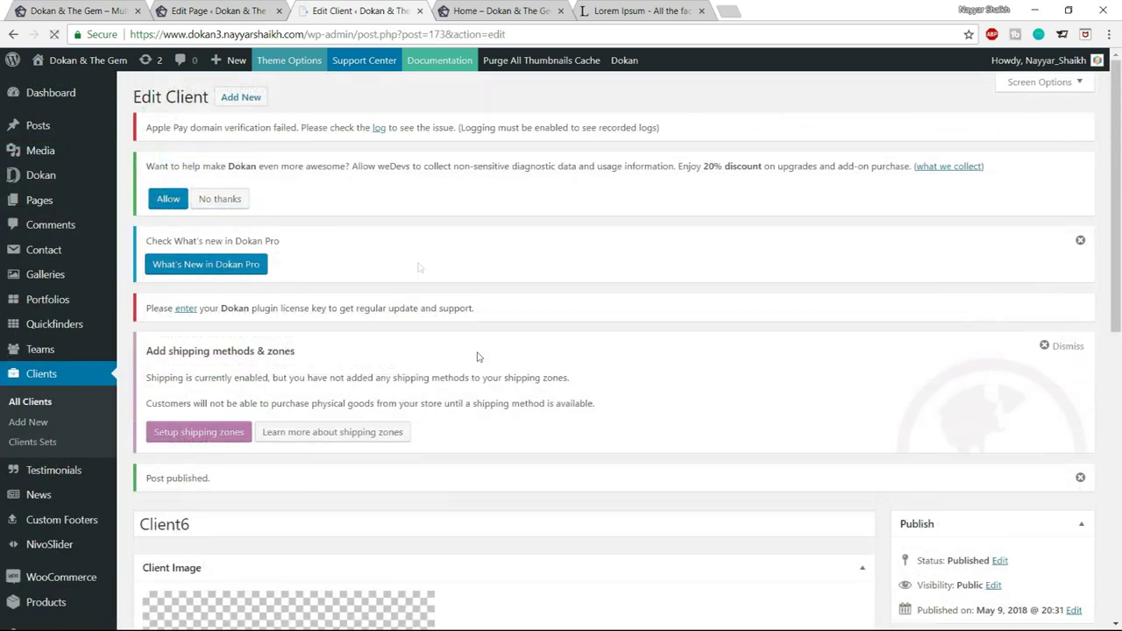
- Create a new client titled 'Client7' with the Wood Craft Expert logo as its image
click(240, 97)
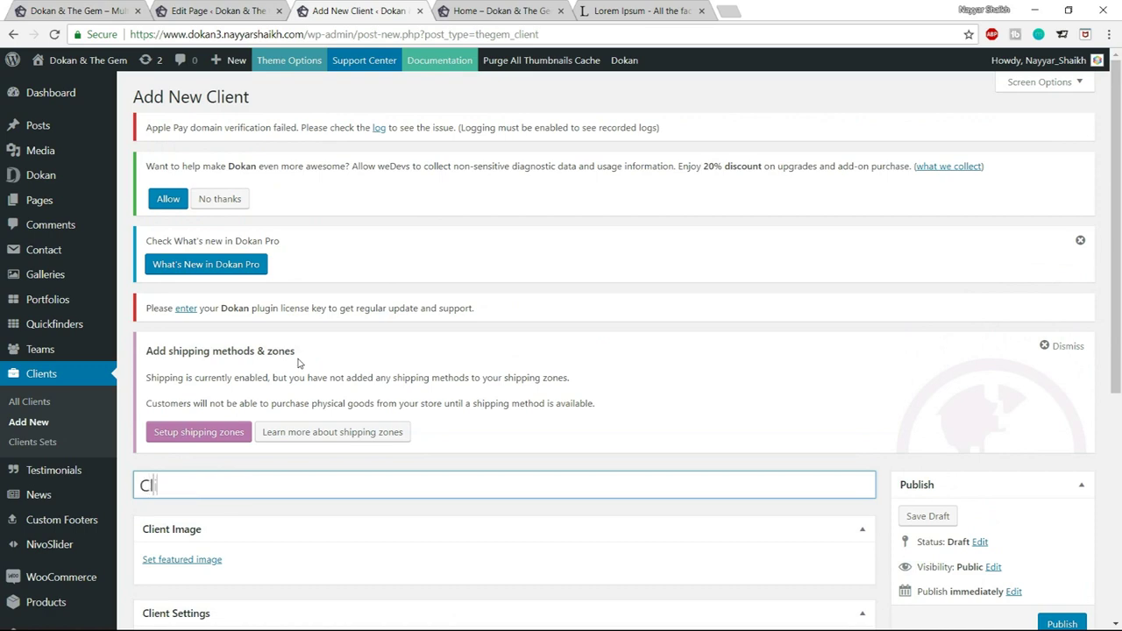
text(Client7)
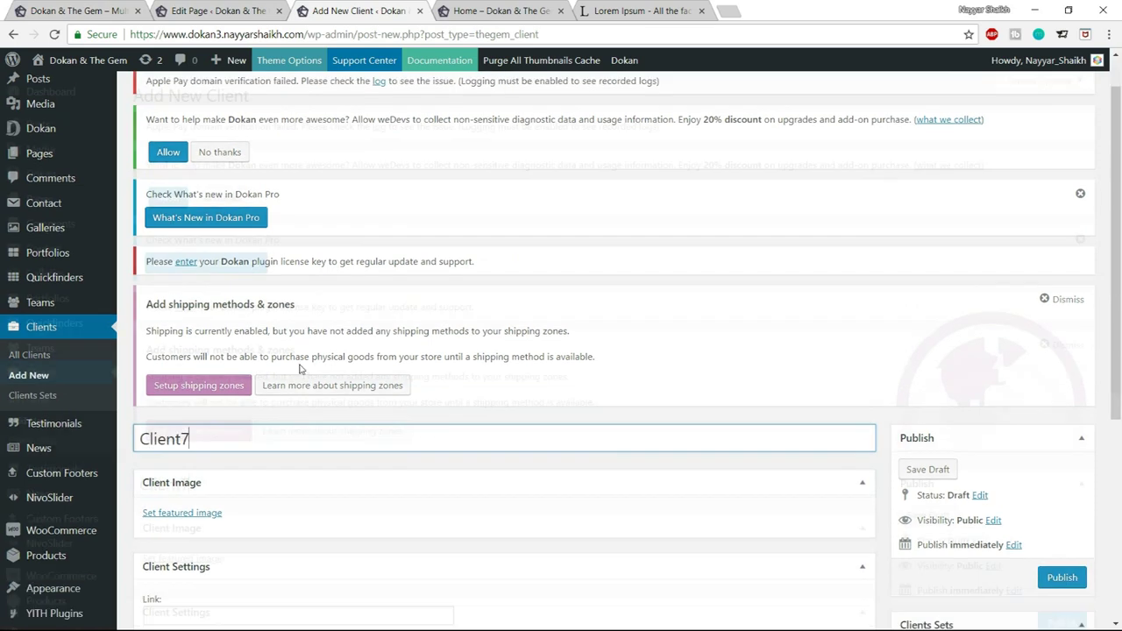
scroll(295, 525, down, 3)
click(181, 265)
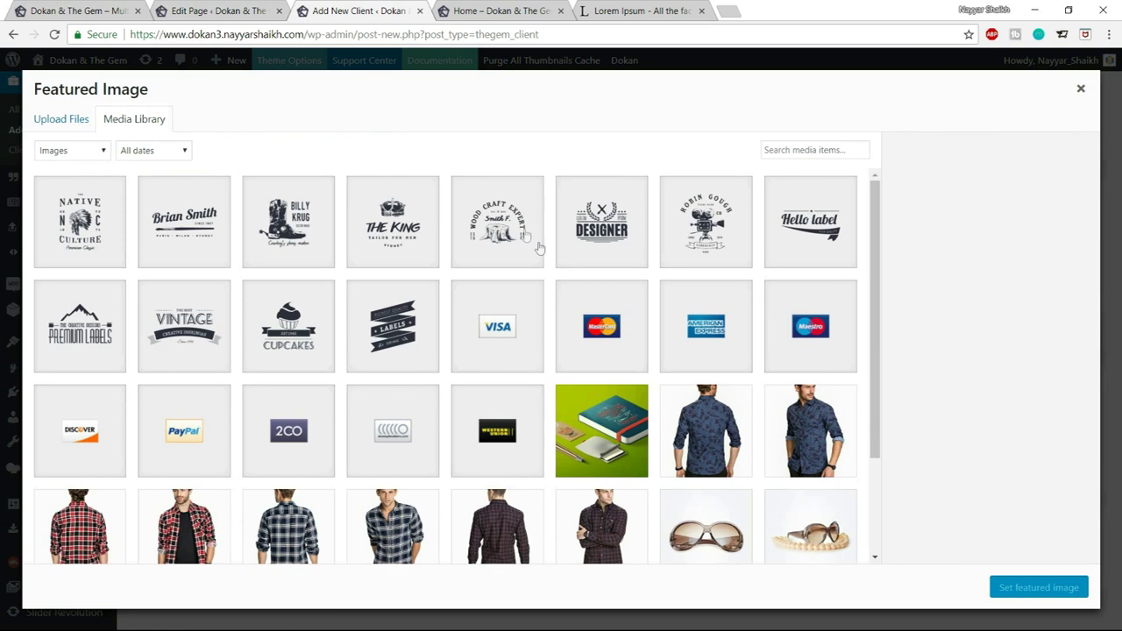
click(525, 234)
click(1021, 587)
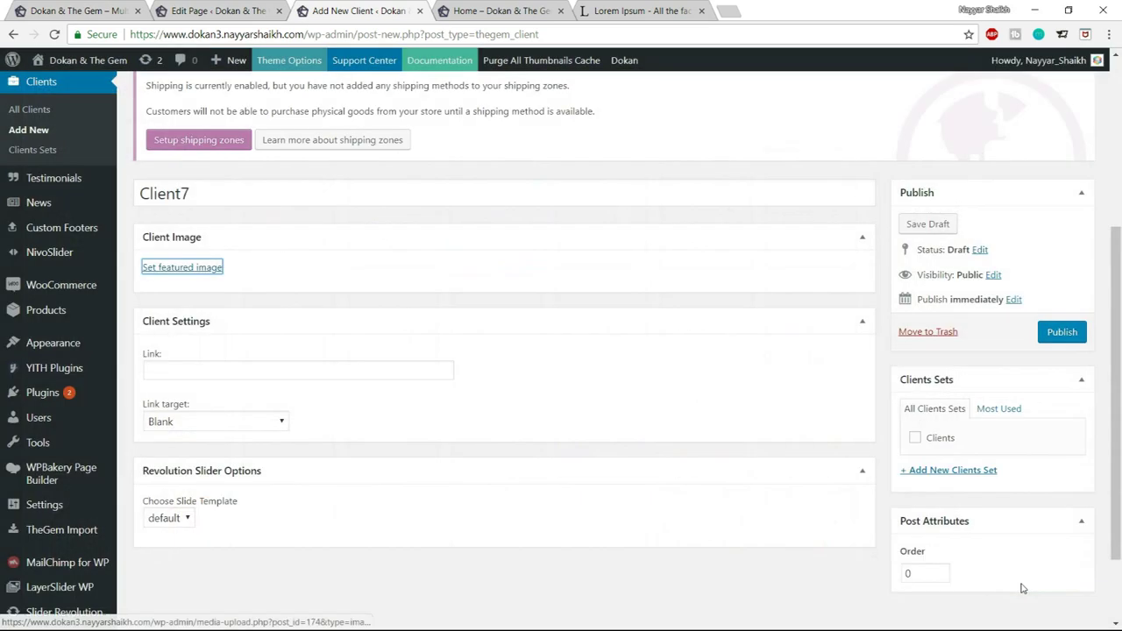
- Link Client7 to #, add it to the Clients set, and publish it
scroll(571, 458, down, 1)
click(191, 599)
click(186, 627)
click(208, 607)
click(206, 617)
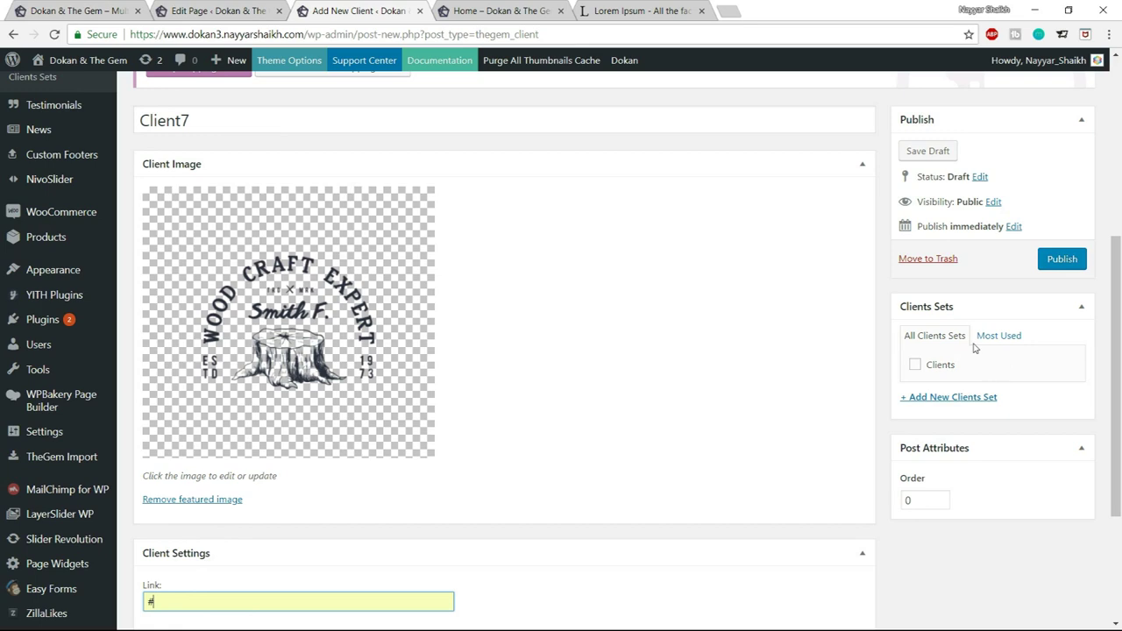
click(915, 364)
click(1062, 259)
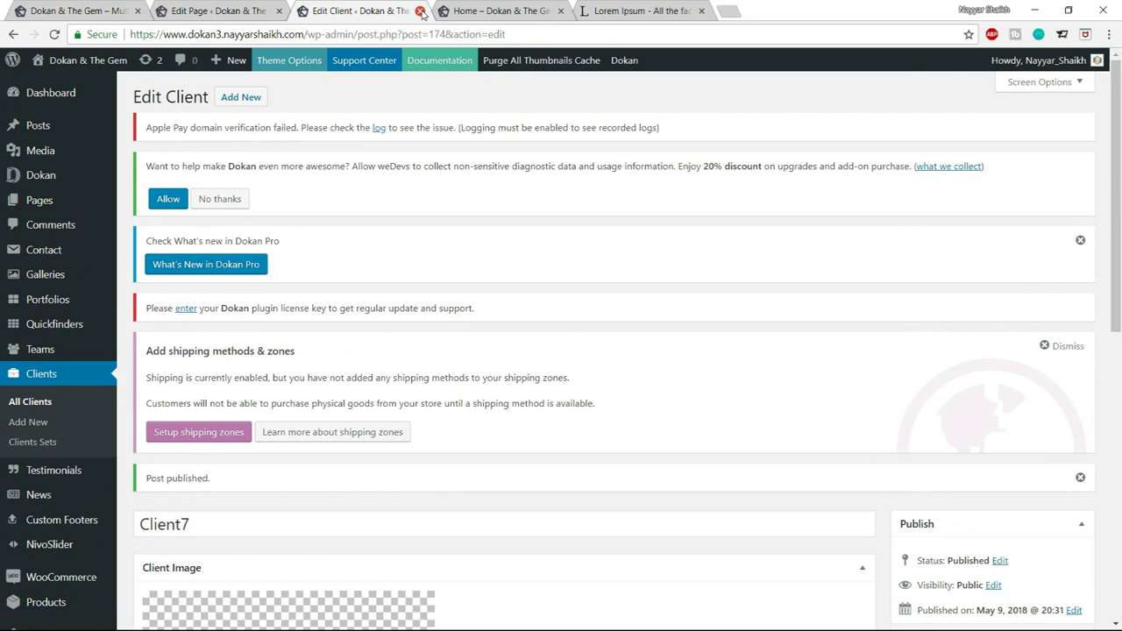
- Close the client and Lorem Ipsum tabs and reload the Home page editor
click(421, 12)
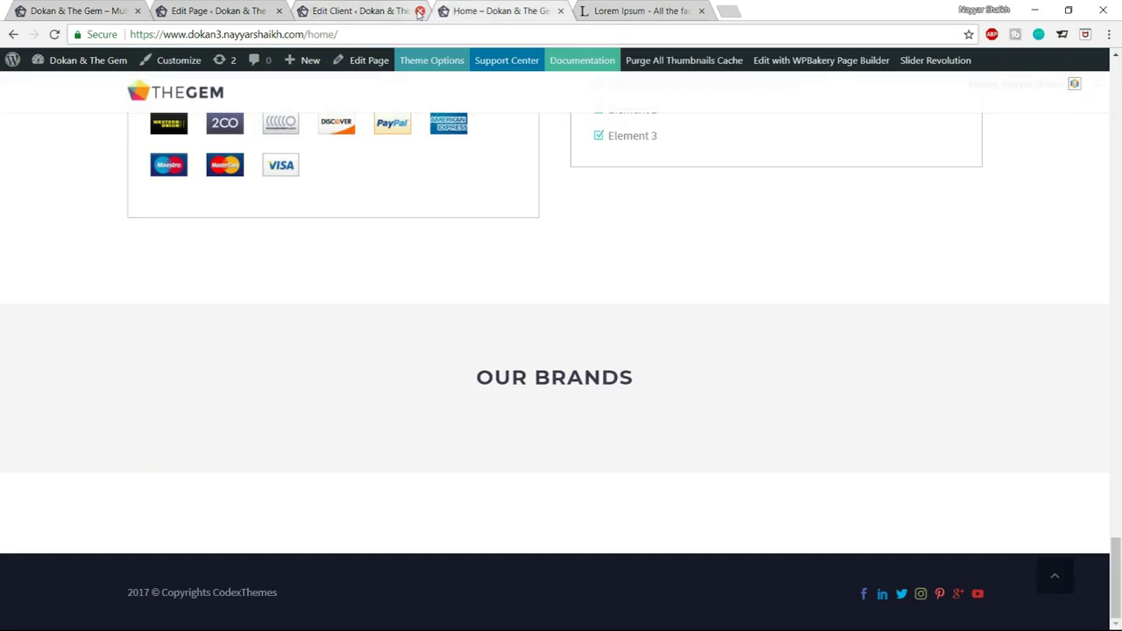
click(217, 10)
click(54, 35)
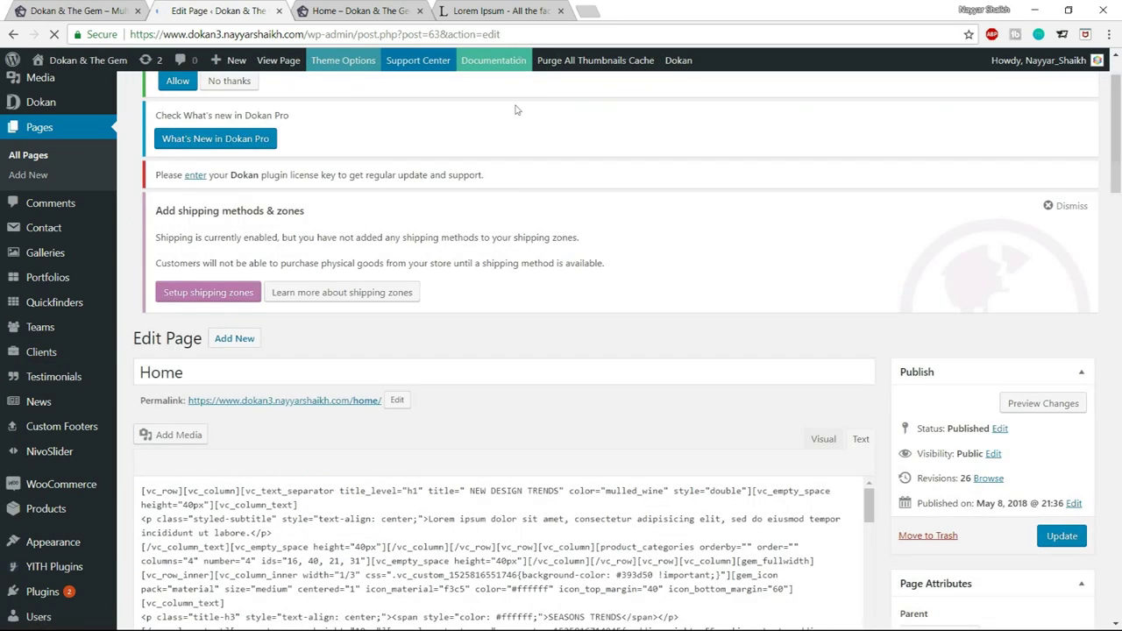
click(563, 10)
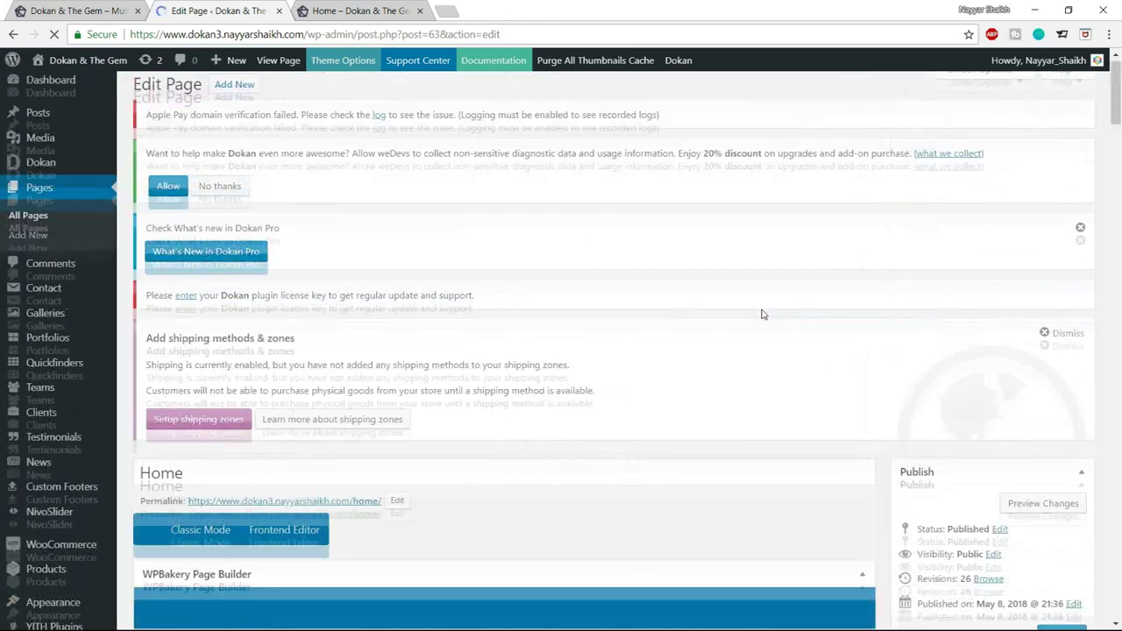
- Scroll to the OUR BRANDS row and start adding an element beneath it
scroll(761, 314, down, 10)
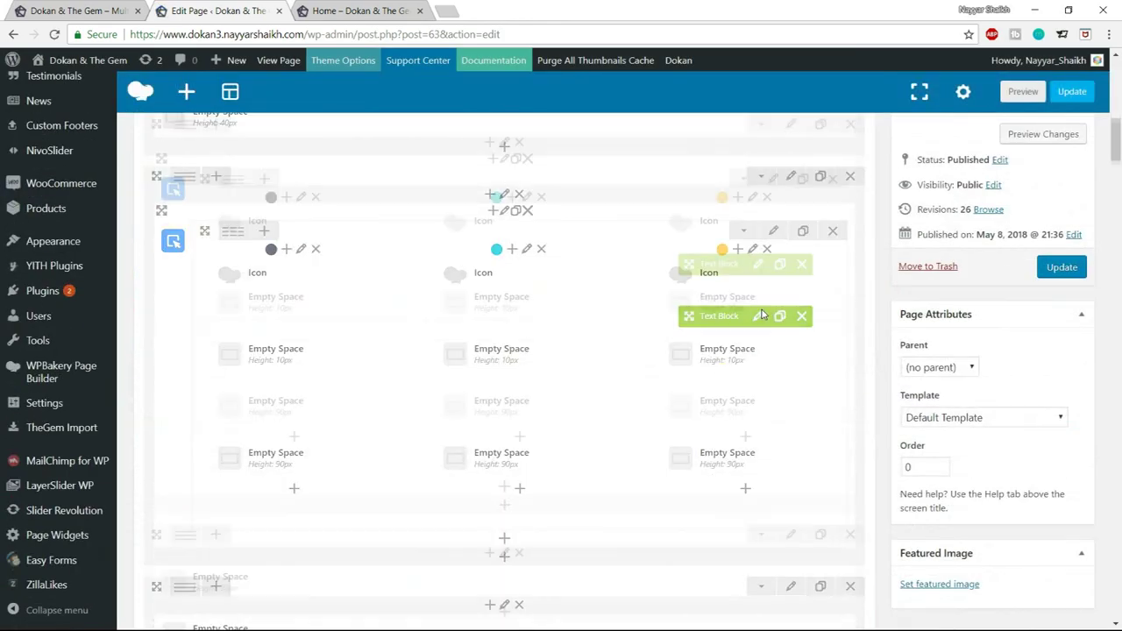
scroll(762, 314, down, 15)
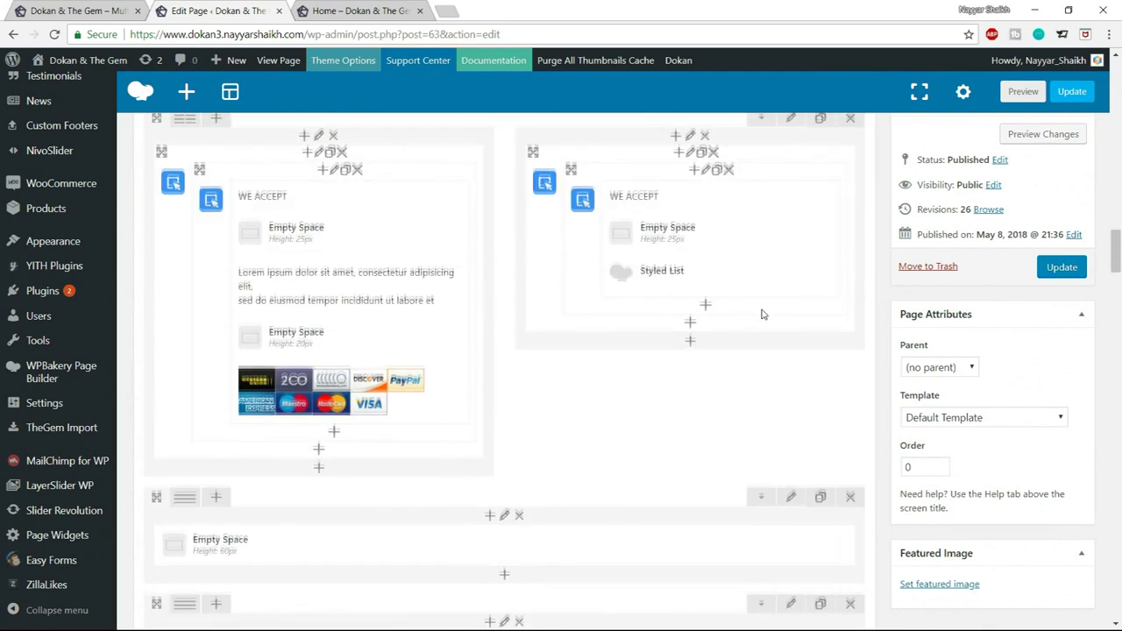
scroll(761, 314, down, 5)
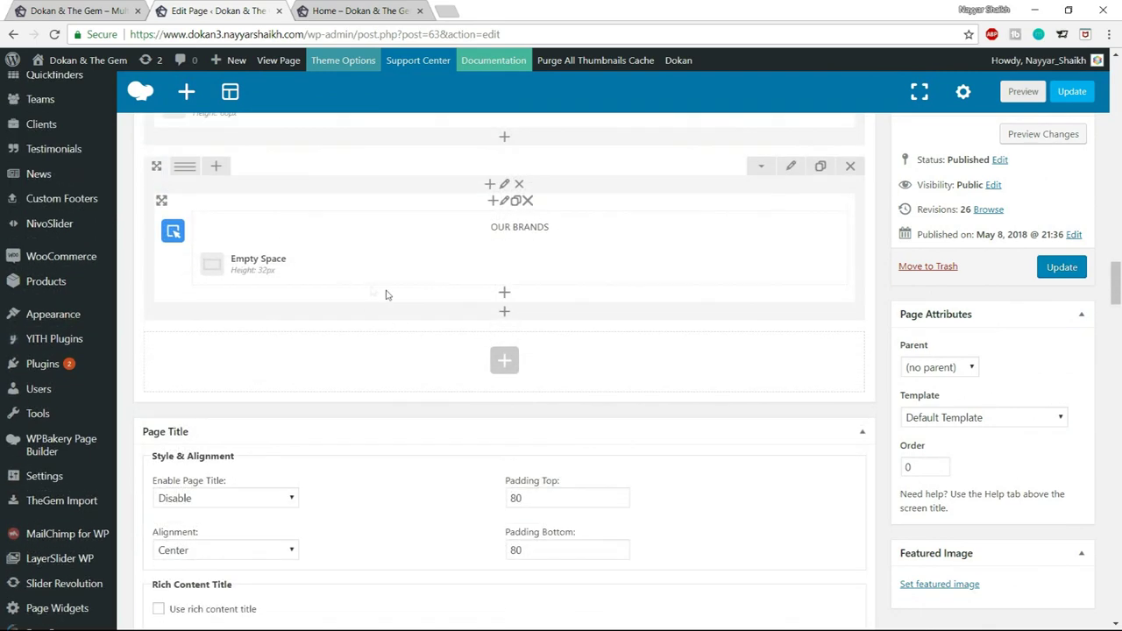
scroll(412, 303, up, 1)
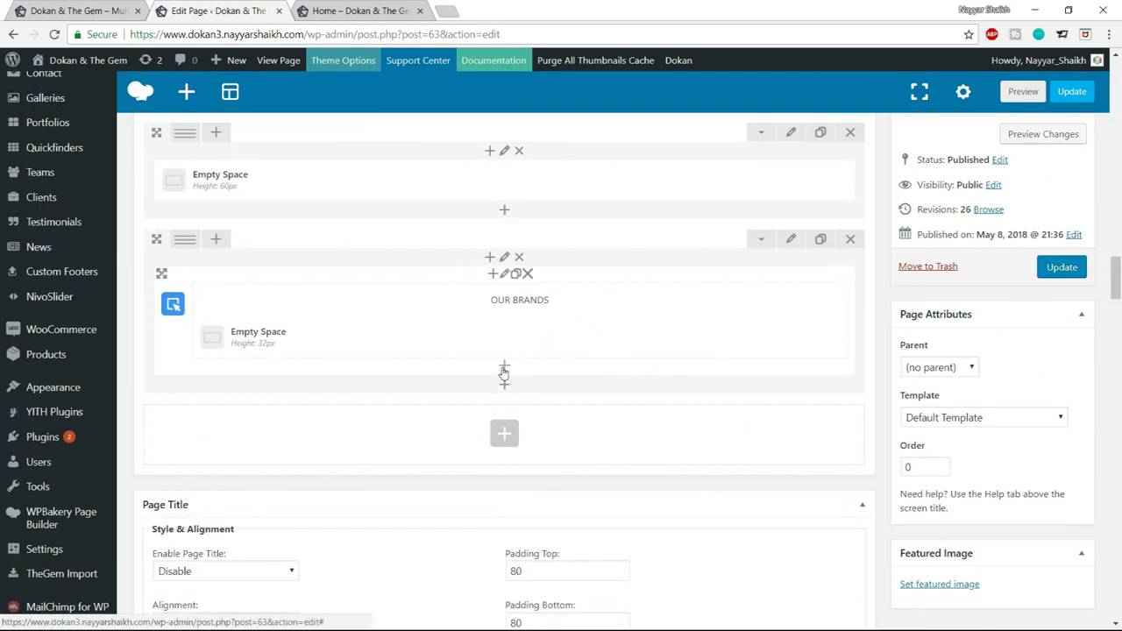
click(502, 368)
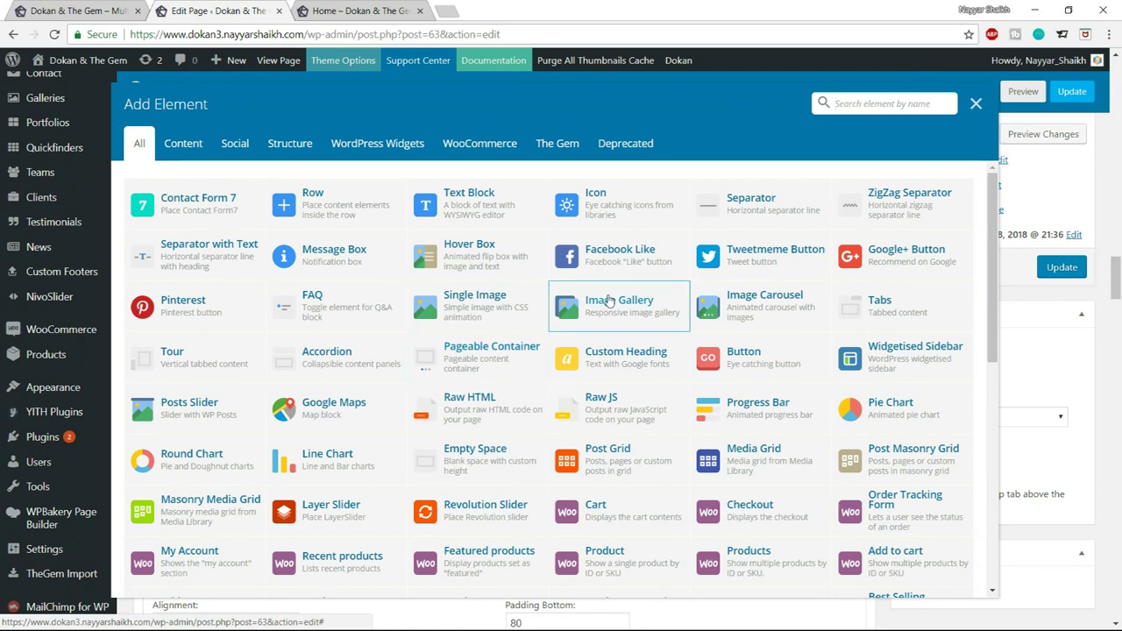
- Insert a Clients element under OUR BRANDS and compare with the reference site's carousel
text(clie)
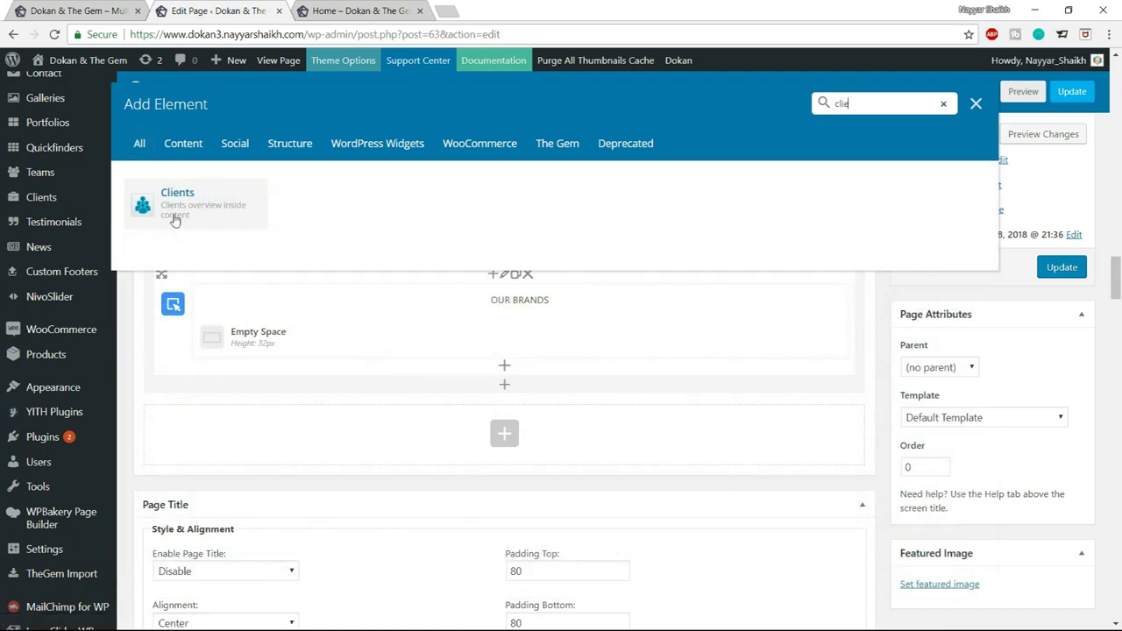
click(175, 219)
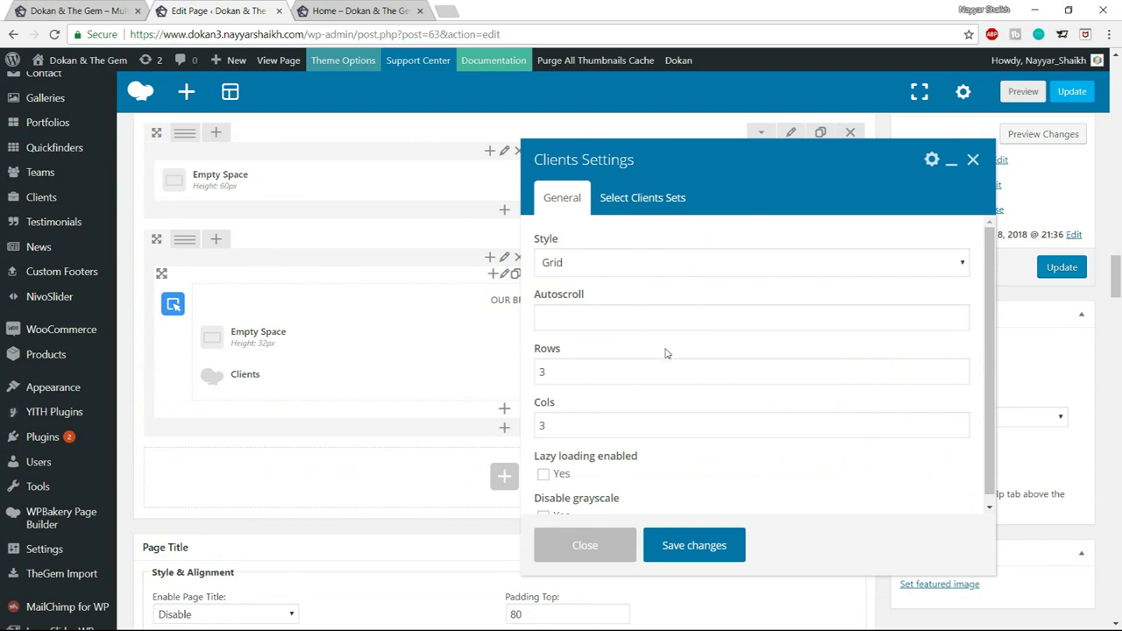
scroll(665, 353, down, 1)
drag(590, 362, 528, 361)
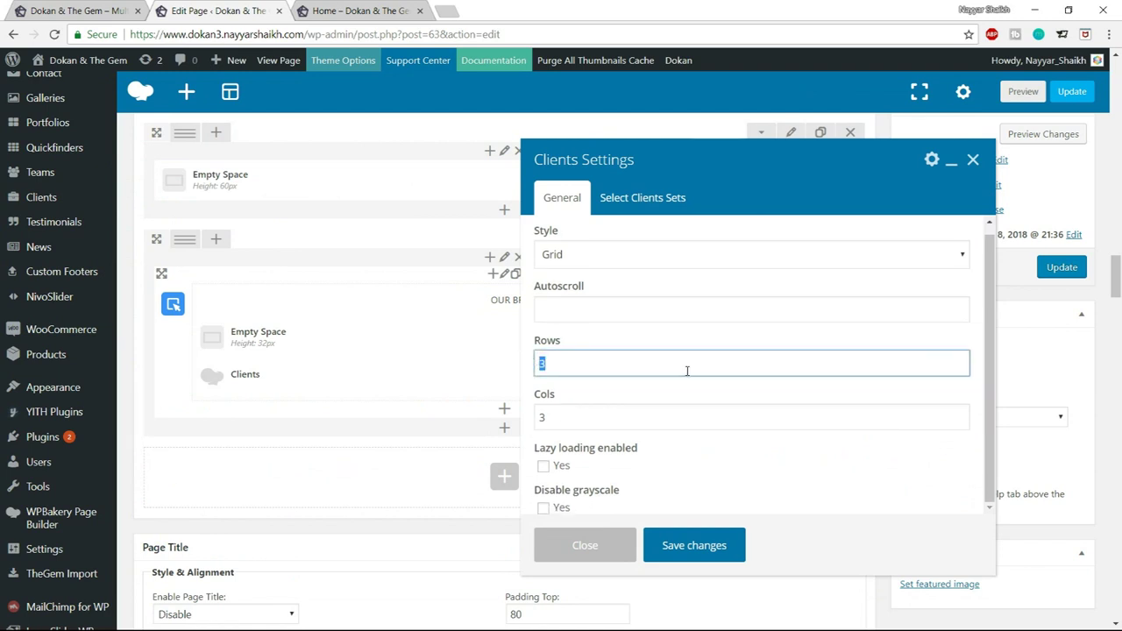
click(55, 9)
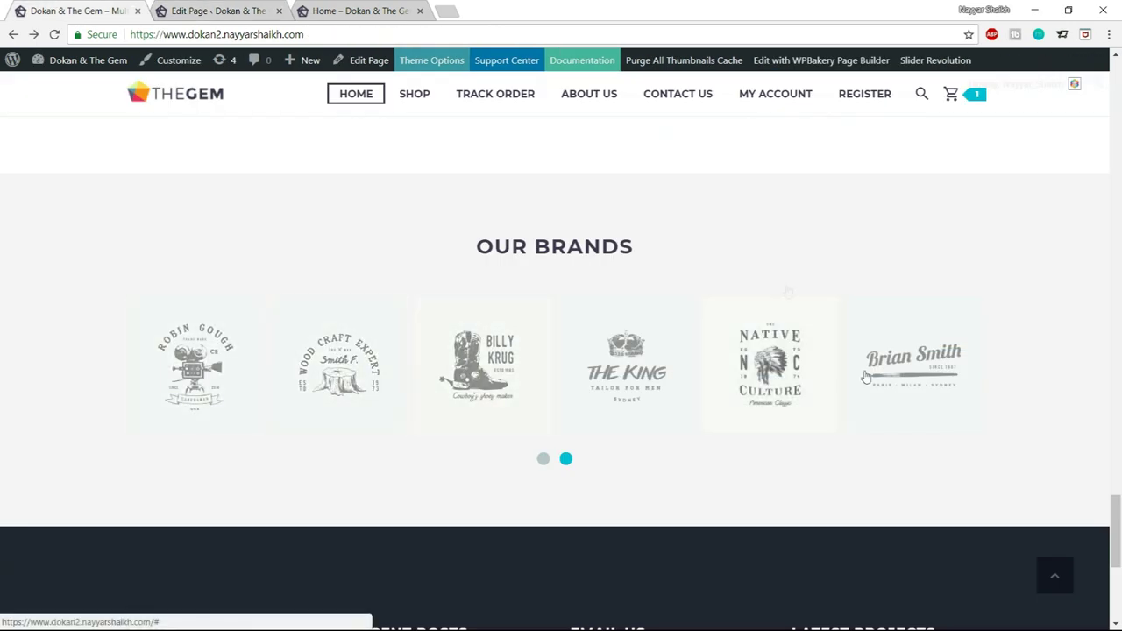
click(215, 11)
- Set the Clients element to 6 columns and save its settings
drag(577, 409, 508, 419)
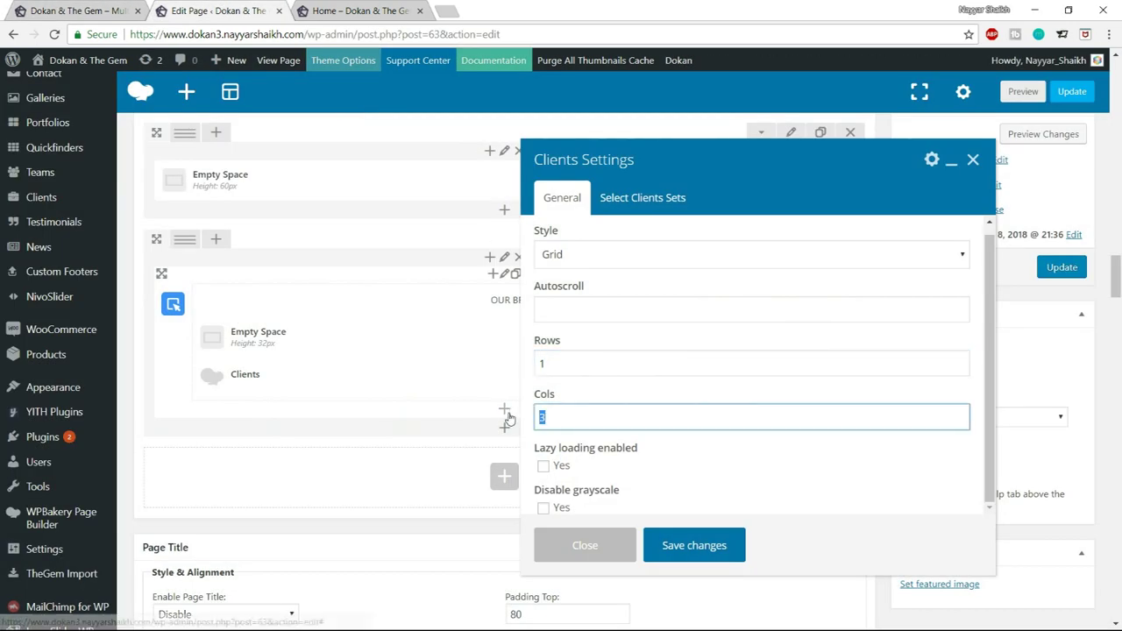
text(6)
scroll(763, 406, down, 2)
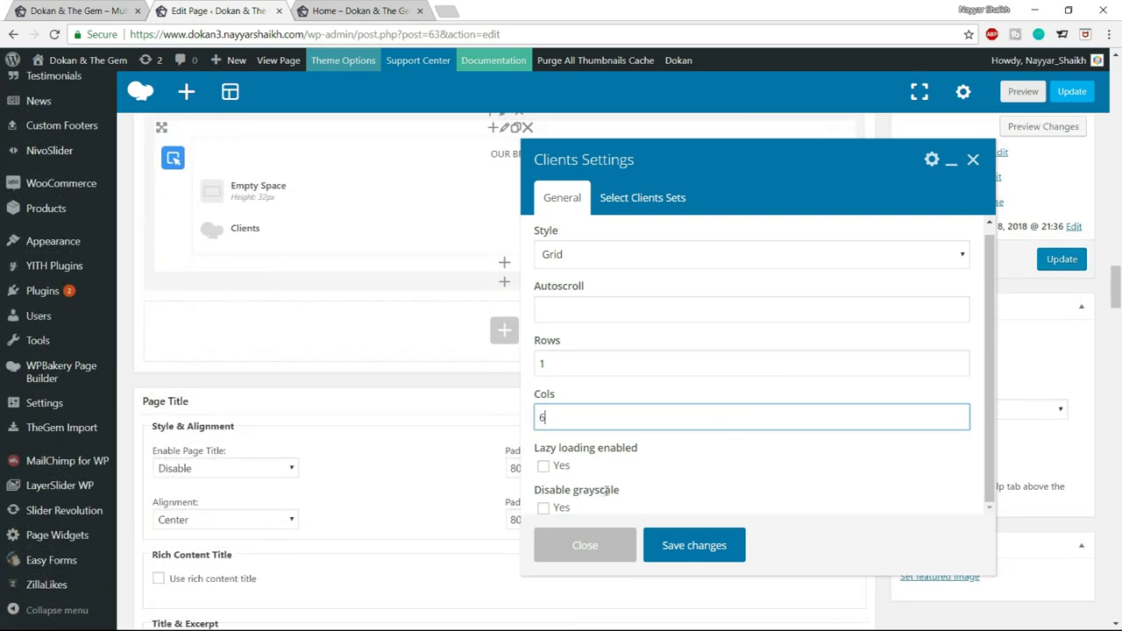
scroll(612, 484, up, 1)
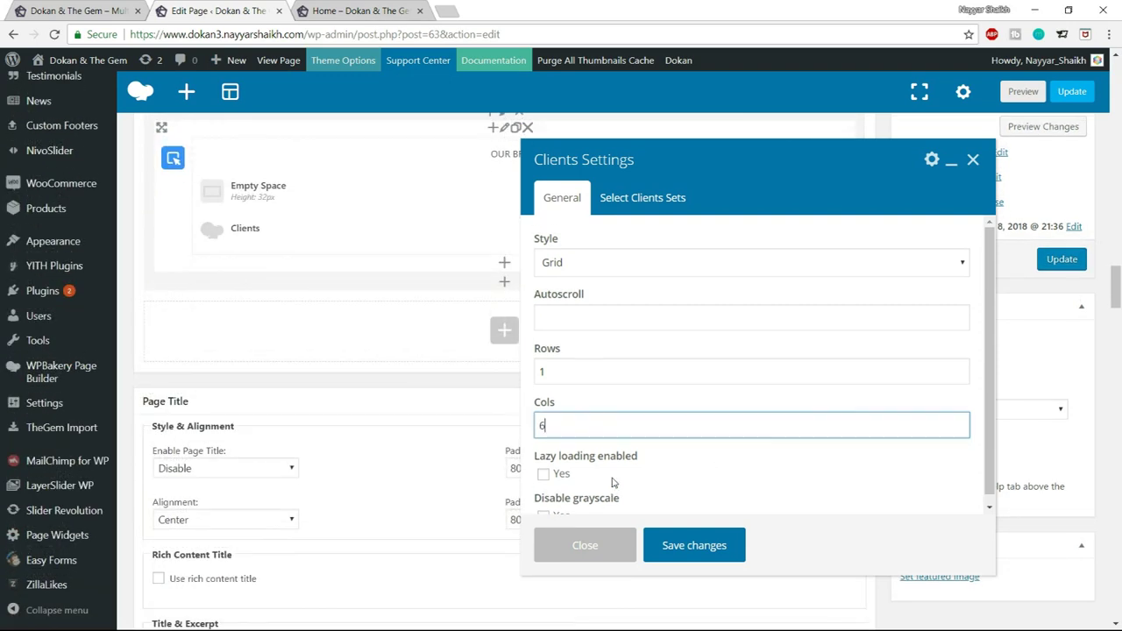
scroll(631, 495, down, 1)
click(689, 545)
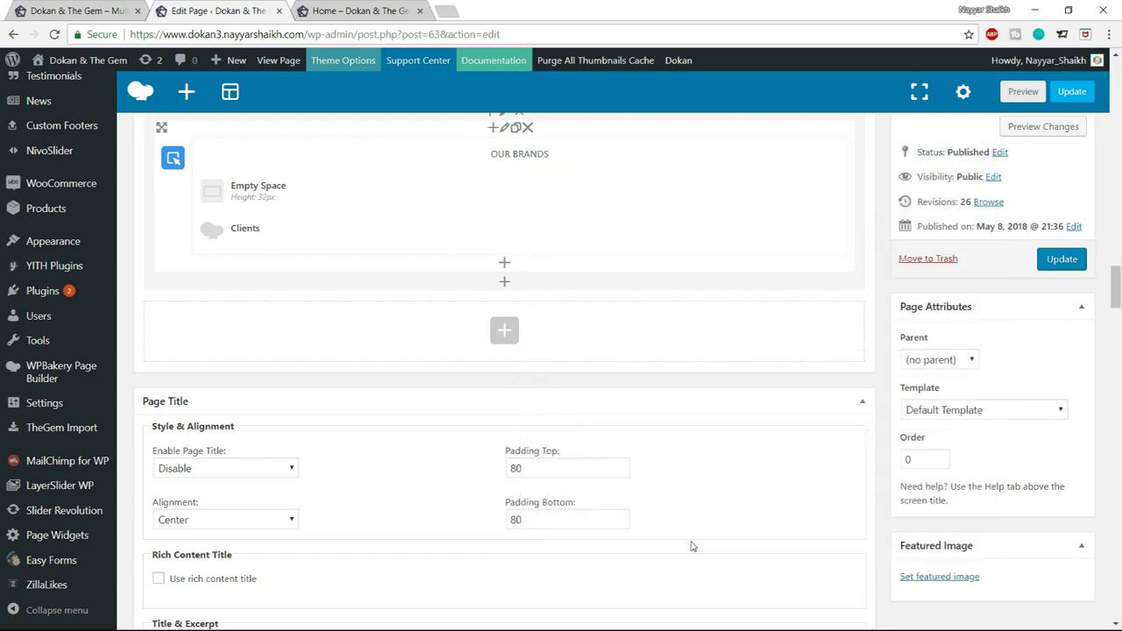
- Reopen the Clients element, confirm the Clients set is selected, and save
scroll(653, 542, up, 2)
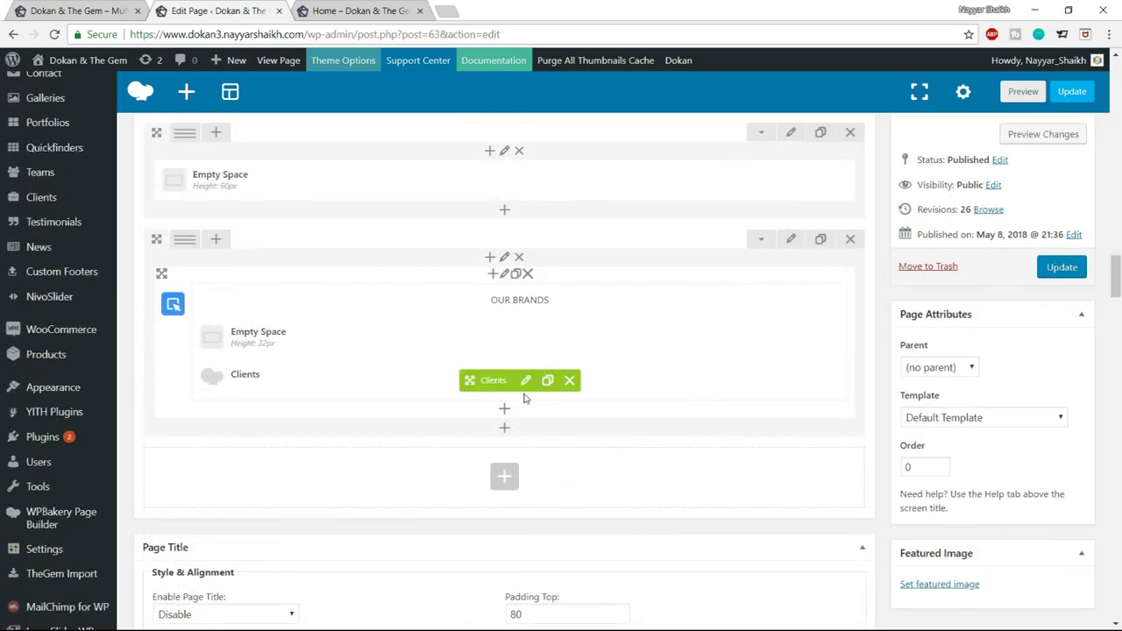
click(527, 383)
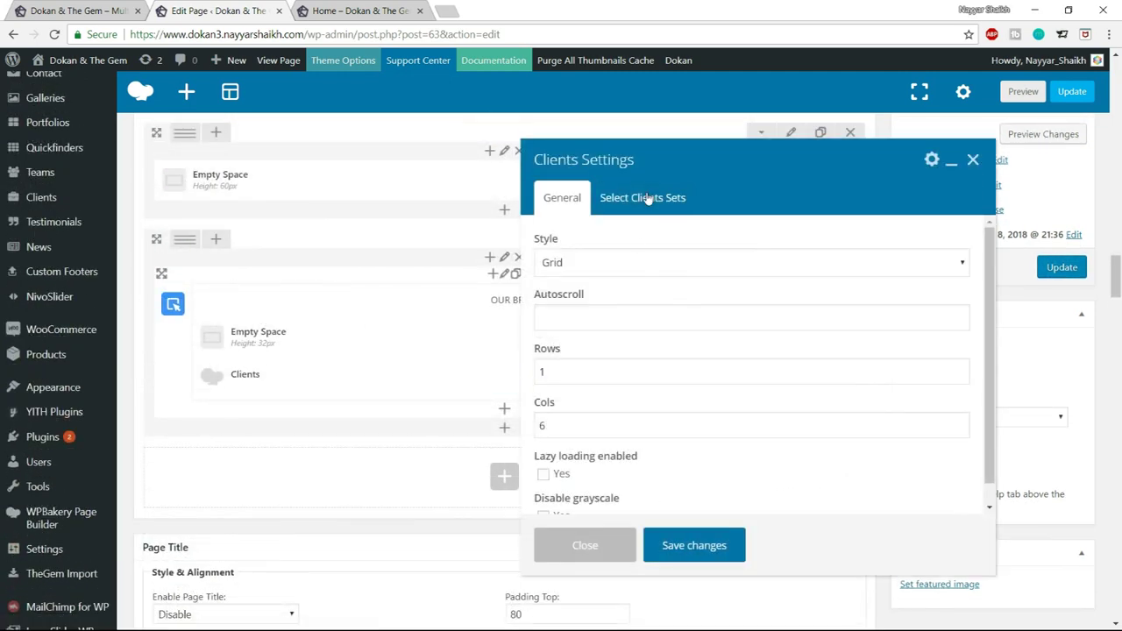
click(645, 198)
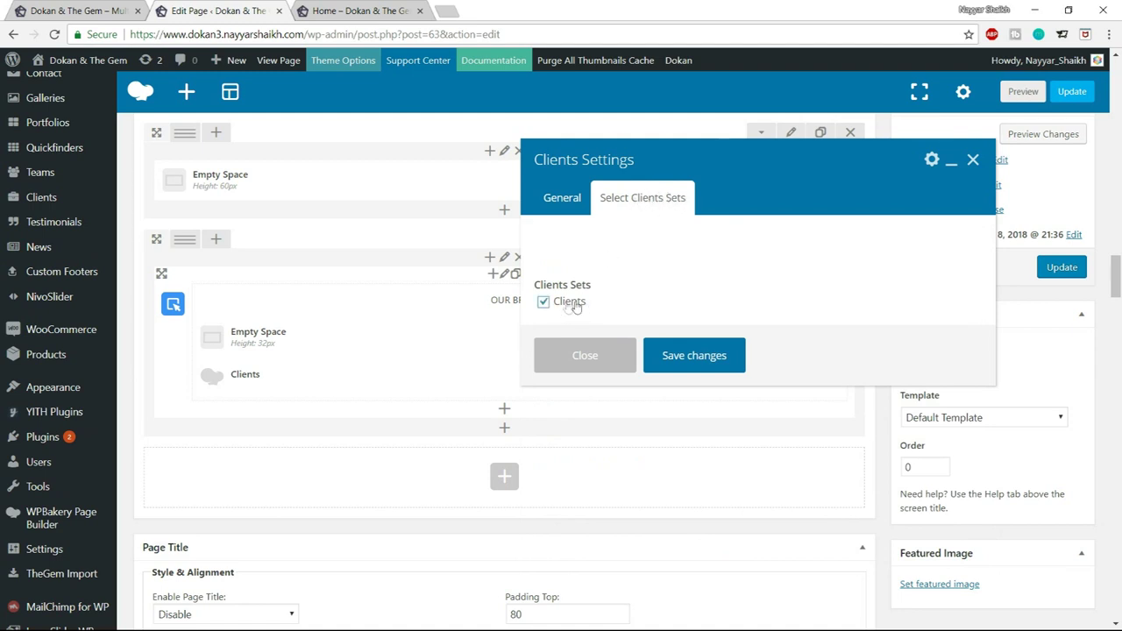
click(713, 366)
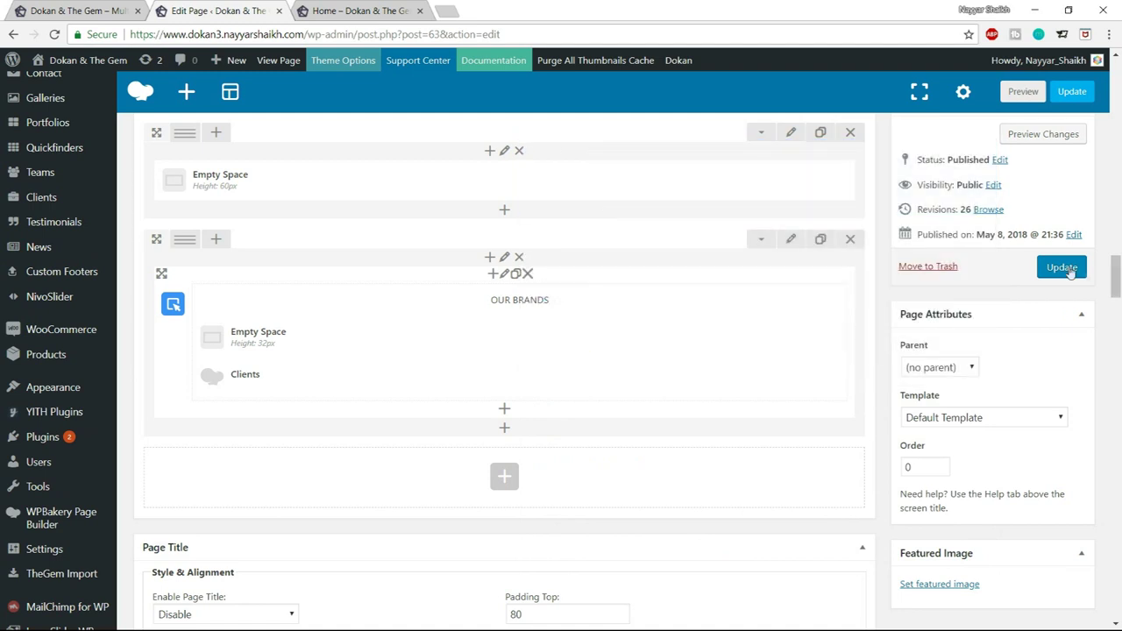
- Reload the live homepage, slide the OUR BRANDS carousel between its two pages, then return to the editor
click(377, 11)
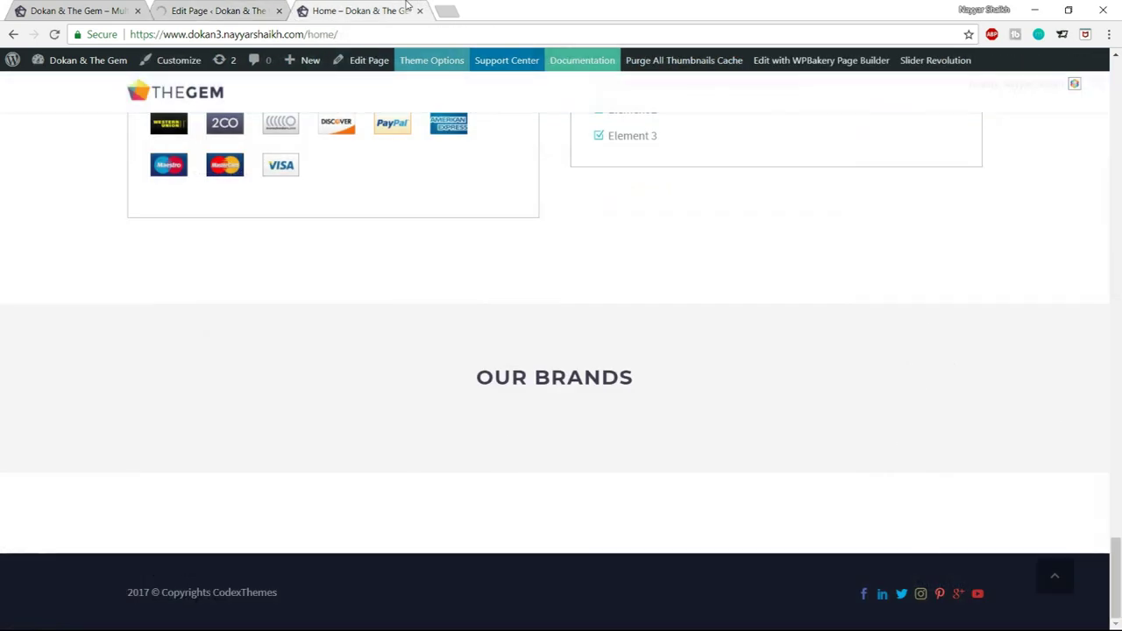
click(56, 36)
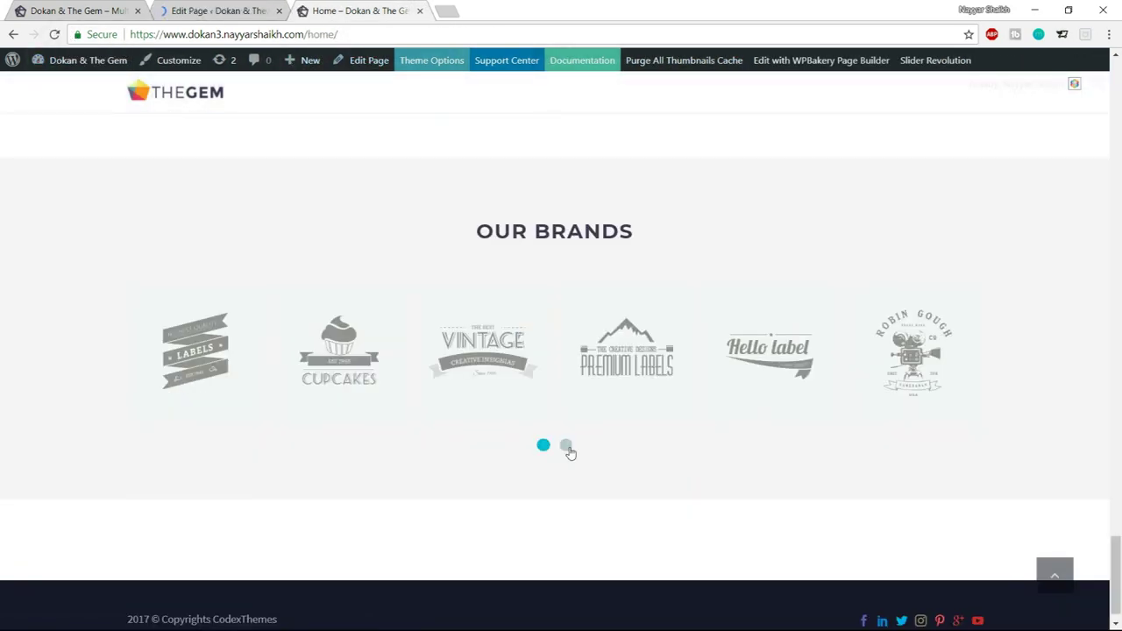
click(566, 447)
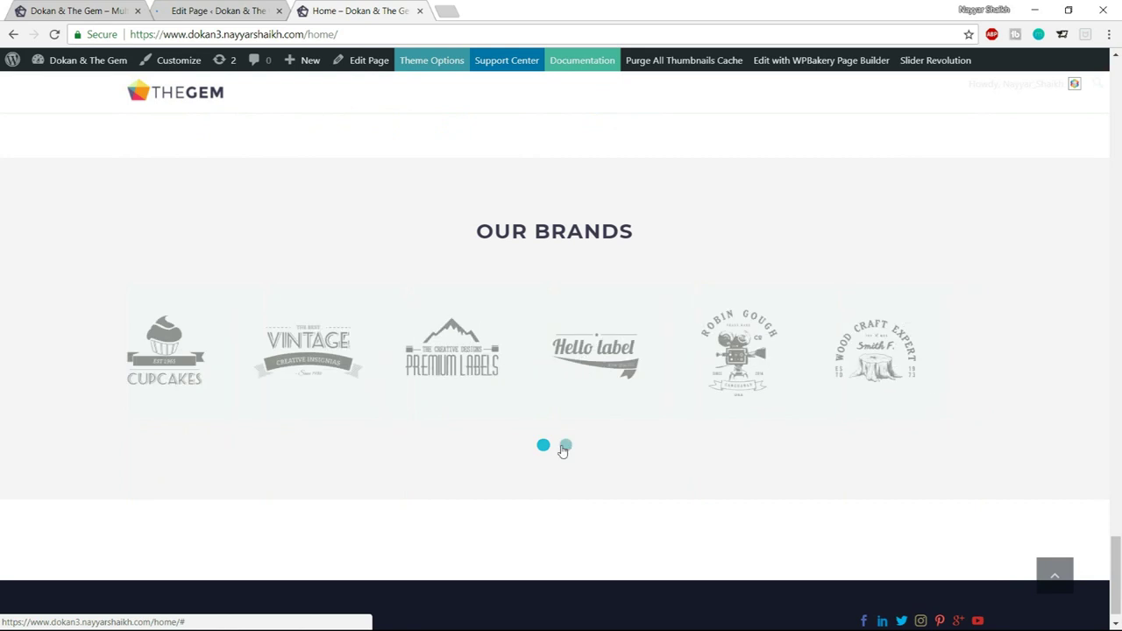
click(542, 446)
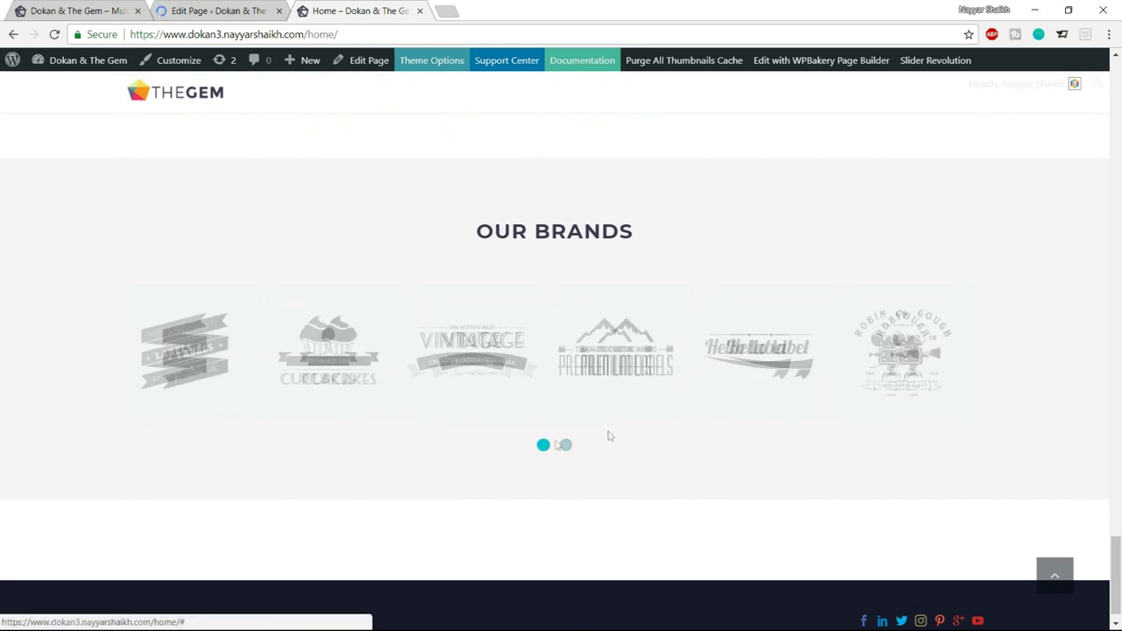
scroll(587, 558, down, 1)
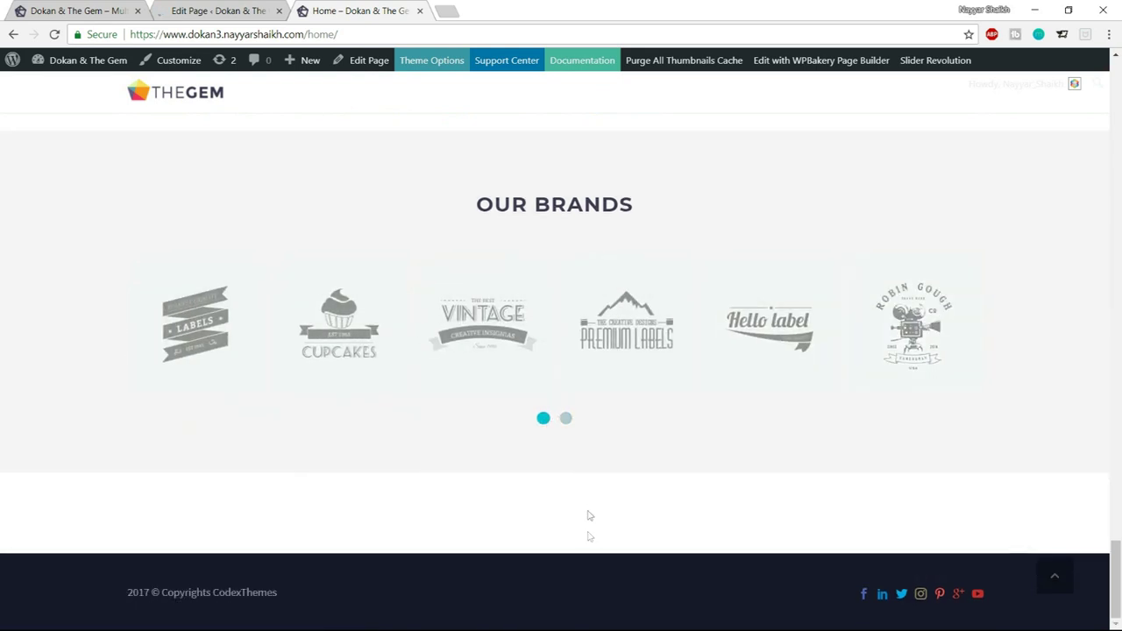
click(1053, 581)
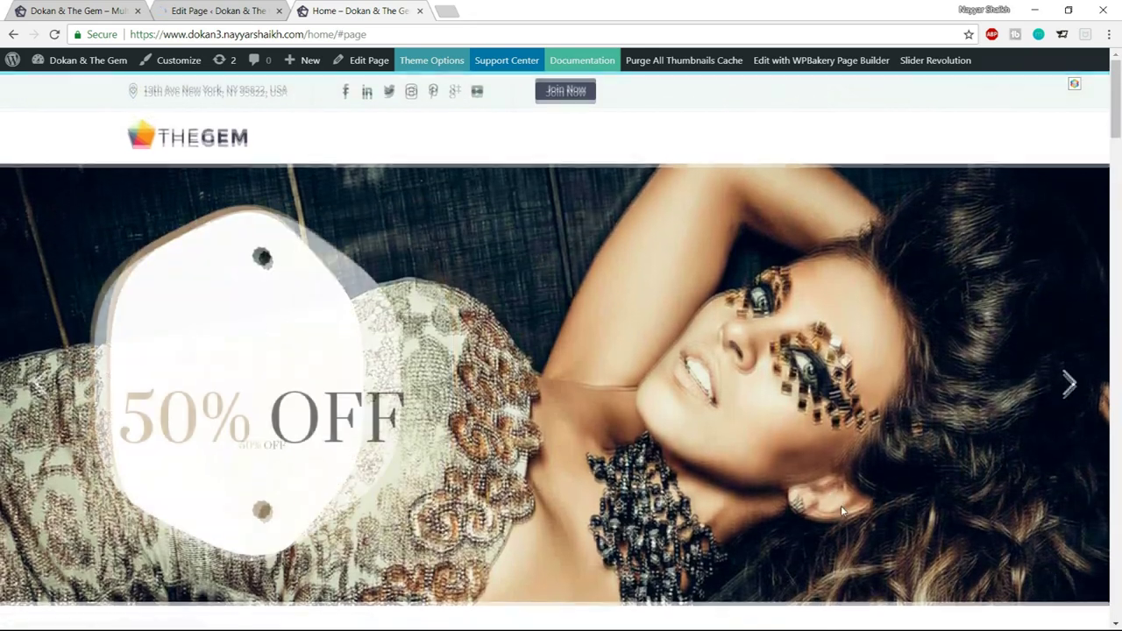
scroll(840, 504, down, 6)
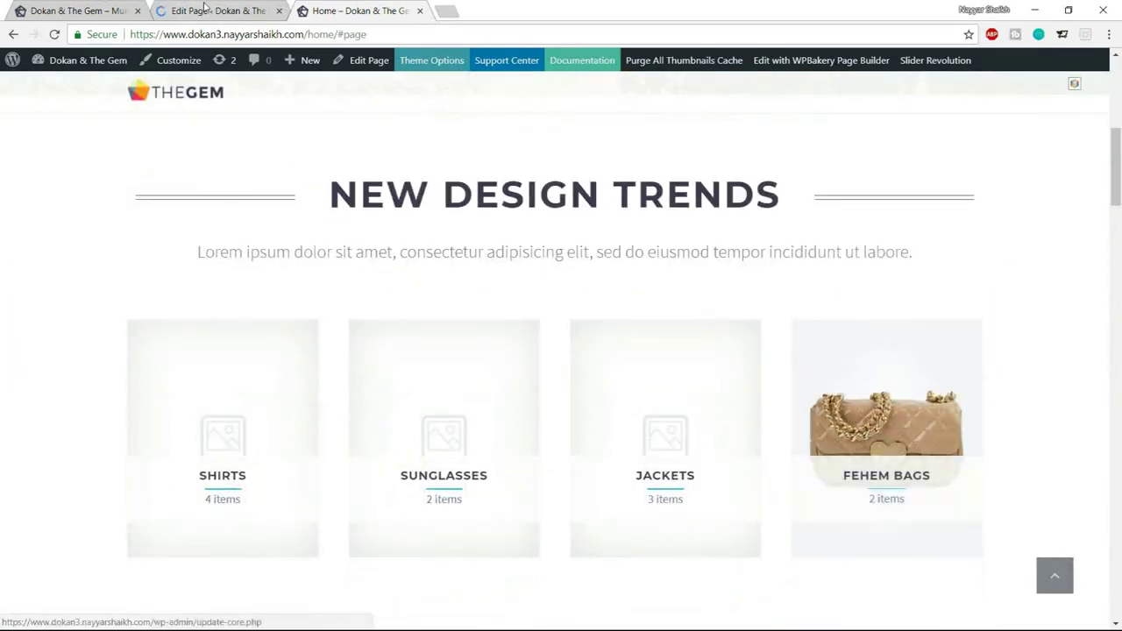
key(ctrl+shift+Tab)
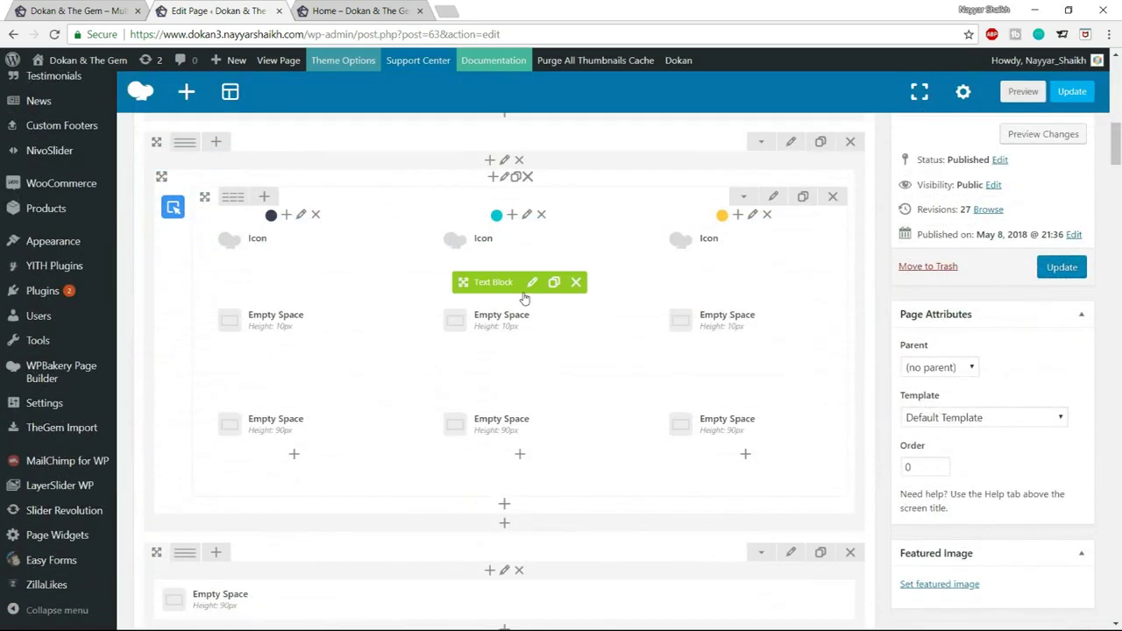
- Tick Disable bottom margin in Additional Options and update the Home page
scroll(522, 297, down, 20)
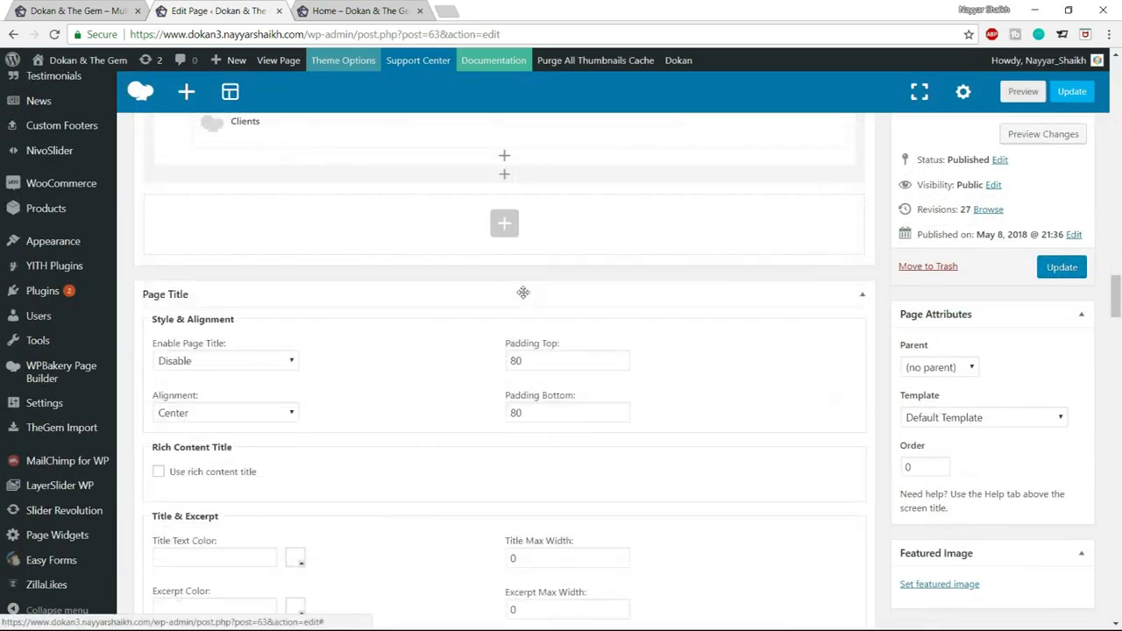
scroll(543, 314, down, 8)
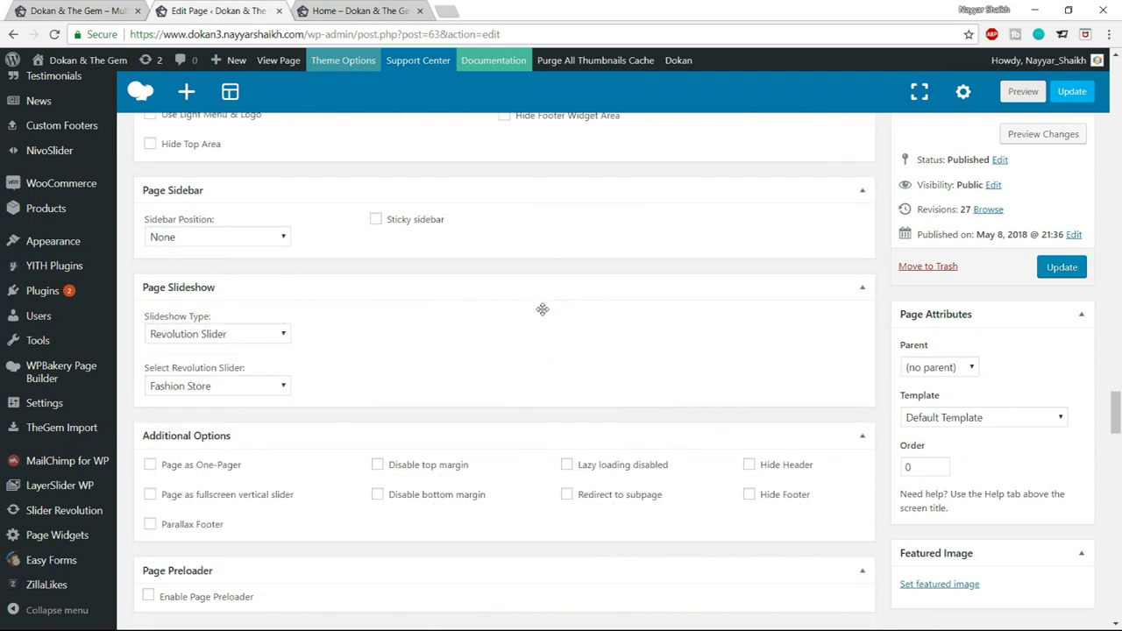
scroll(203, 335, up, 1)
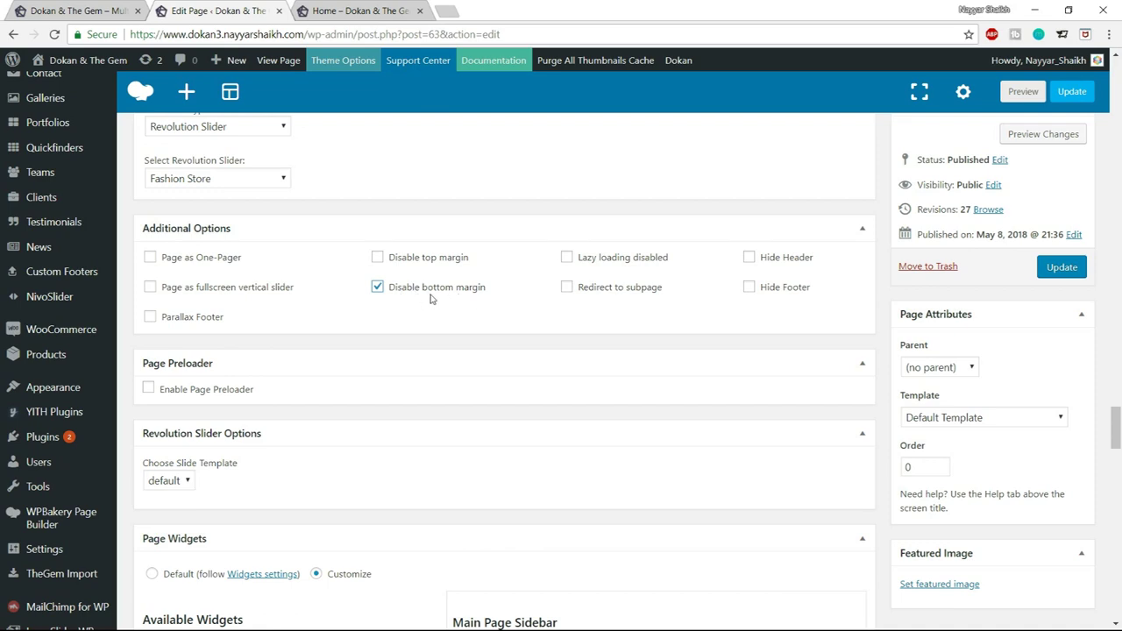
click(1061, 268)
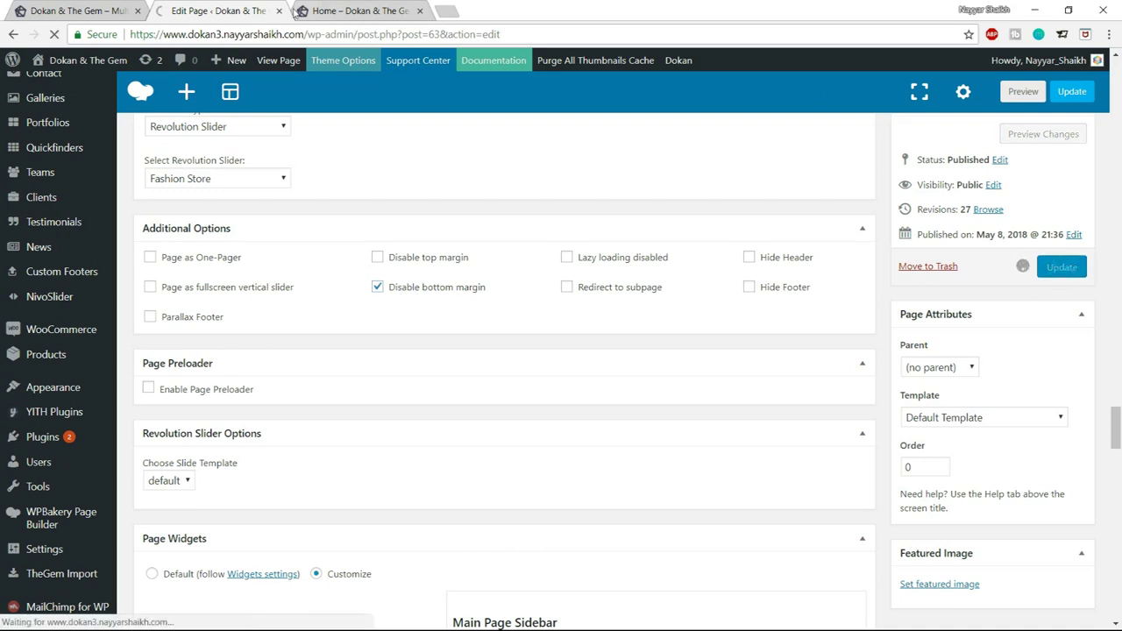
- Reload the live homepage to see the removed bottom margin
click(331, 8)
scroll(328, 220, down, 15)
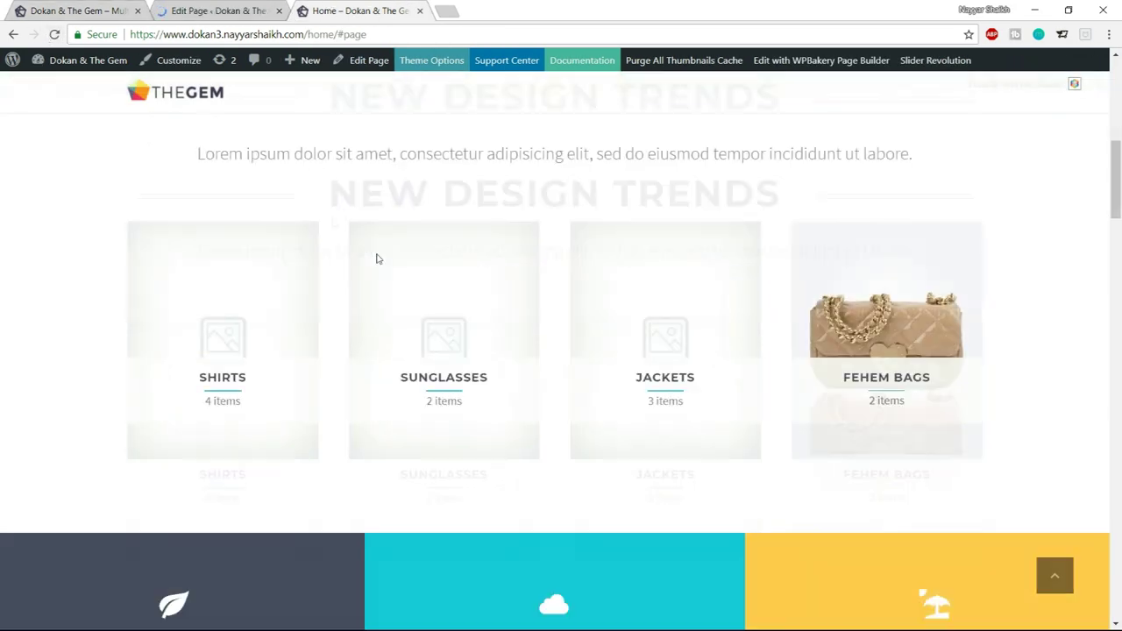
scroll(387, 277, down, 10)
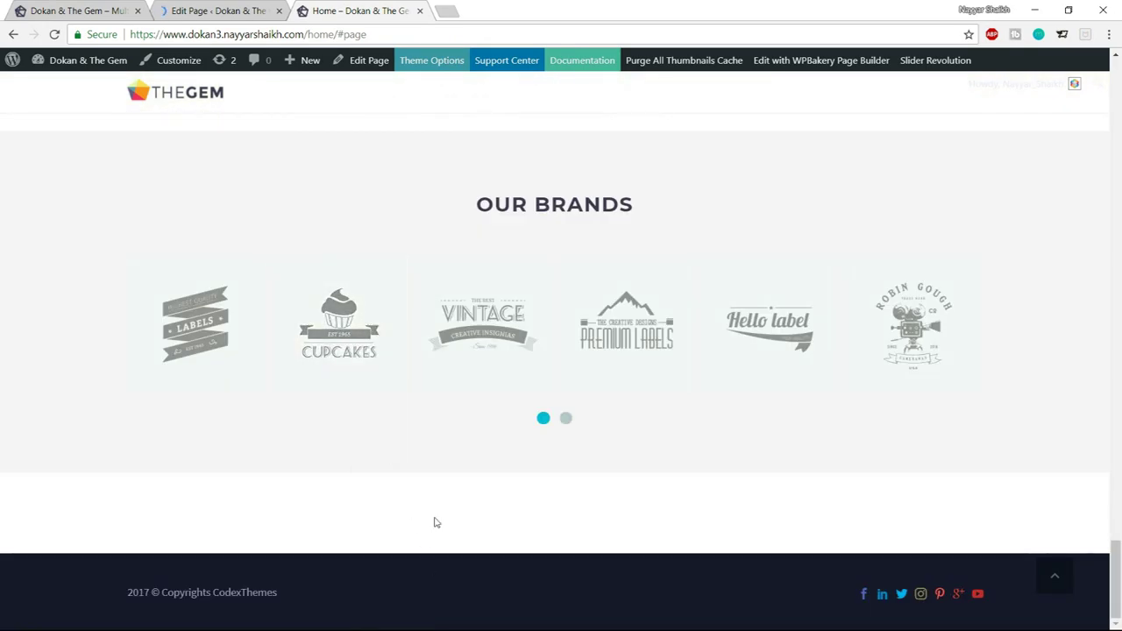
click(54, 35)
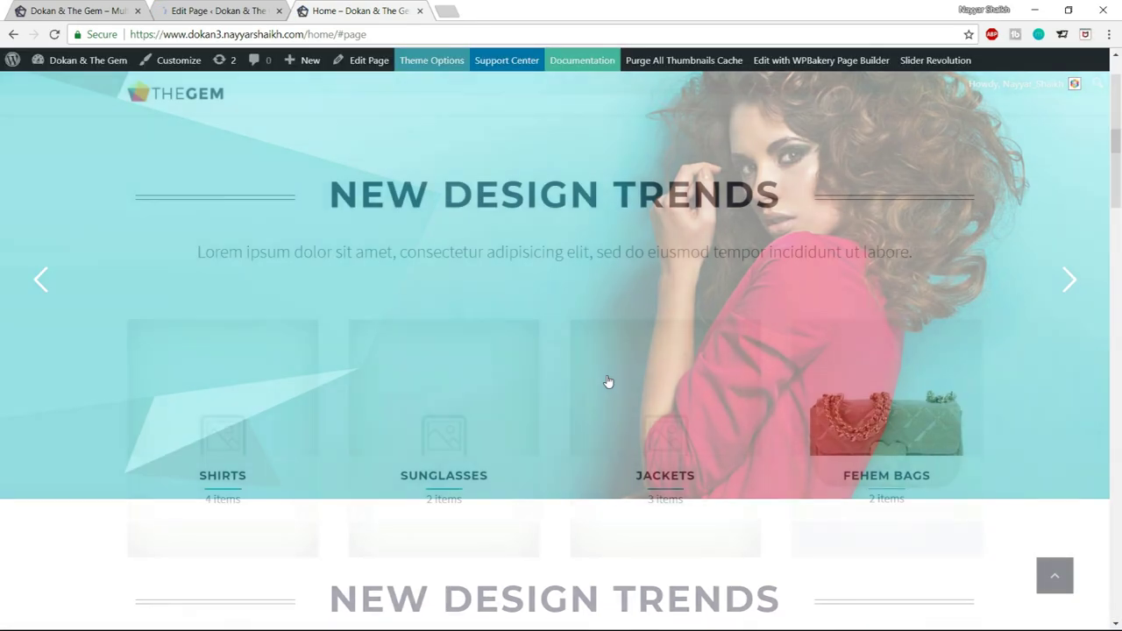
- Scroll through the live homepage to review the OUR BRANDS carousel above the footer
scroll(608, 382, down, 20)
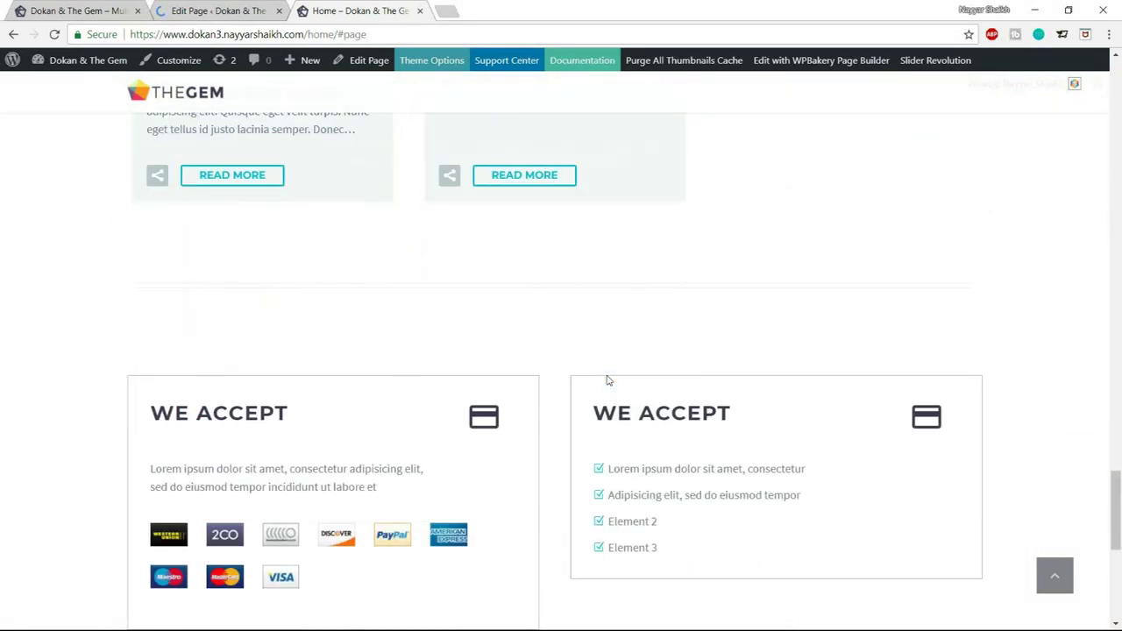
scroll(608, 381, down, 6)
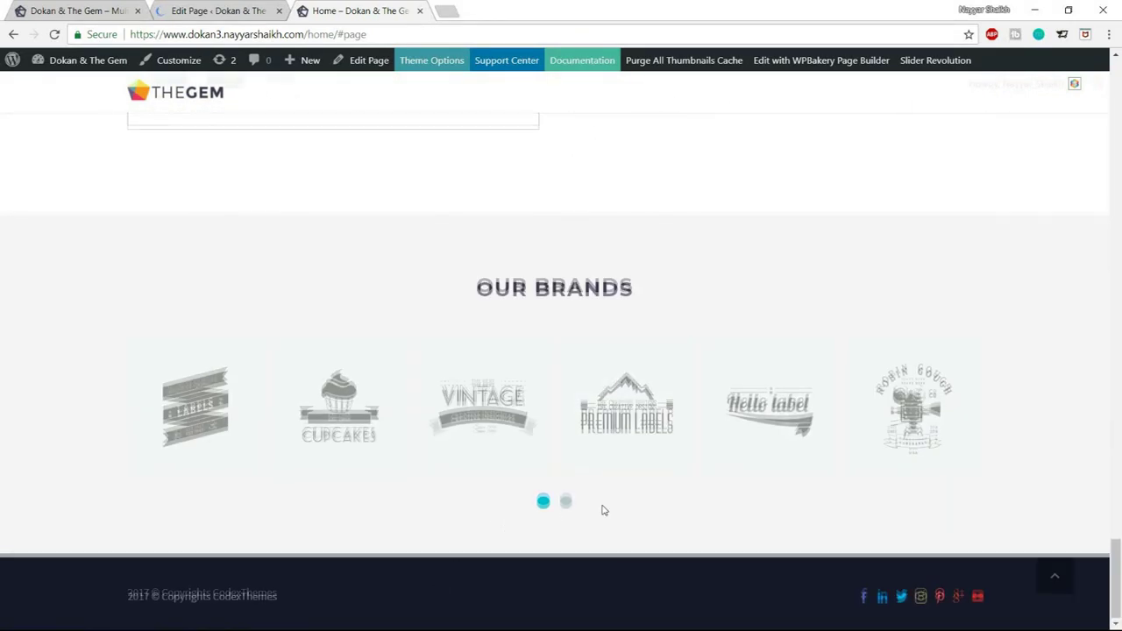
scroll(603, 505, up, 10)
scroll(603, 505, up, 15)
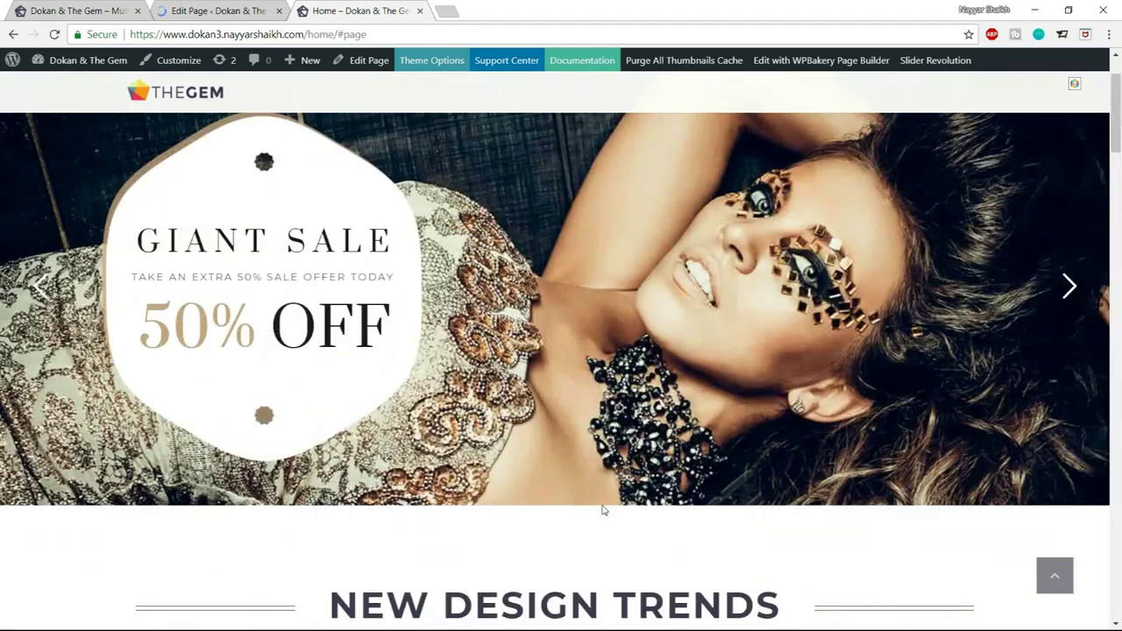
scroll(603, 508, down, 8)
scroll(603, 510, down, 10)
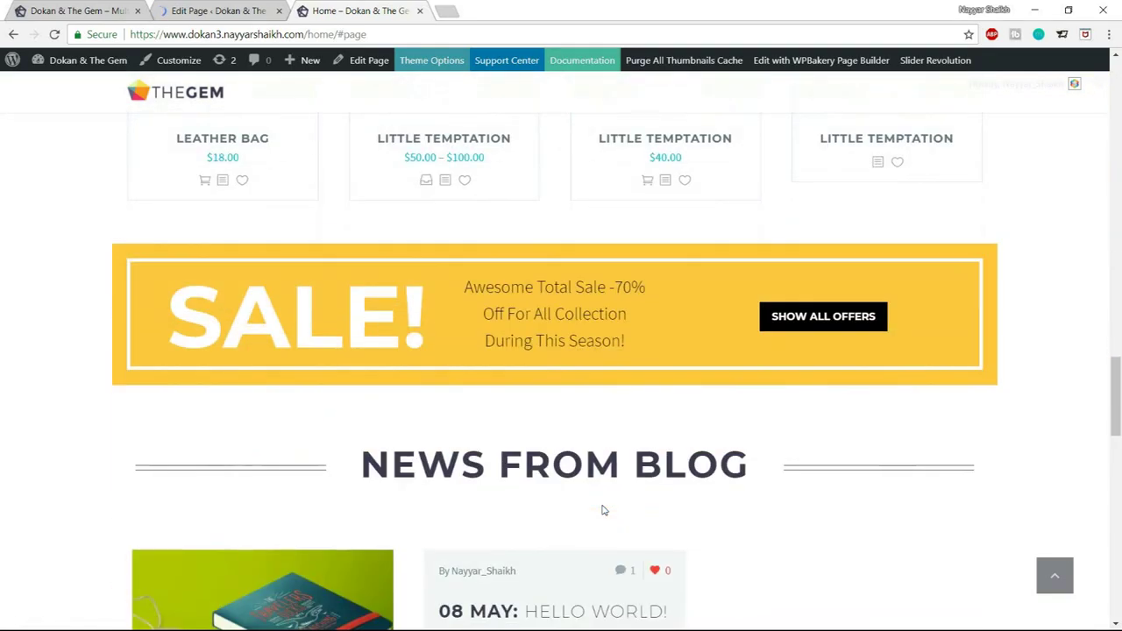
scroll(602, 510, down, 12)
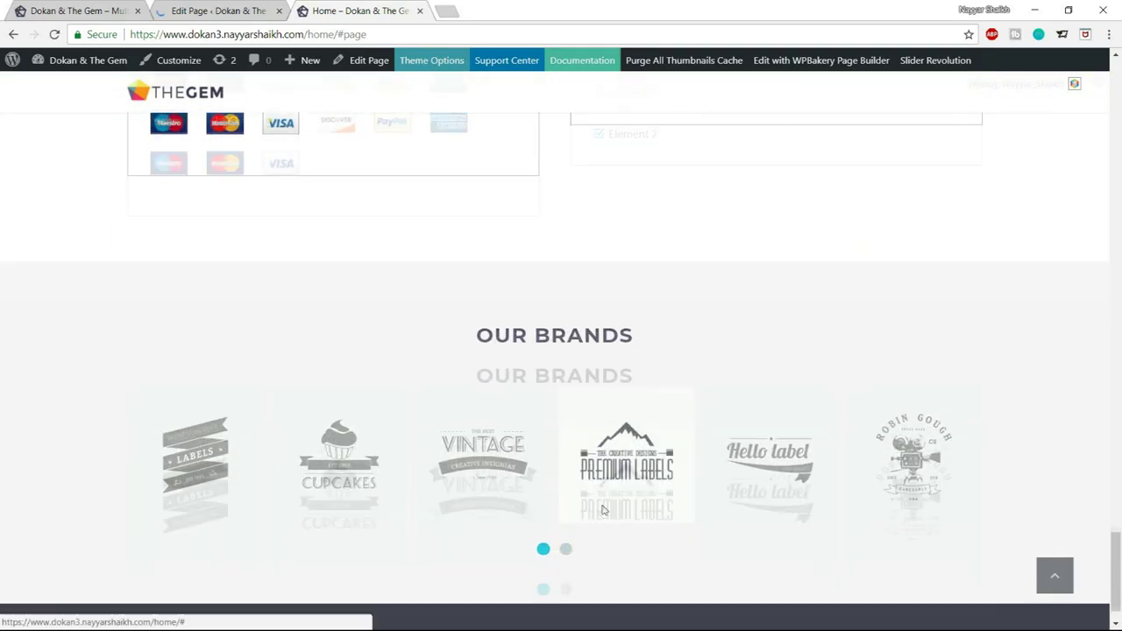
scroll(603, 510, down, 2)
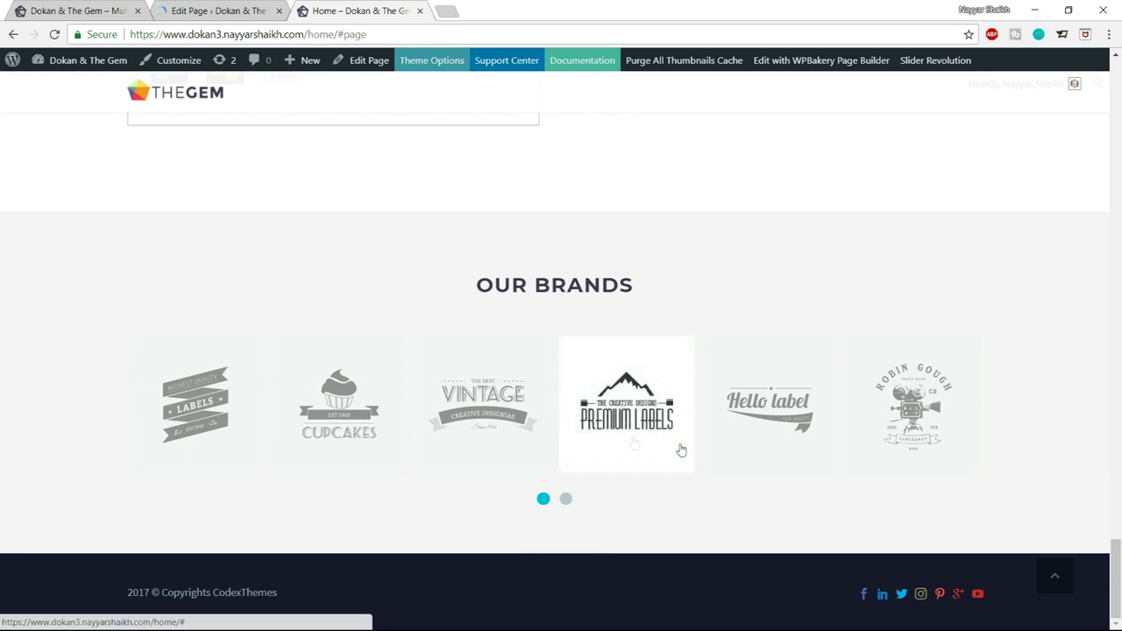
click(161, 5)
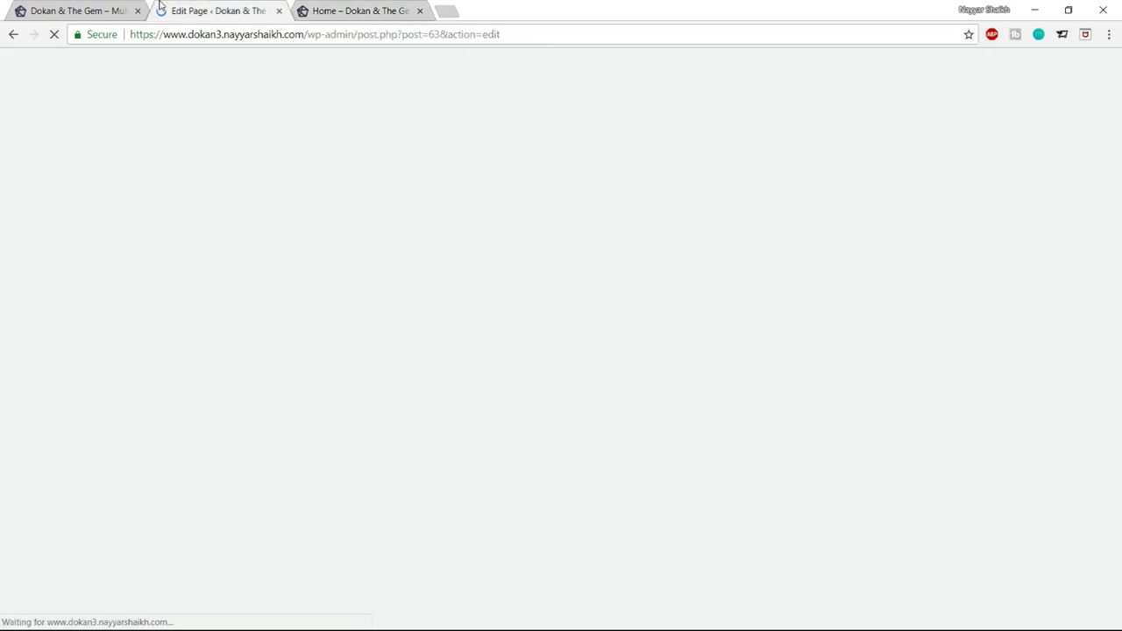
- Take another look at the live homepage, then go back to the Home page editor
click(359, 11)
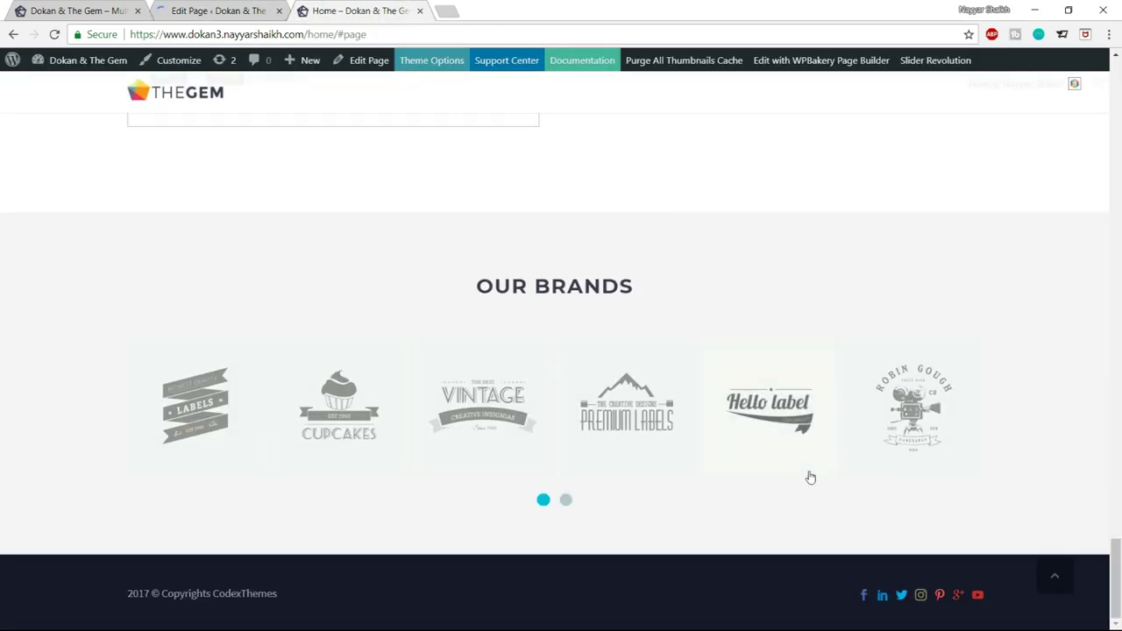
scroll(666, 468, up, 5)
scroll(666, 470, down, 3)
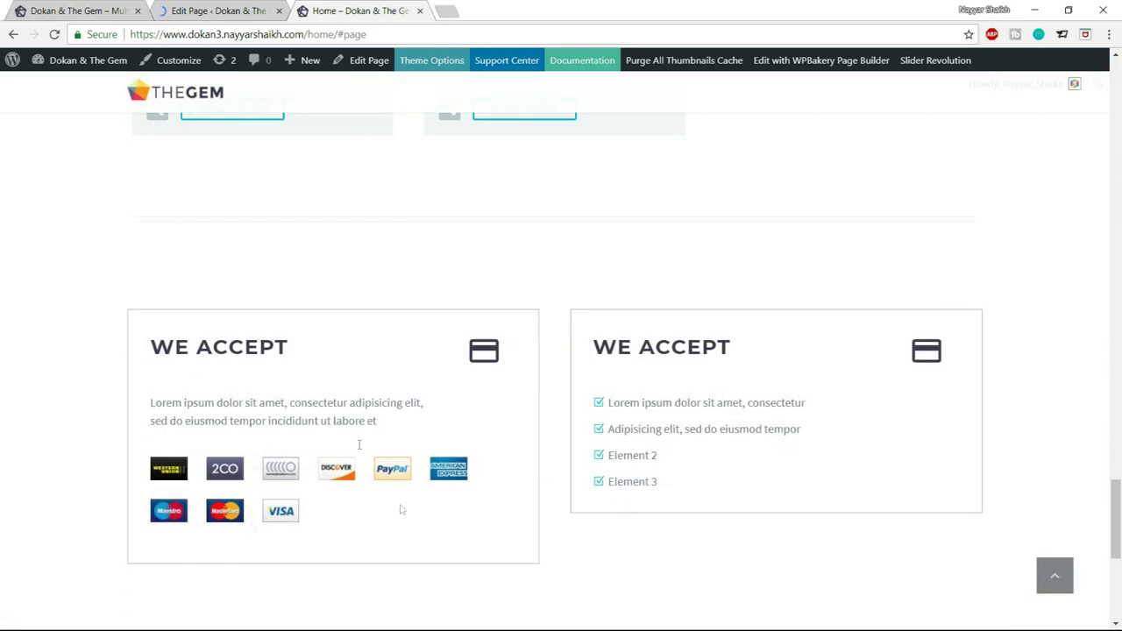
scroll(402, 509, up, 10)
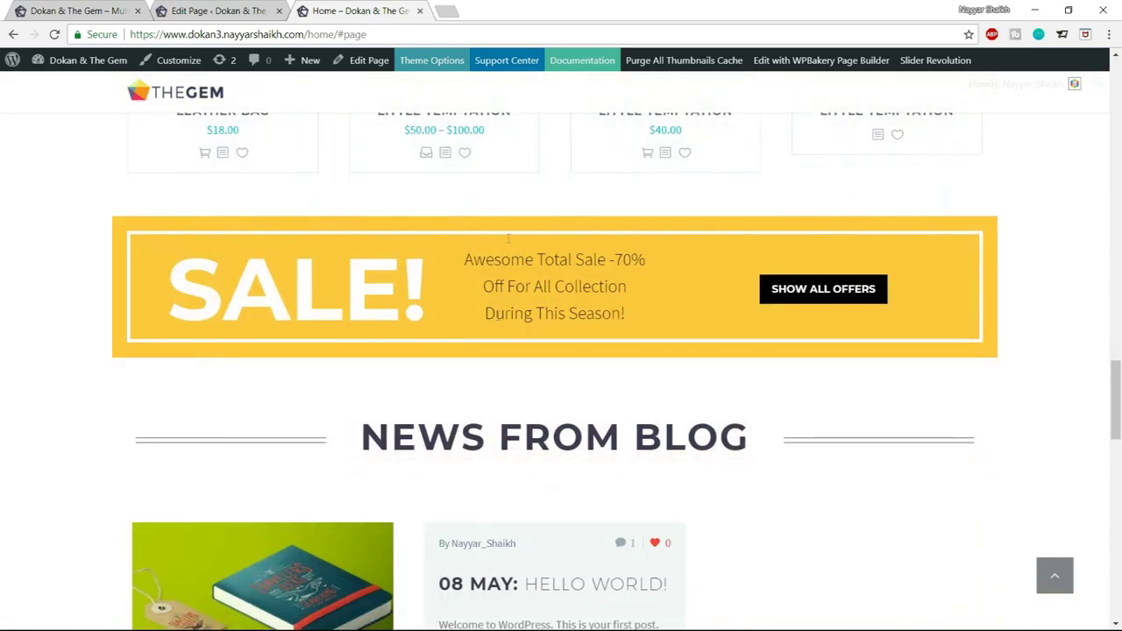
click(189, 7)
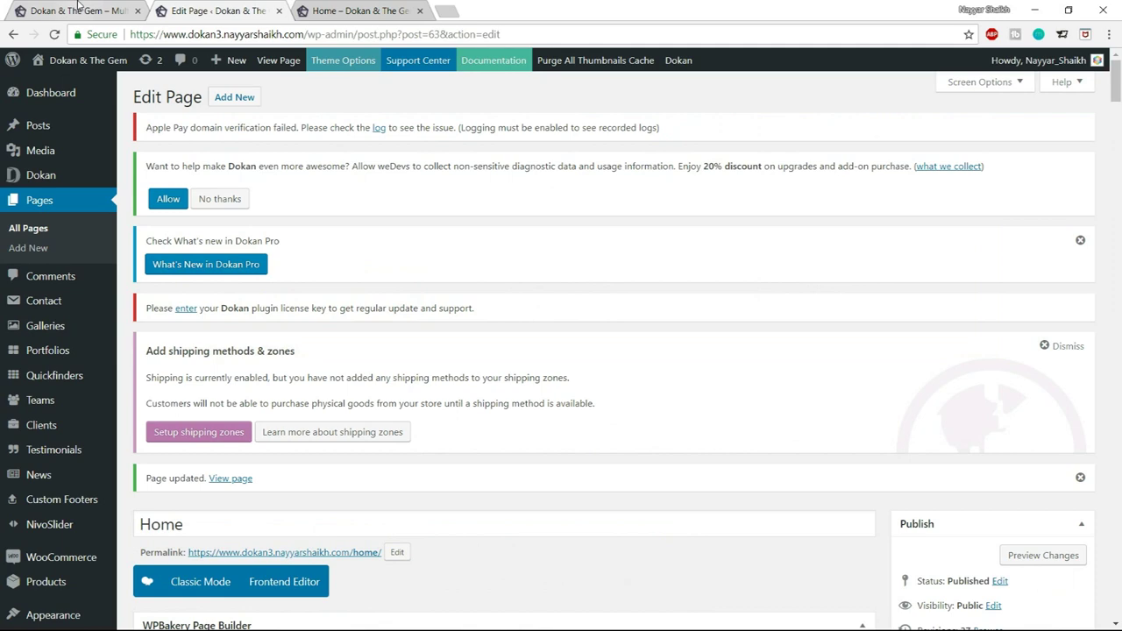
- Scroll to the demo storefront's footer to compare its contact details
click(77, 7)
scroll(581, 439, down, 5)
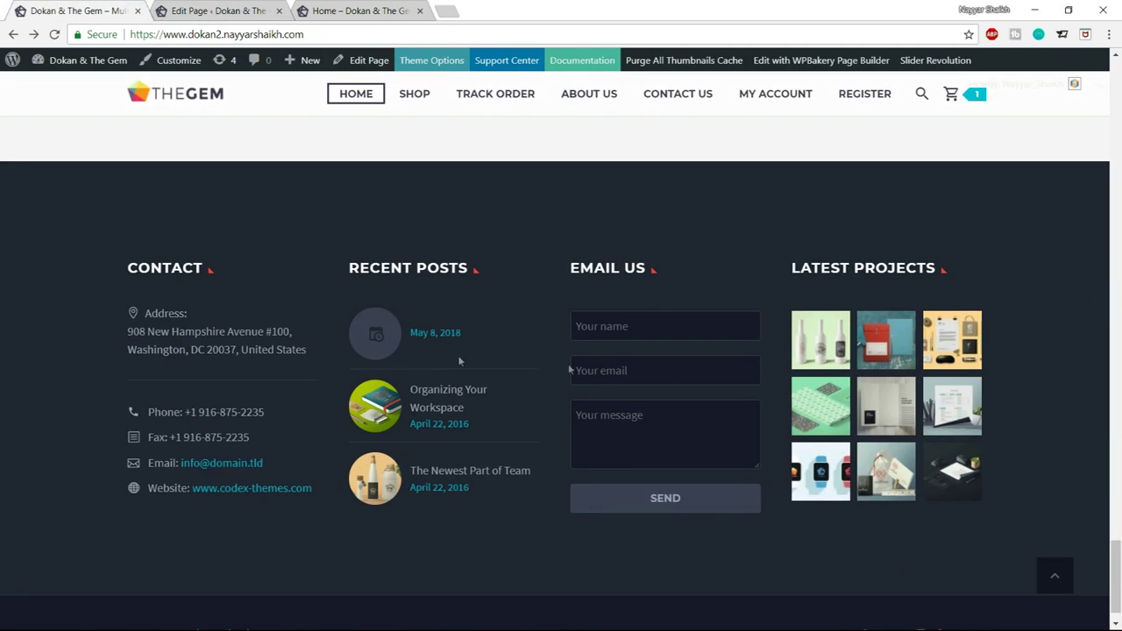
scroll(242, 328, down, 1)
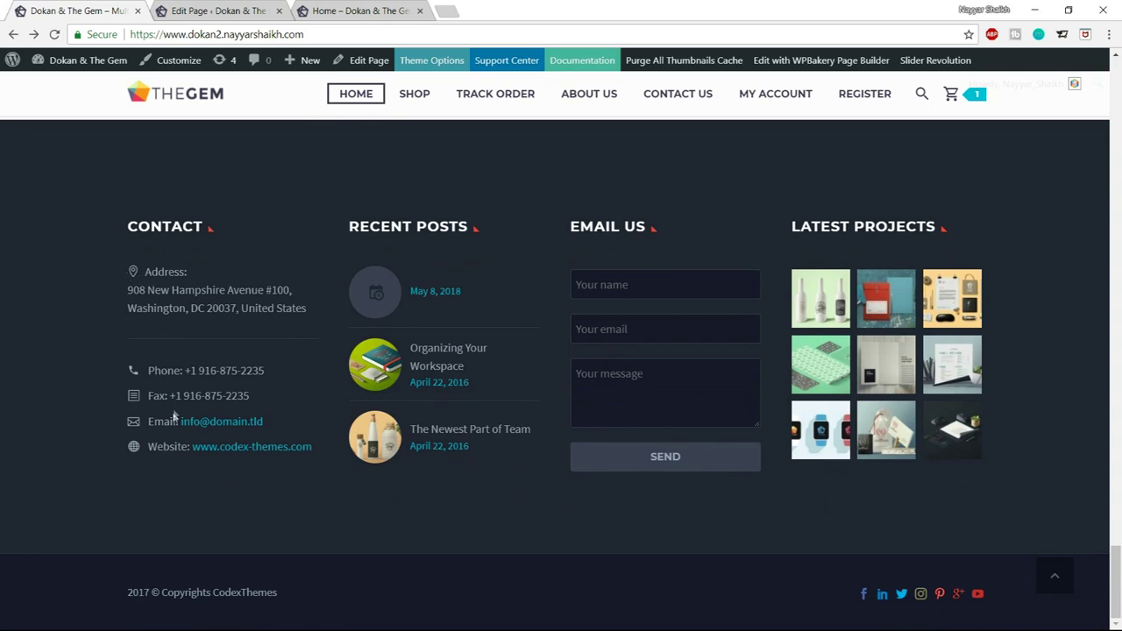
click(182, 7)
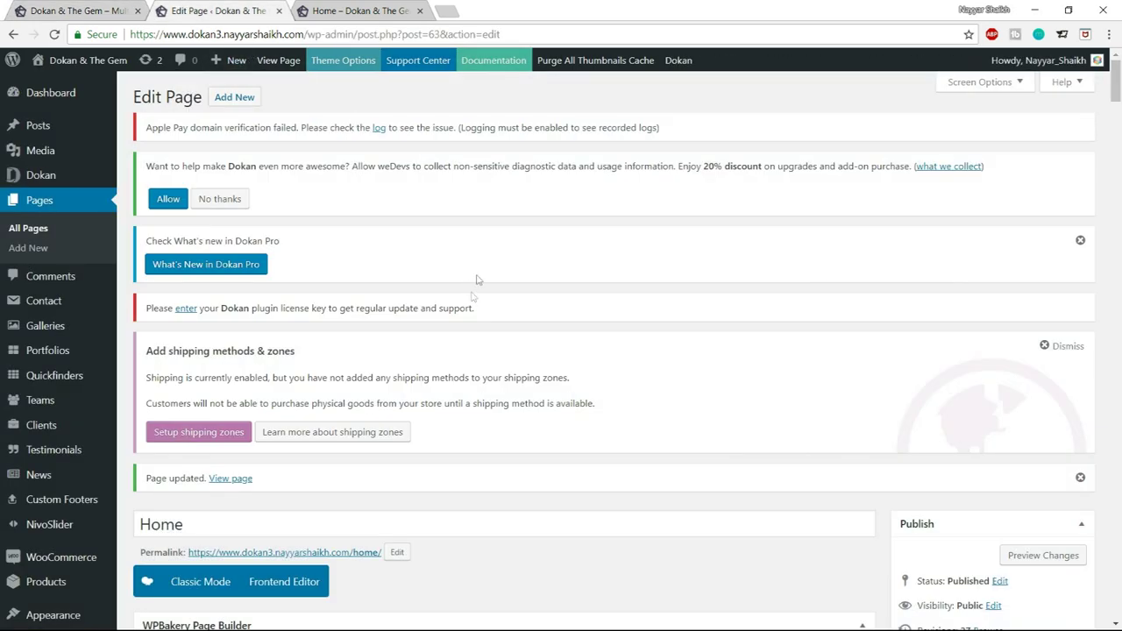
- Open TheGem Theme Options at the Contacts & Socials settings
click(366, 62)
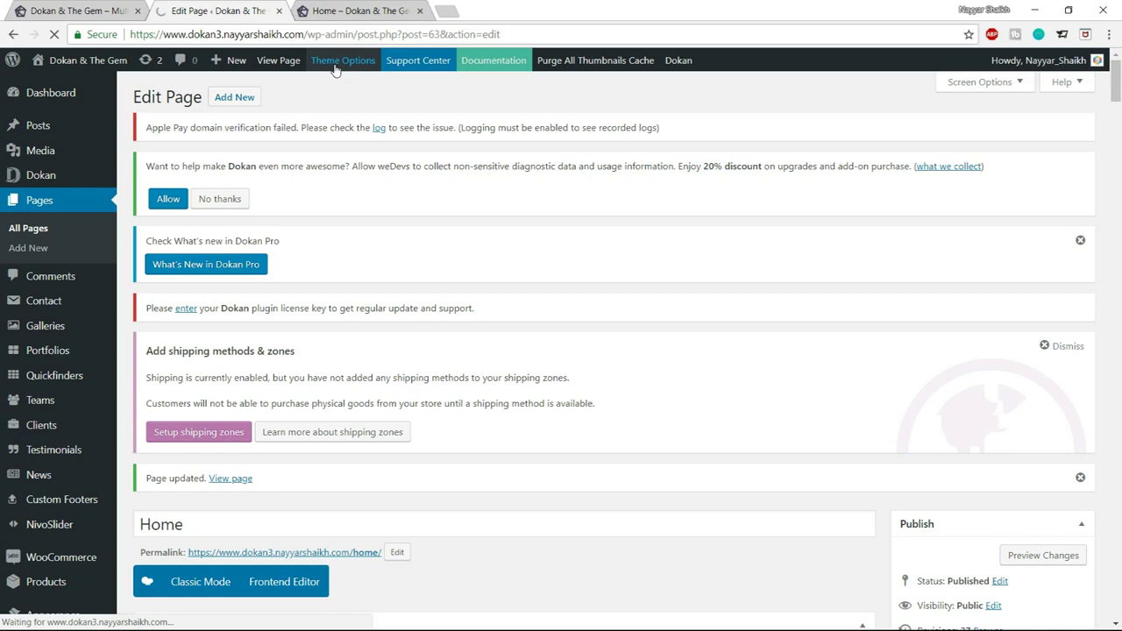
scroll(526, 351, down, 3)
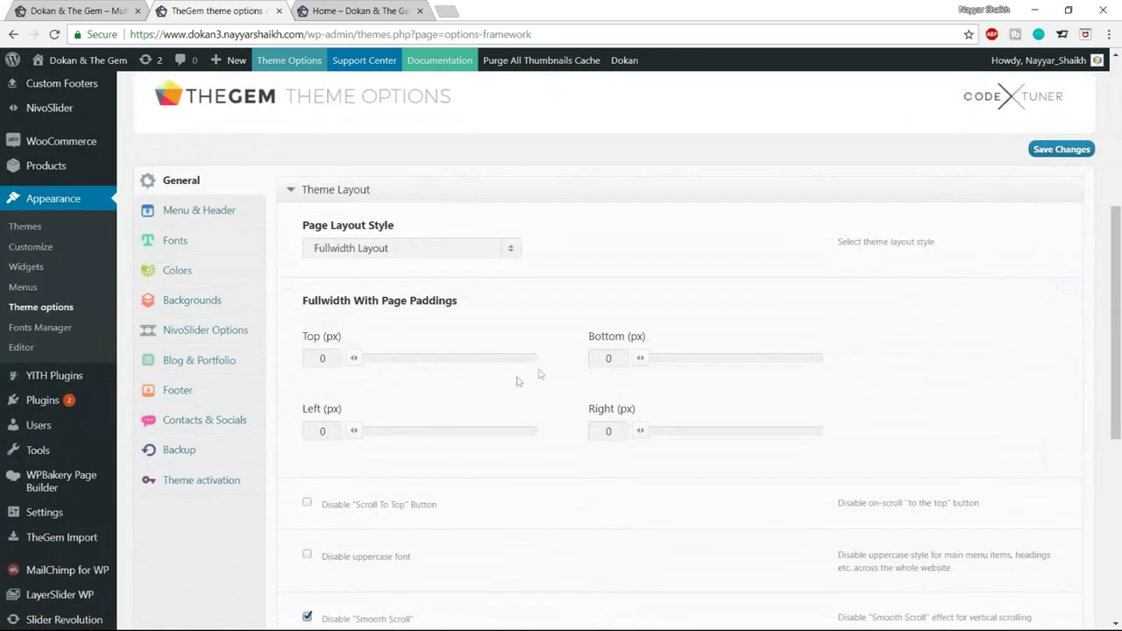
click(212, 424)
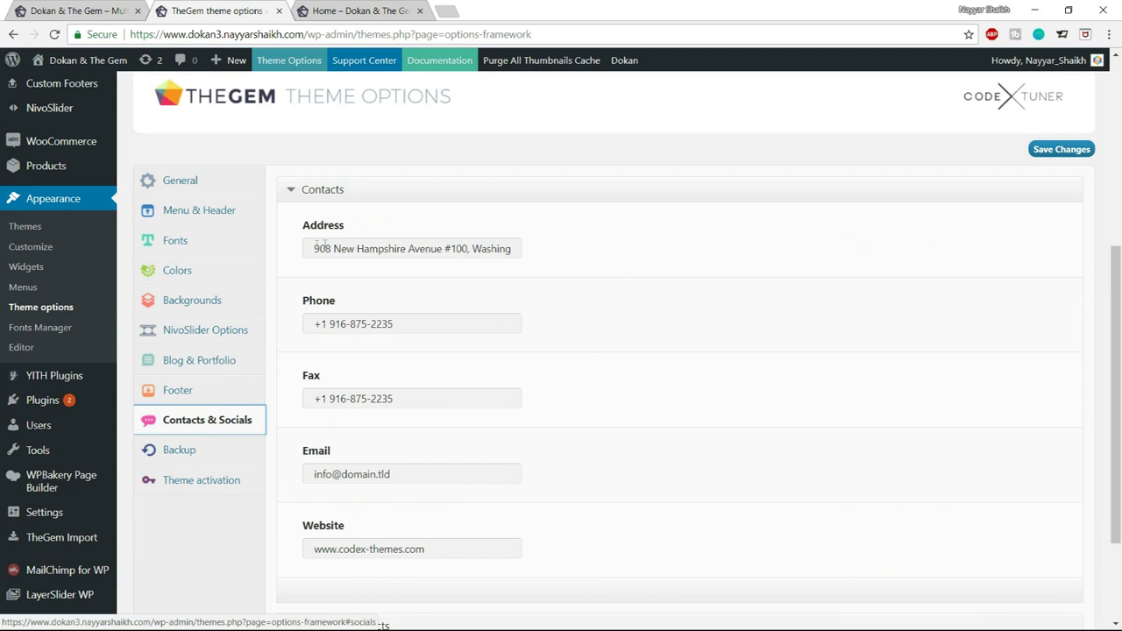
- Replace the demo address with the site's own address
drag(311, 248, 502, 248)
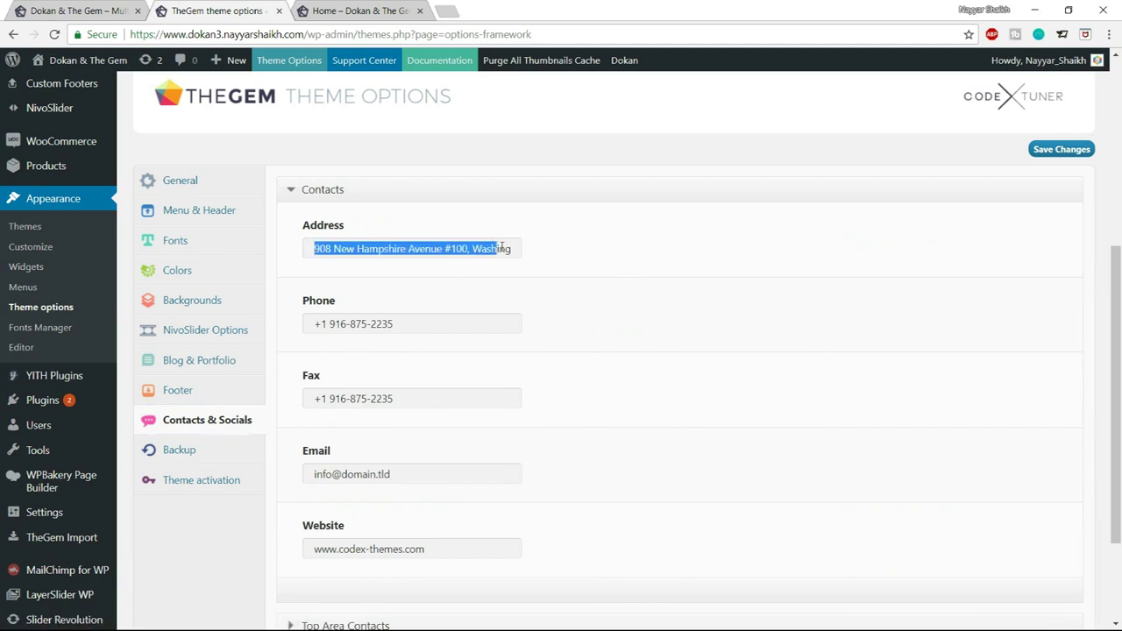
click(697, 280)
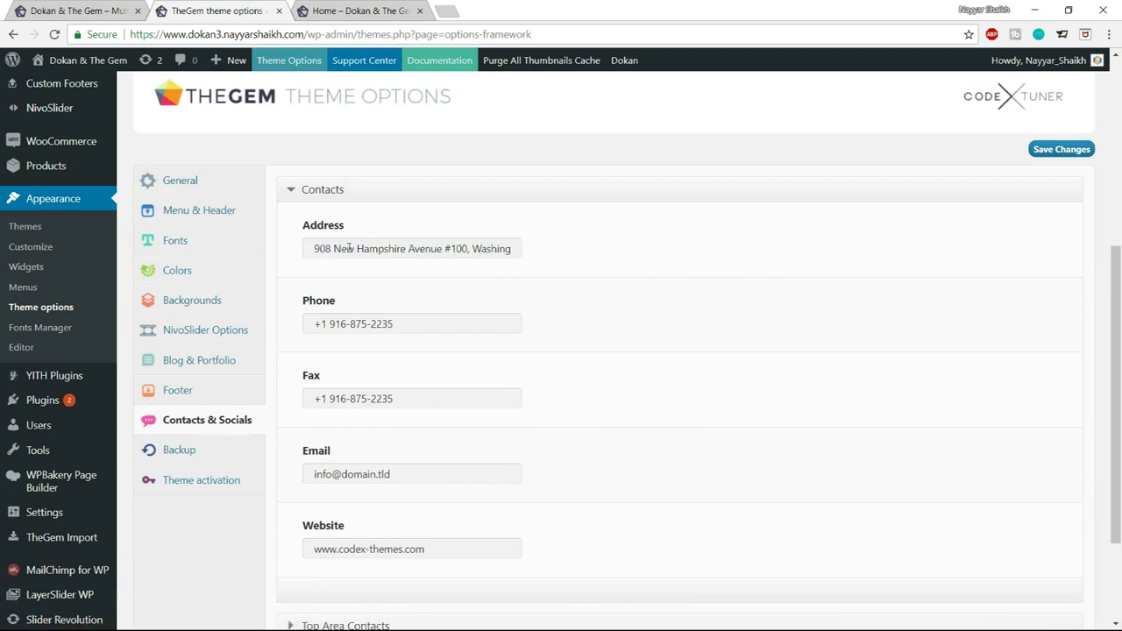
triple_click(437, 251)
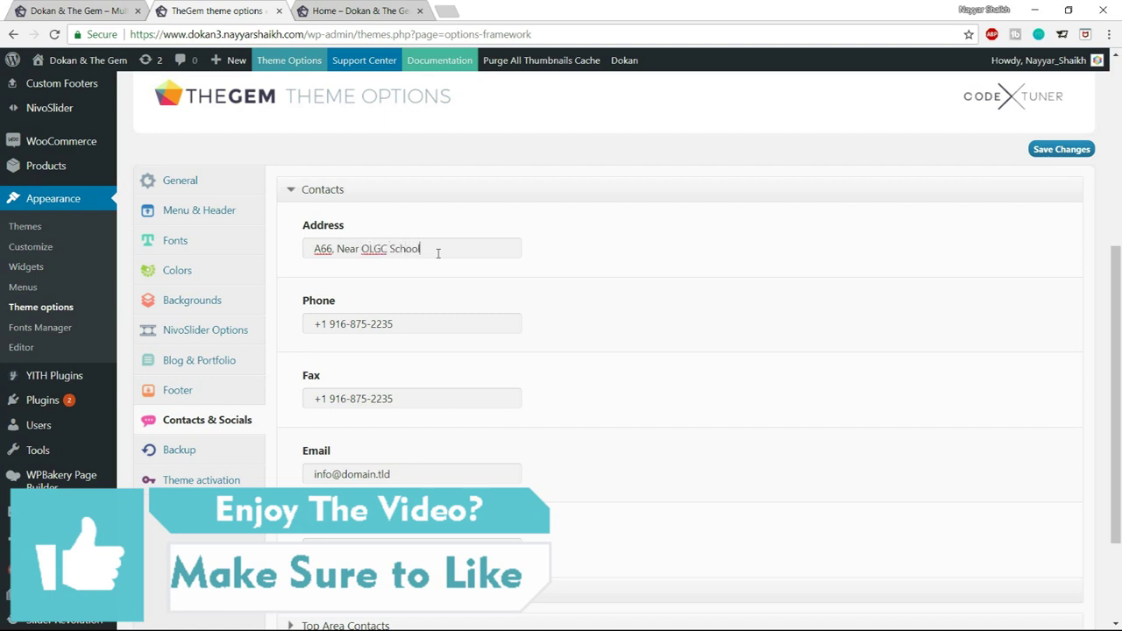
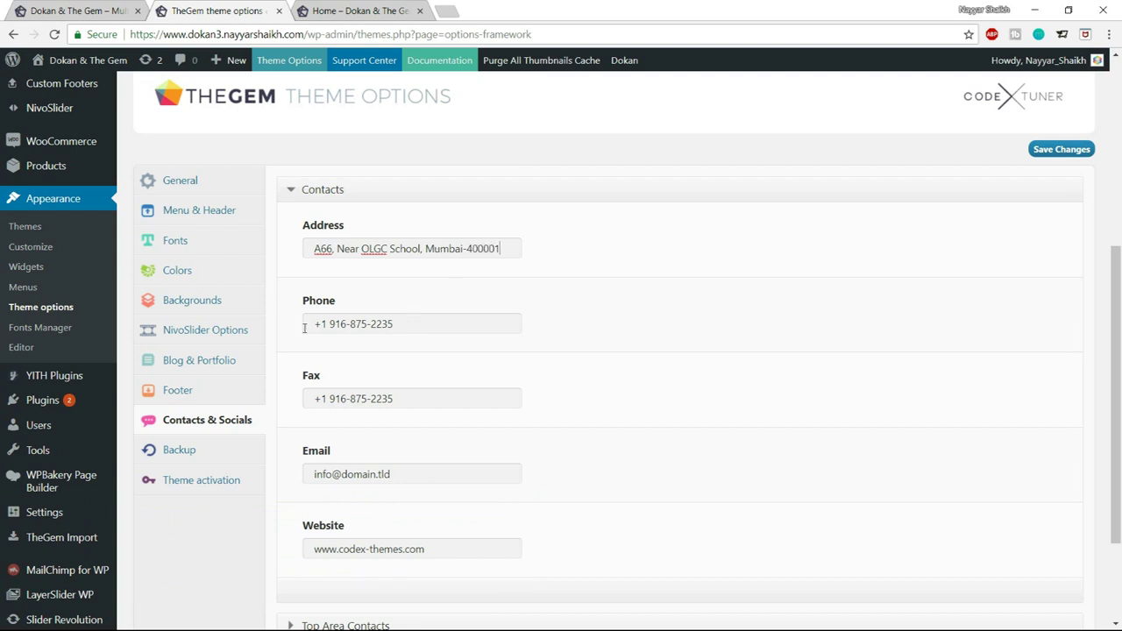
- Enter the new phone number and paste the same number into the Fax field
drag(322, 324, 517, 324)
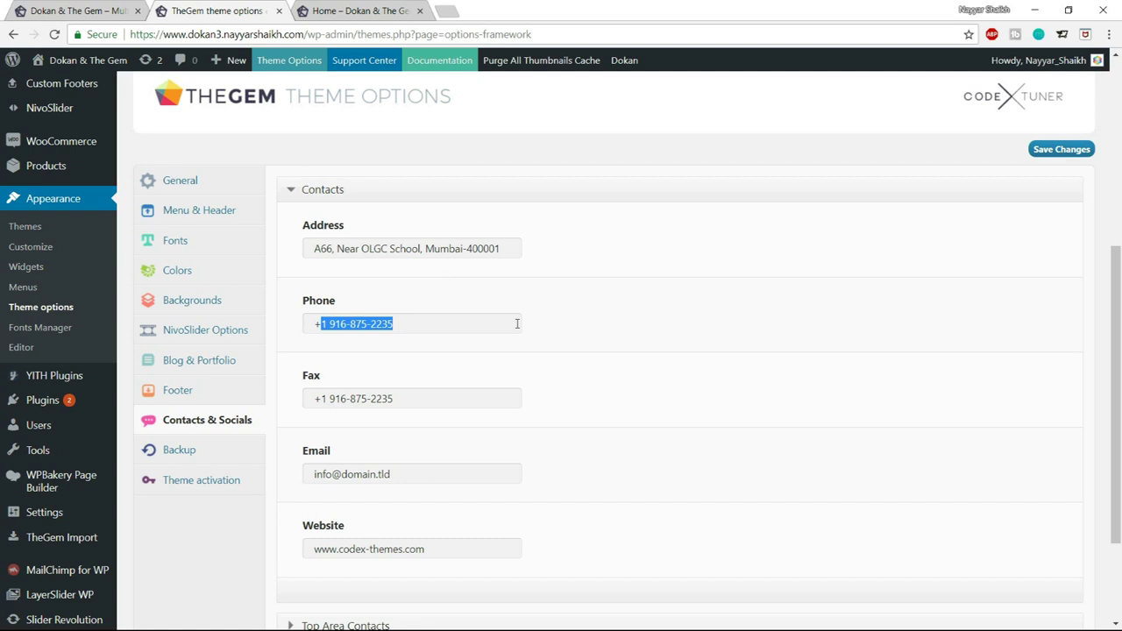
text(9)
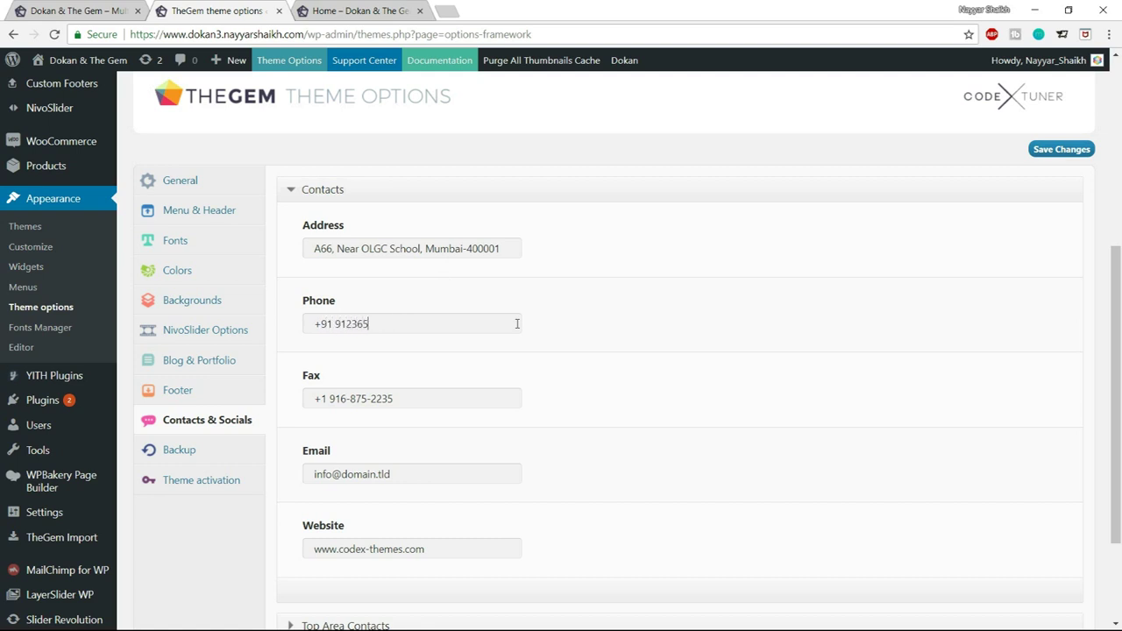
scroll(506, 377, down, 1)
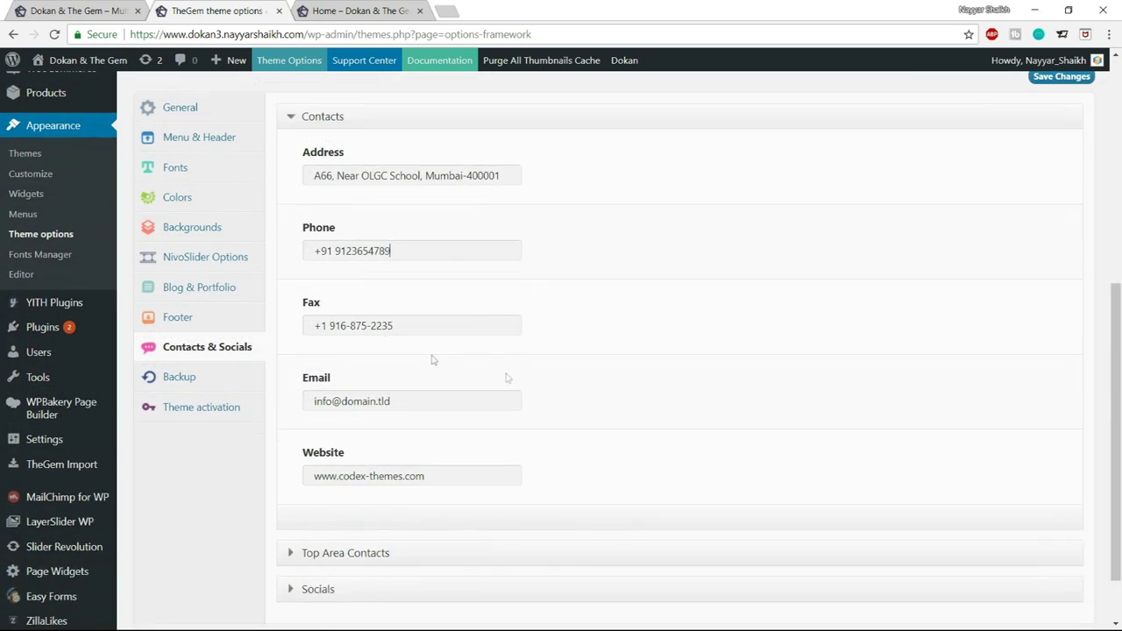
drag(391, 251, 268, 252)
key(ctrl+c)
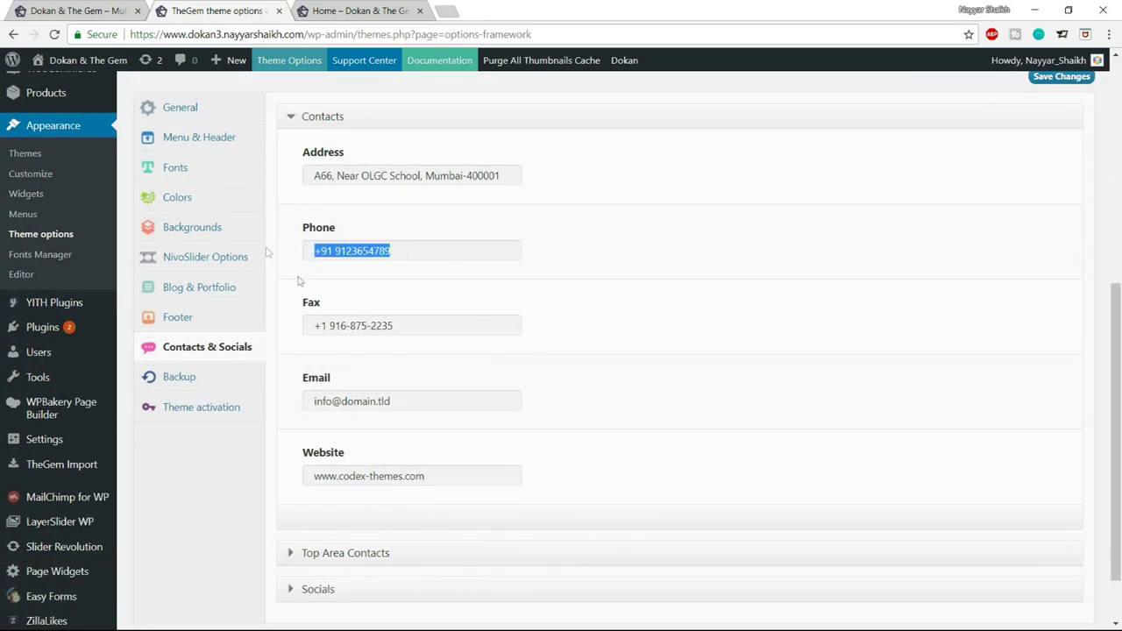
drag(392, 326, 280, 327)
key(ctrl+v)
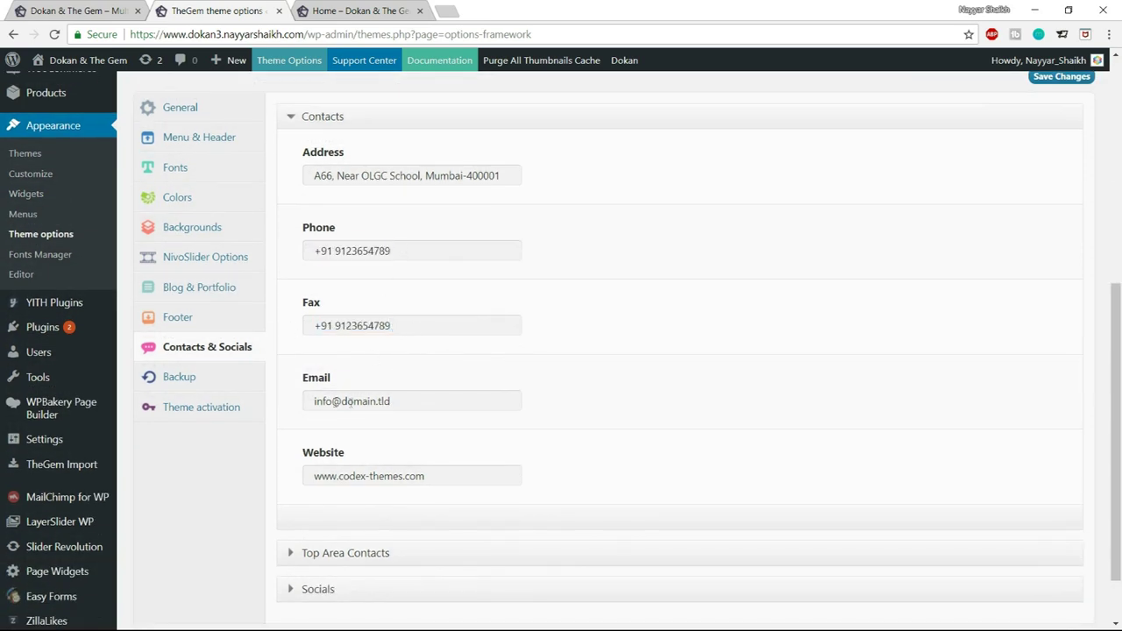
drag(312, 402, 526, 398)
key(Tab)
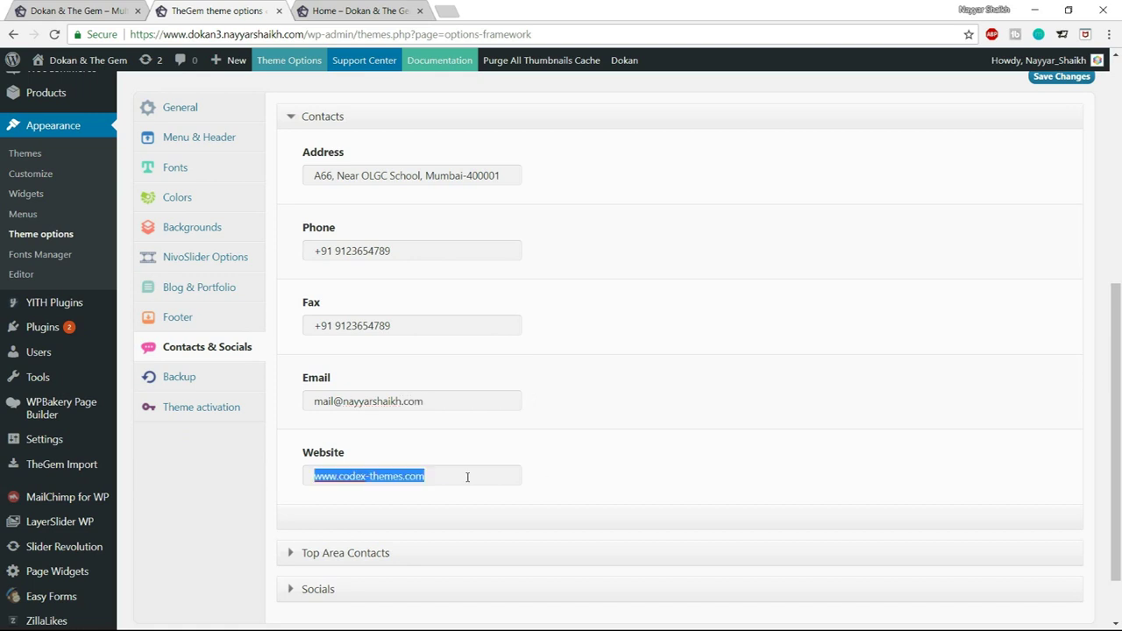
text(www)
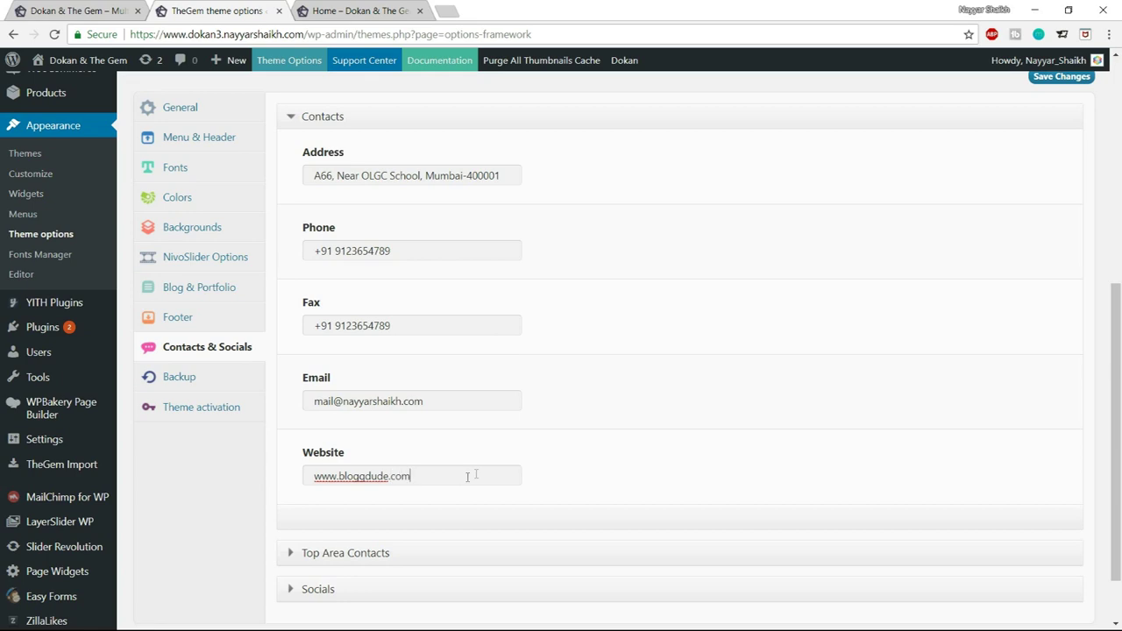
scroll(655, 445, down, 1)
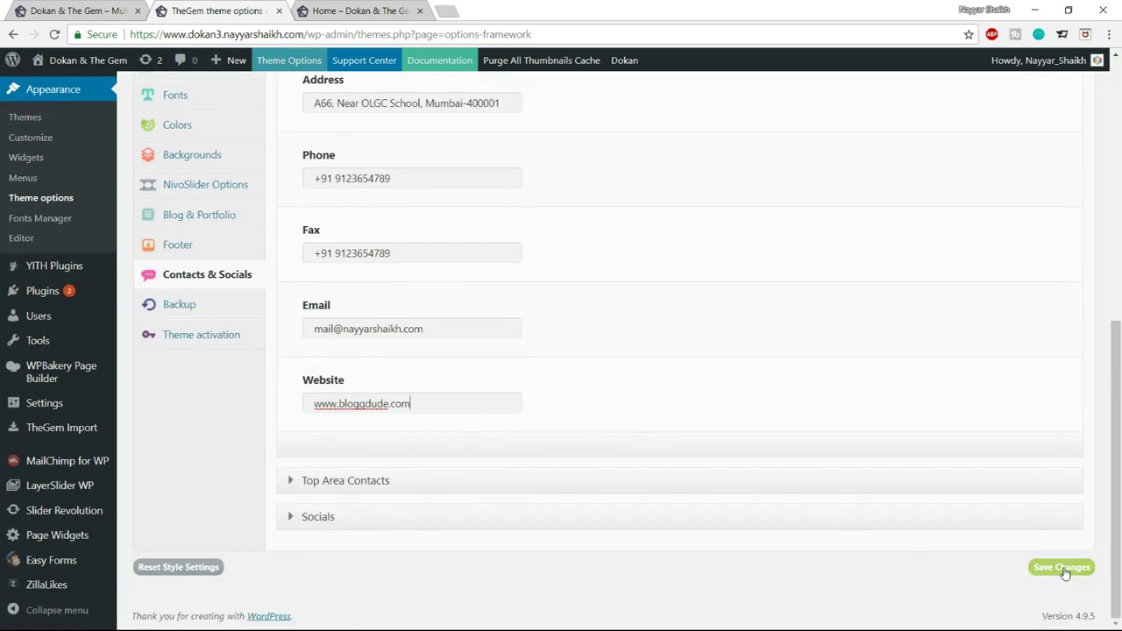
click(1061, 566)
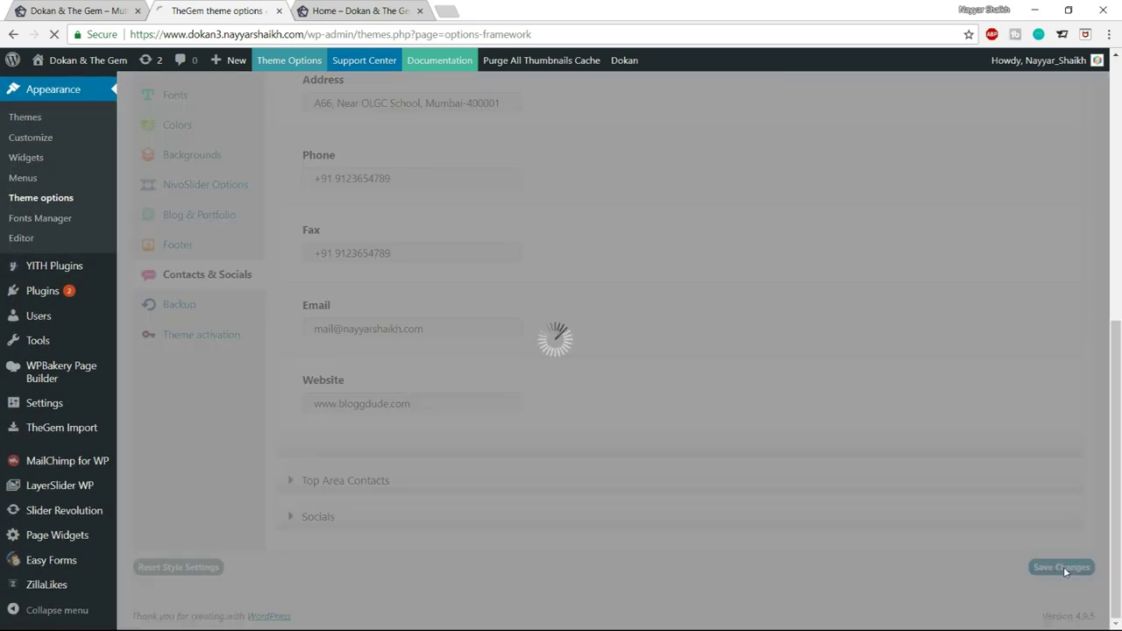
- Check the top-bar address on the live homepage
click(355, 11)
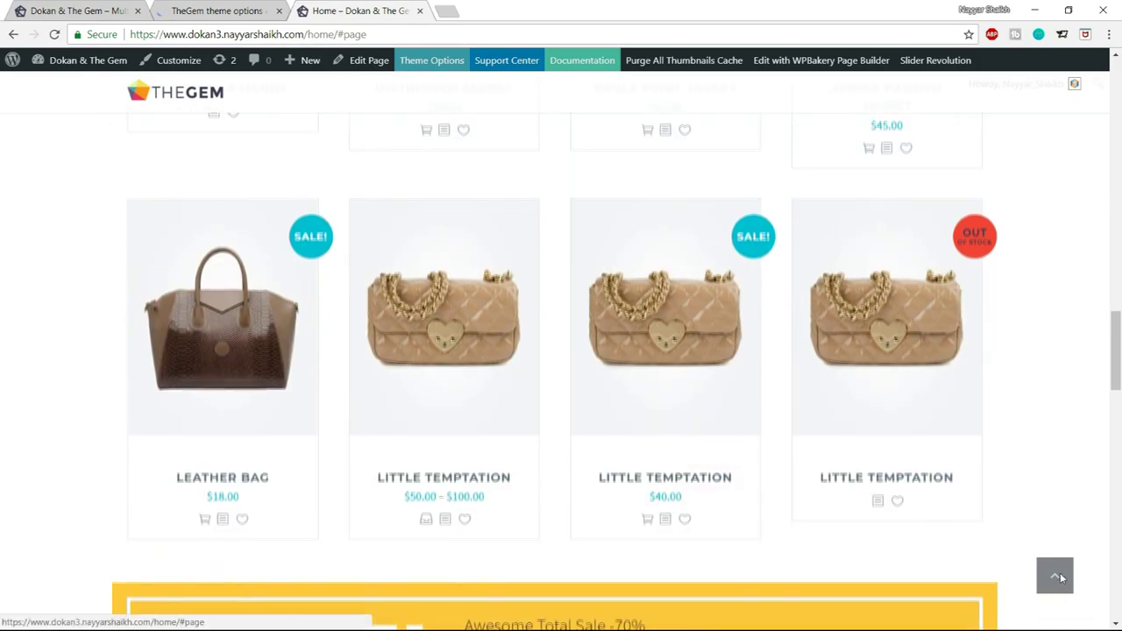
click(1056, 576)
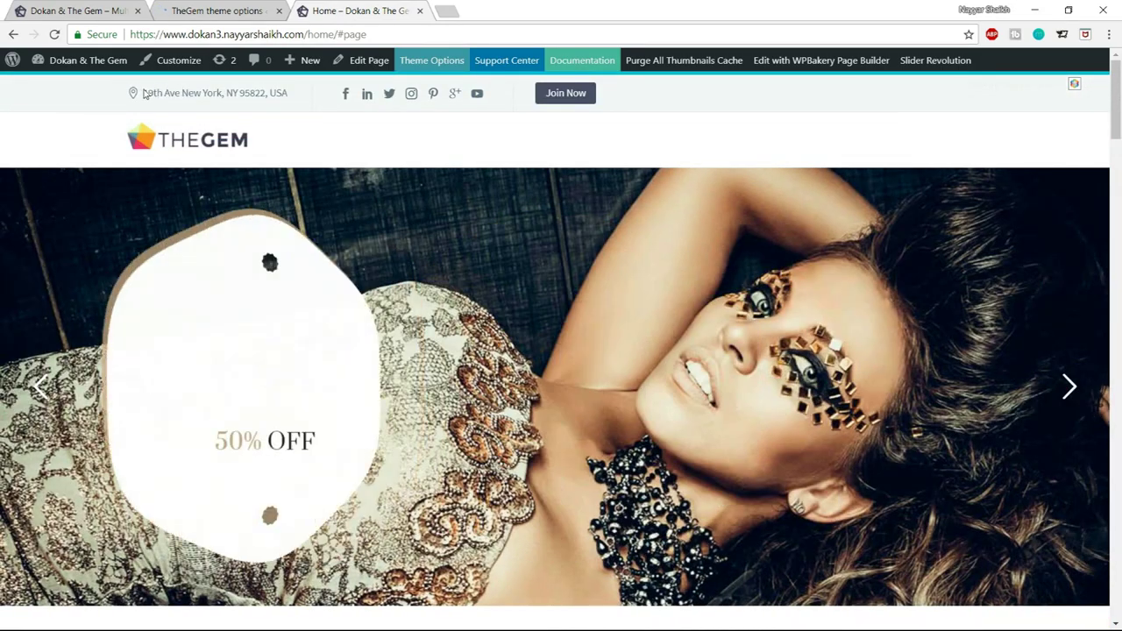
drag(144, 93, 327, 95)
click(342, 100)
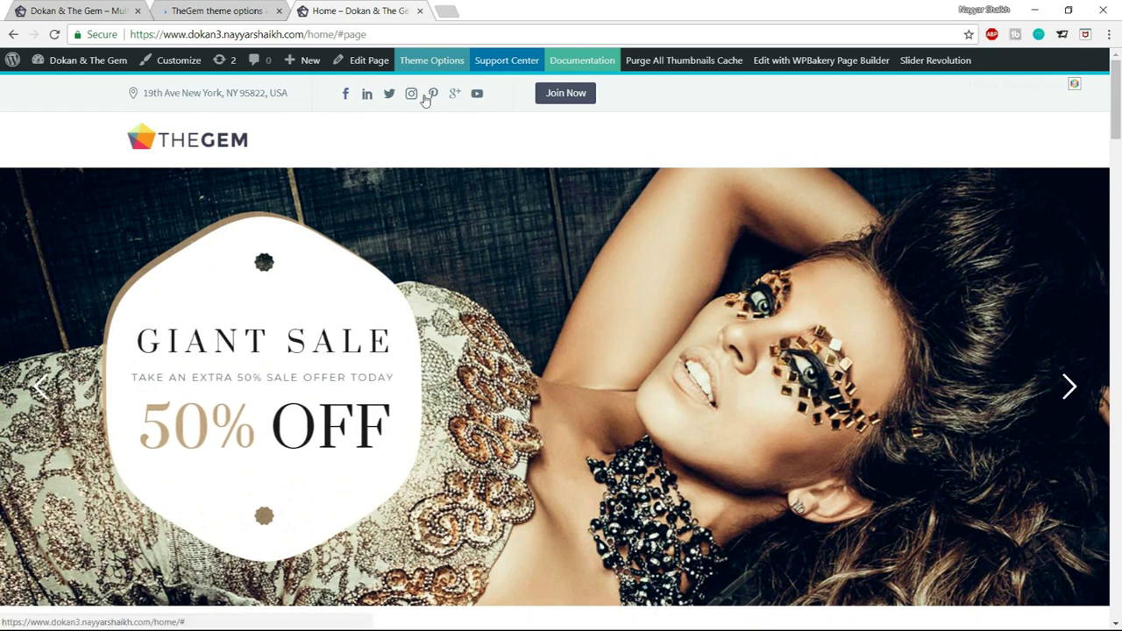
- Compare with the demo site's page, then return to TheGem Theme Options General settings
click(36, 8)
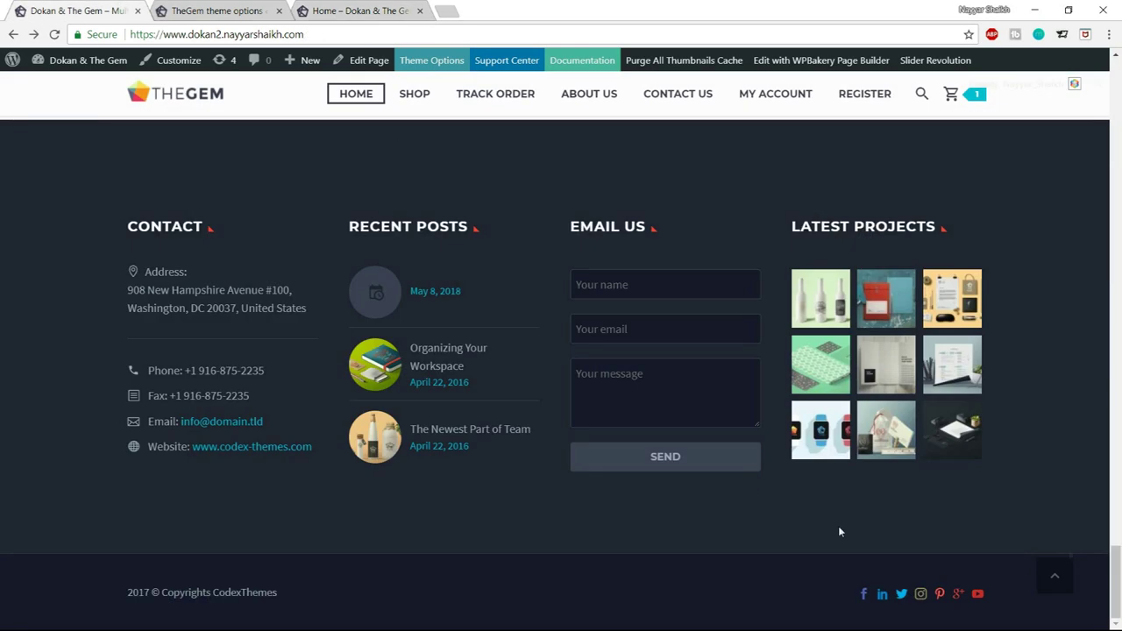
click(1058, 577)
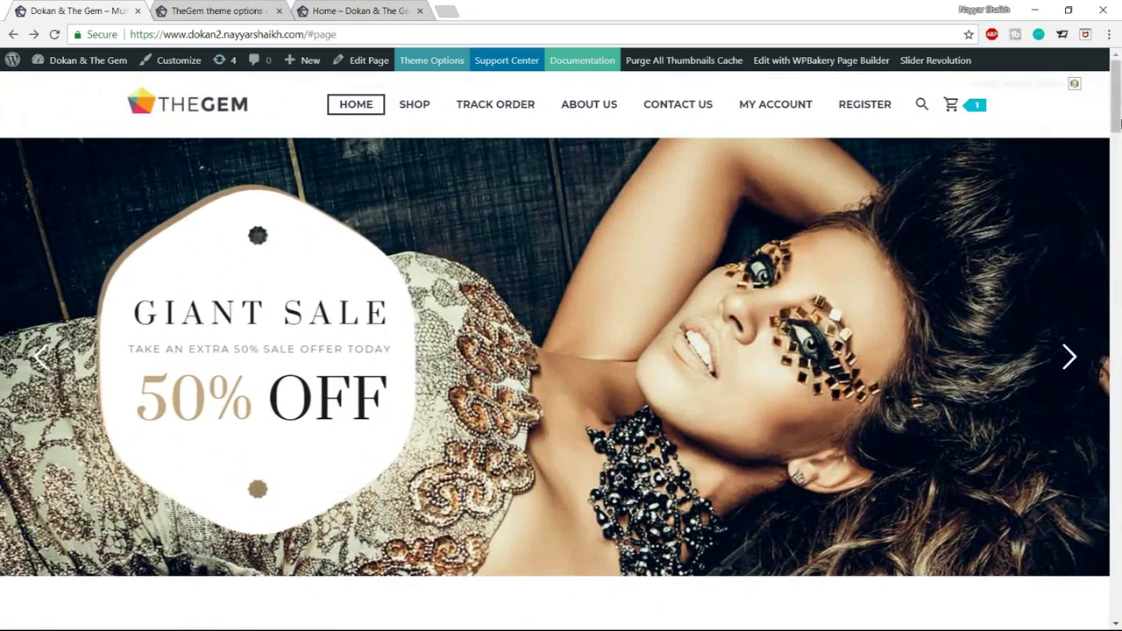
drag(1119, 122, 1119, 605)
click(198, 7)
scroll(439, 321, down, 15)
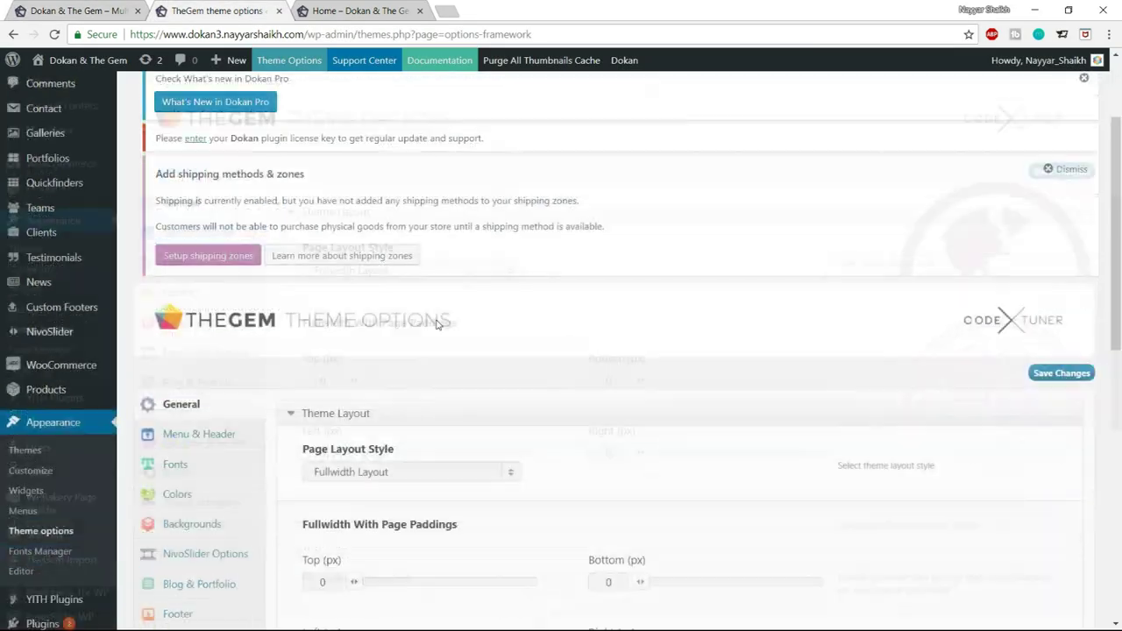
scroll(439, 354, up, 15)
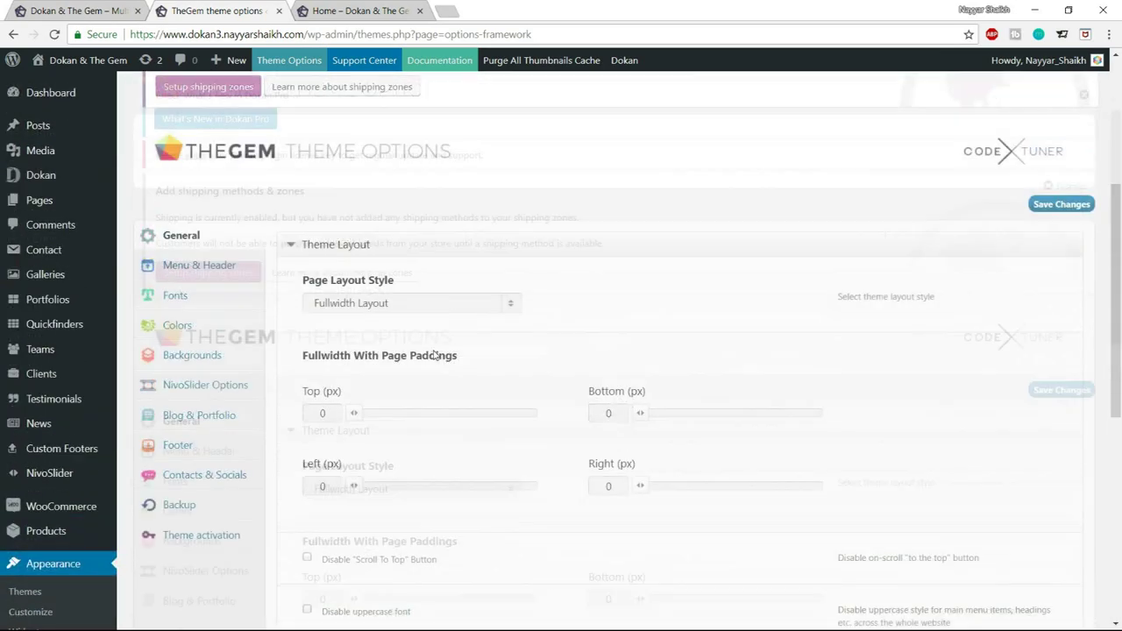
- Expand Top Area Contacts under Contacts & Socials and focus the Phone field below the address
click(208, 412)
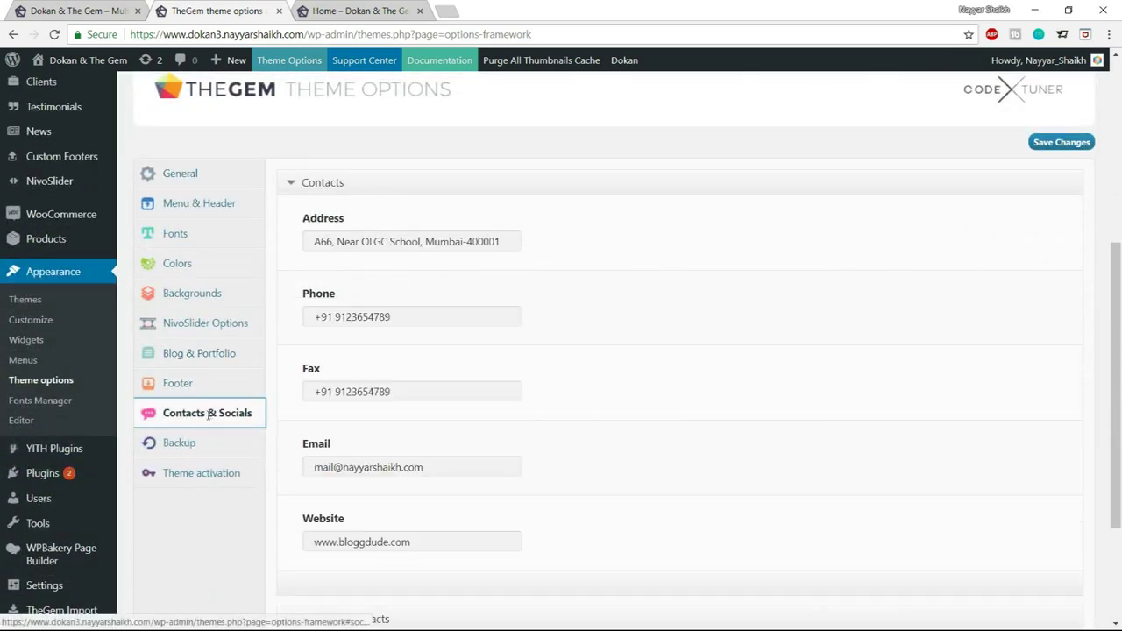
scroll(793, 291, down, 2)
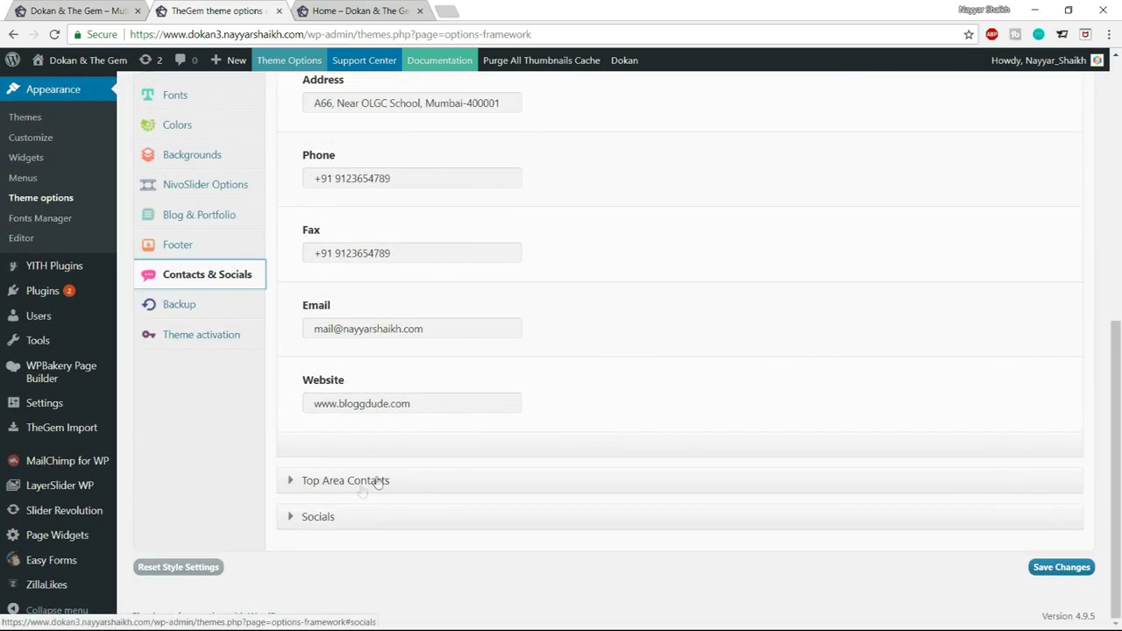
click(382, 481)
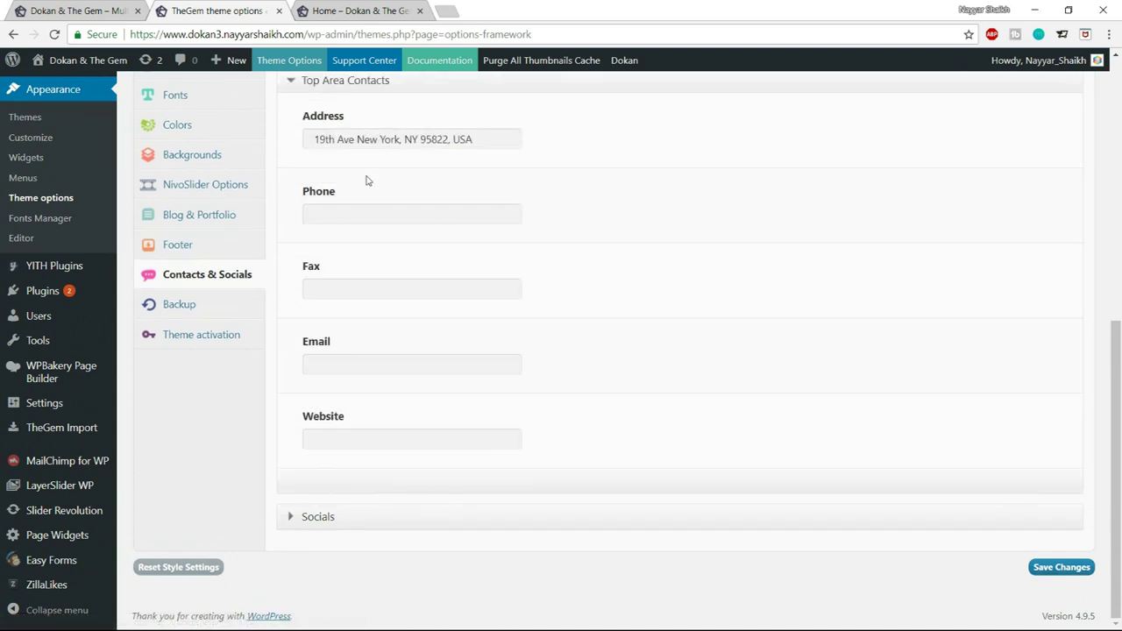
drag(310, 142, 463, 141)
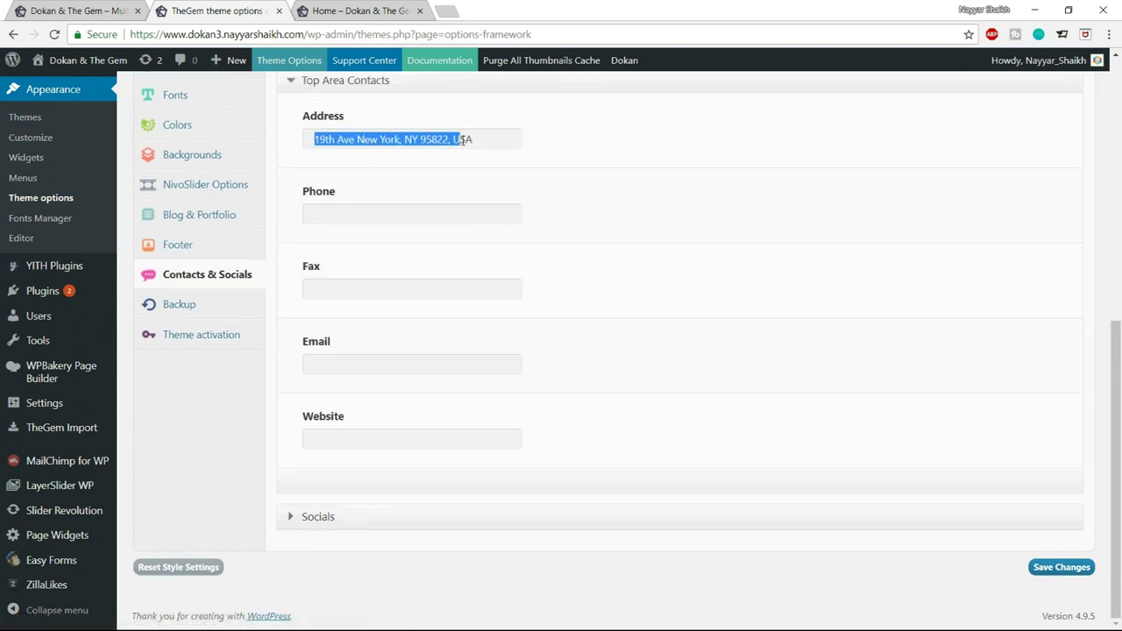
click(362, 219)
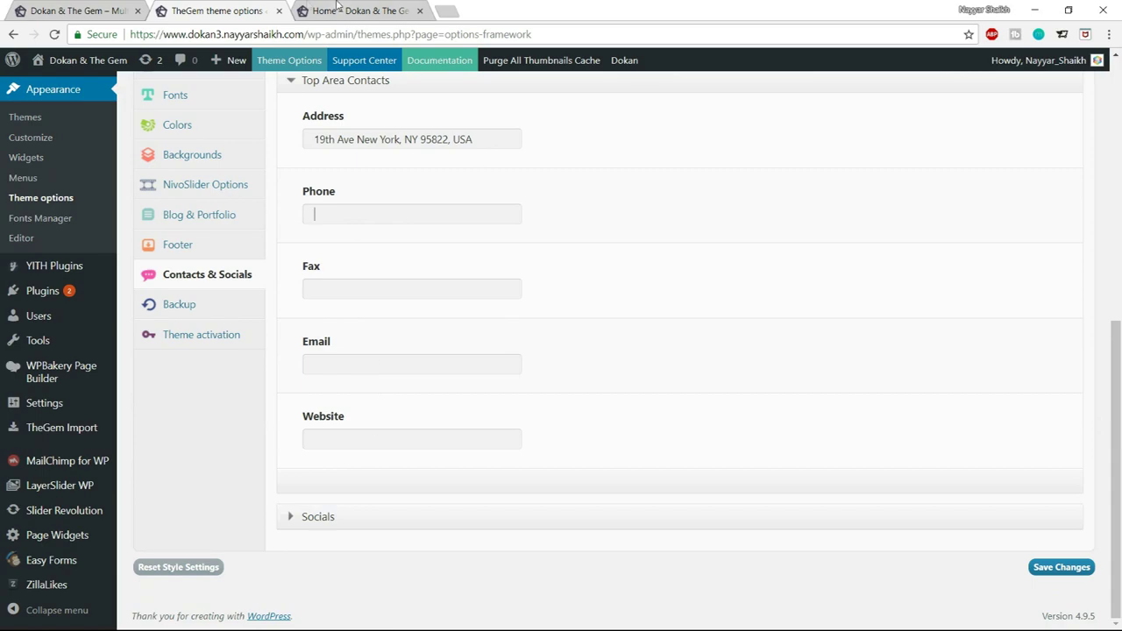
- Compare against the live homepage's top bar, then reselect the address text in Top Area Contacts
click(337, 8)
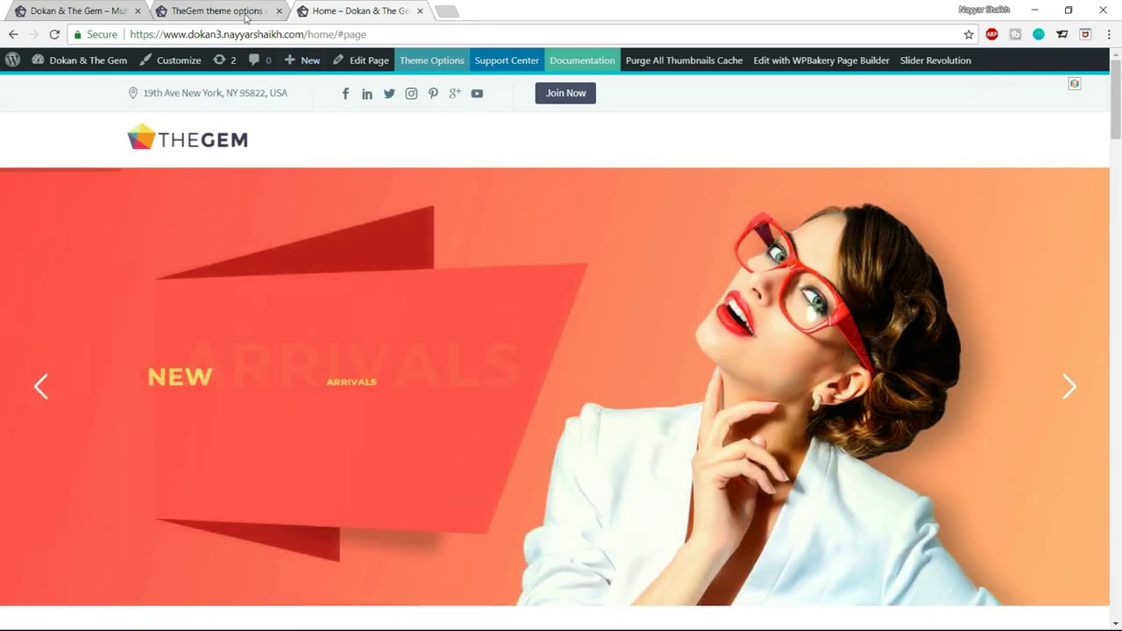
click(246, 17)
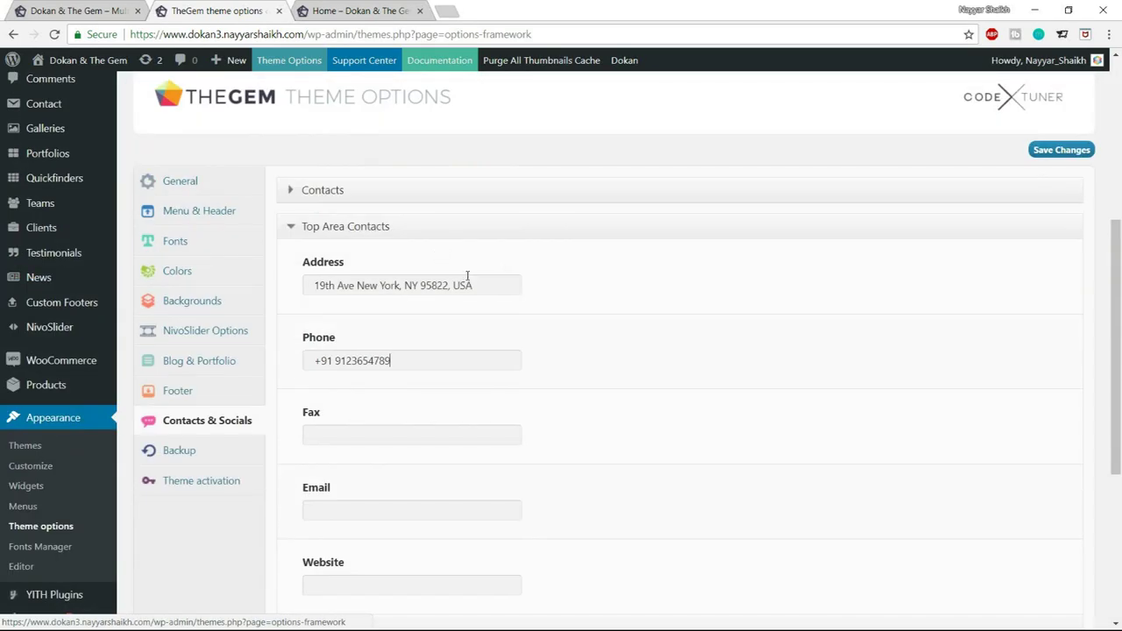
drag(499, 296, 316, 277)
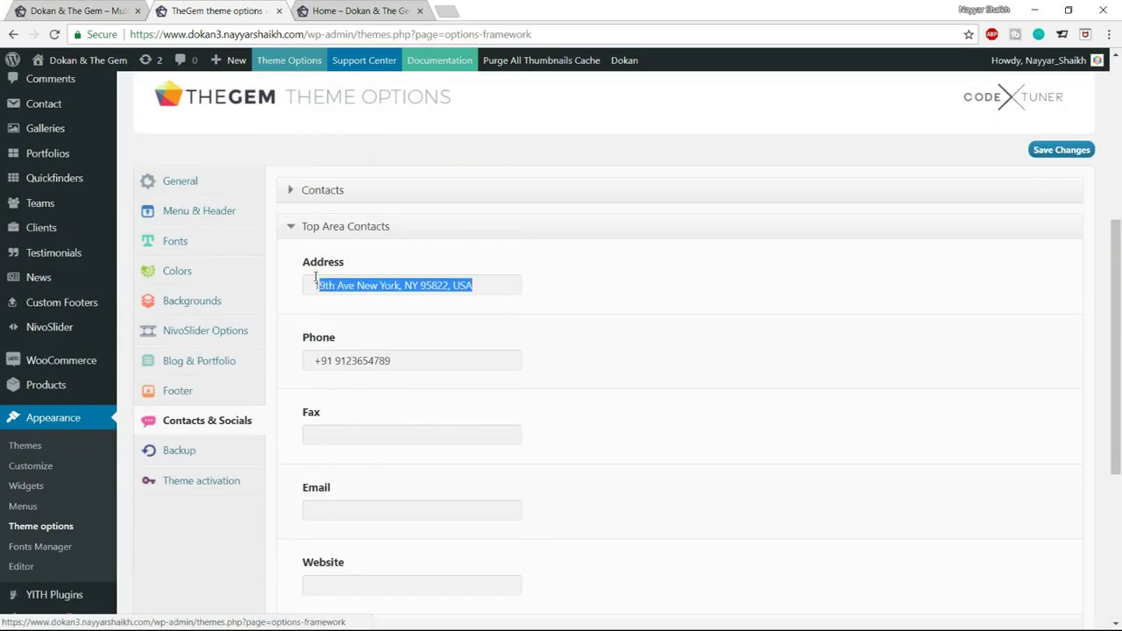
scroll(527, 285, down, 3)
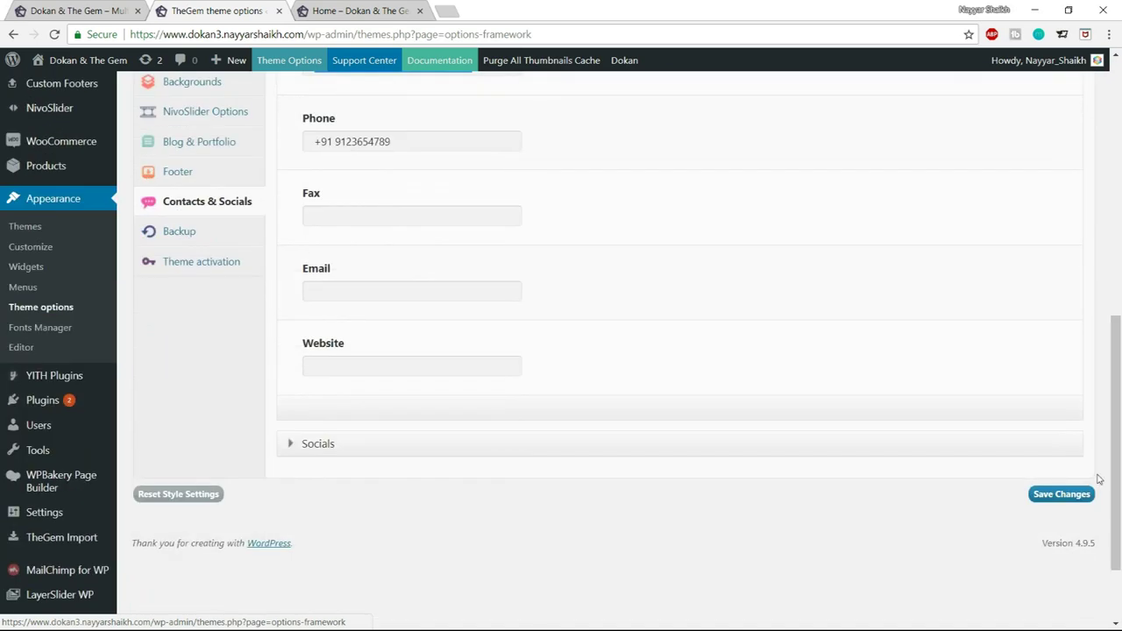
- Save the Theme Options contact changes and reload the live homepage
click(1064, 494)
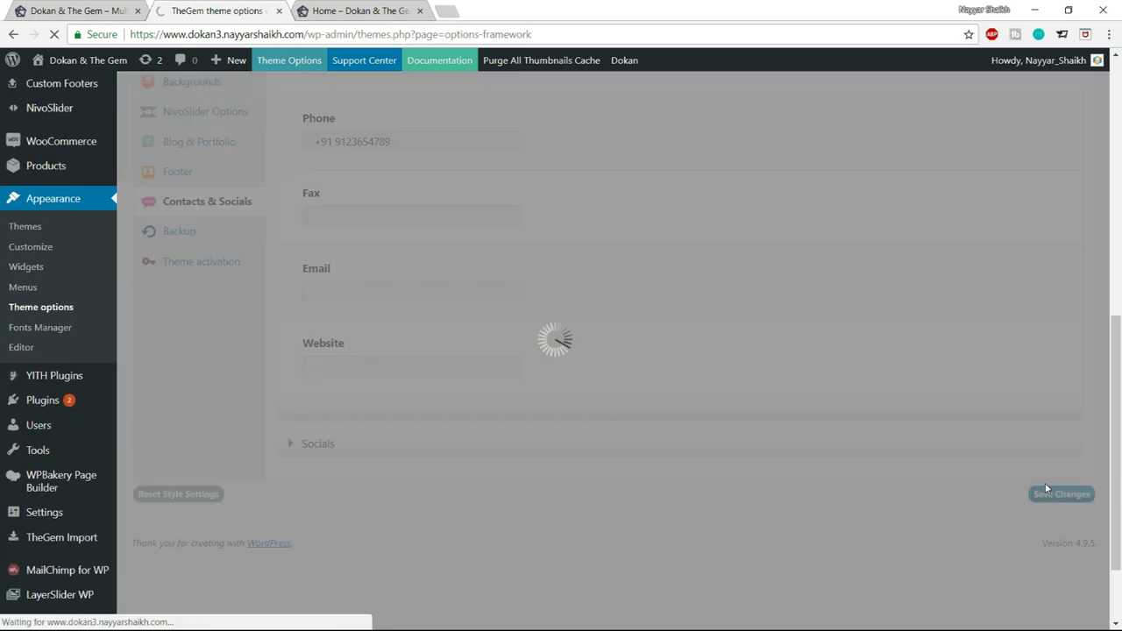
click(359, 10)
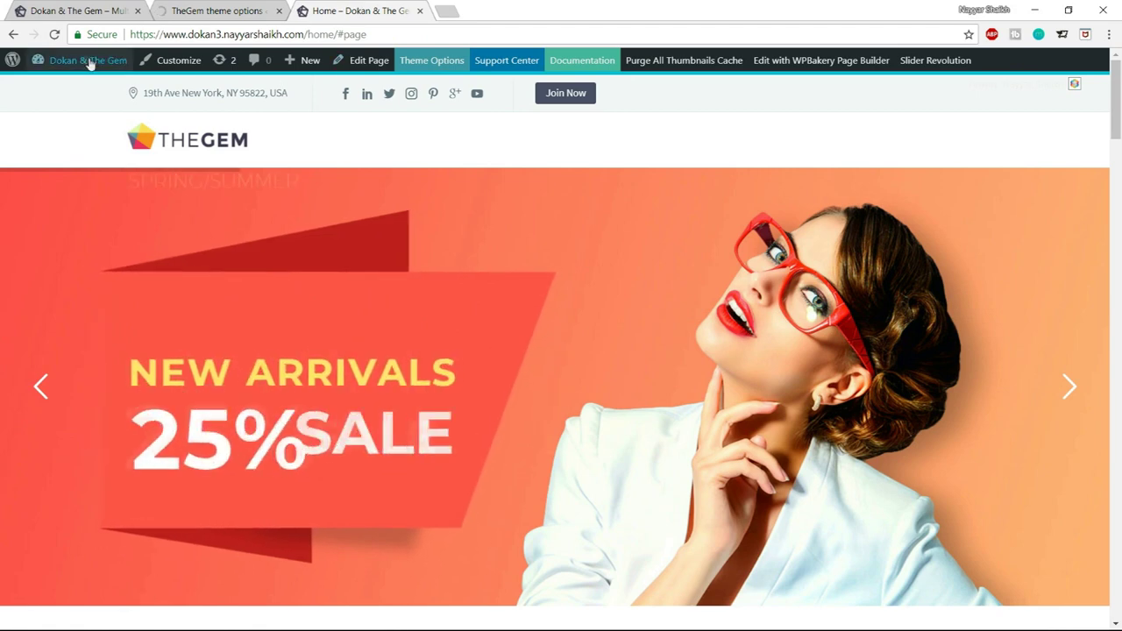
click(55, 34)
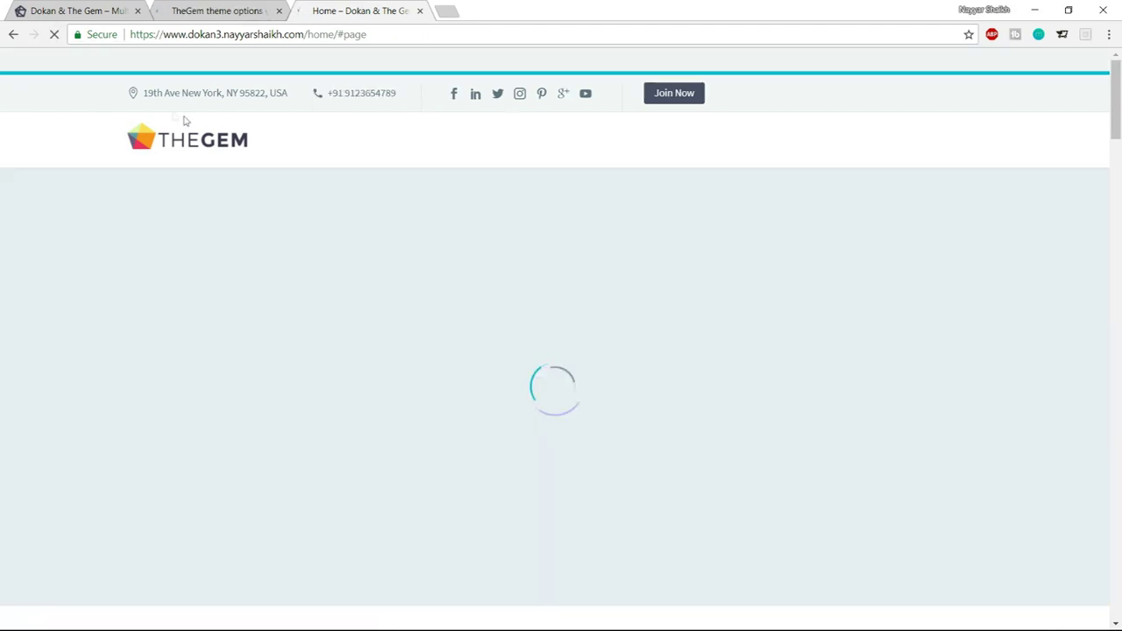
- Check the updated top bar, then find the old '2017 © Copyrights CodexThemes' footer line
drag(146, 95, 408, 97)
click(350, 96)
click(408, 97)
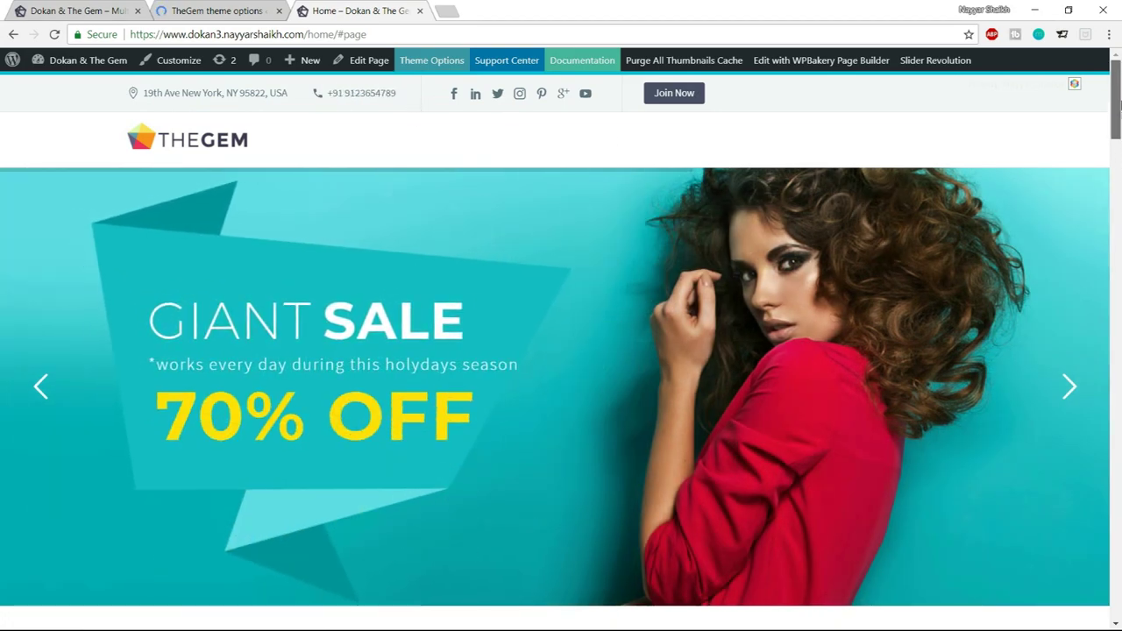
click(1120, 364)
scroll(1120, 364, down, 15)
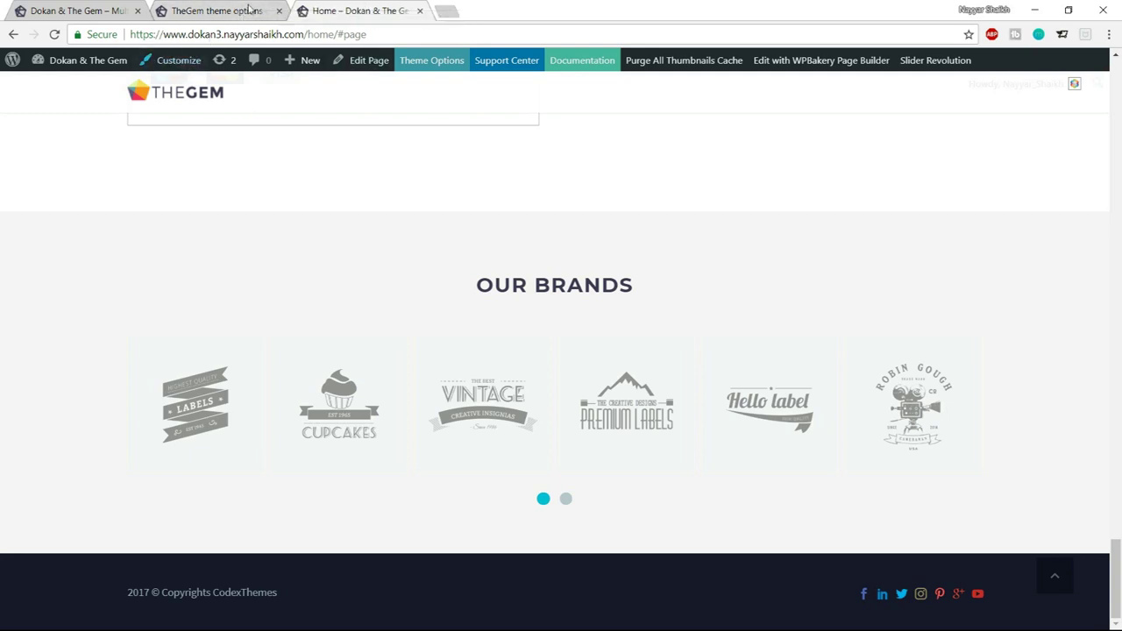
drag(291, 605, 139, 609)
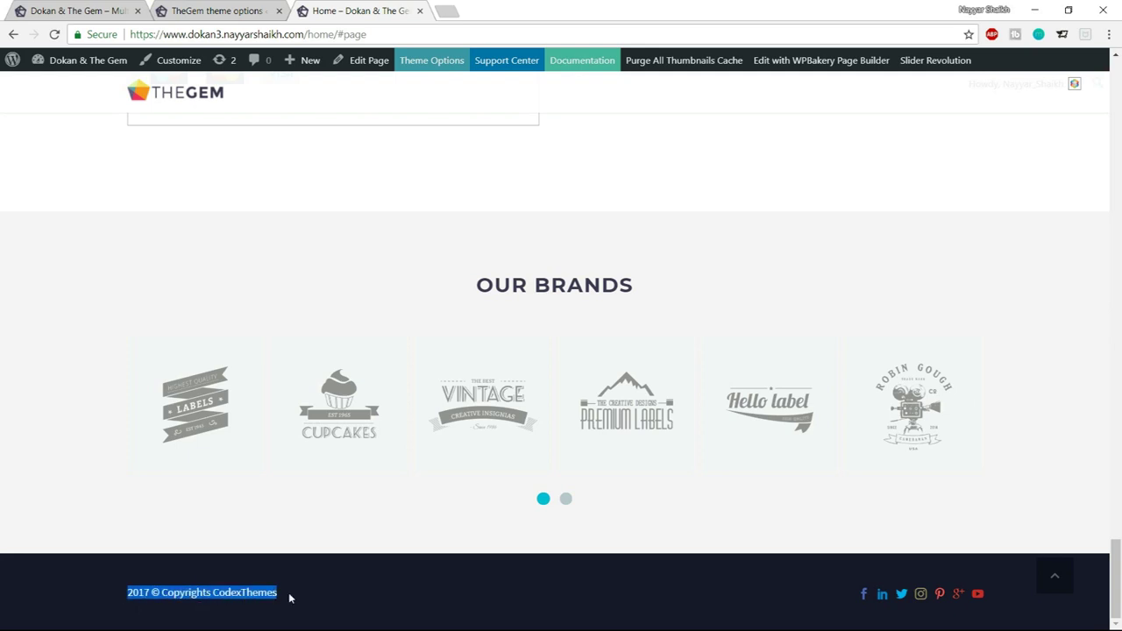
- Change the Footer Text to '2018 &copy; Copyrights BloggDude Inc.' and save the Theme Options
click(235, 6)
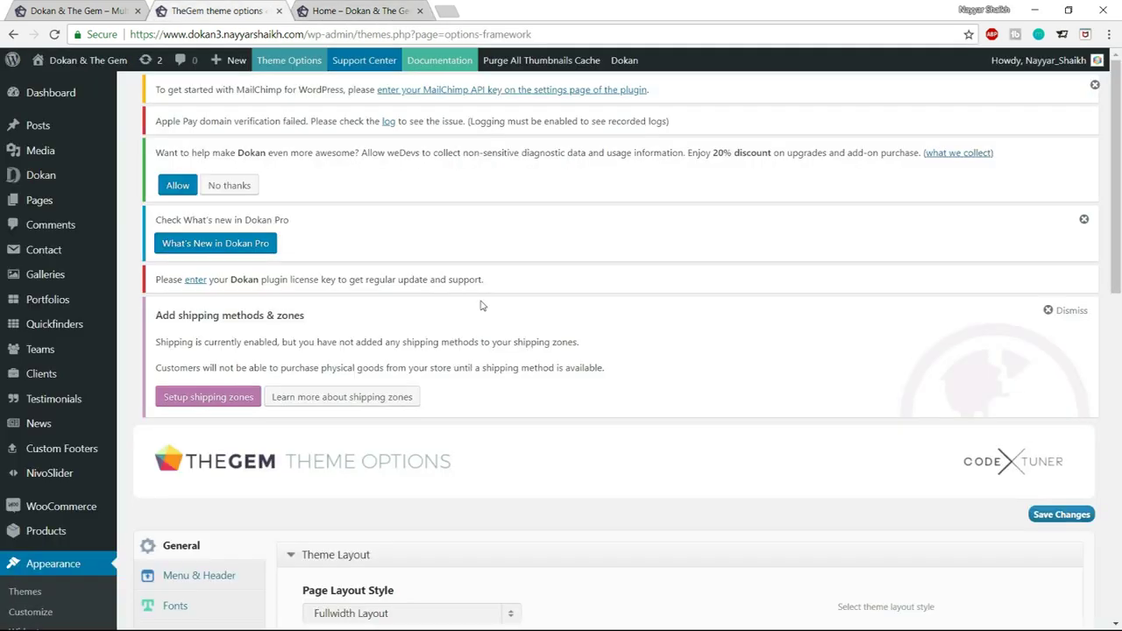
scroll(483, 306, down, 6)
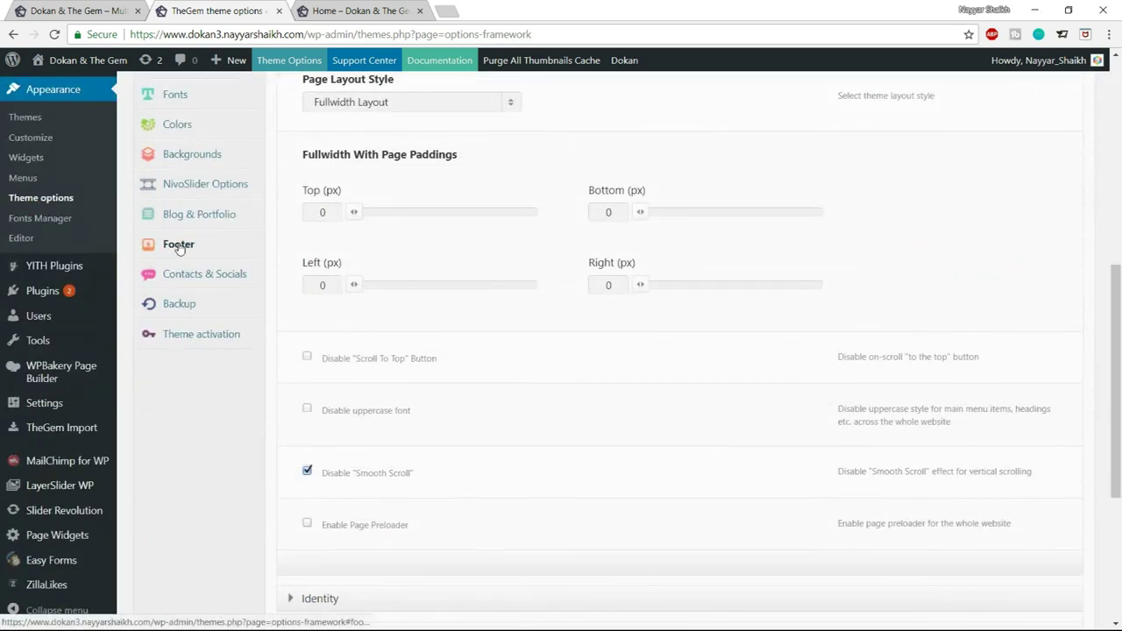
click(175, 249)
drag(334, 232, 338, 233)
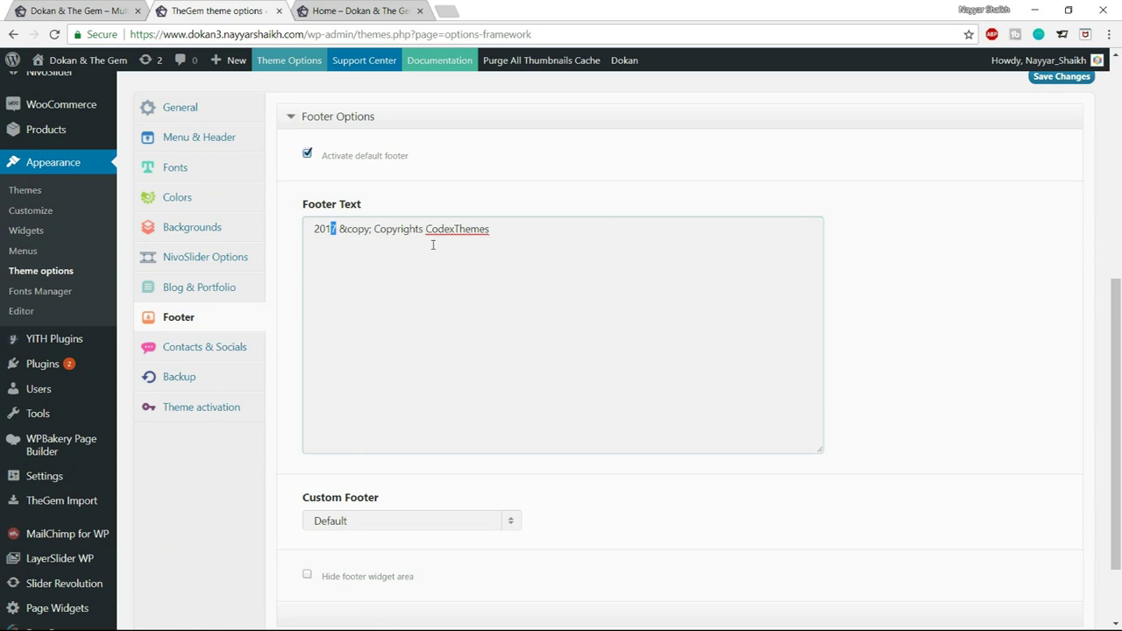
drag(428, 229, 544, 222)
text(BloggDude Inc.)
scroll(1082, 127, up, 2)
click(1065, 223)
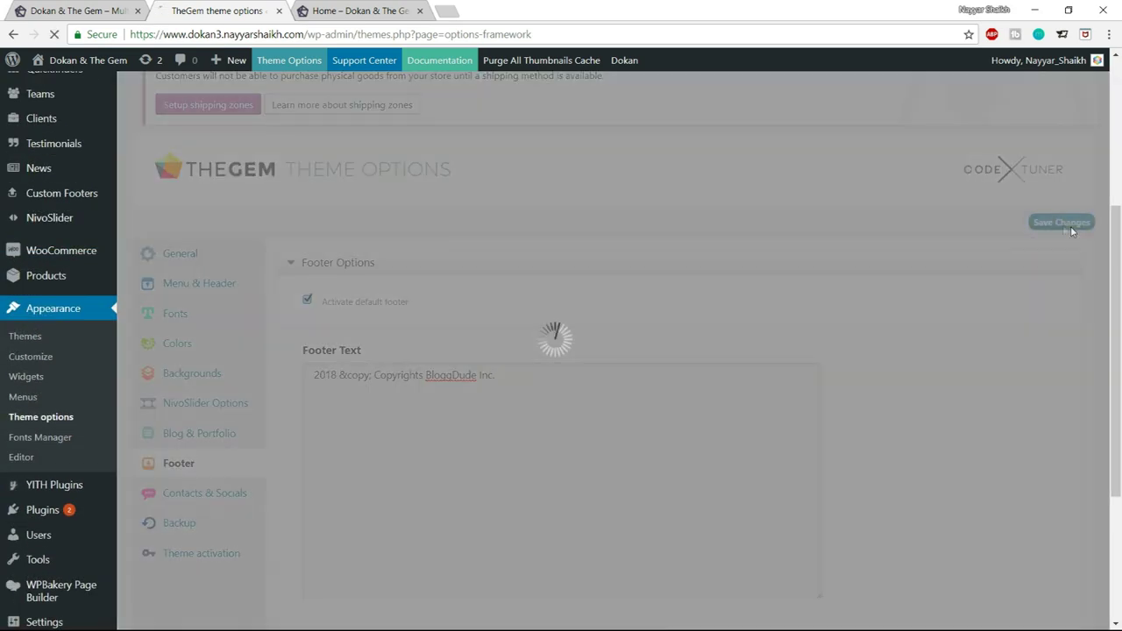
- Reload the homepage, confirm the footer reads '2018 © Copyrights BloggDude Inc.', and return to Theme Options
click(386, 8)
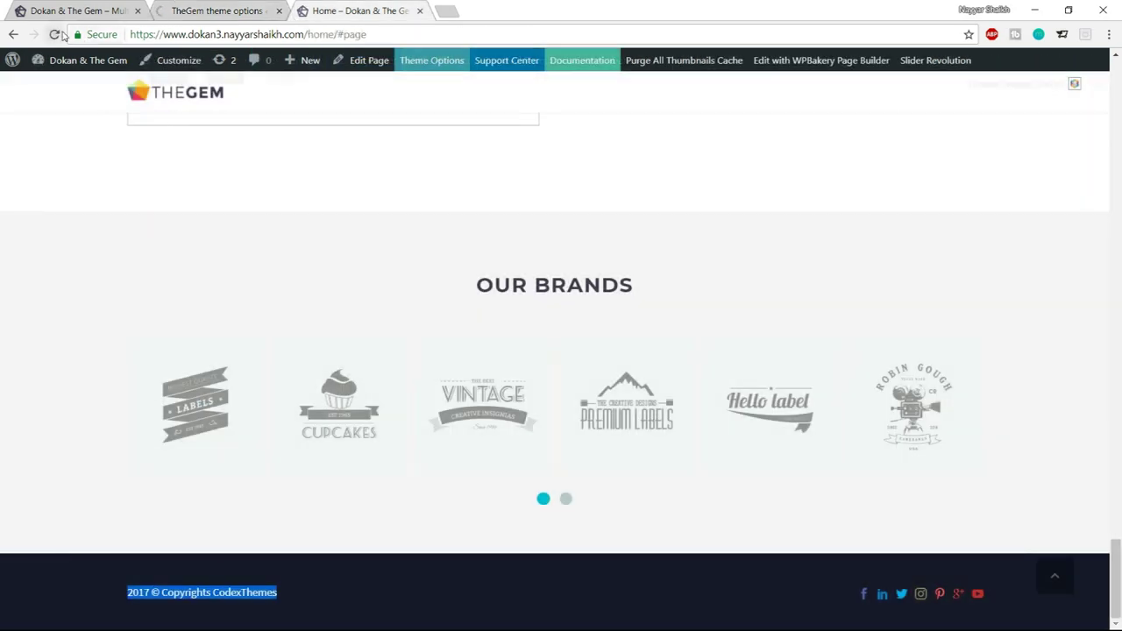
click(53, 34)
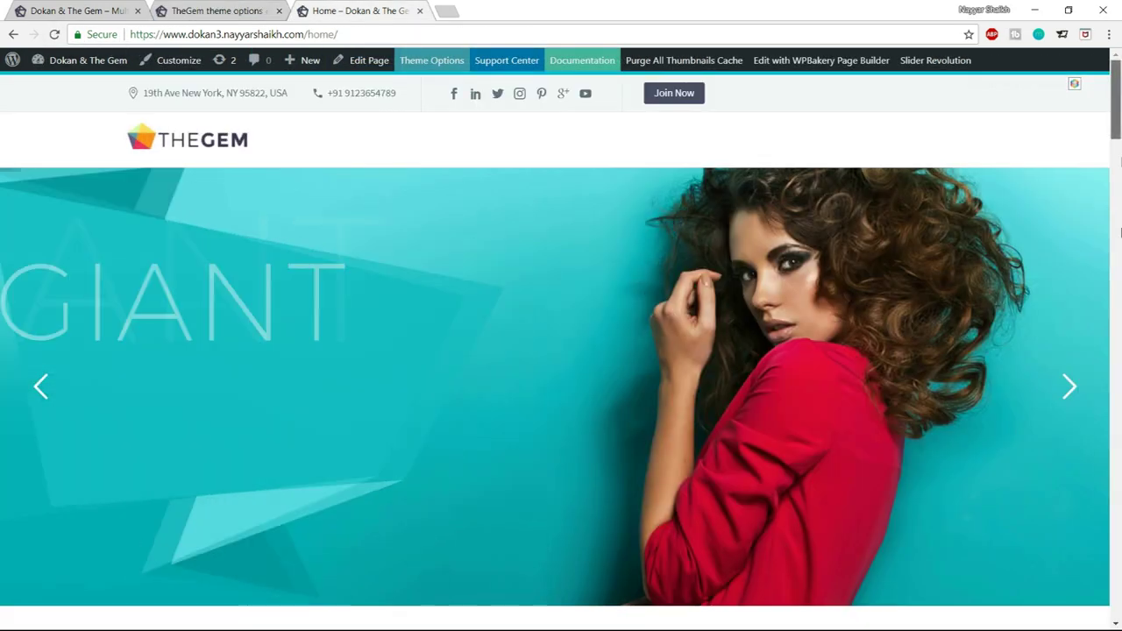
drag(1115, 88, 1118, 614)
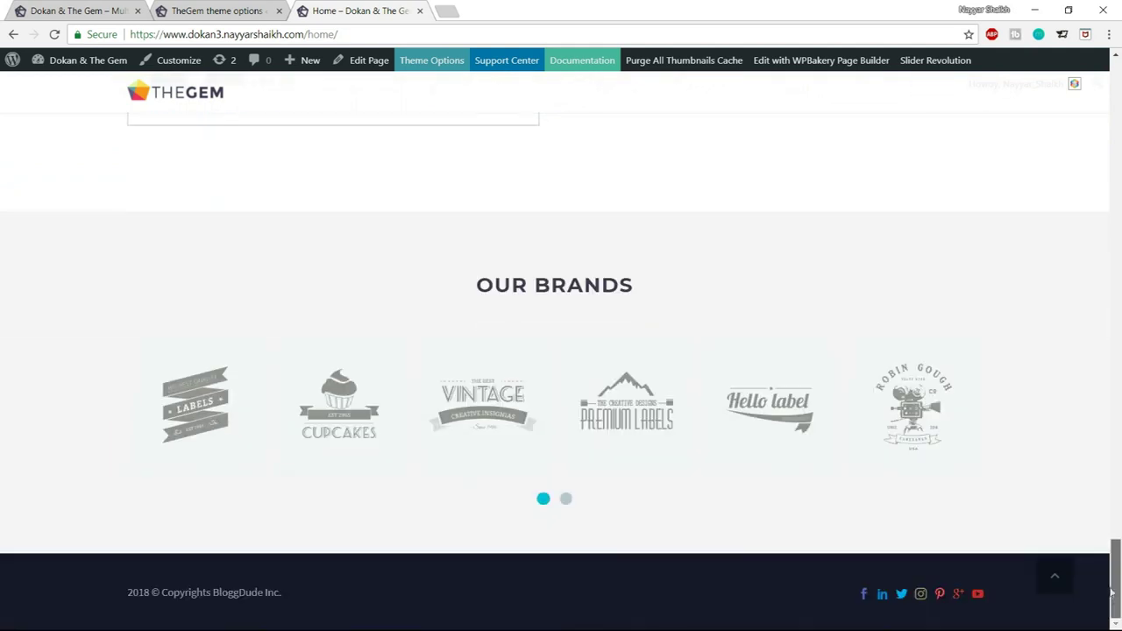
drag(121, 597, 298, 596)
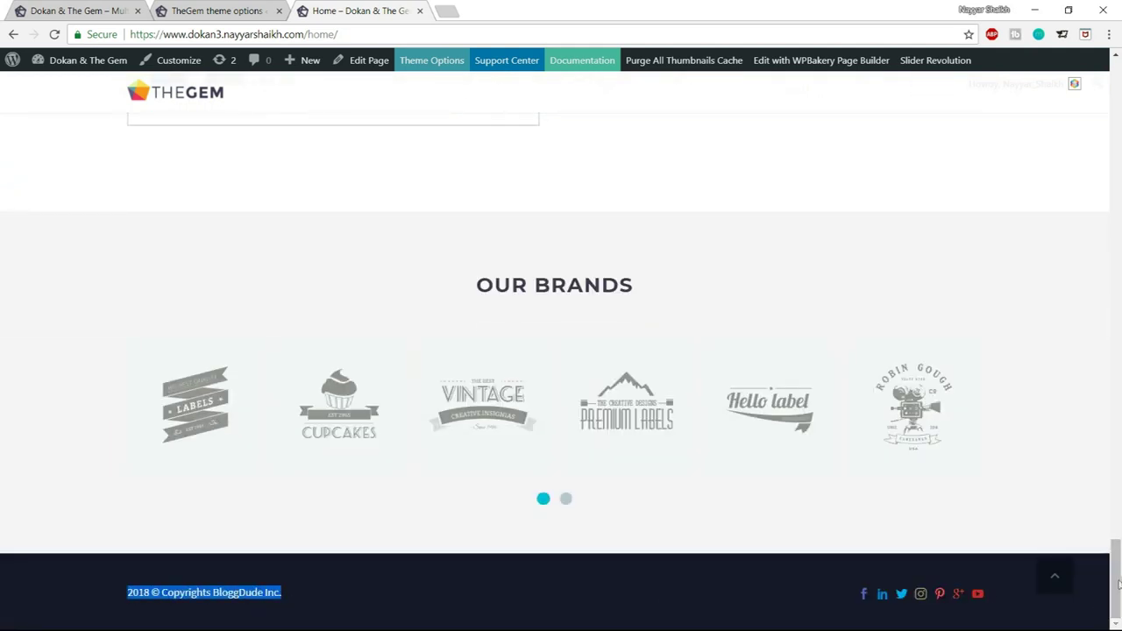
click(1058, 577)
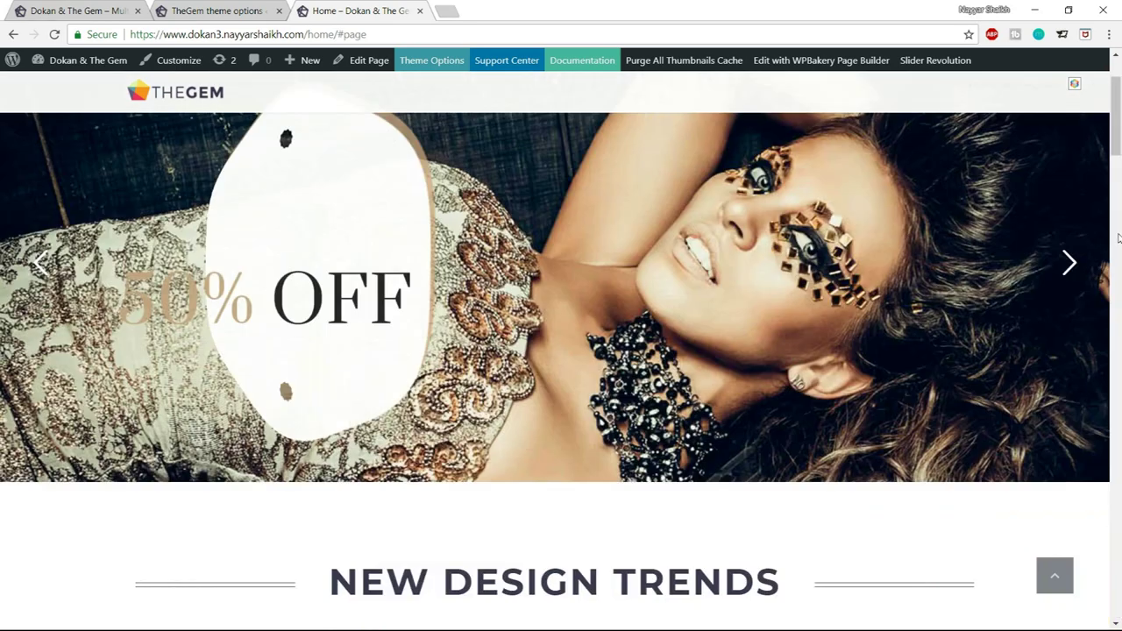
scroll(1118, 237, down, 20)
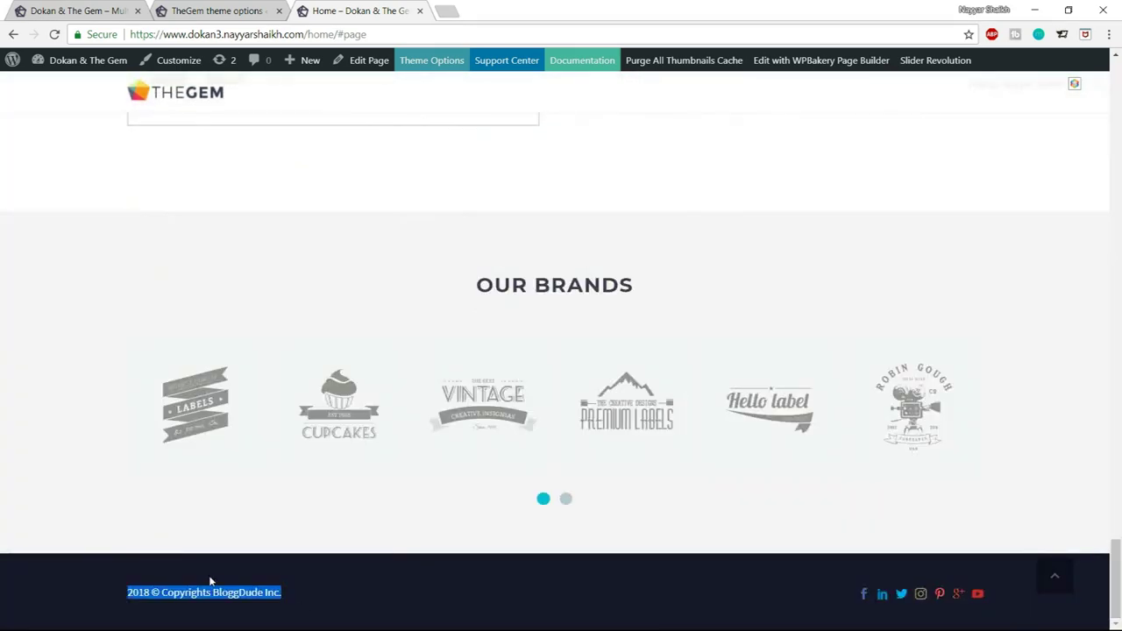
click(210, 580)
click(214, 11)
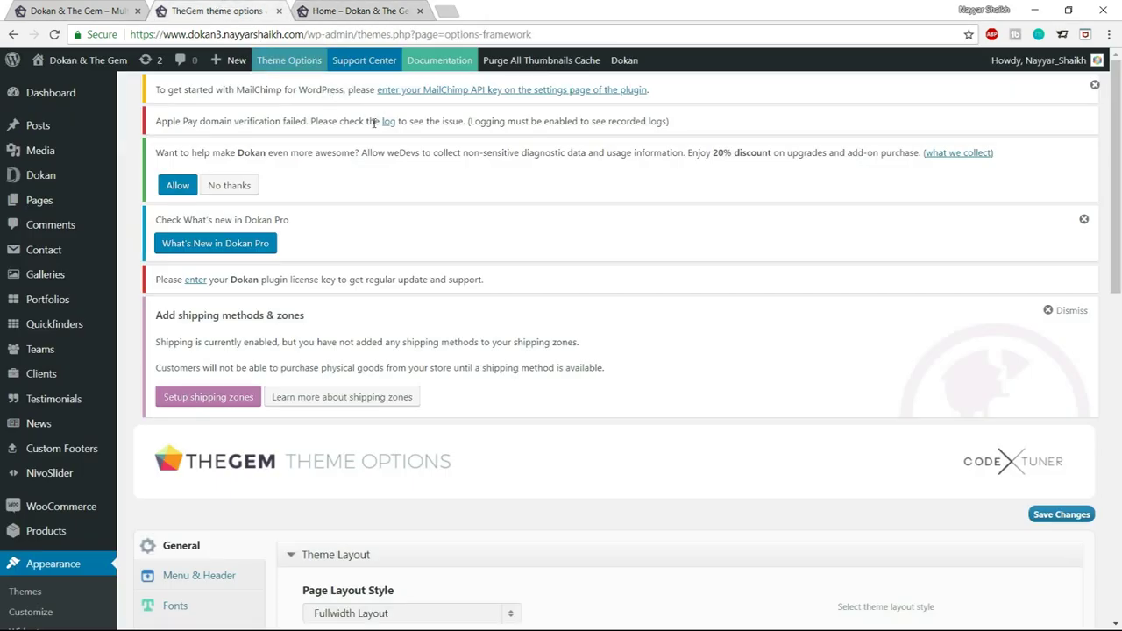
- Add a Contacts widget to the Footer Widget Area on the Widgets page
scroll(22, 189, down, 4)
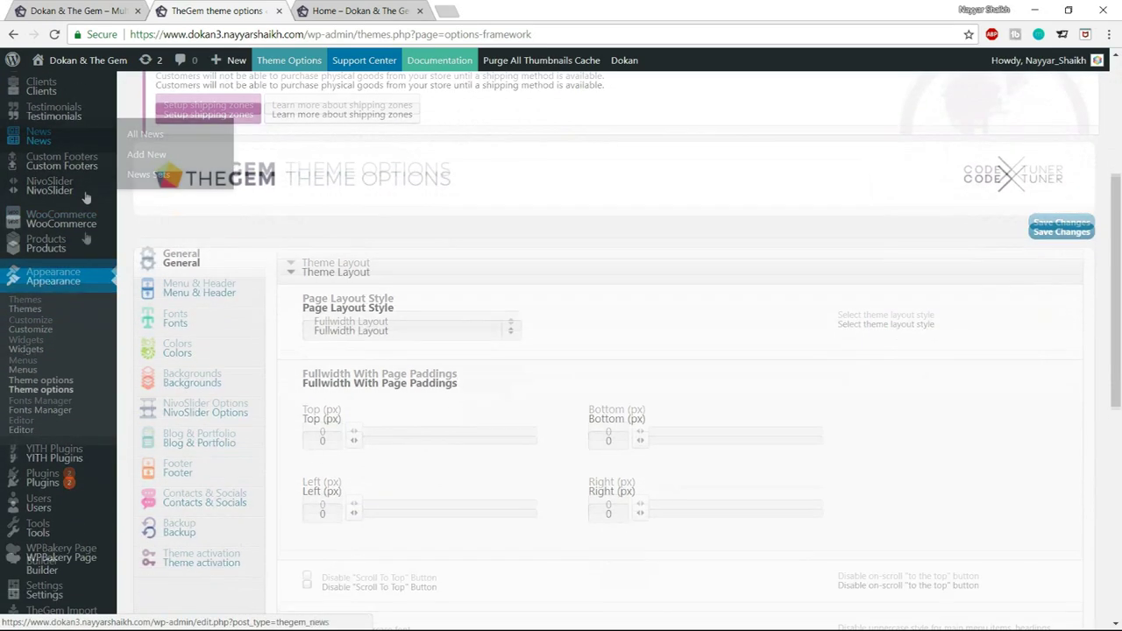
scroll(69, 281, down, 2)
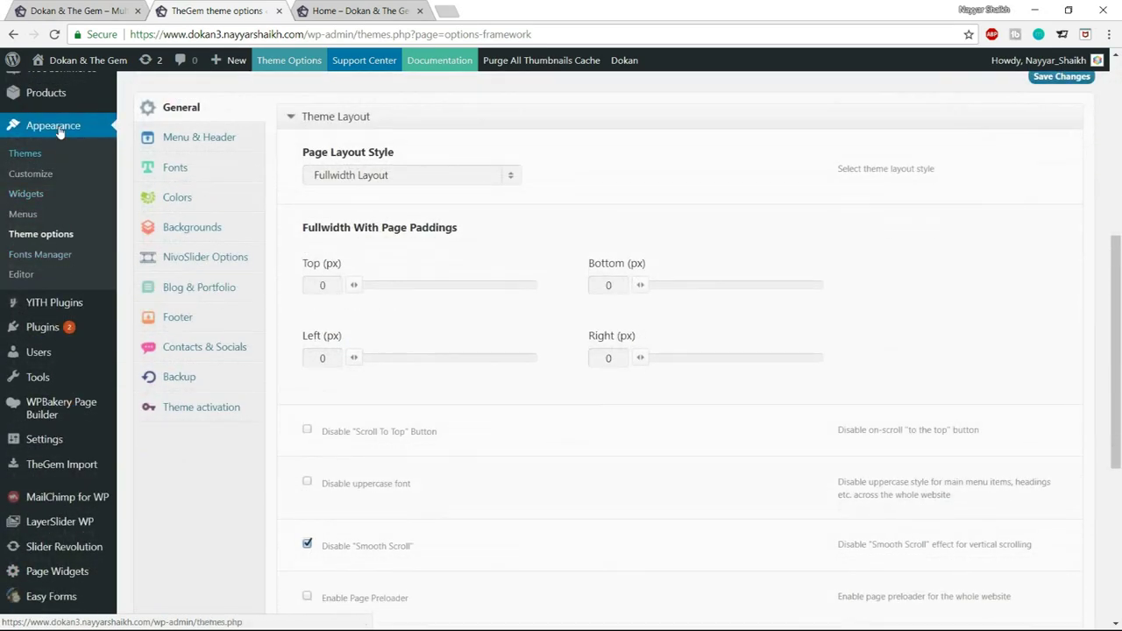
click(36, 199)
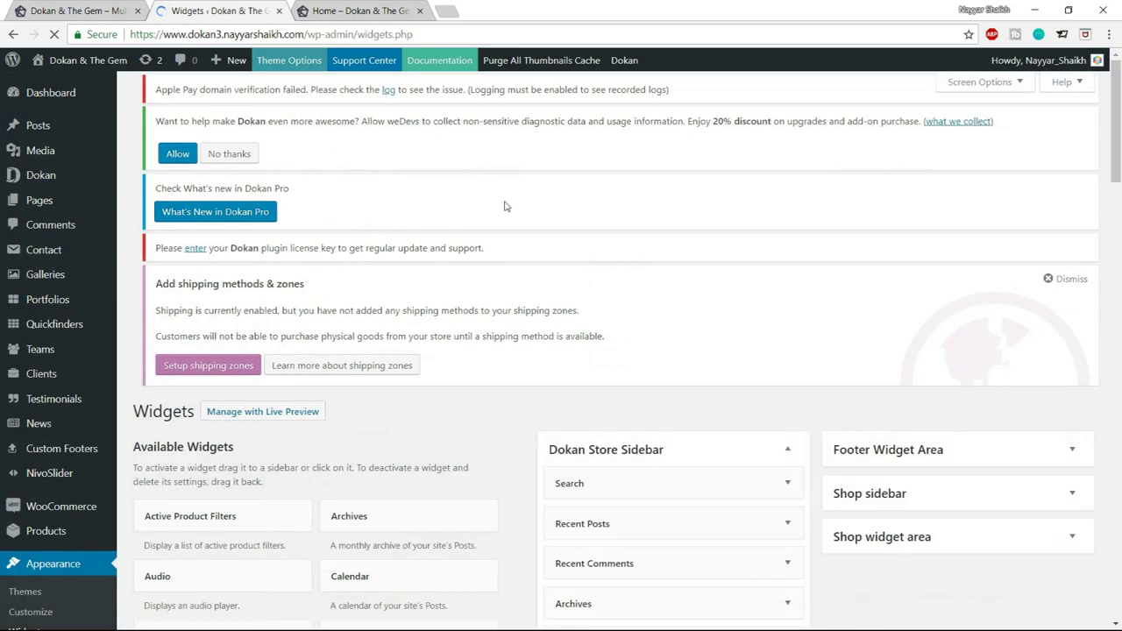
scroll(577, 266, down, 2)
scroll(325, 315, down, 3)
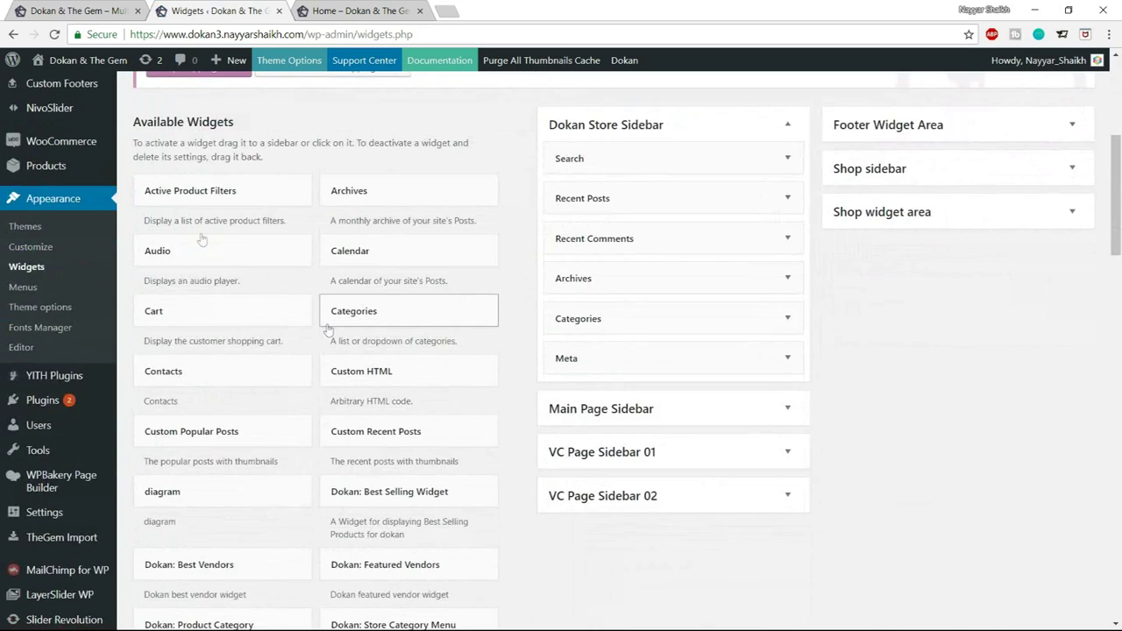
scroll(400, 255, down, 2)
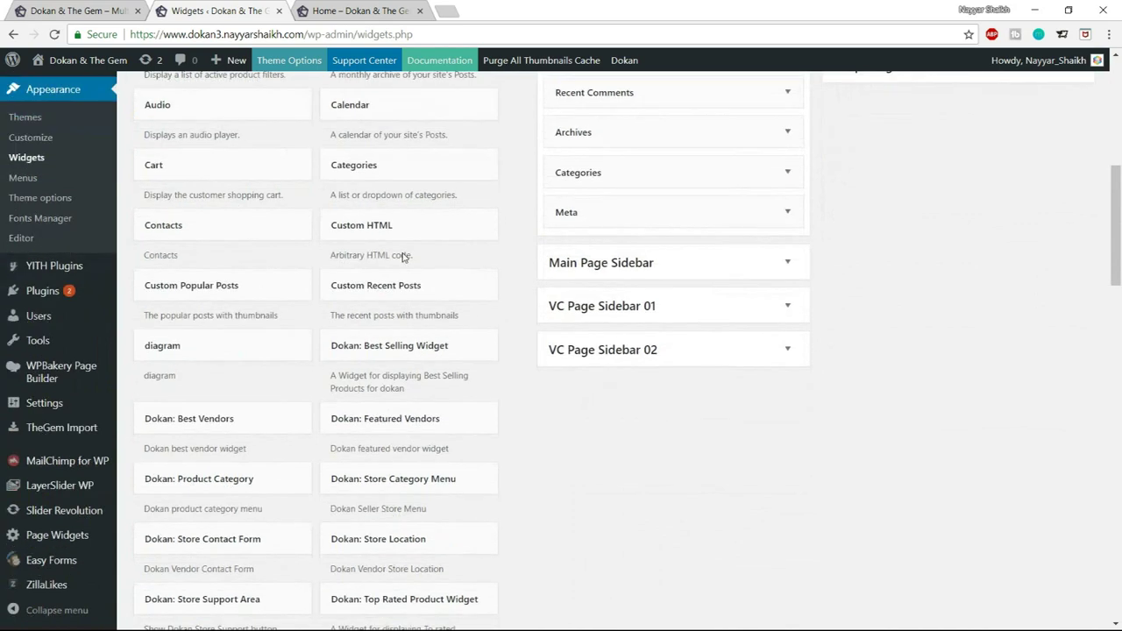
click(192, 233)
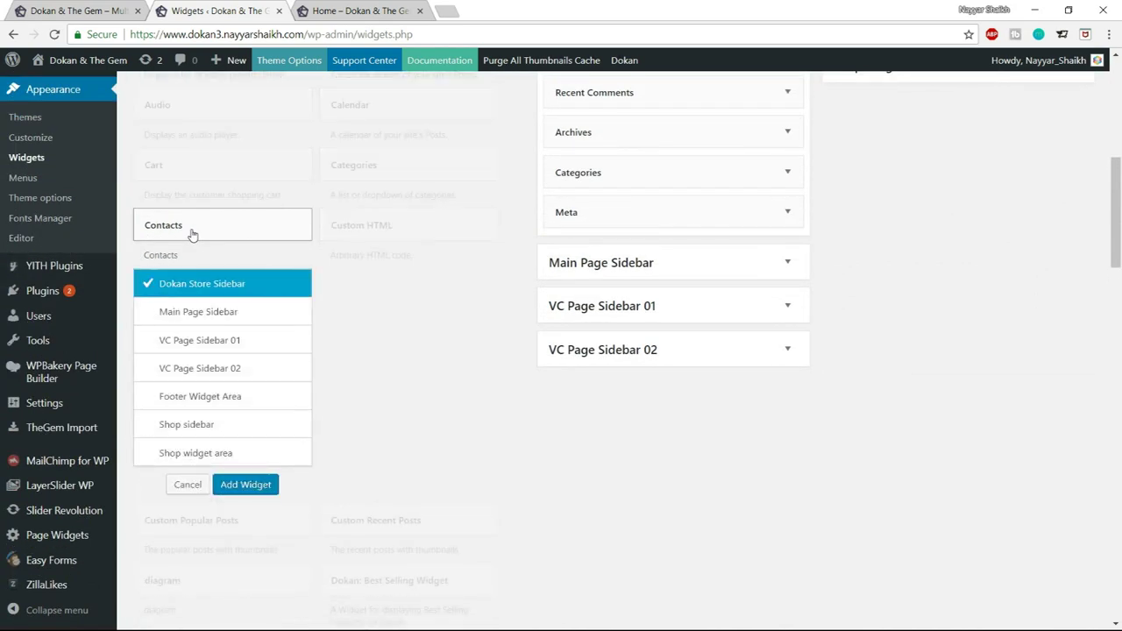
scroll(228, 426, down, 1)
click(230, 325)
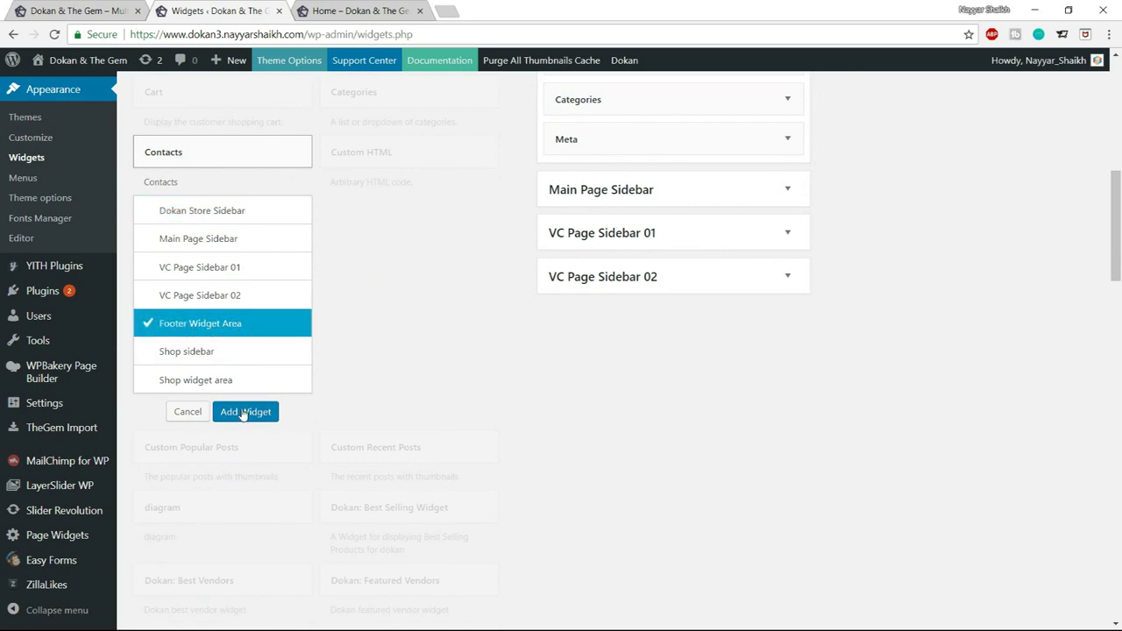
click(244, 412)
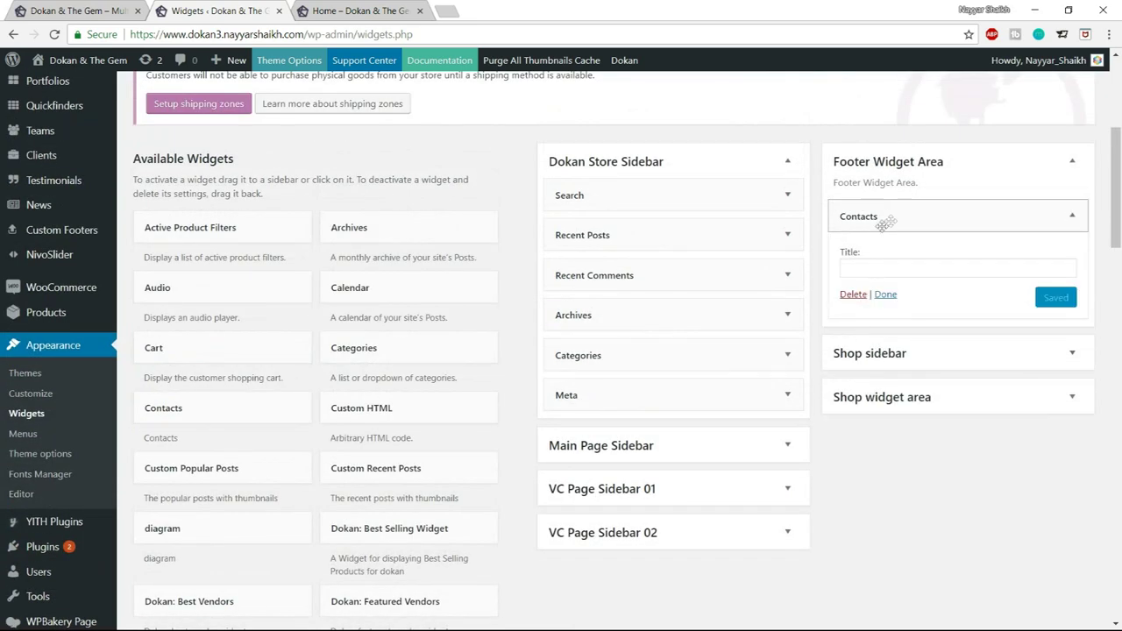
- Copy CONTACT from the reference footer, save it as the widget title, and reload the homepage
click(350, 9)
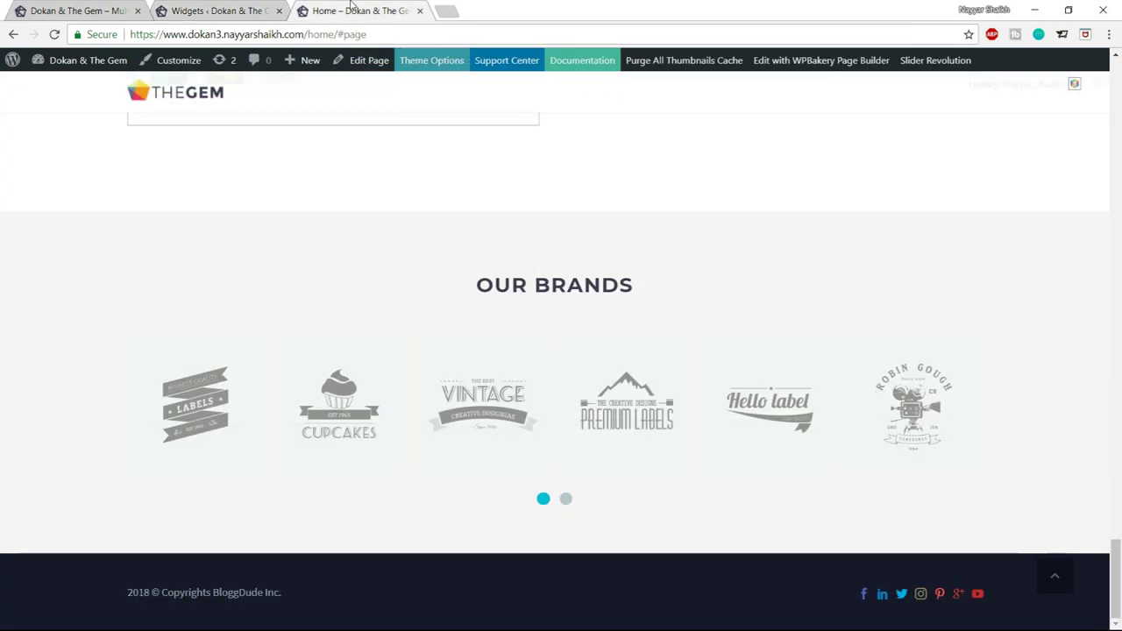
click(83, 11)
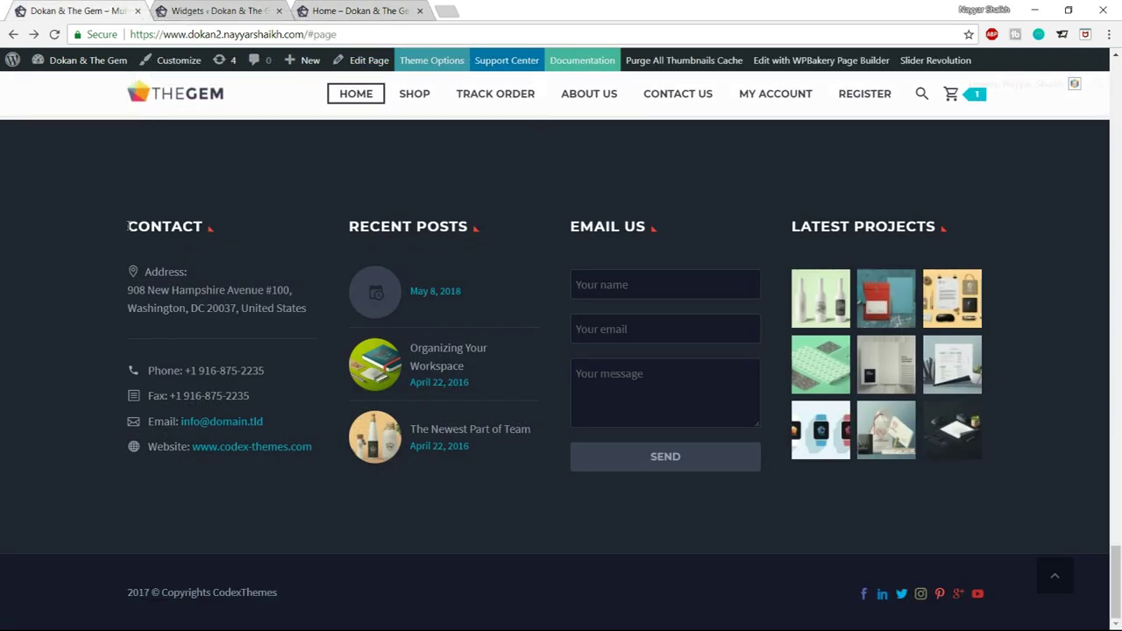
drag(128, 226, 220, 227)
key(ctrl+c)
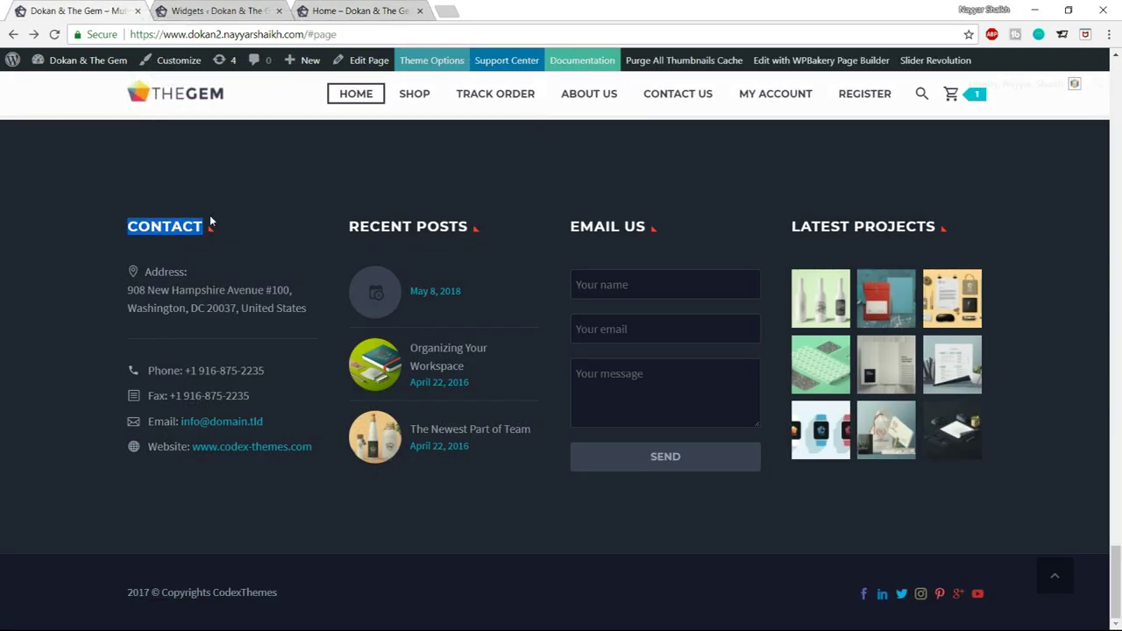
click(386, 14)
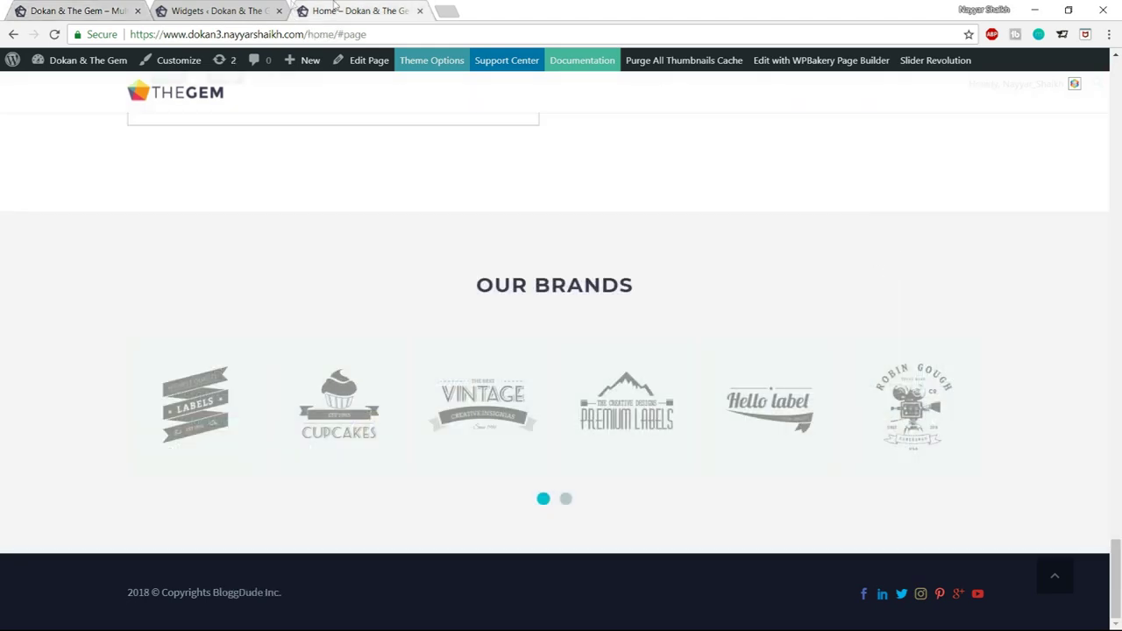
click(263, 8)
click(841, 268)
key(ctrl+v)
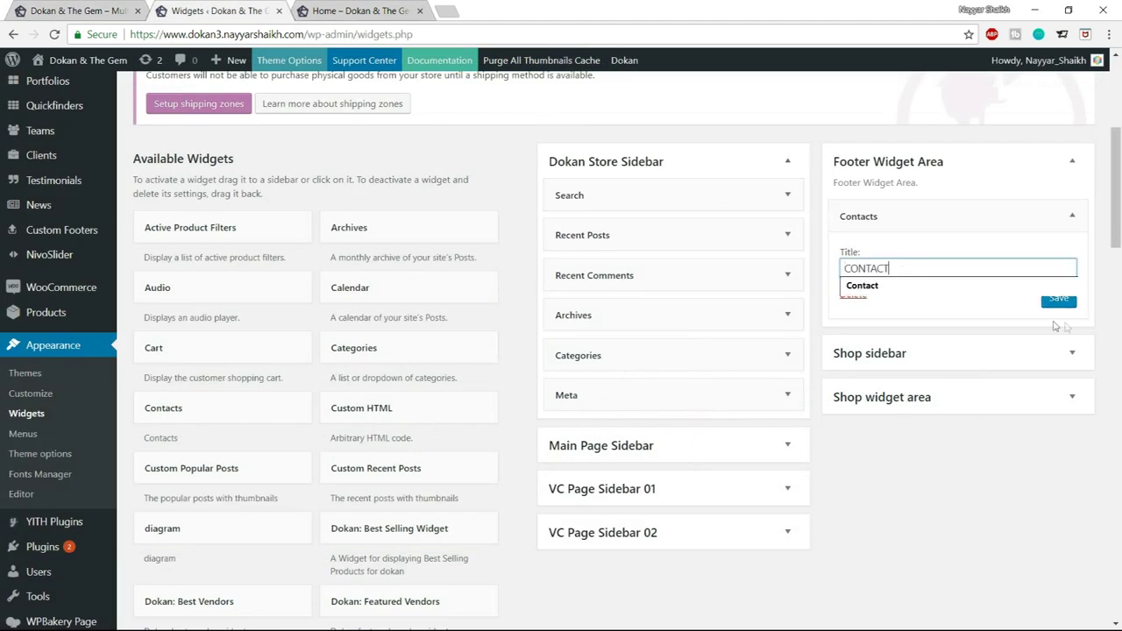
click(1059, 300)
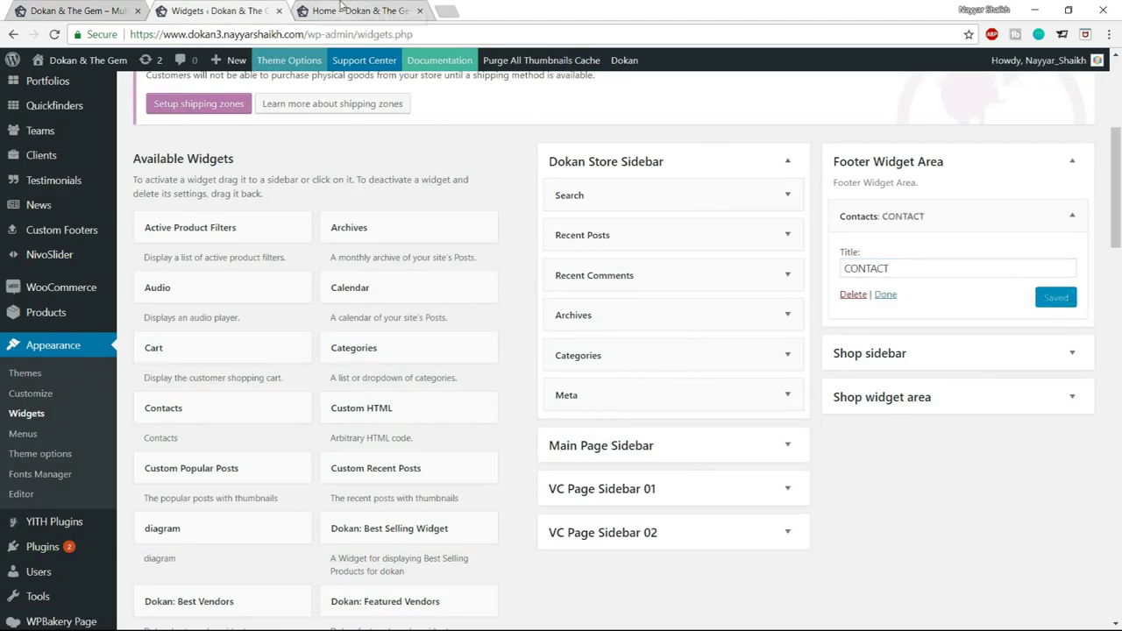
click(355, 11)
click(54, 34)
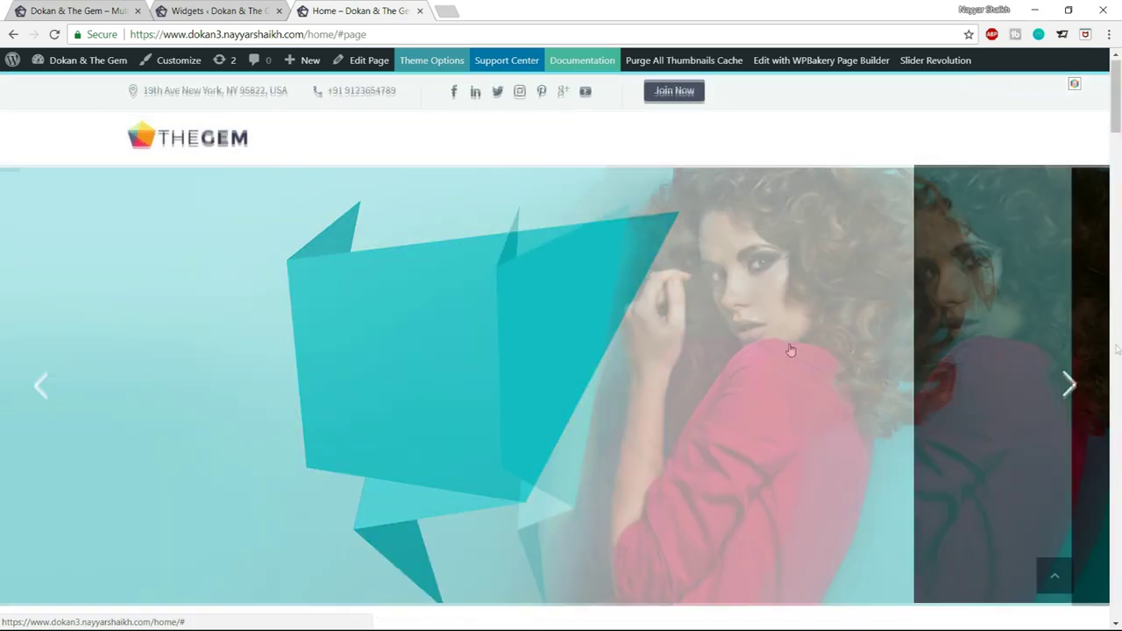
- Inspect the new CONTACT footer block's heading and address, compare with the reference footer, and return to Widgets
scroll(1037, 598, down, 20)
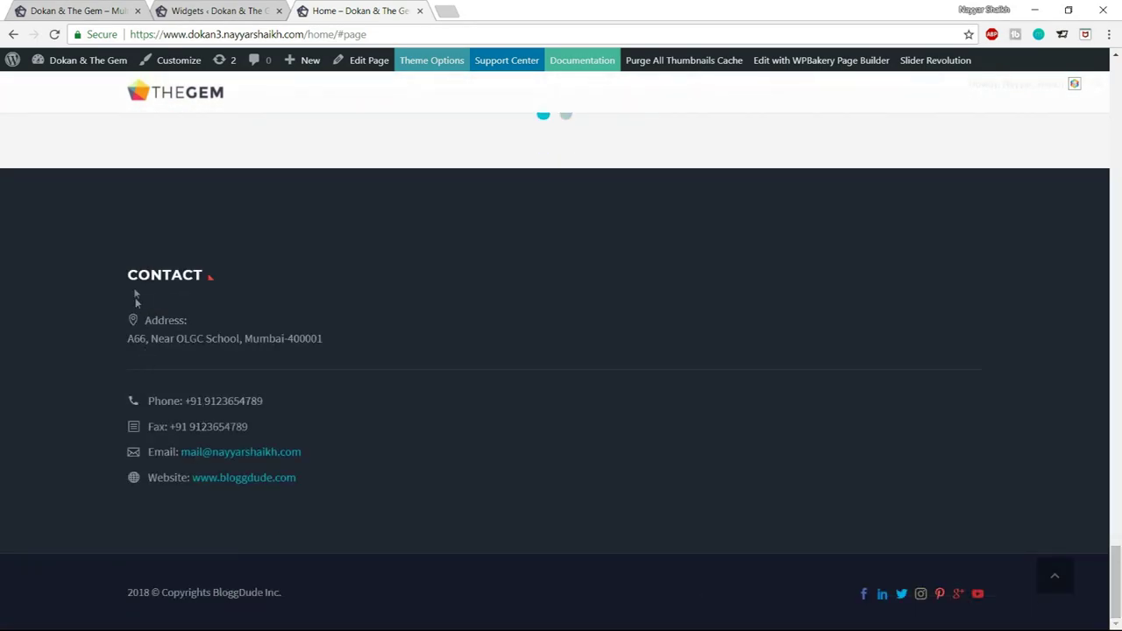
drag(138, 320, 321, 346)
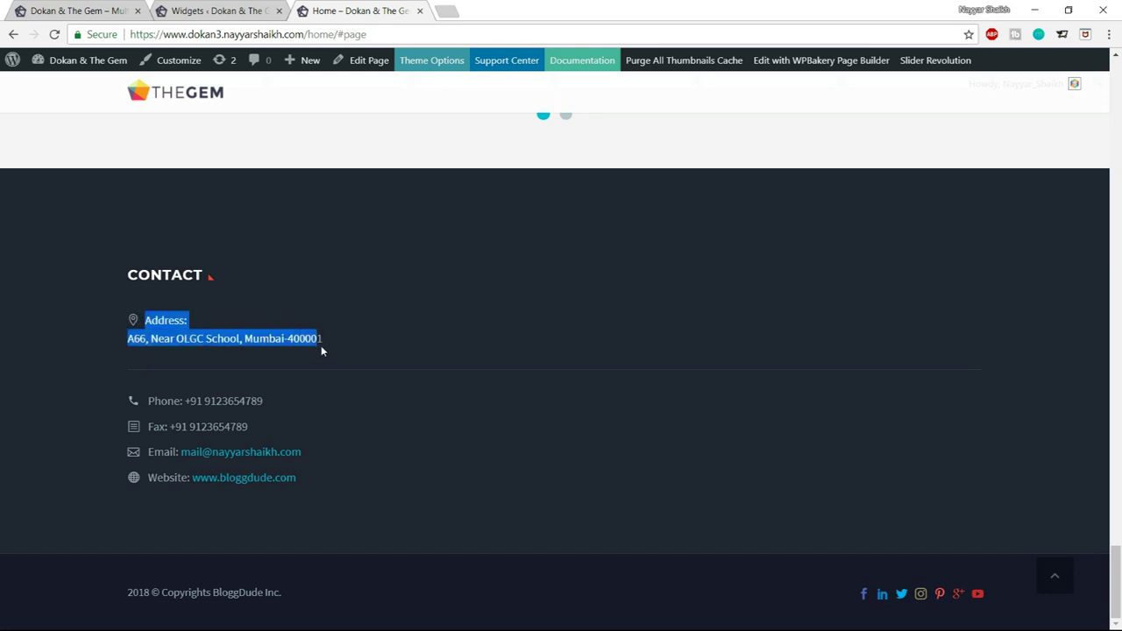
click(320, 345)
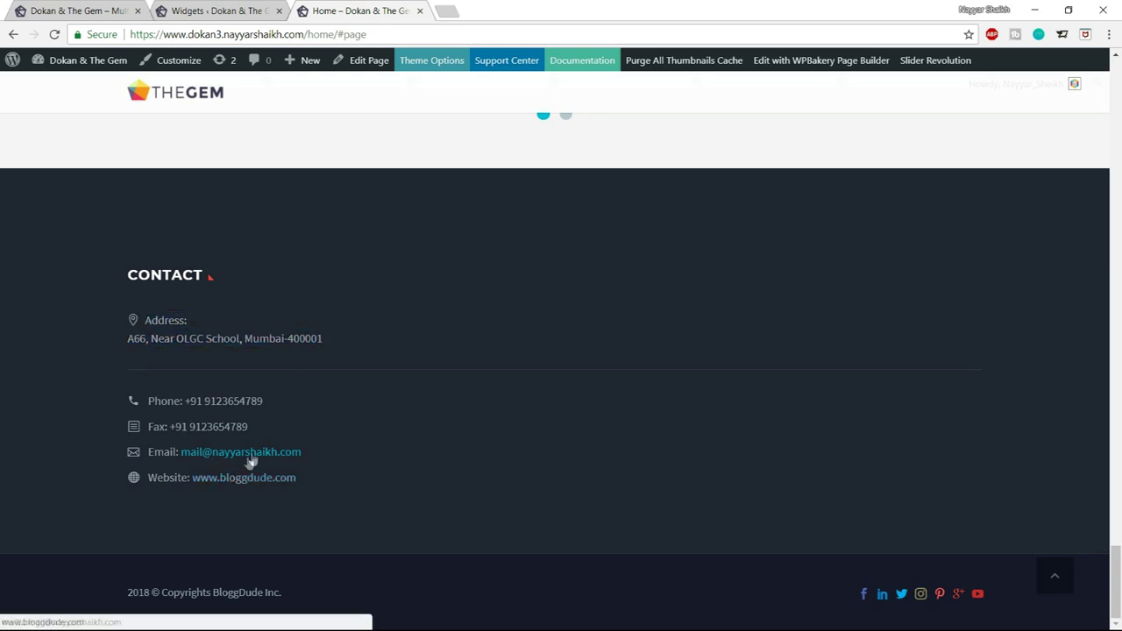
double_click(213, 278)
click(217, 279)
click(100, 7)
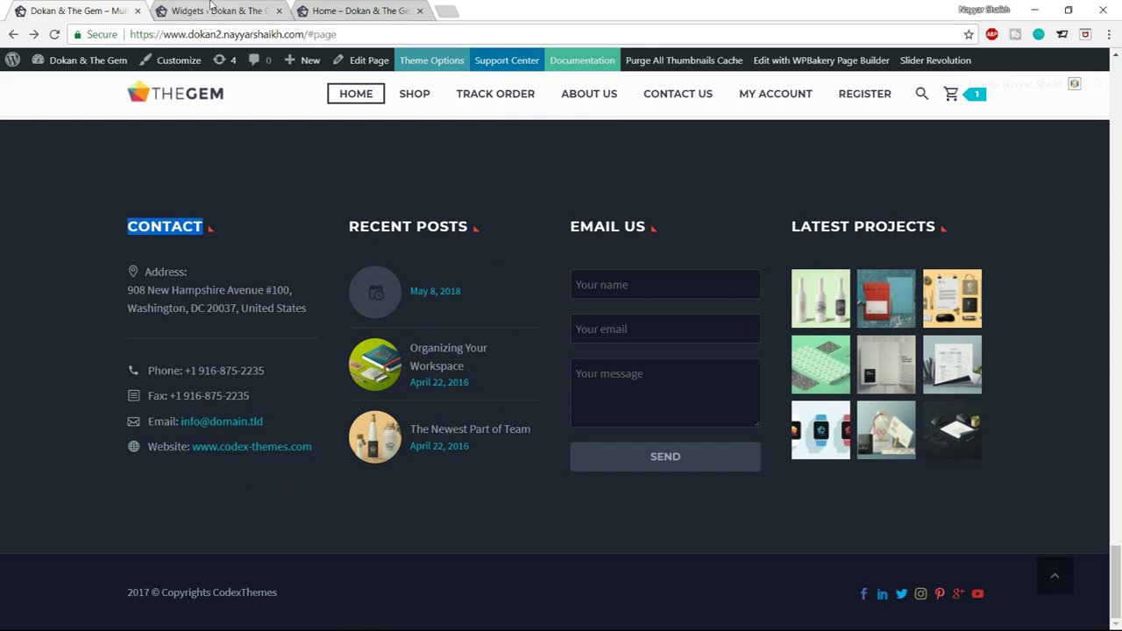
click(212, 8)
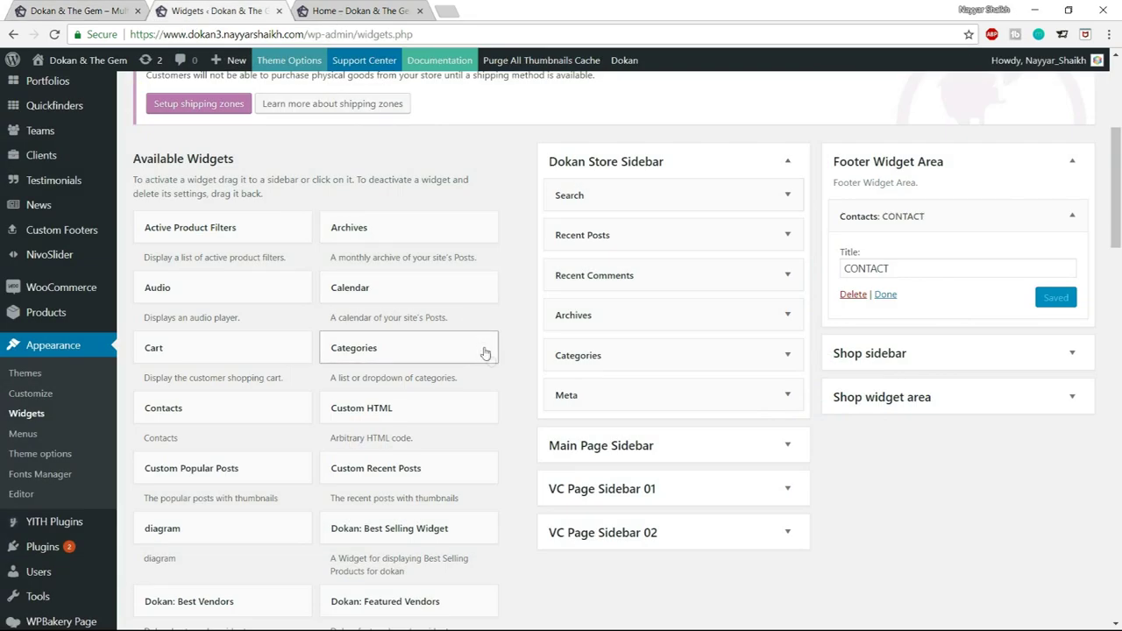
- Add a Custom Recent Posts widget to the Footer Widget Area
scroll(487, 355, down, 1)
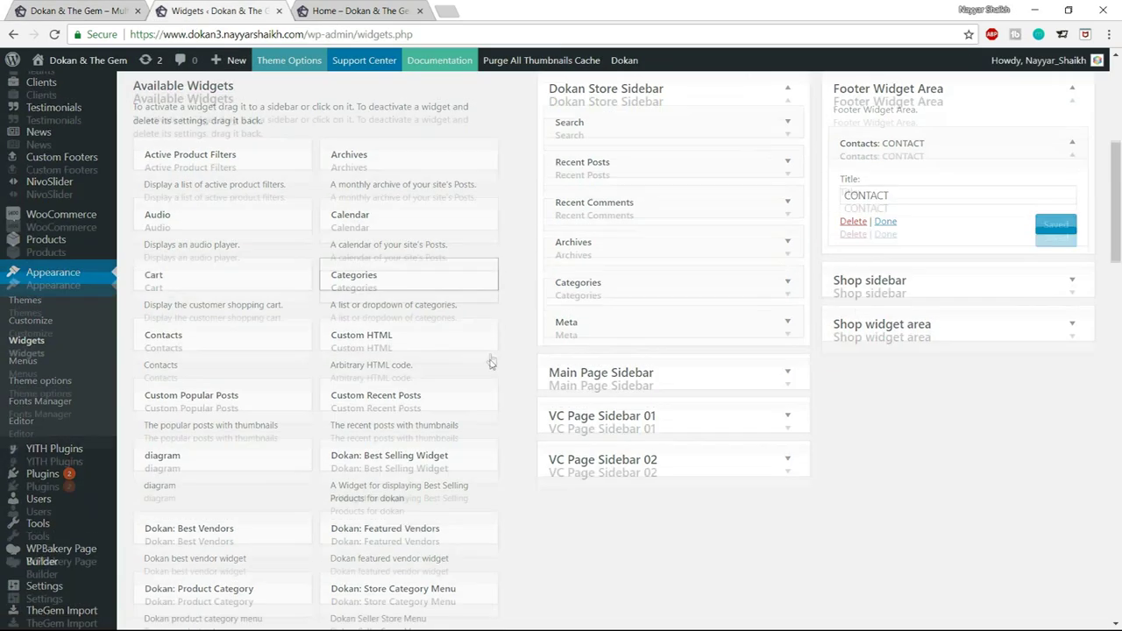
click(406, 406)
scroll(480, 394, down, 3)
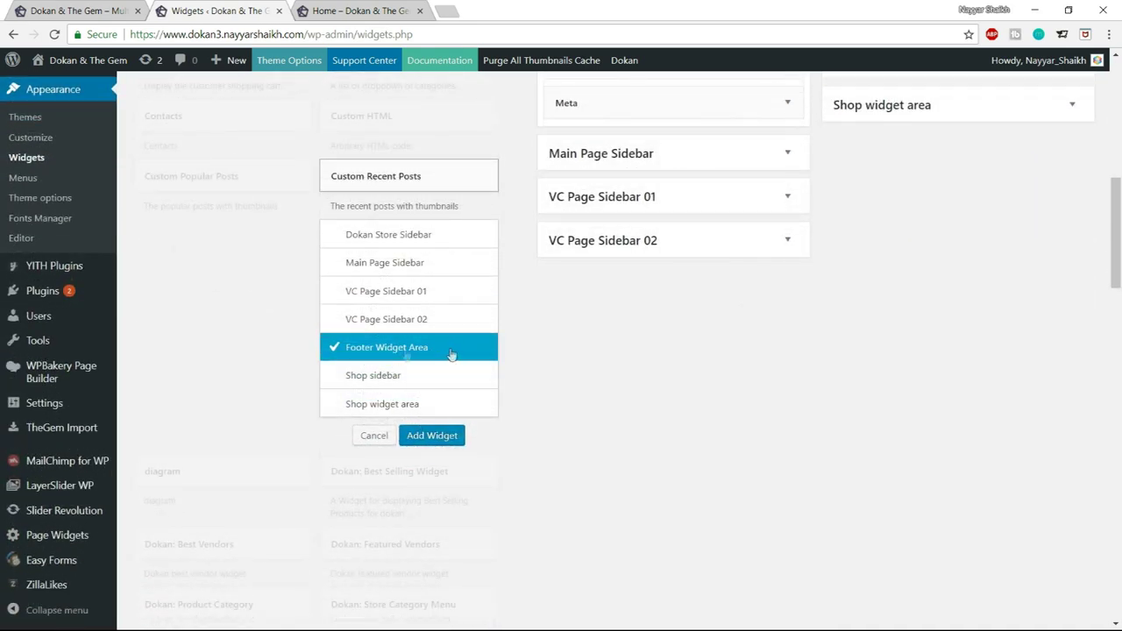
click(438, 435)
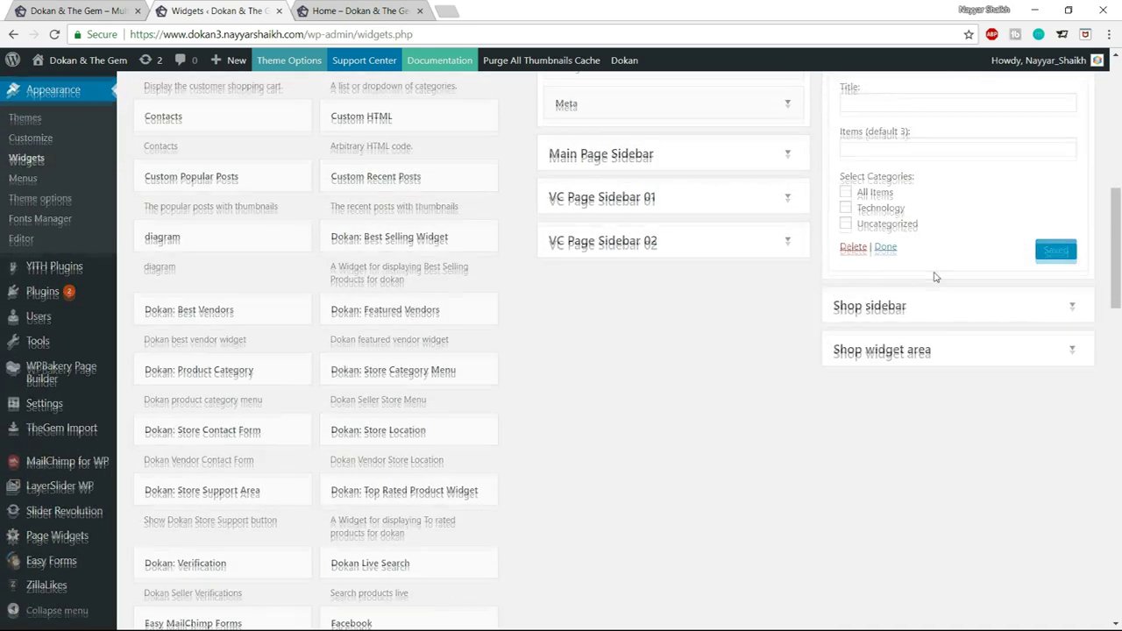
scroll(935, 277, up, 3)
- Copy RECENT POSTS from the reference footer and paste it as the widget's title
click(79, 10)
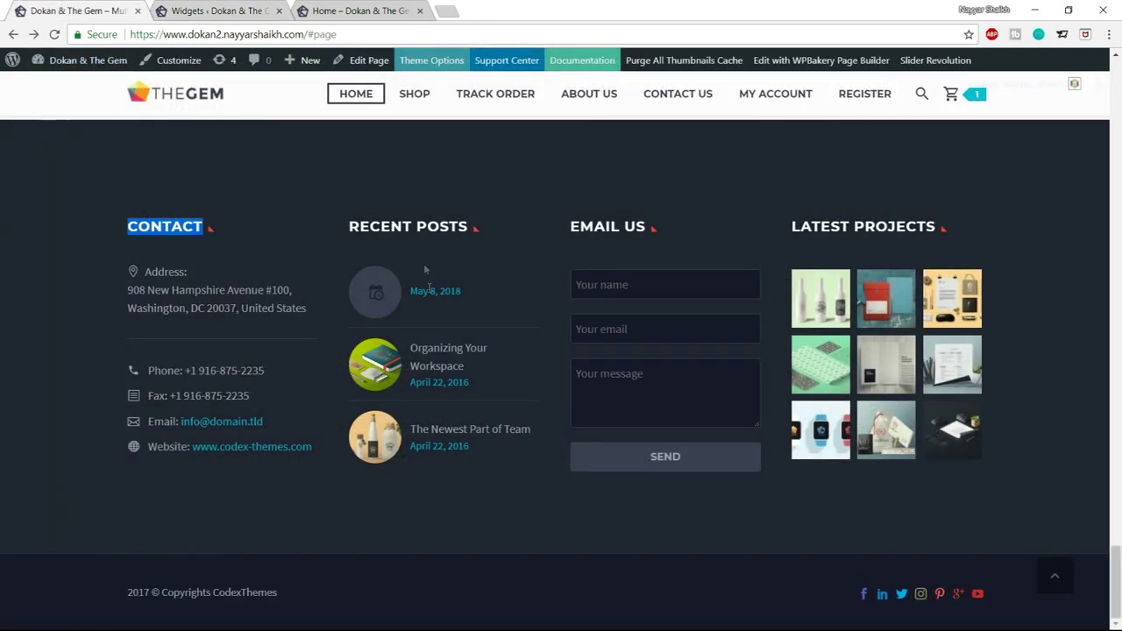
drag(348, 226, 485, 229)
key(ctrl+c)
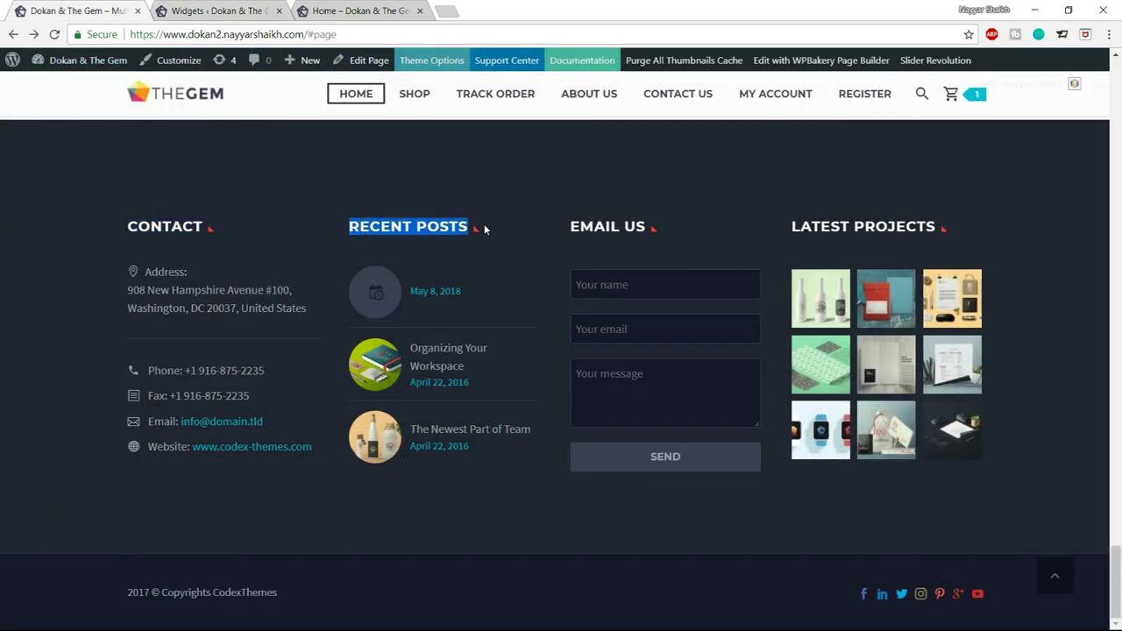
click(220, 11)
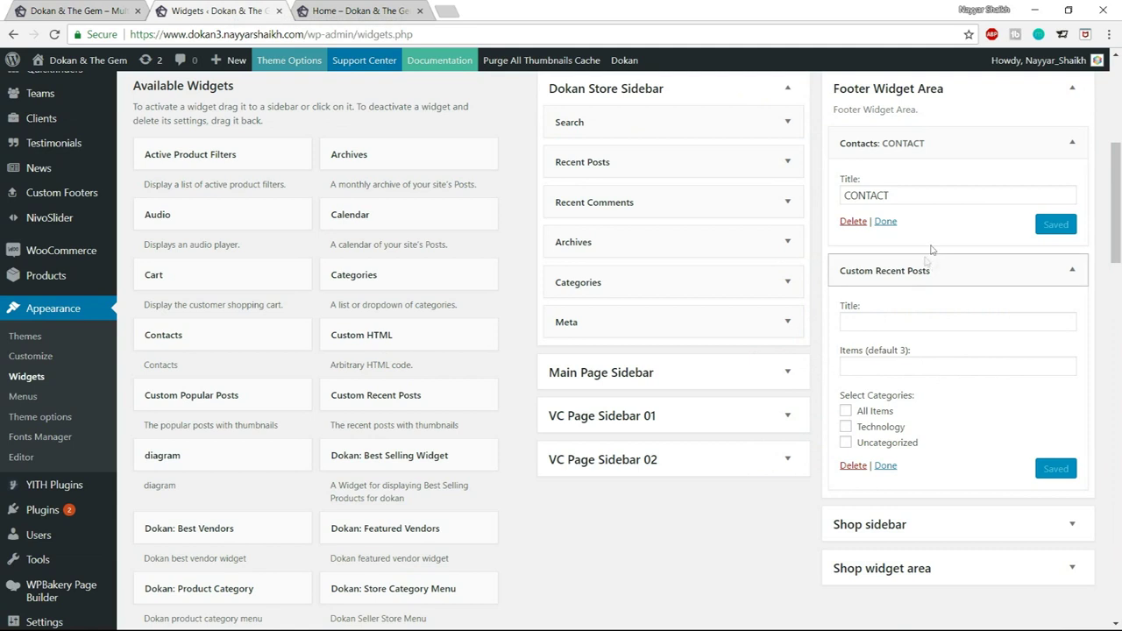
click(928, 330)
key(ctrl+v)
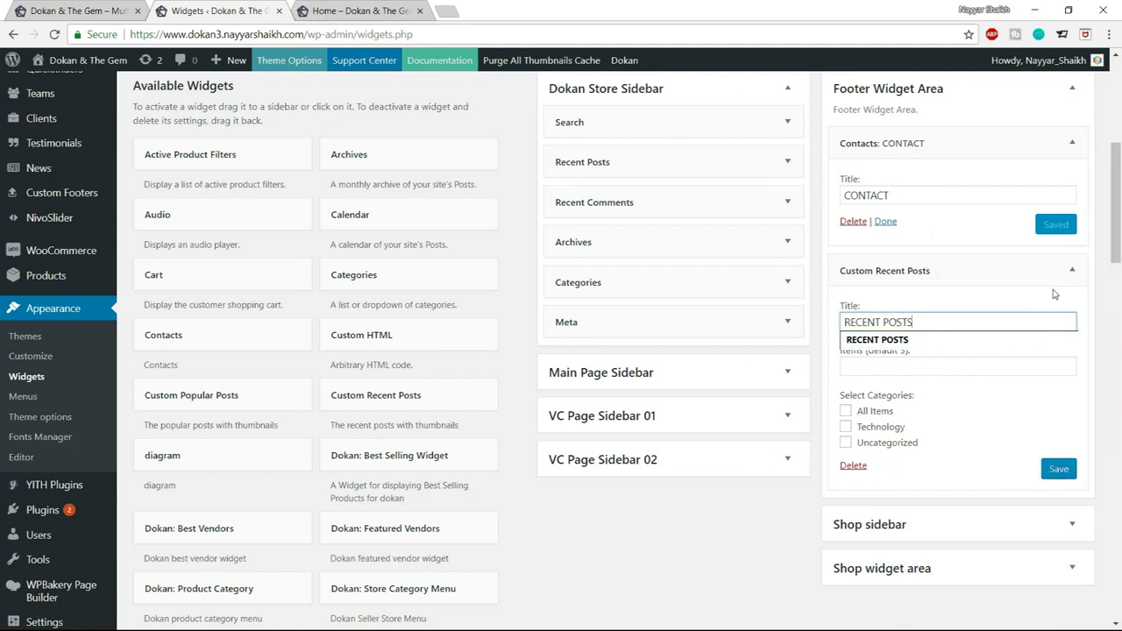
click(1054, 295)
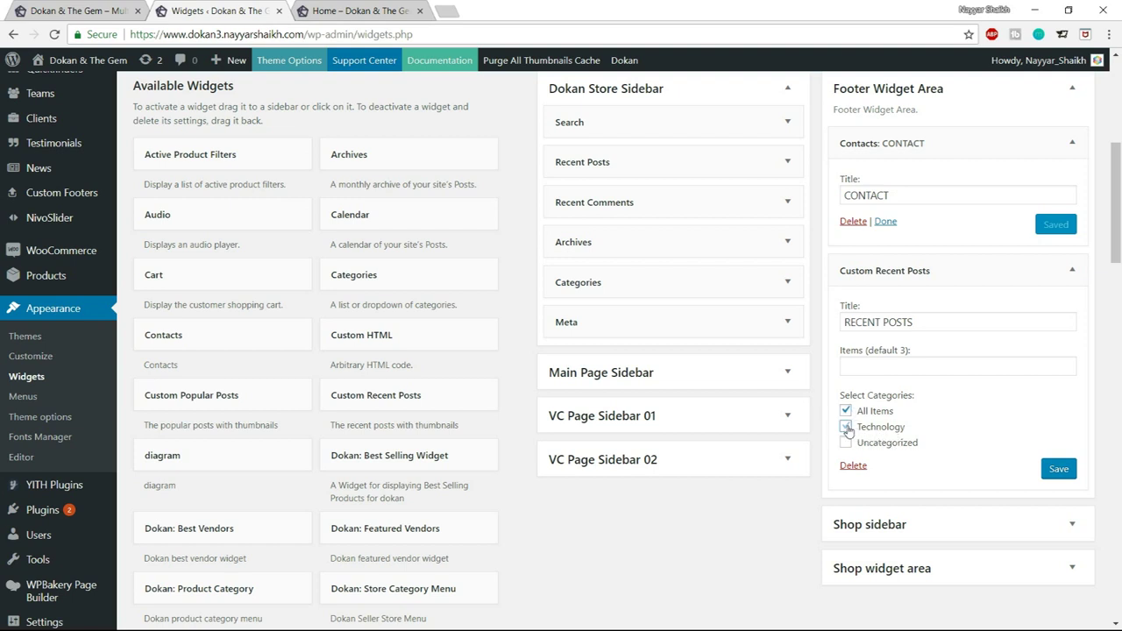
- Save the Custom Recent Posts widget and reload the site's home page
click(1048, 469)
click(1071, 270)
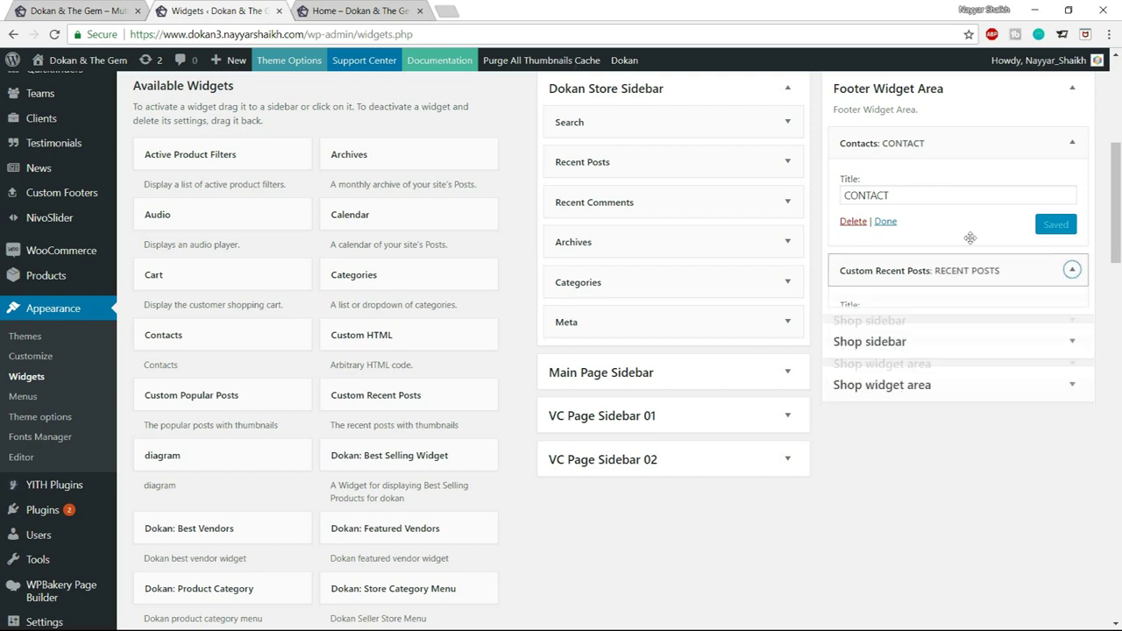
click(96, 9)
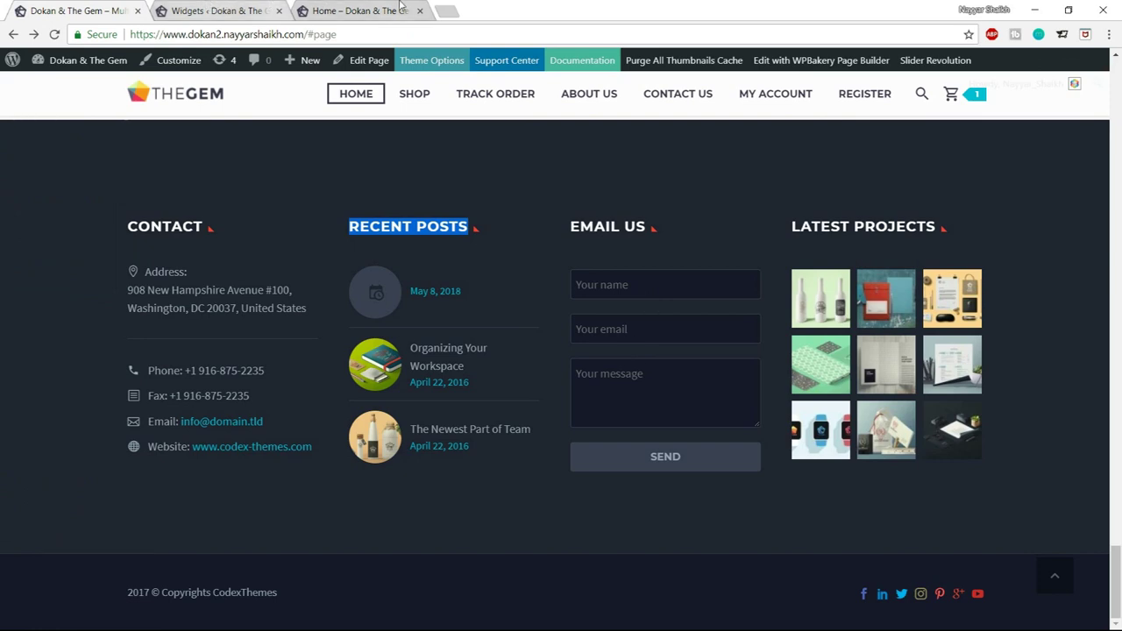
click(344, 12)
click(54, 34)
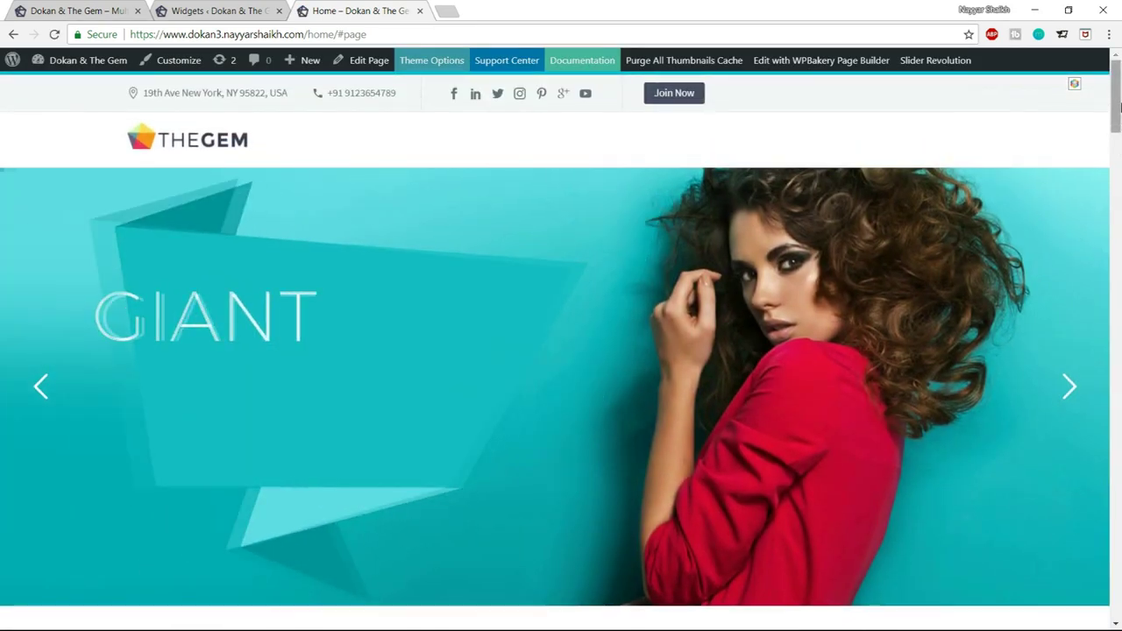
- Compare the live site footer with the reference site's footer
drag(1119, 105, 1119, 588)
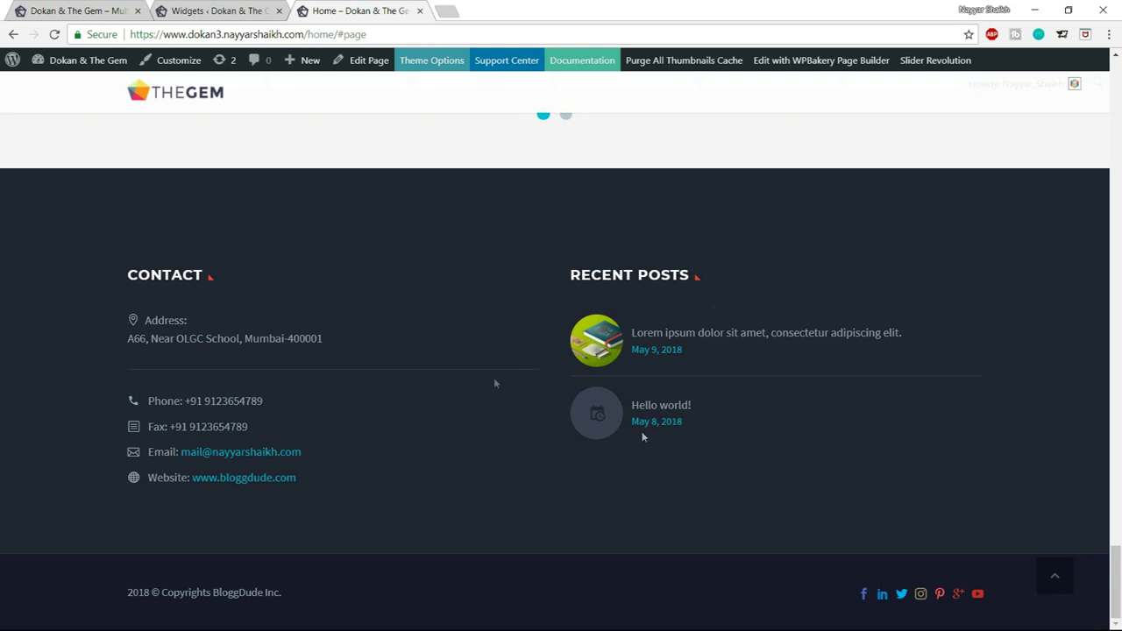
click(109, 7)
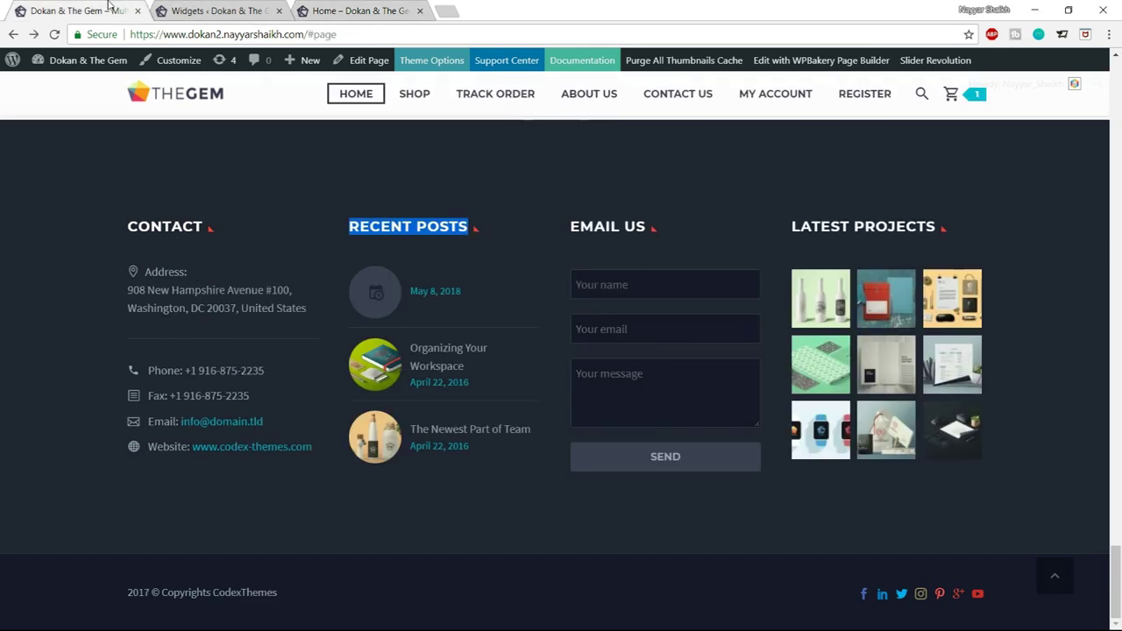
click(692, 222)
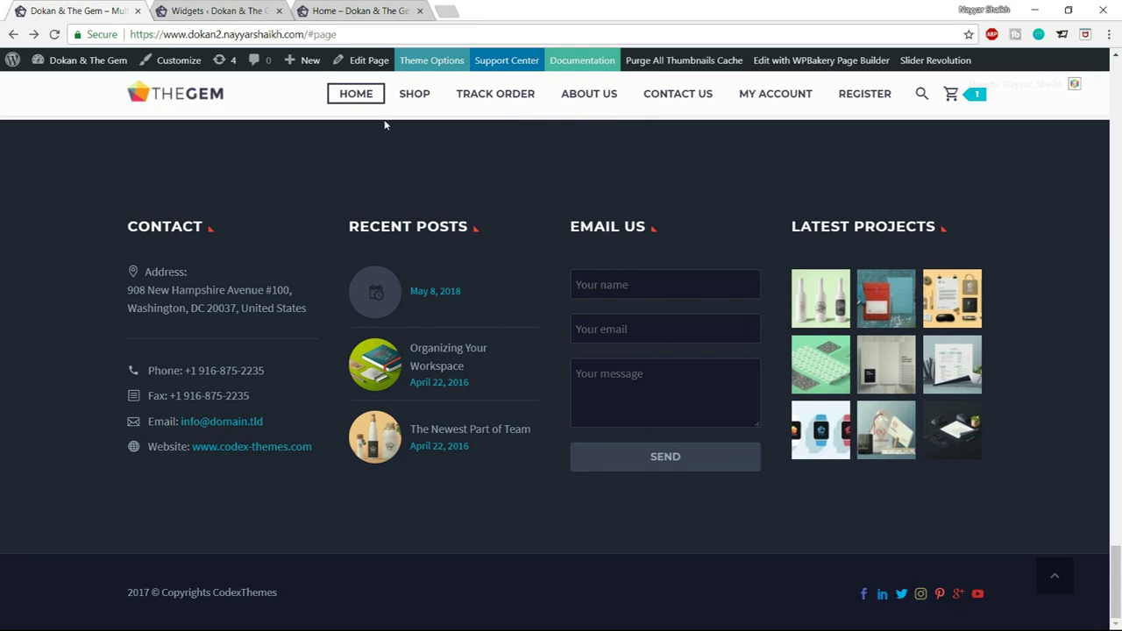
click(198, 7)
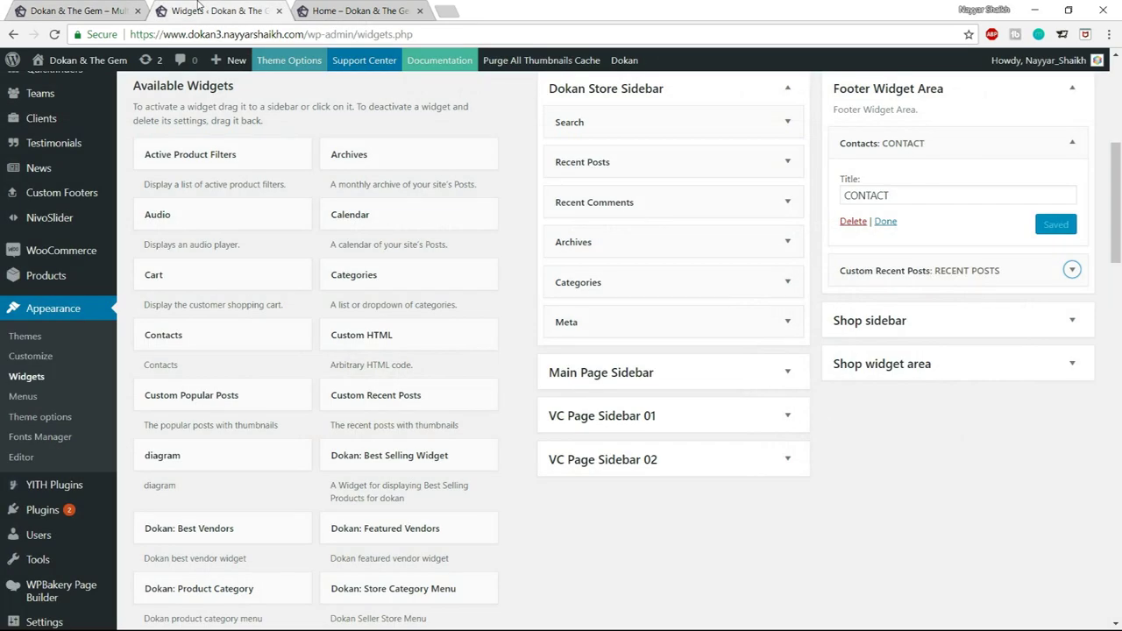
- Open Contact > Add New in a new browser tab
scroll(482, 316, down, 2)
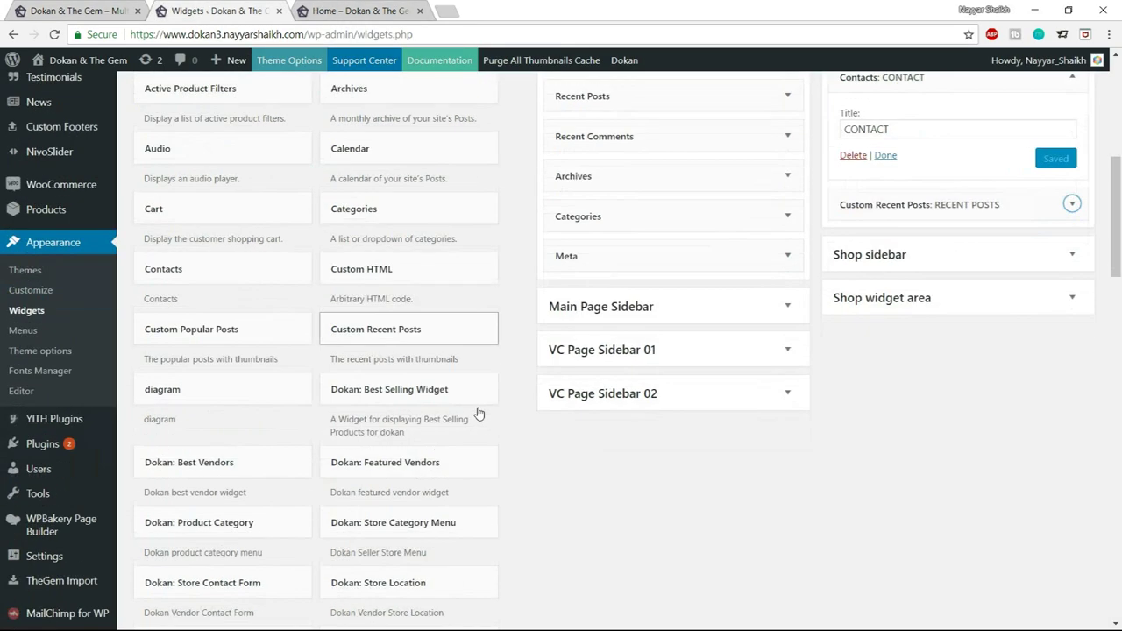
scroll(464, 368, up, 3)
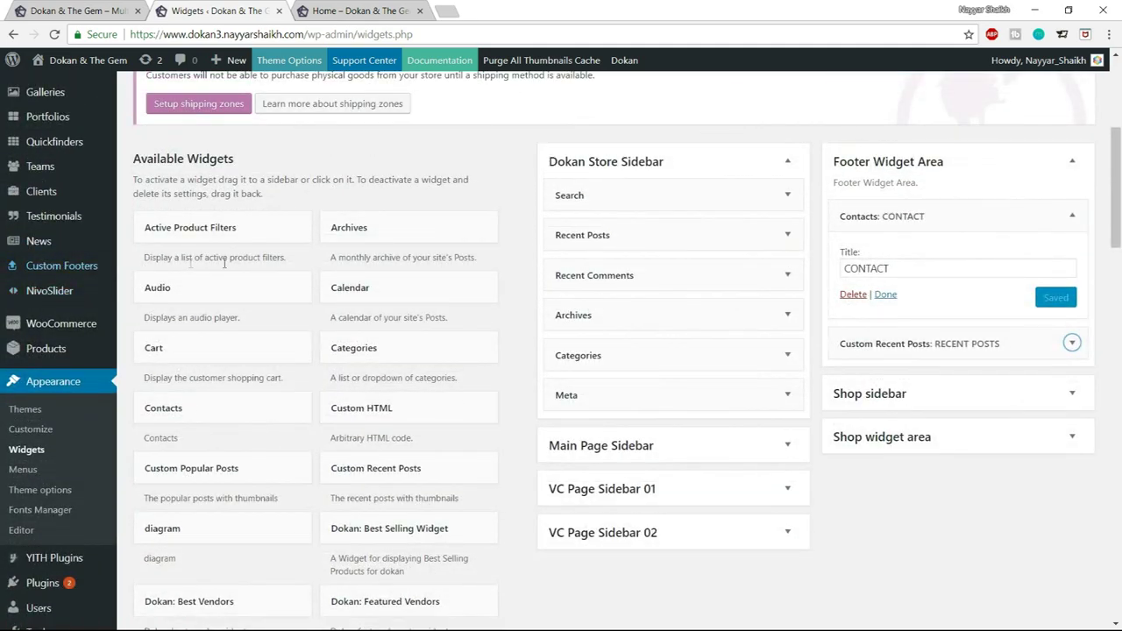
mouse_move(55, 348)
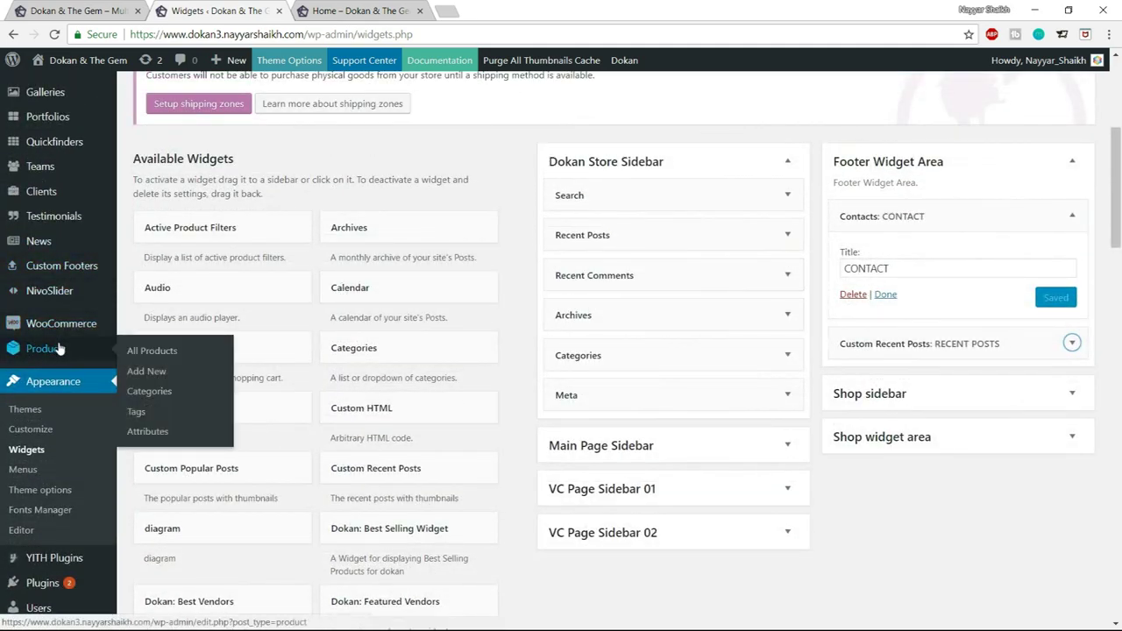
scroll(59, 349, down, 2)
scroll(59, 355, up, 4)
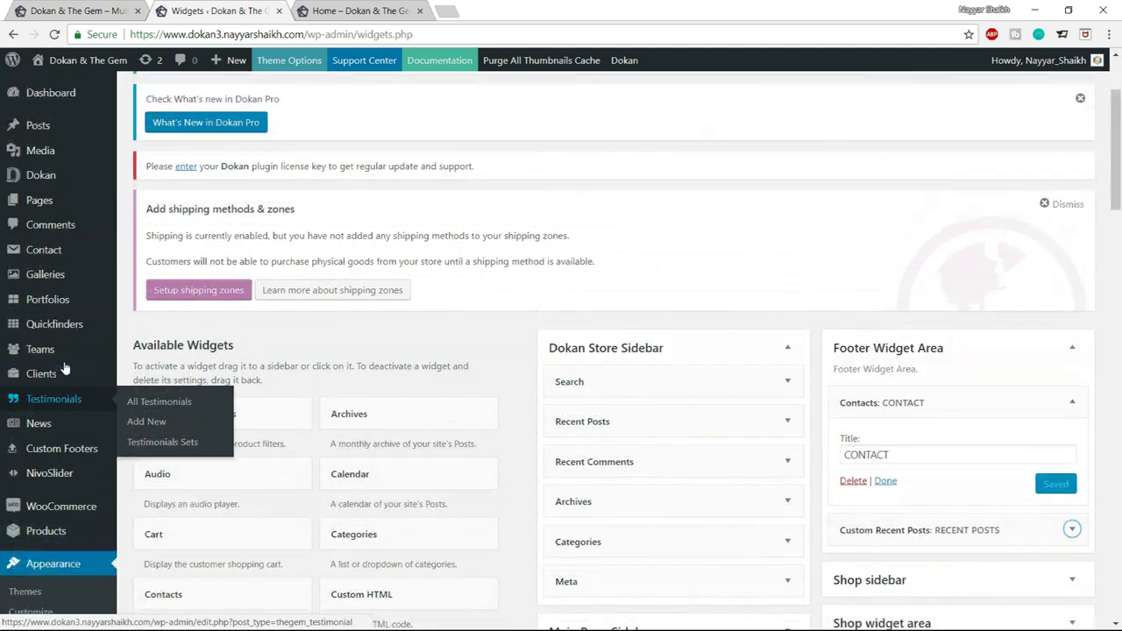
mouse_move(53, 257)
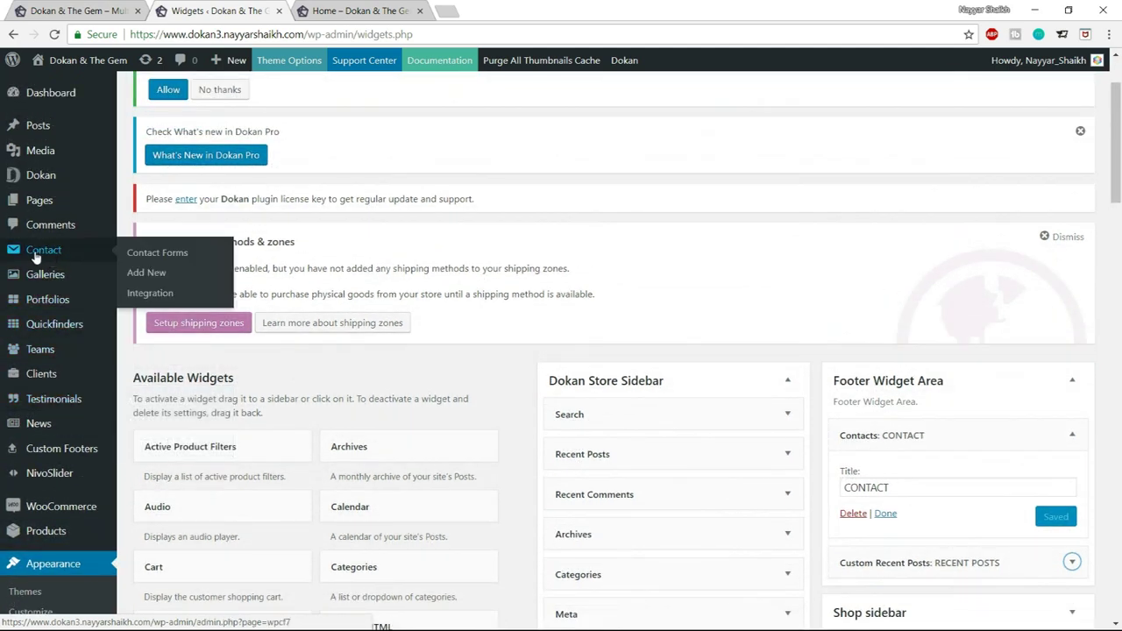
right_click(148, 280)
click(161, 287)
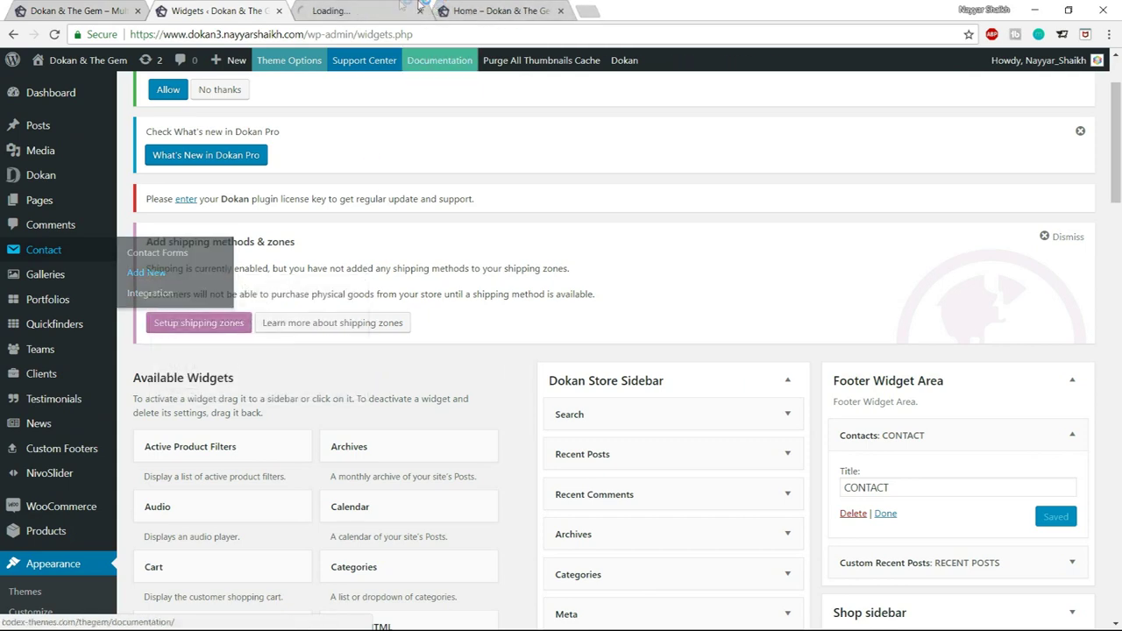
click(394, 7)
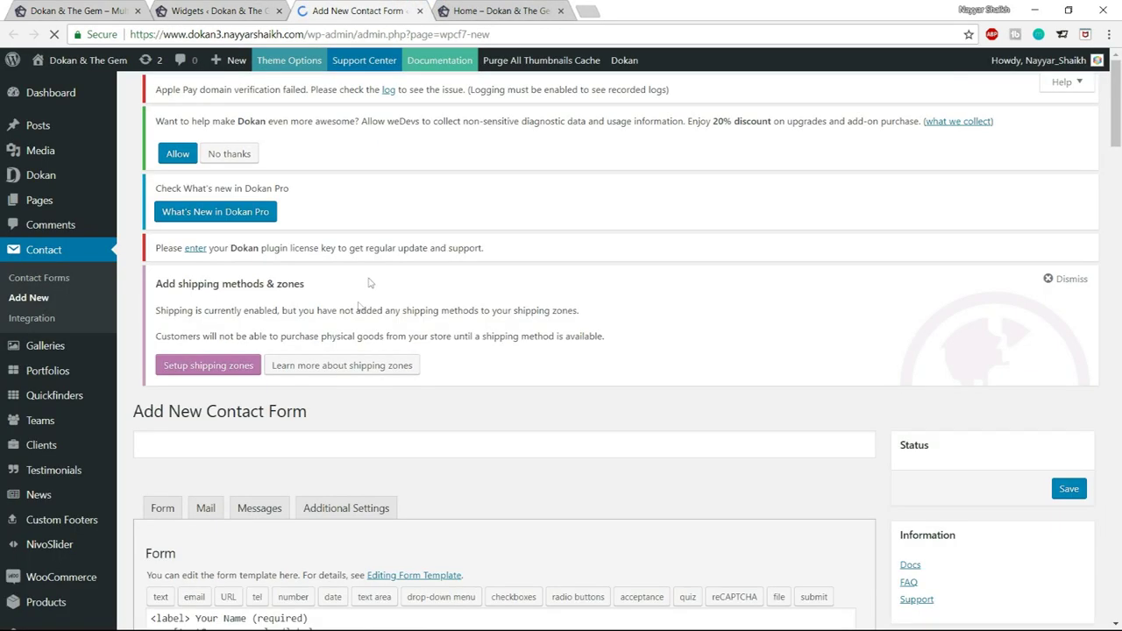
- Title the form 'Footer Contact', select its default template, and open the tutorial folder
scroll(435, 462, down, 4)
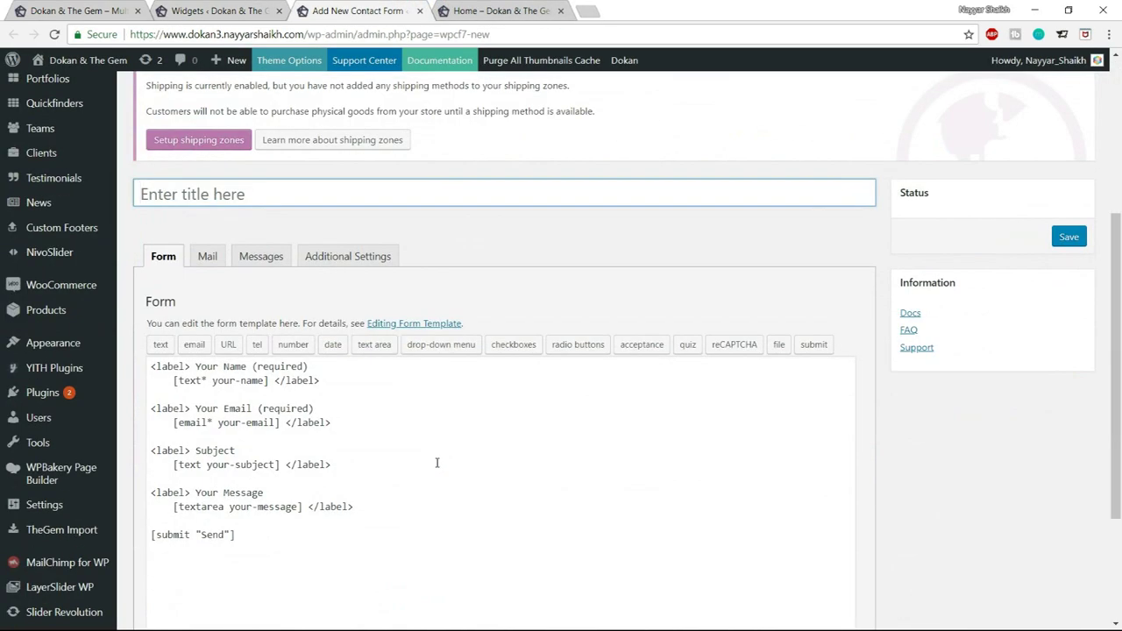
text(Footer Contact)
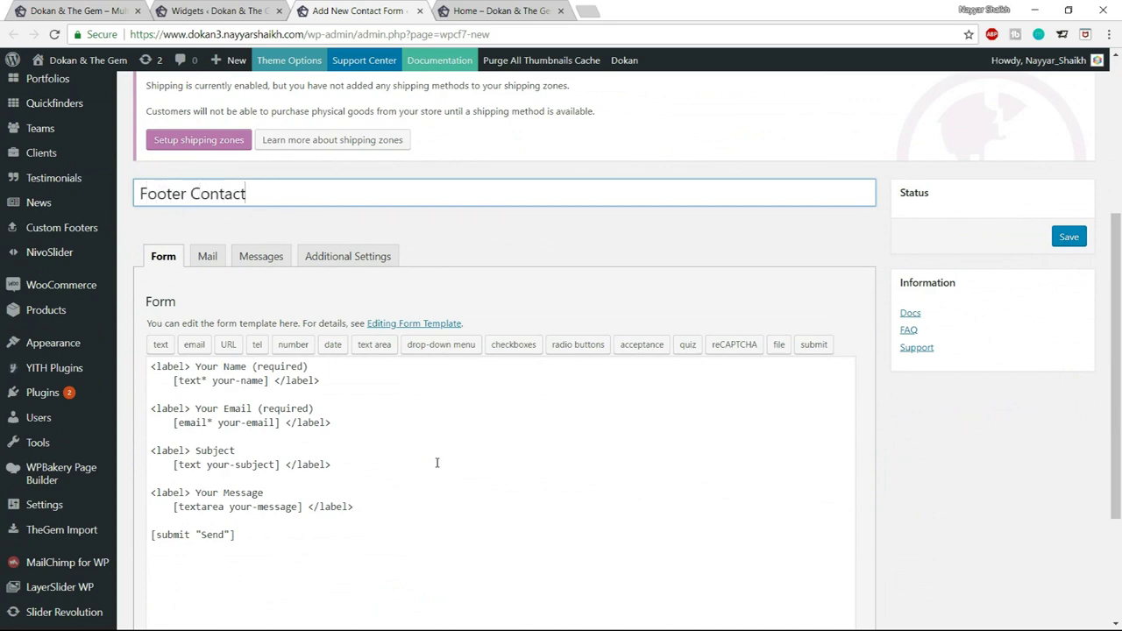
scroll(442, 442, down, 1)
drag(227, 476, 128, 296)
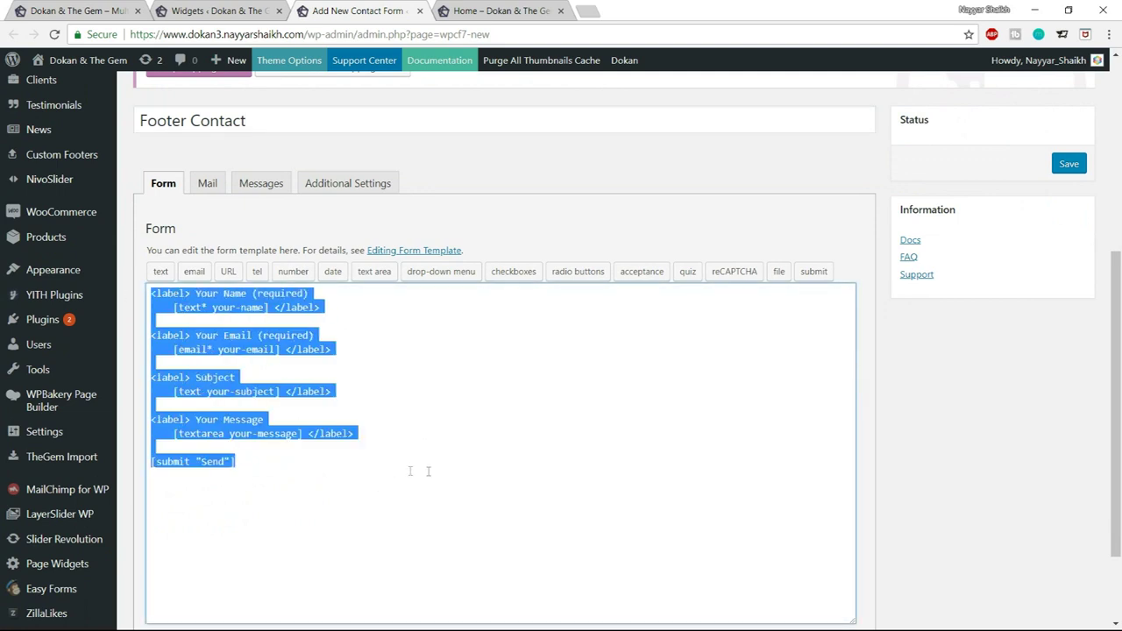
key(alt+Tab)
double_click(215, 171)
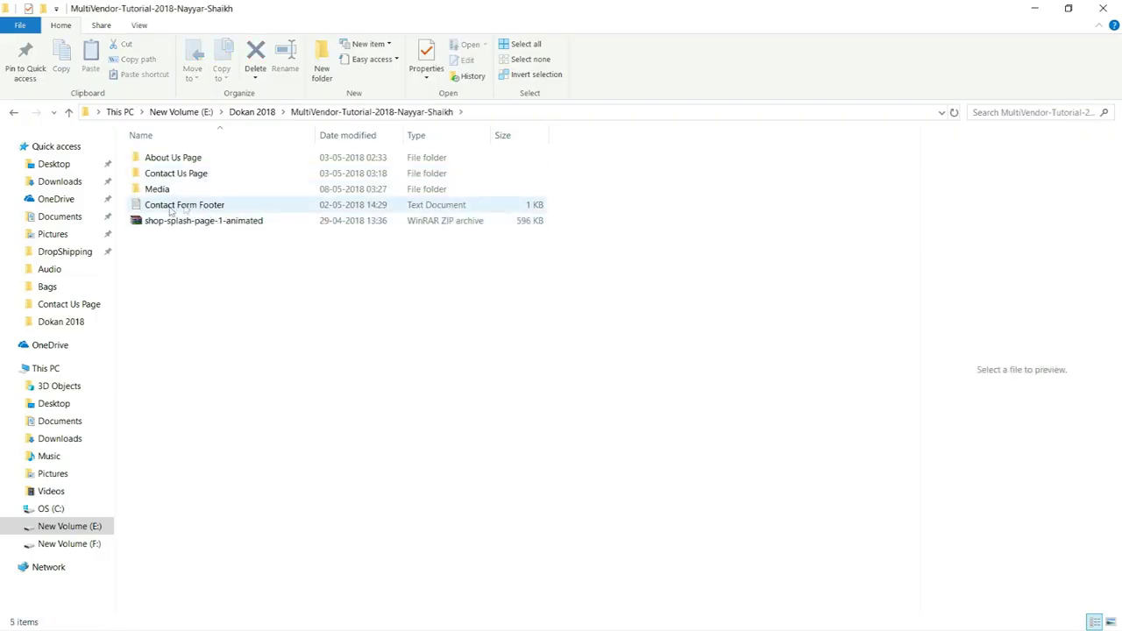
- Copy all the HTML from Contact Form Footer in Notepad, then close Notepad
click(199, 210)
click(199, 210)
click(219, 208)
click(275, 205)
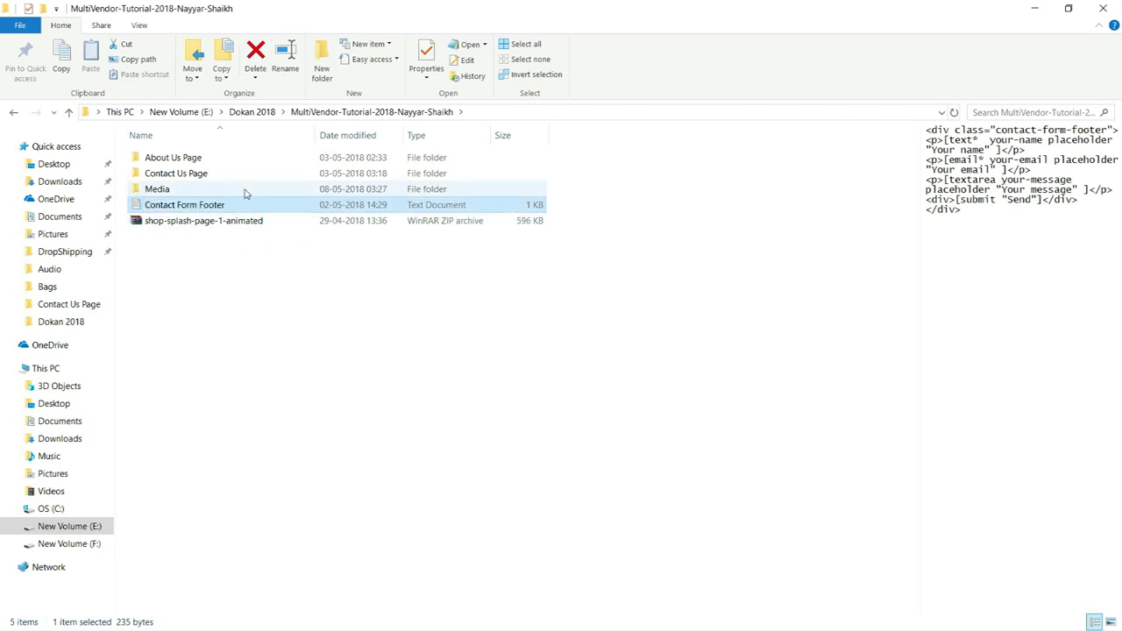
double_click(245, 202)
drag(288, 327, 191, 249)
key(ctrl+c)
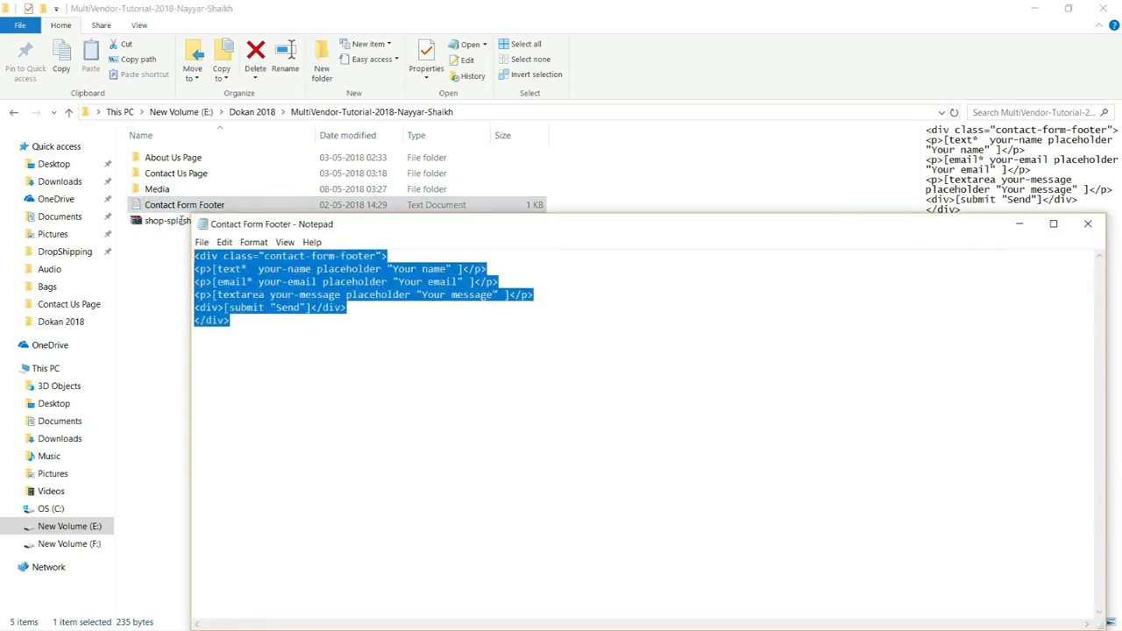
click(1088, 224)
key(alt+Tab)
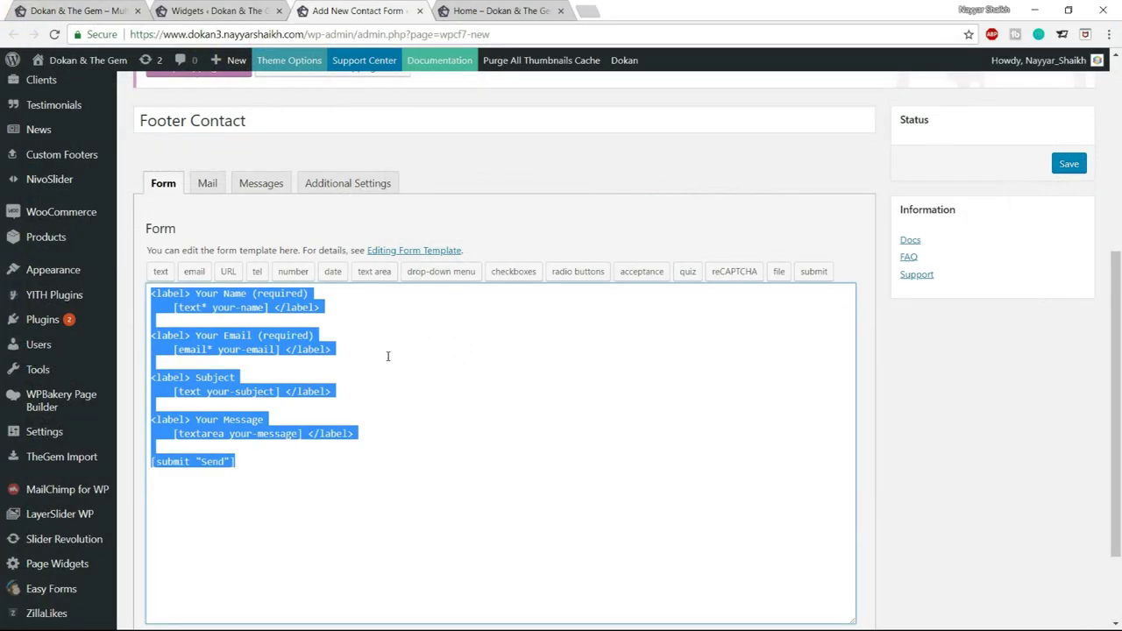
- Swap the template for the pasted footer HTML, save, and copy the form's shortcode
key(Delete)
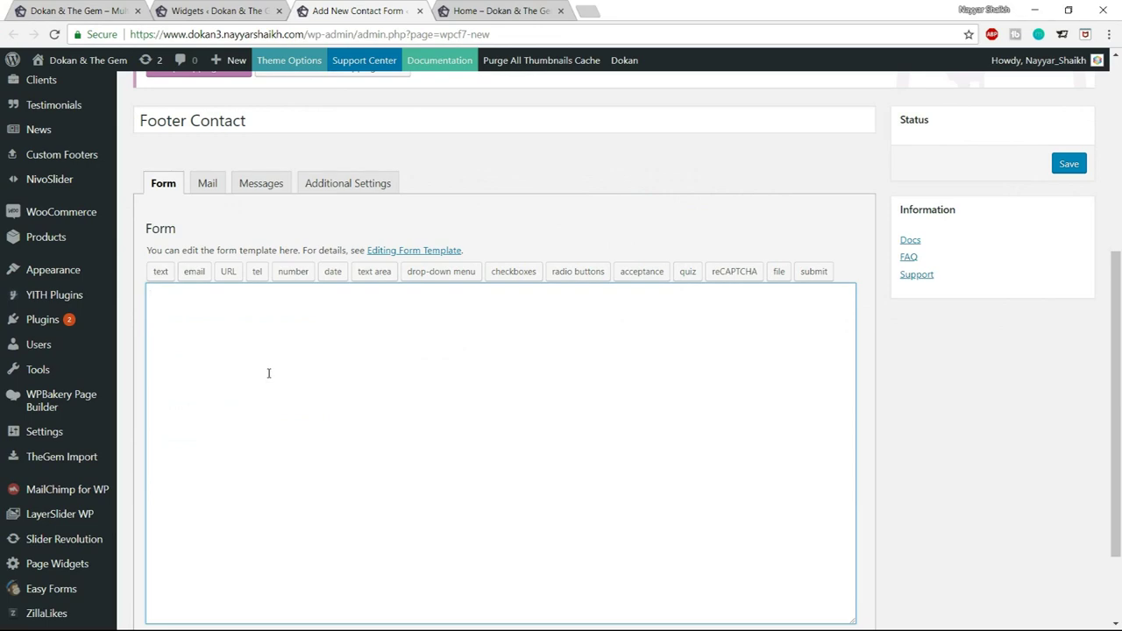
key(ctrl+v)
click(1066, 167)
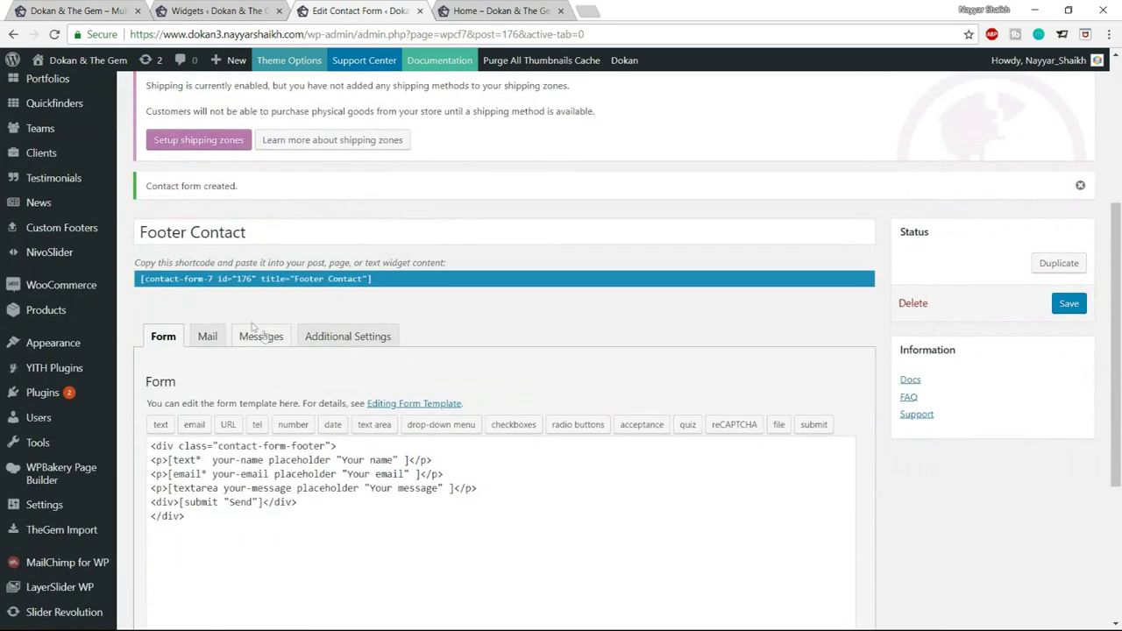
click(263, 279)
key(ctrl+c)
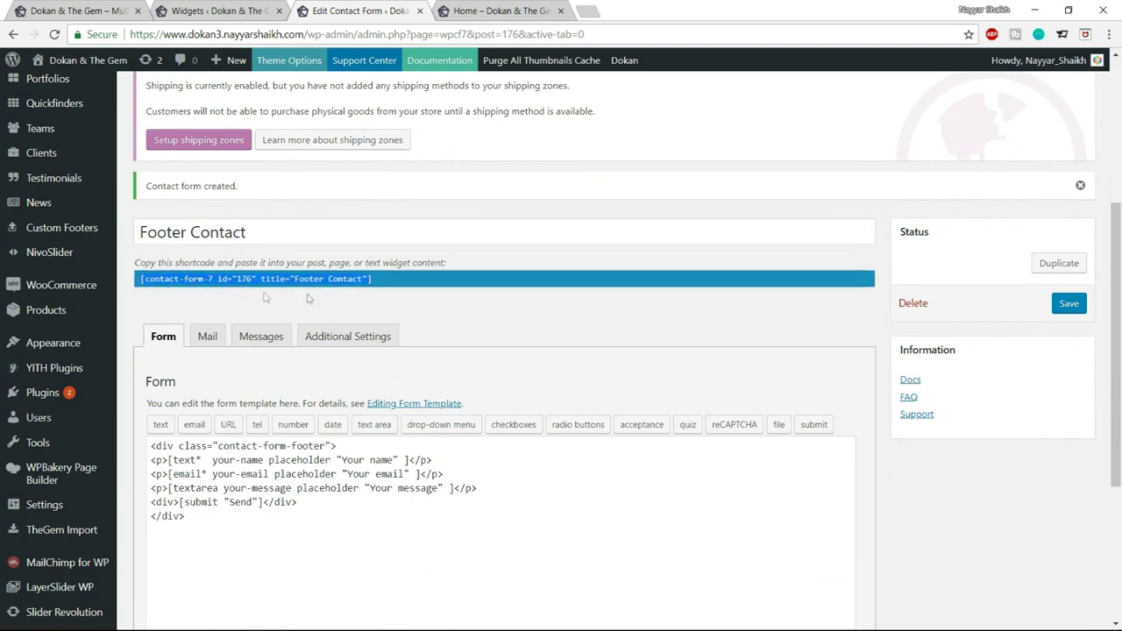
click(235, 14)
scroll(811, 246, down, 1)
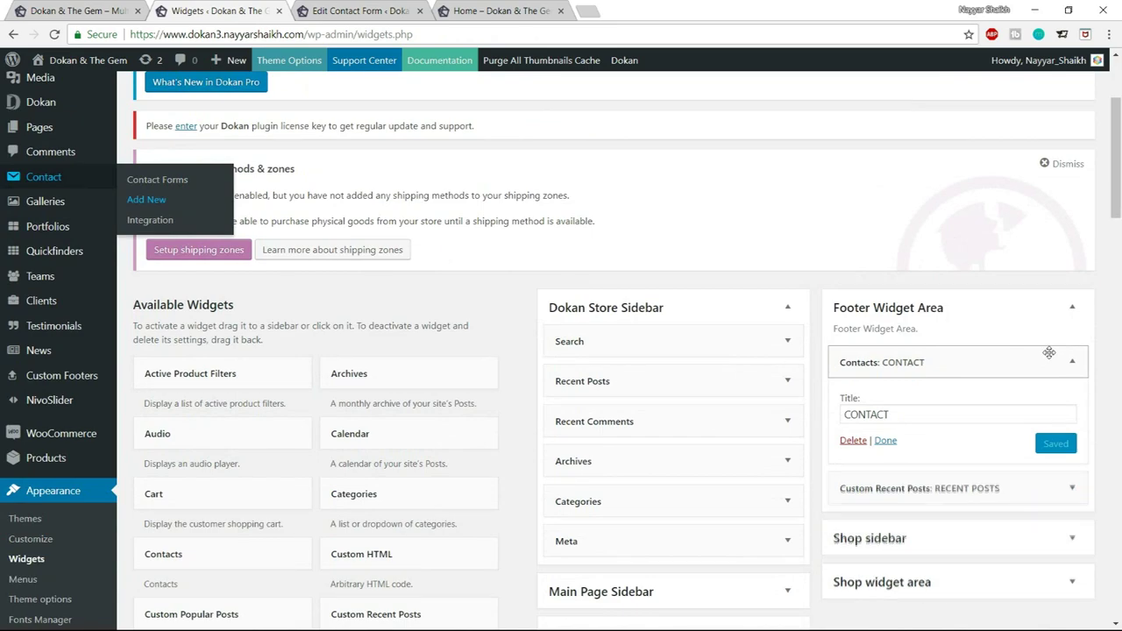
- Add a Text widget holding the Footer Contact shortcode to the Footer Widget Area
click(946, 359)
scroll(914, 474, down, 9)
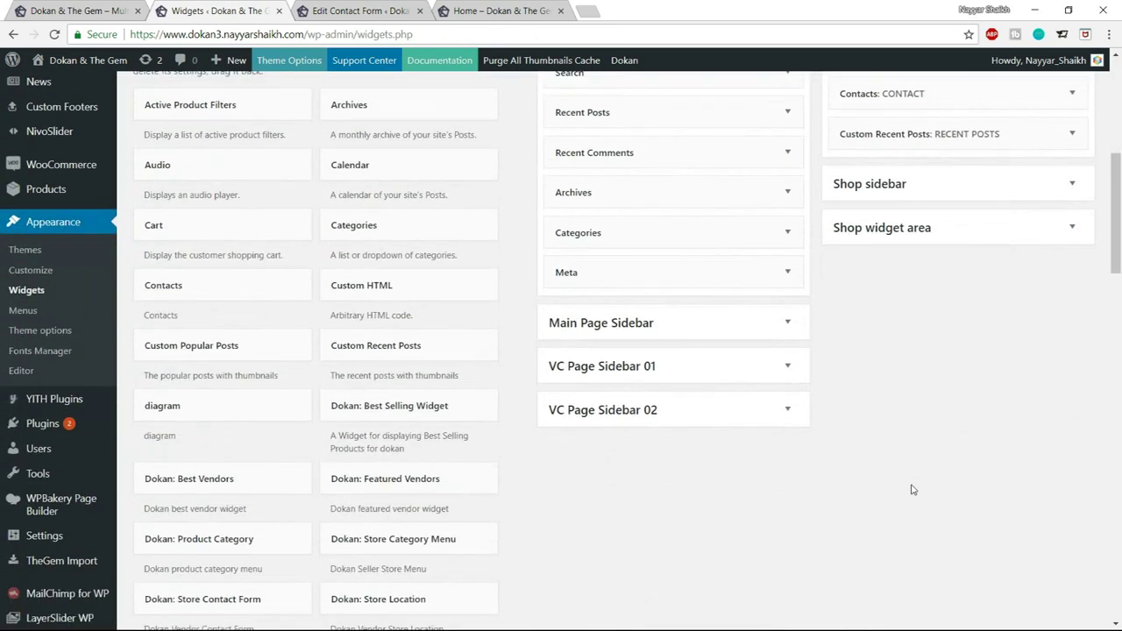
scroll(914, 474, down, 4)
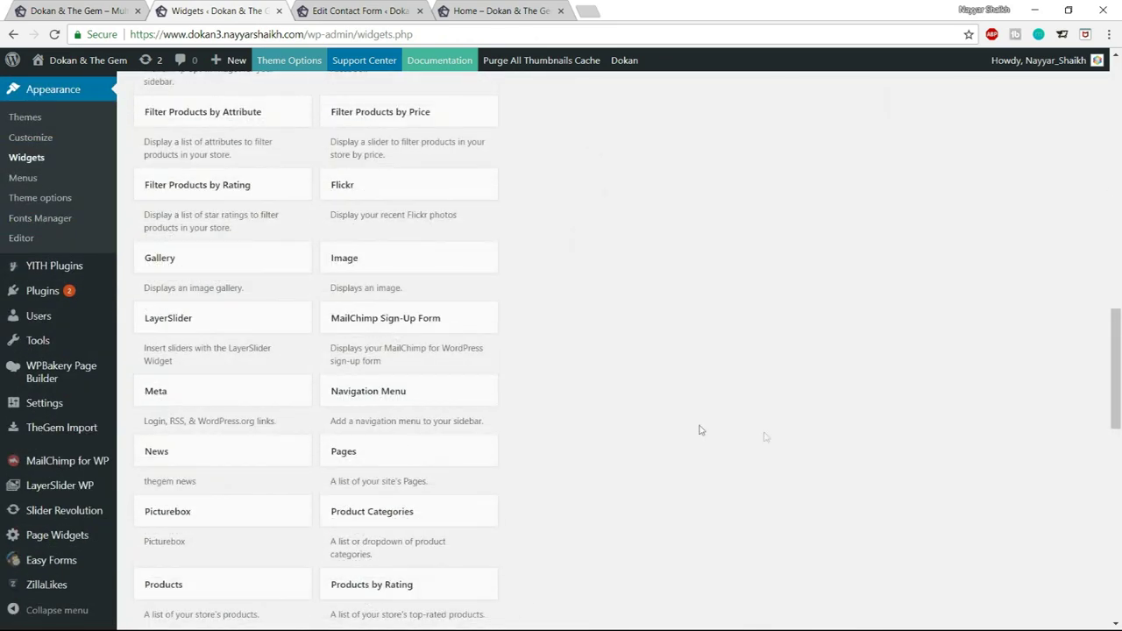
scroll(313, 434, down, 6)
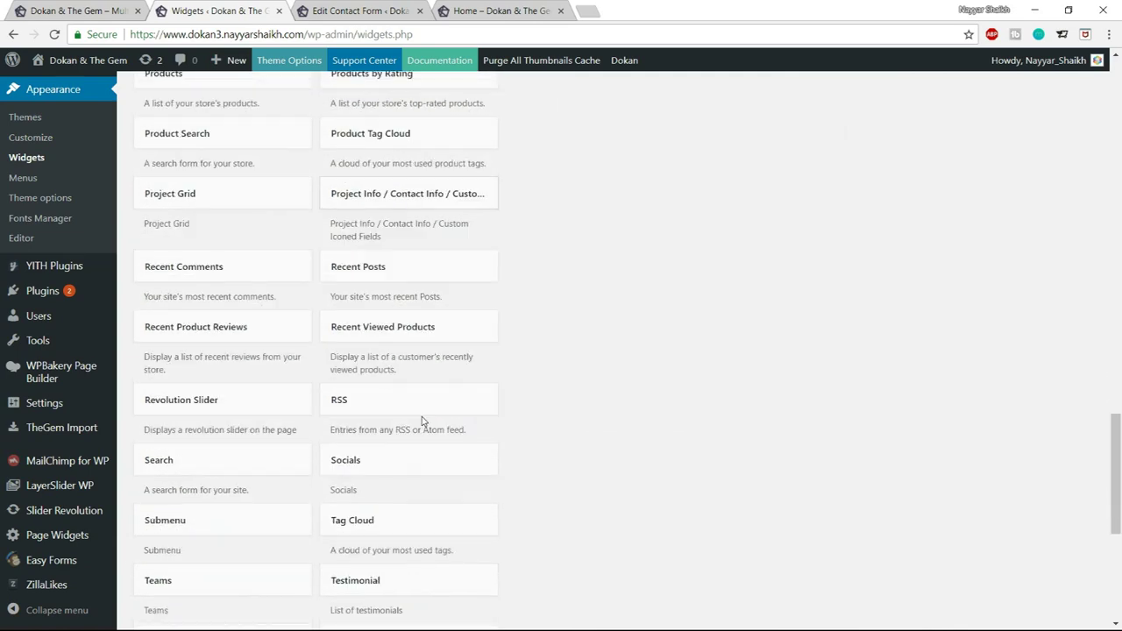
scroll(422, 421, down, 2)
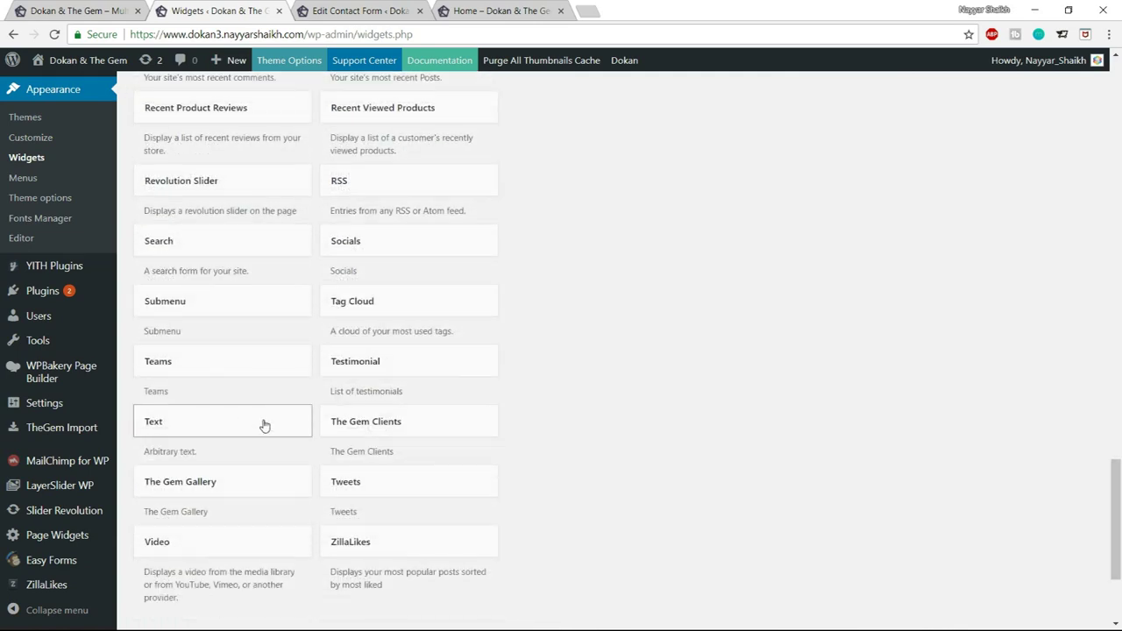
click(263, 425)
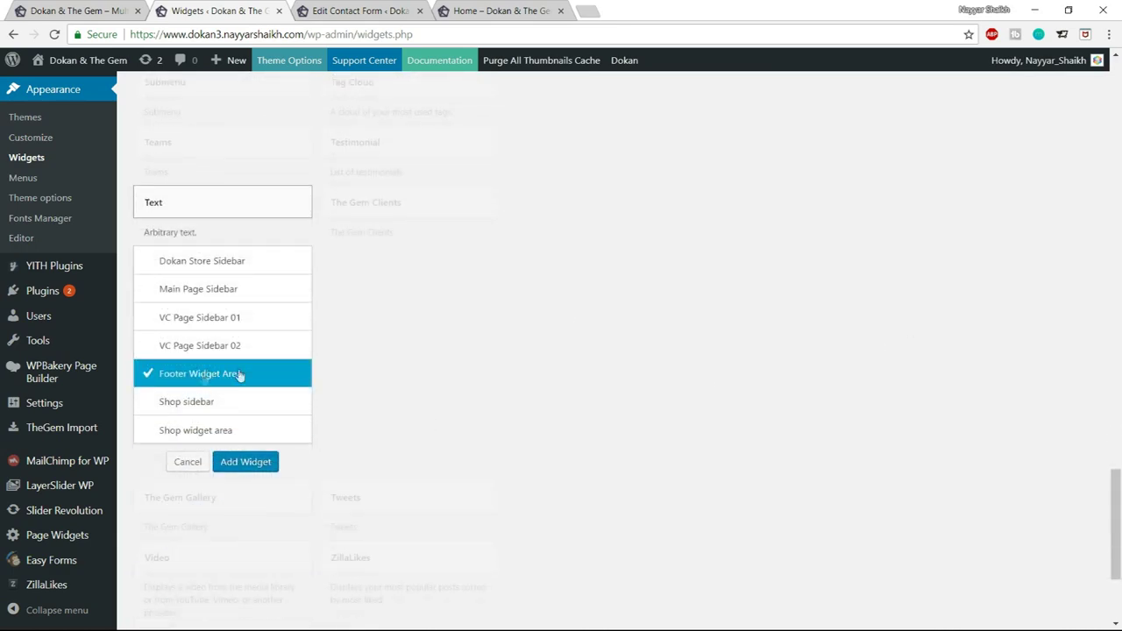
click(245, 462)
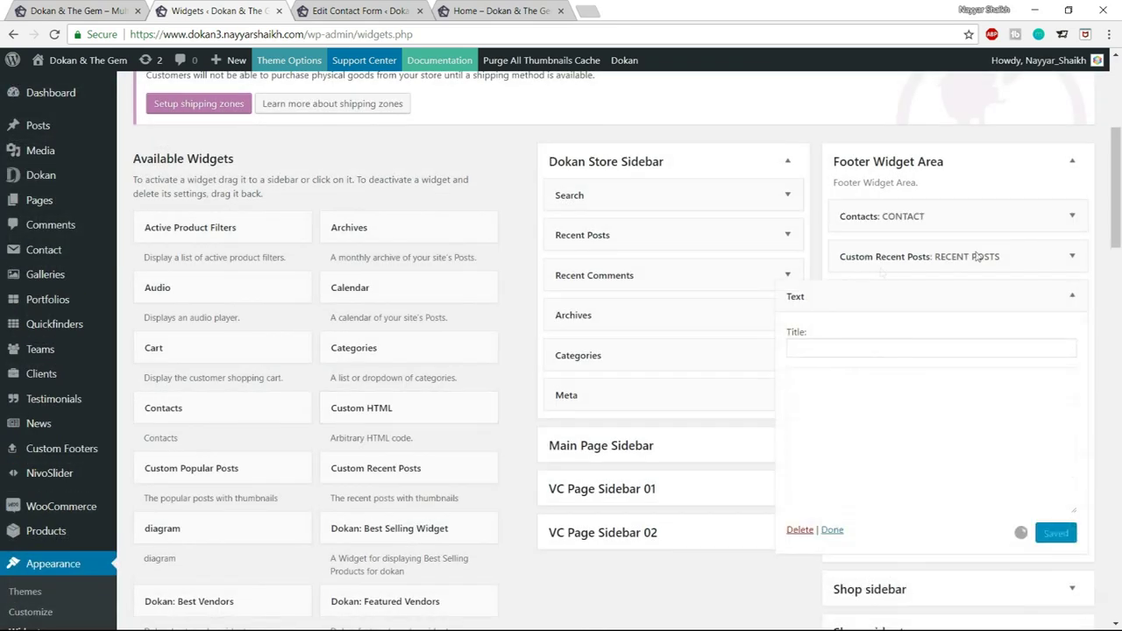
click(917, 246)
key(ctrl+v)
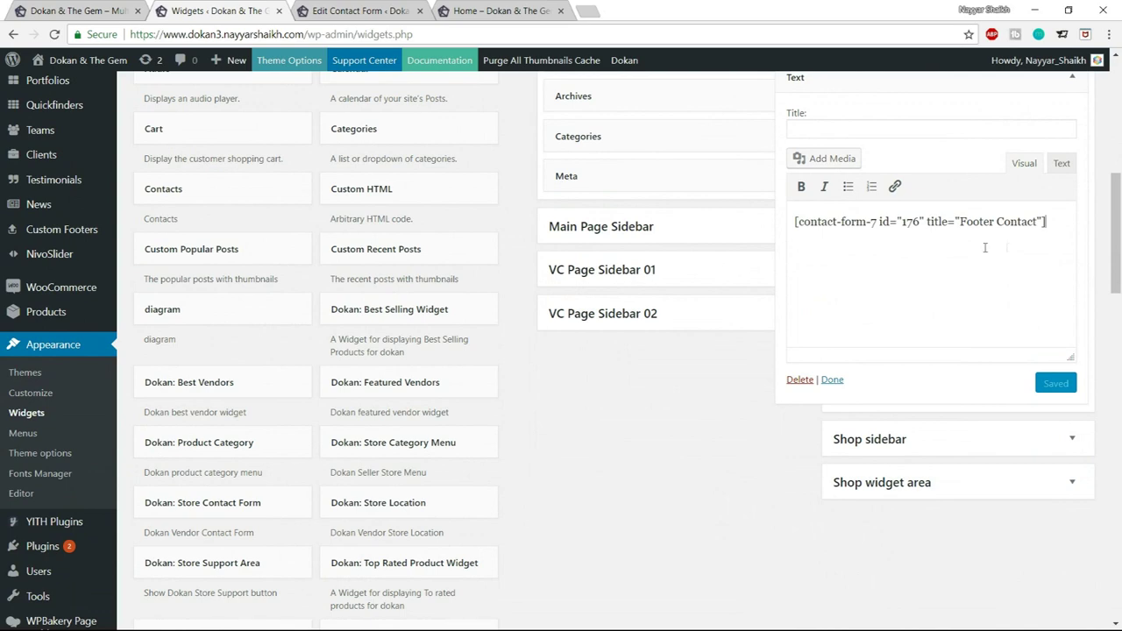
click(1059, 384)
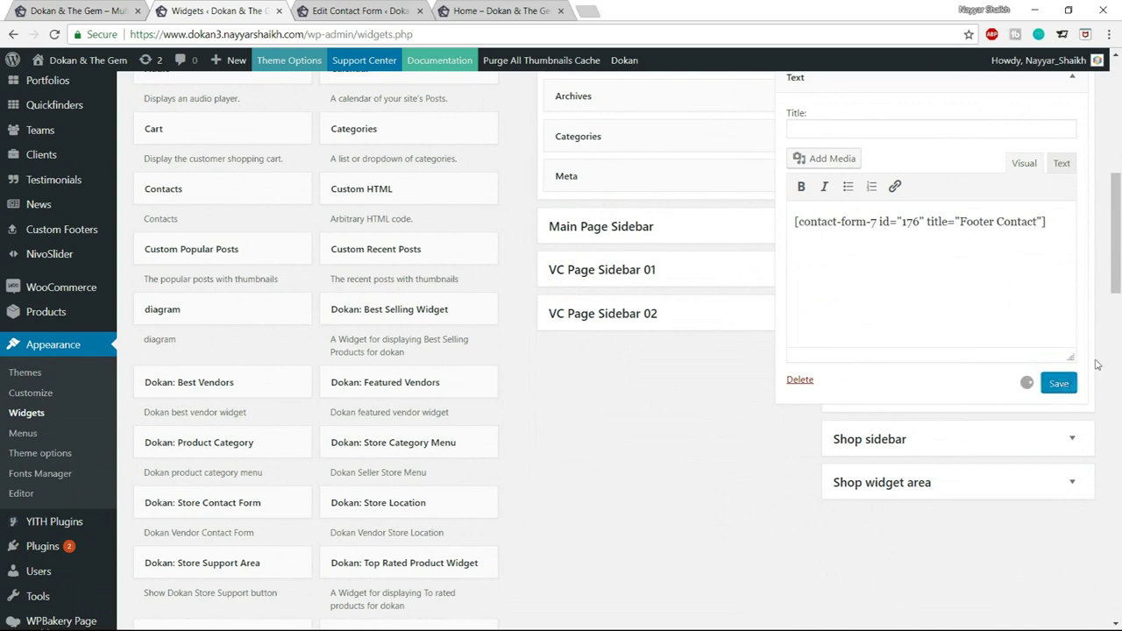
- Copy 'EMAIL US' from the demo site and save it as the widget title
click(79, 7)
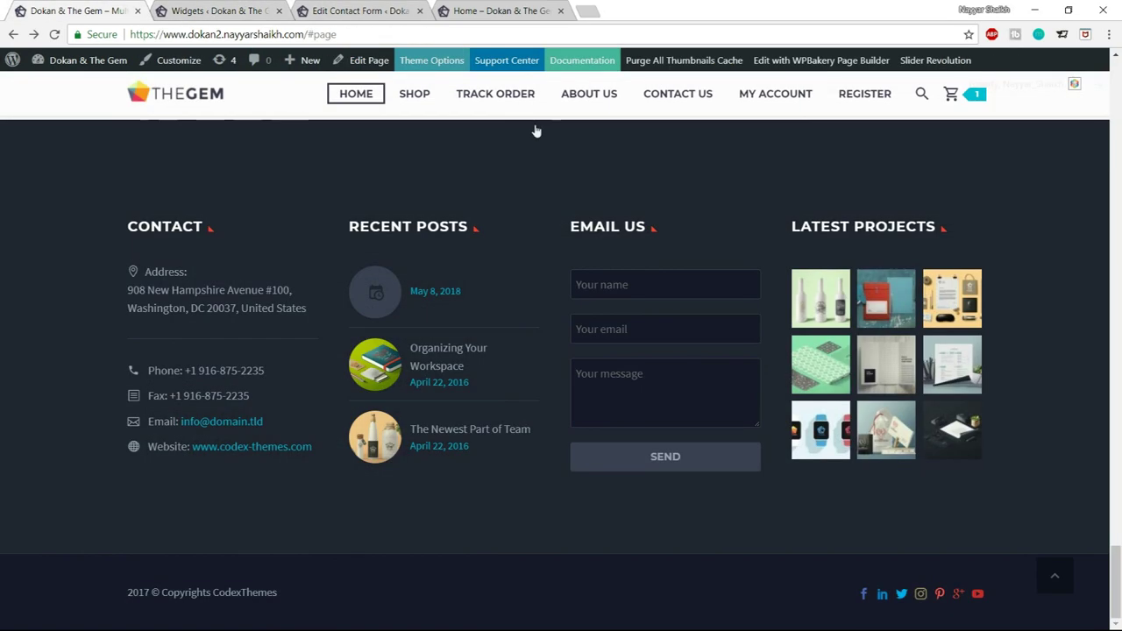
drag(571, 230, 658, 227)
key(ctrl+c)
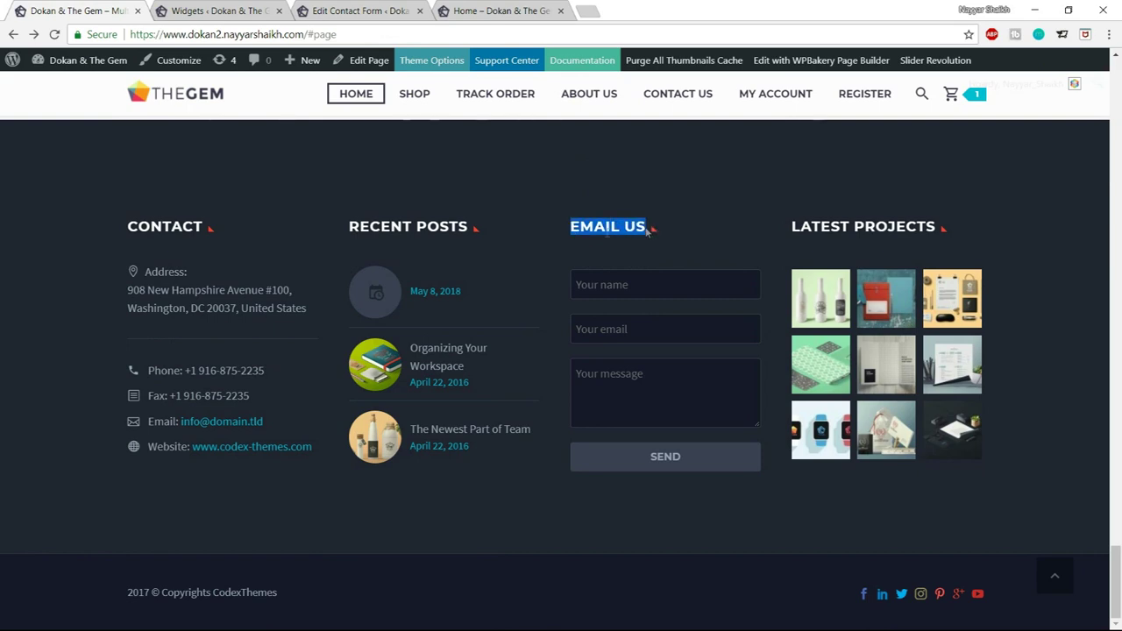
click(213, 9)
click(882, 122)
key(ctrl+v)
click(1058, 386)
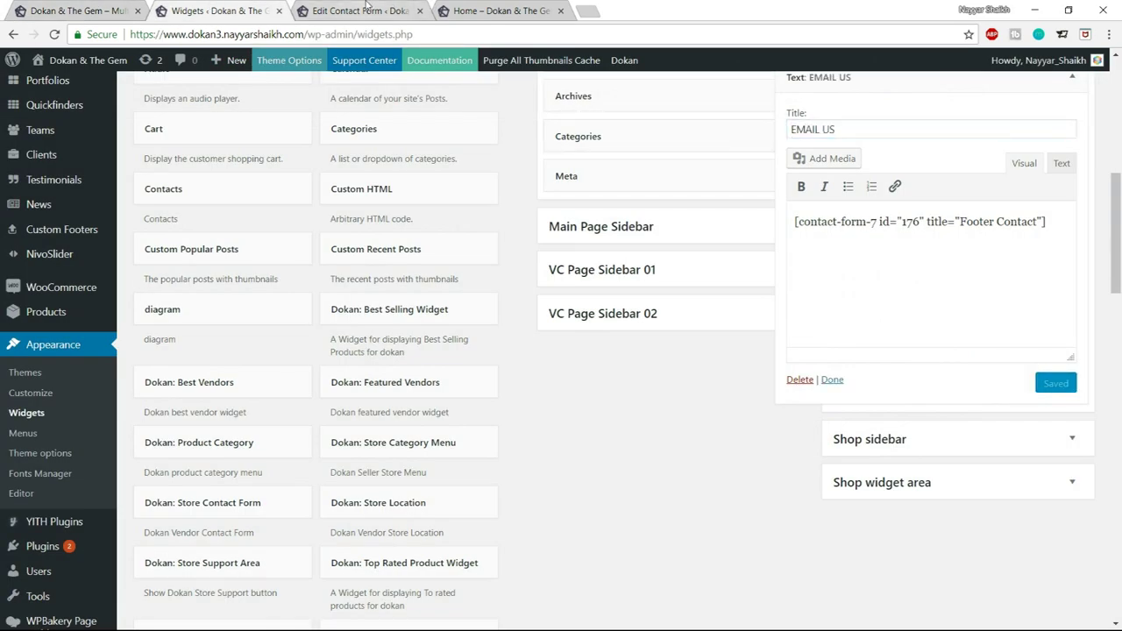
- Reload the site's home page to see the updated footer
click(359, 9)
click(495, 7)
click(54, 34)
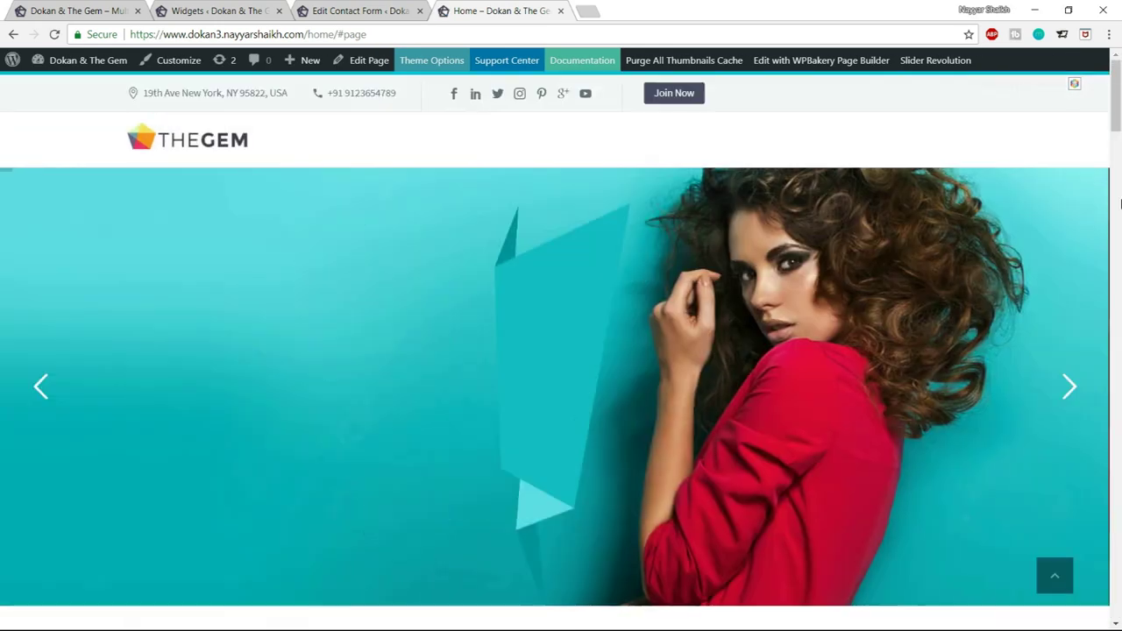
- Check the new EMAIL US footer form against the demo site
drag(1120, 203, 1118, 610)
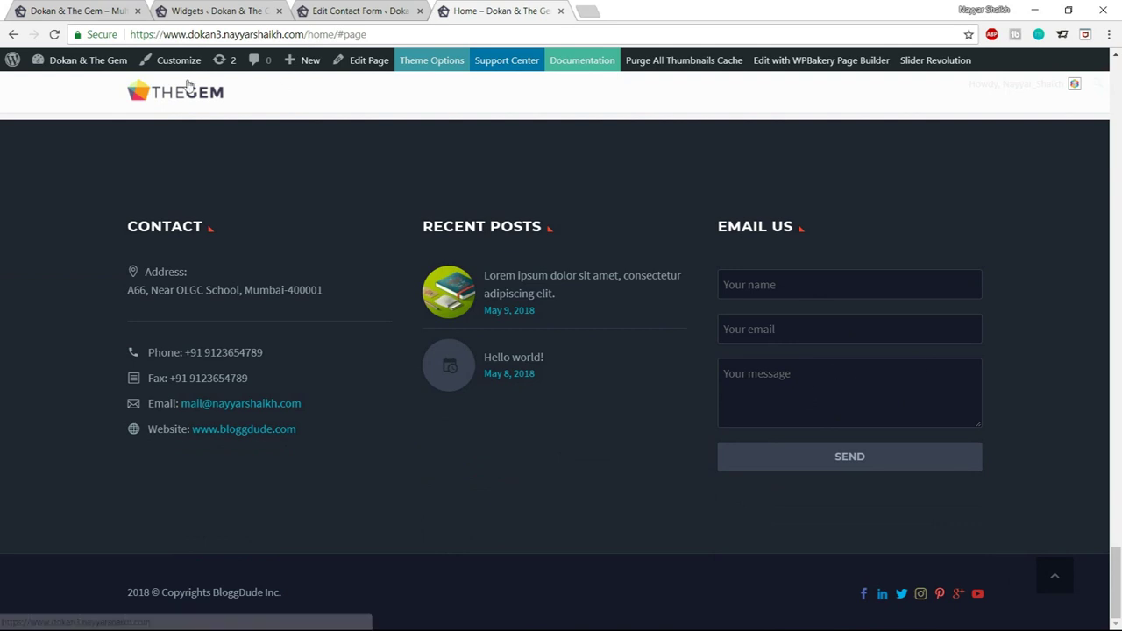
key(ctrl+1)
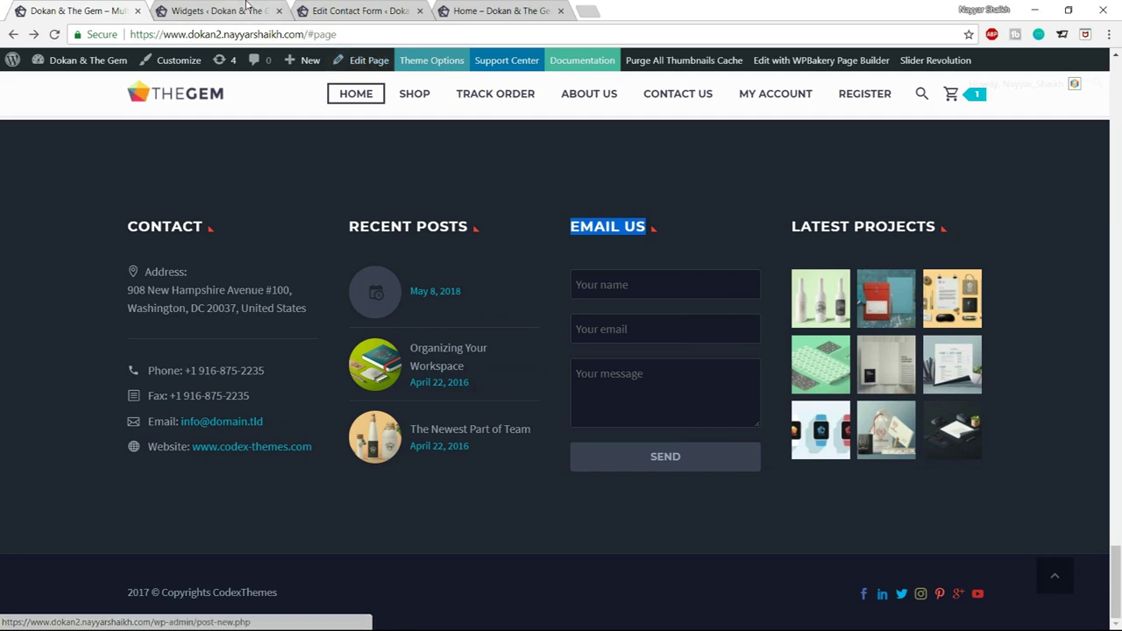
click(355, 11)
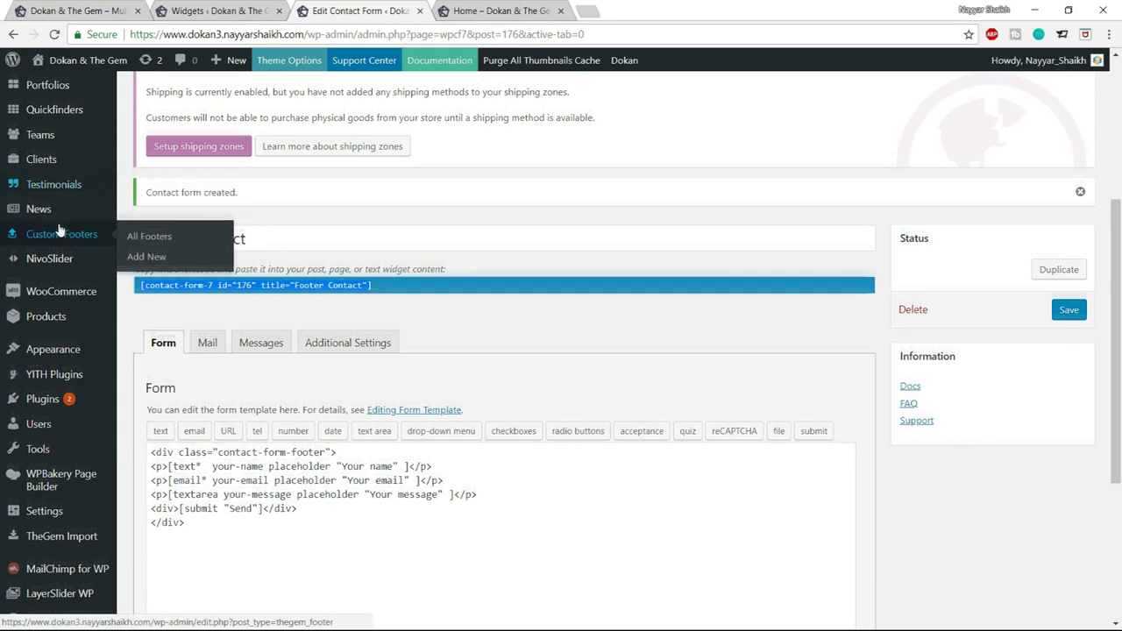
- Open a new client through Clients > Add New
scroll(57, 316, up, 2)
mouse_move(60, 304)
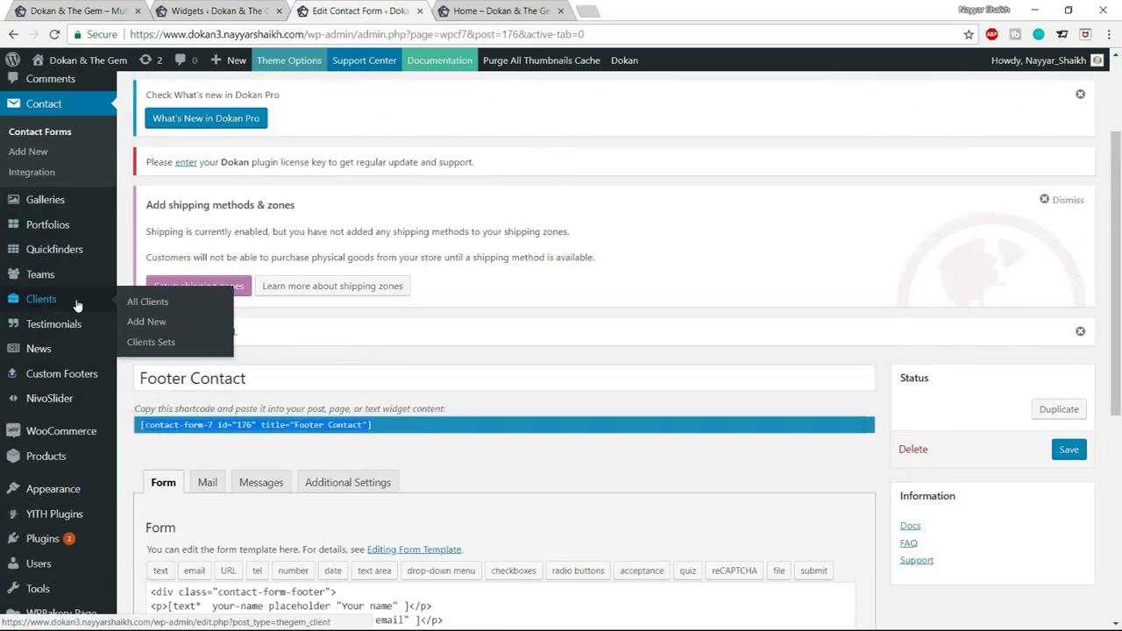
click(160, 322)
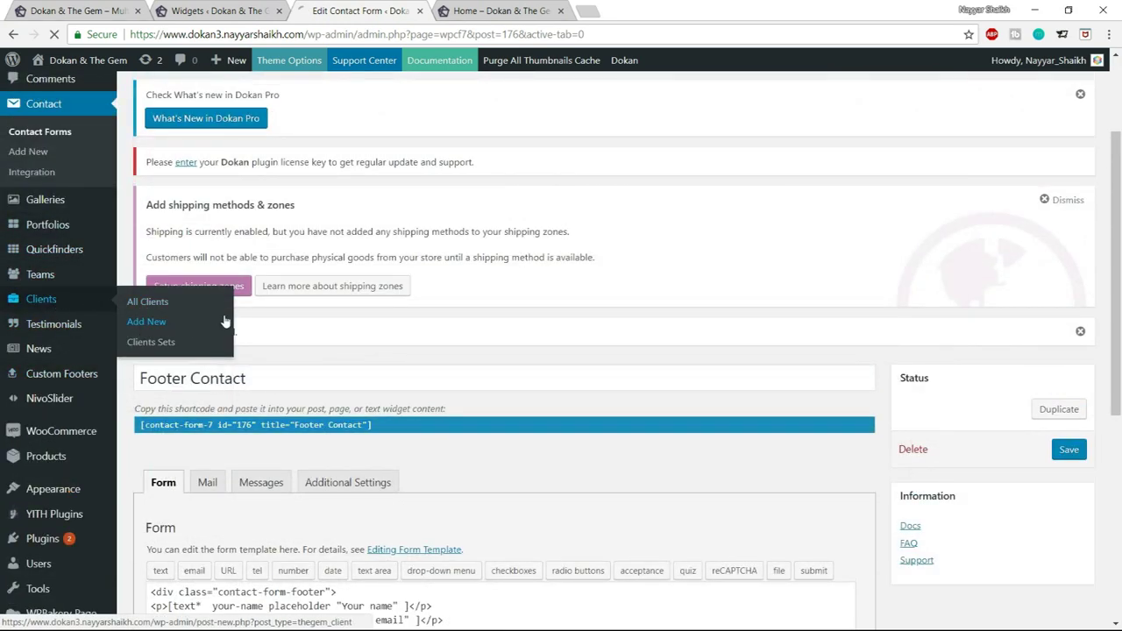
key(alt+space)
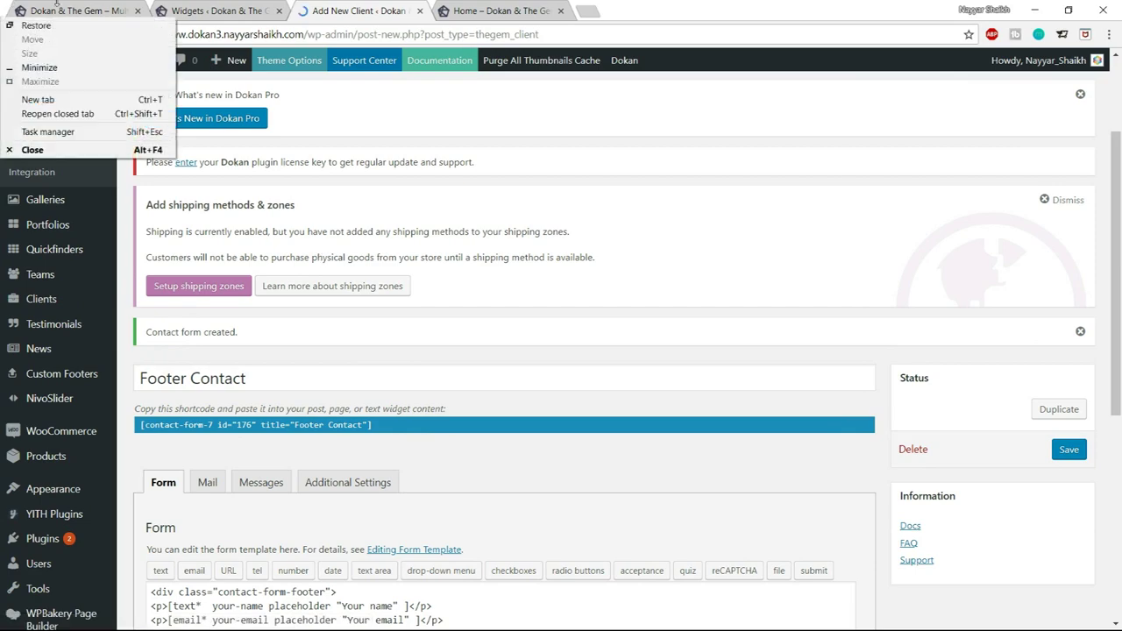
click(55, 8)
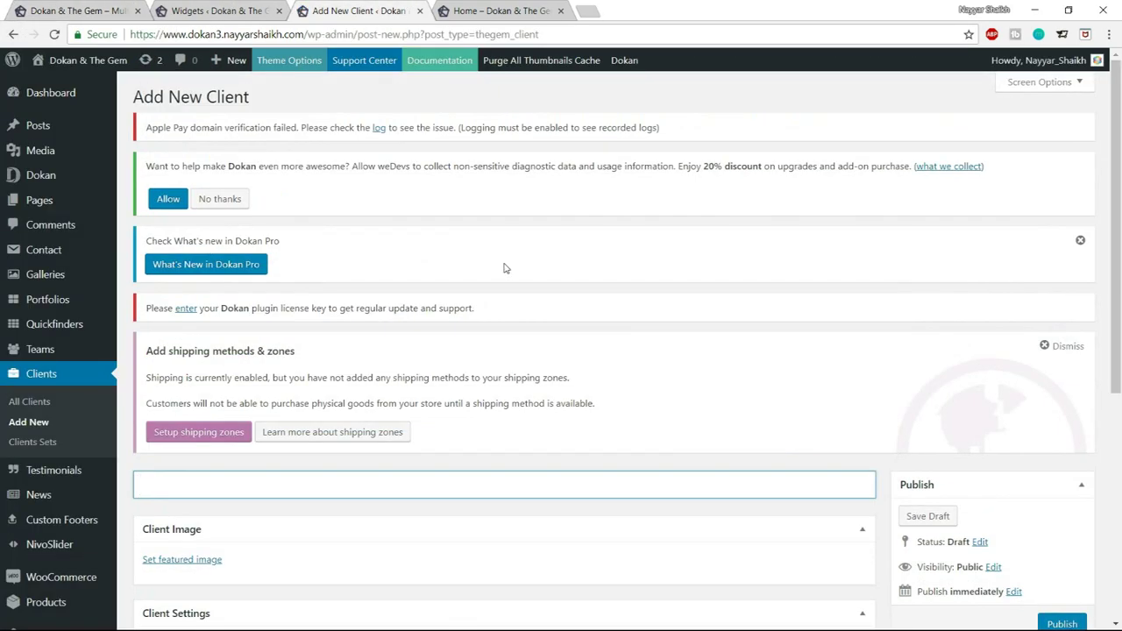
scroll(504, 262, down, 3)
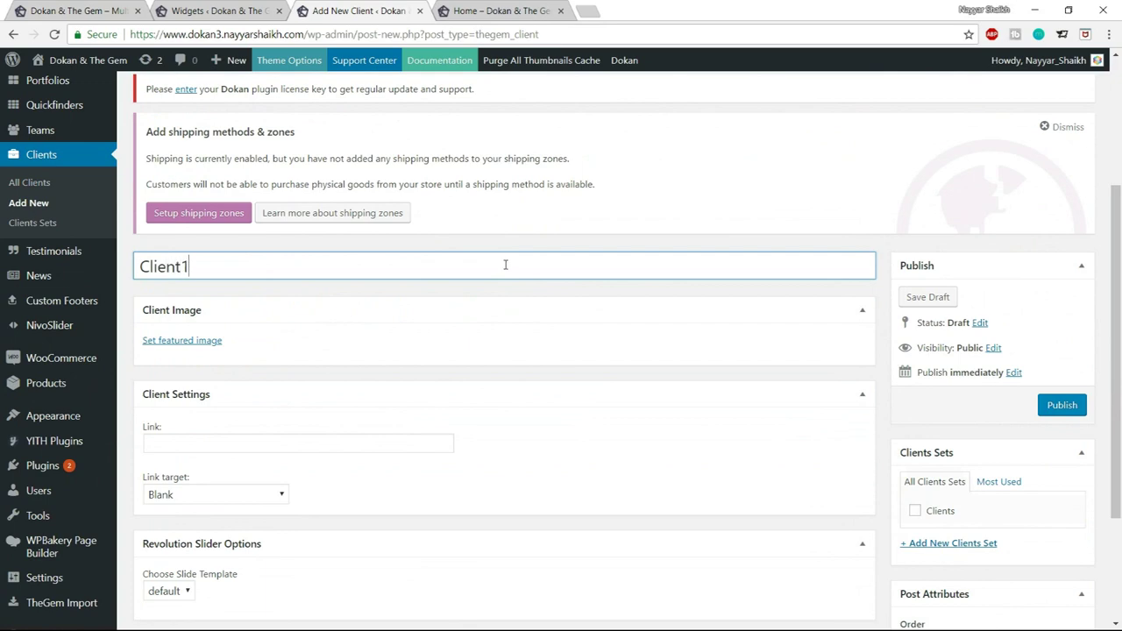
- Start choosing Client1's featured image from uploaded files
scroll(505, 264, down, 1)
click(202, 263)
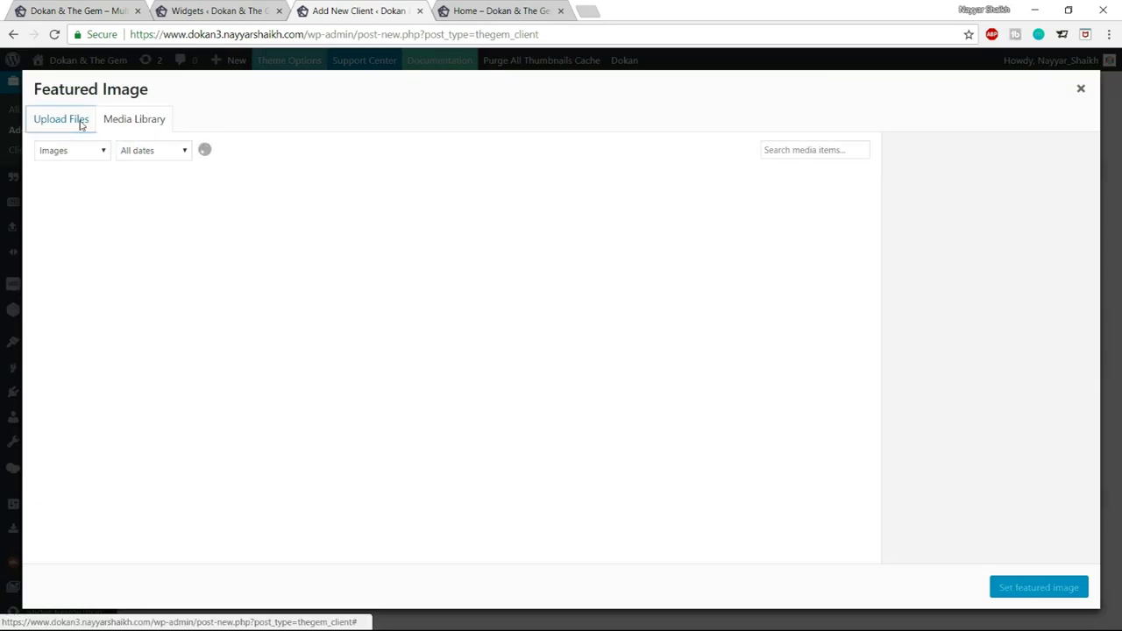
click(81, 124)
click(526, 336)
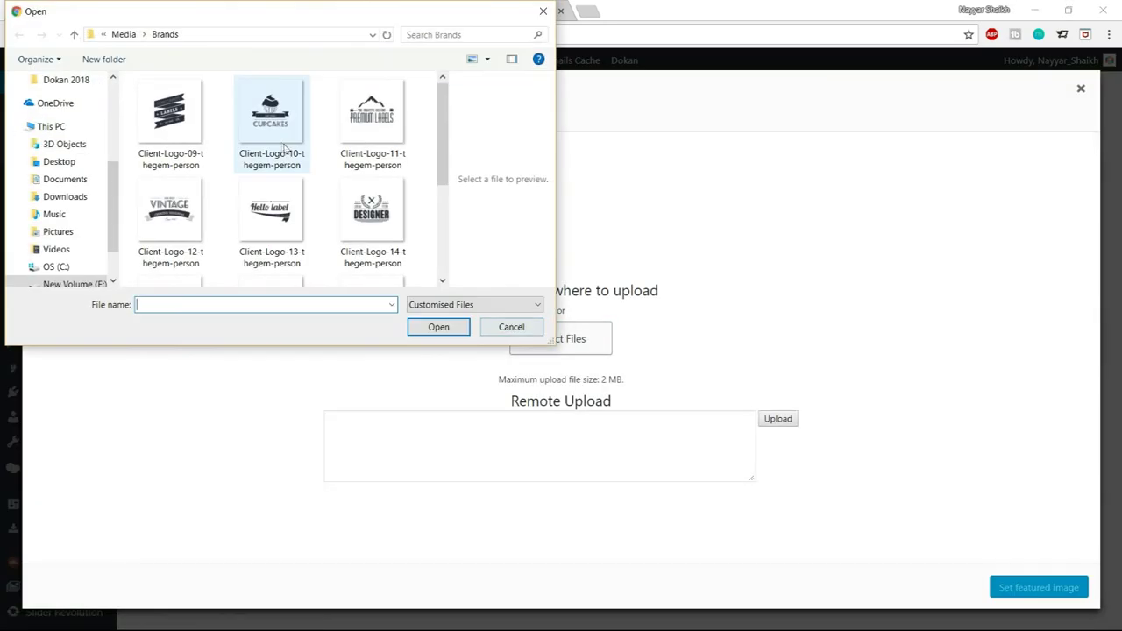
- Upload all images in the Footer Brands folder
click(123, 35)
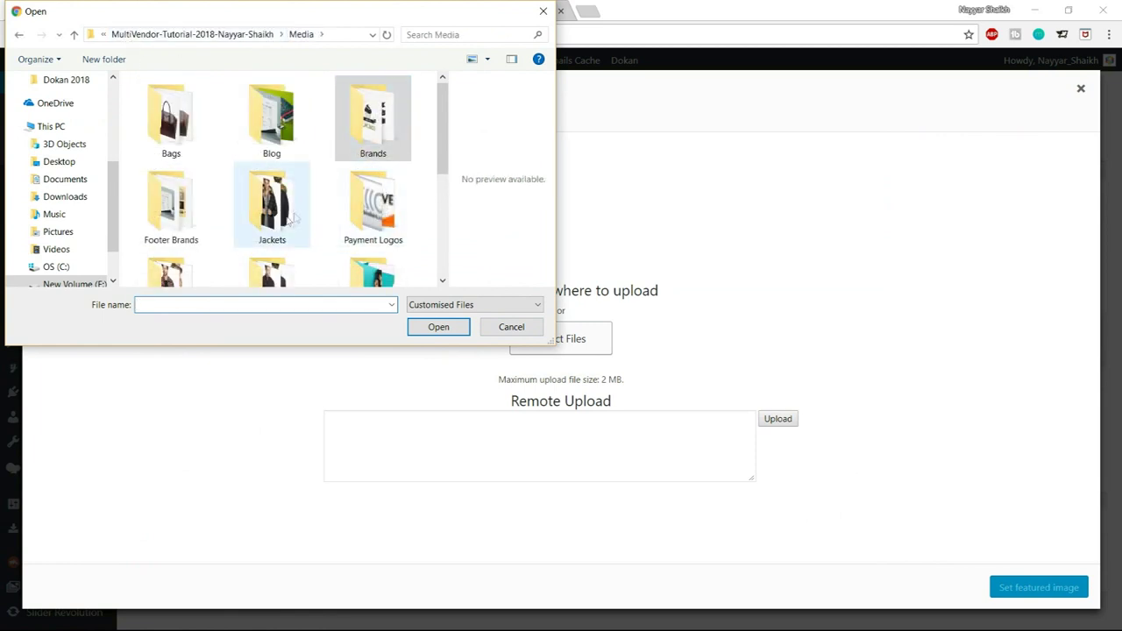
scroll(394, 186, down, 1)
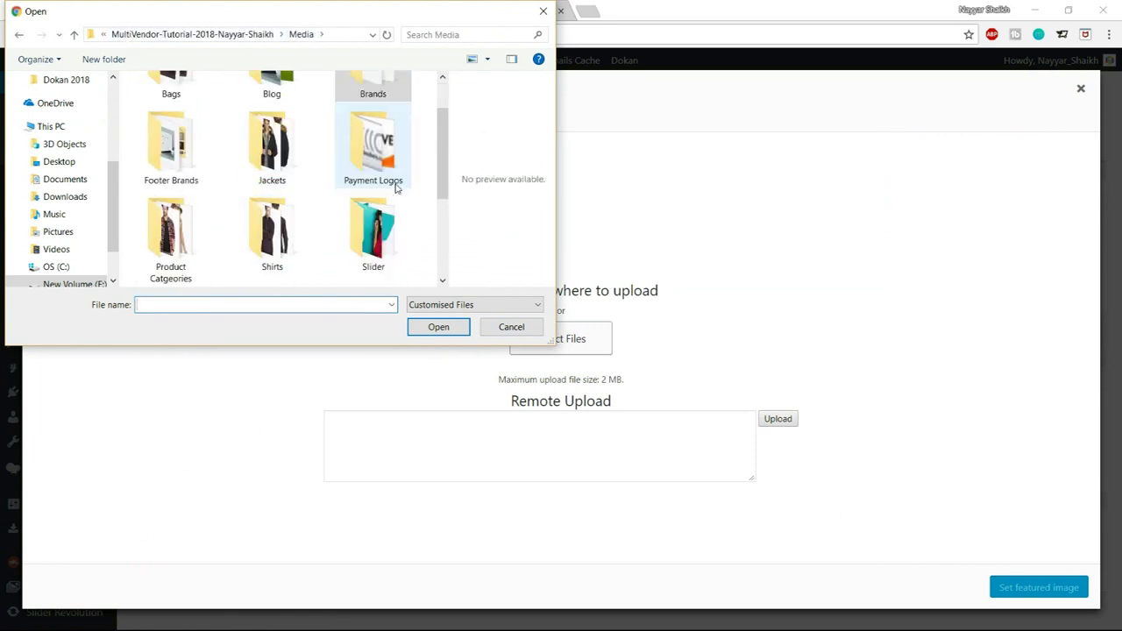
scroll(396, 187, down, 2)
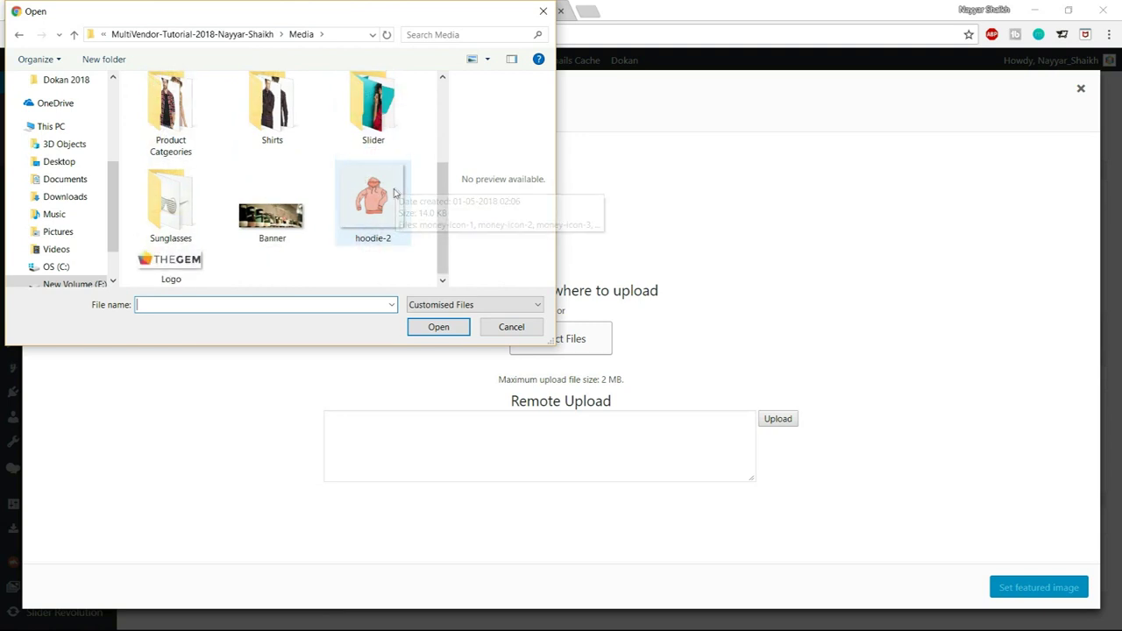
scroll(393, 188, up, 1)
scroll(394, 189, down, 1)
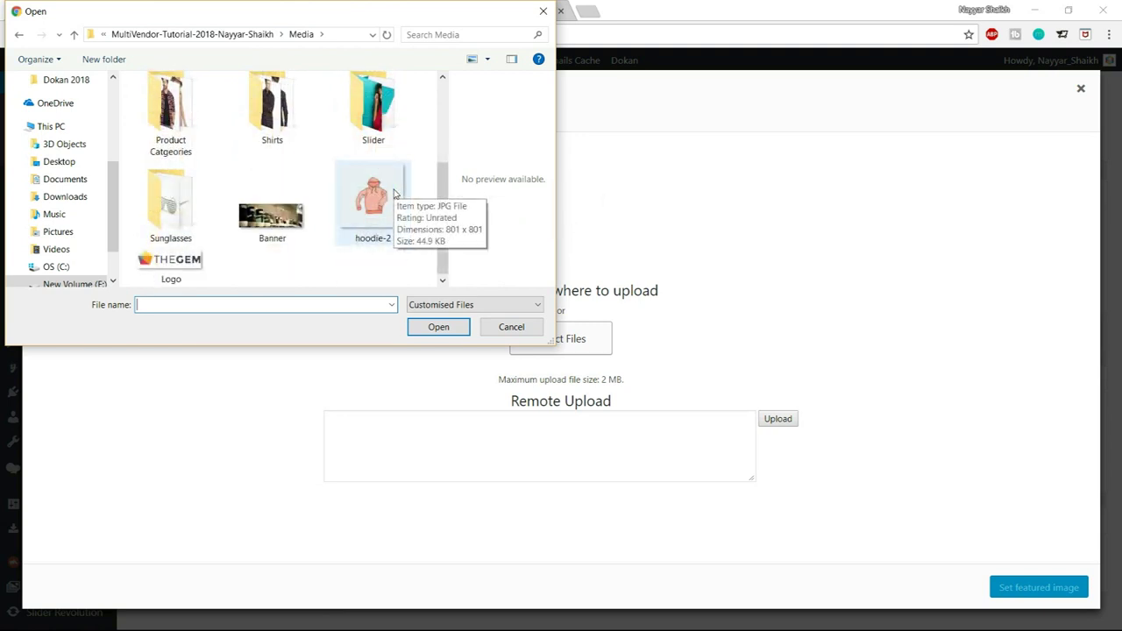
scroll(395, 195, up, 1)
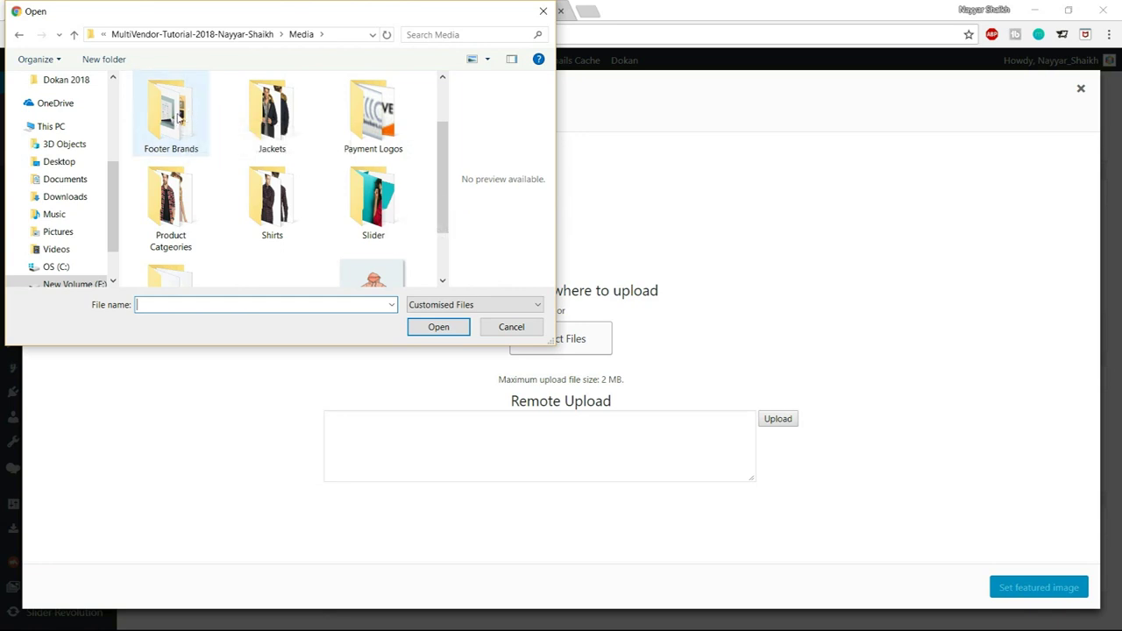
double_click(178, 119)
scroll(301, 202, down, 1)
scroll(300, 202, up, 1)
key(ctrl+a)
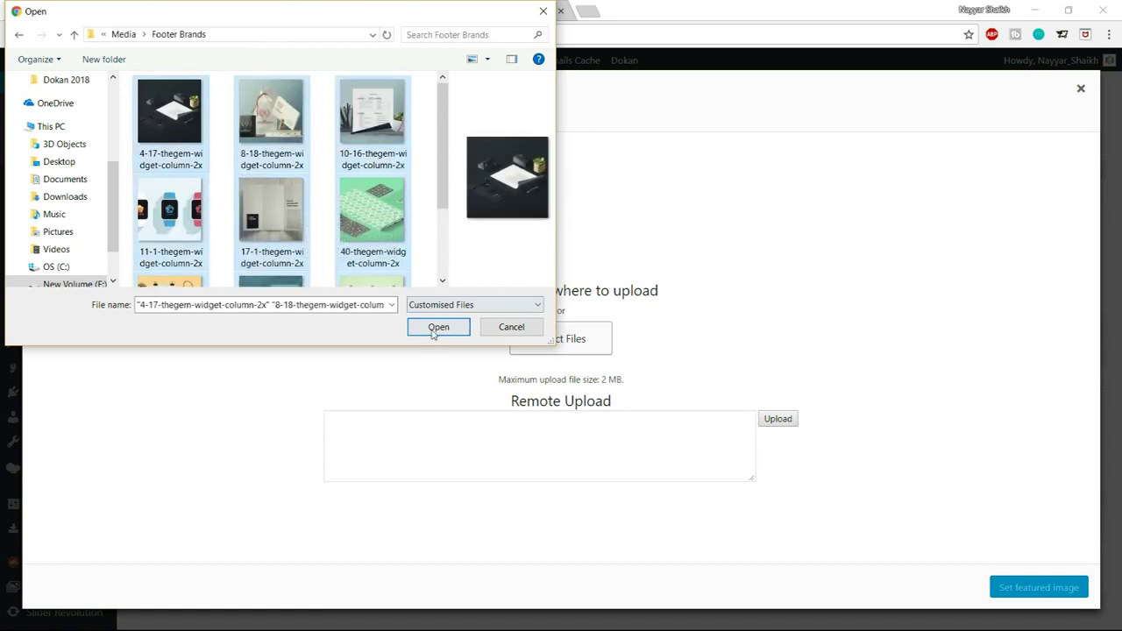
click(438, 327)
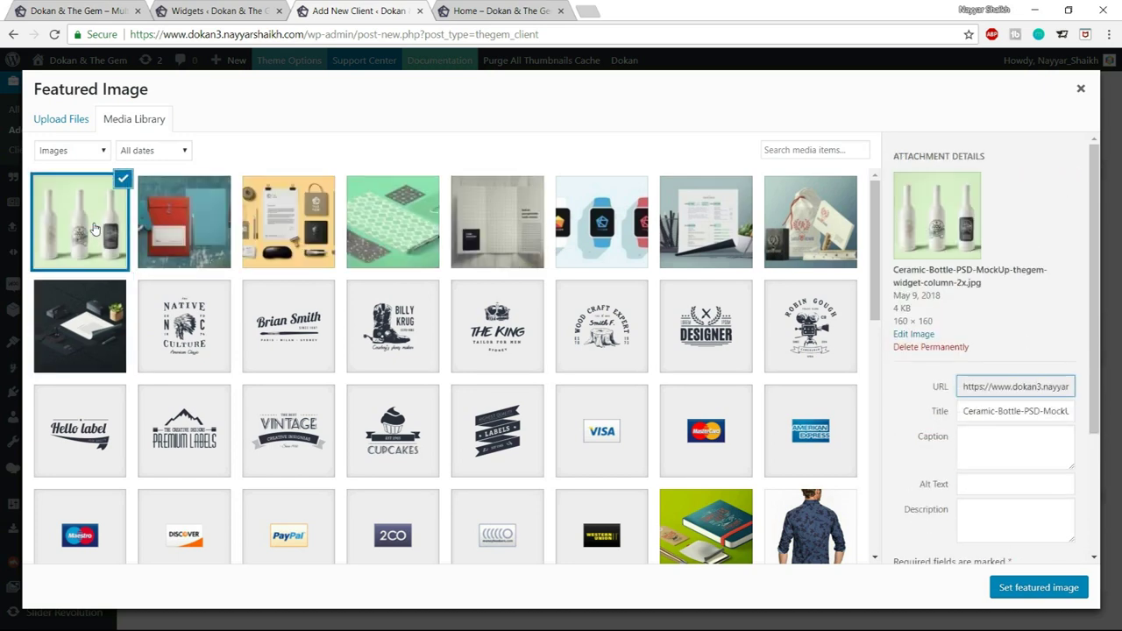
- Set the bottle image as client image, create a Brands clients set, and publish
click(1037, 587)
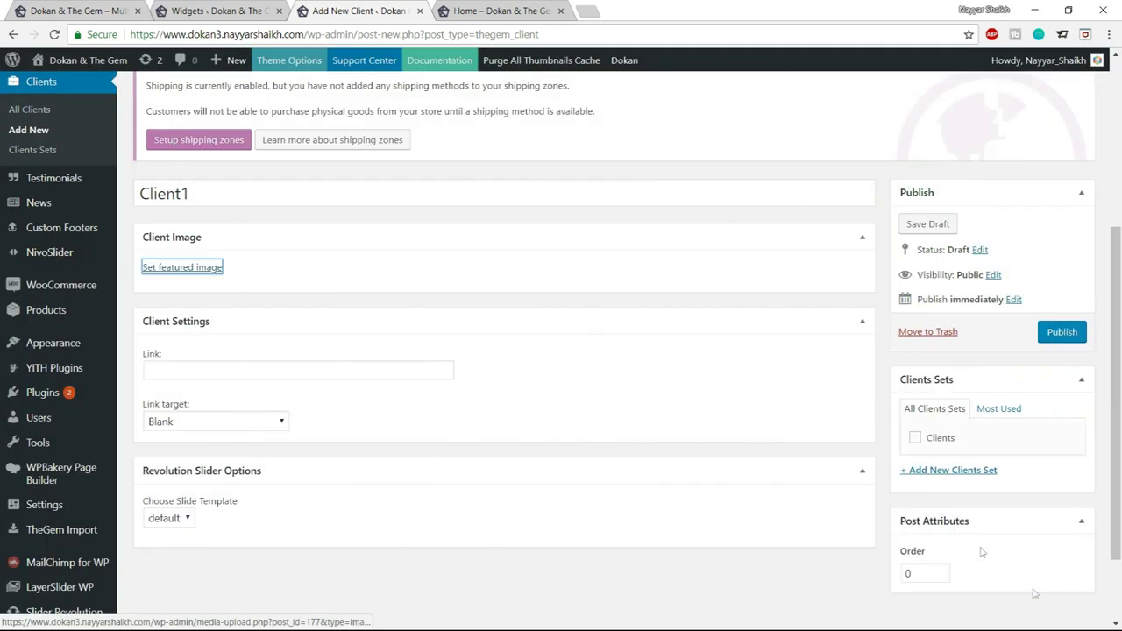
scroll(553, 353, down, 2)
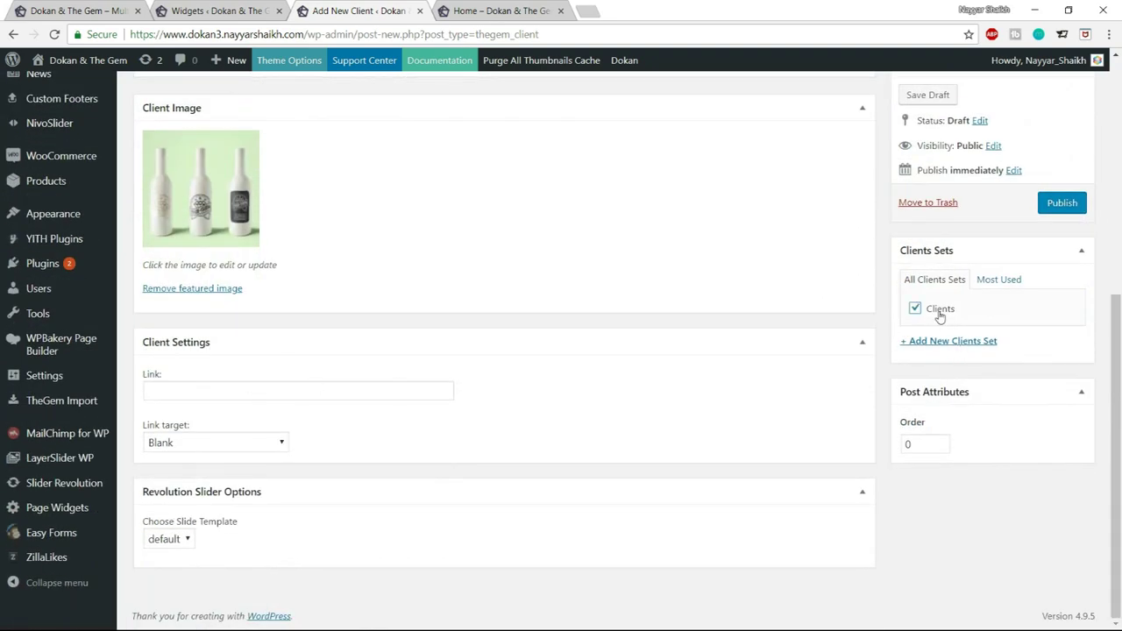
scroll(984, 371, up, 1)
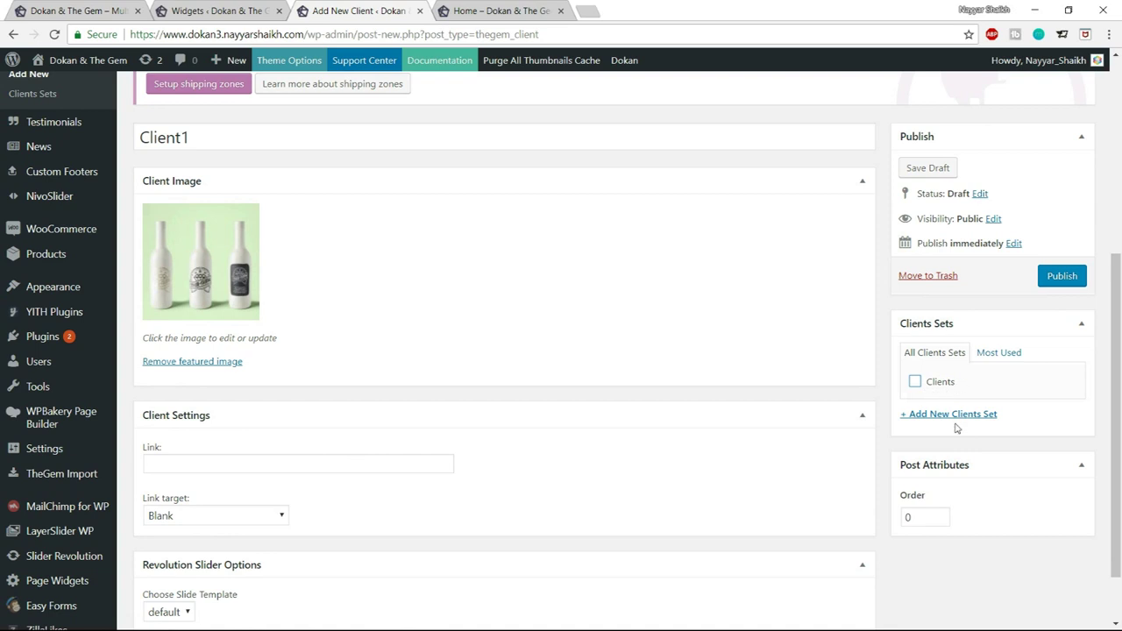
click(949, 414)
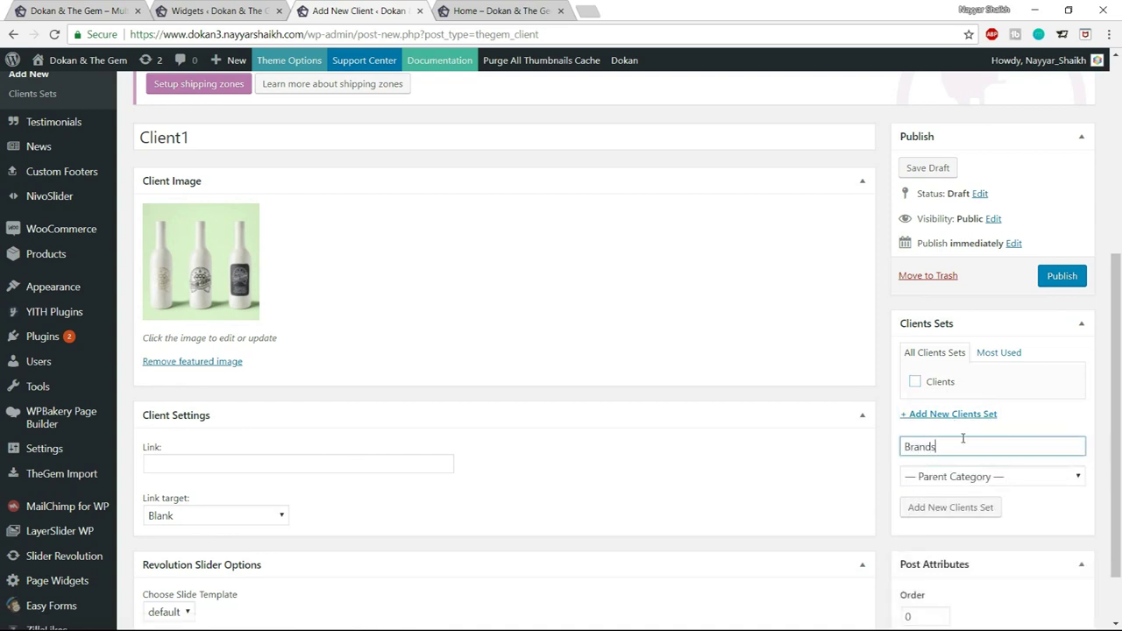
click(980, 507)
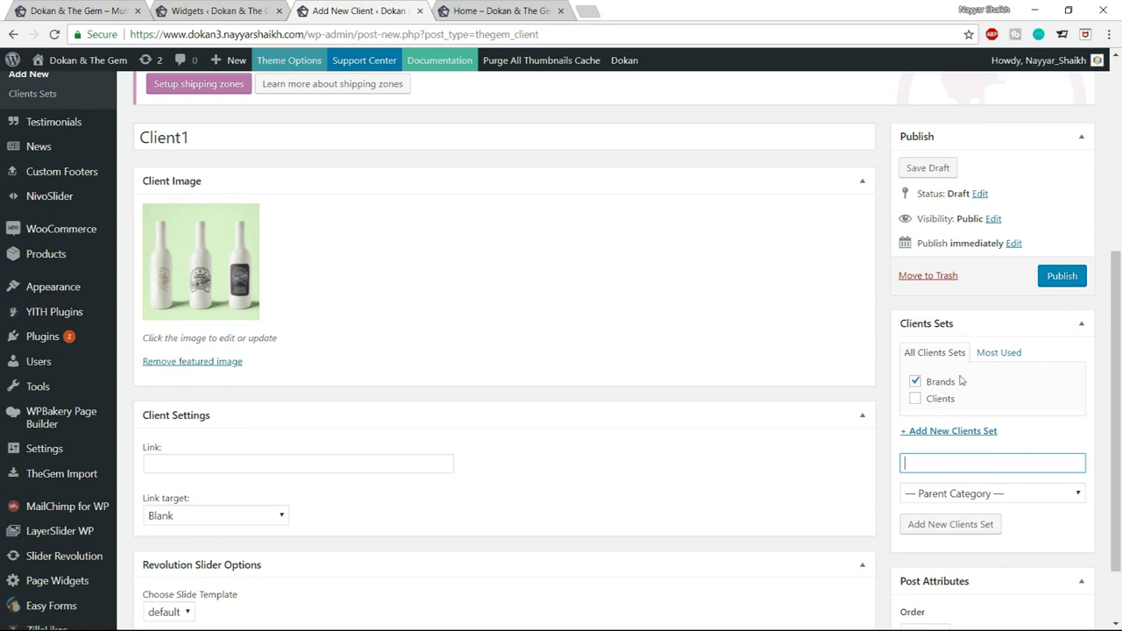
click(1069, 282)
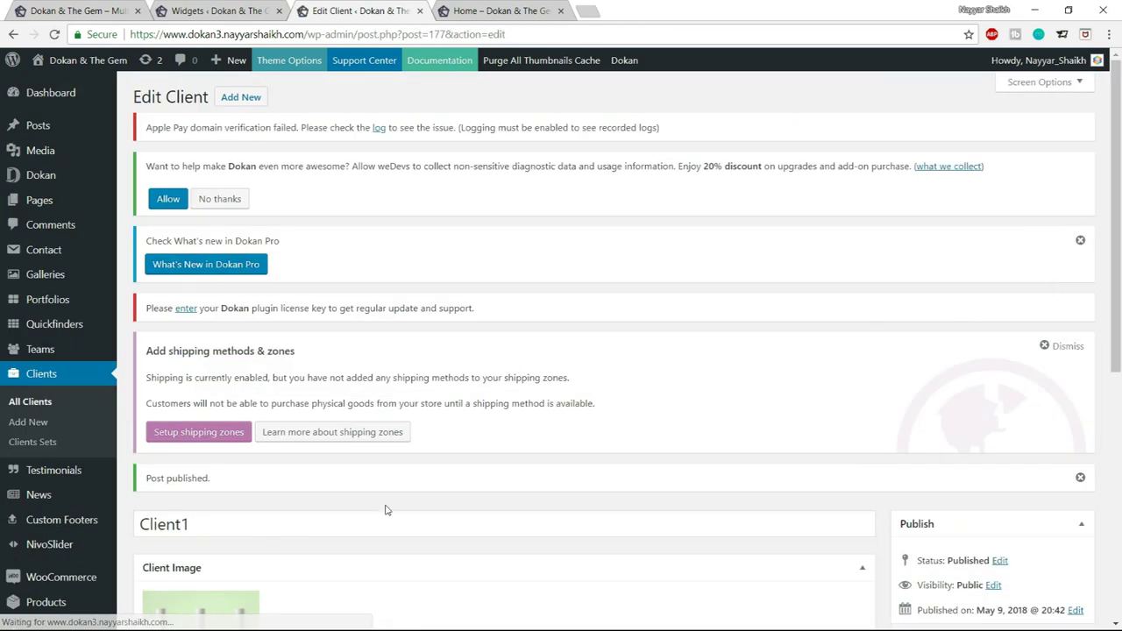
- Rename the client to Brand1, update it, and start a new client
scroll(229, 419, down, 3)
drag(208, 307, 75, 298)
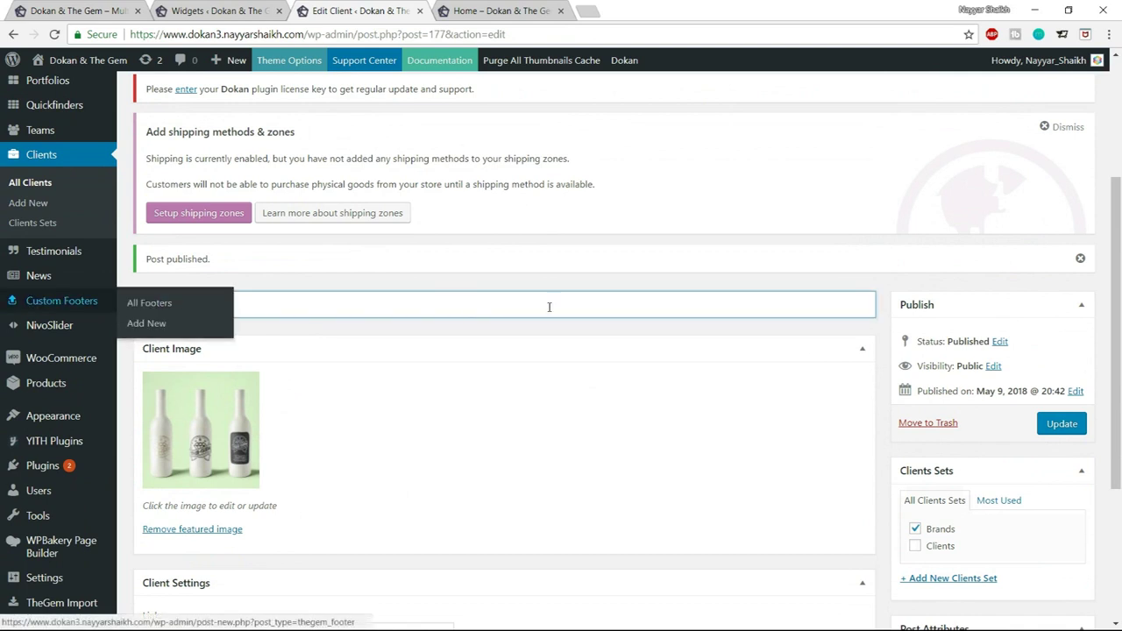
text(Bran)
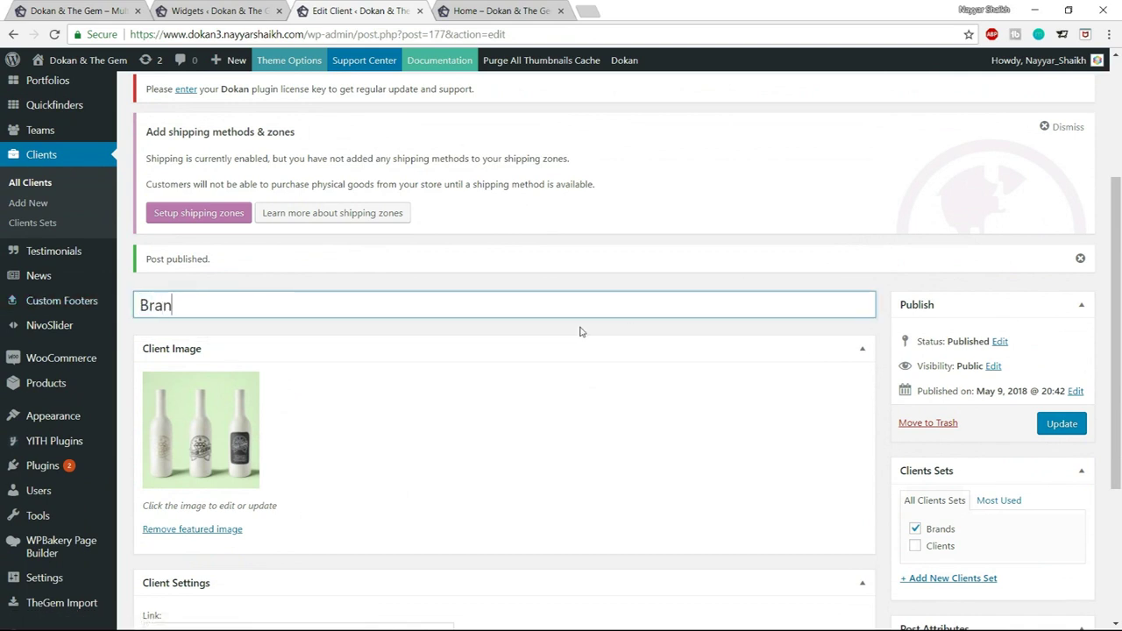
text(d1)
click(1067, 423)
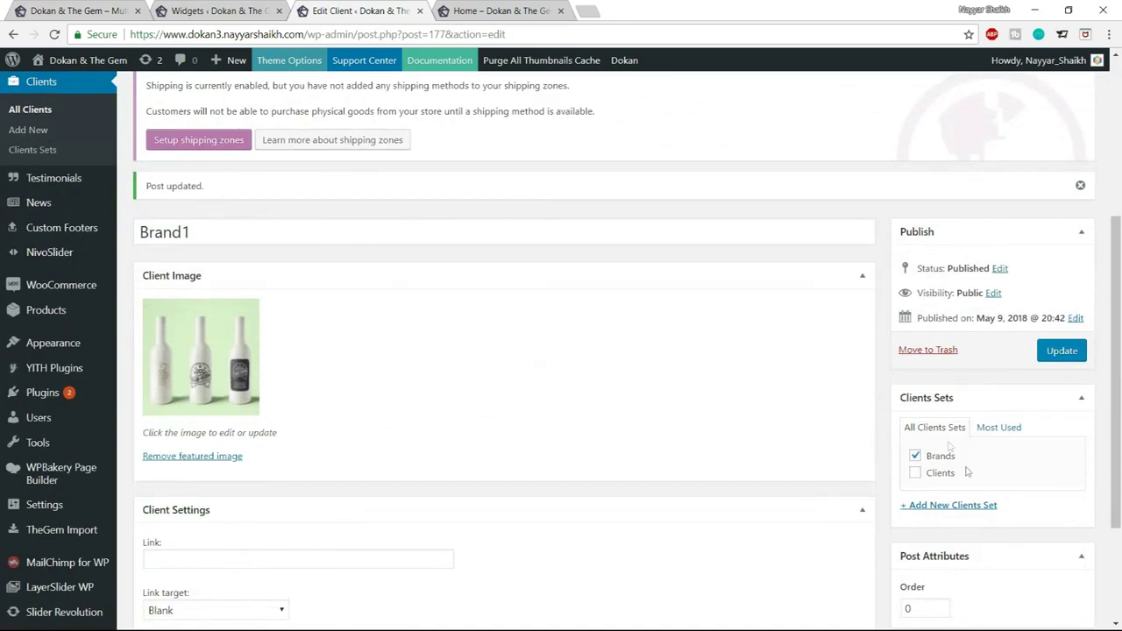
scroll(402, 369, up, 2)
scroll(277, 236, up, 1)
click(260, 99)
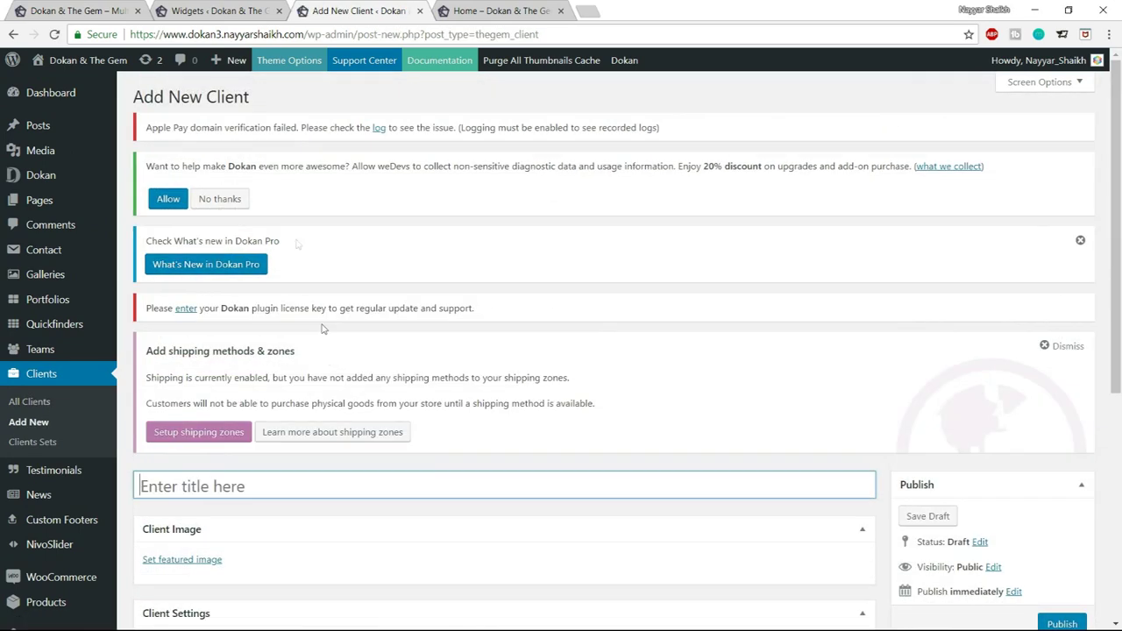
- Publish client Brand2 in Brands with the yellow stationery mockup image
text(Brand2)
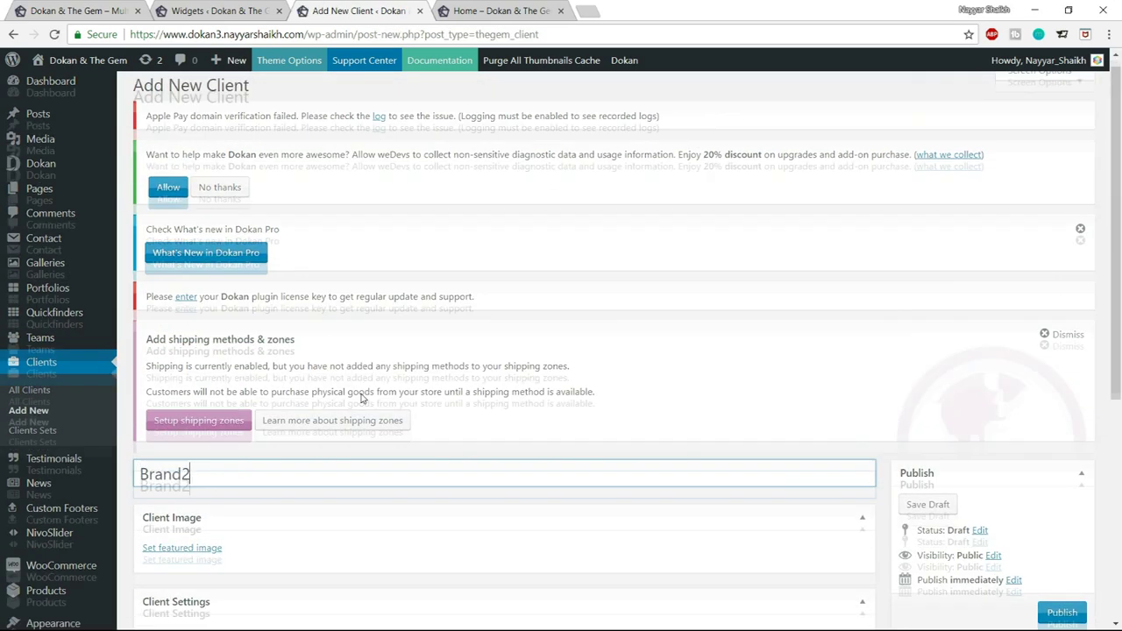
scroll(363, 395, down, 3)
click(187, 270)
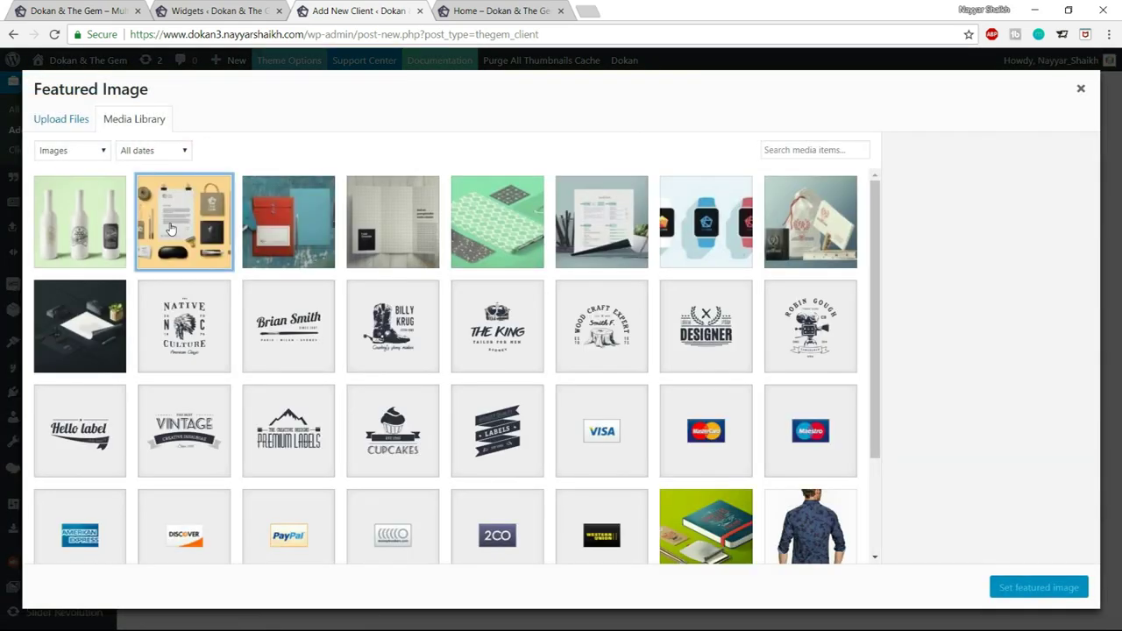
click(171, 228)
click(1039, 588)
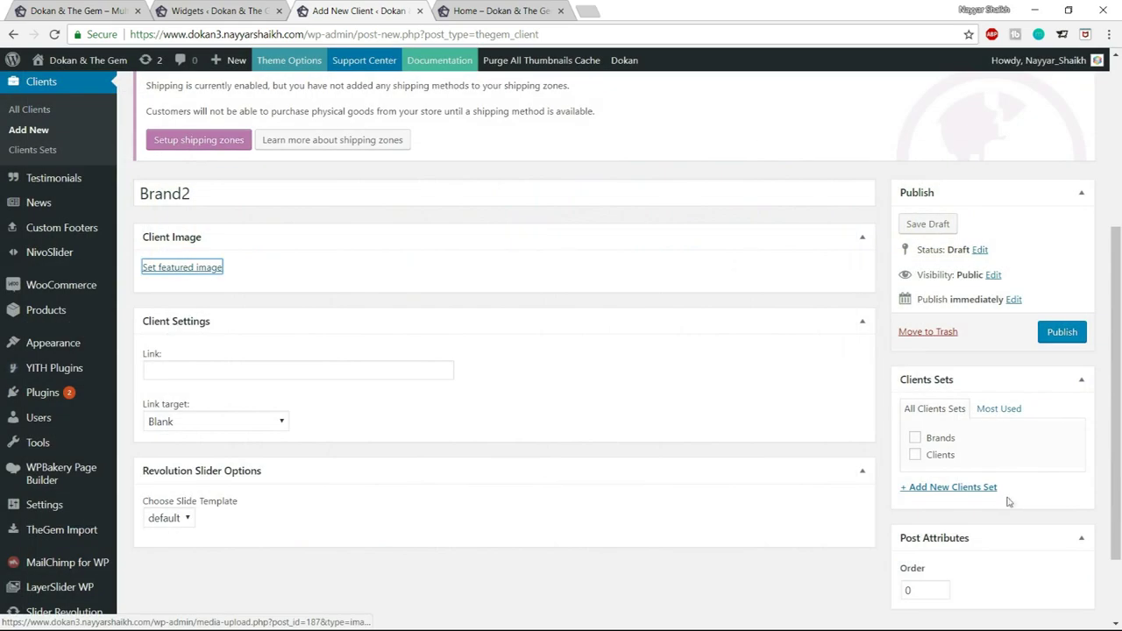
click(915, 438)
click(1059, 333)
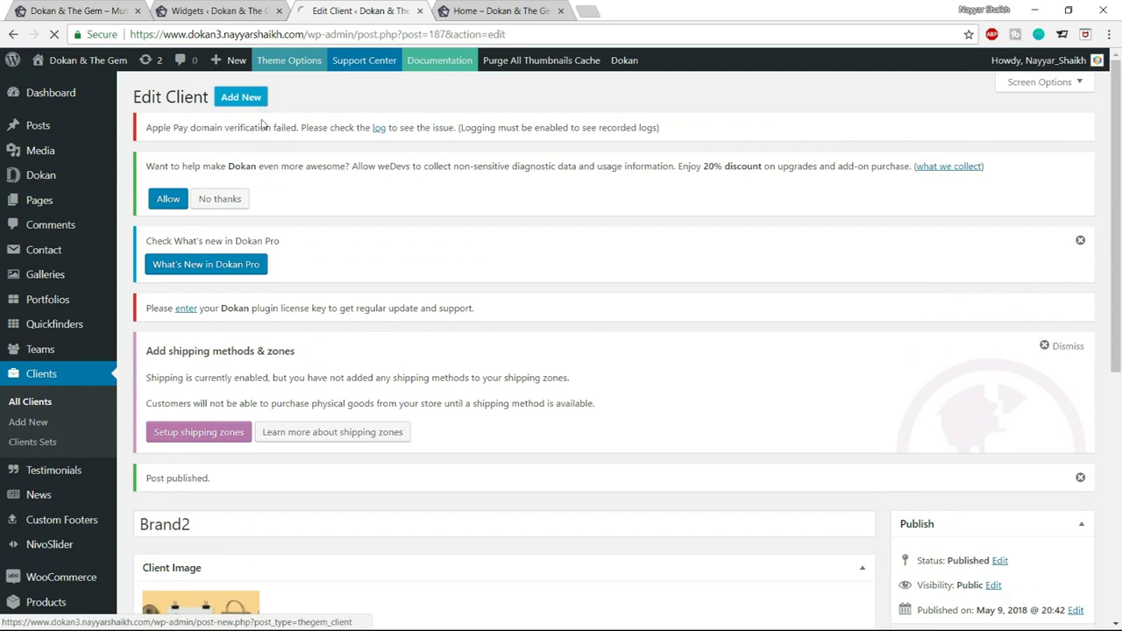
- Publish client Brand3 in Brands with the red envelope mockup image
click(240, 97)
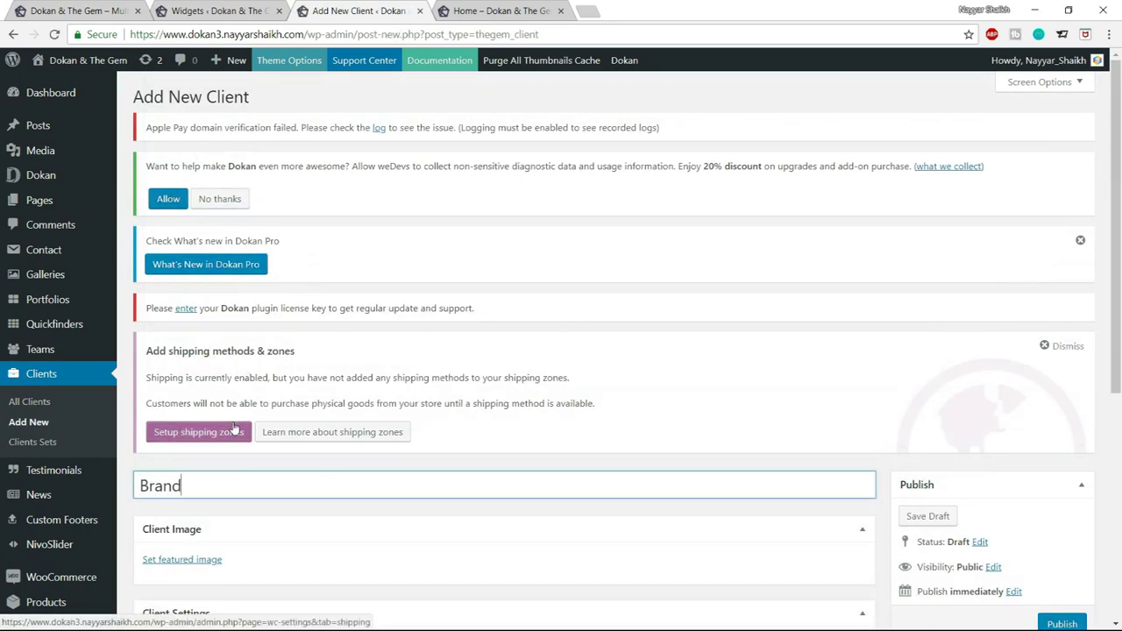
scroll(235, 429, down, 3)
click(193, 268)
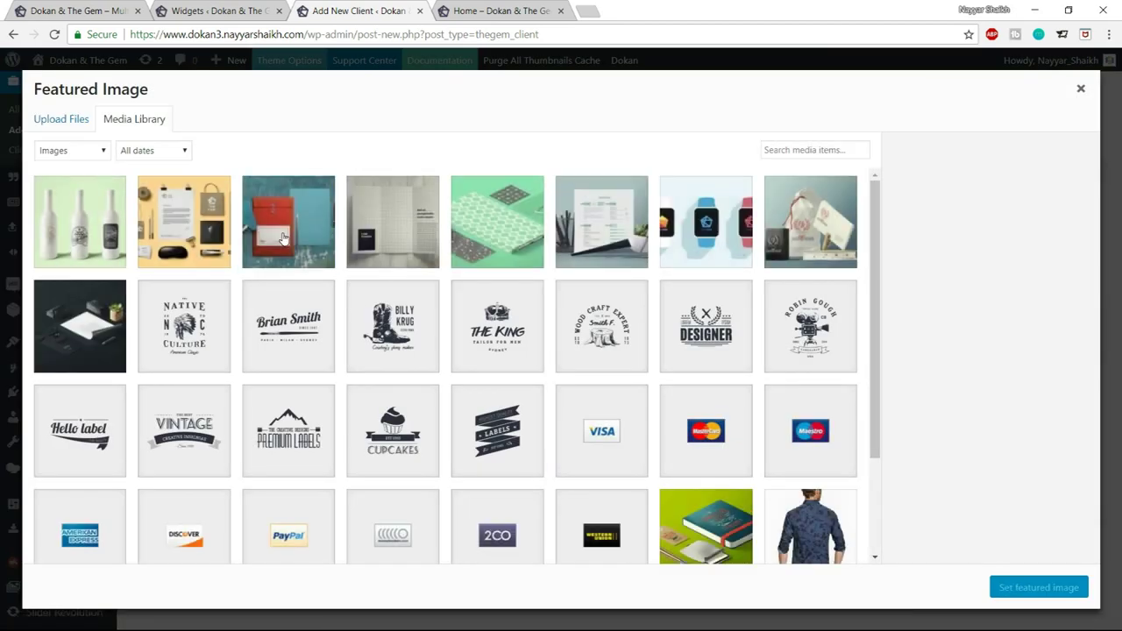
click(285, 235)
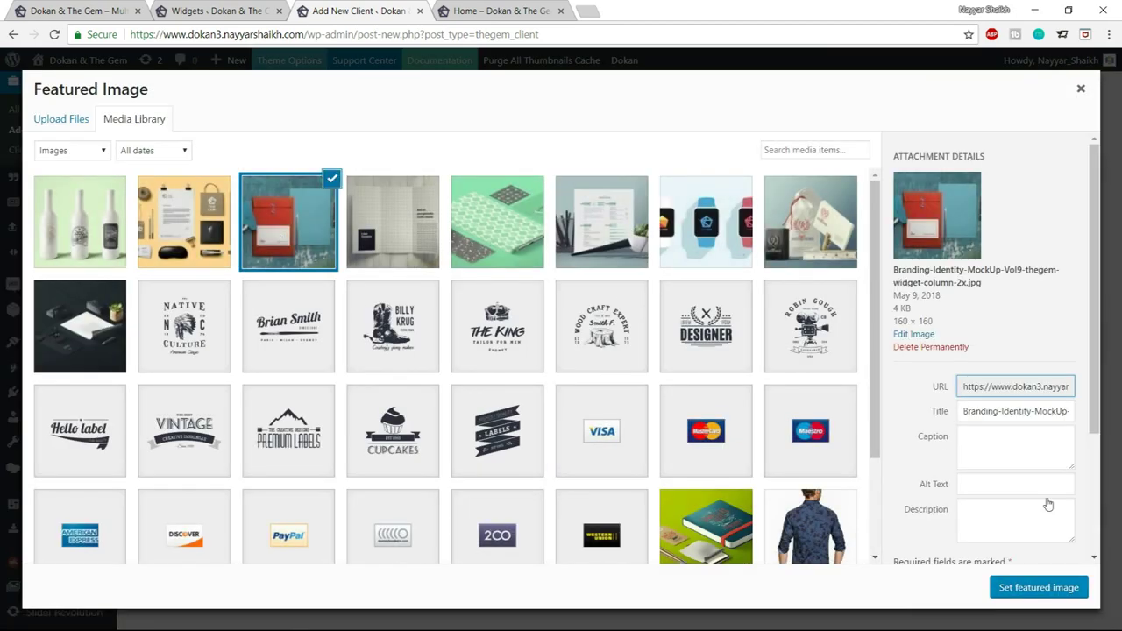
click(1085, 587)
click(946, 440)
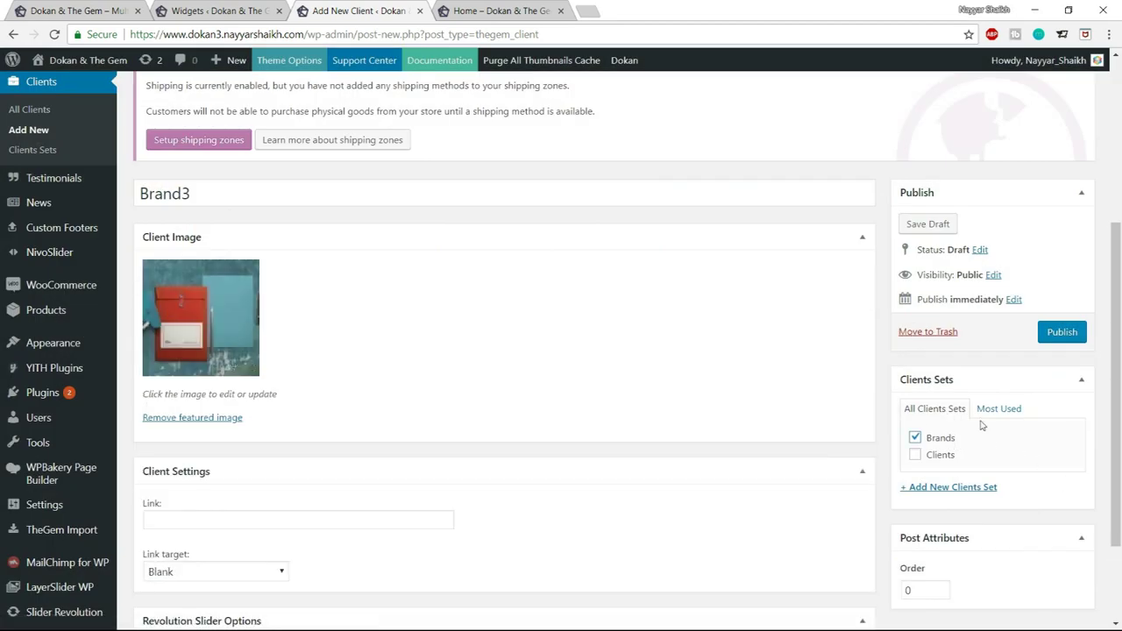
click(1061, 334)
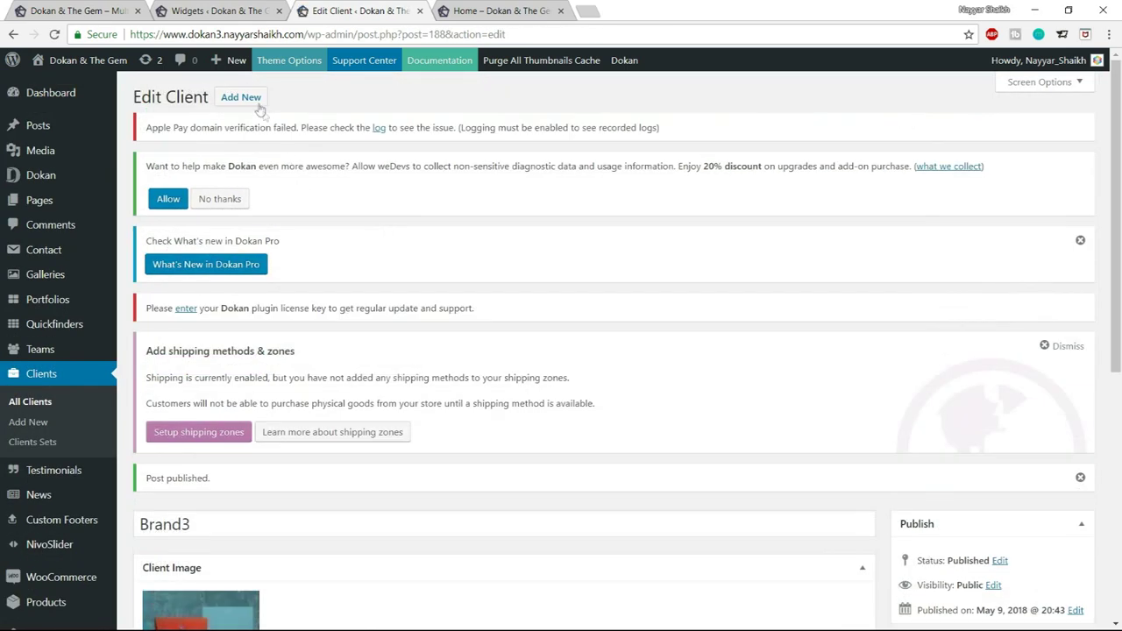
- Publish client Brand4 in Brands with the grey booklet mockup image
click(252, 100)
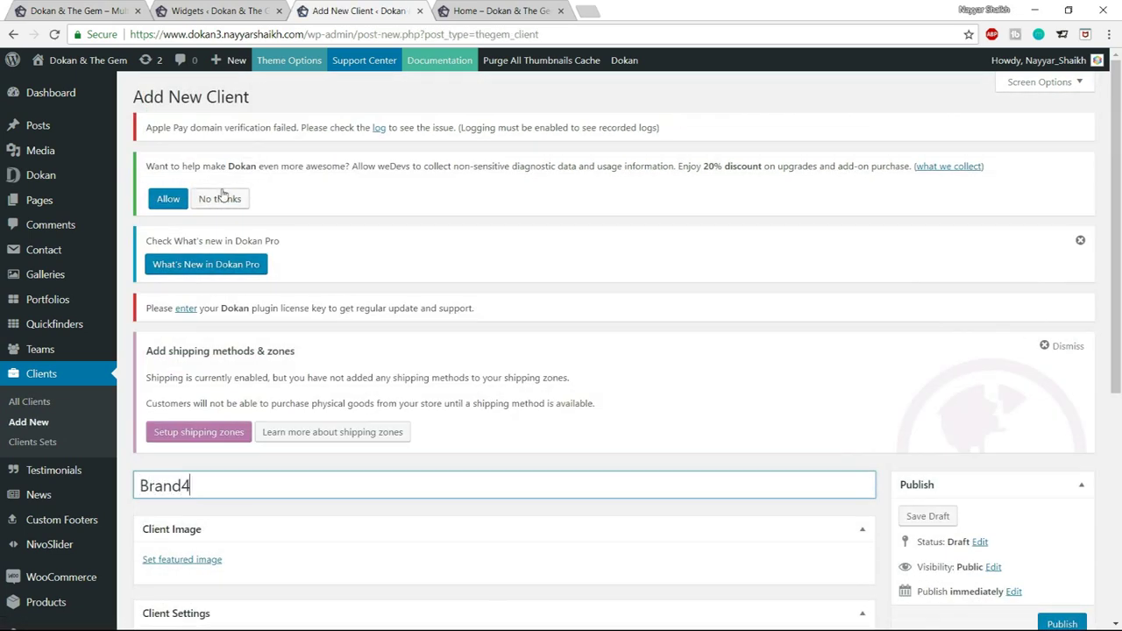
scroll(223, 194, down, 3)
click(186, 340)
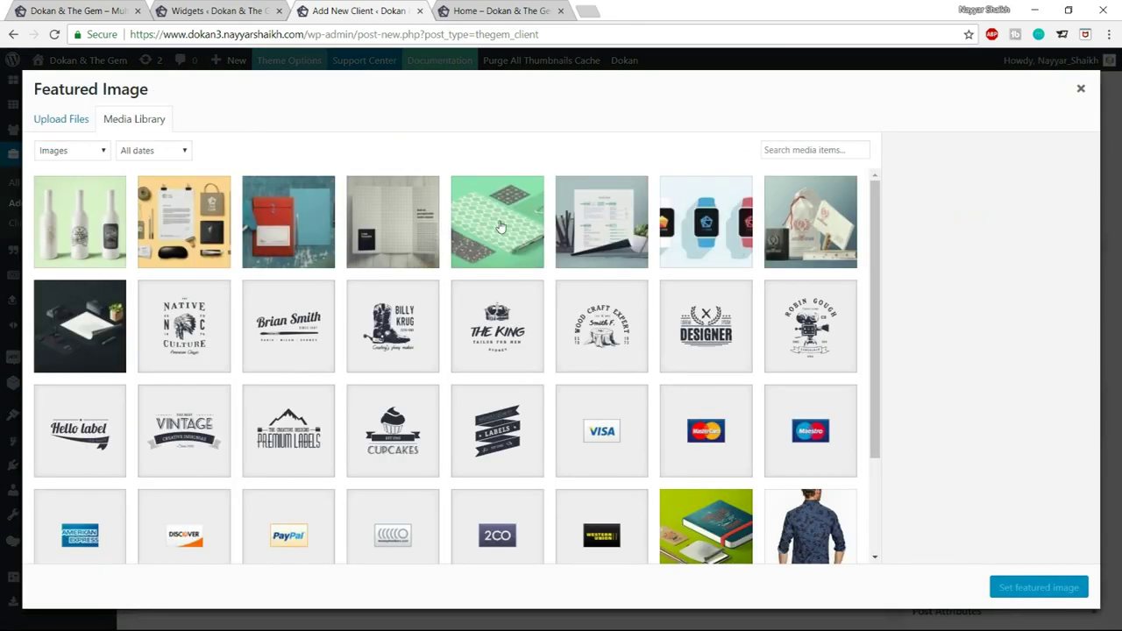
click(497, 222)
click(392, 222)
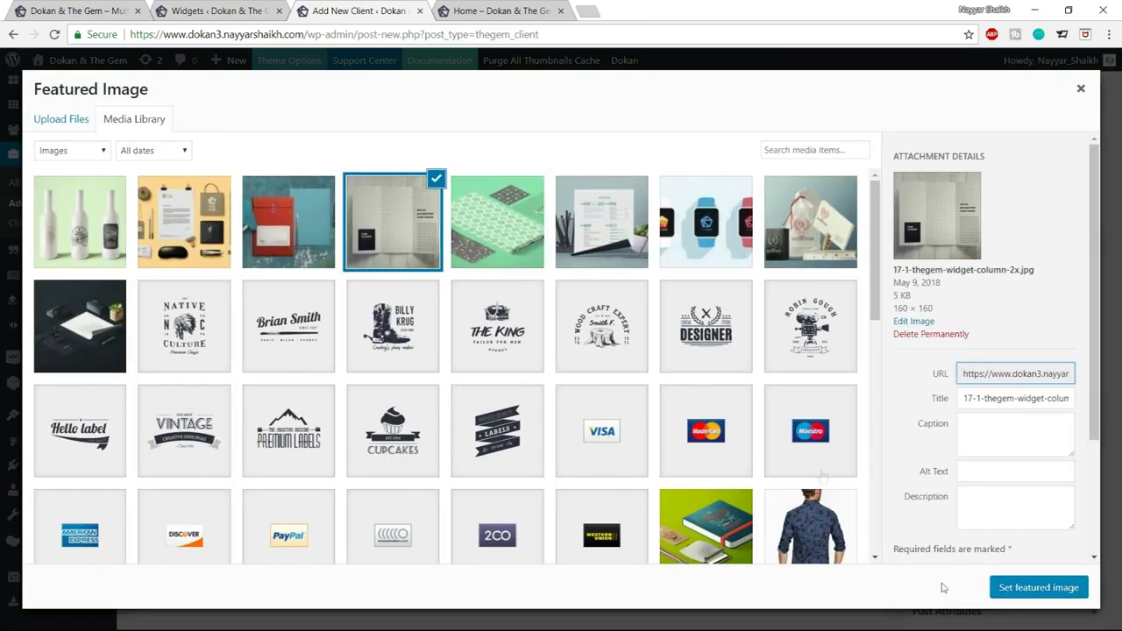
click(1038, 587)
click(951, 508)
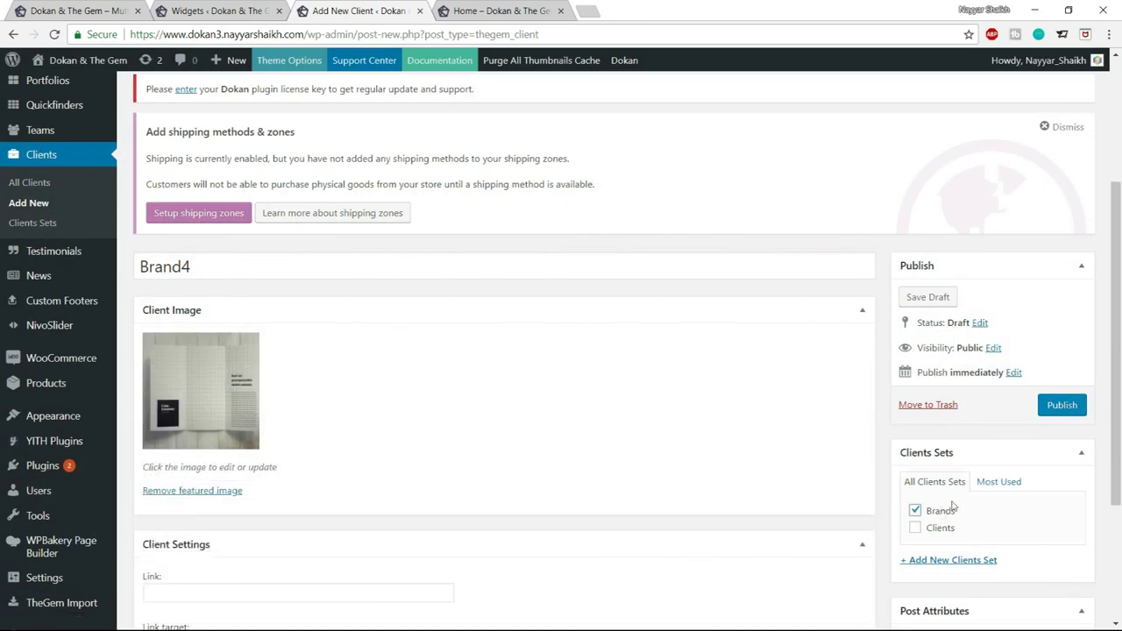
click(1061, 406)
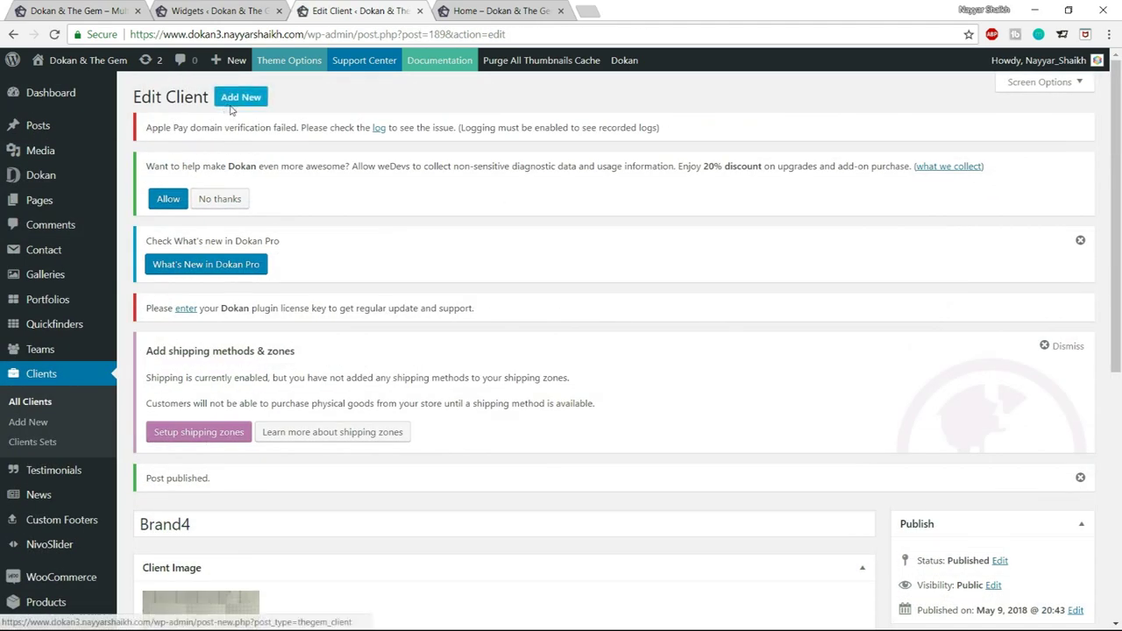
- Publish client Brand5 with the green patterned image, then start a blank client form
click(232, 104)
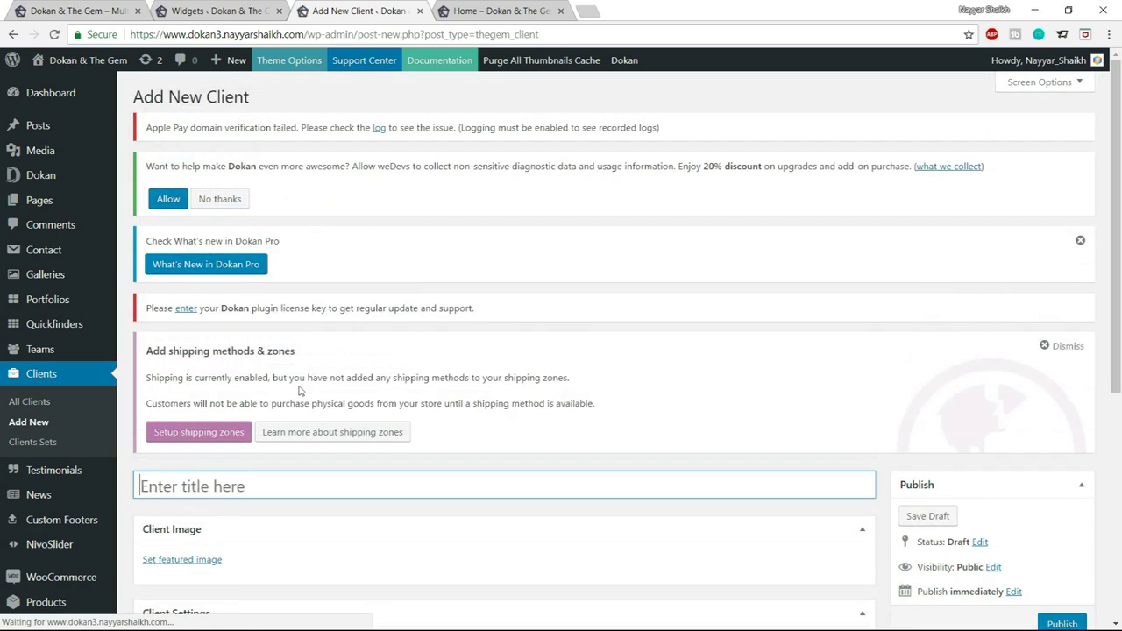
text(Brand)
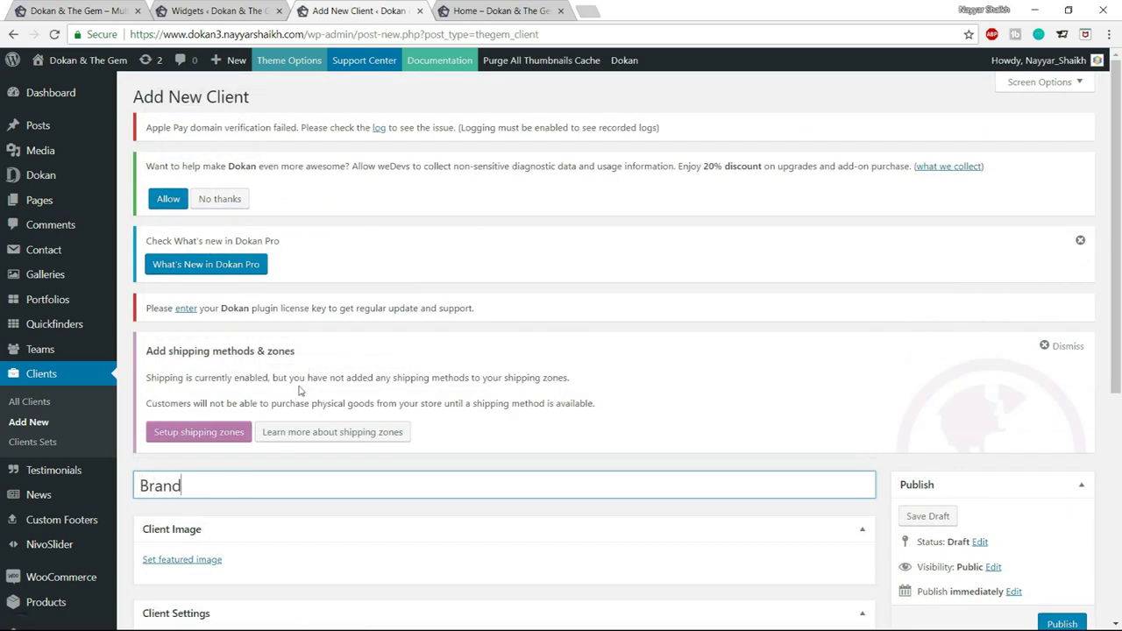
text(5)
scroll(298, 394, down, 3)
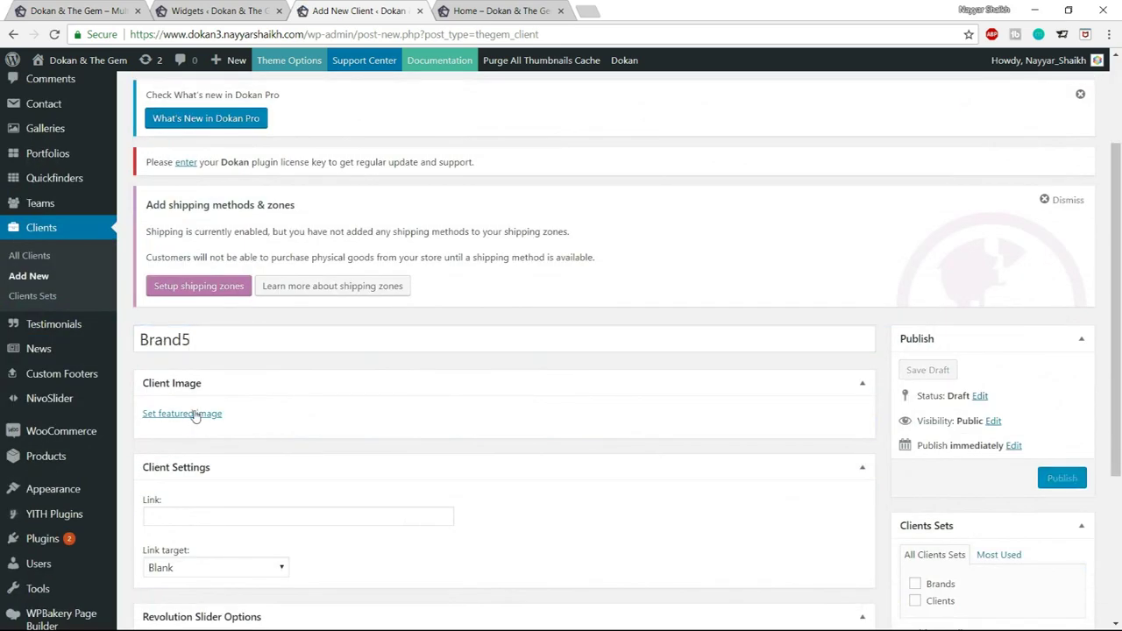
click(186, 343)
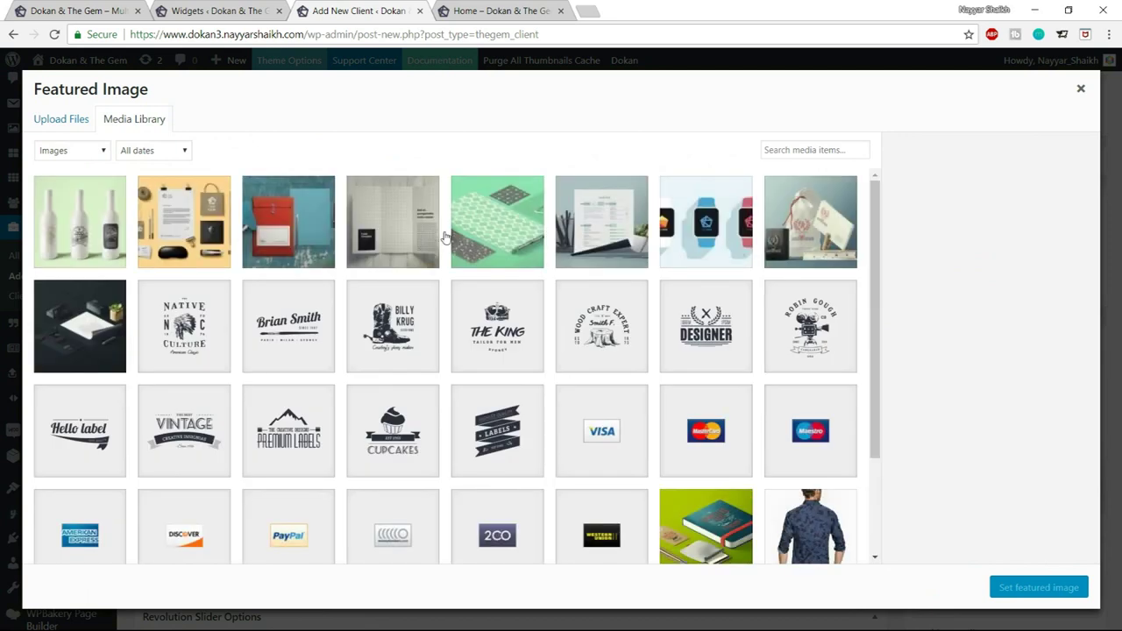
click(465, 234)
click(1008, 587)
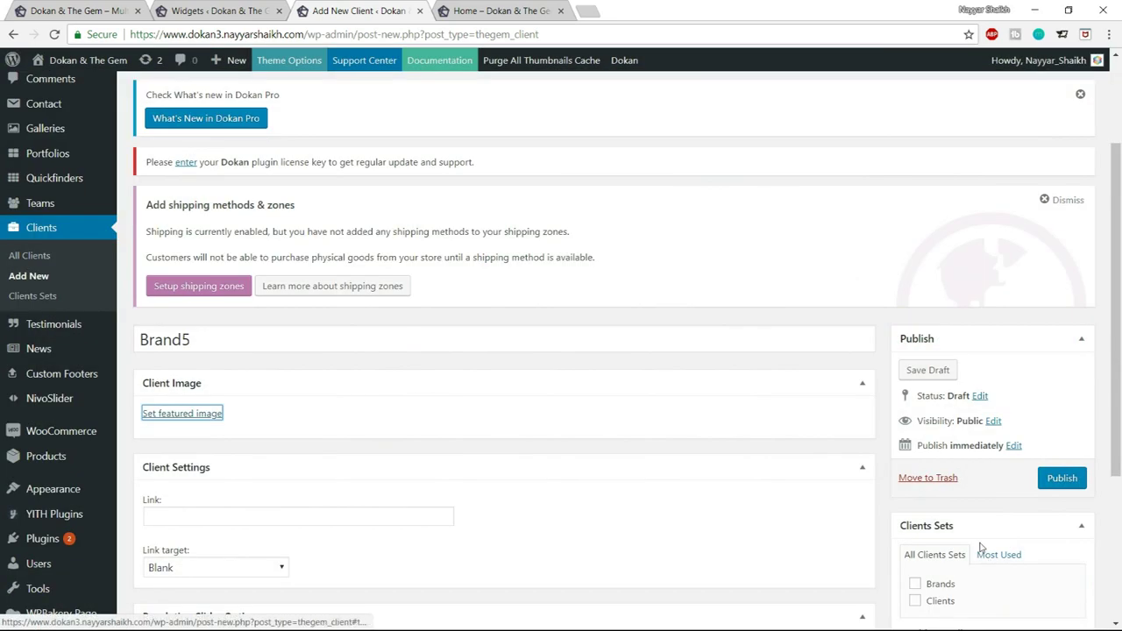
click(1063, 478)
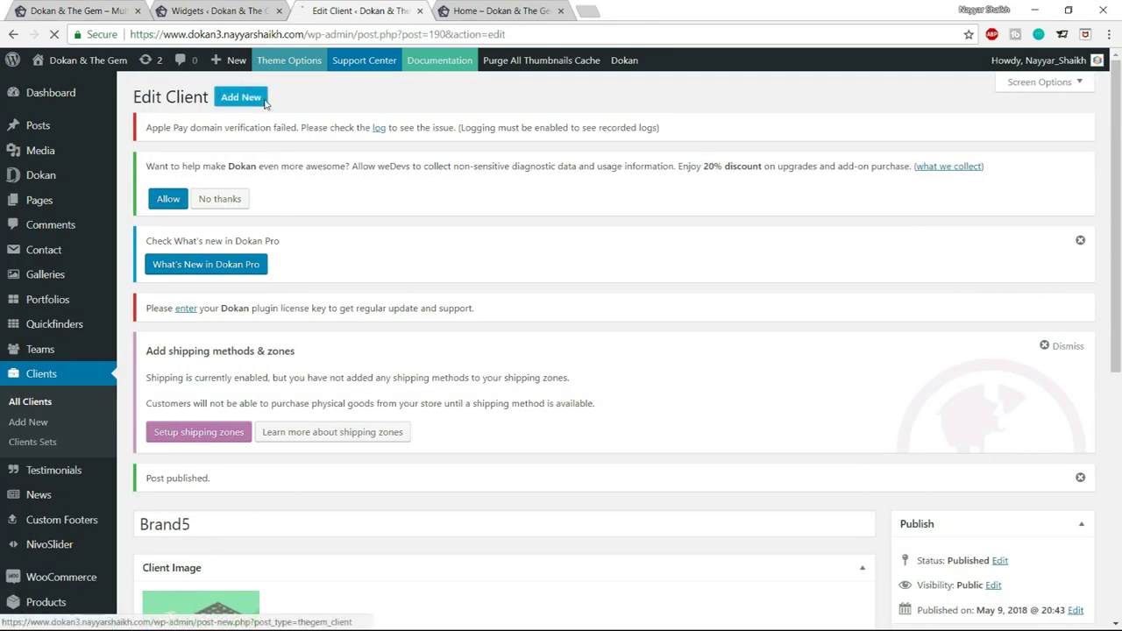
click(264, 102)
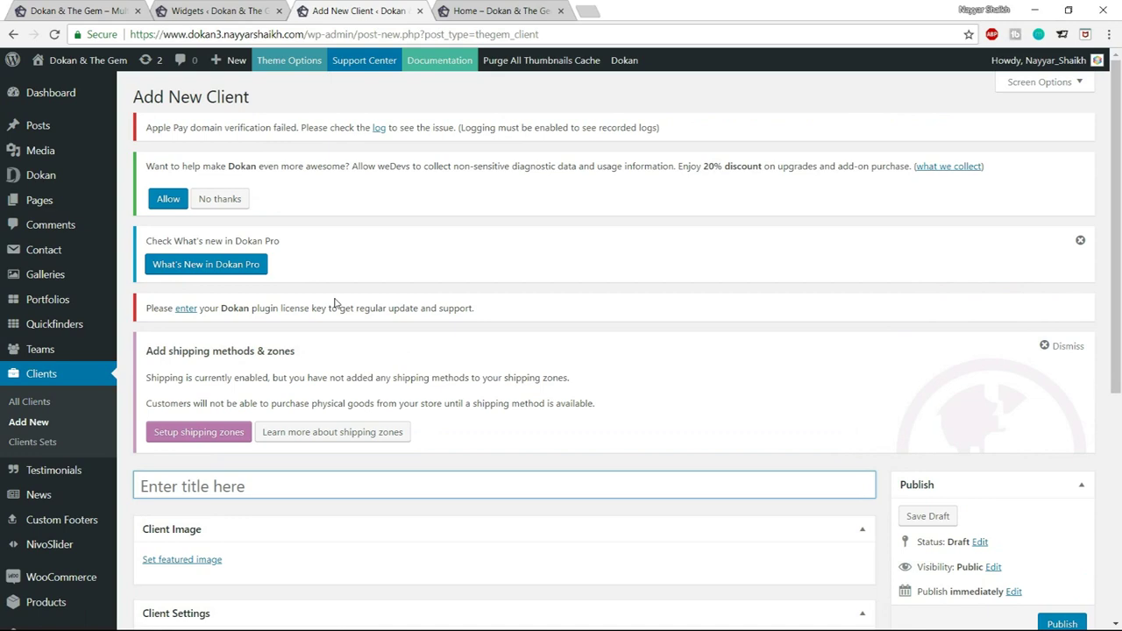
- Give Brand6 the document-on-desk mockup image, add it to Brands, and publish it
text(Brand6)
scroll(334, 303, down, 3)
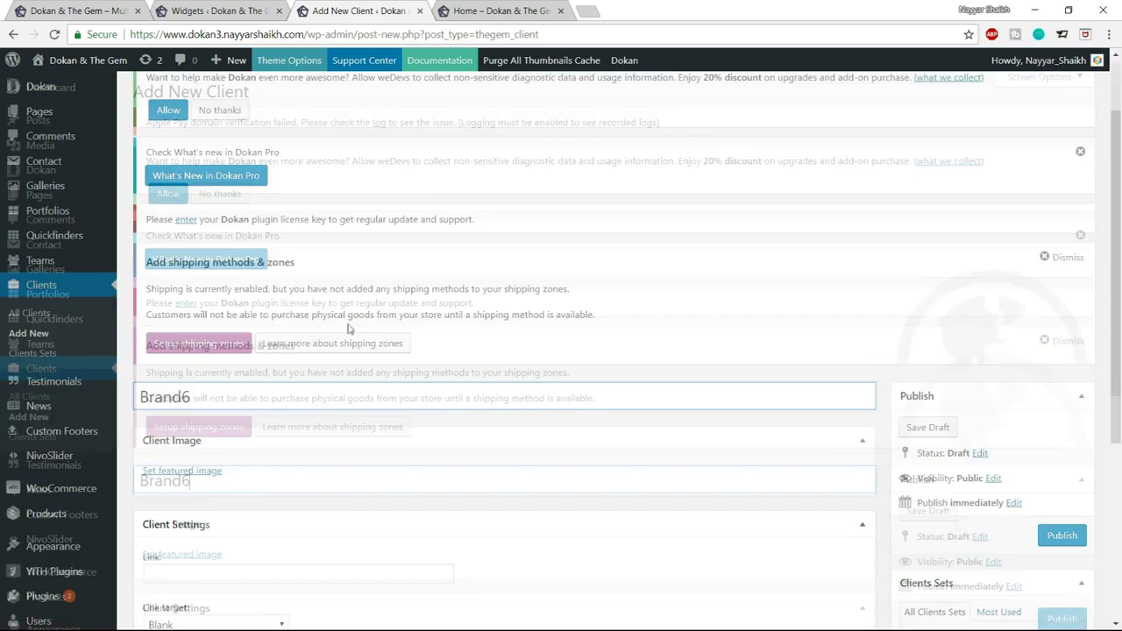
click(199, 338)
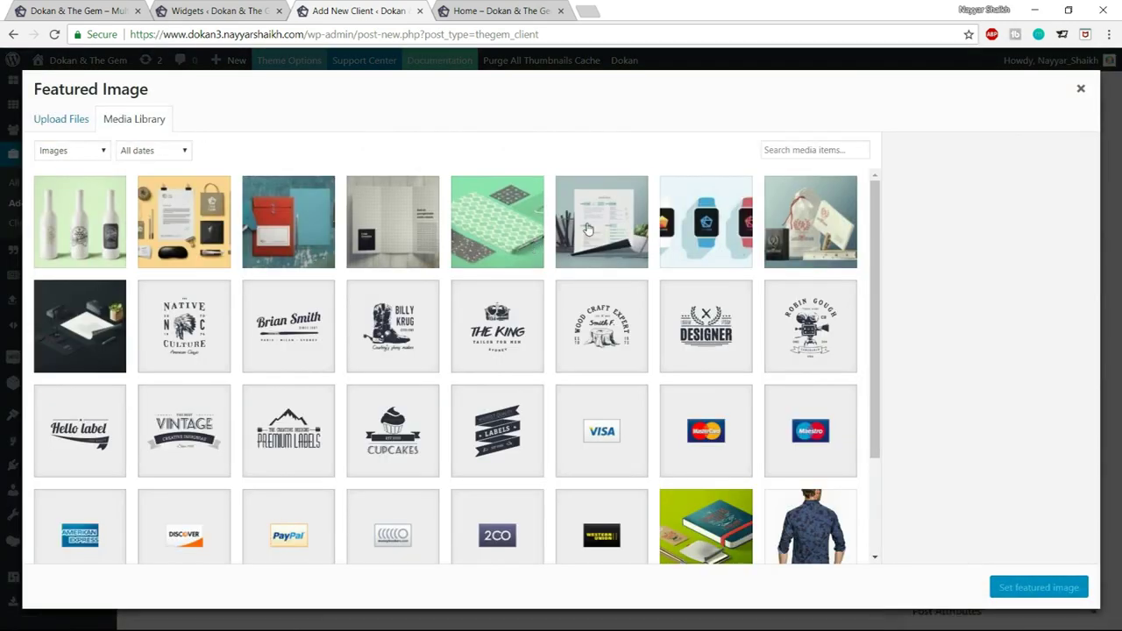
click(587, 229)
click(1025, 580)
click(931, 513)
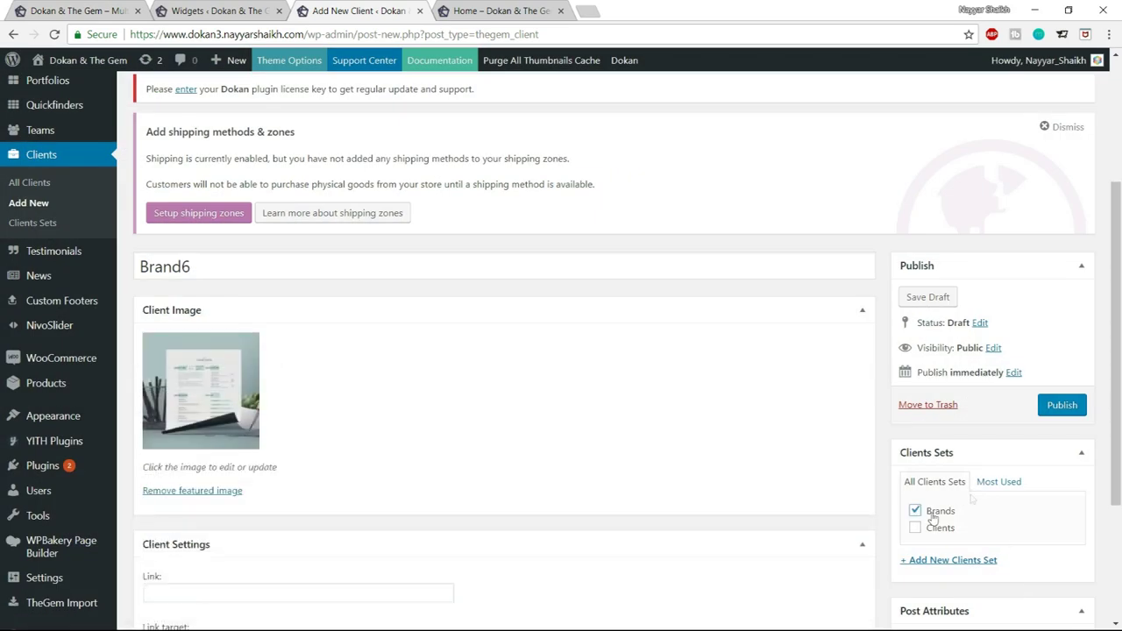
click(1059, 405)
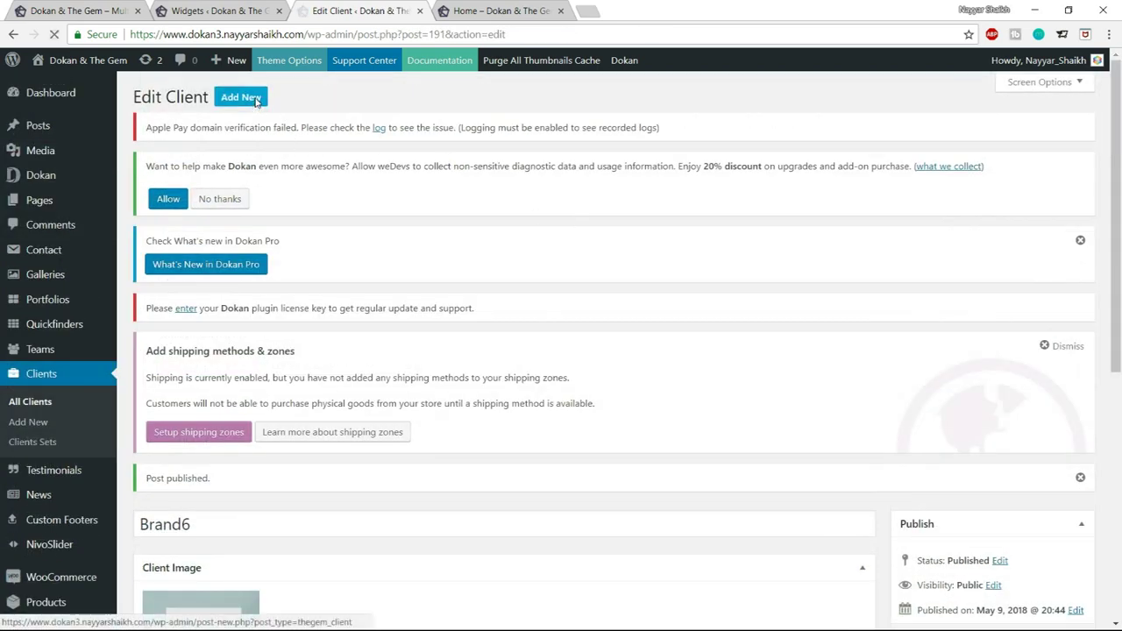
- Publish a new client Brand7 with the smartwatch image as its featured image
click(254, 98)
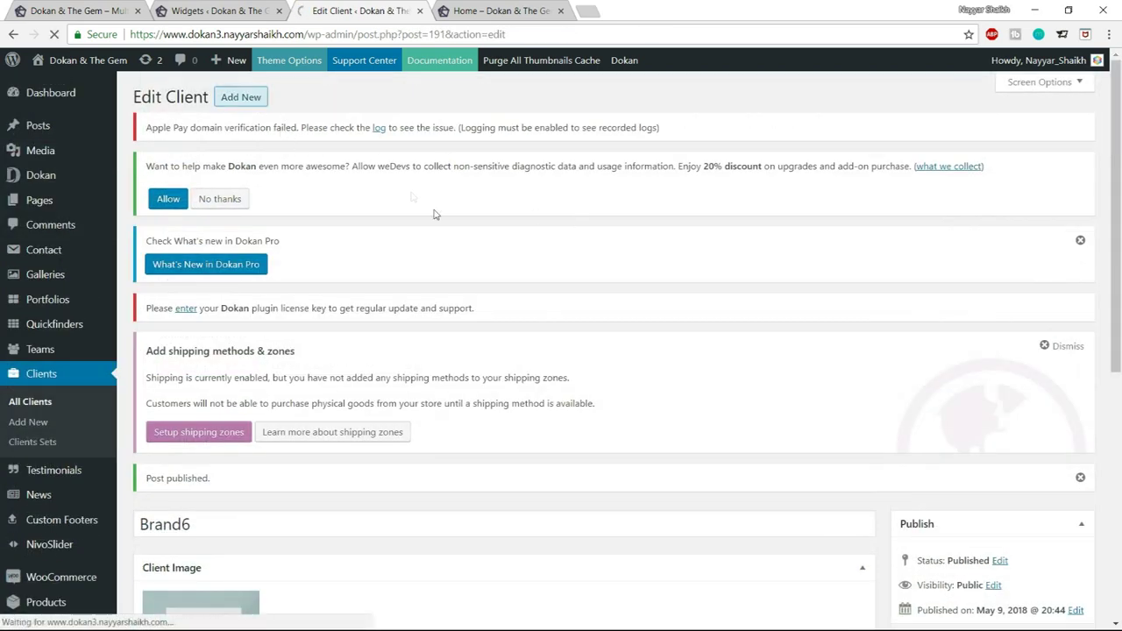
text(Braand7)
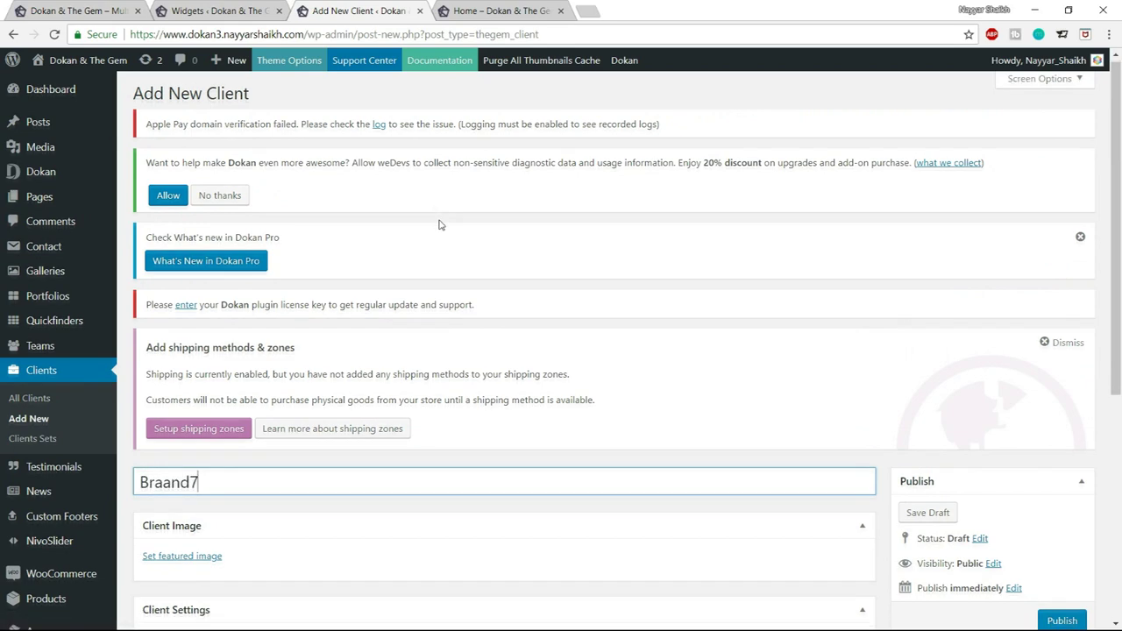
scroll(441, 225, down, 3)
key(BackSpace)
click(147, 415)
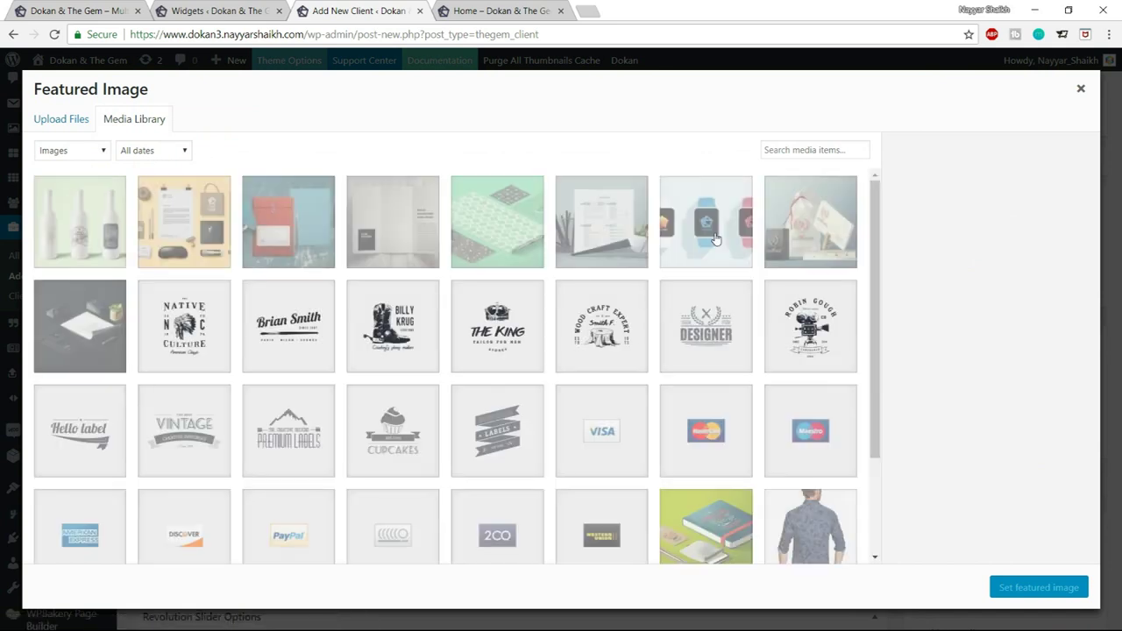
click(741, 254)
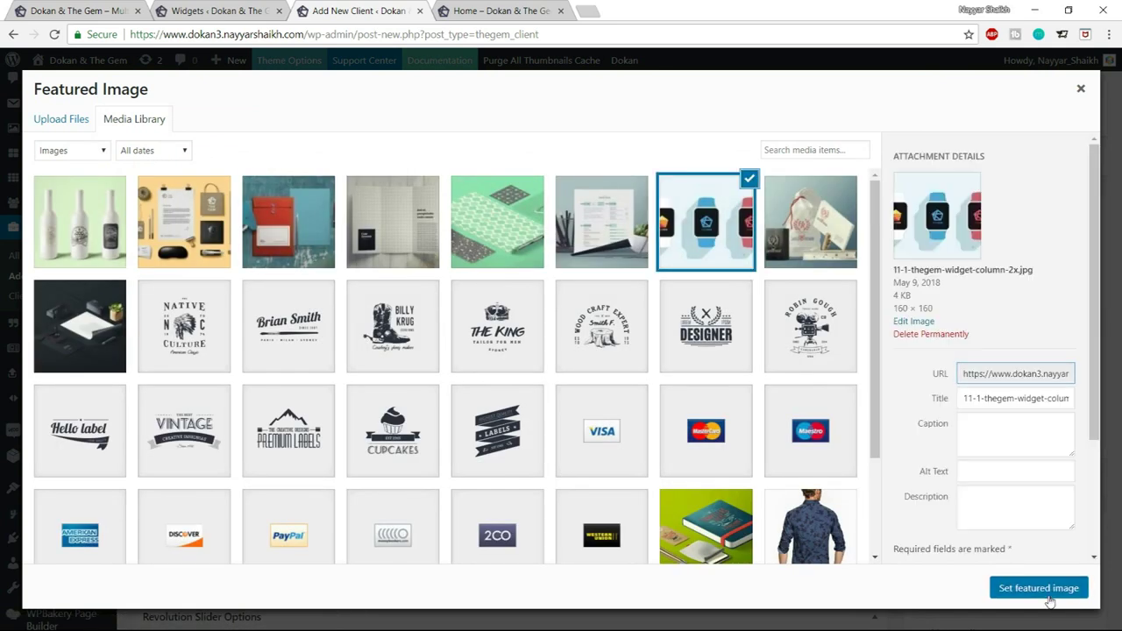
click(1039, 585)
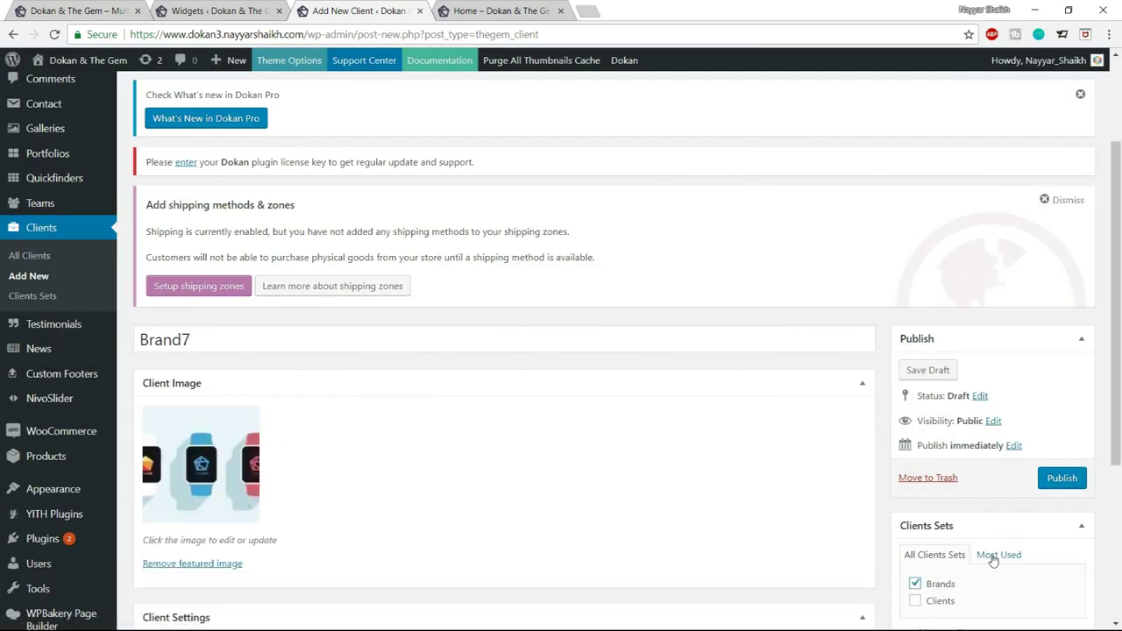
click(1058, 486)
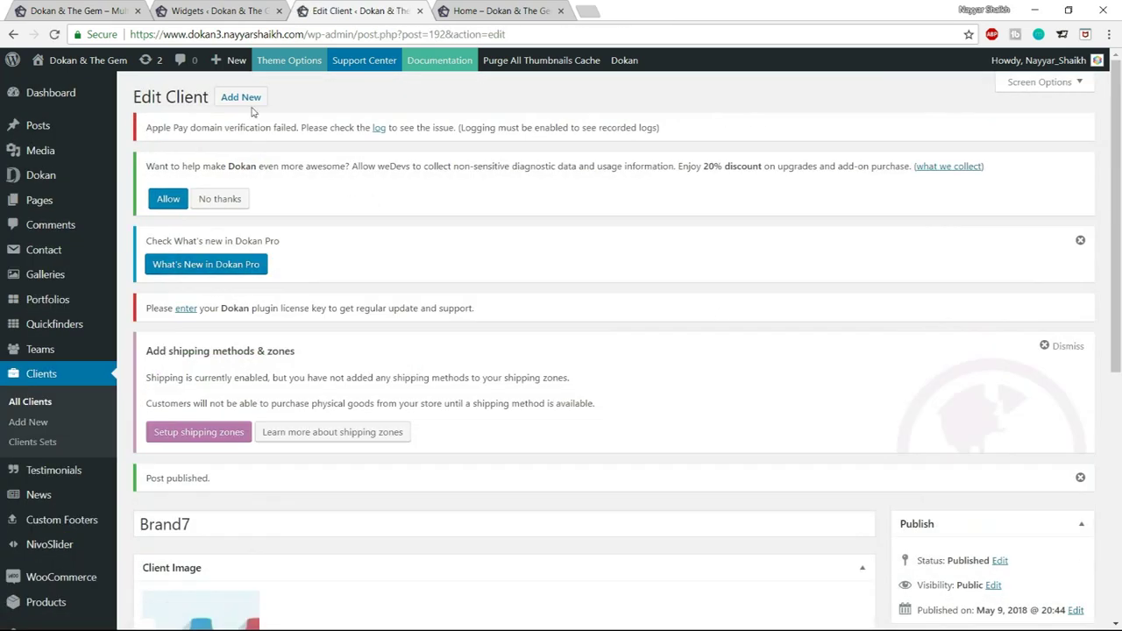
- Publish a new client Brand8 using the last image in the library's first row
click(241, 97)
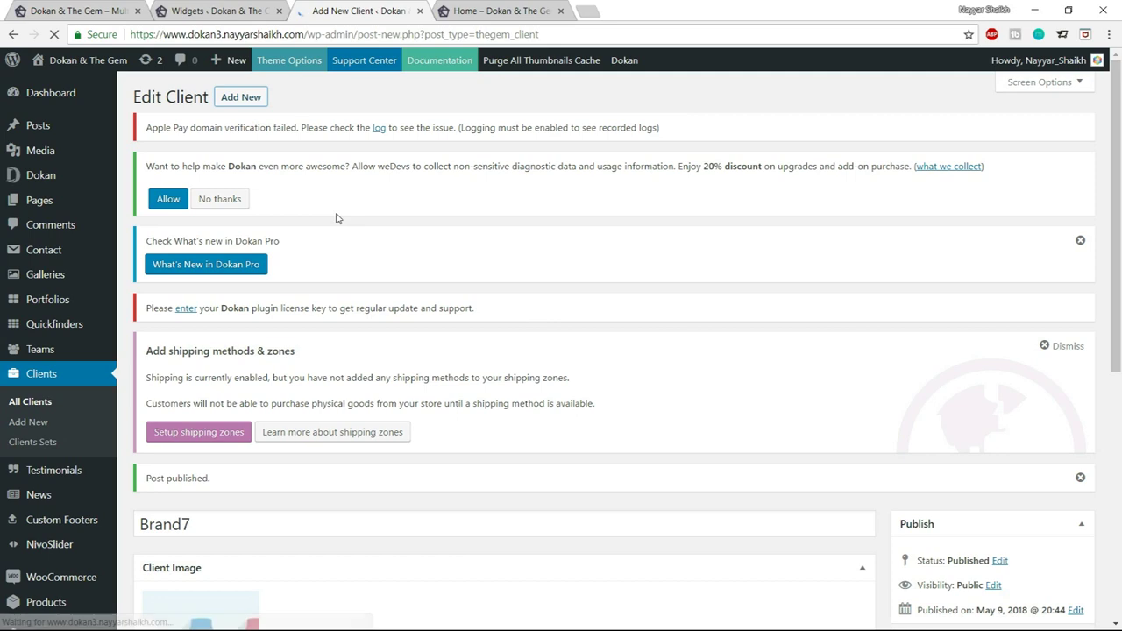
text(Brand)
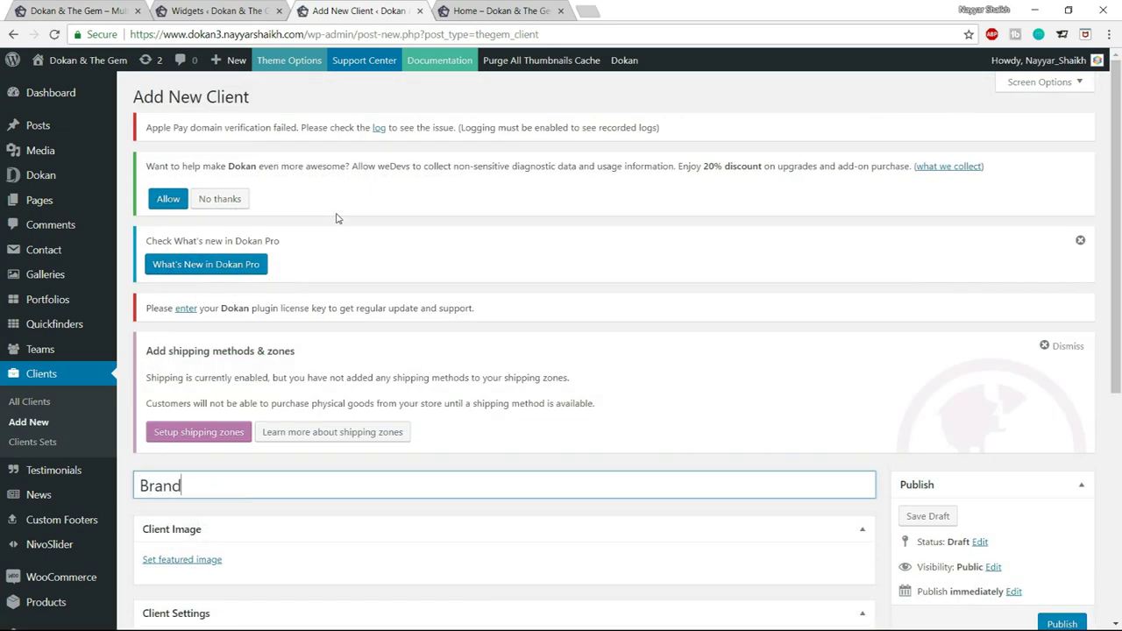
scroll(263, 281, down, 3)
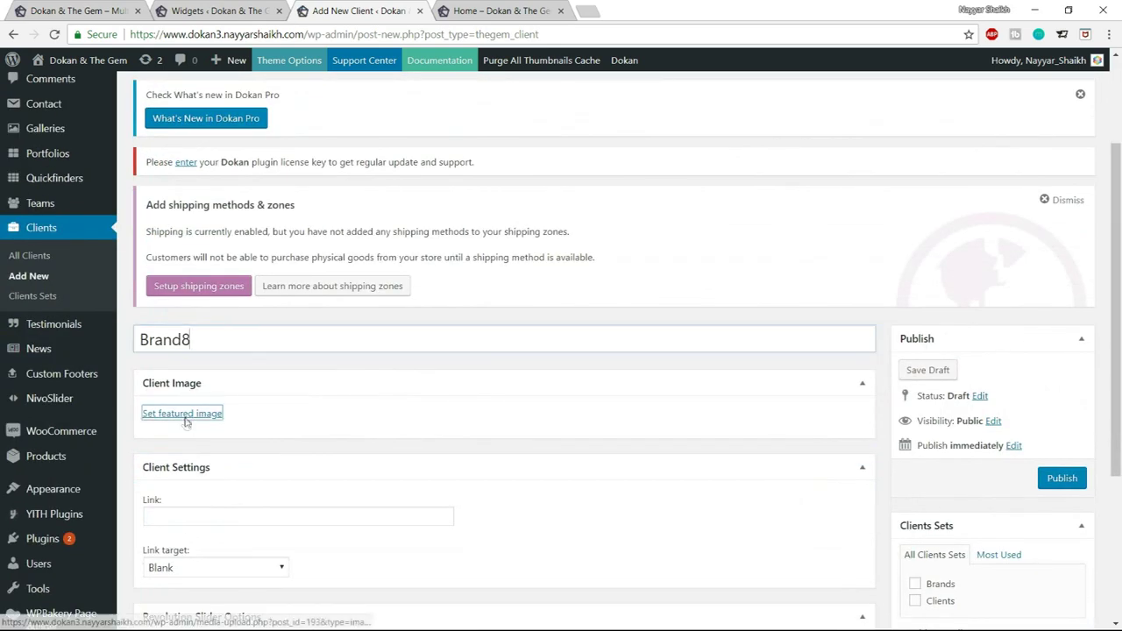
click(180, 342)
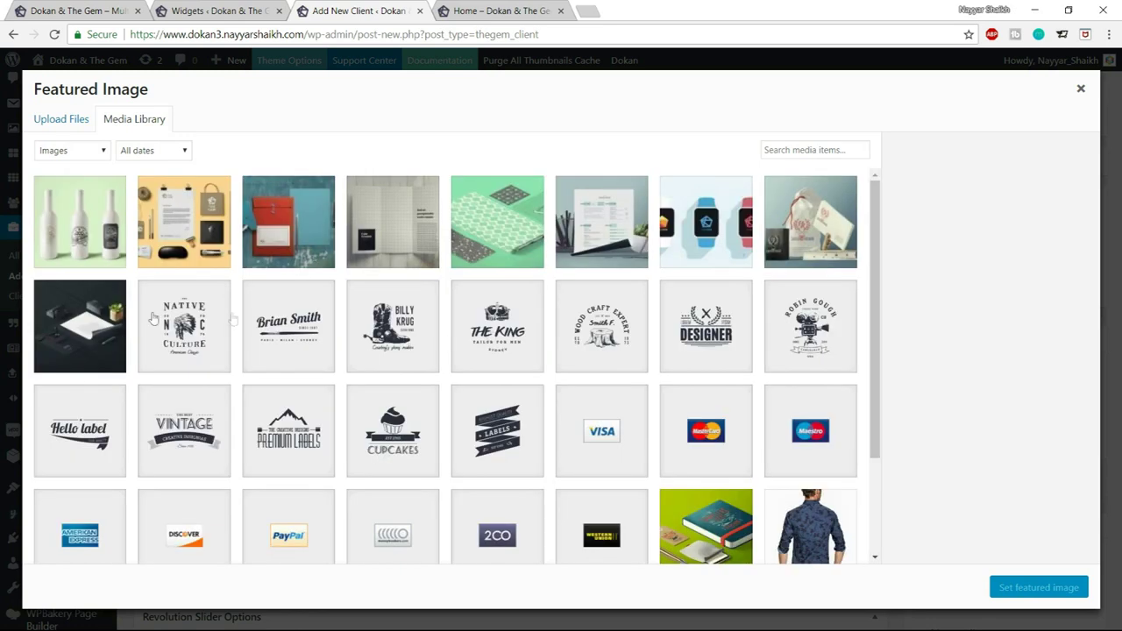
click(809, 233)
click(1063, 586)
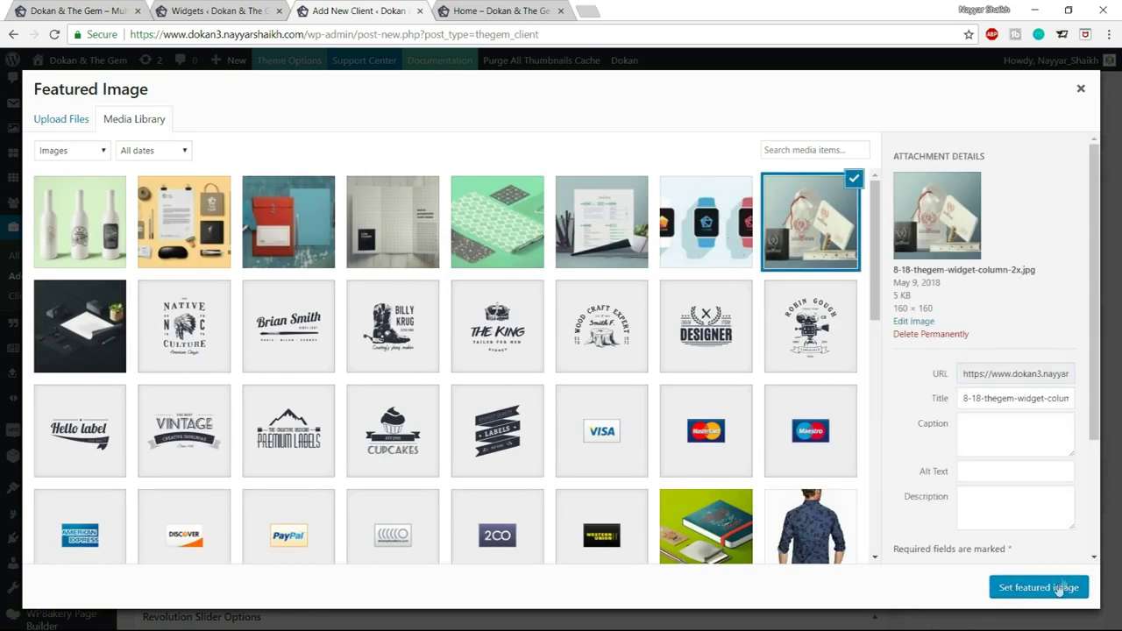
click(1073, 477)
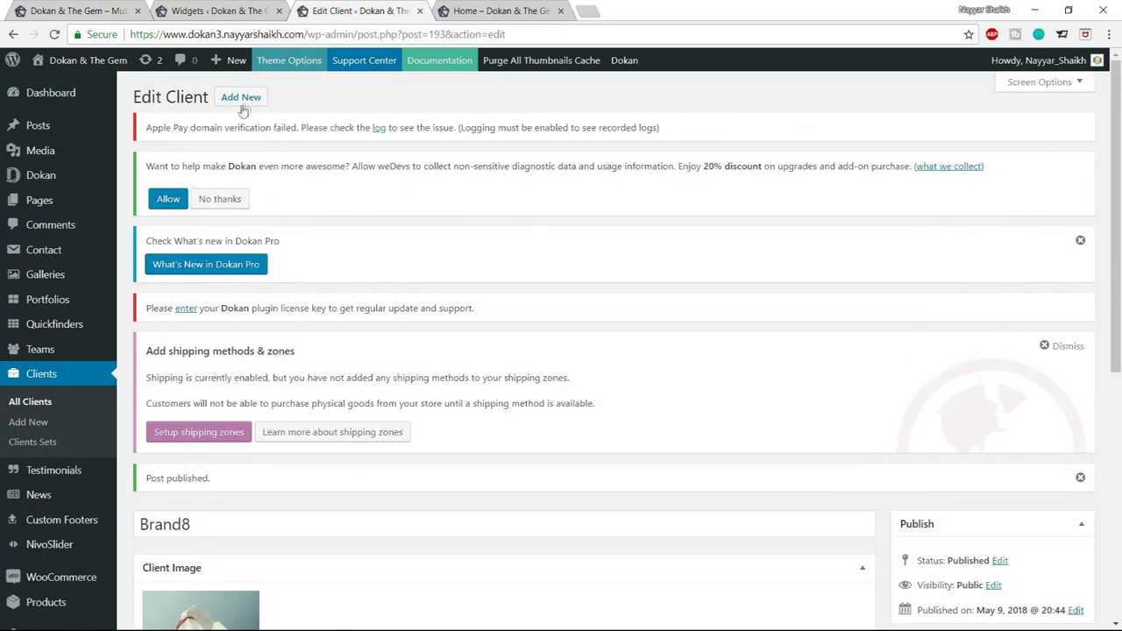
- Publish Brand9 in the Brands set with the dark stationery desk image
click(241, 98)
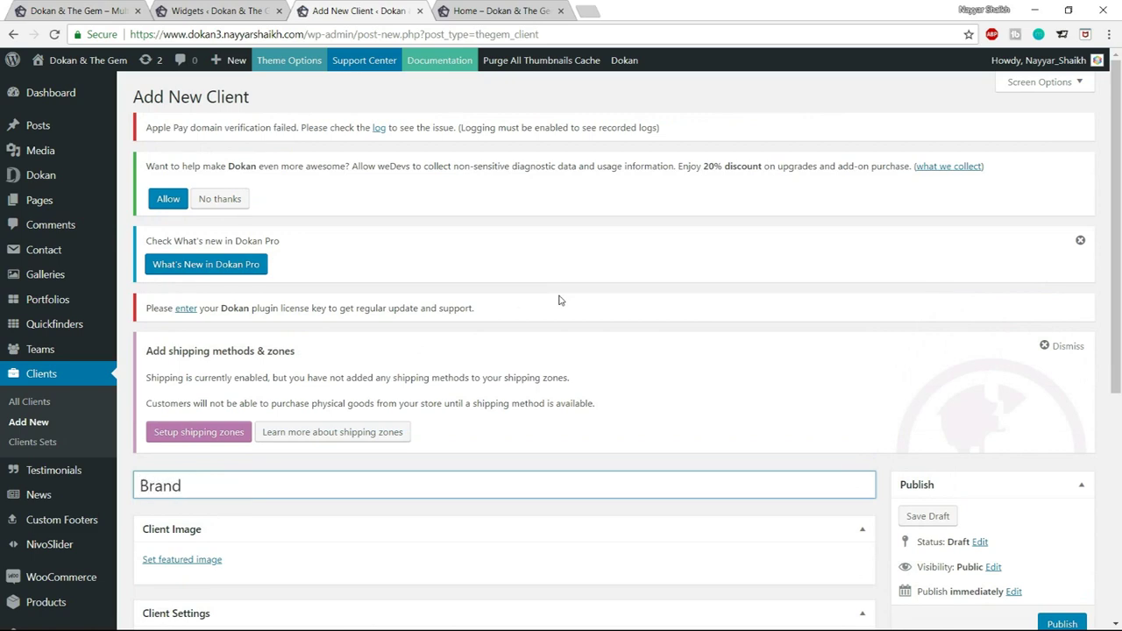
scroll(555, 335, down, 3)
click(181, 342)
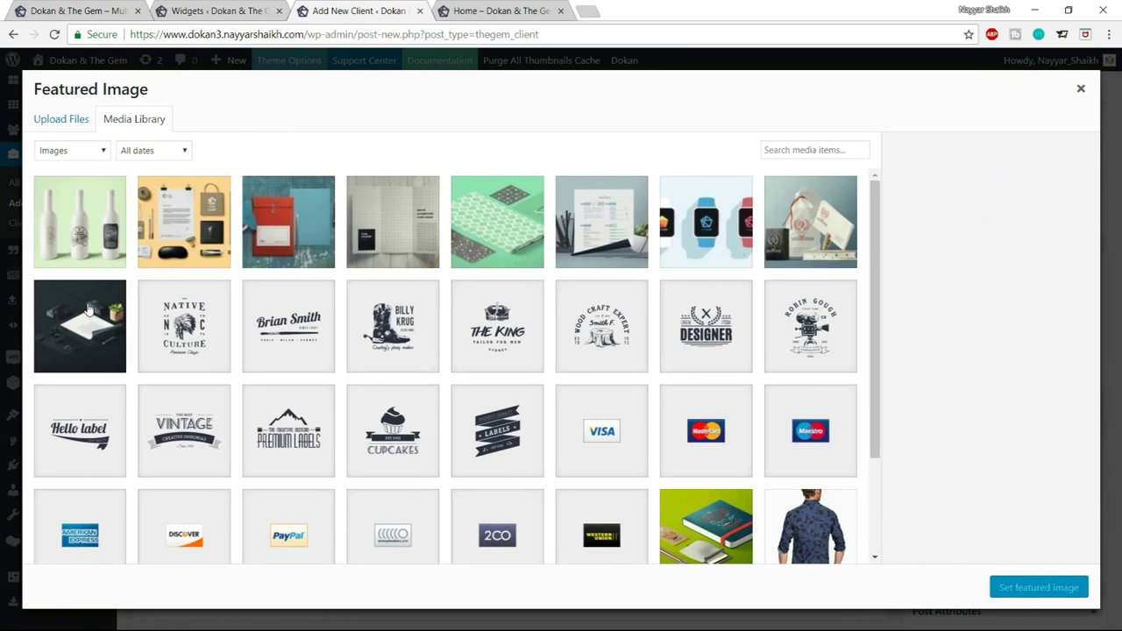
click(87, 309)
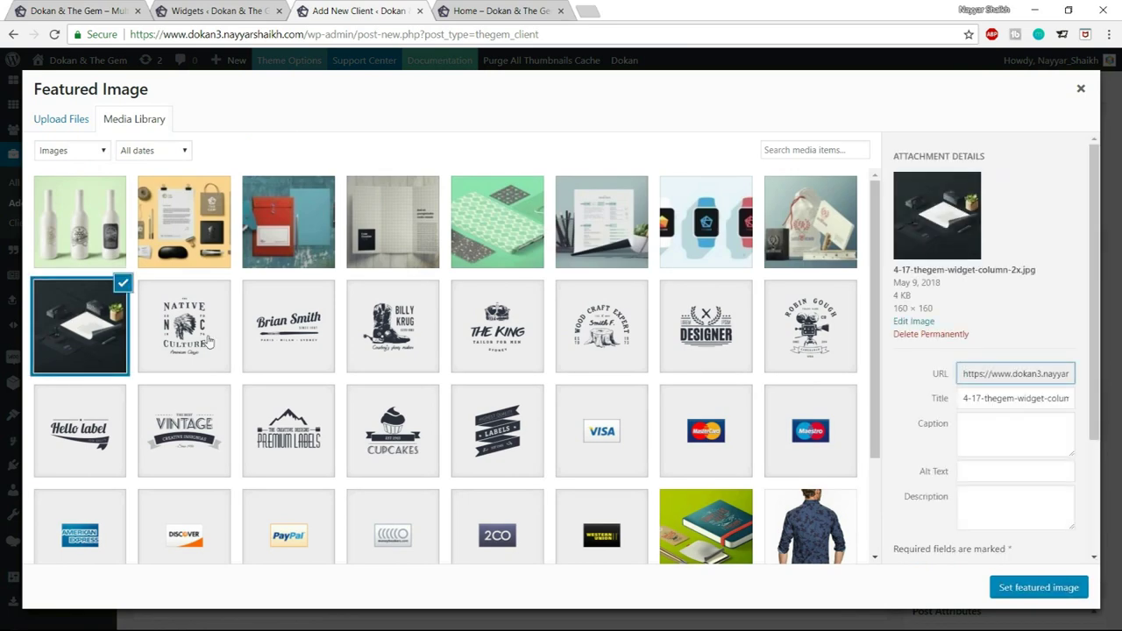
click(1034, 594)
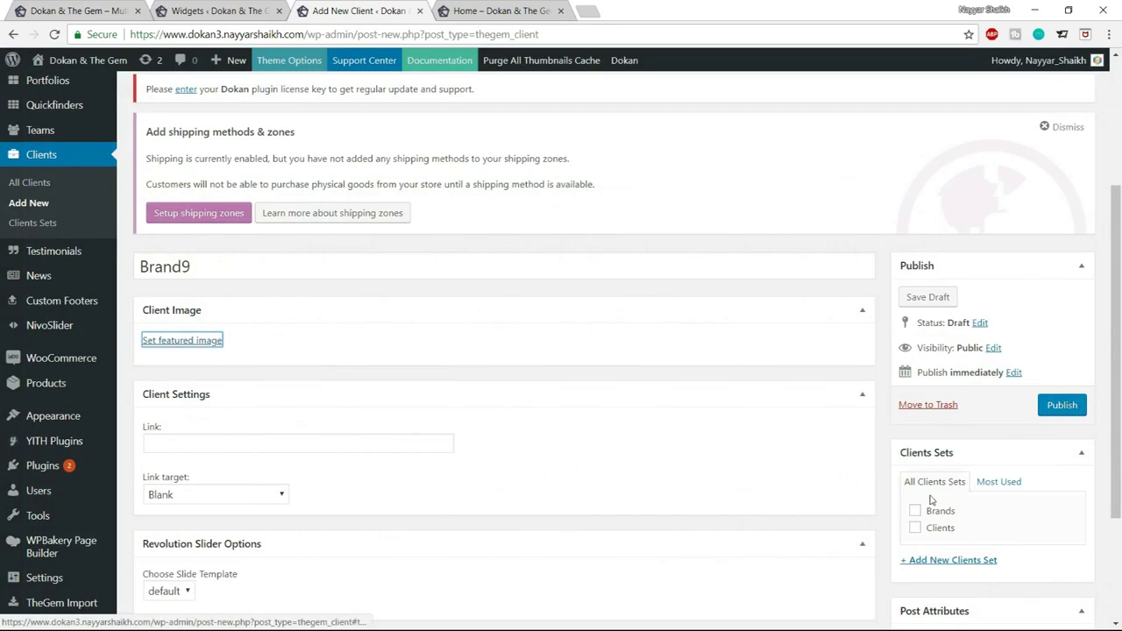
click(925, 512)
click(1061, 405)
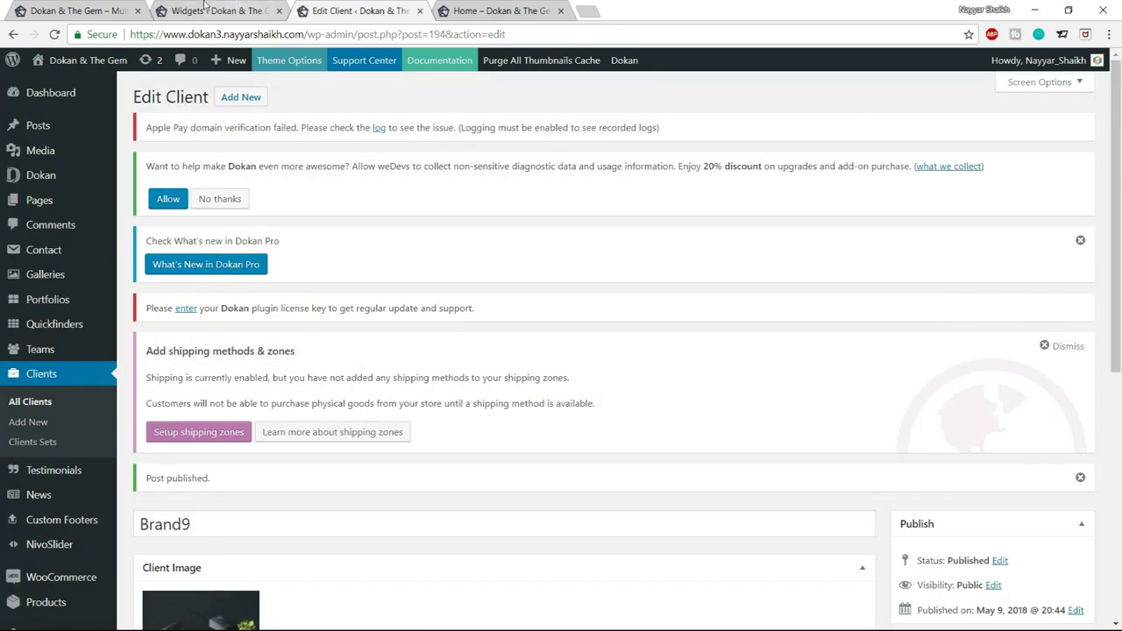
- Collapse the EMAIL US text widget on the Widgets page
click(204, 5)
scroll(688, 416, up, 2)
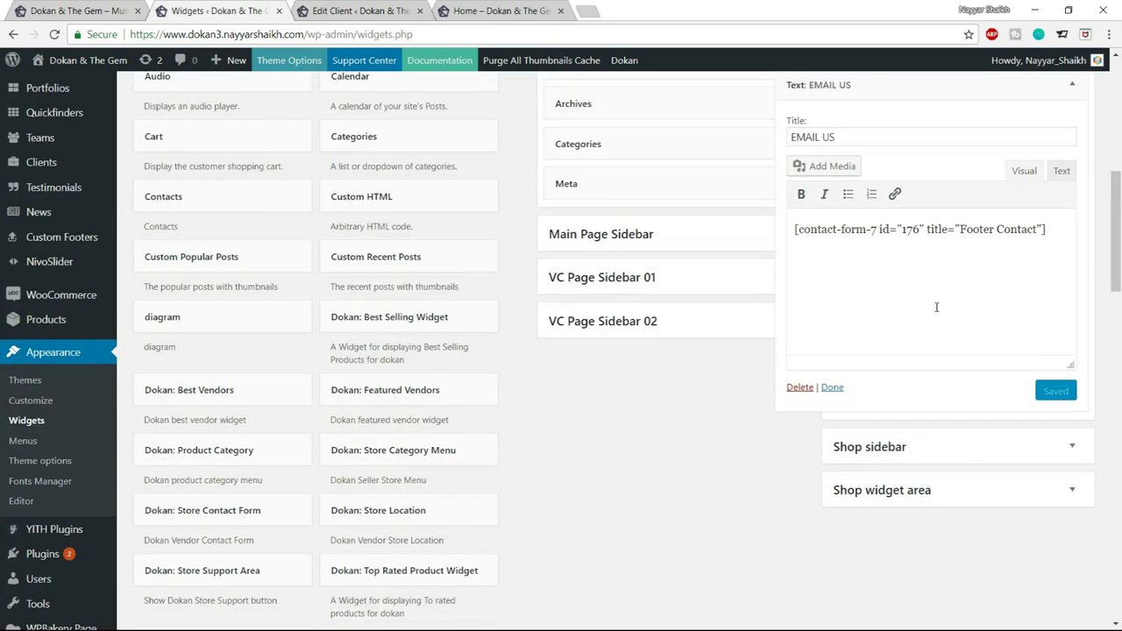
click(942, 226)
scroll(608, 357, down, 1)
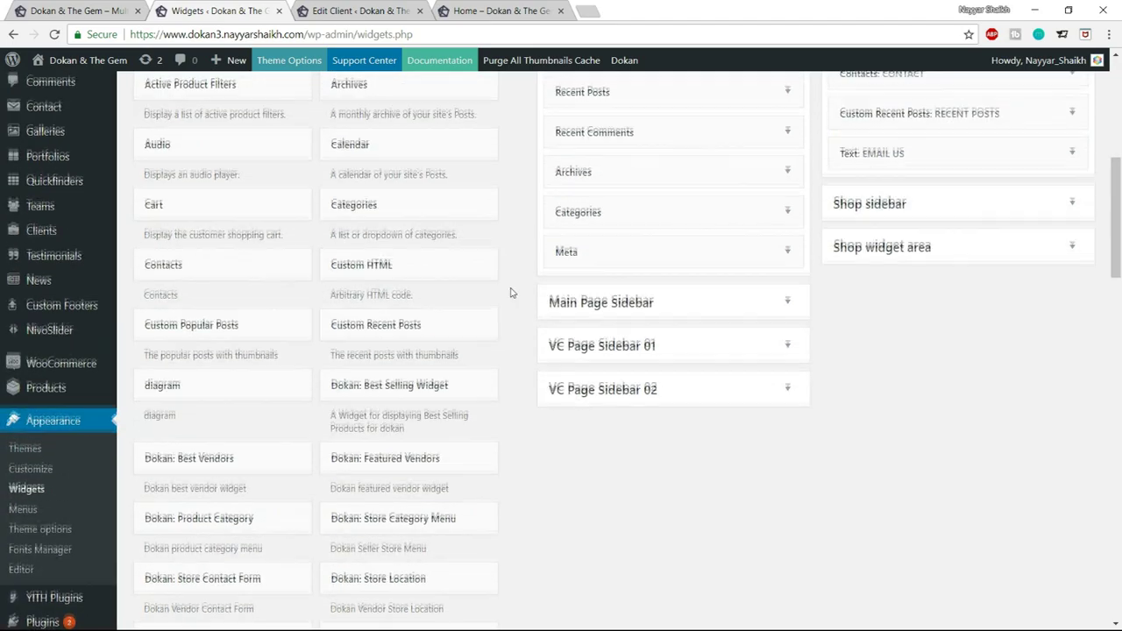
scroll(513, 291, up, 2)
scroll(517, 298, down, 4)
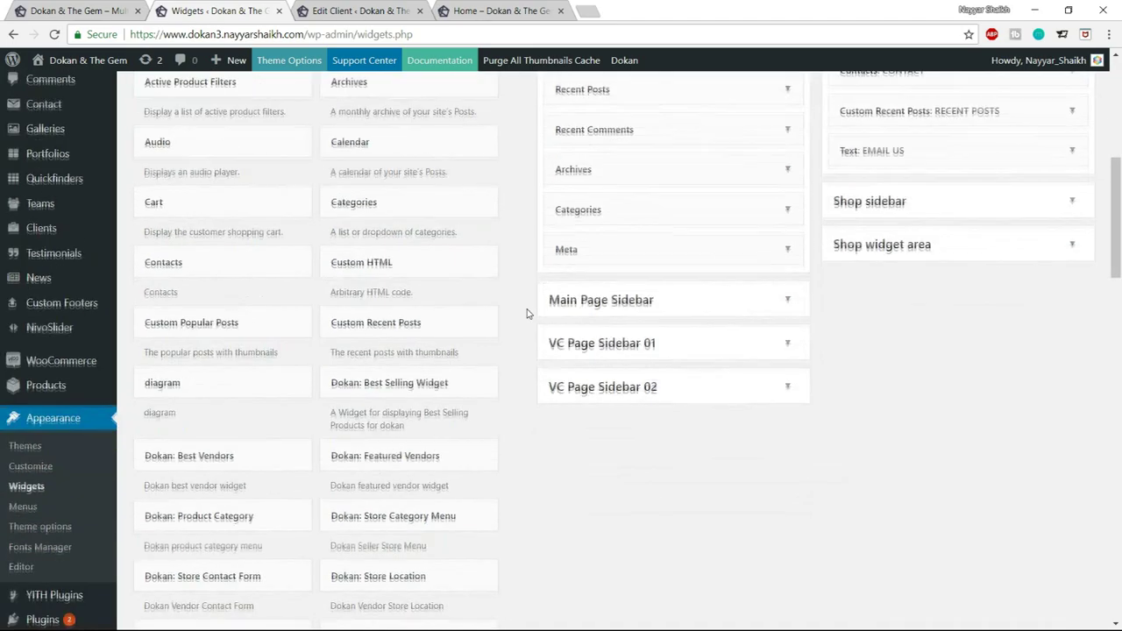
scroll(527, 314, down, 7)
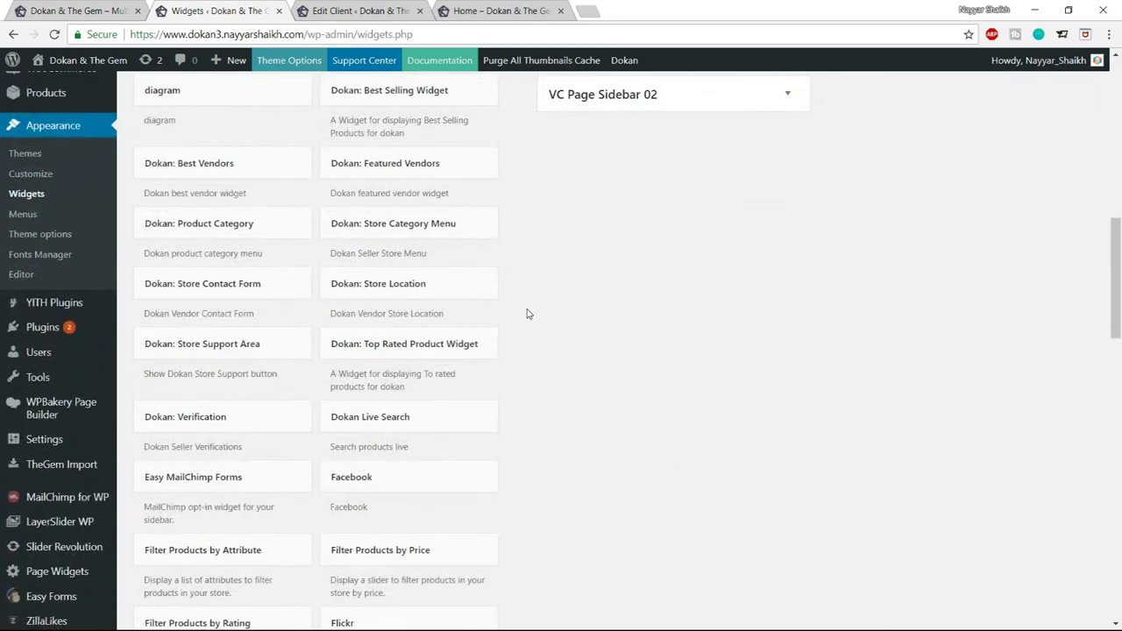
scroll(526, 313, down, 1)
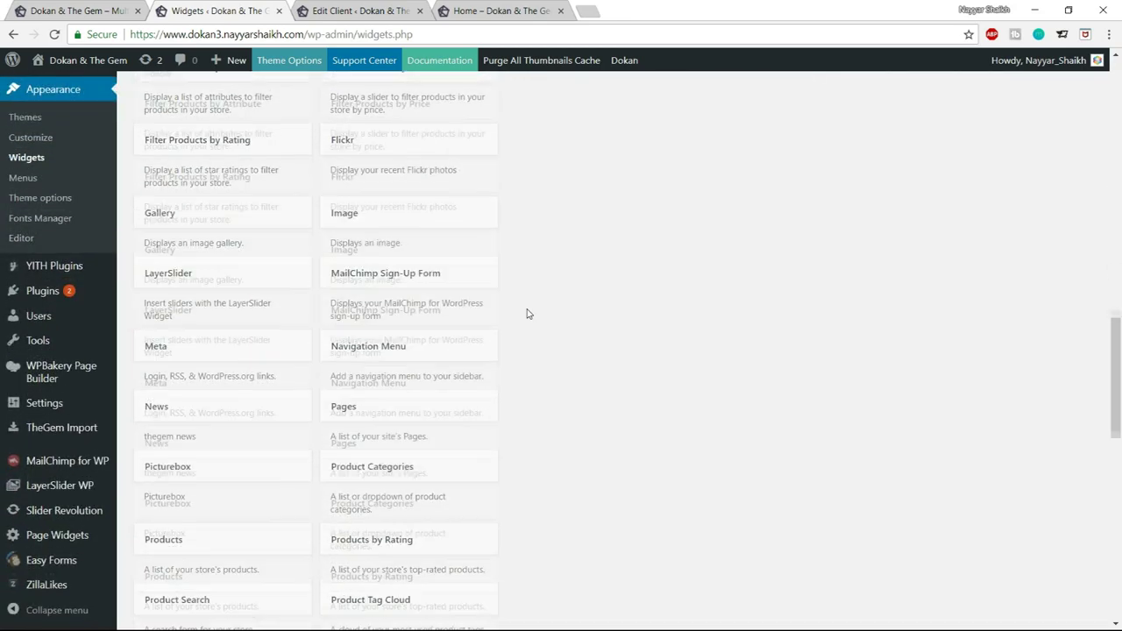
scroll(527, 314, down, 3)
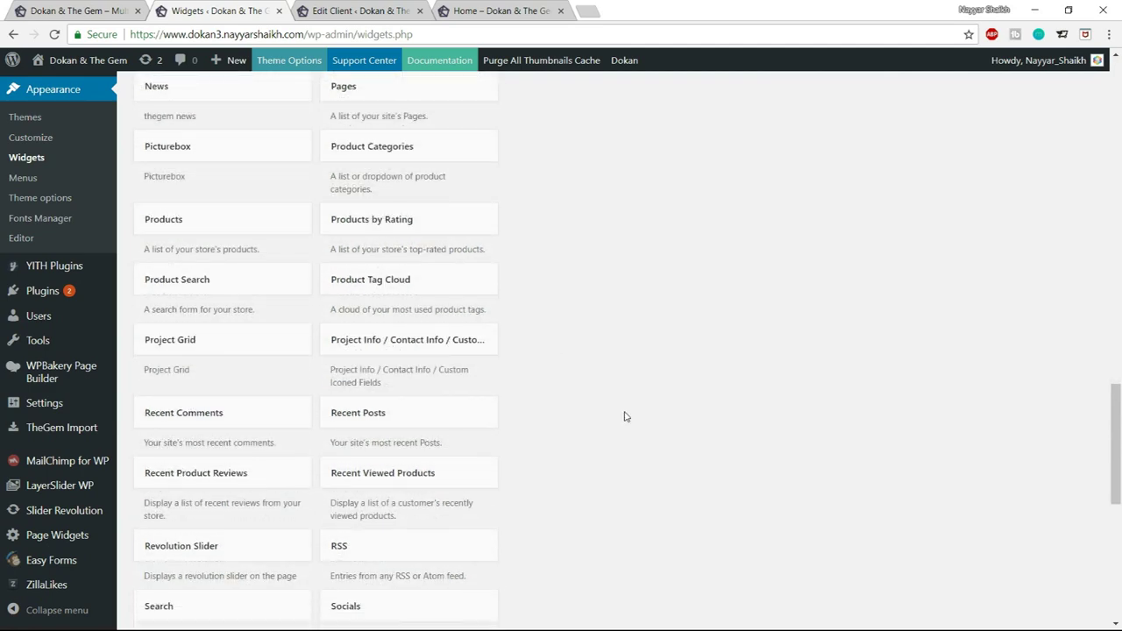
scroll(626, 416, down, 3)
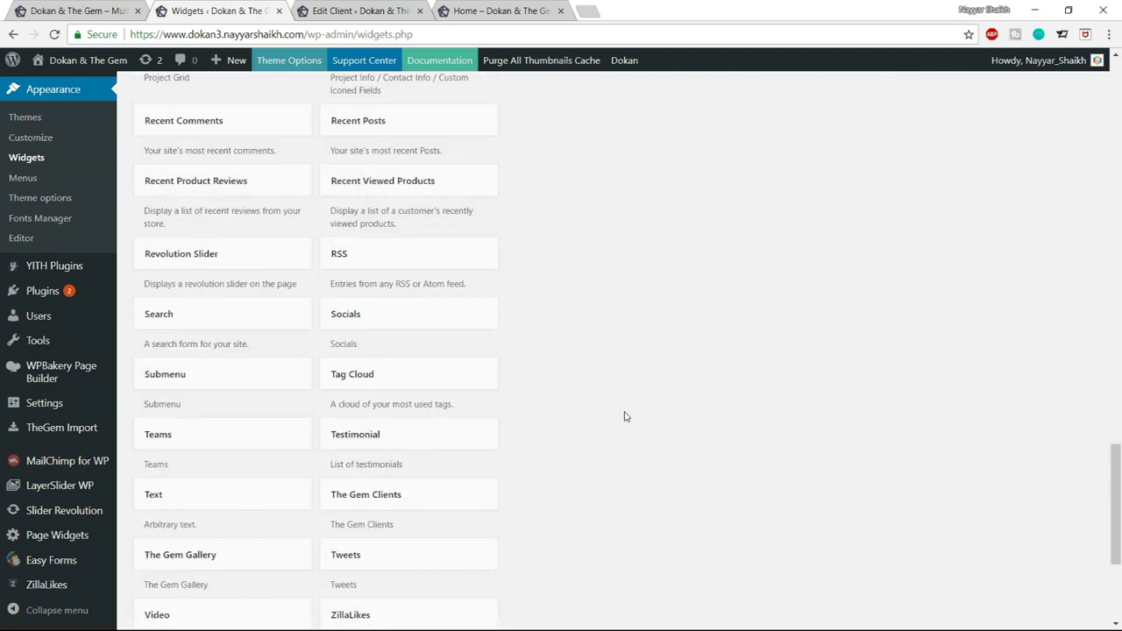
scroll(626, 416, down, 2)
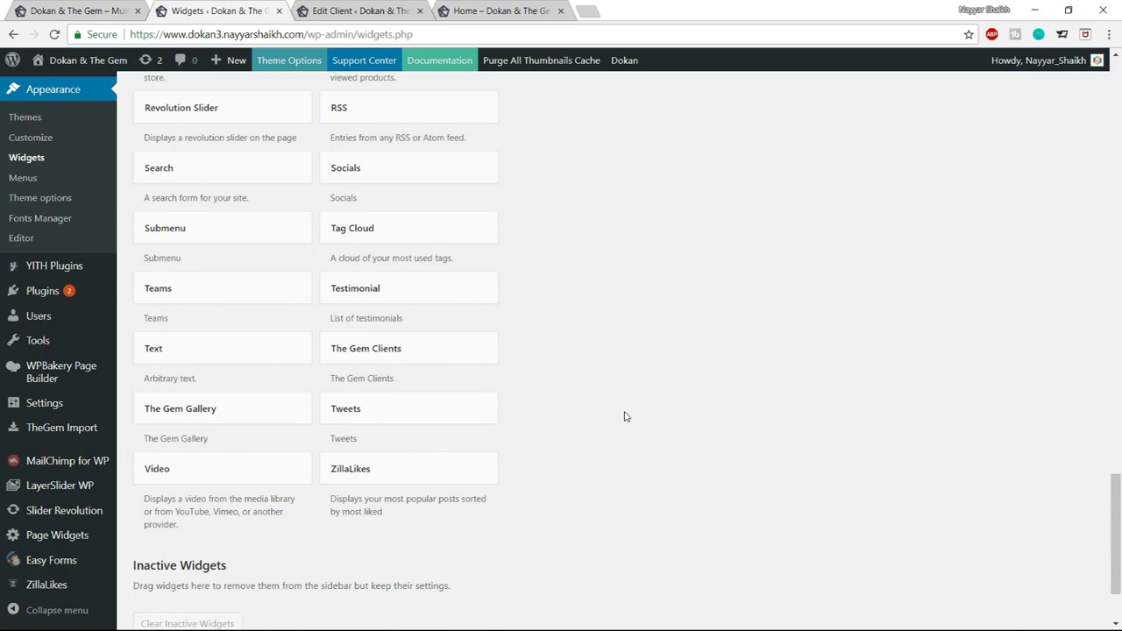
scroll(626, 416, up, 3)
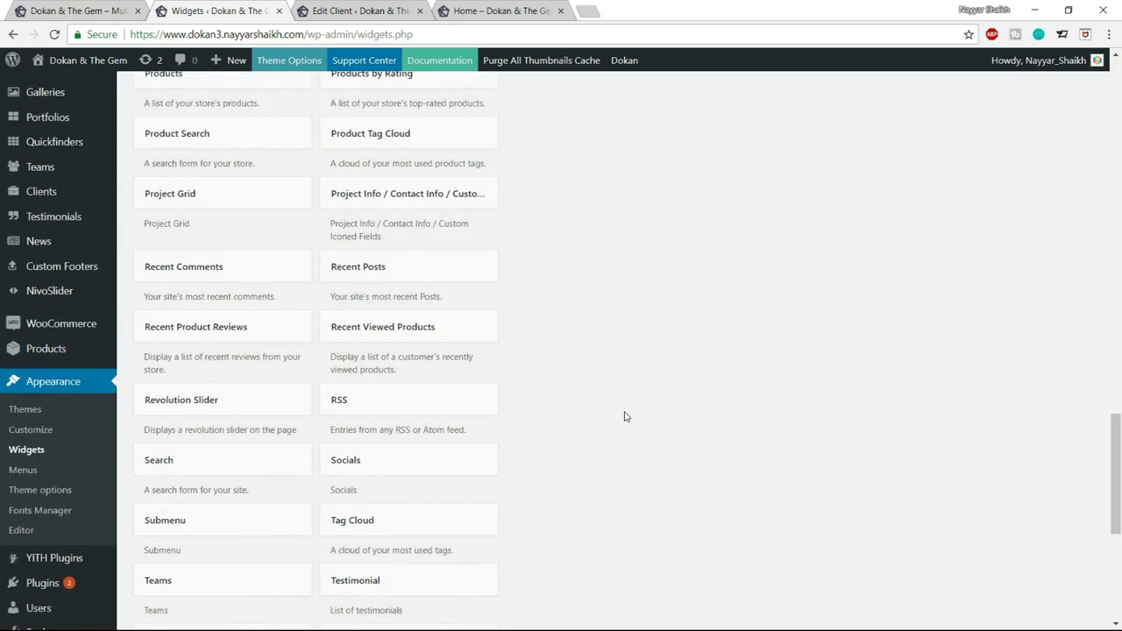
scroll(625, 416, up, 1)
- Find The Gem Clients widget with a page search and add it to the Footer Widget Area
key(ctrl+f)
text(port)
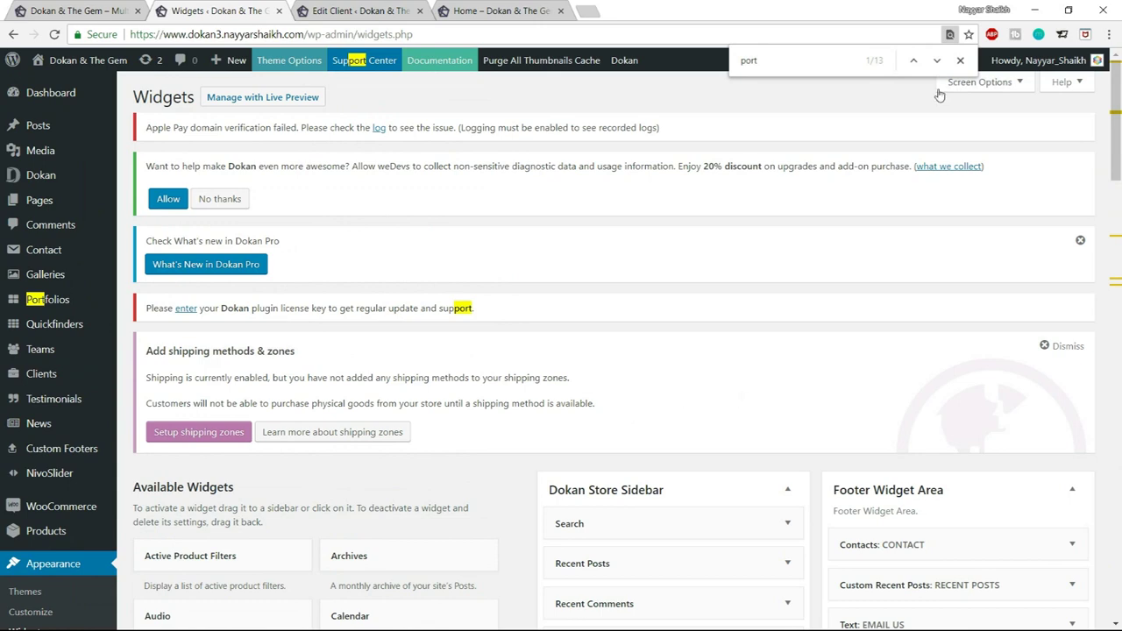
click(937, 63)
click(937, 67)
click(938, 66)
text(client)
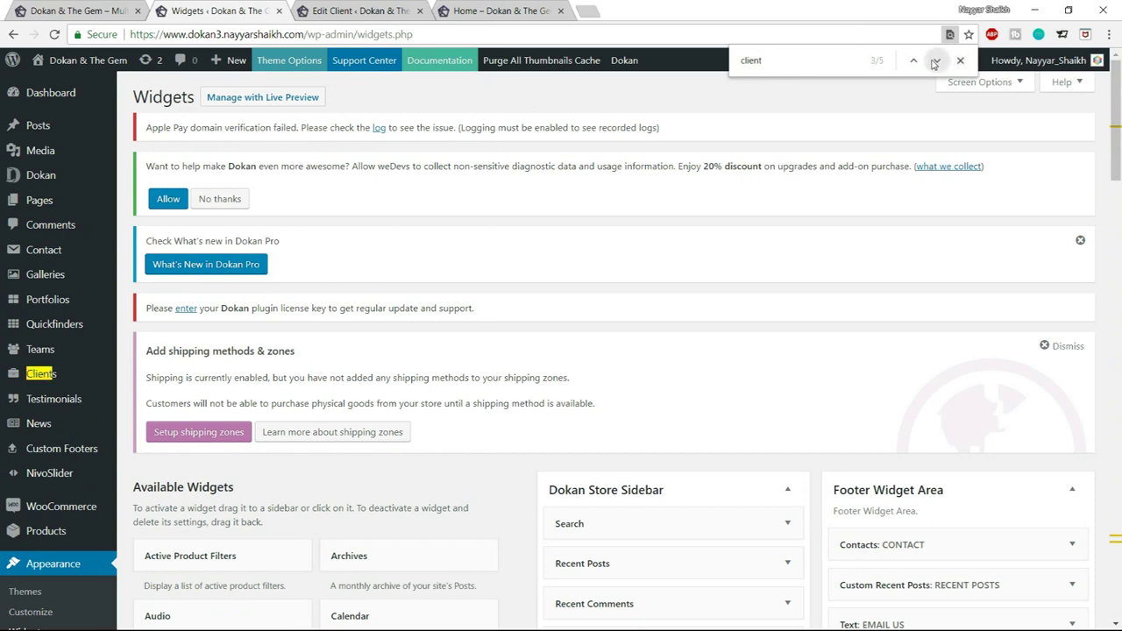
click(934, 63)
click(935, 63)
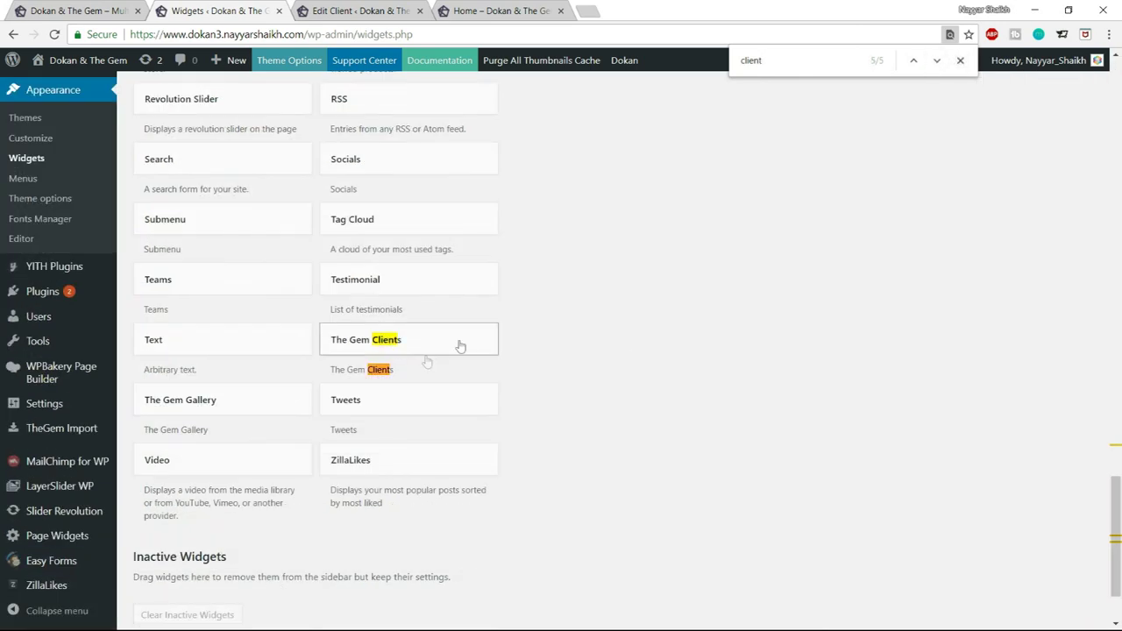
click(426, 347)
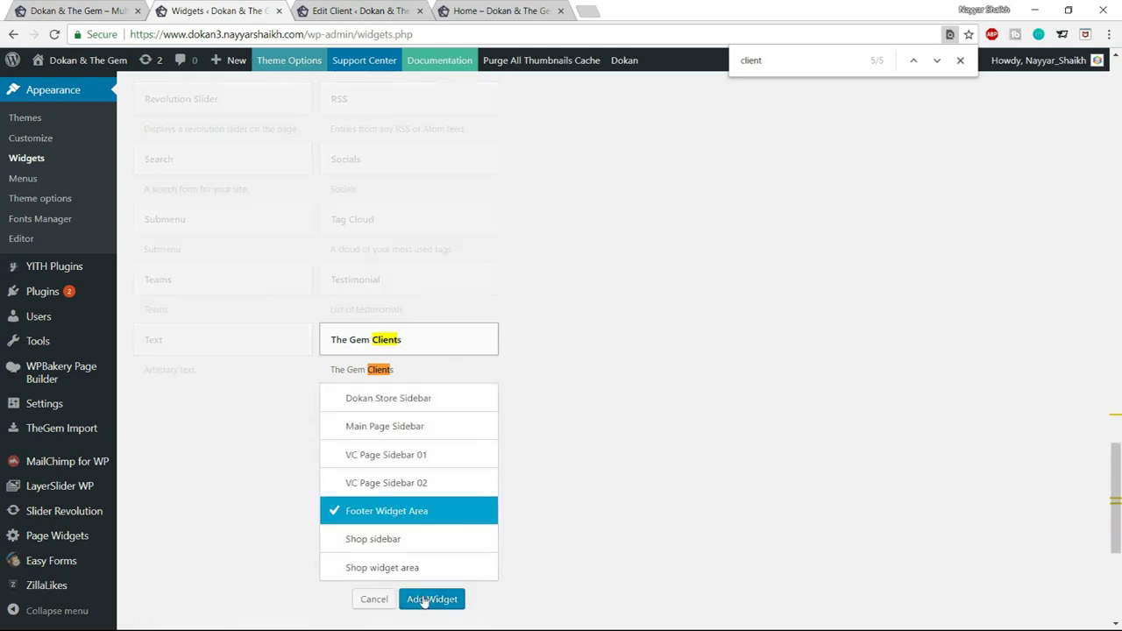
click(425, 599)
click(959, 62)
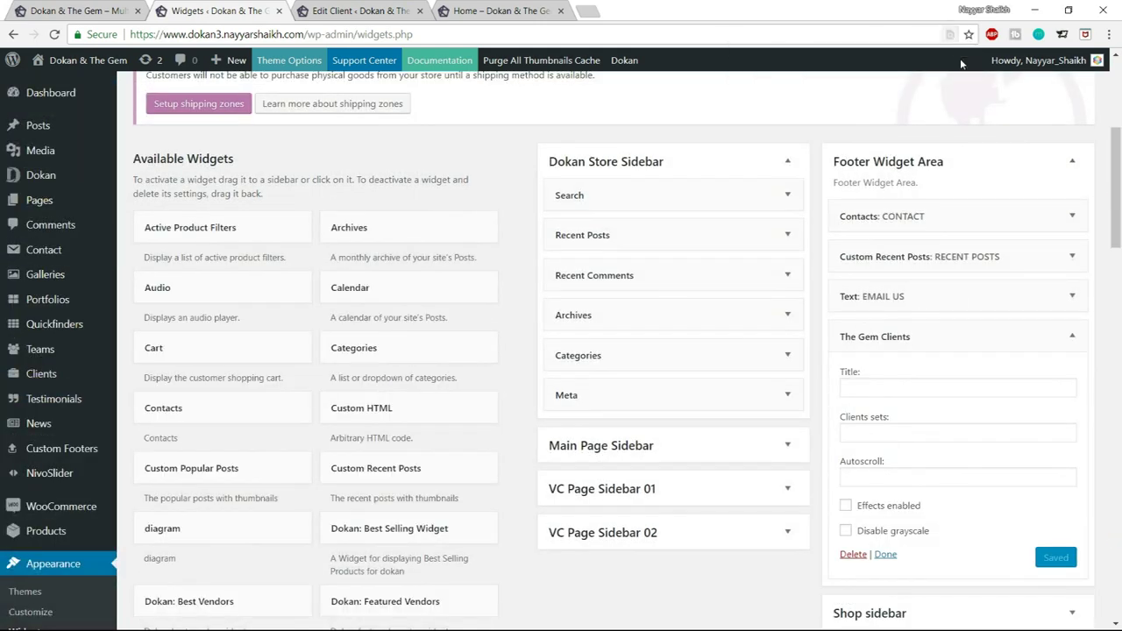
- Copy the LATEST PROJECTS heading from the reference site's footer
click(363, 9)
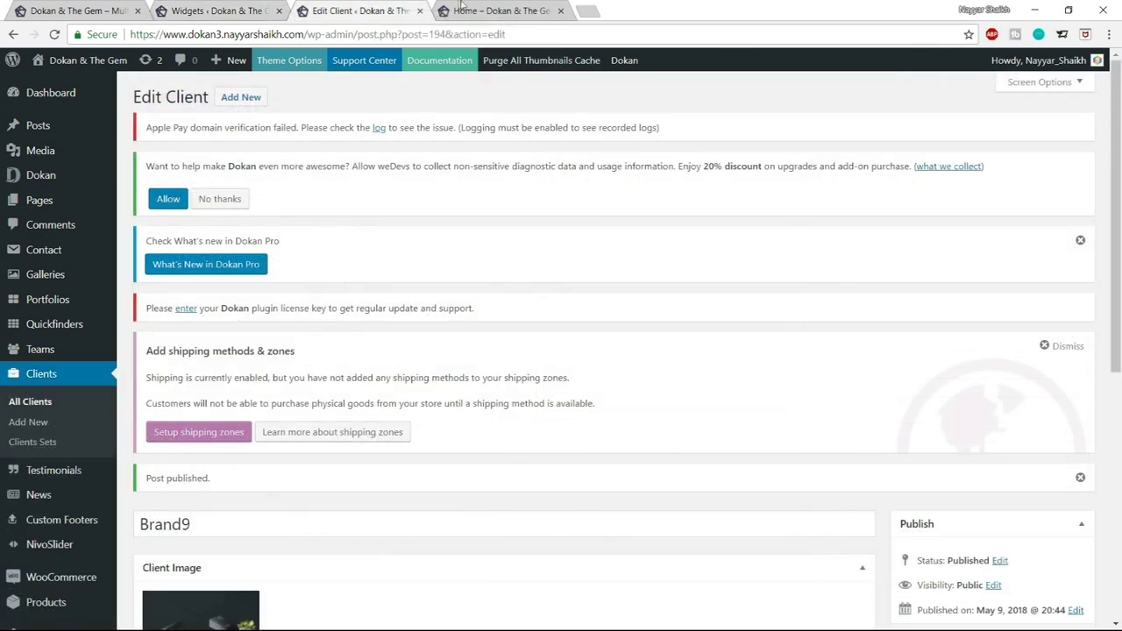
click(491, 10)
click(66, 9)
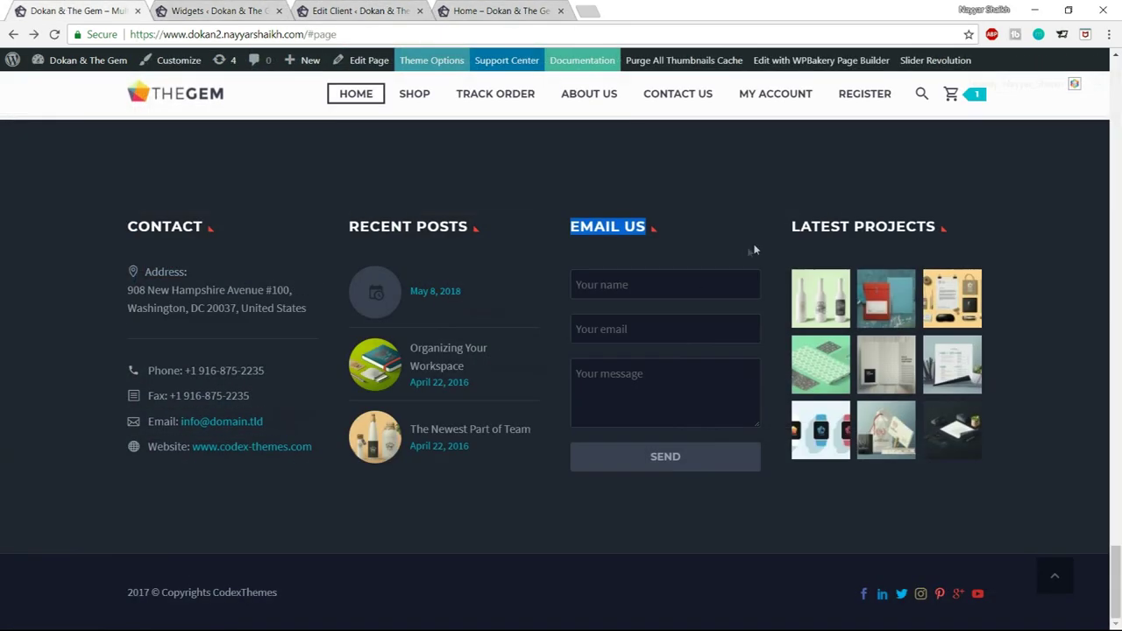
drag(791, 226, 935, 223)
key(ctrl+c)
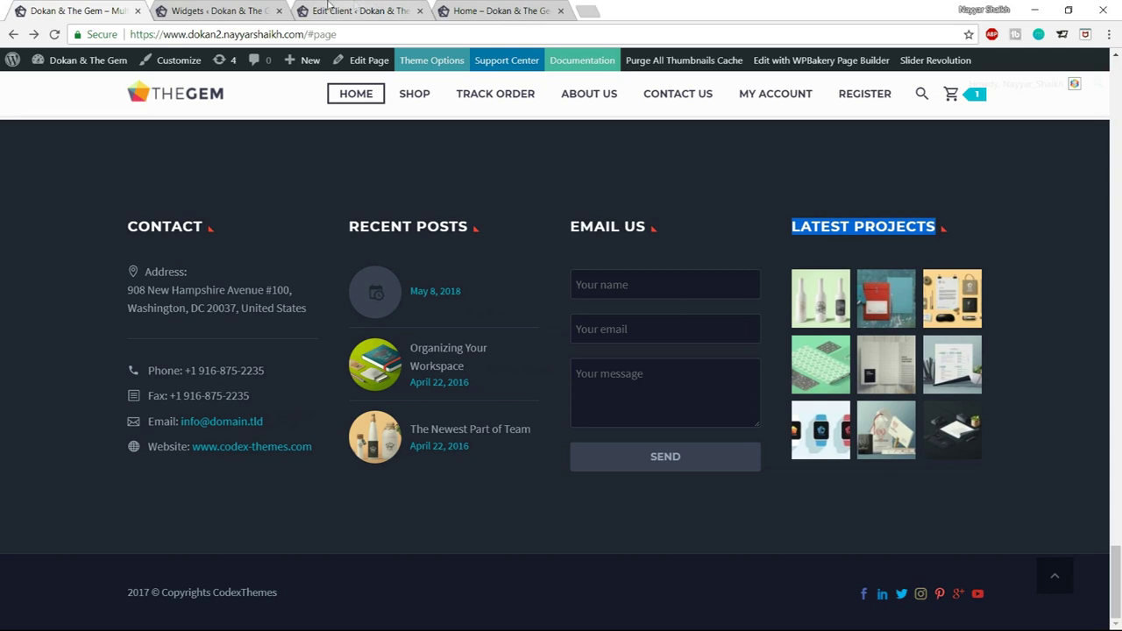
- Title the clients widget LATEST PROJECTS, enable effects, and save it
click(219, 10)
click(914, 386)
key(ctrl+v)
click(892, 501)
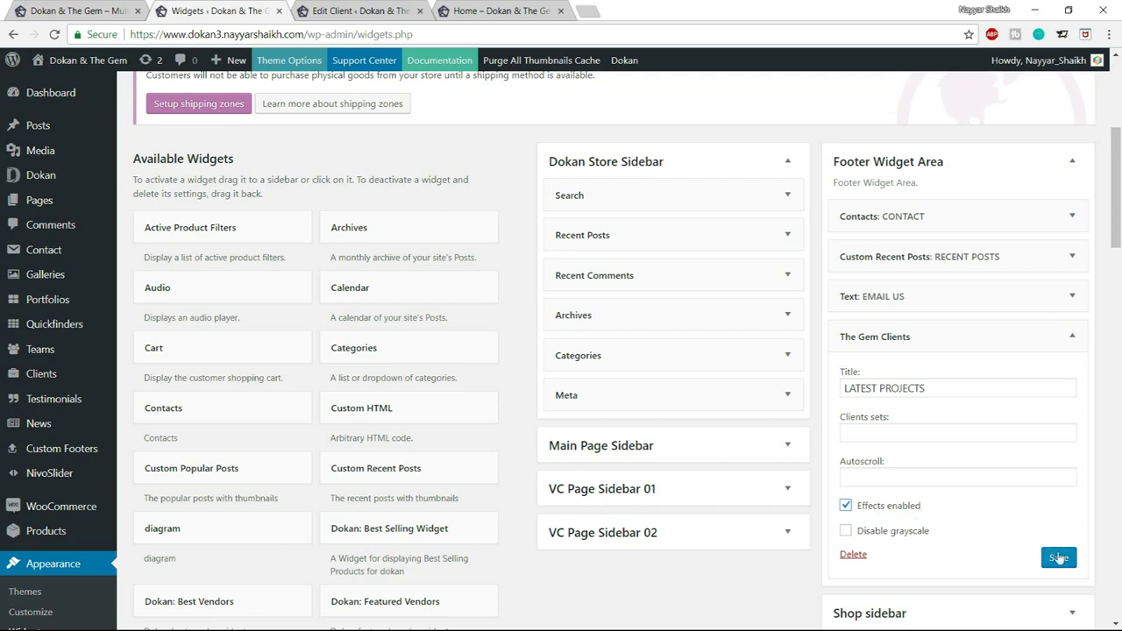
click(460, 12)
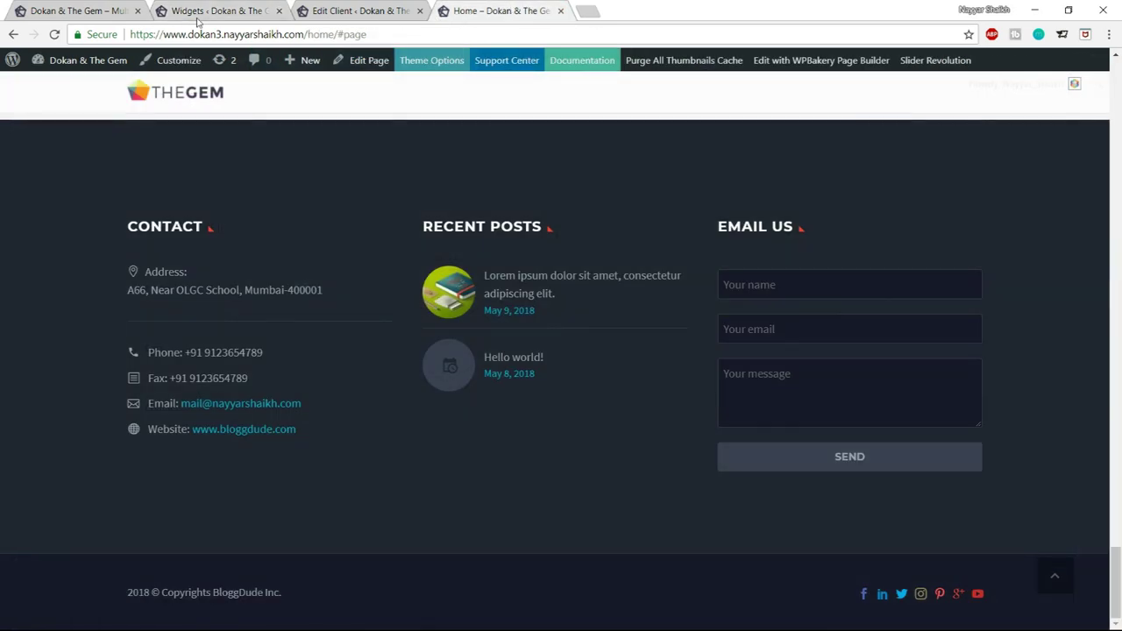
- Reload the home page to check the new clients footer widget
click(54, 35)
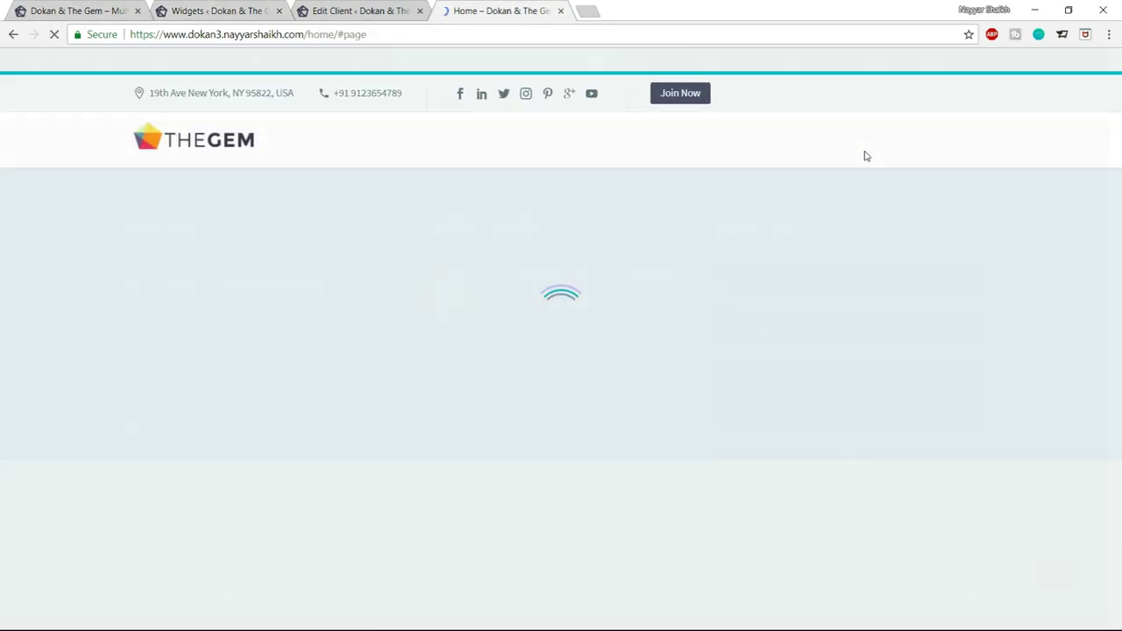
drag(1116, 114, 1117, 586)
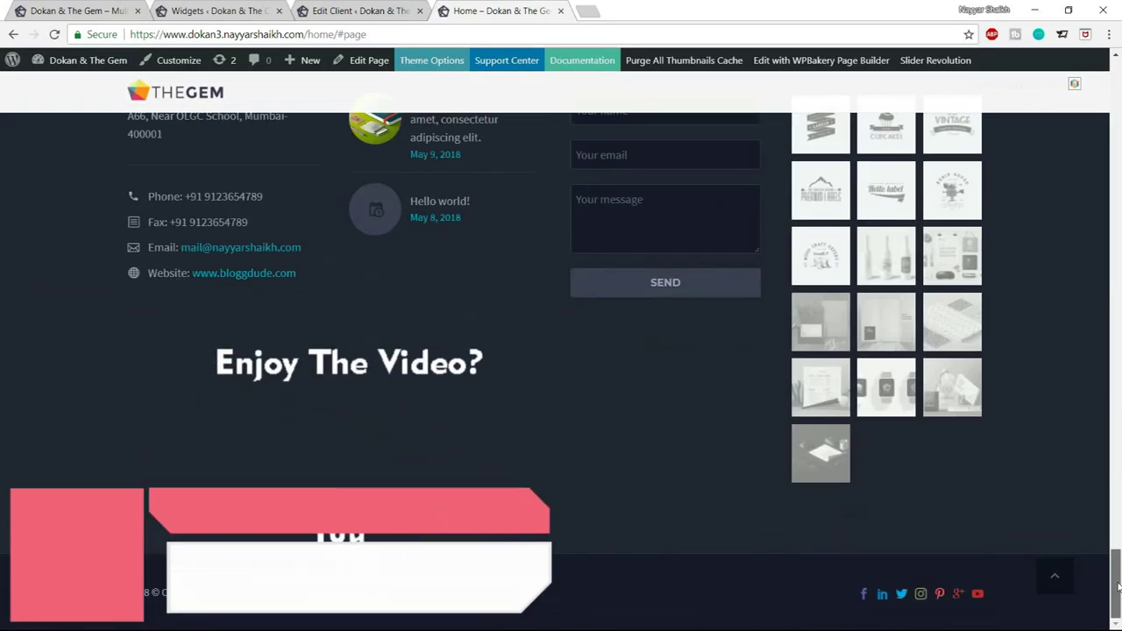
scroll(843, 293, up, 2)
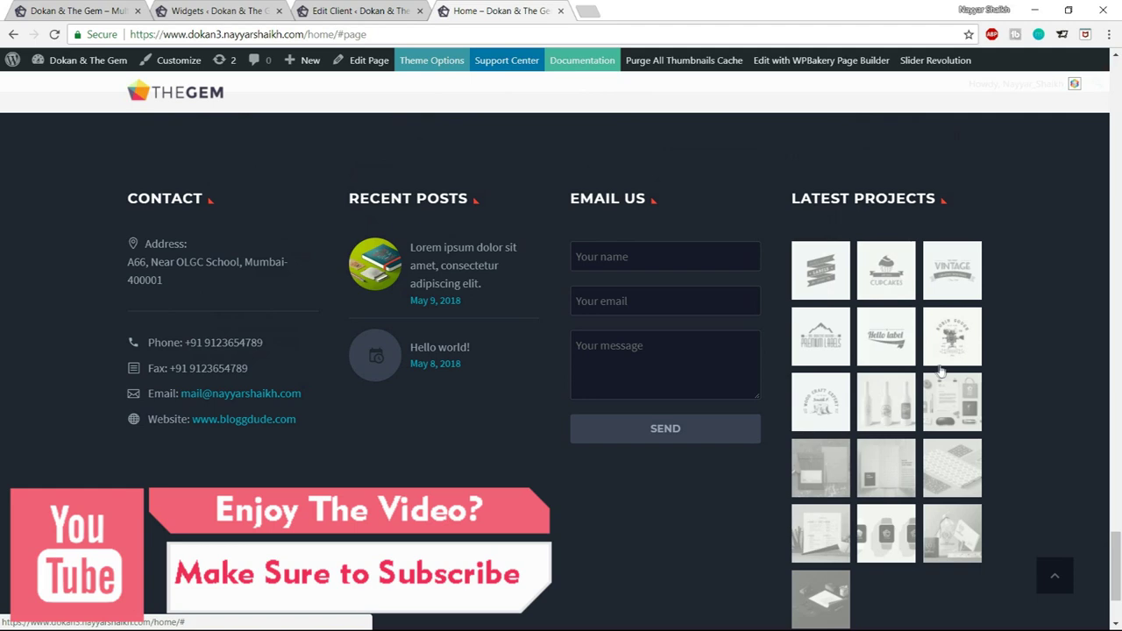
scroll(854, 307, down, 1)
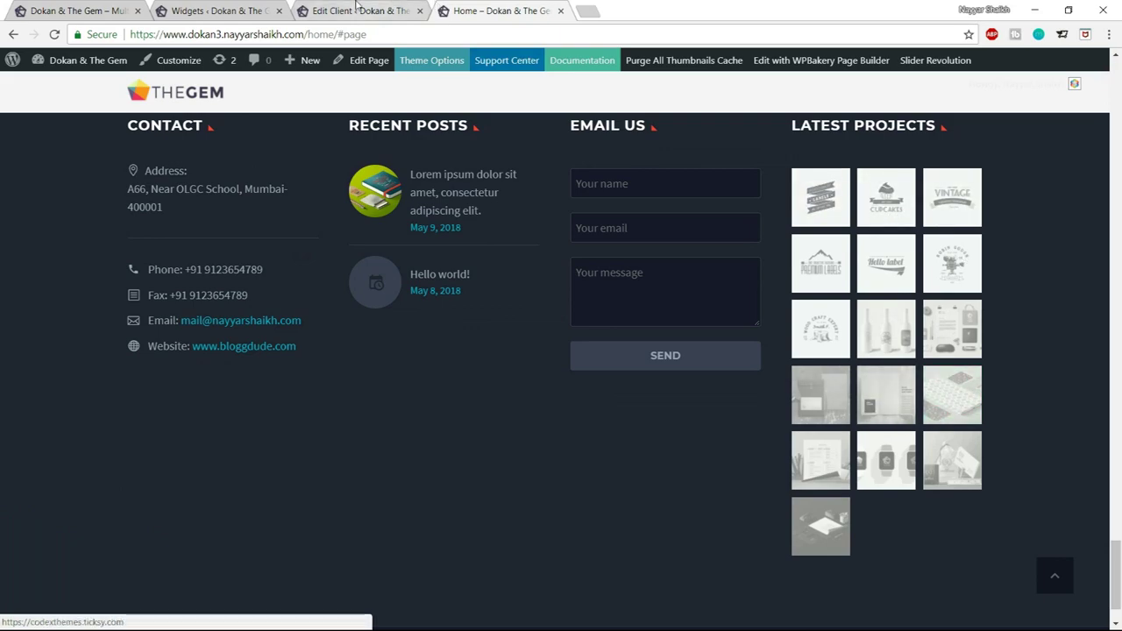
key(ctrl+shift+Tab)
scroll(561, 263, down, 4)
- Turn on Disable grayscale, fill in the Clients sets field, and save the widget
click(219, 11)
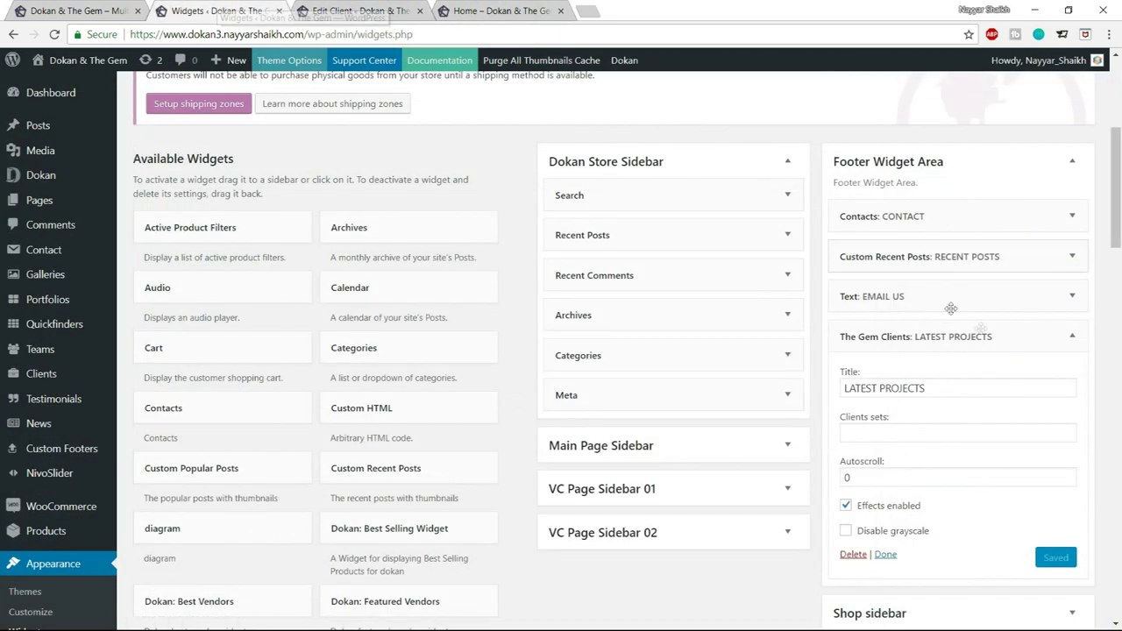
scroll(979, 328, down, 3)
scroll(961, 394, up, 1)
scroll(955, 351, up, 2)
scroll(964, 398, down, 2)
click(912, 386)
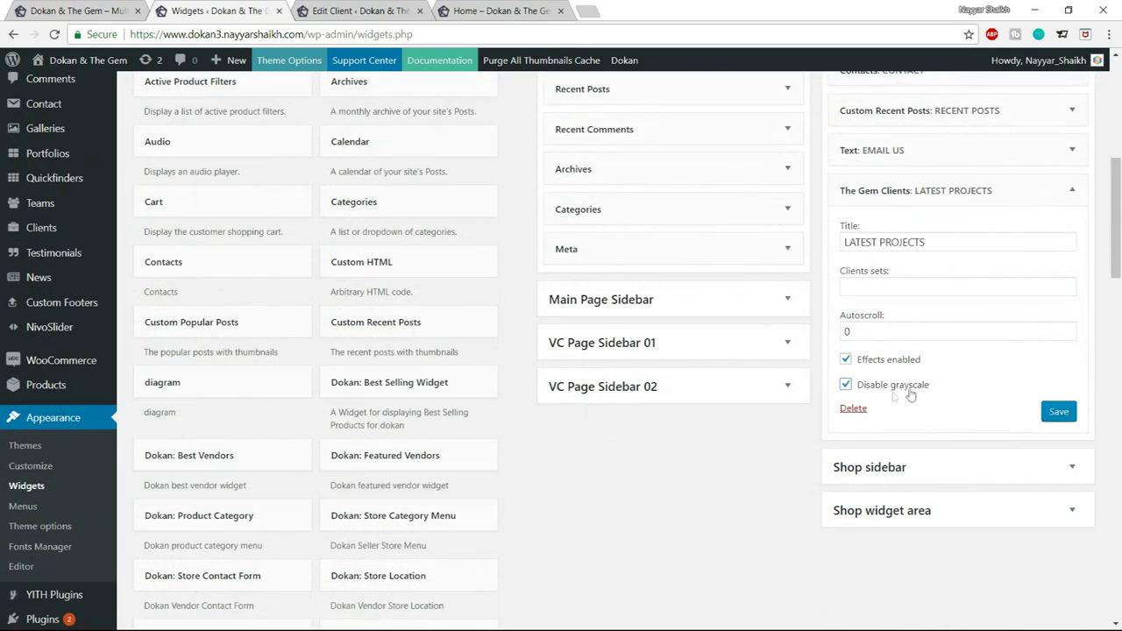
click(909, 284)
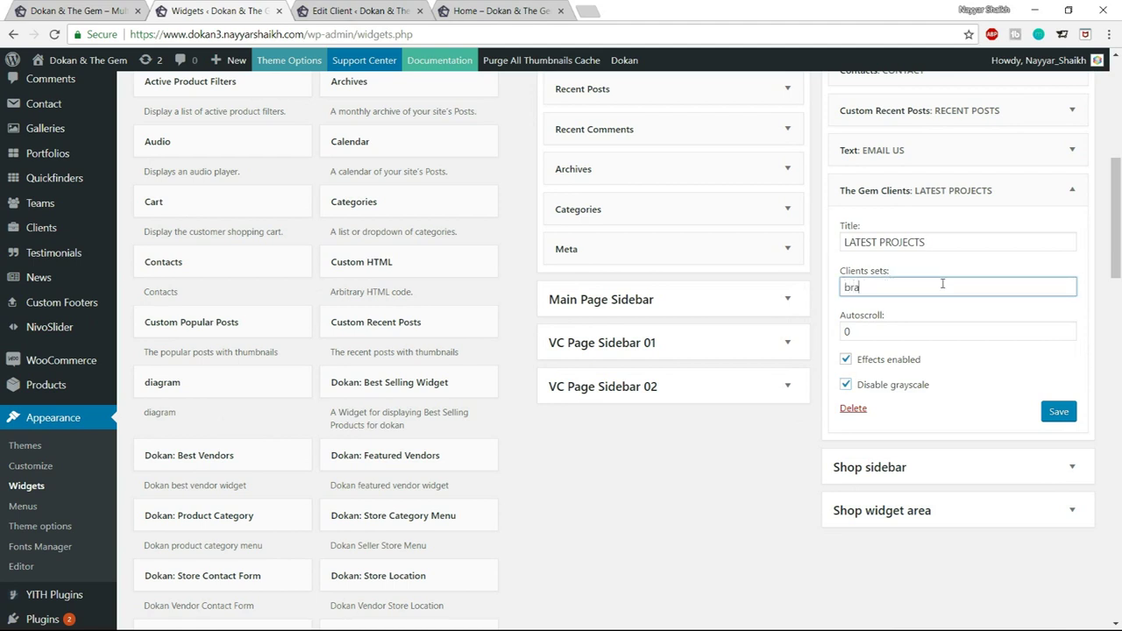
click(1048, 415)
- Reload the home page to review the footer, then go to the reference About Us page
click(464, 7)
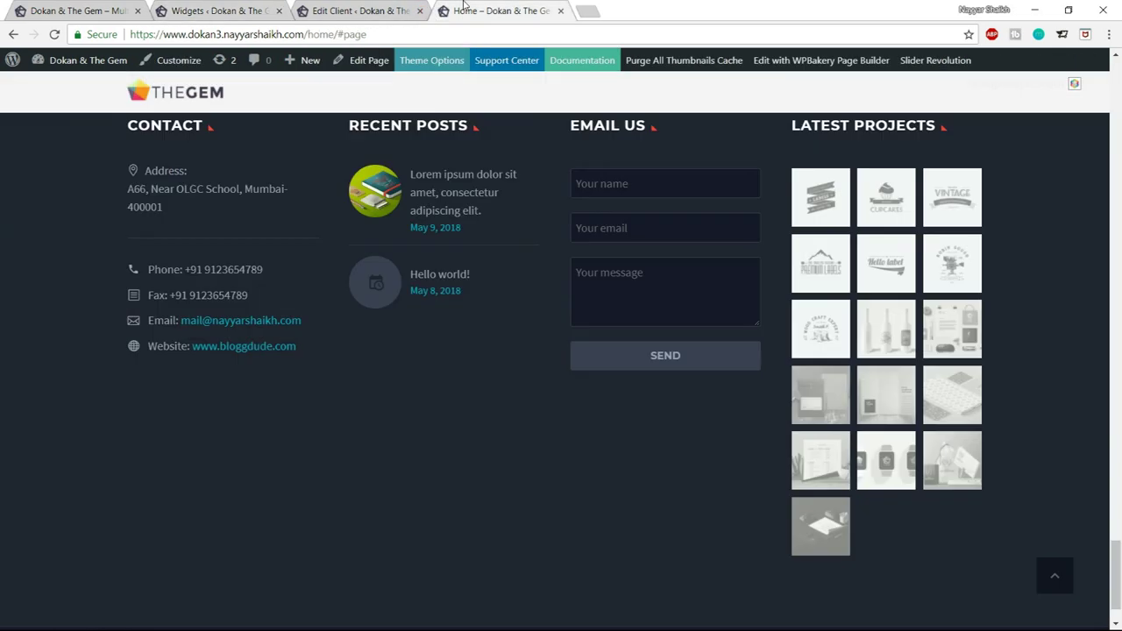
click(54, 35)
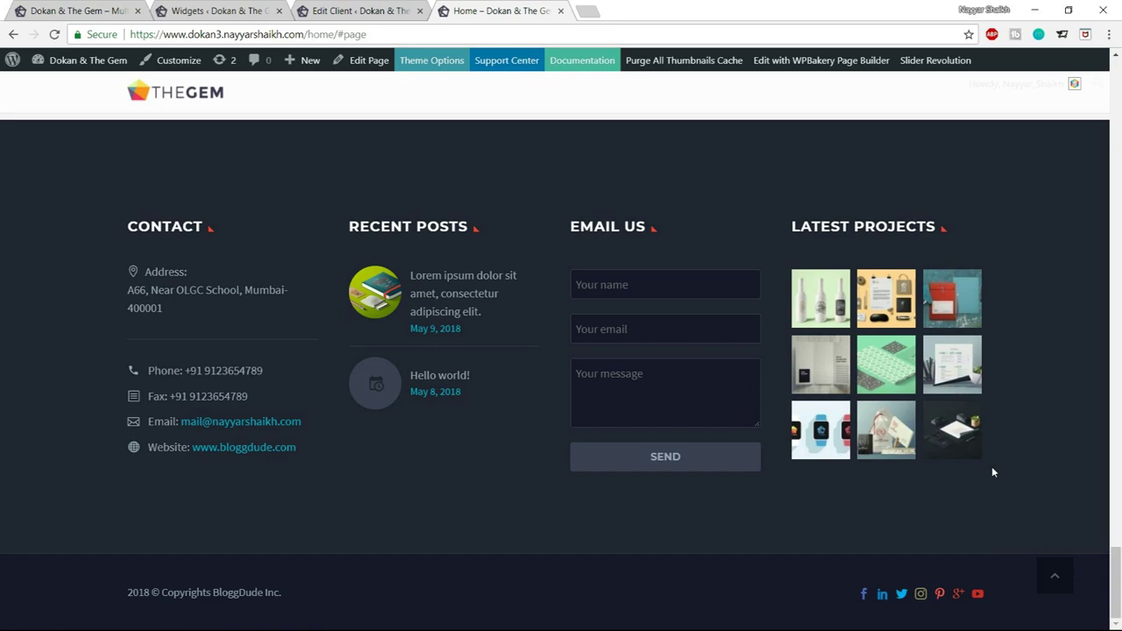
click(1064, 585)
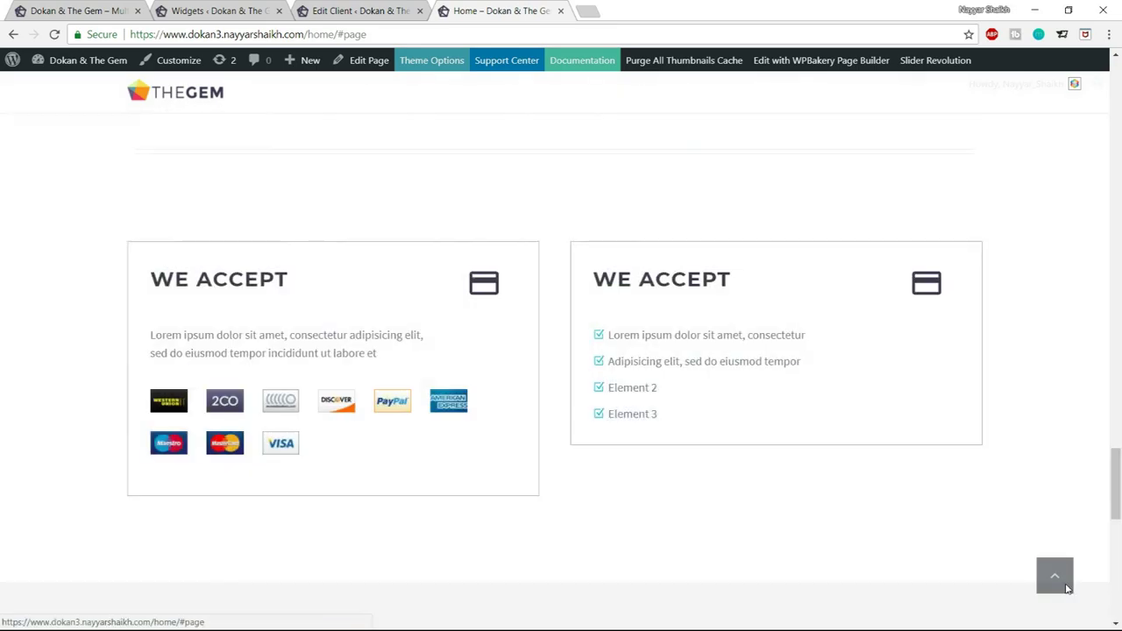
key(ctrl+1)
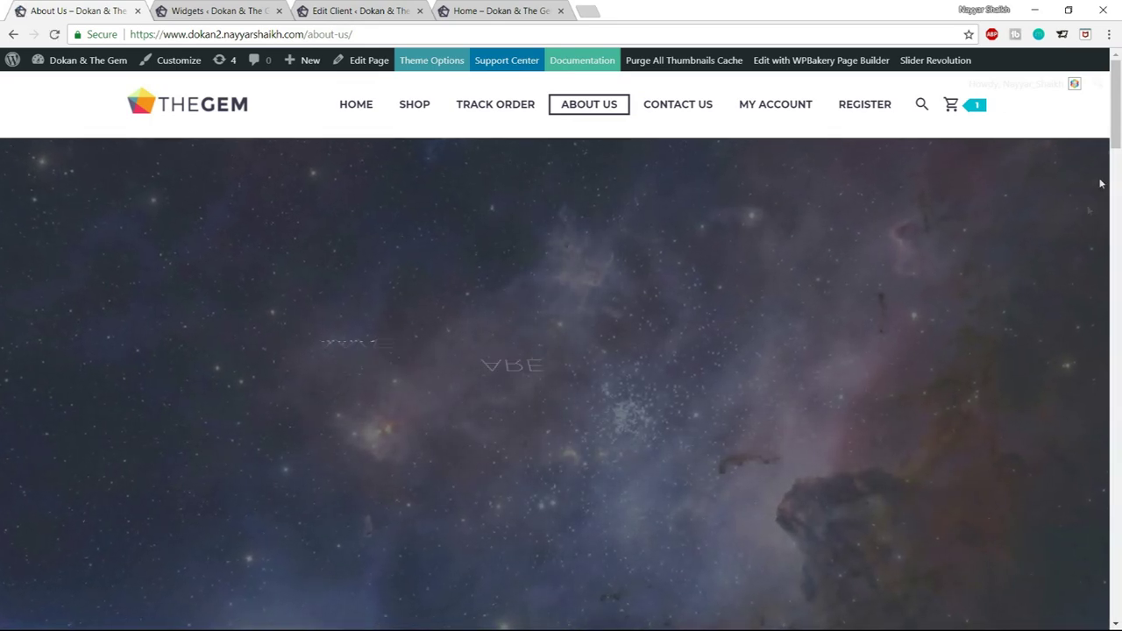
- Create a new page through Pages > Add New and focus its title field for 'About Us'
drag(1119, 107, 1007, 63)
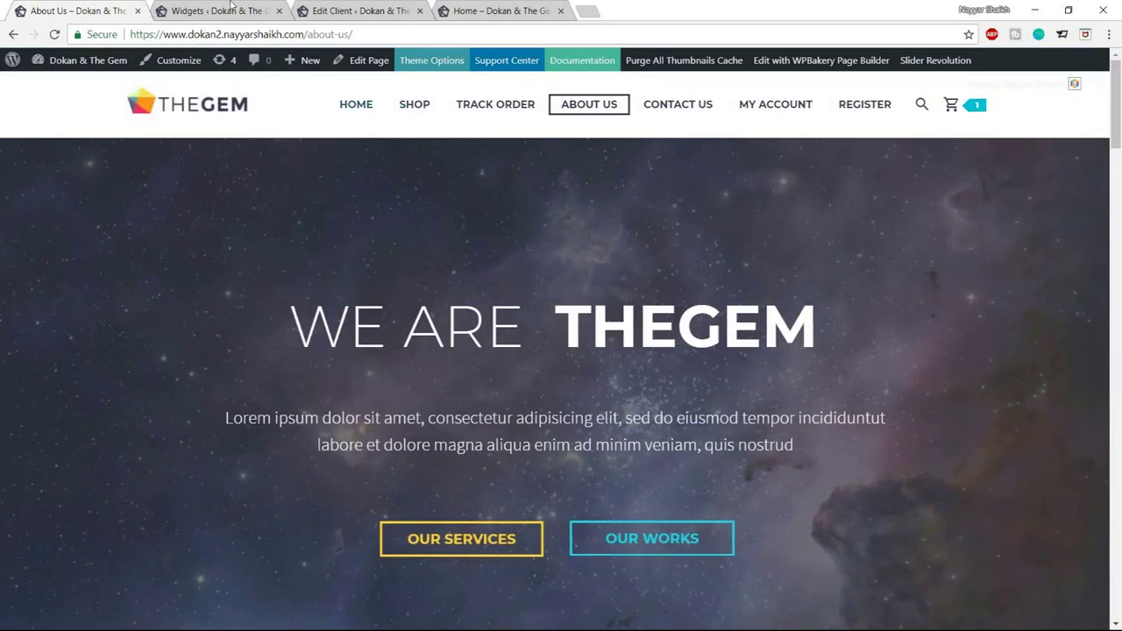
click(359, 10)
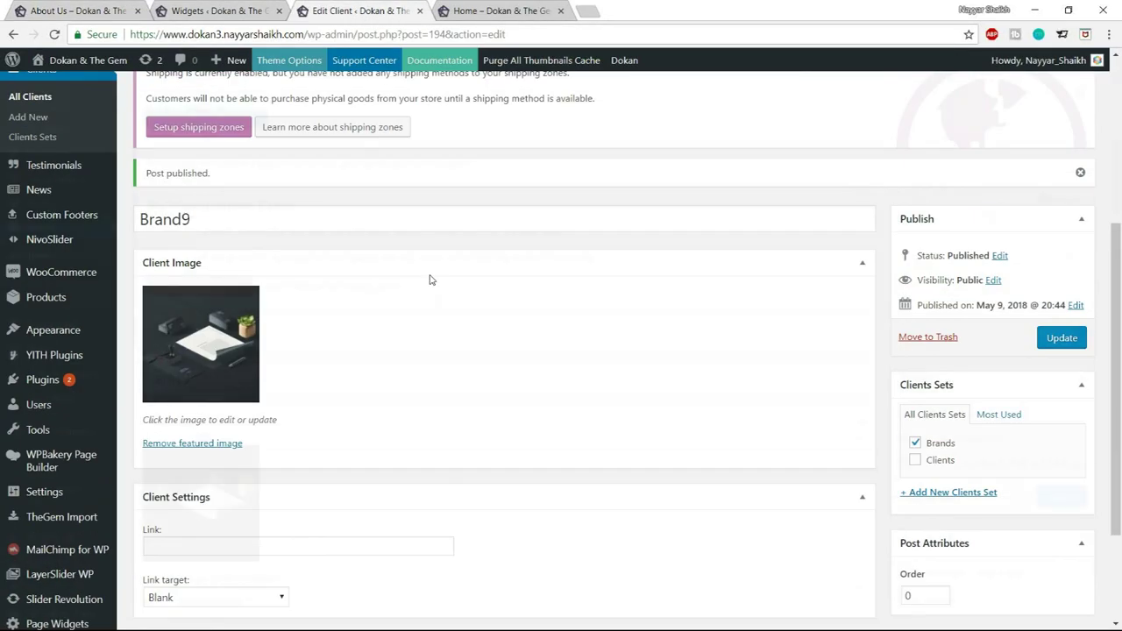
scroll(433, 294, up, 4)
scroll(433, 298, down, 5)
mouse_move(18, 381)
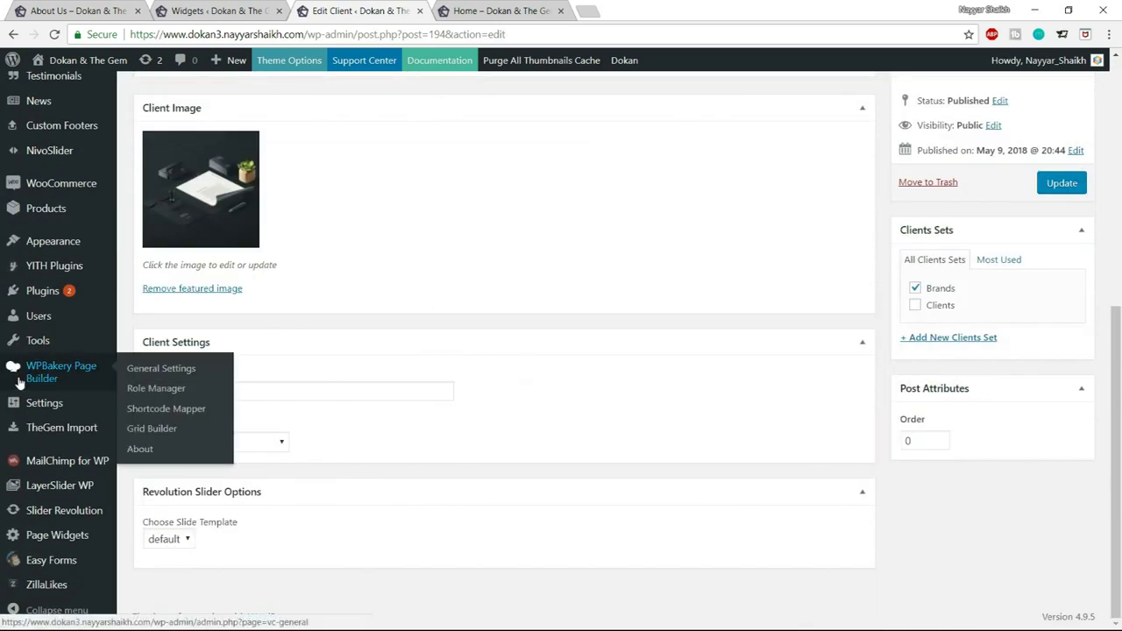
scroll(18, 381, up, 5)
mouse_move(46, 203)
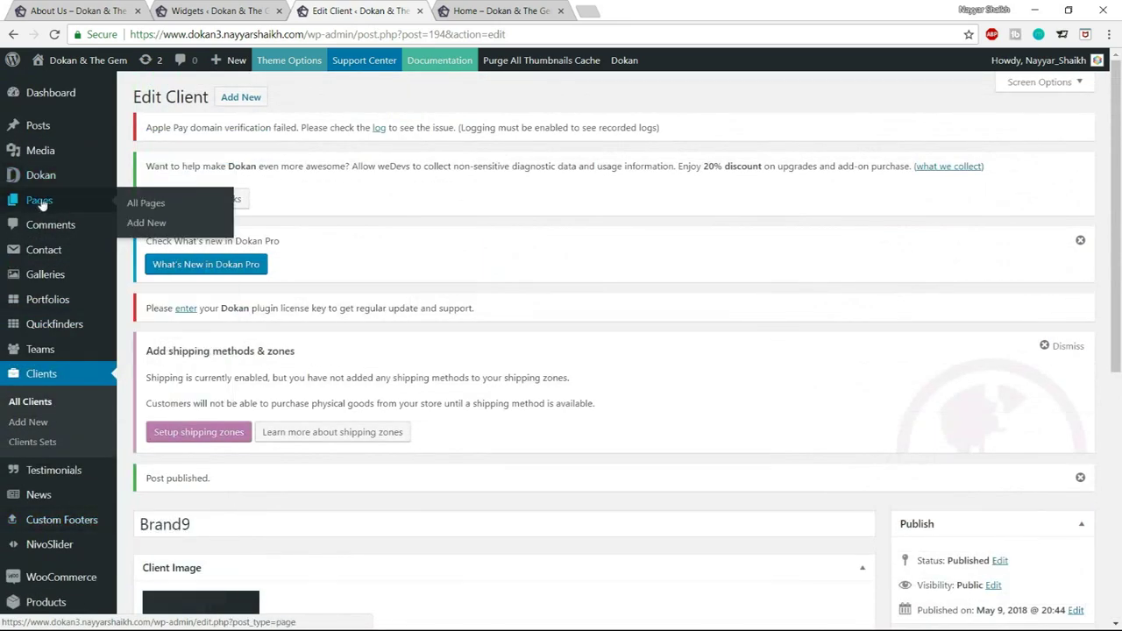
click(175, 221)
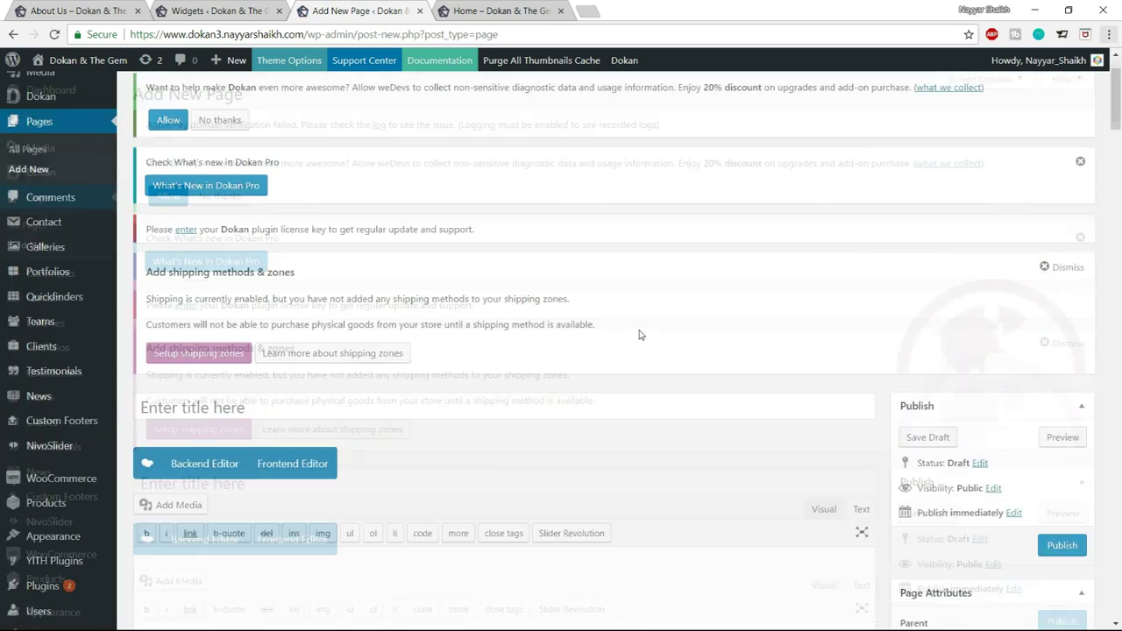
scroll(219, 263, down, 3)
click(244, 268)
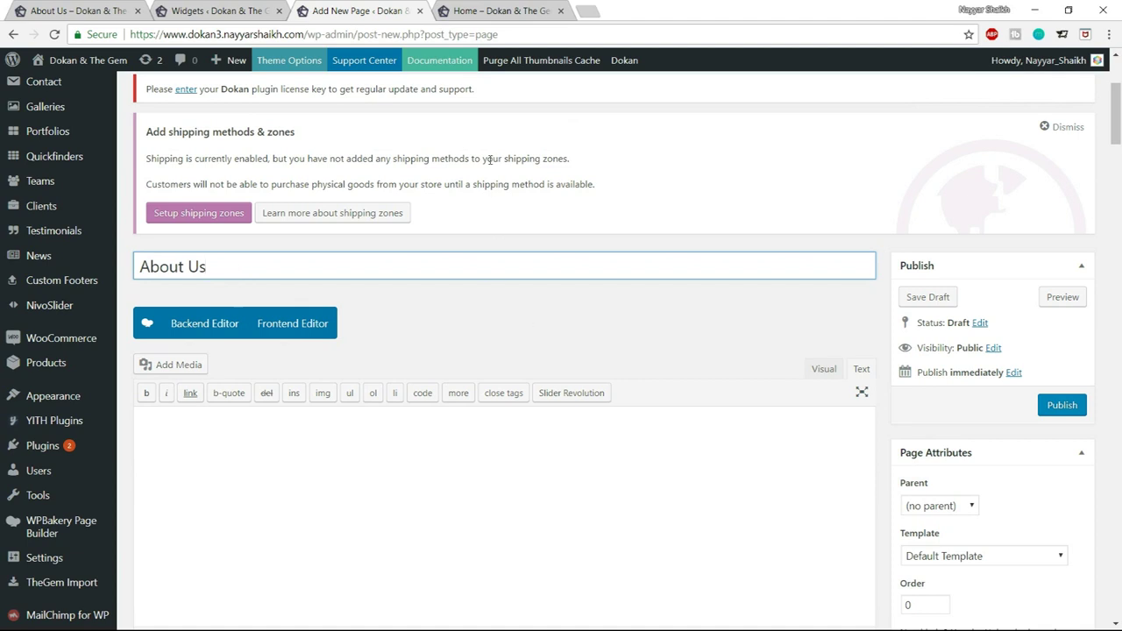
key(alt+Tab)
key(alt+Tab)
key(alt+Tab)
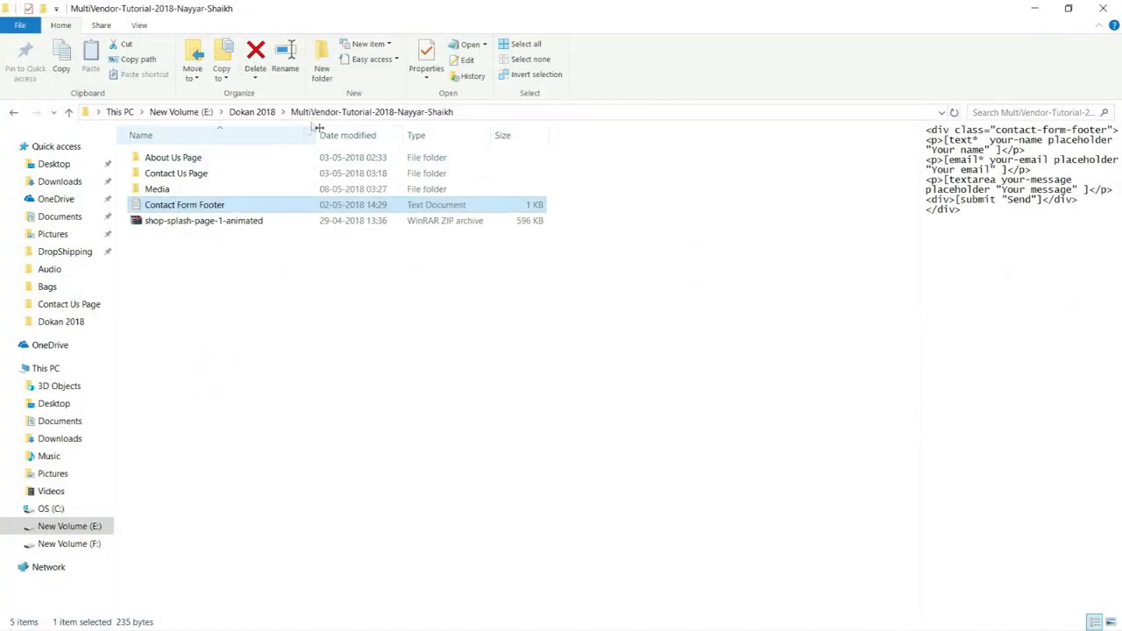
- Open the About Us Page text file in Notepad, select all its markup, and close it
click(188, 159)
double_click(186, 158)
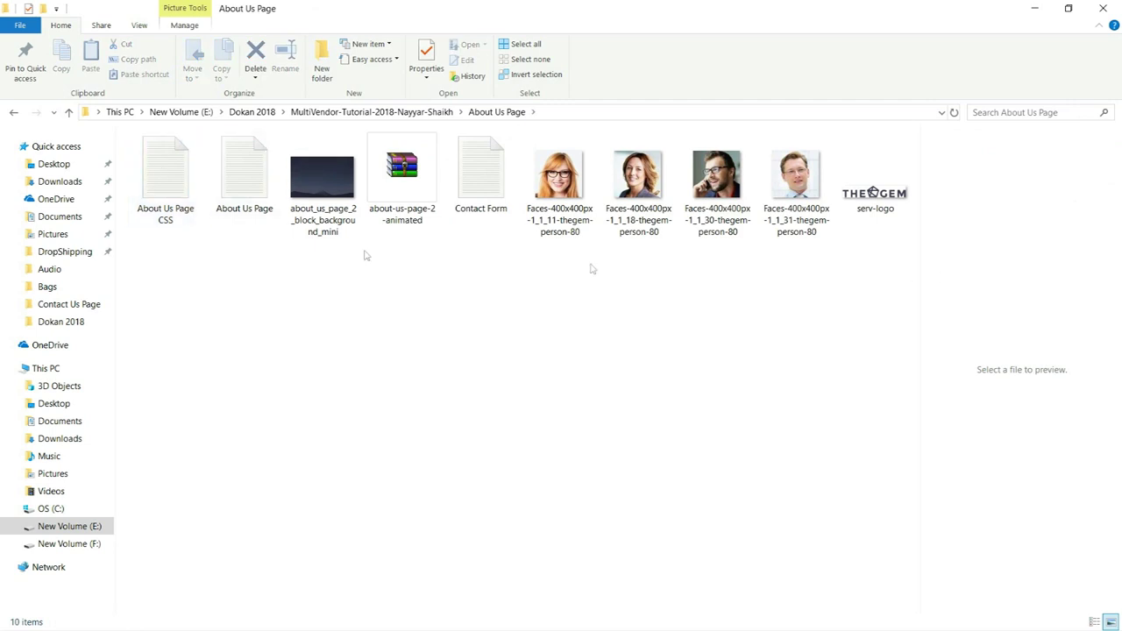
click(237, 178)
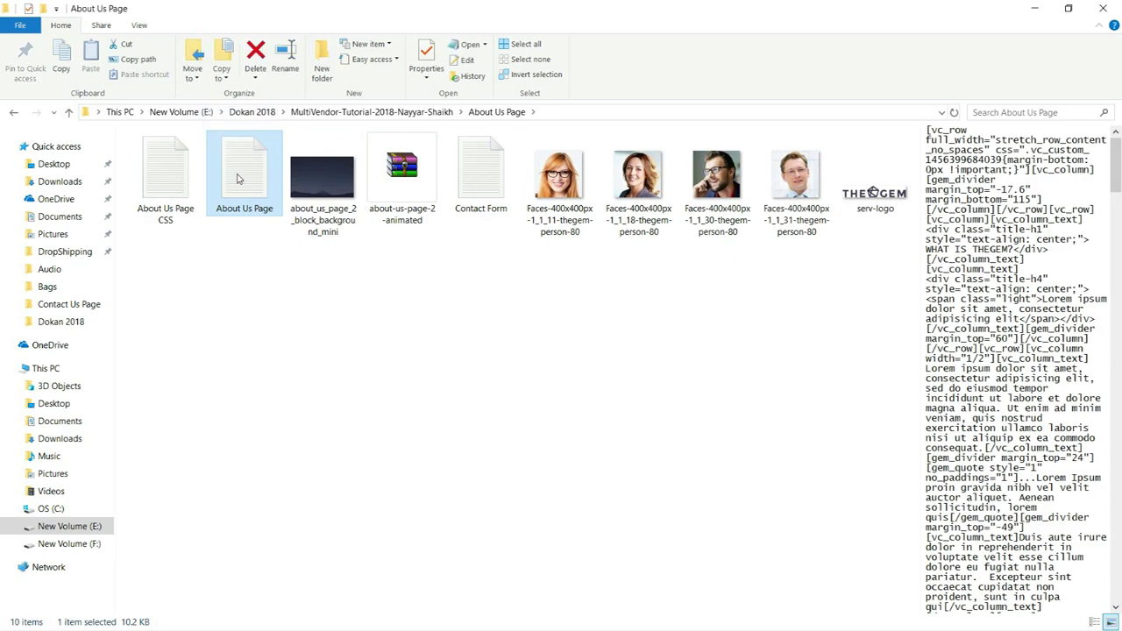
double_click(237, 179)
key(ctrl+a)
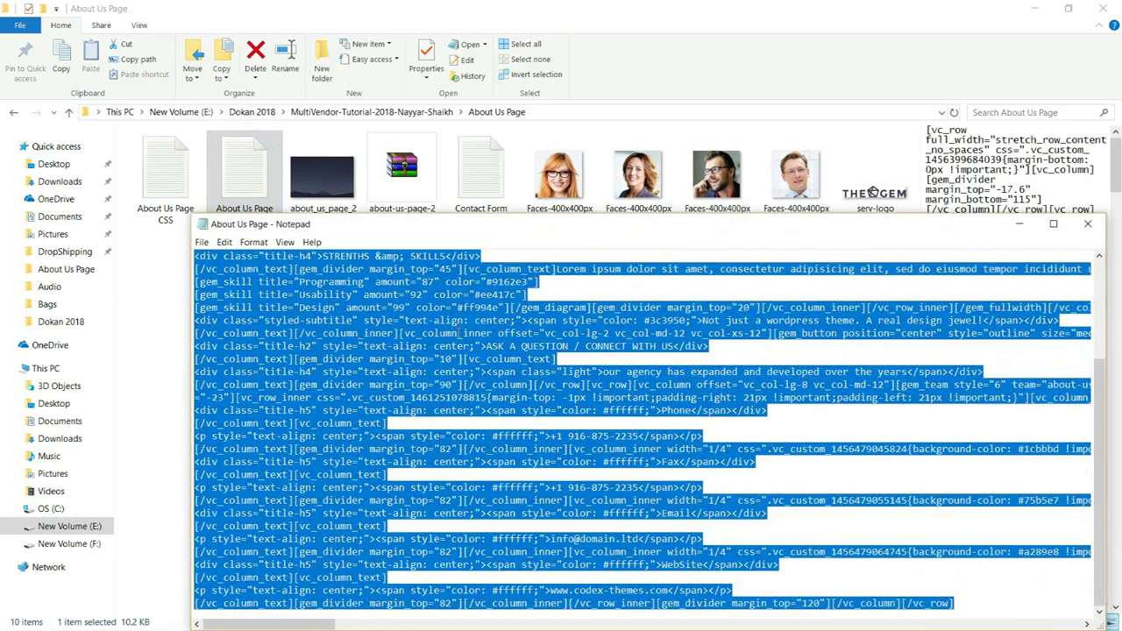
scroll(483, 379, up, 4)
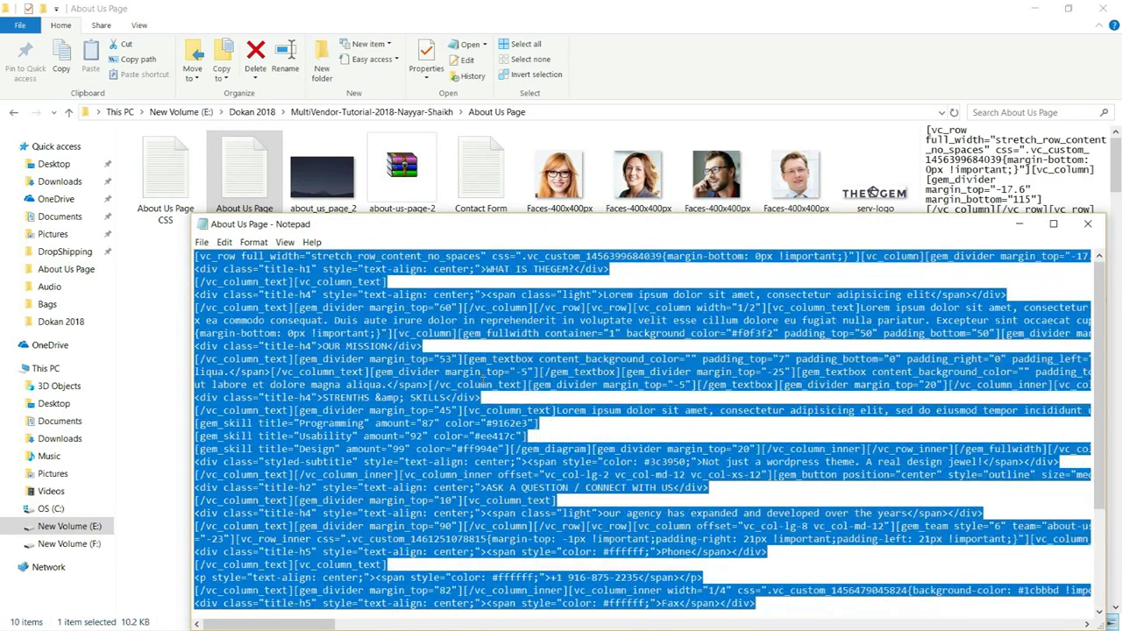
scroll(482, 383, down, 4)
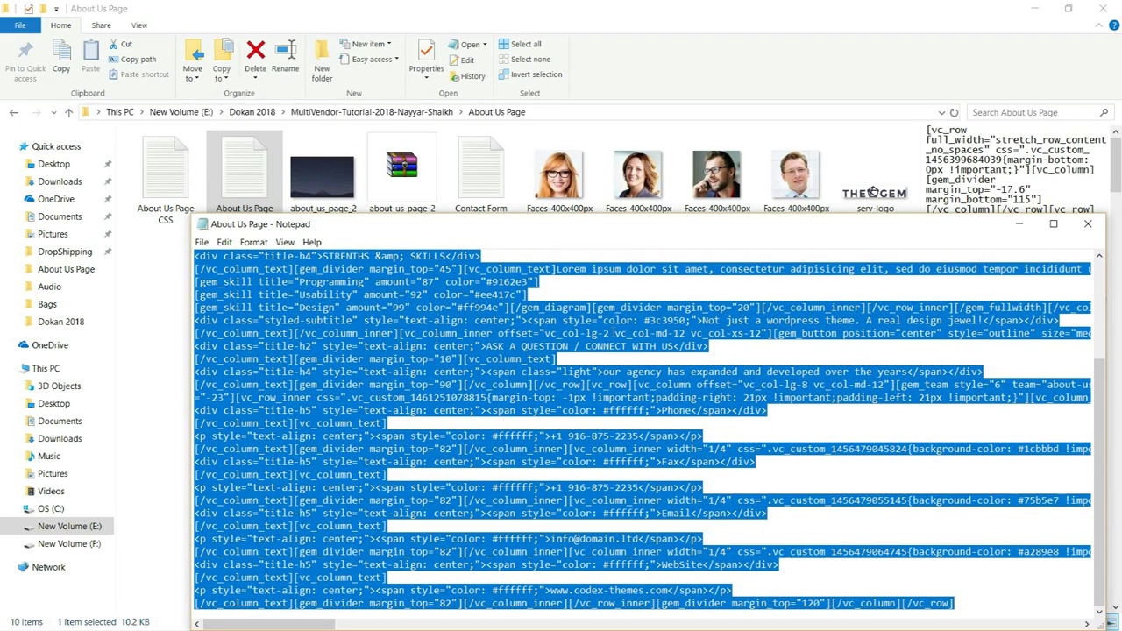
click(1087, 223)
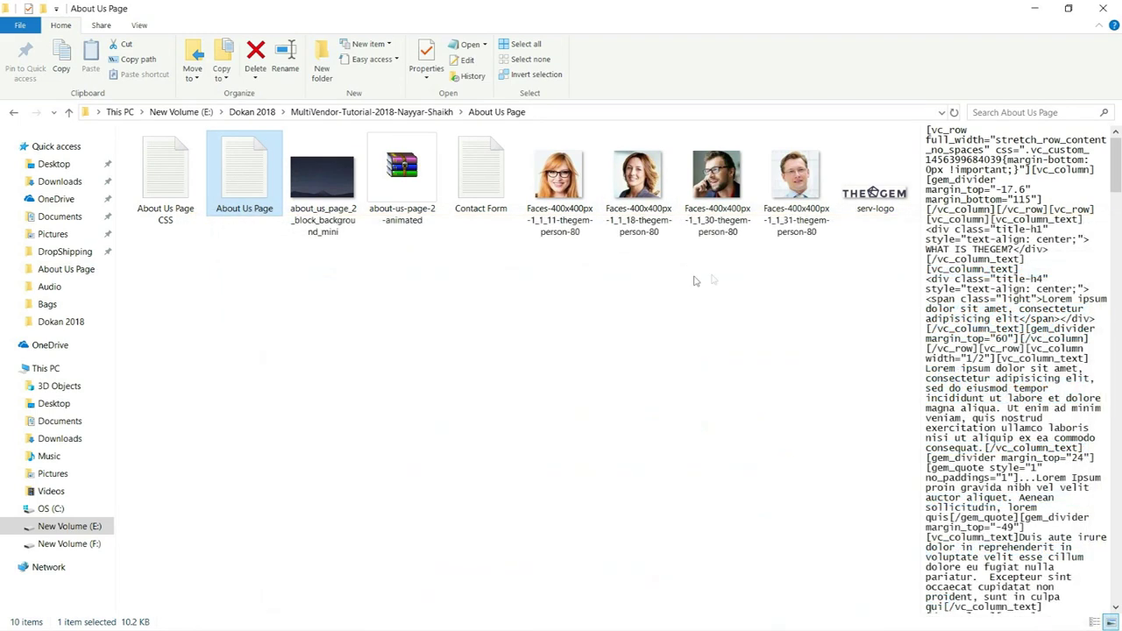
key(alt+Tab)
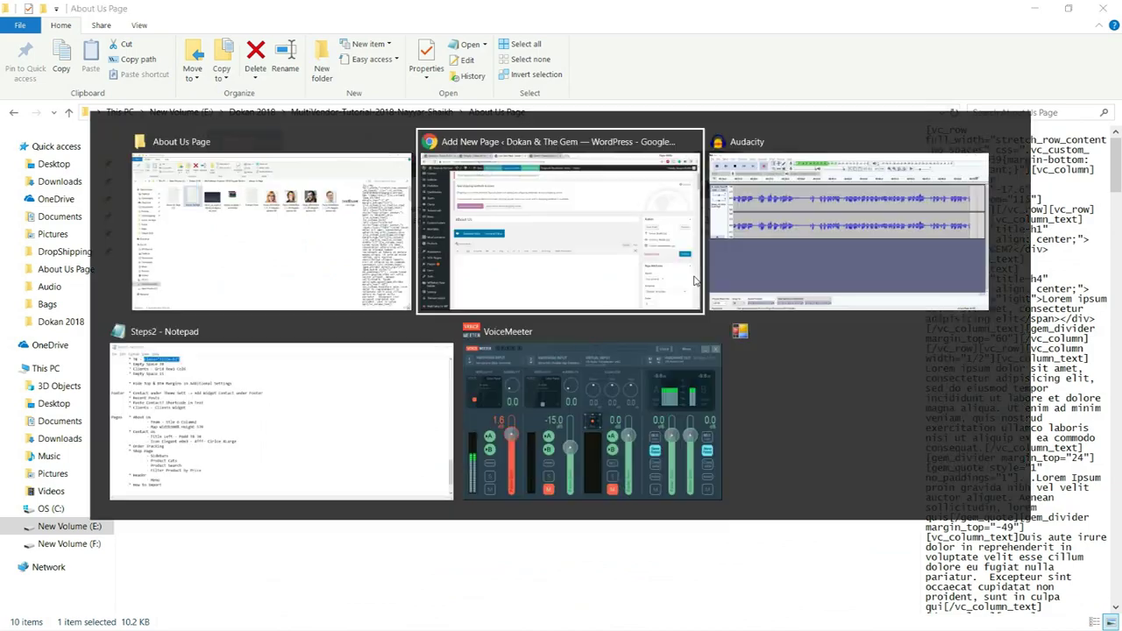
- Paste the About Us layout code and review it in the WPBakery Backend Editor
scroll(392, 377, down, 2)
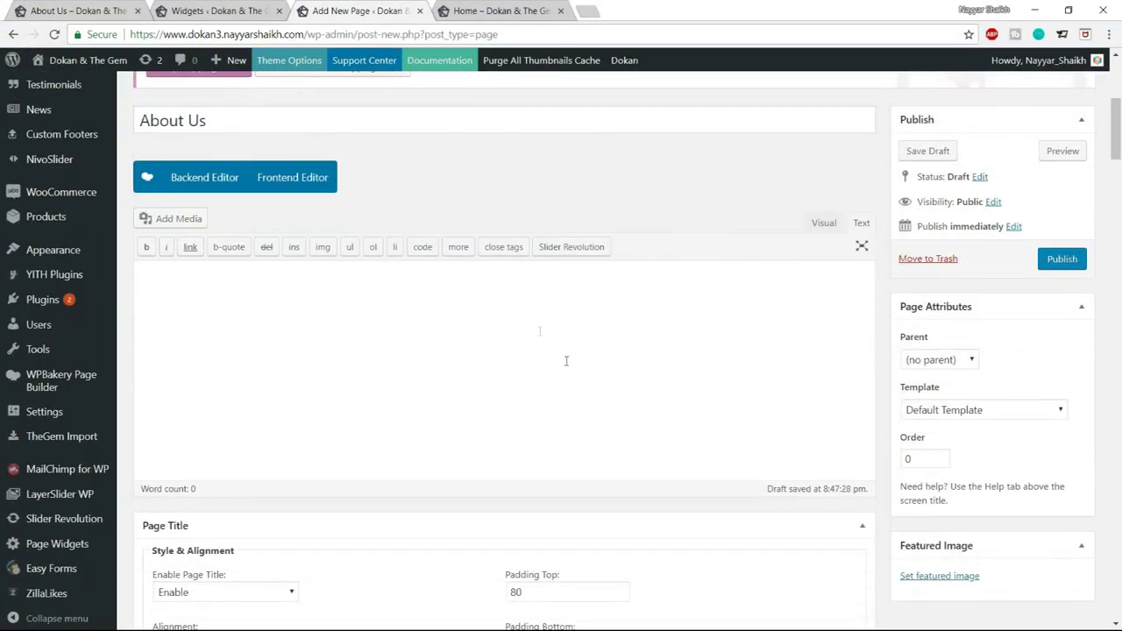
key(ctrl+v)
scroll(604, 362, up, 8)
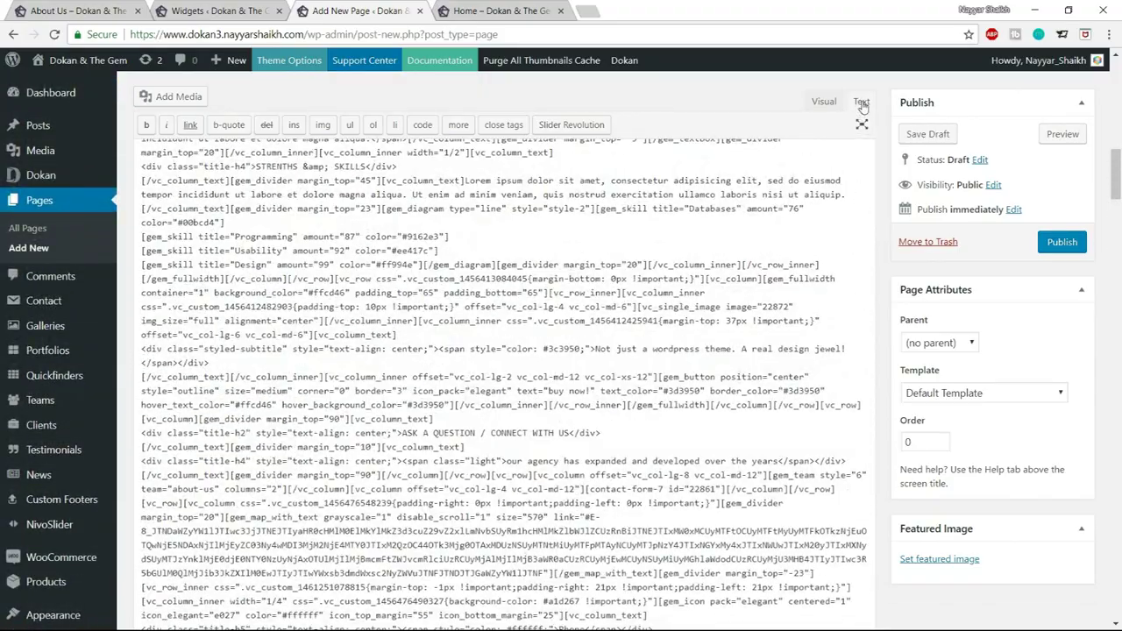
scroll(792, 353, up, 10)
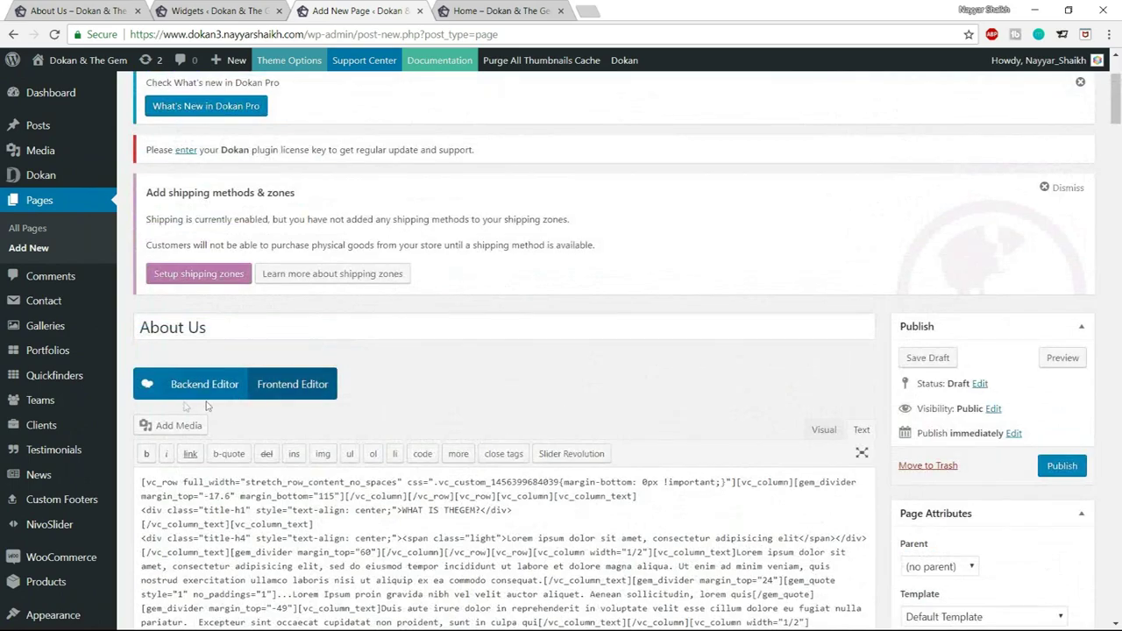
click(200, 386)
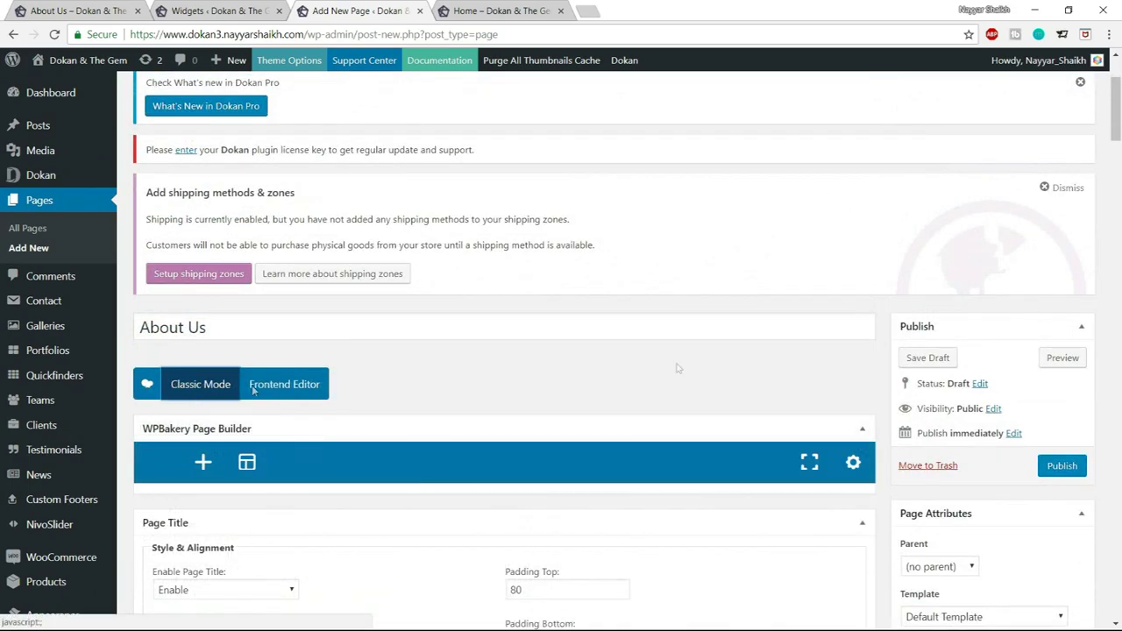
scroll(749, 376, down, 3)
scroll(375, 365, up, 2)
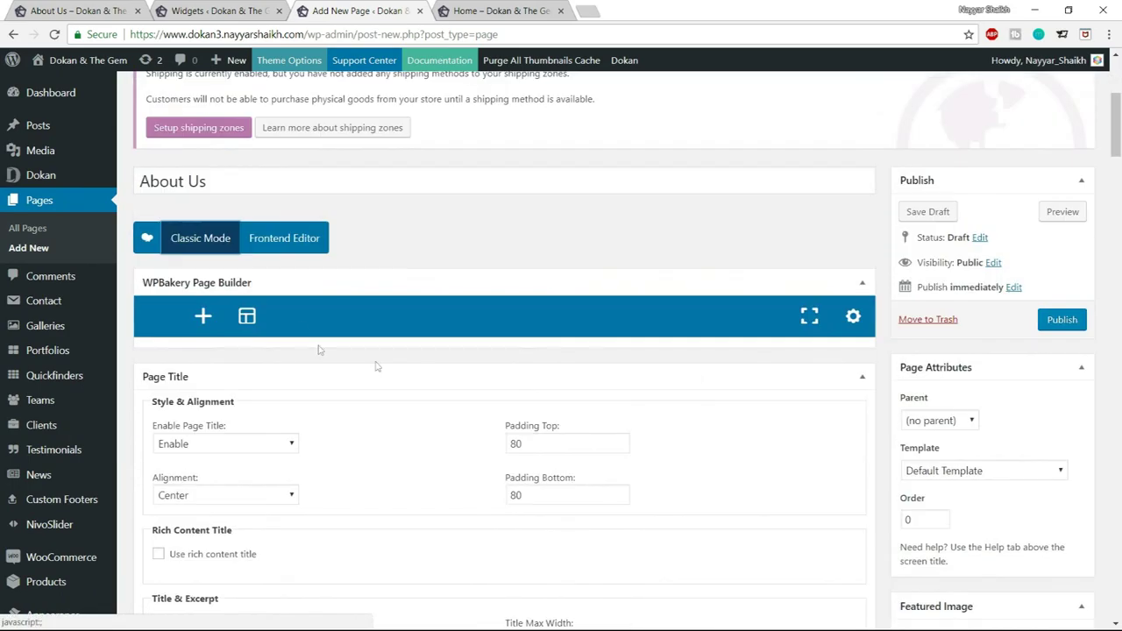
scroll(393, 302, down, 3)
scroll(394, 302, down, 3)
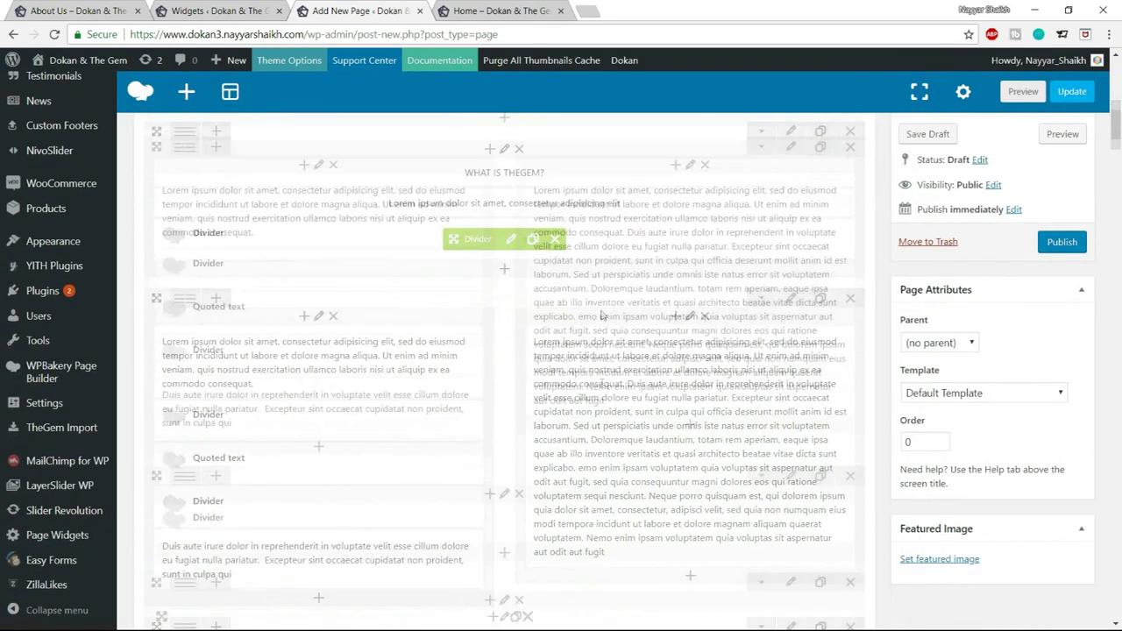
scroll(488, 394, up, 5)
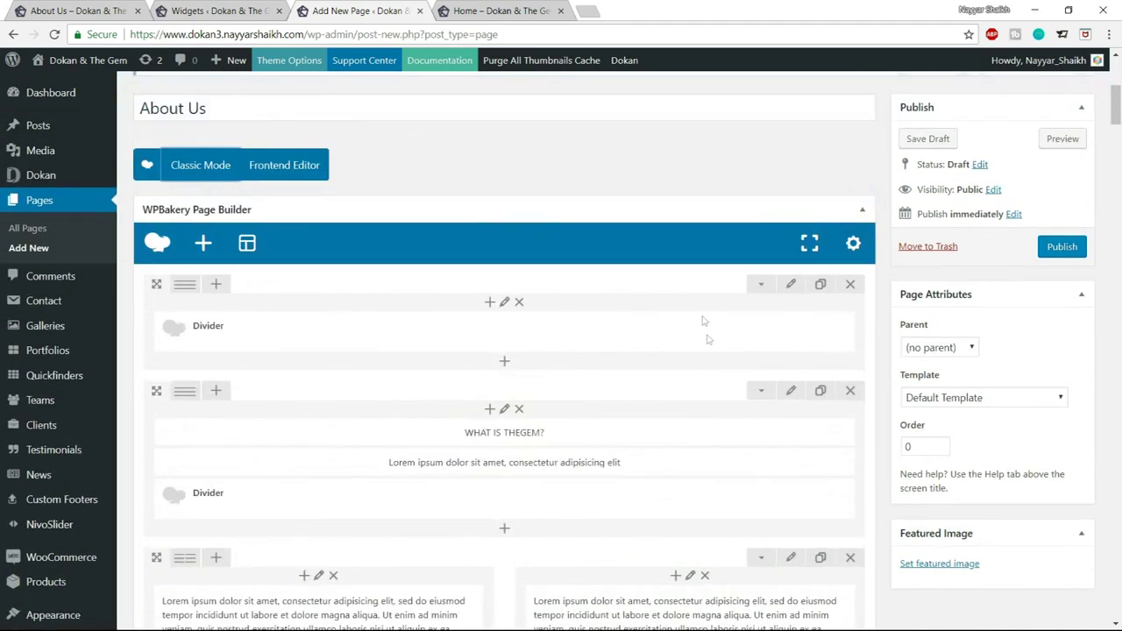
scroll(703, 320, down, 1)
- Publish the About Us page and close the Home site tab
click(1073, 246)
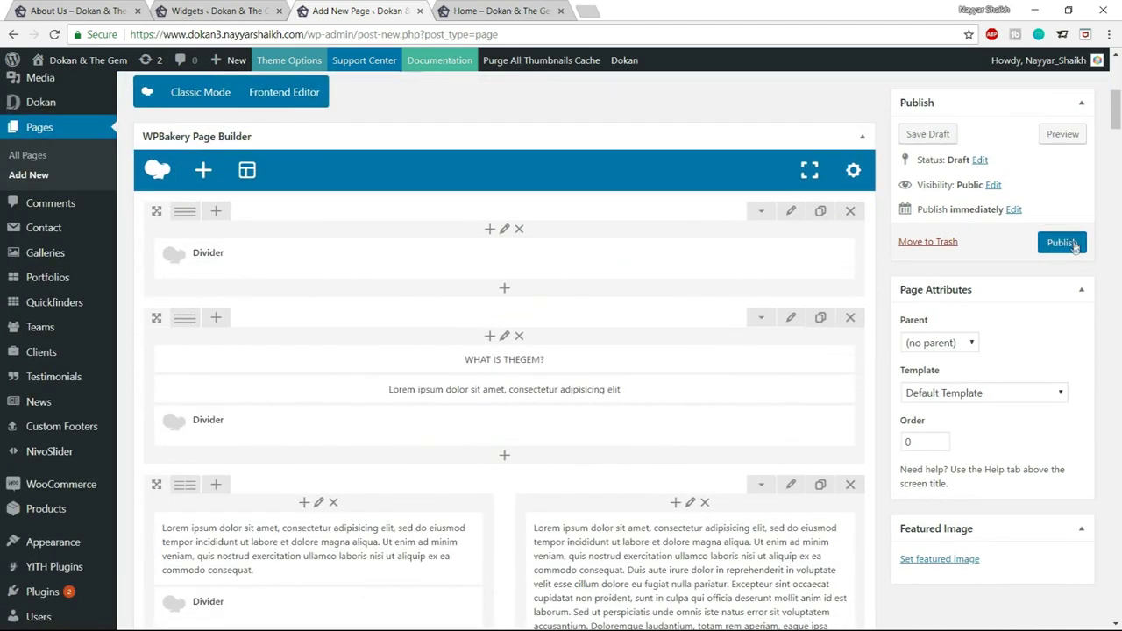
click(499, 11)
click(561, 11)
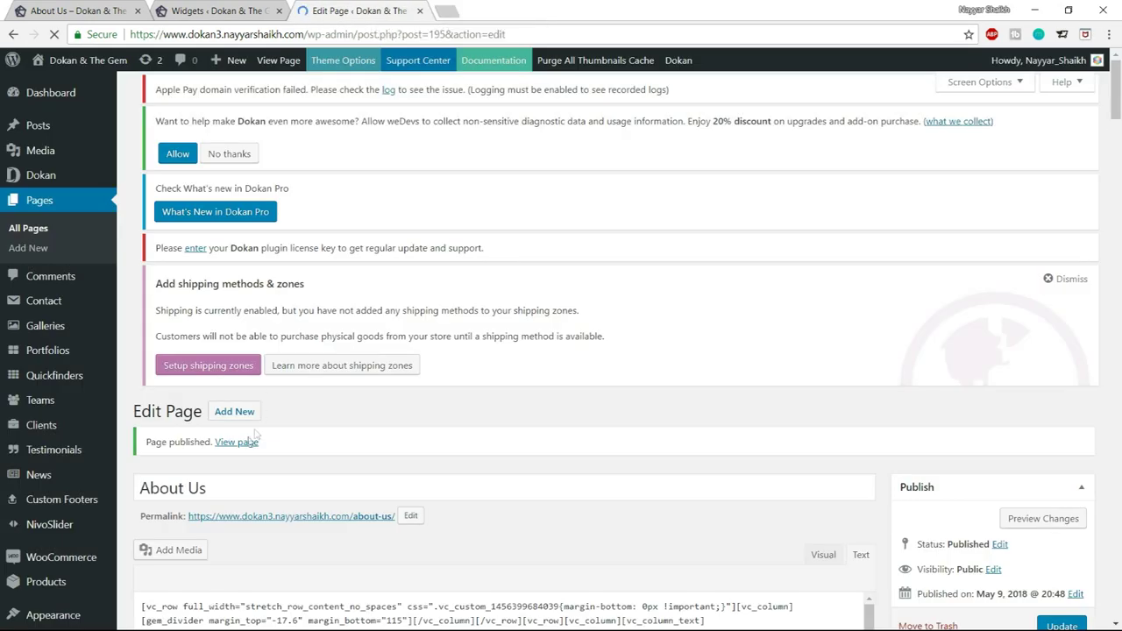
- View the published About Us page in a new tab and scroll through it
ctrl+click(237, 478)
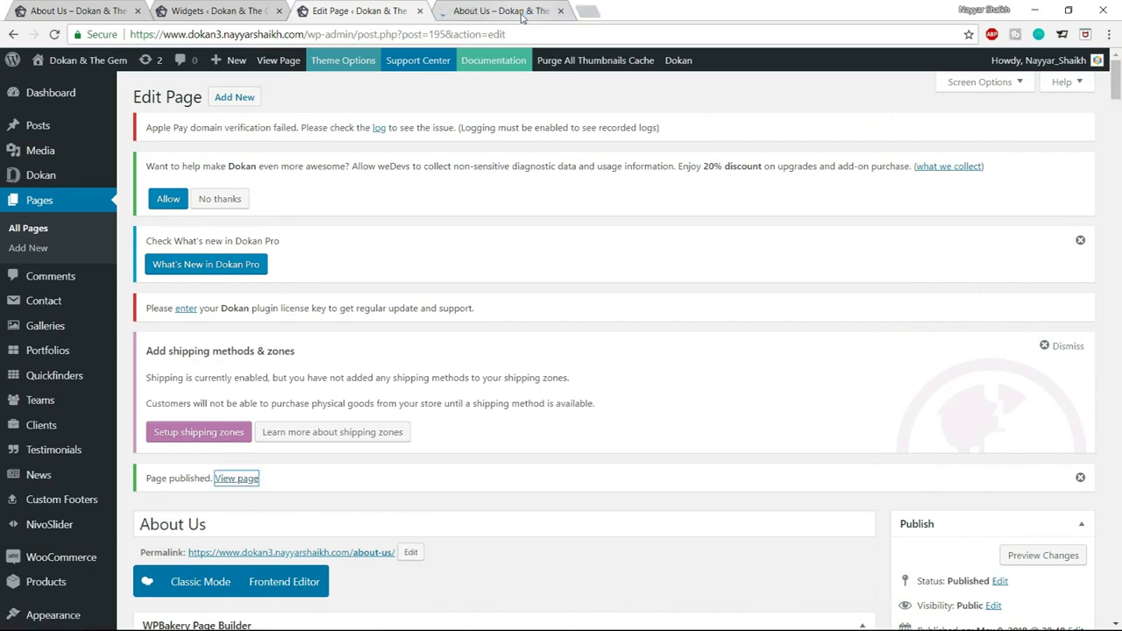
click(522, 11)
scroll(1022, 413, down, 10)
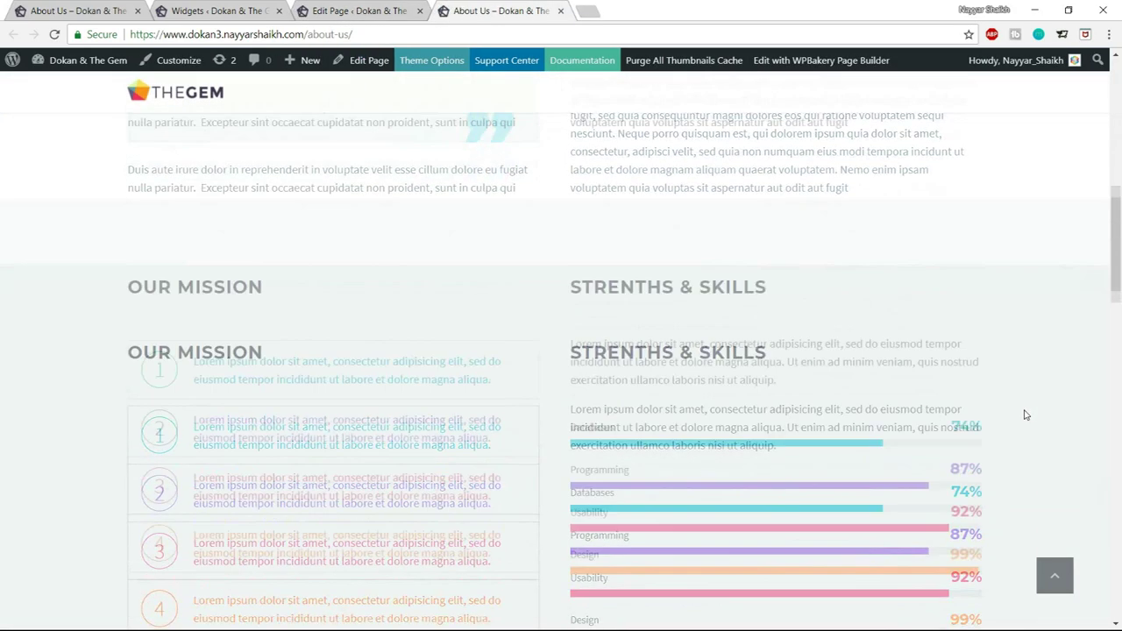
scroll(1022, 413, down, 15)
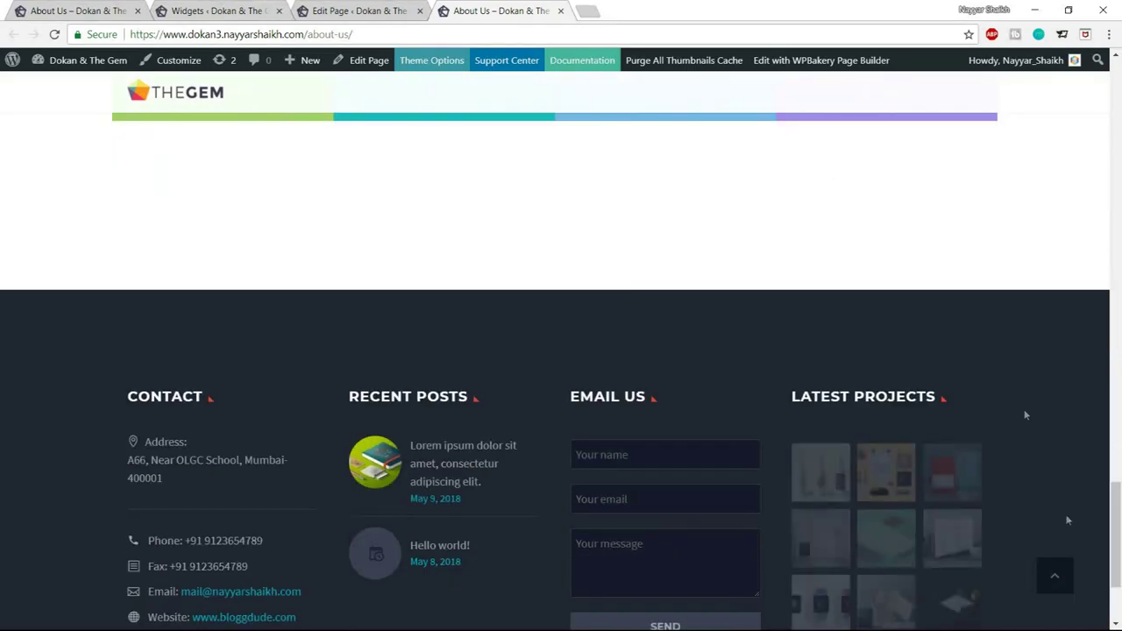
click(1056, 577)
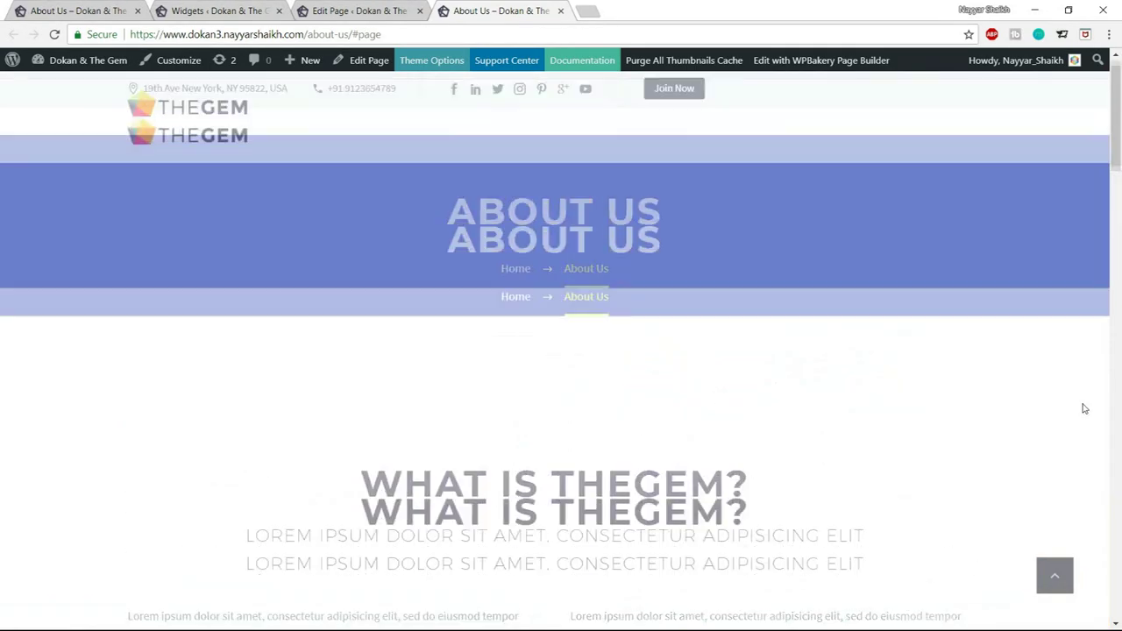
- Look over the reference About Us page with the space hero
click(86, 7)
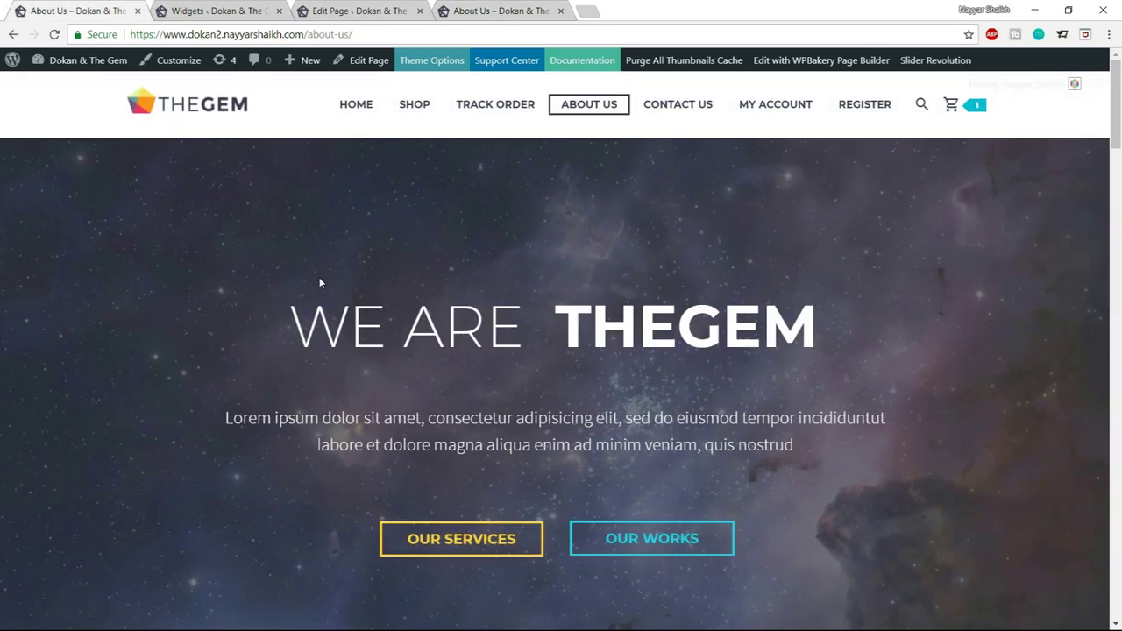
scroll(640, 407, down, 2)
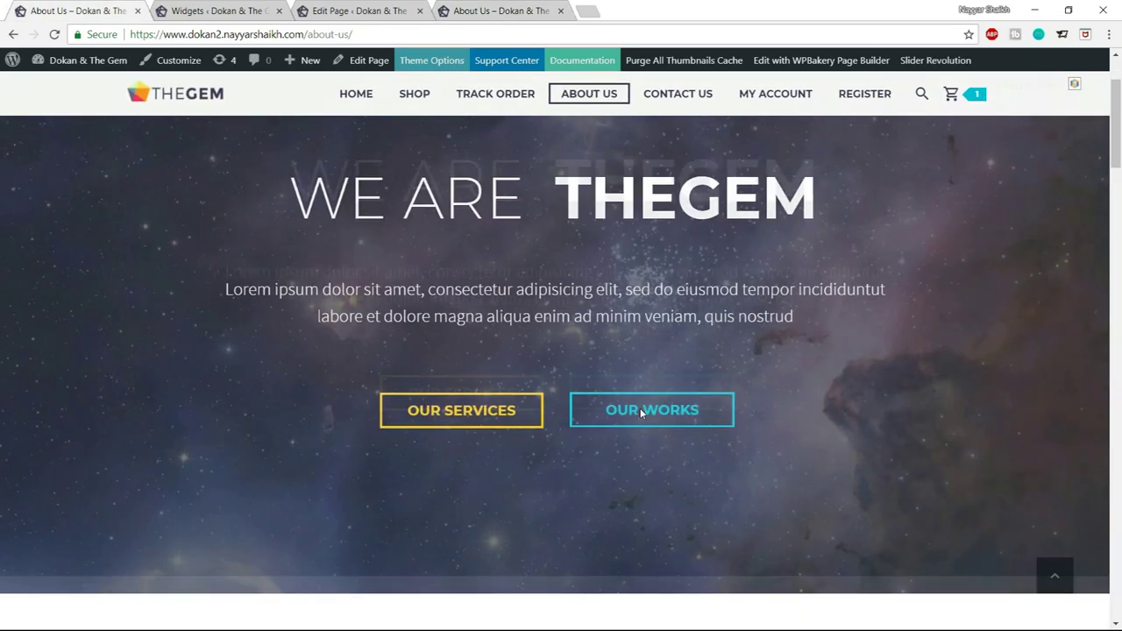
scroll(640, 408, up, 2)
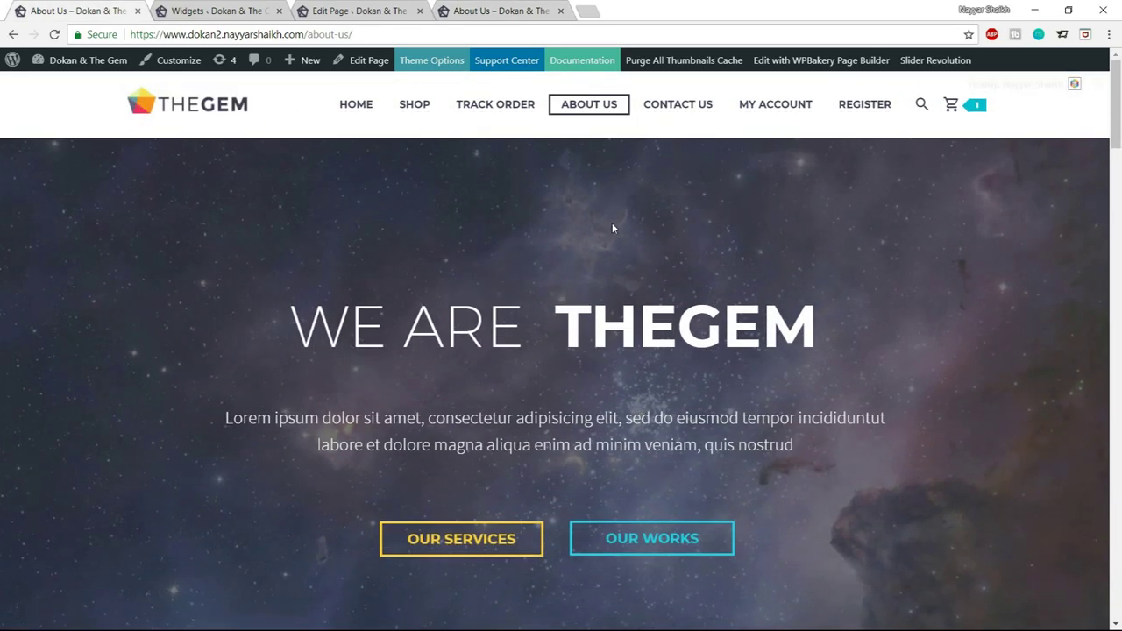
scroll(608, 356, down, 2)
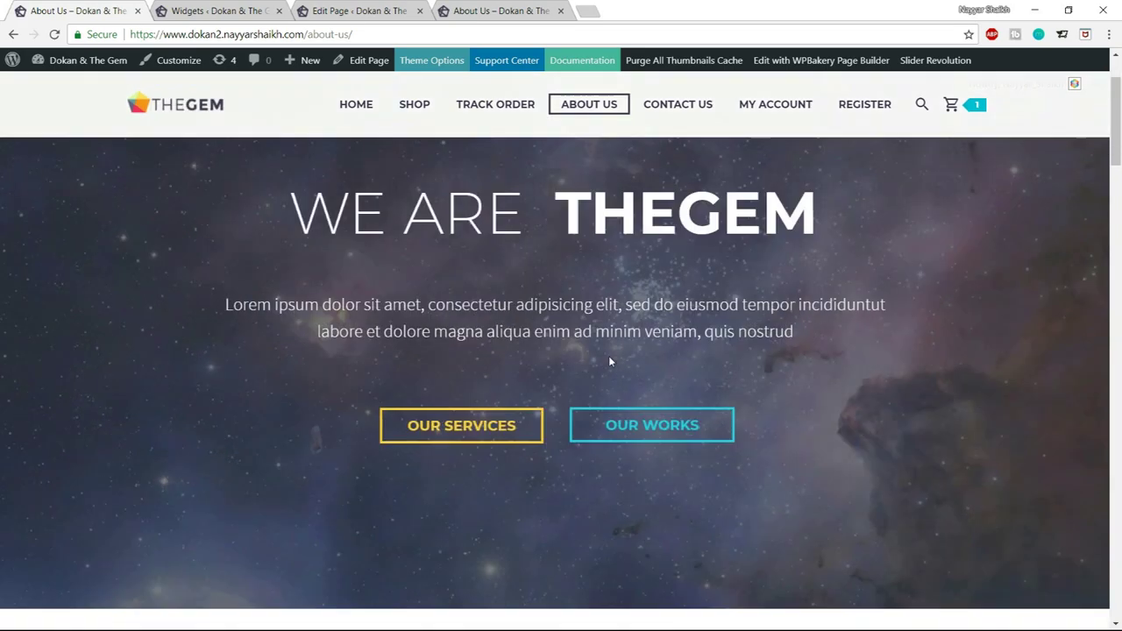
scroll(608, 356, up, 2)
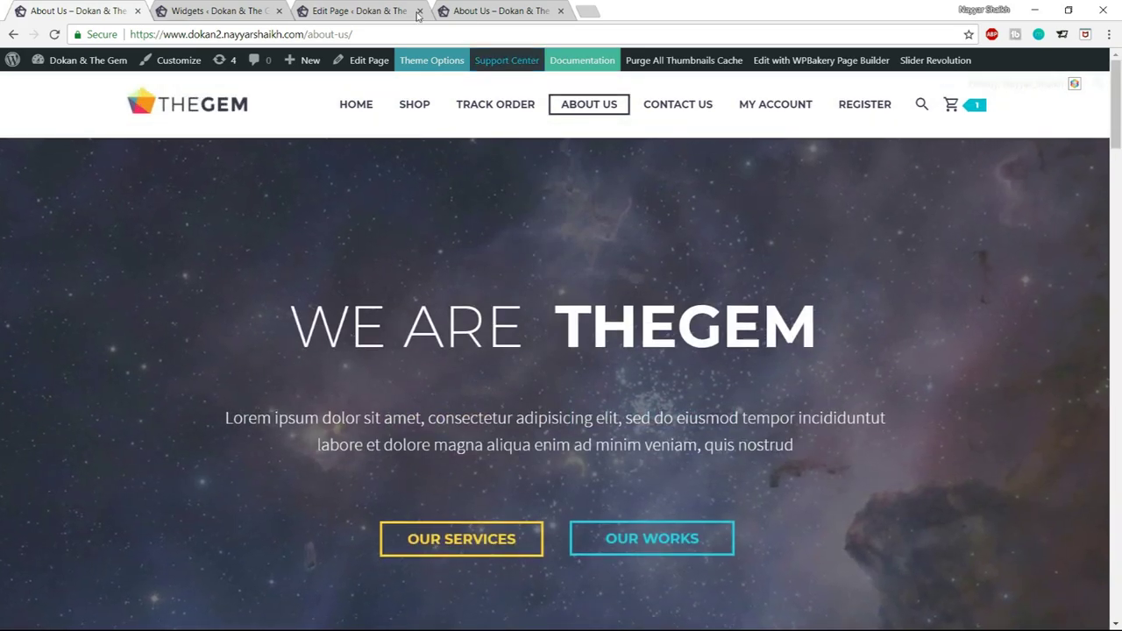
- Go to the Slider Revolution admin page from the WordPress admin menu
click(254, 7)
click(372, 7)
click(224, 7)
scroll(529, 125, down, 6)
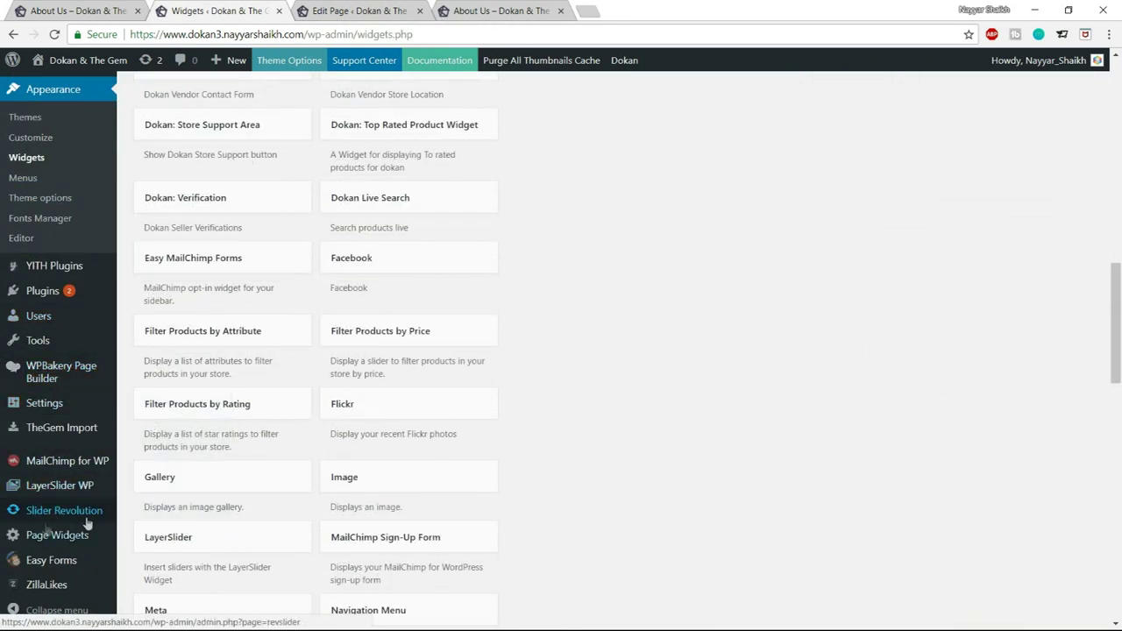
mouse_move(55, 524)
click(72, 517)
- Import about-us-page-2-animated.zip from the About Us Page folder as a new slider
scroll(692, 371, down, 7)
scroll(764, 386, up, 2)
scroll(764, 386, up, 2)
click(901, 271)
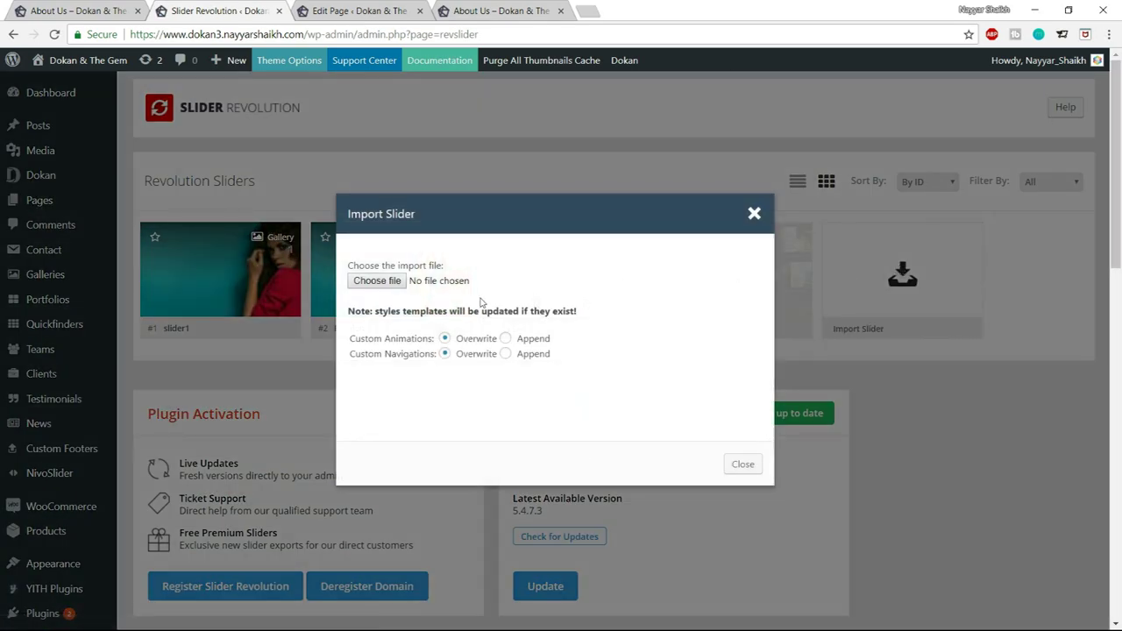
click(377, 281)
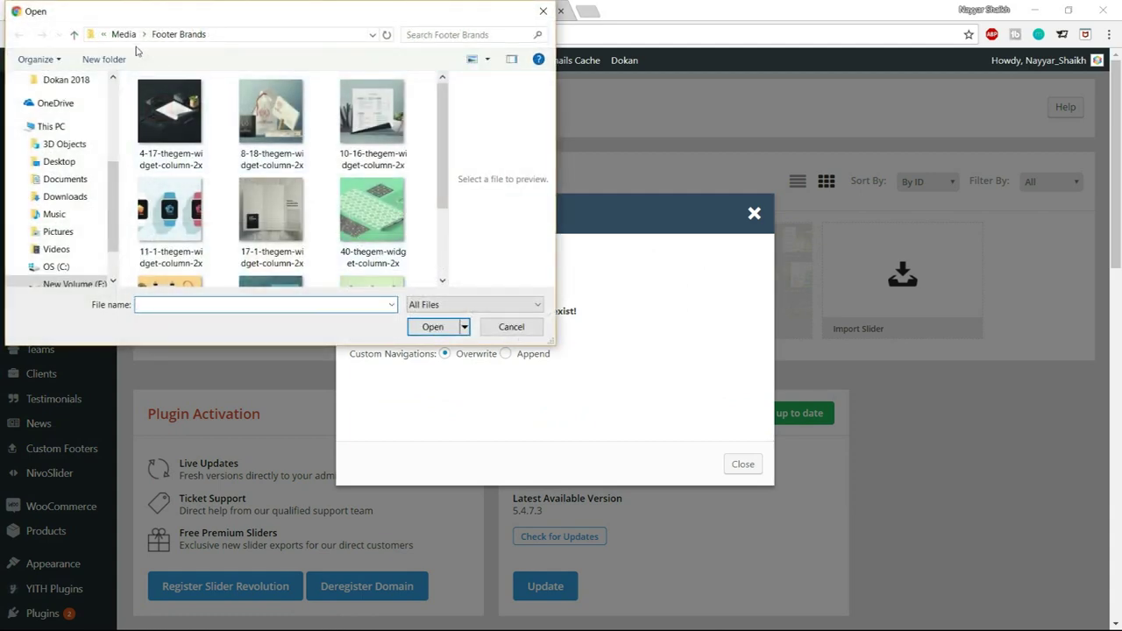
click(124, 34)
click(133, 35)
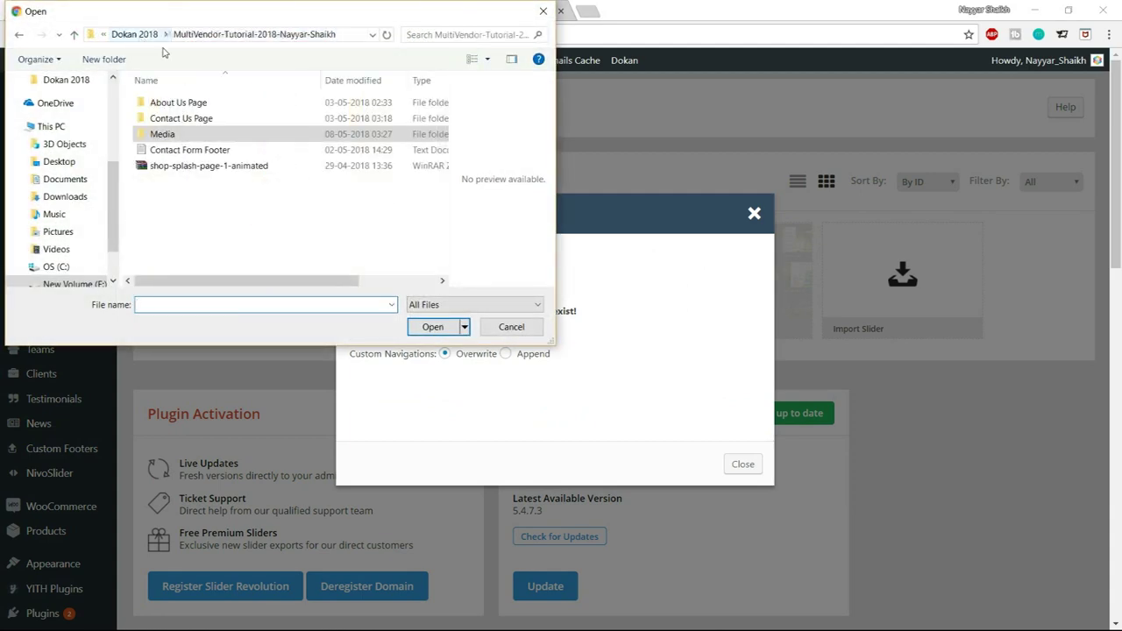
double_click(215, 104)
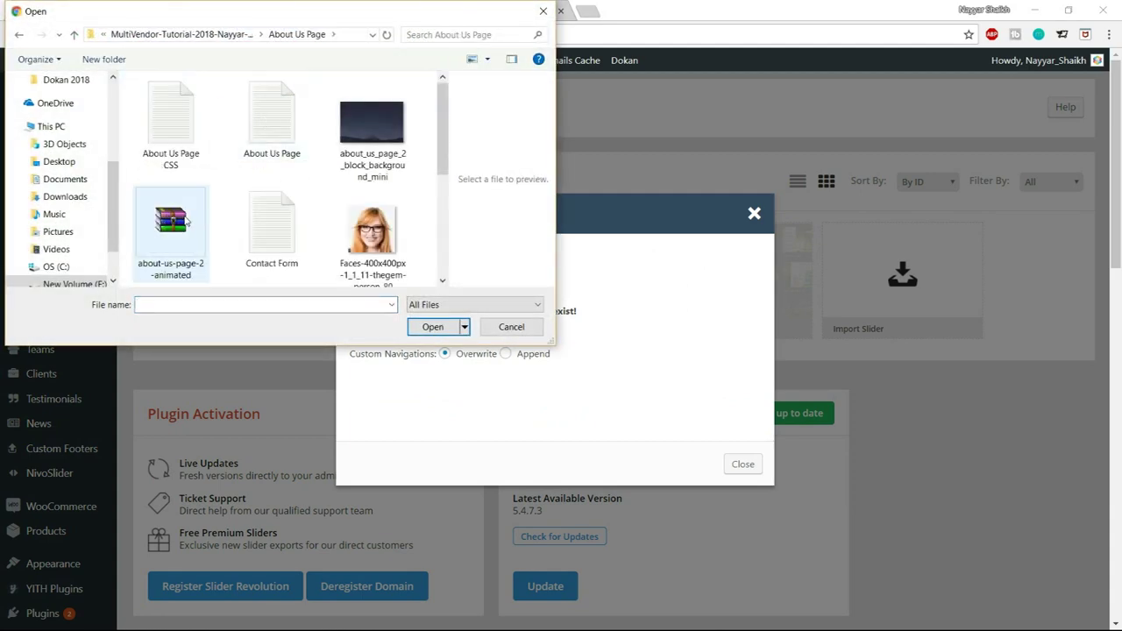
click(186, 221)
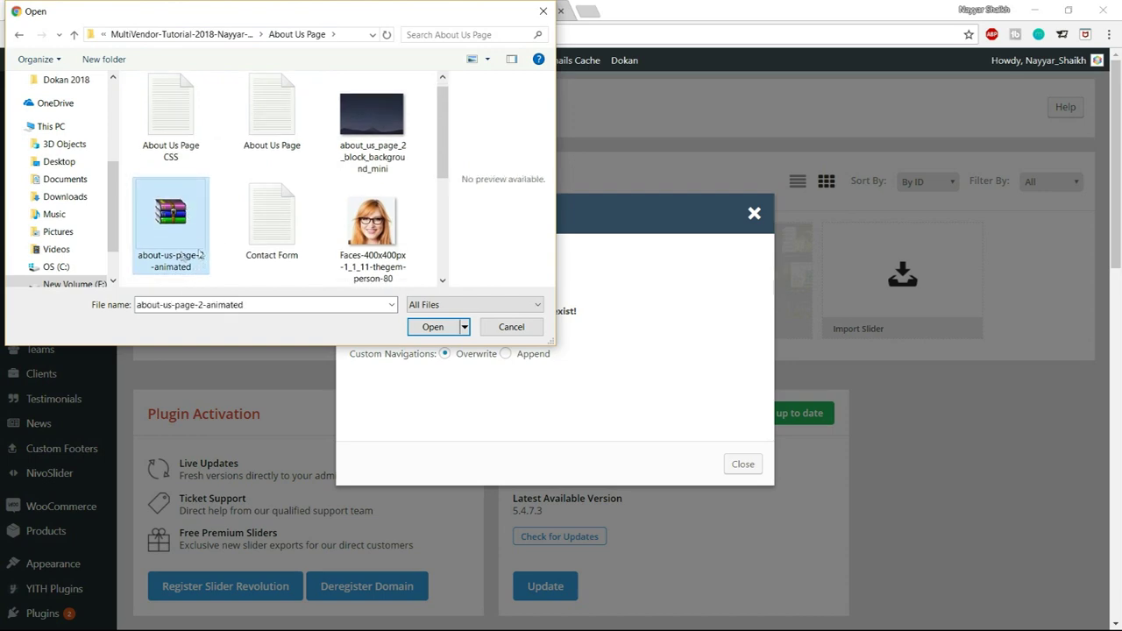
click(433, 327)
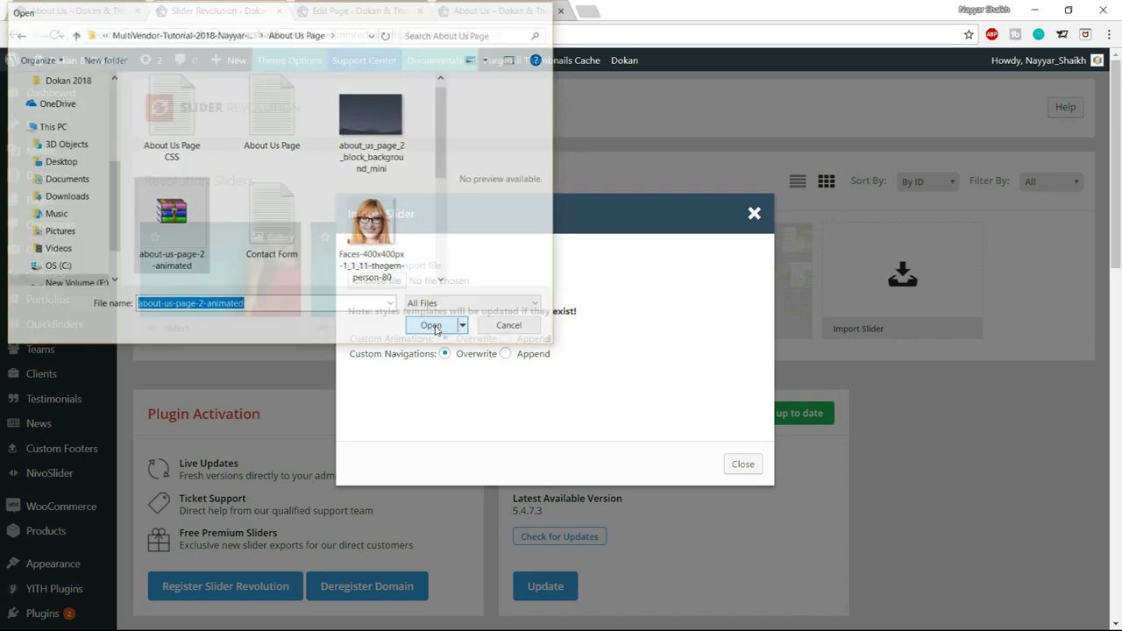
click(382, 391)
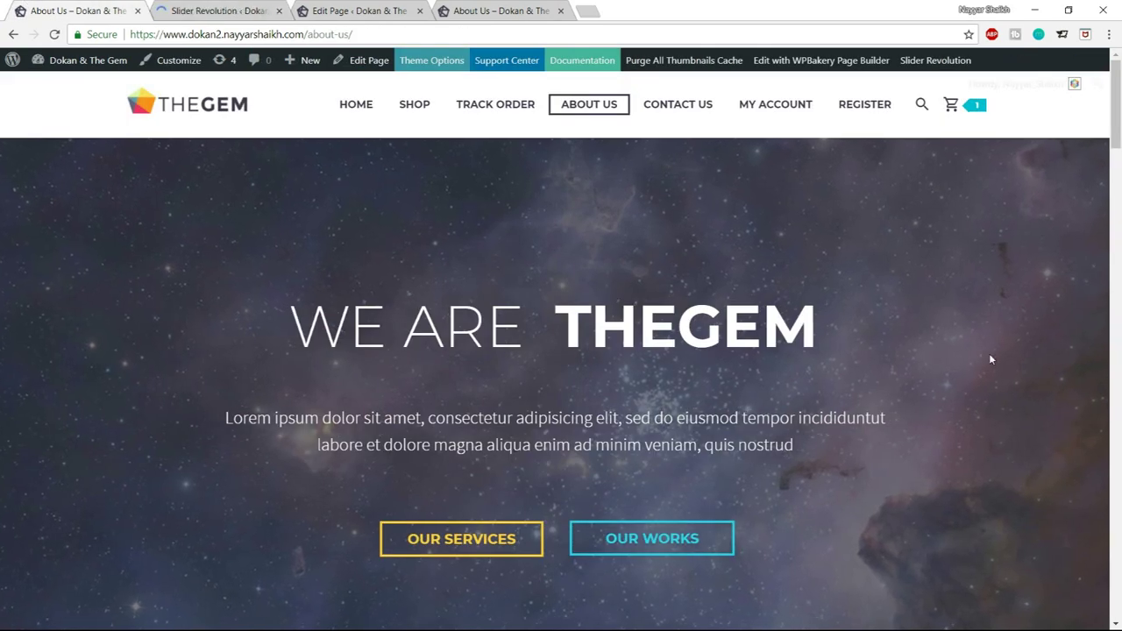
click(215, 9)
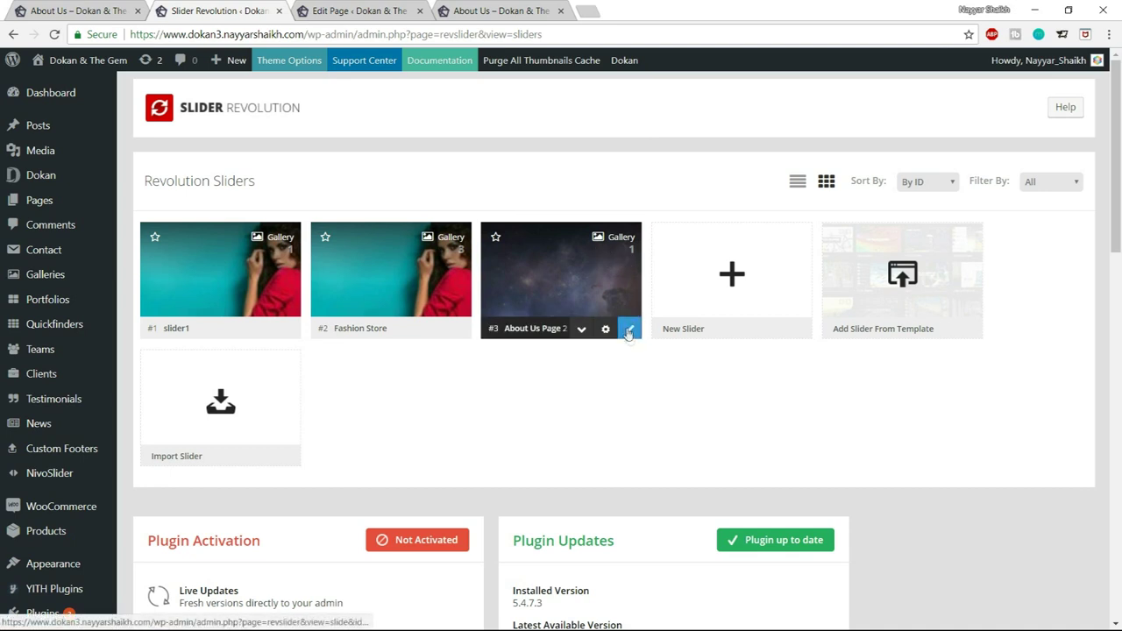
- Edit slider #3 'About Us Page 2' to view its WE ARE THEGEM hero slide
click(630, 331)
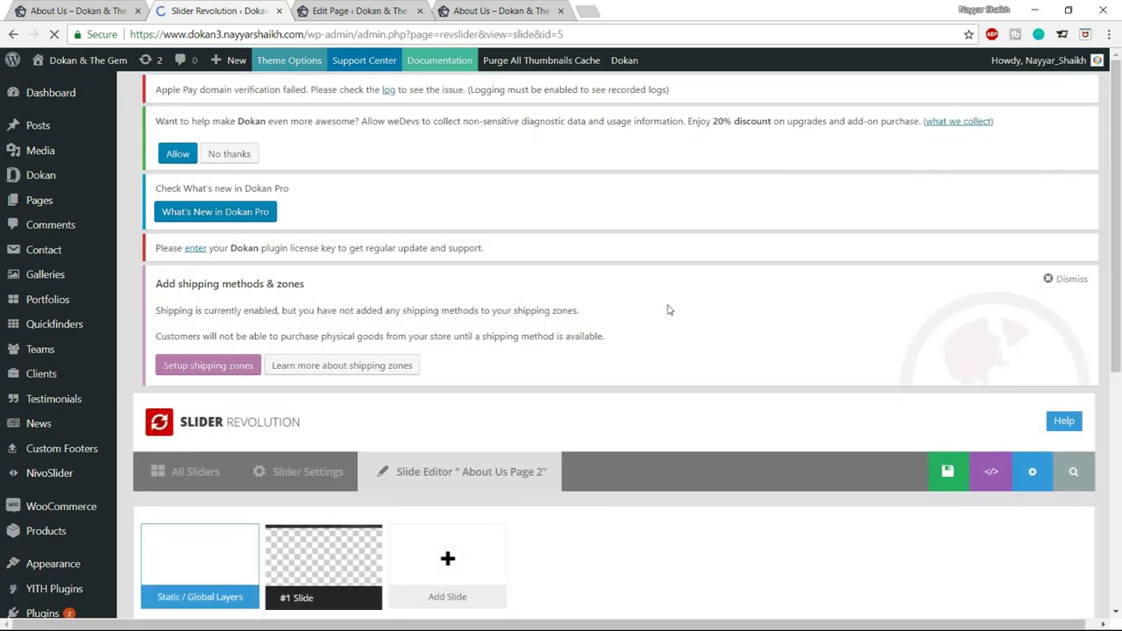
scroll(668, 306, down, 3)
scroll(669, 303, down, 10)
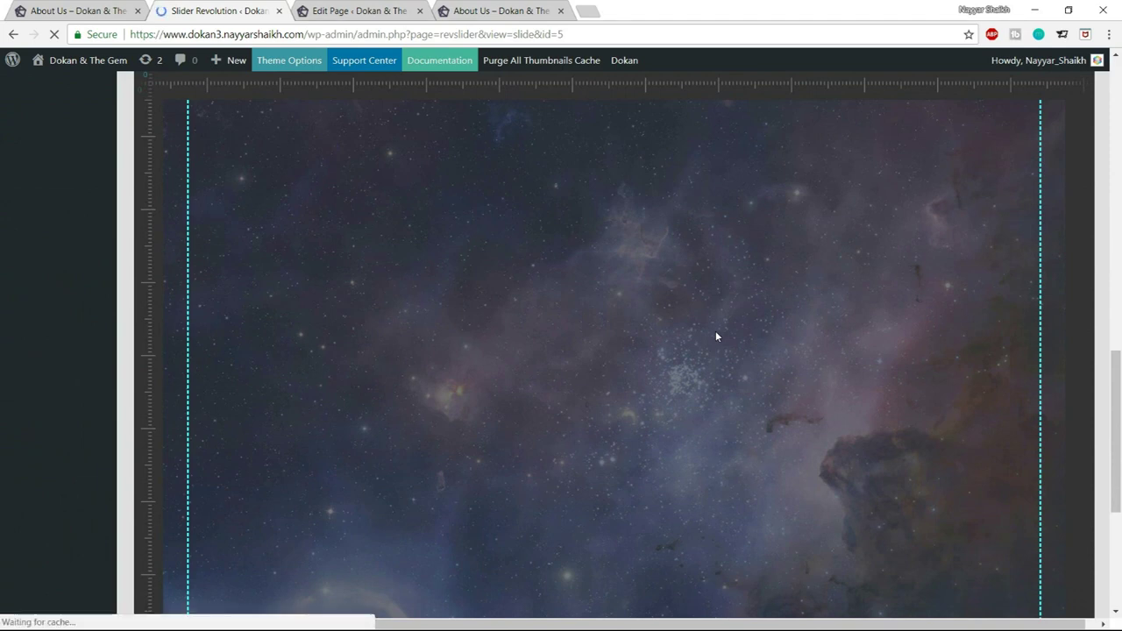
scroll(715, 337, down, 3)
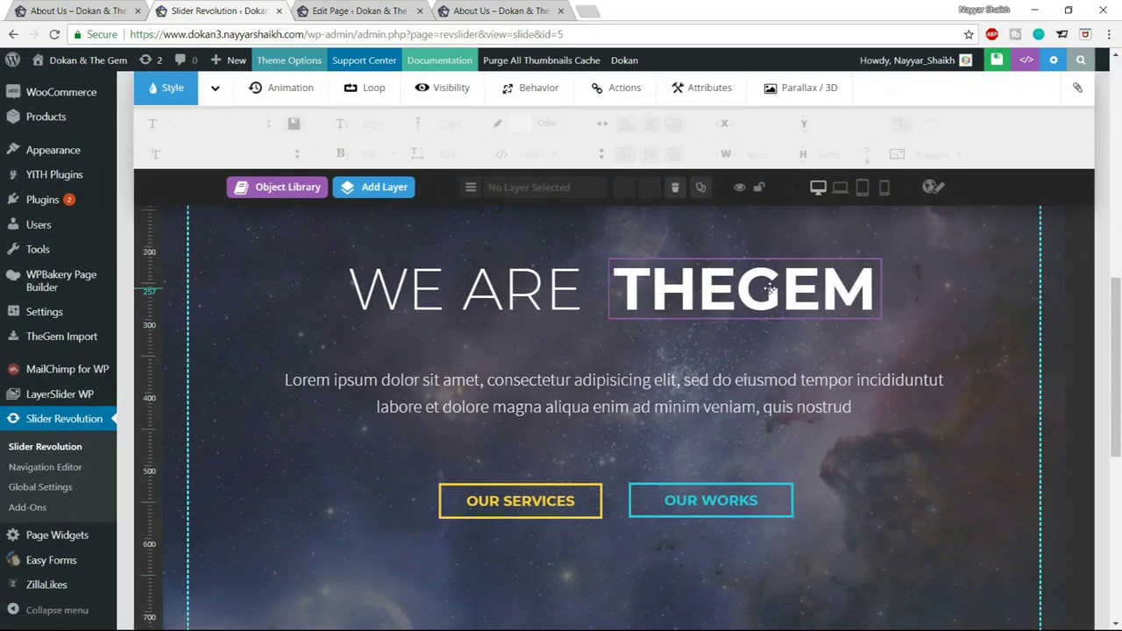
- Replace the THEGEM headline text with DUDES, correcting an earlier BLOGGDUDE entry
double_click(728, 300)
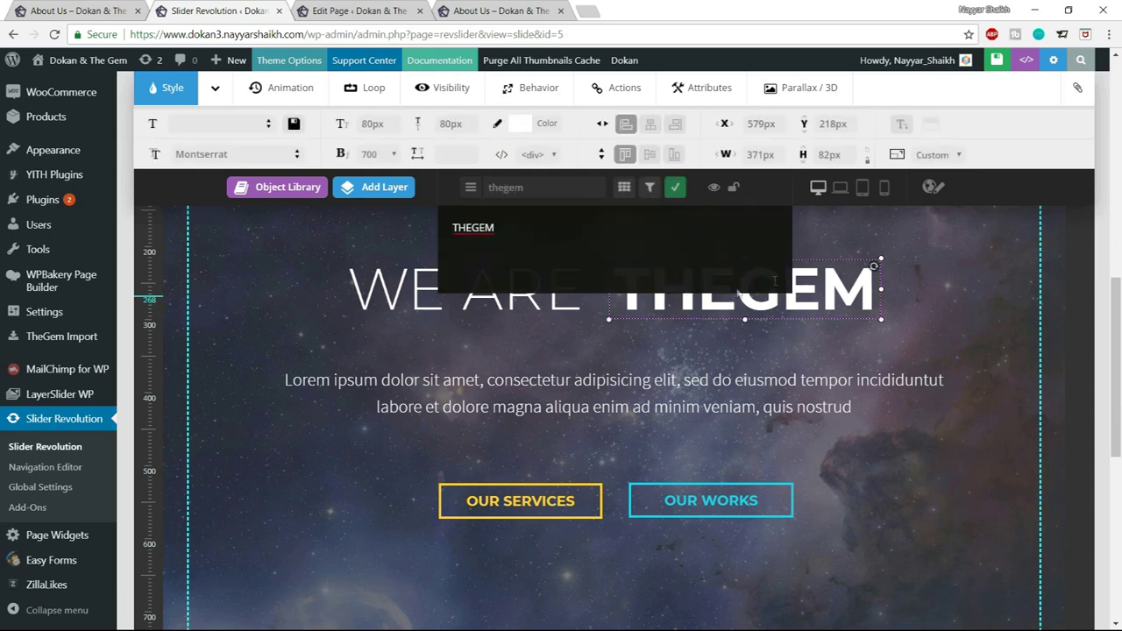
text(a)
key(ctrl+a)
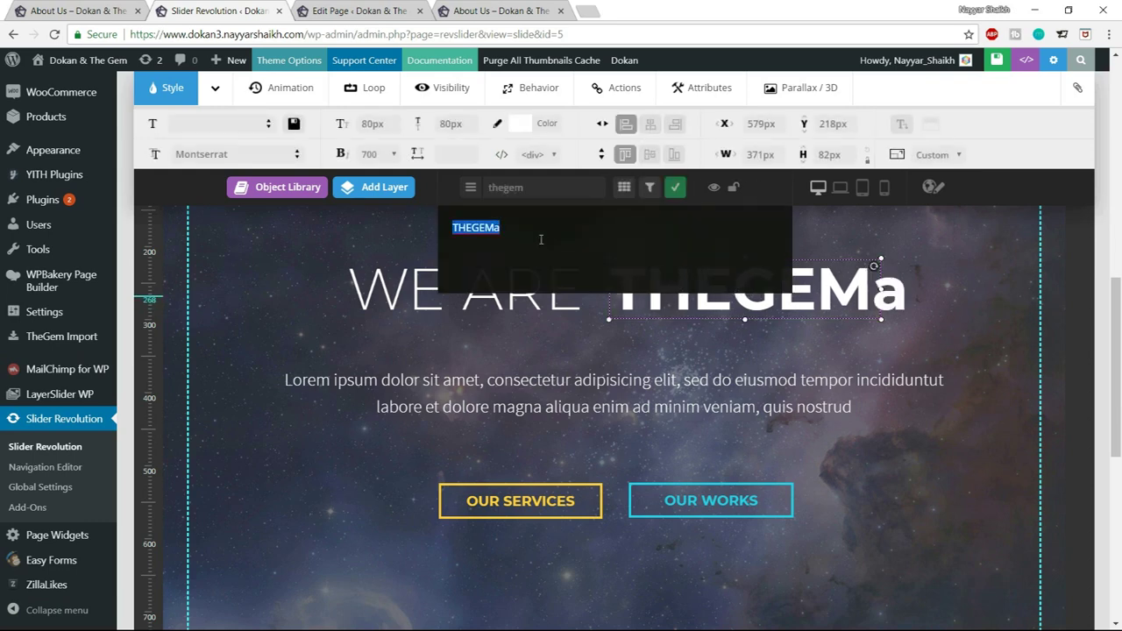
text(BLO)
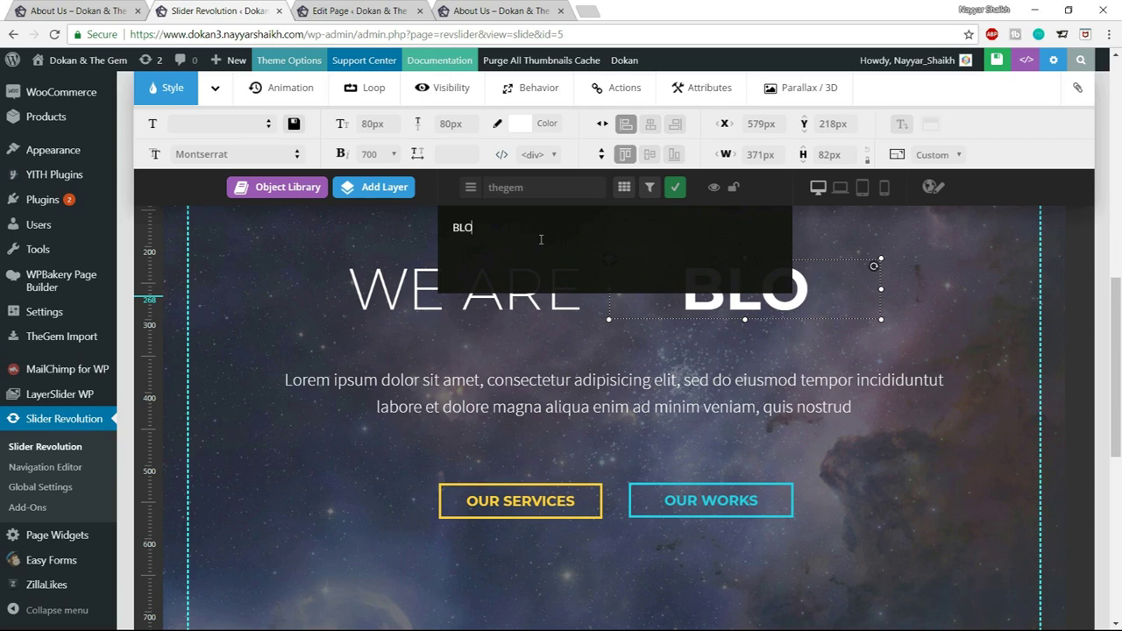
text(GGDUDE)
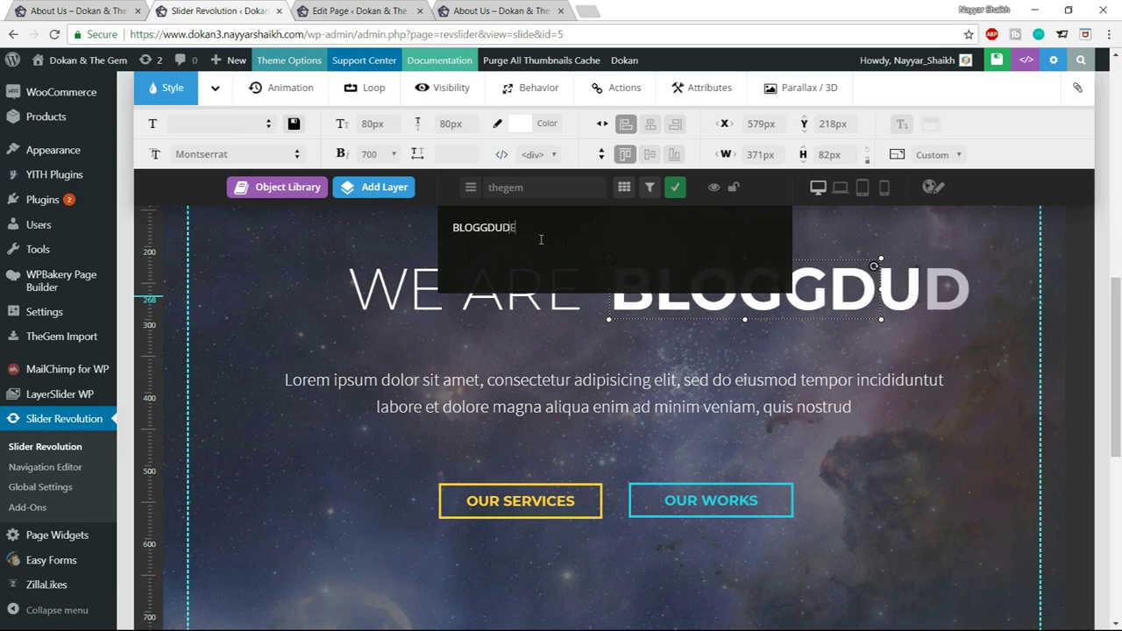
click(652, 187)
scroll(762, 377, up, 1)
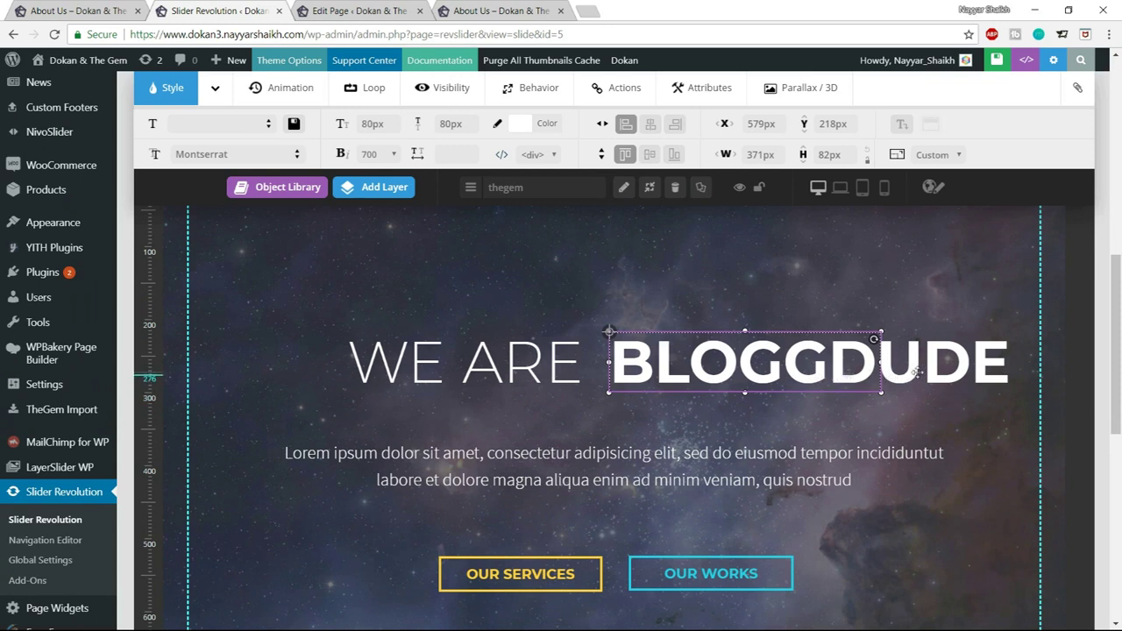
click(623, 186)
key(ctrl+a)
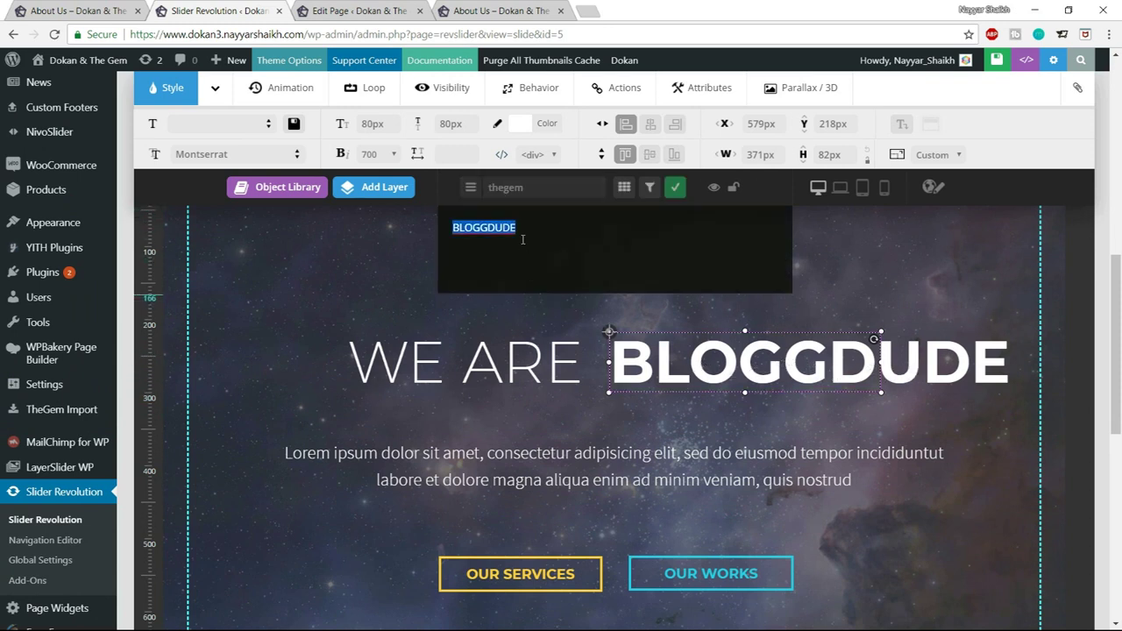
text(DUDES)
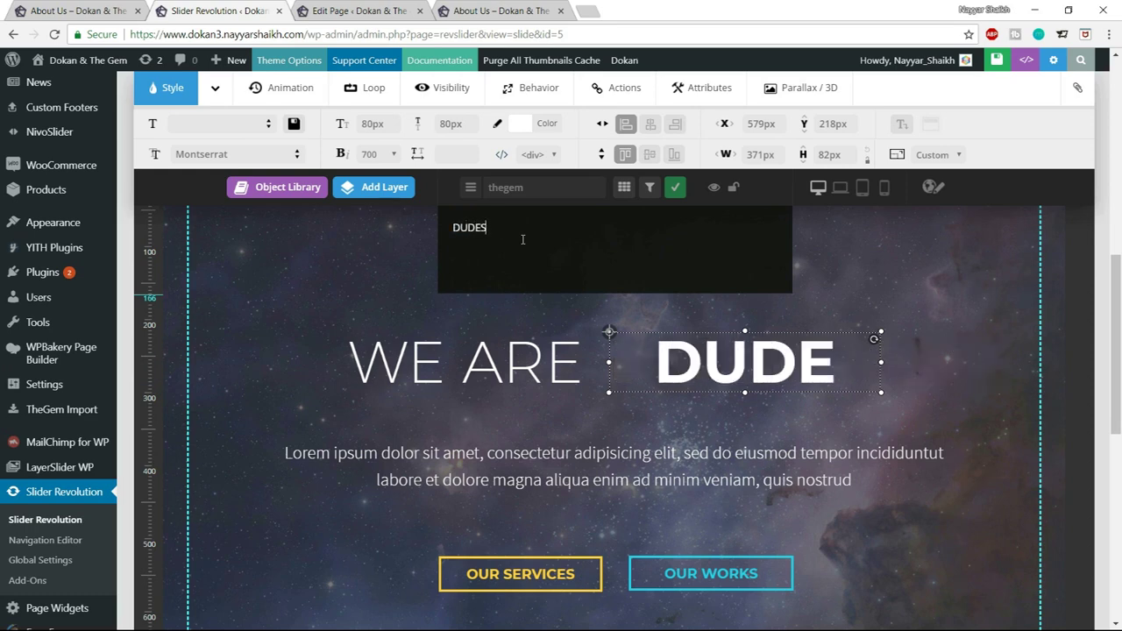
click(674, 187)
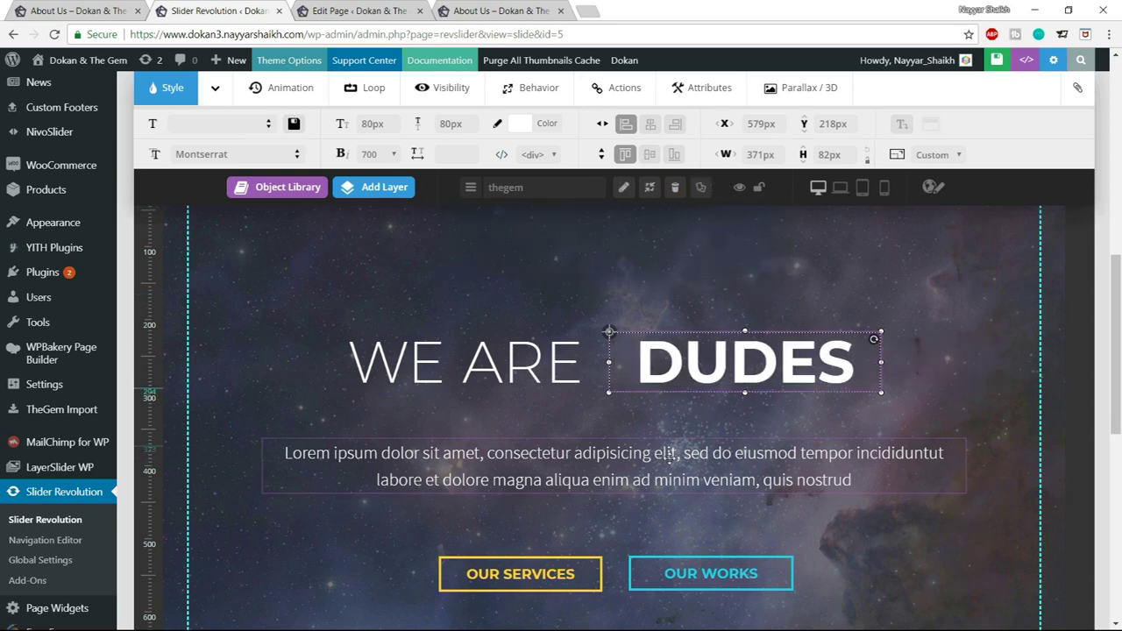
scroll(655, 394, down, 1)
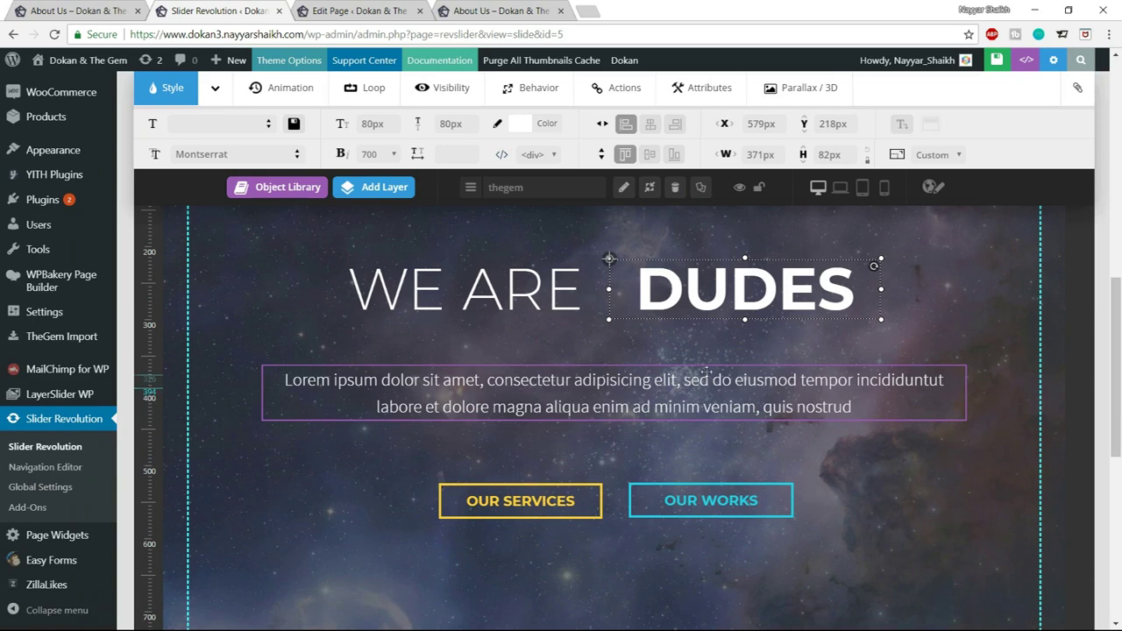
scroll(790, 394, down, 1)
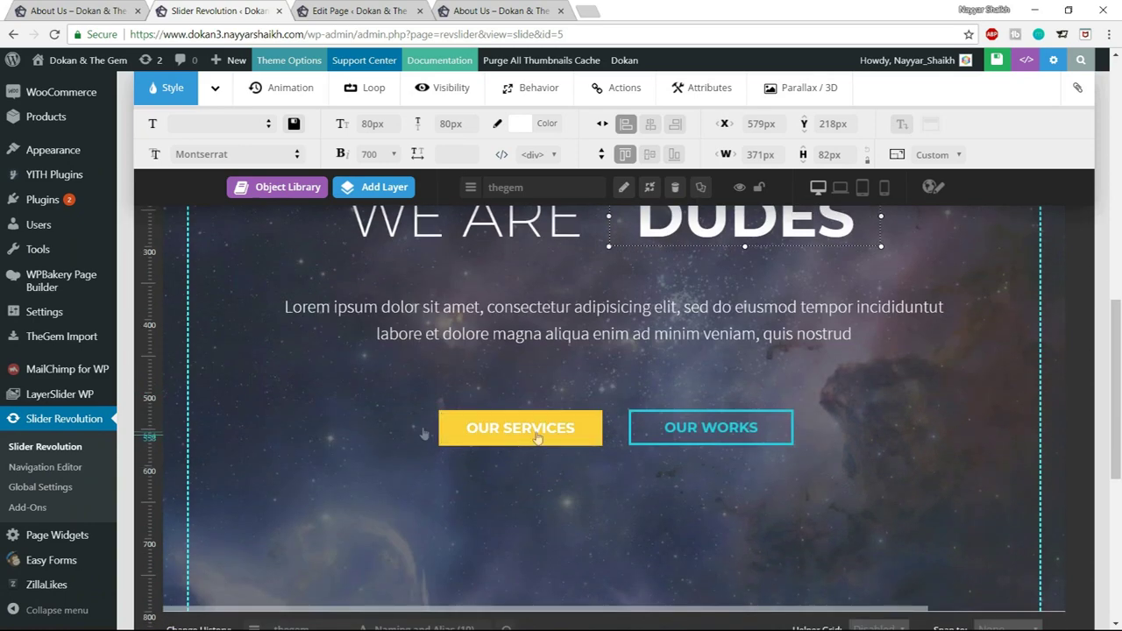
- Select the OUR SERVICES button layer on the slide
click(495, 440)
scroll(658, 433, down, 2)
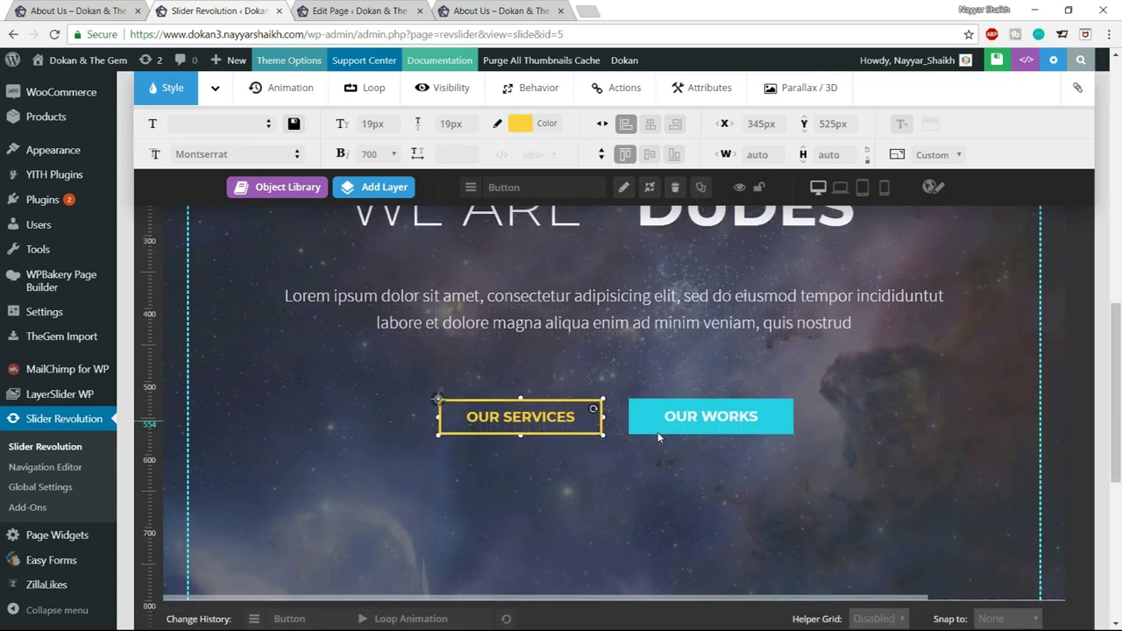
scroll(658, 437, up, 2)
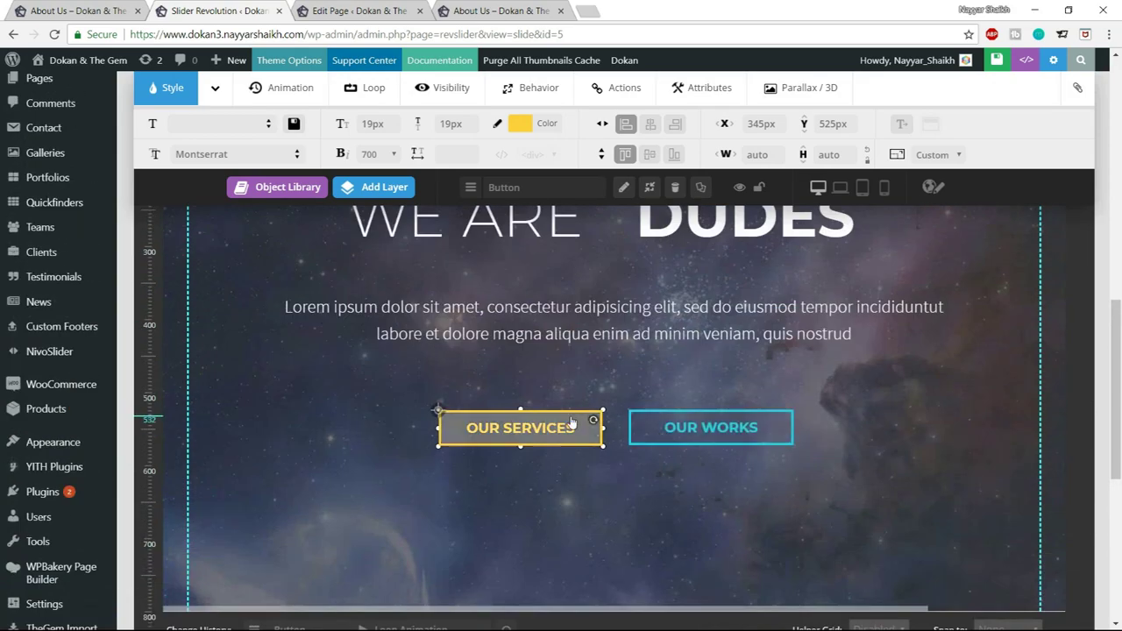
scroll(570, 426, down, 4)
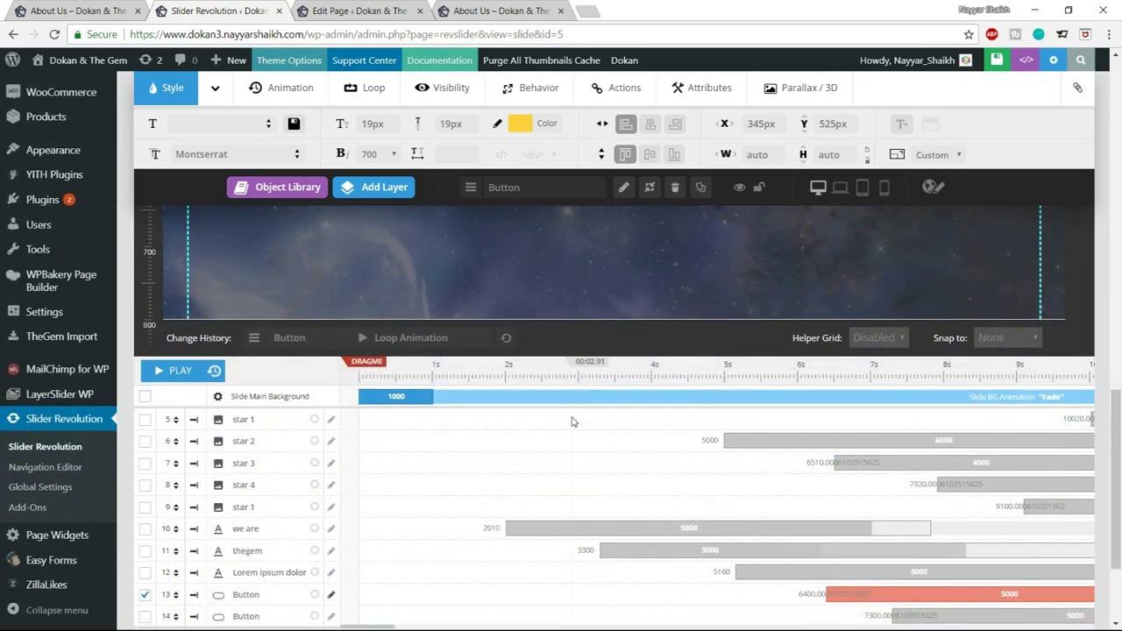
scroll(570, 422, up, 3)
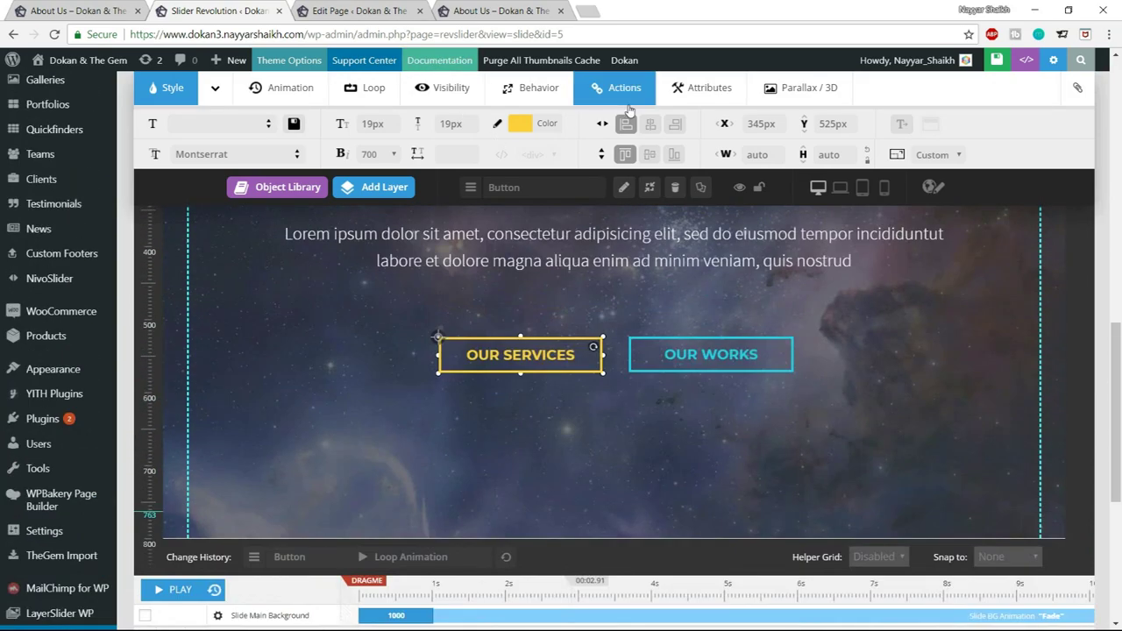
- Check the OUR SERVICES button's Simple Link action to #services, leaving it unchanged
click(621, 104)
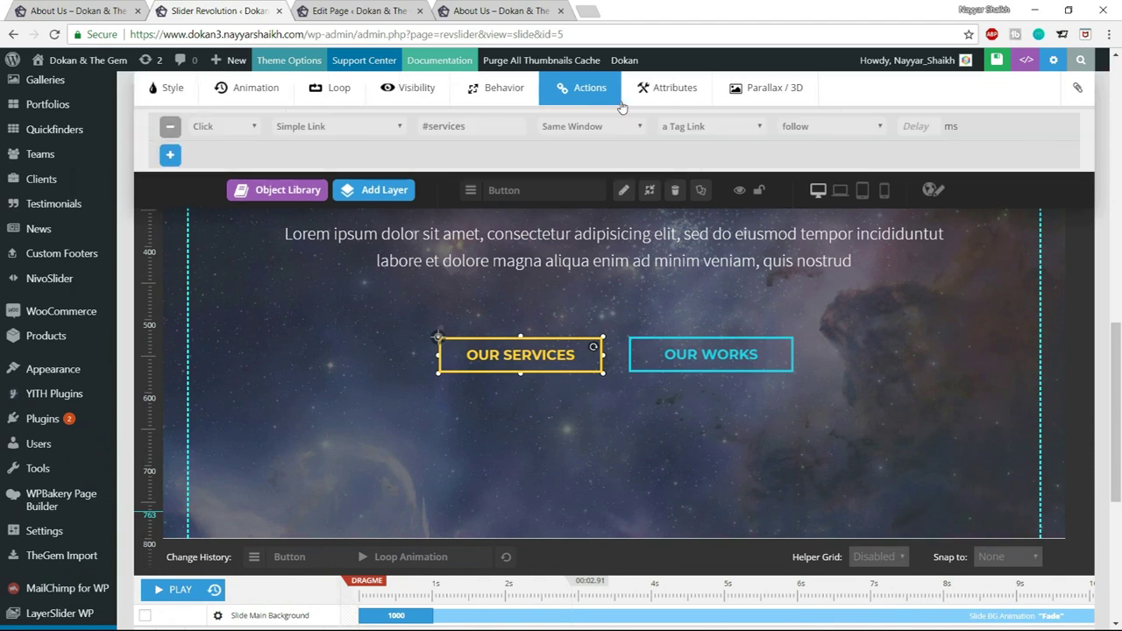
scroll(605, 149, up, 2)
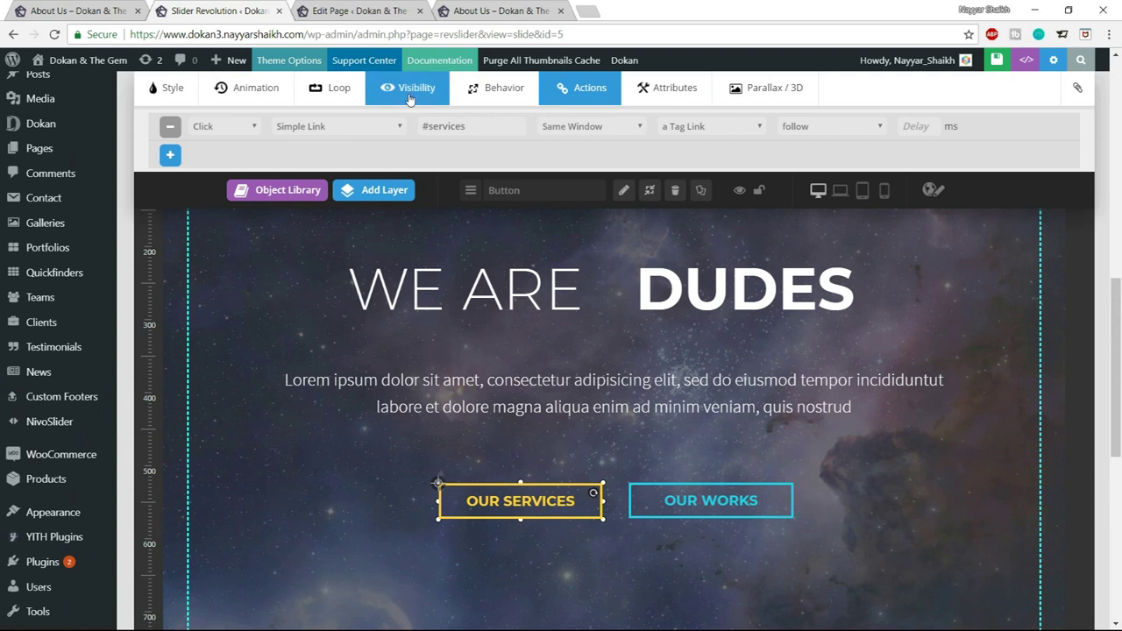
click(355, 133)
click(354, 132)
triple_click(481, 129)
click(351, 123)
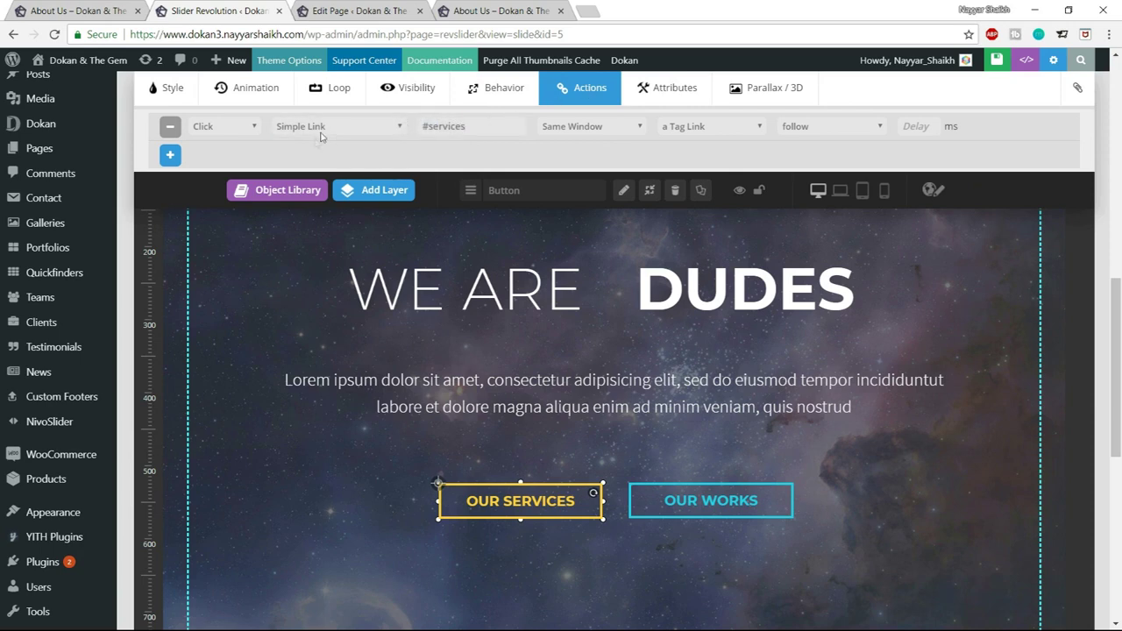
click(322, 131)
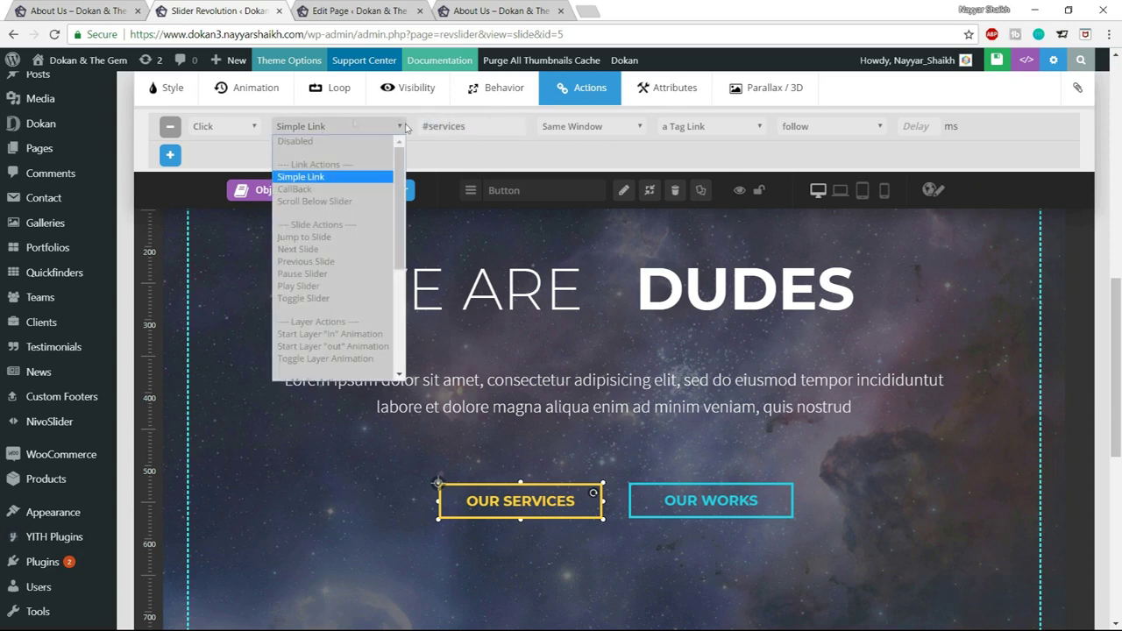
click(473, 126)
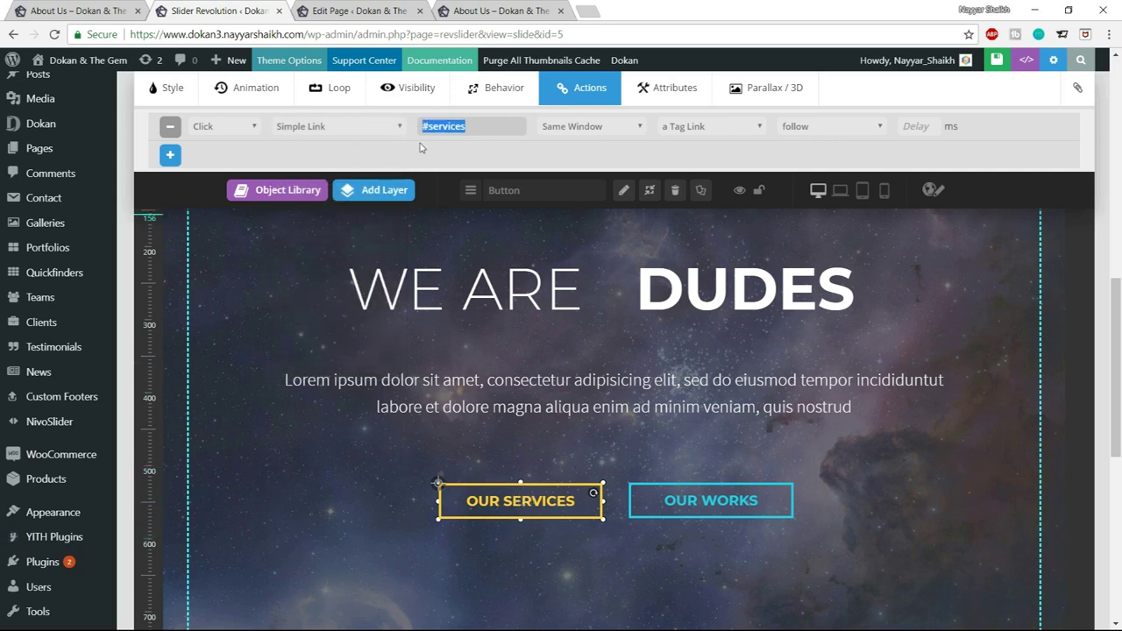
scroll(952, 355, down, 6)
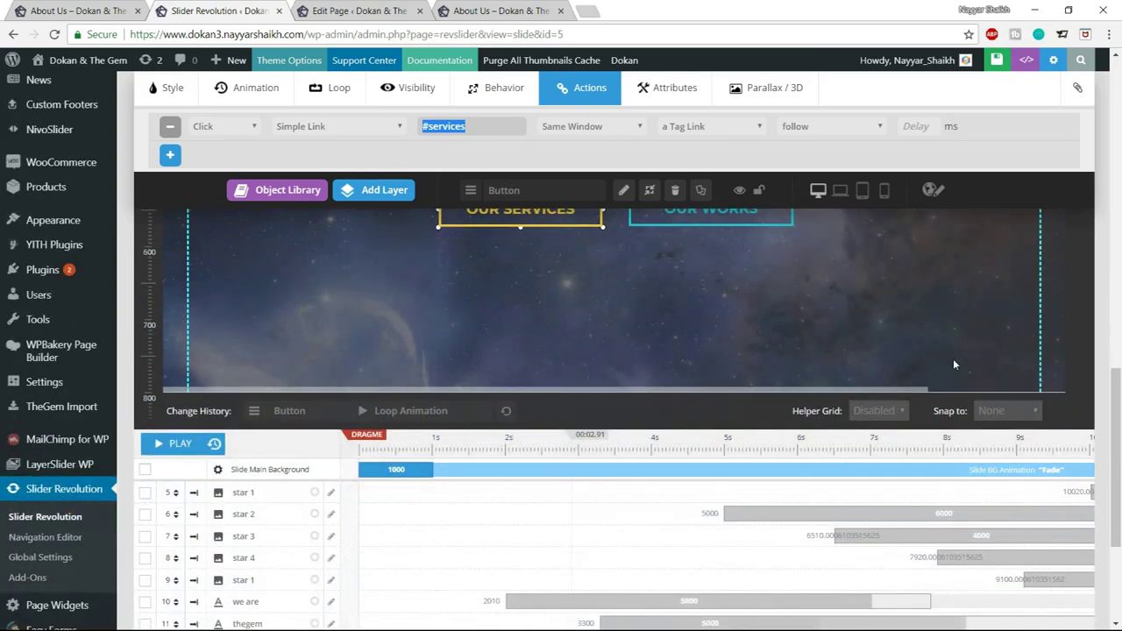
scroll(1019, 428, up, 7)
- Save the slide changes and return to the About Us page's Page Slideshow settings
scroll(1019, 429, up, 5)
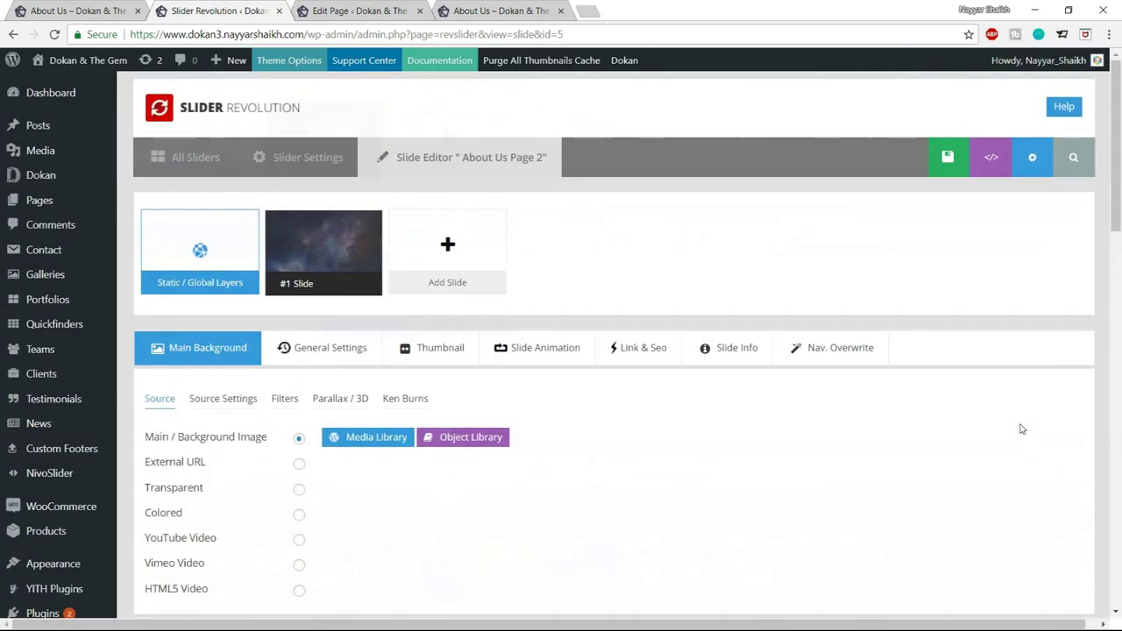
click(911, 158)
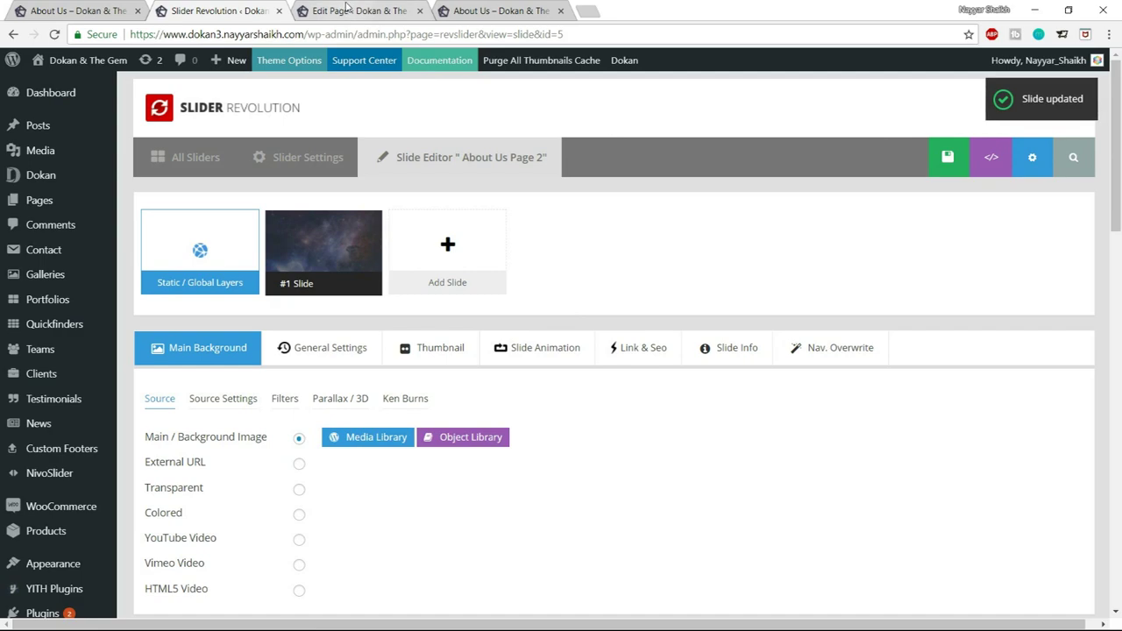
click(350, 11)
scroll(613, 351, down, 10)
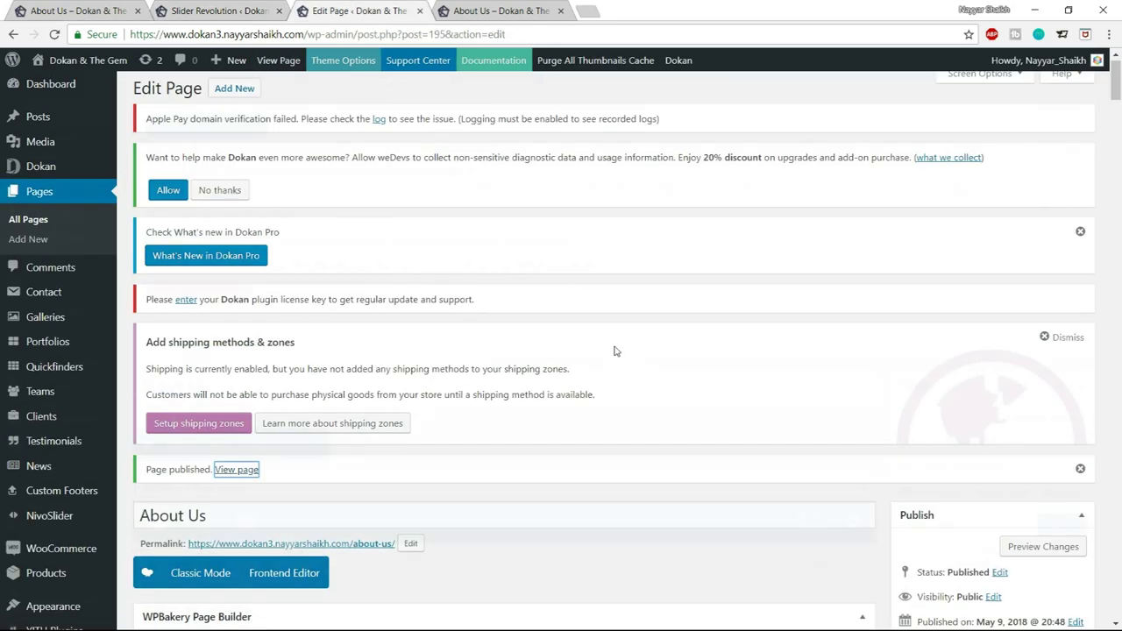
scroll(614, 350, down, 10)
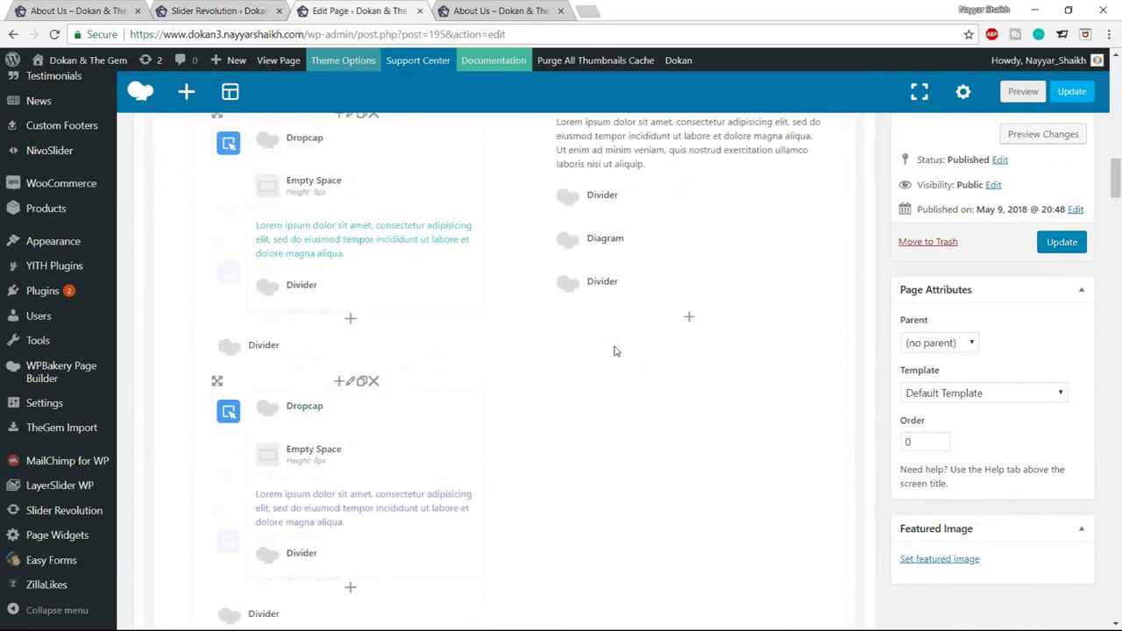
scroll(614, 351, down, 15)
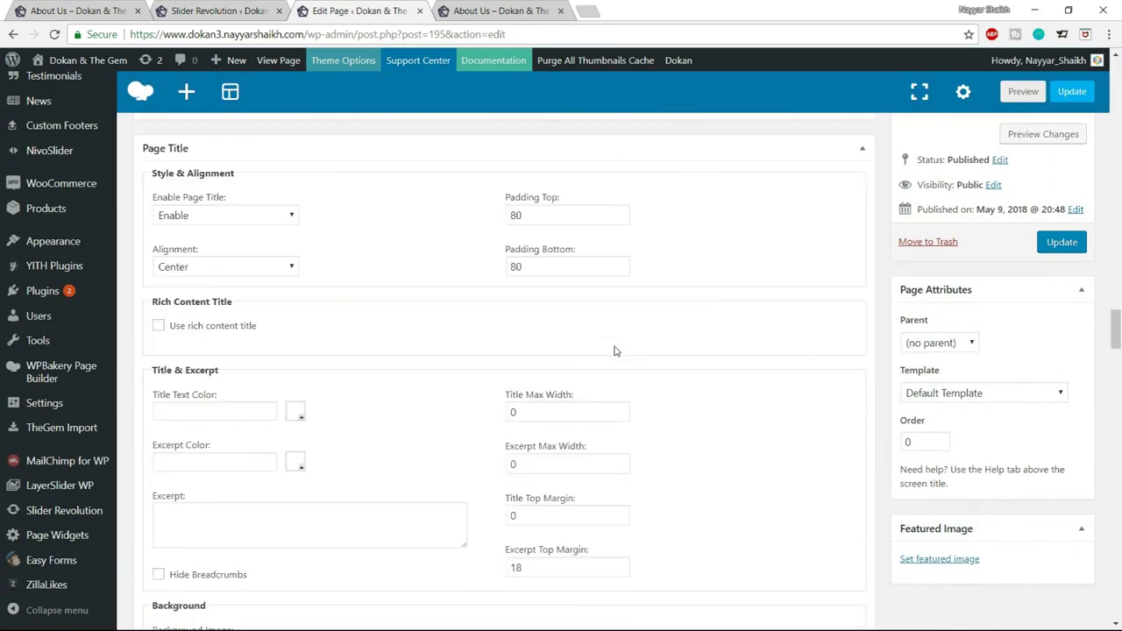
scroll(615, 351, down, 2)
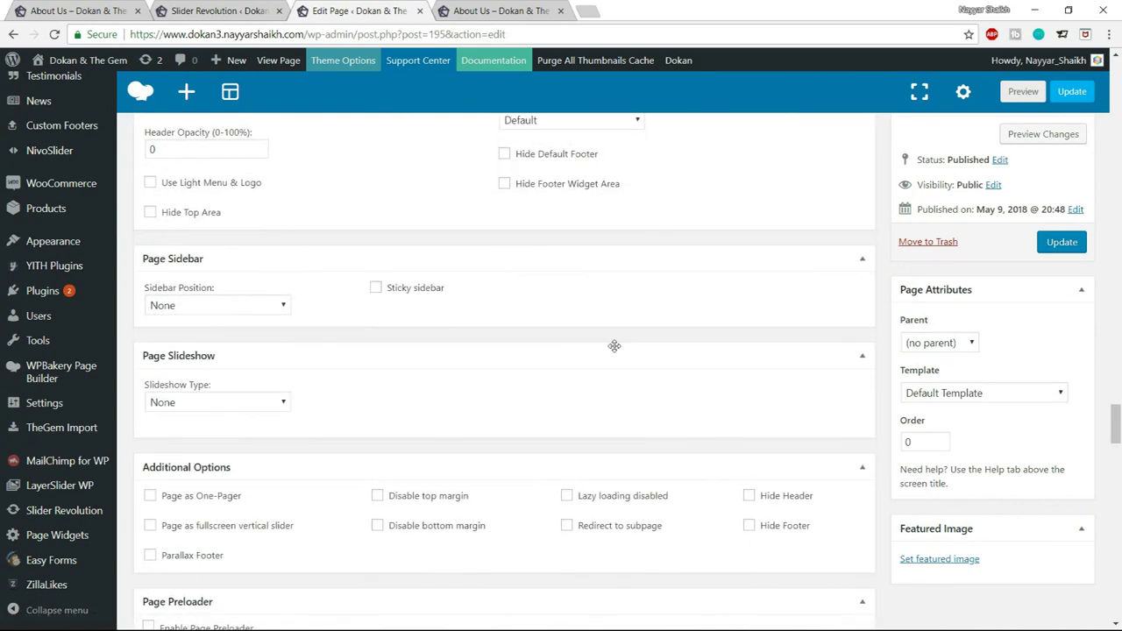
scroll(234, 409, down, 1)
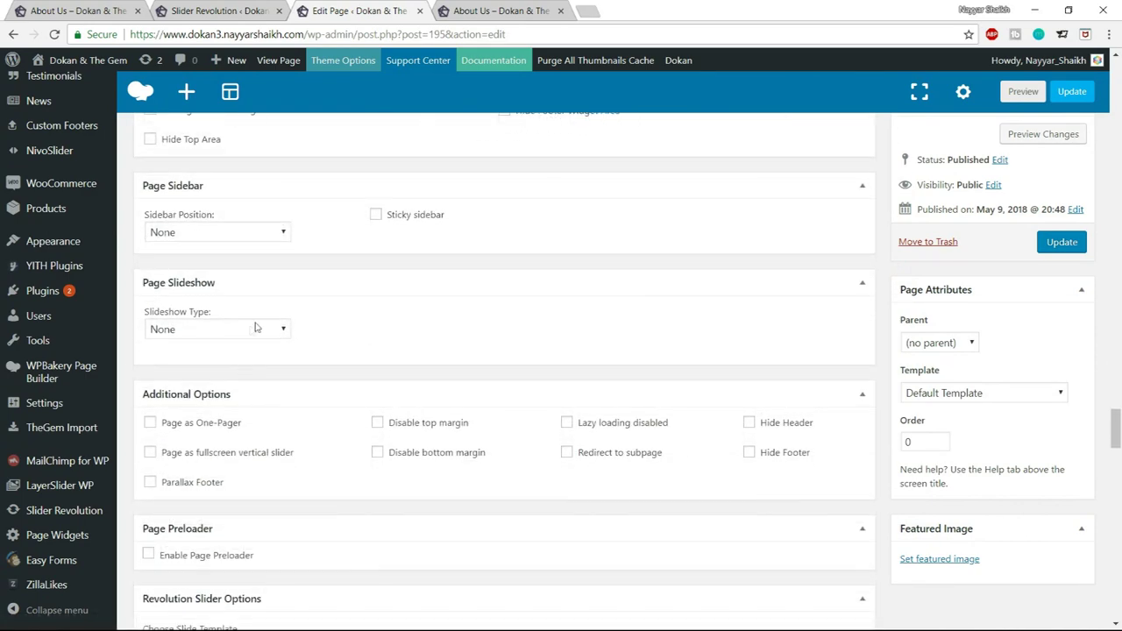
- Set the slideshow to Revolution Slider 'About Us Page 2' and update the page
click(228, 337)
click(197, 389)
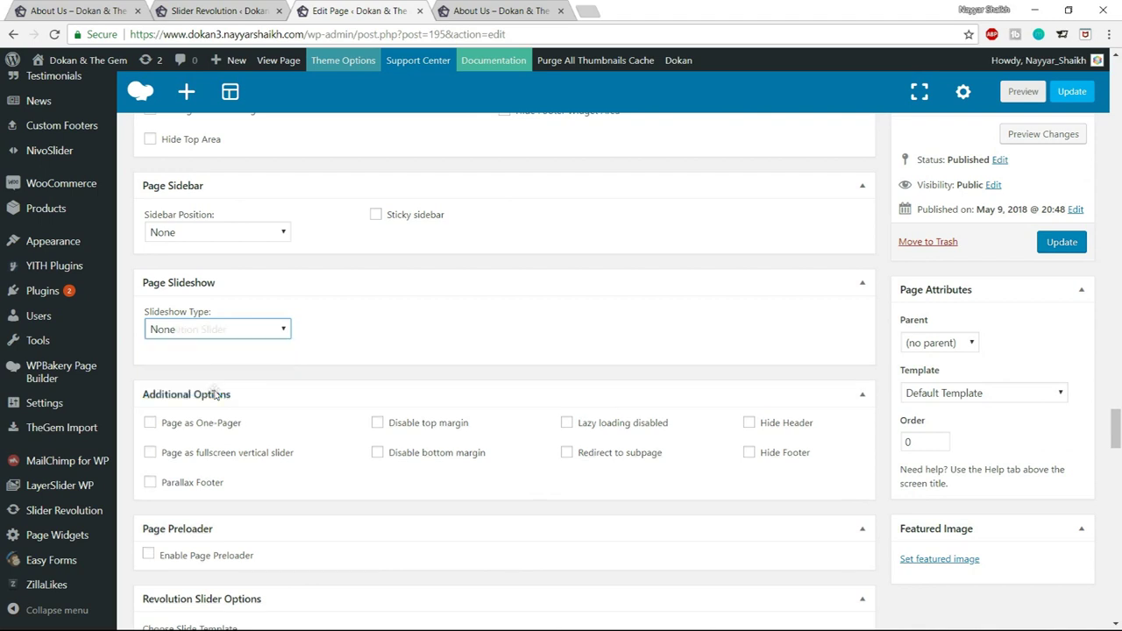
click(221, 381)
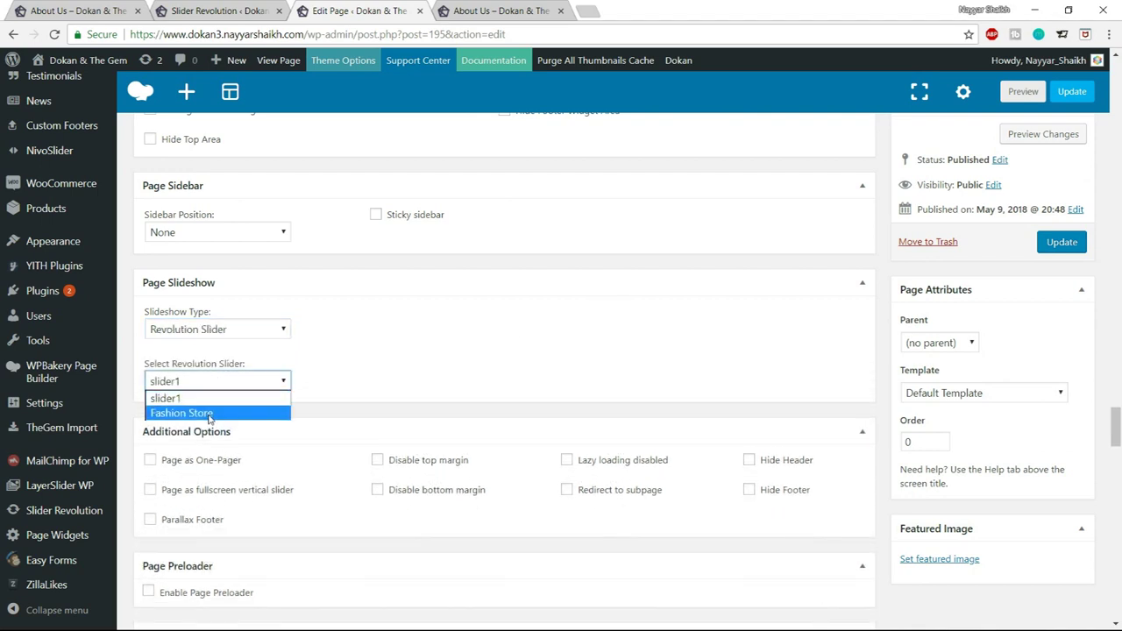
click(569, 332)
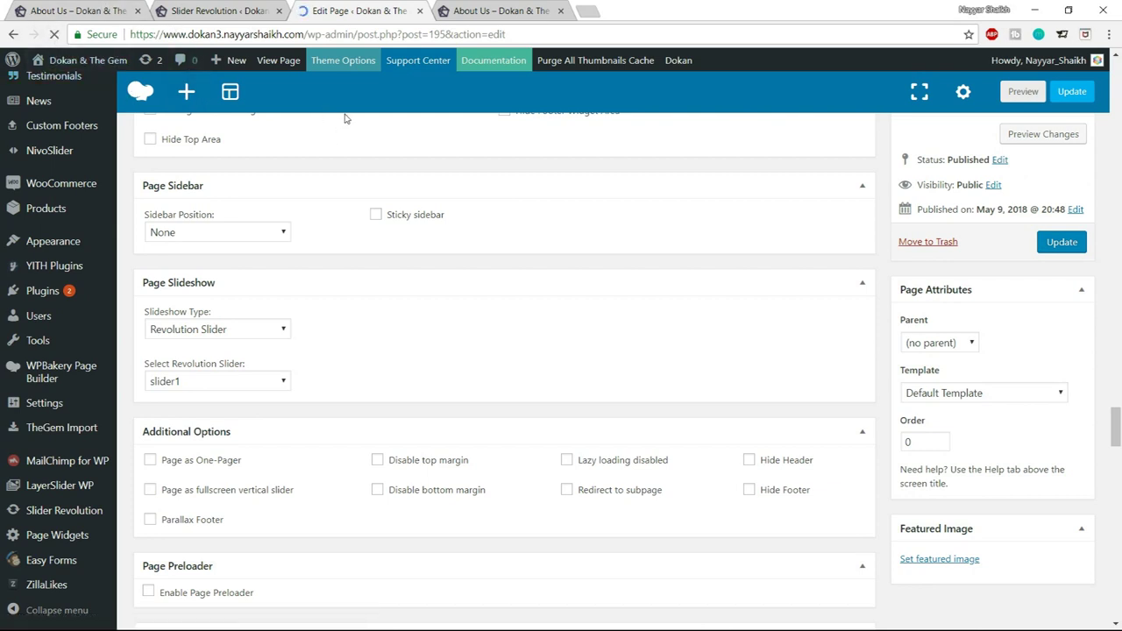
click(175, 290)
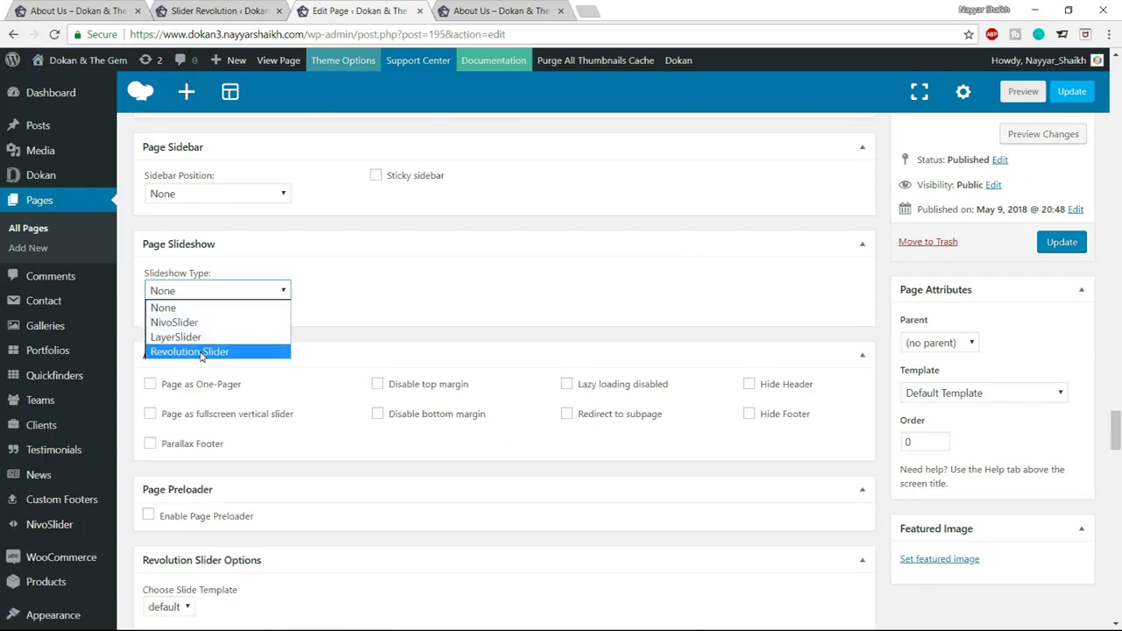
click(214, 349)
click(222, 341)
click(218, 389)
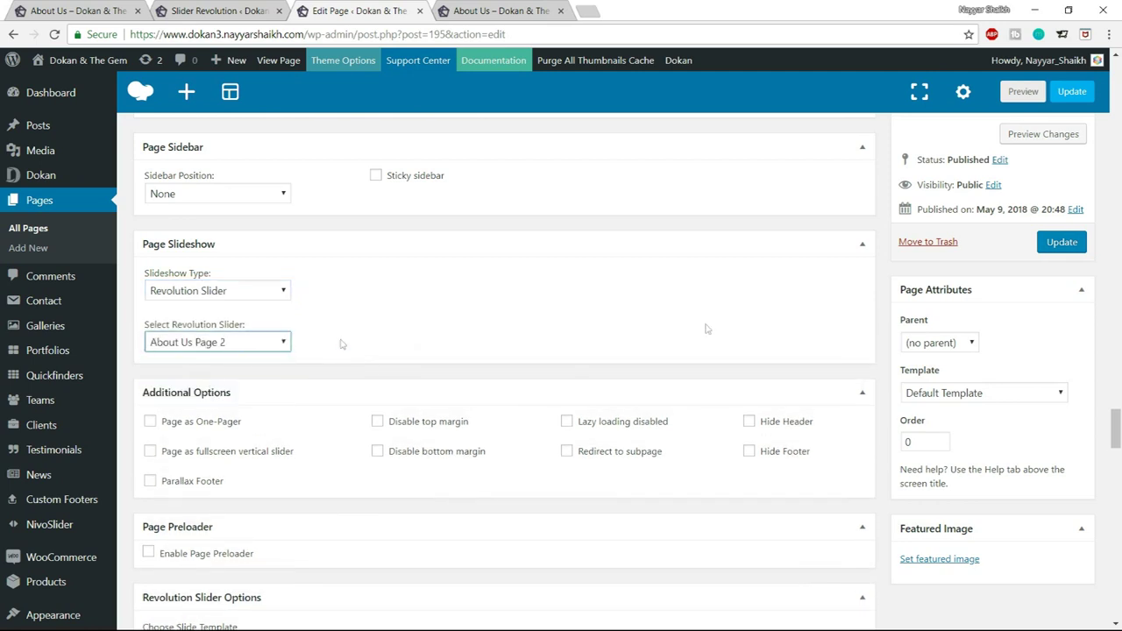
click(1075, 249)
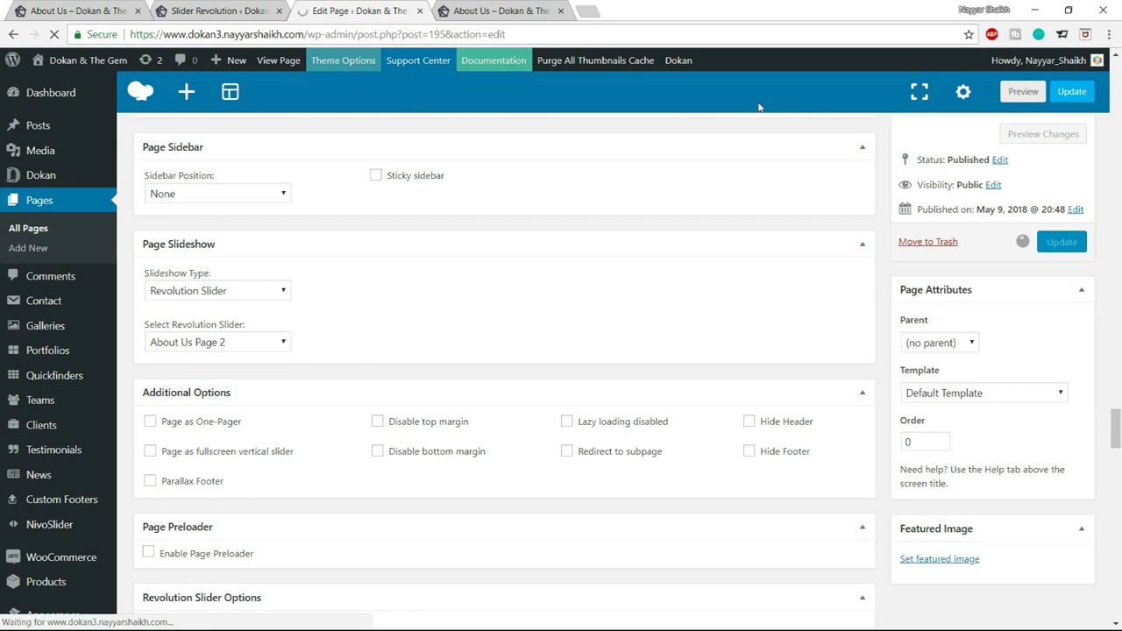
click(500, 11)
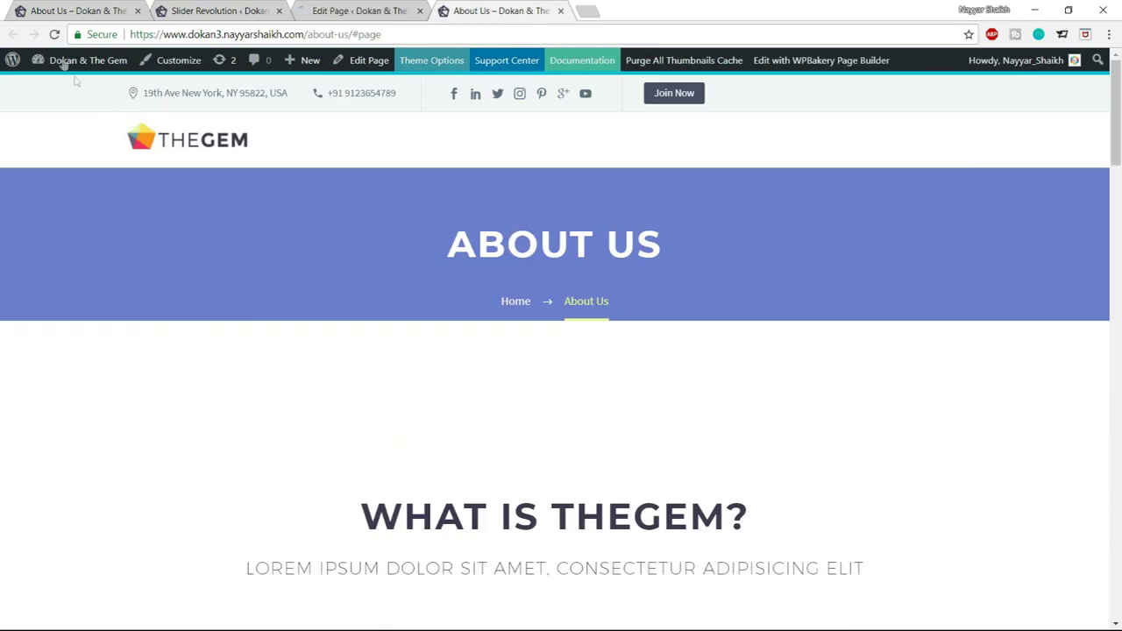
- Reload the live About Us page and check the new slider above the ABOUT US title
click(54, 35)
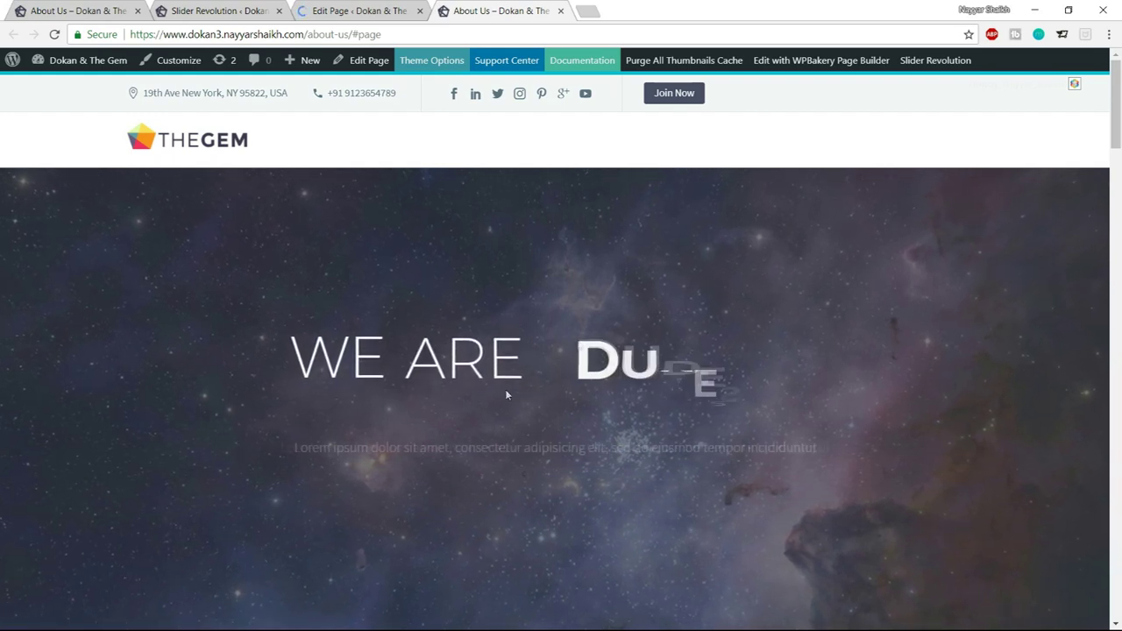
scroll(749, 382, down, 6)
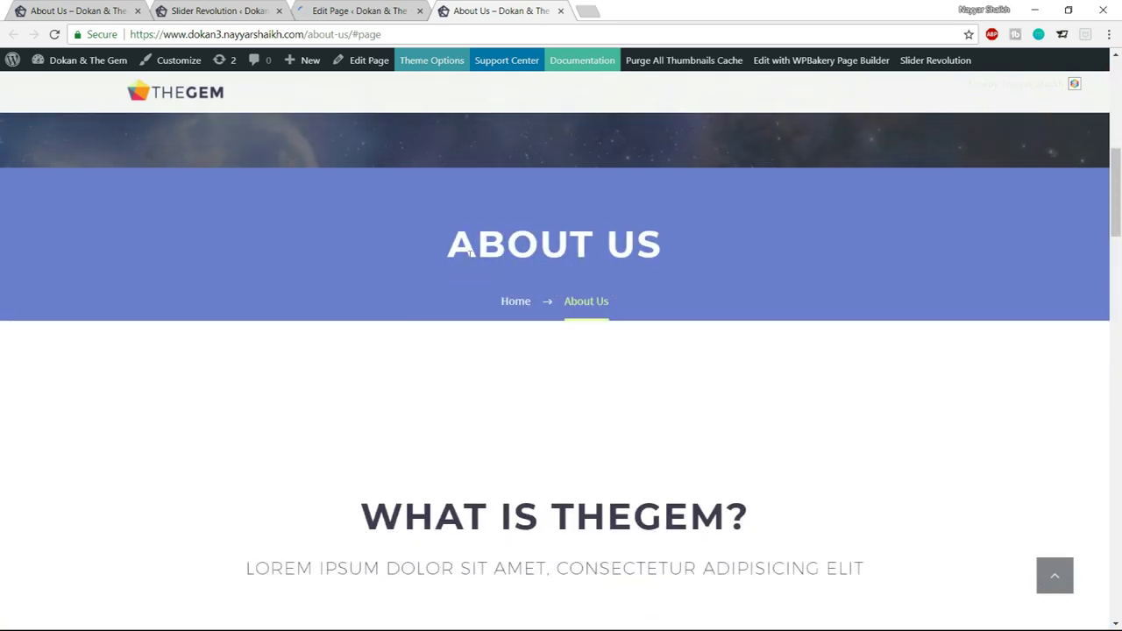
drag(460, 246, 687, 313)
click(622, 311)
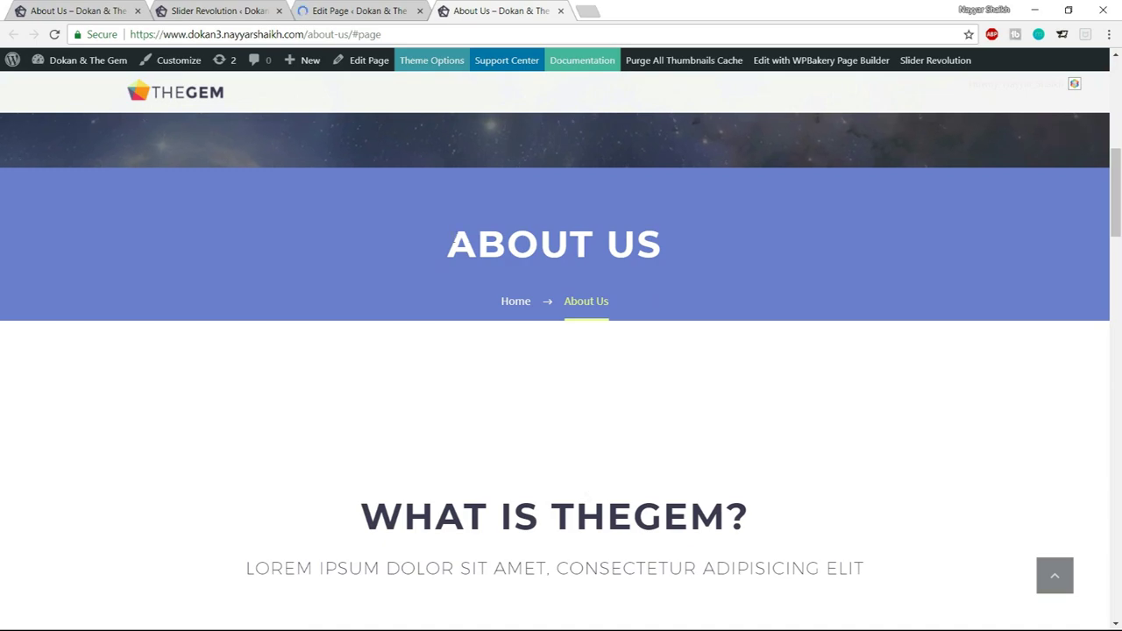
drag(450, 244, 687, 297)
- Set Enable Page Title to Disable in the About Us page settings
click(381, 9)
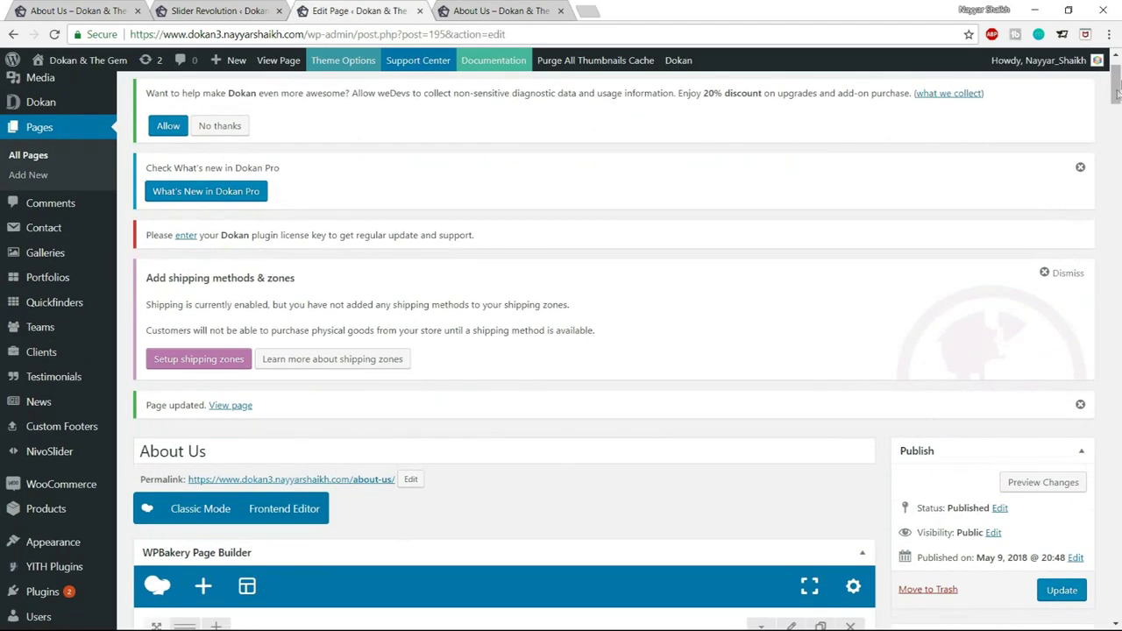
drag(1117, 93, 1113, 354)
scroll(596, 361, up, 6)
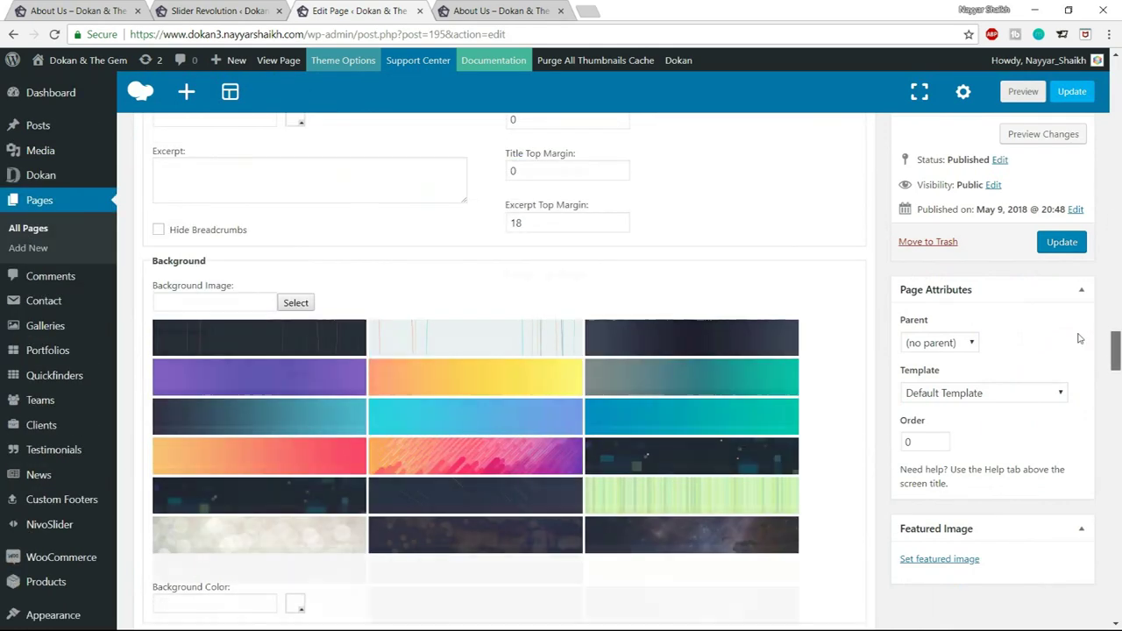
scroll(248, 382, down, 1)
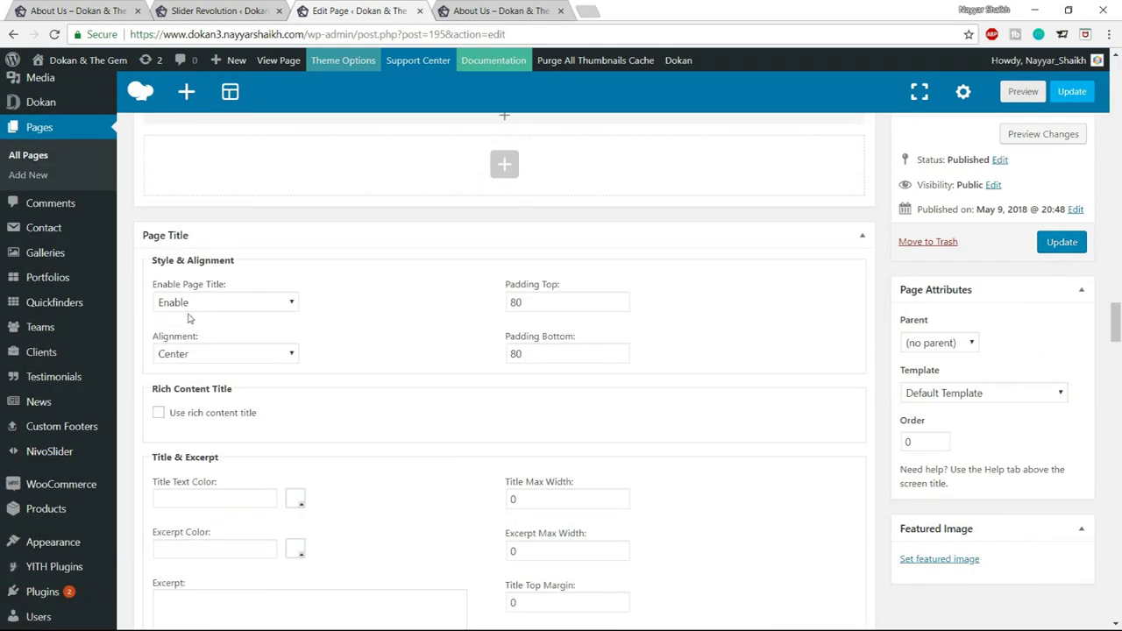
click(193, 304)
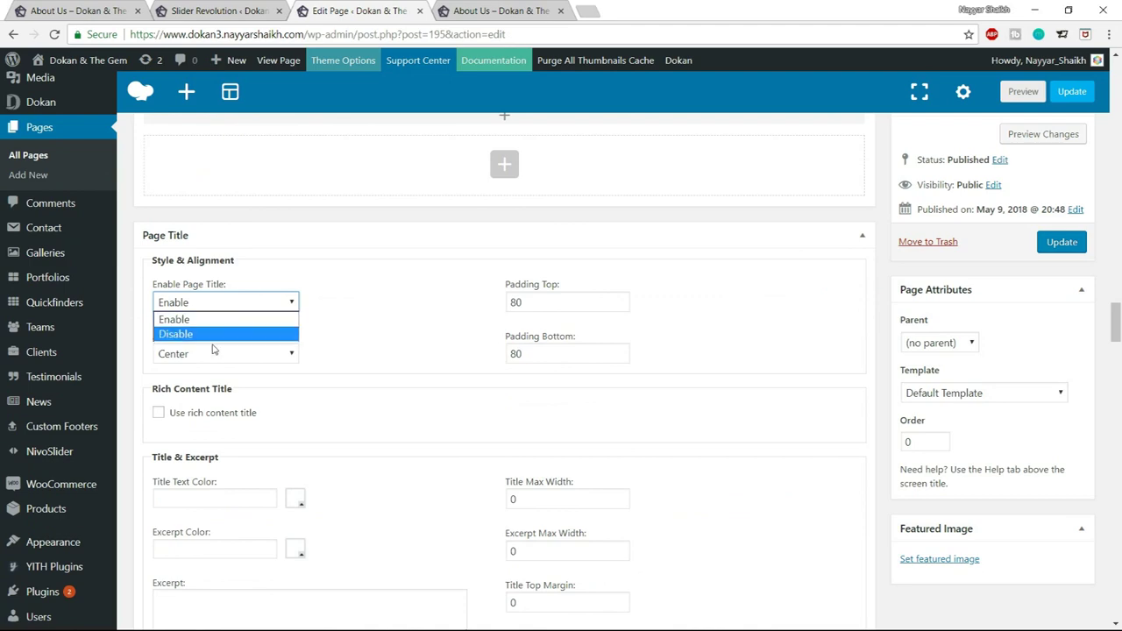
click(213, 334)
- Update the page and reload the live About Us page
scroll(362, 391, down, 3)
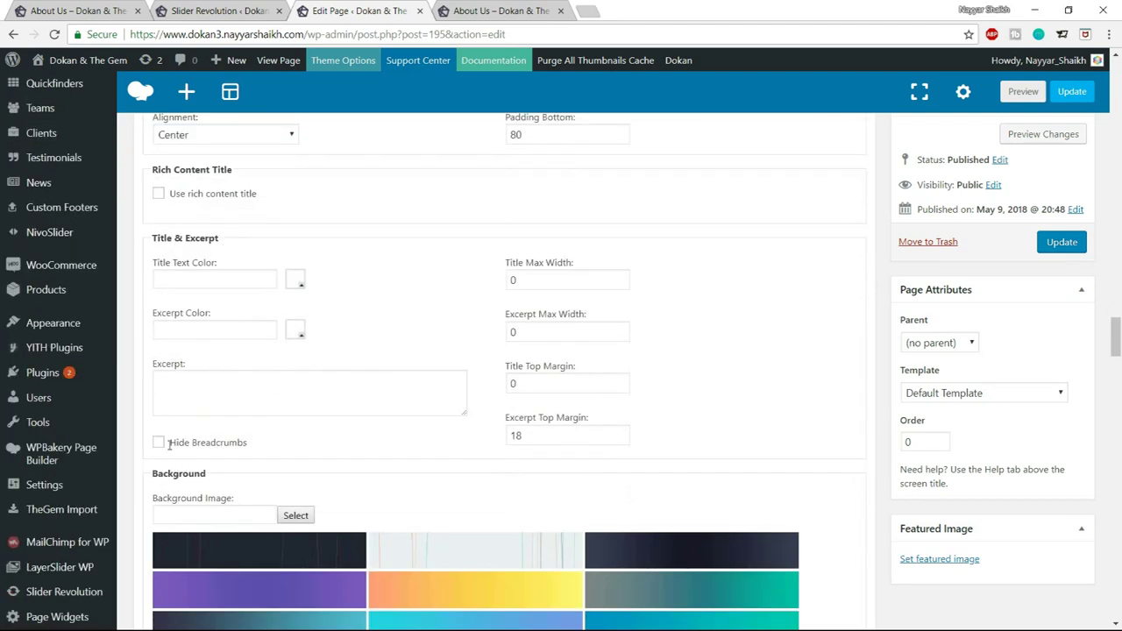
scroll(481, 416, down, 9)
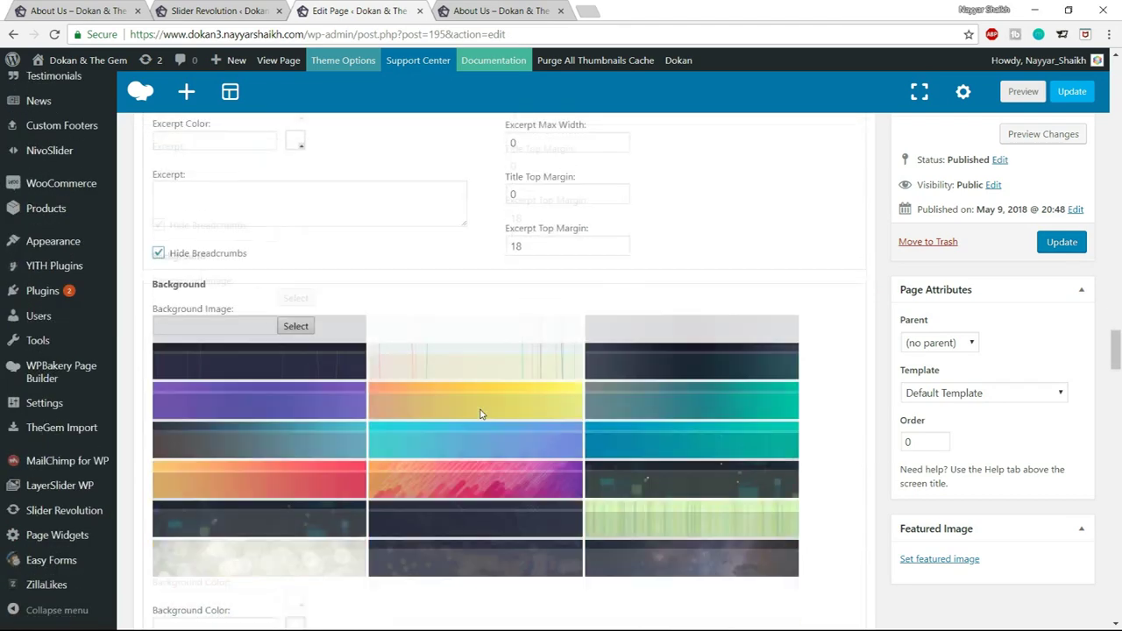
scroll(480, 412, down, 15)
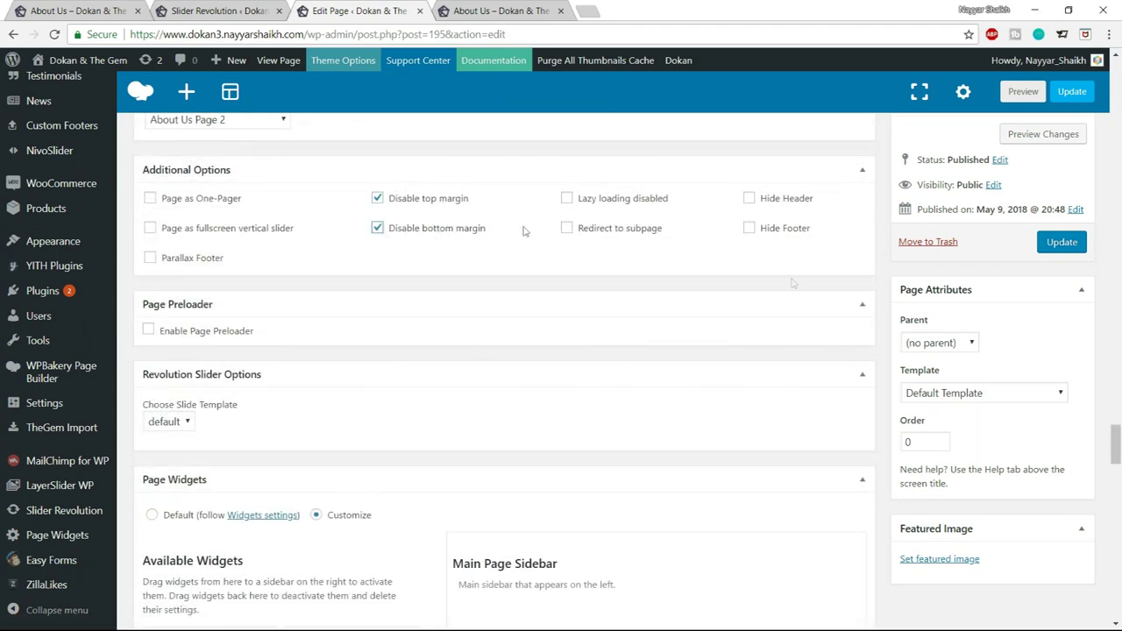
click(1062, 243)
click(499, 10)
click(52, 36)
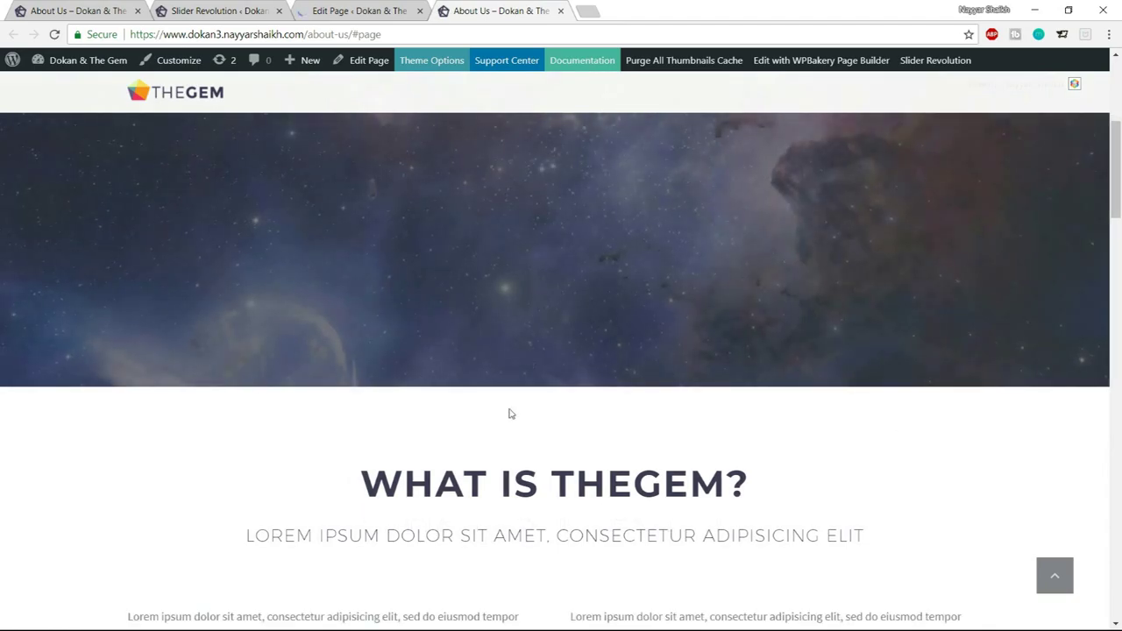
- Scroll through both About Us pages to the yellow banner carrying the THEGEM logo
scroll(538, 422, down, 8)
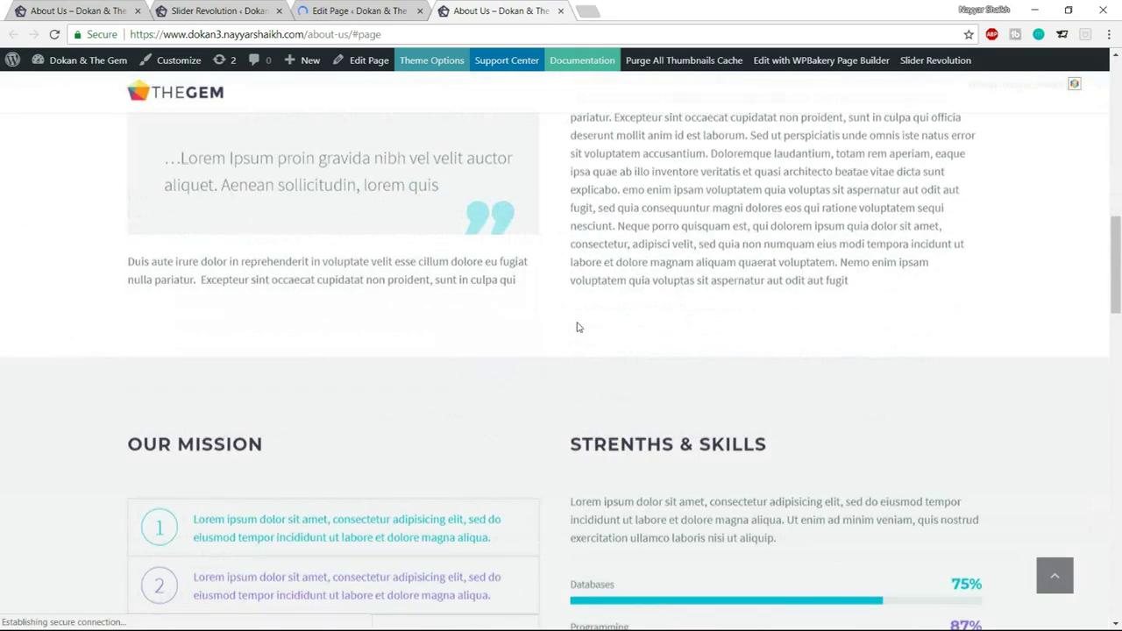
scroll(592, 355, down, 10)
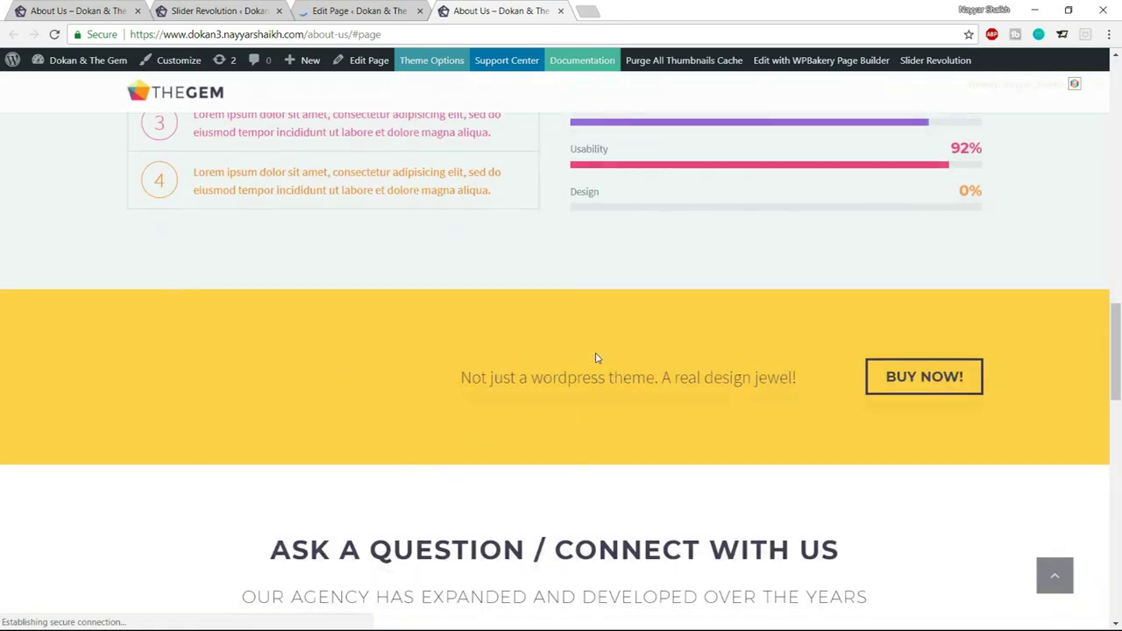
scroll(588, 346, down, 15)
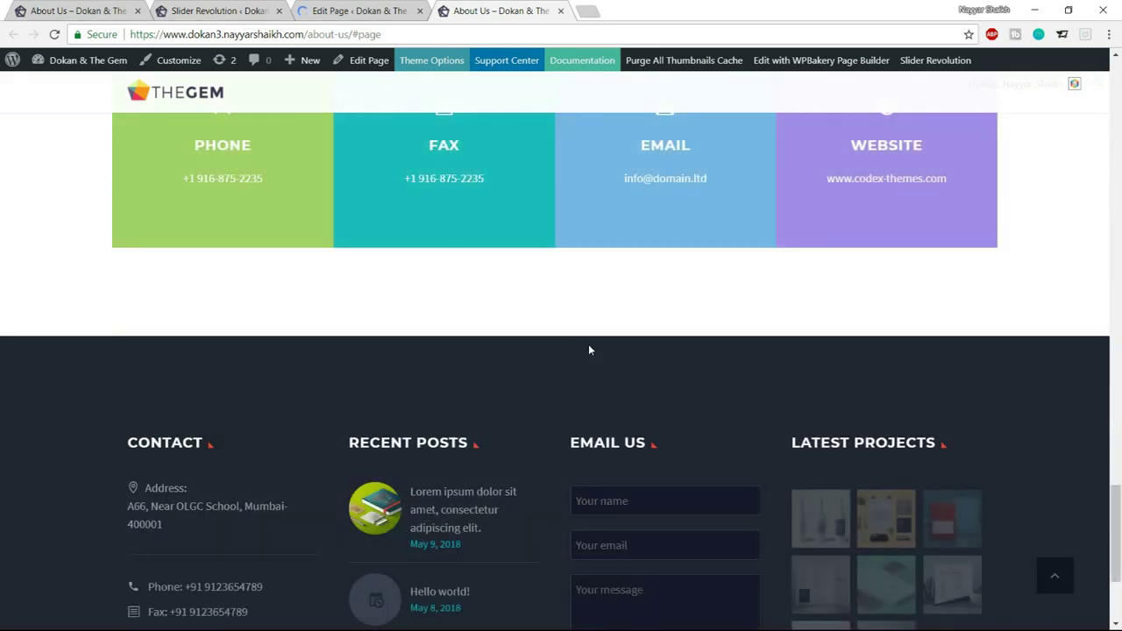
scroll(910, 445, up, 20)
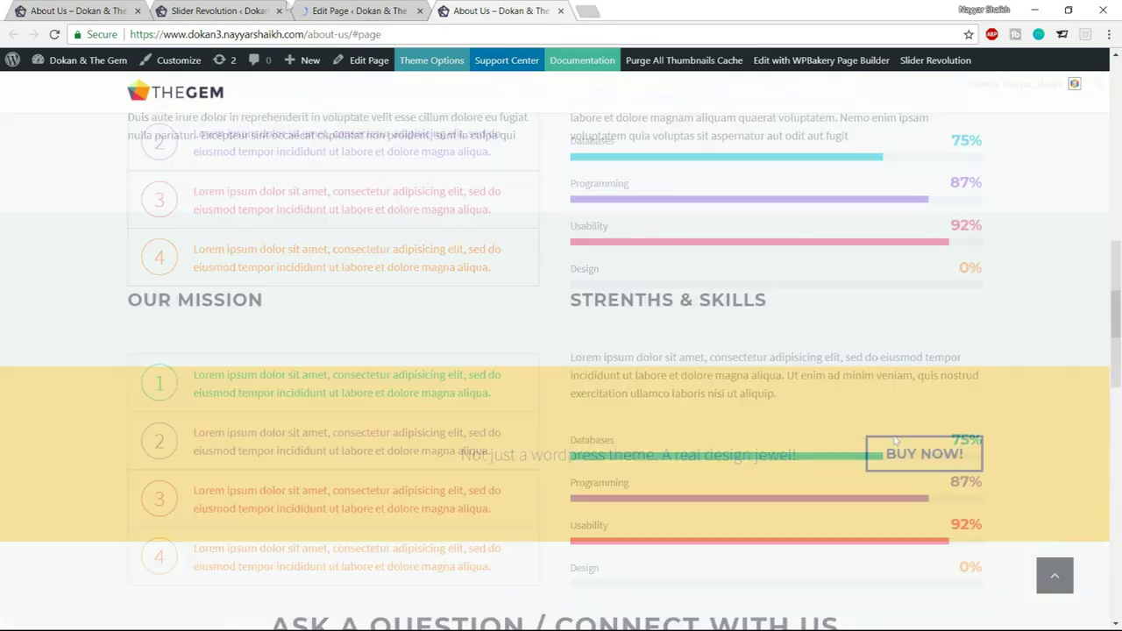
scroll(602, 291, down, 6)
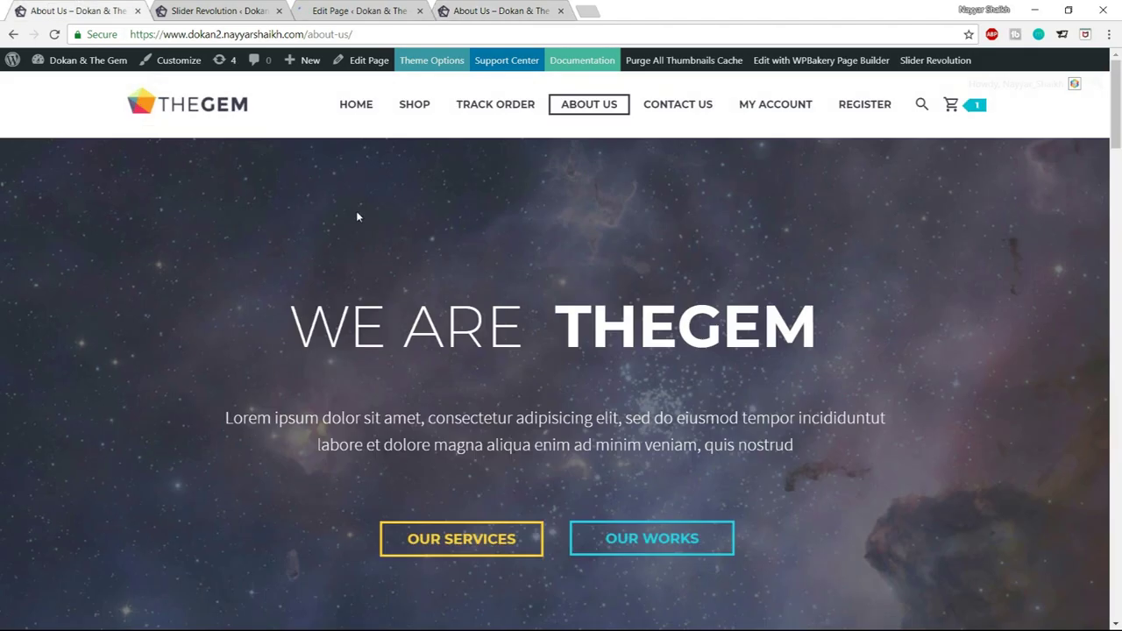
scroll(356, 210, down, 5)
scroll(570, 310, down, 10)
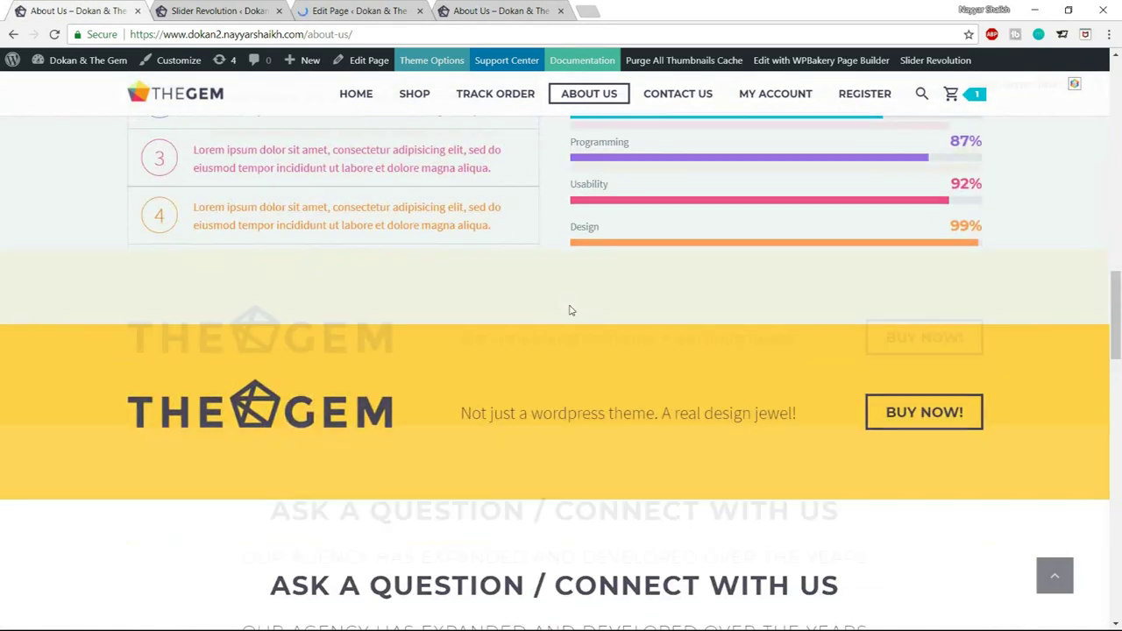
scroll(205, 403, up, 3)
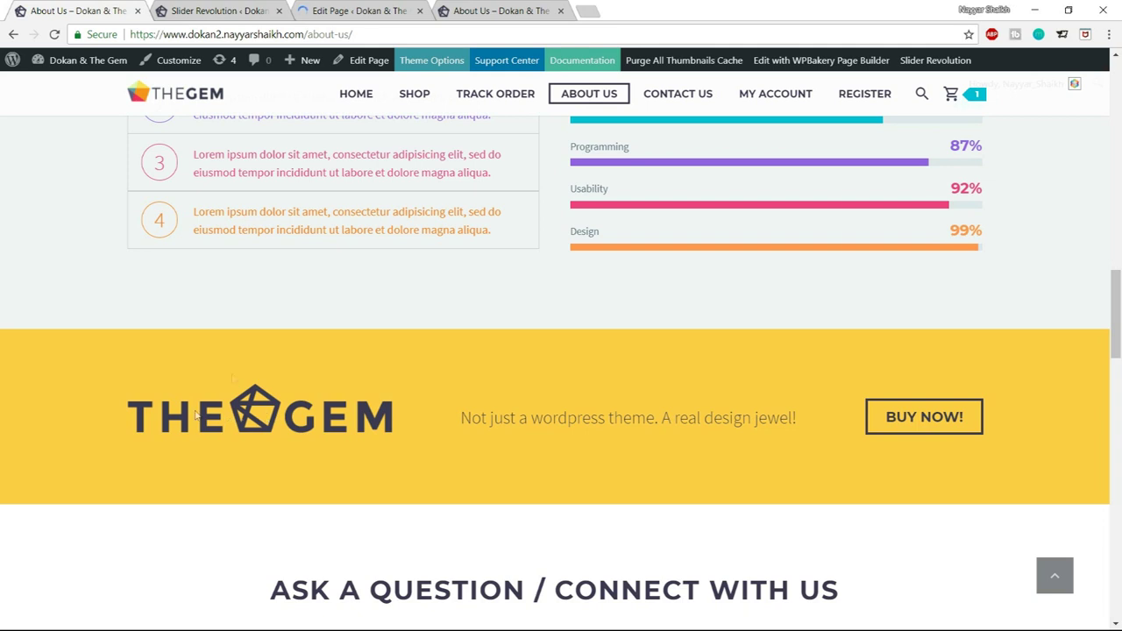
- Open the banner row's Single Image element settings in the page builder
click(384, 10)
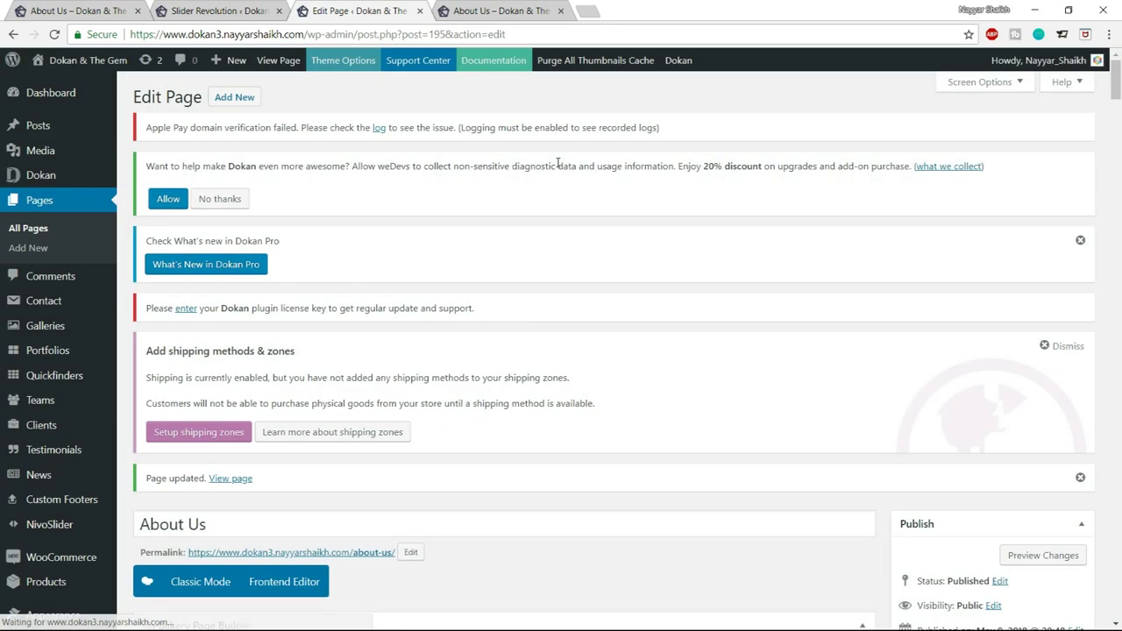
scroll(557, 167, down, 10)
scroll(557, 166, down, 10)
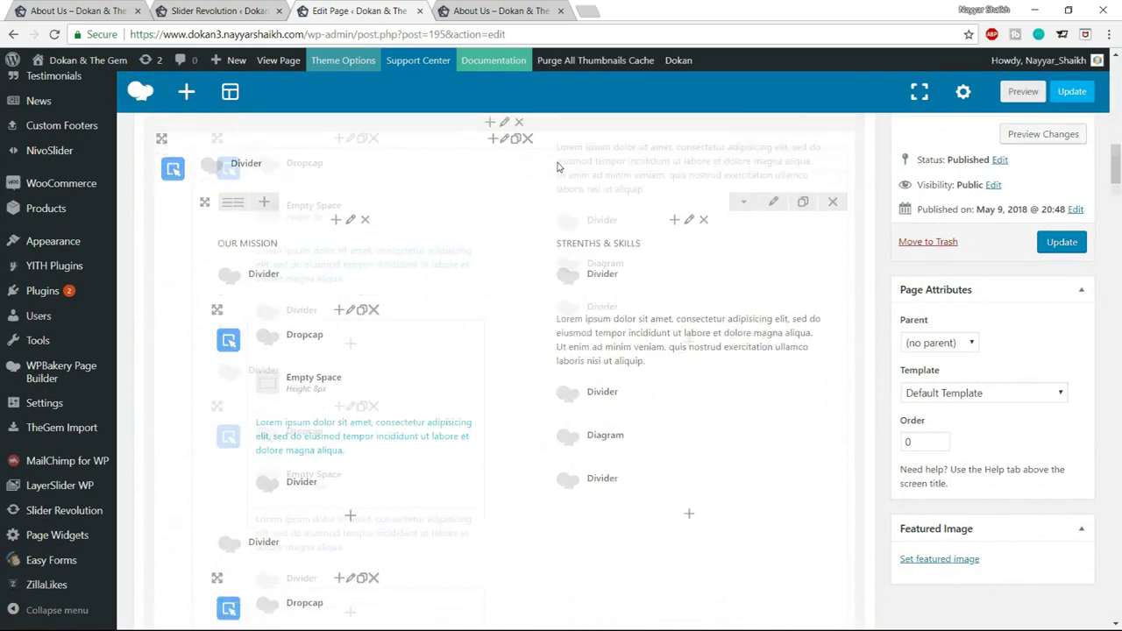
scroll(557, 166, down, 1)
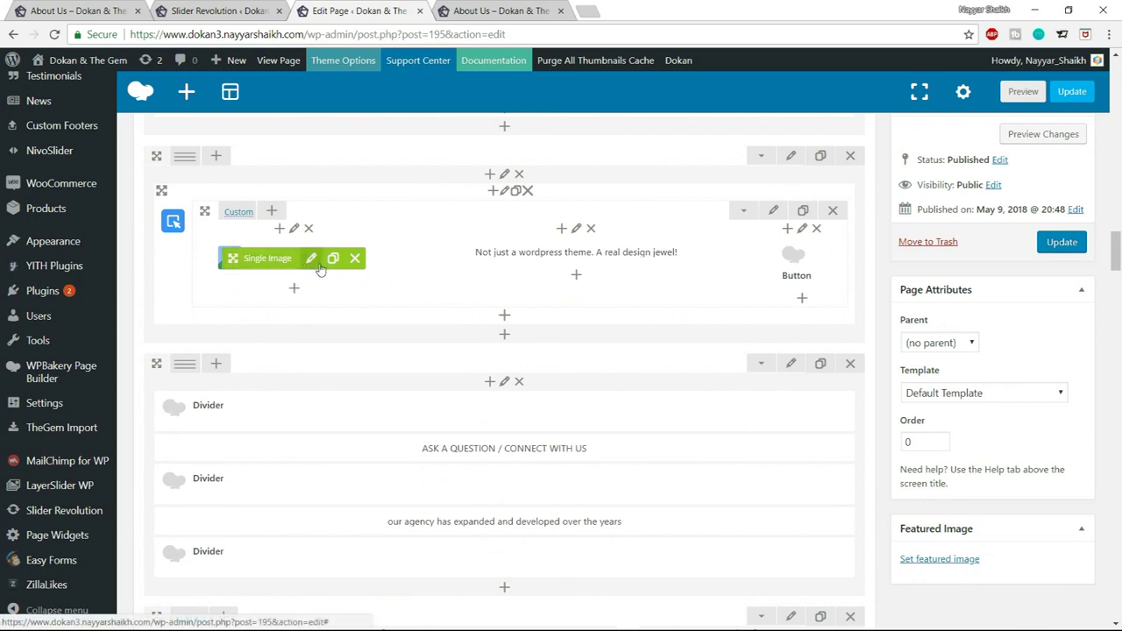
click(311, 259)
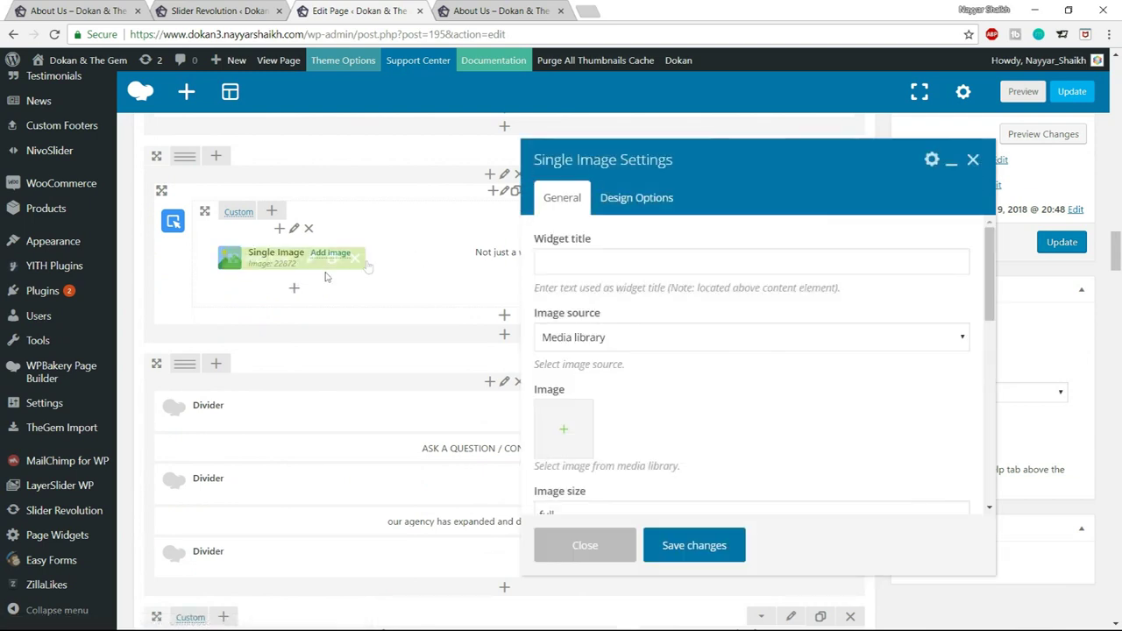
scroll(585, 324, down, 2)
click(589, 277)
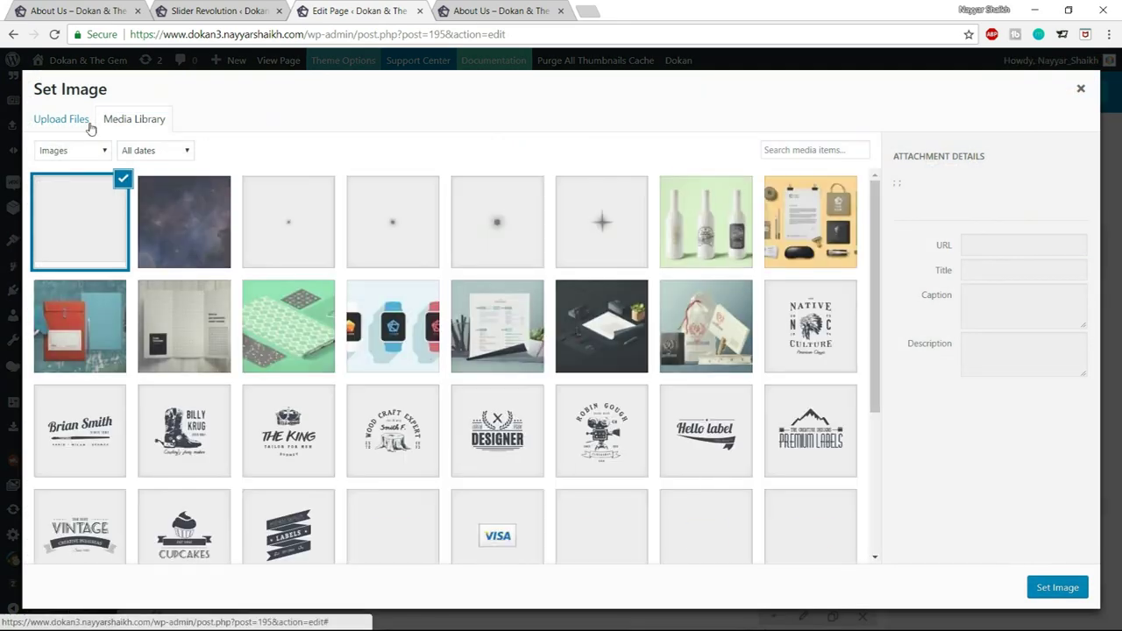
- Upload the serv-logo image and set it as the element's image
click(85, 123)
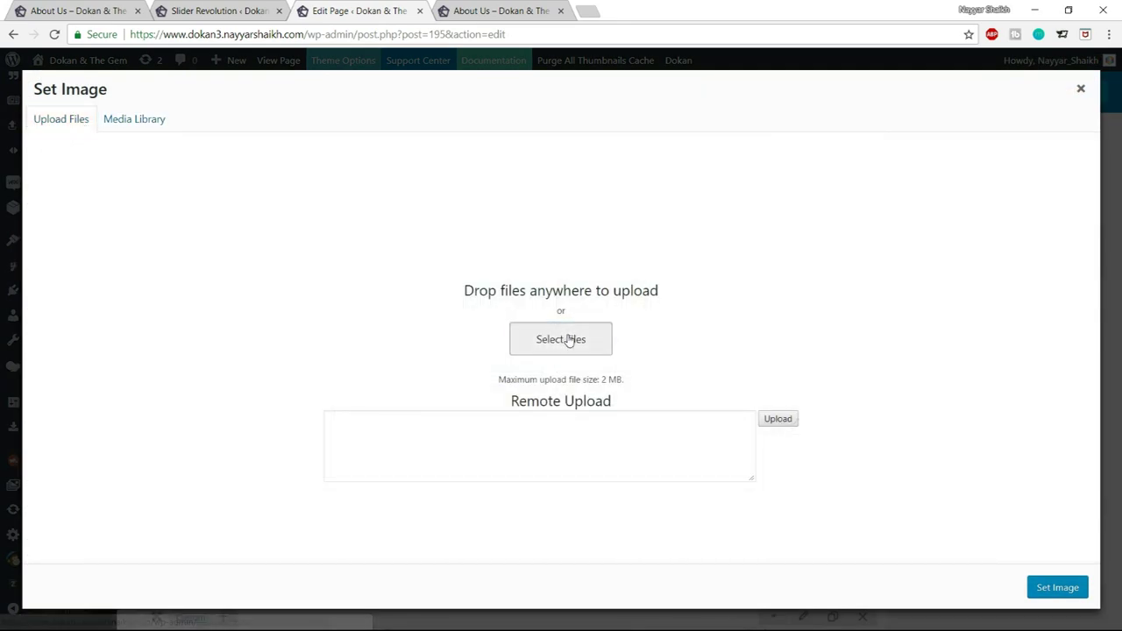
click(569, 338)
scroll(283, 132, down, 2)
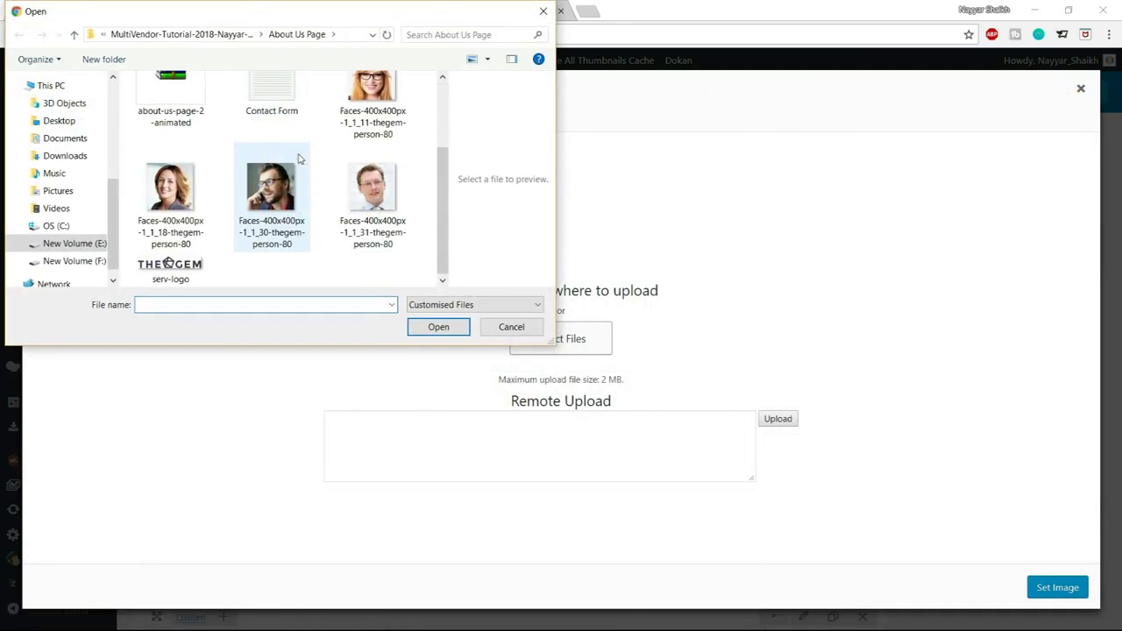
click(191, 265)
scroll(333, 160, up, 2)
scroll(338, 140, down, 2)
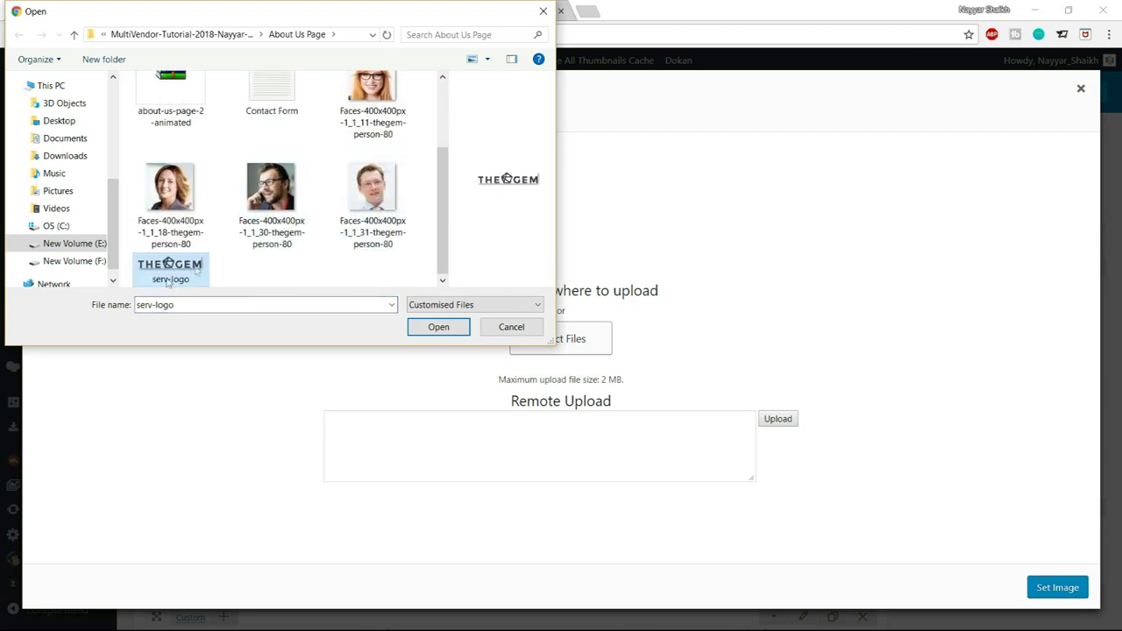
click(423, 328)
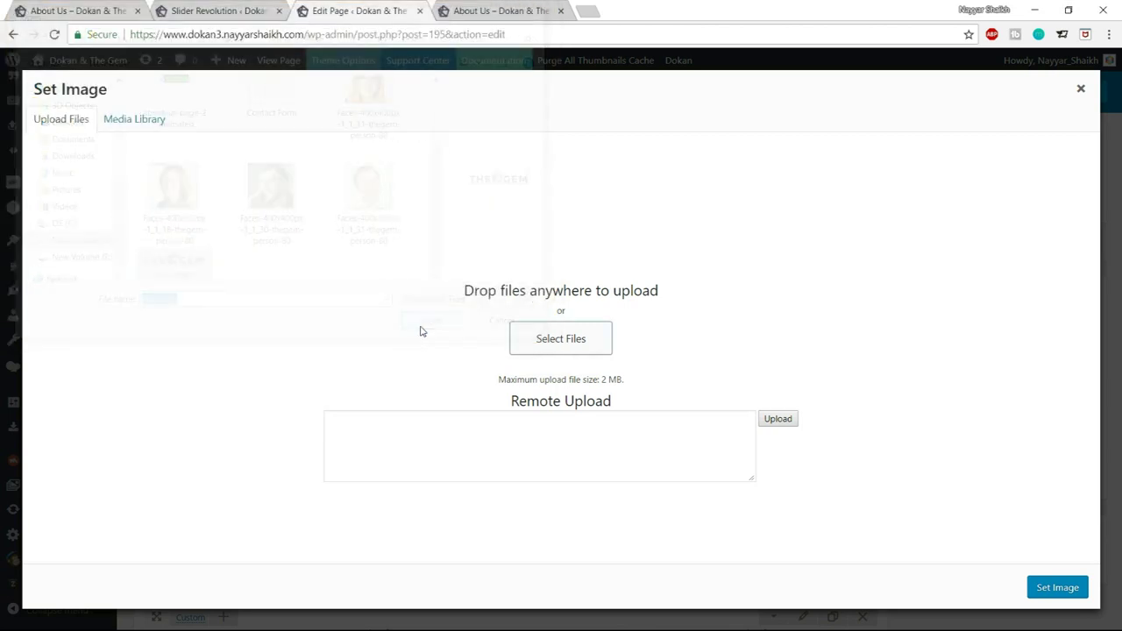
click(1056, 588)
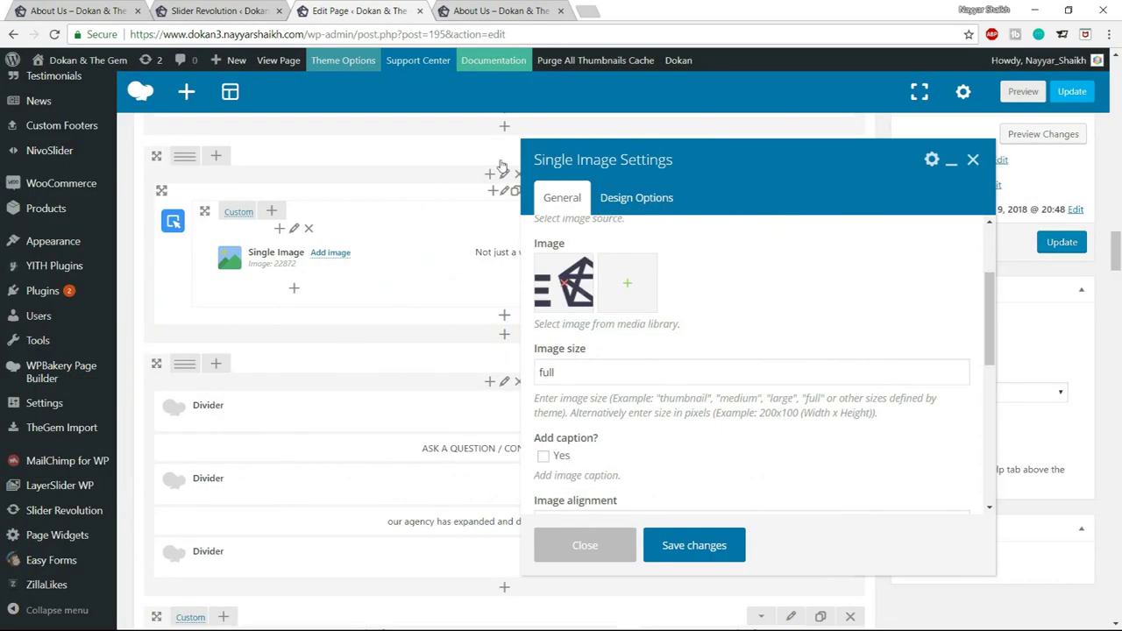
- Save the Single Image settings and view the live About Us page
click(701, 543)
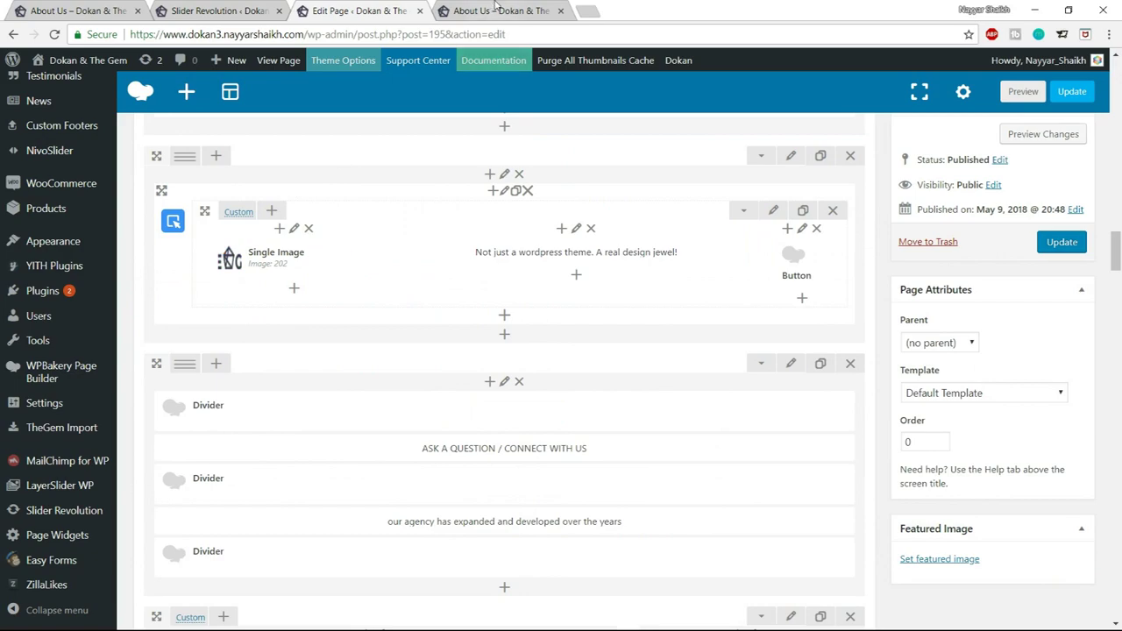
click(499, 11)
scroll(665, 251, up, 5)
- Scroll down to the Strenths & Skills bars, highlighting the Databases label
scroll(665, 252, up, 5)
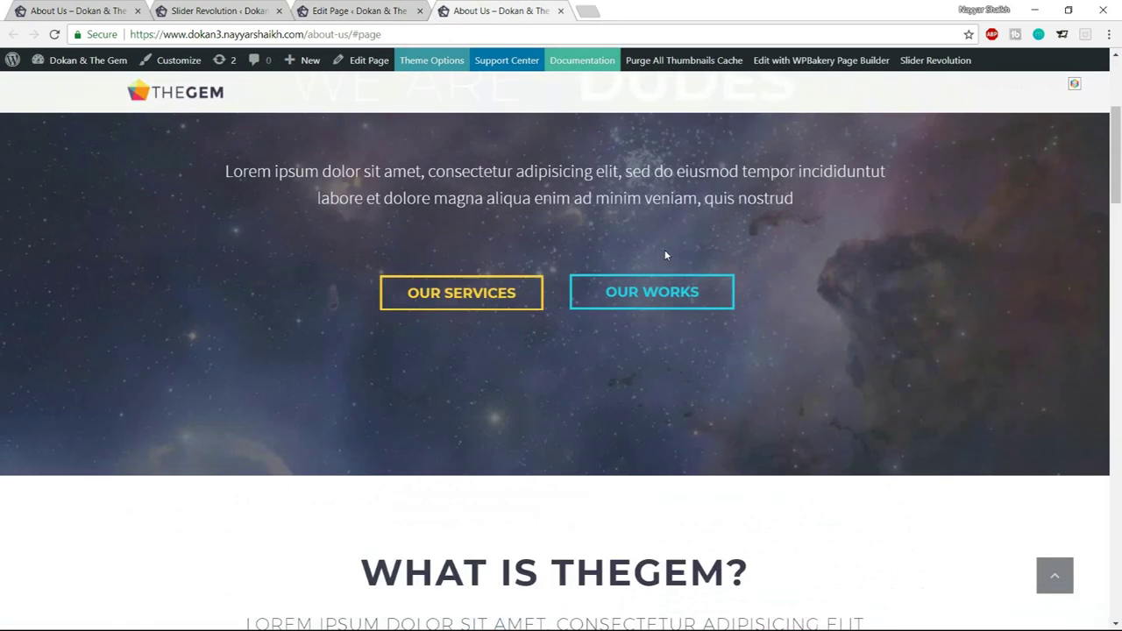
scroll(666, 255, down, 4)
drag(361, 209, 793, 207)
click(793, 207)
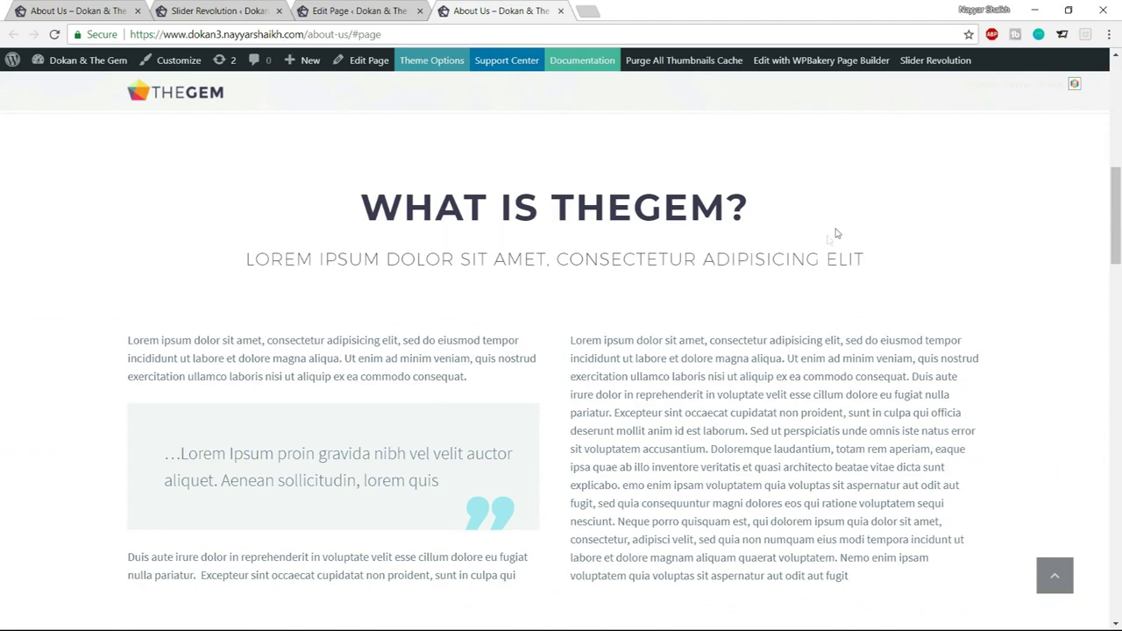
scroll(835, 233, down, 5)
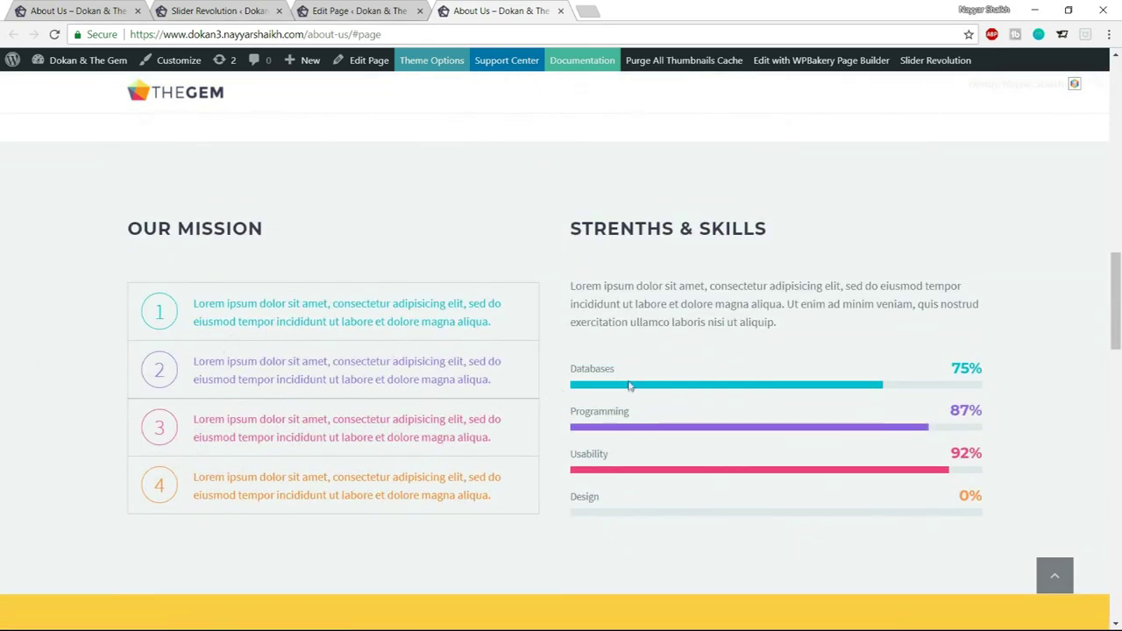
drag(581, 370, 706, 378)
click(724, 378)
drag(211, 319, 295, 357)
click(296, 355)
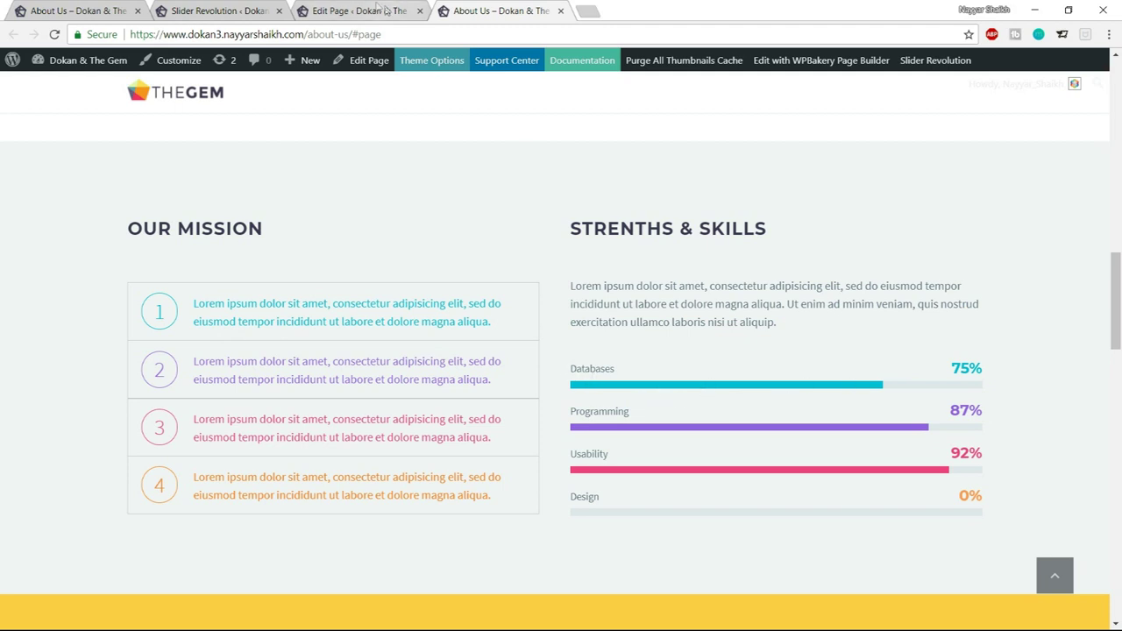
drag(570, 371, 615, 368)
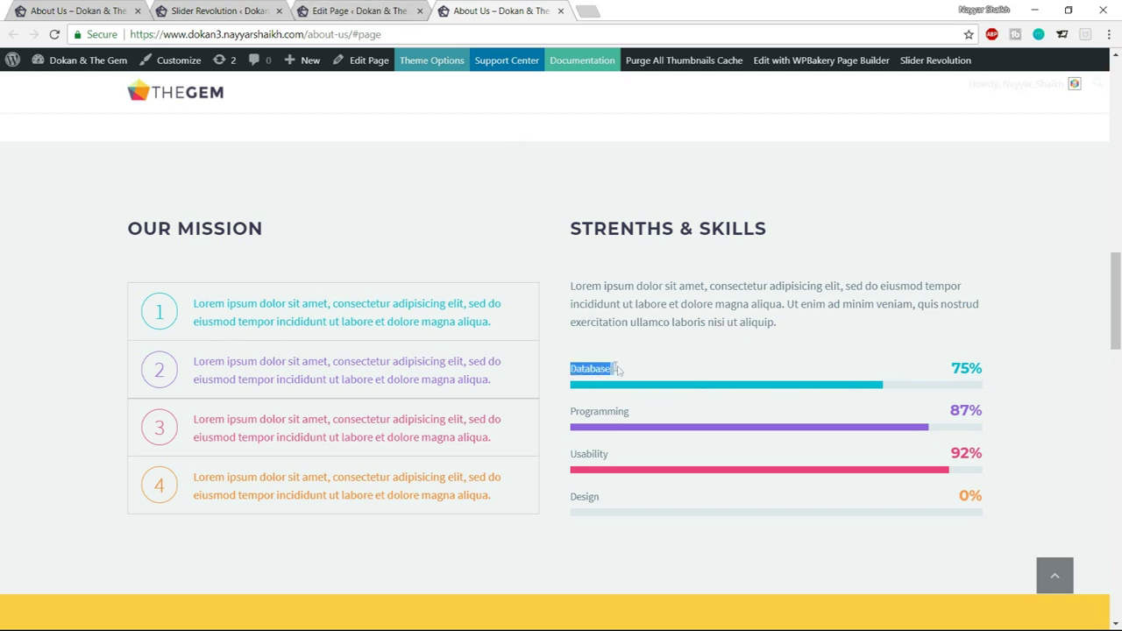
click(621, 372)
- In the skills Diagram element, rename the first skill from Databases to 'Qulaity'
click(350, 11)
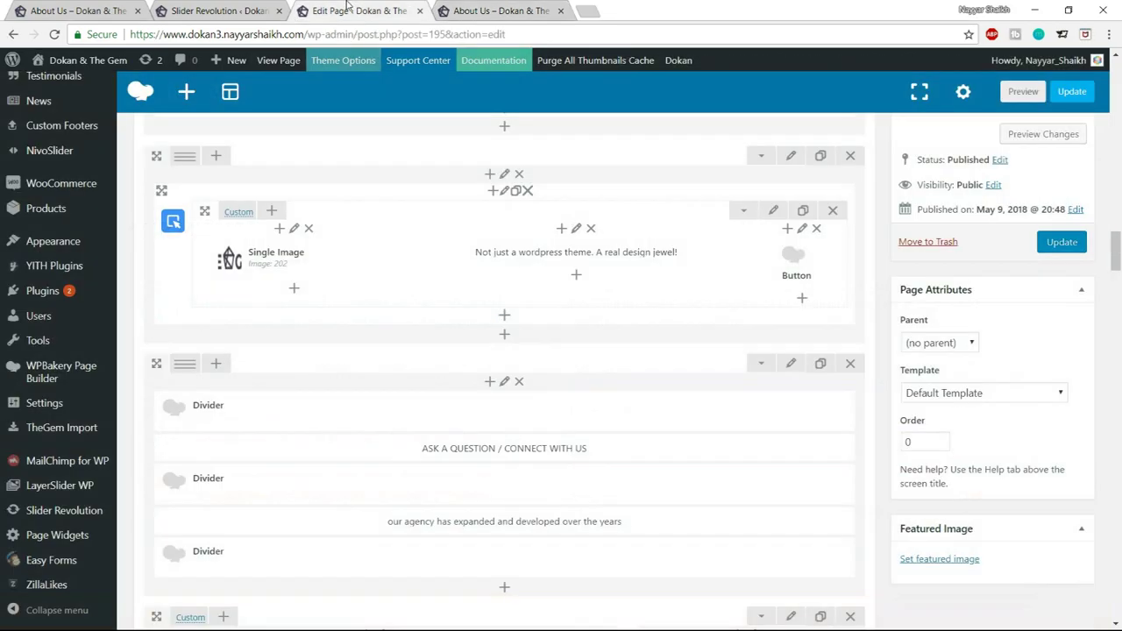
scroll(691, 337, up, 10)
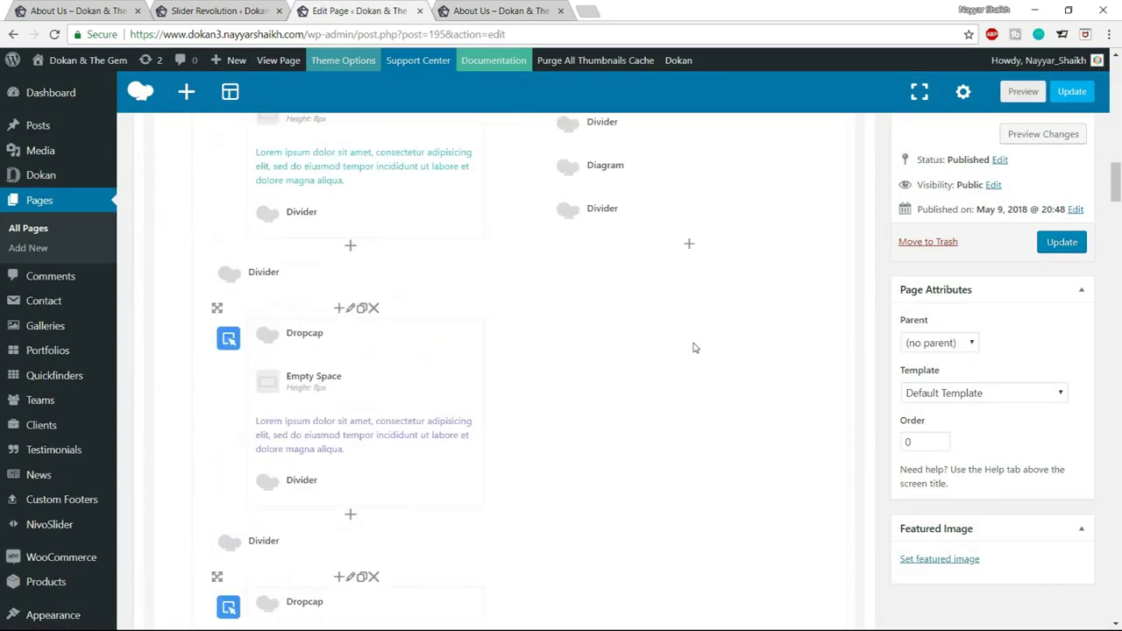
scroll(692, 351, down, 3)
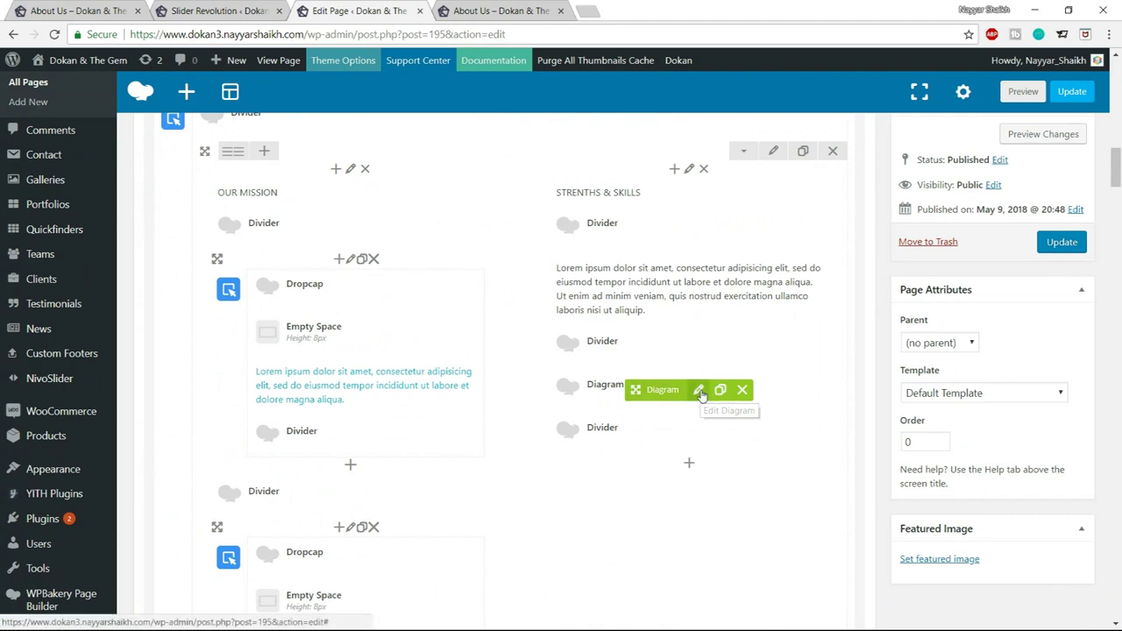
click(697, 389)
drag(964, 419, 967, 500)
scroll(629, 334, down, 1)
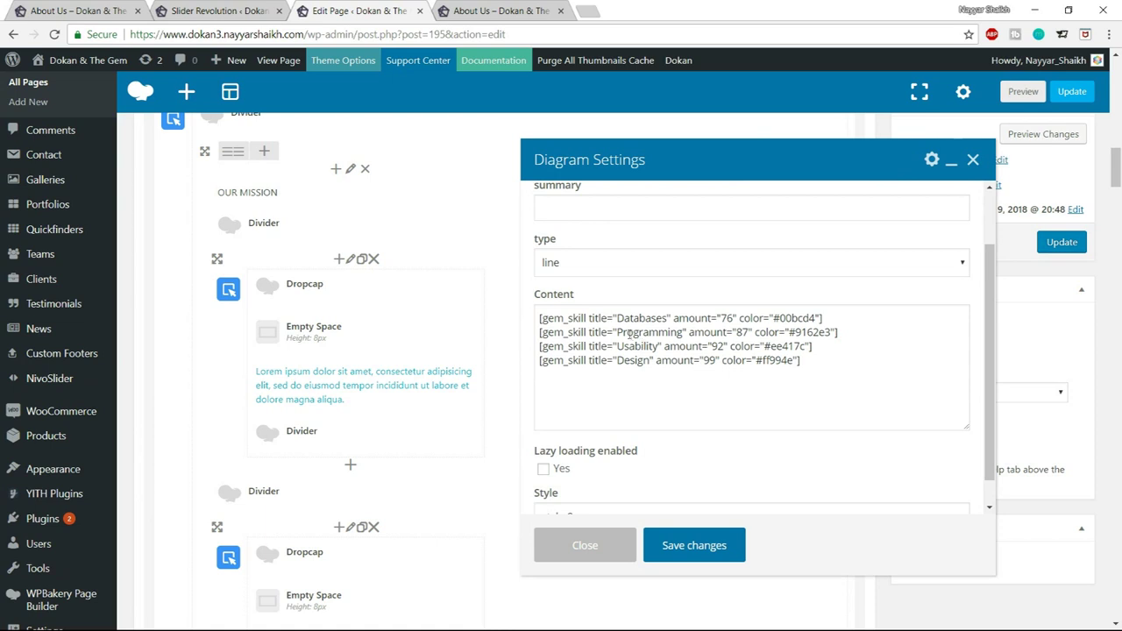
drag(618, 318, 655, 321)
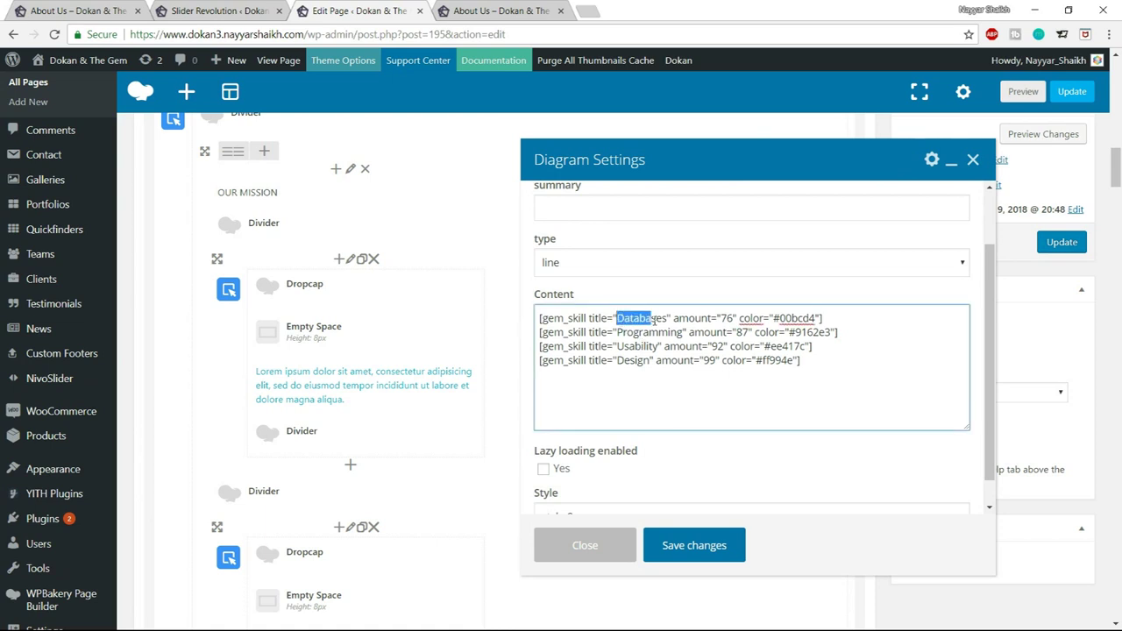
text(Da)
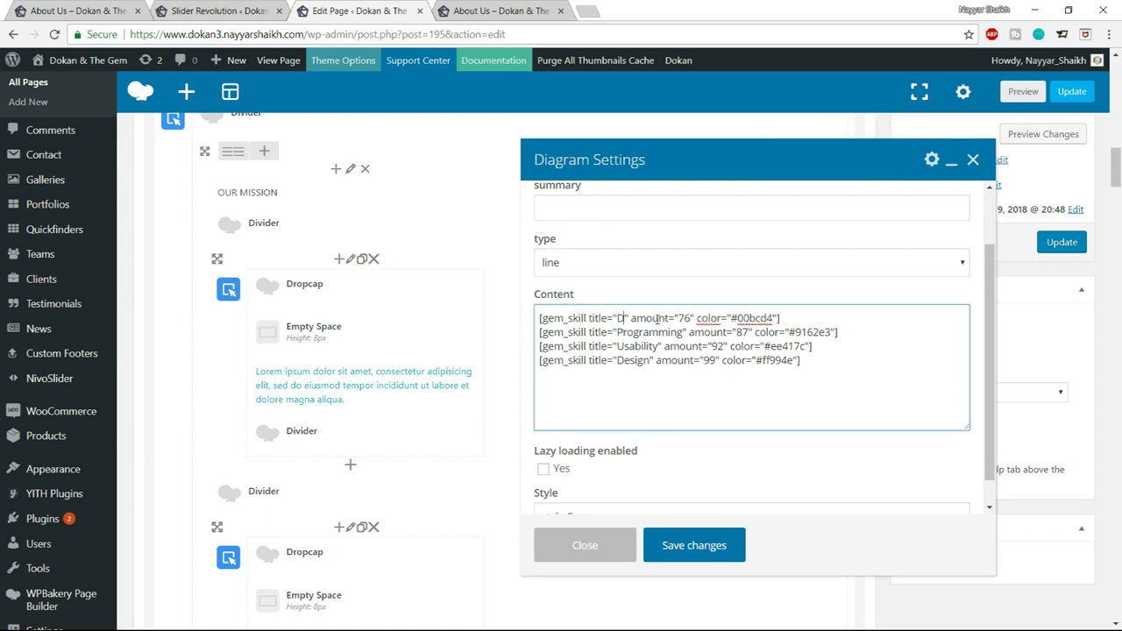
key(BackSpace)
key(BackSpace)
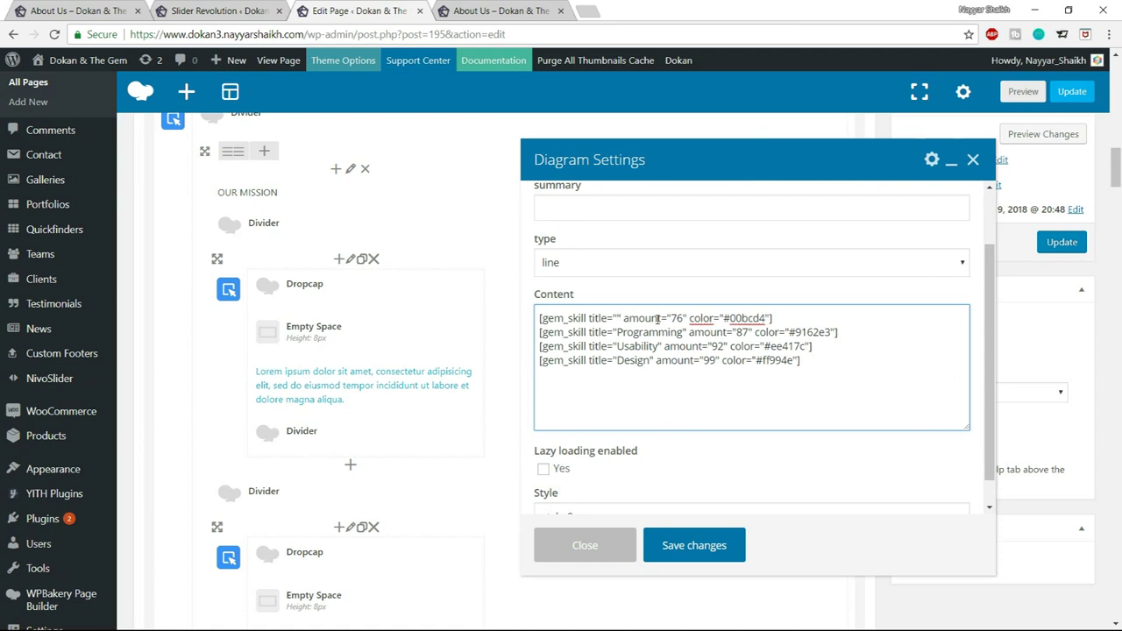
text(Qulait)
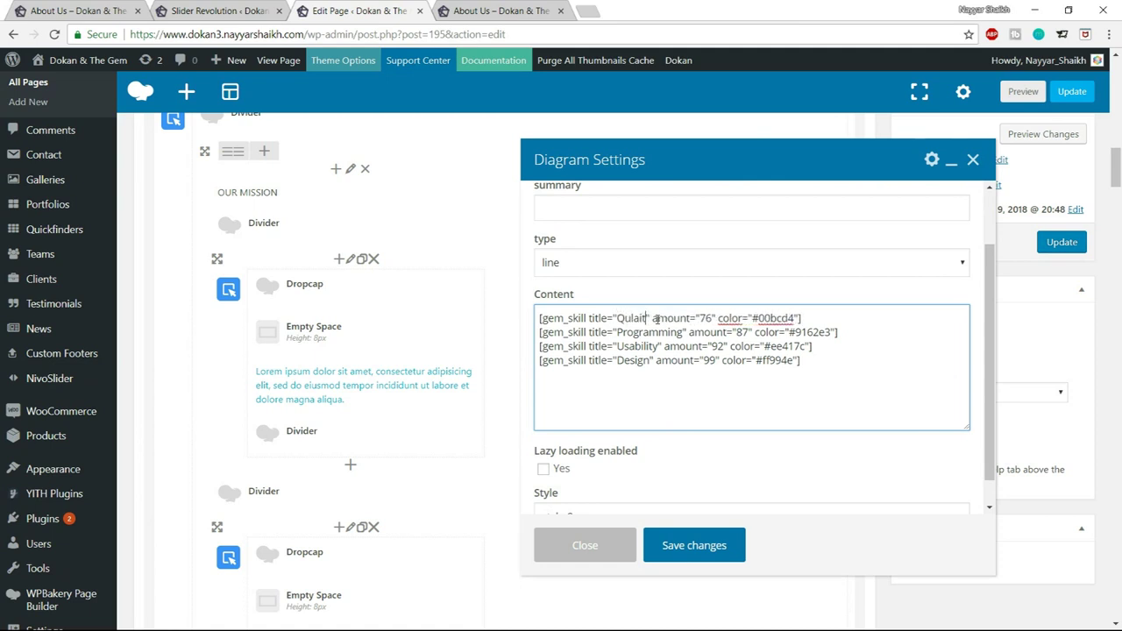
text(y)
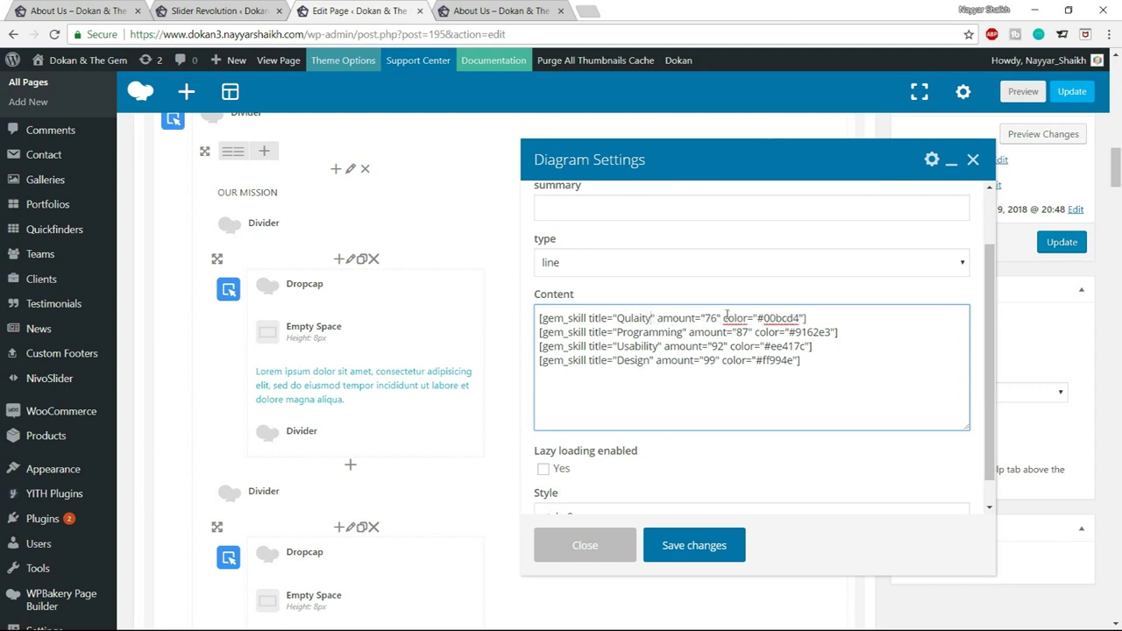
- Change the first skill's amount from 76 to 95 and save the Diagram settings
double_click(711, 318)
text(95)
scroll(734, 377, down, 1)
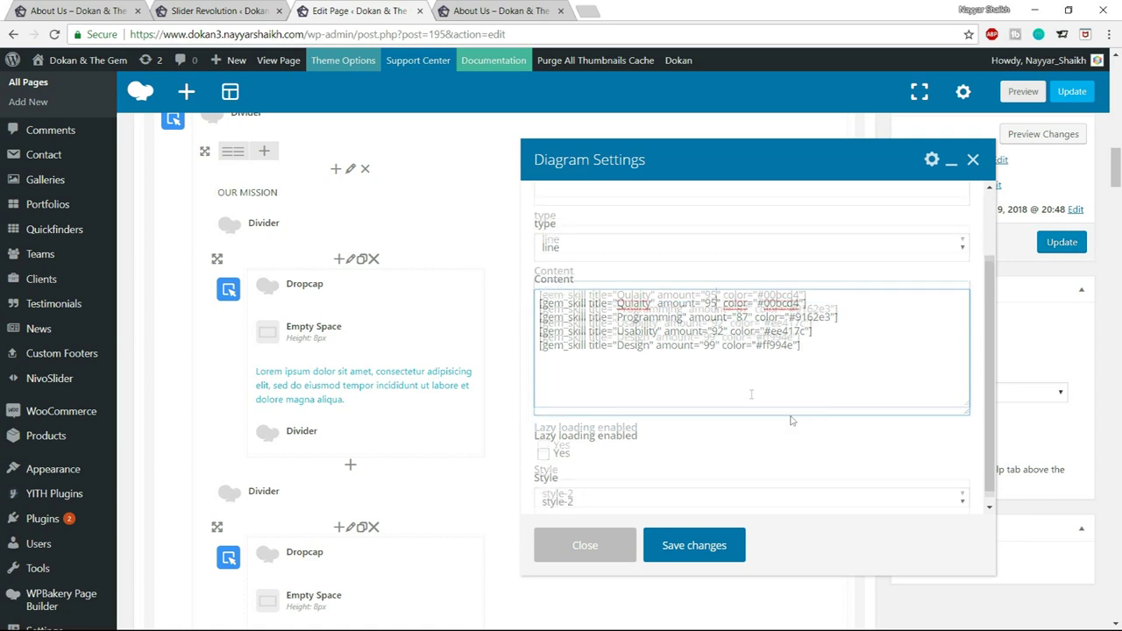
click(694, 545)
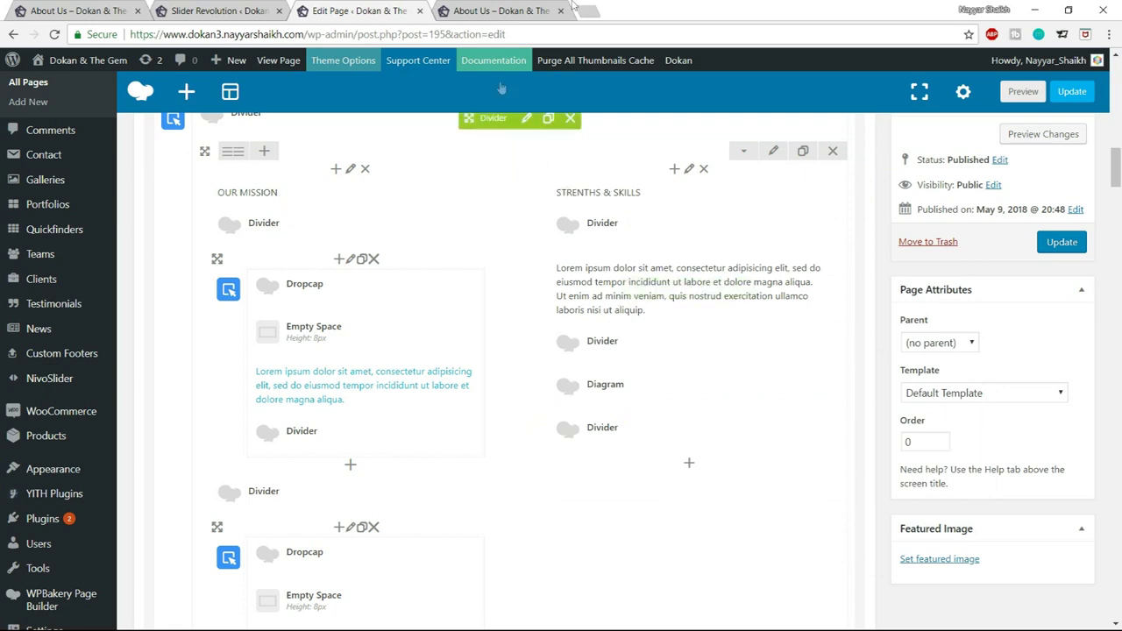
click(481, 8)
drag(189, 312, 395, 322)
click(359, 10)
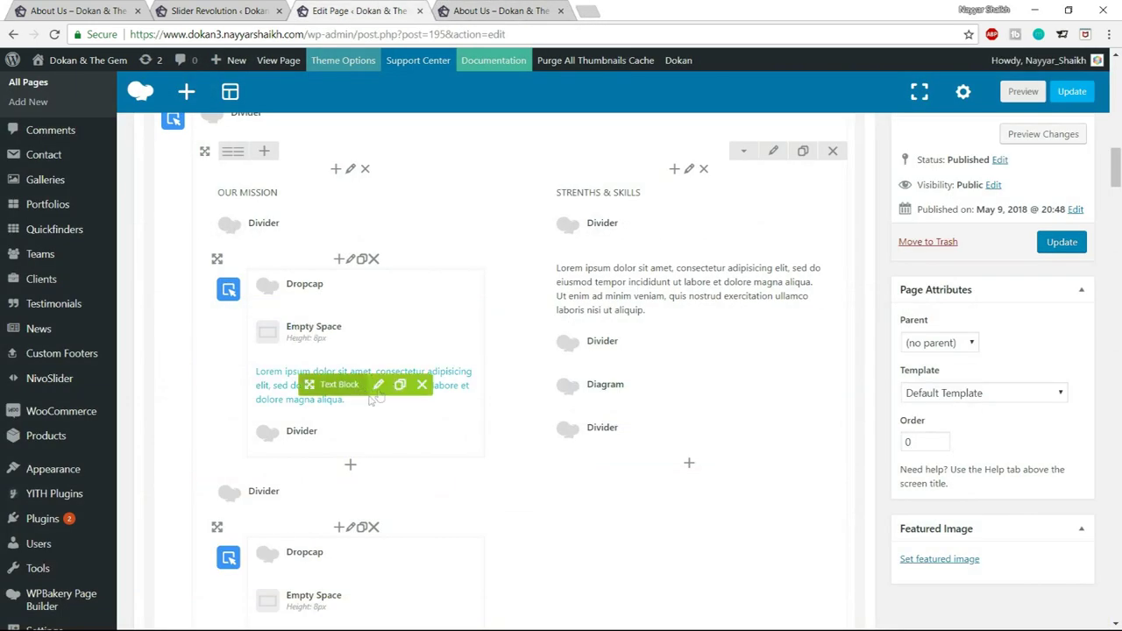
- Close the mission text block settings unchanged and update the About Us page
click(378, 384)
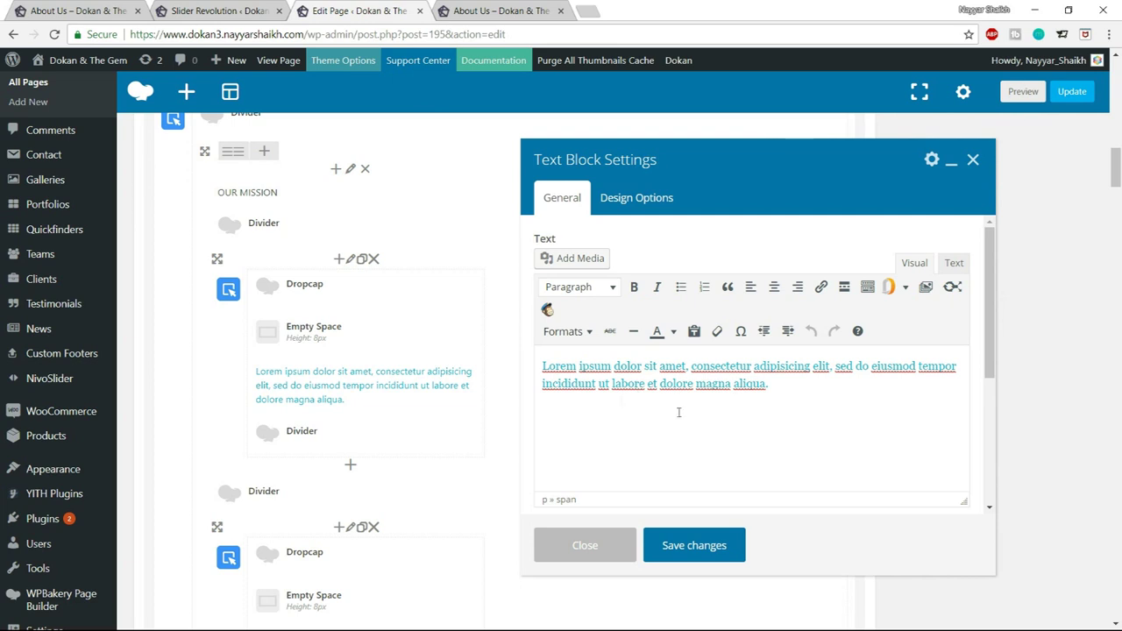
click(1067, 242)
click(1071, 91)
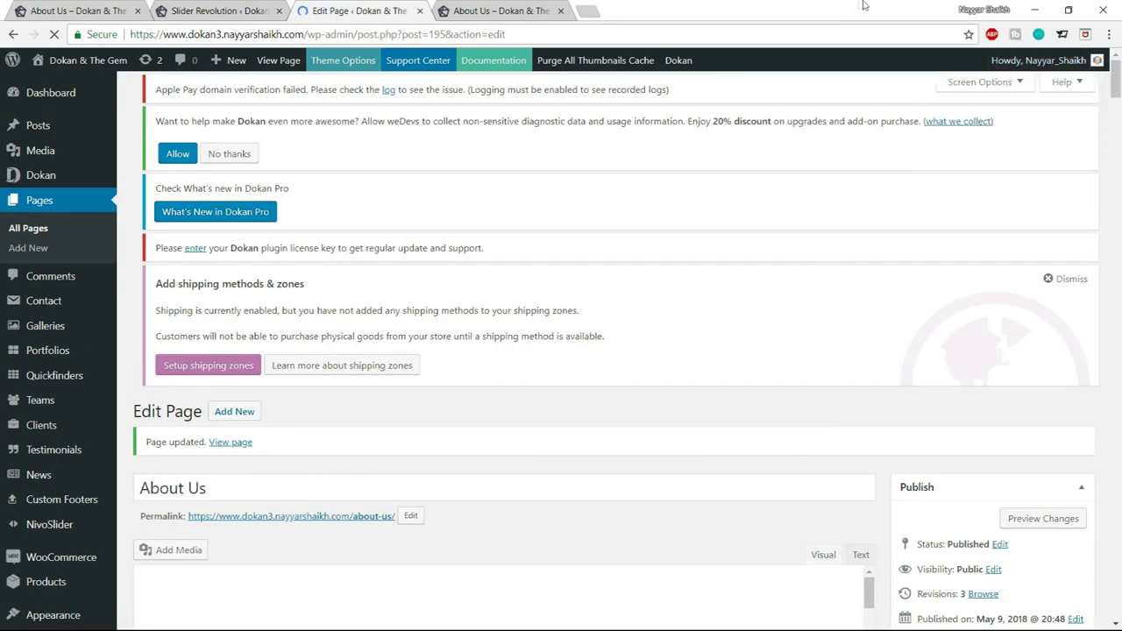
- Reload the live About Us page to check Qulaity at 95% and the banner logo
click(536, 7)
click(54, 34)
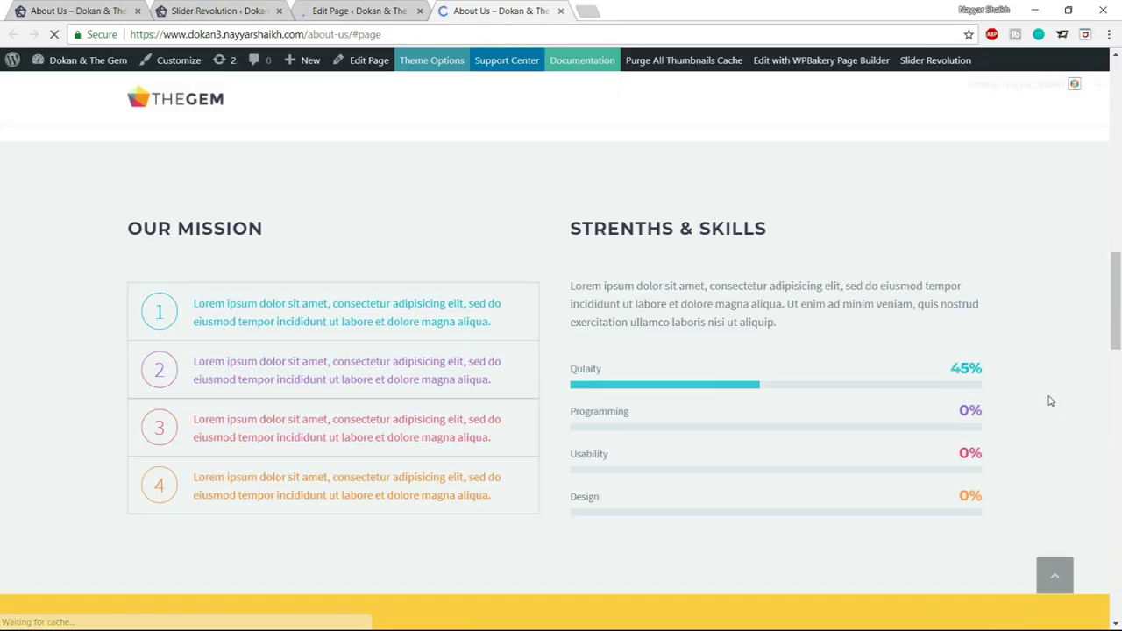
double_click(587, 370)
scroll(602, 370, up, 8)
drag(592, 374, 839, 467)
scroll(838, 461, down, 5)
scroll(839, 467, down, 4)
click(631, 283)
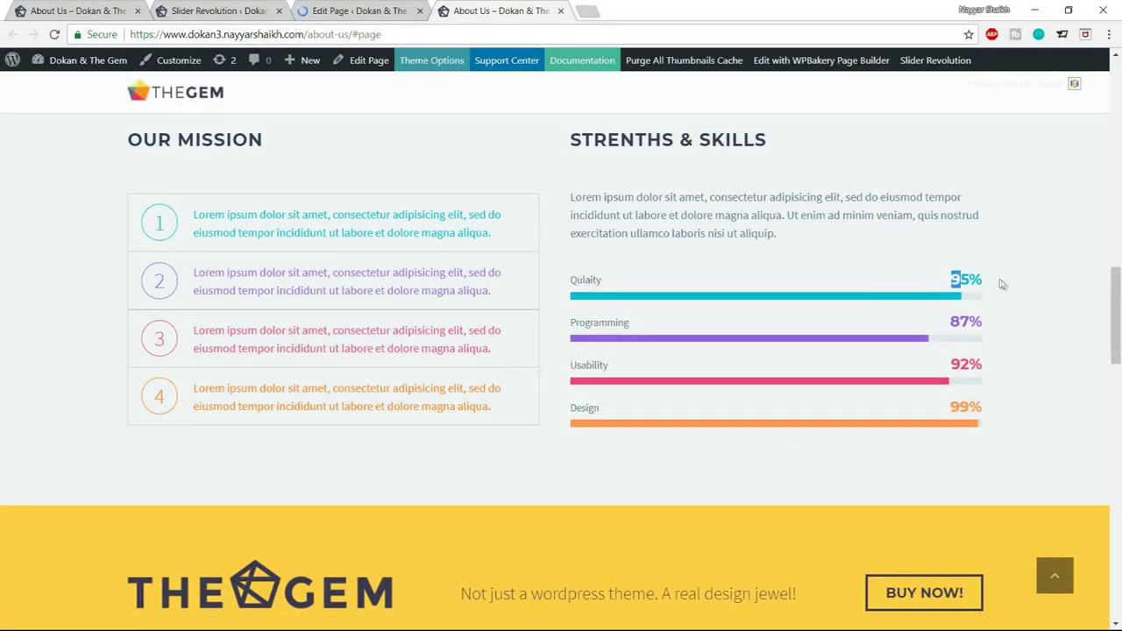
scroll(999, 280, down, 3)
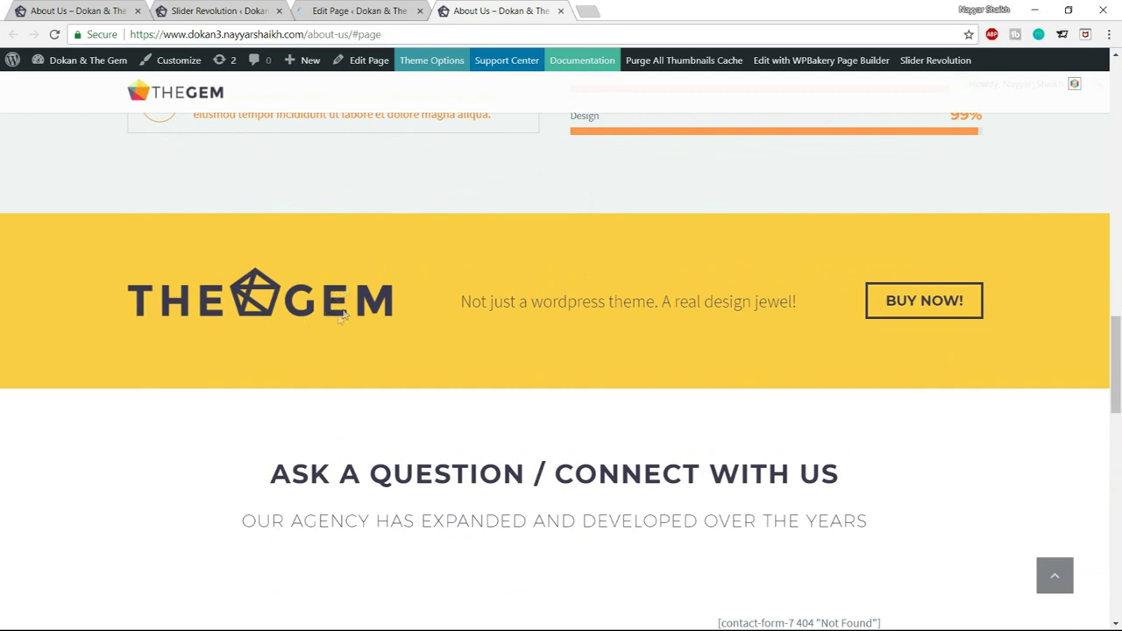
scroll(520, 381, down, 2)
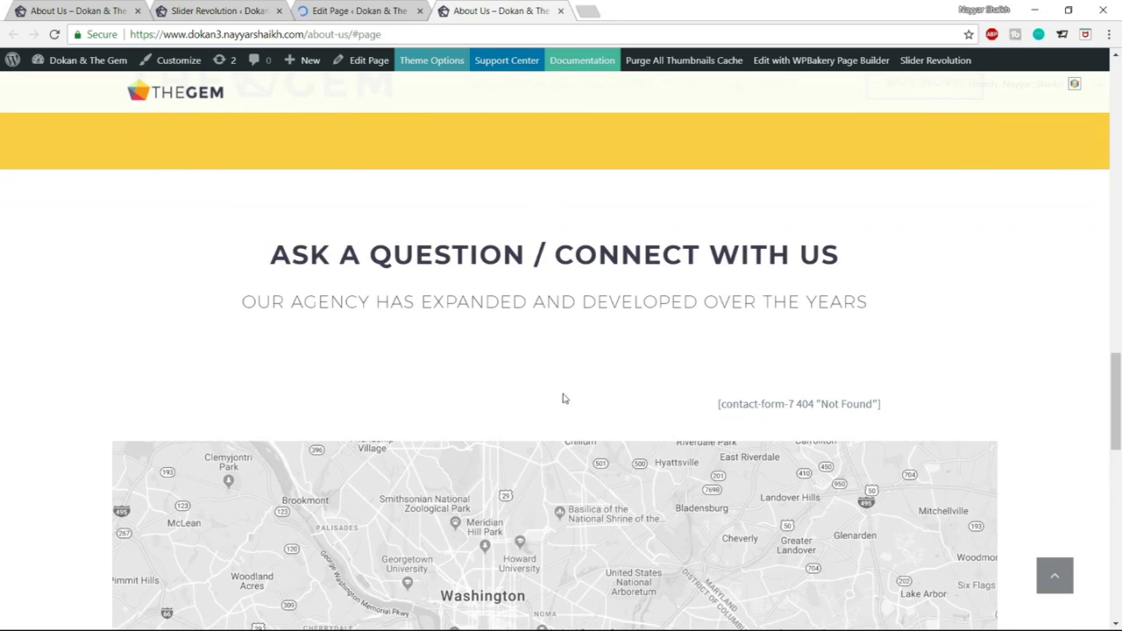
- View the dokan2 site's About Us page with its team cards
click(123, 11)
scroll(504, 359, down, 6)
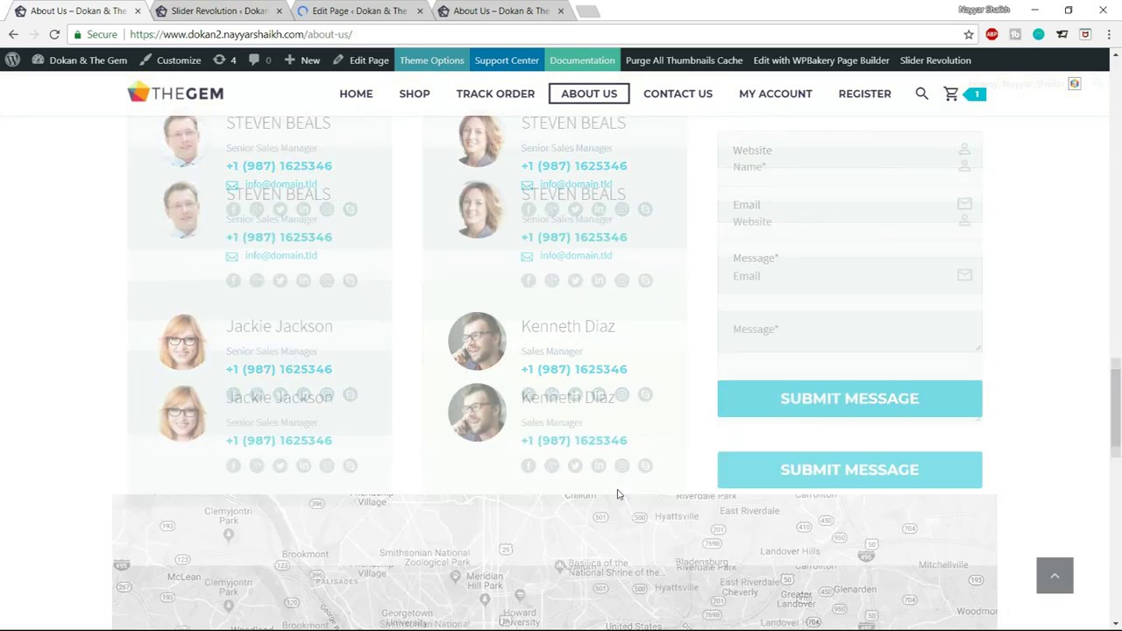
scroll(616, 493, up, 2)
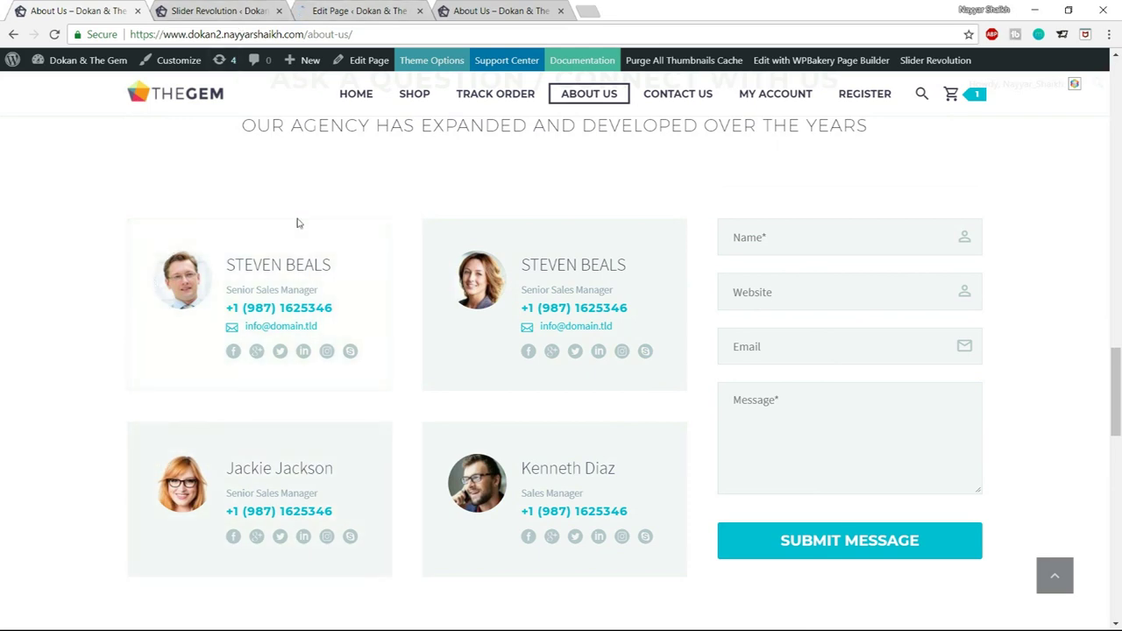
- Open Teams > Add New in the admin tab, then select the first About Us team card's name
click(326, 10)
click(257, 7)
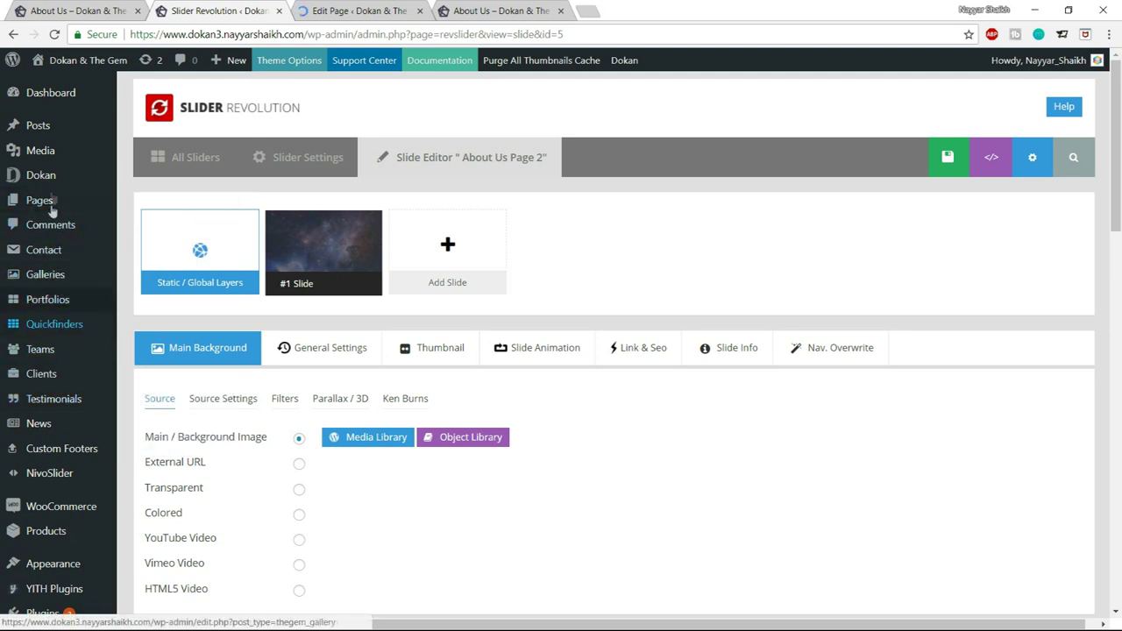
mouse_move(40, 354)
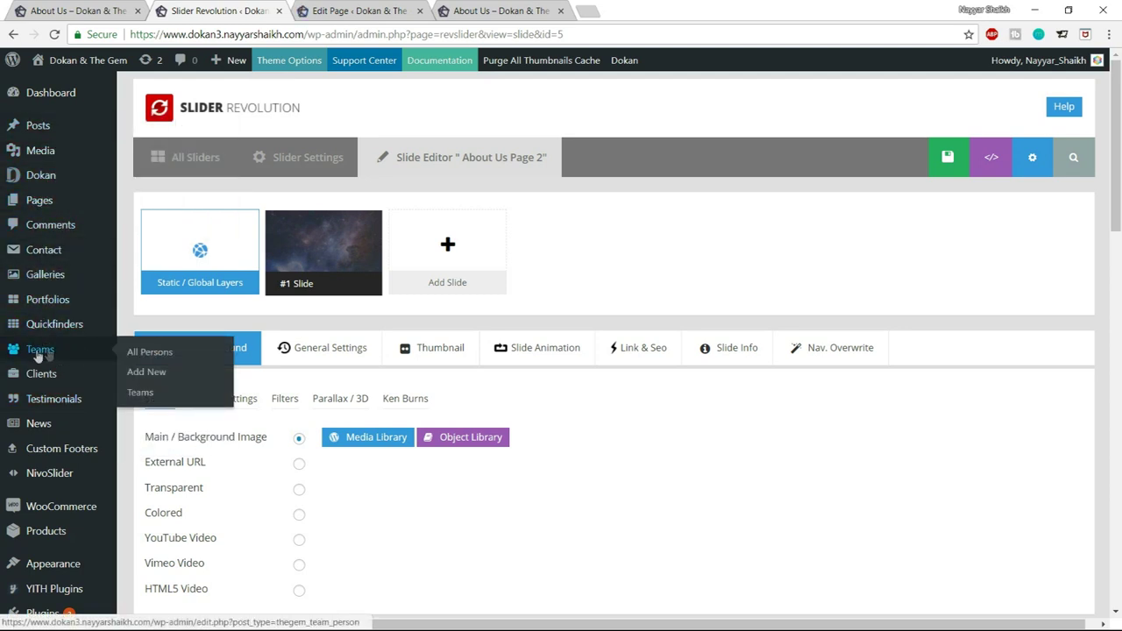
click(149, 374)
key(ctrl+1)
drag(228, 263, 354, 263)
key(ctrl+c)
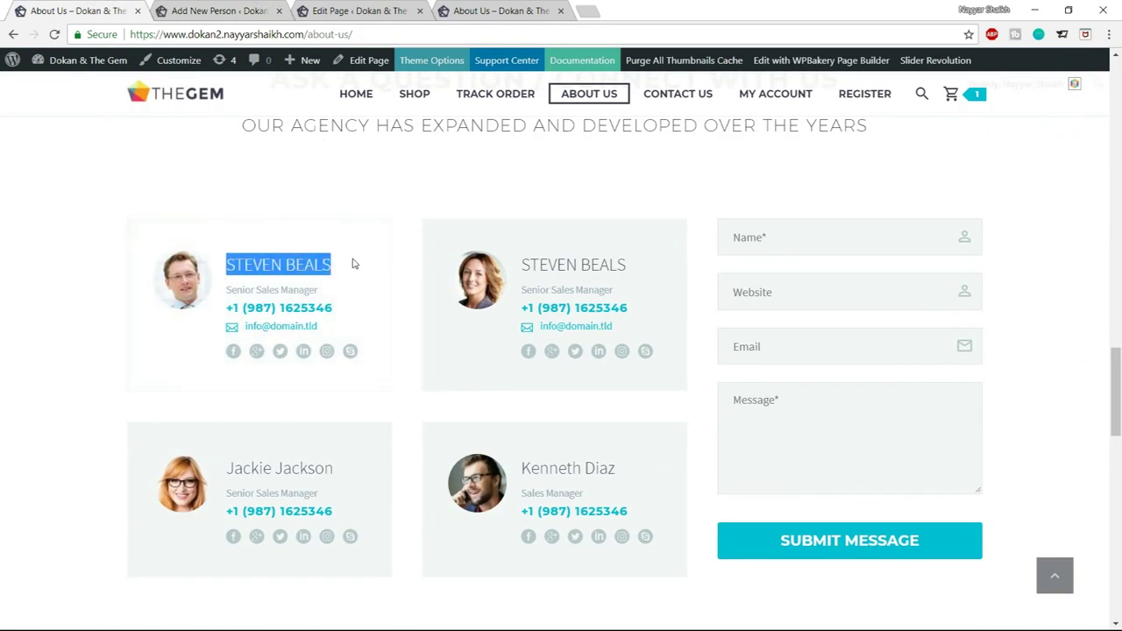
- Paste the first card's name into the person's title and Name fields
key(ctrl+2)
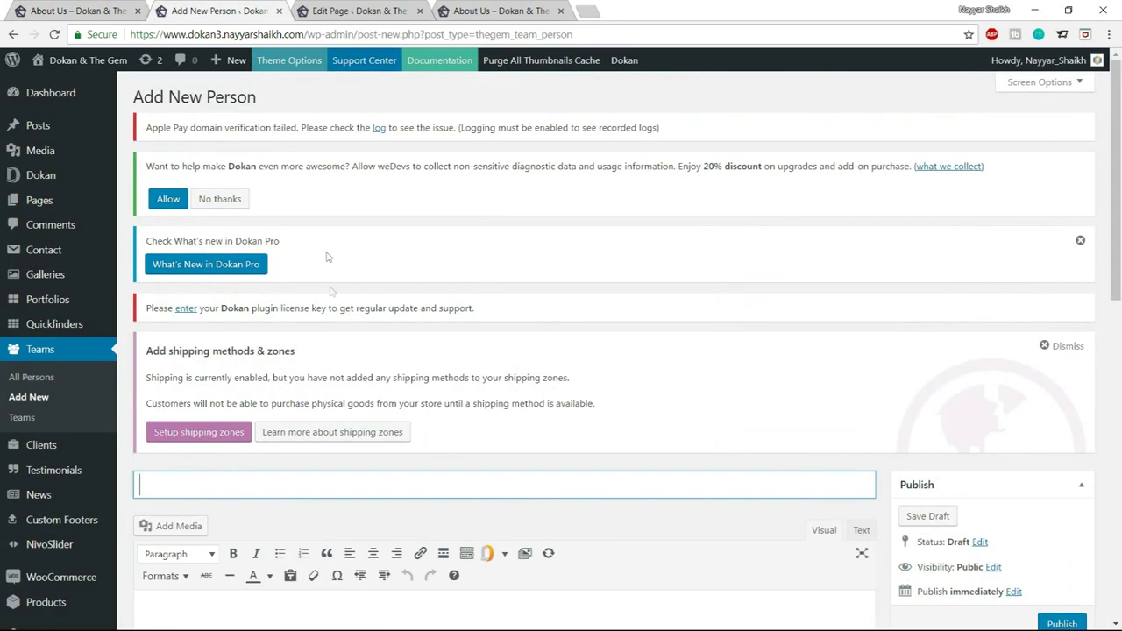
scroll(270, 214, down, 3)
key(ctrl+v)
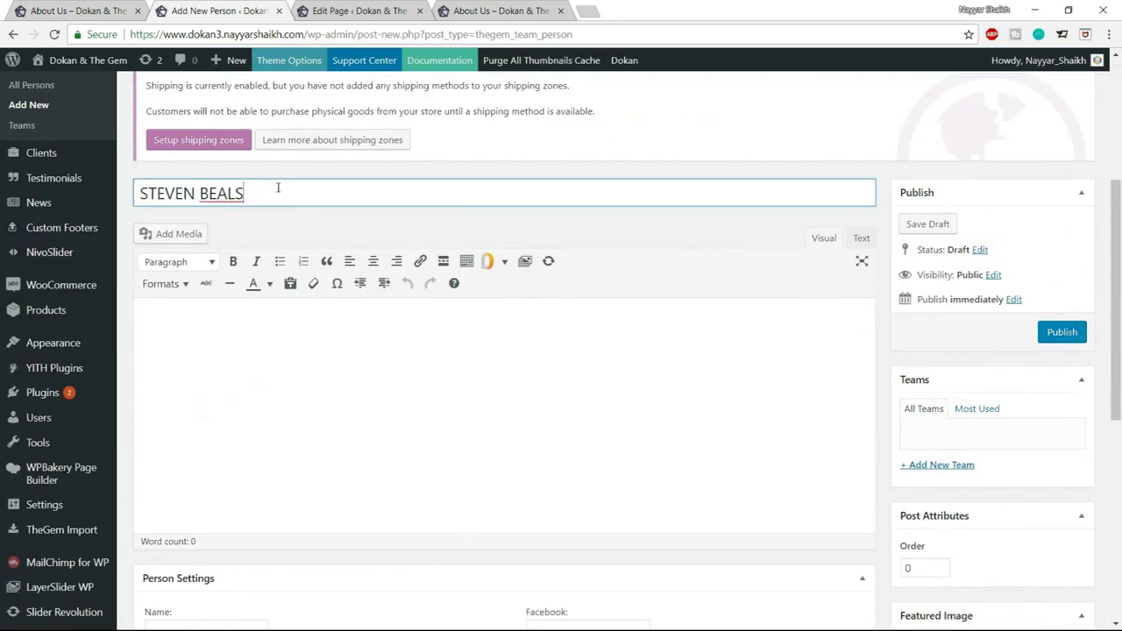
scroll(353, 334, down, 4)
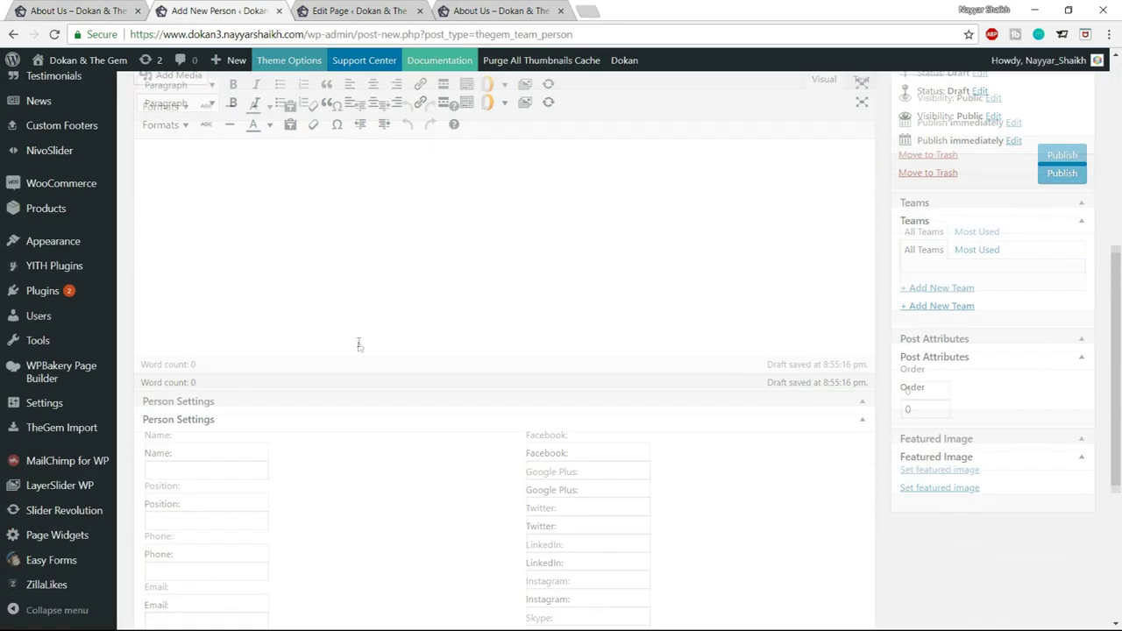
click(214, 269)
key(Down)
key(Down)
key(Return)
- Copy the position Senior Sales Manager from About Us into the Position field
click(72, 11)
mouse_move(232, 290)
mouse_down()
mouse_move(321, 292)
mouse_move(234, 288)
mouse_up()
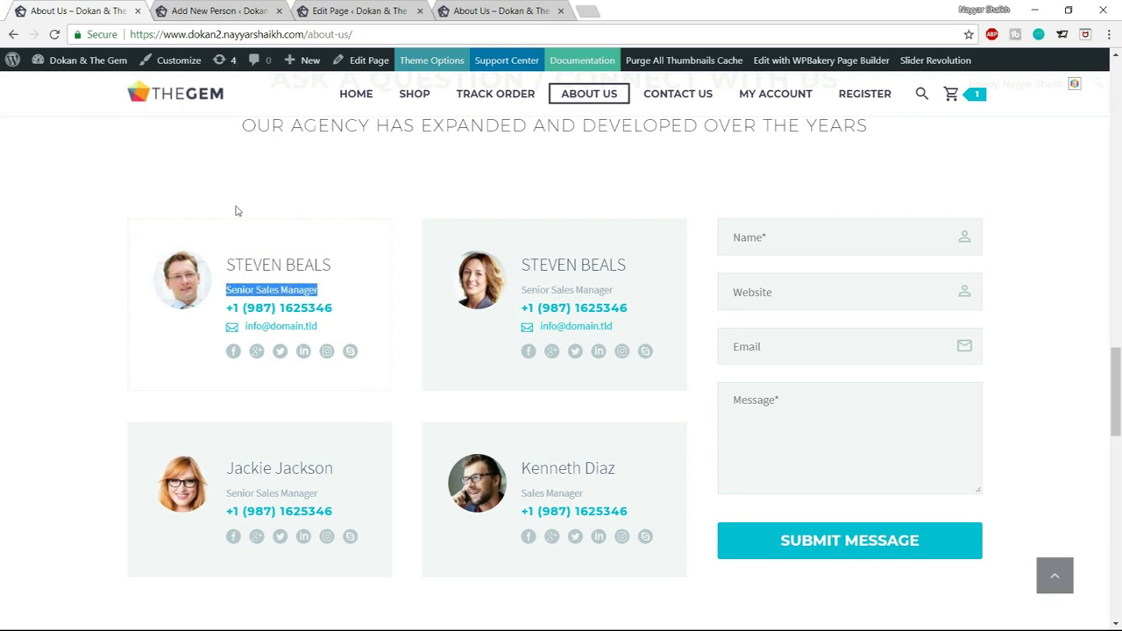
click(211, 10)
click(220, 313)
text(Senior Sales Manager)
- Copy the first card's phone number into the Phone field
key(ctrl+Page_Up)
drag(333, 307, 226, 310)
key(ctrl+c)
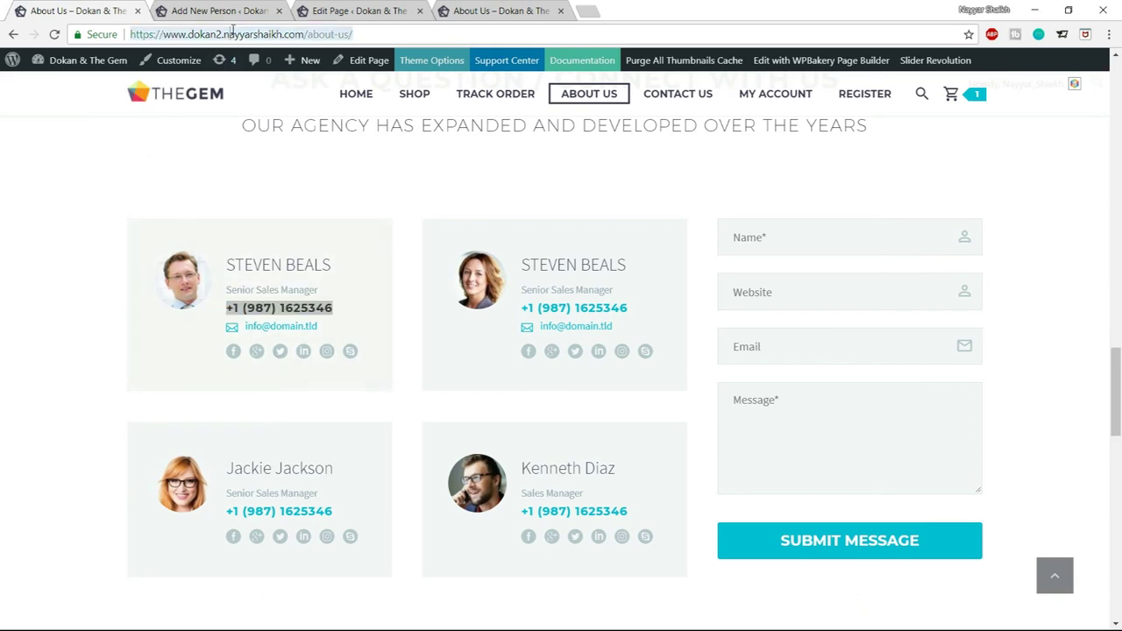
key(ctrl+Page_Down)
click(231, 365)
key(ctrl+v)
- Copy the card's email address into the Email field
scroll(246, 396, down, 1)
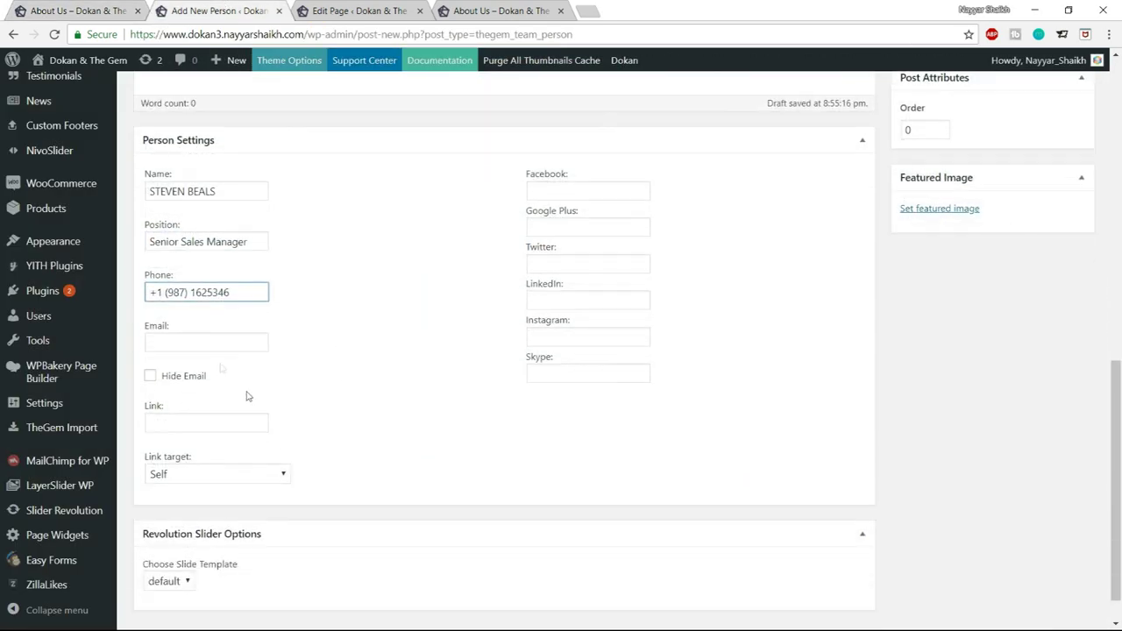
click(99, 9)
drag(318, 326, 257, 327)
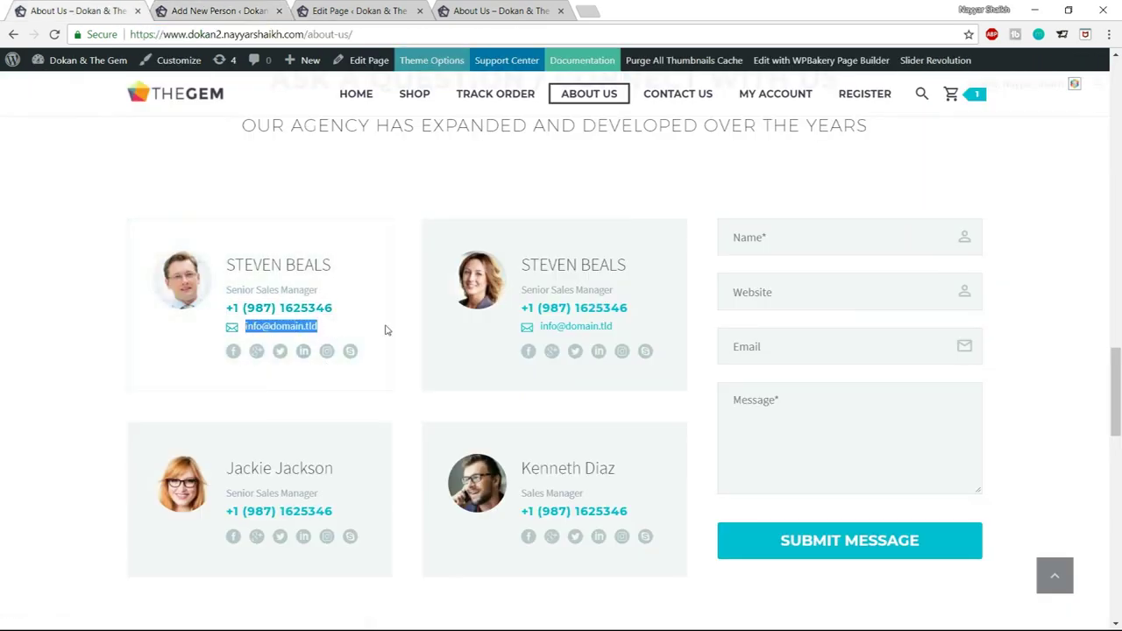
click(219, 11)
click(206, 343)
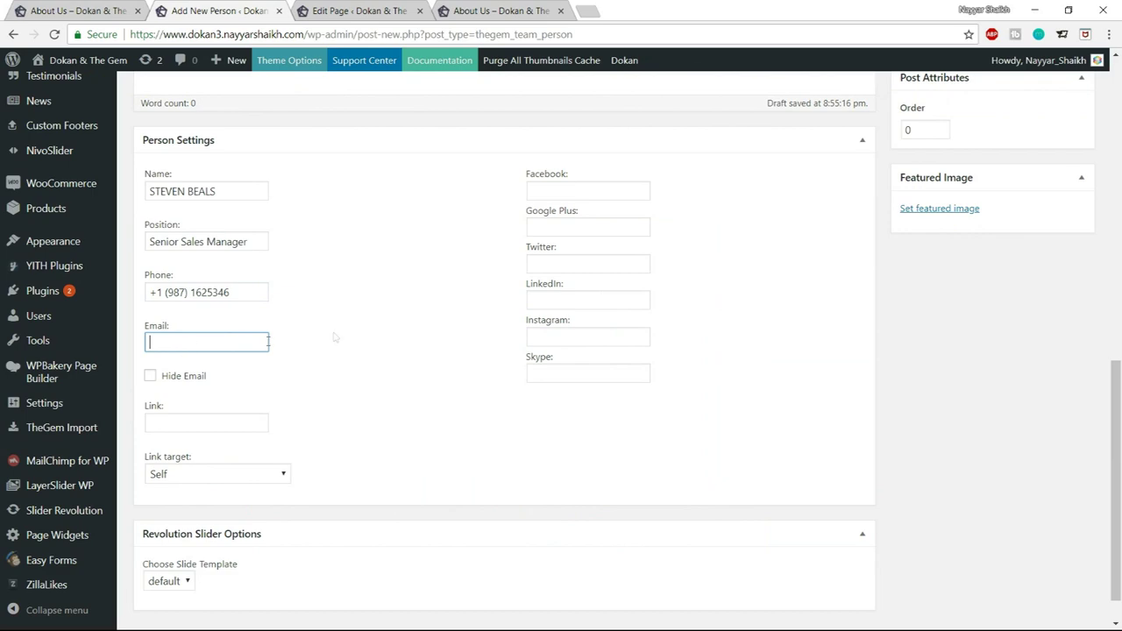
key(ctrl+v)
click(365, 330)
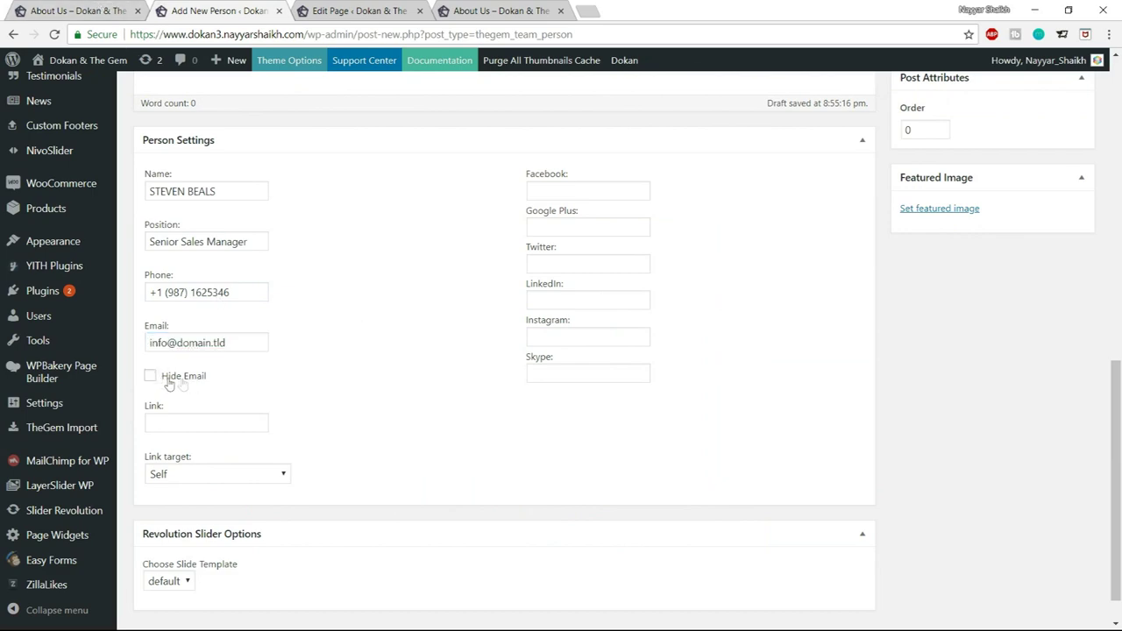
- Fill the social link fields with #
click(85, 9)
scroll(342, 408, down, 1)
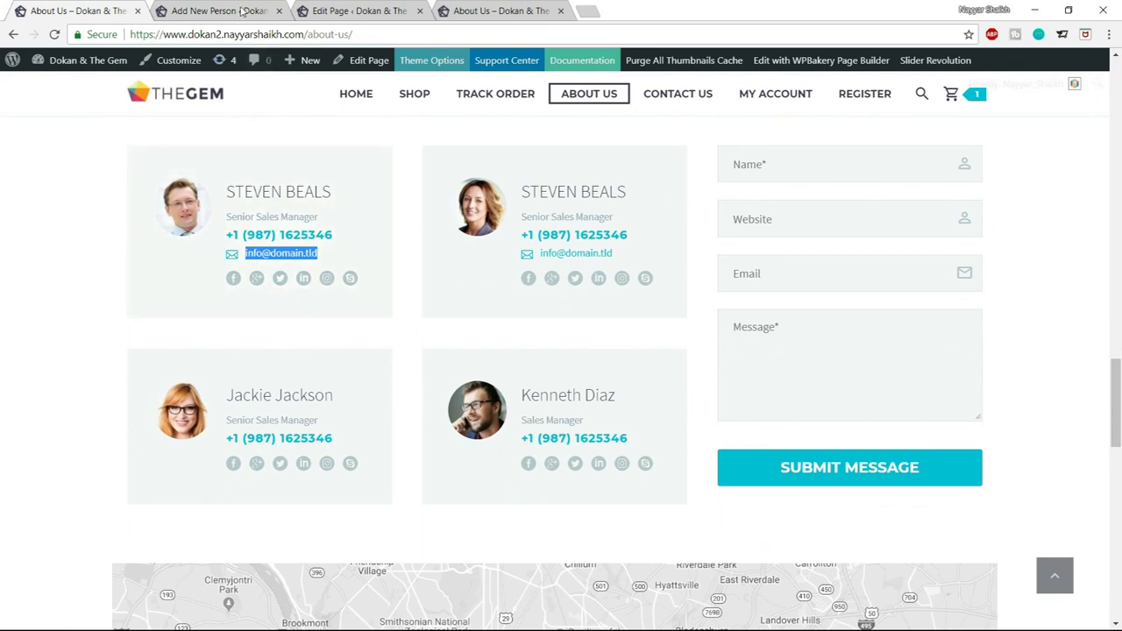
key(ctrl+Tab)
scroll(377, 412, down, 1)
scroll(382, 421, up, 2)
click(572, 296)
text(#)
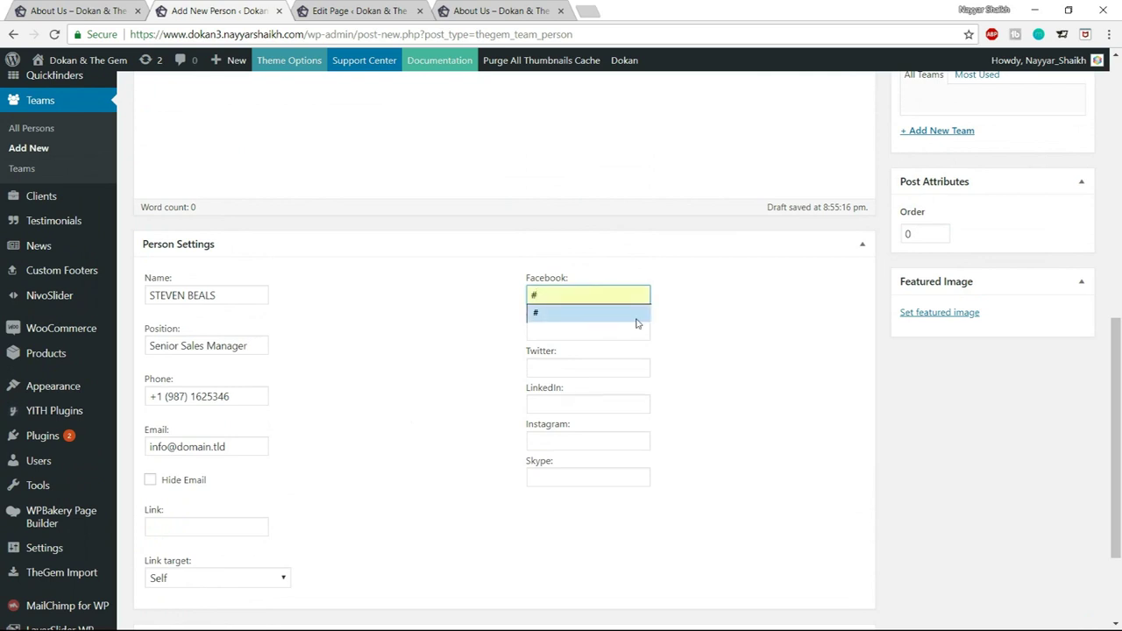
click(636, 321)
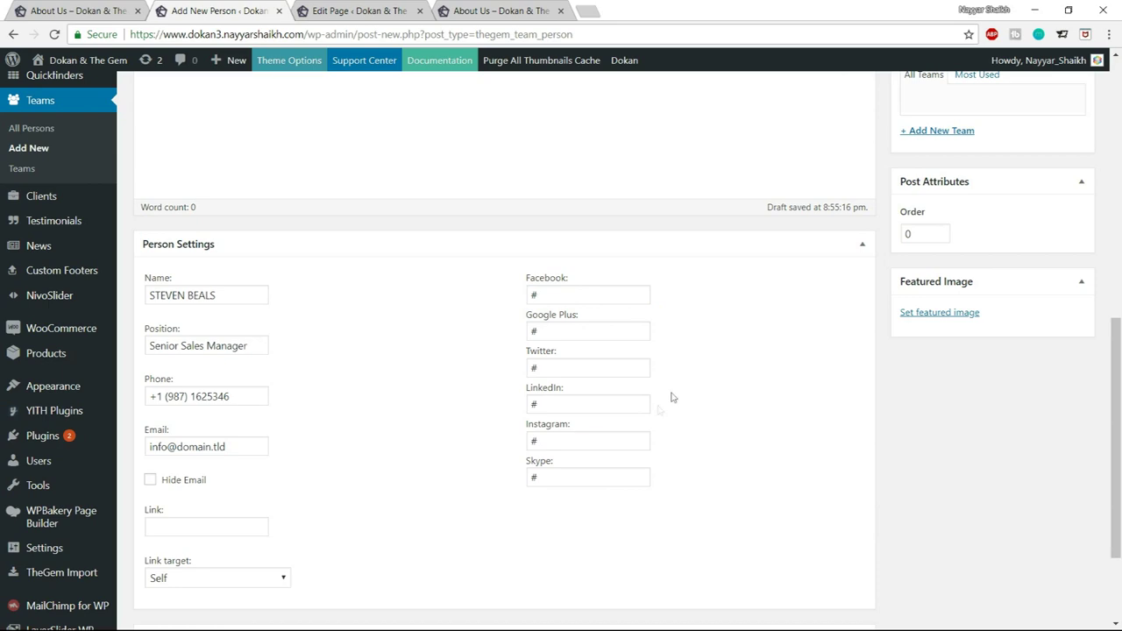
- Open the featured image picker on its Upload Files view
scroll(513, 482, up, 3)
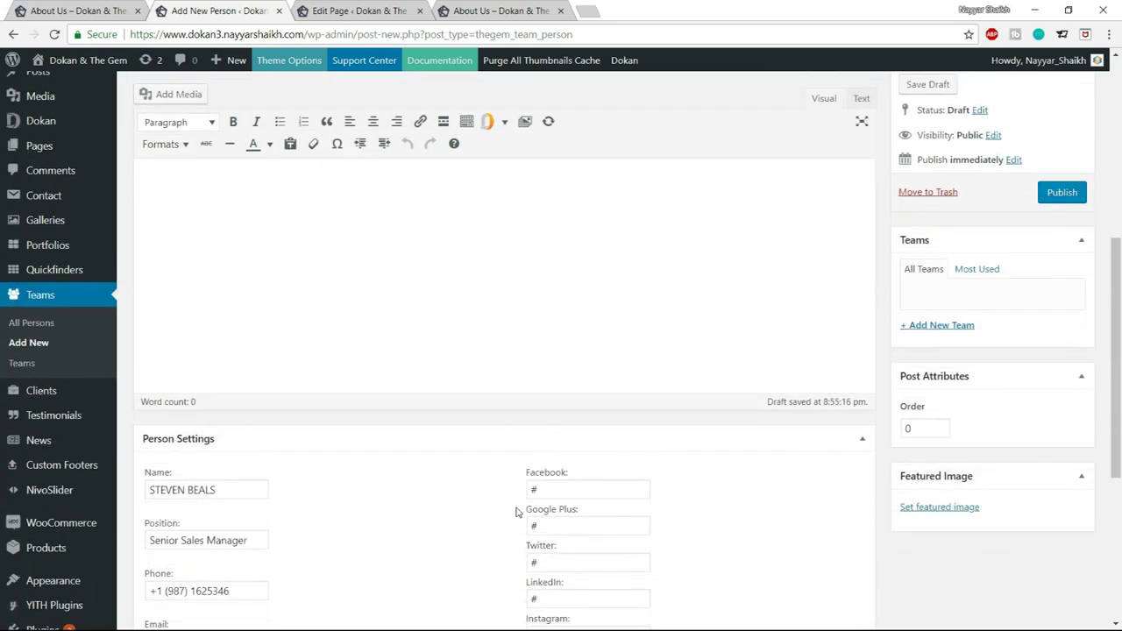
scroll(515, 512, down, 2)
click(936, 388)
click(86, 120)
- Upload four face photos and set one as the person's featured image
click(570, 338)
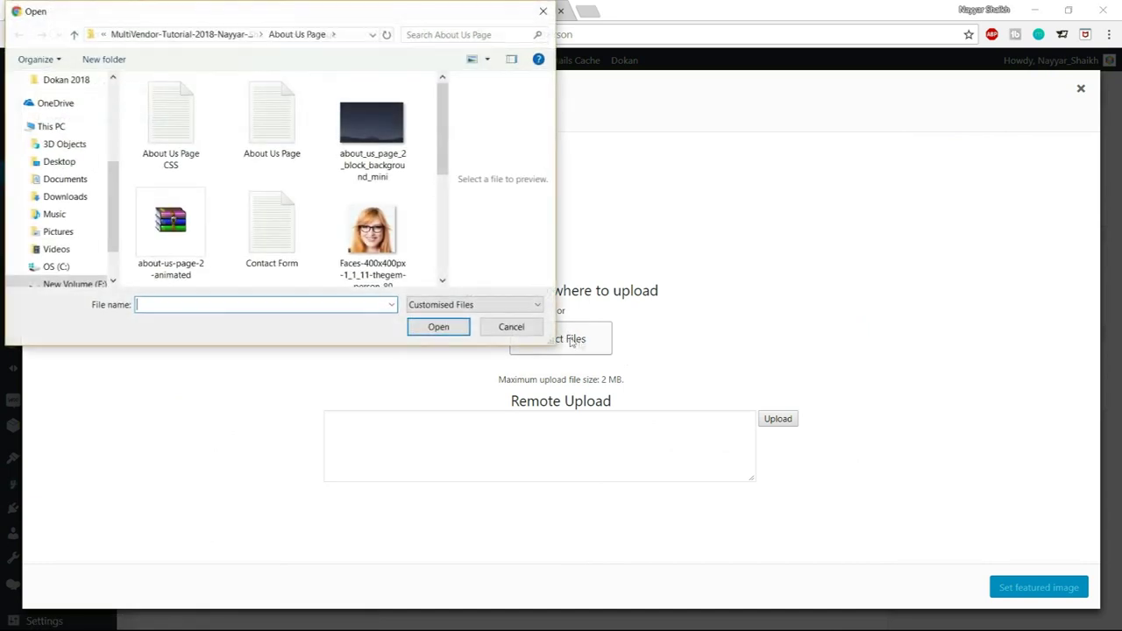
click(371, 232)
scroll(279, 226, down, 2)
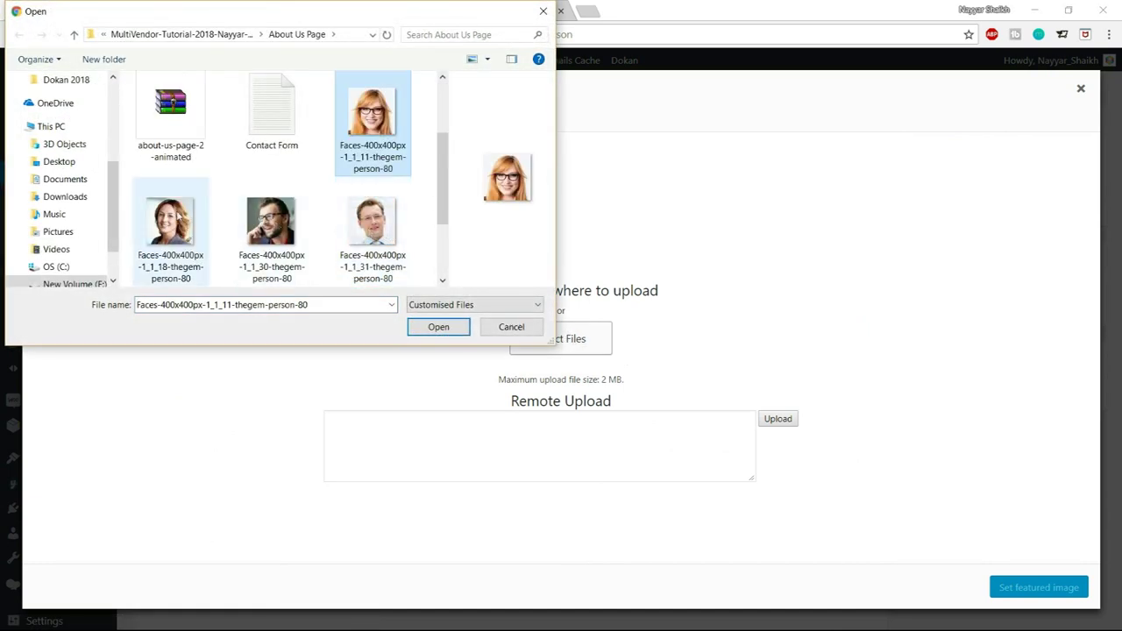
ctrl+click(171, 223)
ctrl+click(271, 223)
ctrl+click(372, 223)
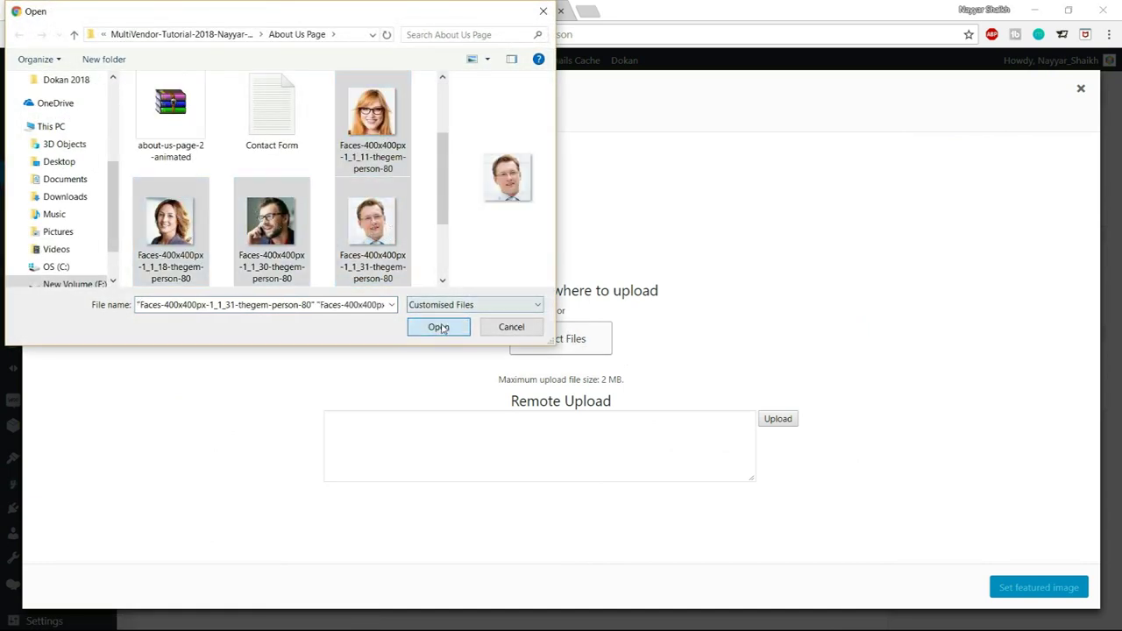
click(438, 327)
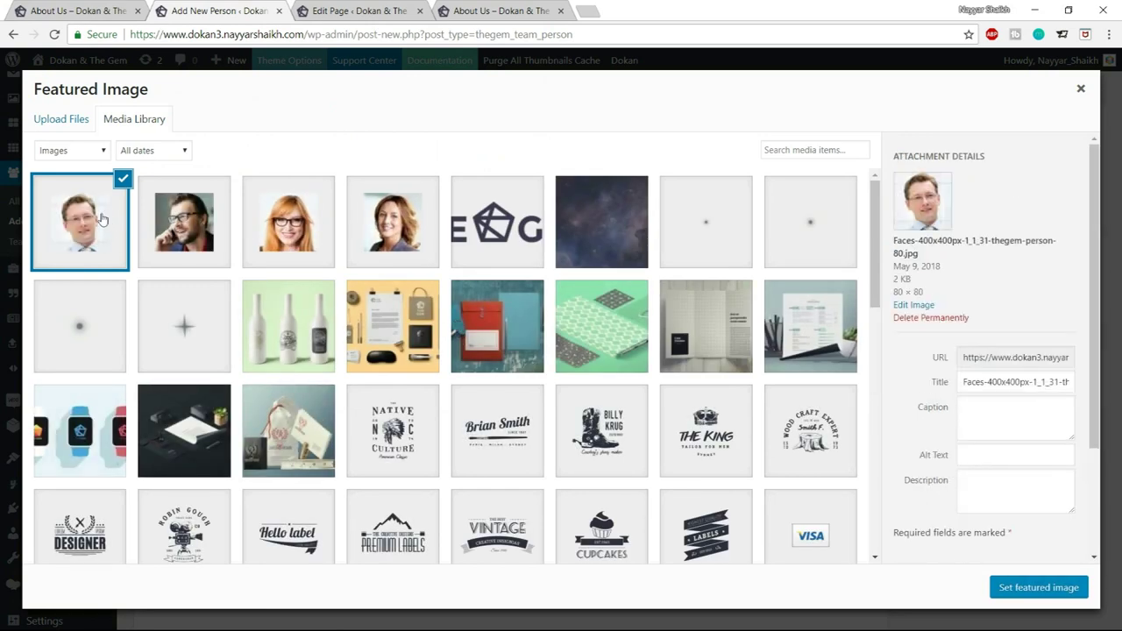
click(996, 585)
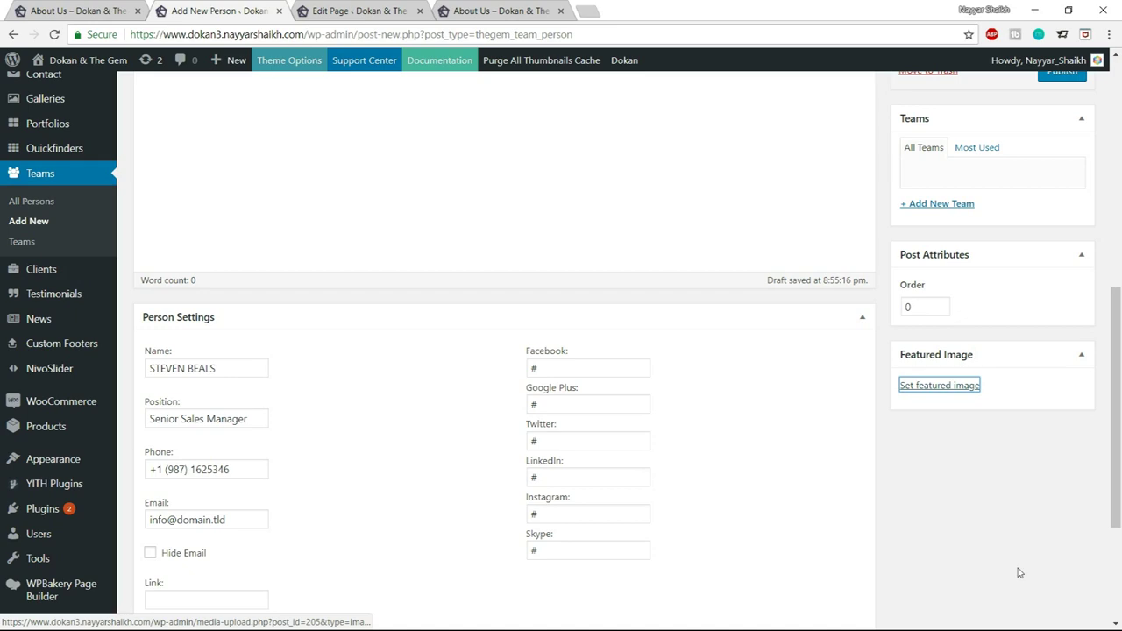
- Create a new 'Teams' team category and publish the person
scroll(959, 433, up, 3)
click(971, 425)
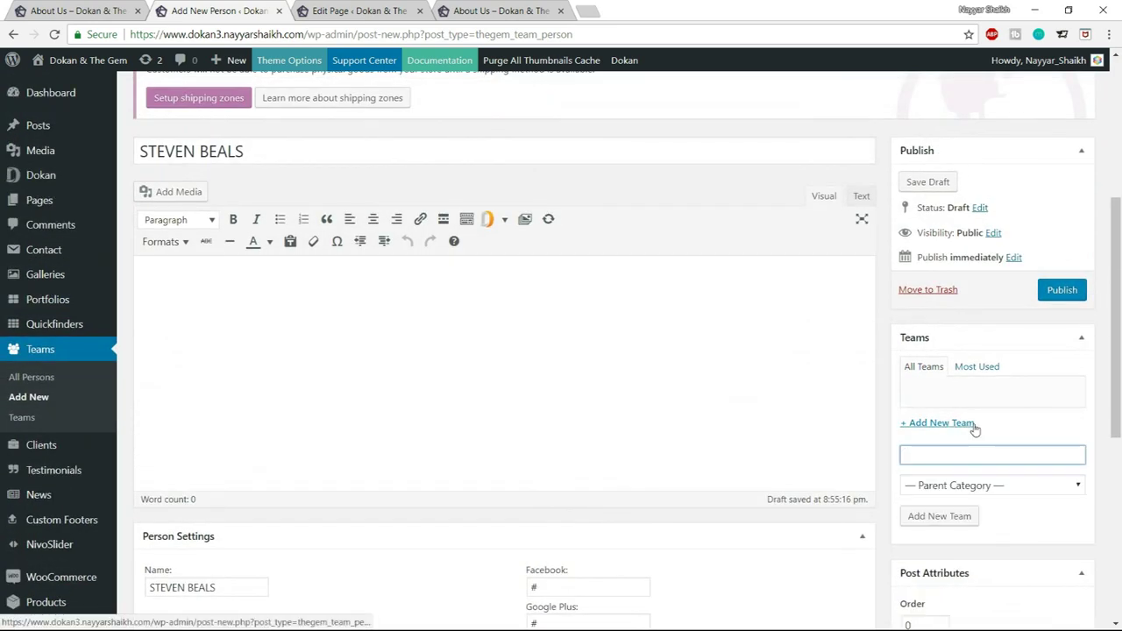
text(Te)
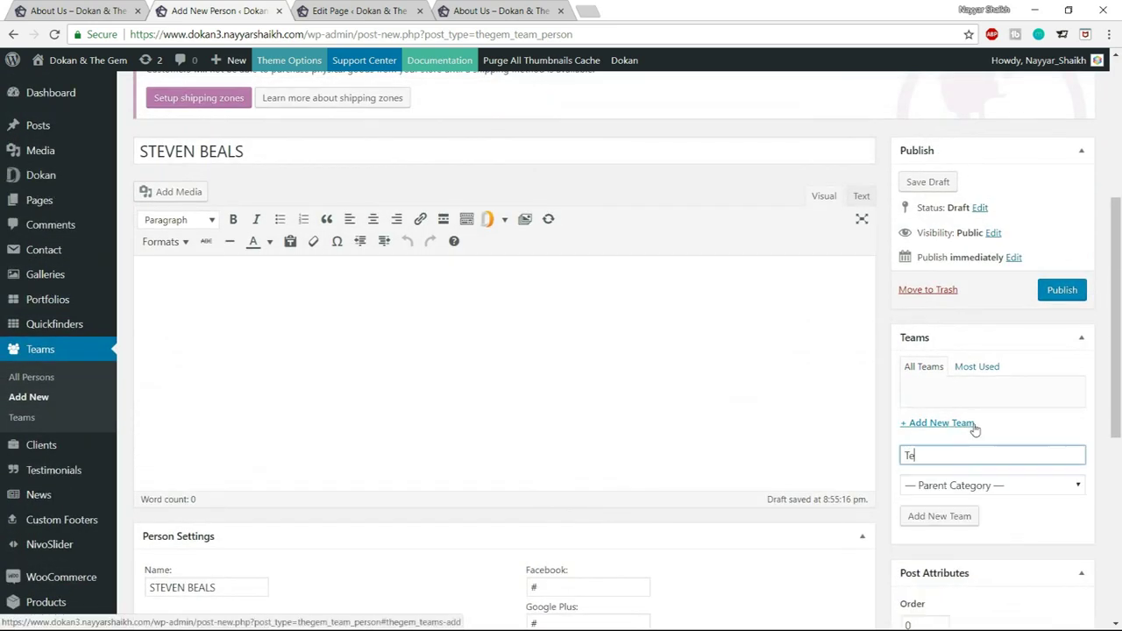
text(ams)
key(Return)
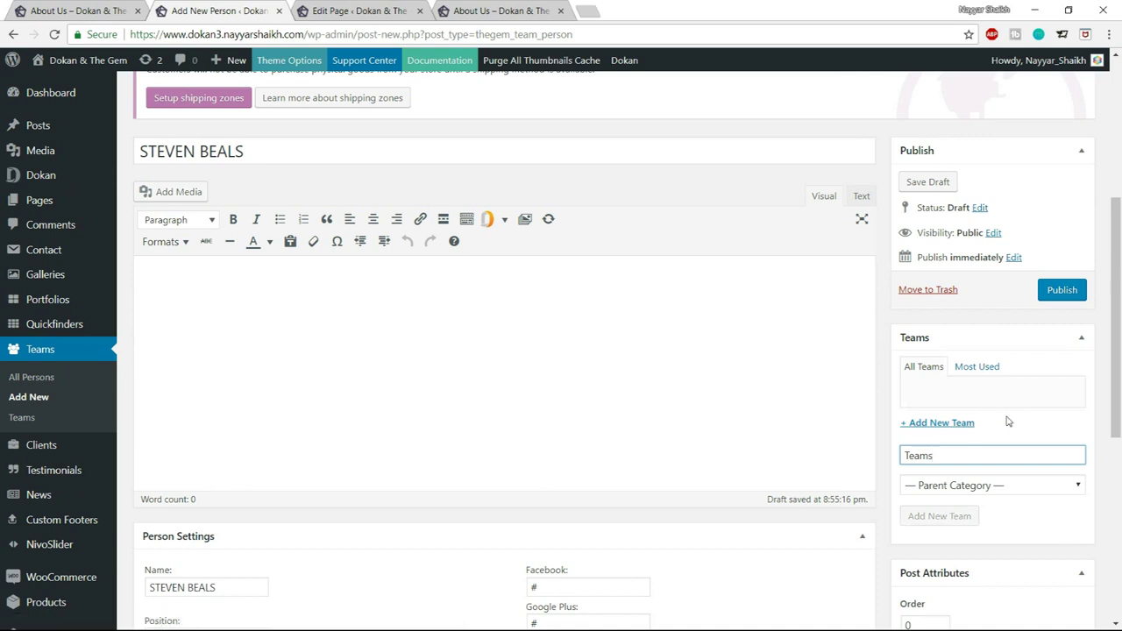
click(1059, 291)
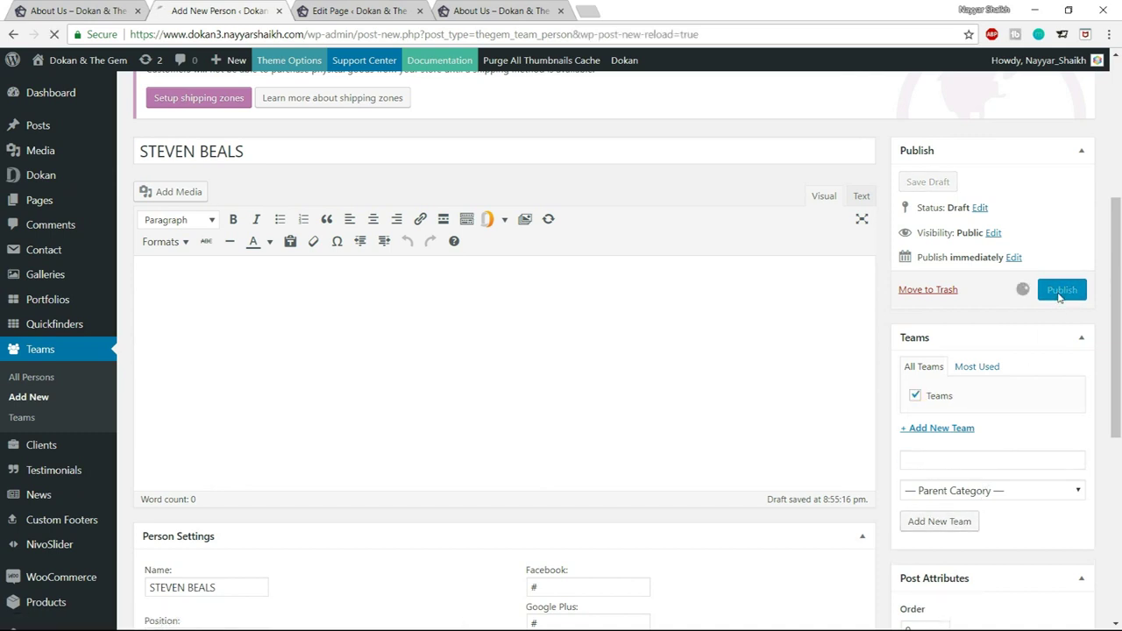
click(75, 11)
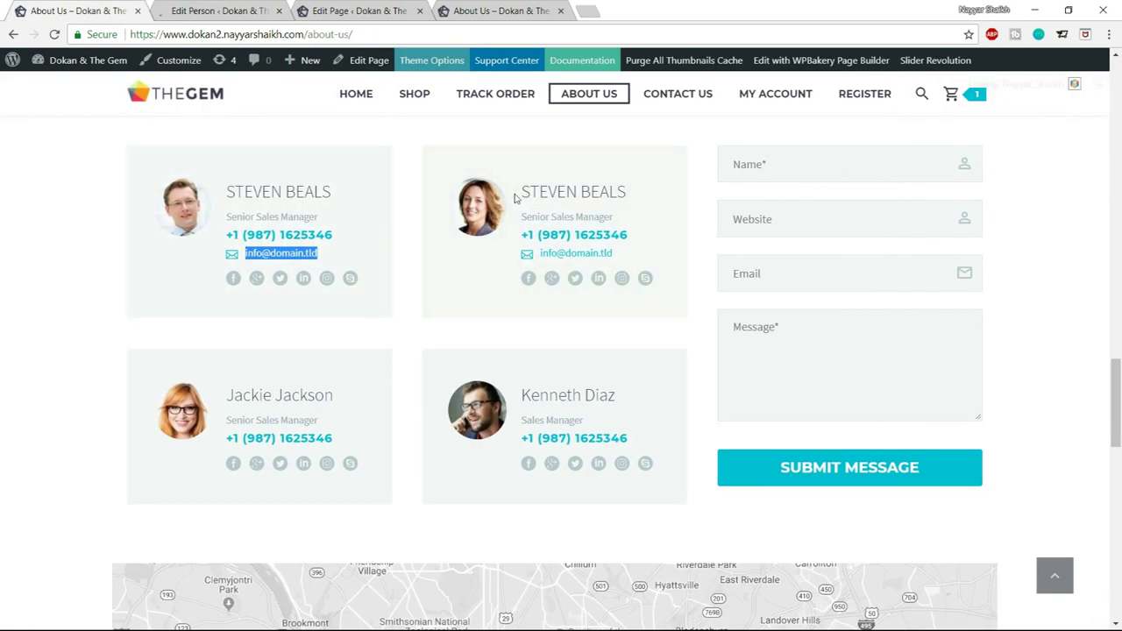
- Copy the third team card's name into a new person's title and Name fields
drag(341, 399, 222, 399)
key(ctrl+c)
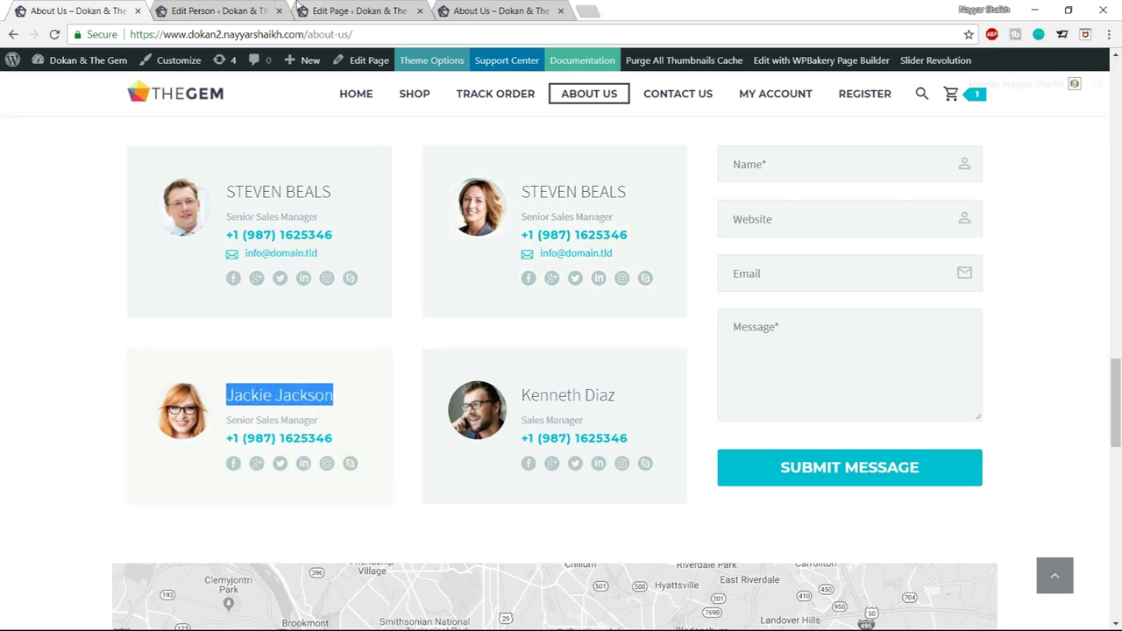
click(185, 8)
click(263, 99)
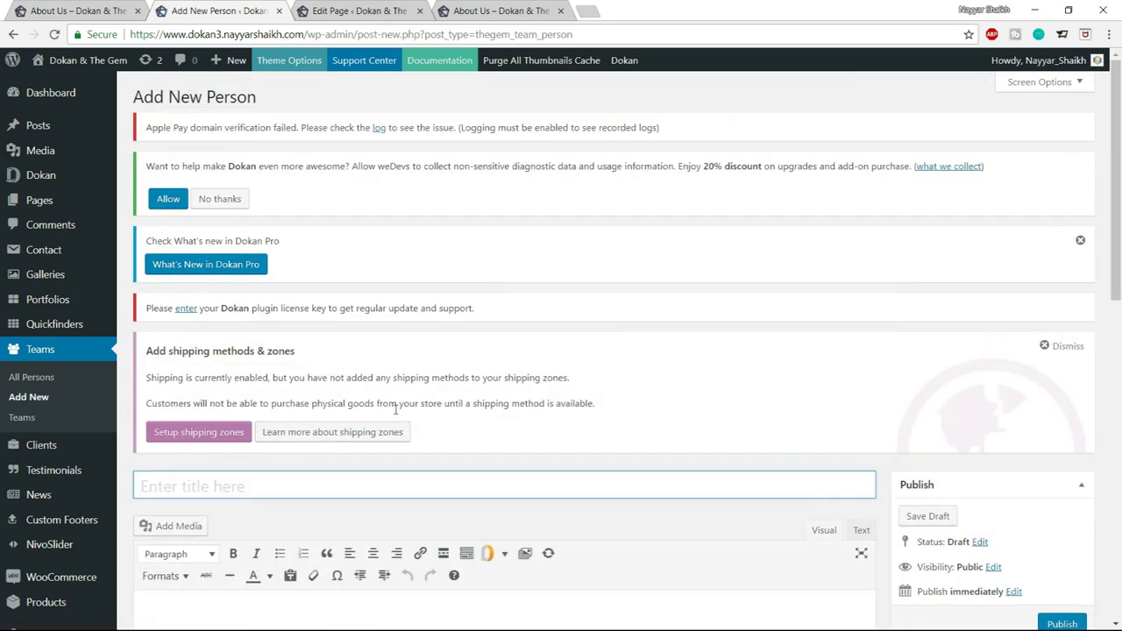
key(ctrl+v)
scroll(438, 421, down, 7)
click(235, 329)
key(ctrl+v)
scroll(483, 386, down, 1)
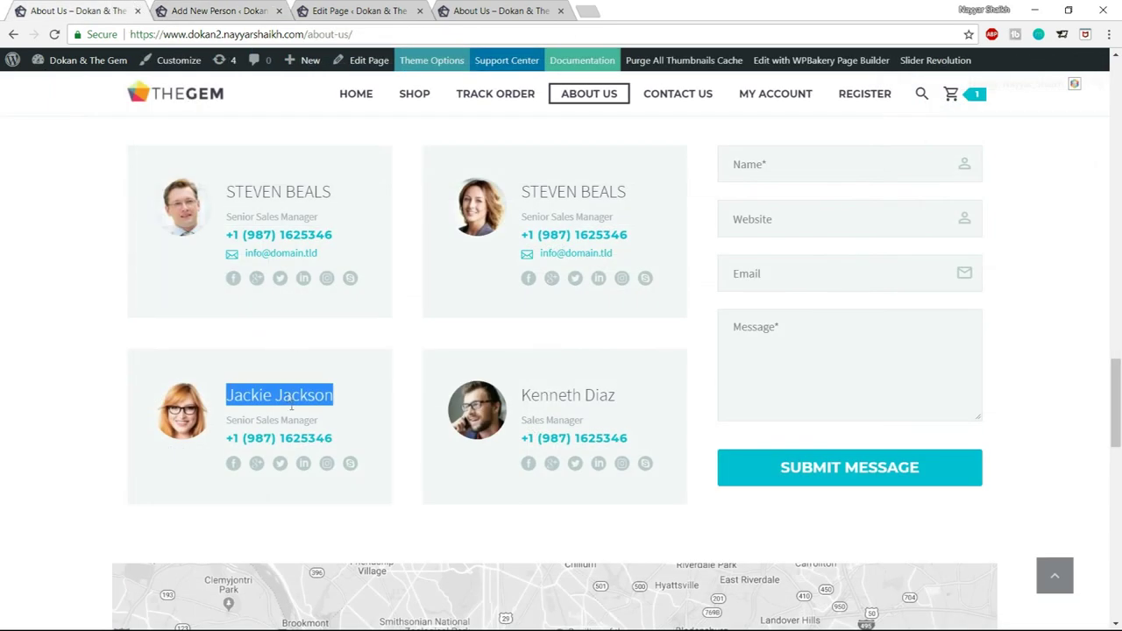
click(214, 12)
click(205, 317)
key(Down)
key(Return)
click(199, 365)
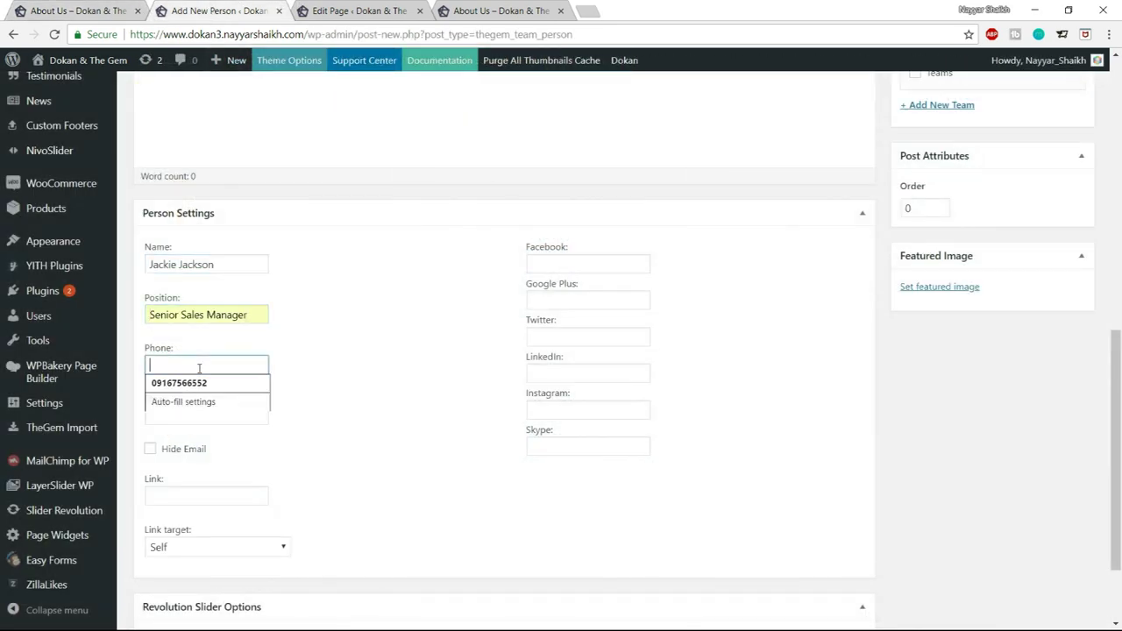
key(Down)
key(Return)
key(Tab)
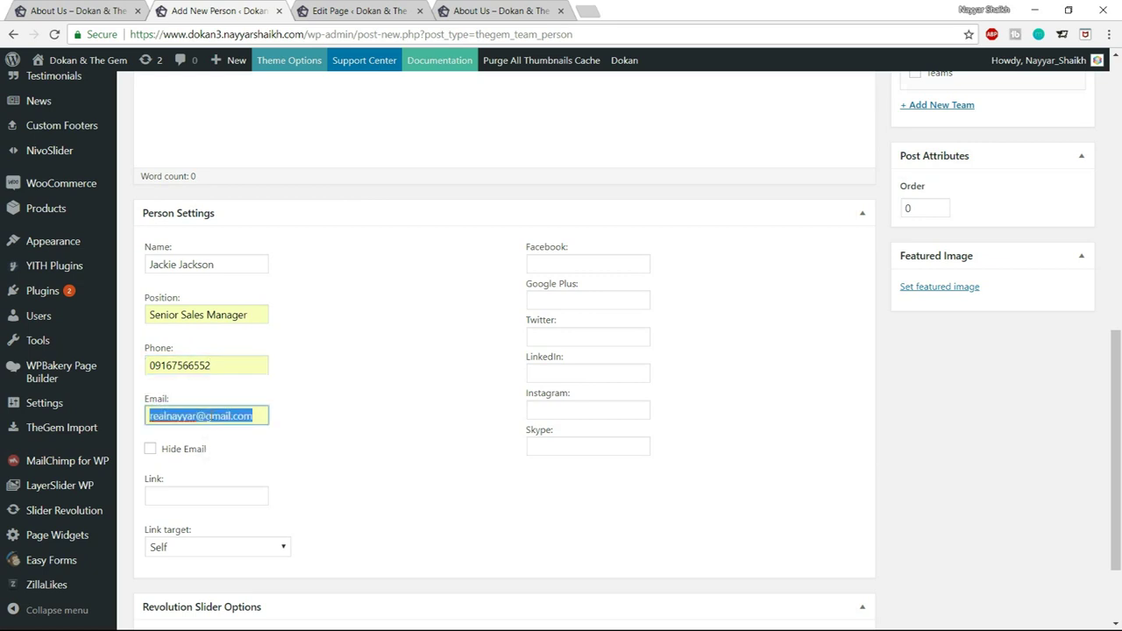
text(m)
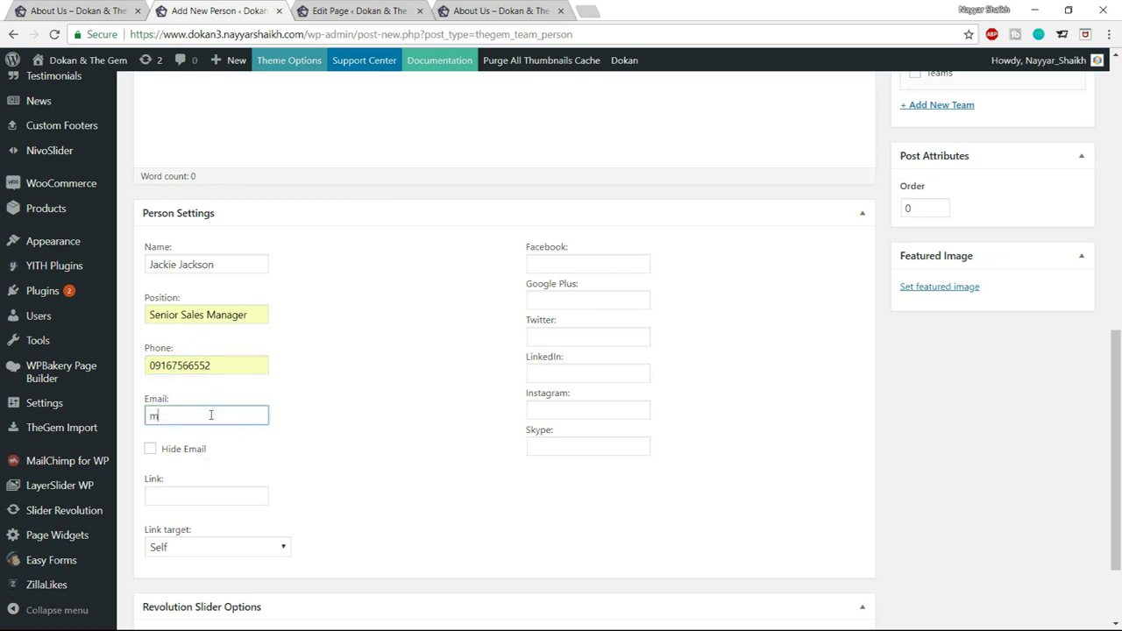
click(97, 7)
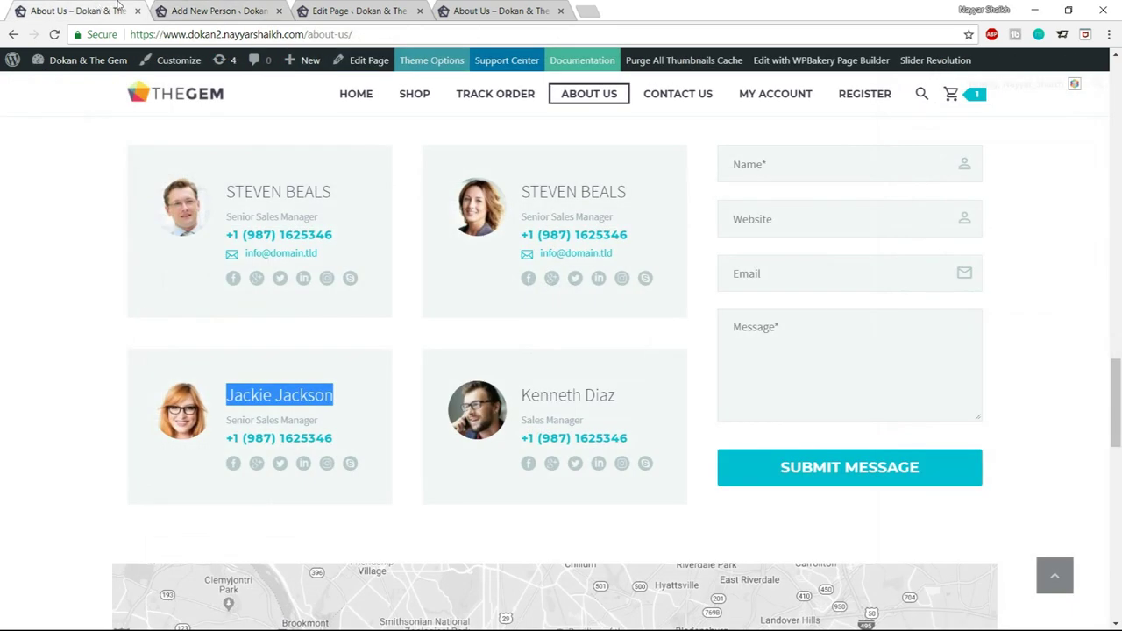
click(230, 7)
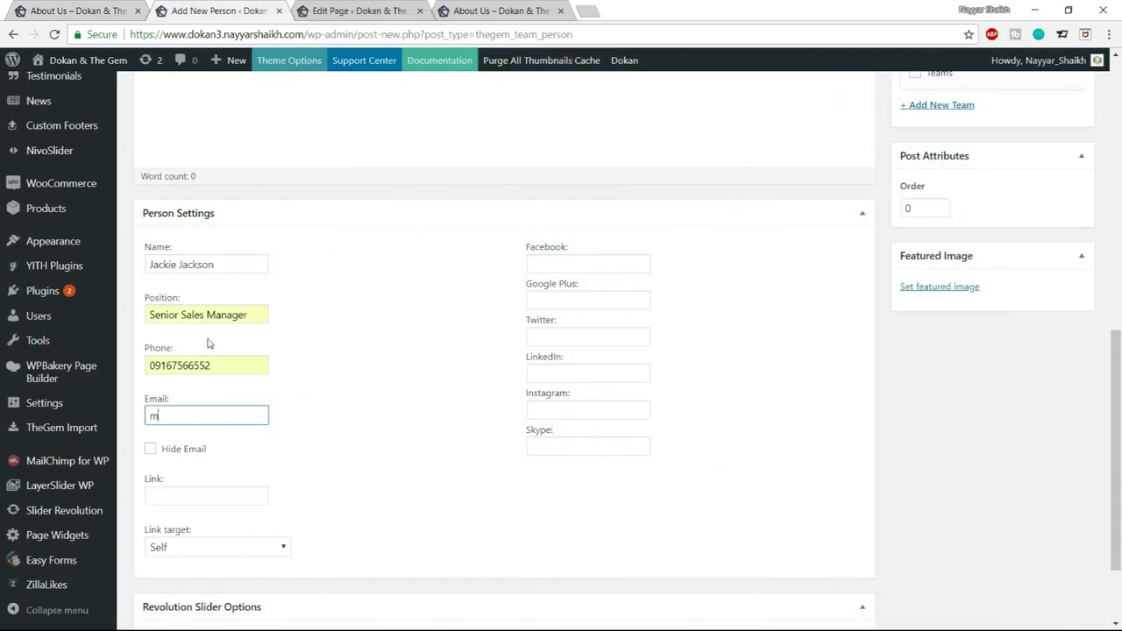
click(188, 432)
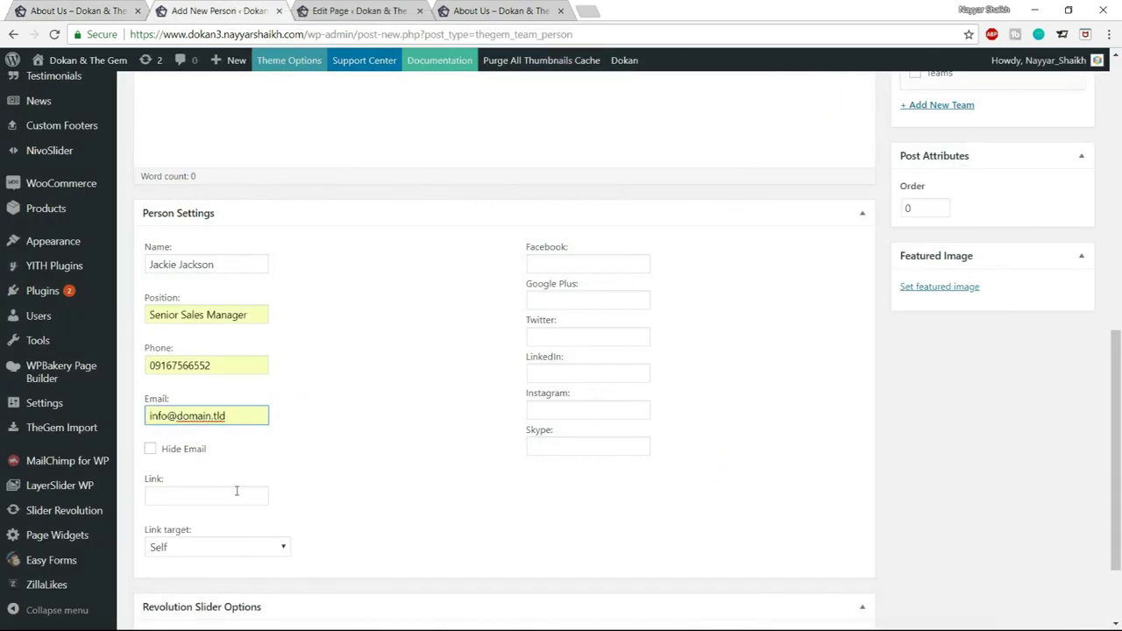
- Set Facebook, Google Plus, Twitter, LinkedIn, Instagram and Skype links to #, then open the featured image picker
scroll(202, 436, down, 1)
click(197, 422)
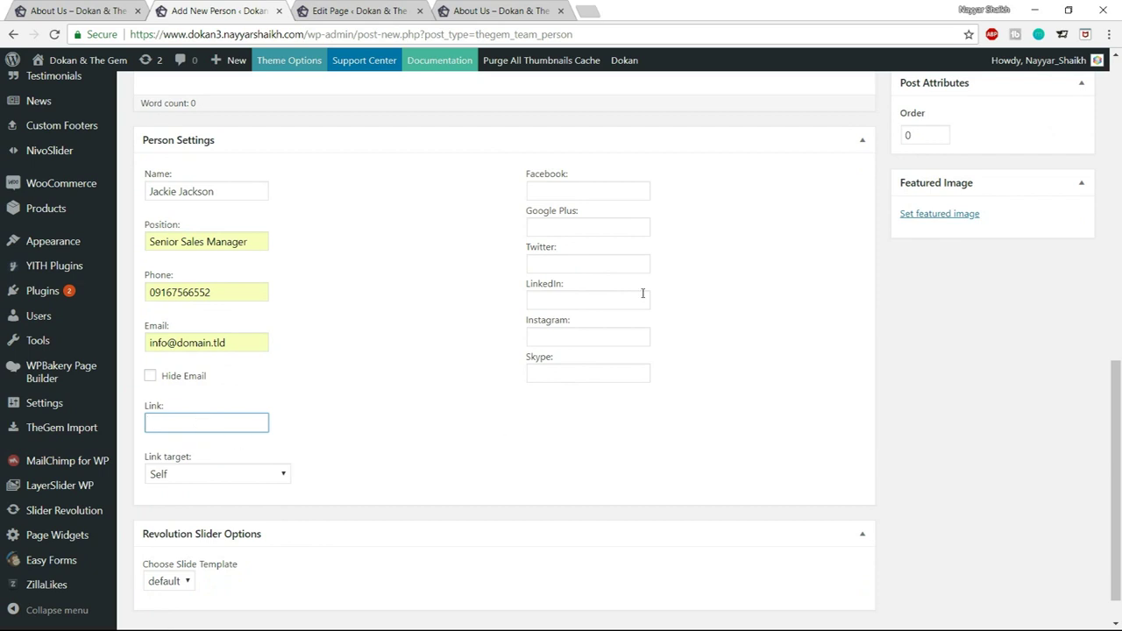
click(573, 194)
click(566, 216)
click(570, 228)
click(558, 254)
click(558, 264)
click(565, 284)
click(563, 299)
click(567, 319)
click(563, 336)
click(550, 360)
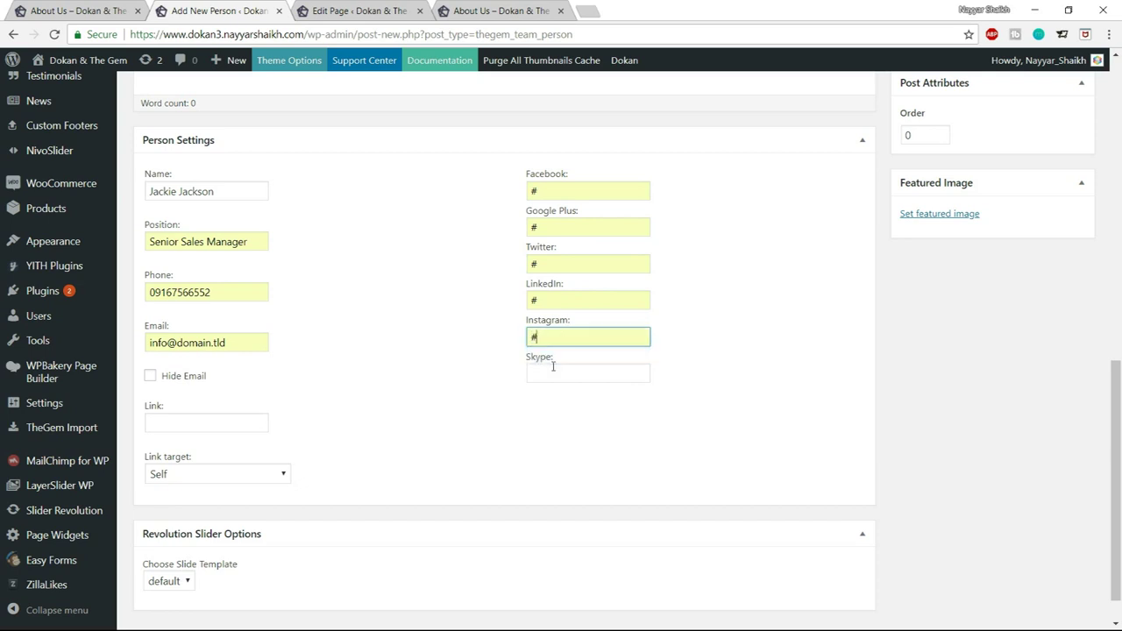
click(574, 372)
text(#)
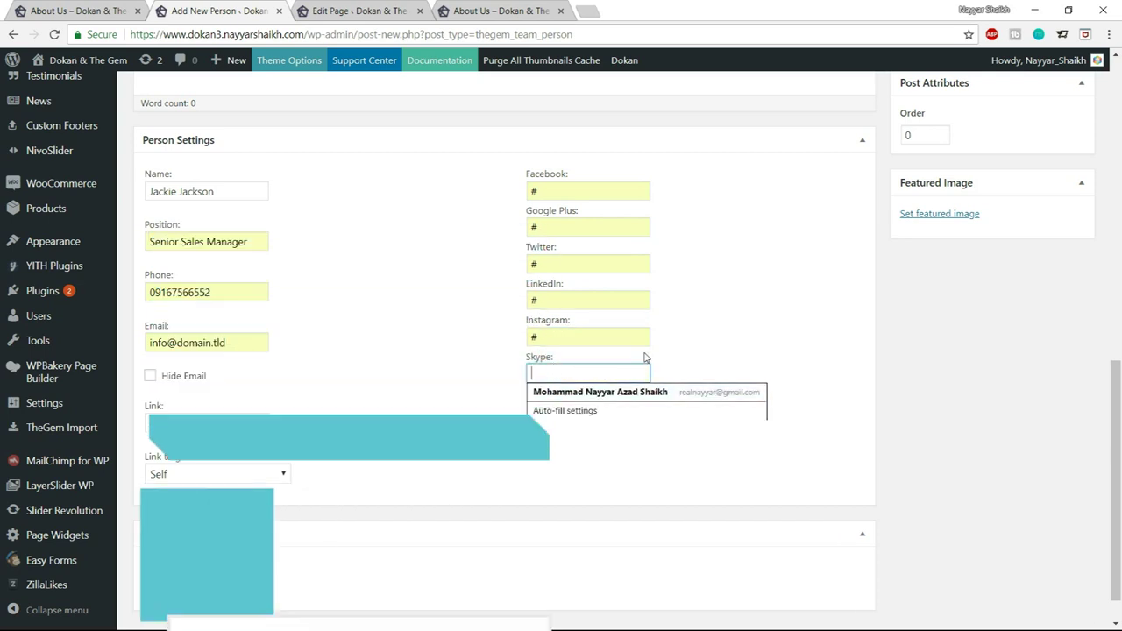
click(750, 330)
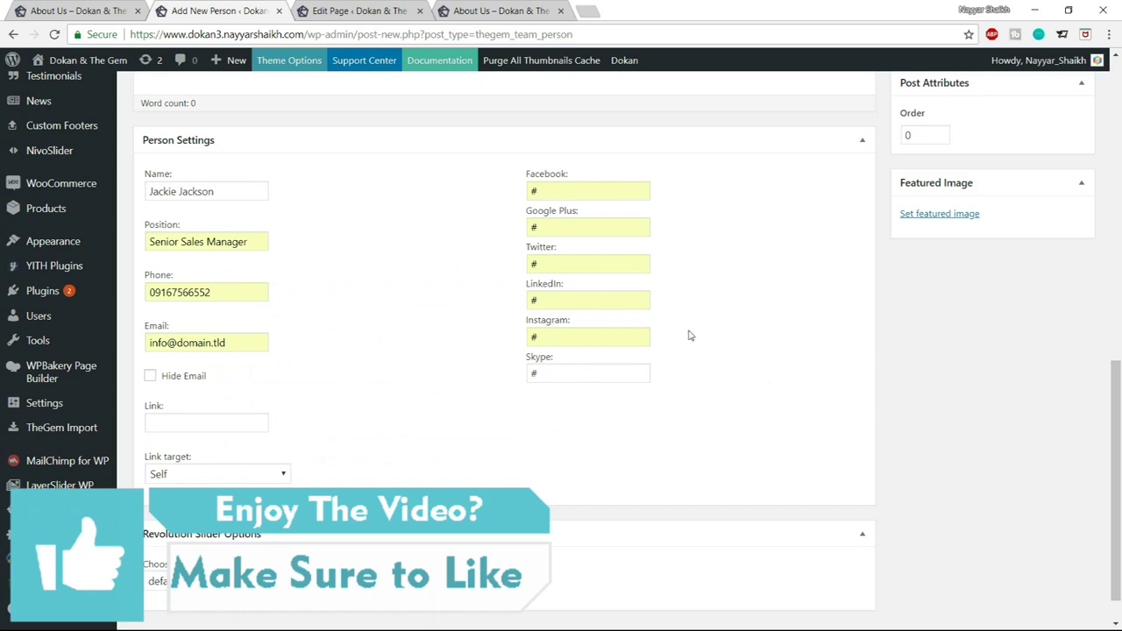
scroll(389, 297, up, 1)
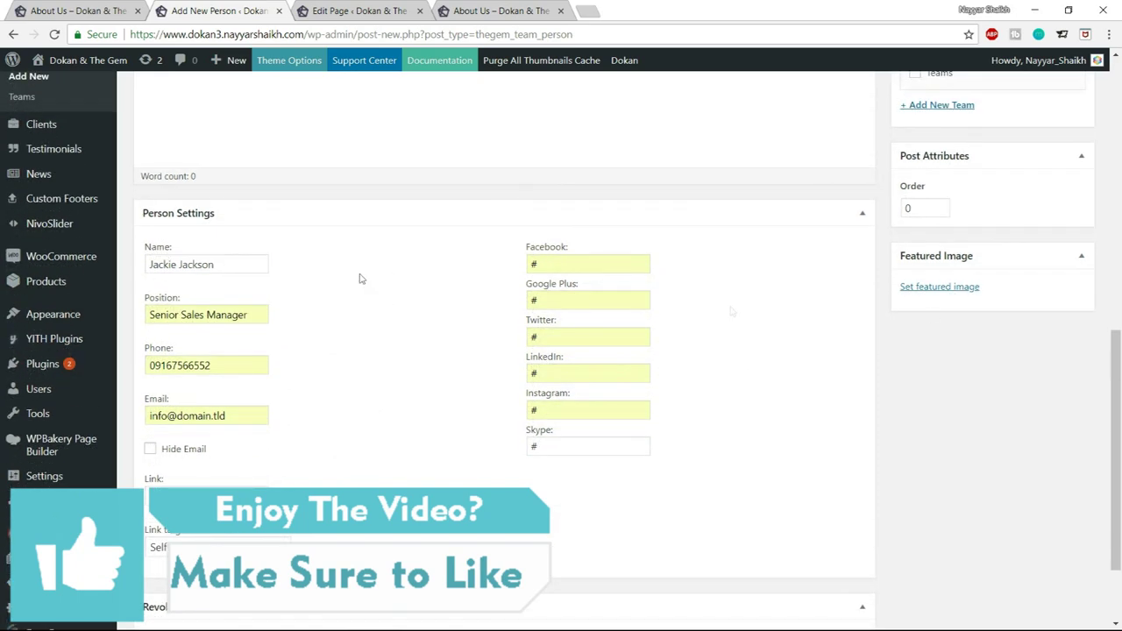
click(975, 287)
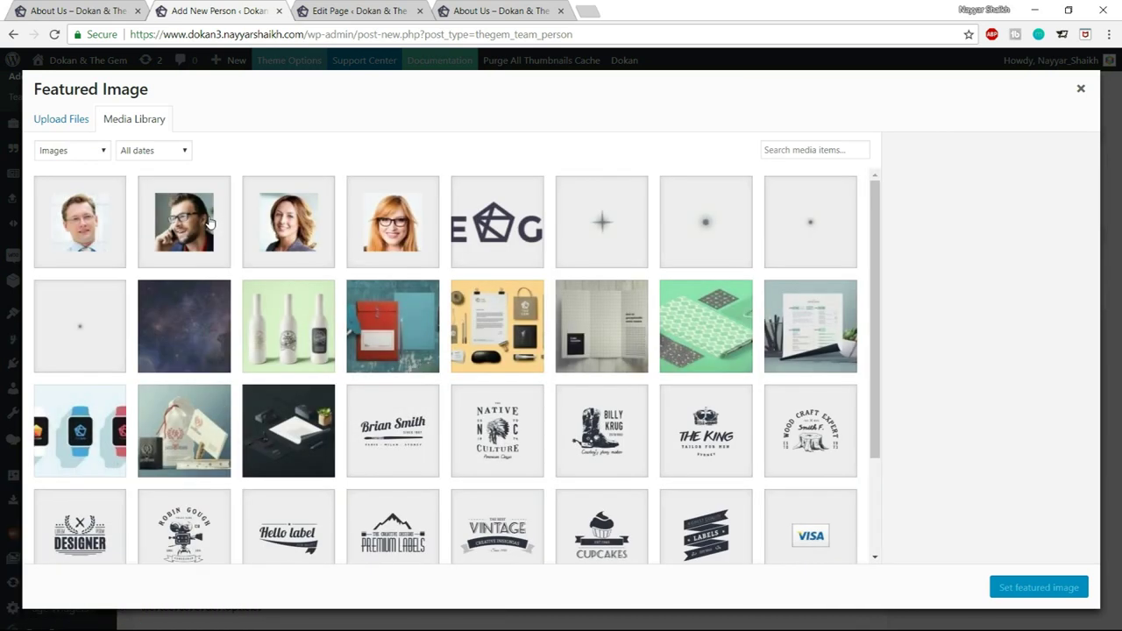
- Use the red-haired woman's portrait as featured image and publish the second team member
click(184, 219)
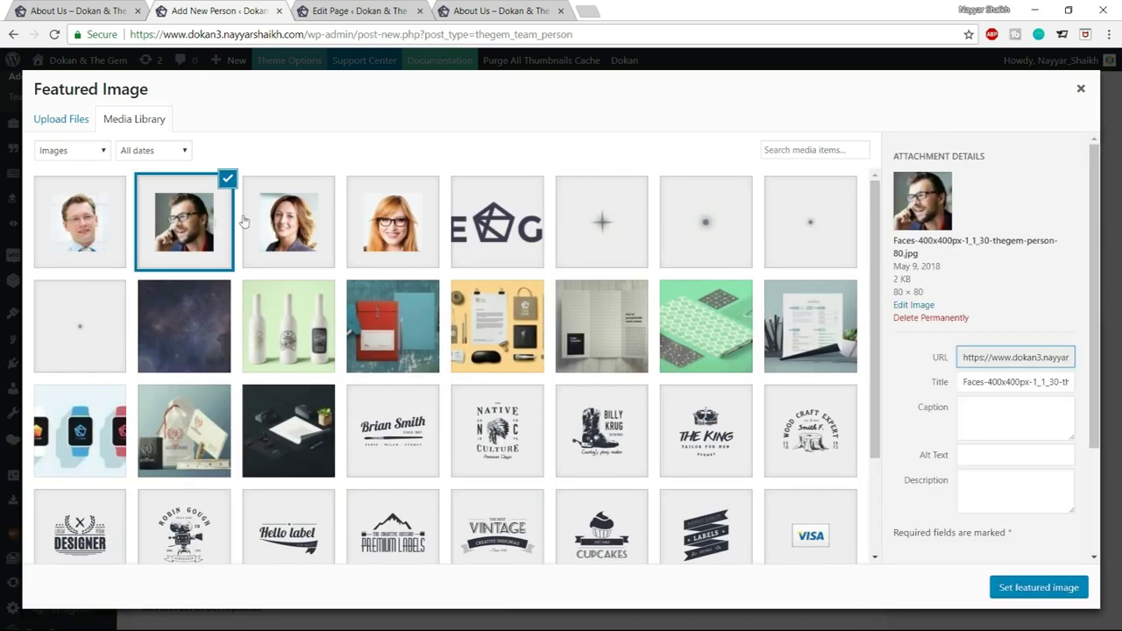
click(307, 230)
click(394, 230)
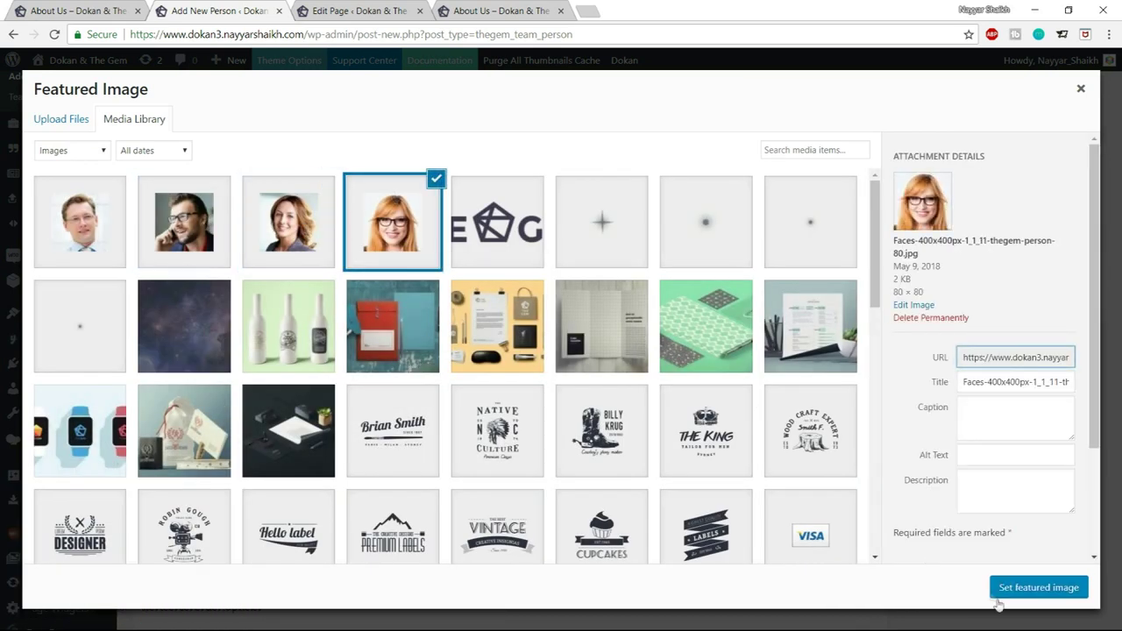
click(1038, 587)
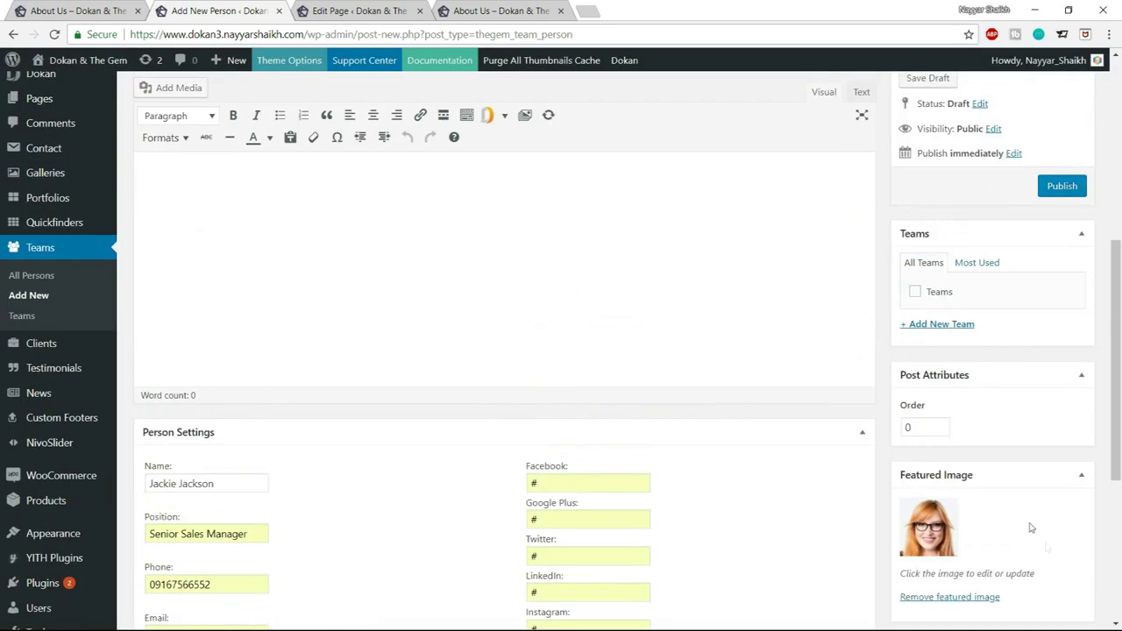
click(1064, 187)
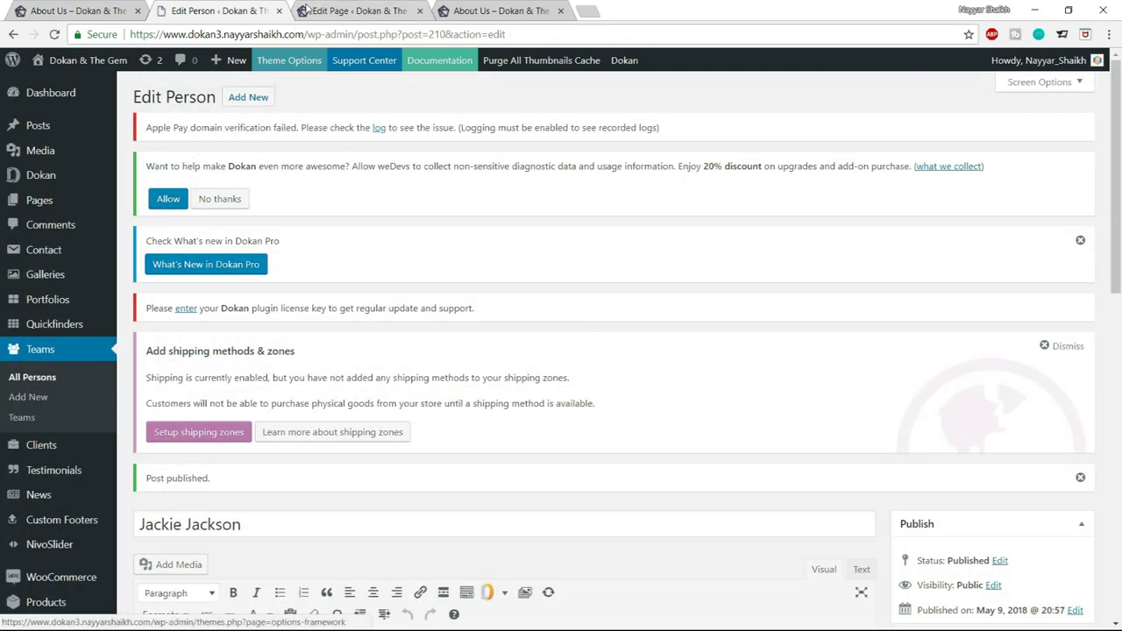
click(307, 8)
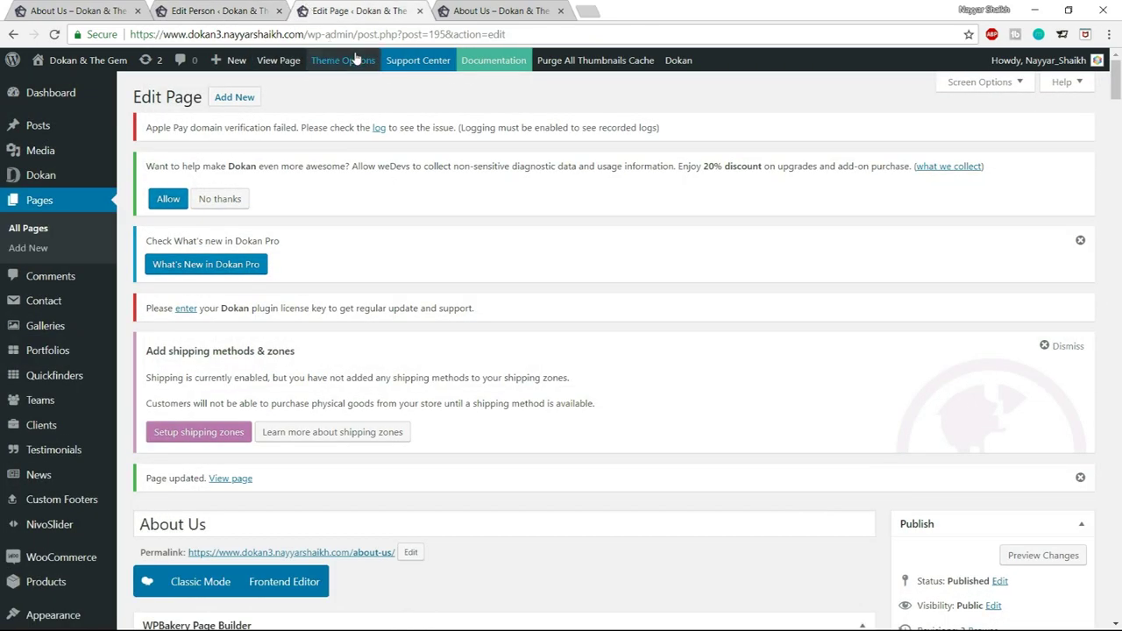
- Set the About Us Team element to show the Teams category and update the page
scroll(445, 351, down, 2)
scroll(711, 359, down, 10)
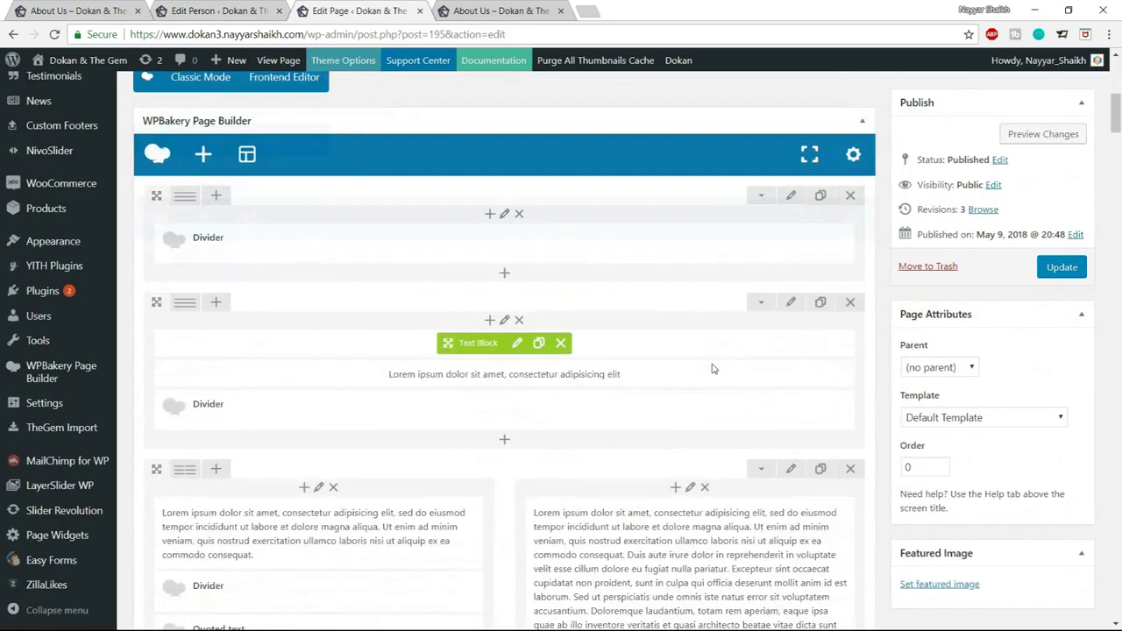
scroll(710, 368, down, 8)
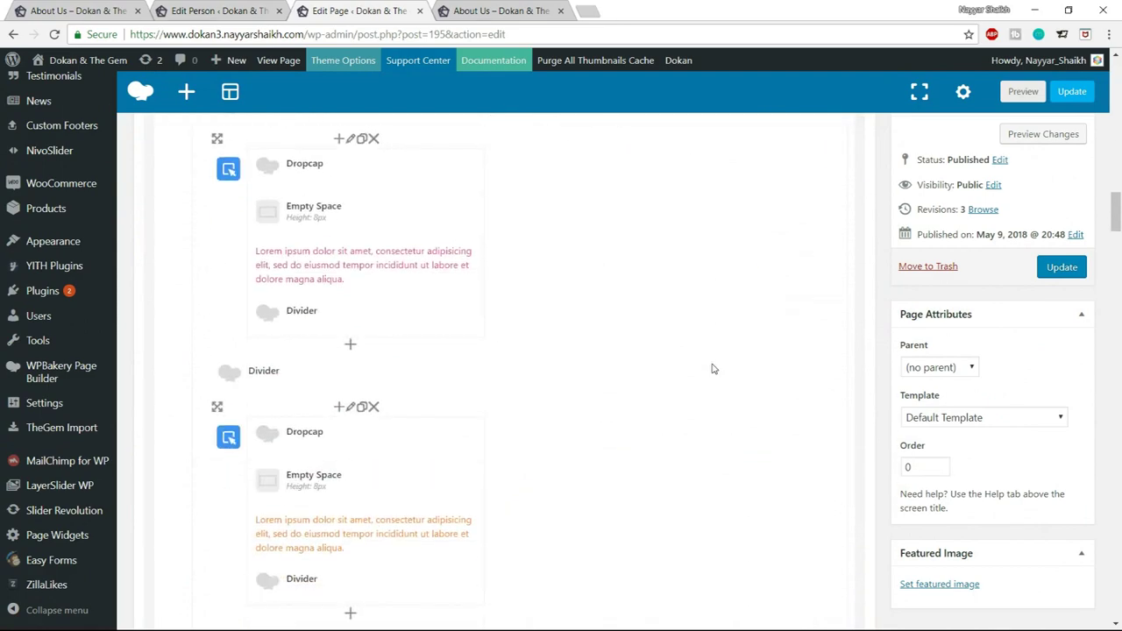
scroll(712, 369, down, 6)
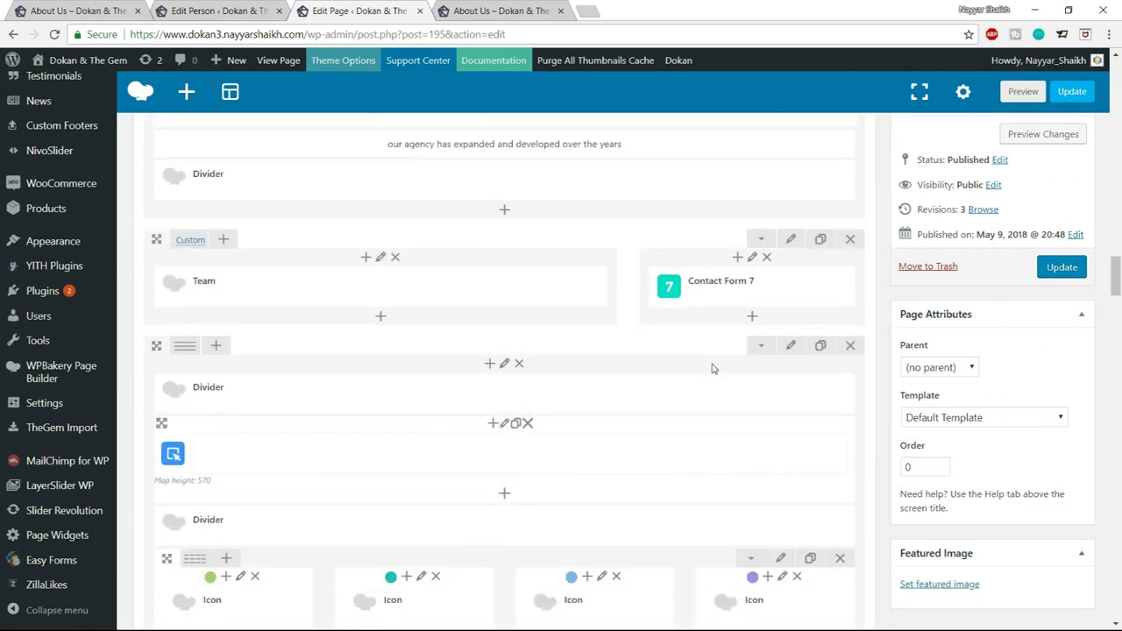
scroll(217, 317, up, 2)
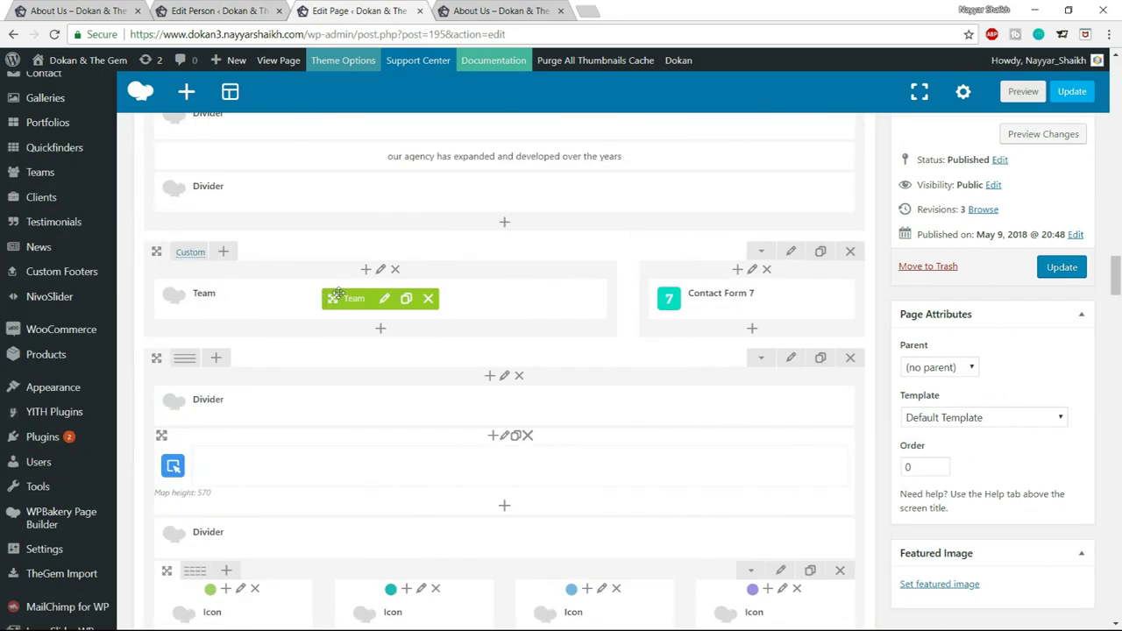
click(384, 298)
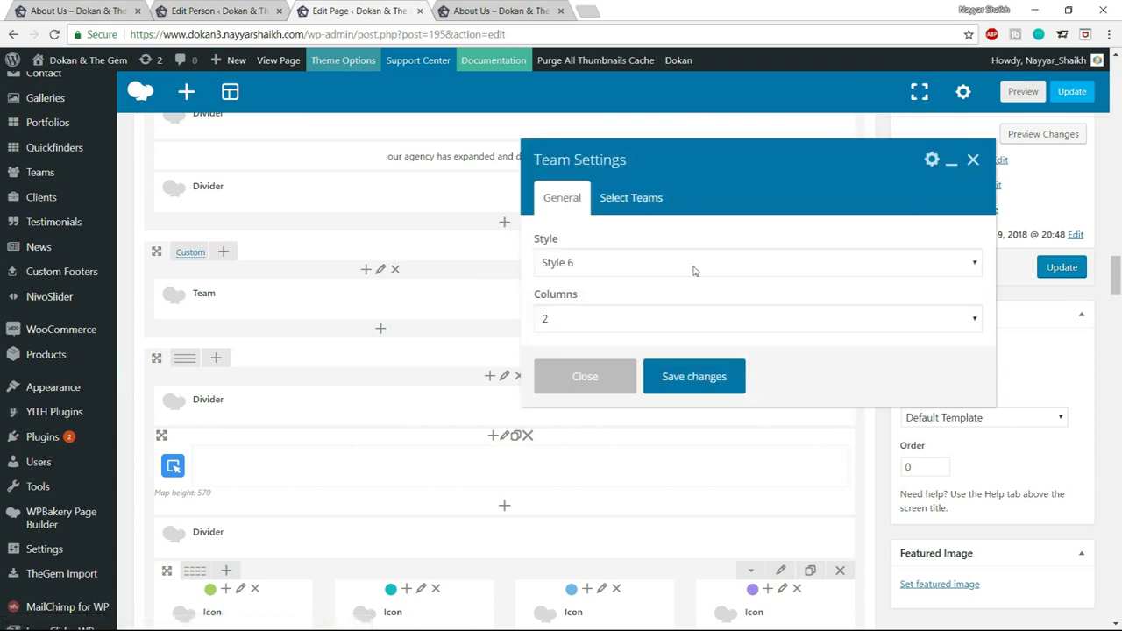
click(635, 200)
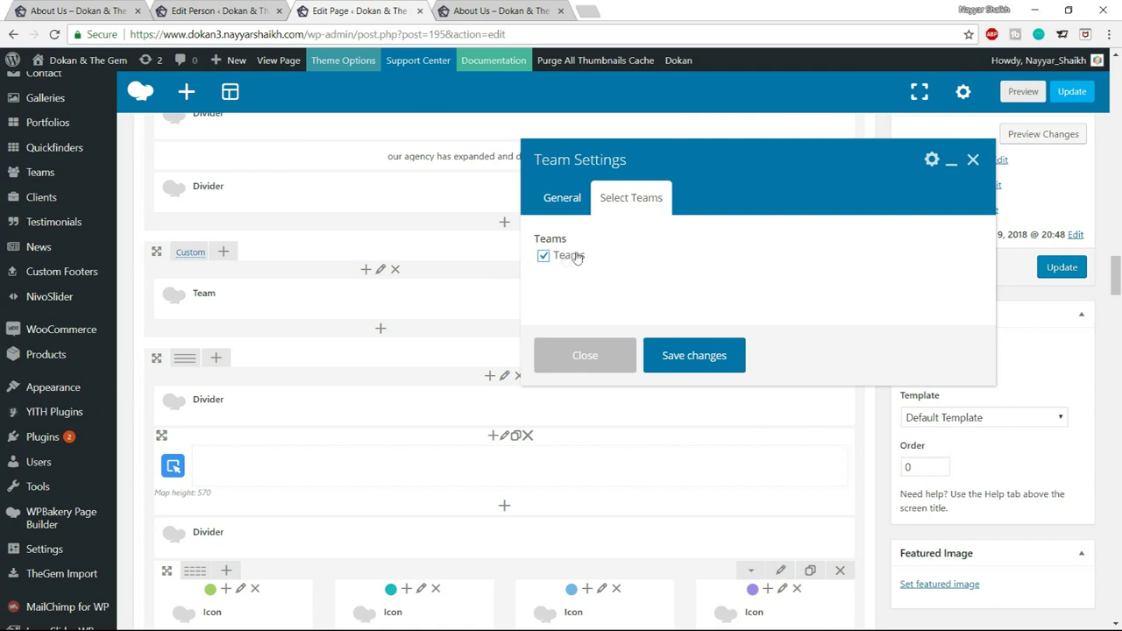
click(714, 359)
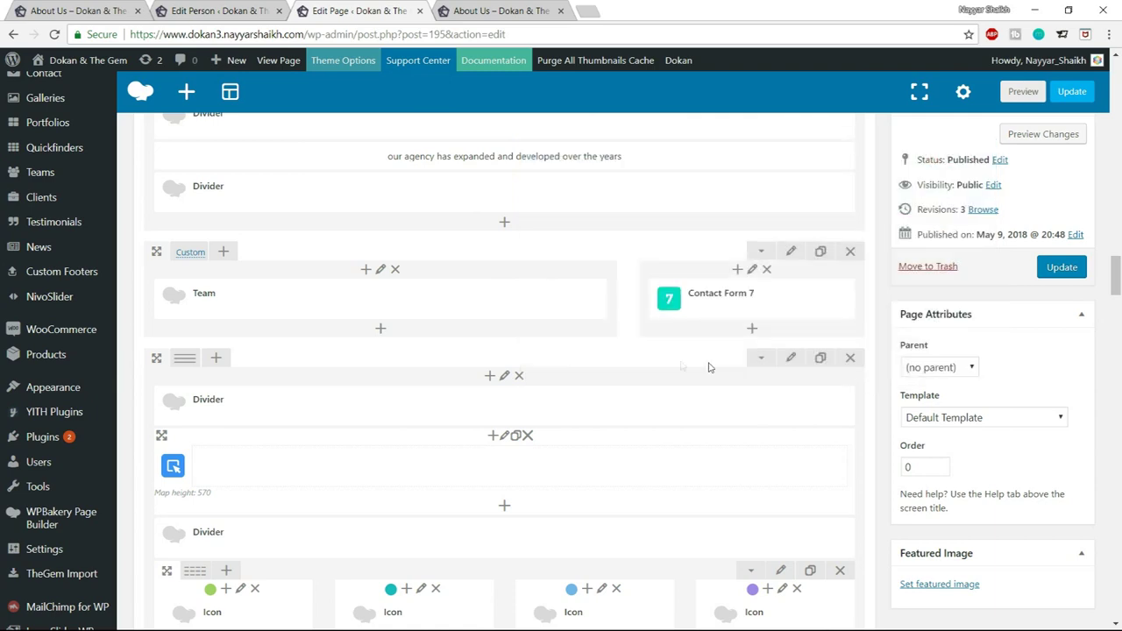
click(1058, 267)
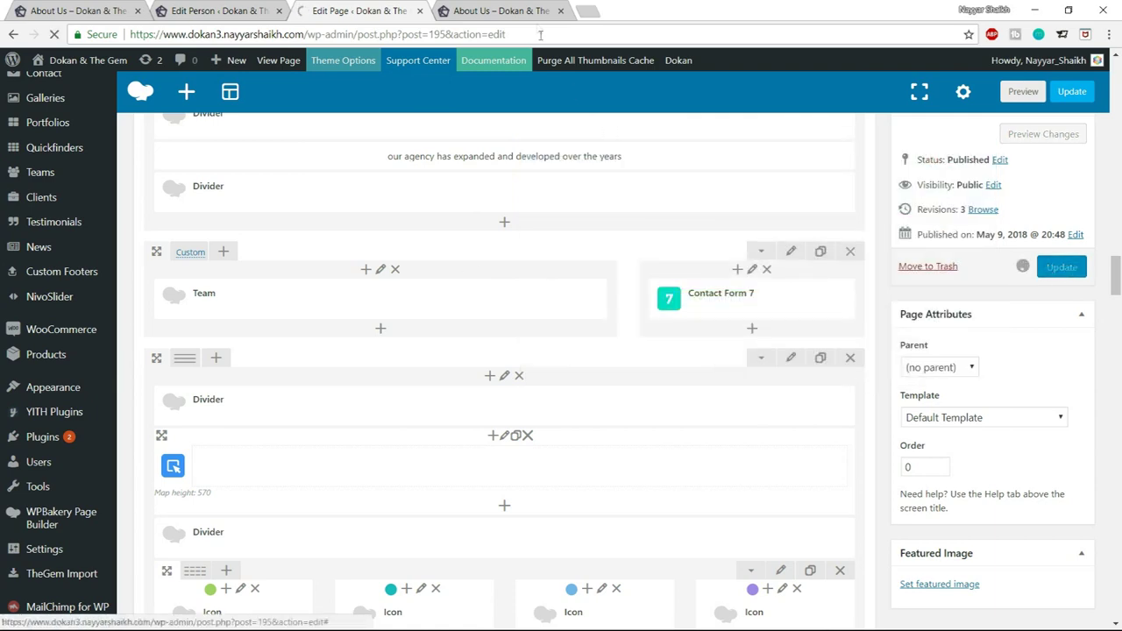
click(504, 11)
- Reload the live About Us page and check the new team card against the reference
key(F5)
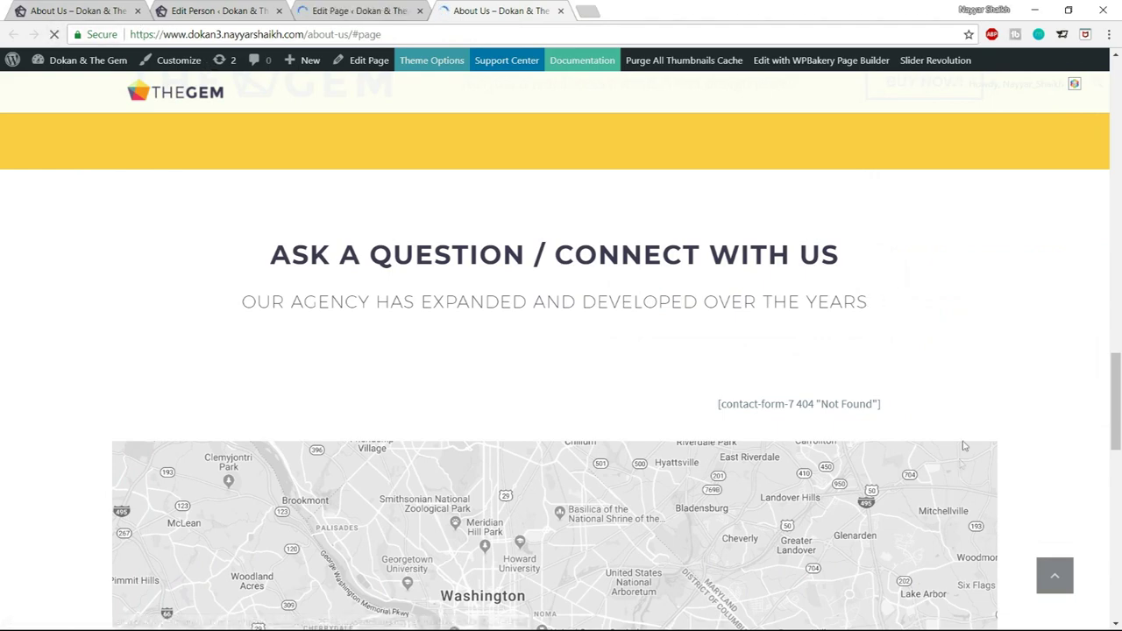
scroll(964, 464, down, 20)
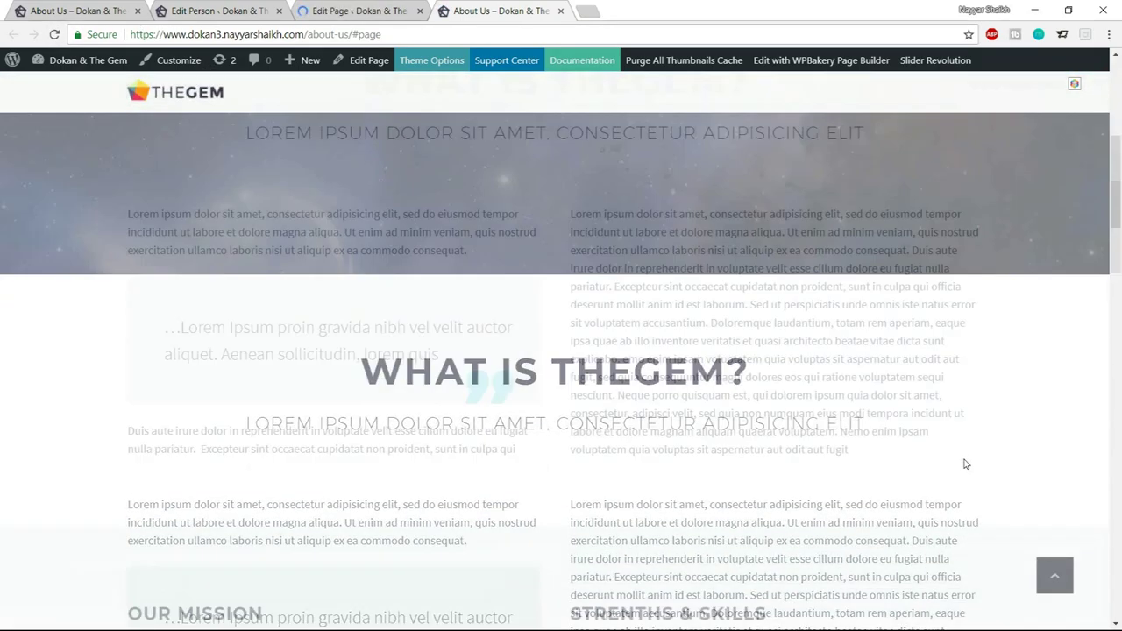
scroll(877, 452, up, 2)
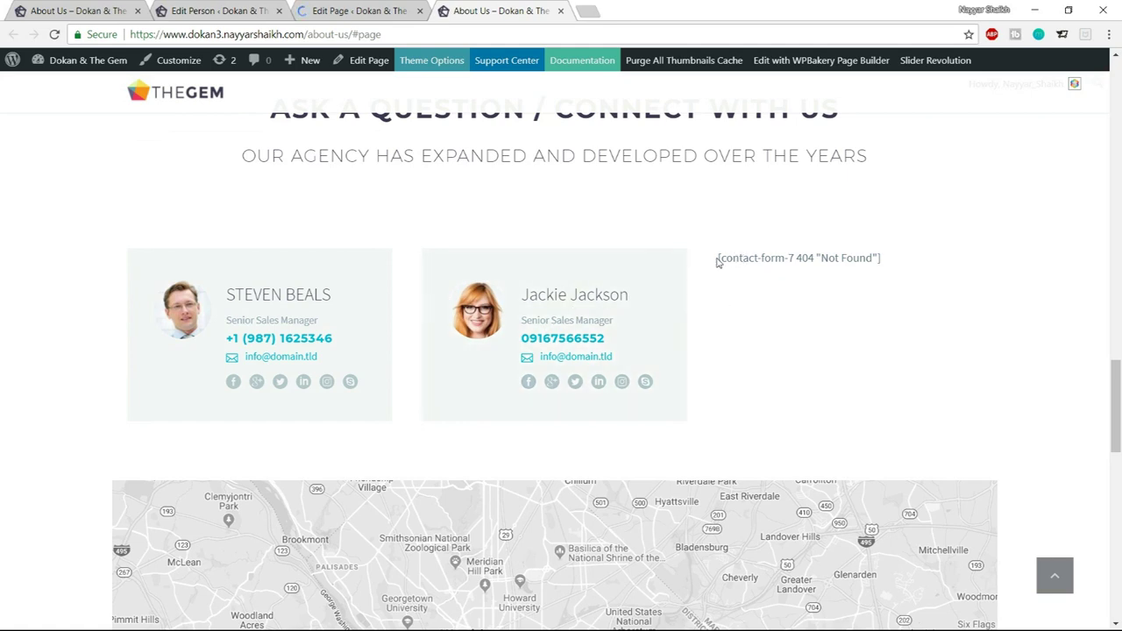
drag(717, 261, 888, 261)
click(888, 262)
click(75, 7)
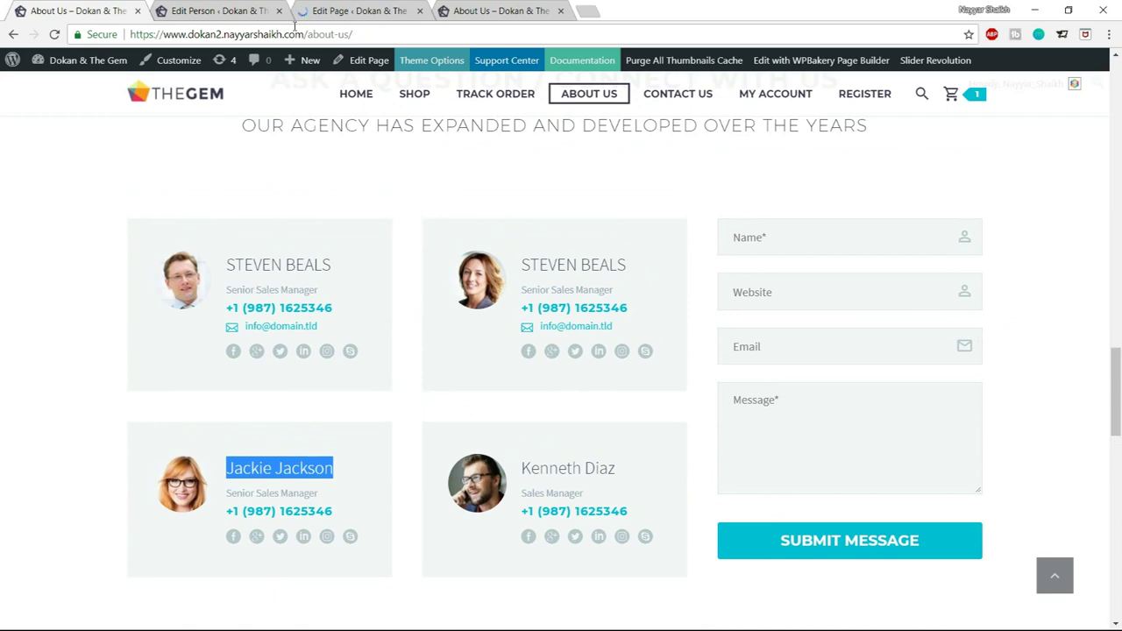
- Select all the code in the Contact Form file from the About Us Page folder, then close it
key(alt+Tab)
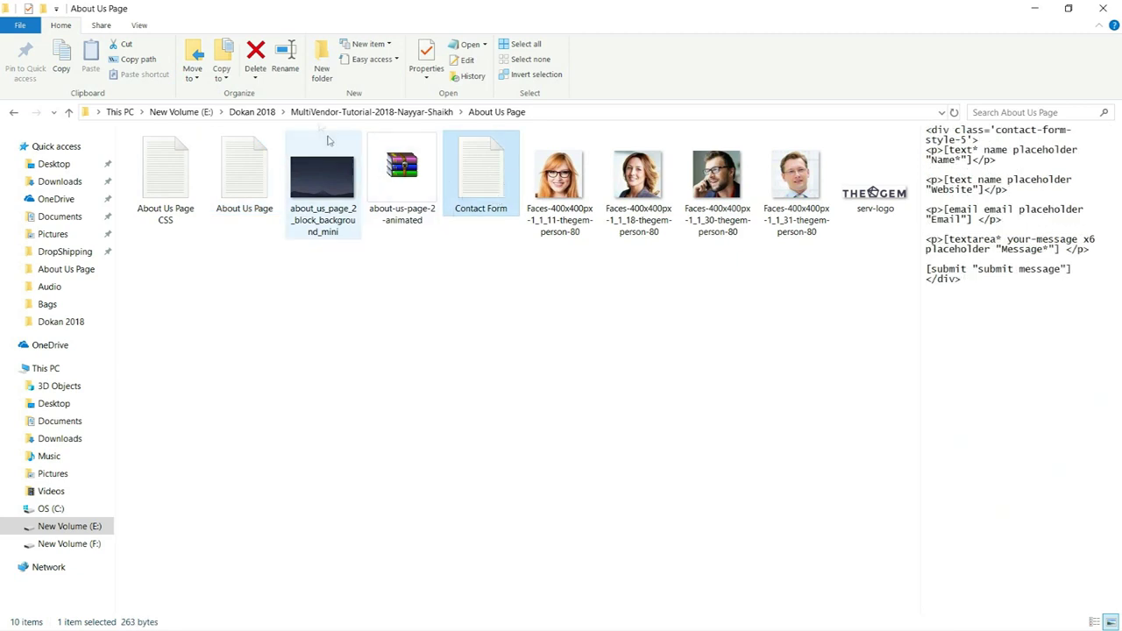
double_click(488, 188)
key(ctrl+a)
key(ctrl+c)
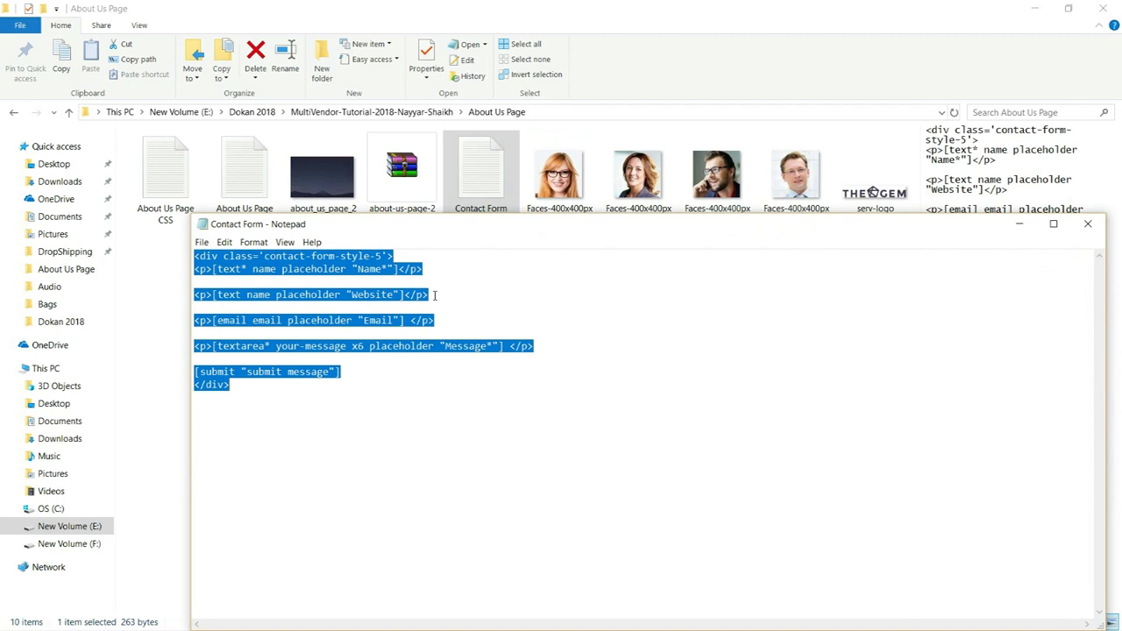
click(1088, 224)
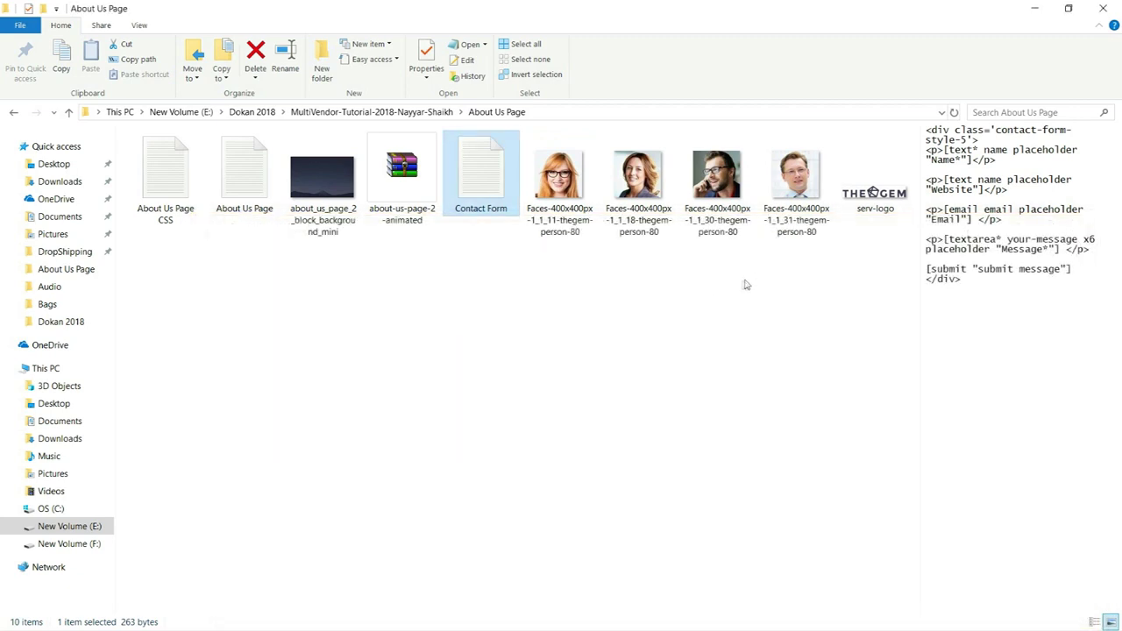
key(alt+Tab)
- Start a new contact form titled 'About Us Contact'
click(229, 9)
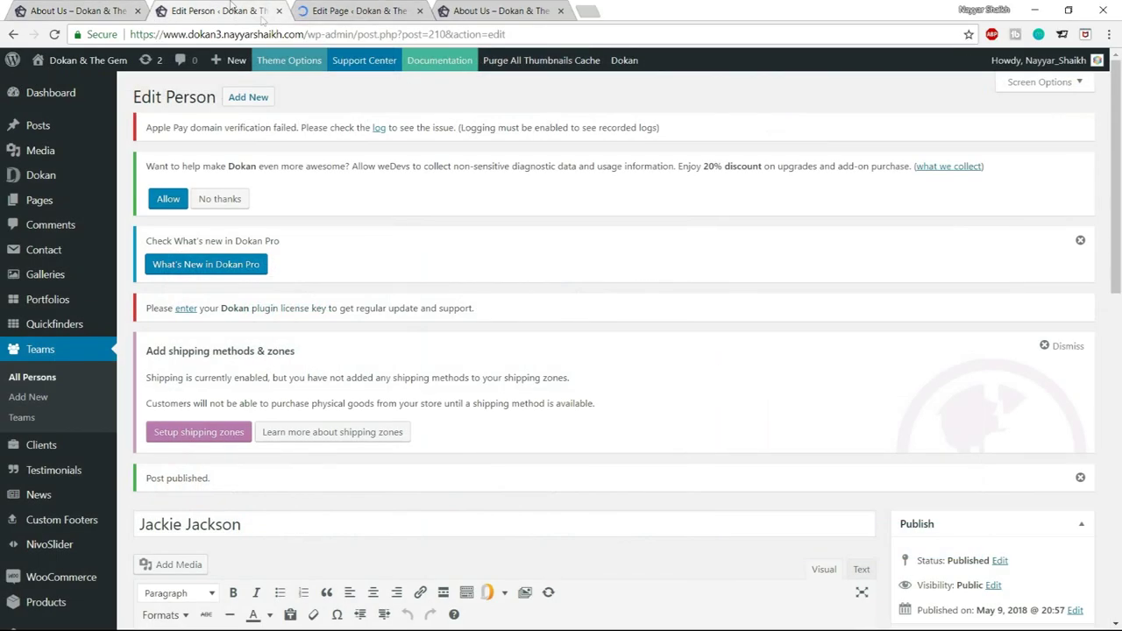
scroll(88, 325, down, 2)
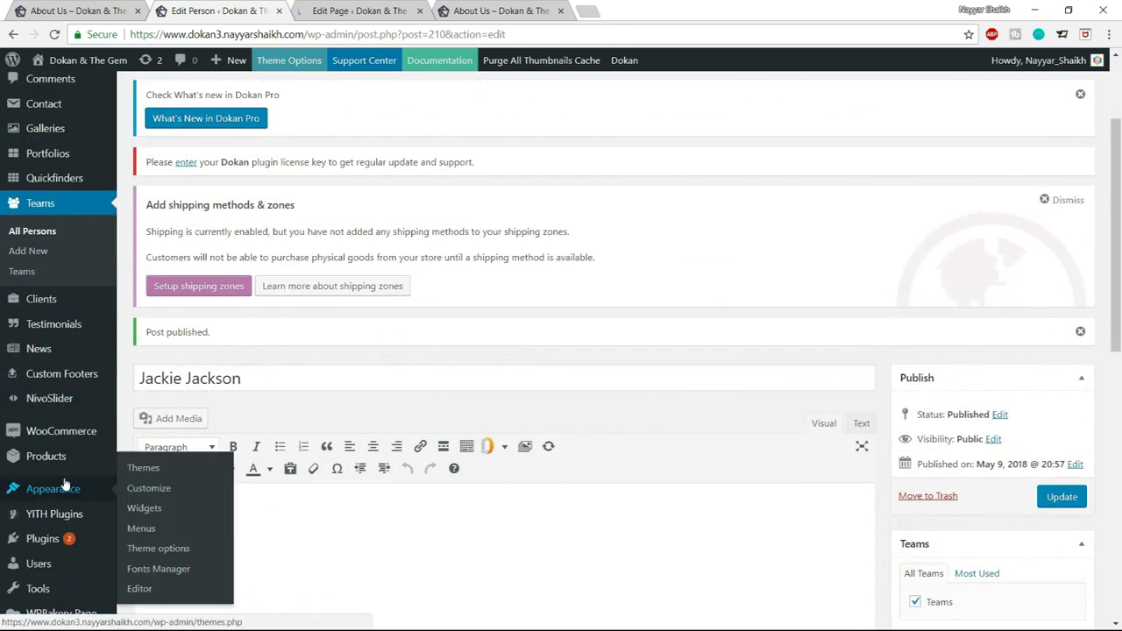
scroll(79, 484, up, 1)
scroll(78, 412, up, 2)
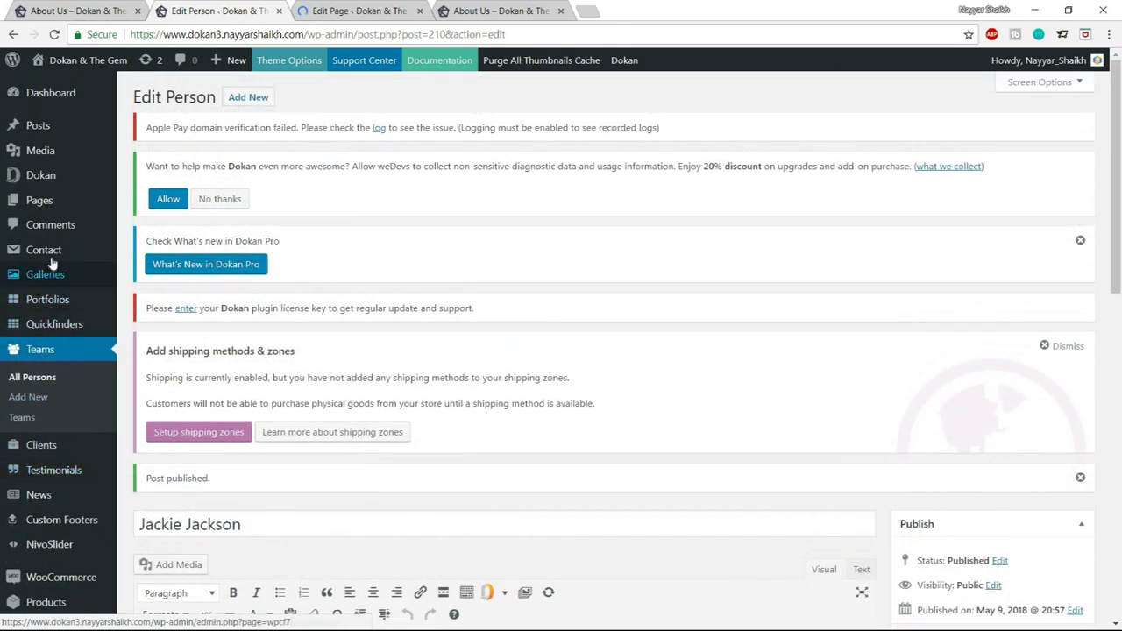
mouse_move(49, 252)
click(160, 272)
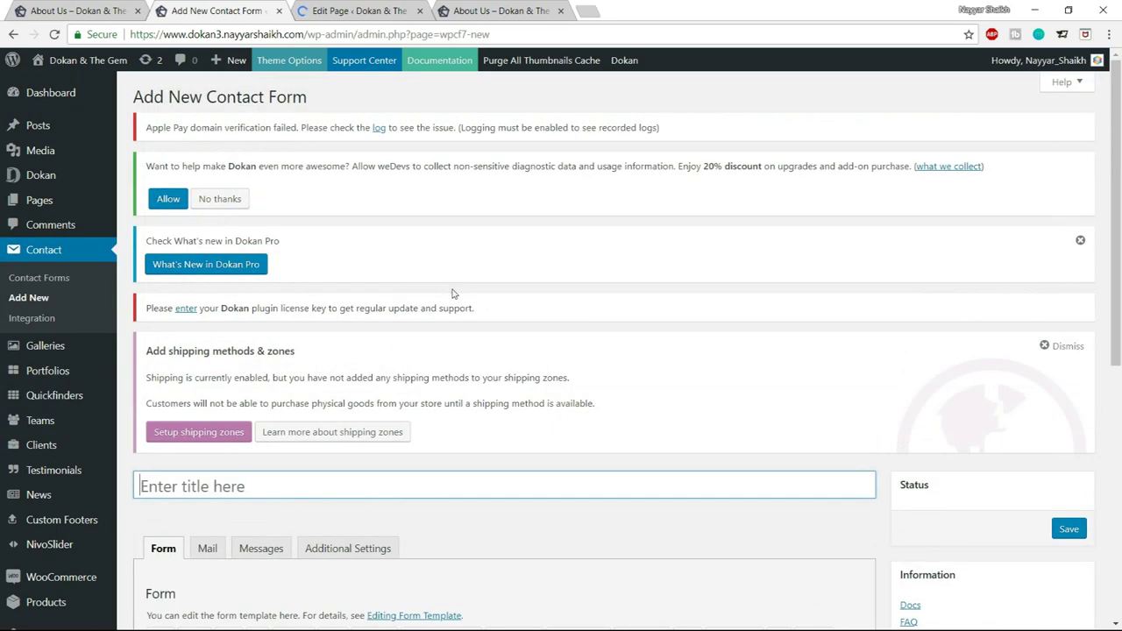
scroll(453, 308, down, 3)
text(About Us Contact)
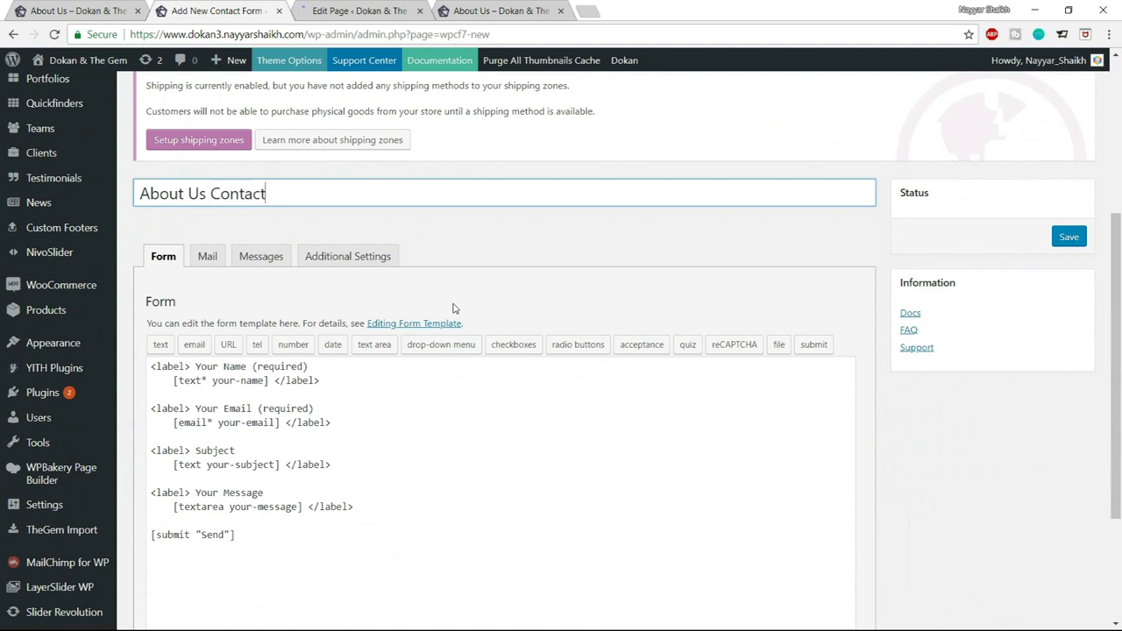
- Replace the form template with the div-based Name, Website, Email and Message template and save
click(368, 481)
key(ctrl+a)
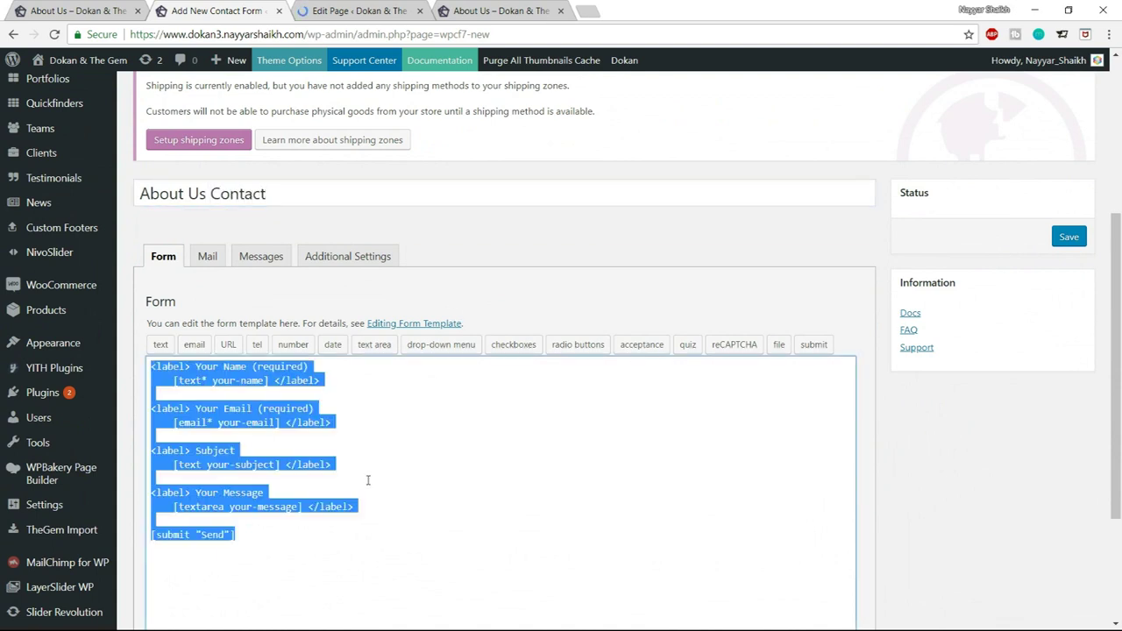
key(BackSpace)
key(ctrl+v)
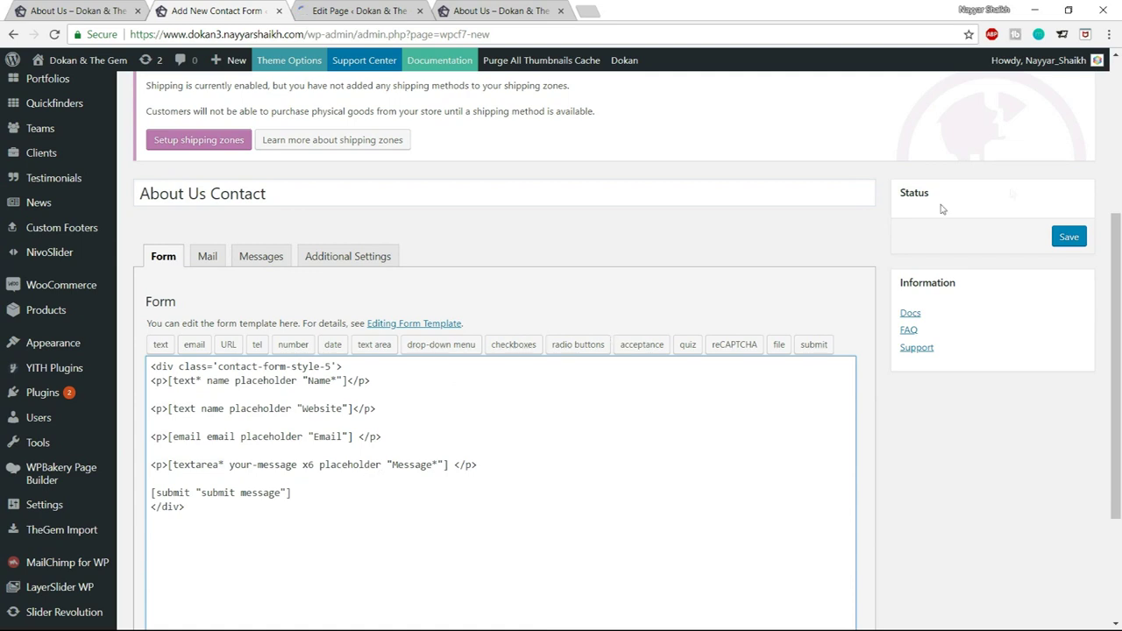
click(1069, 237)
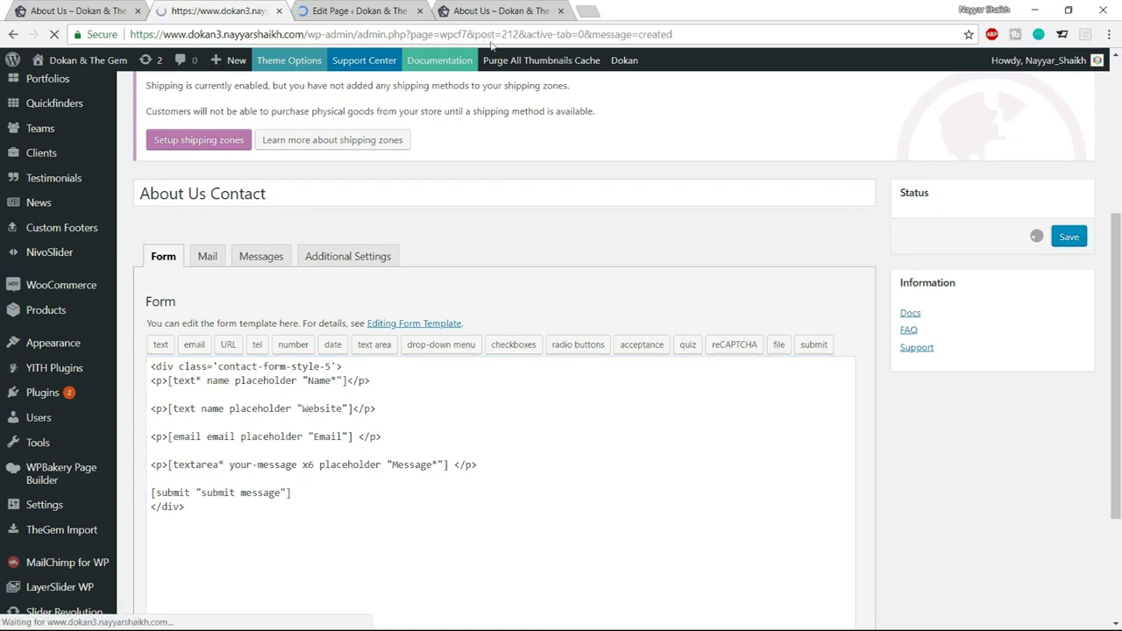
click(351, 7)
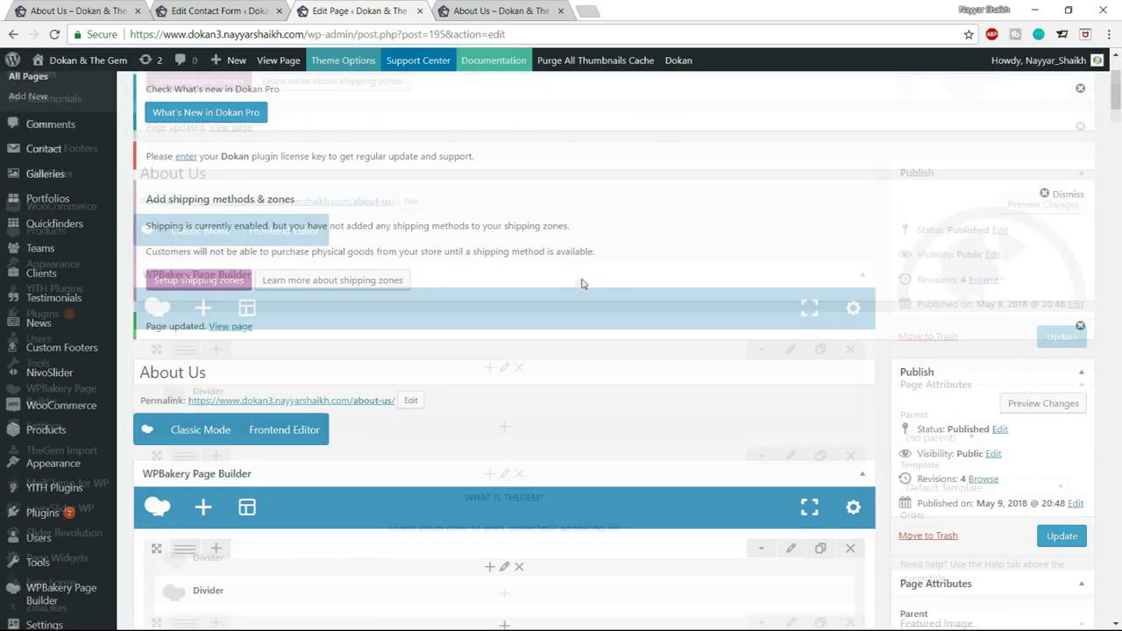
- Set the Contact Form 7 element to the About Us Contact form and update the page
scroll(581, 282, down, 10)
scroll(581, 288, down, 10)
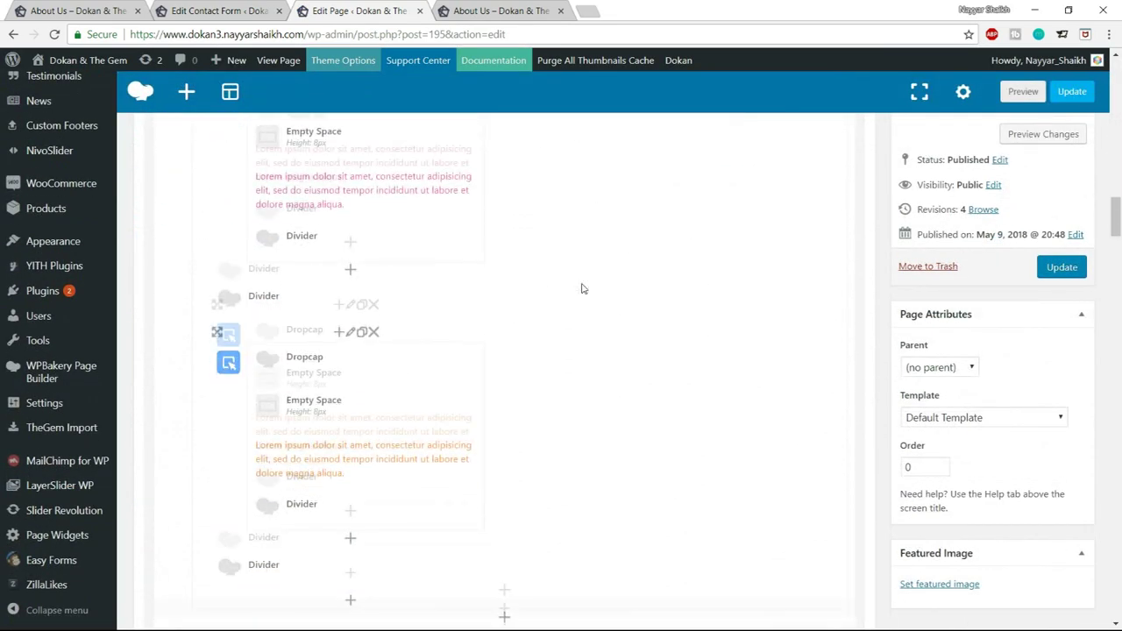
scroll(588, 329, down, 2)
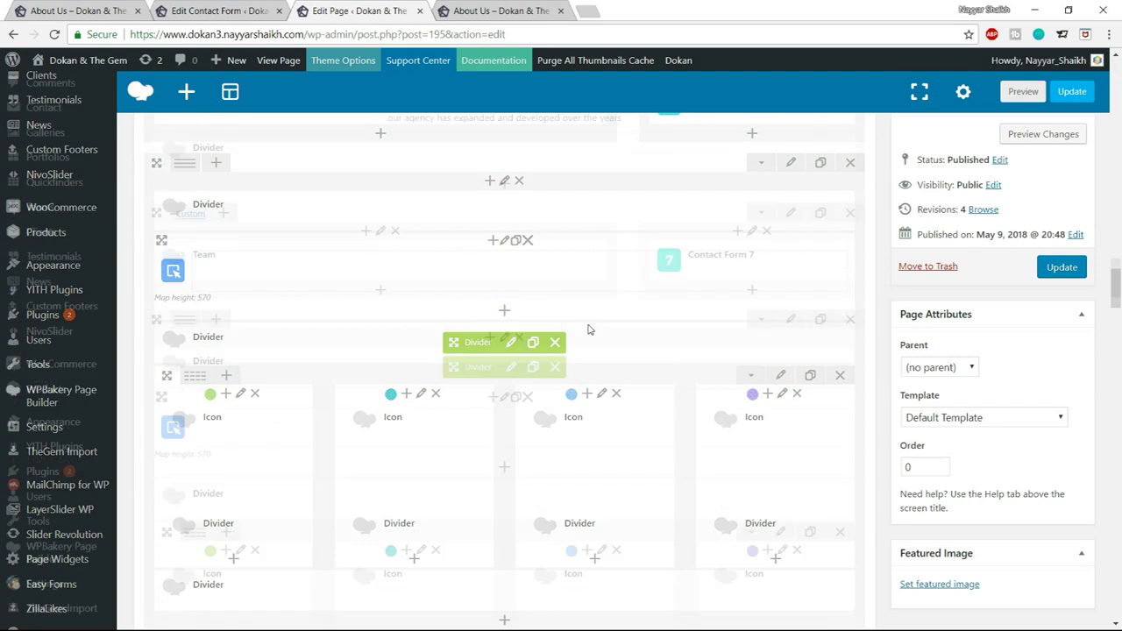
click(774, 372)
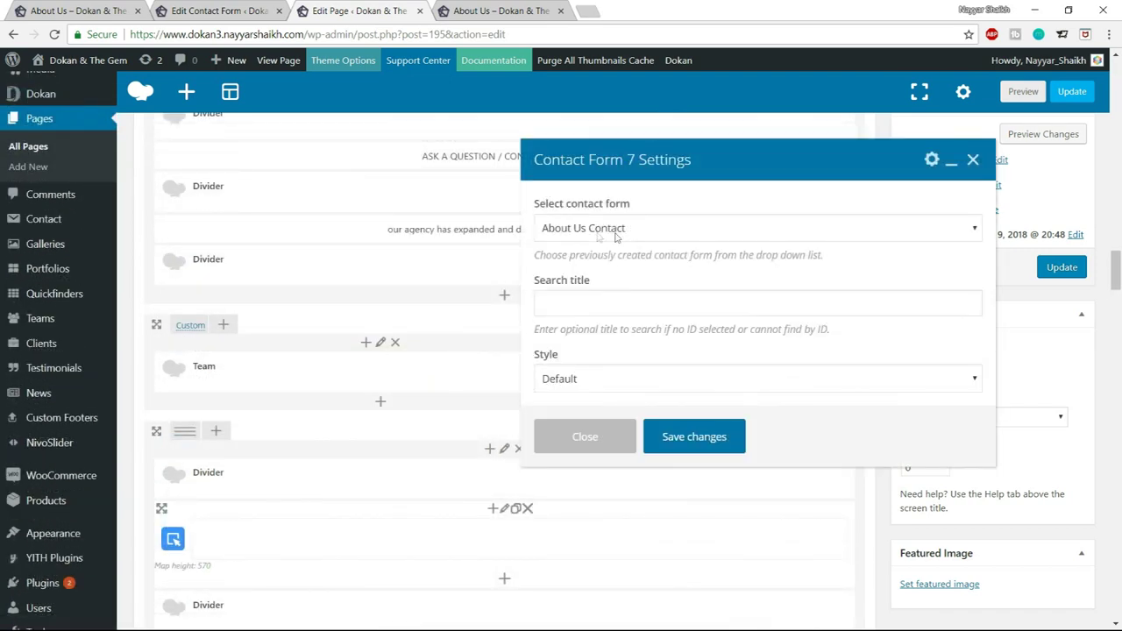
click(637, 230)
click(622, 251)
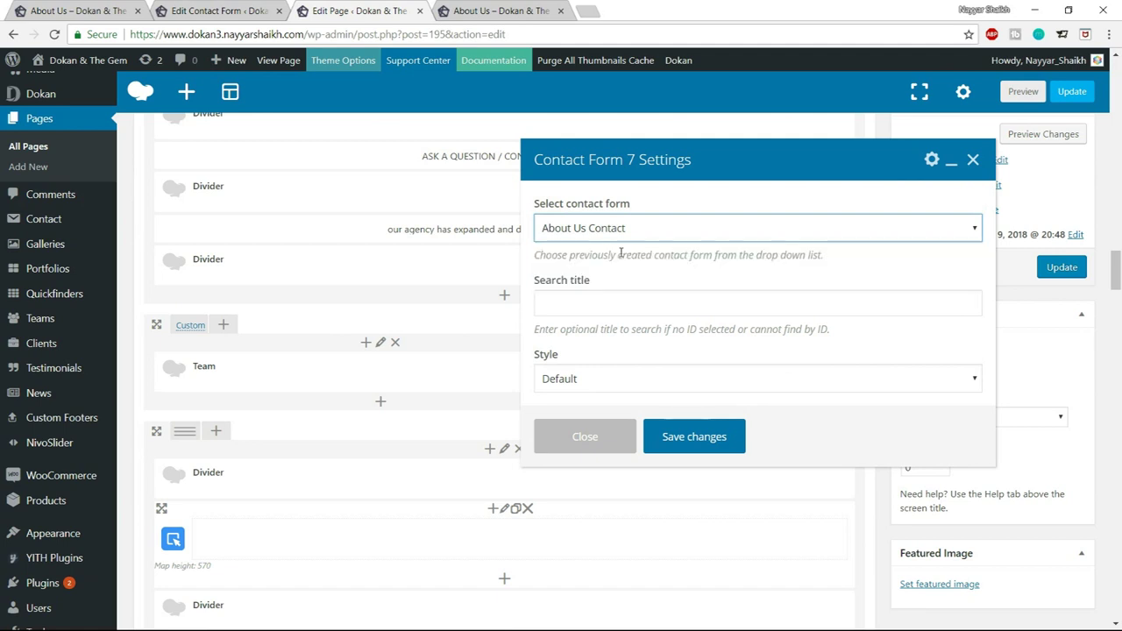
click(720, 436)
click(1057, 270)
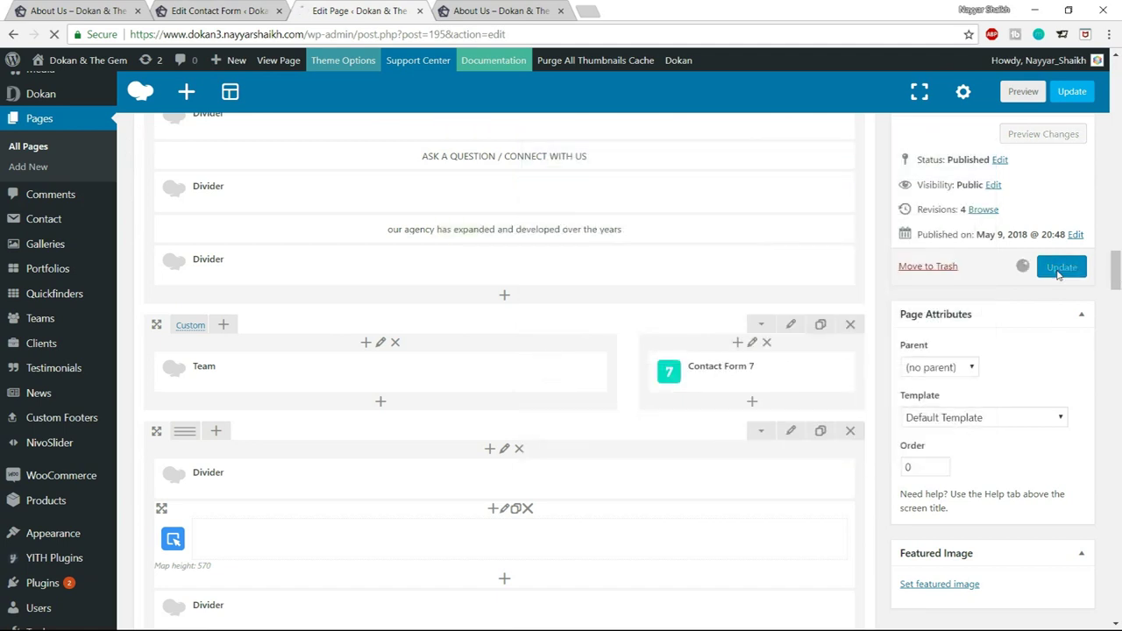
- Reload the live About Us page and scroll down to check the new contact form
click(498, 10)
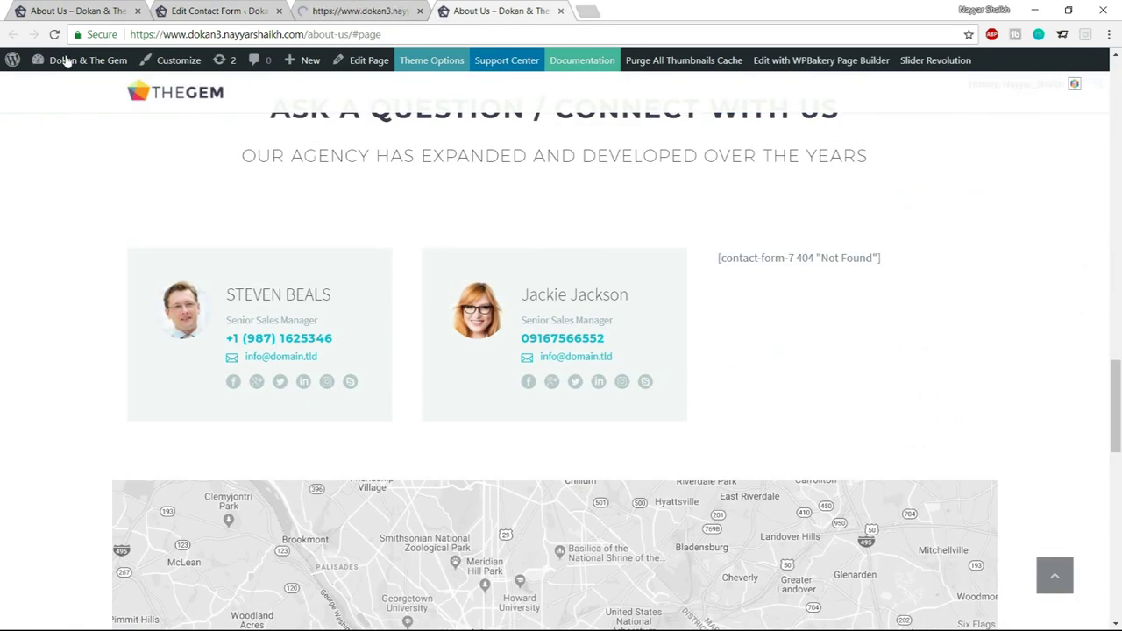
click(54, 34)
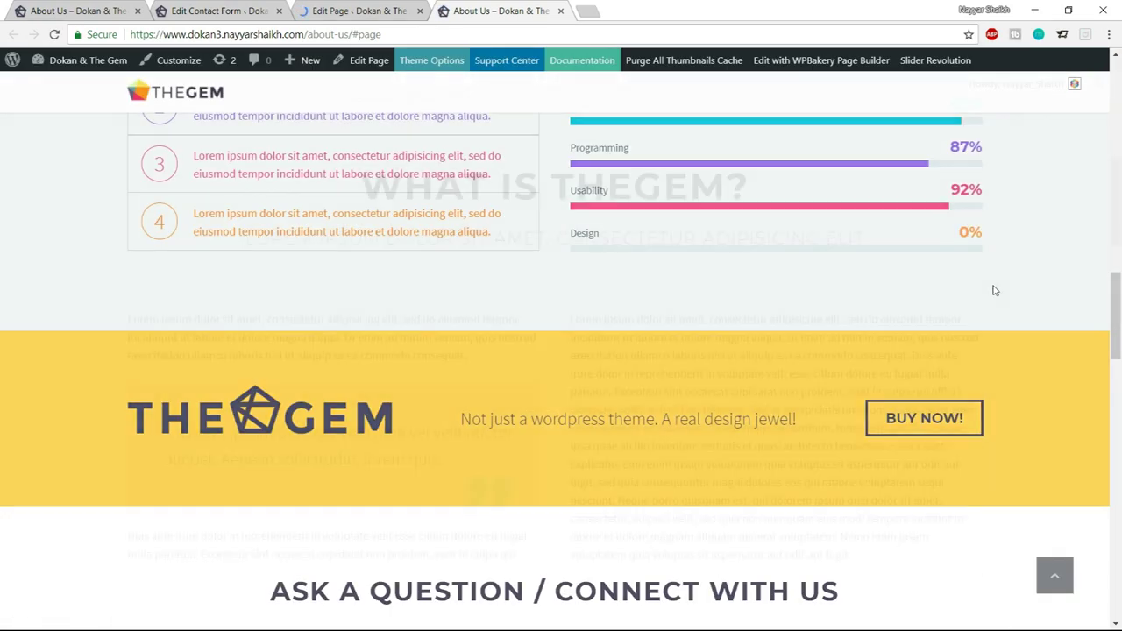
scroll(1028, 300, down, 20)
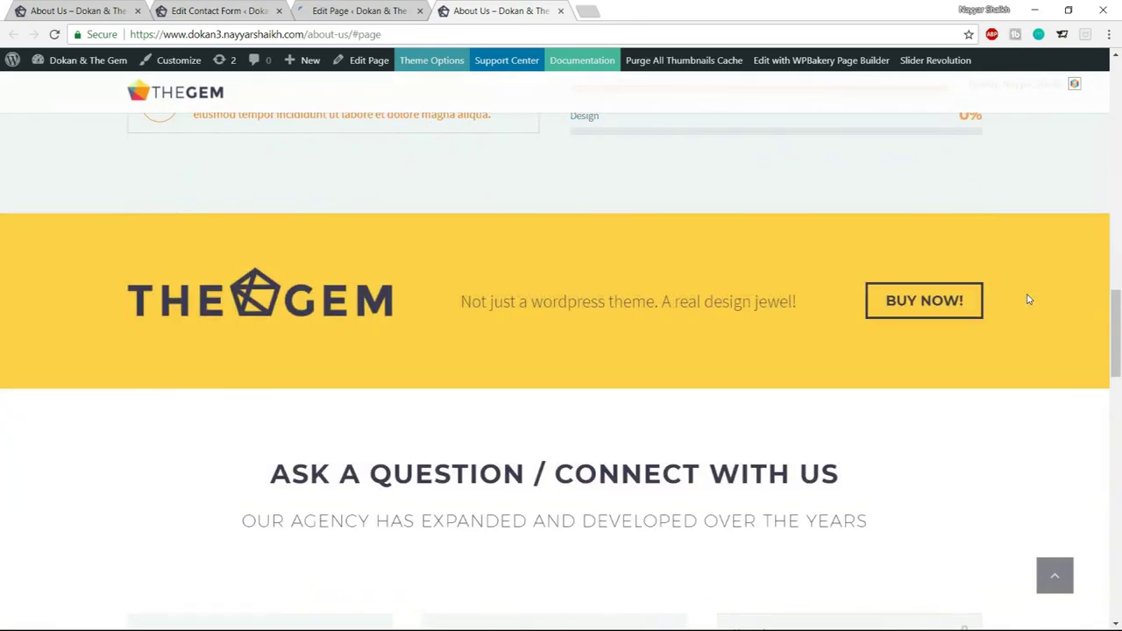
scroll(852, 213, down, 6)
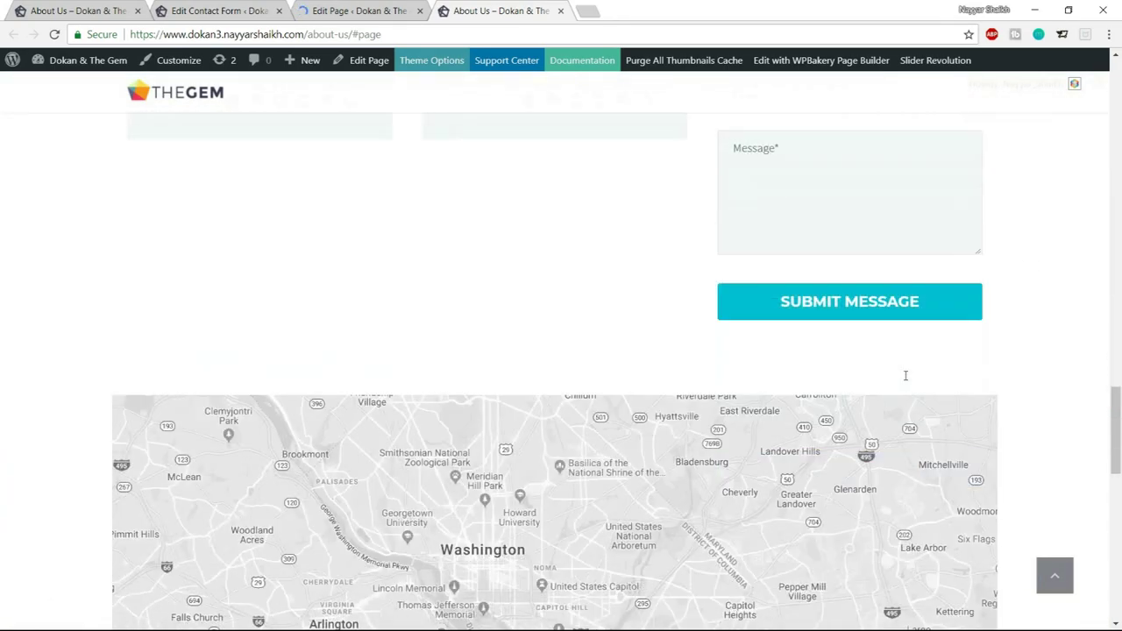
scroll(645, 289, up, 2)
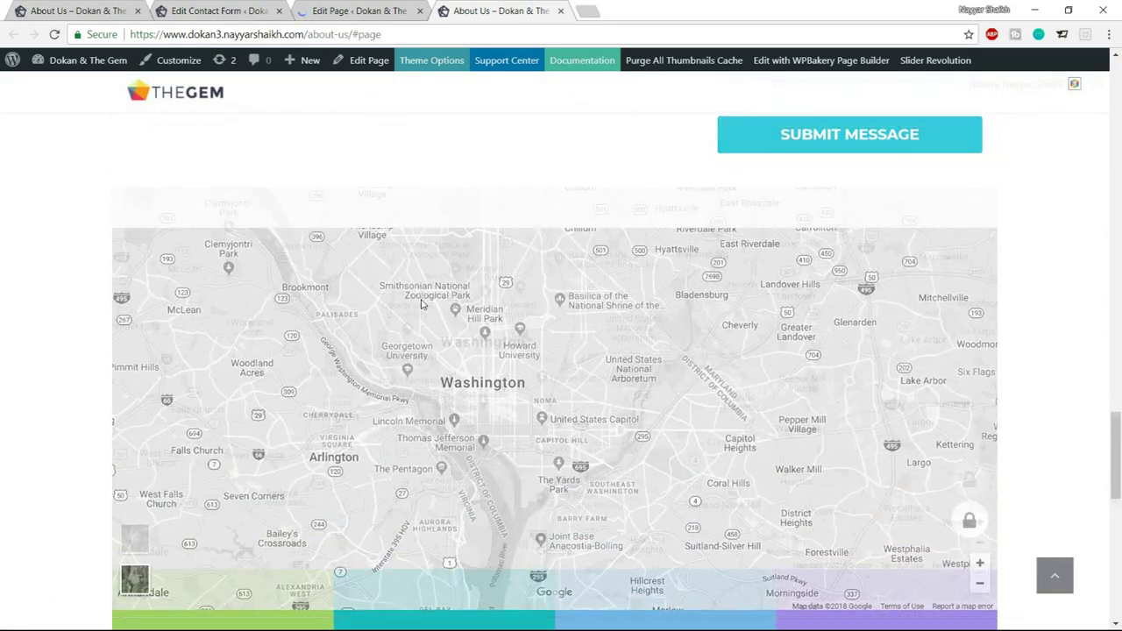
scroll(288, 261, down, 1)
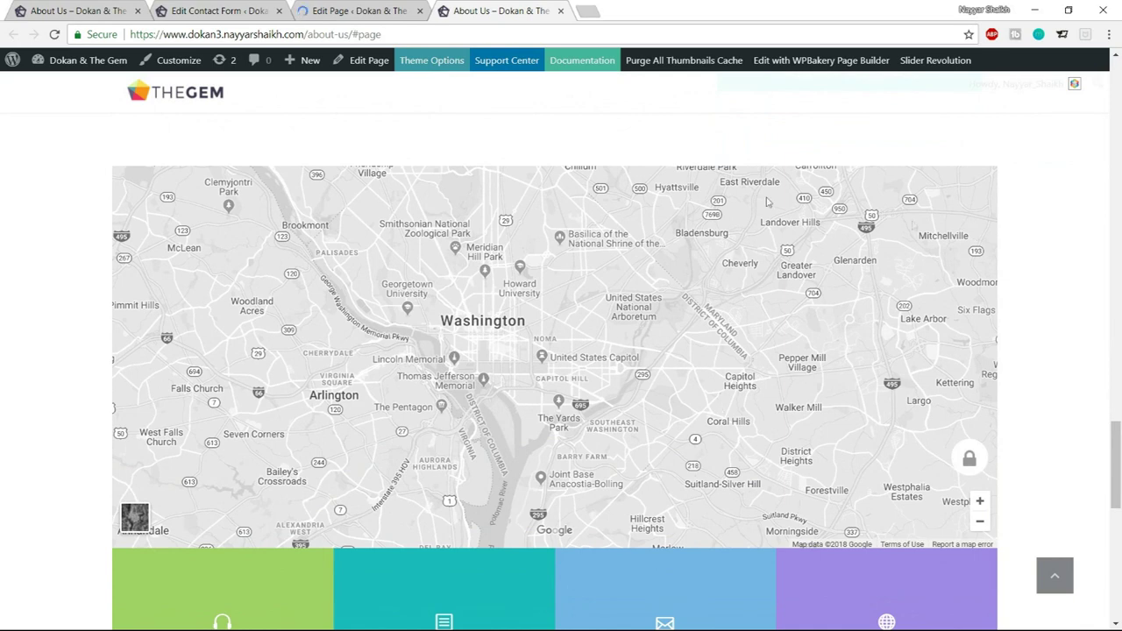
click(588, 11)
- Go to Google Maps and pan the map to the Chembur and Kurla area
text(maps)
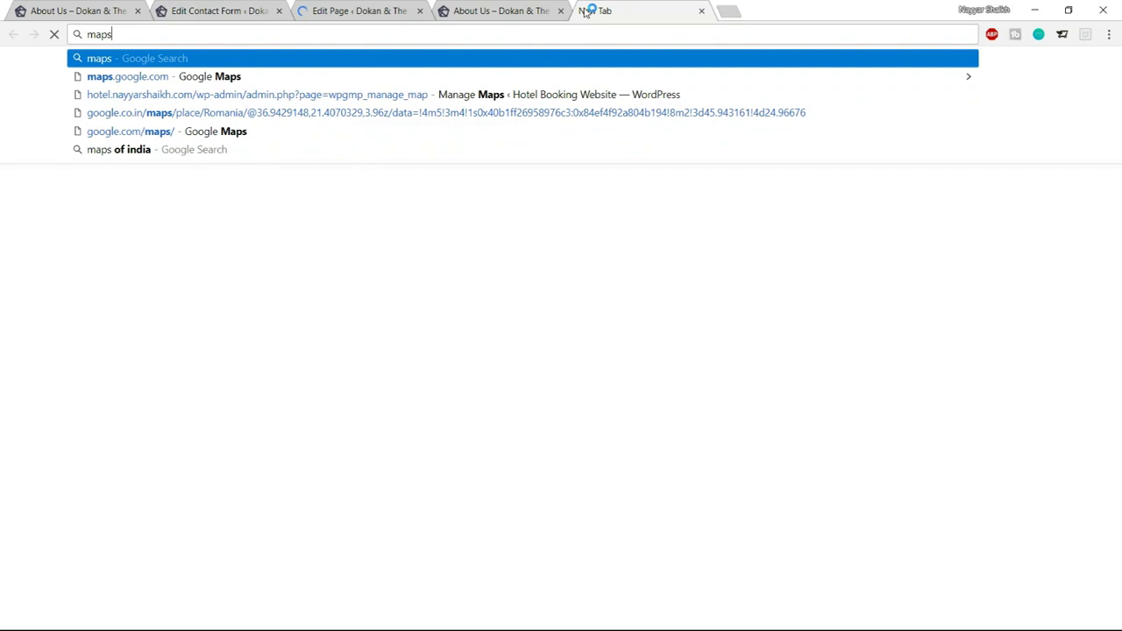
key(Down)
key(Return)
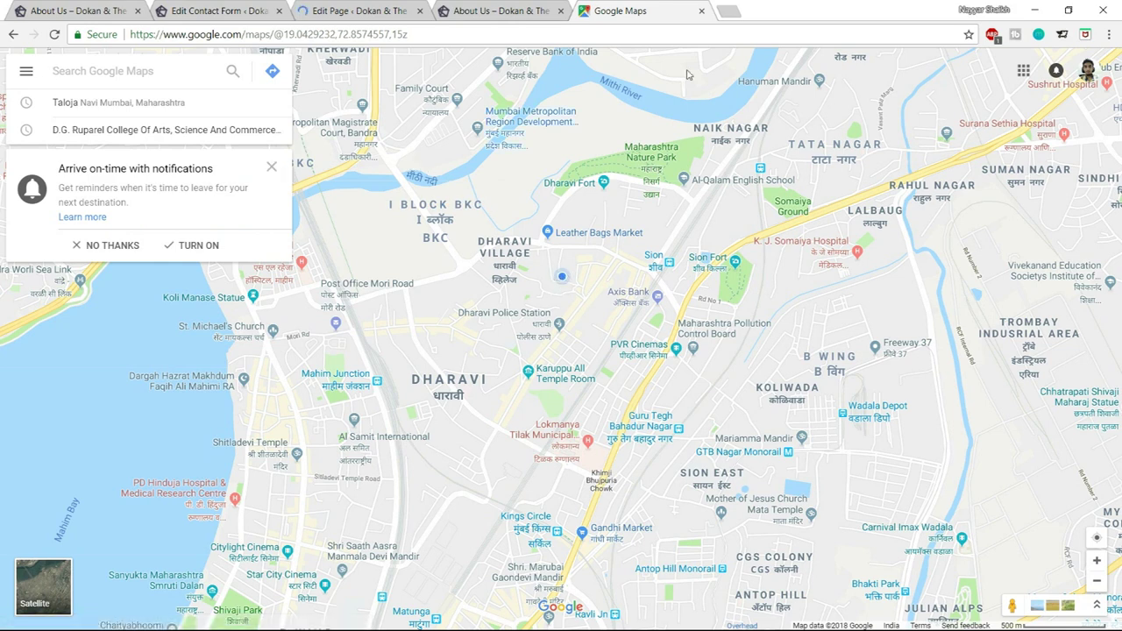
drag(788, 369, 317, 425)
drag(887, 140, 666, 355)
drag(876, 201, 758, 141)
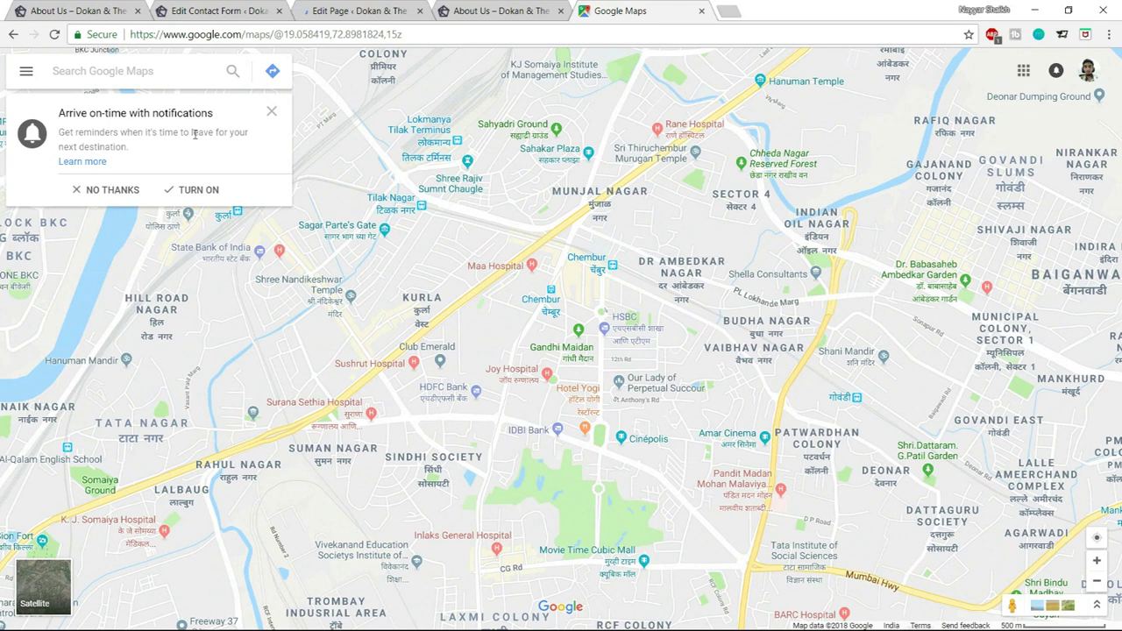
- Copy the map's embed HTML via Share or embed map
click(27, 72)
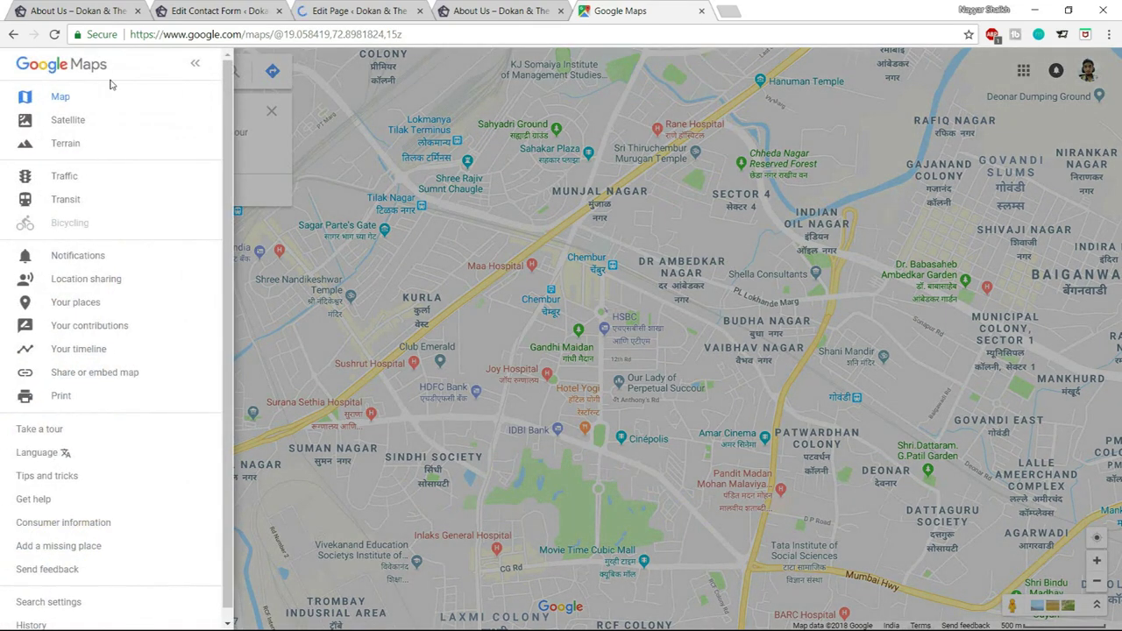
click(114, 372)
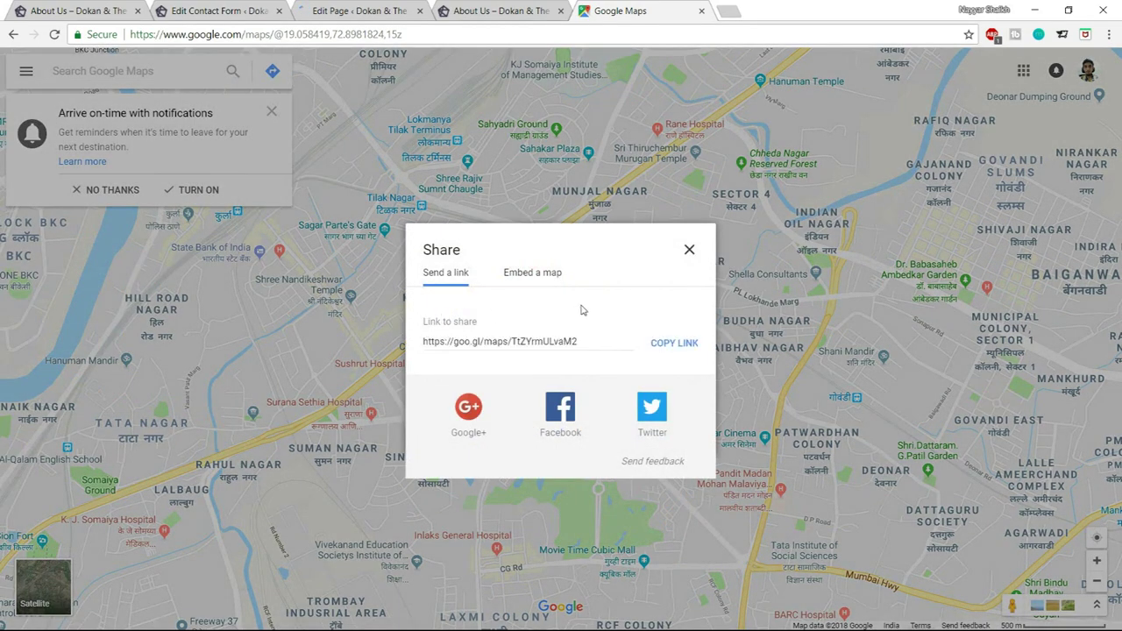
click(526, 279)
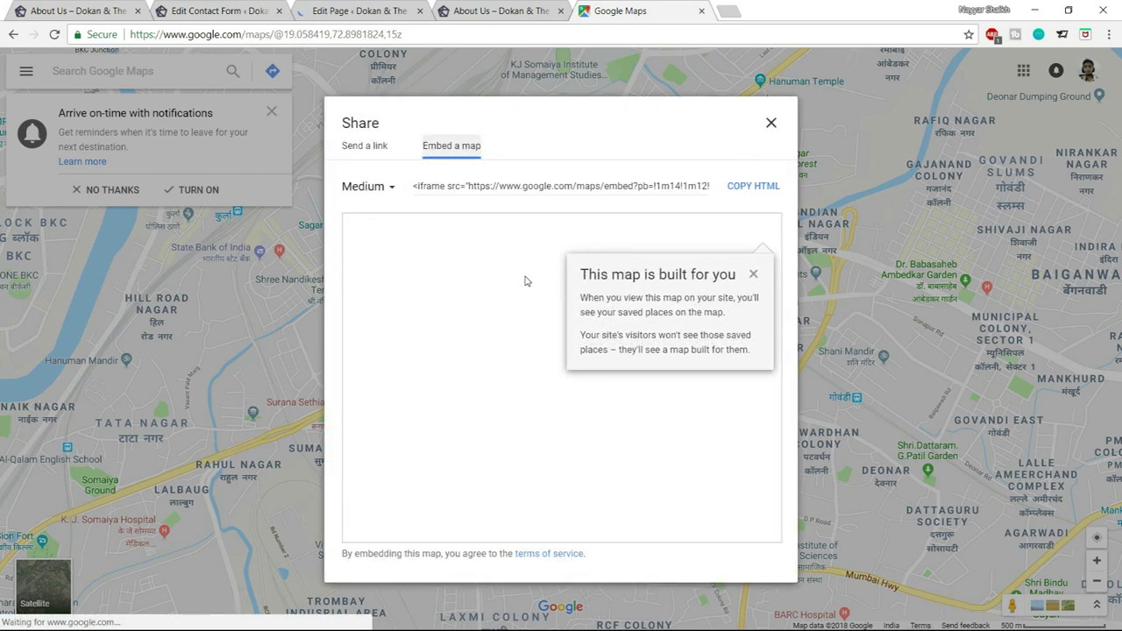
click(752, 187)
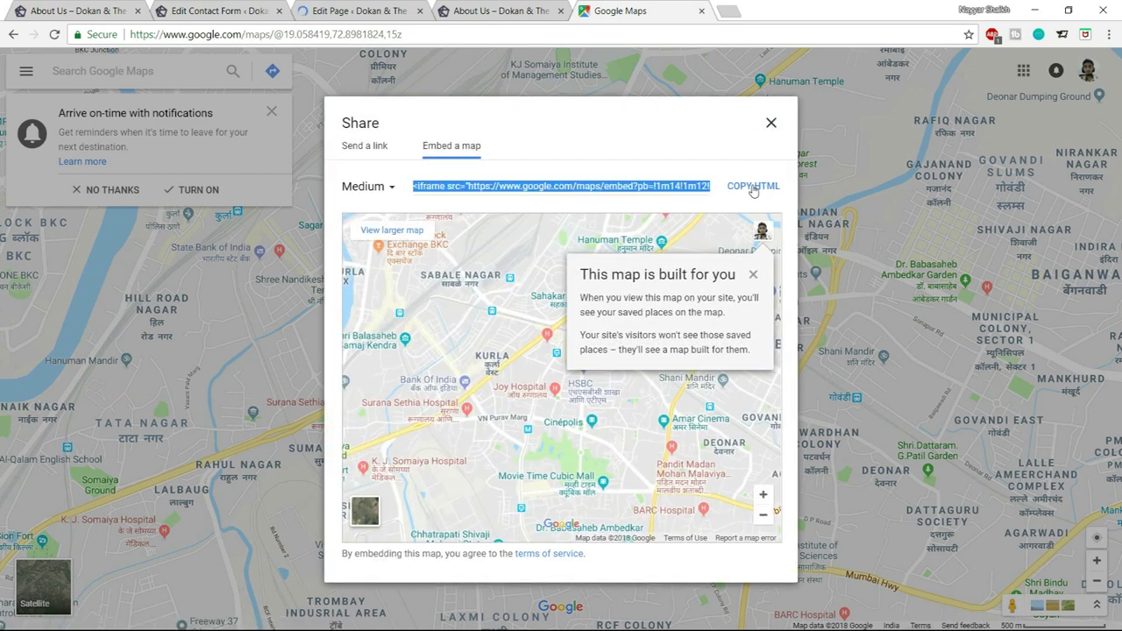
click(357, 9)
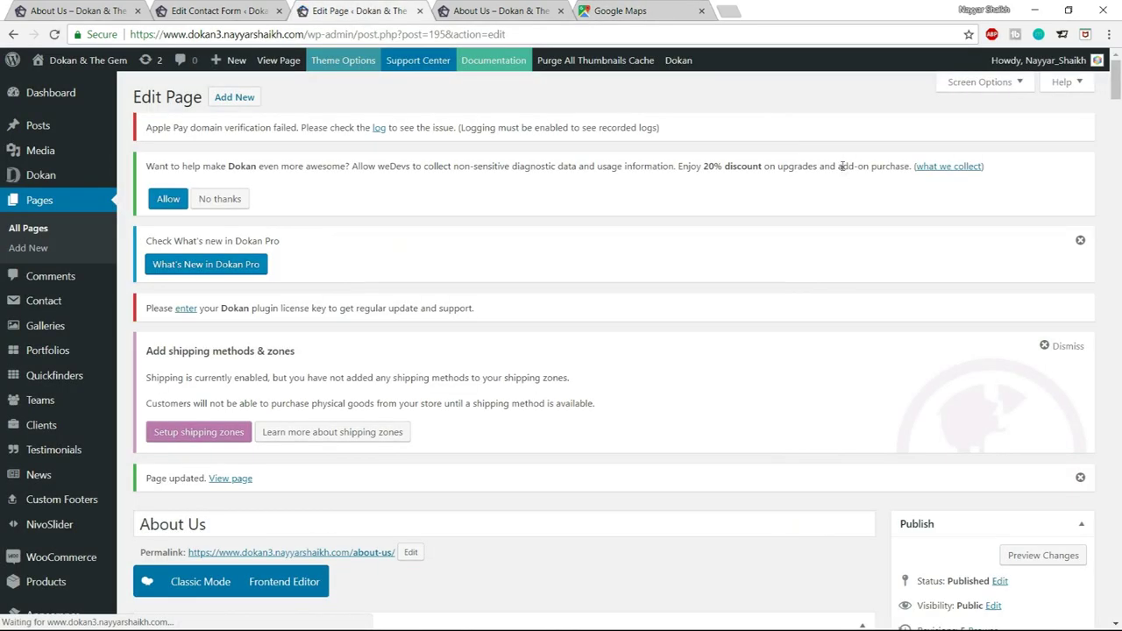
- Replace the Map with Text element's old iframe code with the new Google Maps embed
scroll(832, 248, down, 10)
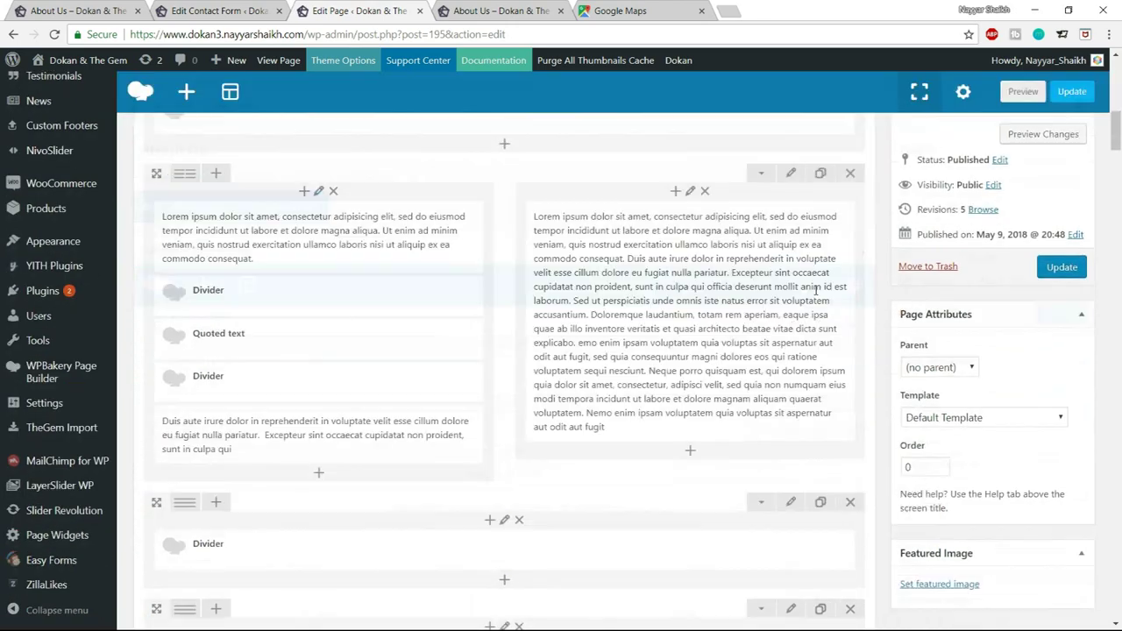
scroll(814, 295, down, 10)
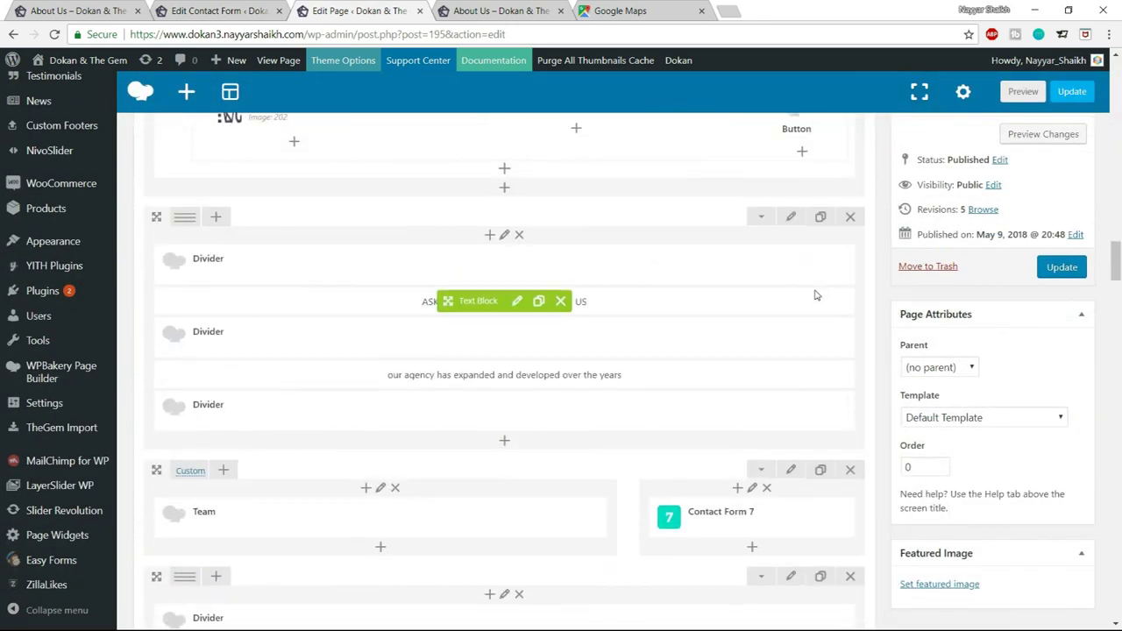
scroll(814, 293, up, 2)
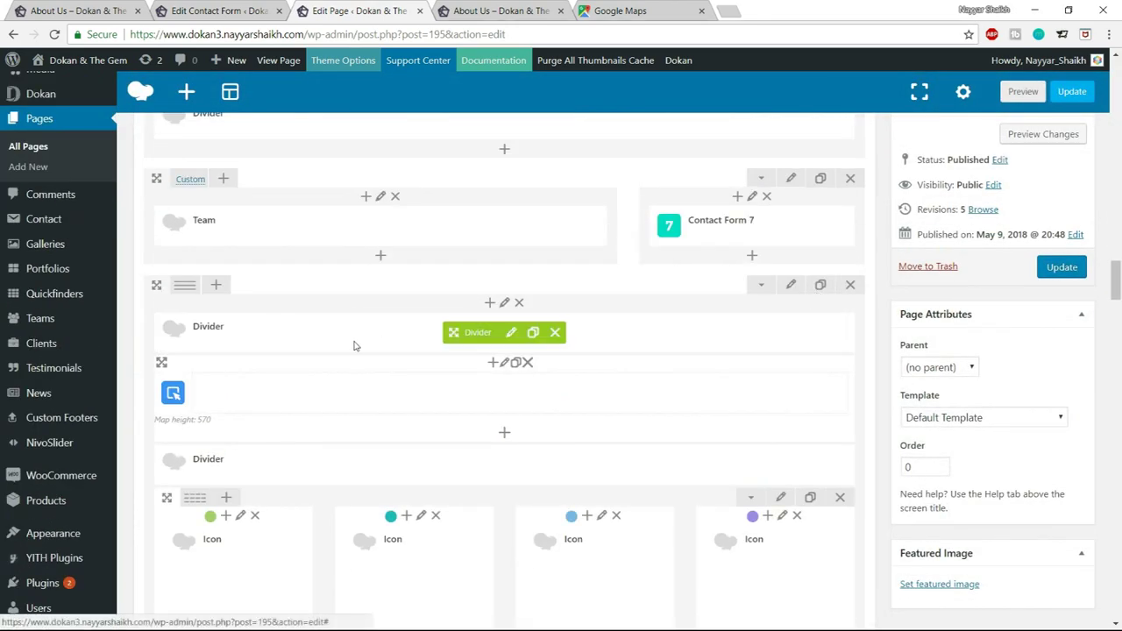
scroll(502, 382, up, 1)
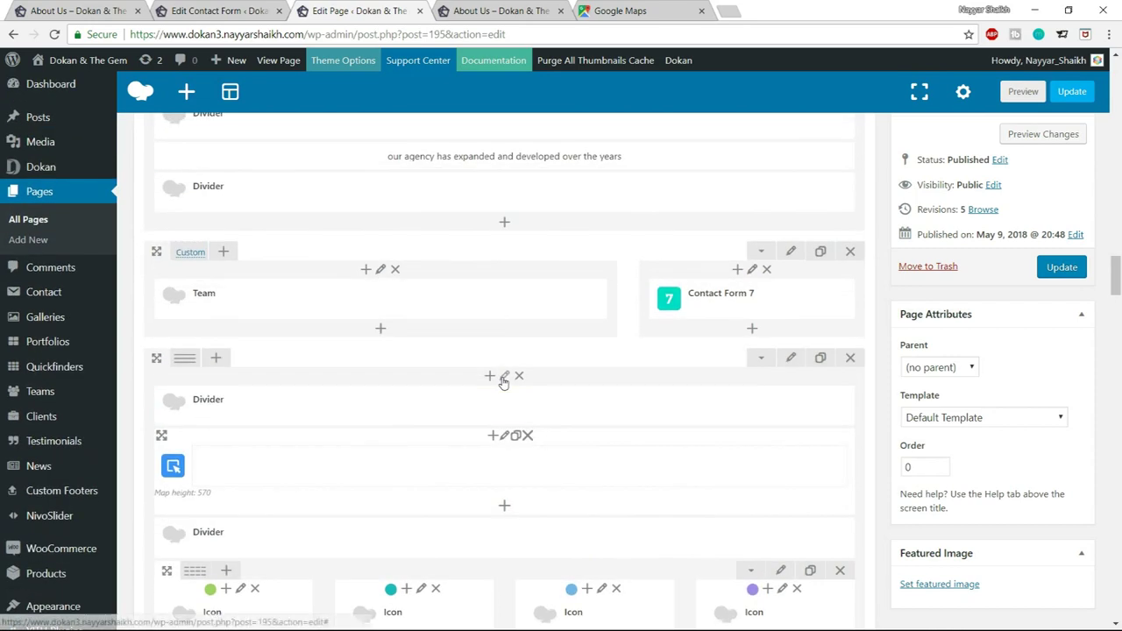
scroll(500, 376, down, 2)
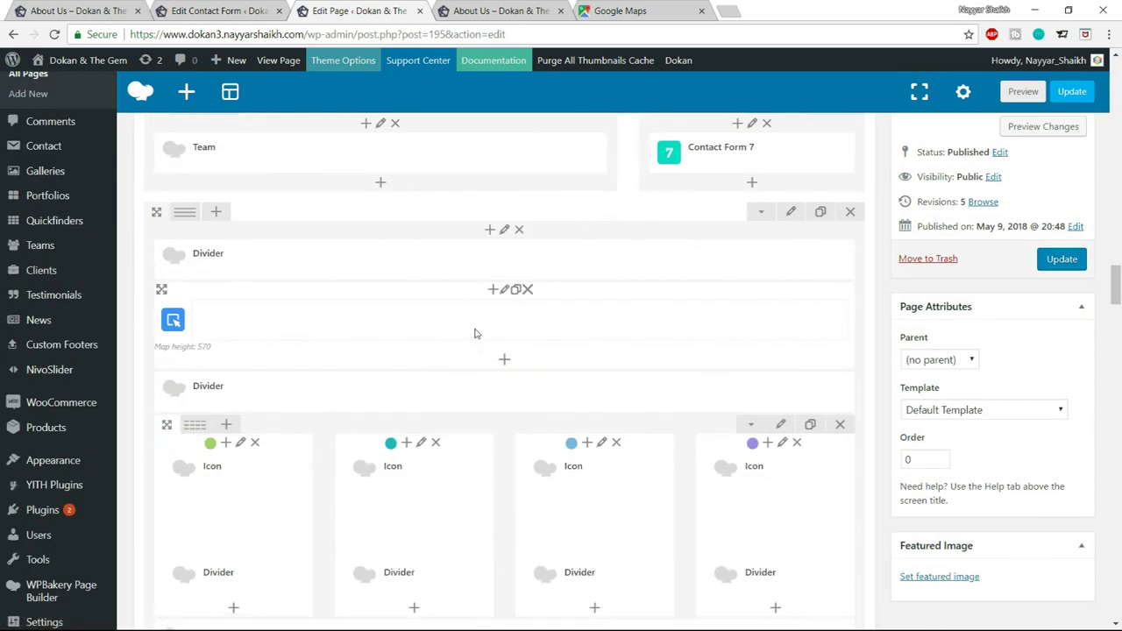
click(505, 290)
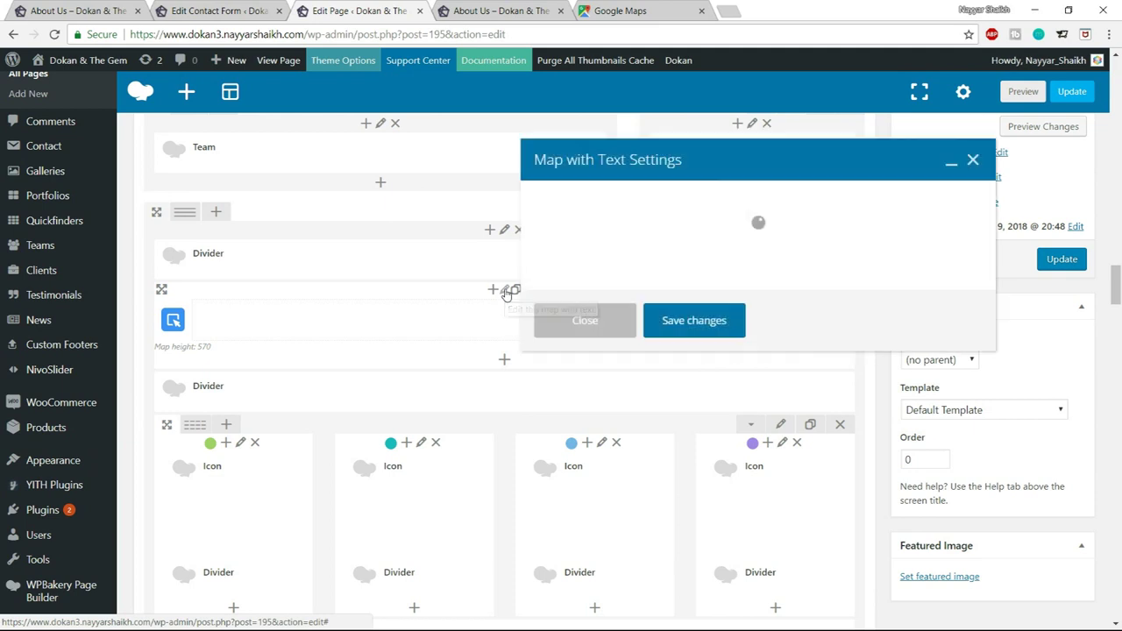
drag(966, 384, 966, 488)
click(902, 428)
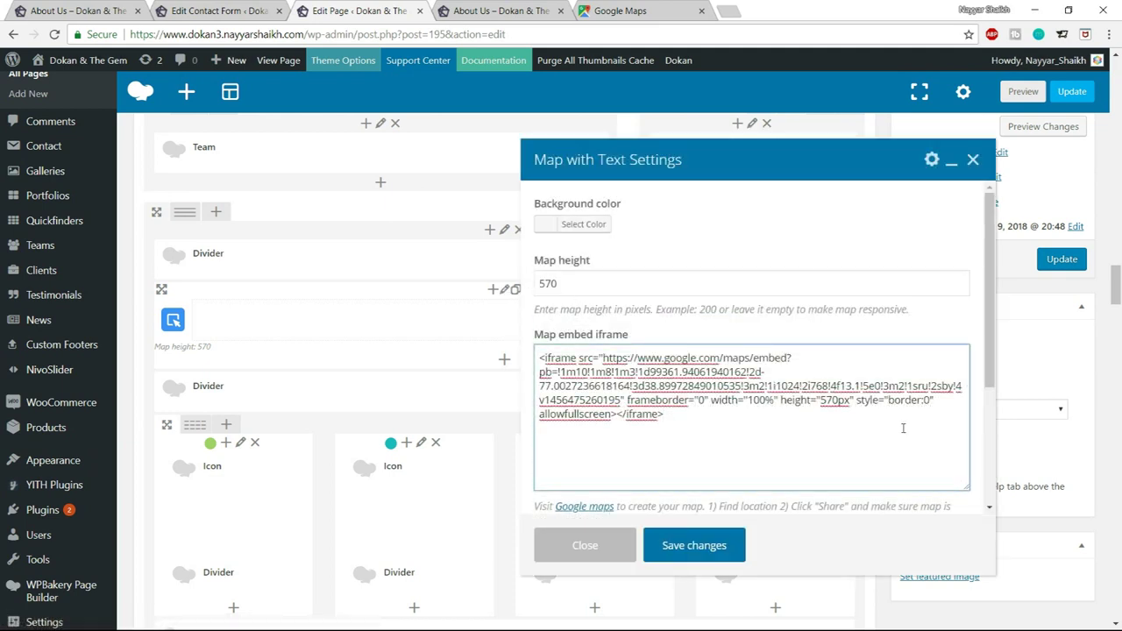
key(ctrl+a)
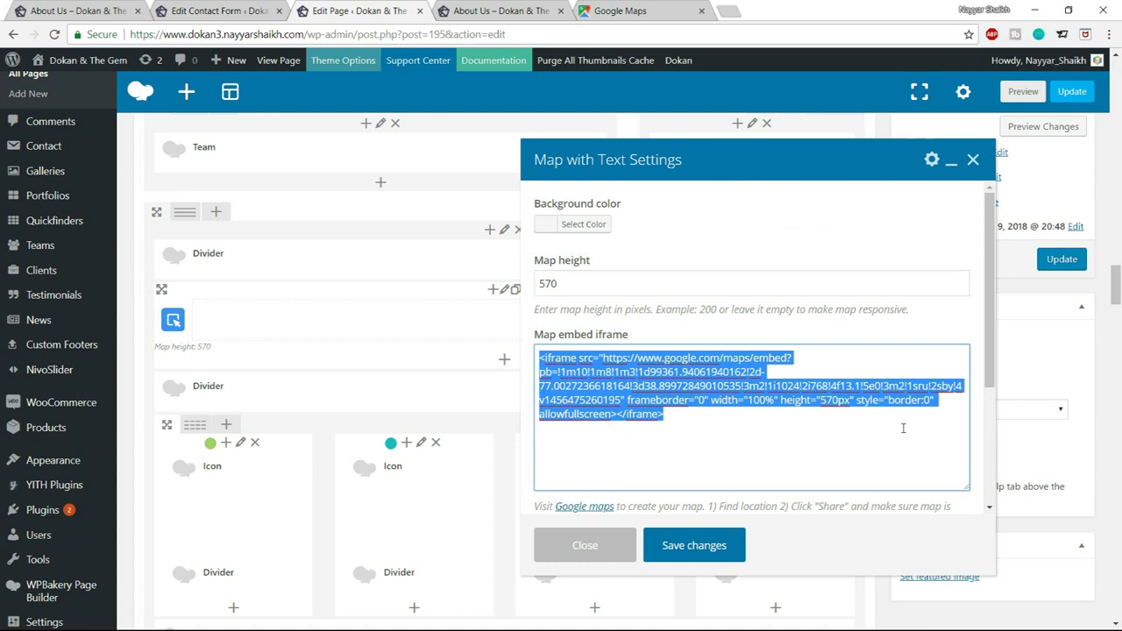
key(BackSpace)
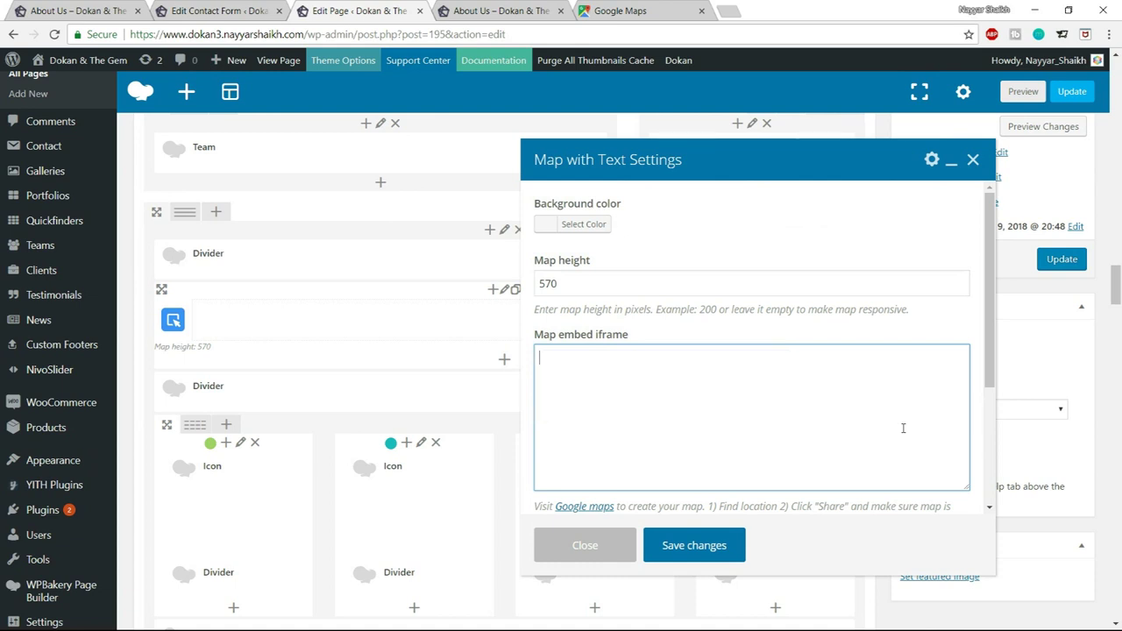
key(ctrl+v)
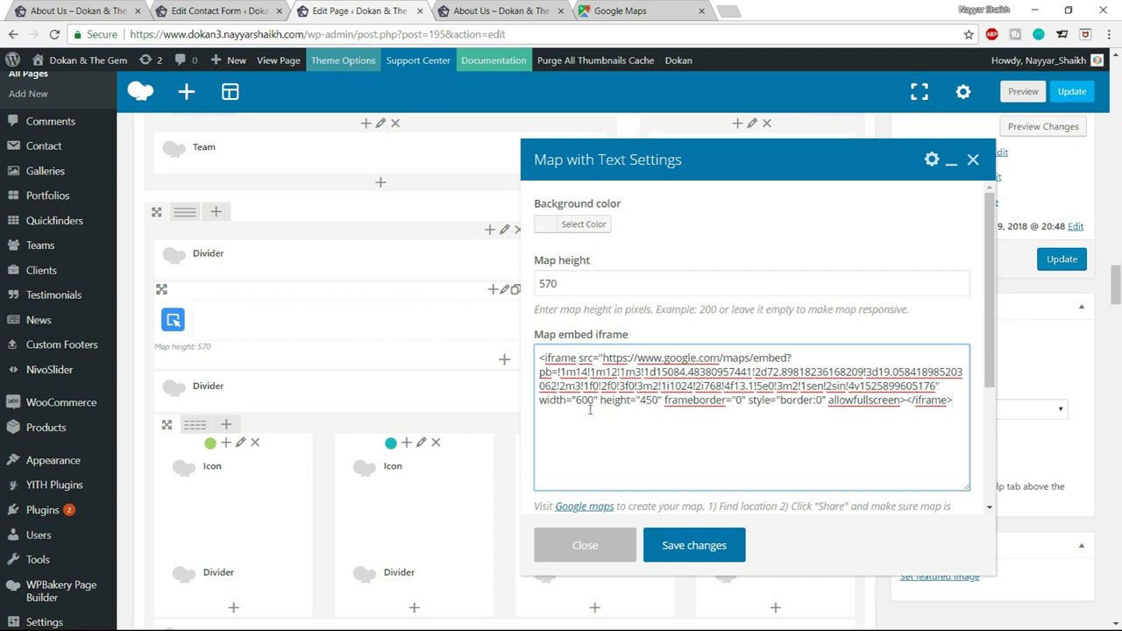
- Set the map iframe width to 100% and height to 570, then update the page
drag(575, 400, 595, 404)
text(100%)
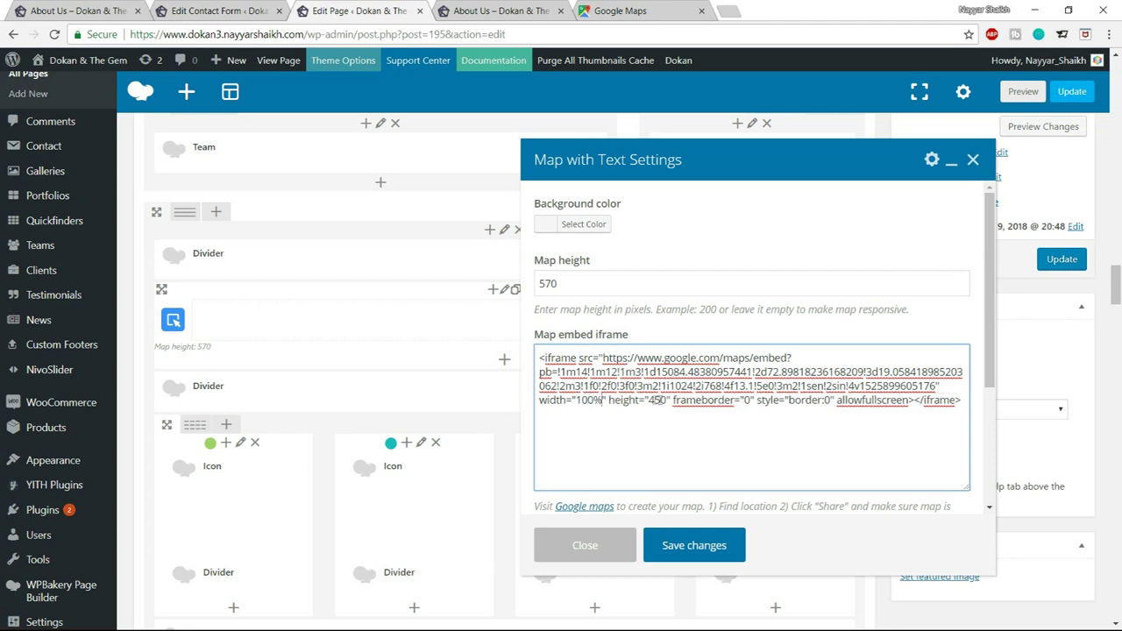
drag(649, 400, 668, 401)
text(570)
click(694, 545)
click(1062, 260)
click(499, 10)
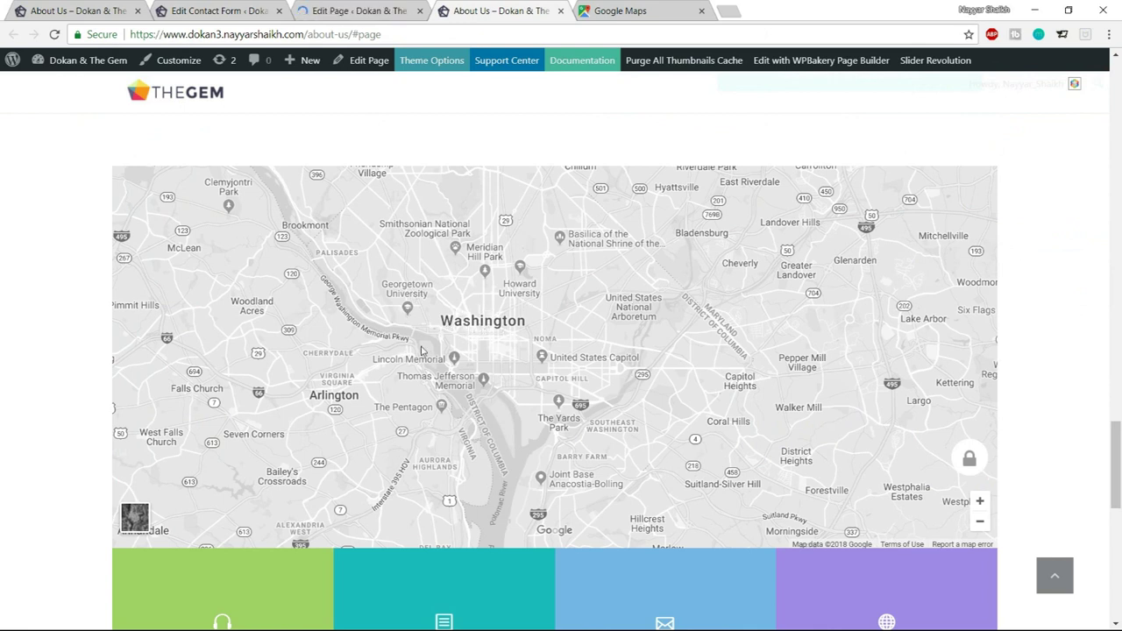
- Reload the live About Us page, close the Google Maps tab, and check the Chembur map
click(54, 34)
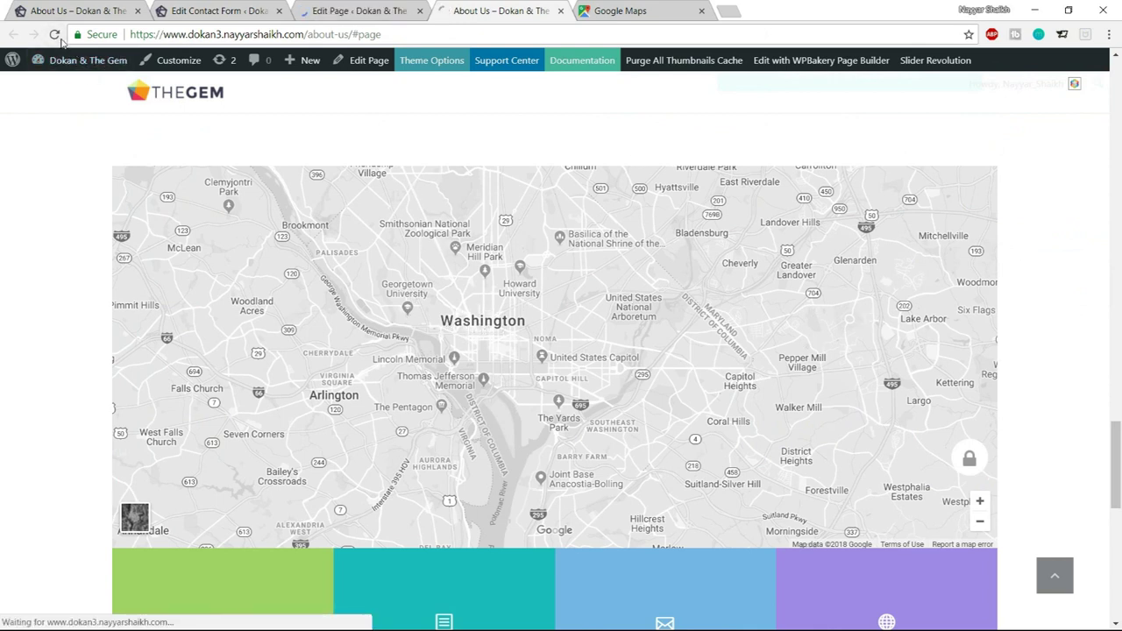
click(701, 11)
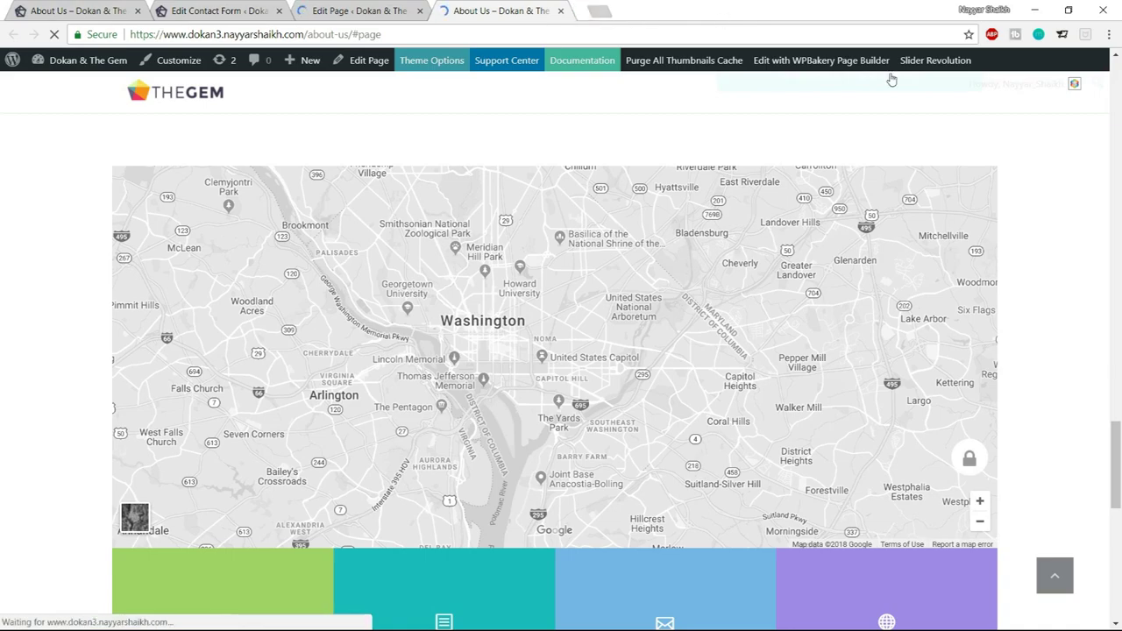
drag(1117, 96, 1118, 438)
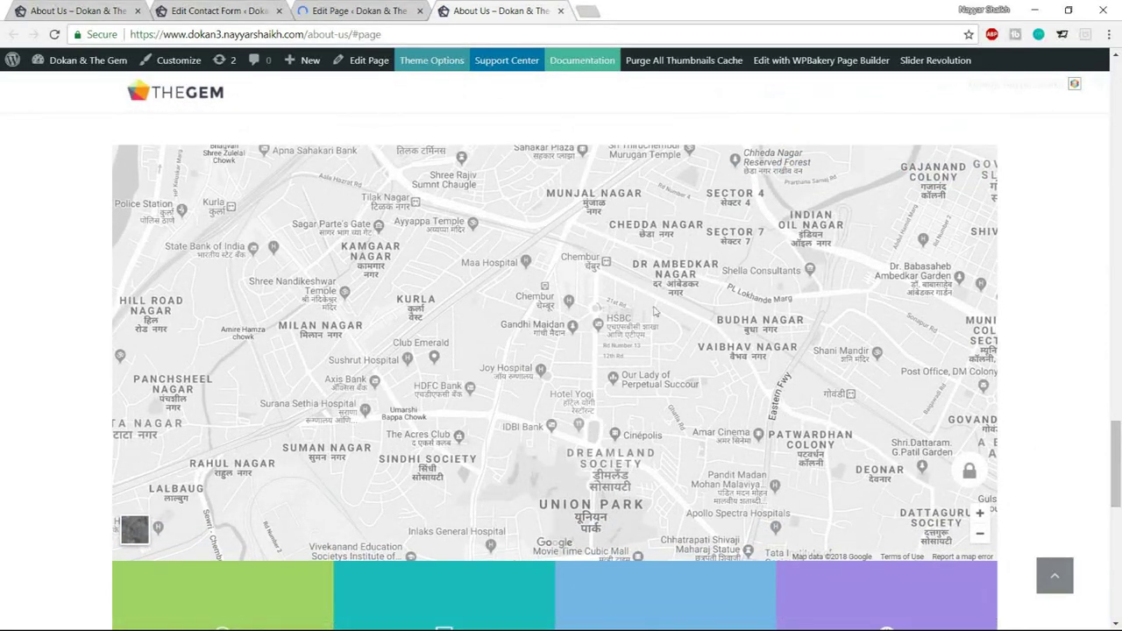
scroll(678, 283, down, 2)
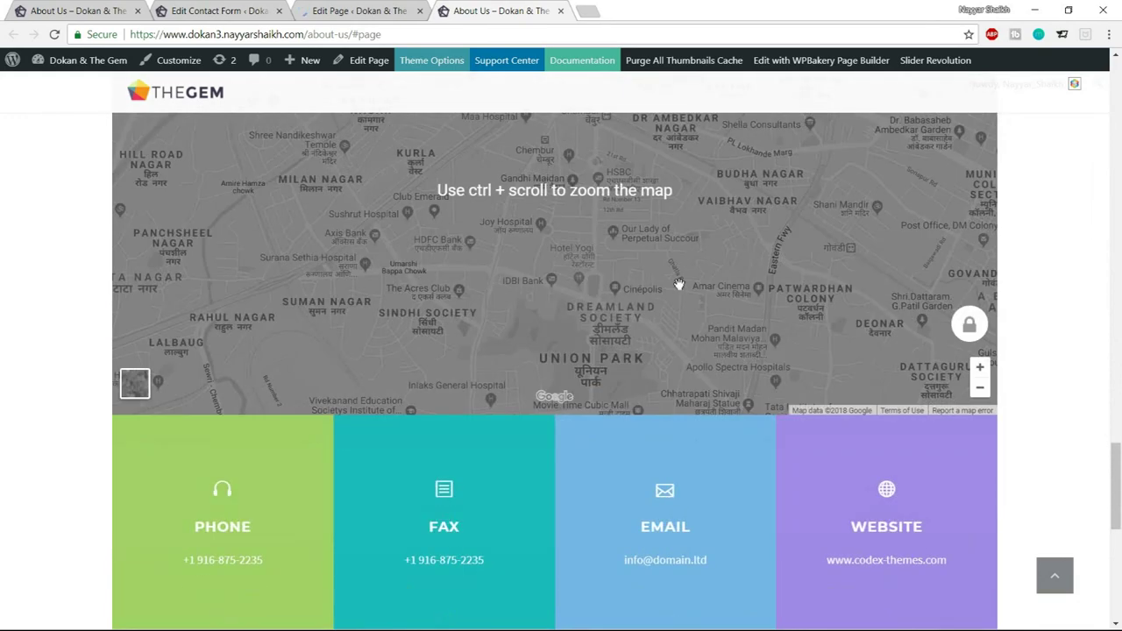
scroll(227, 363, down, 3)
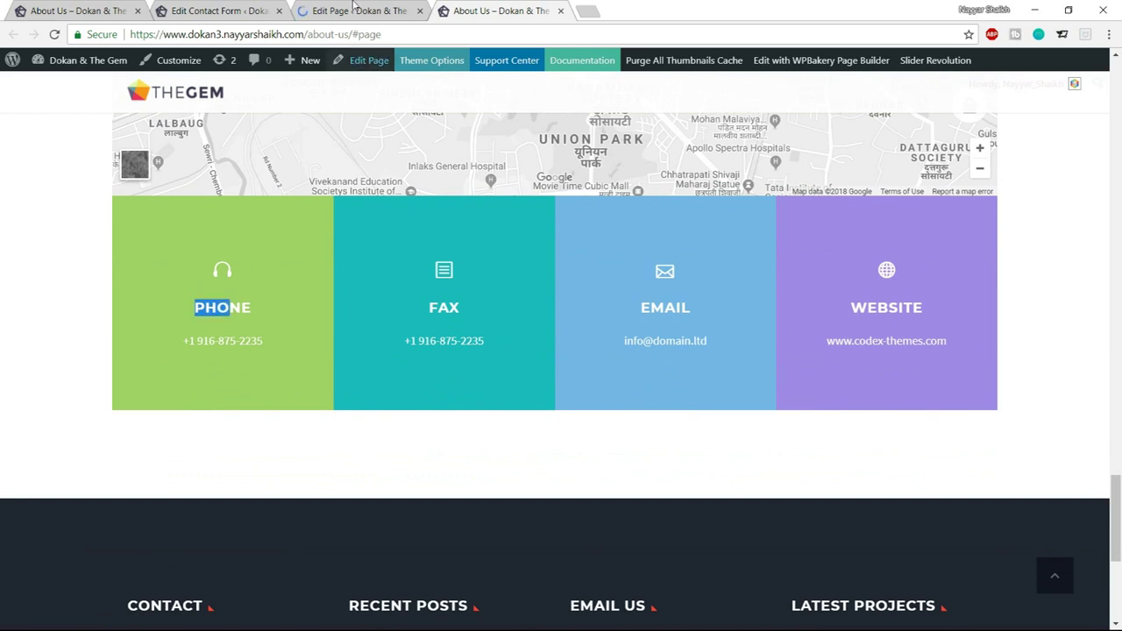
click(354, 9)
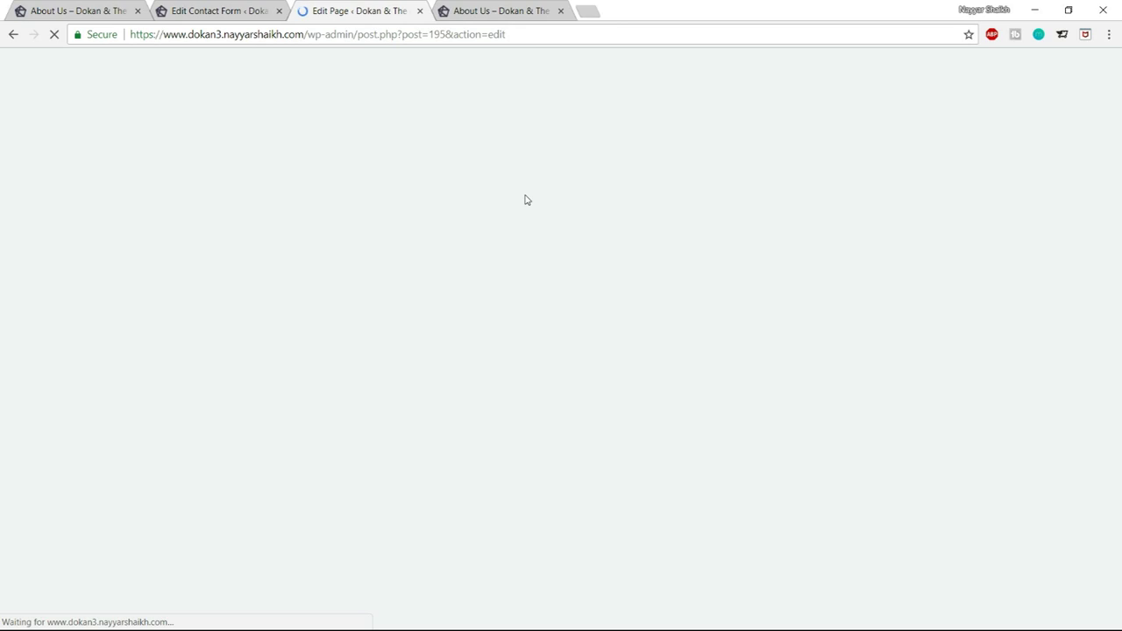
- Replace the Phone text block's number with the new +91 phone number and update the page
scroll(579, 342, down, 6)
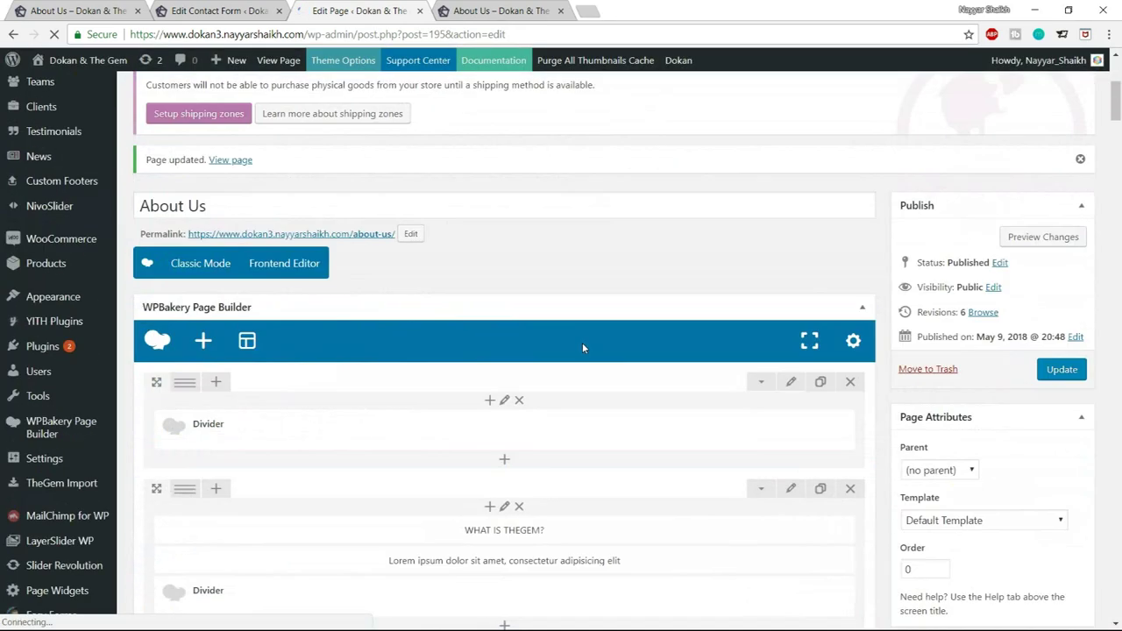
scroll(582, 348, down, 10)
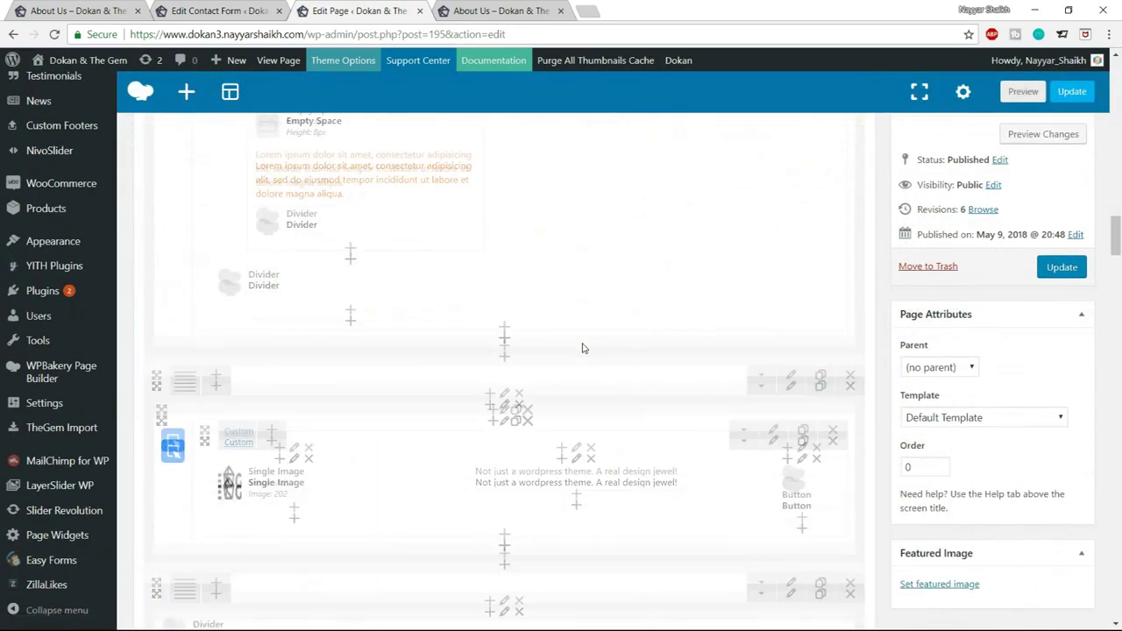
scroll(583, 348, up, 3)
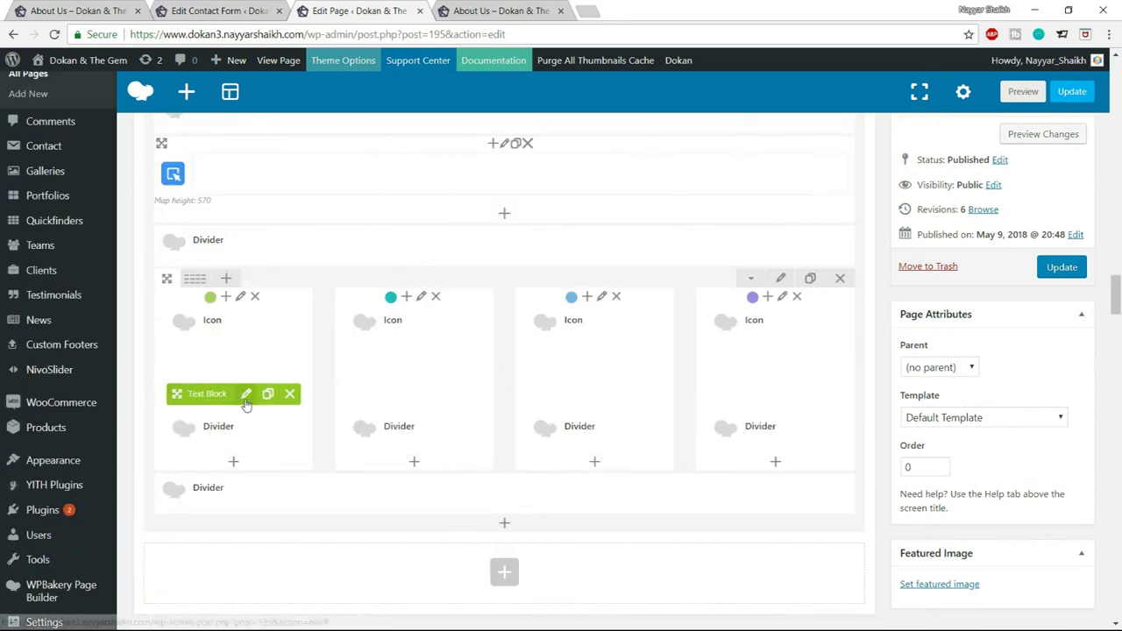
click(245, 394)
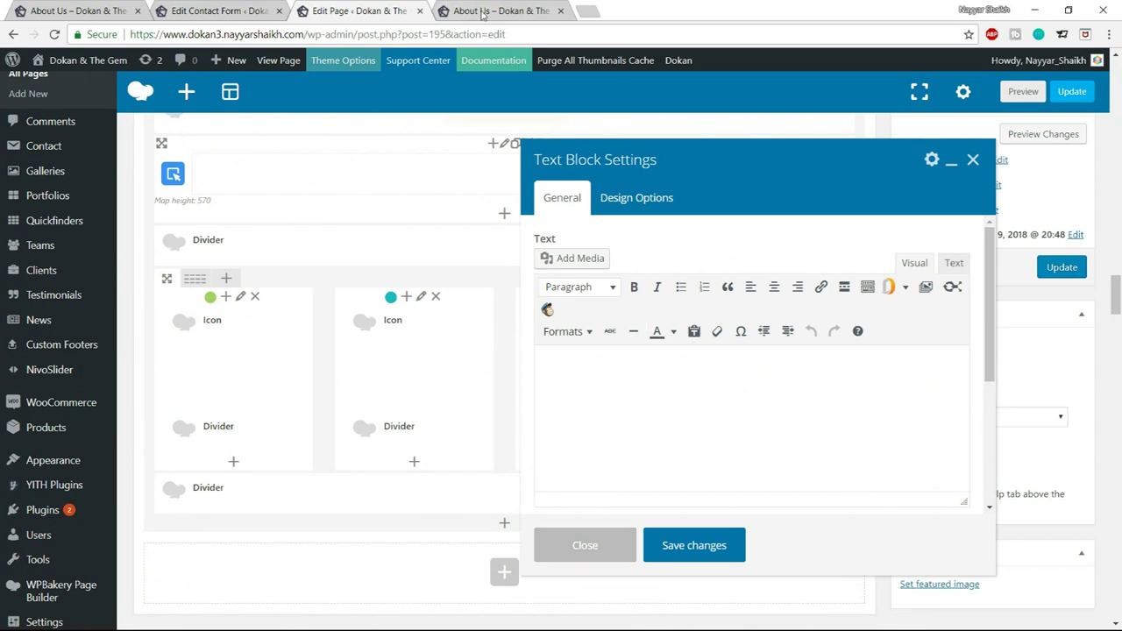
click(751, 405)
key(ctrl+v)
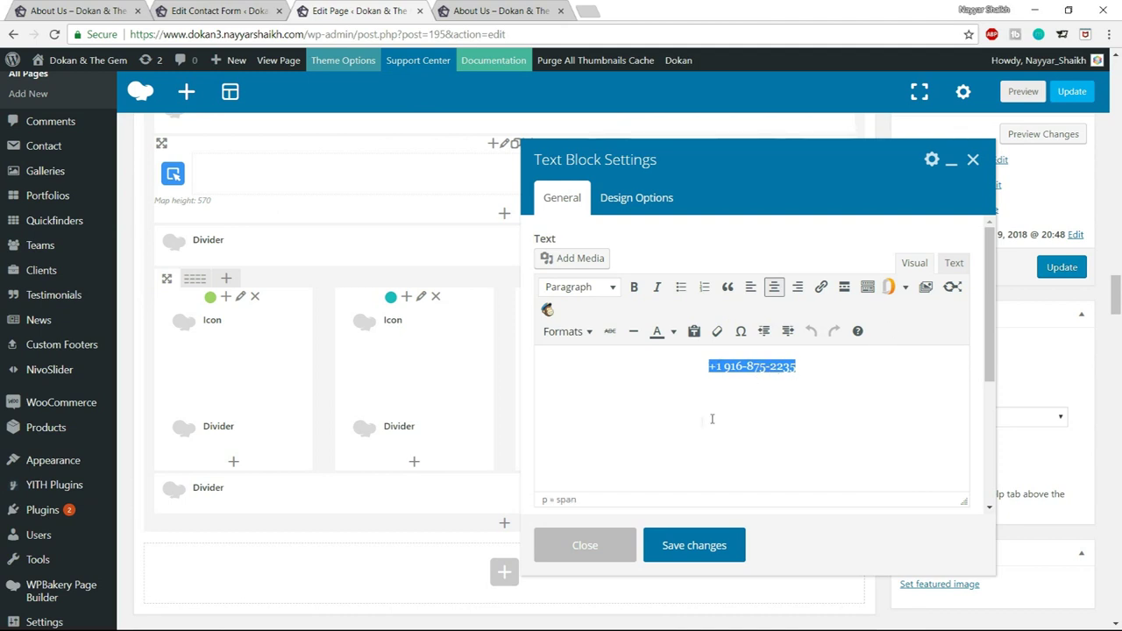
click(953, 262)
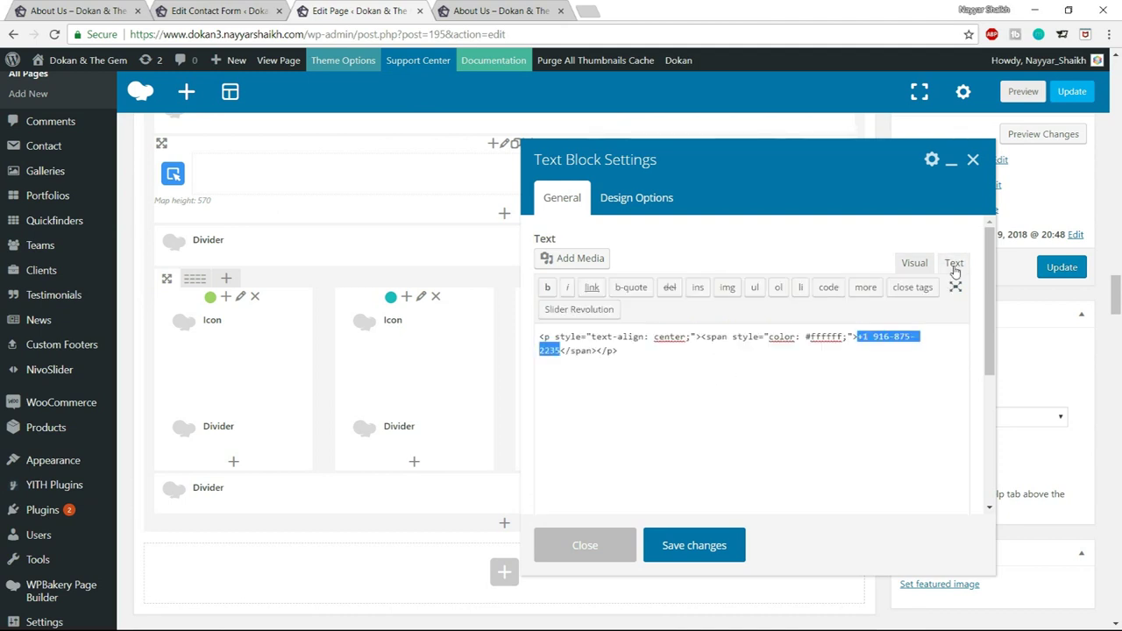
drag(883, 359, 566, 363)
click(870, 354)
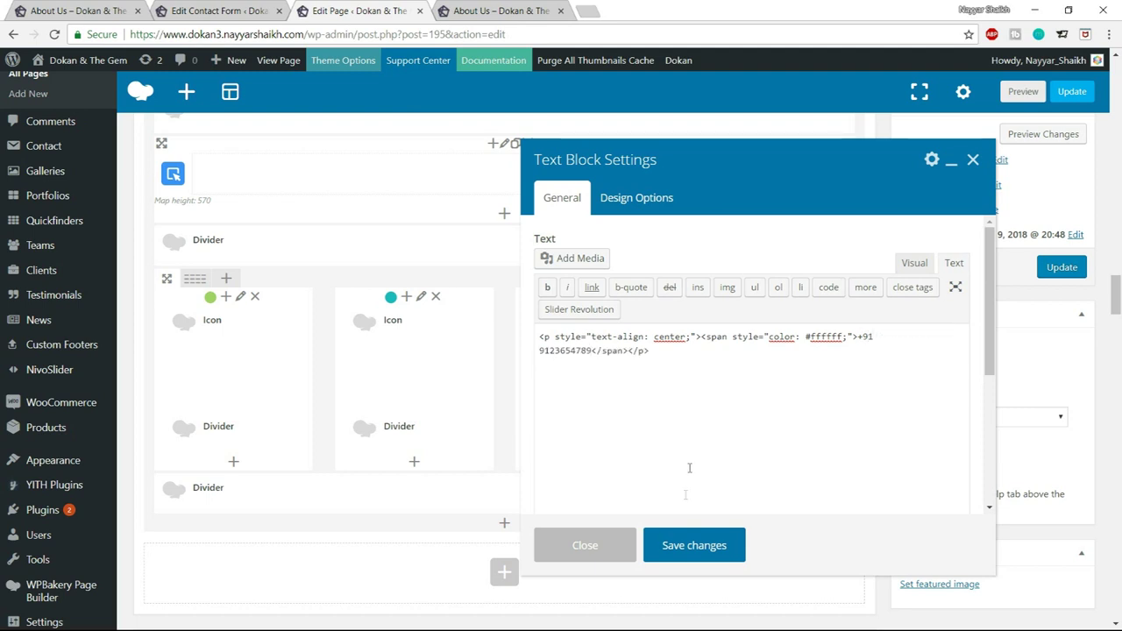
click(694, 545)
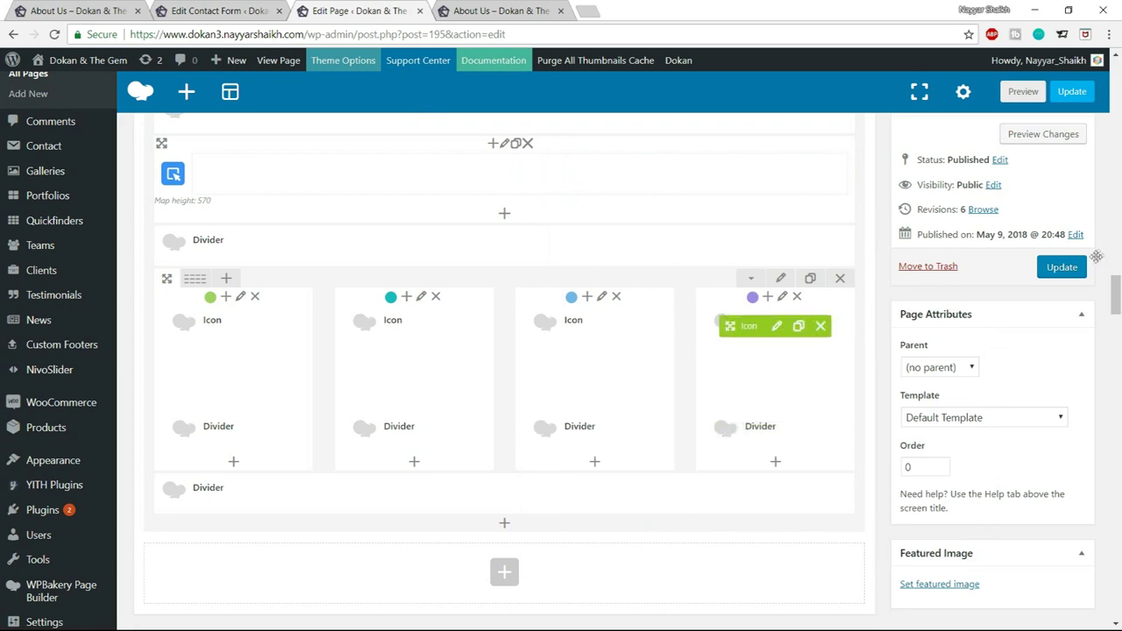
click(1061, 268)
- Reload the live About Us page and confirm the Phone box shows the new number
click(500, 10)
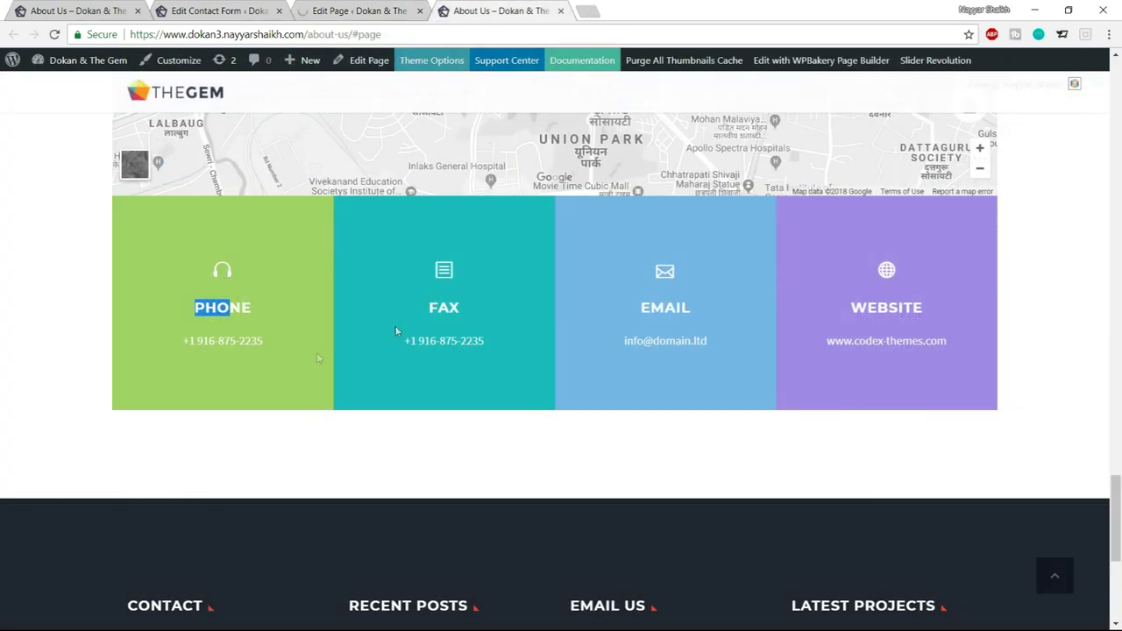
drag(182, 343, 262, 347)
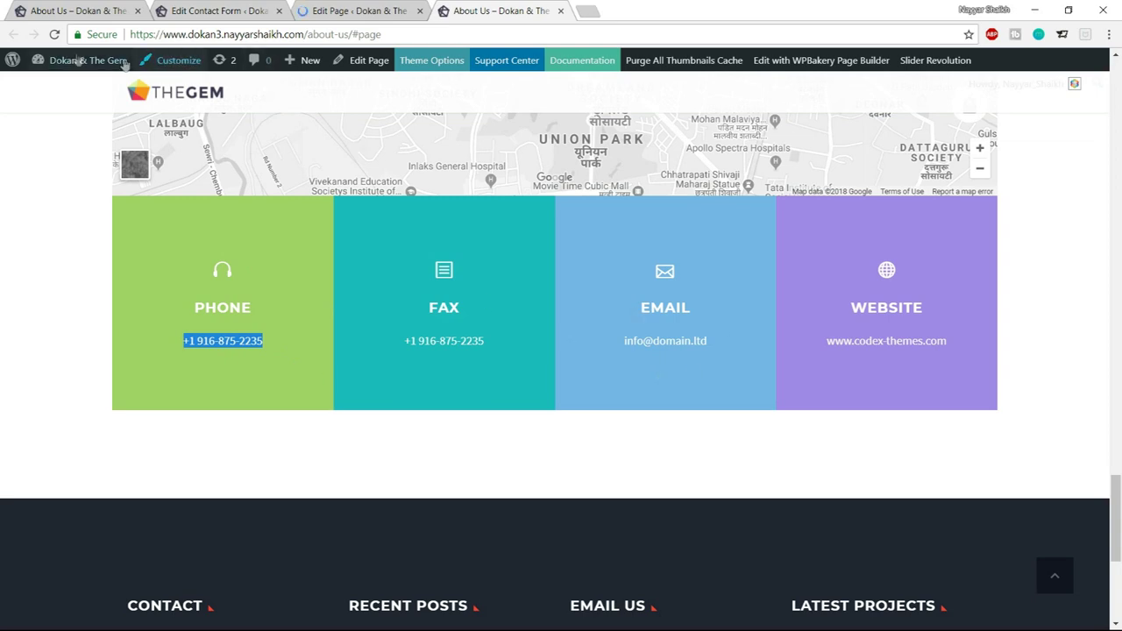
click(54, 34)
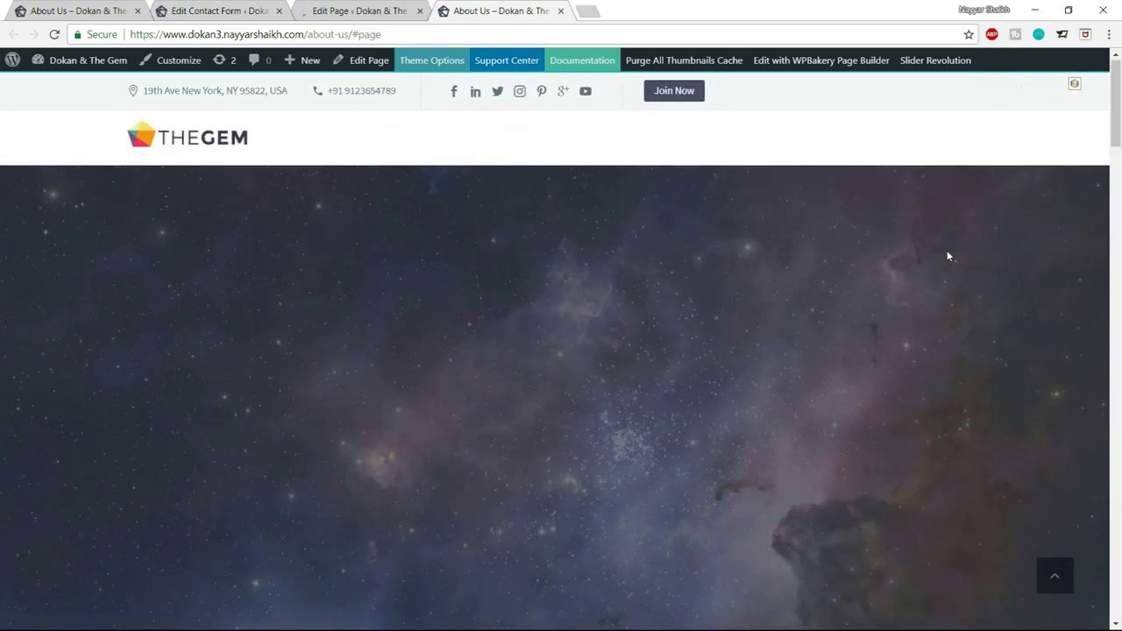
drag(1119, 104, 1118, 525)
drag(171, 299, 270, 292)
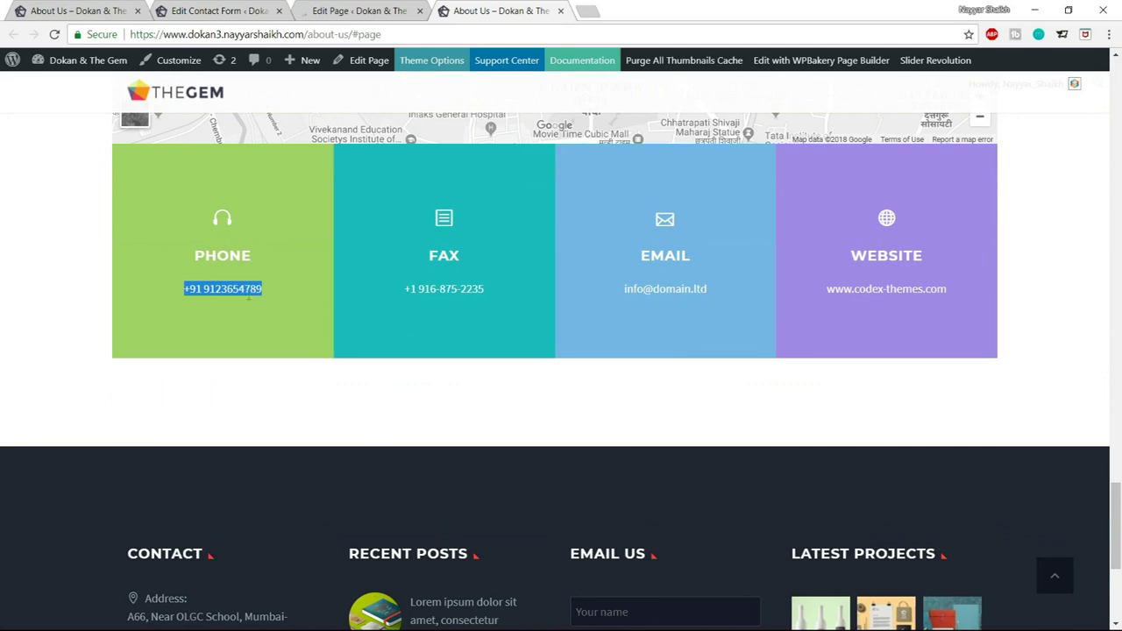
click(262, 293)
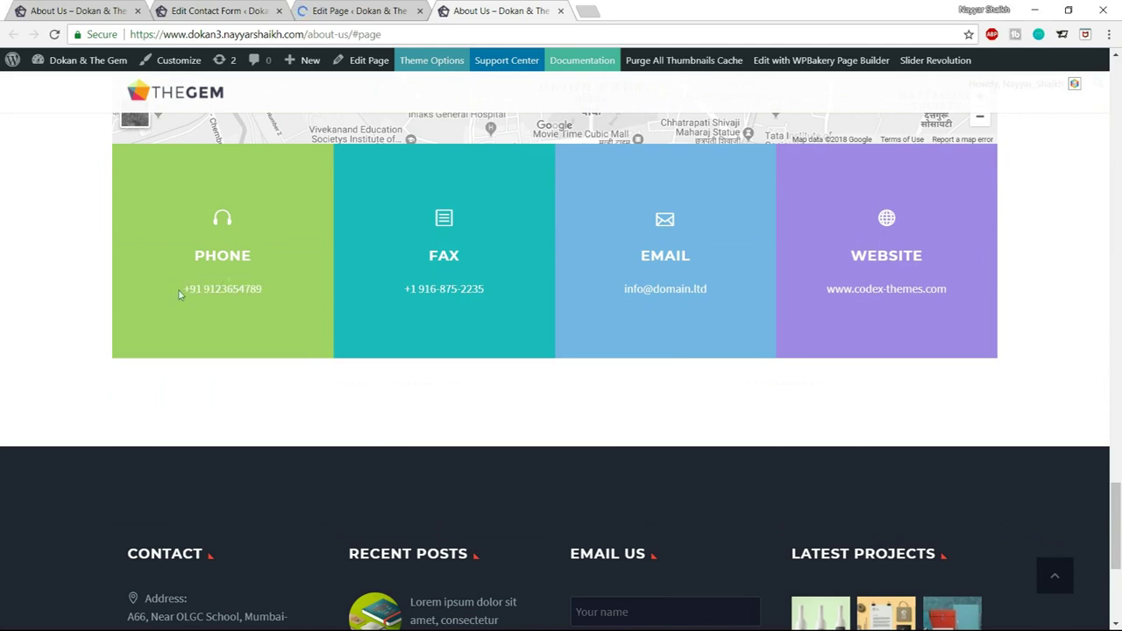
- Return to the top and look through the About Us page's team section
scroll(227, 303, up, 4)
click(1056, 571)
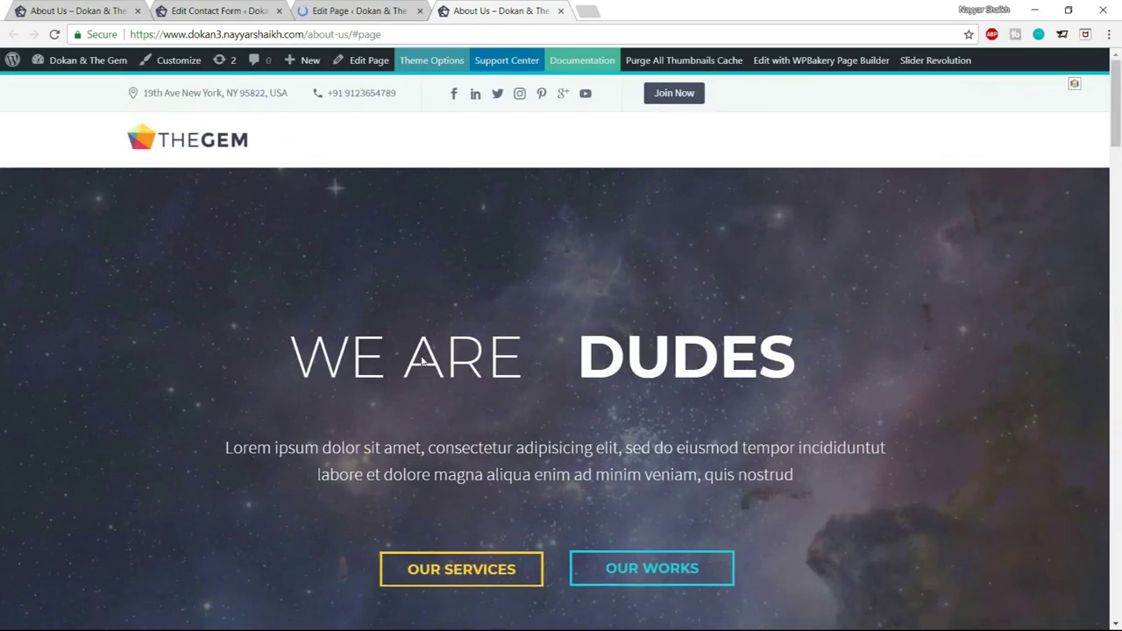
scroll(894, 375, down, 3)
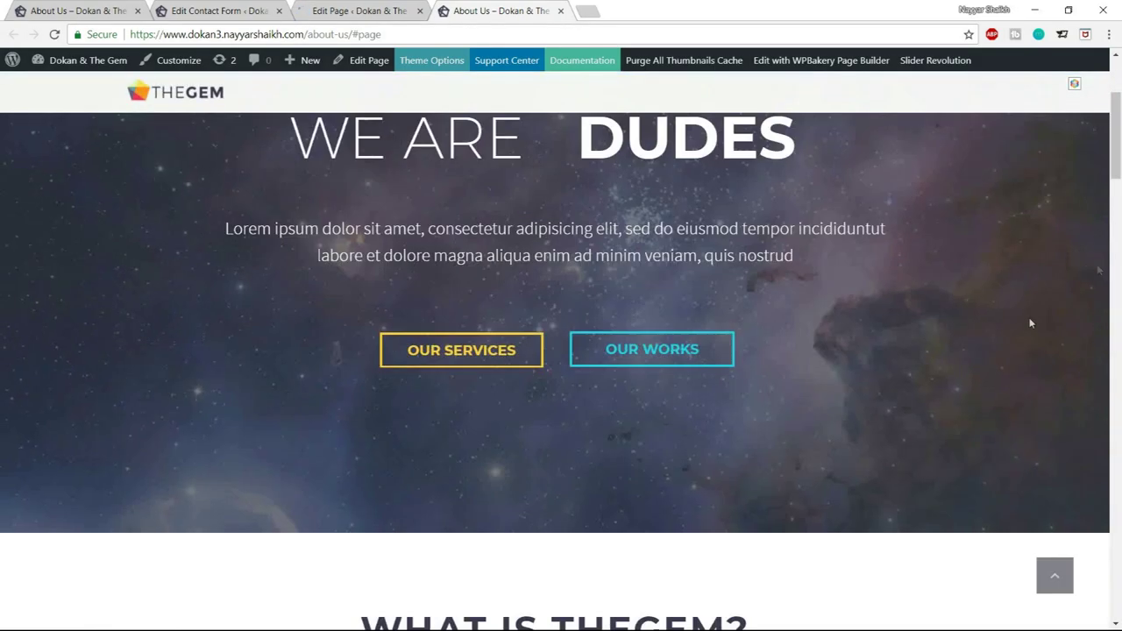
scroll(1086, 269, down, 8)
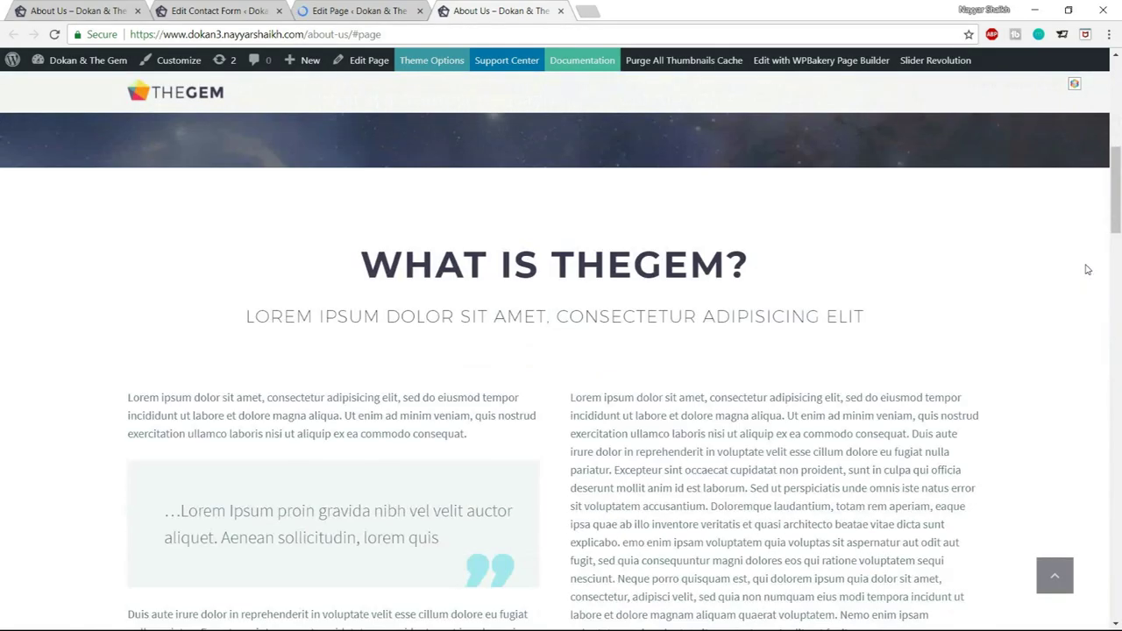
scroll(1087, 269, down, 15)
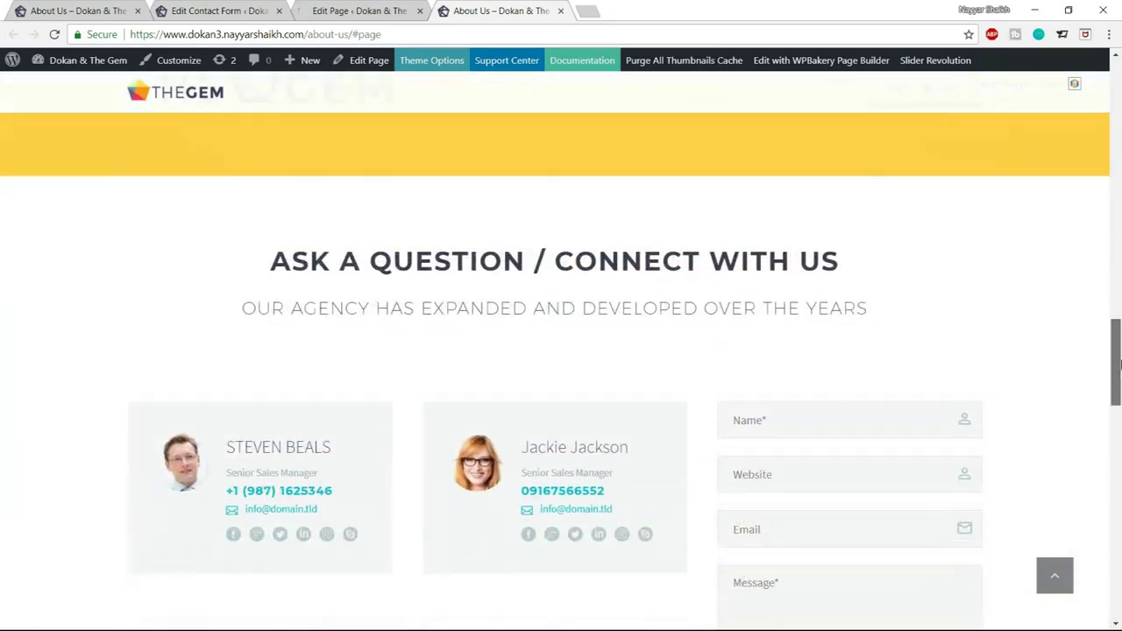
scroll(1086, 269, up, 20)
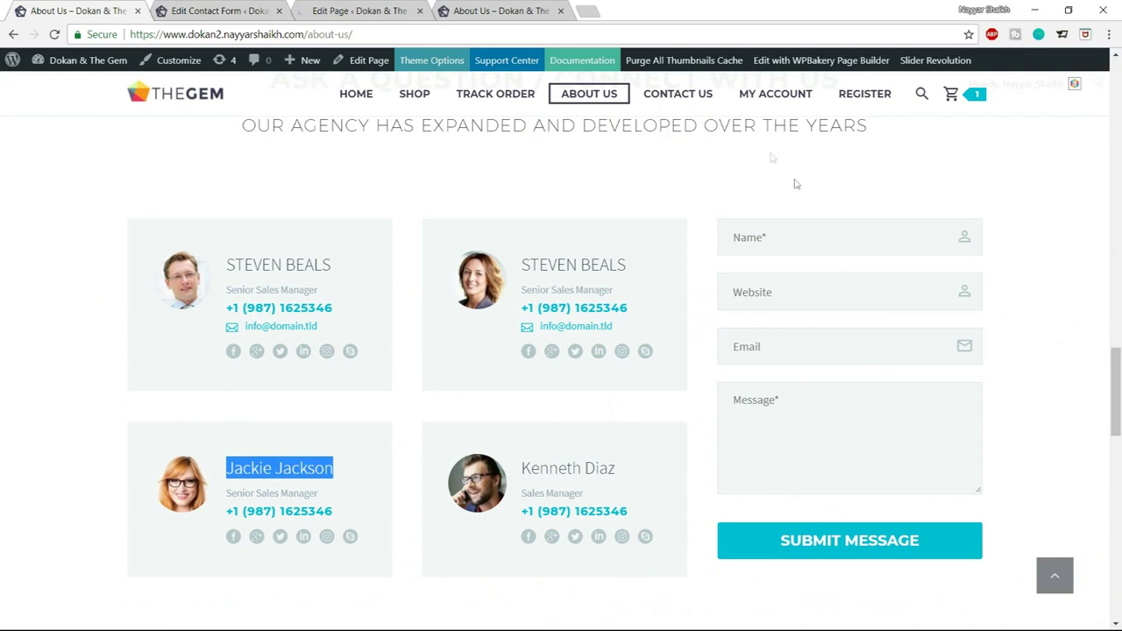
- Review the reference Contact Us page's map, contact boxes, business hours, and team card
click(697, 94)
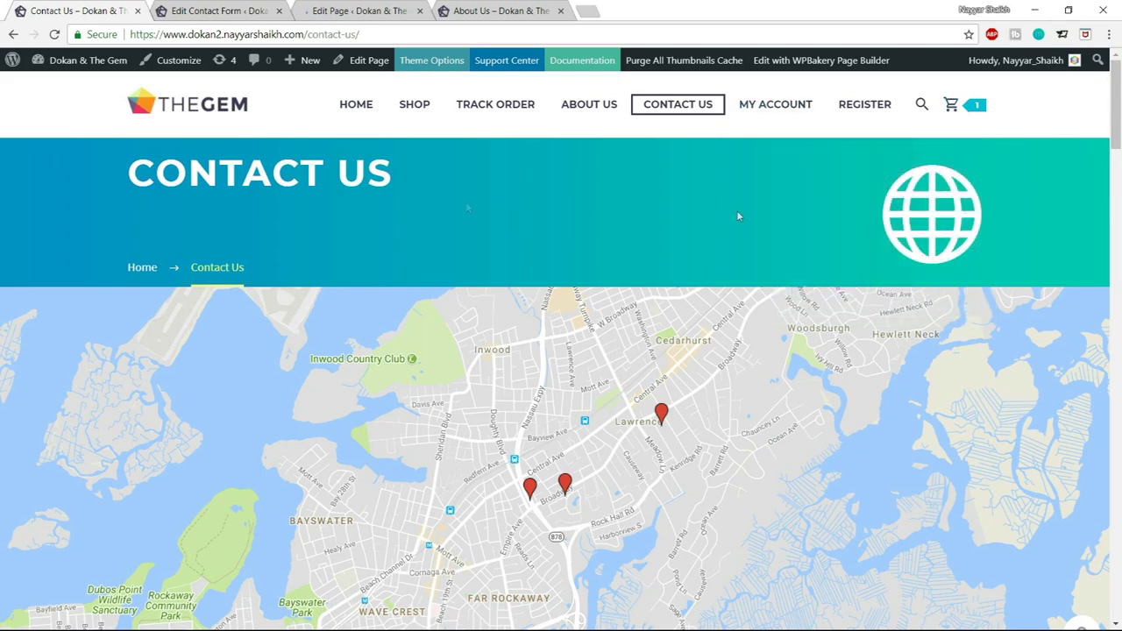
scroll(1045, 180, down, 6)
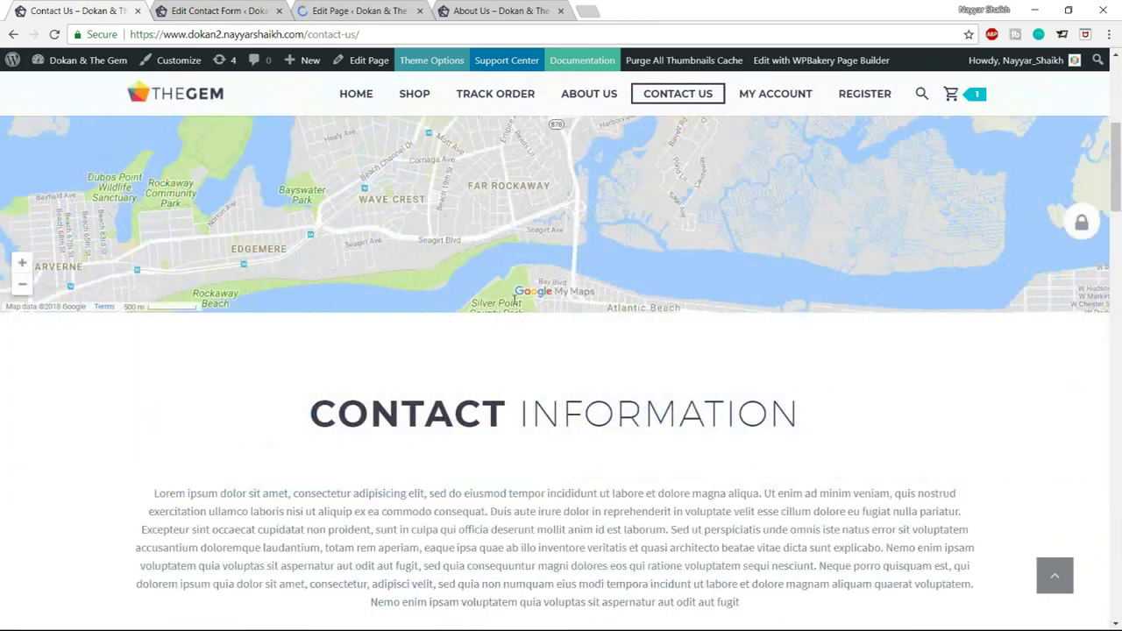
scroll(363, 401, down, 3)
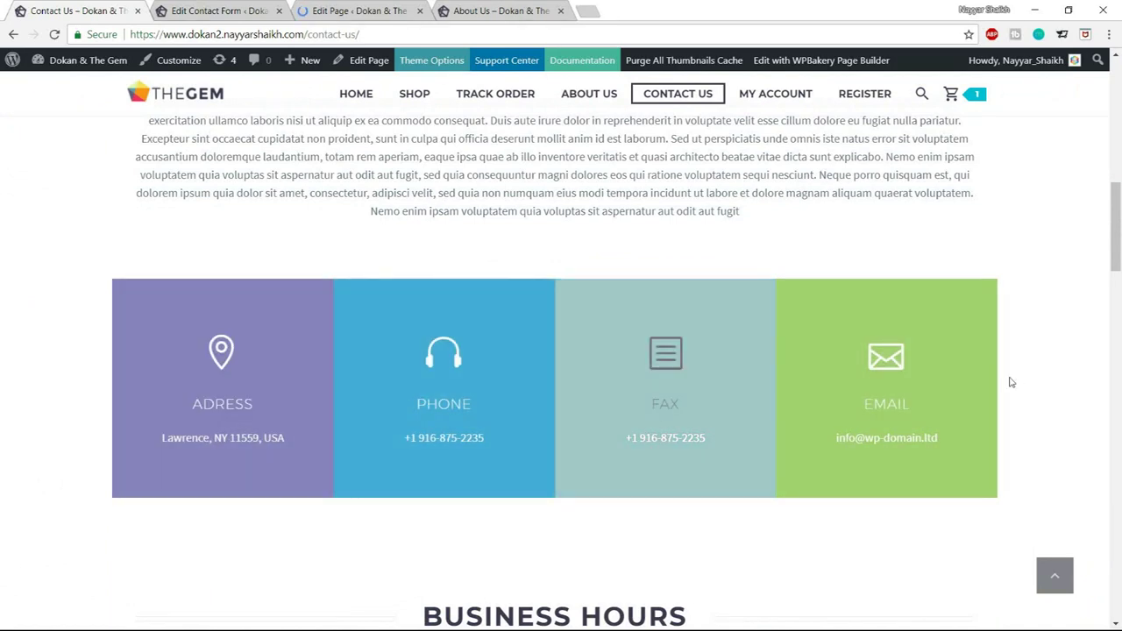
scroll(564, 267, down, 3)
scroll(563, 268, down, 4)
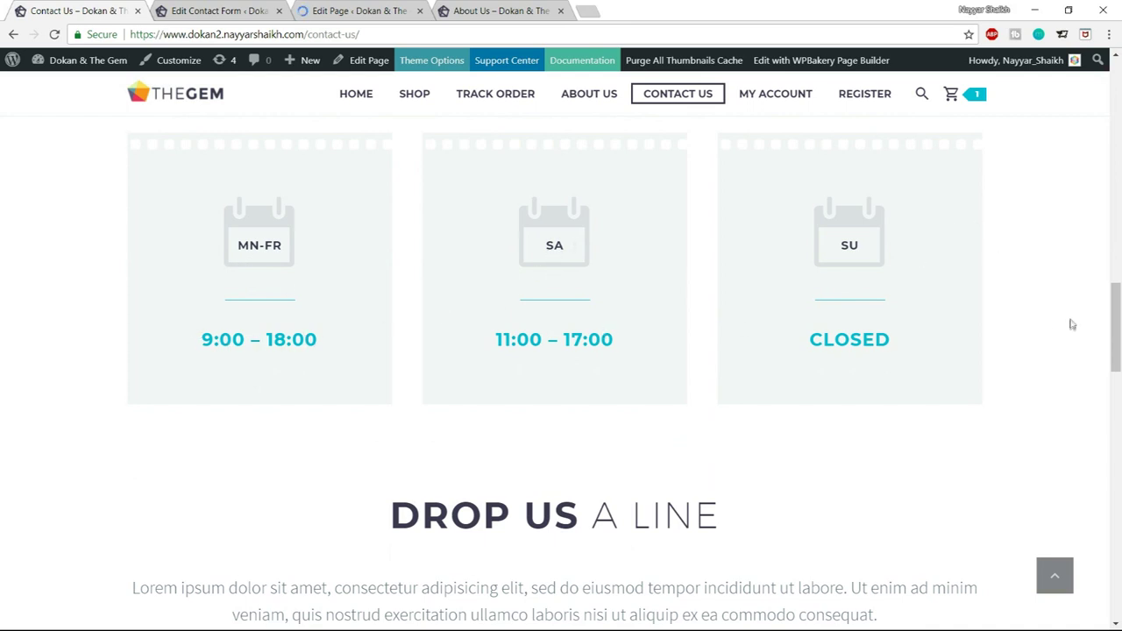
scroll(368, 338, down, 5)
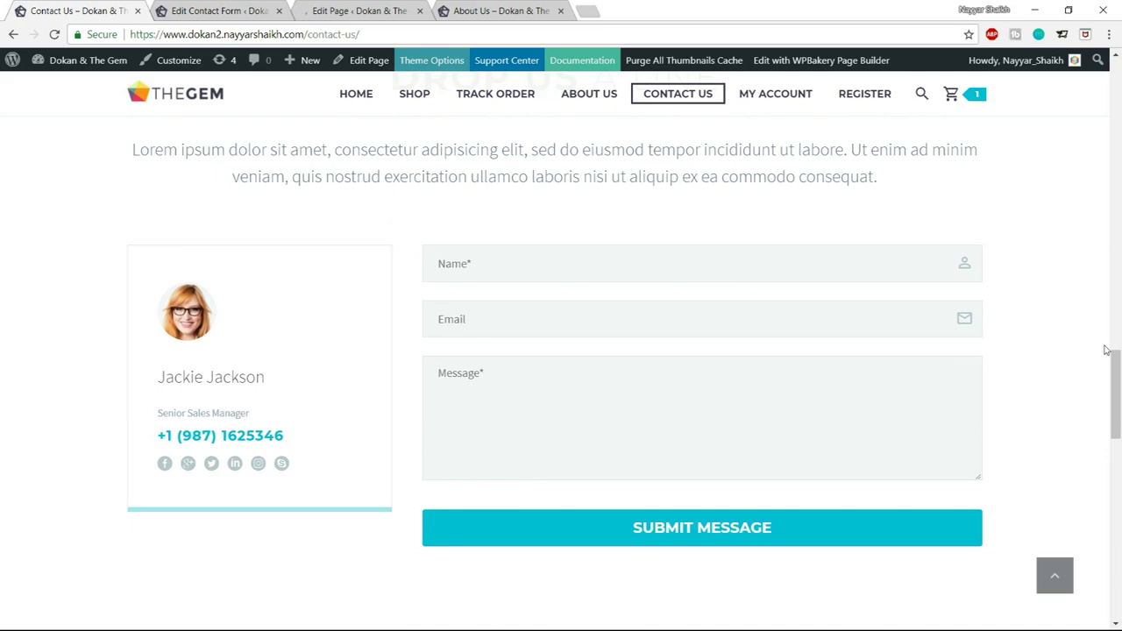
scroll(1084, 353, down, 7)
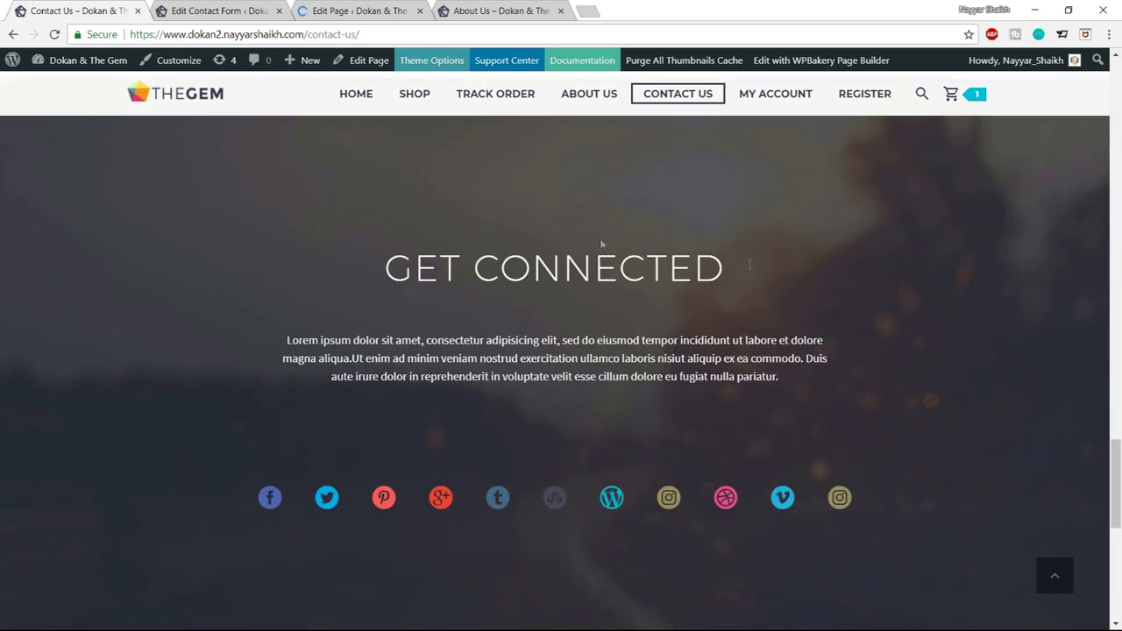
scroll(766, 367, down, 7)
scroll(766, 371, up, 11)
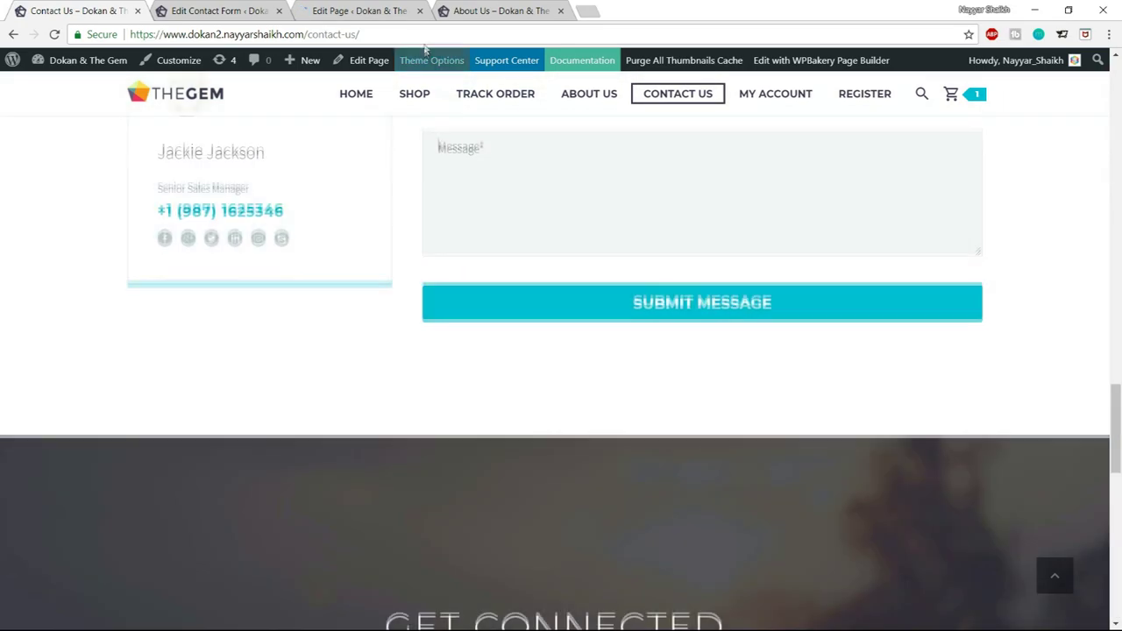
click(245, 10)
click(352, 11)
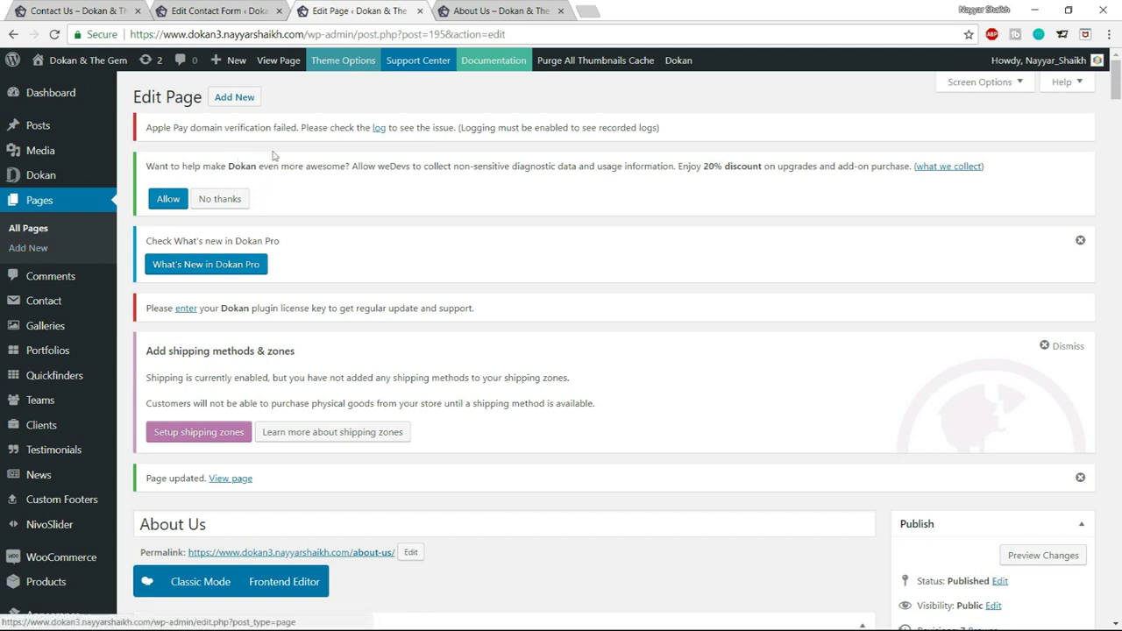
- Start a new page titled 'Contact Us'
click(26, 249)
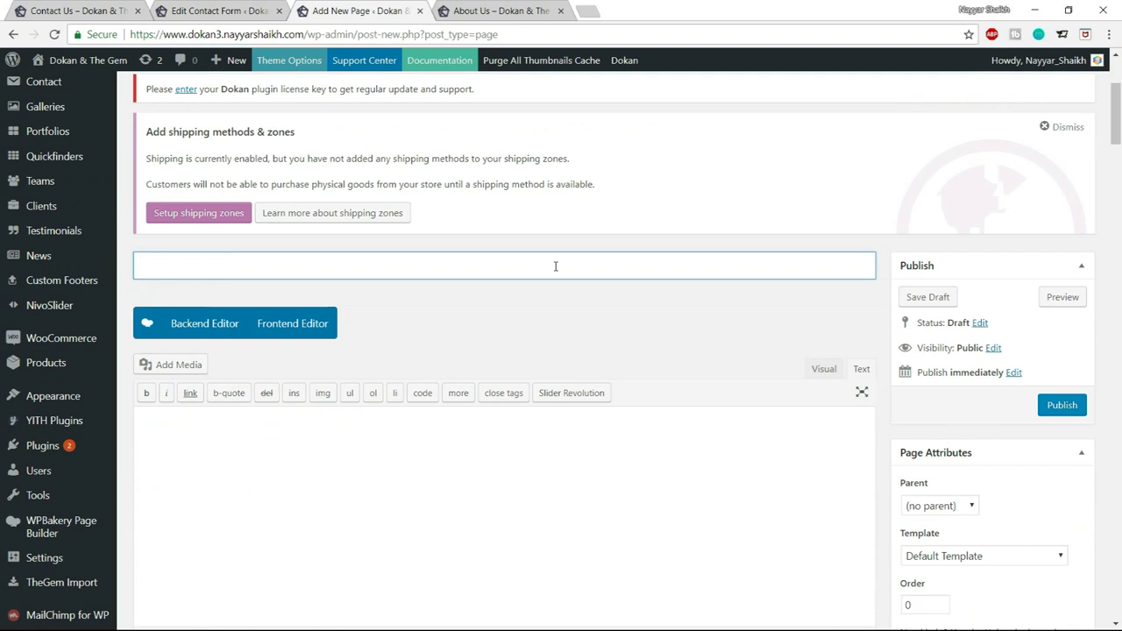
text(Contact Us)
key(Left)
key(Left)
key(Tab)
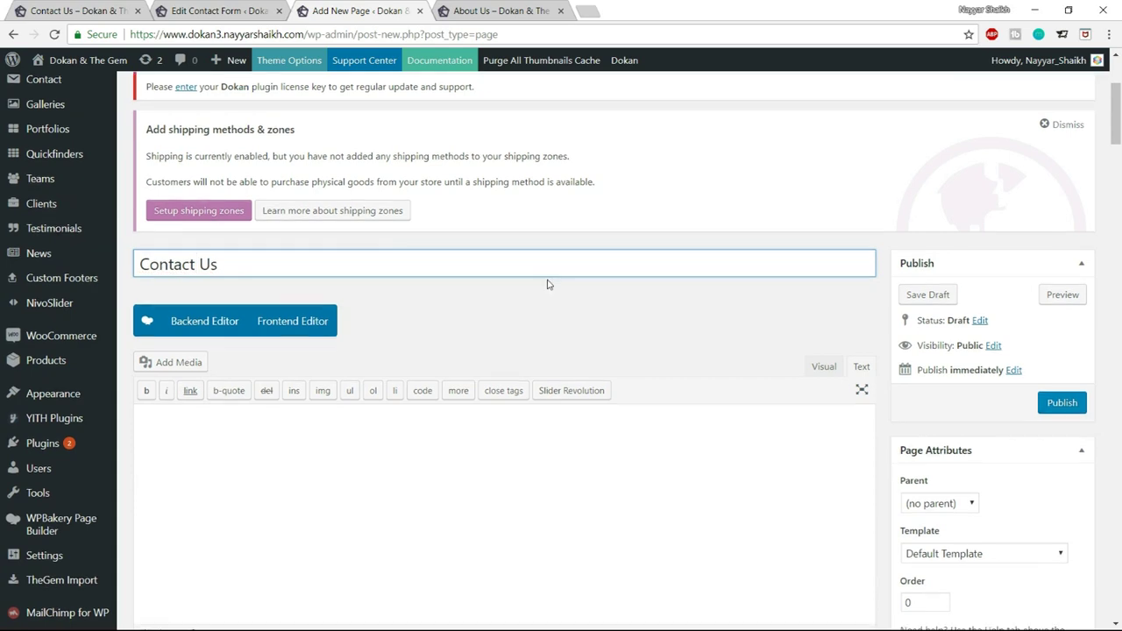
scroll(473, 351, down, 2)
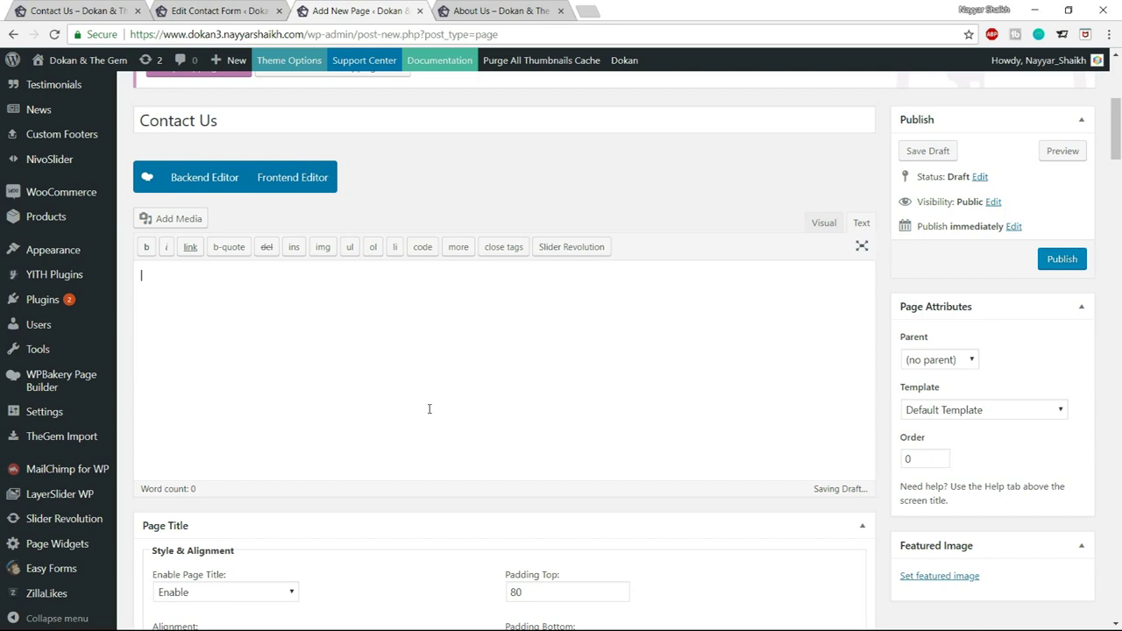
key(alt+Tab)
key(alt+Tab)
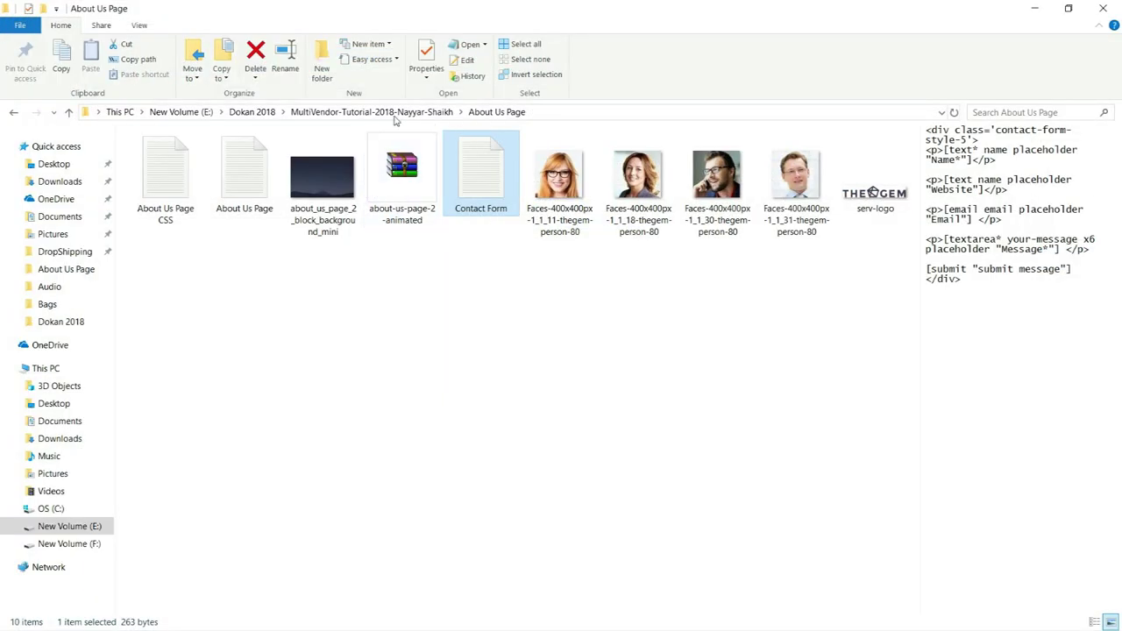
- Copy all the code from the Contact Us file in the Contact Us Page folder
click(395, 117)
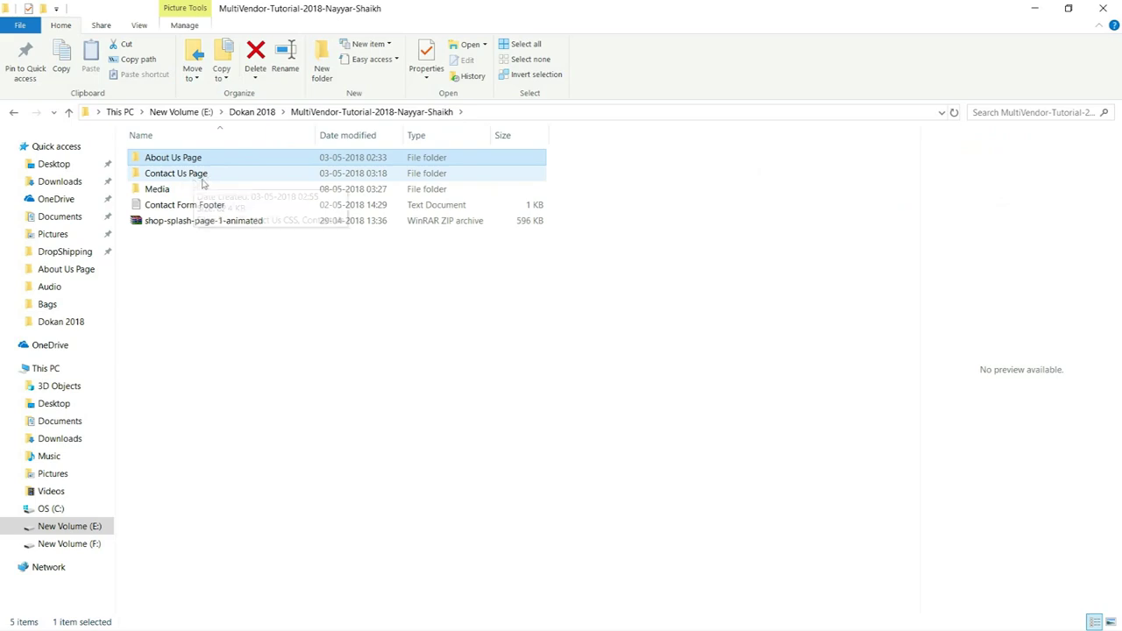
double_click(196, 178)
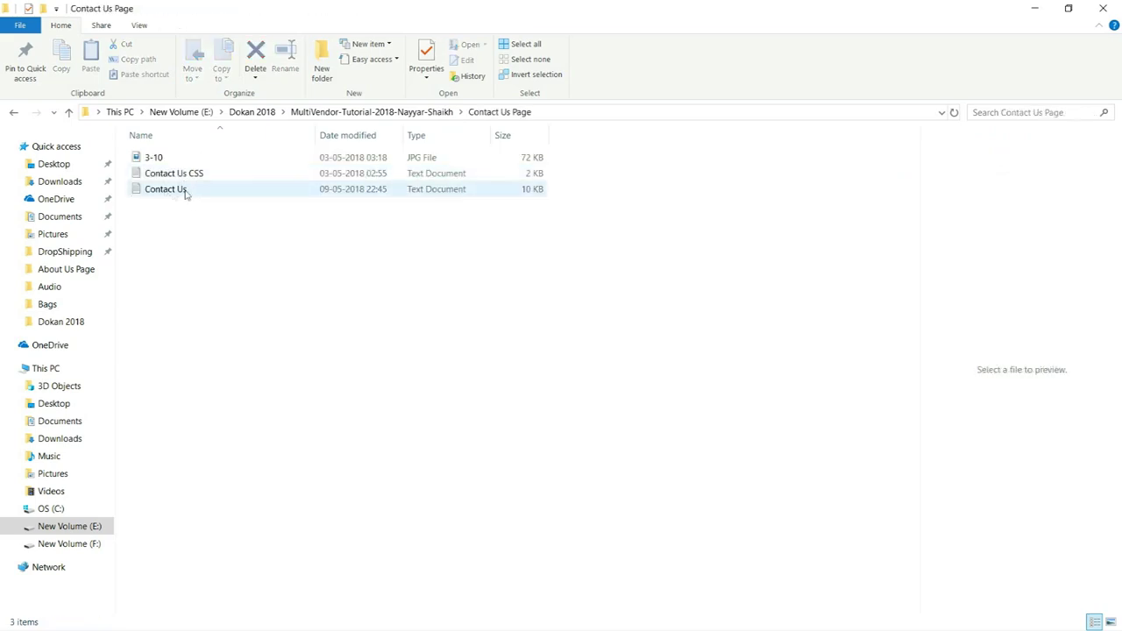
click(182, 192)
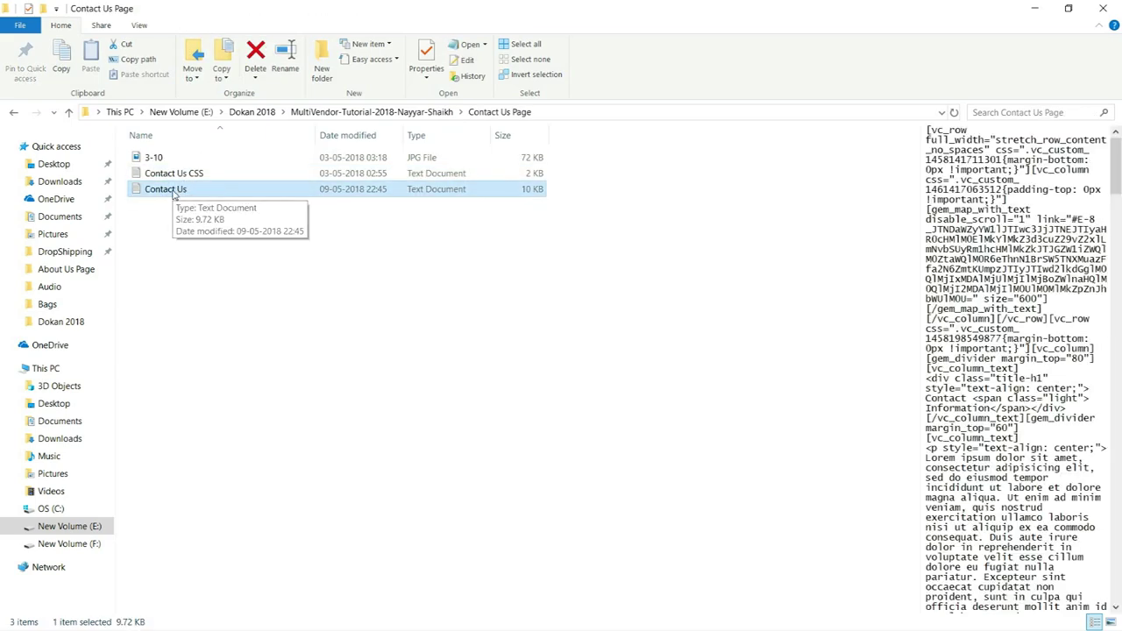
double_click(174, 192)
key(ctrl+a)
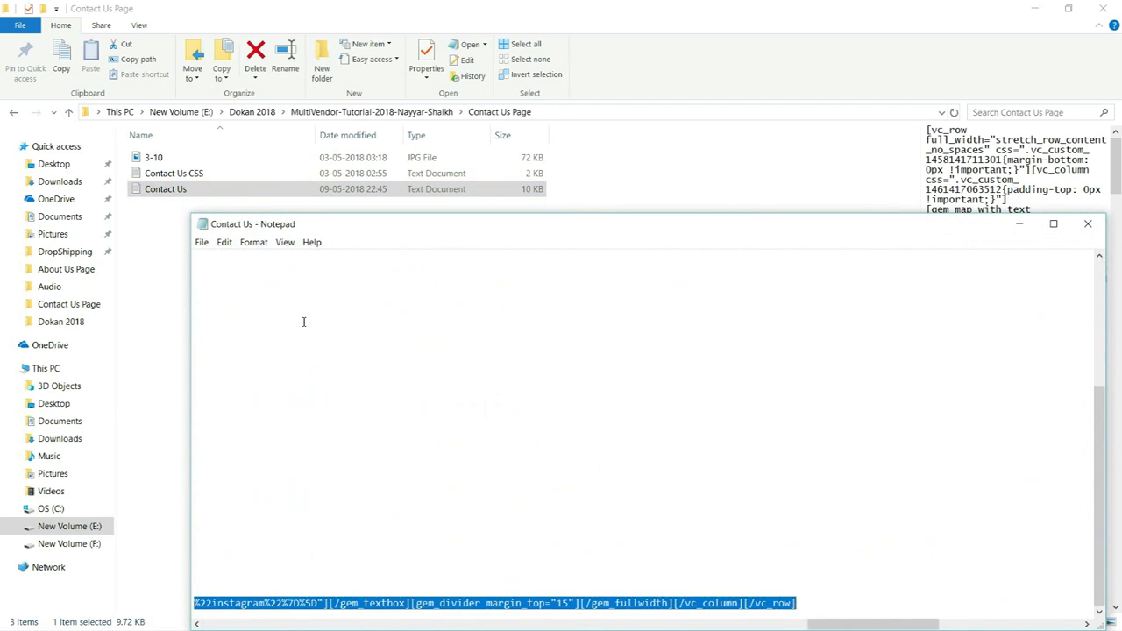
click(1088, 224)
key(alt+Tab)
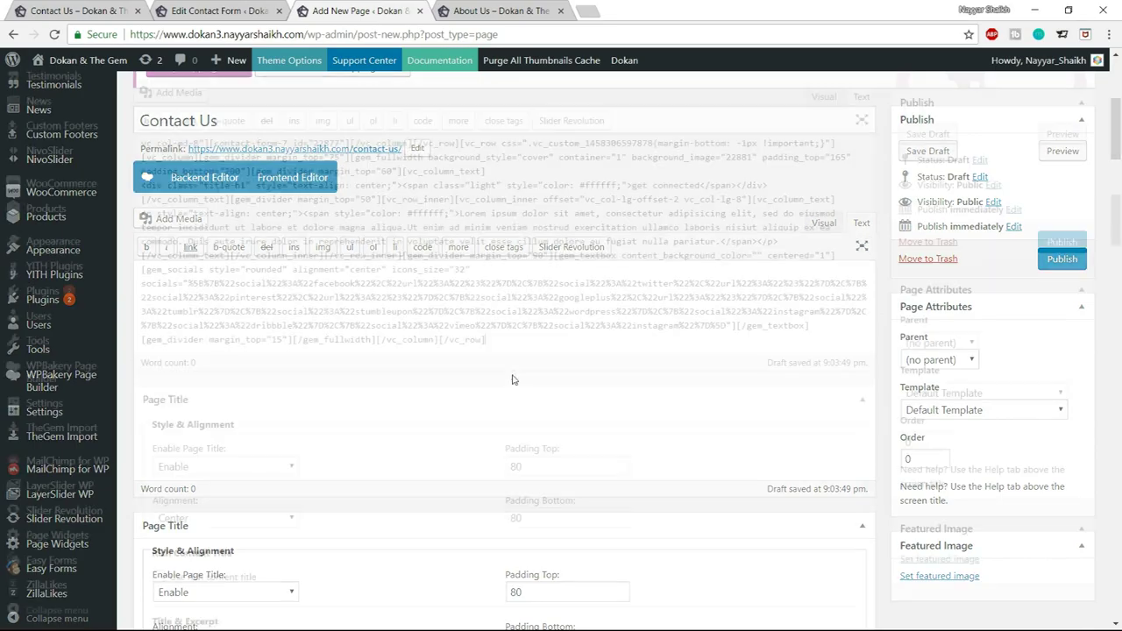
- Paste the layout code into the Contact Us page, switch to Backend Editor, and publish
key(ctrl+v)
scroll(594, 368, down, 3)
scroll(594, 368, up, 10)
scroll(202, 263, down, 3)
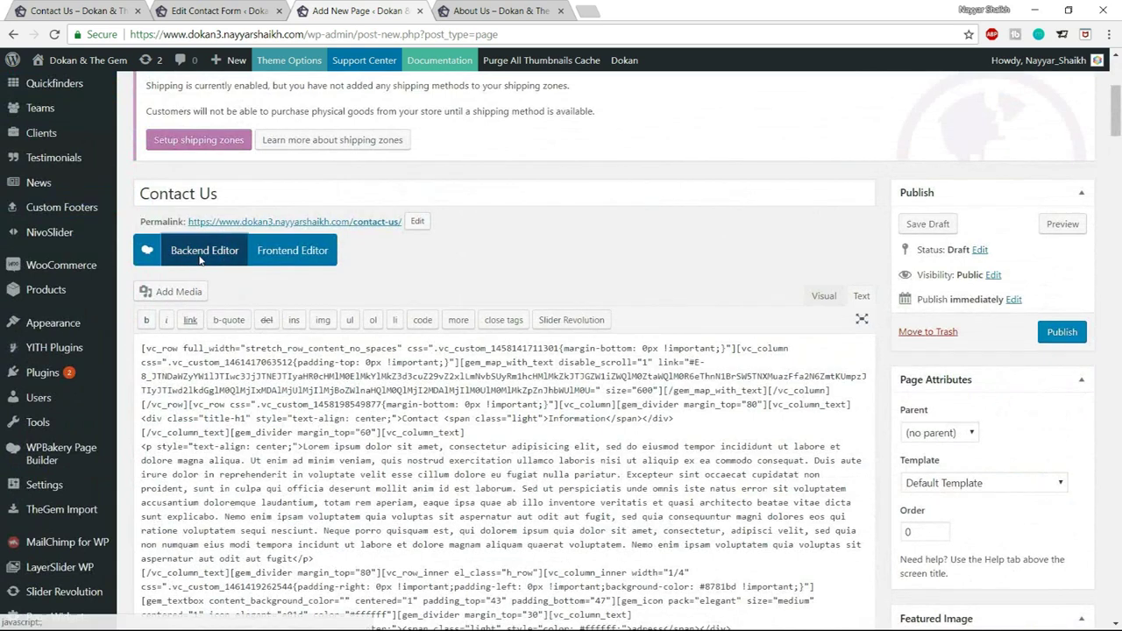
click(201, 254)
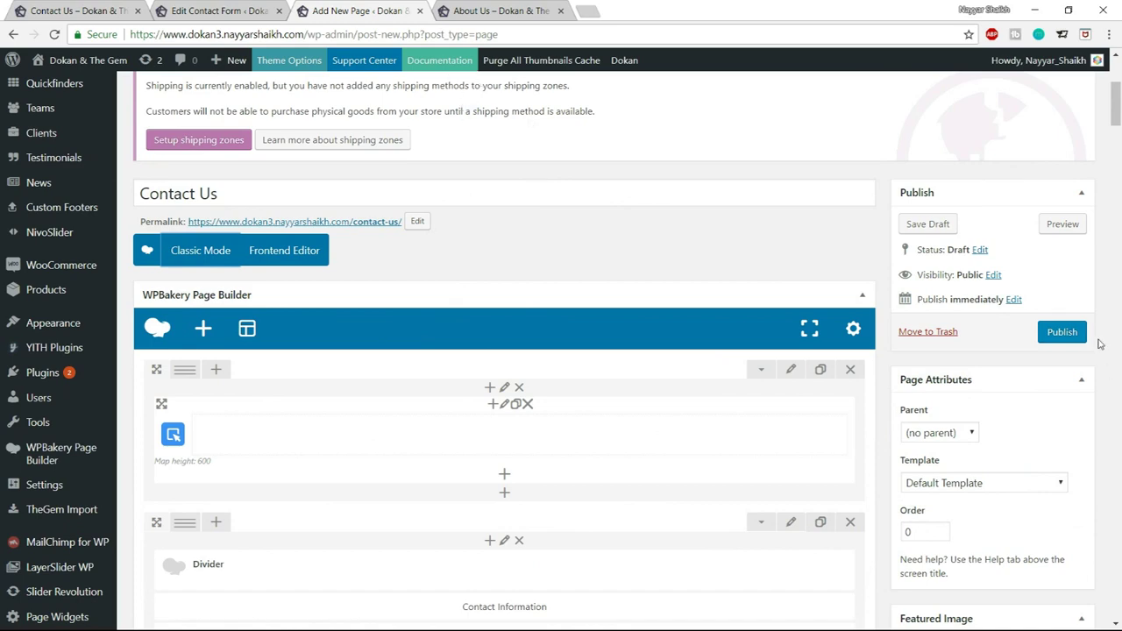
click(1071, 334)
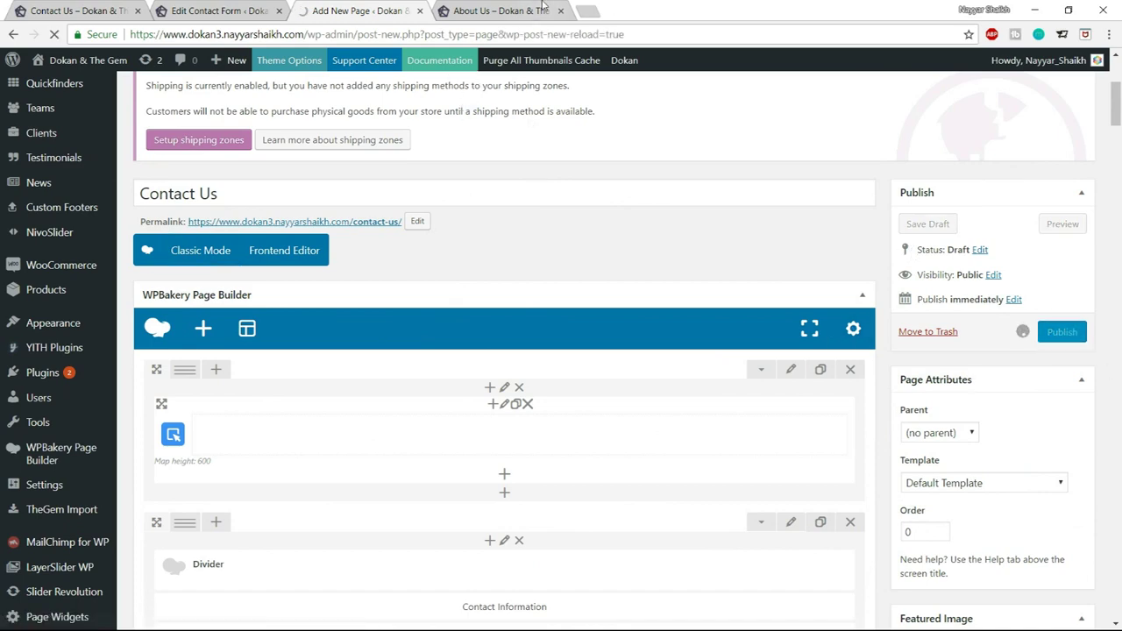
- Close the About Us preview and open the published Contact Us page in a new tab
click(566, 11)
click(560, 12)
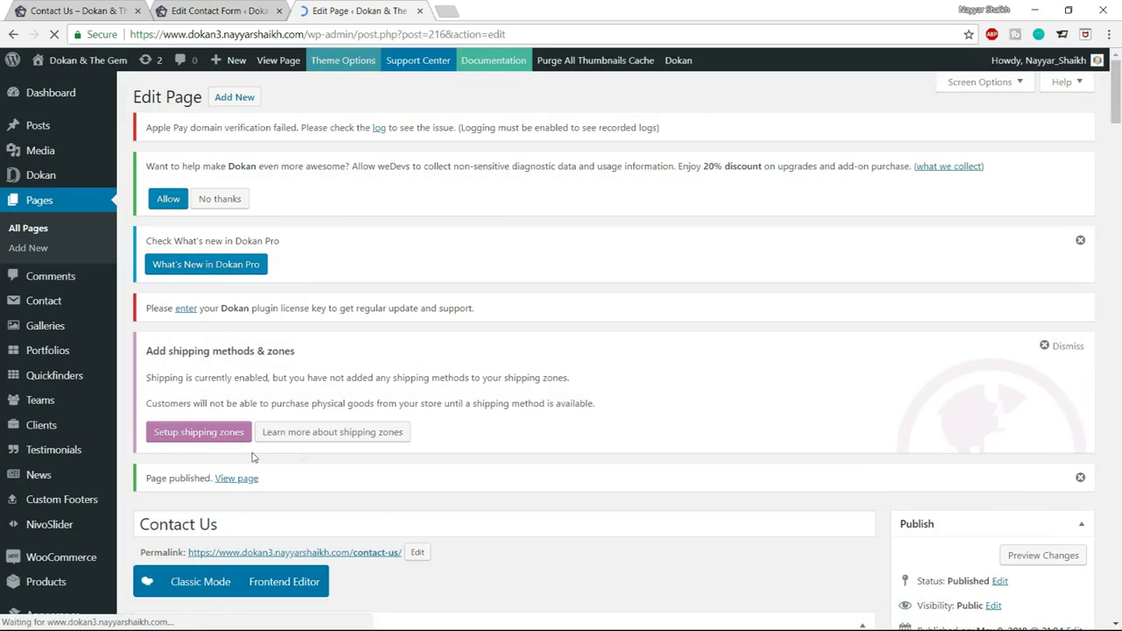
right_click(245, 482)
key(Escape)
right_click(236, 480)
click(267, 488)
- Scroll through the newly published Contact Us page and inspect its CONTACT US heading
click(465, 8)
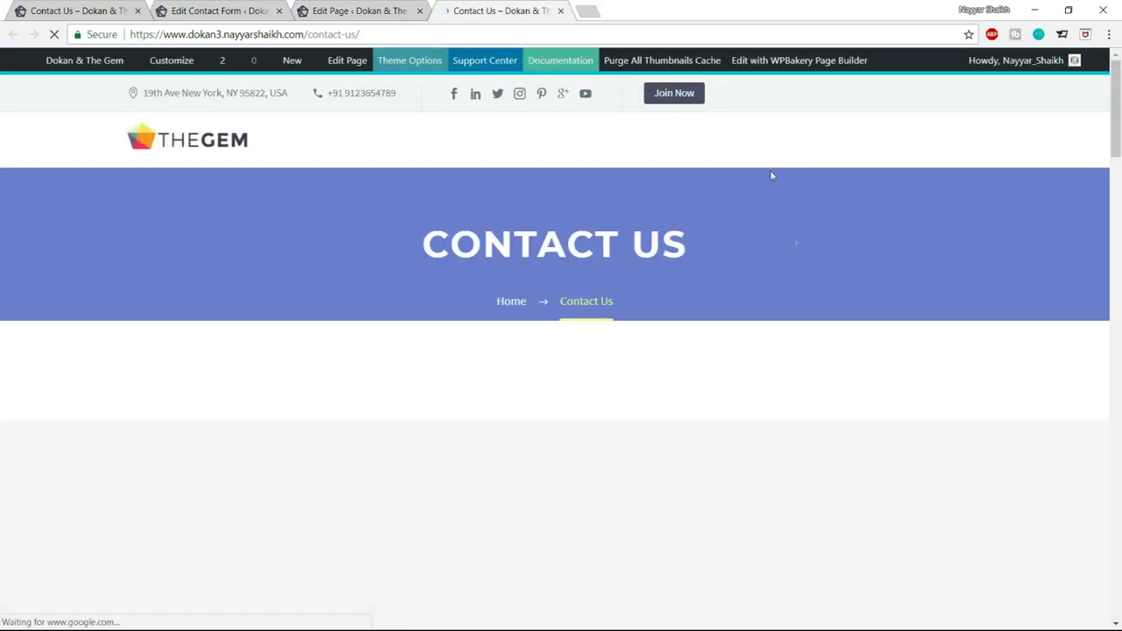
scroll(759, 260, down, 1)
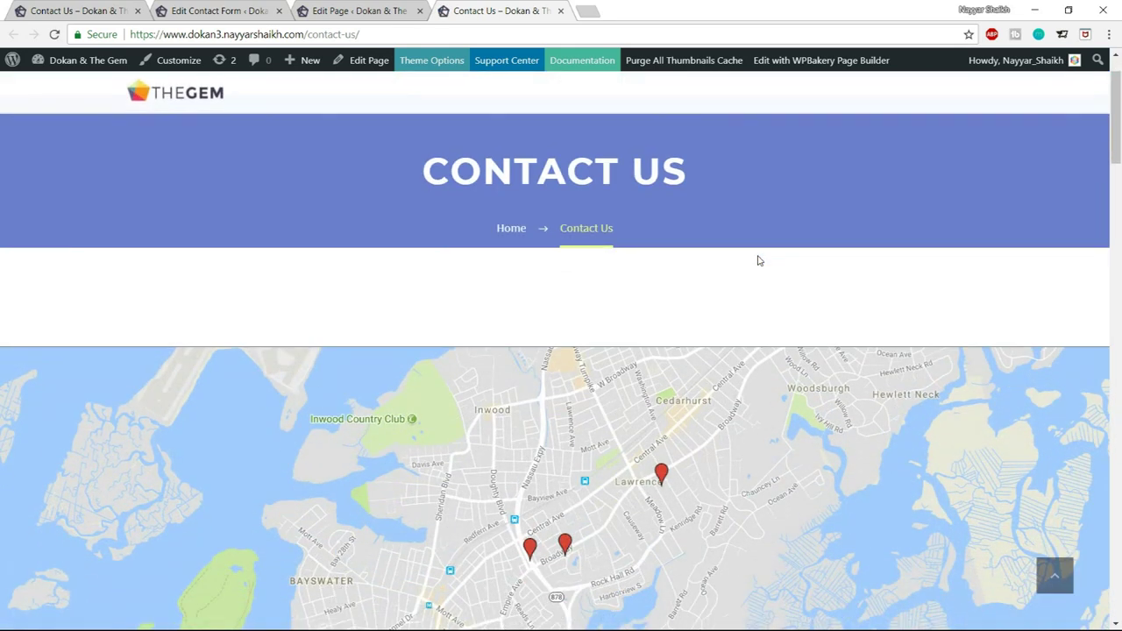
scroll(759, 260, up, 1)
scroll(759, 260, down, 4)
scroll(759, 261, down, 20)
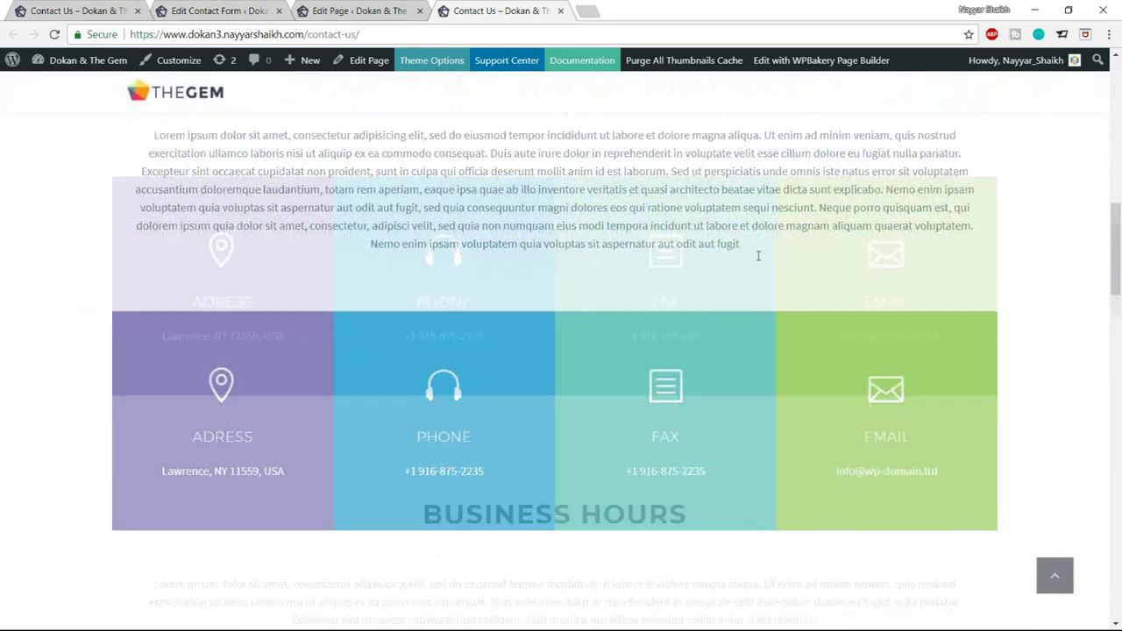
scroll(759, 260, down, 10)
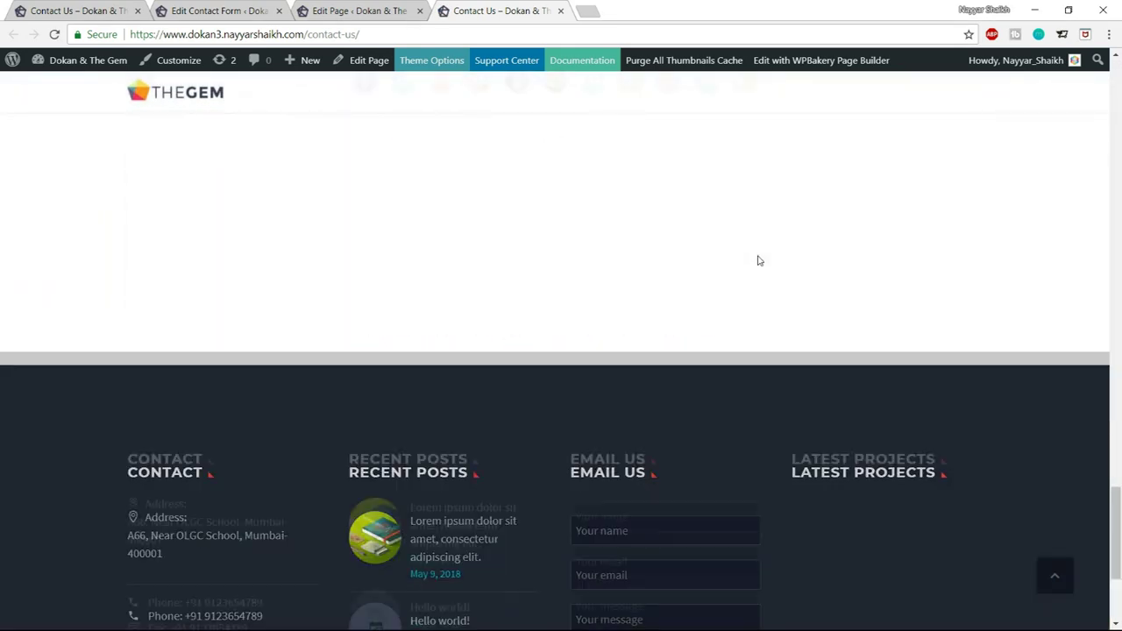
click(1052, 580)
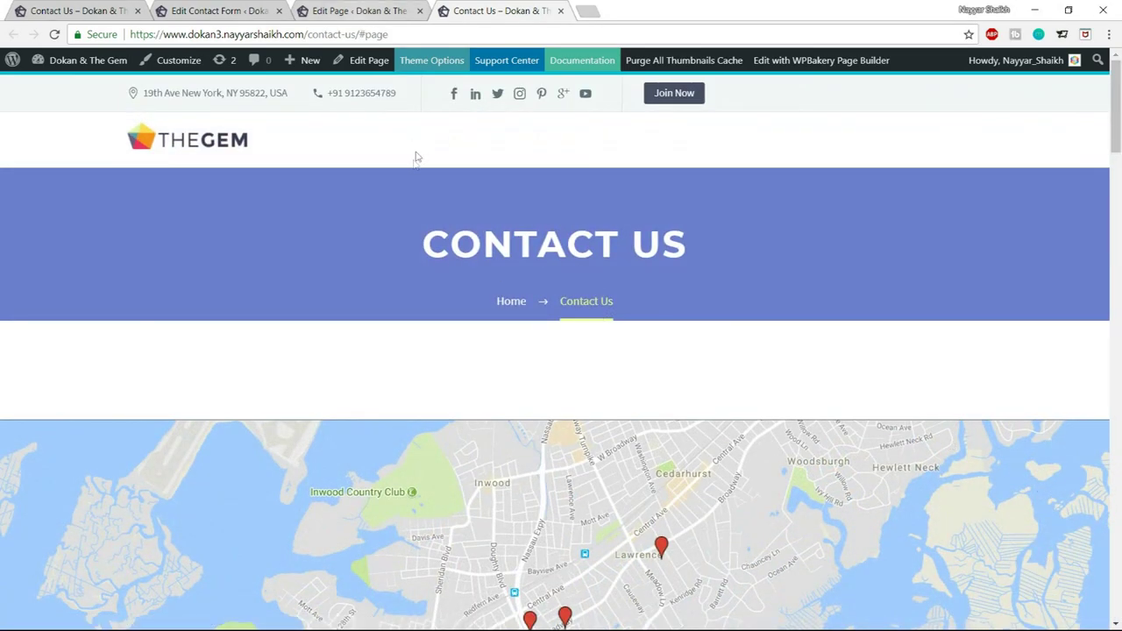
drag(422, 237, 619, 244)
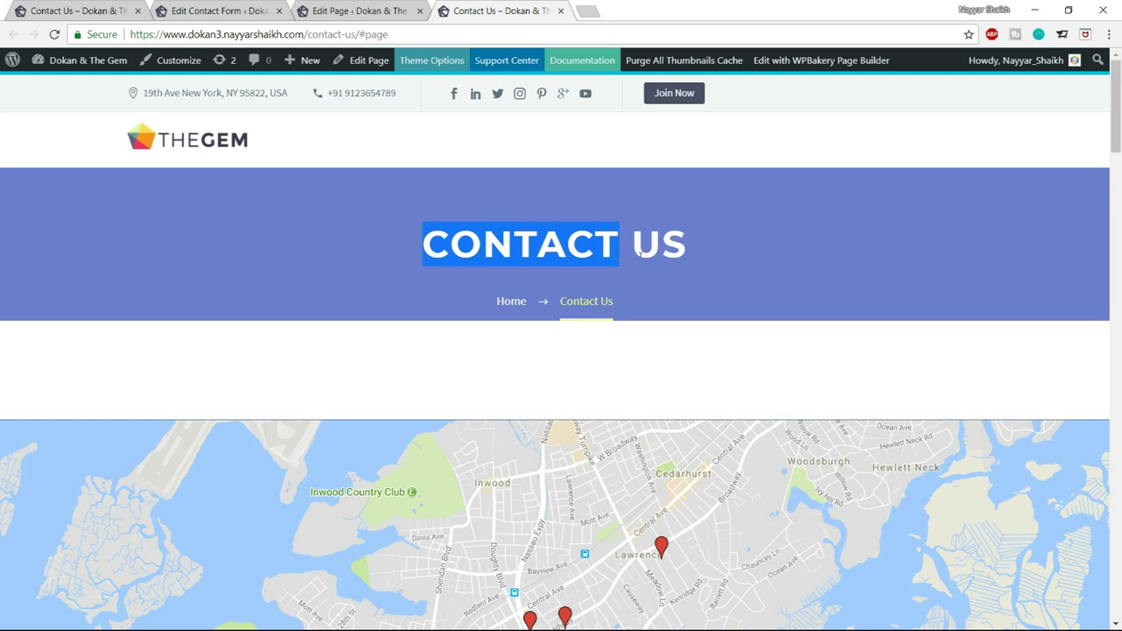
click(637, 233)
drag(424, 241, 721, 295)
click(722, 296)
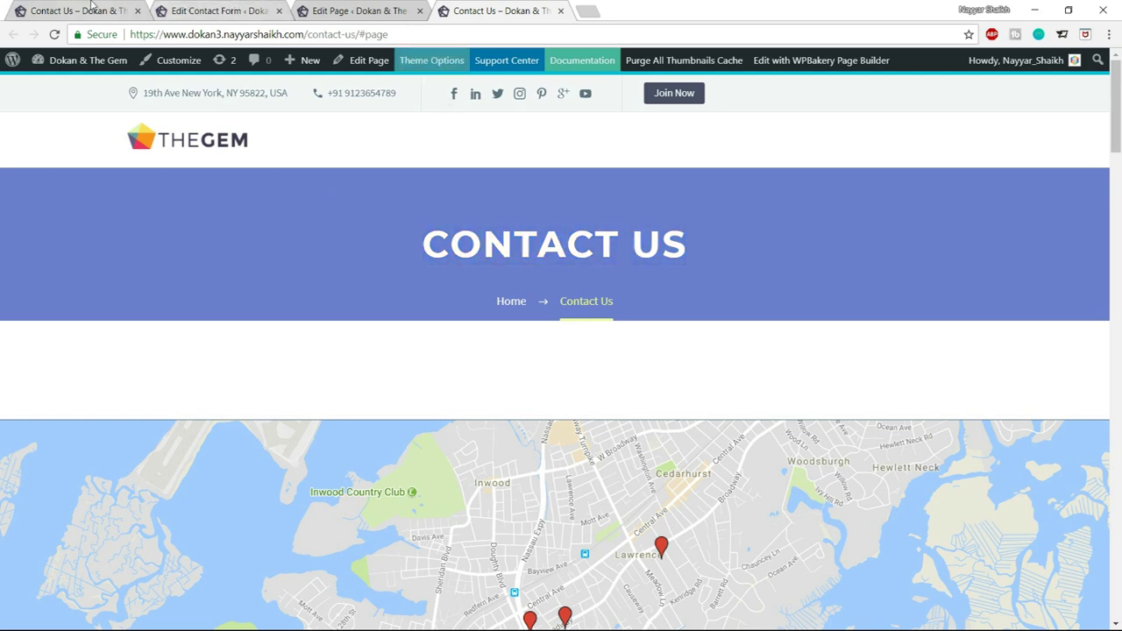
- Compare the reference Contact Us page's header with the new purple-header page
click(88, 10)
scroll(1022, 546, up, 2)
click(1055, 575)
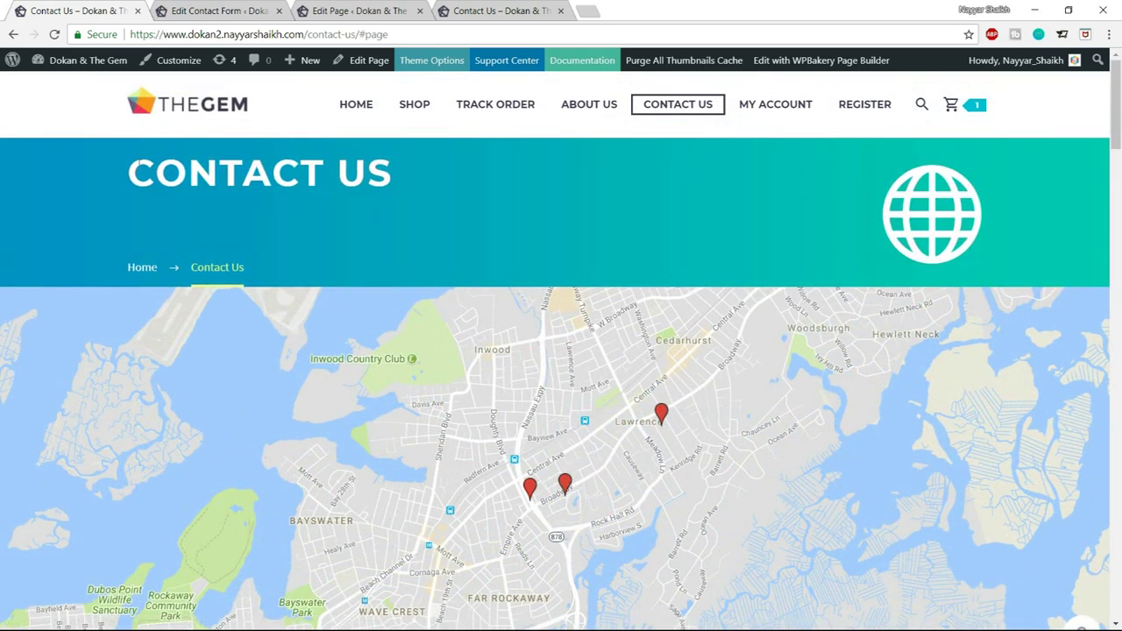
click(499, 11)
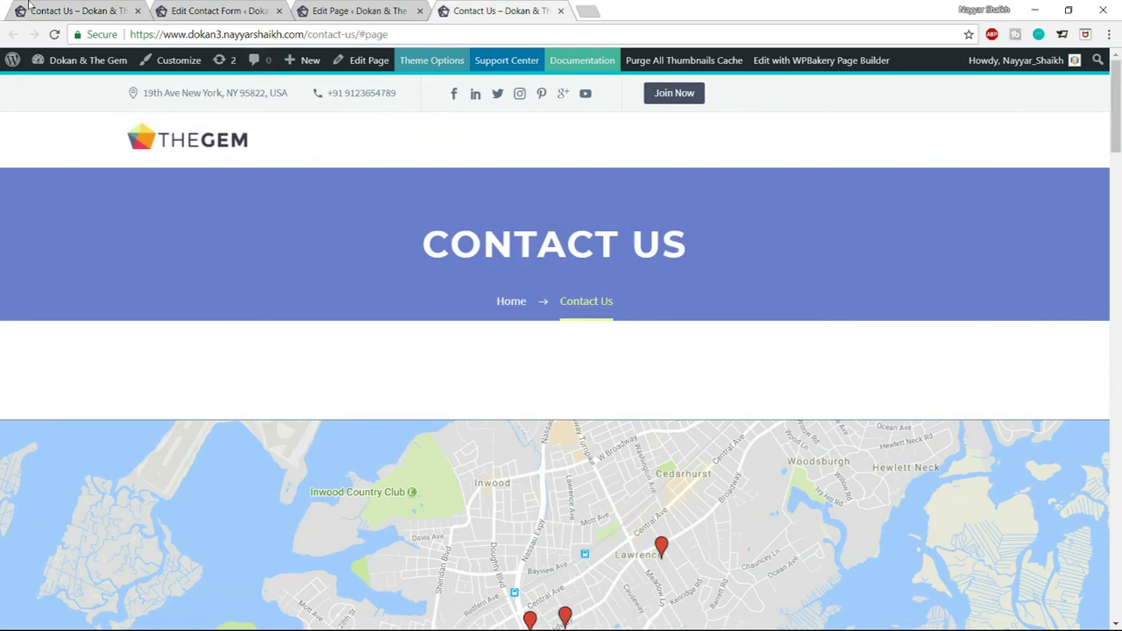
click(29, 5)
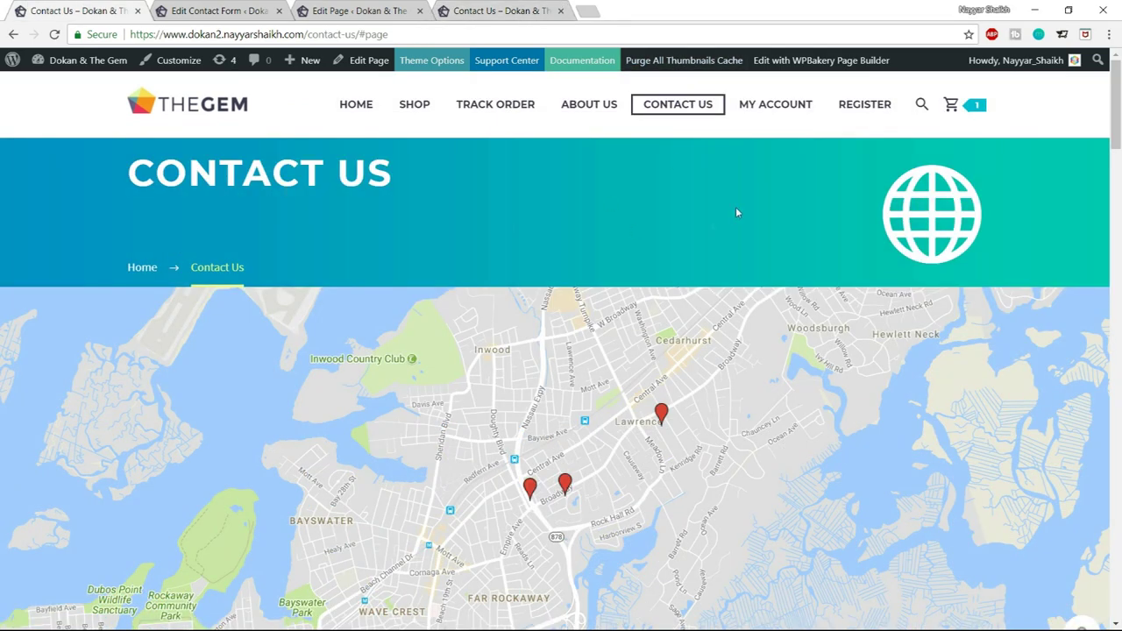
click(485, 10)
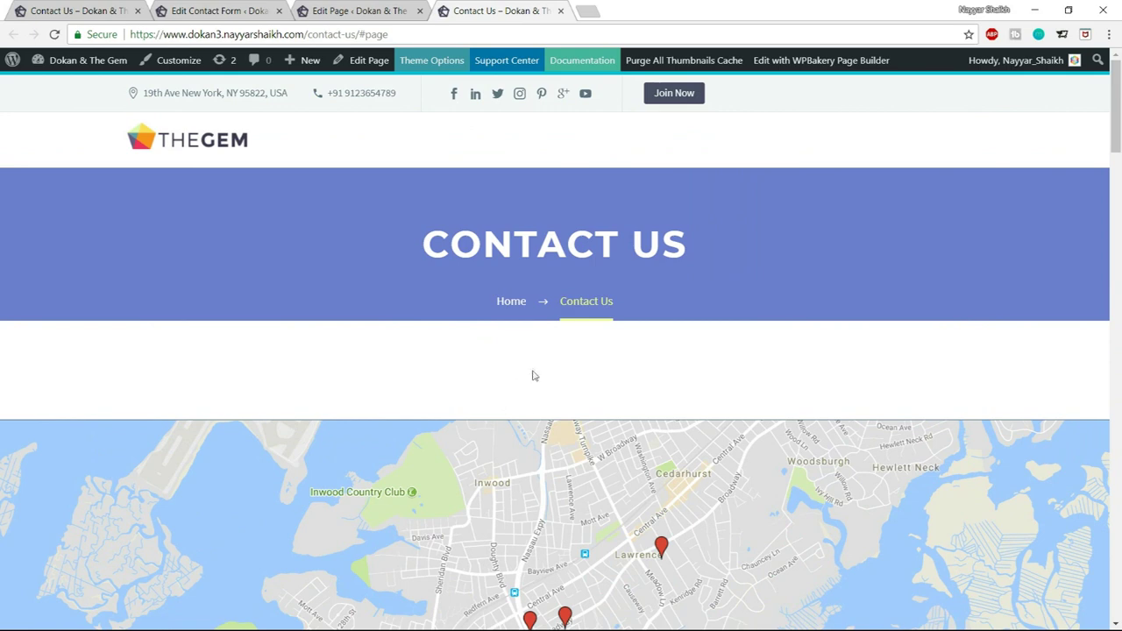
- Close the contact form editor, returning to the Contact Us page editor
click(235, 10)
scroll(611, 273, down, 4)
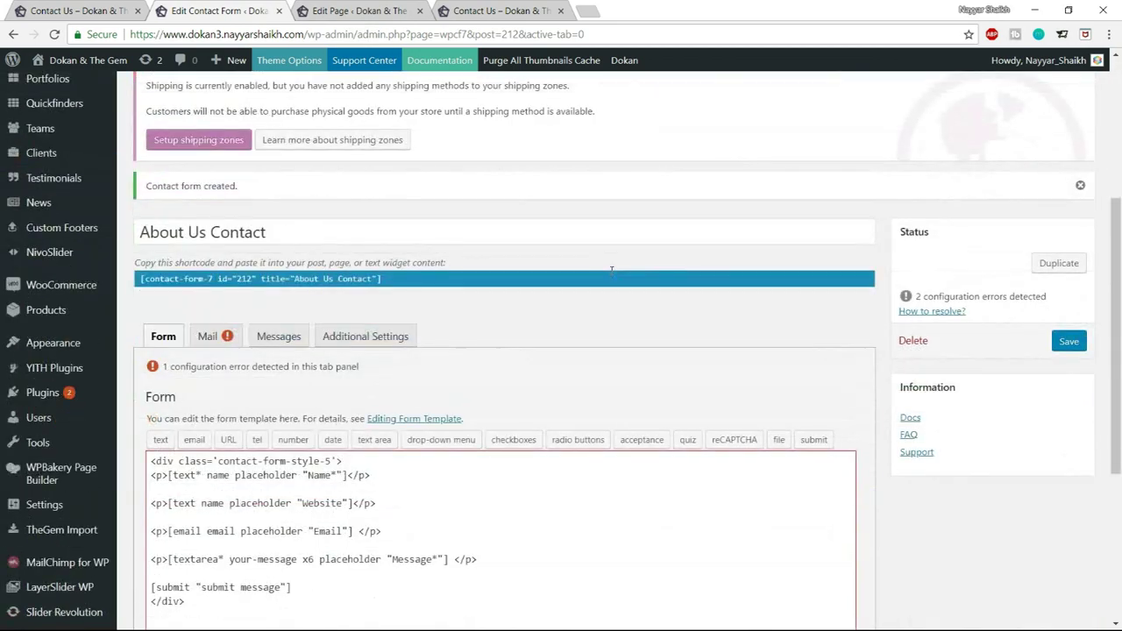
click(279, 11)
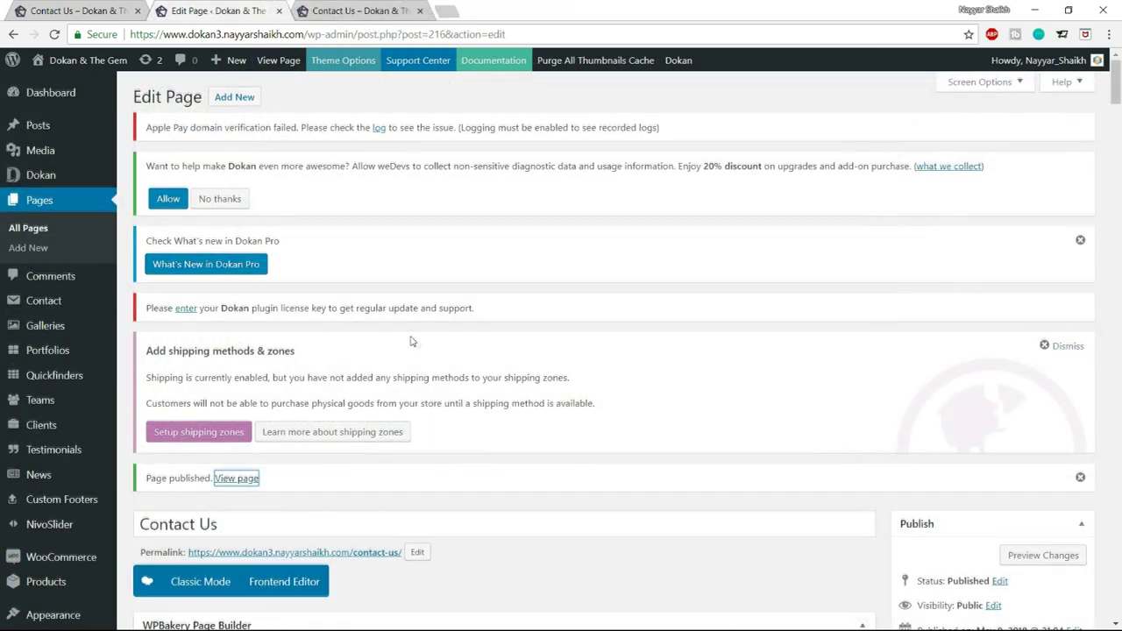
- Align the Contact Us page title to the Left, checking against the reference page
scroll(689, 396, down, 15)
scroll(688, 396, down, 15)
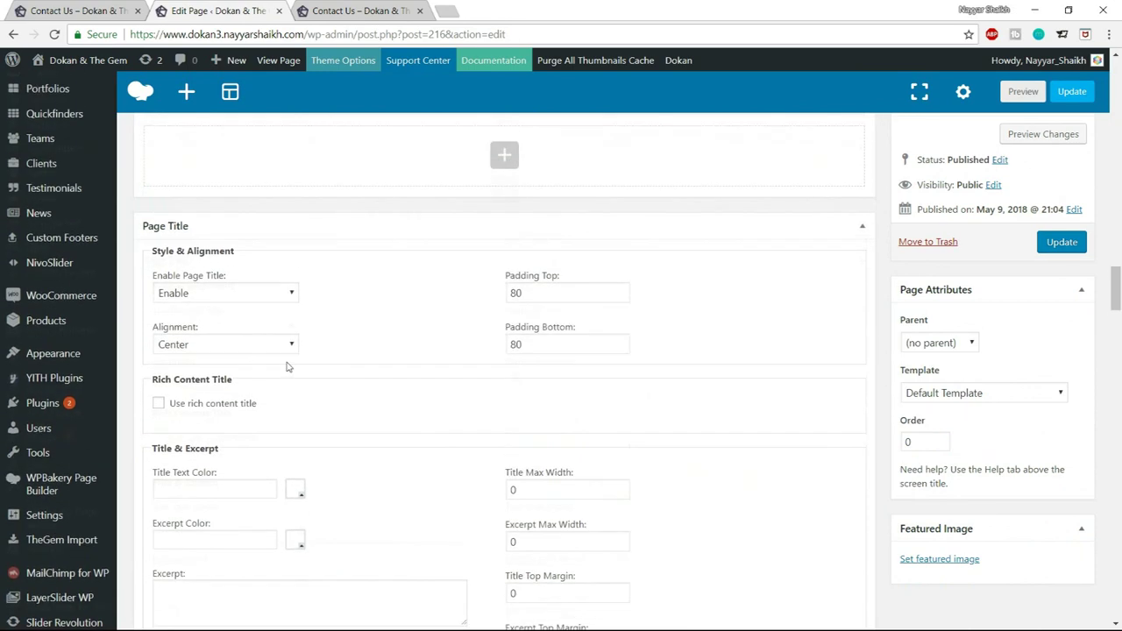
scroll(287, 366, up, 2)
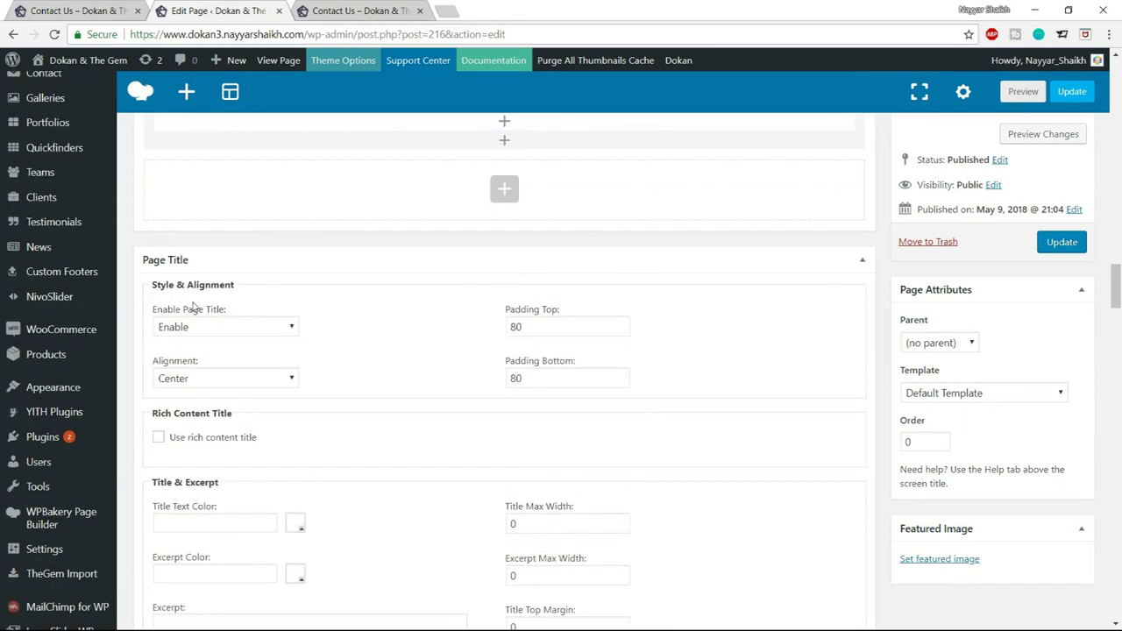
click(221, 379)
click(220, 410)
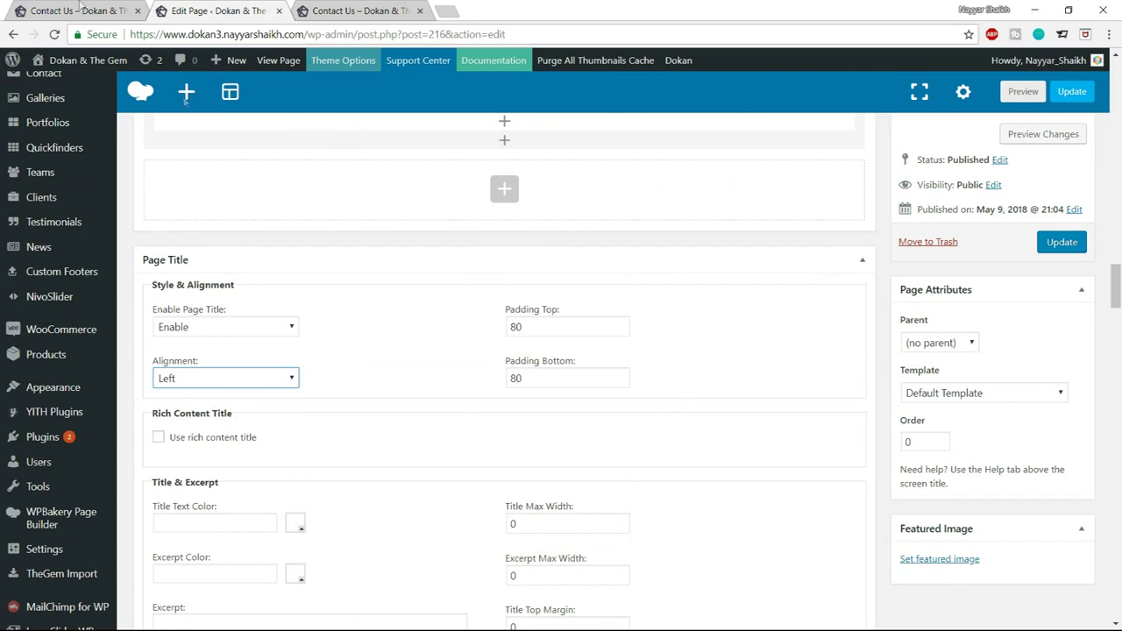
click(77, 7)
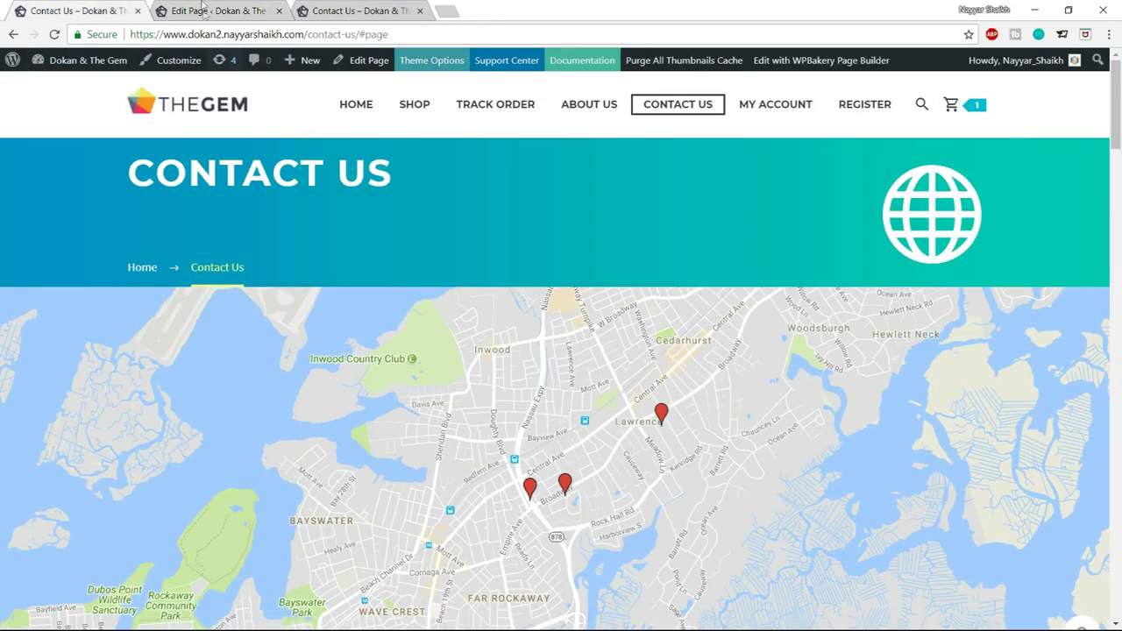
click(201, 7)
- Change the title area's top padding from 80 to 30 and adjust the bottom padding
drag(537, 327, 499, 326)
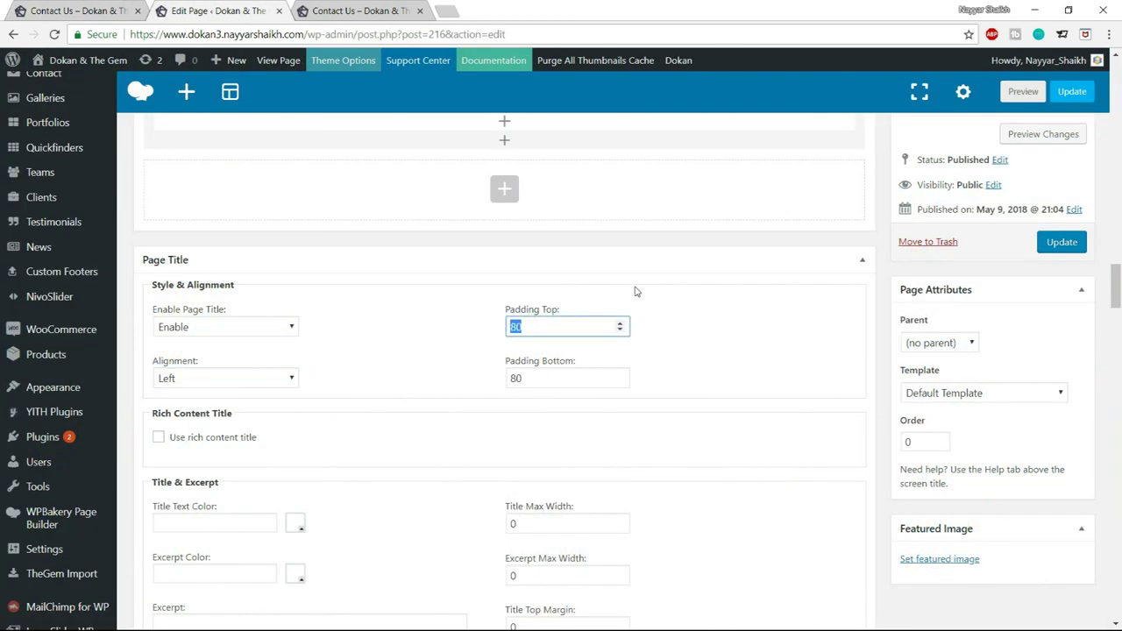
text(30)
drag(561, 379, 468, 382)
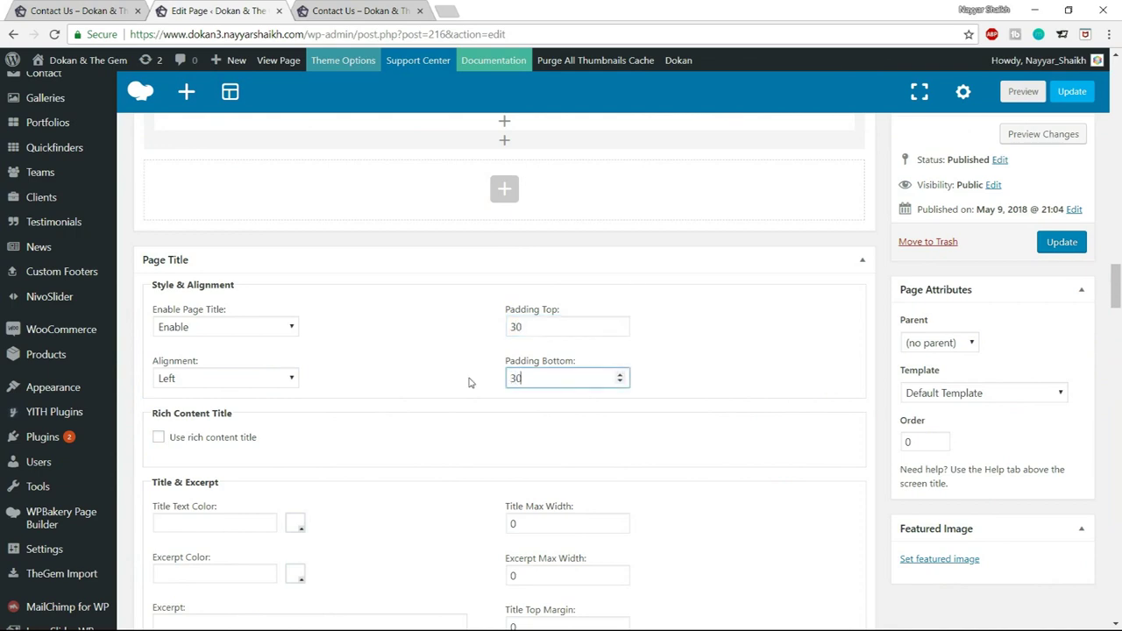
click(811, 360)
scroll(812, 361, down, 4)
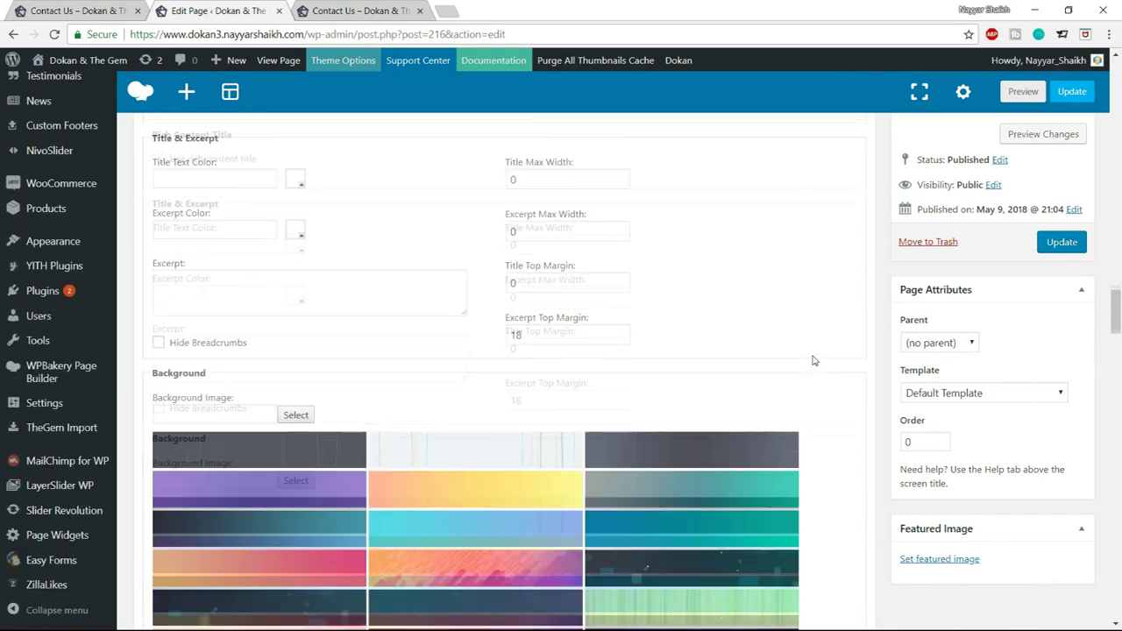
scroll(812, 360, up, 3)
scroll(811, 360, down, 1)
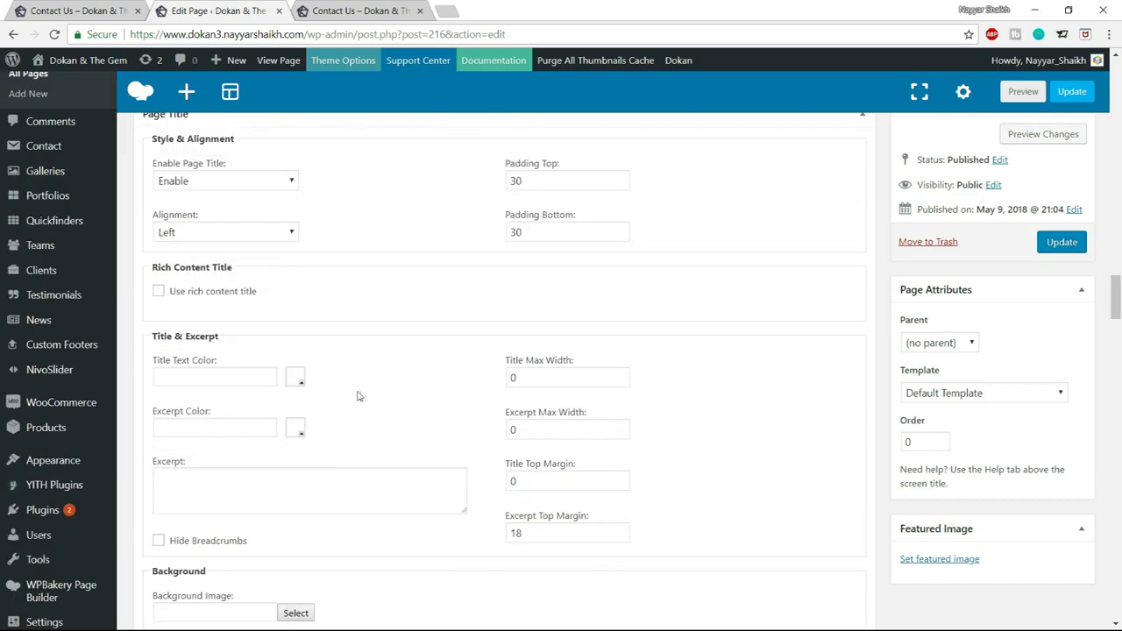
scroll(357, 396, down, 7)
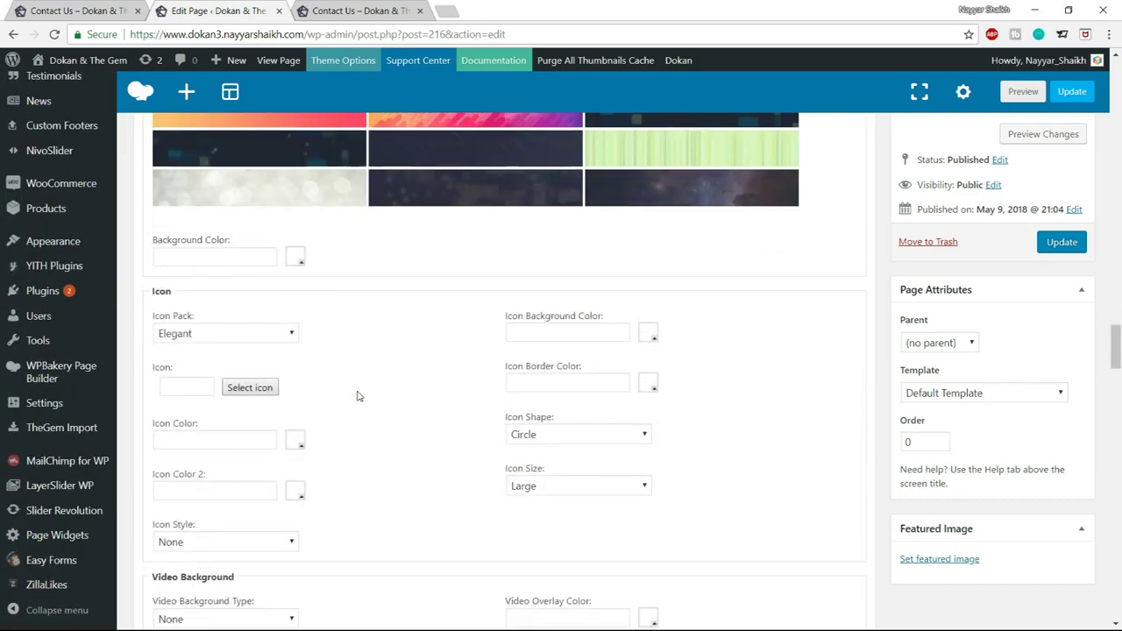
scroll(357, 396, down, 1)
click(70, 10)
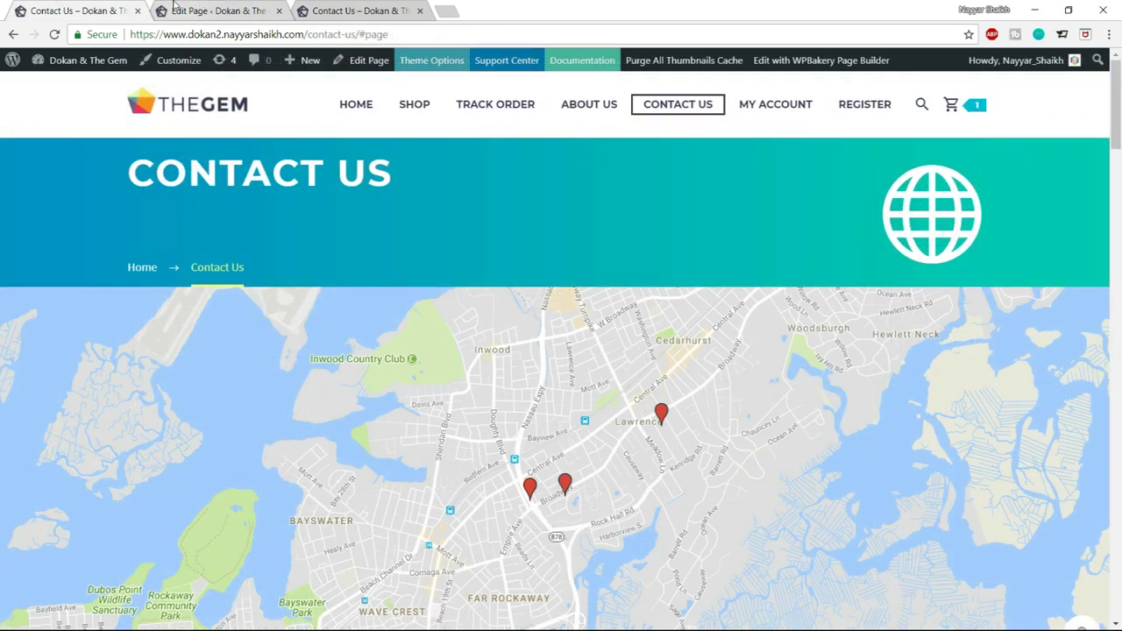
click(200, 9)
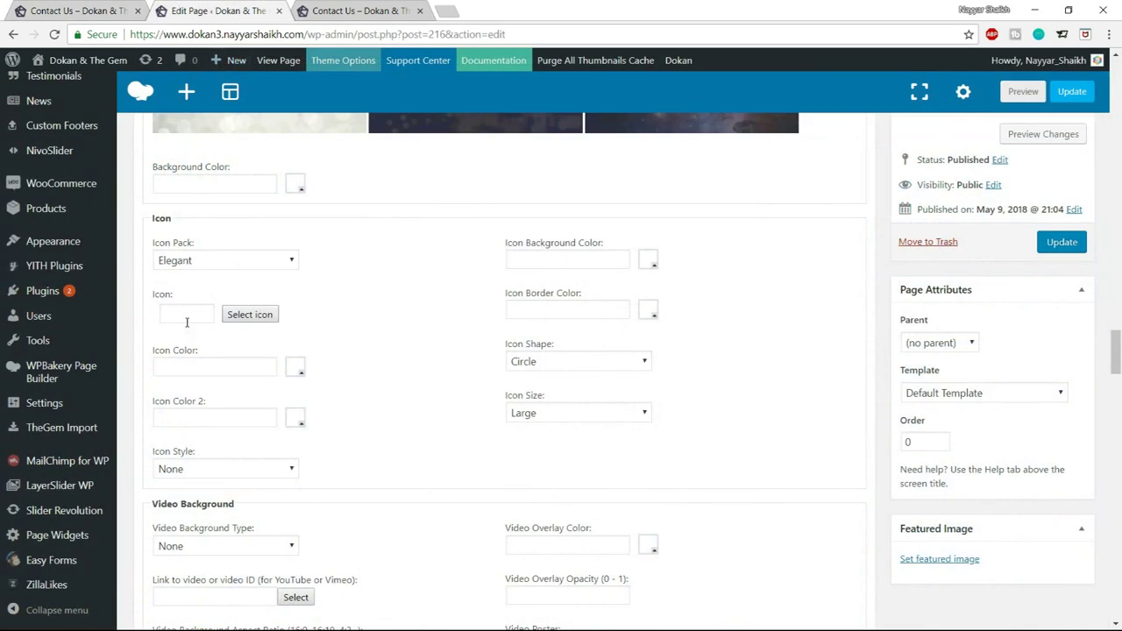
- Give the title the e0e3 globe icon coloured white
click(248, 314)
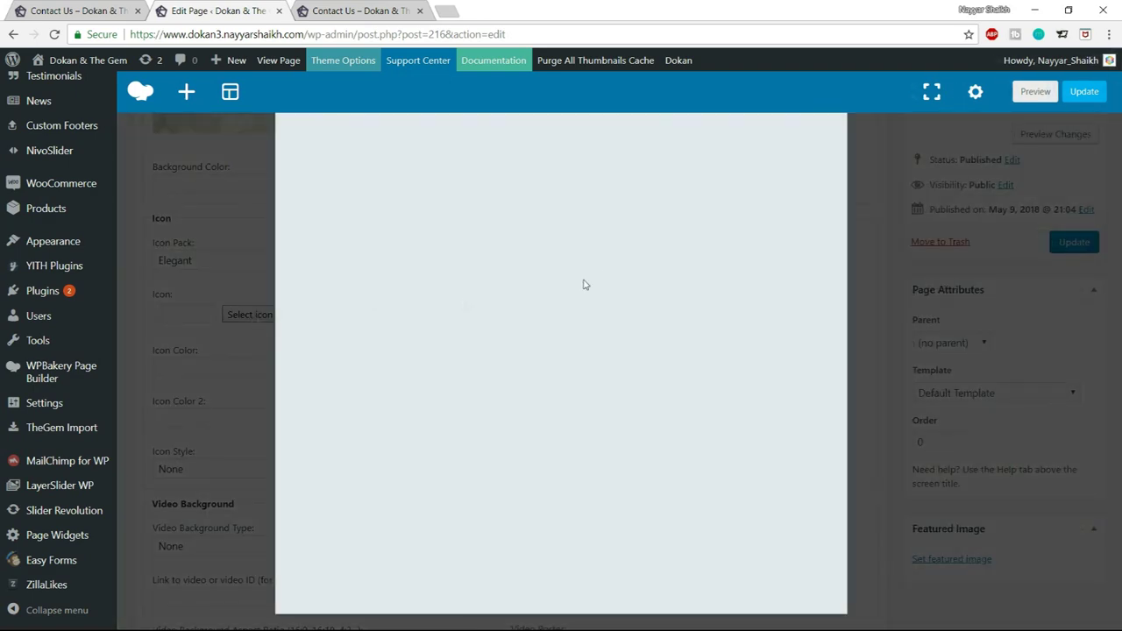
click(875, 226)
click(168, 313)
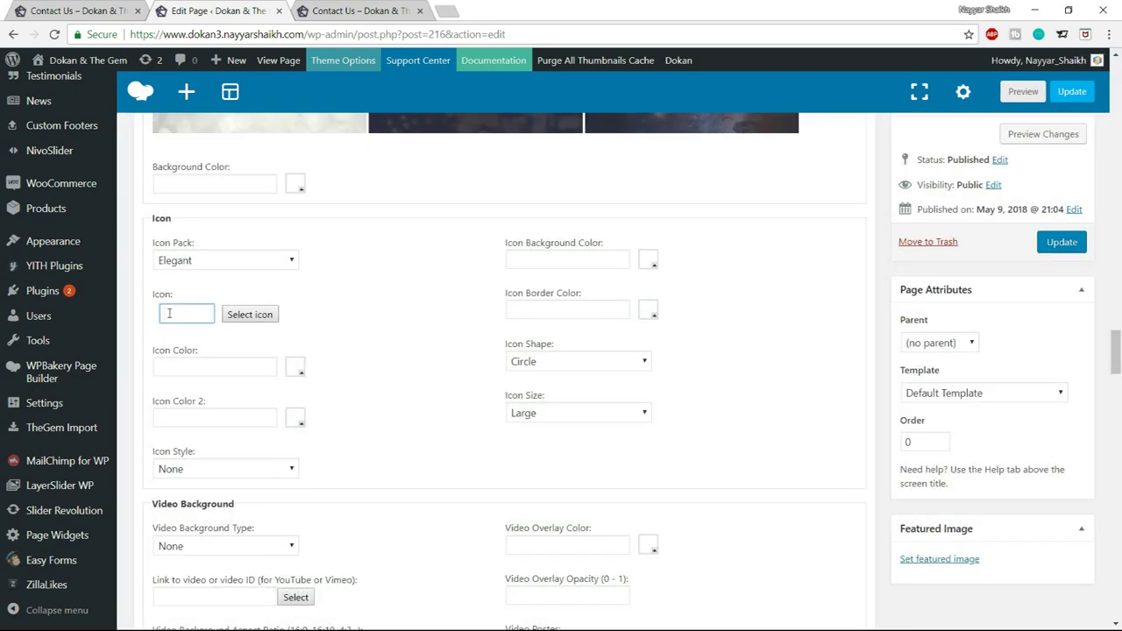
text(e)
click(351, 314)
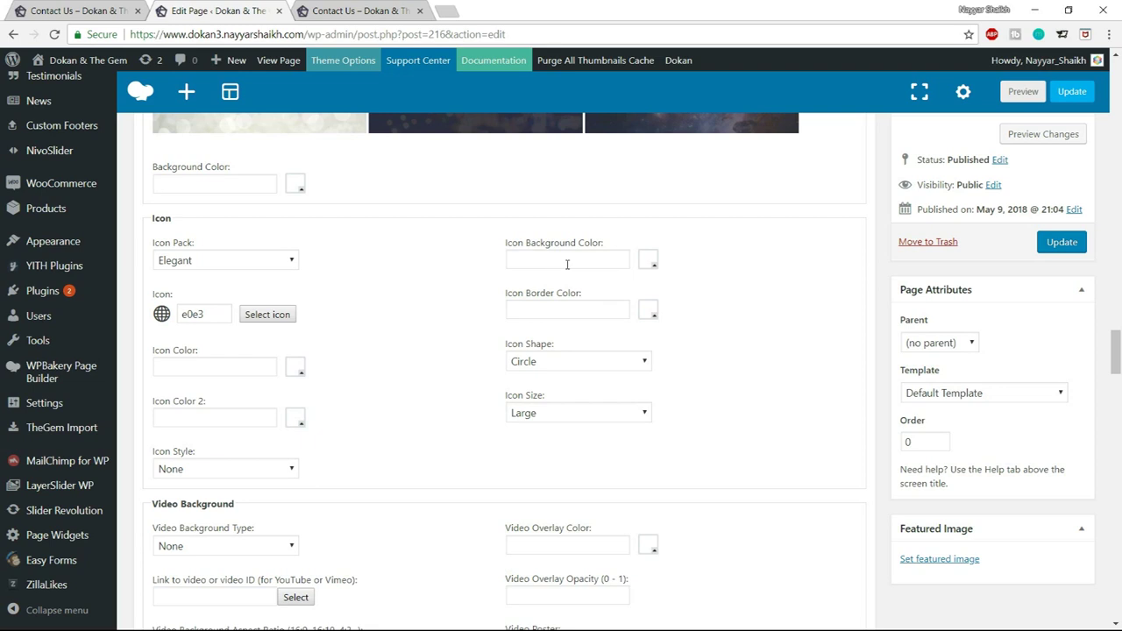
click(296, 368)
drag(269, 451, 127, 353)
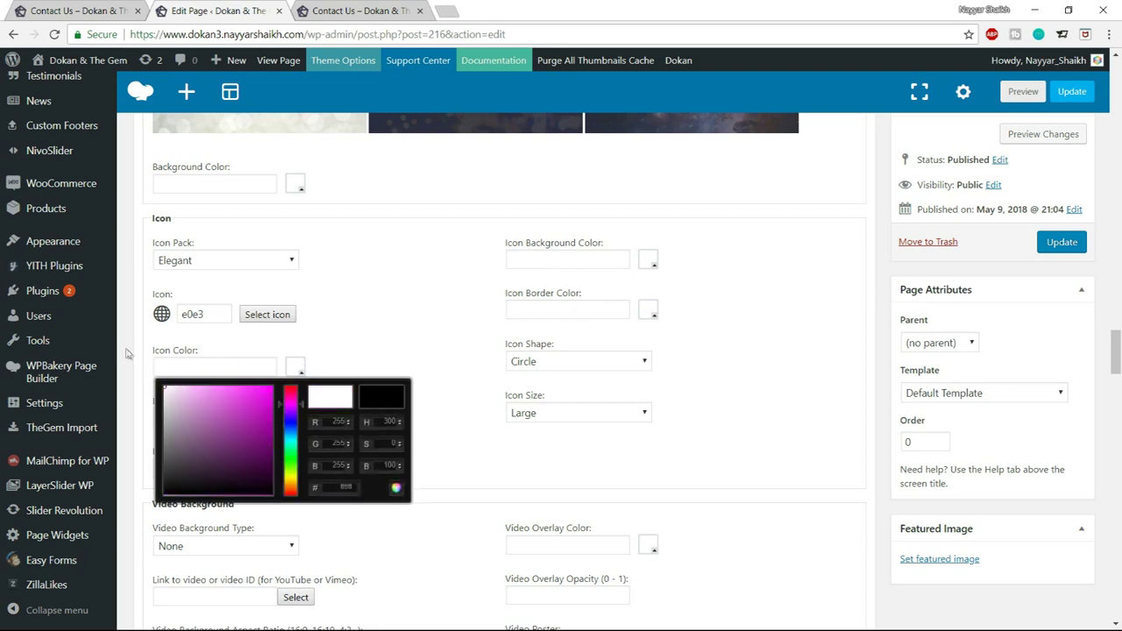
click(300, 372)
click(302, 371)
click(346, 349)
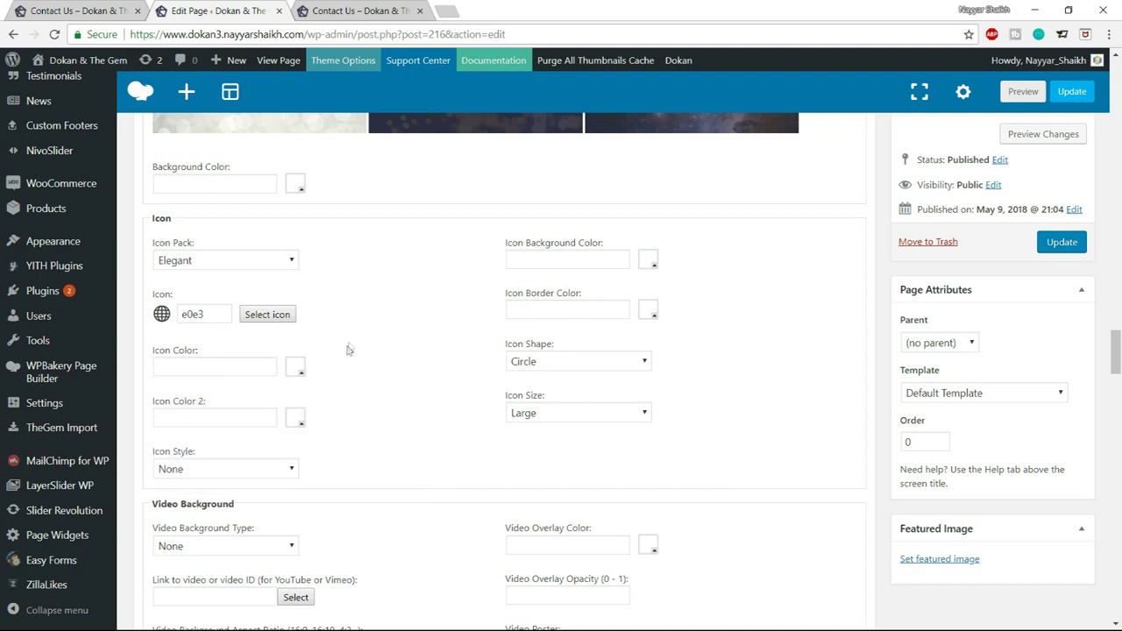
- Keep the title icon style as None and make its size Extra Large
click(269, 471)
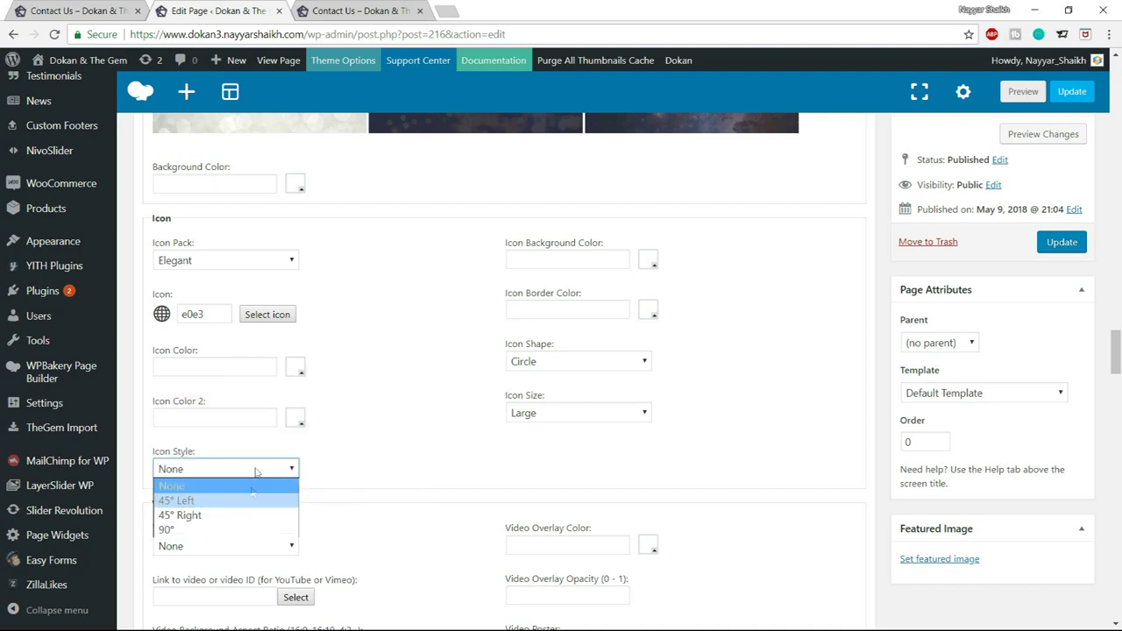
click(260, 471)
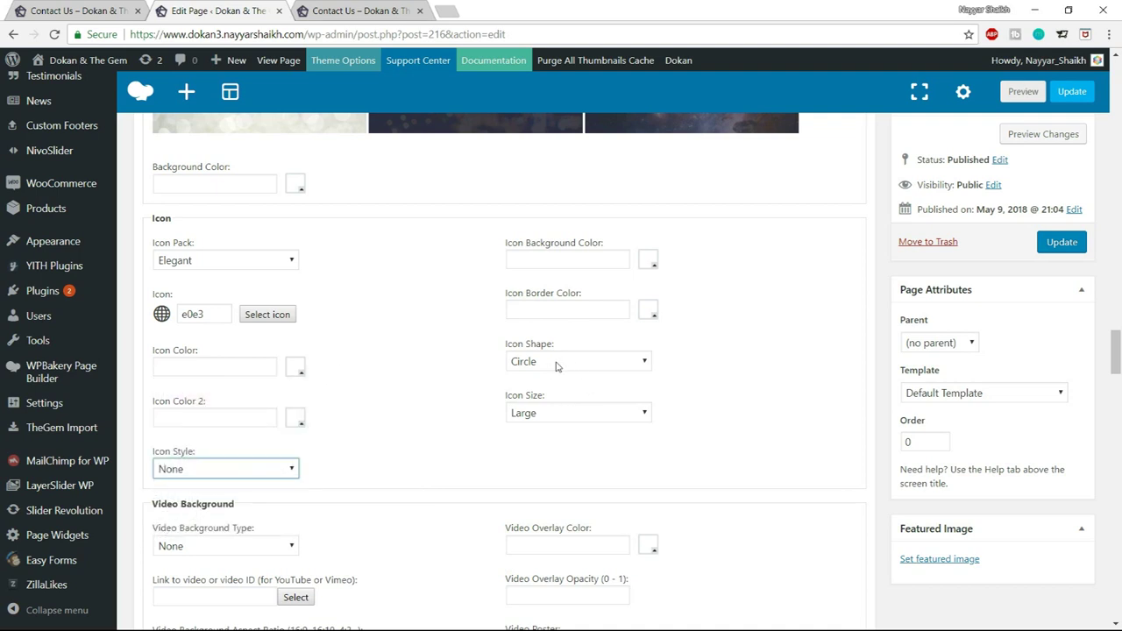
click(559, 409)
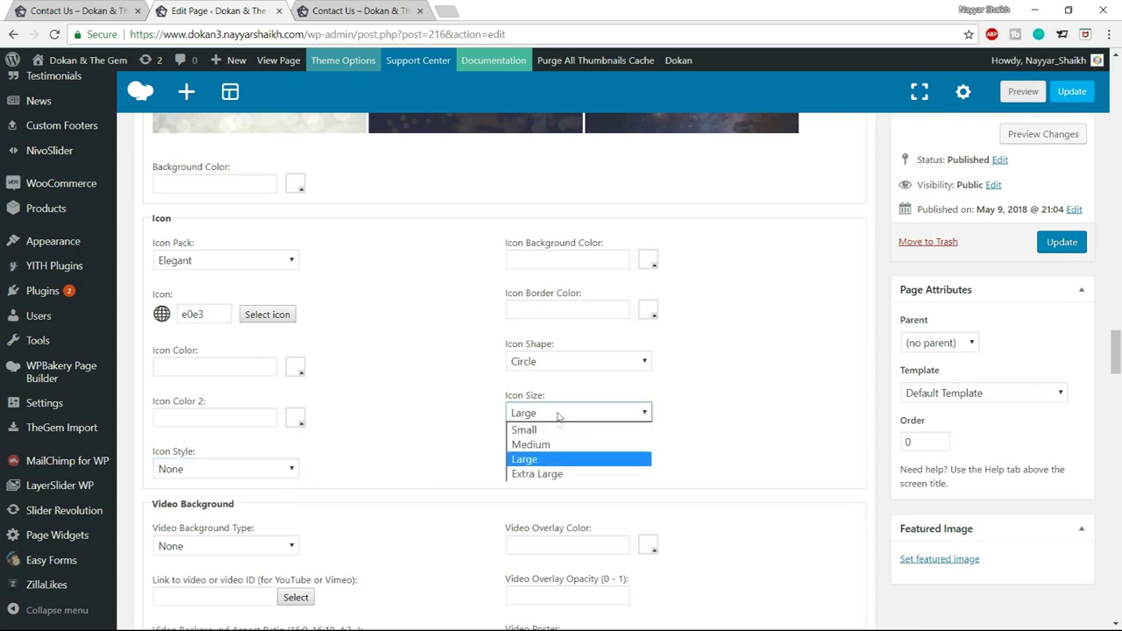
click(554, 474)
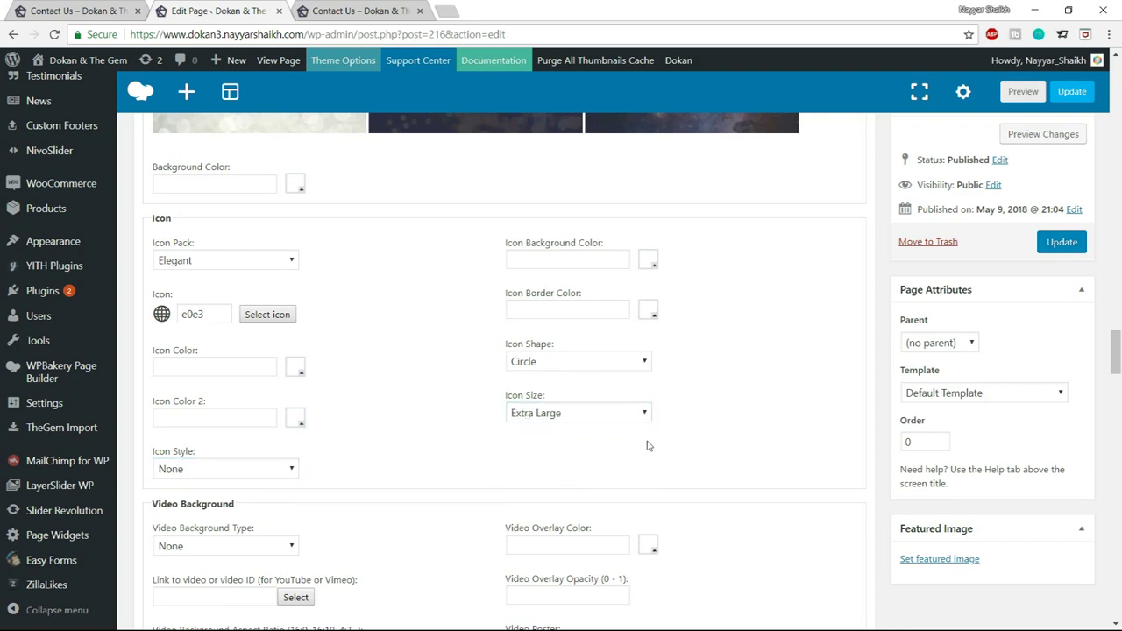
- Choose the pink gradient title background and update the page
scroll(647, 444, up, 4)
click(646, 359)
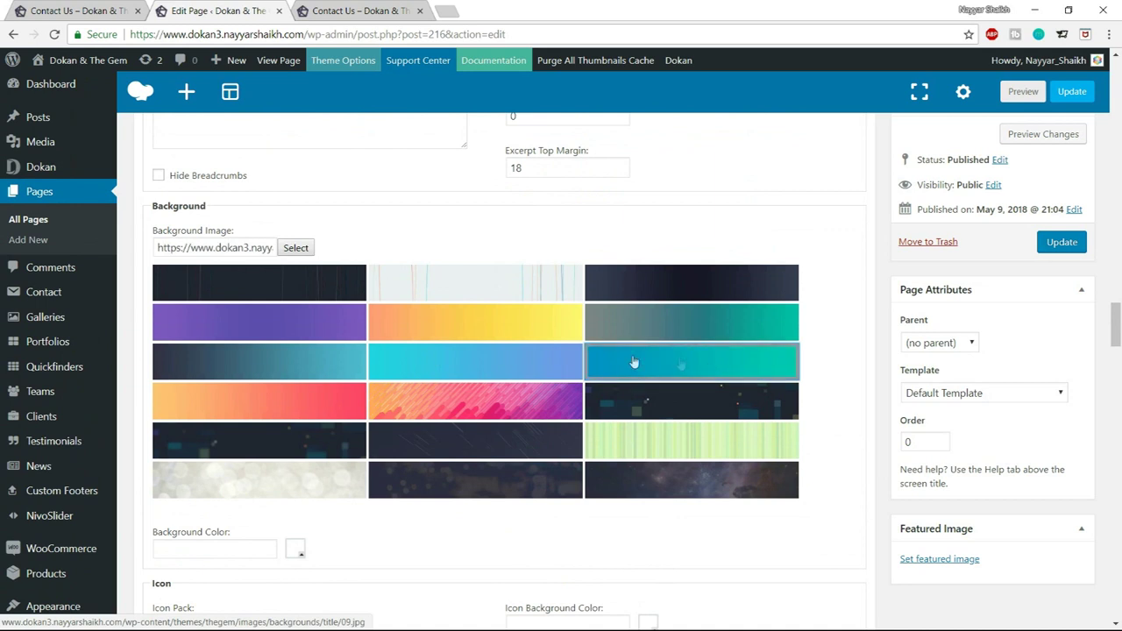
click(503, 401)
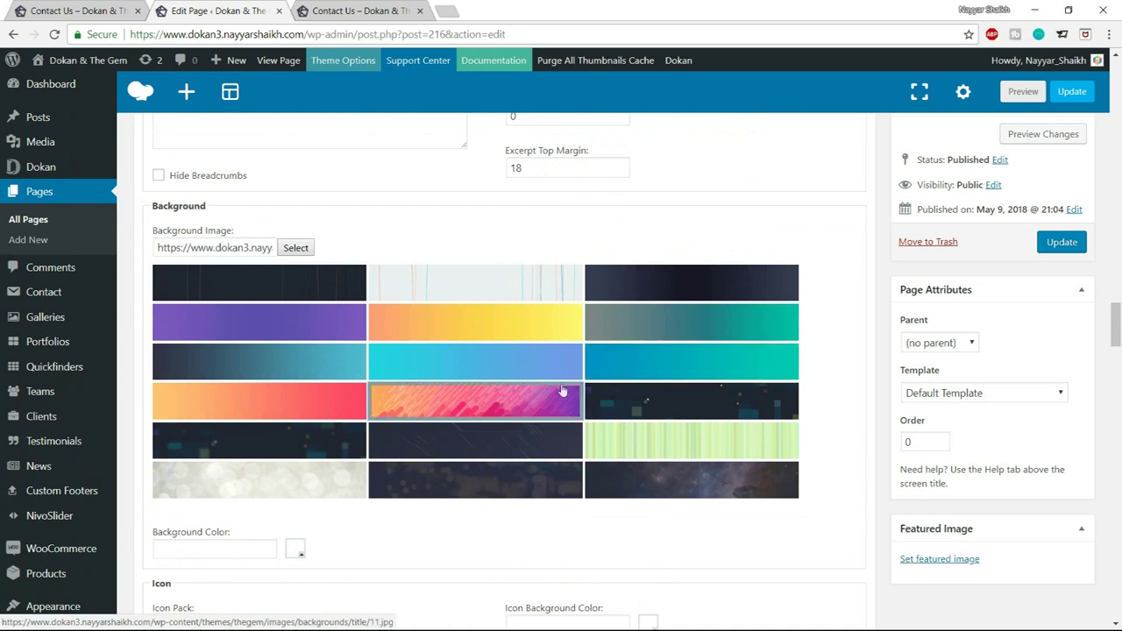
click(1061, 243)
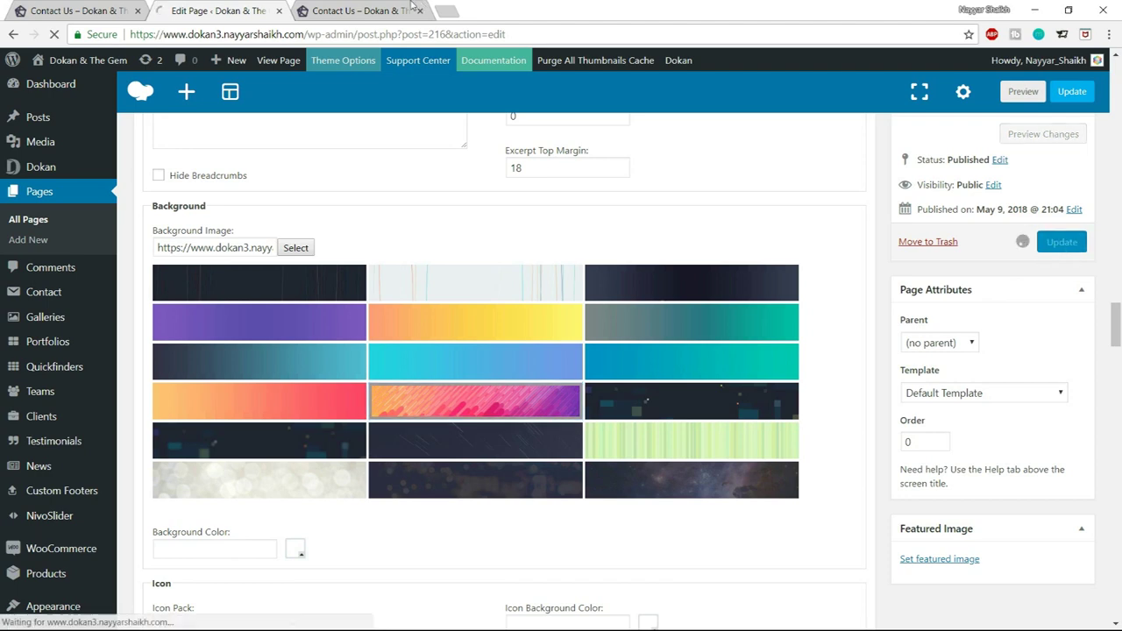
click(346, 11)
click(54, 35)
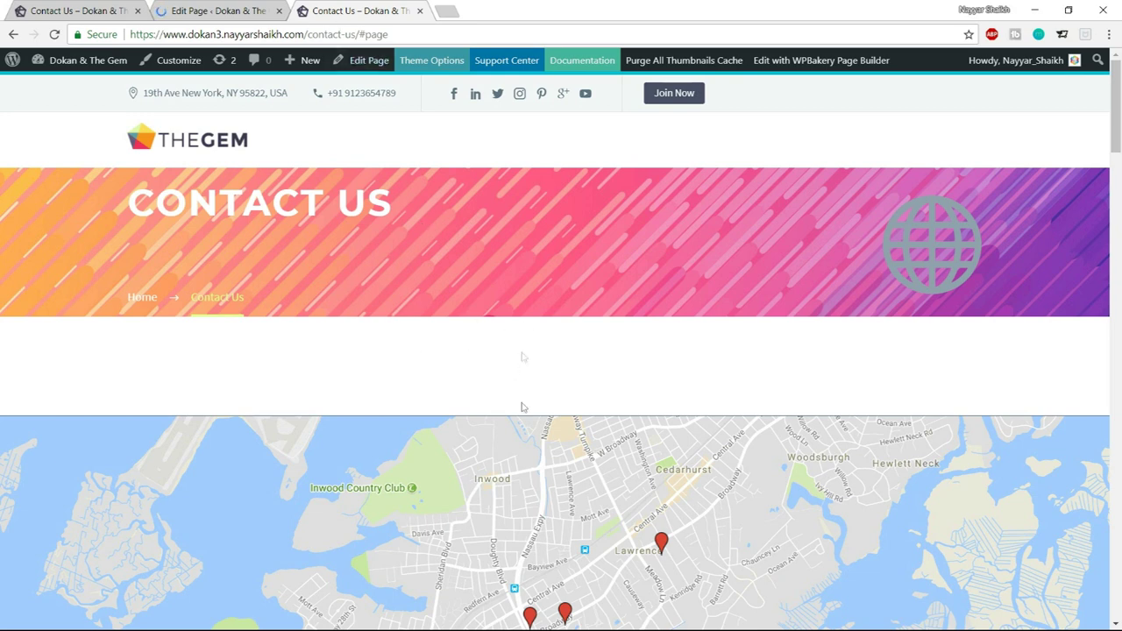
click(252, 7)
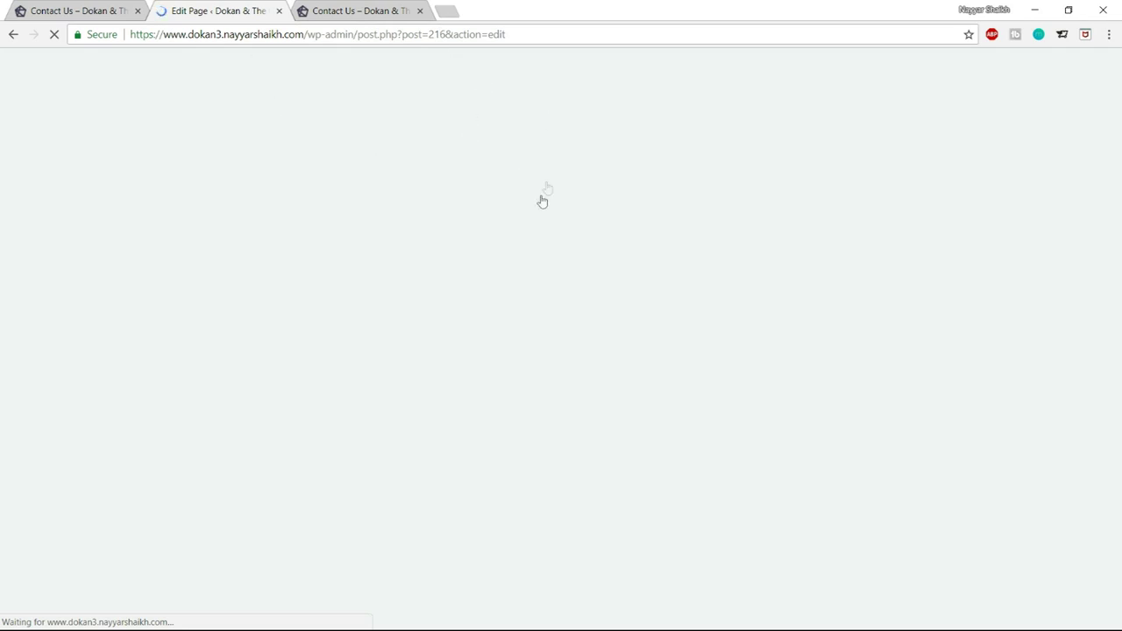
scroll(602, 306, down, 5)
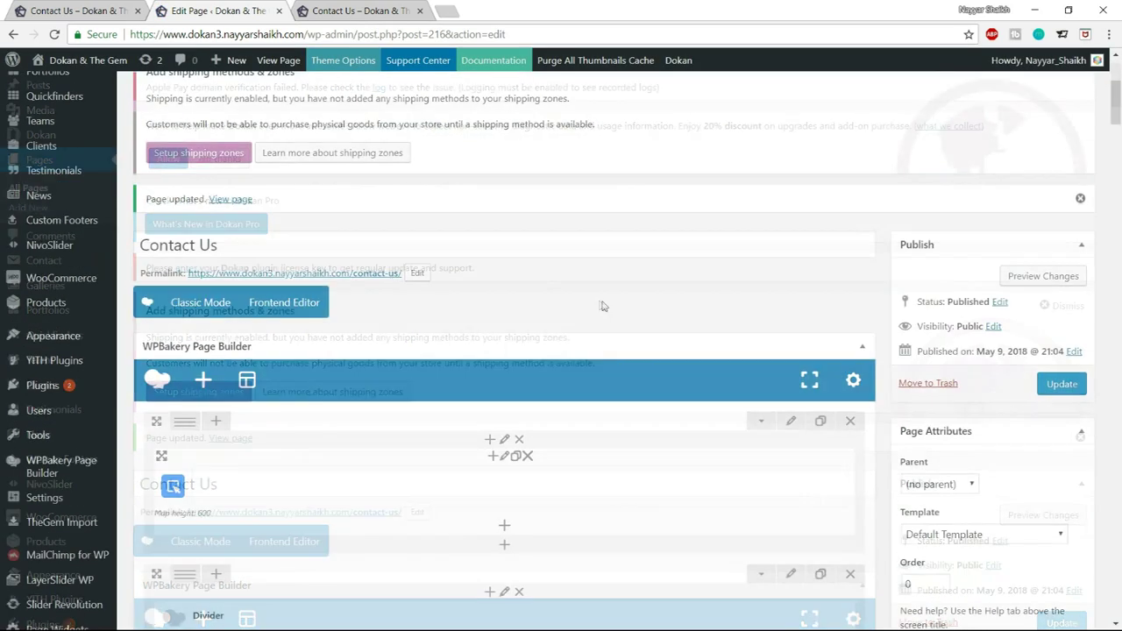
drag(1118, 146, 1117, 491)
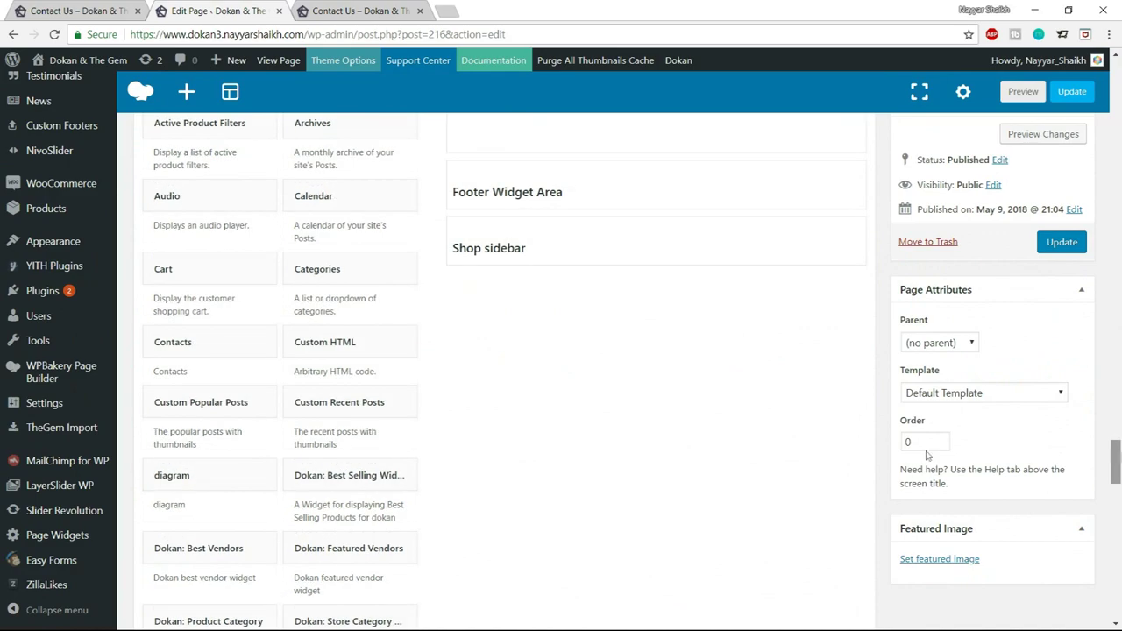
scroll(576, 353, up, 10)
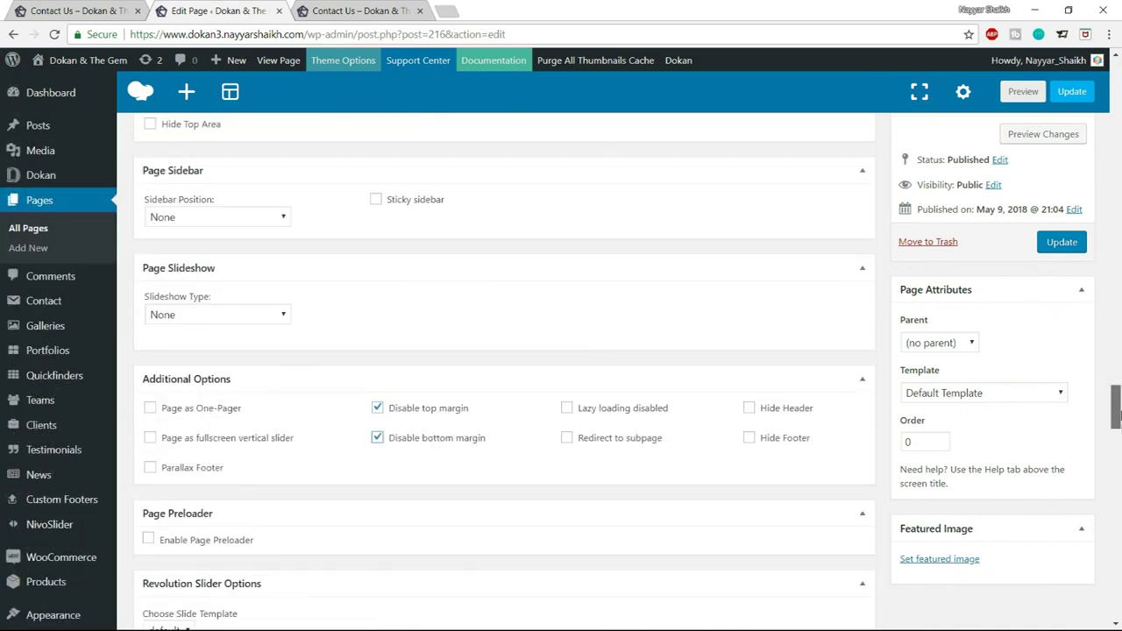
scroll(920, 410, up, 15)
click(52, 10)
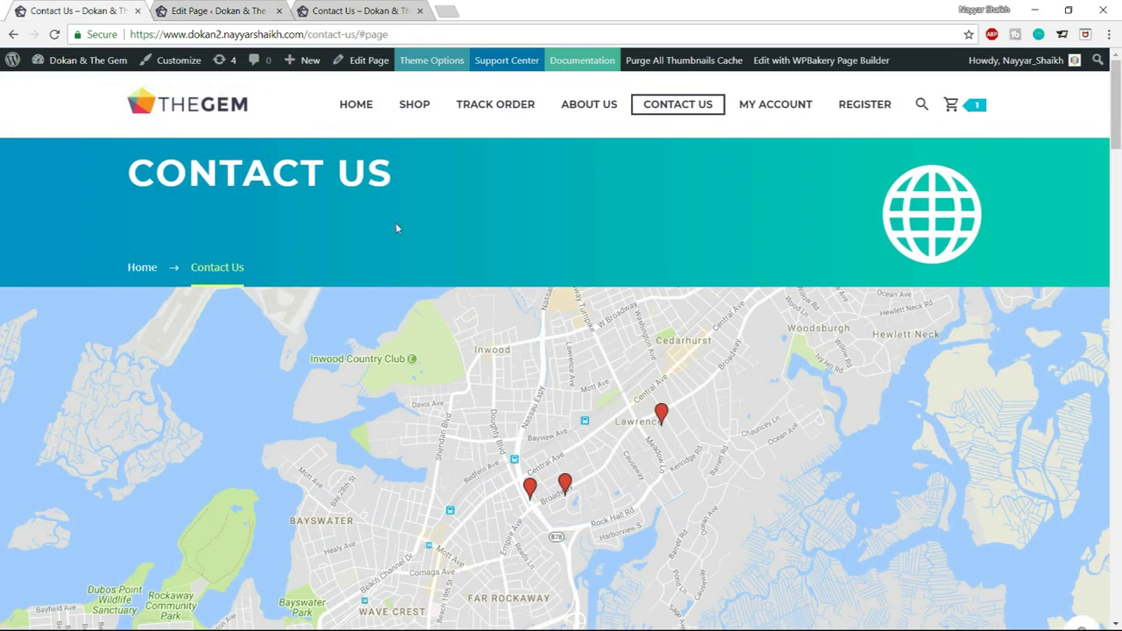
scroll(719, 320, down, 3)
scroll(719, 320, up, 1)
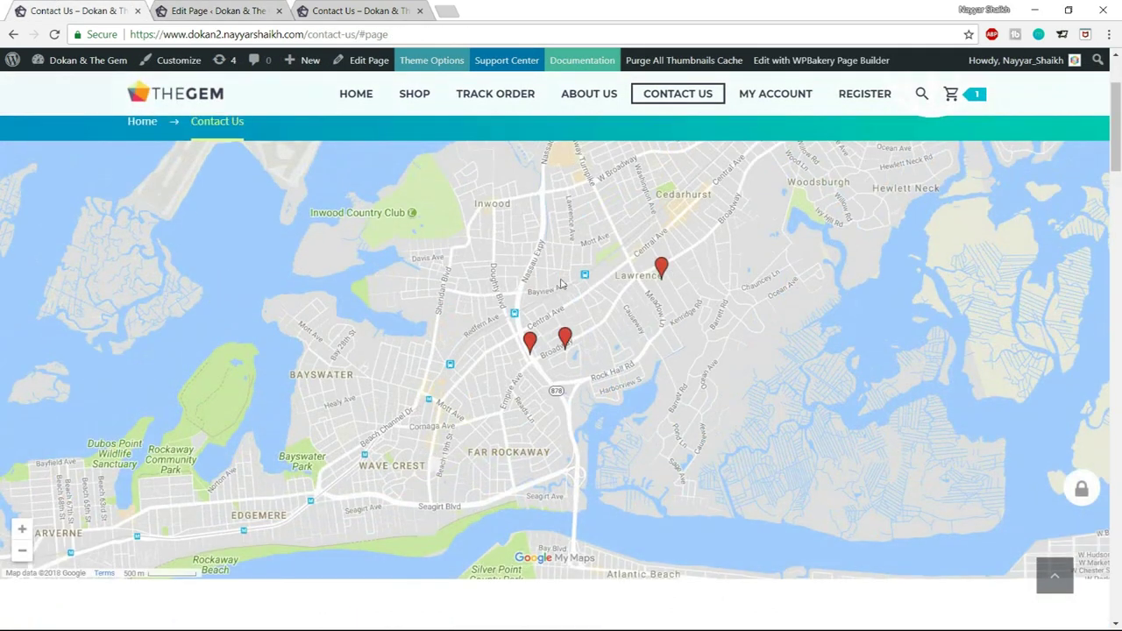
click(219, 11)
scroll(631, 462, down, 3)
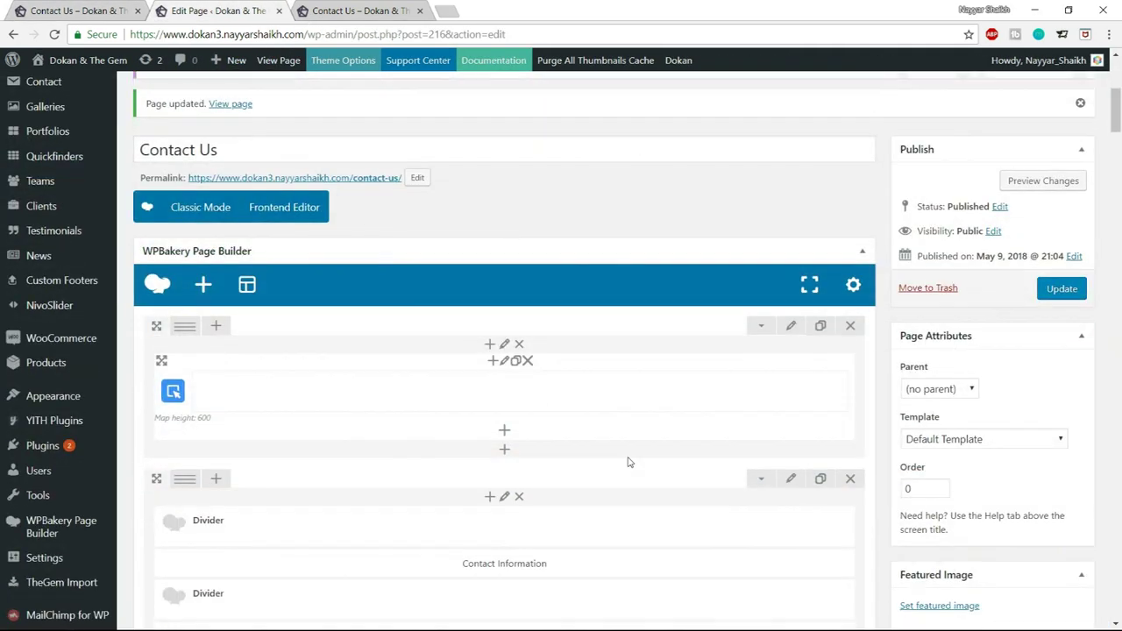
click(504, 361)
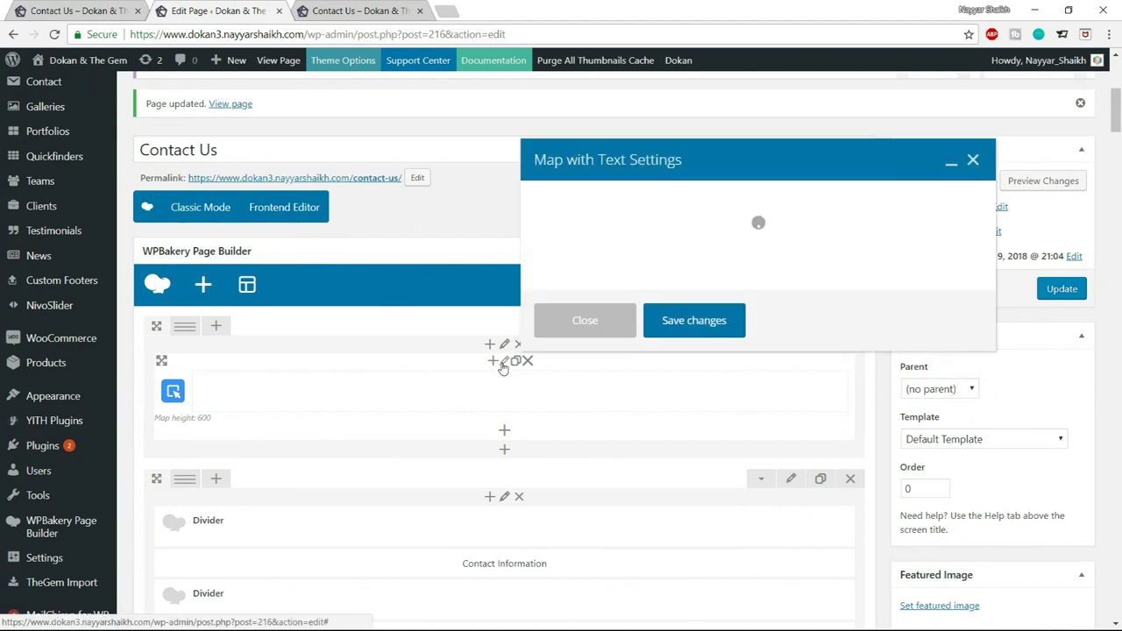
click(955, 377)
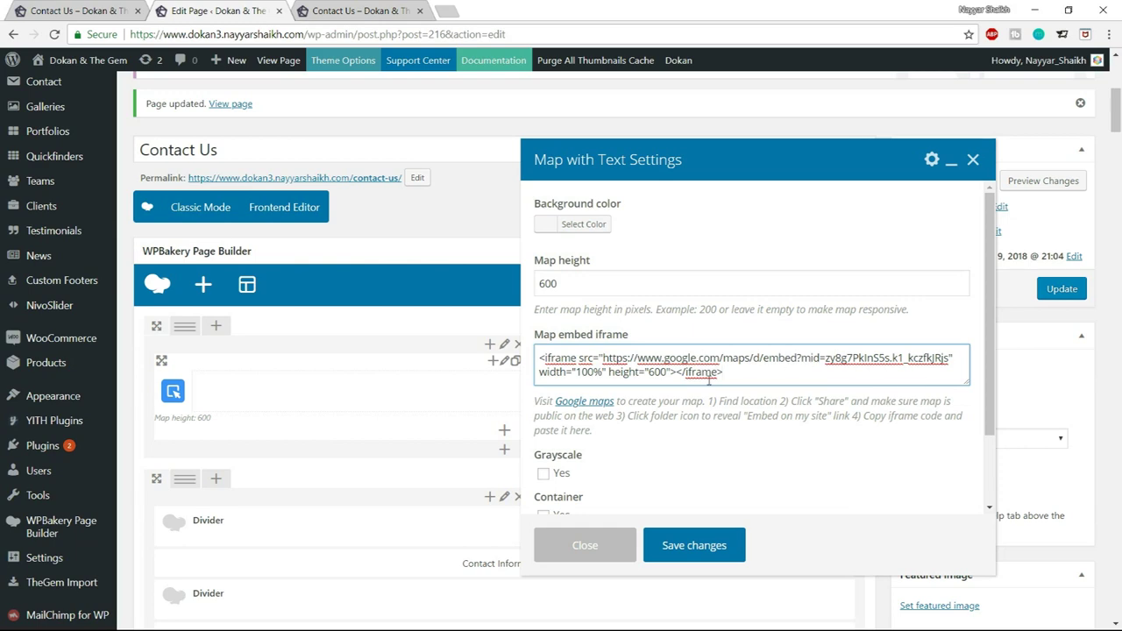
scroll(708, 382, down, 1)
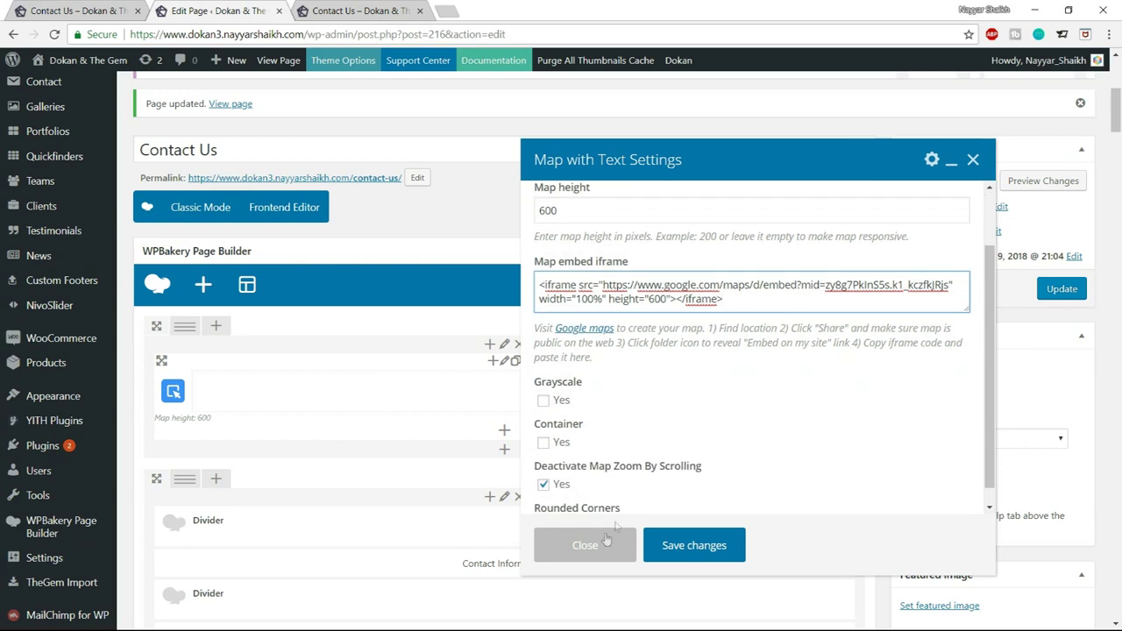
key(ctrl+a)
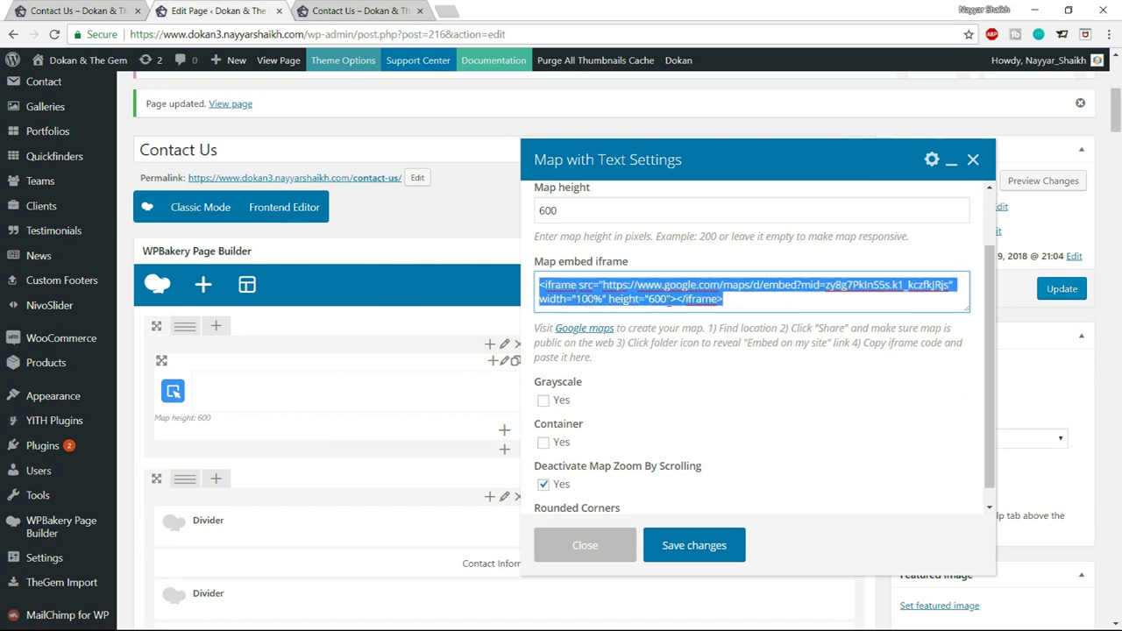
click(581, 546)
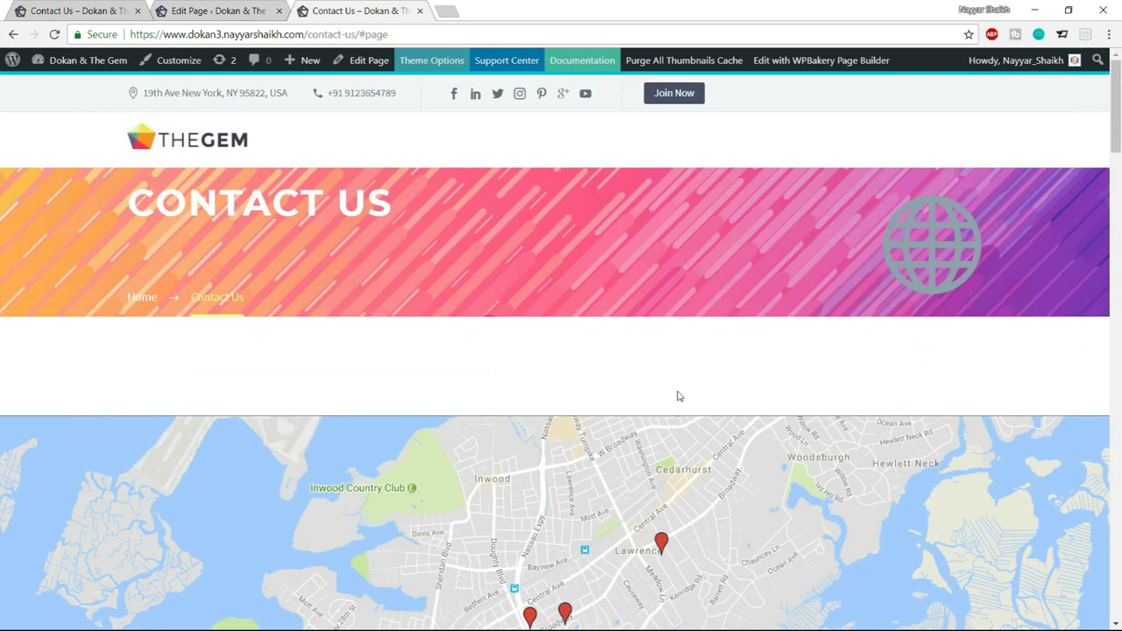
scroll(677, 396, down, 8)
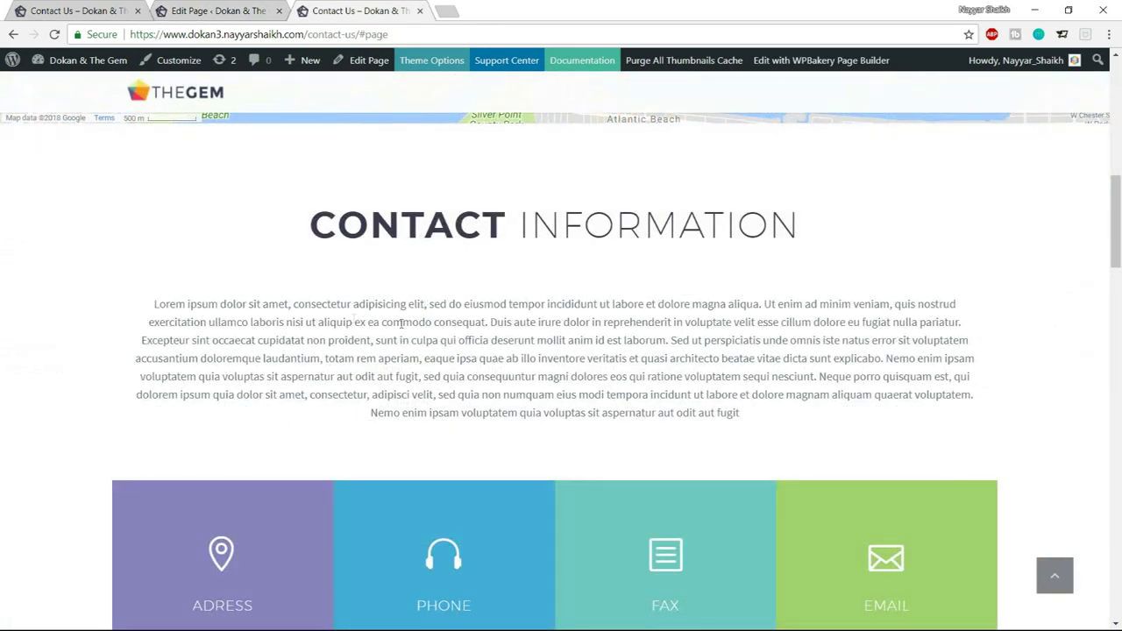
drag(400, 323, 721, 414)
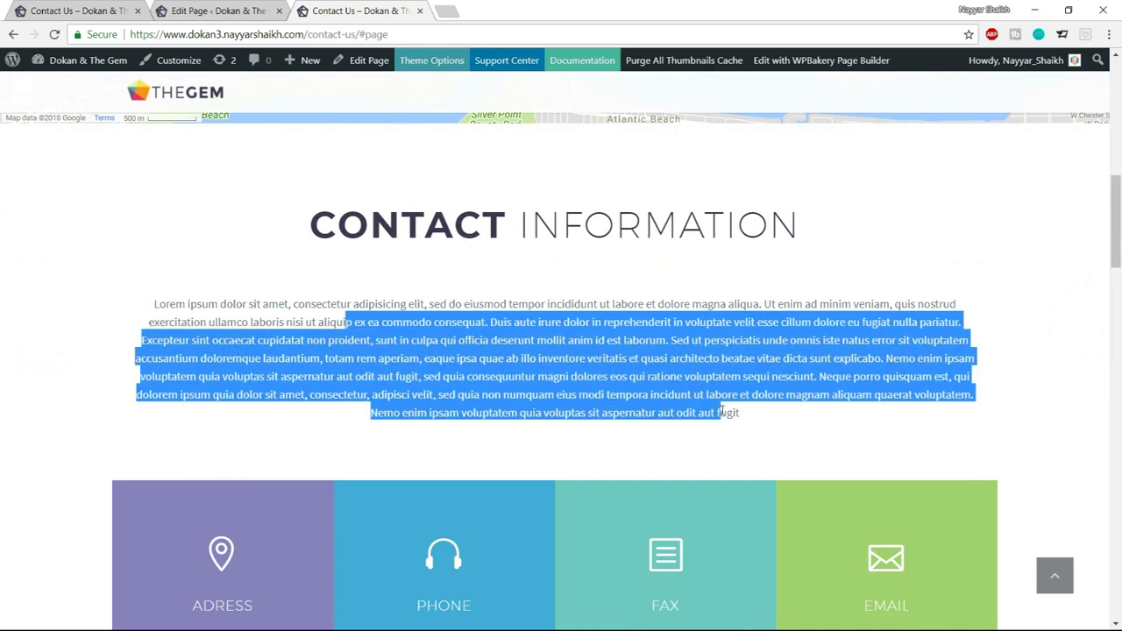
click(272, 10)
scroll(557, 320, down, 5)
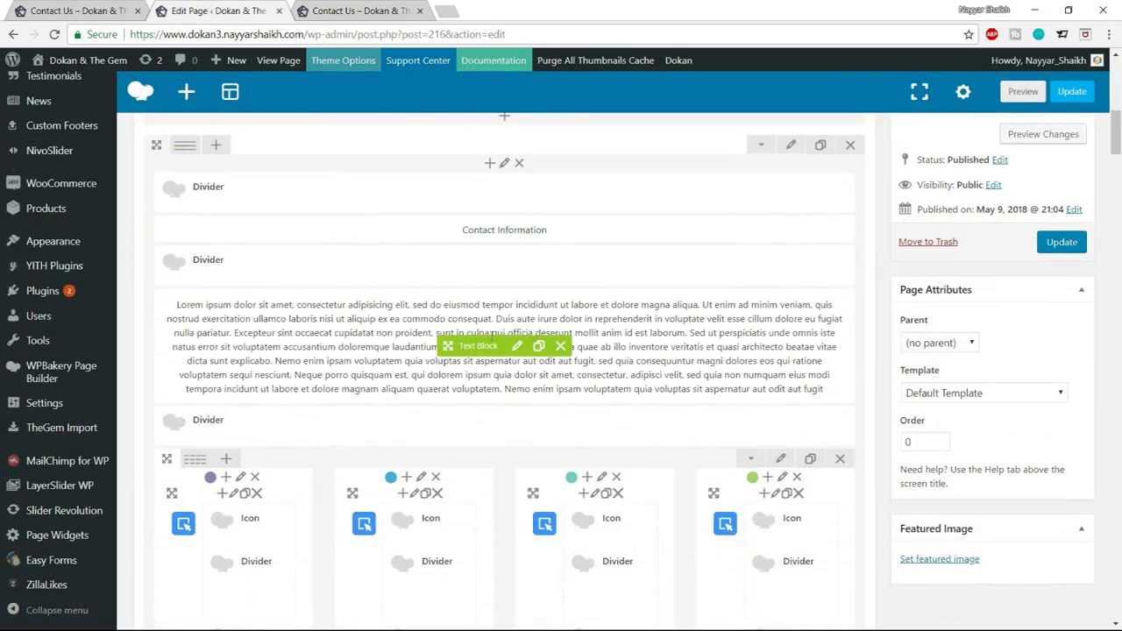
click(517, 346)
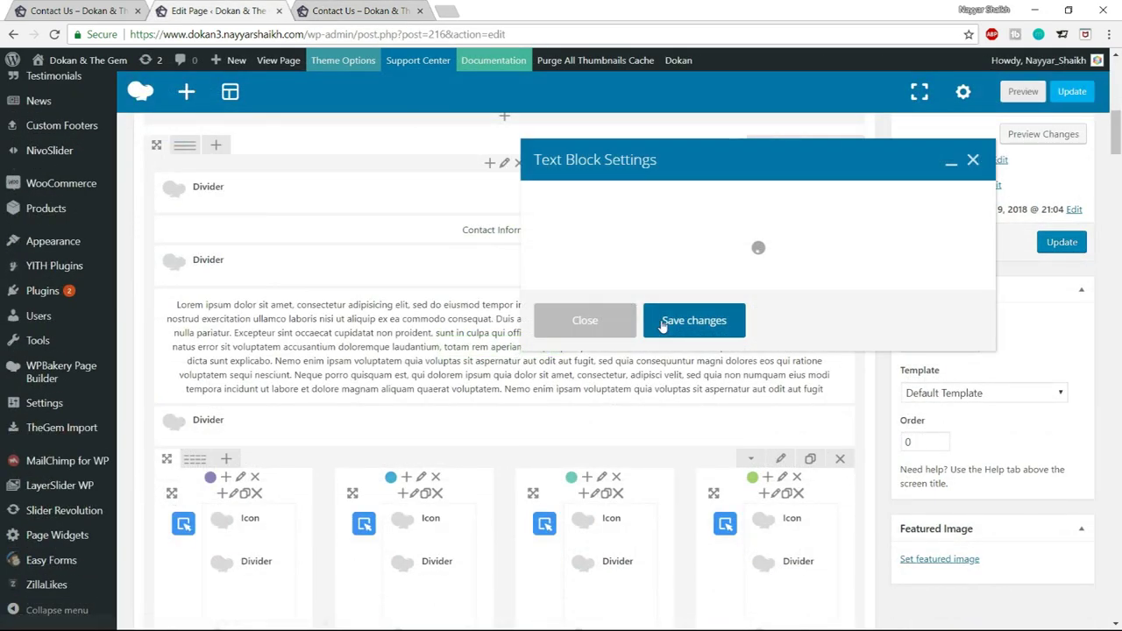
key(ctrl+a)
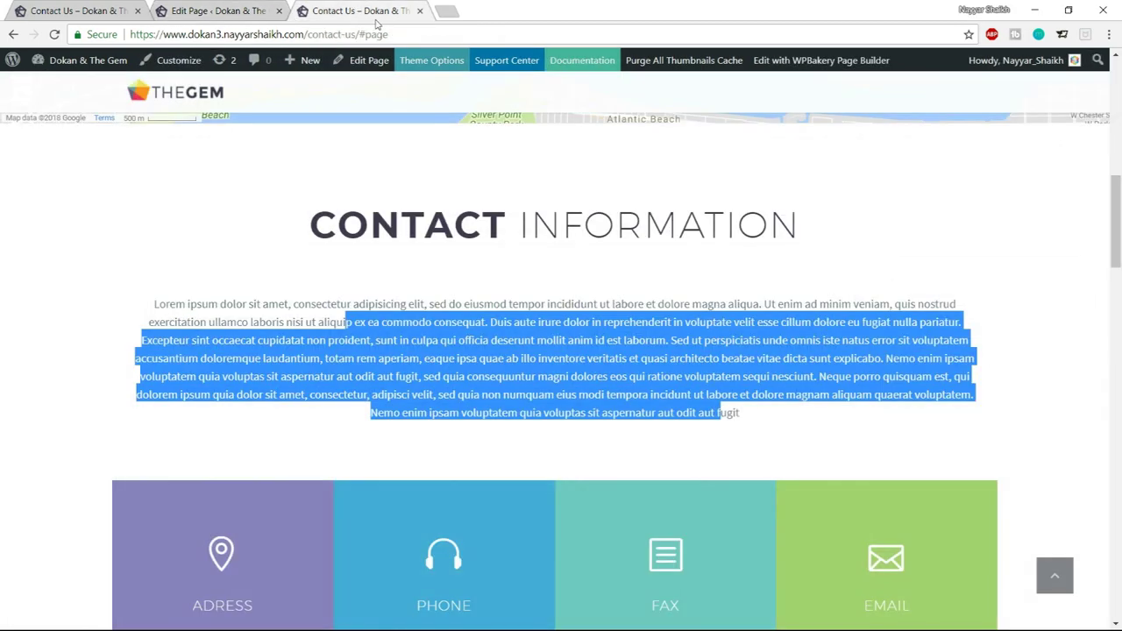
scroll(679, 265, down, 3)
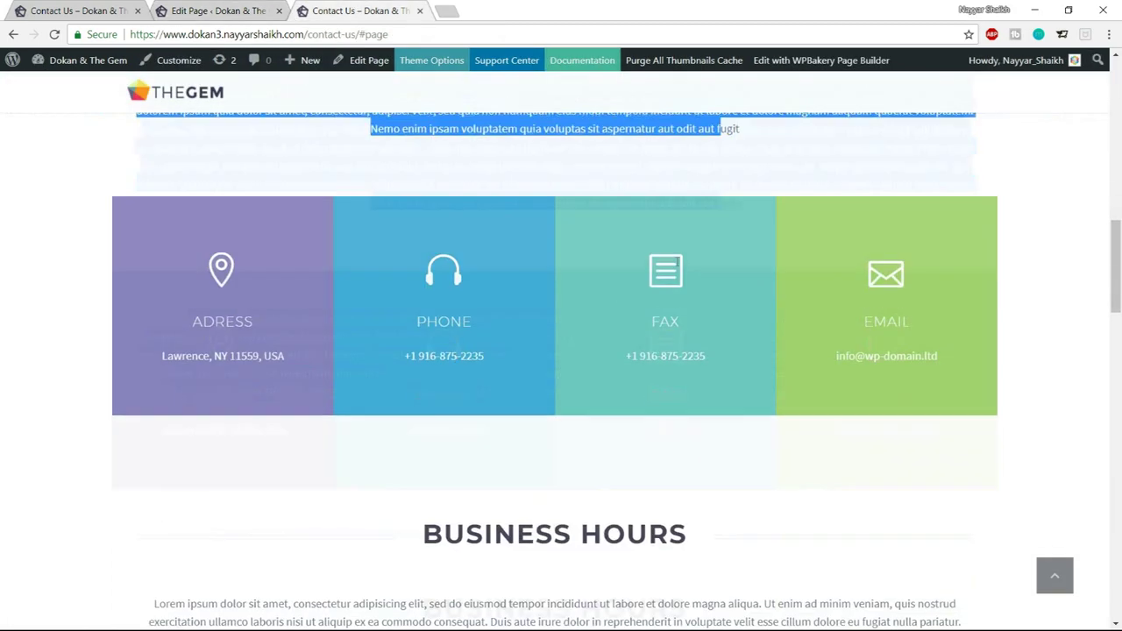
scroll(911, 354, down, 5)
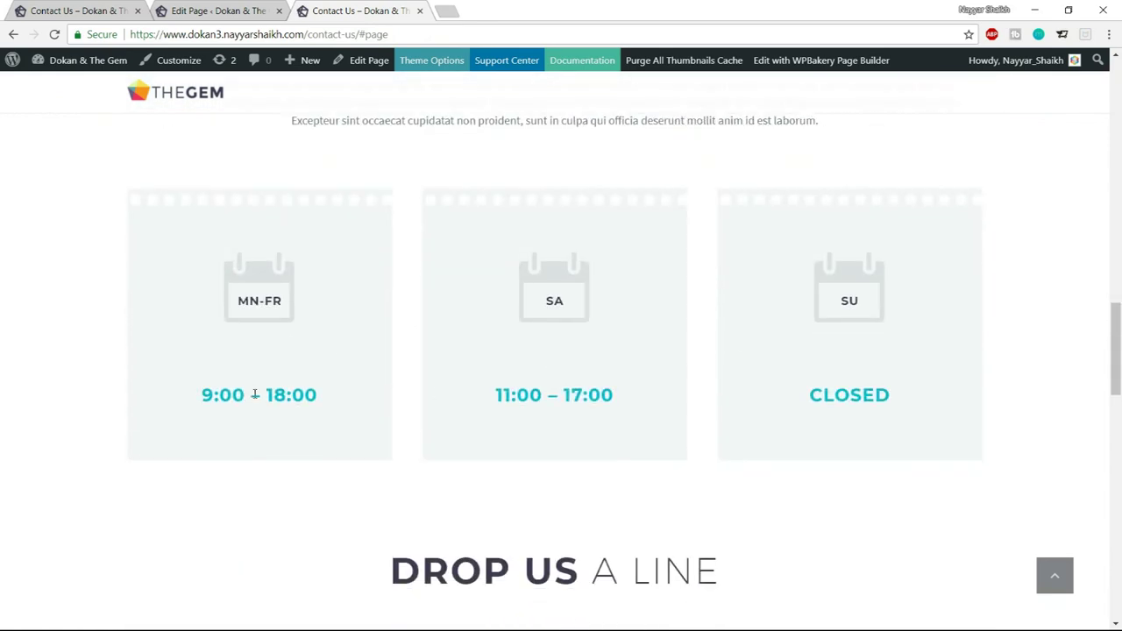
drag(213, 396, 317, 408)
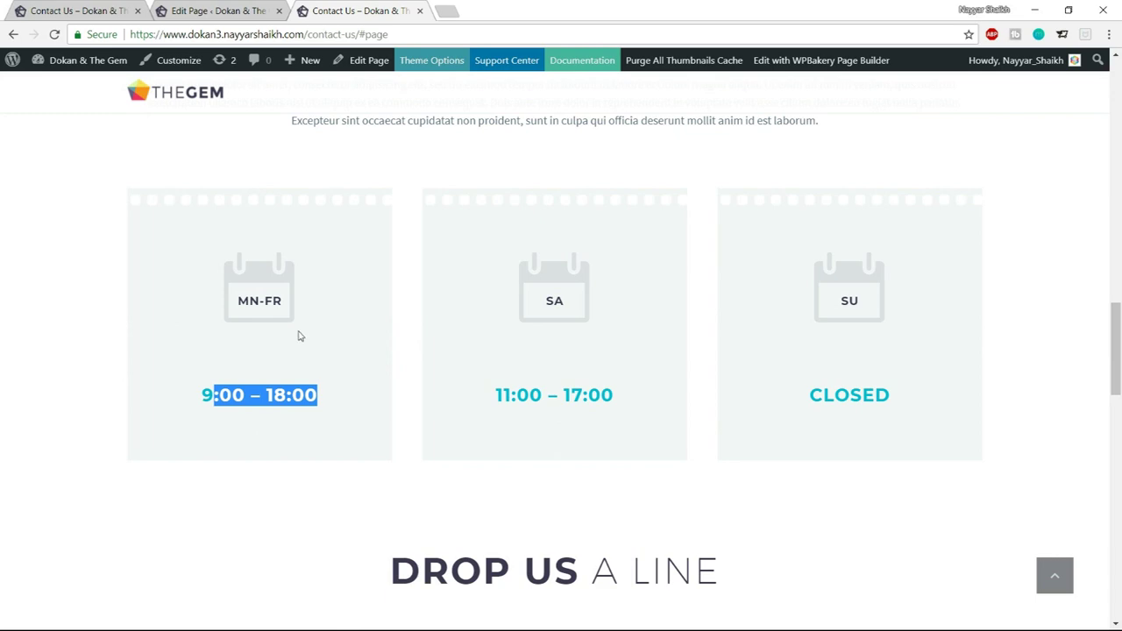
click(267, 9)
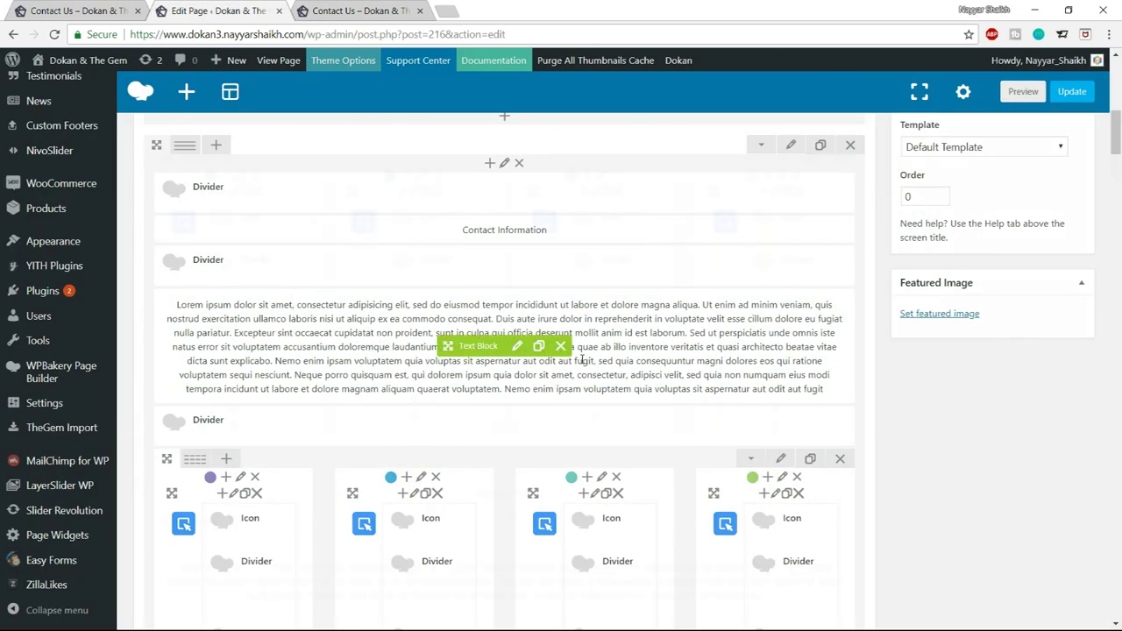
- Edit the MN-FR hours text block to read '9:00 a.m. – 5:00 p.m.'
scroll(581, 359, down, 10)
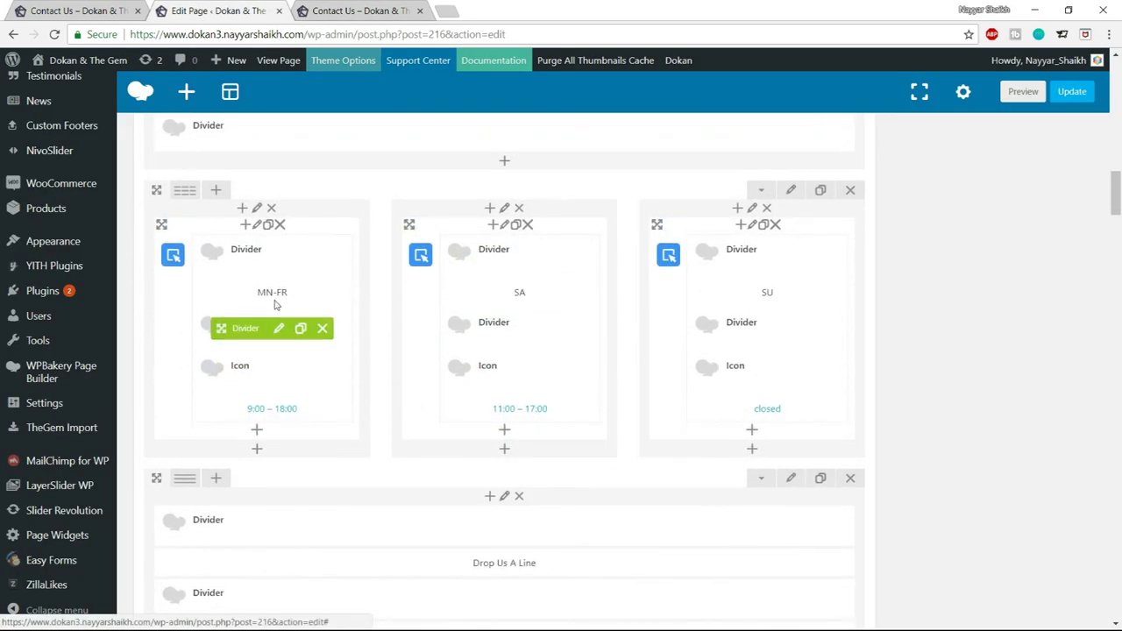
mouse_move(283, 301)
mouse_move(298, 419)
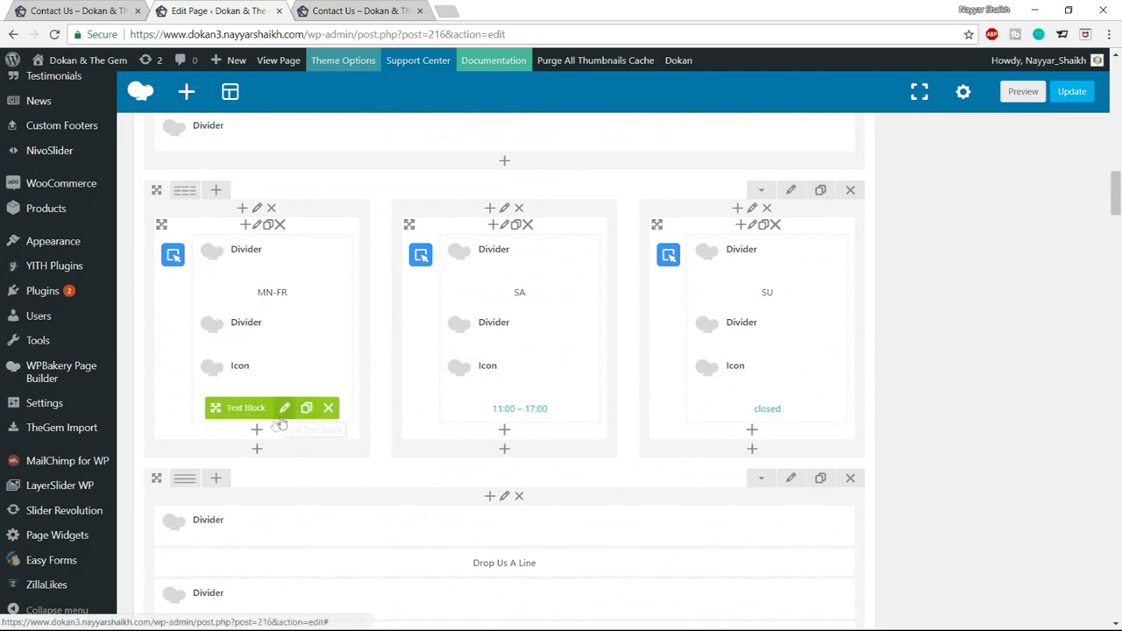
click(284, 410)
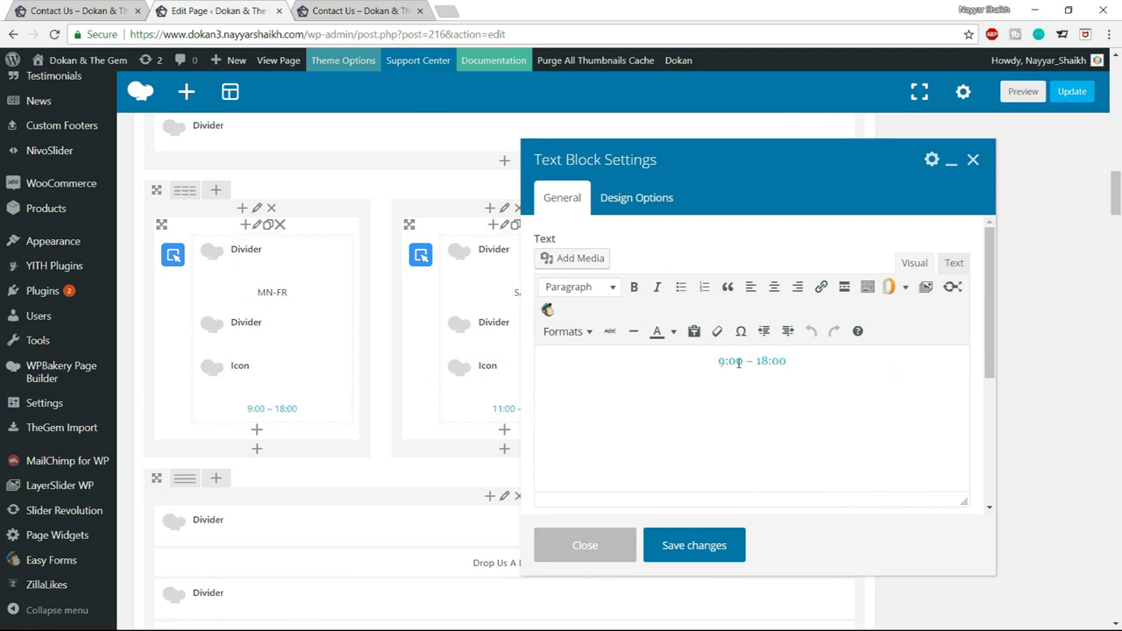
click(744, 361)
text(am)
key(BackSpace)
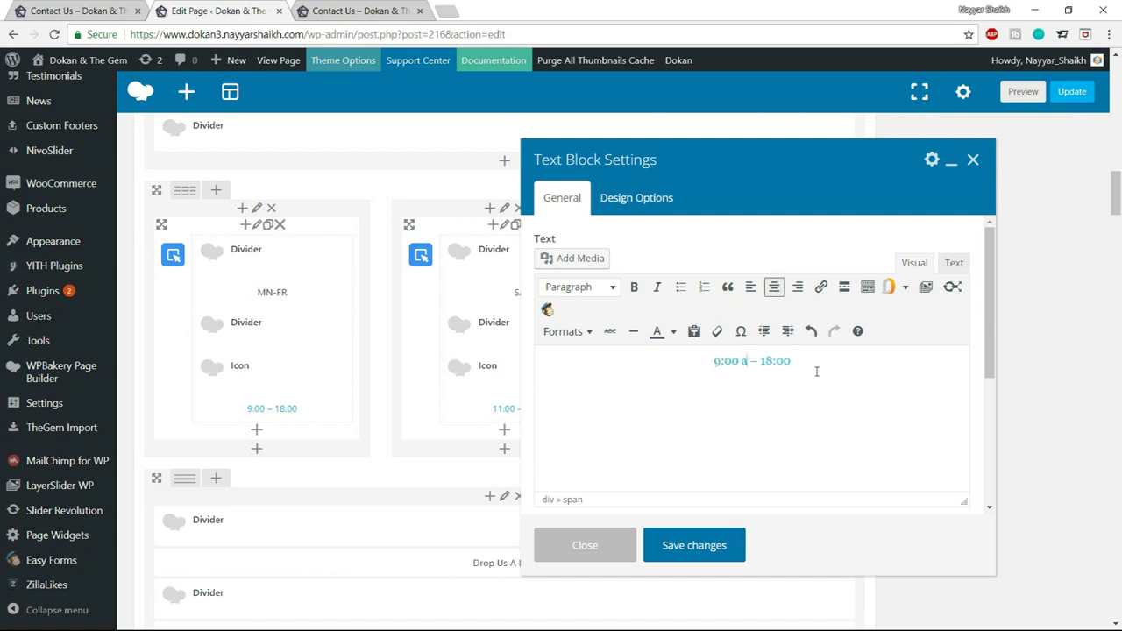
text(.m. – )
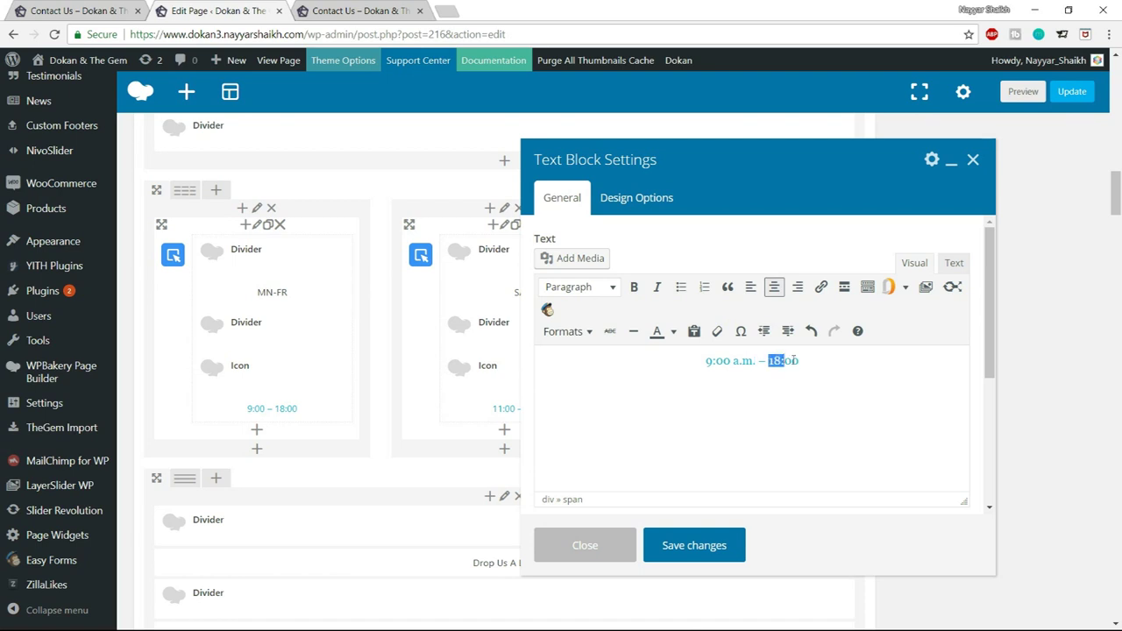
text(5)
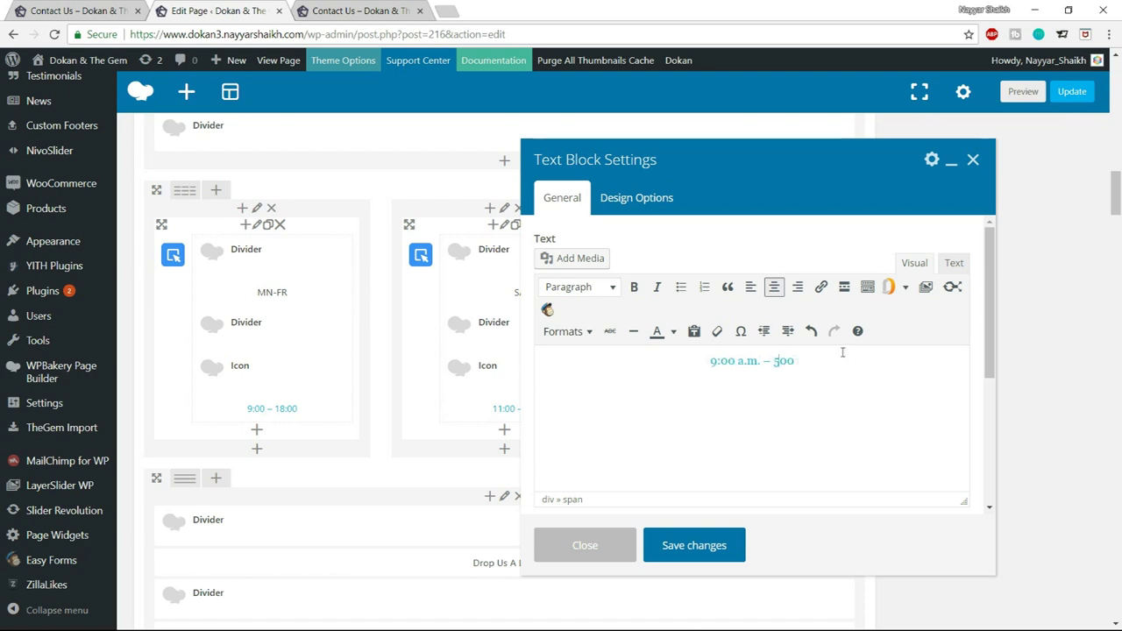
text(:00)
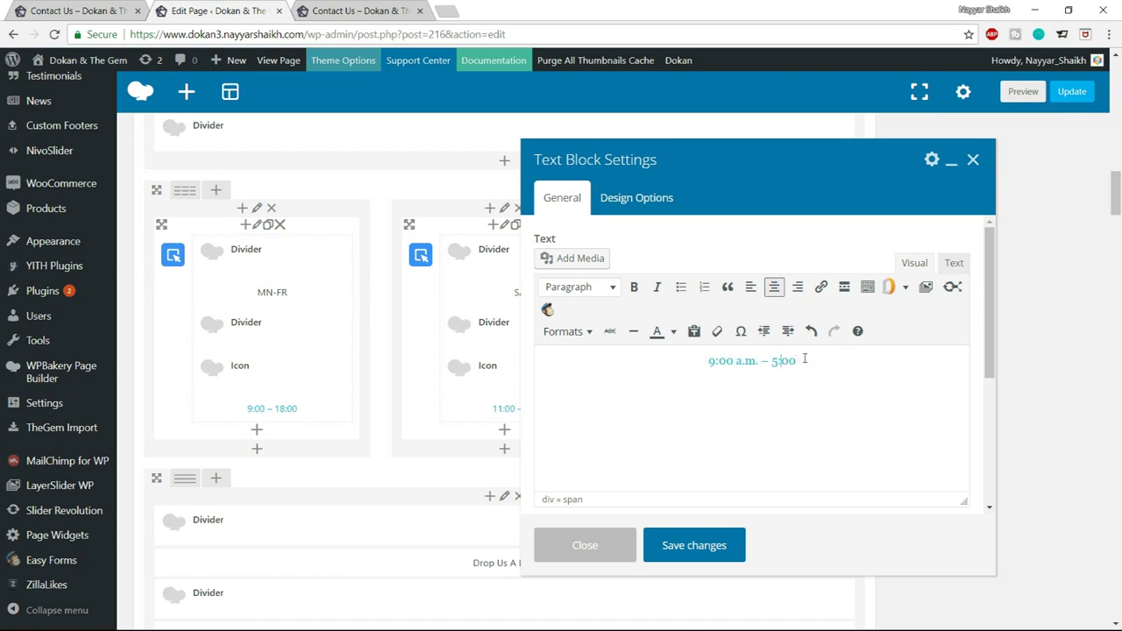
text( p.m.)
- Save the text block settings and update the Contact Us page
key(ctrl+a)
click(806, 363)
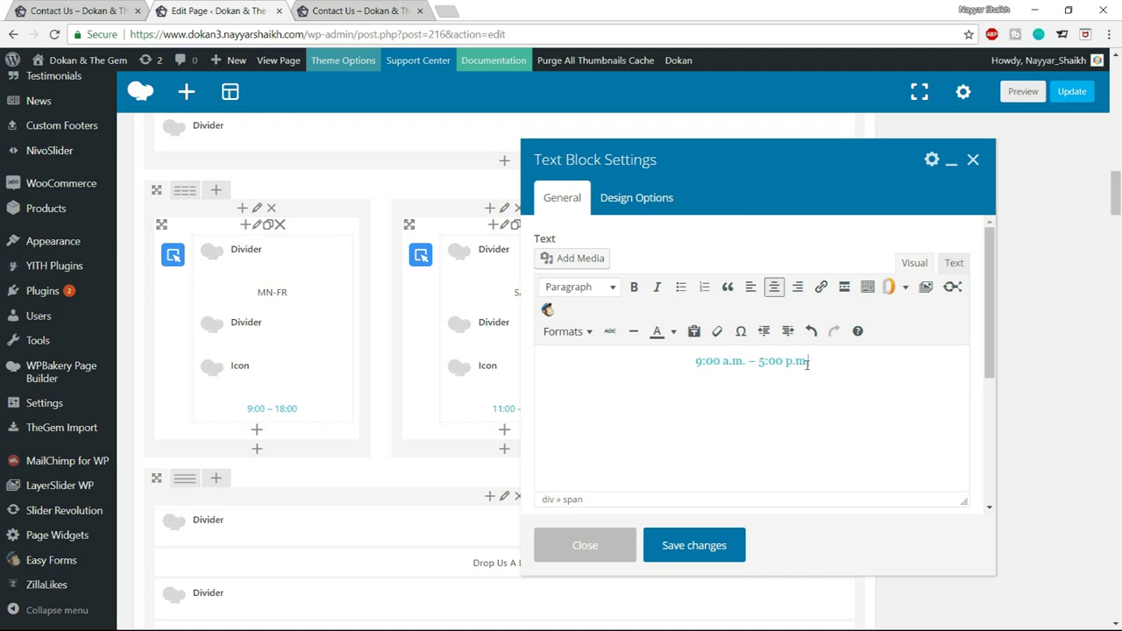
click(694, 545)
click(1068, 92)
click(346, 12)
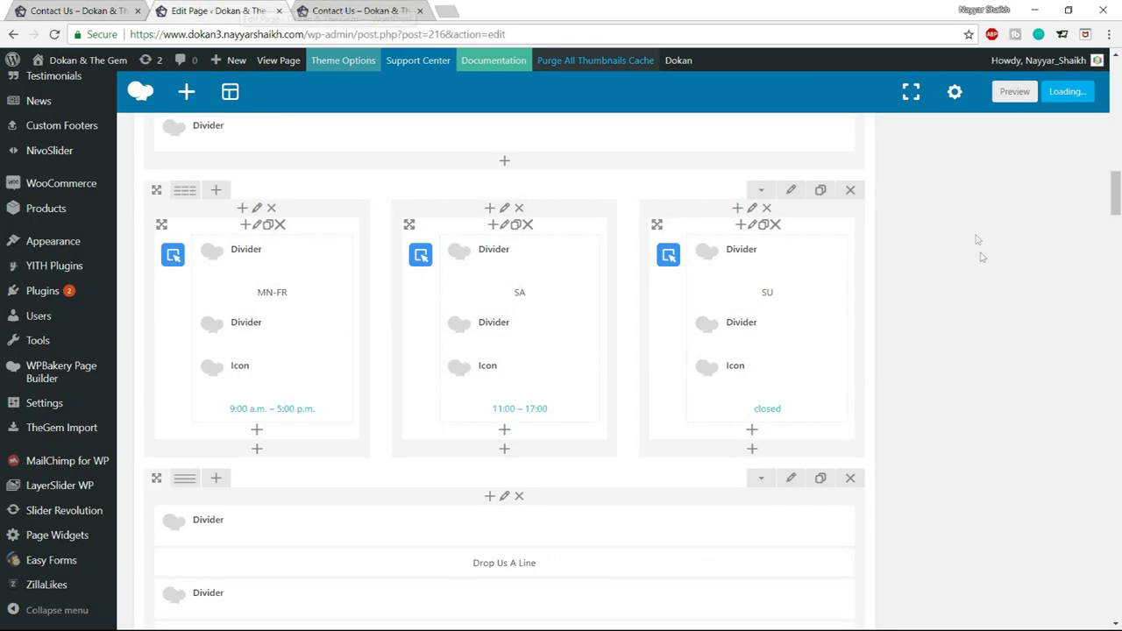
- Update the Contact Us page and reload the live page to check the new weekday hours
scroll(981, 289, up, 15)
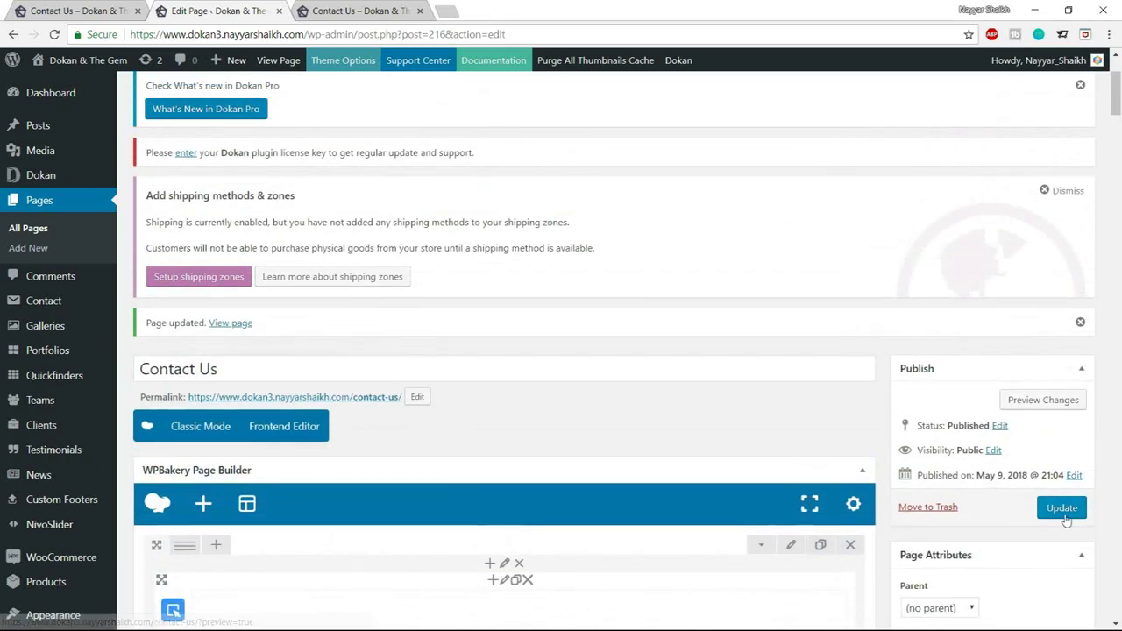
click(1064, 517)
click(348, 9)
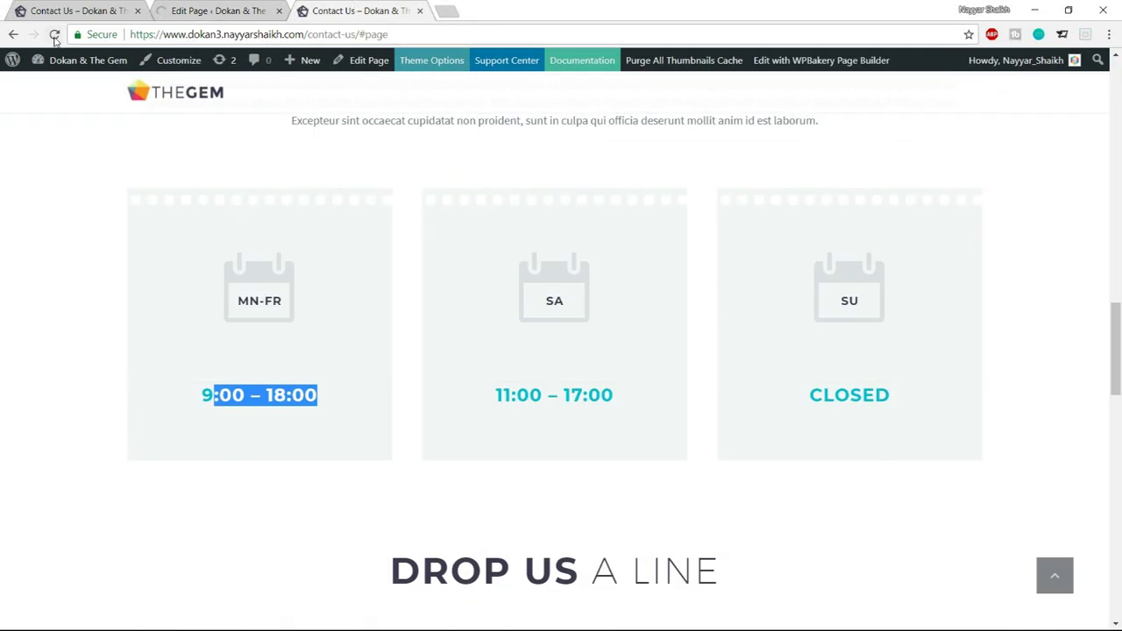
click(54, 37)
scroll(692, 359, down, 15)
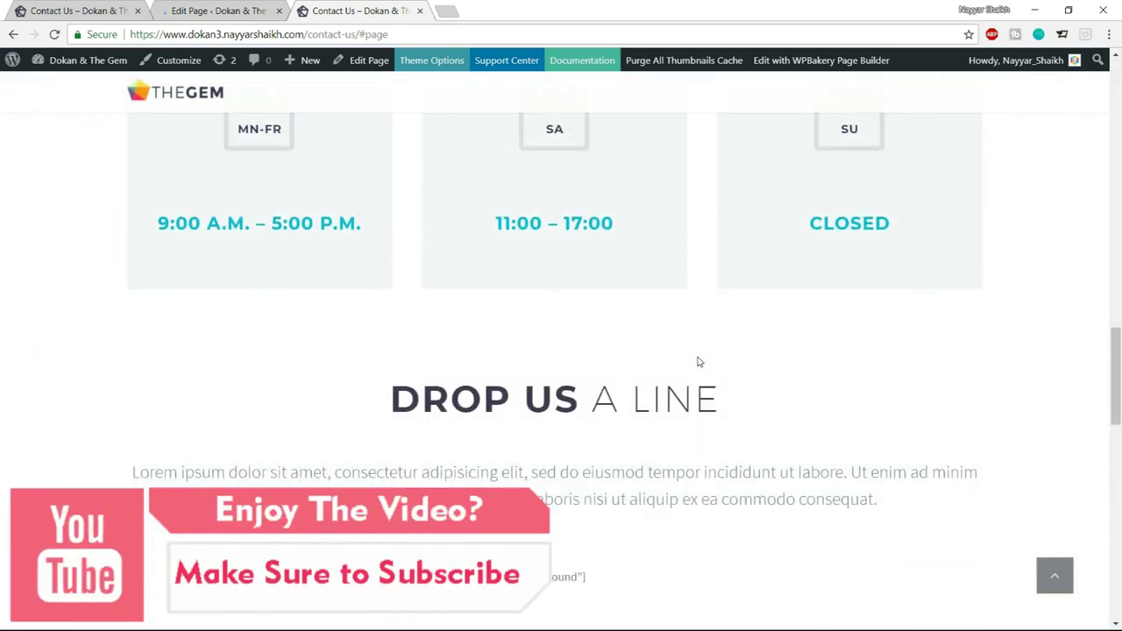
scroll(248, 349, up, 1)
drag(169, 313, 268, 298)
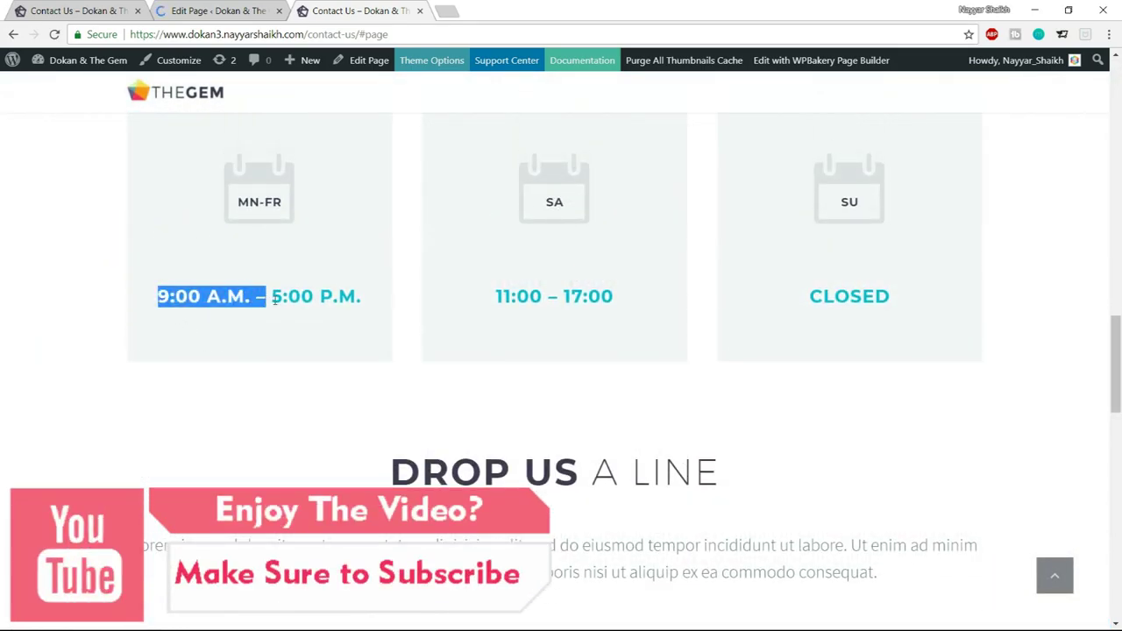
click(274, 297)
scroll(351, 329, down, 6)
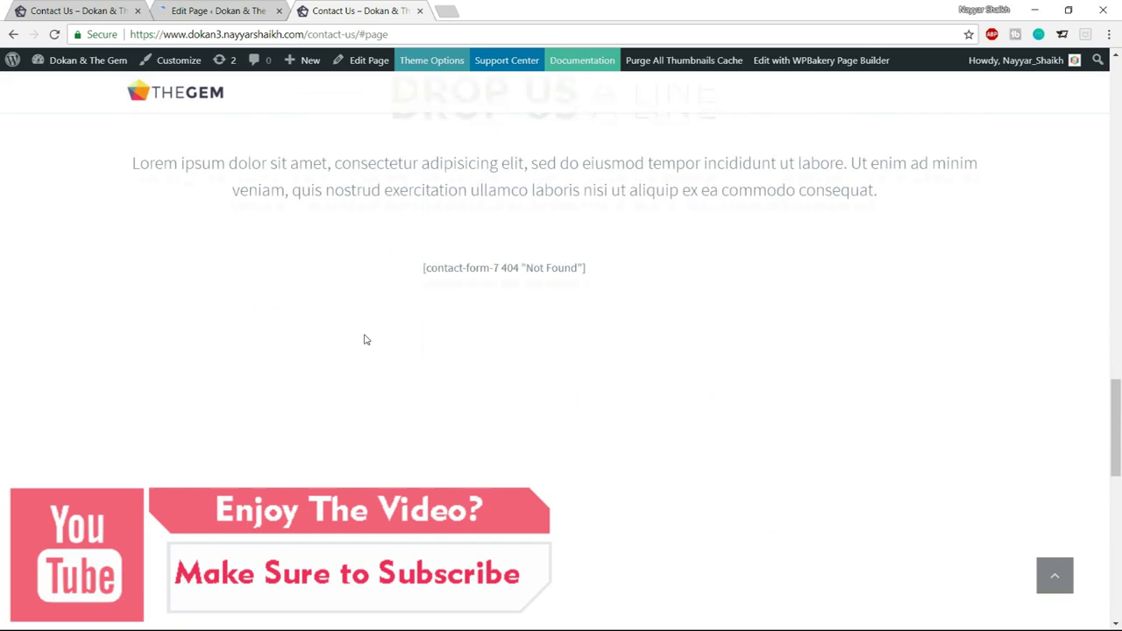
scroll(403, 324, up, 2)
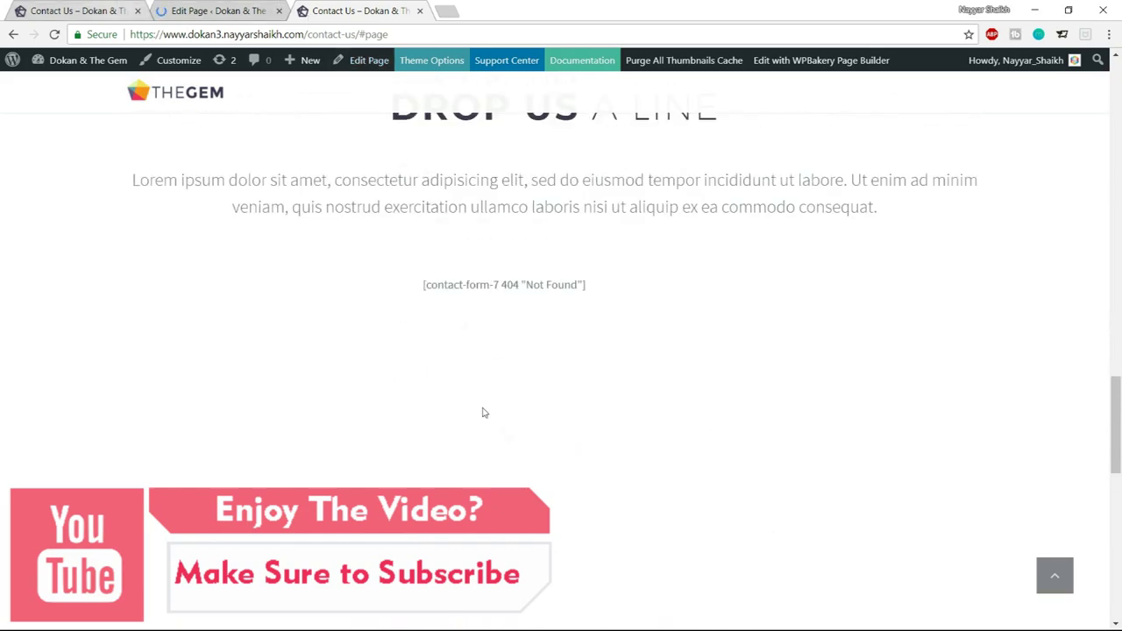
- Compare the Business Hours with the reference contact page, then return to the page editor
click(83, 10)
scroll(496, 400, down, 10)
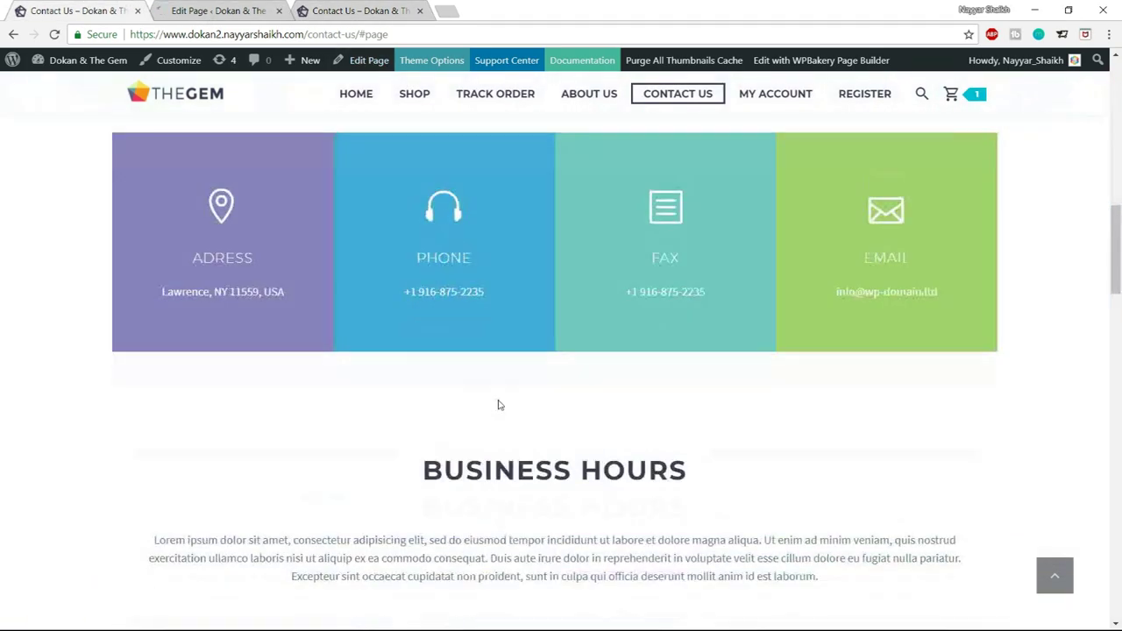
scroll(498, 401, down, 5)
scroll(499, 396, up, 2)
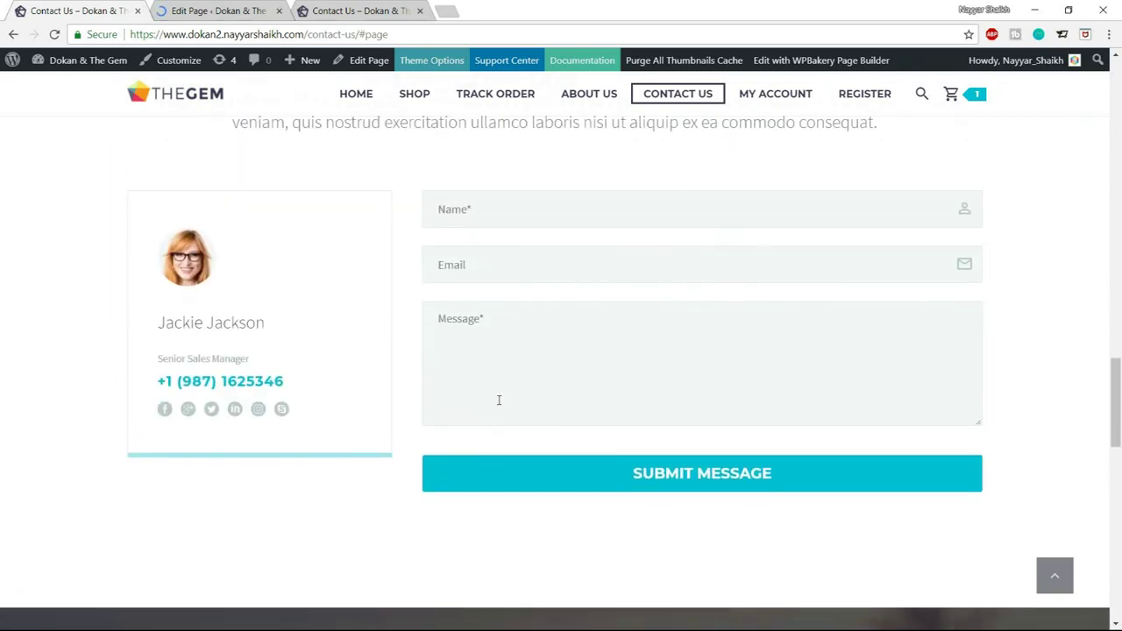
scroll(176, 377, down, 1)
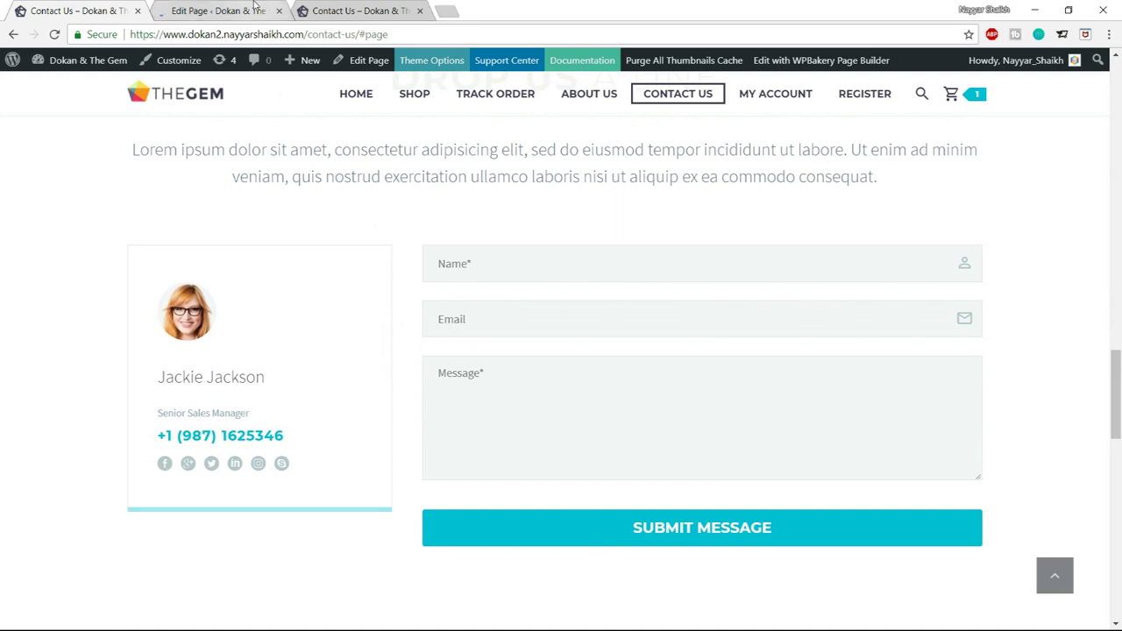
click(233, 10)
click(85, 7)
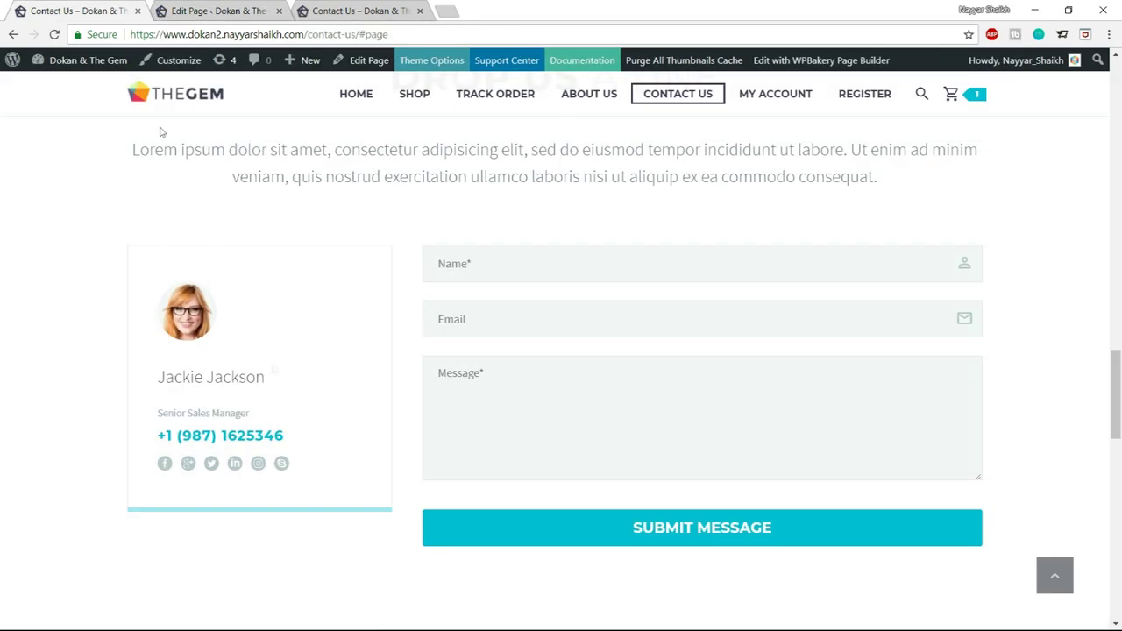
click(231, 7)
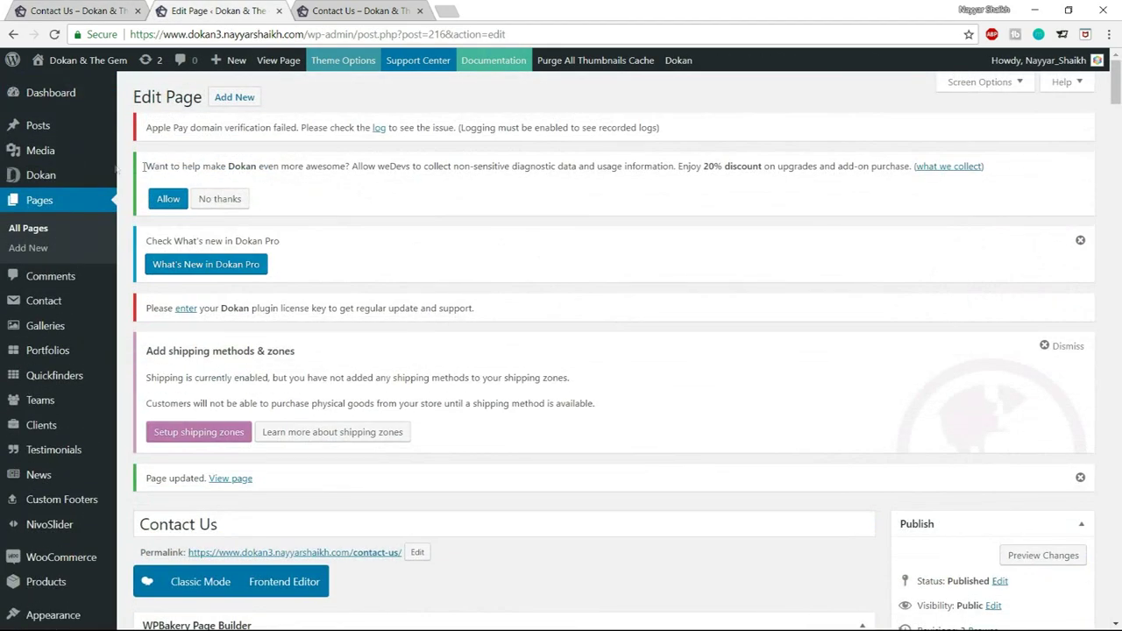
- Open the Team Members list in a separate browser tab
scroll(55, 333, down, 2)
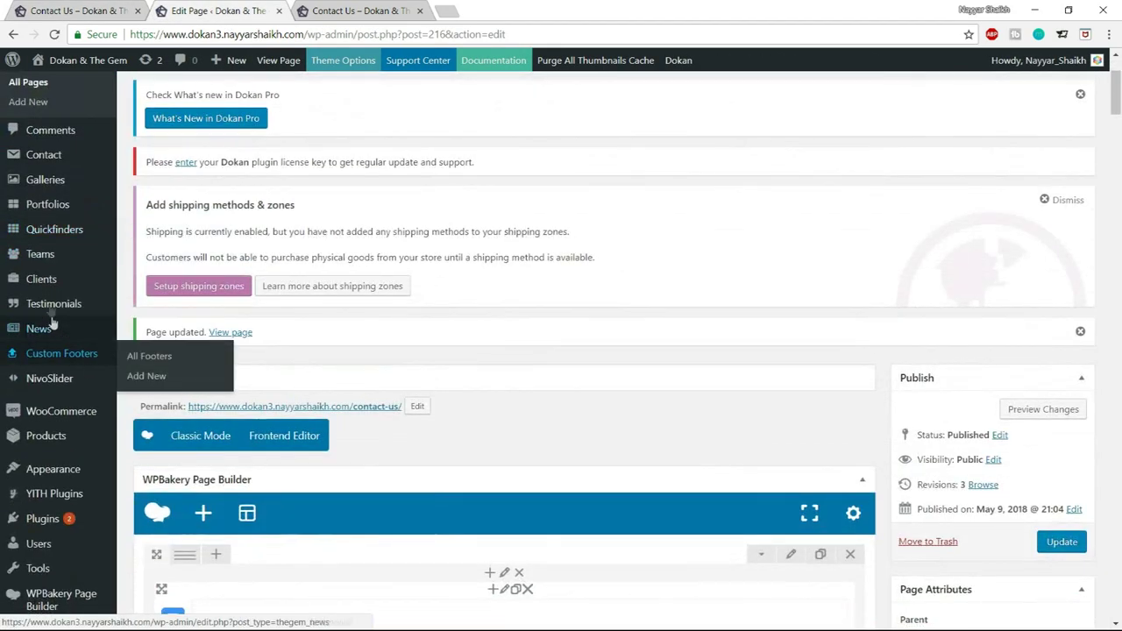
right_click(54, 254)
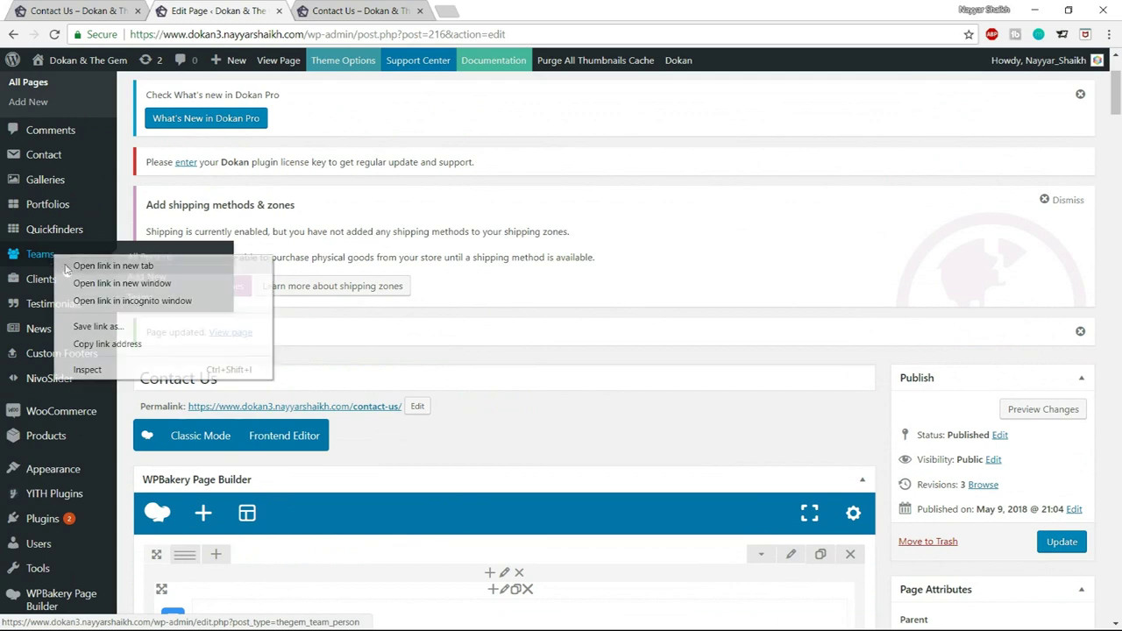
click(68, 266)
click(355, 10)
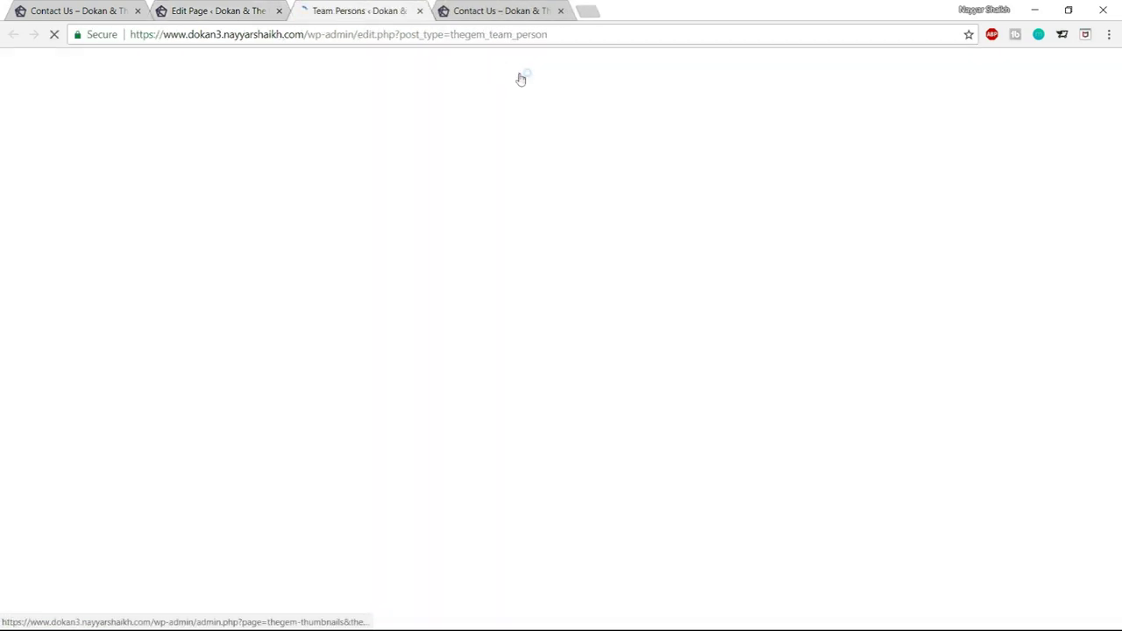
scroll(639, 325, down, 4)
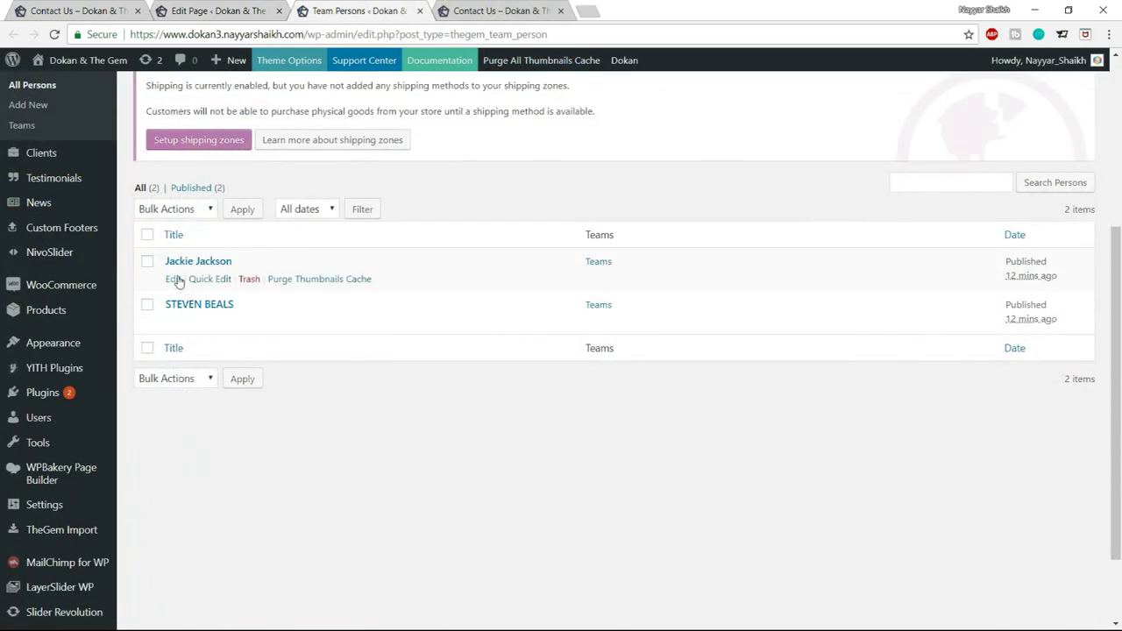
- Add a new team named Team1 to the first team member and update the member
click(174, 278)
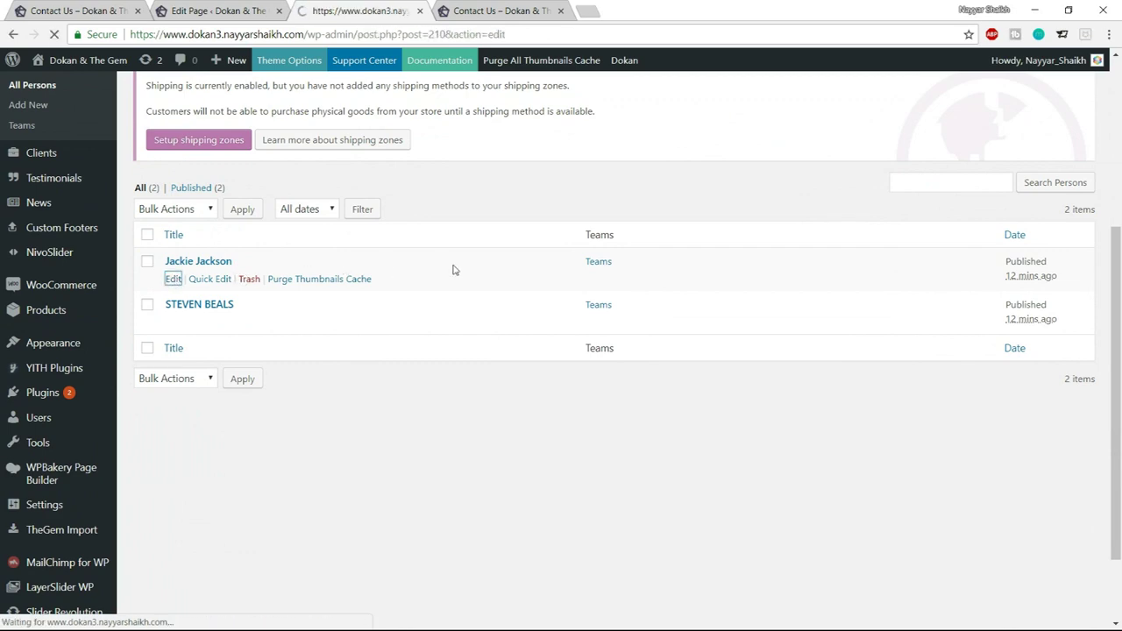
scroll(734, 376, down, 6)
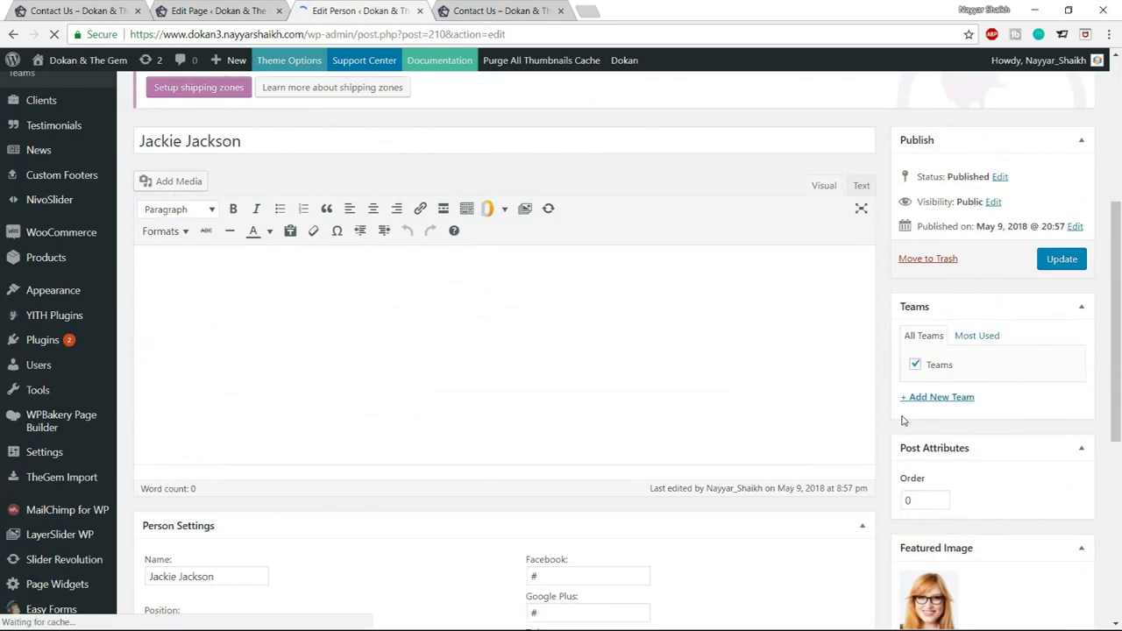
click(952, 307)
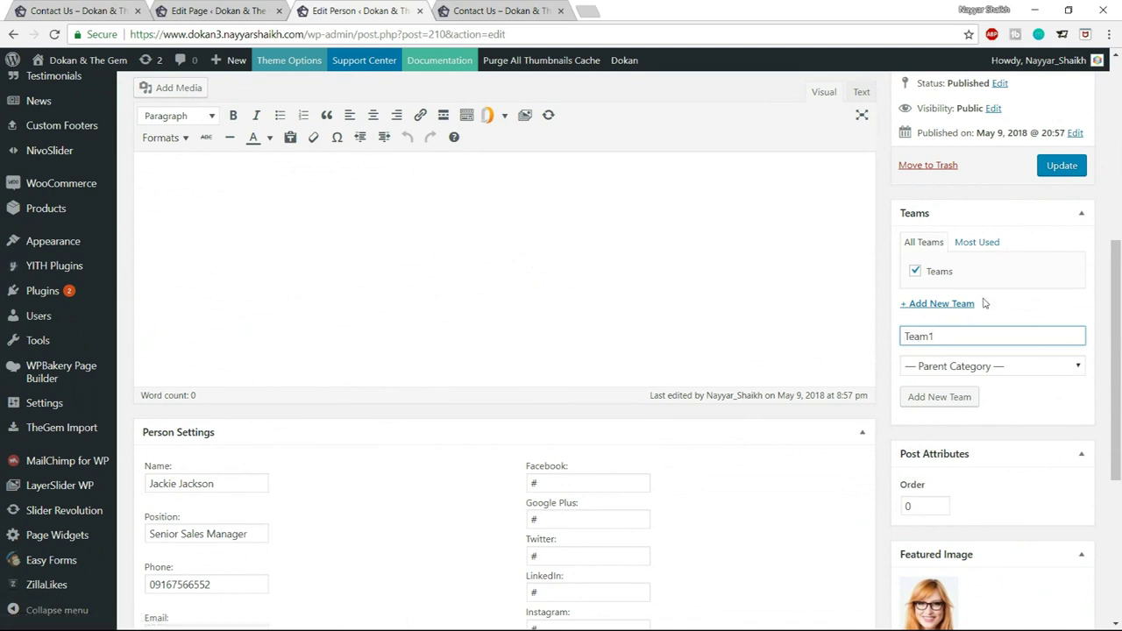
click(952, 399)
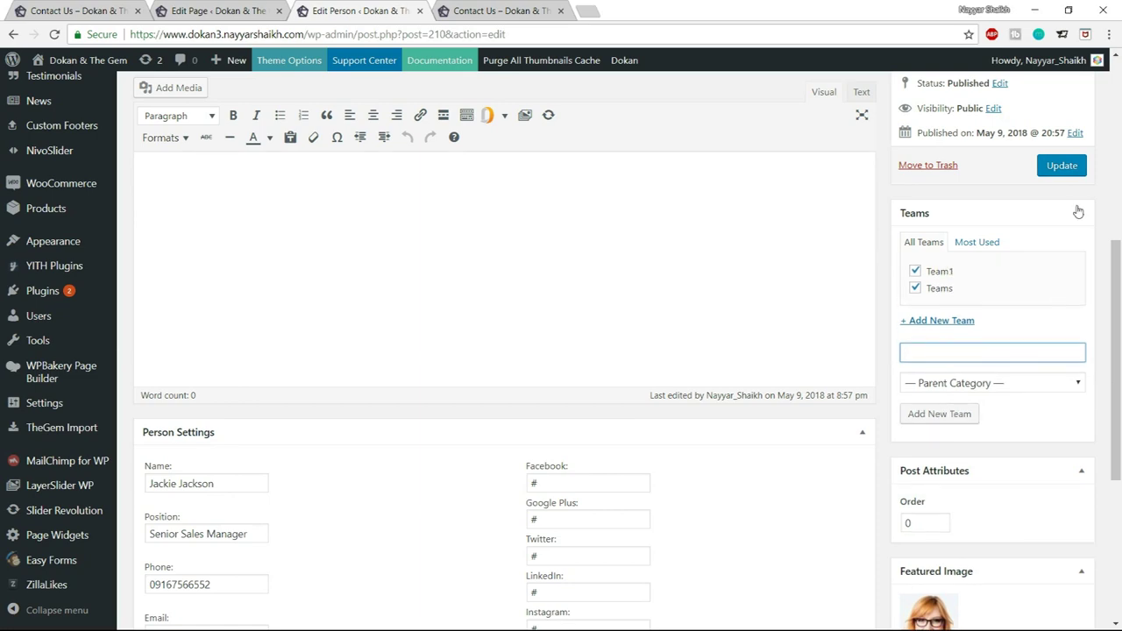
click(1068, 173)
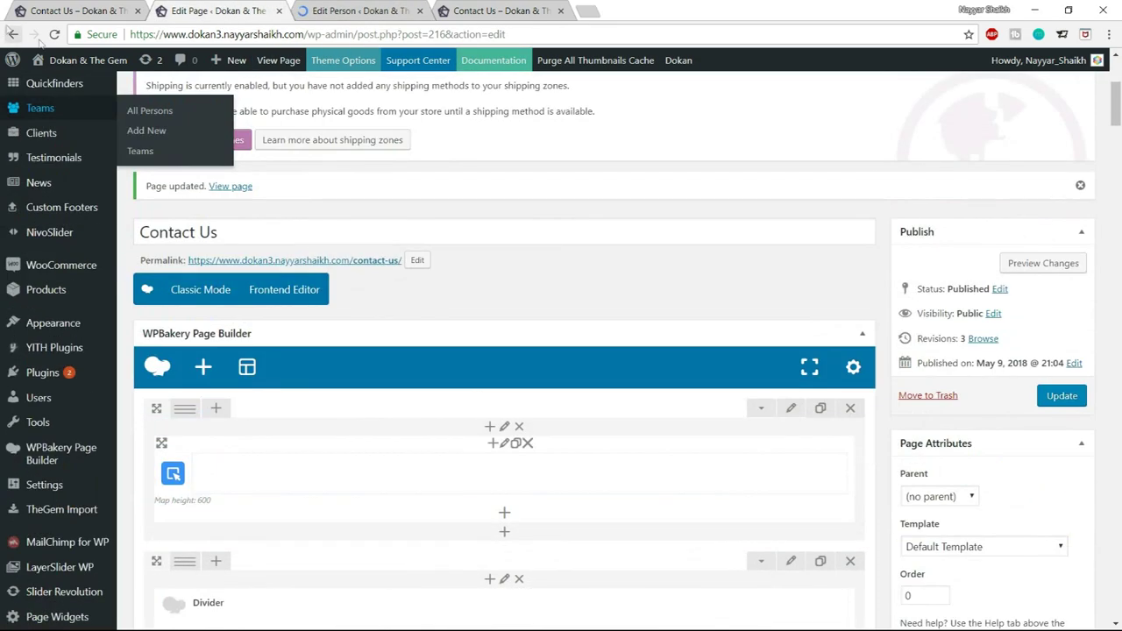
- Set the Contact Us Team element to show Team1 and update the page
click(55, 35)
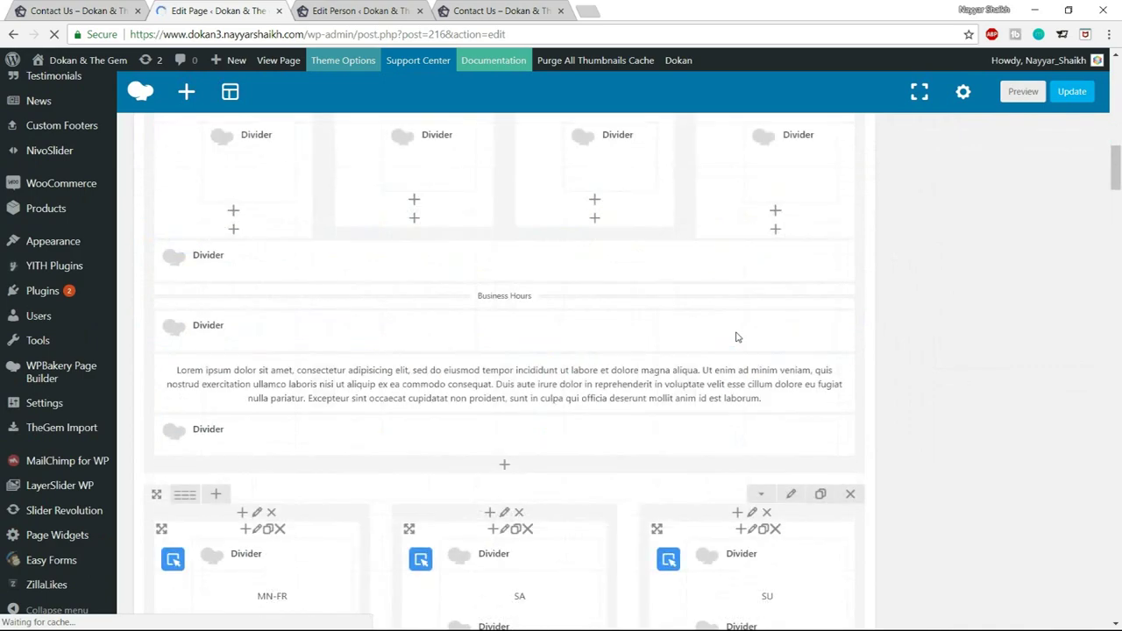
scroll(736, 337, down, 10)
scroll(736, 337, down, 5)
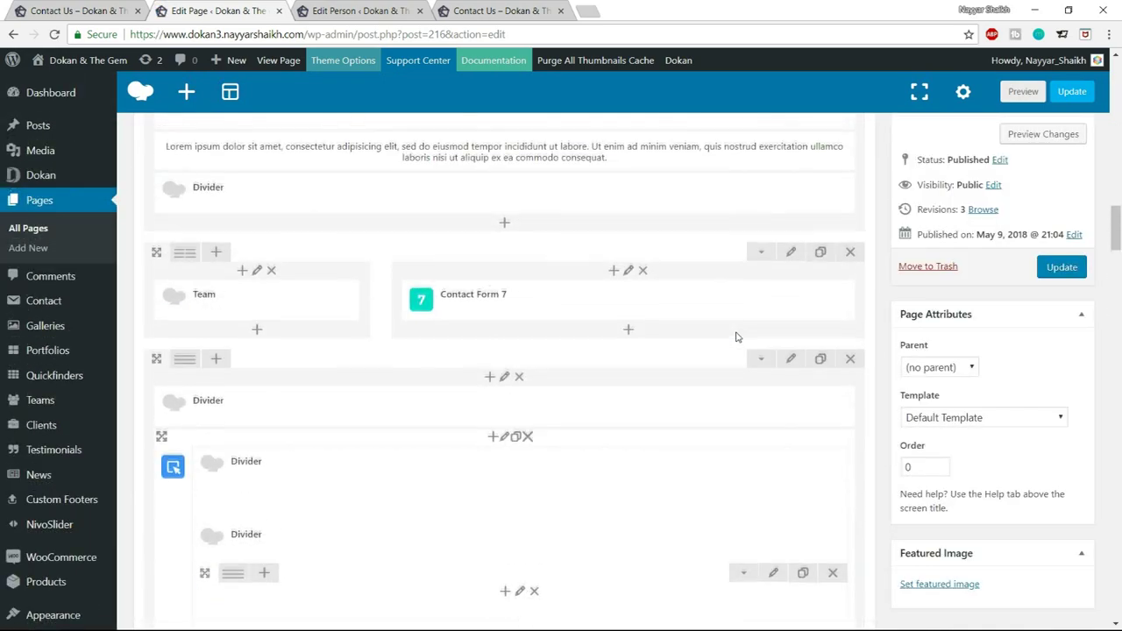
click(260, 370)
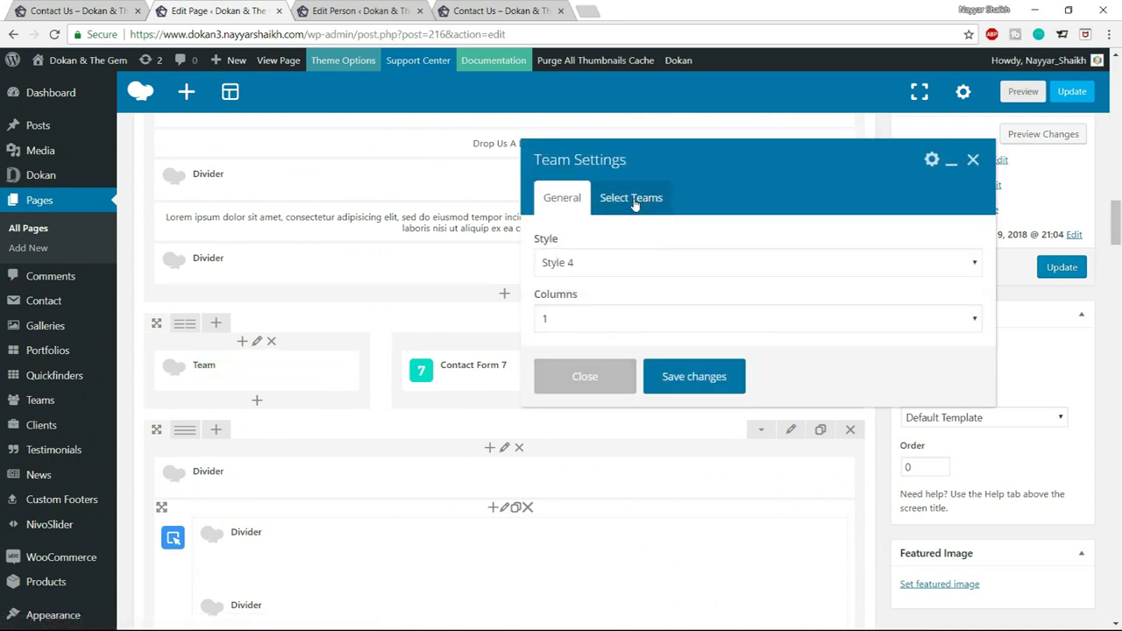
click(633, 200)
click(568, 256)
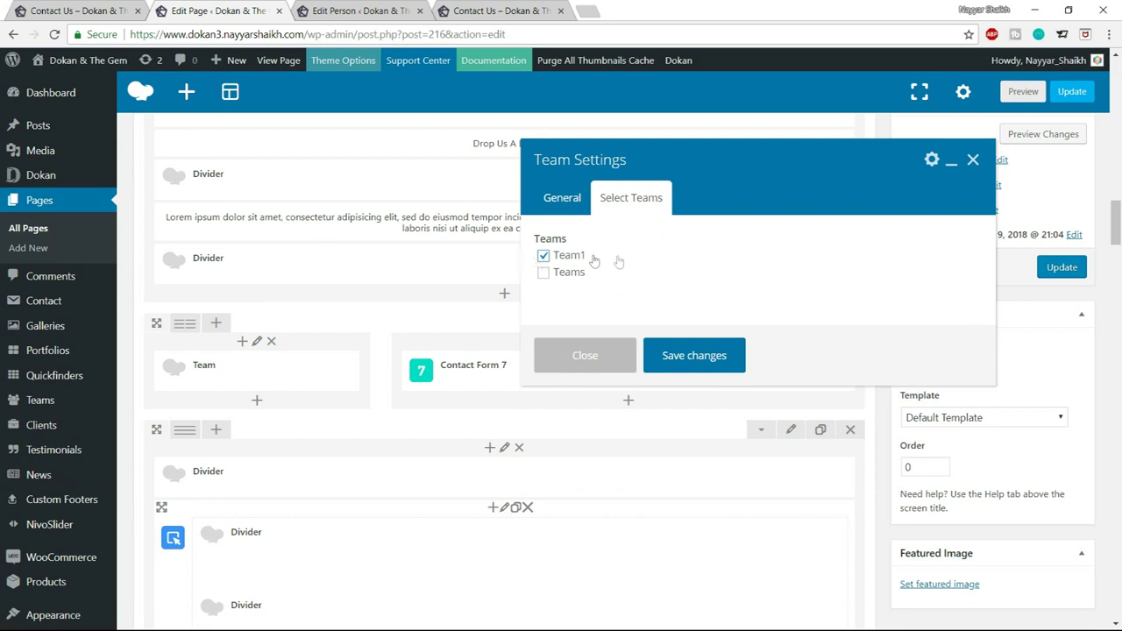
click(683, 360)
click(1063, 268)
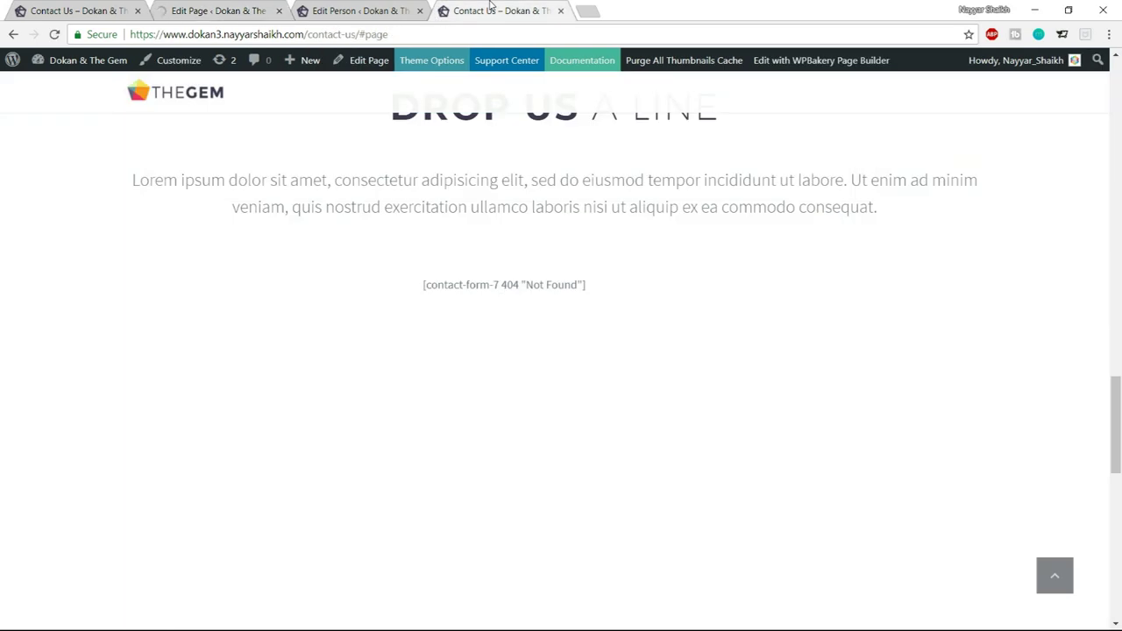
- Reload the live page to check the team card and contact-form placeholder against the reference
click(492, 8)
click(54, 34)
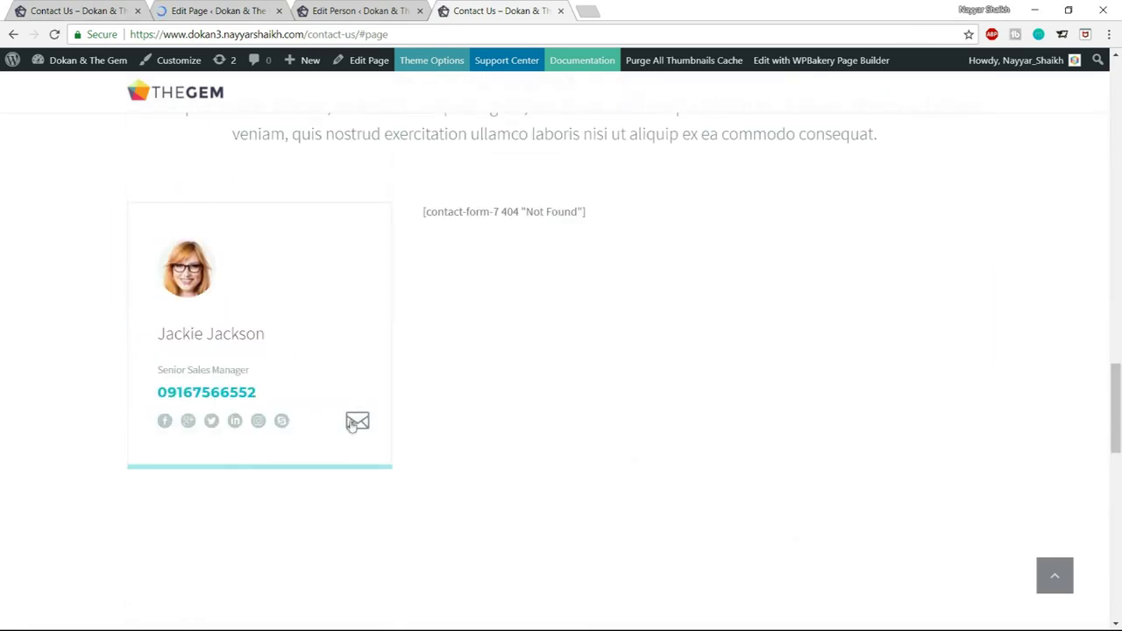
drag(417, 217, 596, 219)
click(592, 220)
click(86, 11)
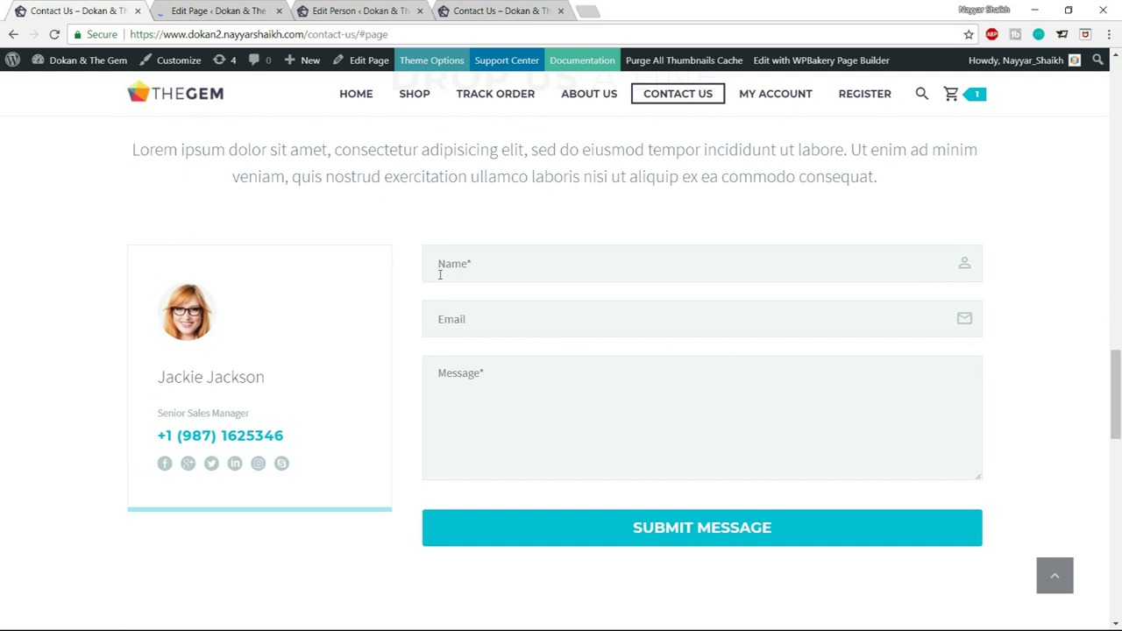
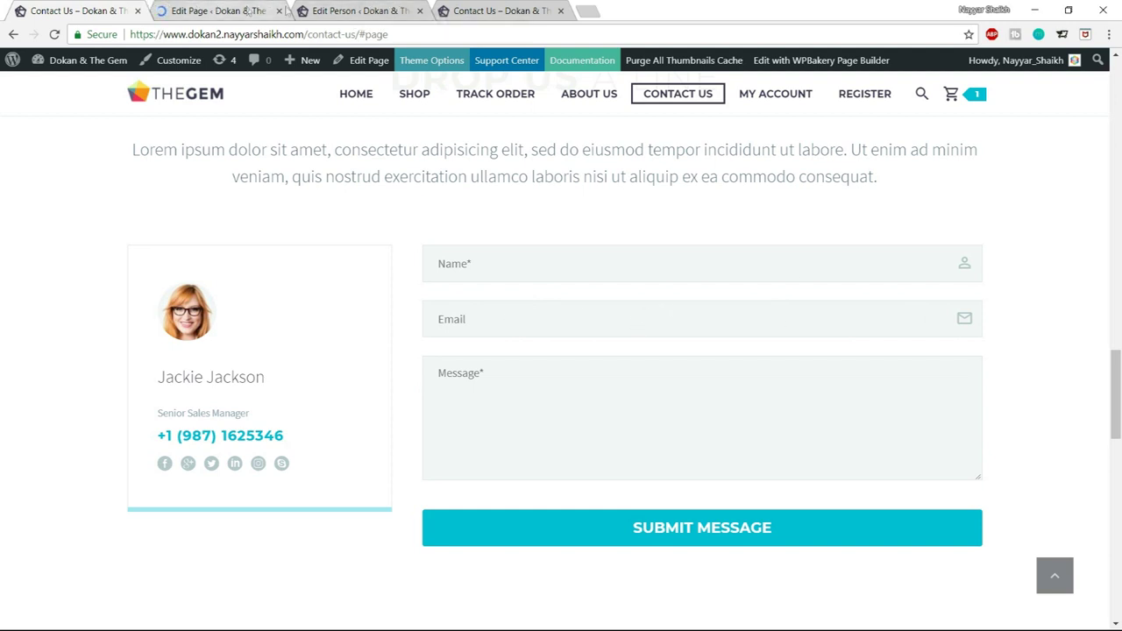
- Select and copy the About Us Contact form's whole template markup on dokan3
click(302, 11)
mouse_move(54, 259)
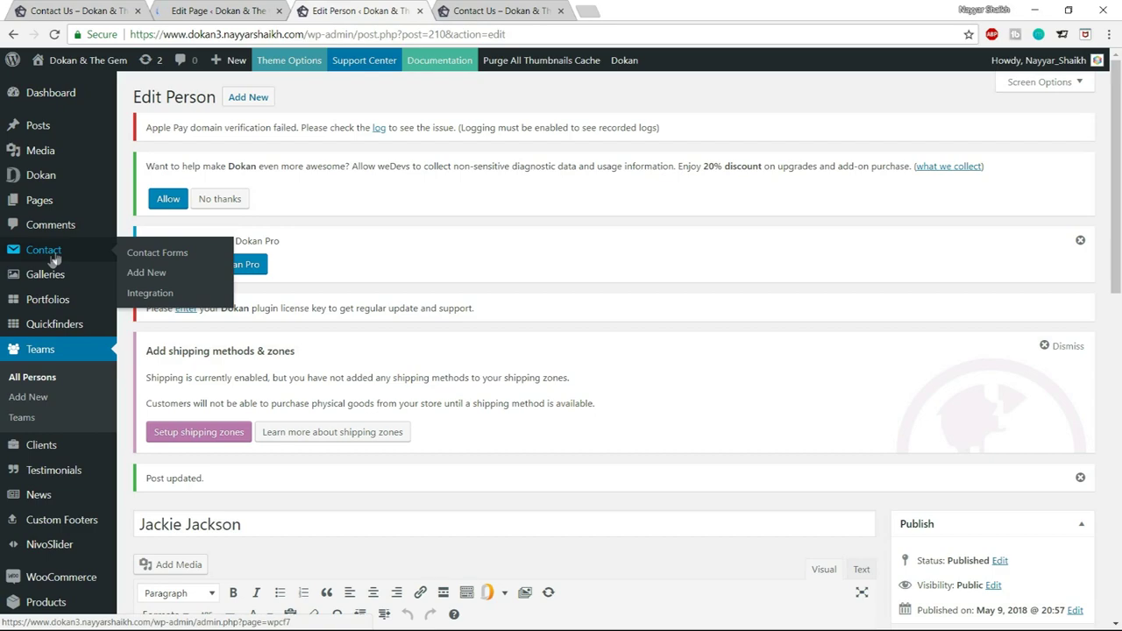
click(54, 251)
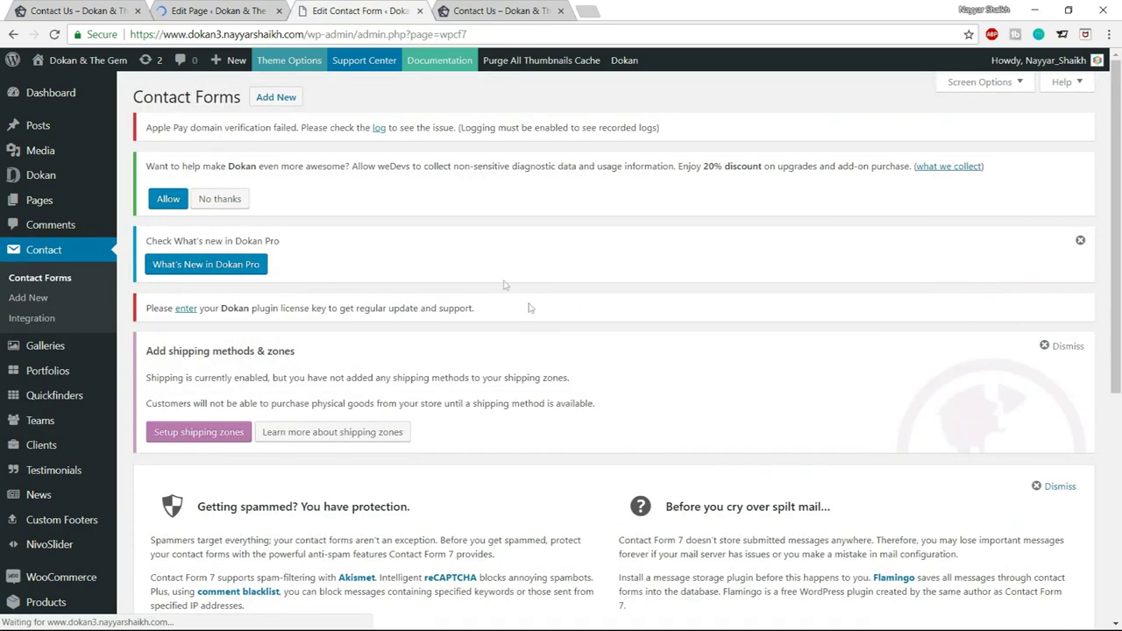
scroll(529, 307, down, 5)
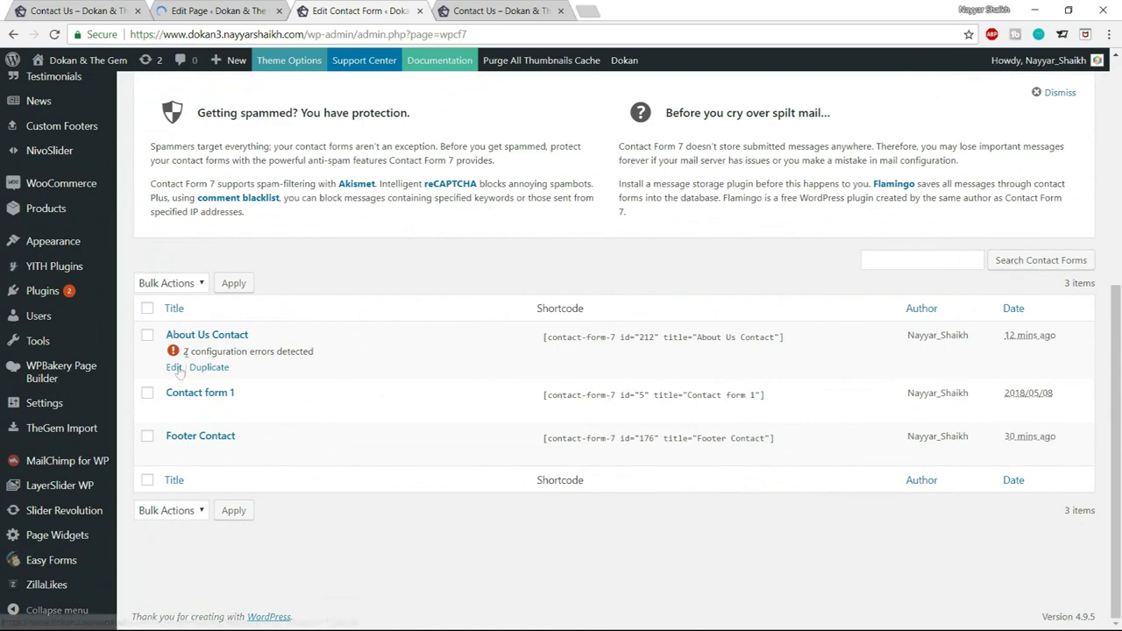
click(175, 368)
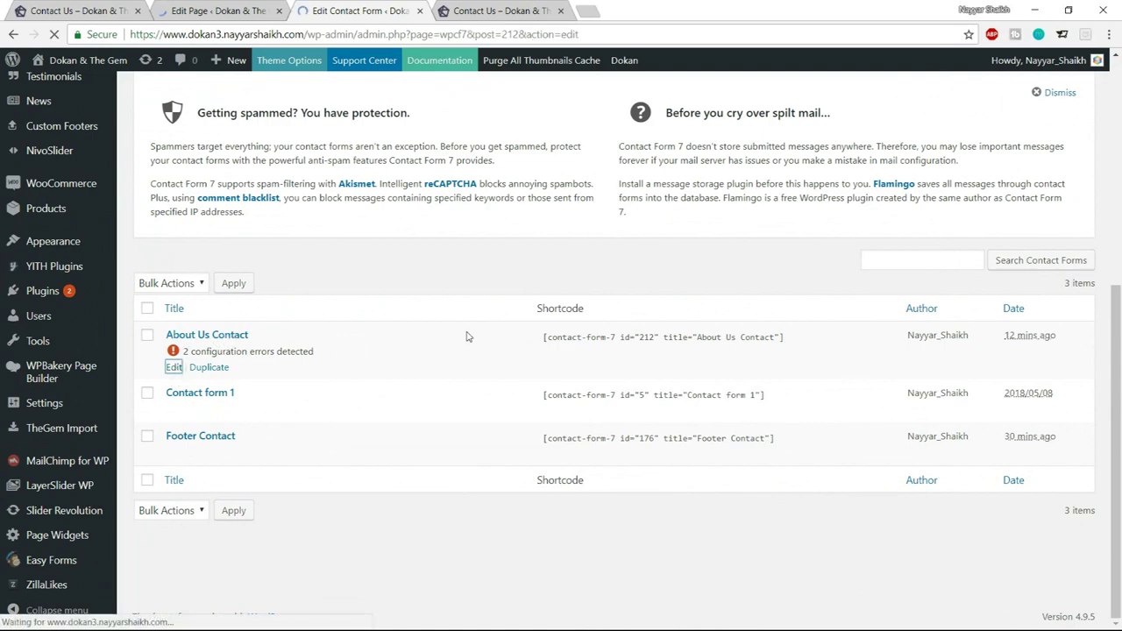
scroll(466, 336, down, 2)
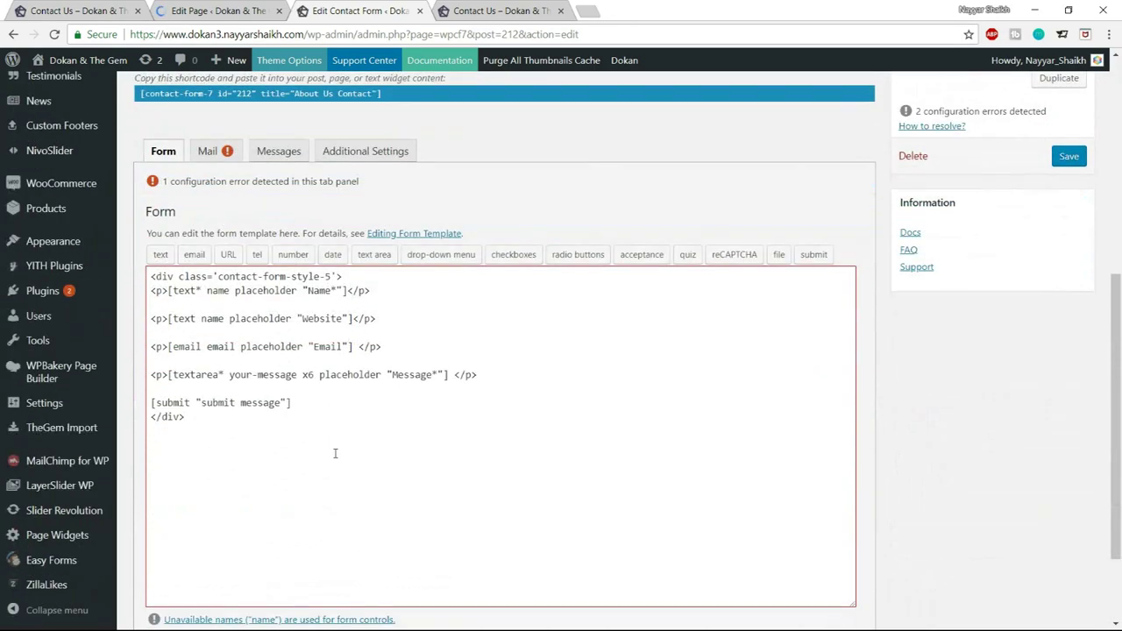
click(335, 442)
key(ctrl+a)
key(ctrl+c)
scroll(335, 443, up, 6)
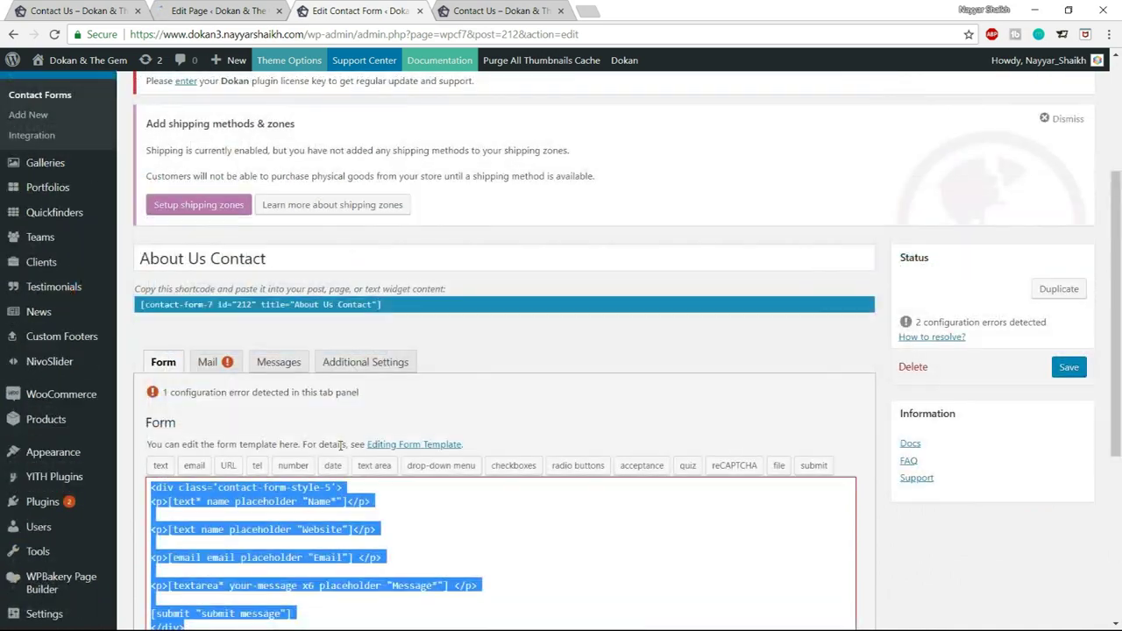
- Create a new contact form titled 'Contact Us Page' and paste in the copied template
click(302, 98)
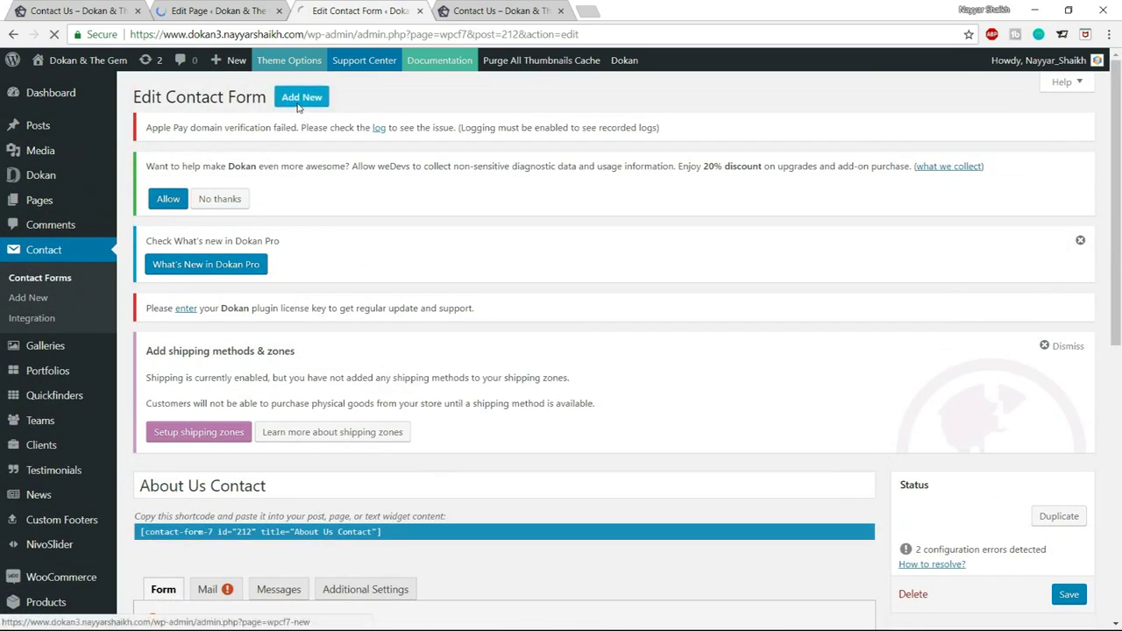
scroll(506, 316, down, 3)
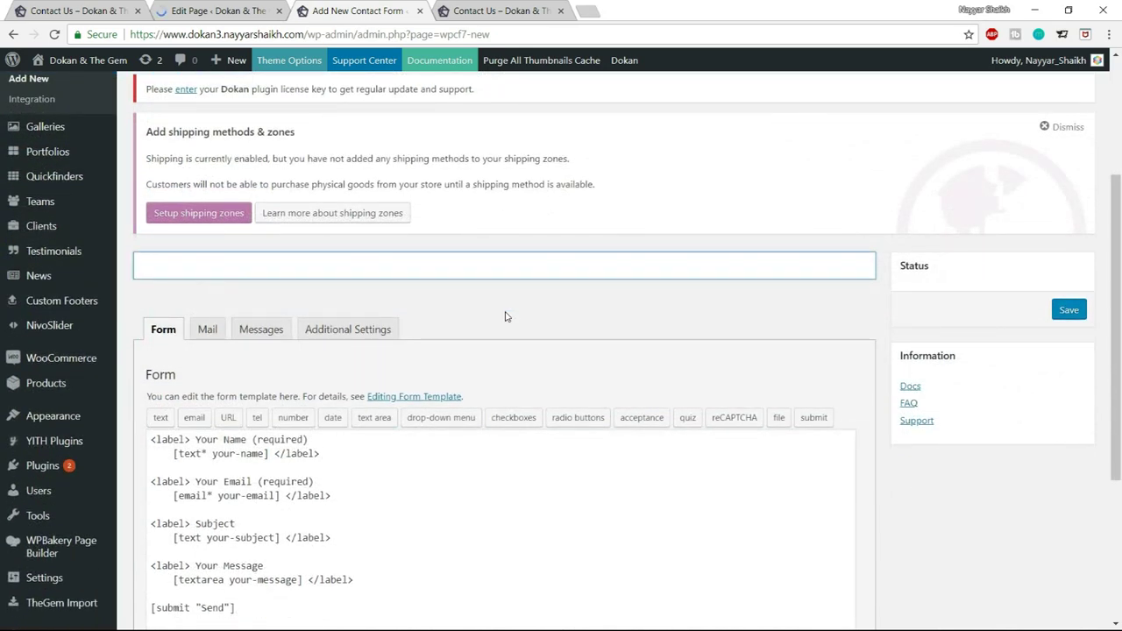
text(Contact Us Page)
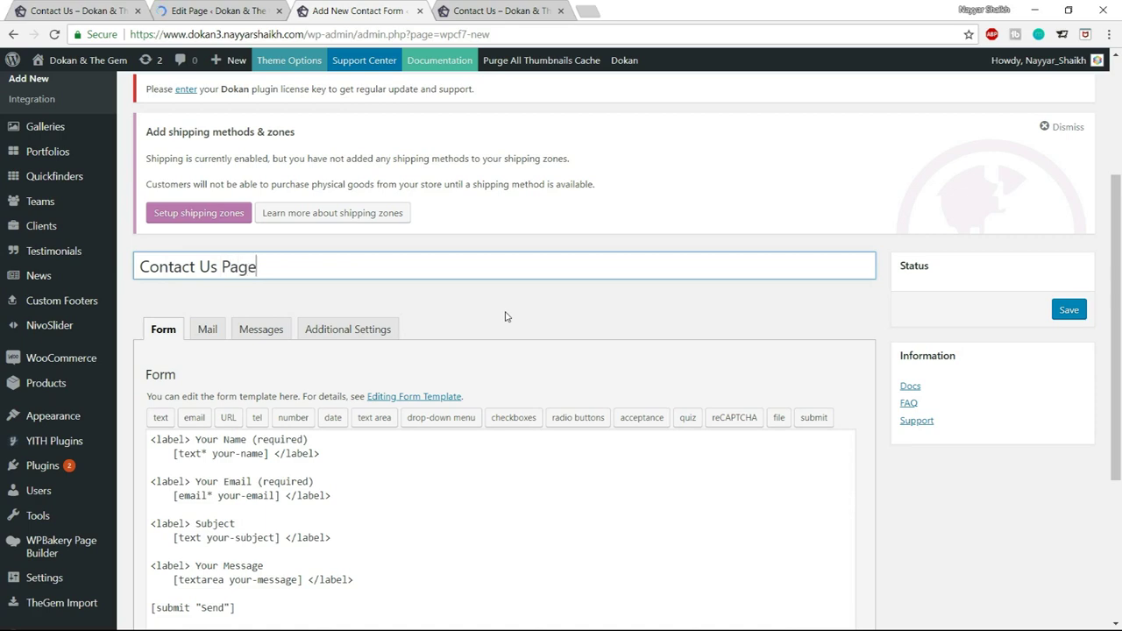
scroll(503, 358, down, 1)
click(463, 478)
key(ctrl+a)
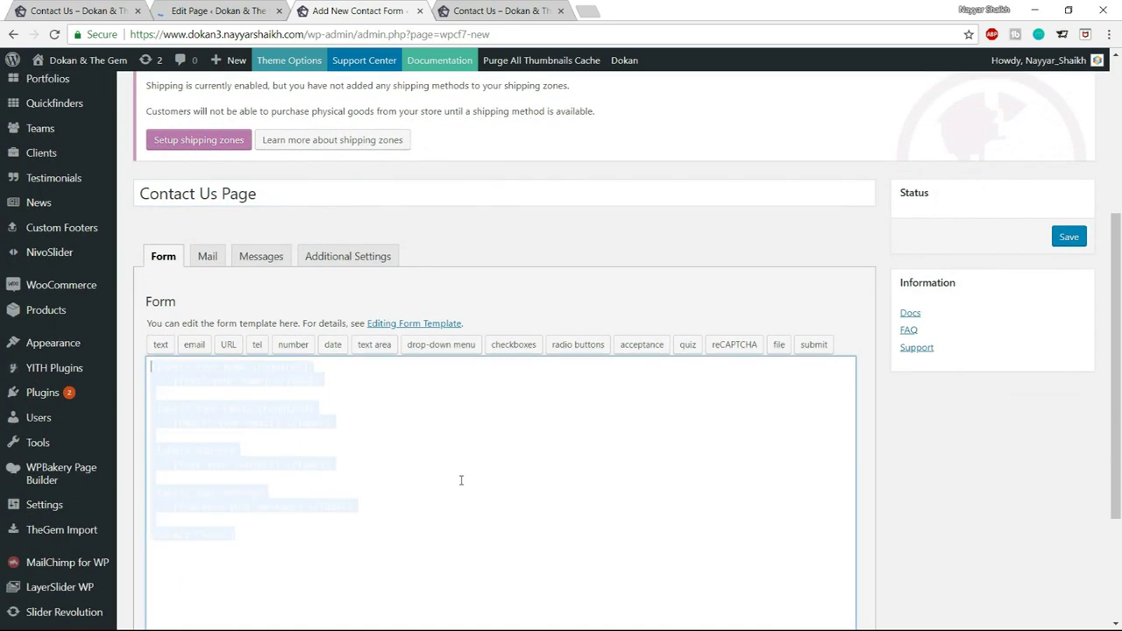
key(ctrl+v)
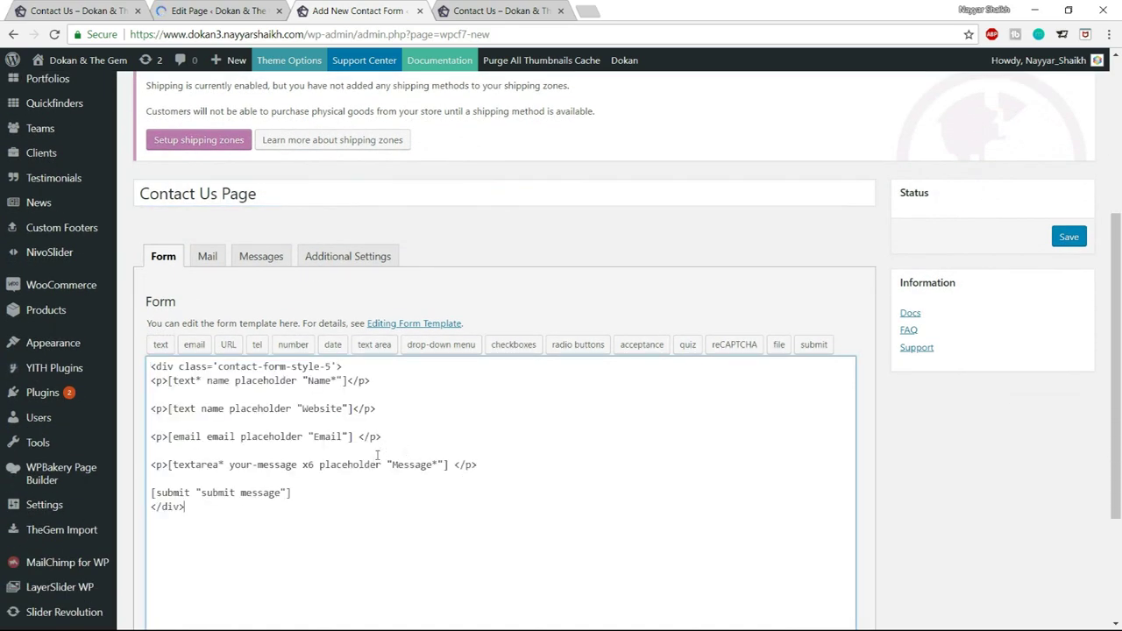
- Delete the Website field line and save the Contact Us Page form
drag(373, 410, 150, 412)
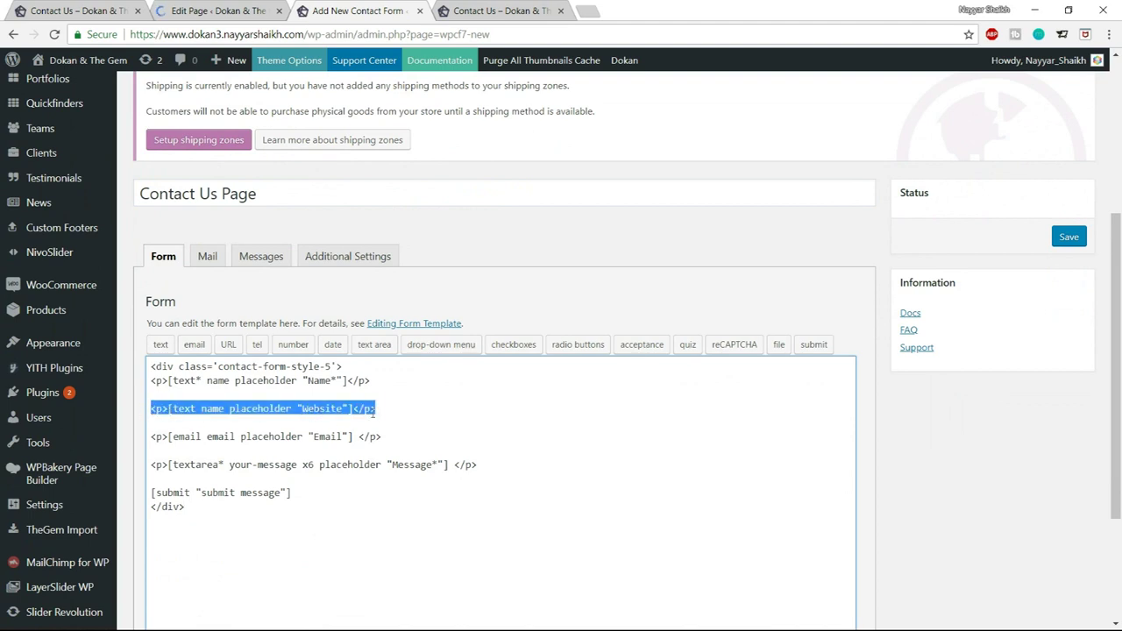
key(BackSpace)
key(BackSpace)
key(BackSpace)
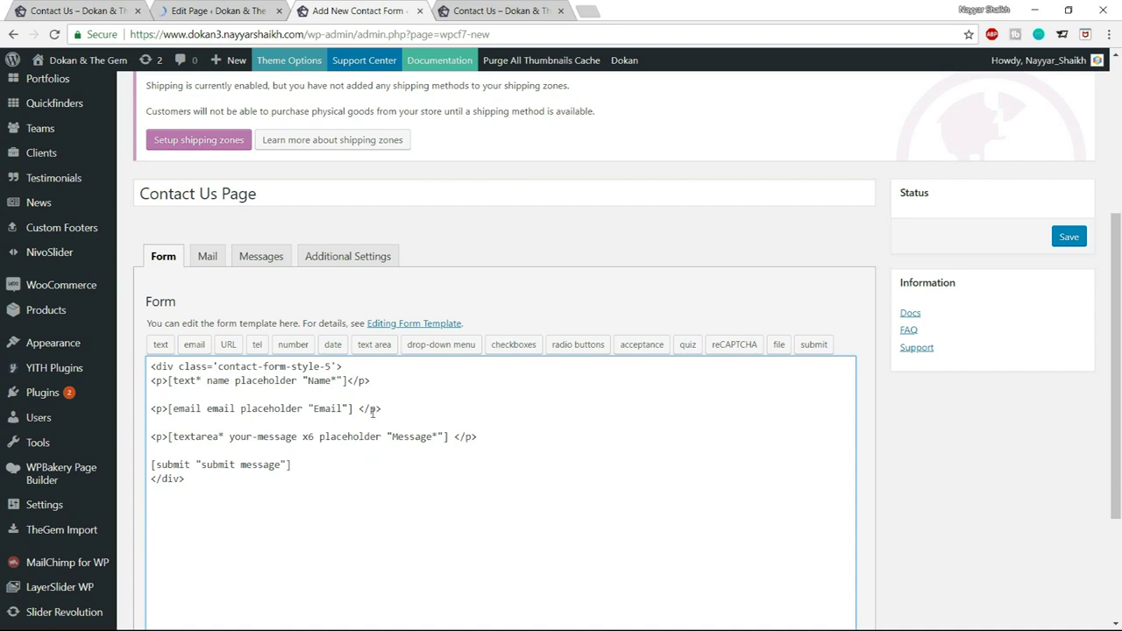
click(1068, 237)
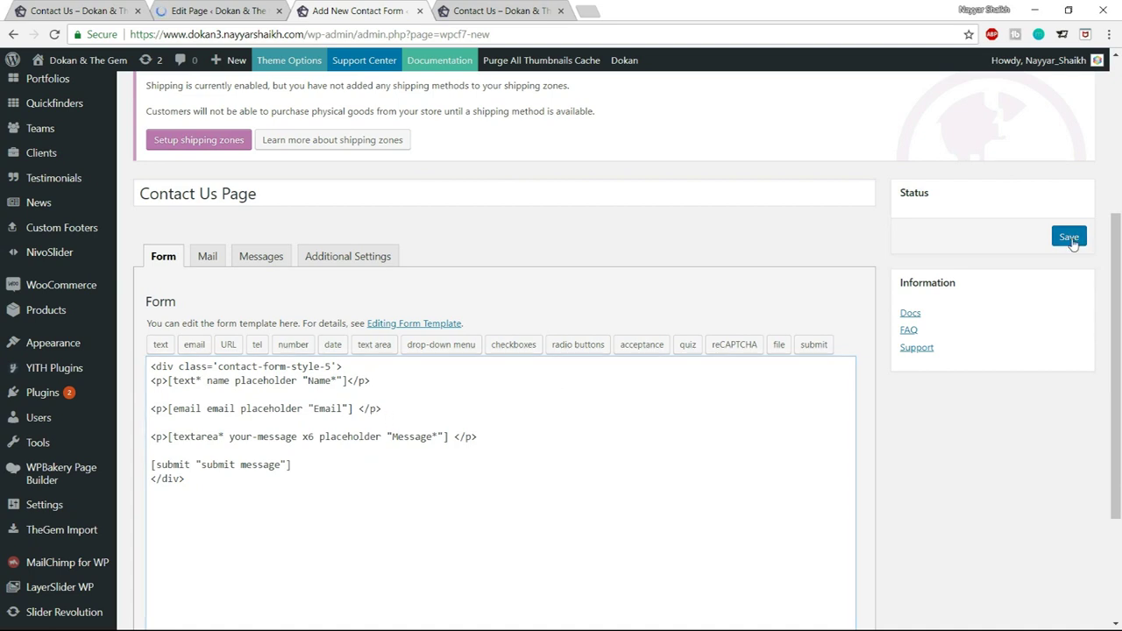
click(198, 9)
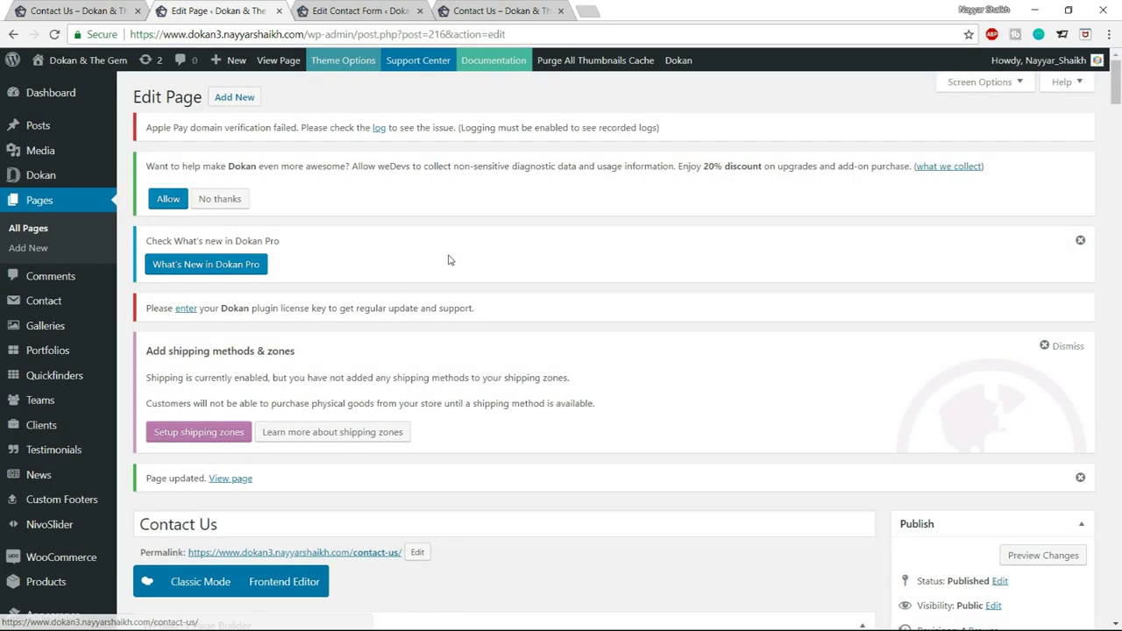
- Switch the Contact Form 7 element to the 'Contact Us Page' form and update the page
scroll(481, 315, down, 6)
scroll(481, 315, down, 10)
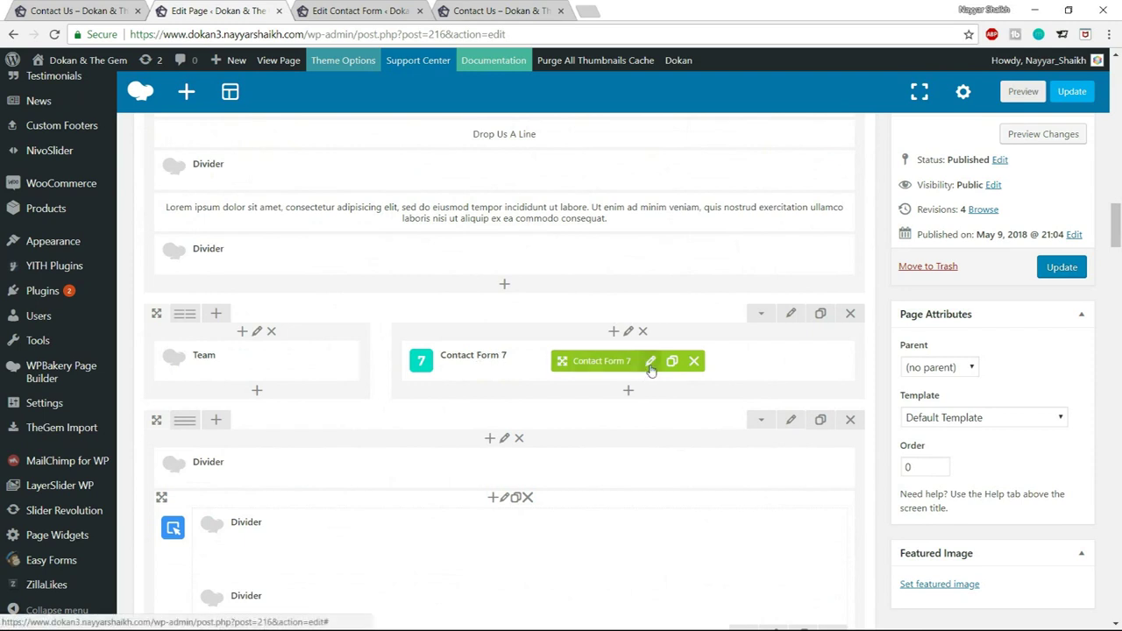
click(649, 360)
click(634, 231)
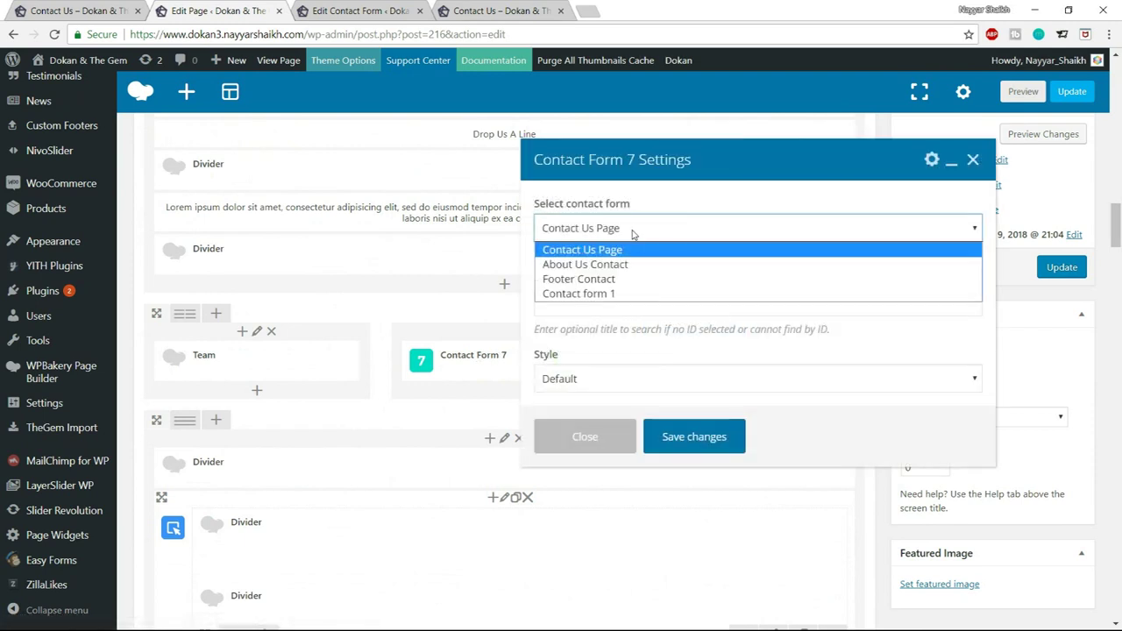
click(612, 251)
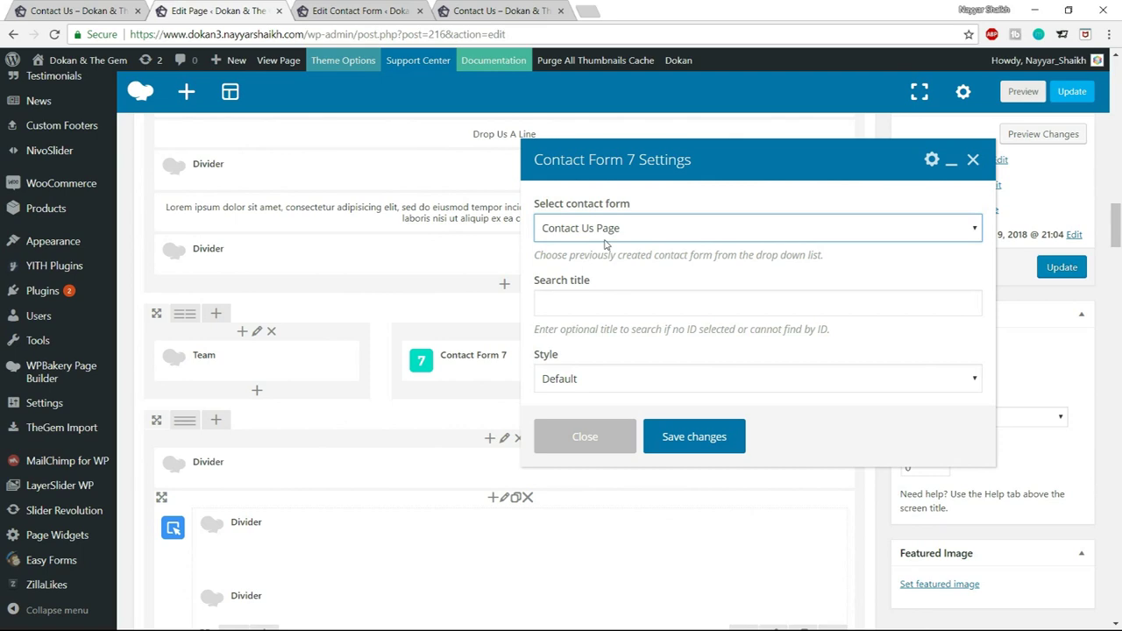
click(699, 442)
click(1077, 273)
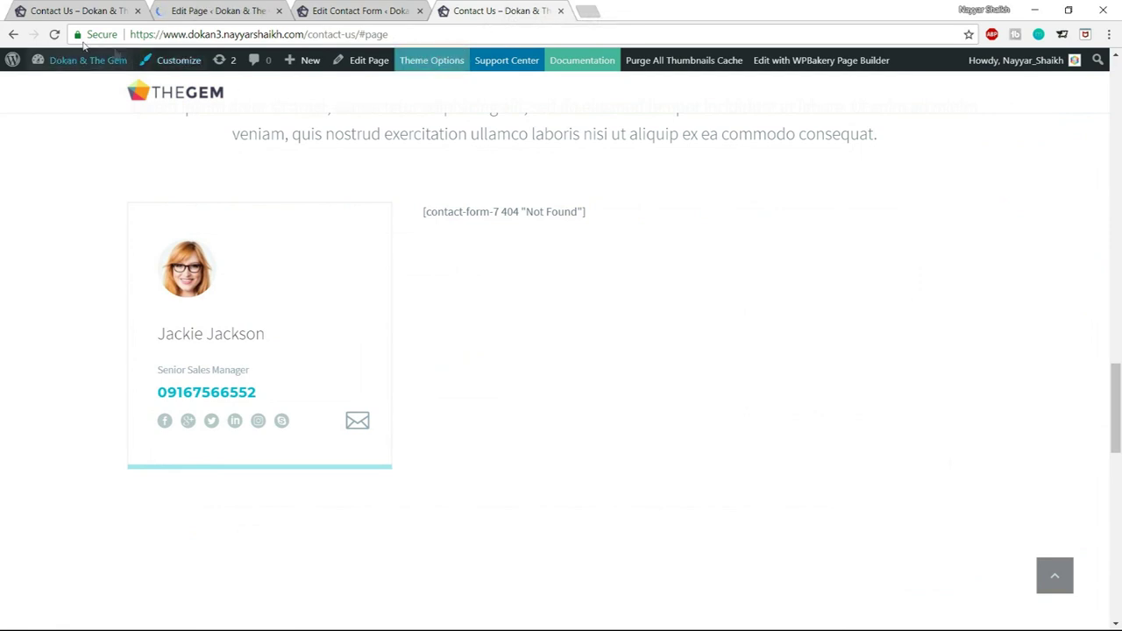
- Reload dokan3's Contact Us page and check it against dokan2's version
click(55, 35)
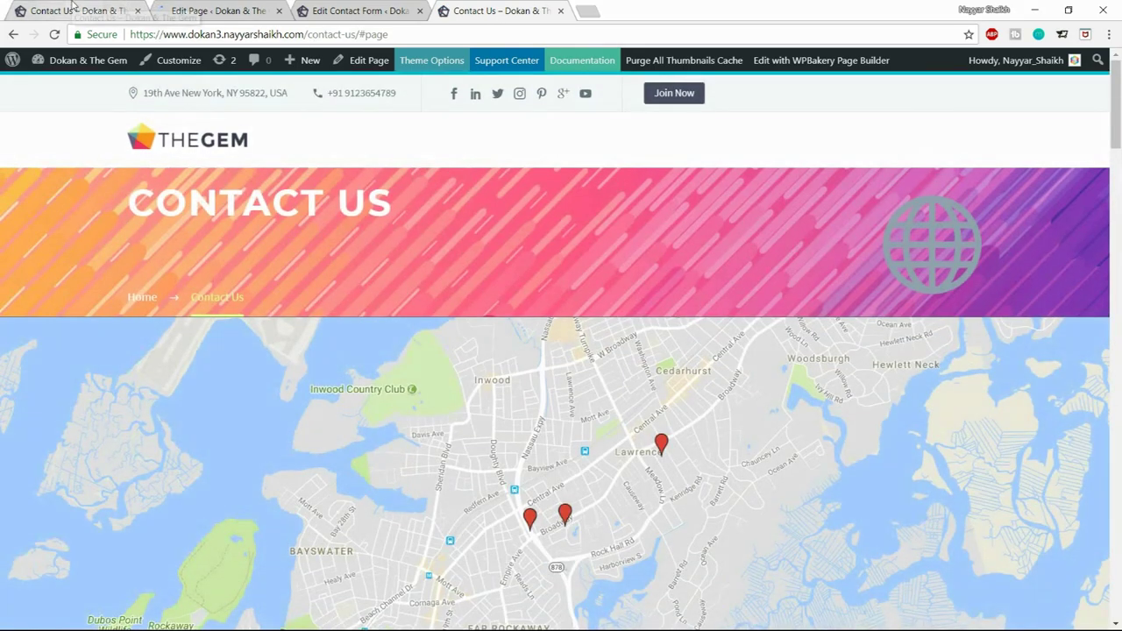
click(75, 10)
scroll(412, 359, down, 5)
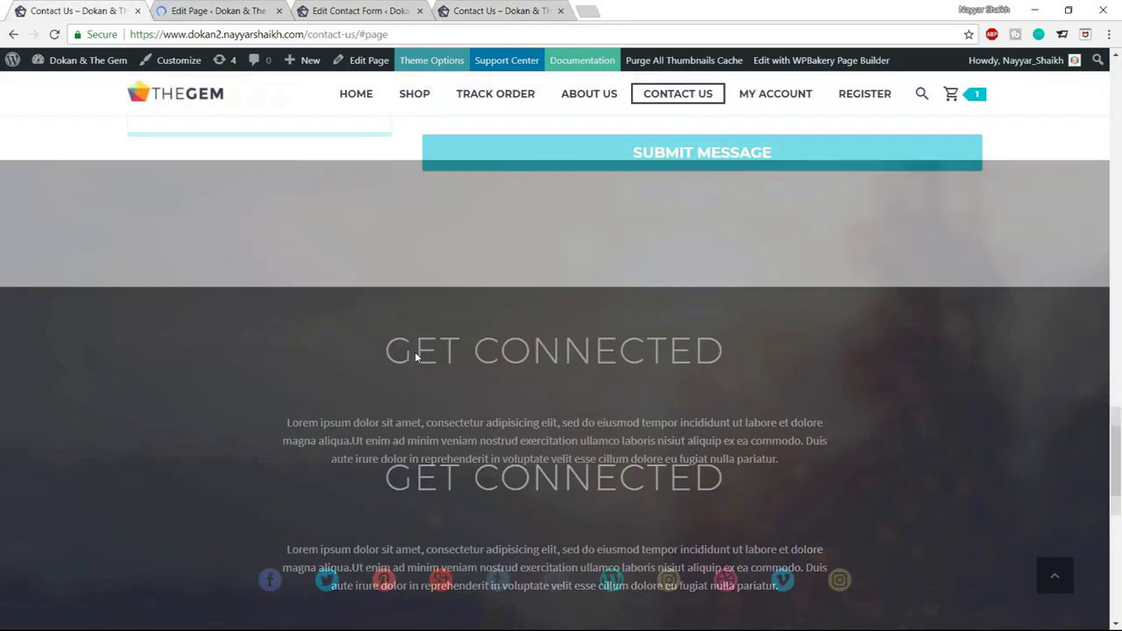
click(495, 7)
drag(1116, 105, 1117, 482)
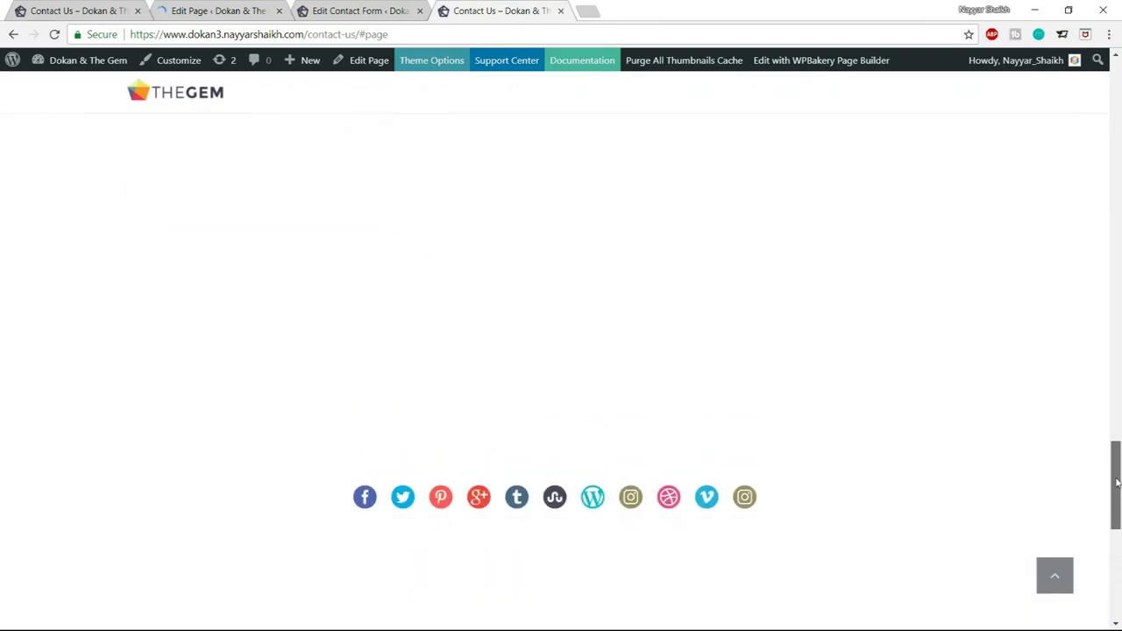
scroll(601, 416, up, 3)
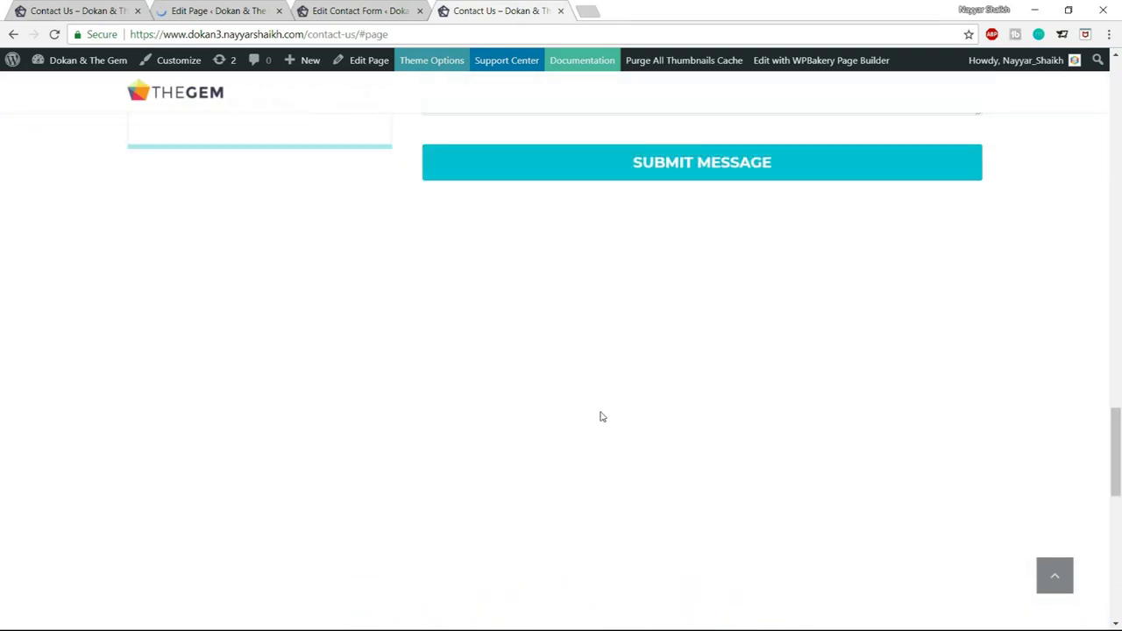
- Recheck dokan2's Contact Us page layout, then return to dokan3's page editor
click(79, 11)
scroll(528, 322, up, 2)
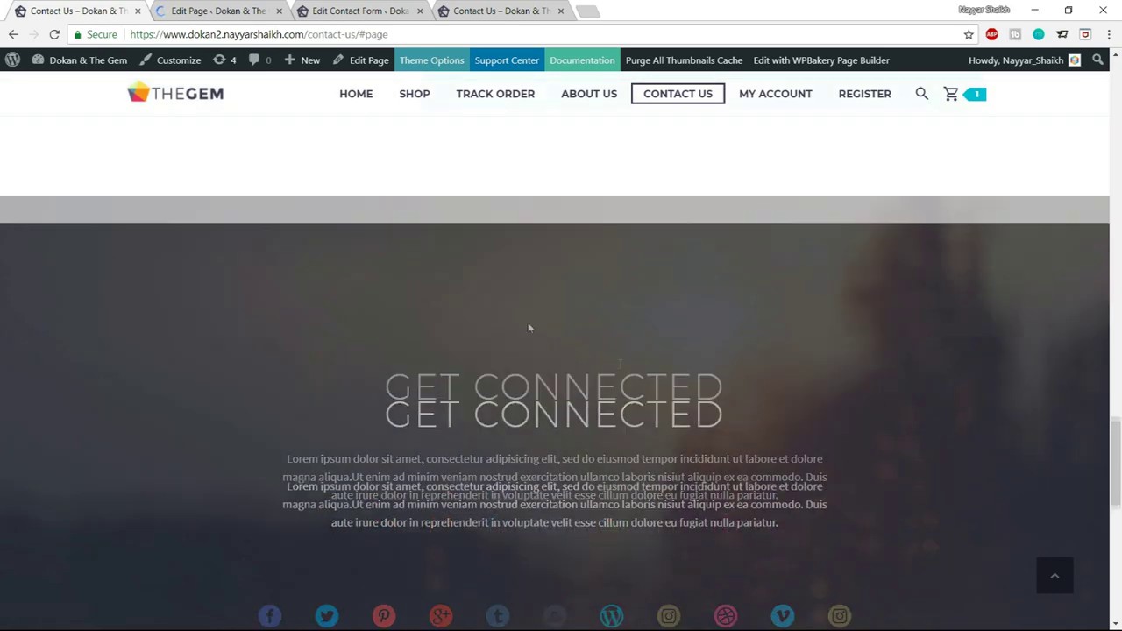
scroll(1025, 434, down, 3)
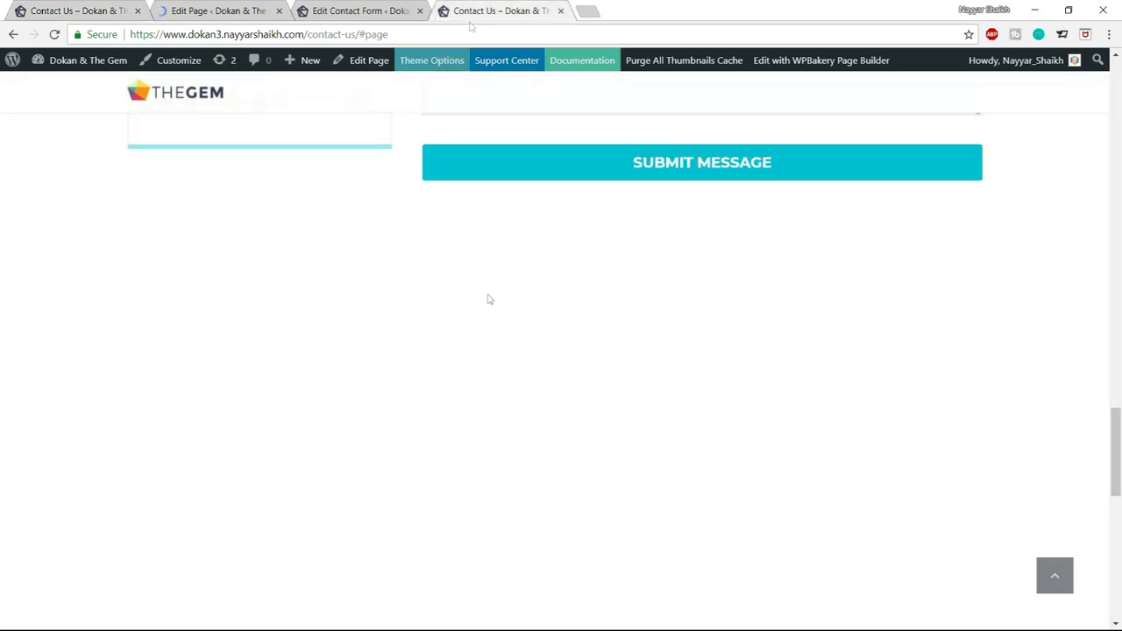
scroll(672, 333, down, 3)
scroll(348, 343, up, 5)
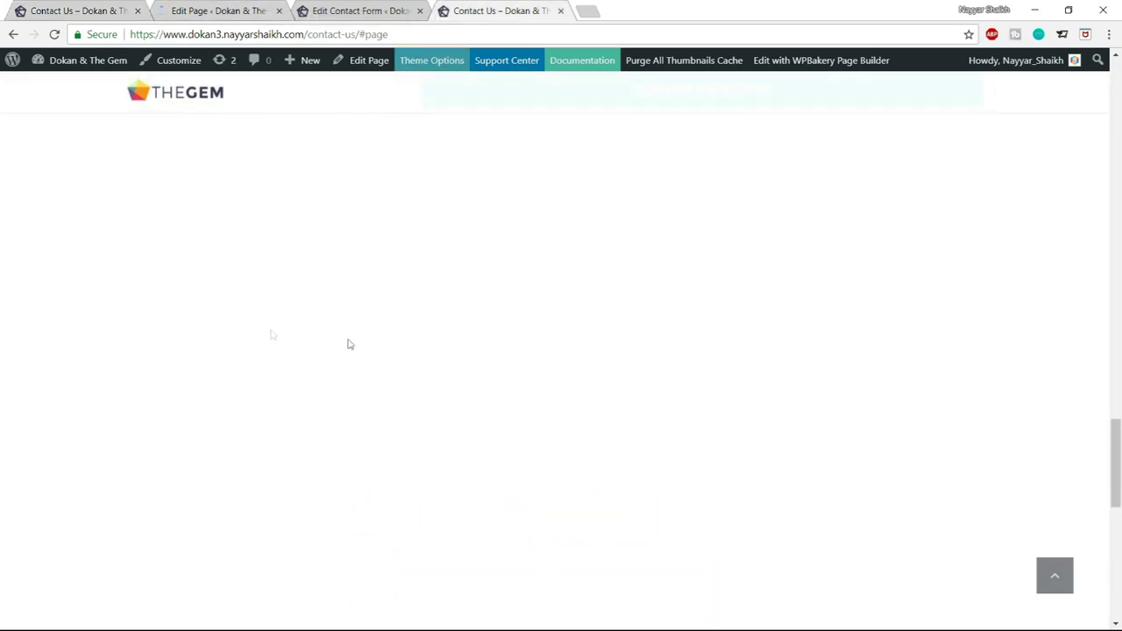
click(216, 10)
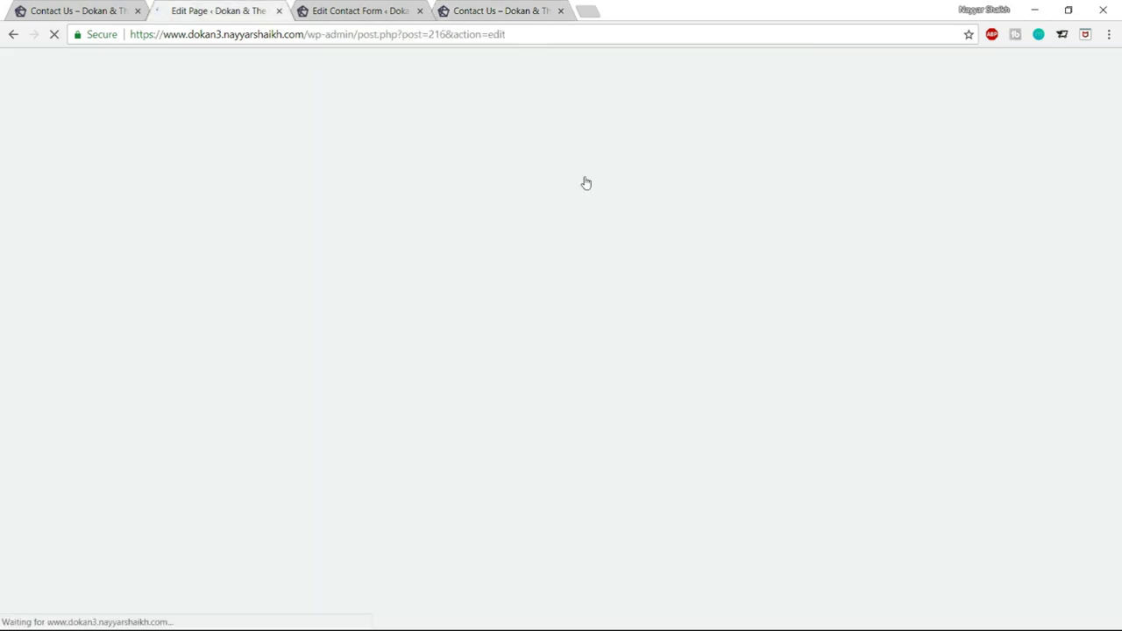
- In the row's Design Options, begin uploading a new background image from the computer
scroll(656, 308, down, 15)
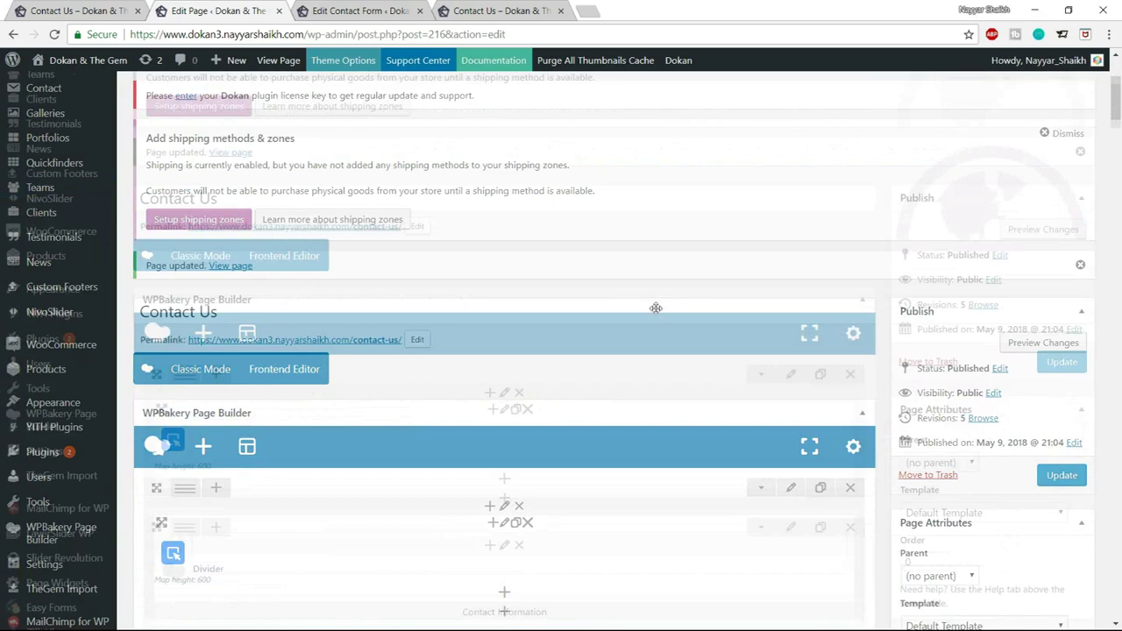
scroll(656, 308, down, 15)
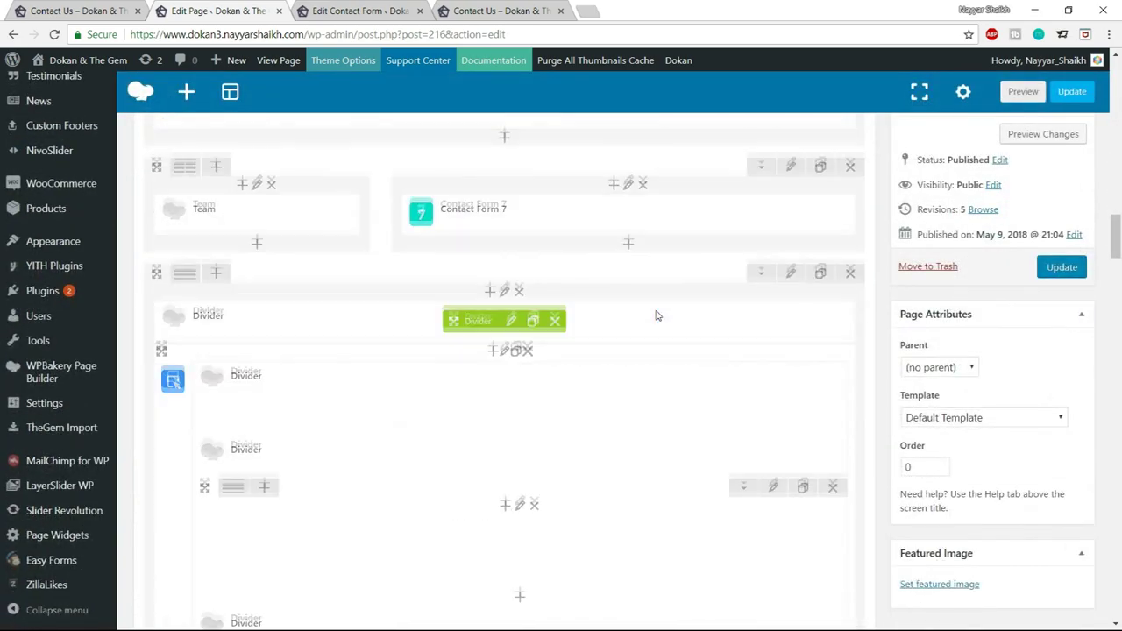
scroll(657, 316, up, 10)
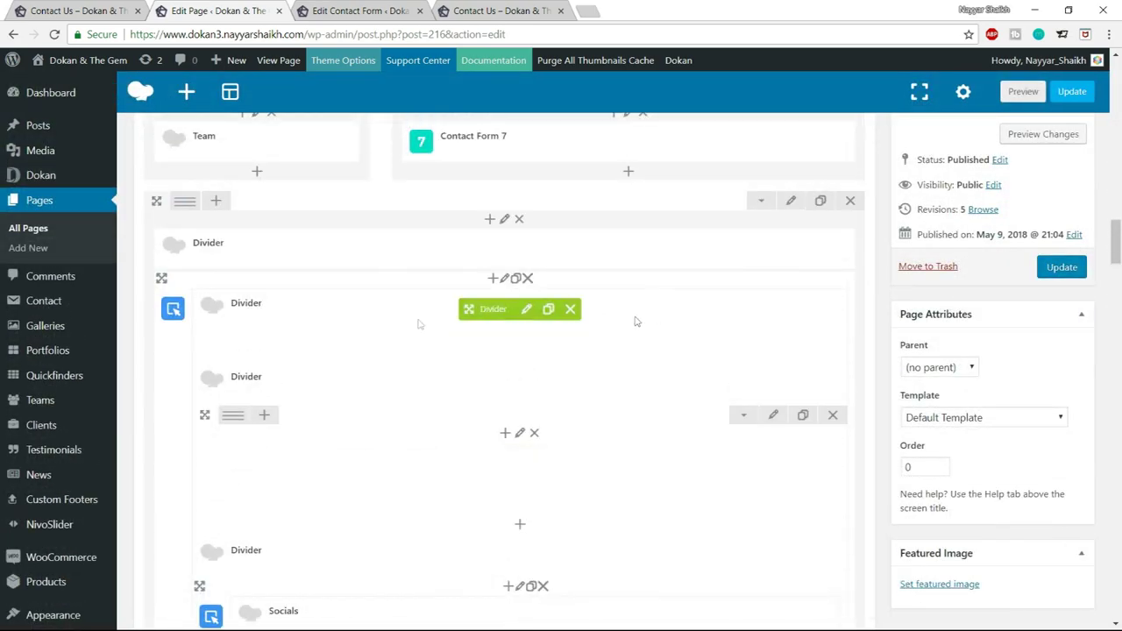
click(792, 205)
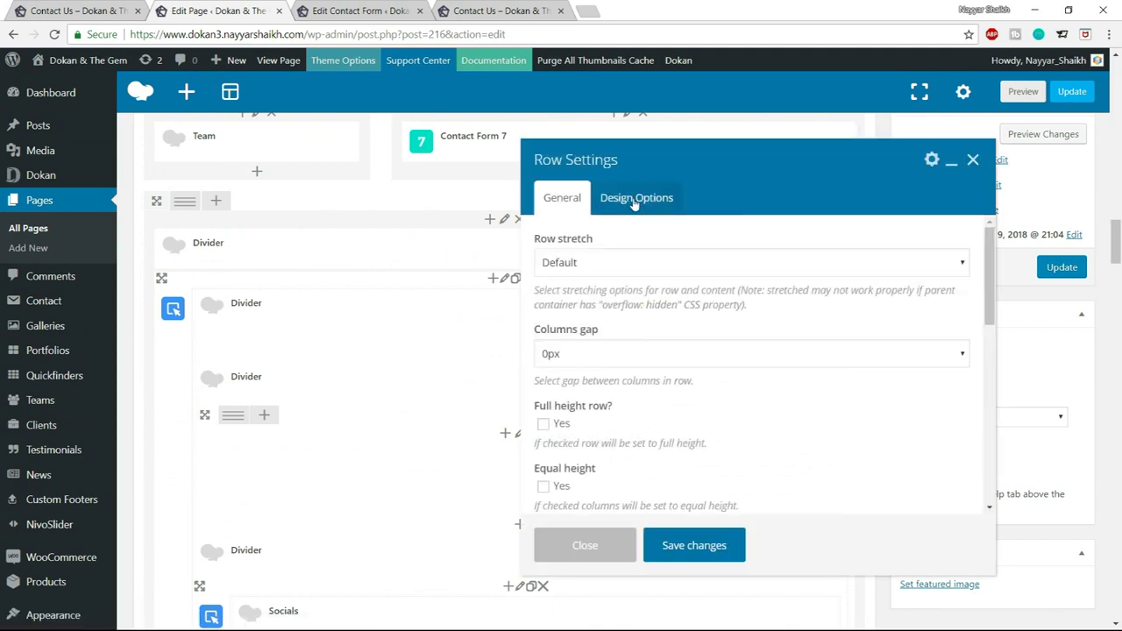
click(634, 199)
scroll(967, 403, down, 2)
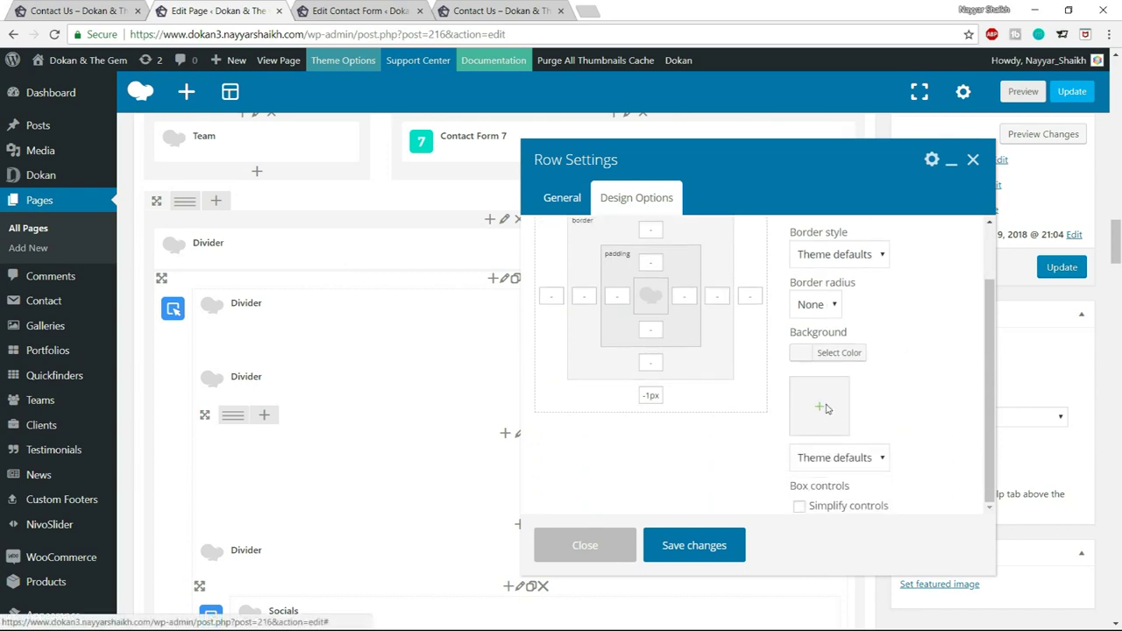
click(825, 408)
click(61, 117)
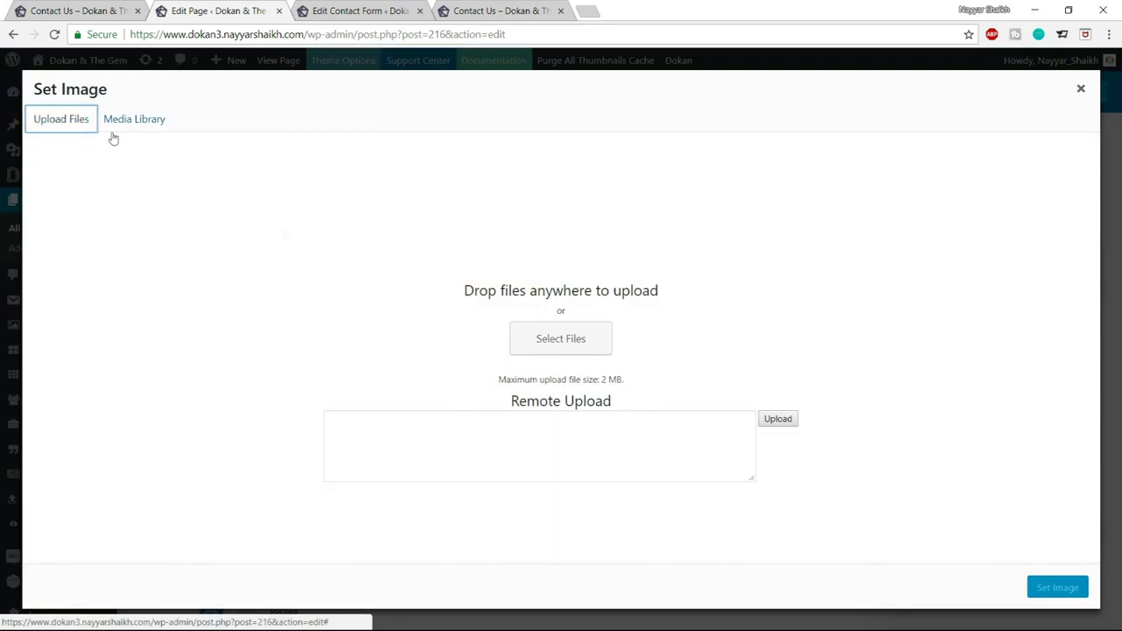
click(544, 340)
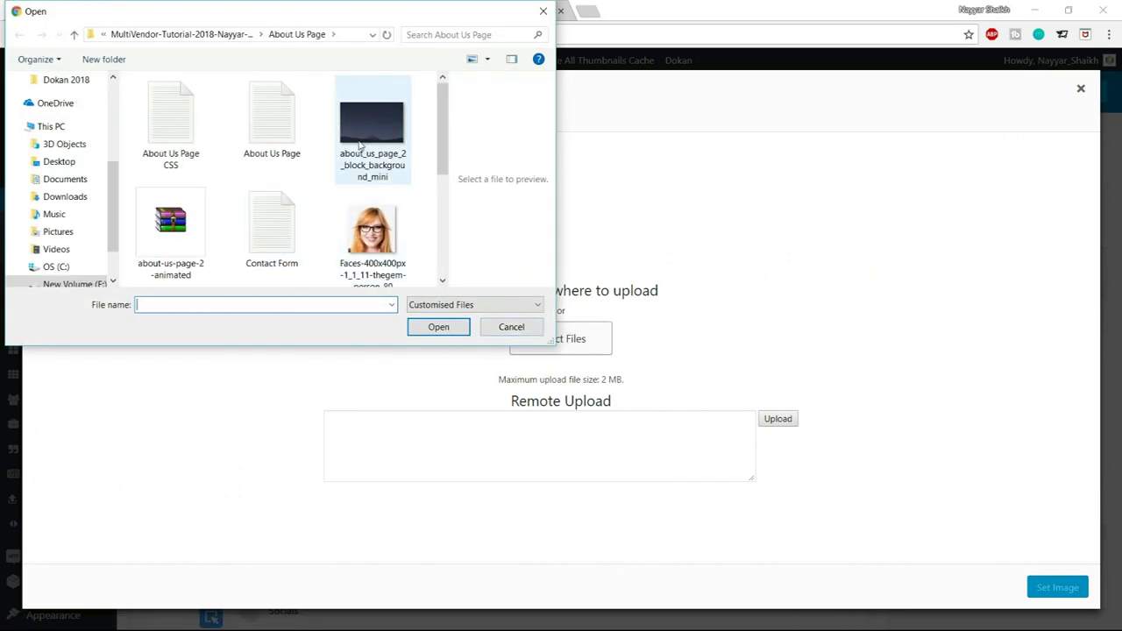
click(359, 158)
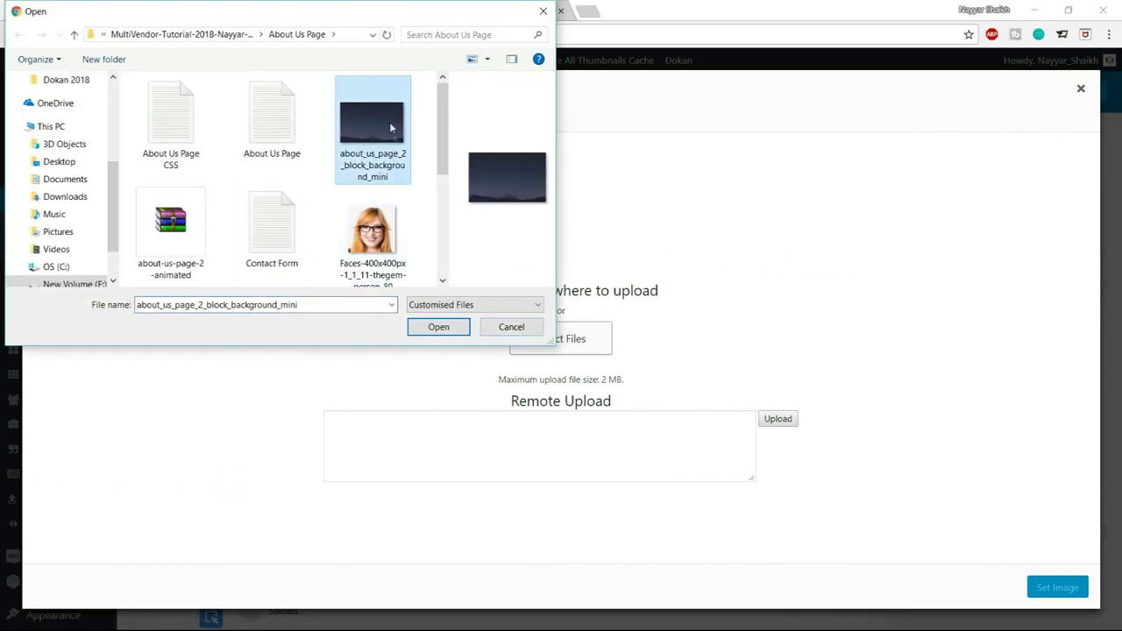
- Upload 3-10.jpg from the Contact Us Page folder as the row background and save the row
scroll(375, 175, down, 3)
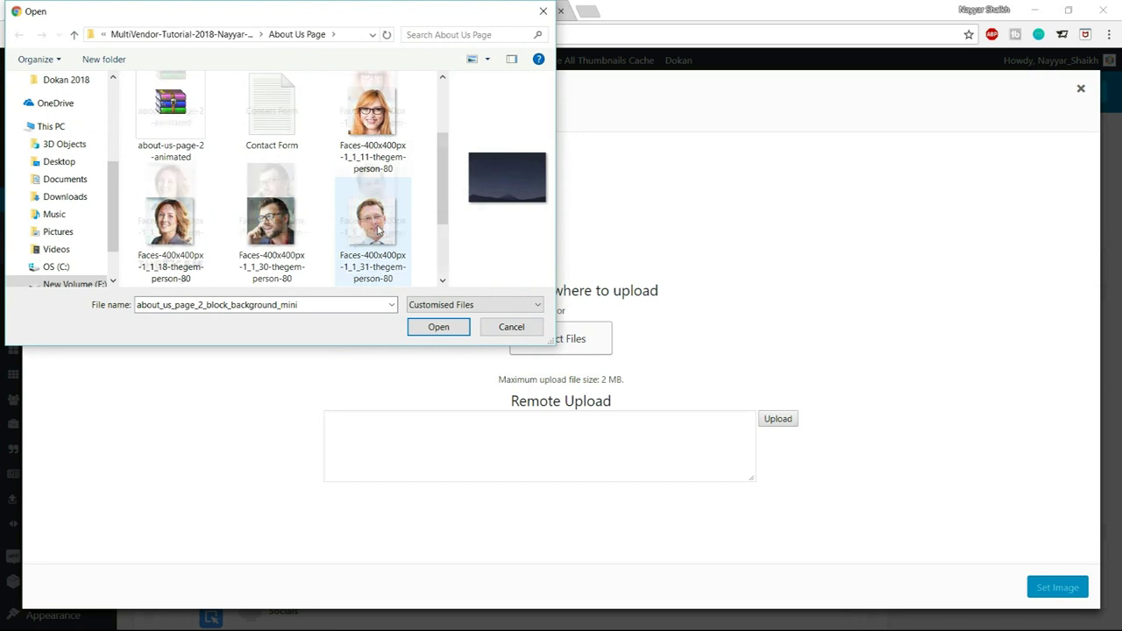
scroll(377, 227, down, 1)
scroll(383, 251, up, 4)
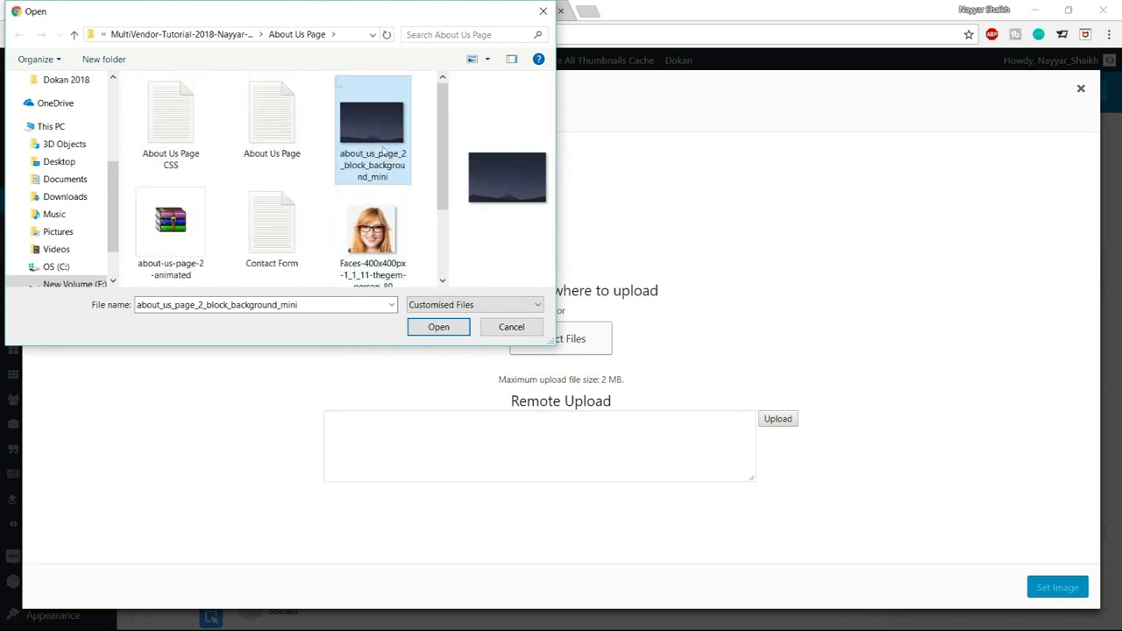
click(186, 35)
double_click(223, 114)
click(188, 104)
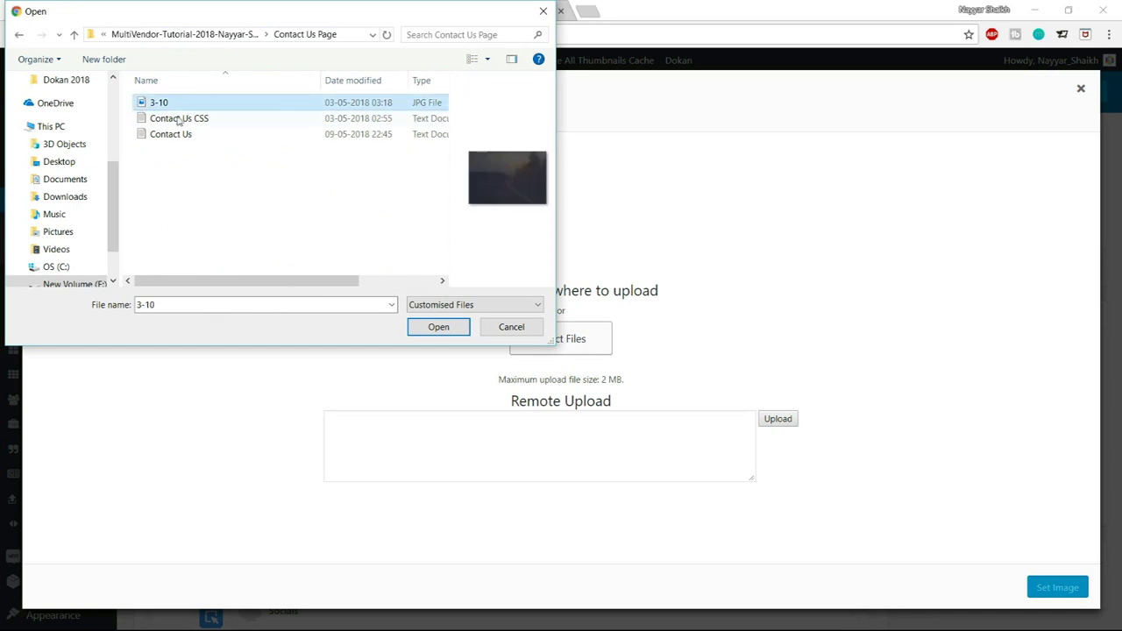
click(444, 333)
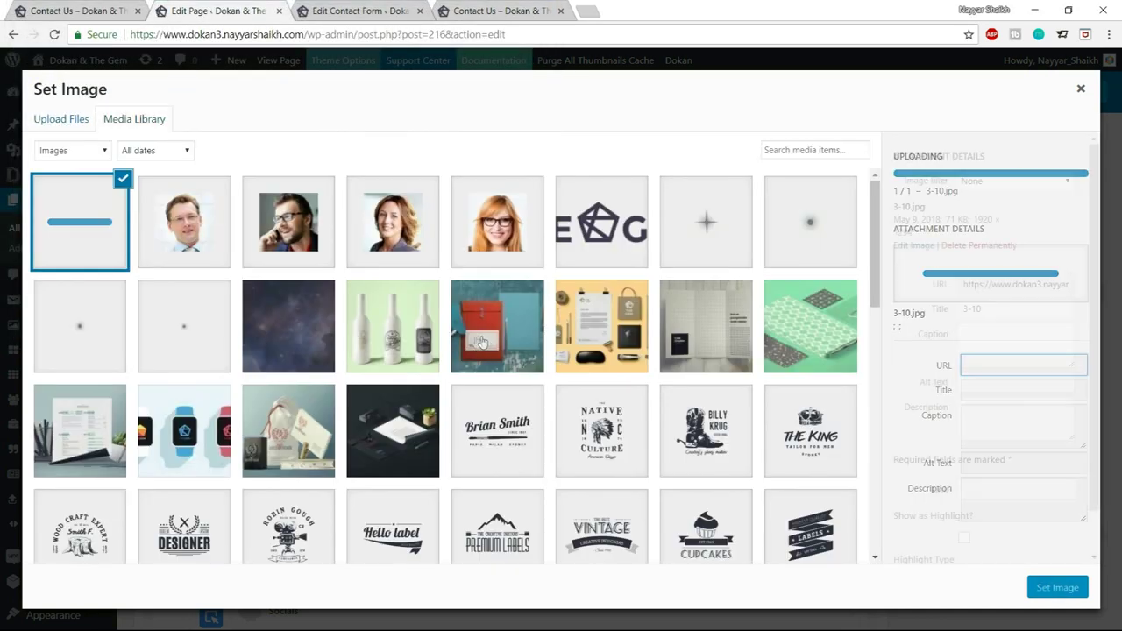
click(1056, 588)
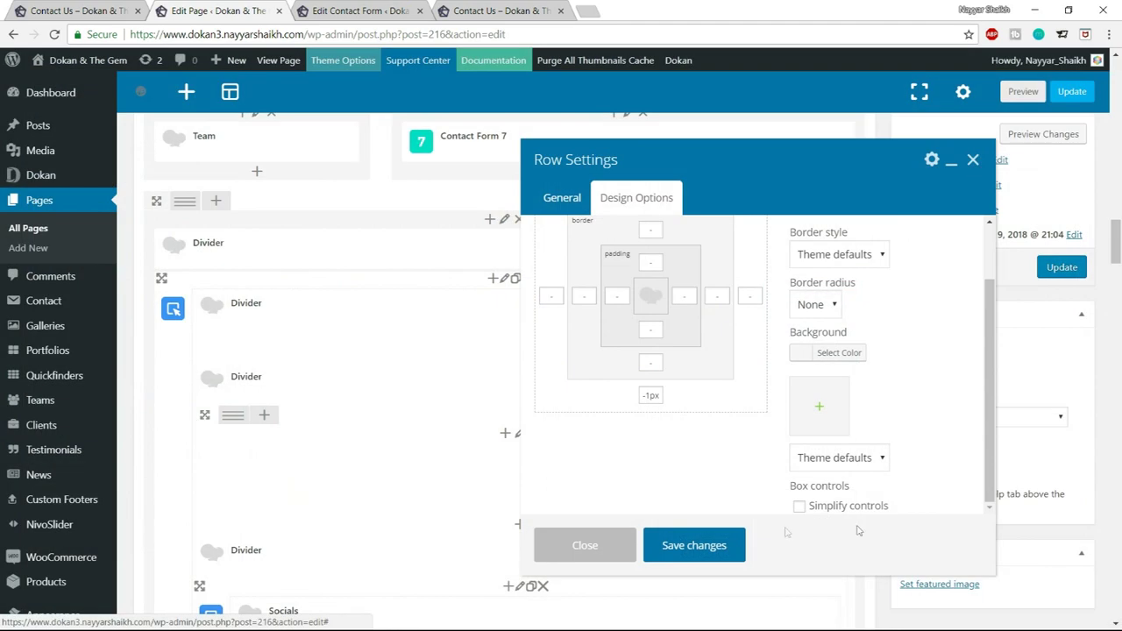
click(694, 545)
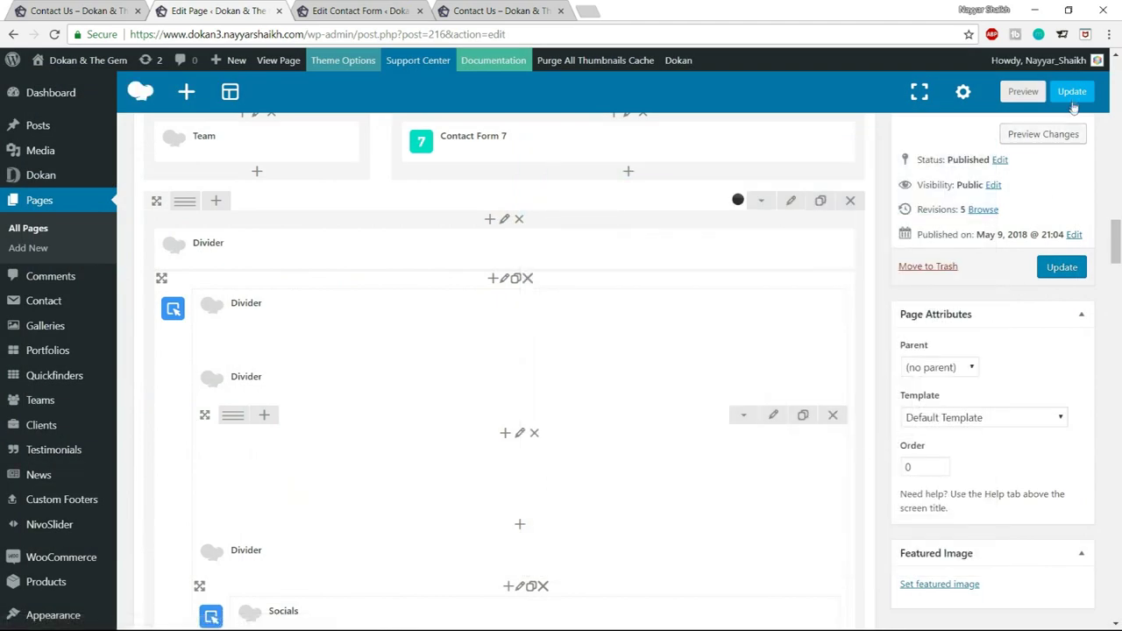
- Reload the live Contact Us page to check the Get Connected background, closing the contact form tab
click(499, 10)
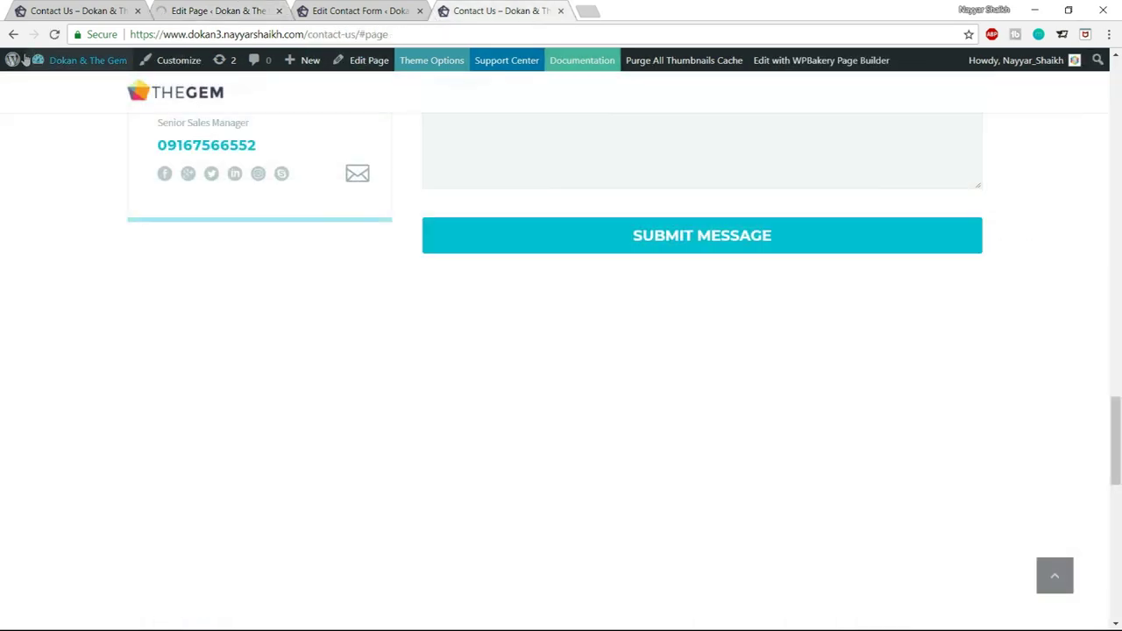
click(53, 35)
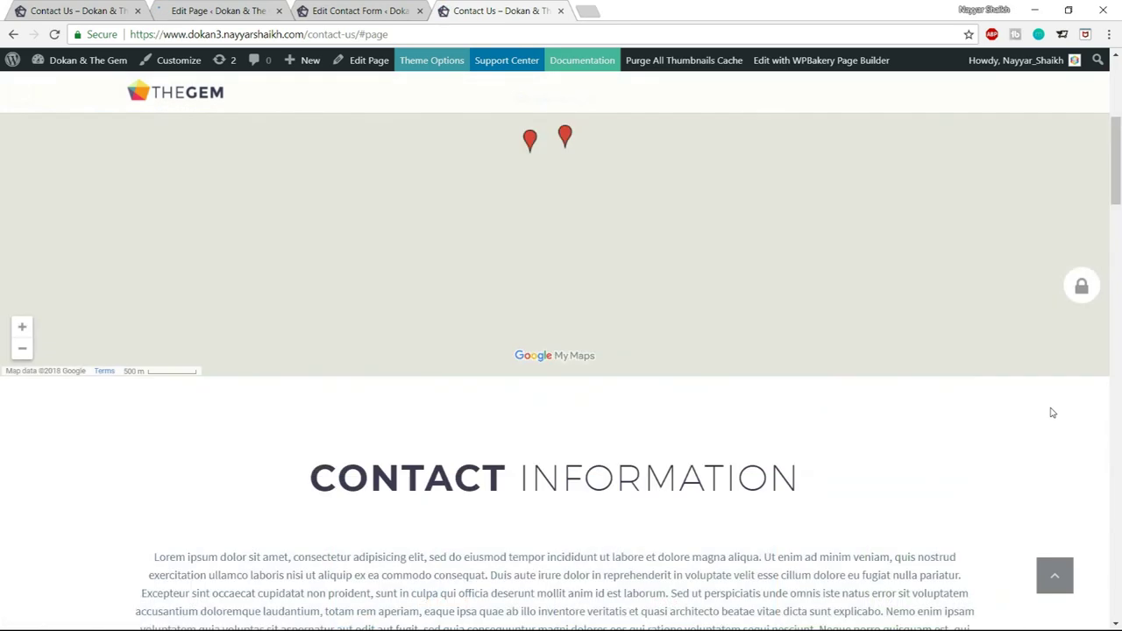
scroll(1052, 412, down, 15)
scroll(1052, 412, down, 10)
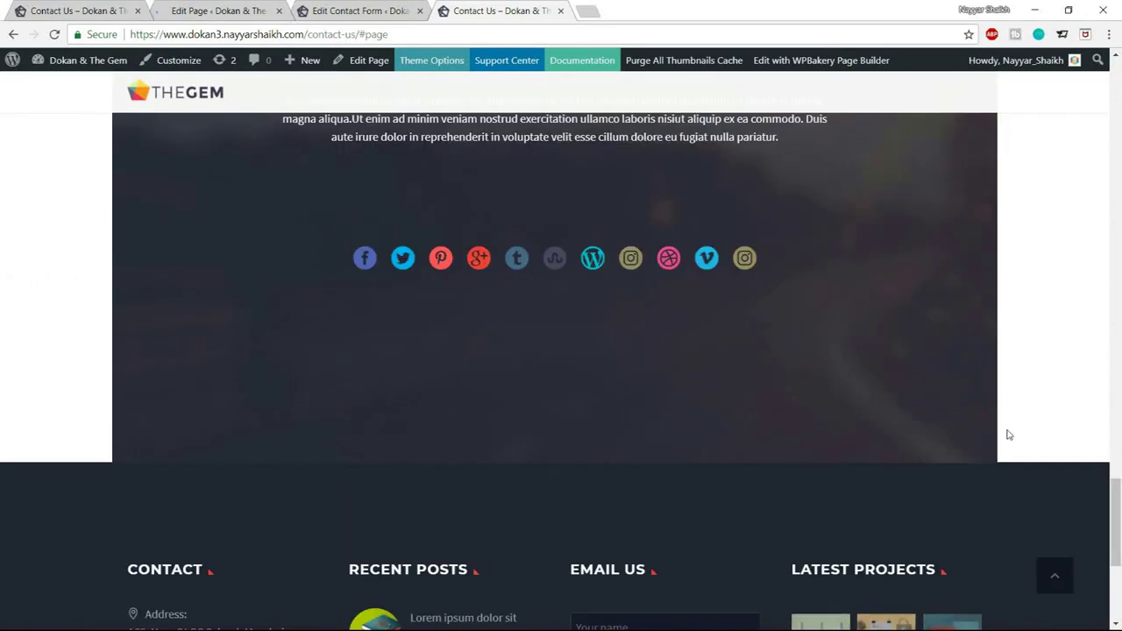
scroll(1006, 433, down, 1)
scroll(1006, 433, up, 5)
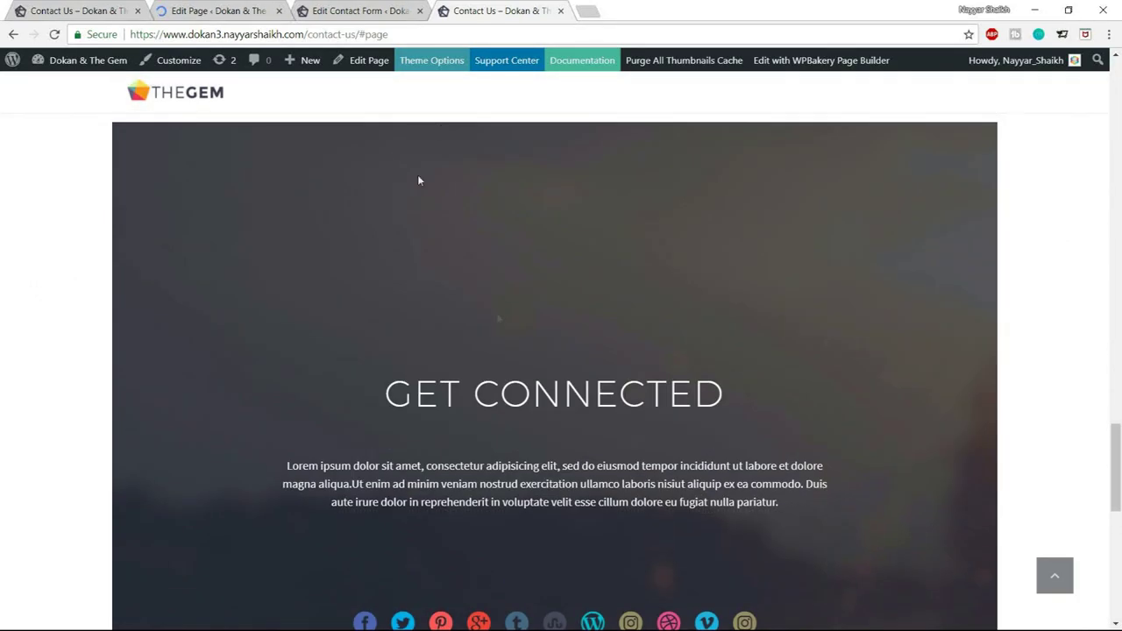
click(354, 7)
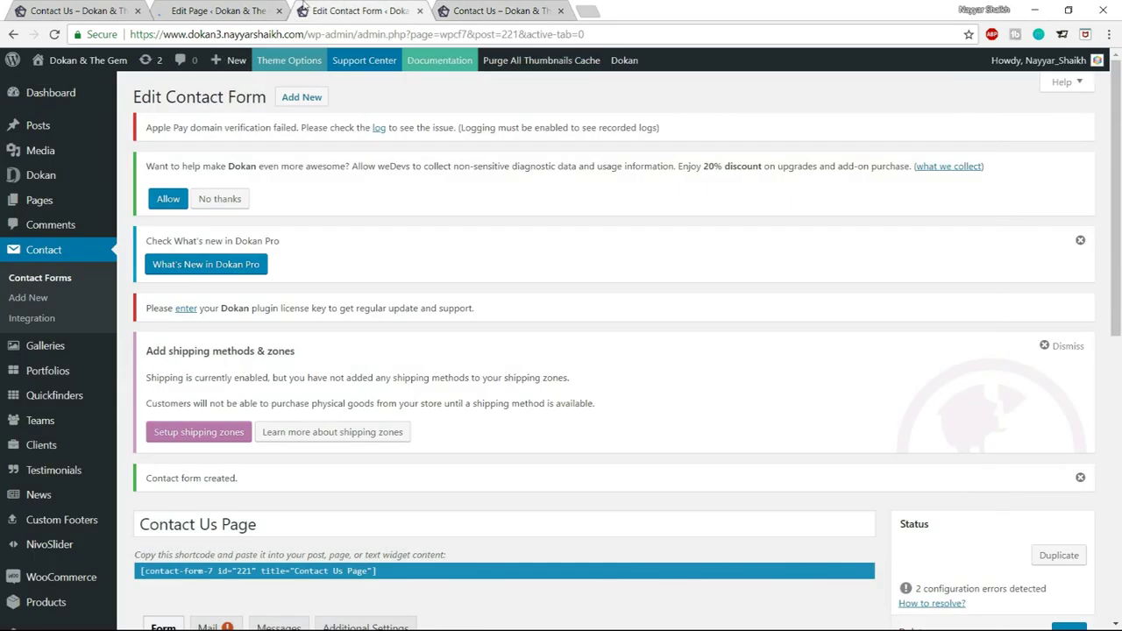
click(420, 11)
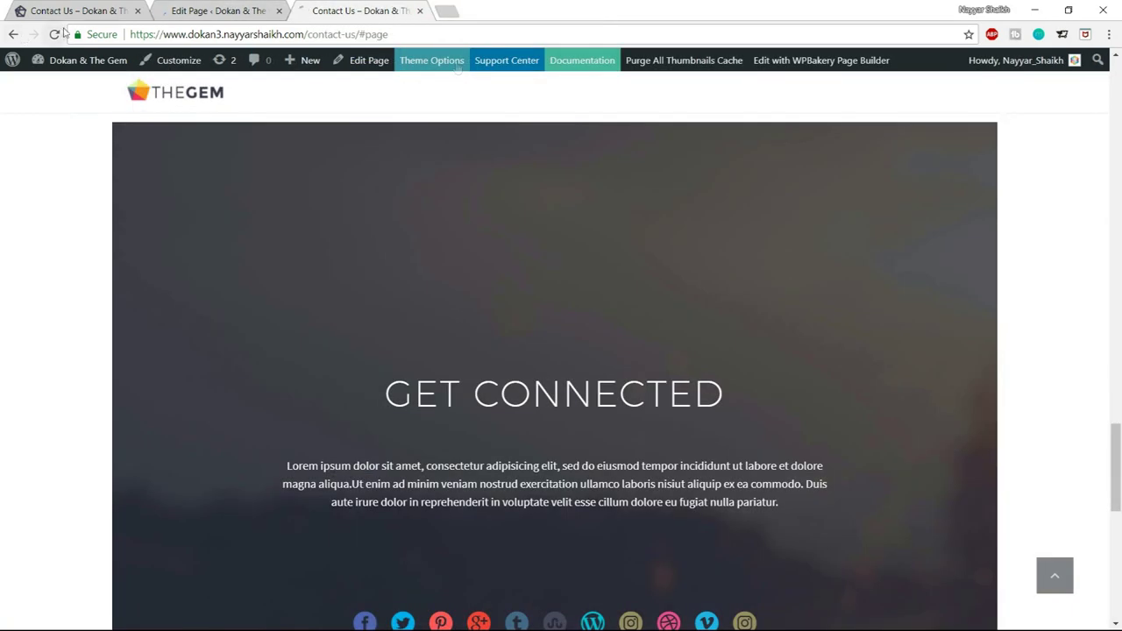
click(55, 35)
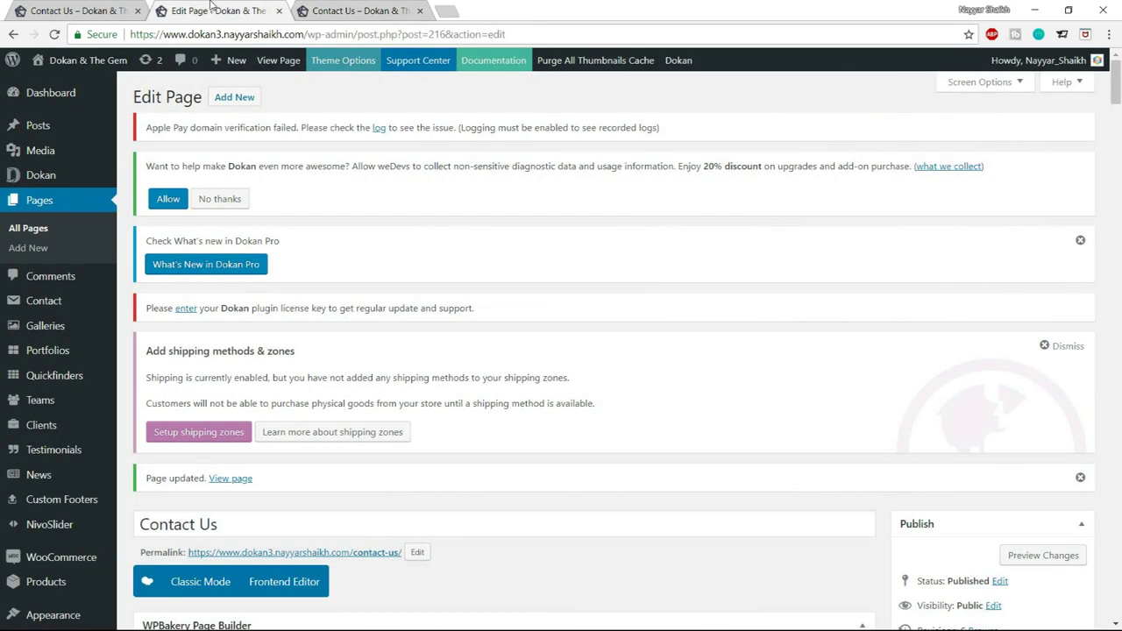
scroll(583, 257, down, 5)
- Remove the background image from the row's Design Options and save the row
scroll(585, 259, down, 10)
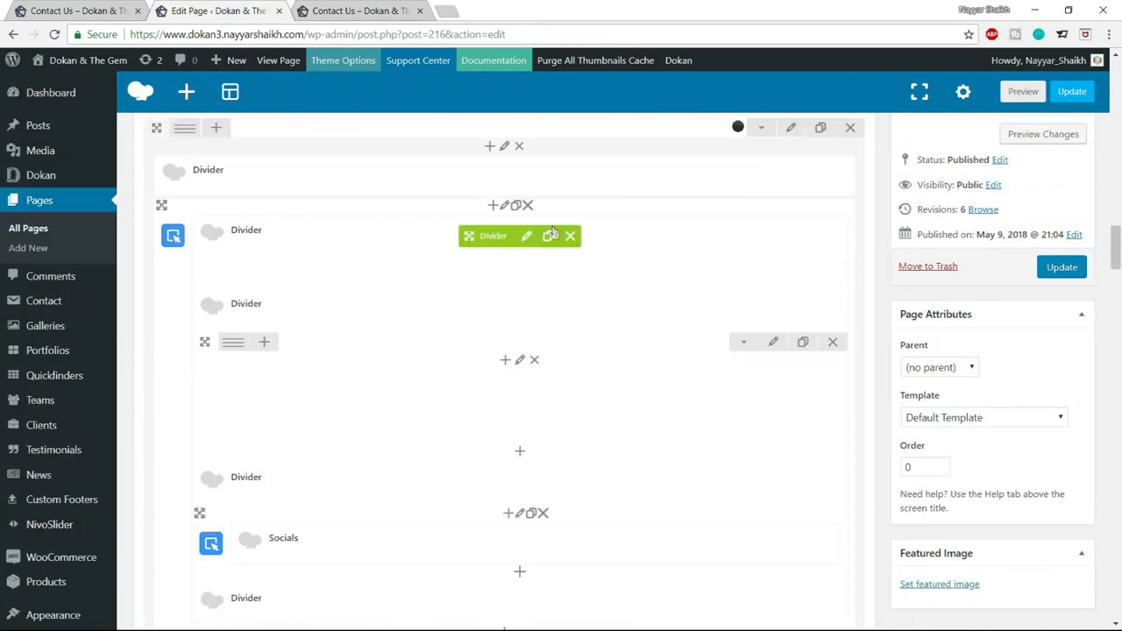
scroll(456, 263, up, 2)
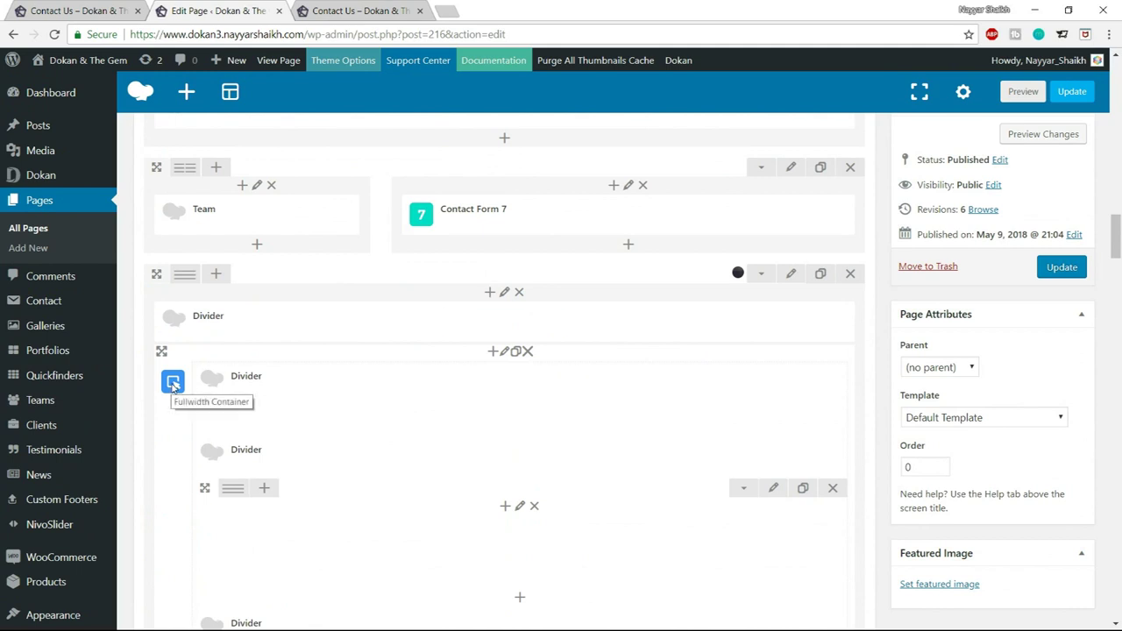
click(791, 279)
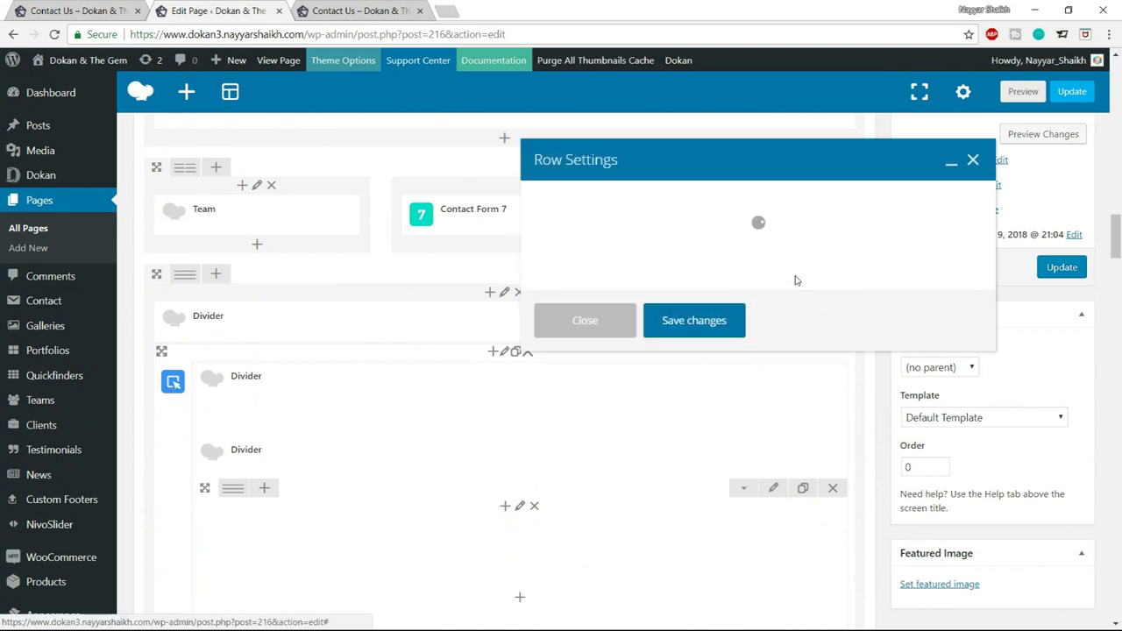
click(645, 203)
scroll(822, 416, down, 1)
click(819, 407)
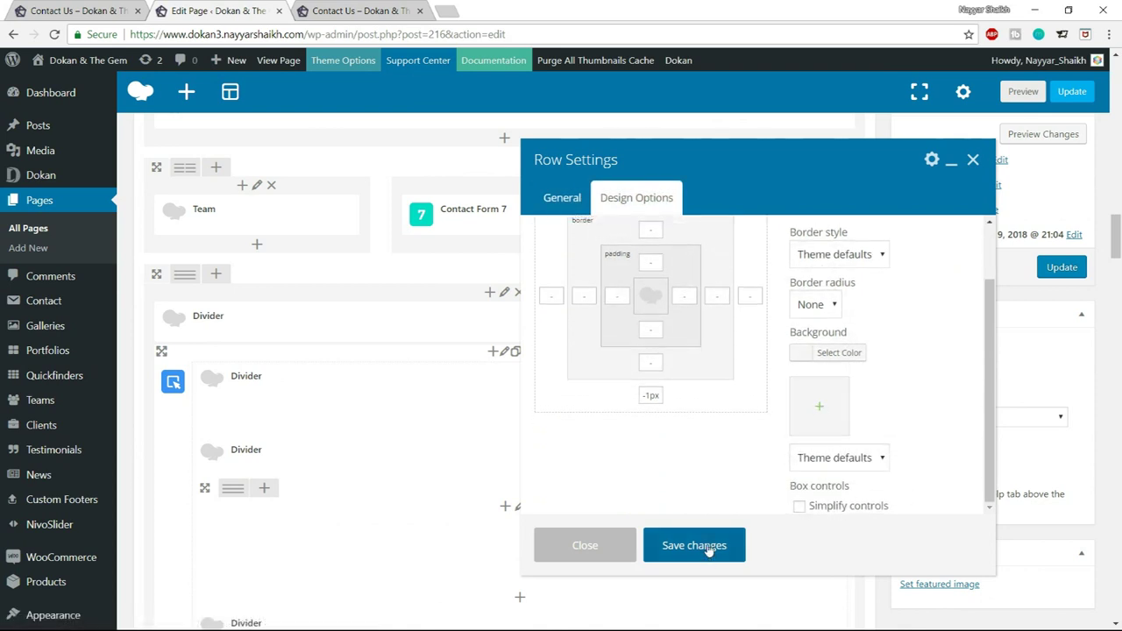
click(708, 550)
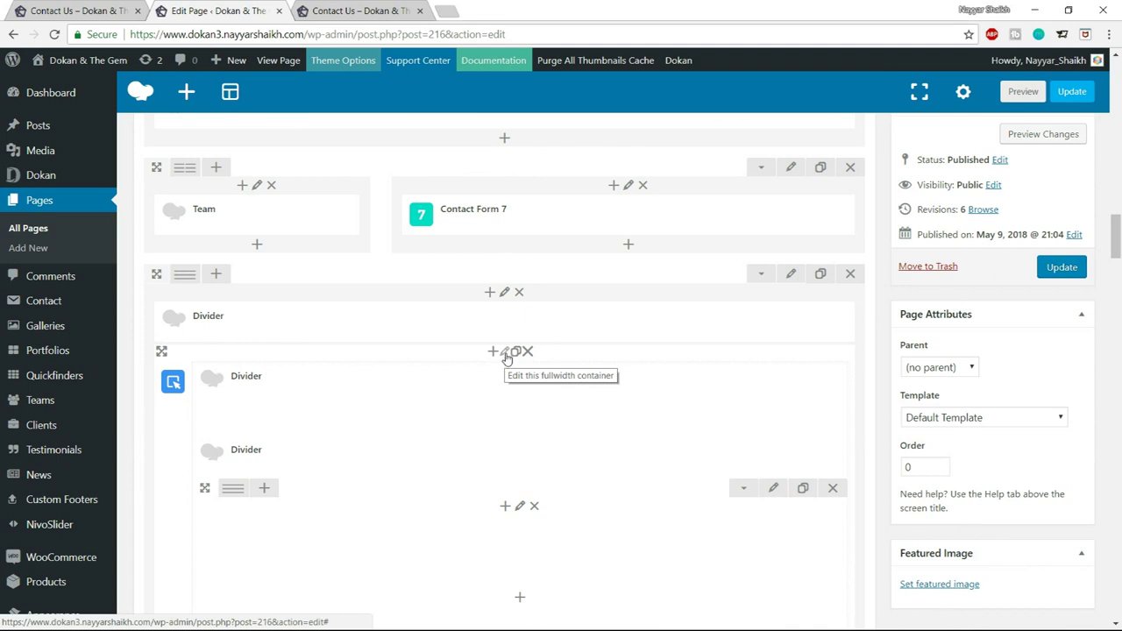
- Give the fullwidth container the 3-10.jpg background, update the page, and view it live
click(506, 353)
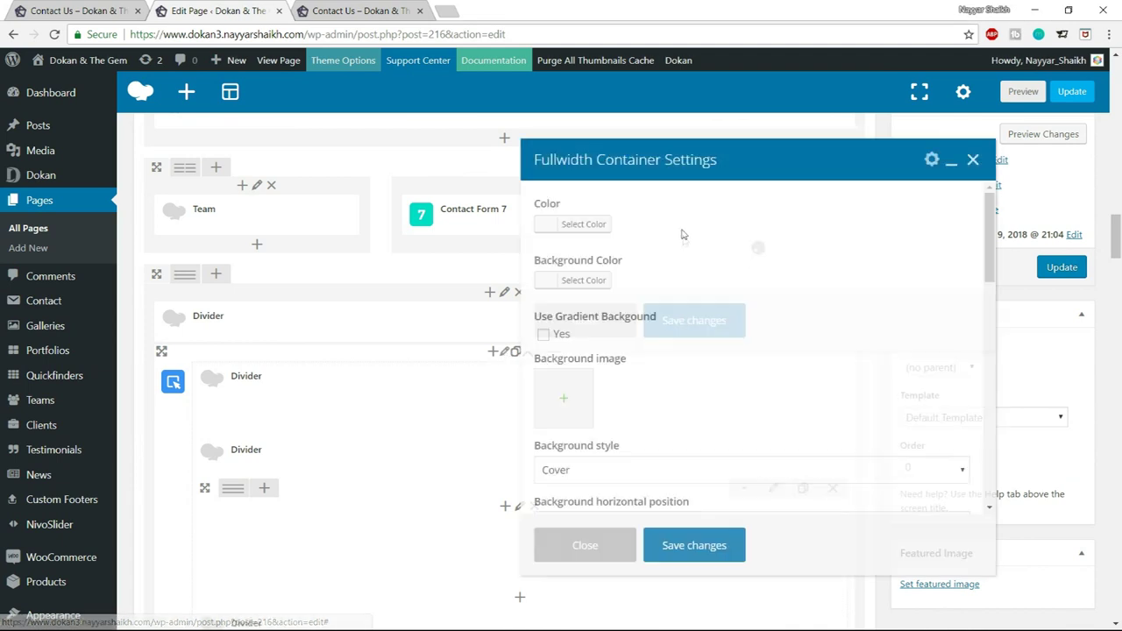
scroll(687, 316, down, 1)
scroll(687, 316, down, 2)
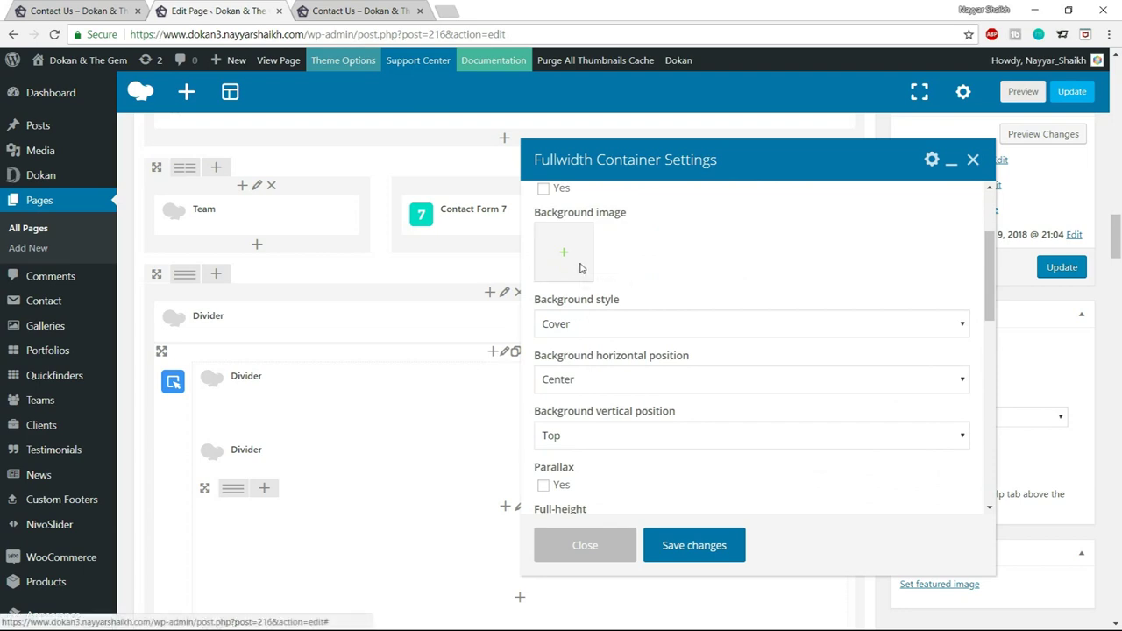
click(578, 268)
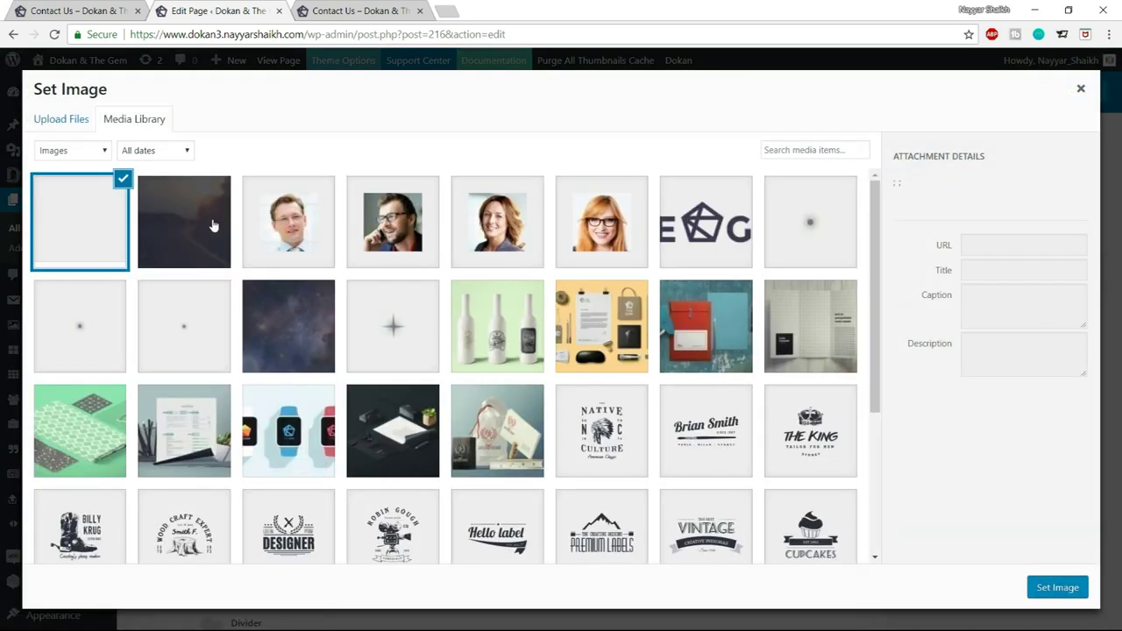
click(198, 225)
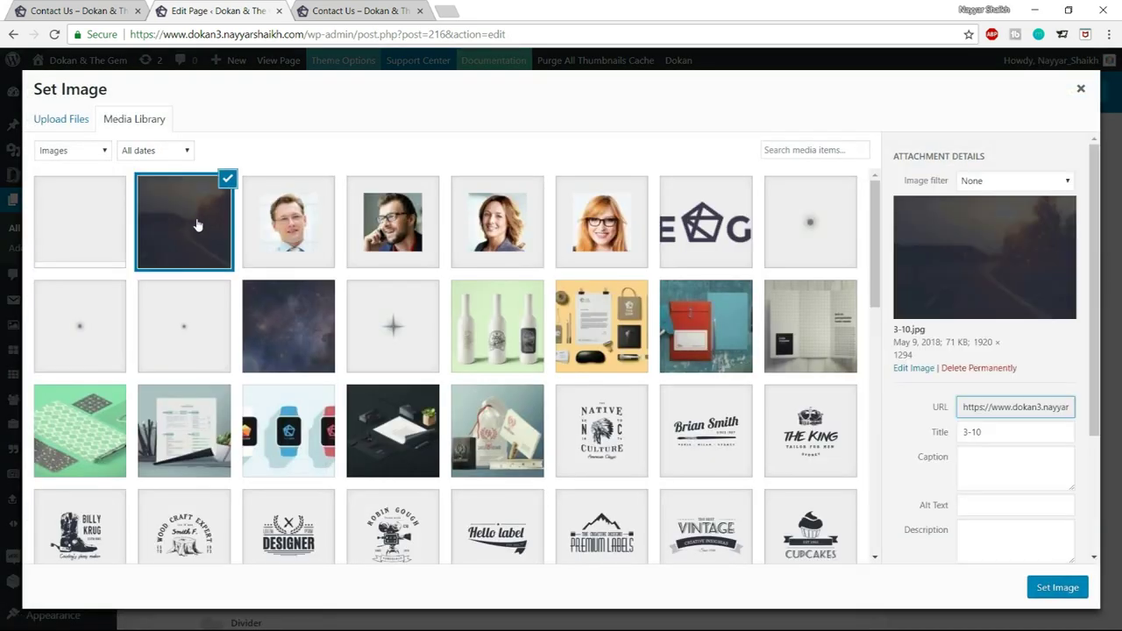
click(1056, 587)
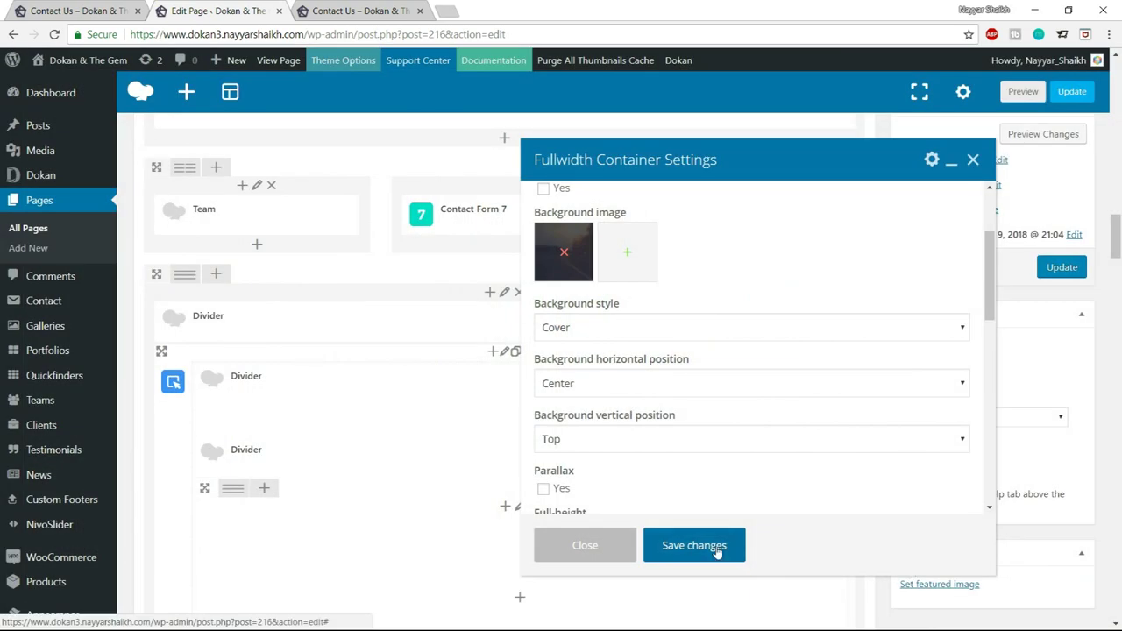
click(717, 545)
click(1057, 267)
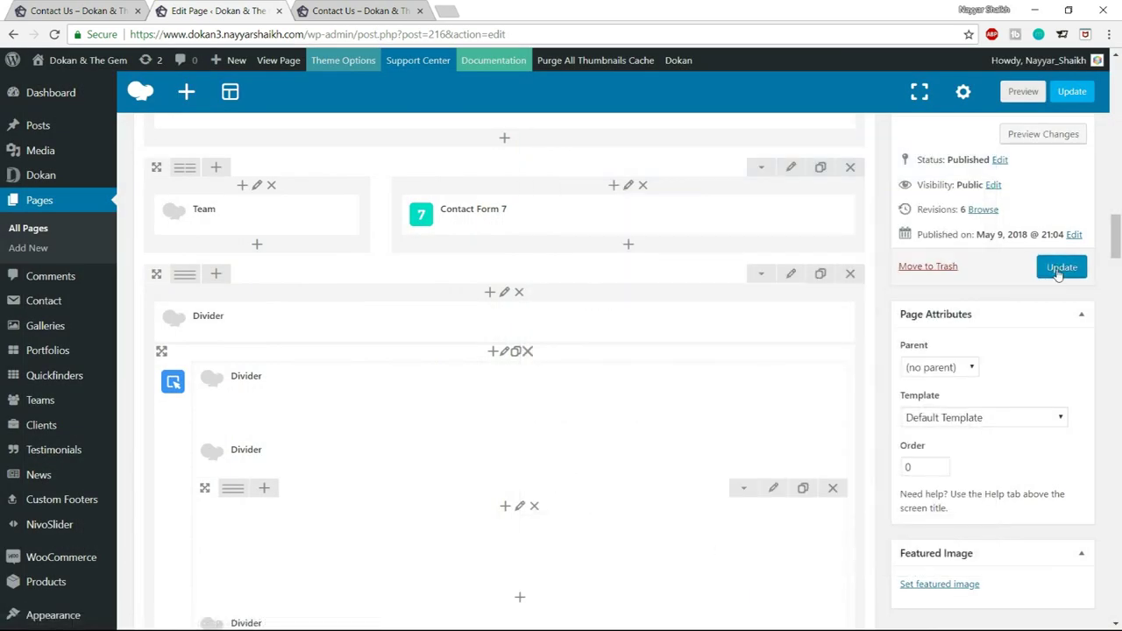
click(361, 11)
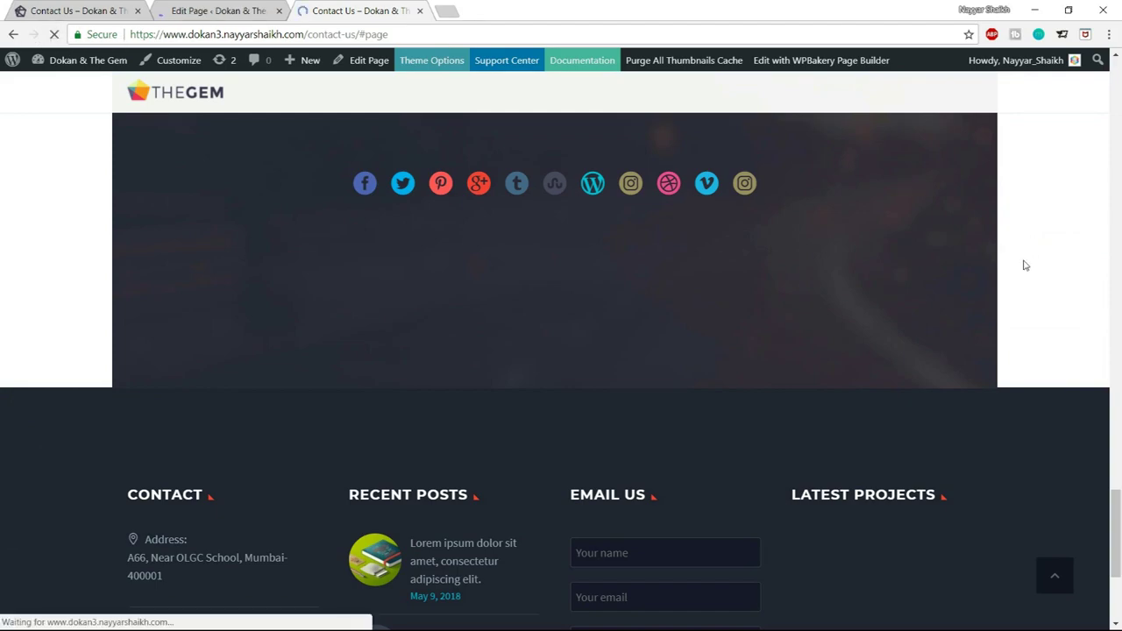
scroll(1110, 441, down, 10)
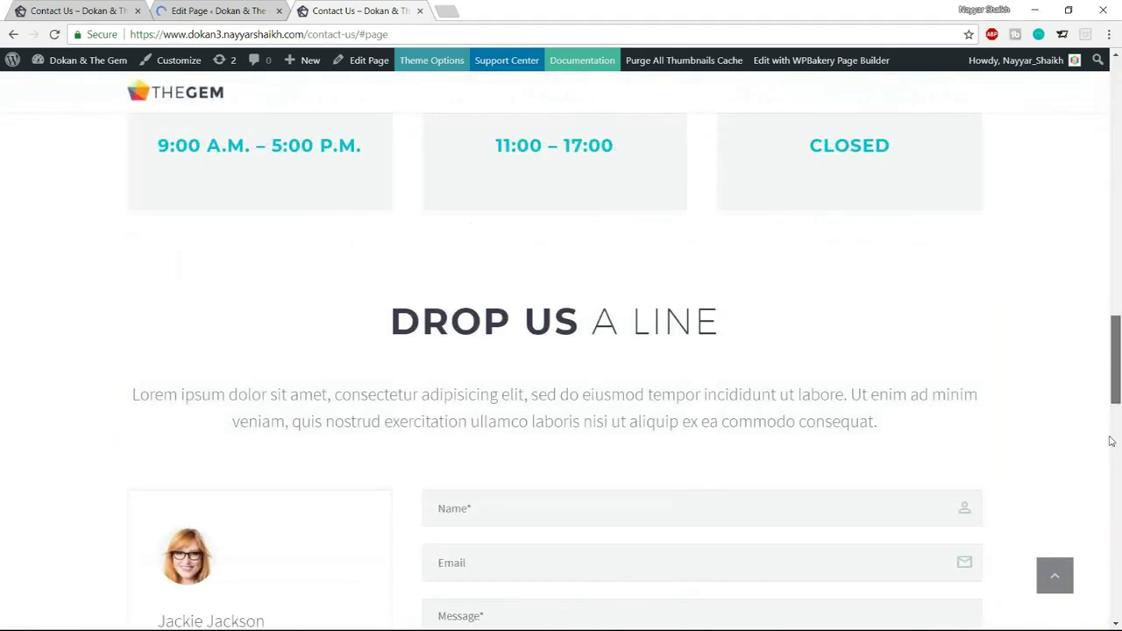
scroll(1110, 441, down, 8)
scroll(1115, 495, up, 2)
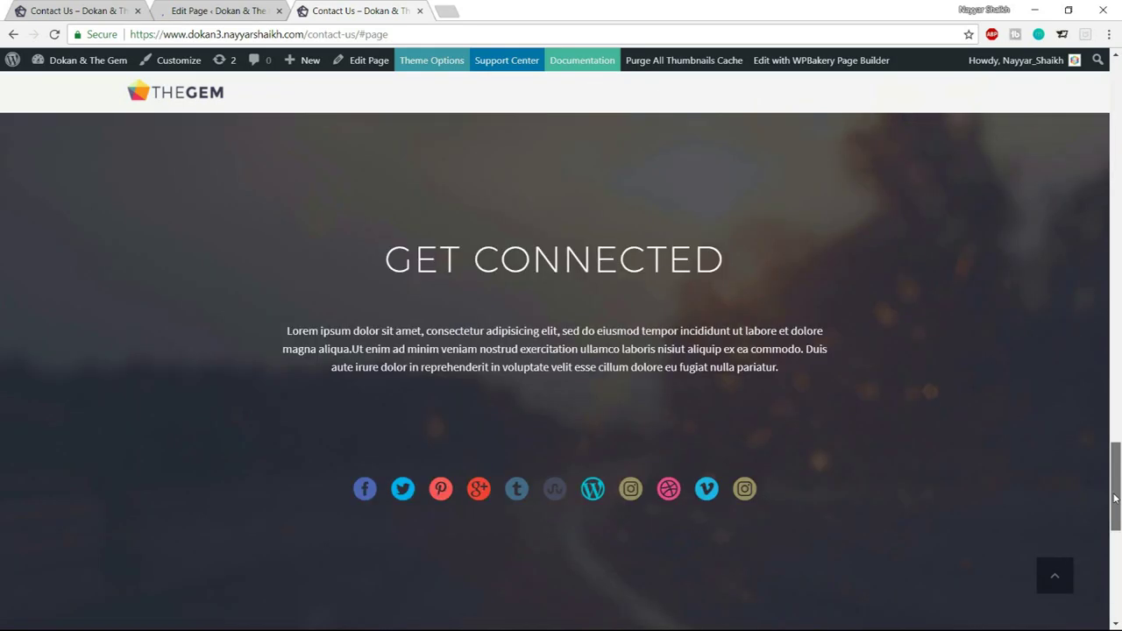
scroll(1116, 495, down, 1)
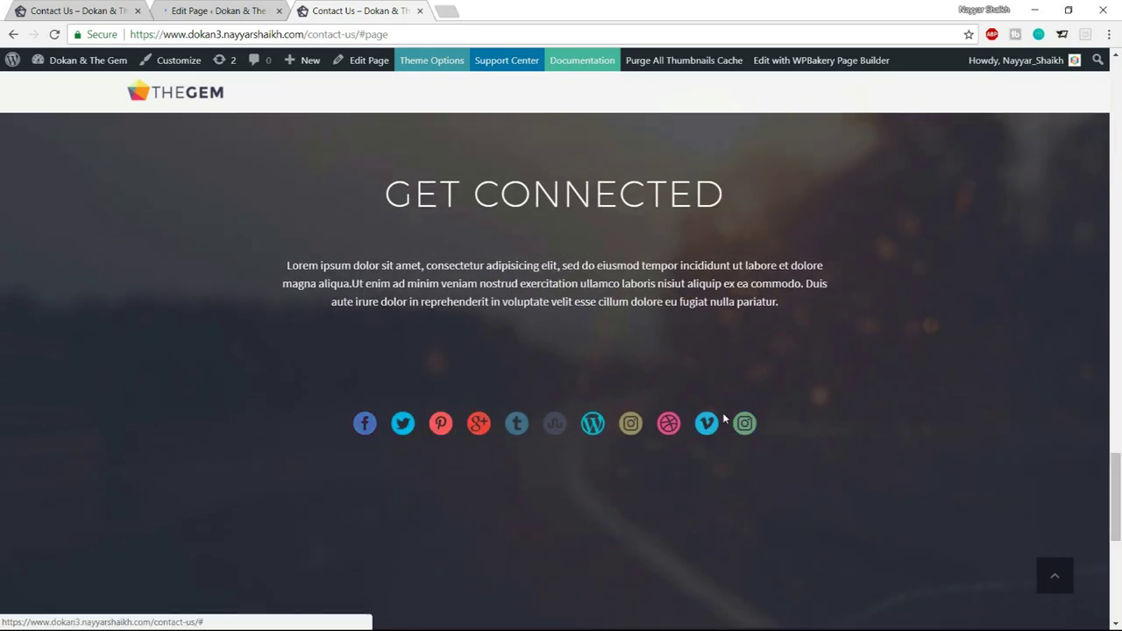
- Back in the page editor, open the Socials element's settings
click(208, 5)
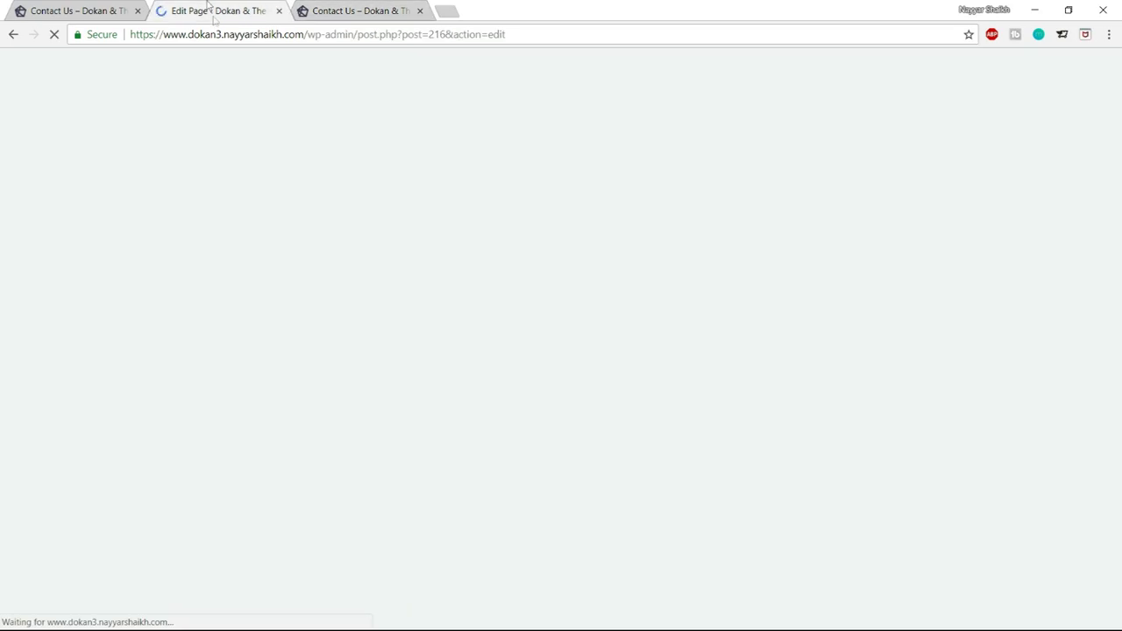
scroll(591, 396, down, 10)
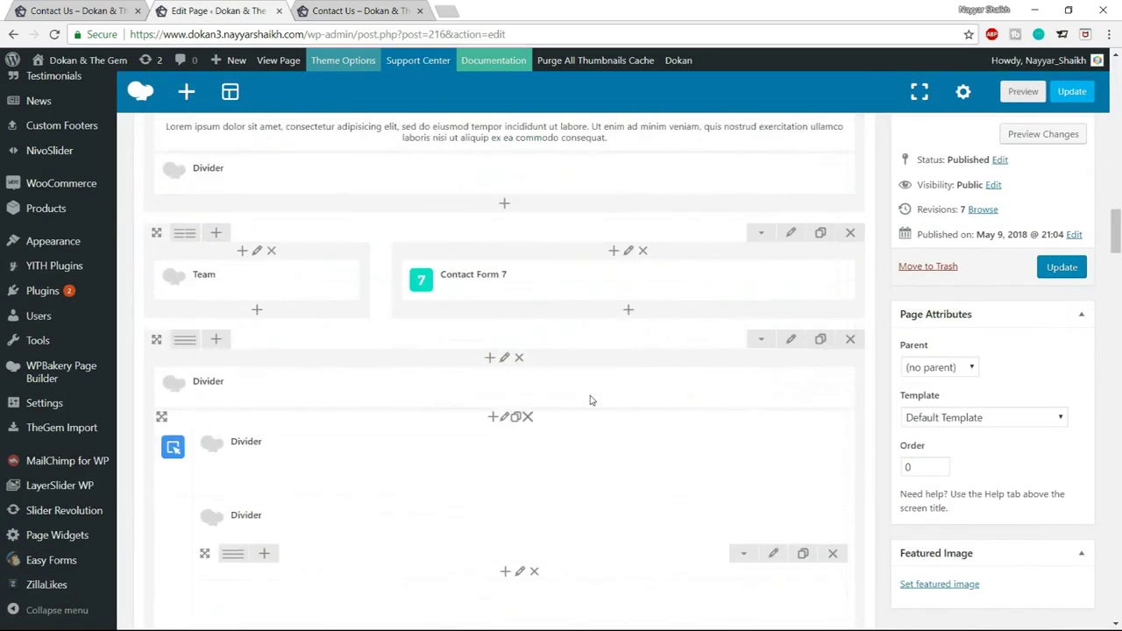
scroll(590, 399, up, 5)
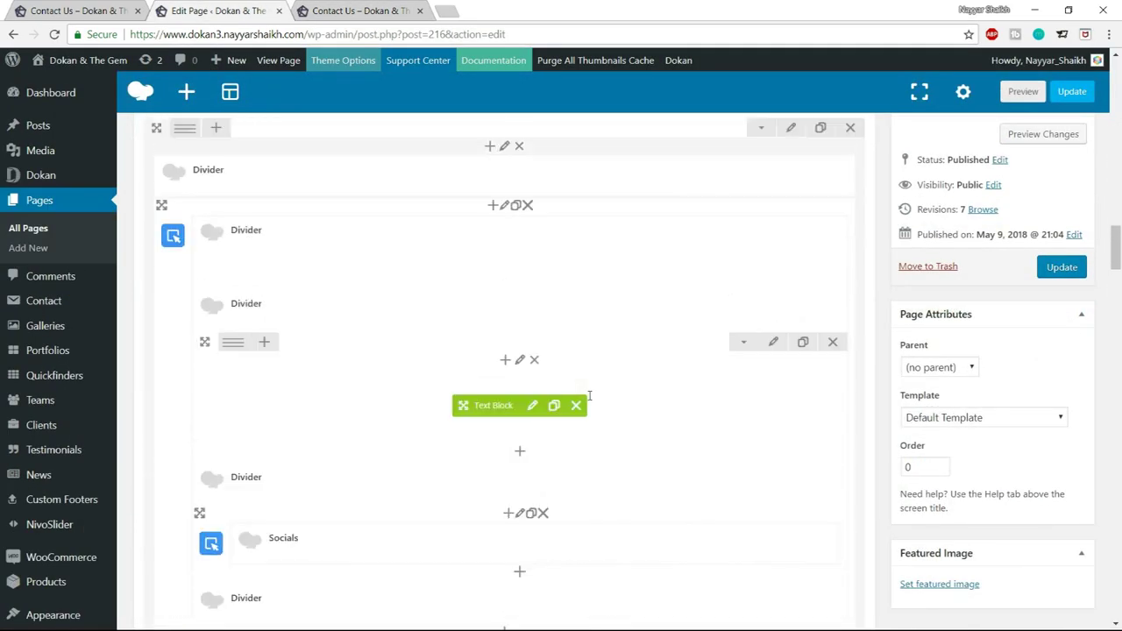
scroll(372, 385, down, 1)
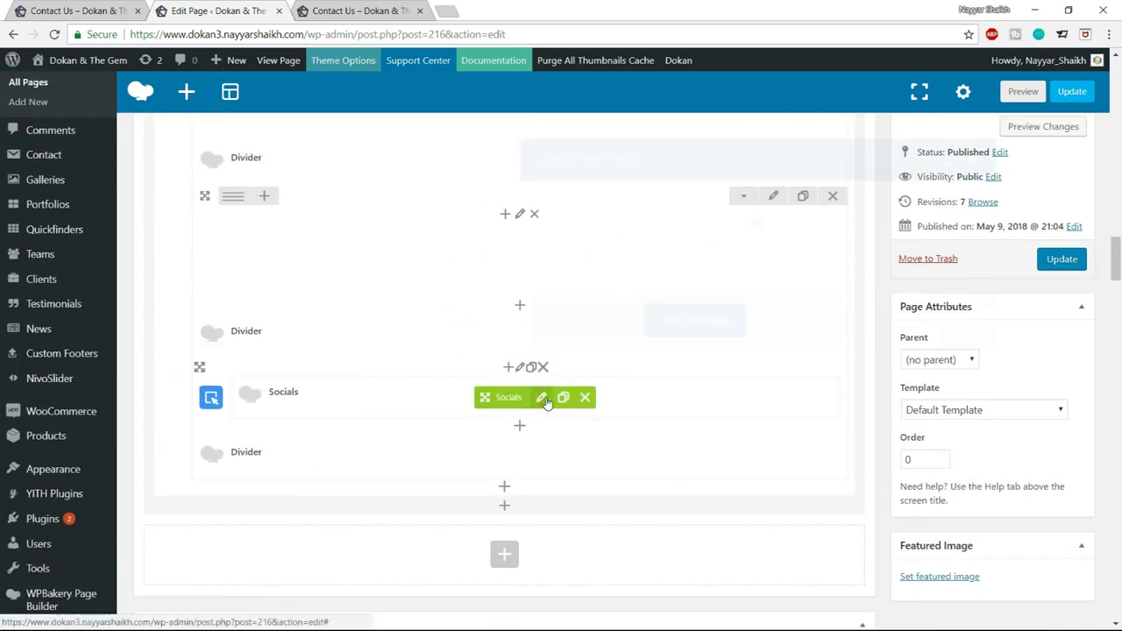
click(545, 399)
scroll(734, 380, down, 1)
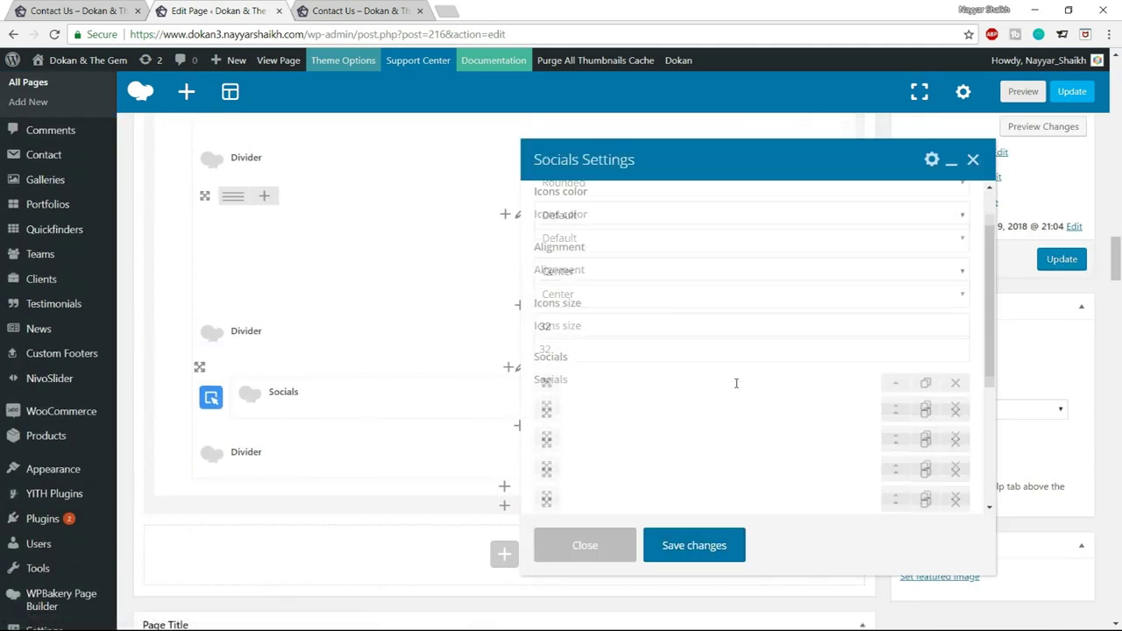
scroll(733, 381, up, 1)
scroll(731, 383, down, 3)
scroll(732, 383, up, 2)
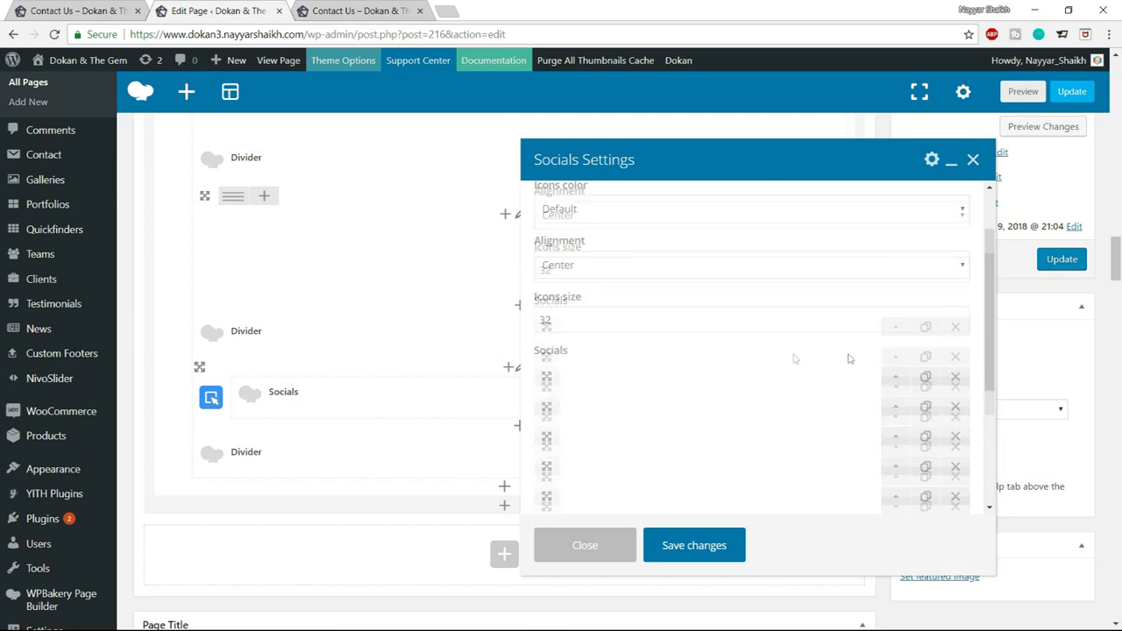
- Review the Facebook and Twitter link entries, save the Socials element, and view the live page
click(892, 380)
scroll(827, 381, down, 2)
drag(581, 333, 523, 346)
click(887, 388)
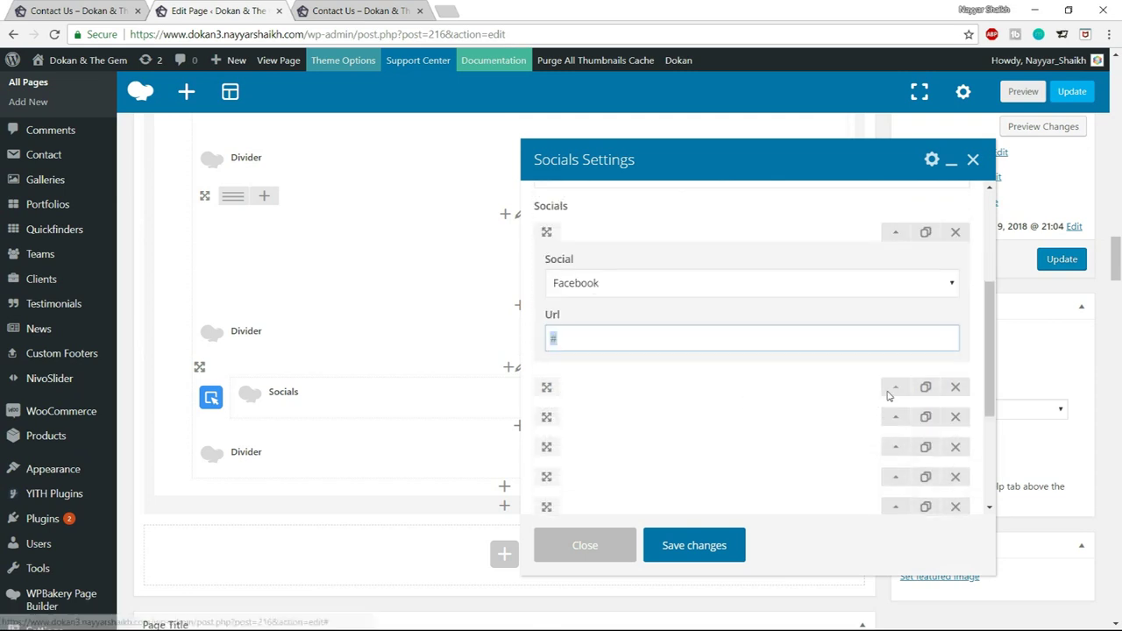
scroll(620, 264, down, 1)
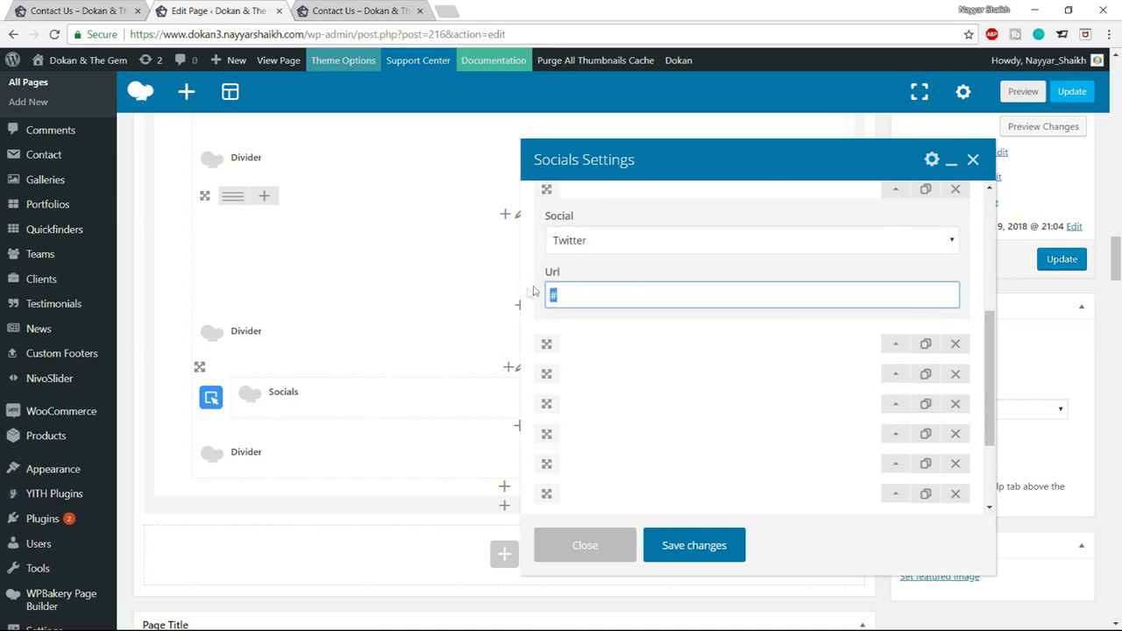
click(711, 543)
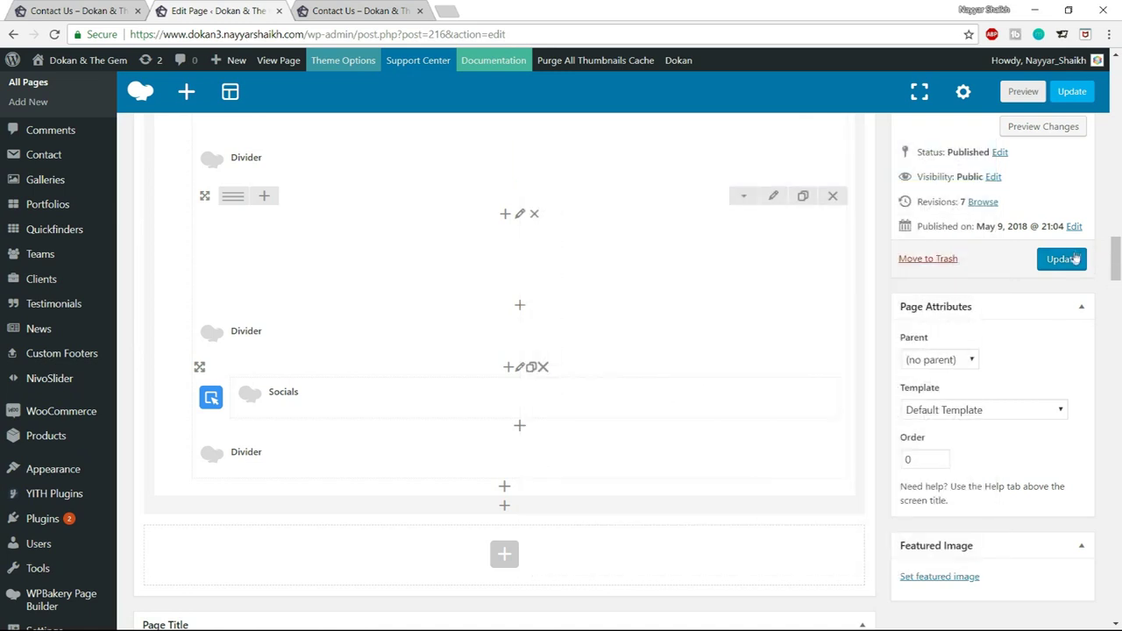
key(ctrl+Tab)
scroll(641, 368, down, 5)
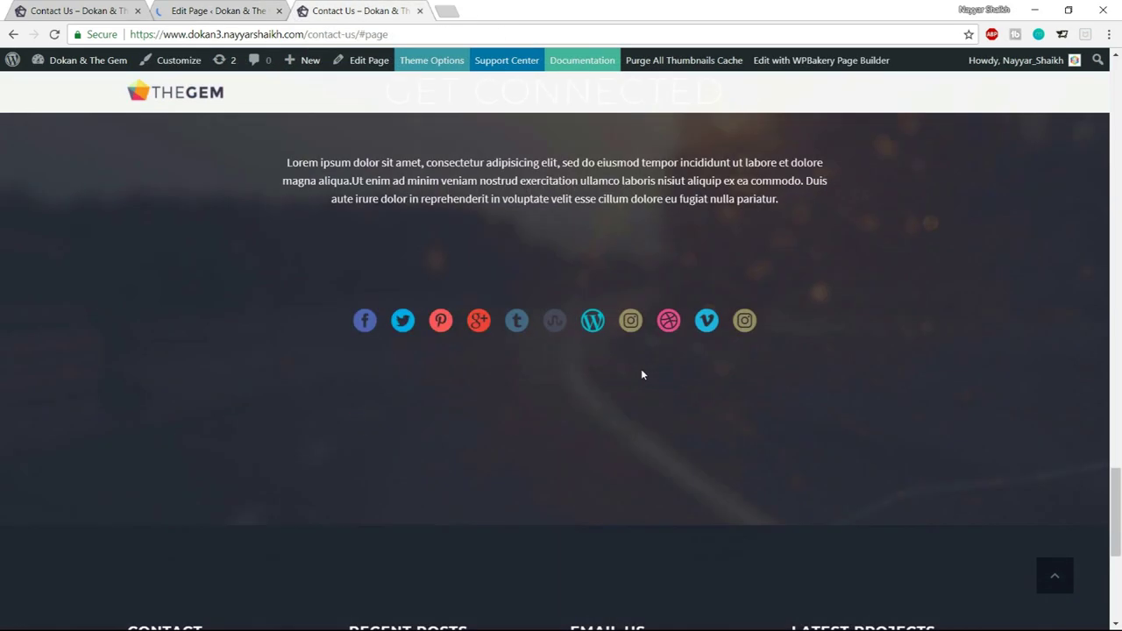
scroll(659, 381, down, 2)
- Open dokan2's Shop page from its SHOP menu and dokan3's via the /shop URL
click(1054, 575)
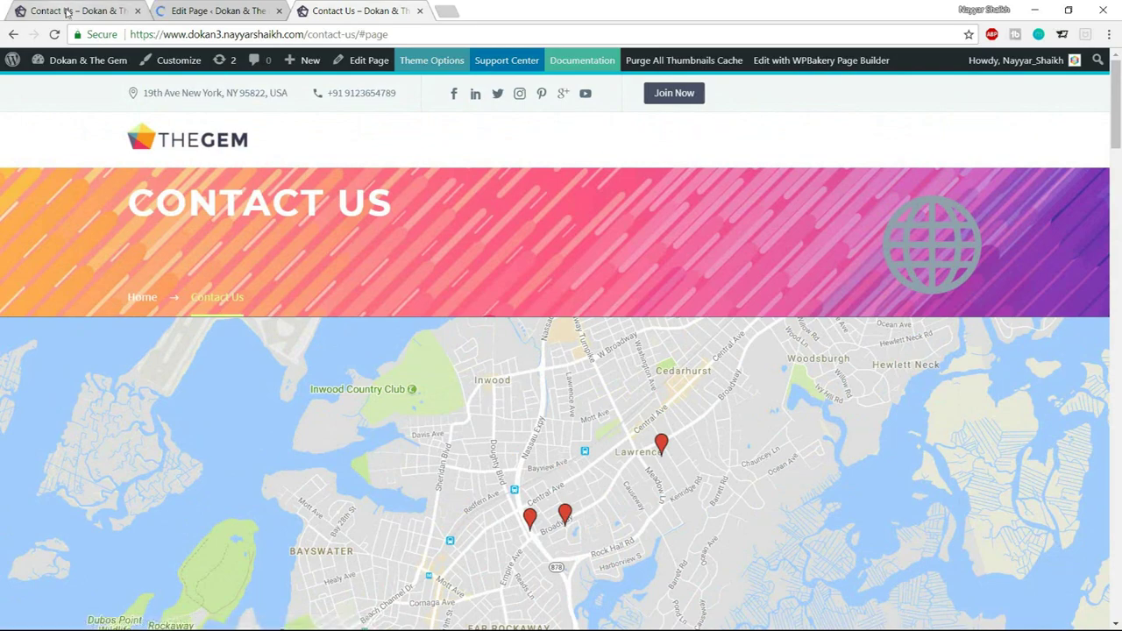
click(77, 10)
scroll(493, 143, up, 2)
click(1065, 583)
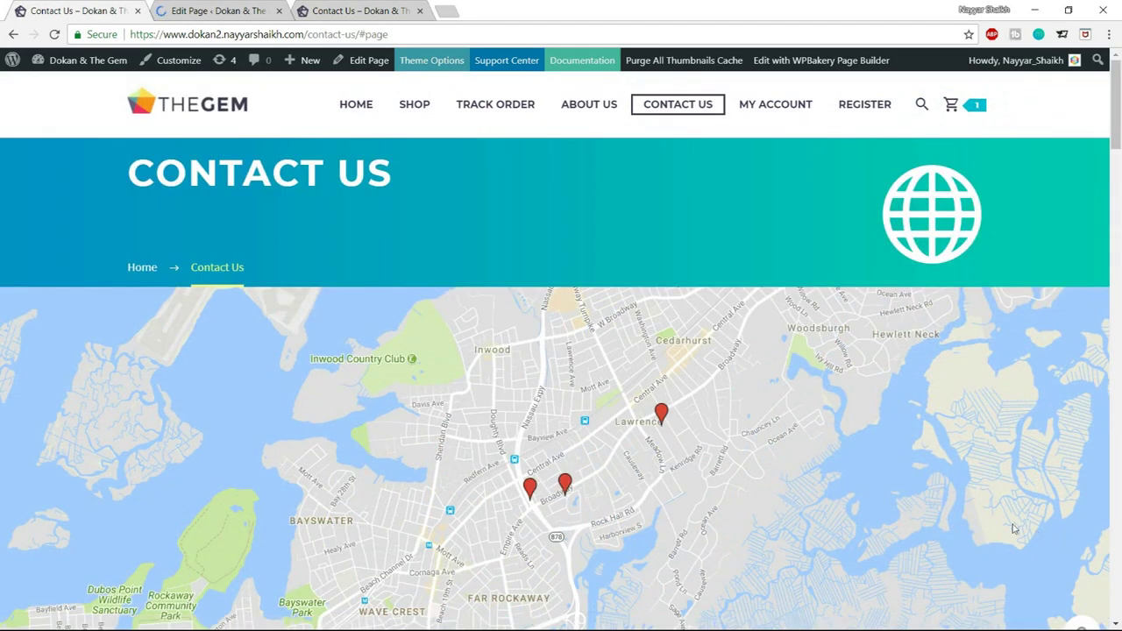
click(422, 106)
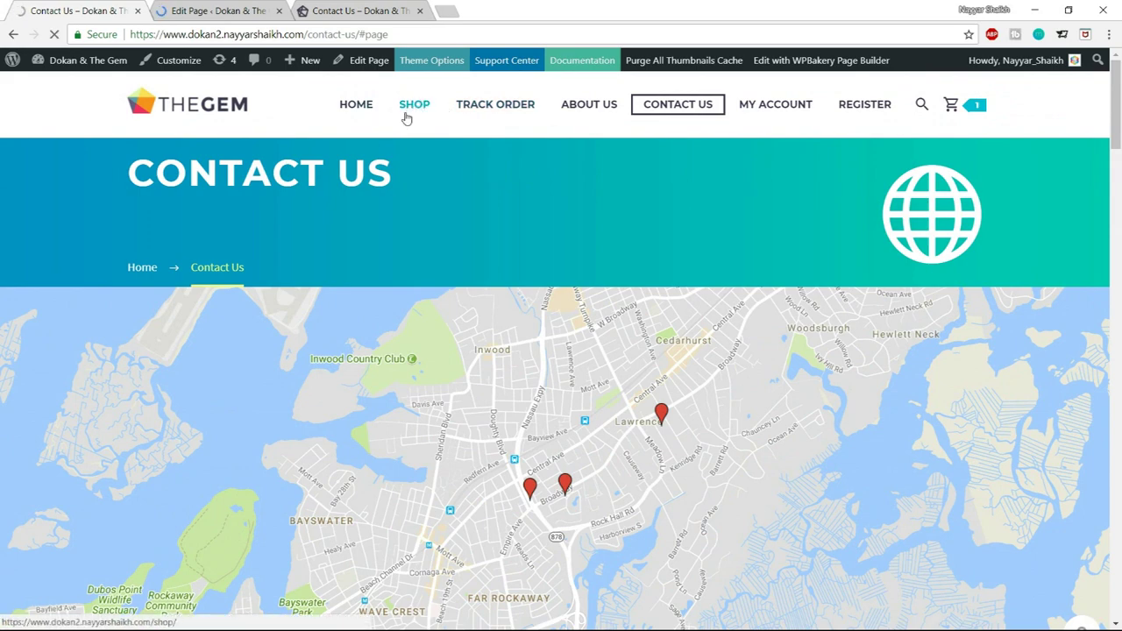
click(365, 12)
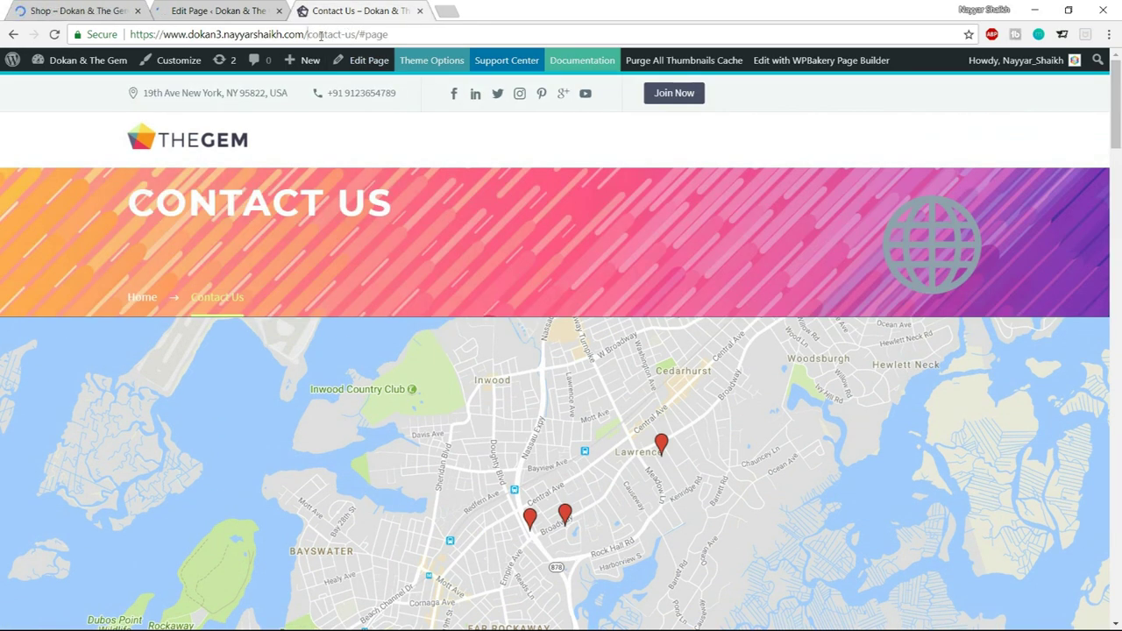
text(shop)
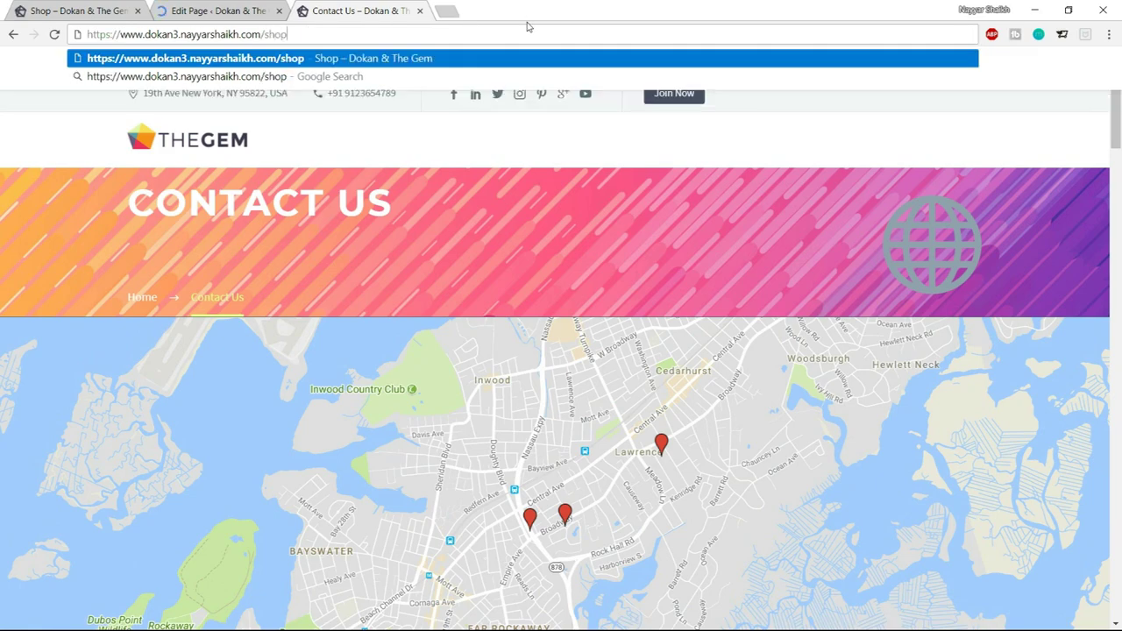
key(Return)
- Scroll through dokan2's Shop page, with its Categories sidebar and 13 products, to compare
click(46, 7)
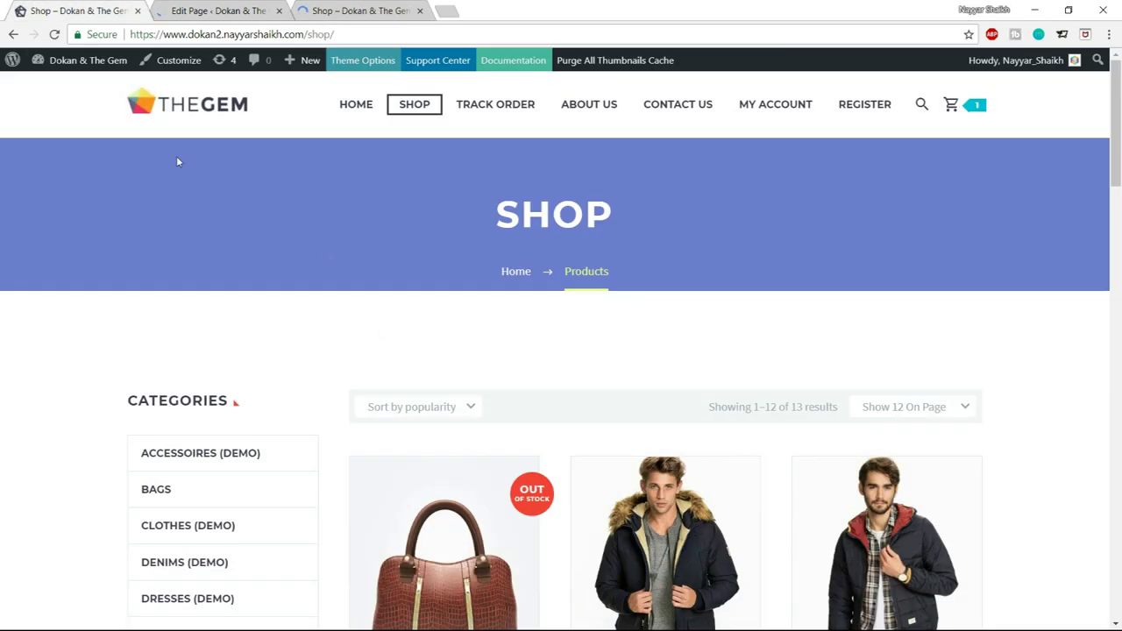
scroll(388, 403, down, 10)
scroll(388, 421, down, 10)
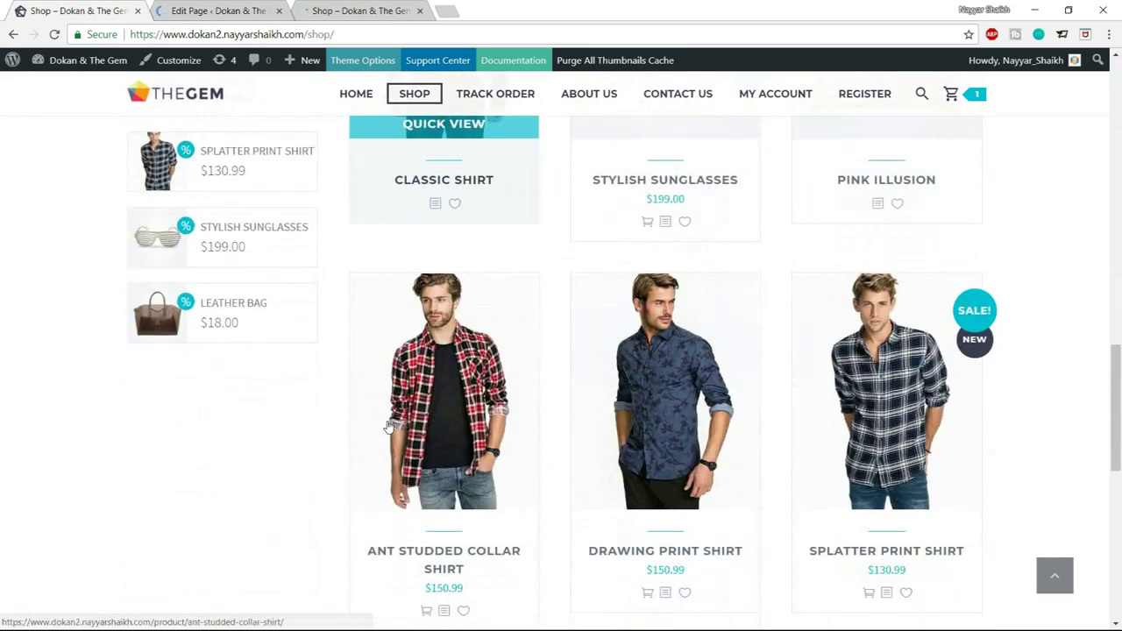
scroll(389, 431, up, 15)
scroll(390, 438, up, 5)
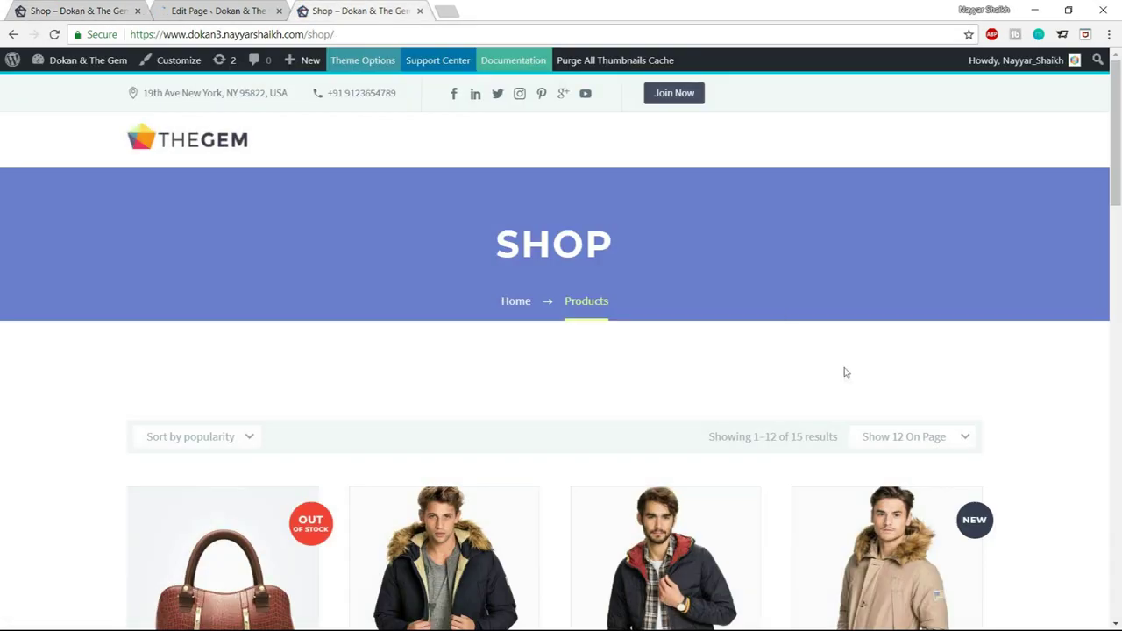
scroll(843, 372, down, 10)
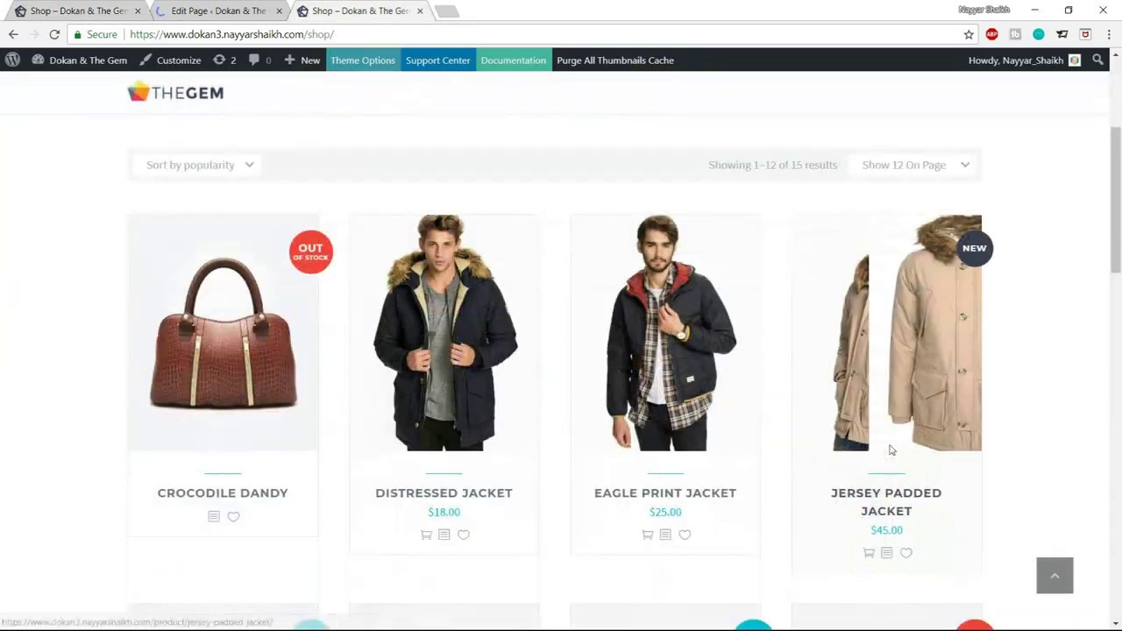
scroll(788, 395, down, 4)
scroll(789, 401, up, 15)
scroll(789, 400, down, 3)
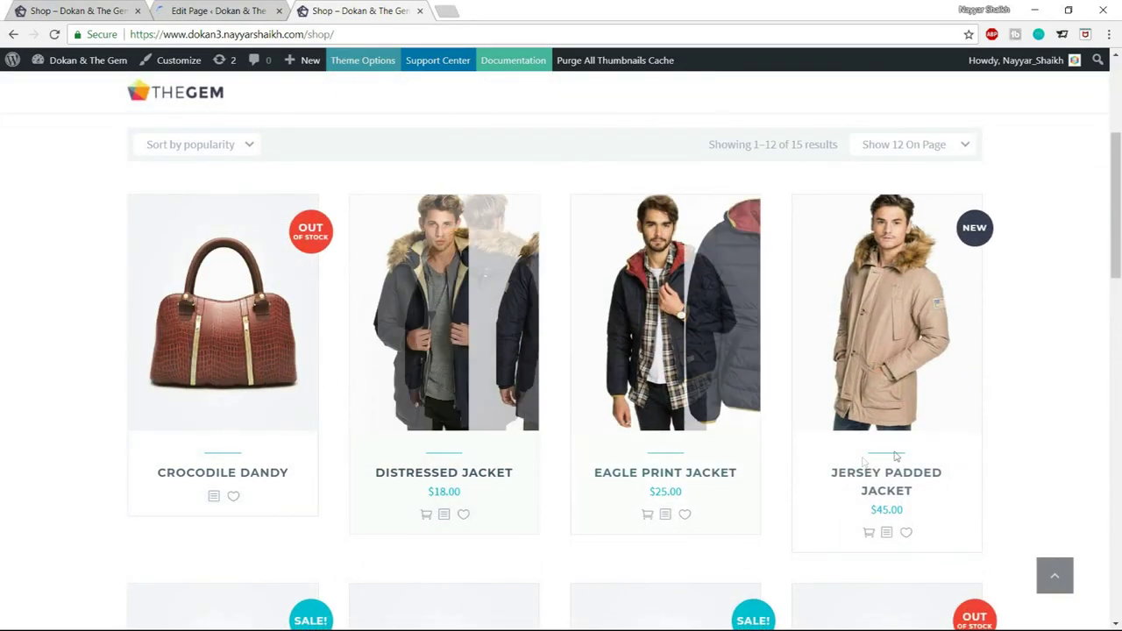
scroll(964, 491, down, 7)
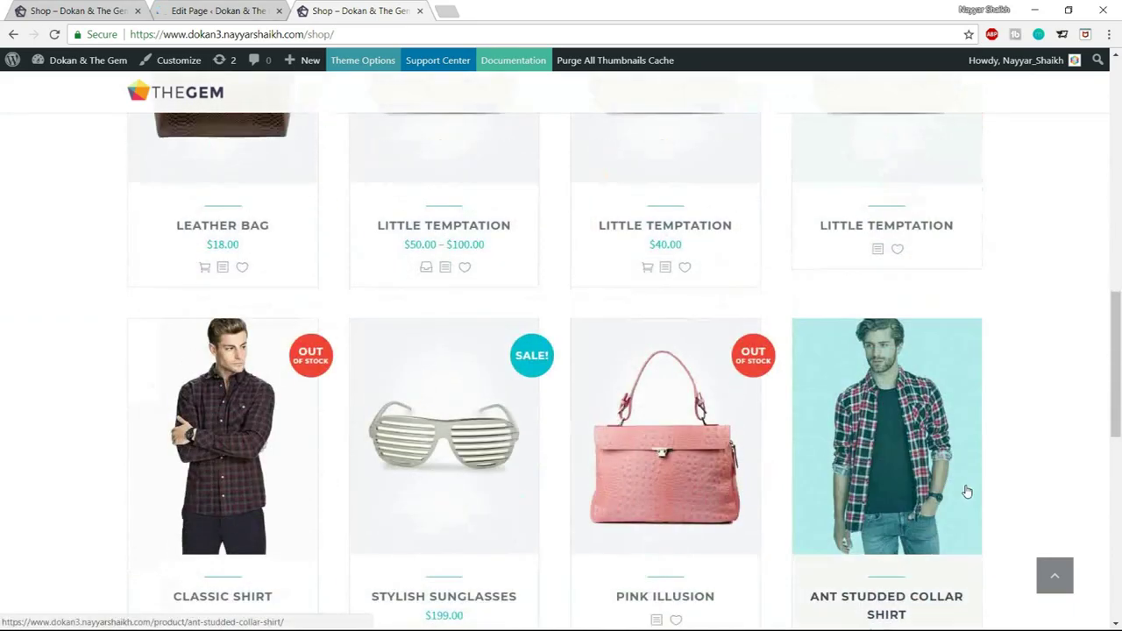
click(104, 4)
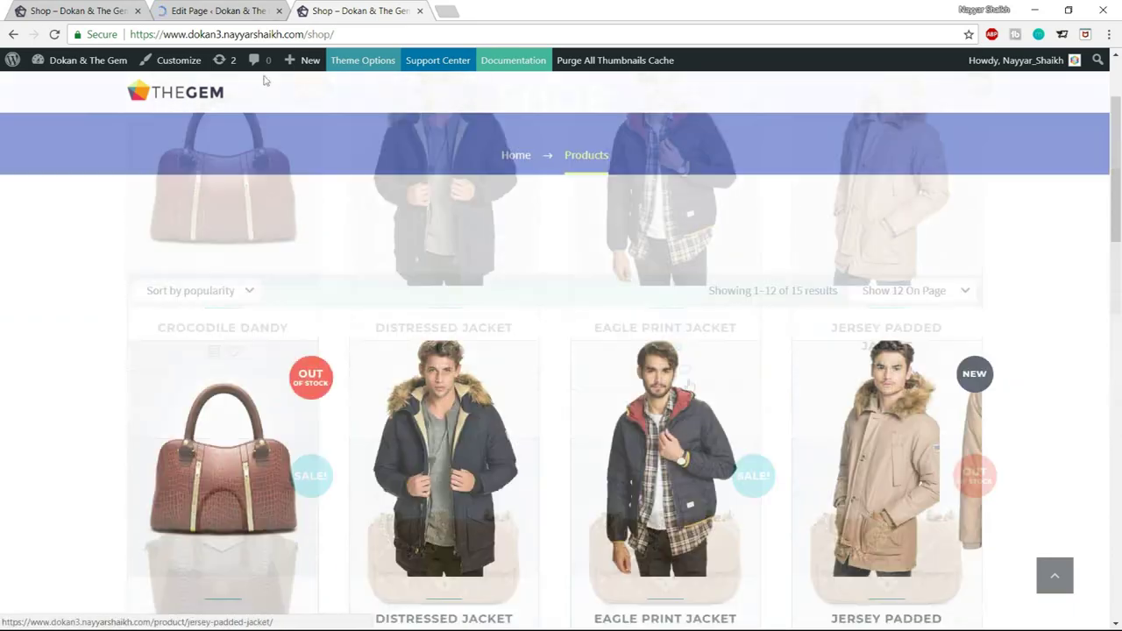
scroll(359, 416, down, 8)
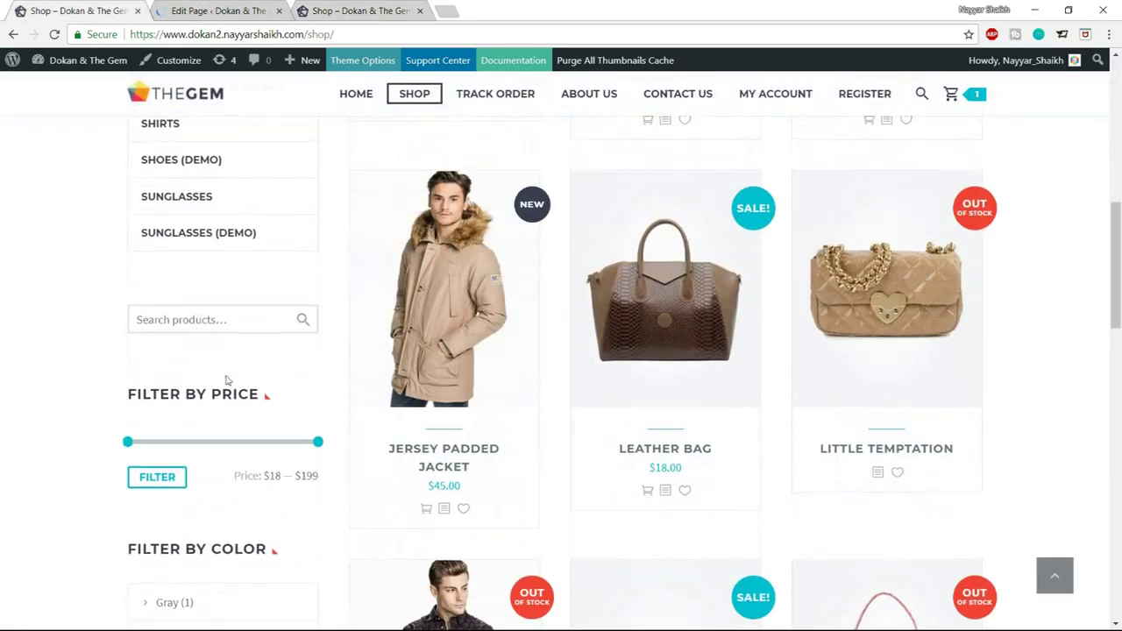
scroll(367, 461, down, 5)
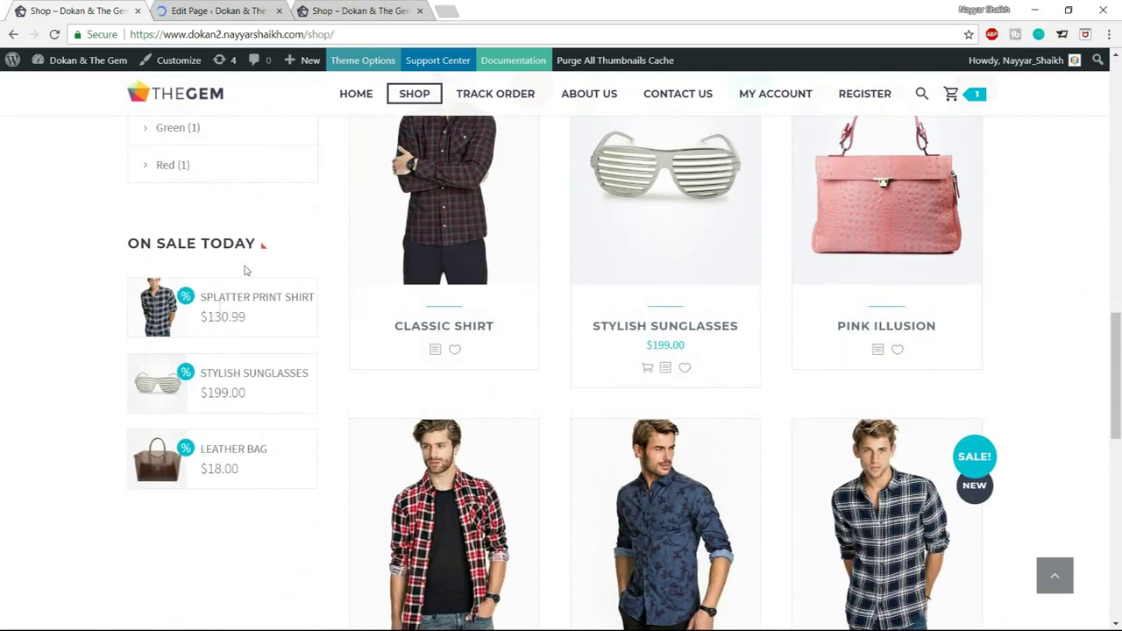
scroll(252, 456, up, 13)
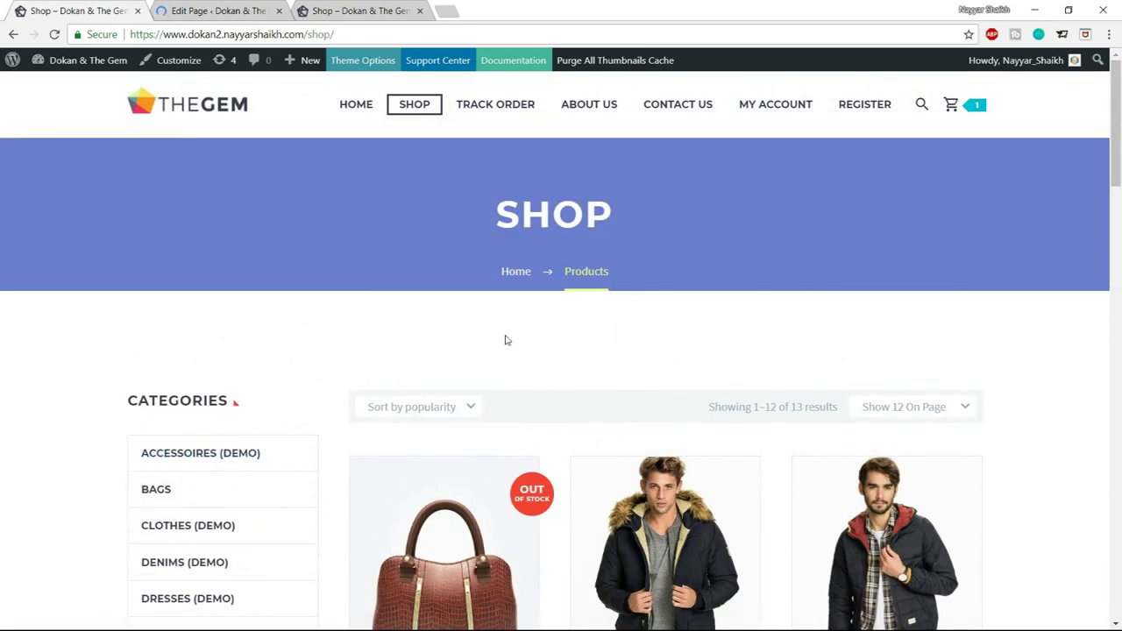
- Open the dokan3 Widgets page and select the CATEGORIES heading on dokan2's shop sidebar
click(252, 10)
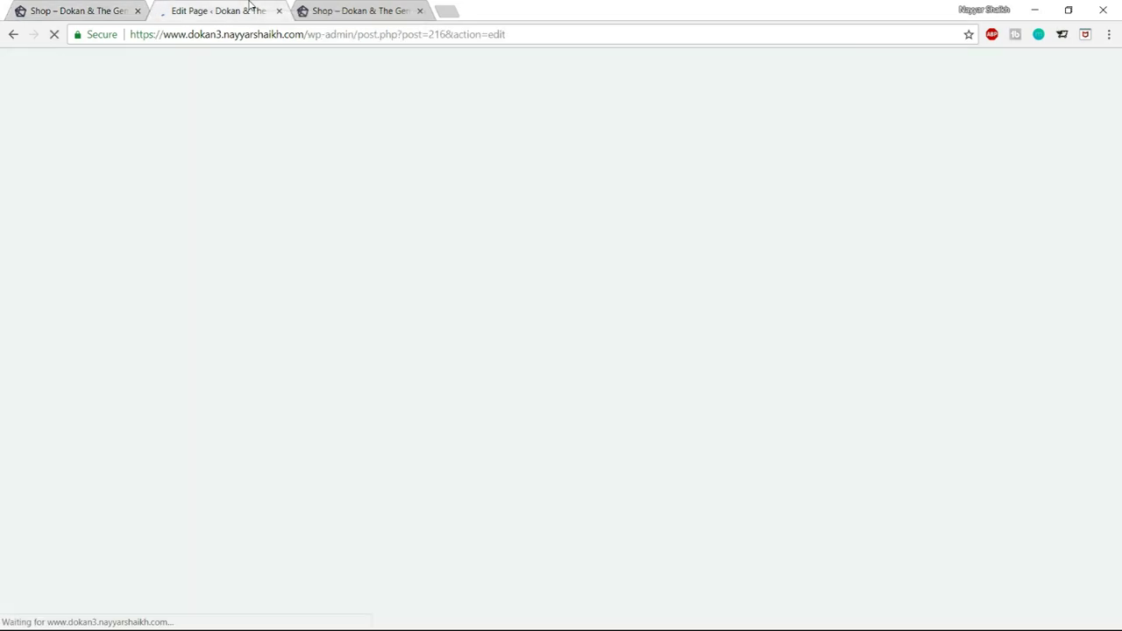
scroll(33, 406, down, 5)
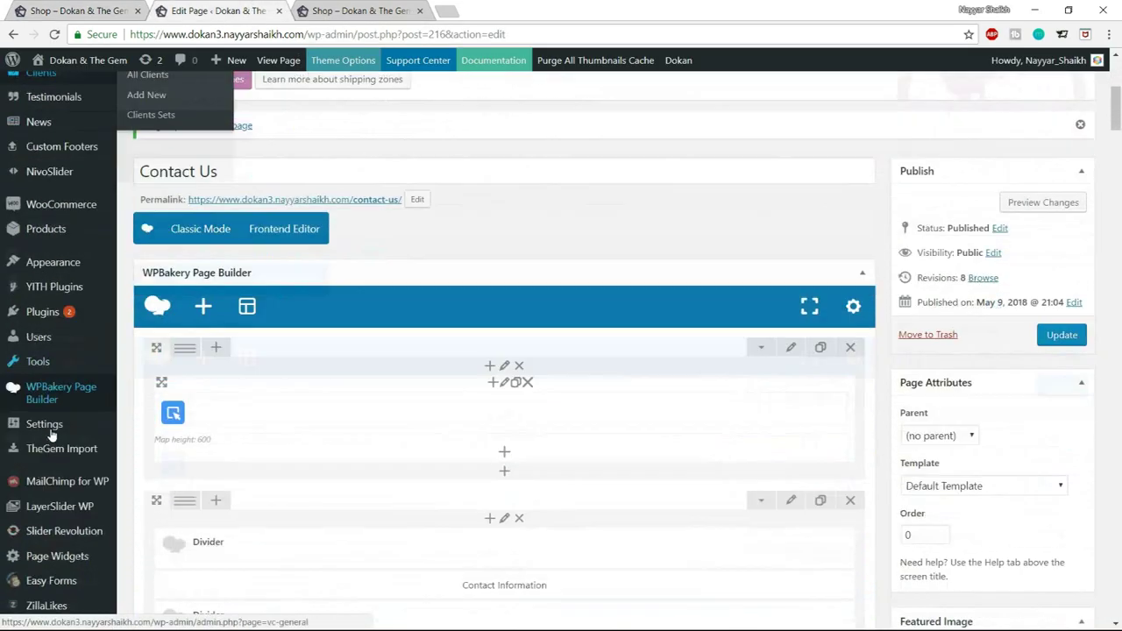
scroll(60, 368, up, 1)
mouse_move(53, 386)
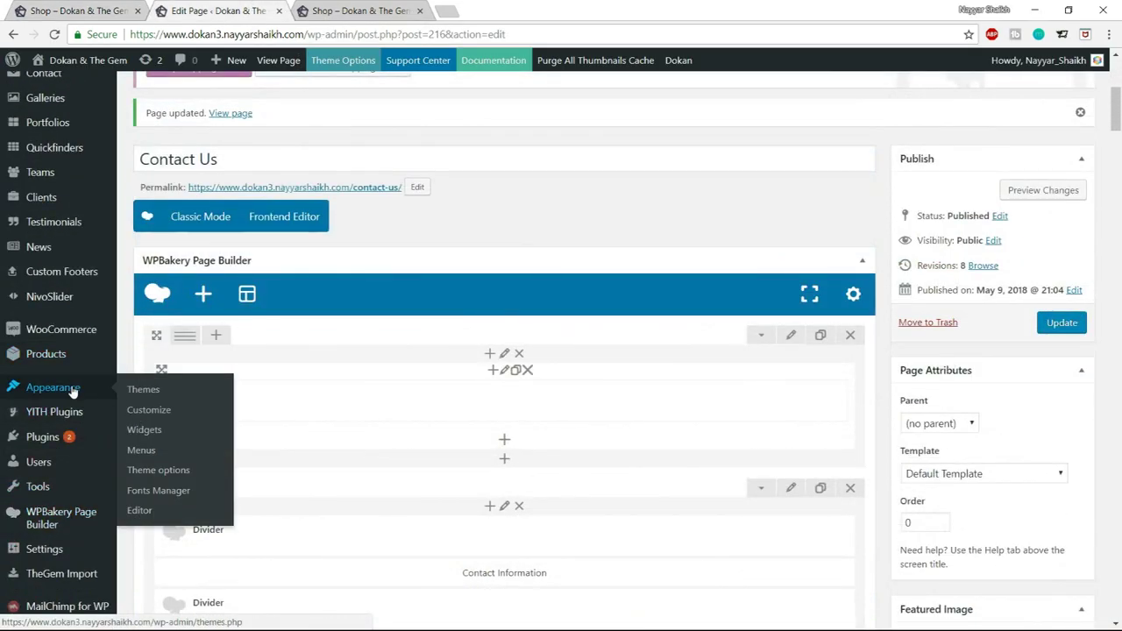
click(160, 431)
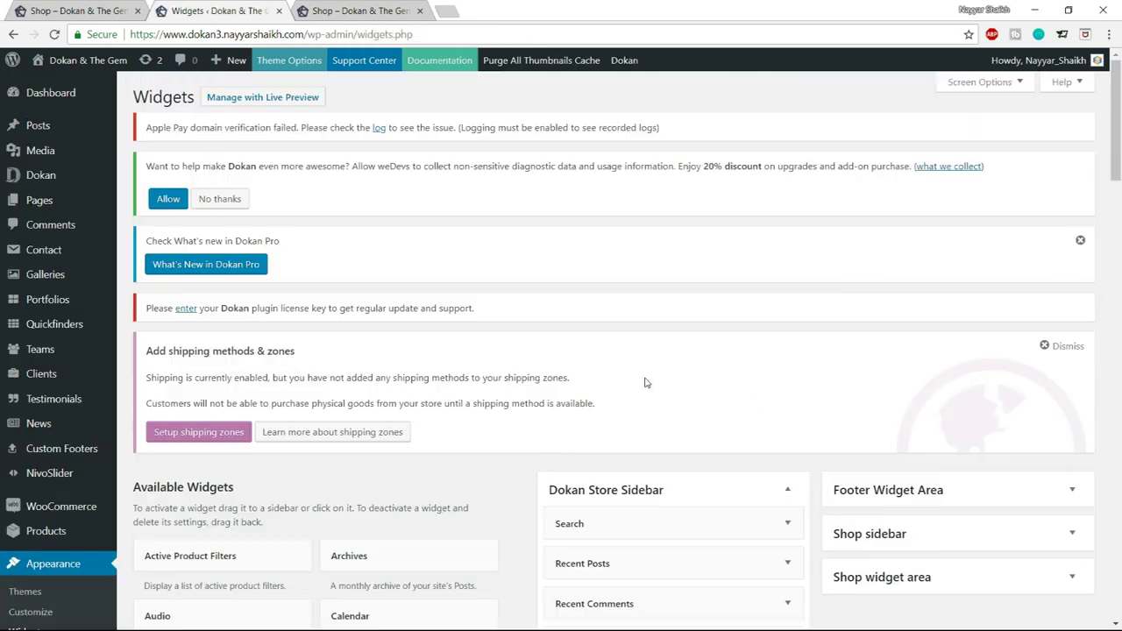
scroll(561, 351, down, 4)
click(92, 7)
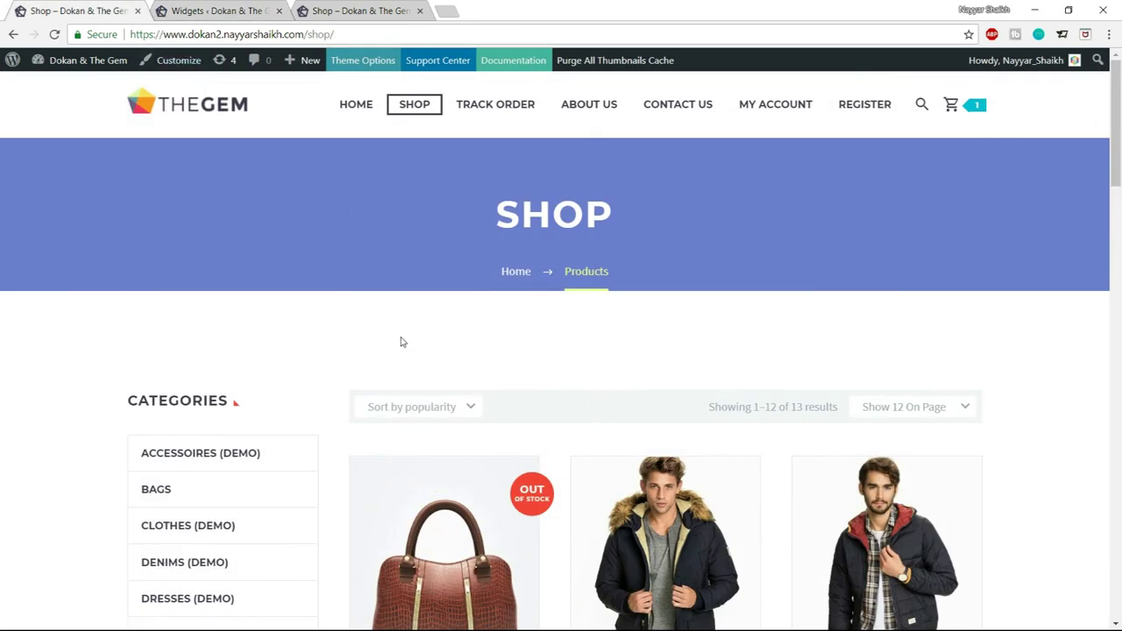
scroll(401, 340, down, 3)
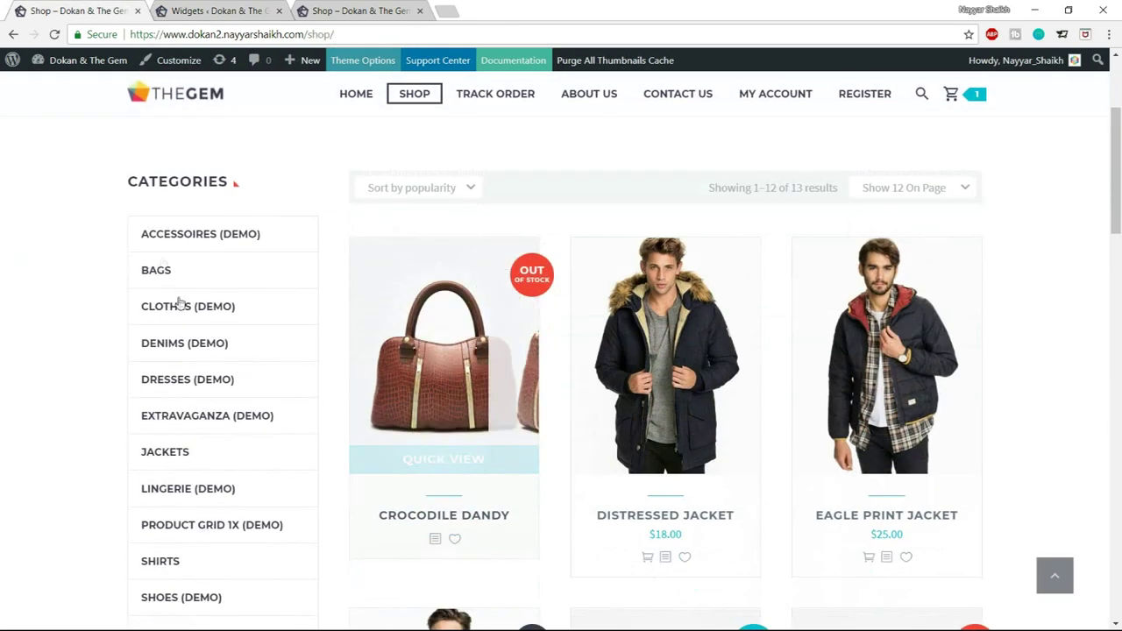
double_click(153, 180)
key(ctrl+c)
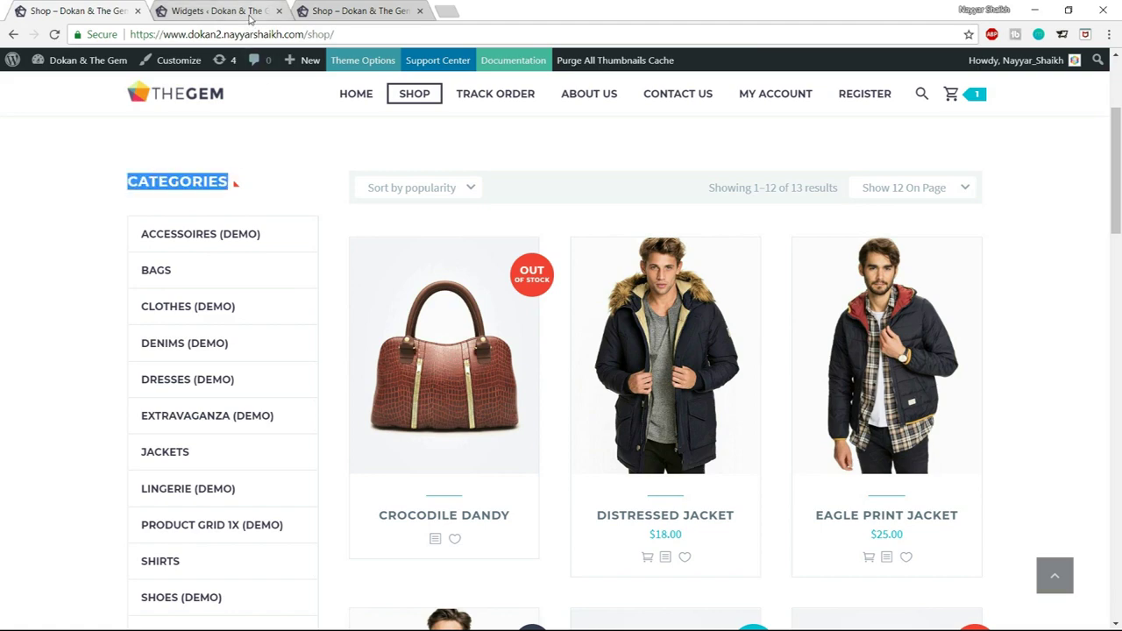
- Add a Product Categories widget to the Shop sidebar
click(220, 10)
scroll(578, 342, down, 3)
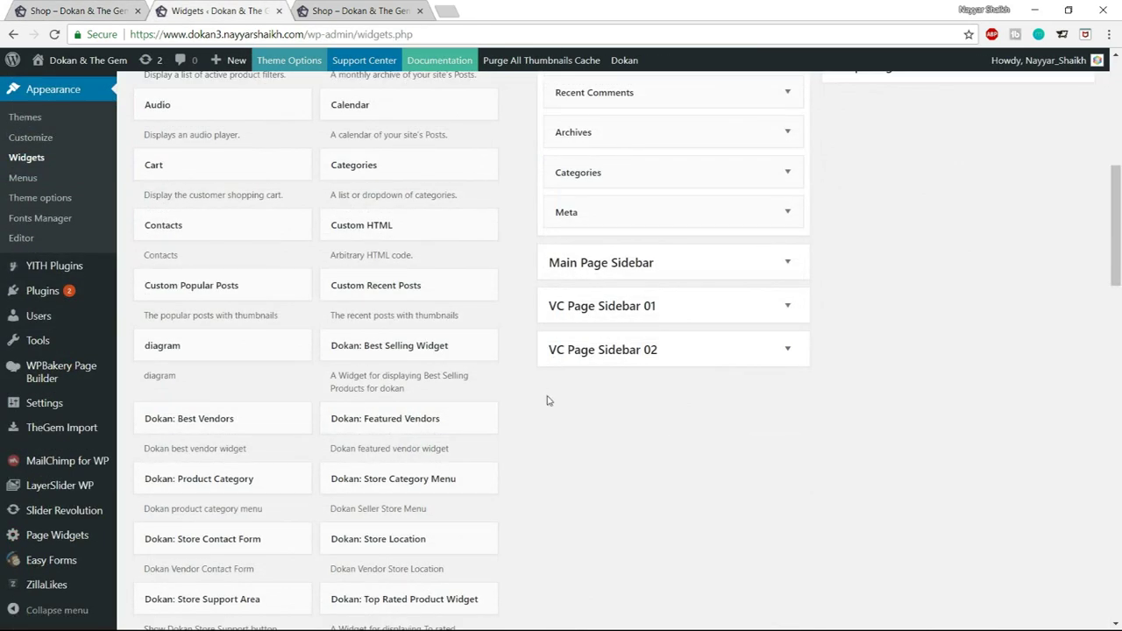
scroll(547, 400, down, 5)
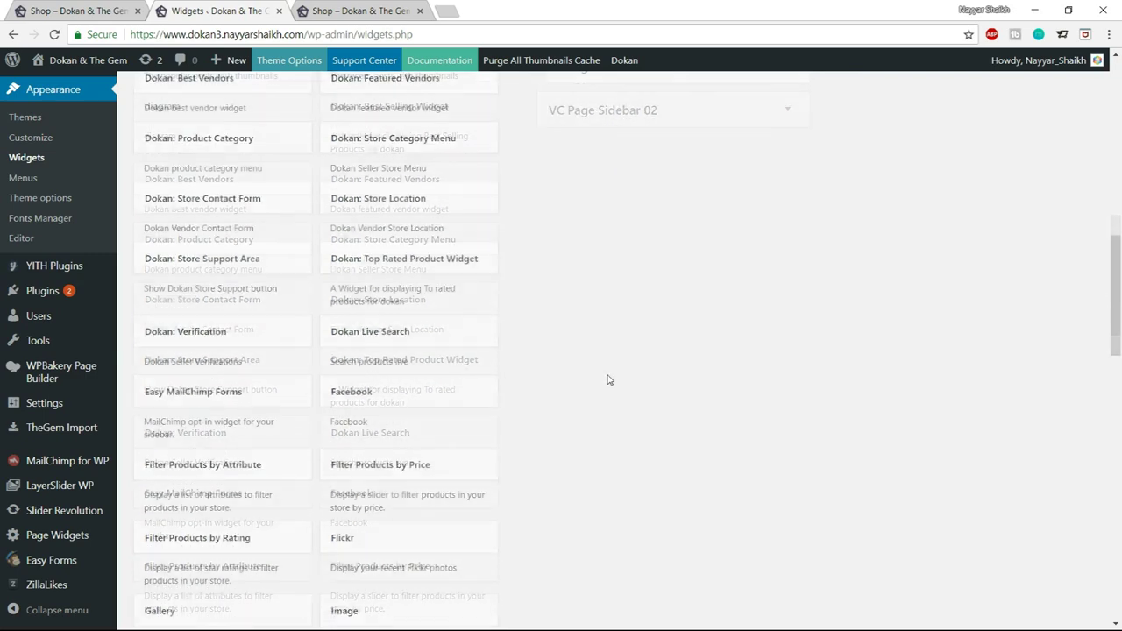
scroll(607, 378, down, 8)
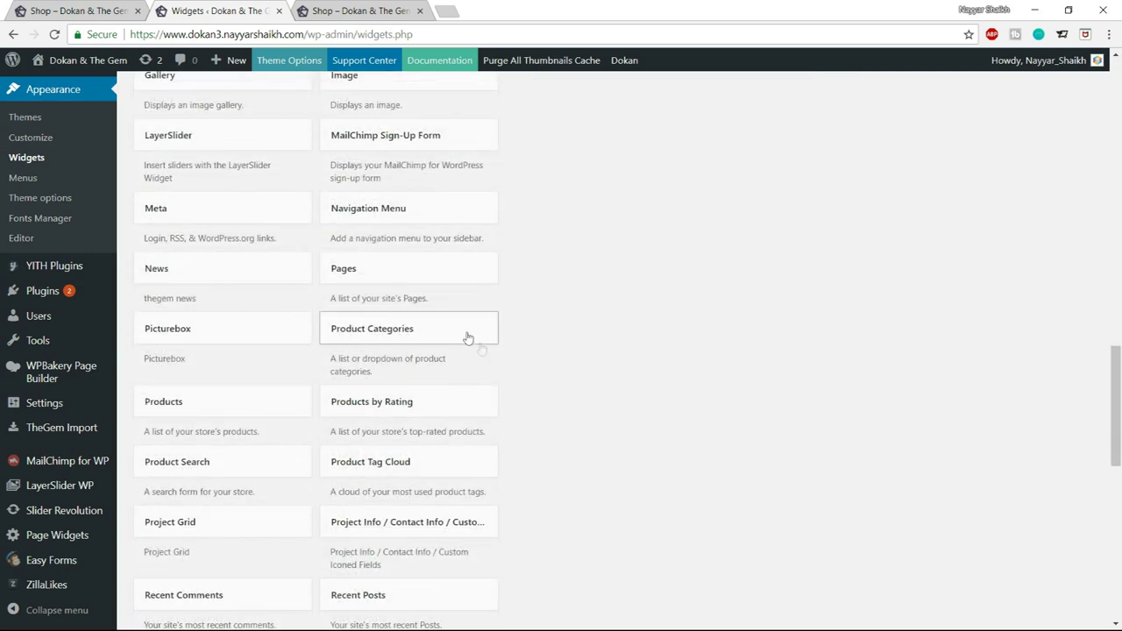
click(464, 335)
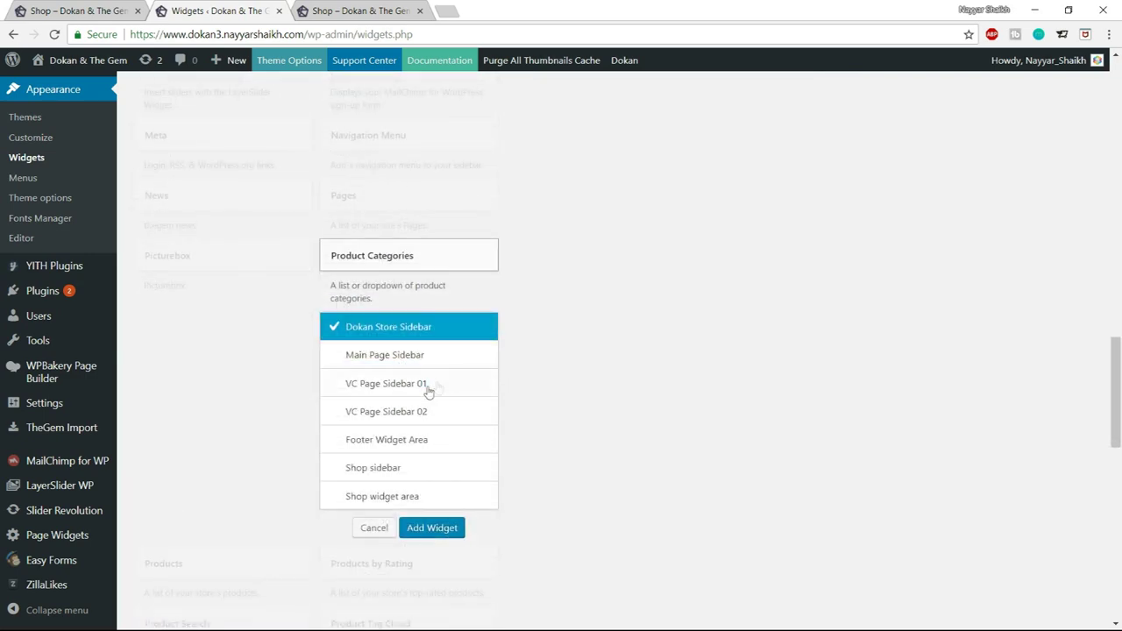
click(401, 472)
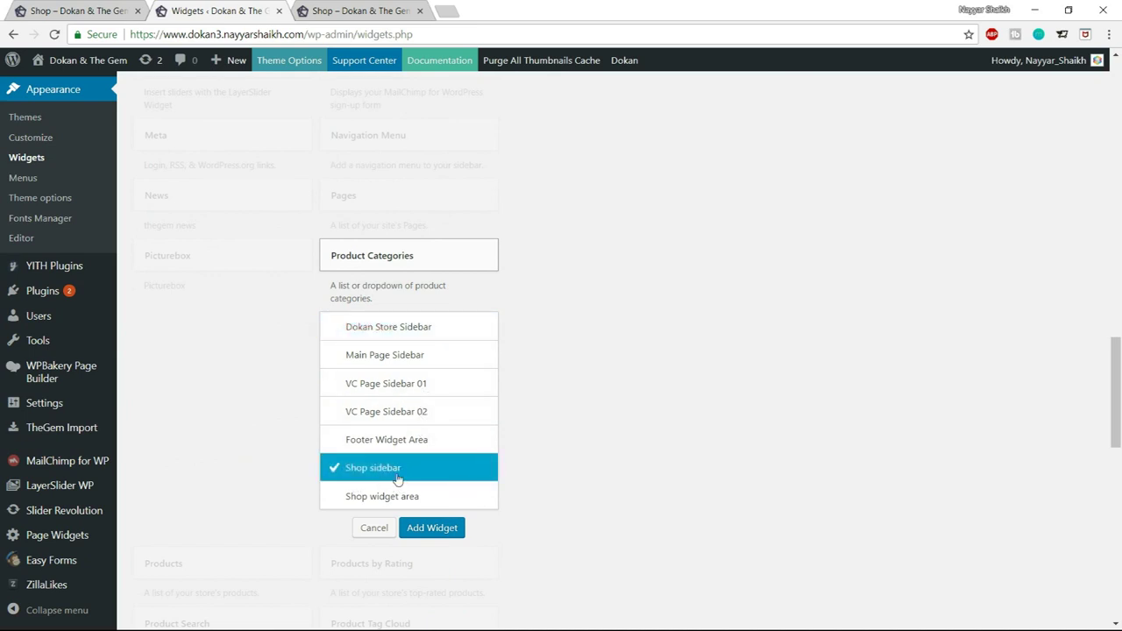
click(451, 531)
- Title the widget CATEGORIES, turn on product counts, and save it
drag(957, 280, 828, 279)
right_click(14, 5)
click(15, 9)
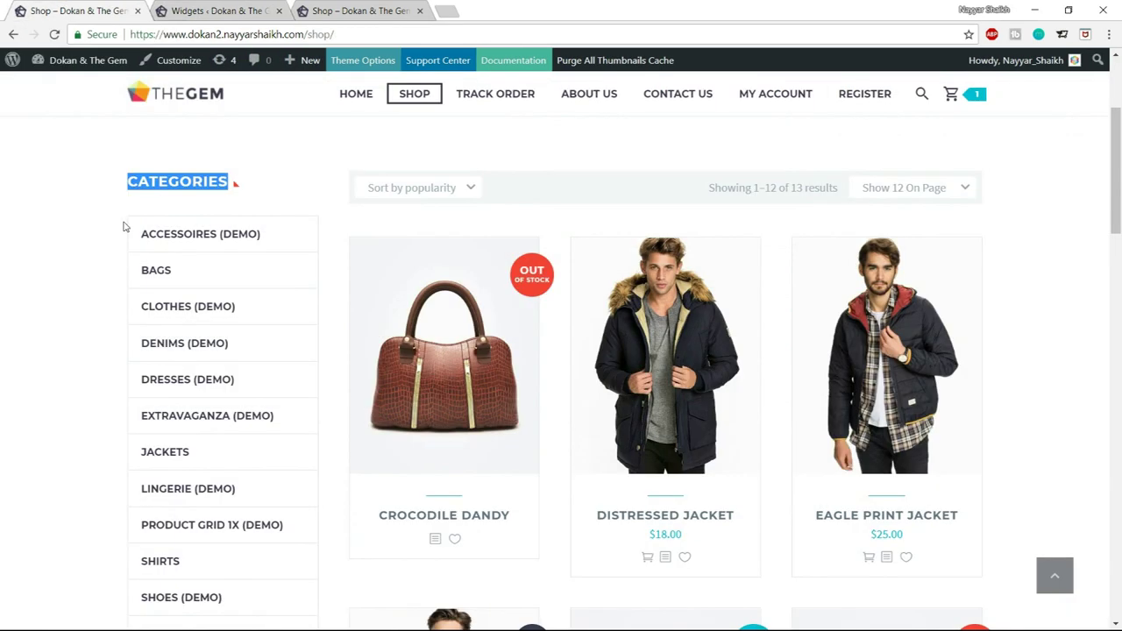
click(215, 11)
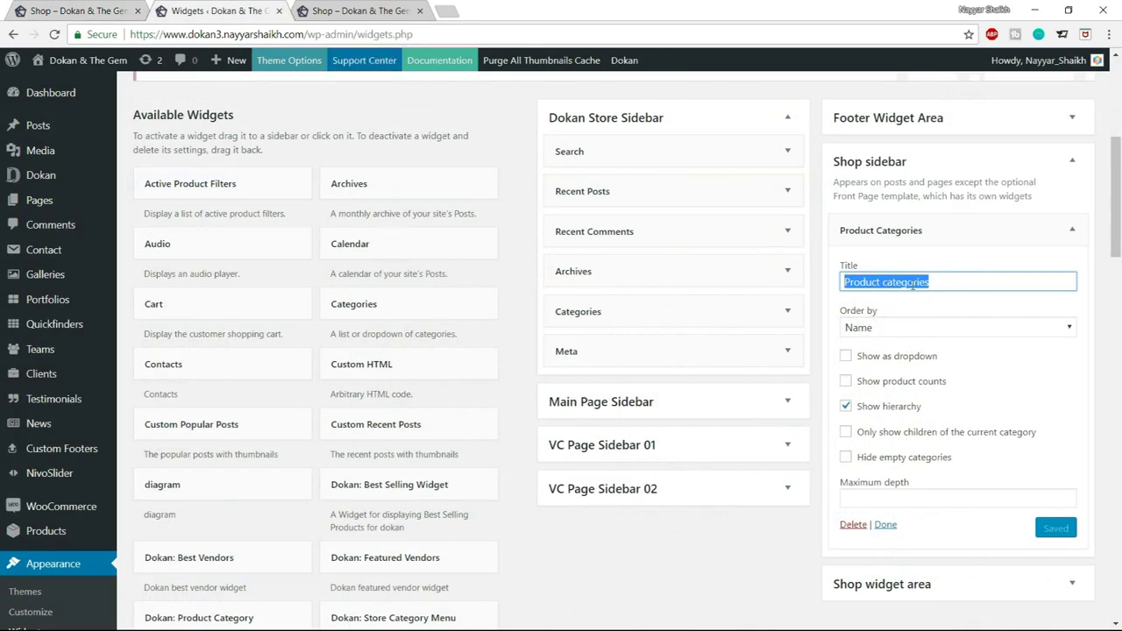
key(ctrl+v)
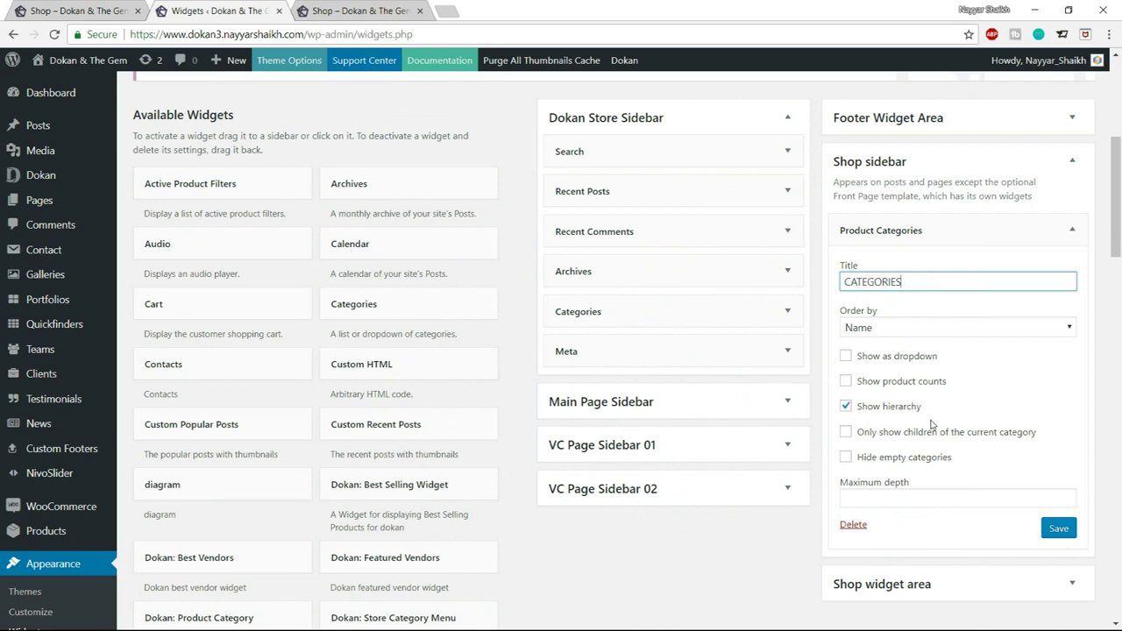
click(899, 383)
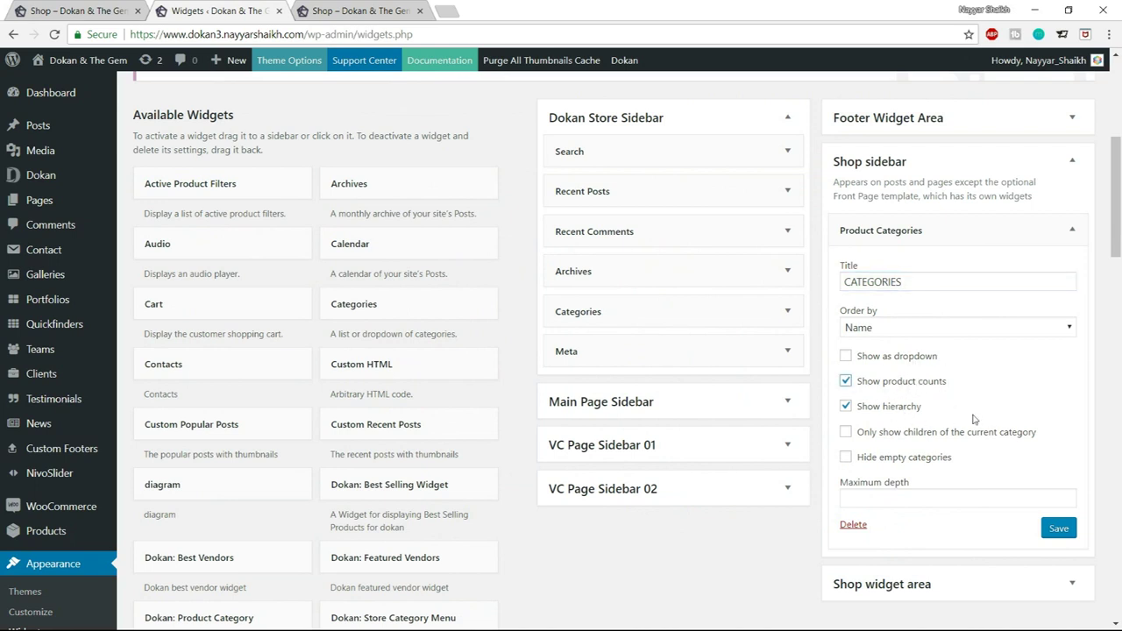
click(1059, 529)
click(1071, 229)
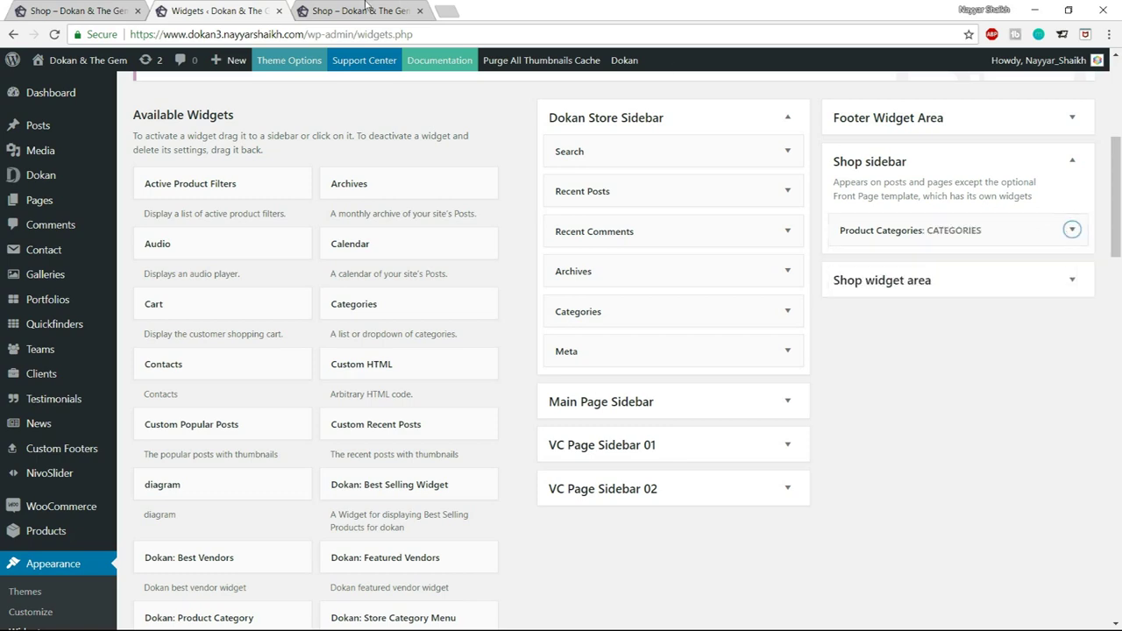
click(365, 10)
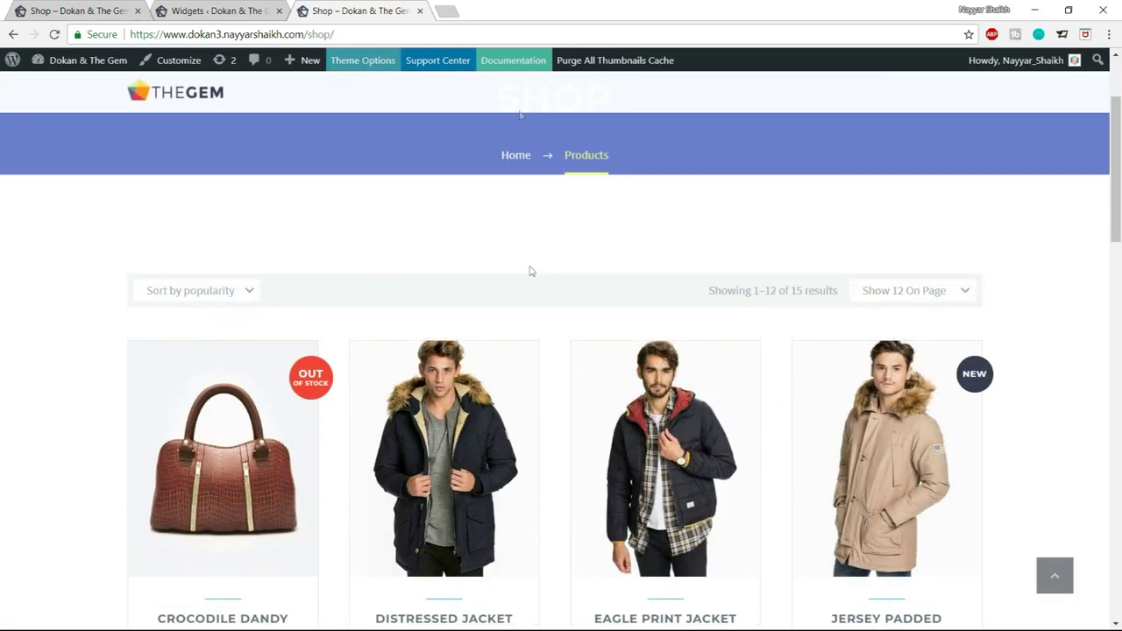
- Review the dokan3 shop page to see the sidebar result
scroll(350, 315, down, 4)
scroll(249, 383, up, 10)
scroll(250, 383, down, 6)
key(ctrl+shift+Tab)
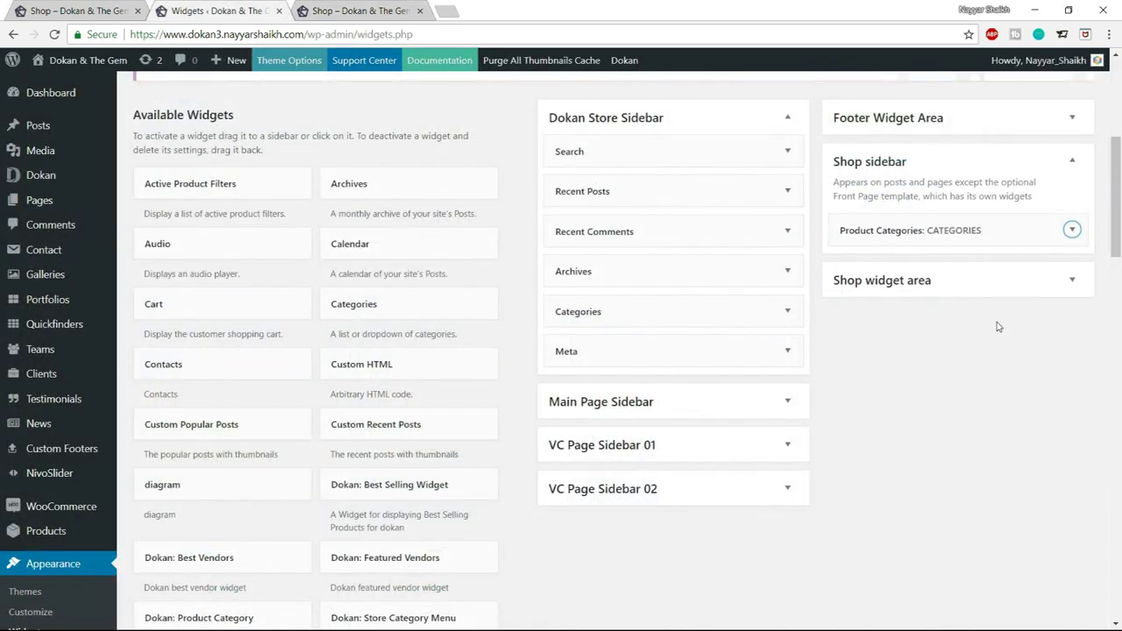
key(ctrl+Tab)
scroll(359, 488, down, 1)
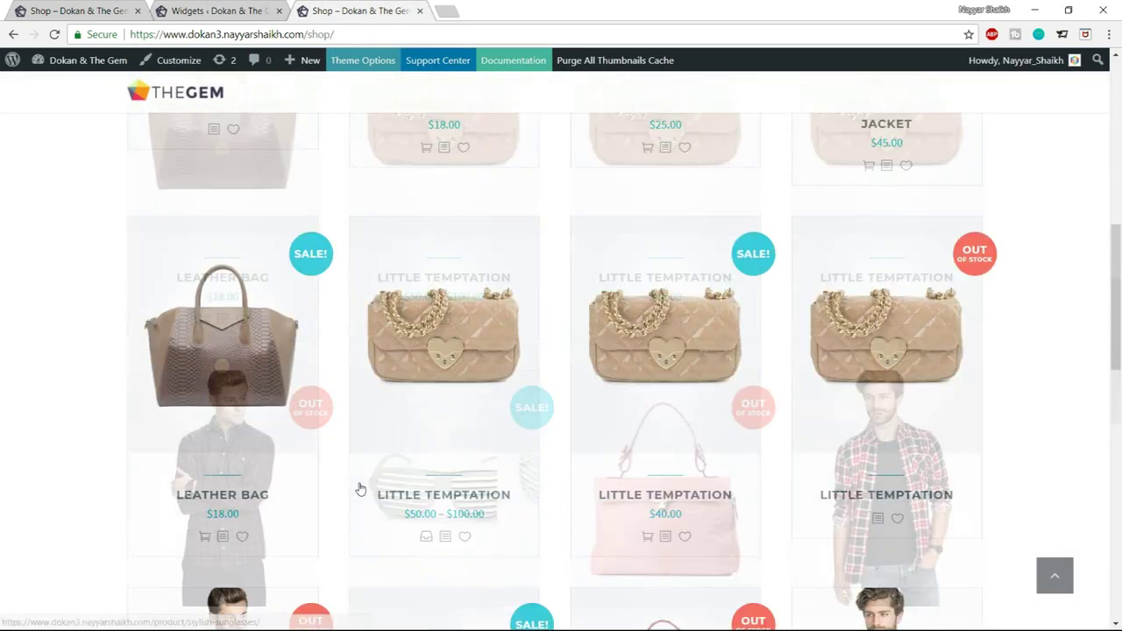
scroll(359, 488, up, 10)
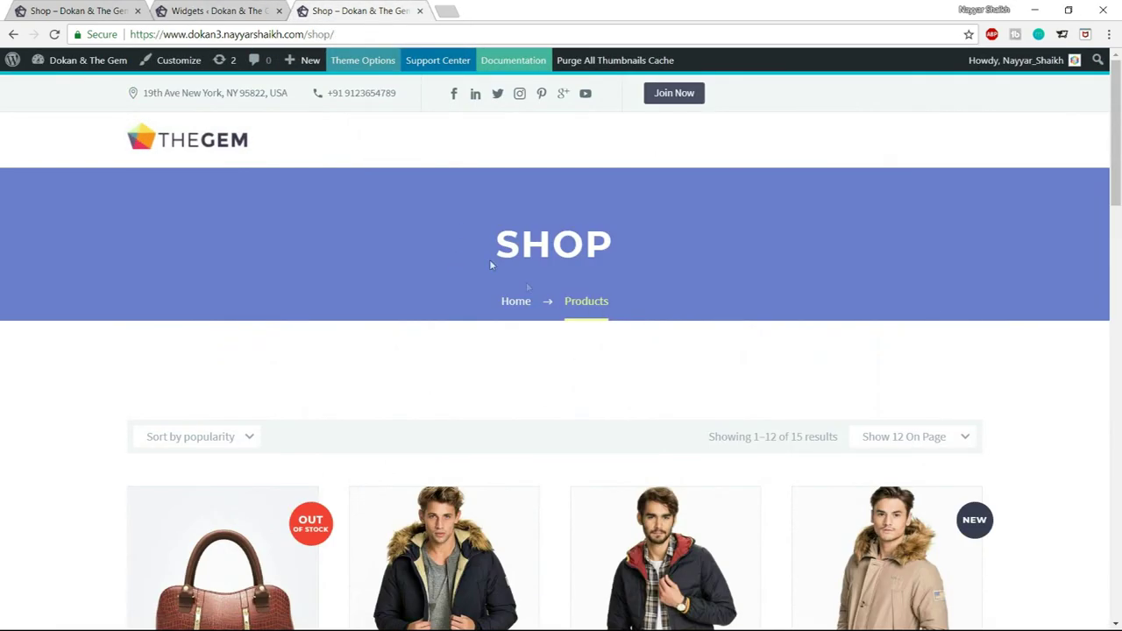
- Inspect WooCommerce Product Catalog and the Shop sidebar's Product Categories widget in the Customizer, then close it
click(177, 63)
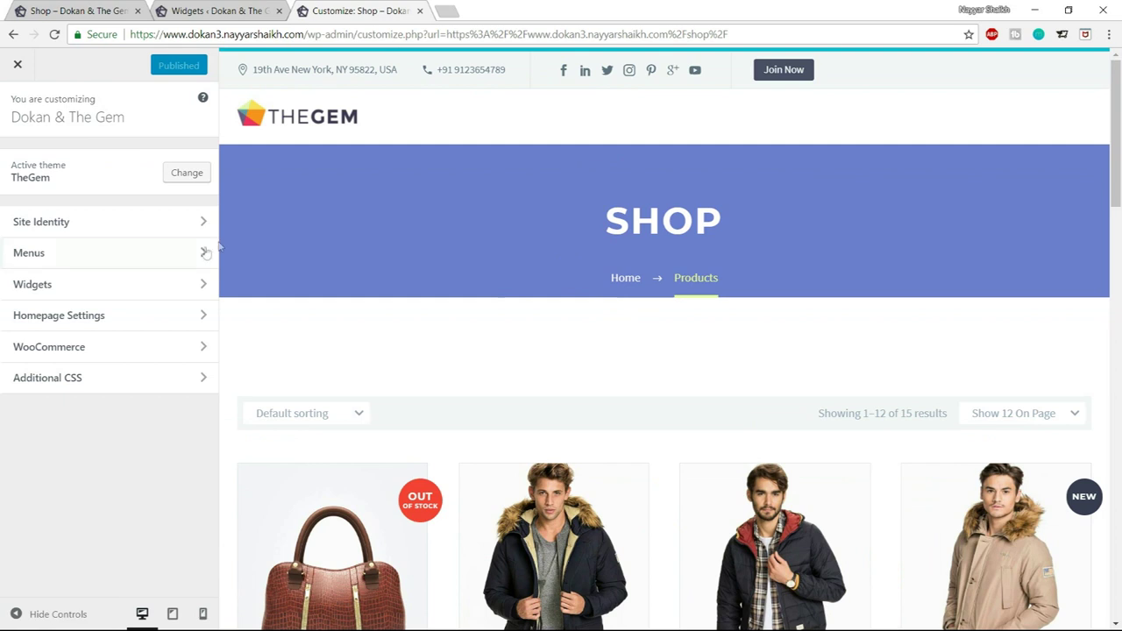
click(151, 347)
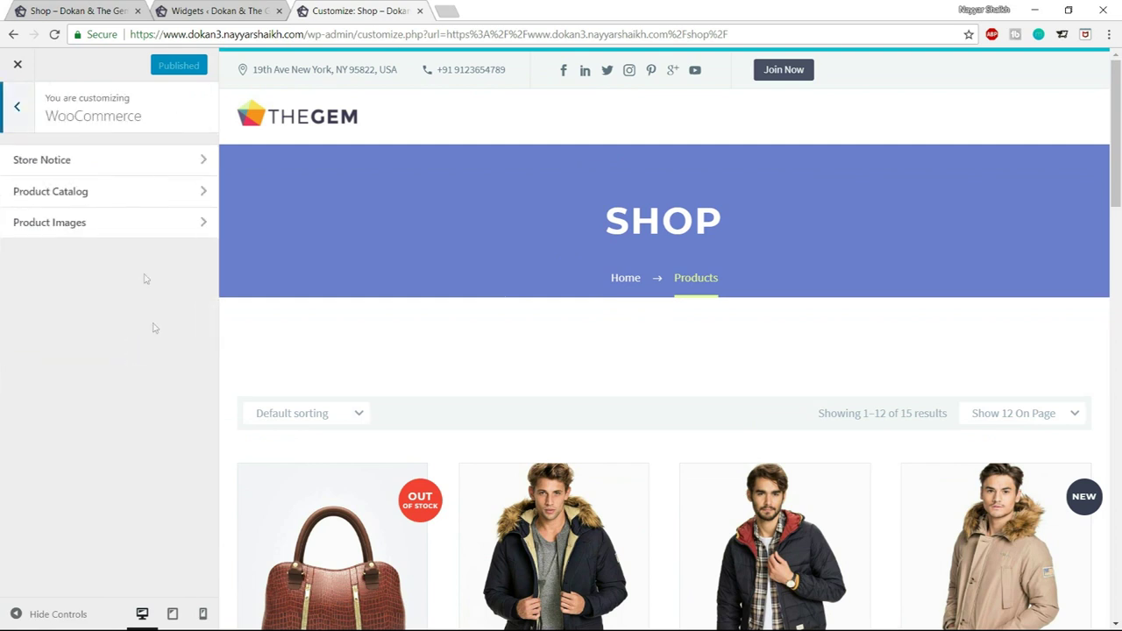
click(121, 192)
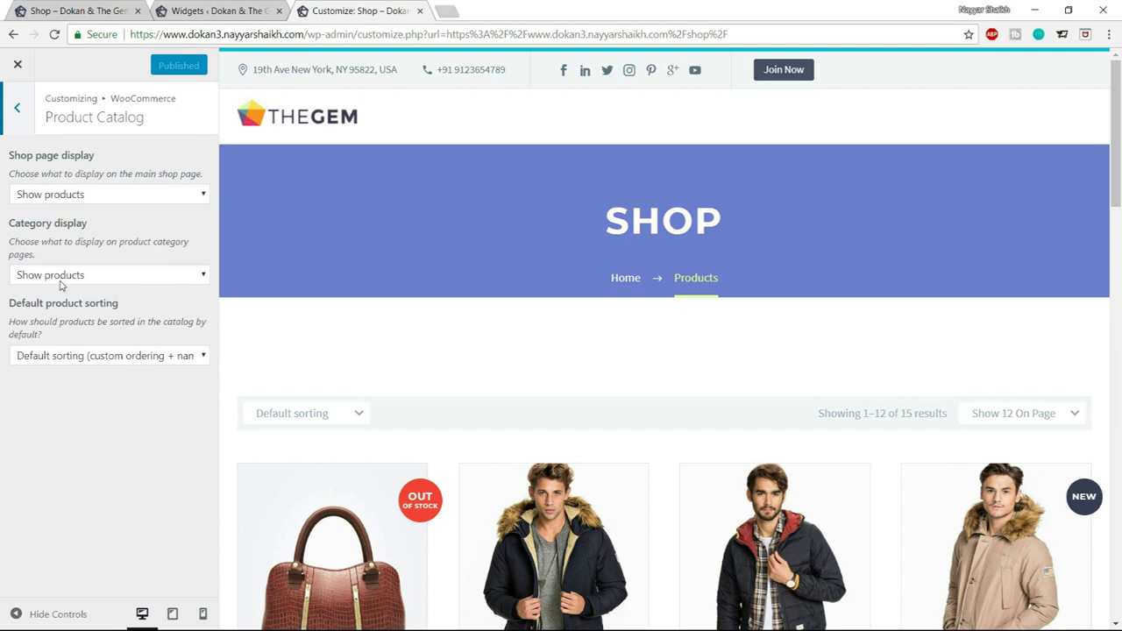
click(16, 114)
click(14, 107)
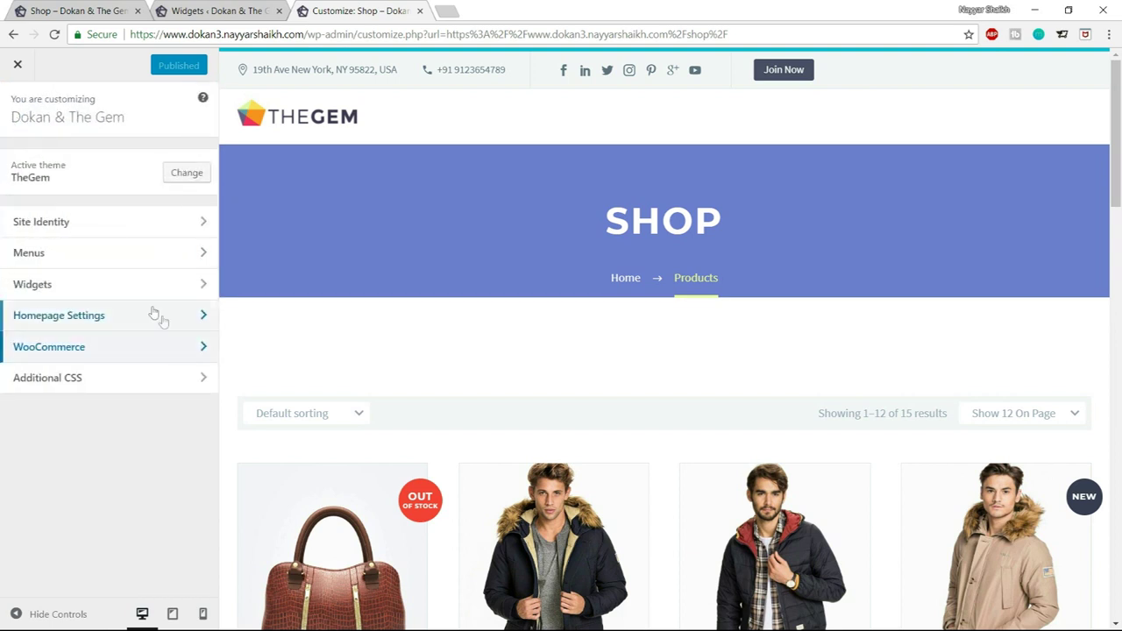
click(130, 284)
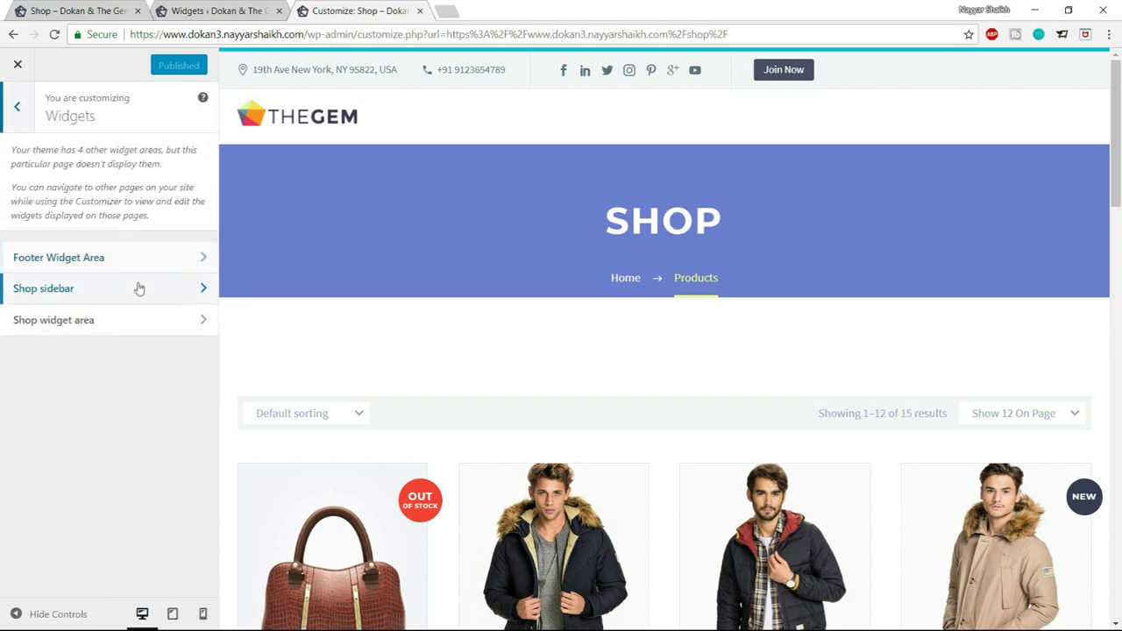
click(138, 288)
click(182, 219)
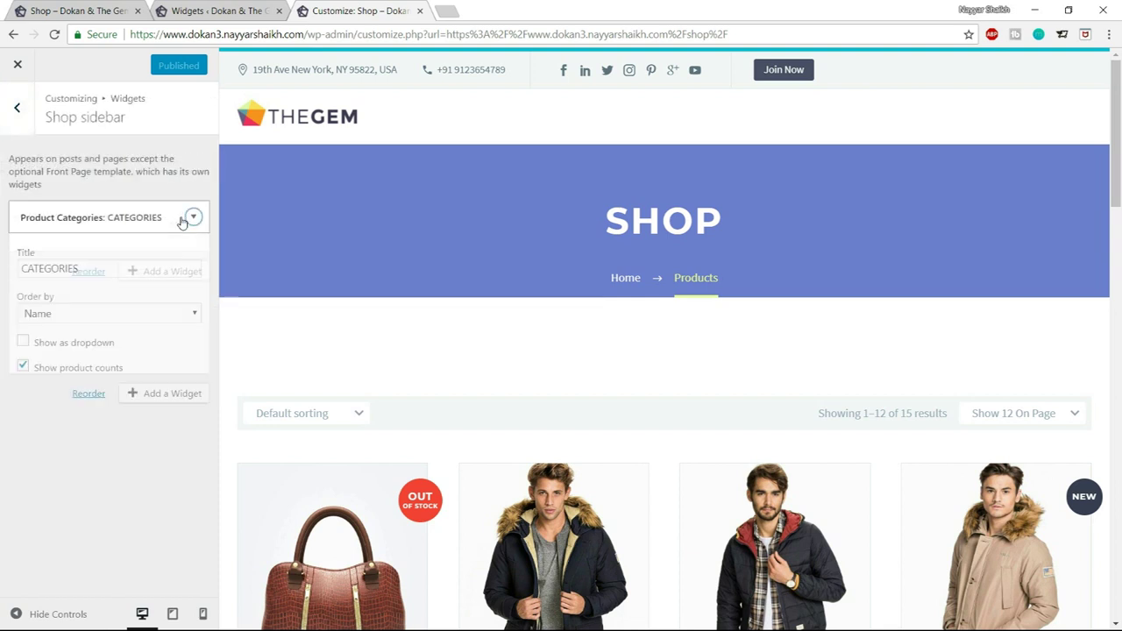
click(184, 219)
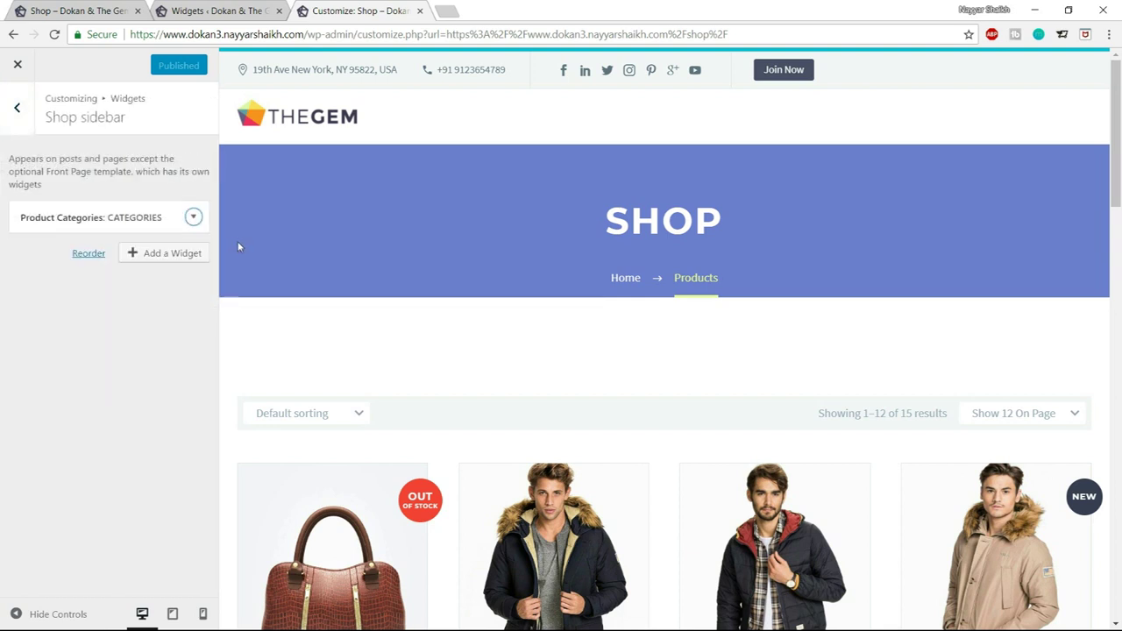
click(18, 64)
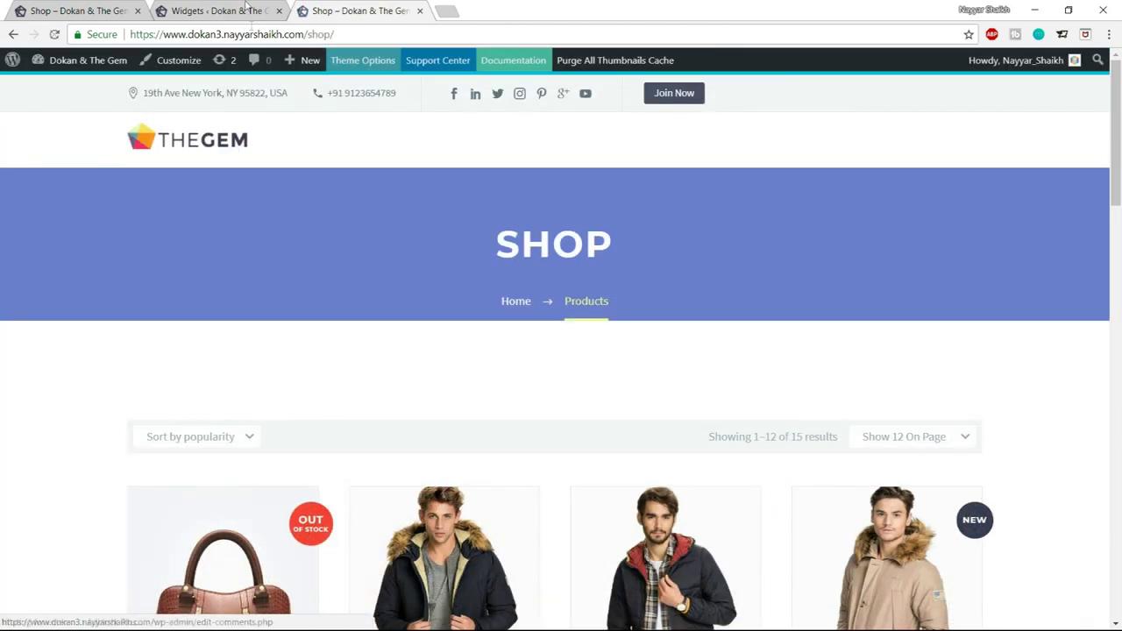
click(238, 4)
- Open the Shop page in the page editor
scroll(55, 219, up, 3)
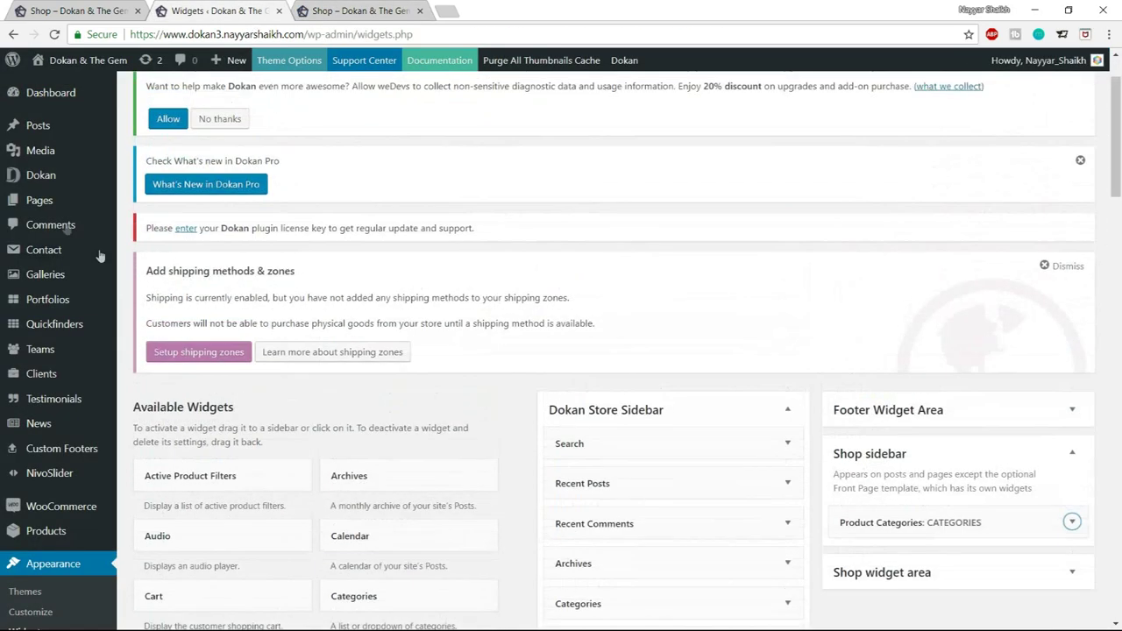
click(79, 202)
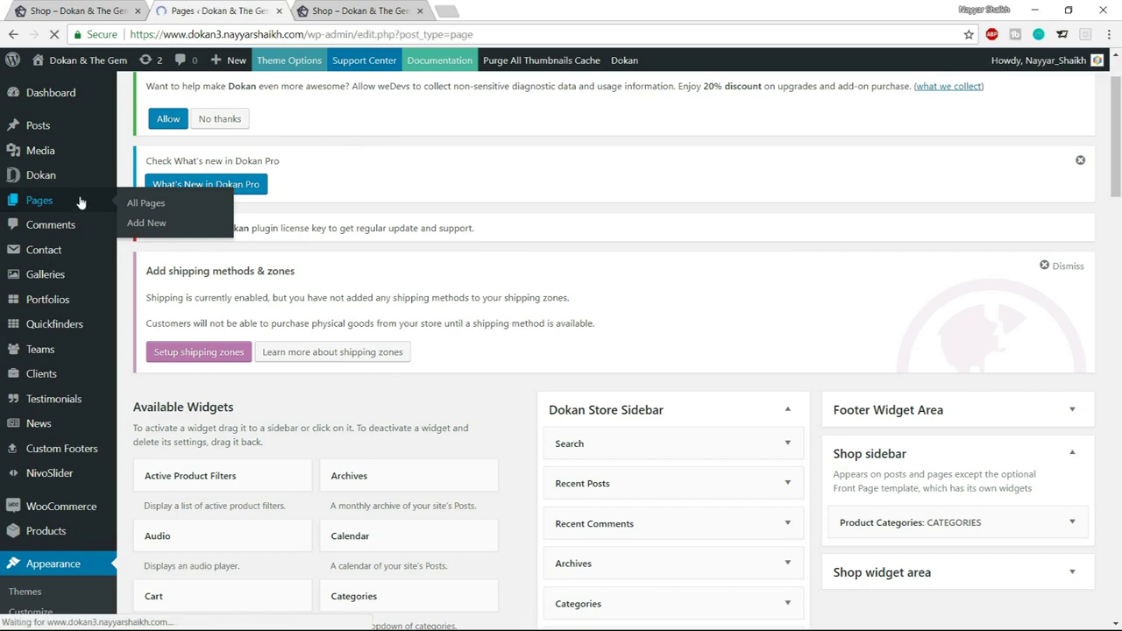
scroll(584, 333, down, 7)
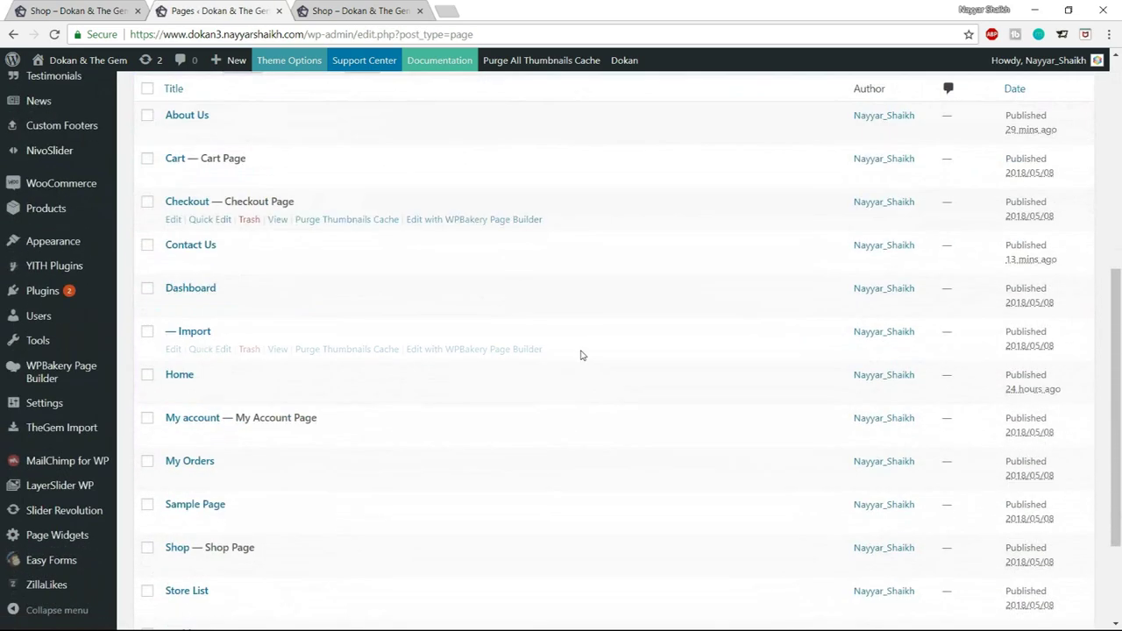
click(175, 416)
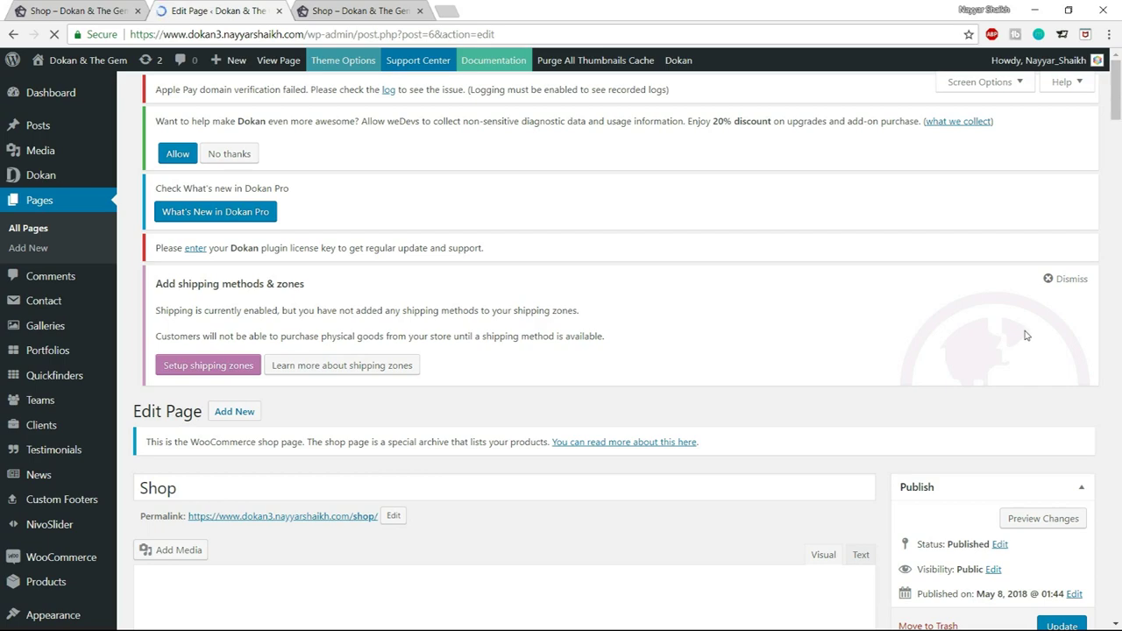
- Set the Shop page's Sidebar Position to Left and update the page
scroll(1021, 351, down, 15)
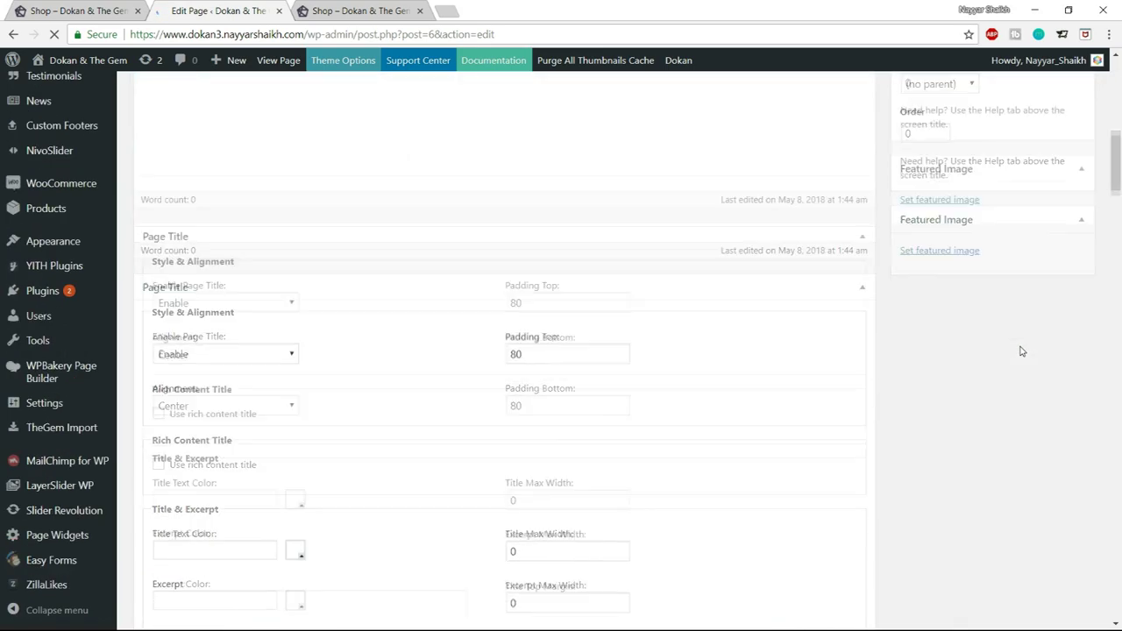
scroll(955, 346, down, 10)
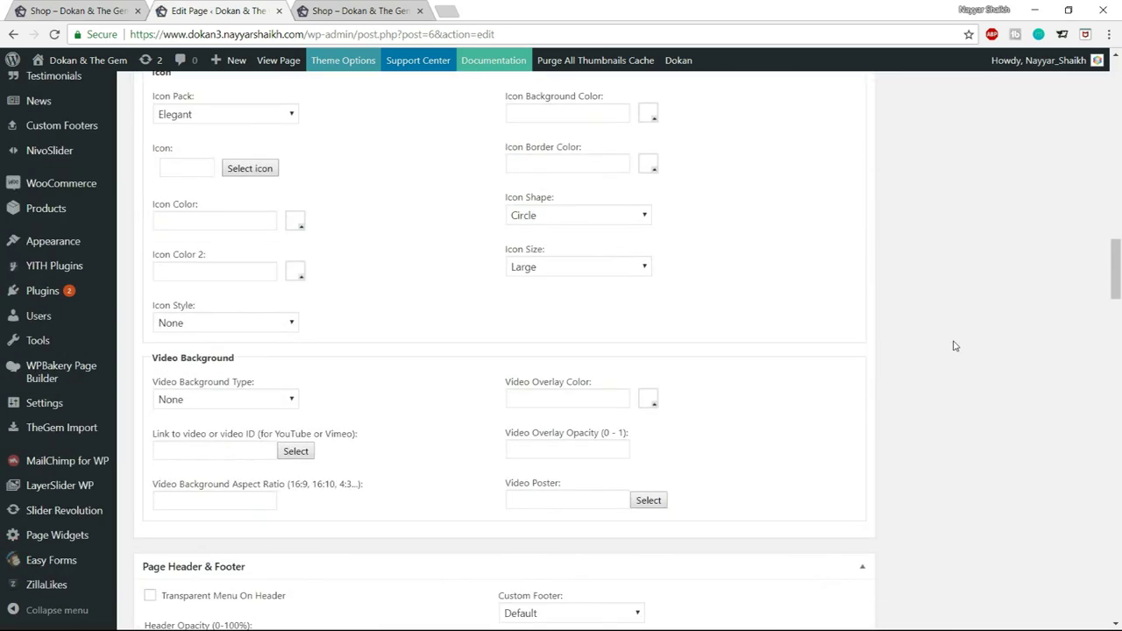
scroll(954, 345, down, 4)
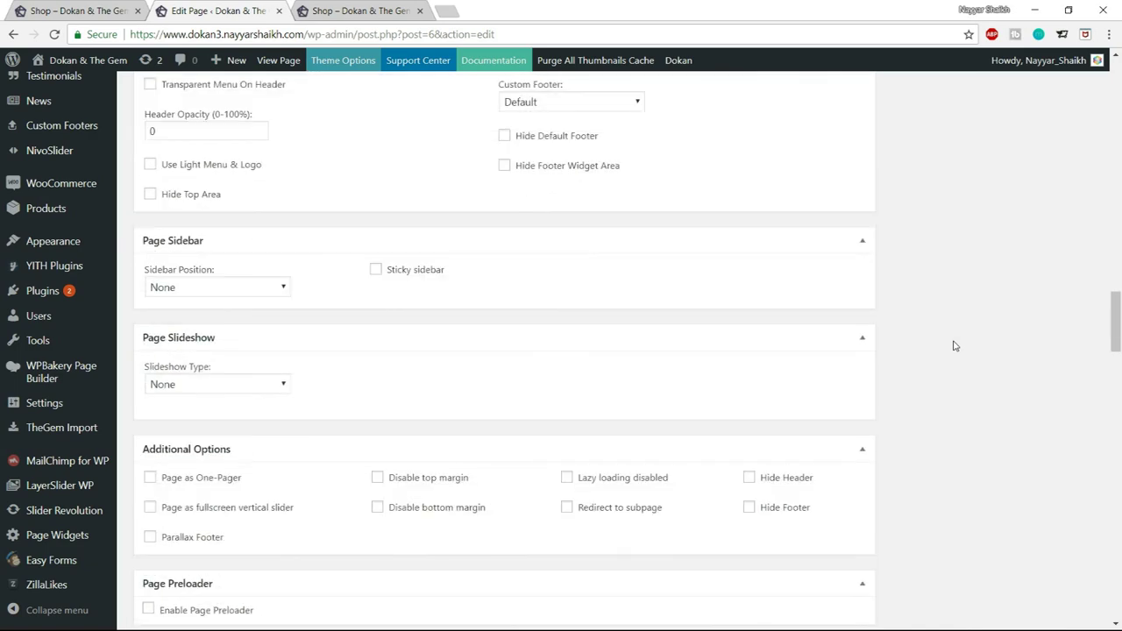
click(219, 289)
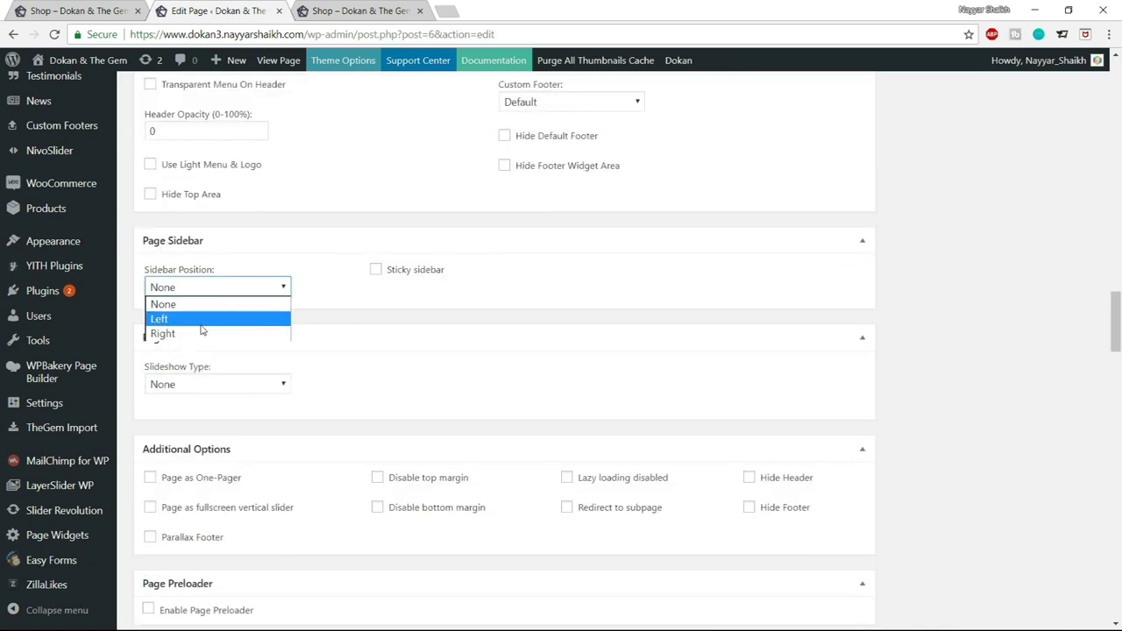
click(200, 320)
scroll(288, 328, down, 1)
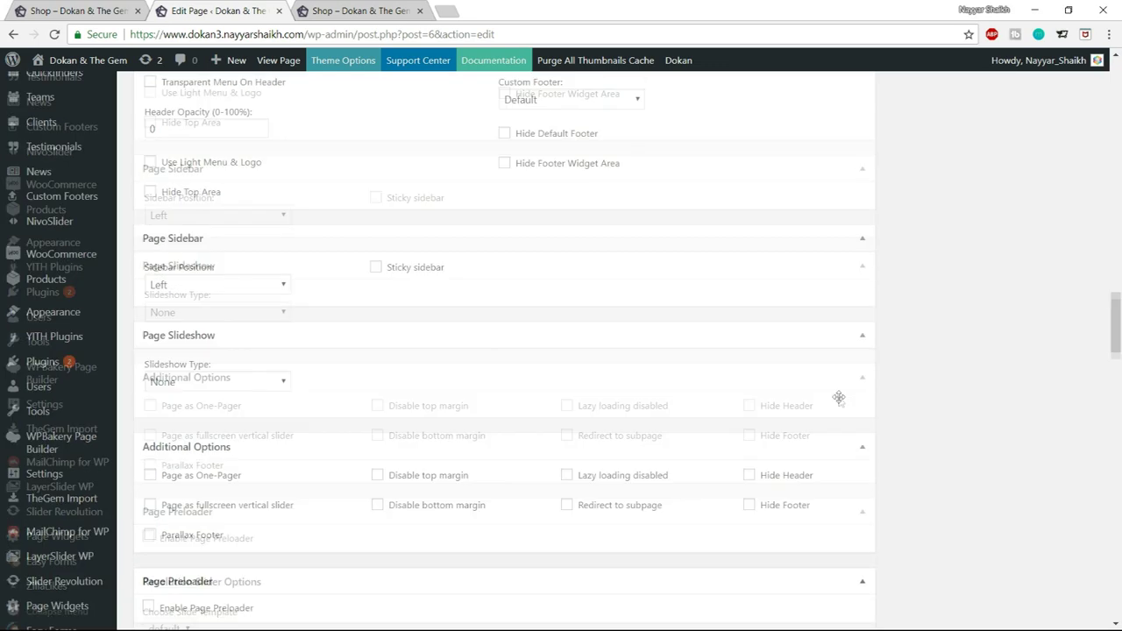
scroll(846, 405, up, 15)
scroll(1040, 470, up, 5)
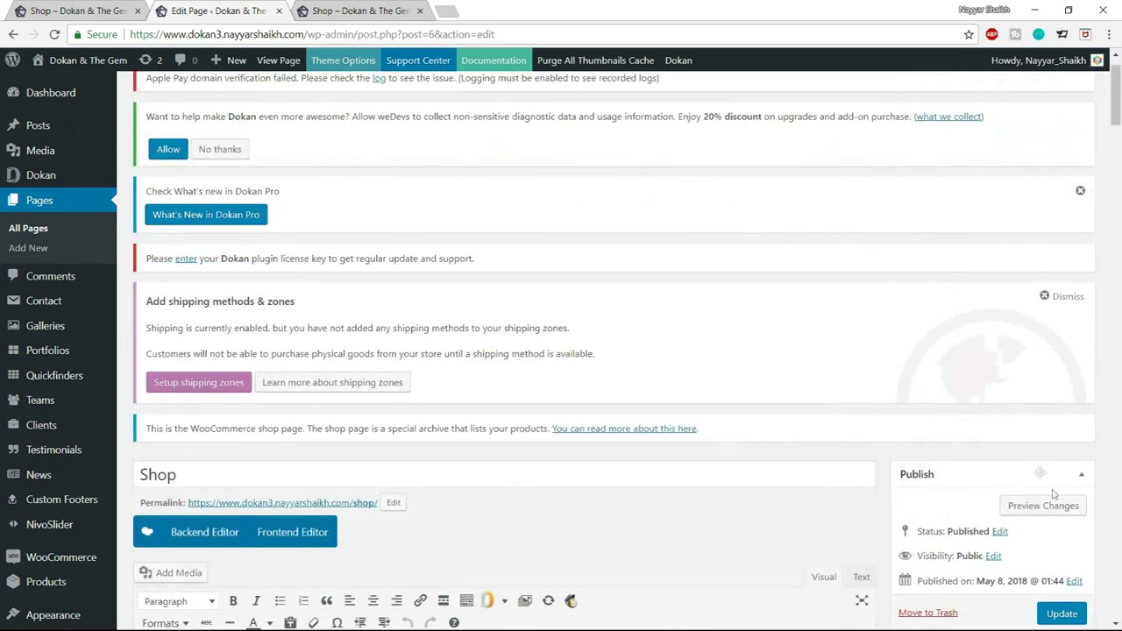
scroll(1039, 471, down, 1)
click(1061, 538)
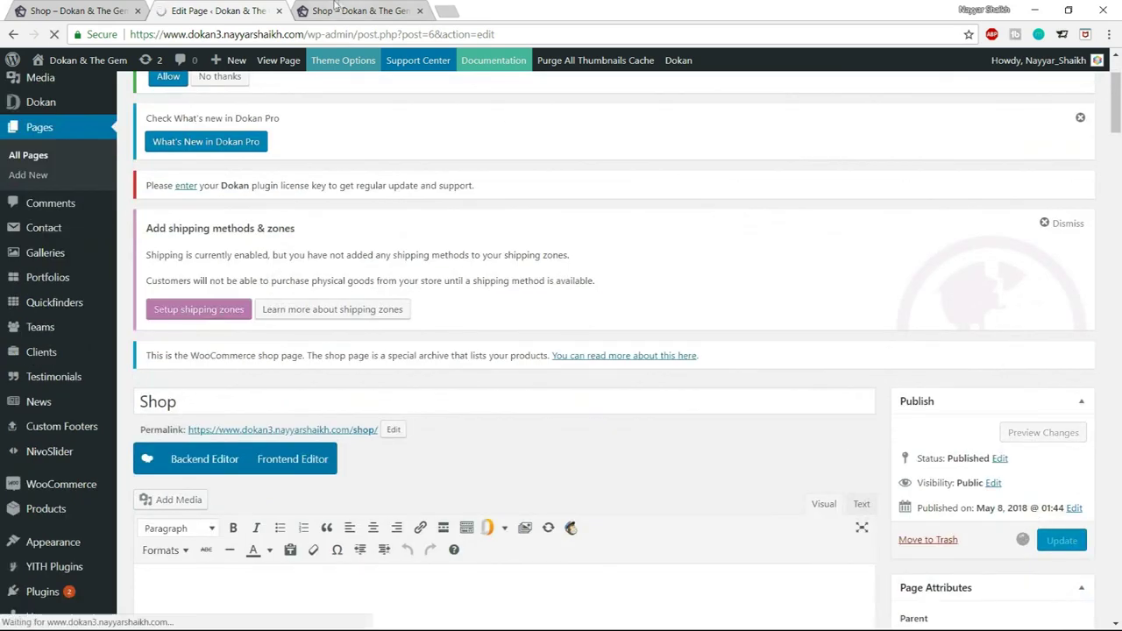
click(359, 11)
- Reload the dokan3 shop and compare its left CATEGORIES sidebar with dokan2's shop
click(55, 35)
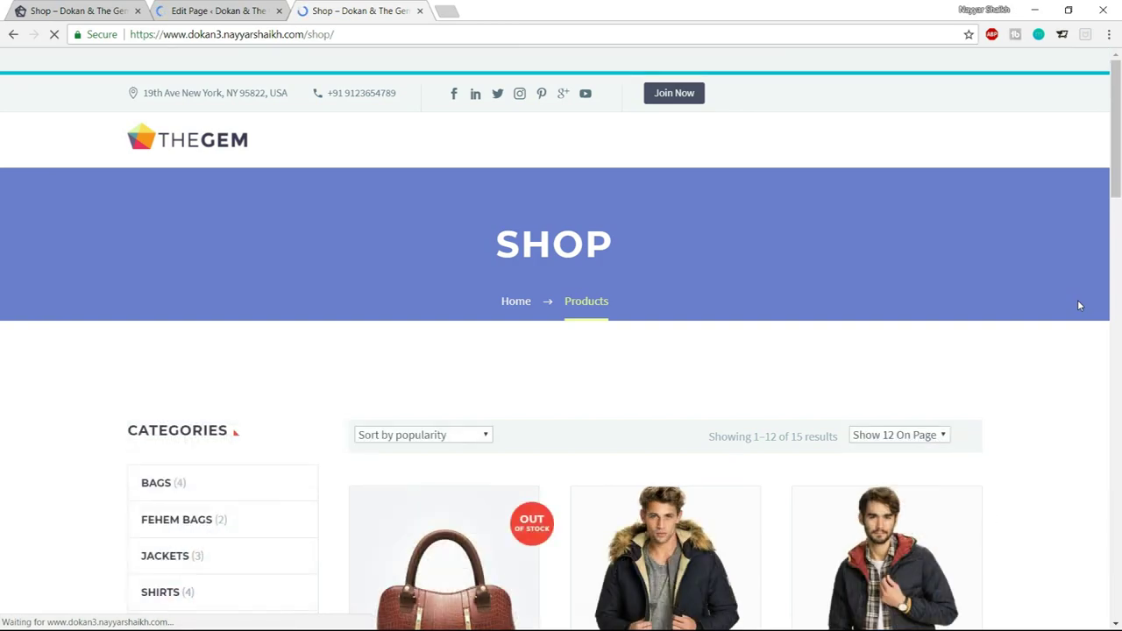
scroll(943, 315, down, 3)
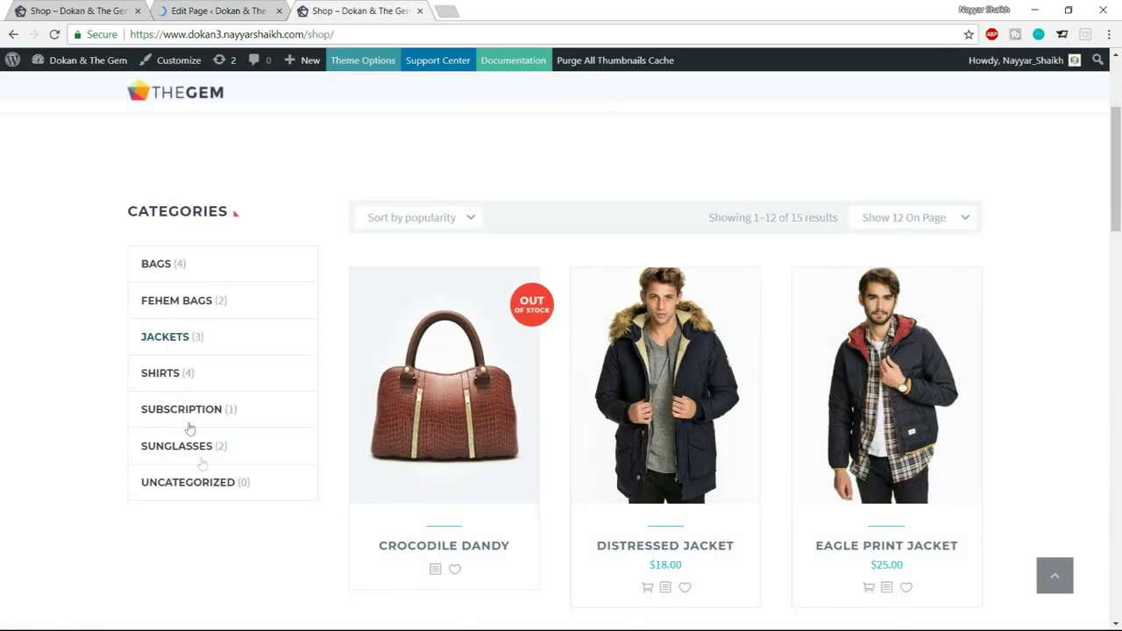
scroll(197, 438, down, 1)
scroll(198, 245, up, 2)
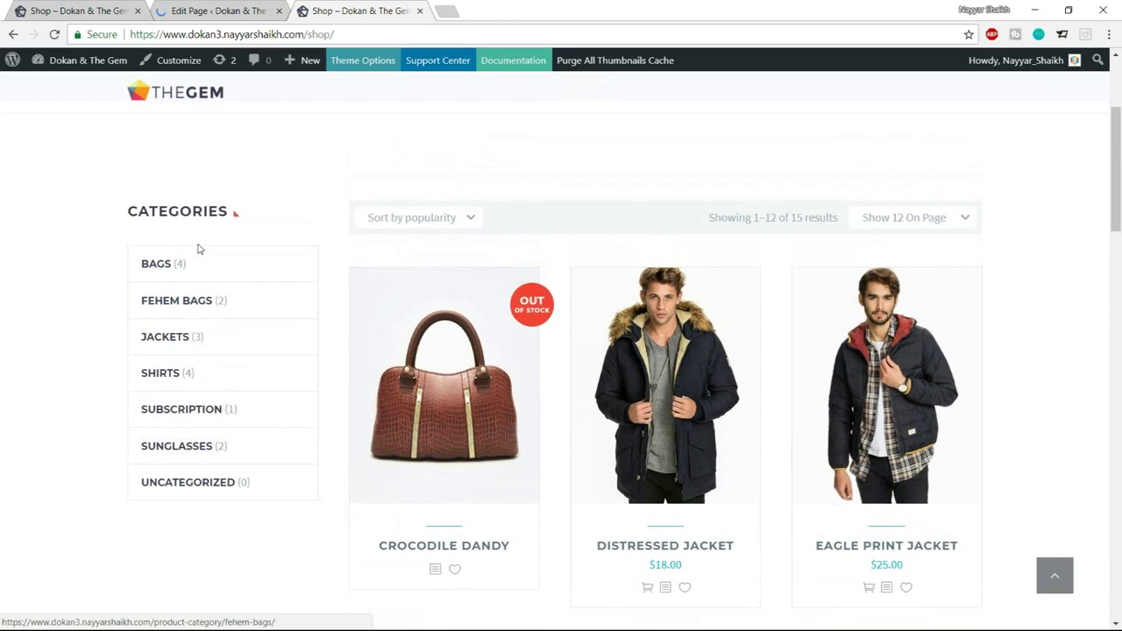
click(78, 9)
scroll(293, 316, down, 7)
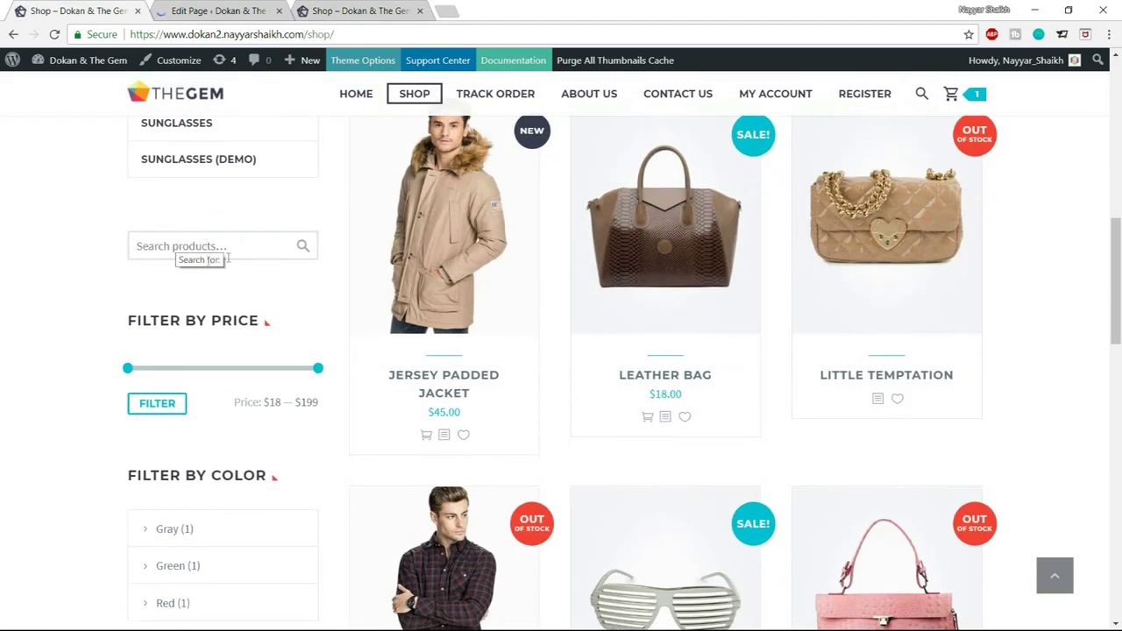
- Go from the Shop page editor to Appearance > Widgets
click(215, 9)
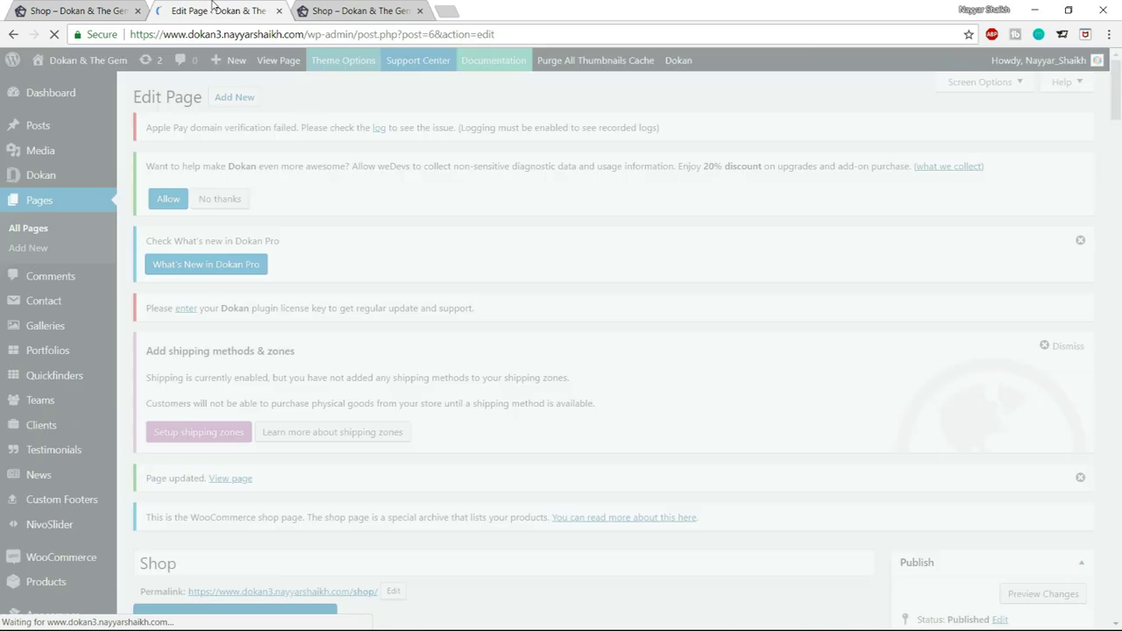
scroll(70, 368, down, 3)
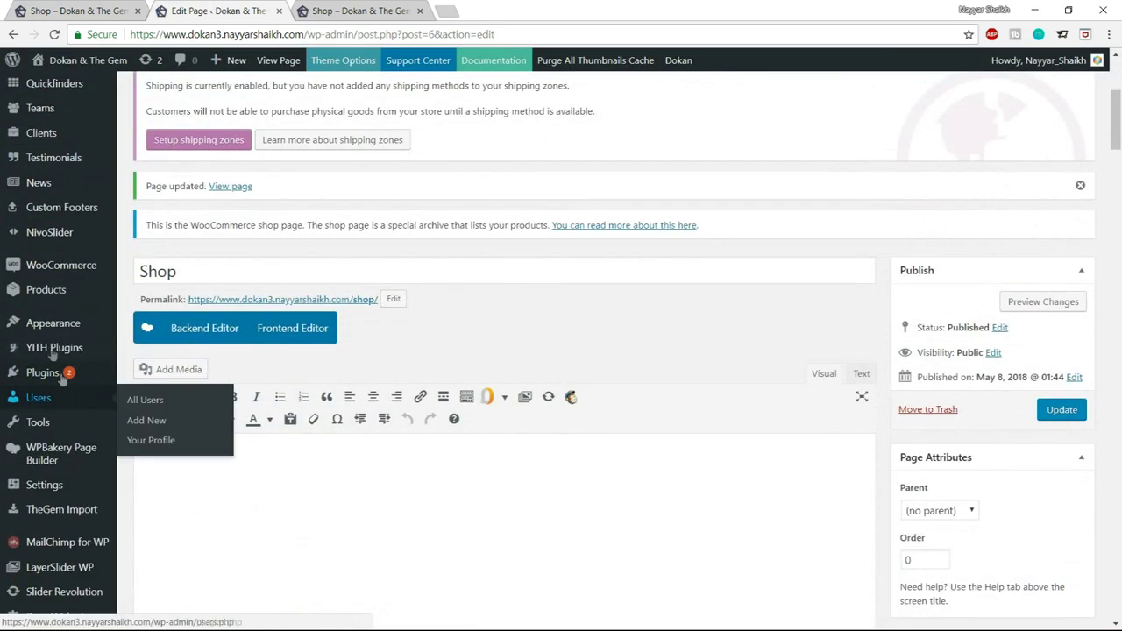
mouse_move(51, 325)
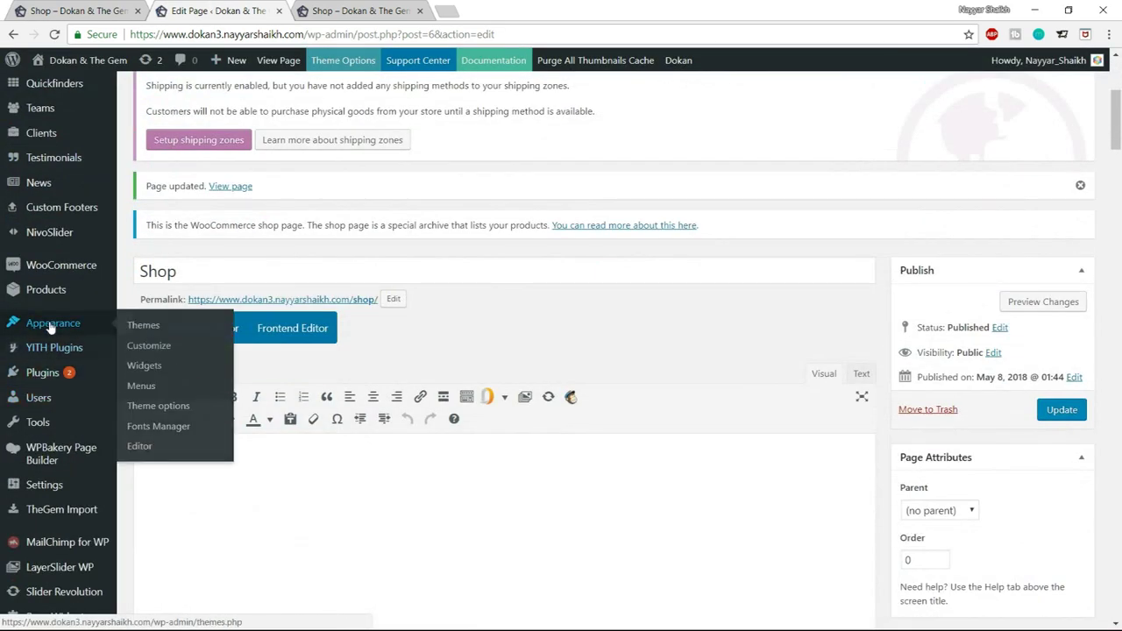
click(143, 365)
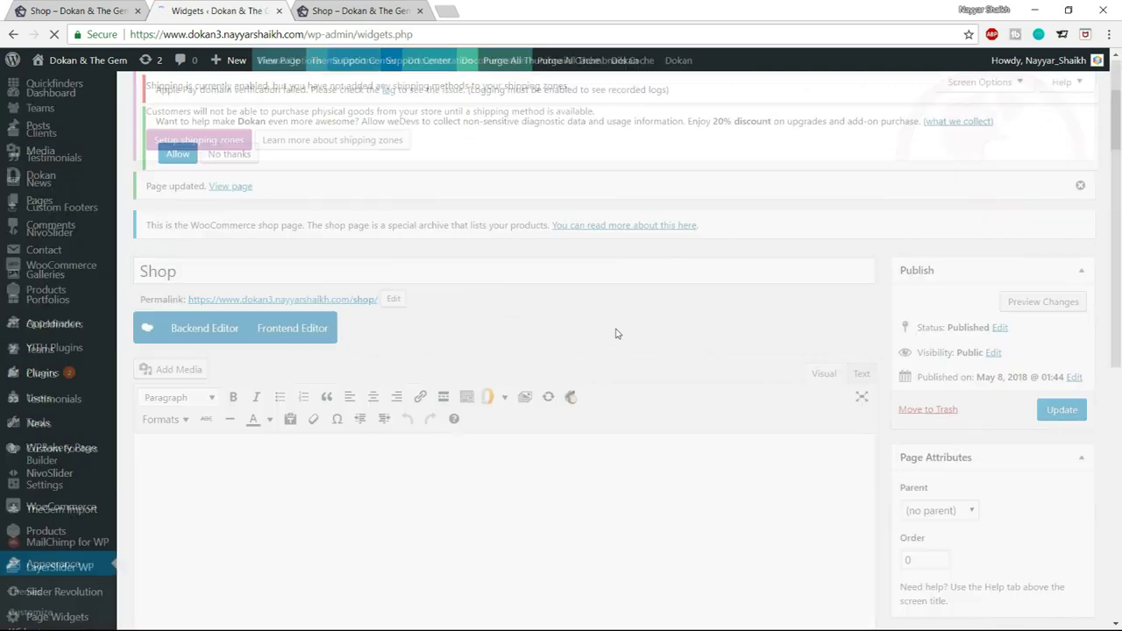
- Locate the Product Search widget among the available widgets using a 'sea' page search
scroll(702, 326, down, 8)
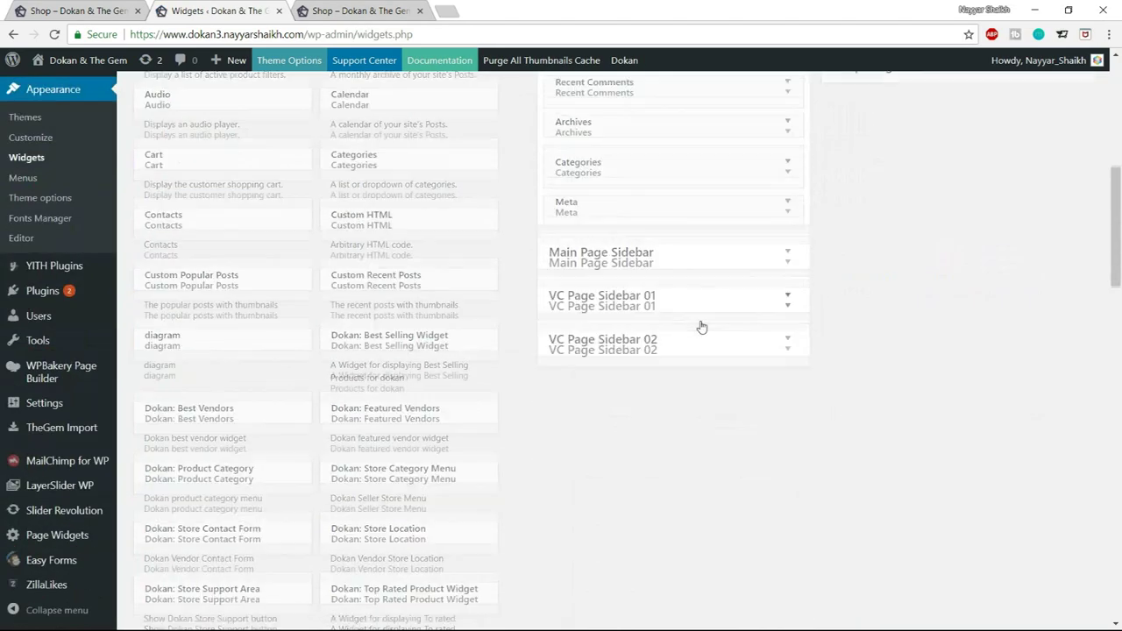
scroll(701, 326, down, 5)
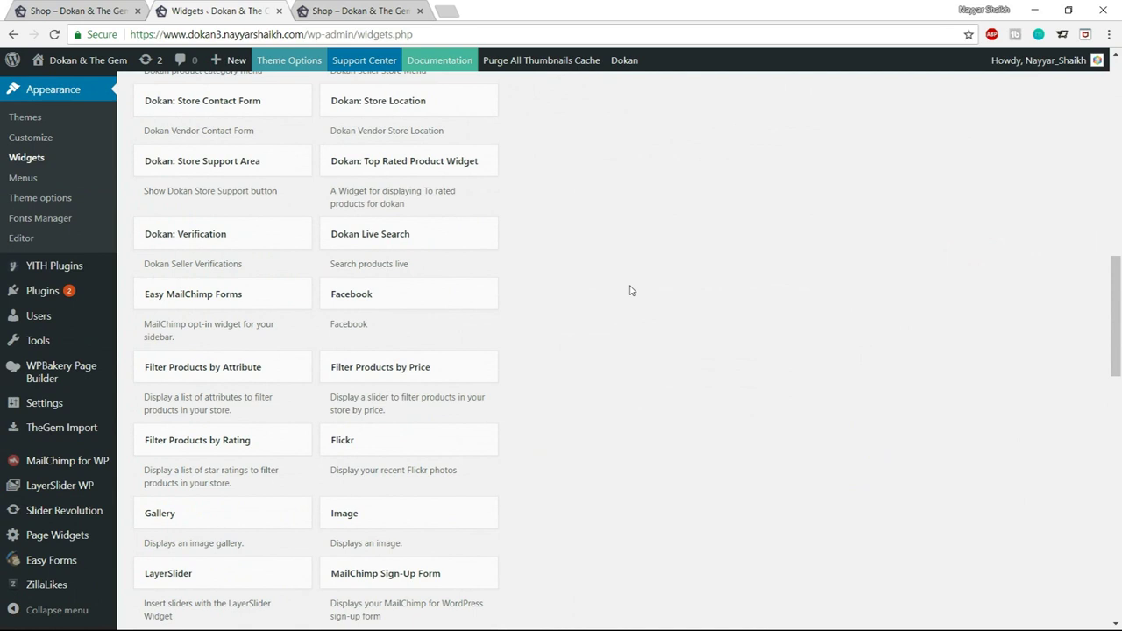
key(ctrl+f)
text(search)
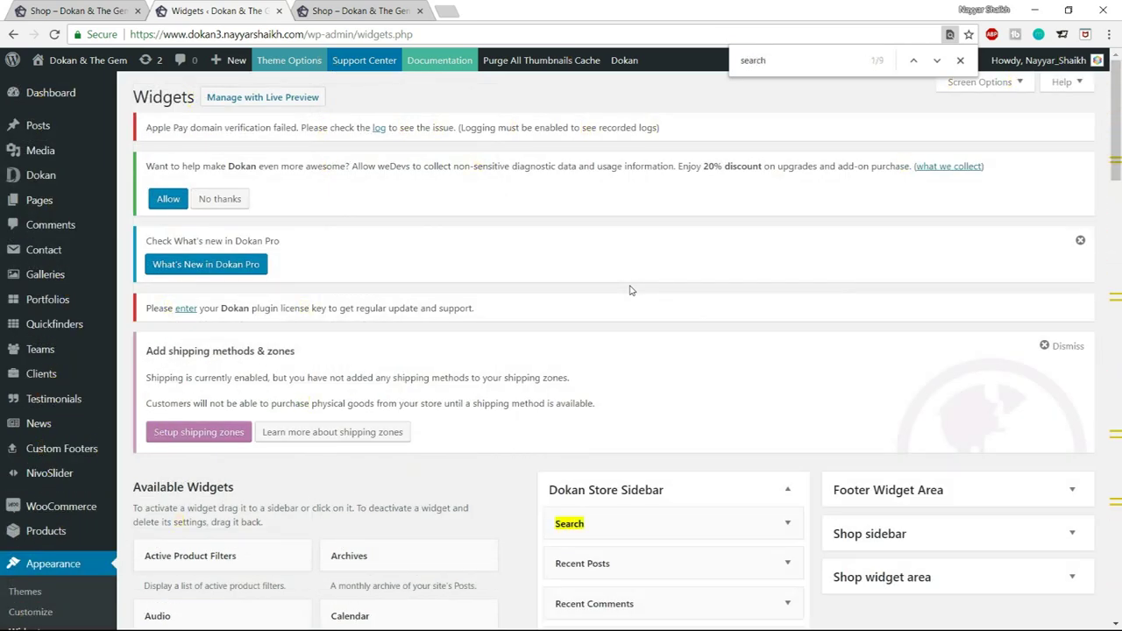
click(940, 62)
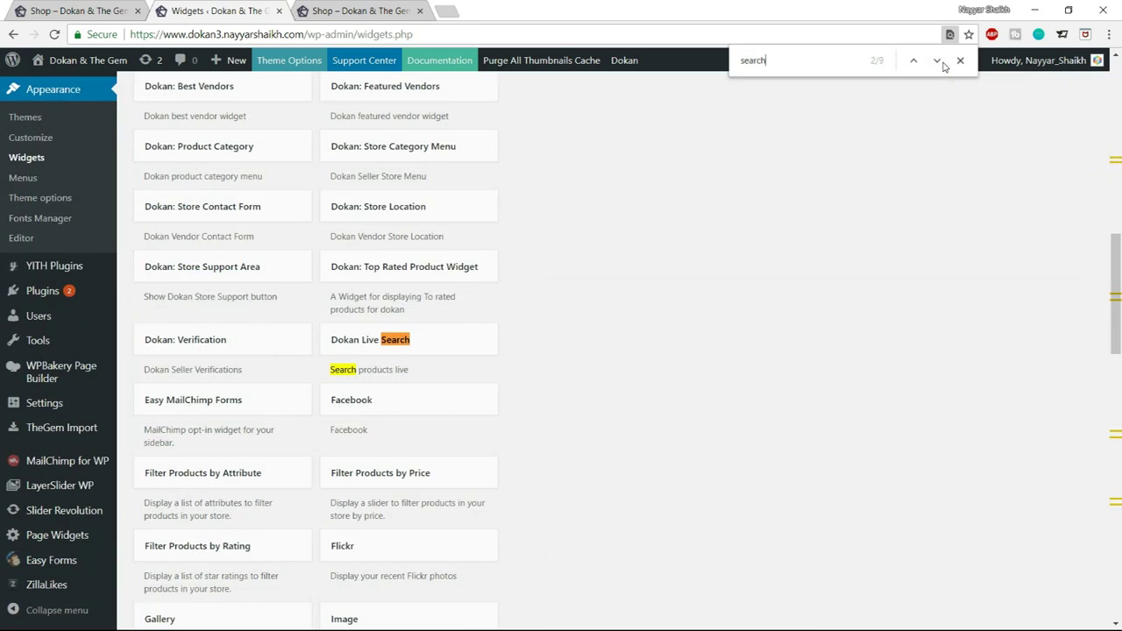
click(938, 61)
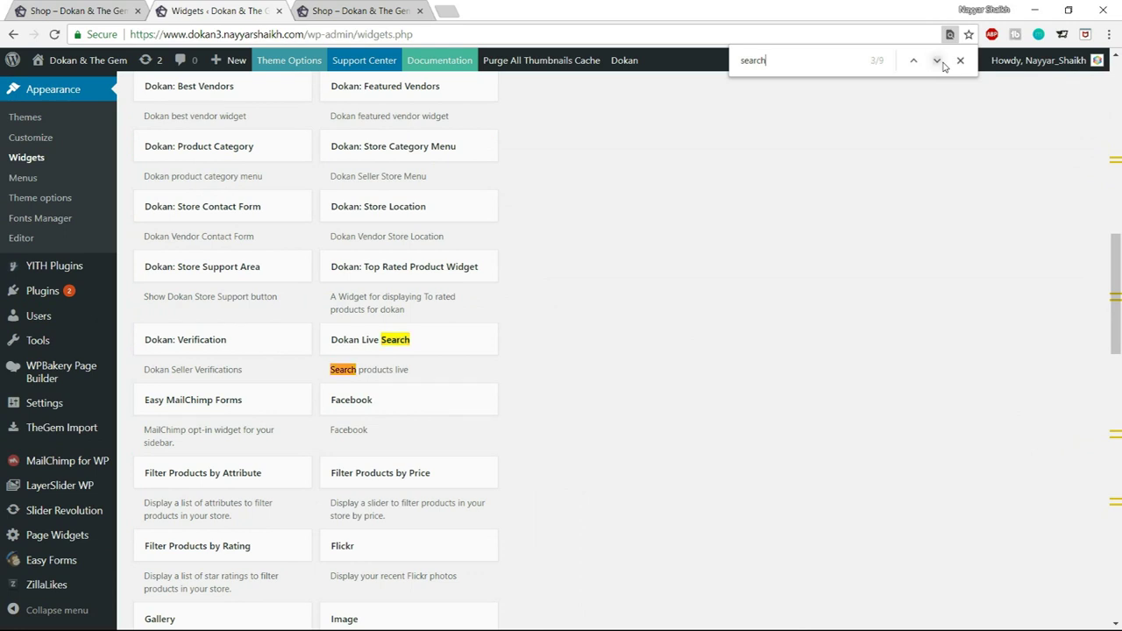
click(938, 61)
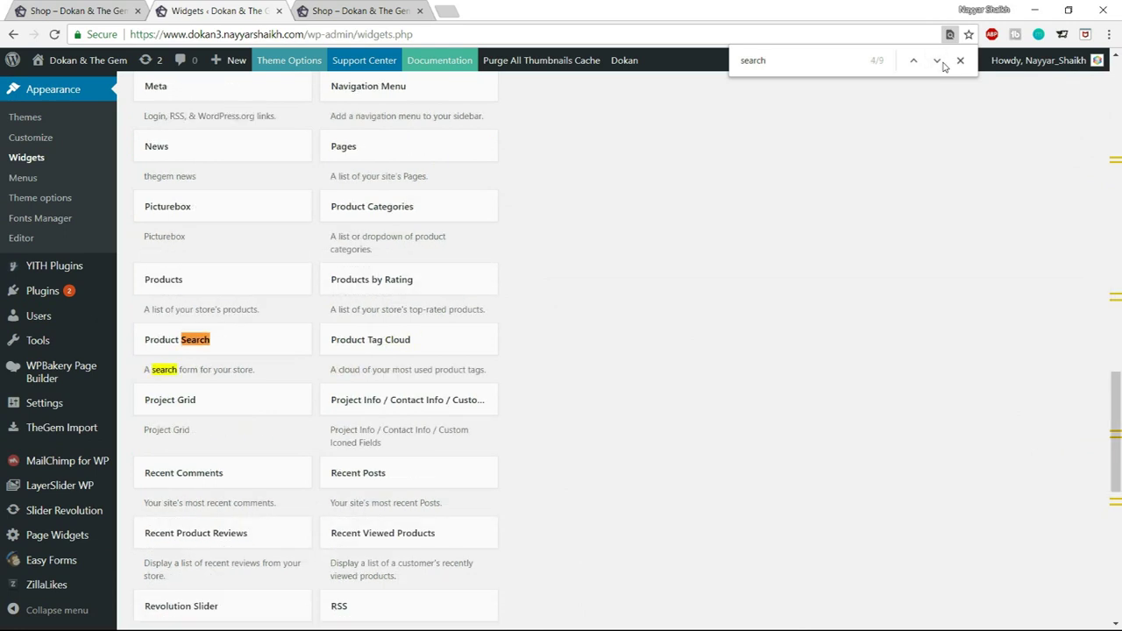
- Add a Product Search widget to the Shop sidebar and collapse its settings
click(229, 339)
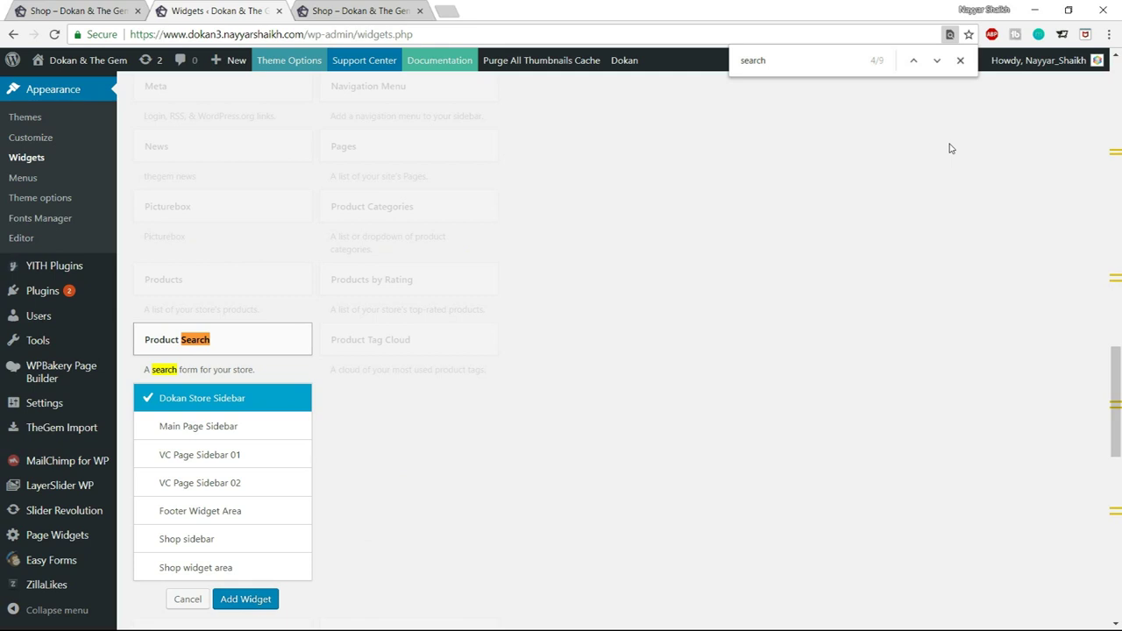
drag(807, 66, 738, 74)
click(191, 543)
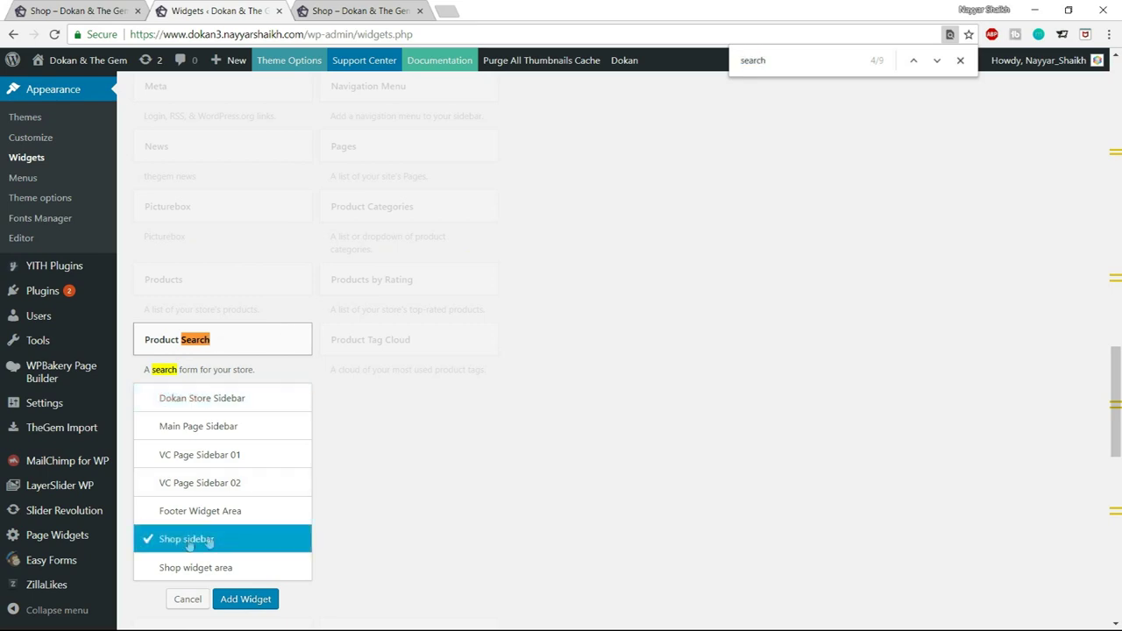
click(268, 604)
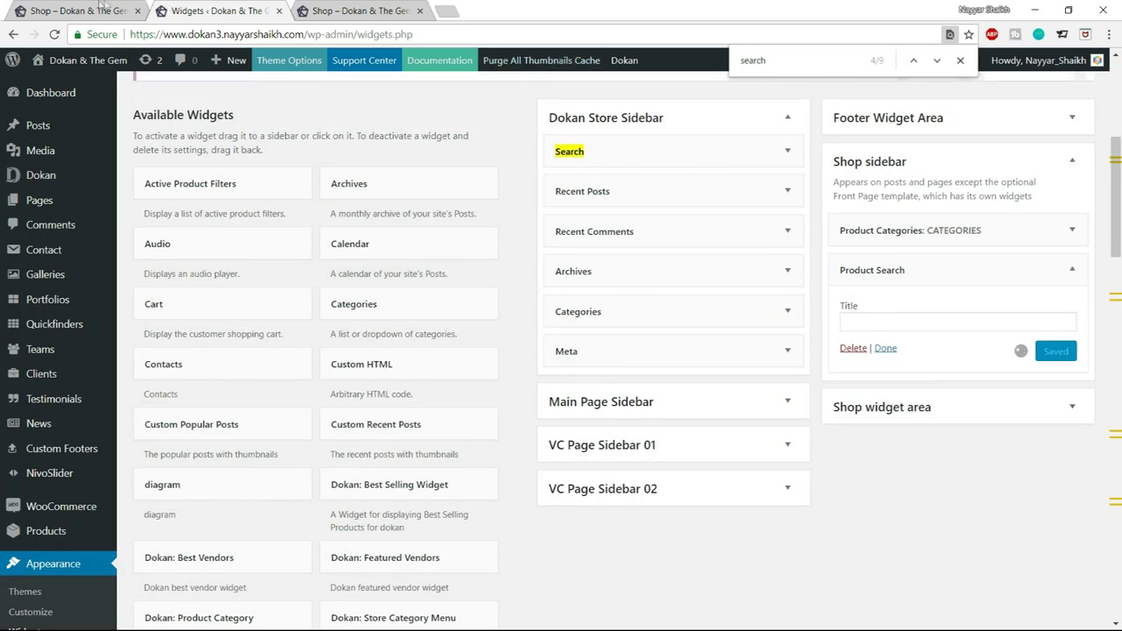
click(105, 9)
scroll(190, 313, up, 1)
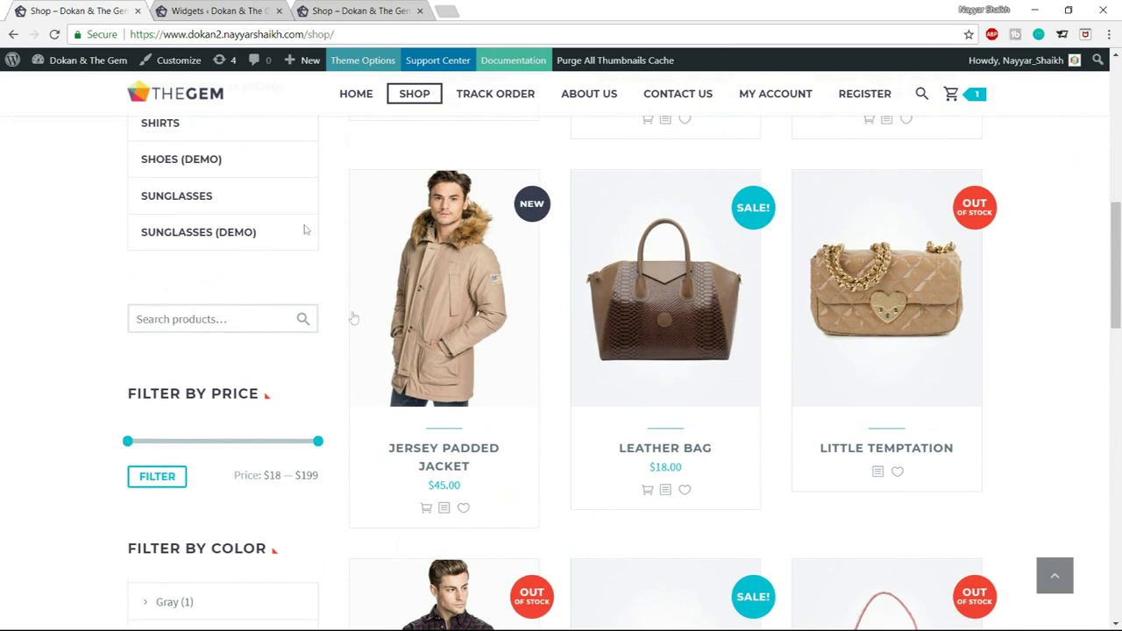
click(214, 10)
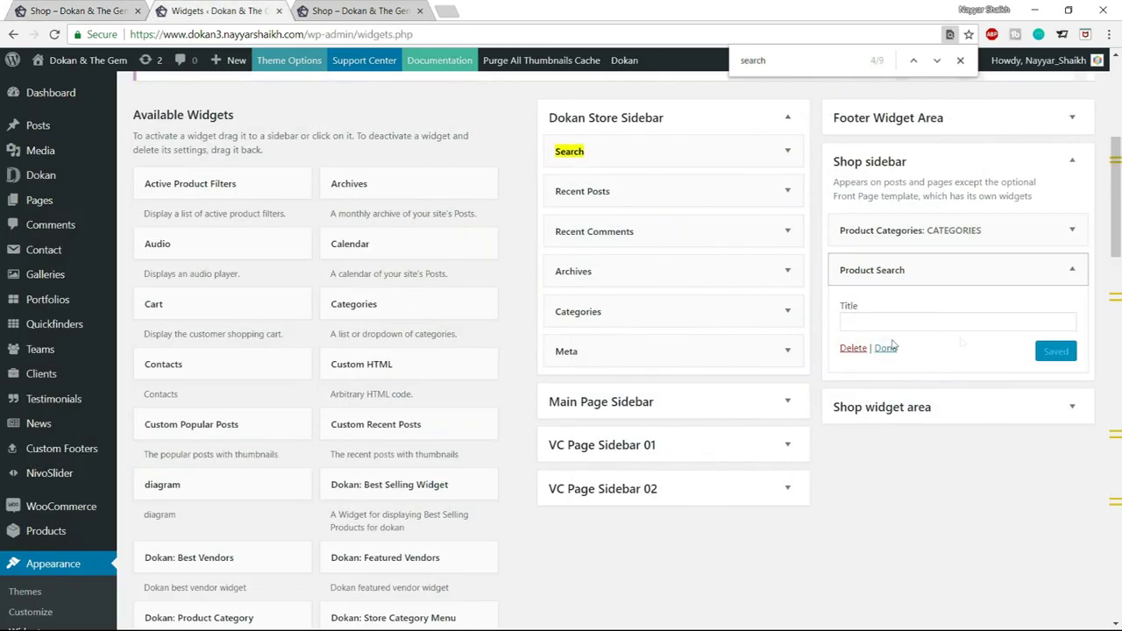
click(1071, 270)
- Reload the dokan3 shop and compare its sidebar with dokan2's shop filters
click(339, 9)
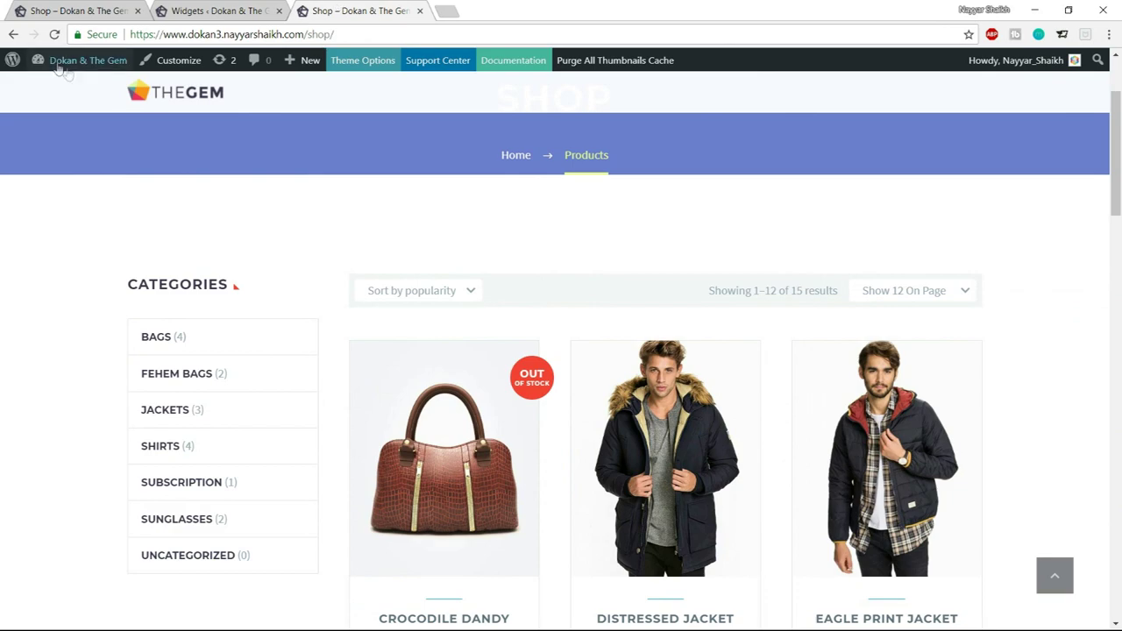
click(54, 34)
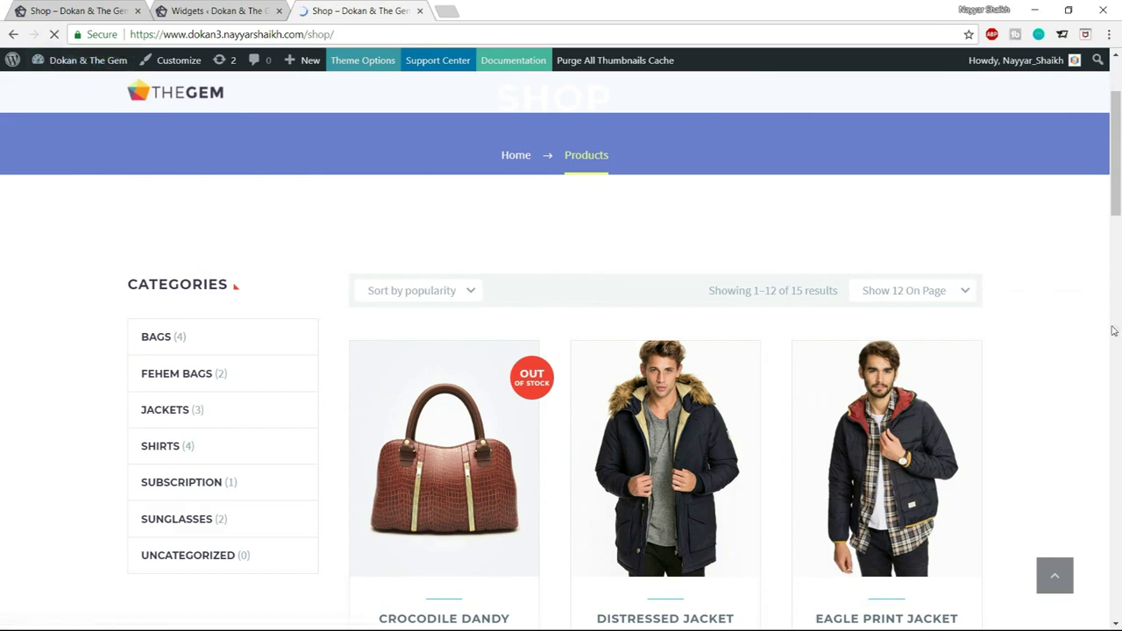
scroll(1112, 325, down, 3)
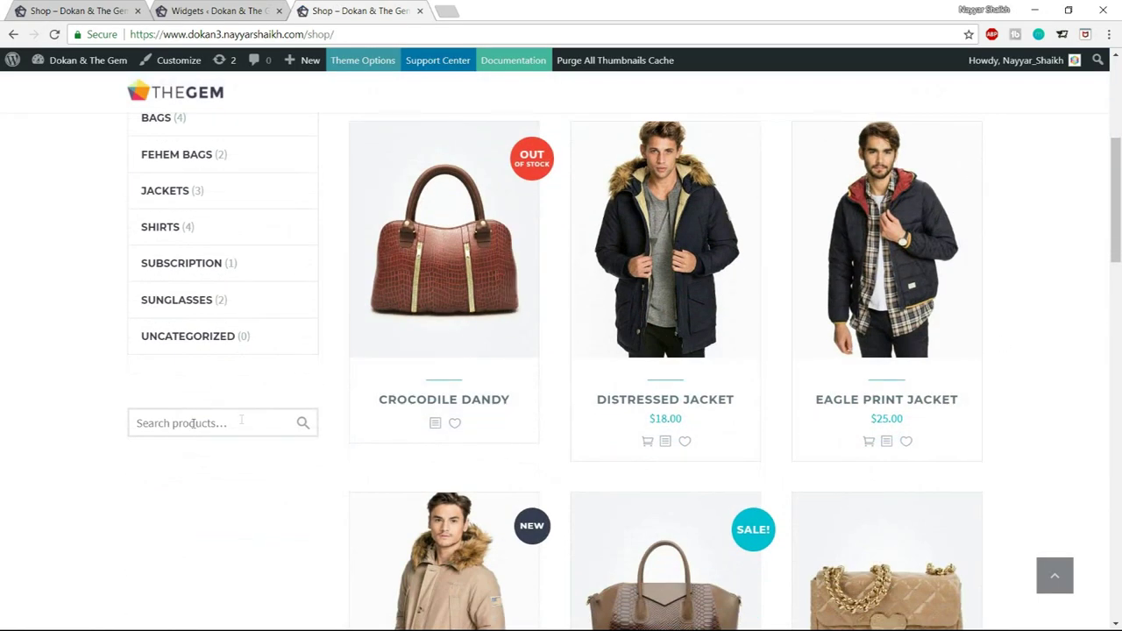
click(79, 10)
scroll(138, 228, down, 1)
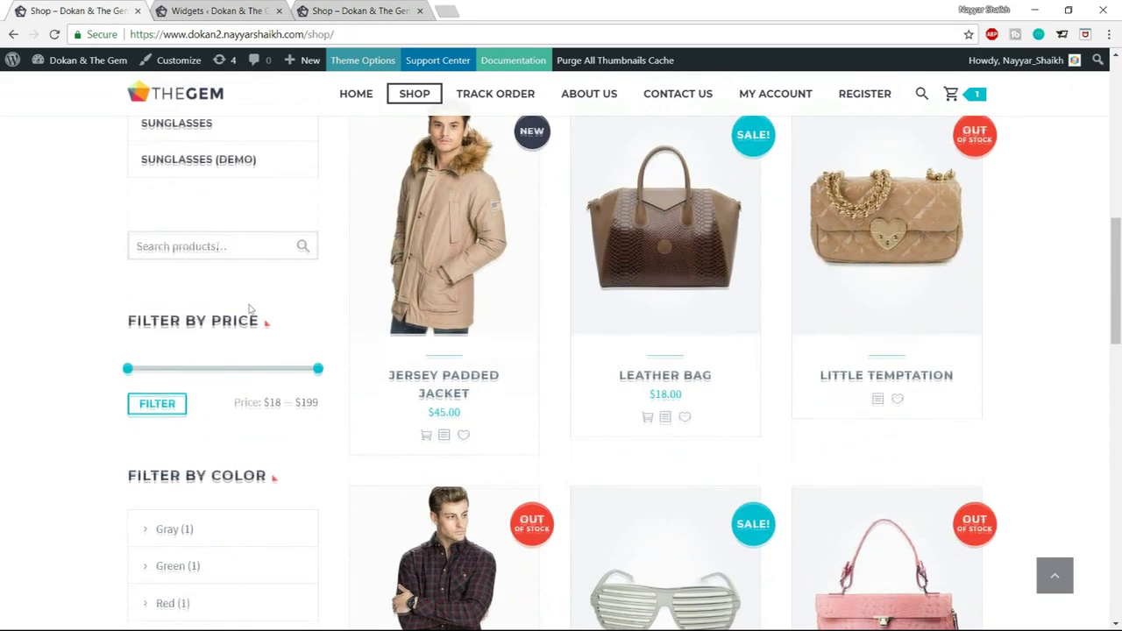
scroll(143, 333, down, 3)
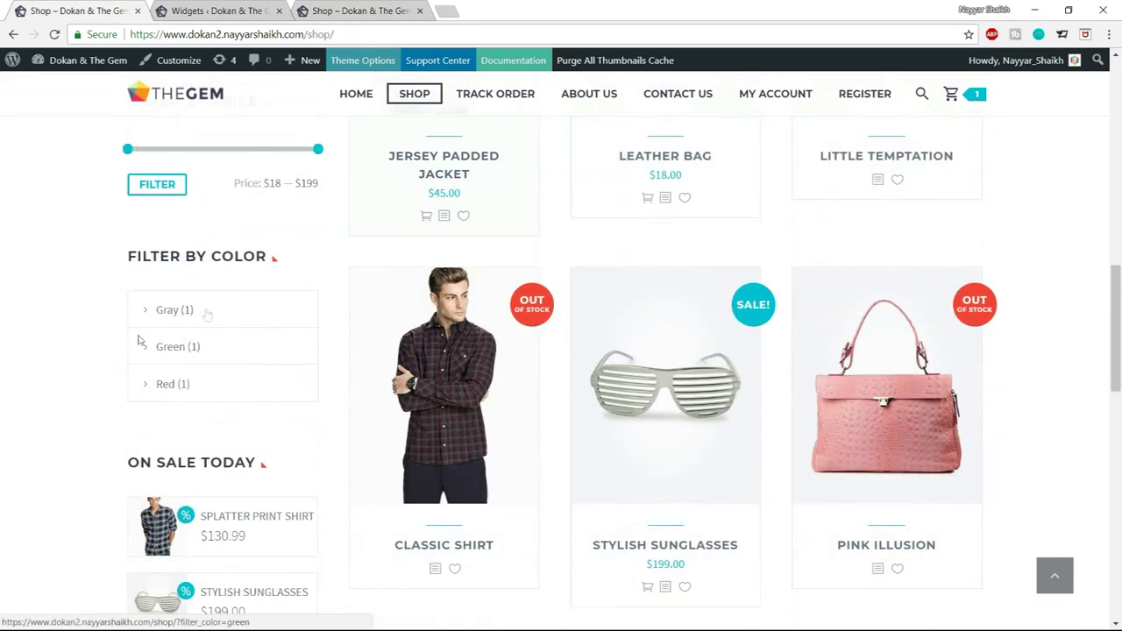
click(248, 17)
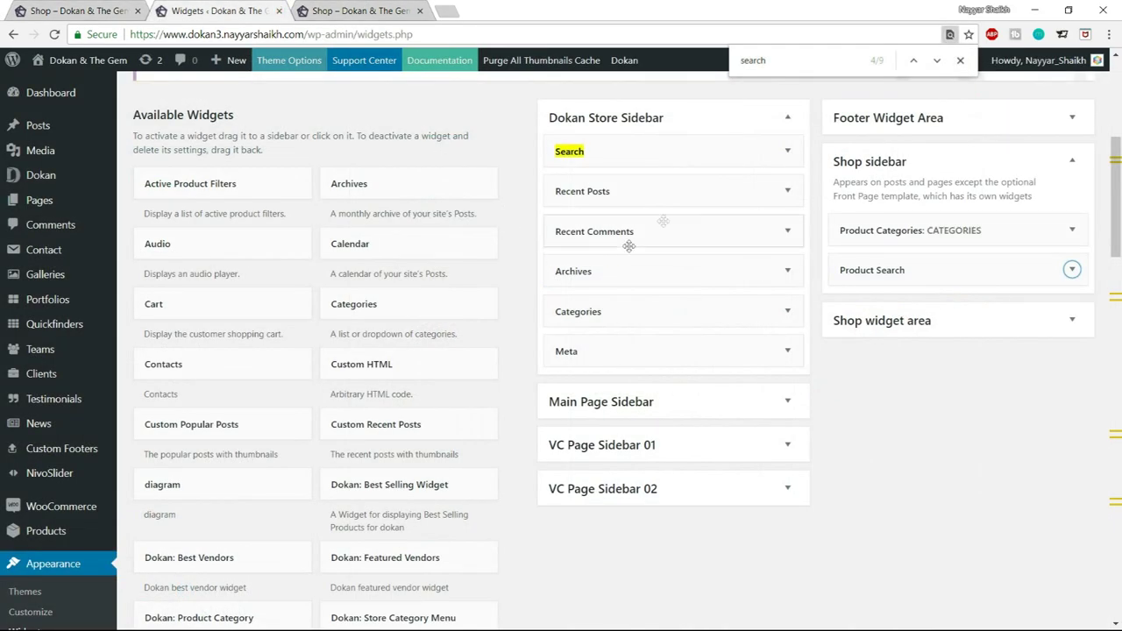
- Search for 'filter' widgets, add Active Product Filters to the Shop sidebar, then delete it
drag(772, 61, 715, 63)
text(filter)
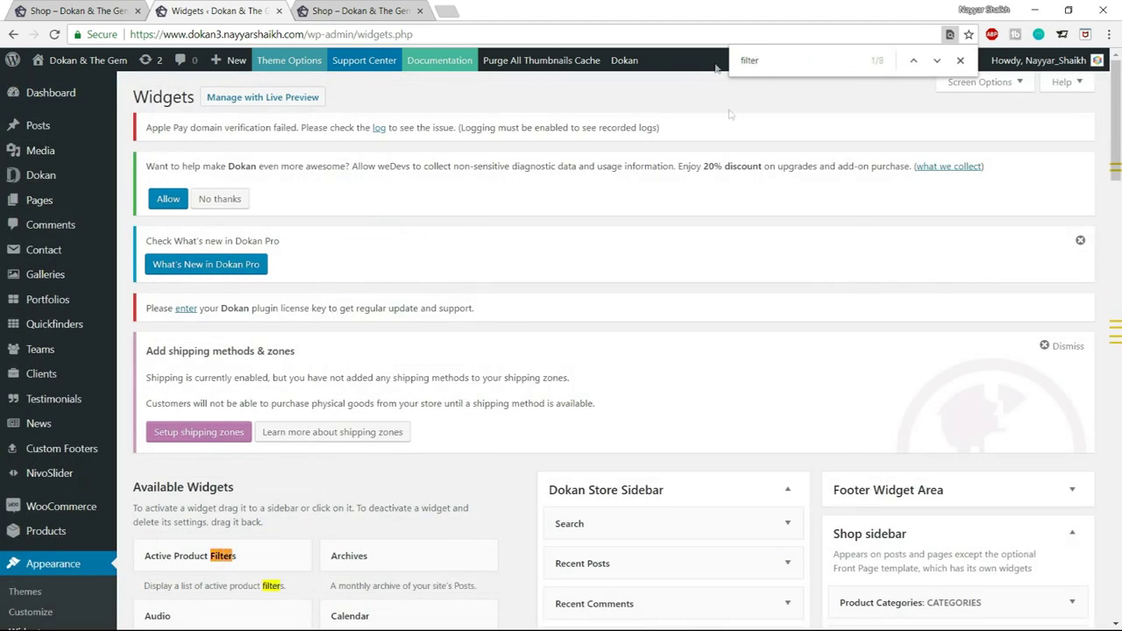
scroll(754, 265, down, 3)
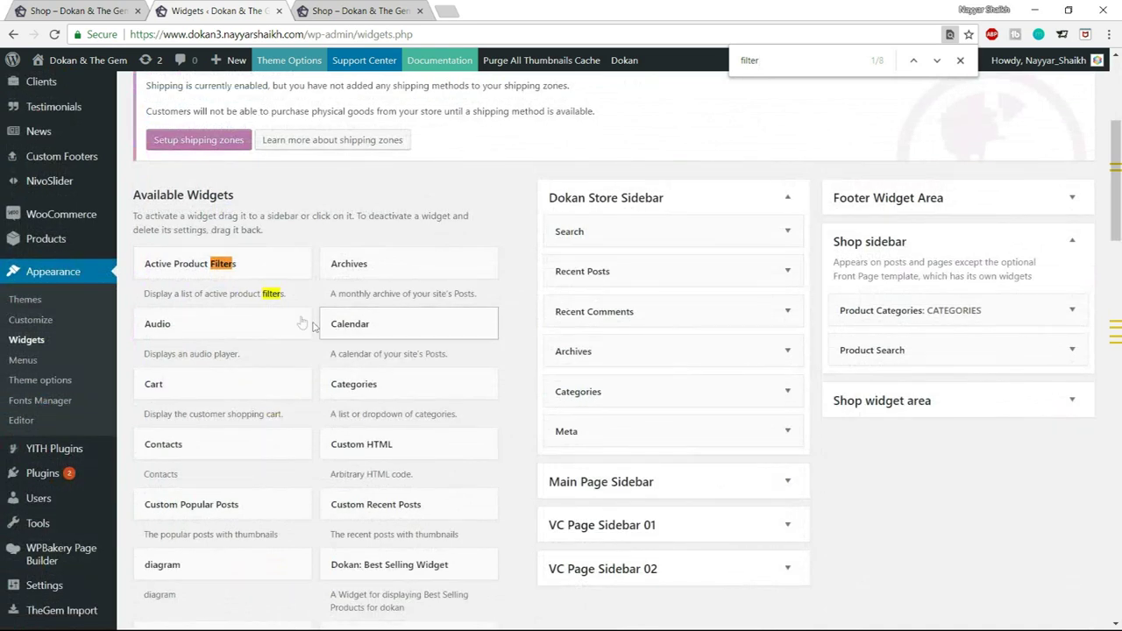
click(225, 267)
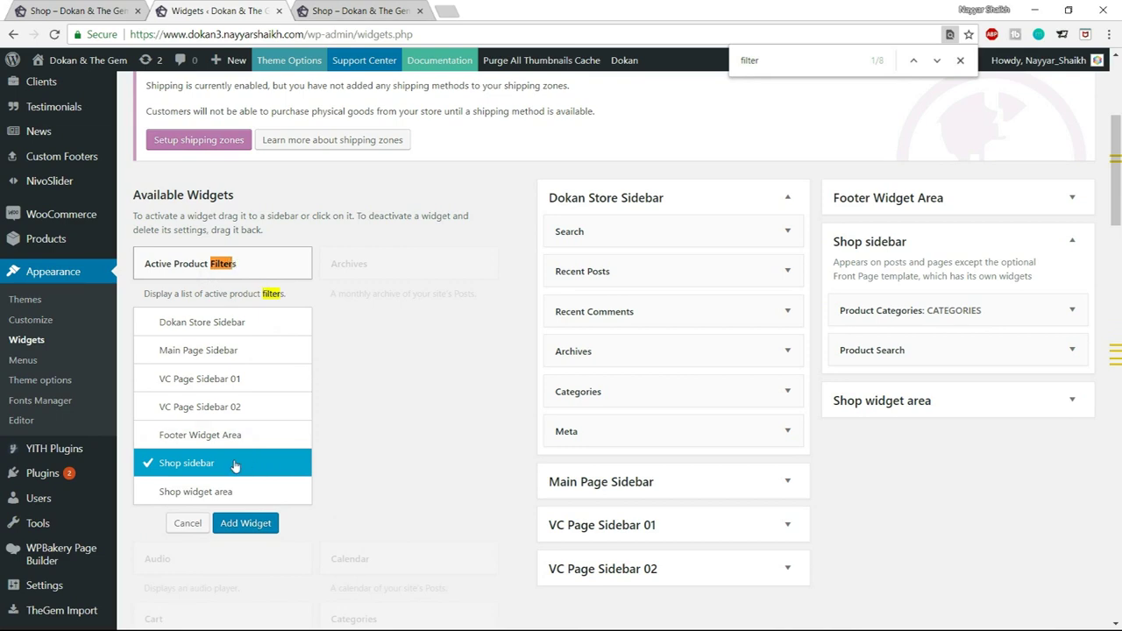
click(245, 523)
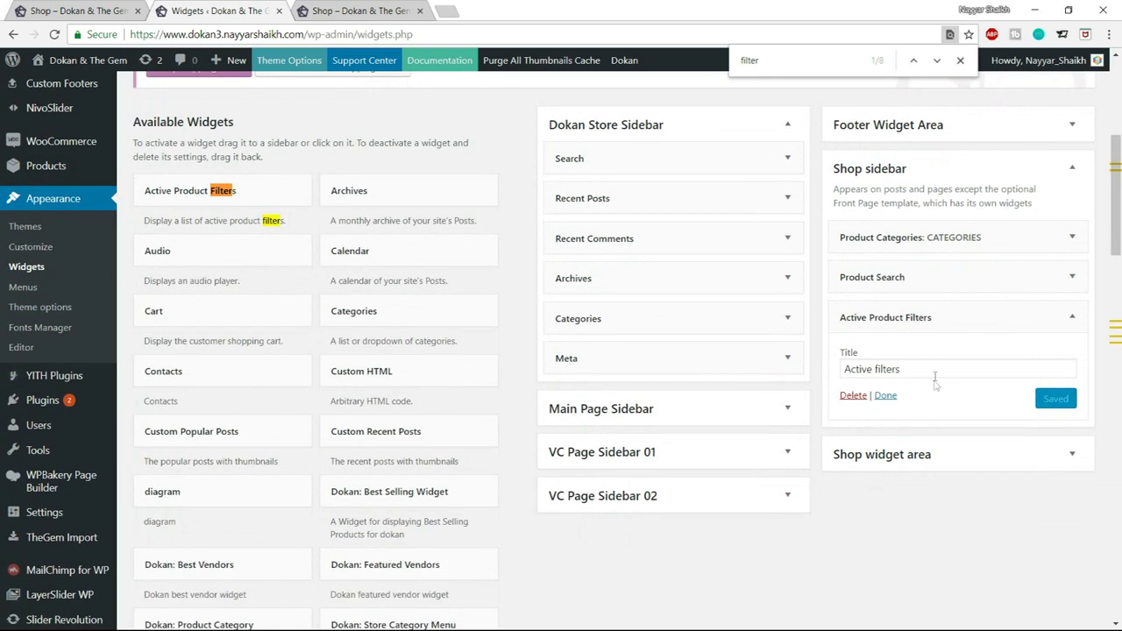
drag(934, 377, 835, 372)
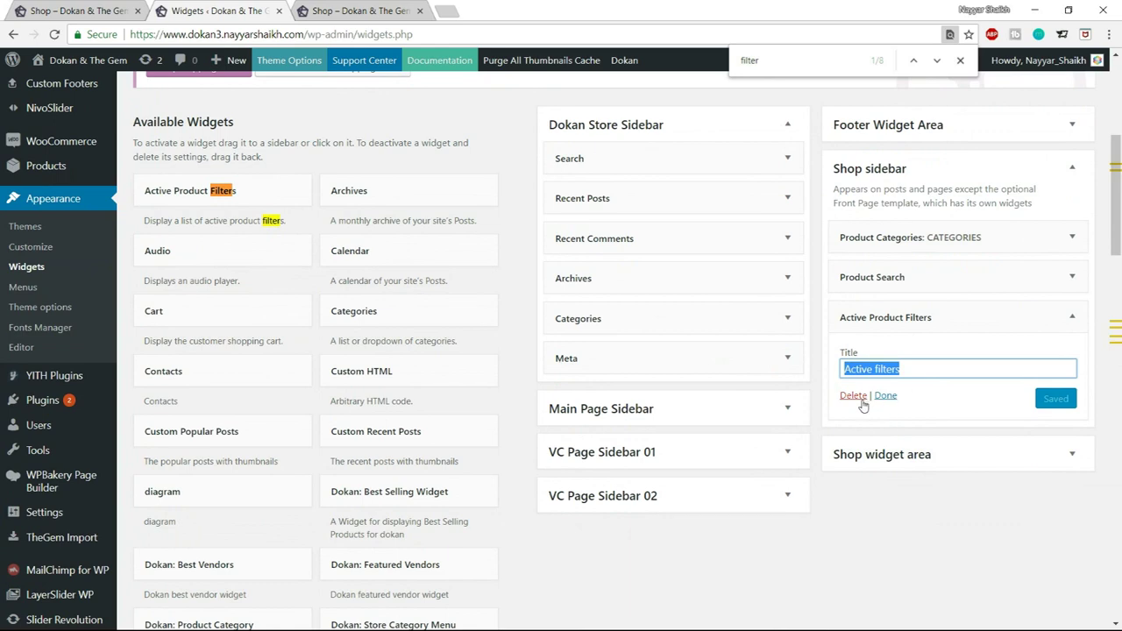
click(853, 395)
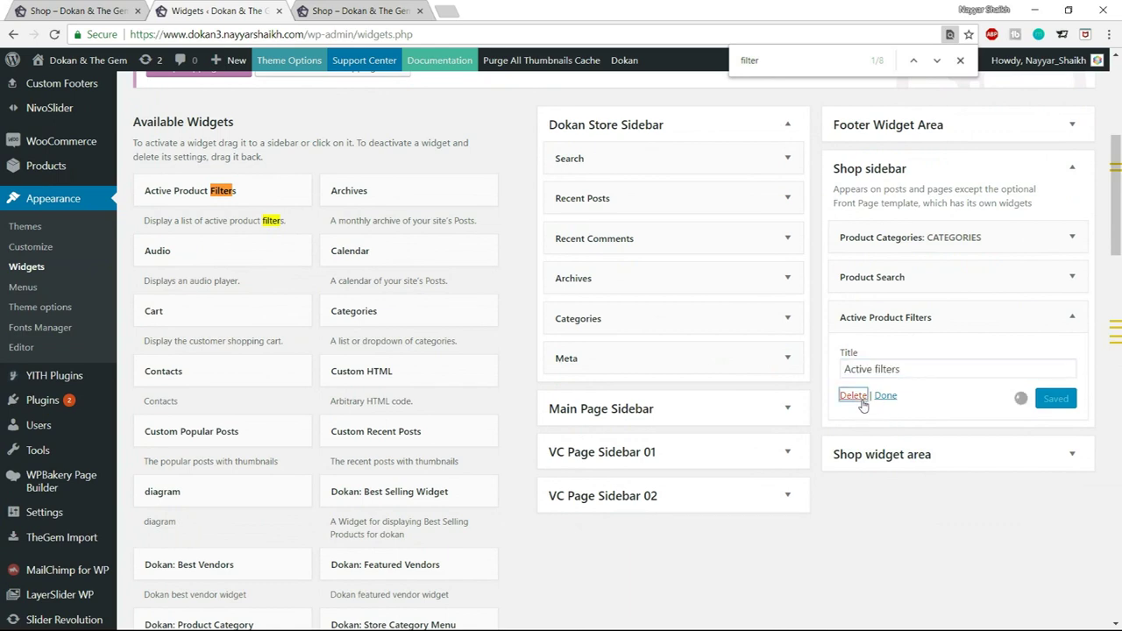
- Add a Filter Products by Price widget titled 'Filter by price' to the Shop sidebar
click(937, 60)
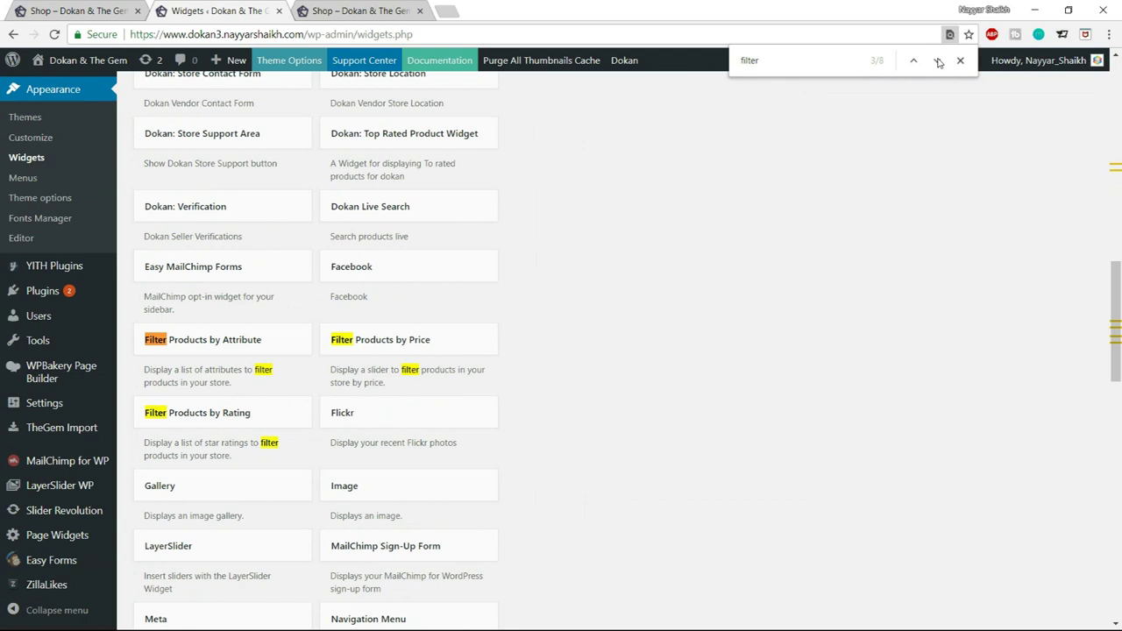
click(416, 344)
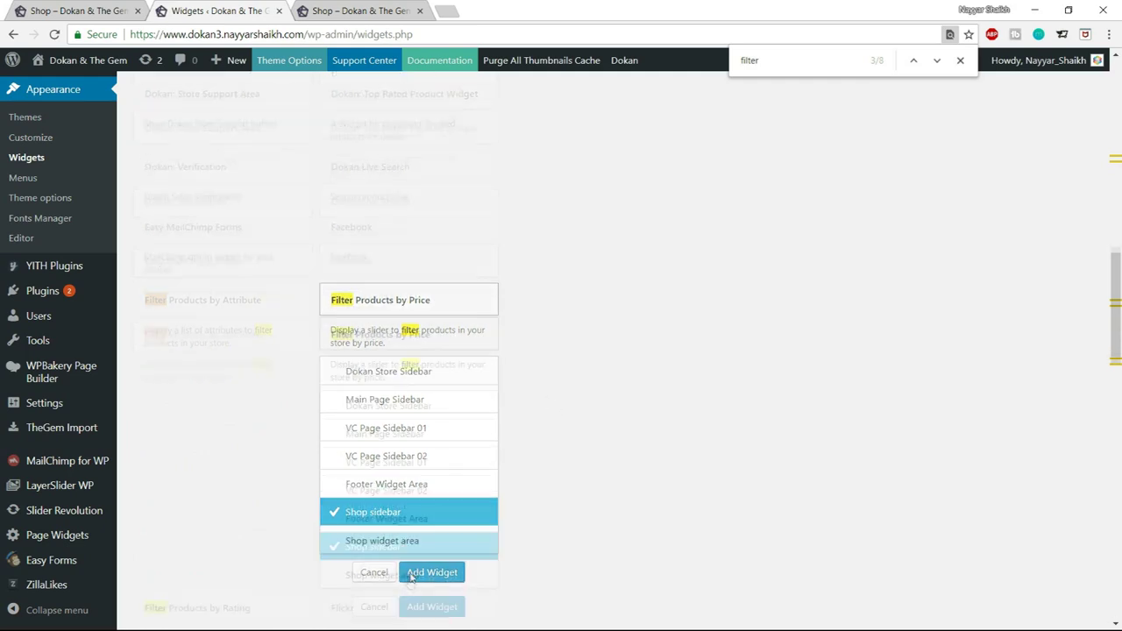
scroll(386, 438, down, 2)
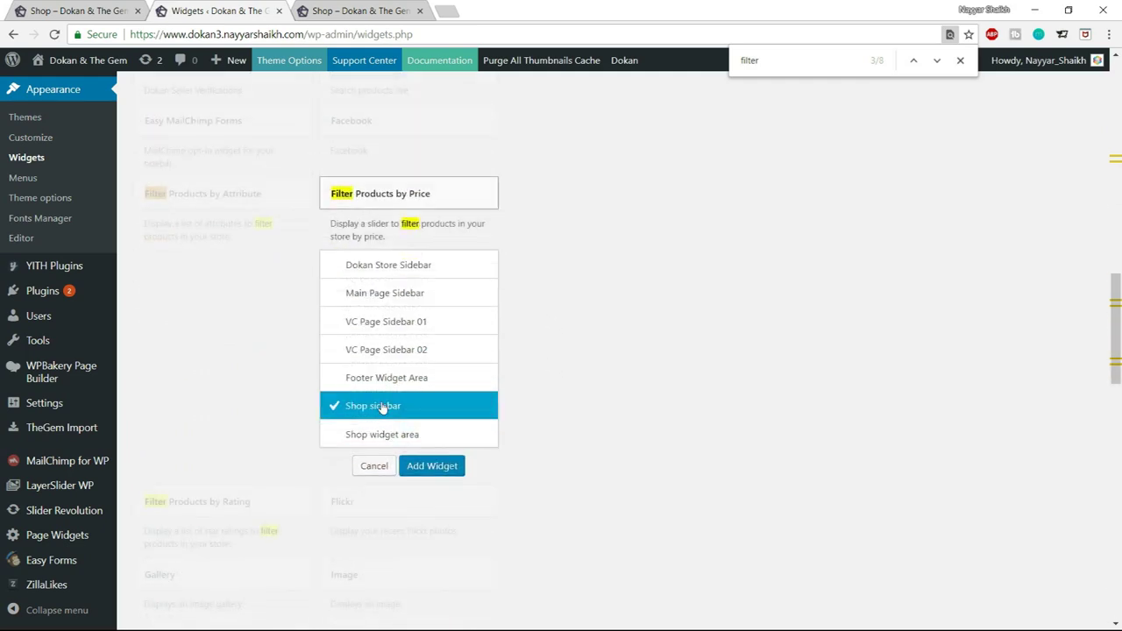
click(432, 466)
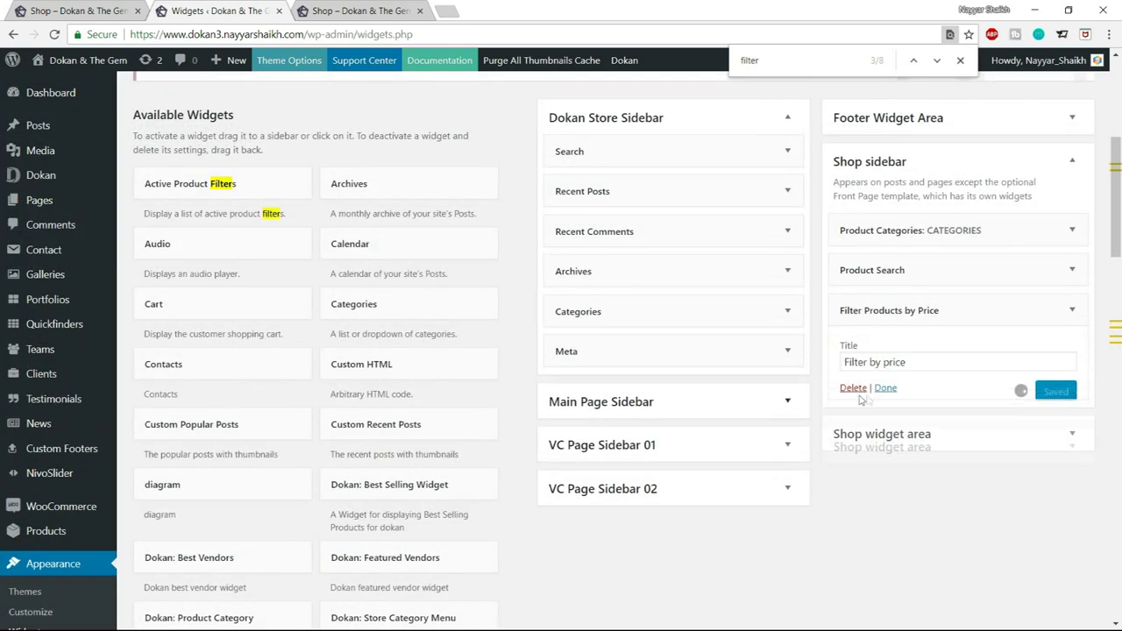
triple_click(932, 366)
click(117, 9)
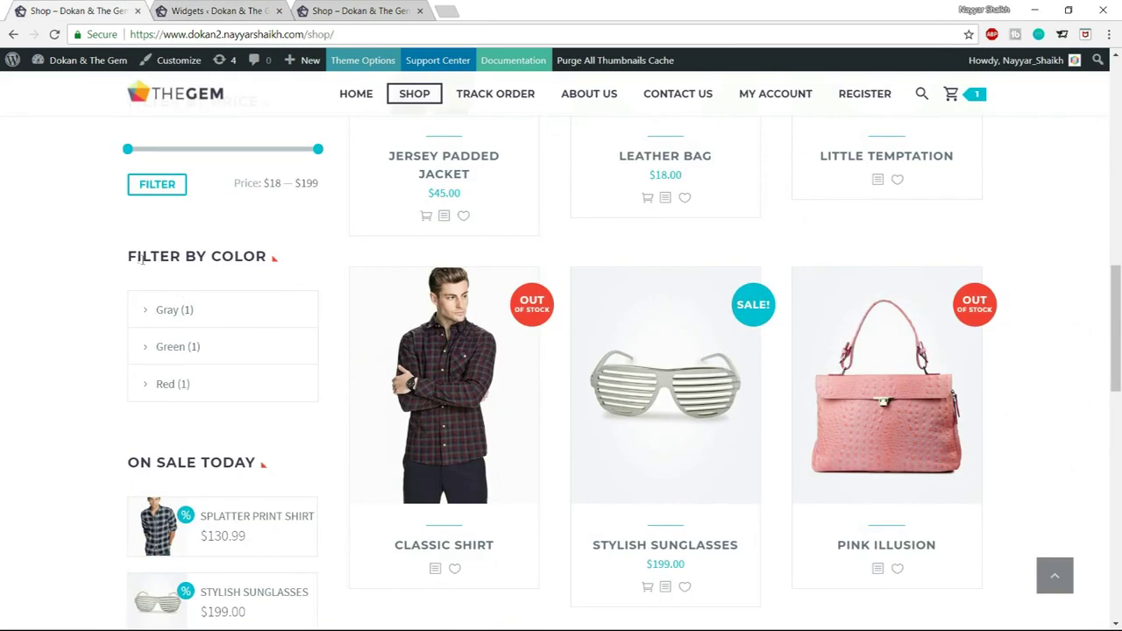
click(400, 7)
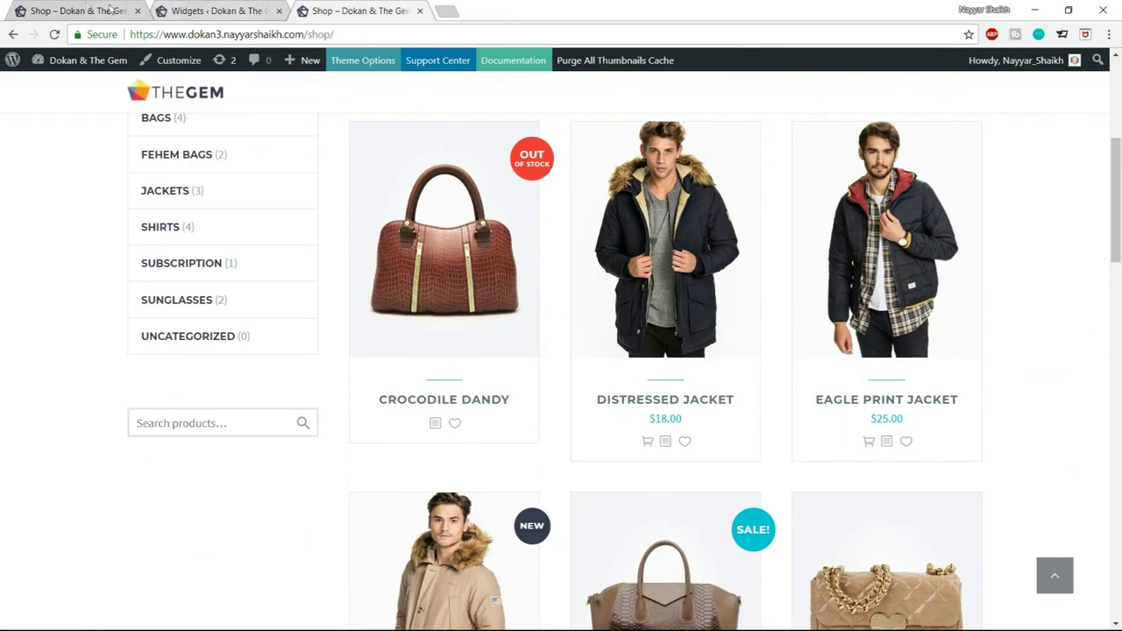
click(79, 11)
scroll(219, 241, up, 2)
click(228, 9)
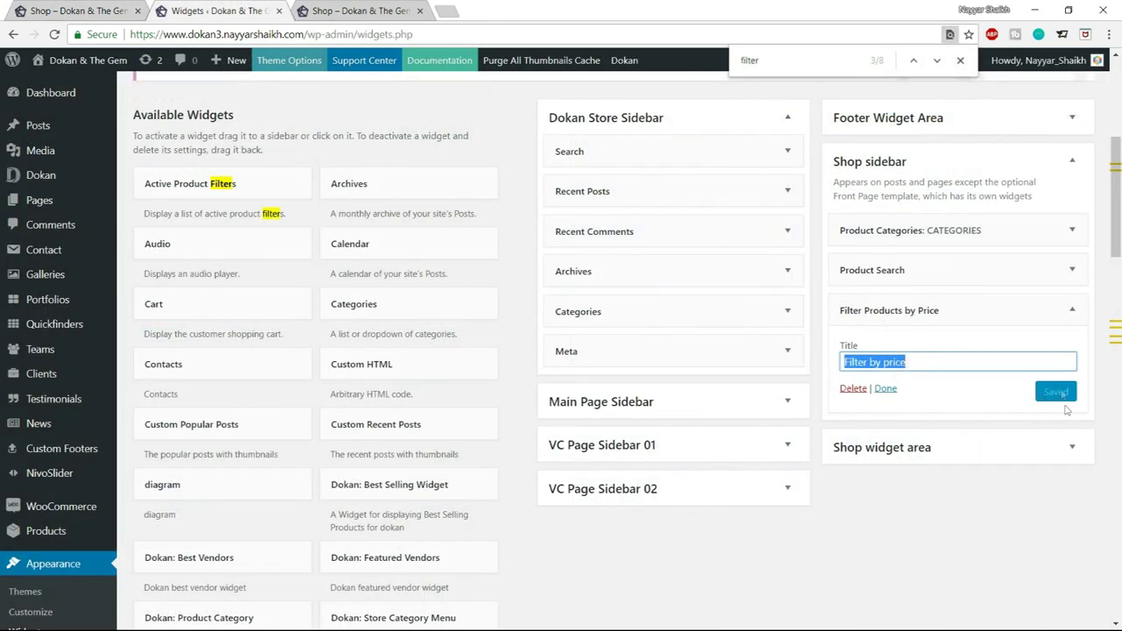
- Collapse the price filter widget and check dokan2's shop sidebar for the next filter
click(1071, 310)
click(86, 12)
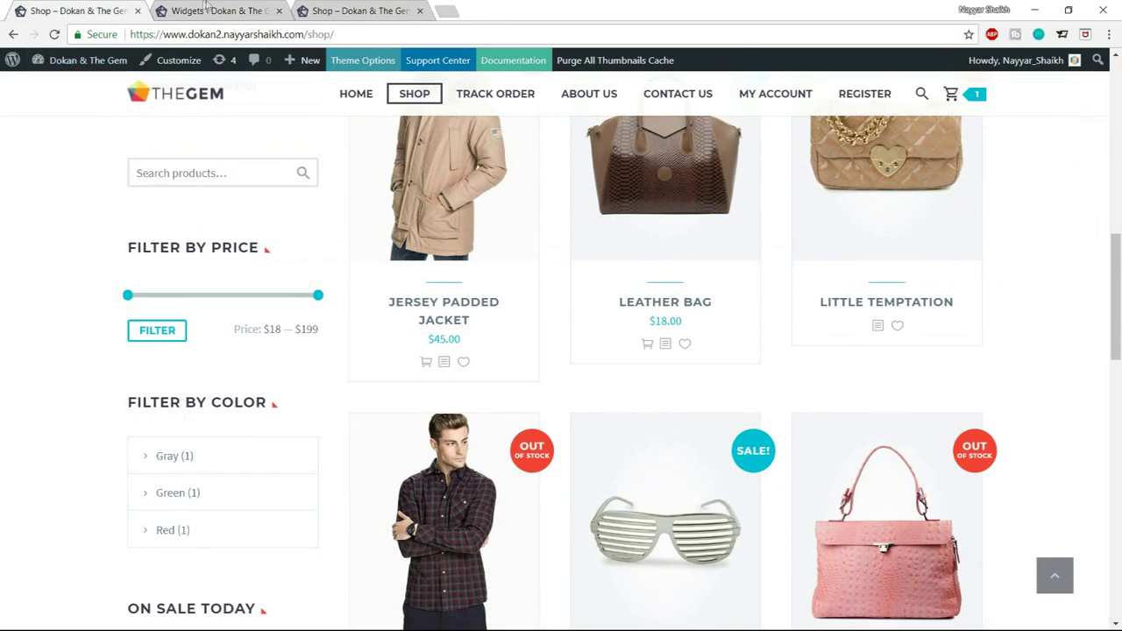
click(206, 7)
scroll(383, 328, down, 10)
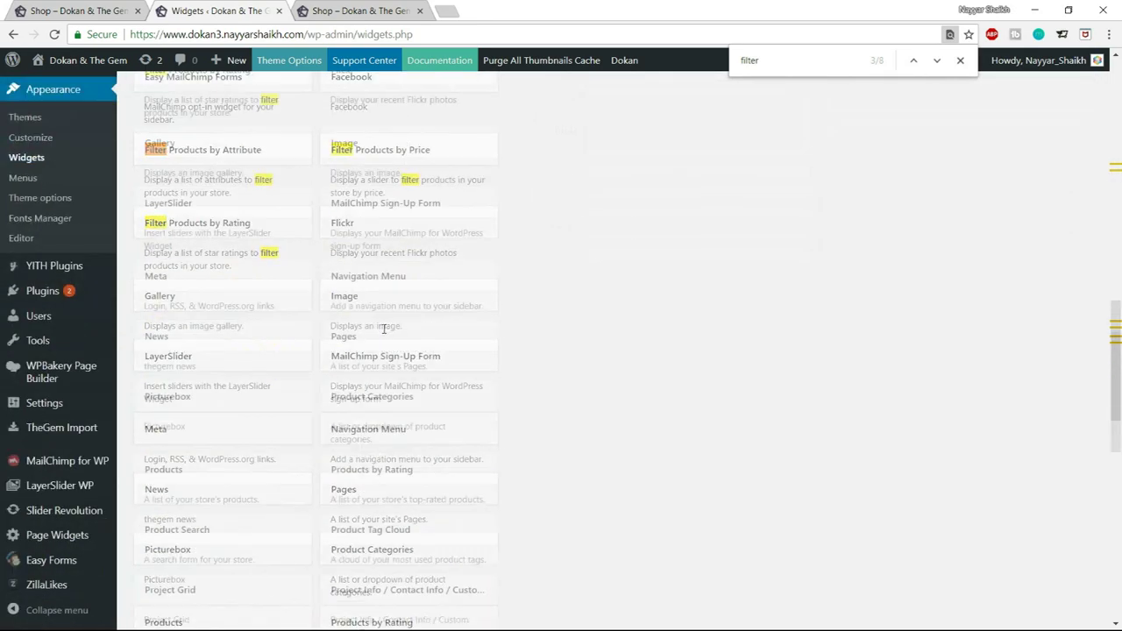
scroll(383, 328, up, 2)
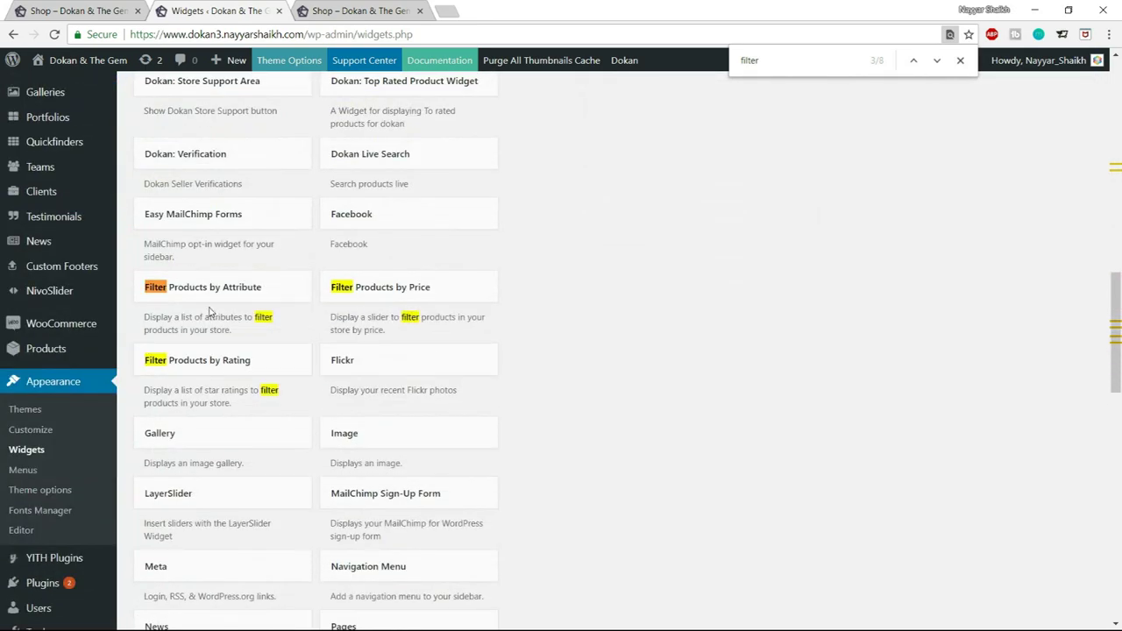
- Add a Filter Products by Attribute widget titled 'Filter by Color' using the color attribute, and save
click(236, 288)
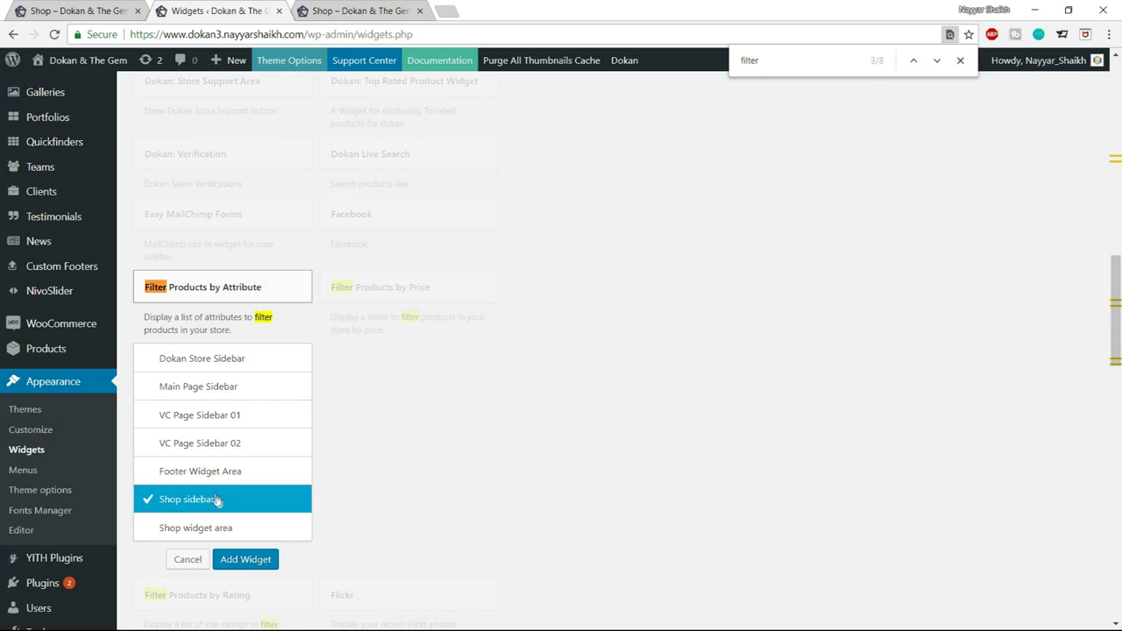
click(247, 561)
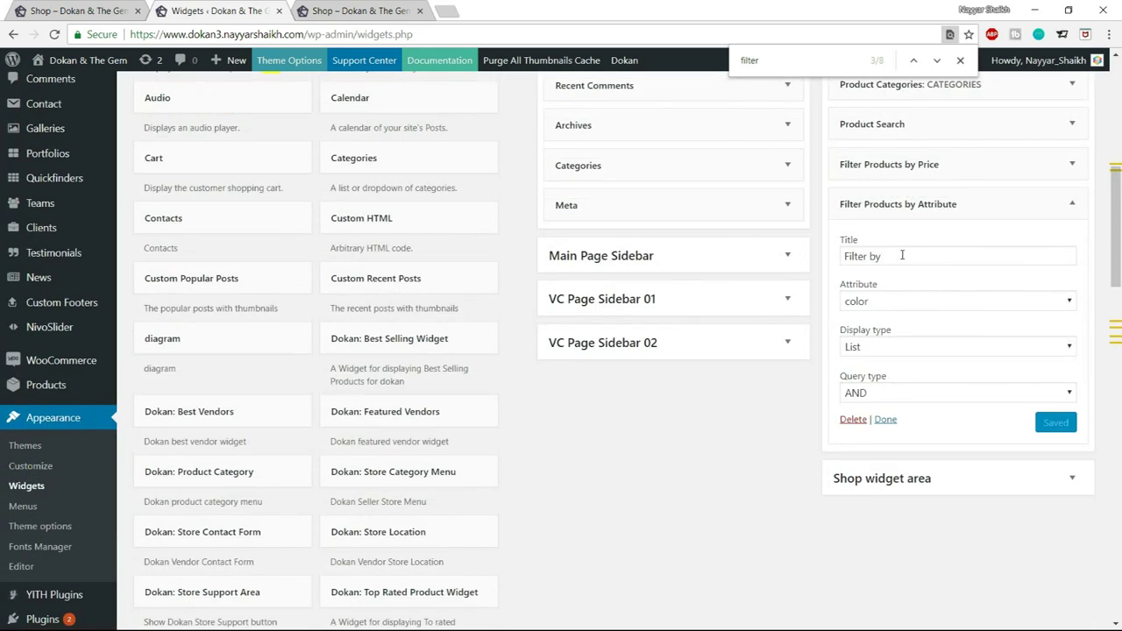
click(901, 255)
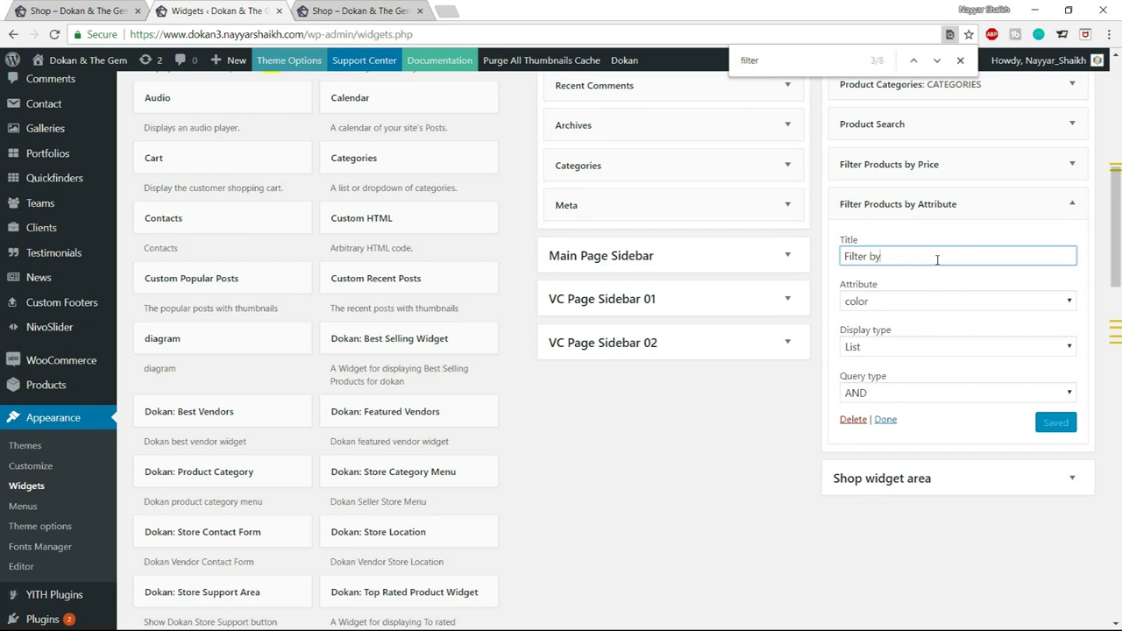
text(C)
click(903, 274)
click(882, 301)
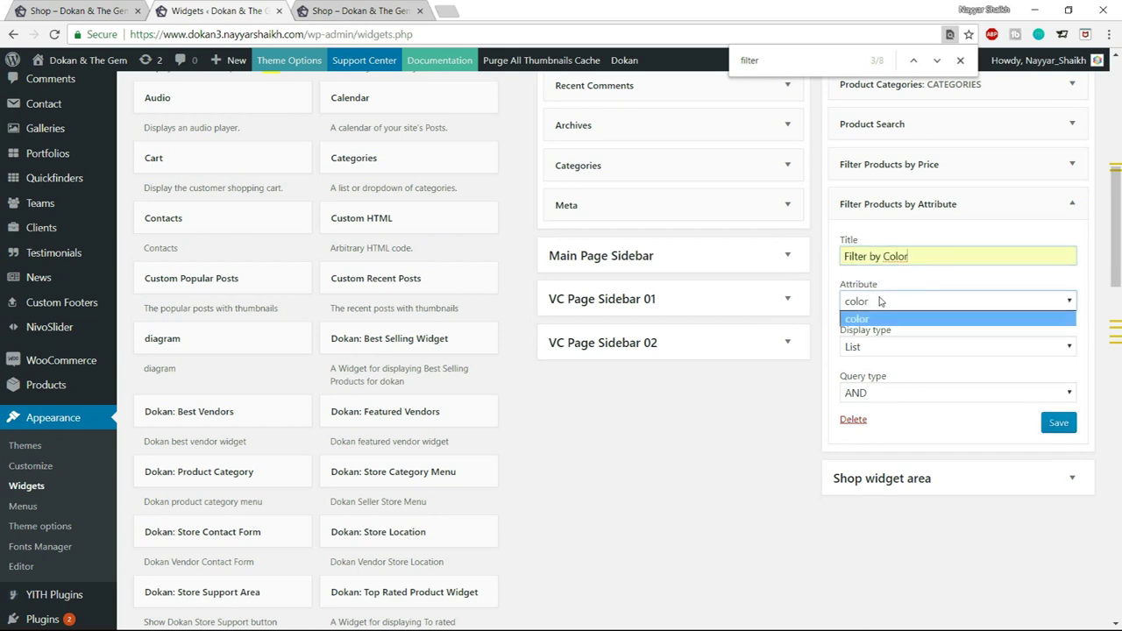
click(1060, 423)
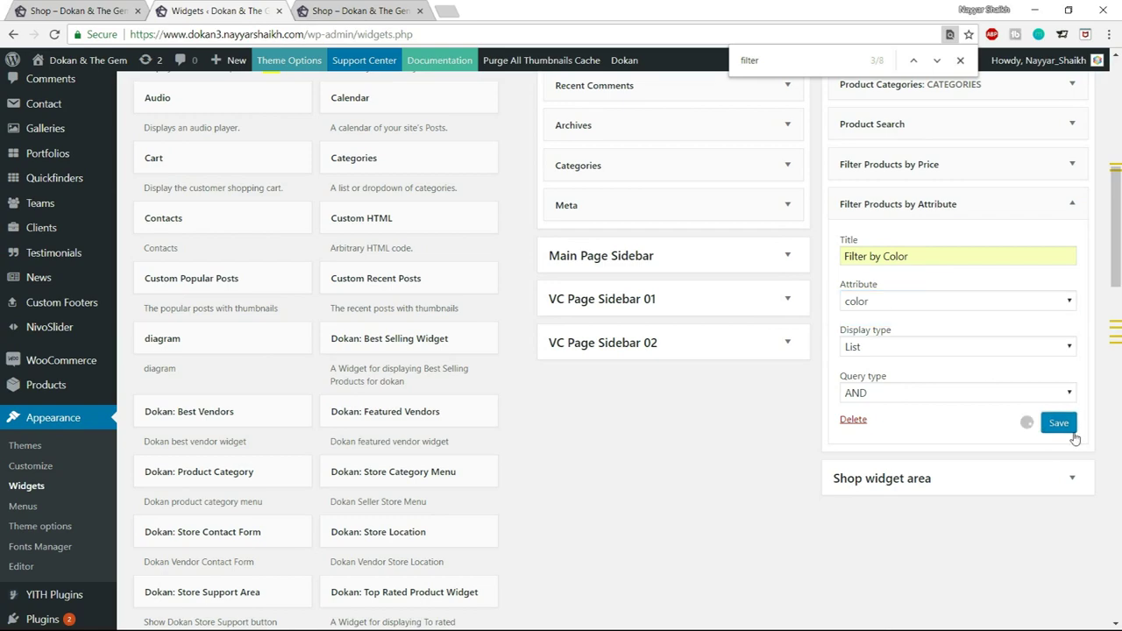
- Compare with the dokan2 shop, then clear the leftover find-in-page search on dokan3's Widgets page
click(59, 9)
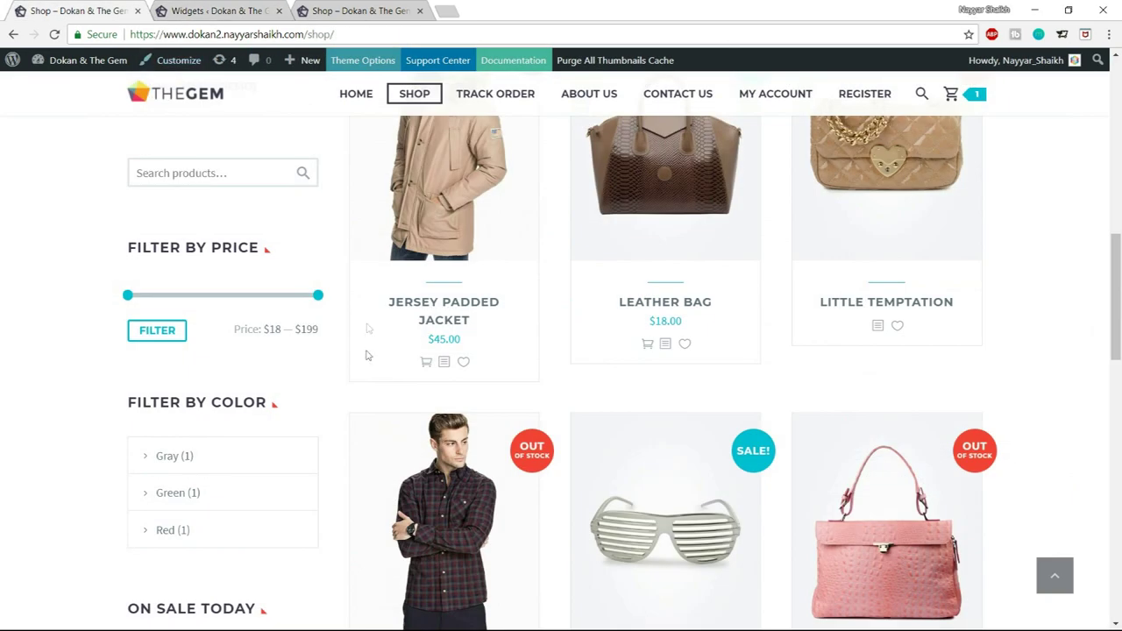
scroll(365, 325, down, 3)
scroll(350, 350, up, 3)
scroll(338, 382, down, 3)
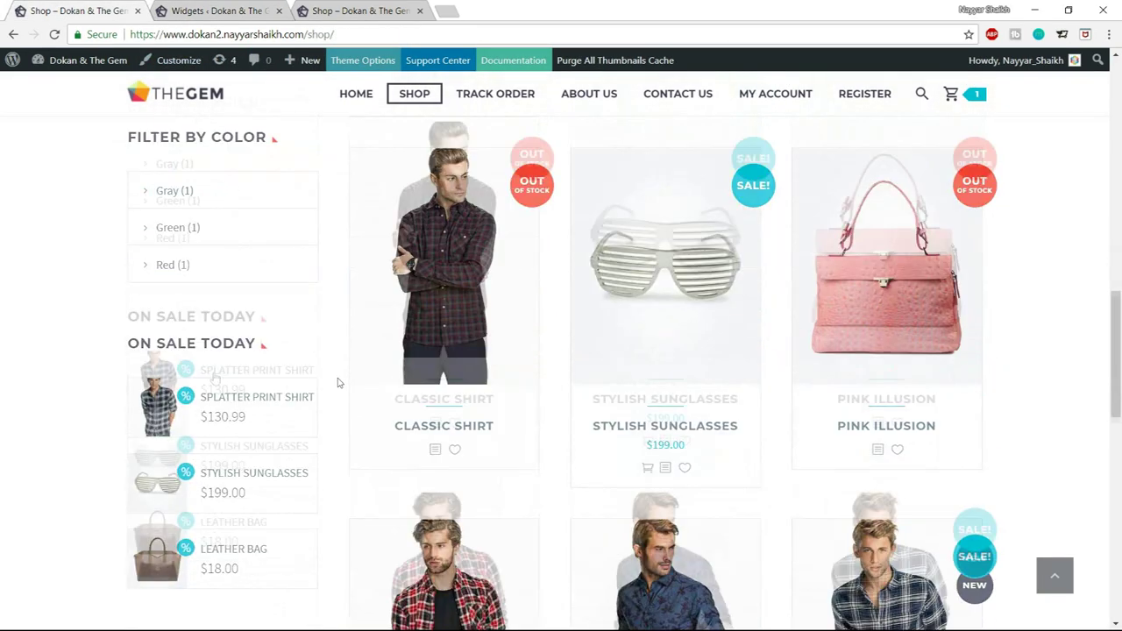
click(215, 11)
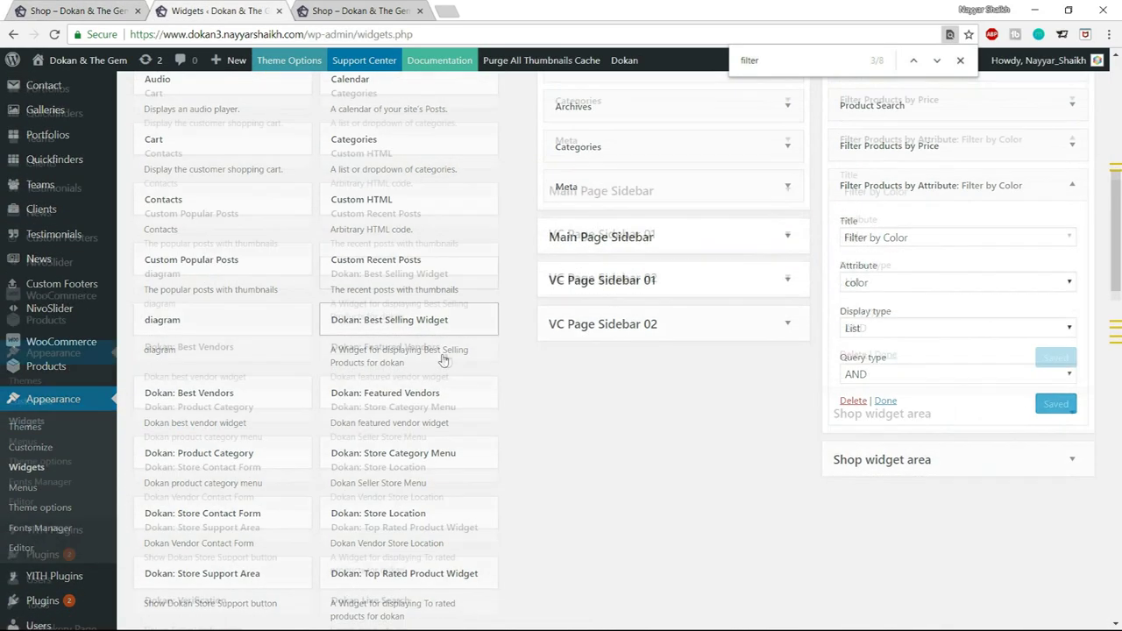
scroll(441, 346, down, 1)
click(724, 61)
text(onsa)
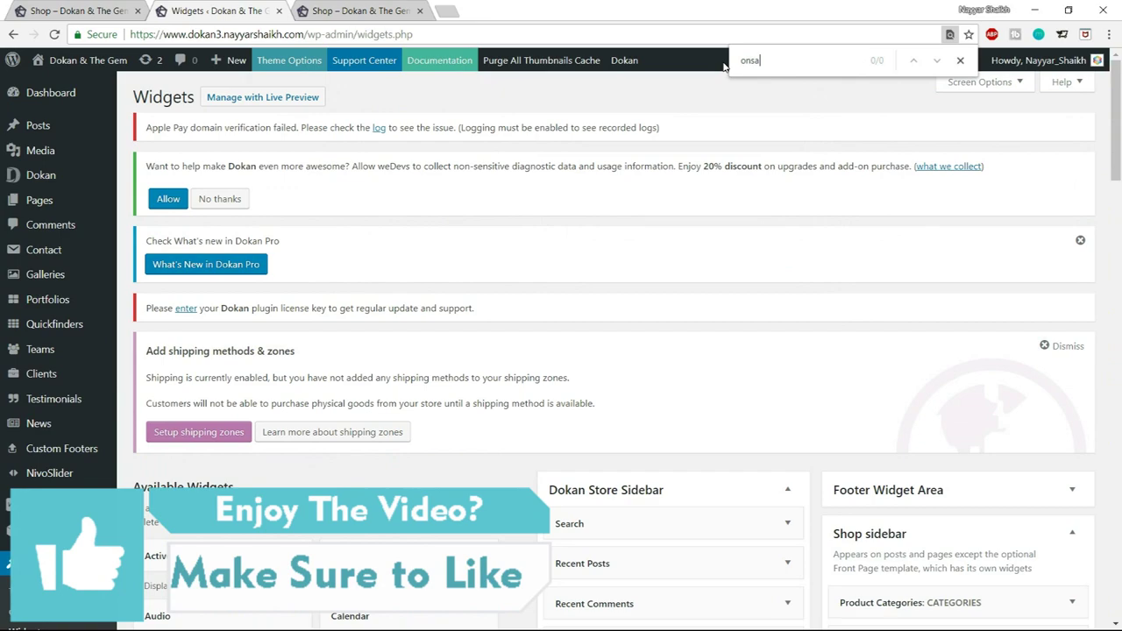
key(BackSpace)
click(960, 60)
scroll(727, 283, down, 4)
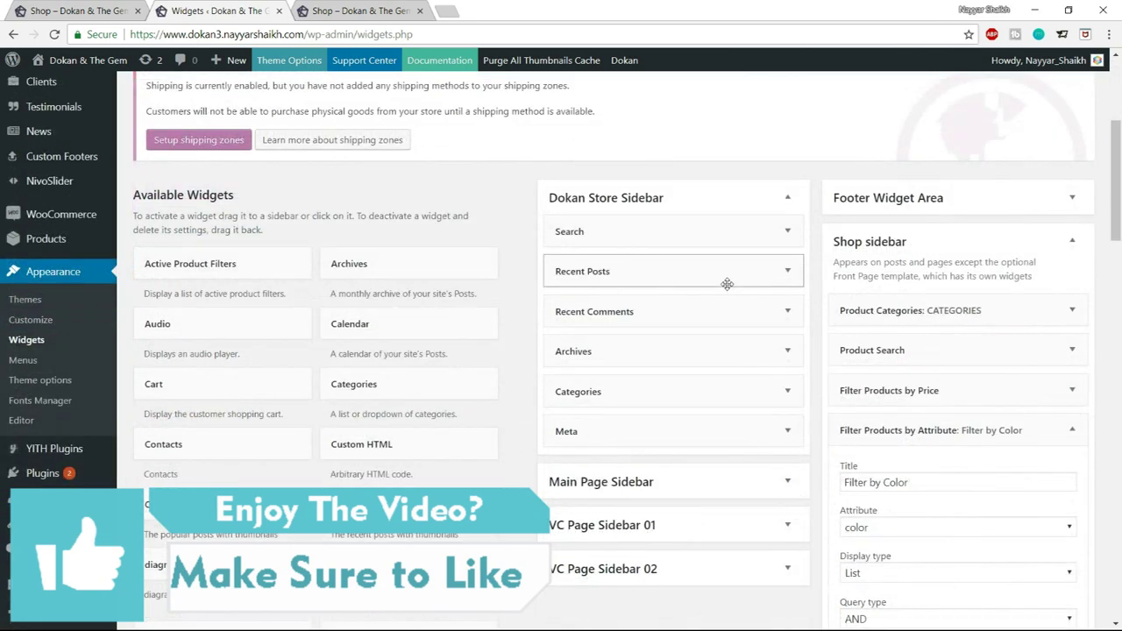
scroll(726, 283, down, 2)
scroll(726, 283, down, 1)
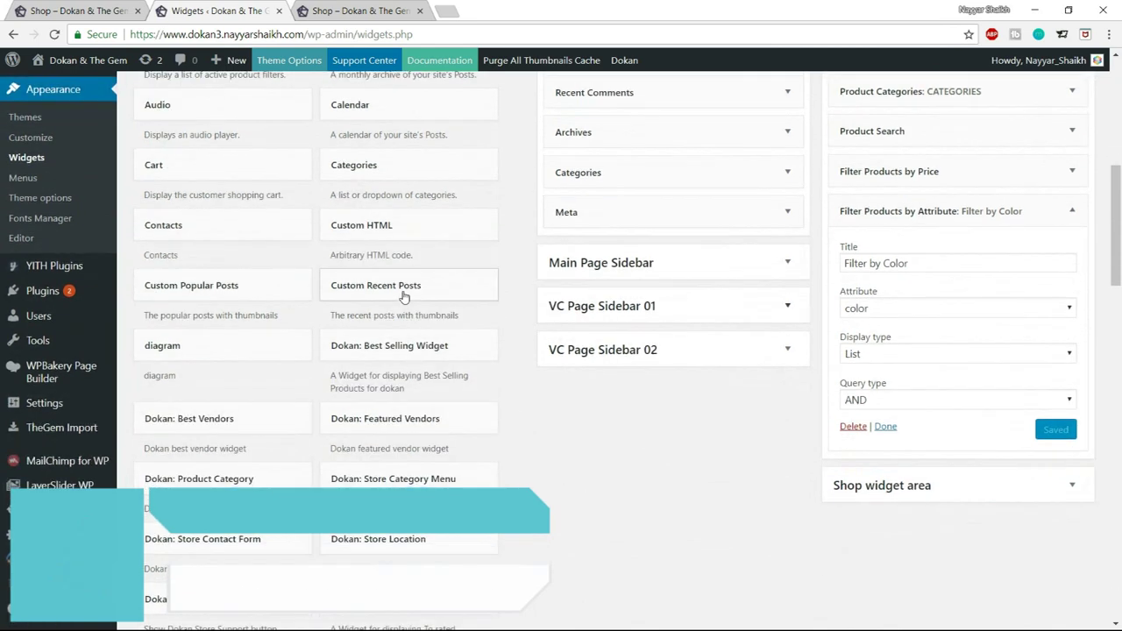
- Try a Custom Recent Posts widget in the Shop sidebar, then remove it again
click(405, 296)
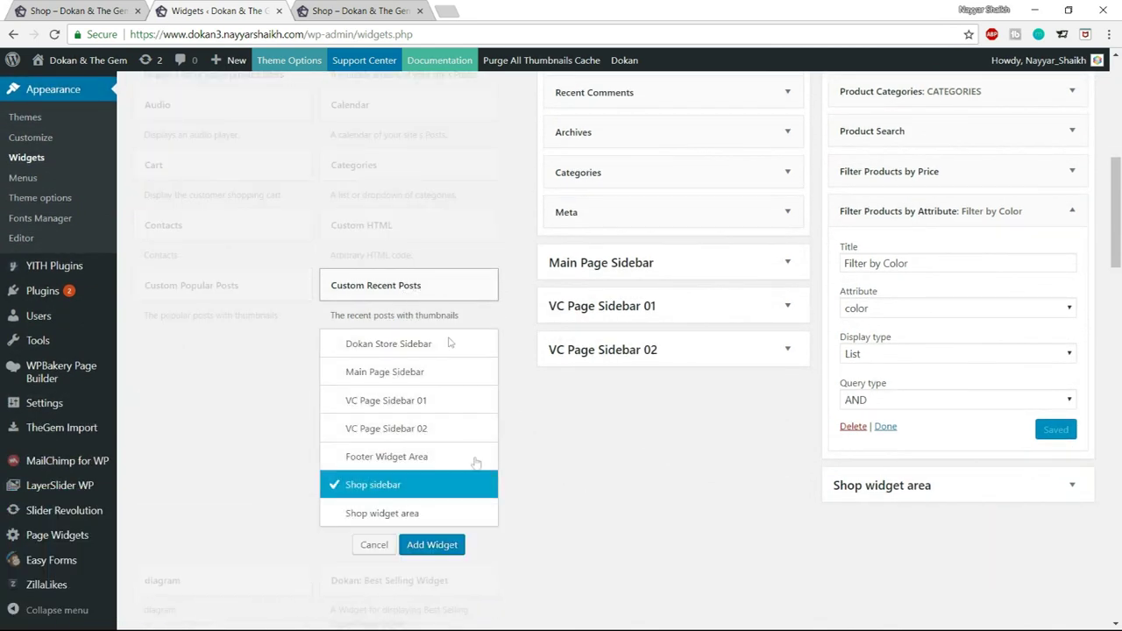
click(431, 545)
scroll(937, 392, down, 3)
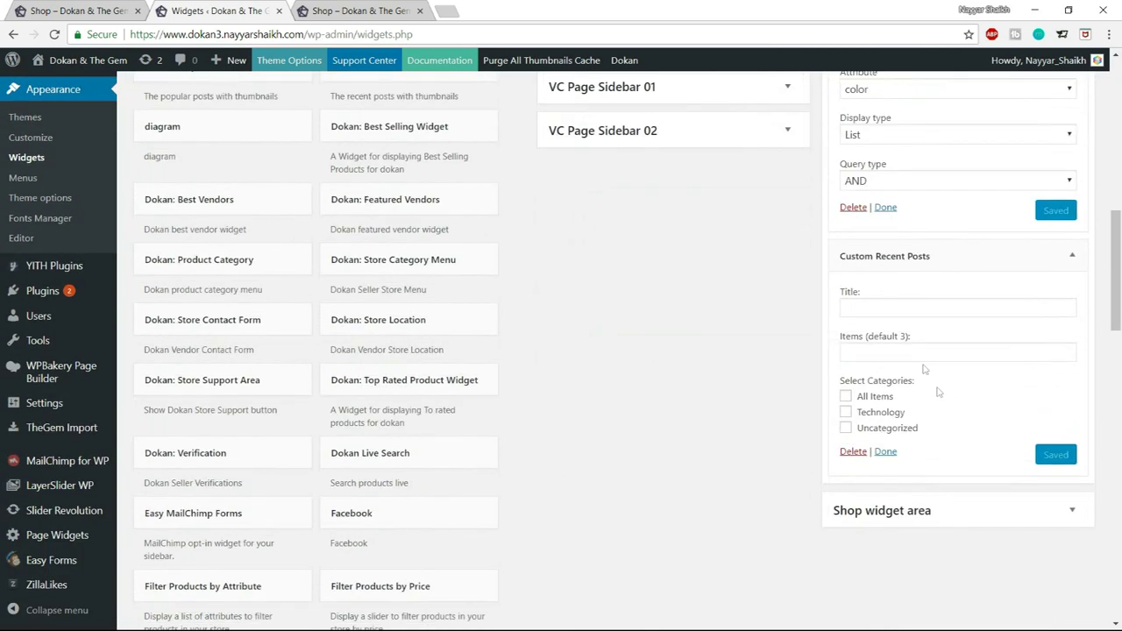
click(894, 353)
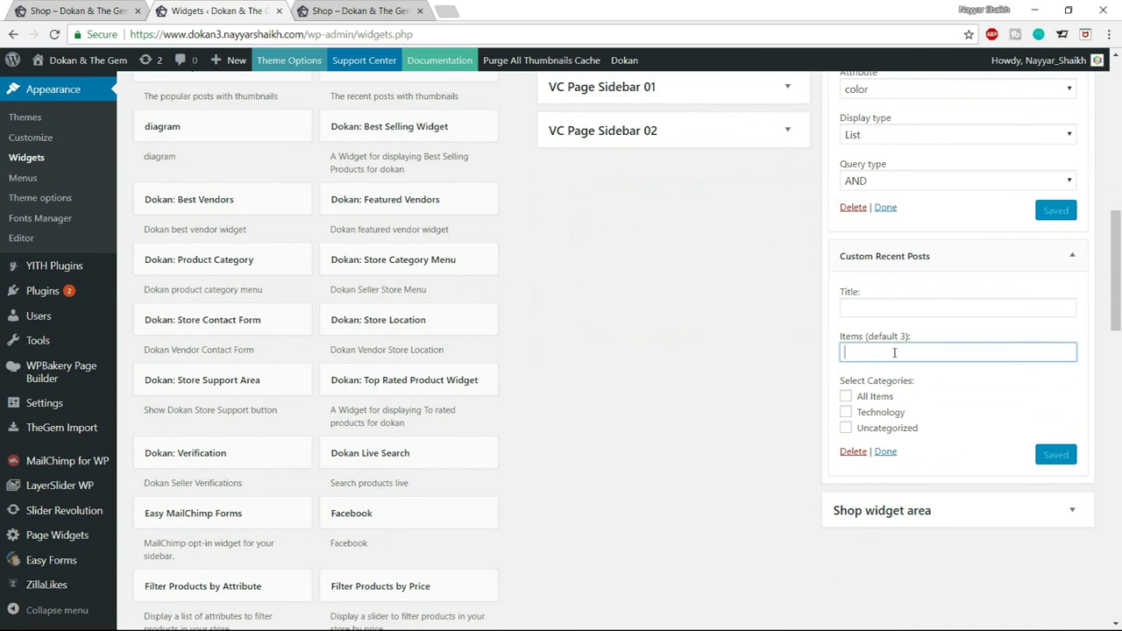
click(857, 455)
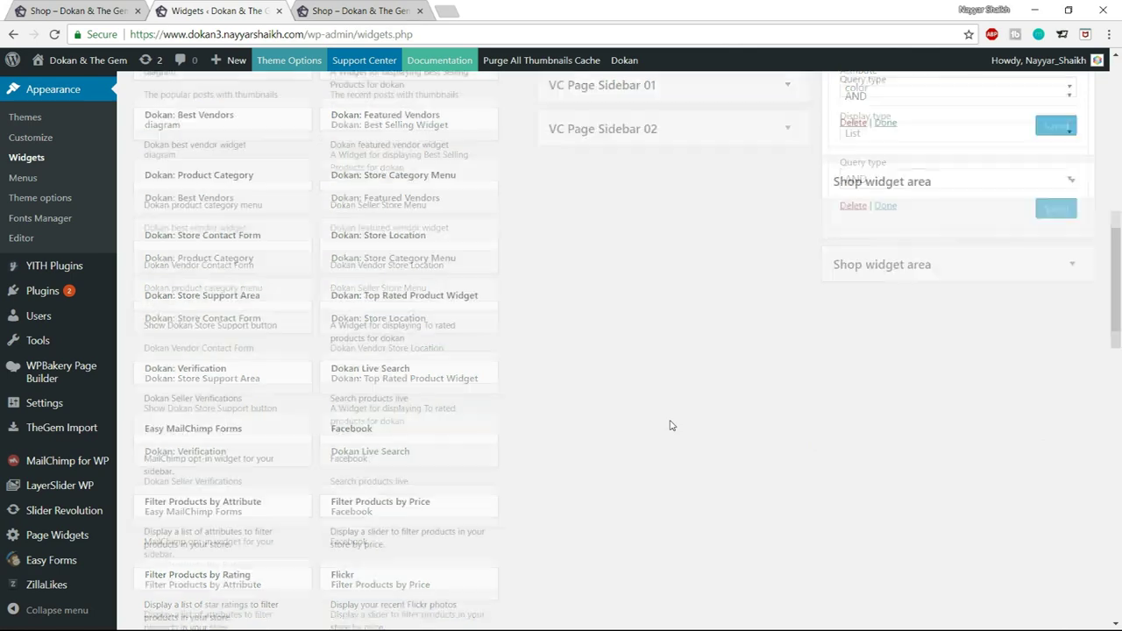
scroll(671, 423, down, 8)
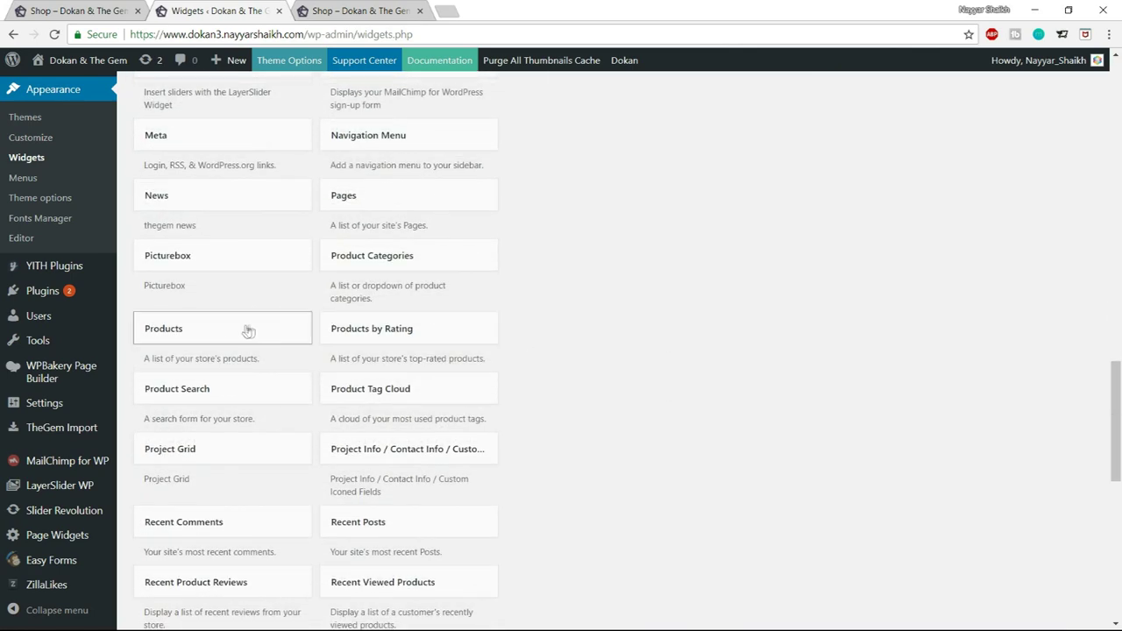
- Add a Products widget to the Shop sidebar set to show only on-sale products
click(225, 326)
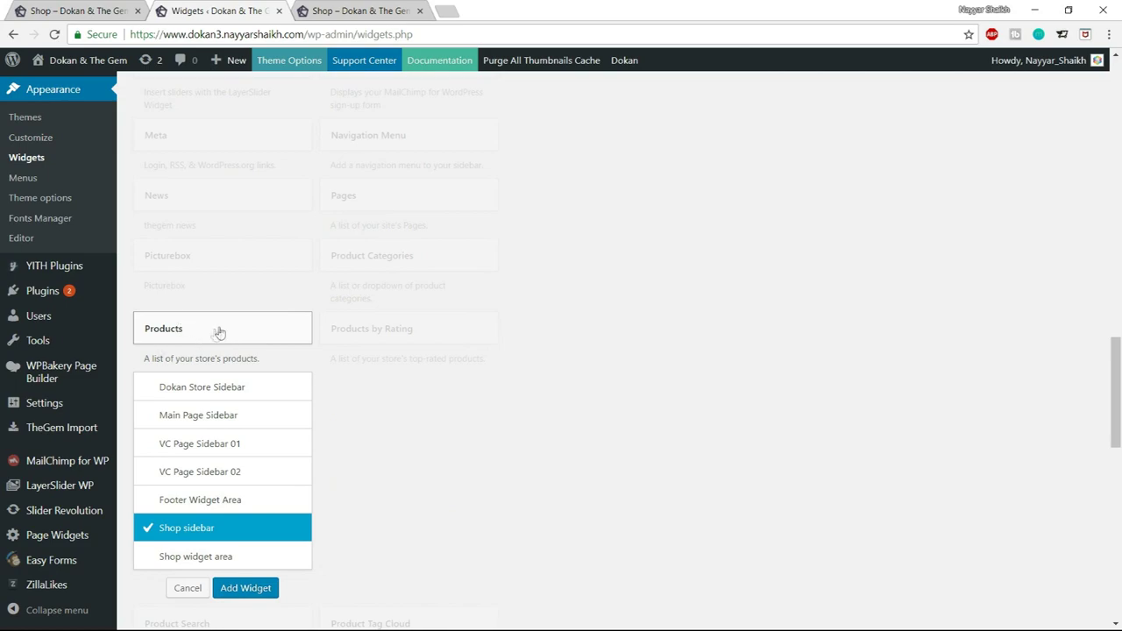
scroll(331, 505, down, 1)
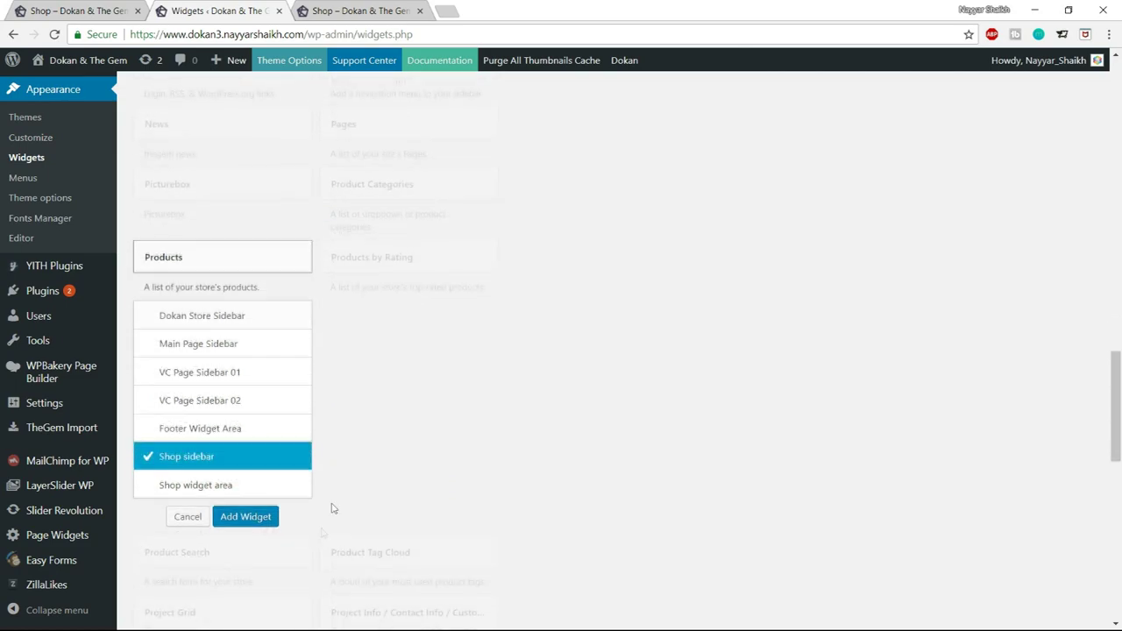
click(245, 514)
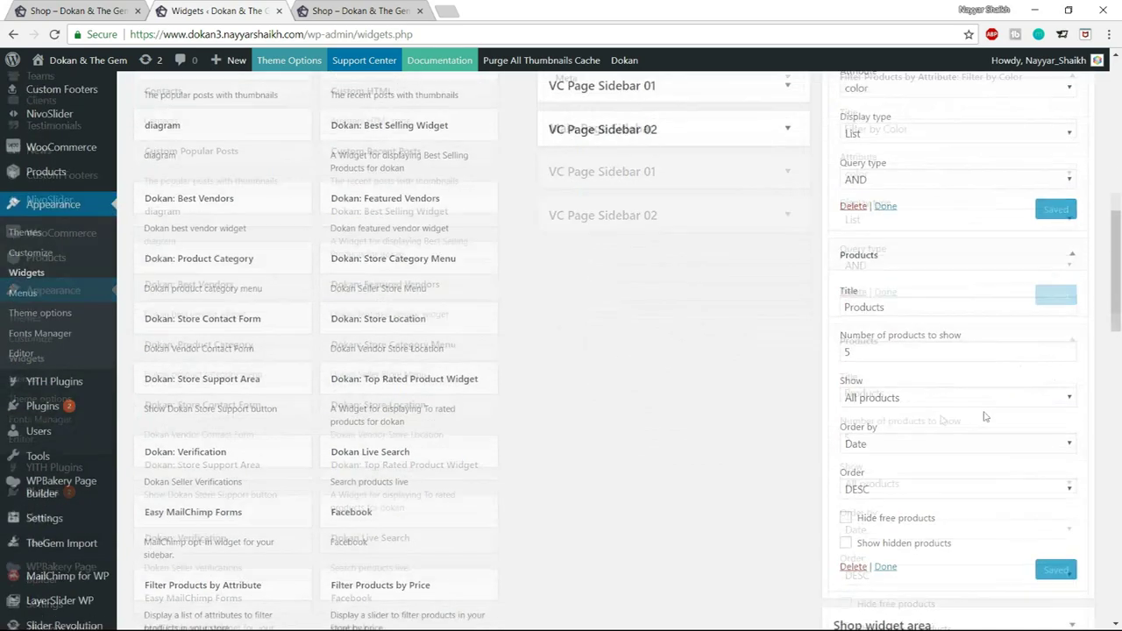
scroll(986, 410, up, 1)
click(946, 319)
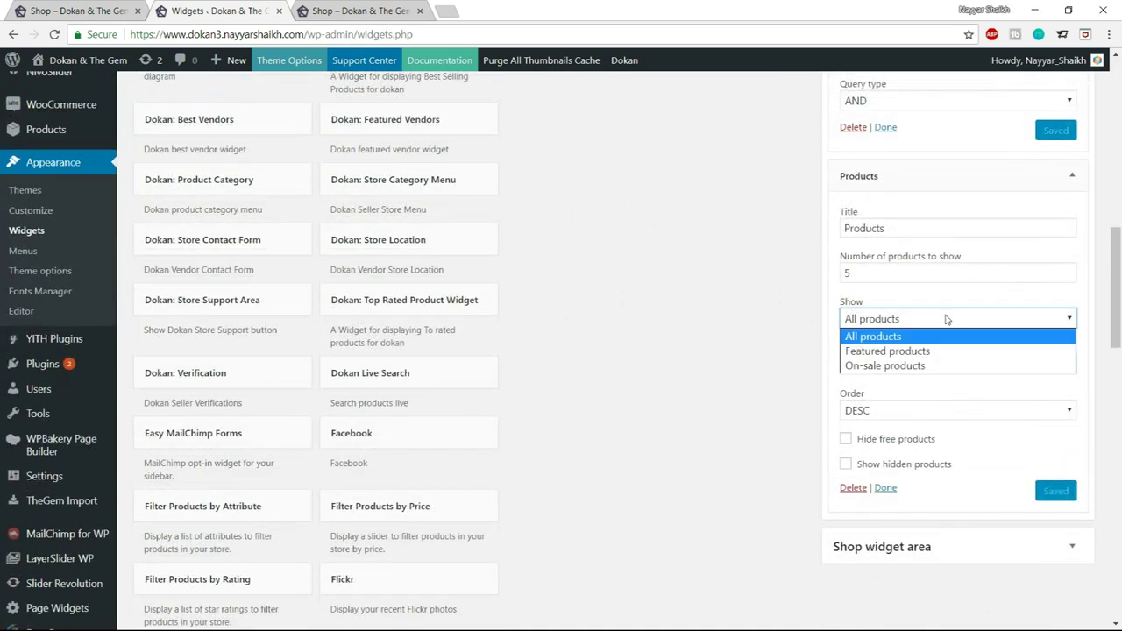
click(937, 331)
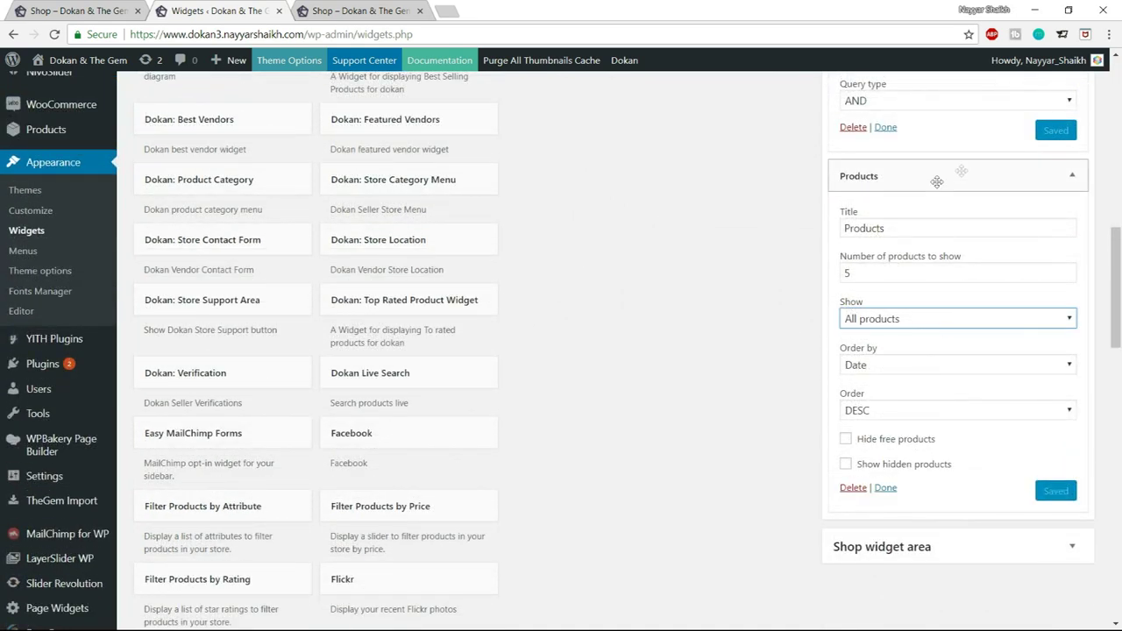
click(897, 317)
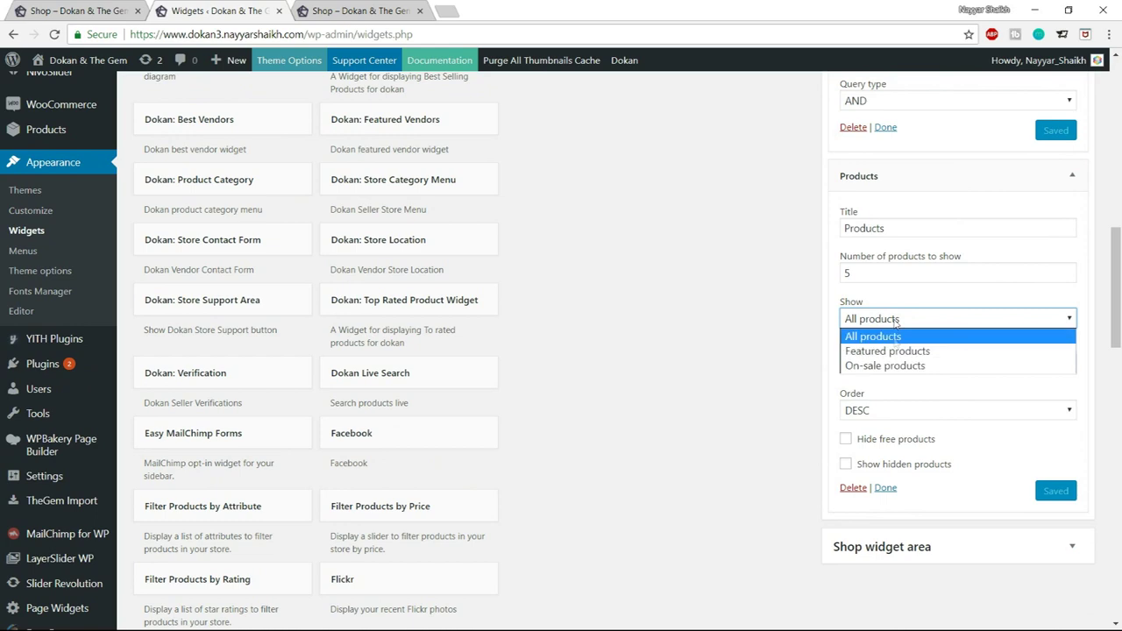
click(896, 363)
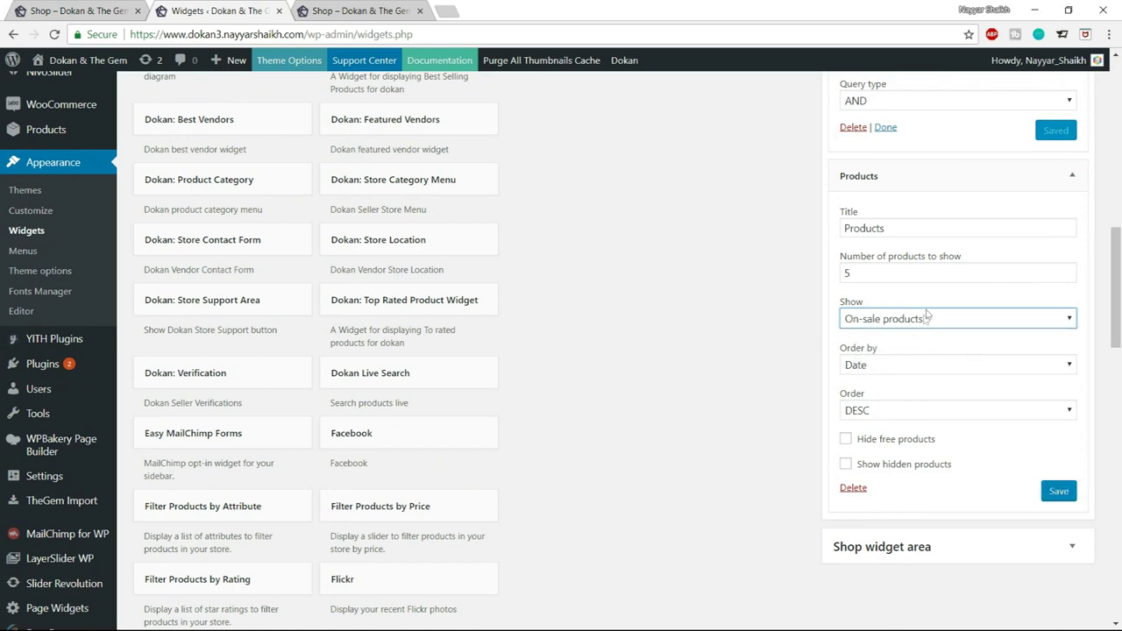
- Title the widget 'ON SALE TODAY', copied from dokan2, save it, and reload dokan3's shop
click(114, 12)
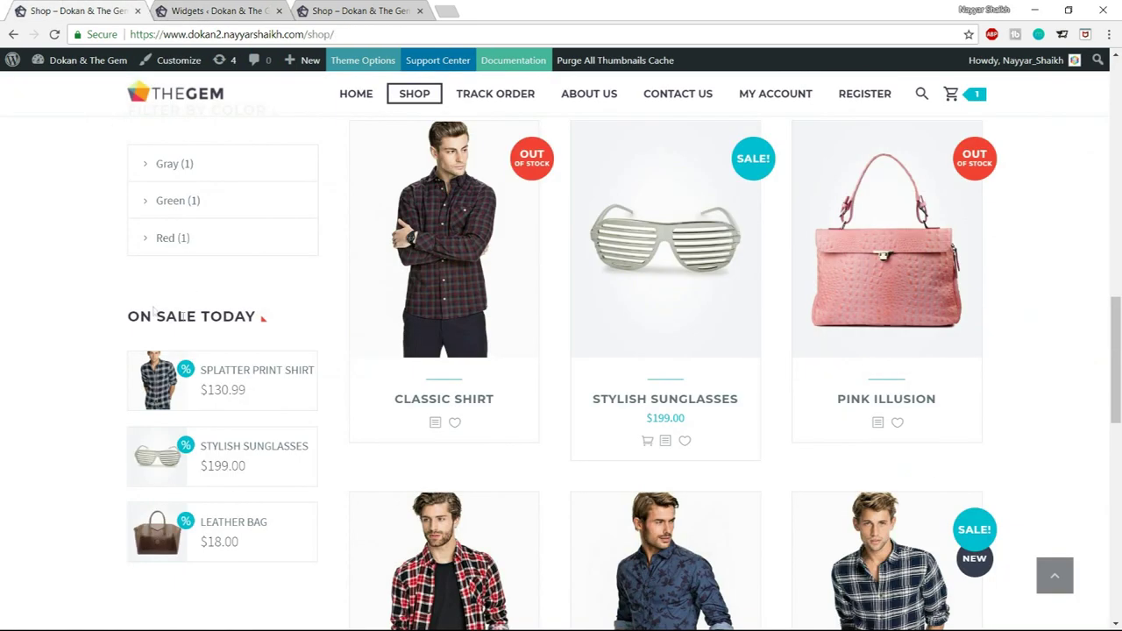
drag(131, 313, 252, 313)
key(ctrl+c)
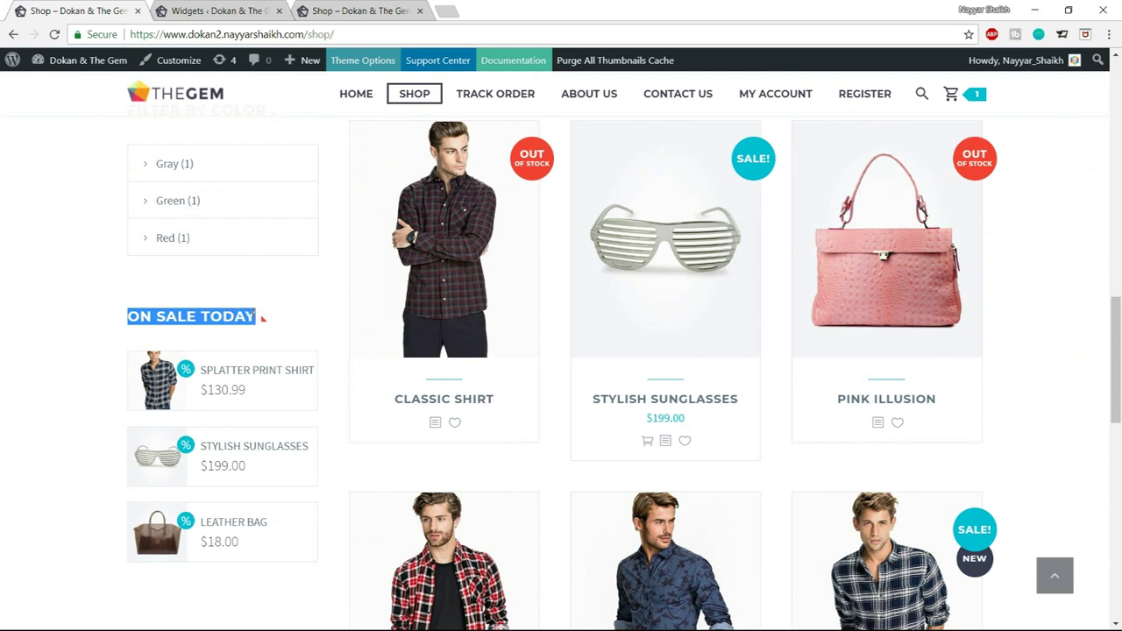
click(230, 11)
click(909, 227)
key(ctrl+a)
key(ctrl+v)
click(1059, 492)
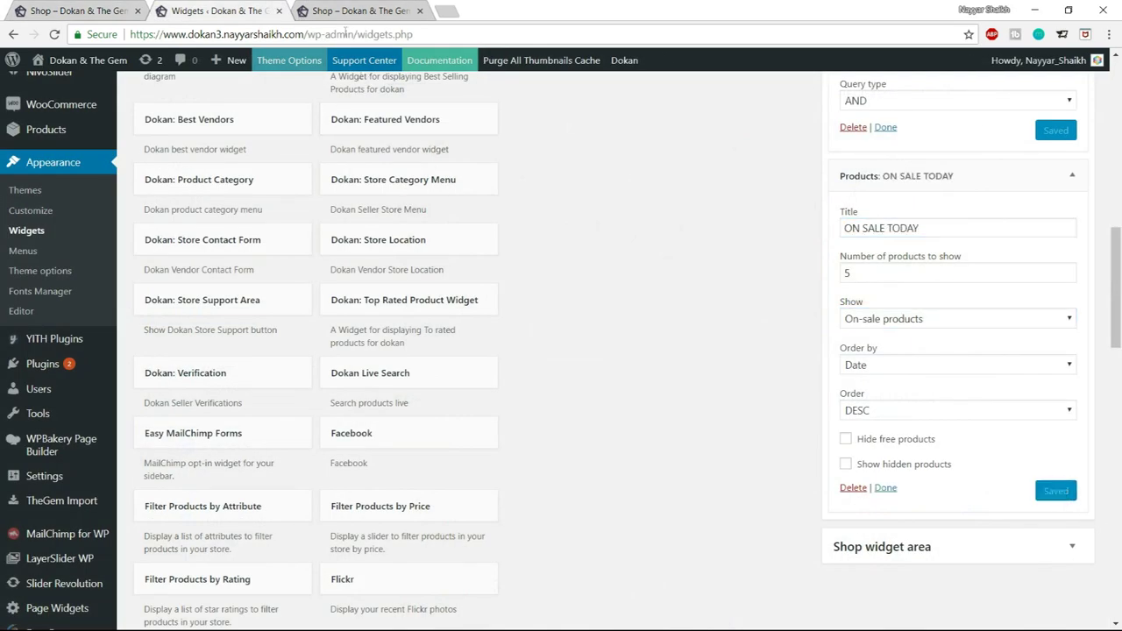
click(351, 10)
click(53, 34)
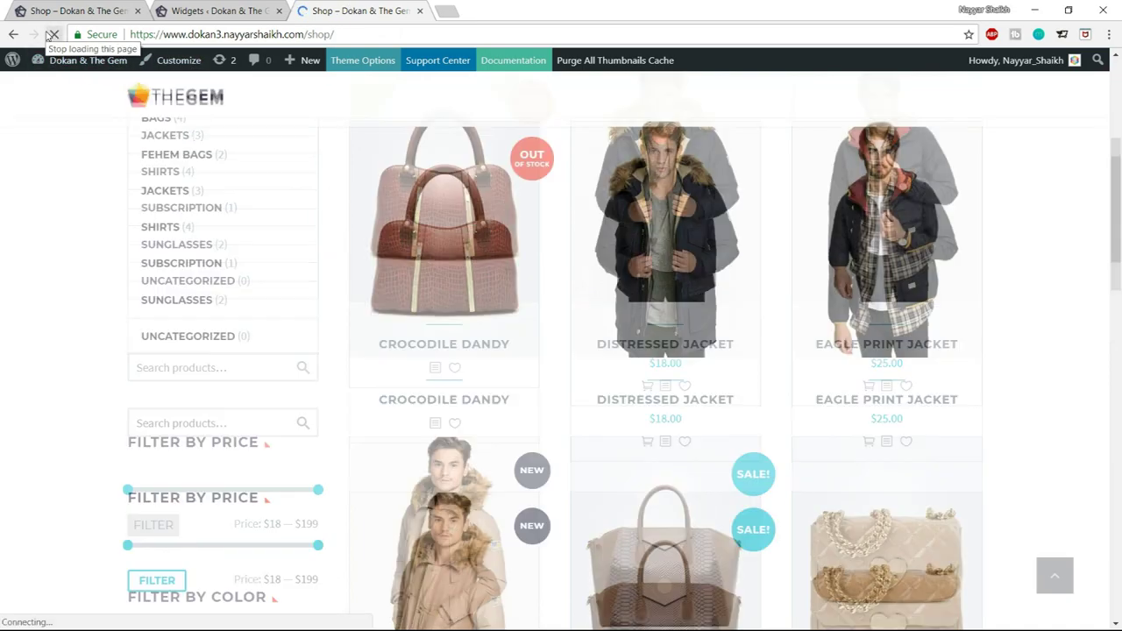
- Scroll the reloaded dokan3 shop to find the new ON SALE TODAY sidebar widget
scroll(196, 261, down, 9)
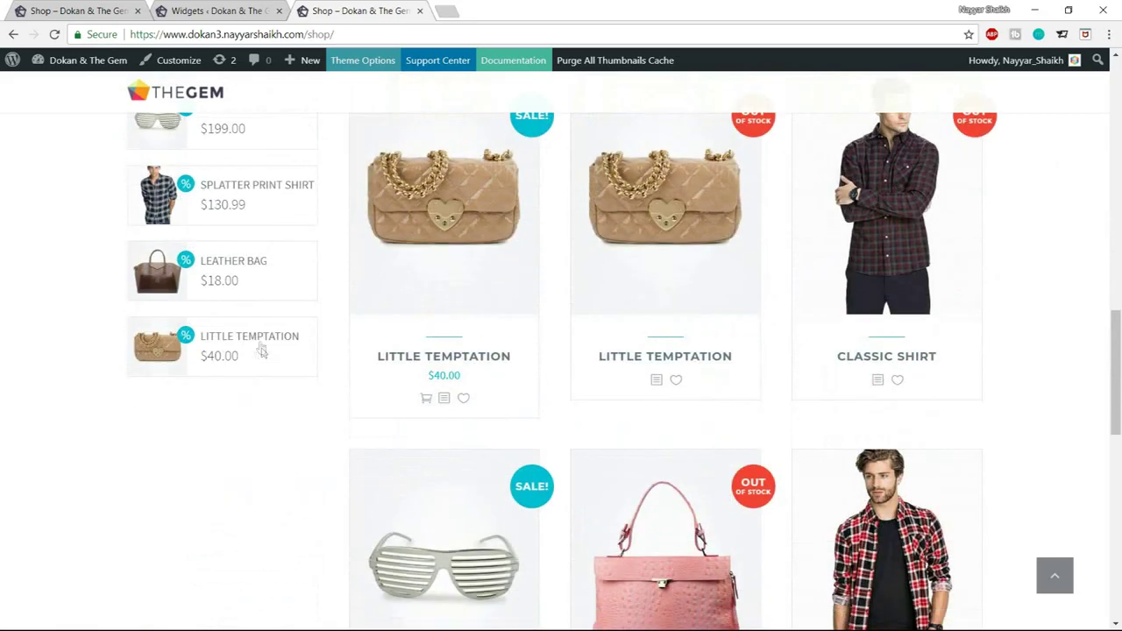
scroll(261, 345, up, 5)
scroll(260, 353, up, 6)
scroll(260, 351, down, 3)
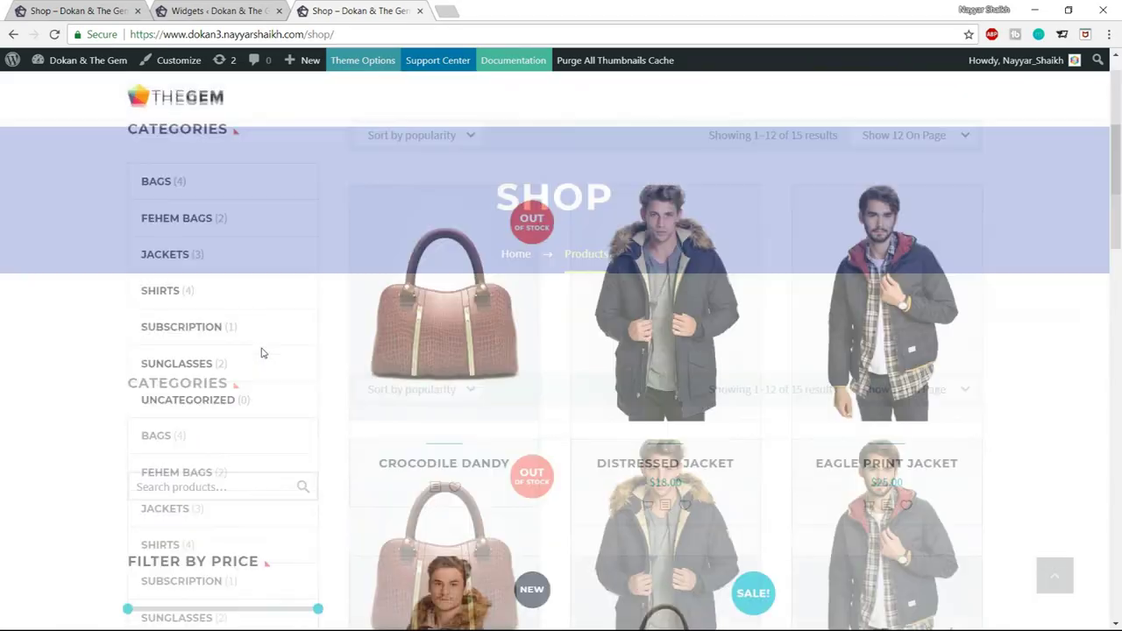
scroll(231, 298, up, 3)
scroll(167, 342, down, 6)
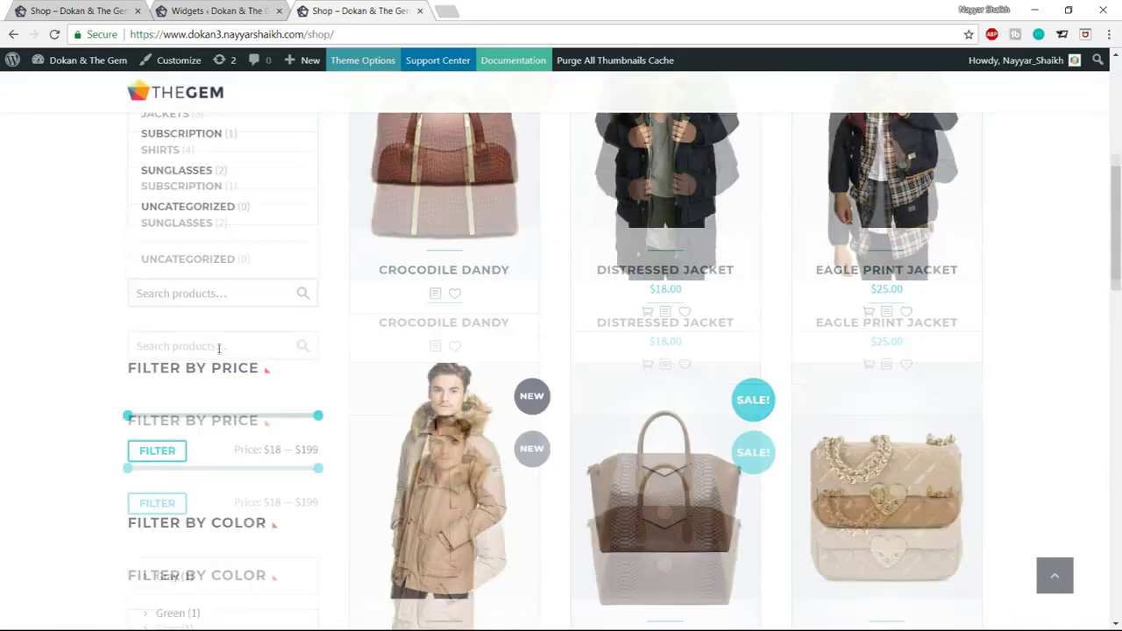
scroll(182, 299, down, 3)
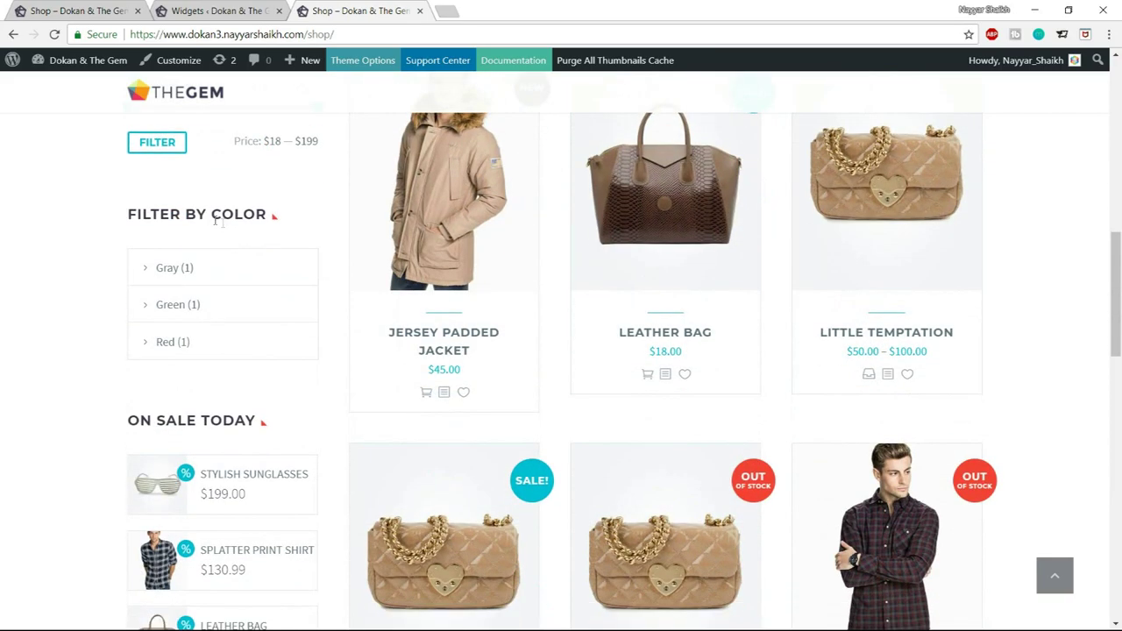
scroll(266, 228, down, 2)
scroll(310, 290, down, 4)
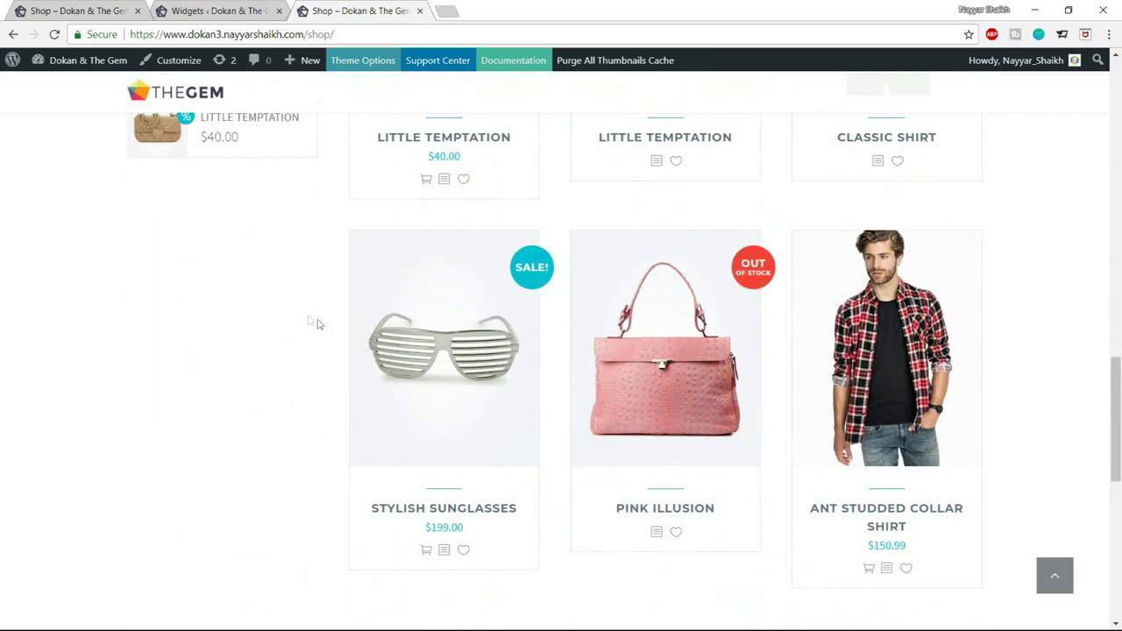
scroll(310, 318, up, 6)
scroll(375, 342, up, 10)
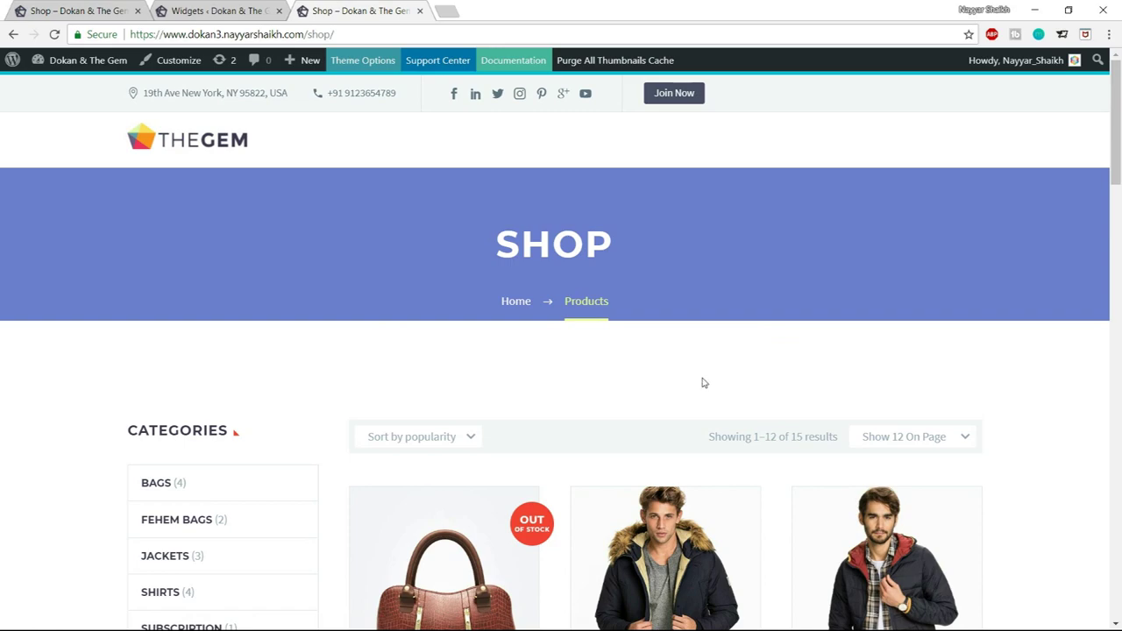
- Compare with the dokan2 shop tab, then go back to the Widgets settings
key(ctrl+1)
scroll(618, 320, up, 10)
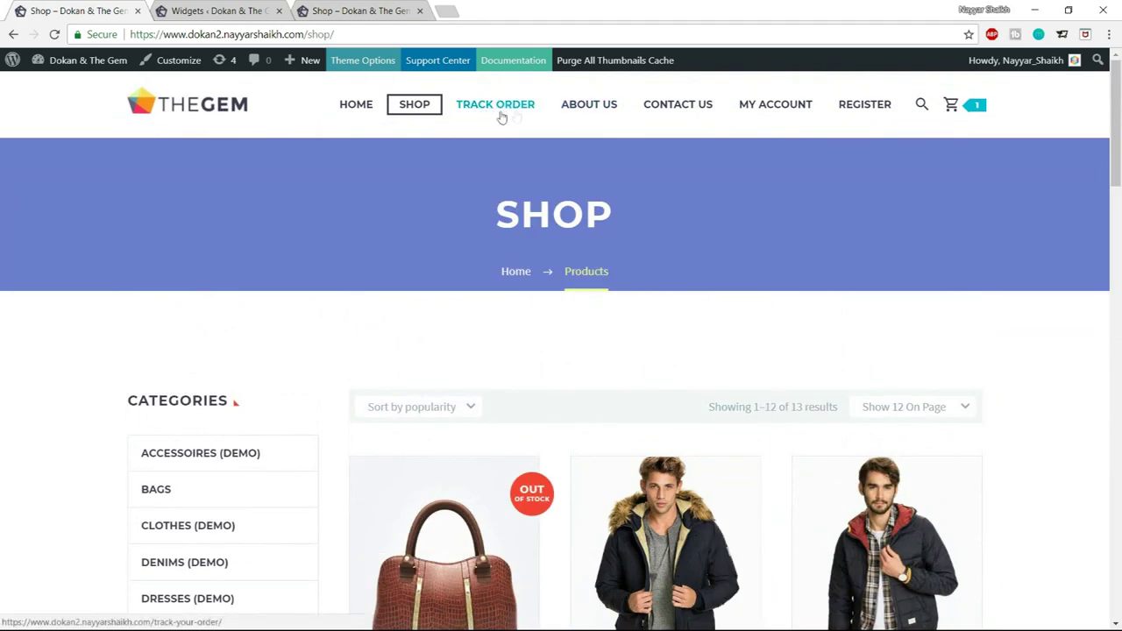
key(ctrl+2)
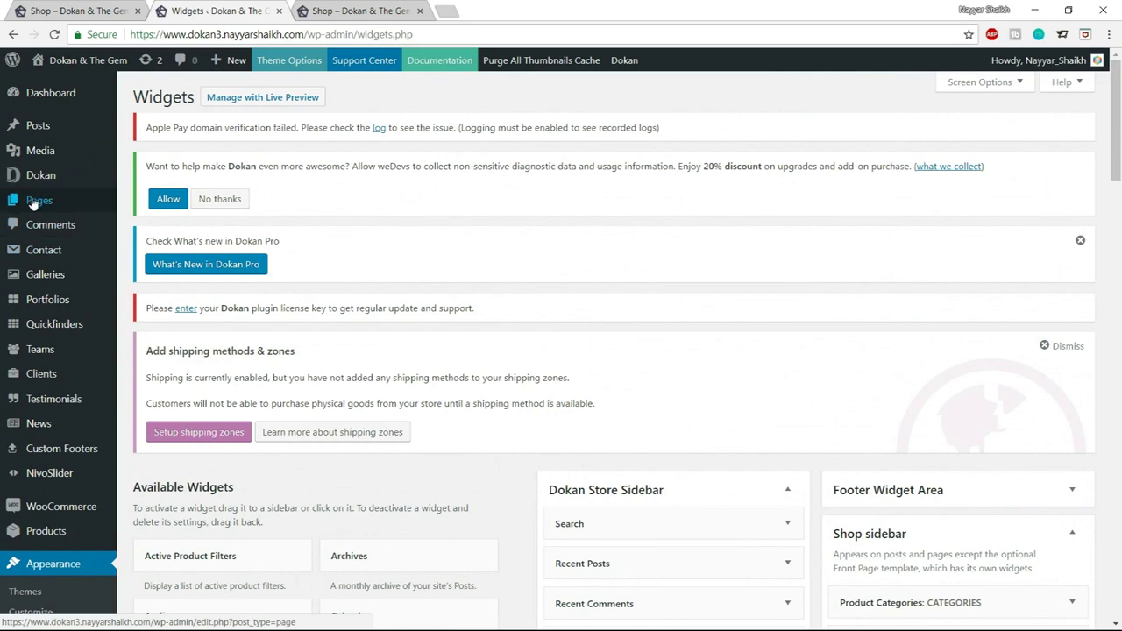
- Open the Pages list and start adding a new page
click(40, 200)
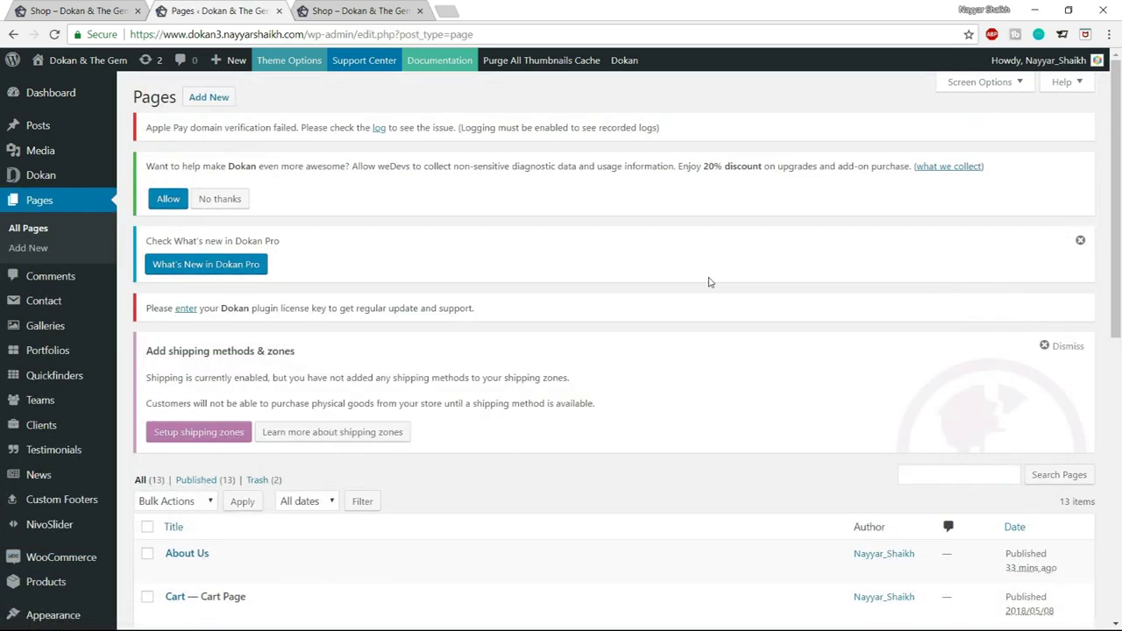
scroll(710, 282, down, 5)
scroll(710, 282, down, 3)
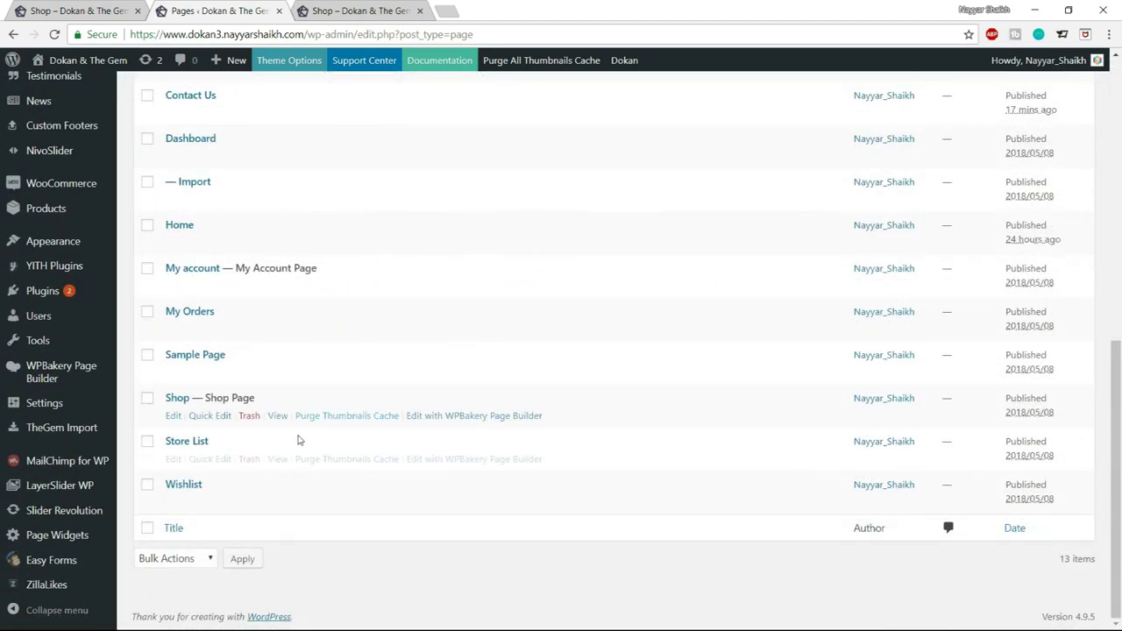
scroll(301, 438, up, 5)
scroll(300, 434, up, 3)
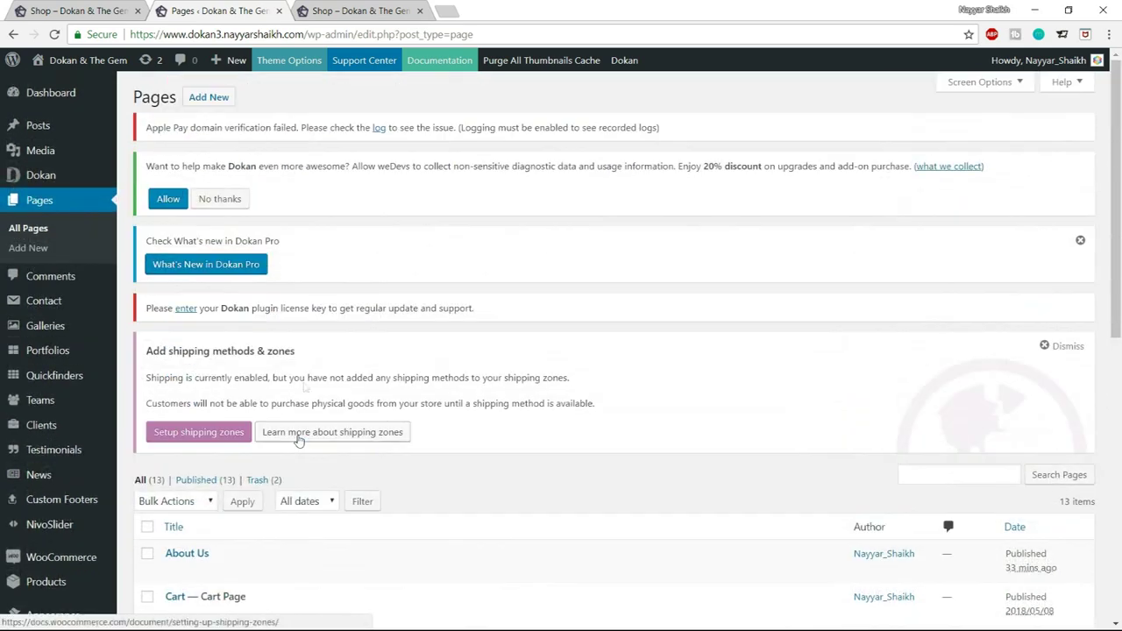
click(210, 99)
- Search the web for 'woocommerce shortcodes' in a new browser tab
click(447, 10)
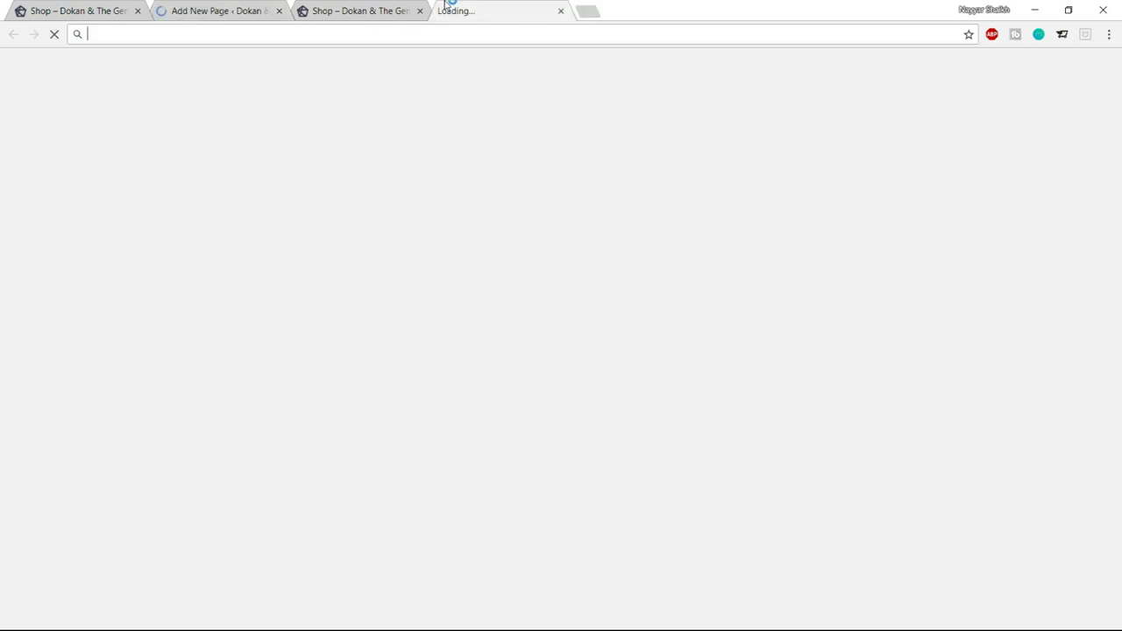
text(woocomme)
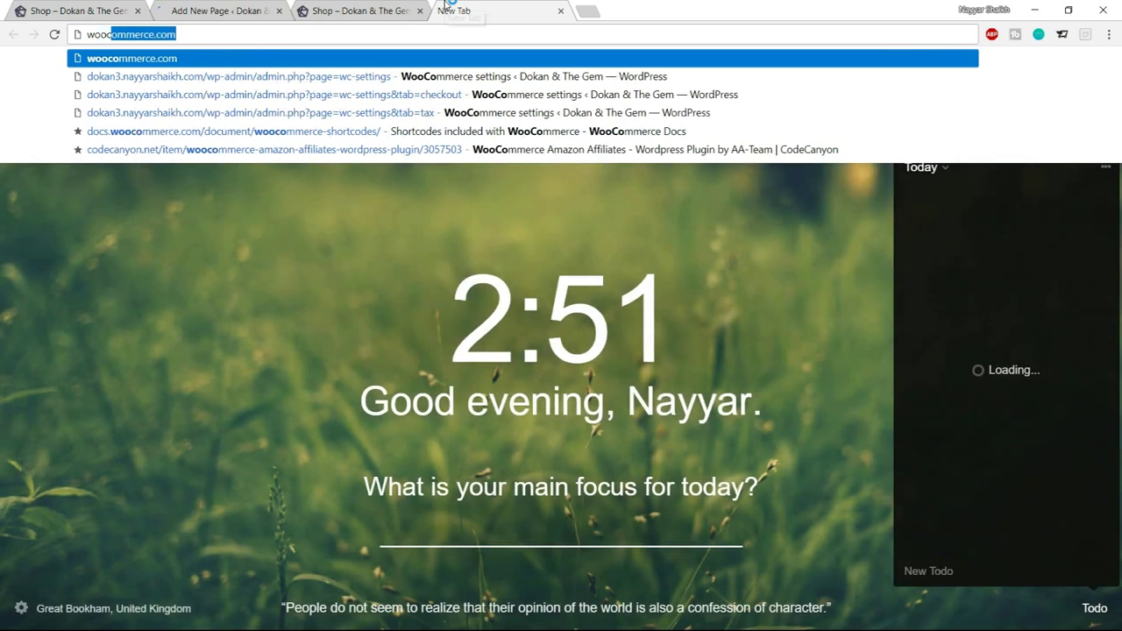
text(rce s)
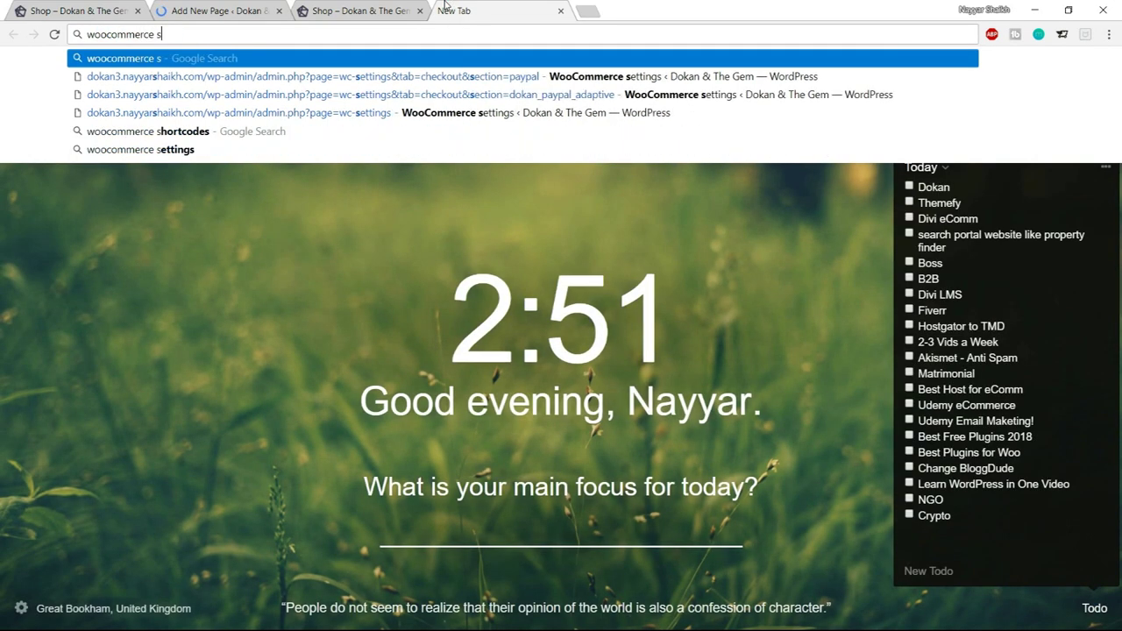
key(Down)
key(Down)
key(Down)
key(Down)
key(Return)
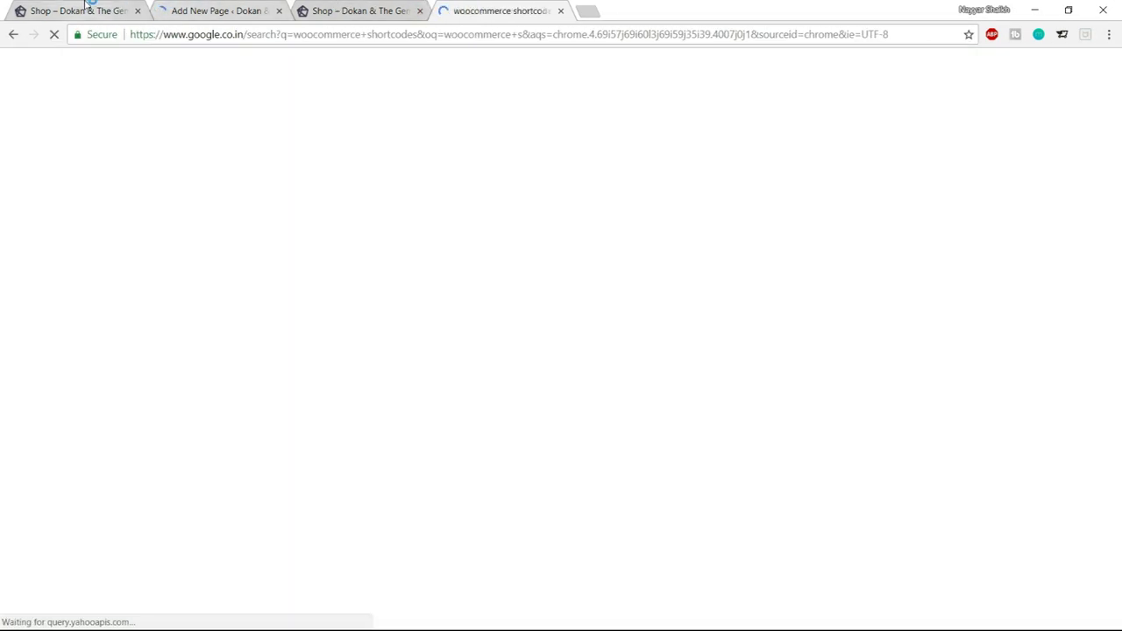
- Return to the WordPress Pages list, then bring up the shortcode search results
click(87, 10)
click(217, 11)
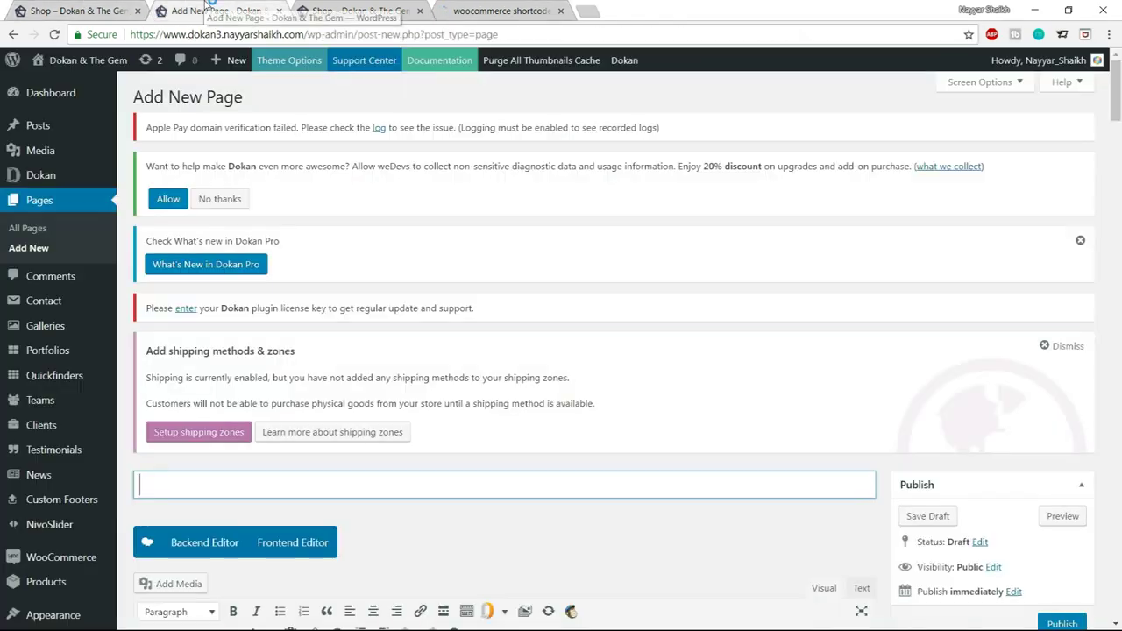
click(55, 207)
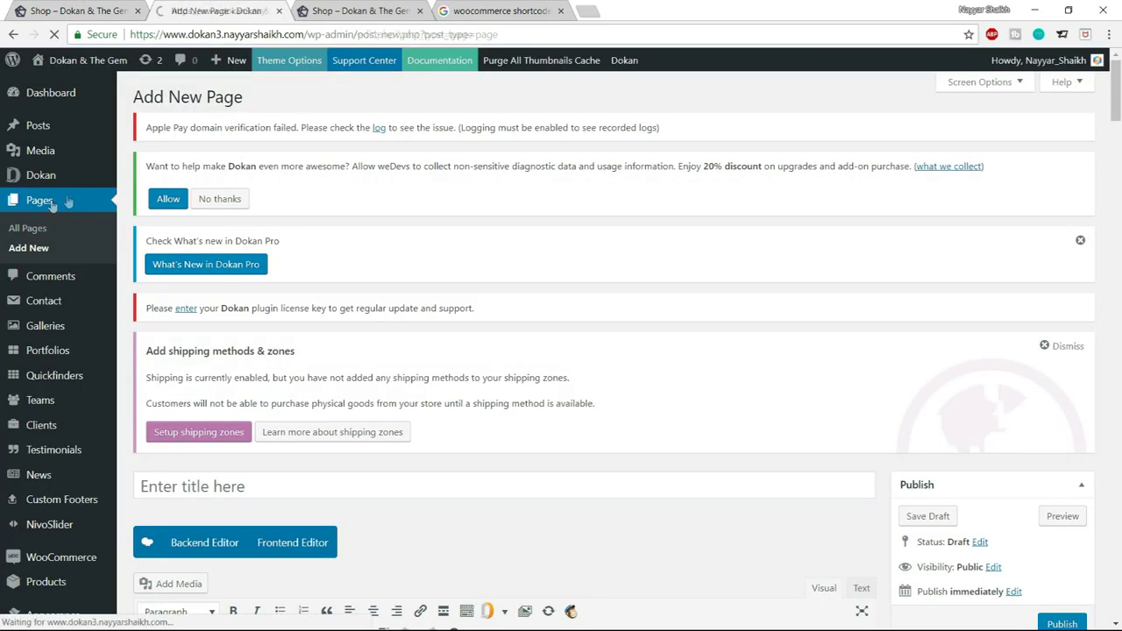
scroll(369, 261, down, 5)
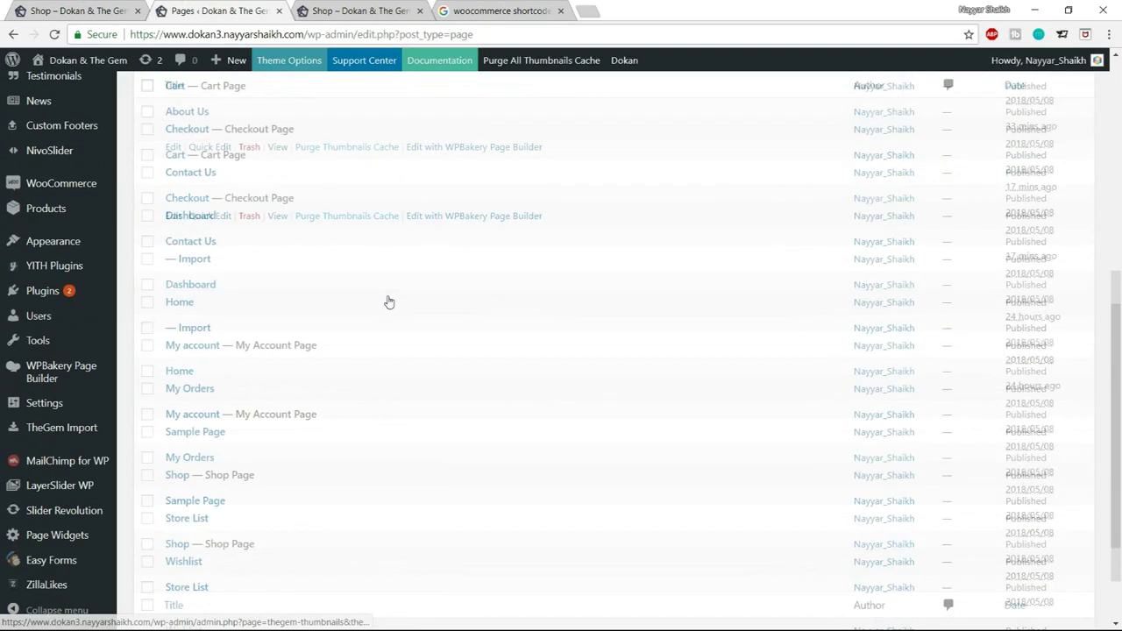
scroll(263, 193, down, 2)
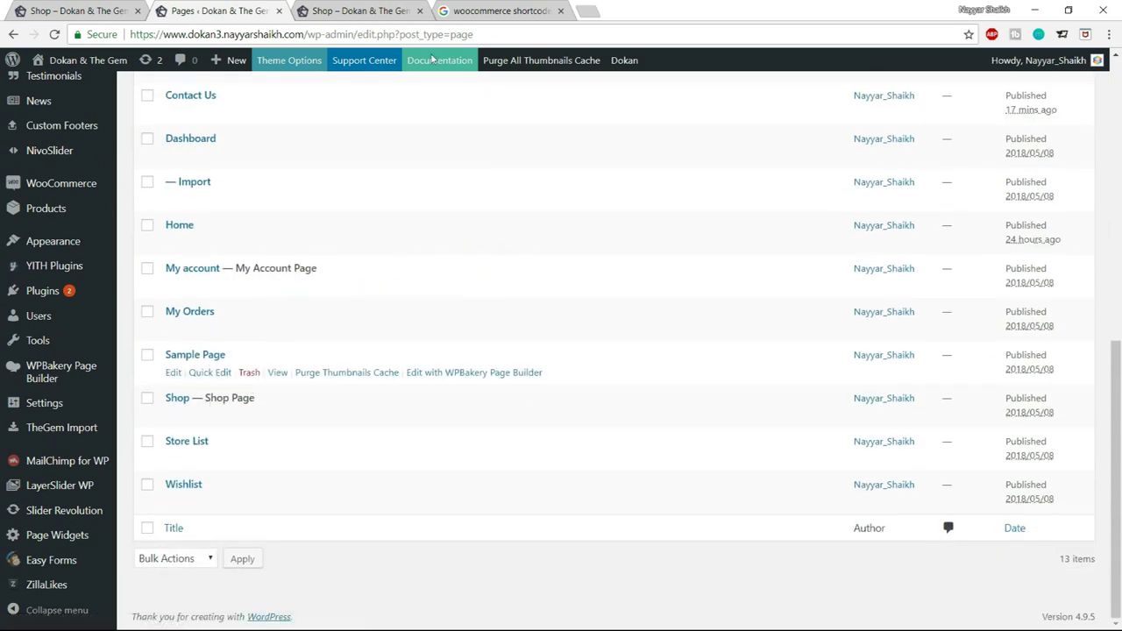
click(481, 6)
scroll(619, 231, down, 5)
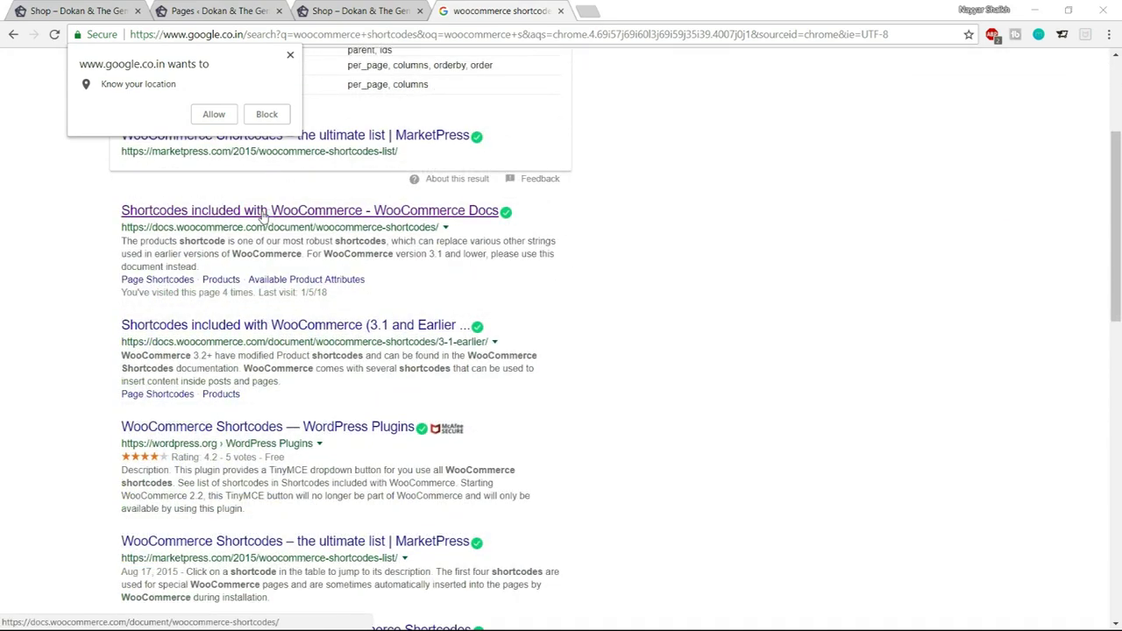
- Open the WooCommerce Docs shortcodes page and locate the [woocommerce_cart] page shortcode
click(263, 212)
scroll(663, 258, down, 5)
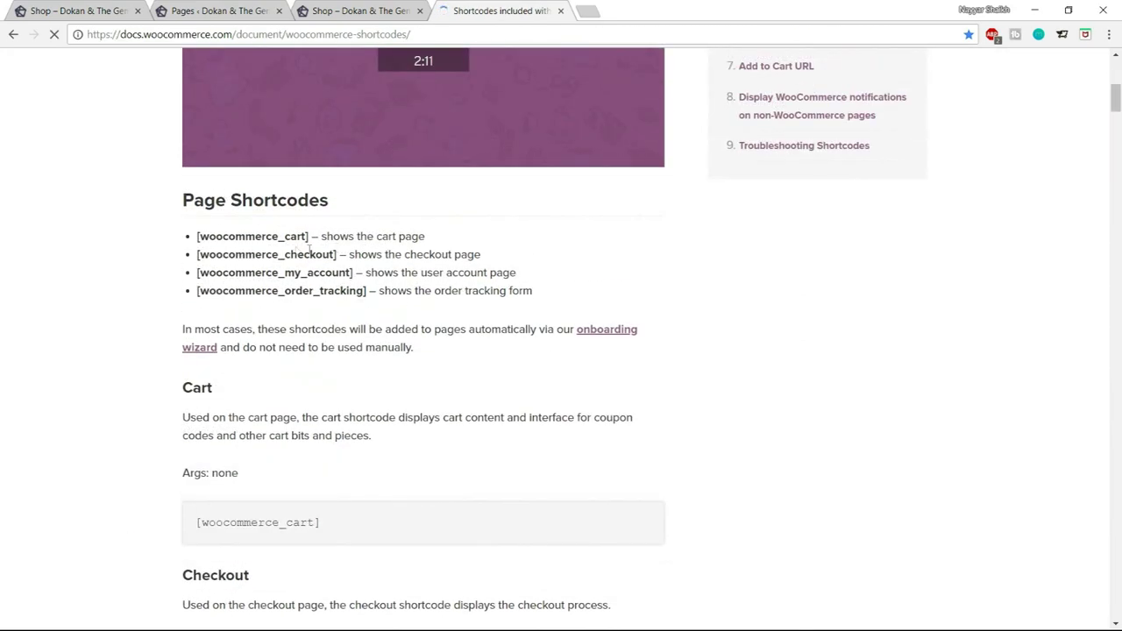
drag(198, 236, 315, 242)
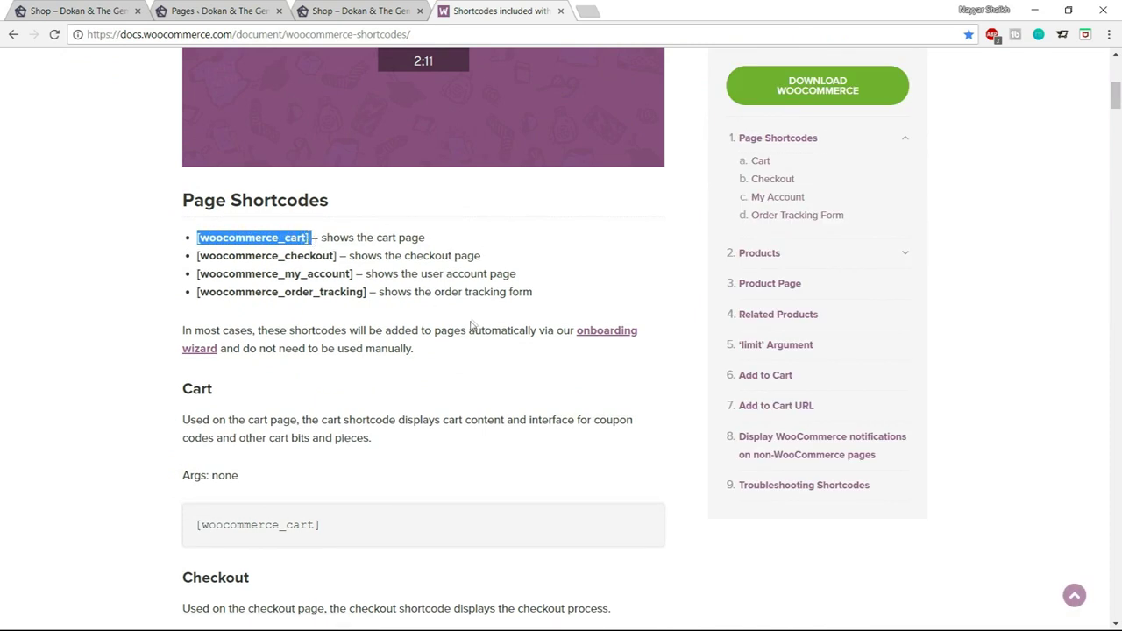
click(413, 290)
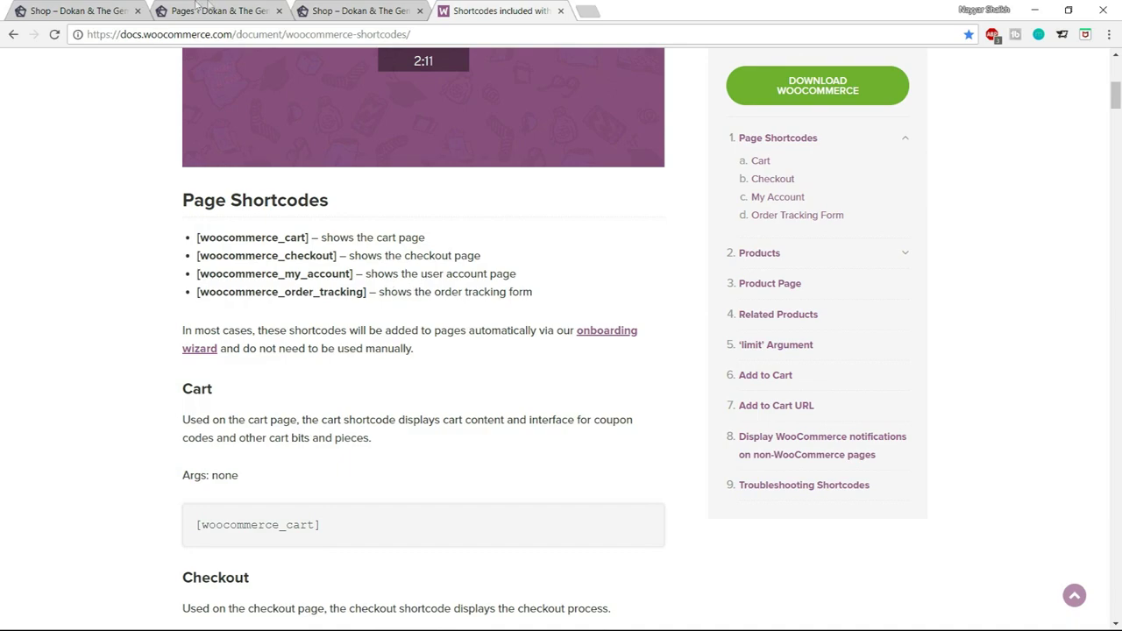
- Switch back to the WordPress Pages list and scroll to its top
click(199, 8)
scroll(289, 385, up, 3)
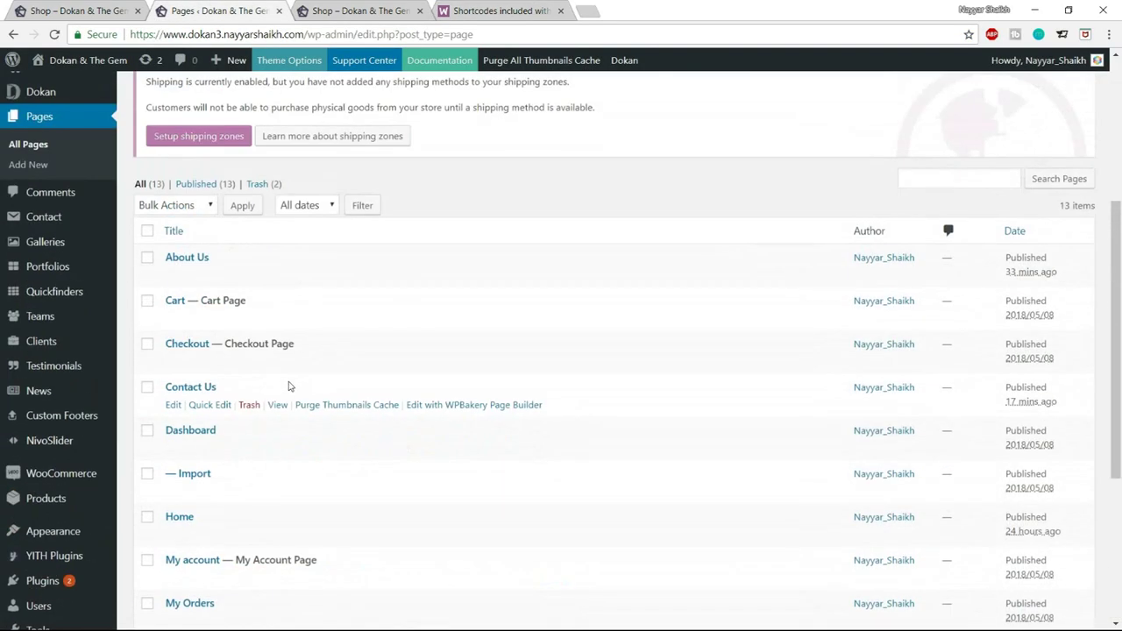
scroll(289, 386, up, 3)
scroll(289, 385, down, 3)
scroll(289, 385, up, 4)
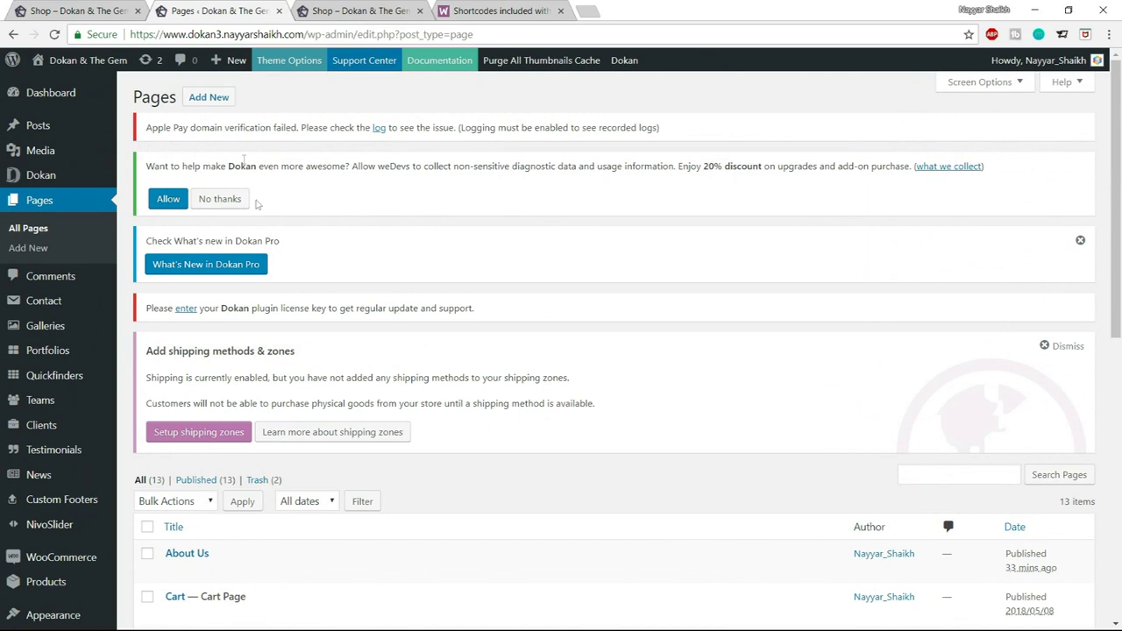
- Start a new page titled 'Track Your Order'
click(217, 102)
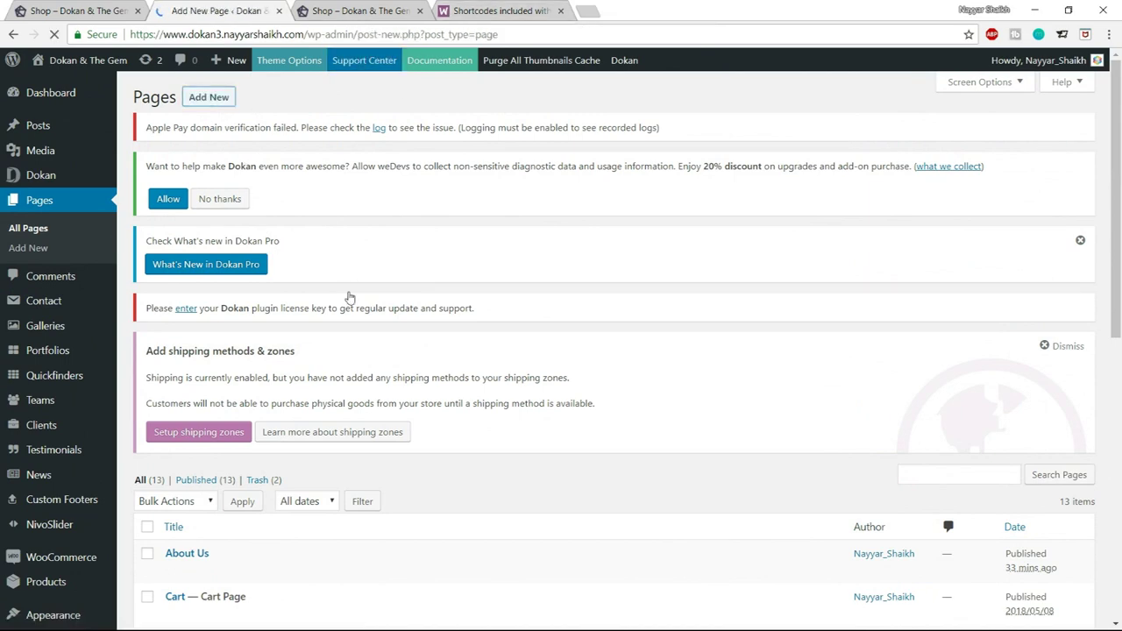
scroll(386, 359, down, 2)
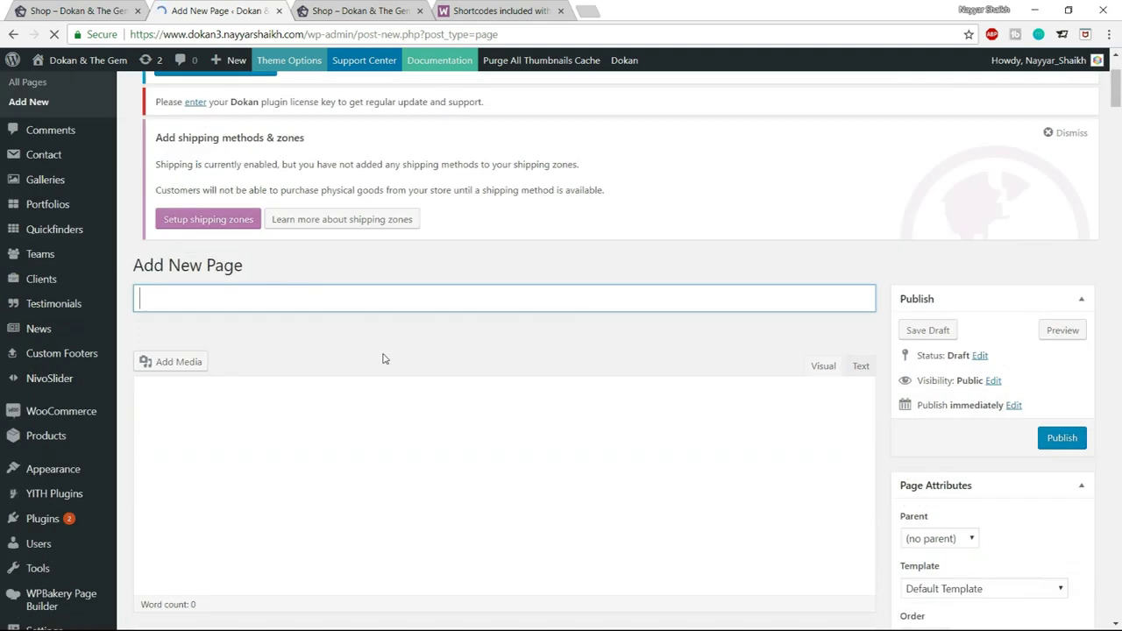
text(R)
key(BackSpace)
text(Track Your Orde)
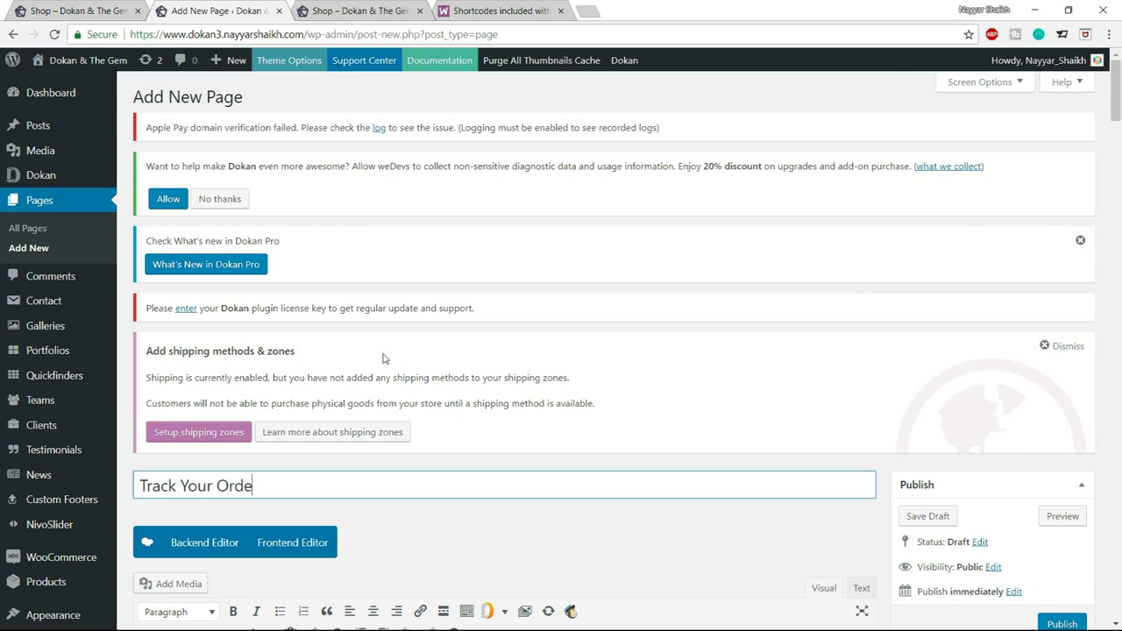
- Copy [woocommerce_order_tracking] from the WooCommerce docs and paste it into the page body
click(464, 10)
scroll(354, 396, down, 2)
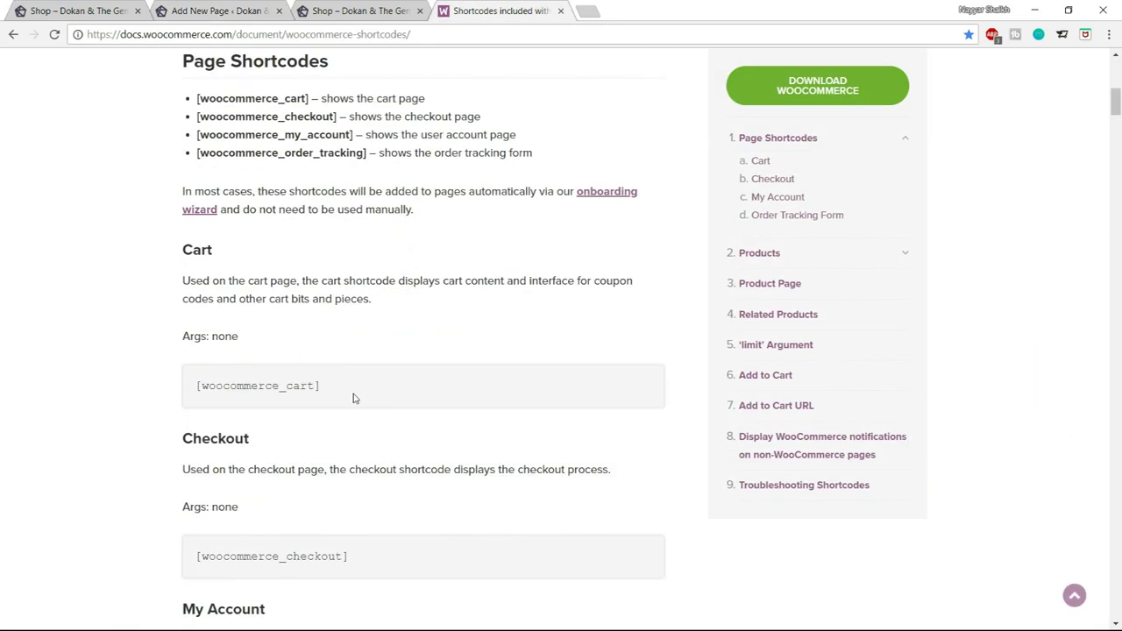
scroll(358, 244, up, 1)
drag(366, 221, 190, 225)
key(ctrl+c)
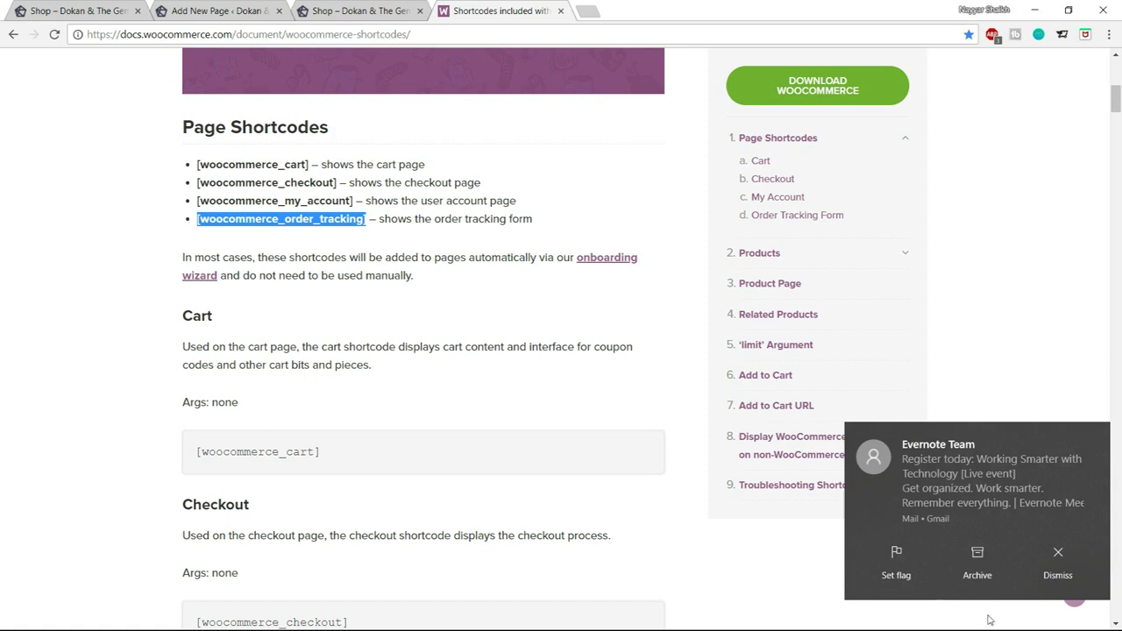
click(1057, 566)
click(242, 9)
scroll(440, 432, down, 3)
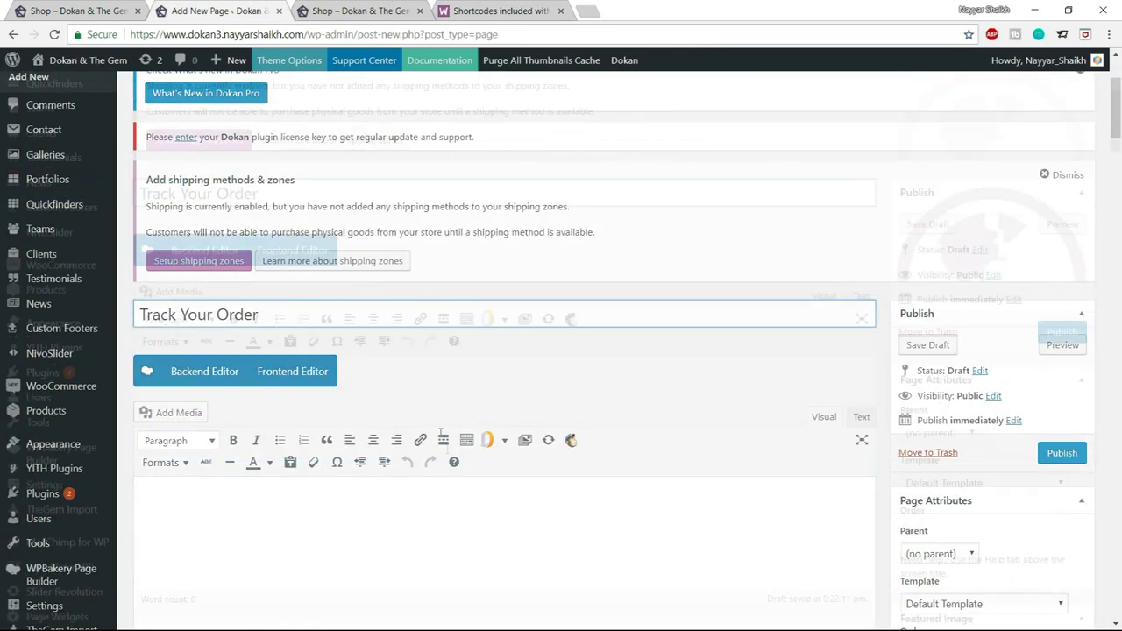
click(373, 380)
key(ctrl+v)
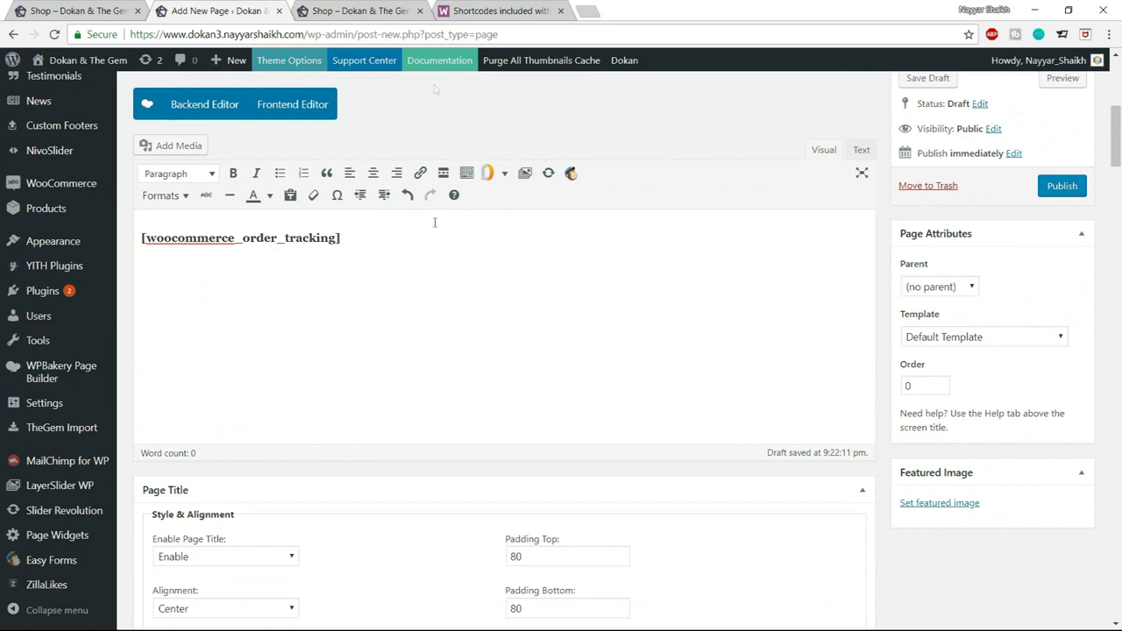
- Check the [woocommerce_cart] shortcode in the docs, then publish the Track Your Order page
click(462, 7)
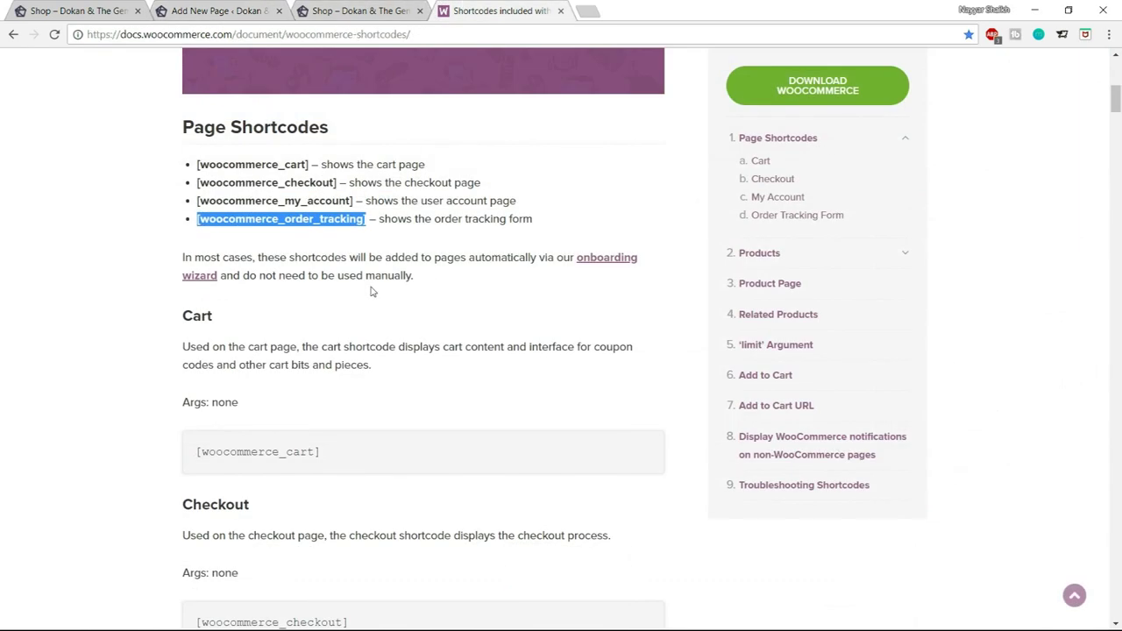
scroll(370, 290, up, 1)
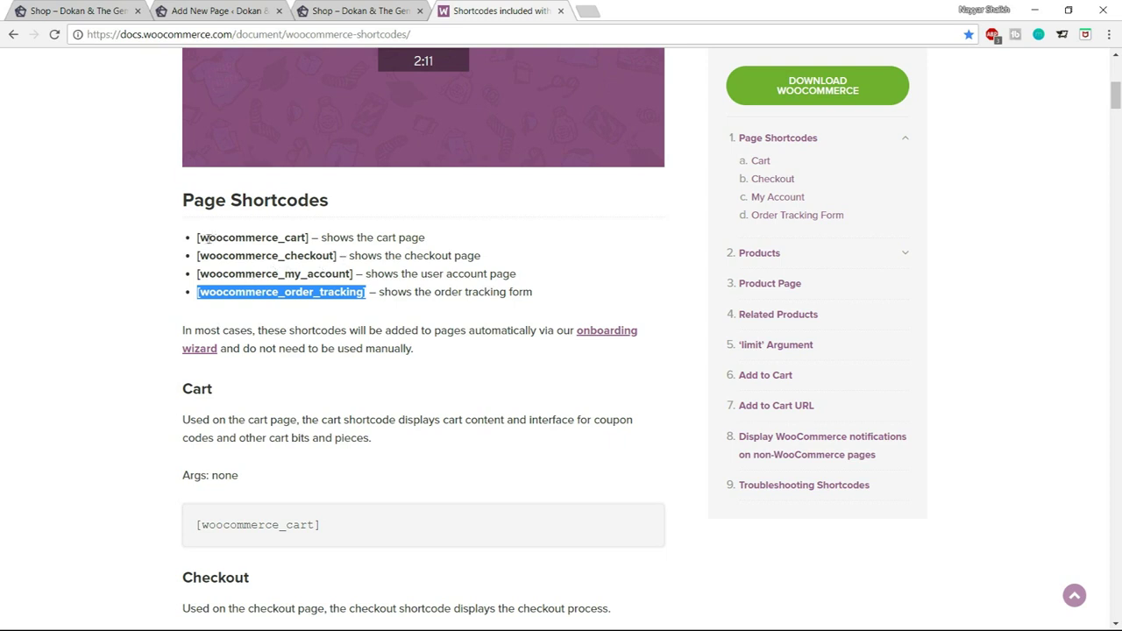
drag(194, 240, 317, 238)
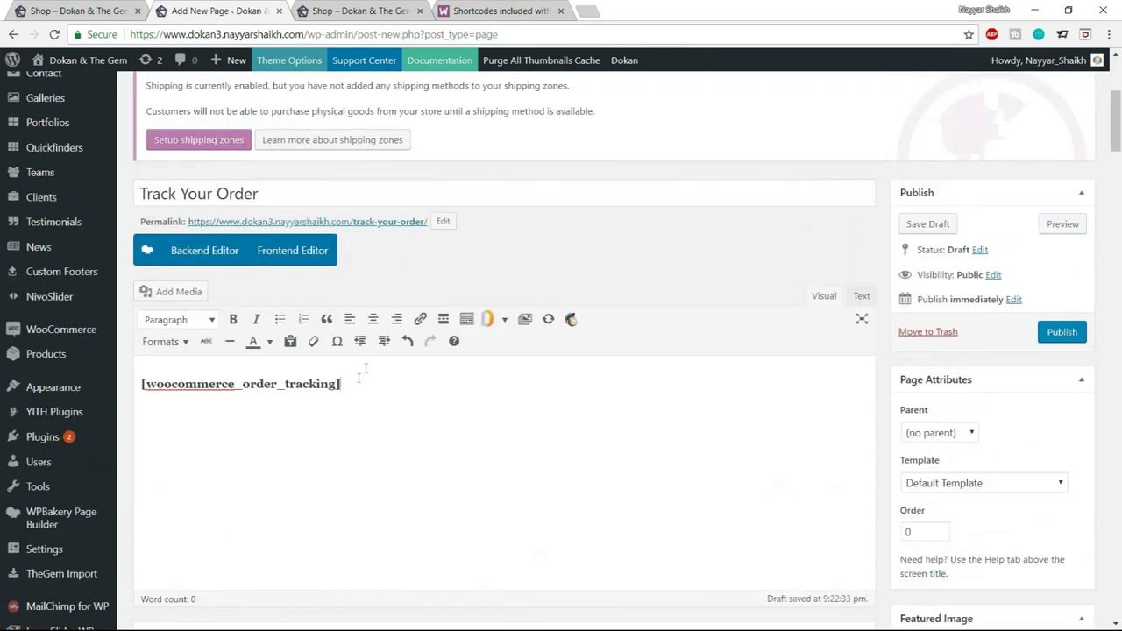
click(1062, 331)
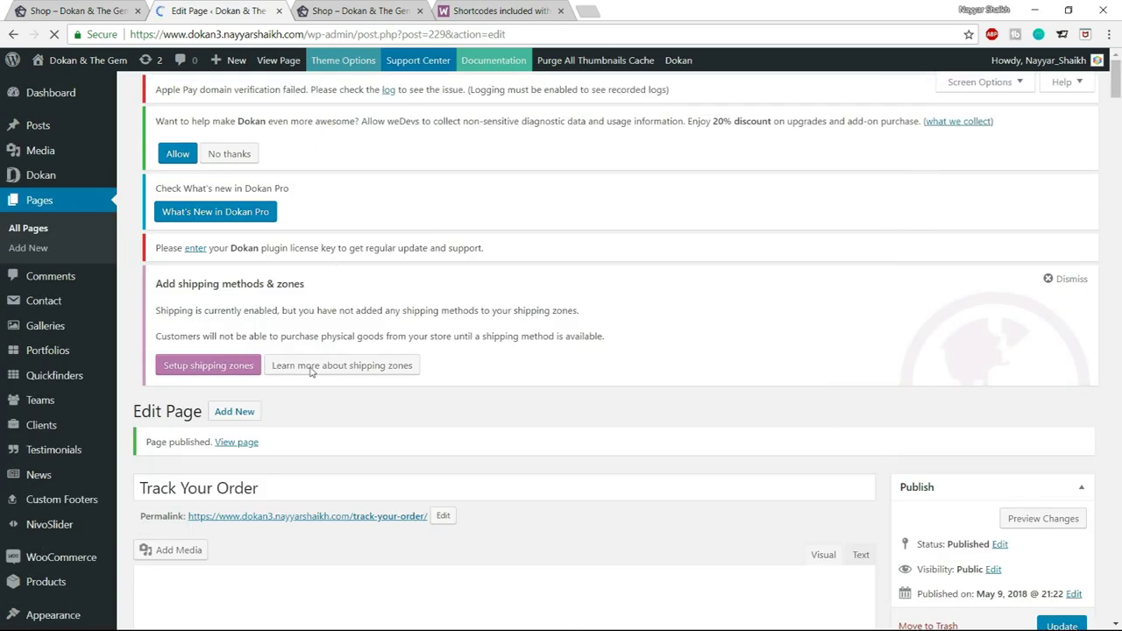
- Open the published Track Your Order page in a new tab to view it live
scroll(305, 341, down, 2)
scroll(251, 318, up, 2)
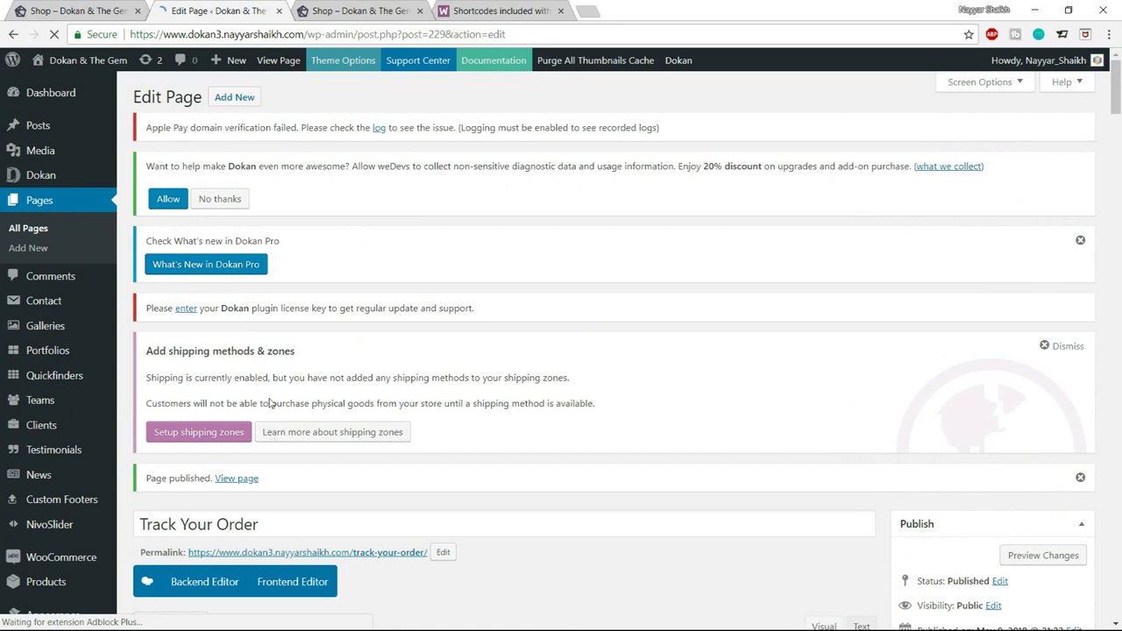
right_click(236, 478)
click(263, 489)
click(372, 7)
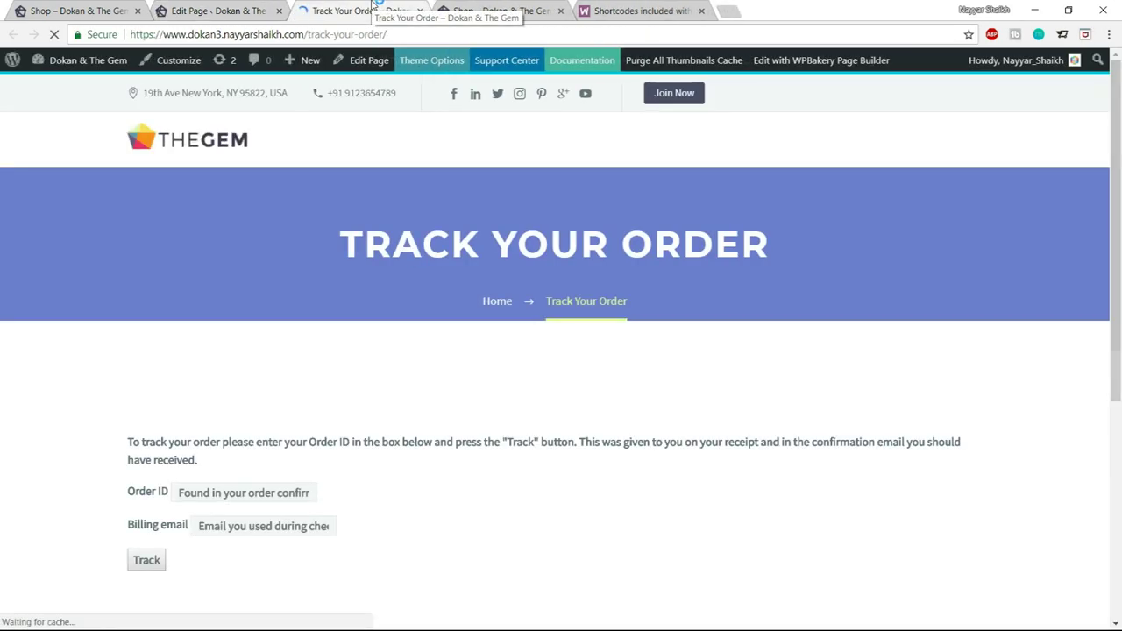
scroll(640, 344, down, 2)
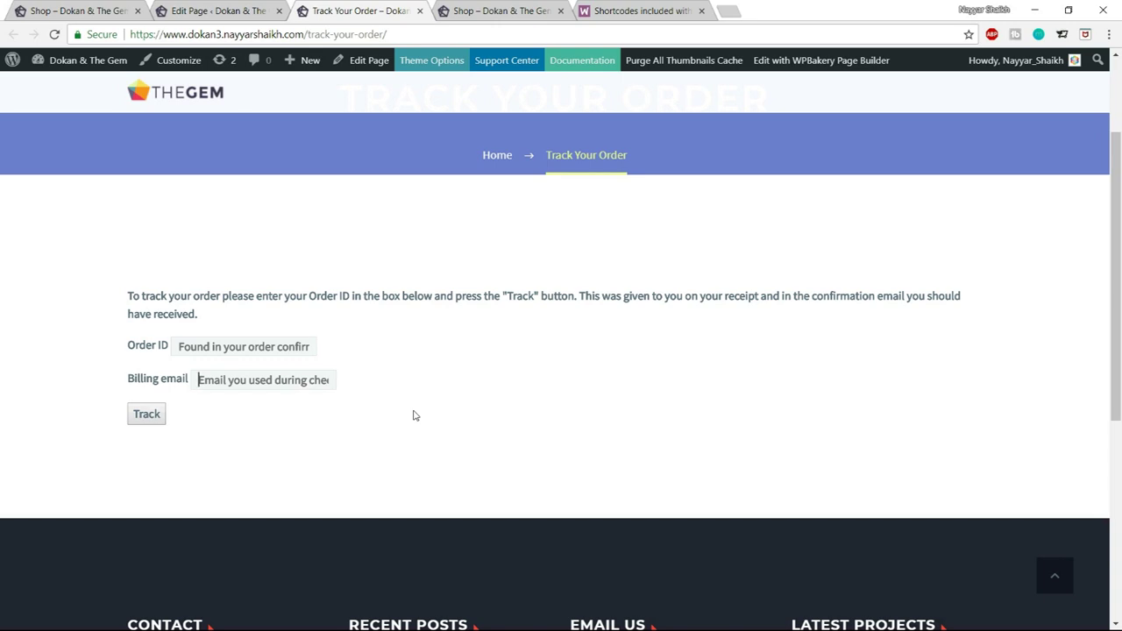
- Close the live page tab and return to the Track Your Order editor
click(419, 10)
scroll(739, 394, down, 10)
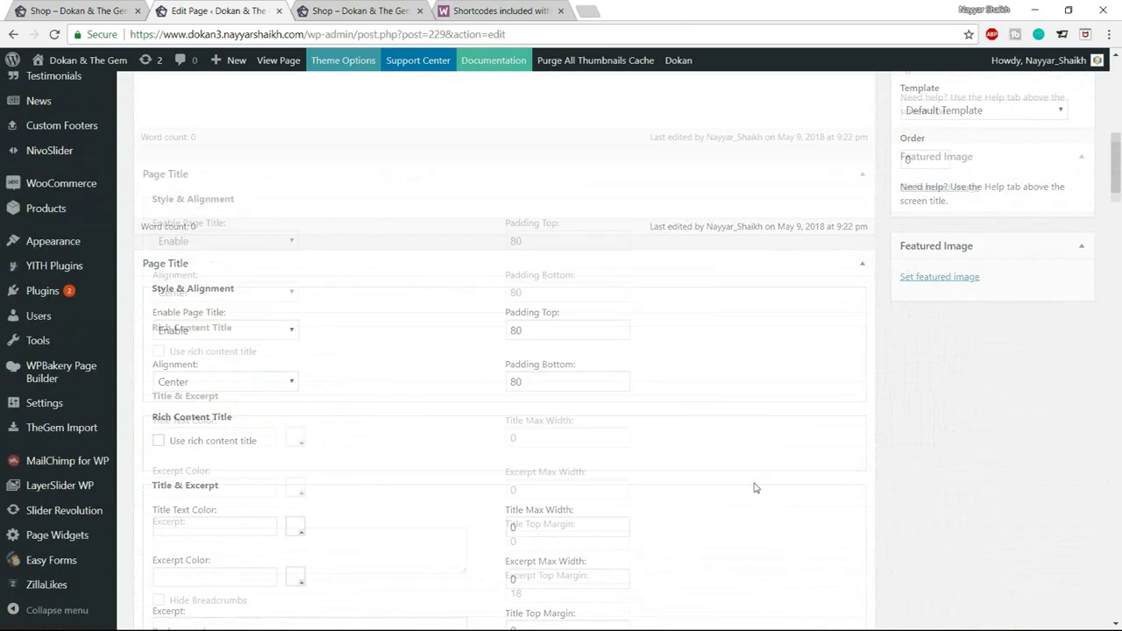
scroll(530, 452, up, 10)
scroll(110, 368, down, 4)
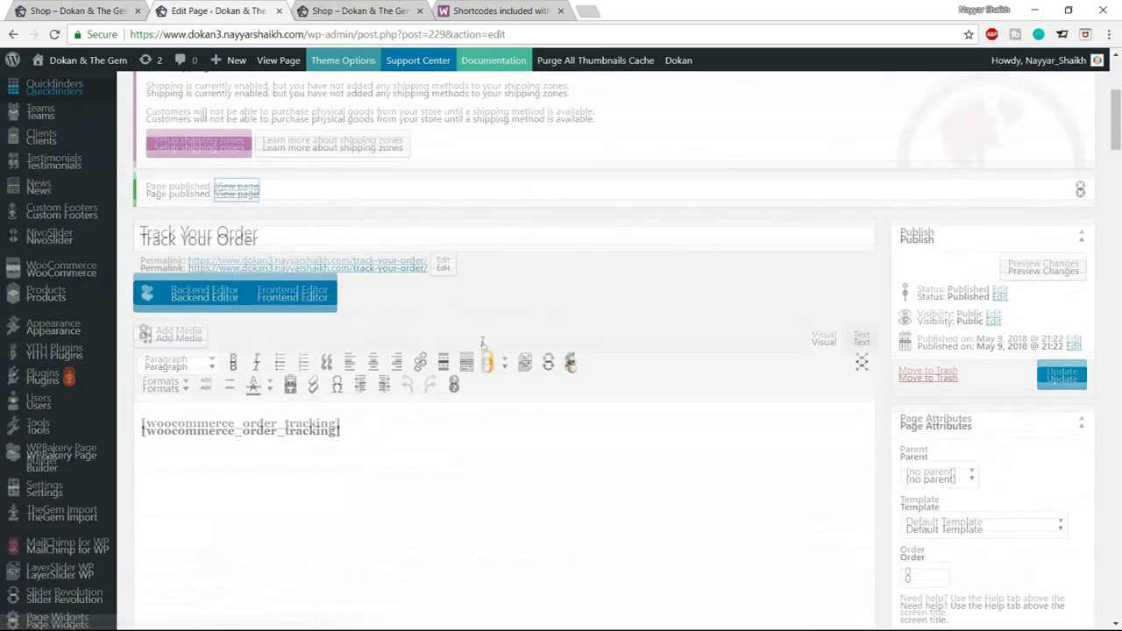
scroll(106, 302, up, 4)
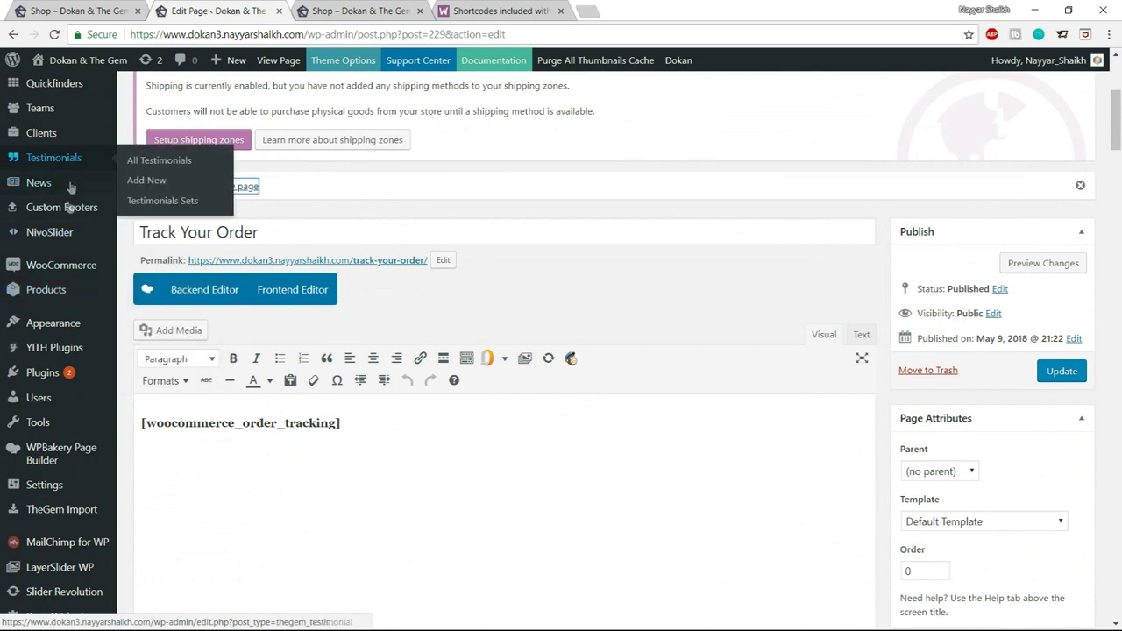
scroll(62, 260, down, 1)
- Create a new menu named 'Main Menu' under Appearance > Menus
mouse_move(55, 254)
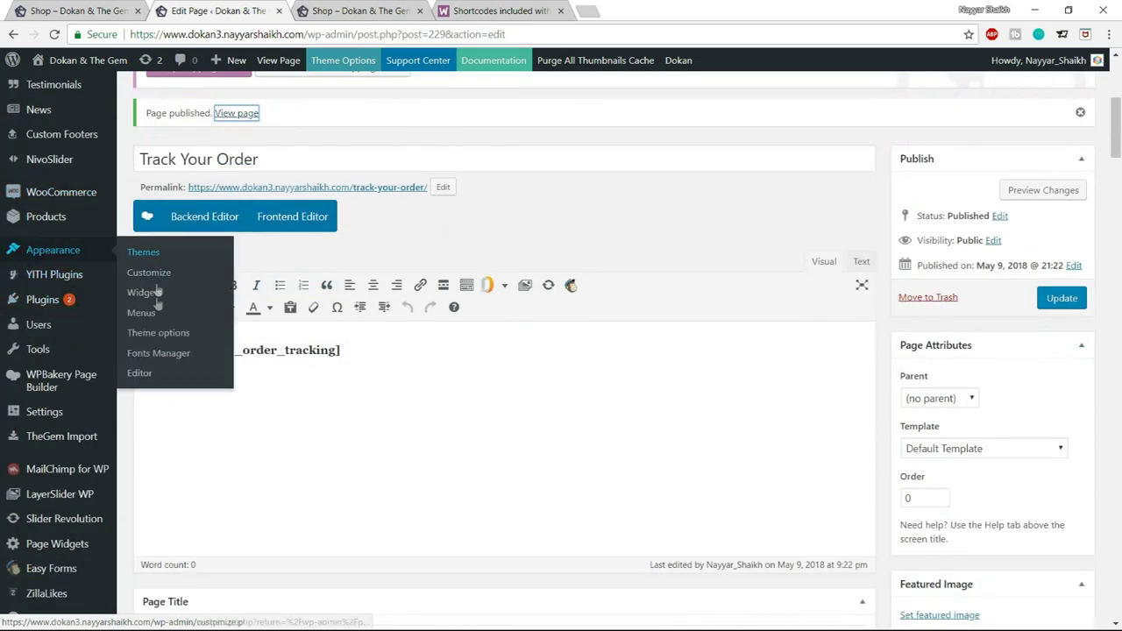
click(172, 314)
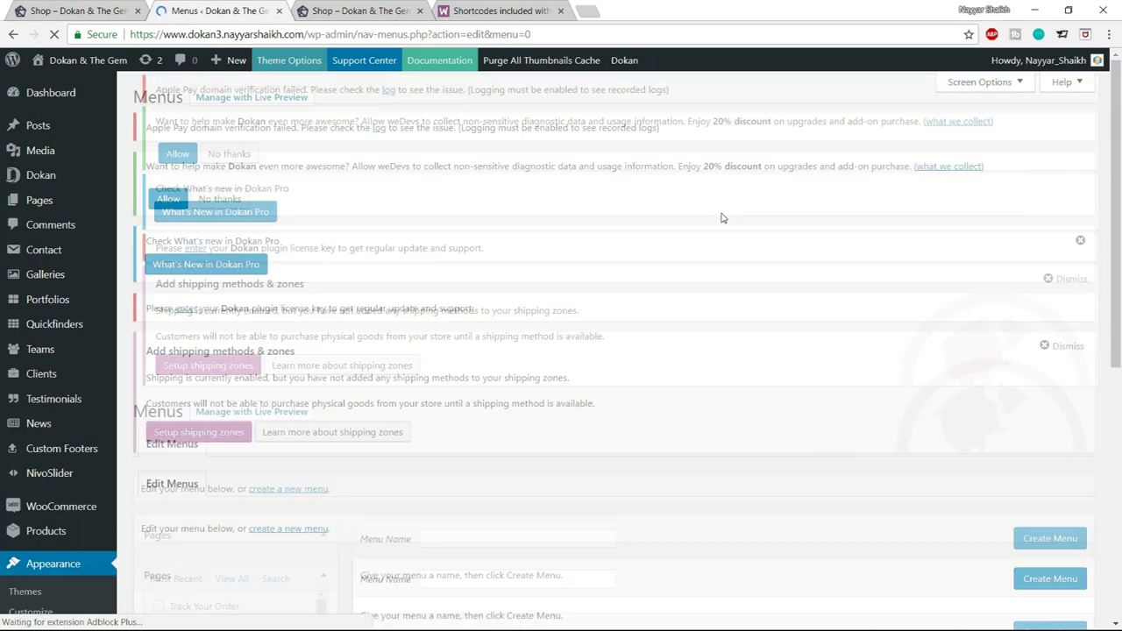
scroll(721, 219, down, 3)
click(515, 279)
text(Main Menu)
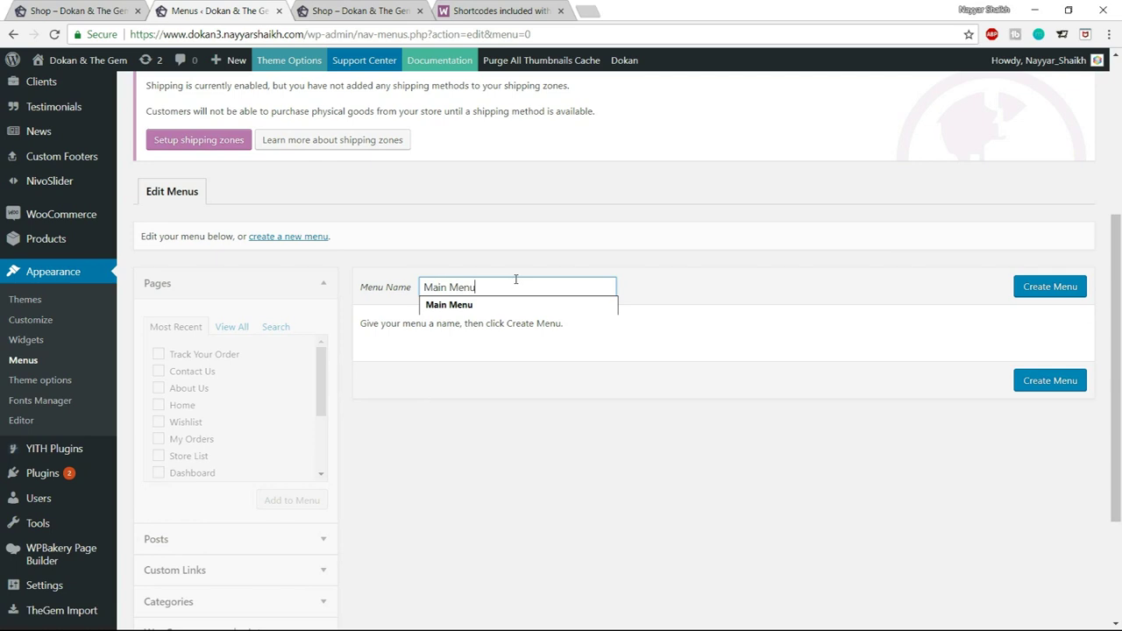
click(1061, 283)
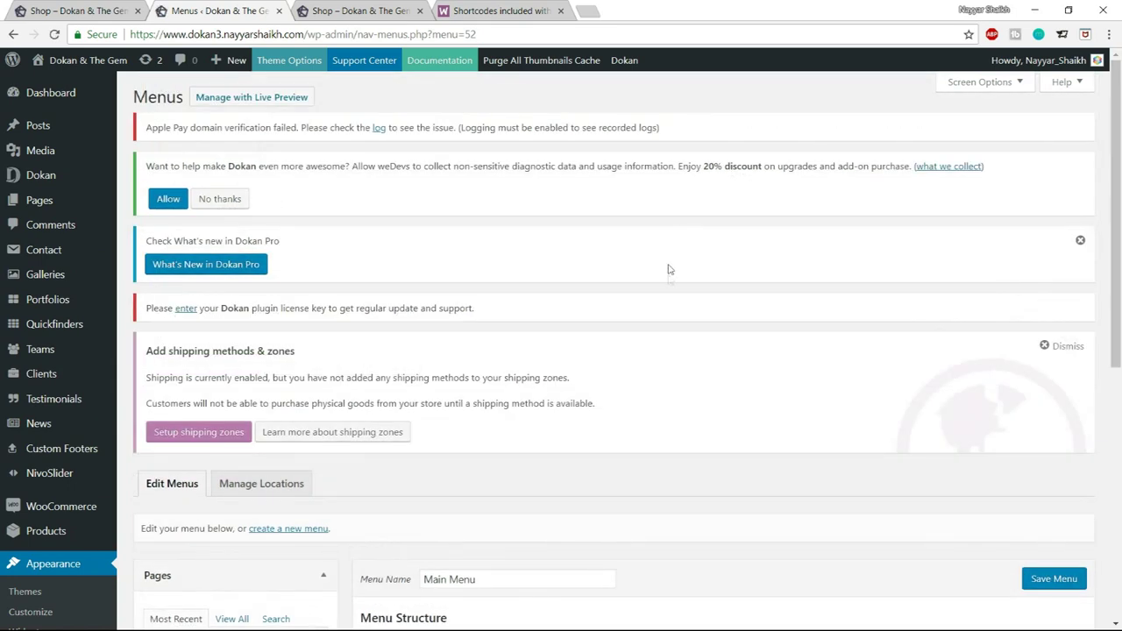
- Add Home, Track Your Order, Contact Us, About Us, Dashboard and My account to Main Menu
scroll(665, 269, down, 2)
scroll(668, 340, down, 2)
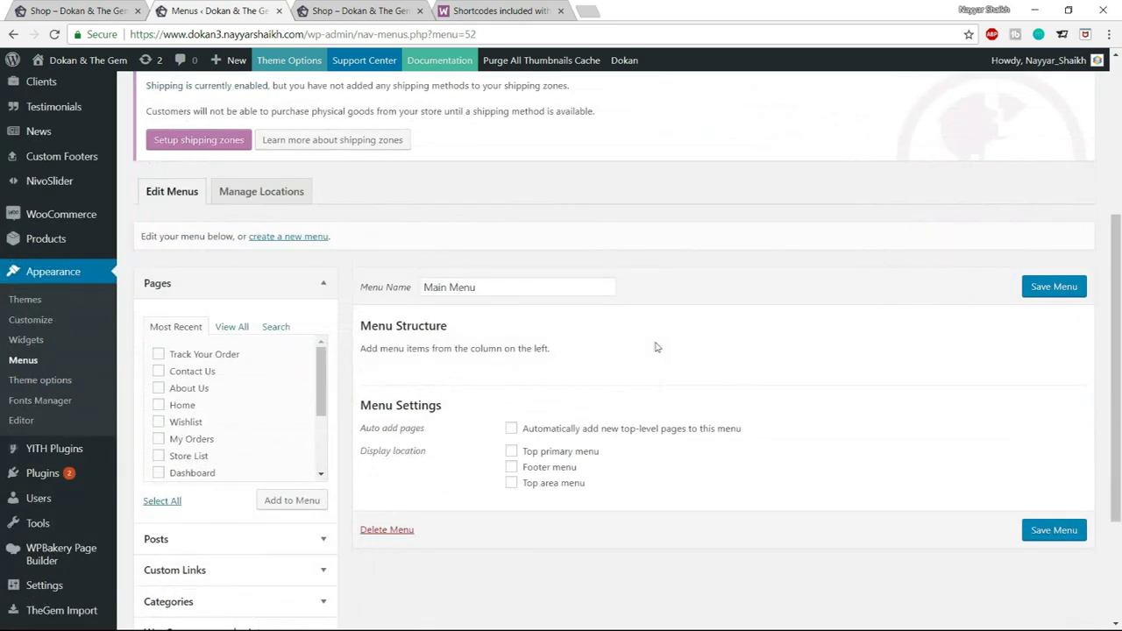
click(199, 372)
scroll(234, 435, down, 1)
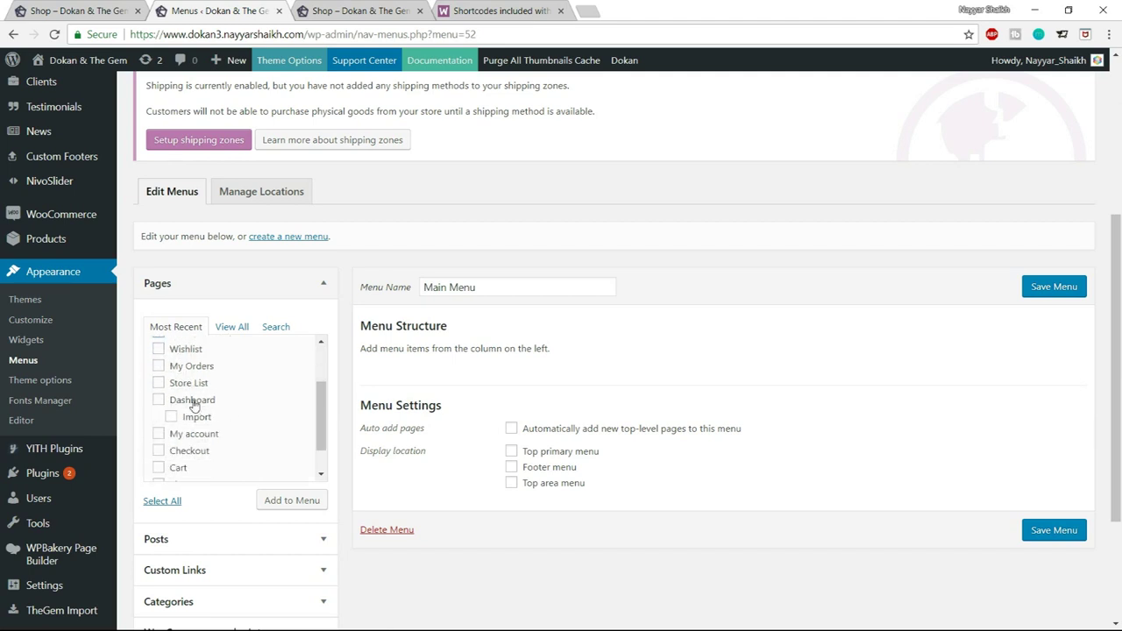
scroll(245, 423, up, 1)
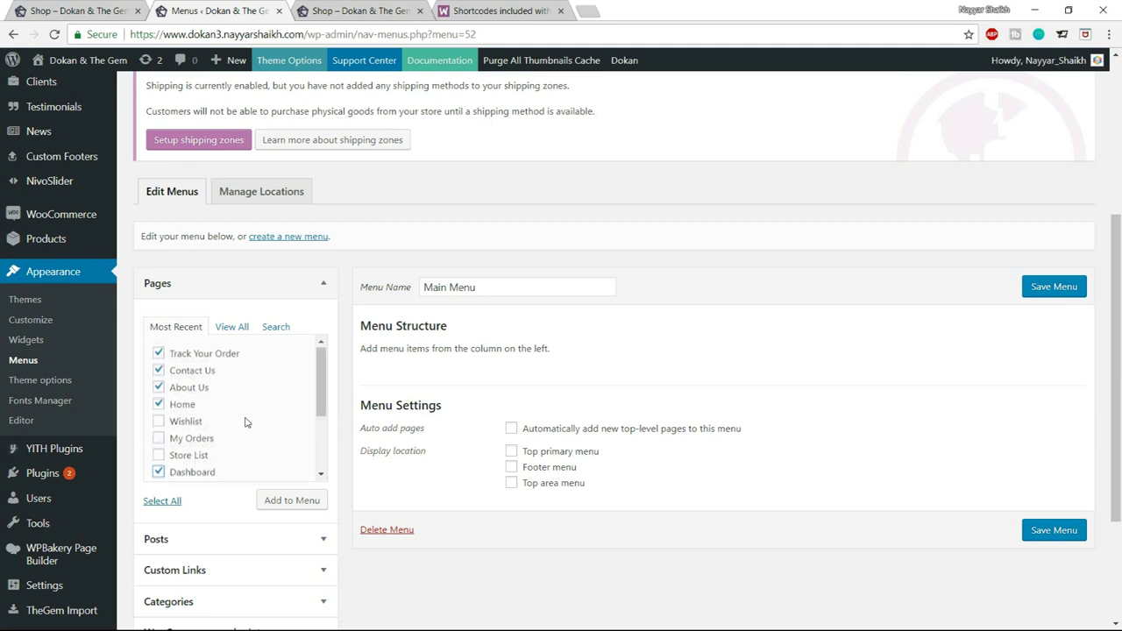
scroll(214, 443, down, 1)
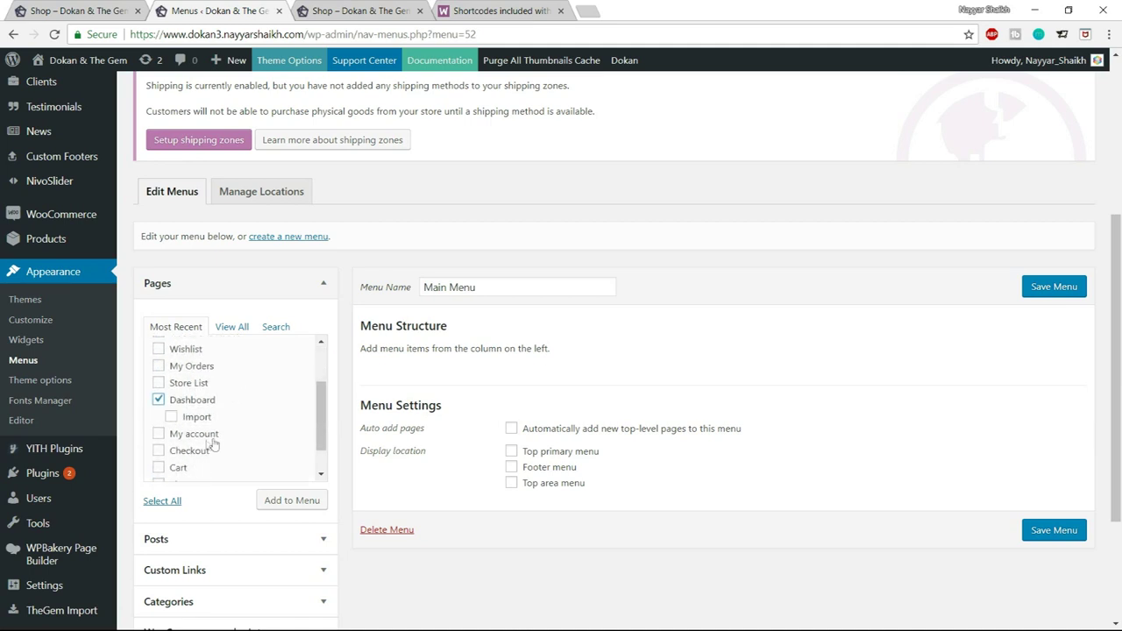
click(196, 434)
scroll(305, 433, down, 1)
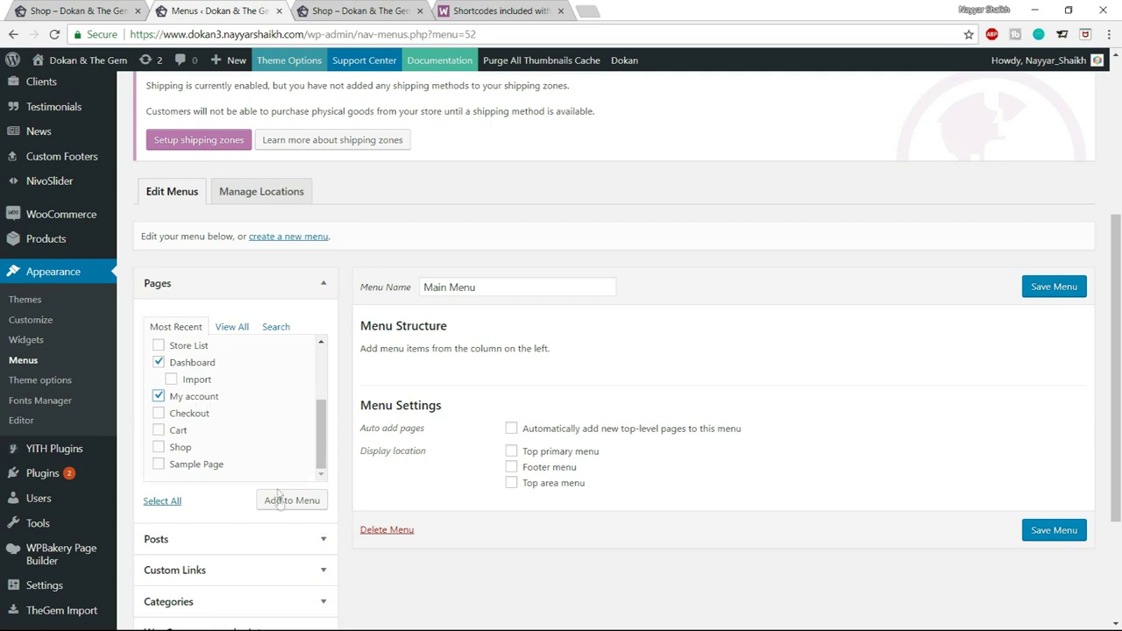
click(290, 500)
click(45, 9)
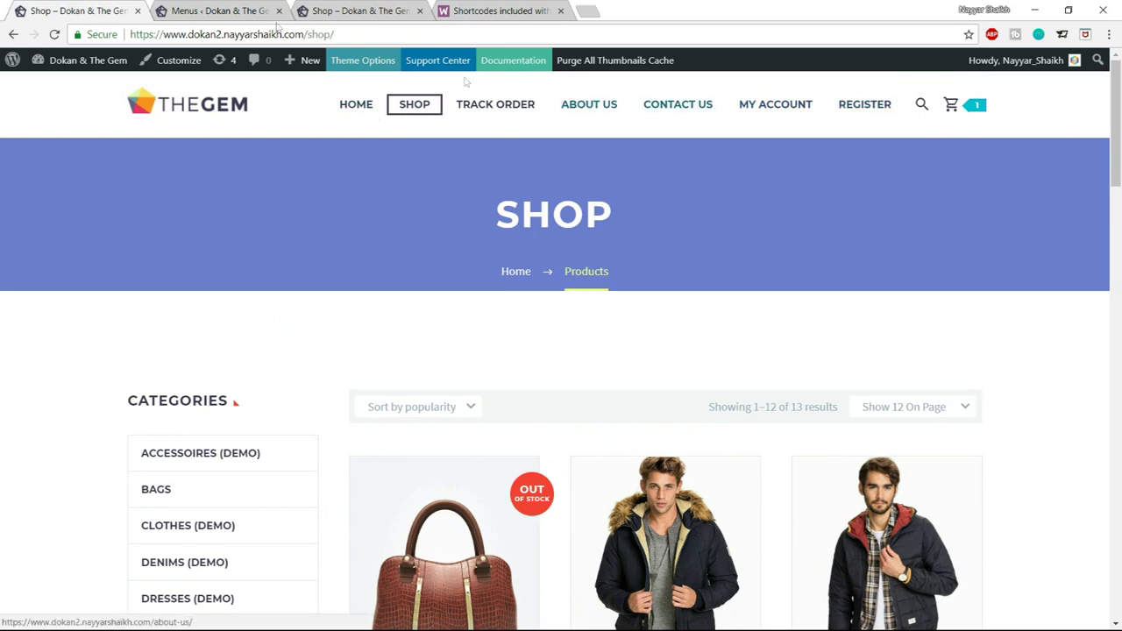
- Move Home to the top of Main Menu and About Us above Contact Us
click(219, 11)
scroll(639, 329, down, 2)
drag(451, 361, 469, 231)
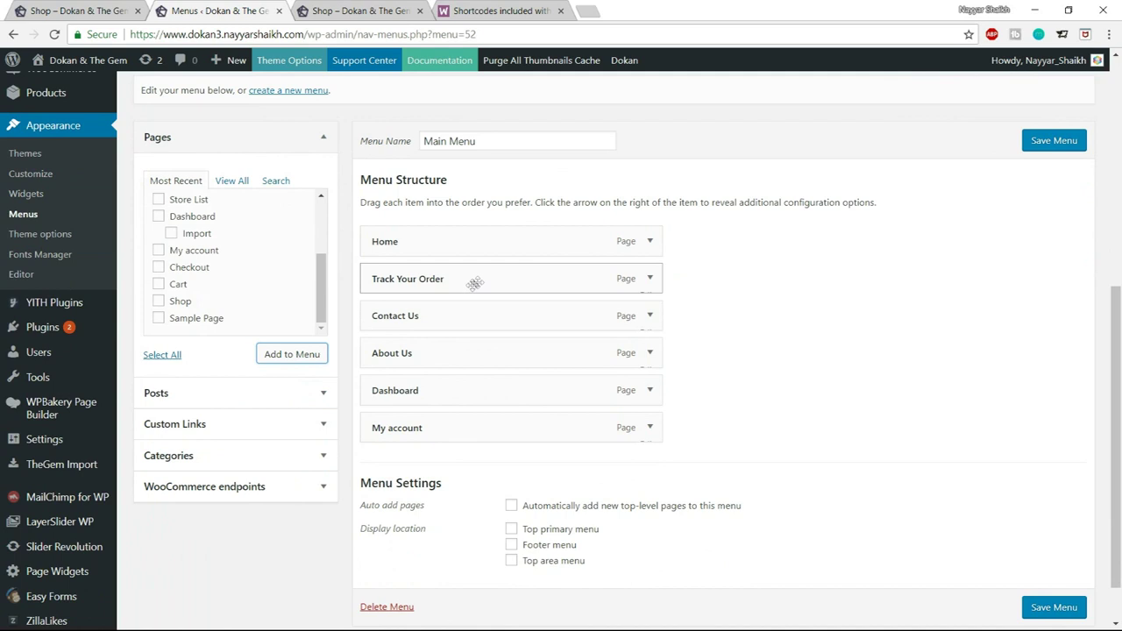
drag(450, 354, 454, 317)
- Add the Shop page to Main Menu, placed between About Us and Contact Us
click(159, 302)
click(310, 355)
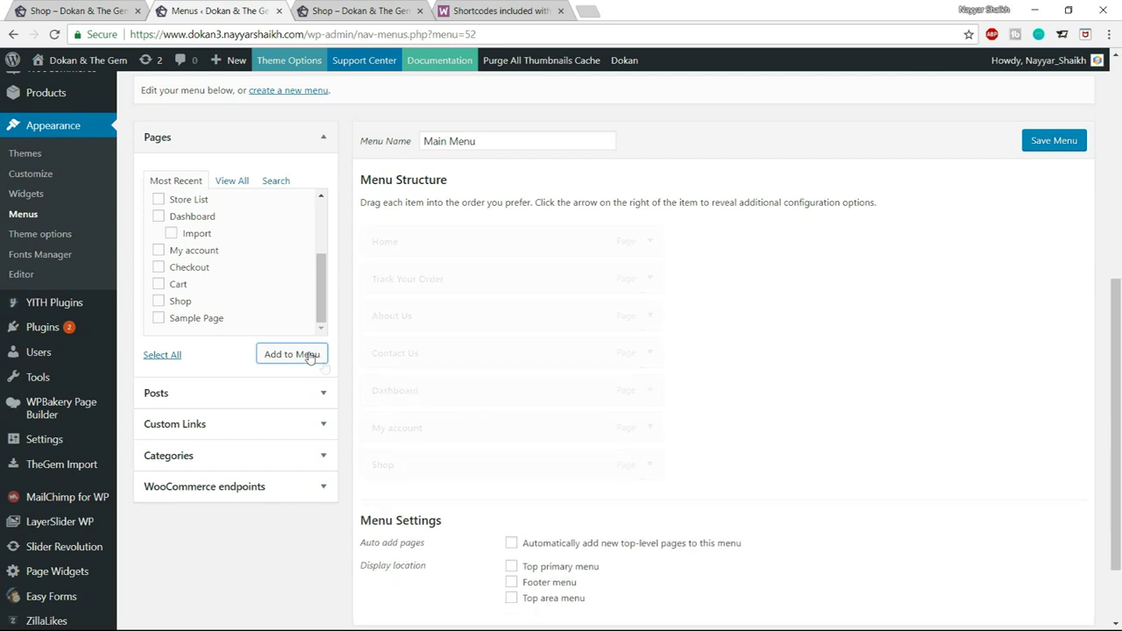
drag(430, 468, 439, 364)
drag(464, 466, 537, 465)
- Inspect the Dashboard item's settings and compare the menu with dokan2's header
click(649, 426)
scroll(456, 421, down, 1)
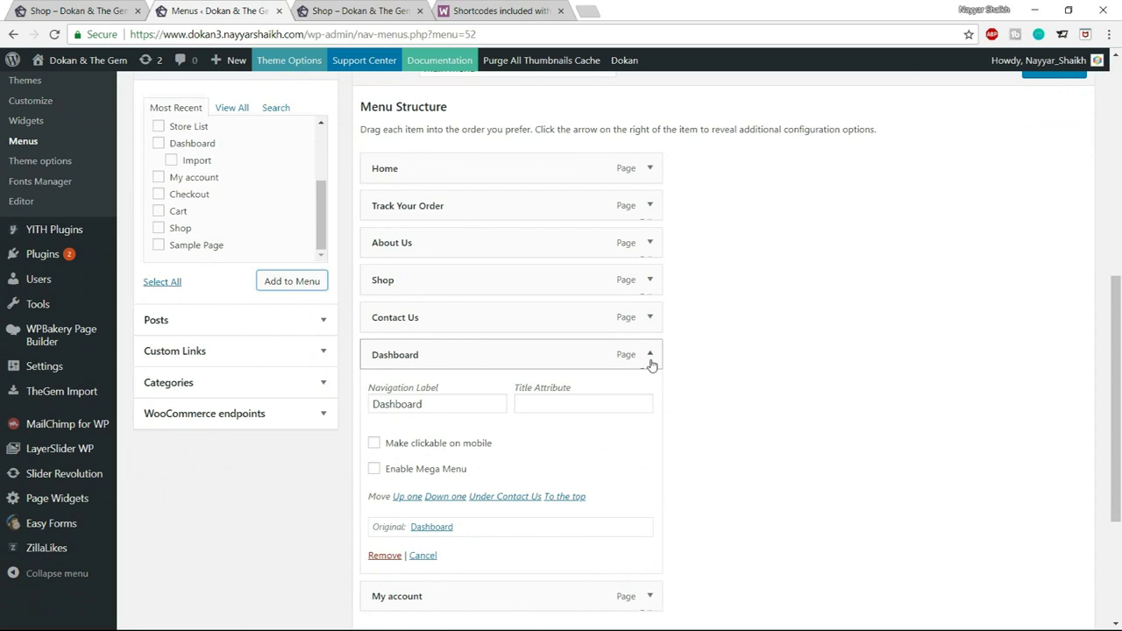
click(649, 354)
click(52, 11)
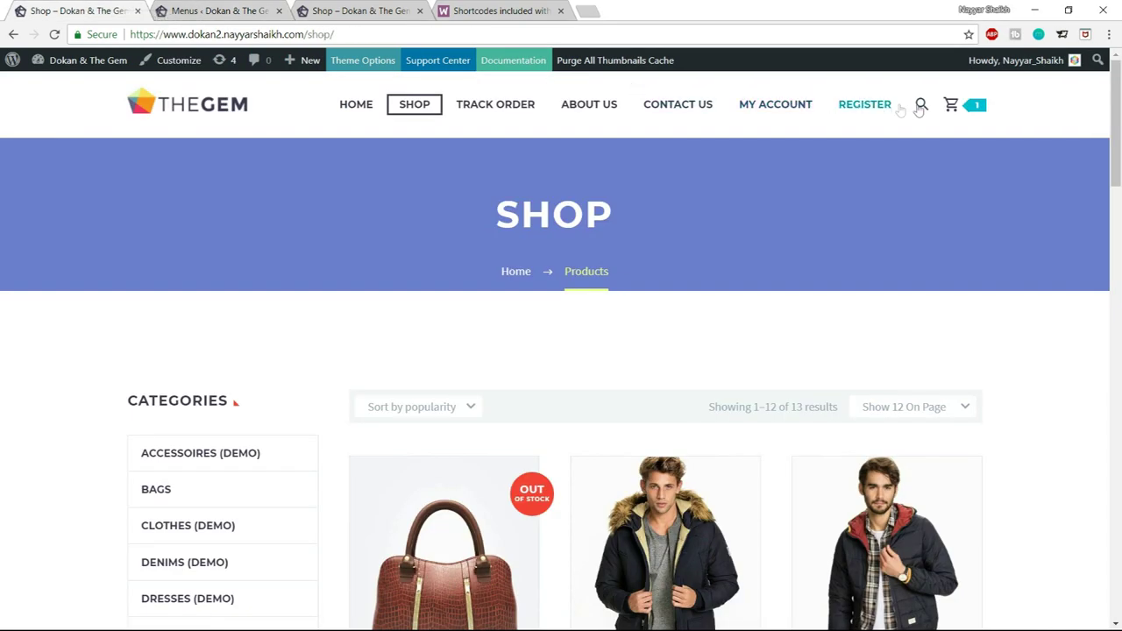
click(289, 11)
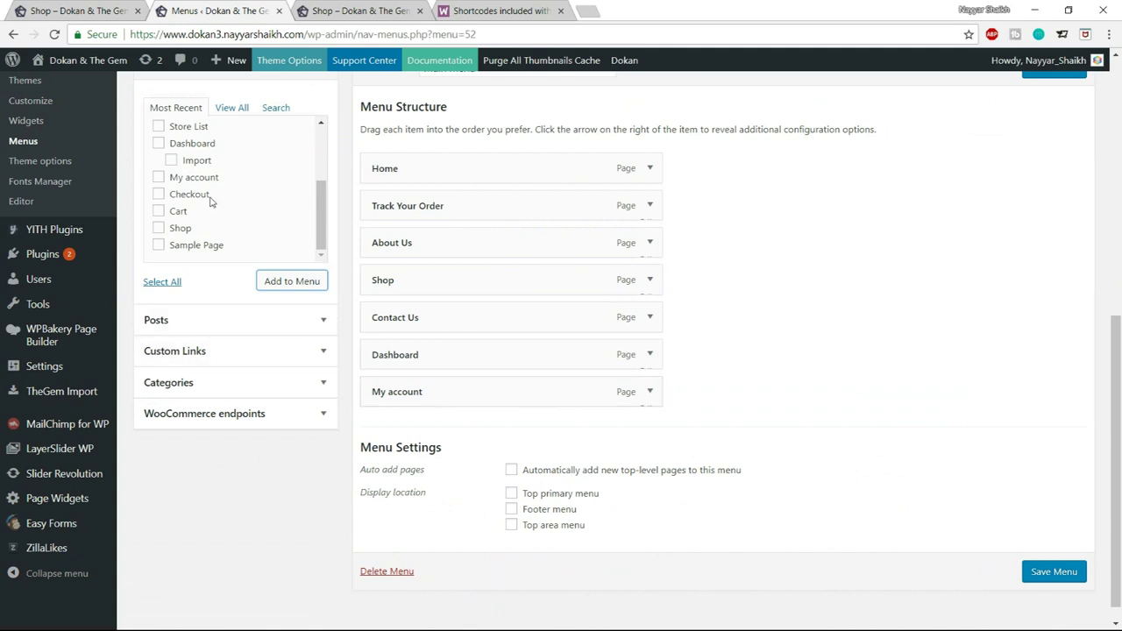
- Add a second My account item to Main Menu and relabel it Register
click(184, 179)
click(302, 281)
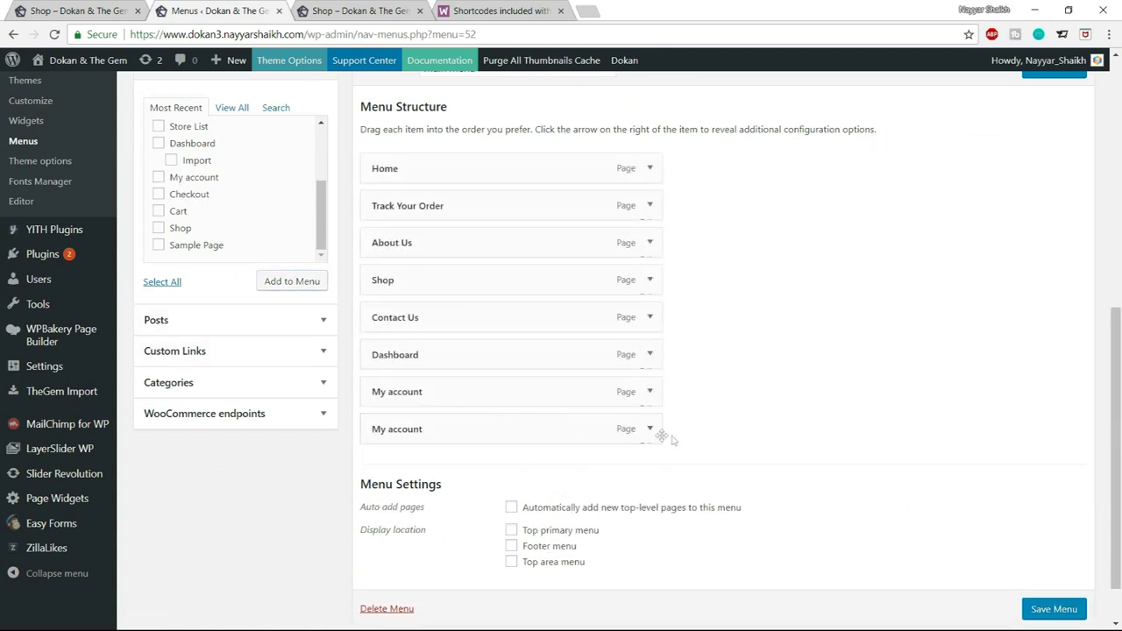
click(649, 429)
scroll(526, 439, down, 1)
drag(427, 406, 318, 393)
text(Register)
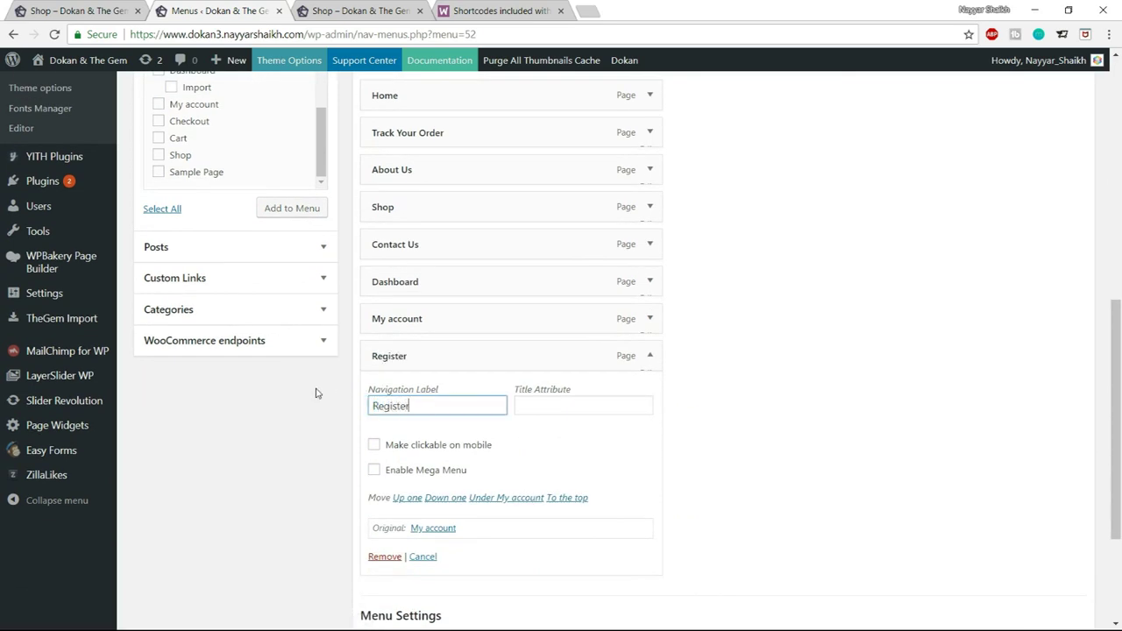
click(649, 356)
- After comparing with dokan2's shop header menu, delete the Register and Dashboard items
key(ctrl+1)
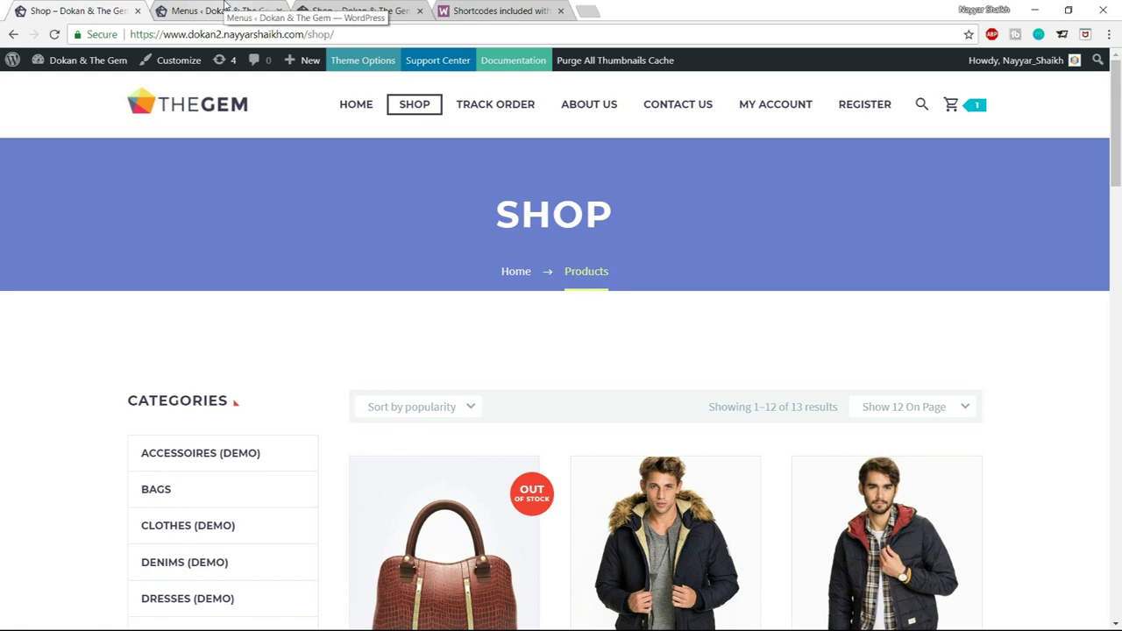
click(226, 5)
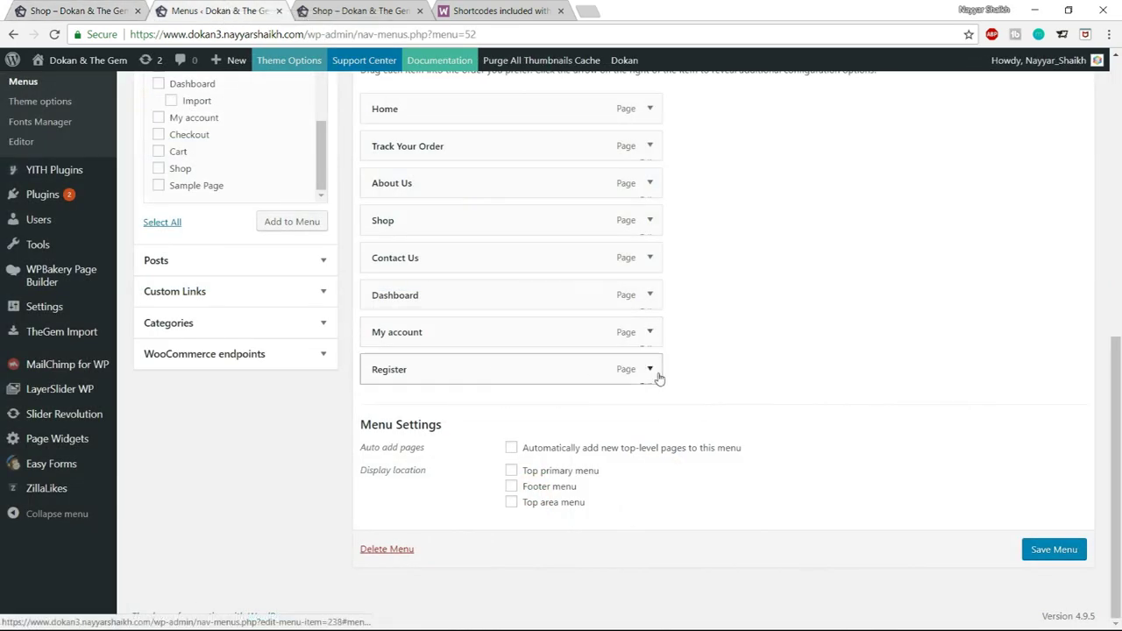
click(649, 369)
click(383, 555)
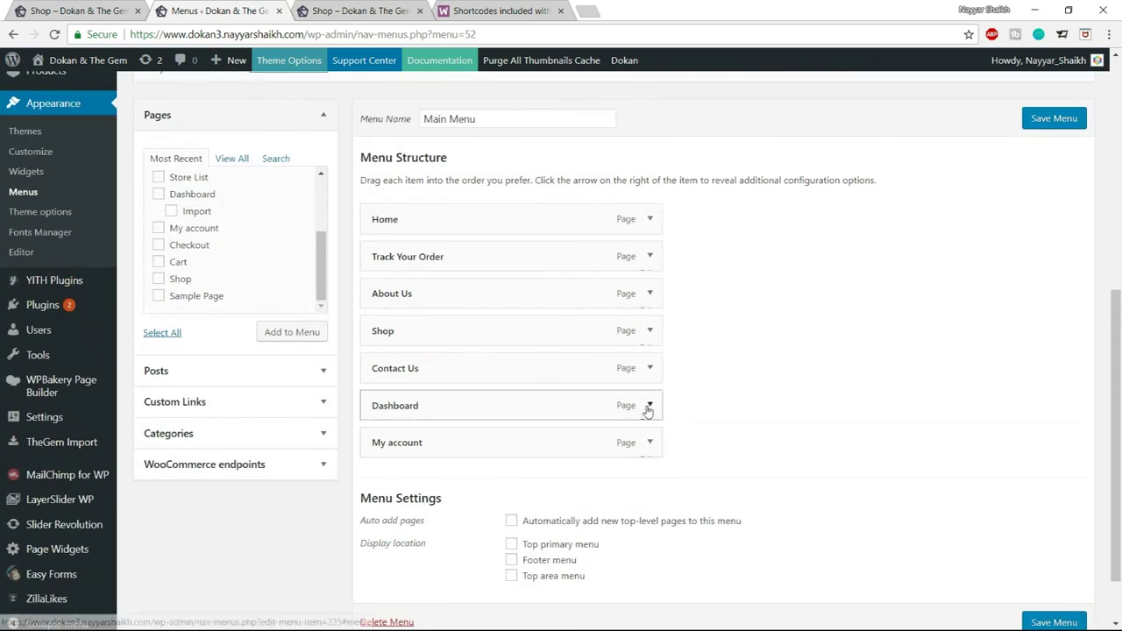
click(649, 404)
scroll(649, 404, down, 3)
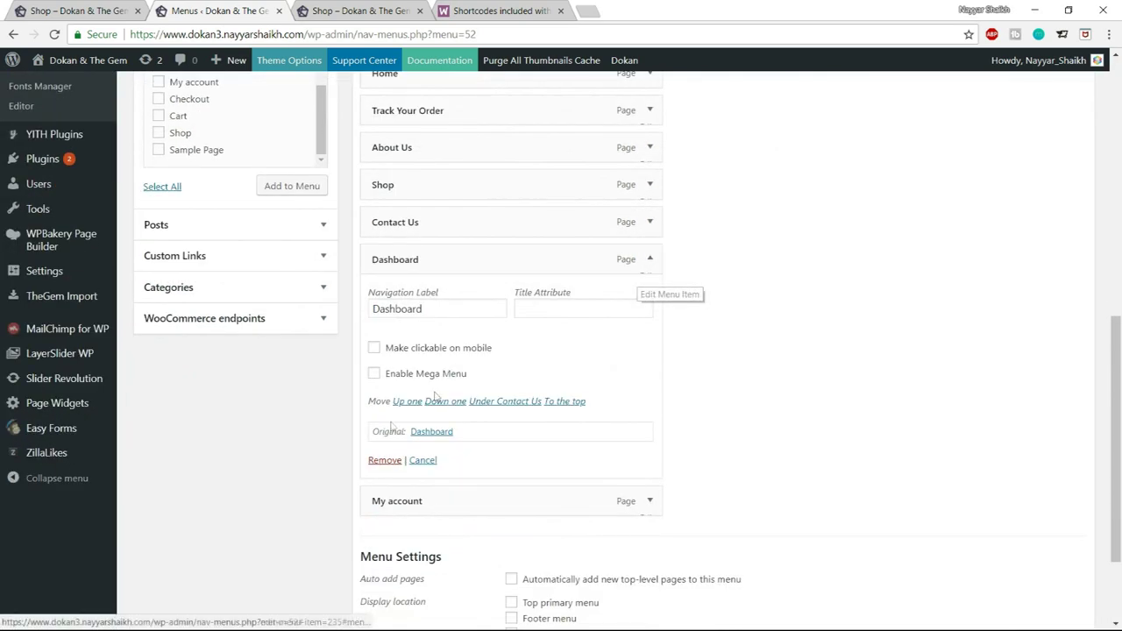
click(384, 461)
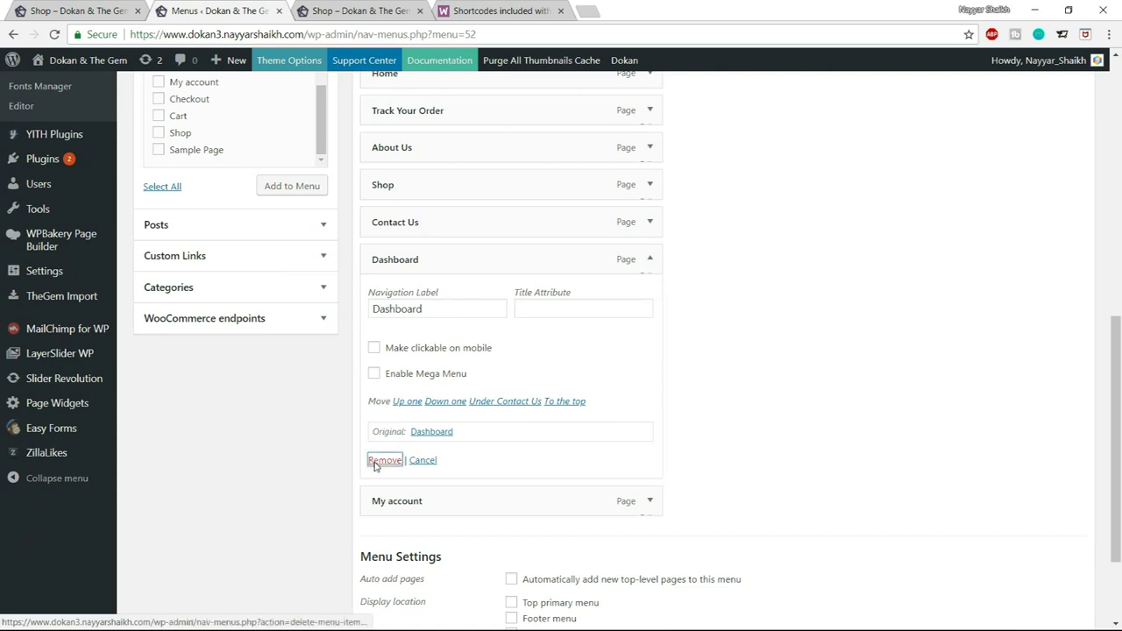
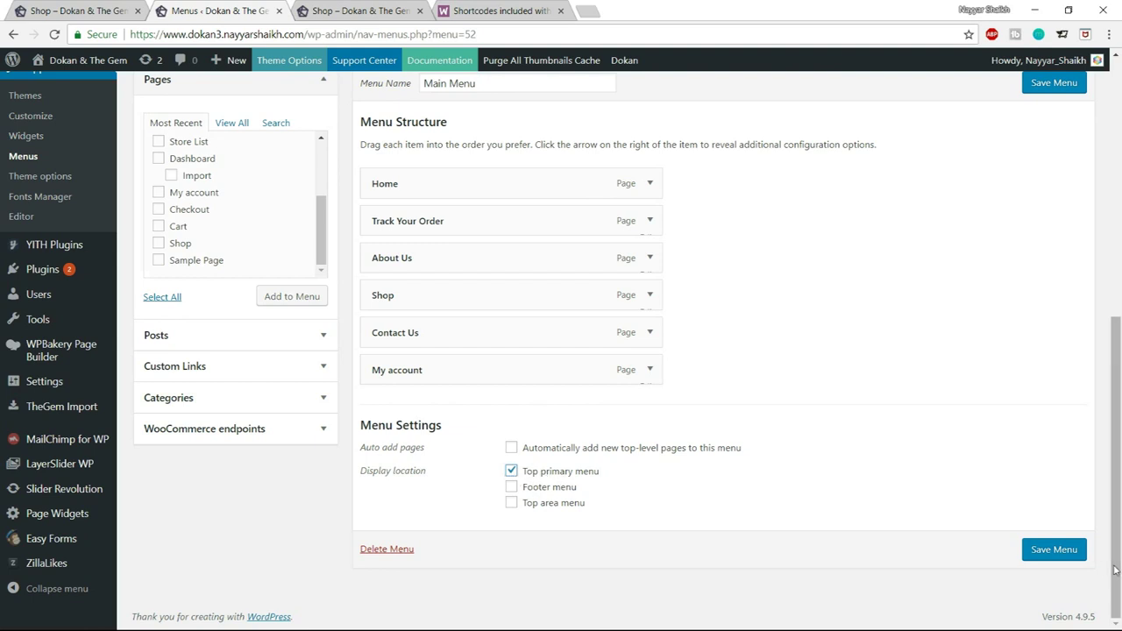
- Save the Main Menu and reload the shop page to confirm Home through My Account appear in the header
click(1047, 549)
click(395, 9)
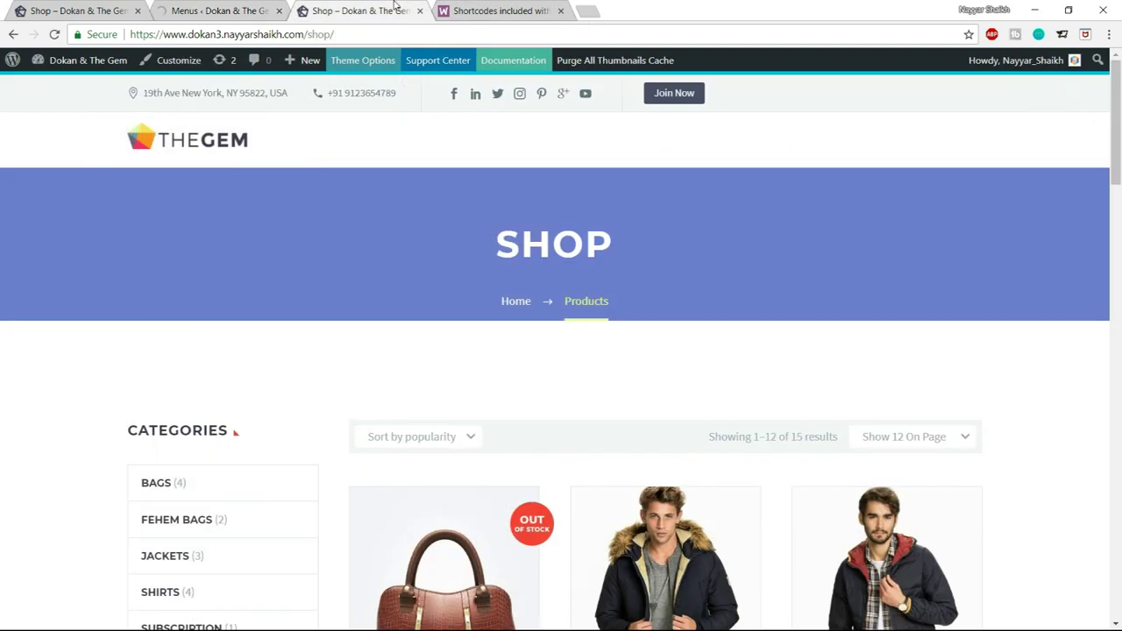
click(54, 34)
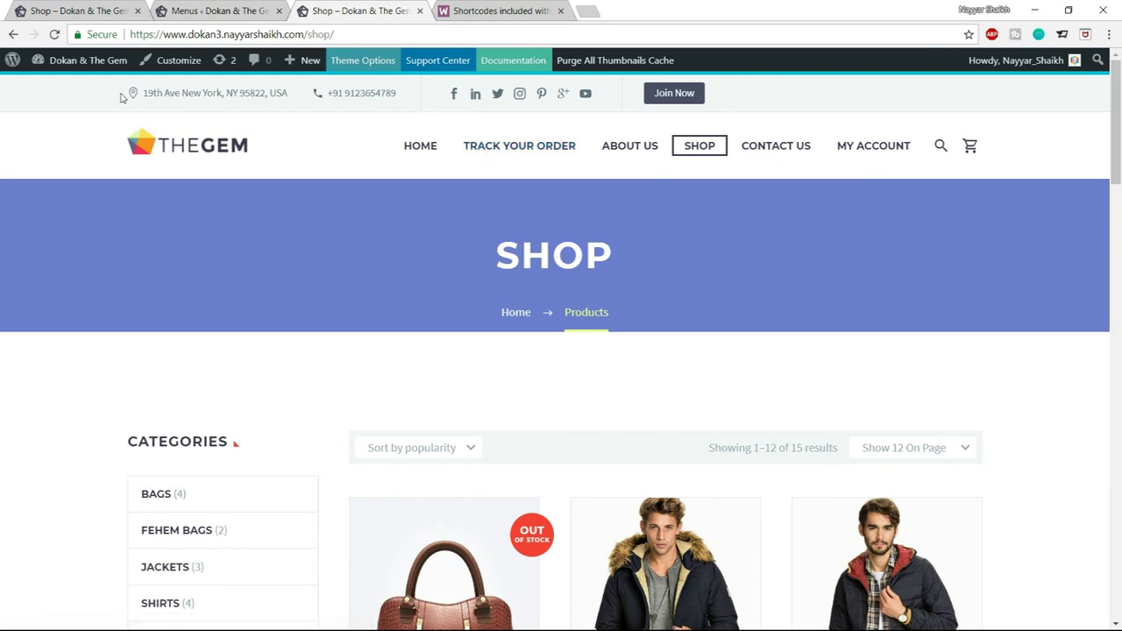
drag(124, 99, 402, 98)
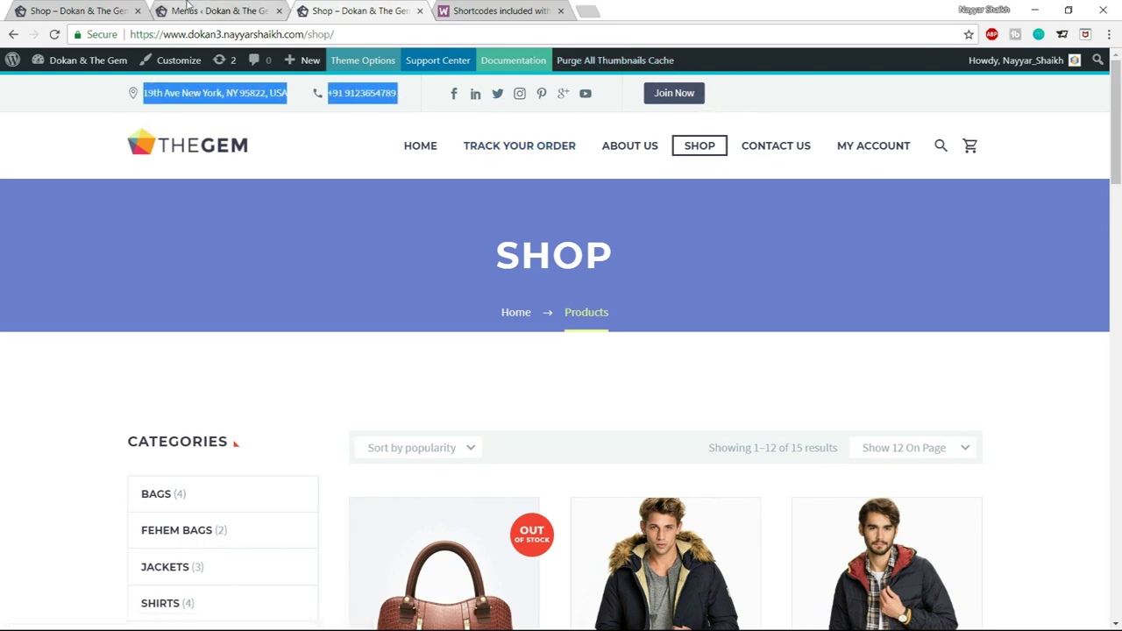
click(219, 11)
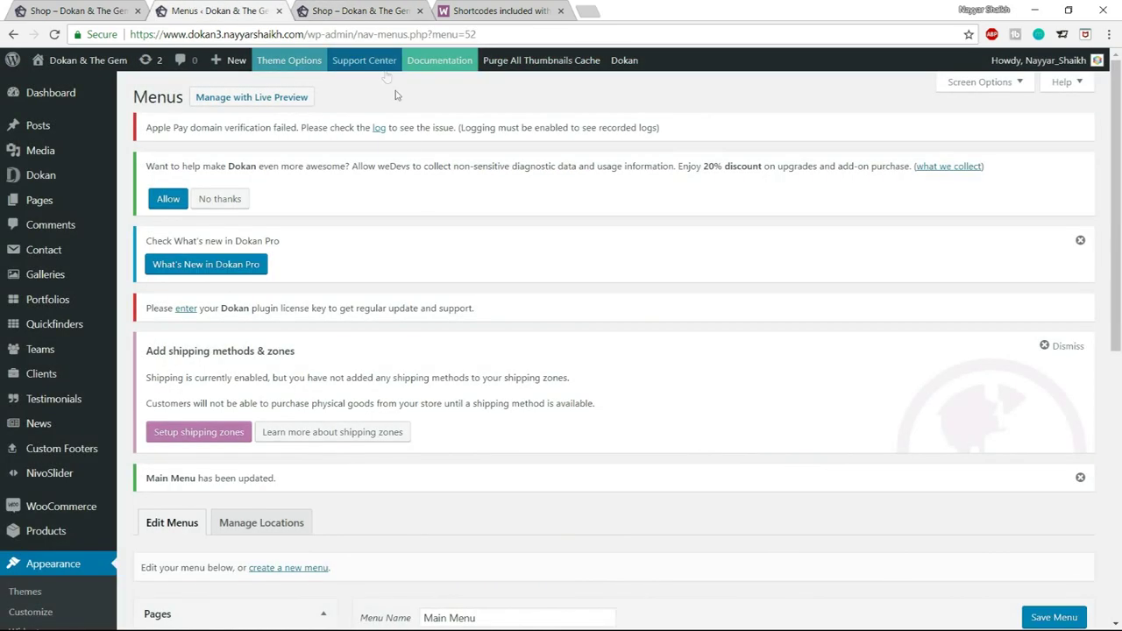
- In TheGem Theme Options, open Menu & Header and expand the Top Area settings
click(299, 72)
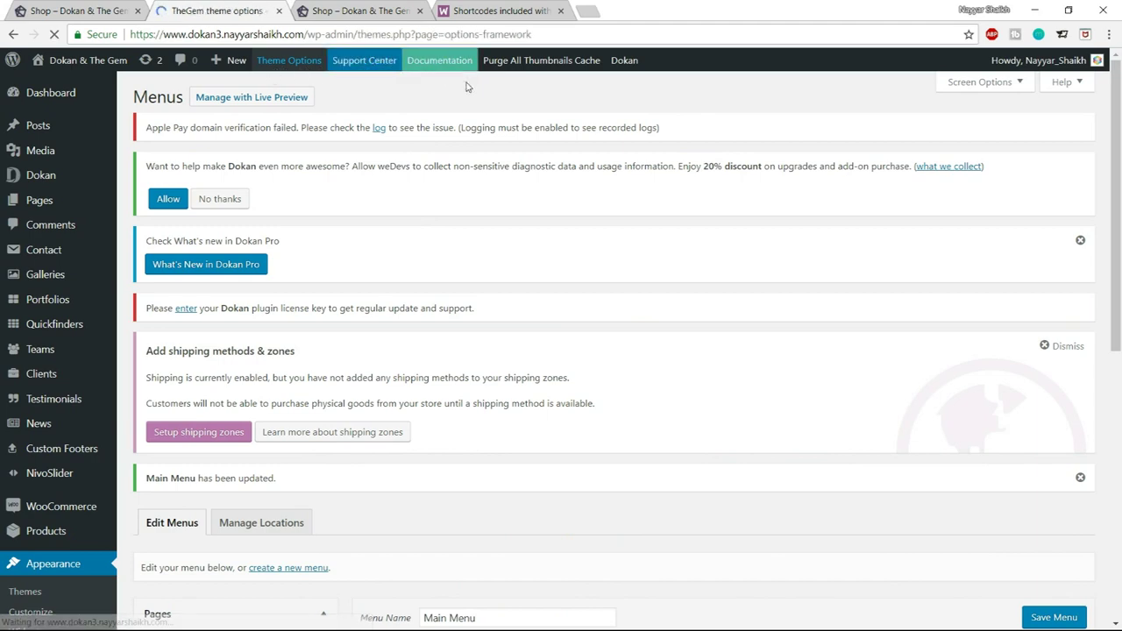
scroll(628, 313, down, 3)
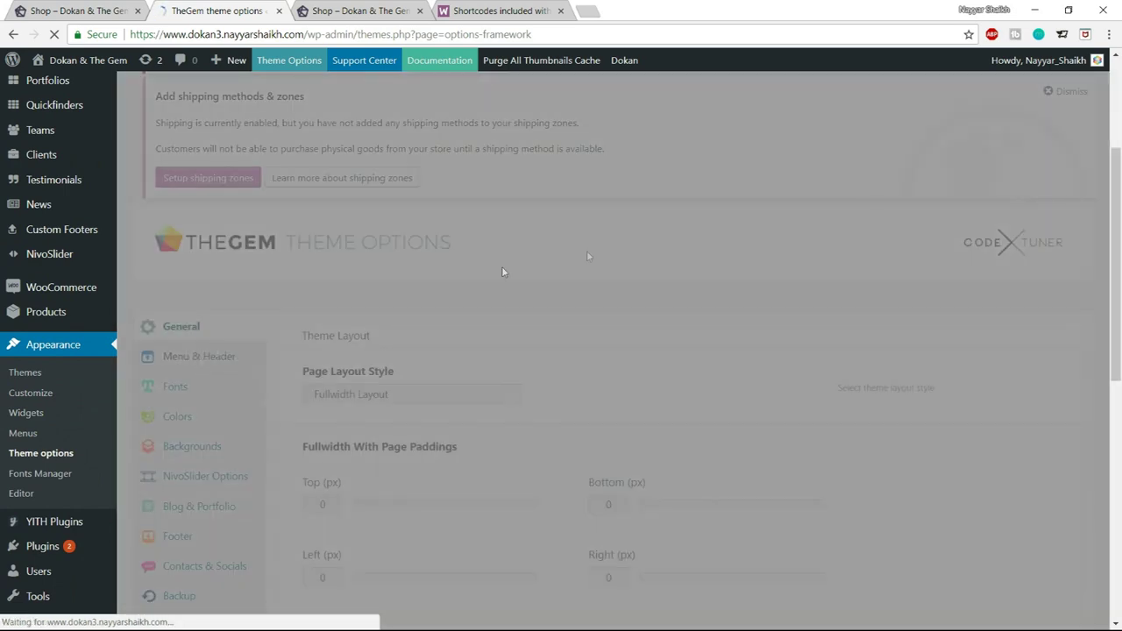
scroll(651, 257, down, 7)
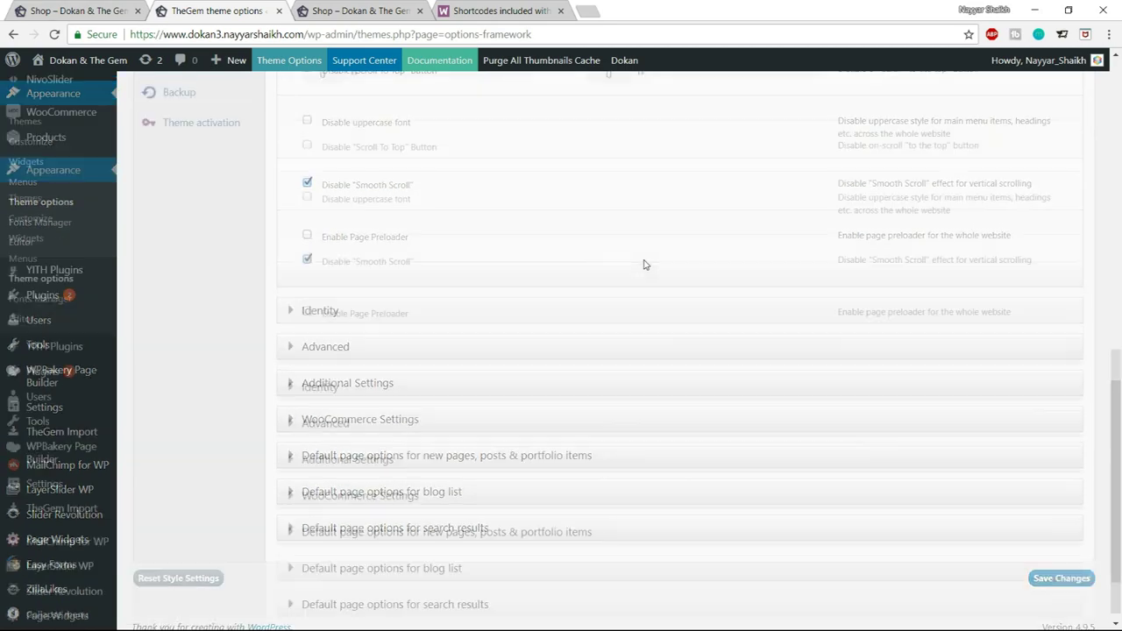
scroll(644, 263, up, 8)
click(219, 283)
scroll(868, 289, down, 6)
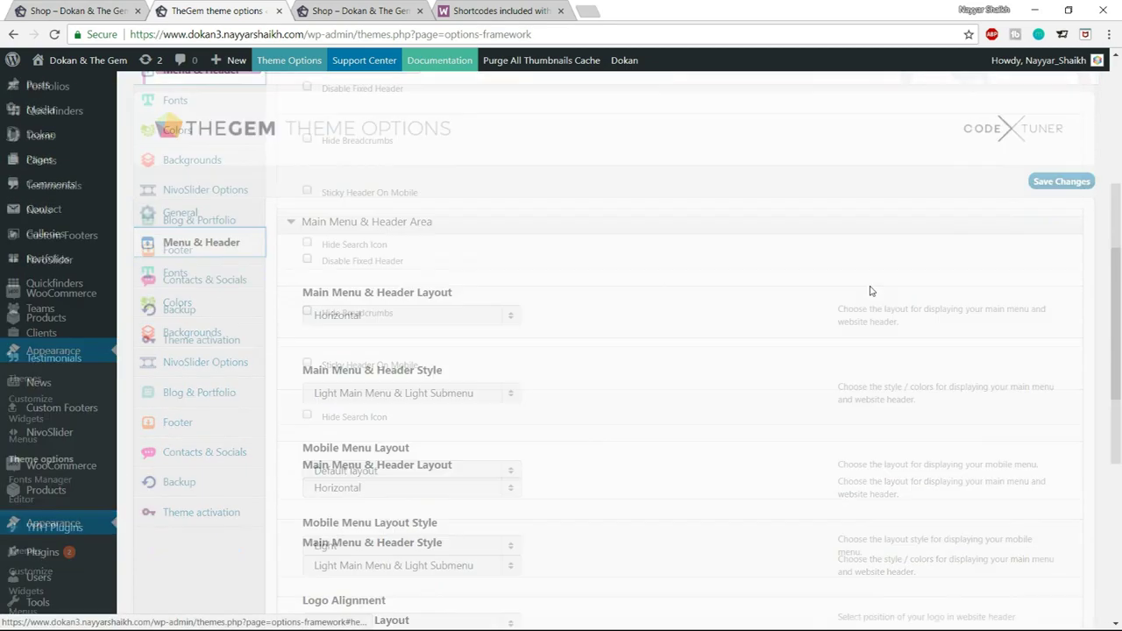
scroll(870, 290, down, 2)
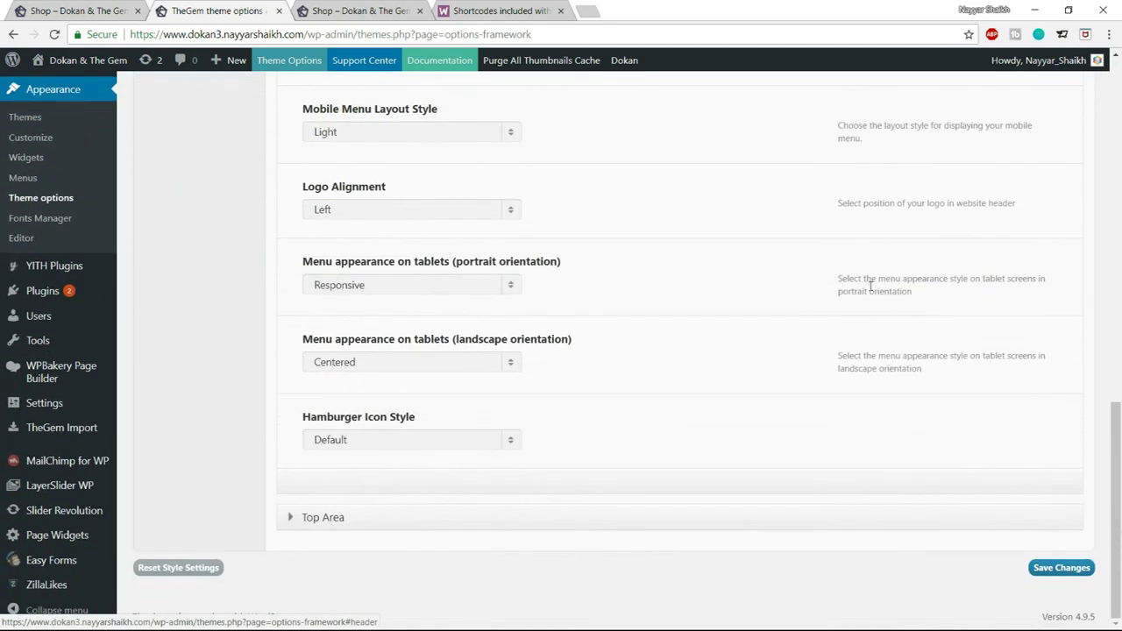
click(457, 519)
- Set Top Area Style to Disabled and save the theme options
scroll(491, 375, up, 3)
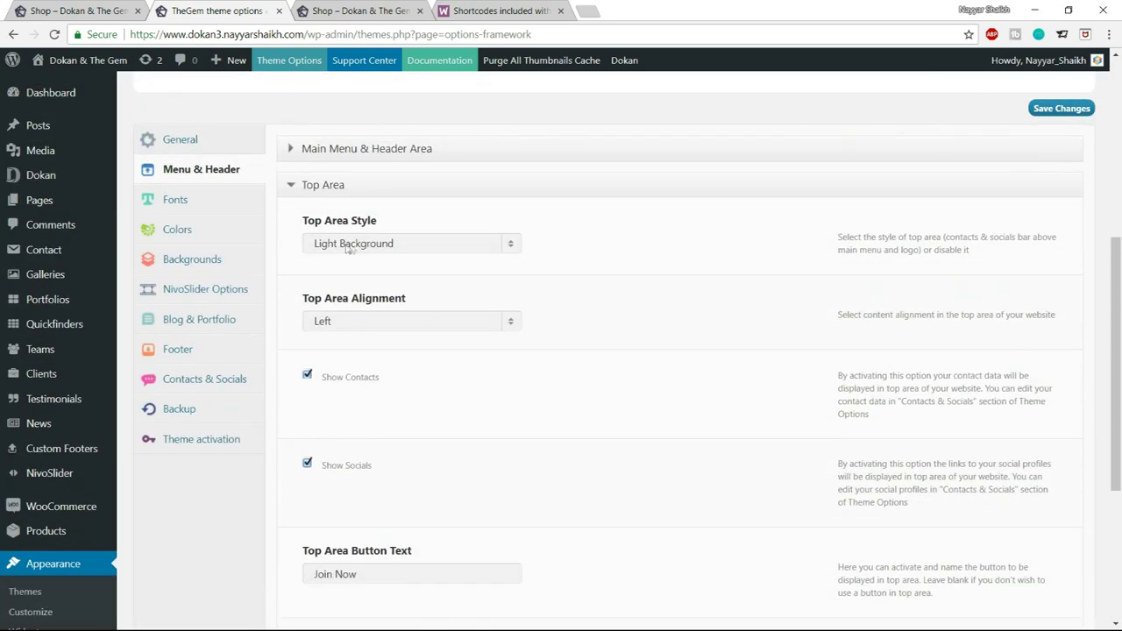
click(411, 246)
click(366, 262)
click(1060, 108)
key(ctrl+Tab)
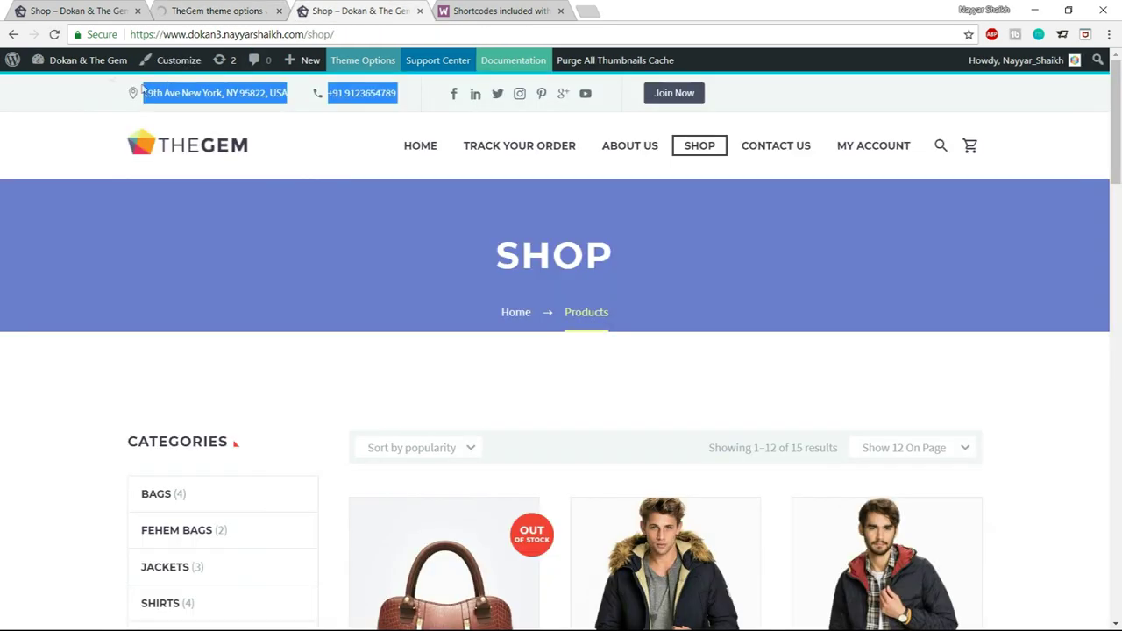
- Reload the shop page to confirm the top contact bar is gone
click(53, 34)
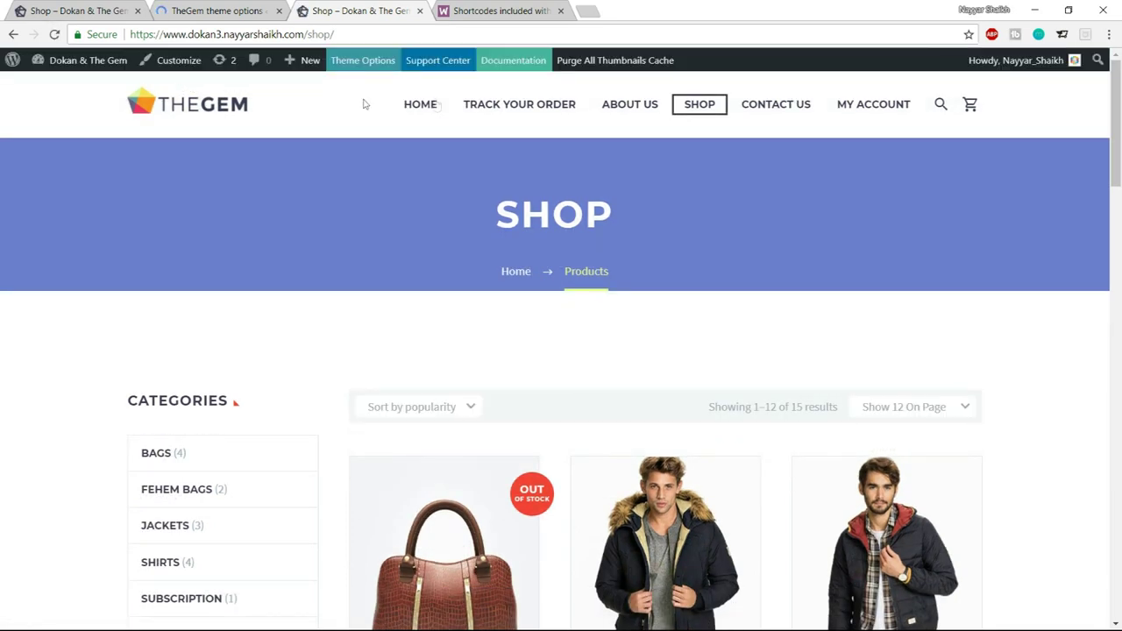
scroll(1120, 410, down, 8)
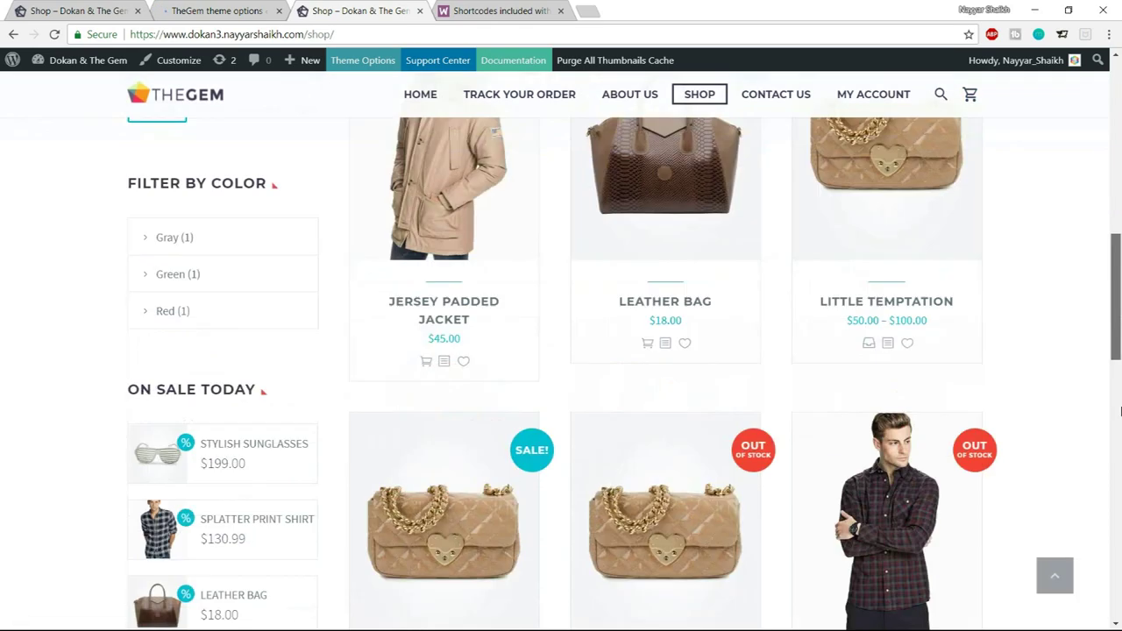
scroll(1120, 410, down, 15)
scroll(1099, 82, up, 20)
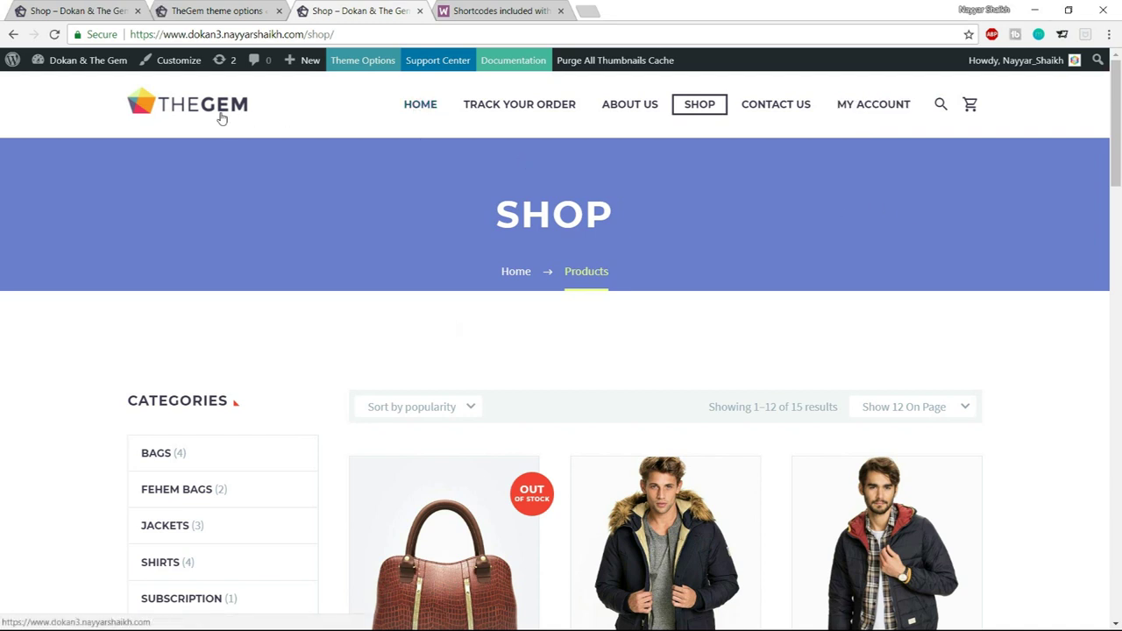
- Open the store's Home page from the menu and select its address in the URL bar
click(429, 110)
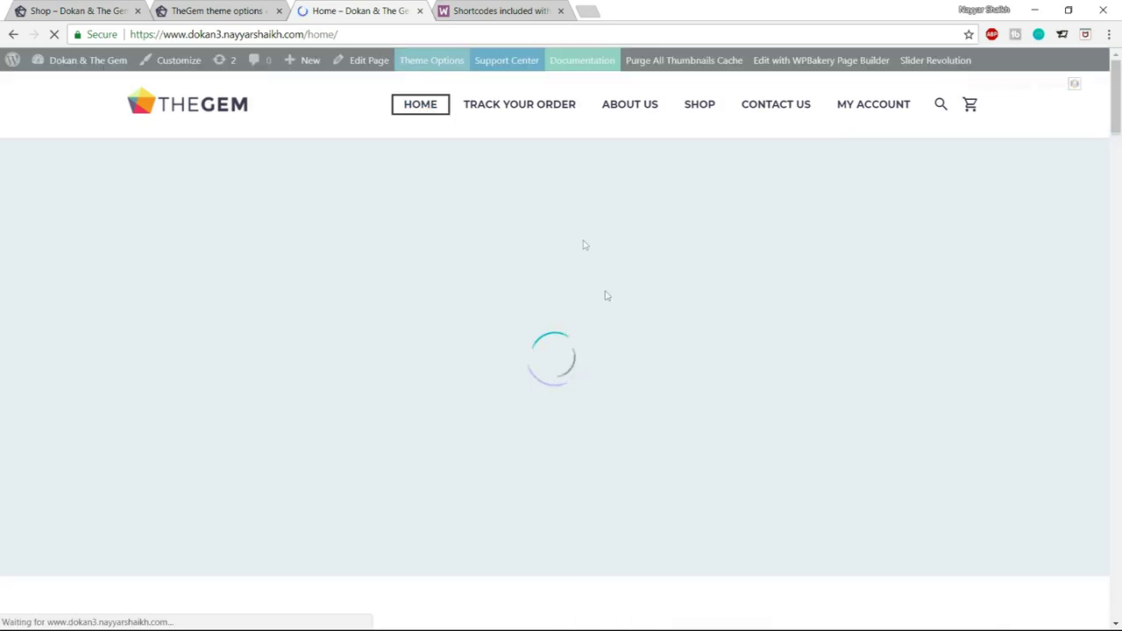
scroll(626, 381, down, 5)
scroll(626, 378, up, 5)
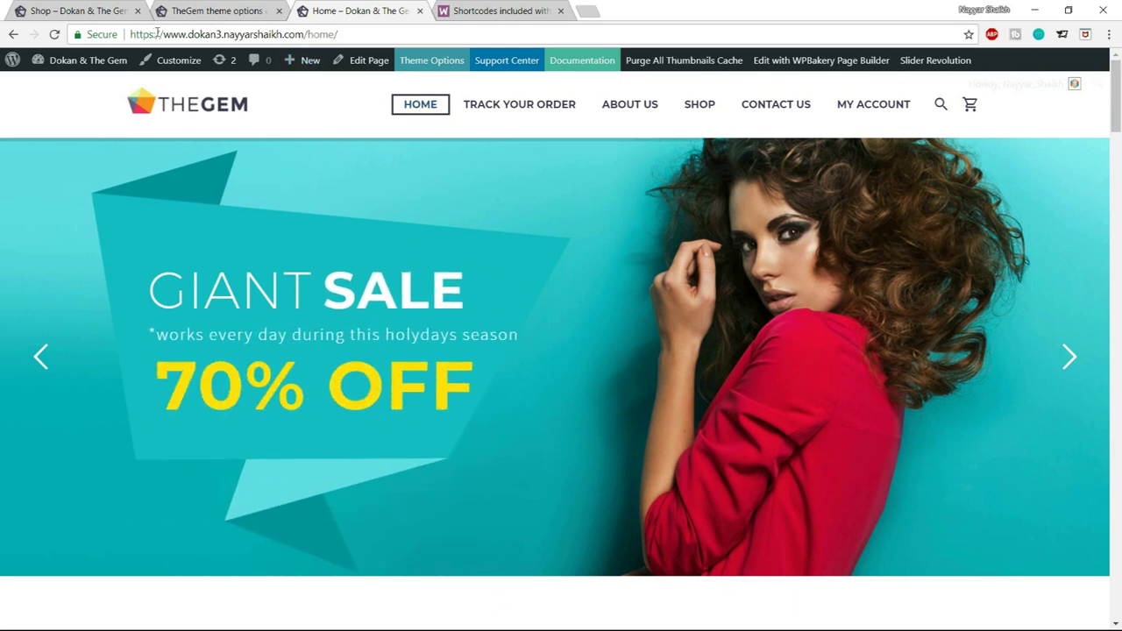
drag(309, 34, 367, 36)
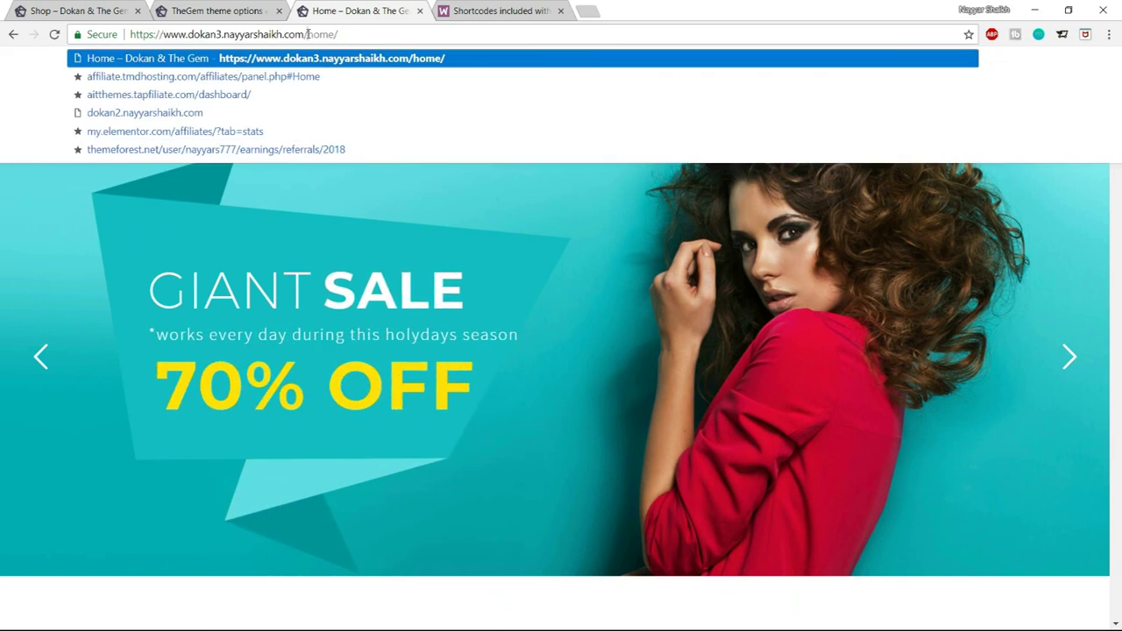
click(337, 88)
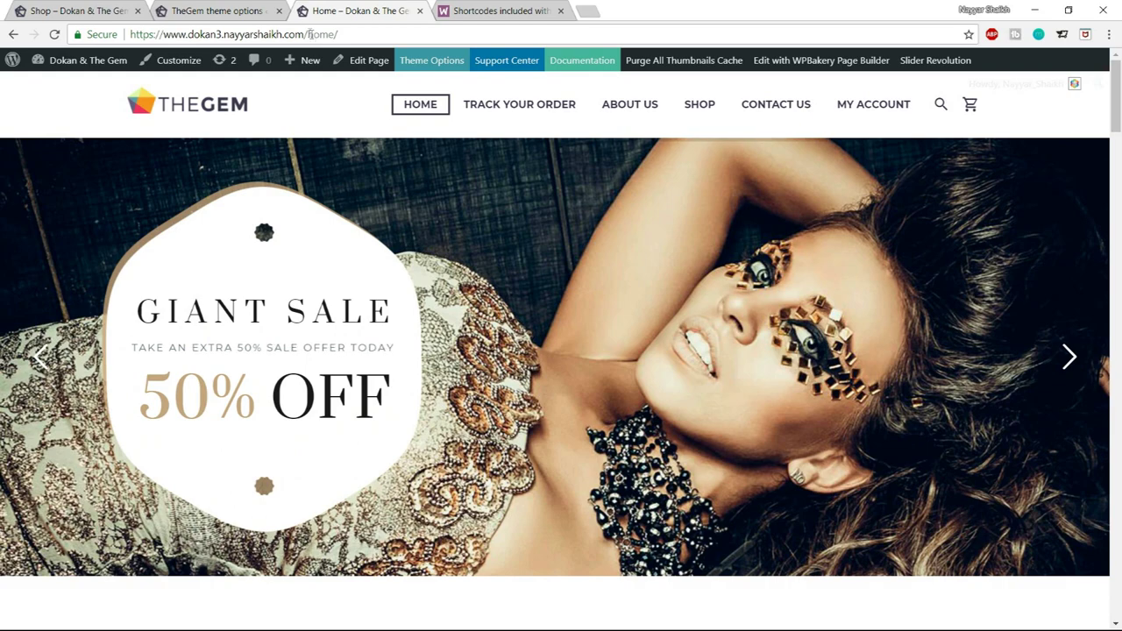
double_click(311, 34)
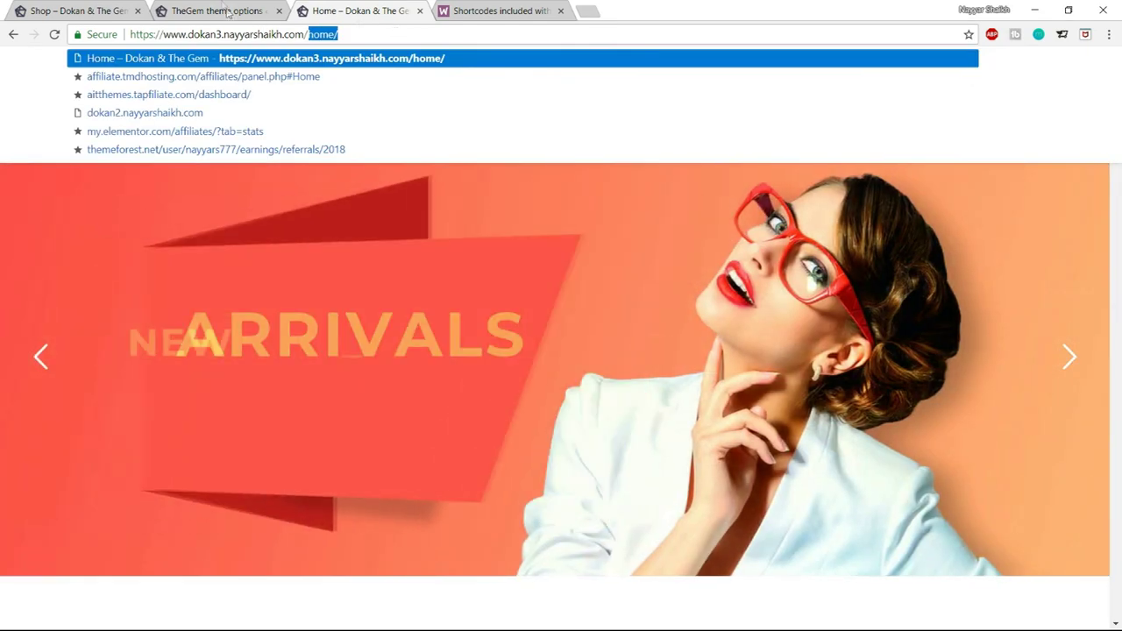
- Go to Settings > Reading and scroll to the homepage display options
click(226, 12)
scroll(96, 340, down, 5)
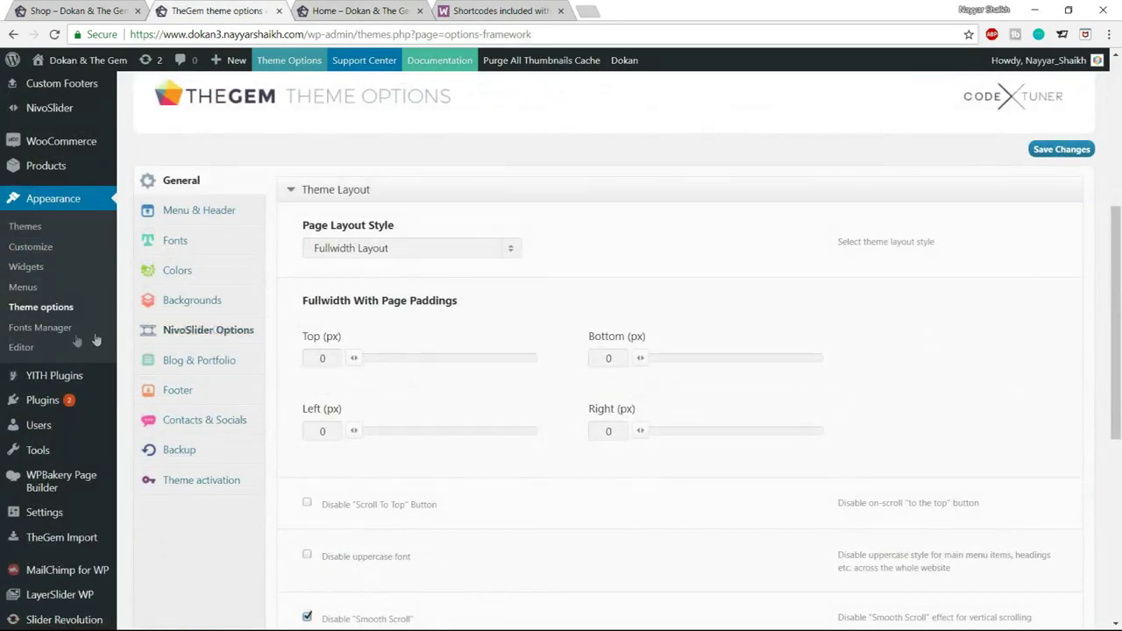
scroll(66, 412, down, 2)
scroll(66, 403, up, 3)
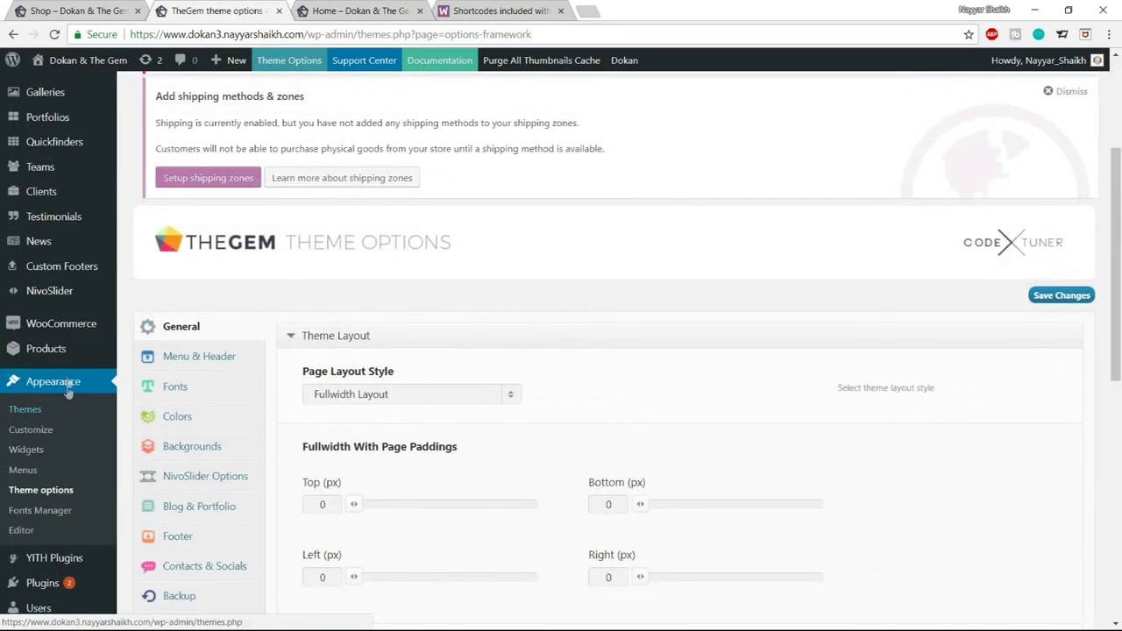
scroll(68, 391, down, 4)
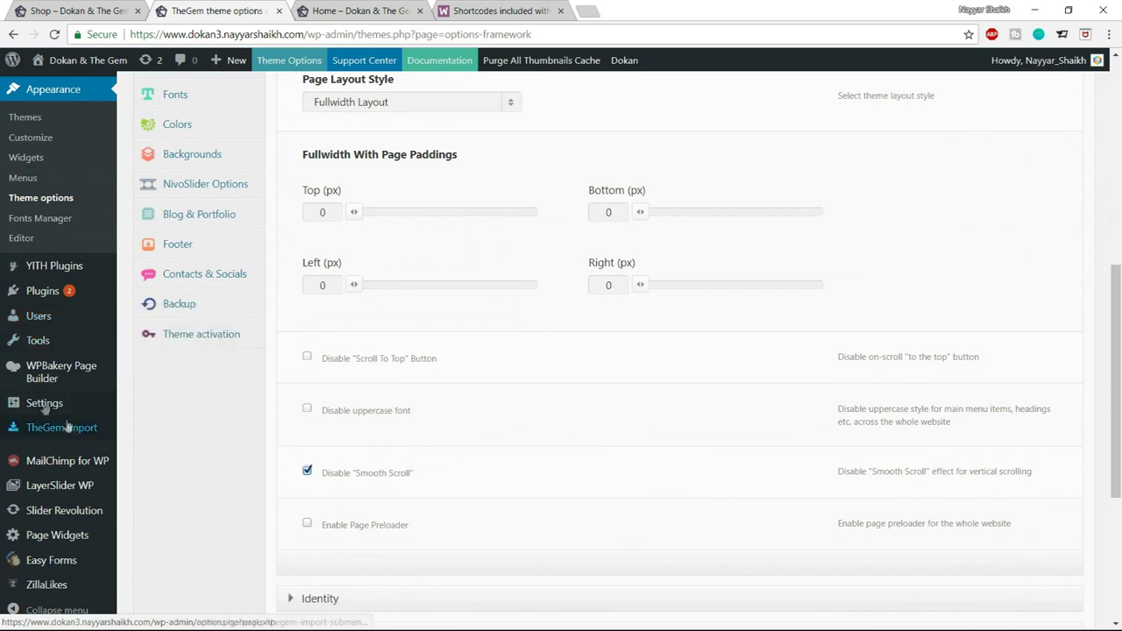
mouse_move(43, 405)
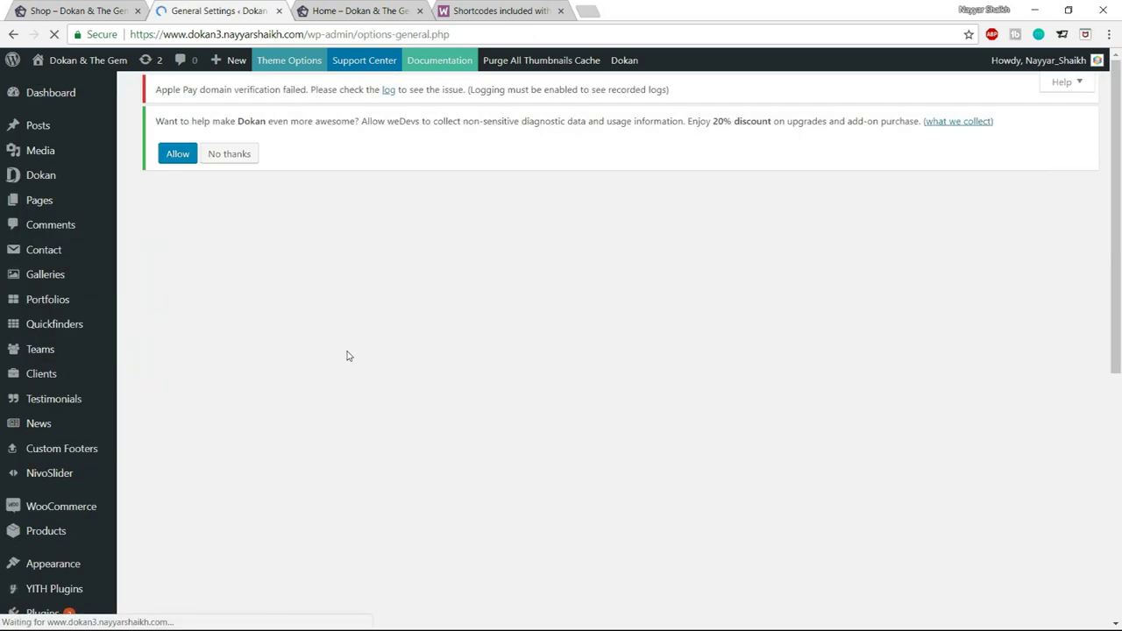
scroll(590, 362, down, 10)
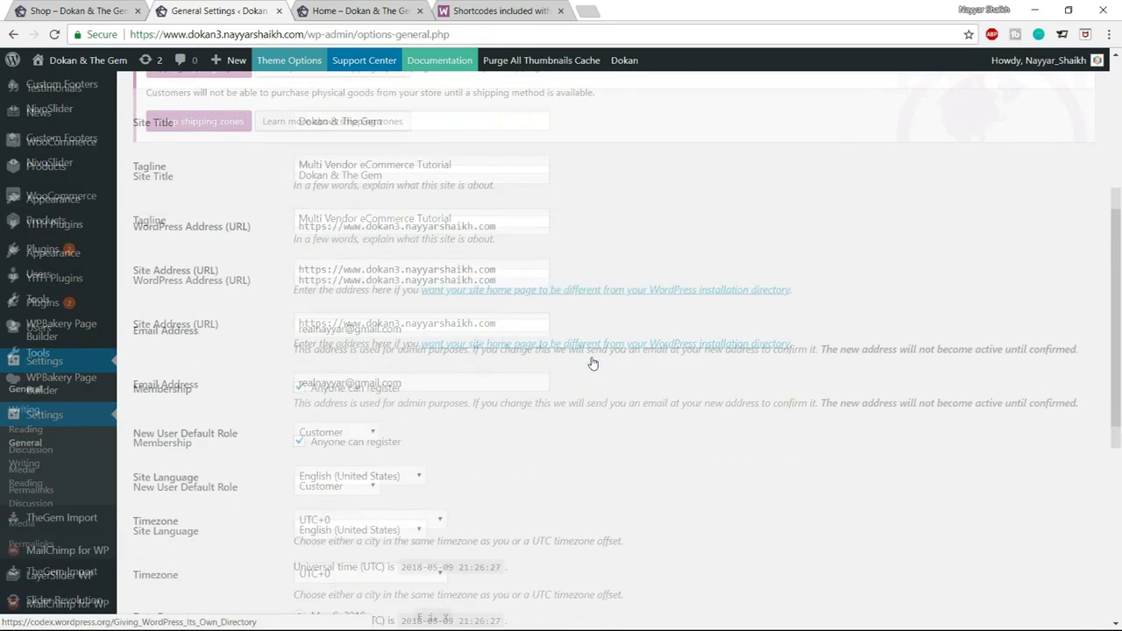
scroll(593, 360, up, 4)
scroll(593, 360, down, 3)
scroll(301, 427, down, 2)
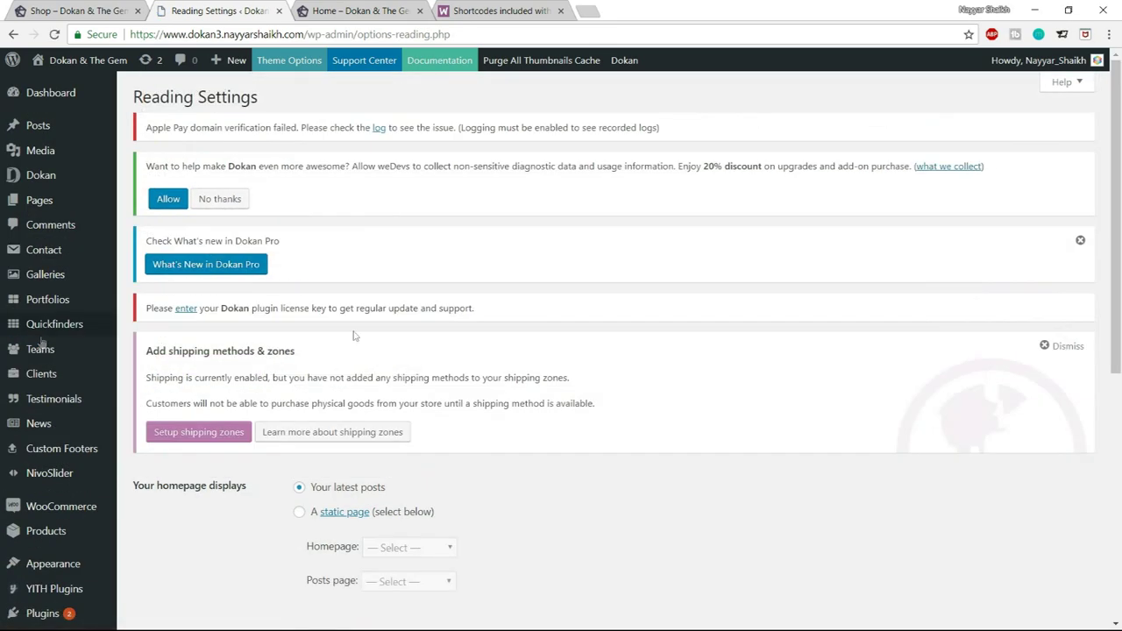
scroll(357, 333, down, 3)
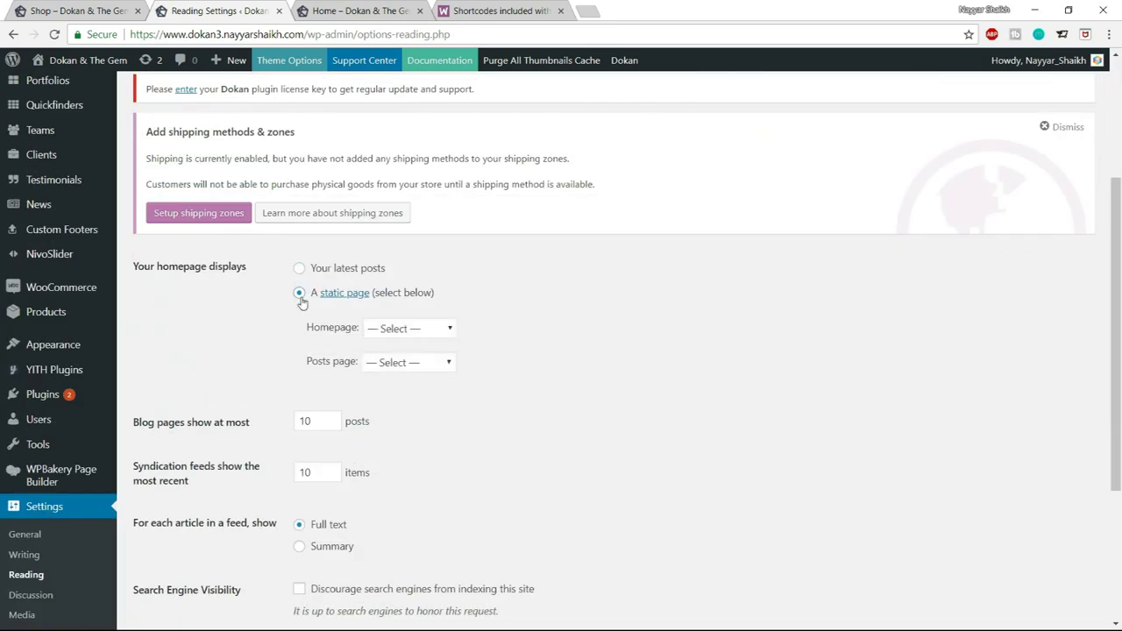
- Choose Home as the static homepage and save the reading settings
click(409, 327)
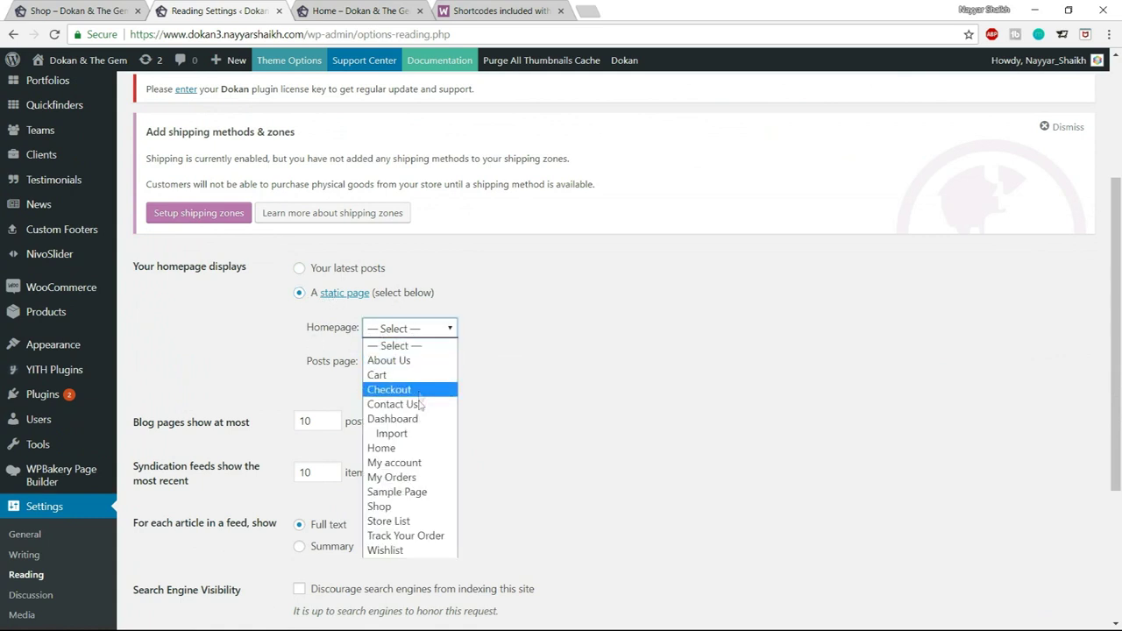
click(417, 447)
scroll(605, 491, down, 3)
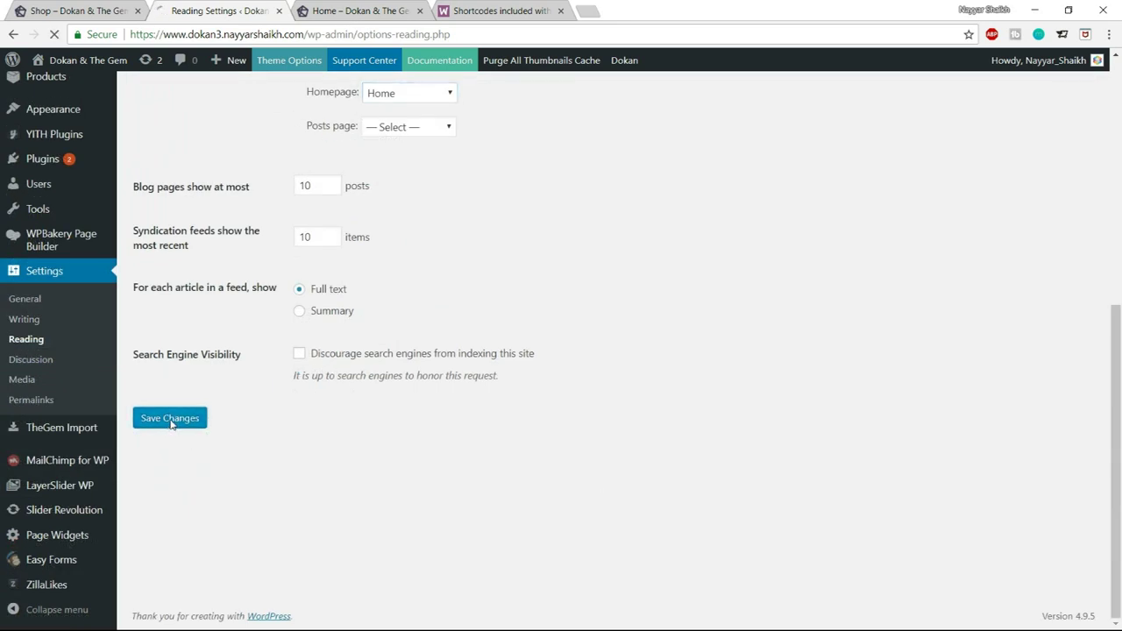
click(326, 10)
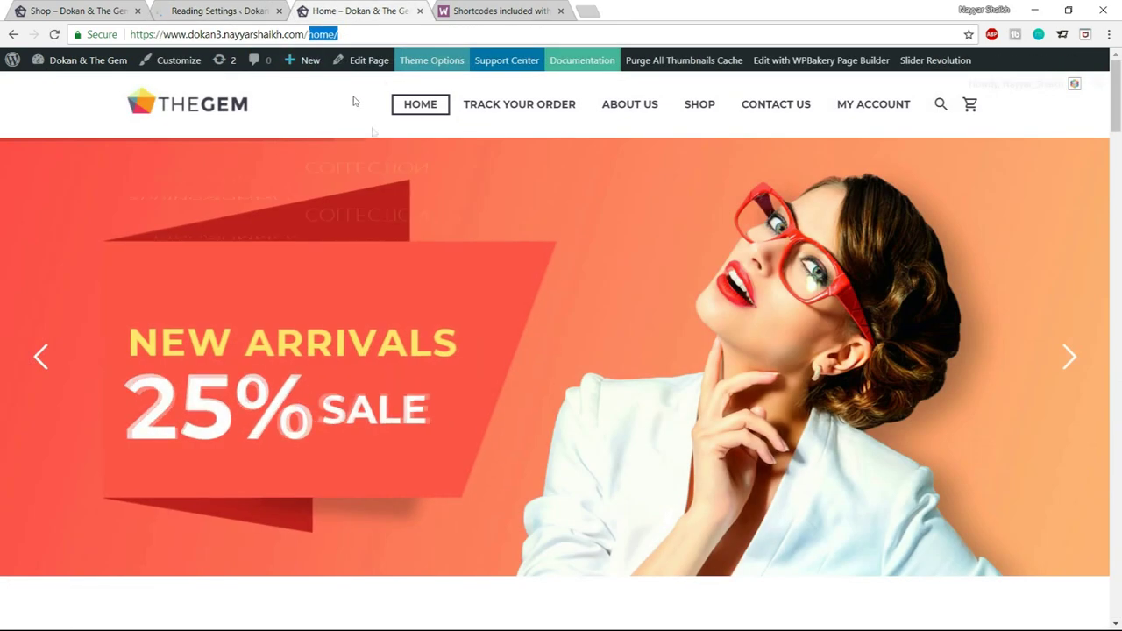
- Reload the front page to show TheGem Home design and close the Shortcodes reference tab
click(420, 107)
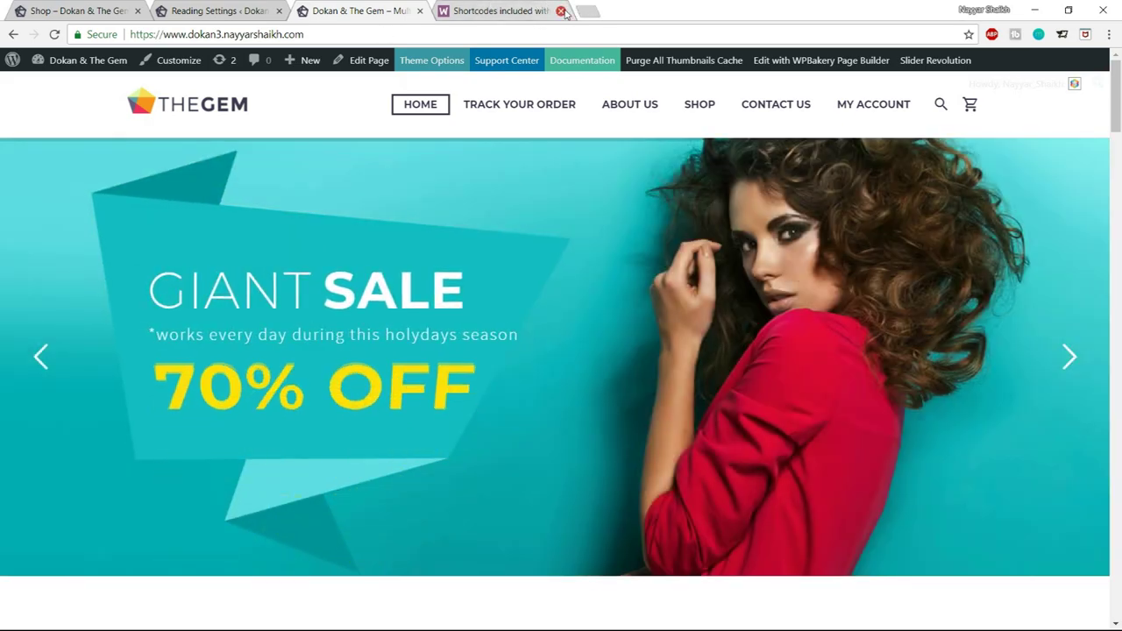
click(560, 11)
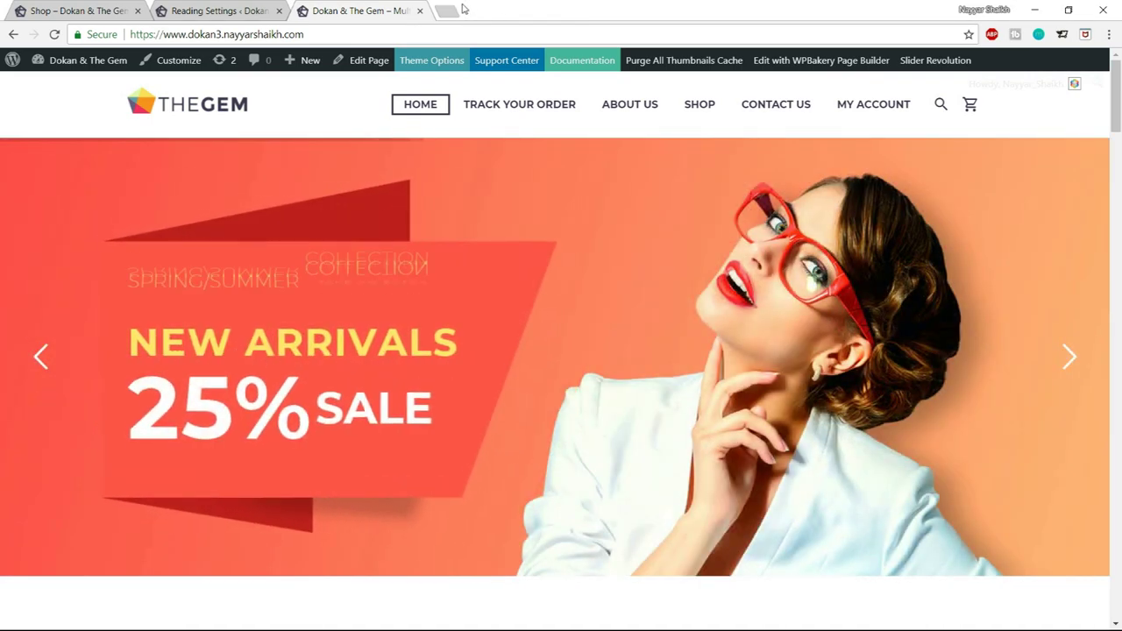
double_click(565, 13)
double_click(502, 31)
- Load TheGem demo shop at codex-themes.com/thegem/shop/ in a new tab
click(445, 11)
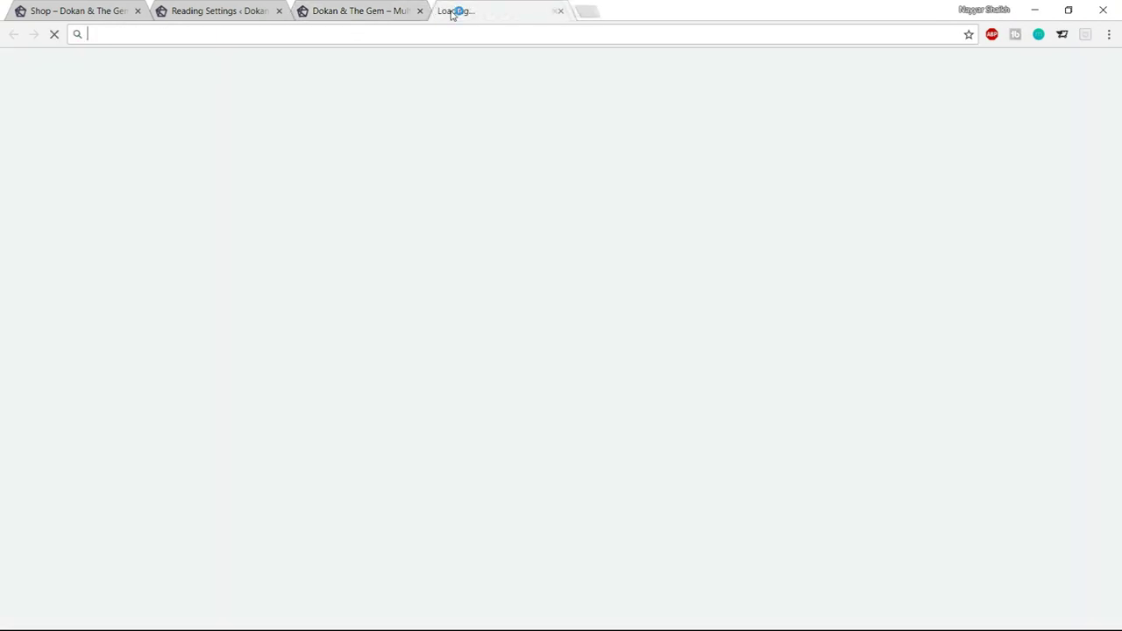
text(codex-themes.com/thegem/starting_page/themes.php?page=shop-01)
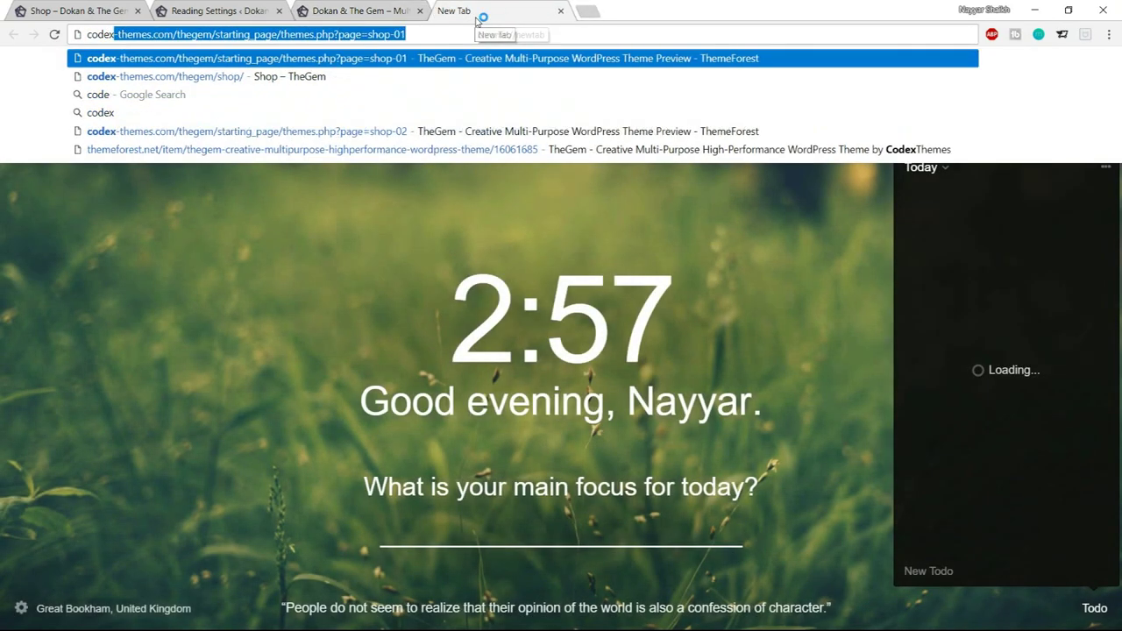
key(Down)
key(Return)
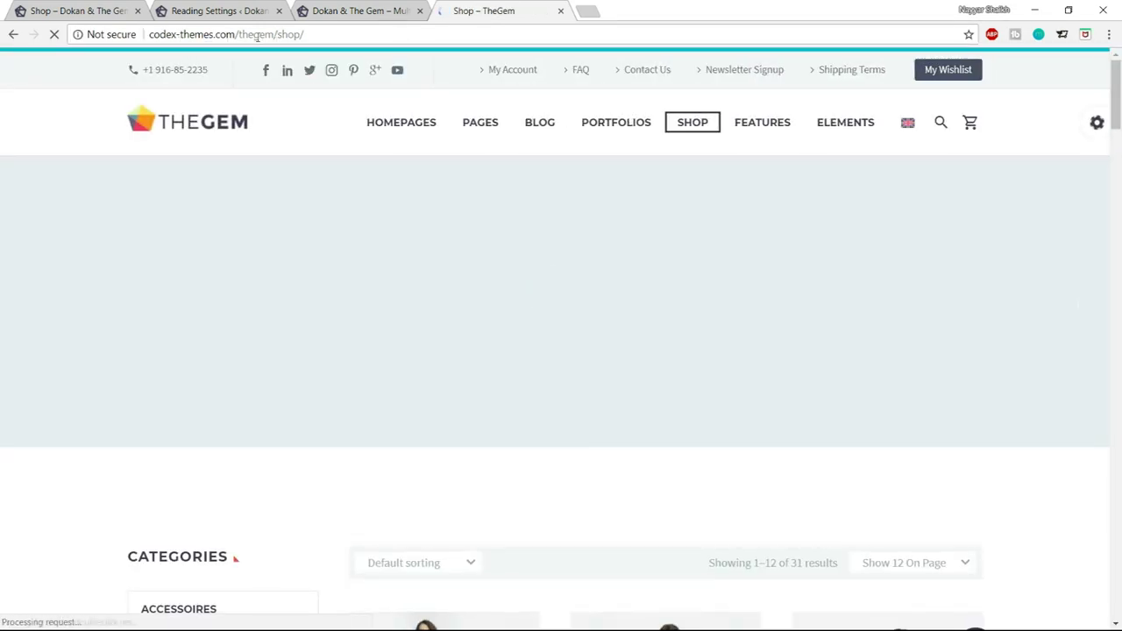
scroll(739, 339, down, 10)
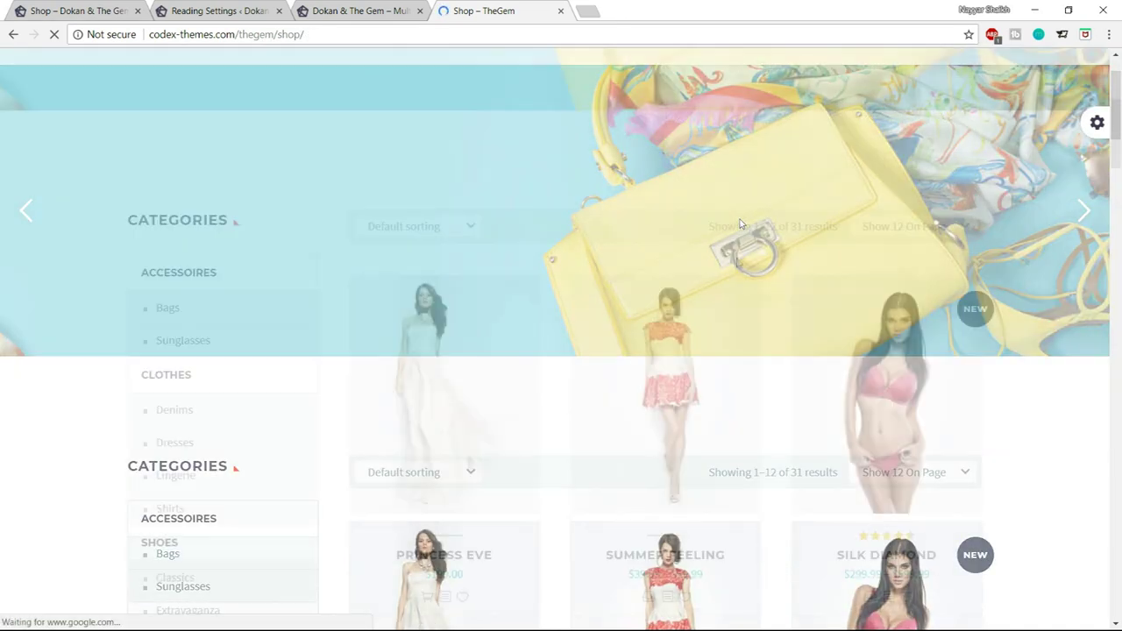
scroll(744, 382, up, 6)
scroll(744, 382, up, 4)
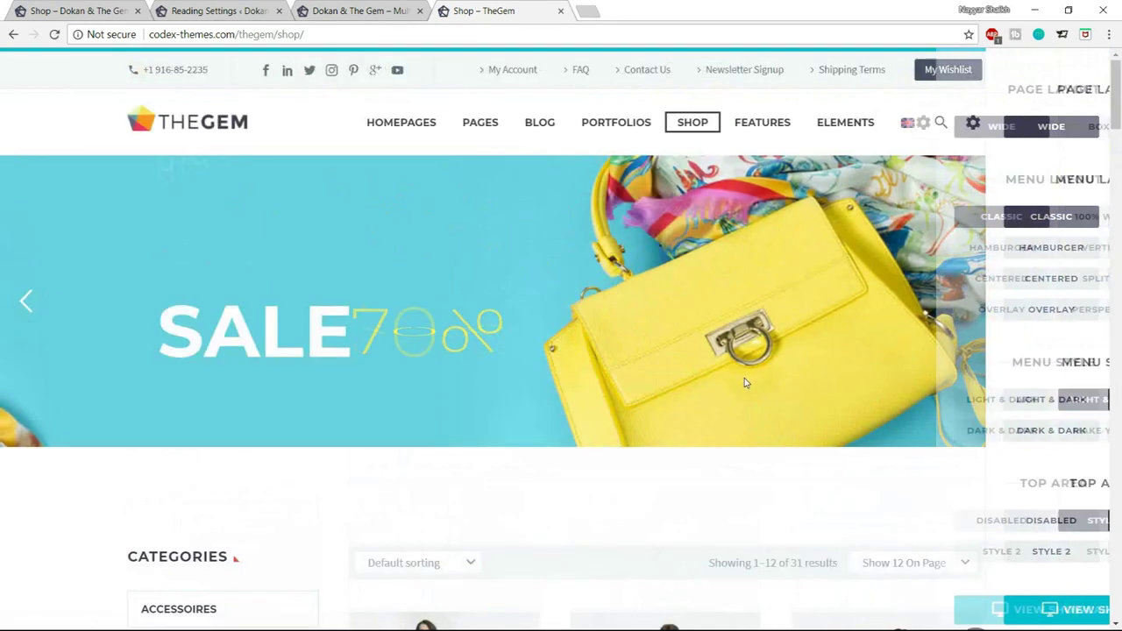
- Close the demo's layout settings panel and browse the Counters elements page
click(849, 123)
mouse_move(868, 123)
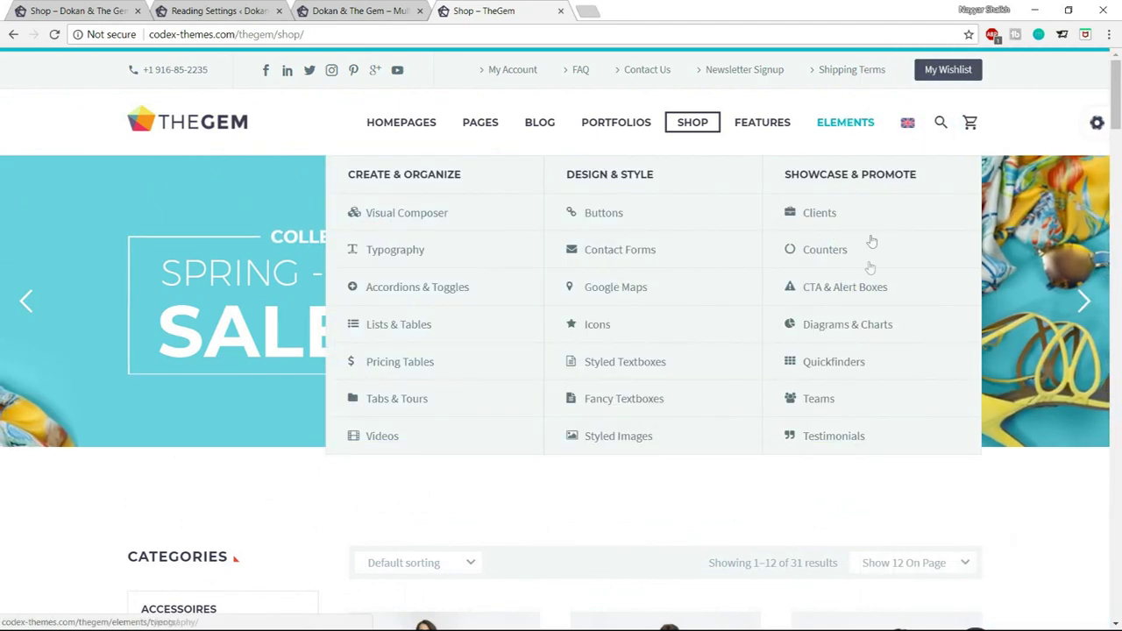
click(821, 255)
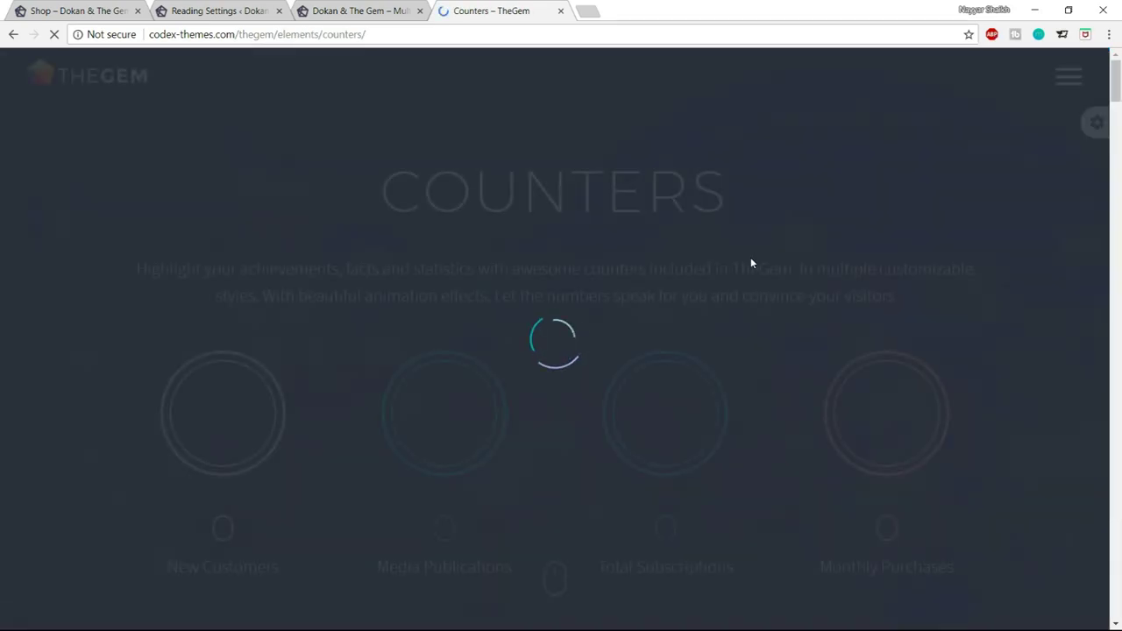
scroll(658, 383, down, 4)
scroll(658, 383, up, 4)
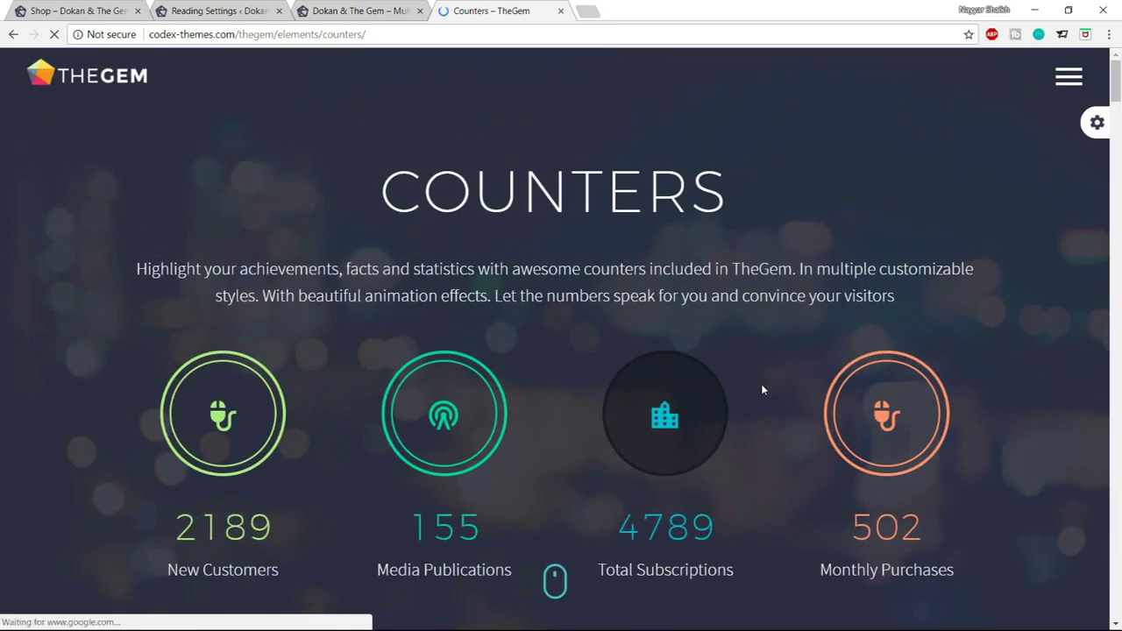
scroll(761, 386, down, 3)
scroll(762, 389, down, 10)
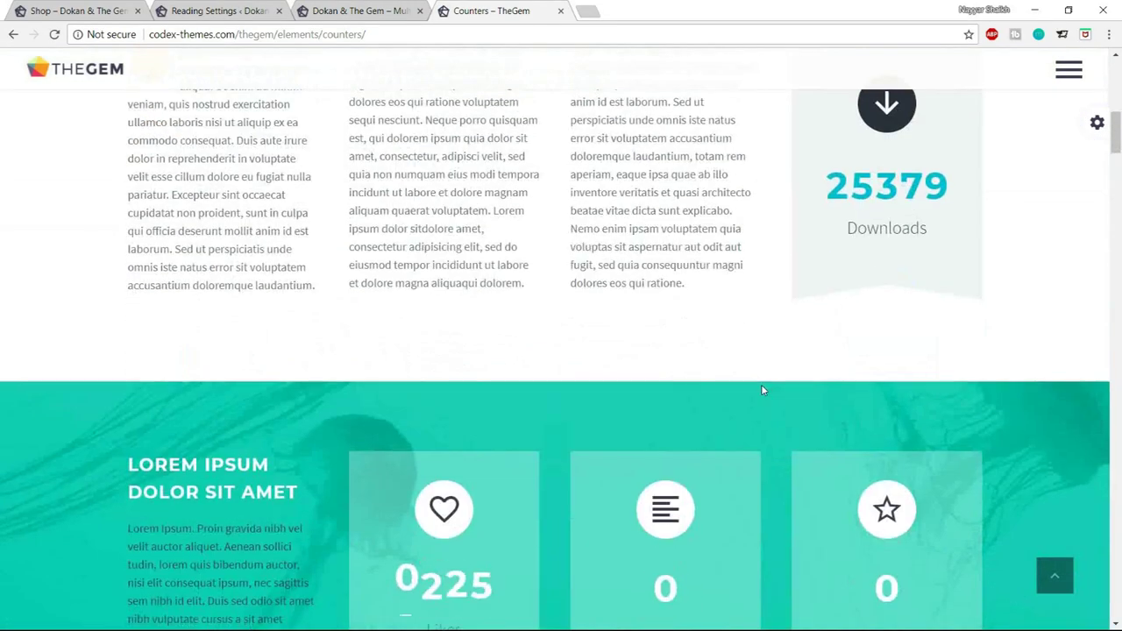
scroll(762, 389, down, 5)
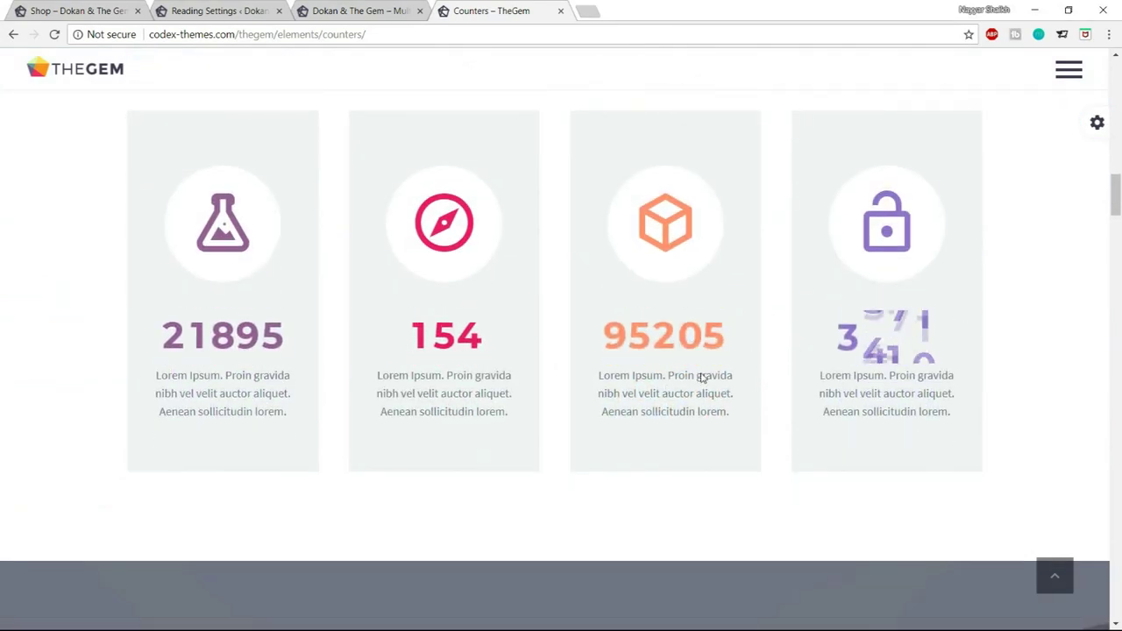
scroll(701, 378, down, 5)
scroll(783, 390, down, 4)
scroll(784, 391, up, 10)
scroll(784, 389, up, 15)
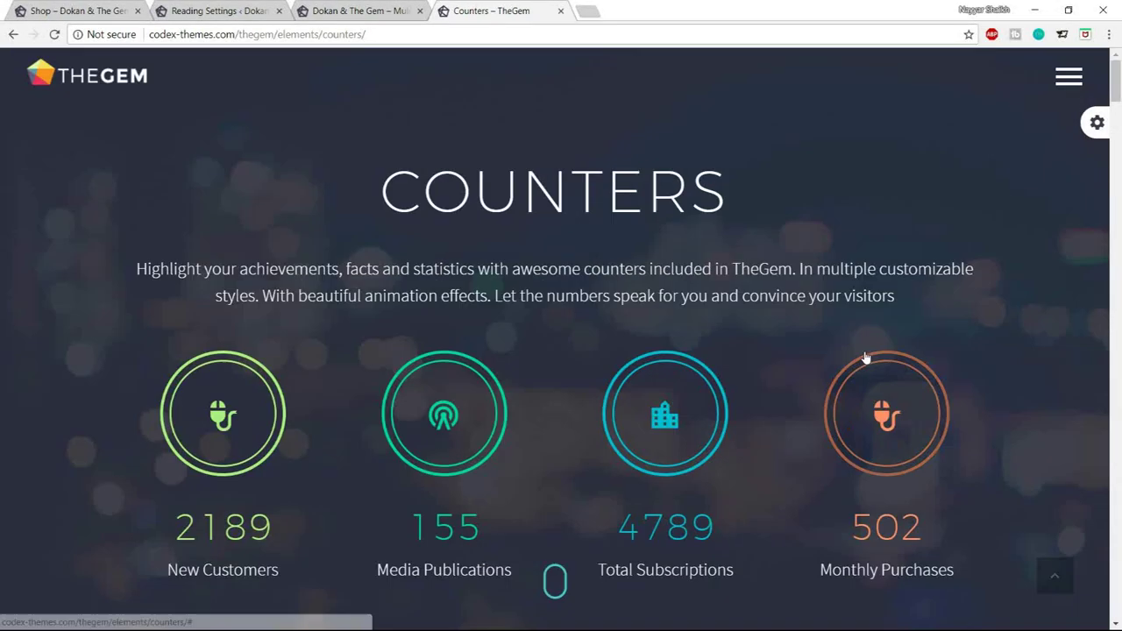
- Navigate the Elements menu to the Push the Button page showing Tiny to Giant buttons
click(1069, 79)
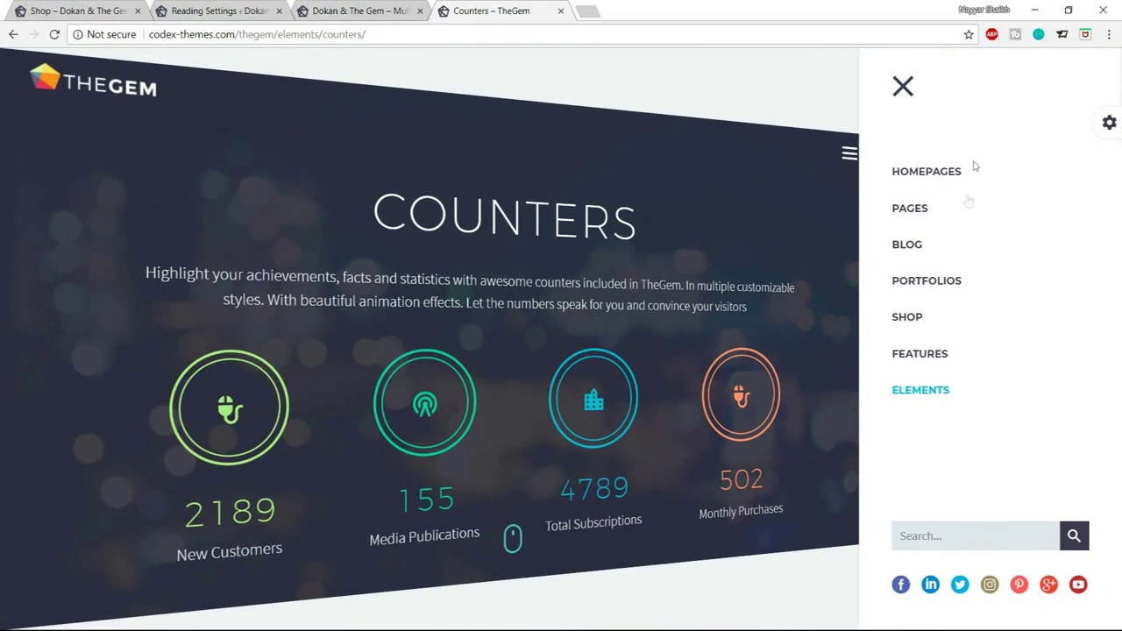
mouse_move(940, 394)
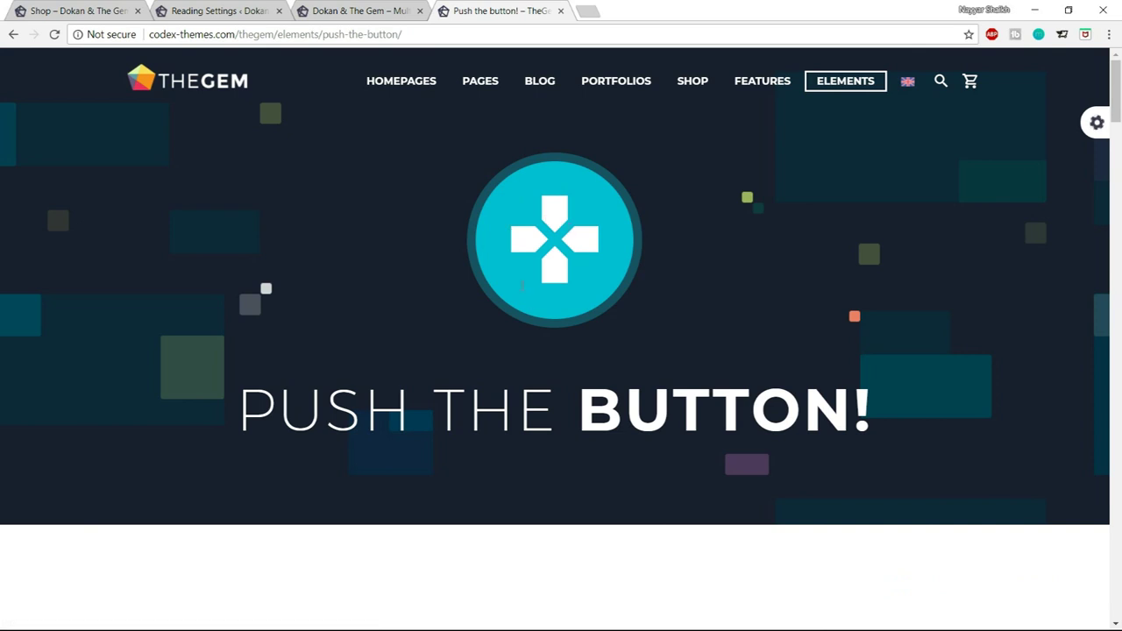
scroll(584, 290, down, 6)
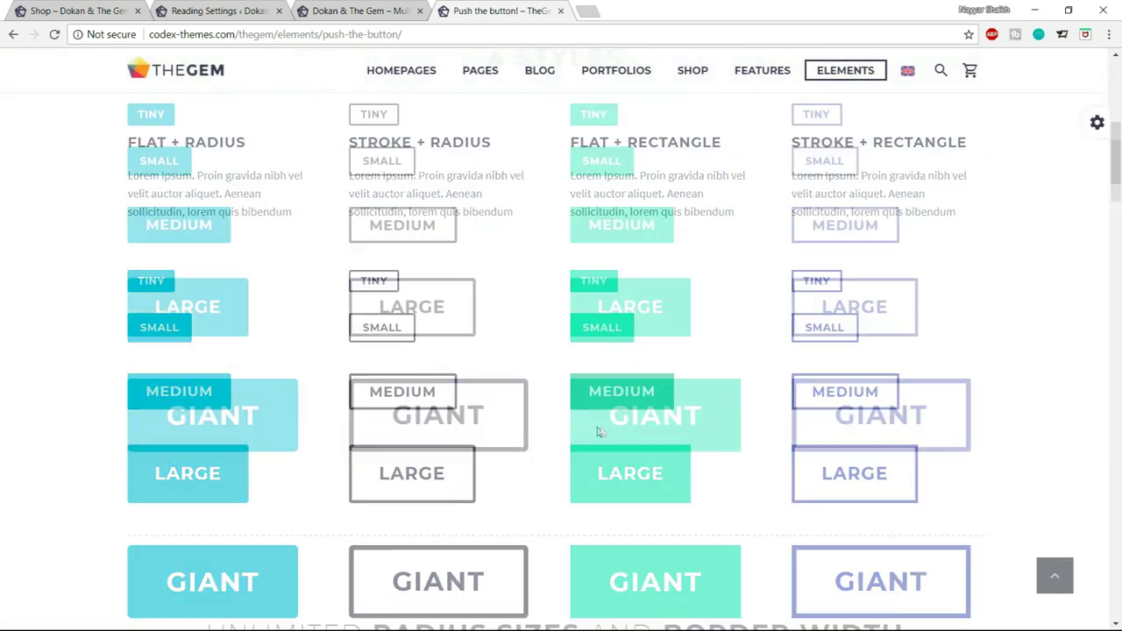
scroll(599, 431, down, 12)
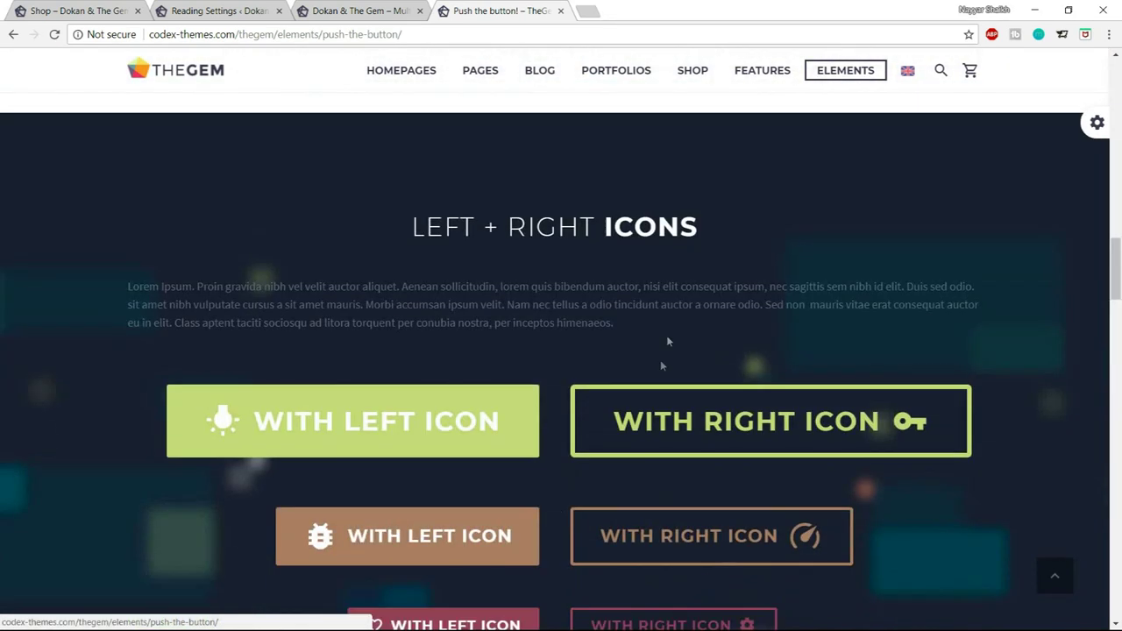
scroll(658, 377, down, 15)
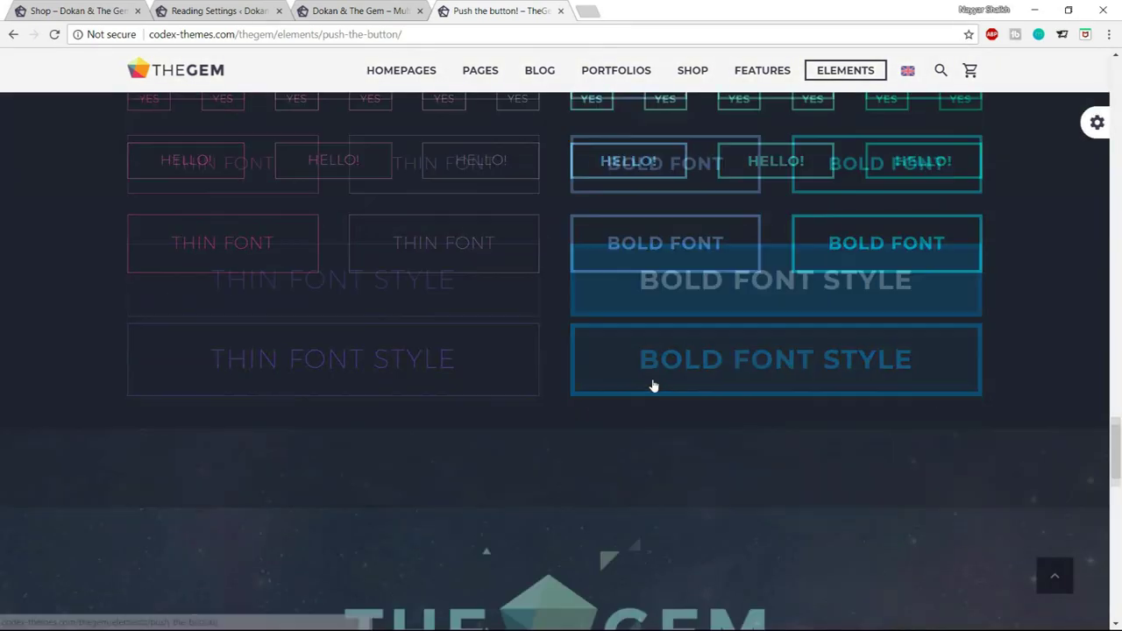
scroll(653, 386, down, 15)
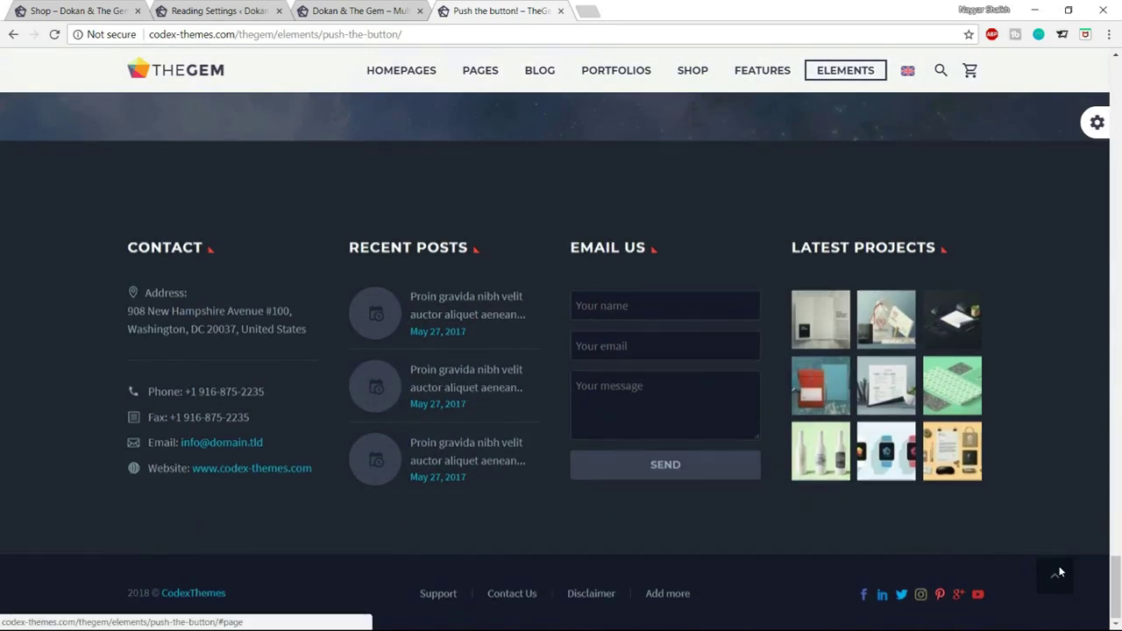
click(1057, 573)
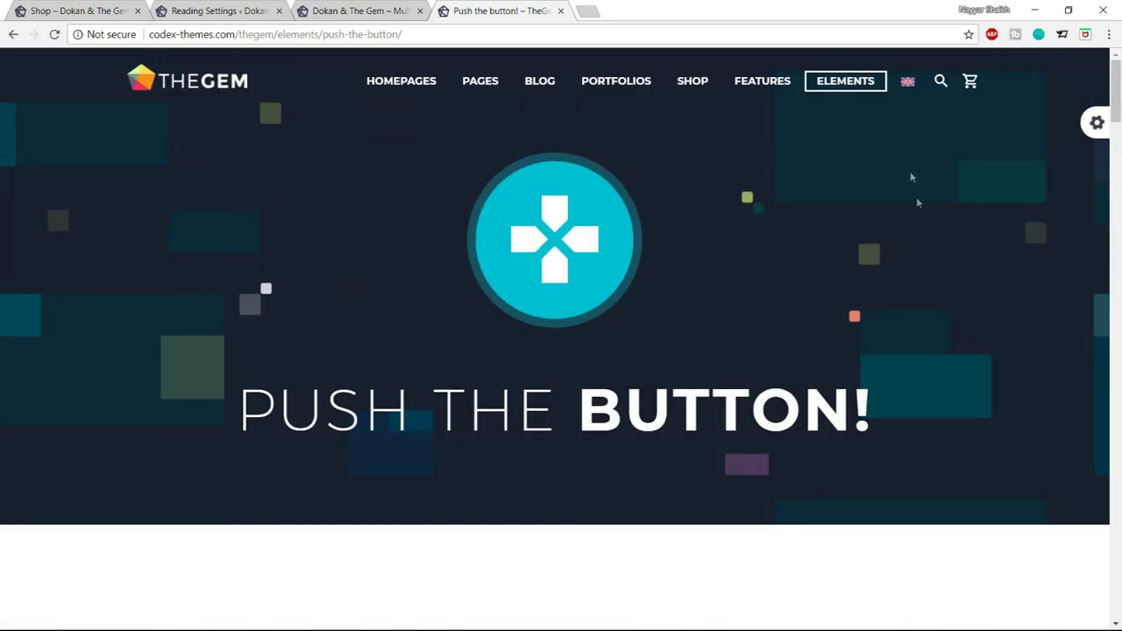
mouse_move(400, 96)
mouse_move(417, 148)
mouse_move(838, 115)
scroll(841, 263, down, 3)
scroll(581, 437, down, 4)
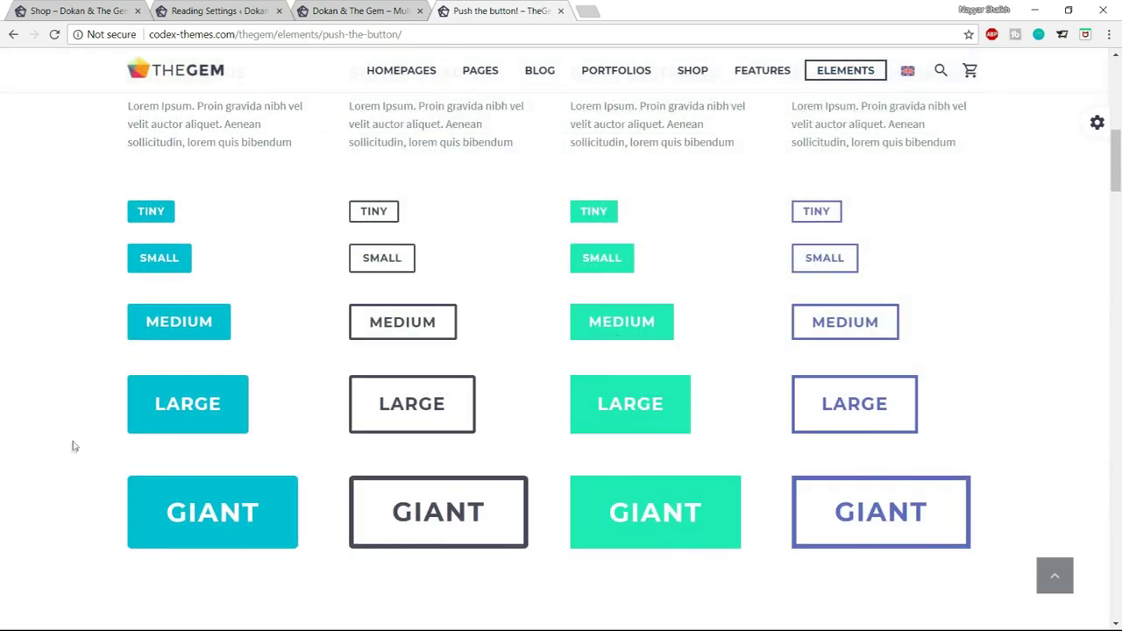
scroll(155, 394, up, 8)
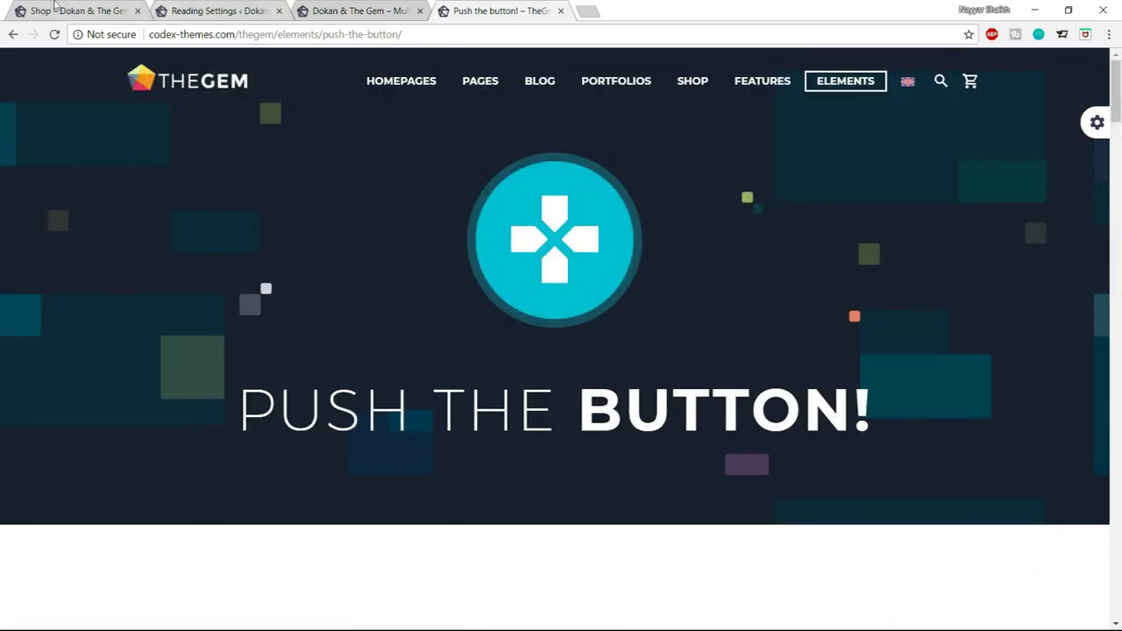
click(54, 7)
- In TheGem Import, expand 'Import of single pages, posts etc.' and browse the page list
click(207, 11)
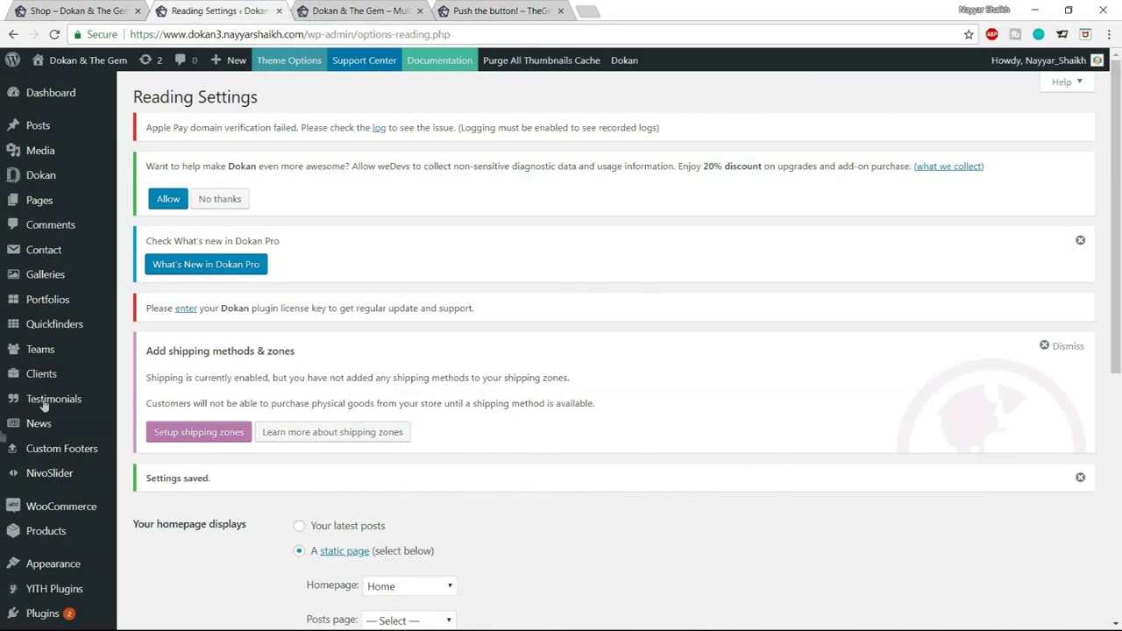
scroll(44, 403, down, 5)
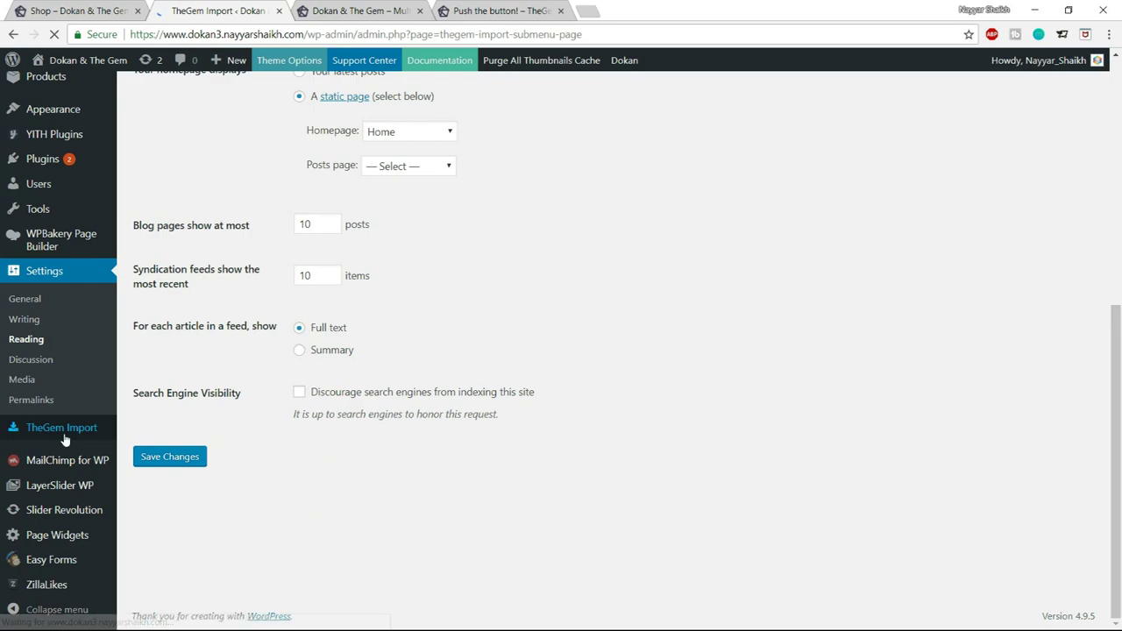
scroll(605, 380, down, 5)
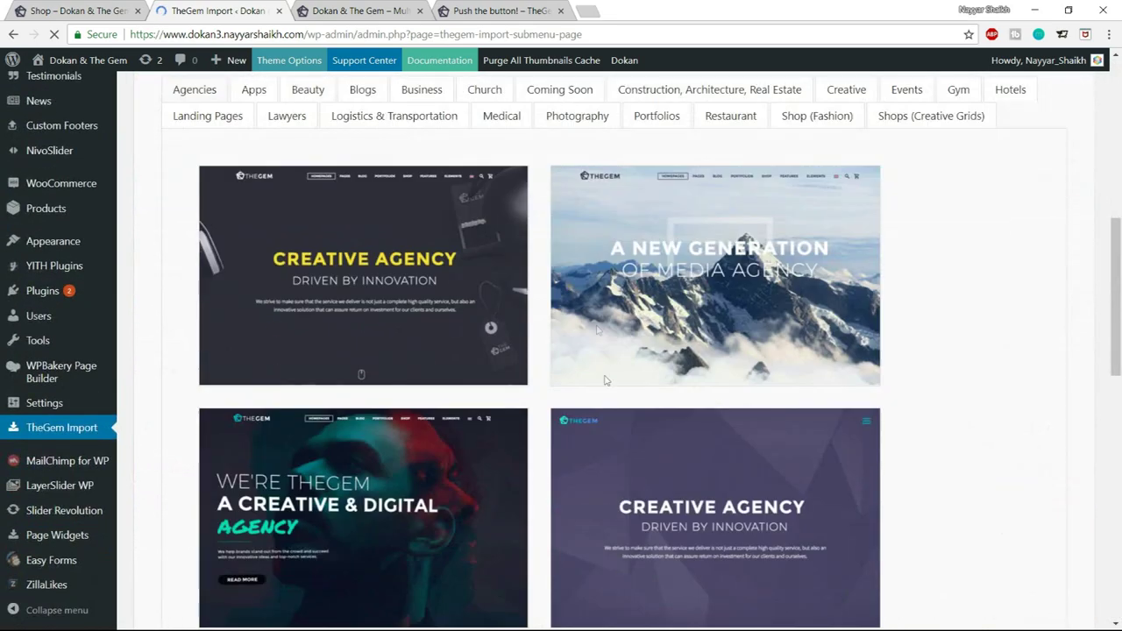
scroll(1050, 385, down, 15)
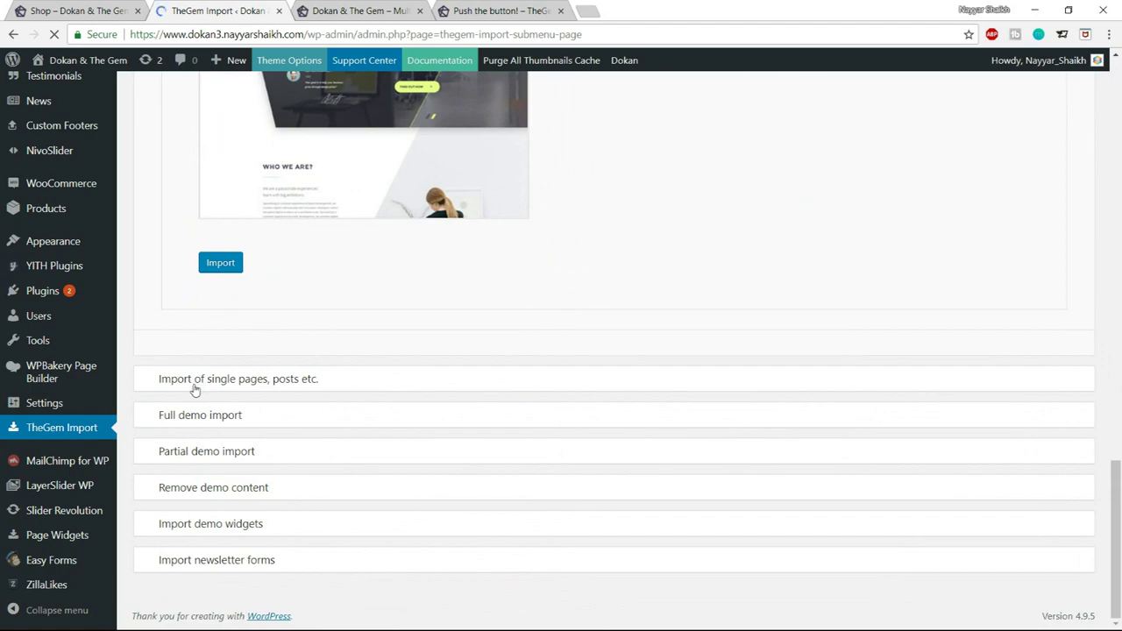
click(252, 379)
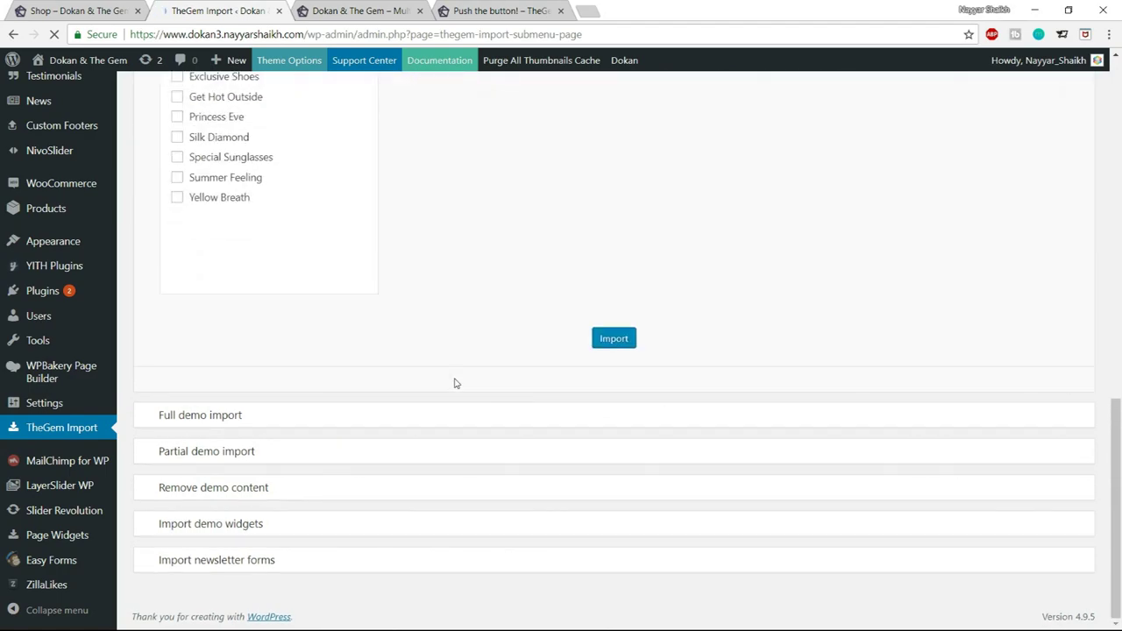
scroll(453, 383, up, 4)
scroll(636, 383, up, 3)
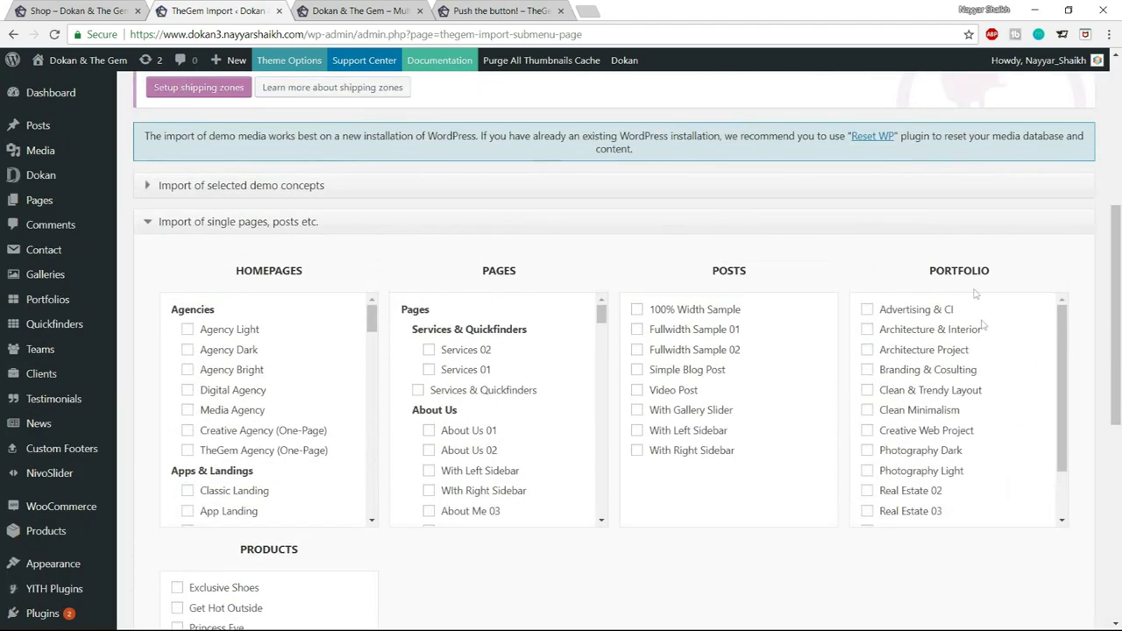
scroll(981, 377, down, 2)
scroll(983, 377, up, 2)
scroll(982, 377, down, 2)
scroll(476, 397, down, 1)
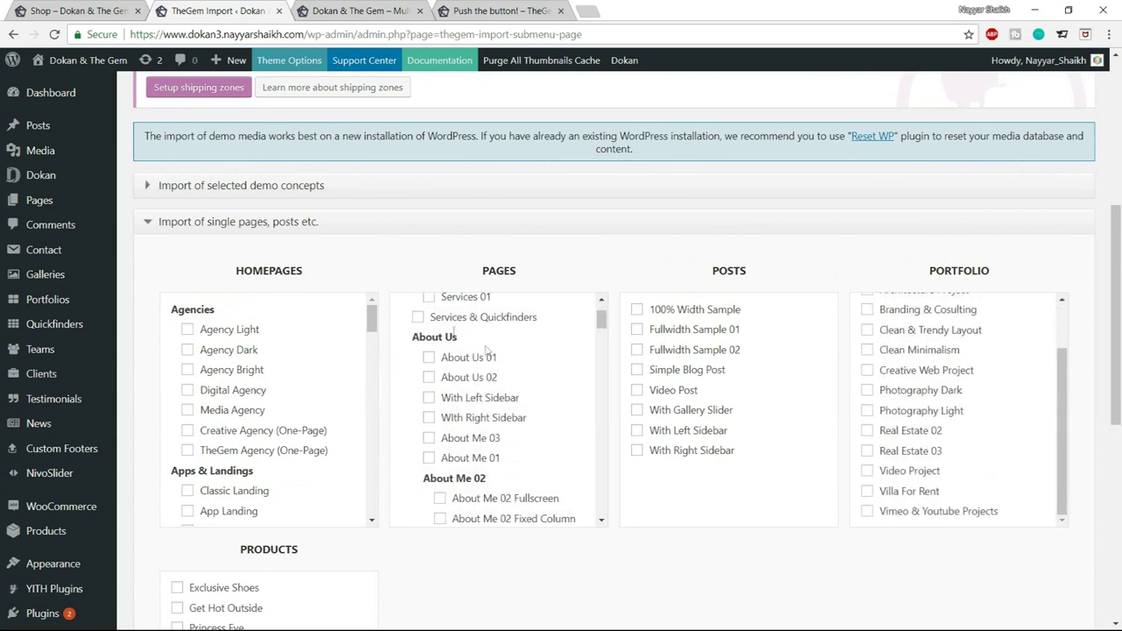
scroll(499, 392, down, 8)
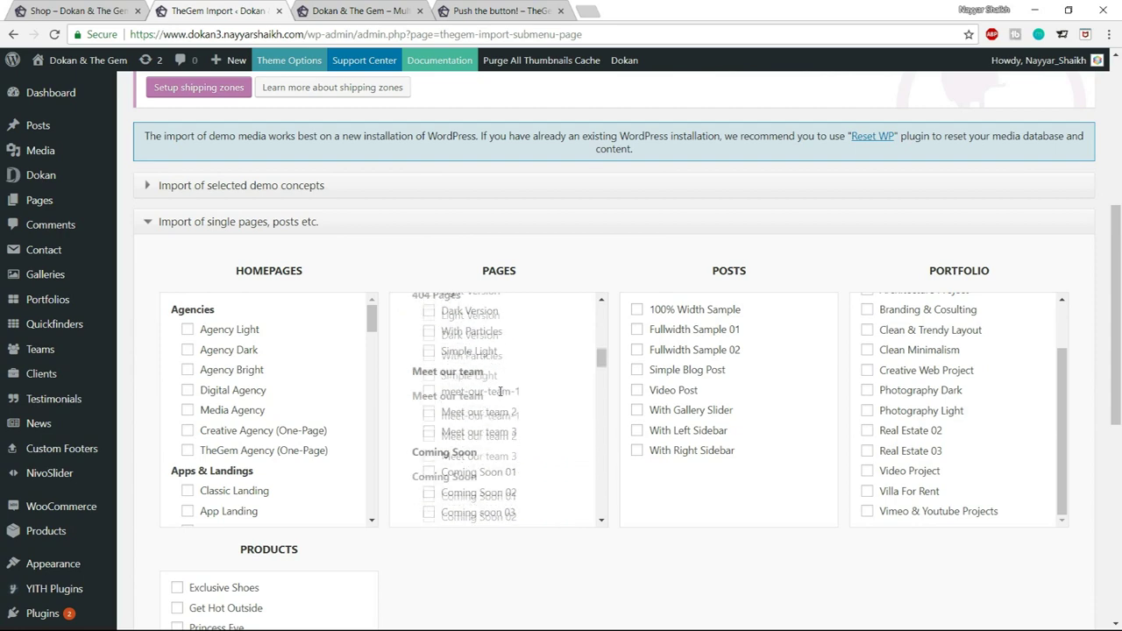
scroll(499, 392, down, 8)
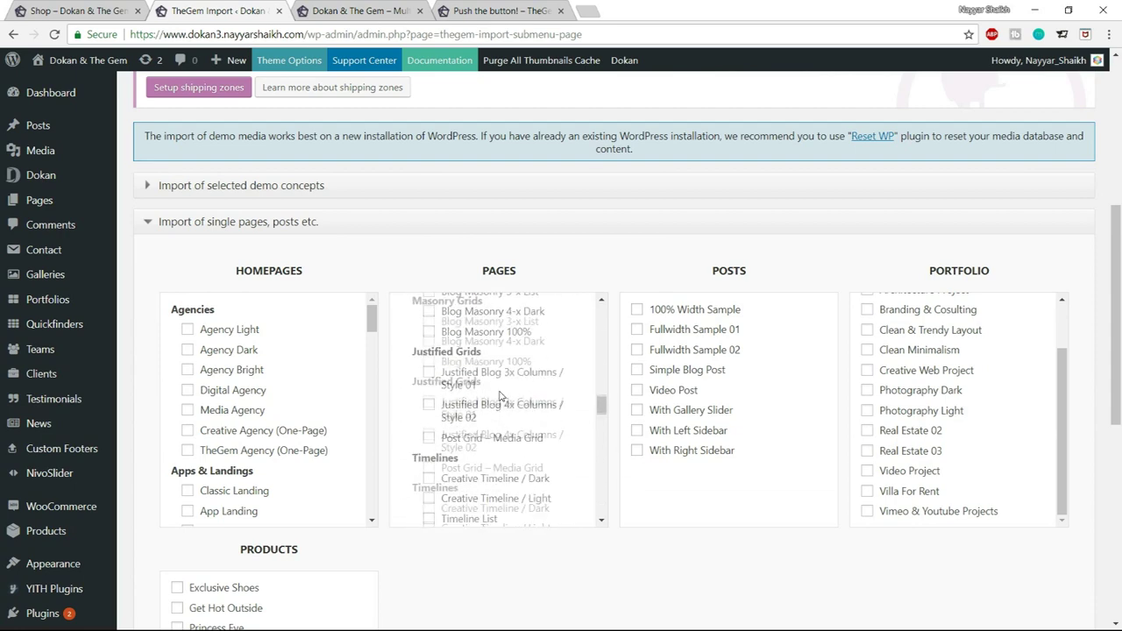
scroll(499, 397, down, 5)
scroll(499, 396, up, 1)
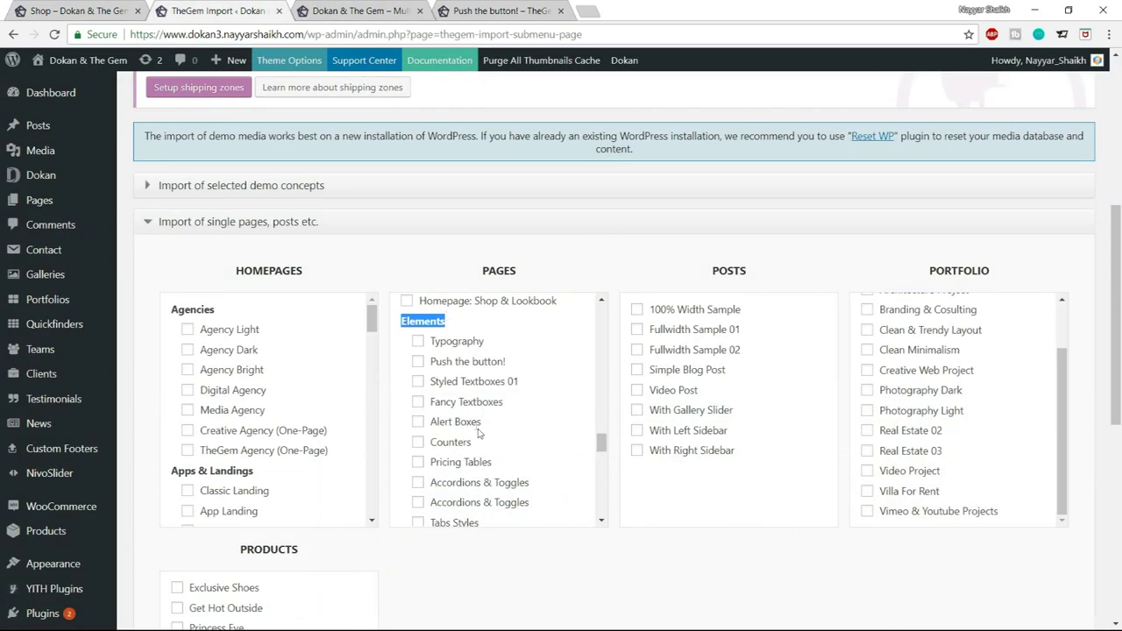
scroll(478, 431, down, 5)
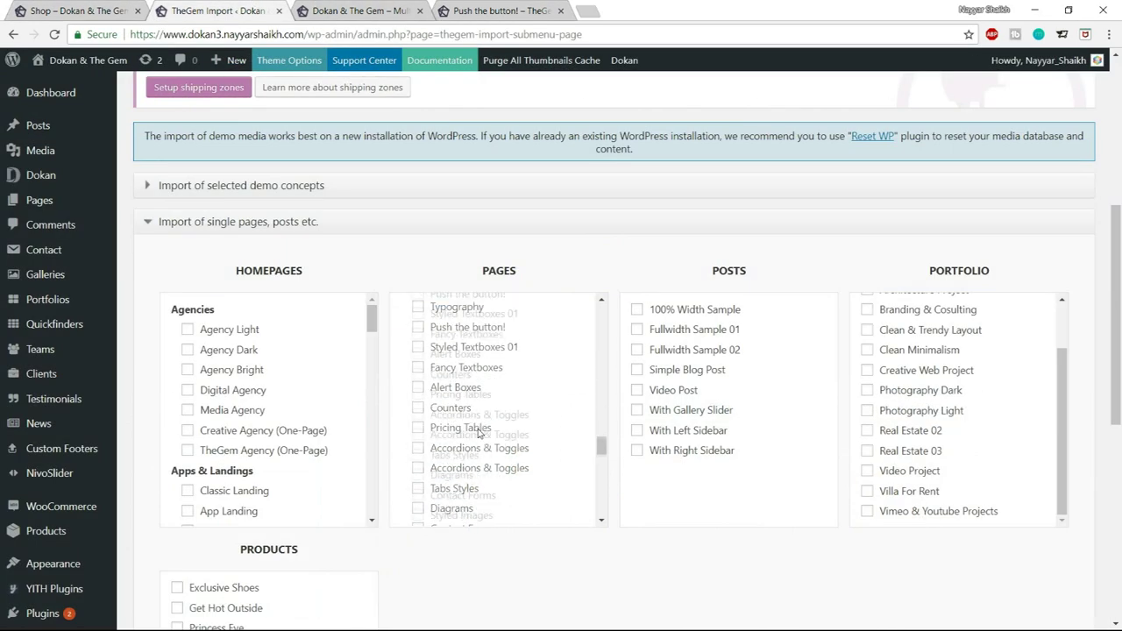
scroll(479, 428, down, 2)
scroll(483, 449, up, 7)
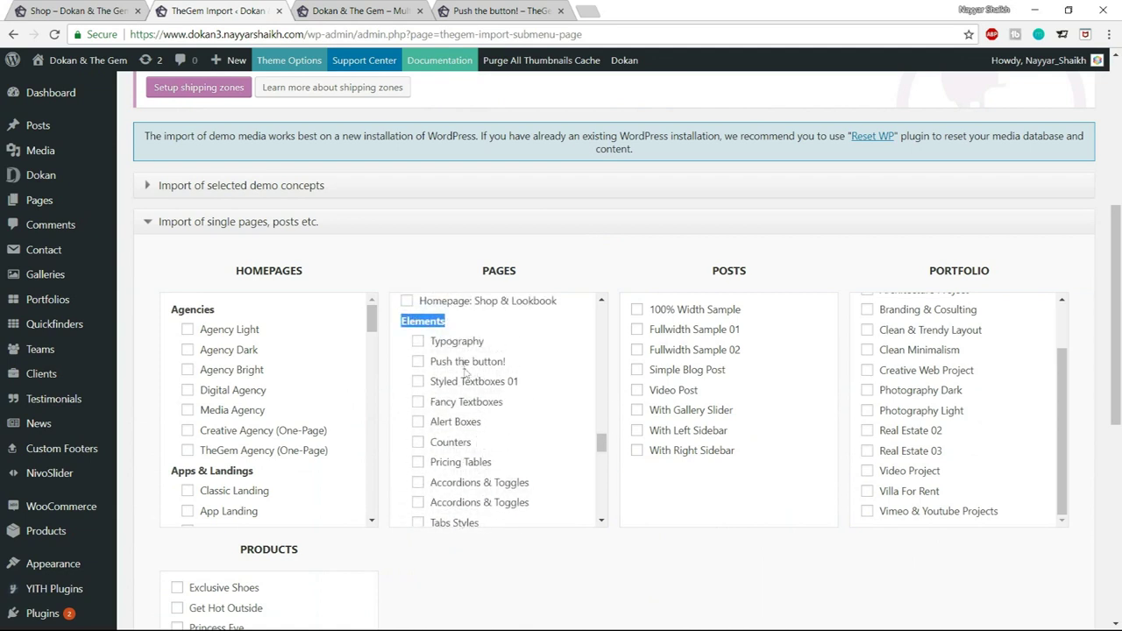
- Check the demo's push-the-button slug and tick Push the button! under Pages > Elements
click(515, 8)
drag(339, 33, 322, 33)
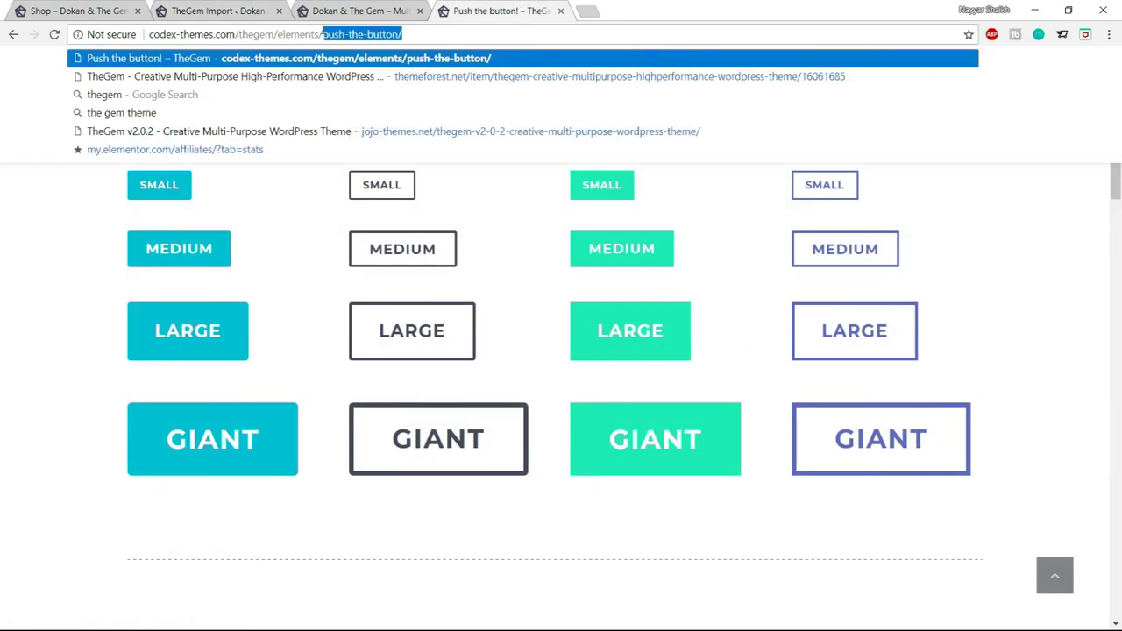
click(117, 12)
click(215, 9)
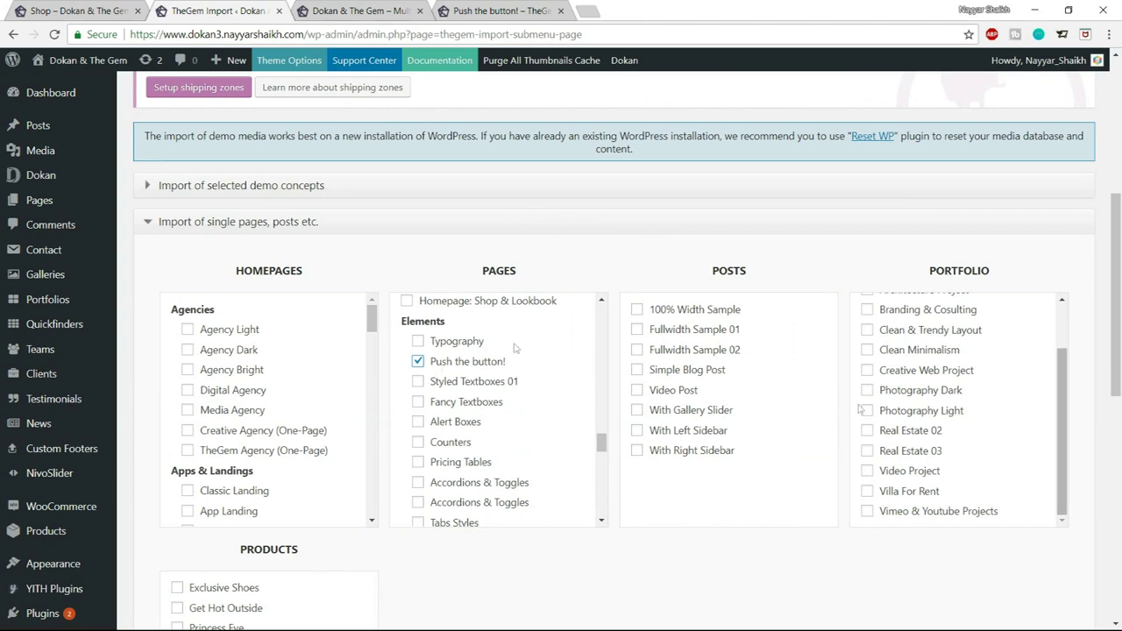
scroll(506, 466, down, 10)
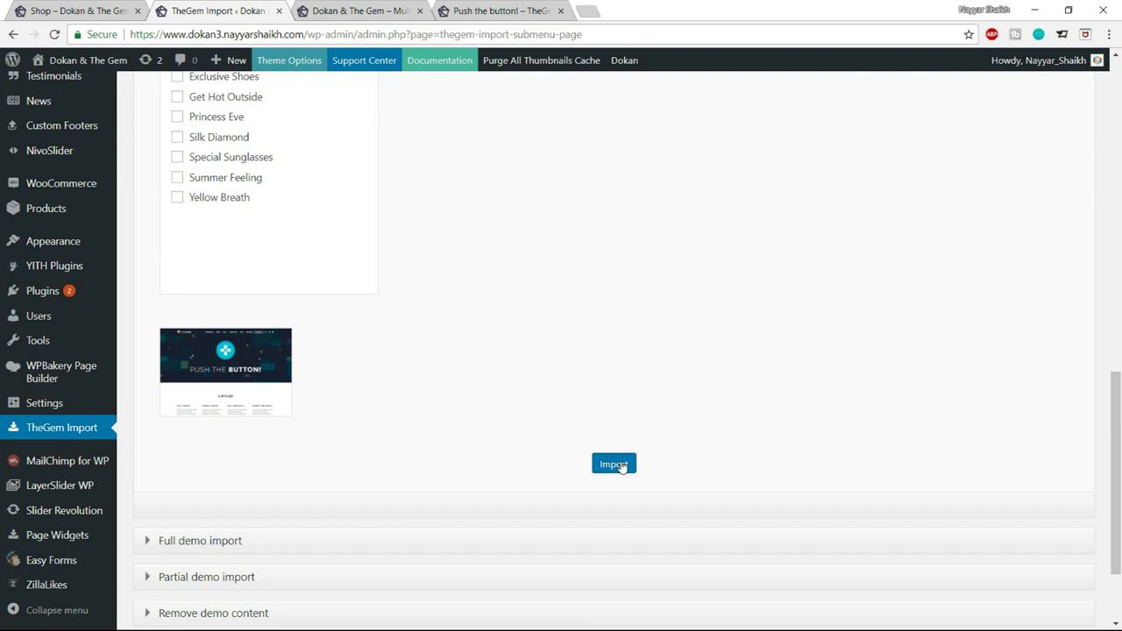
click(616, 465)
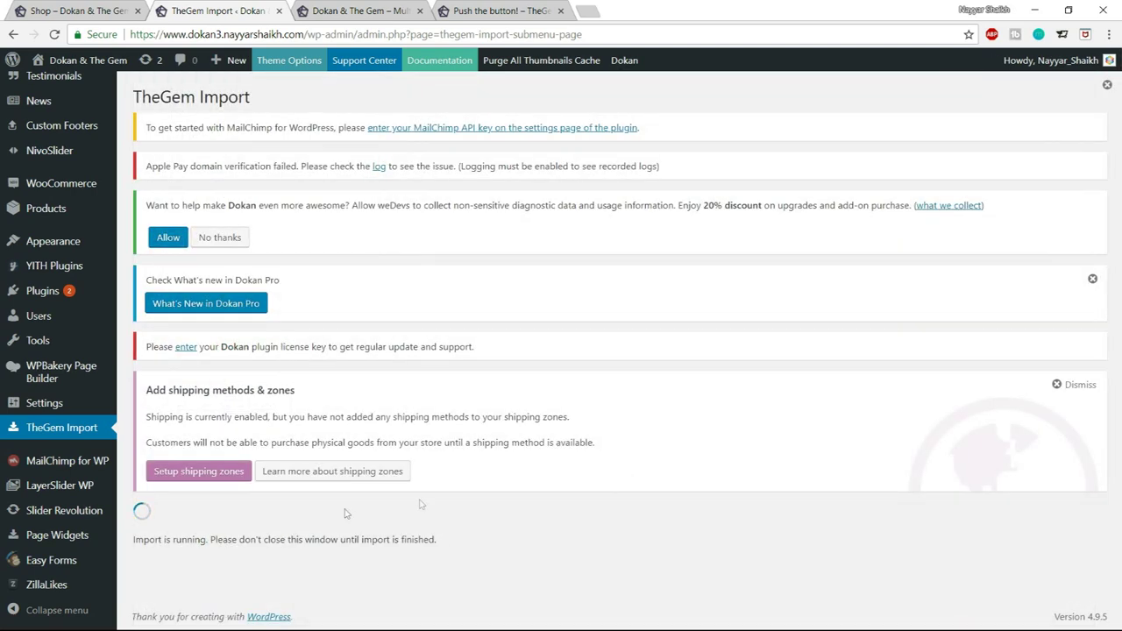
- Let the Push the button! import finish, then go to the /wp-admin/ dashboard
drag(134, 539, 461, 544)
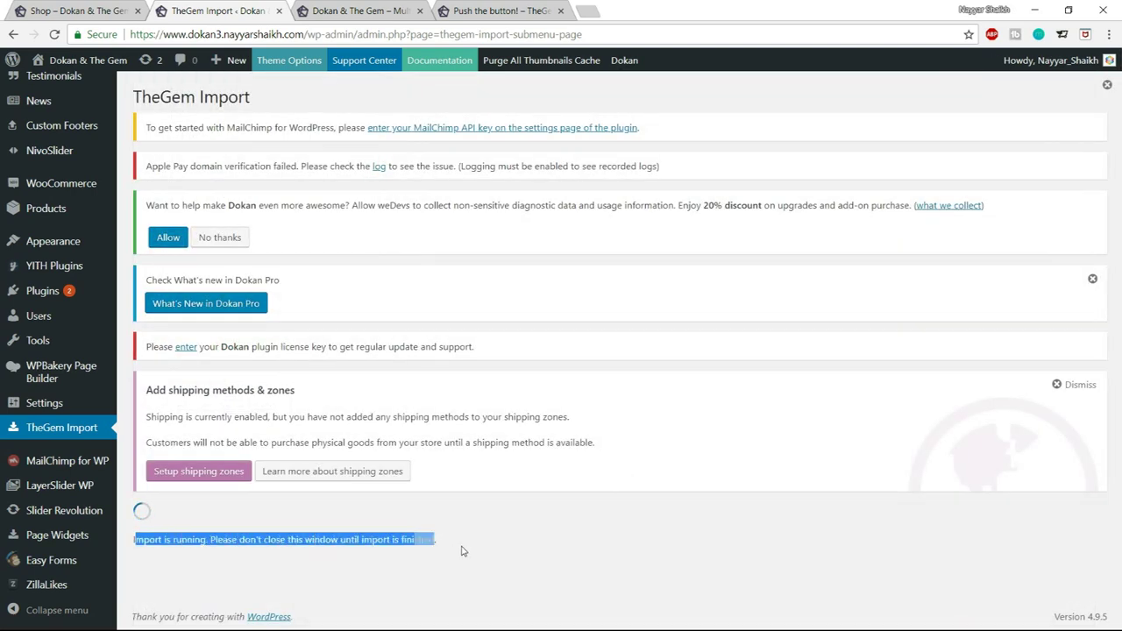
click(461, 543)
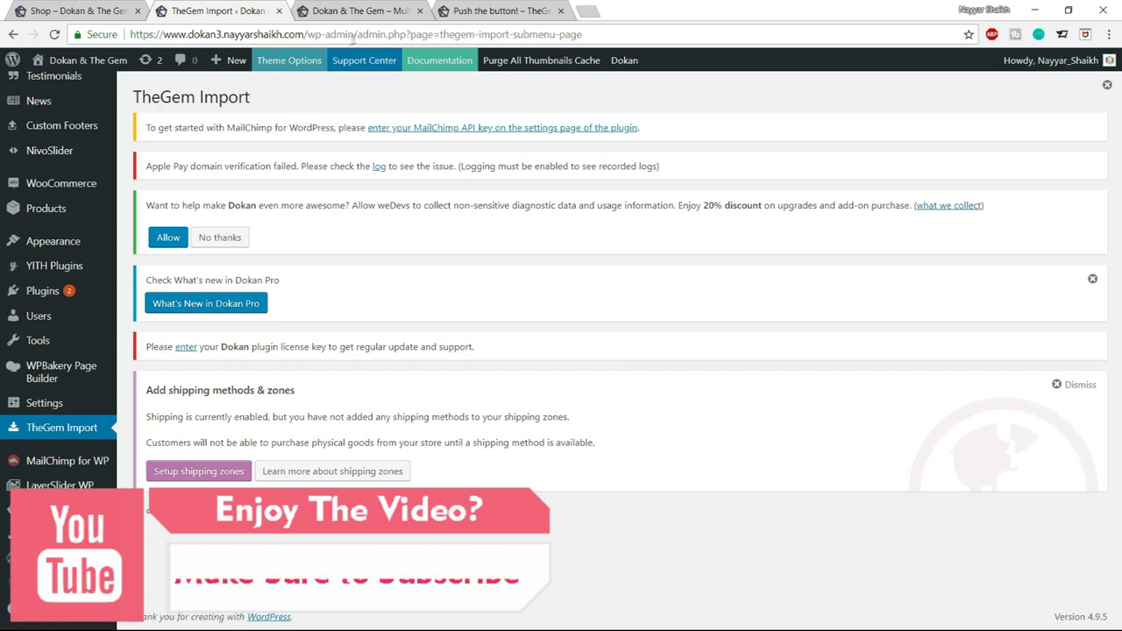
drag(355, 34, 587, 34)
key(BackSpace)
key(Return)
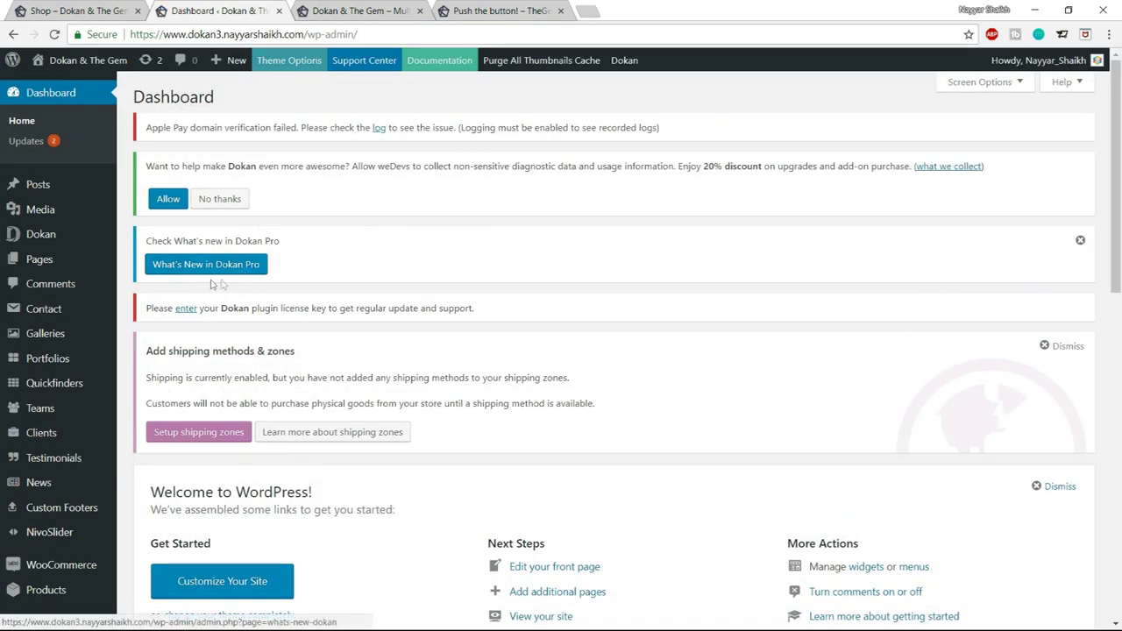
- Find Push the button! (Demo) in All Pages and open it in a new tab
click(39, 259)
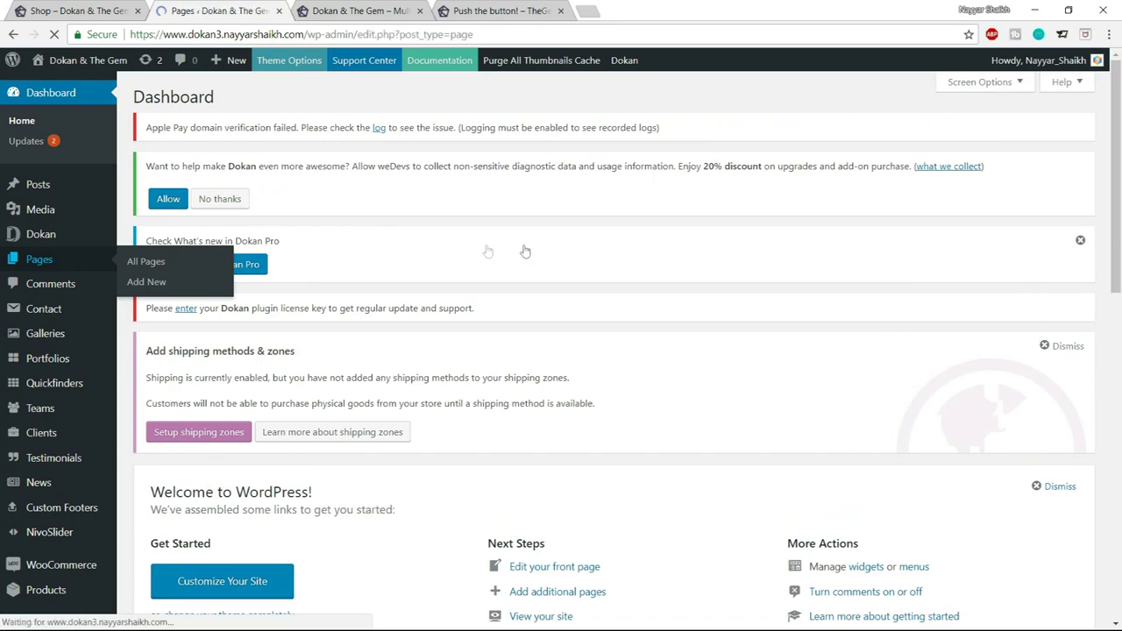
scroll(525, 263, down, 5)
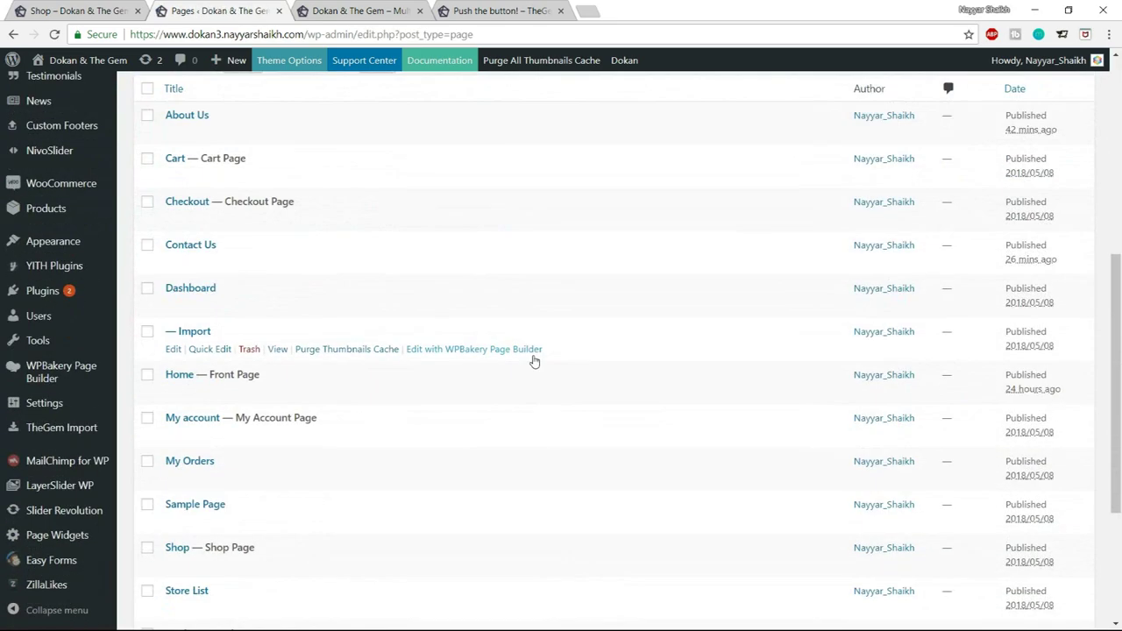
scroll(535, 361, down, 3)
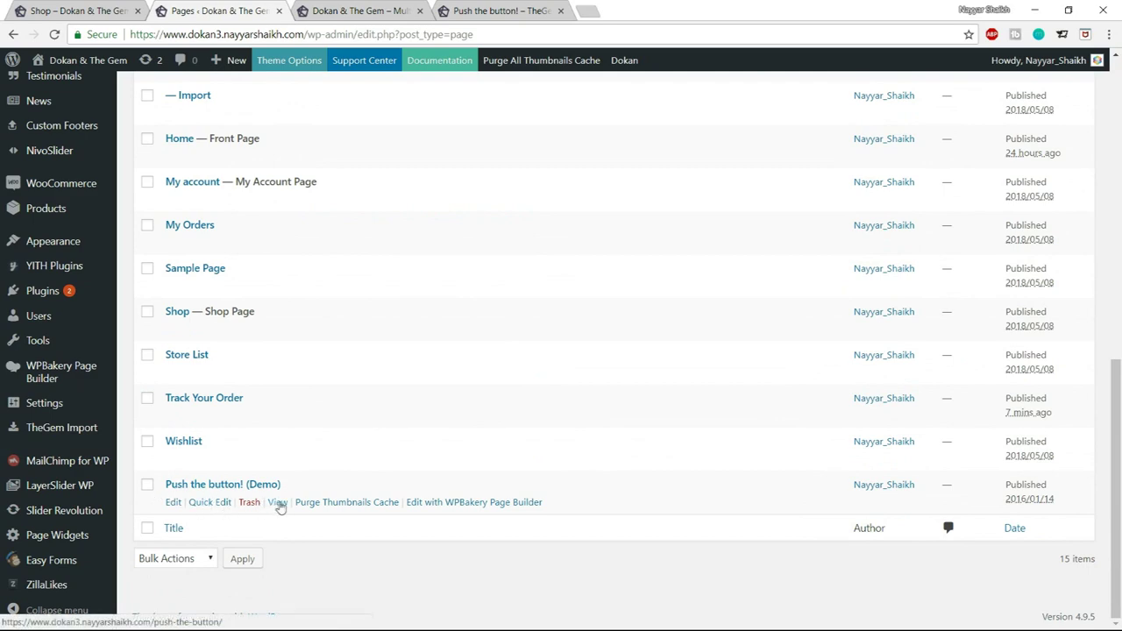
middle_click(279, 504)
- Scroll through the live Push the button! (Demo) page's button showcase
click(358, 11)
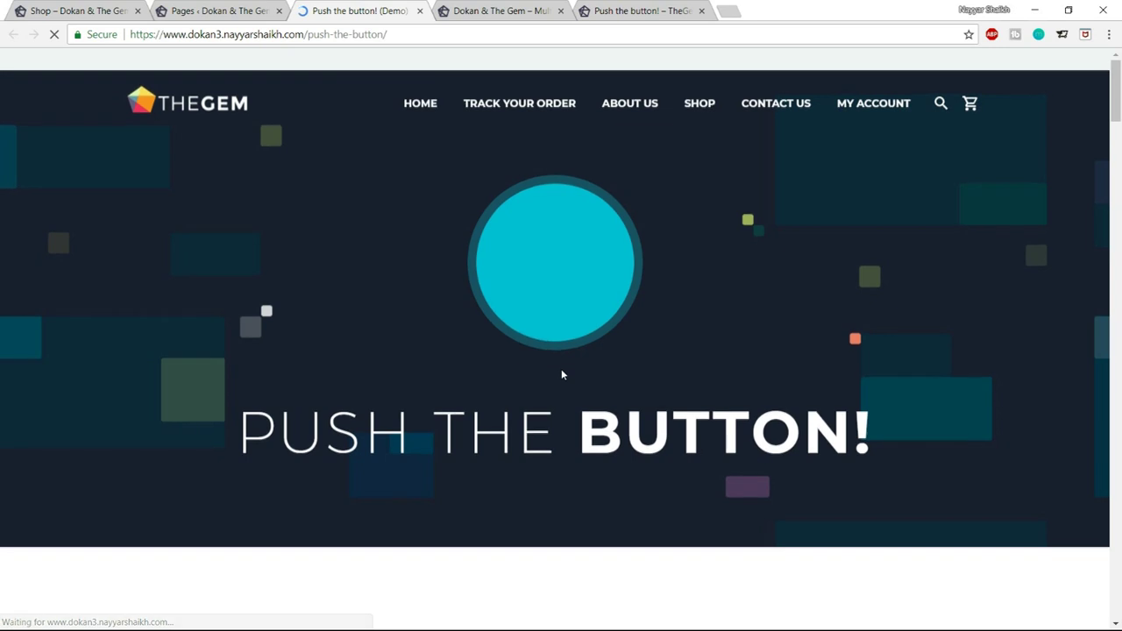
scroll(561, 371, down, 3)
scroll(563, 374, down, 15)
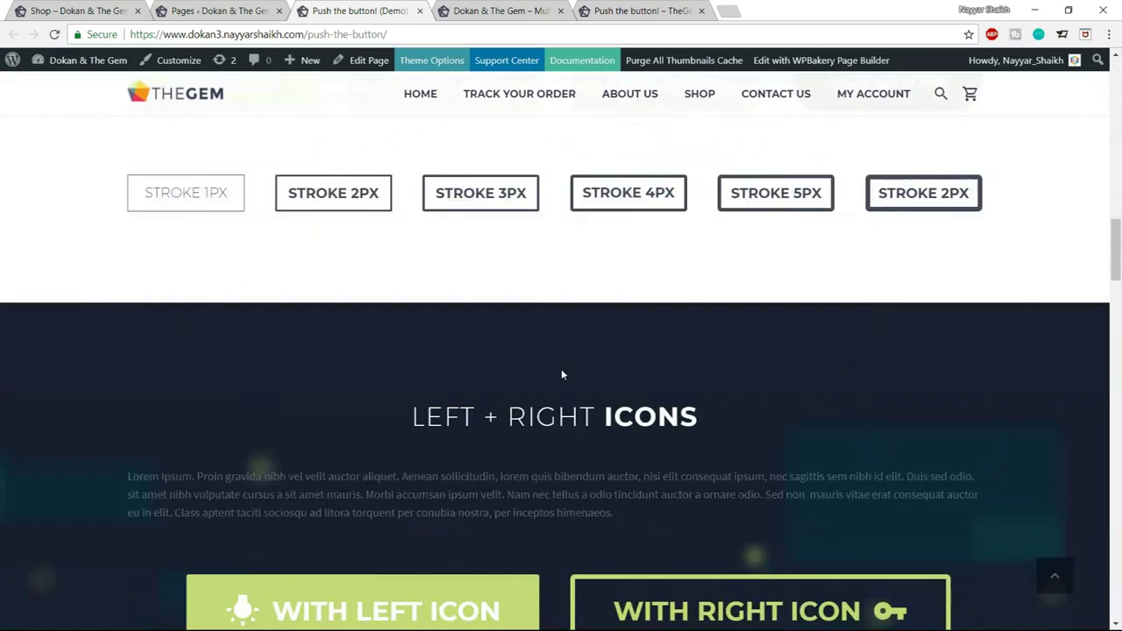
scroll(561, 374, down, 10)
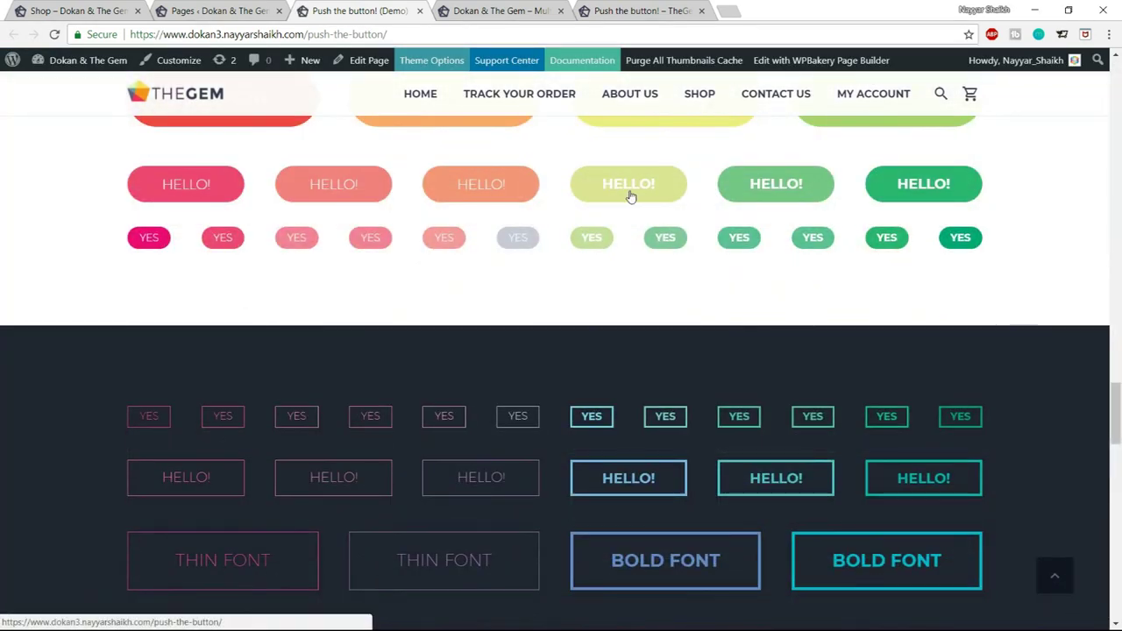
scroll(895, 454, down, 8)
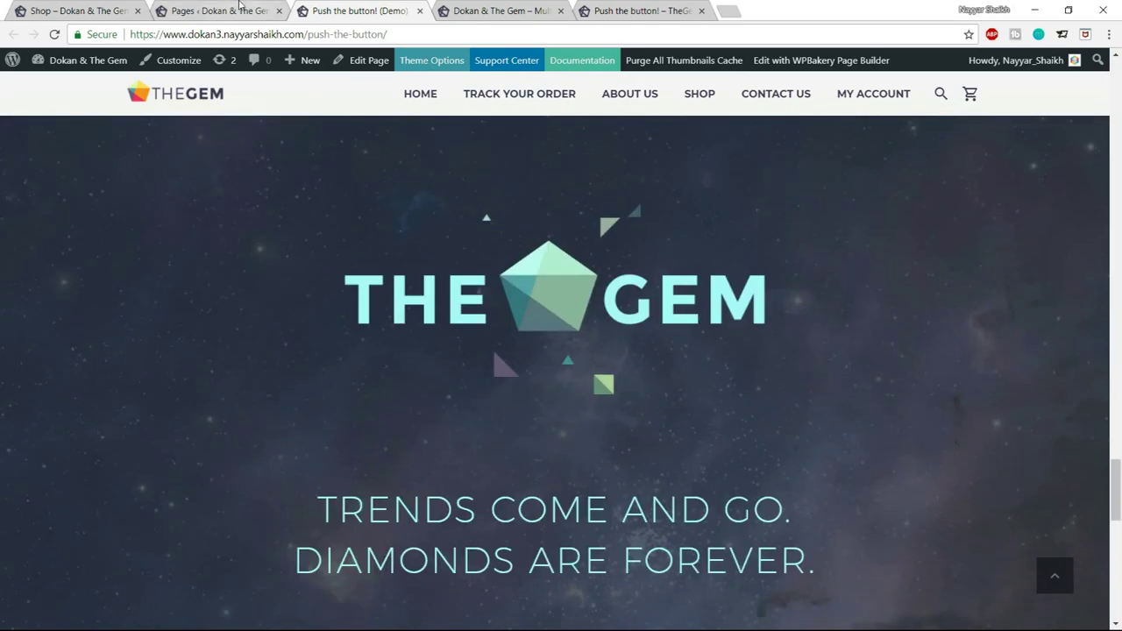
- Open Push the button! (Demo) in the editor from the Pages list
click(240, 4)
click(173, 502)
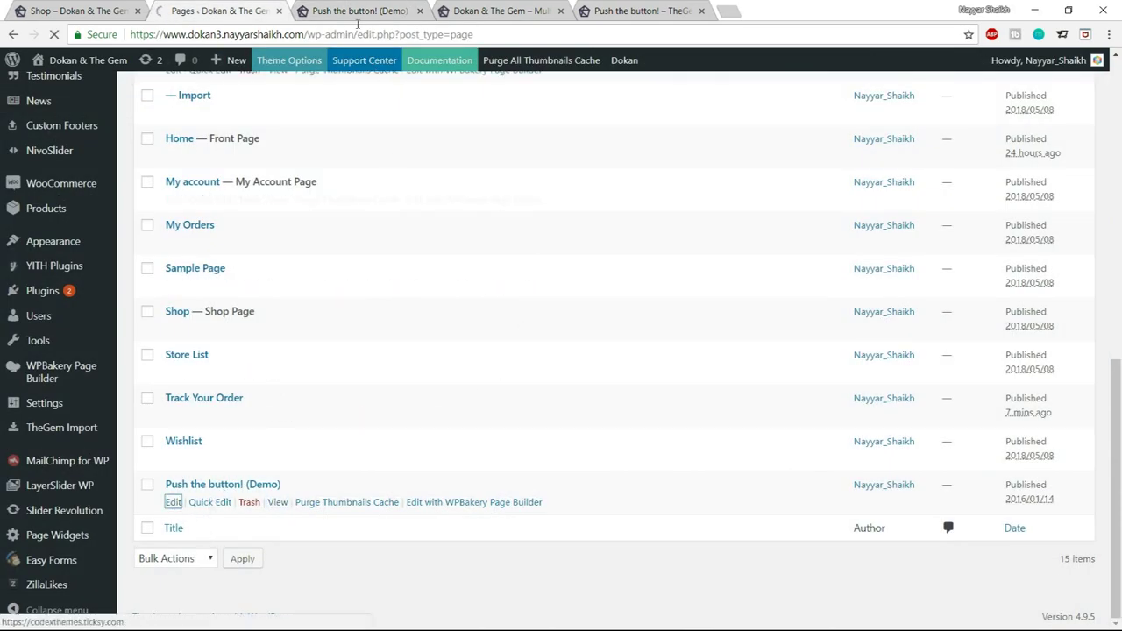
click(359, 11)
scroll(1076, 547, up, 5)
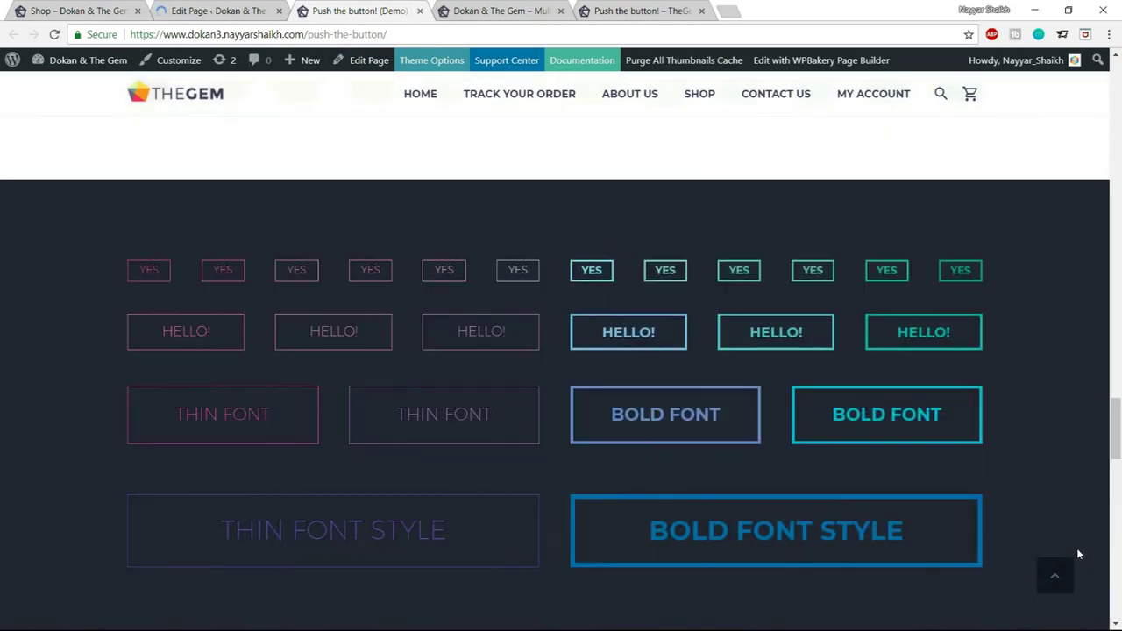
scroll(1078, 553, up, 15)
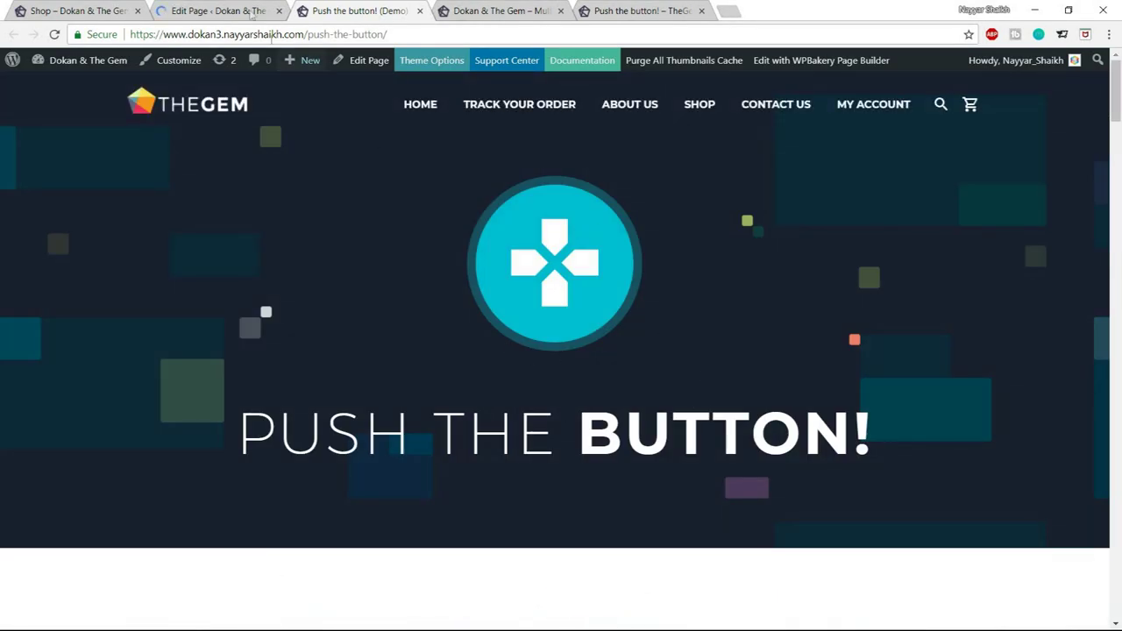
click(262, 11)
- Inspect the Icon element's settings in the WPBakery layout, close them unchanged, and view the live page
click(340, 9)
click(238, 7)
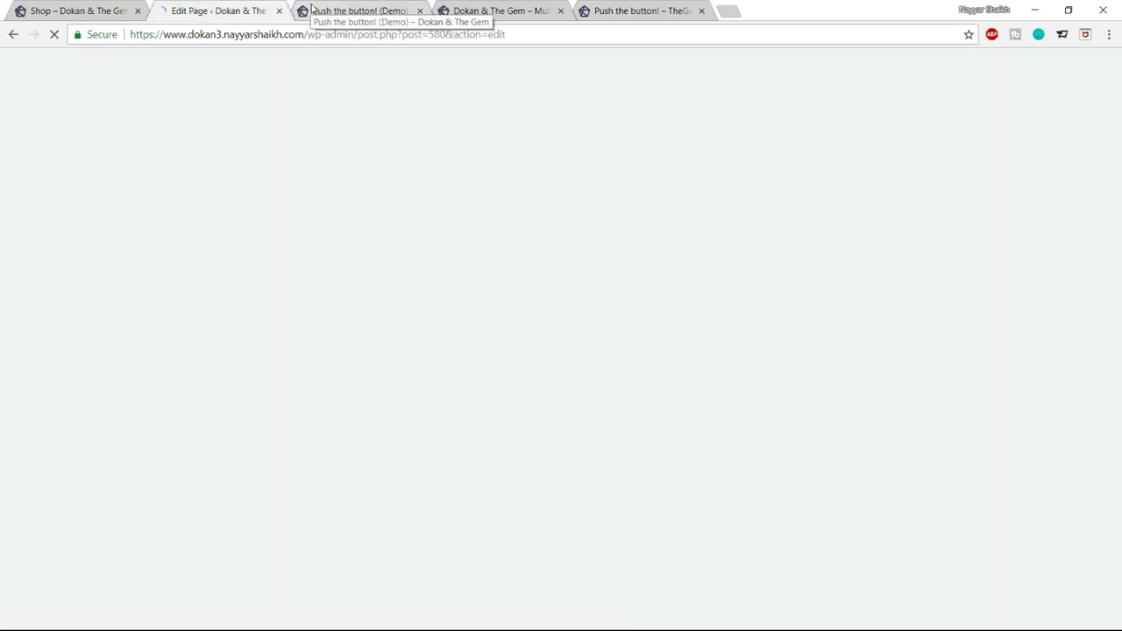
scroll(535, 377, down, 2)
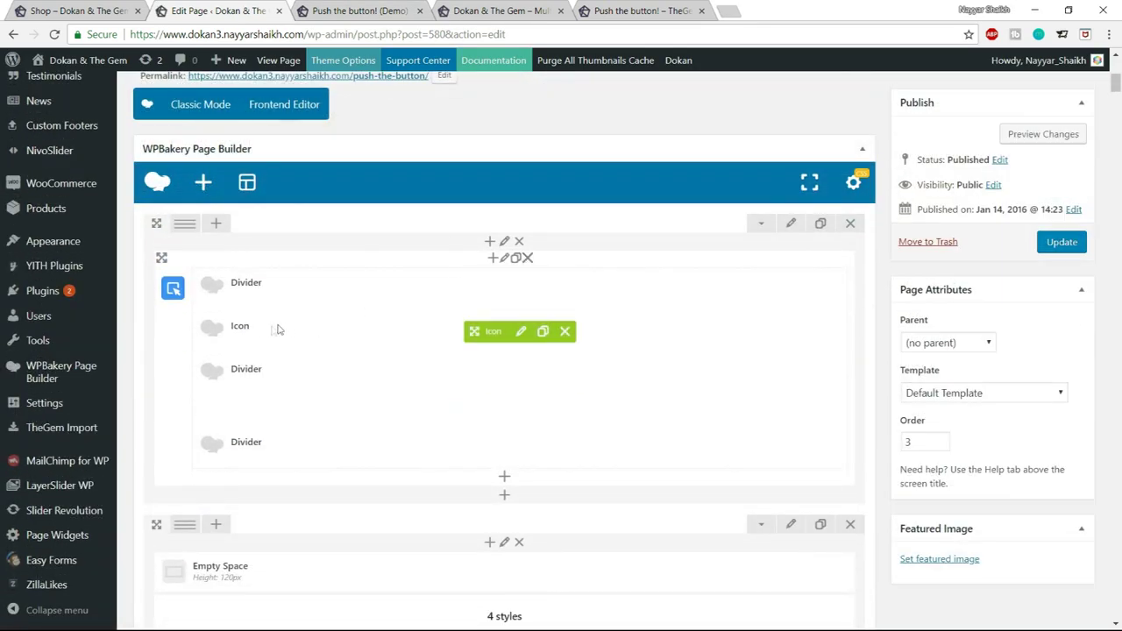
click(521, 332)
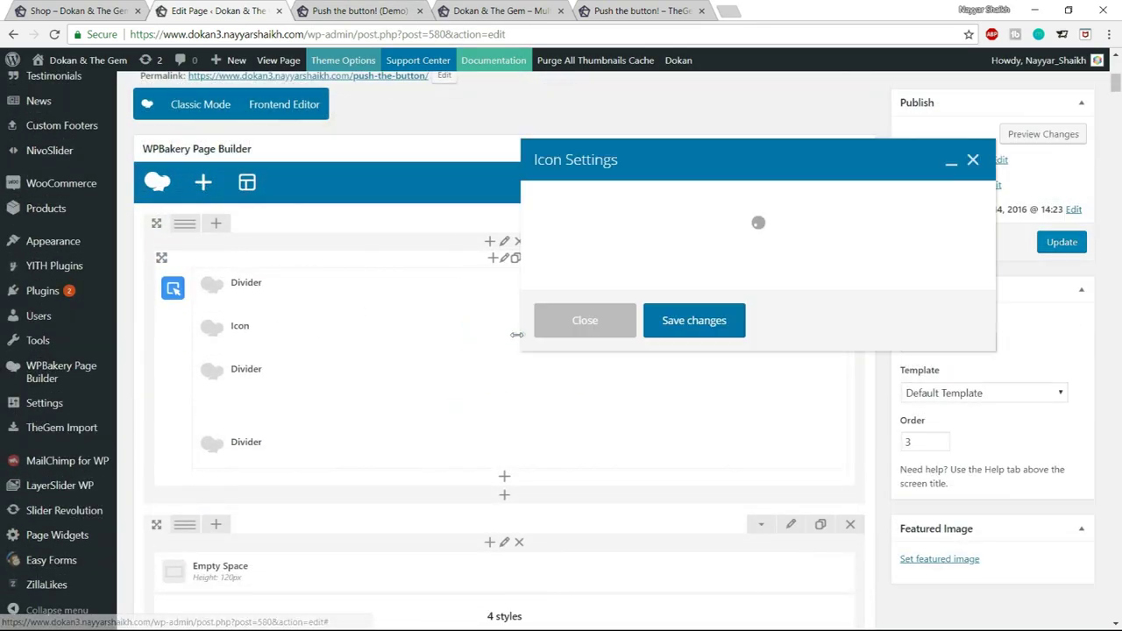
scroll(705, 390, down, 3)
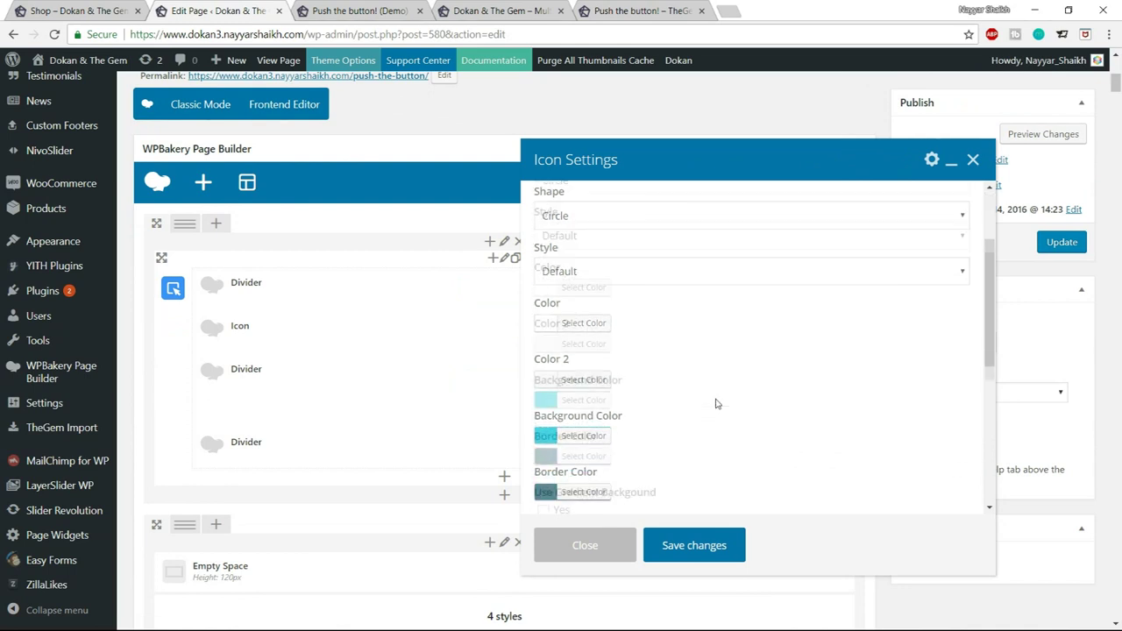
scroll(666, 395, down, 2)
click(585, 545)
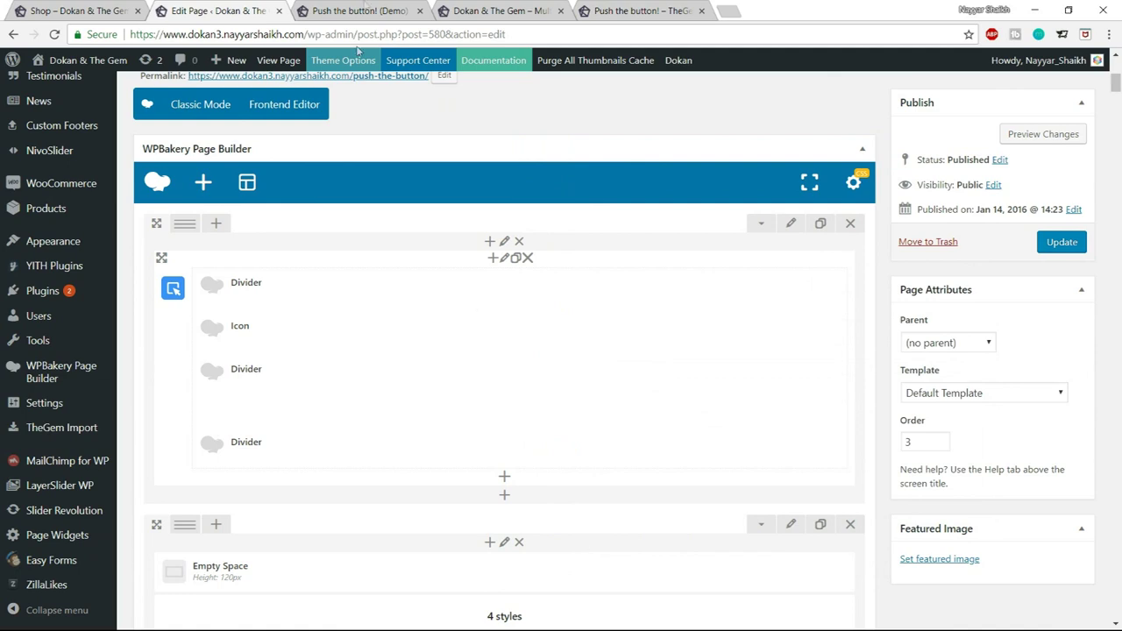
click(360, 10)
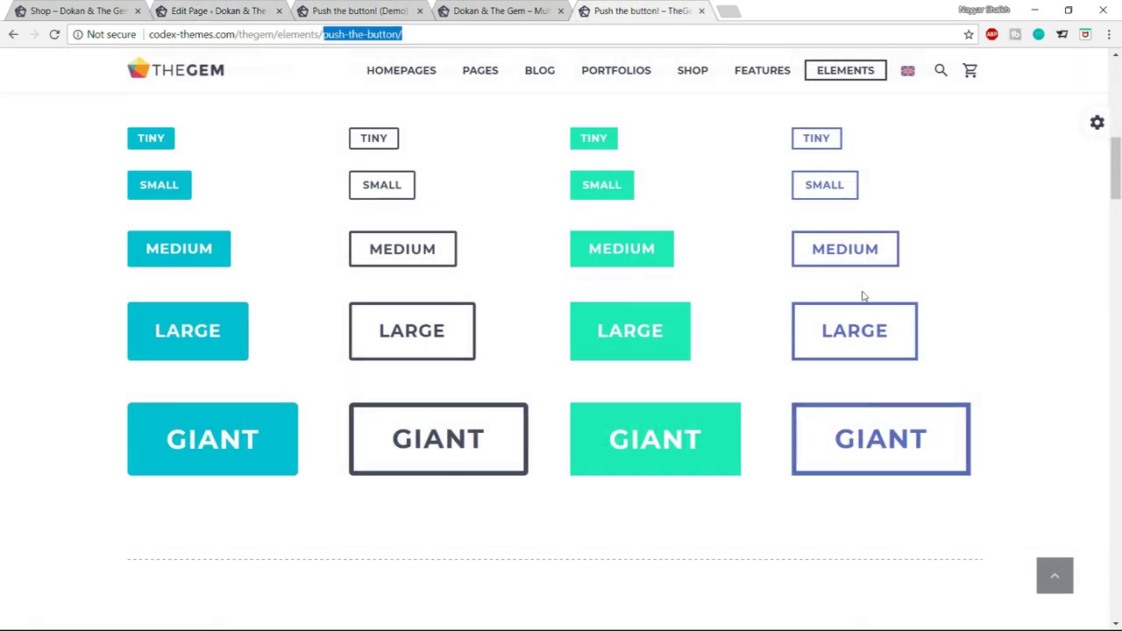
- Replace the TheGem Push the button! demo tab's address with the YouTube channel page
scroll(871, 325, up, 8)
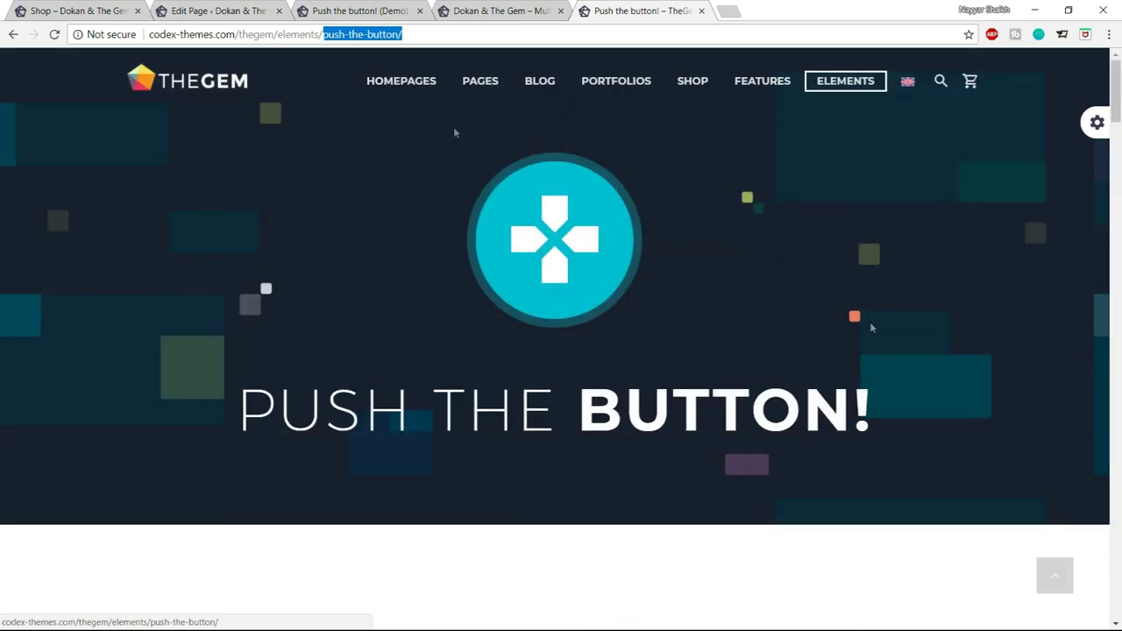
mouse_move(881, 95)
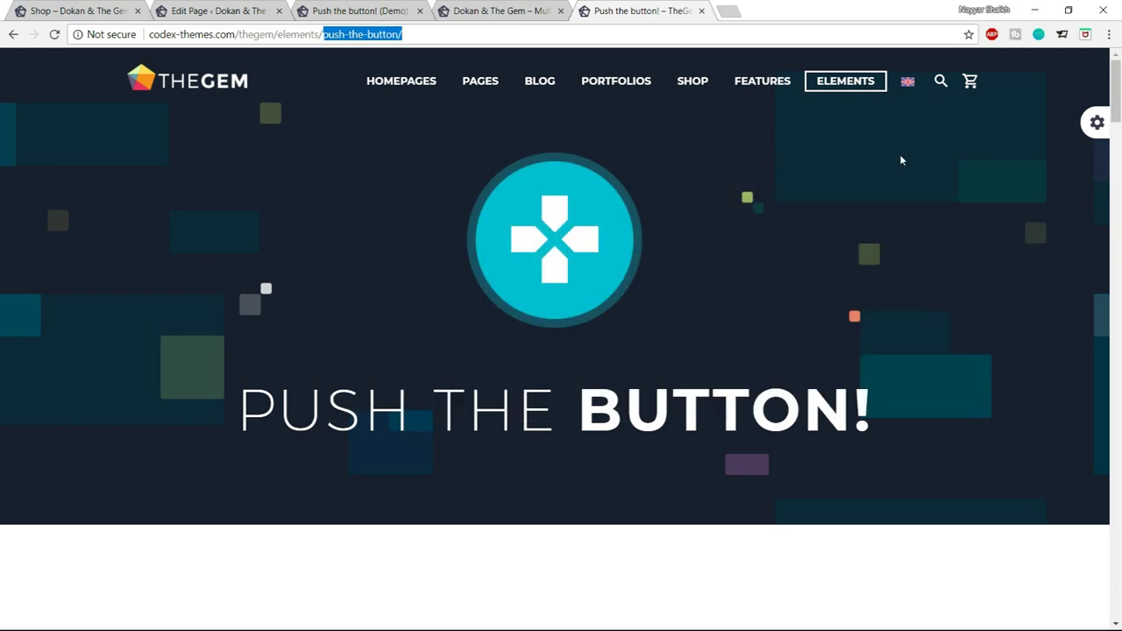
click(713, 35)
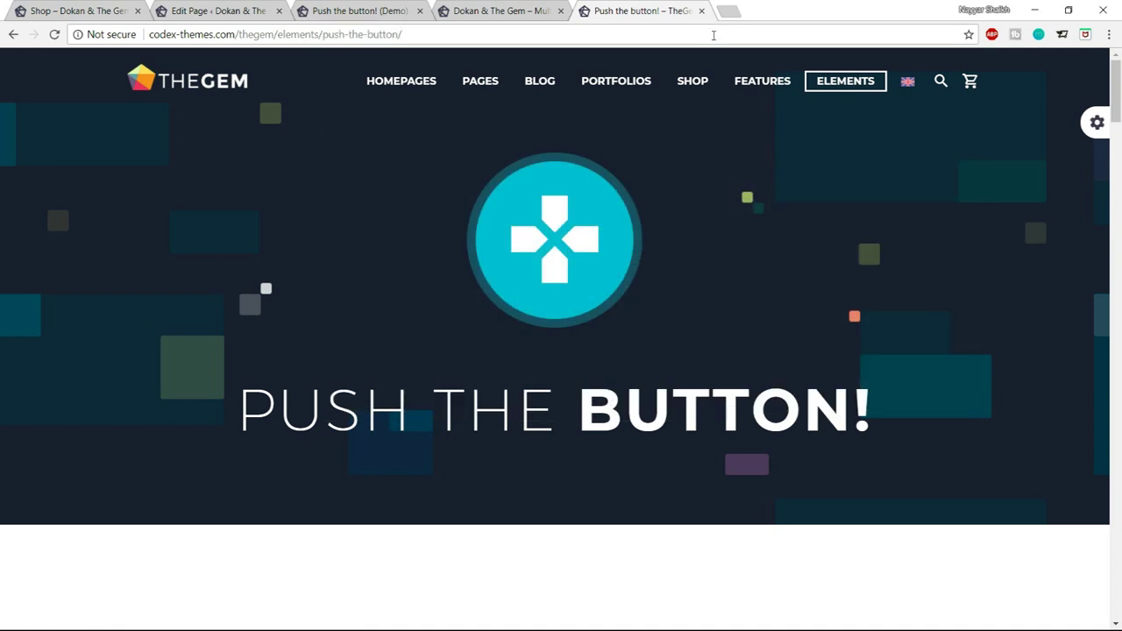
key(ctrl+a)
text(you)
key(Return)
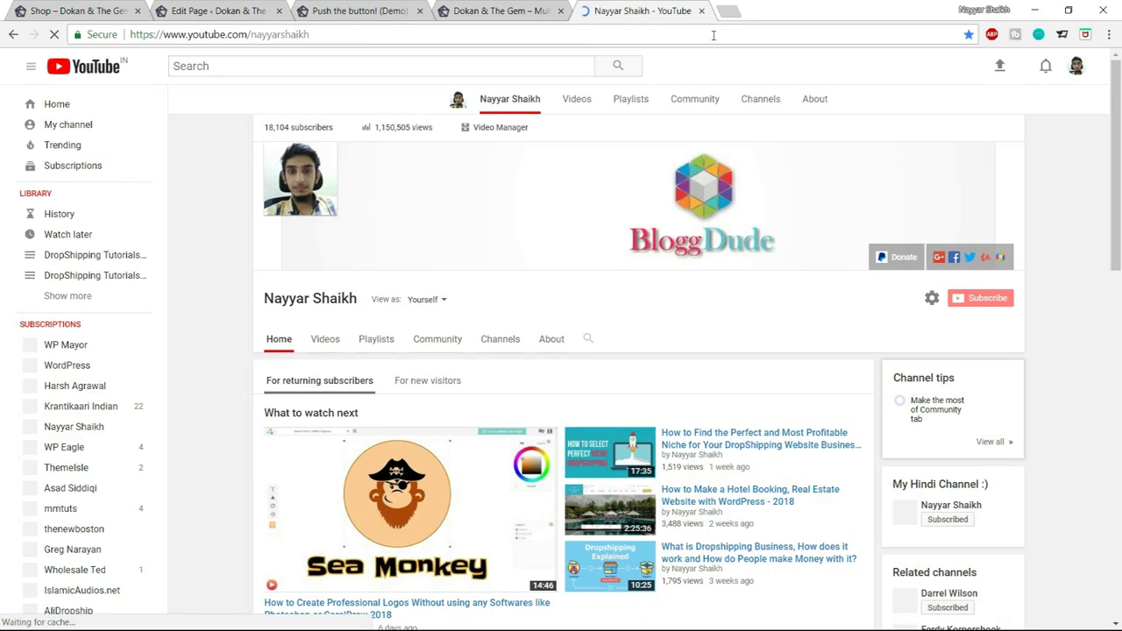
- Scroll the channel Home page and start the 'WordPress Tips and Tricks' playlist
scroll(1095, 310, down, 3)
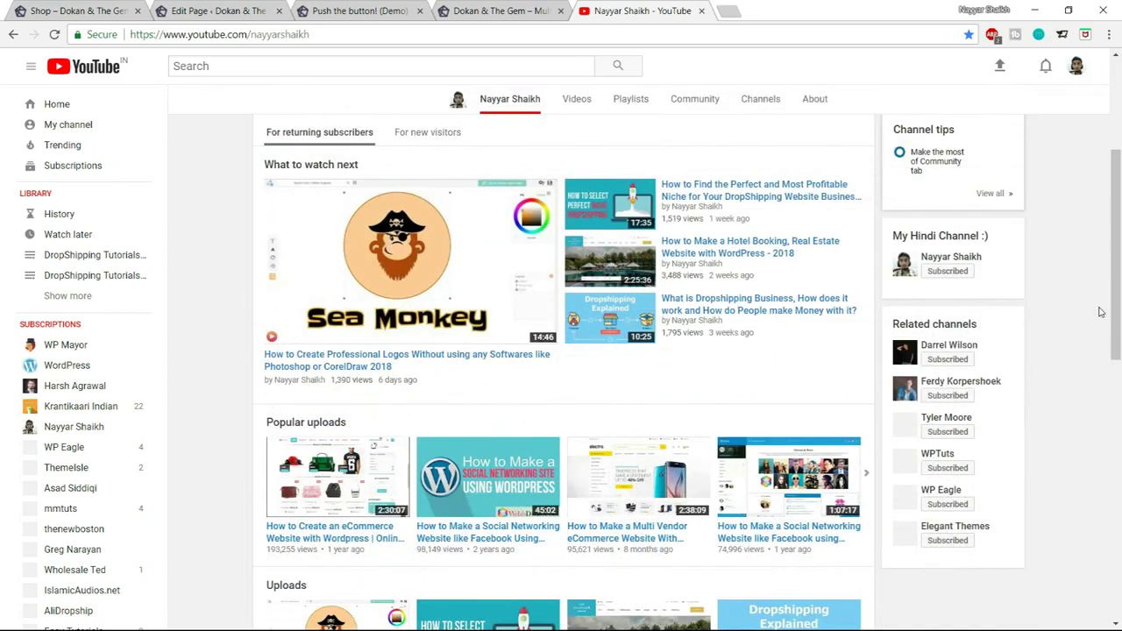
scroll(1096, 310, down, 8)
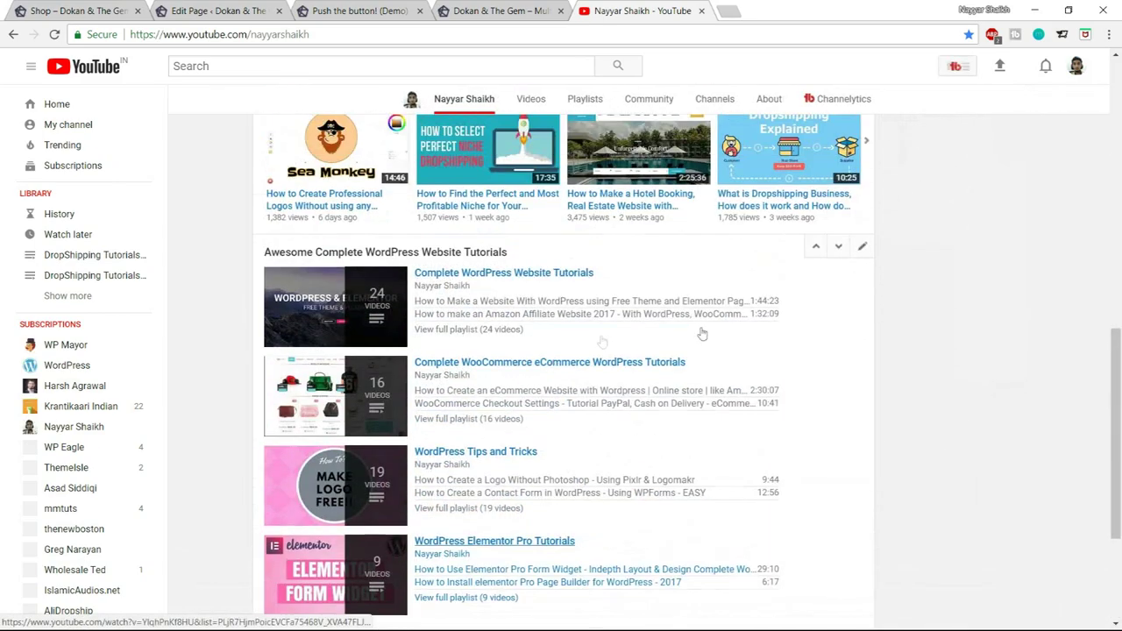
scroll(564, 381, down, 2)
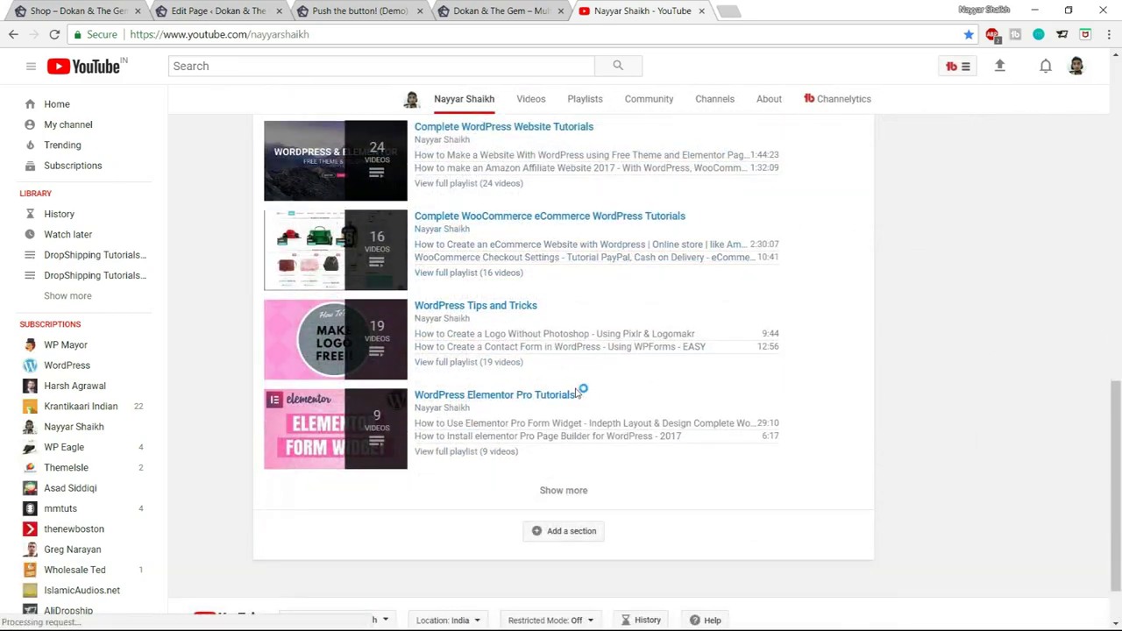
click(511, 307)
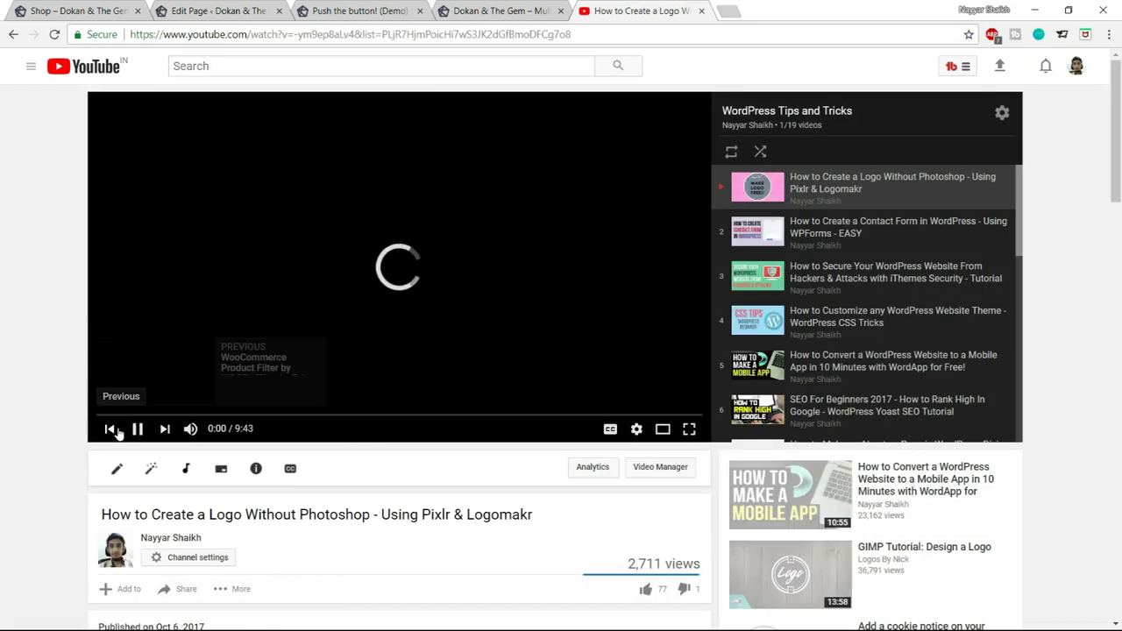
- Pause the first video and look through the playlist's 19 videos
click(138, 429)
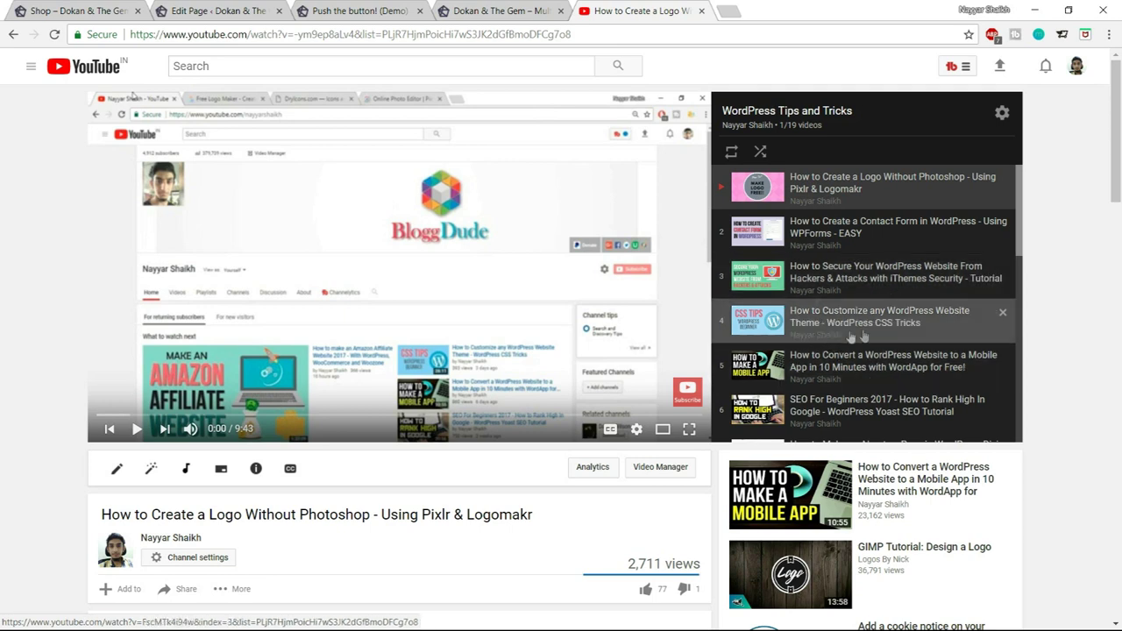
scroll(840, 332, down, 2)
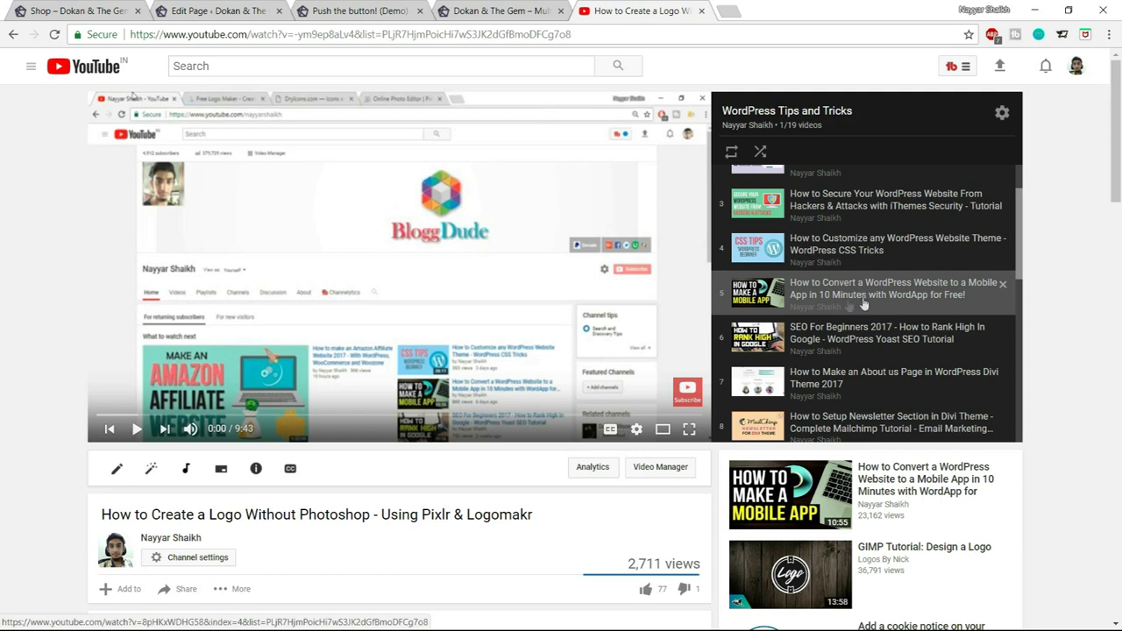
scroll(900, 302, down, 2)
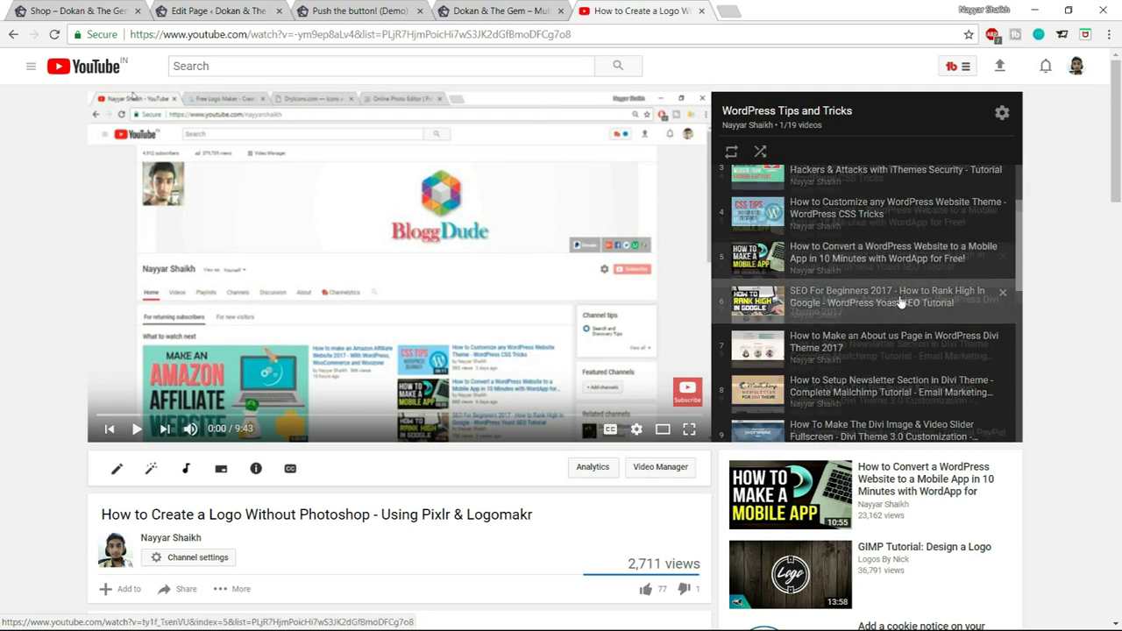
scroll(902, 359, down, 1)
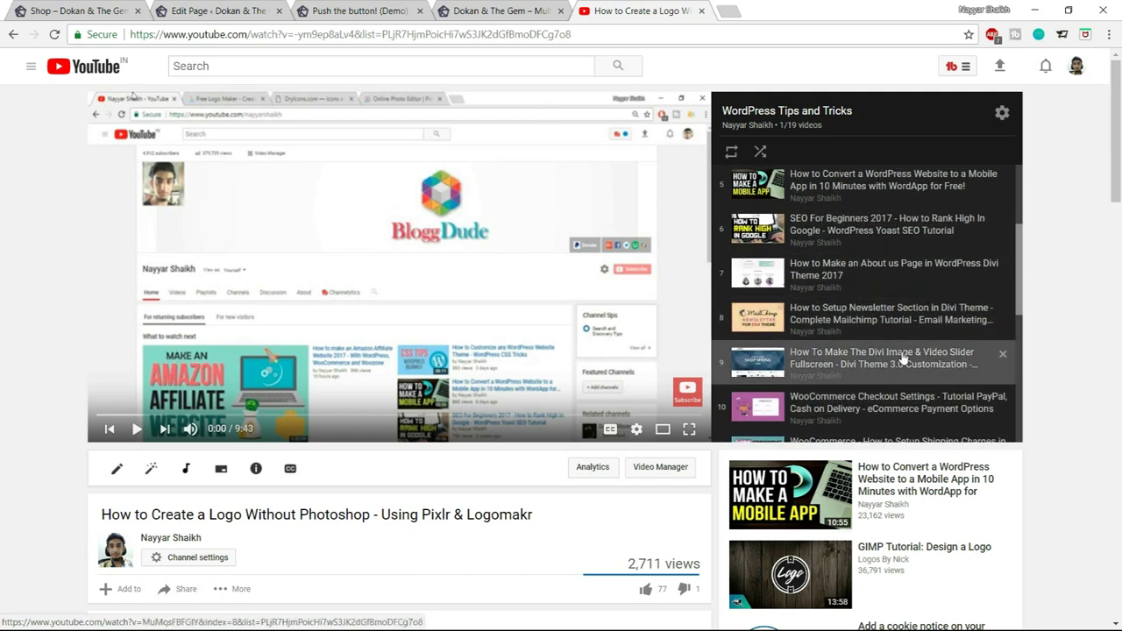
scroll(902, 359, down, 3)
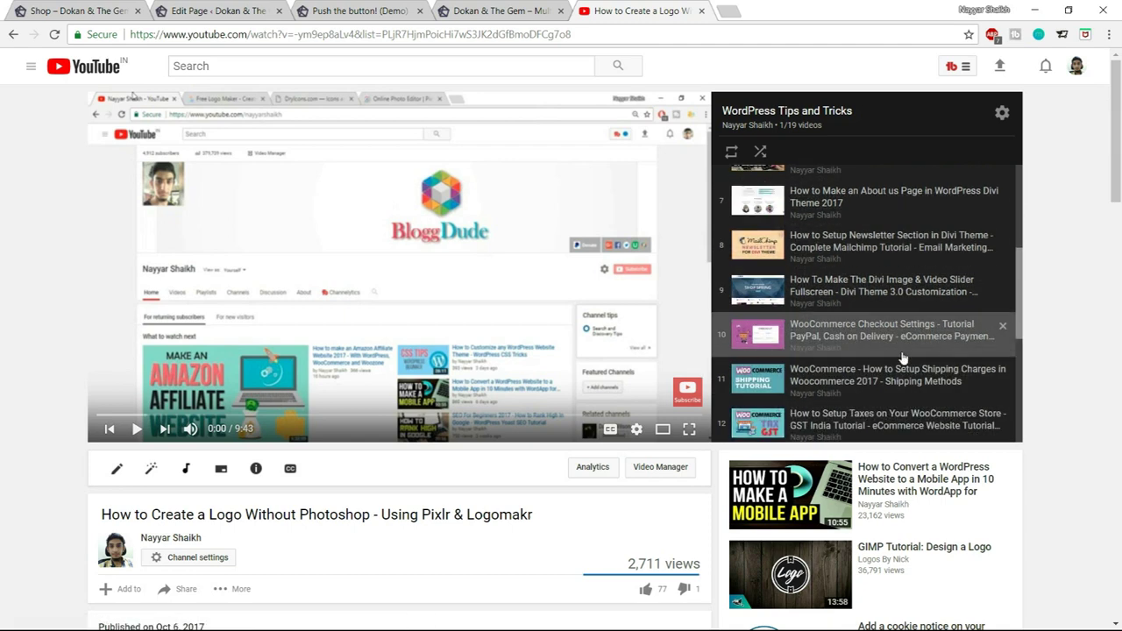
scroll(902, 358, down, 5)
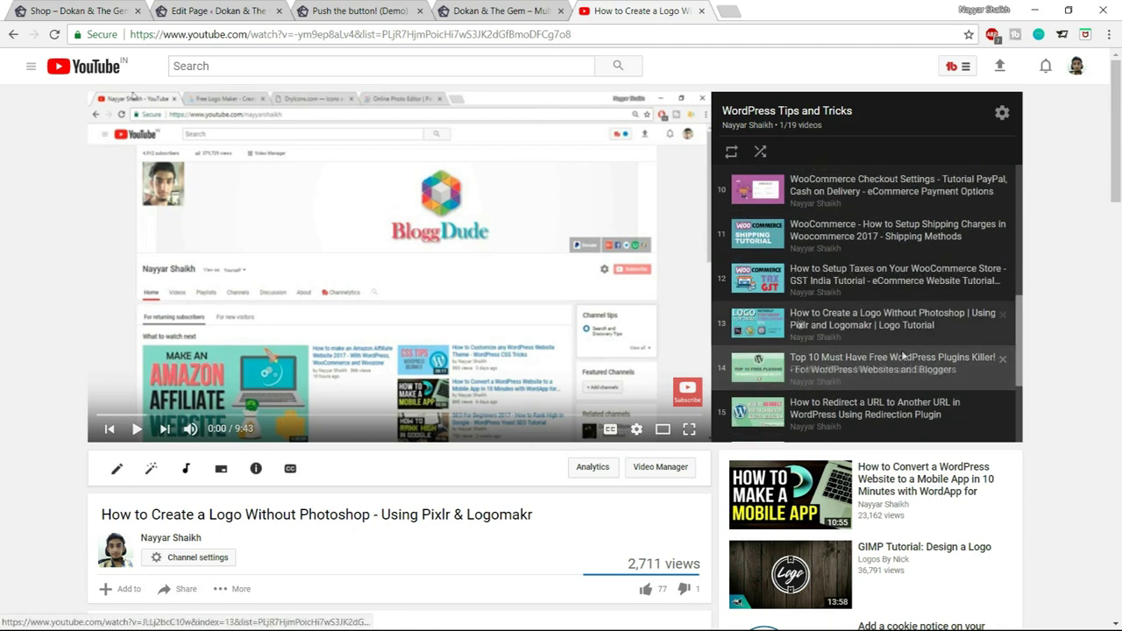
scroll(866, 326, down, 3)
scroll(868, 368, up, 5)
scroll(867, 381, up, 10)
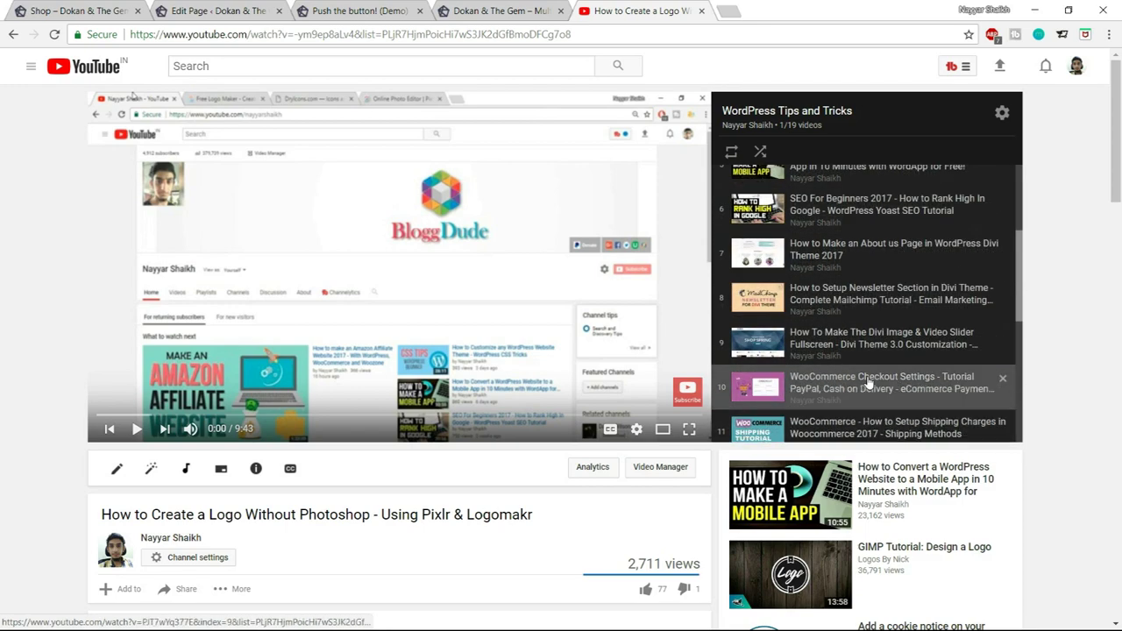
scroll(863, 368, up, 3)
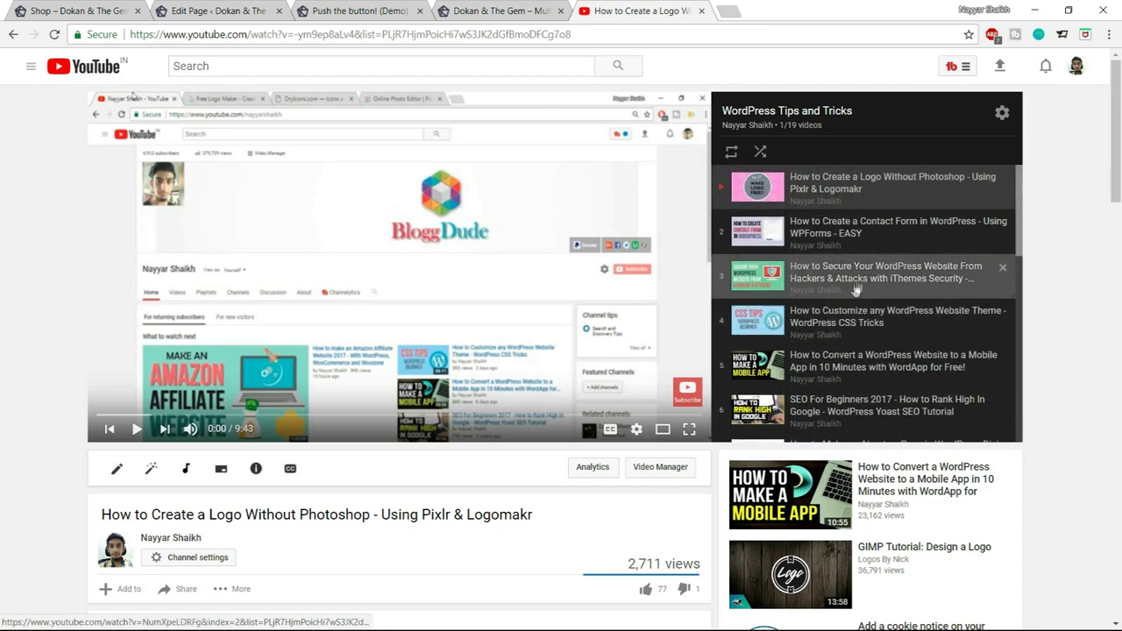
scroll(917, 327, down, 2)
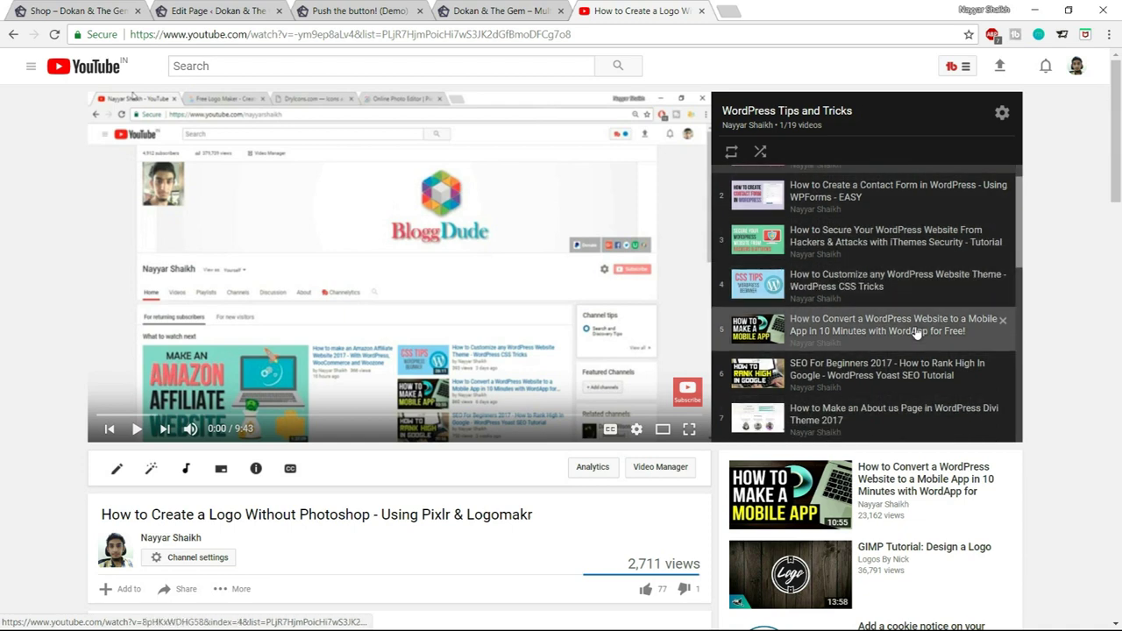
scroll(916, 333, down, 1)
scroll(917, 333, down, 3)
scroll(920, 350, down, 4)
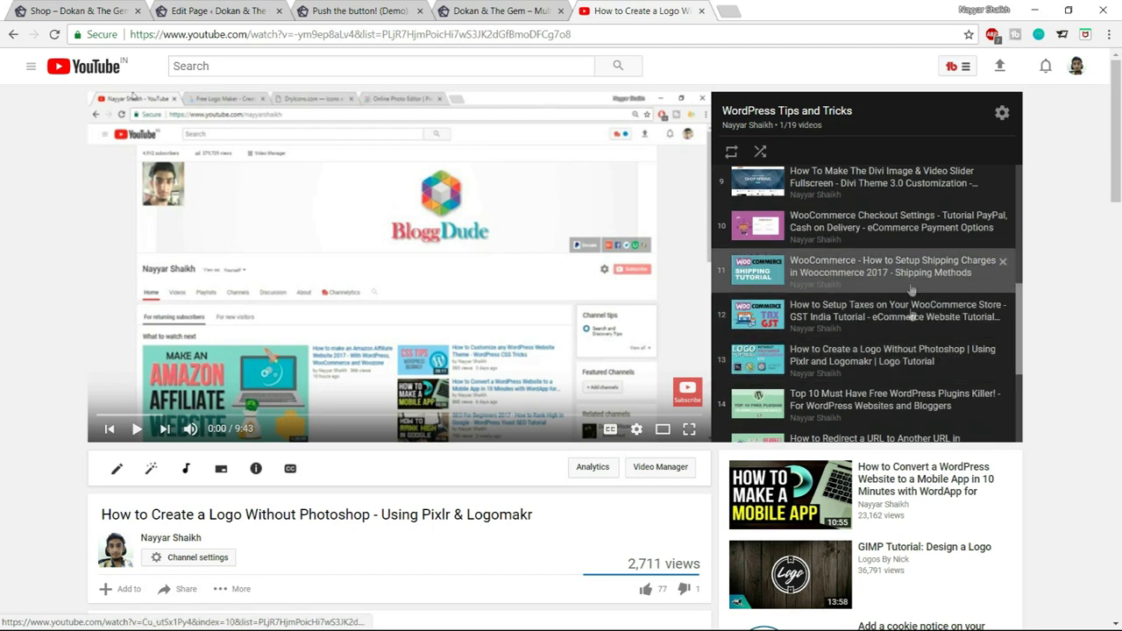
scroll(915, 368, down, 3)
scroll(915, 380, down, 1)
scroll(916, 379, down, 2)
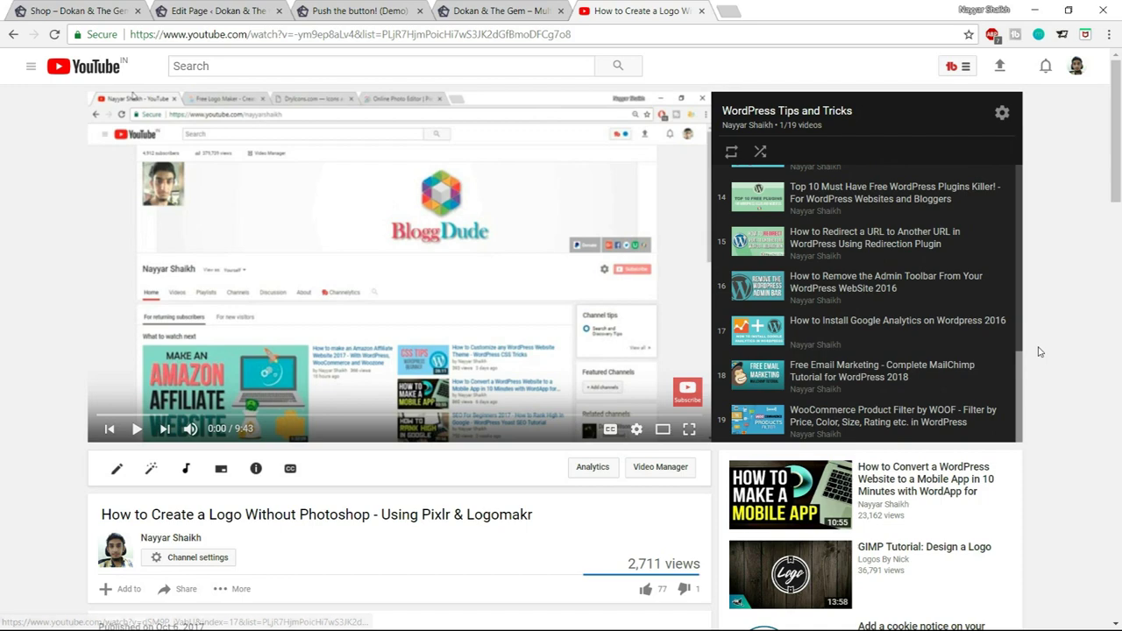
- Go back to the 'Shop – Dokan & The Gem' tab and scroll its product listing
scroll(973, 364, up, 1)
scroll(975, 364, up, 14)
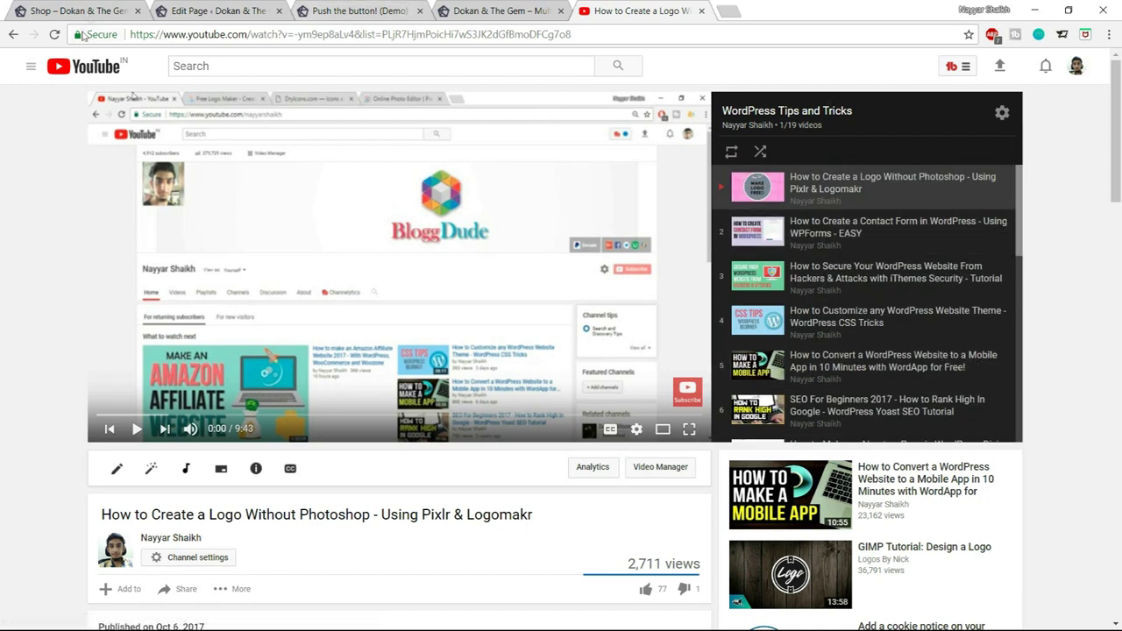
click(84, 10)
scroll(1116, 326, down, 3)
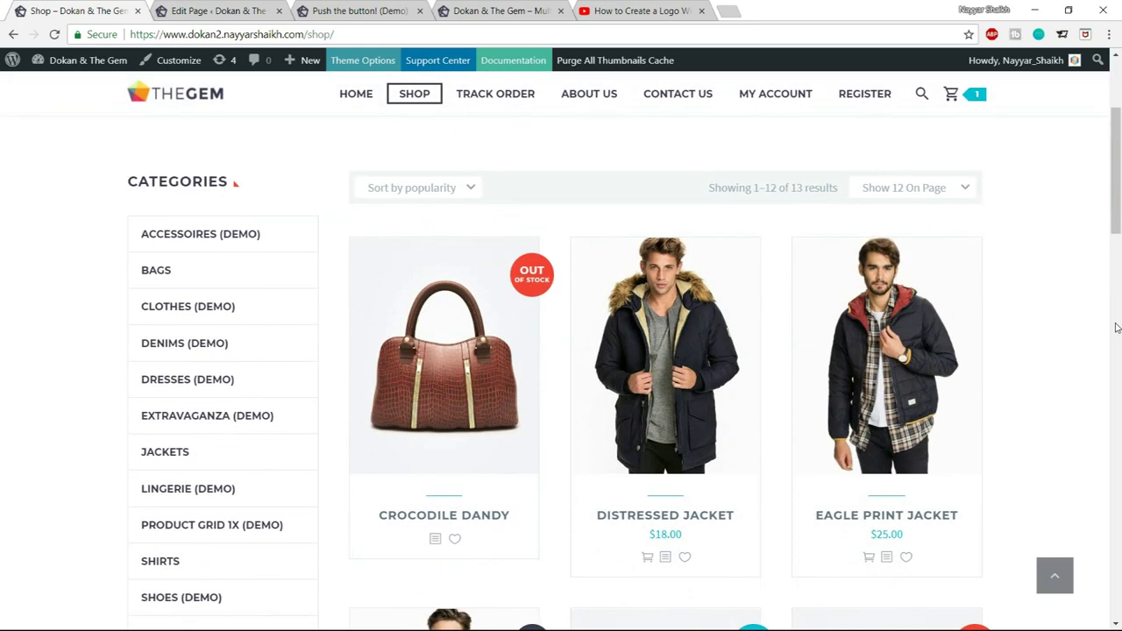